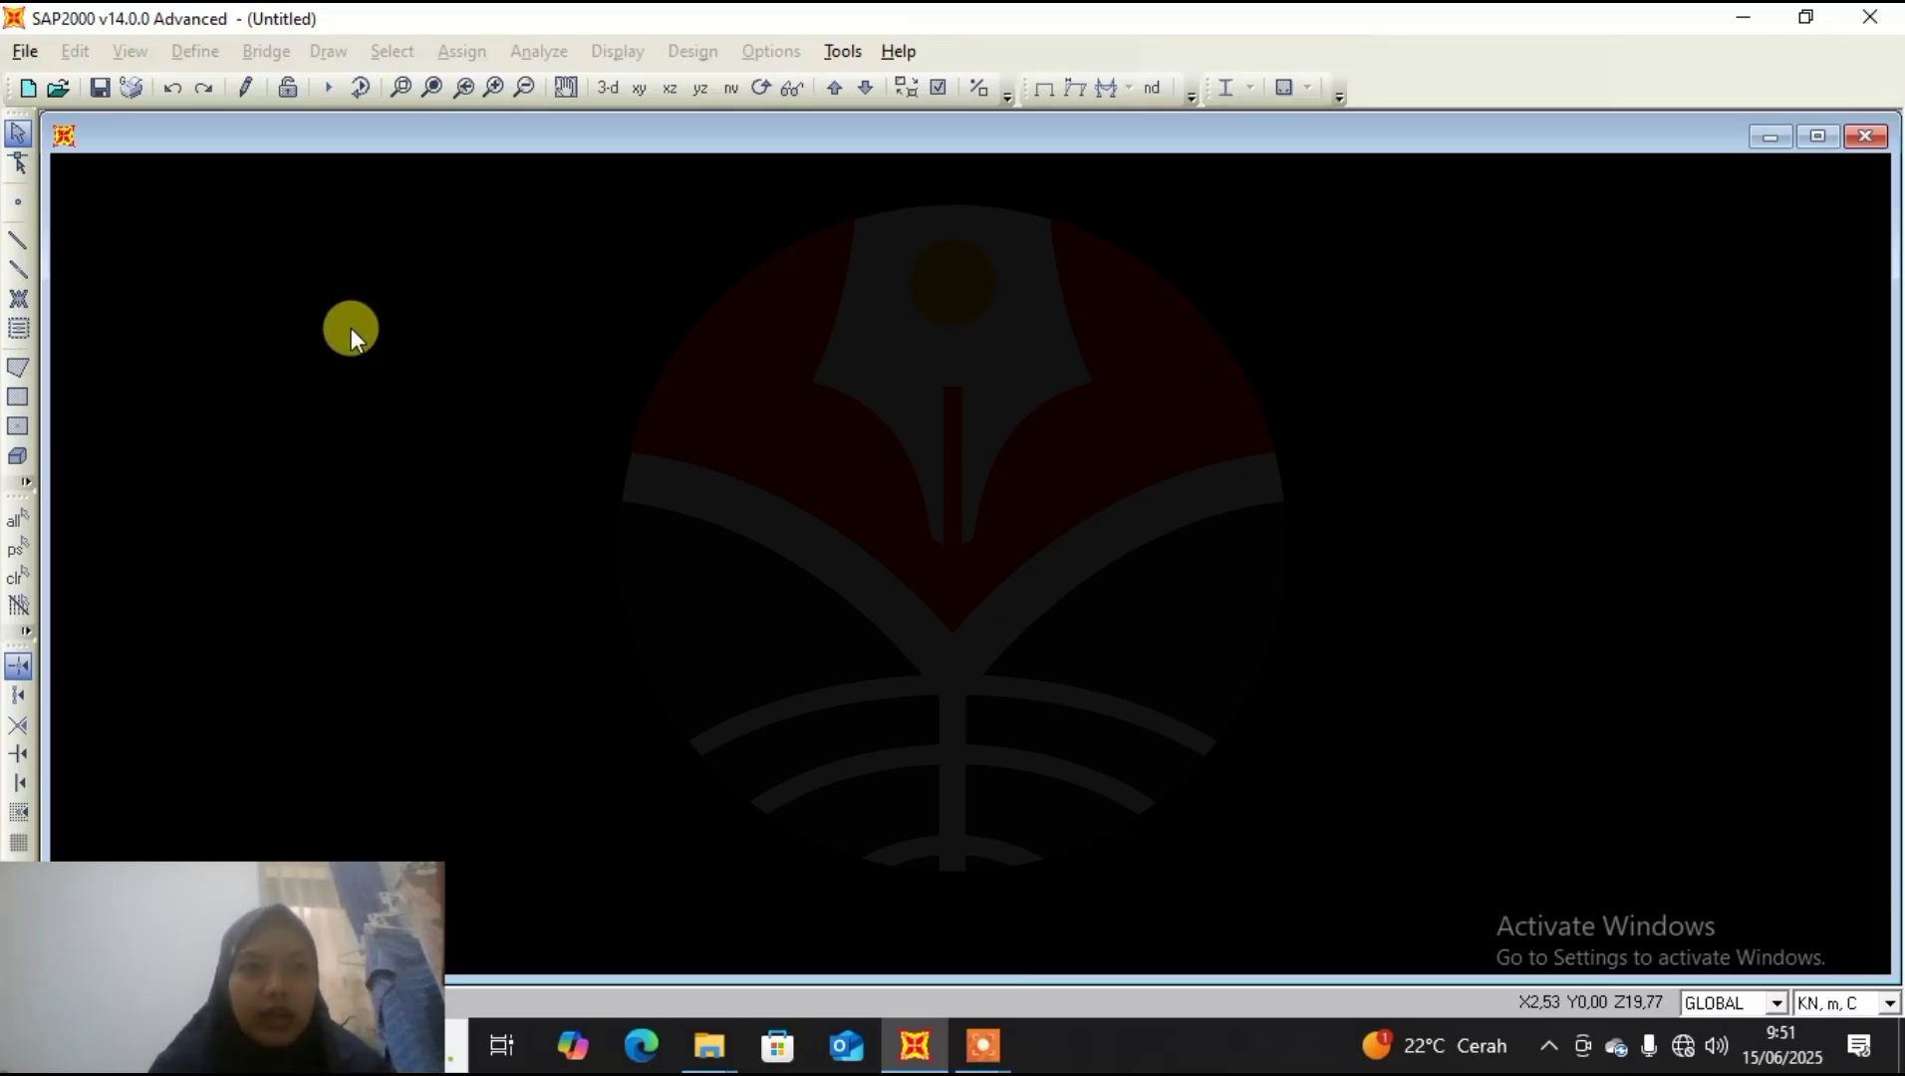
Start a new grid-only model in KN, m, C with 18 X, 6 Y and 4 Z grid lines.
{"action": "left_click", "coordinate": [34, 93]}
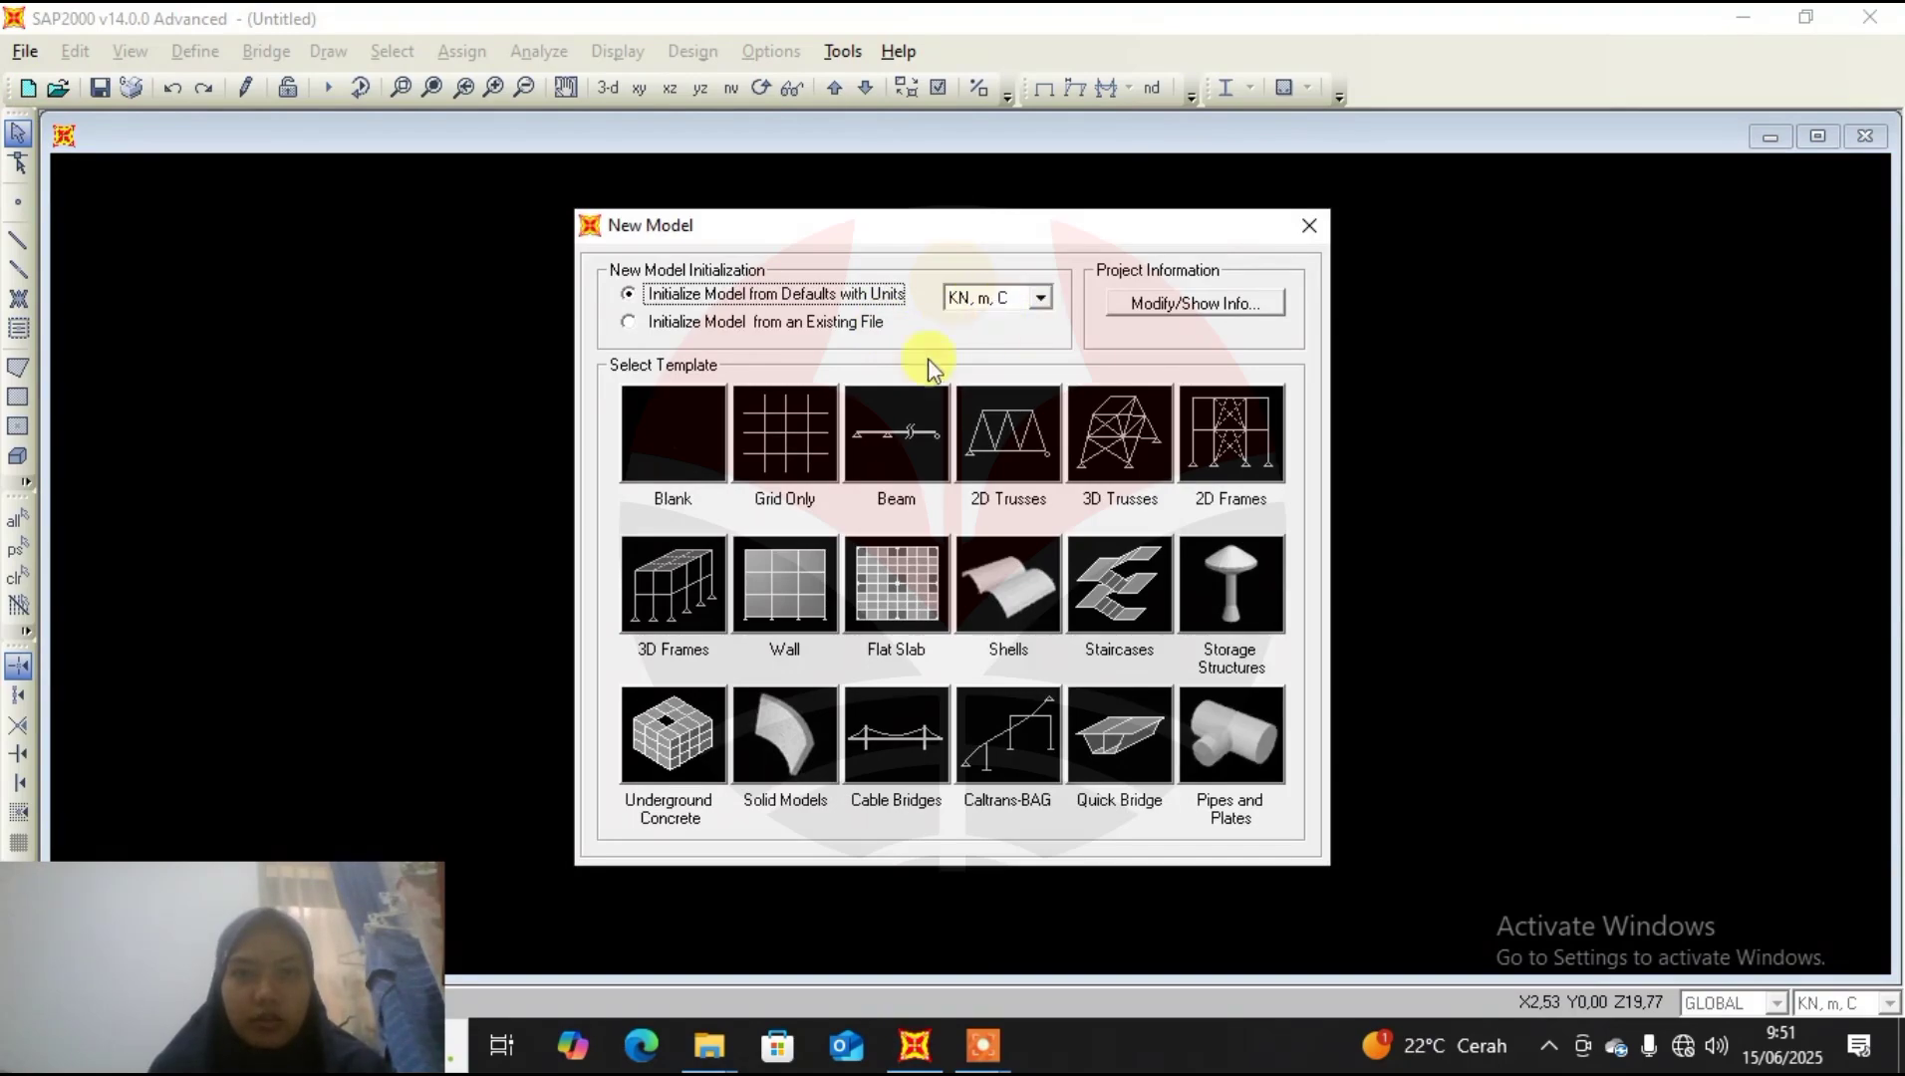
{"action": "left_click", "coordinate": [808, 438]}
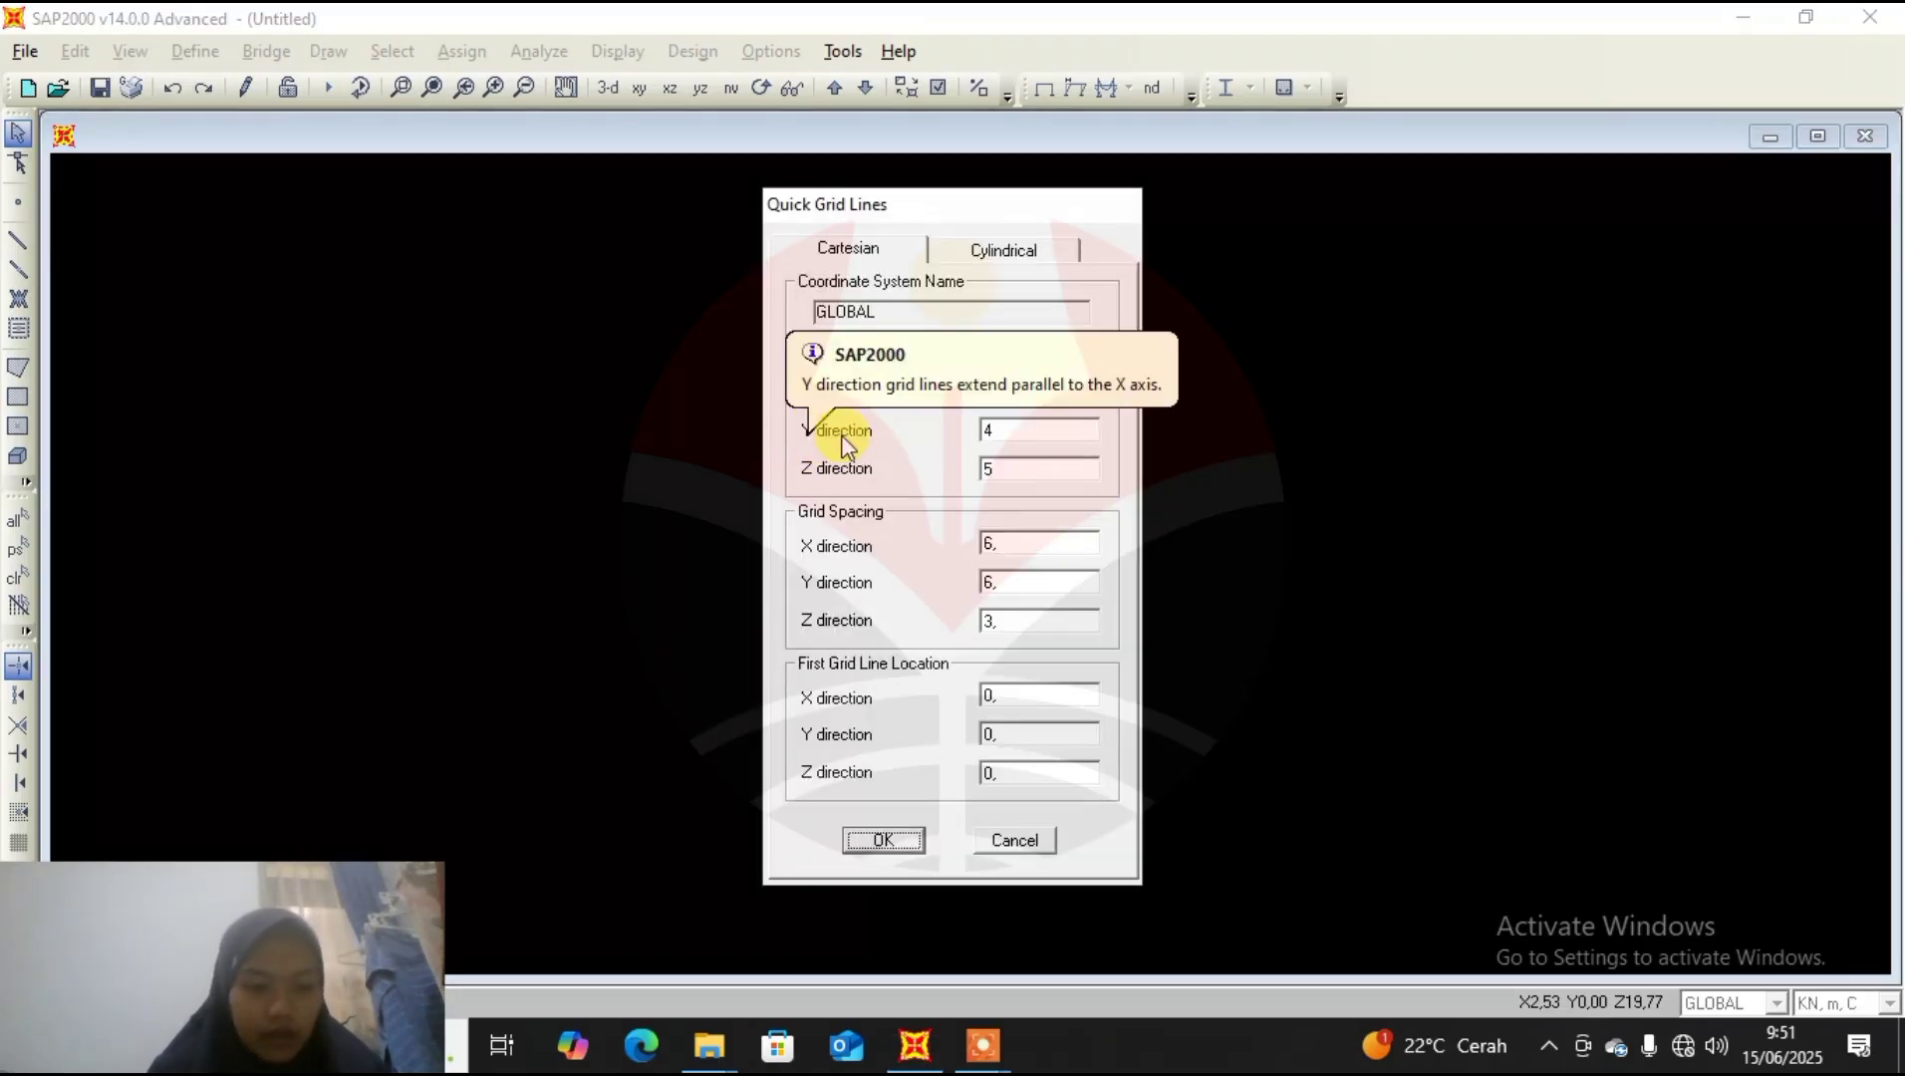
{"action": "double_click", "coordinate": [1060, 384]}
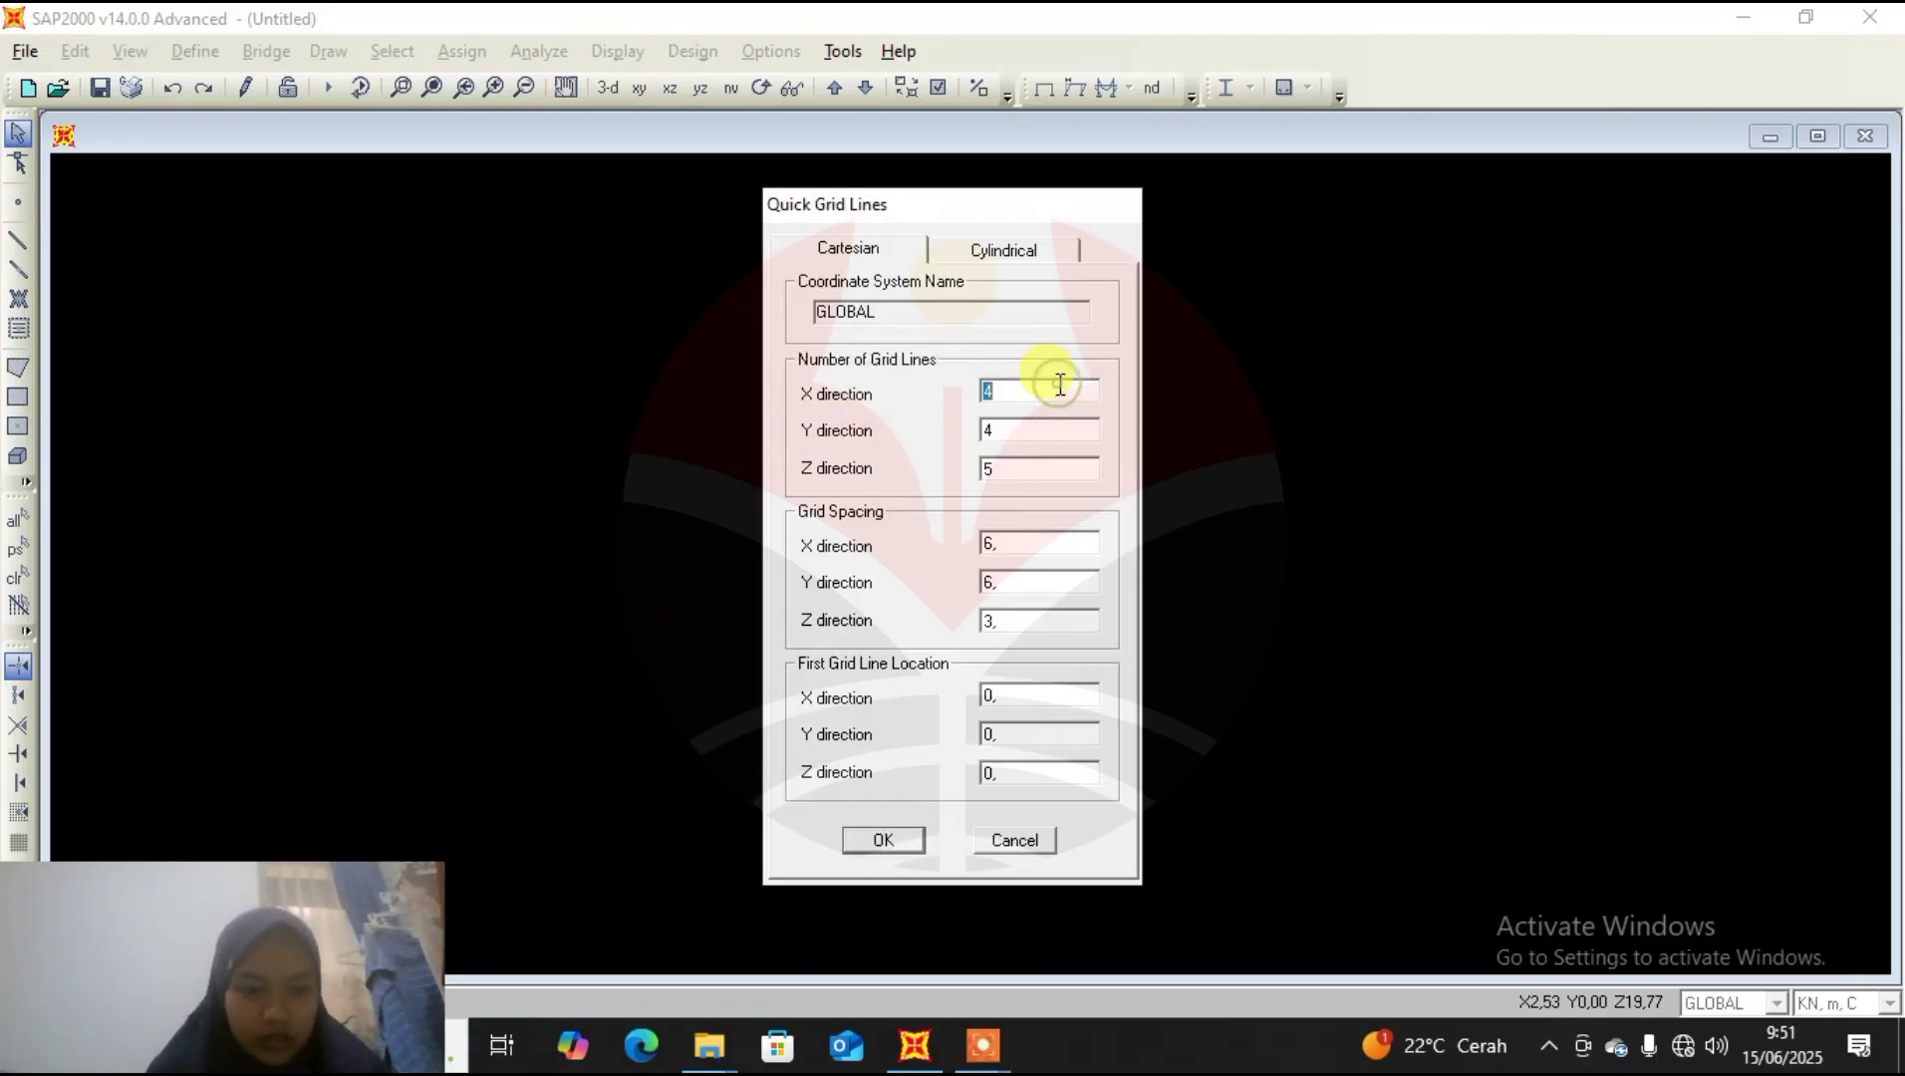
{"action": "type", "text": "1"}
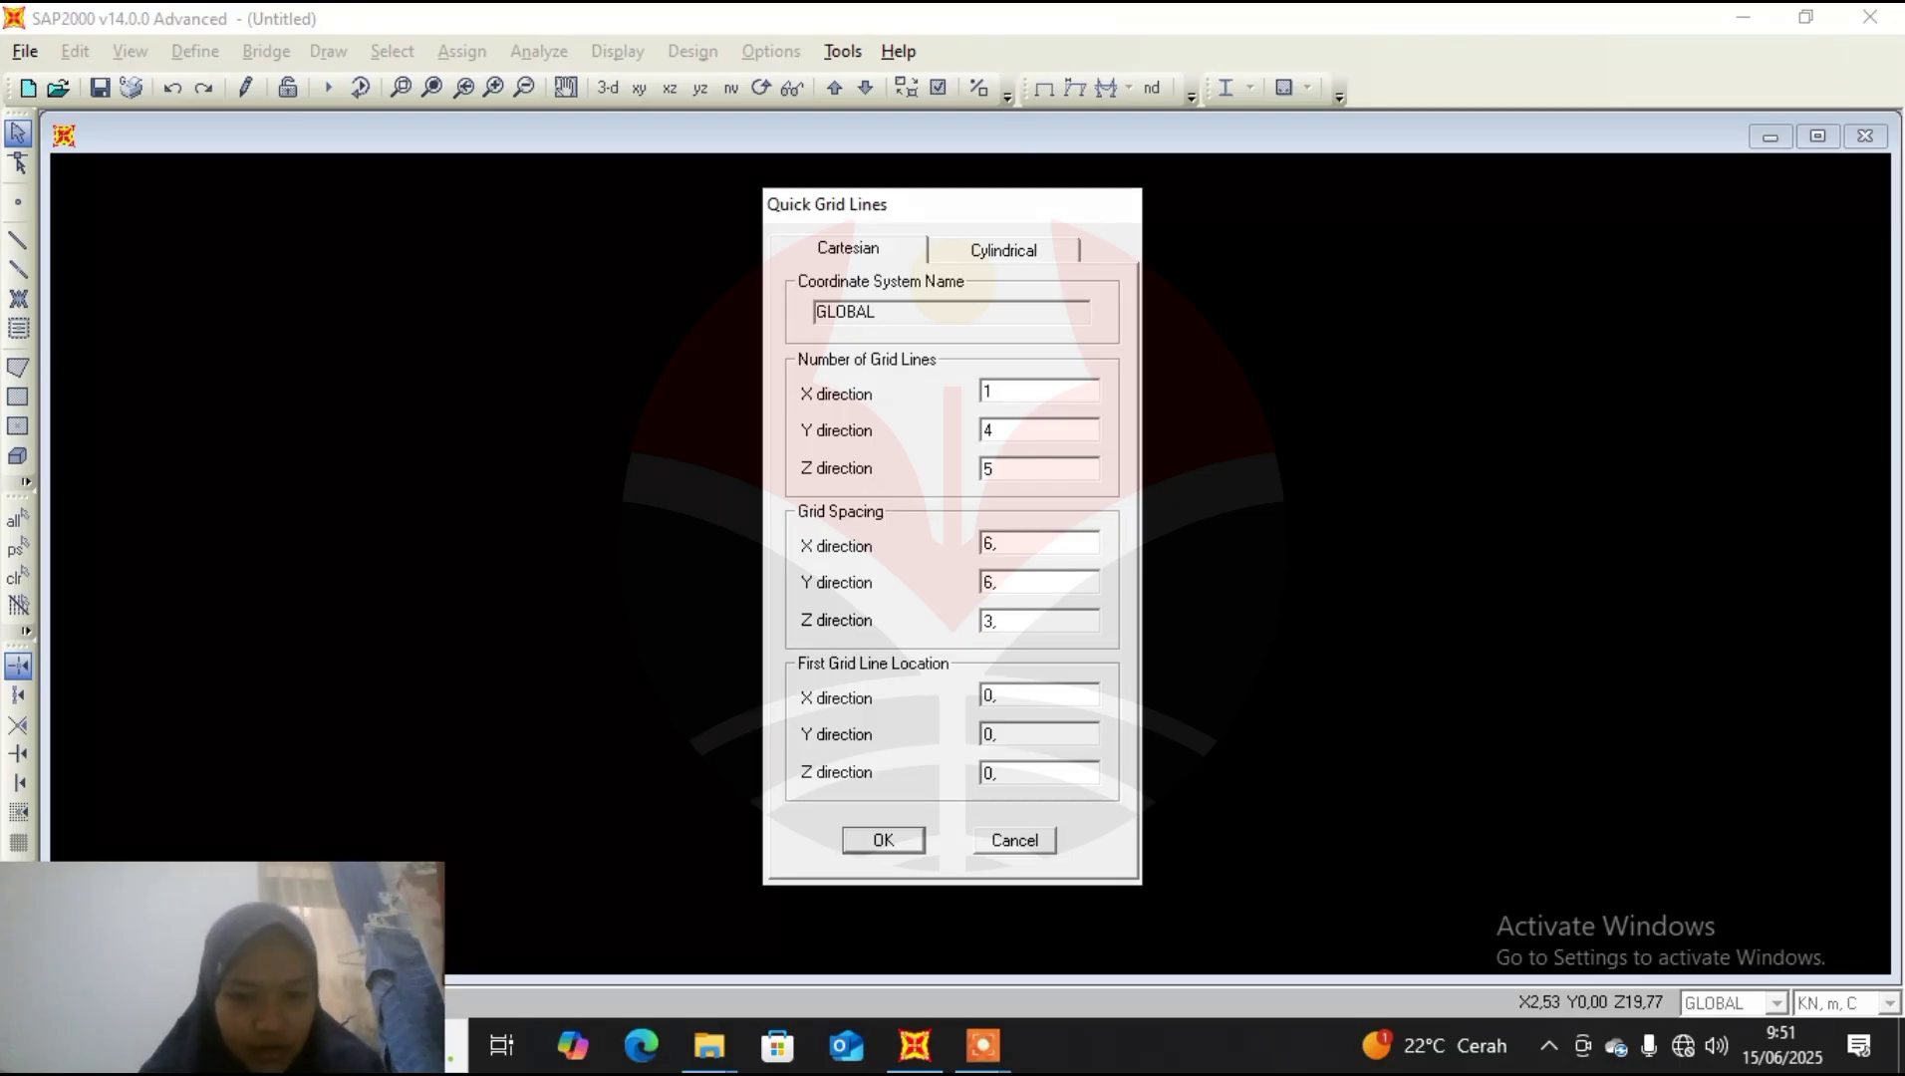
{"action": "type", "text": "8"}
{"action": "double_click", "coordinate": [1061, 429]}
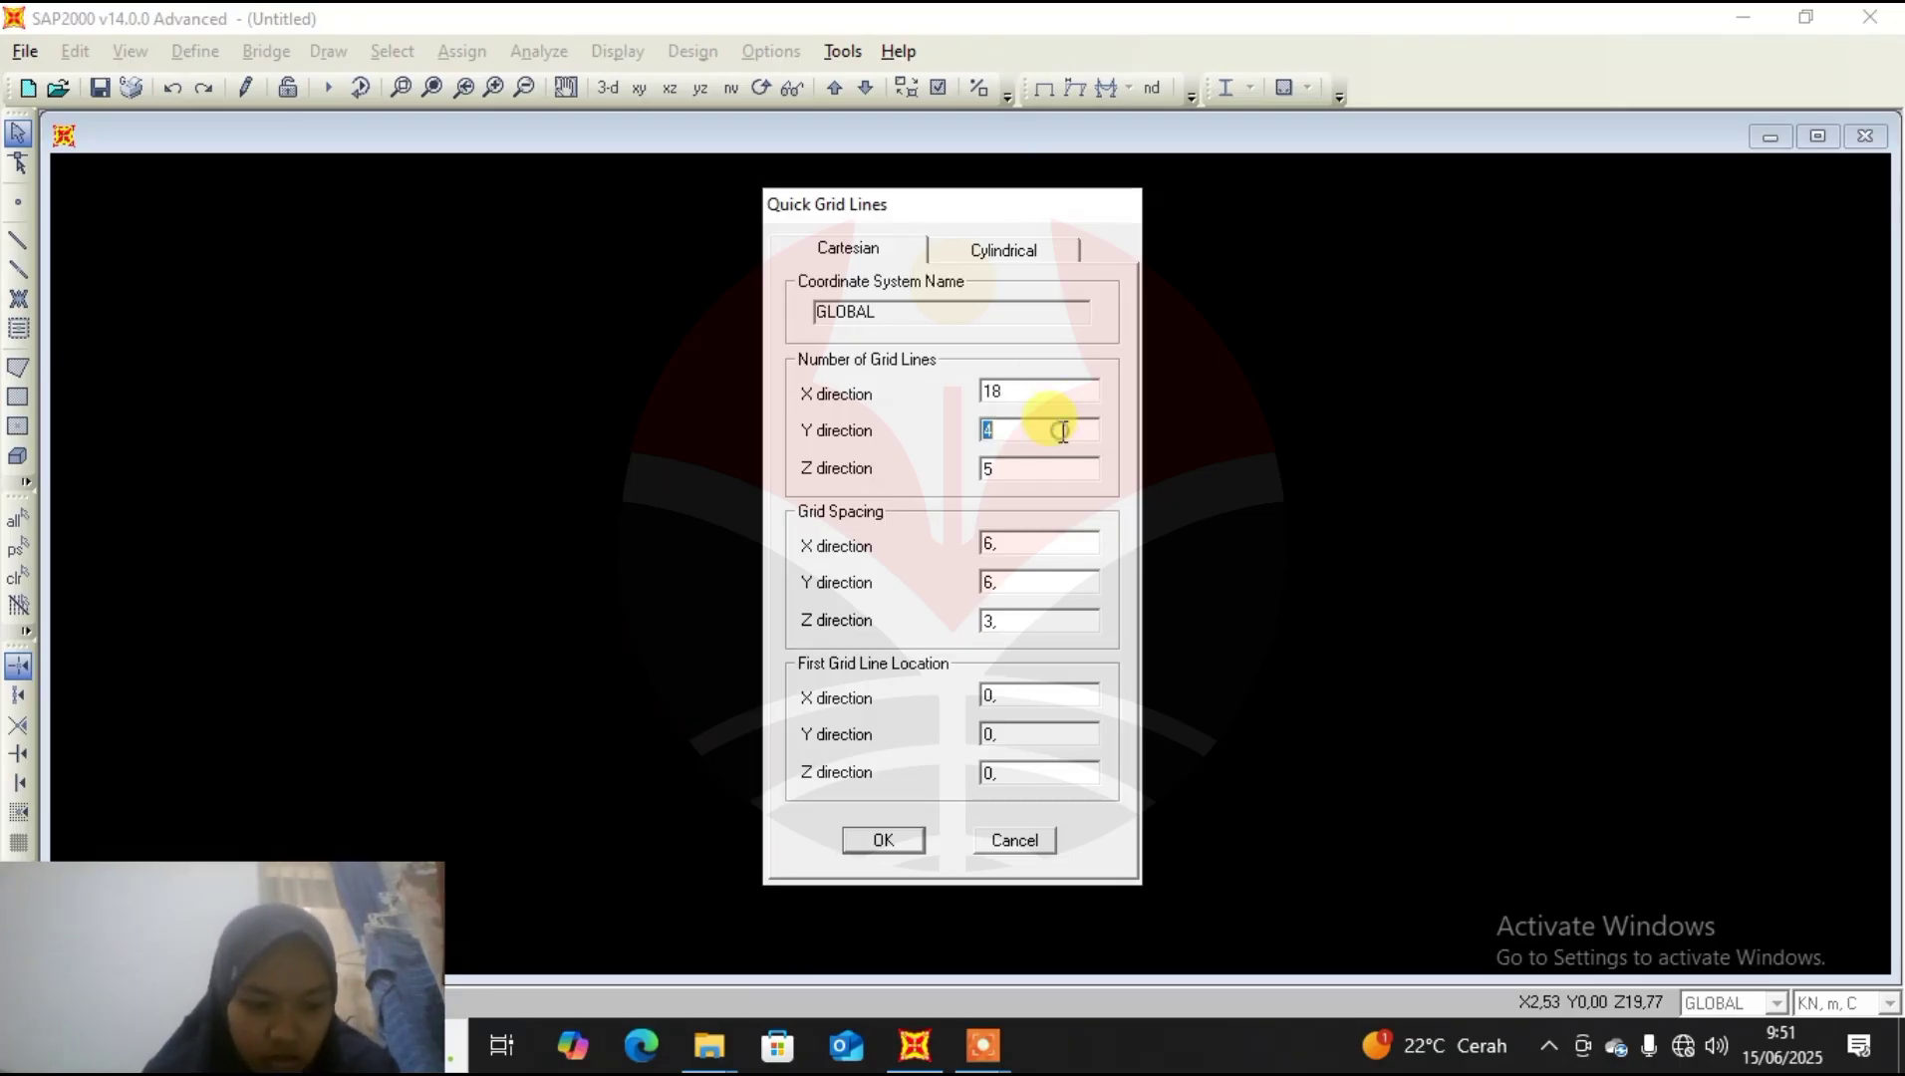
{"action": "type", "text": "6"}
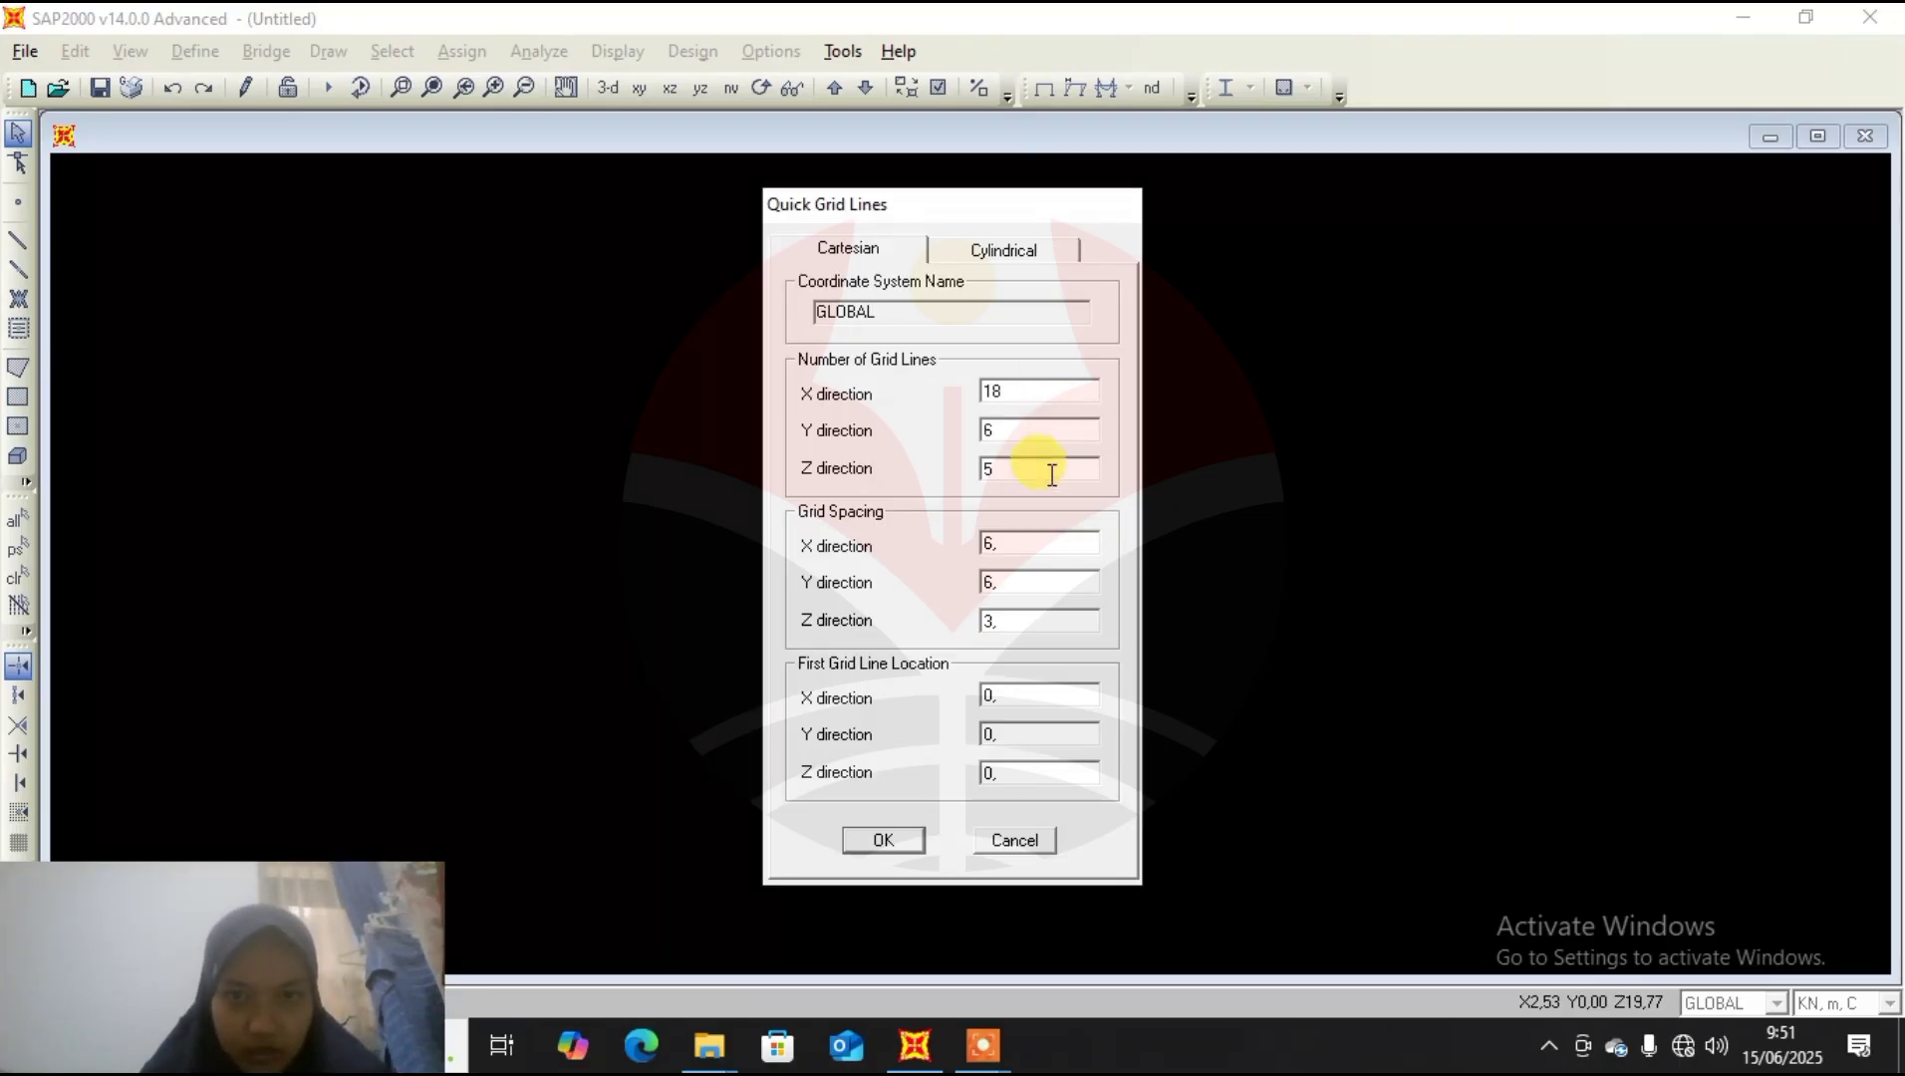
{"action": "double_click", "coordinate": [1051, 475]}
{"action": "type", "text": "4"}
Create the grid with spacings of 3,6 m in X, 1,8 m in Y and 3,85 m in Z, and close the 3-D view.
{"action": "double_click", "coordinate": [1041, 535]}
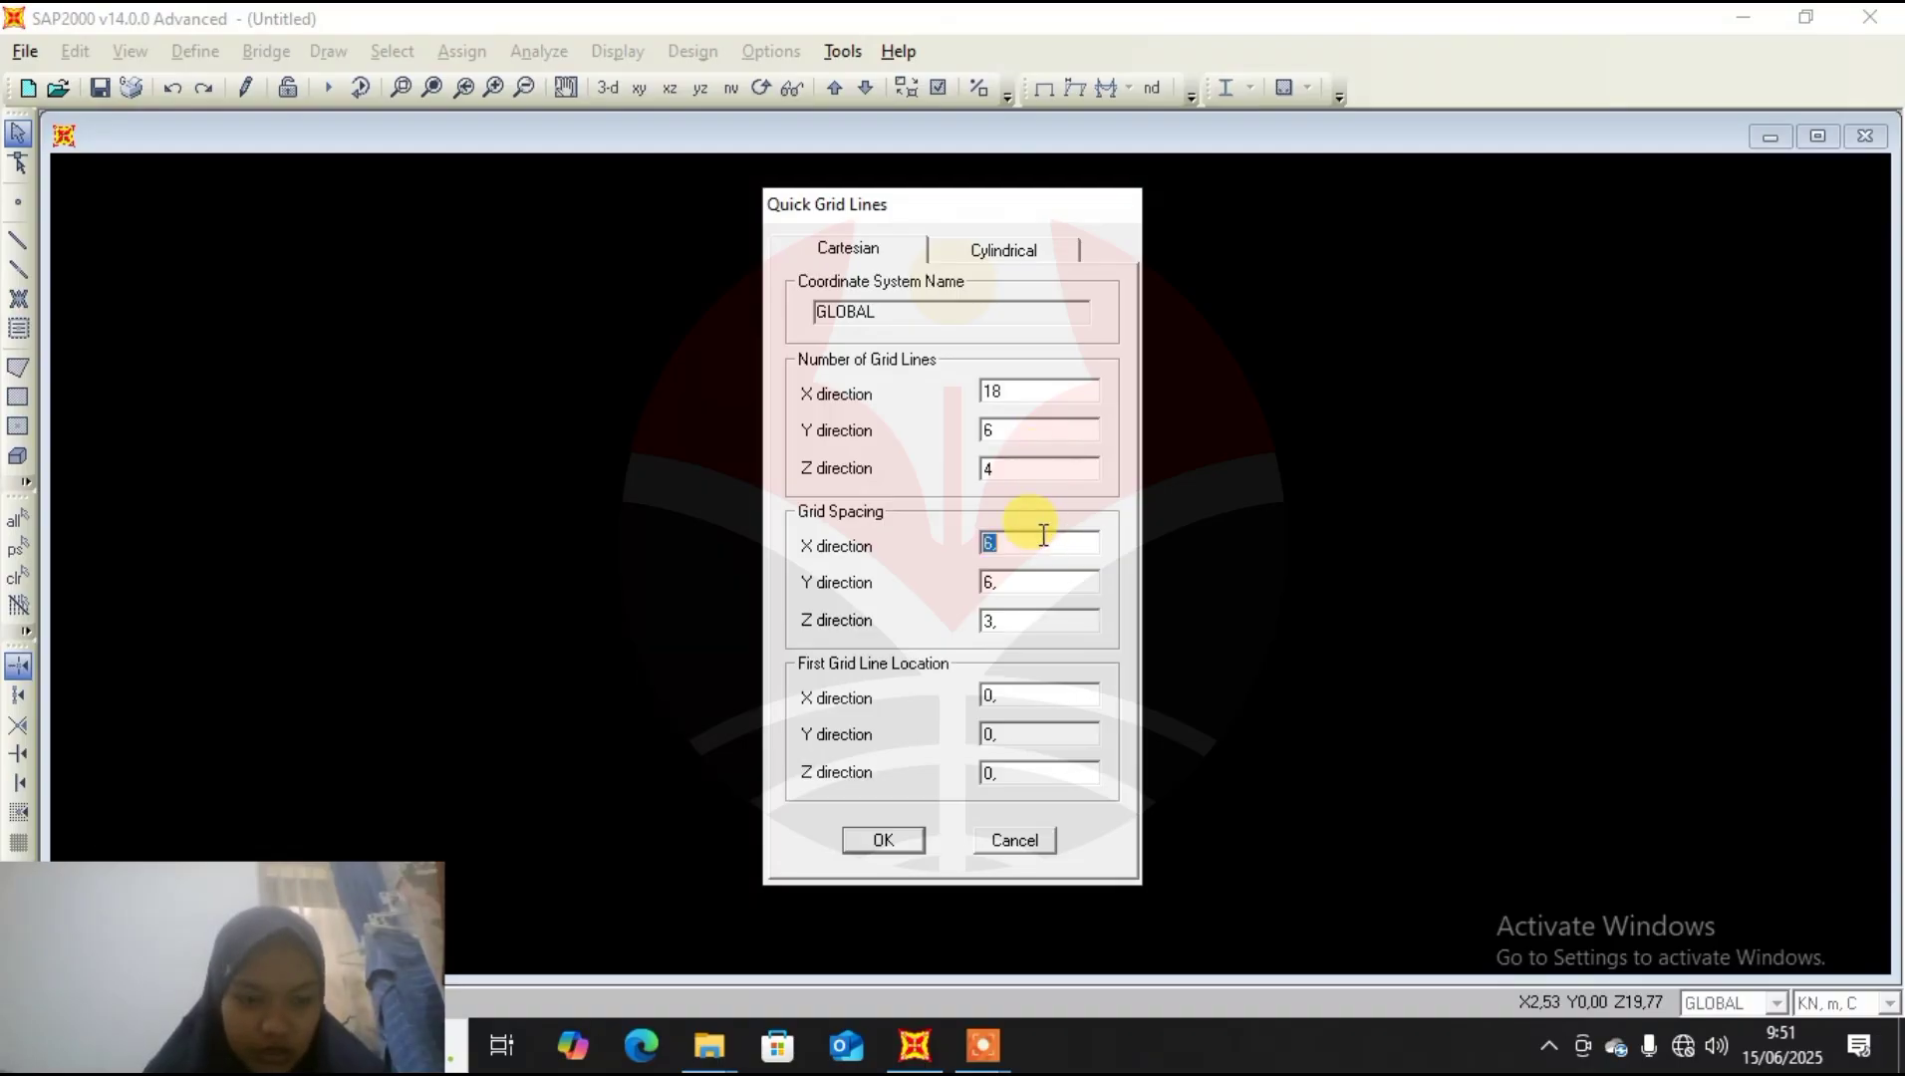
{"action": "type", "text": "3,6"}
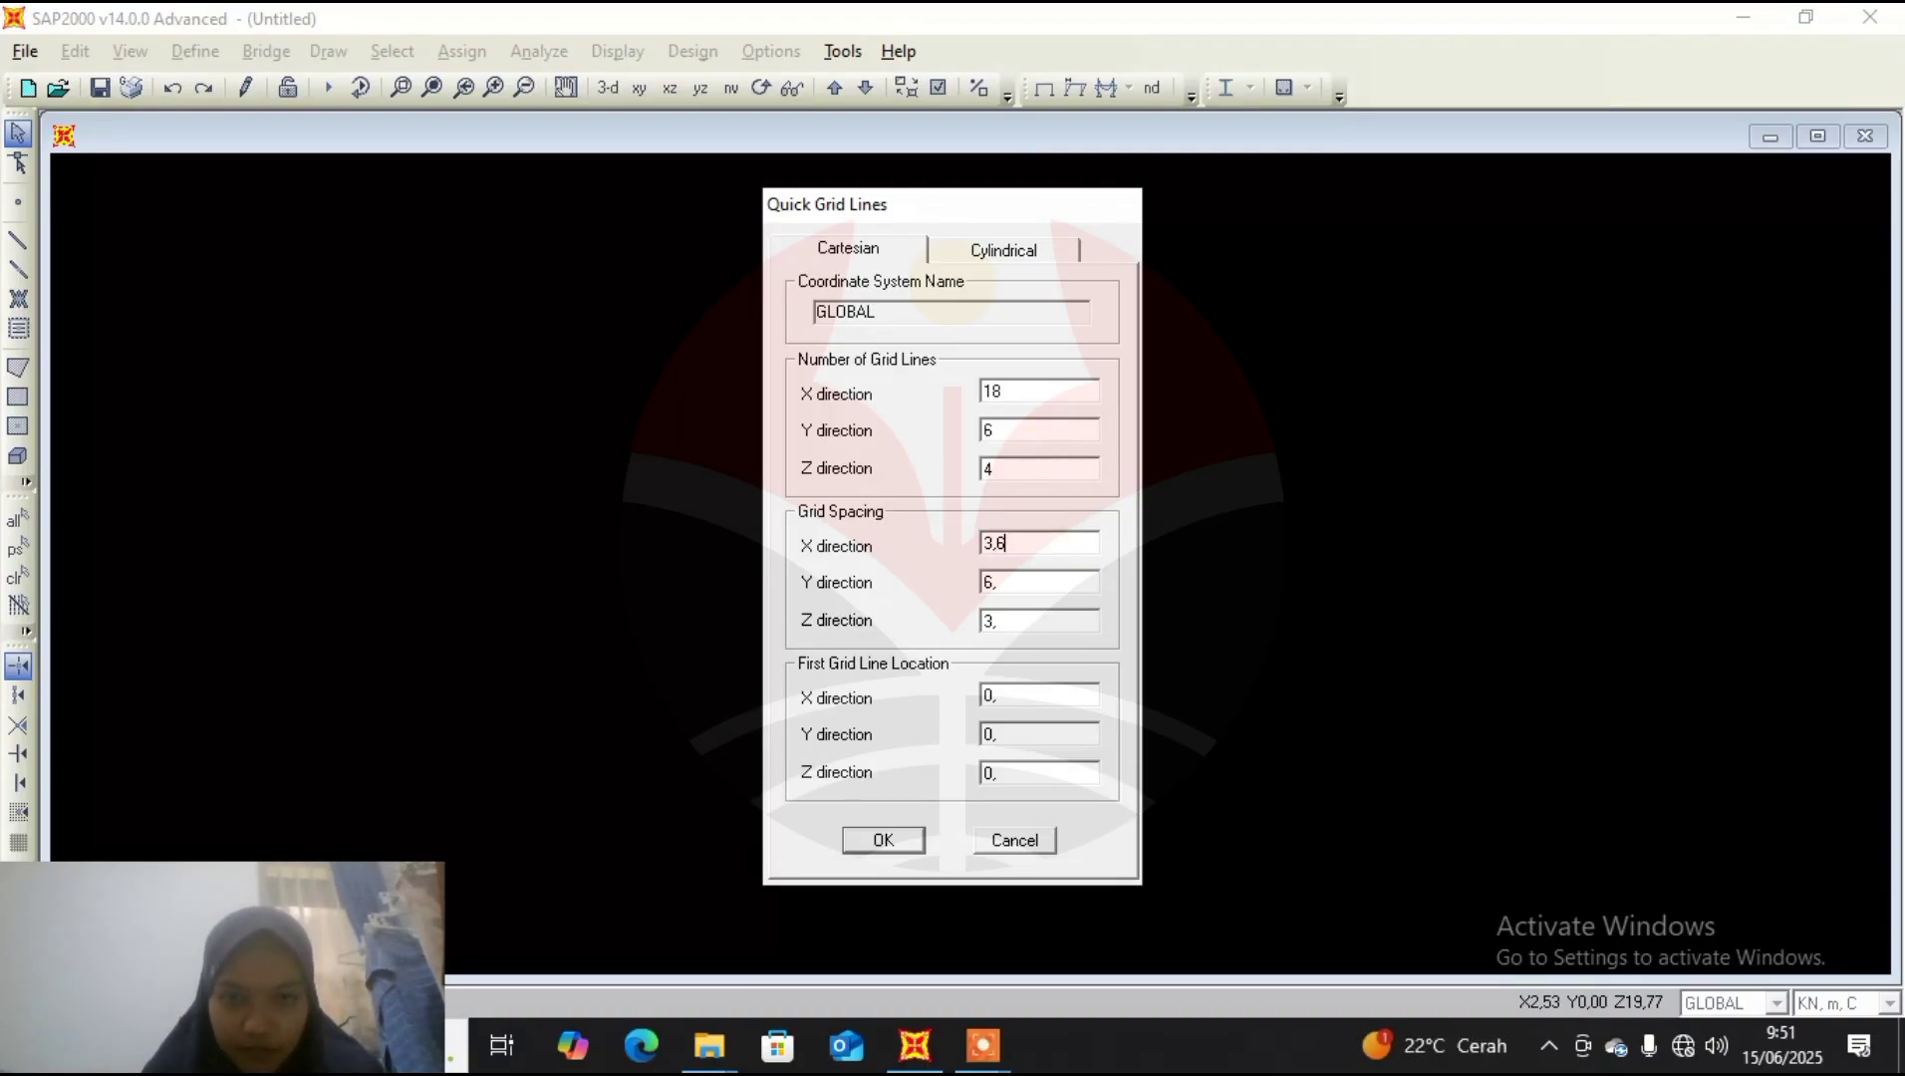
{"action": "double_click", "coordinate": [1041, 574]}
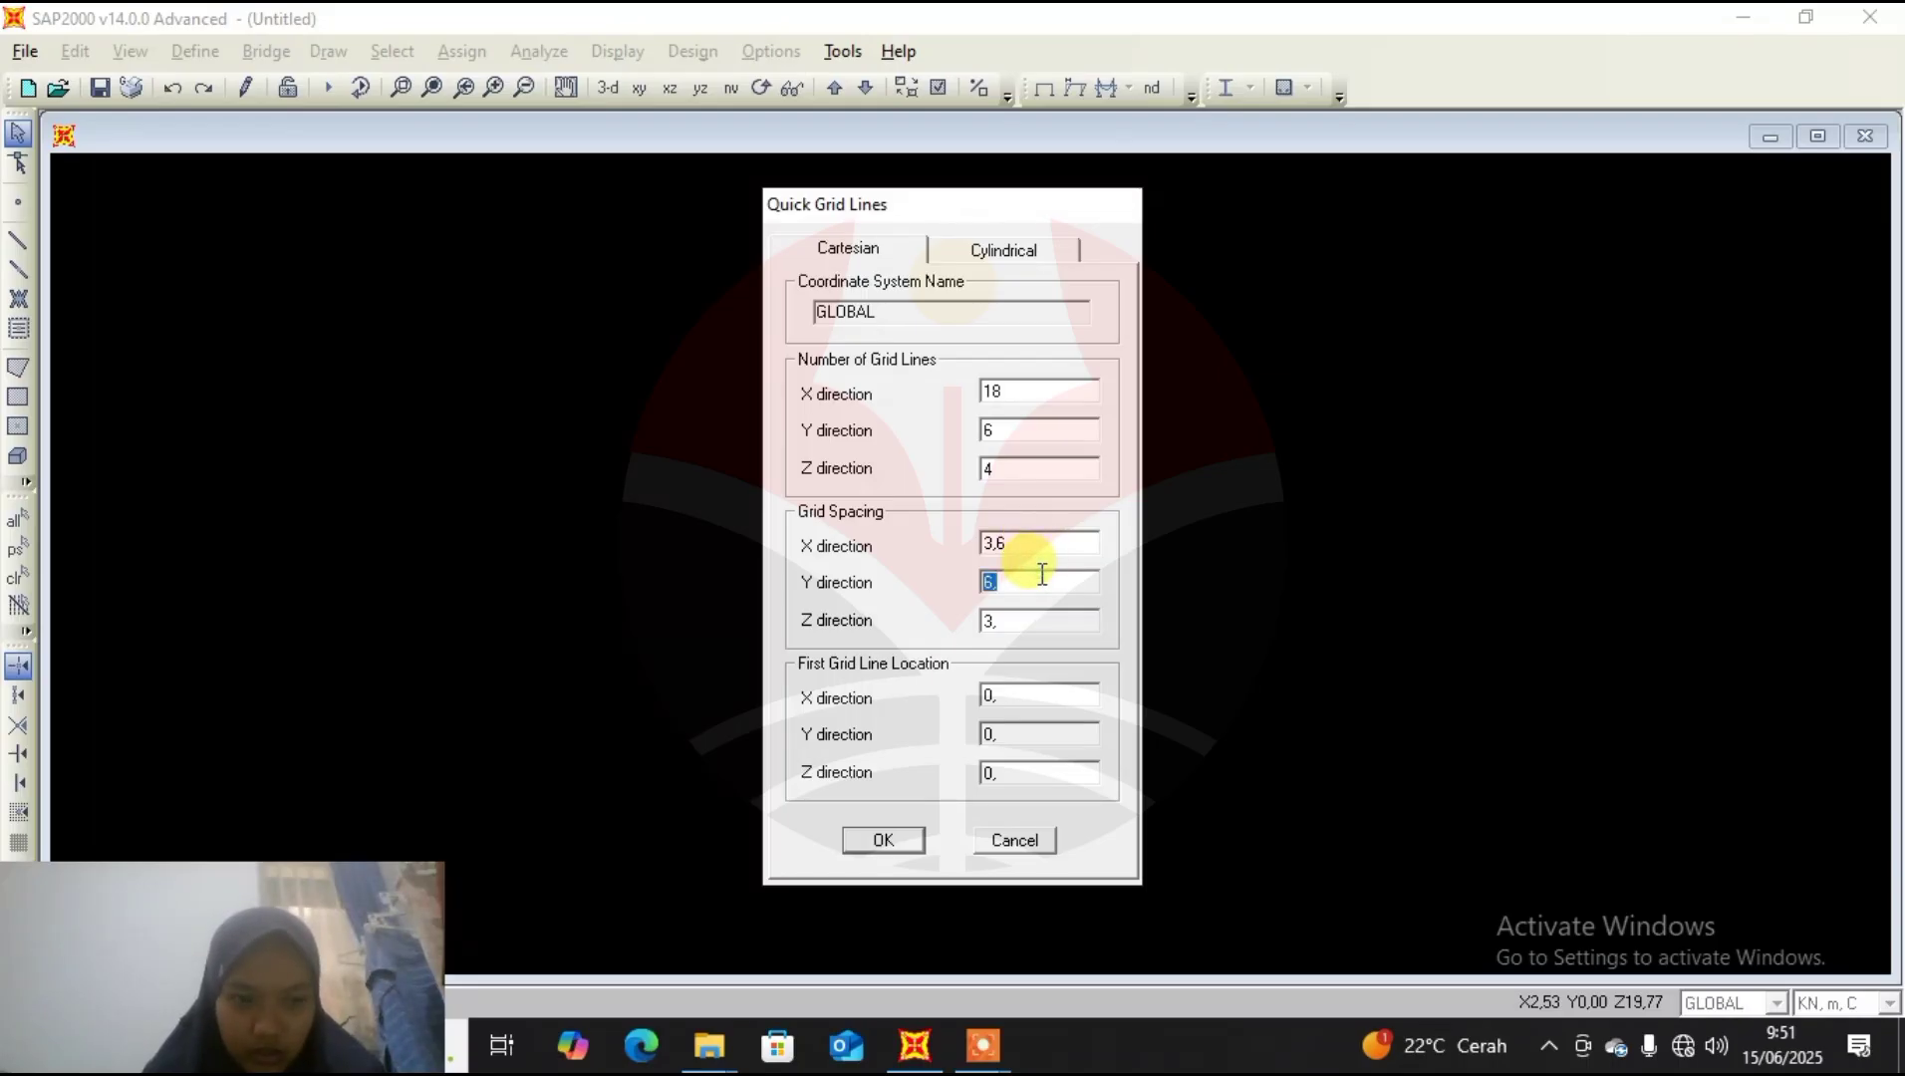
{"action": "type", "text": "1,8"}
{"action": "double_click", "coordinate": [1035, 623]}
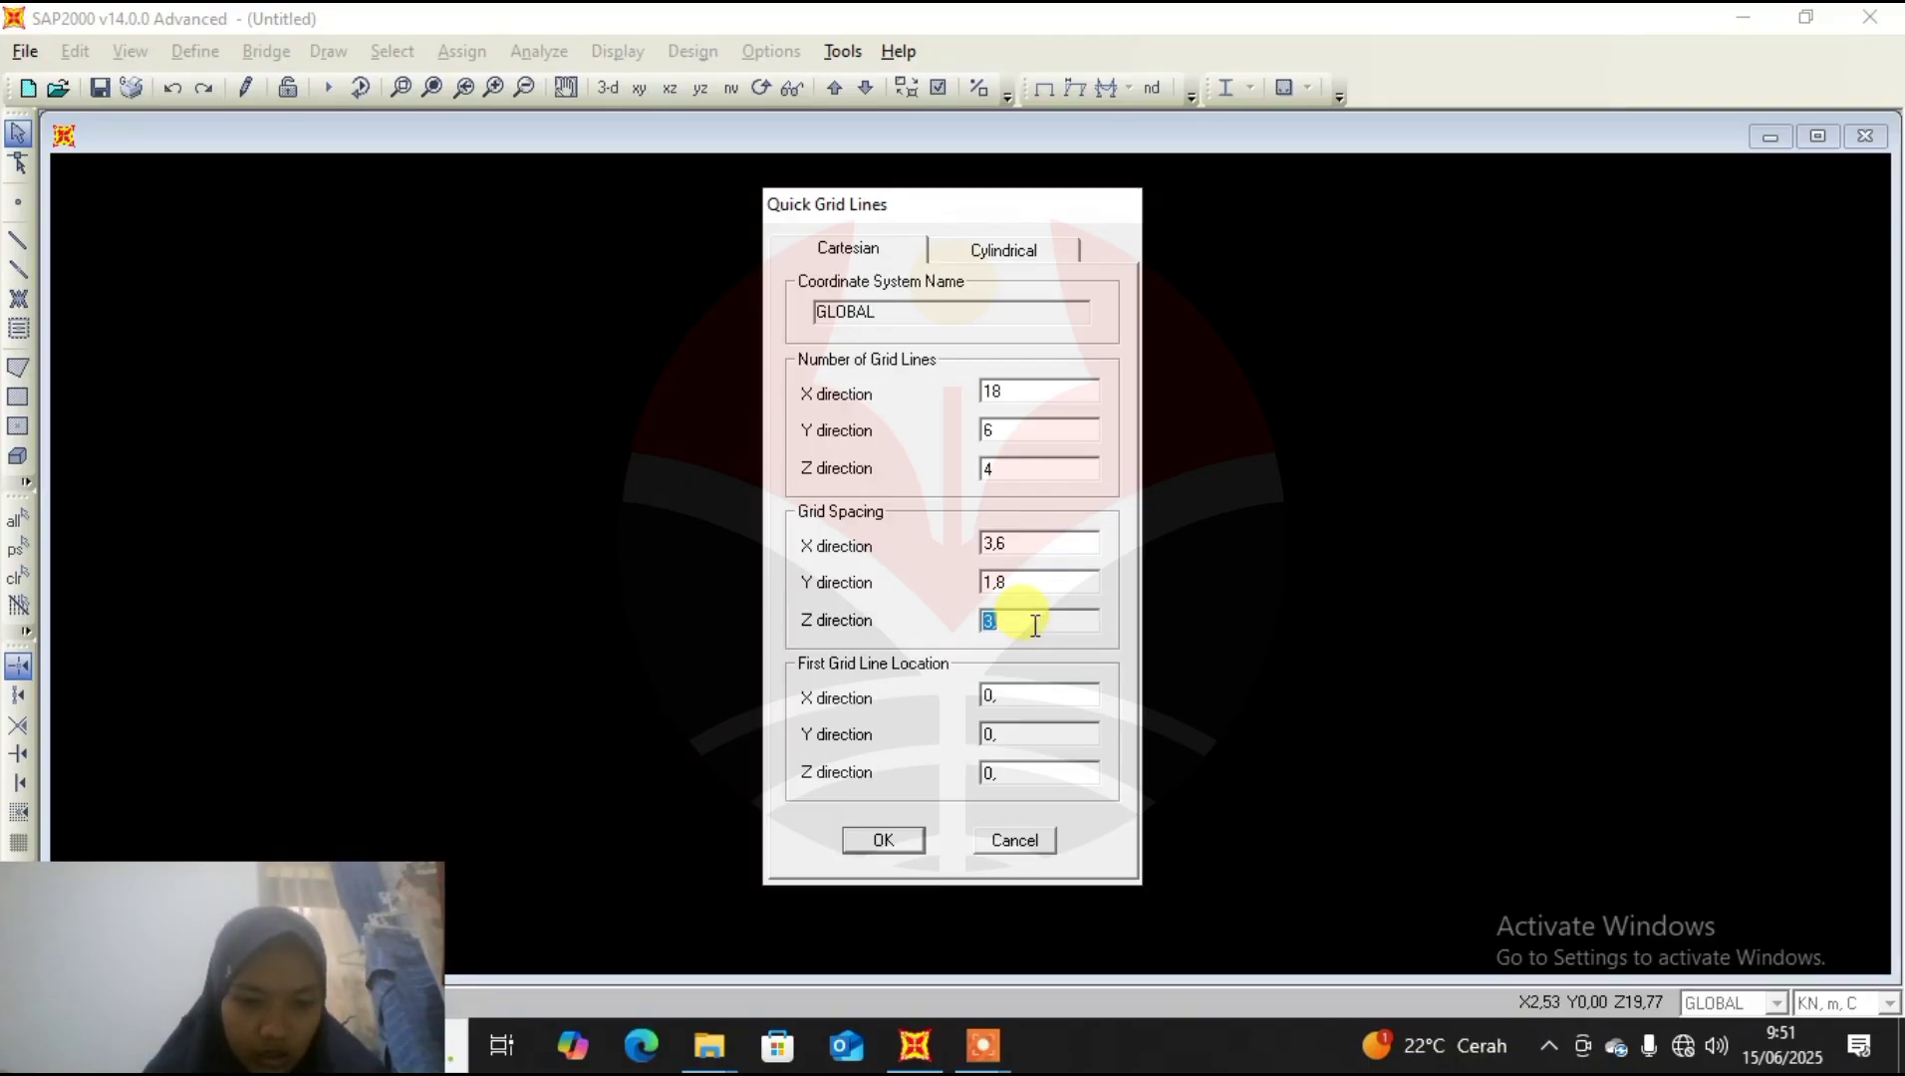
{"action": "type", "text": "3,85"}
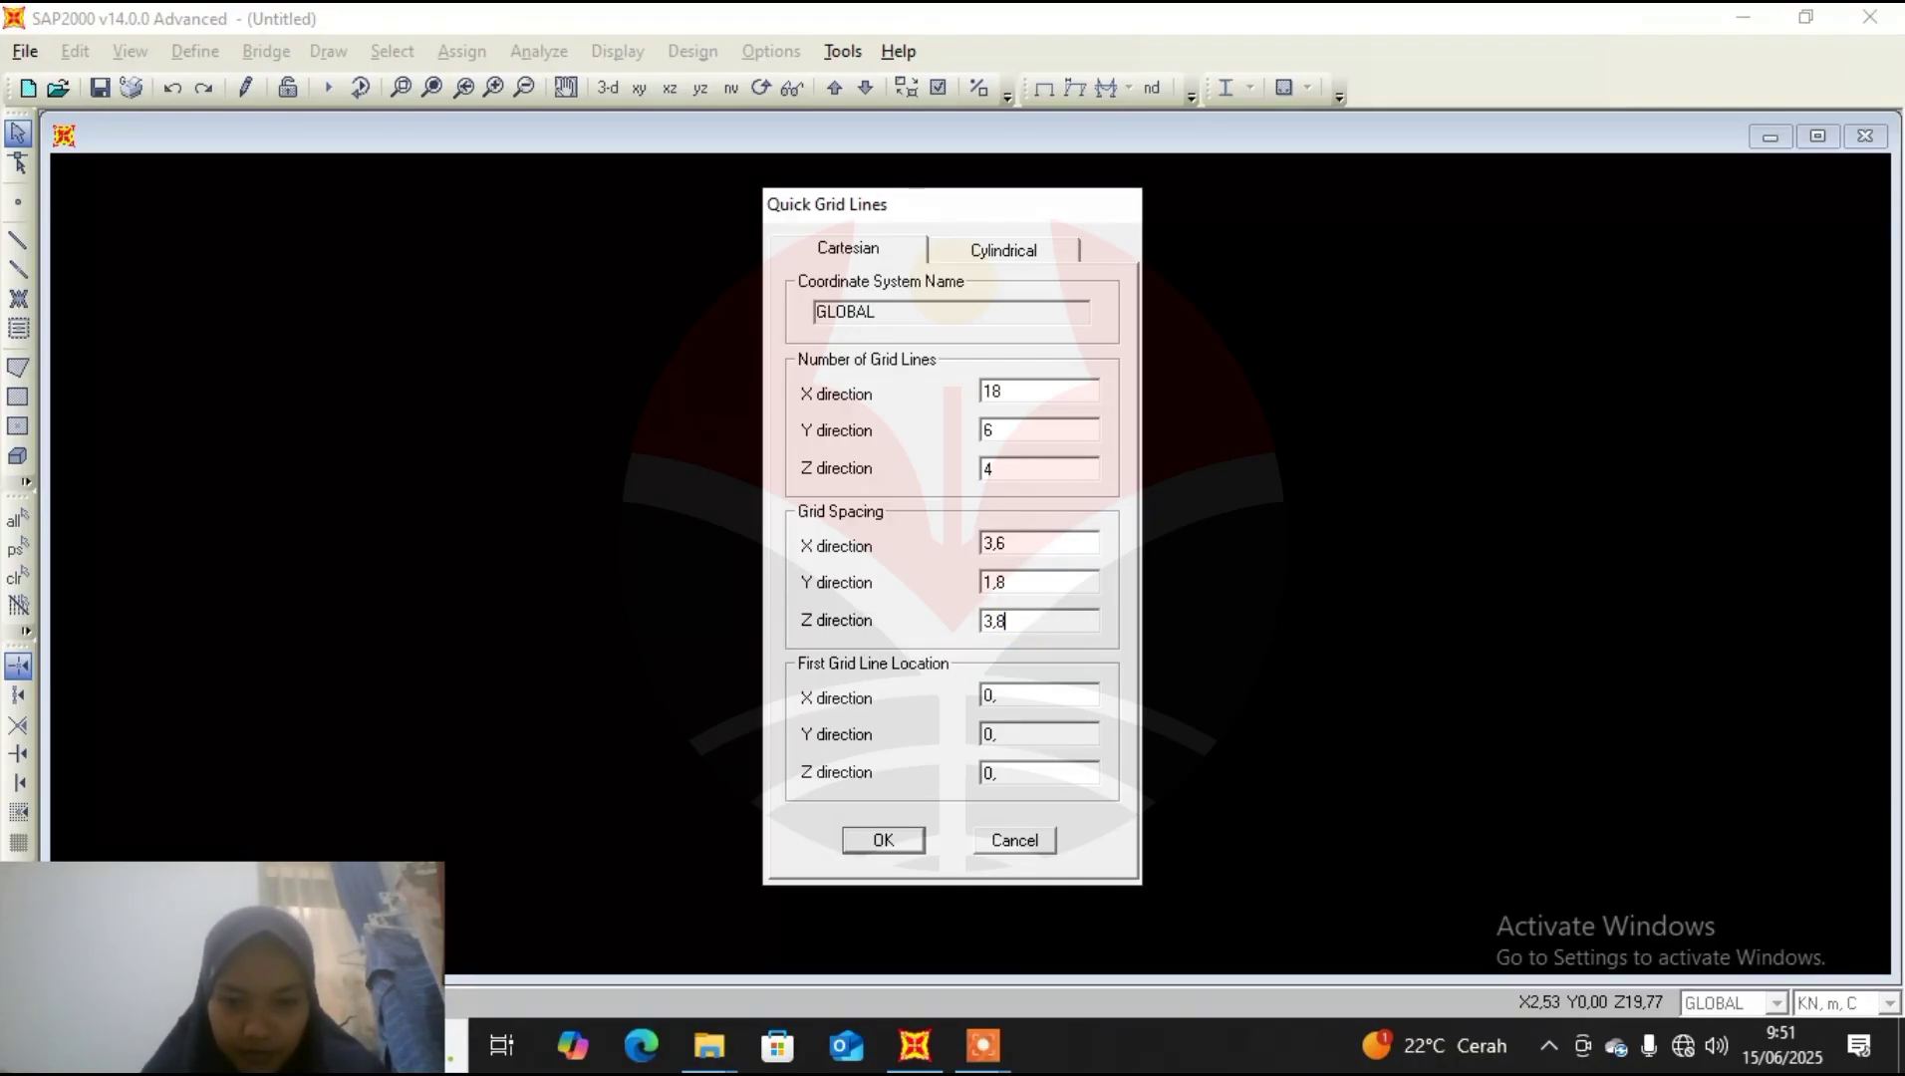
{"action": "left_click", "coordinate": [884, 840]}
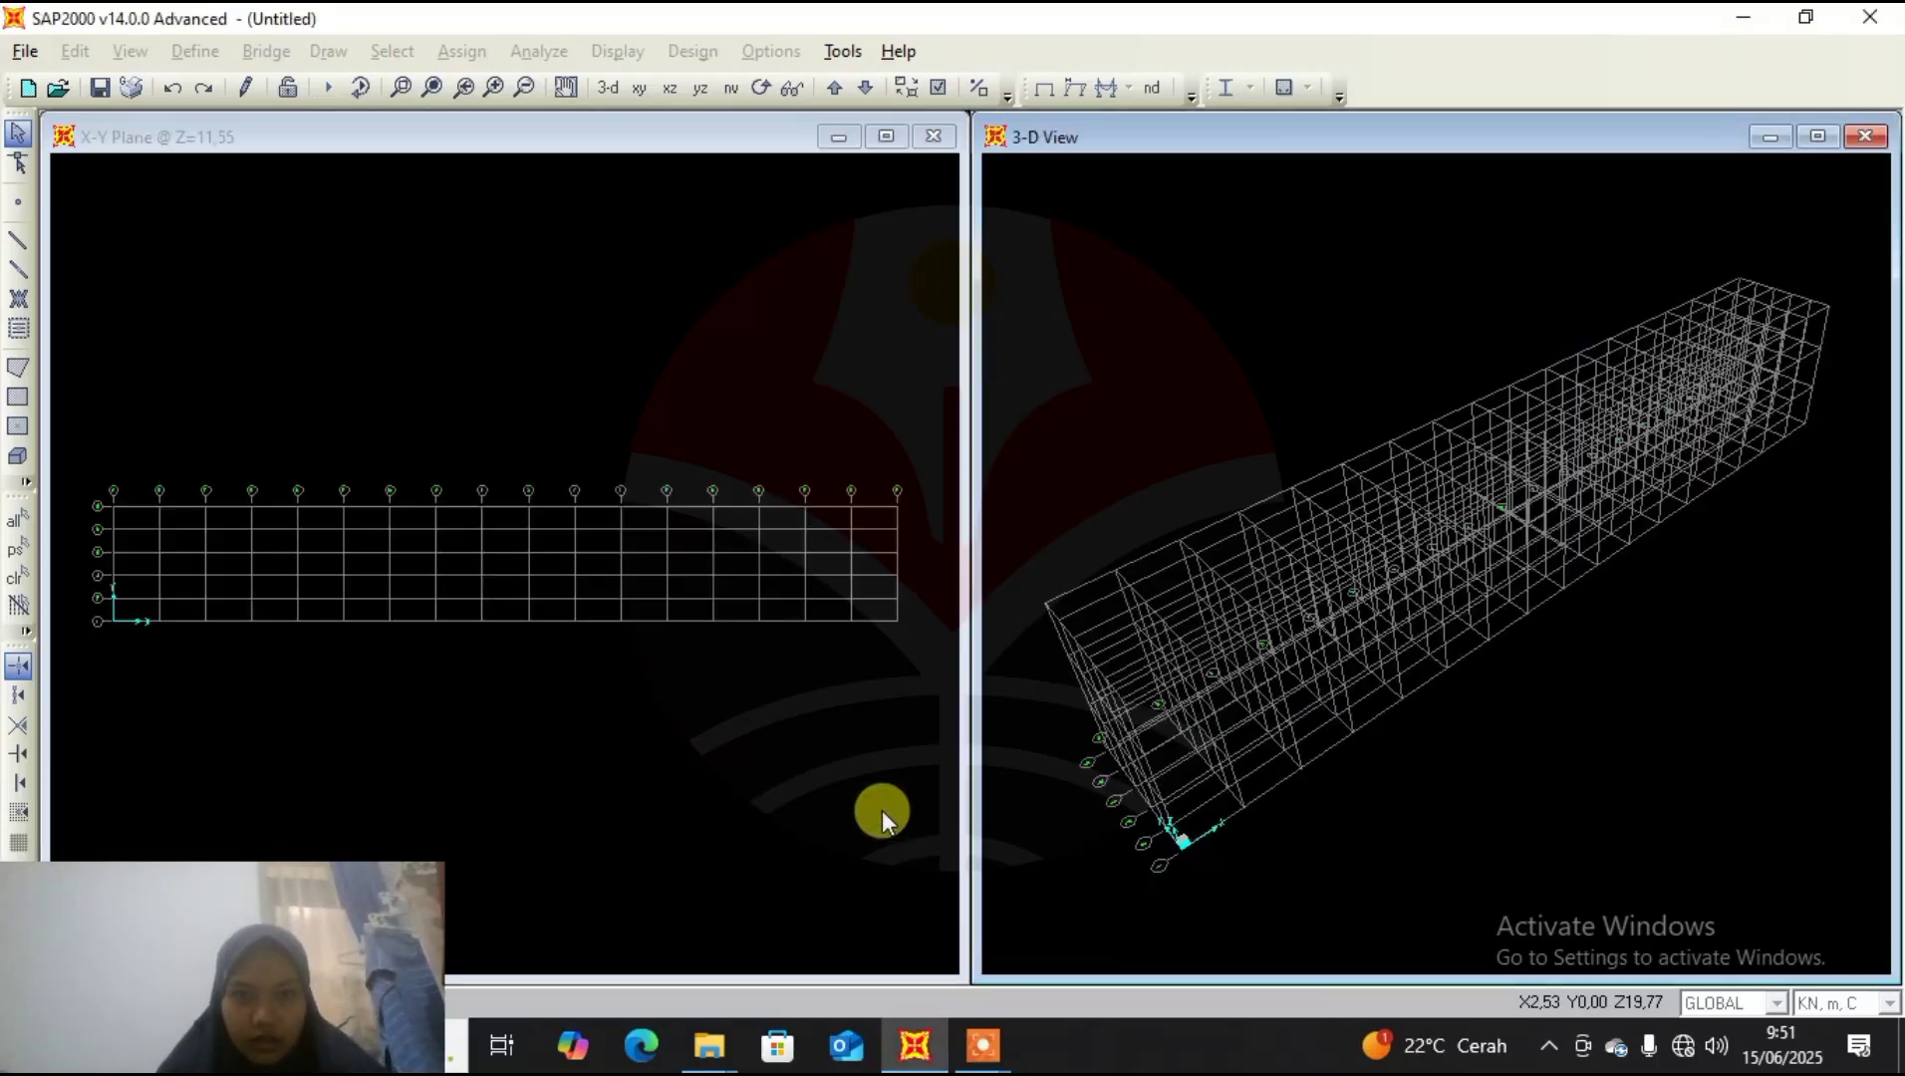
{"action": "left_click", "coordinate": [1865, 137]}
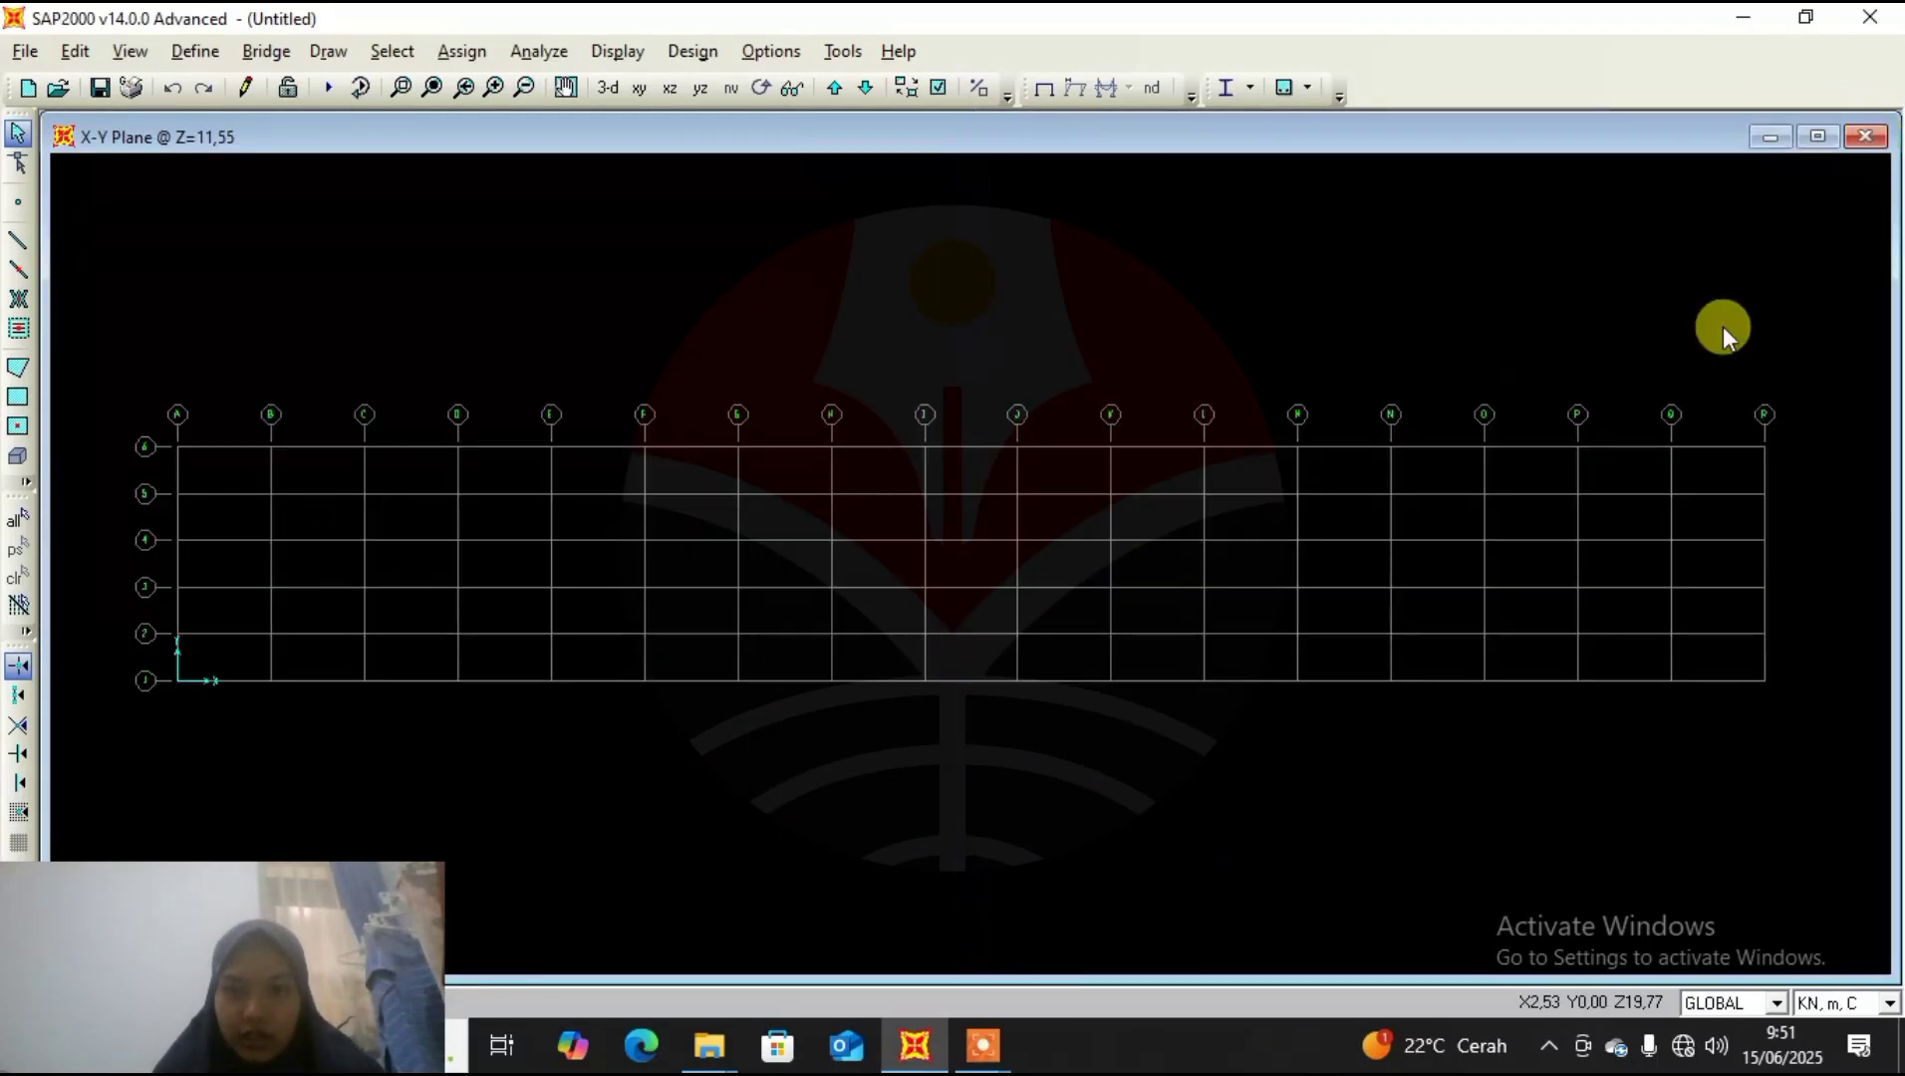
Open the GLOBAL grid system data from the plan view and set X grid line I's ordinate to 27,6 m.
{"action": "mouse_move", "coordinate": [1006, 1054]}
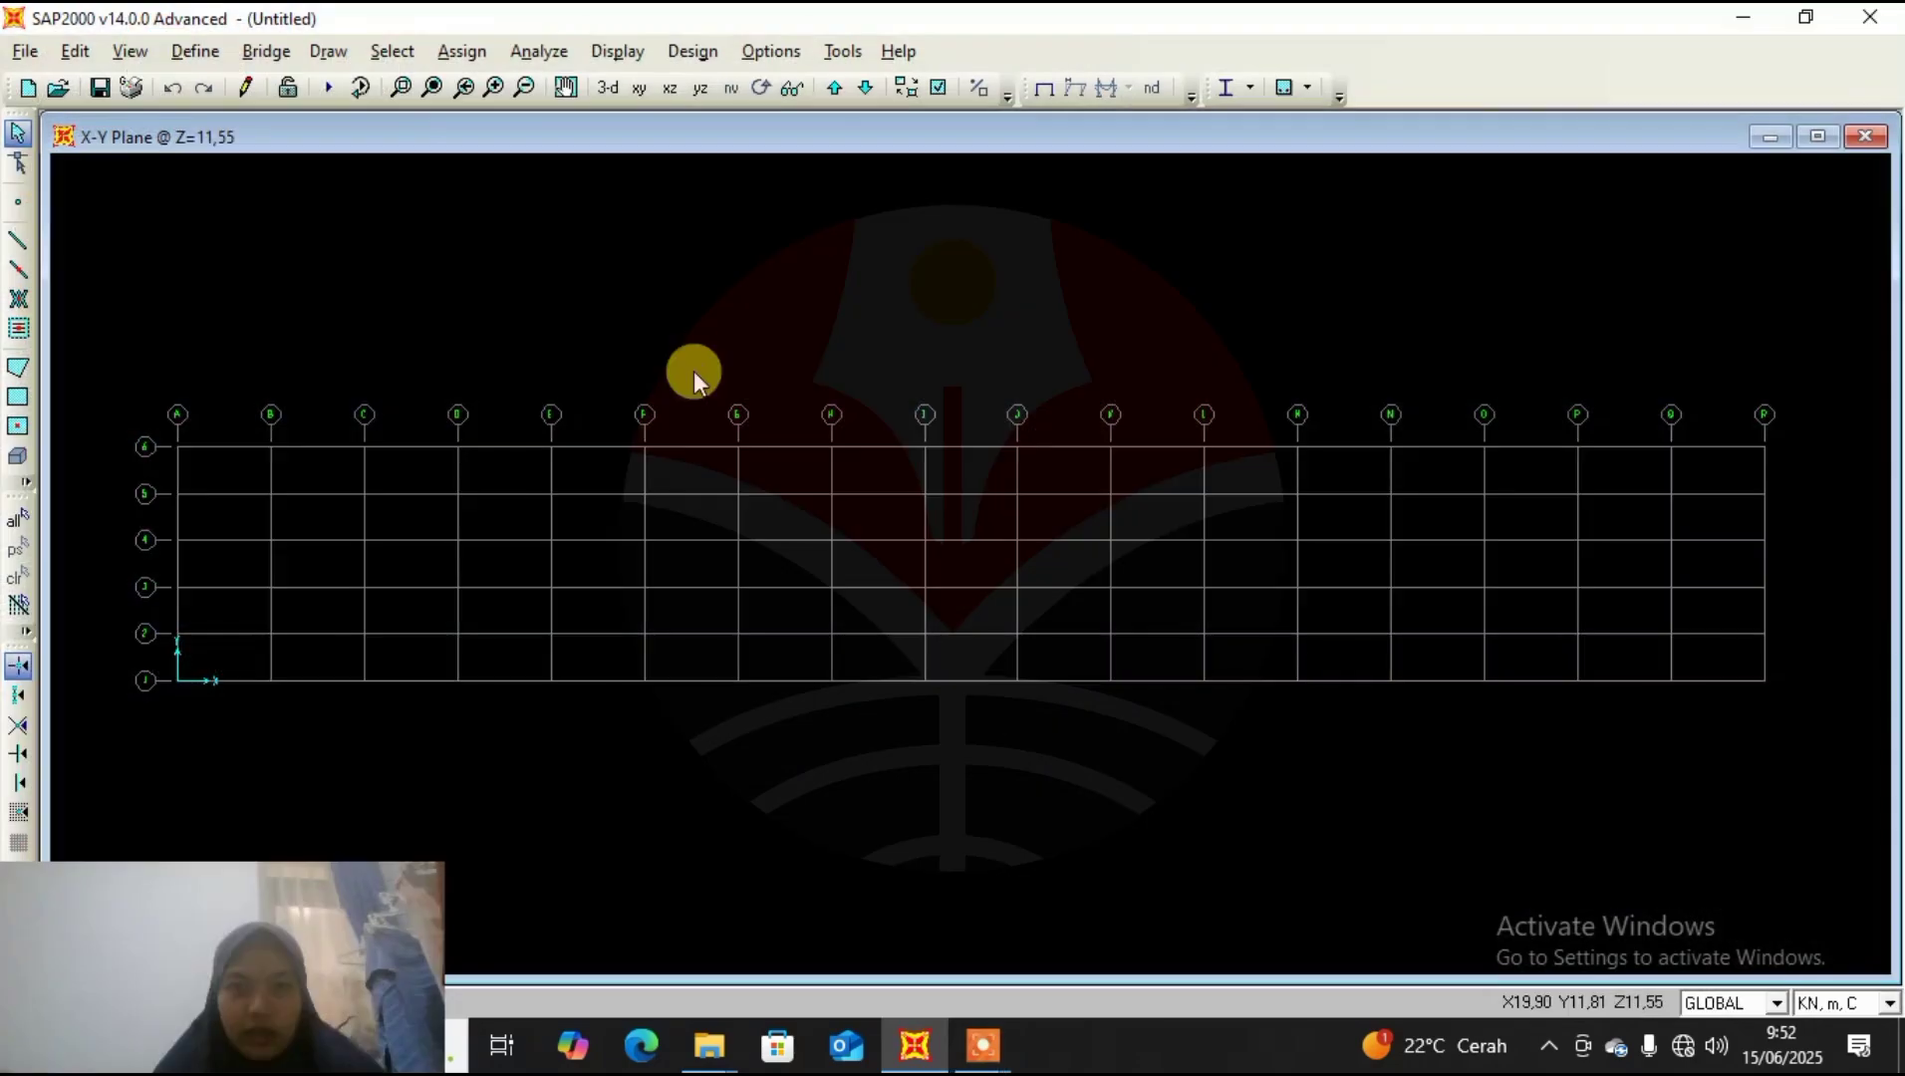
{"action": "double_click", "coordinate": [1763, 679]}
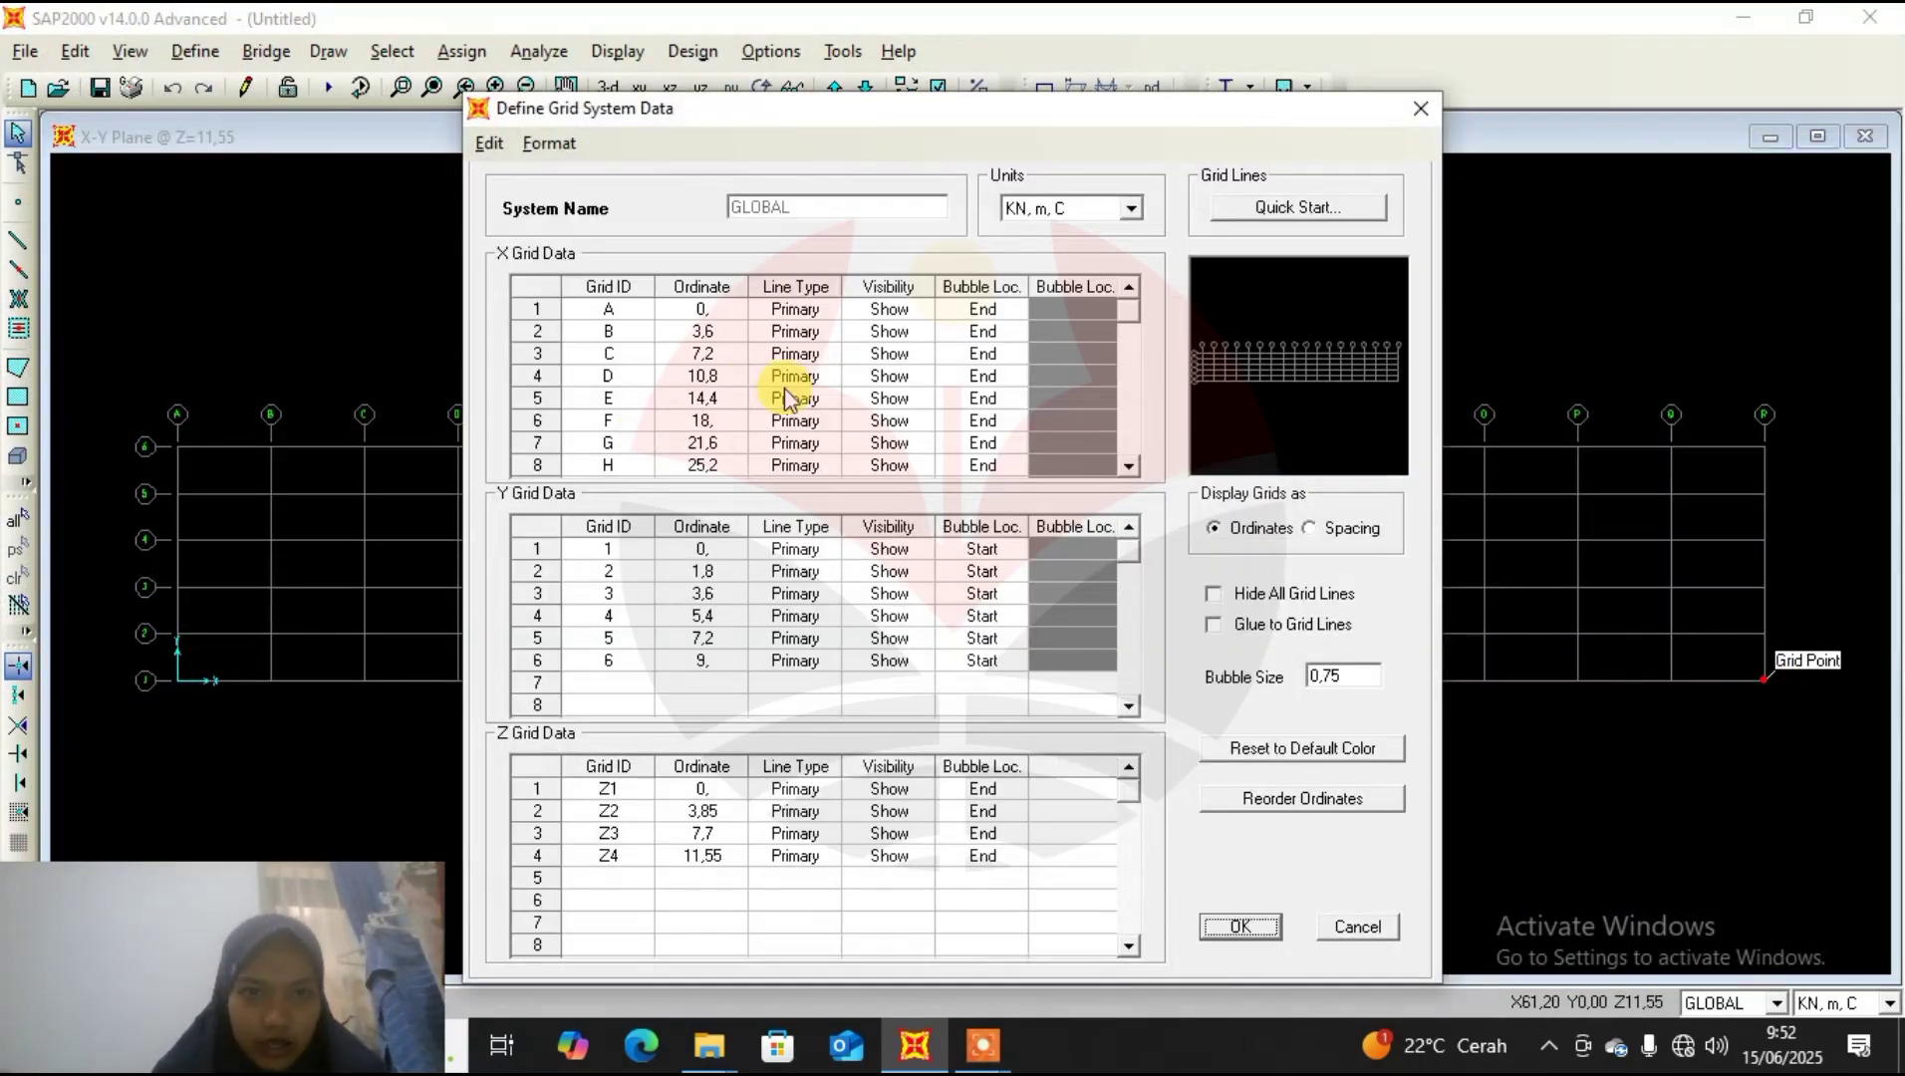
{"action": "left_click", "coordinate": [1130, 466]}
{"action": "left_click", "coordinate": [1130, 465]}
{"action": "left_click", "coordinate": [1130, 465]}
{"action": "left_click", "coordinate": [1130, 465]}
{"action": "left_click", "coordinate": [1130, 465]}
{"action": "left_click", "coordinate": [1130, 465]}
{"action": "left_click", "coordinate": [1130, 465]}
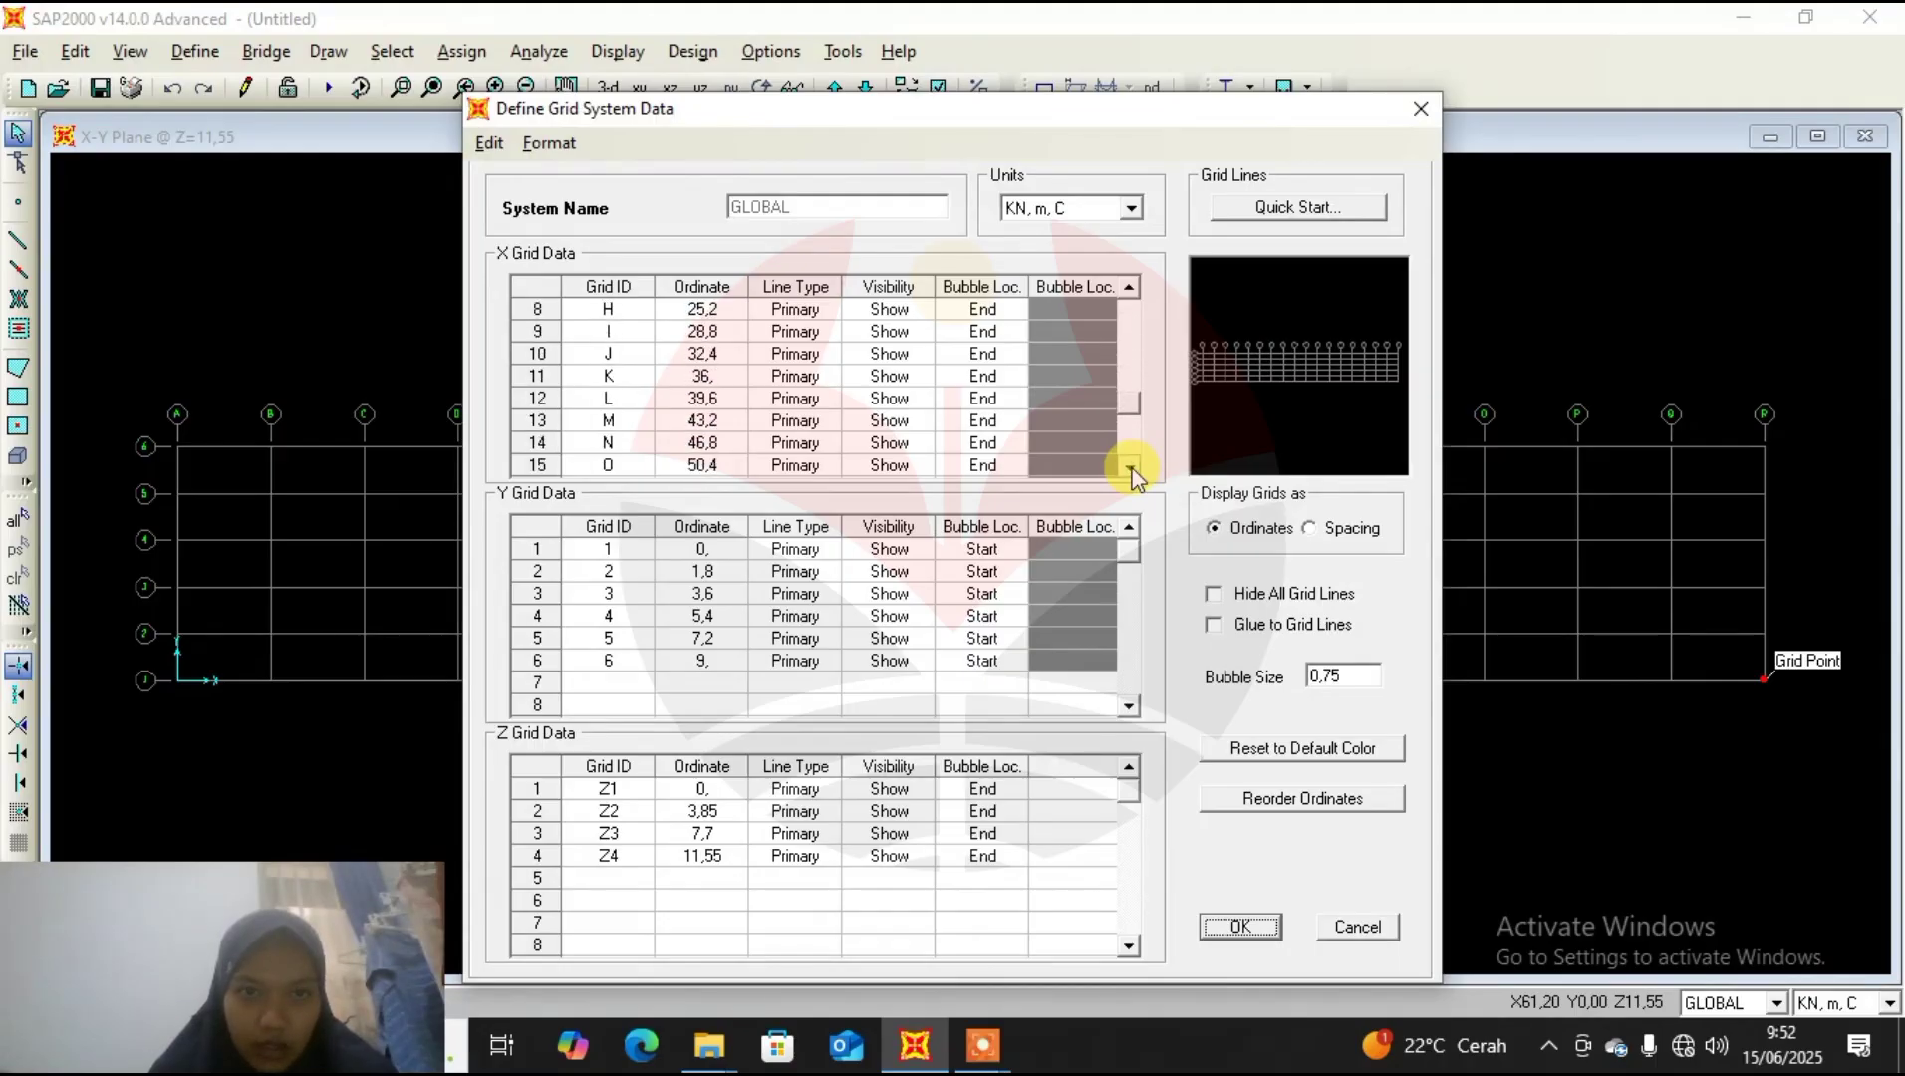
{"action": "left_click", "coordinate": [702, 331]}
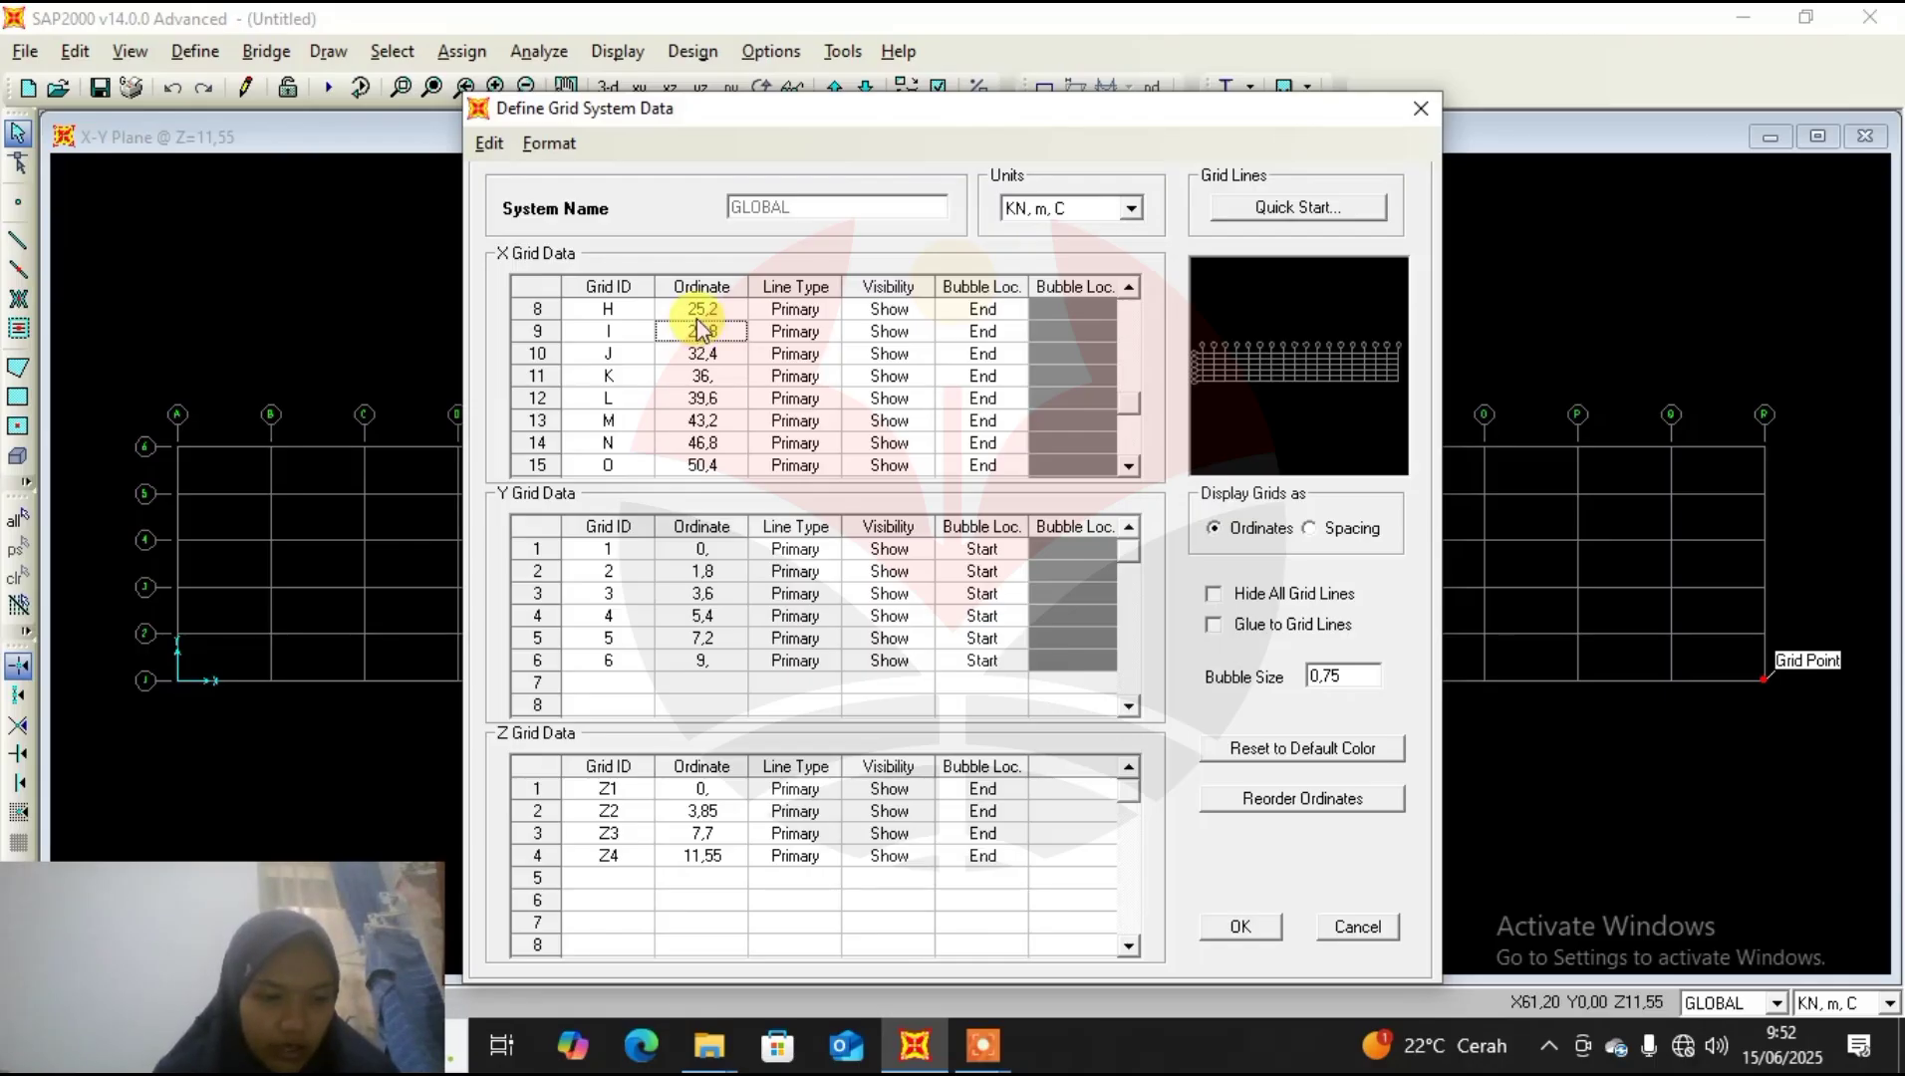
{"action": "key", "text": "BackSpace"}
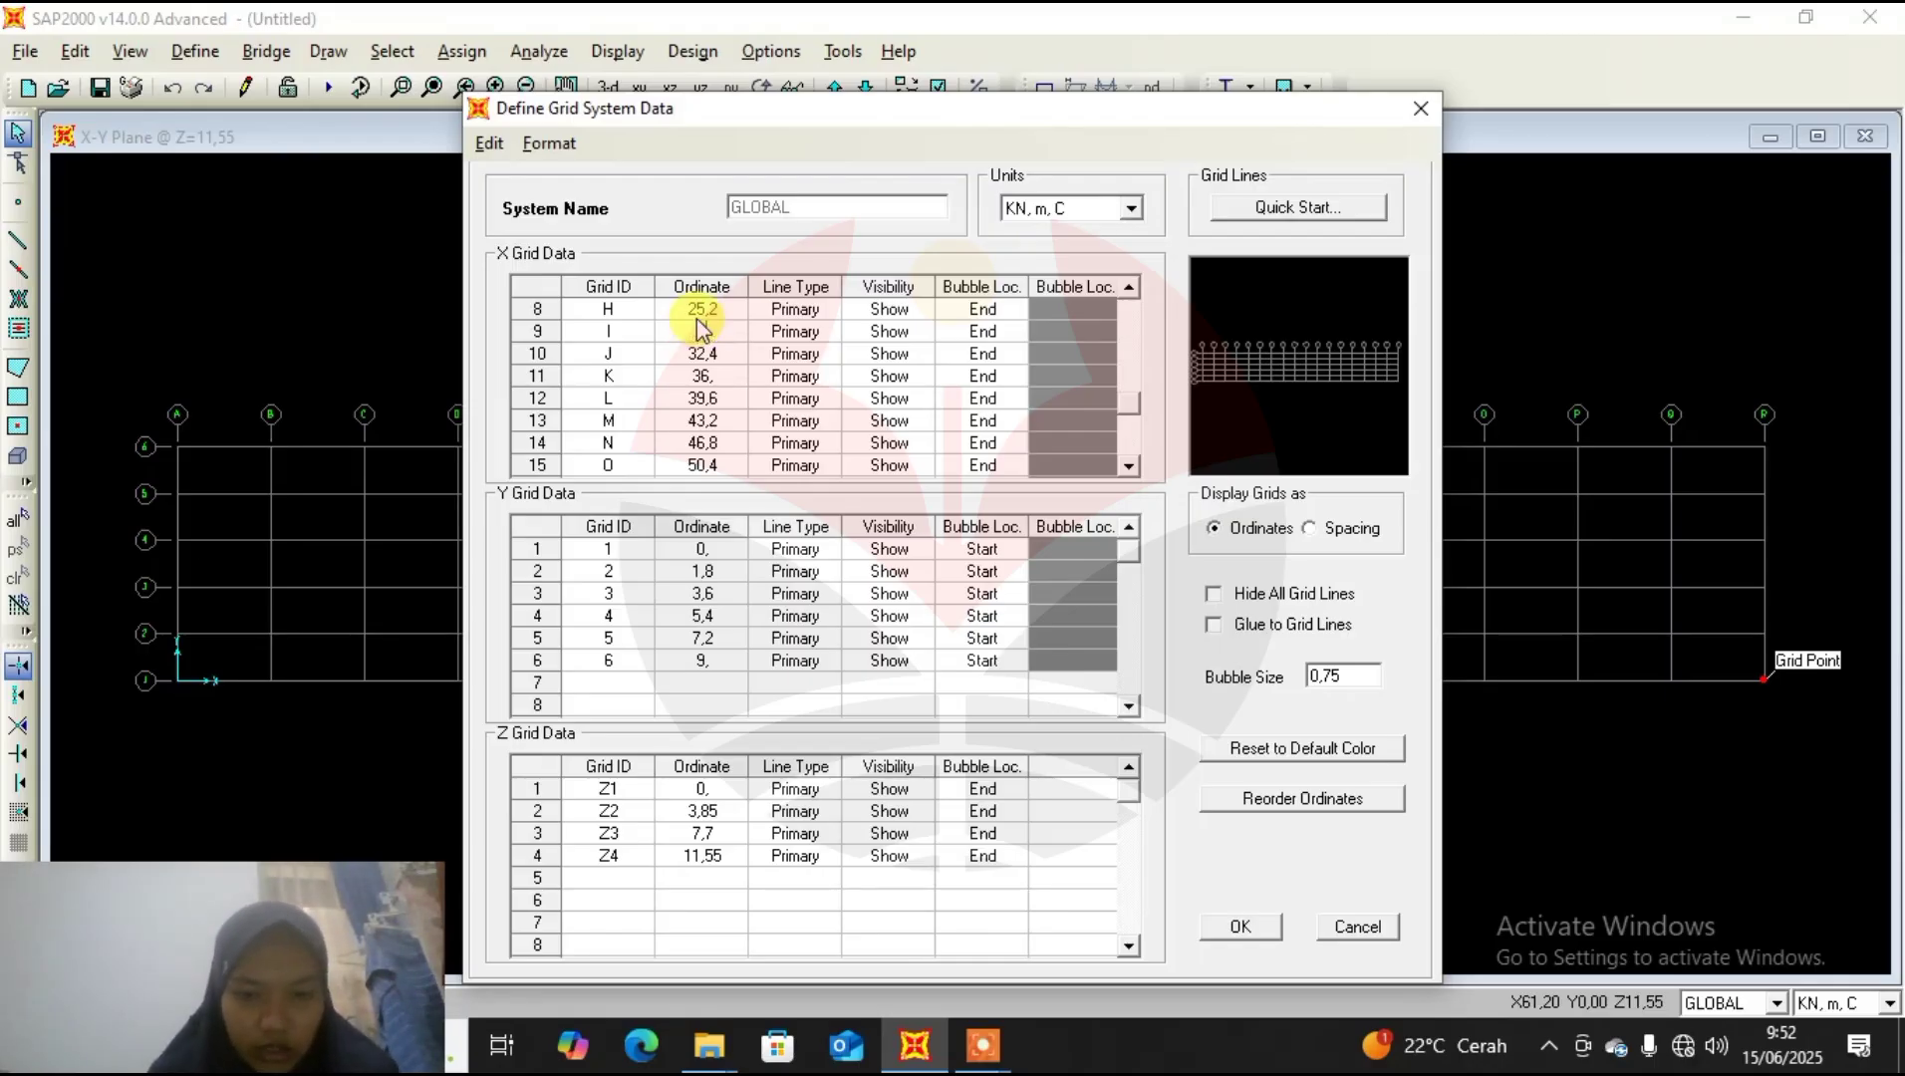
{"action": "type", "text": "27,6"}
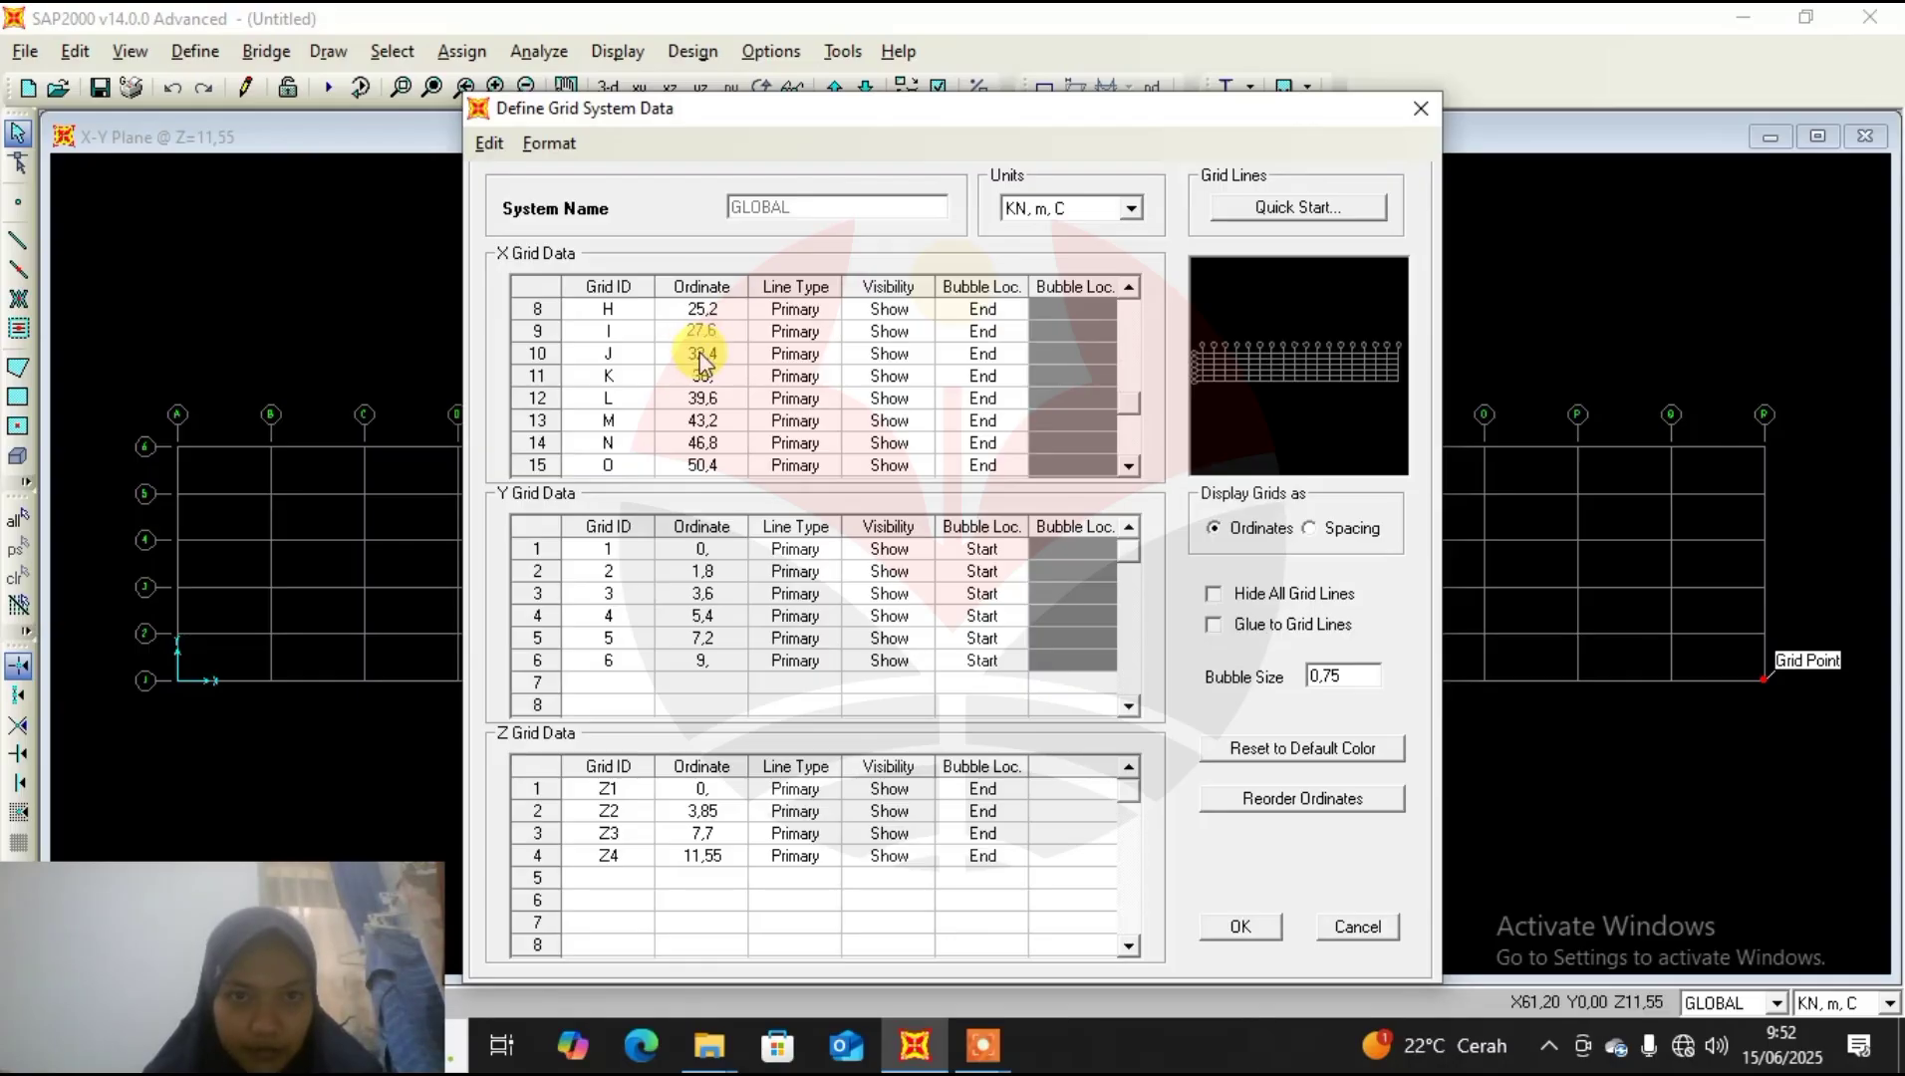
Set the ordinates of X grid lines J and K to 30 m and 32,4 m.
{"action": "left_click", "coordinate": [705, 361]}
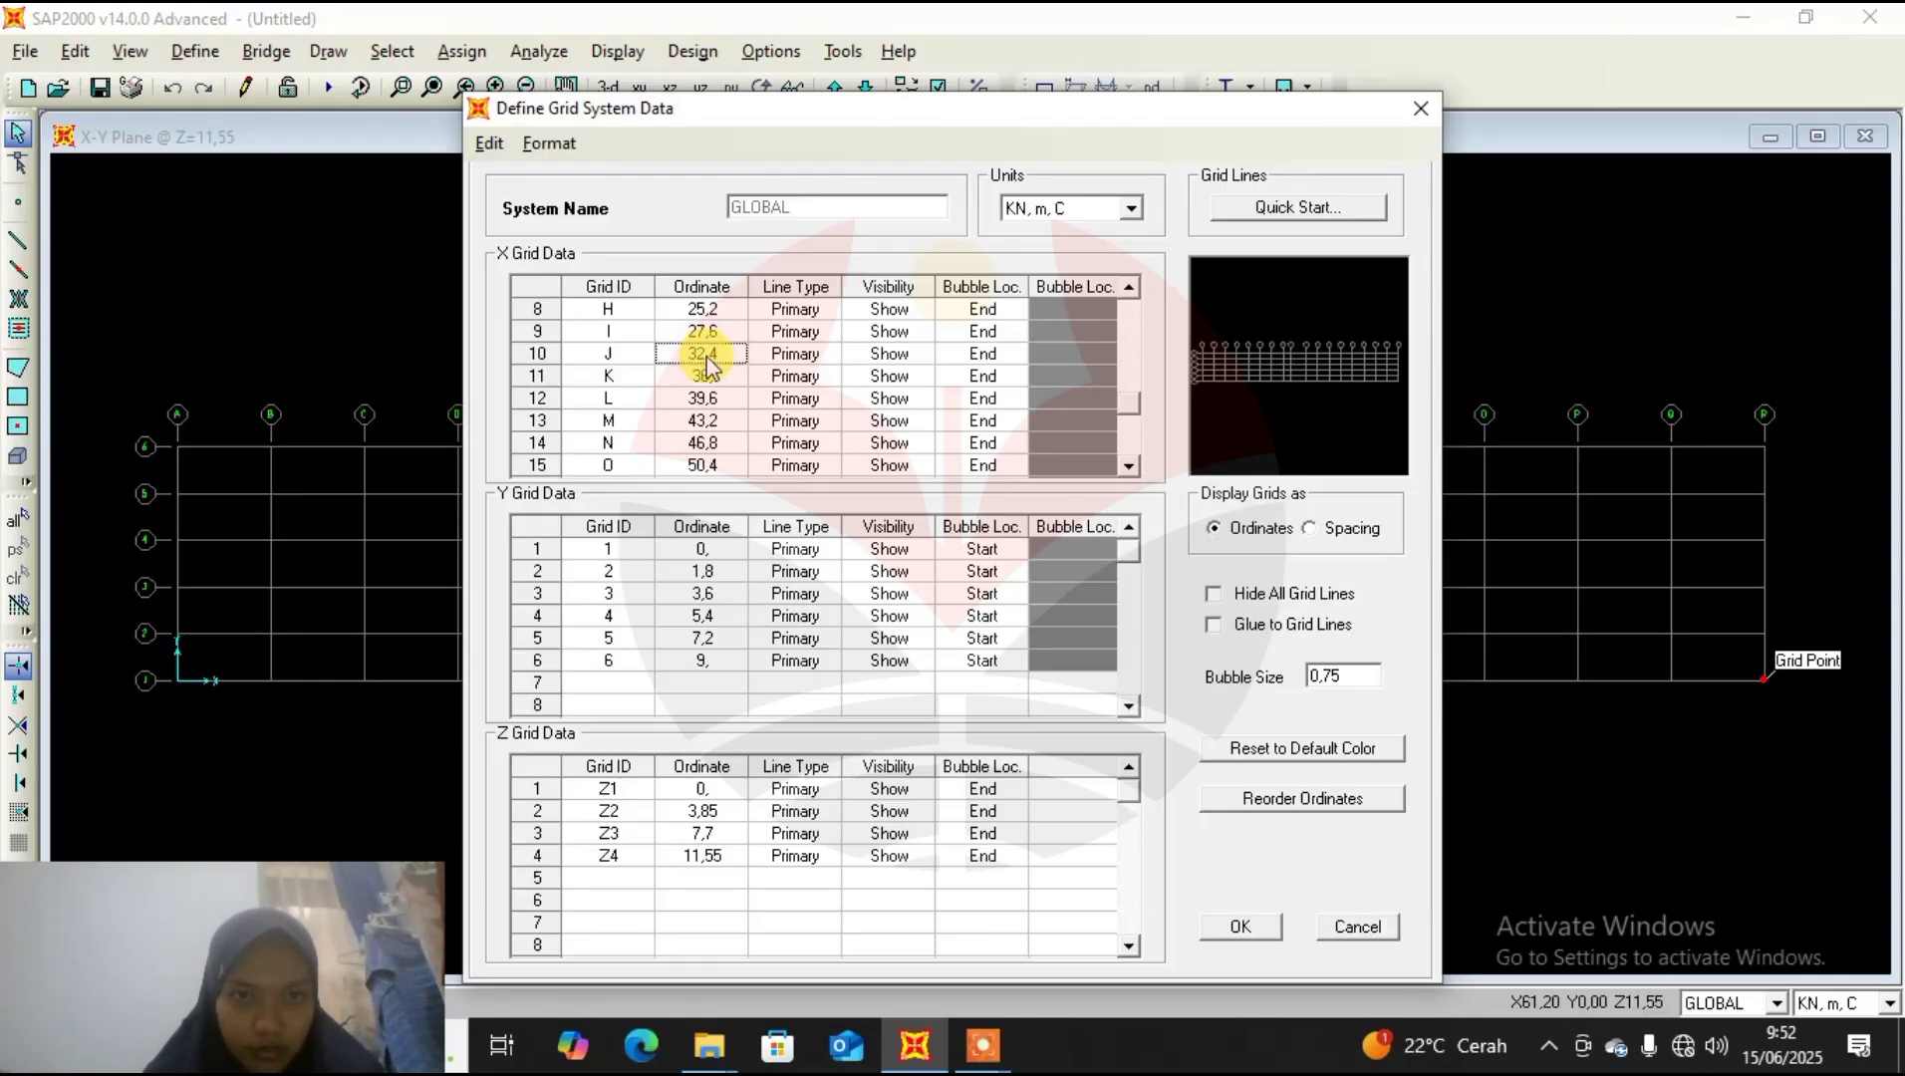
{"action": "key", "text": "BackSpace"}
{"action": "type", "text": "30"}
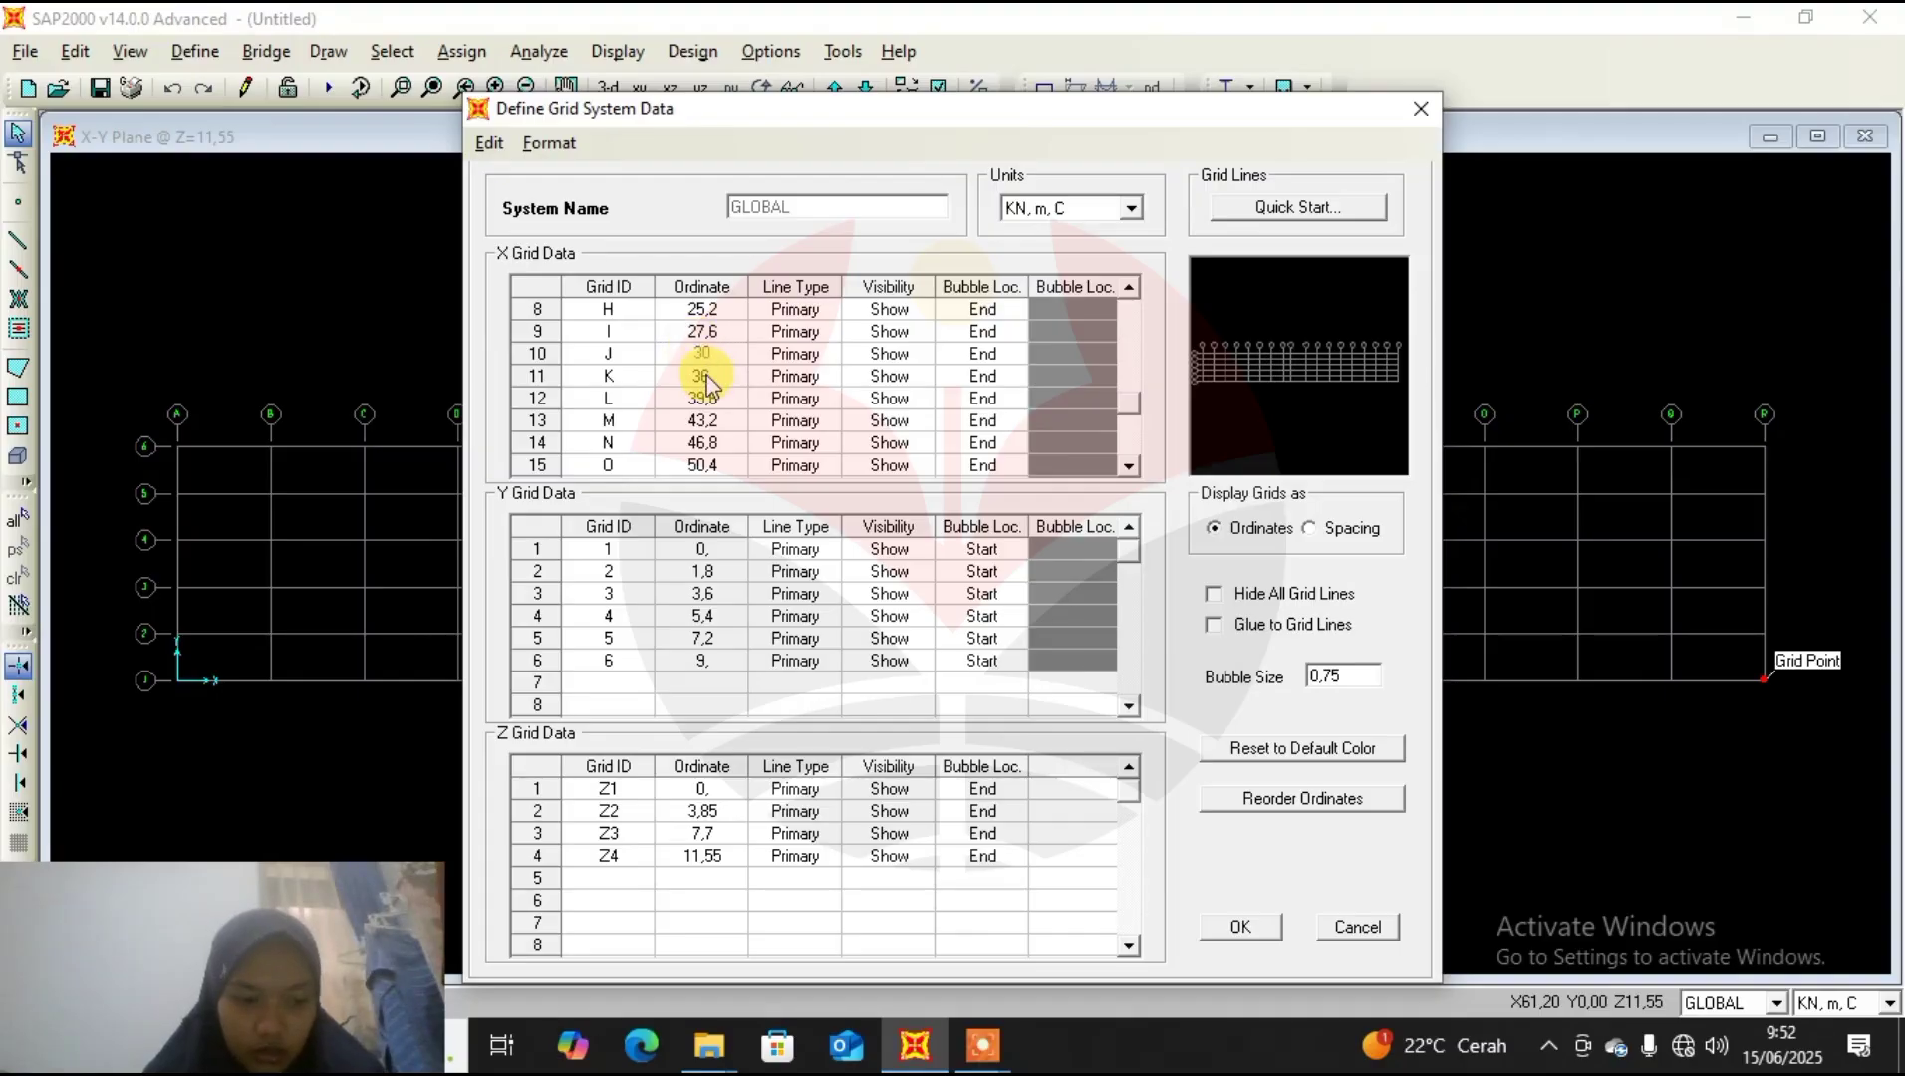
{"action": "key", "text": "BackSpace"}
{"action": "type", "text": "32"}
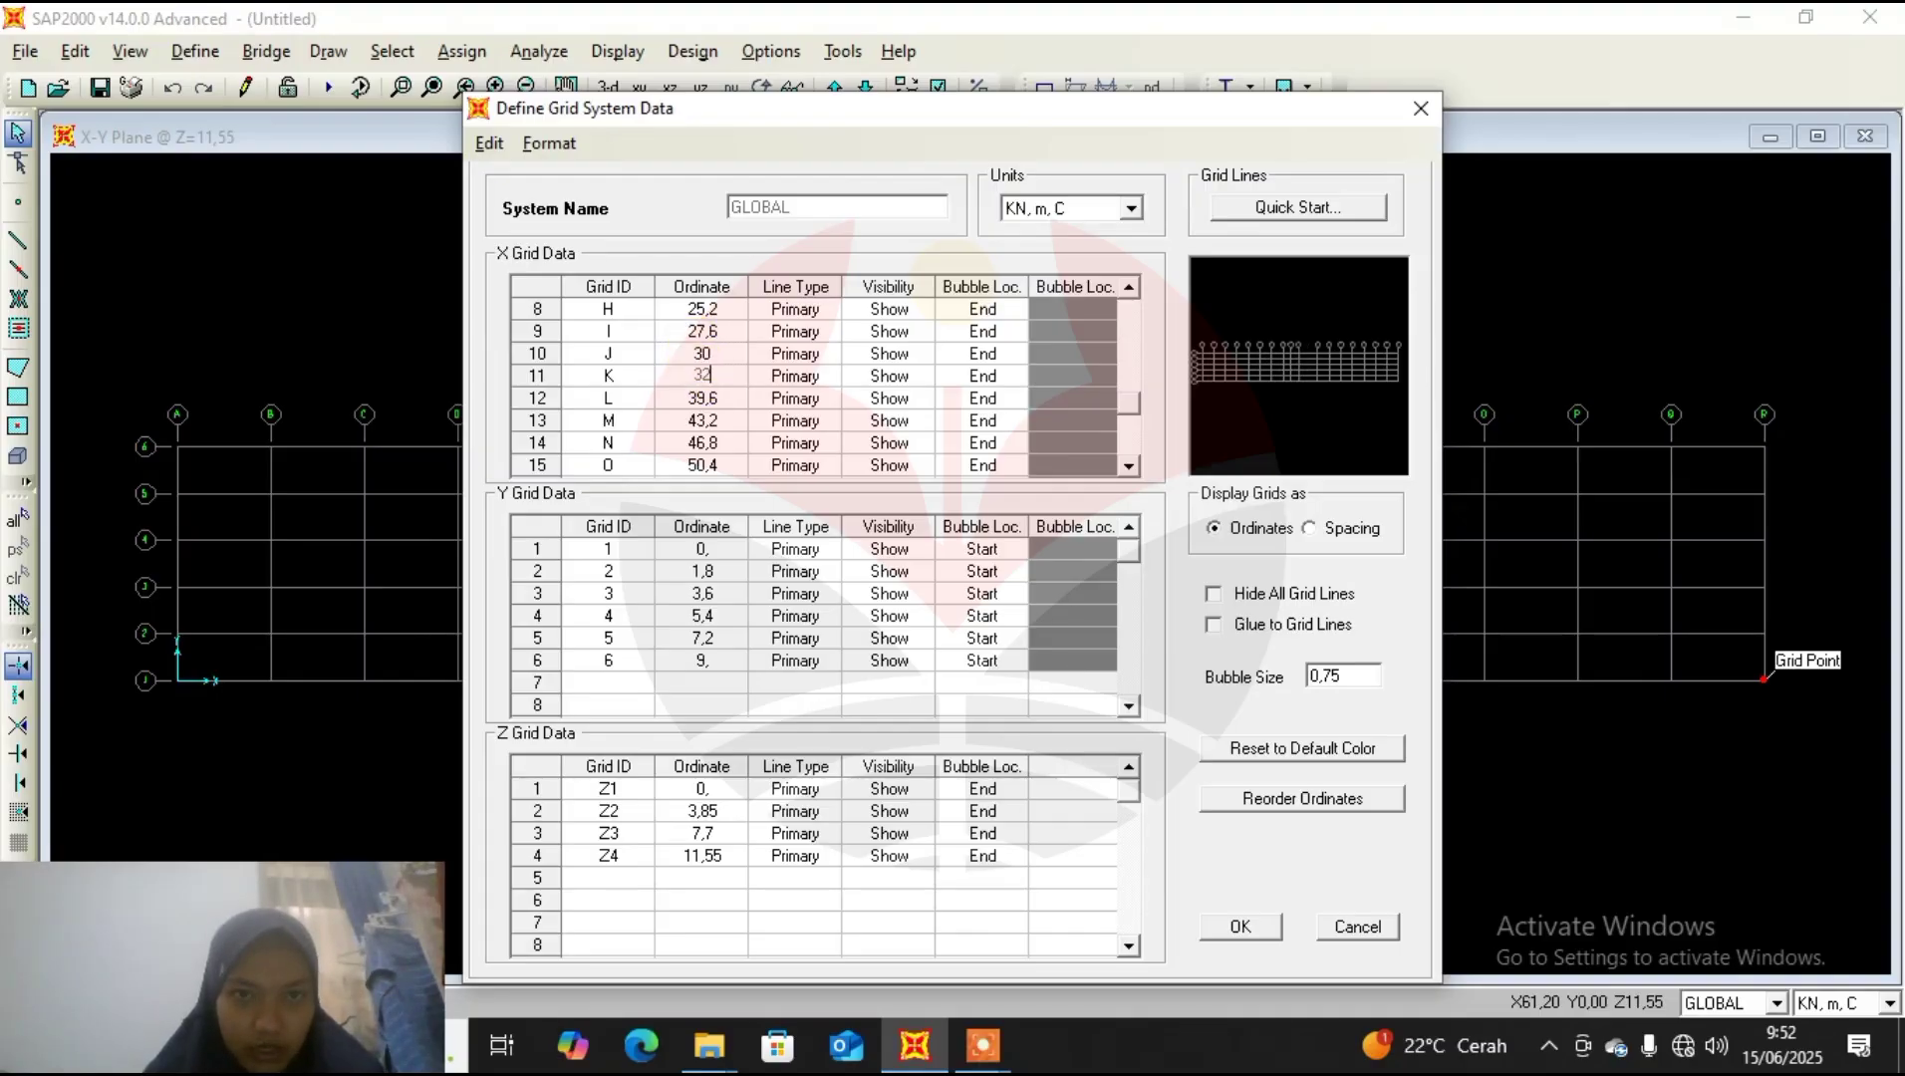
{"action": "type", "text": ",4"}
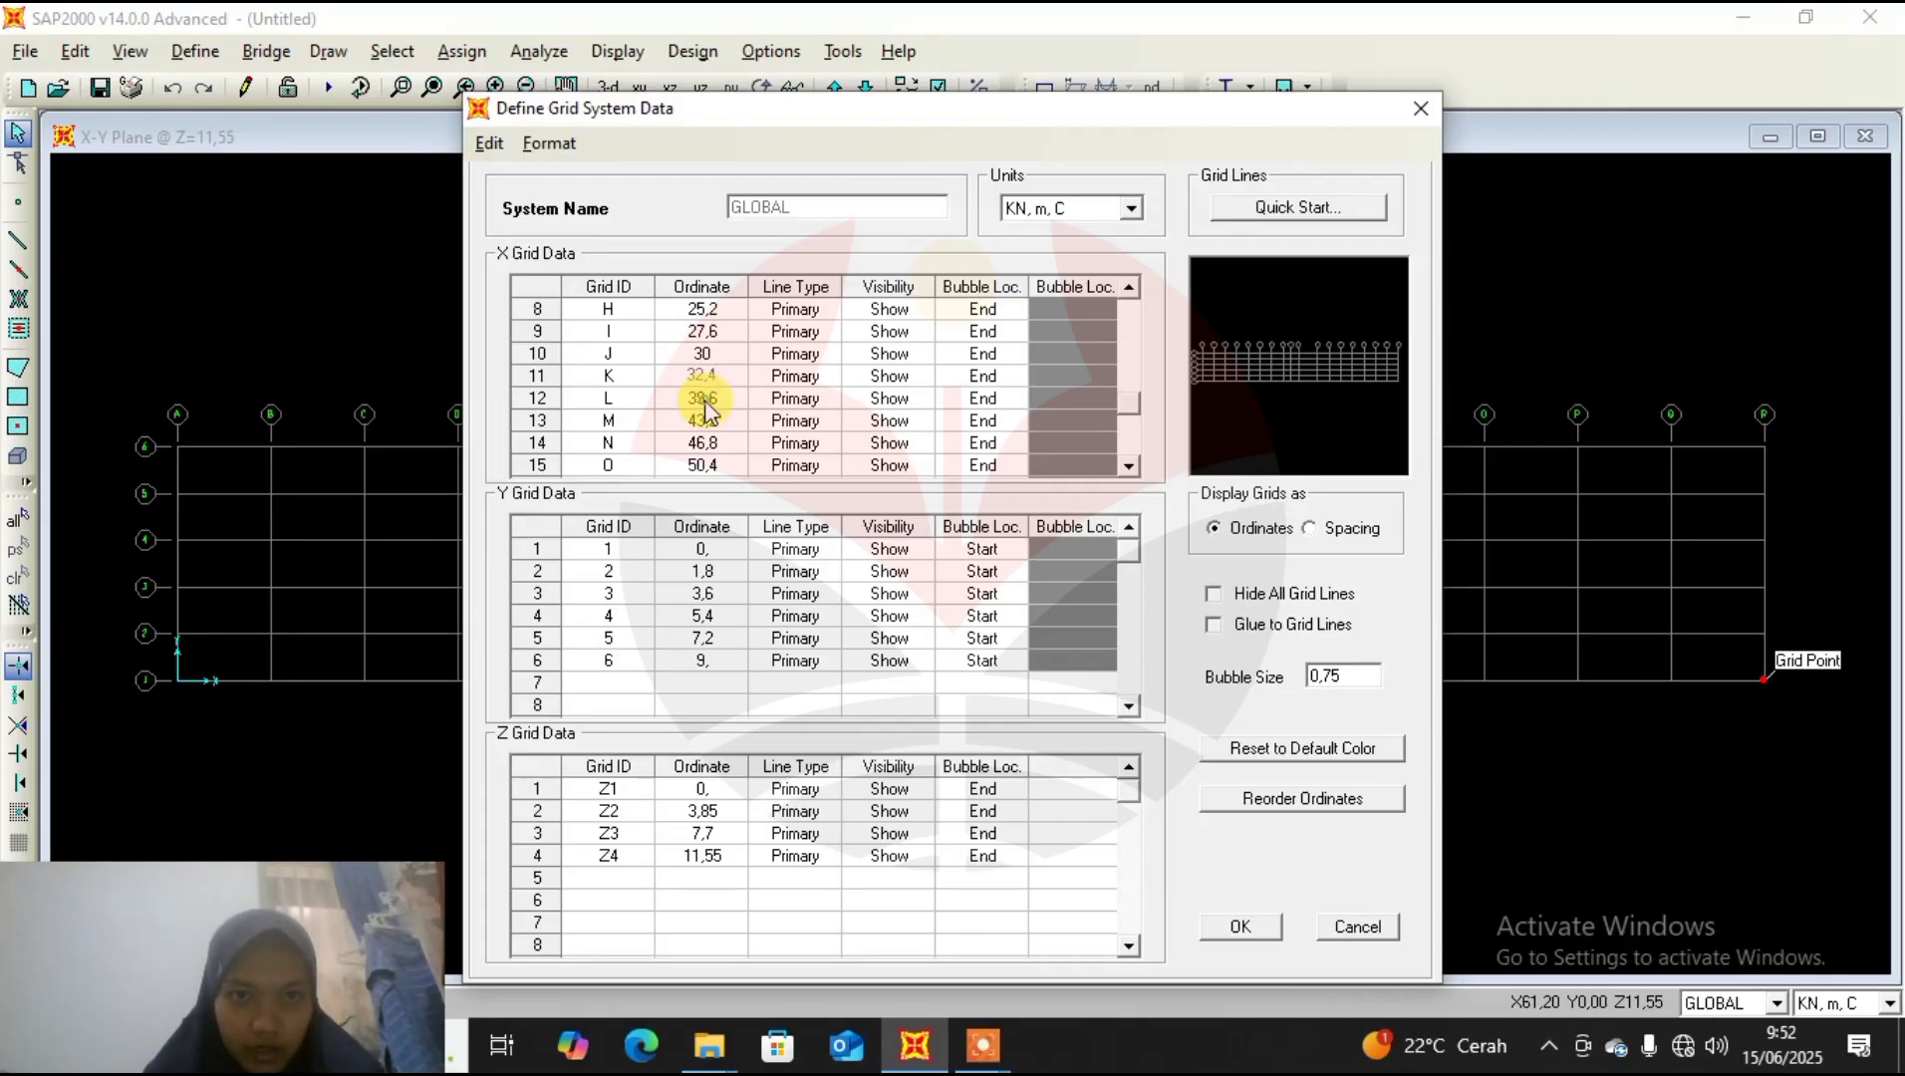
Set the ordinates of X grid lines L and M to 36 m and 39,6 m.
{"action": "left_click", "coordinate": [706, 401]}
{"action": "key", "text": "BackSpace"}
{"action": "type", "text": "36"}
{"action": "left_click", "coordinate": [704, 422]}
{"action": "left_click", "coordinate": [704, 423]}
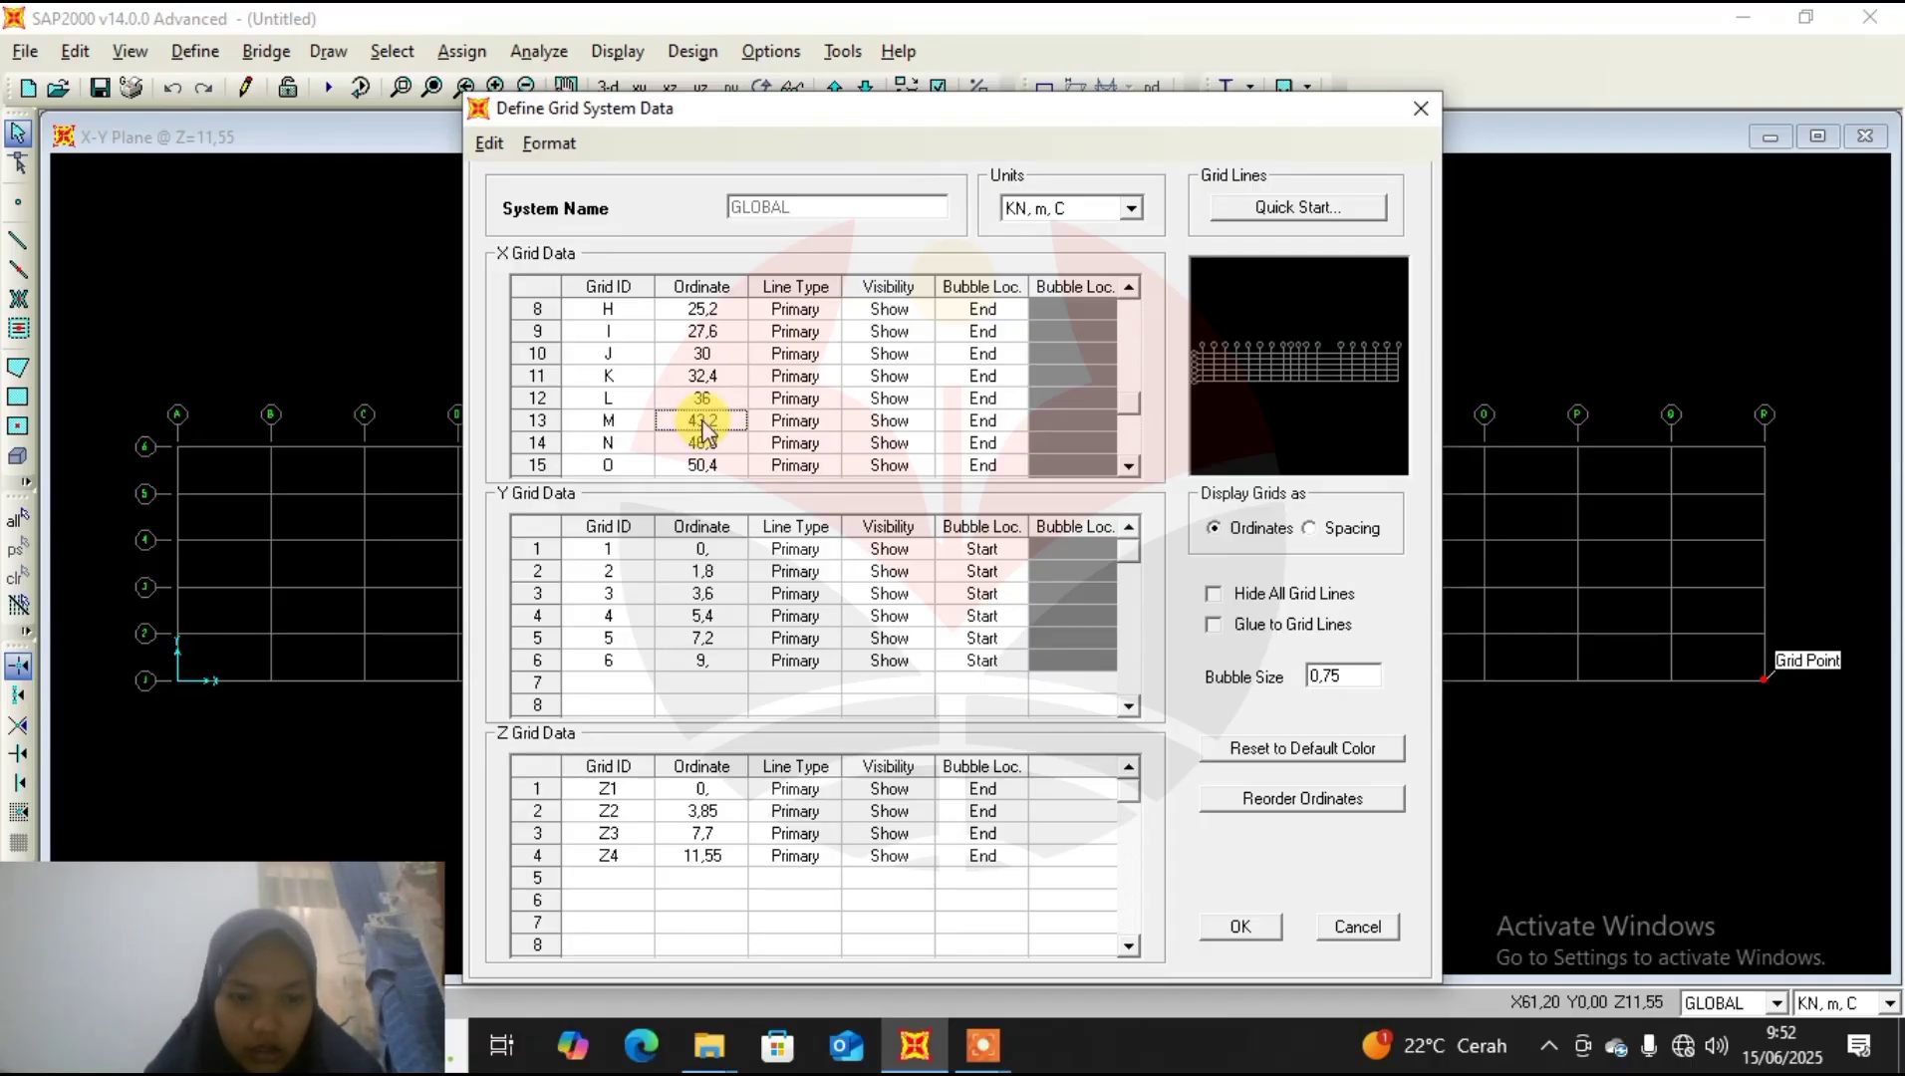
{"action": "key", "text": "BackSpace"}
{"action": "type", "text": "39,6"}
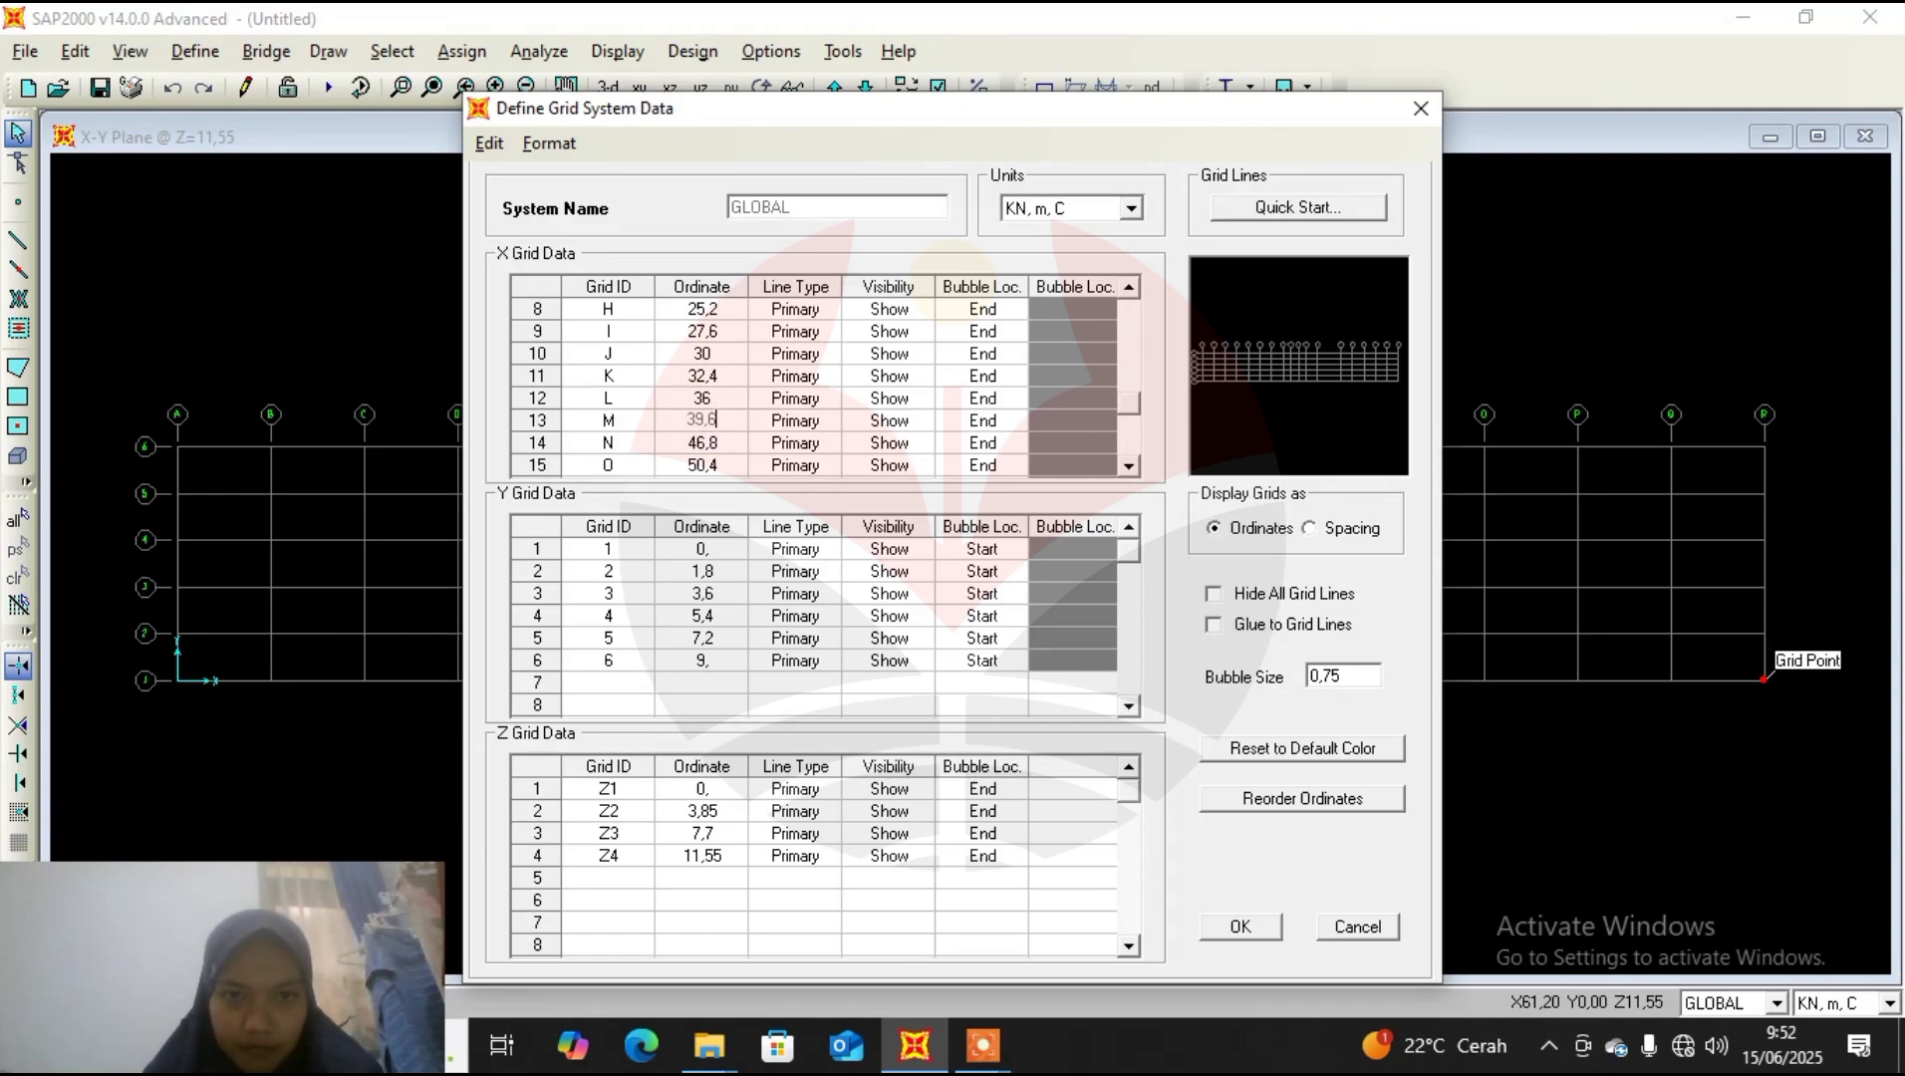
Set the ordinates of X grid lines N and O to 43,2 m and 46,8 m.
{"action": "left_click", "coordinate": [703, 444]}
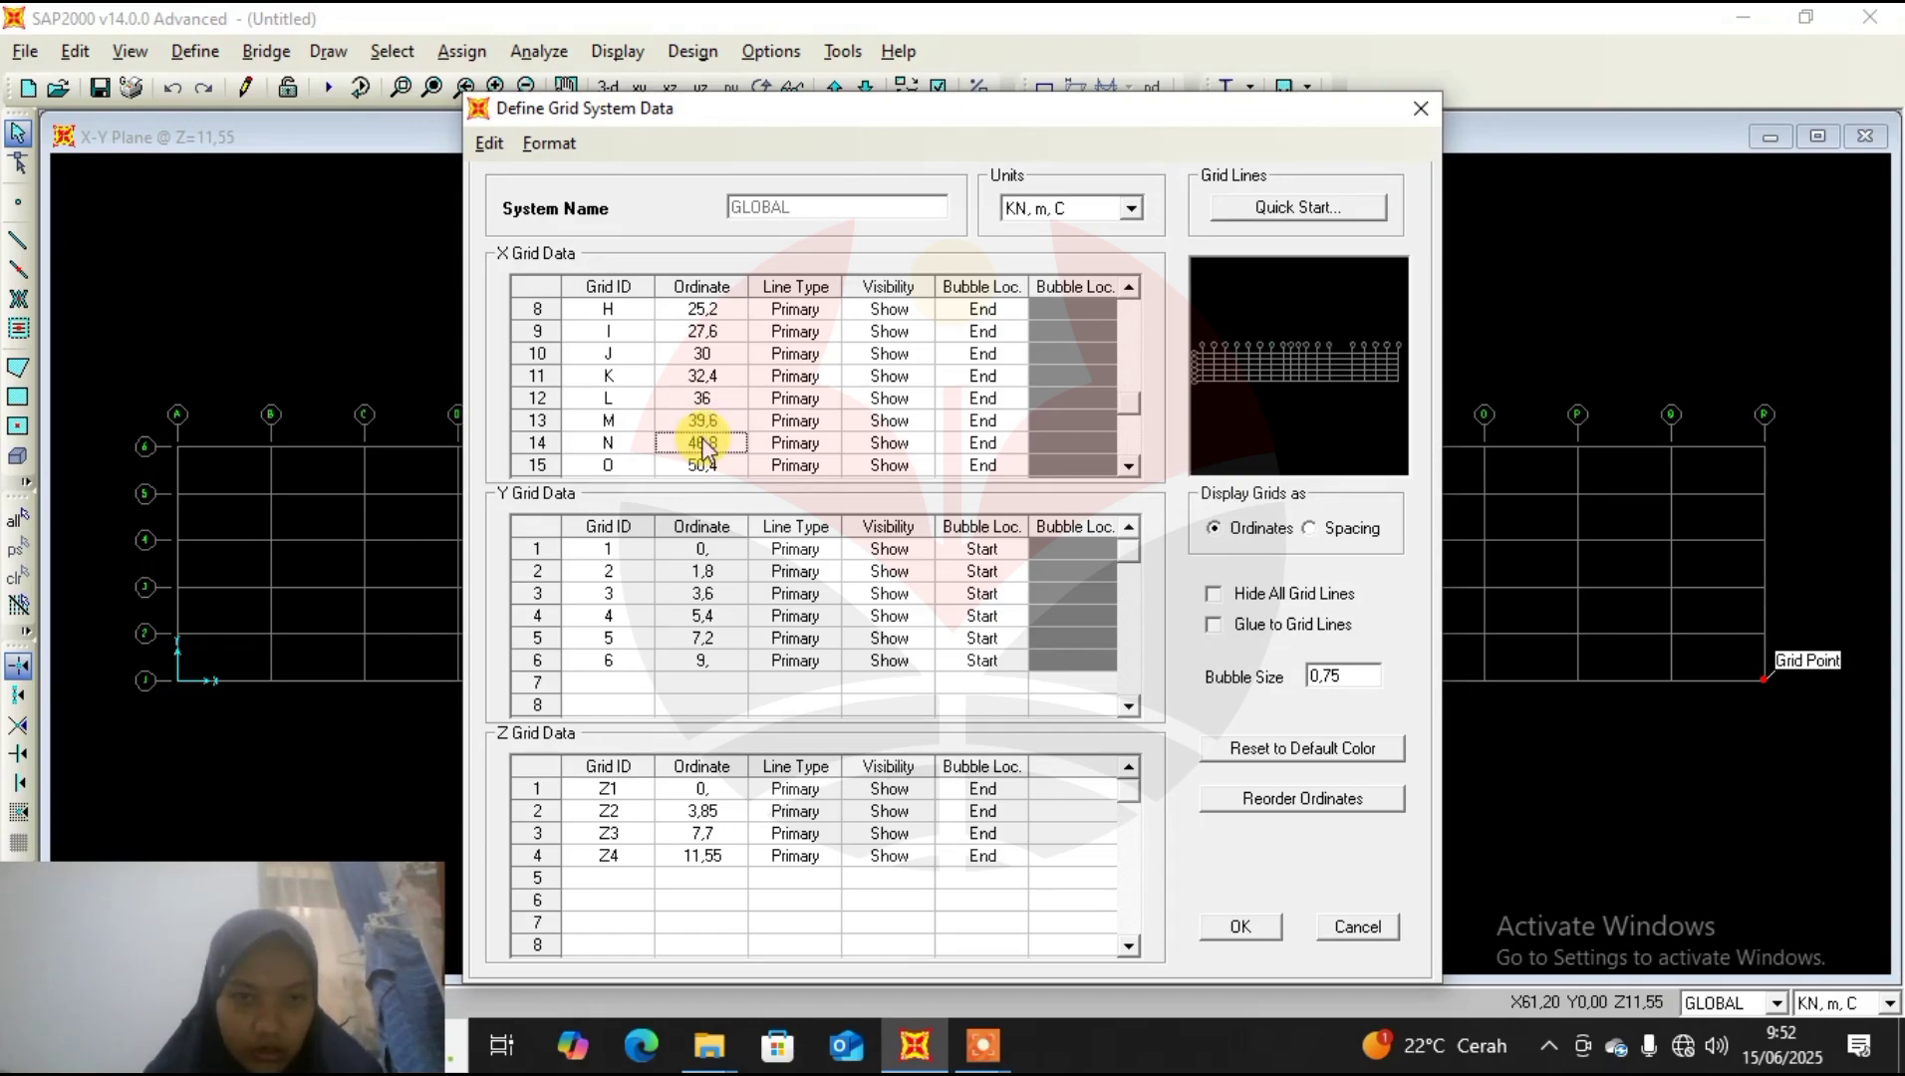
{"action": "key", "text": "BackSpace"}
{"action": "type", "text": "43,2"}
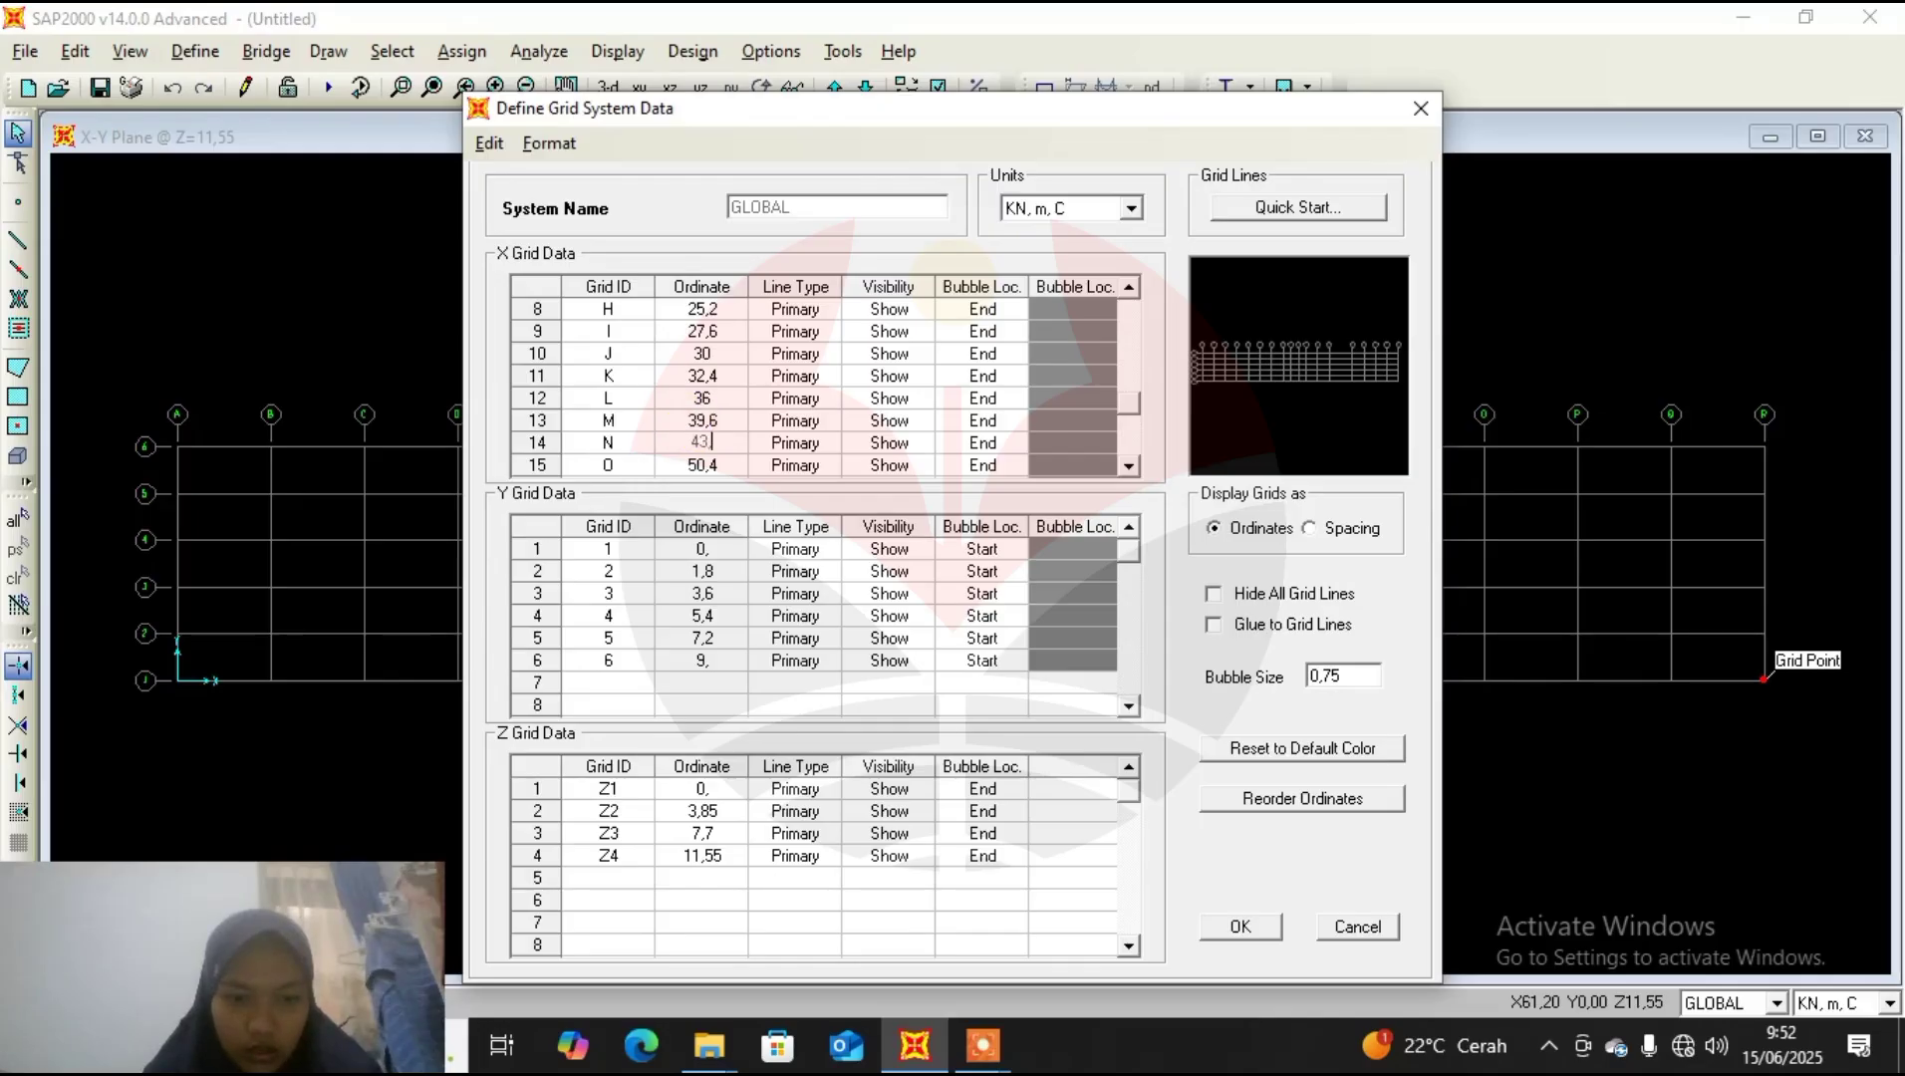
{"action": "left_click", "coordinate": [704, 468]}
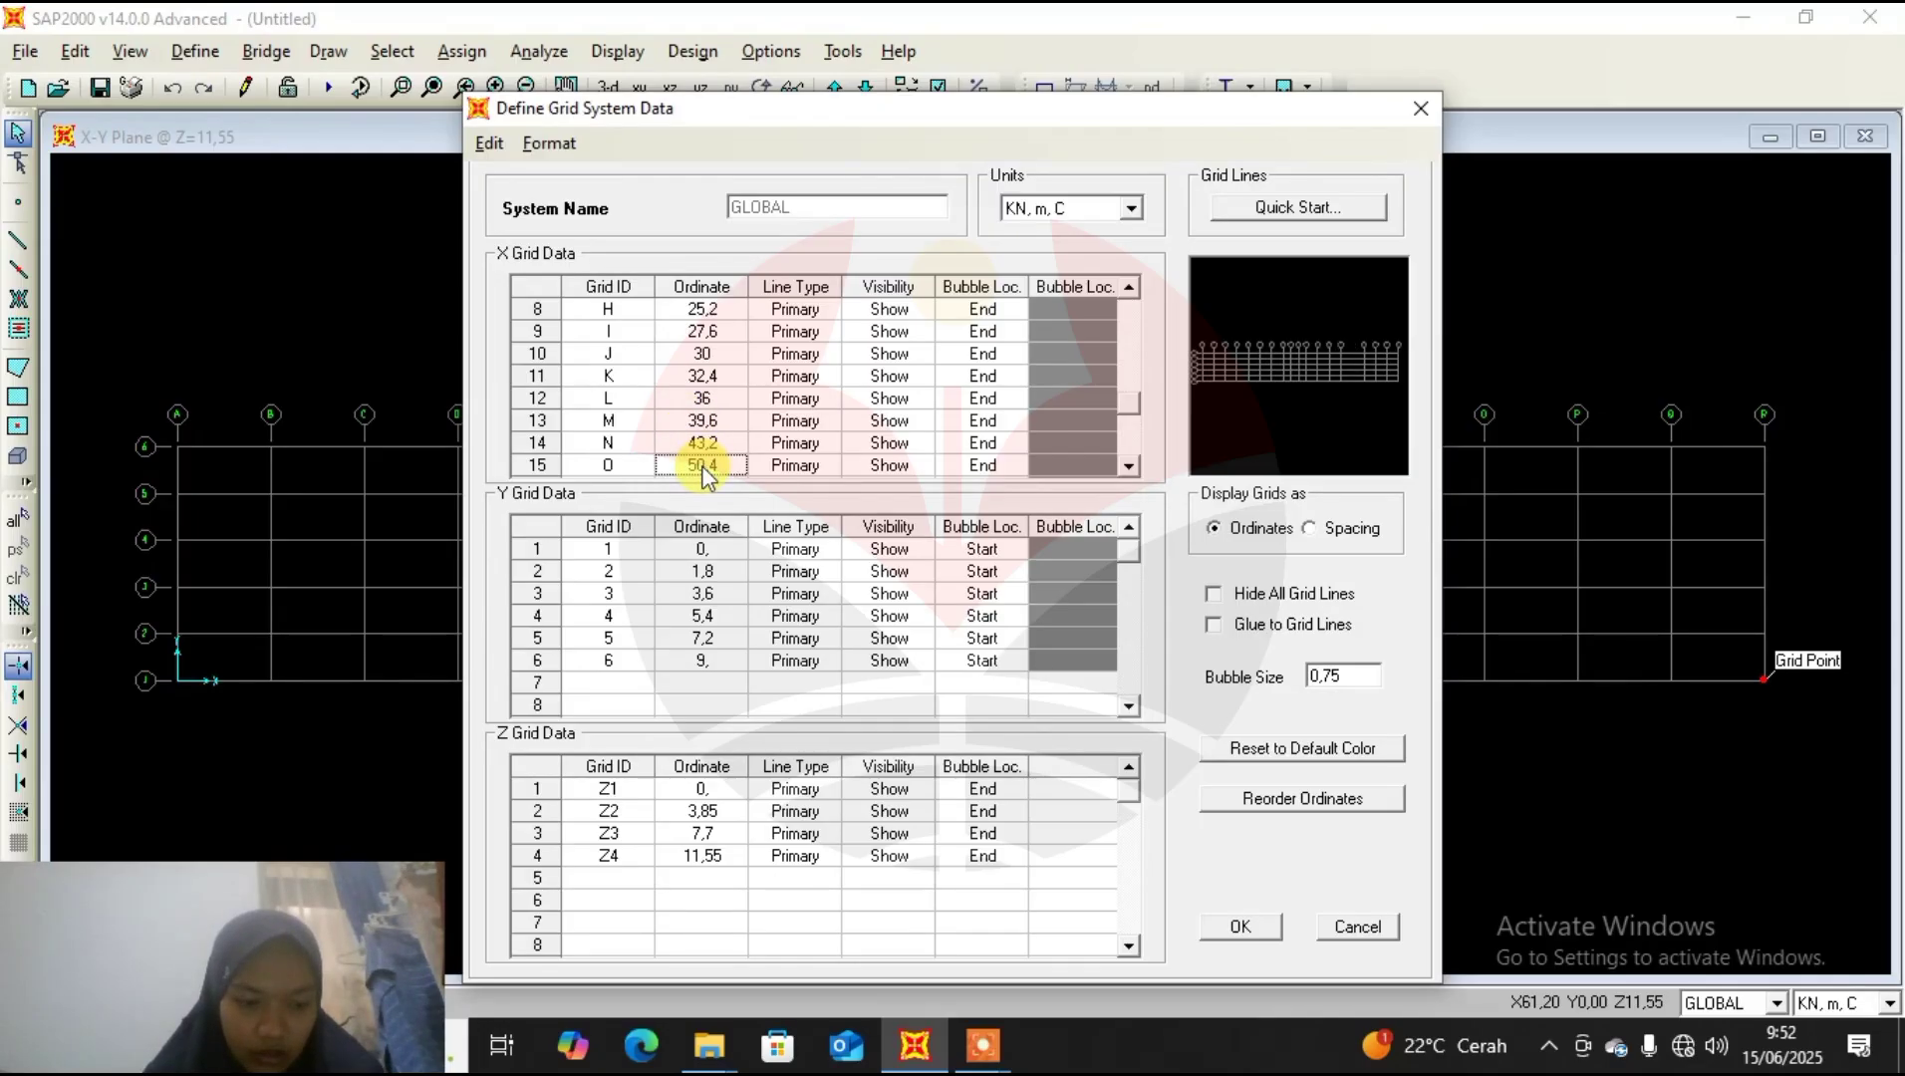
{"action": "type", "text": "46"}
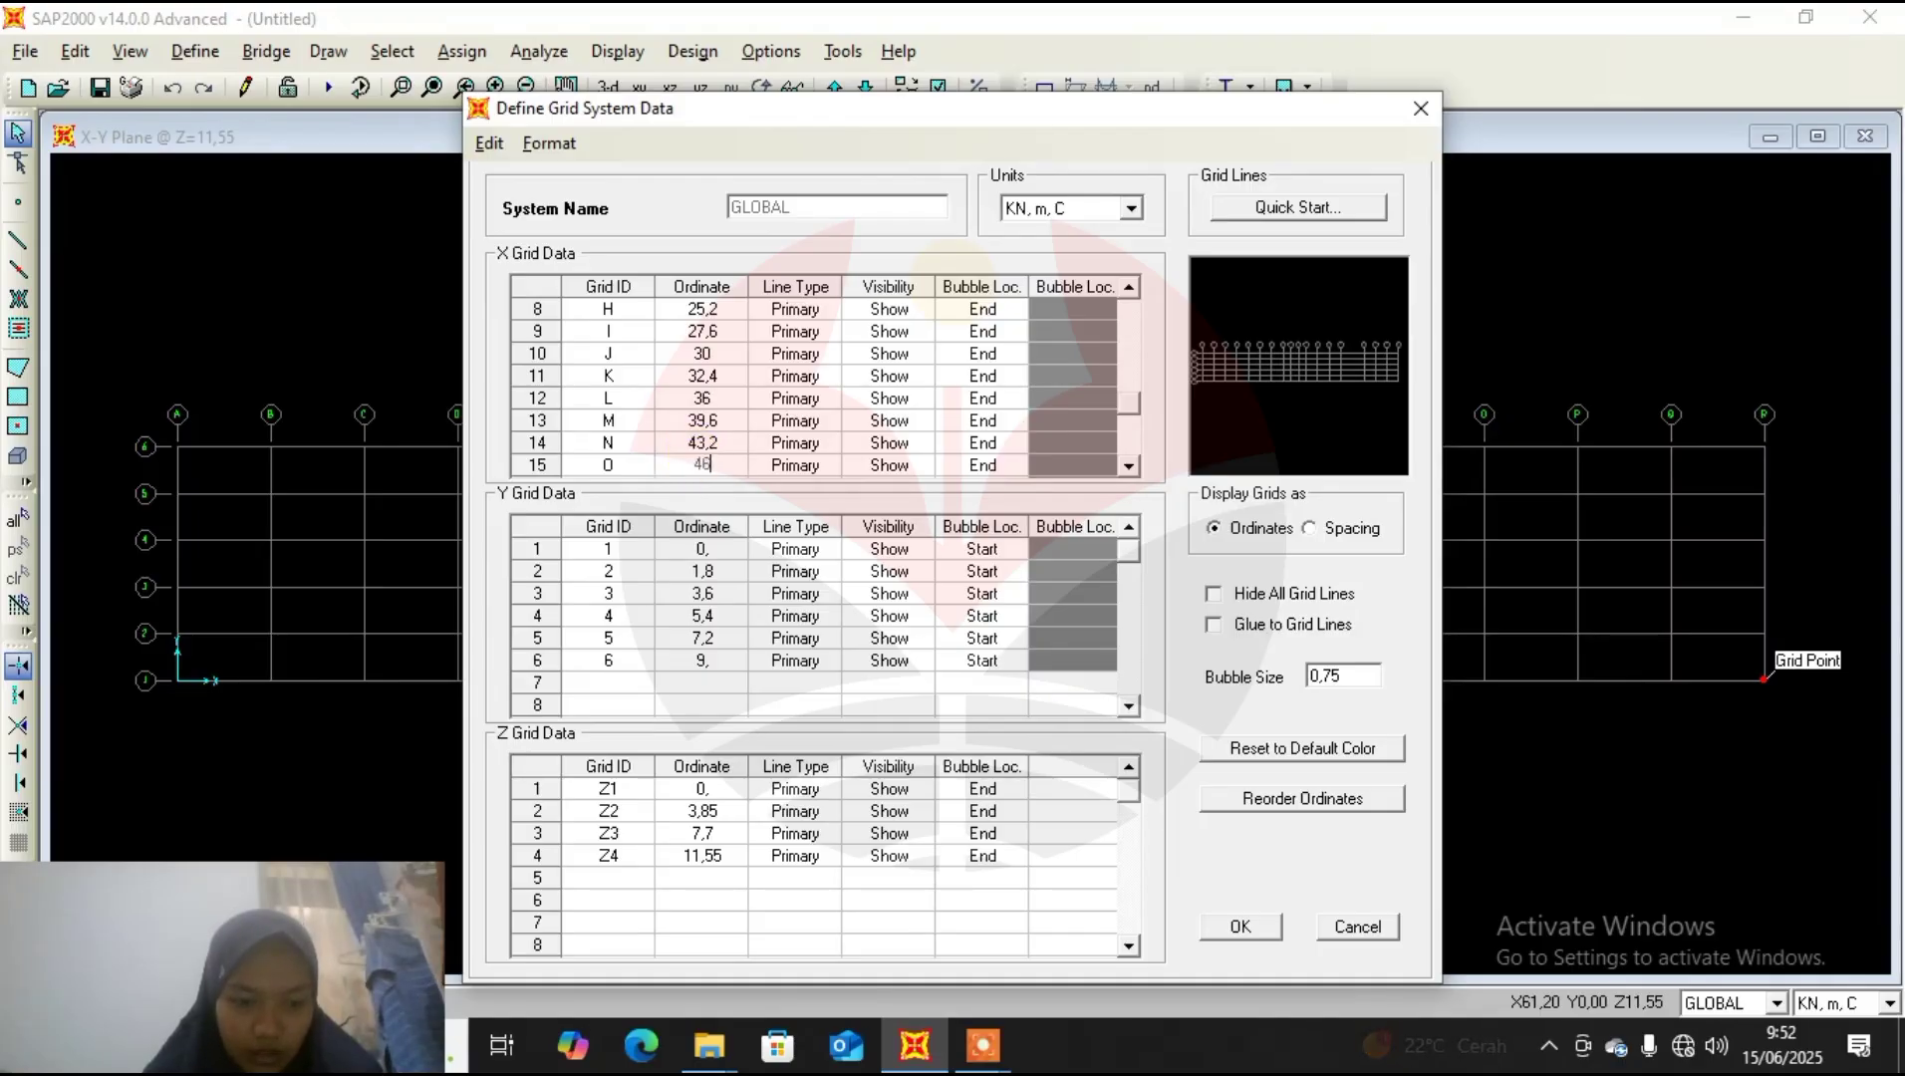
{"action": "type", "text": ",8"}
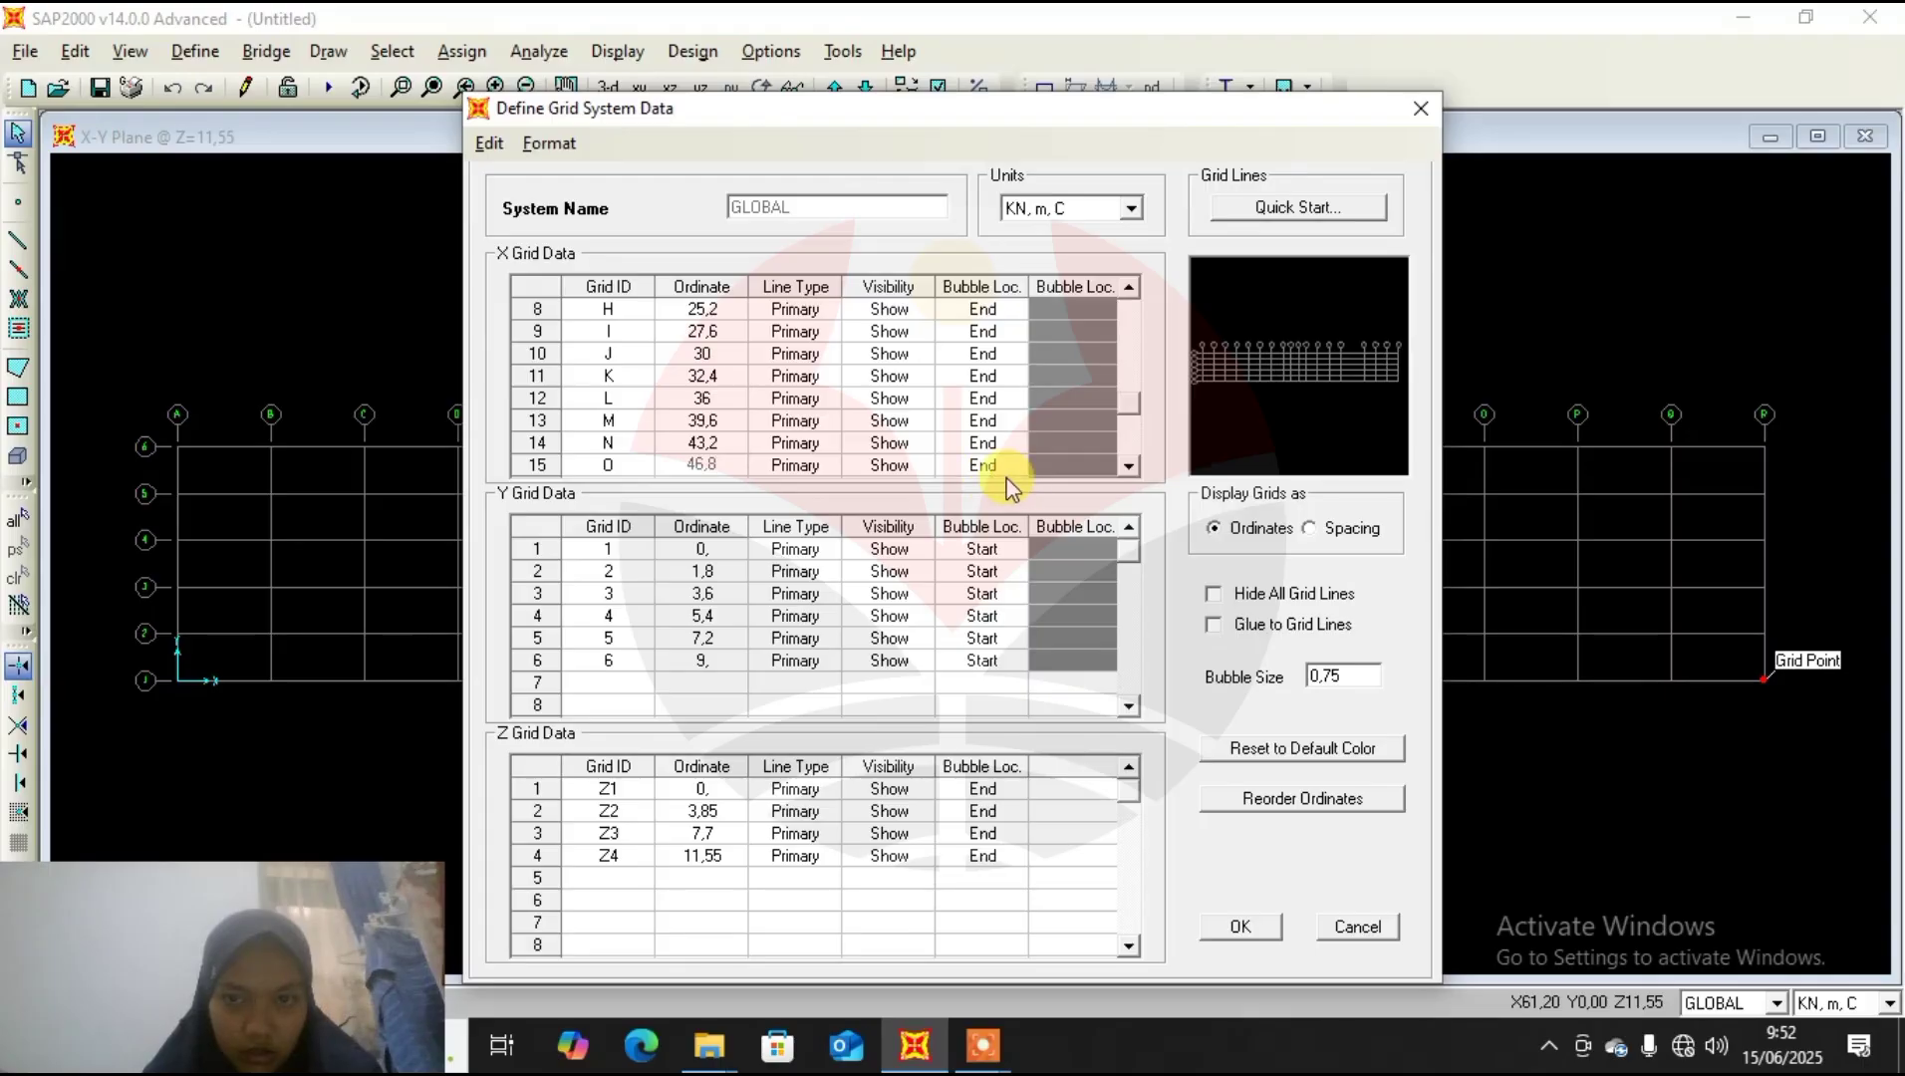
{"action": "key", "text": "Return"}
Set the ordinate of X grid line P to 50,4 m.
{"action": "left_click", "coordinate": [1131, 473]}
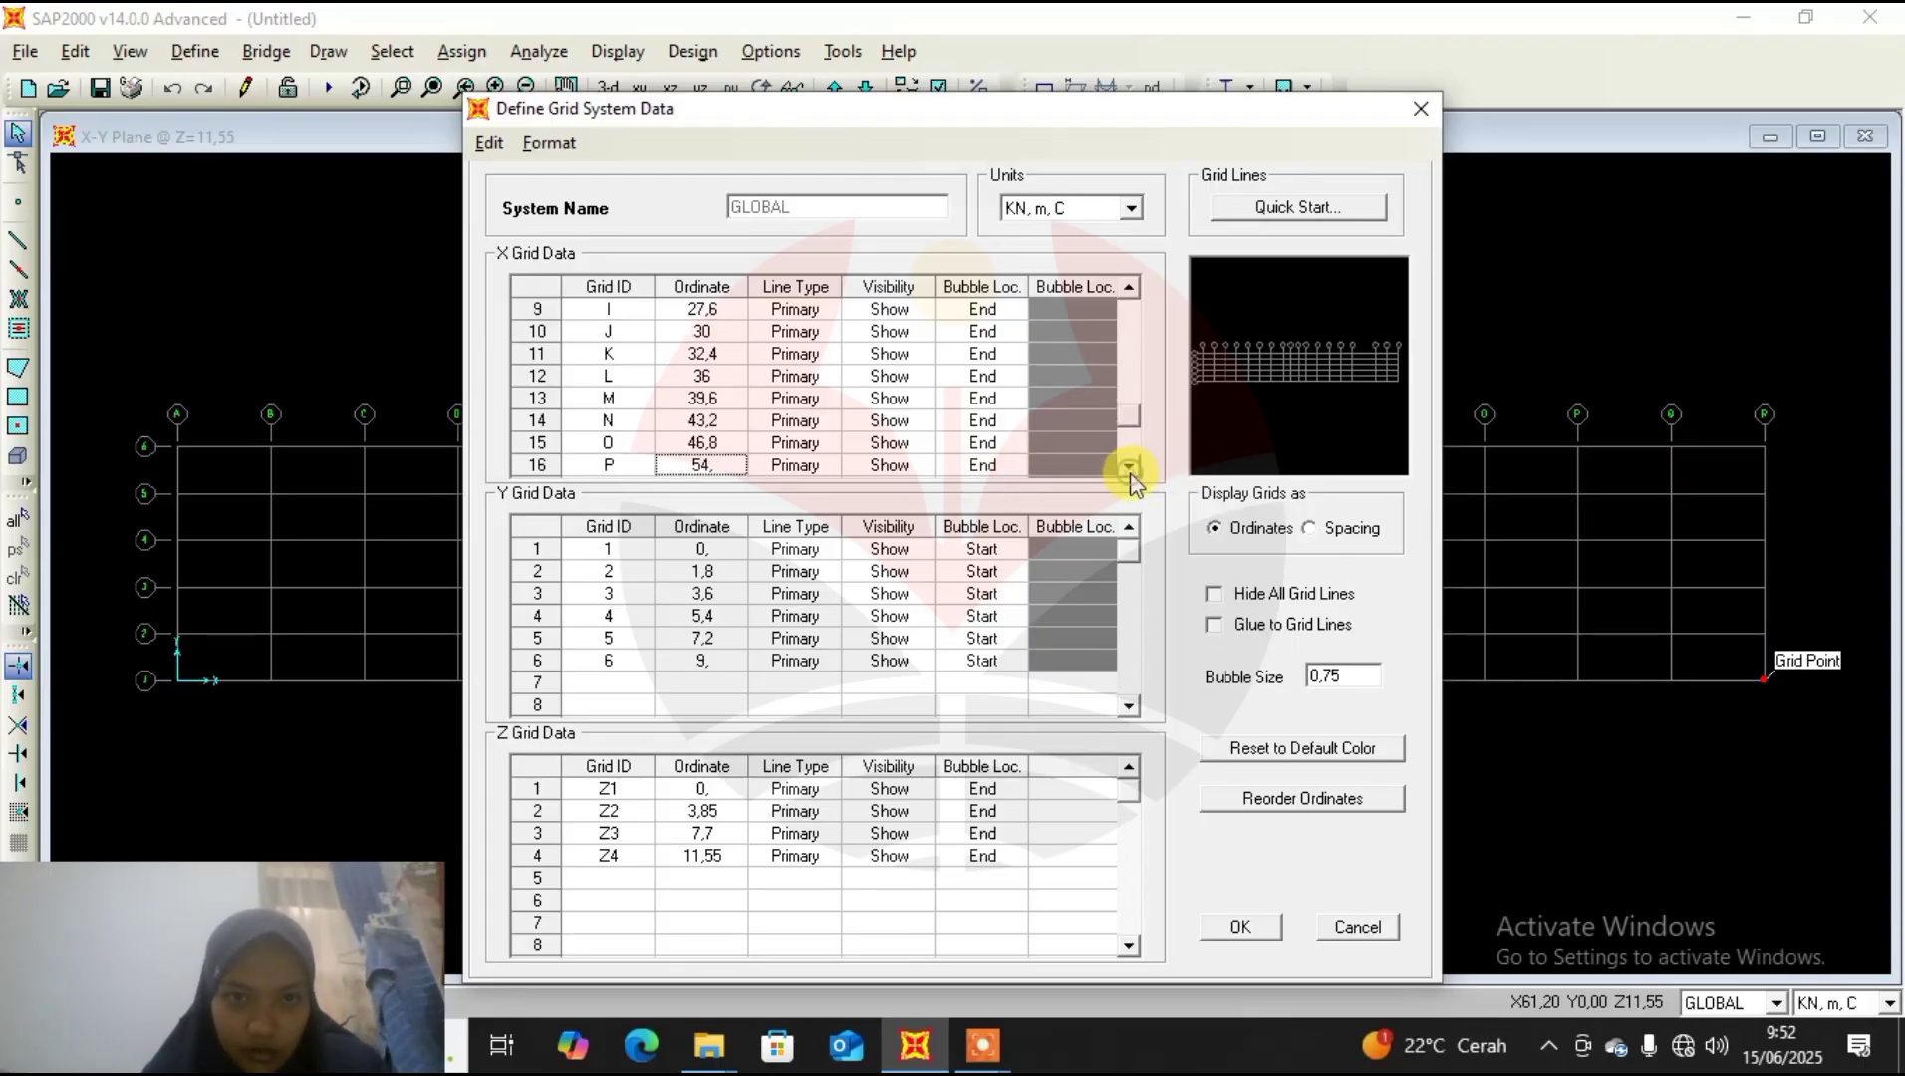
{"action": "left_click", "coordinate": [1131, 473]}
{"action": "left_click", "coordinate": [1131, 472]}
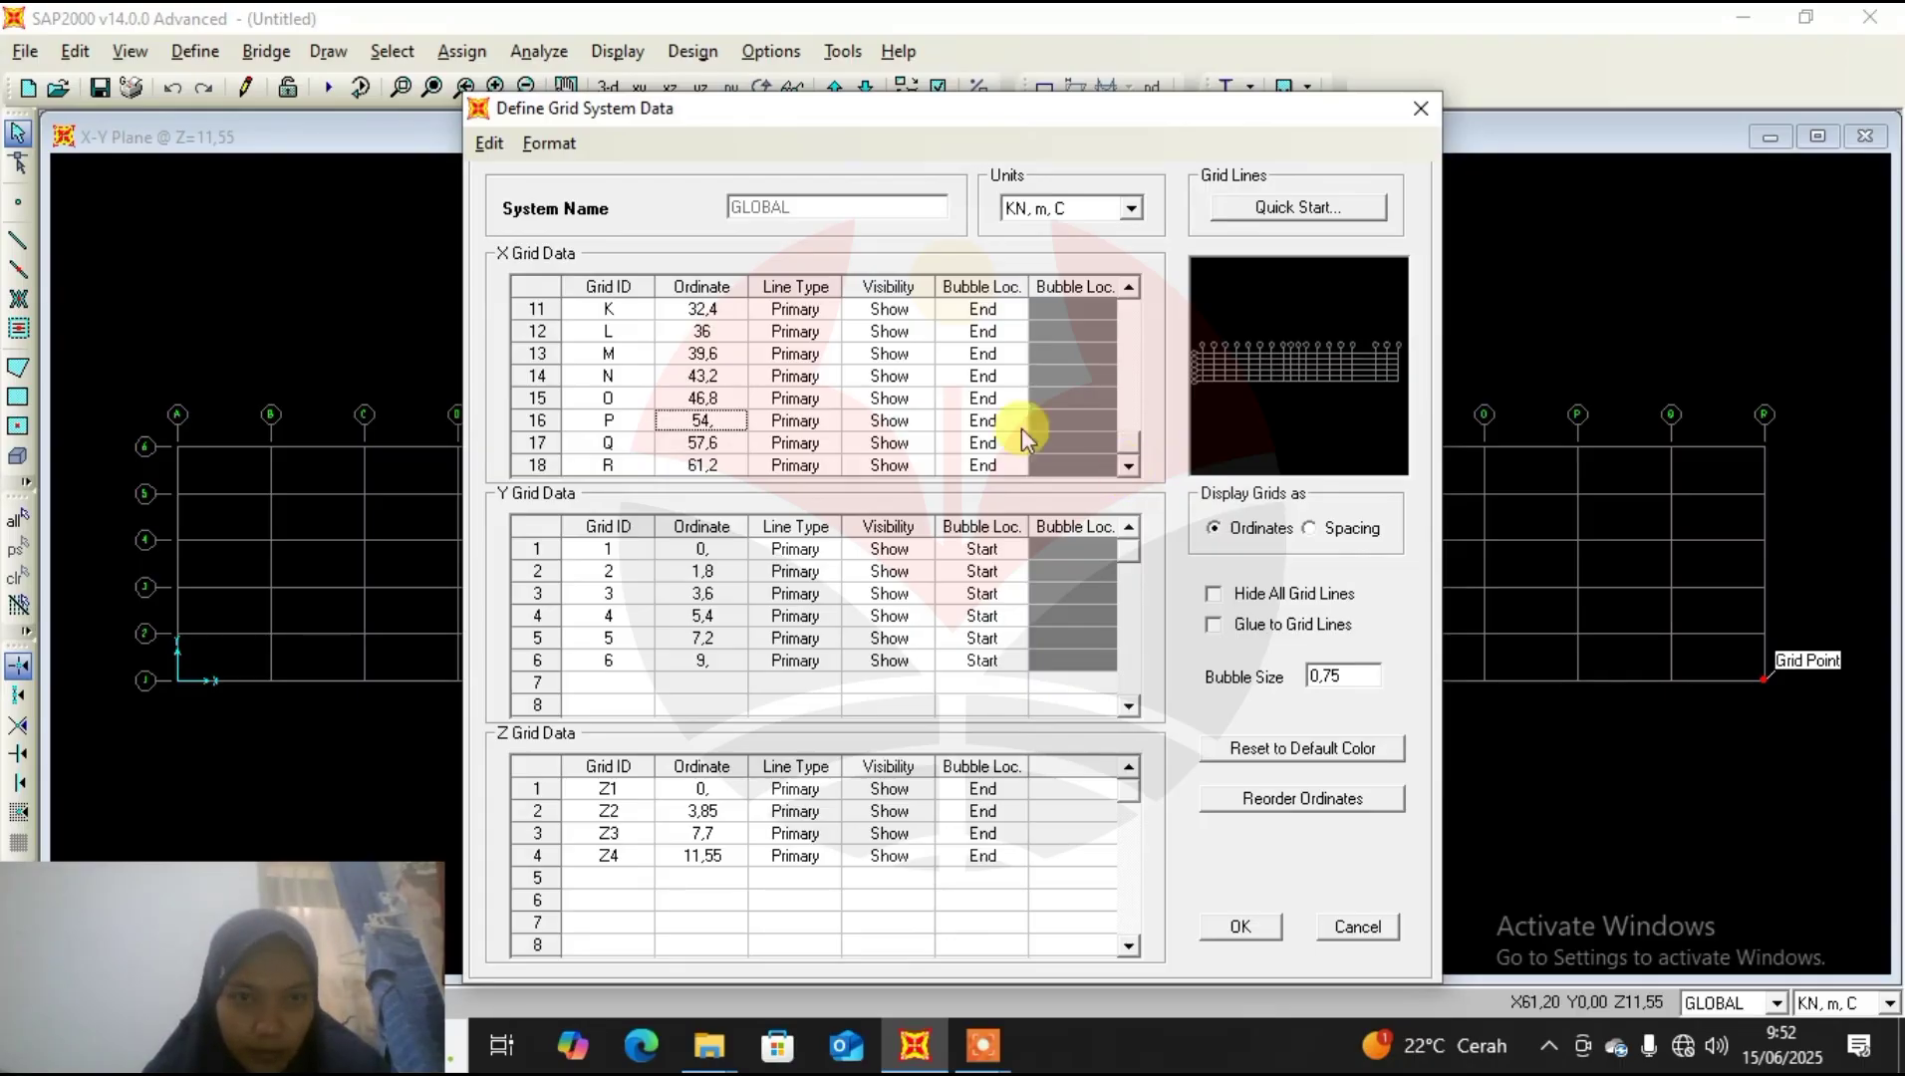
{"action": "type", "text": "50"}
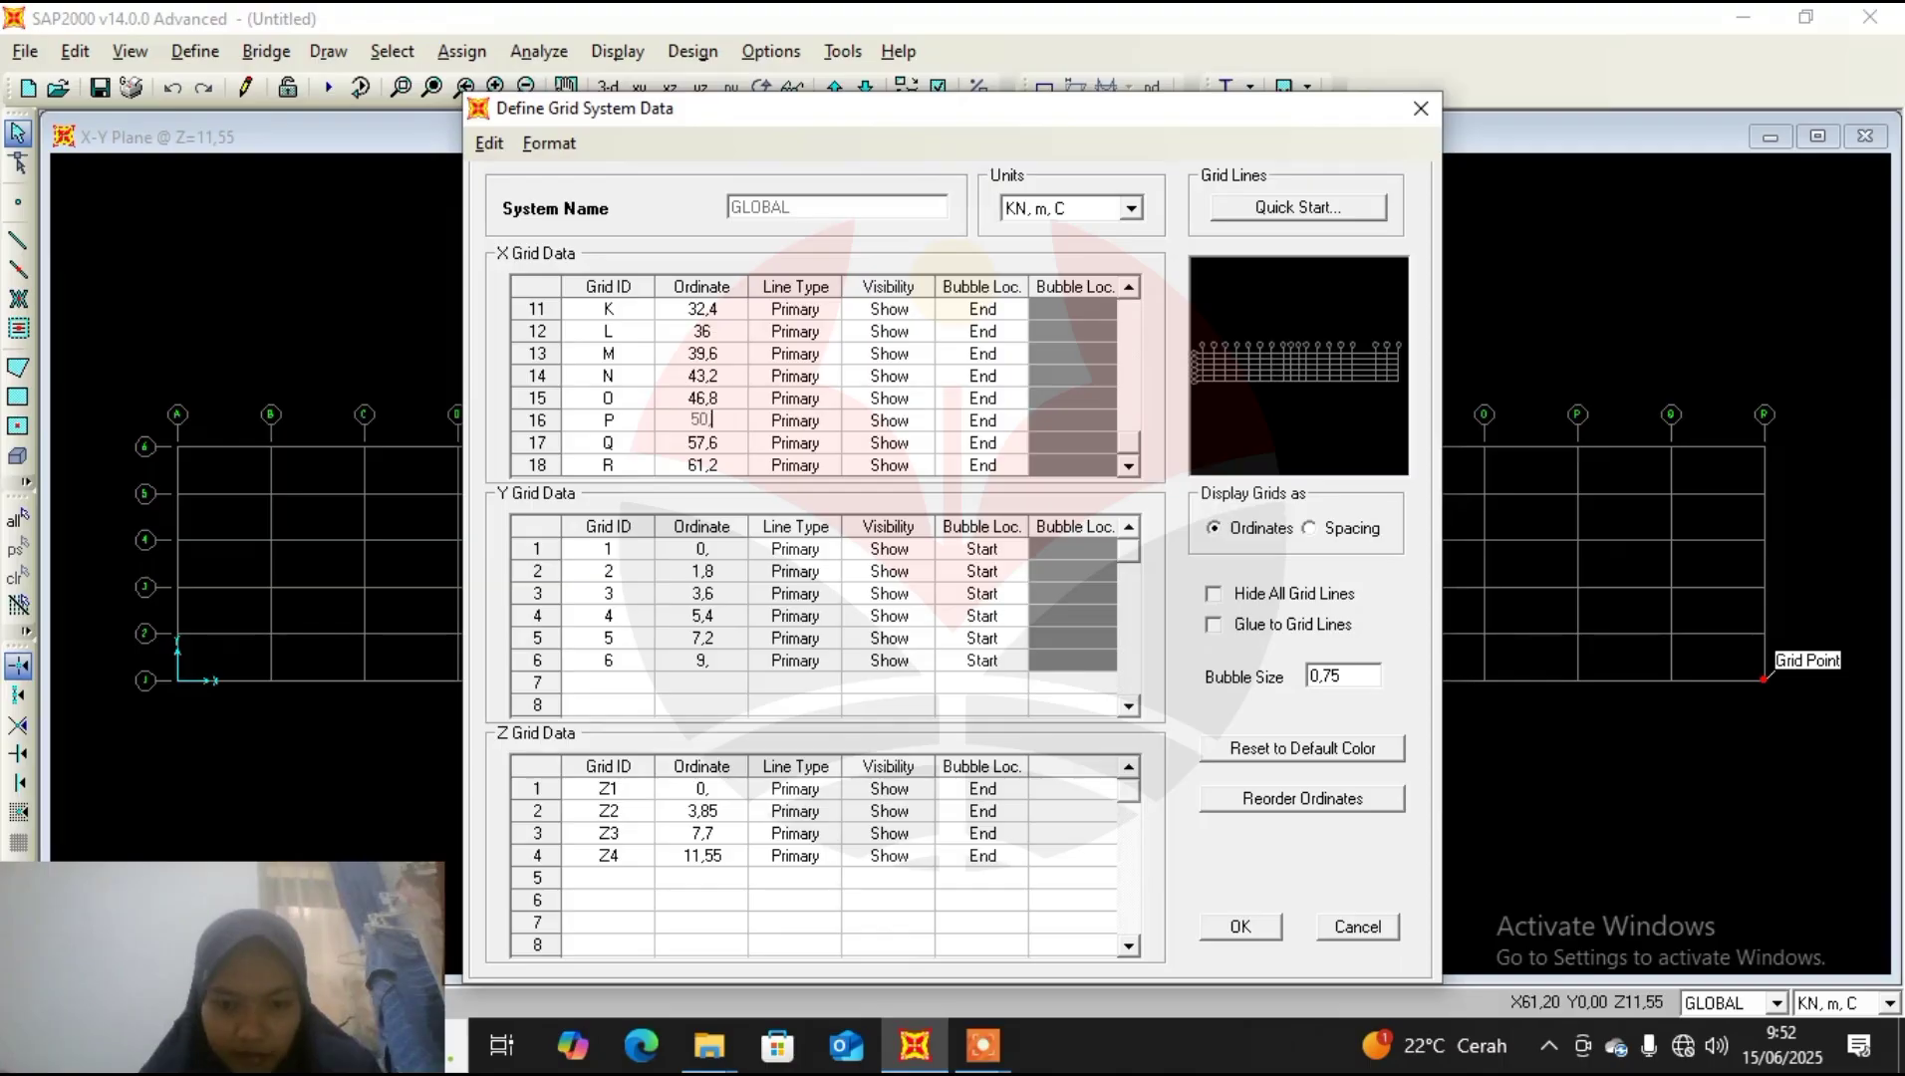
{"action": "type", "text": ",4"}
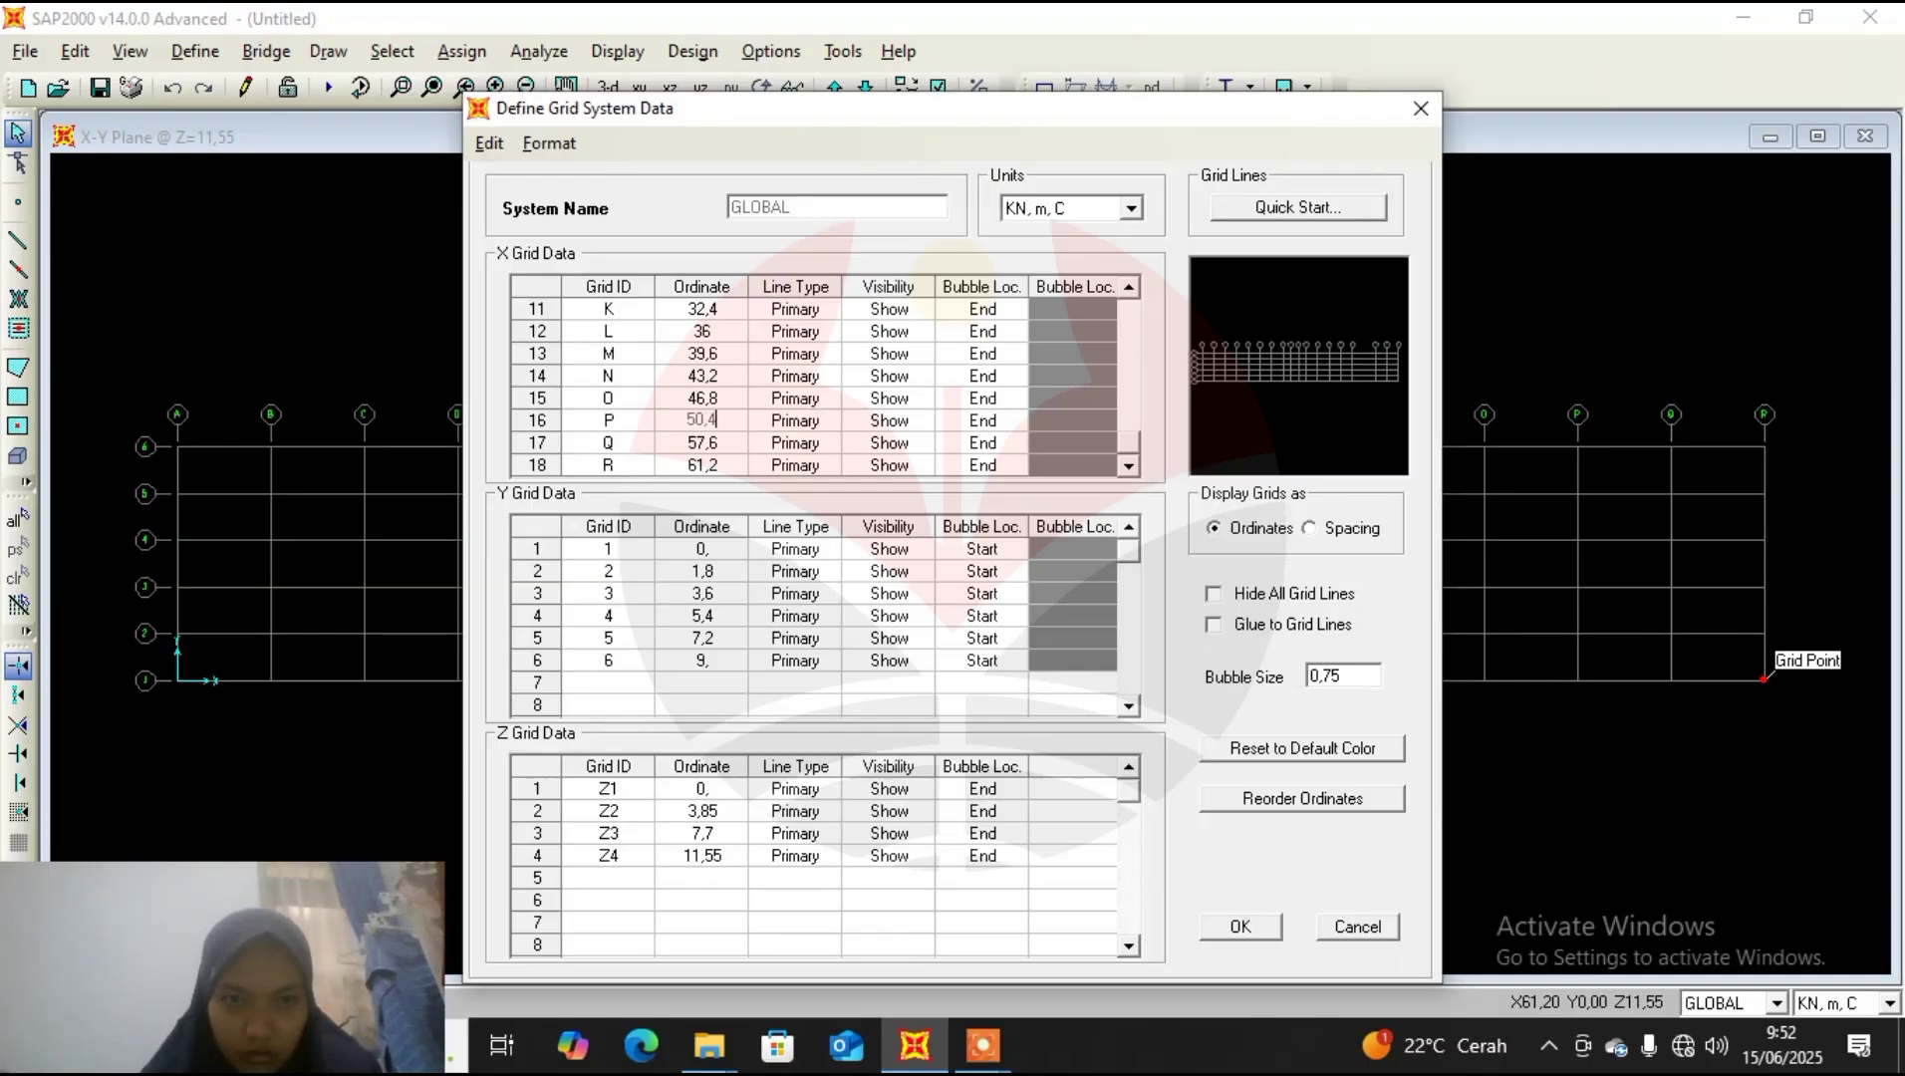
{"action": "key", "text": "Up"}
{"action": "left_click", "coordinate": [708, 444]}
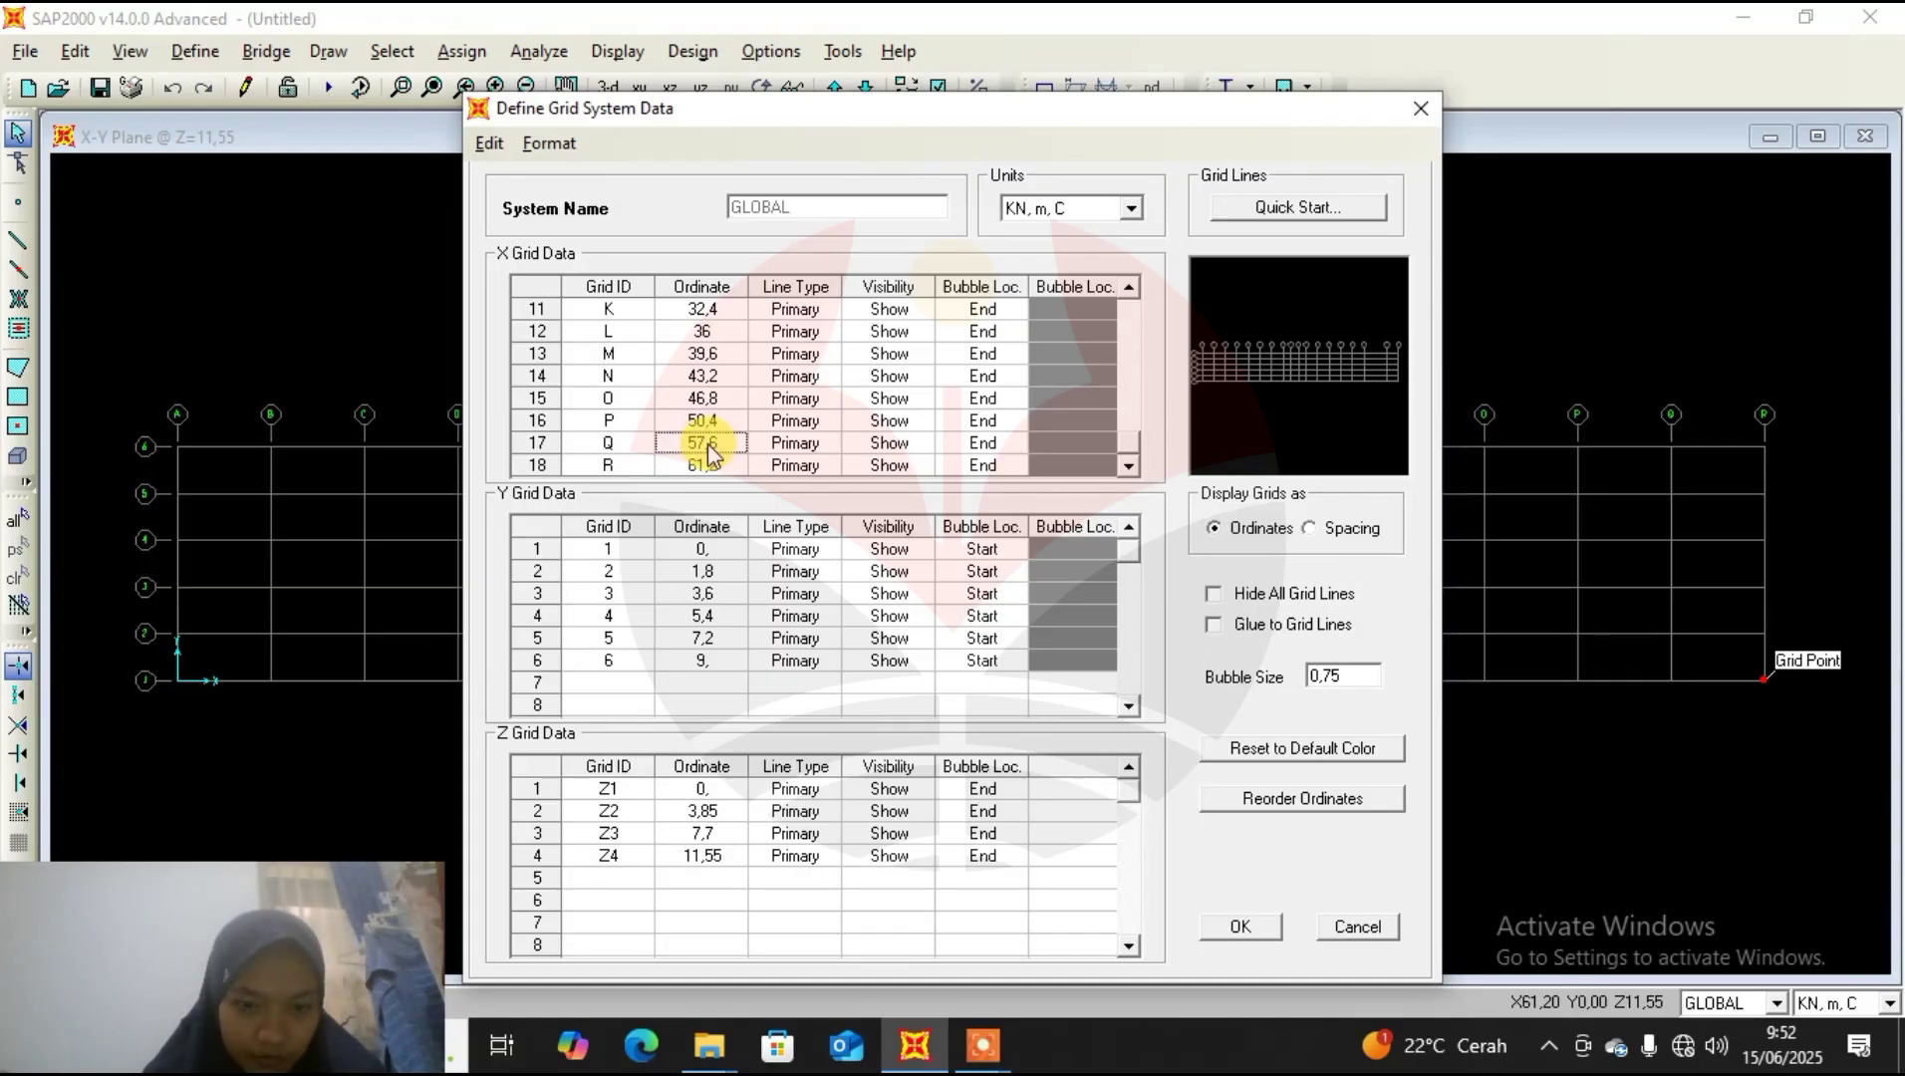
Set the ordinates of X grid lines Q and R to 54 m and 57,6 m.
{"action": "type", "text": "54"}
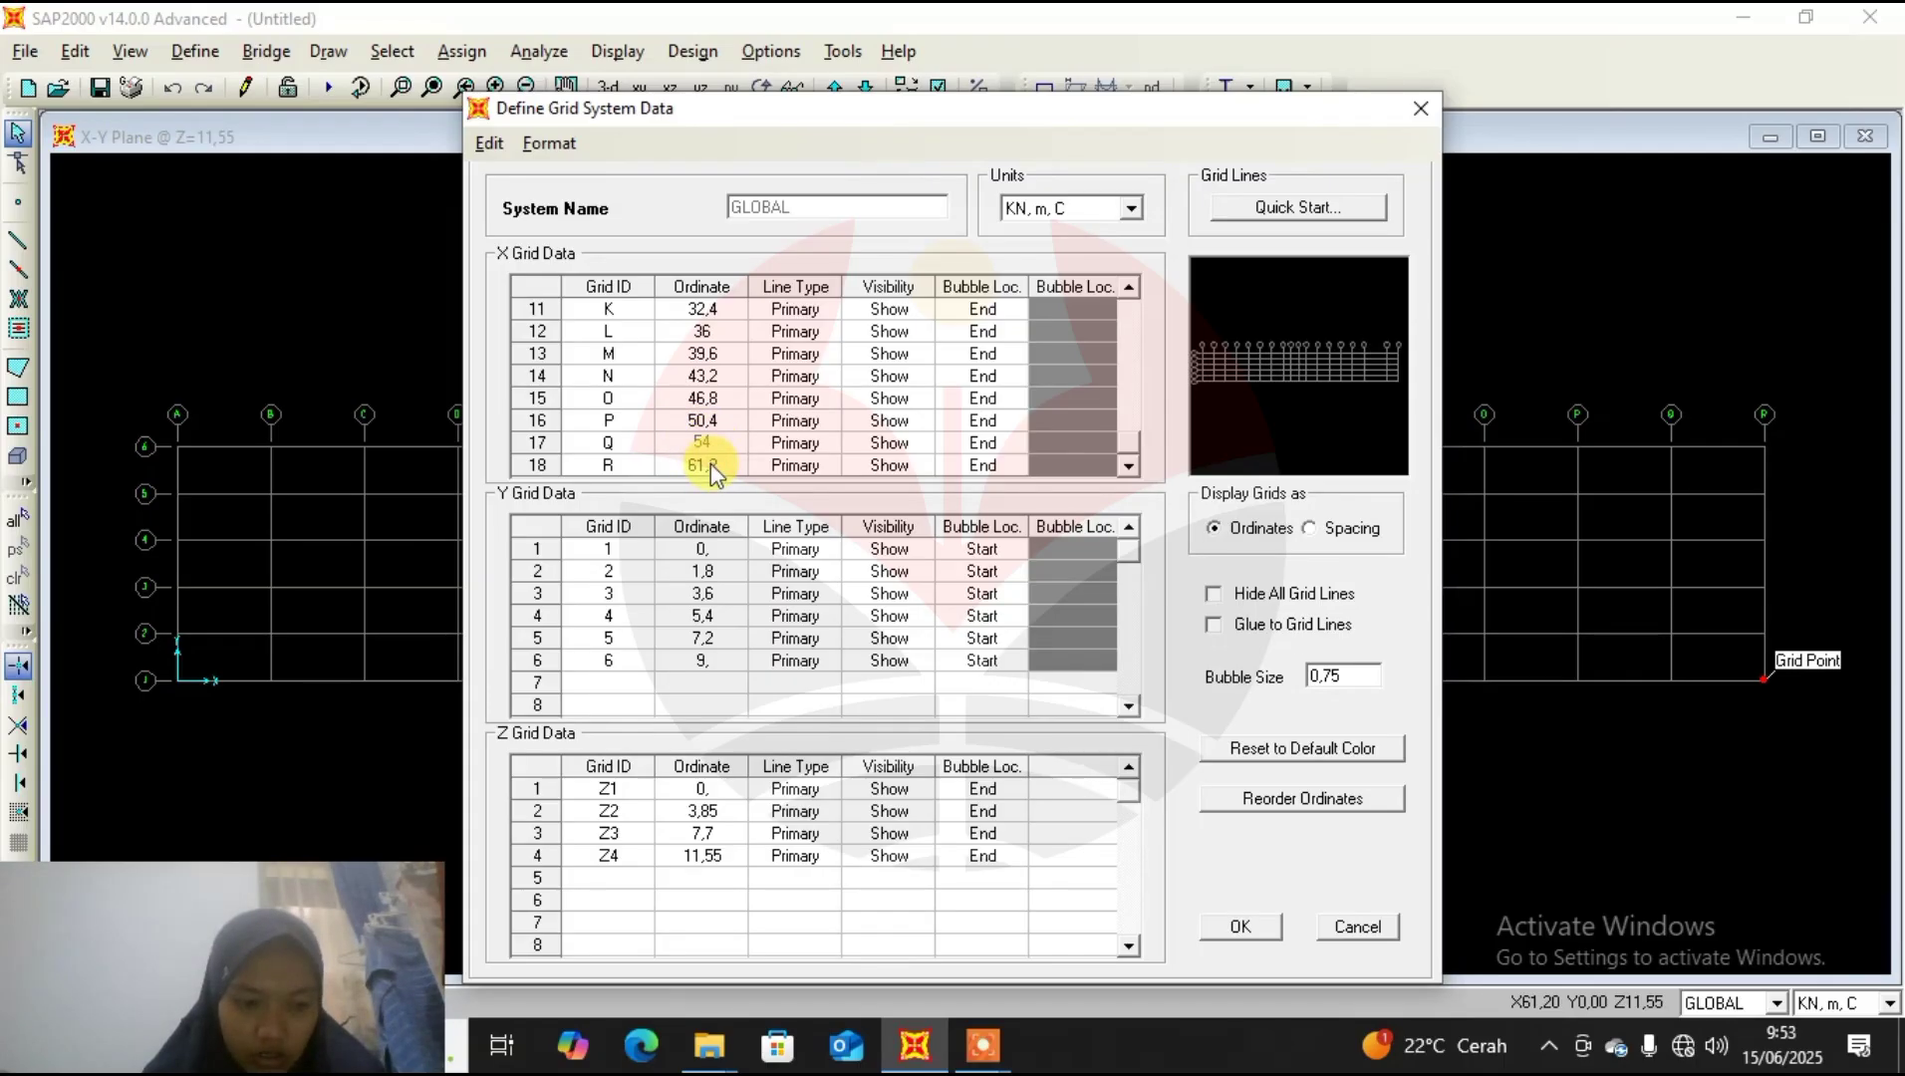
{"action": "left_click", "coordinate": [711, 467]}
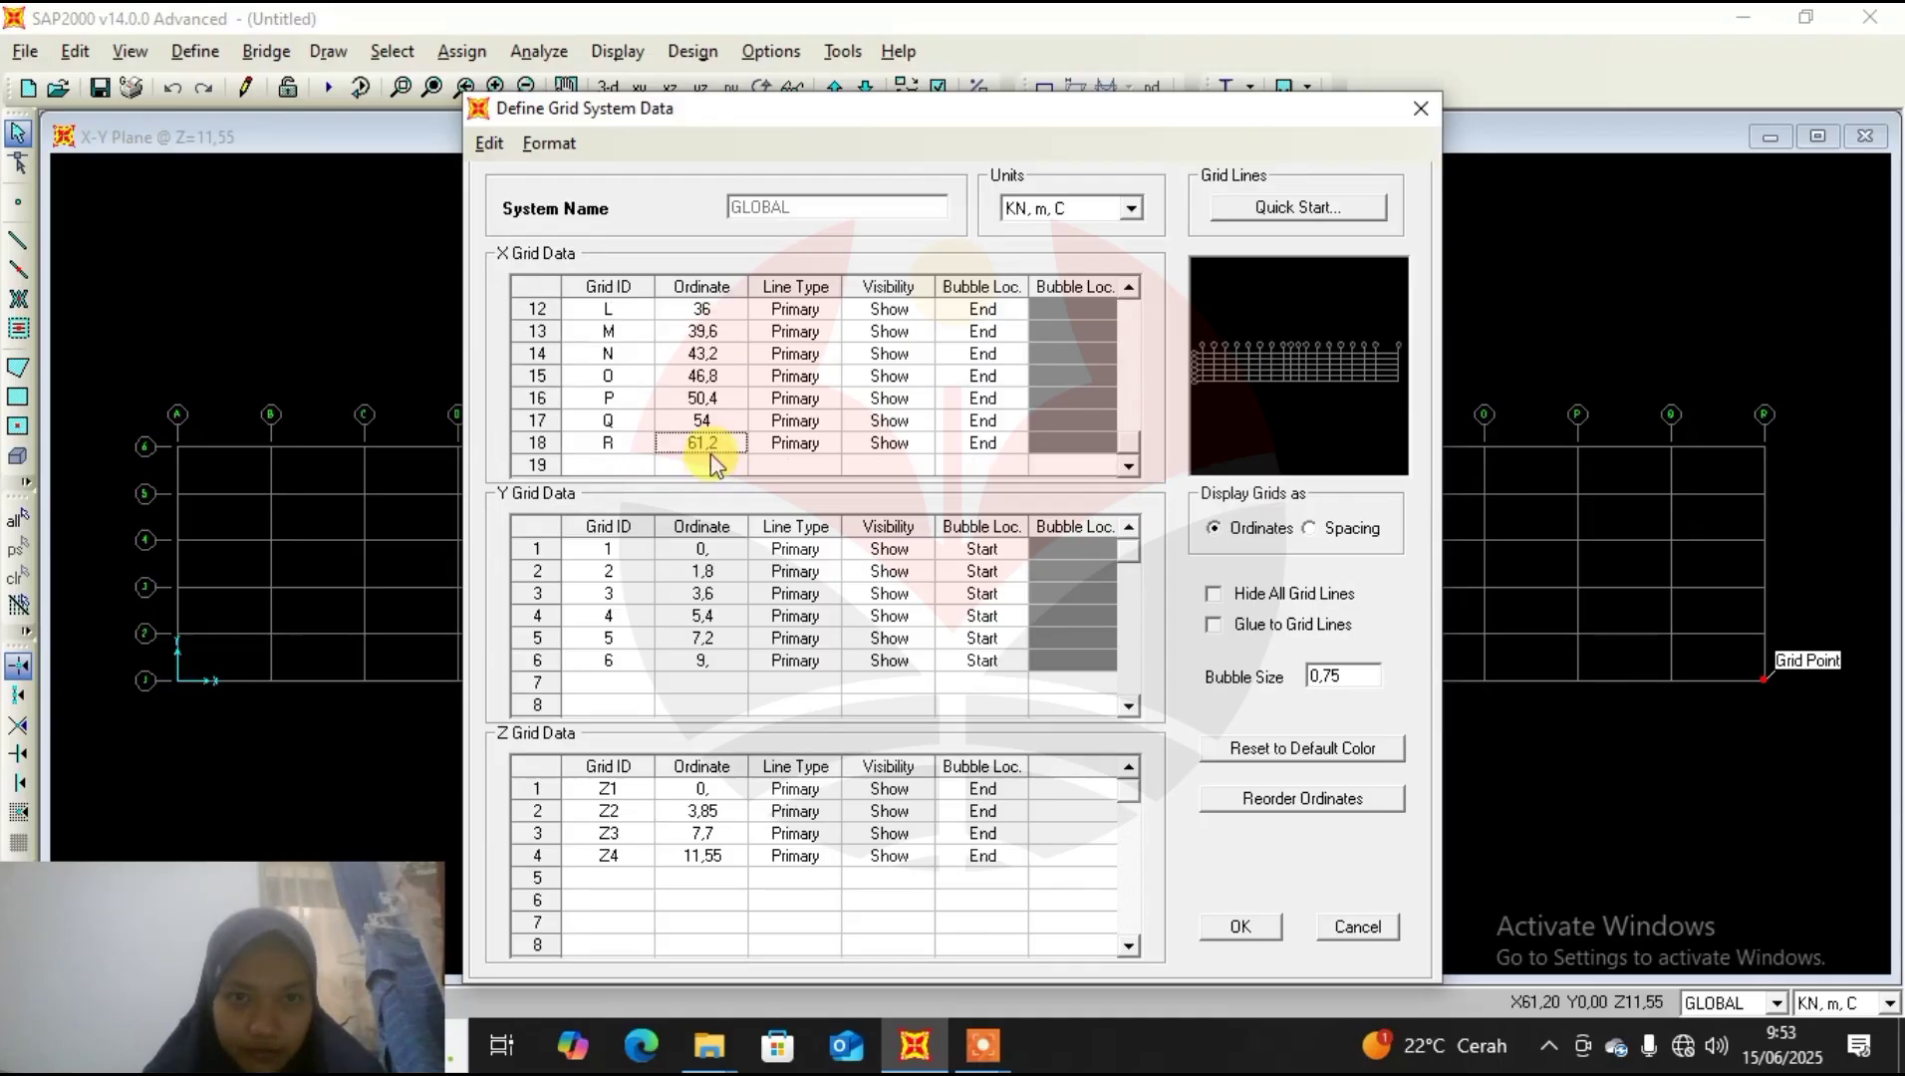
{"action": "type", "text": "57,6"}
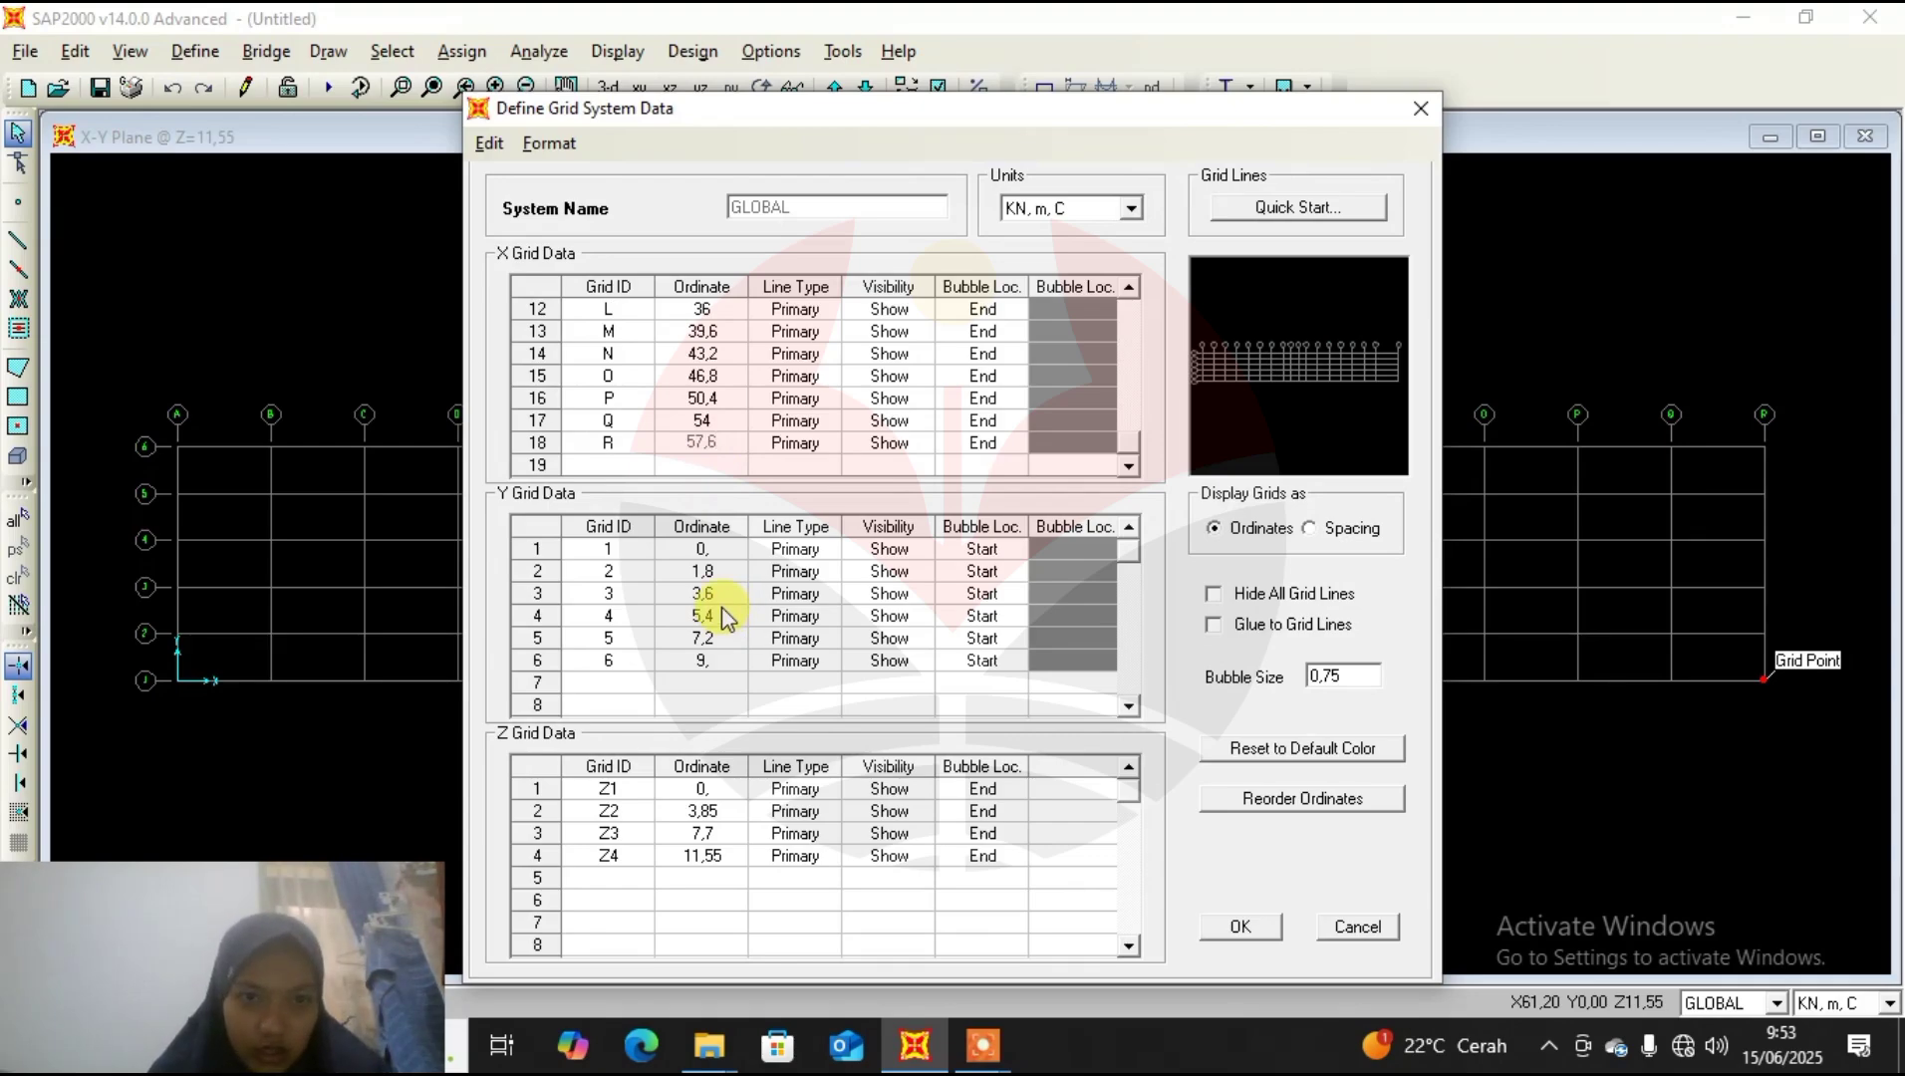
{"action": "key", "text": "Return"}
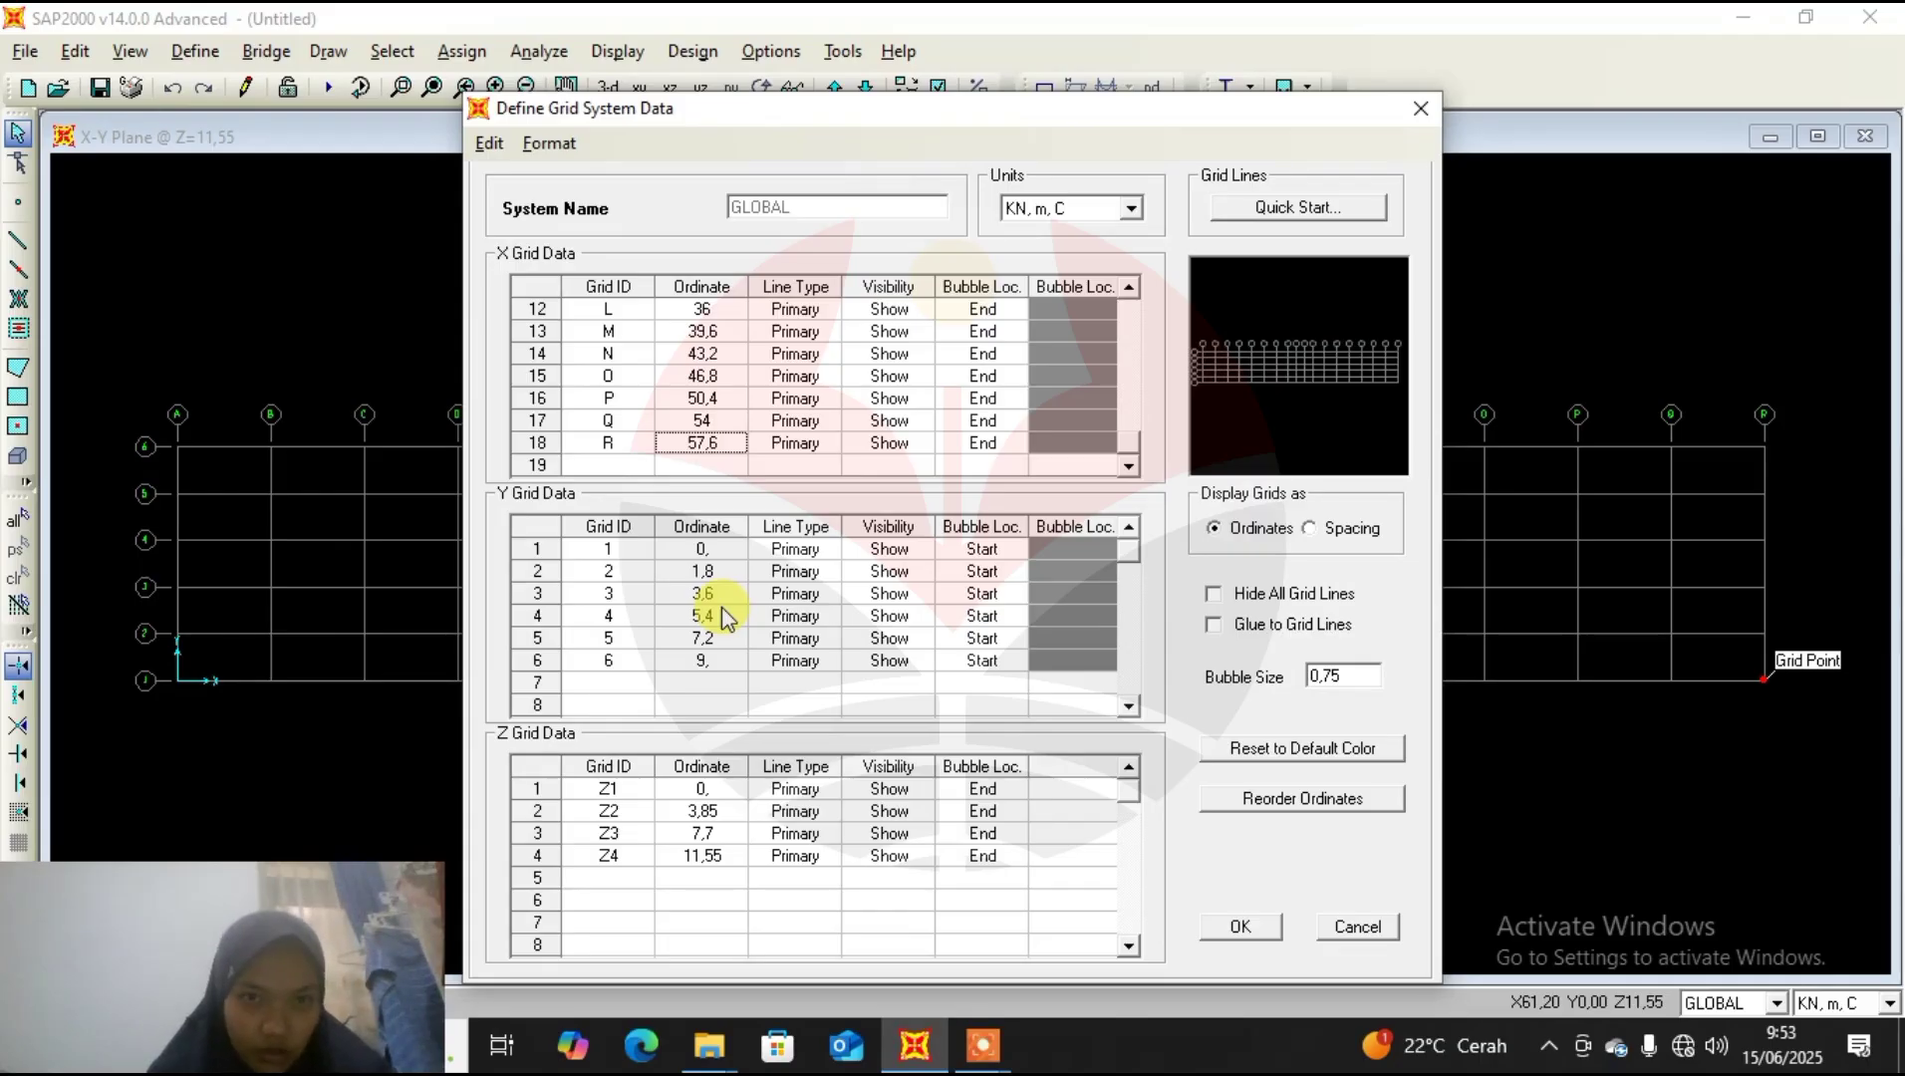
Set the ordinates of Y grid lines 3 and 4 to 6,9 m and 9,3 m.
{"action": "left_click", "coordinate": [722, 610]}
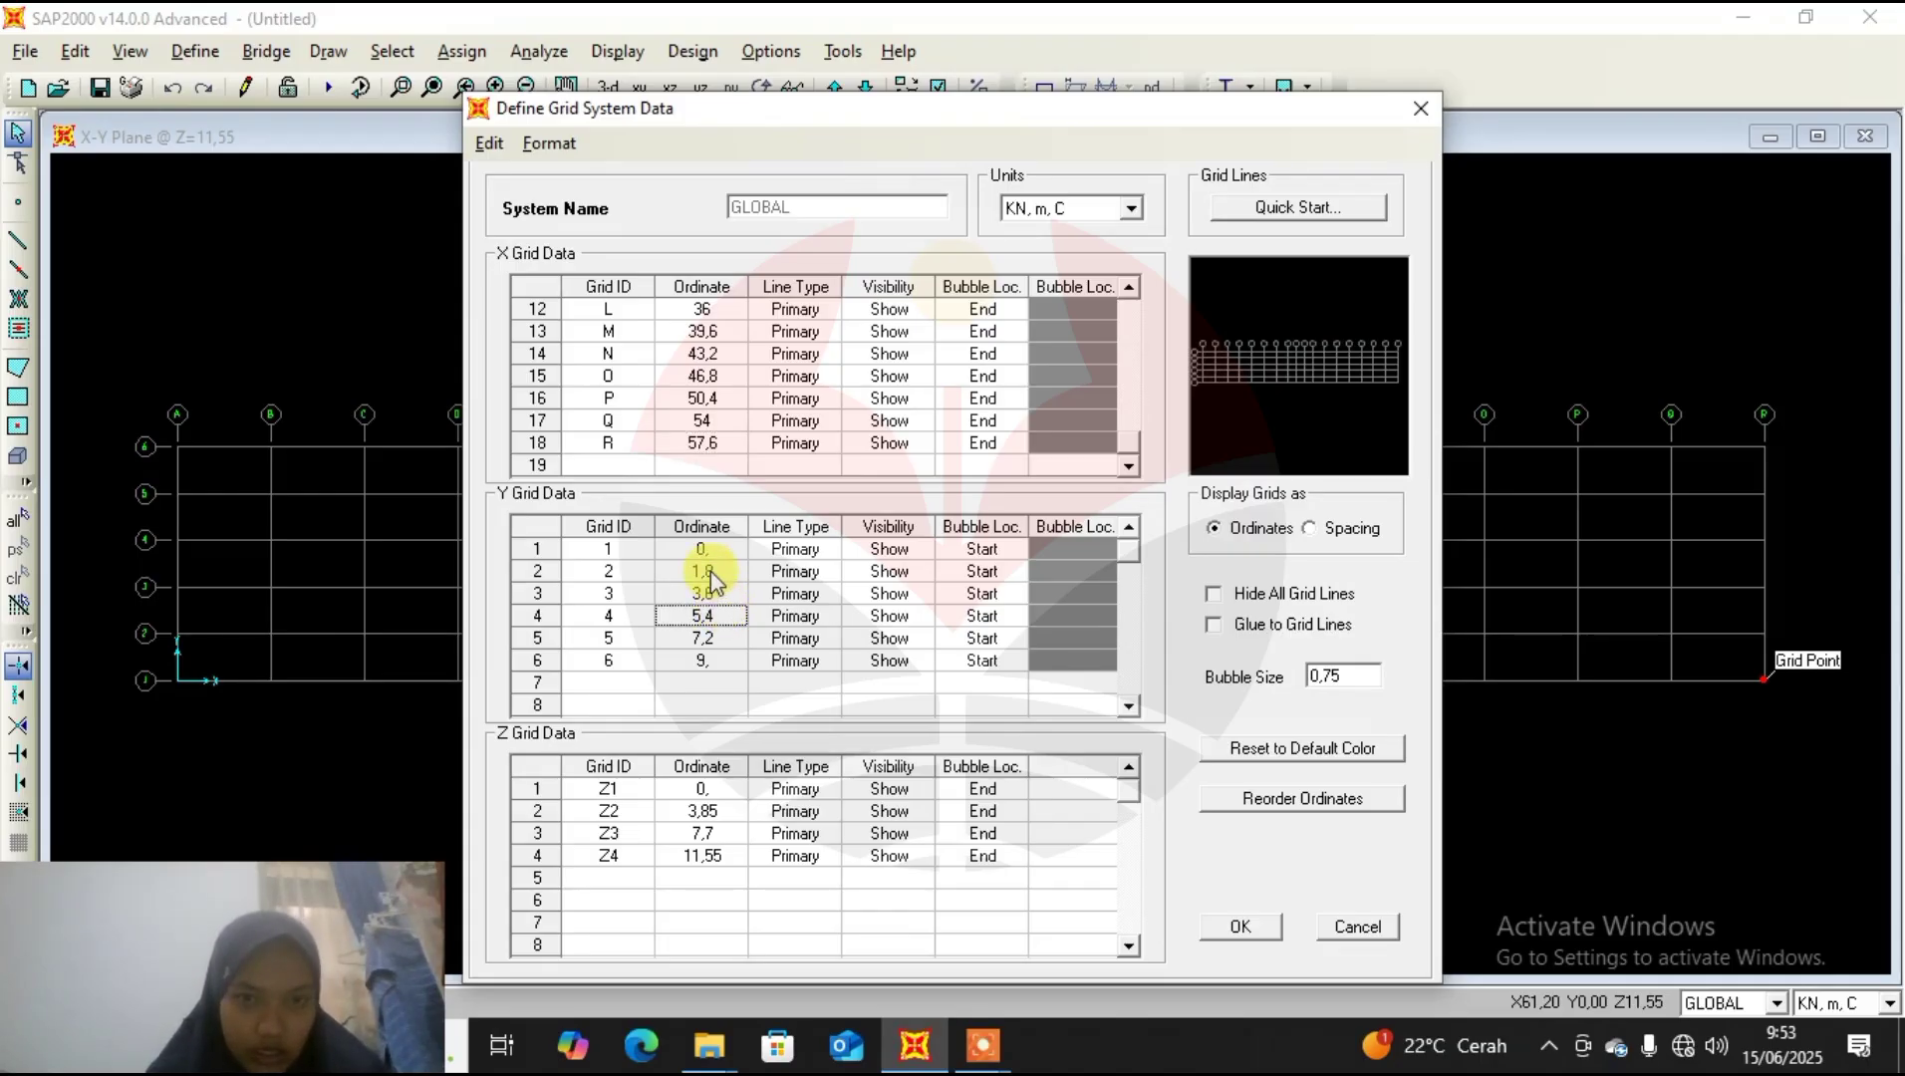
{"action": "left_click", "coordinate": [717, 595]}
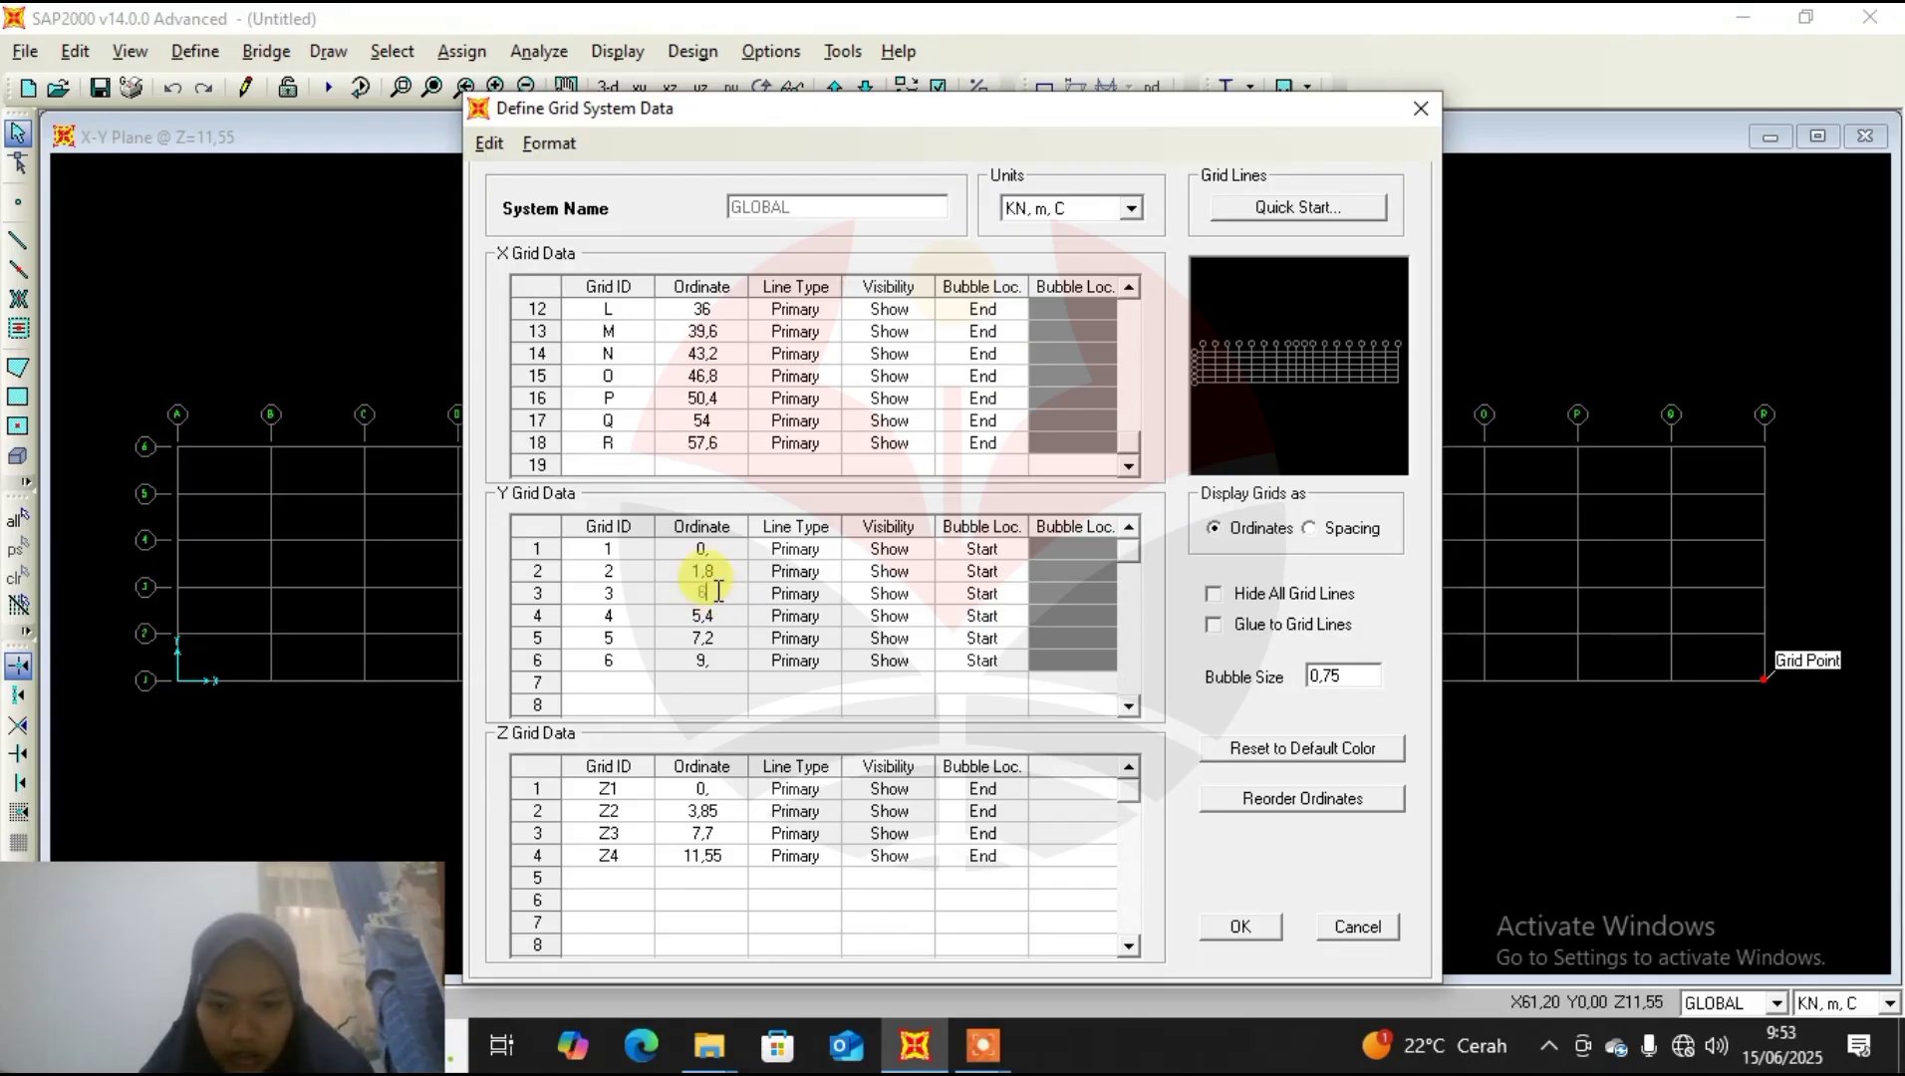
{"action": "type", "text": "6,9"}
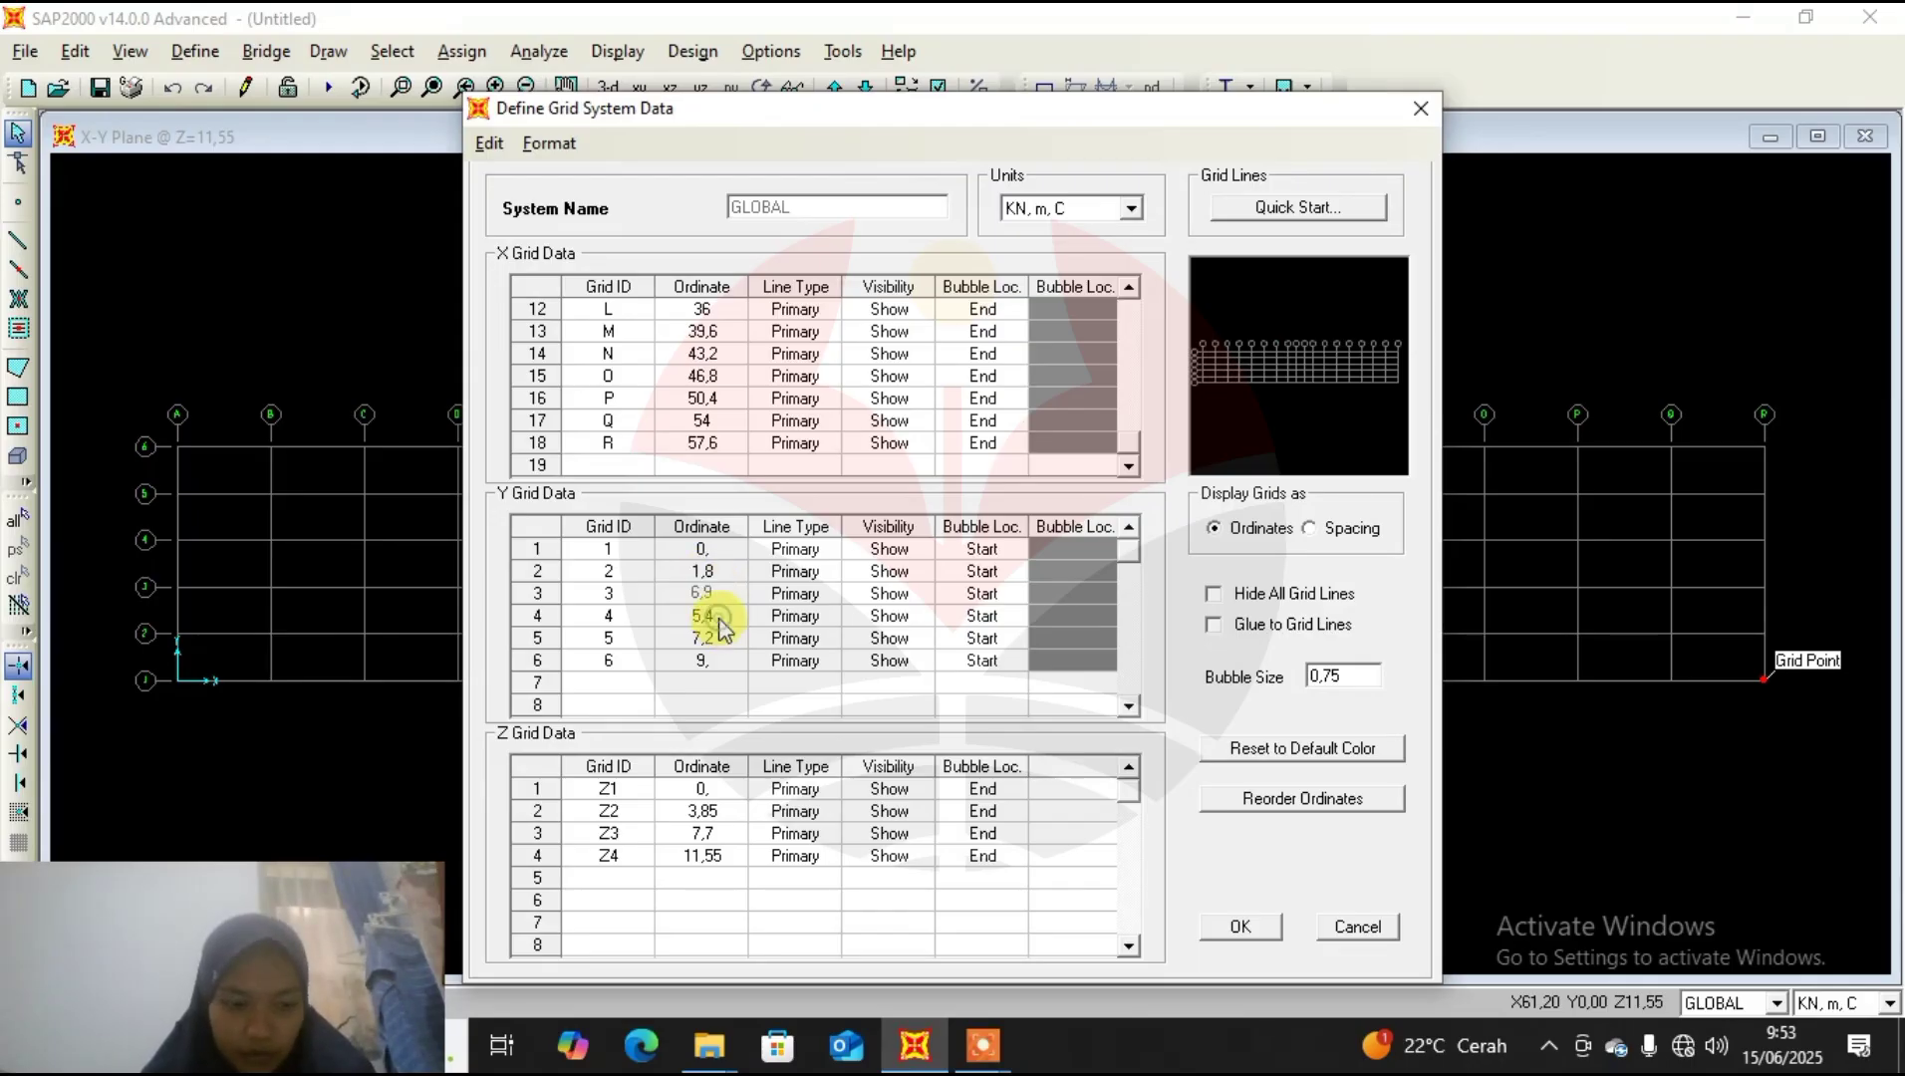
{"action": "left_click", "coordinate": [721, 617]}
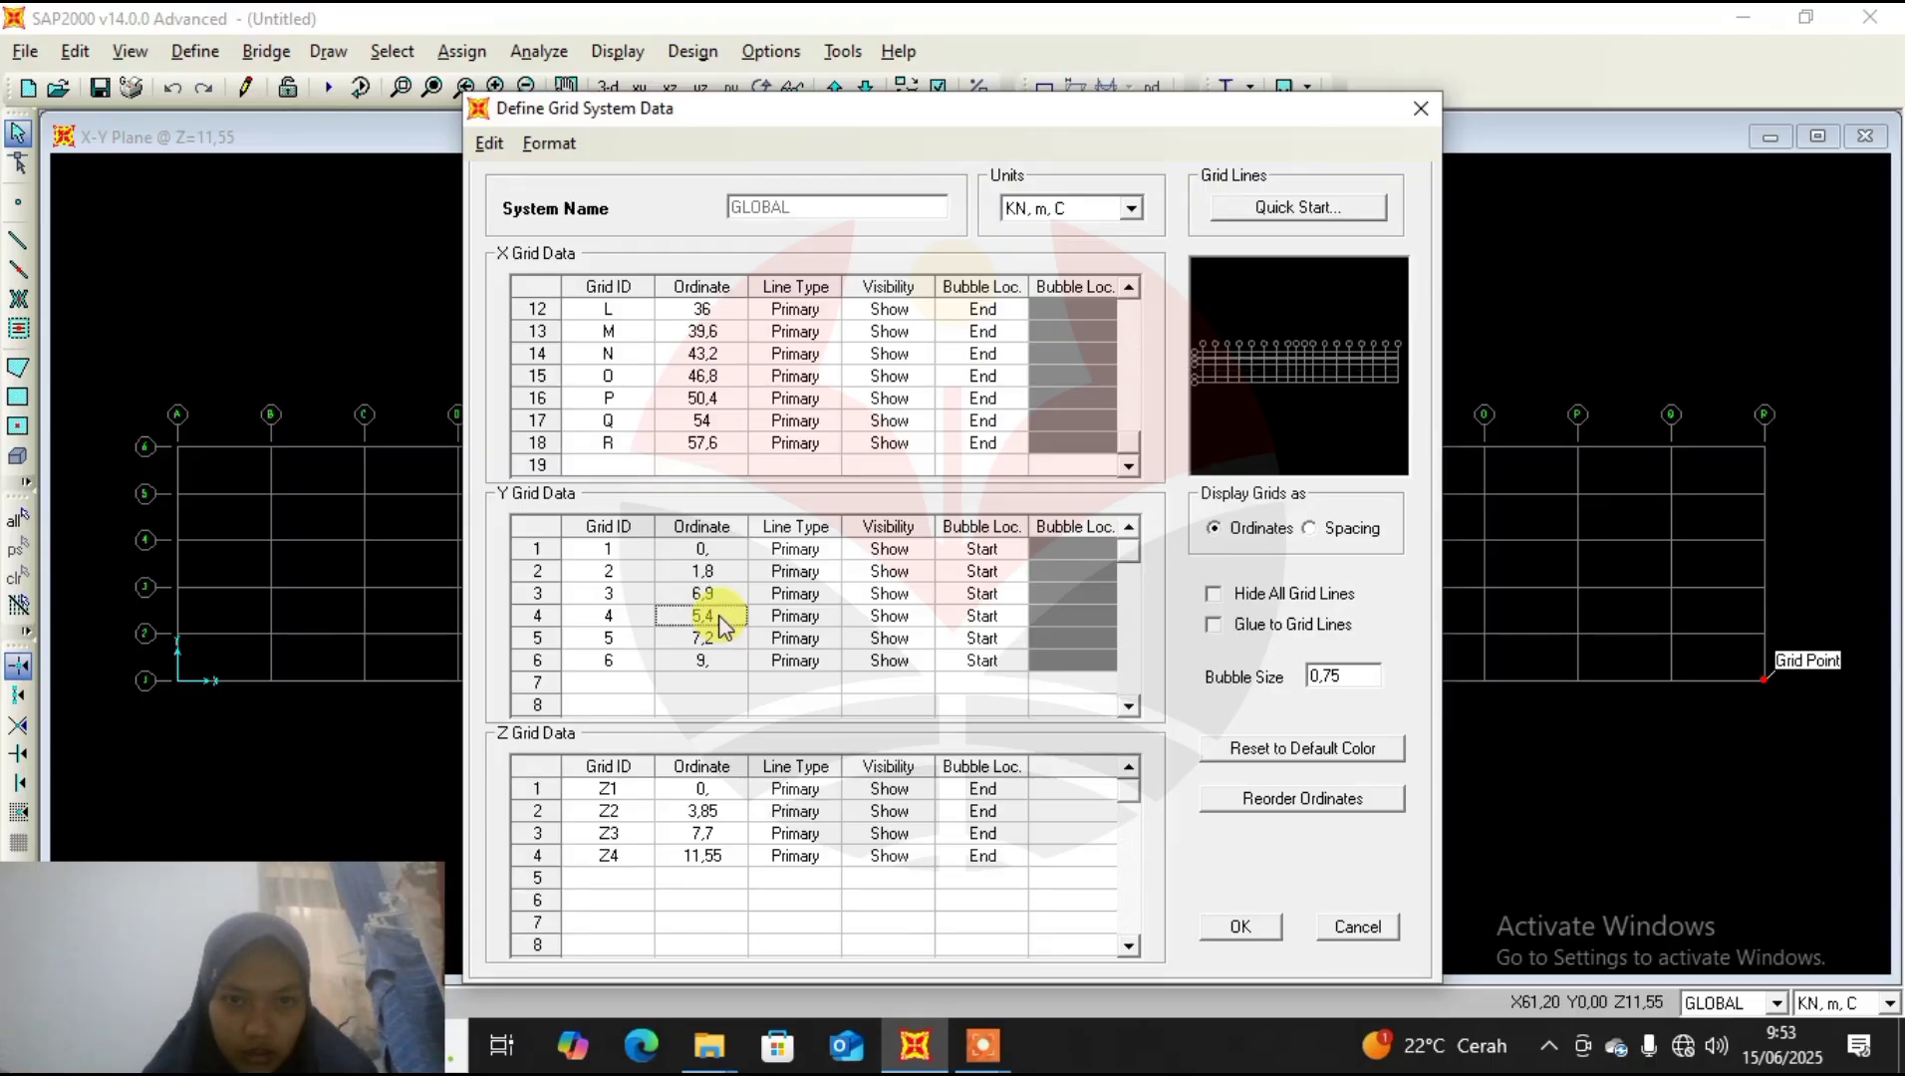
{"action": "type", "text": "9,3"}
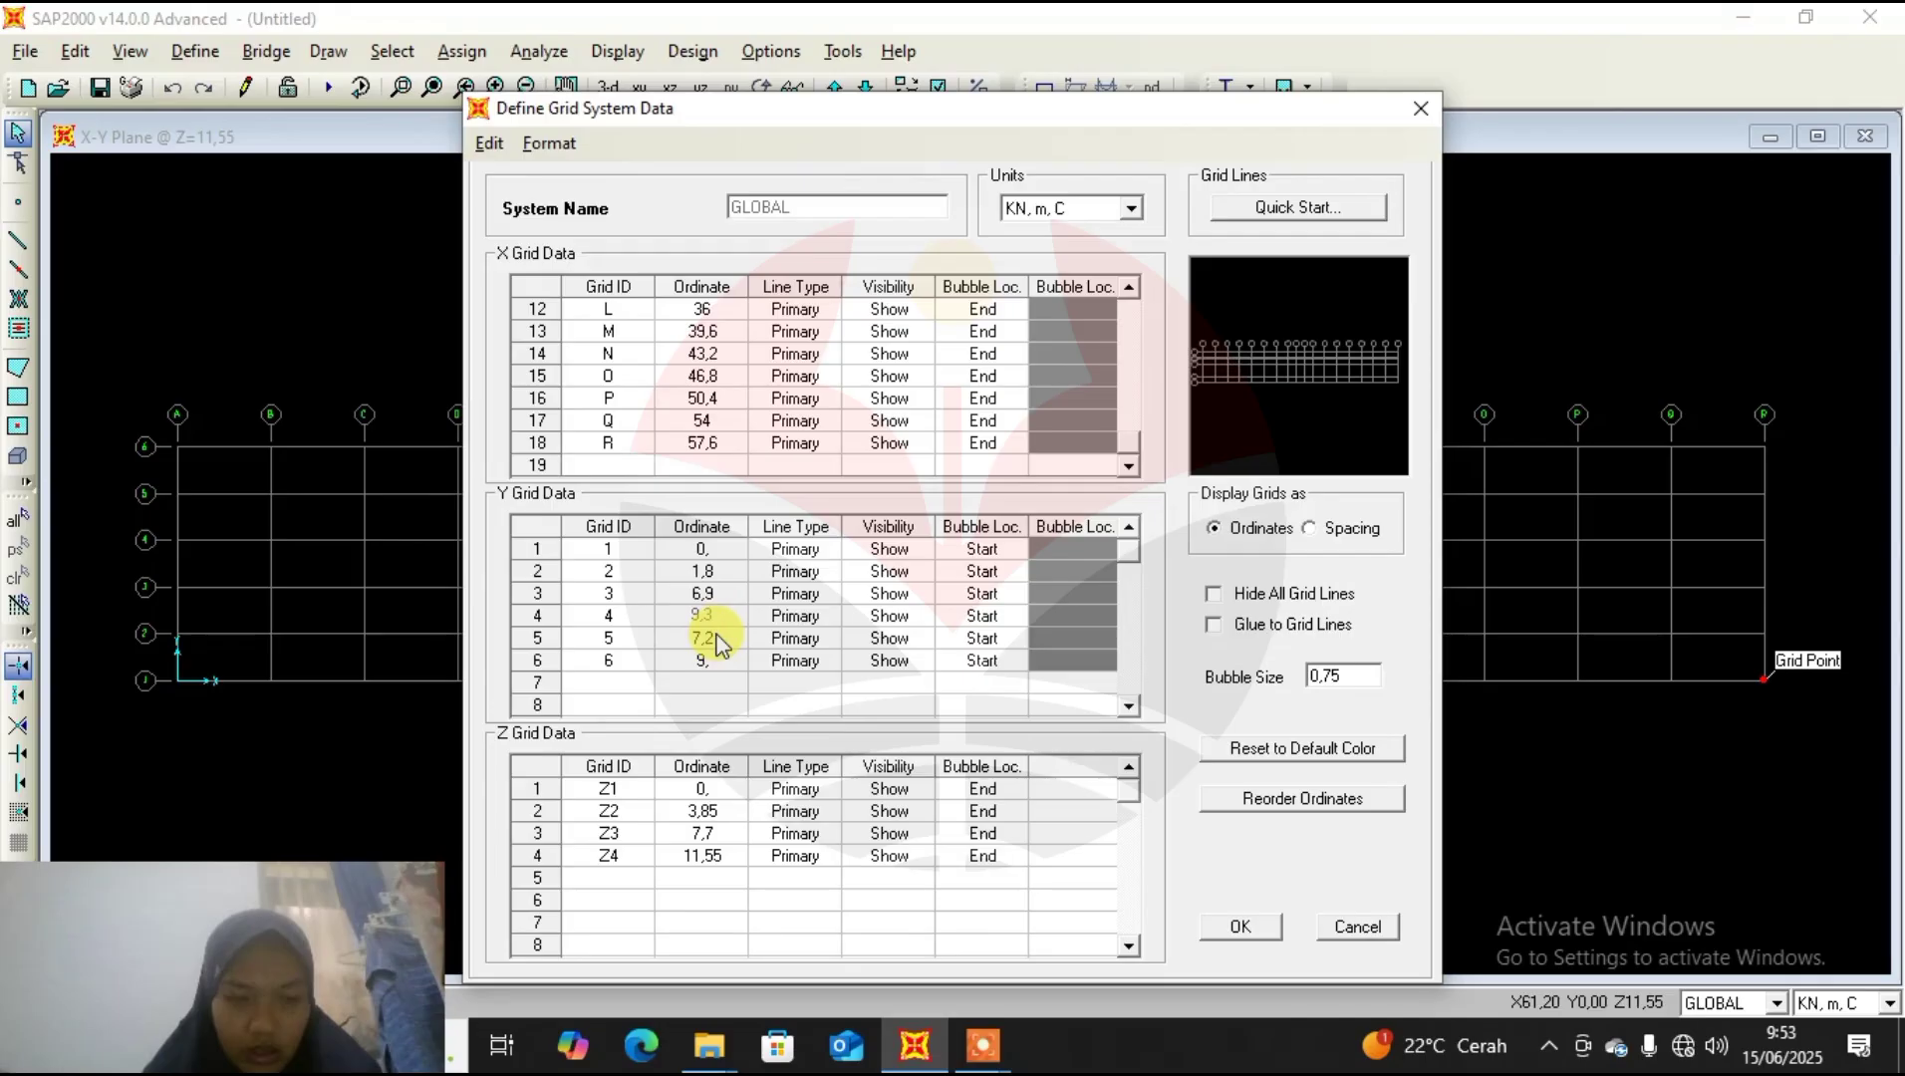
{"action": "left_click", "coordinate": [717, 639]}
{"action": "type", "text": "14,4"}
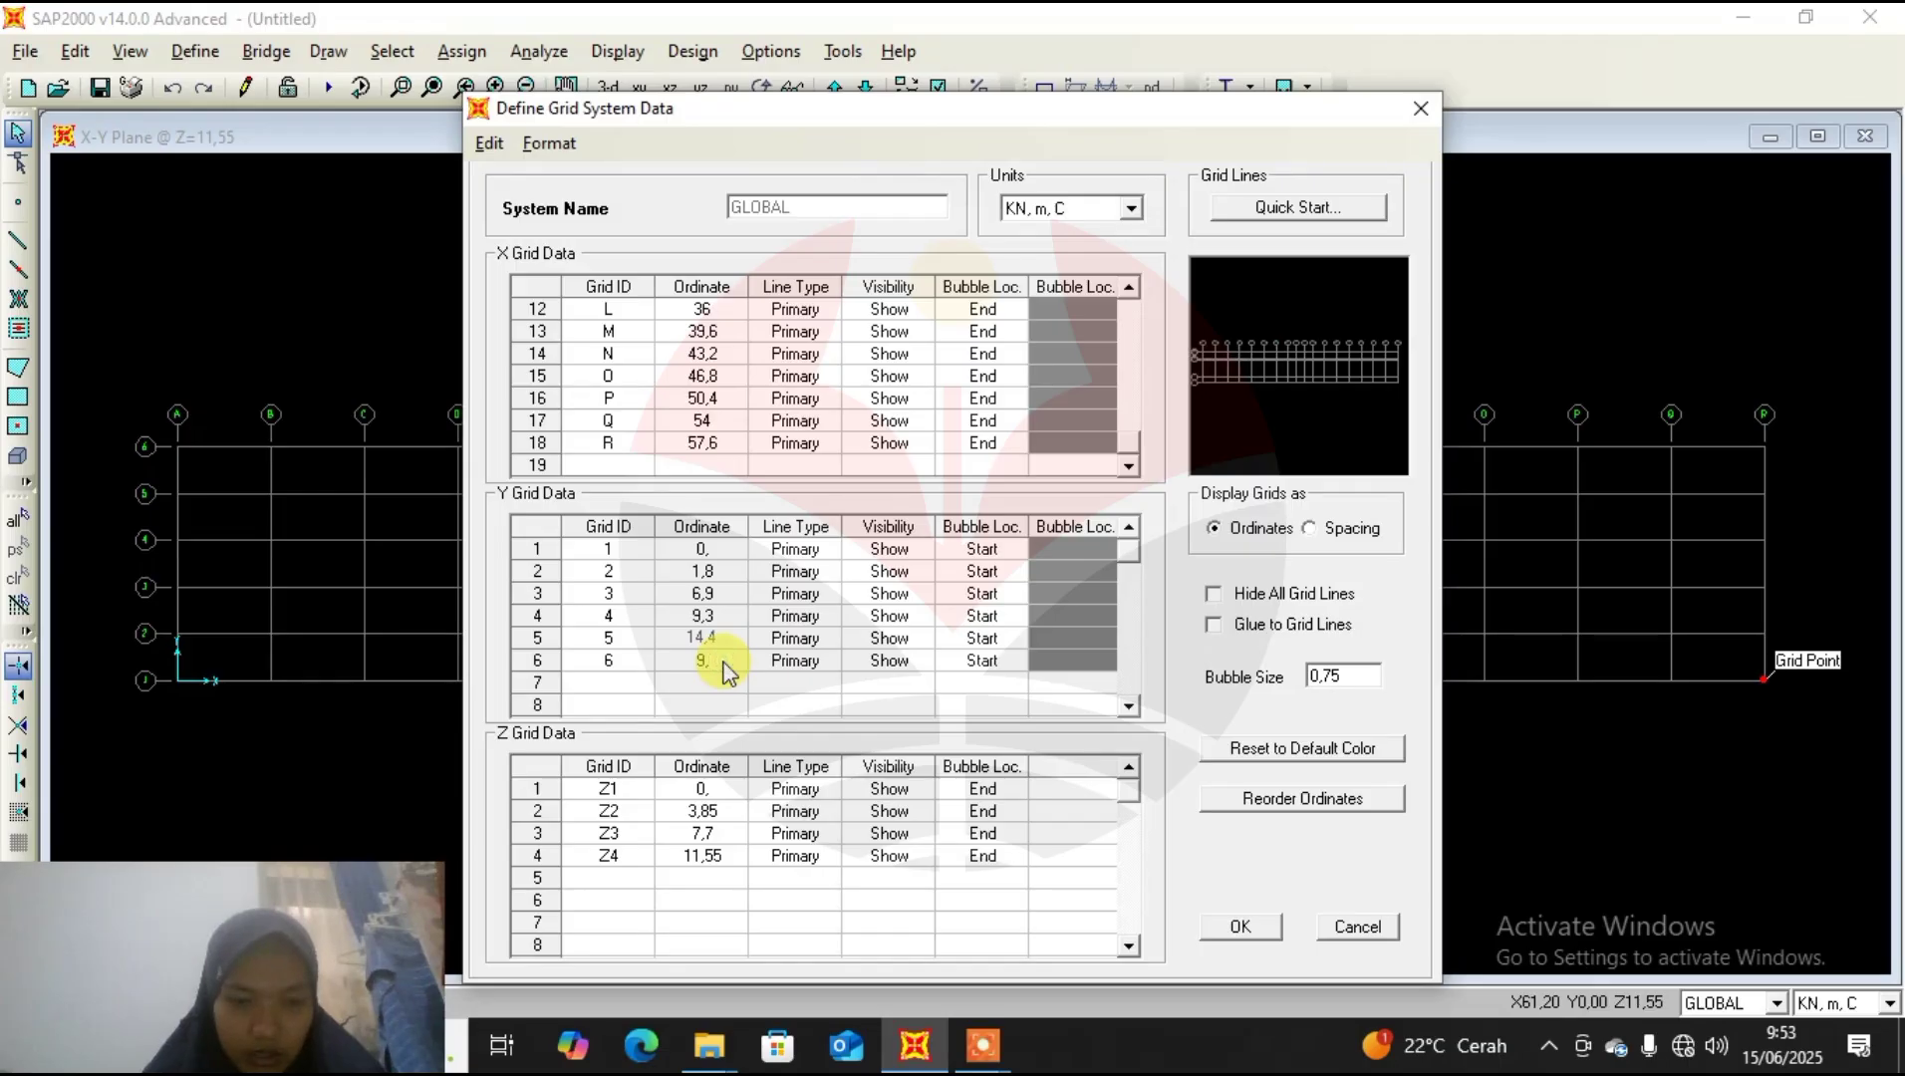
{"action": "key", "text": "Up"}
{"action": "key", "text": "Up"}
{"action": "key", "text": "Down"}
{"action": "key", "text": "Down"}
{"action": "type", "text": "1"}
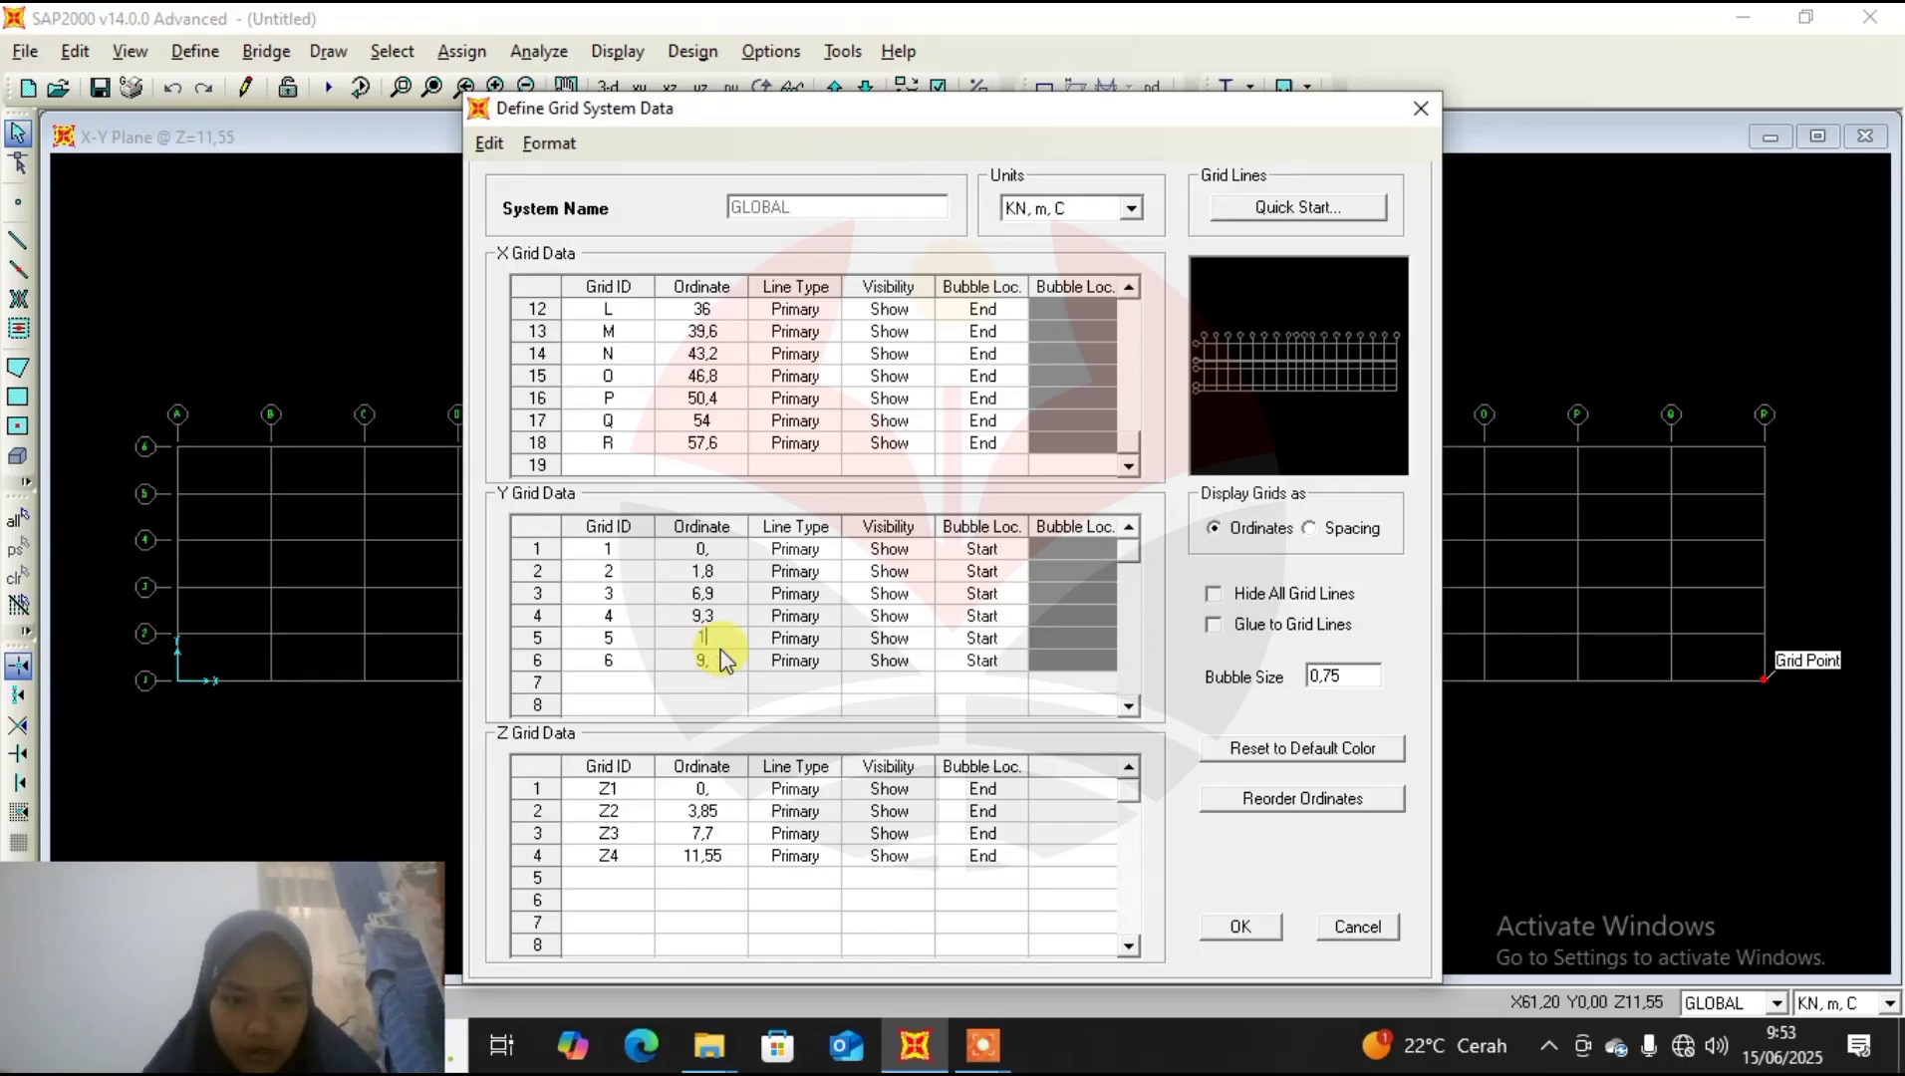
{"action": "left_click", "coordinate": [722, 660]}
{"action": "type", "text": "4,4"}
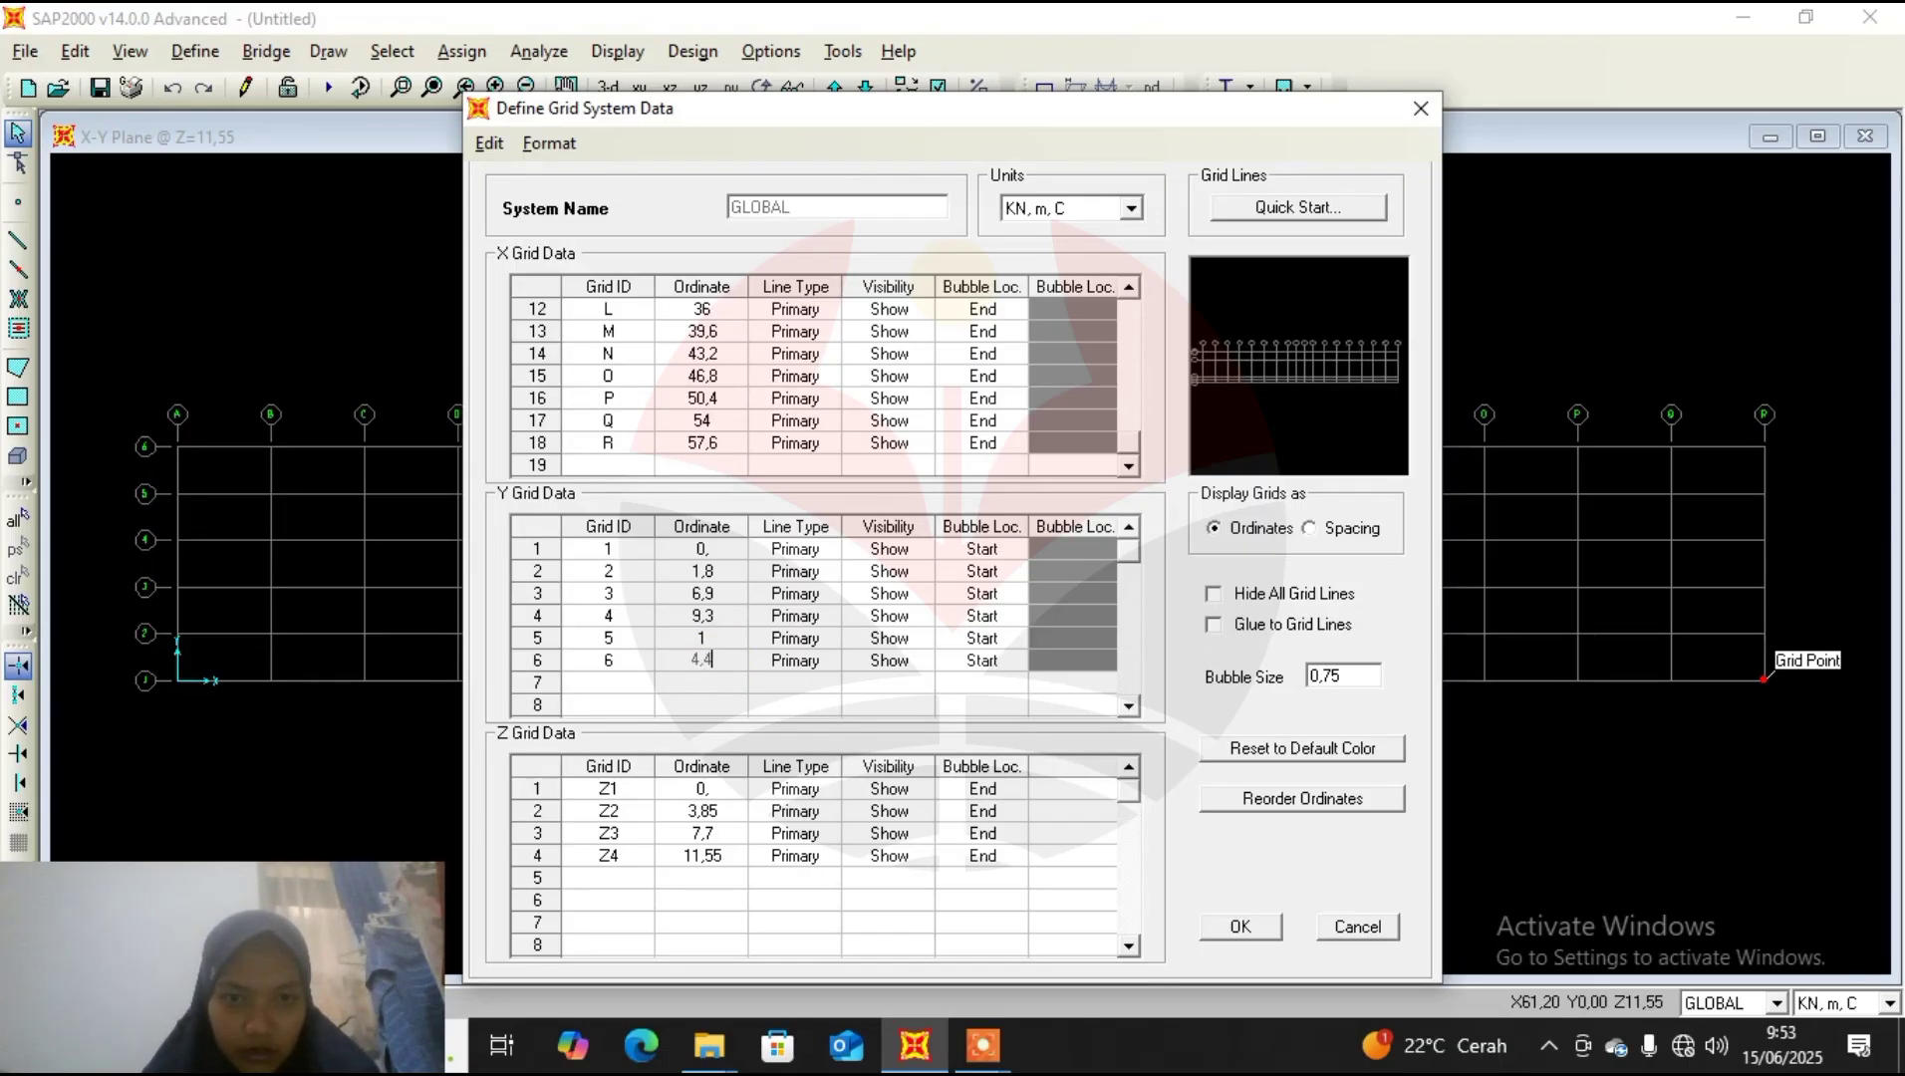
{"action": "key", "text": "Return"}
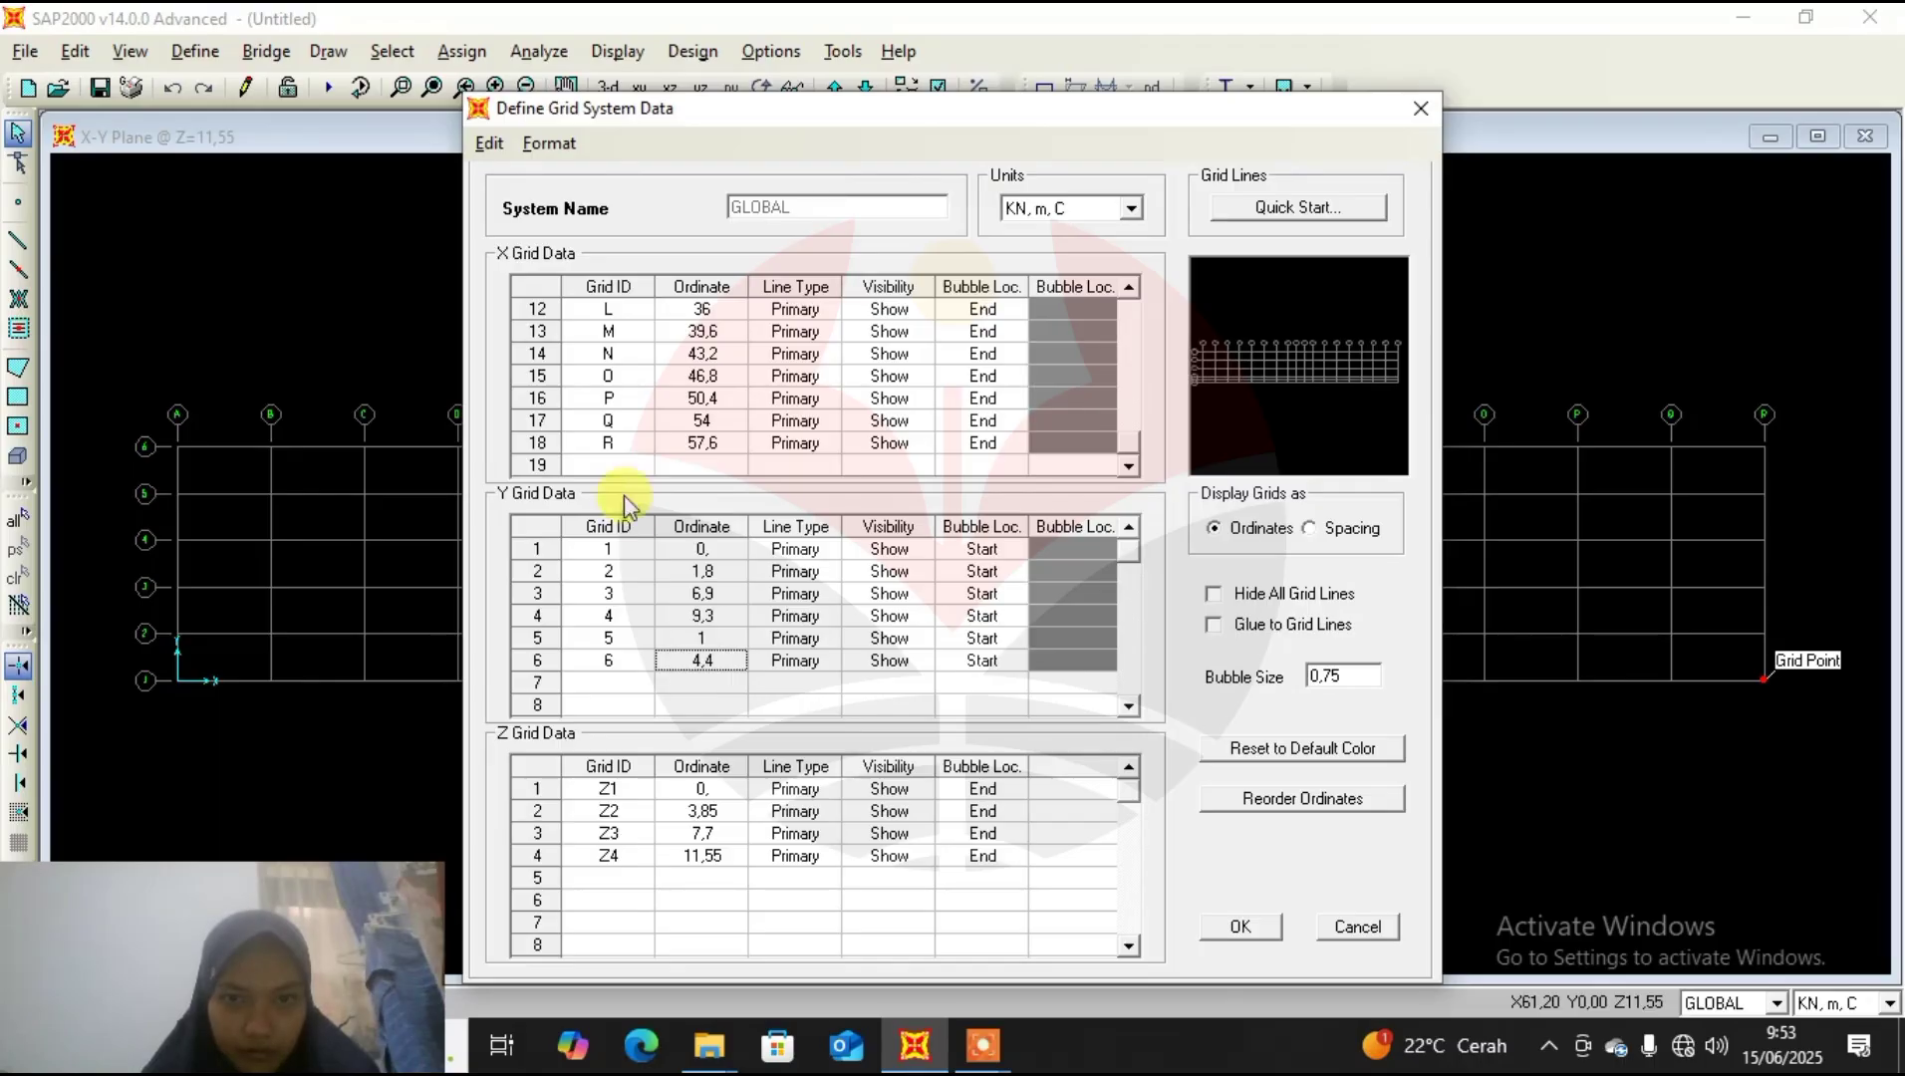
Set the ordinates of Y grid lines 5 and 6 to 14,4 m and 16,2 m.
{"action": "left_click", "coordinate": [712, 637]}
{"action": "type", "text": "14,4"}
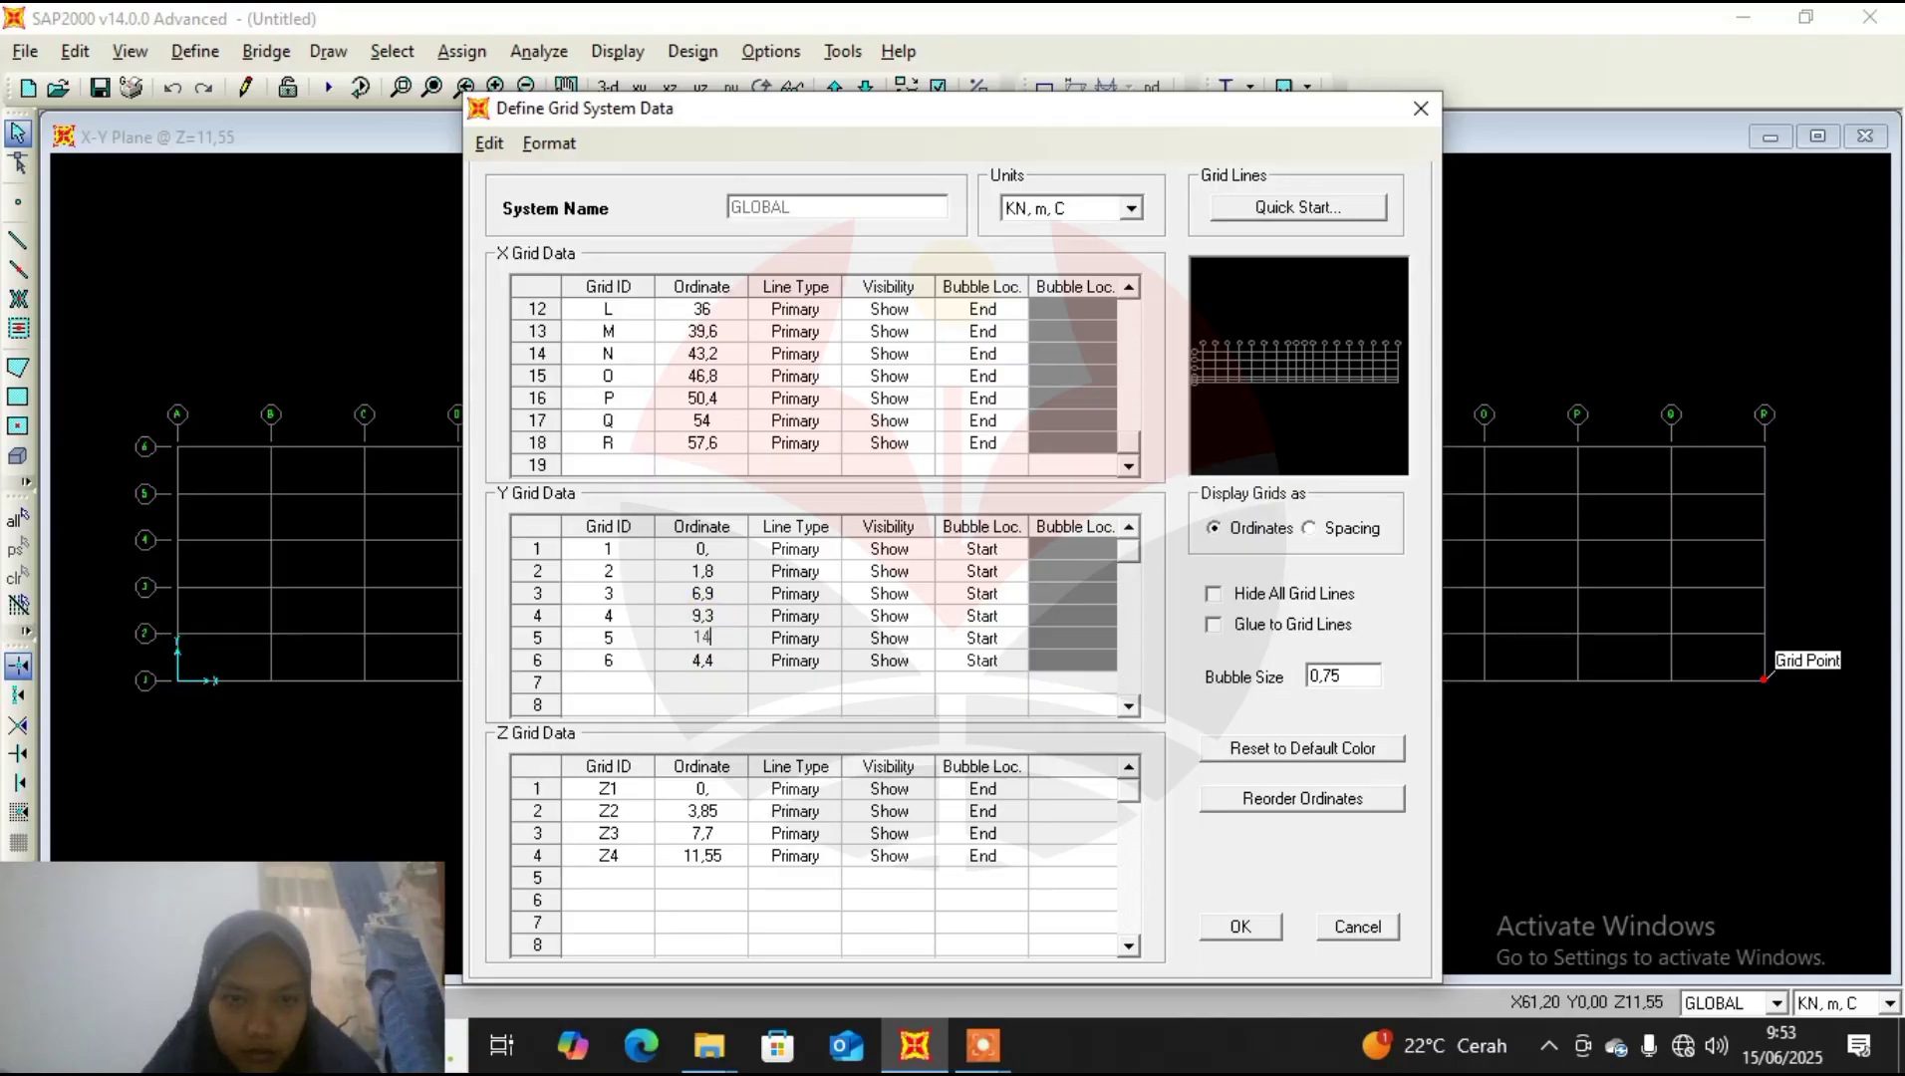
{"action": "left_click", "coordinate": [705, 655]}
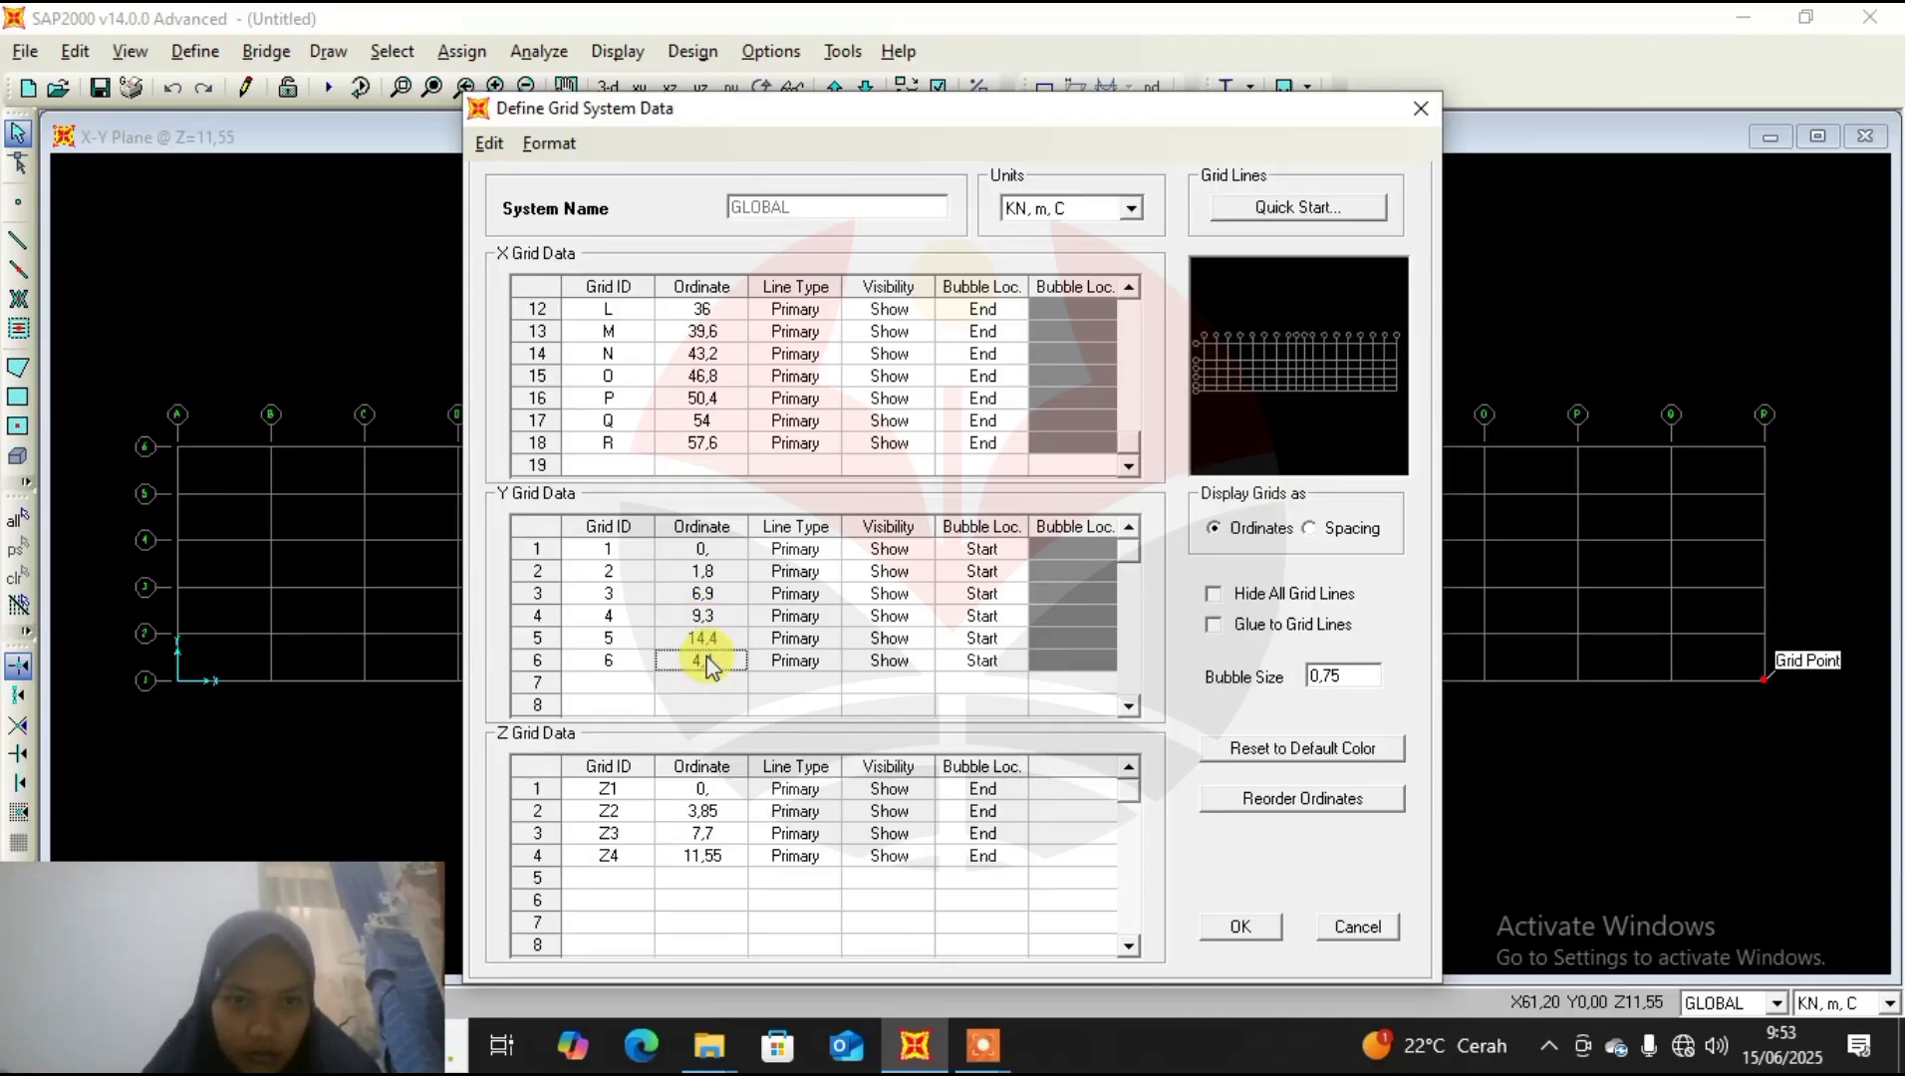
{"action": "type", "text": "16,2"}
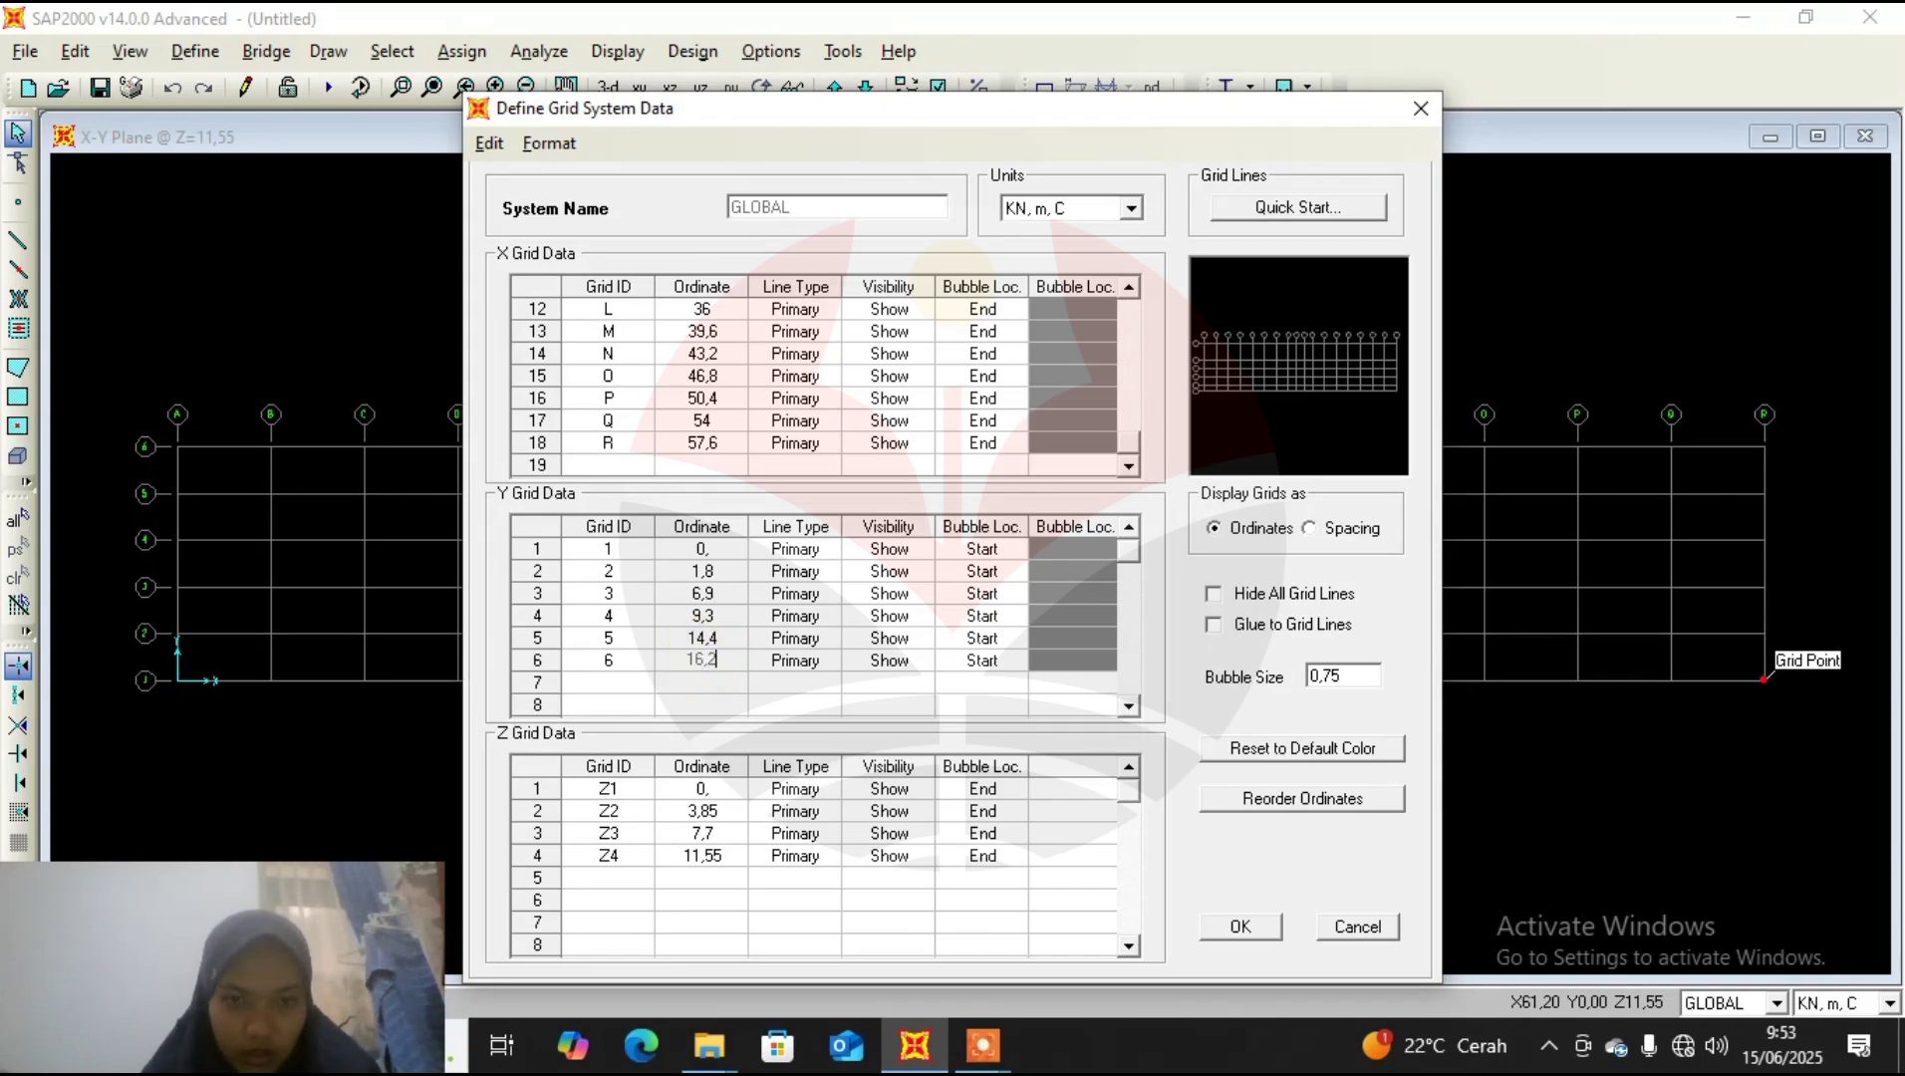
Set the ordinate of Z grid line Z4 to 11,2 m and apply the edited grid system to the model.
{"action": "left_click", "coordinate": [706, 855]}
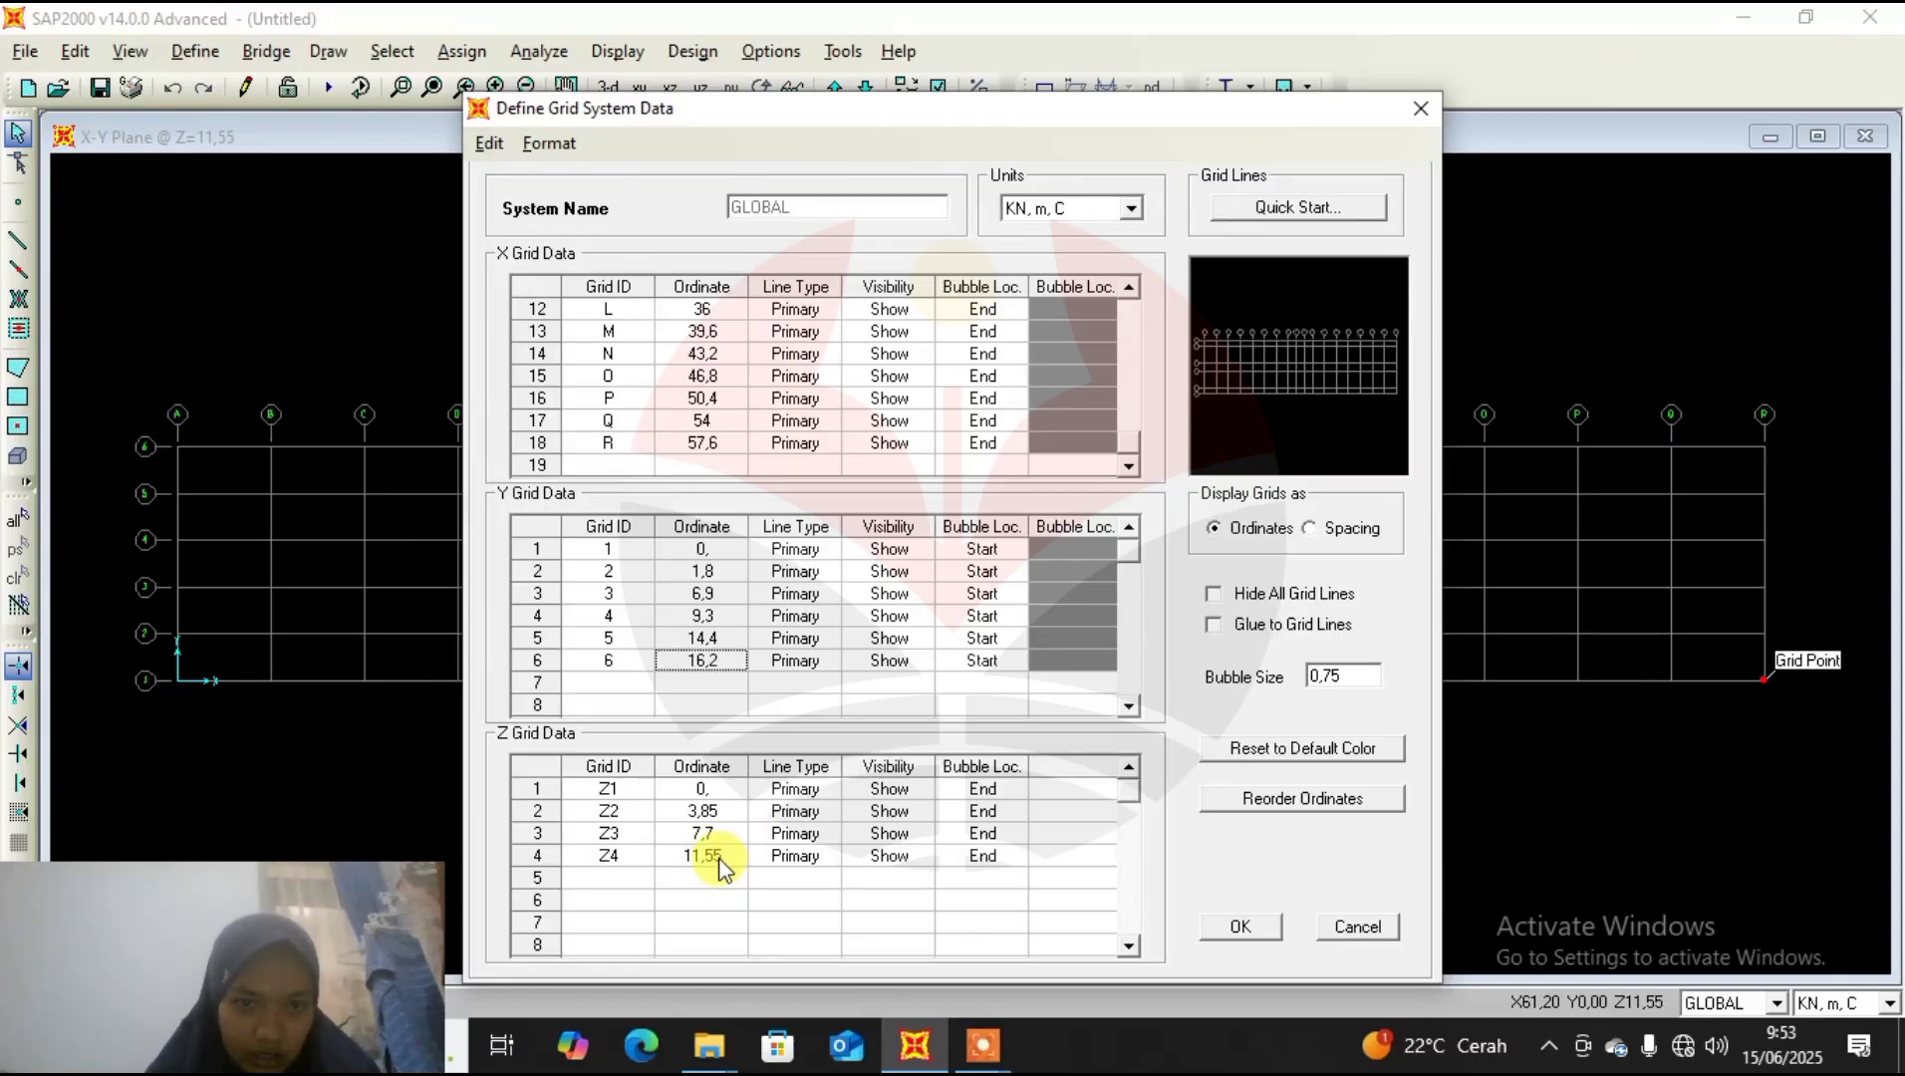
{"action": "left_click", "coordinate": [717, 859]}
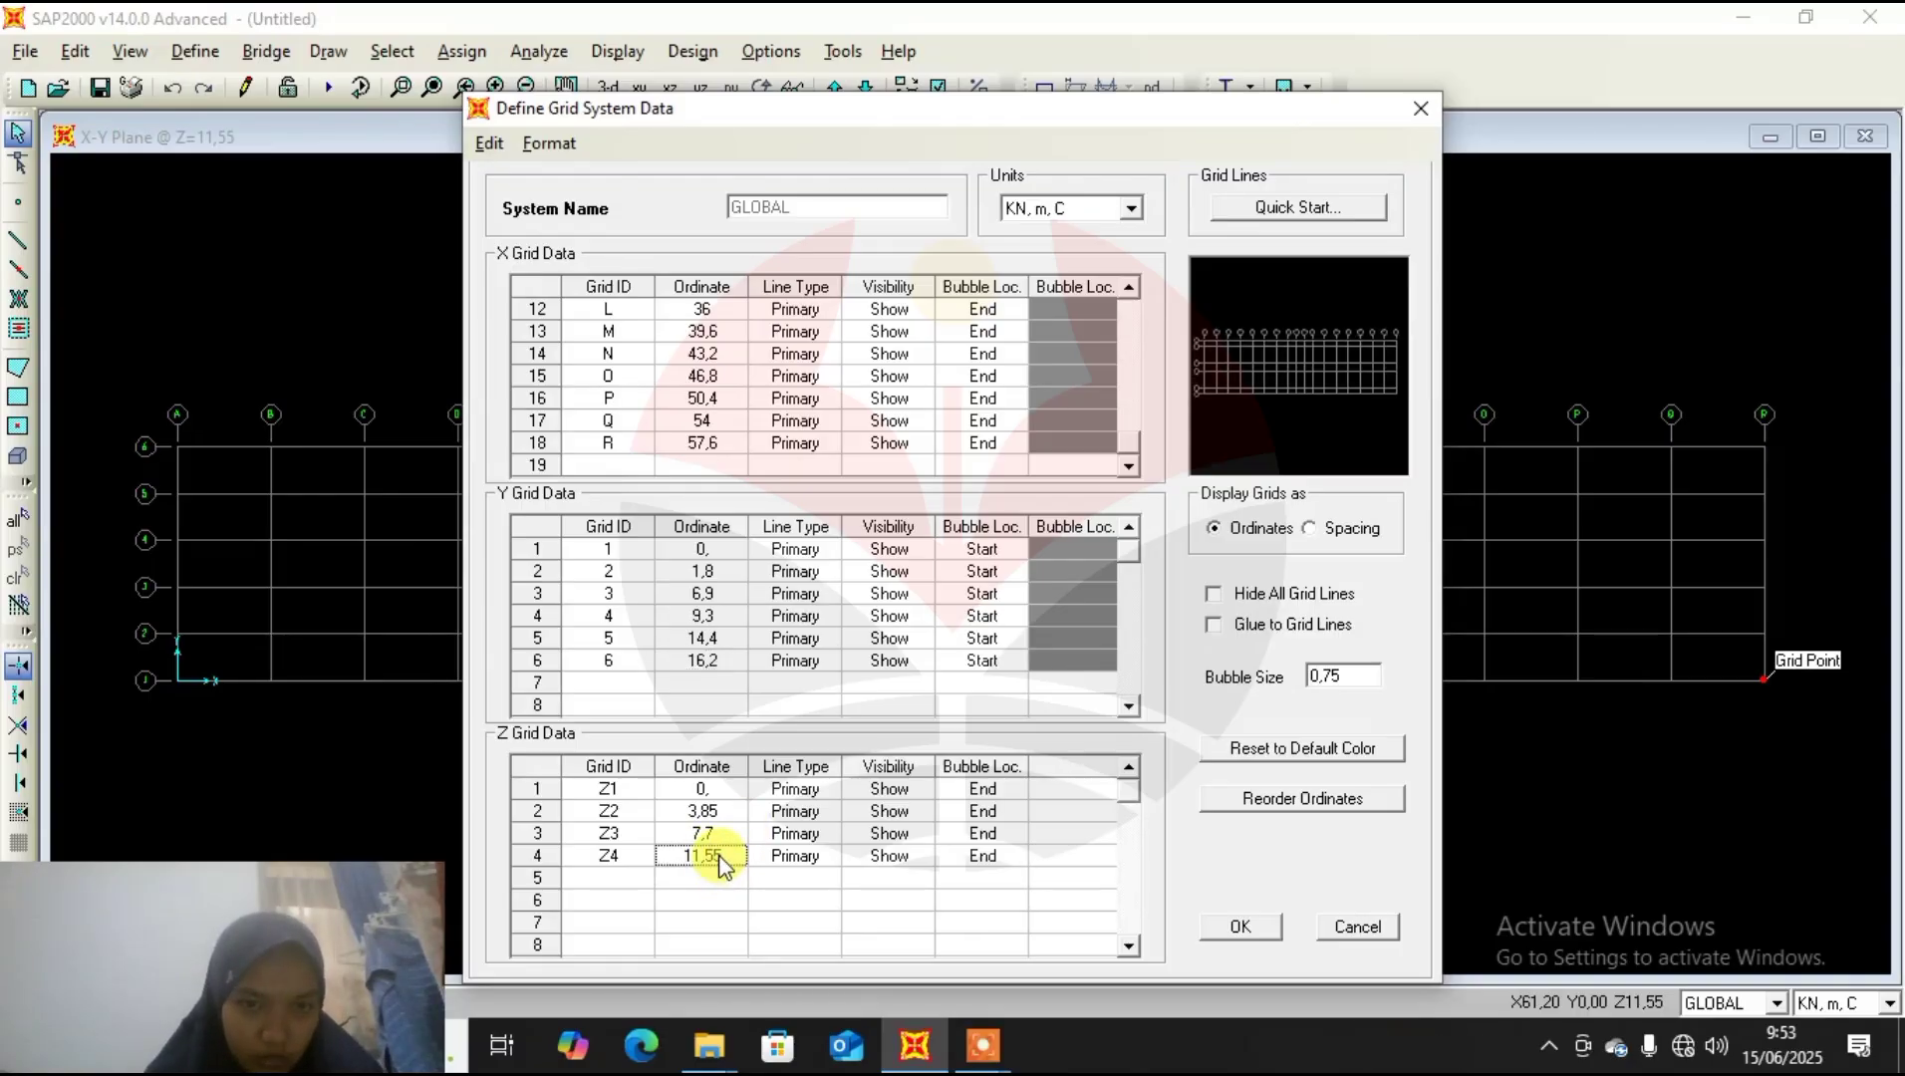
{"action": "type", "text": "11,2"}
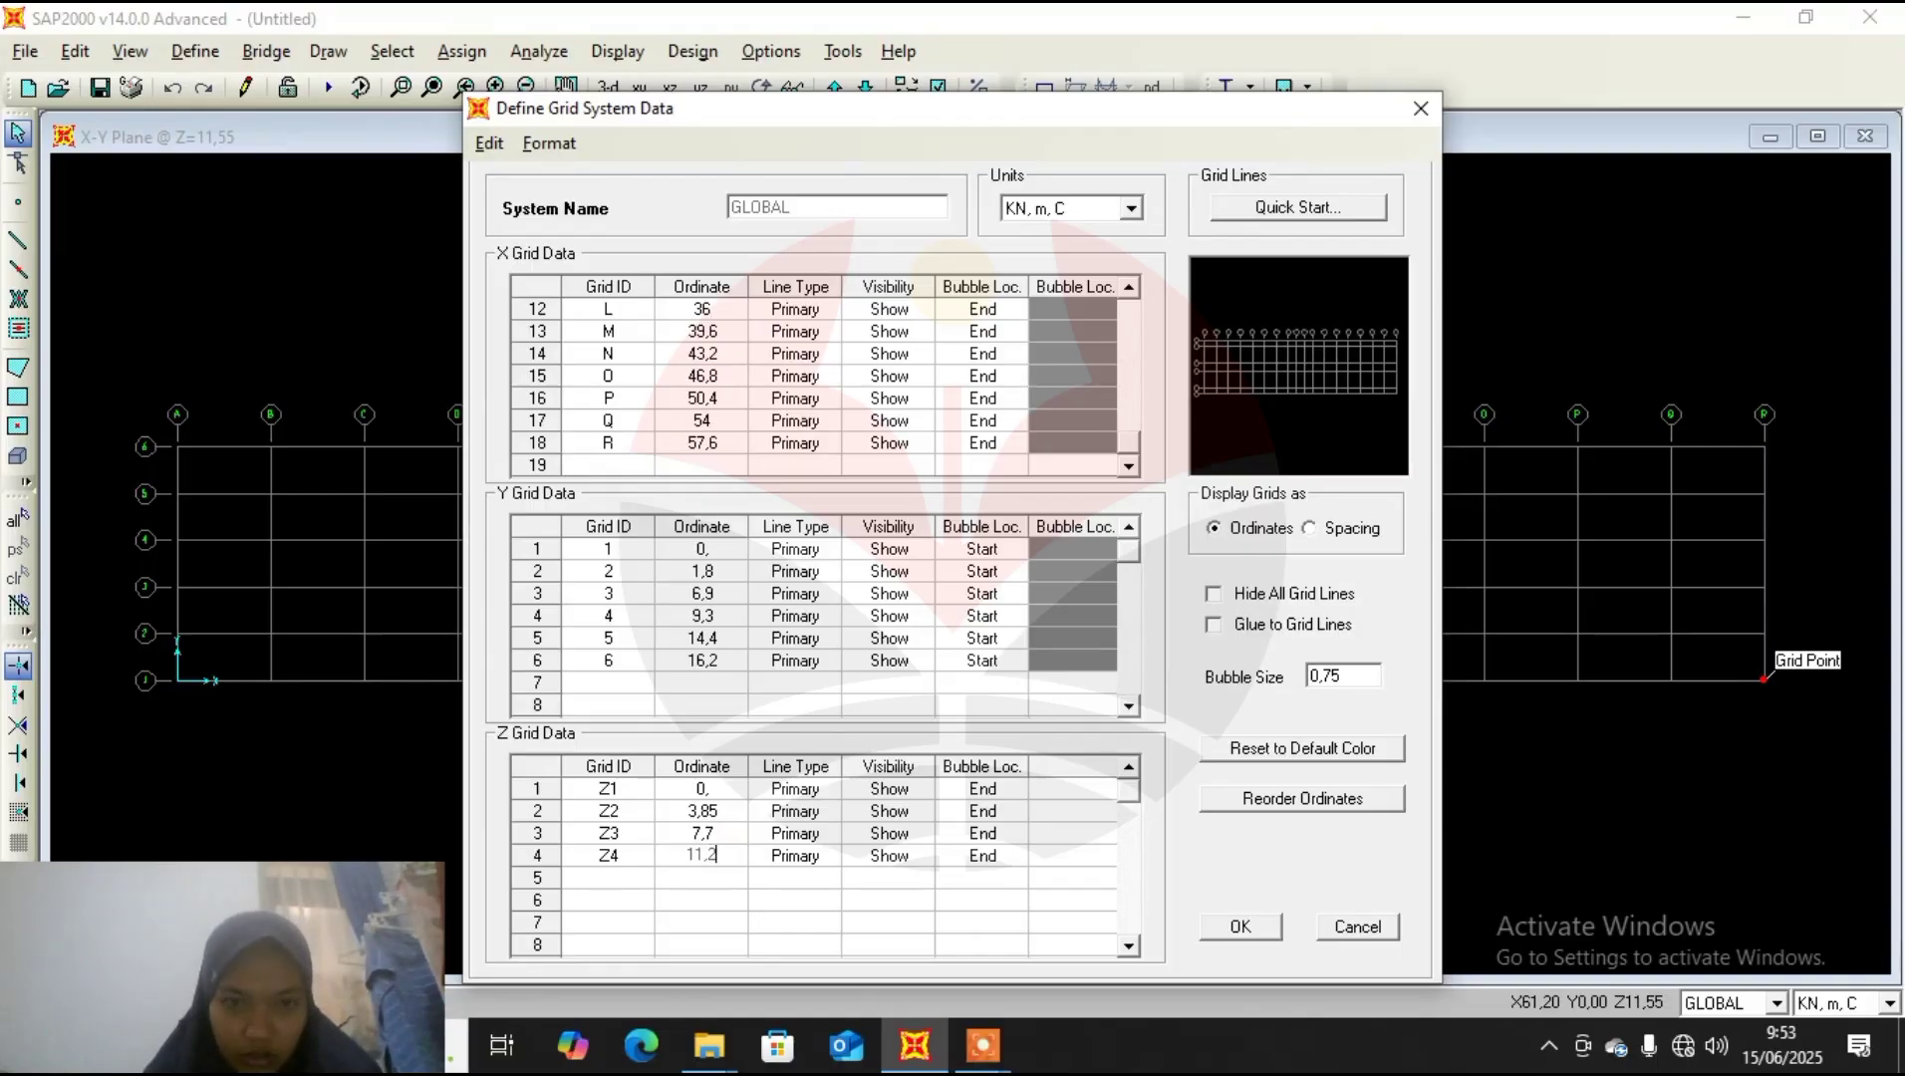
{"action": "left_click", "coordinate": [987, 903]}
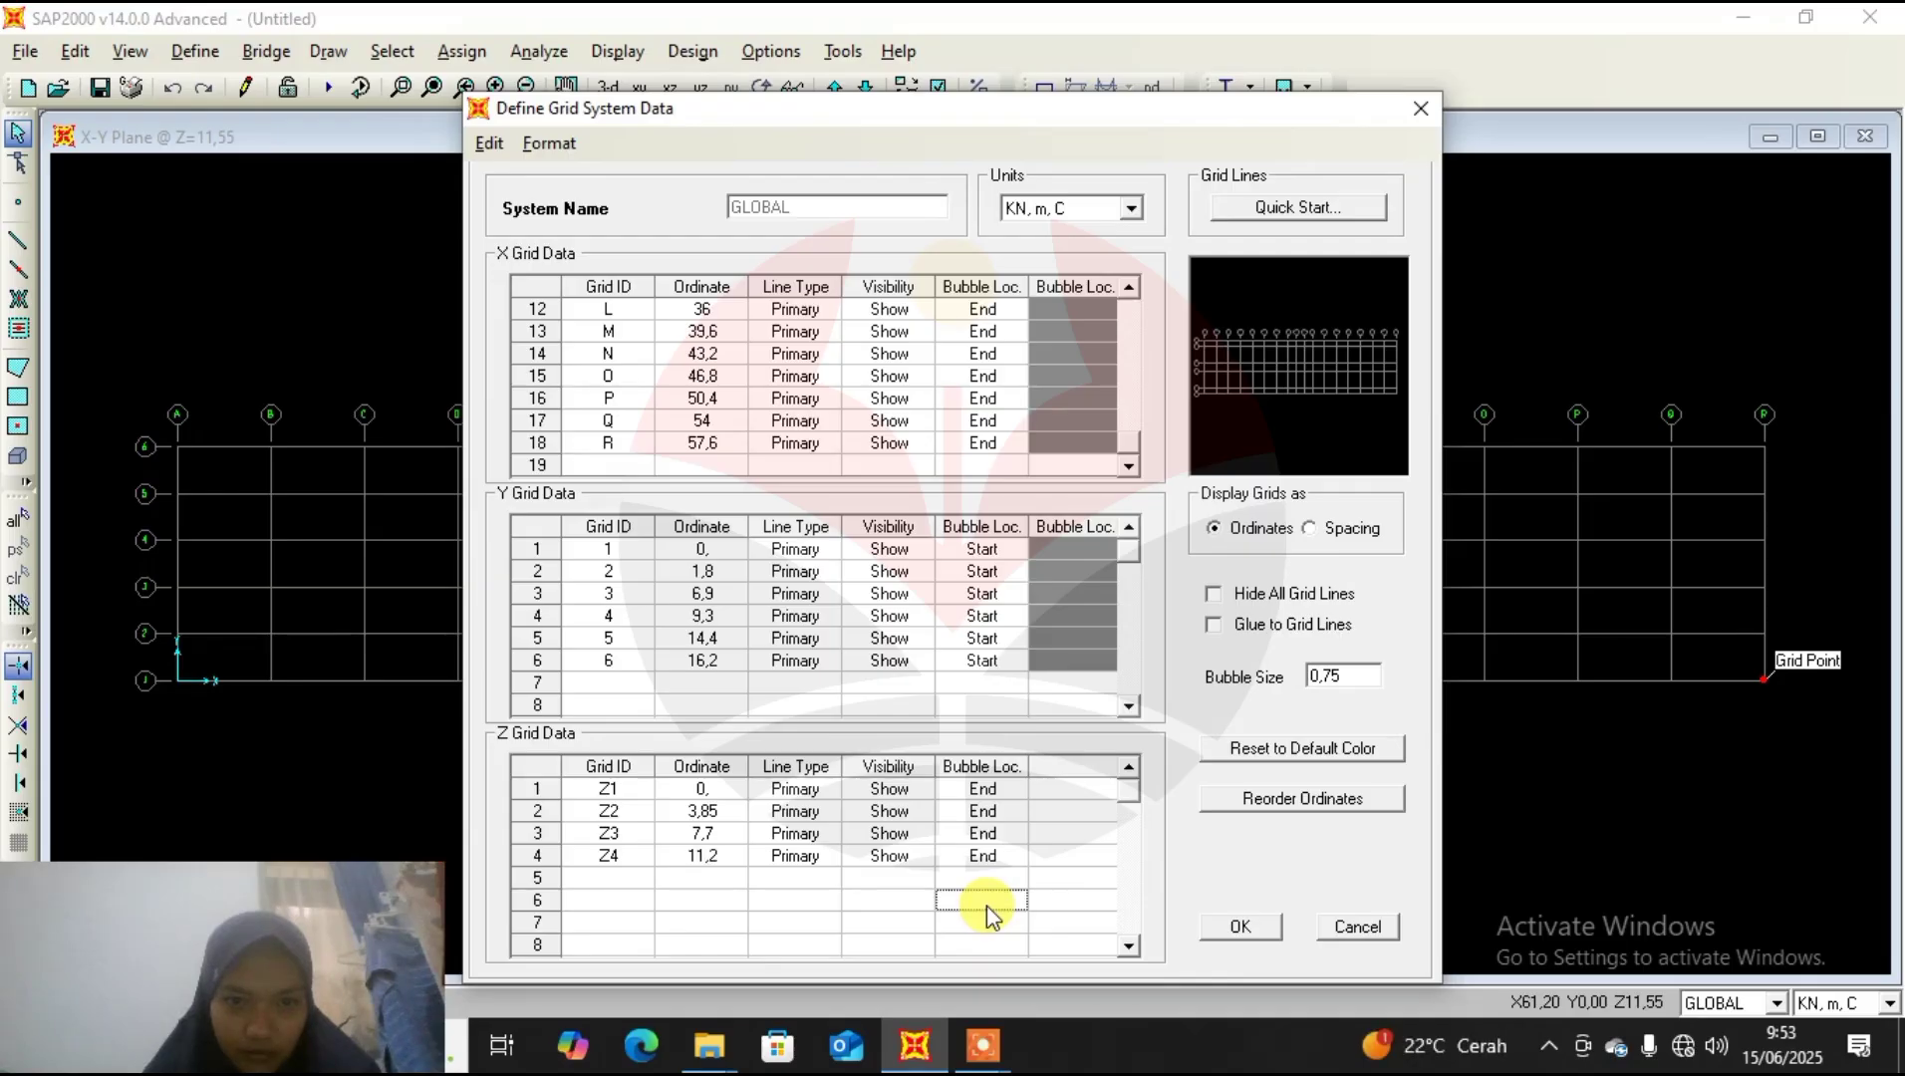
{"action": "left_click", "coordinate": [1257, 930]}
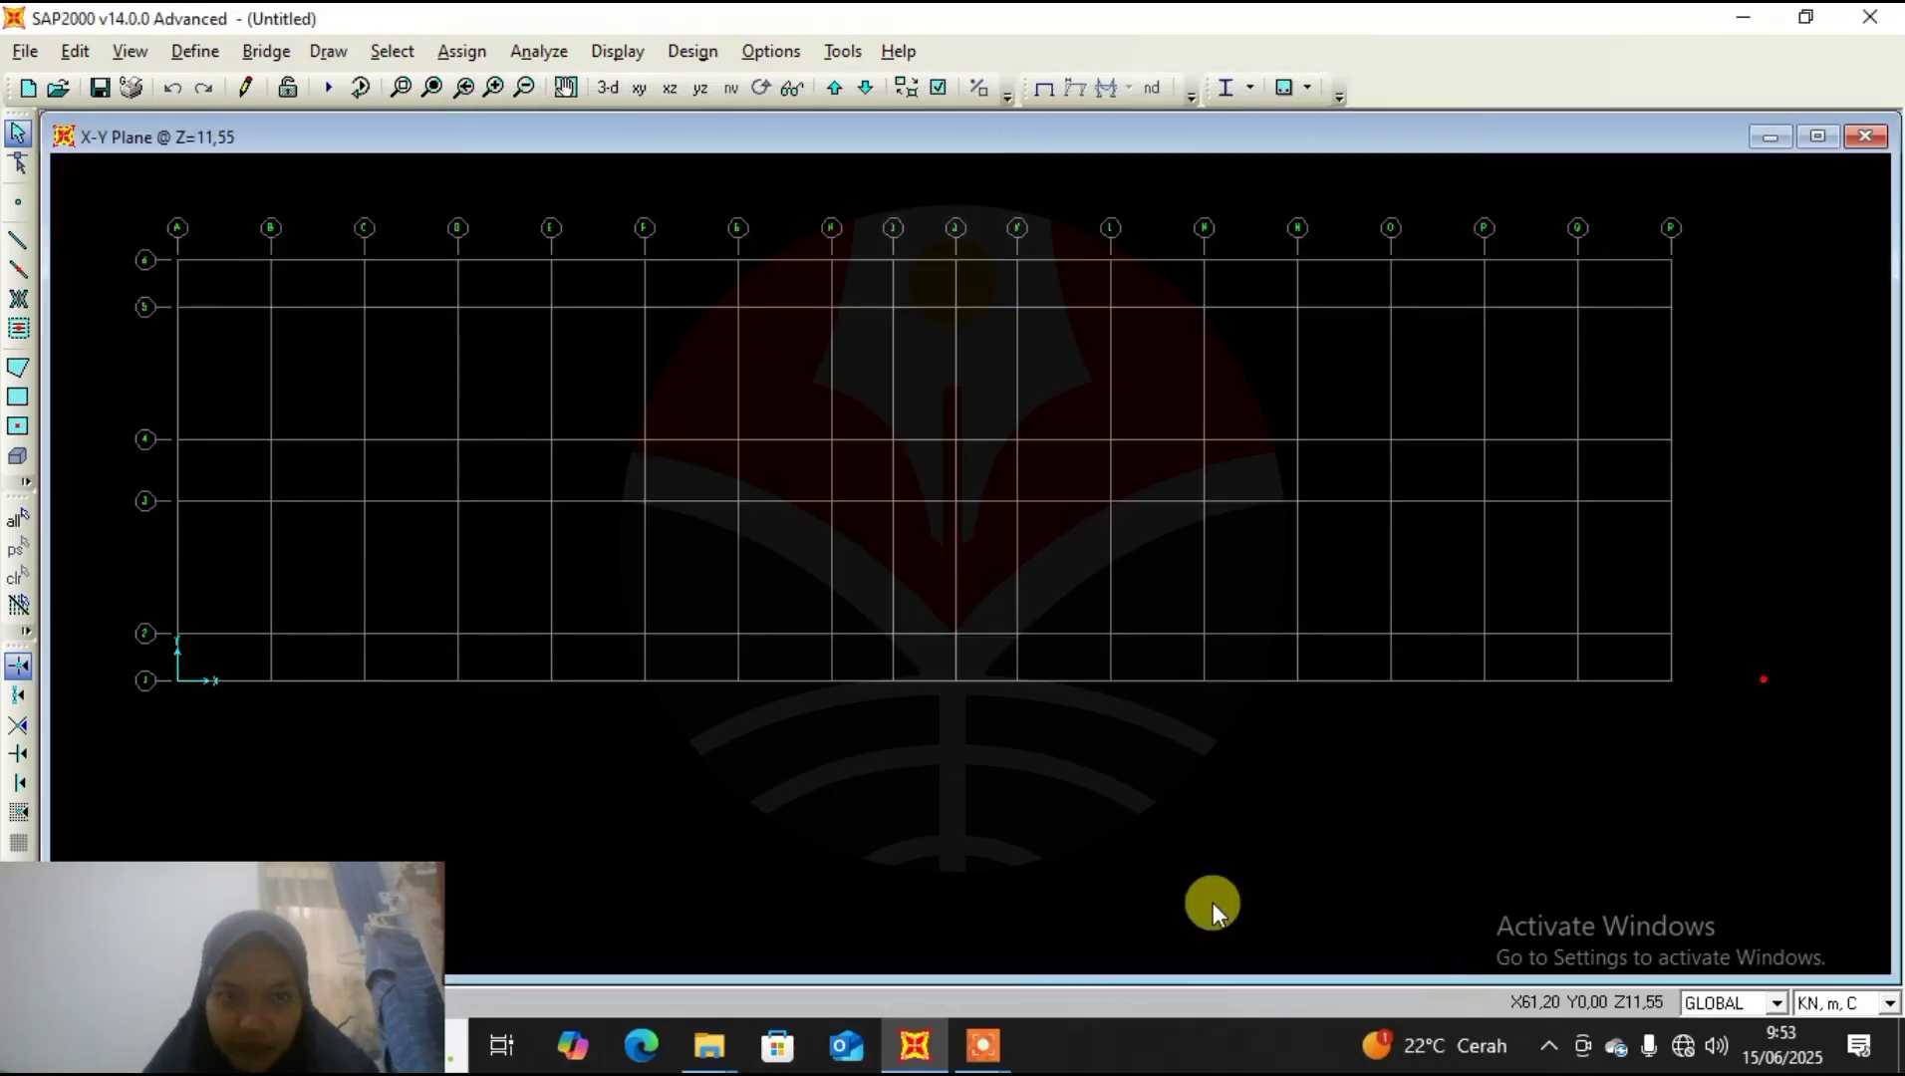
Add a rectangular concrete frame section and name it K1 35X35.
{"action": "middle_click_drag", "start_coordinate": [921, 600], "coordinate": [996, 657]}
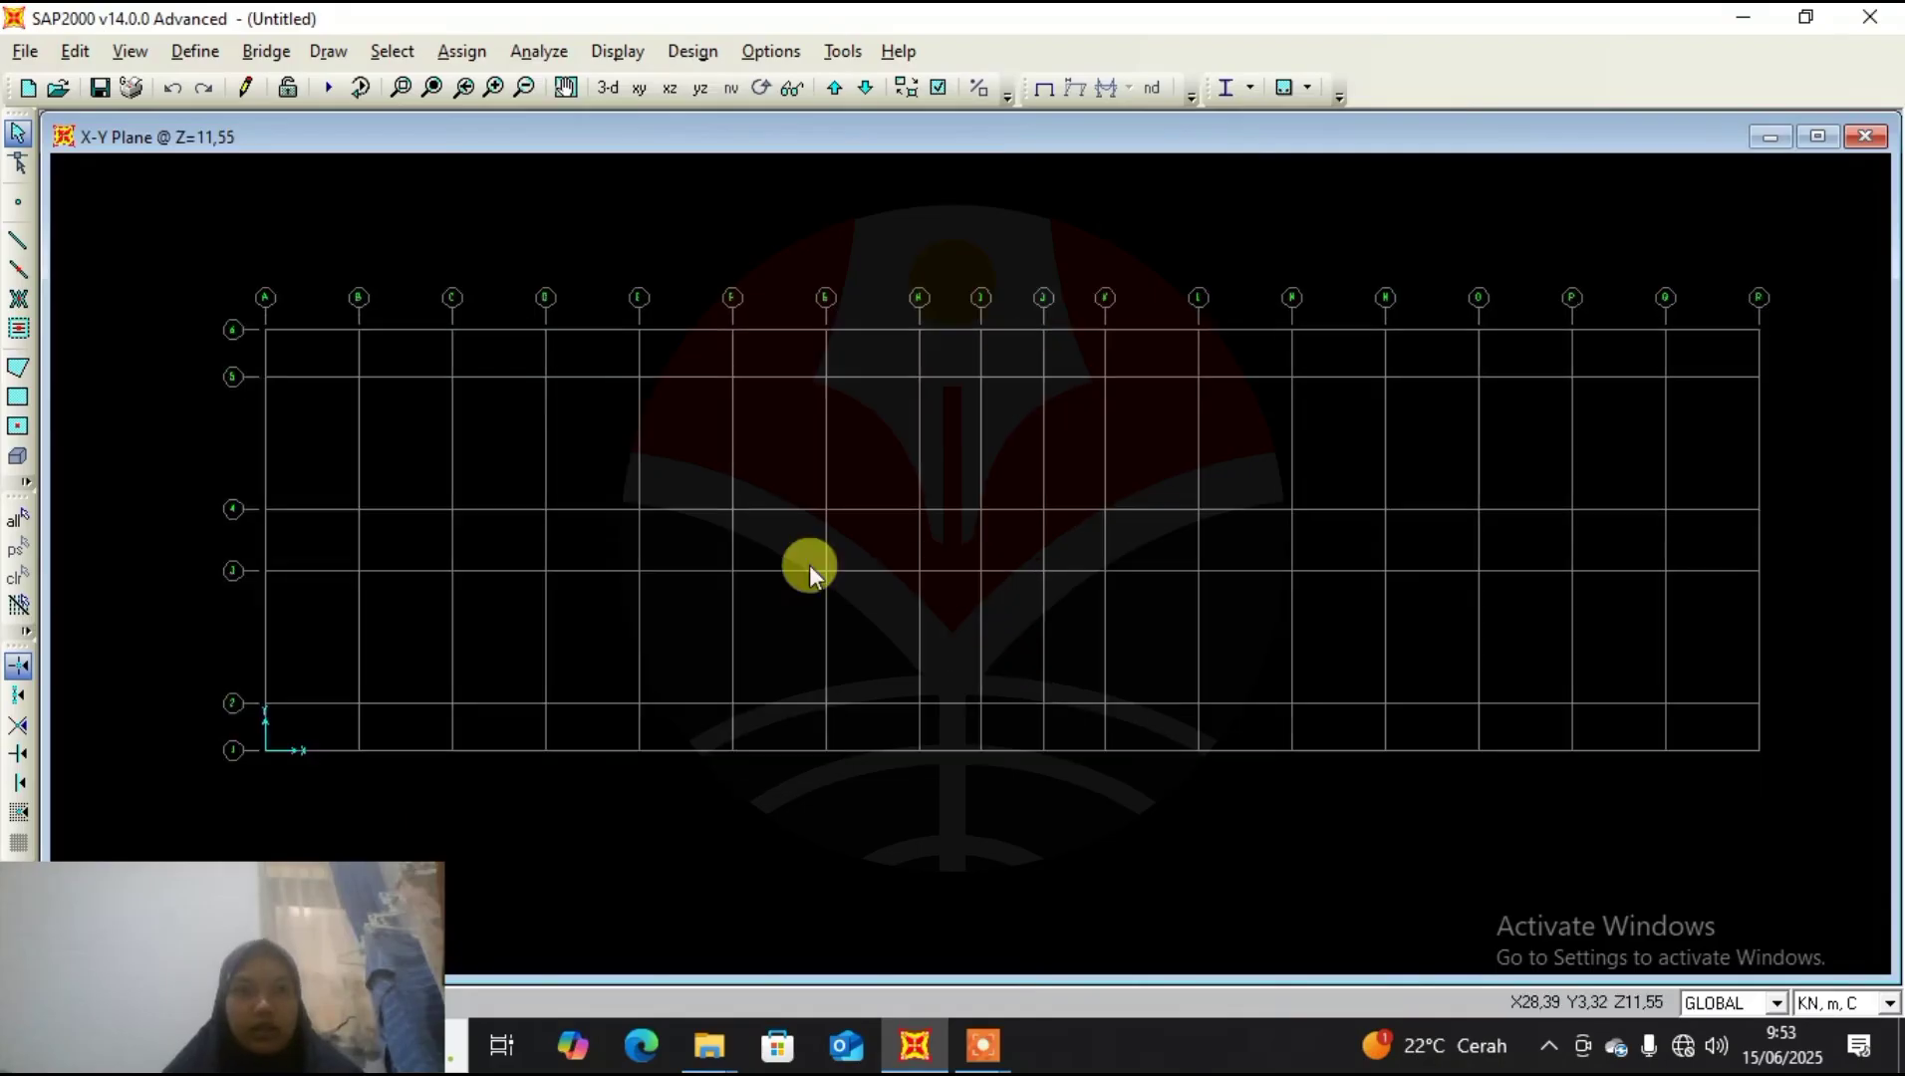
{"action": "left_click", "coordinate": [172, 50]}
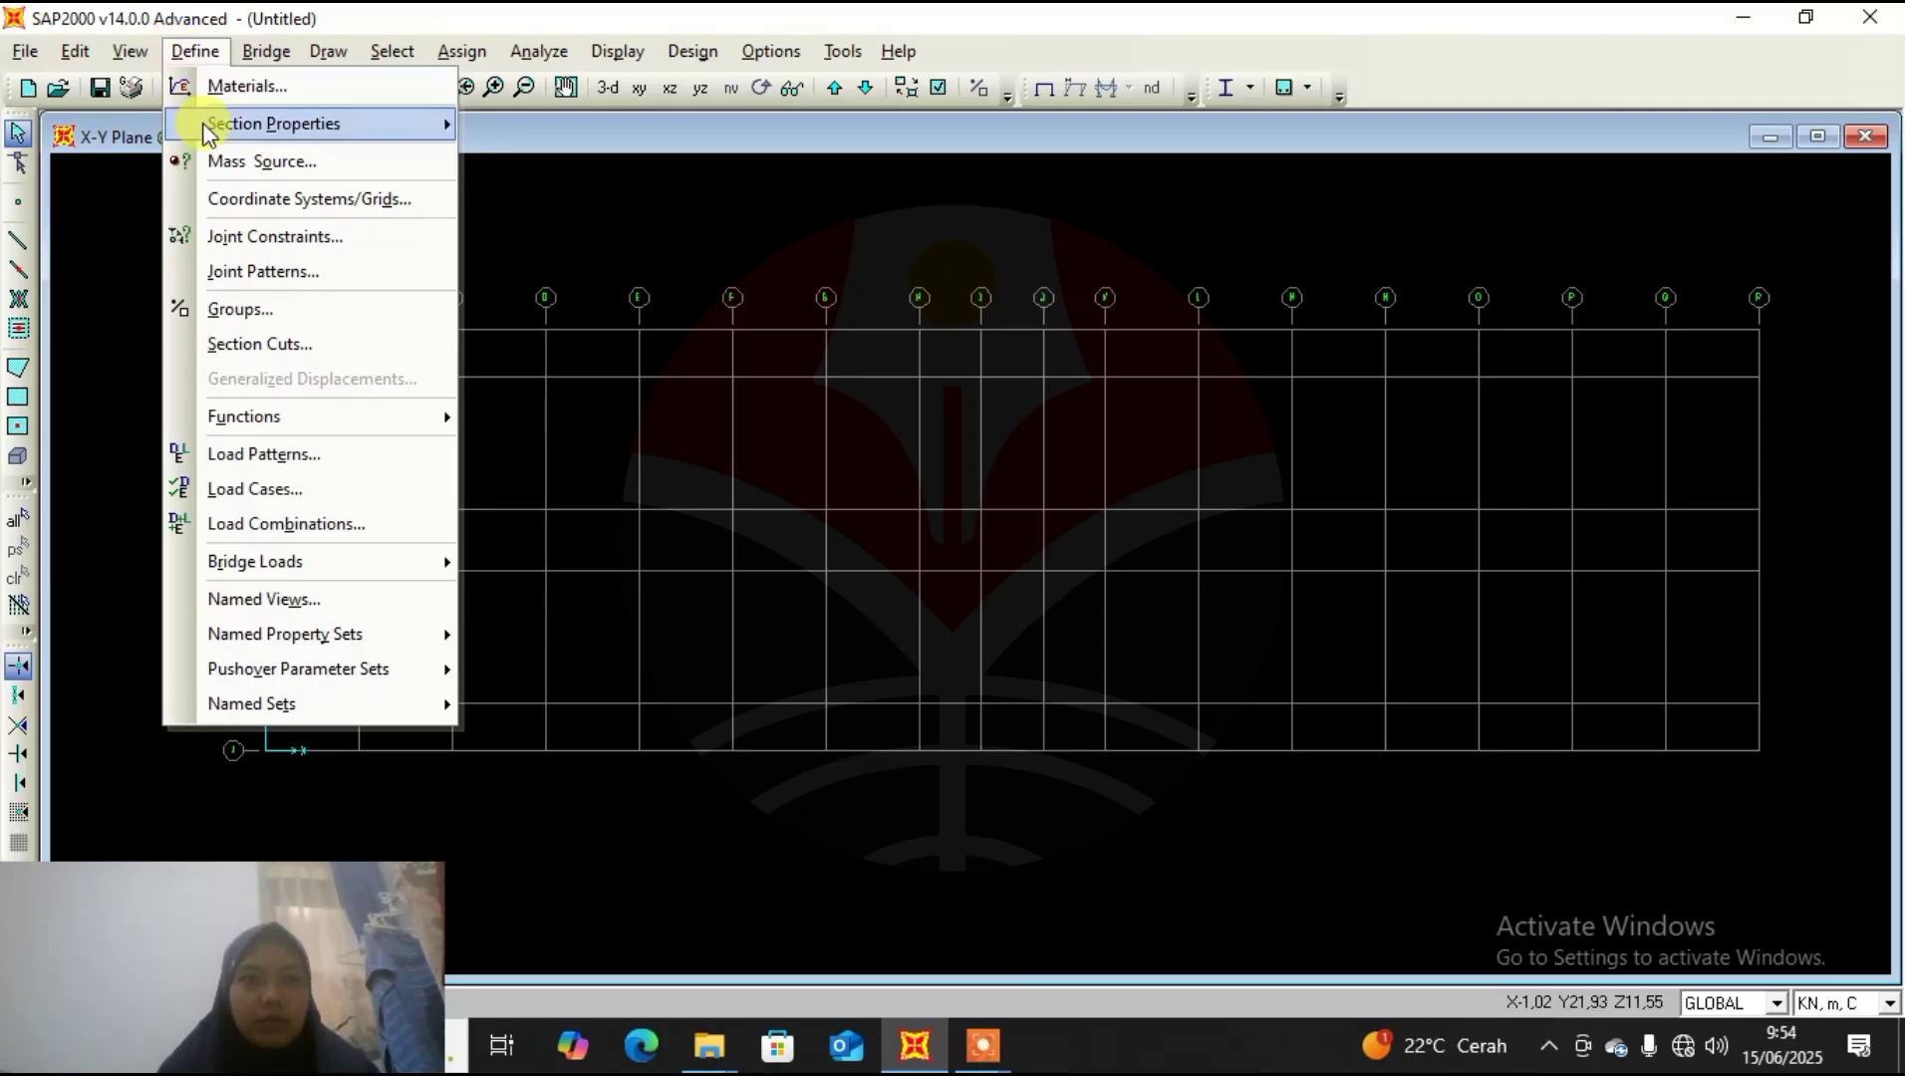
{"action": "mouse_move", "coordinate": [222, 128]}
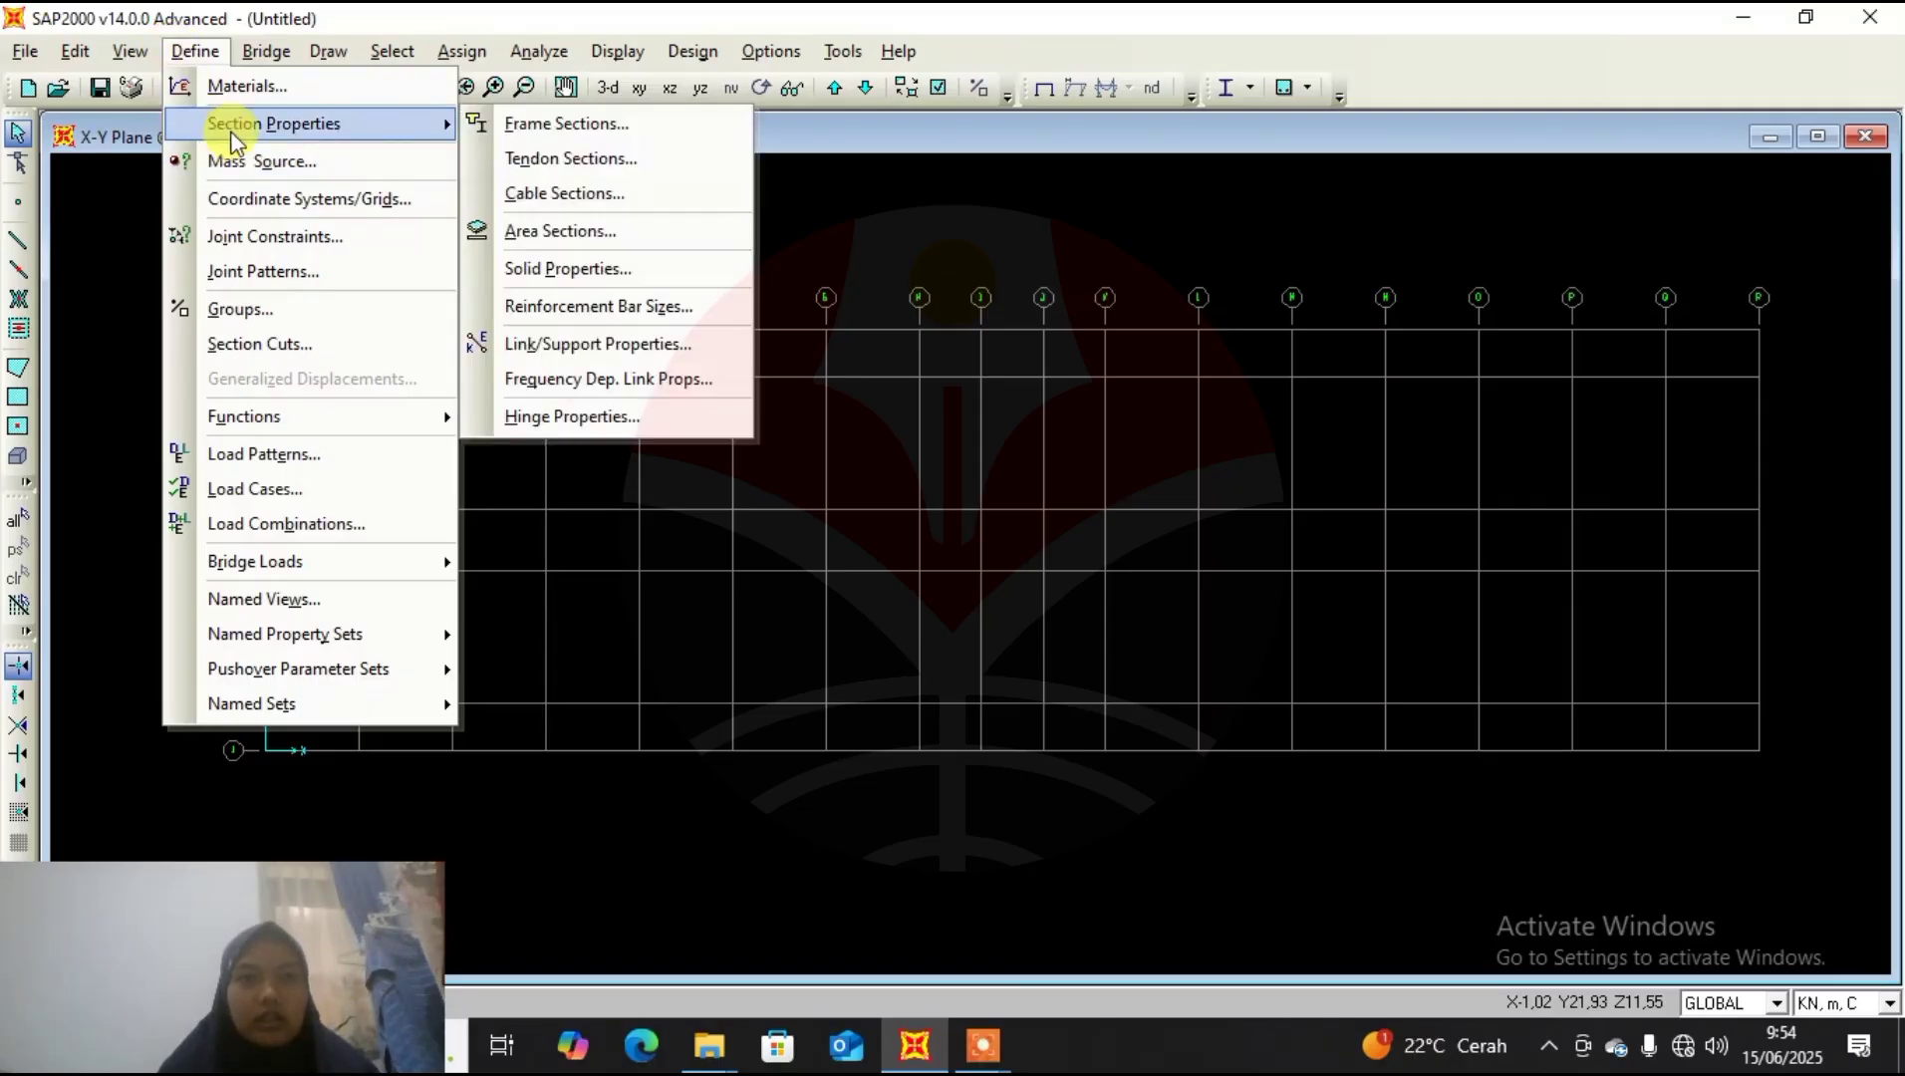
{"action": "left_click", "coordinate": [576, 136]}
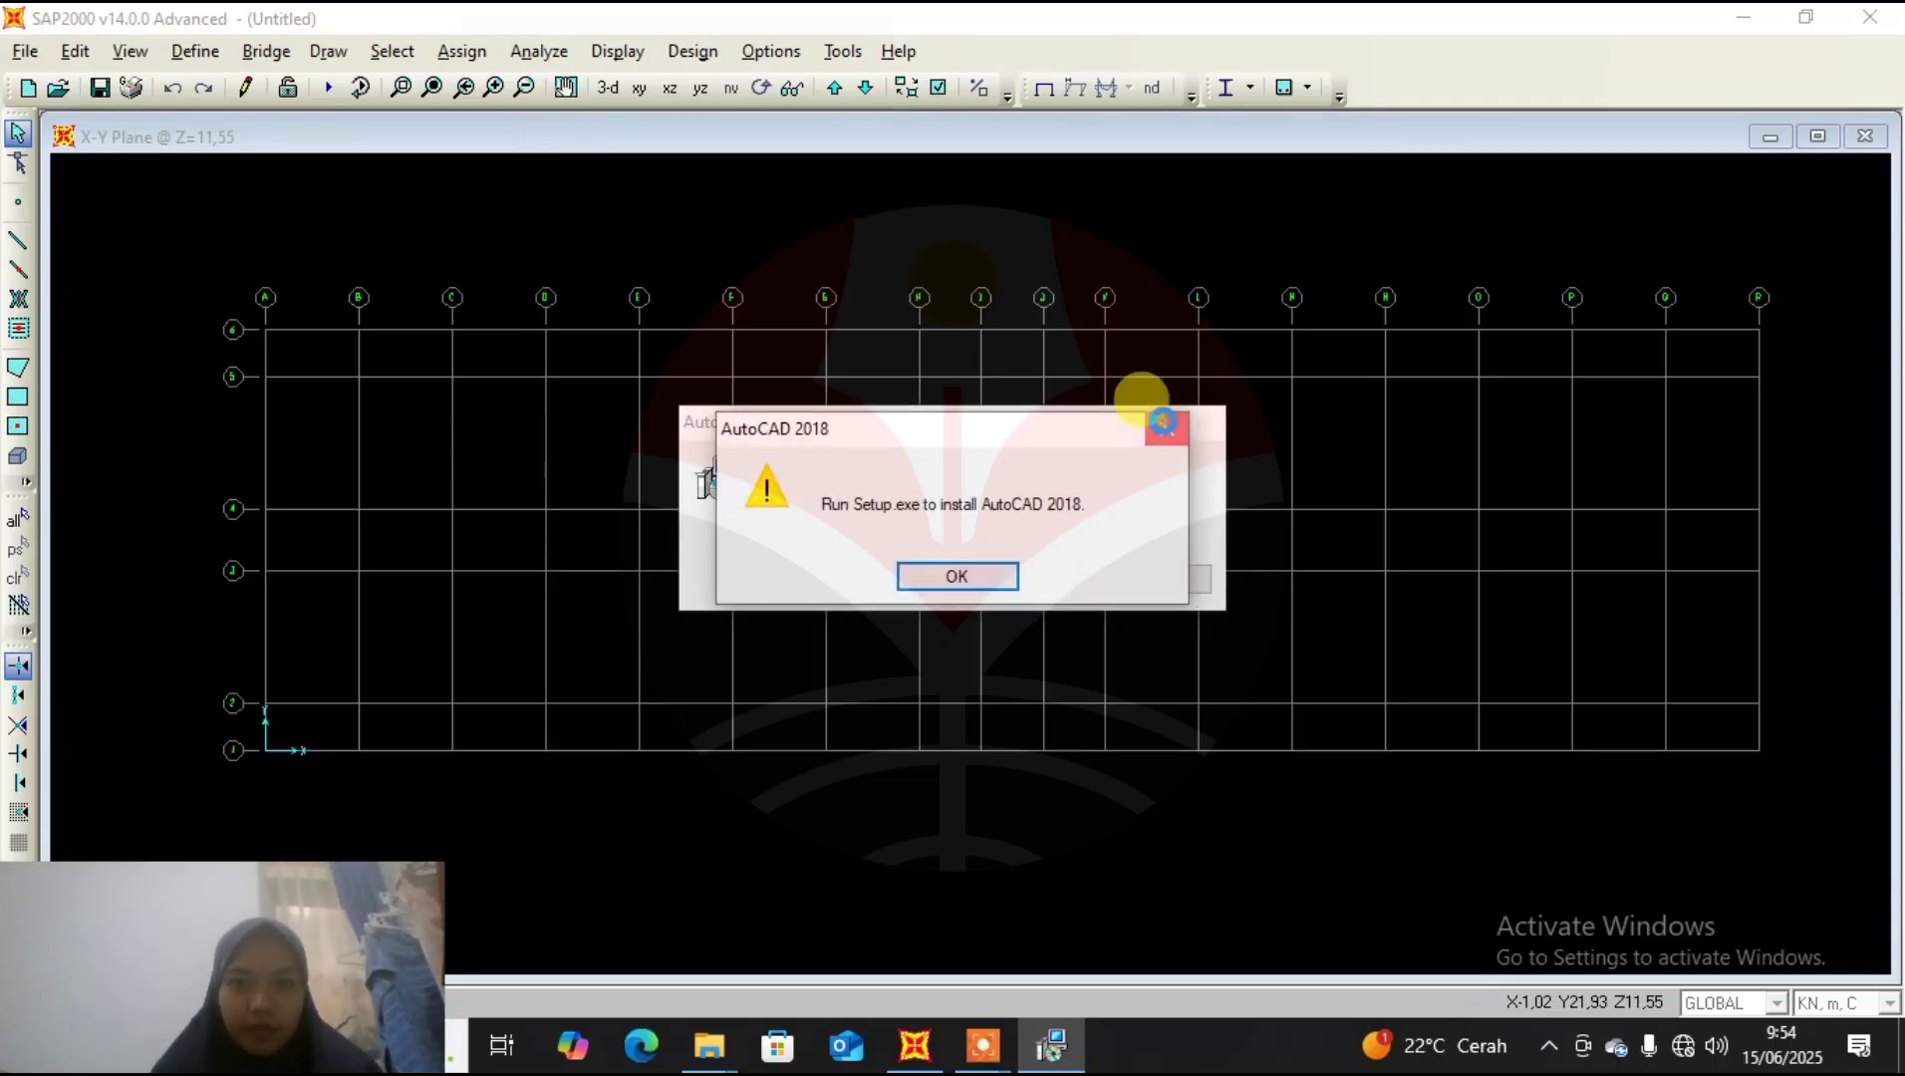
{"action": "left_click", "coordinate": [1163, 423]}
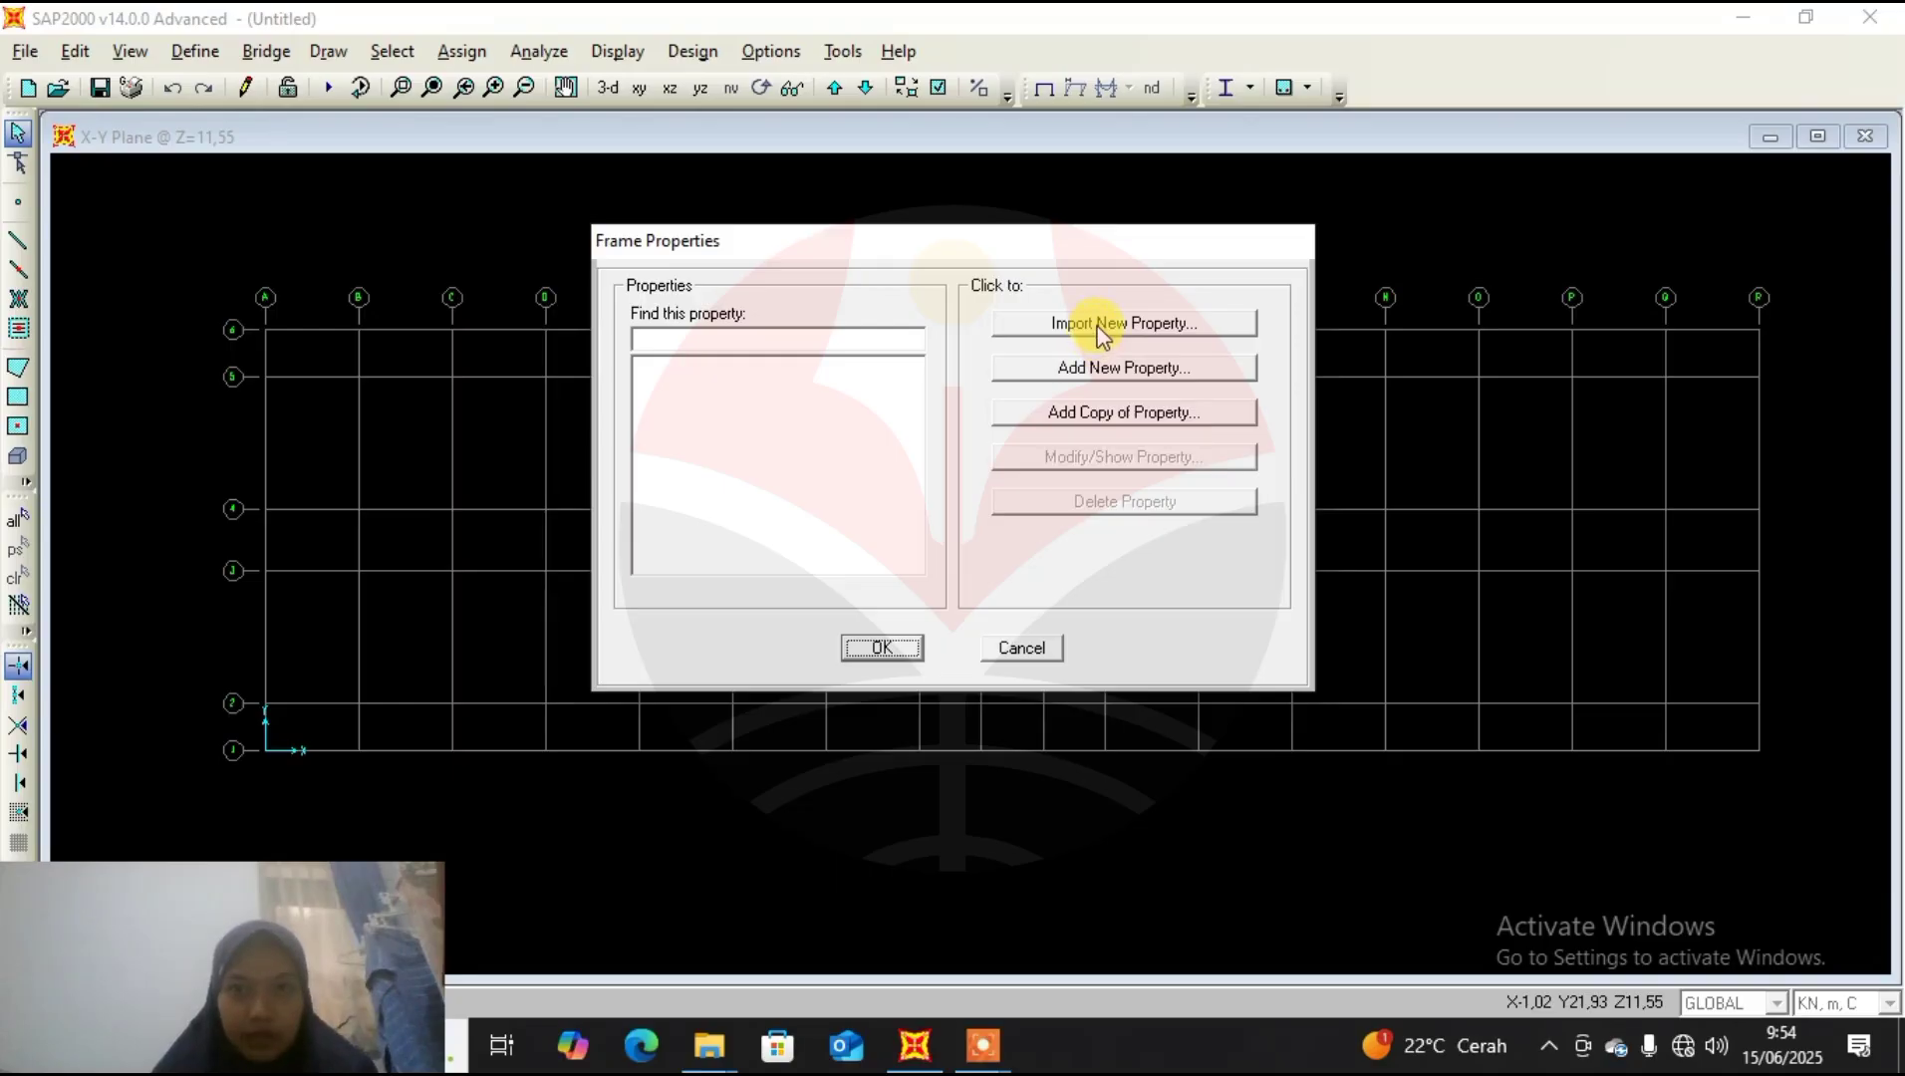
{"action": "left_click", "coordinate": [1101, 365]}
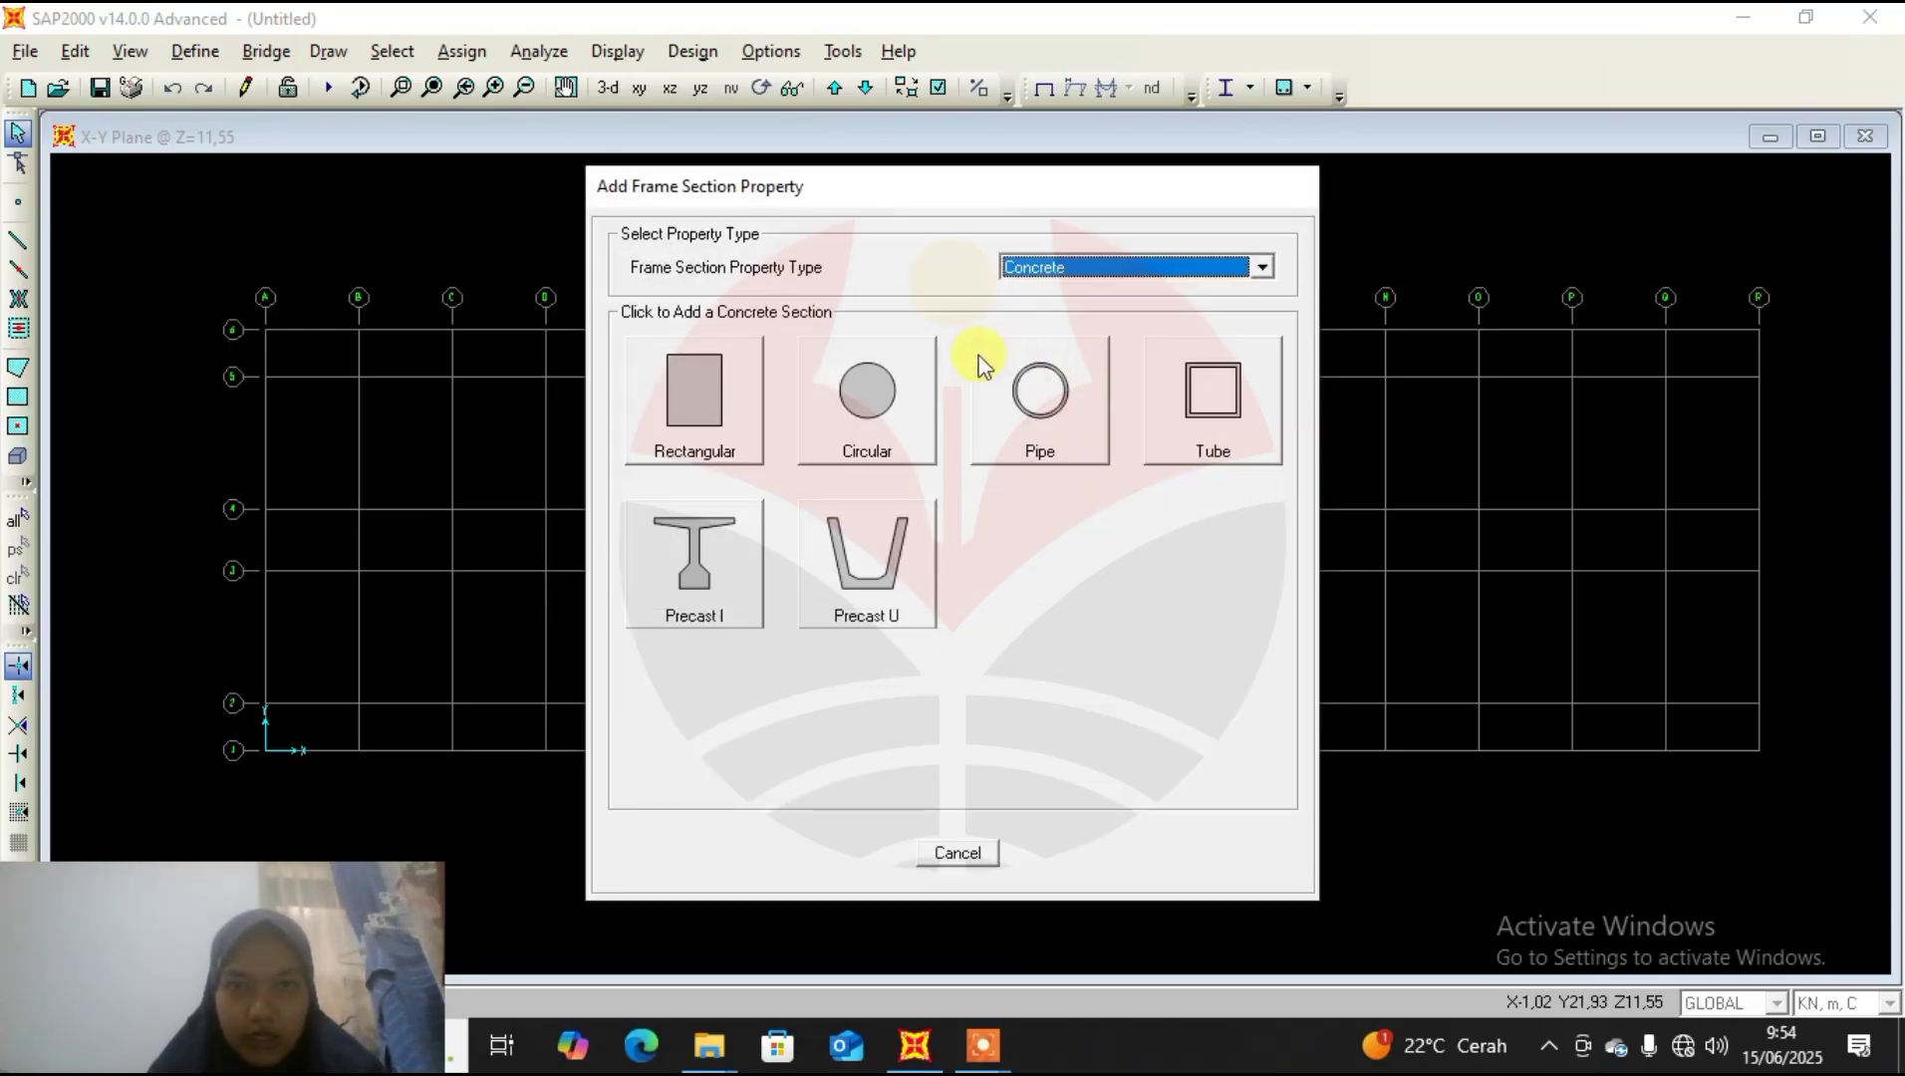
{"action": "left_click", "coordinate": [708, 391]}
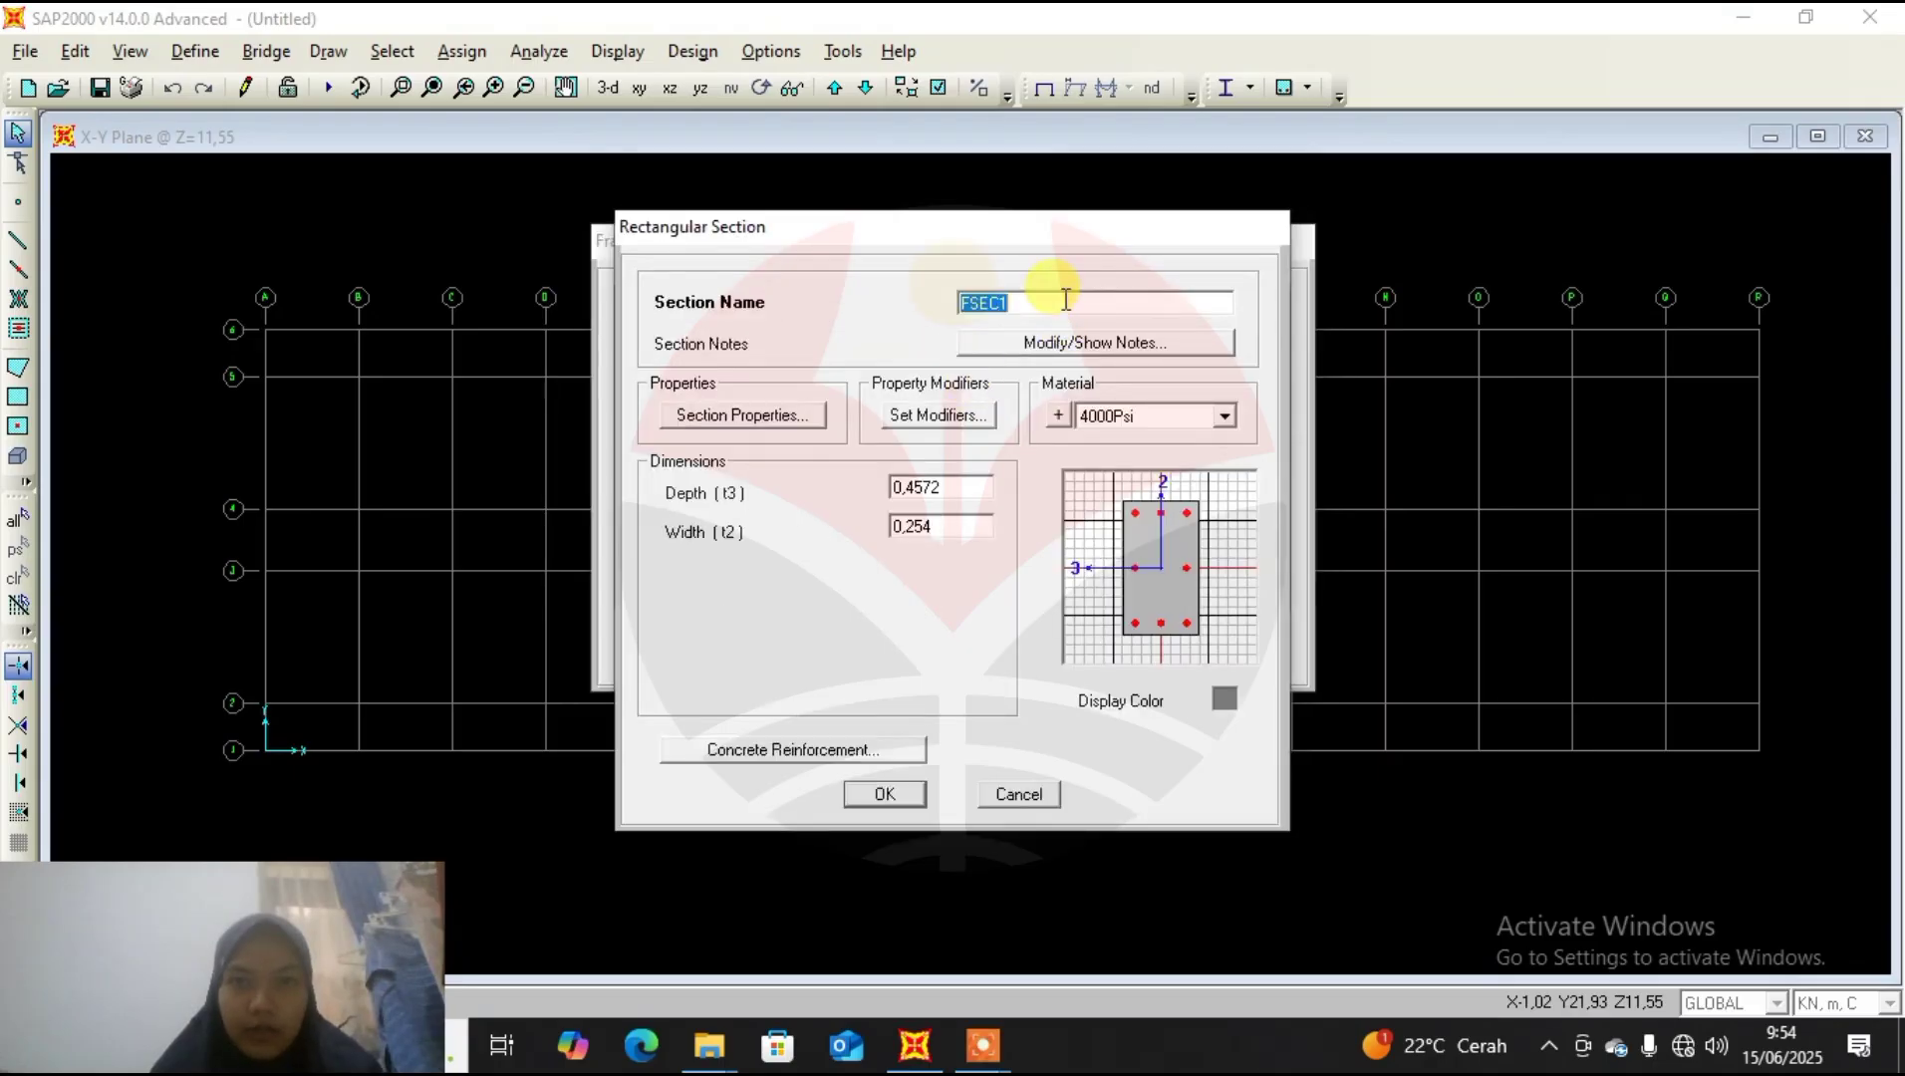
{"action": "type", "text": "K1 35X35"}
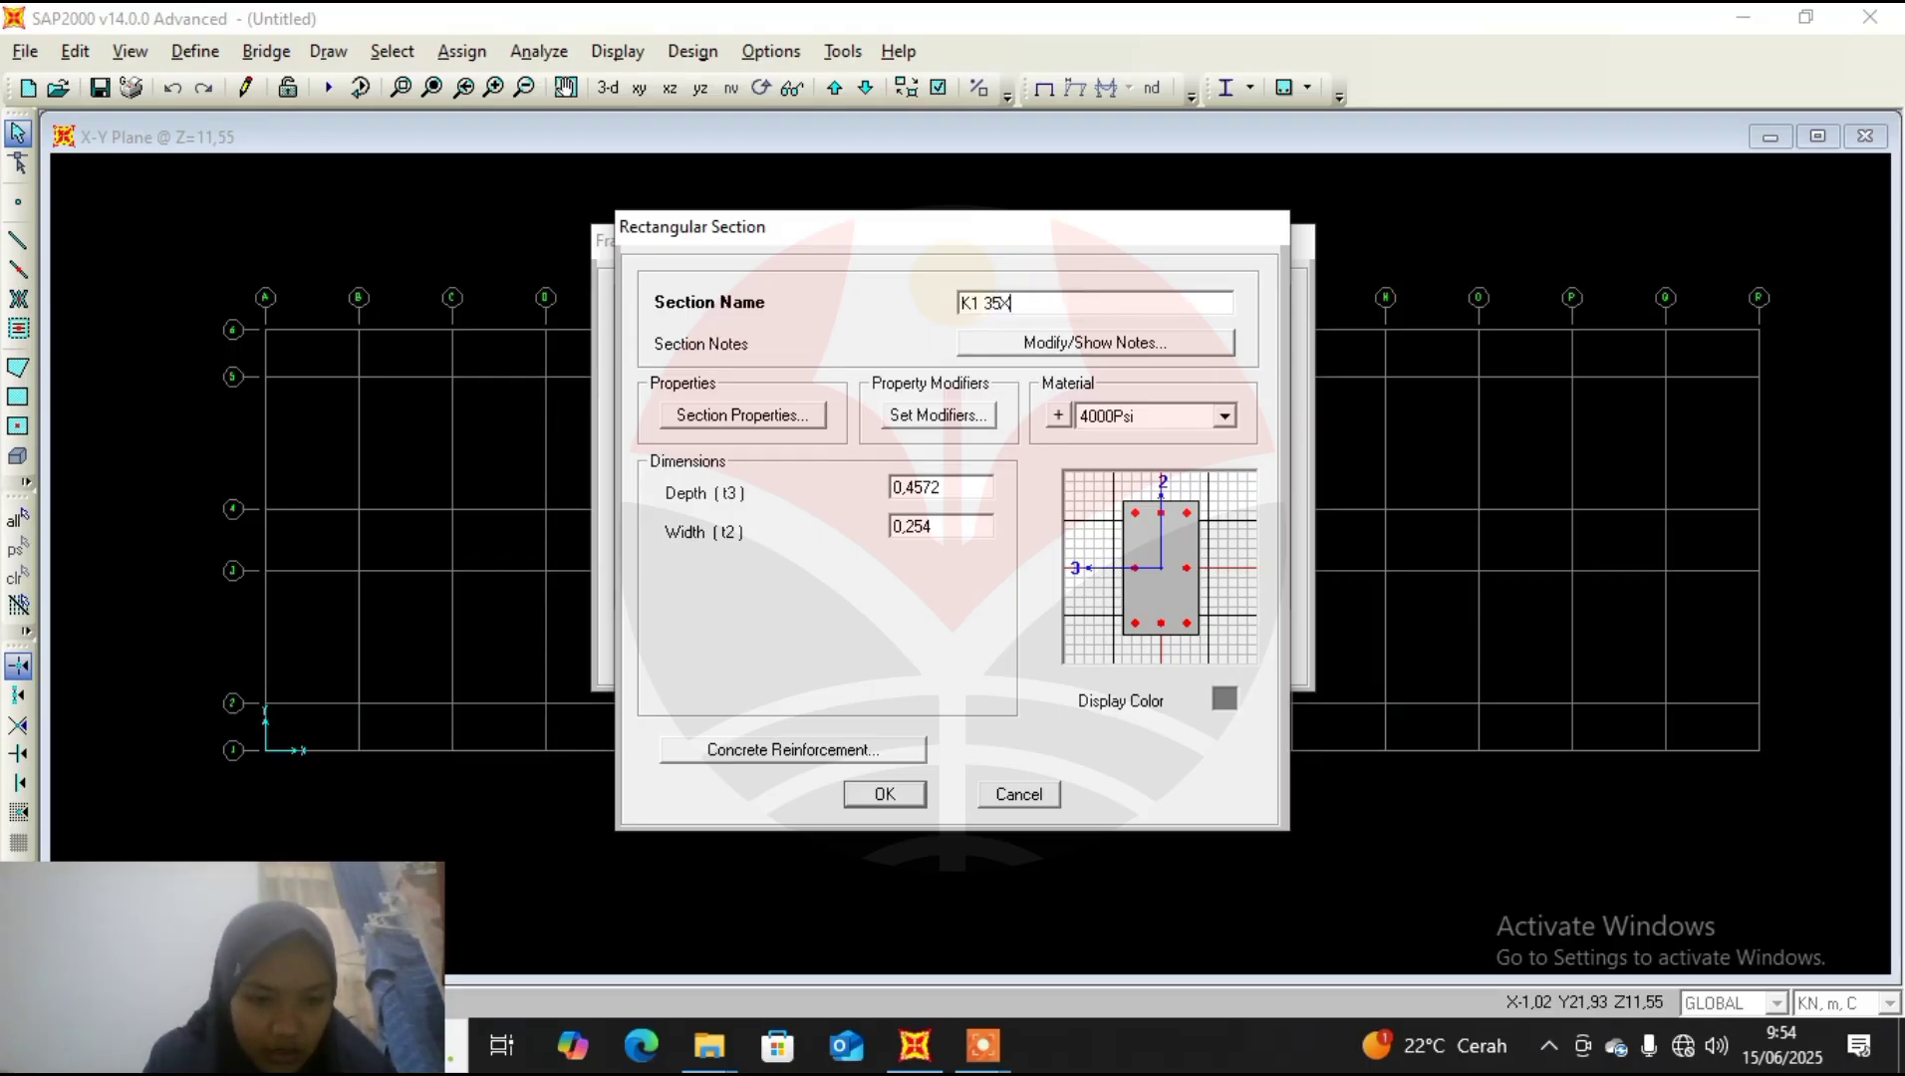
Set the section's depth to 0,35 m and its width to match the 35X35 size in its name.
{"action": "double_click", "coordinate": [962, 492]}
{"action": "key", "text": "BackSpace"}
{"action": "key", "text": "BackSpace"}
{"action": "key", "text": "BackSpace"}
{"action": "key", "text": "BackSpace"}
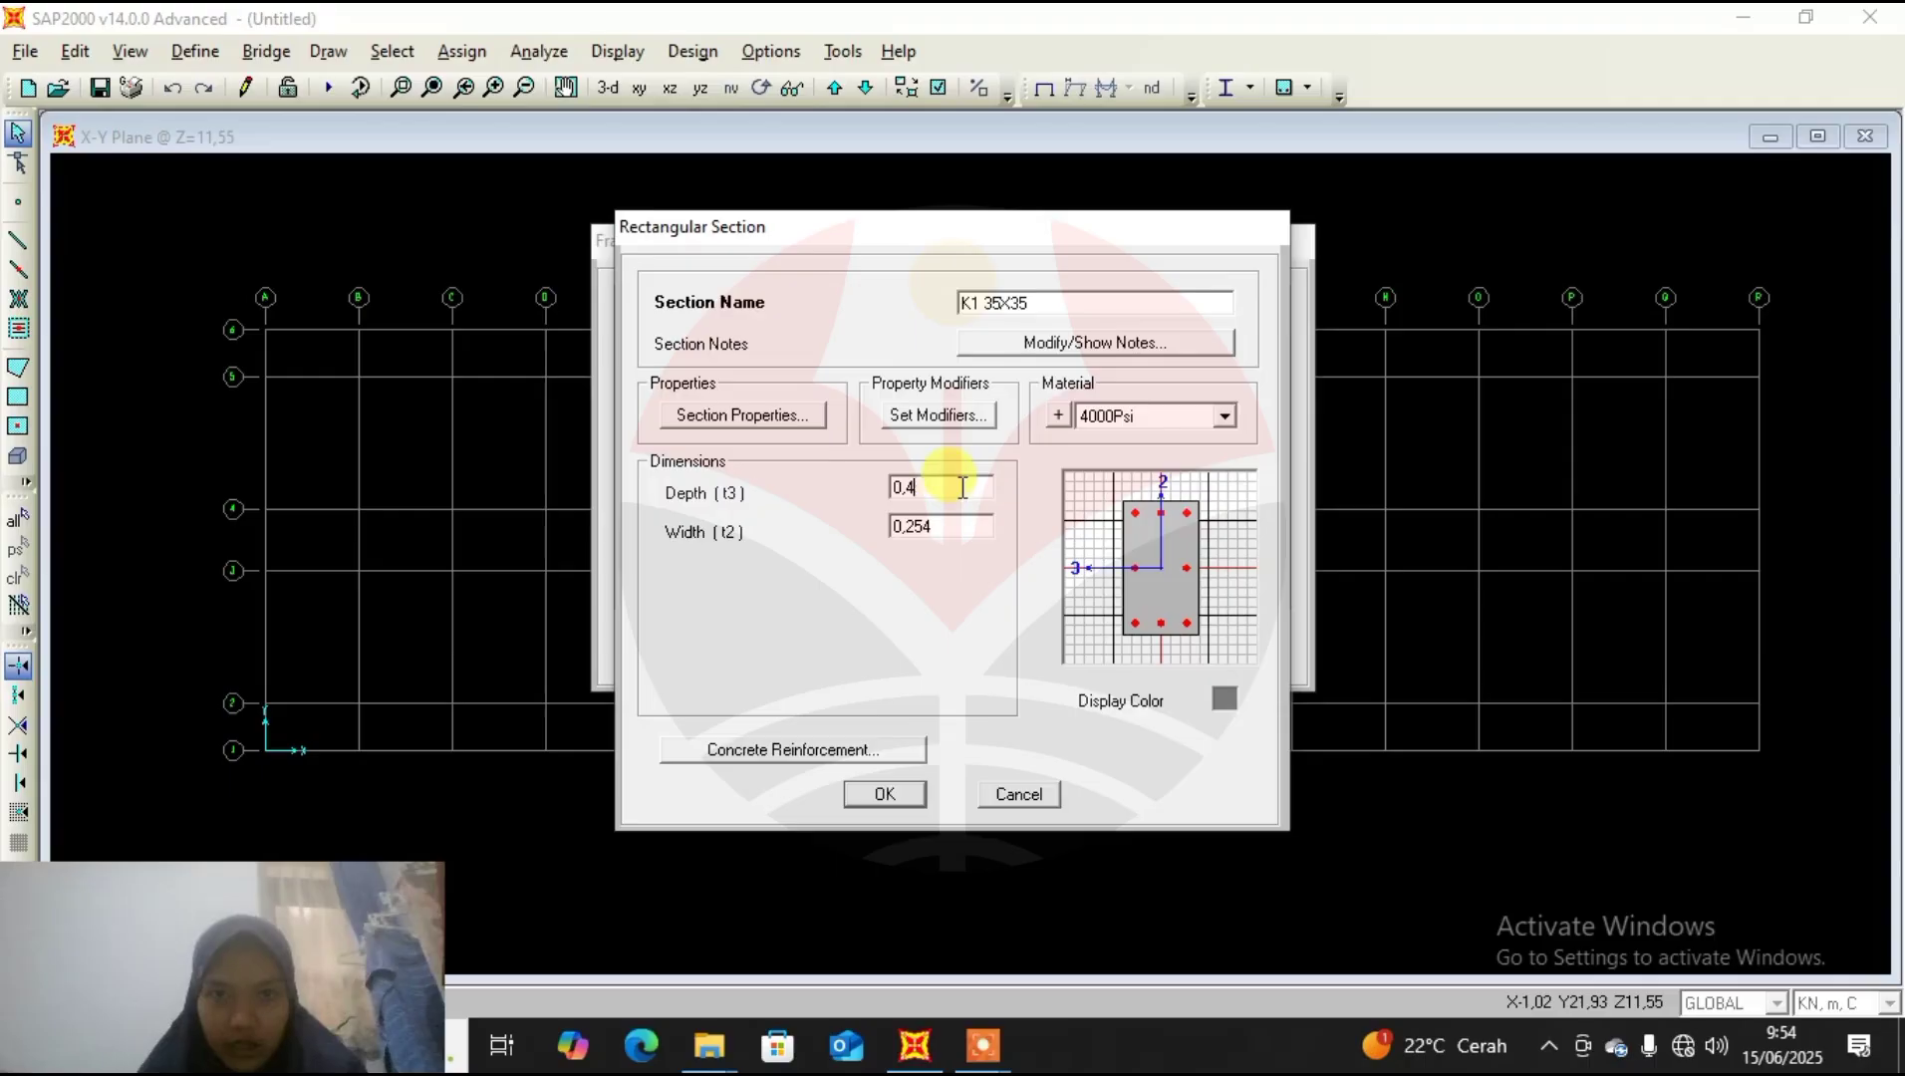
{"action": "type", "text": "35"}
{"action": "double_click", "coordinate": [948, 525]}
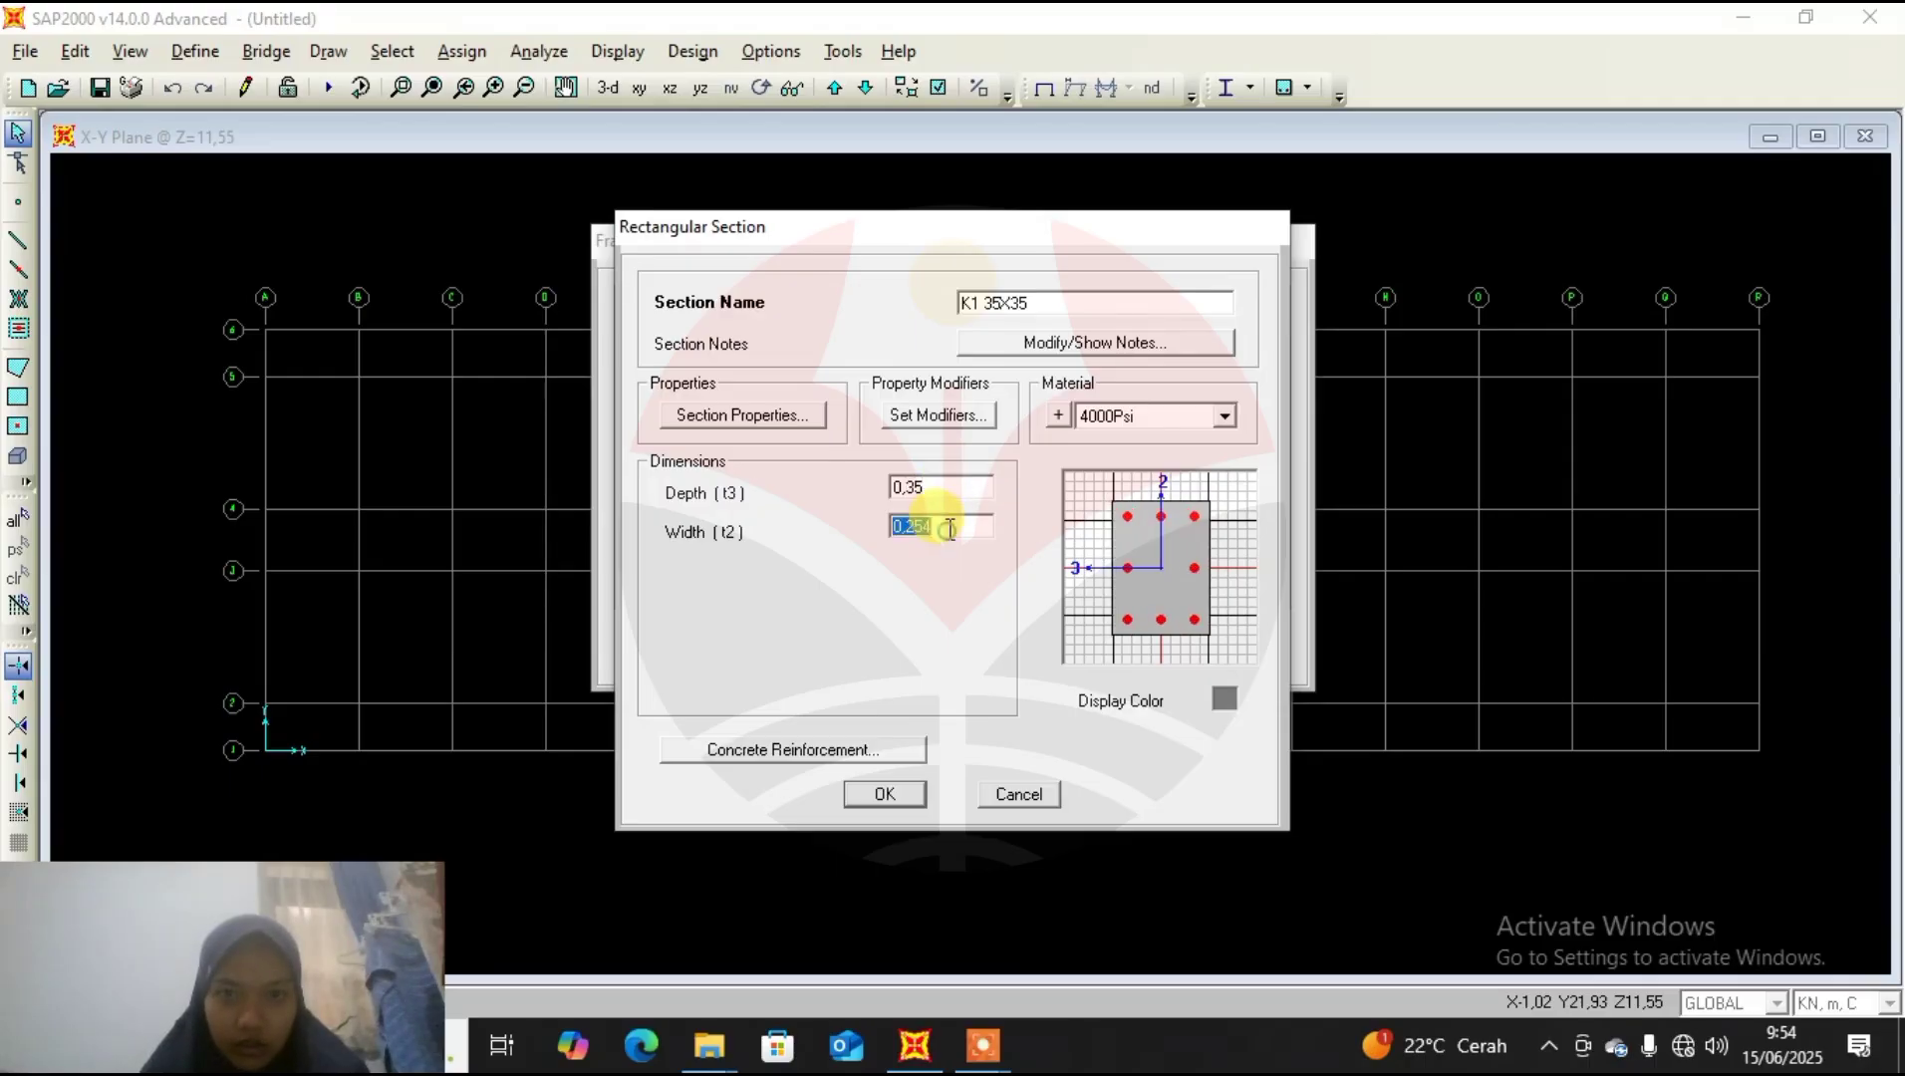
{"action": "key", "text": "BackSpace"}
{"action": "type", "text": "0"}
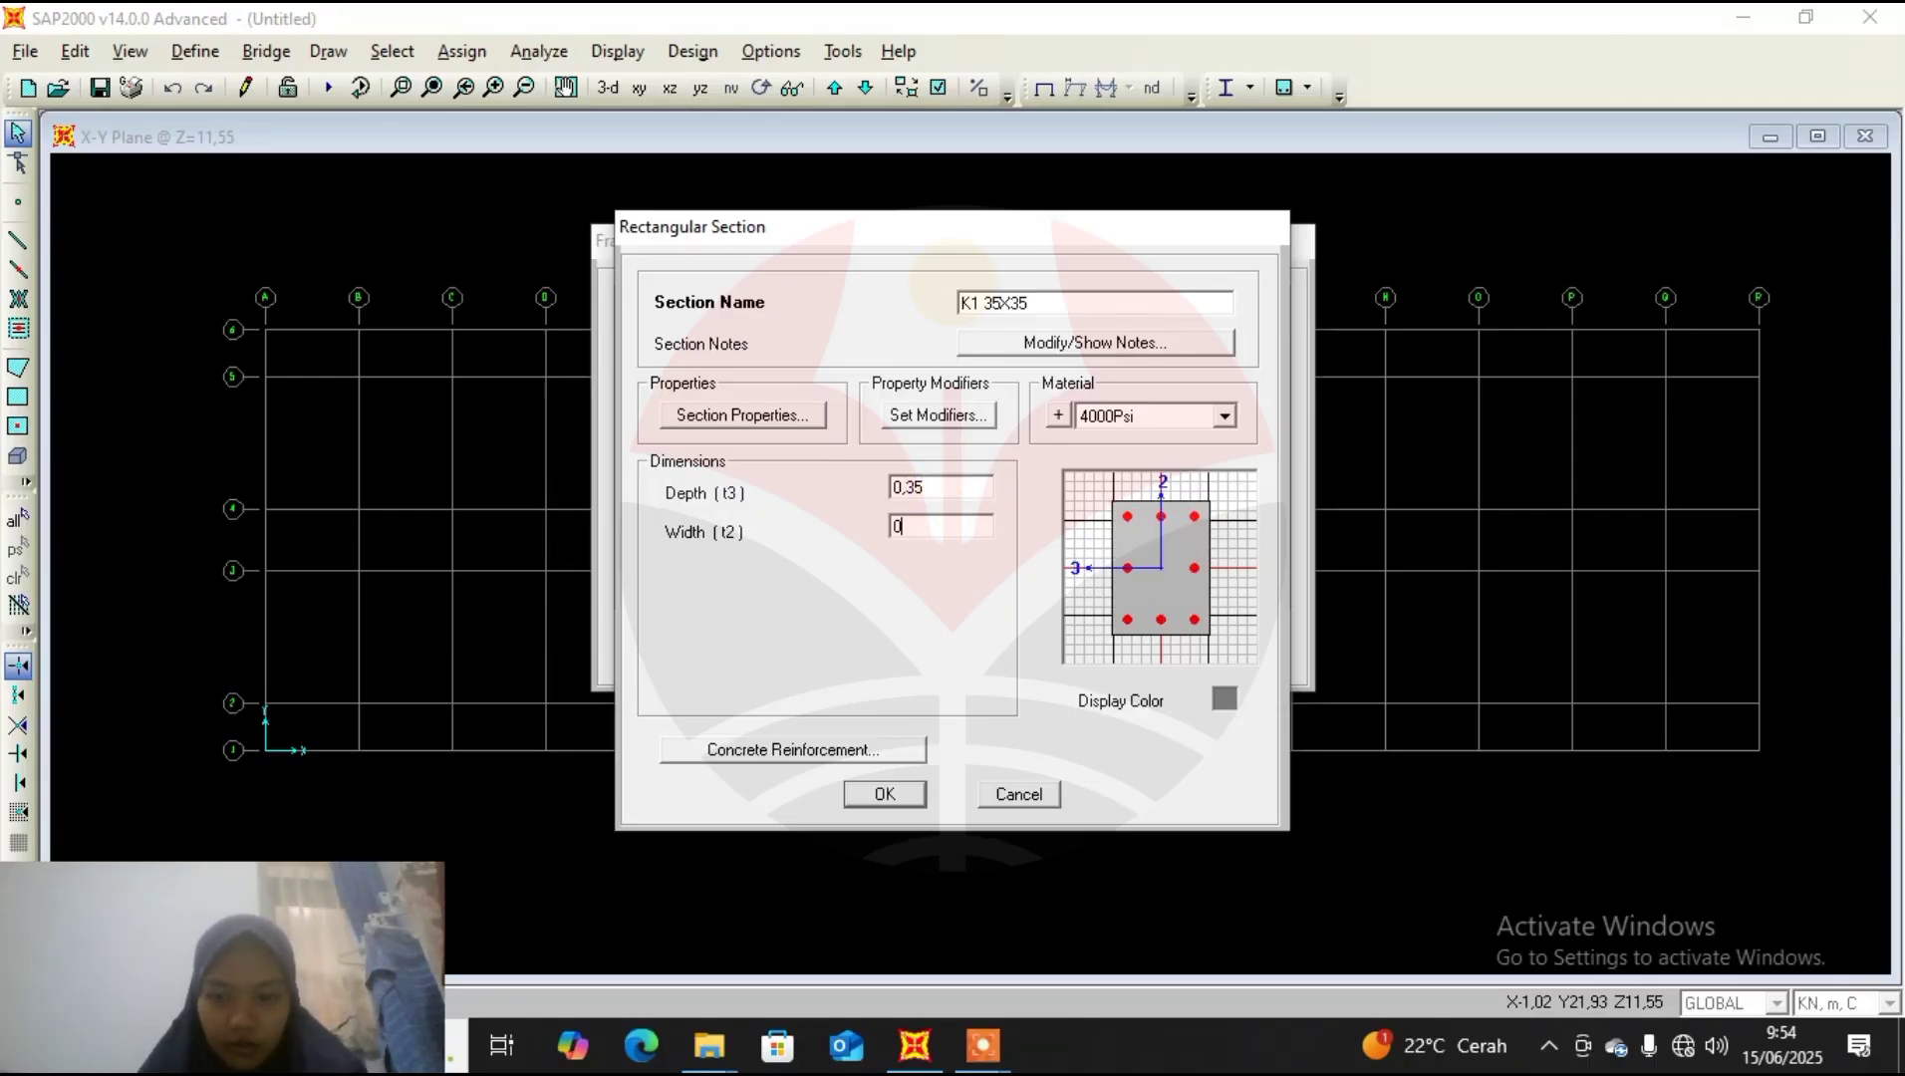
Set the K1 35X35 section's stiffness modifiers for moment of inertia about the 2 and 3 axes to 0,7.
{"action": "left_click", "coordinate": [942, 415]}
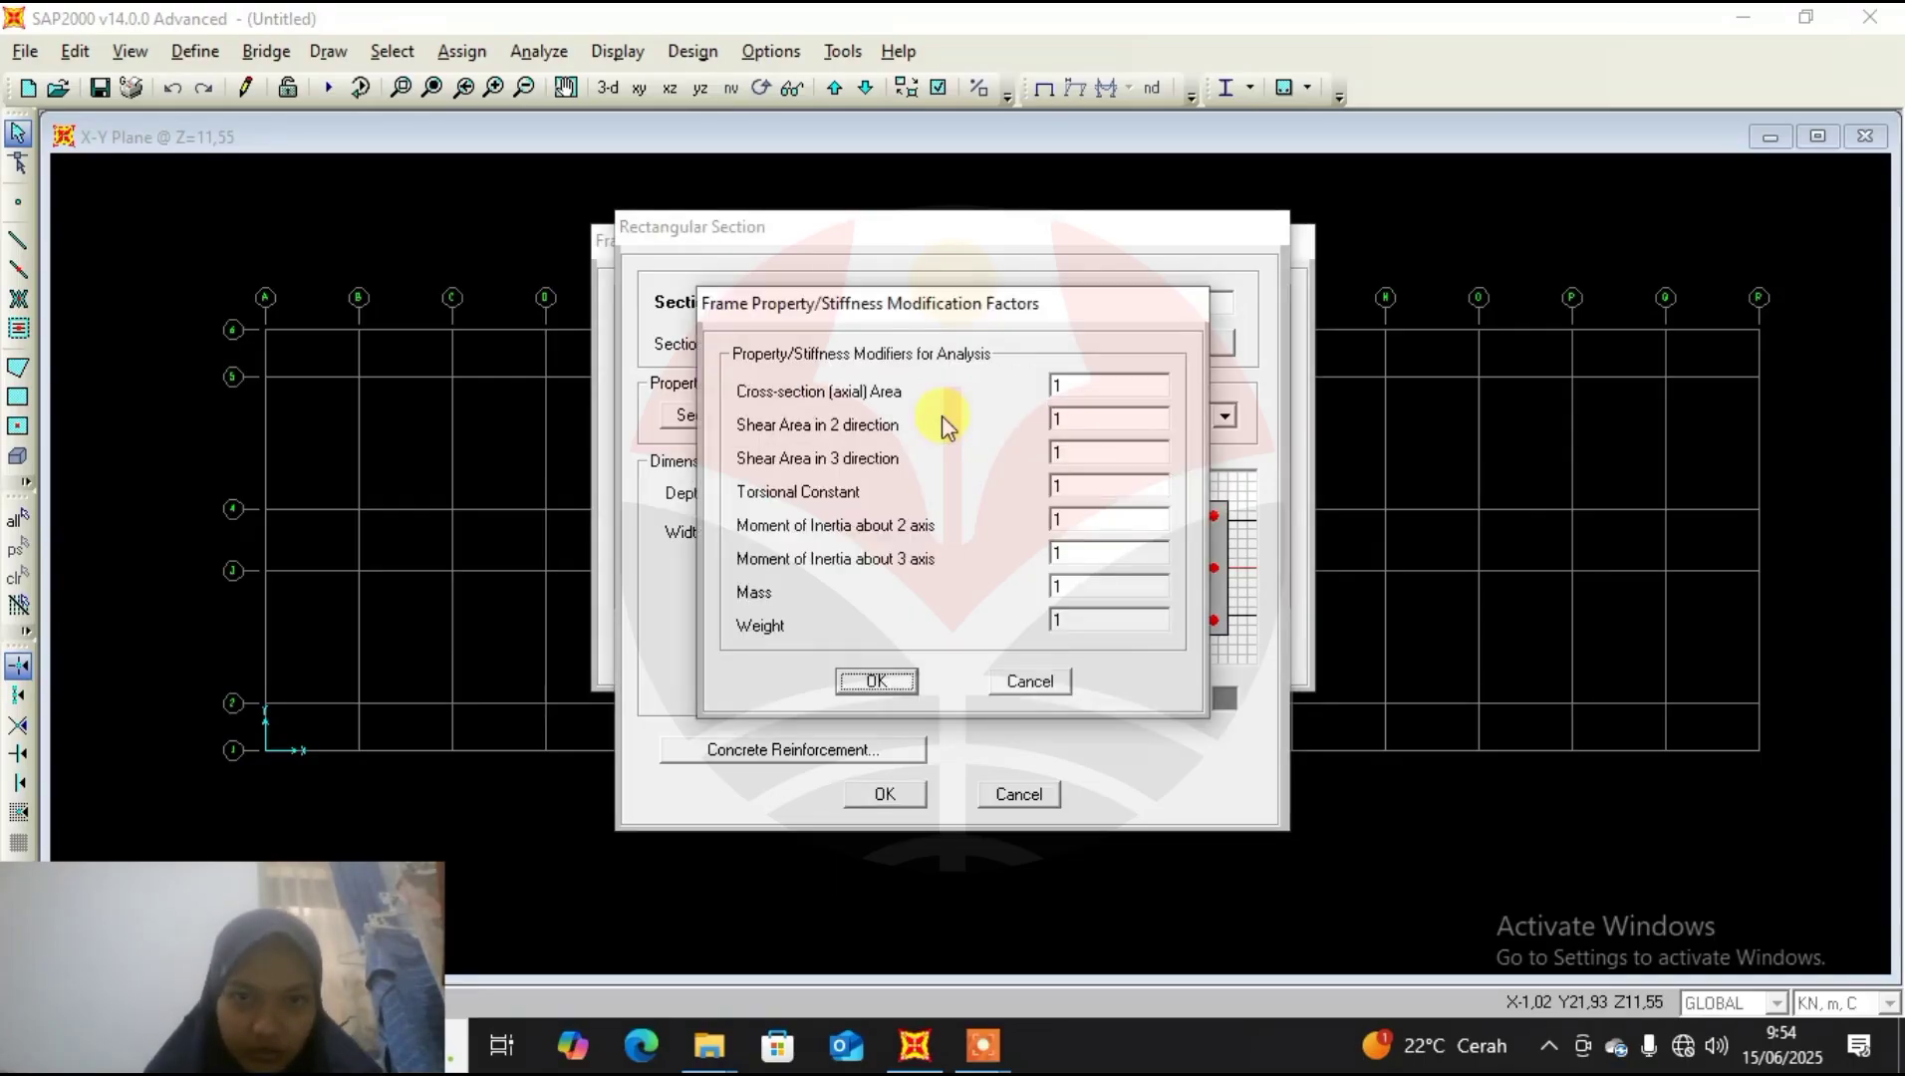
{"action": "double_click", "coordinate": [1083, 525]}
{"action": "type", "text": "0"}
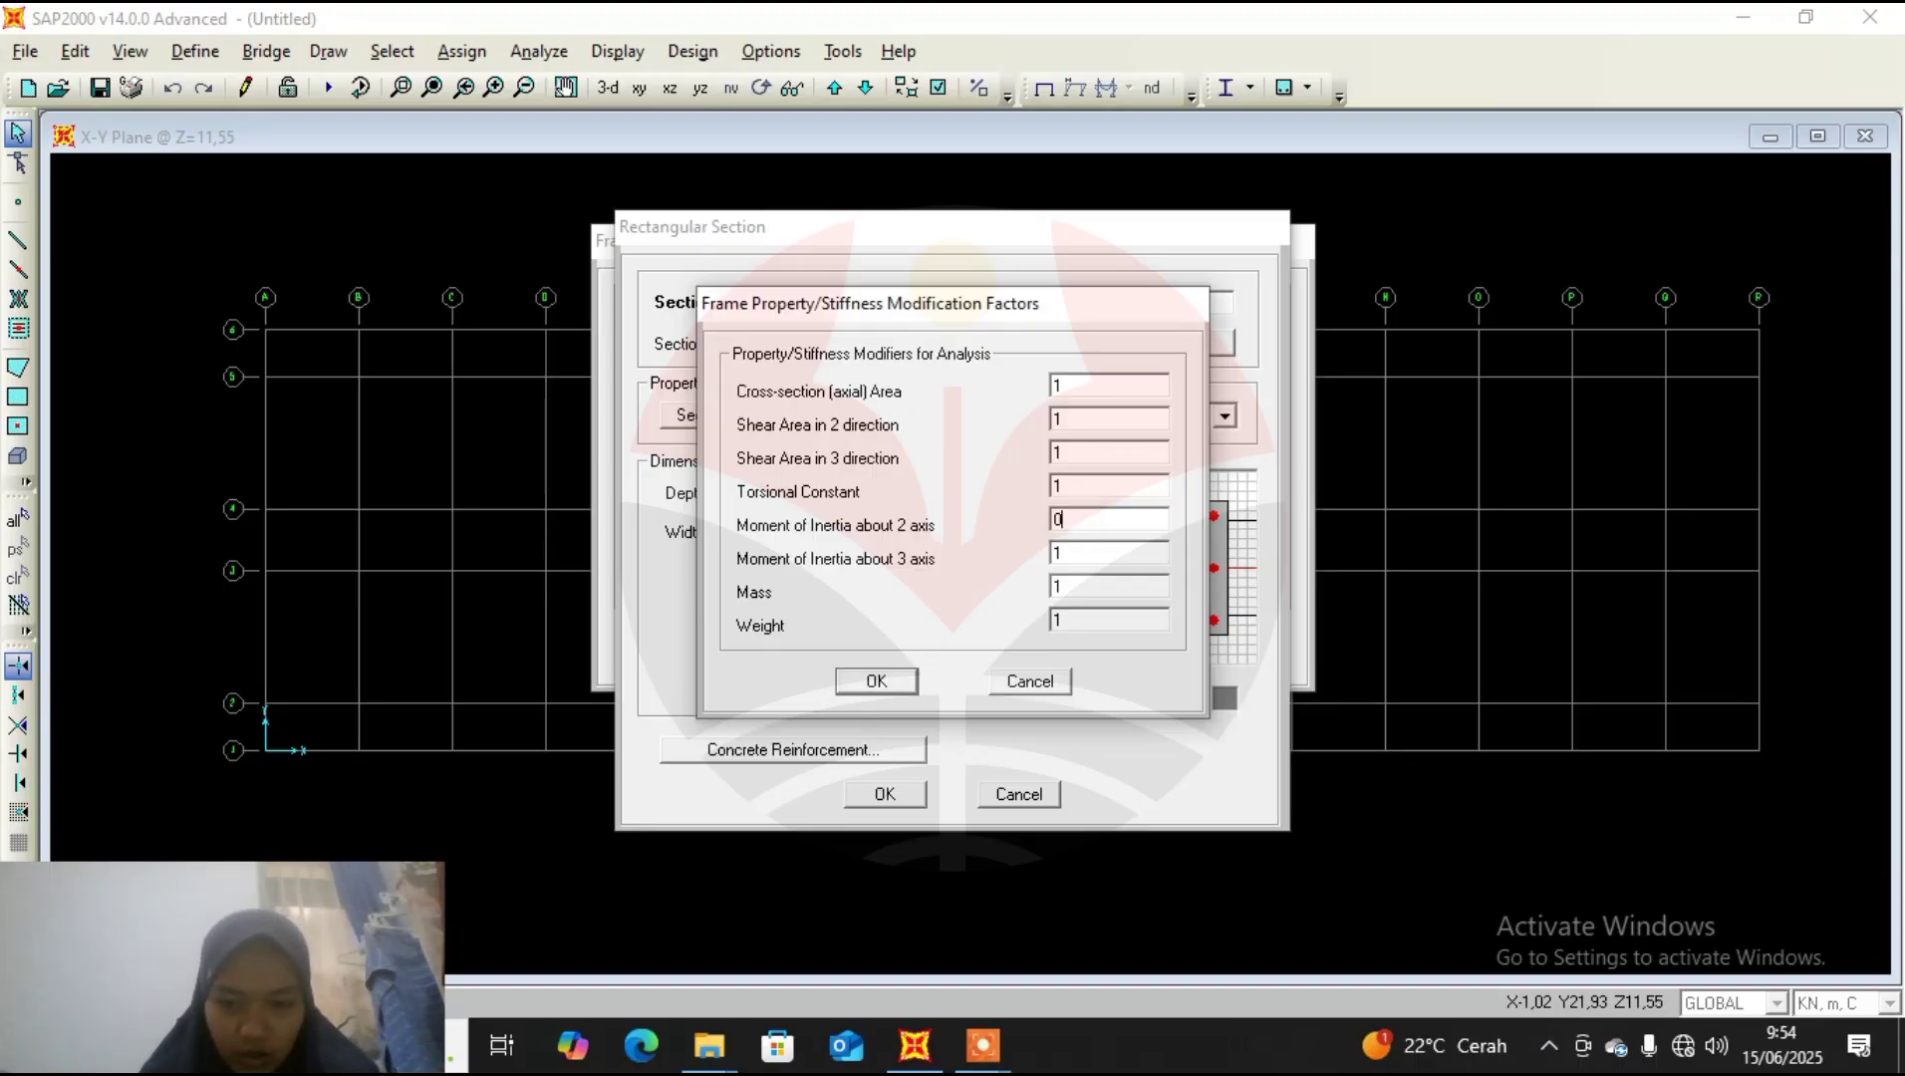
{"action": "type", "text": ".7"}
{"action": "left_click", "coordinate": [1083, 554]}
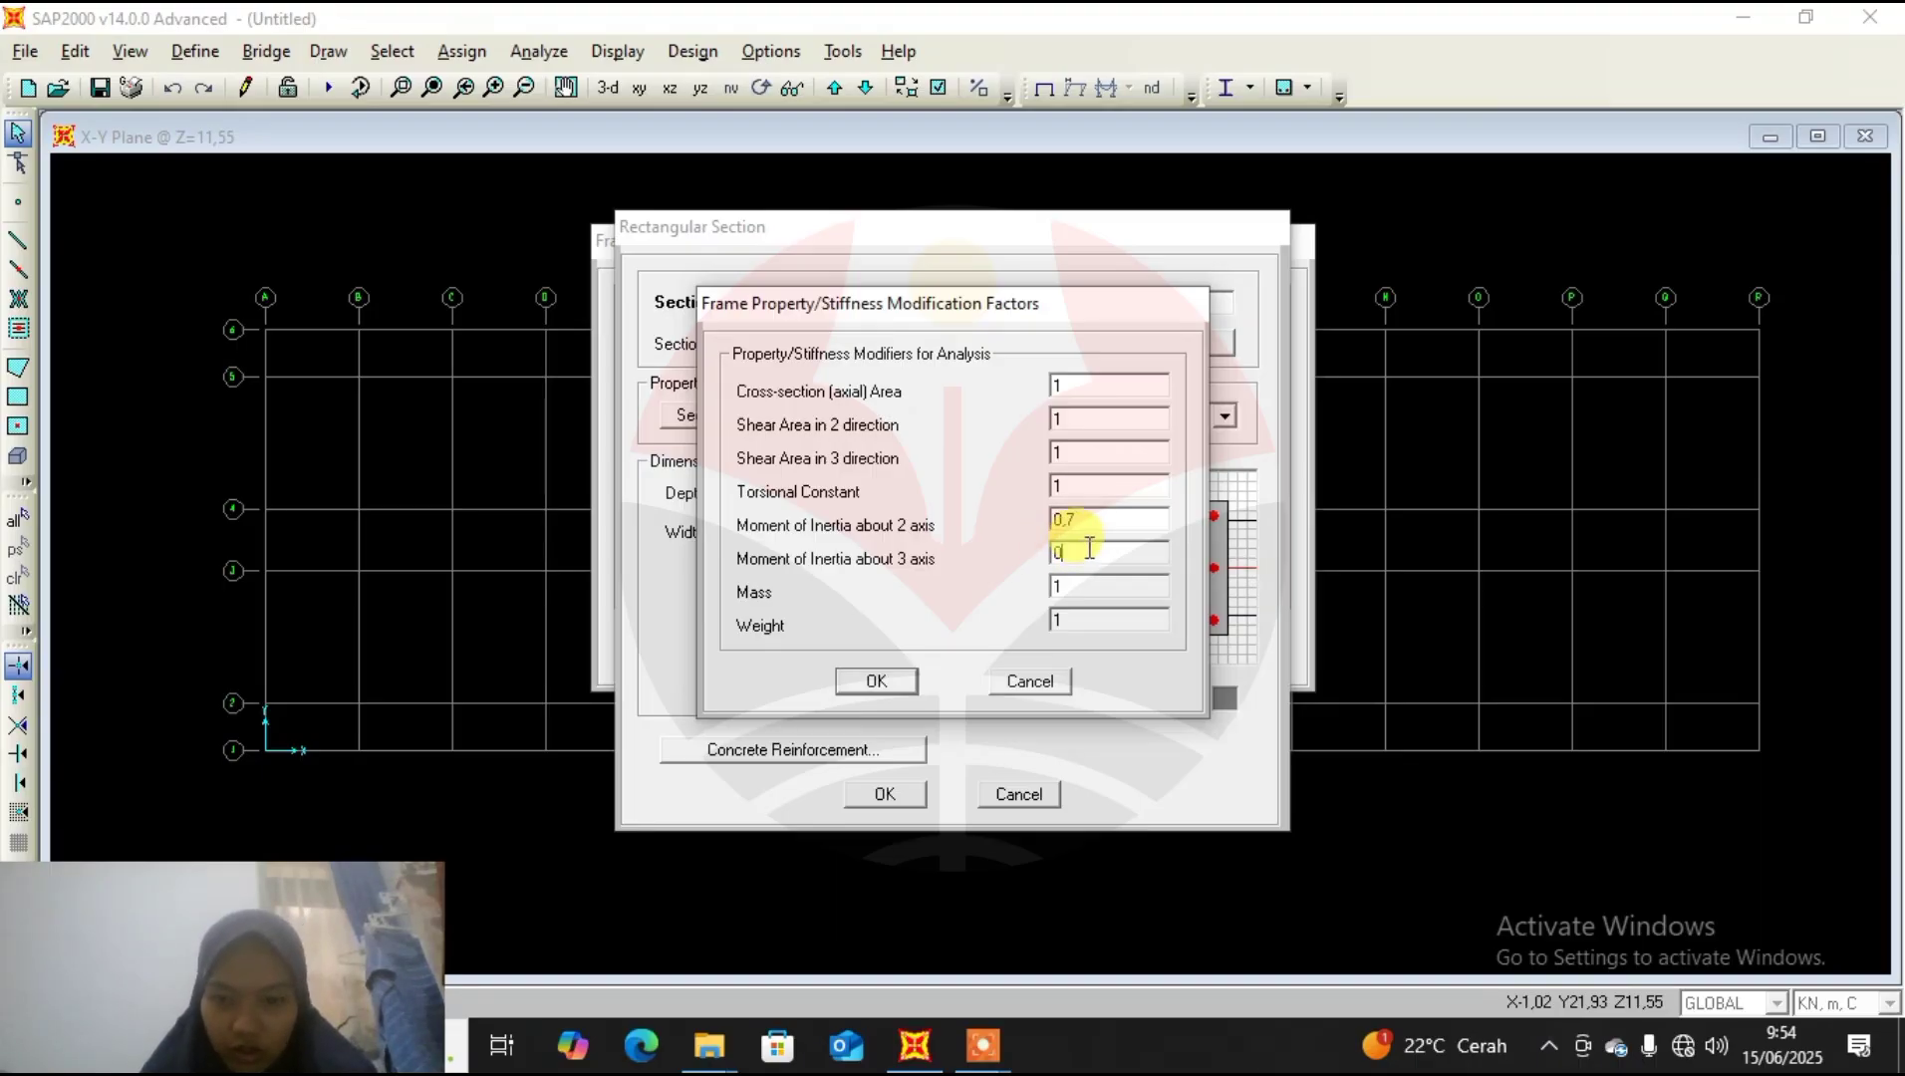
{"action": "type", "text": "0.7"}
{"action": "left_click", "coordinate": [877, 681]}
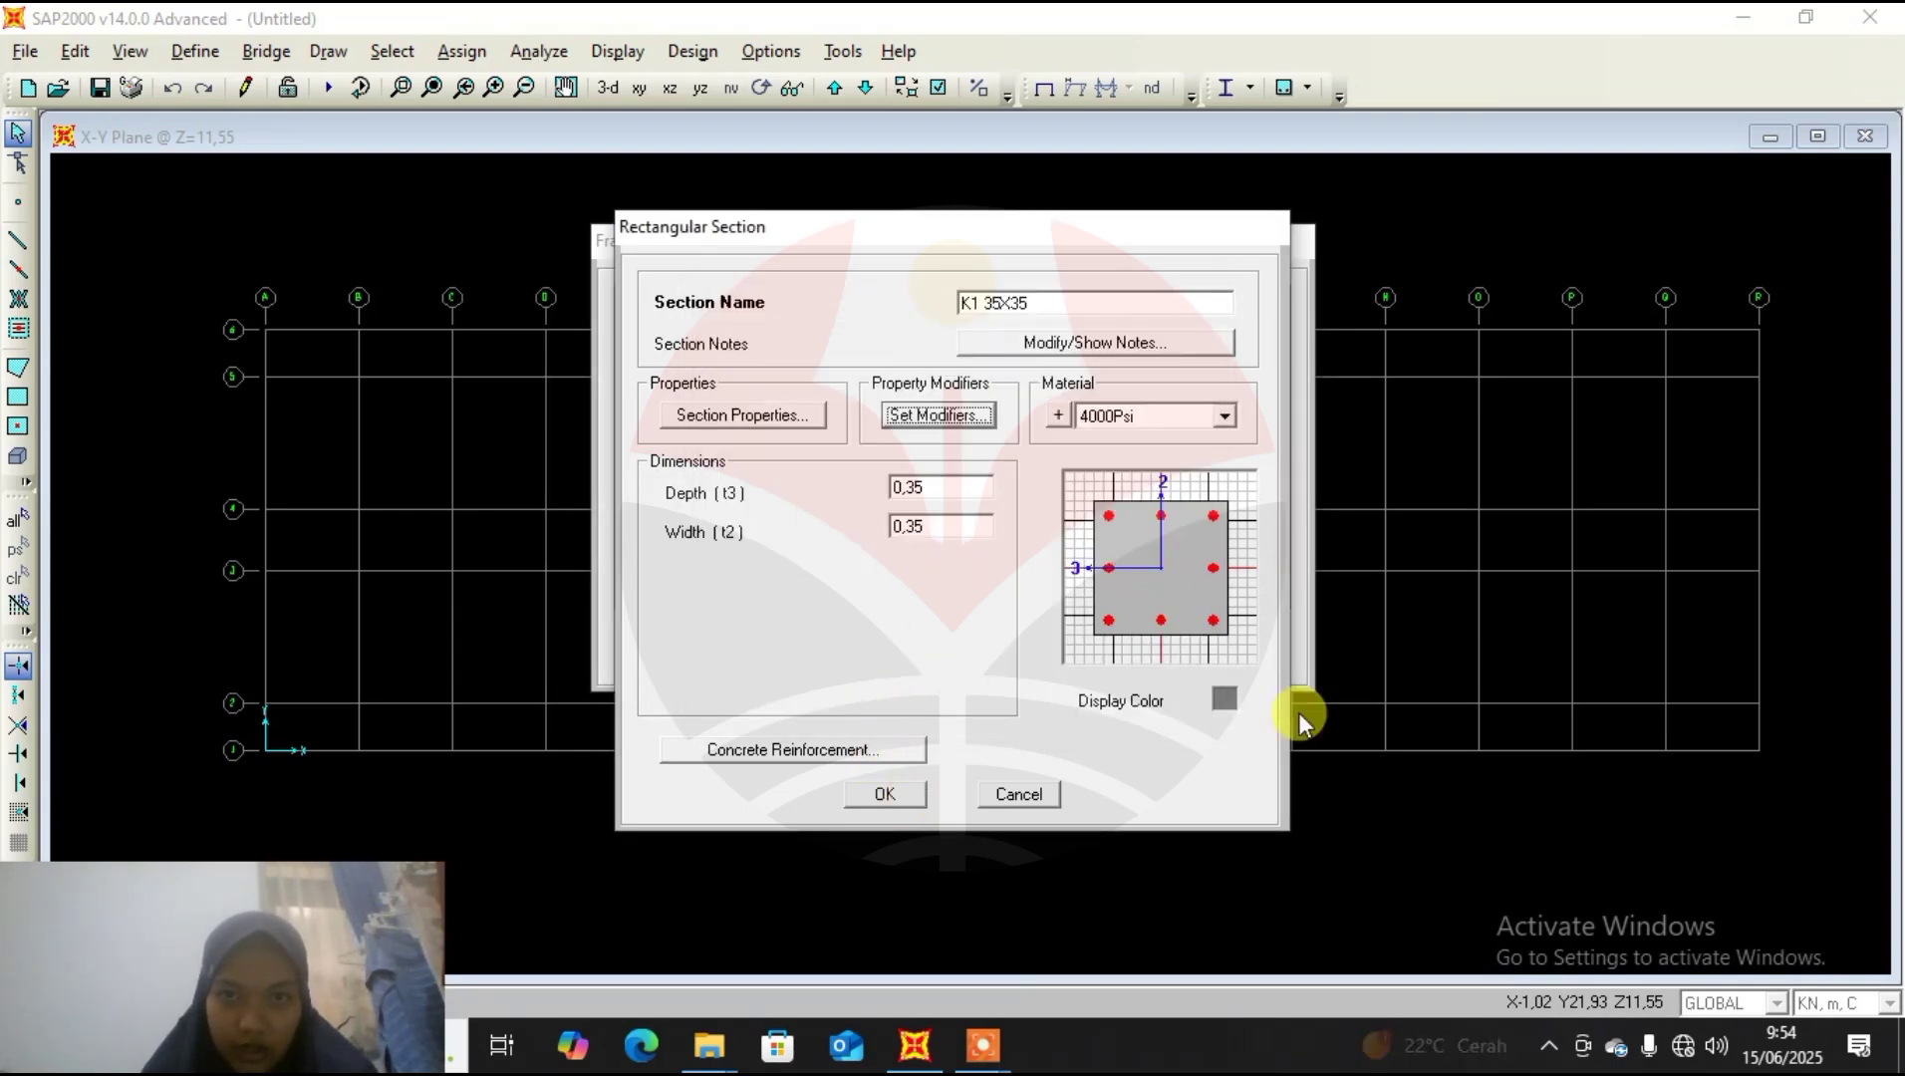
Give the K1 35X35 section a red display color and save the section.
{"action": "left_click", "coordinate": [1222, 700]}
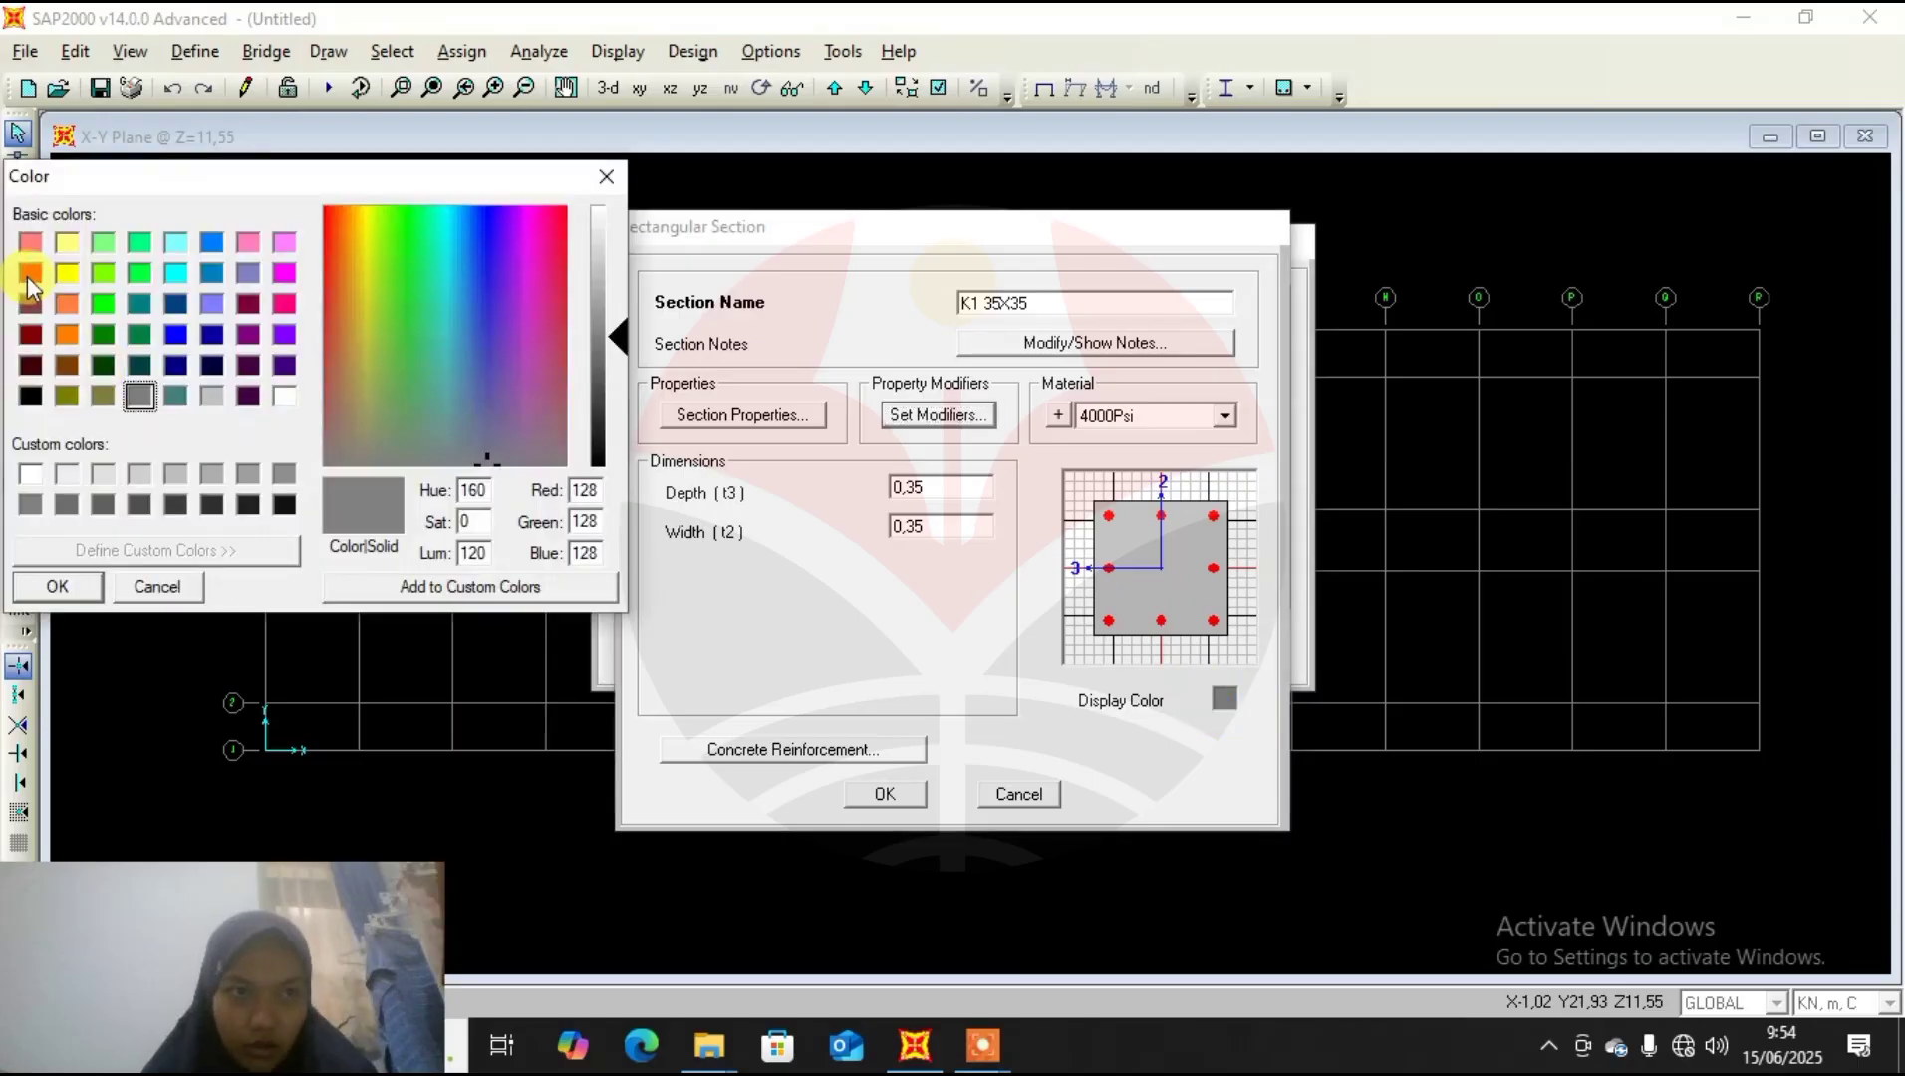
{"action": "left_click", "coordinate": [29, 272]}
{"action": "left_click", "coordinate": [41, 595]}
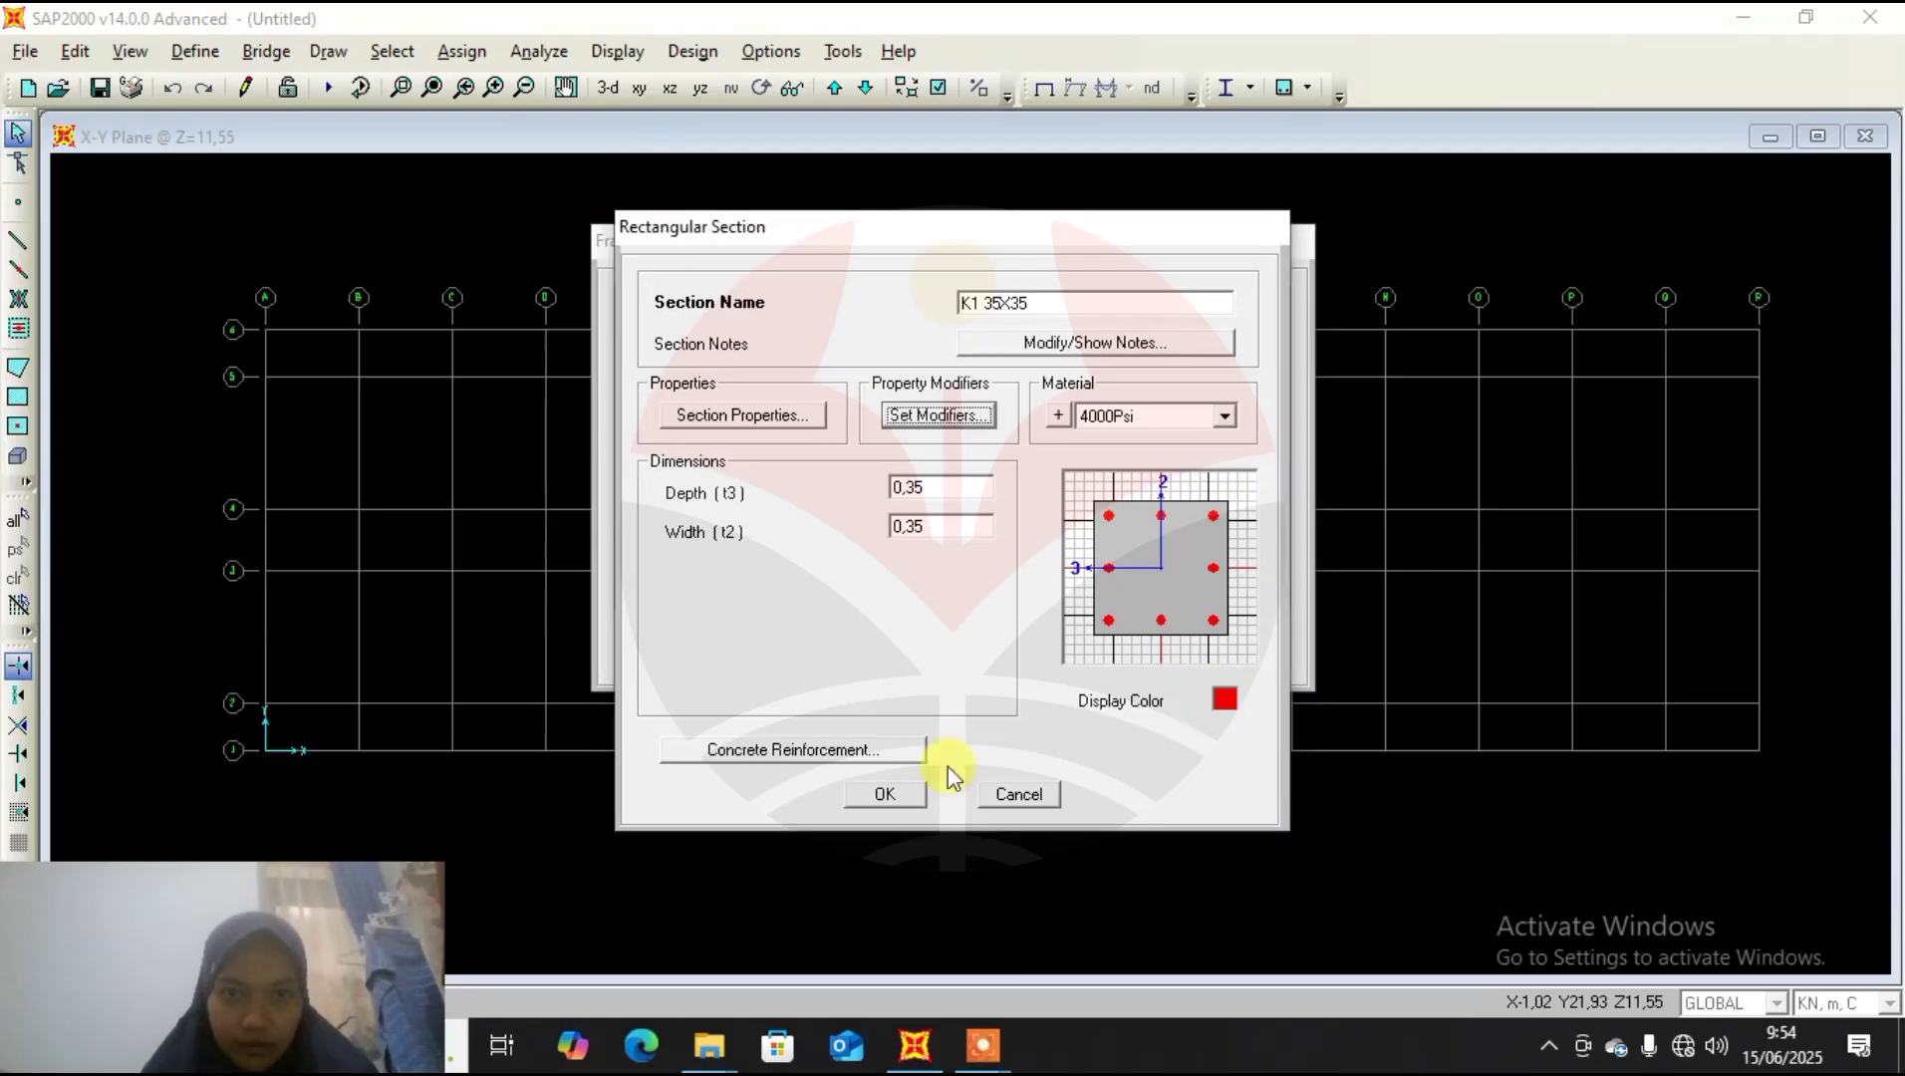
{"action": "left_click", "coordinate": [885, 793]}
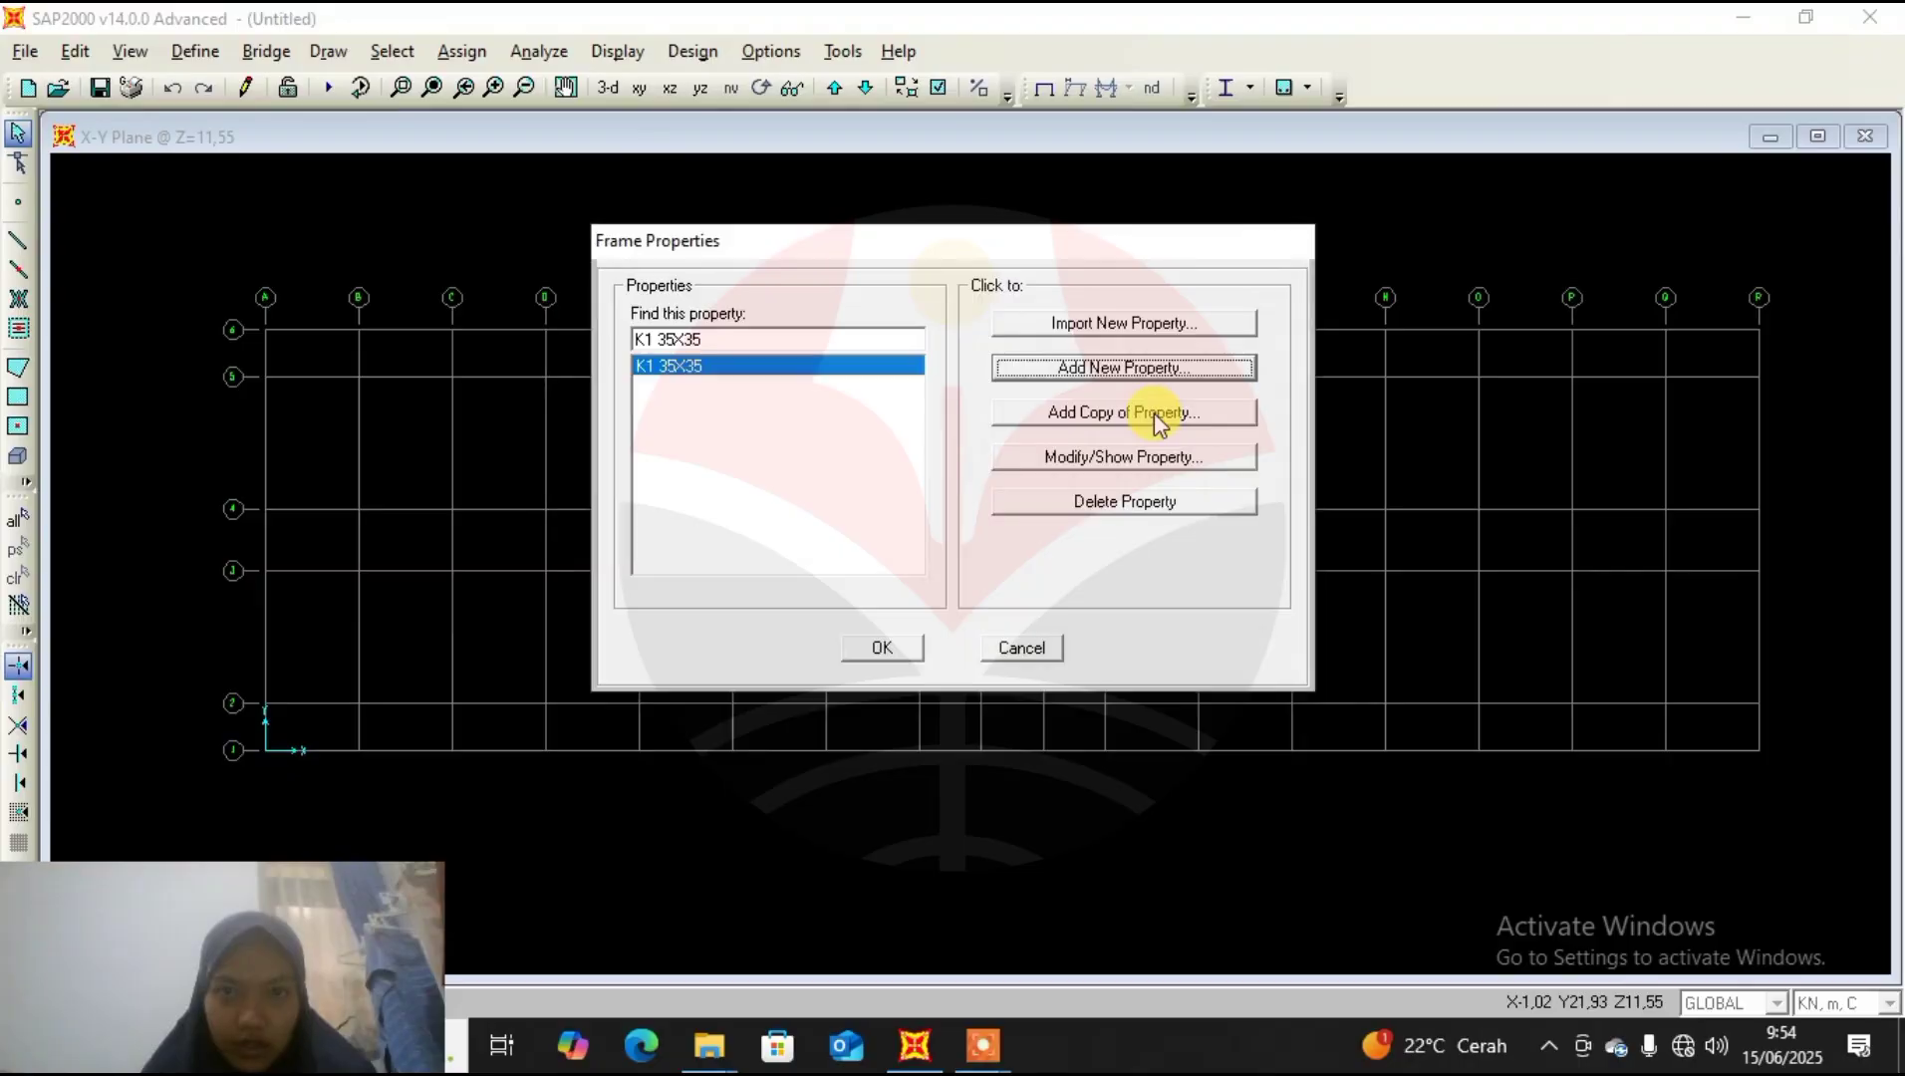
Add a copy of the K1 35X35 section named K2 35X45 and set its depth to 0,45 m.
{"action": "left_click", "coordinate": [1156, 415]}
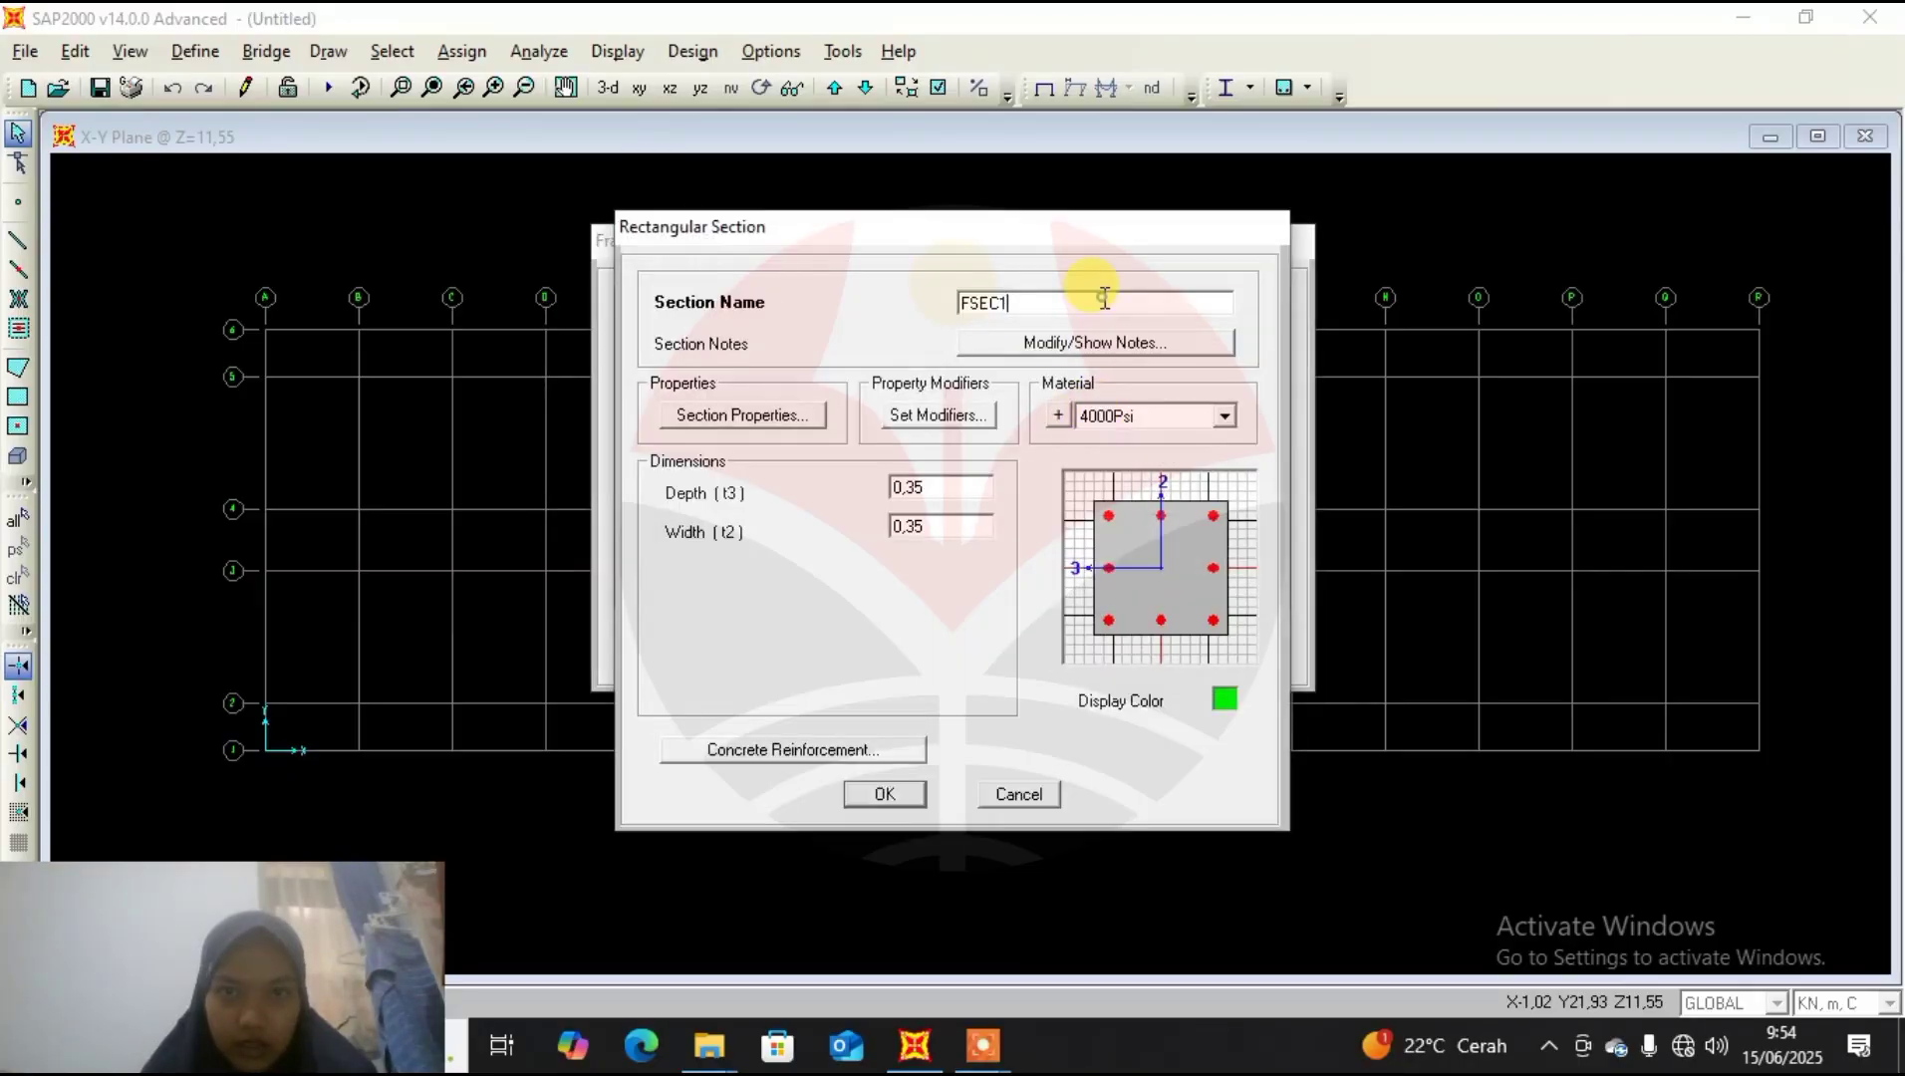
{"action": "double_click", "coordinate": [1105, 298]}
{"action": "type", "text": "K2 35X5"}
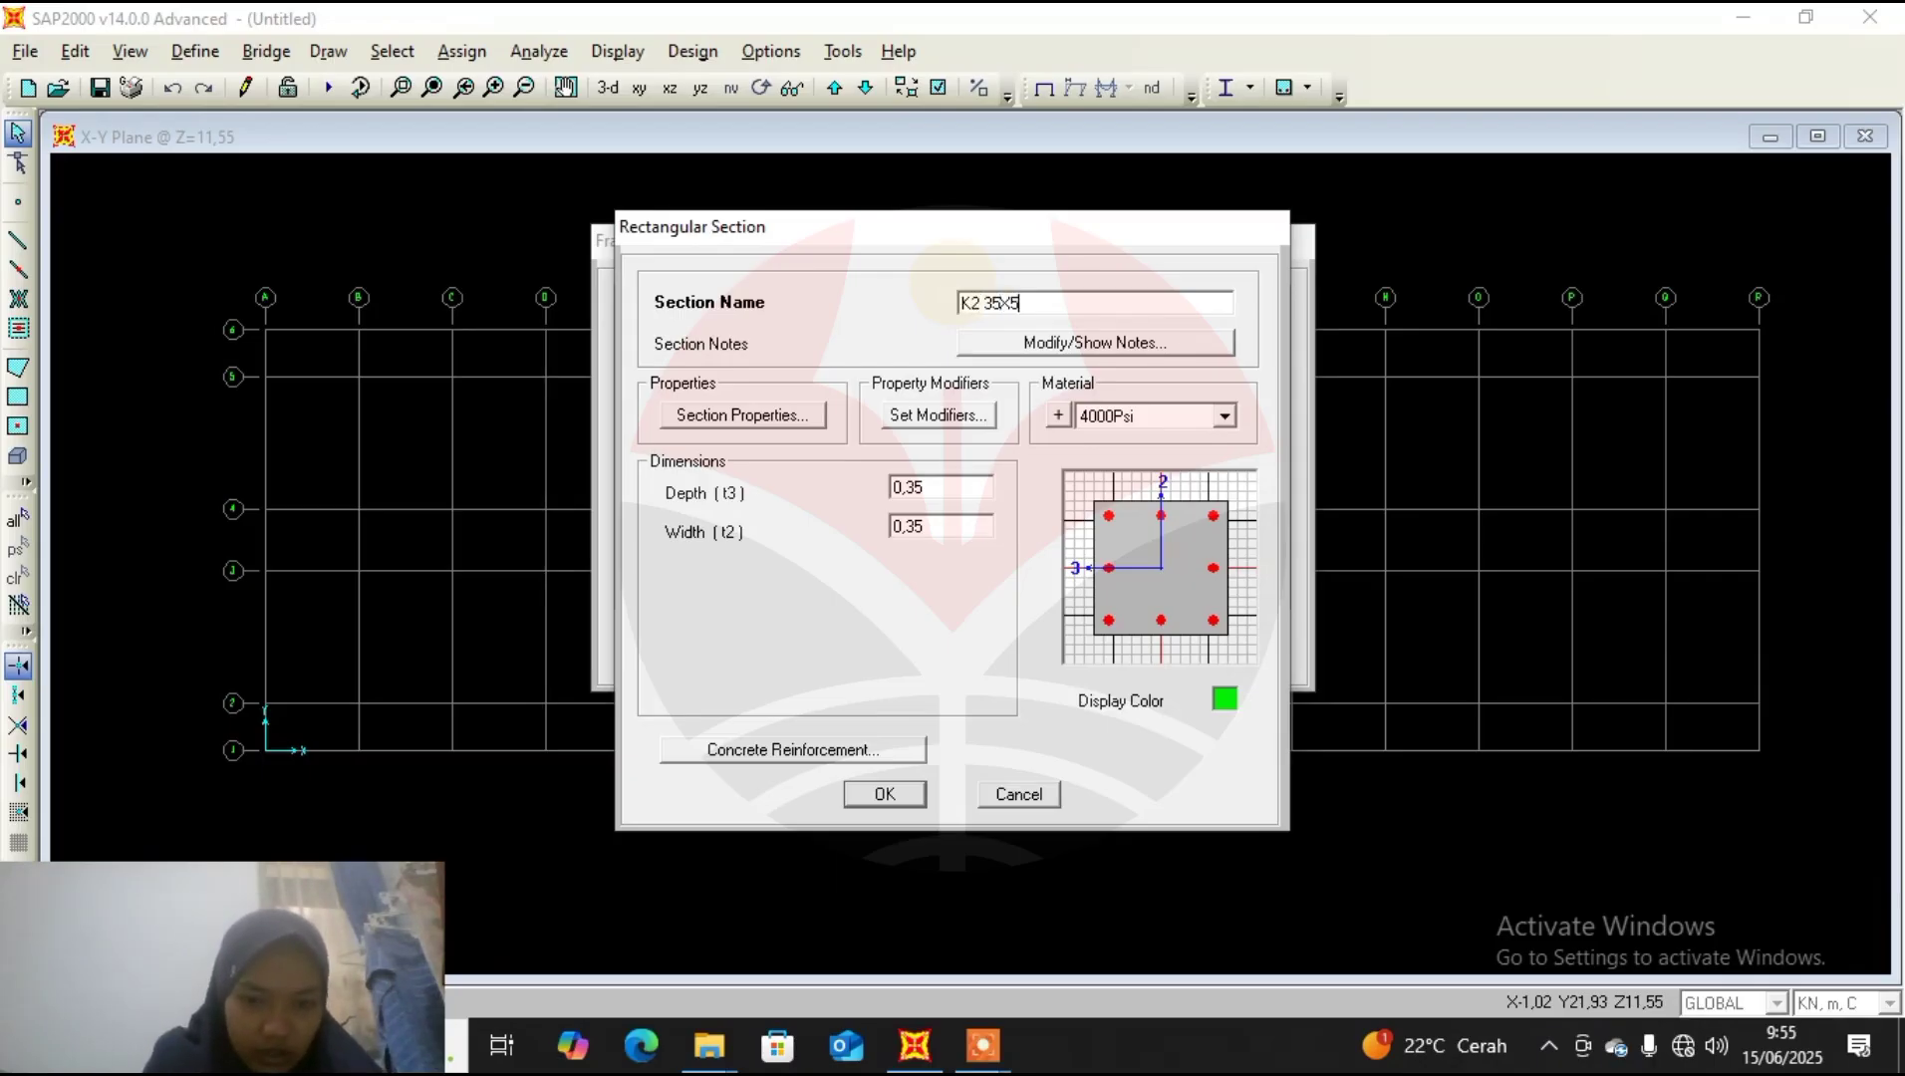
{"action": "key", "text": "BackSpace"}
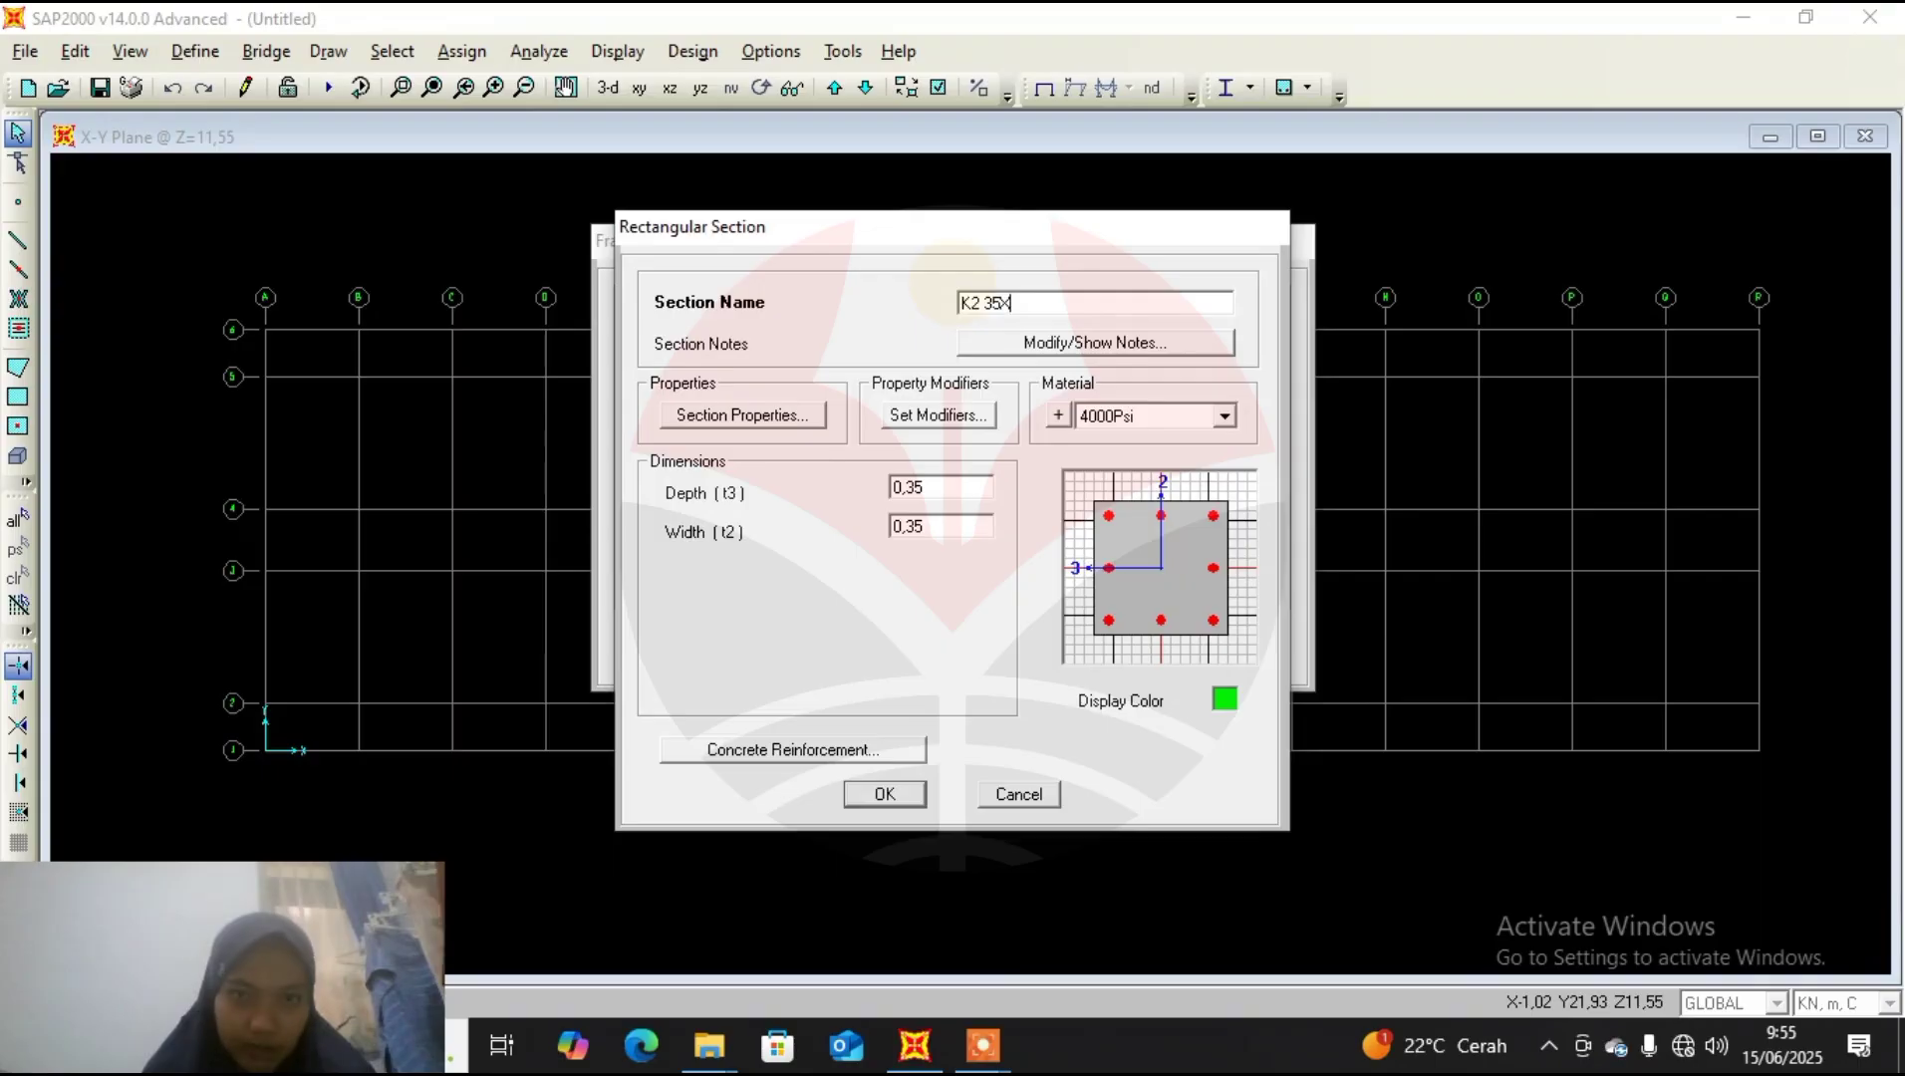
{"action": "type", "text": "45"}
{"action": "left_click", "coordinate": [920, 488]}
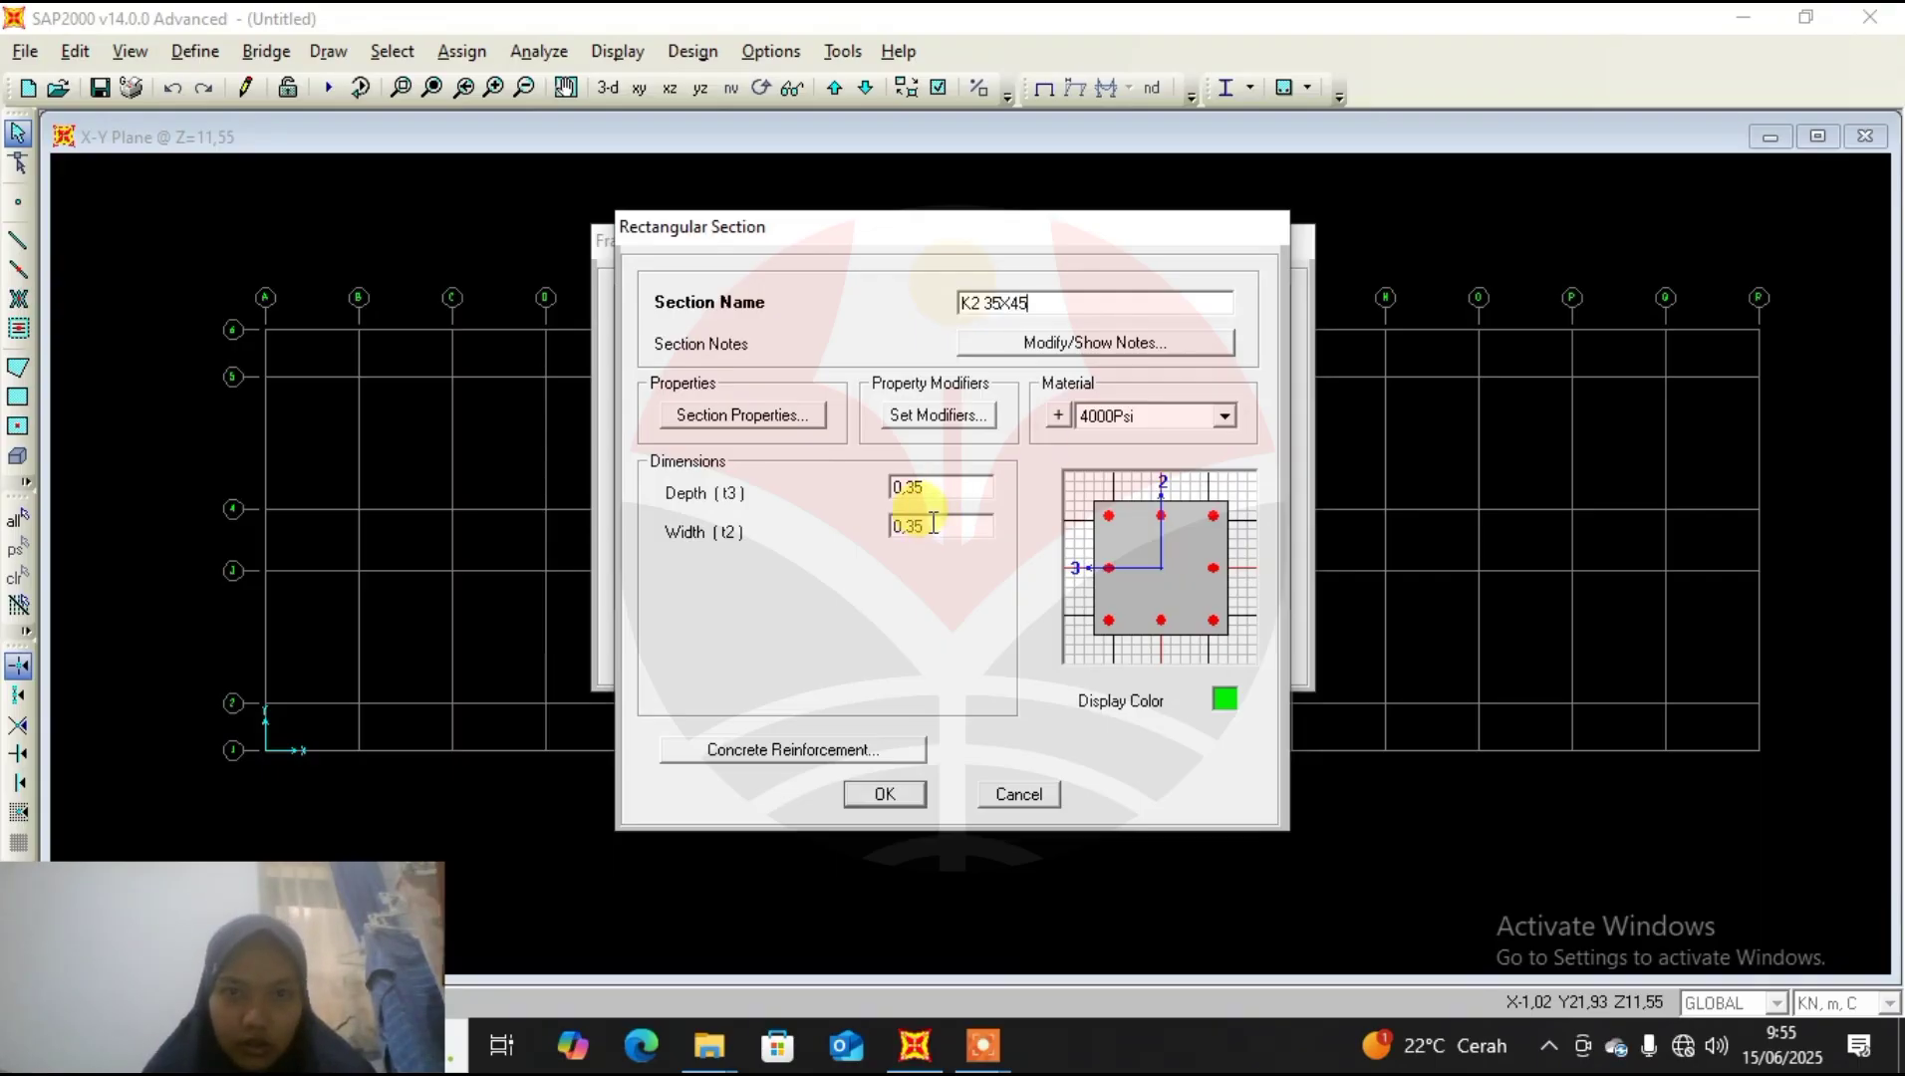
{"action": "double_click", "coordinate": [919, 487]}
{"action": "type", "text": "0,45"}
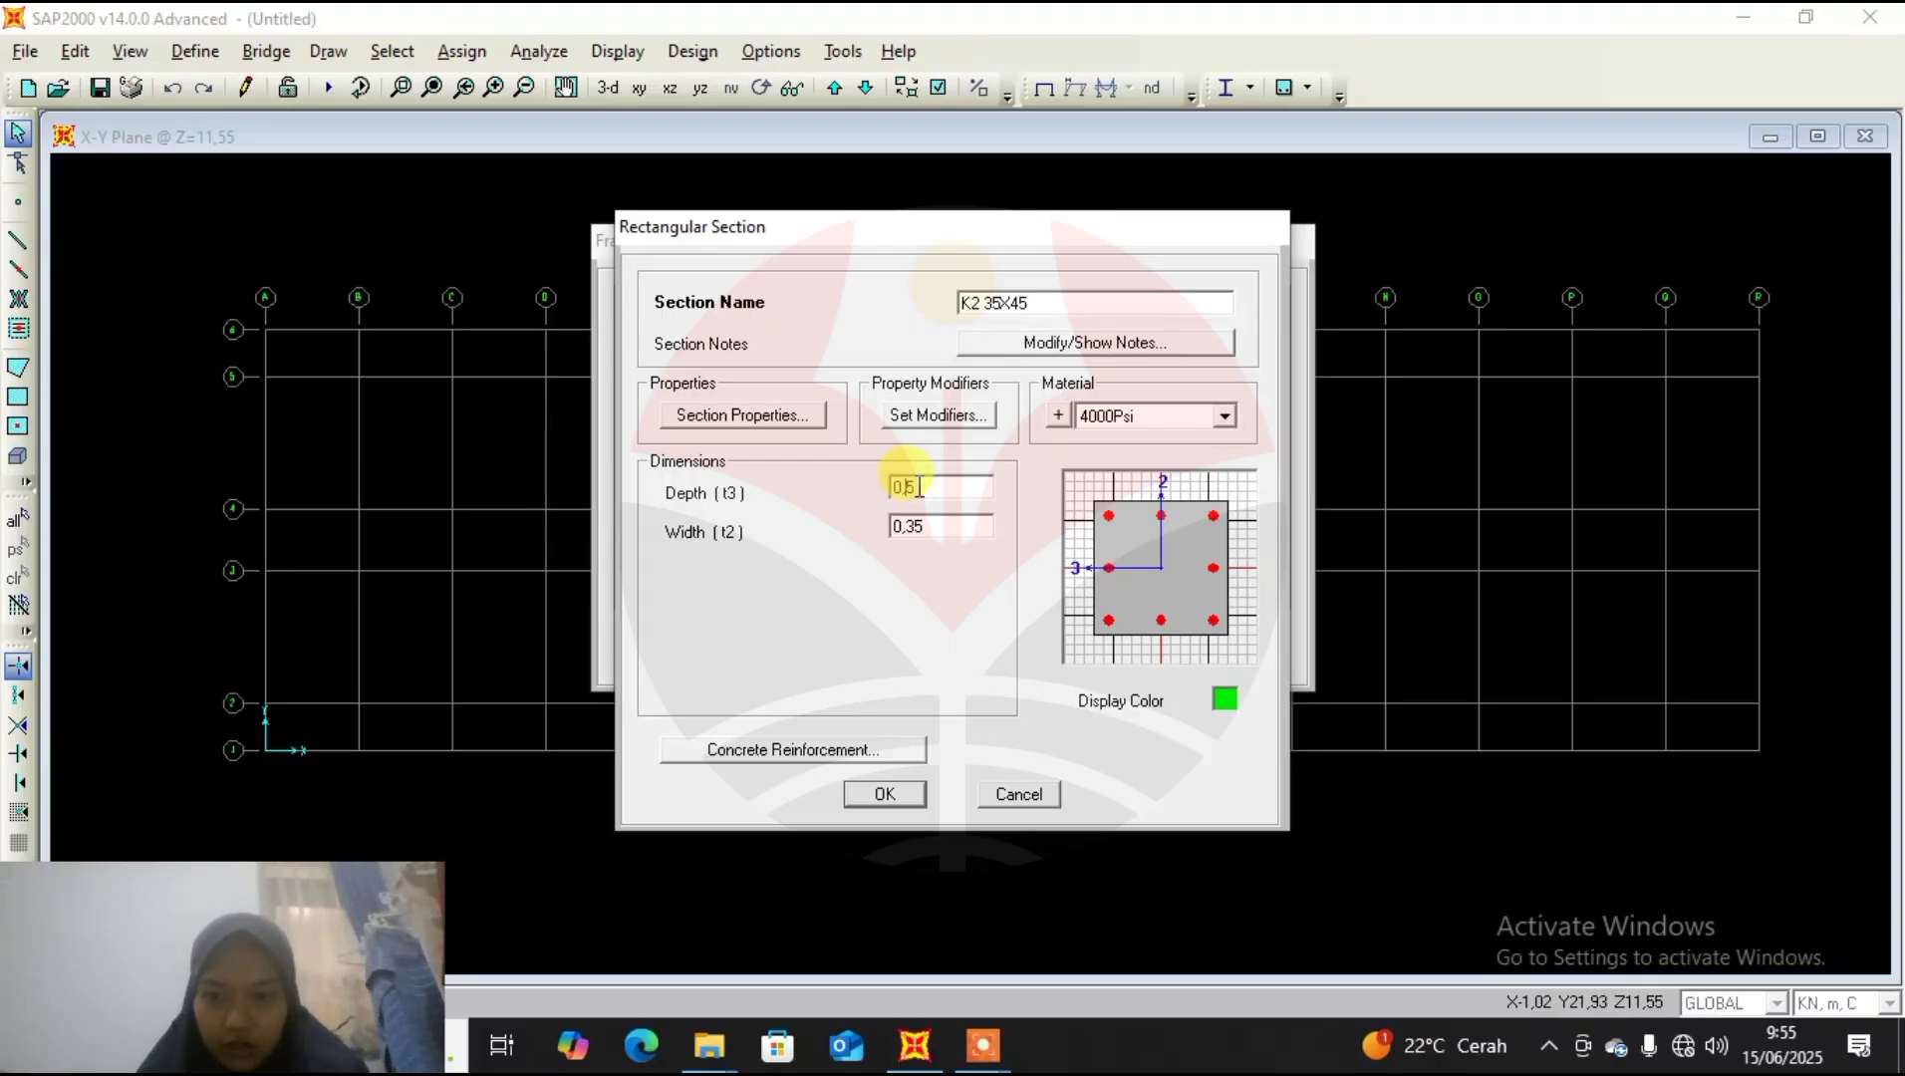
Change the K2 35X45 section's display color to red and save the section.
{"action": "left_click", "coordinate": [1225, 700]}
{"action": "left_click", "coordinate": [32, 276]}
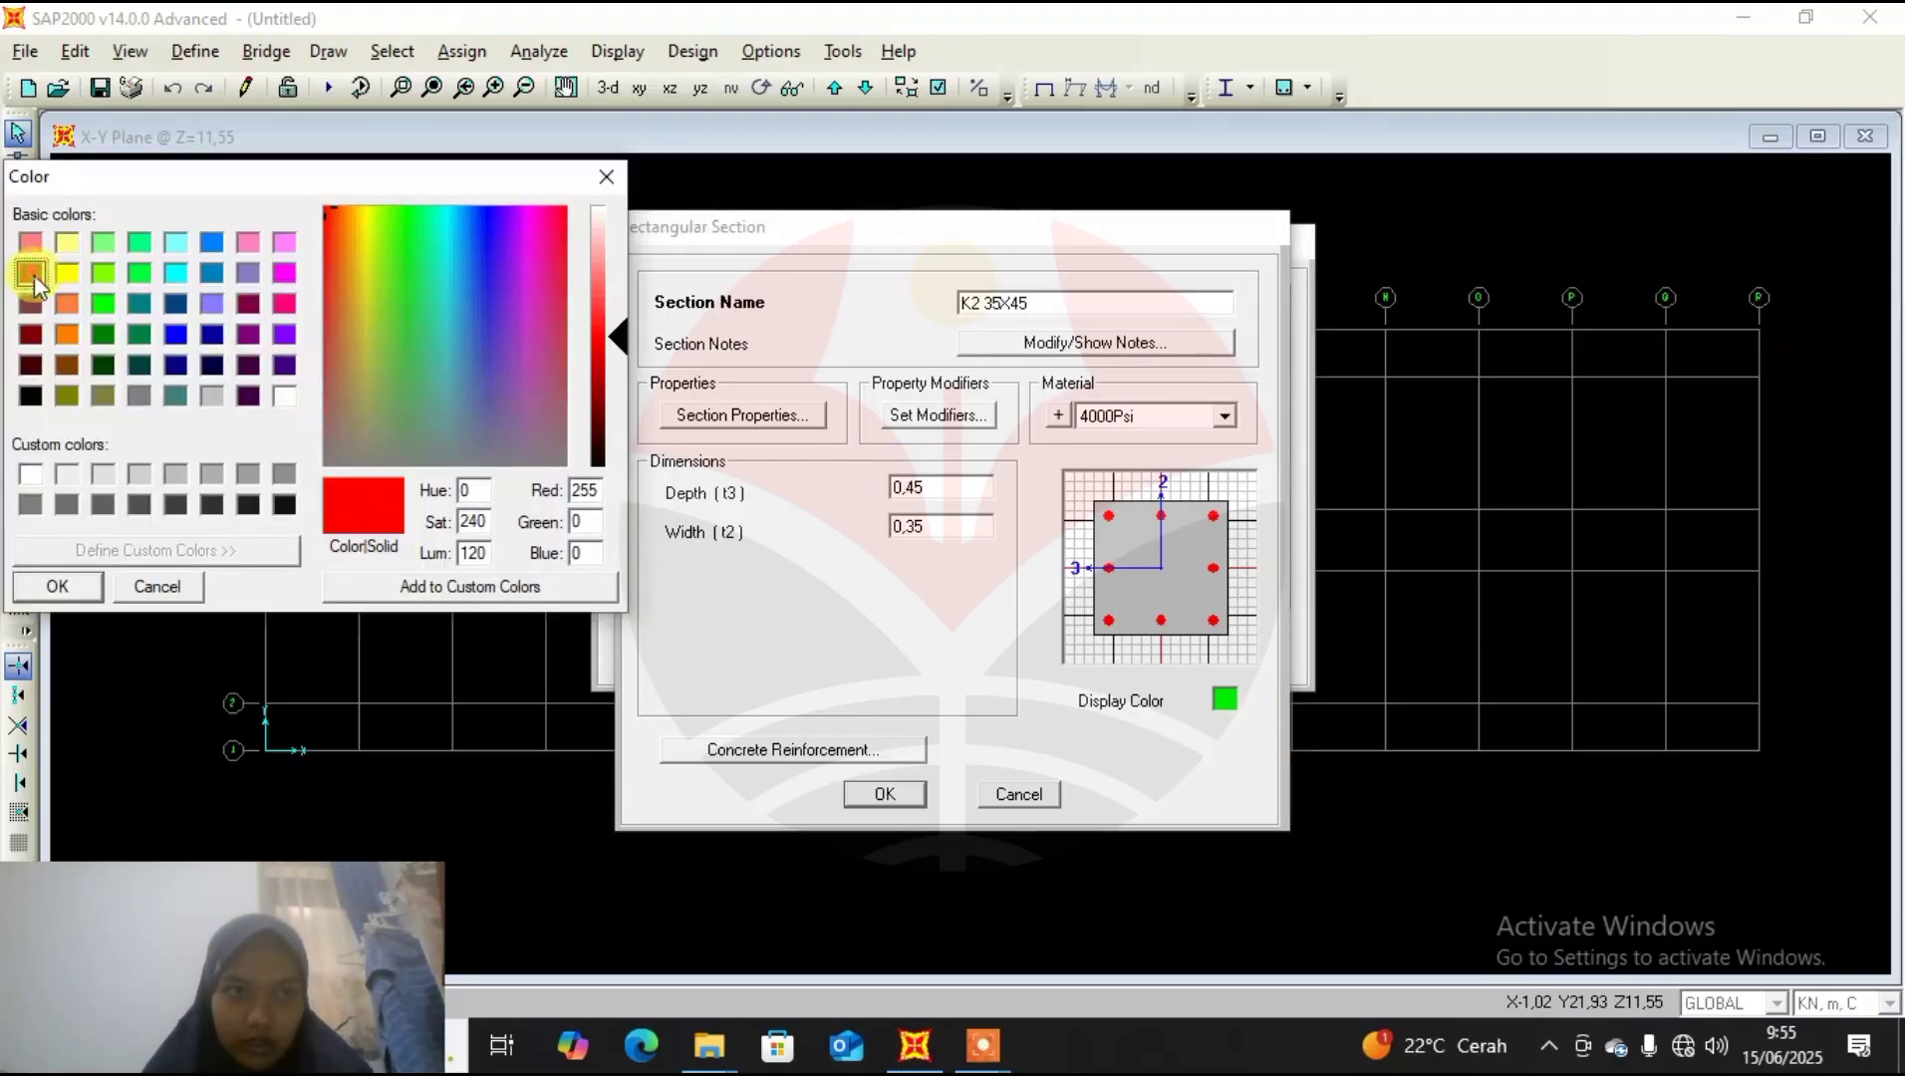
{"action": "left_click", "coordinate": [52, 586]}
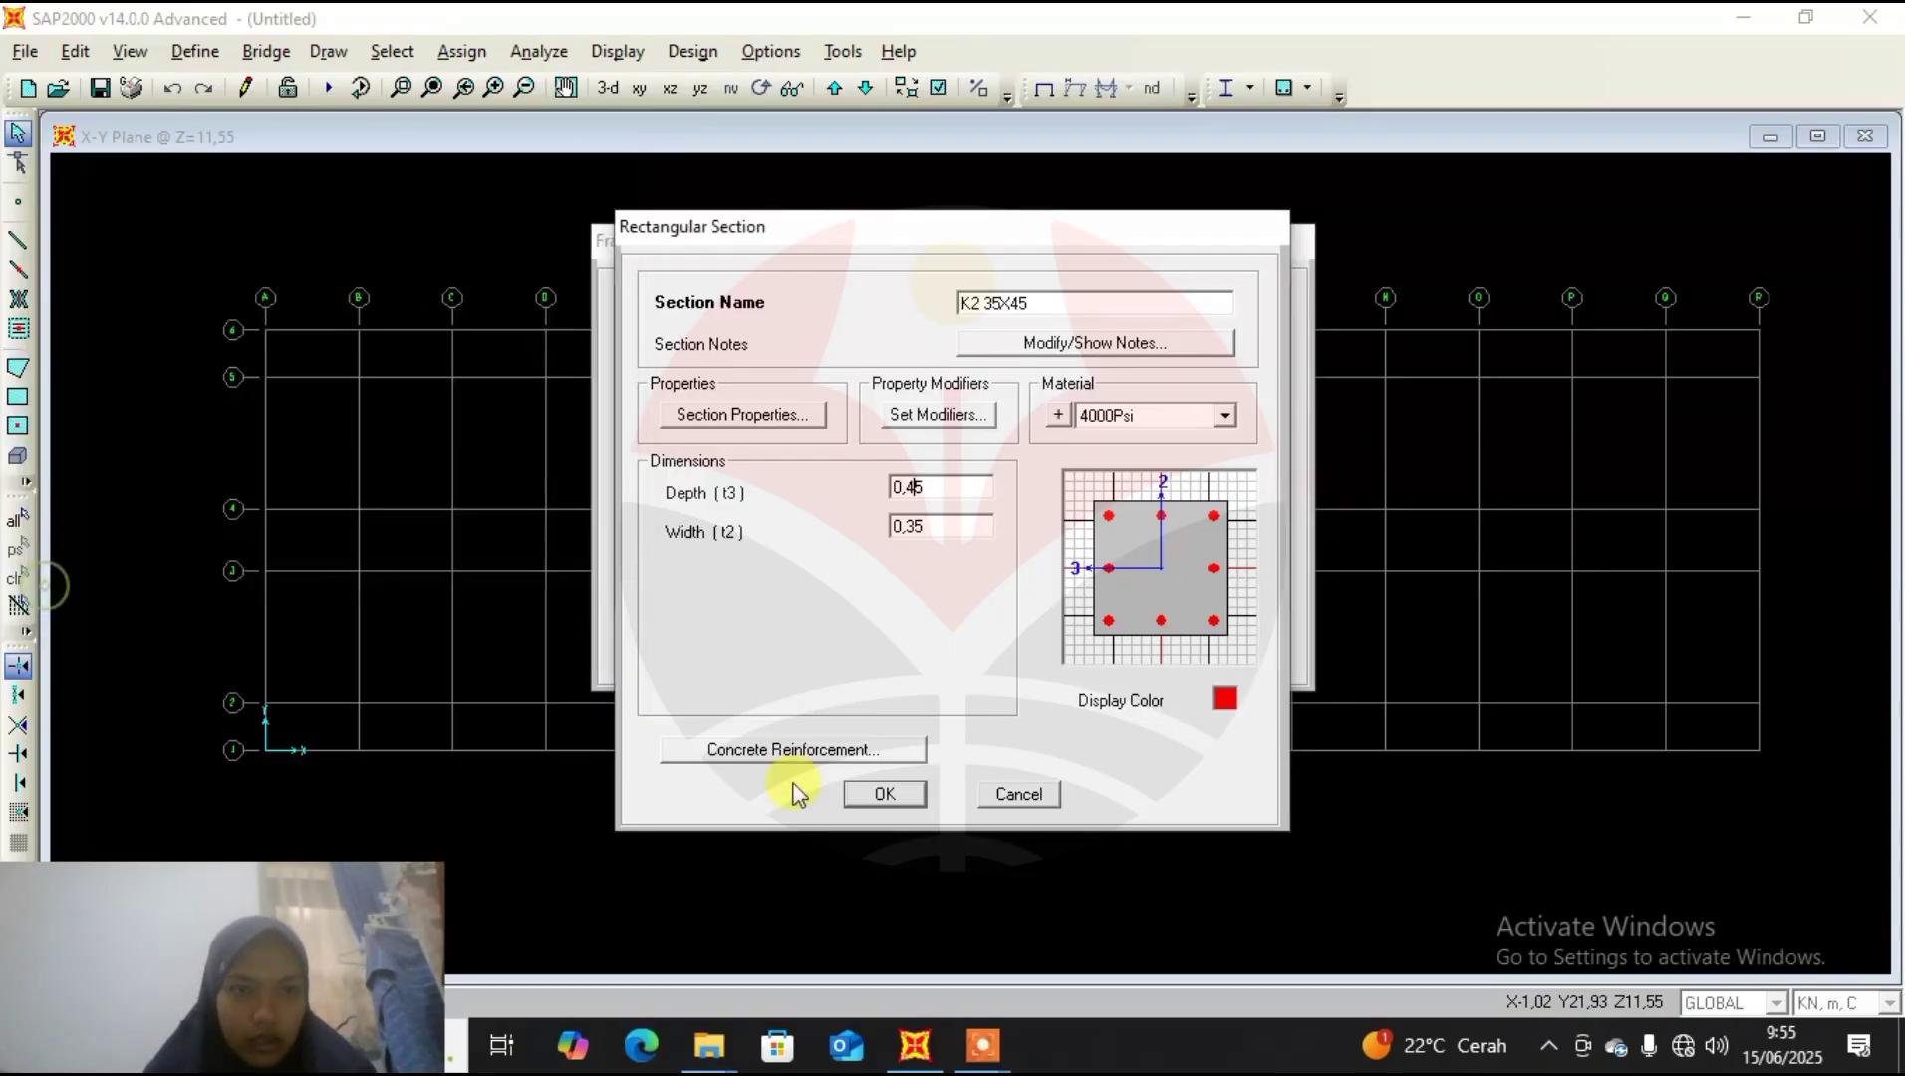
{"action": "left_click", "coordinate": [894, 792]}
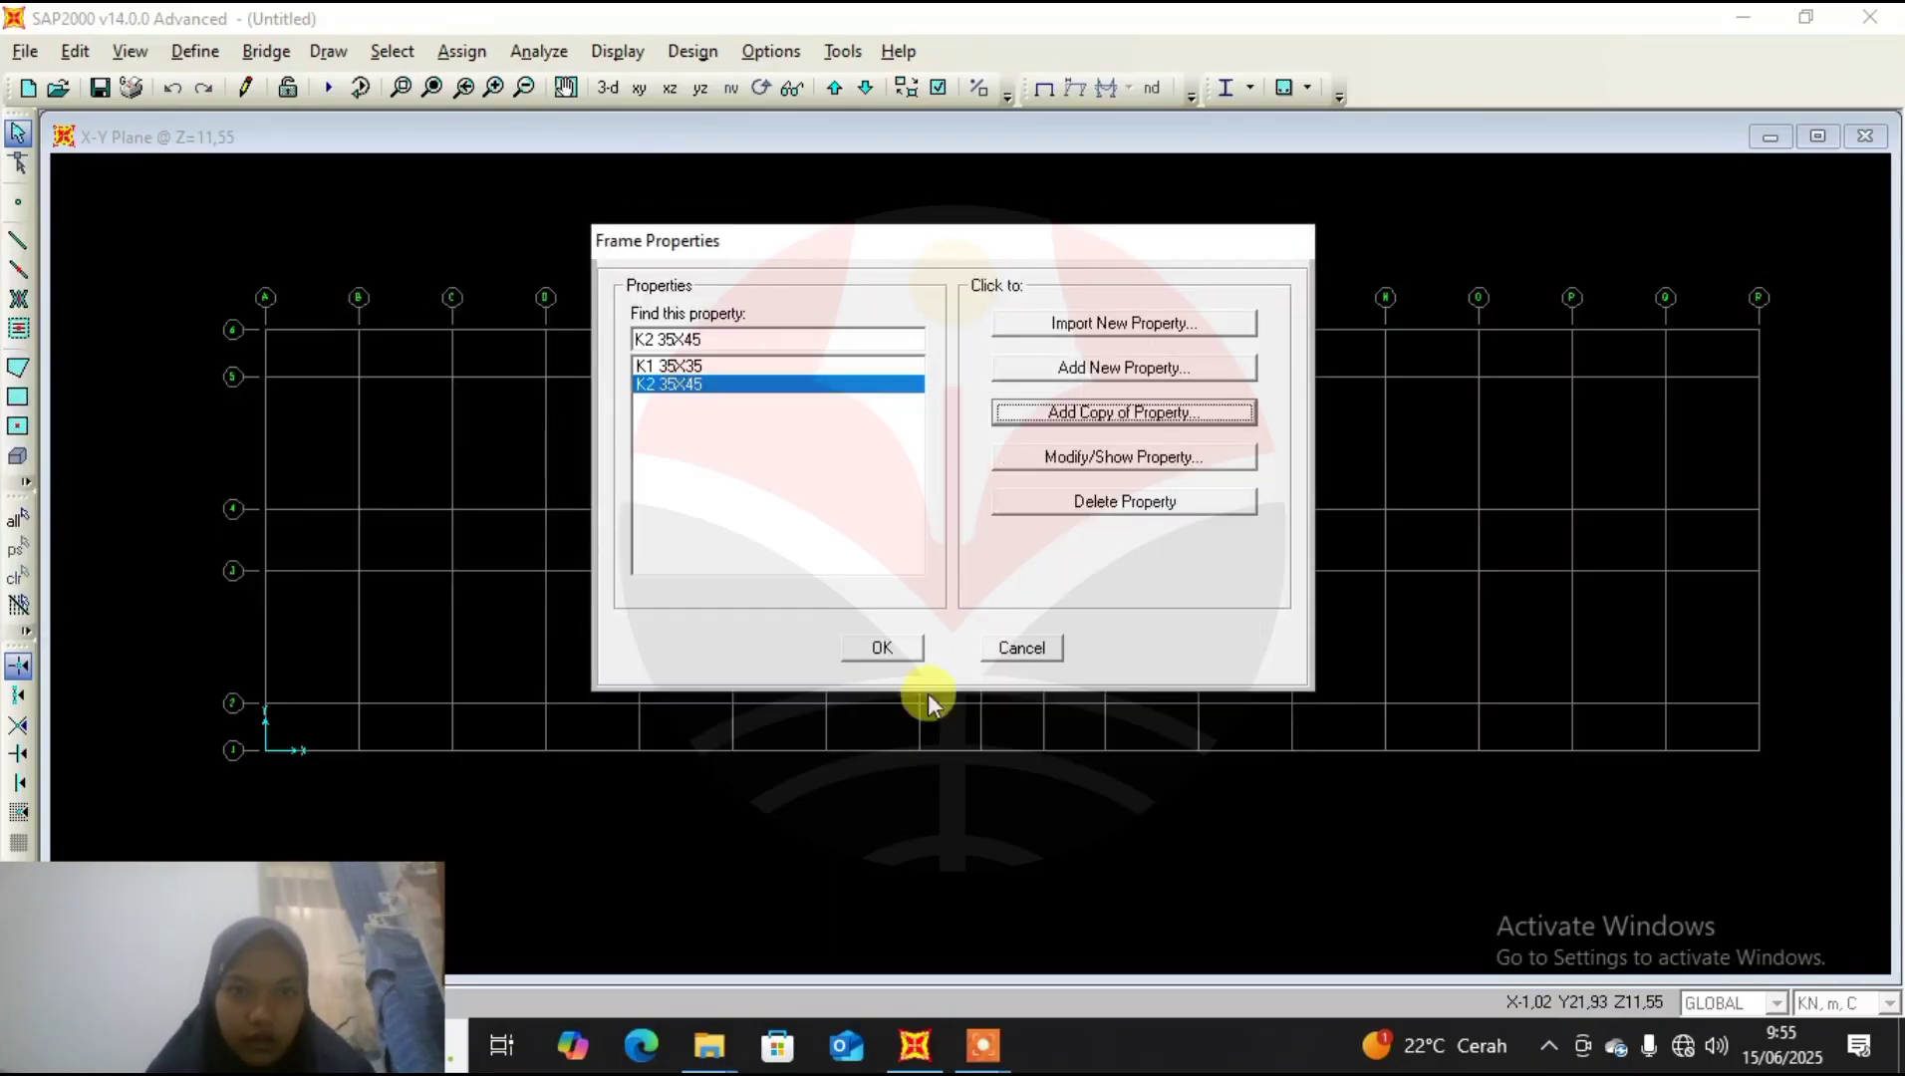
Add a new rectangular concrete frame section and name it B1 30X50.
{"action": "left_click", "coordinate": [1166, 367]}
{"action": "left_click", "coordinate": [710, 392]}
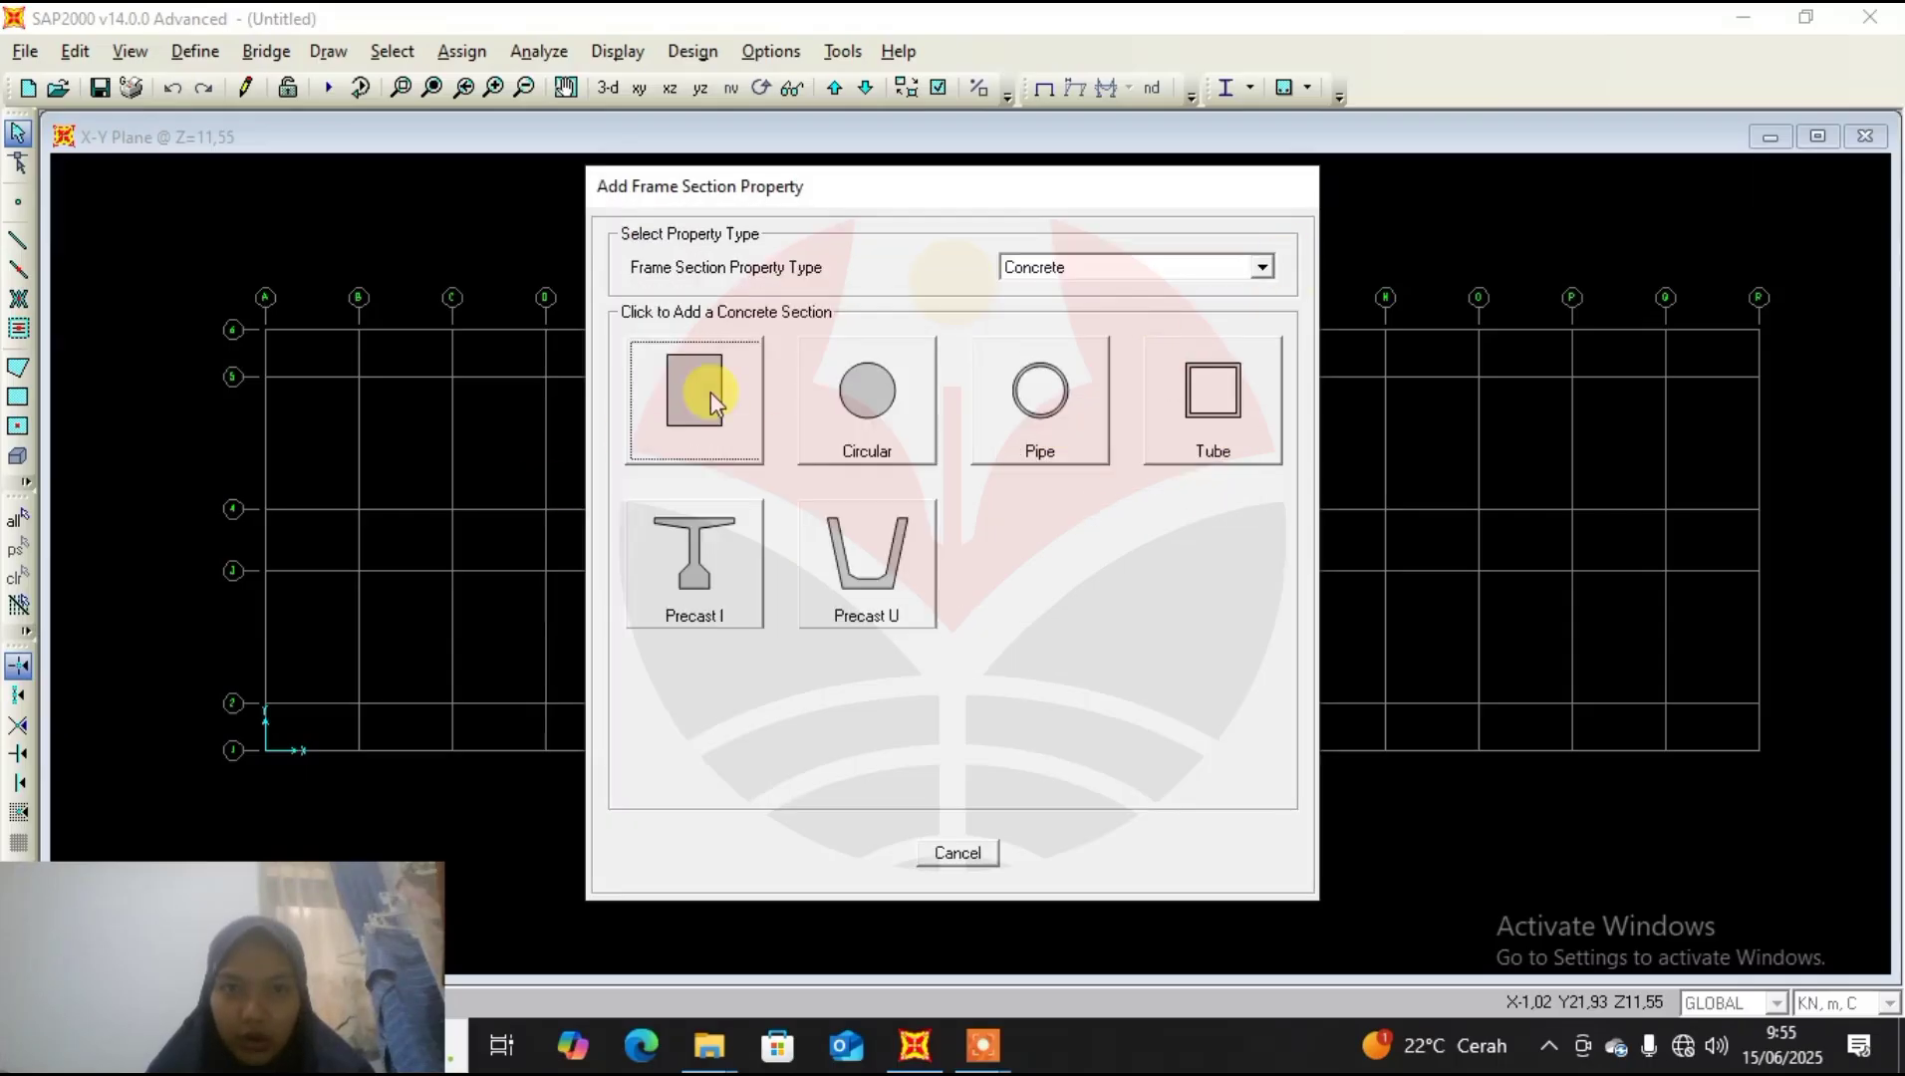
{"action": "double_click", "coordinate": [1033, 305]}
{"action": "type", "text": "B1 30X50"}
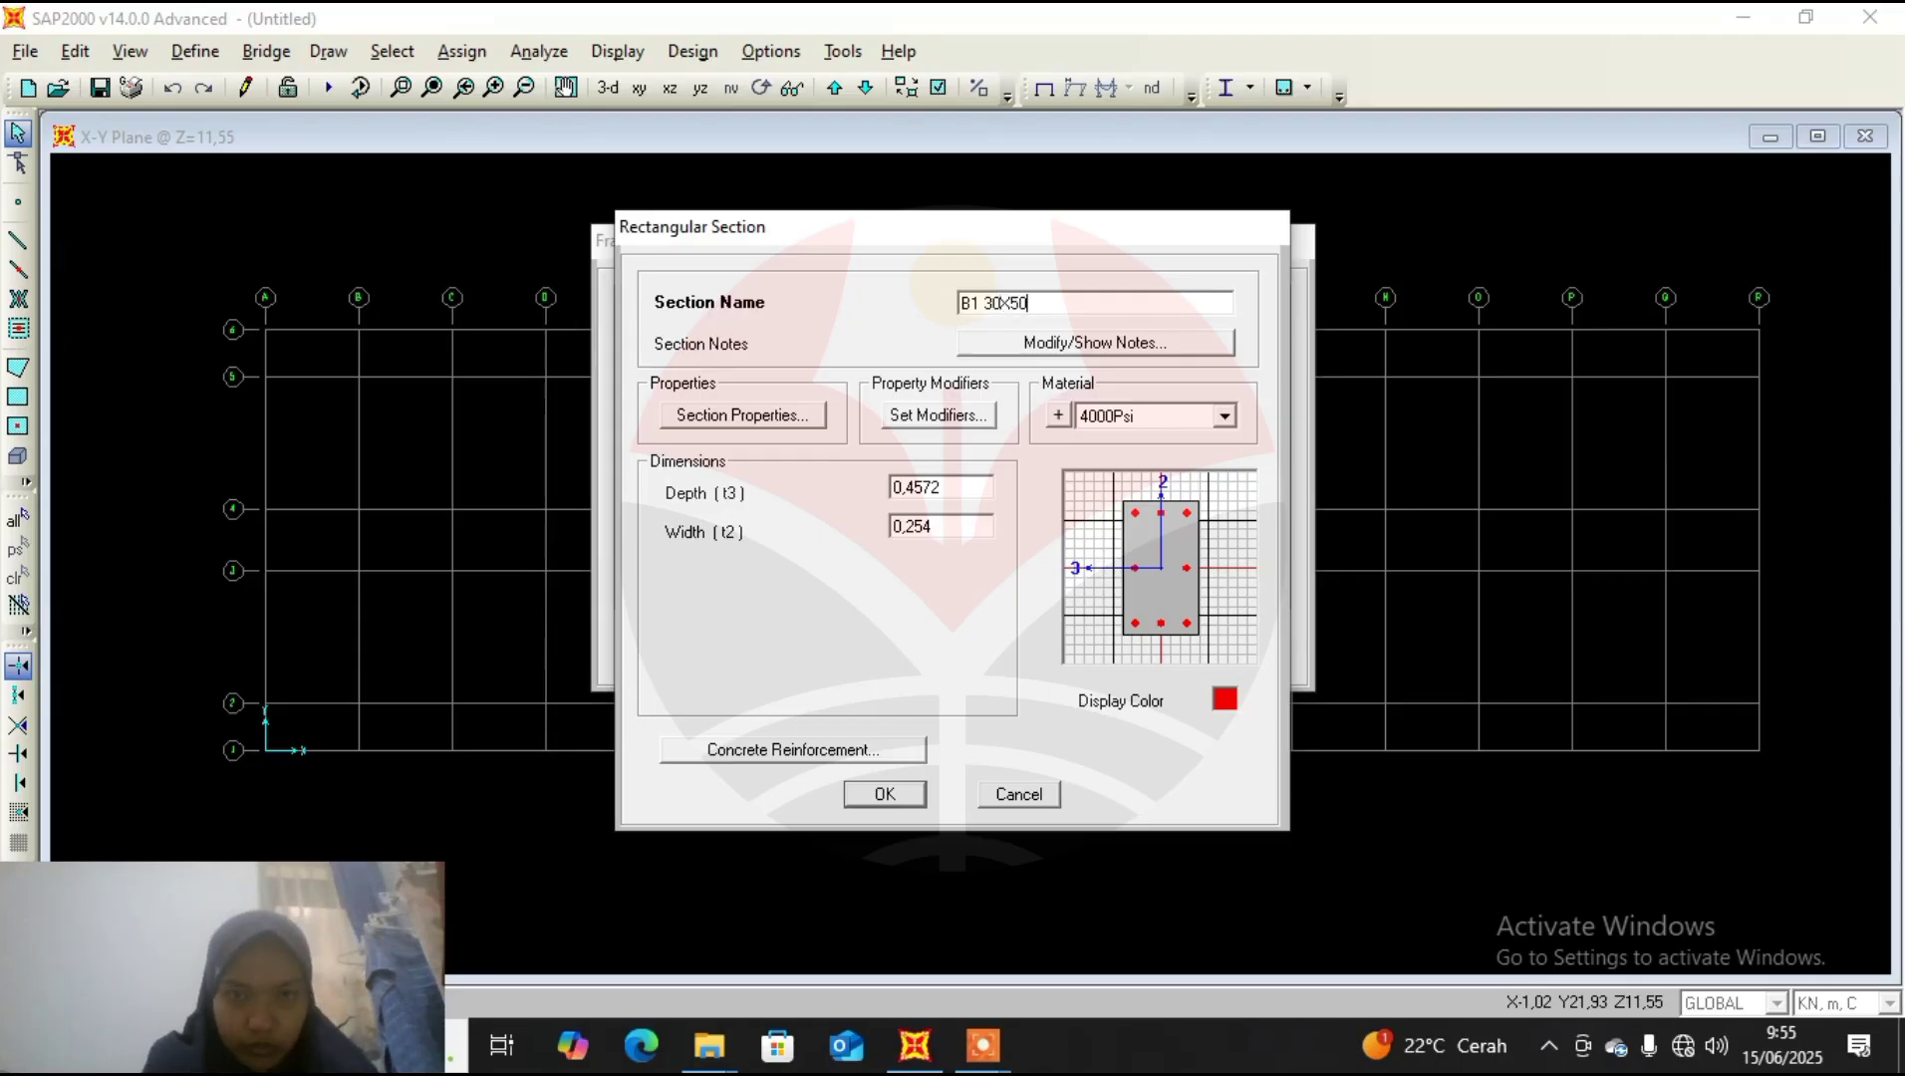
Set the B1 30X50 section's depth to 0,5 m and its width to 0,3 m.
{"action": "double_click", "coordinate": [964, 481]}
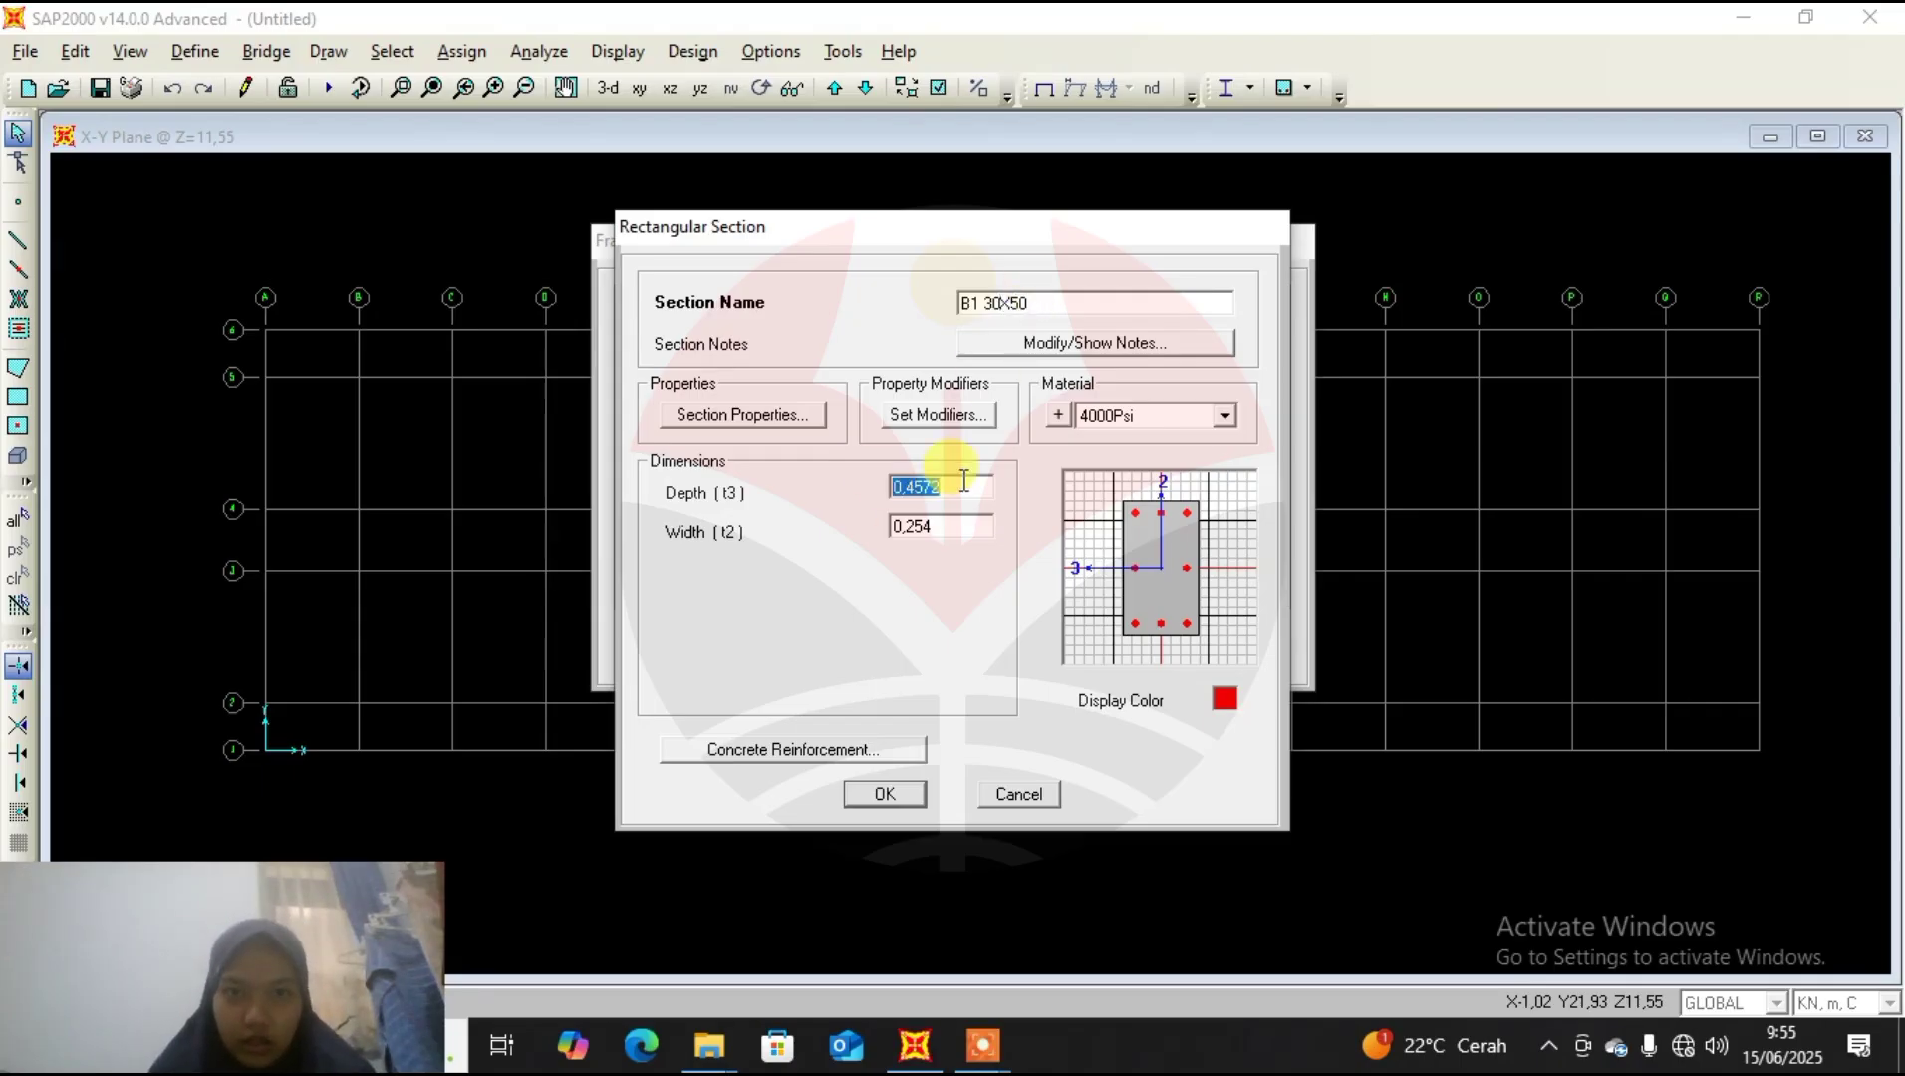
{"action": "left_click", "coordinate": [965, 481]}
{"action": "key", "text": "BackSpace"}
{"action": "key", "text": "BackSpace"}
{"action": "key", "text": "BackSpace"}
{"action": "key", "text": "BackSpace"}
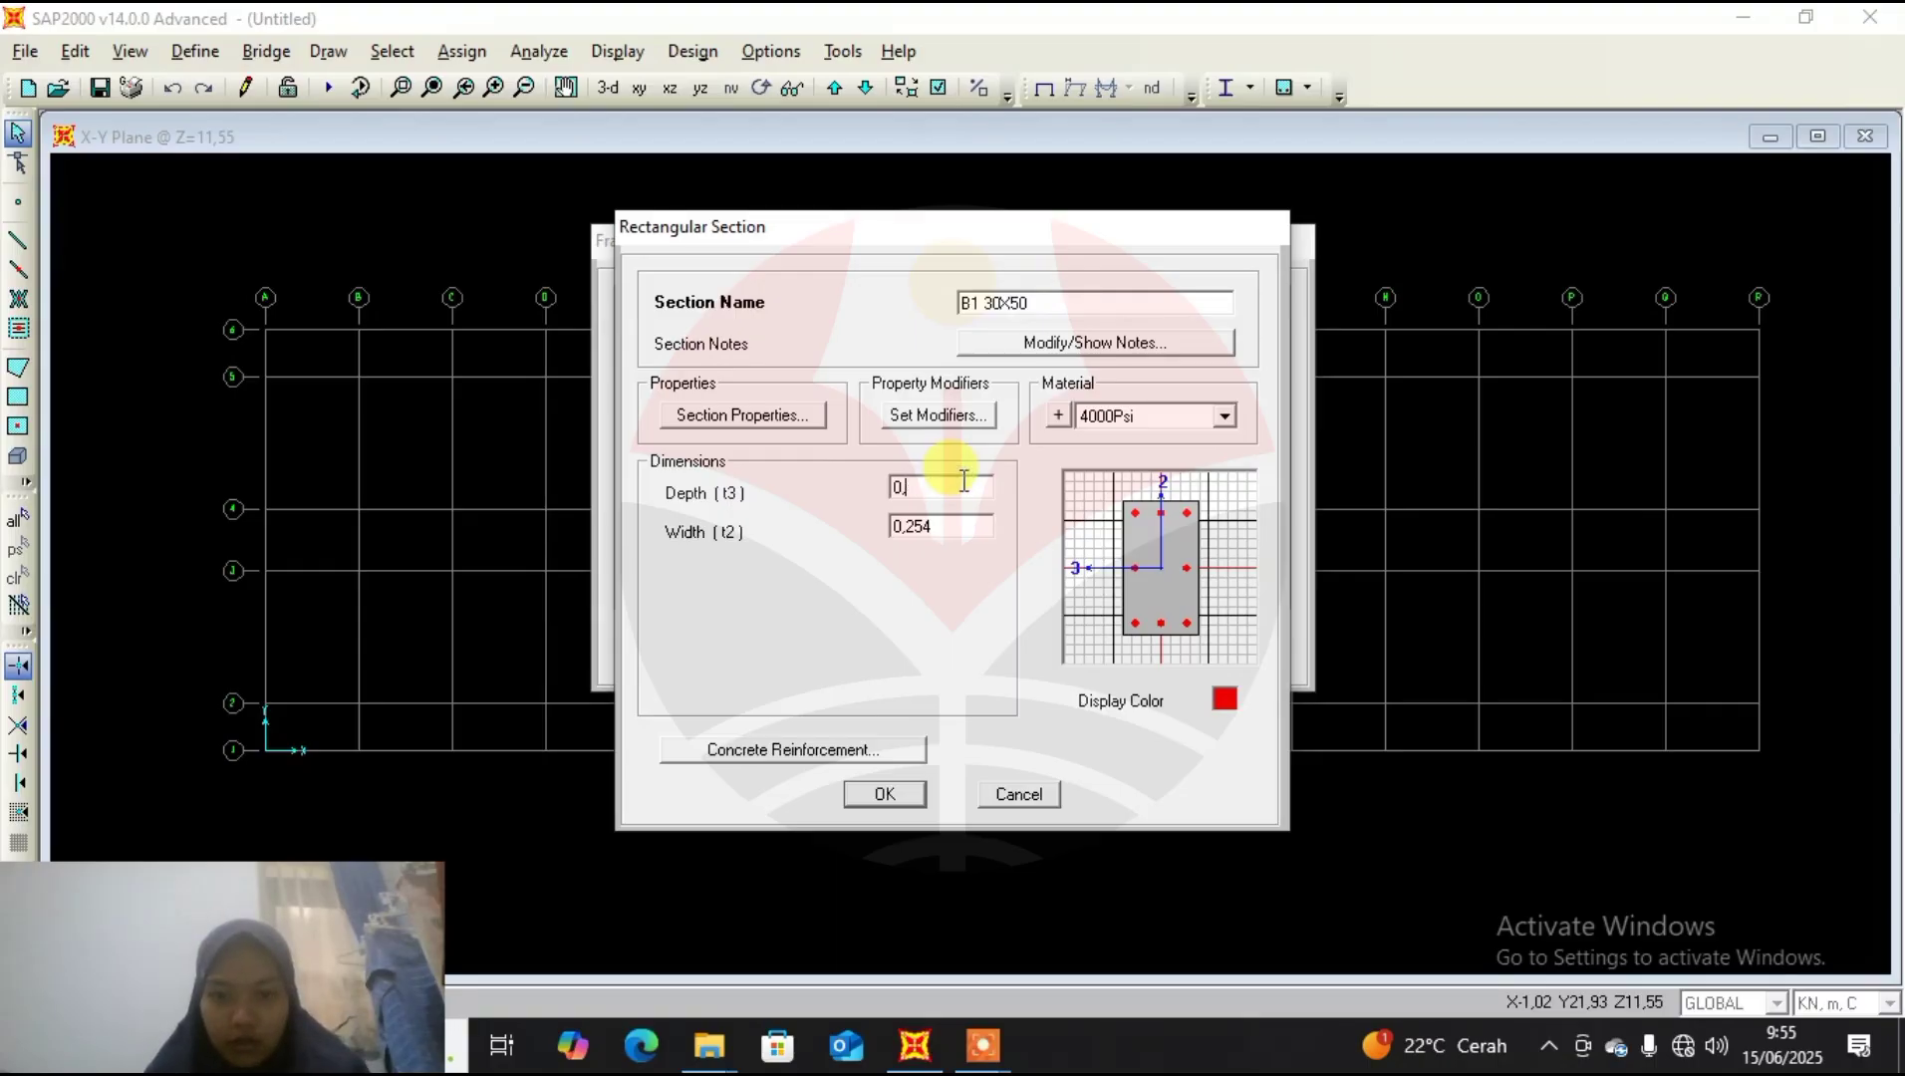
{"action": "type", "text": "5"}
{"action": "left_click", "coordinate": [953, 525]}
{"action": "key", "text": "BackSpace"}
{"action": "key", "text": "BackSpace"}
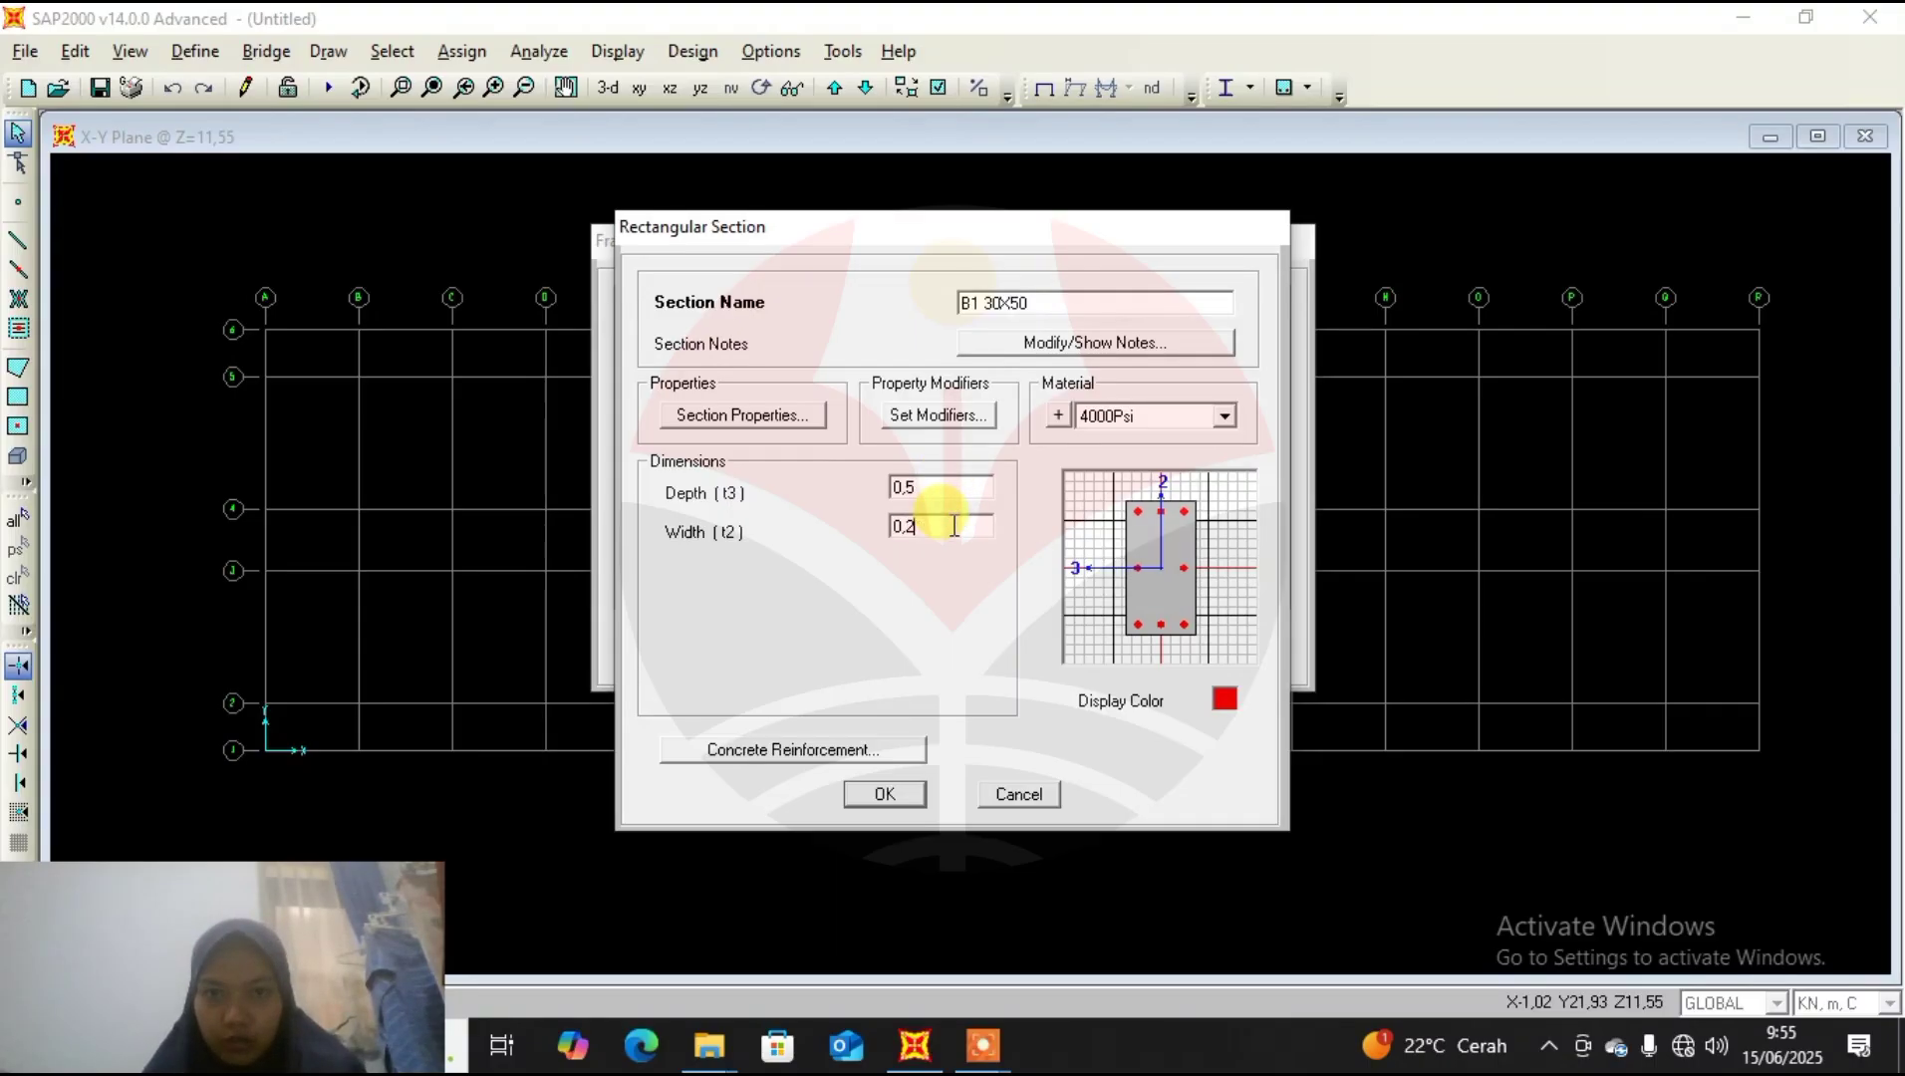
{"action": "type", "text": "3"}
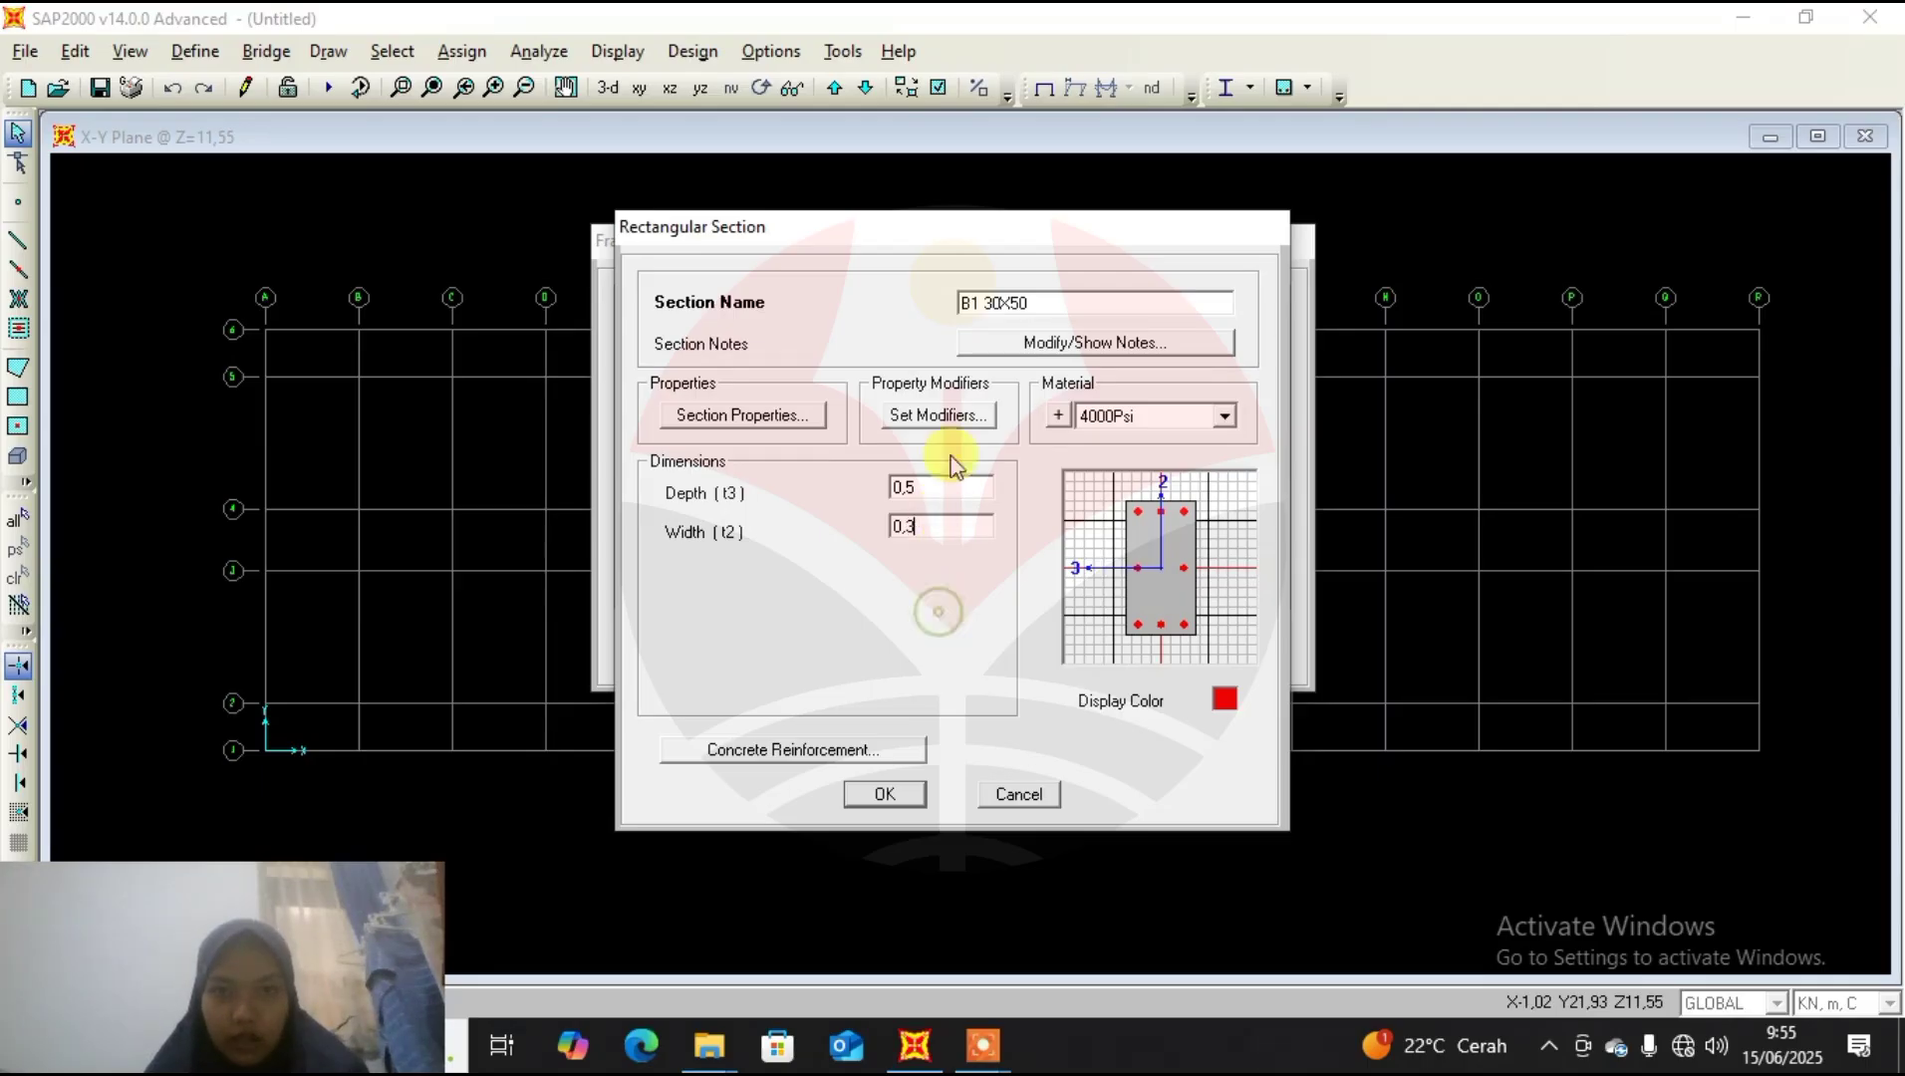
Set the B1 30X50 section's stiffness modifiers for moment of inertia about the 2 and 3 axes to 0,35.
{"action": "left_click", "coordinate": [958, 416]}
{"action": "double_click", "coordinate": [1099, 522]}
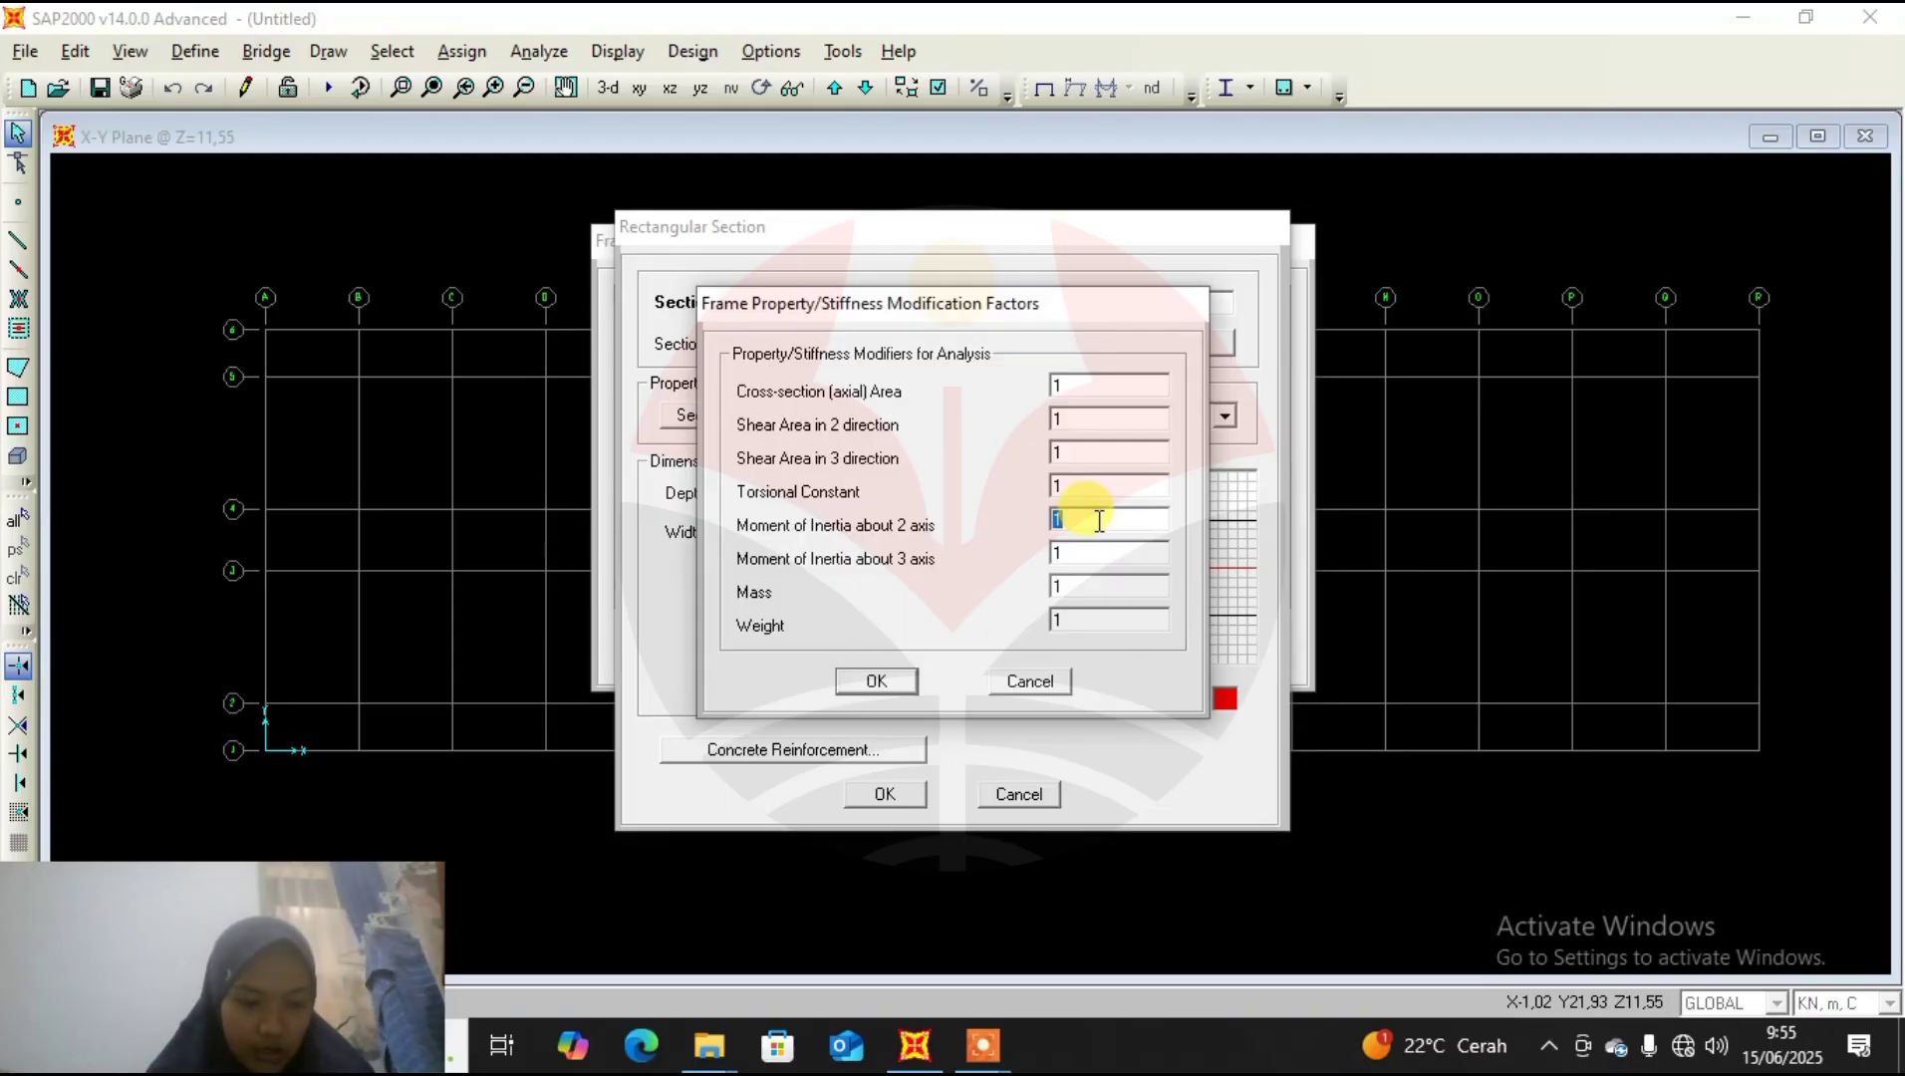
{"action": "type", "text": "0,35"}
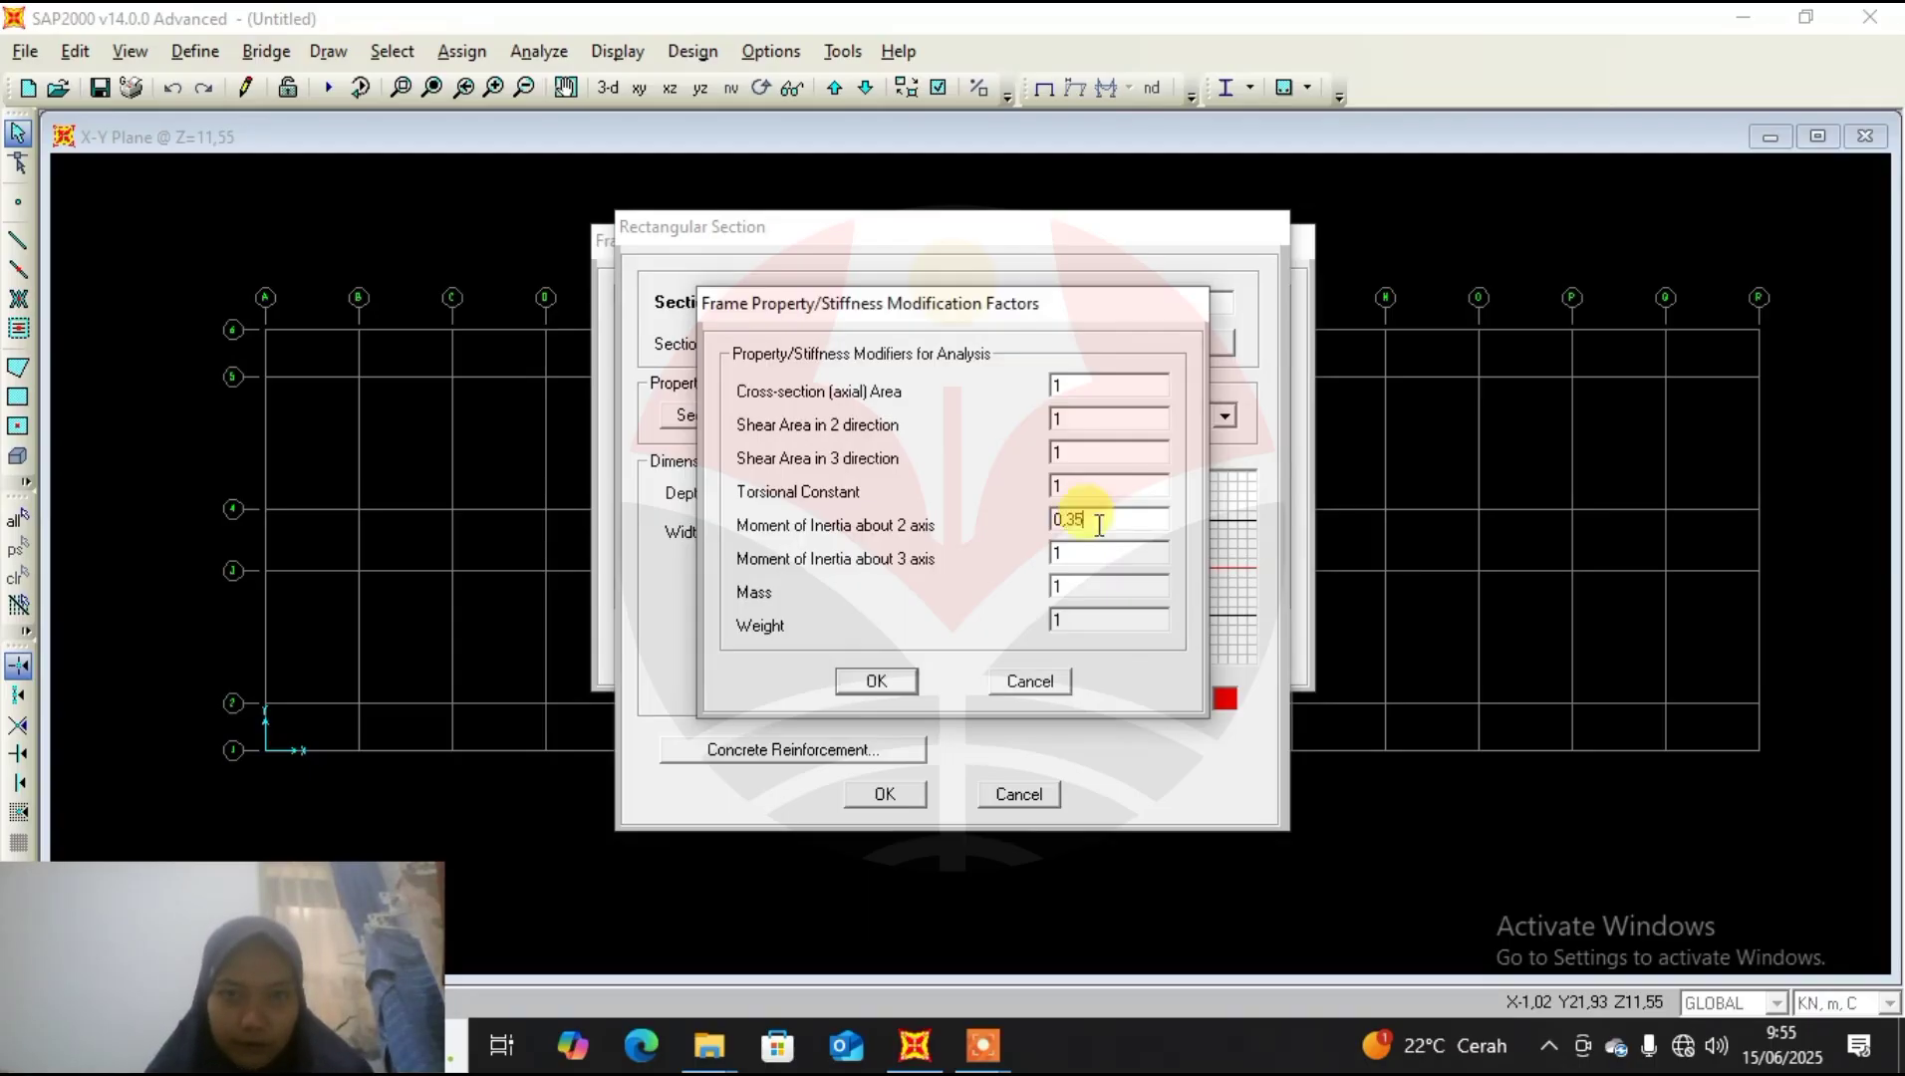
{"action": "double_click", "coordinate": [1064, 552]}
{"action": "type", "text": "0,3"}
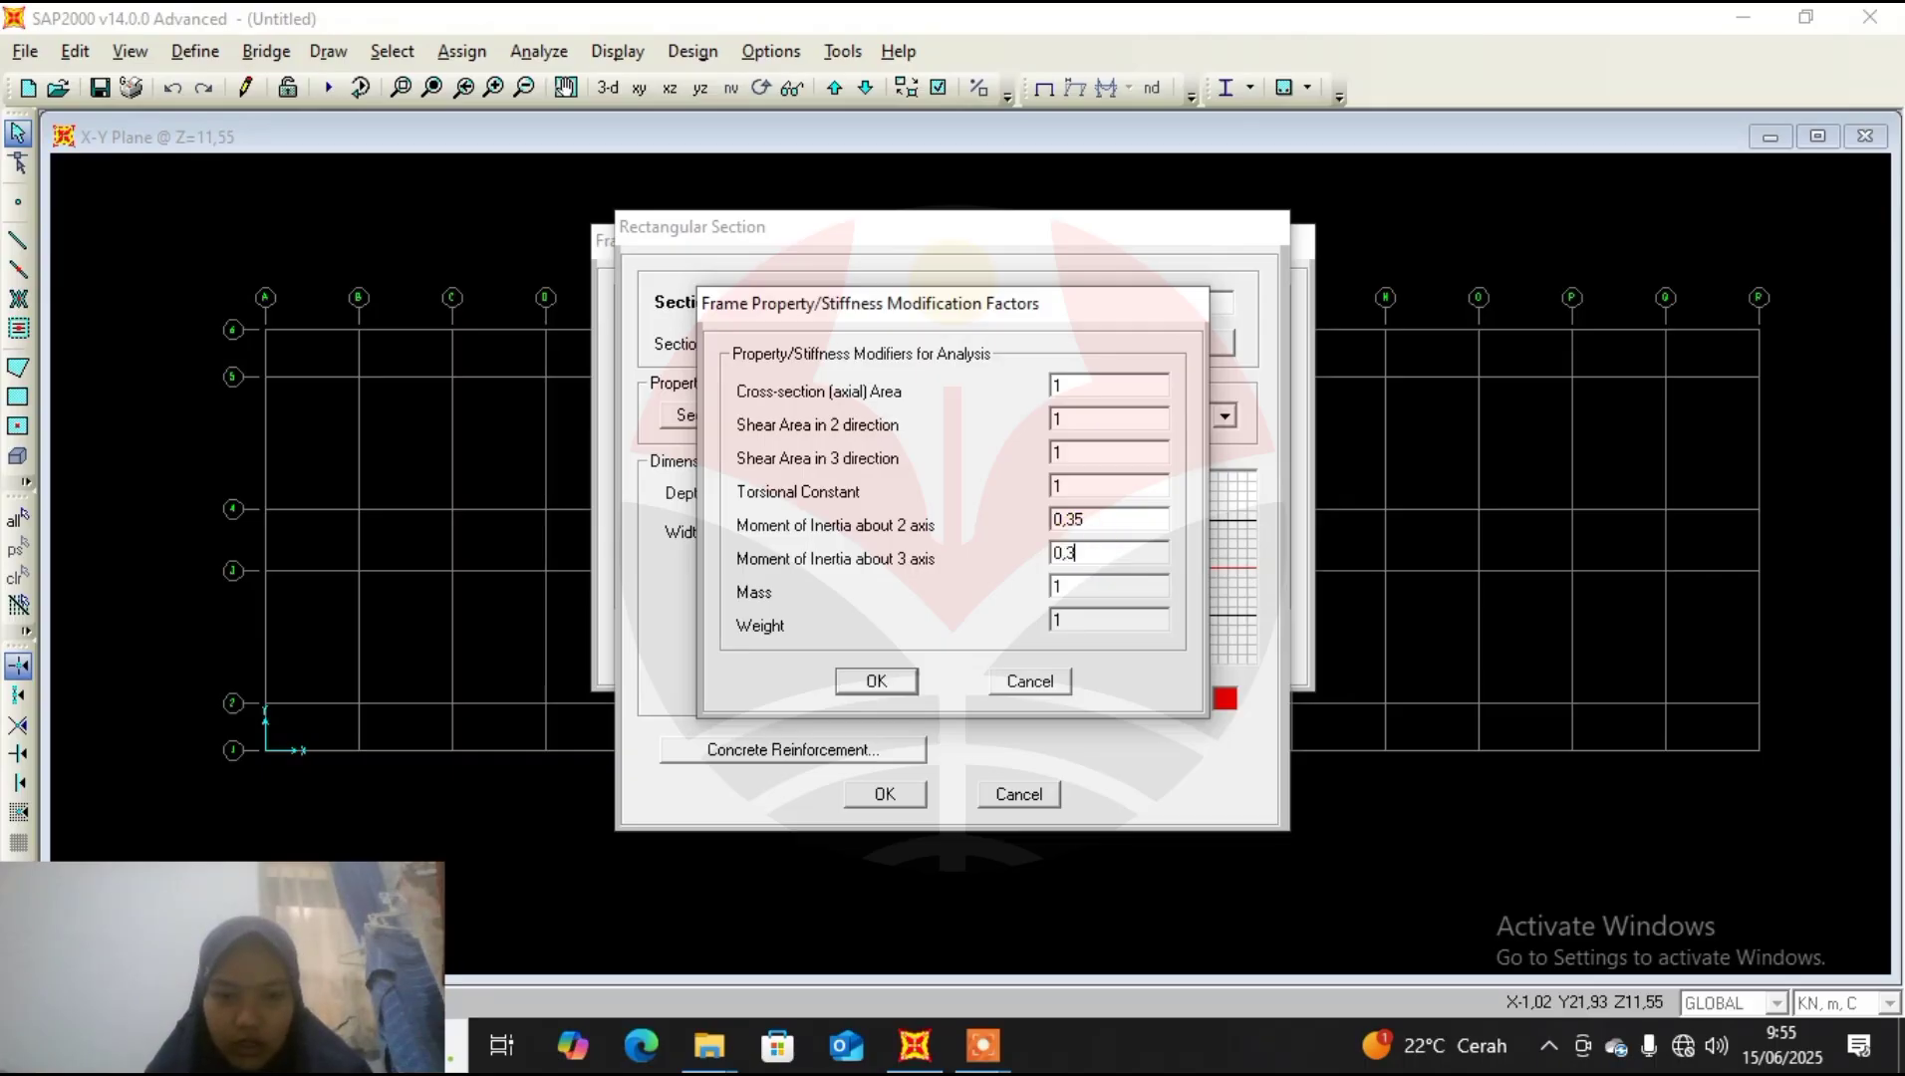
{"action": "type", "text": "5"}
{"action": "left_click", "coordinate": [876, 681]}
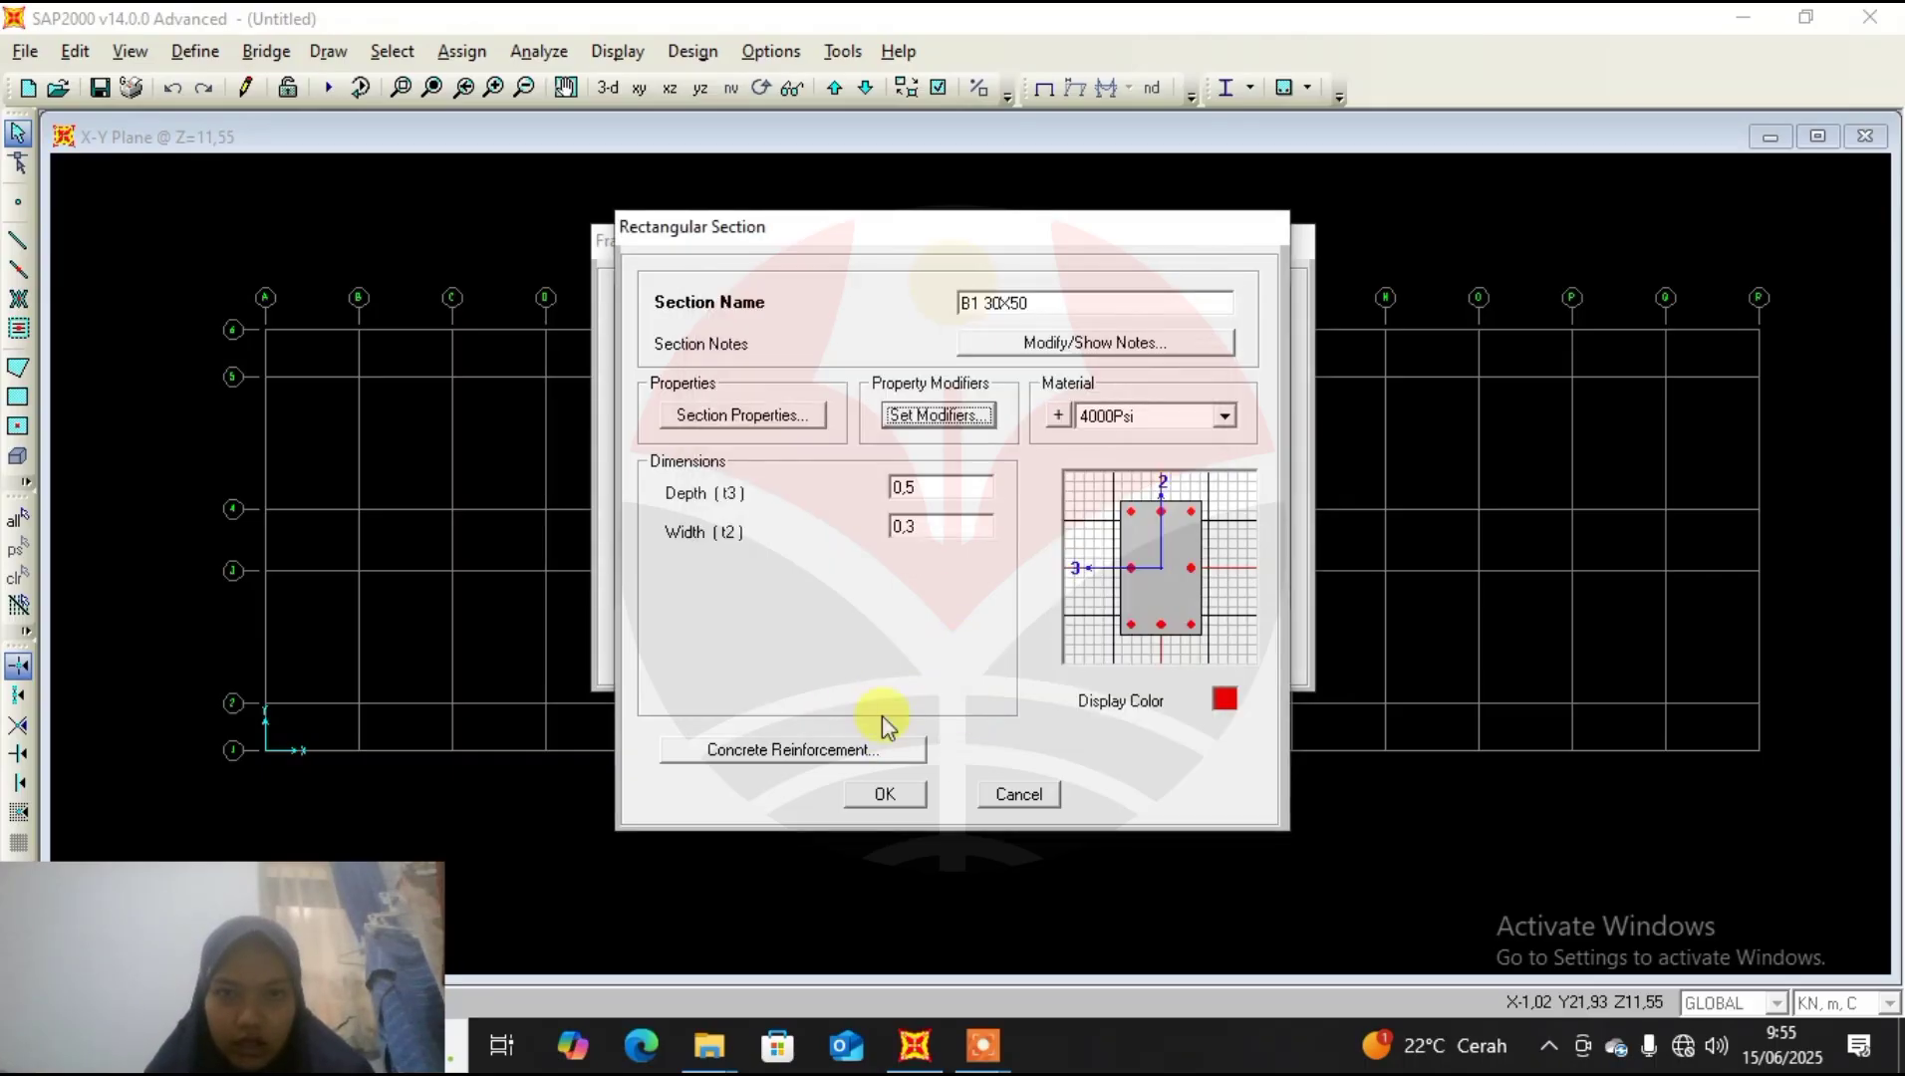
Set the design type in the B1 30X50 section's concrete reinforcement data to Beam (M3 Design Only).
{"action": "left_click", "coordinate": [865, 751]}
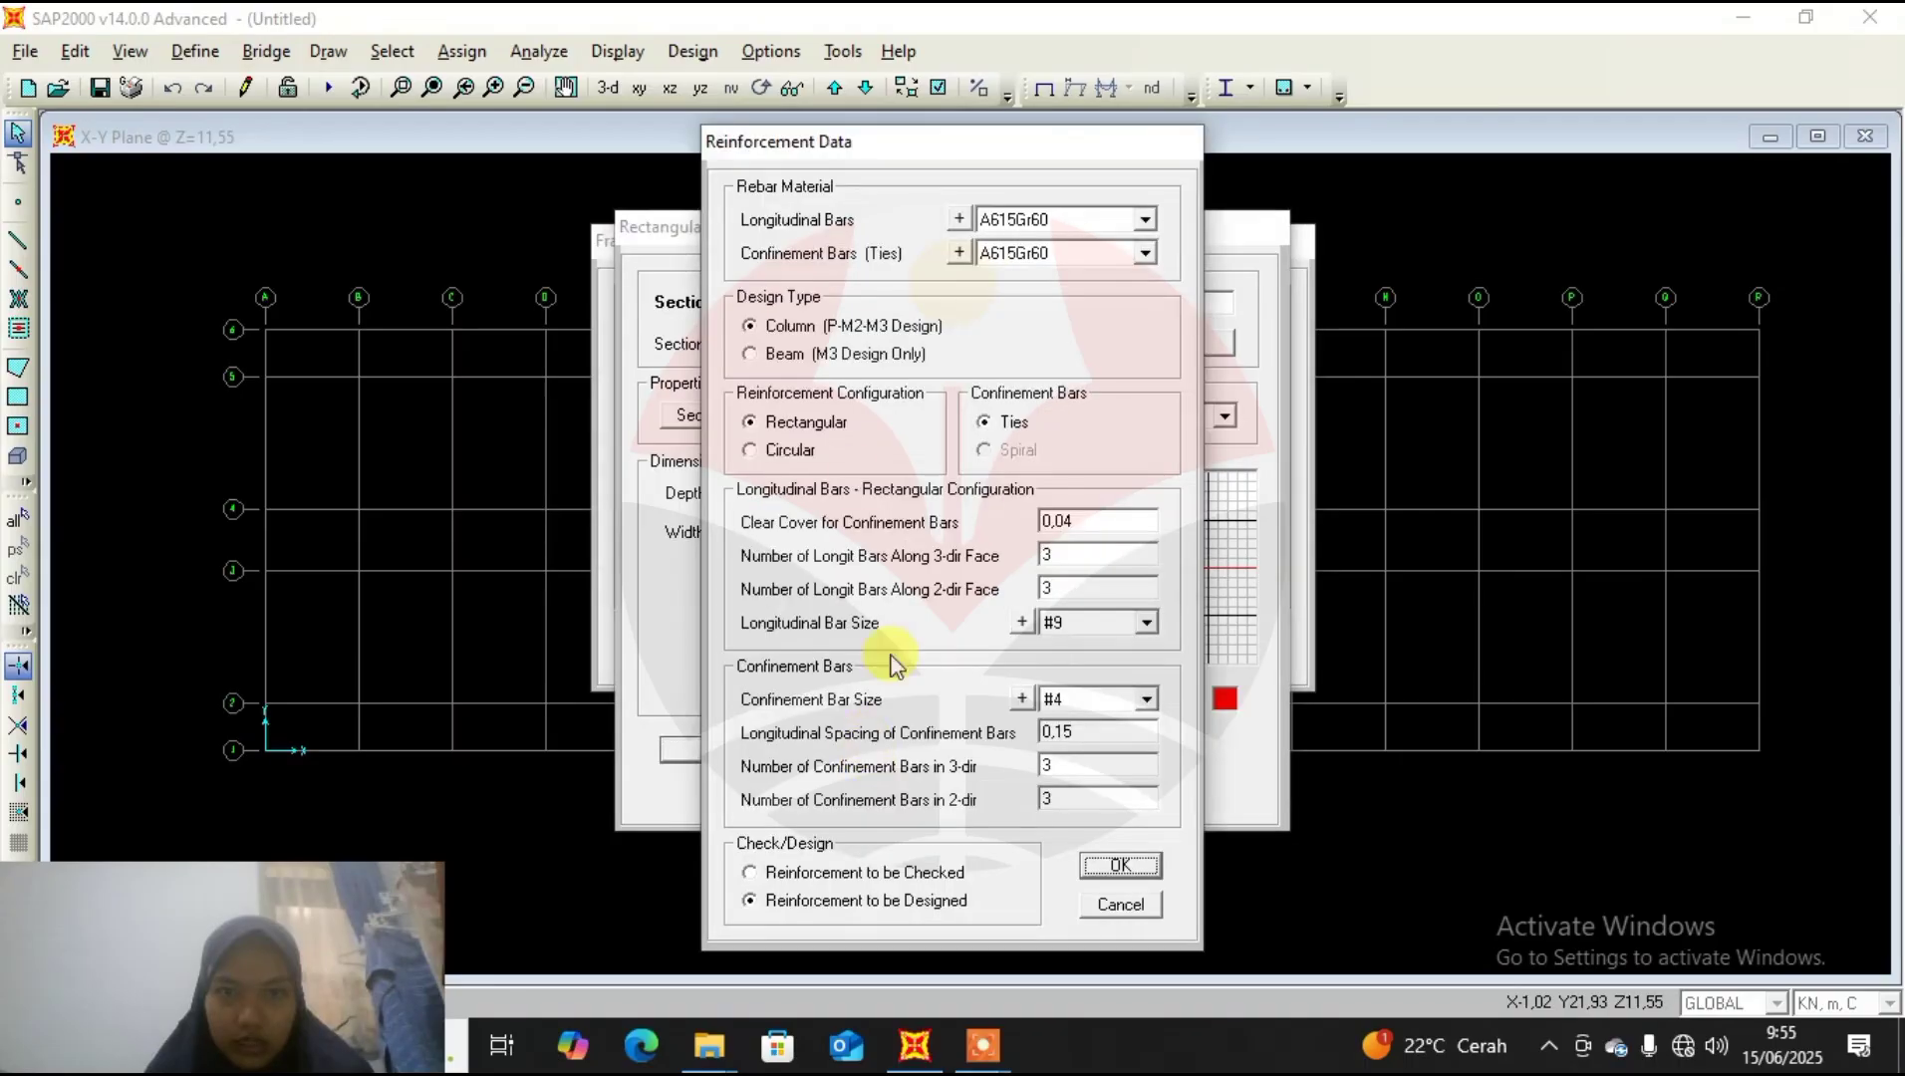
{"action": "left_click", "coordinate": [787, 355]}
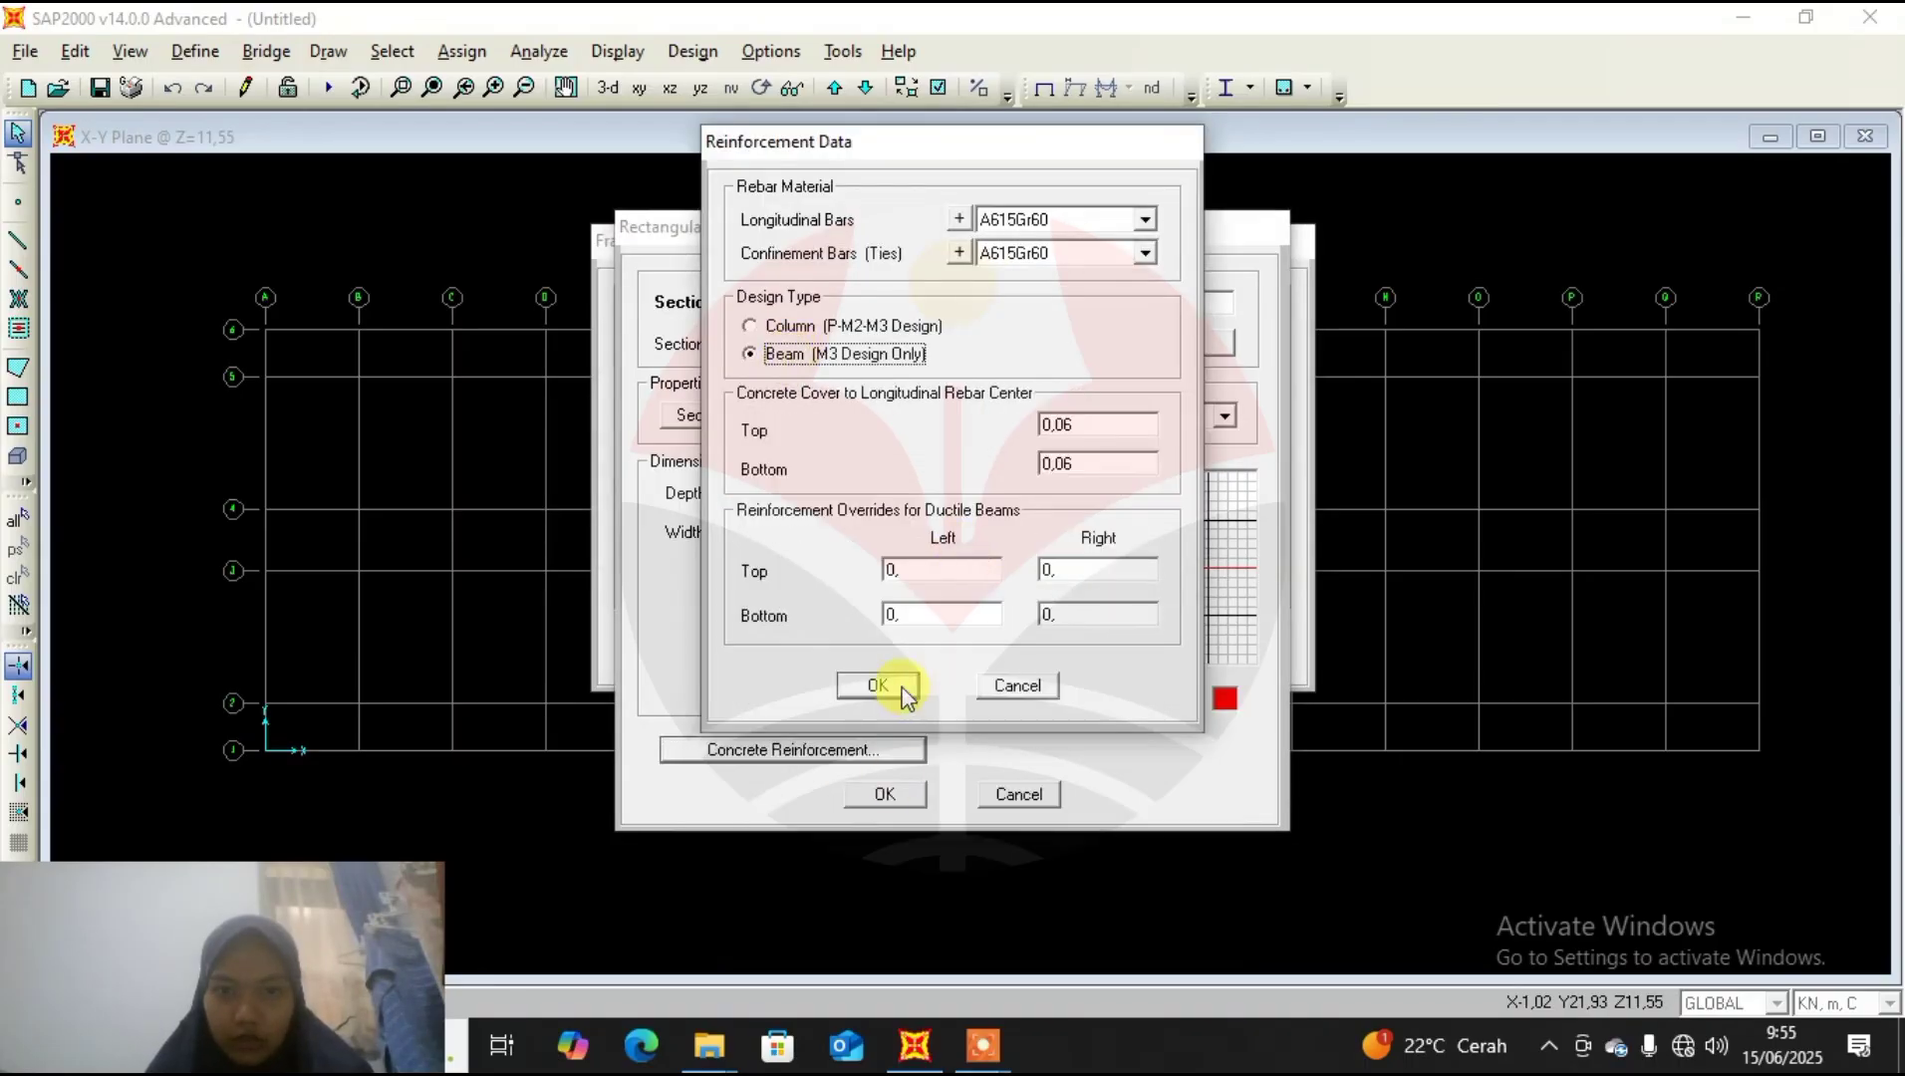
{"action": "left_click", "coordinate": [902, 691]}
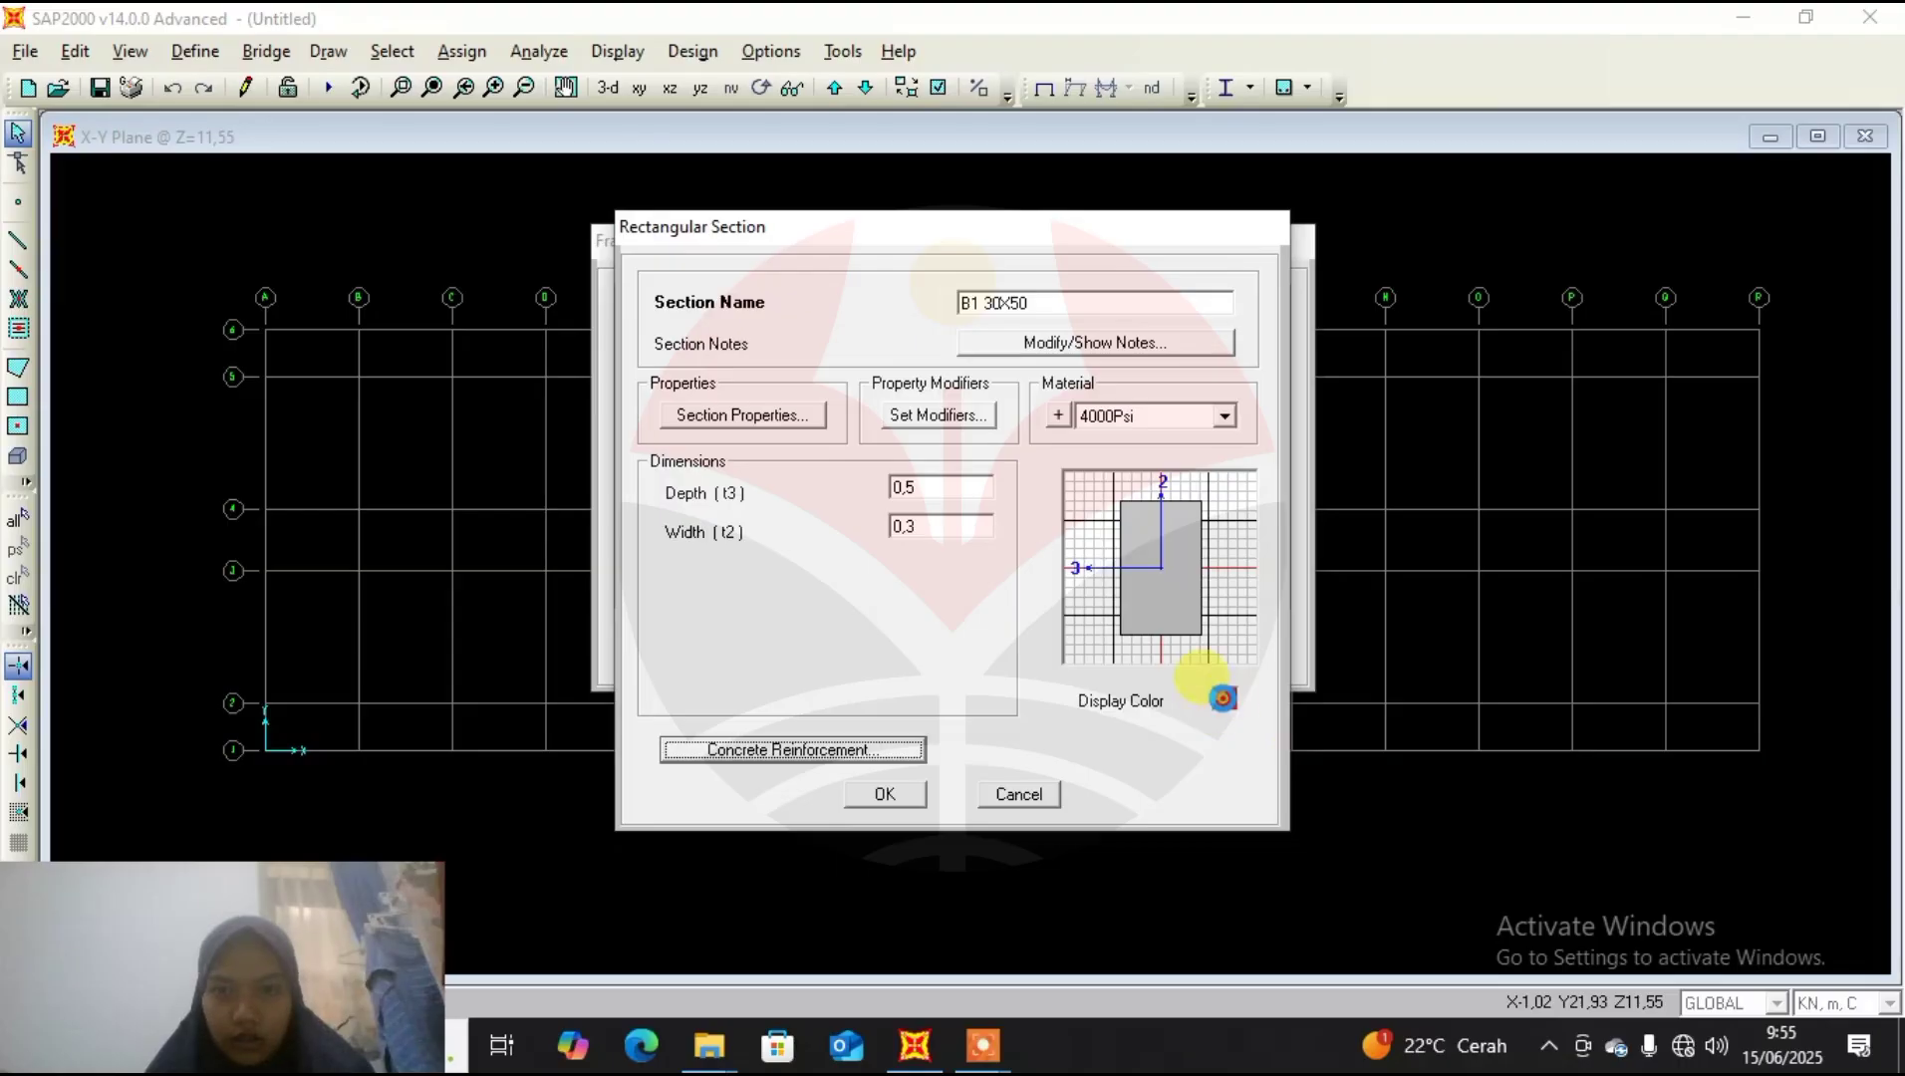
Give the B1 30X50 section a blue display color and save the section.
{"action": "left_click", "coordinate": [1223, 697]}
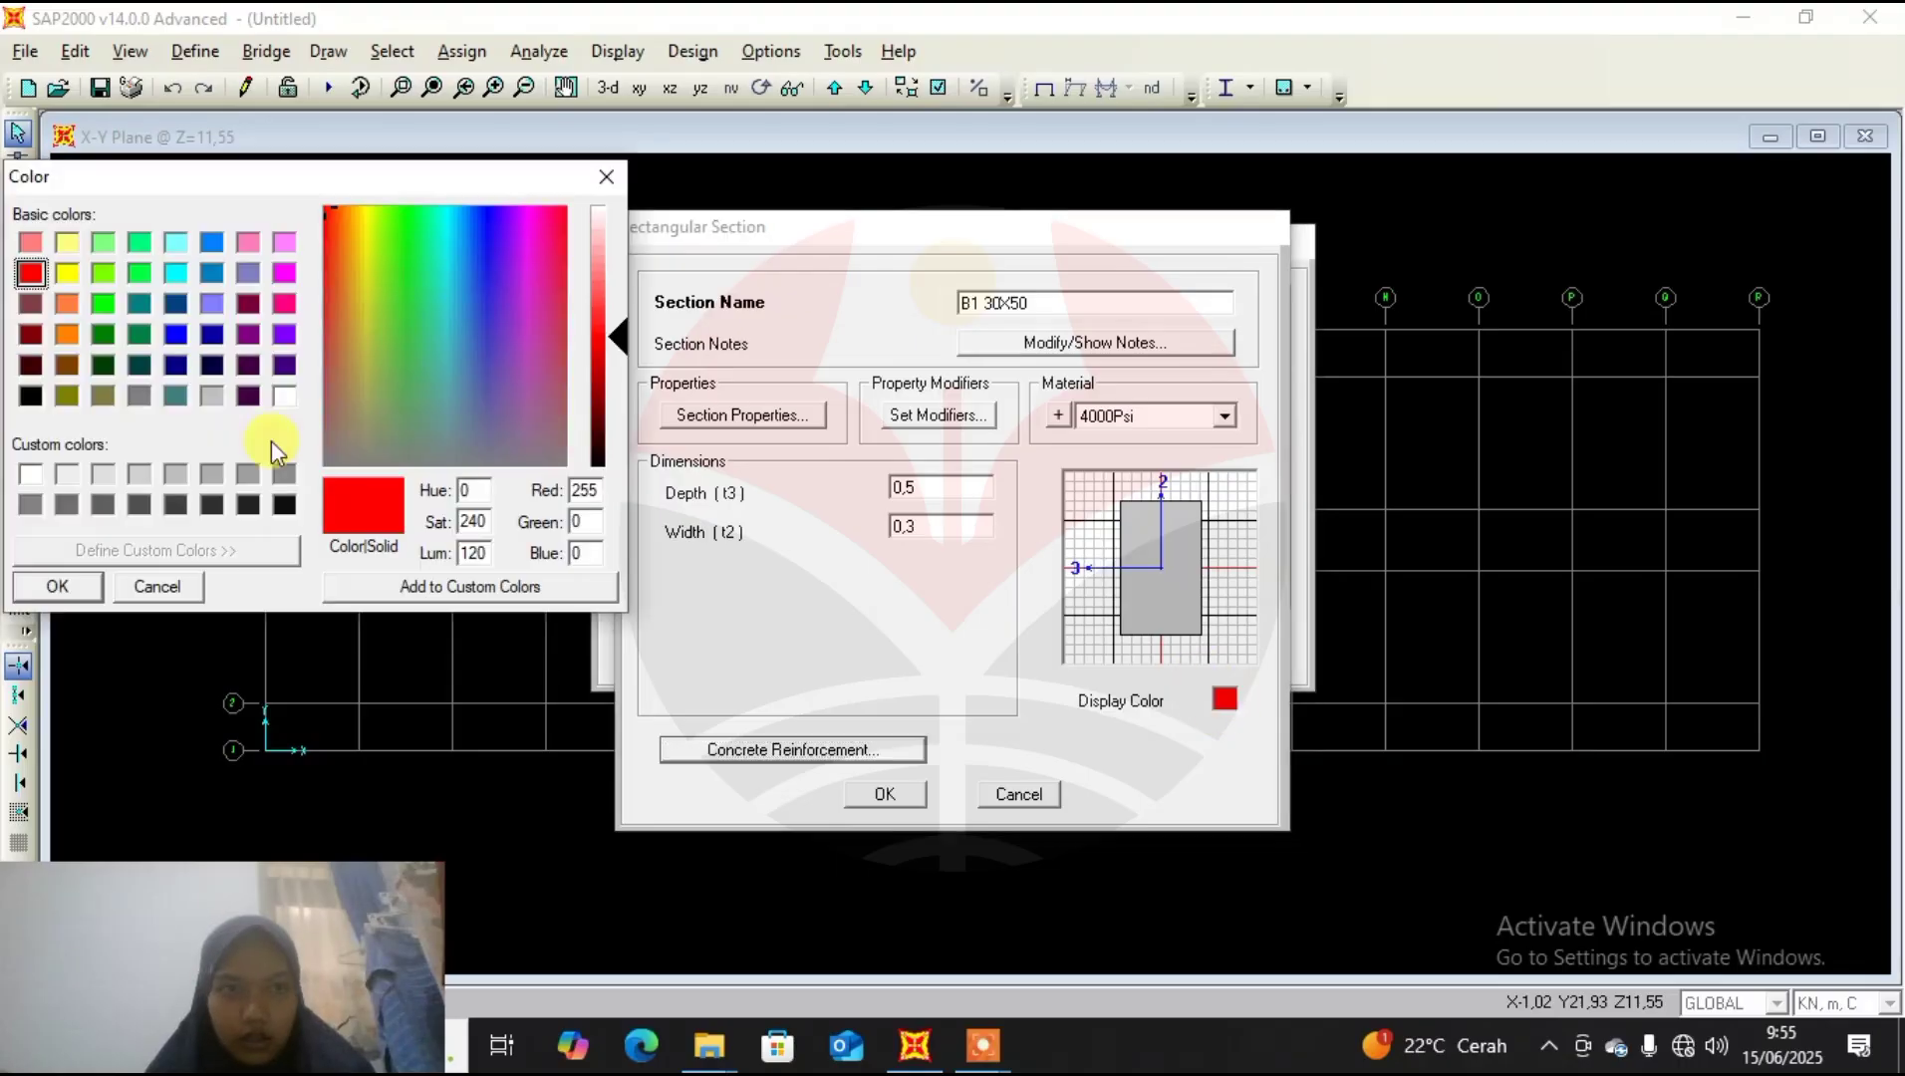
{"action": "left_click", "coordinate": [175, 334]}
{"action": "left_click", "coordinate": [77, 590]}
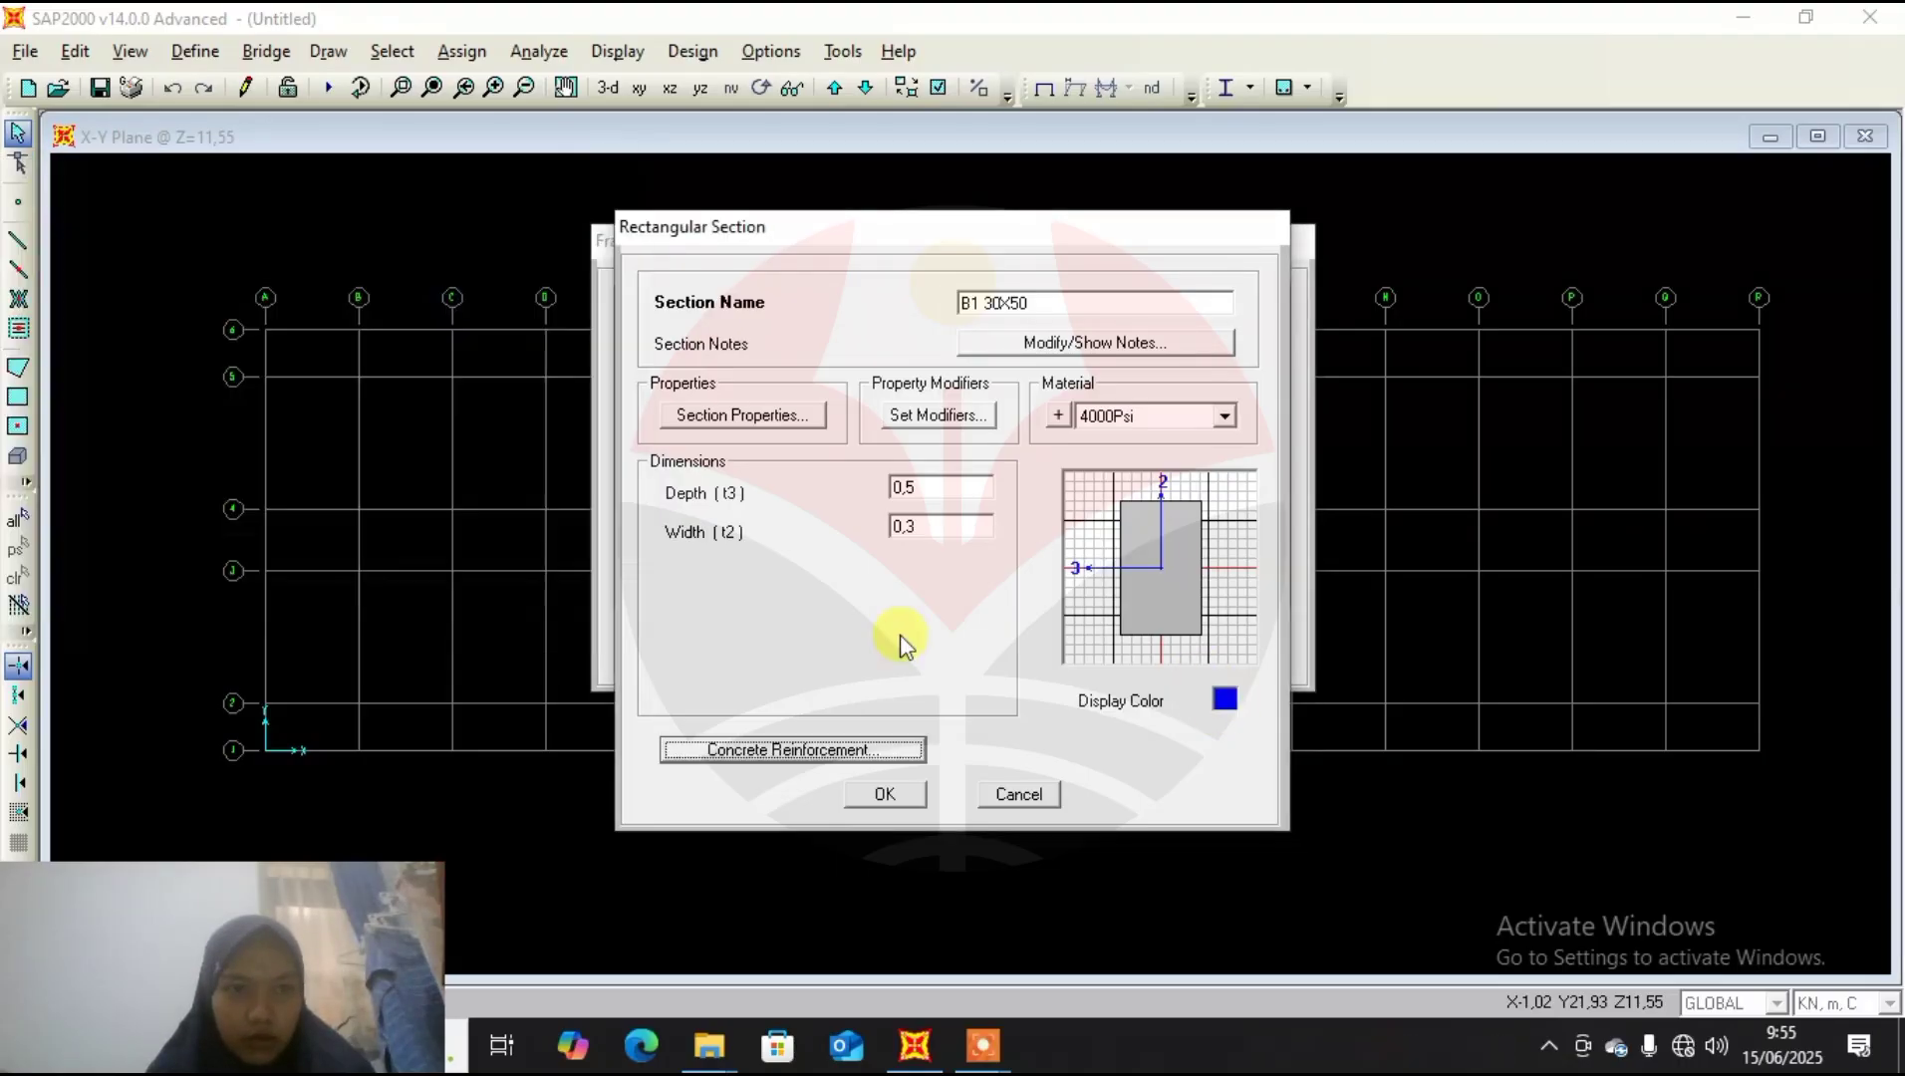
{"action": "left_click", "coordinate": [882, 795]}
Add a copy of the B1 30X50 section and name it B2 20X40.
{"action": "left_click", "coordinate": [1113, 420]}
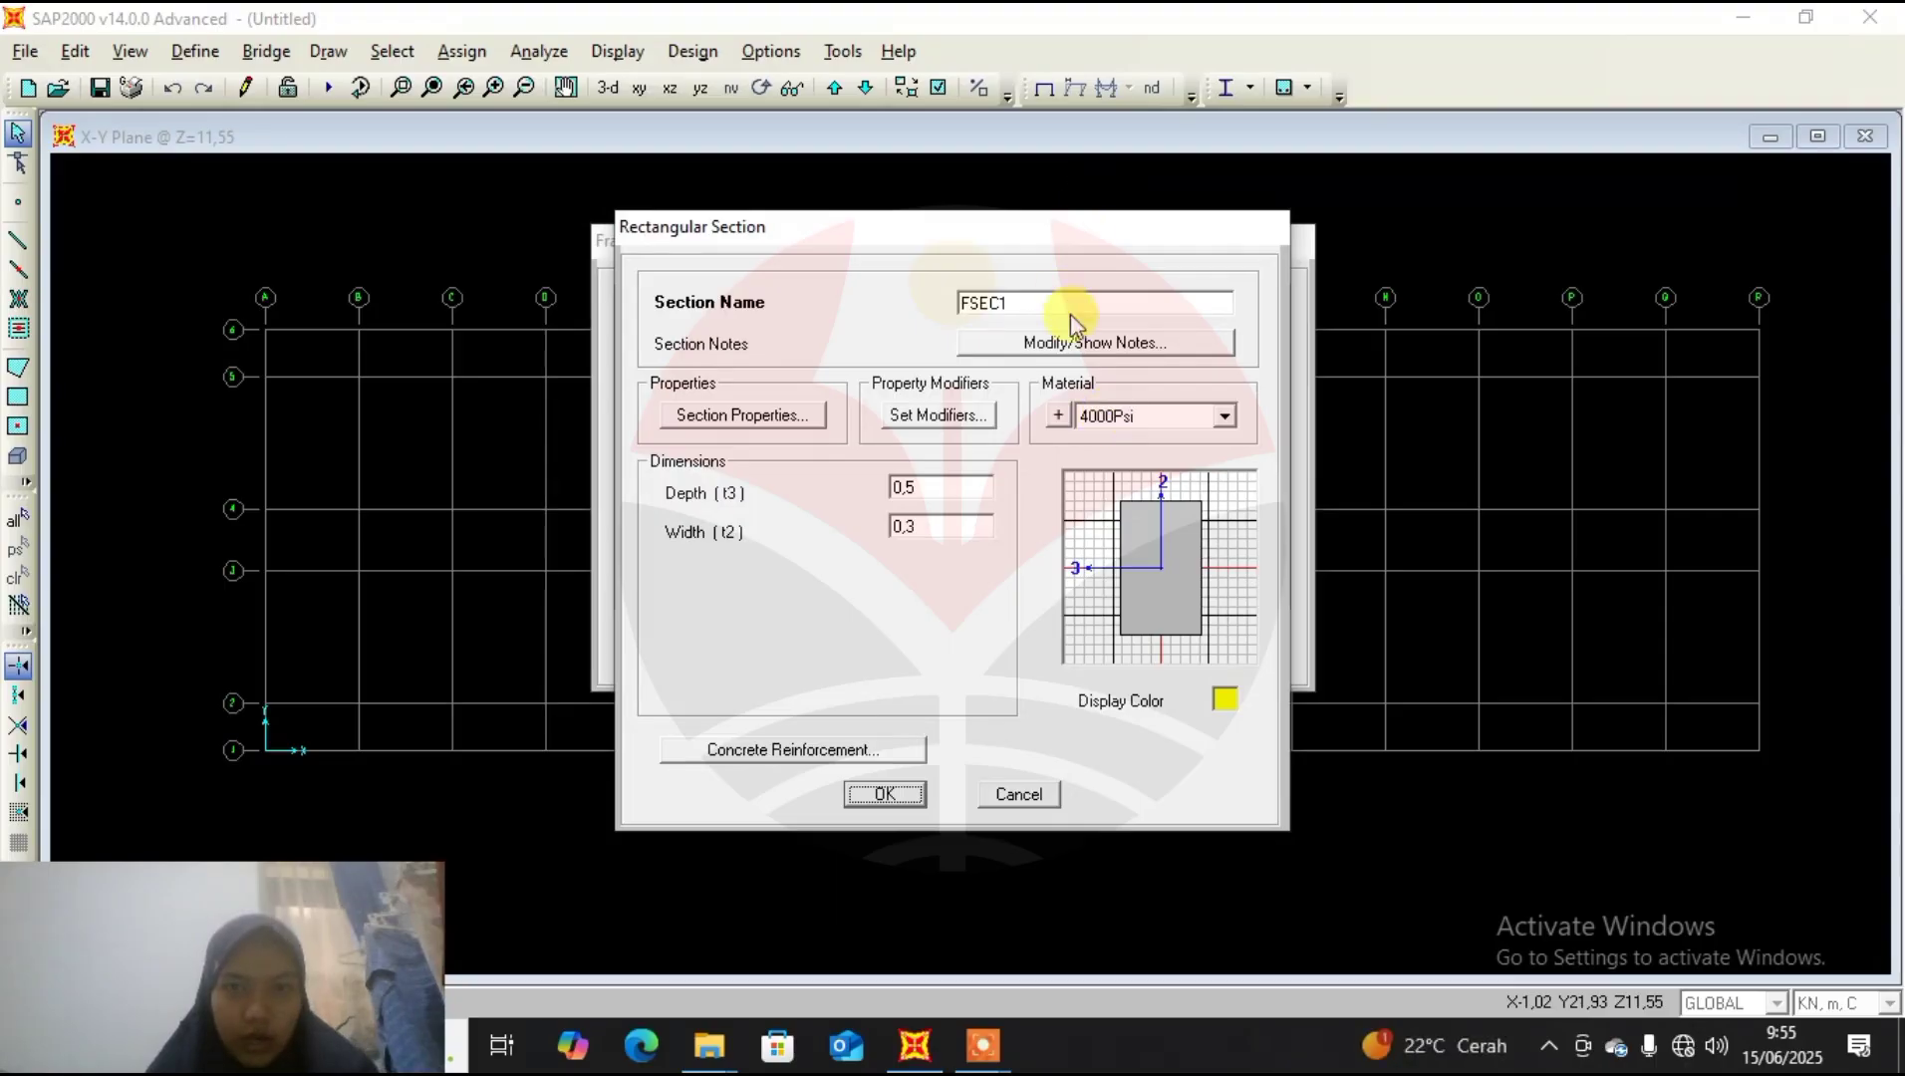
{"action": "double_click", "coordinate": [1071, 301]}
{"action": "type", "text": "B2 20X40"}
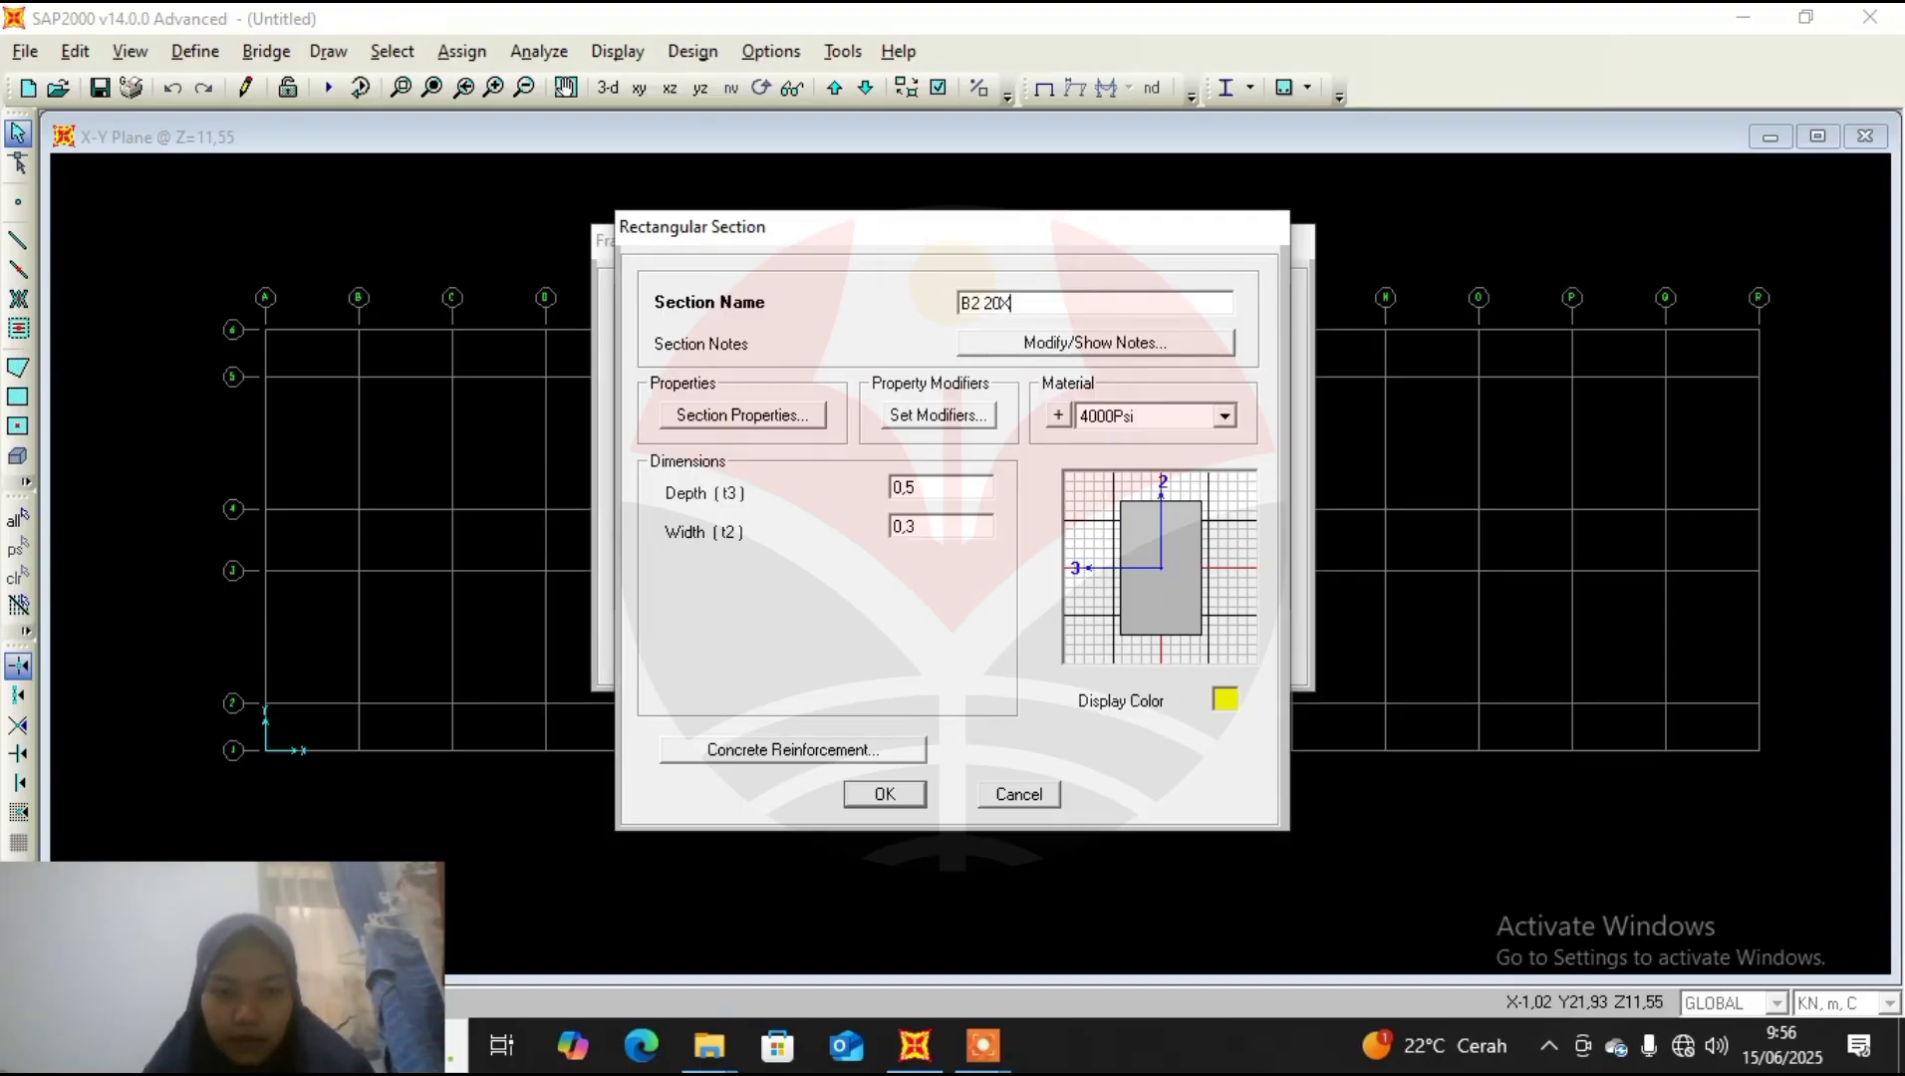
Set the B2 20X40 section's depth to 0,4 m and its width to 0,2 m.
{"action": "double_click", "coordinate": [950, 482]}
{"action": "left_click", "coordinate": [949, 482]}
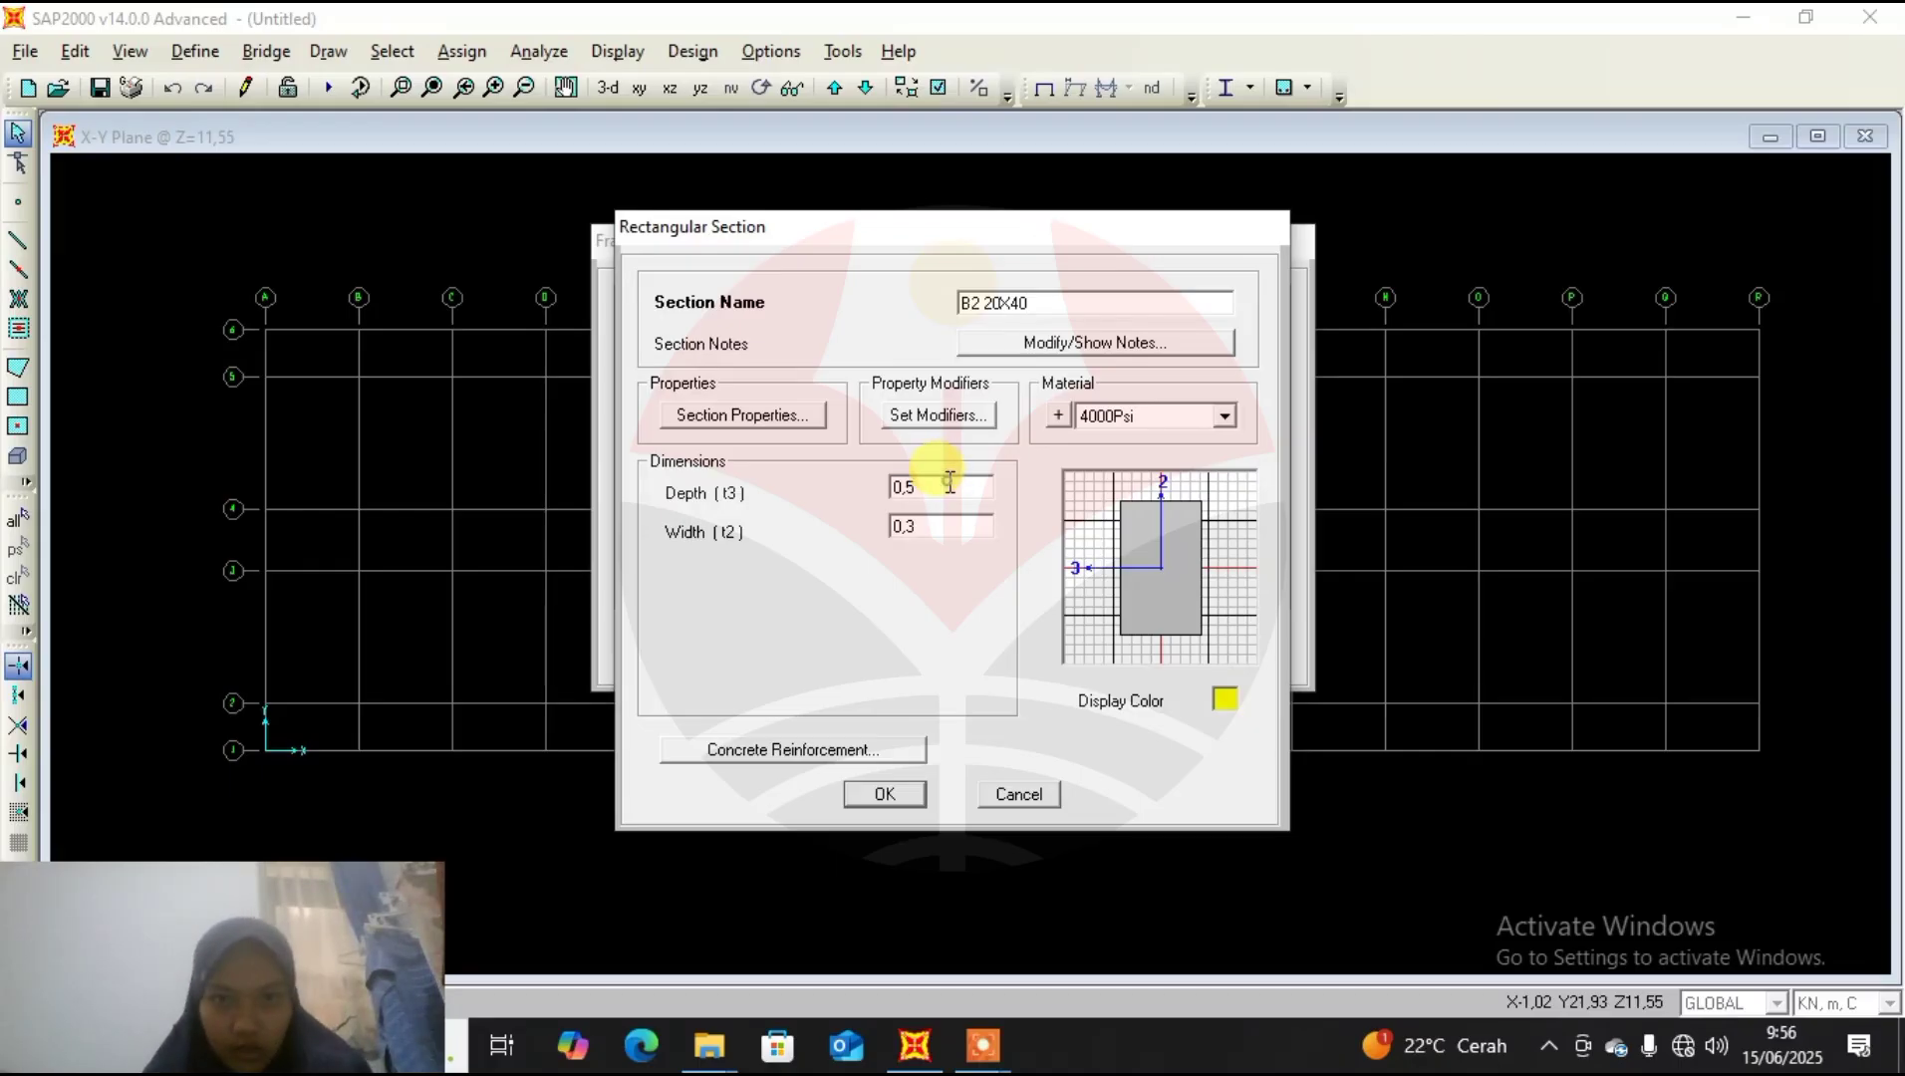
{"action": "type", "text": "4"}
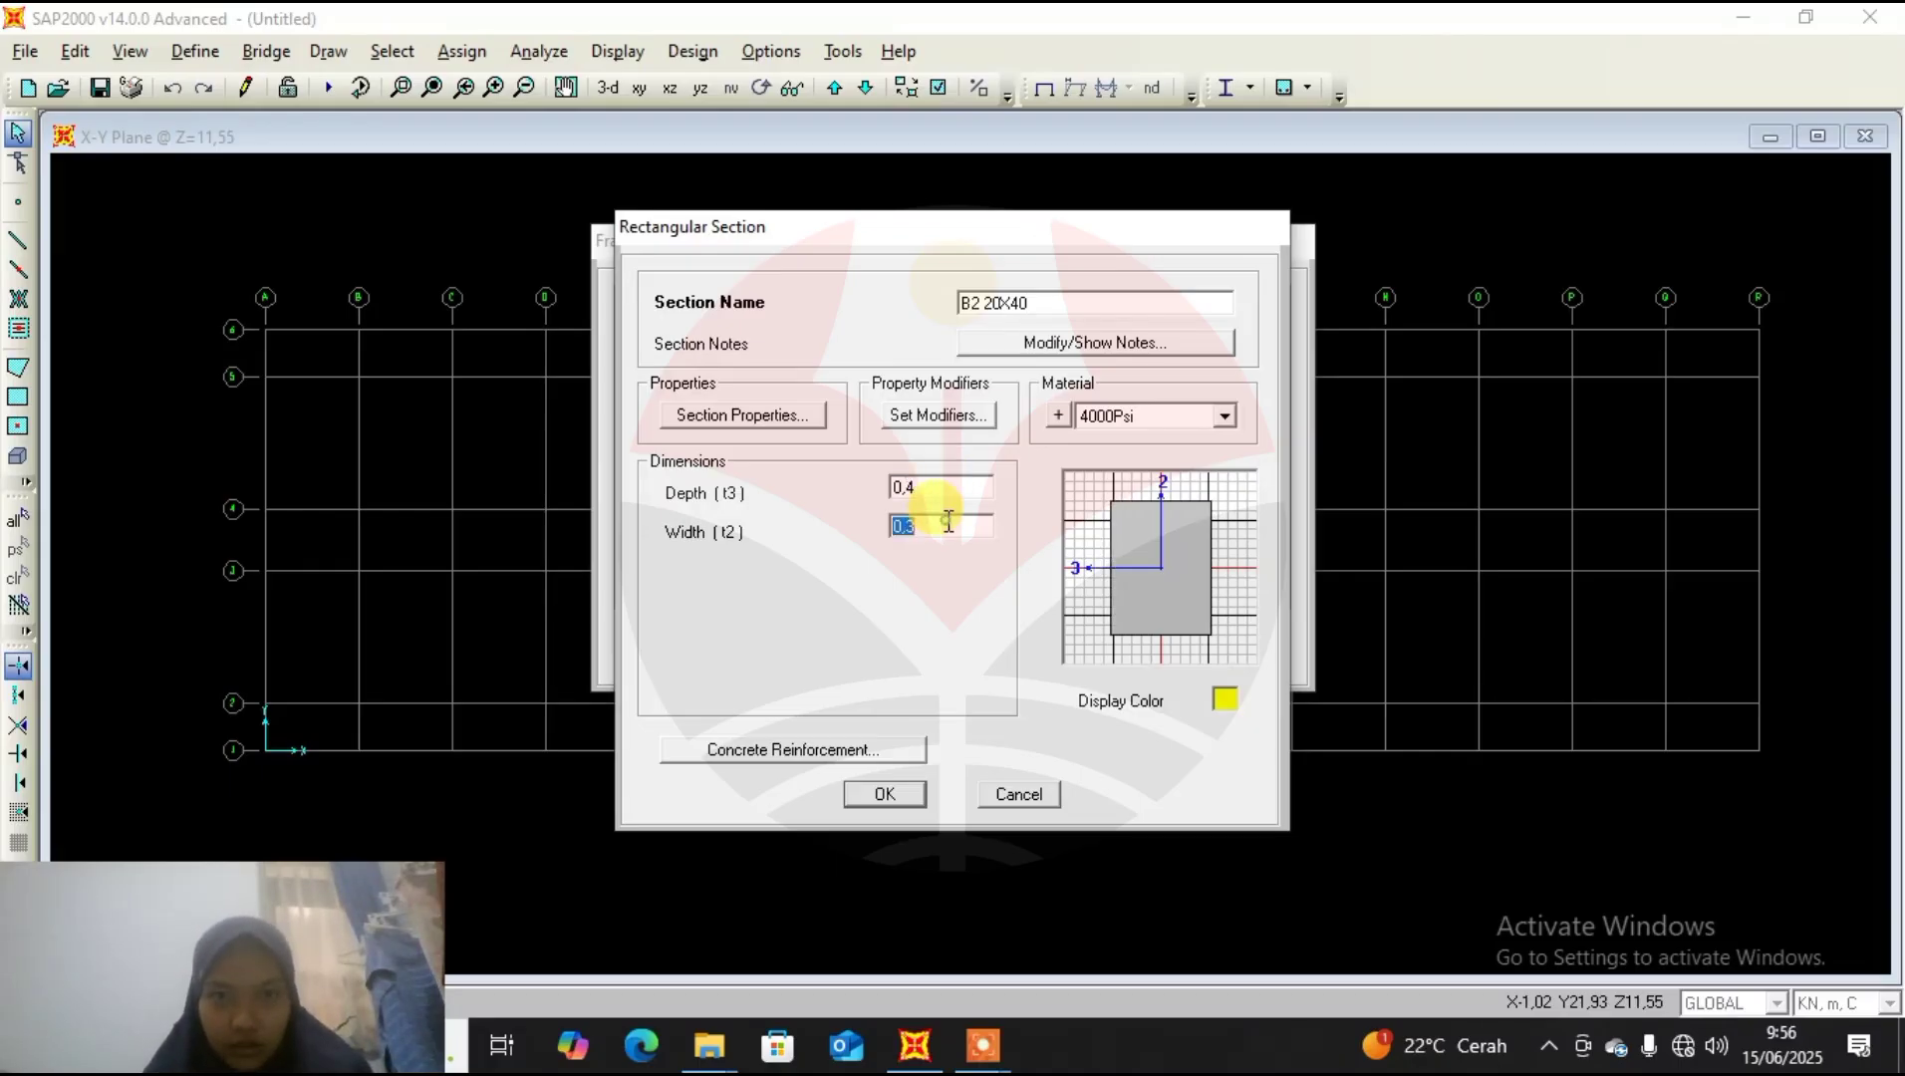
{"action": "left_click", "coordinate": [948, 521]}
{"action": "key", "text": "BackSpace"}
{"action": "type", "text": "2"}
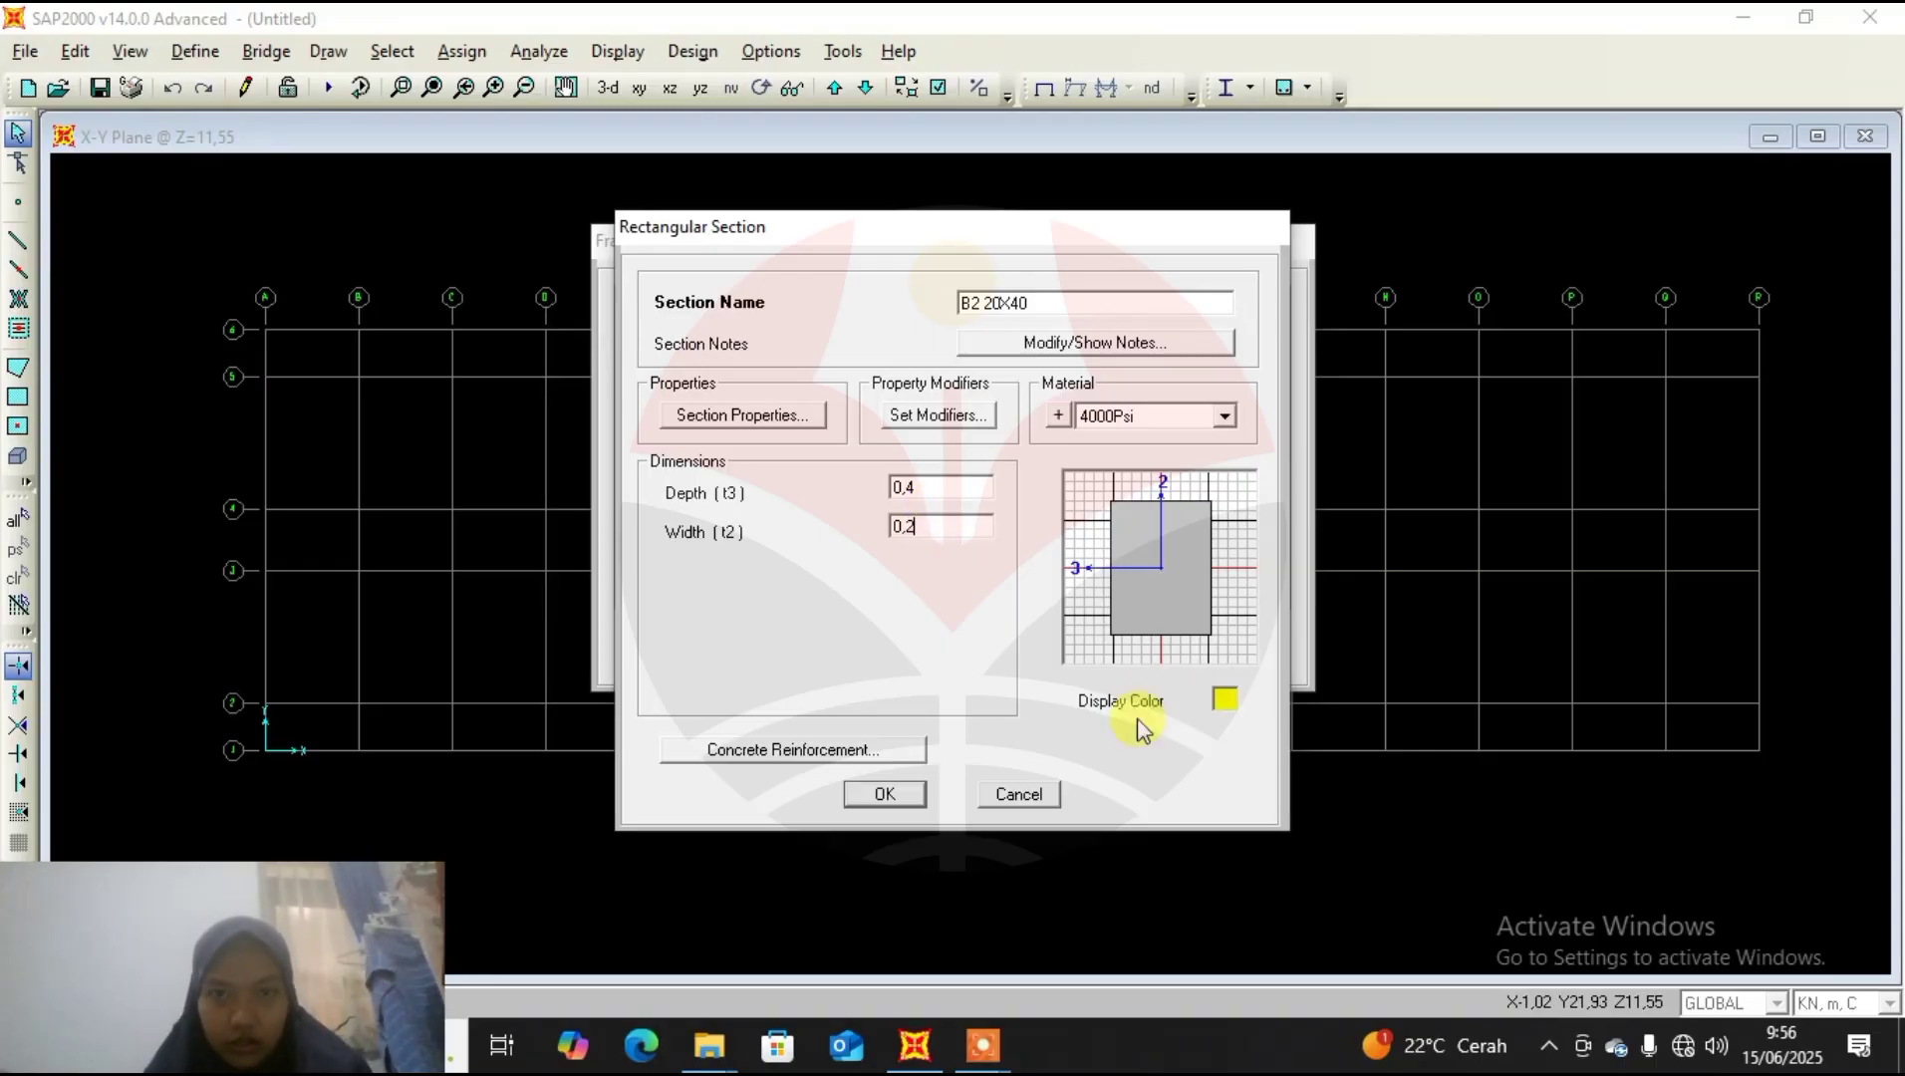
Give the B2 20X40 section a blue display color, save it and finish the frame property definitions.
{"action": "left_click", "coordinate": [1225, 697]}
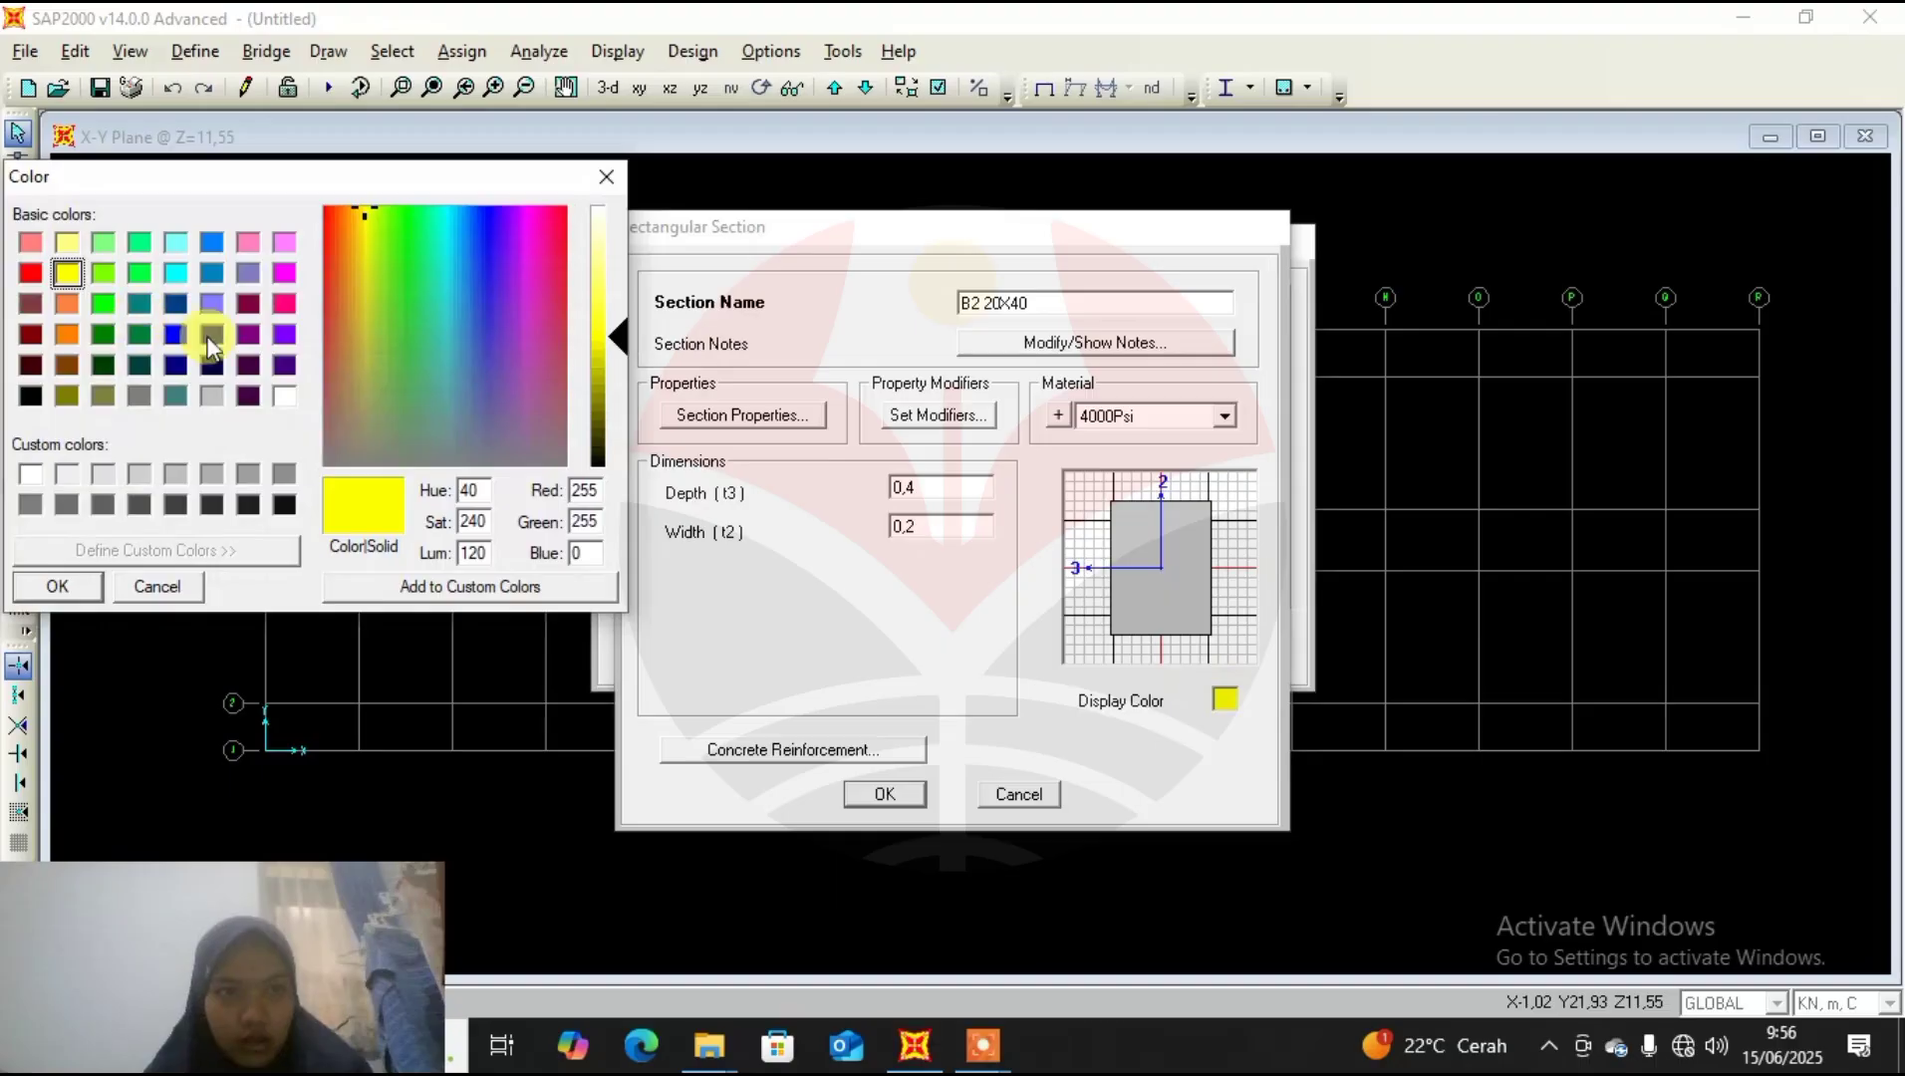
{"action": "left_click", "coordinate": [183, 336]}
{"action": "left_click", "coordinate": [72, 585]}
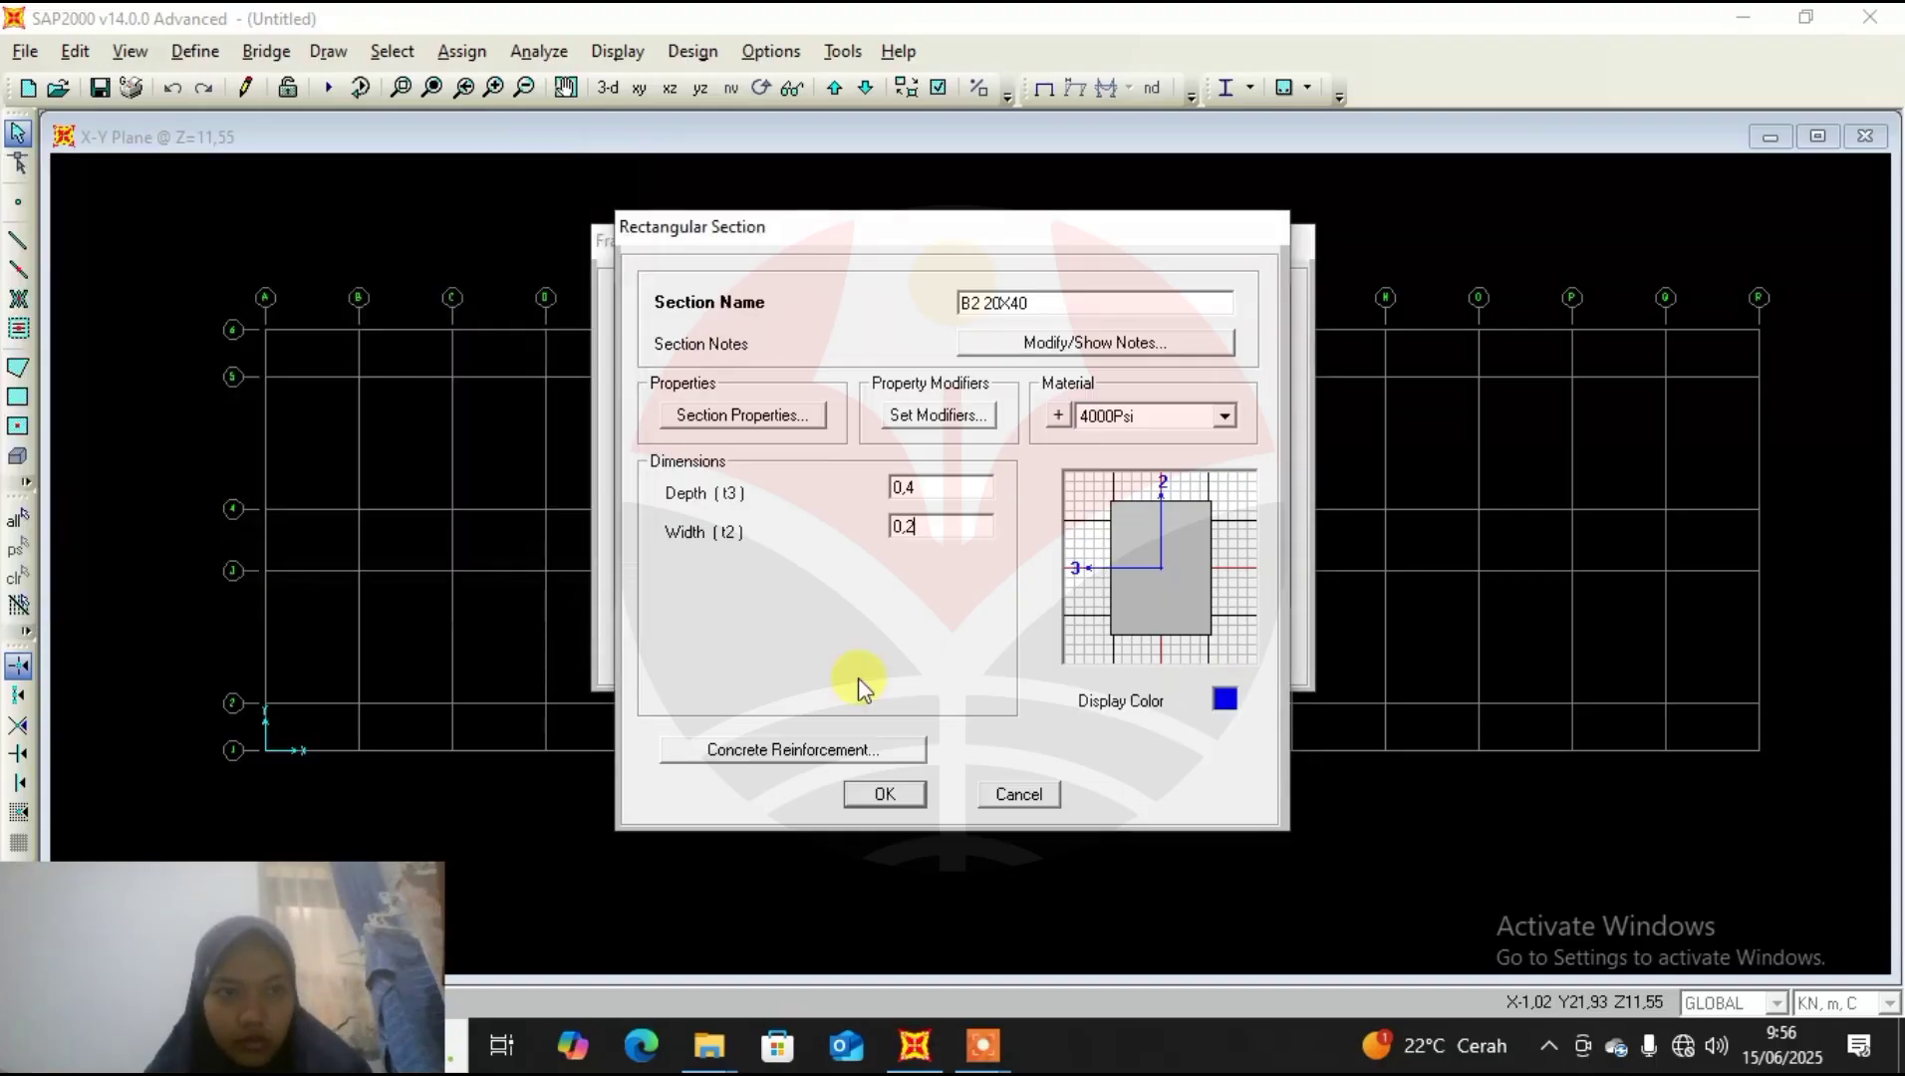
{"action": "left_click", "coordinate": [889, 792]}
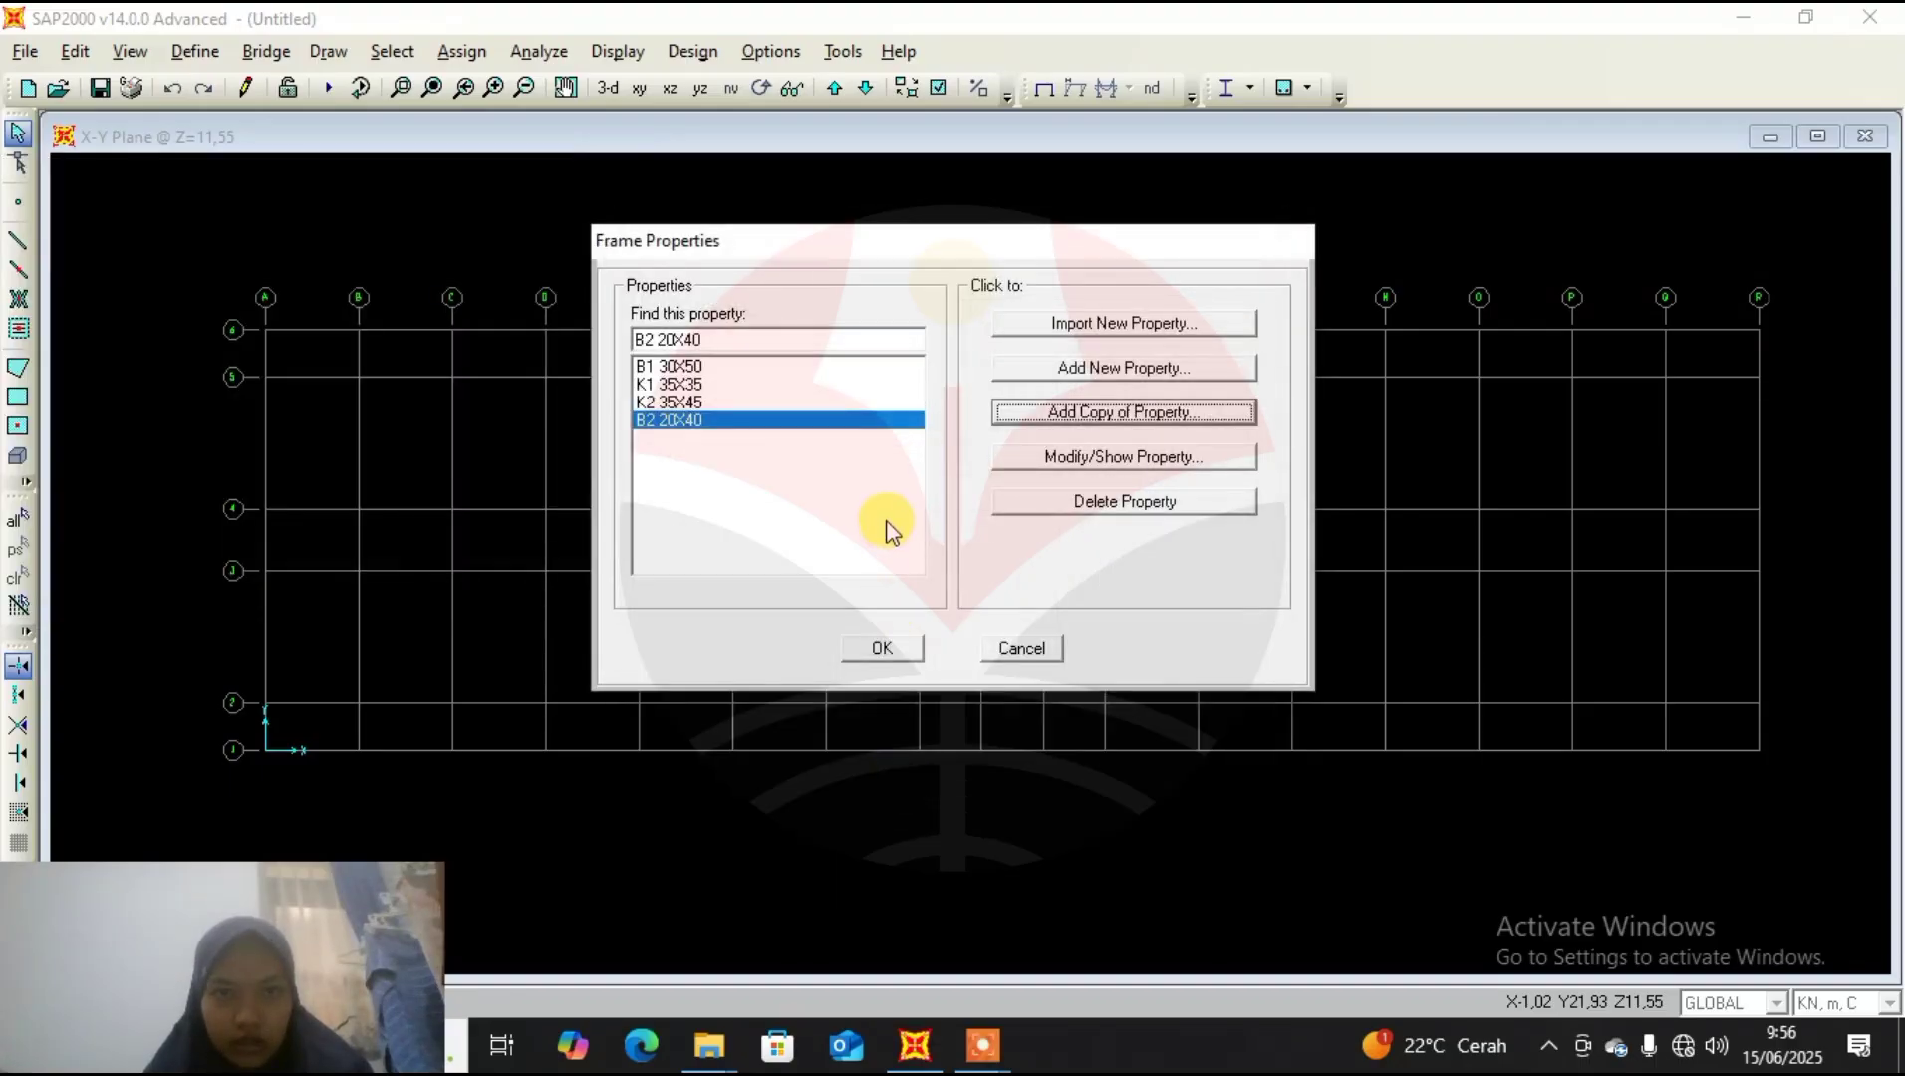
{"action": "left_click", "coordinate": [882, 648]}
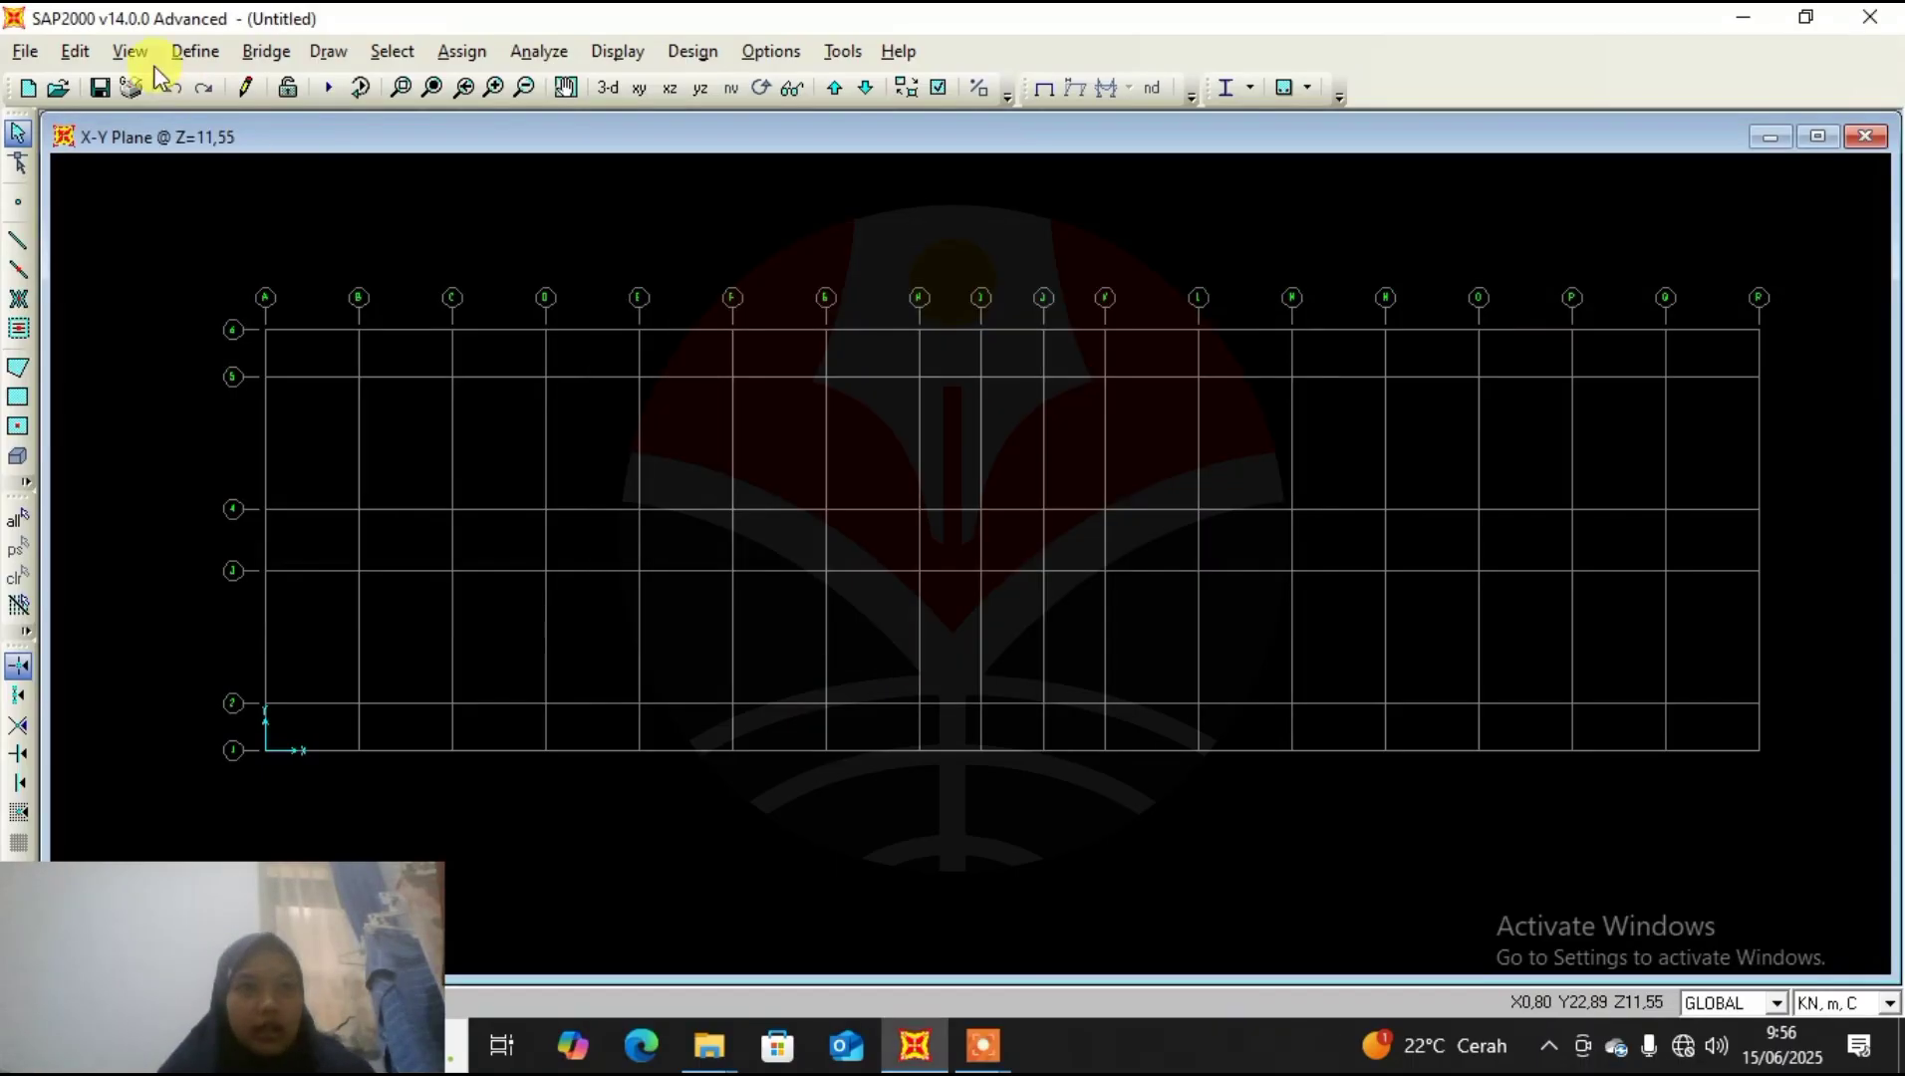
Add a new shell area section and name it PLAT 12.
{"action": "left_click", "coordinate": [196, 51]}
{"action": "mouse_move", "coordinate": [264, 129]}
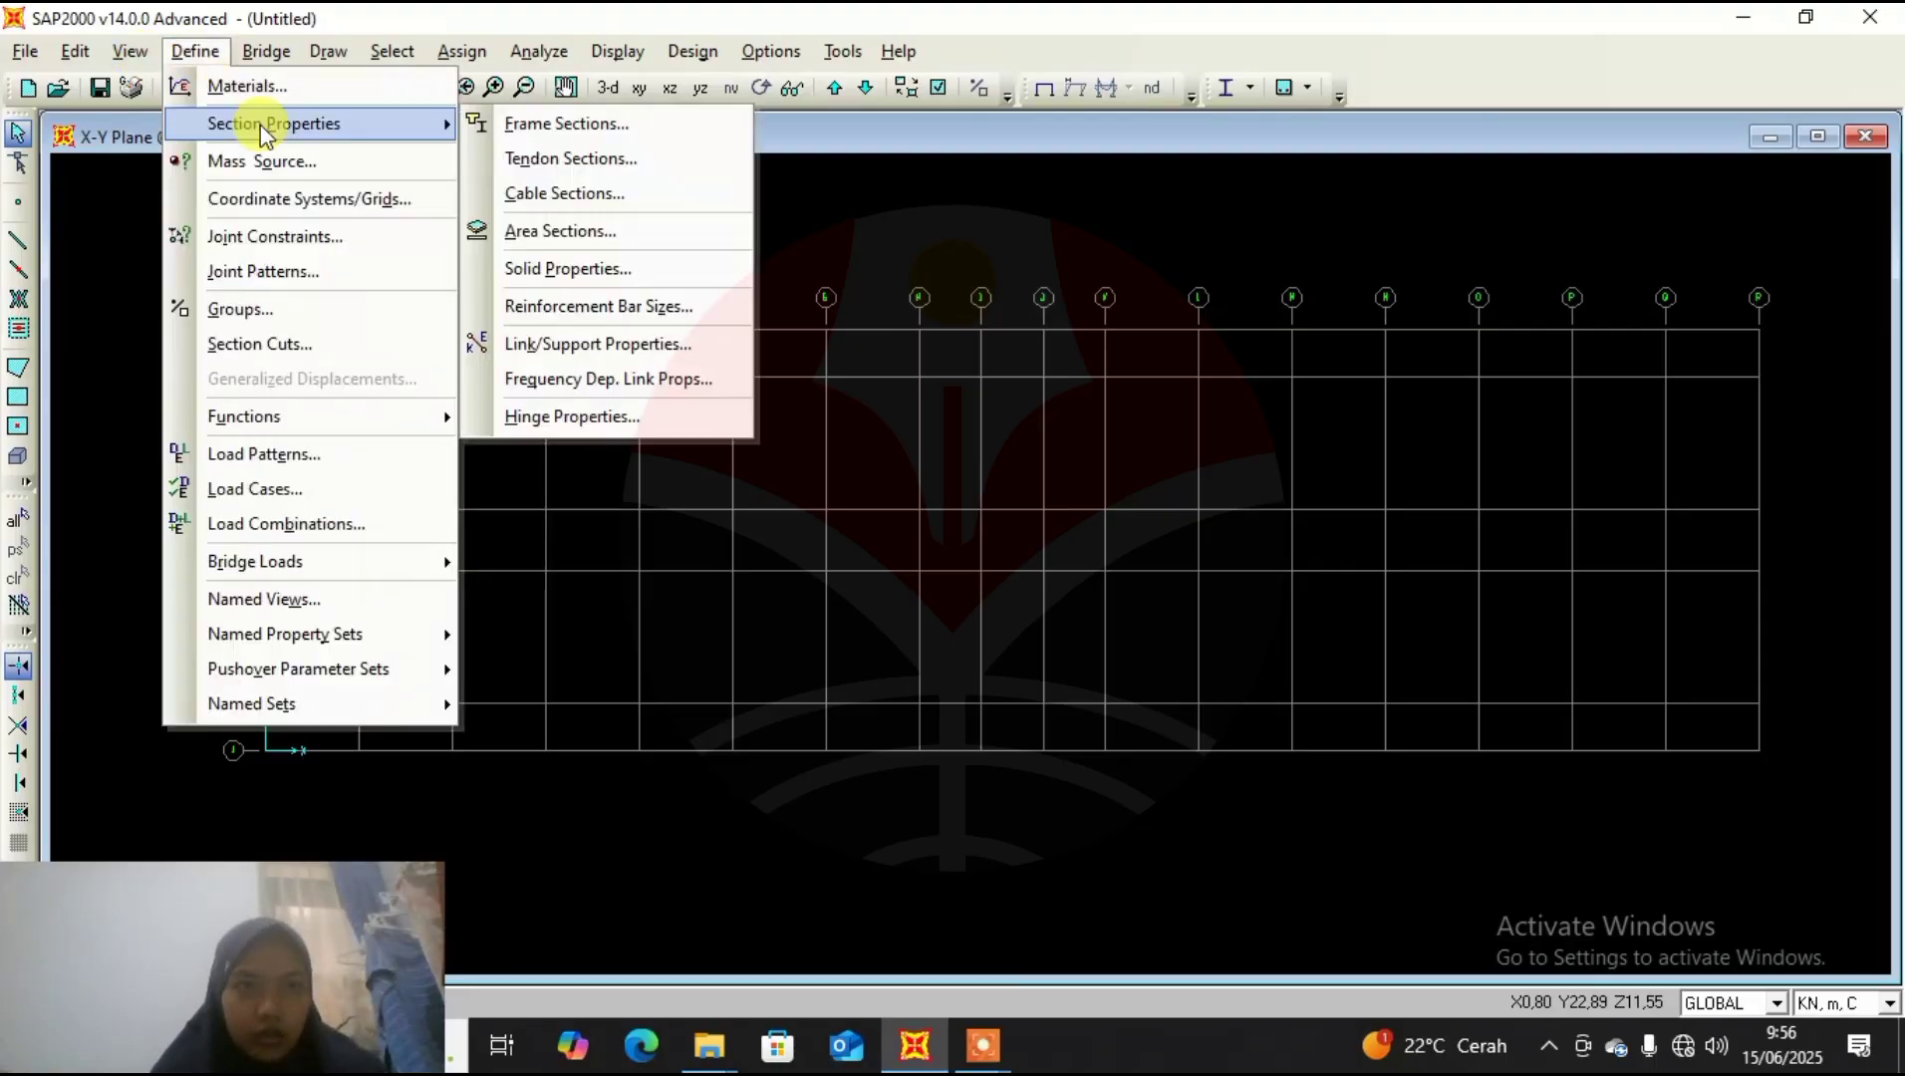
{"action": "left_click", "coordinate": [520, 238]}
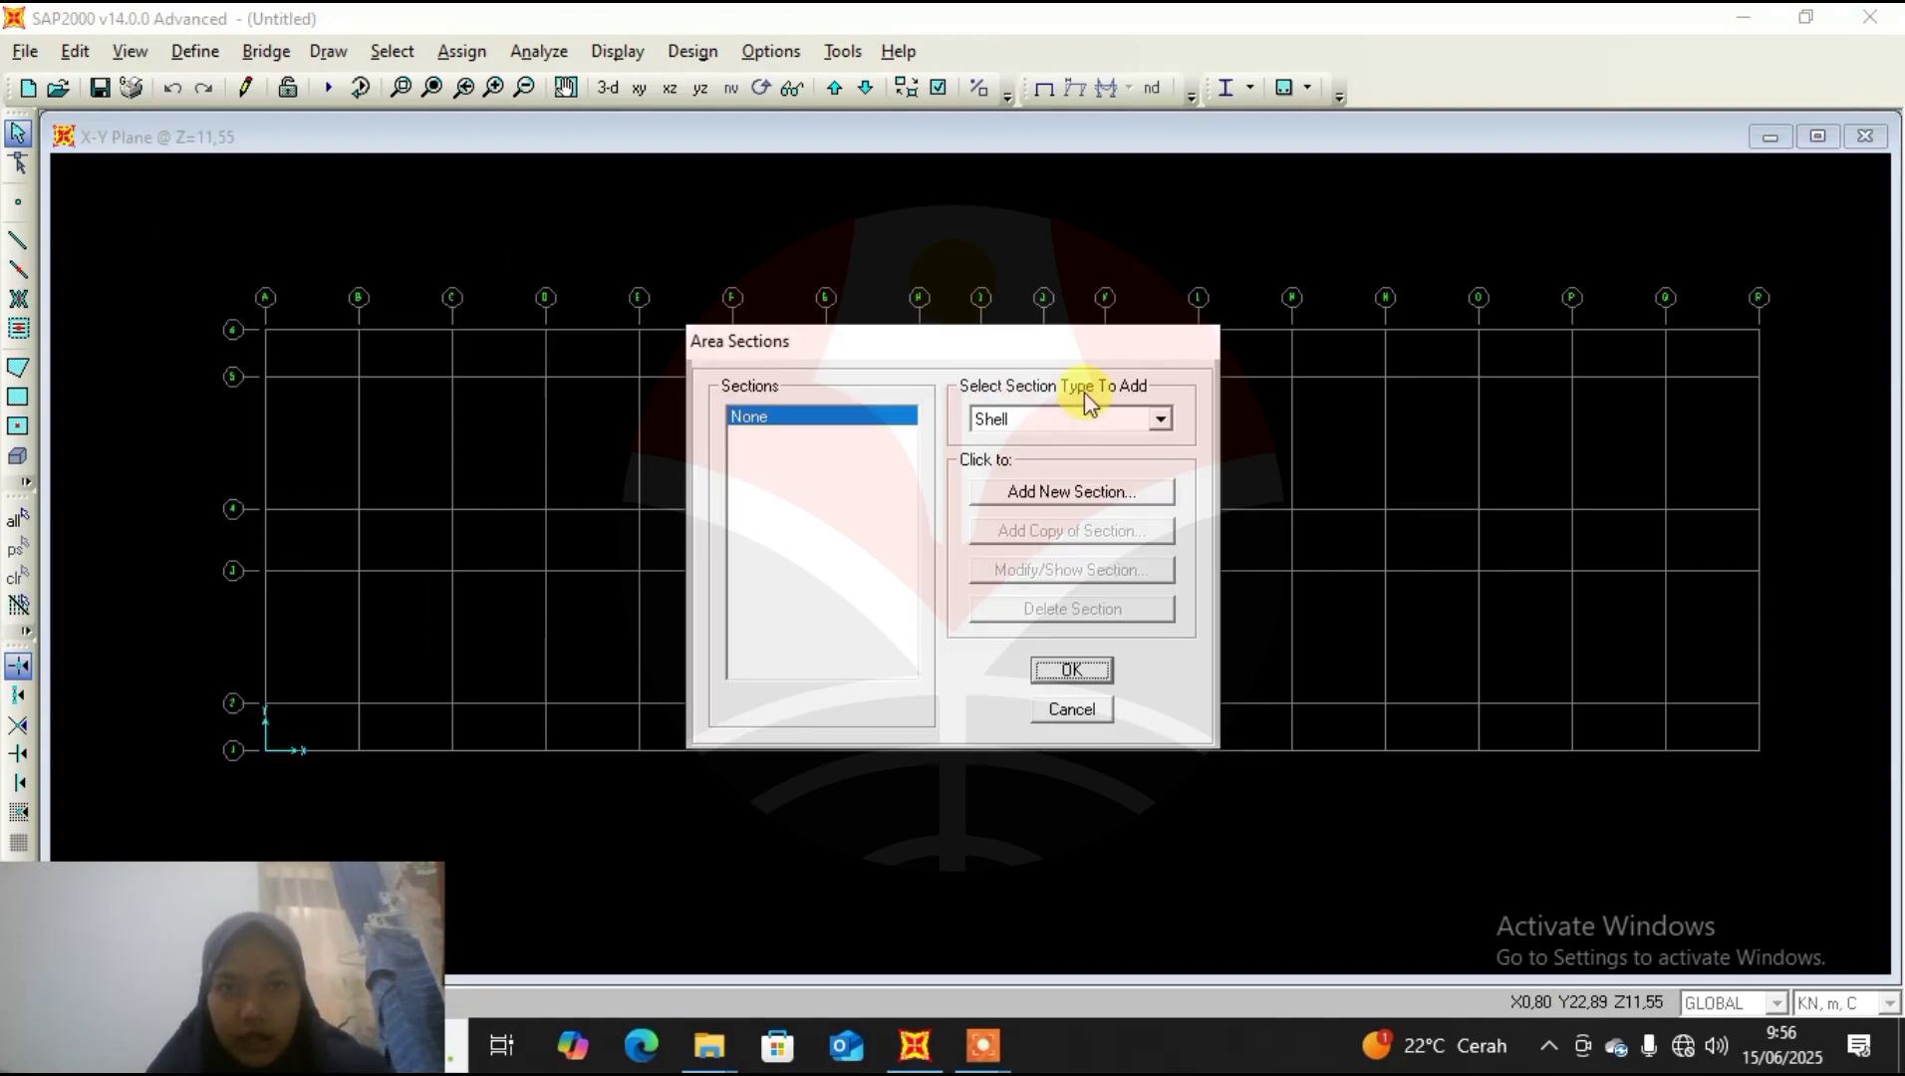
{"action": "left_click", "coordinate": [1137, 495]}
{"action": "double_click", "coordinate": [1041, 211]}
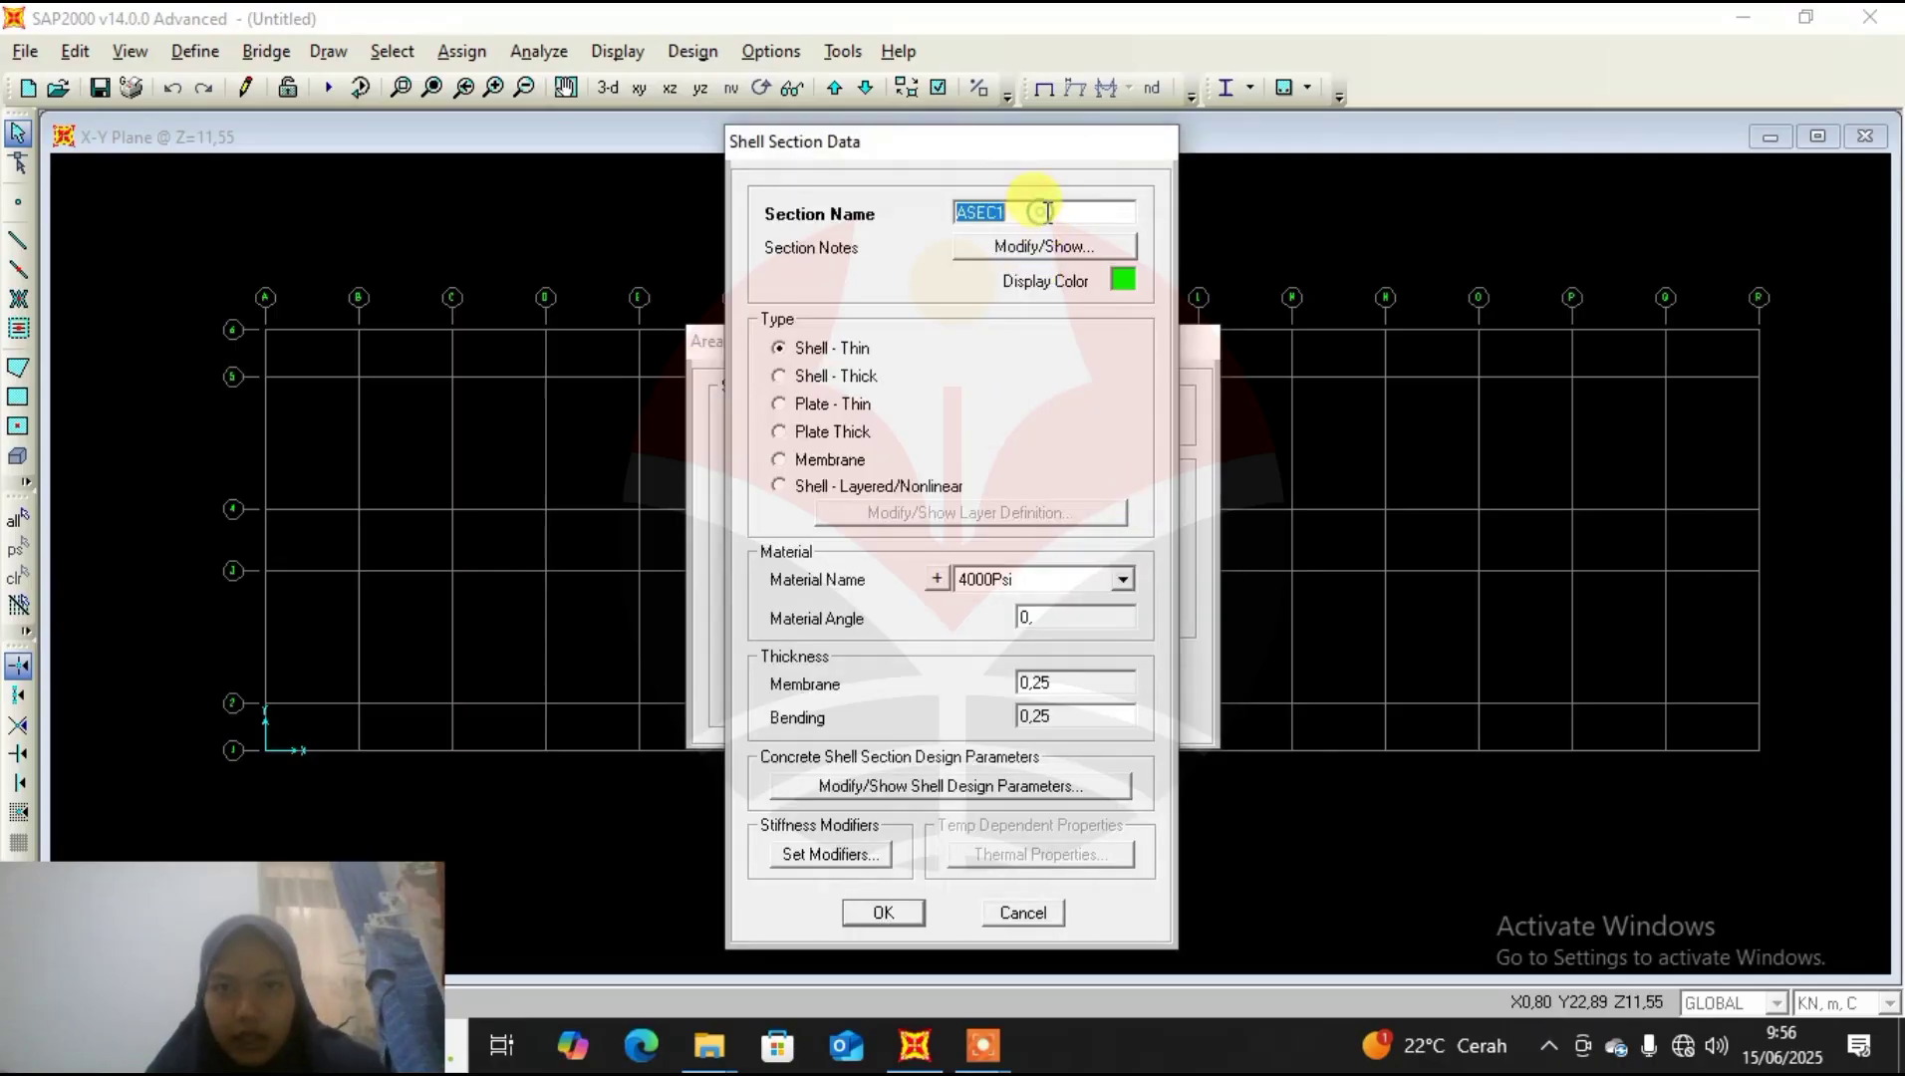
{"action": "type", "text": "PLAT 12"}
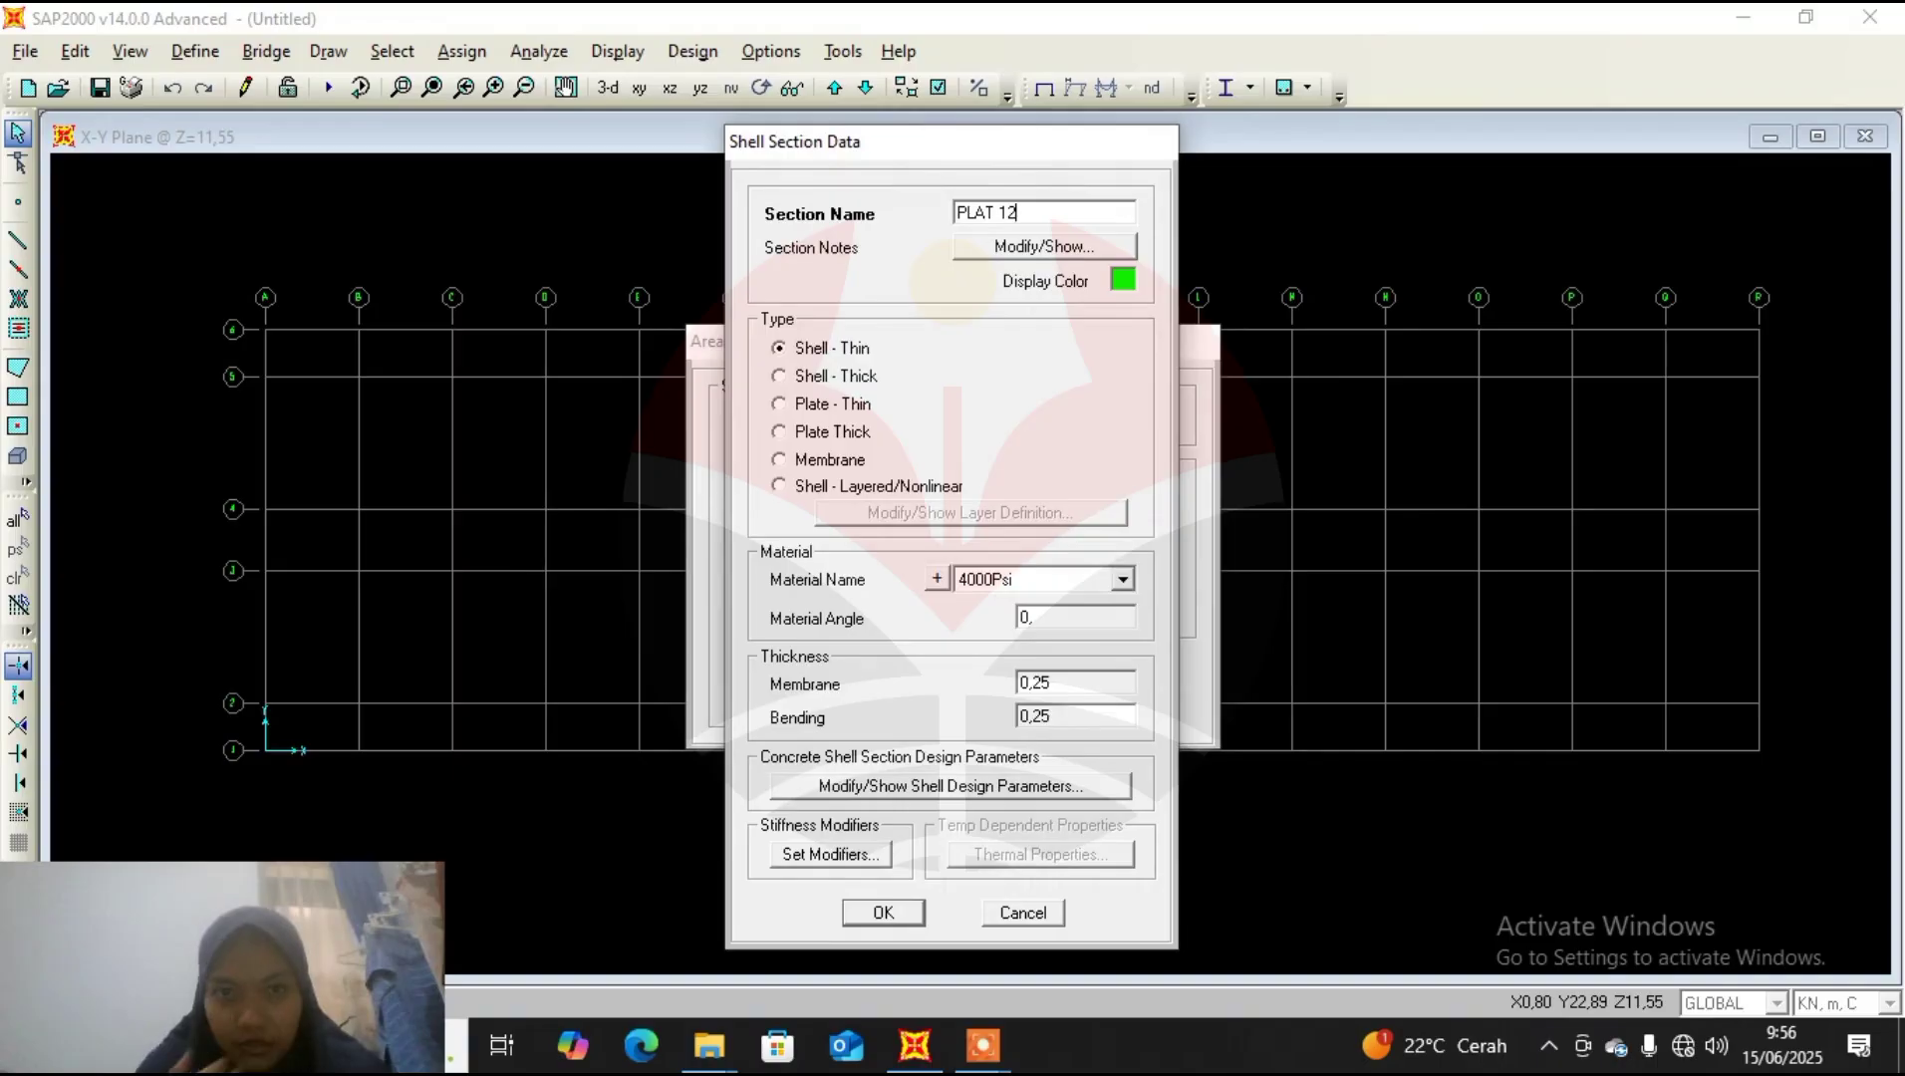
Set both the membrane and bending thickness of the PLAT 12 section to 0,12 m.
{"action": "double_click", "coordinate": [1109, 679]}
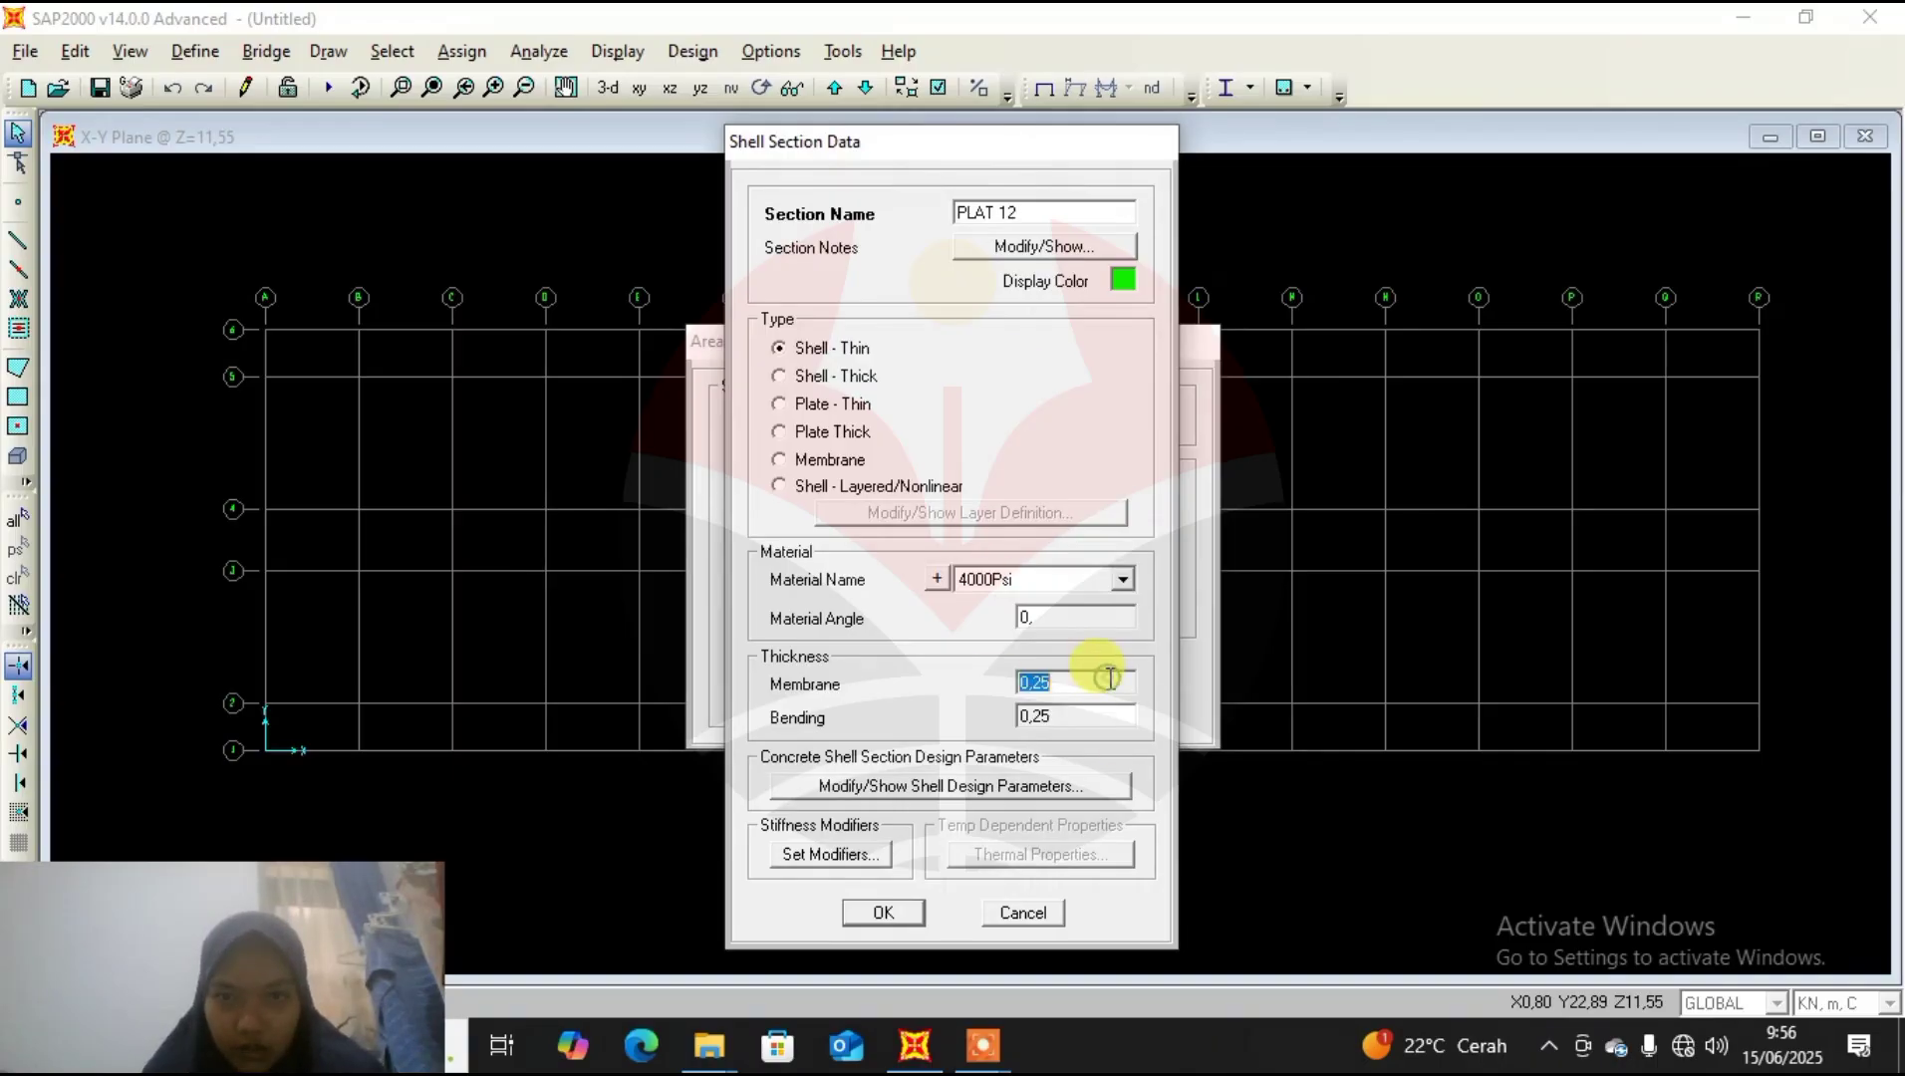
{"action": "key", "text": "BackSpace"}
{"action": "key", "text": "BackSpace"}
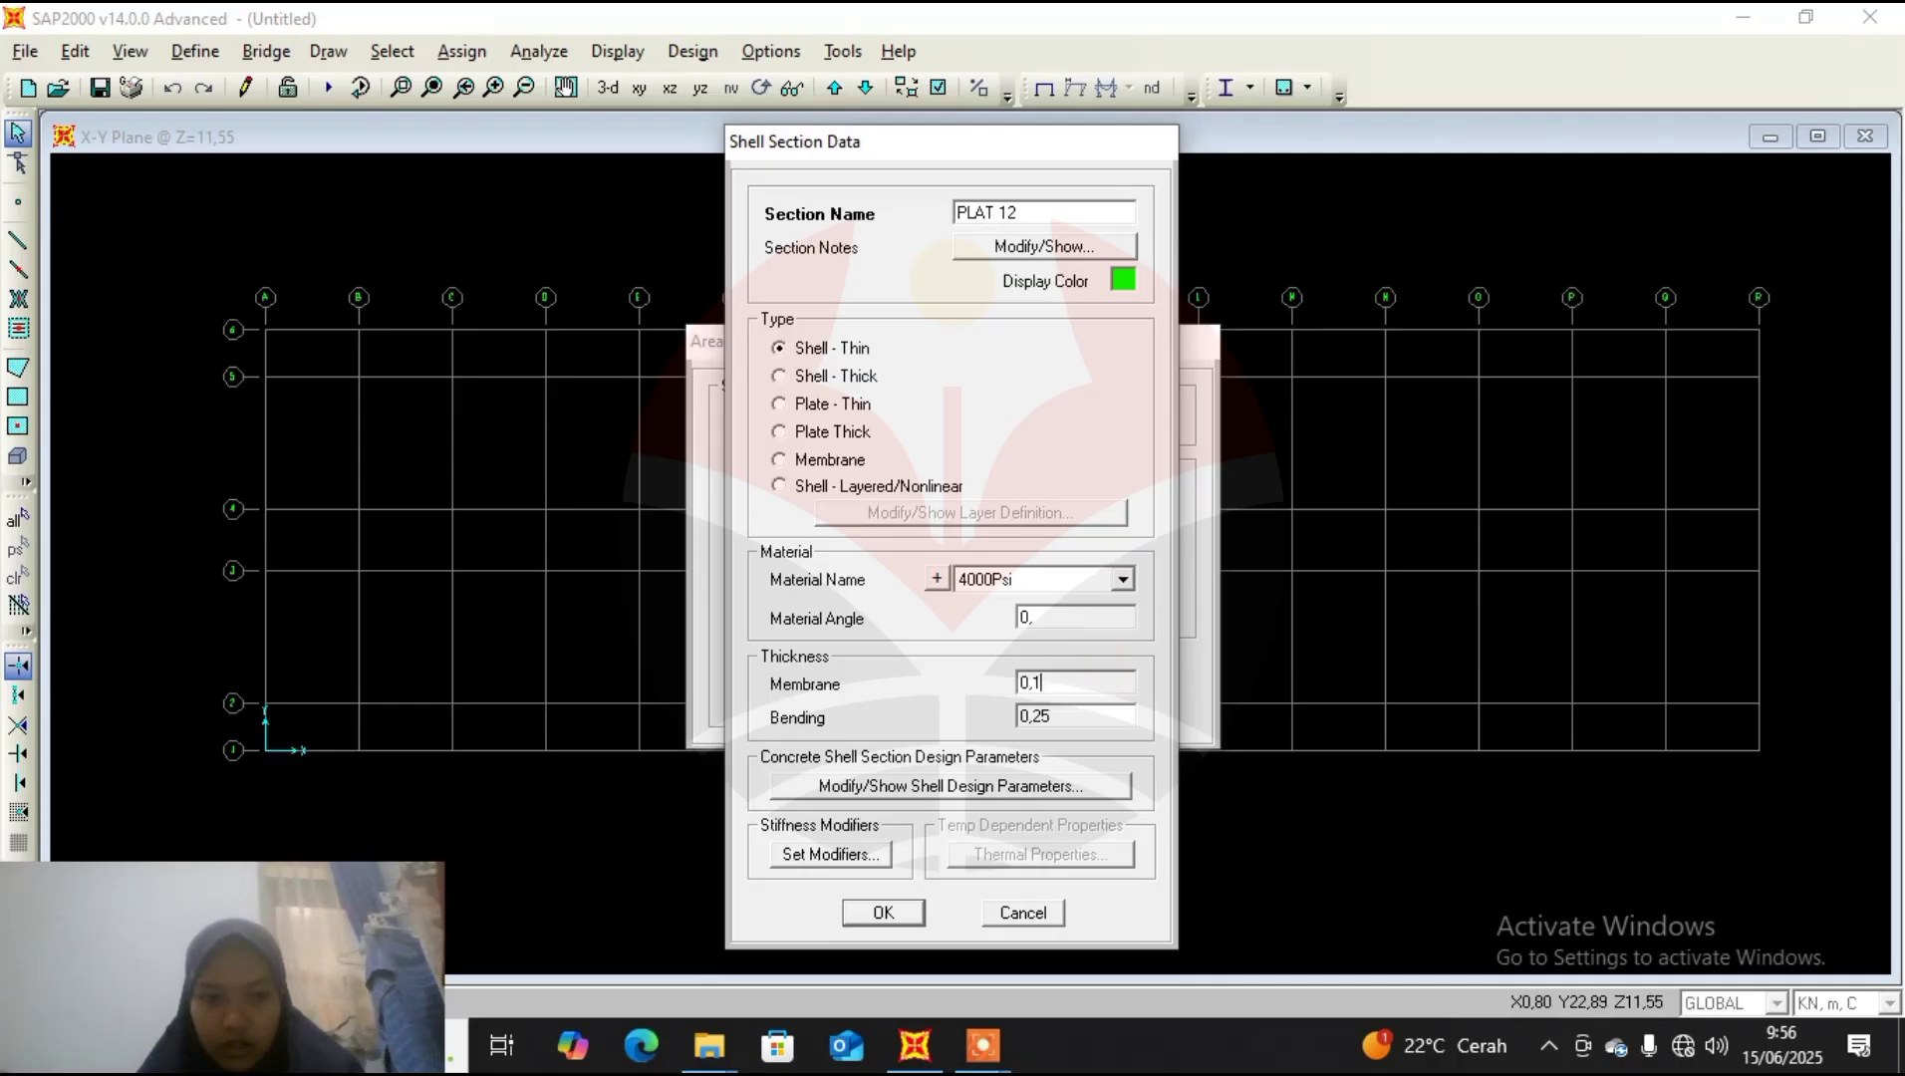
{"action": "type", "text": "12"}
{"action": "double_click", "coordinate": [1100, 711]}
{"action": "key", "text": "BackSpace"}
{"action": "key", "text": "BackSpace"}
{"action": "key", "text": "BackSpace"}
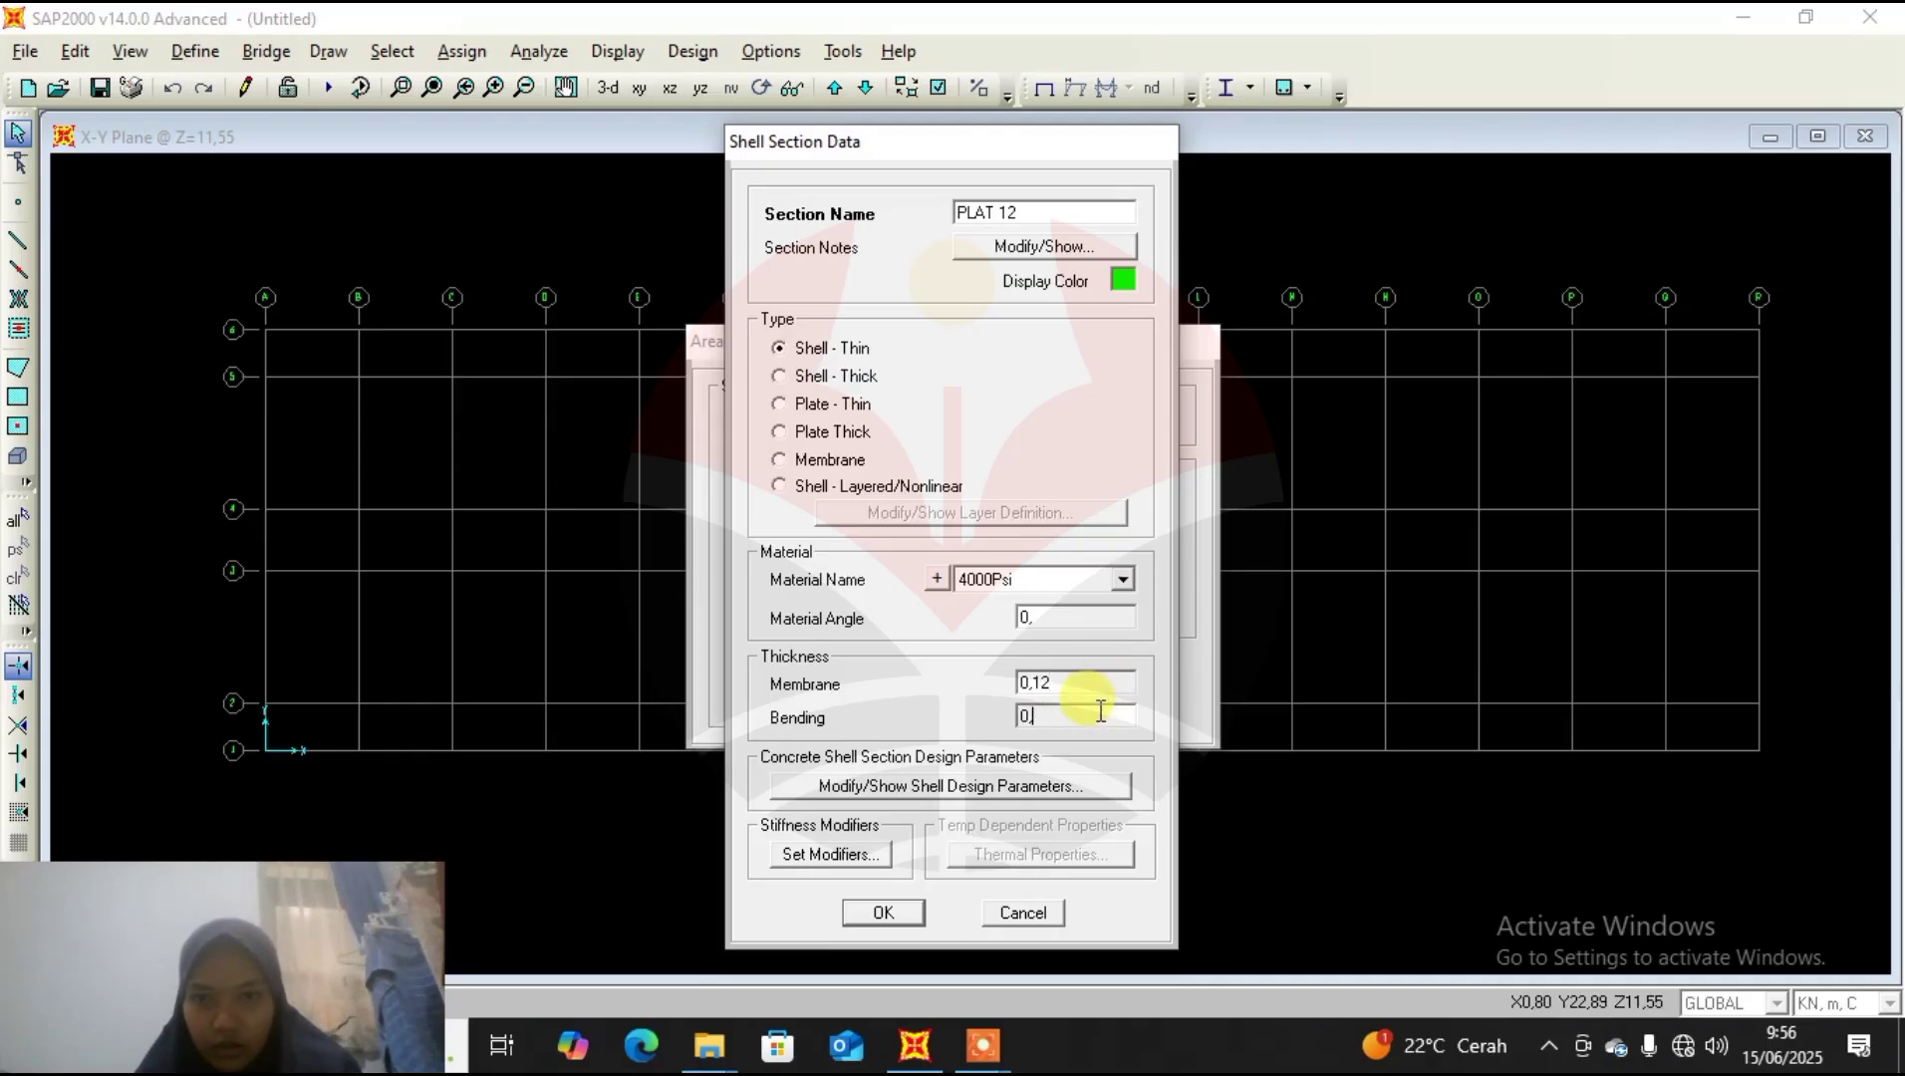
{"action": "type", "text": ",12"}
Set the PLAT 12 section's bending m11 and m22 stiffness modifiers to 0,25 and save the area section.
{"action": "left_click", "coordinate": [869, 863]}
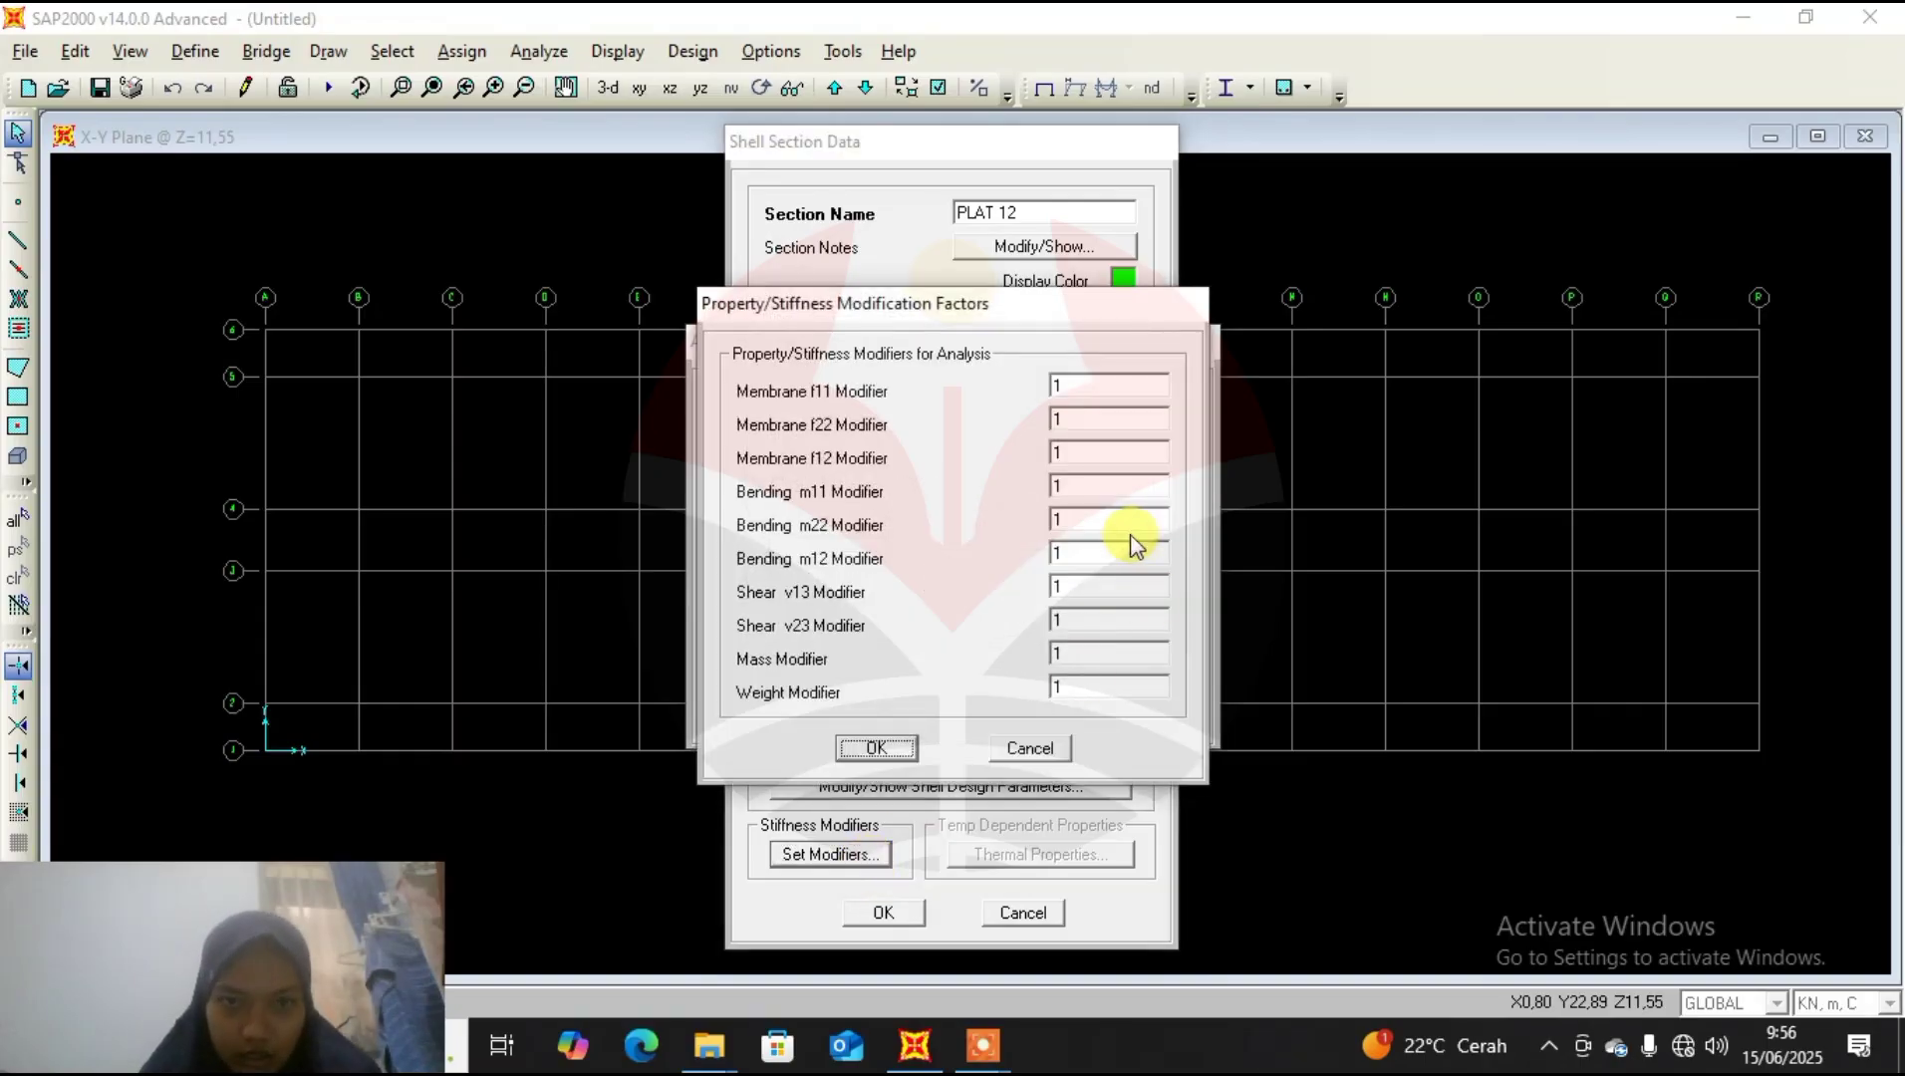
{"action": "double_click", "coordinate": [1099, 494]}
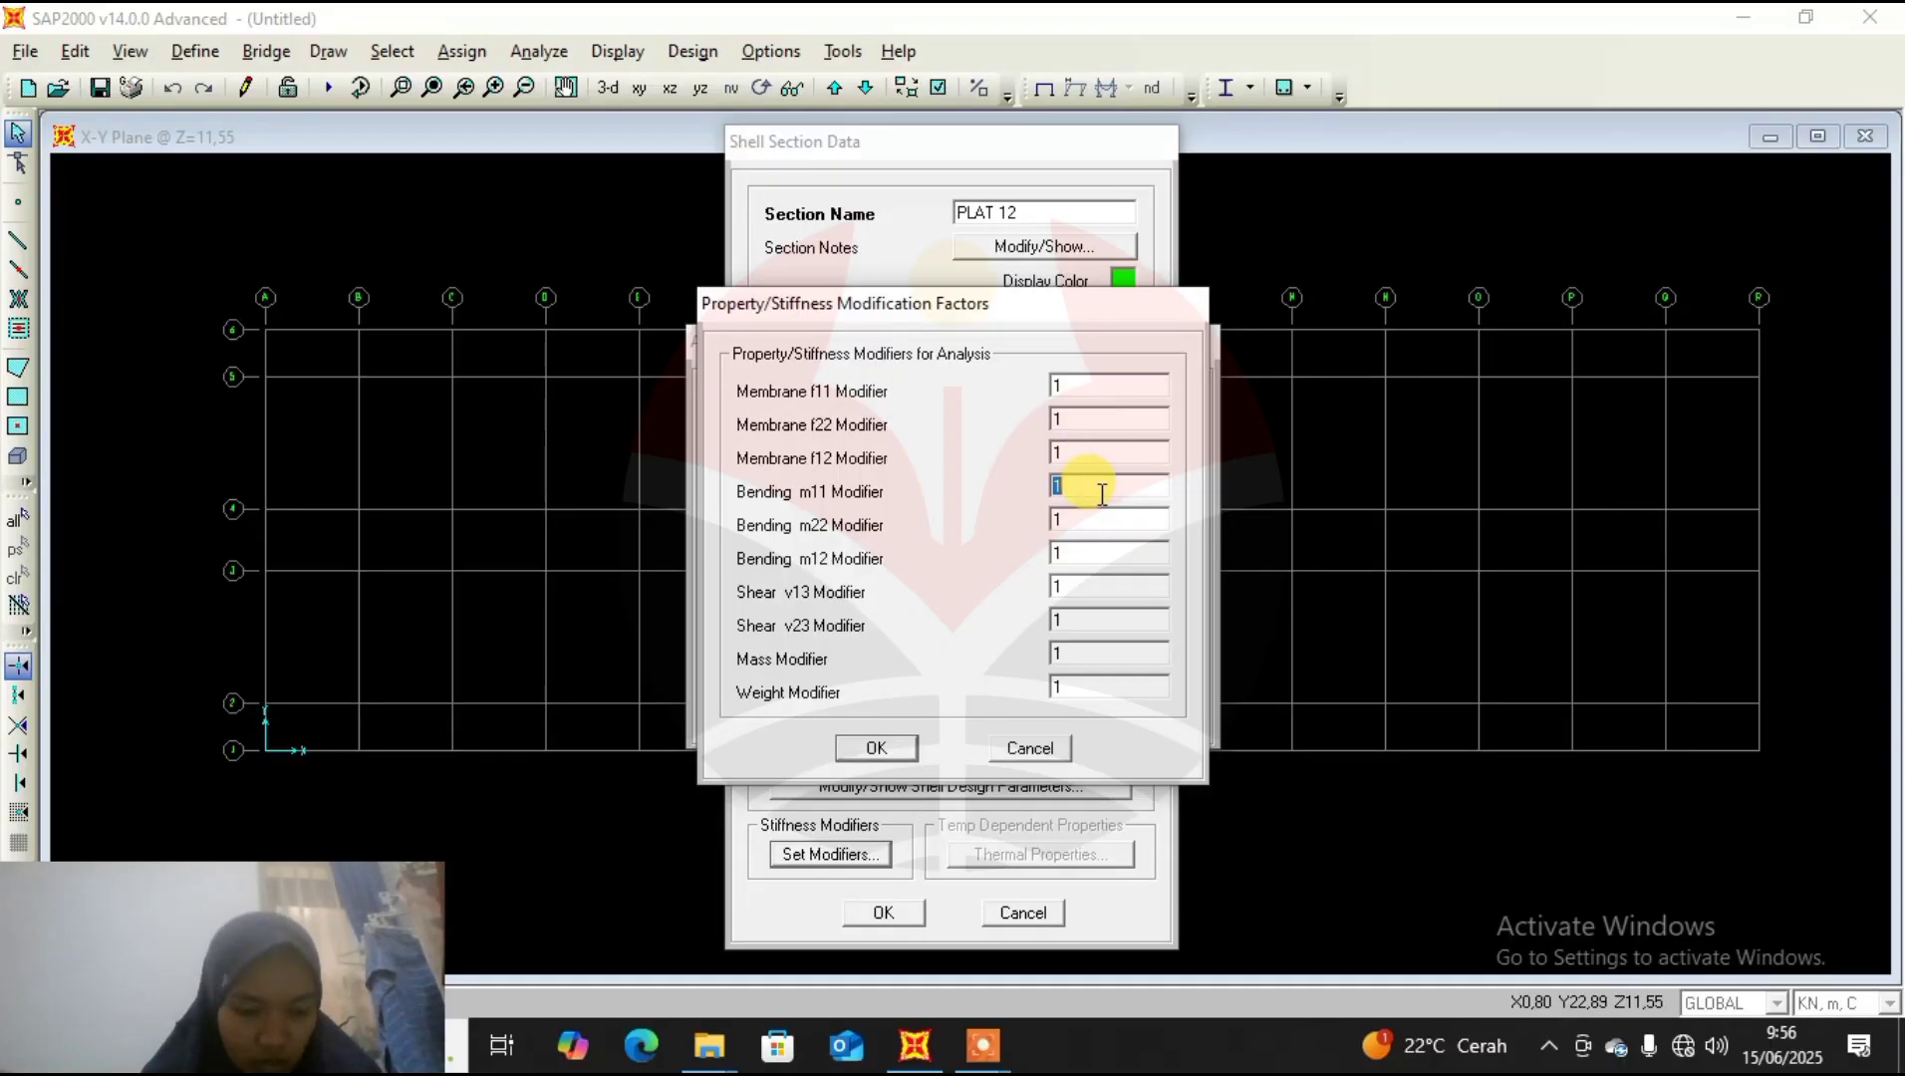
{"action": "type", "text": "0"}
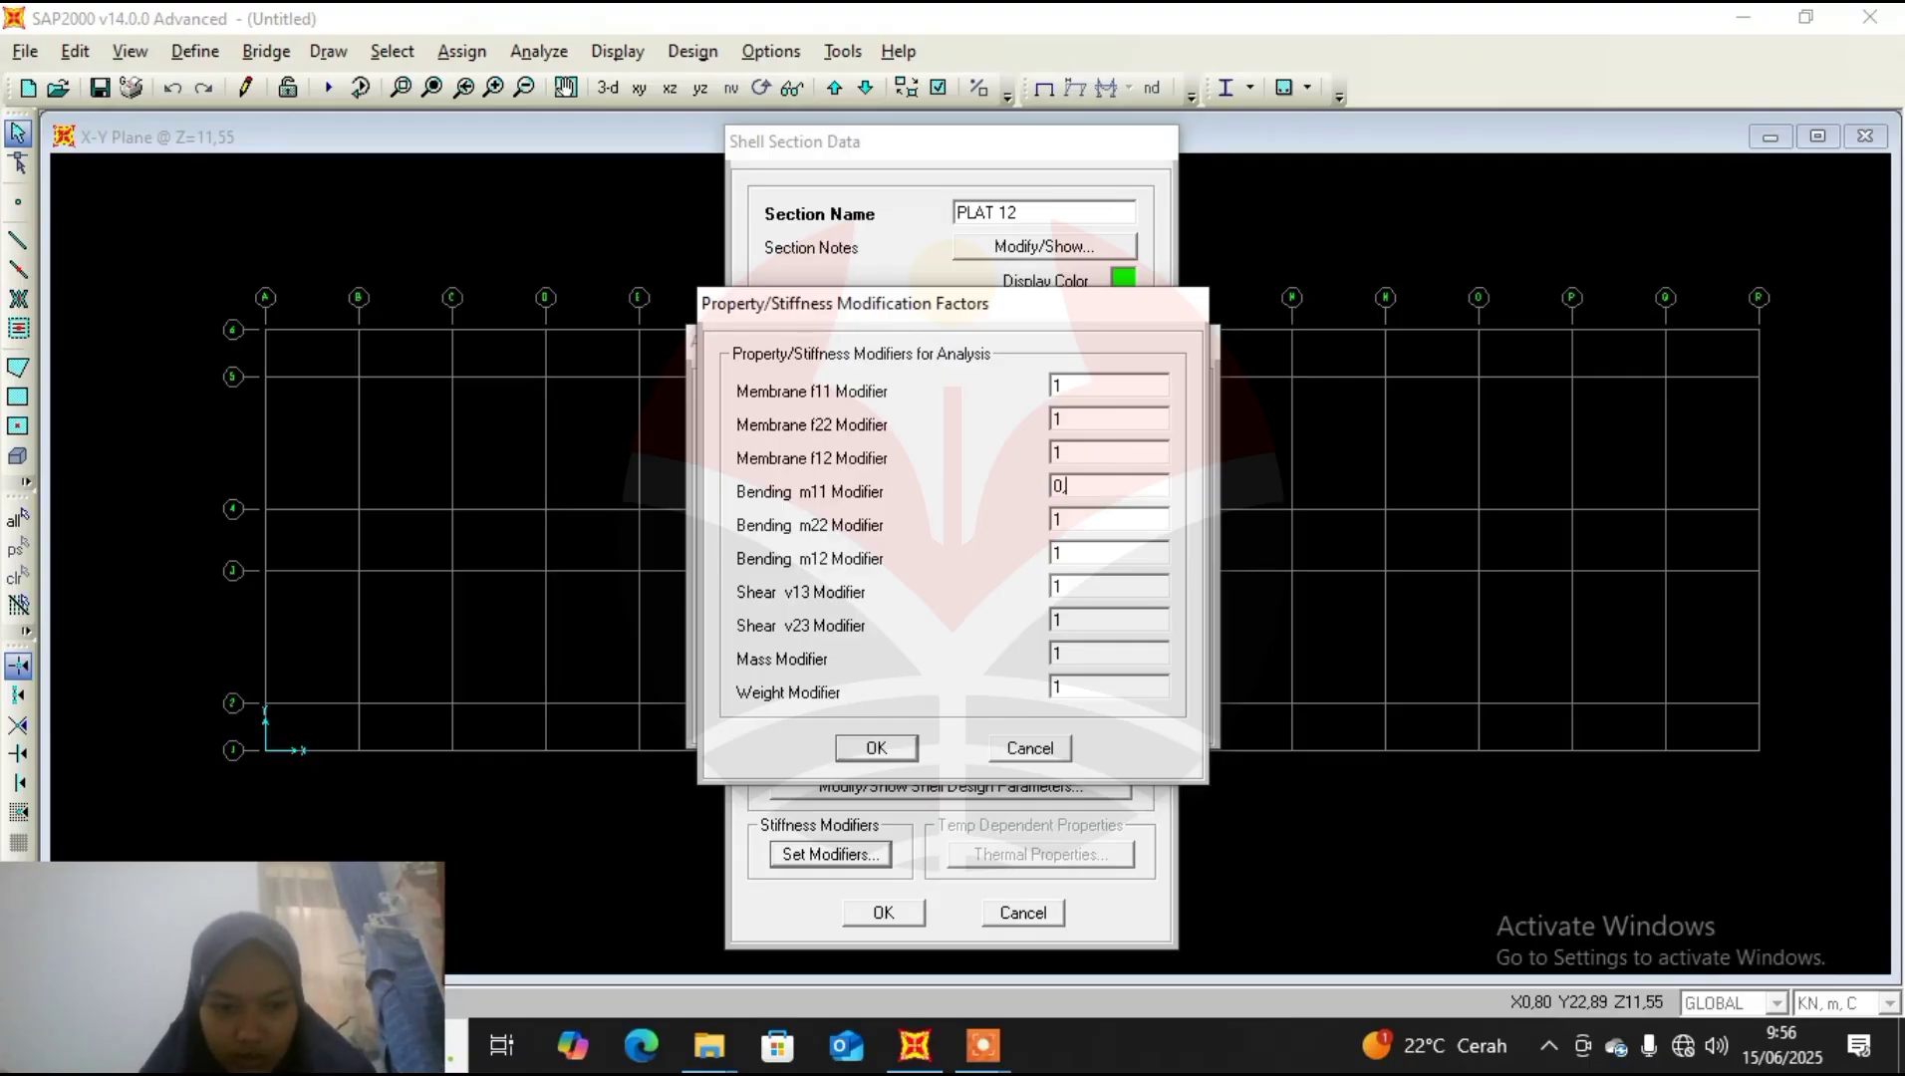
{"action": "type", "text": ",25"}
{"action": "double_click", "coordinate": [1096, 514]}
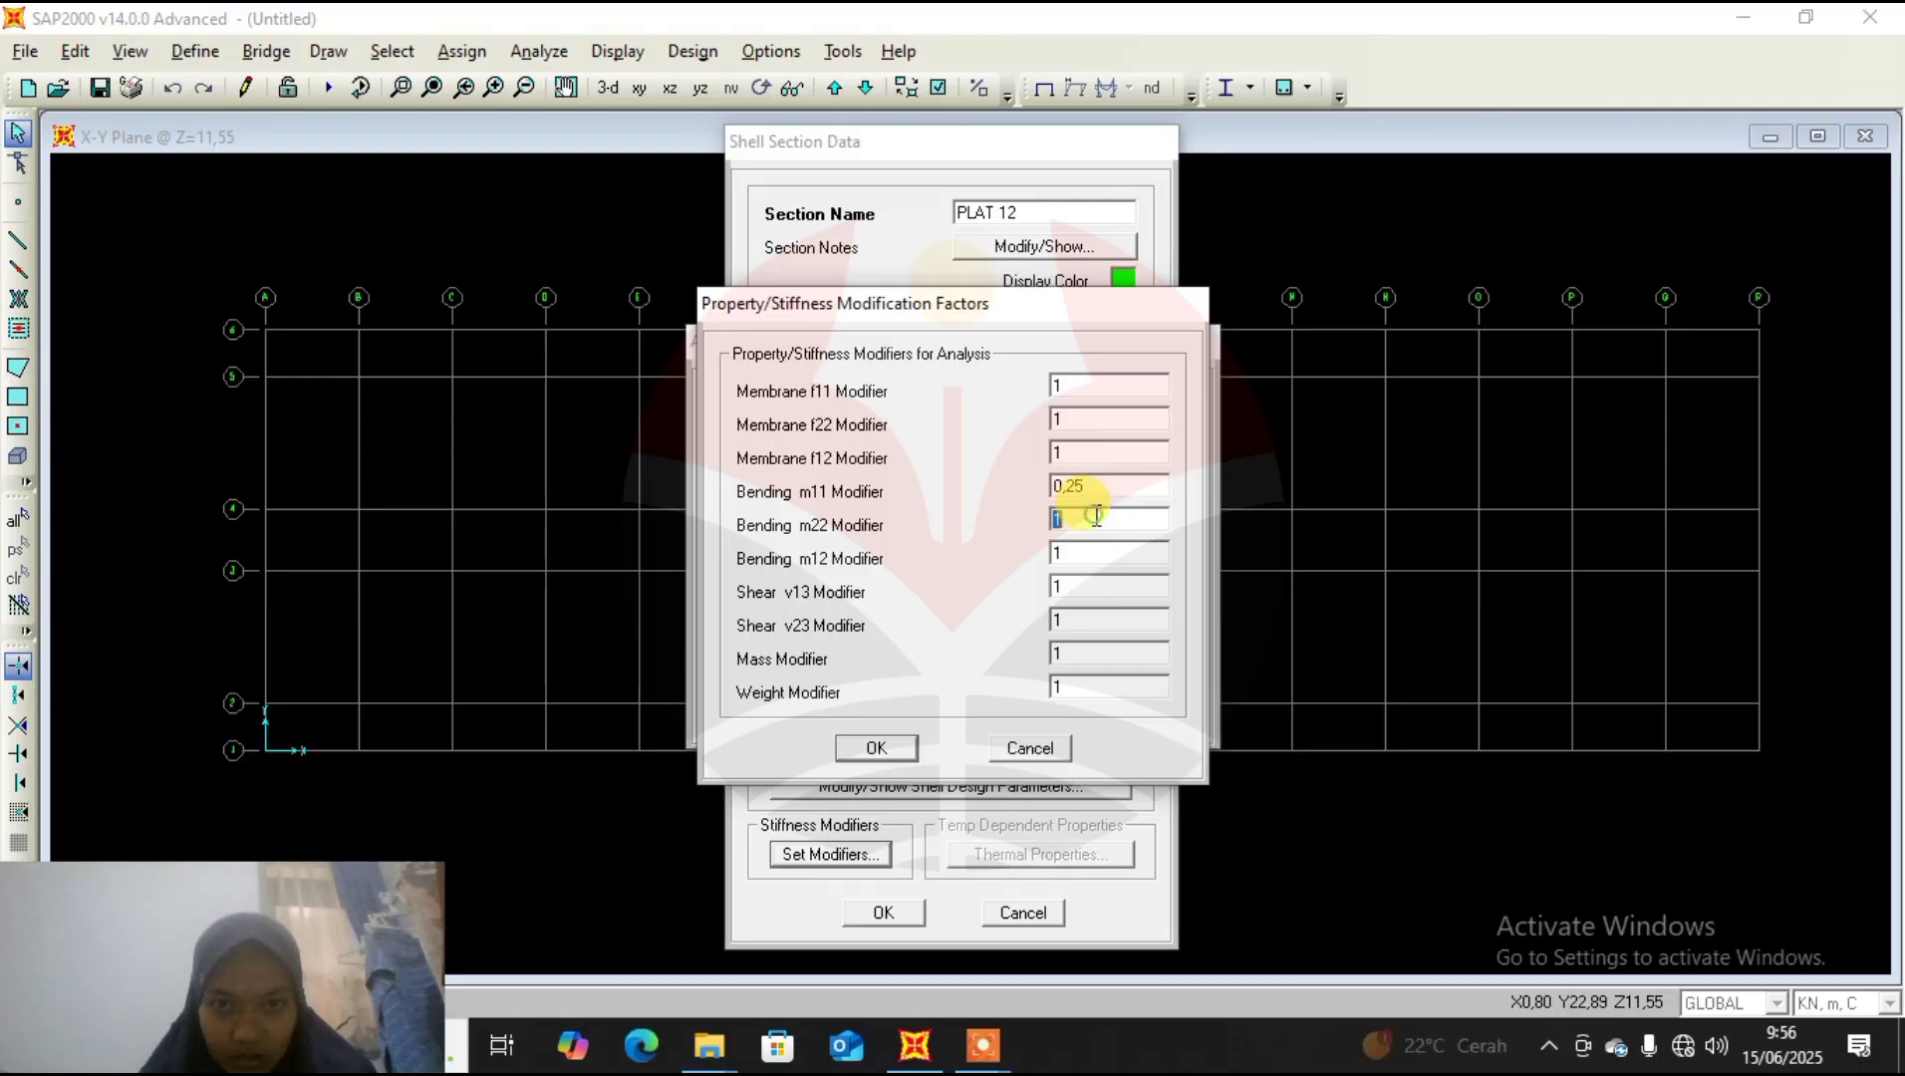
{"action": "type", "text": "0,2"}
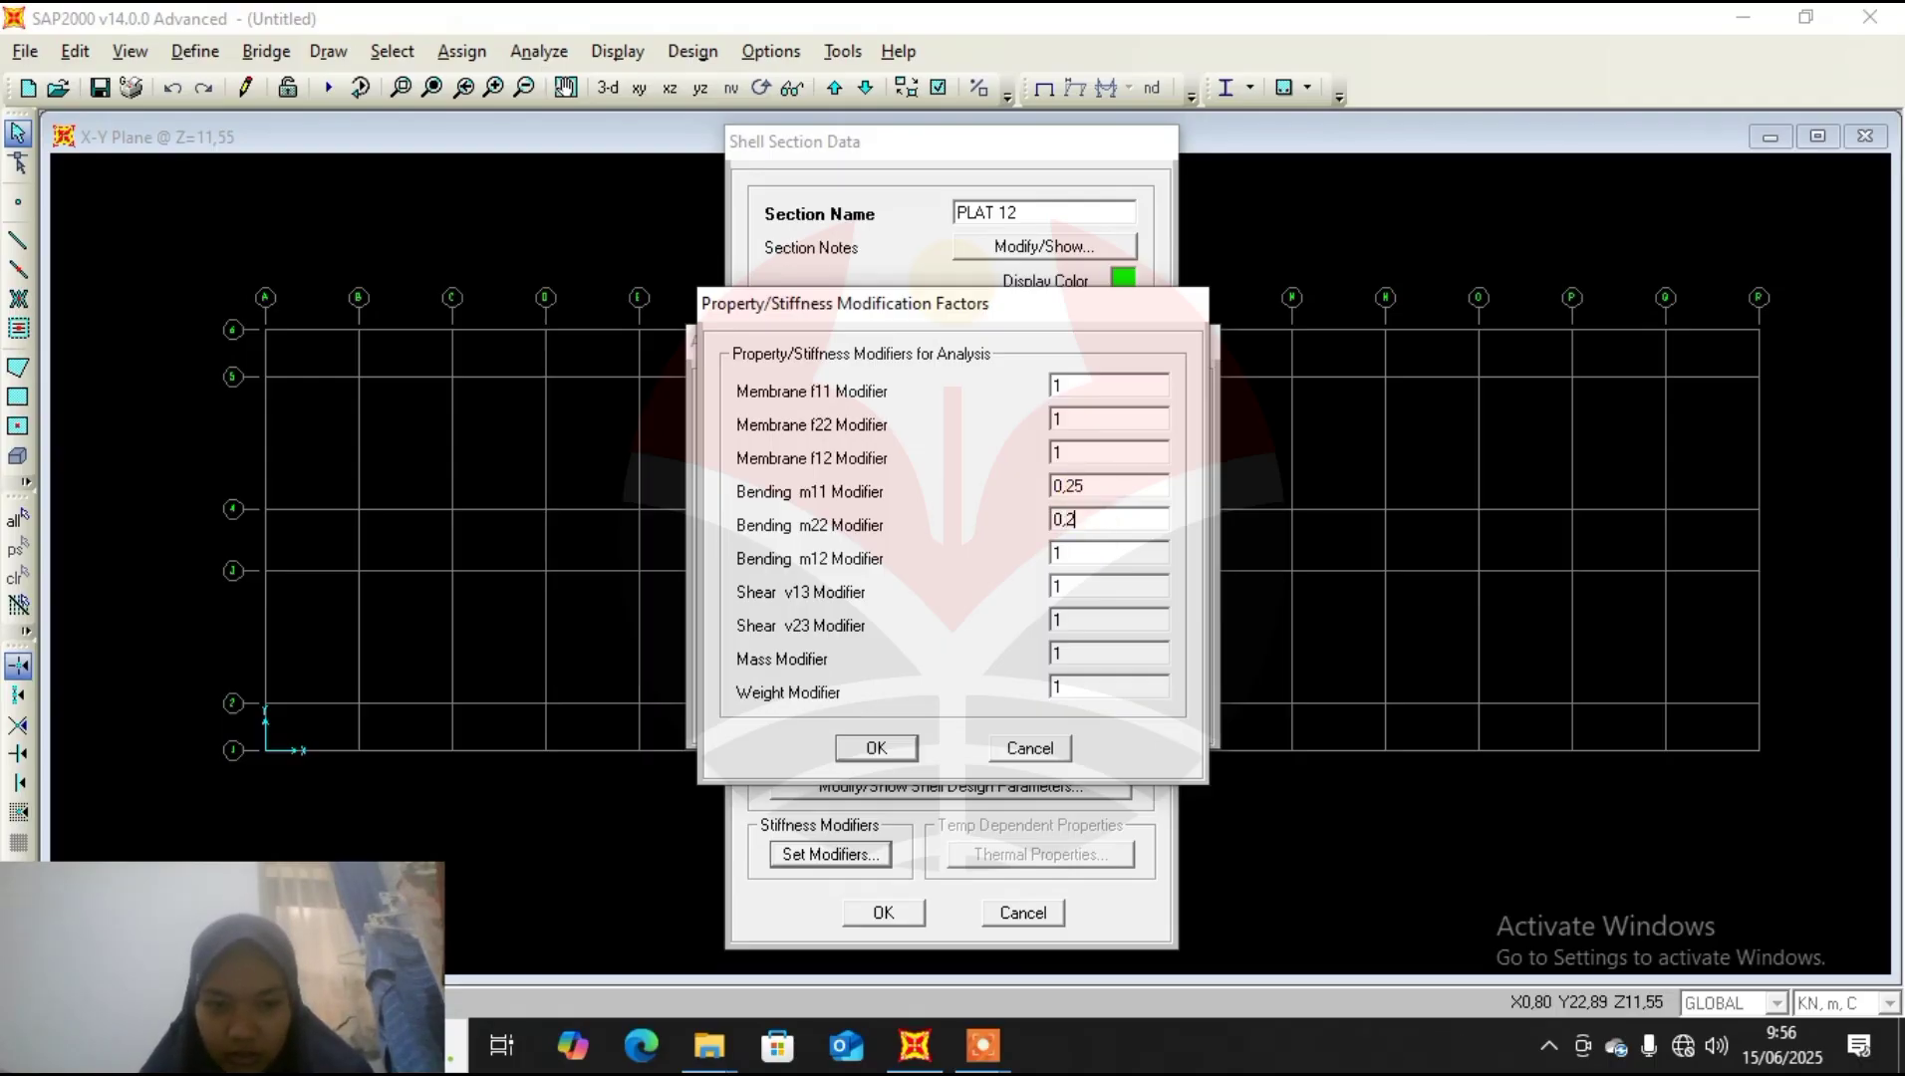
{"action": "type", "text": "5"}
{"action": "left_click", "coordinate": [877, 750]}
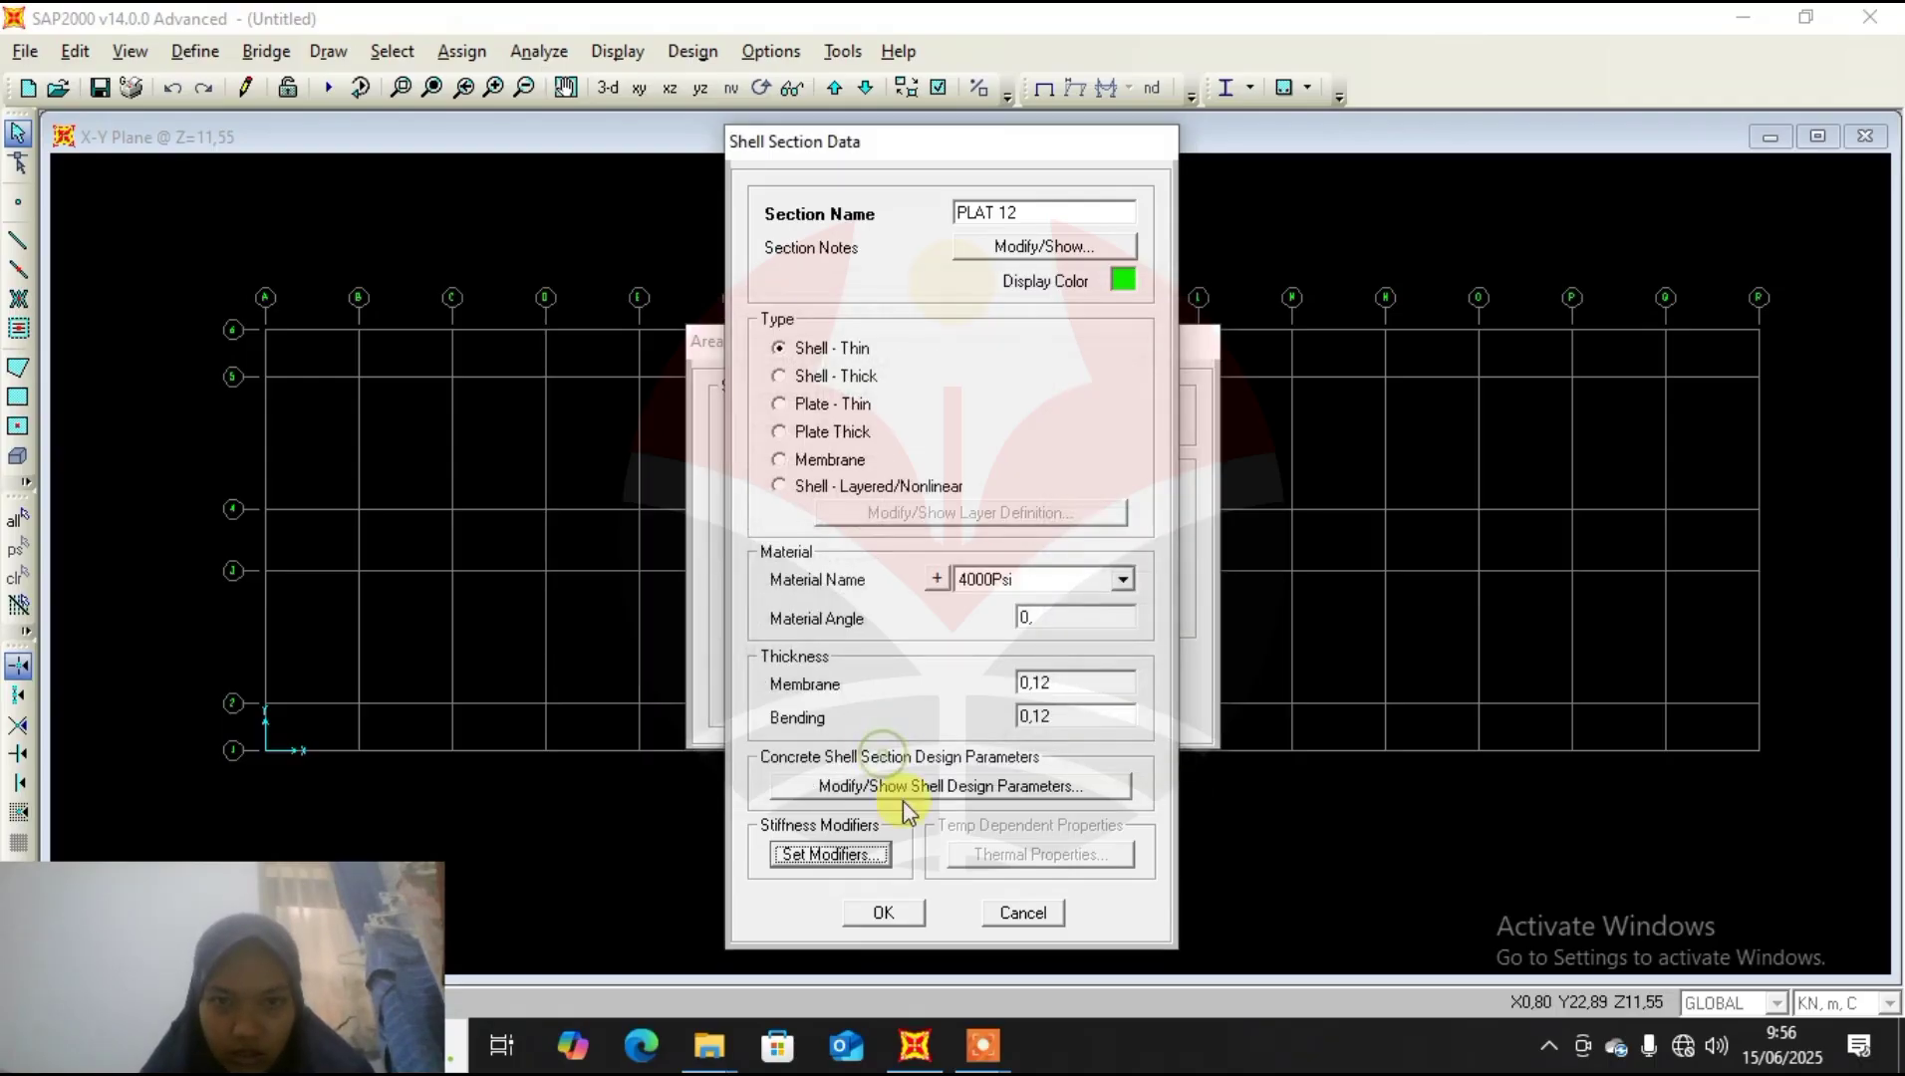
{"action": "left_click", "coordinate": [884, 913]}
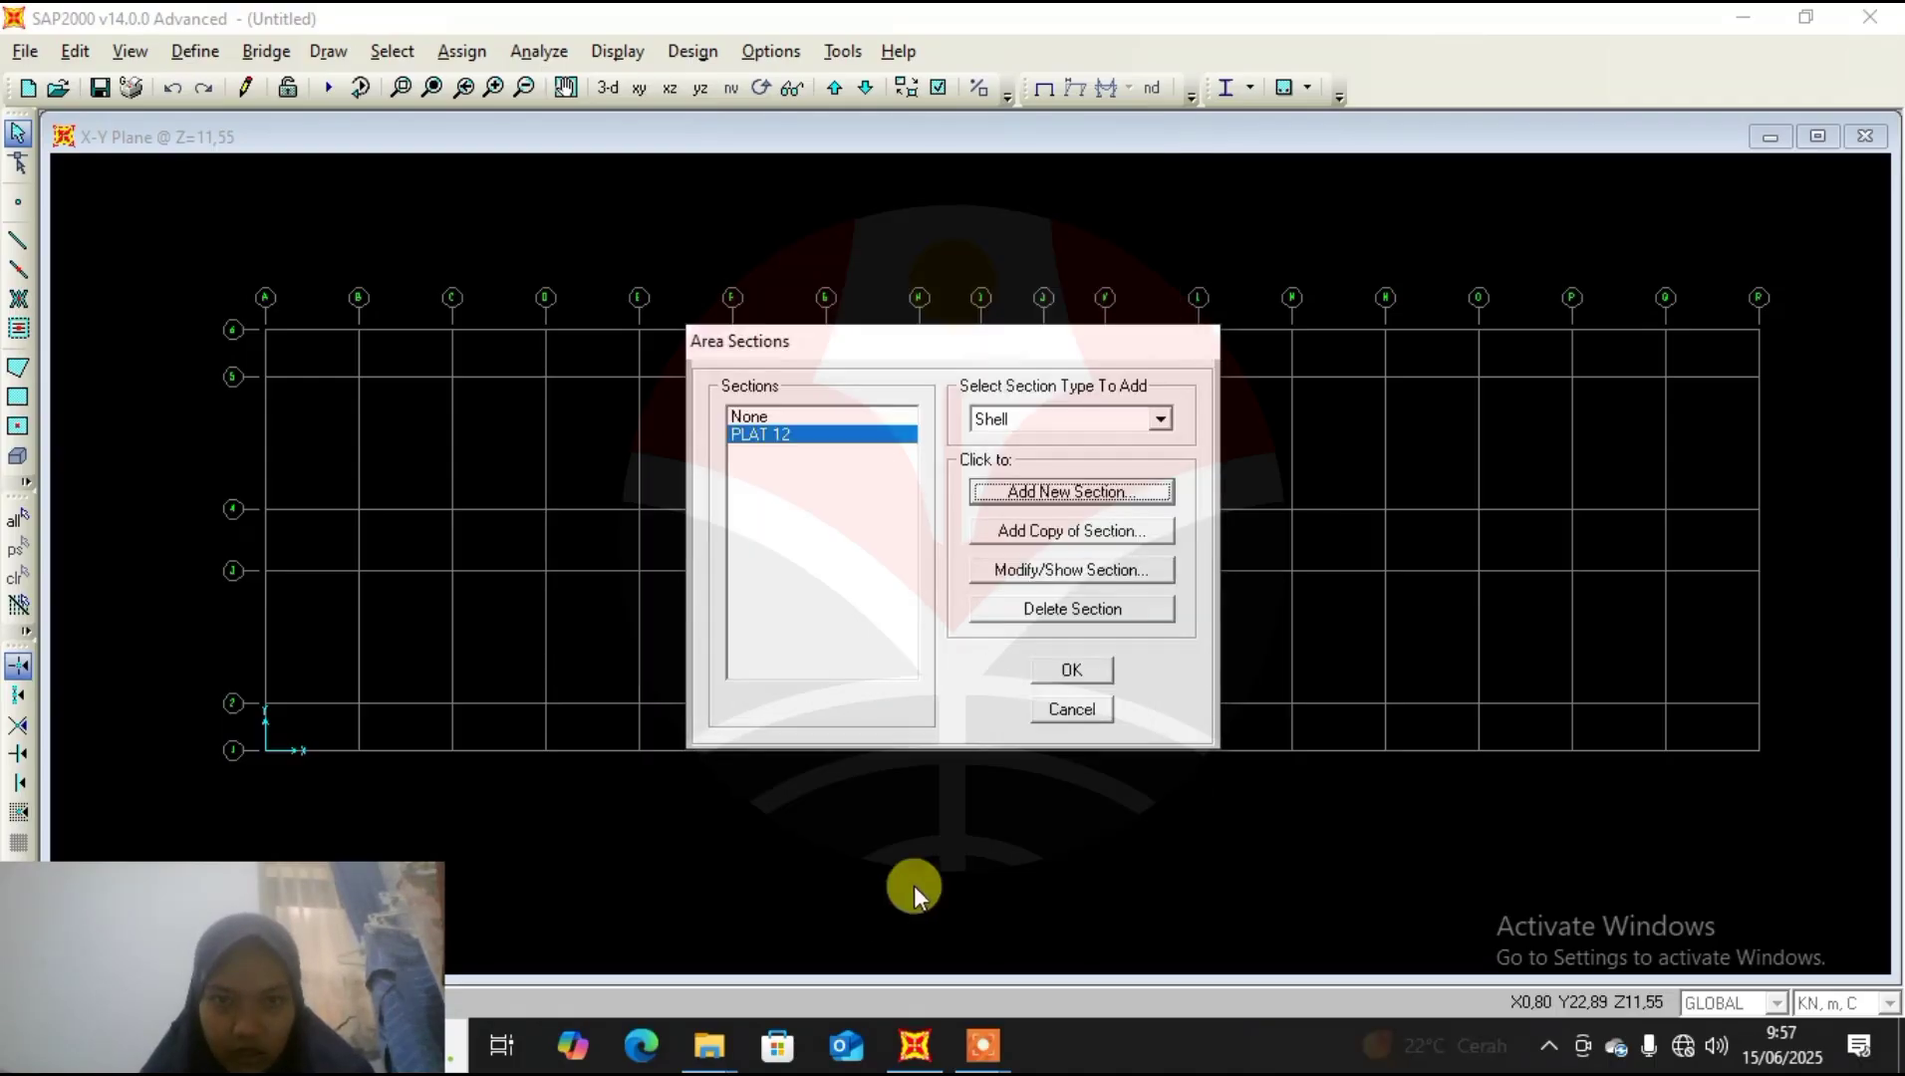
{"action": "left_click", "coordinate": [1073, 671]}
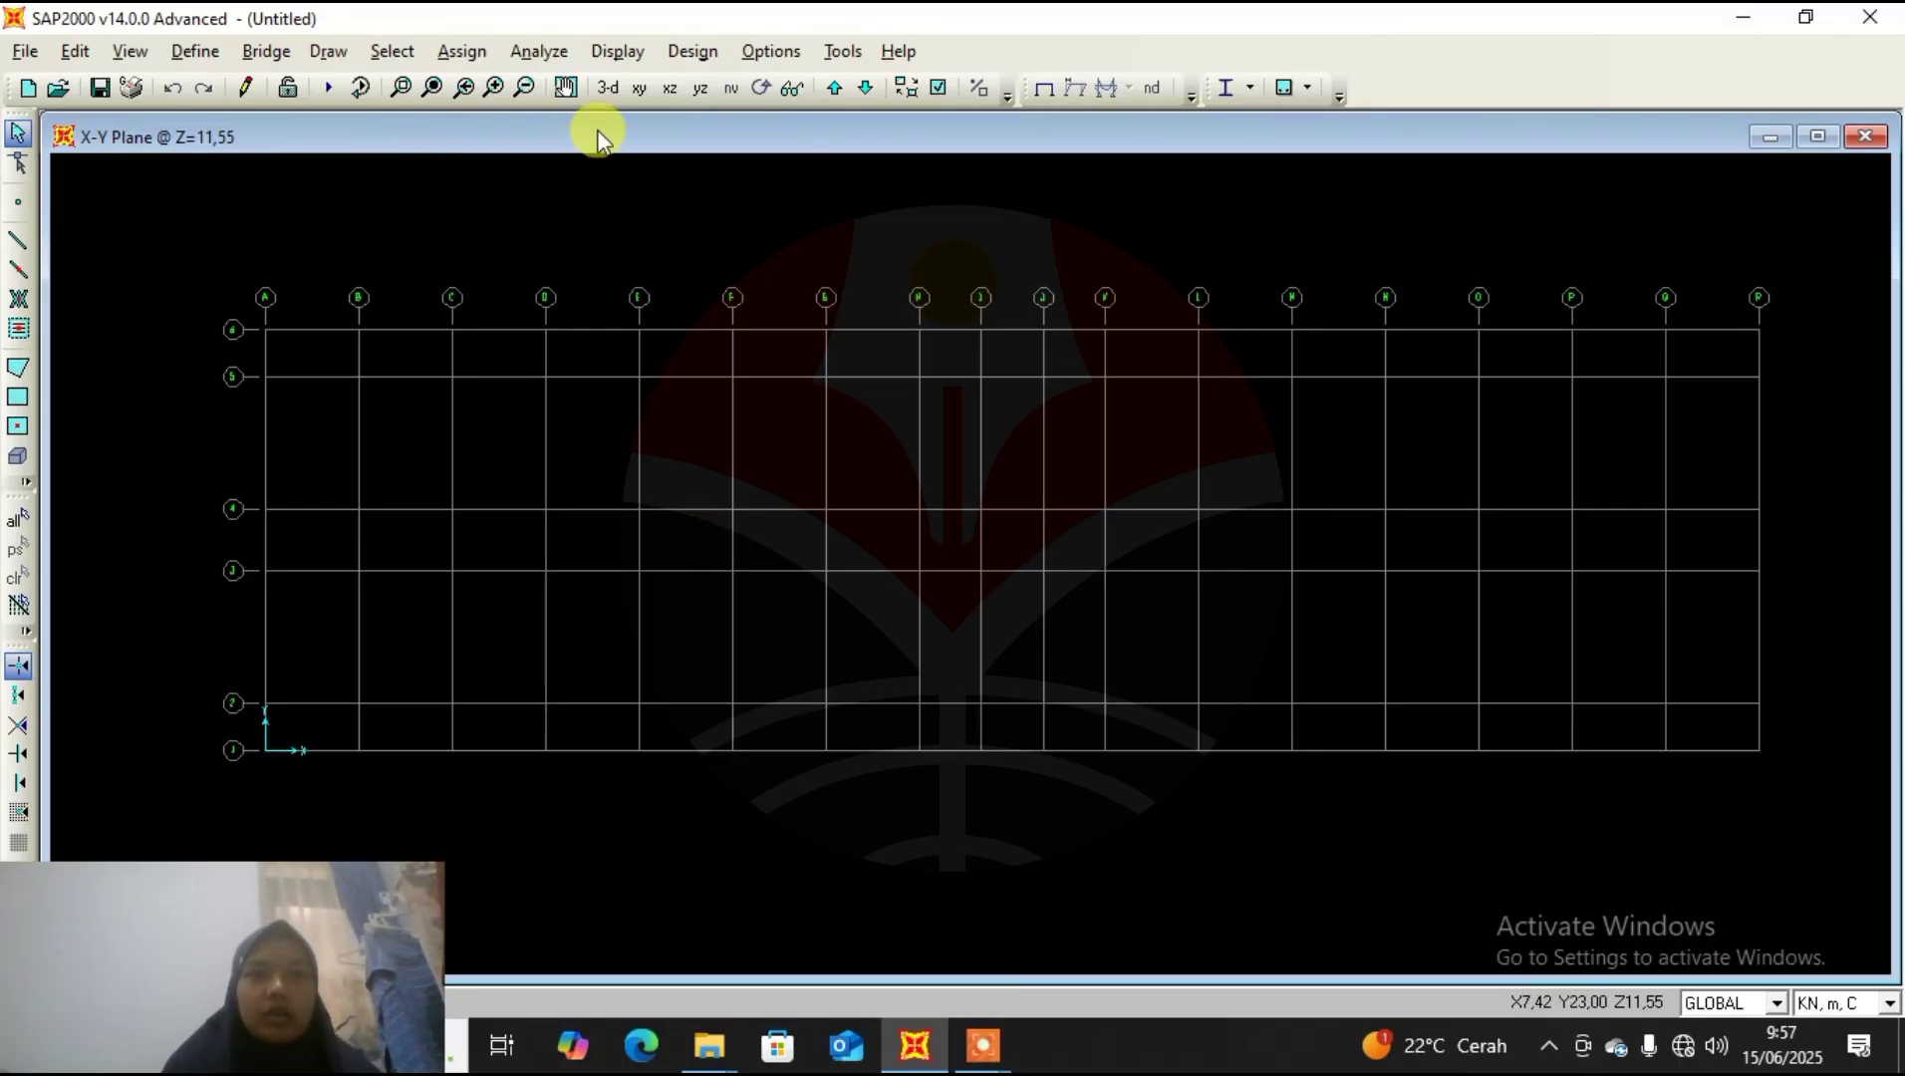
In the X-Z plane at Y=0, draw straight frame columns with section K2 35X45 along grid line B through all three storeys.
{"action": "left_click", "coordinate": [670, 88]}
{"action": "middle_click_drag", "start_coordinate": [874, 285], "coordinate": [774, 212]}
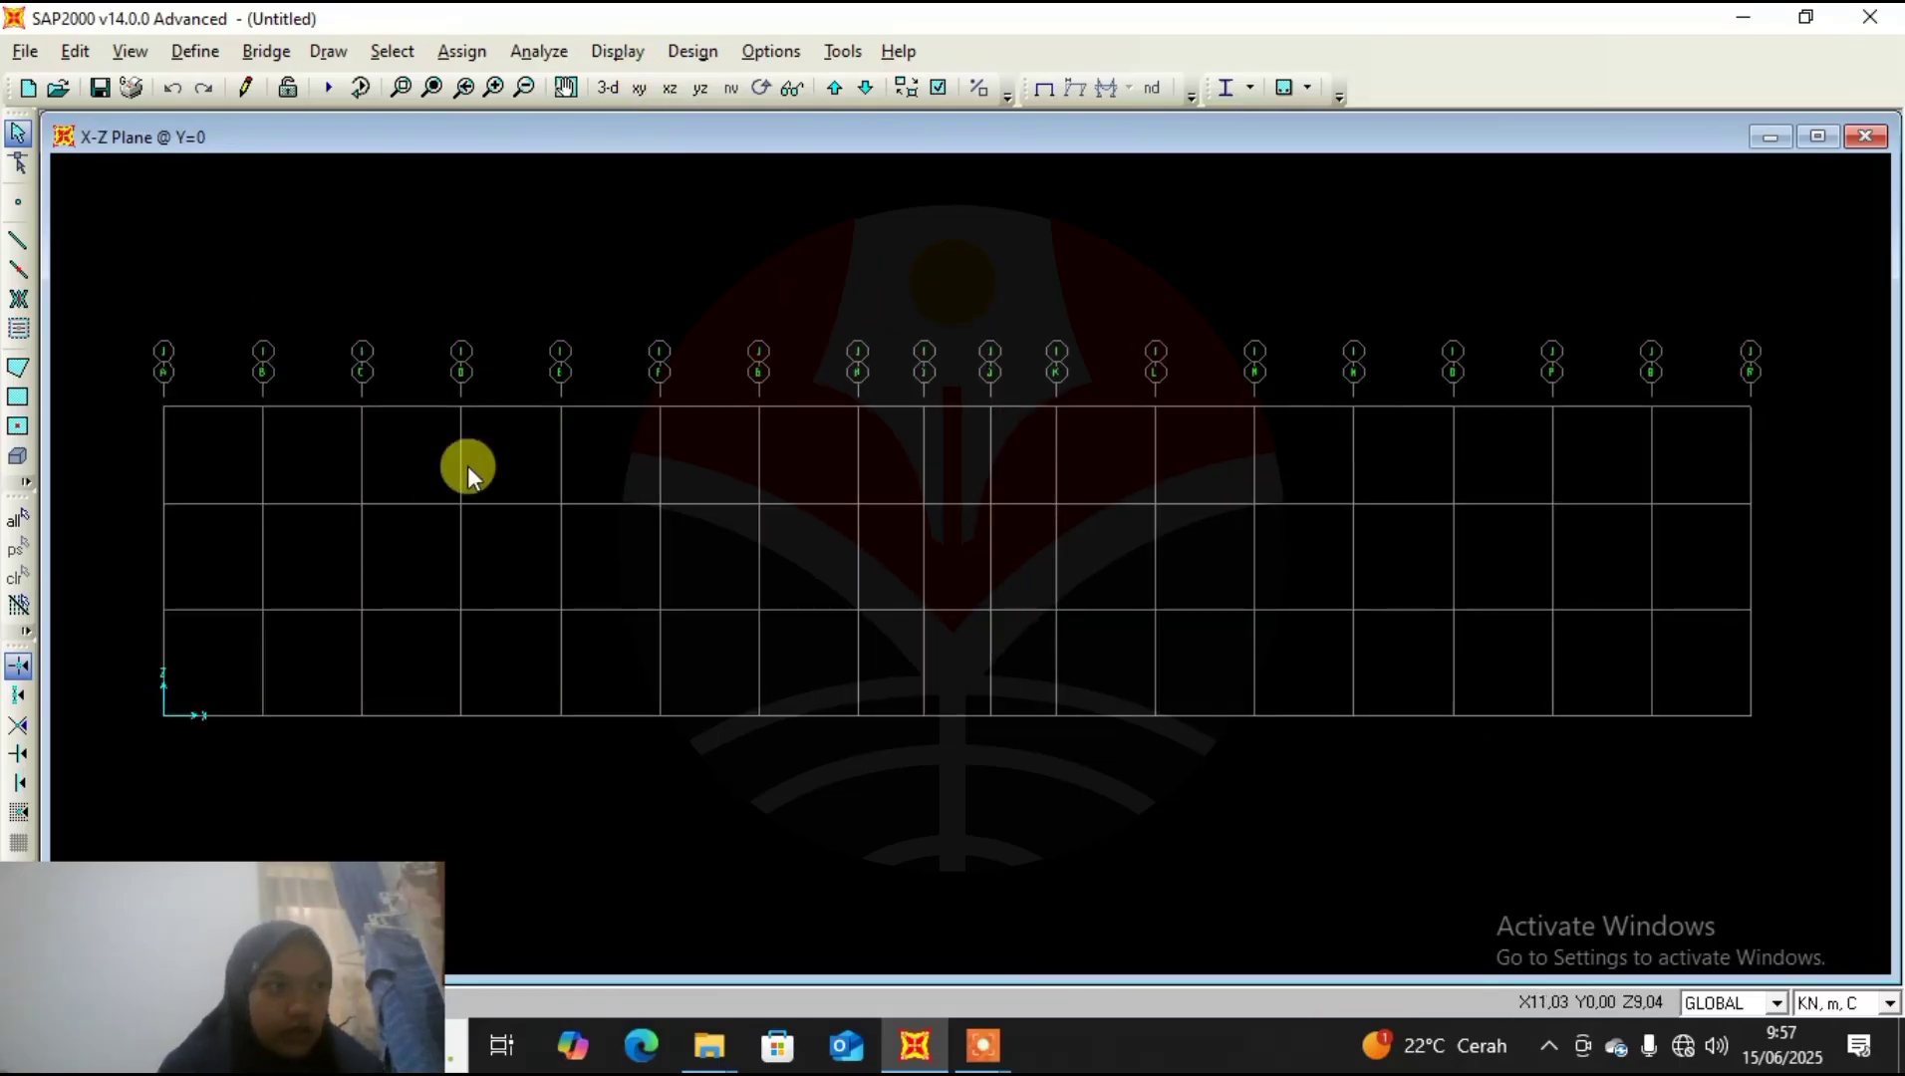
{"action": "left_click", "coordinate": [18, 241]}
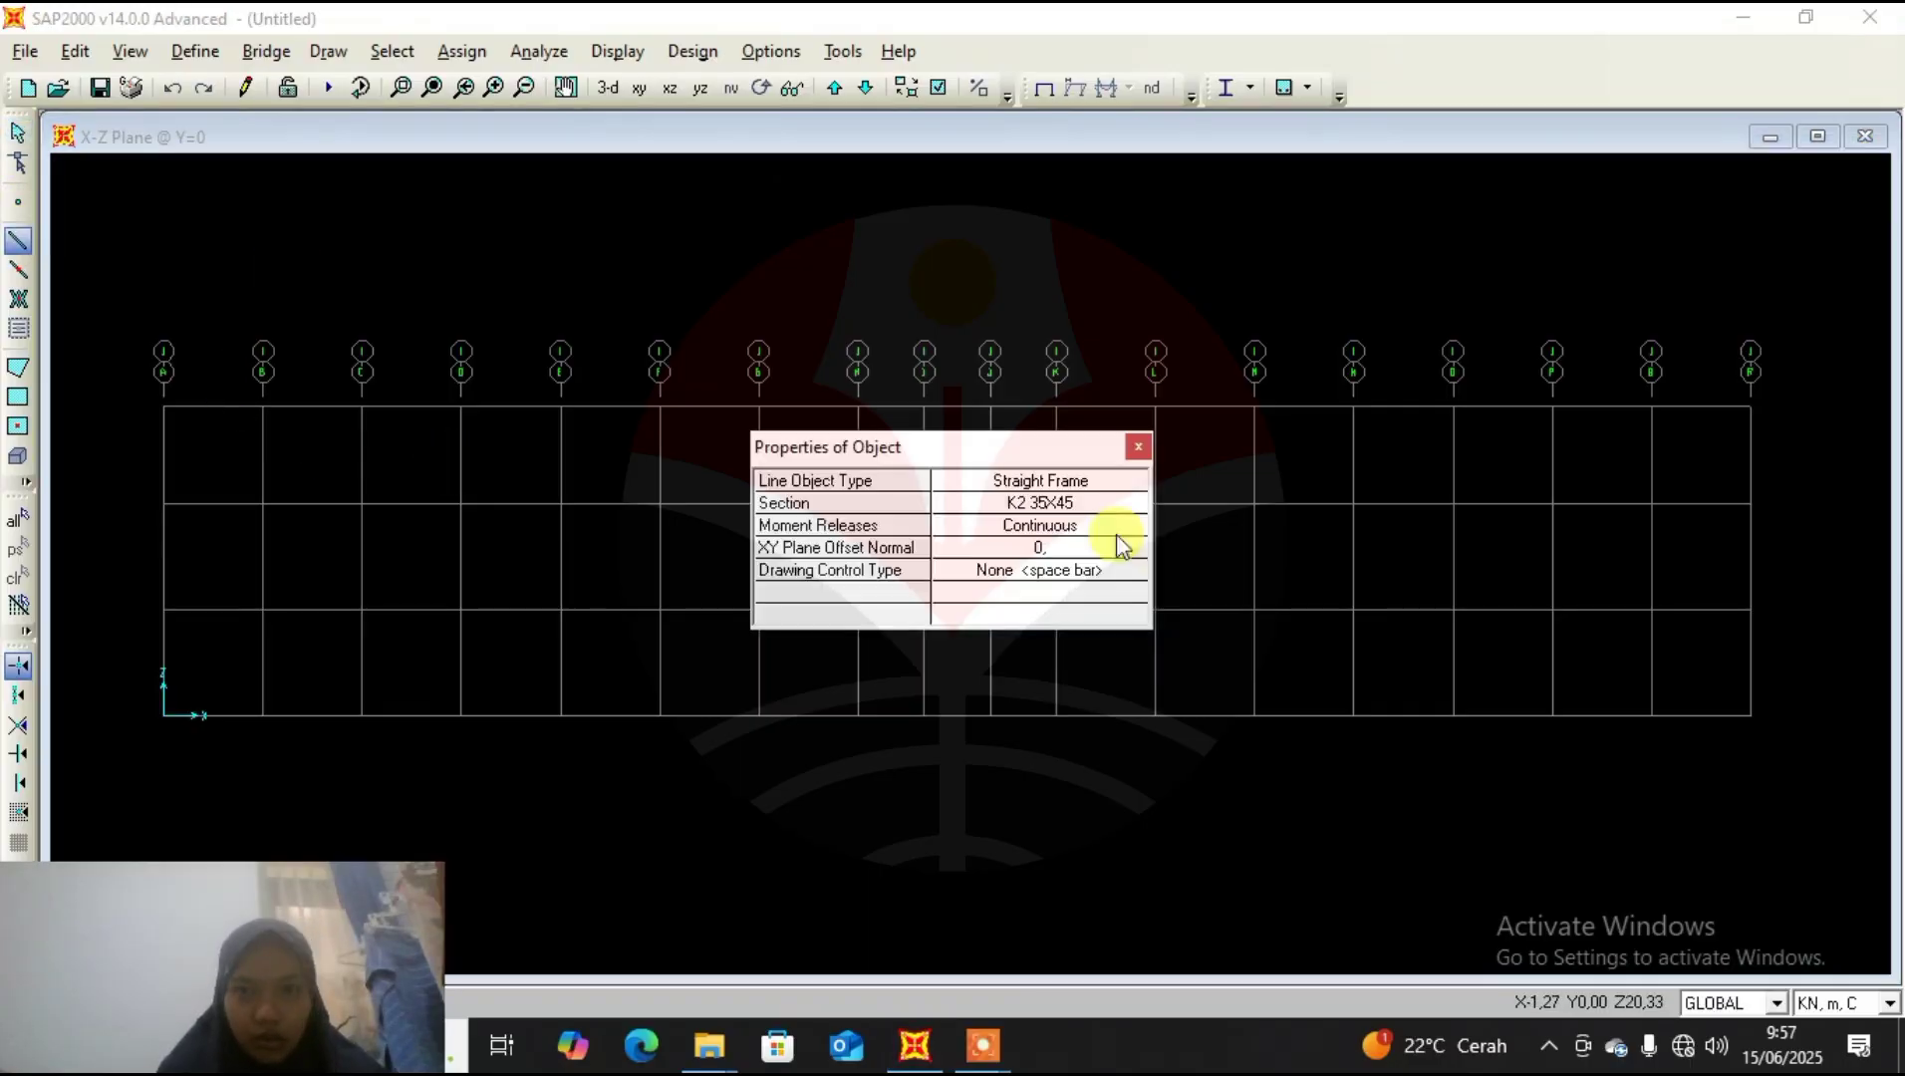
{"action": "left_click", "coordinate": [1116, 506]}
{"action": "left_click", "coordinate": [1136, 507]}
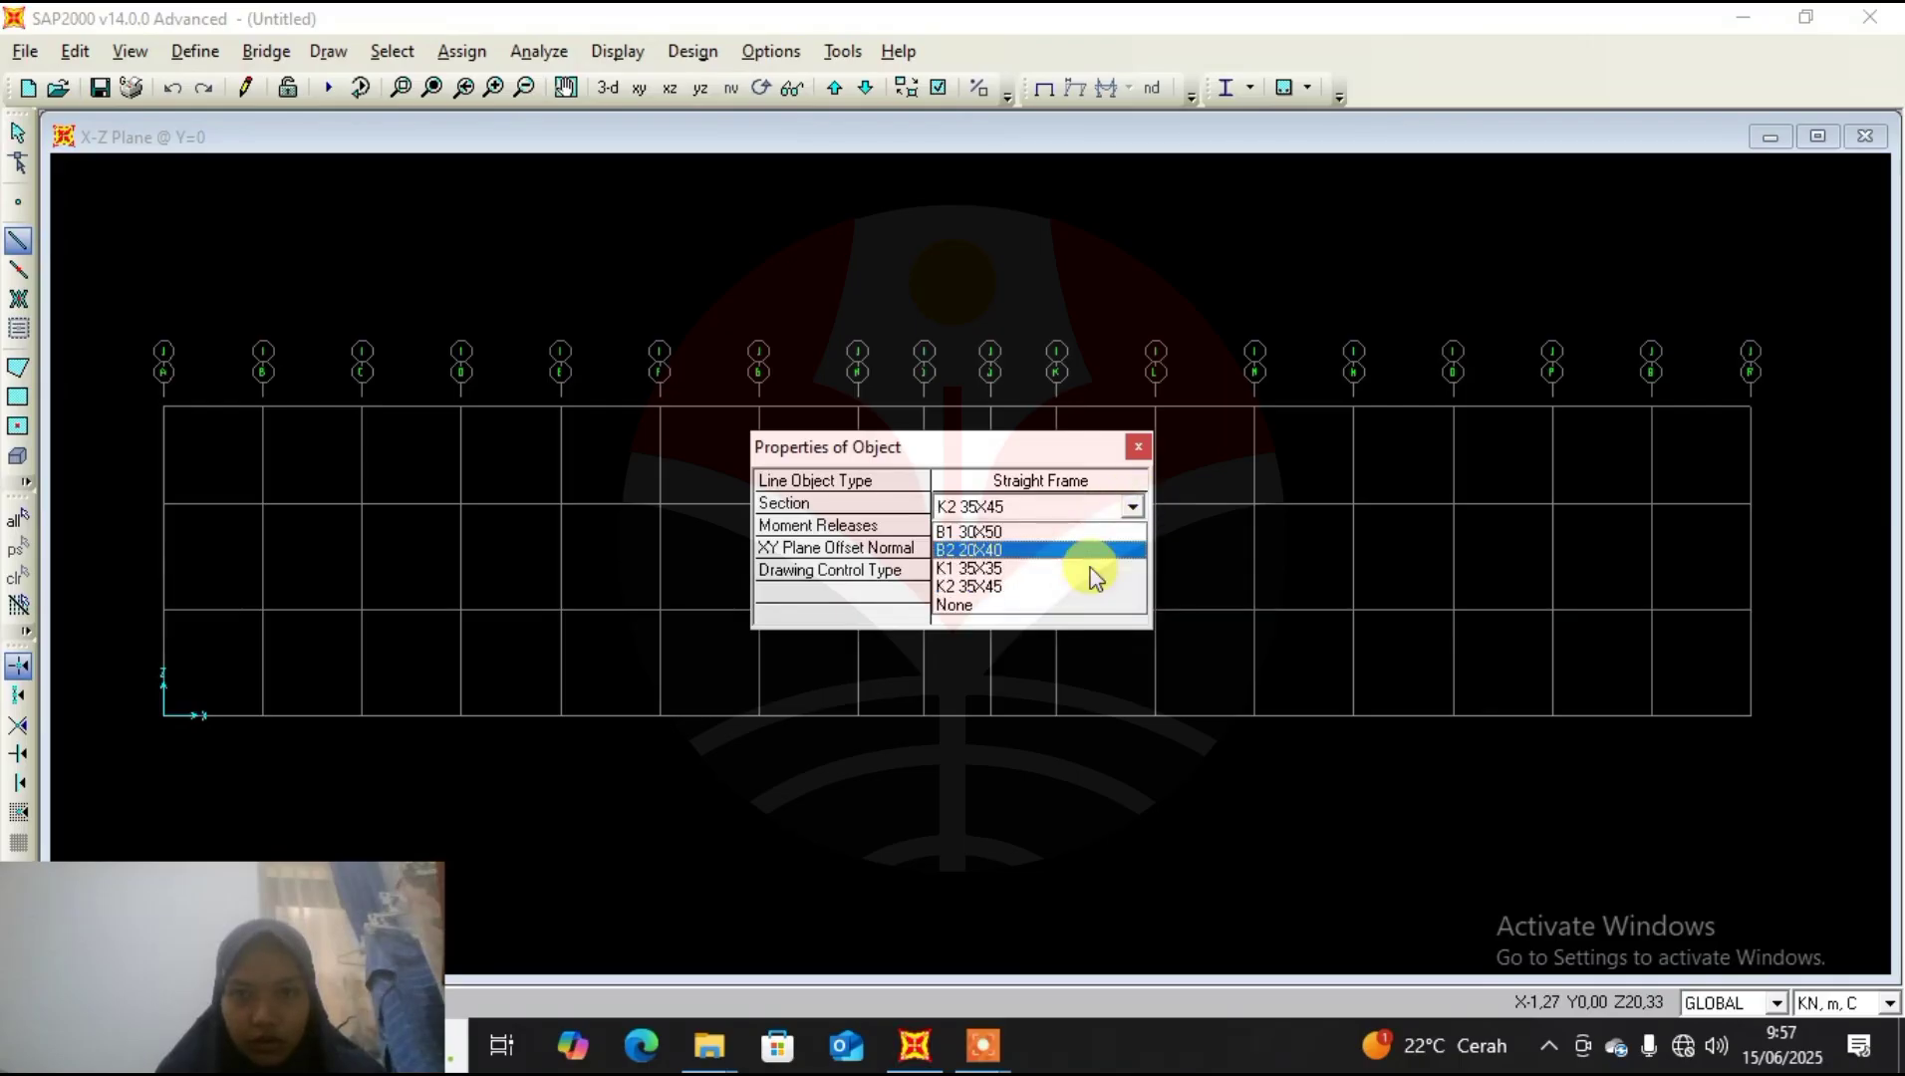
{"action": "left_click", "coordinate": [1081, 585]}
{"action": "left_click_drag", "start_coordinate": [991, 266], "coordinate": [1008, 64]}
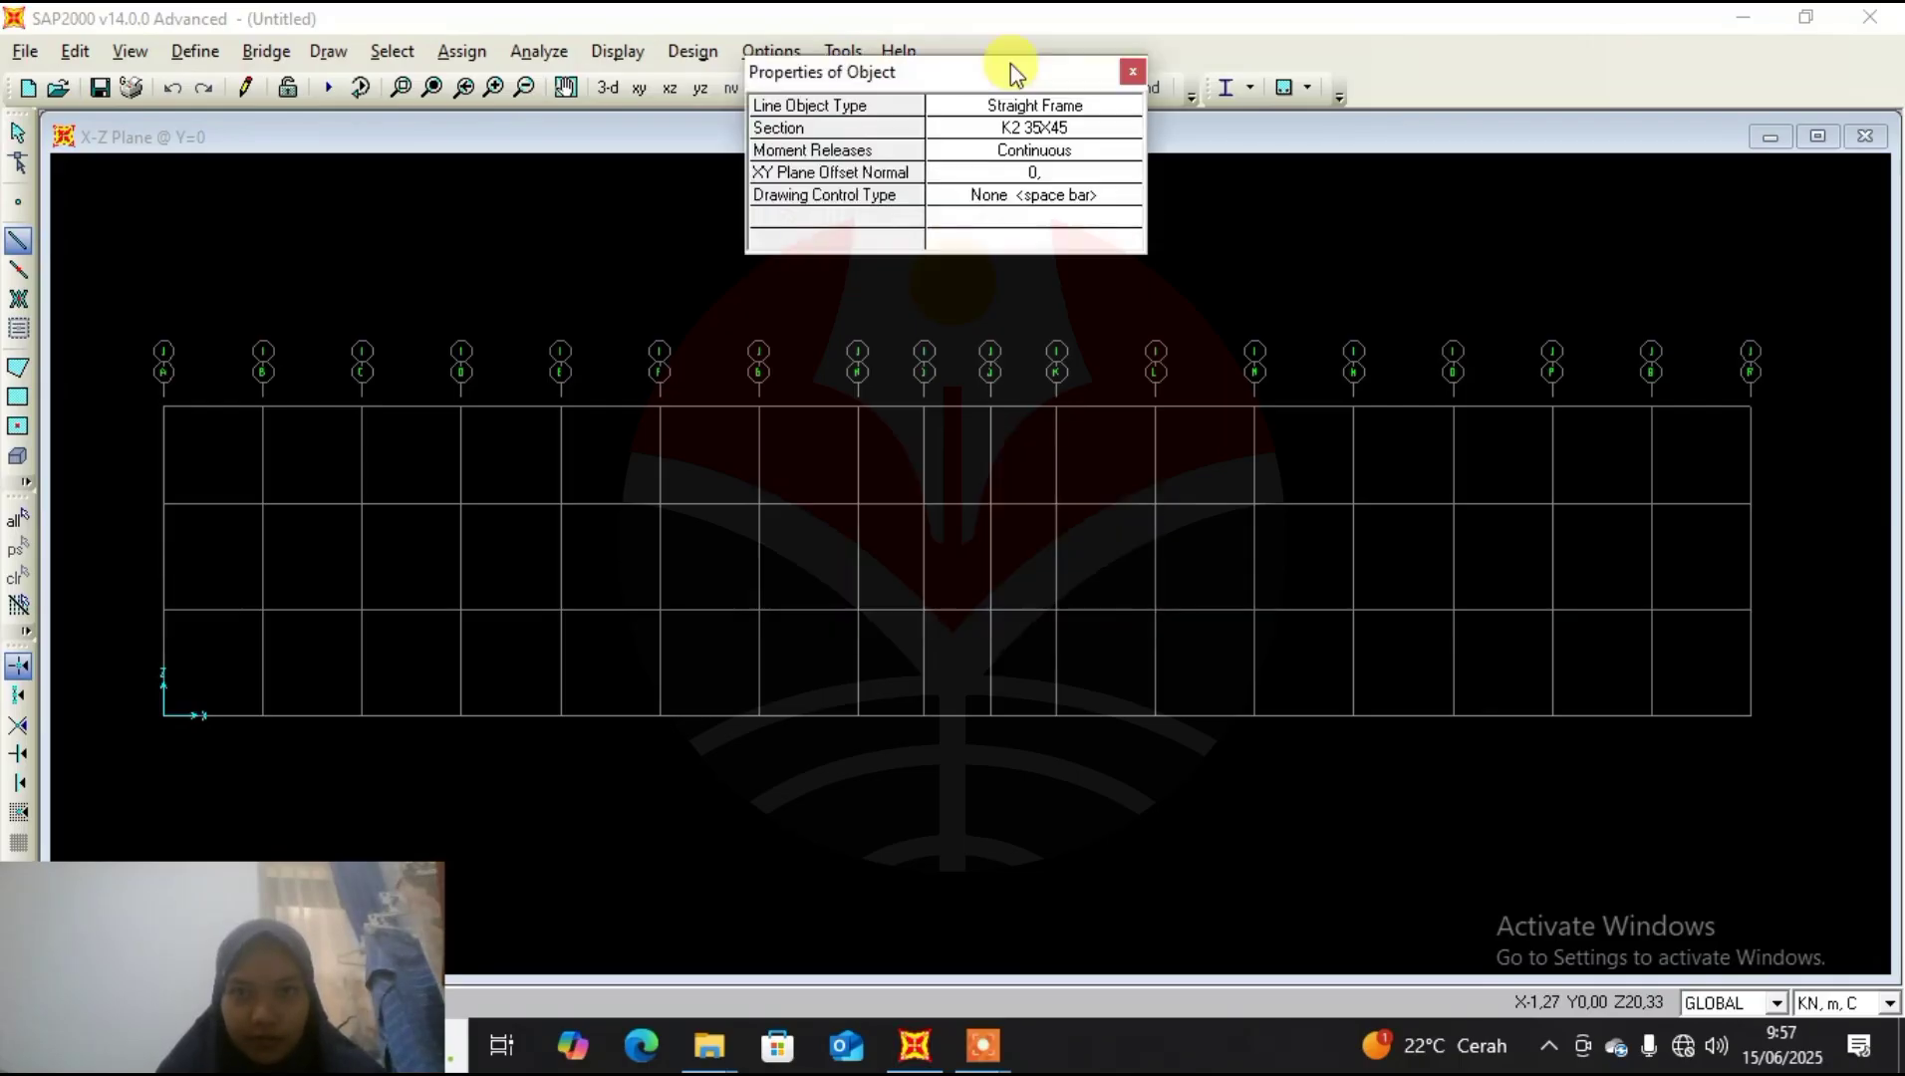
{"action": "left_click", "coordinate": [261, 716]}
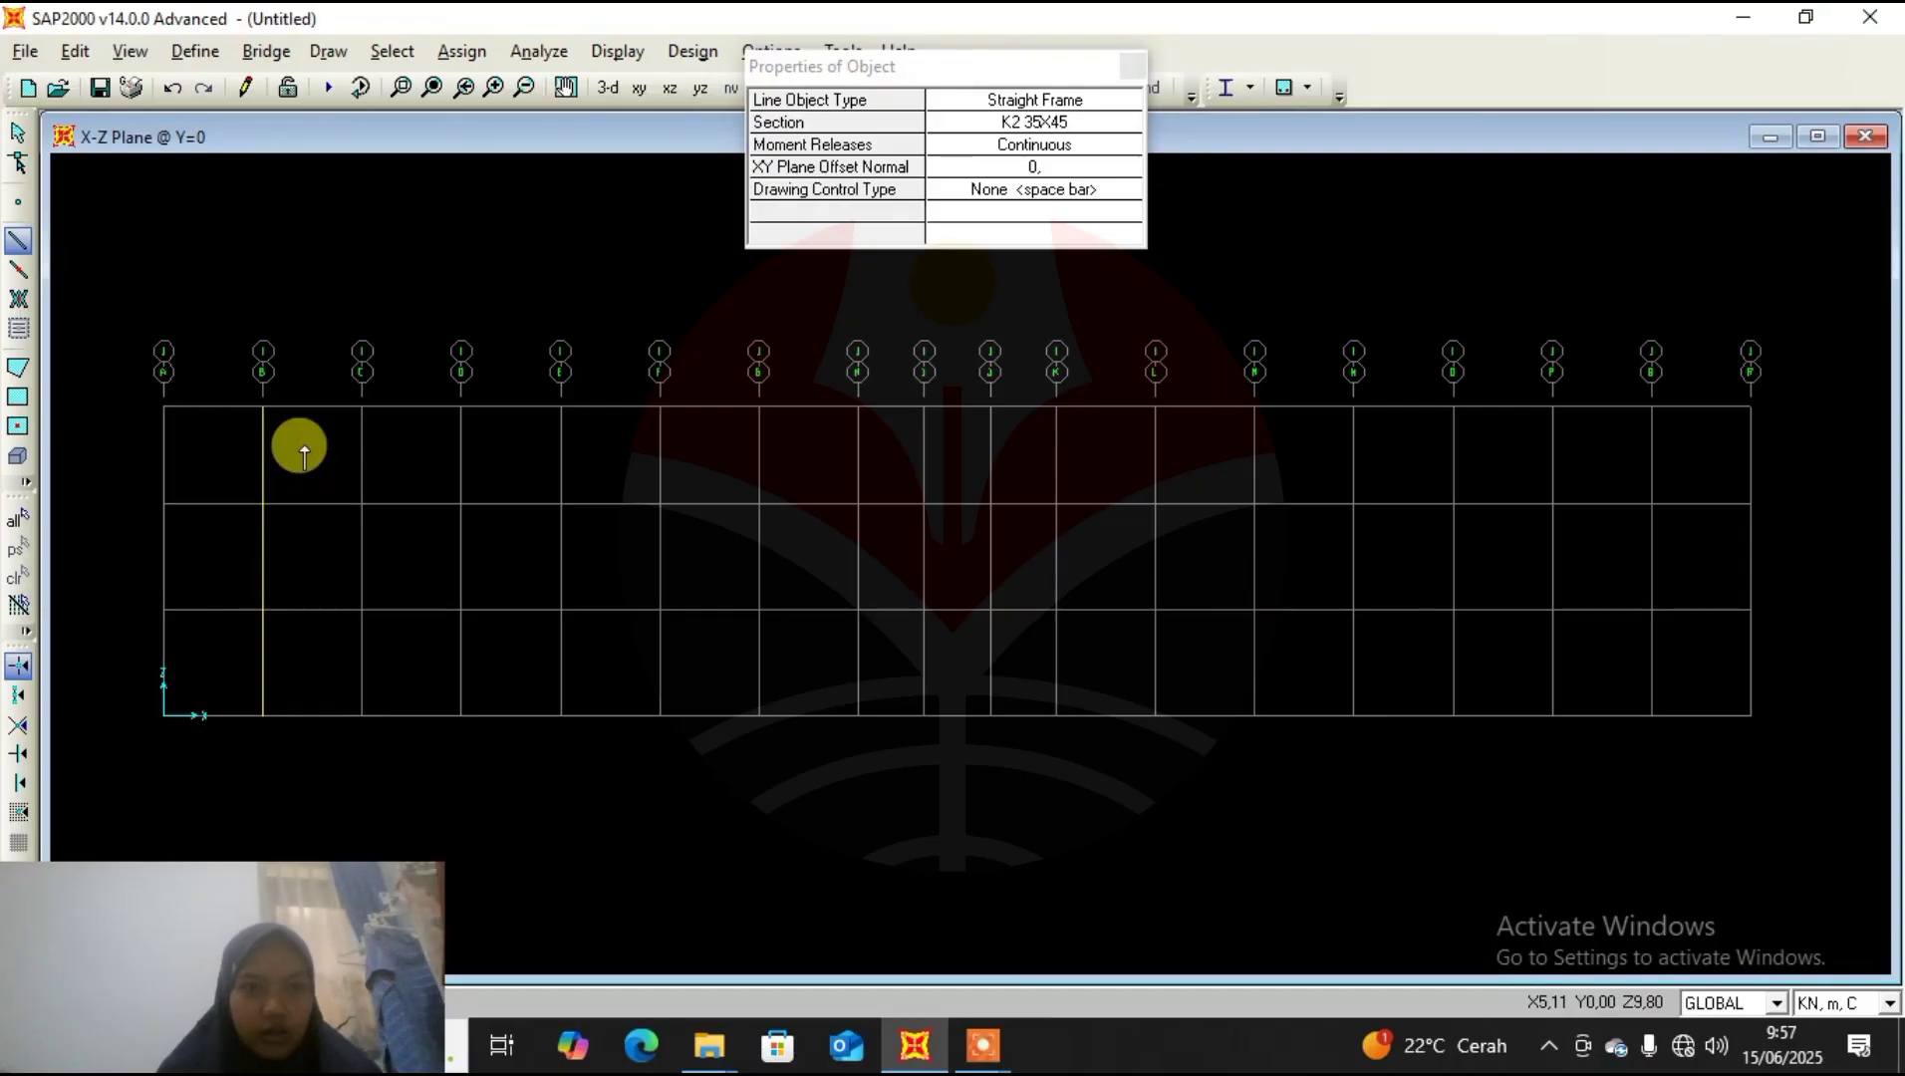
{"action": "key", "text": "Escape"}
Replicate the three column segments on grid line B linearly with dx 3,6 m and number 6.
{"action": "left_click_drag", "start_coordinate": [304, 427], "coordinate": [239, 458]}
{"action": "left_click_drag", "start_coordinate": [299, 546], "coordinate": [252, 570]}
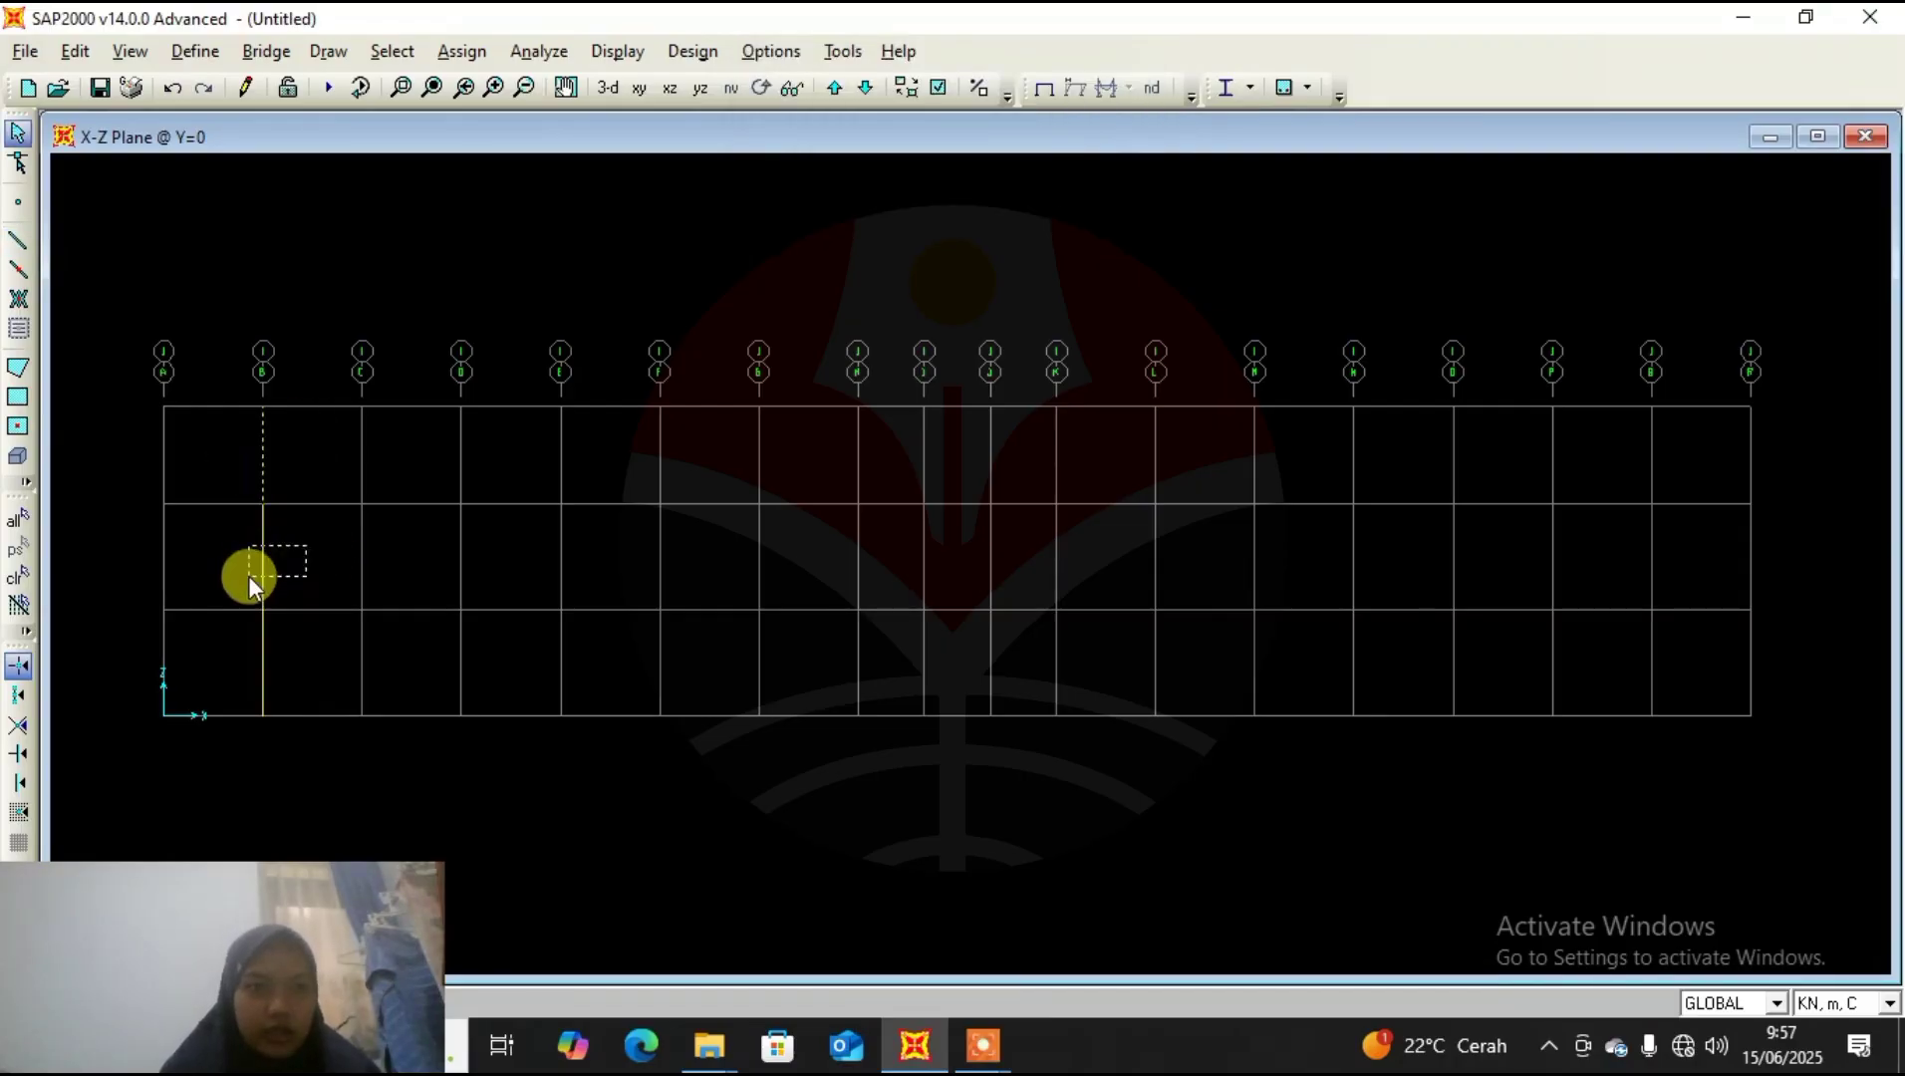
{"action": "left_click_drag", "start_coordinate": [304, 643], "coordinate": [239, 683]}
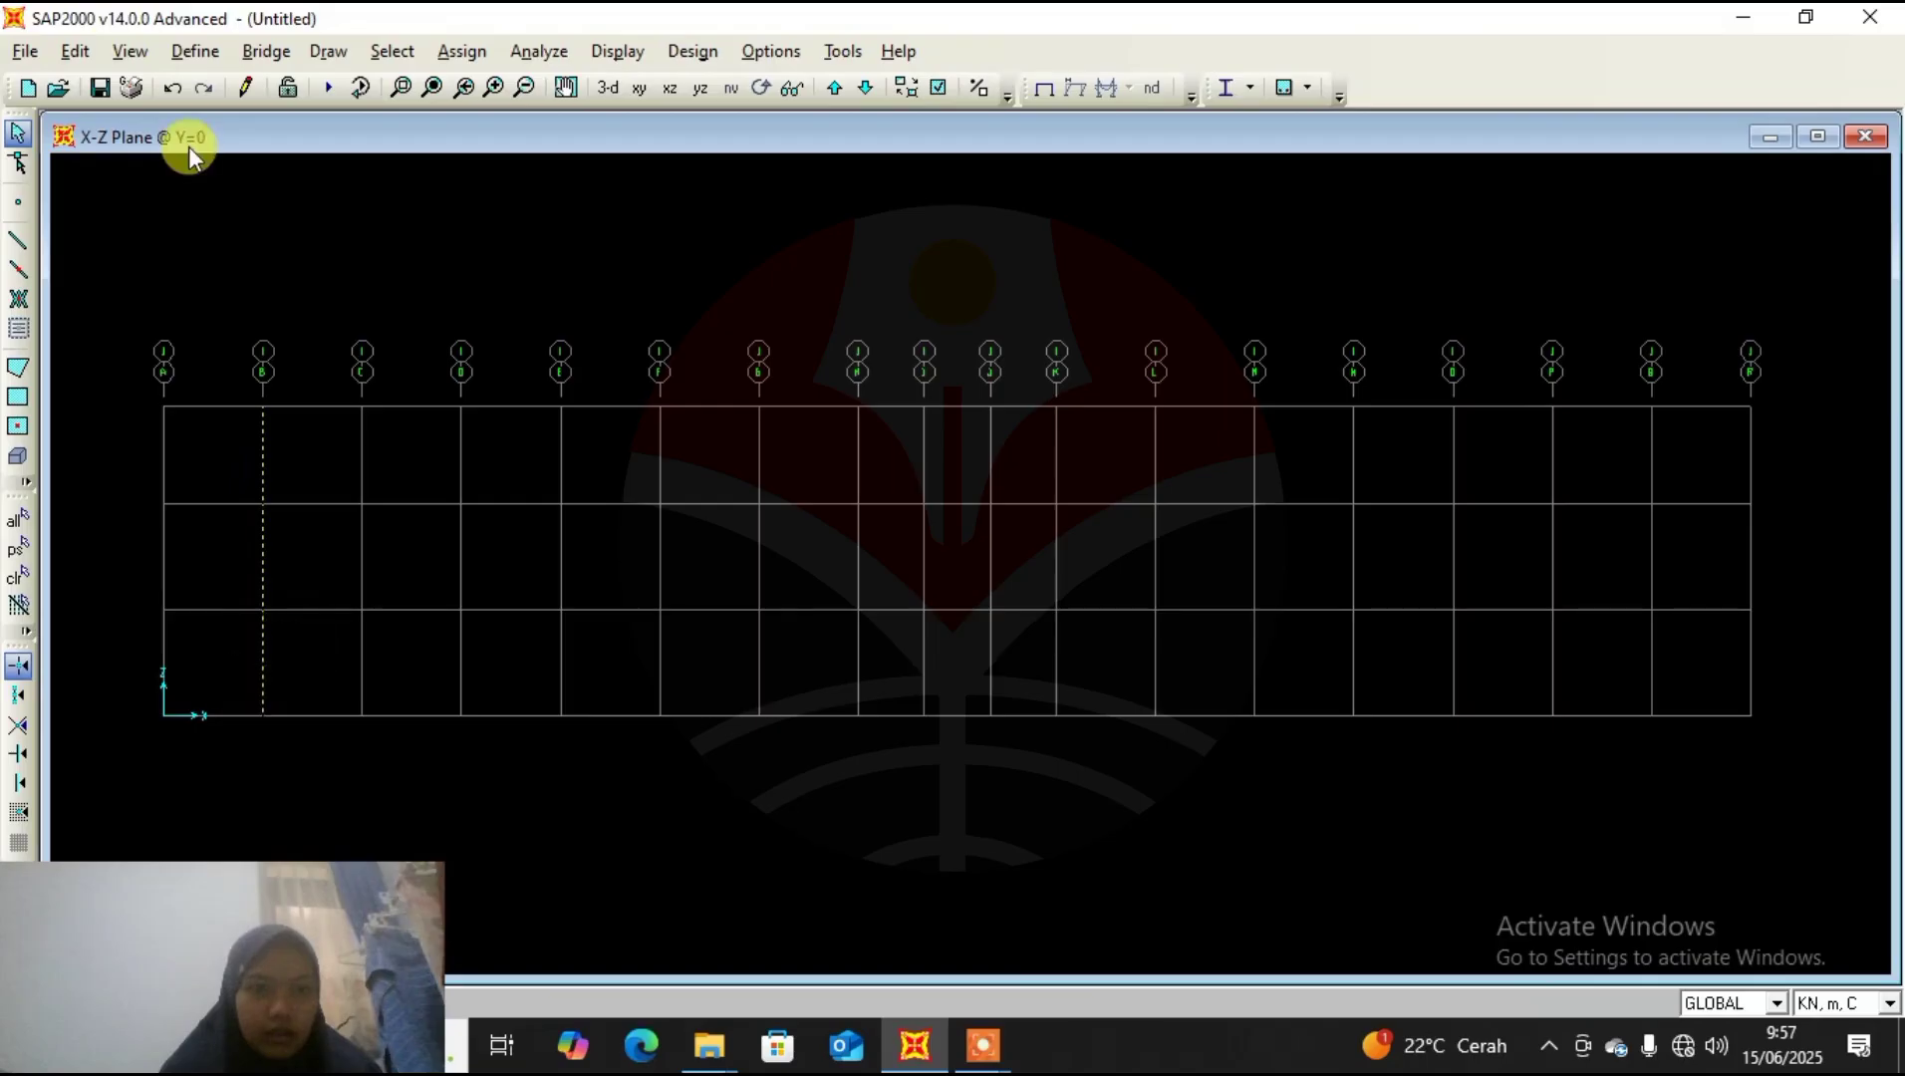
{"action": "left_click", "coordinate": [78, 51]}
{"action": "mouse_move", "coordinate": [129, 51]}
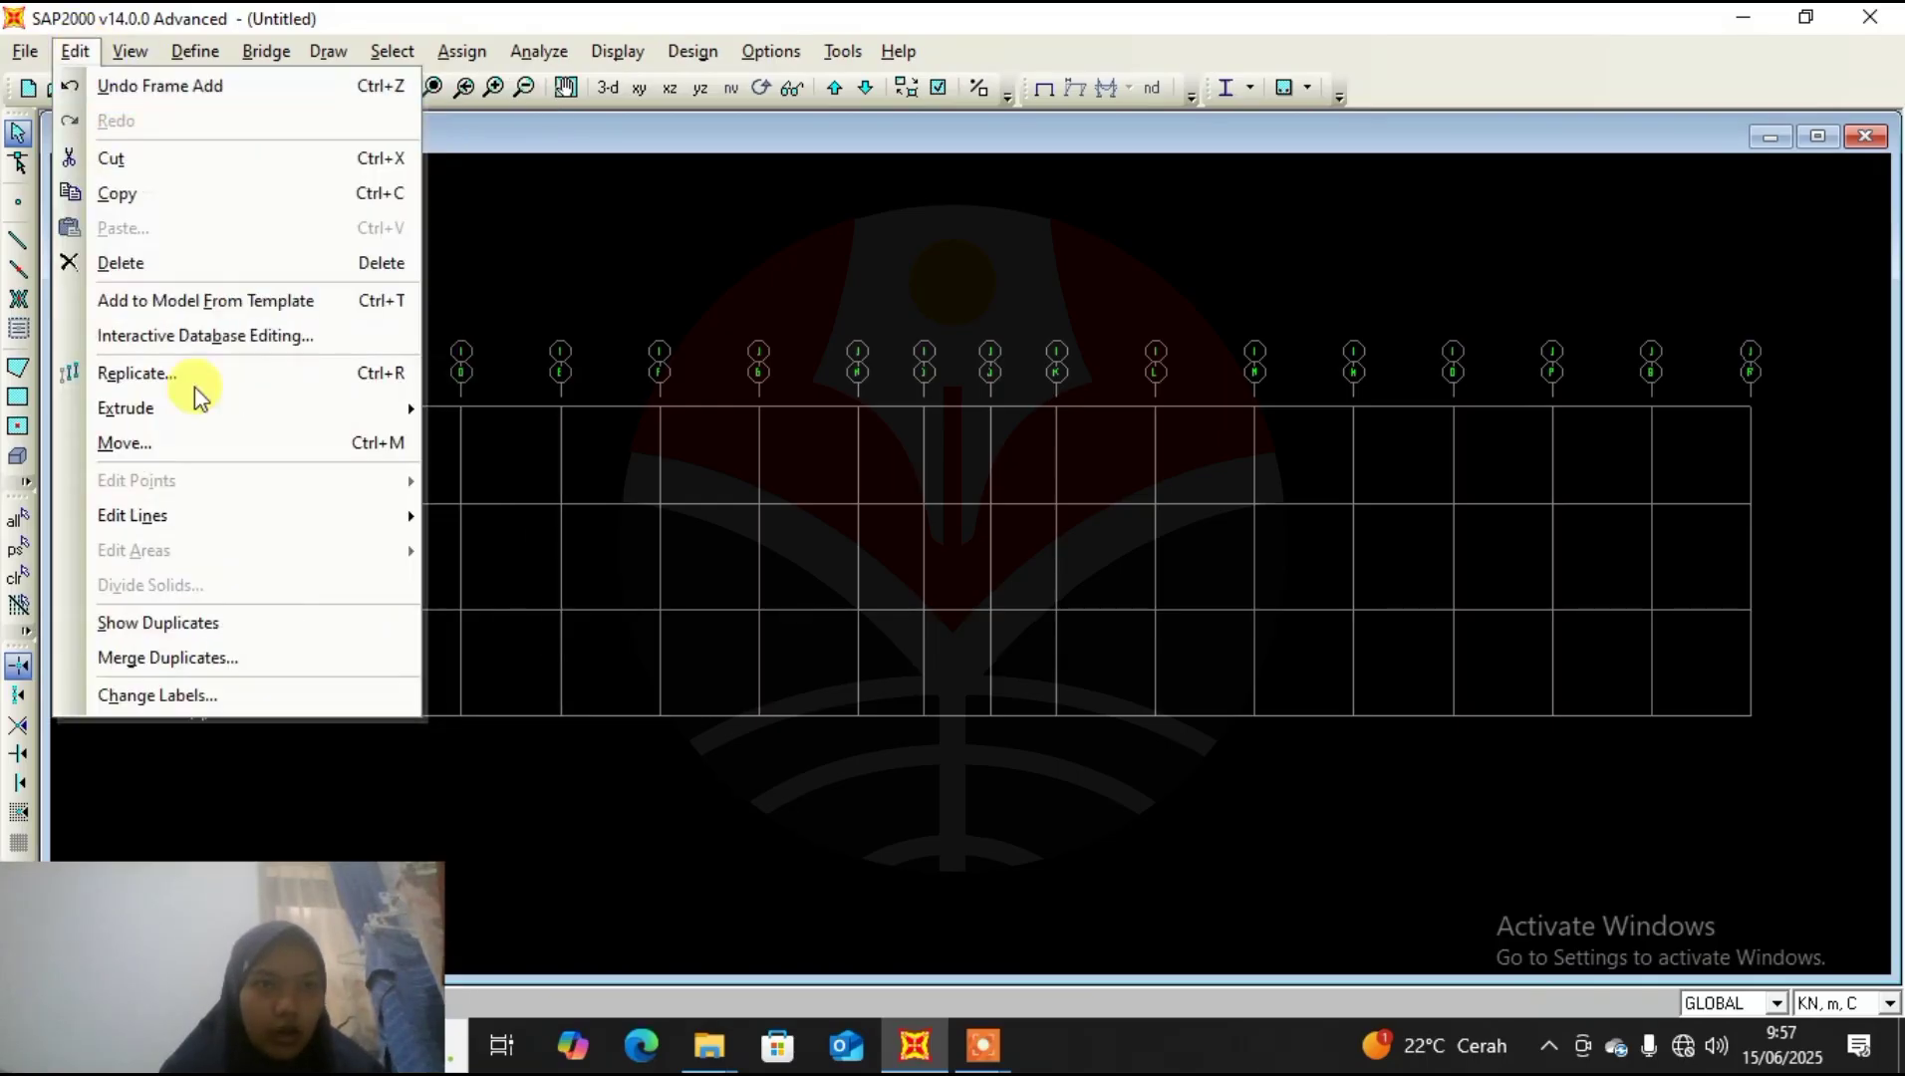
{"action": "left_click", "coordinate": [204, 387]}
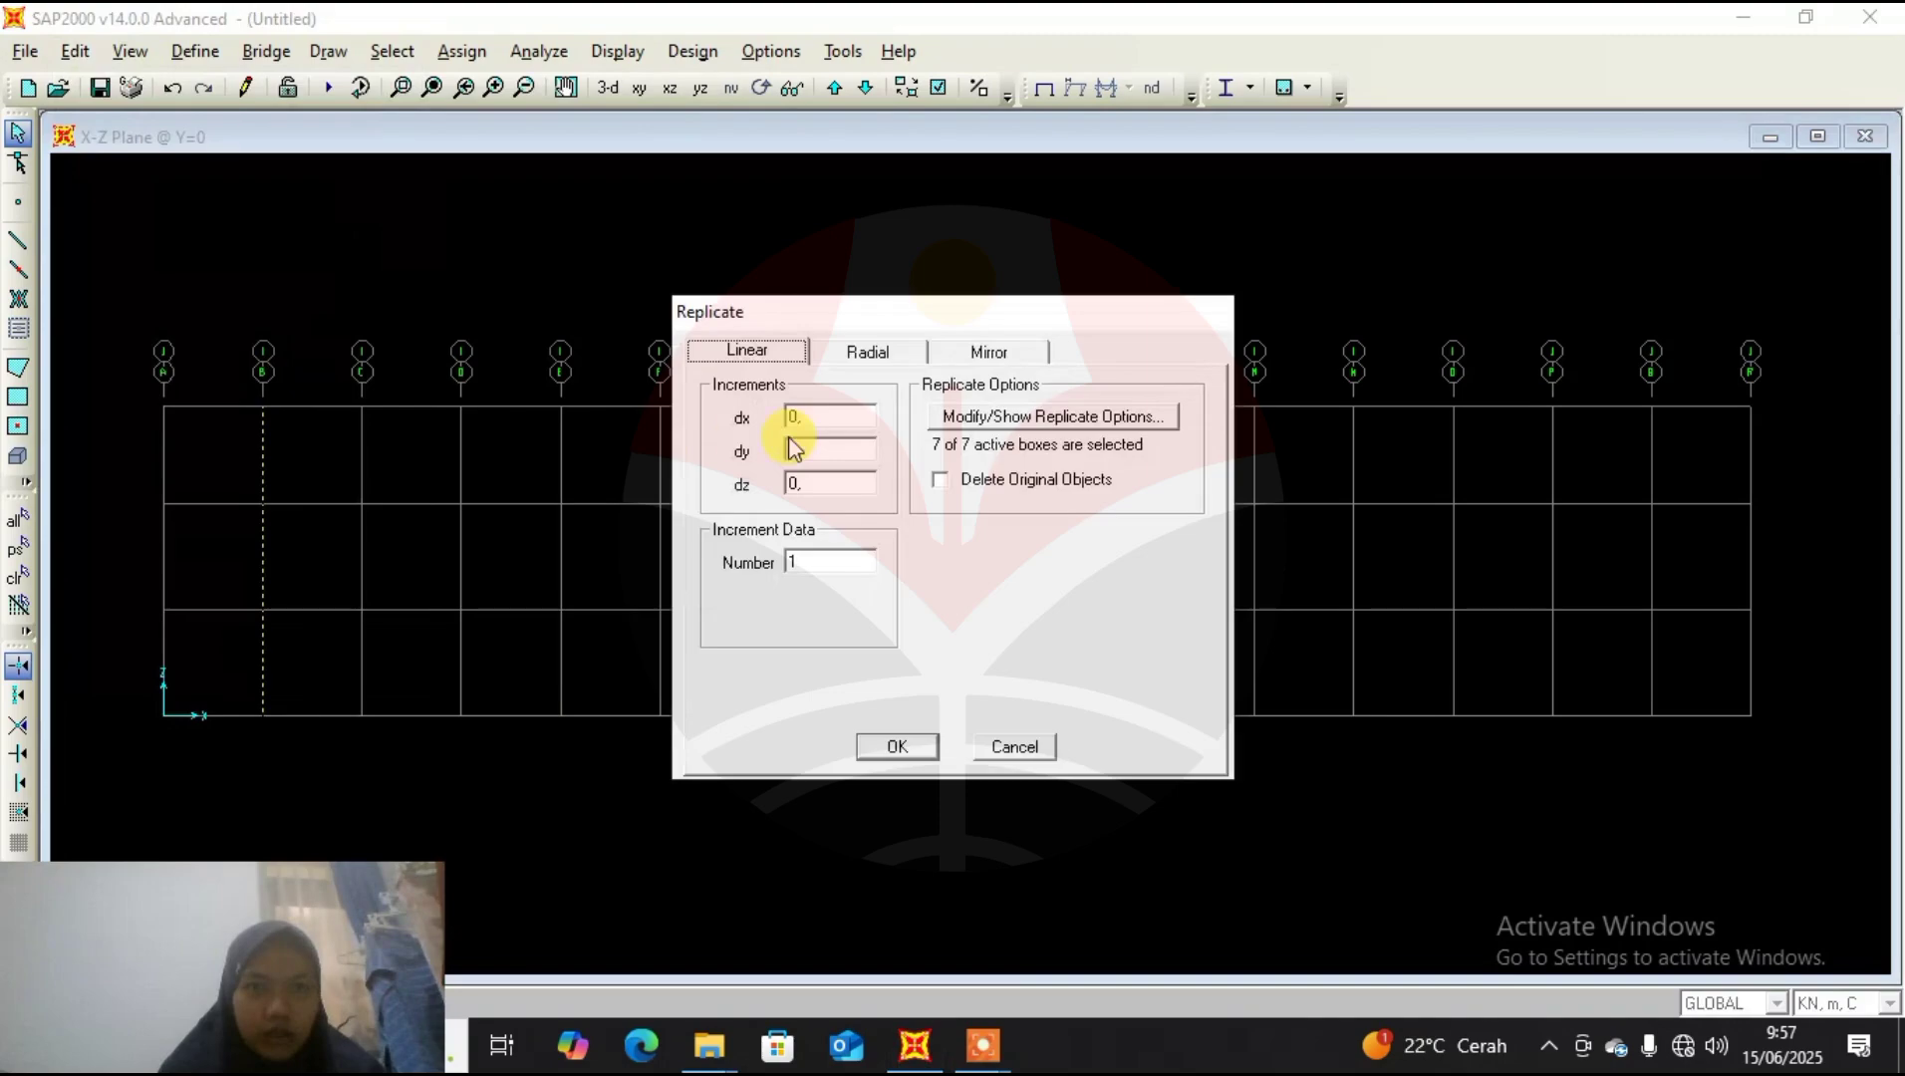
{"action": "double_click", "coordinate": [828, 414]}
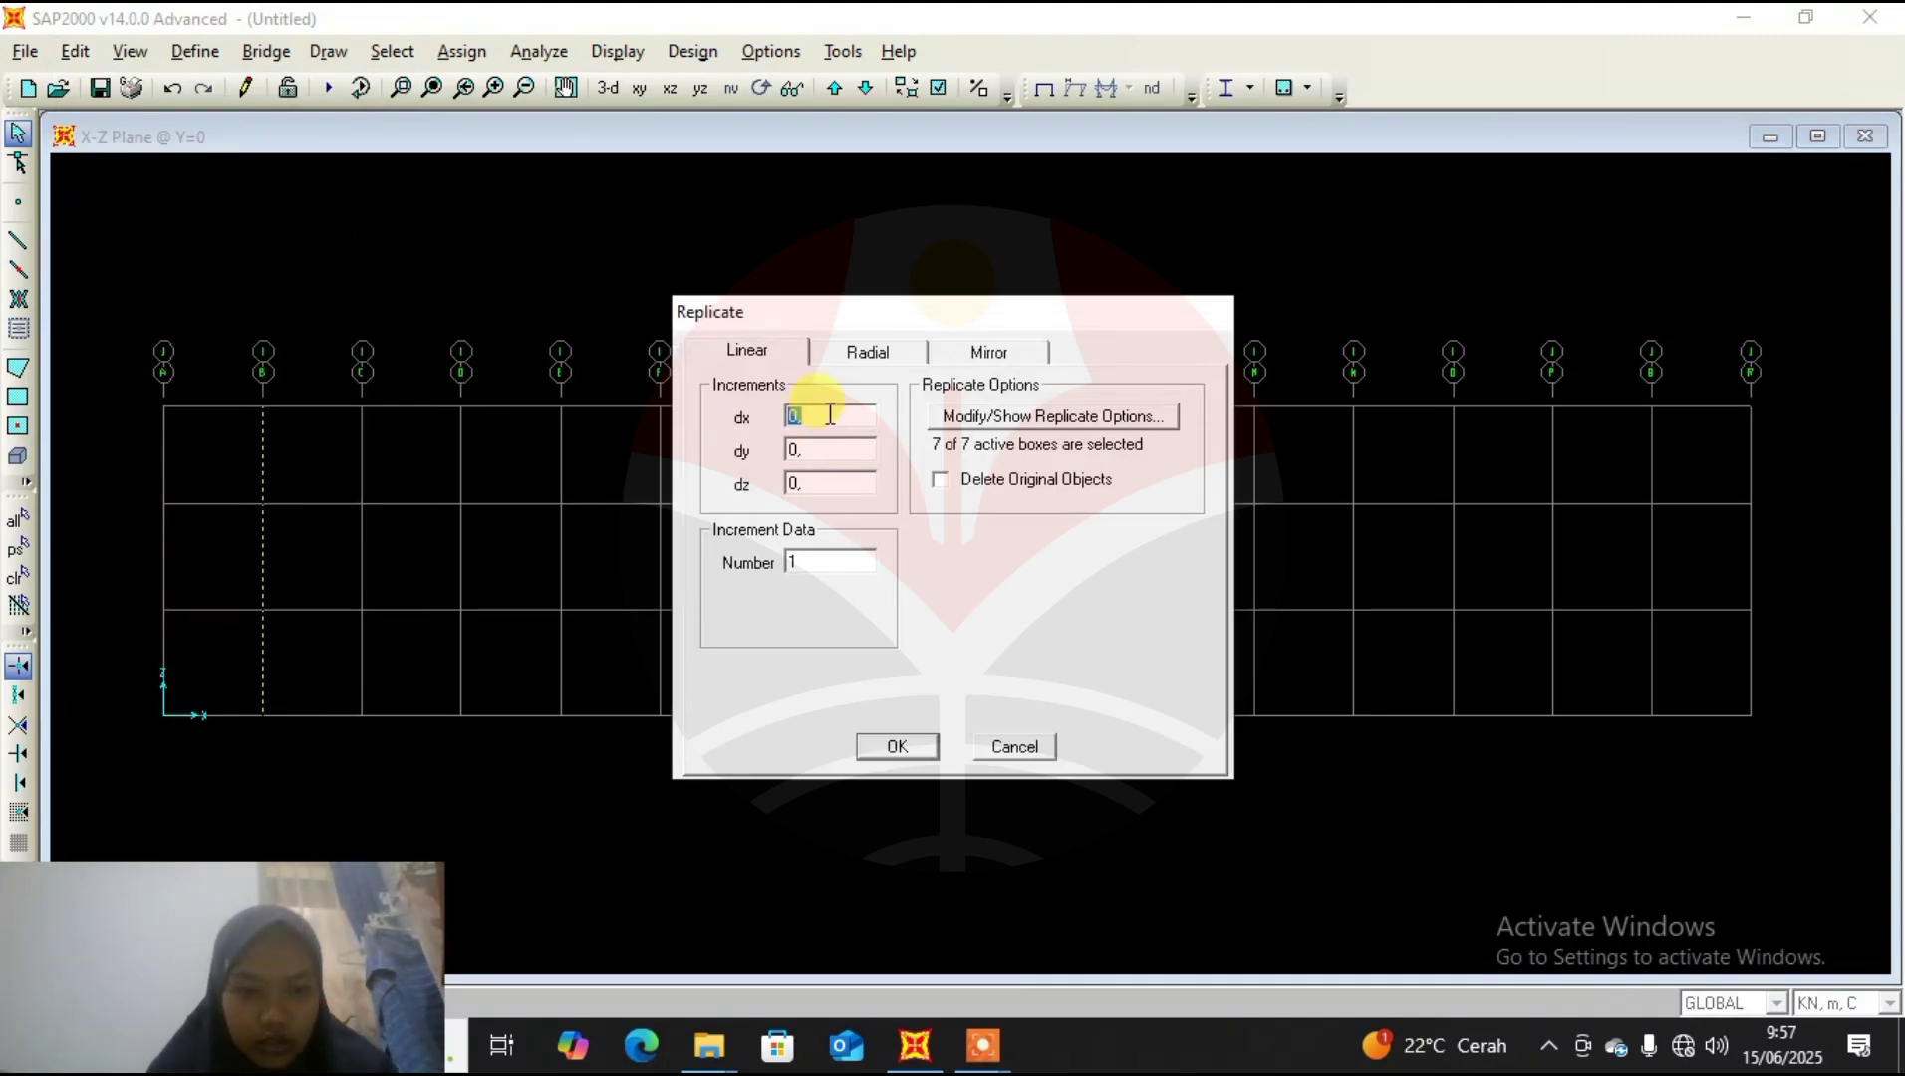
{"action": "type", "text": "3,6"}
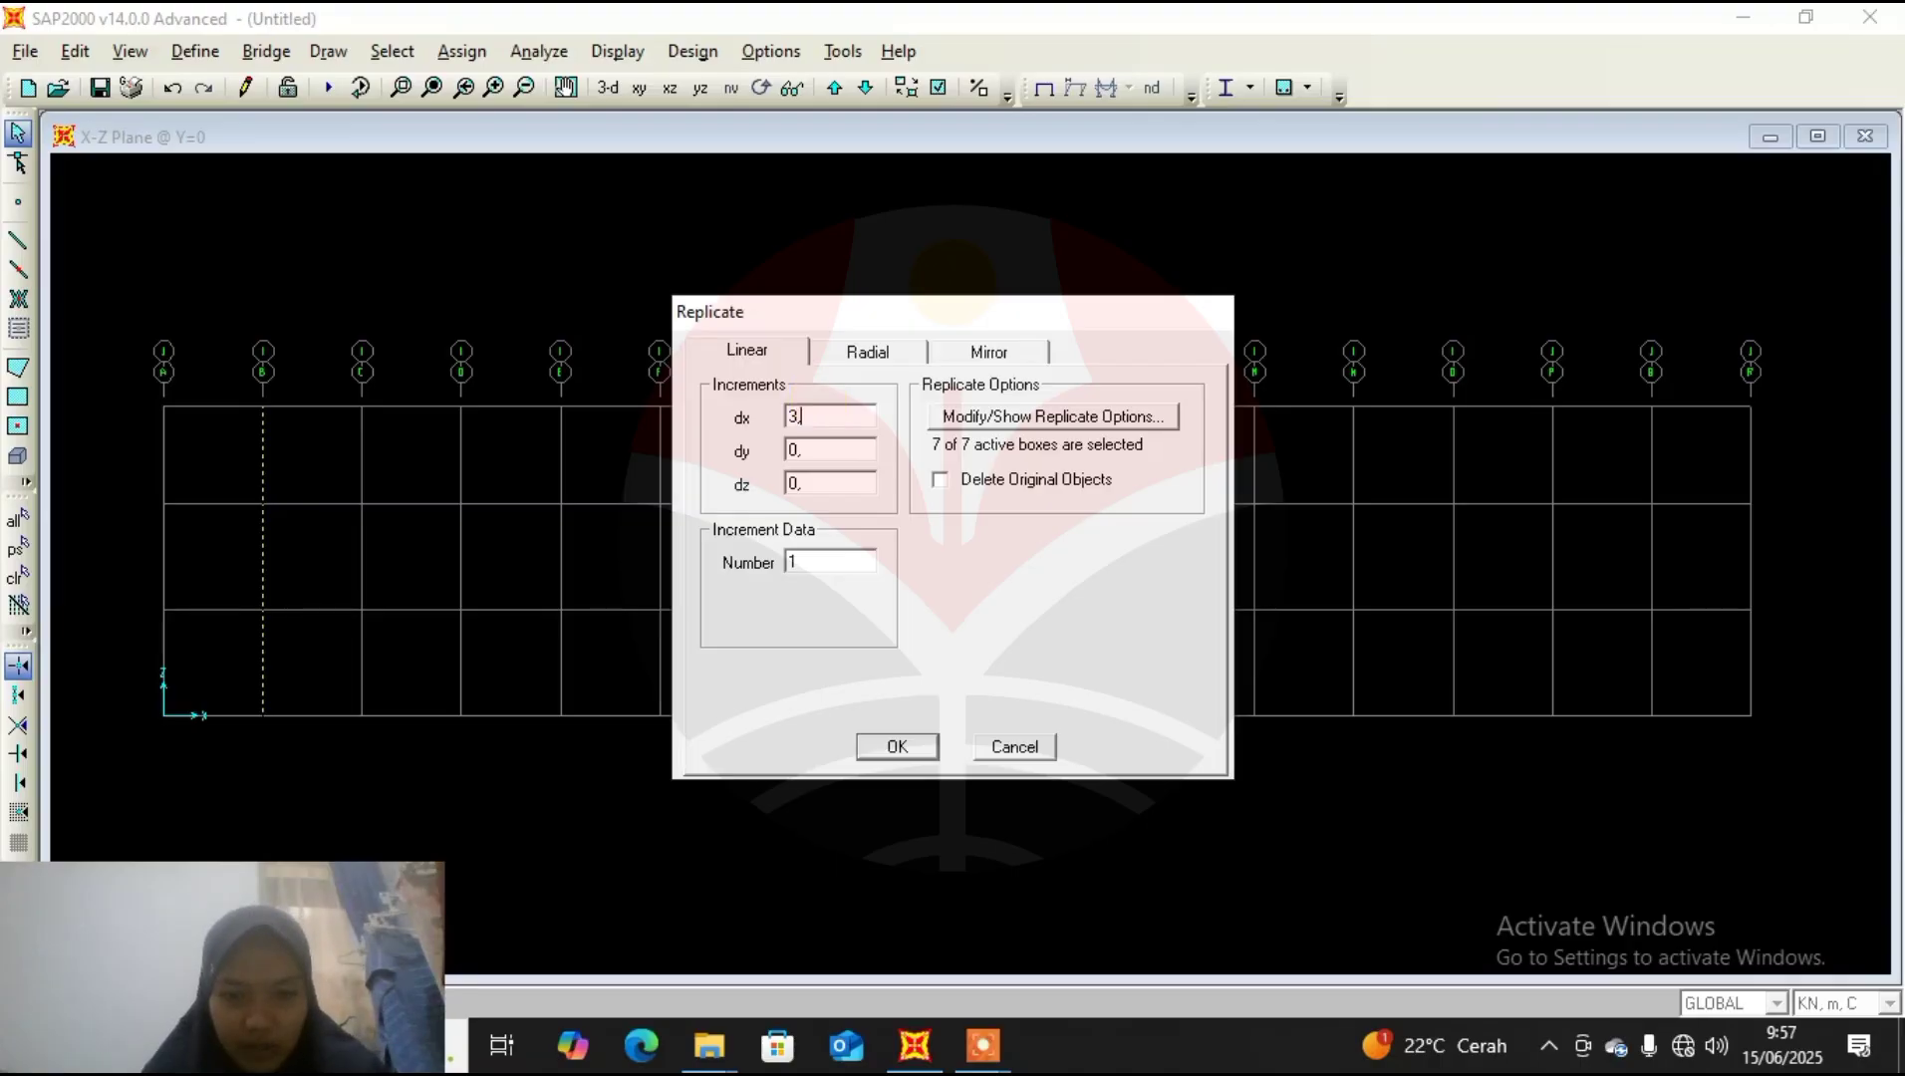
{"action": "double_click", "coordinate": [835, 561]}
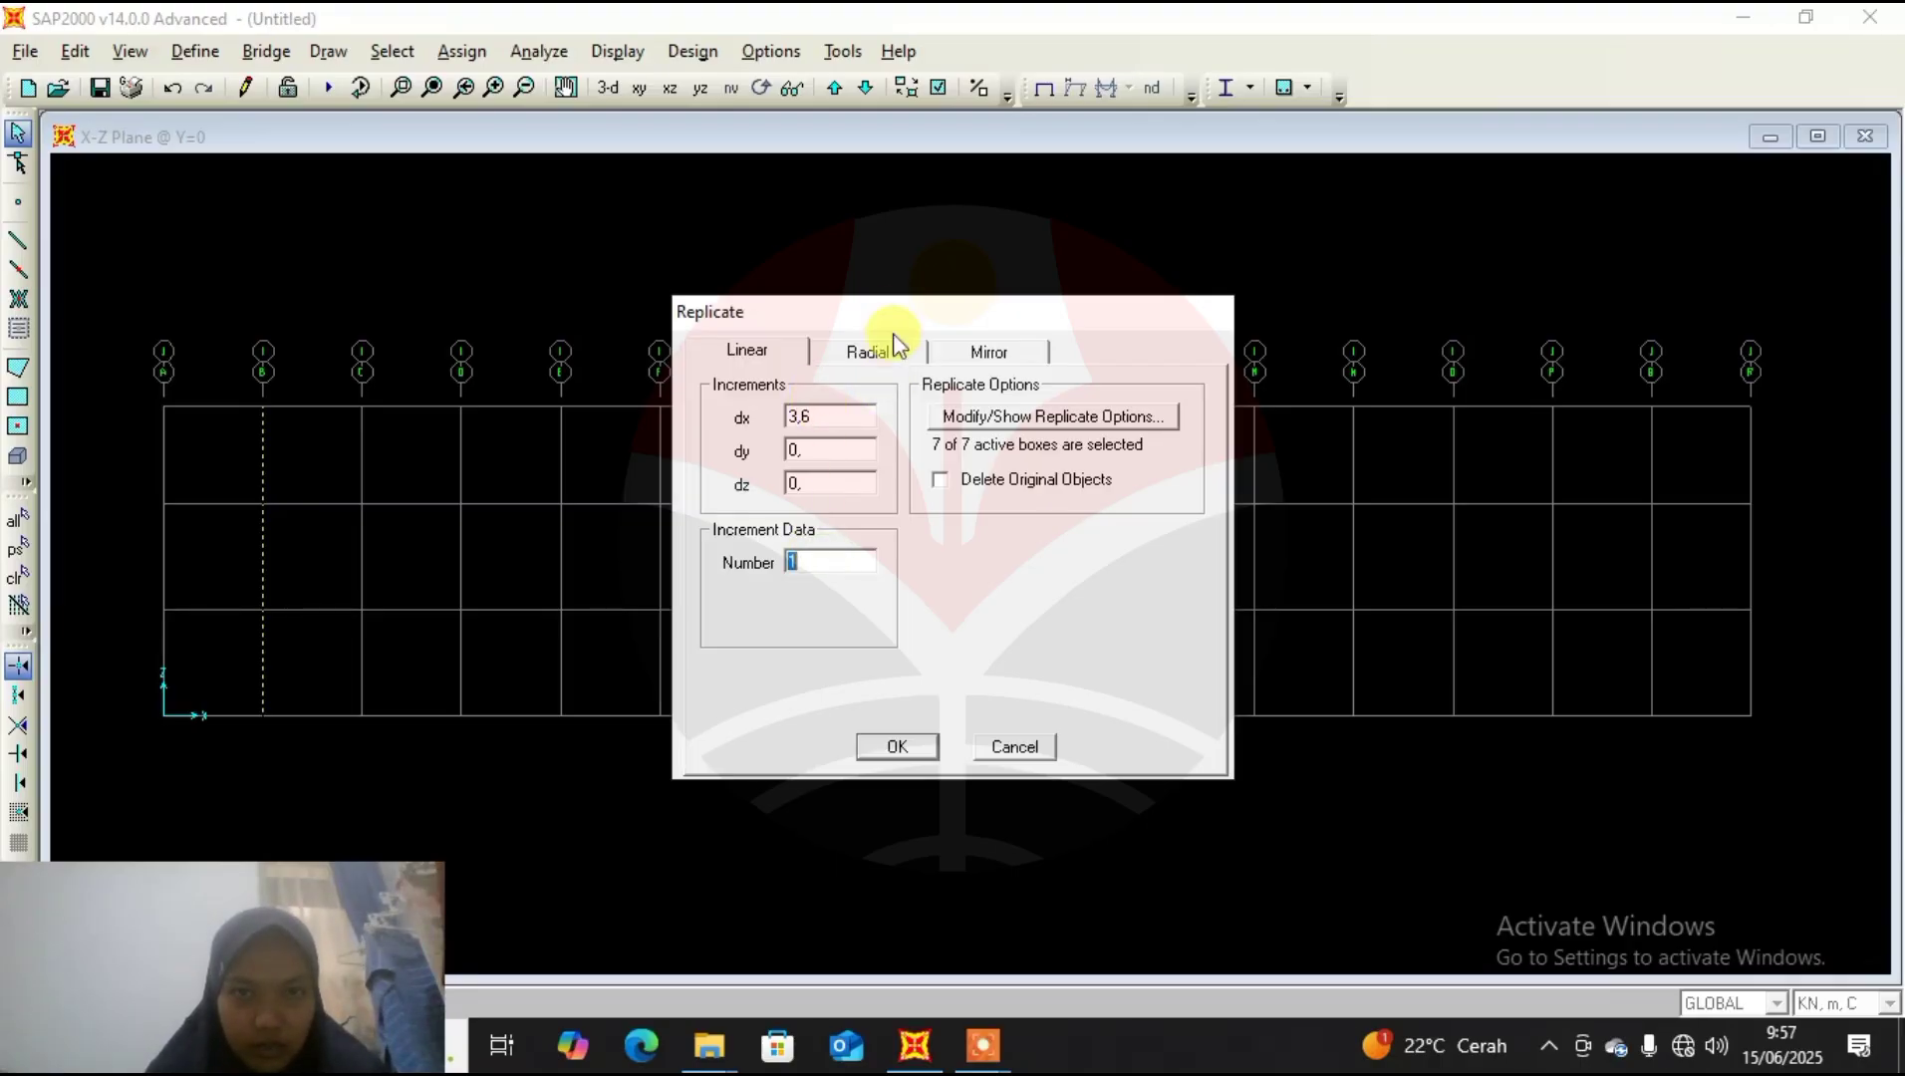
{"action": "left_click_drag", "start_coordinate": [895, 313], "coordinate": [792, 662]}
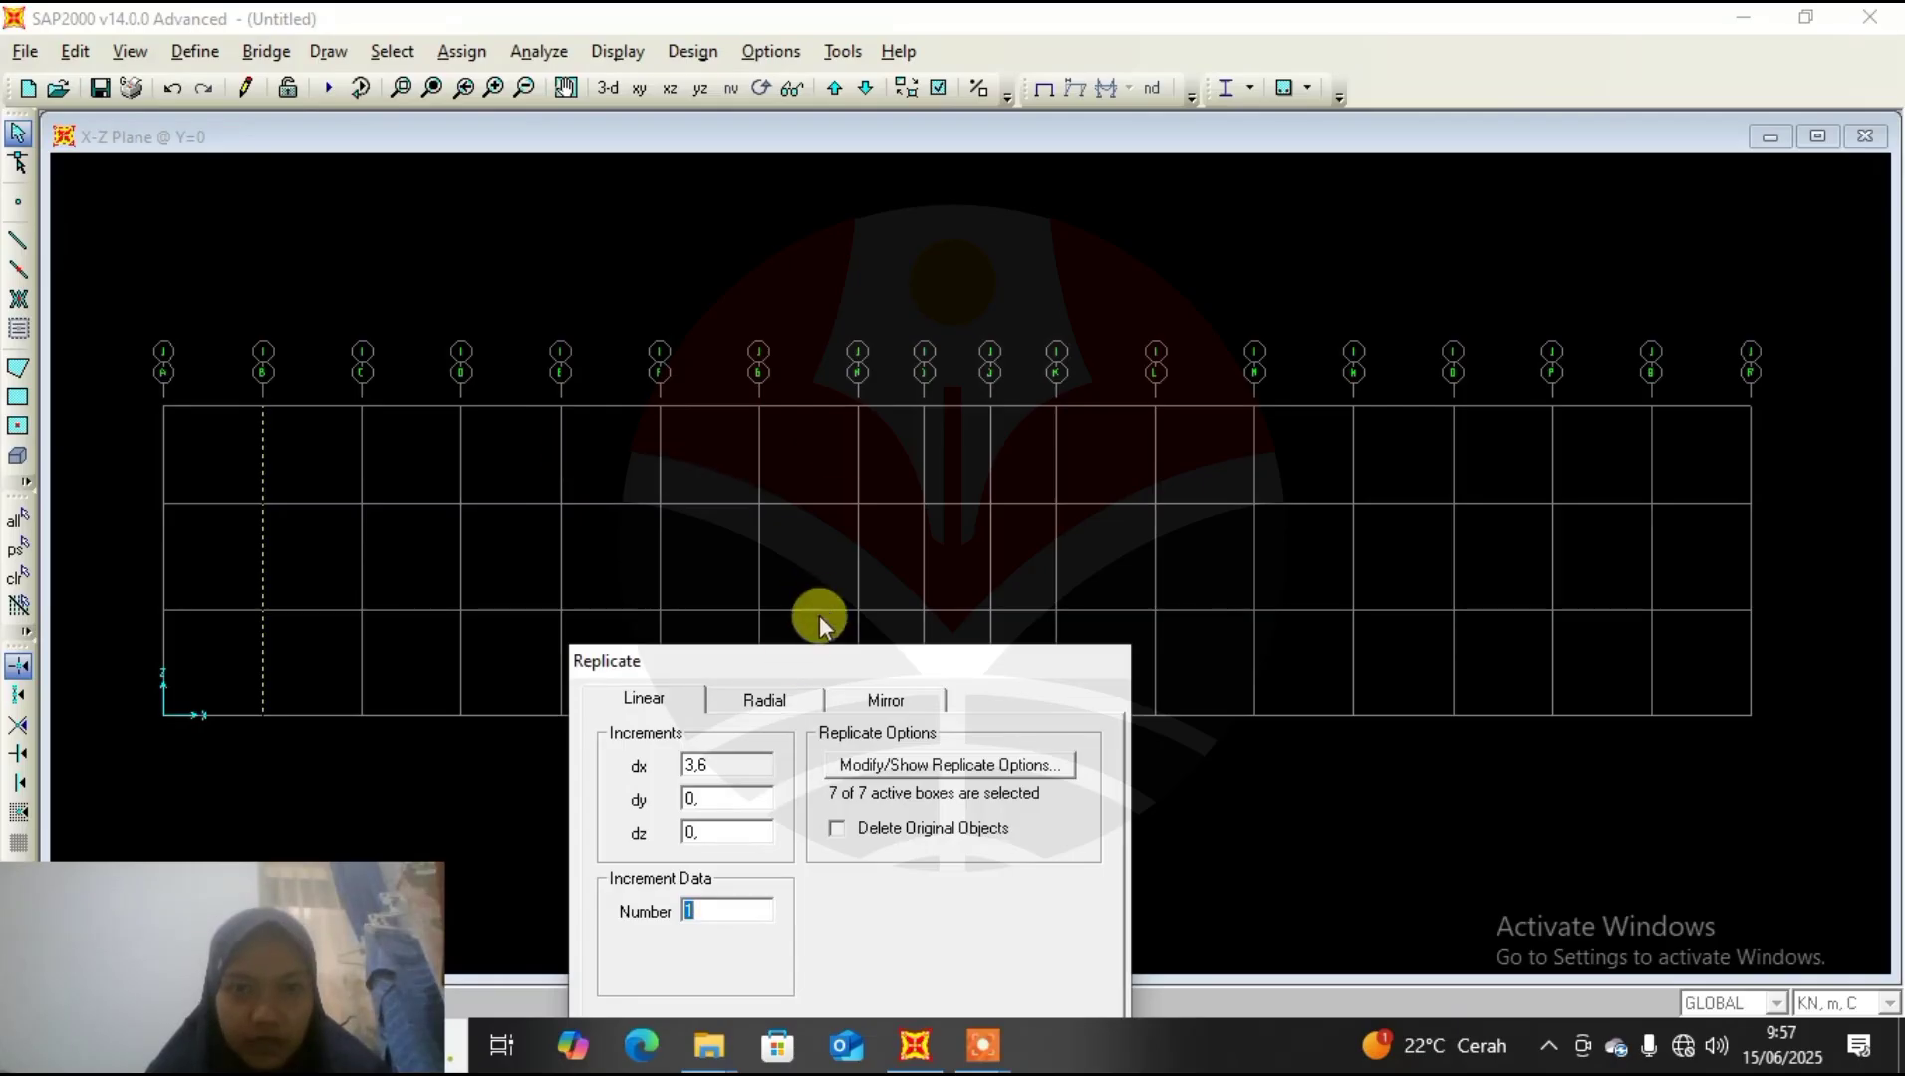
{"action": "type", "text": "6"}
{"action": "left_click_drag", "start_coordinate": [806, 661], "coordinate": [757, 271]}
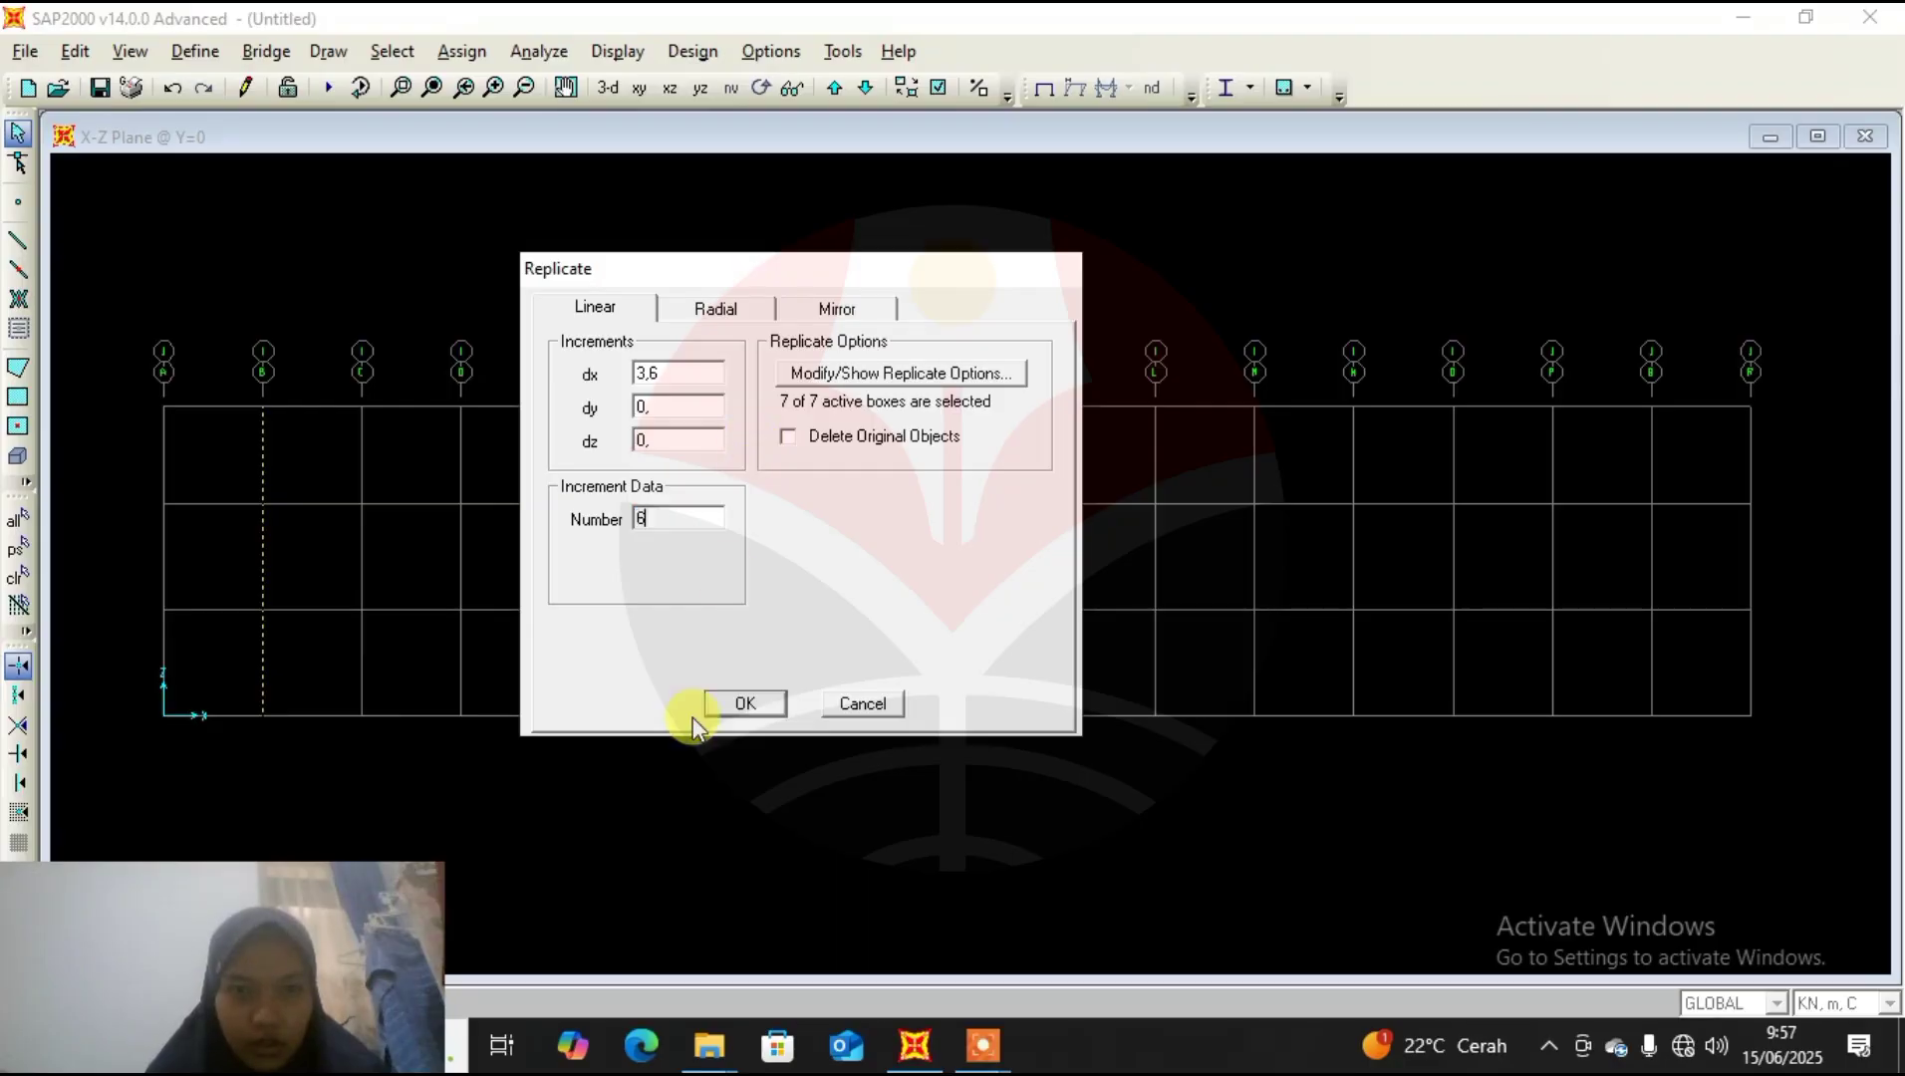
{"action": "left_click", "coordinate": [733, 704]}
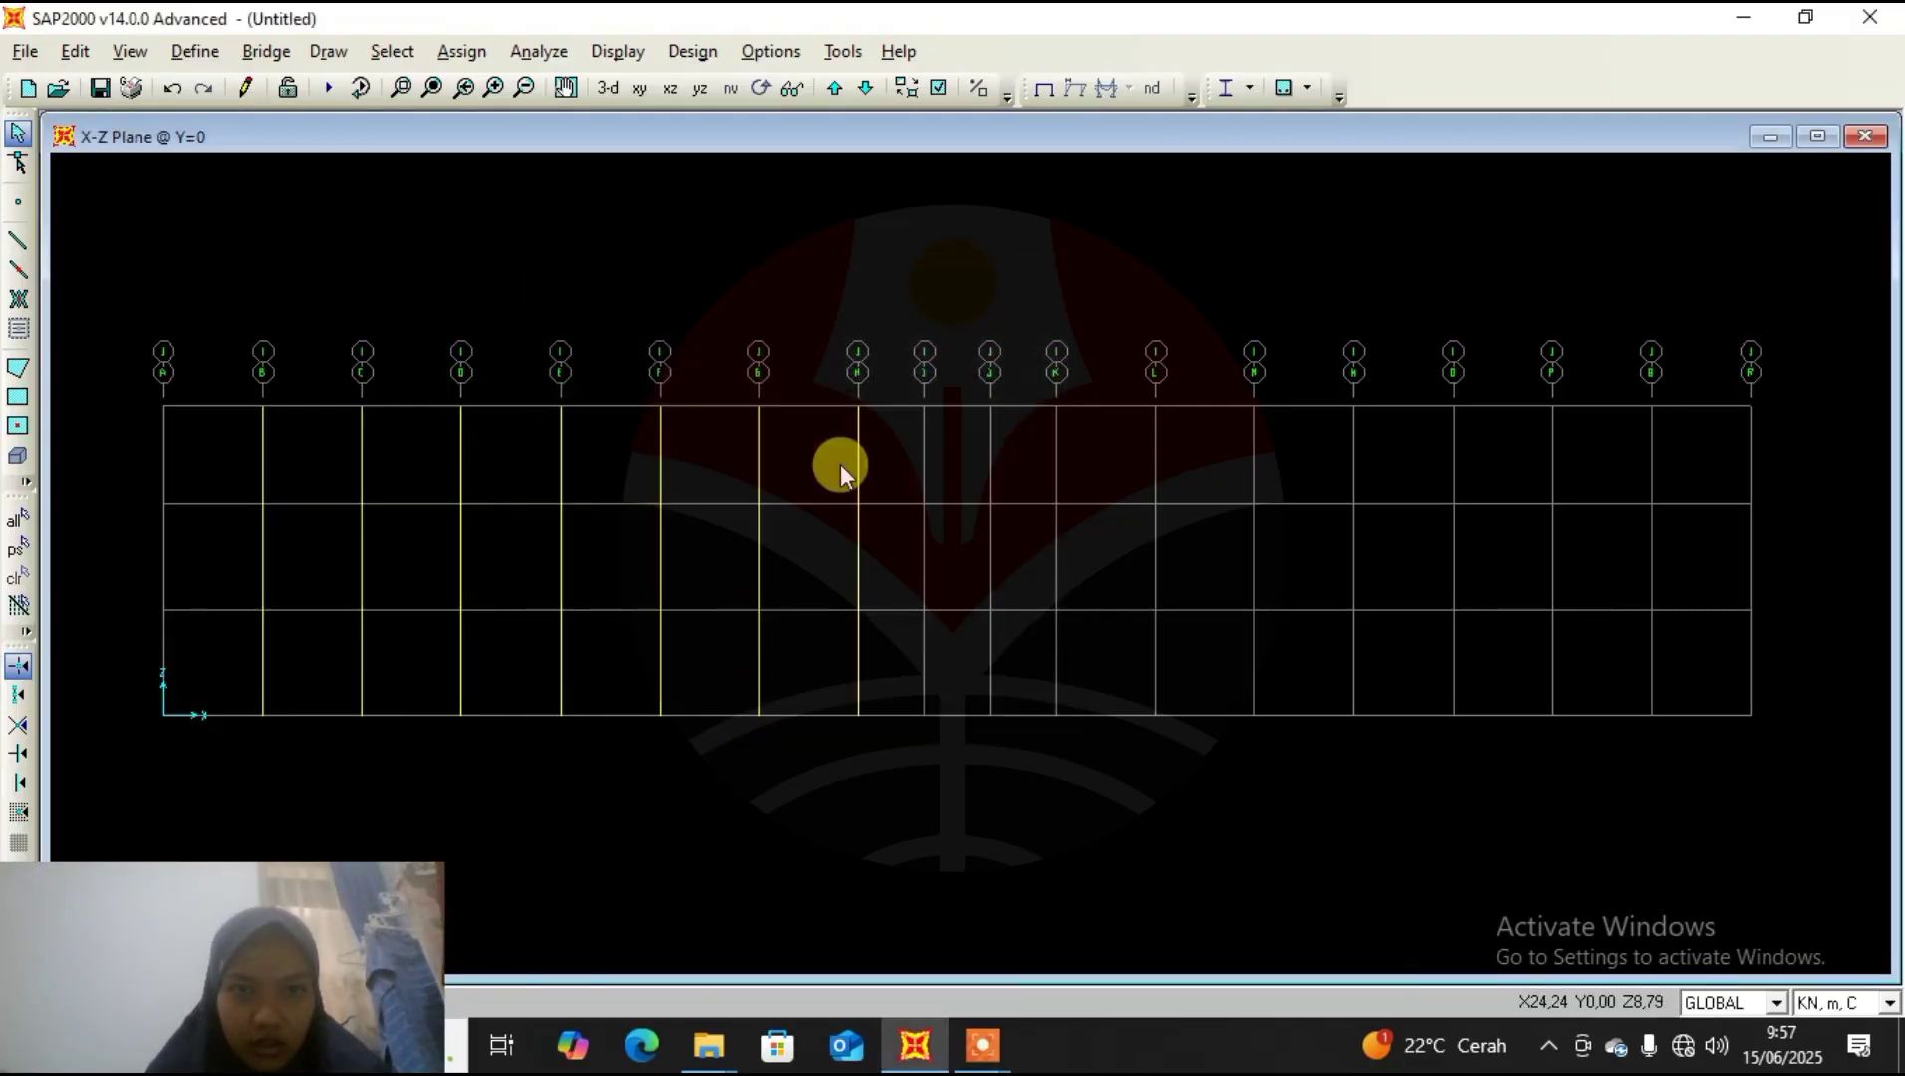
Replicate the three column segments on grid line H linearly with dx 2,4 m and number 3.
{"action": "left_click", "coordinate": [867, 436]}
{"action": "left_click", "coordinate": [865, 538]}
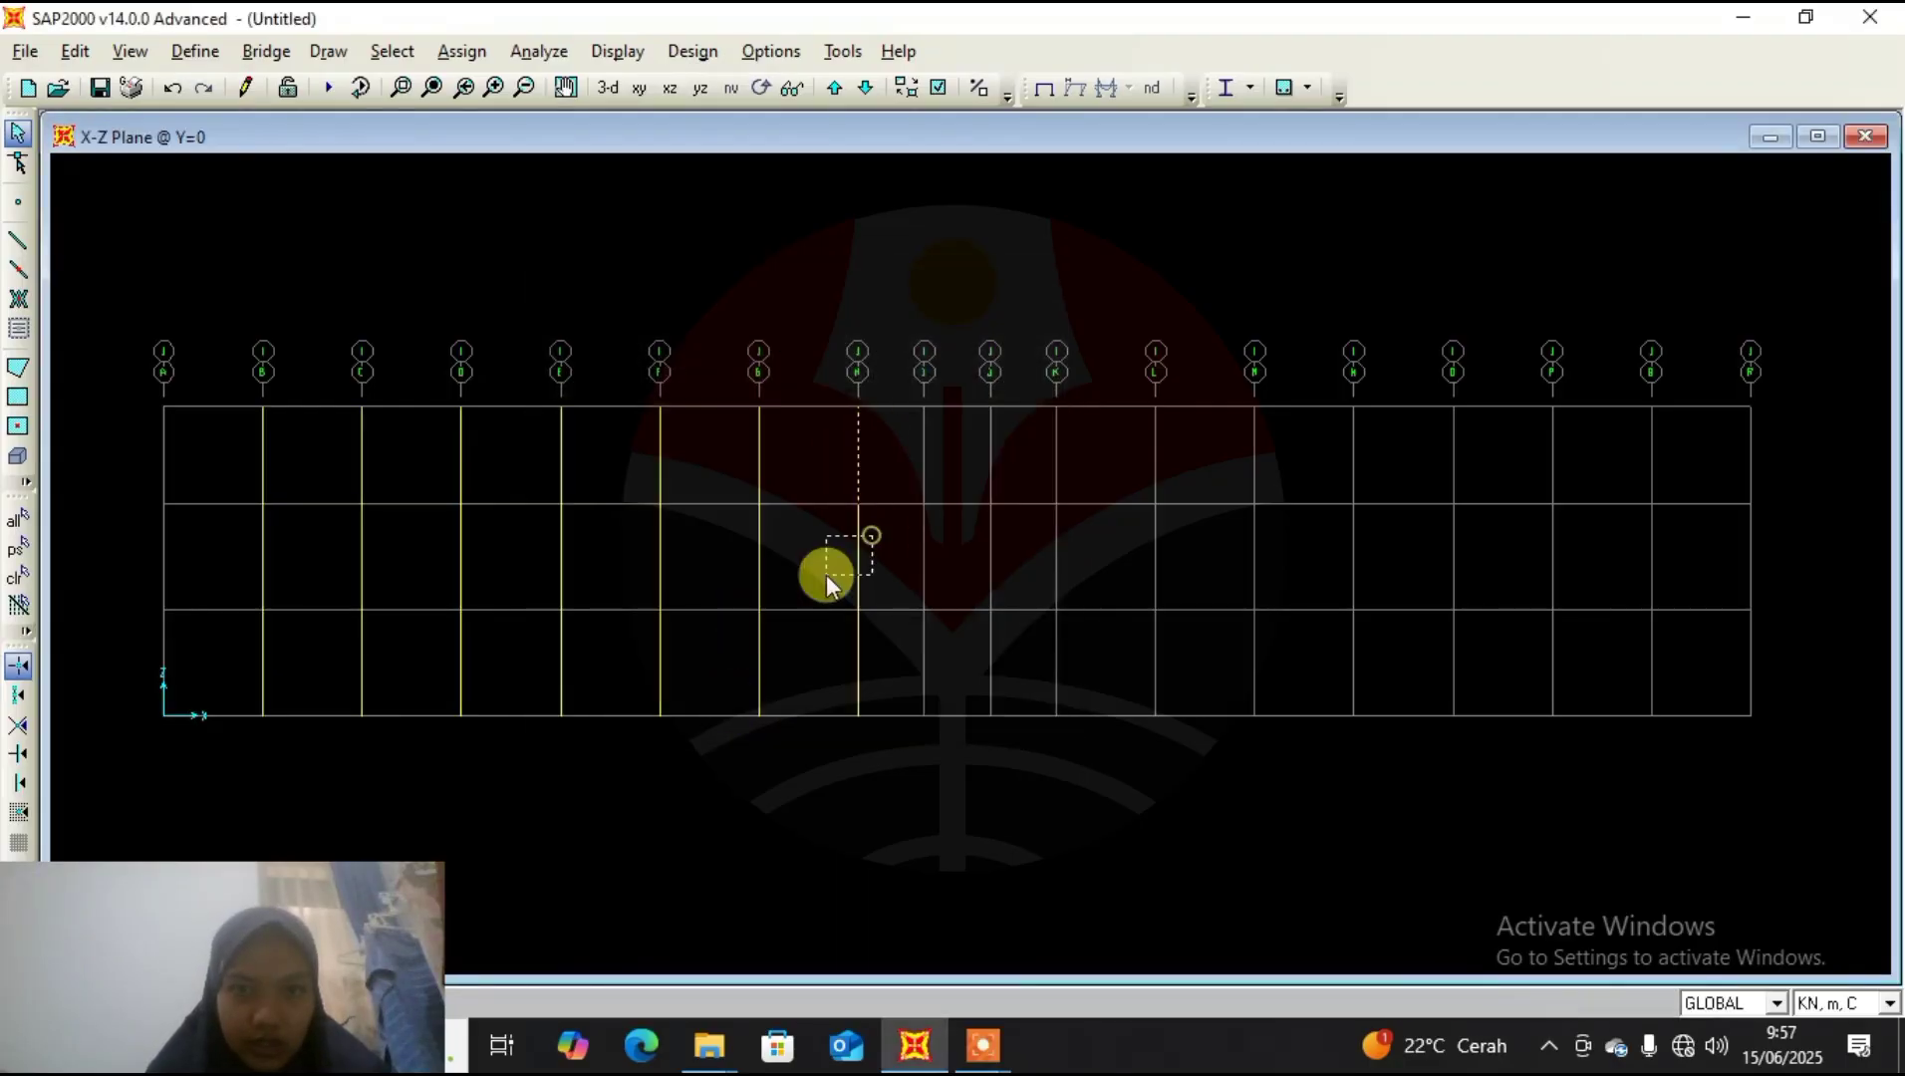
{"action": "left_click", "coordinate": [868, 663]}
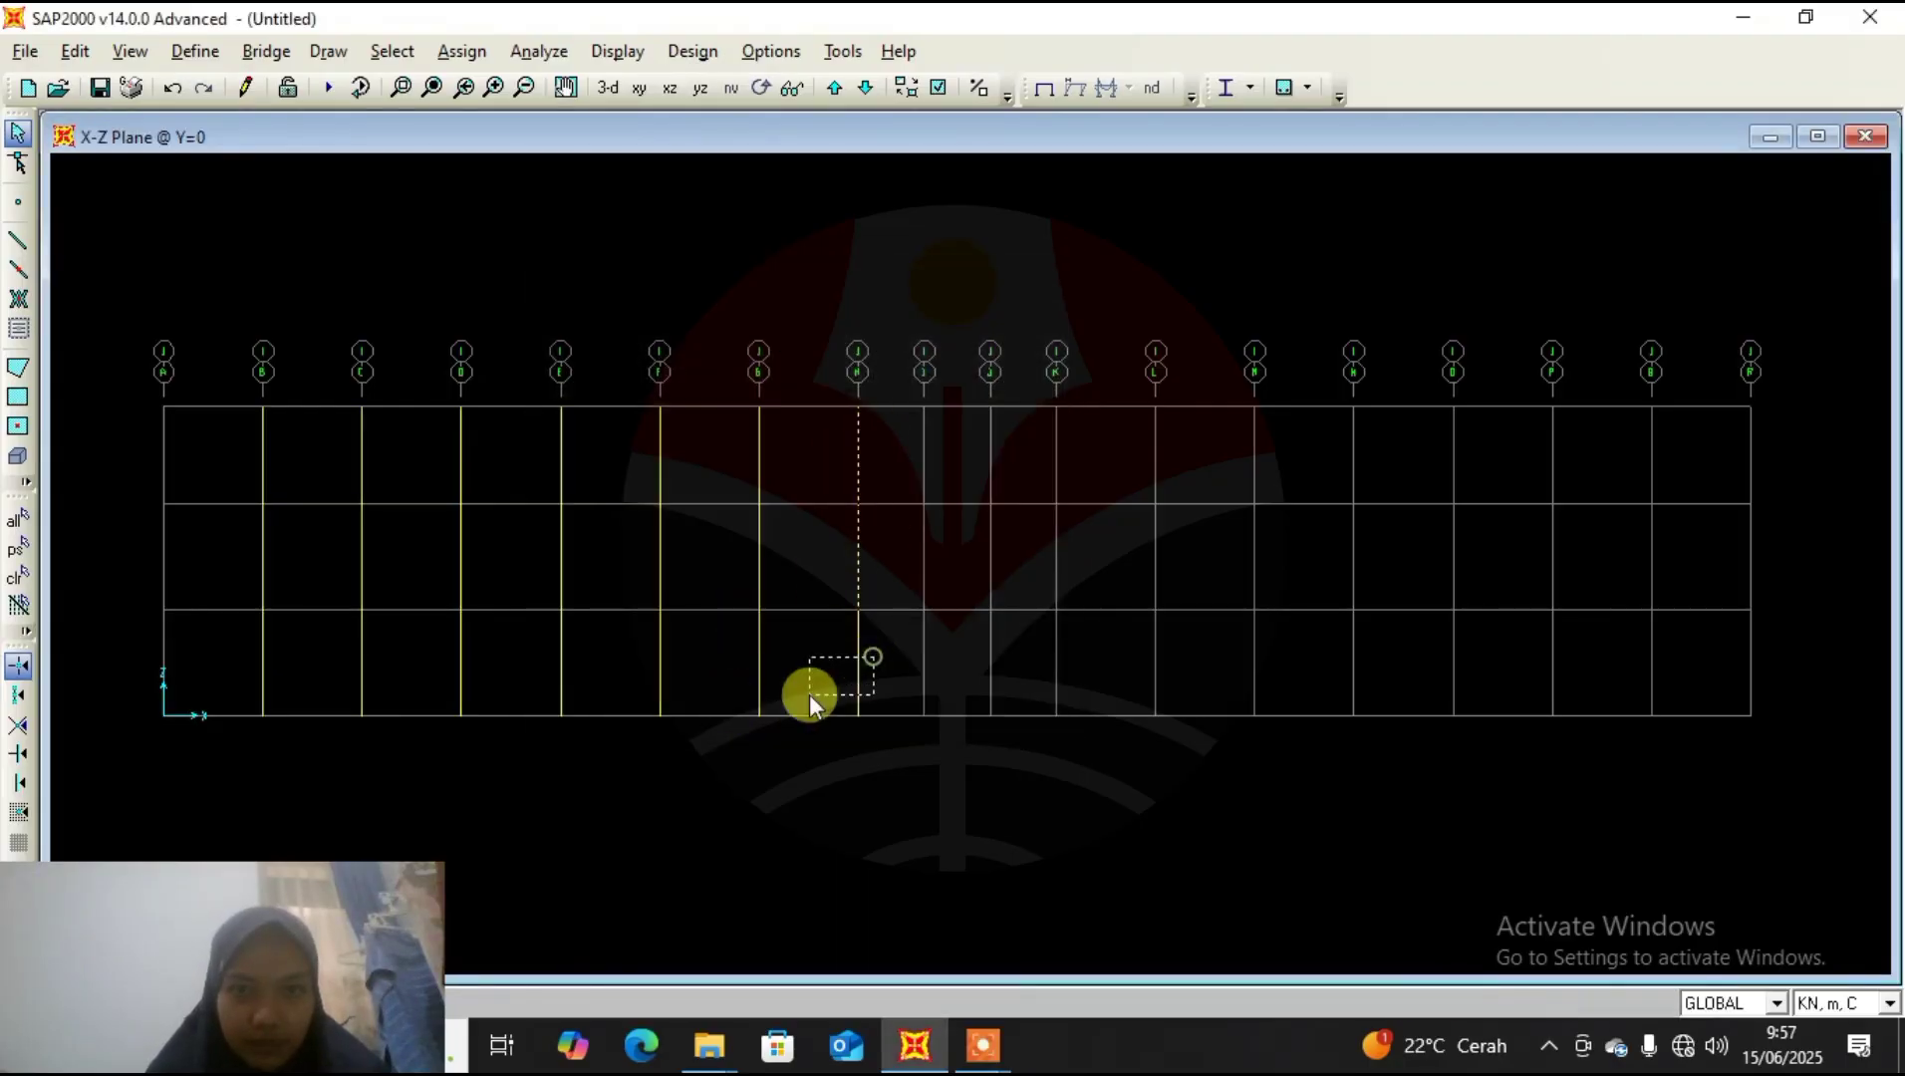
{"action": "left_click", "coordinate": [72, 54]}
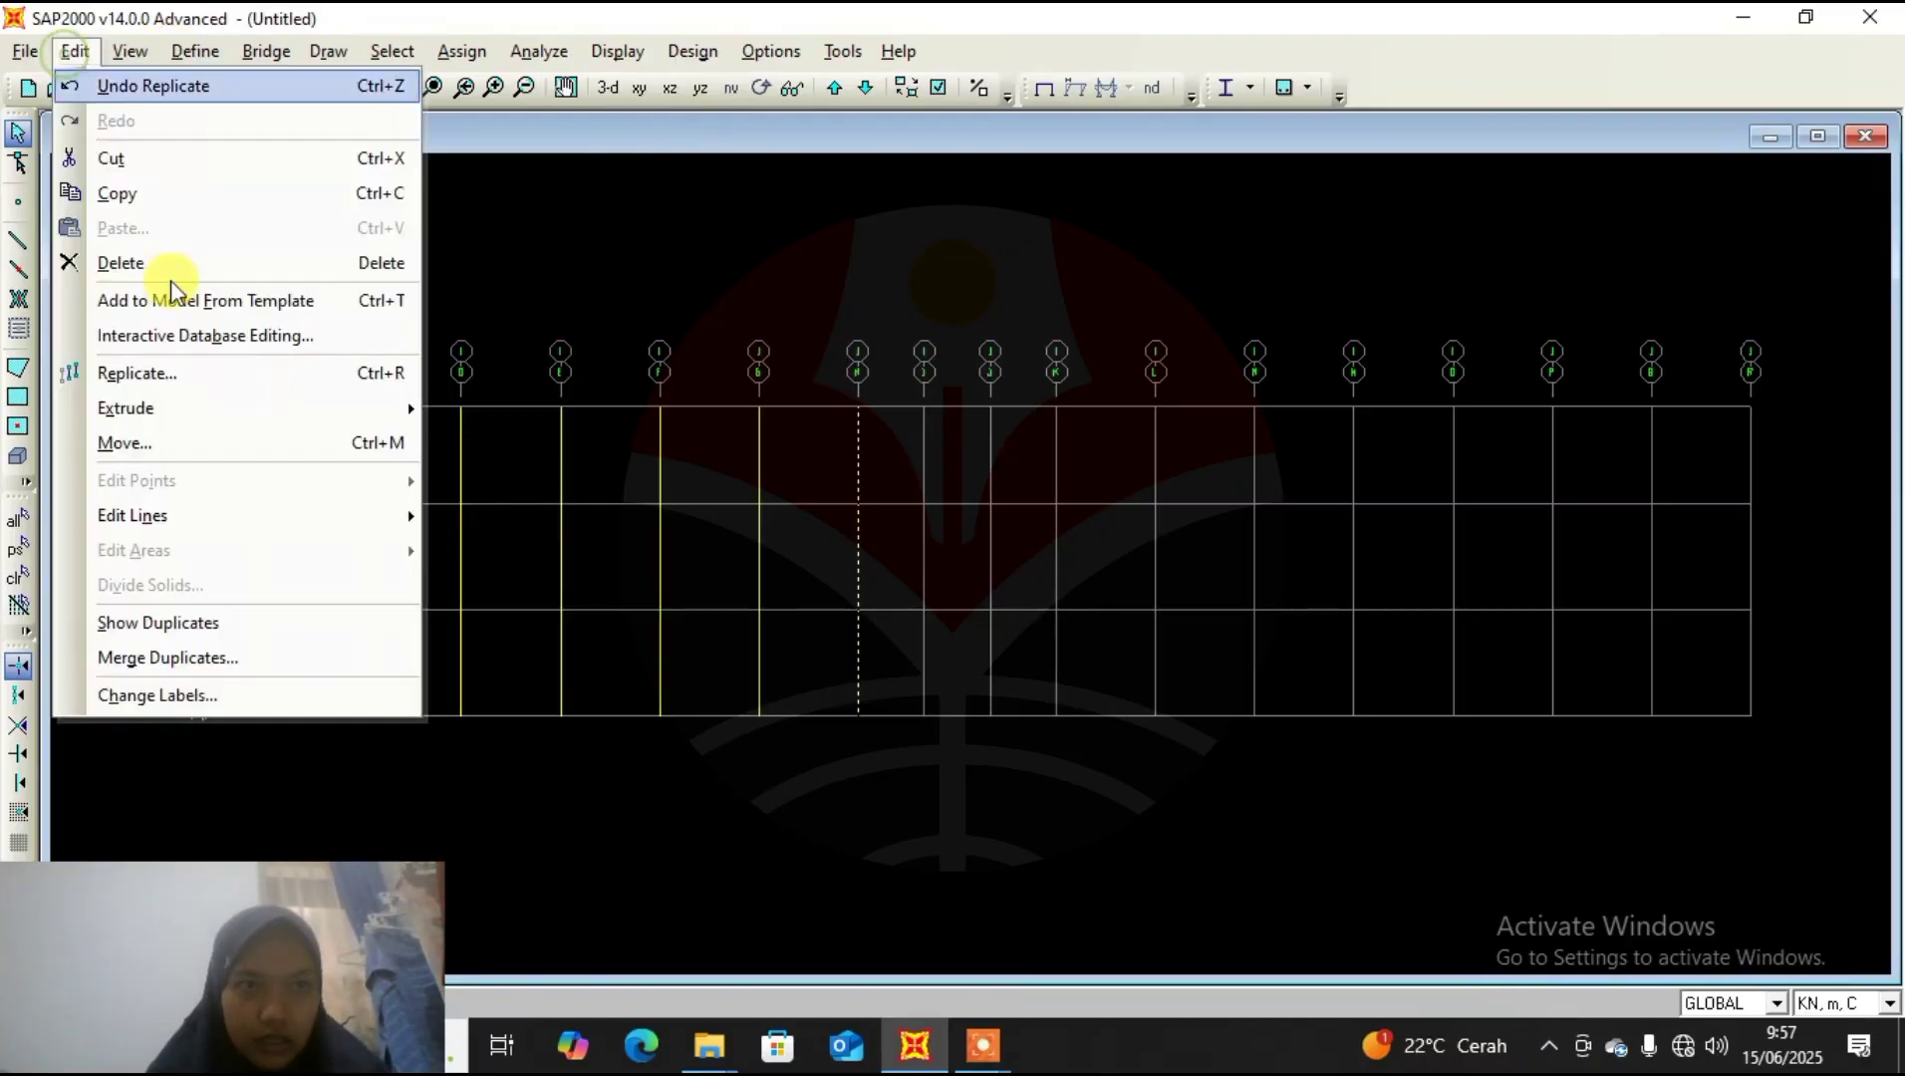
{"action": "left_click", "coordinate": [198, 377]}
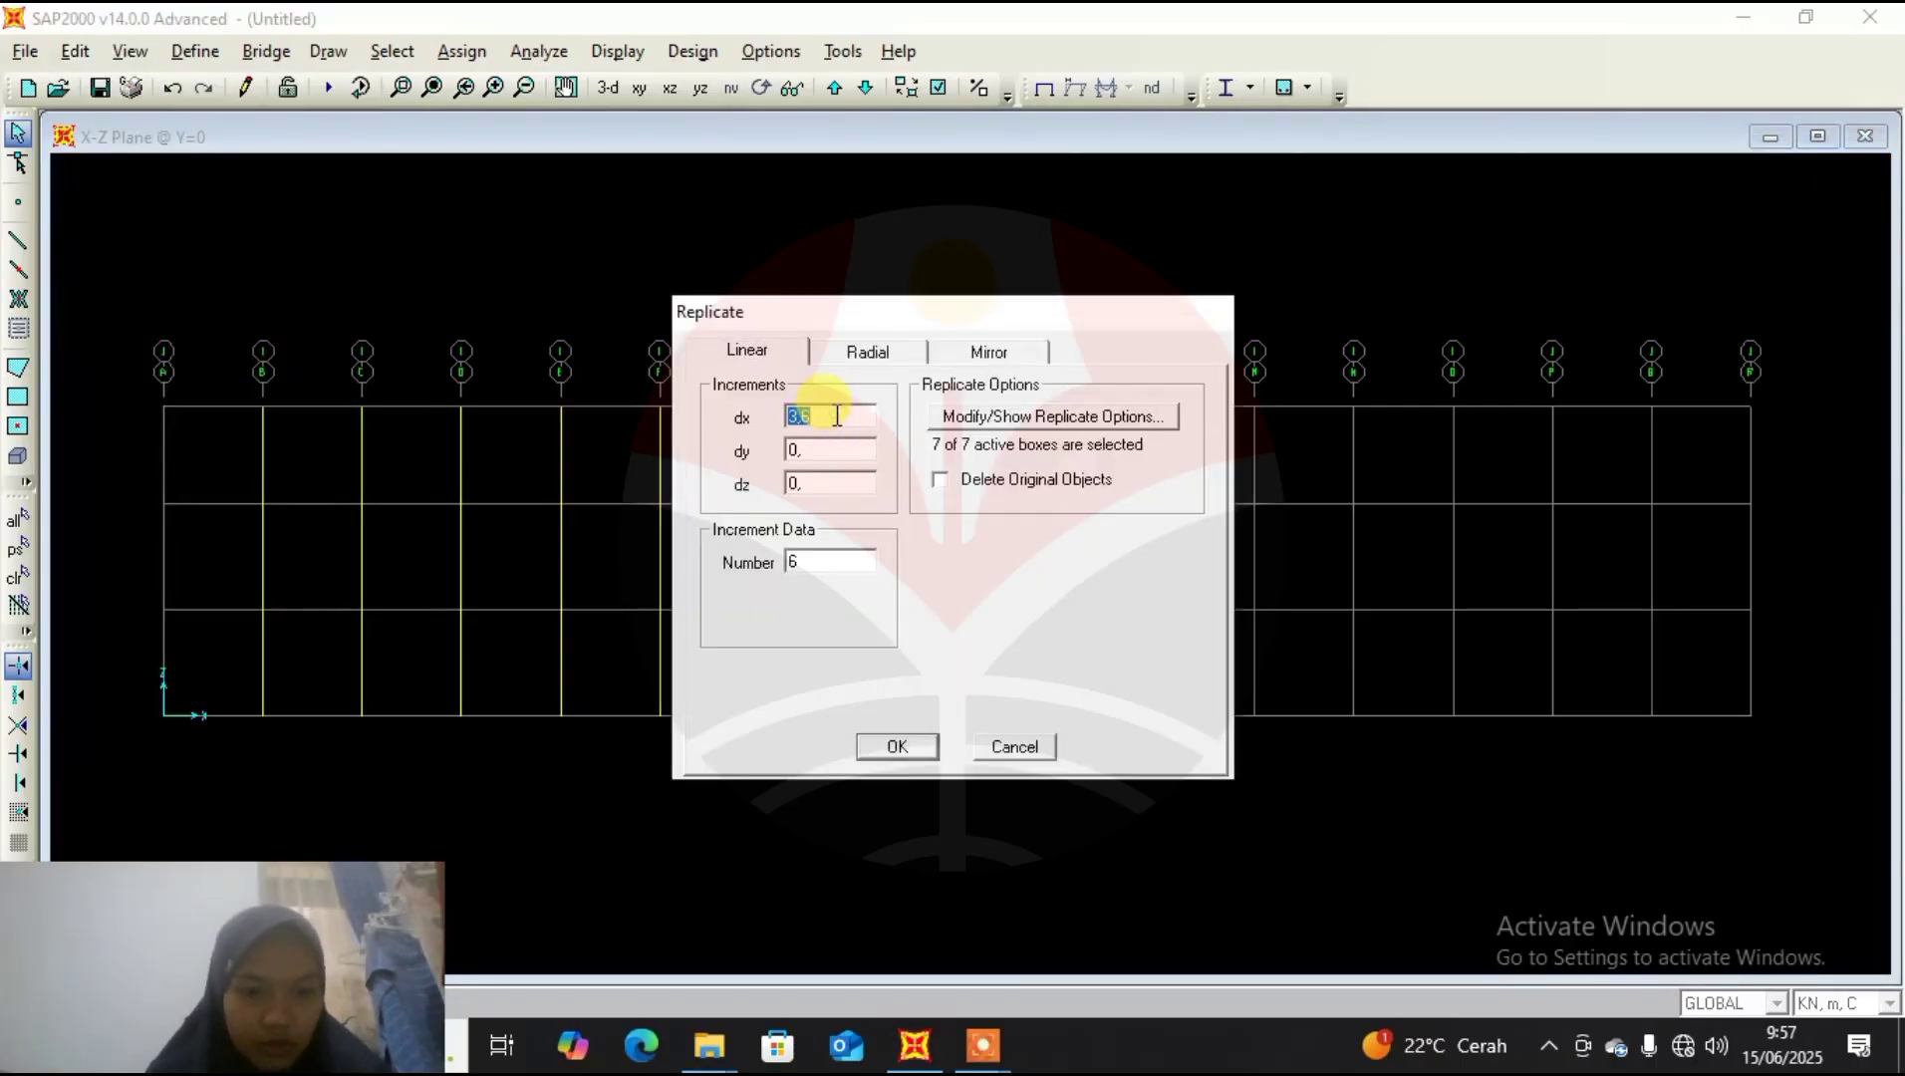
{"action": "type", "text": "2,4"}
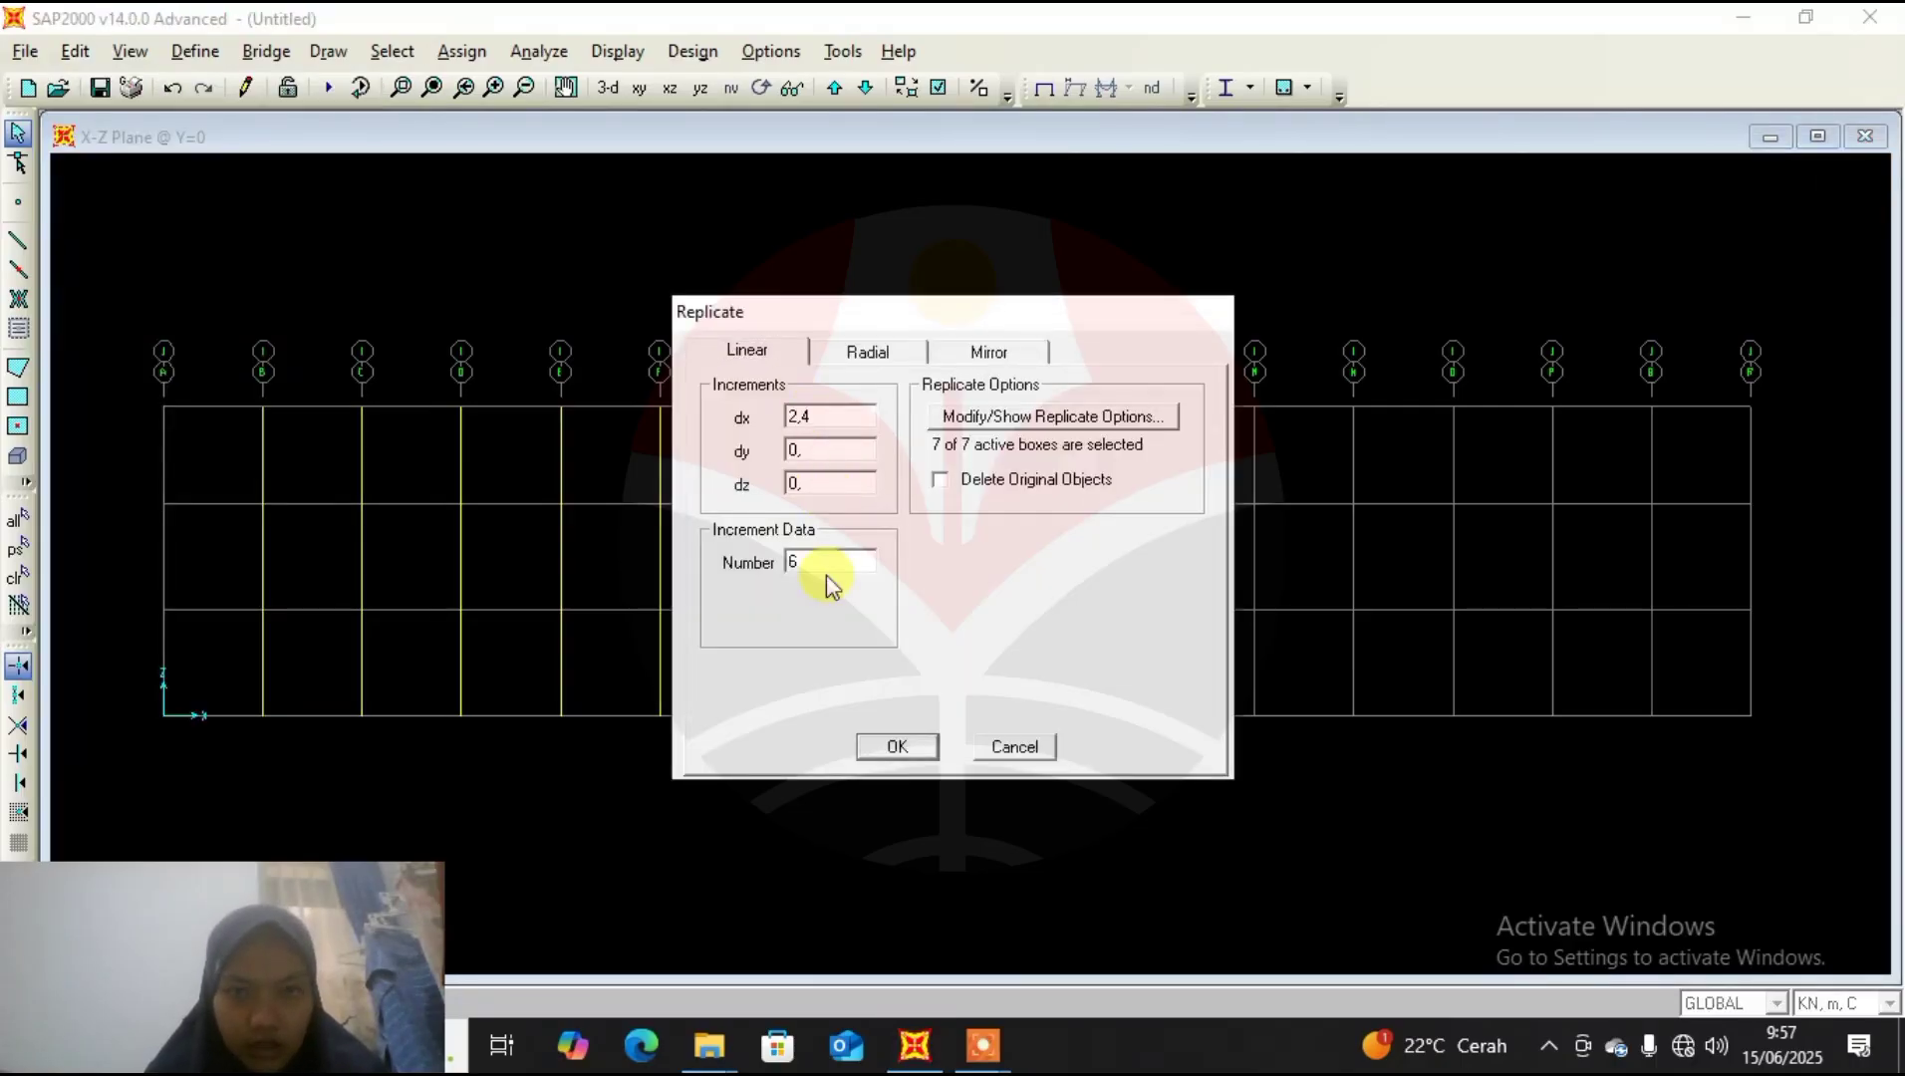
{"action": "double_click", "coordinate": [828, 564]}
{"action": "left_click_drag", "start_coordinate": [914, 328], "coordinate": [831, 376]}
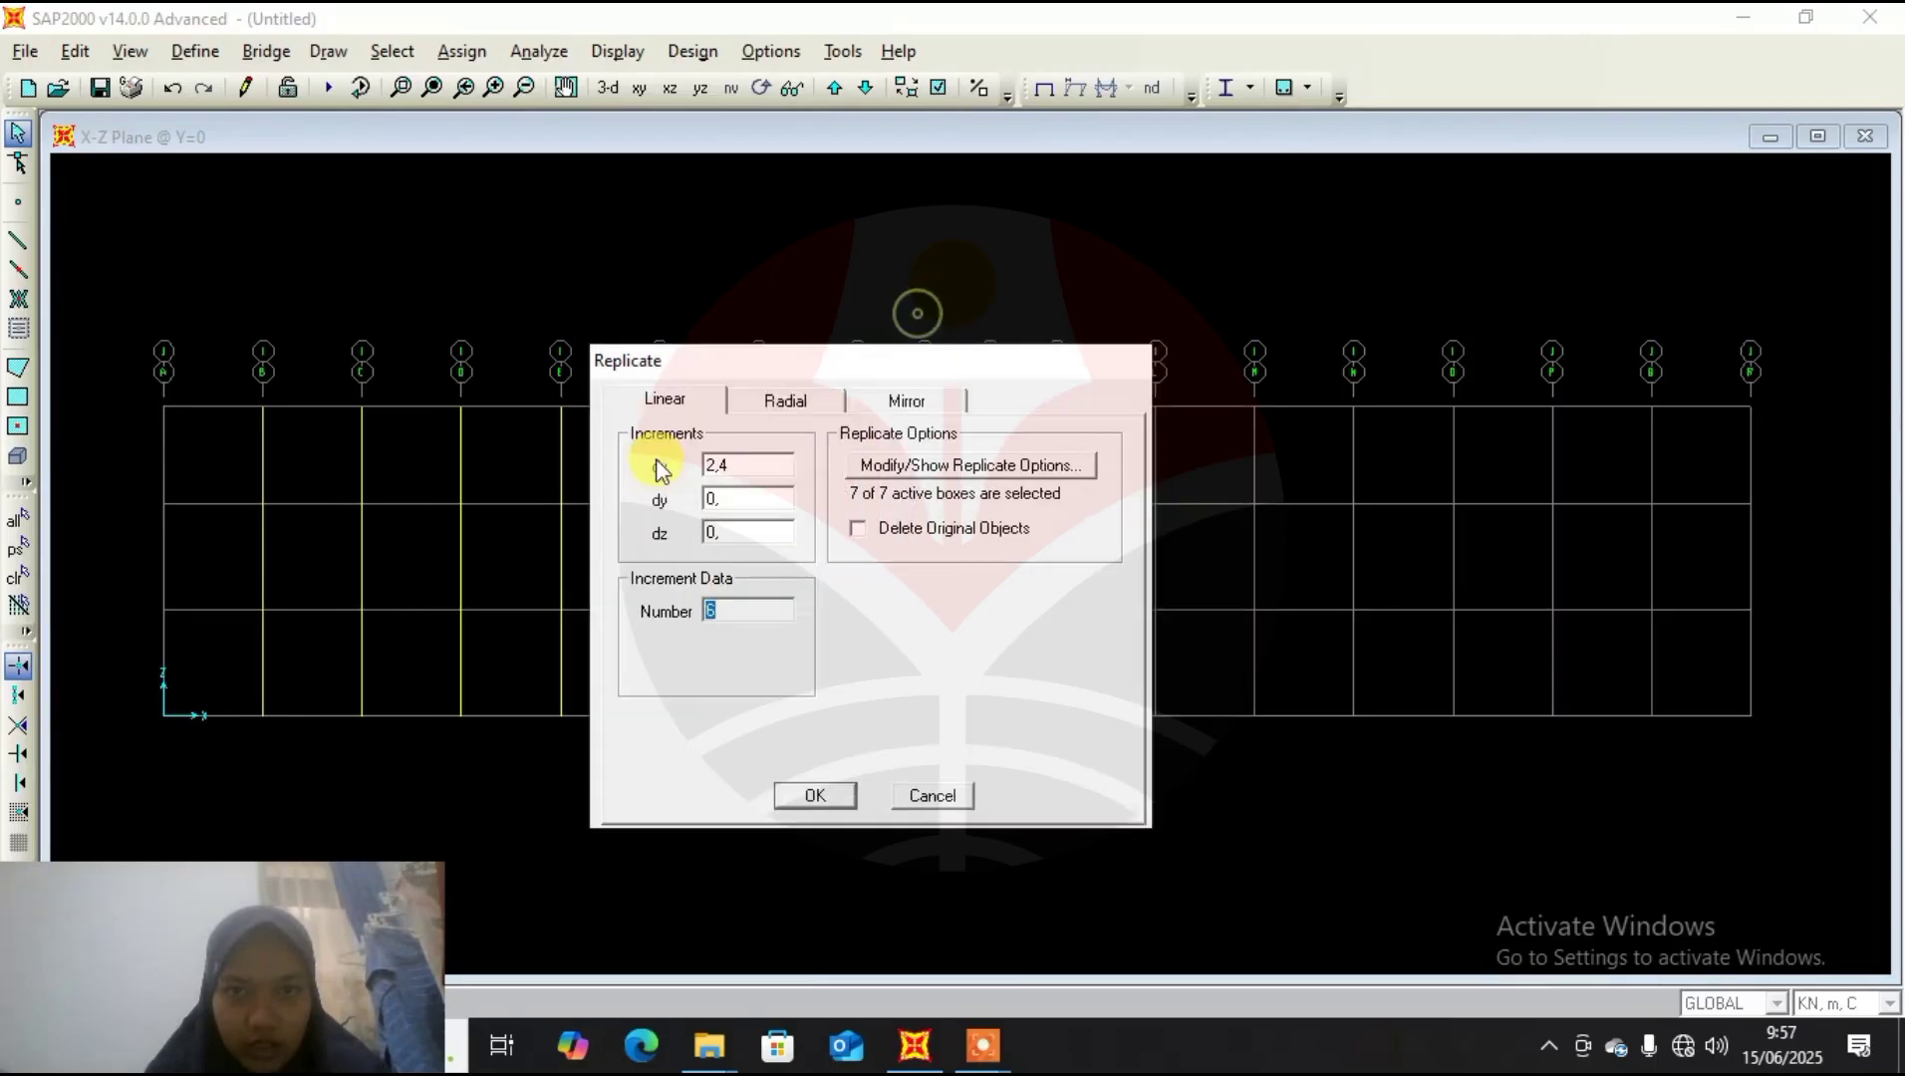
{"action": "left_click_drag", "start_coordinate": [656, 461], "coordinate": [493, 462]}
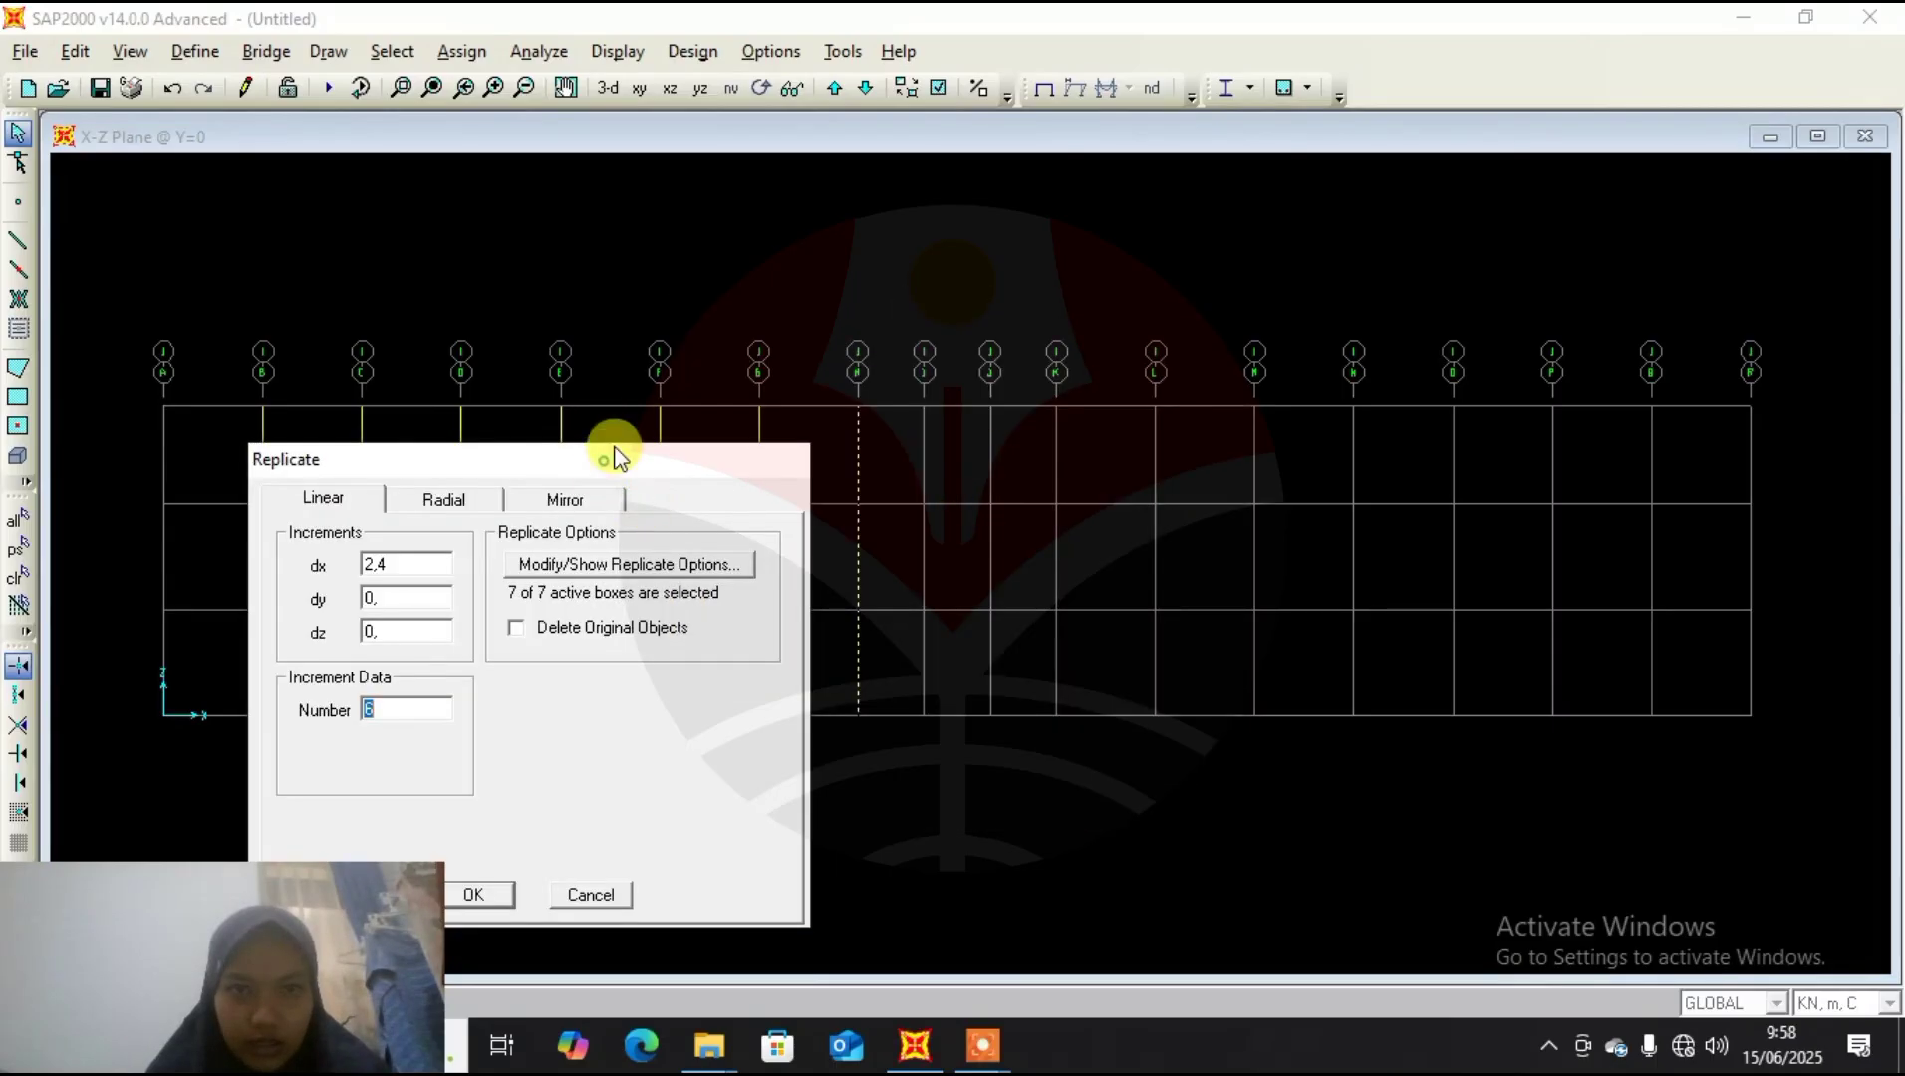
{"action": "left_click_drag", "start_coordinate": [610, 461], "coordinate": [749, 273]}
{"action": "type", "text": "3"}
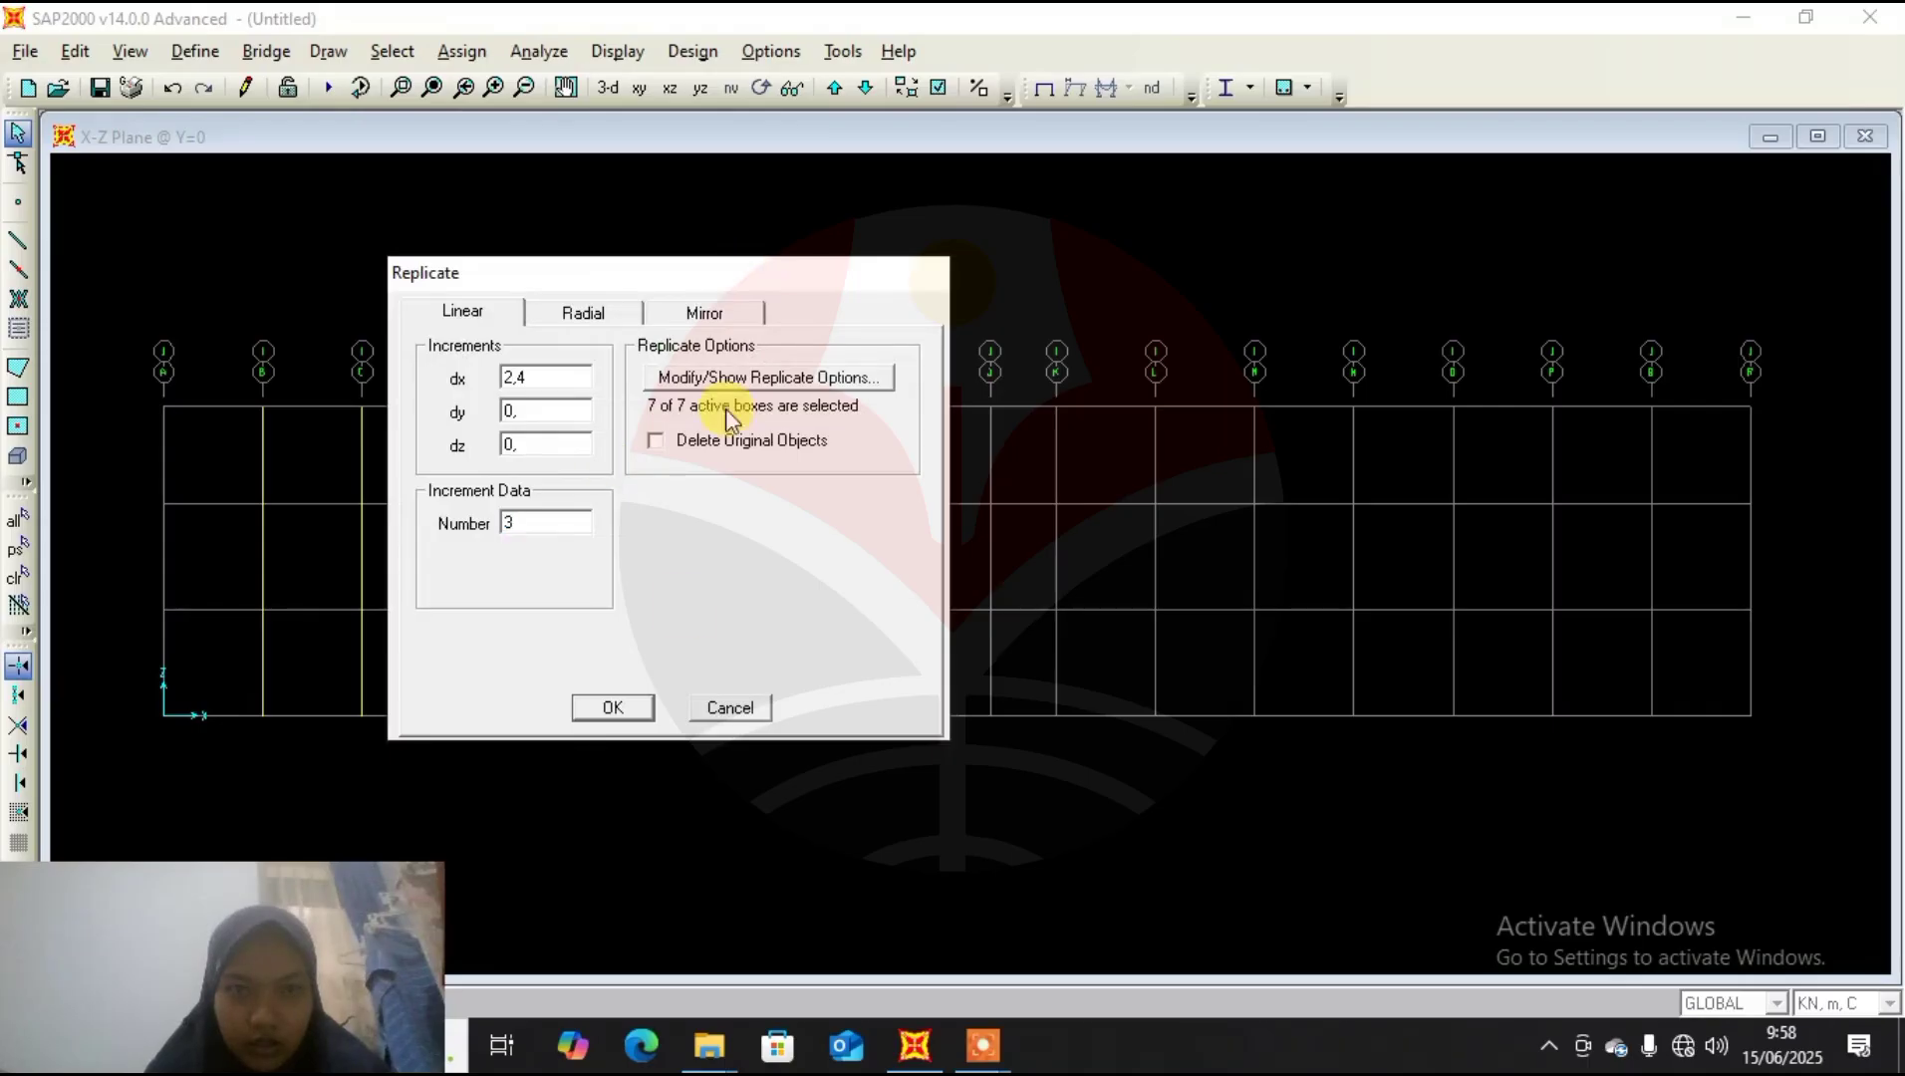
{"action": "left_click", "coordinate": [630, 709]}
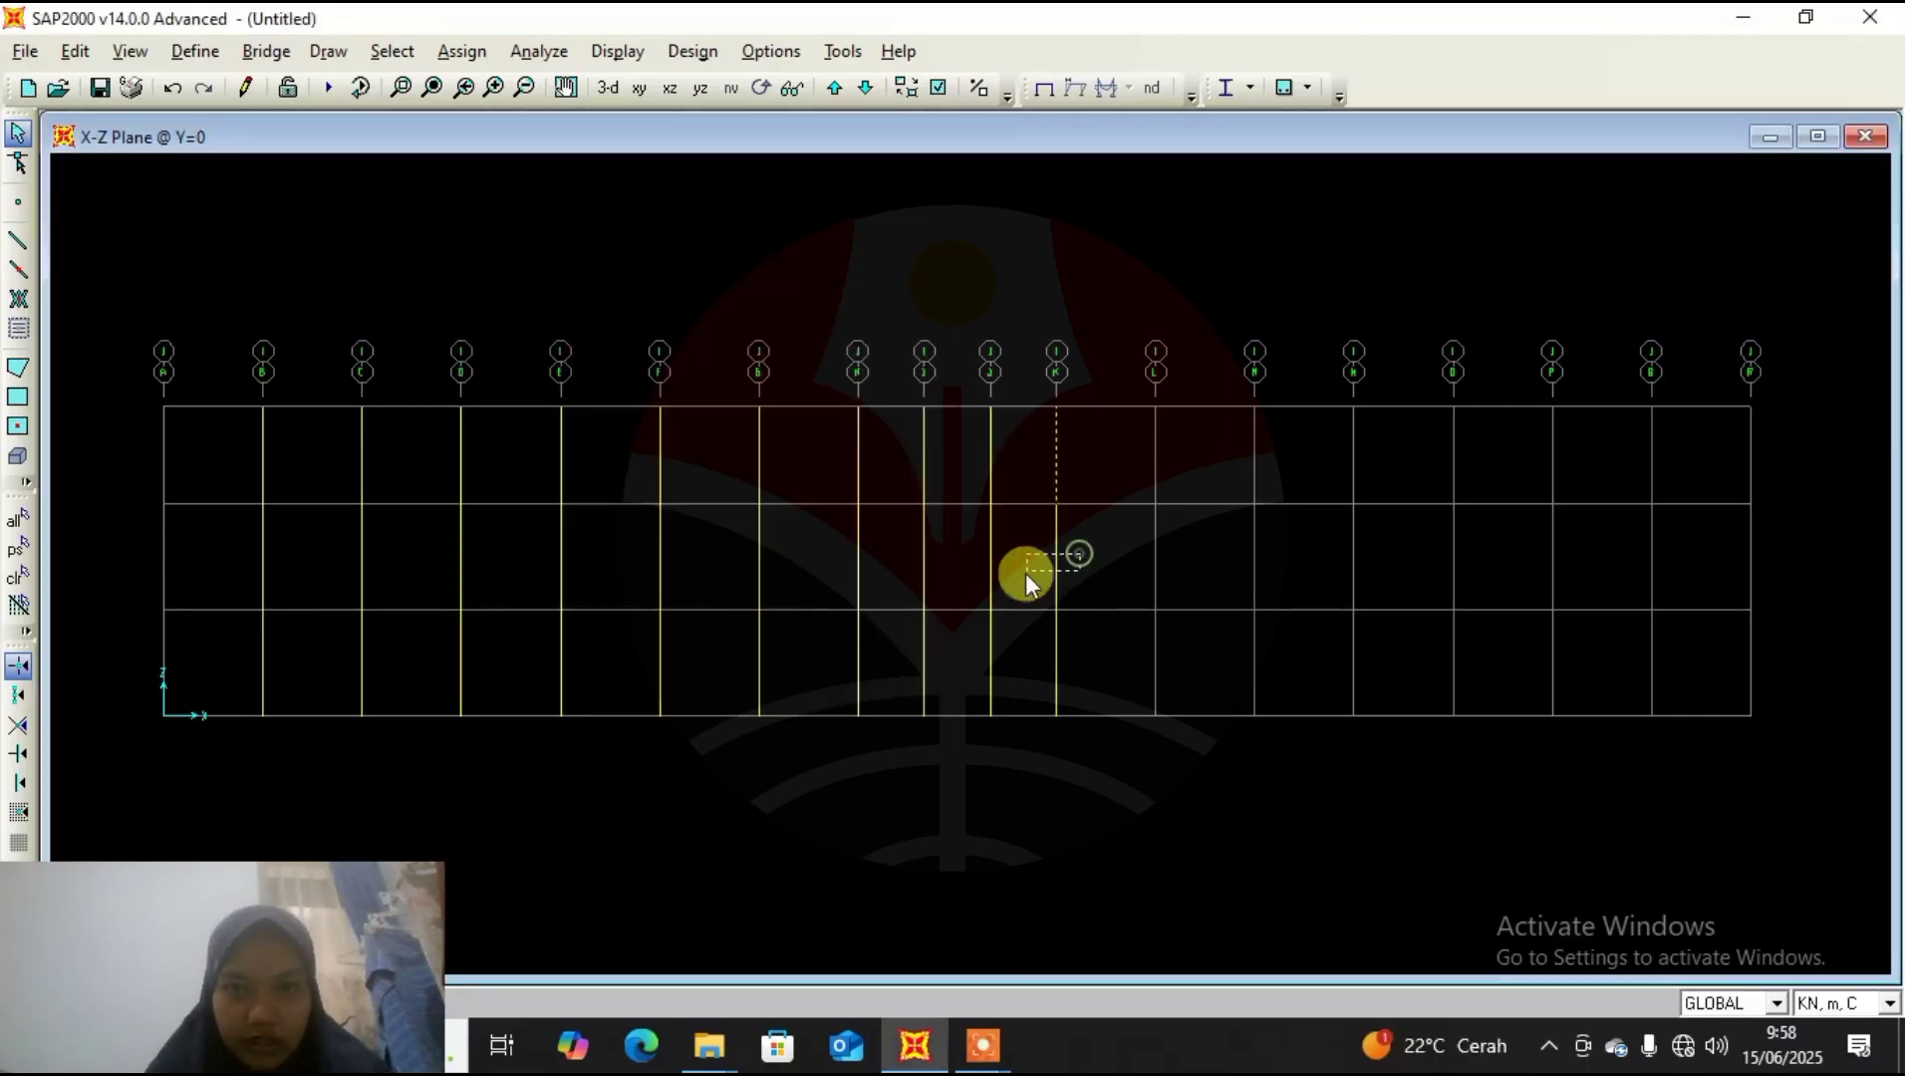
Replicate the three column segments on grid line K linearly with dx 3,6 m and number 6.
{"action": "left_click", "coordinate": [88, 52]}
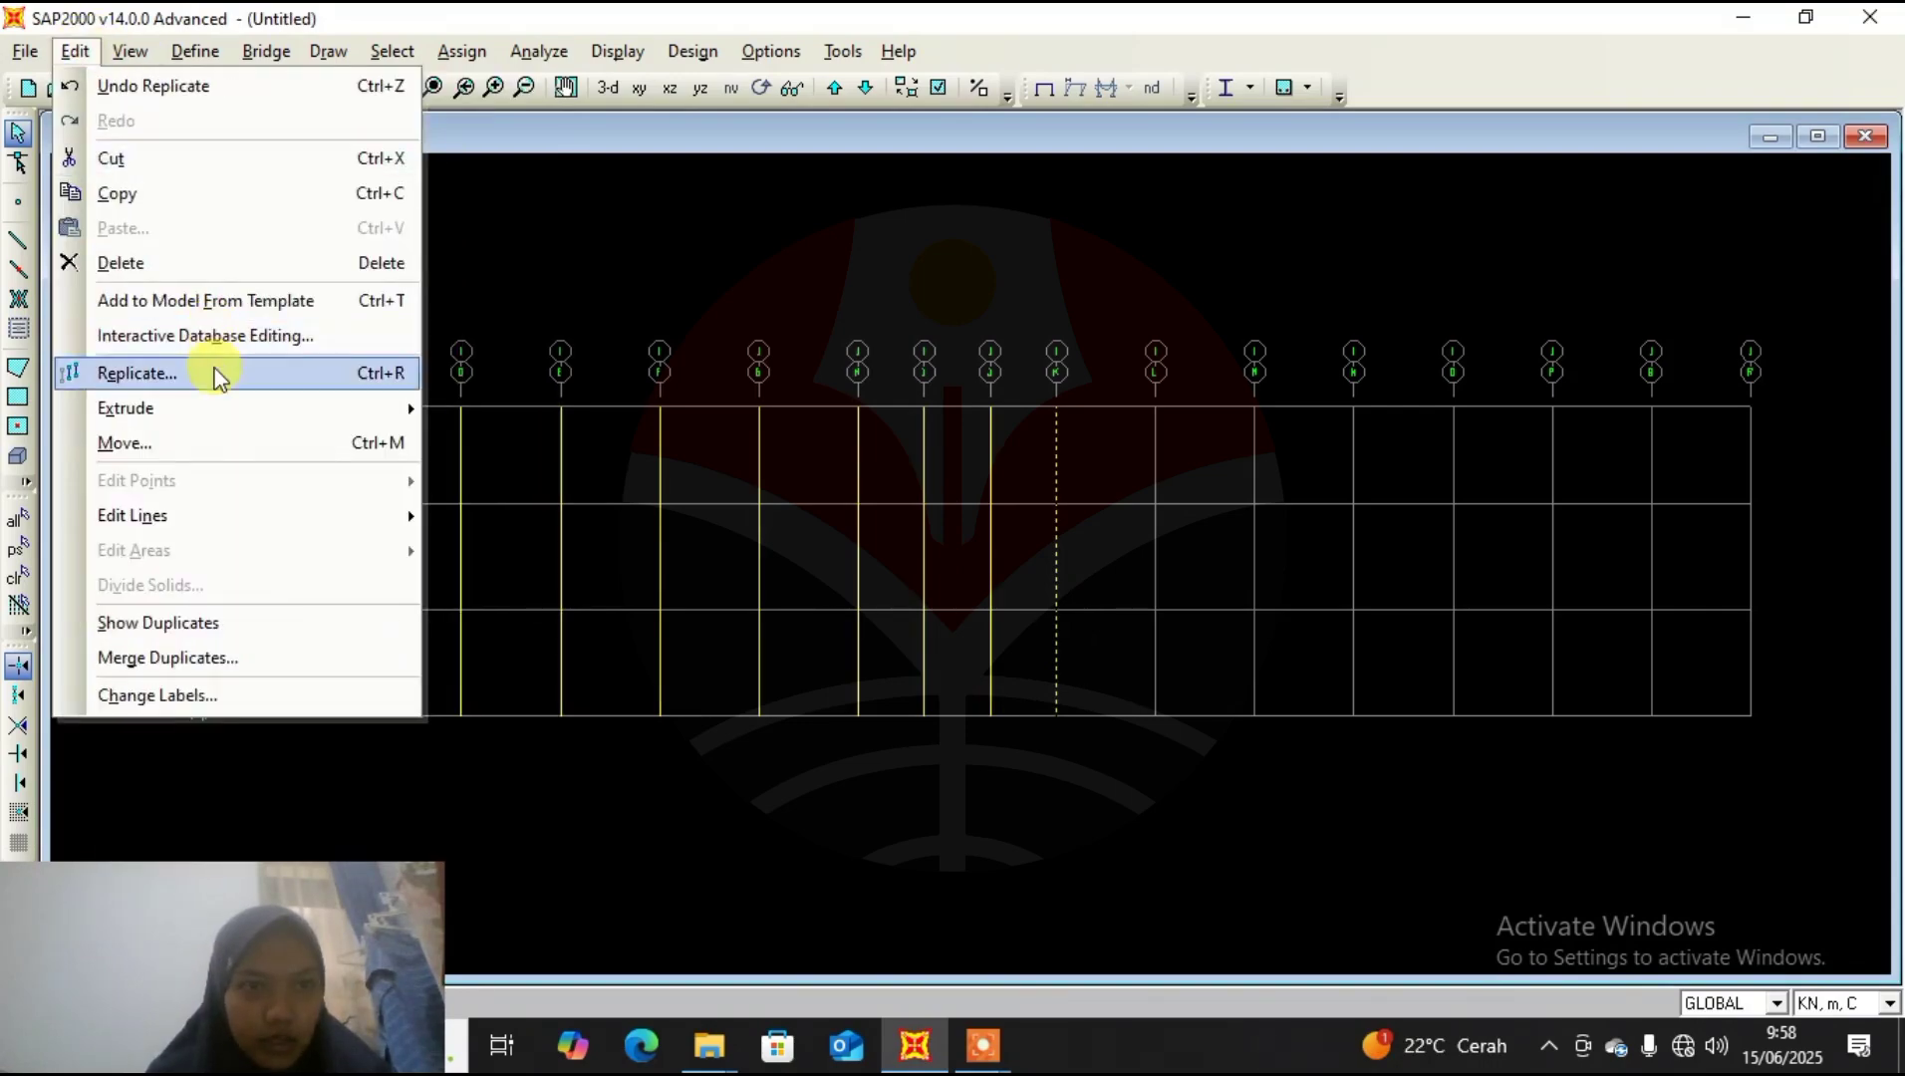
{"action": "left_click", "coordinate": [217, 377]}
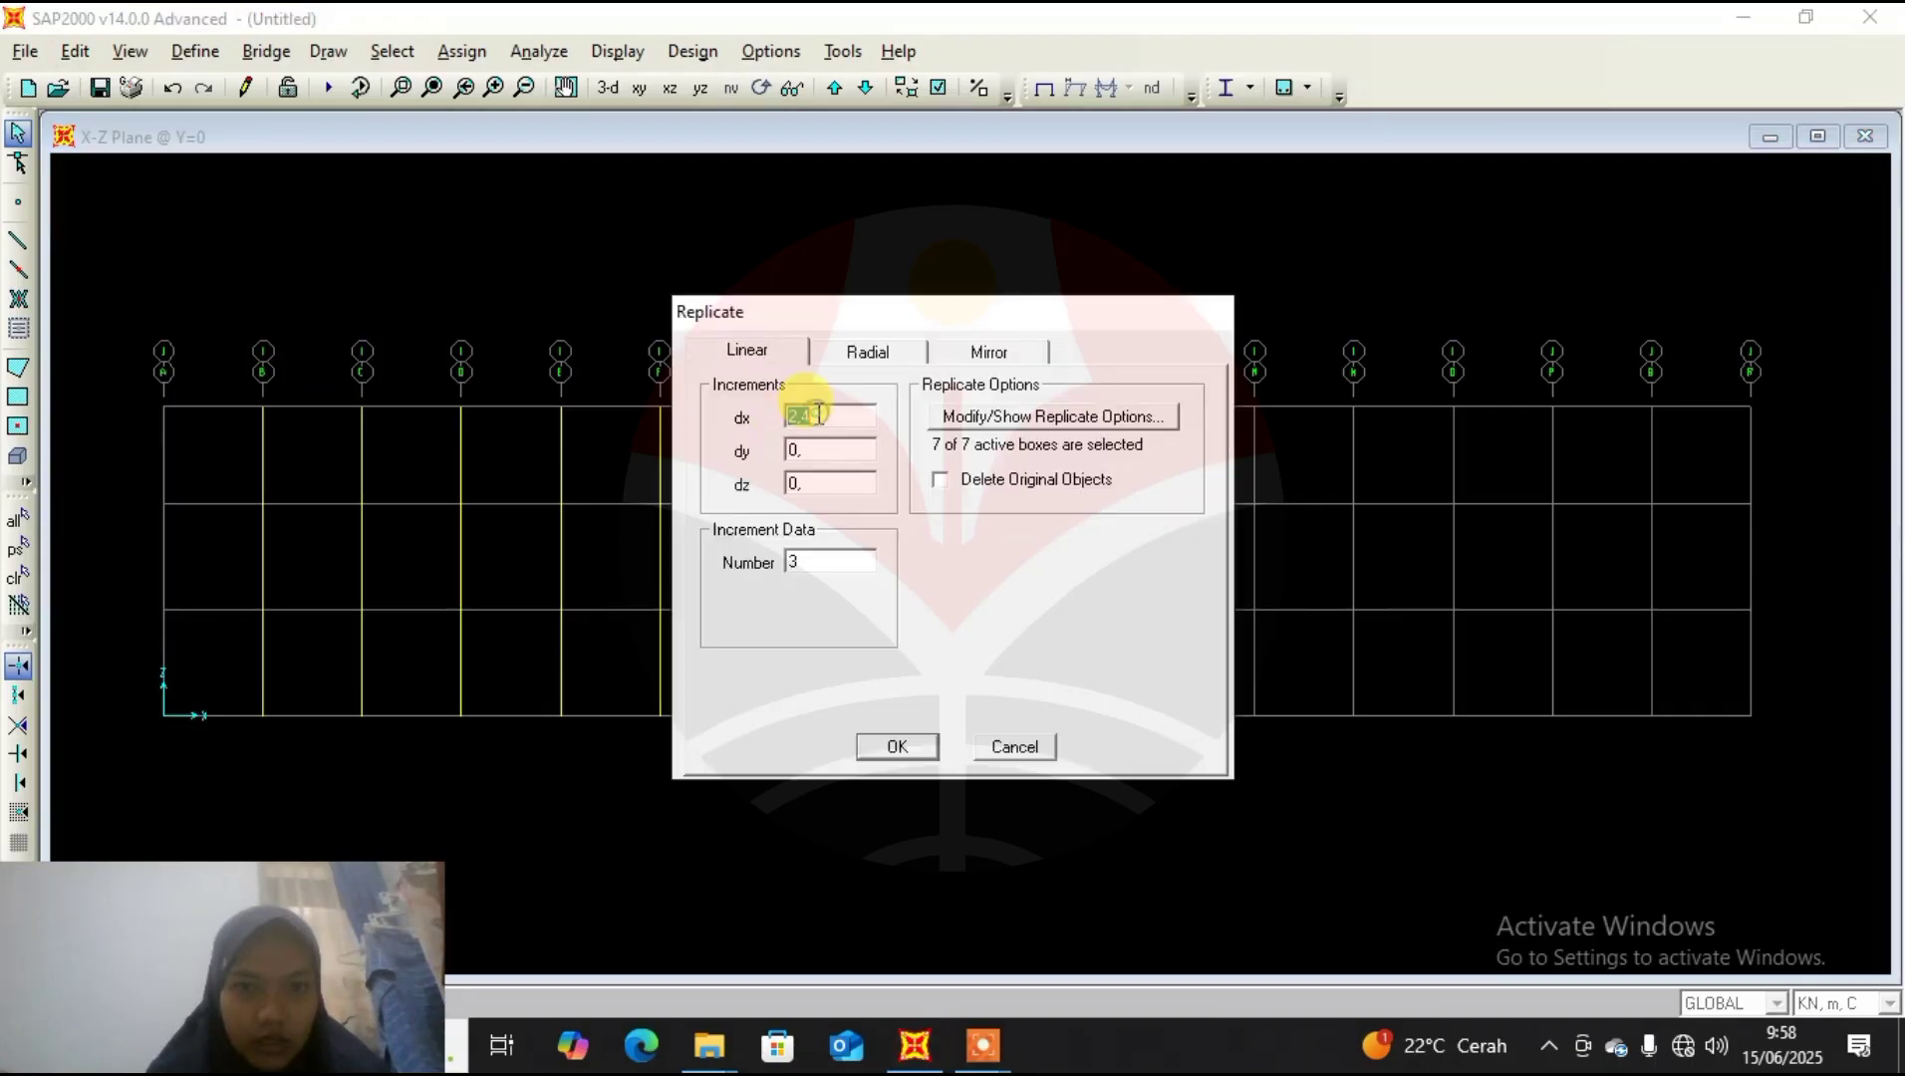
{"action": "type", "text": "3,6"}
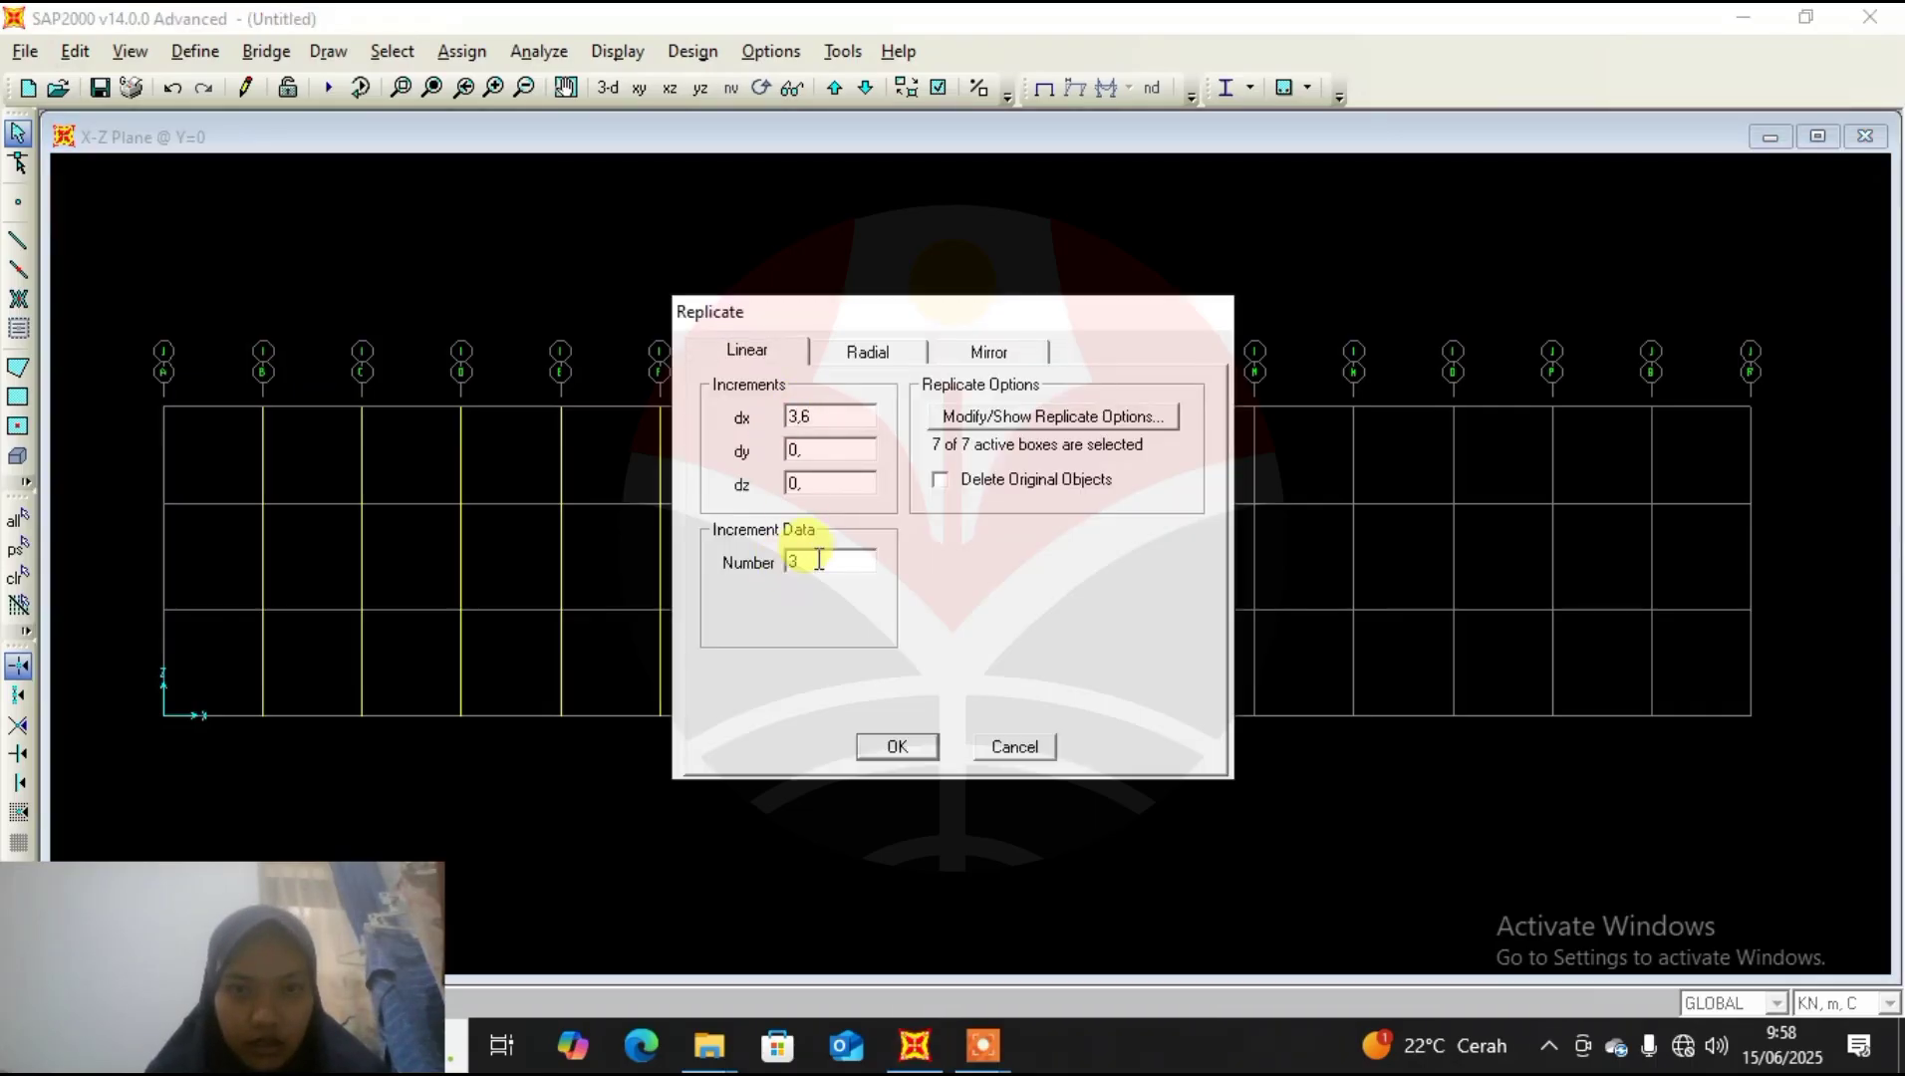
{"action": "double_click", "coordinate": [818, 560]}
{"action": "type", "text": "6"}
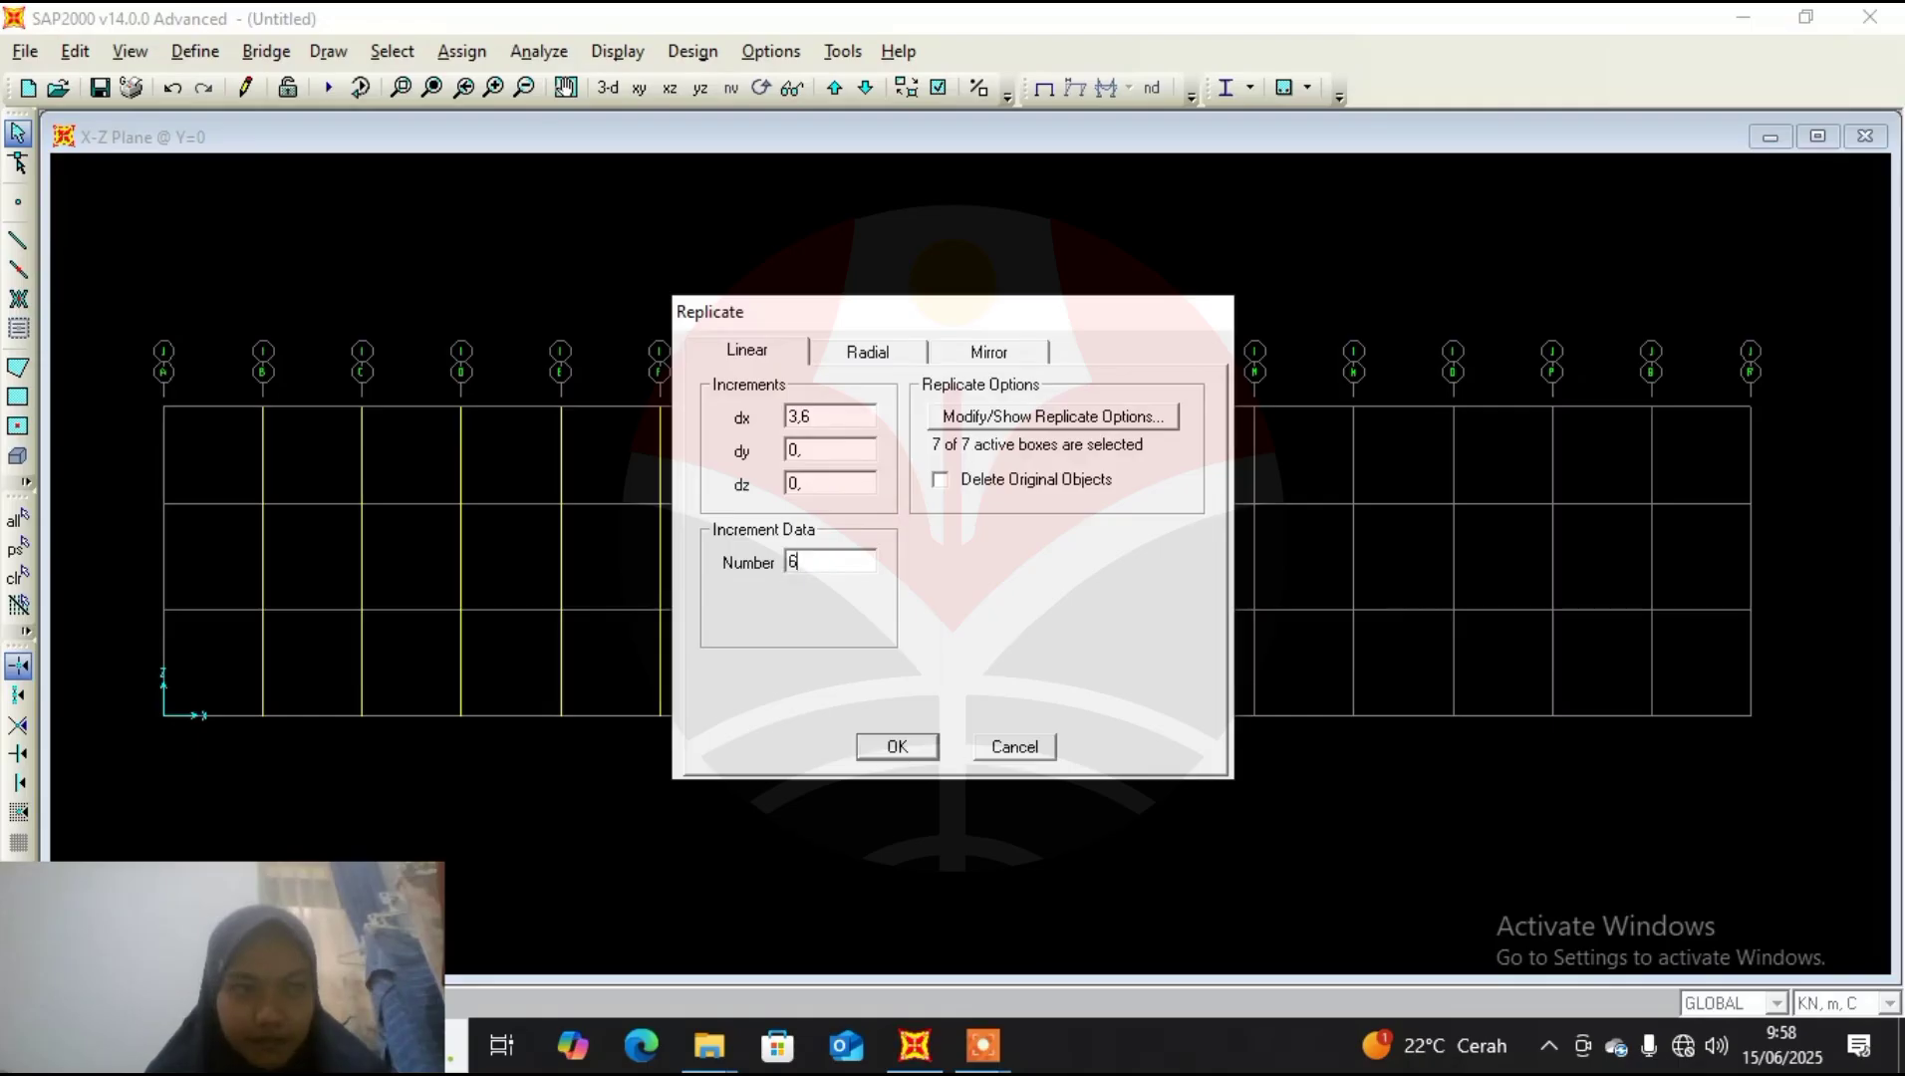
{"action": "left_click", "coordinate": [893, 746]}
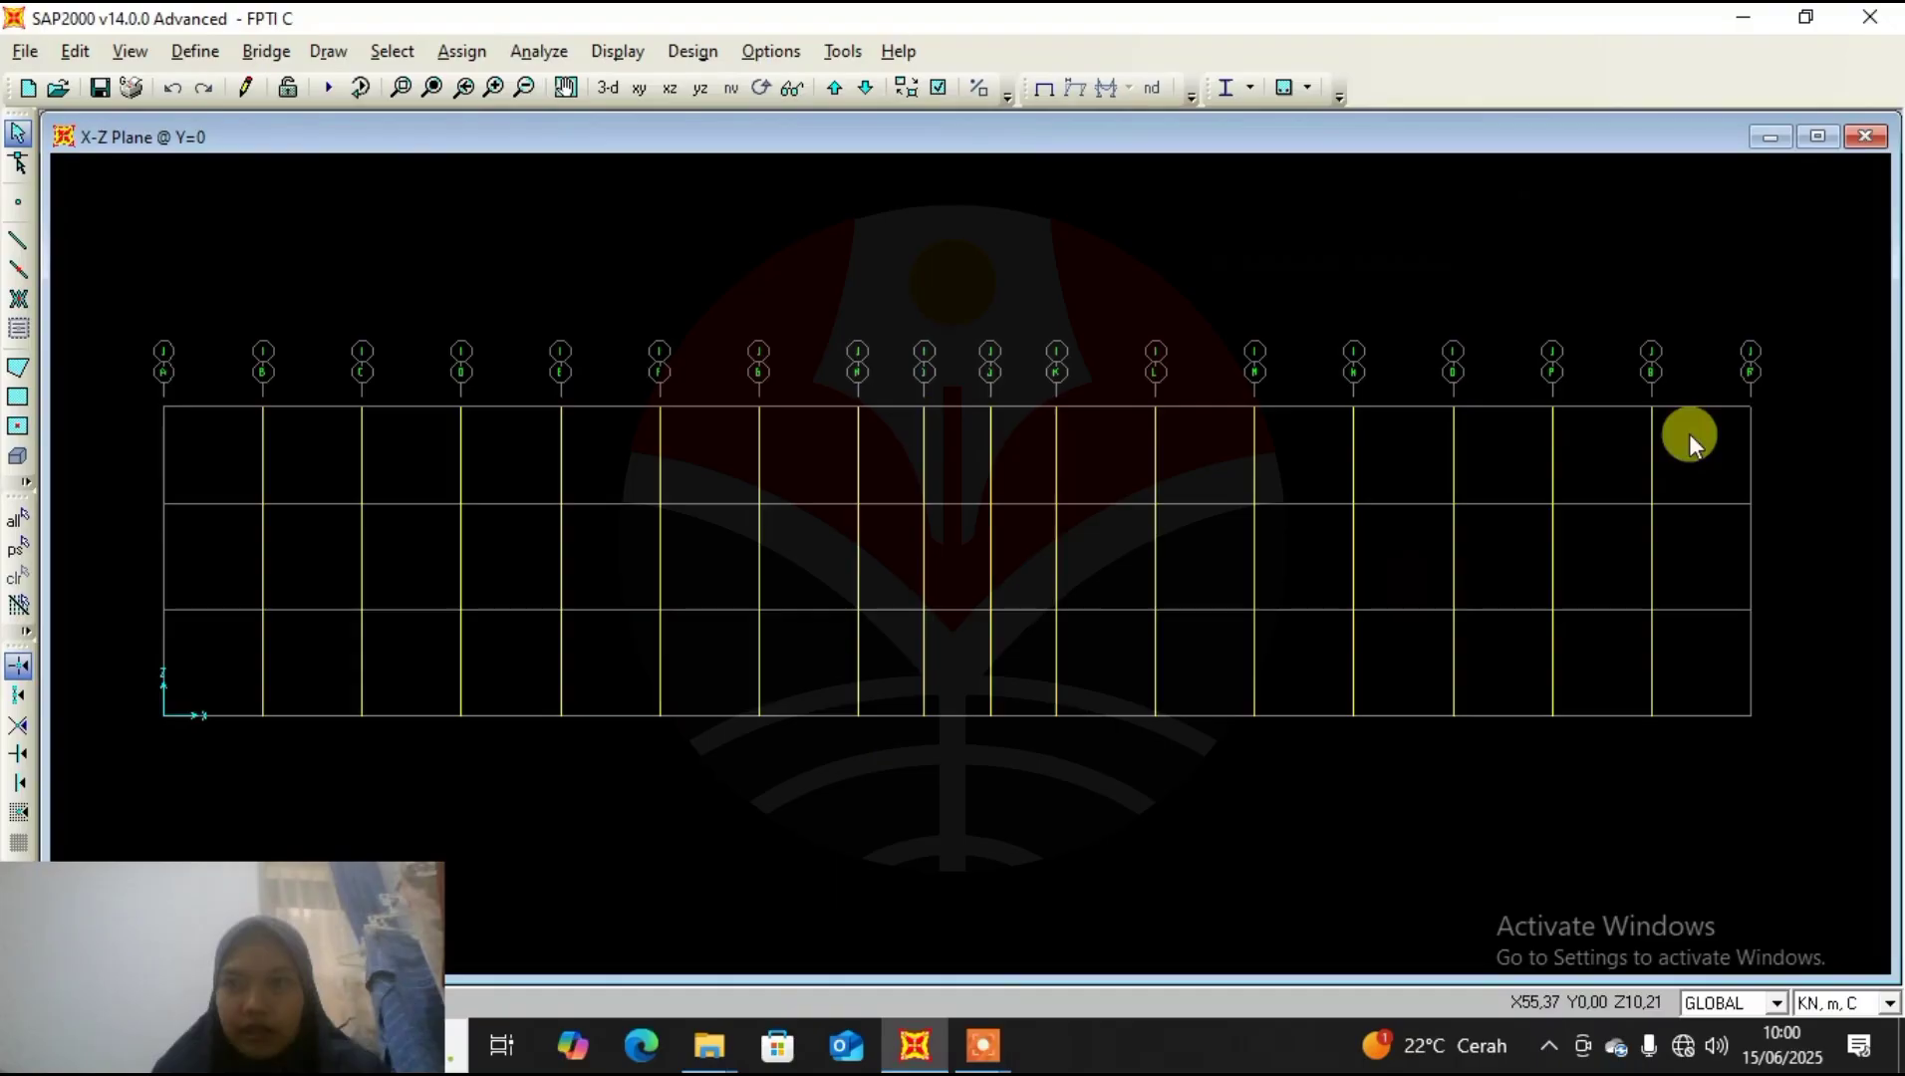
Replicate all columns of all three storeys in the Y=0 plane linearly with dx 0, dy 16,2 m and number 1.
{"action": "left_click", "coordinate": [1652, 448]}
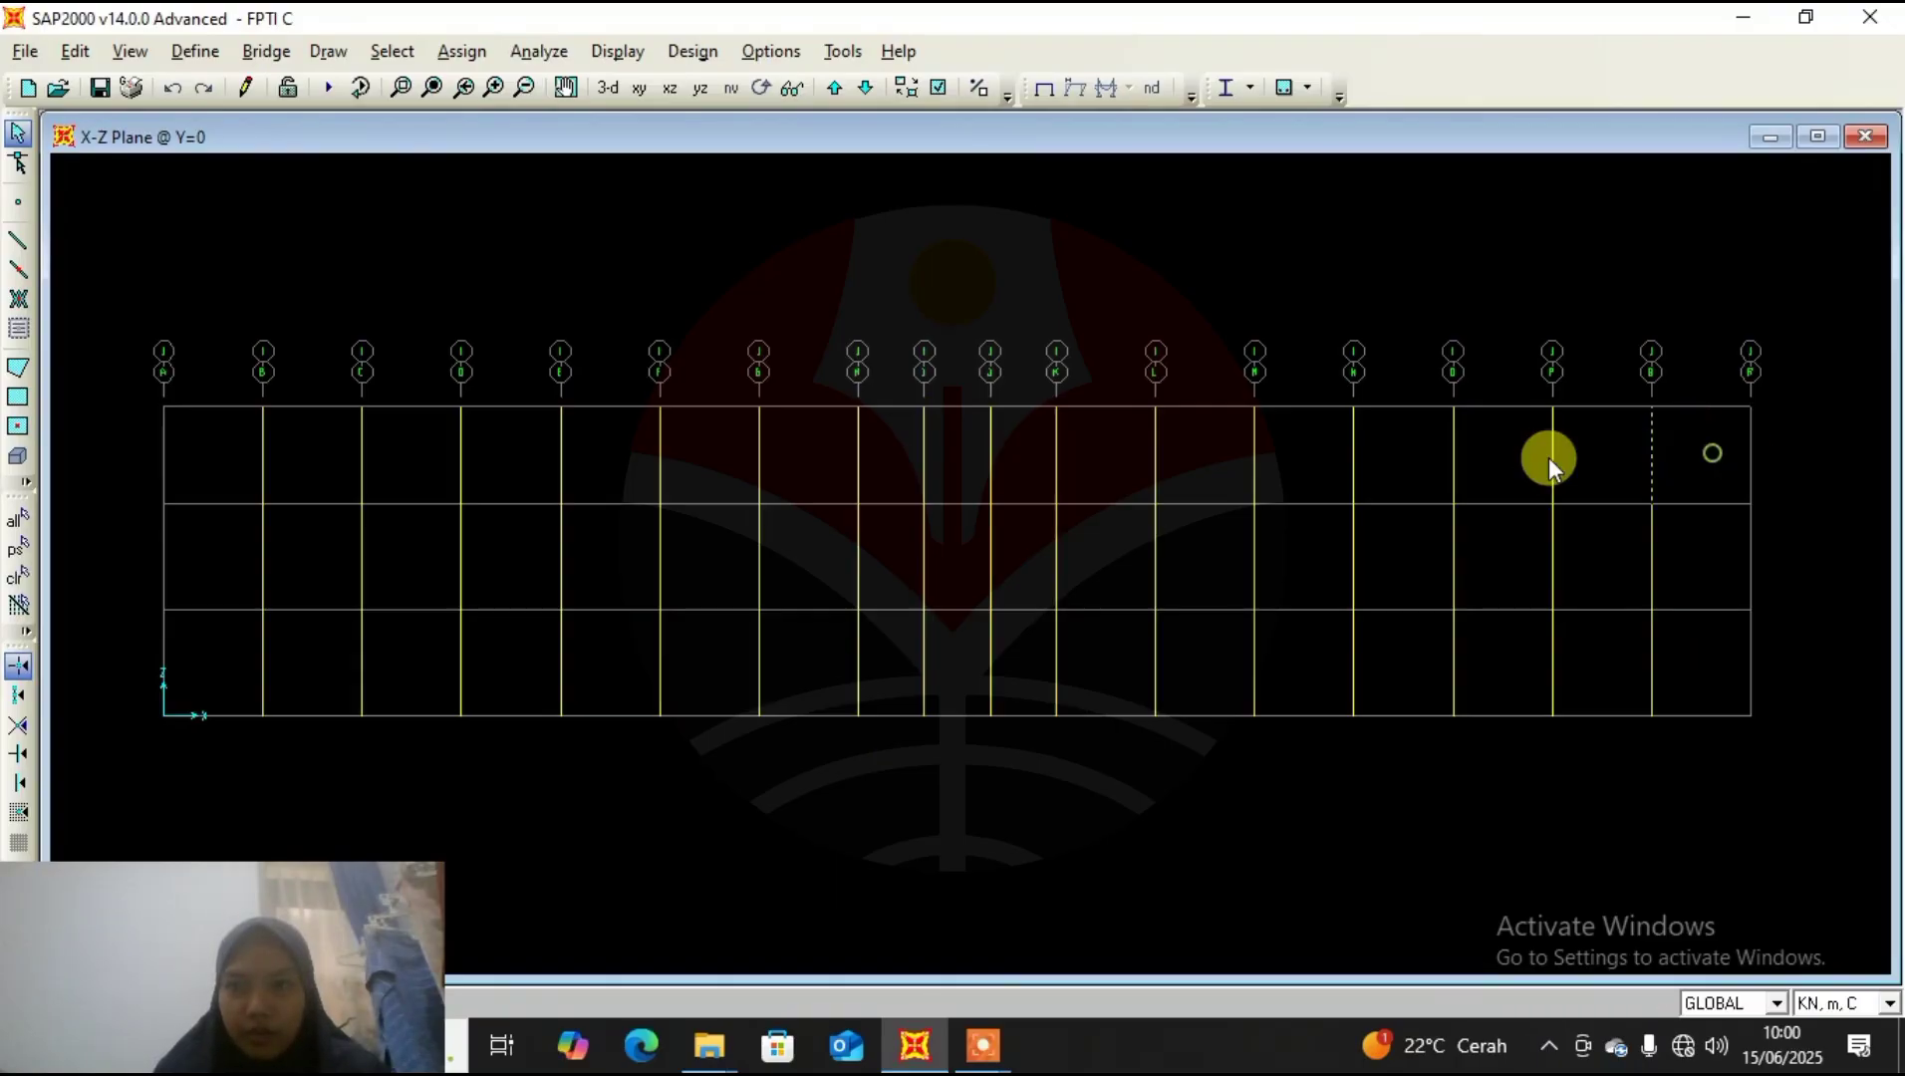
{"action": "left_click_drag", "start_coordinate": [466, 464], "coordinate": [260, 451]}
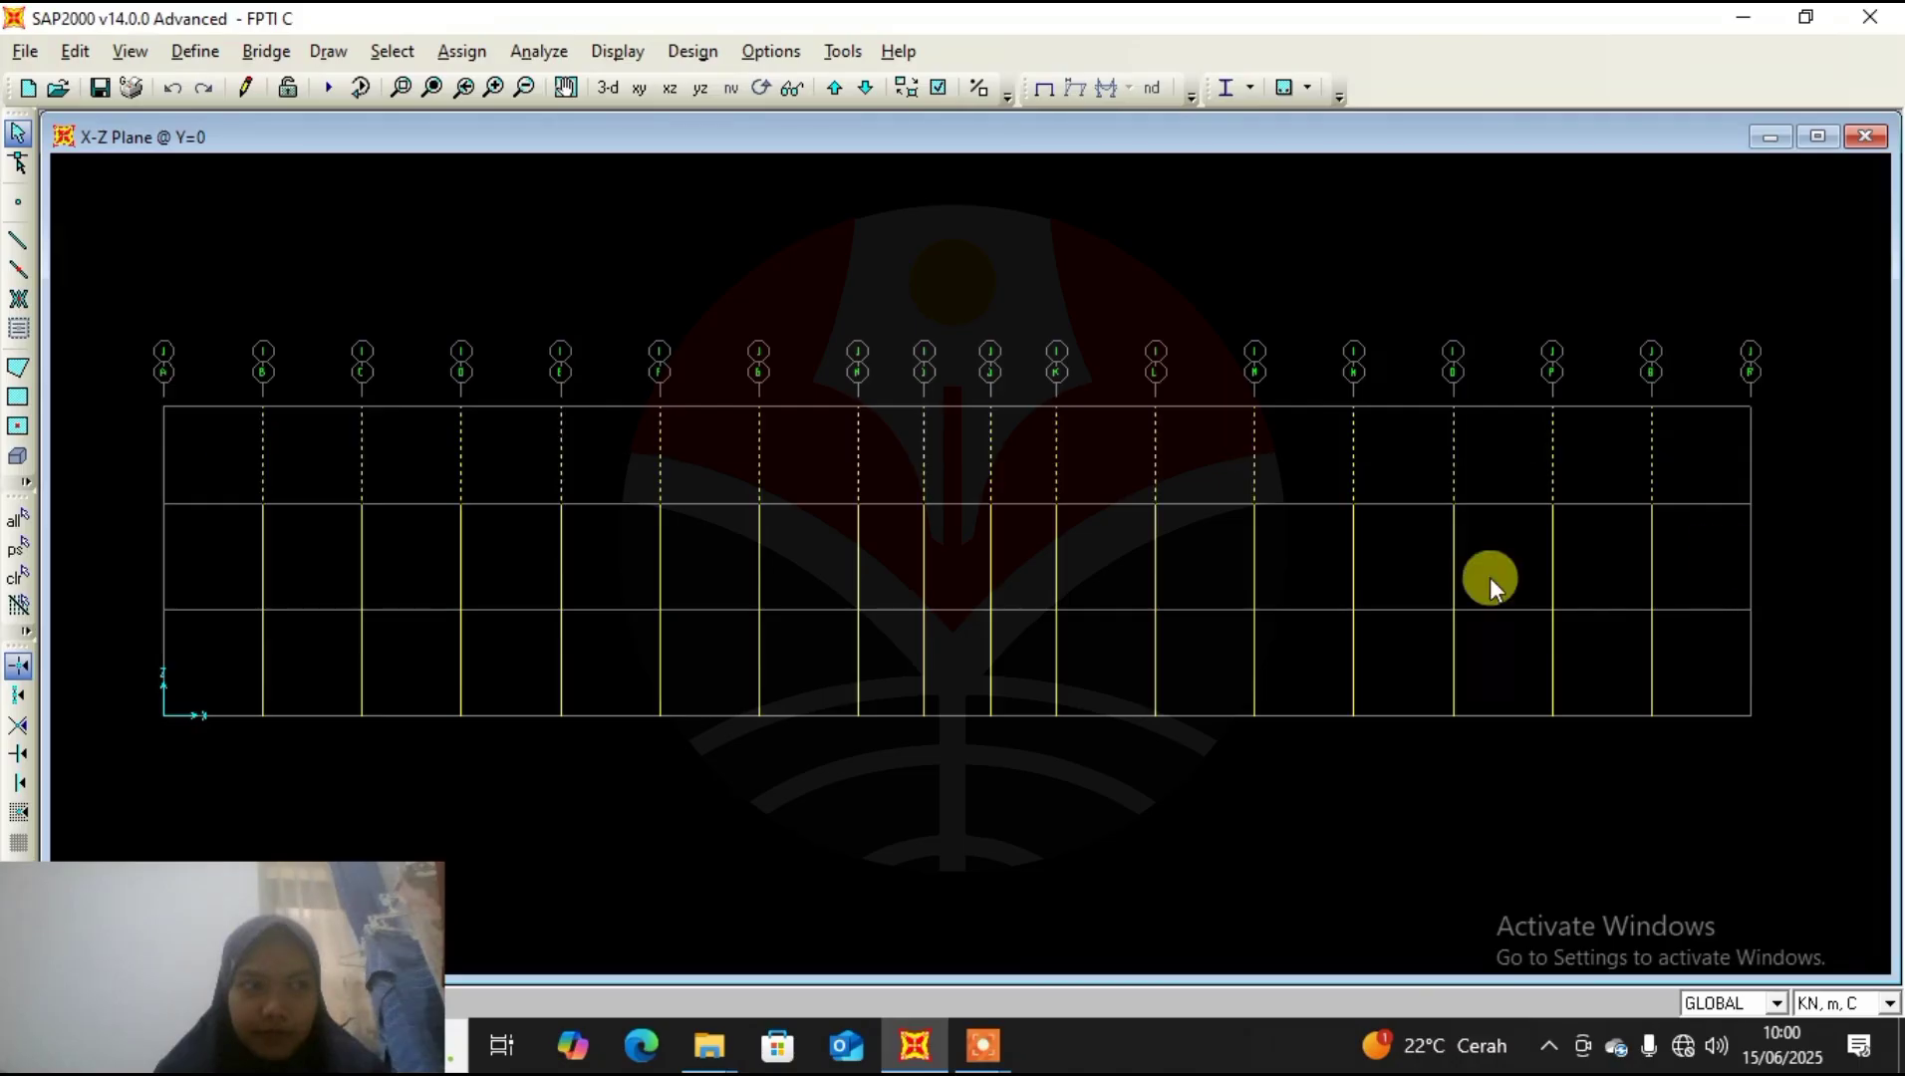
{"action": "left_click_drag", "start_coordinate": [1706, 543], "coordinate": [239, 573]}
{"action": "left_click_drag", "start_coordinate": [1691, 632], "coordinate": [253, 667]}
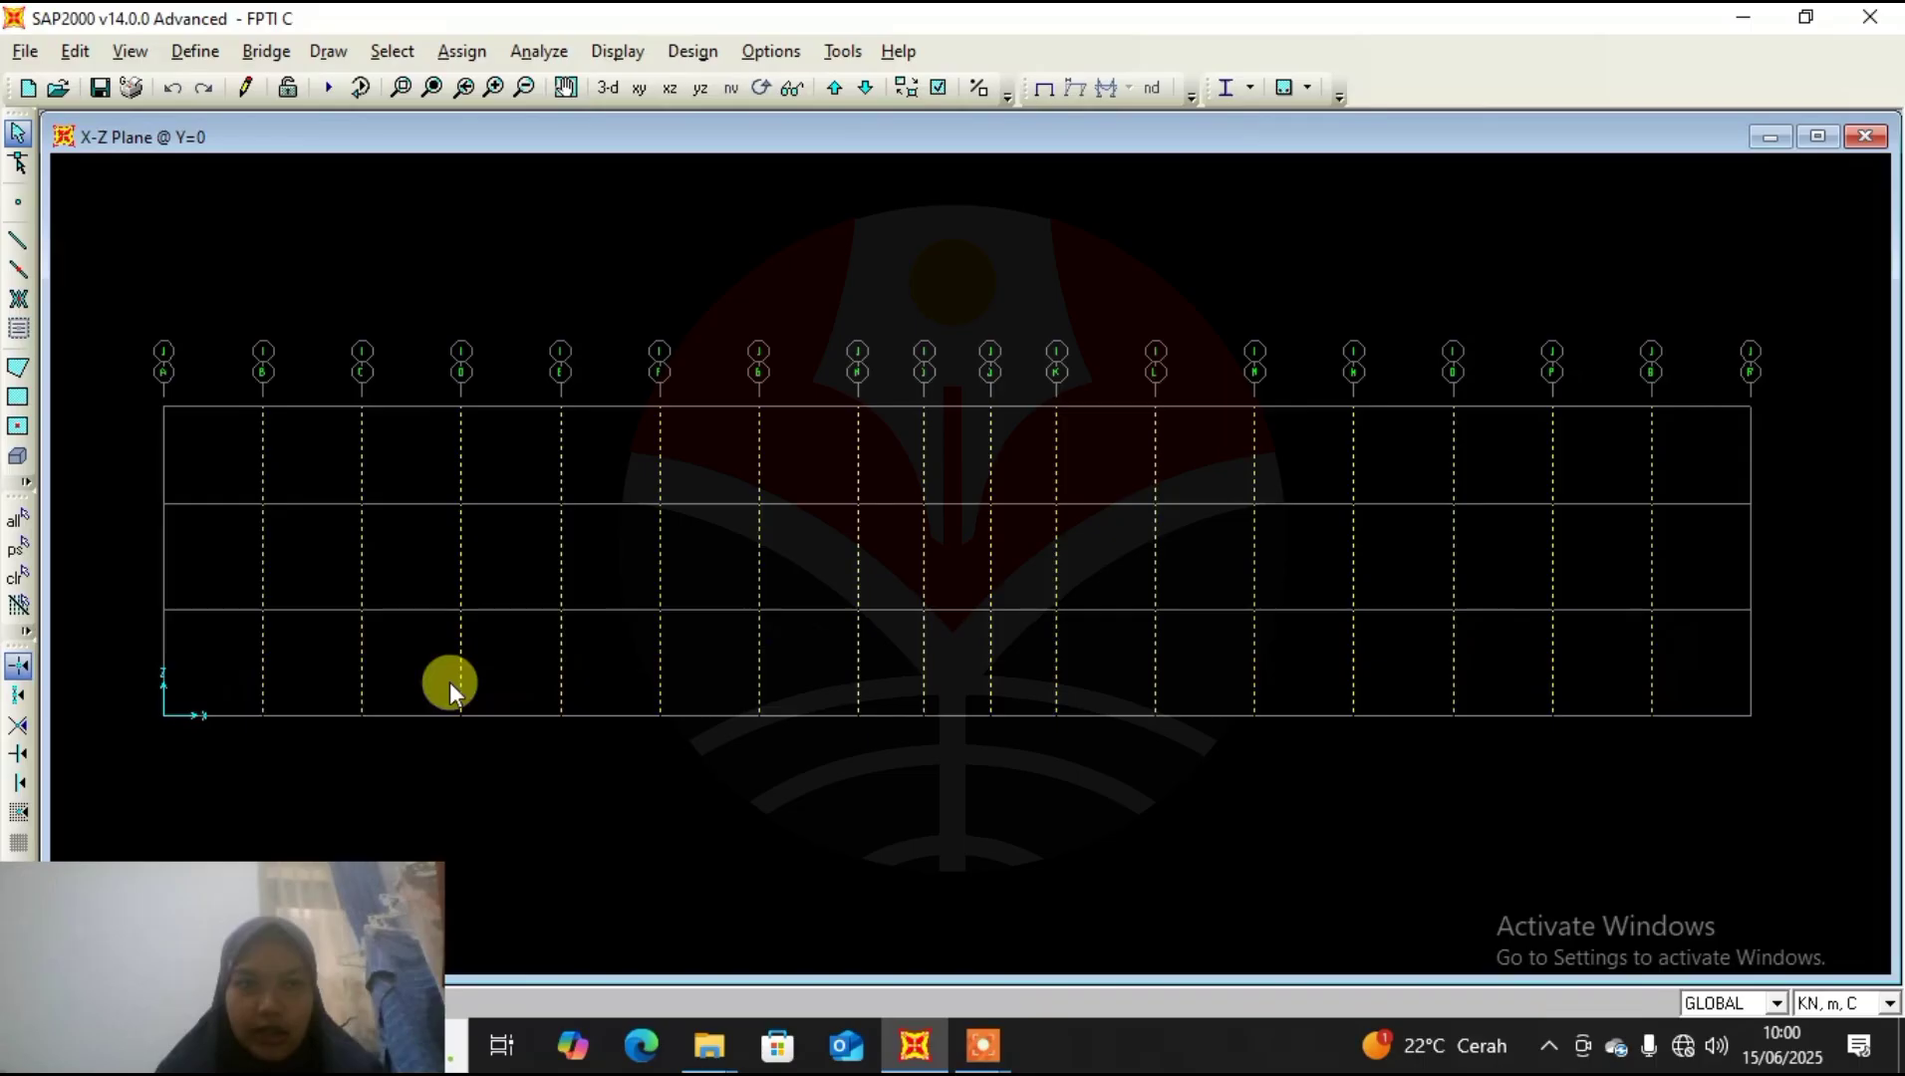
{"action": "left_click", "coordinate": [76, 52]}
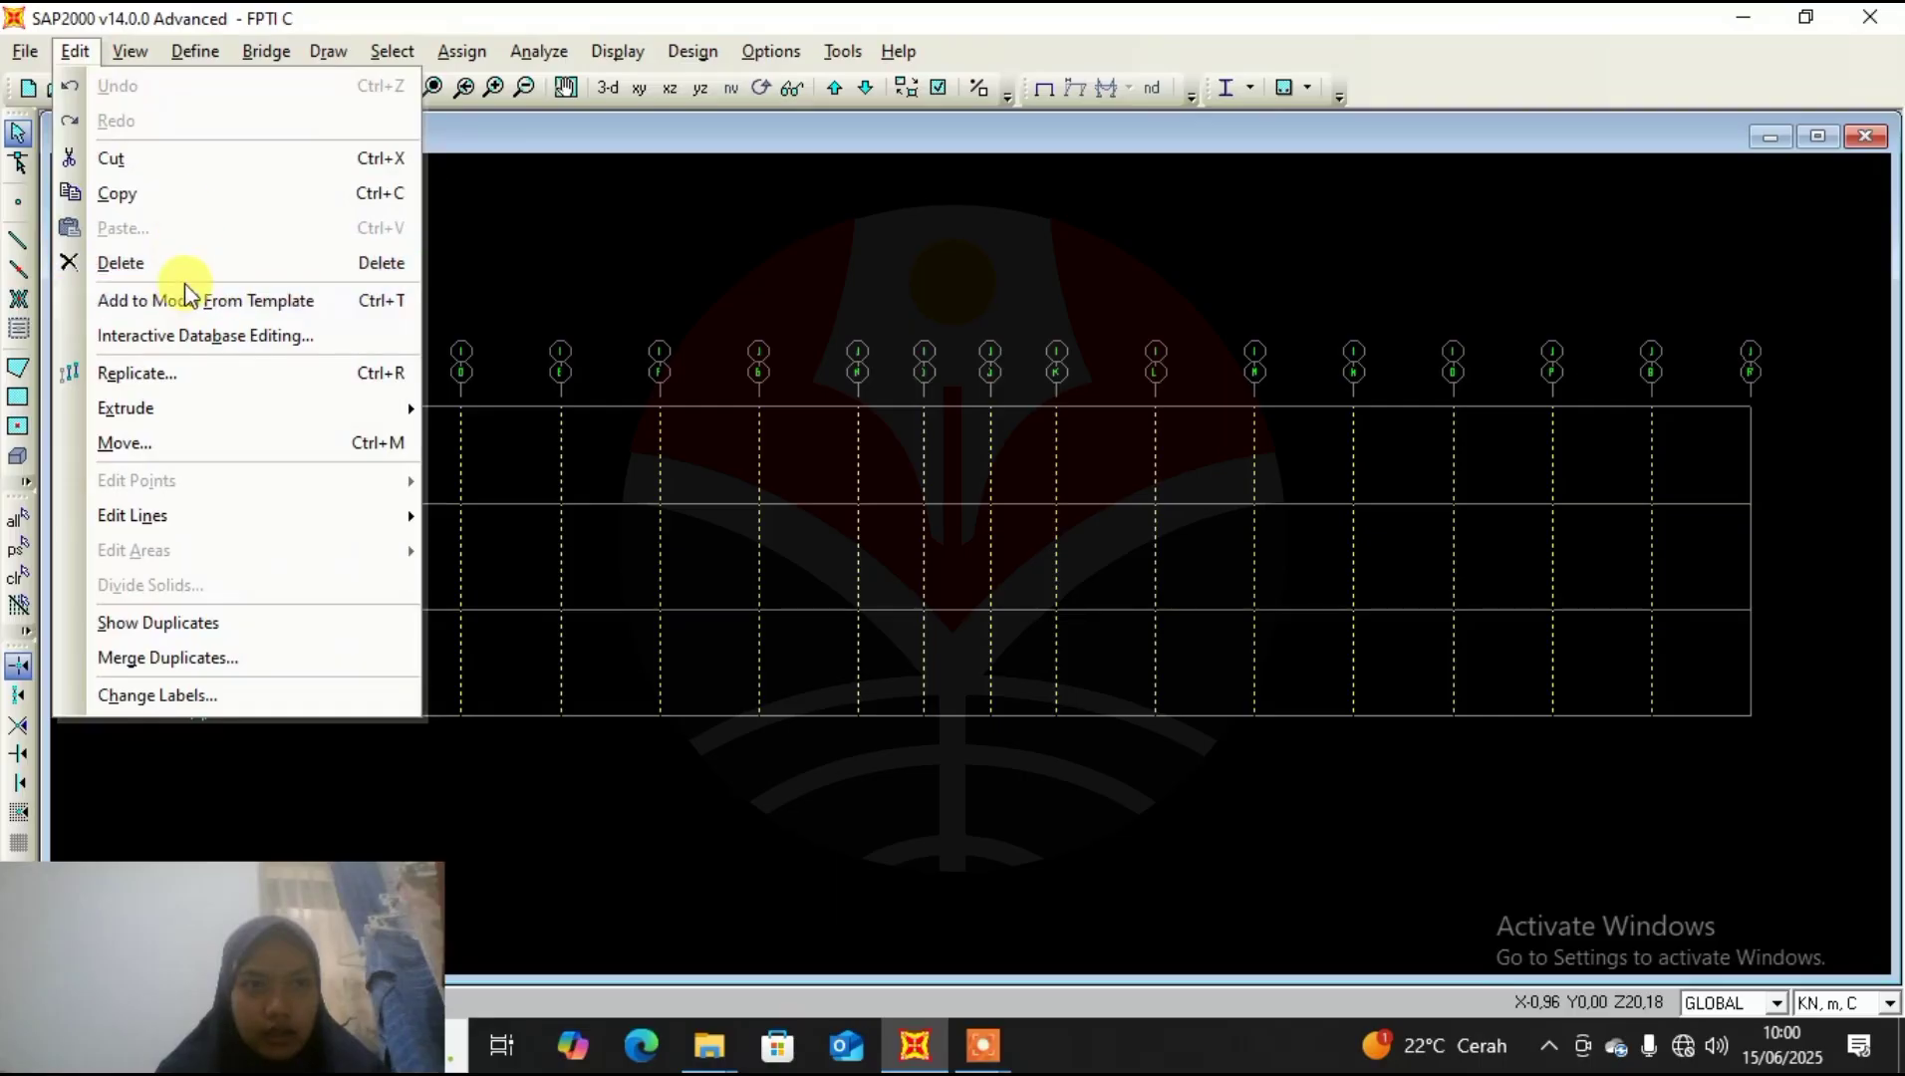
{"action": "left_click", "coordinate": [191, 374]}
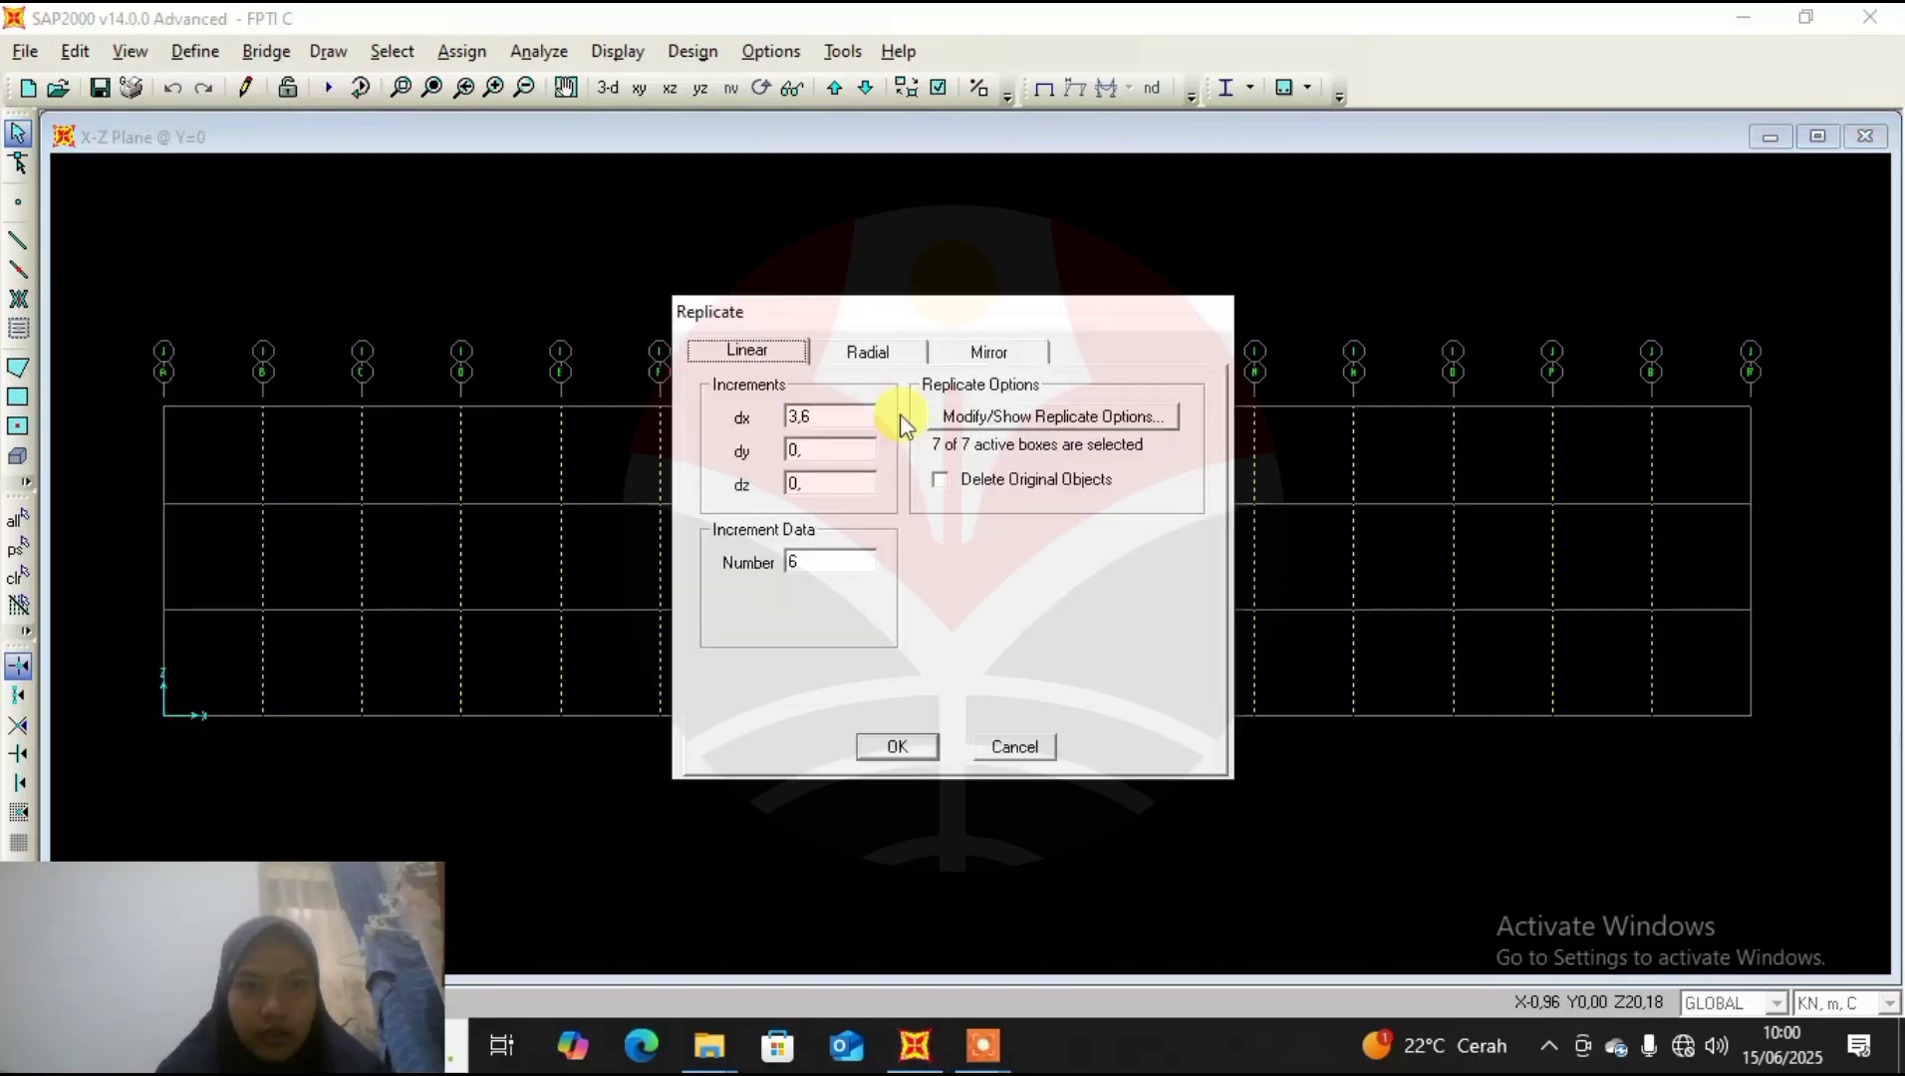
{"action": "double_click", "coordinate": [838, 414]}
{"action": "type", "text": "0"}
{"action": "double_click", "coordinate": [825, 450]}
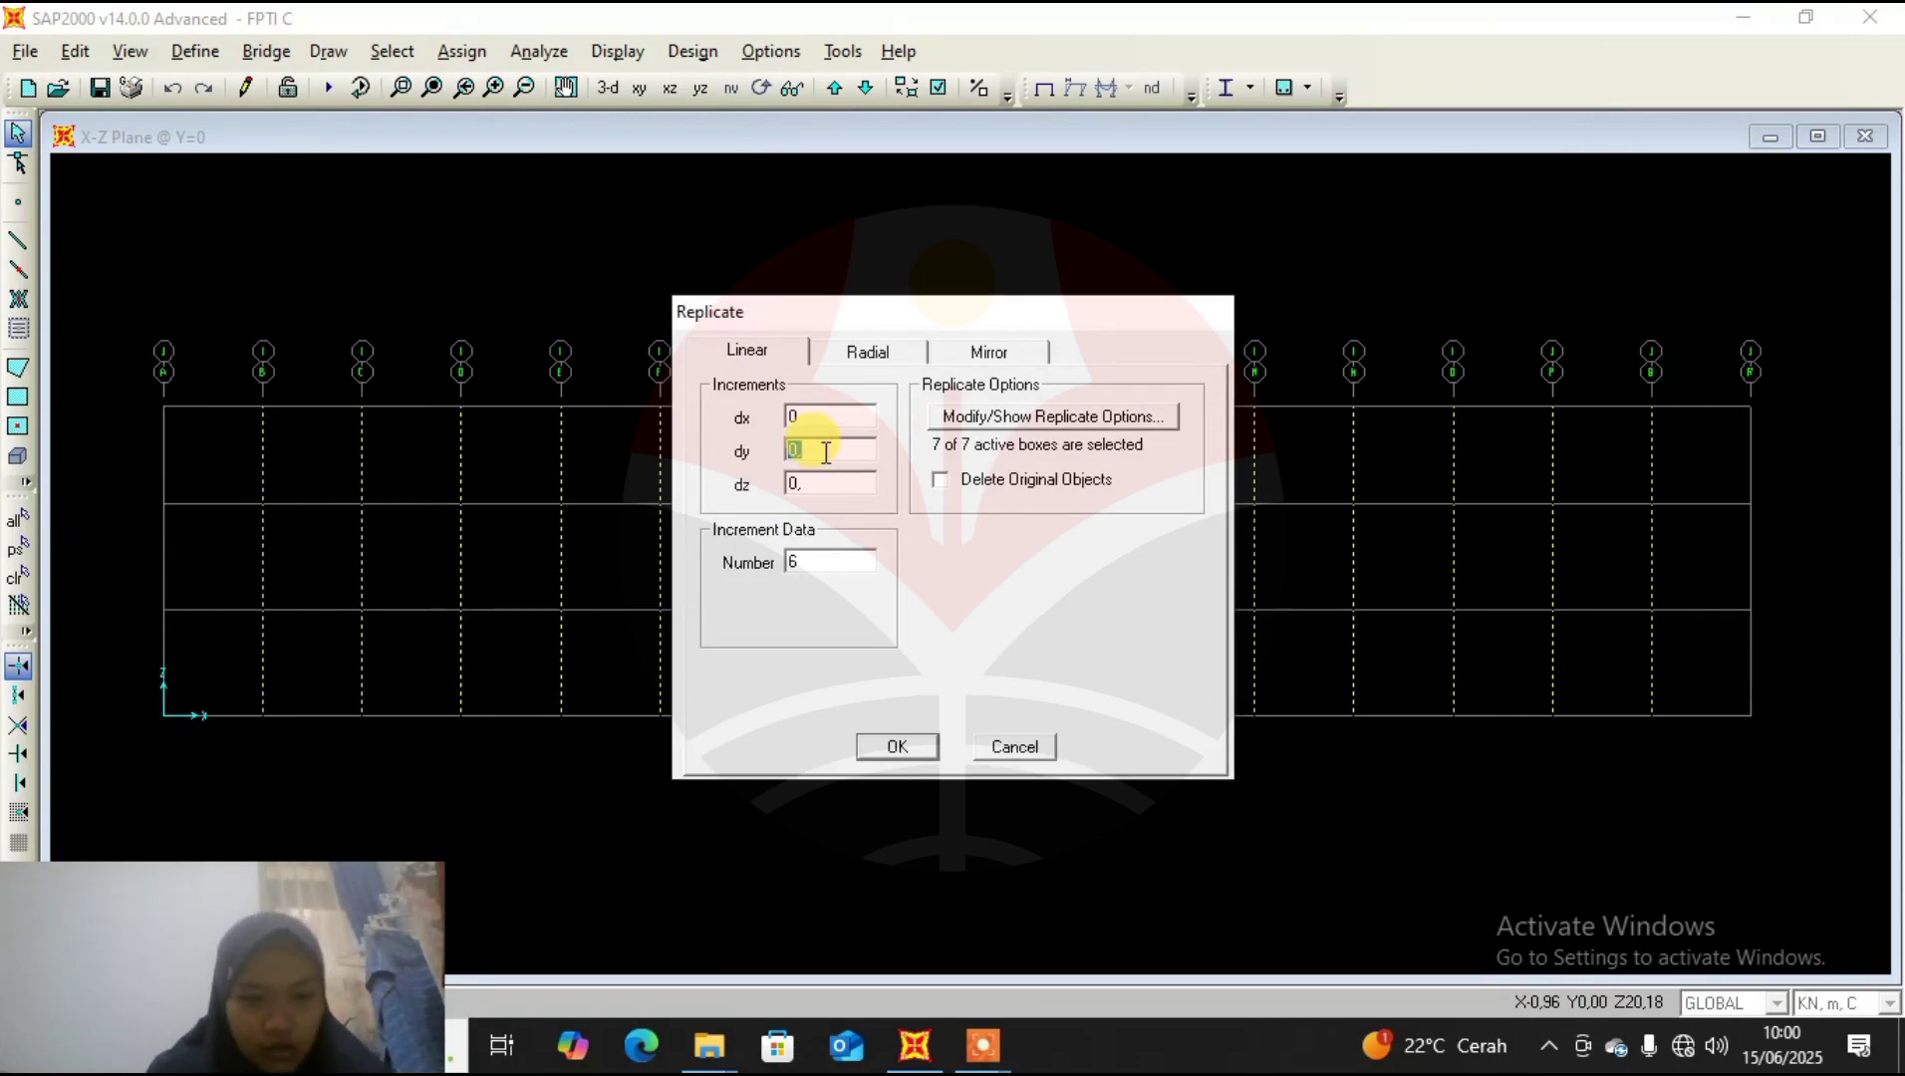
{"action": "type", "text": "1"}
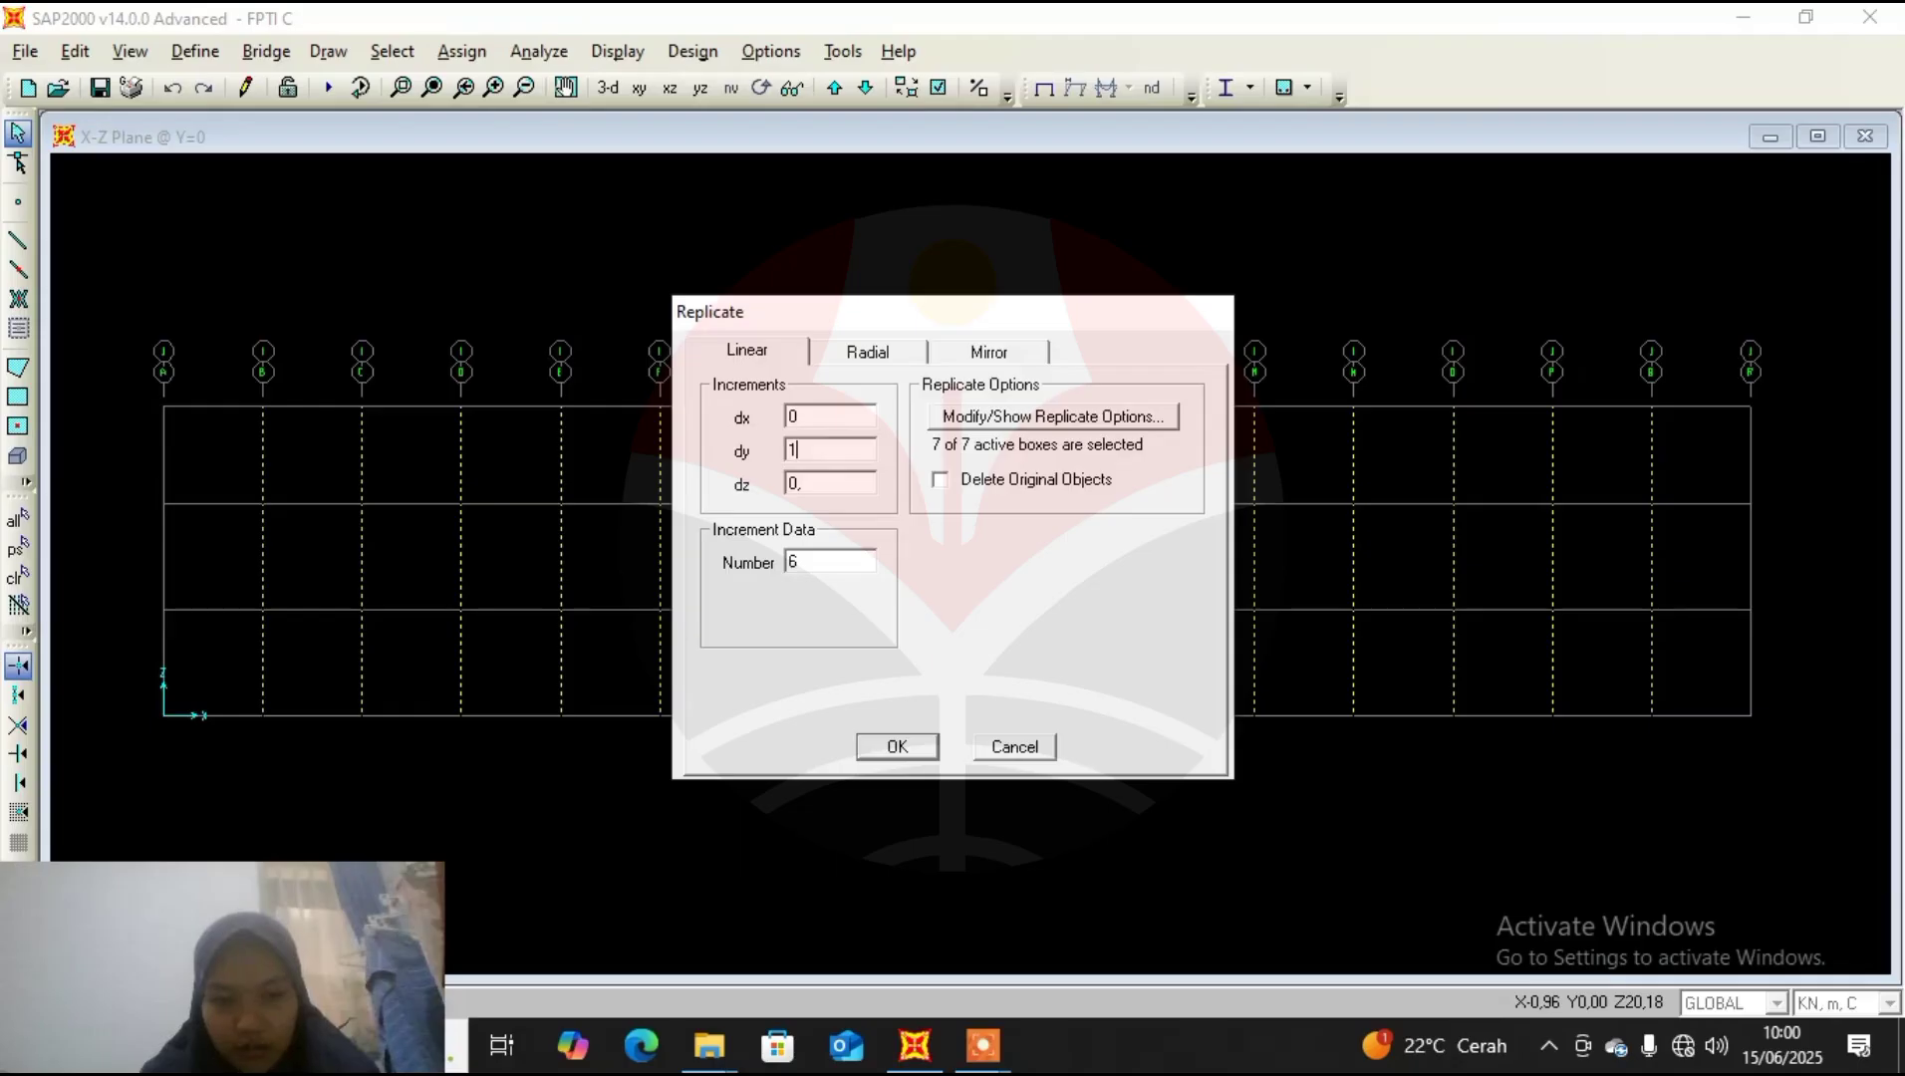
{"action": "type", "text": "6"}
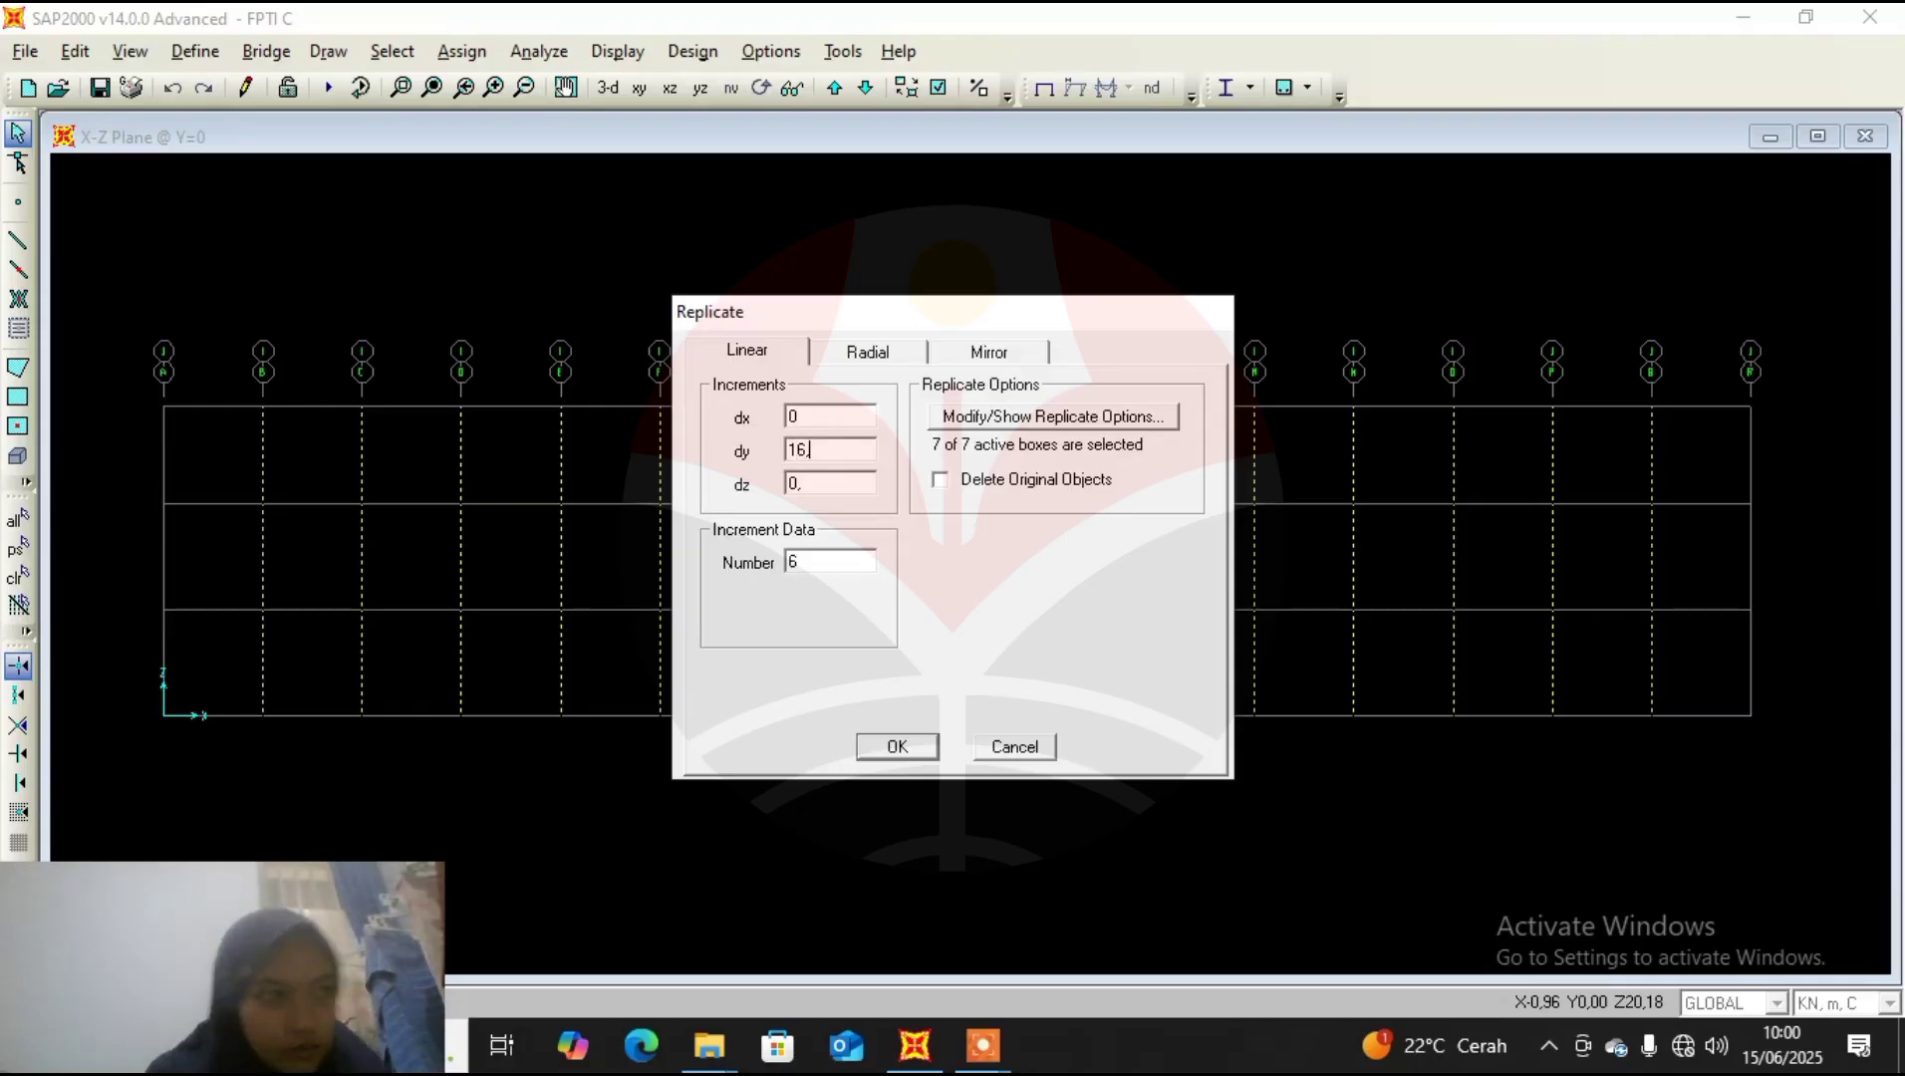
{"action": "type", "text": ",2"}
{"action": "double_click", "coordinate": [812, 576]}
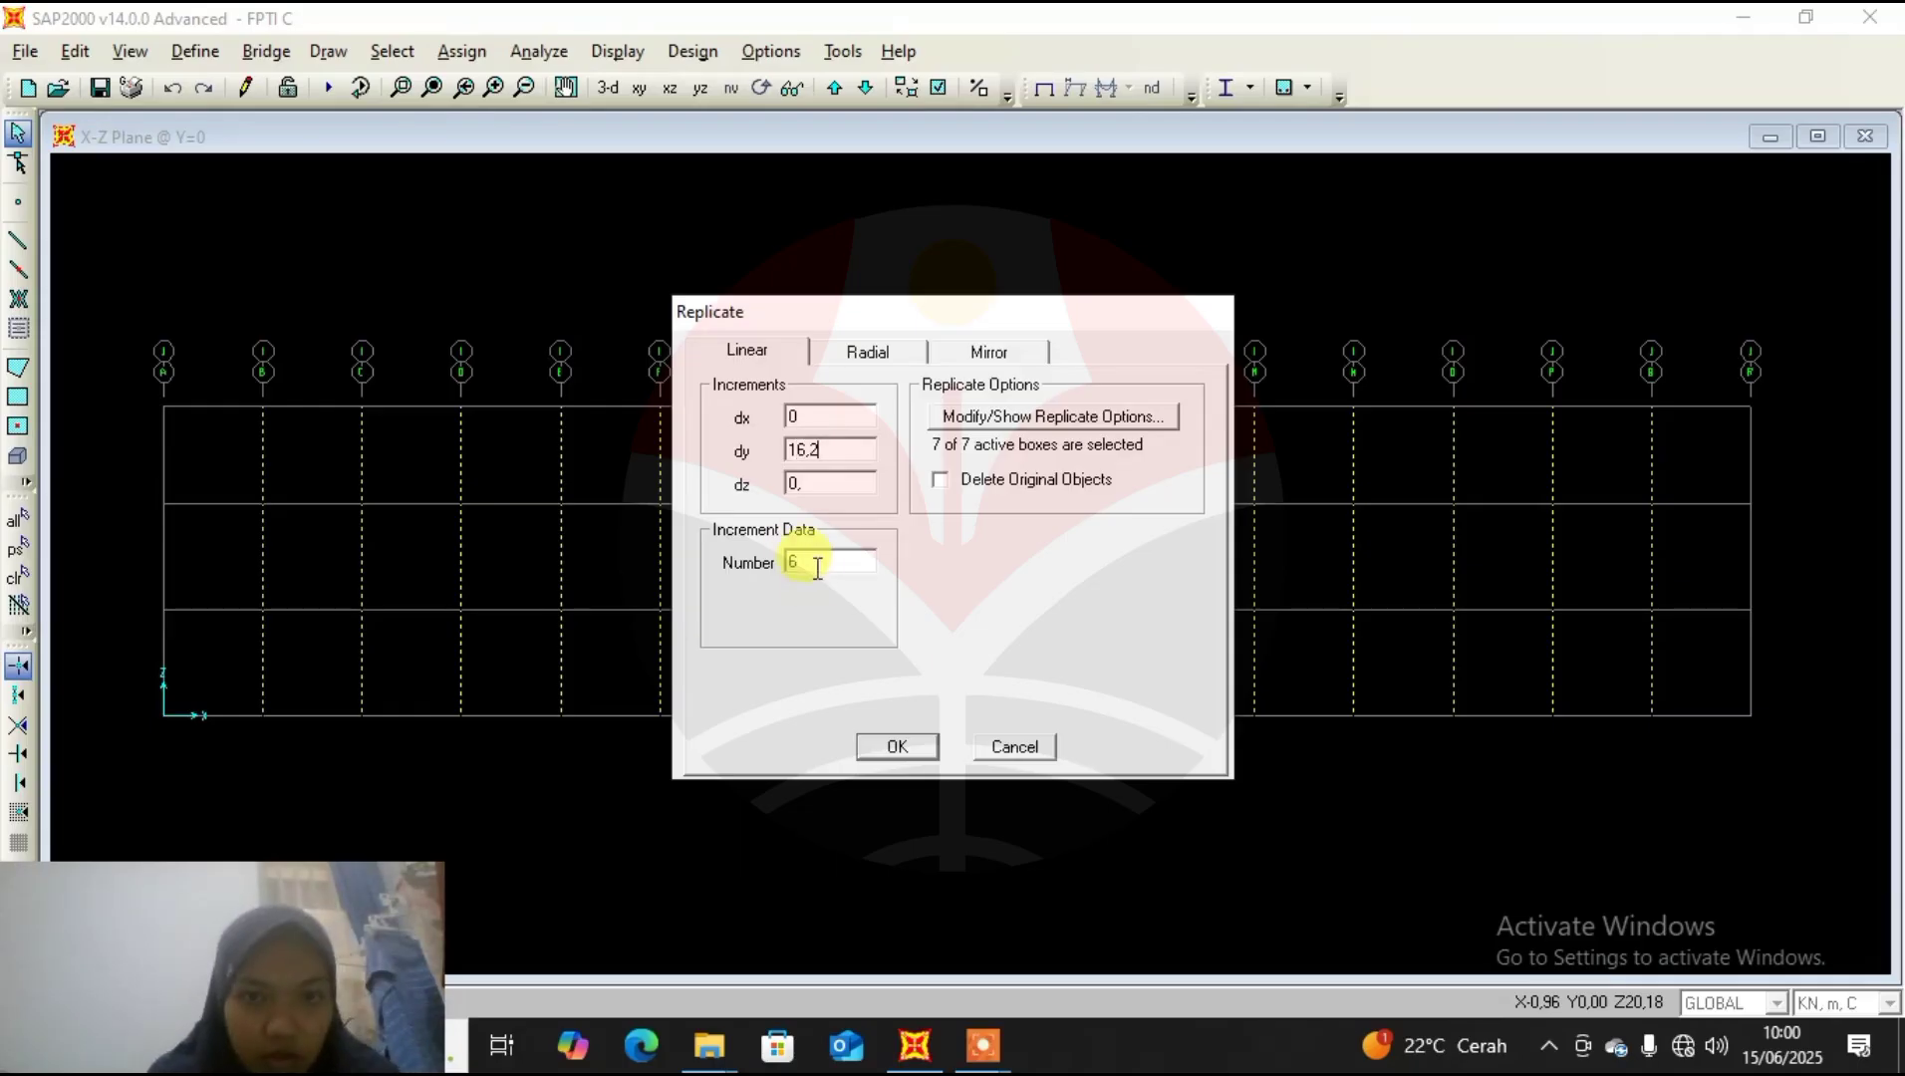
{"action": "type", "text": "1"}
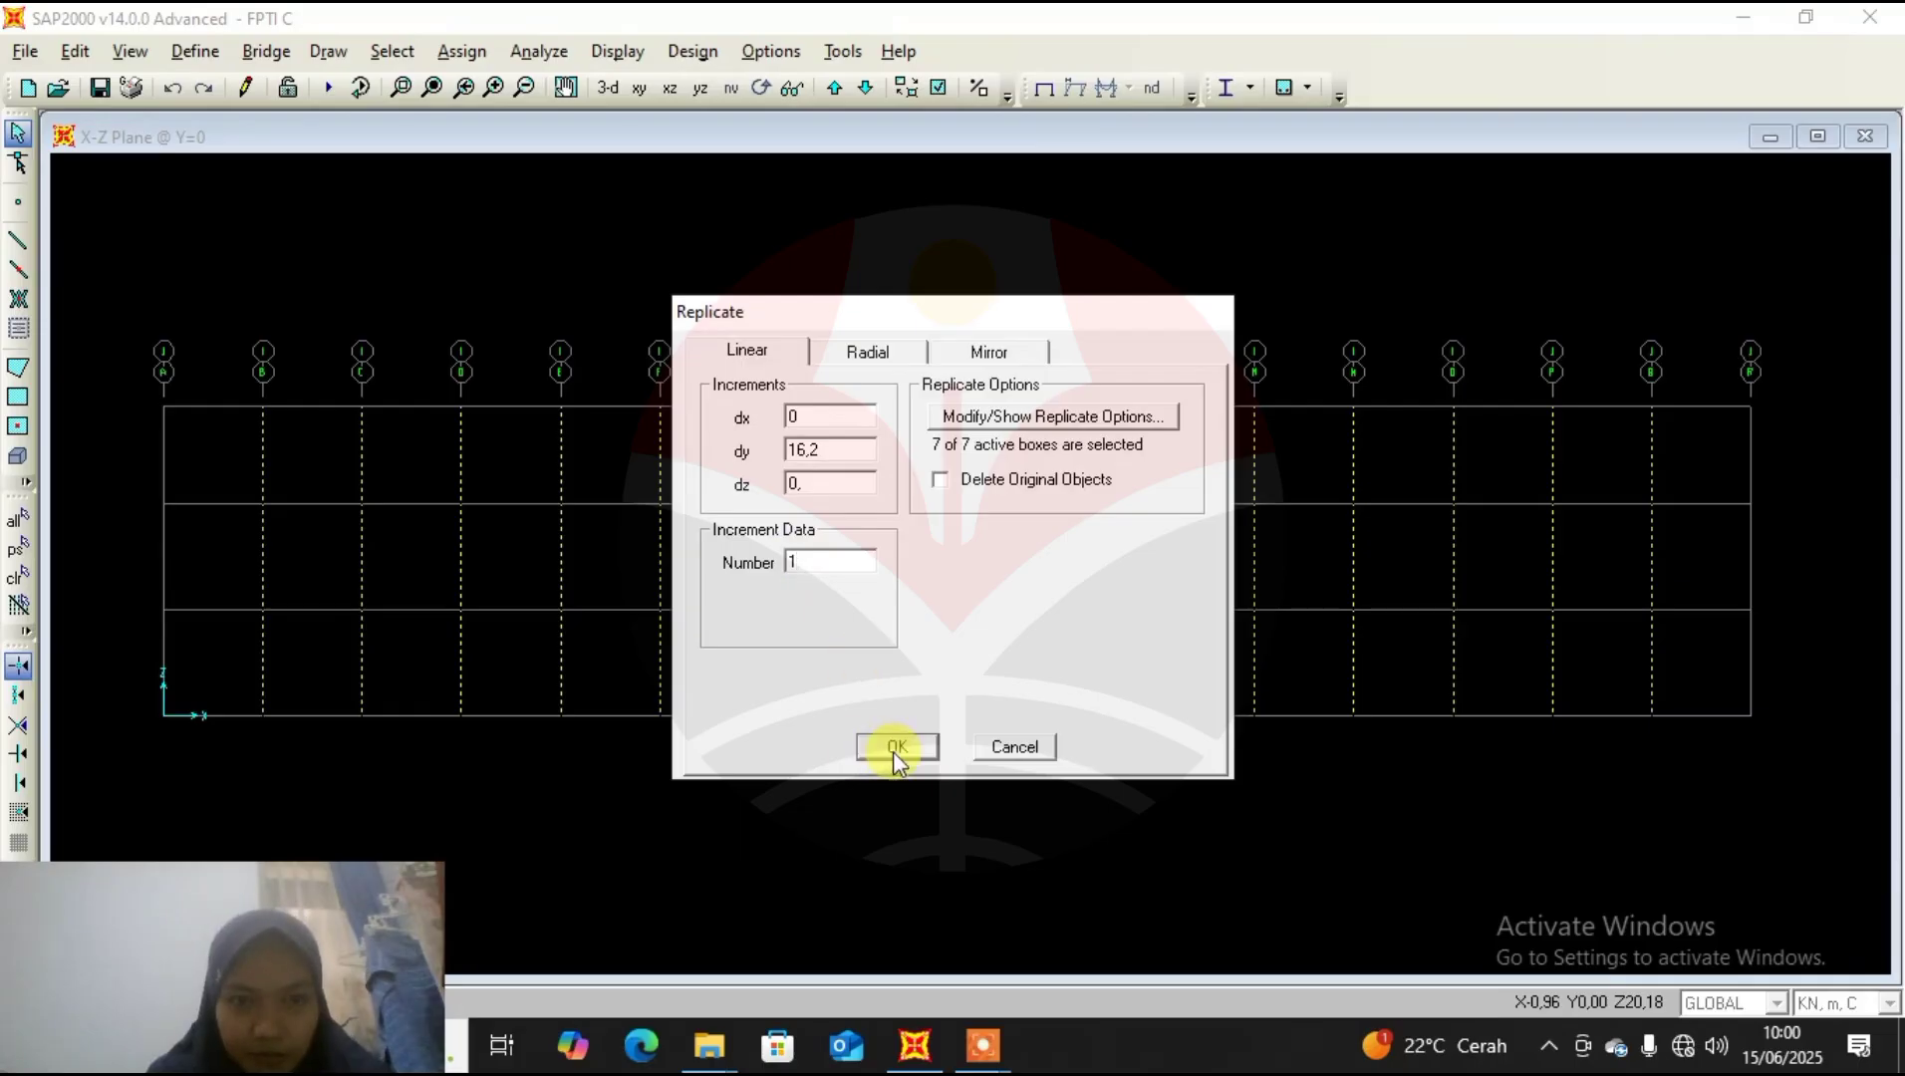
{"action": "left_click", "coordinate": [896, 748]}
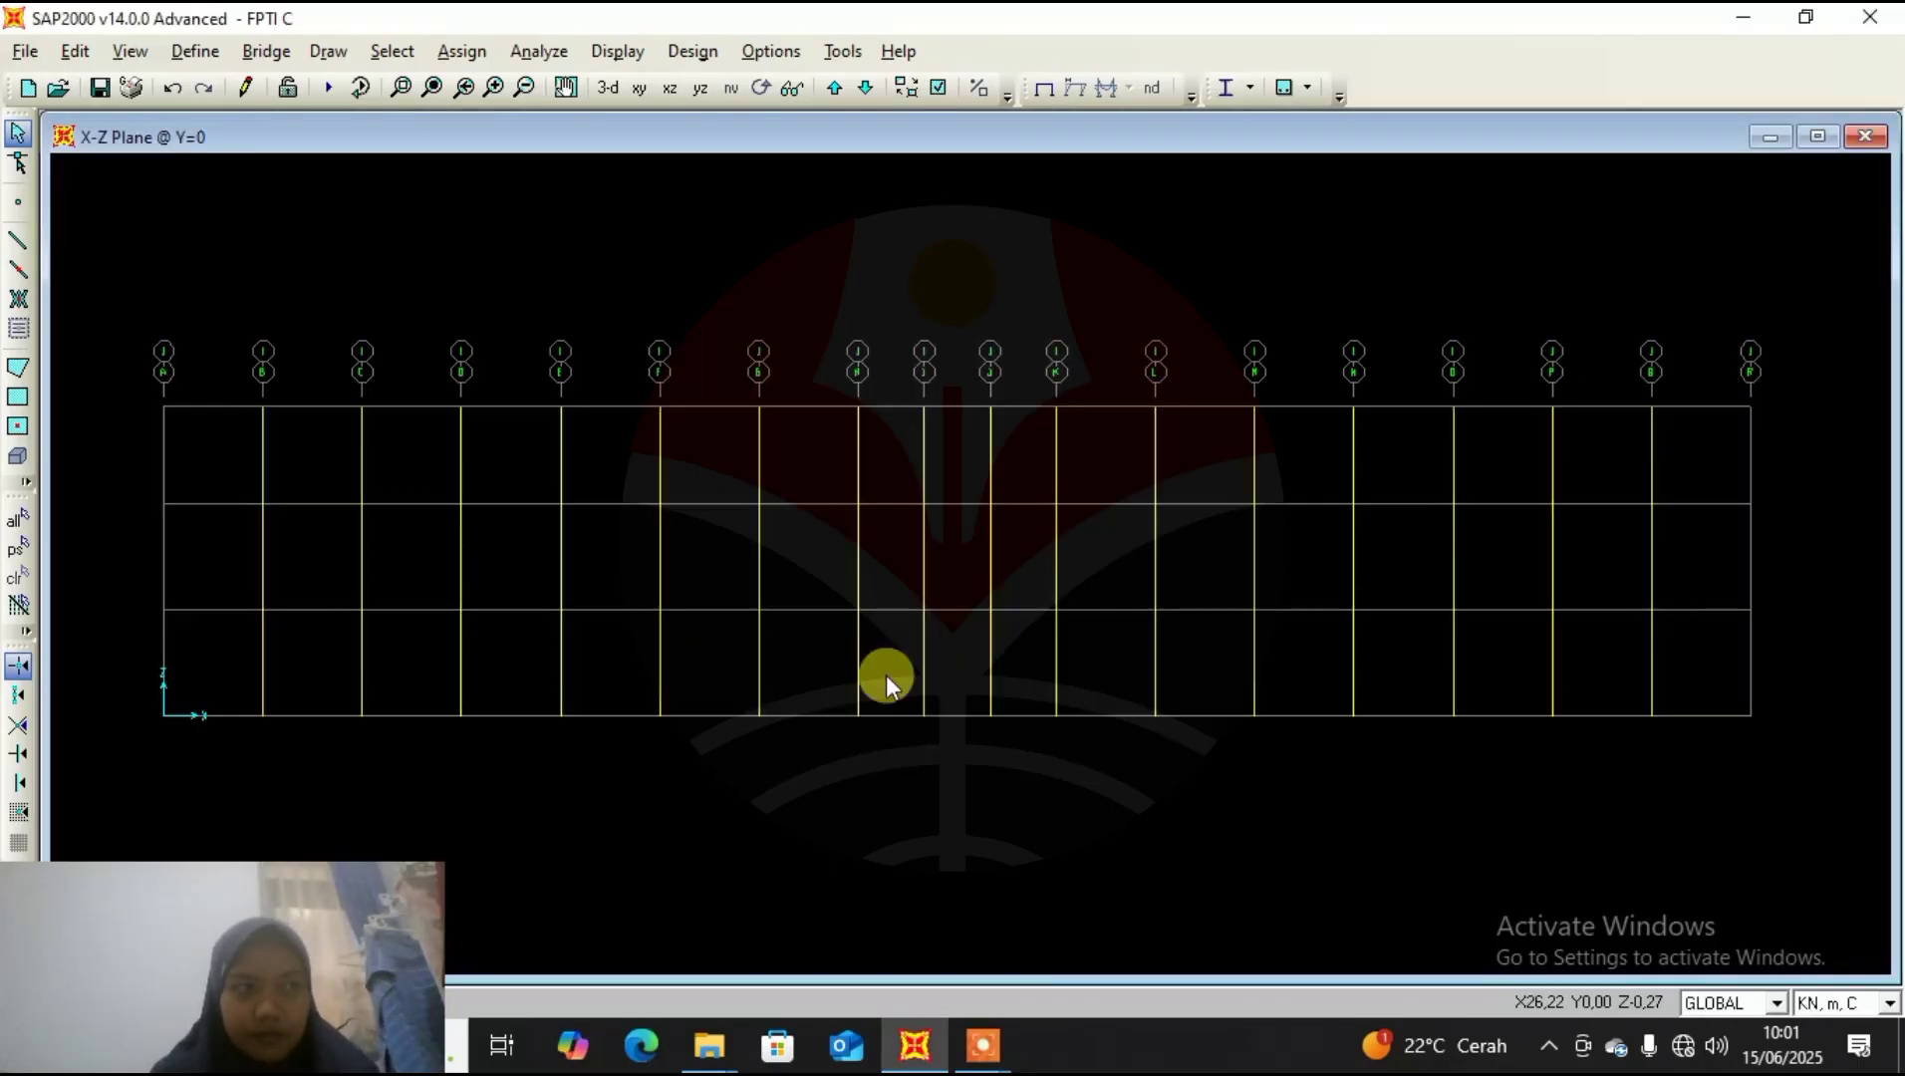
Check the replicated columns in the 3-D view and bring up the X-Z plane at Y=1,8.
{"action": "middle_click_drag", "start_coordinate": [910, 555], "coordinate": [907, 495]}
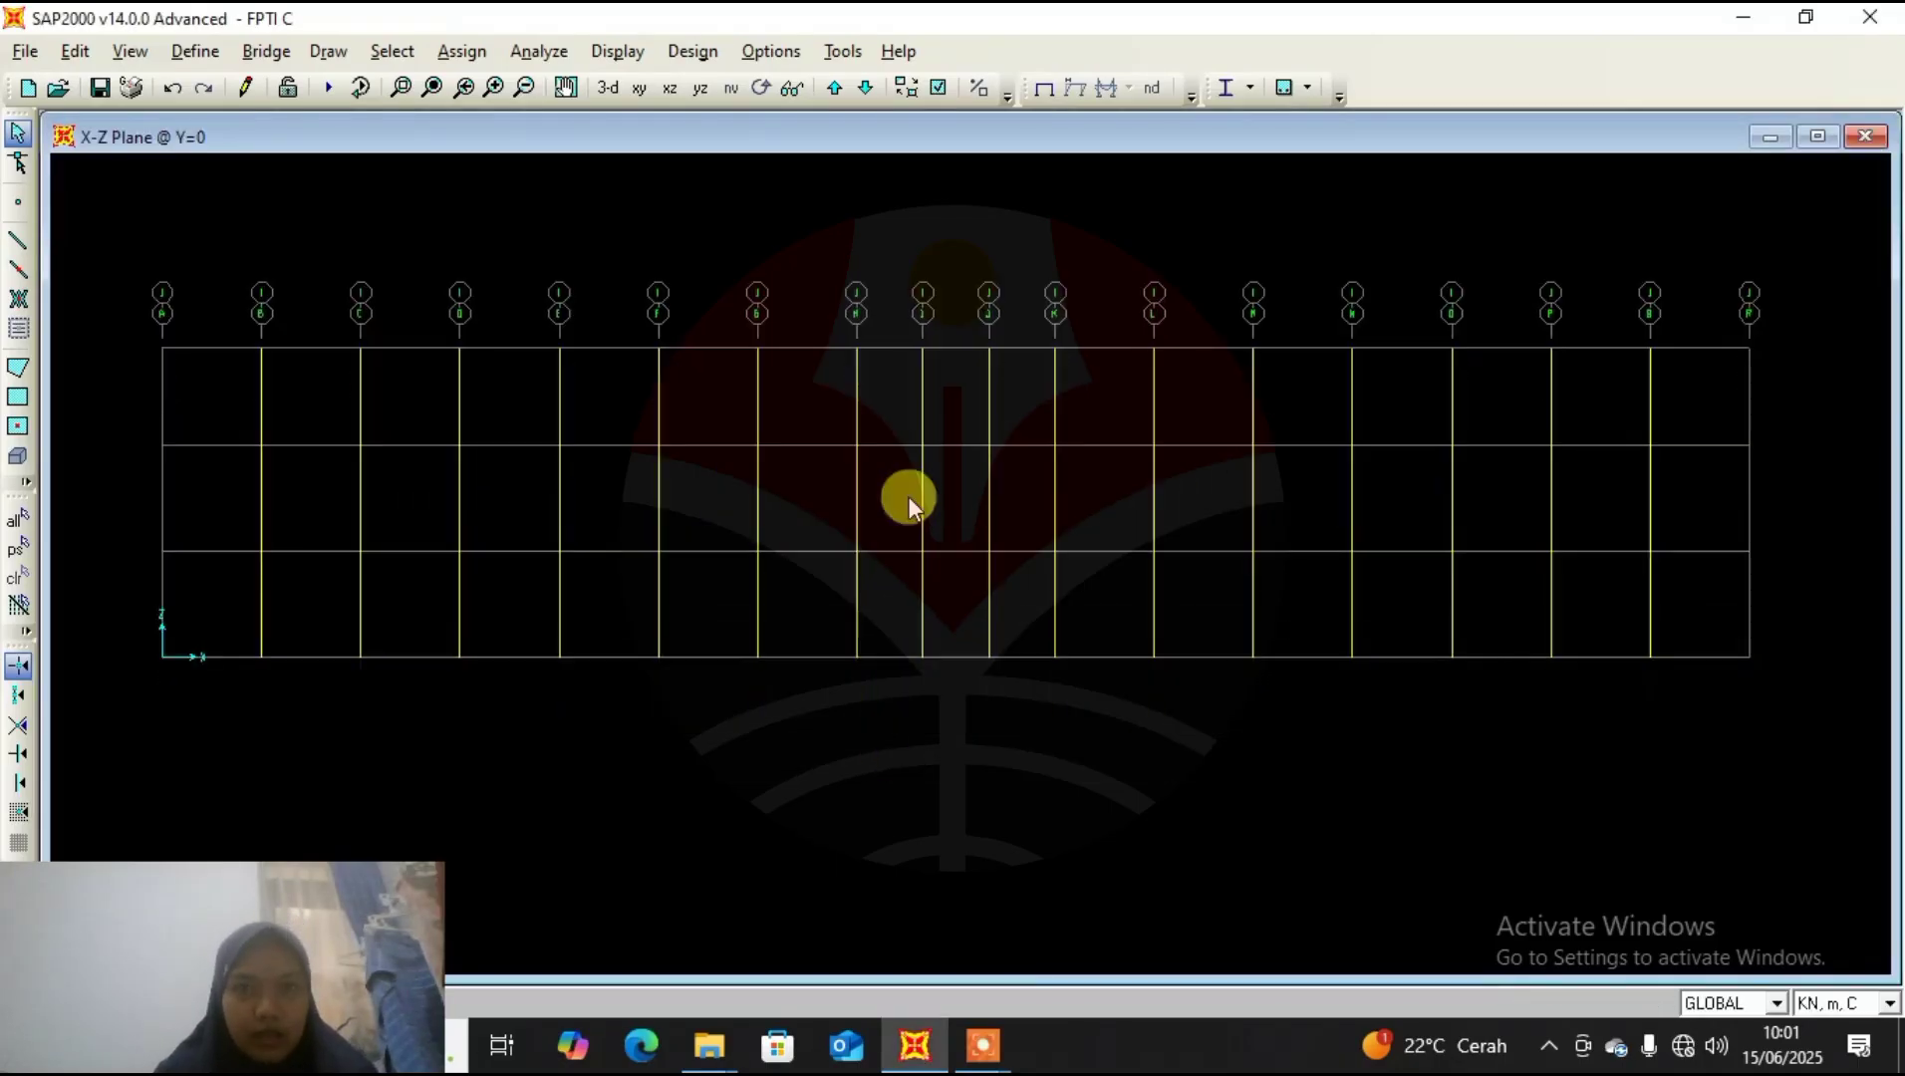
{"action": "left_click", "coordinate": [607, 87]}
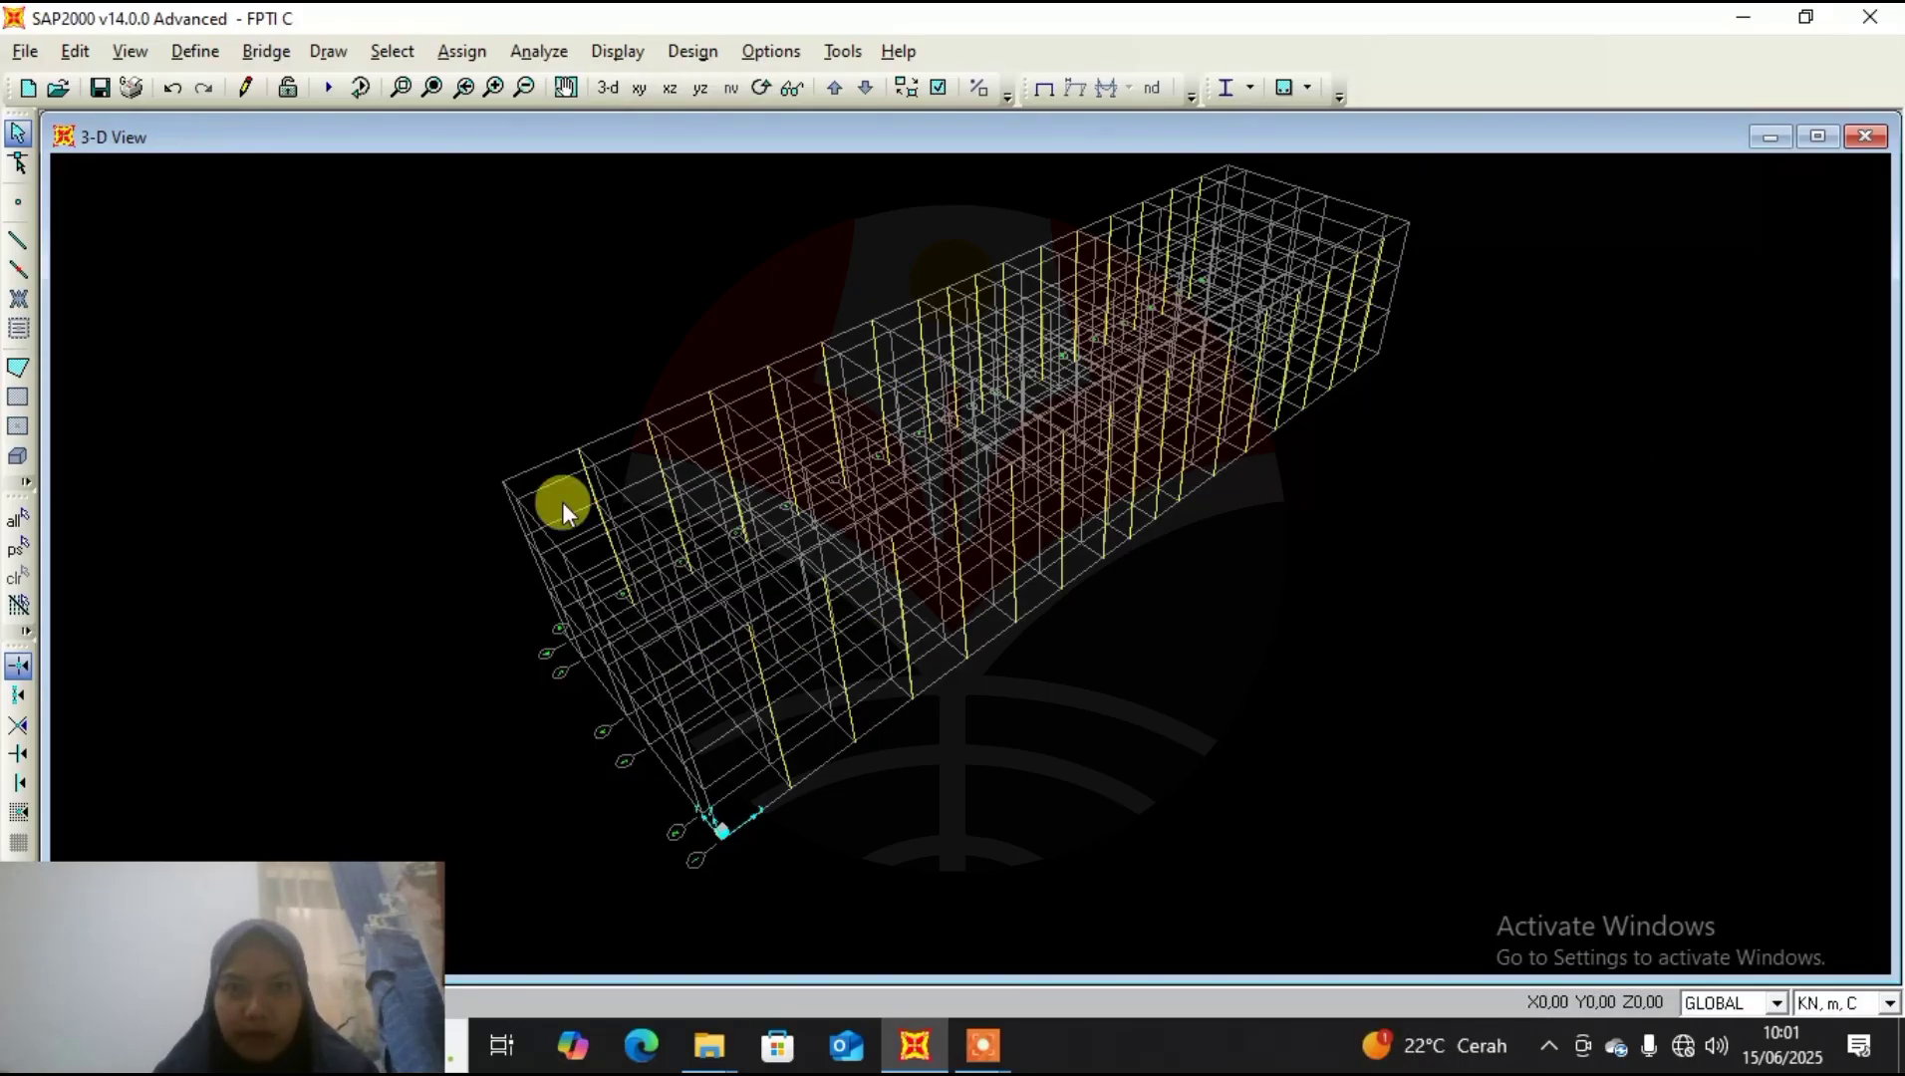
{"action": "left_click", "coordinate": [668, 89]}
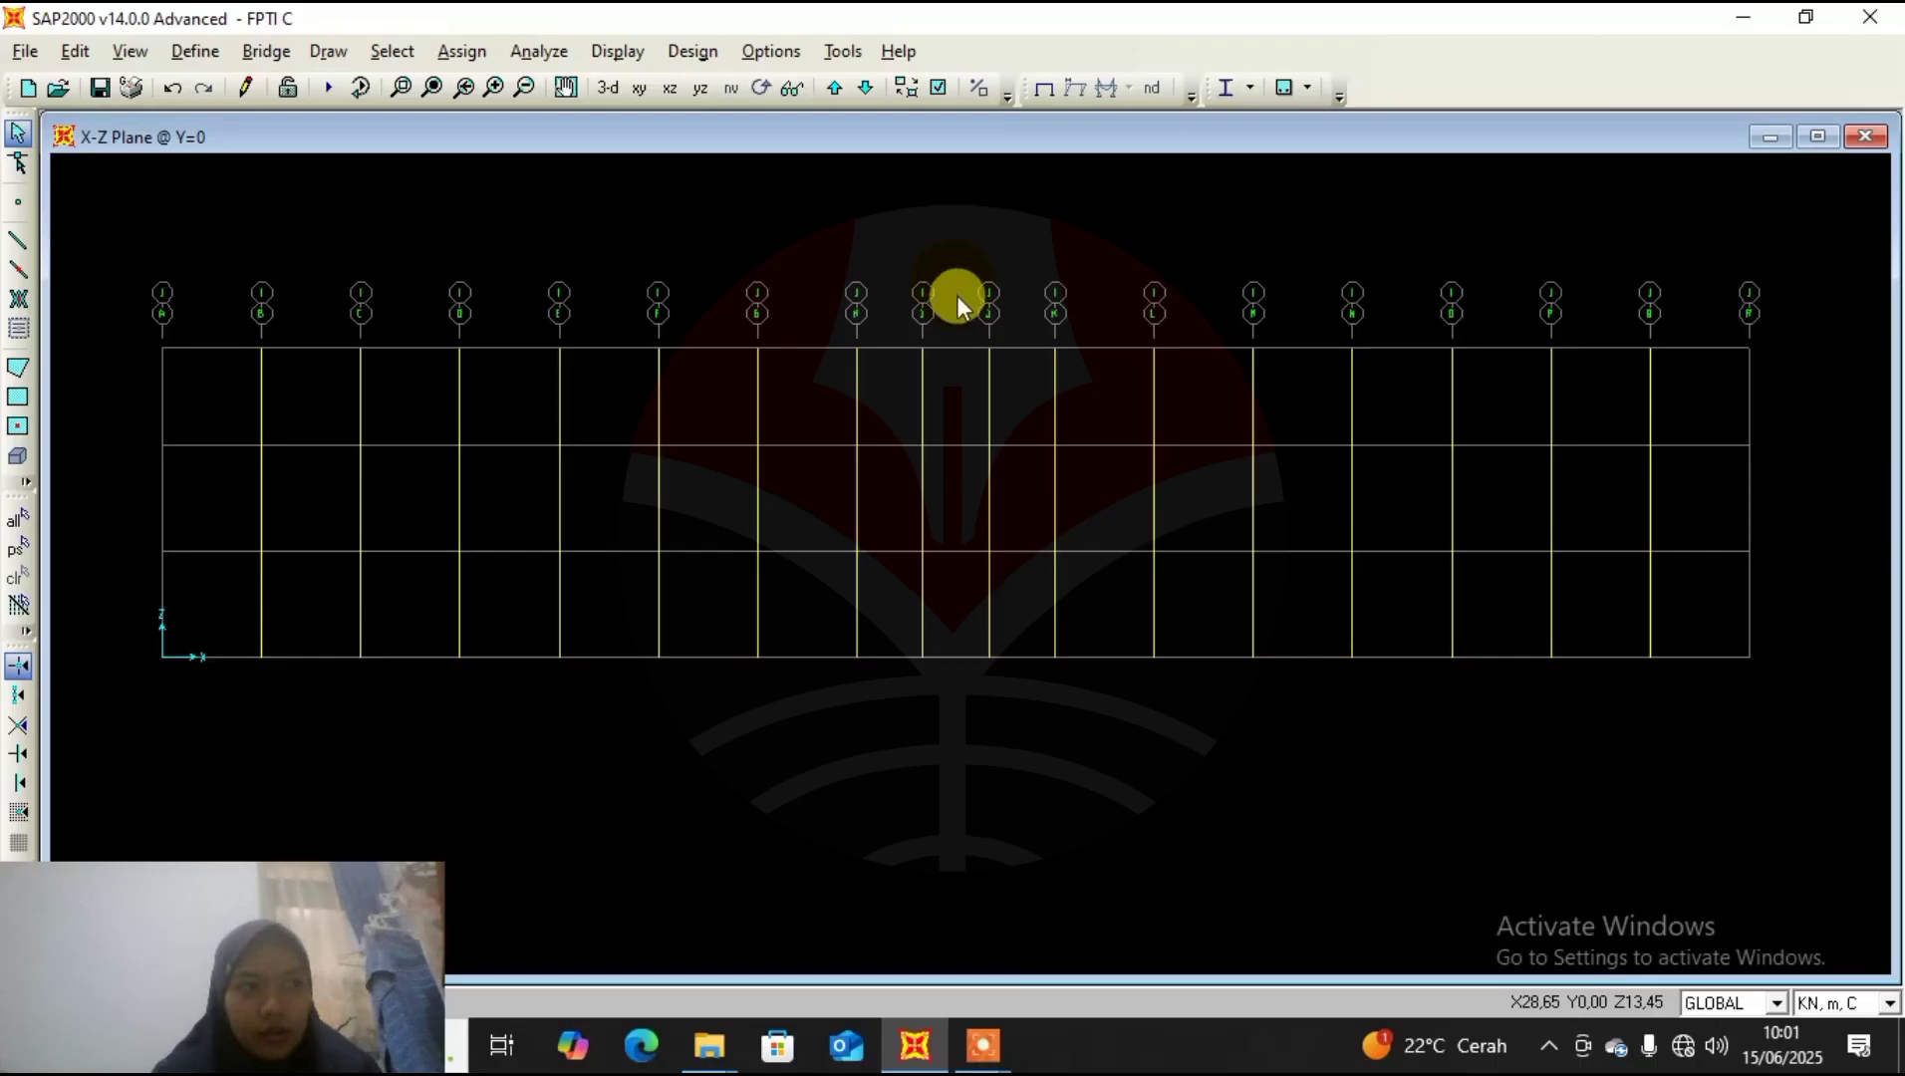
{"action": "left_click", "coordinate": [835, 87]}
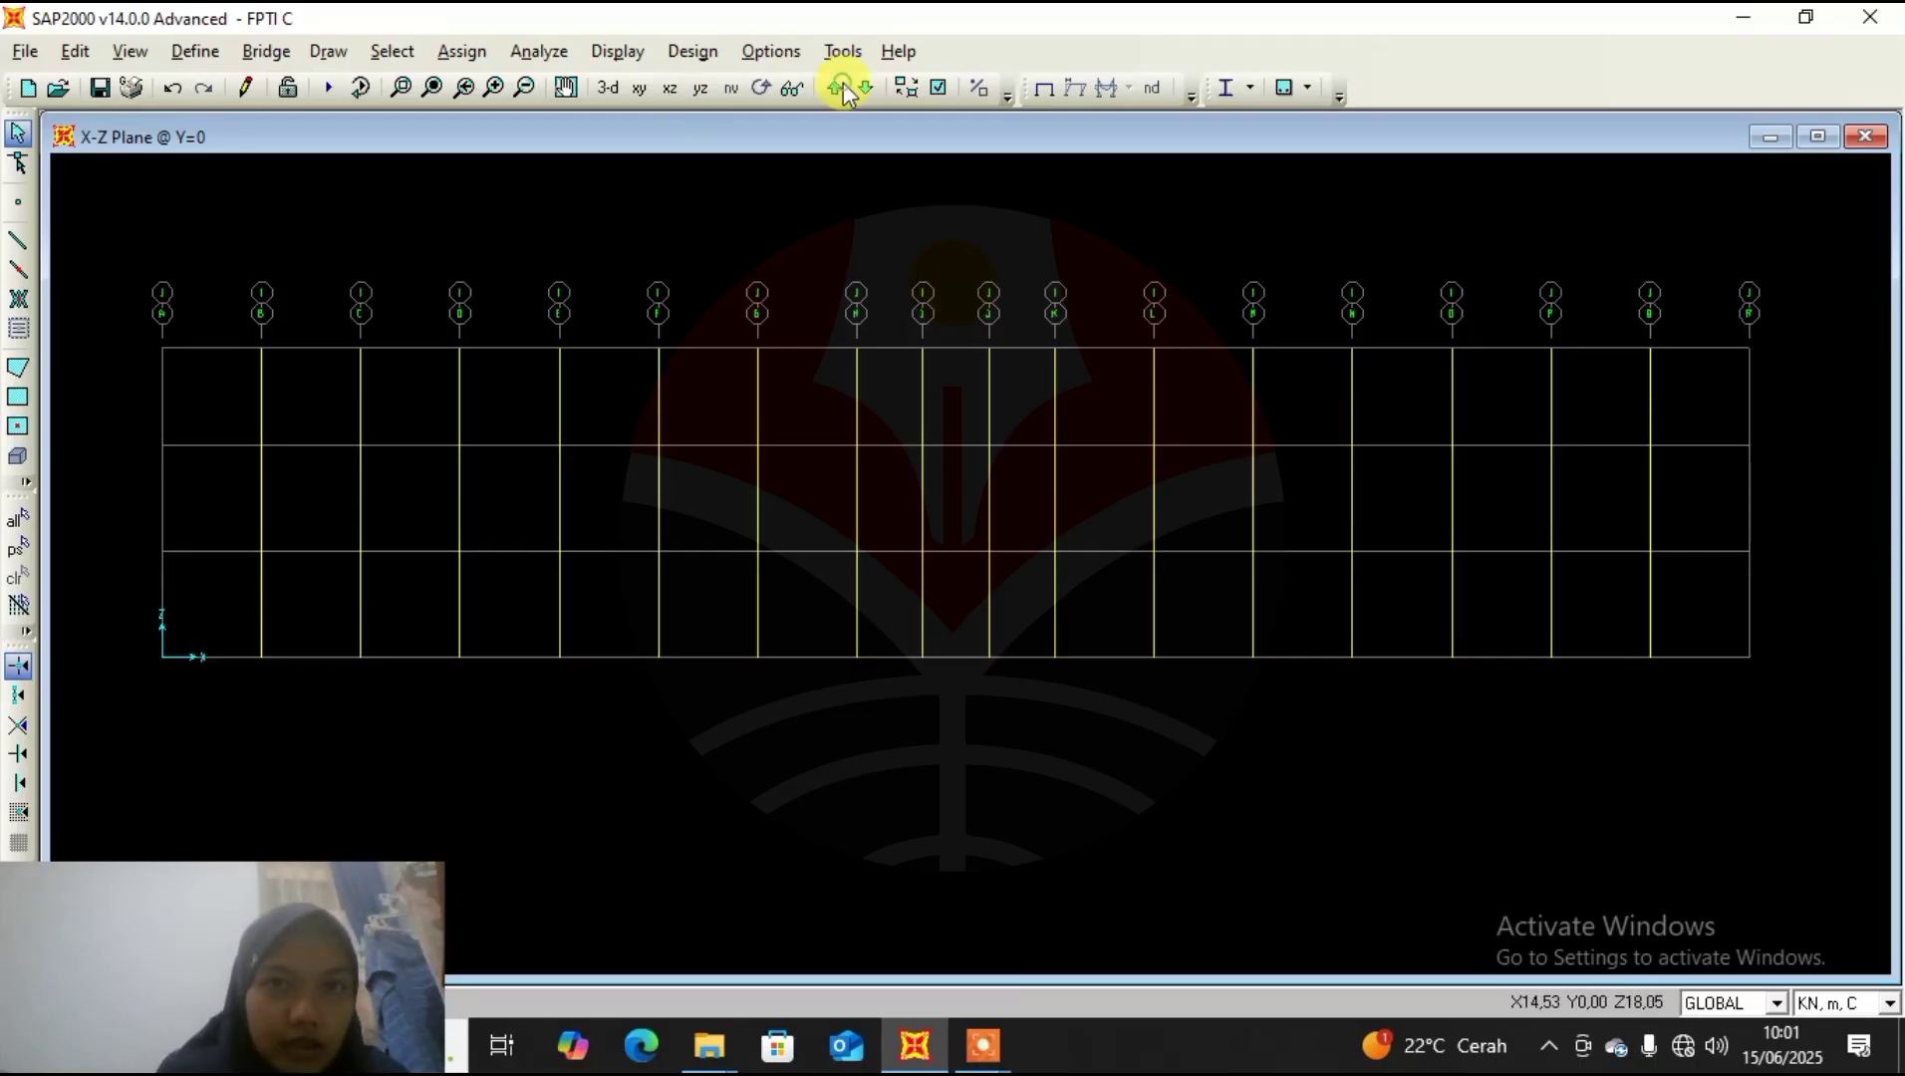
{"action": "mouse_move", "coordinate": [760, 218]}
{"action": "middle_mouse_down"}
{"action": "mouse_move", "coordinate": [808, 242]}
{"action": "mouse_move", "coordinate": [765, 238]}
{"action": "middle_mouse_up"}
In the X-Z plane at Y=1,8, draw straight frame columns with section K1 35X35 along grid line A through all three storeys.
{"action": "left_click", "coordinate": [18, 240]}
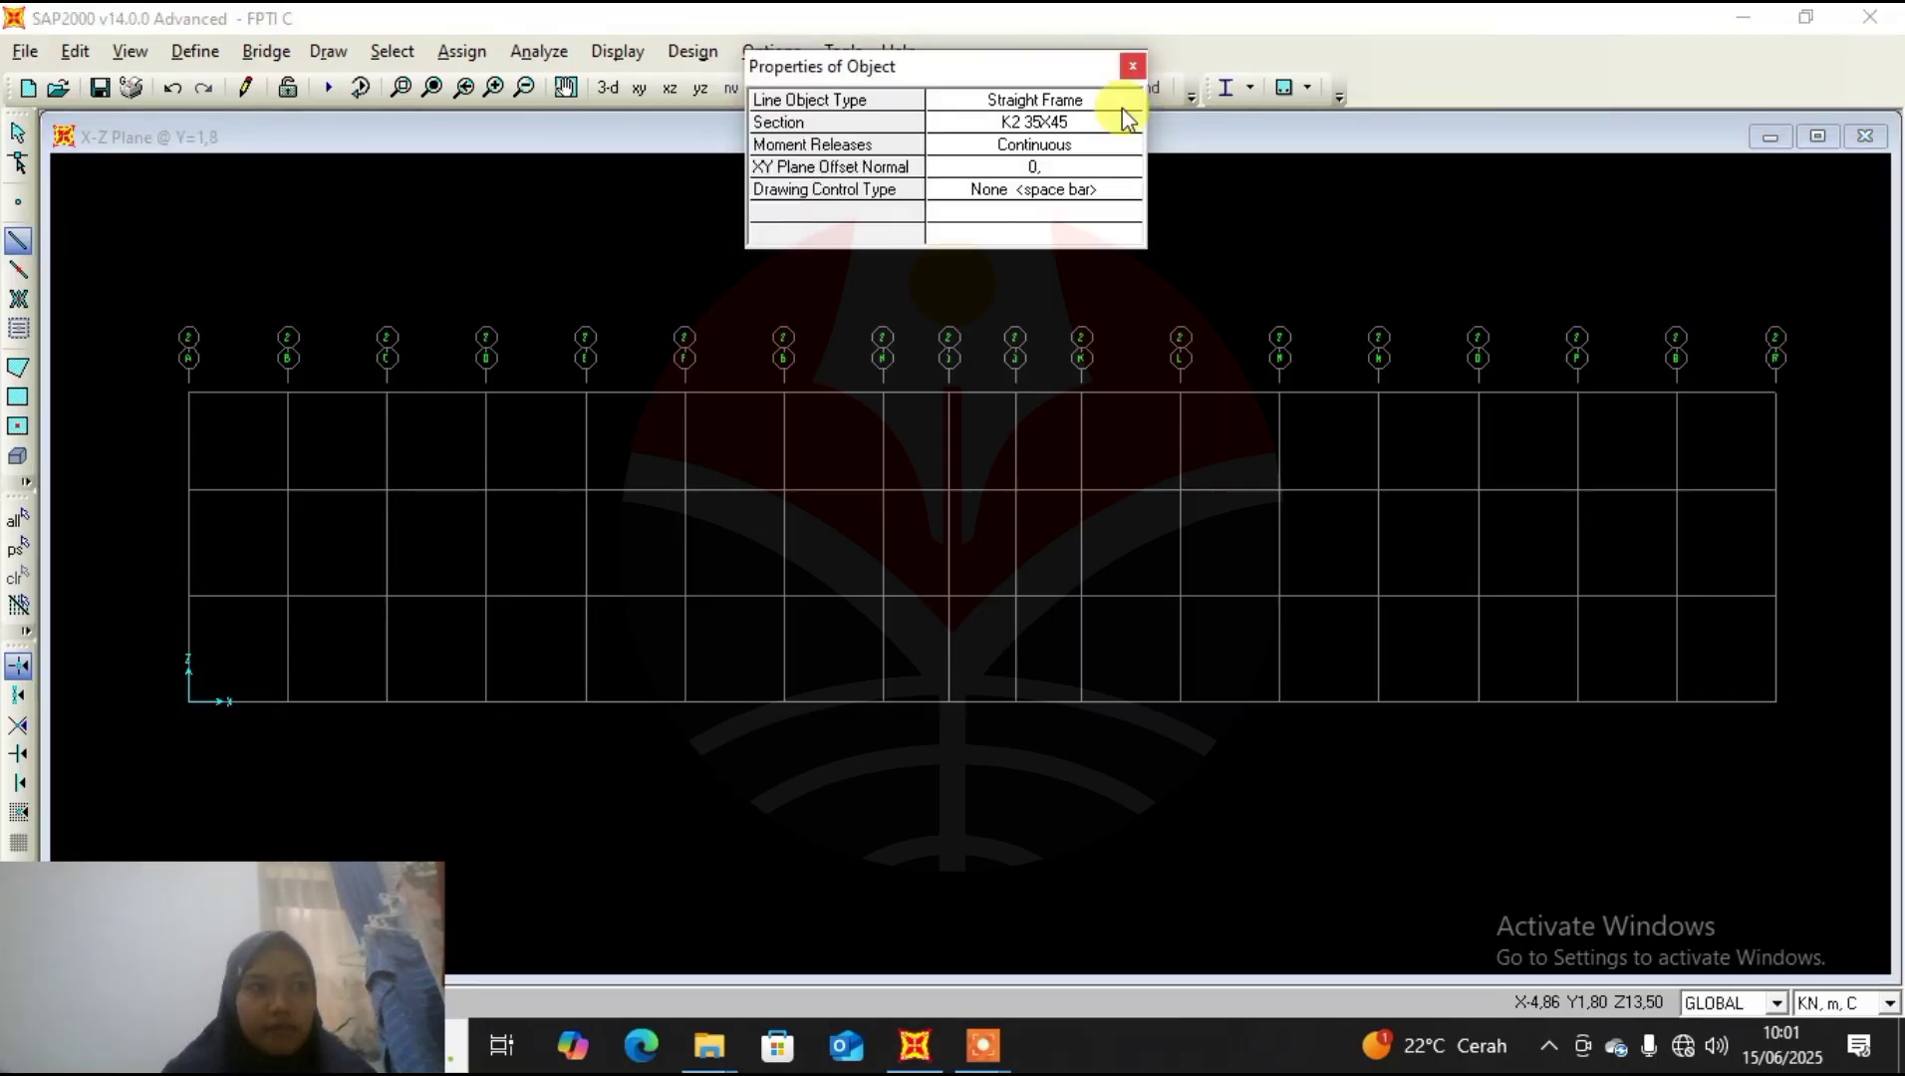
{"action": "left_click", "coordinate": [1136, 125]}
{"action": "left_click", "coordinate": [1133, 122]}
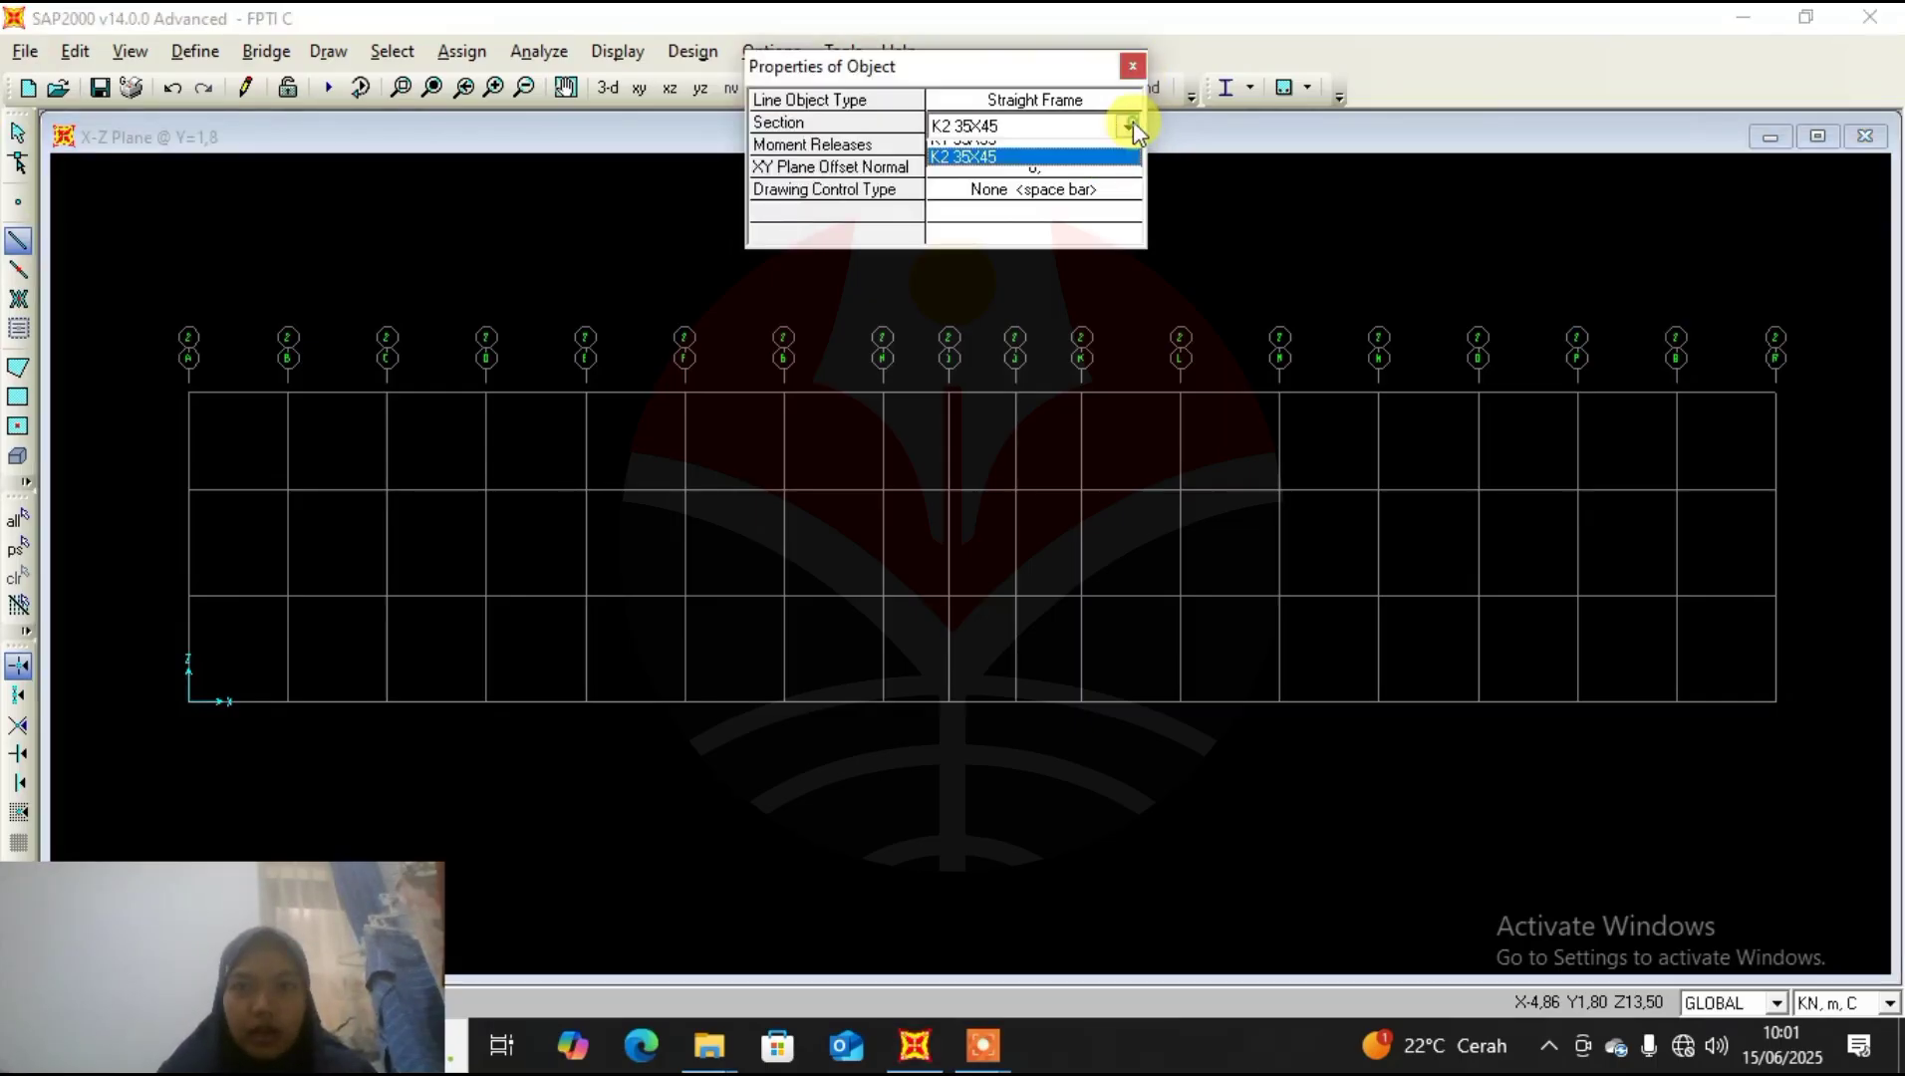
{"action": "left_click", "coordinate": [1084, 189]}
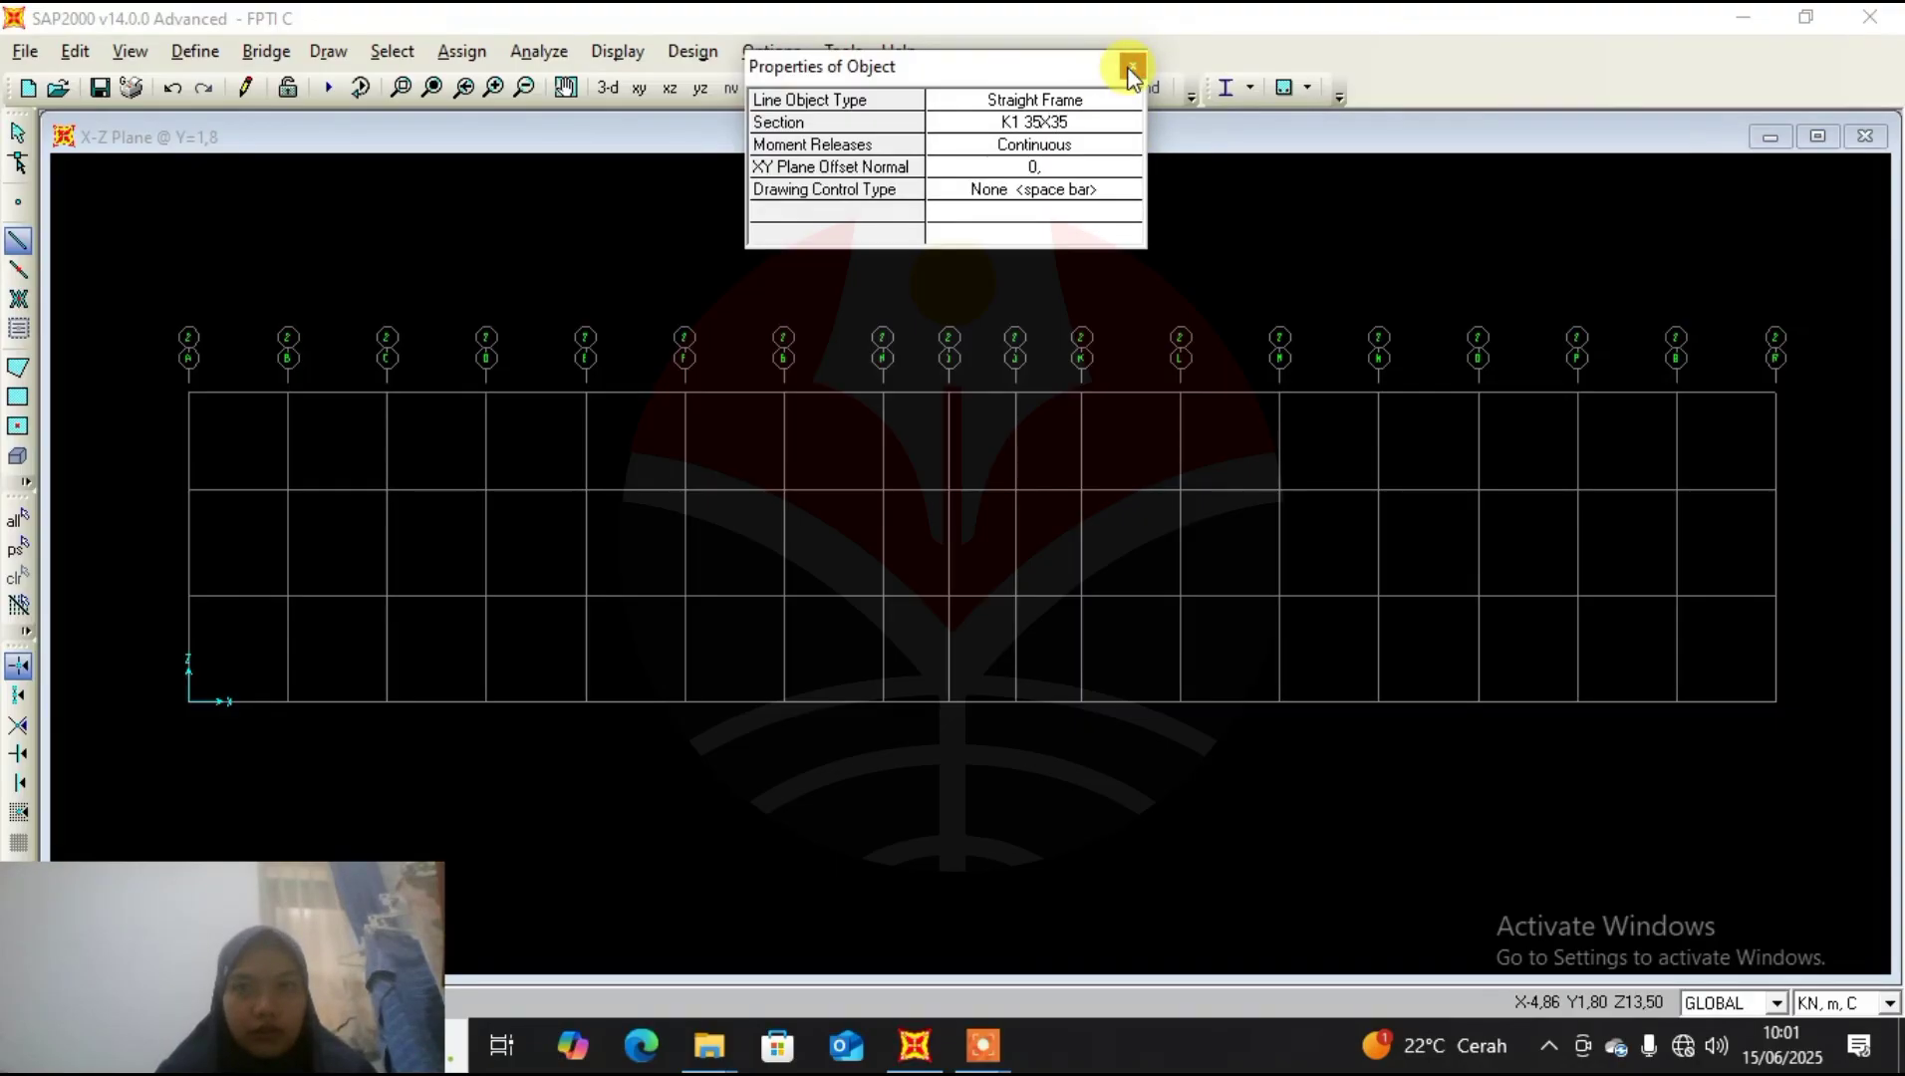
{"action": "left_click", "coordinate": [1132, 70]}
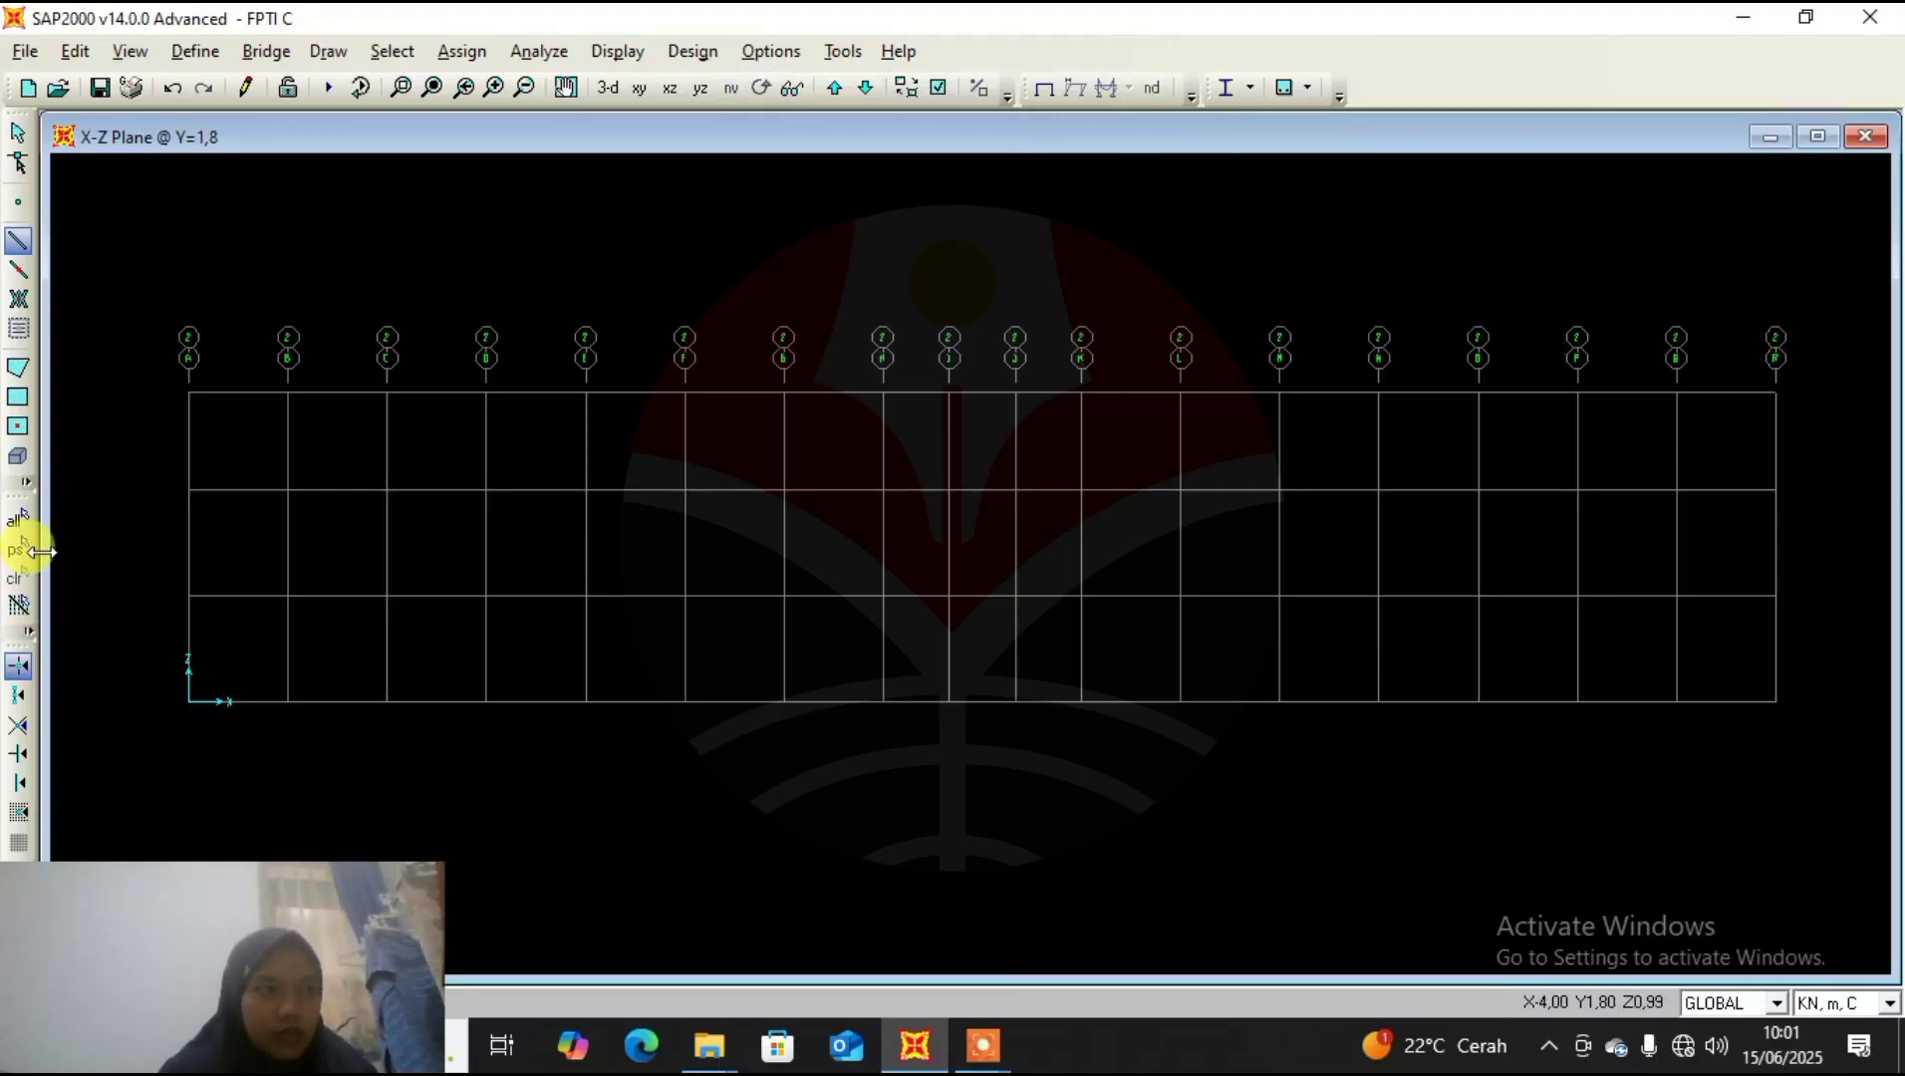
{"action": "left_click", "coordinate": [190, 691]}
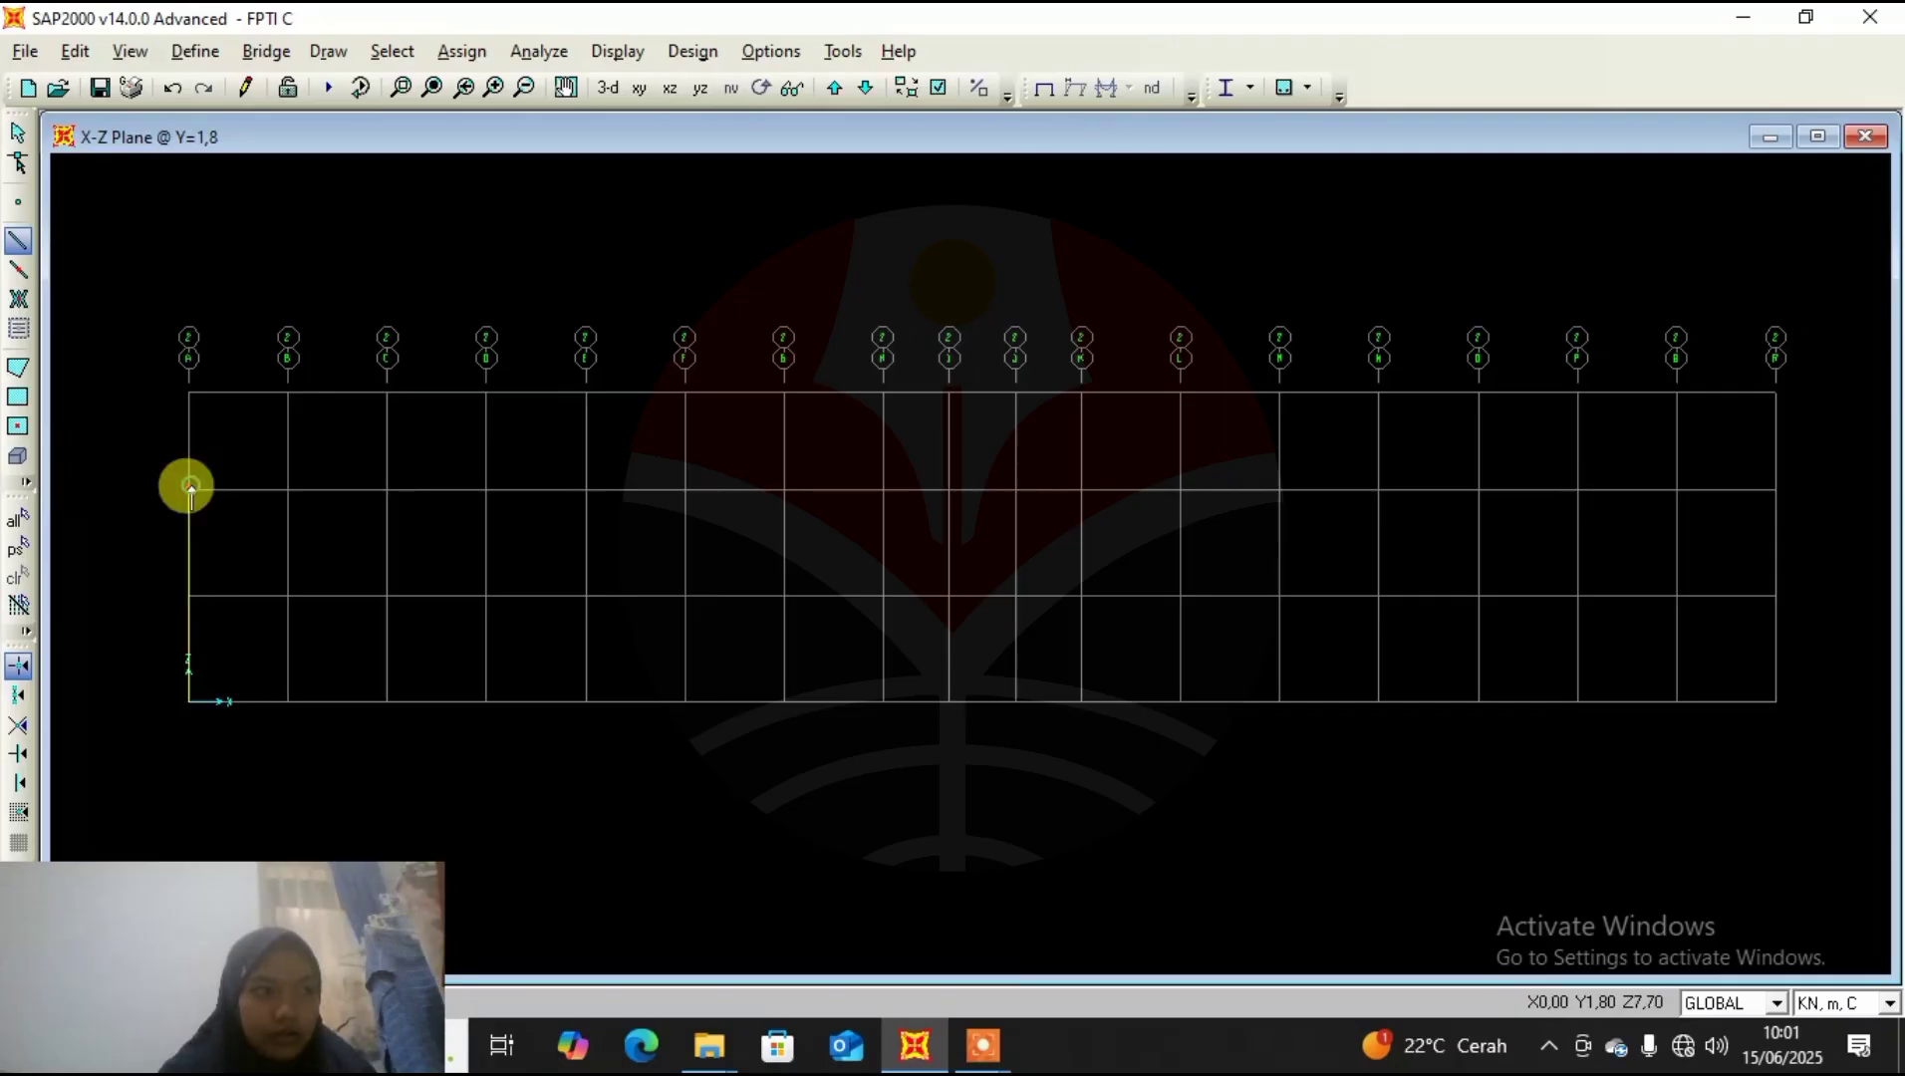
{"action": "left_click", "coordinate": [171, 395]}
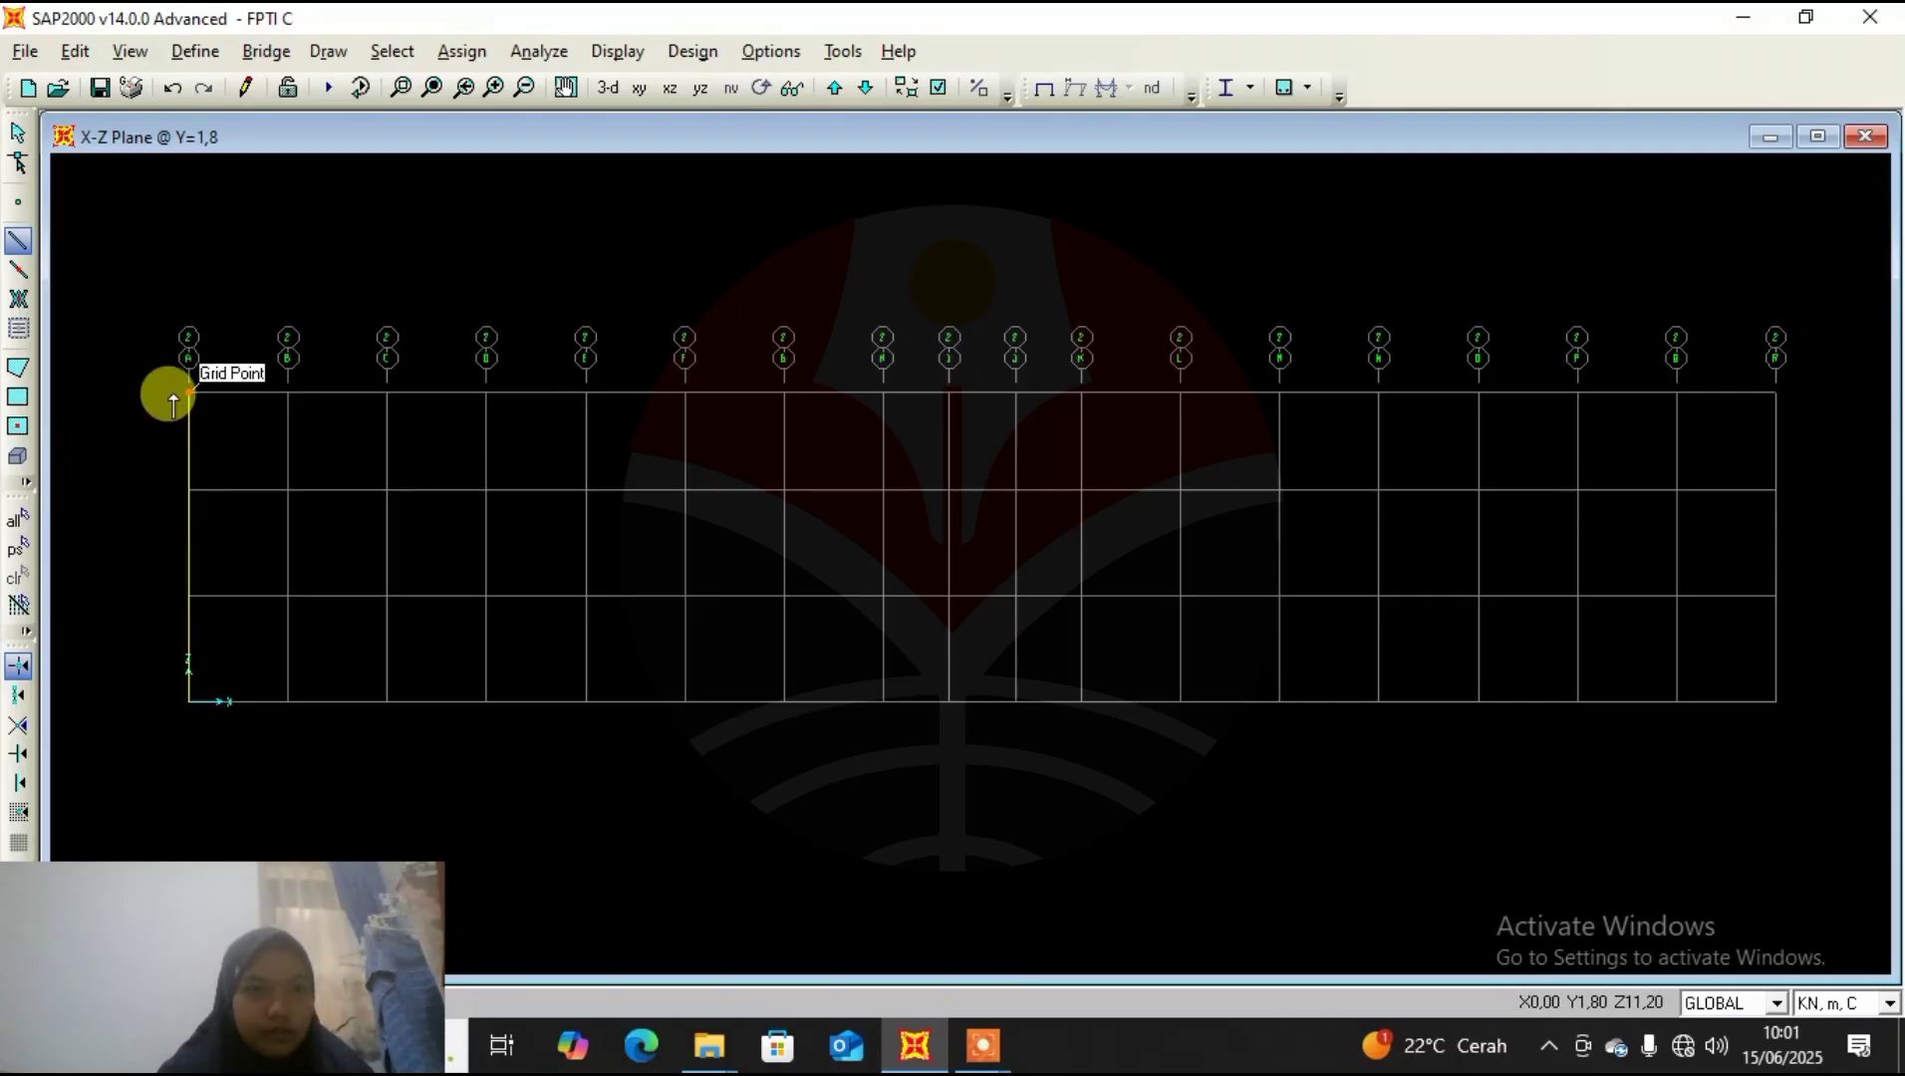
Replicate the three column segments on grid line A linearly with dx 3,6 m, dy 0 and number 7.
{"action": "key", "text": "Escape"}
{"action": "left_click_drag", "start_coordinate": [223, 410], "coordinate": [171, 451]}
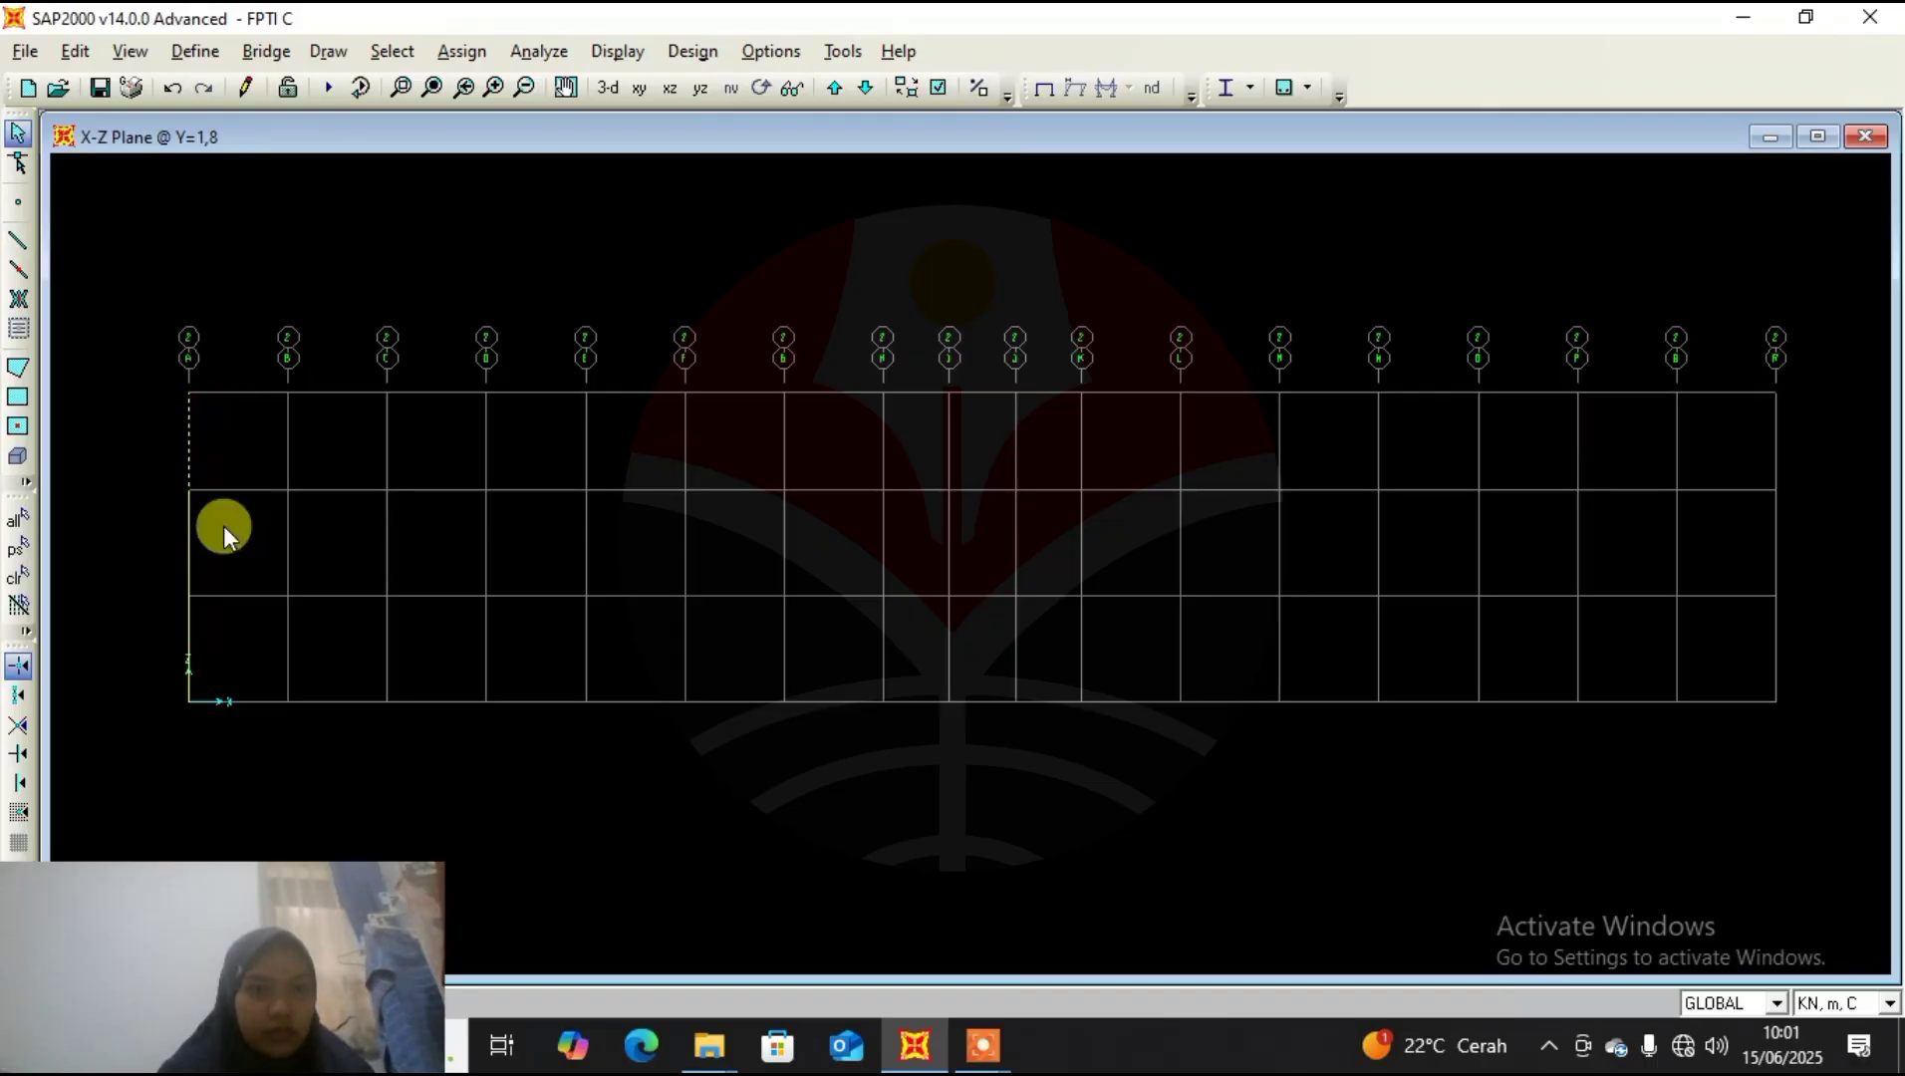
{"action": "left_click_drag", "start_coordinate": [148, 563], "coordinate": [148, 563]}
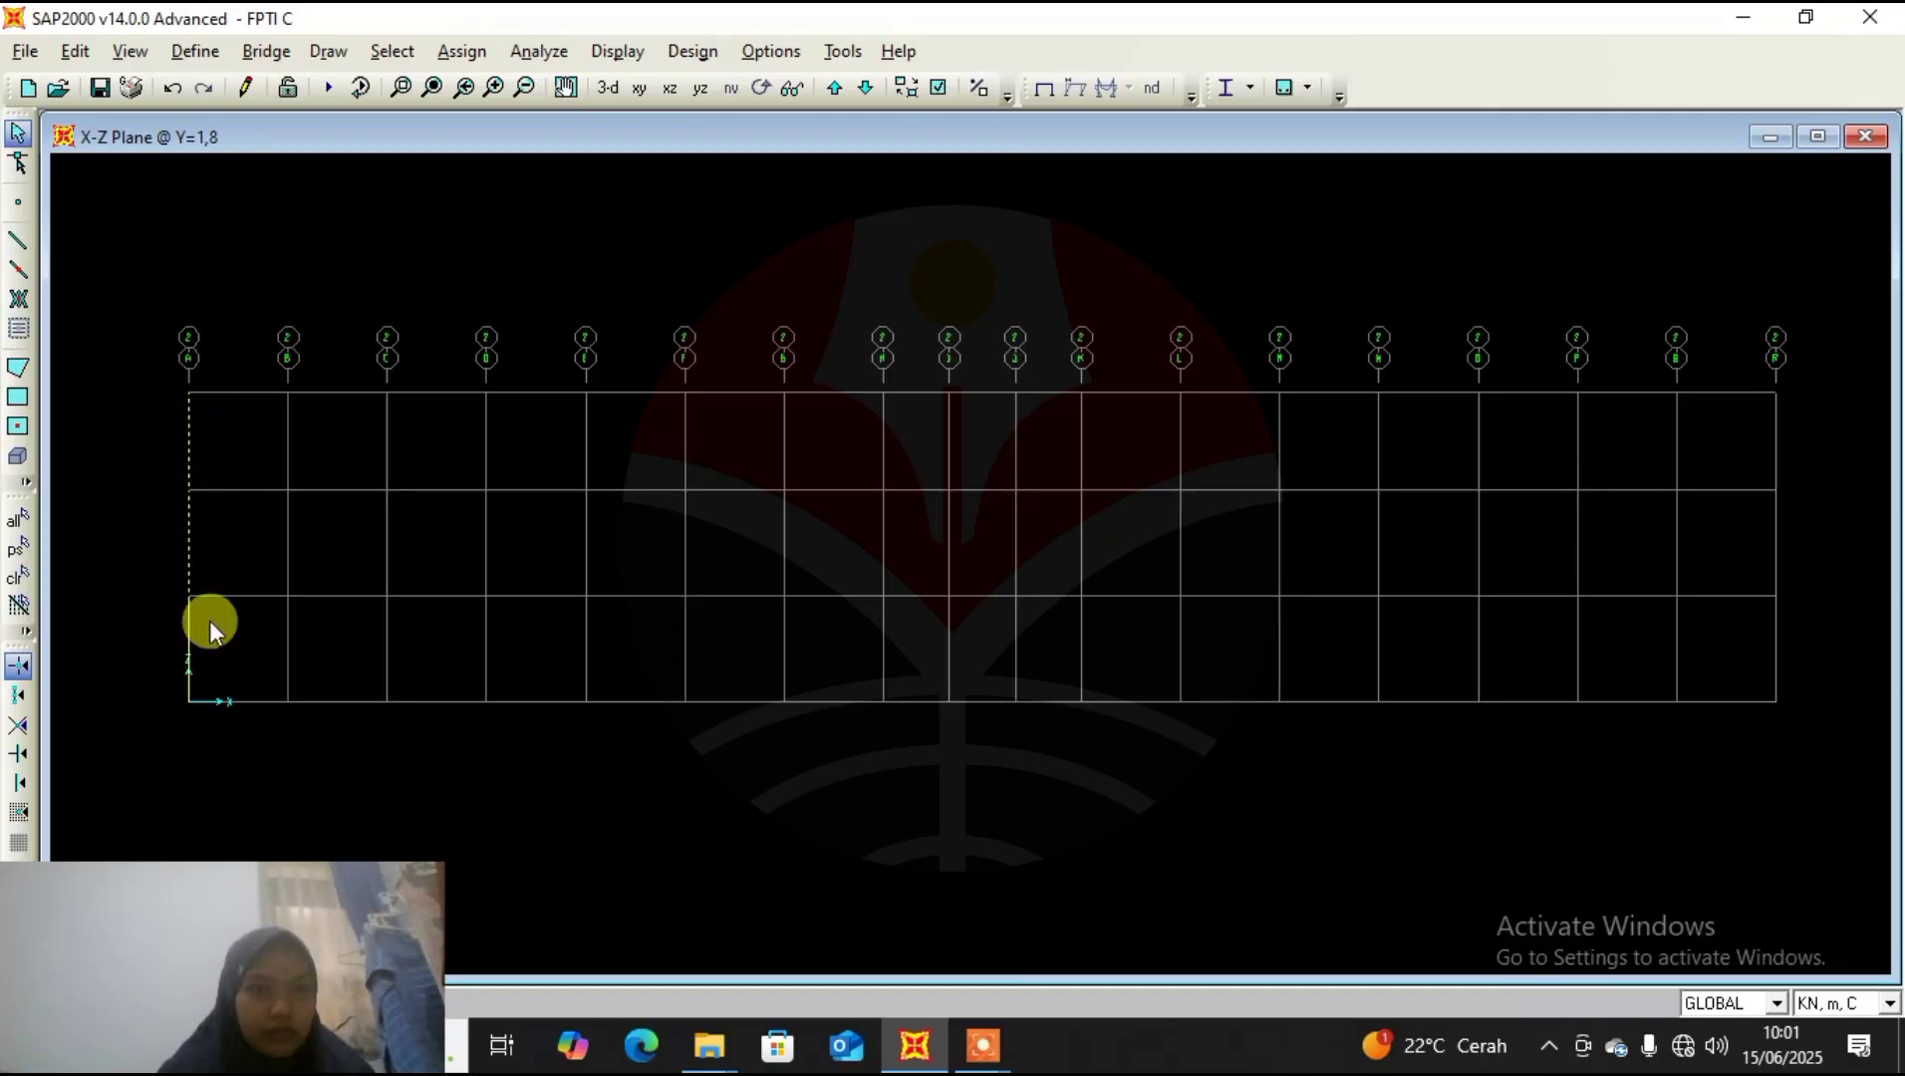
{"action": "left_click", "coordinate": [76, 51]}
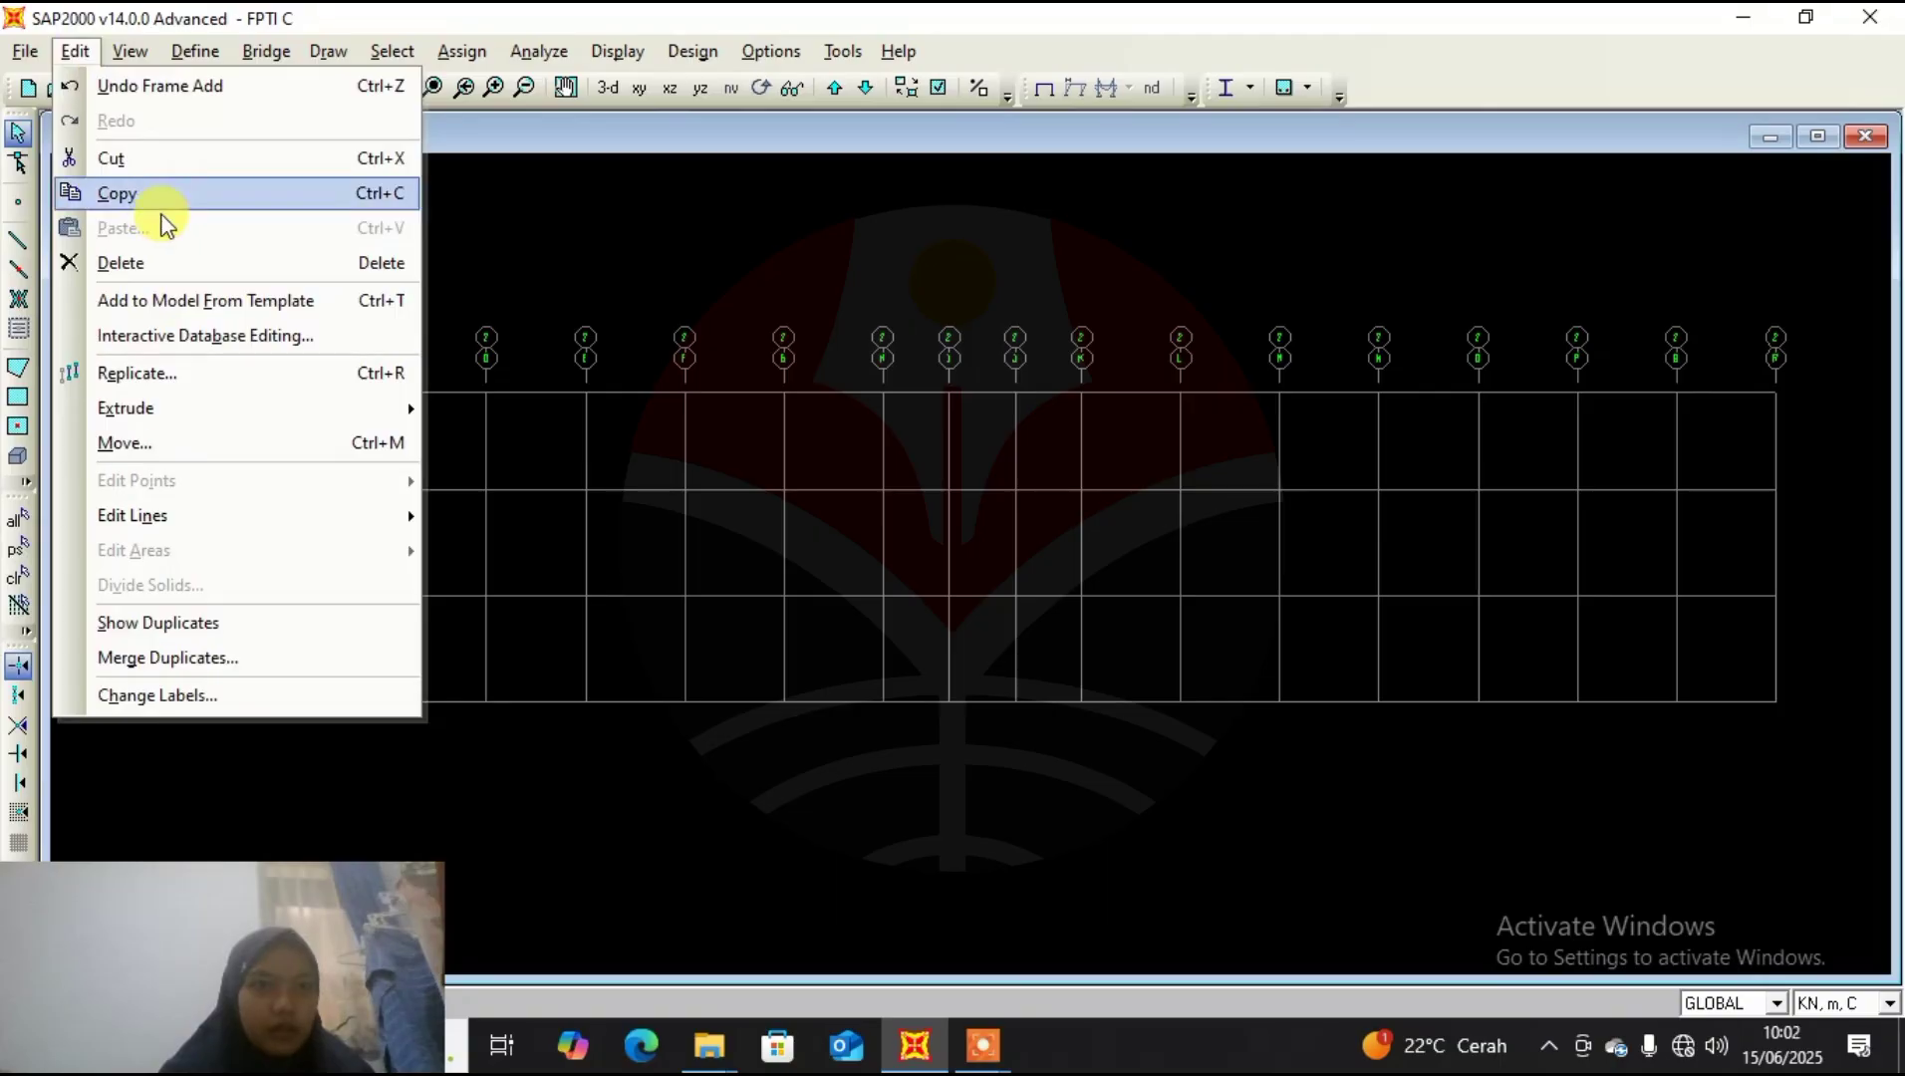
{"action": "left_click", "coordinate": [172, 375]}
{"action": "double_click", "coordinate": [841, 449]}
{"action": "type", "text": "0"}
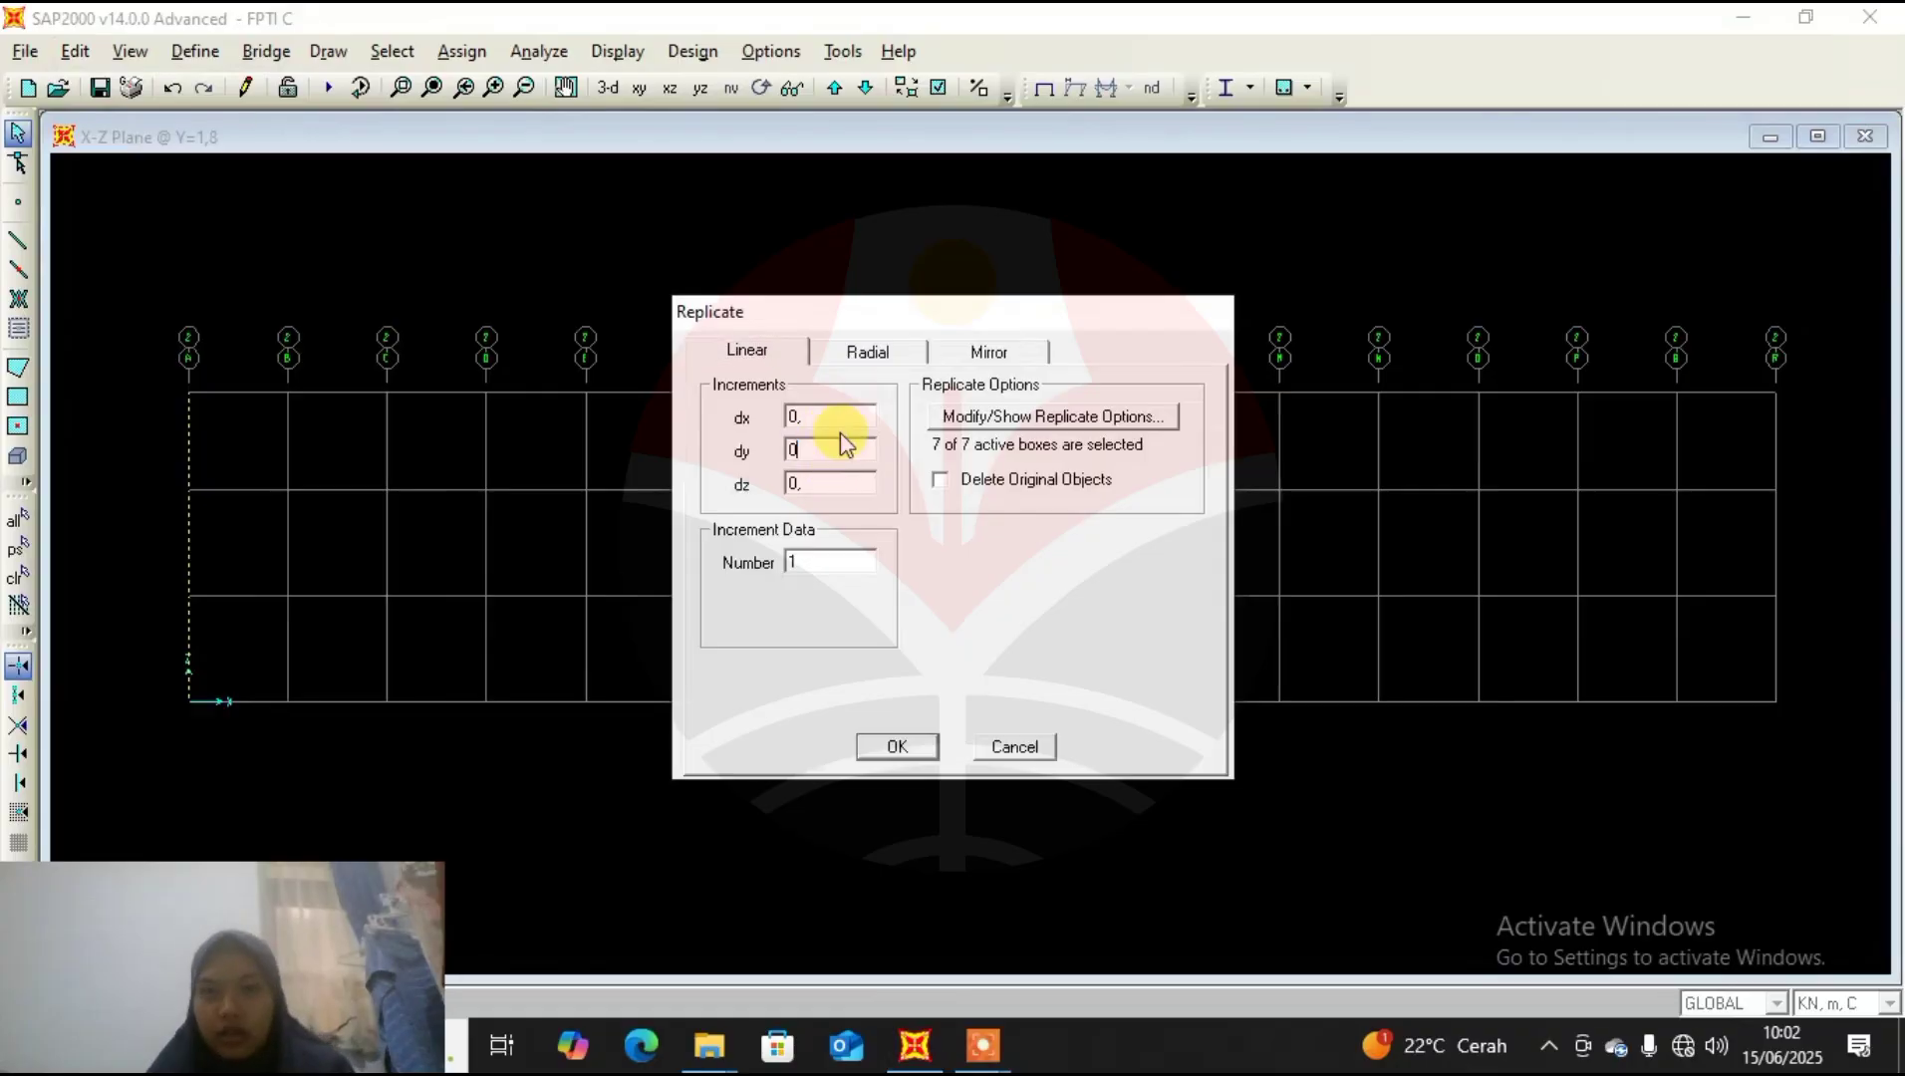
{"action": "double_click", "coordinate": [835, 417]}
{"action": "type", "text": "3"}
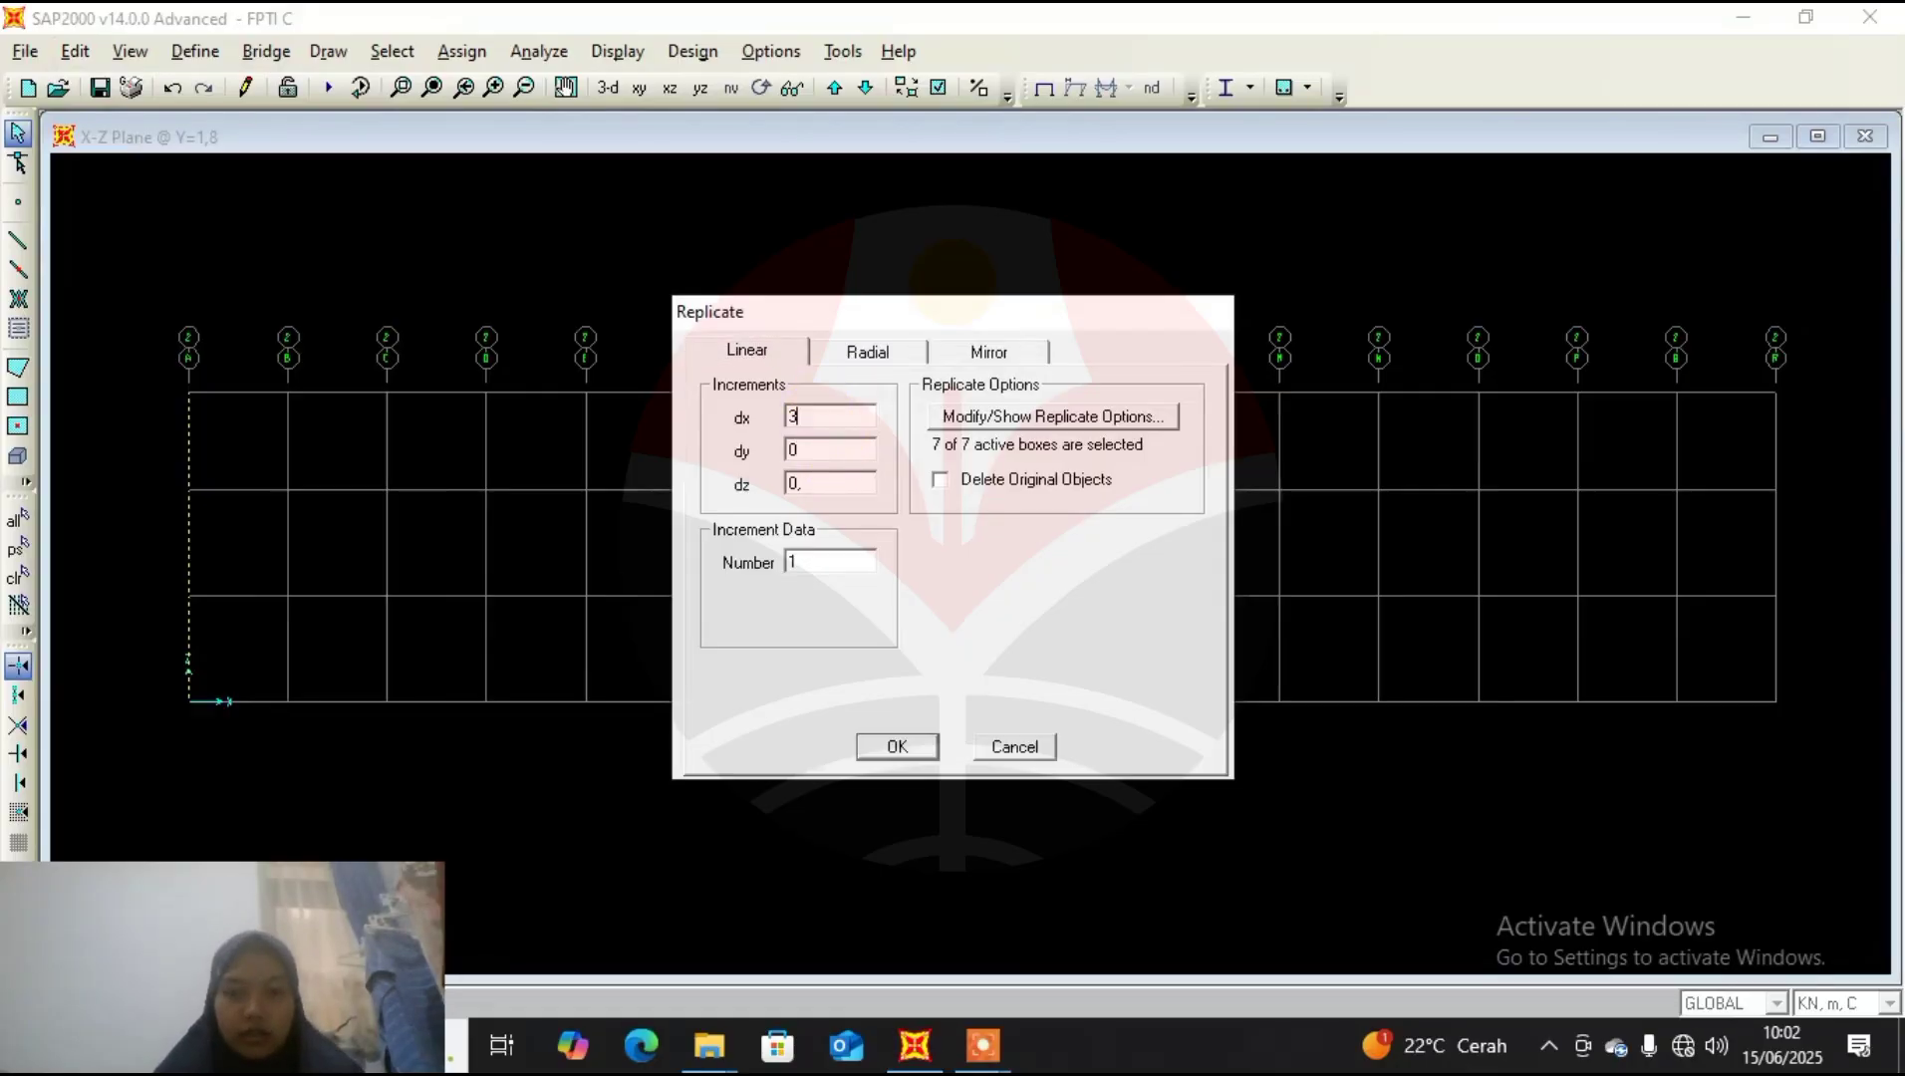
{"action": "type", "text": ",6"}
{"action": "double_click", "coordinate": [827, 560]}
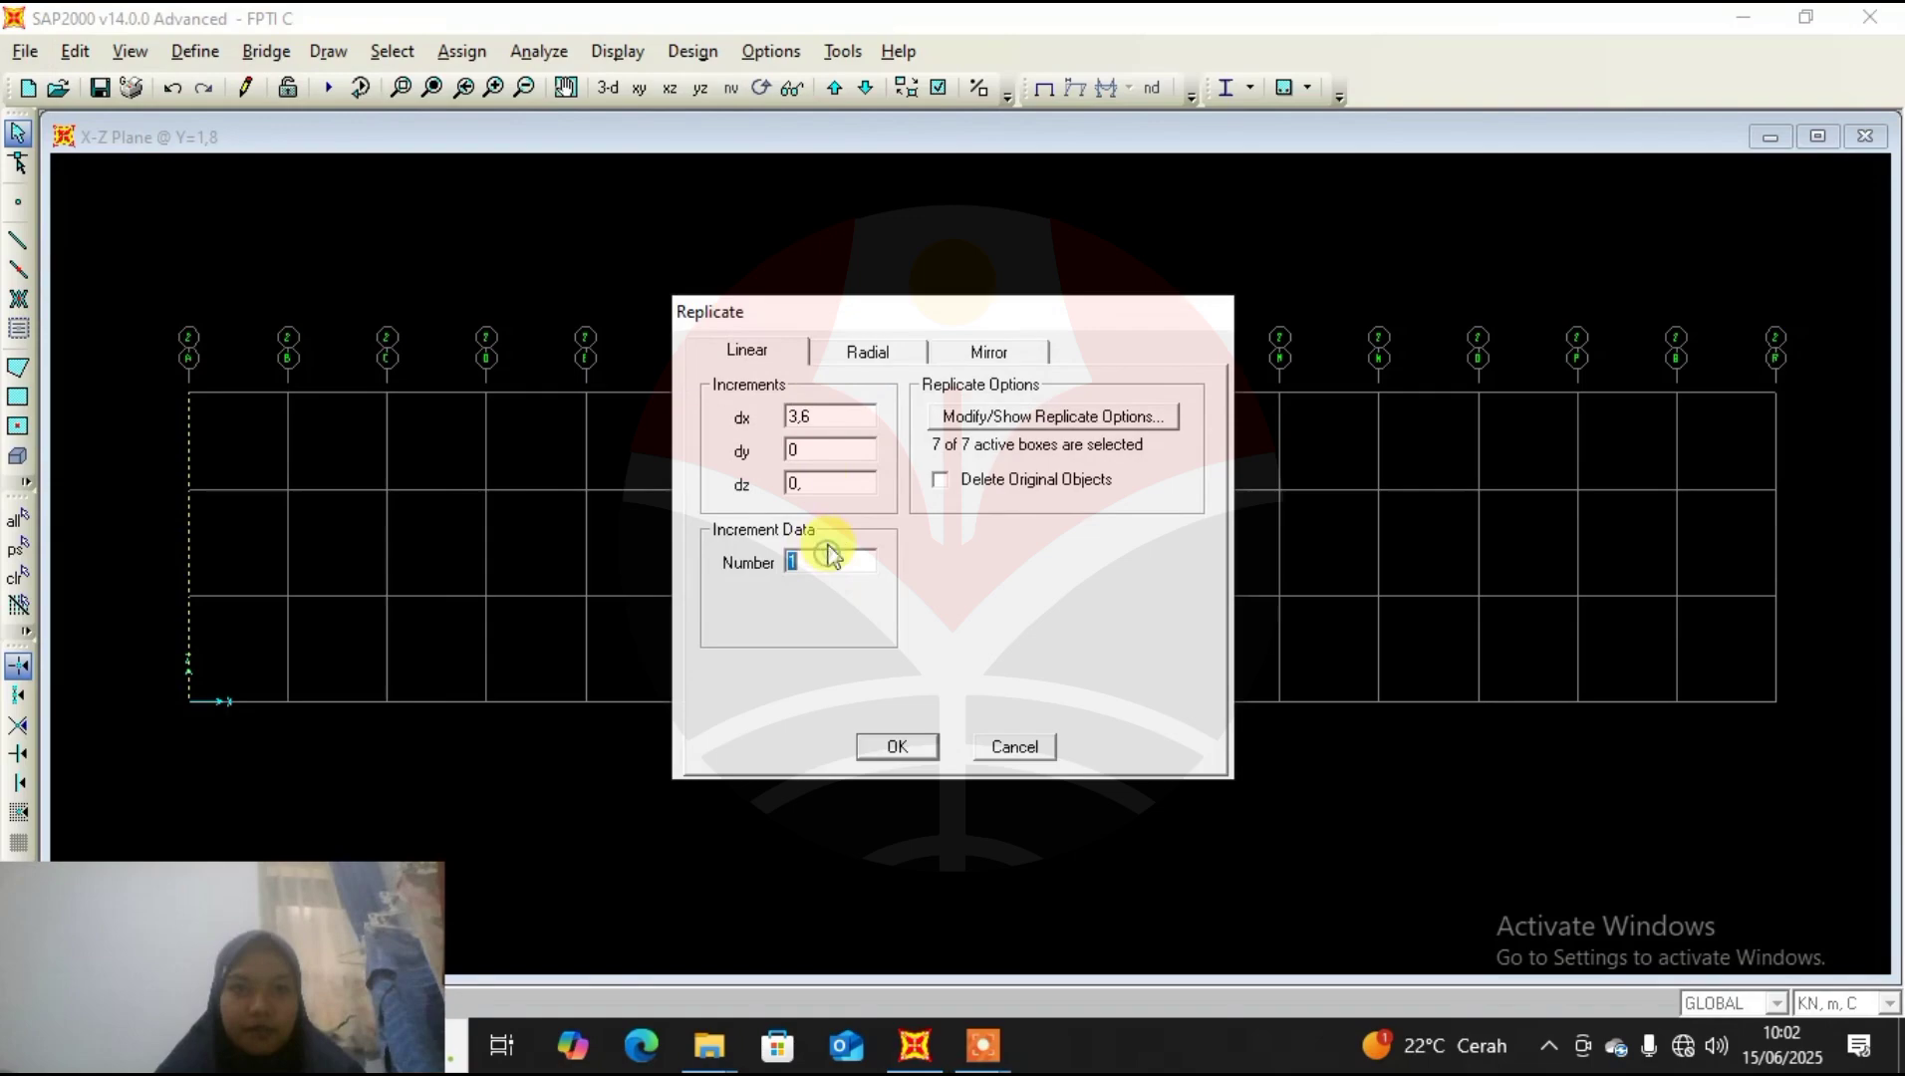
{"action": "left_click", "coordinate": [937, 308]}
{"action": "left_click_drag", "start_coordinate": [938, 311], "coordinate": [609, 662]}
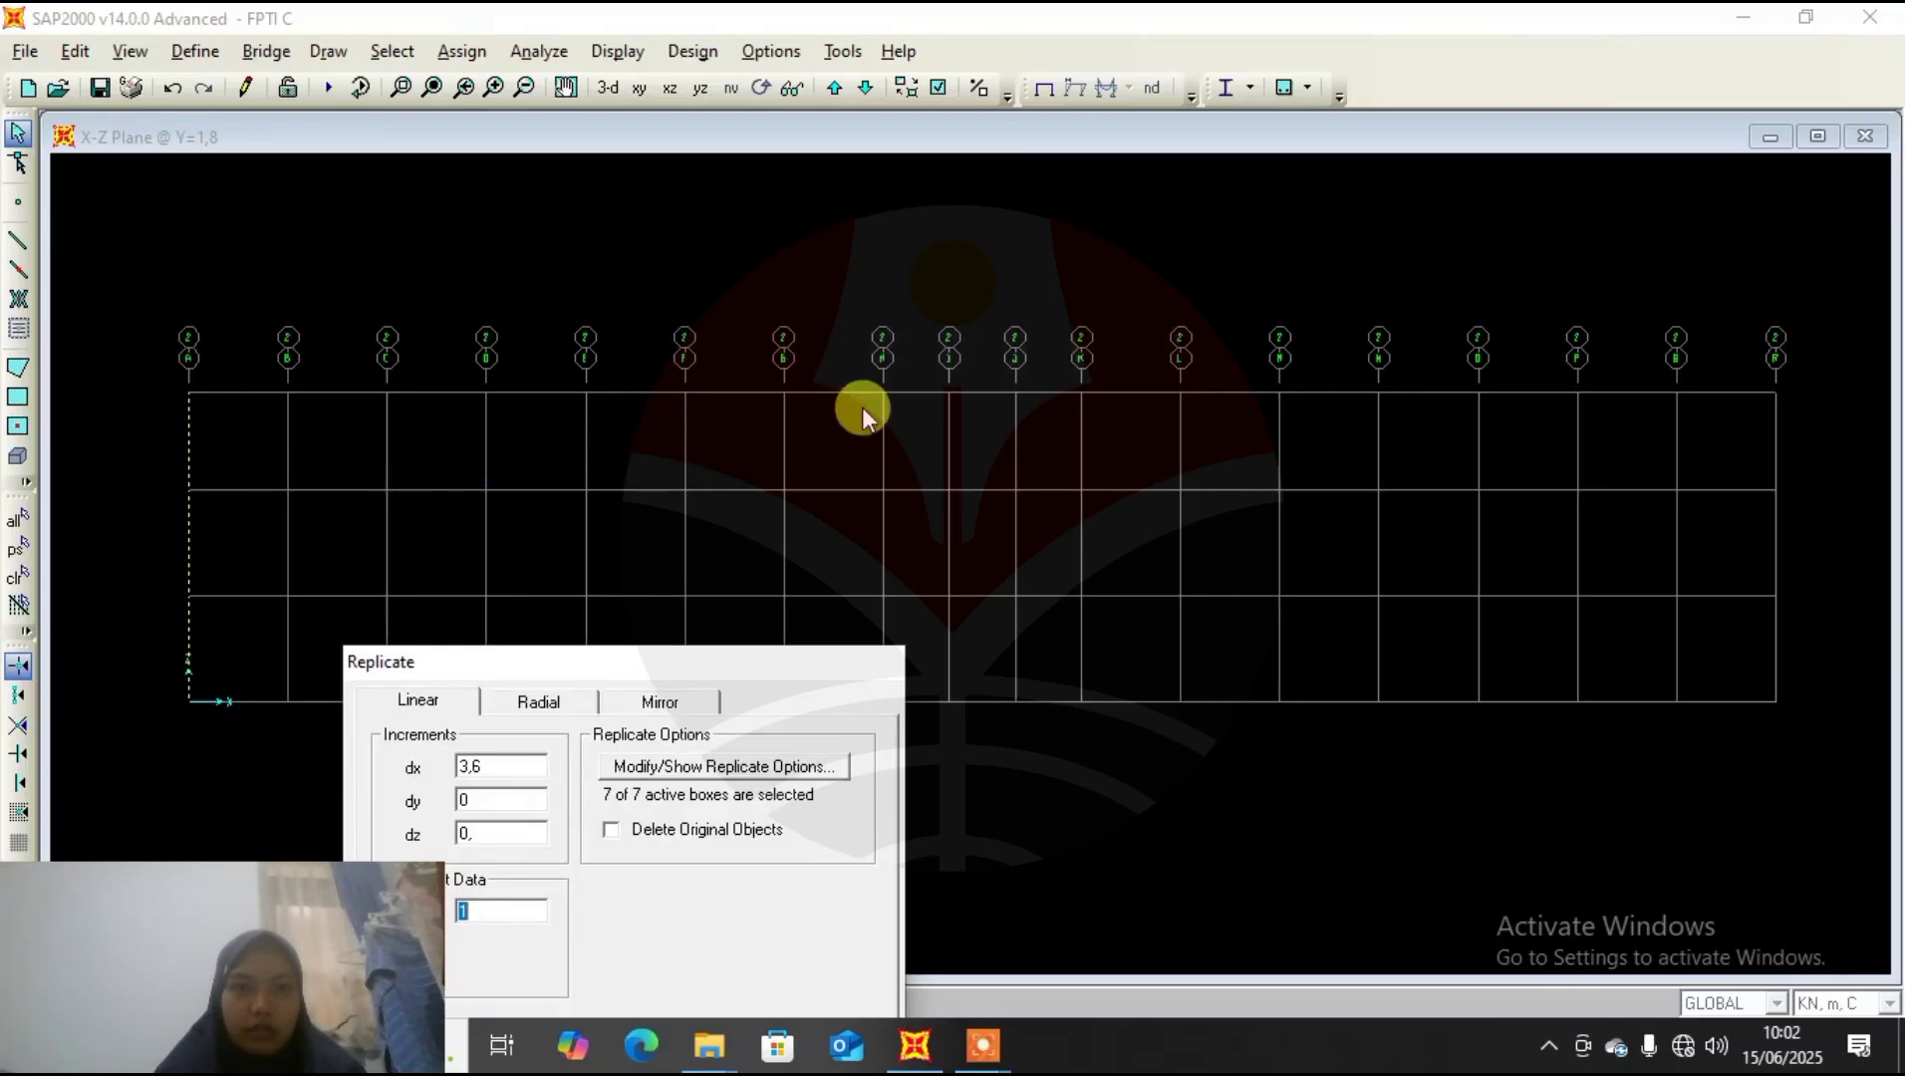
{"action": "left_click_drag", "start_coordinate": [724, 666], "coordinate": [801, 175]}
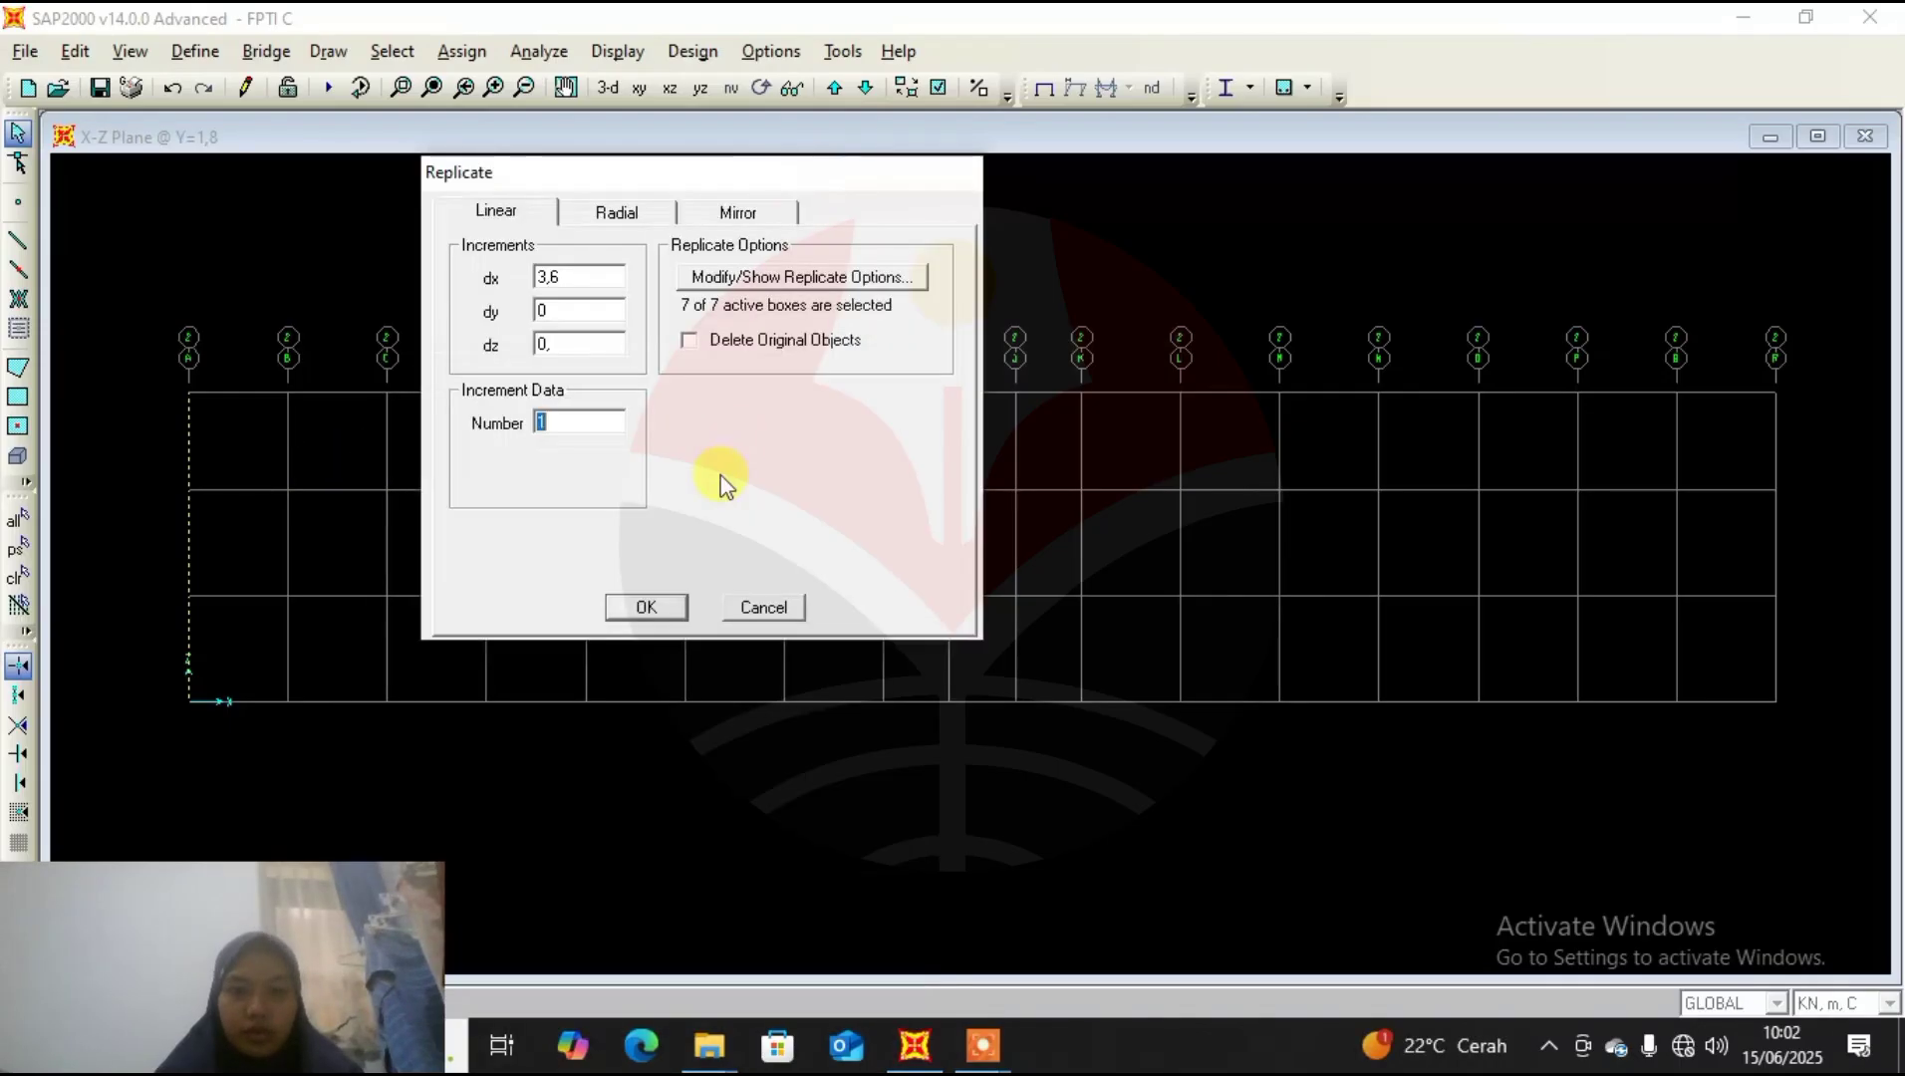
{"action": "type", "text": "7"}
{"action": "left_click", "coordinate": [661, 602]}
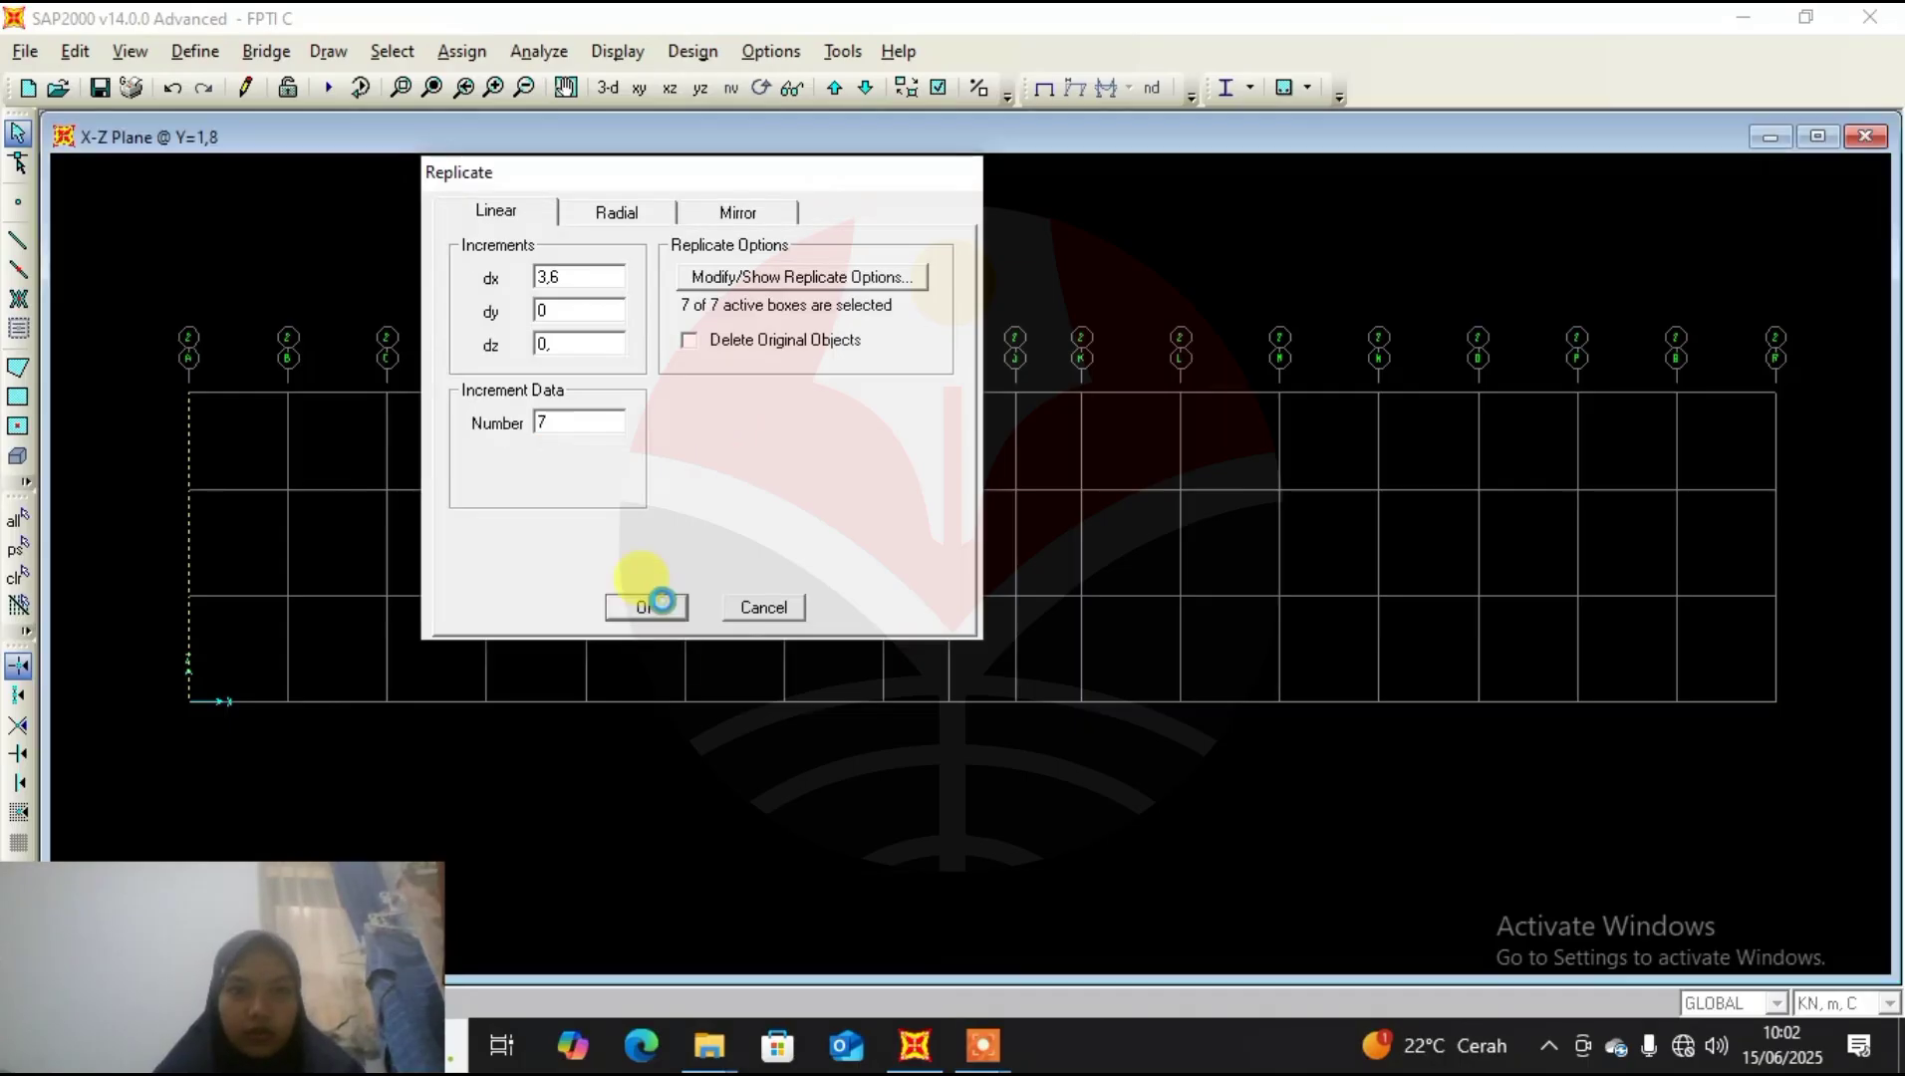
Replicate the three column segments on grid line H linearly with dx 2,4 m and number 3.
{"action": "left_click_drag", "start_coordinate": [909, 411], "coordinate": [850, 449]}
{"action": "left_click_drag", "start_coordinate": [891, 528], "coordinate": [855, 556]}
{"action": "left_click_drag", "start_coordinate": [893, 629], "coordinate": [849, 673]}
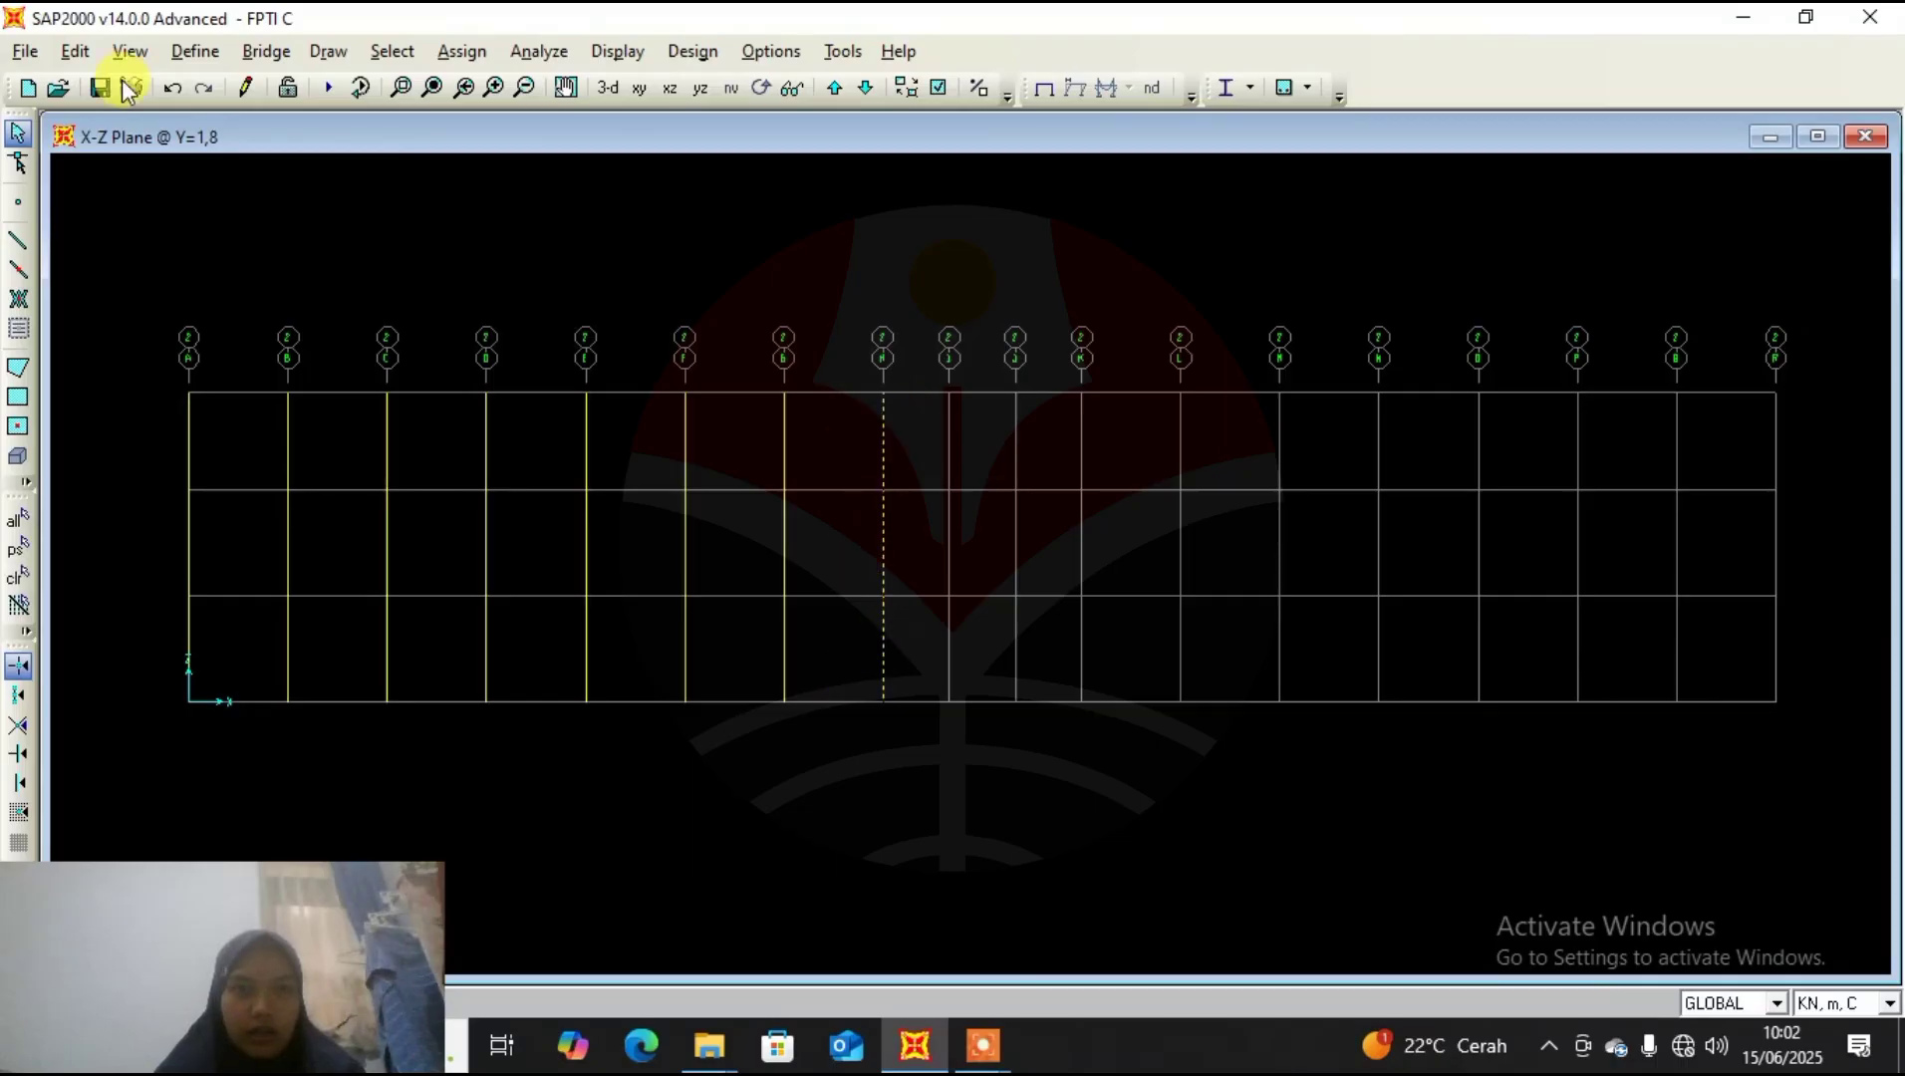
{"action": "left_click", "coordinate": [77, 51]}
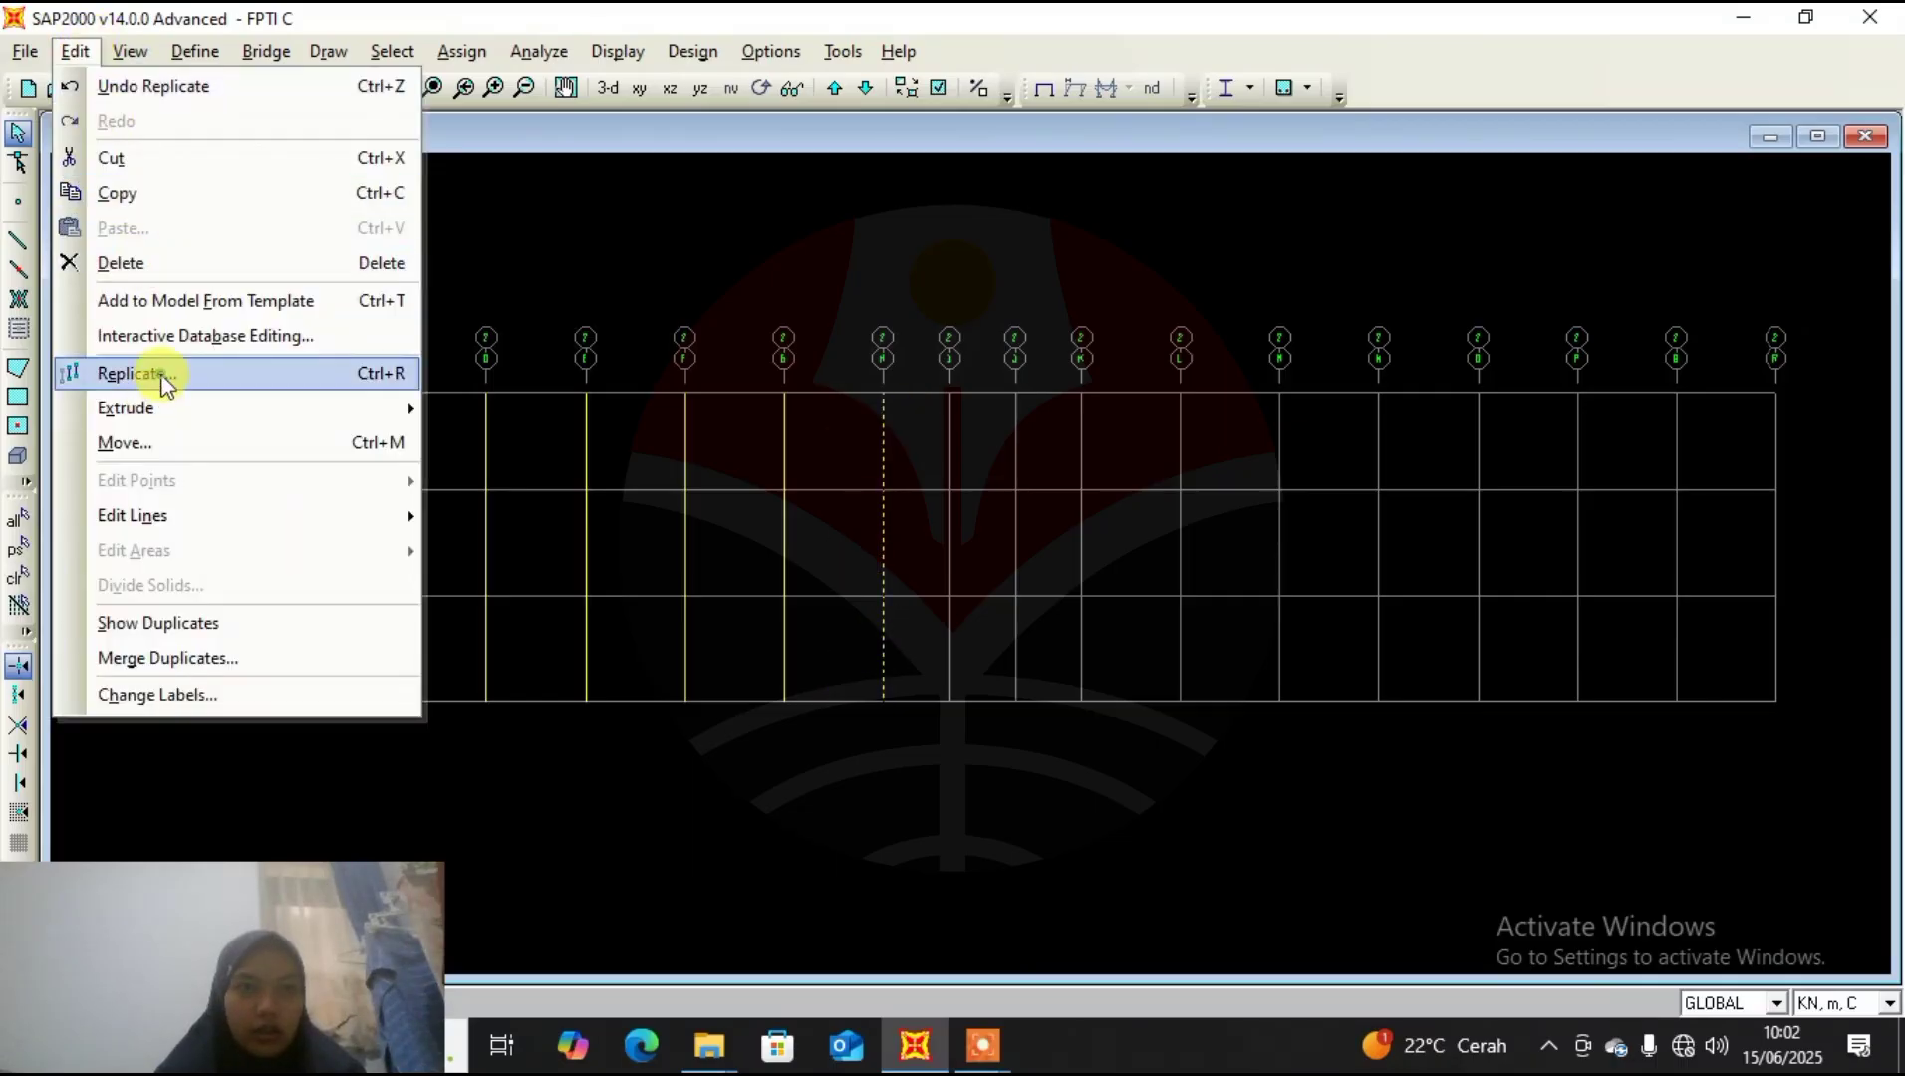
{"action": "left_click", "coordinate": [165, 384]}
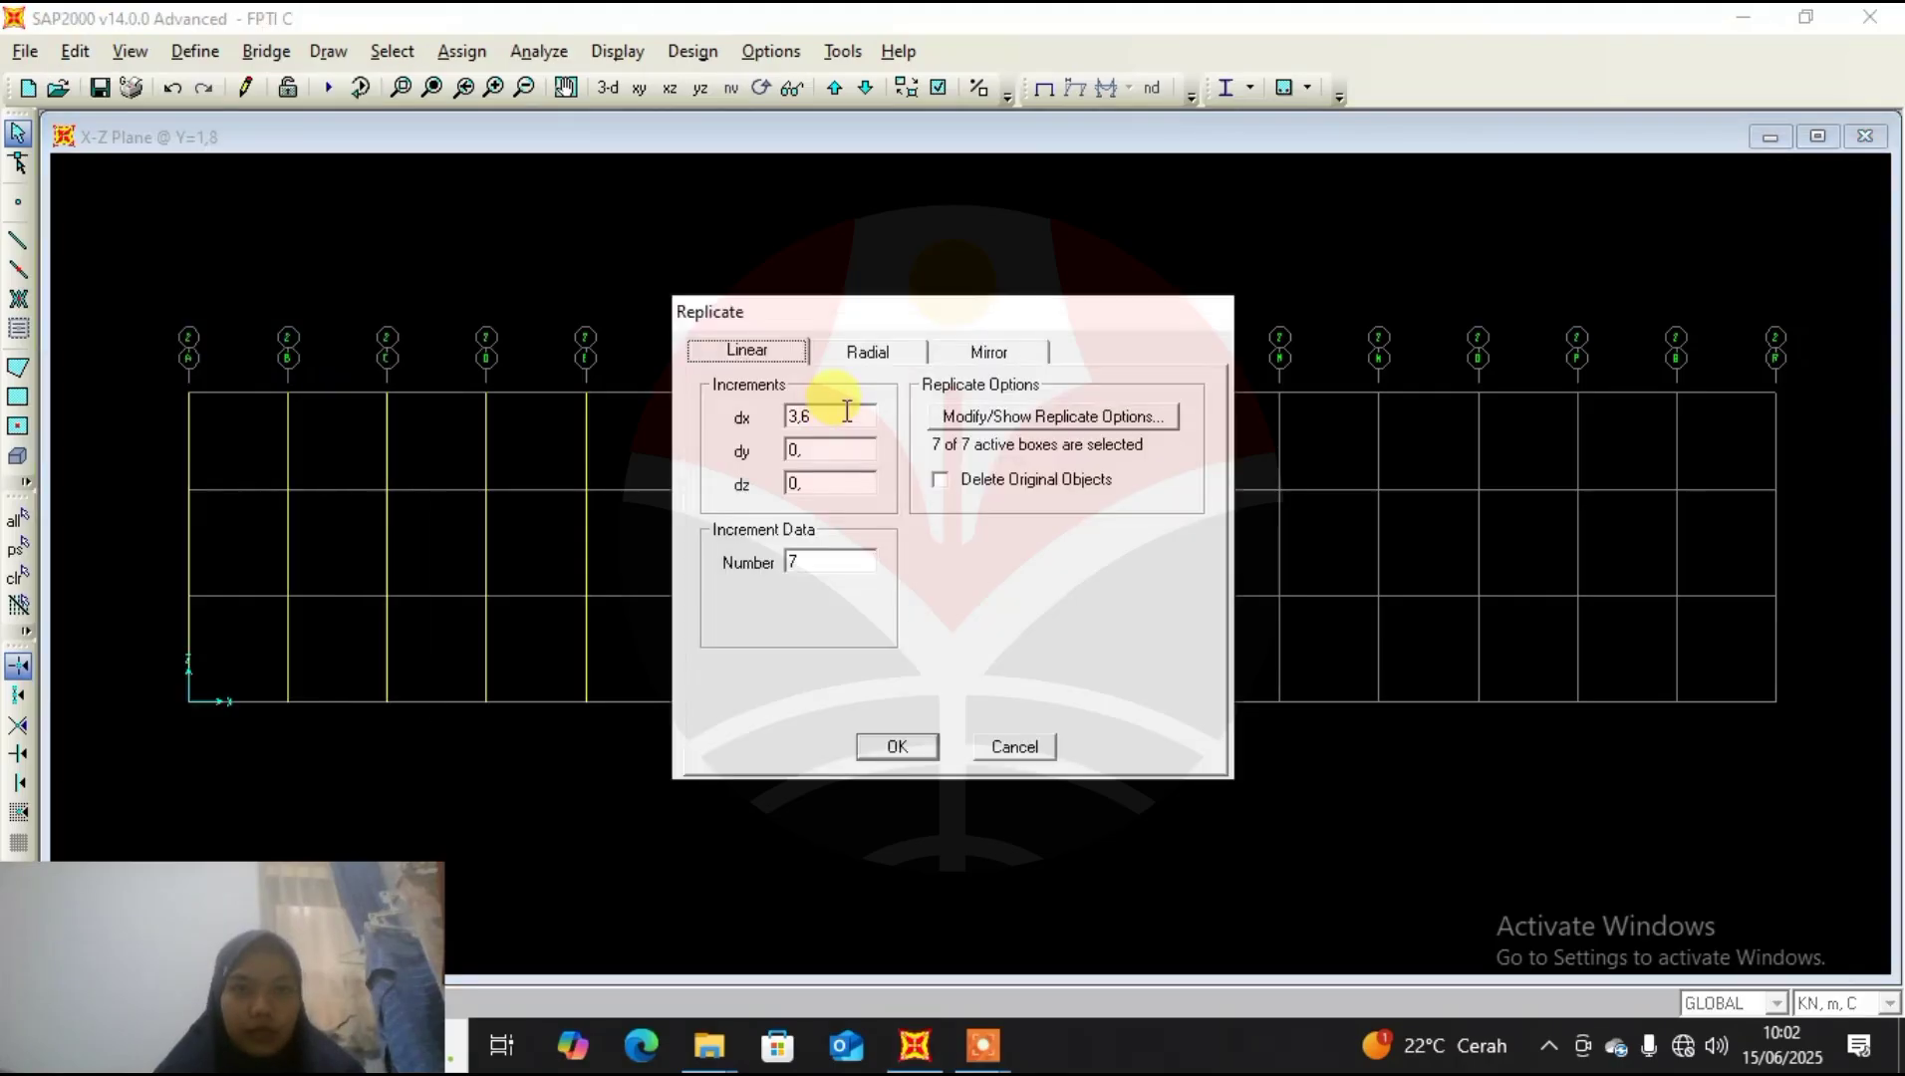
{"action": "double_click", "coordinate": [846, 411]}
{"action": "type", "text": "2,4"}
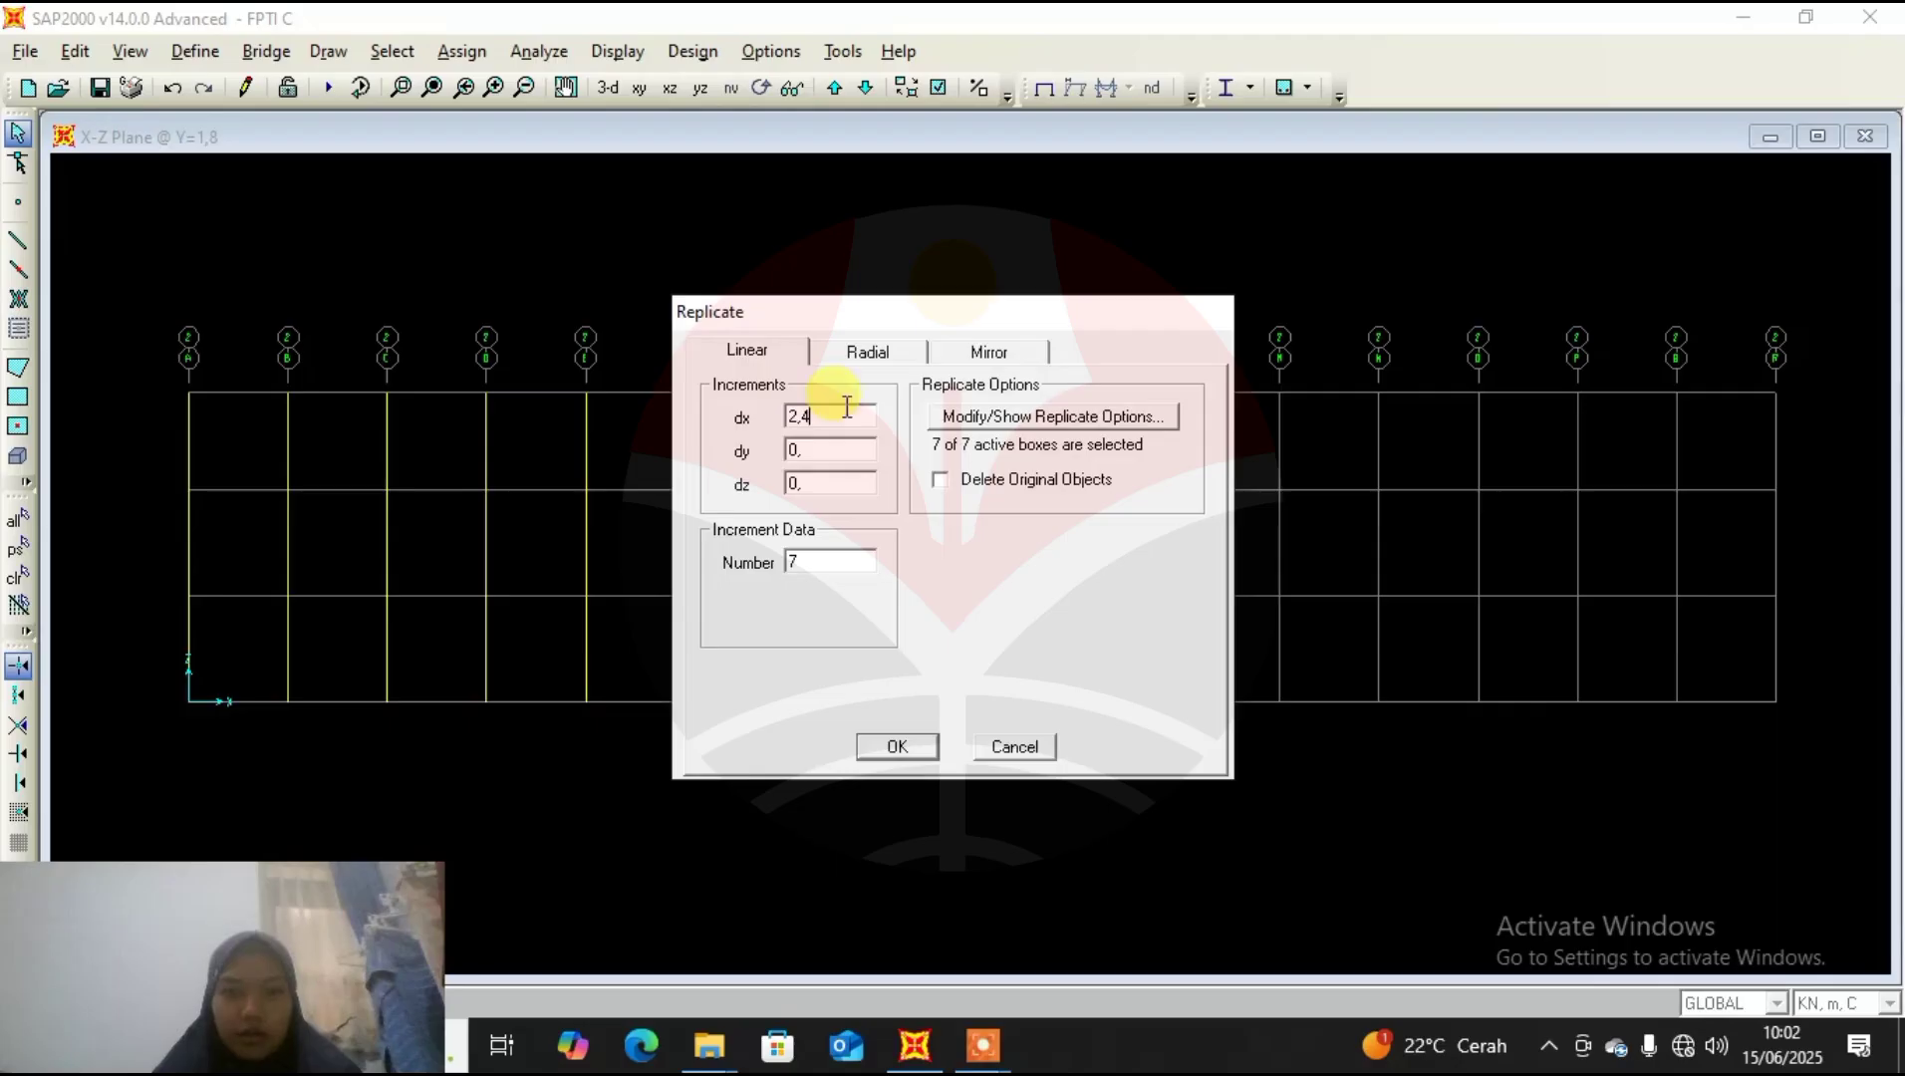
{"action": "double_click", "coordinate": [812, 562]}
{"action": "left_click_drag", "start_coordinate": [986, 301], "coordinate": [611, 285]}
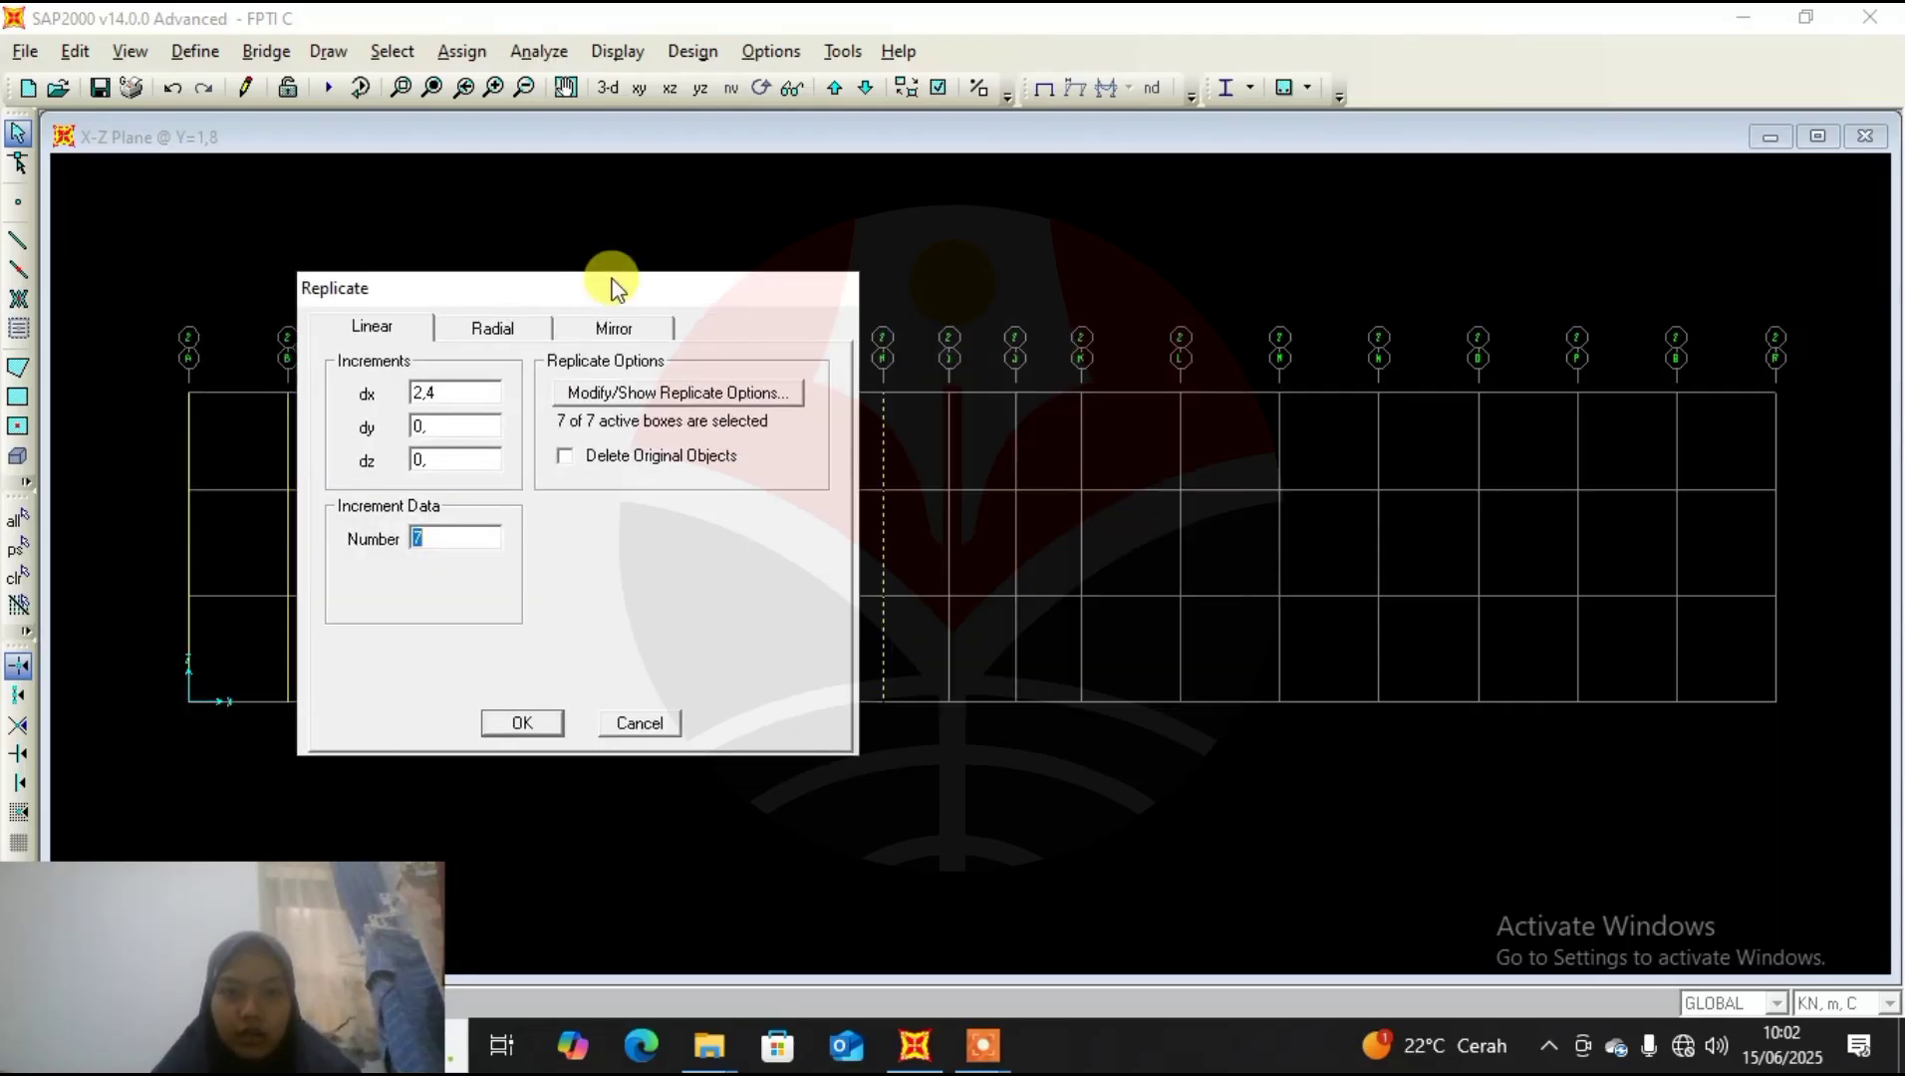
{"action": "type", "text": "3"}
{"action": "left_click", "coordinate": [543, 716]}
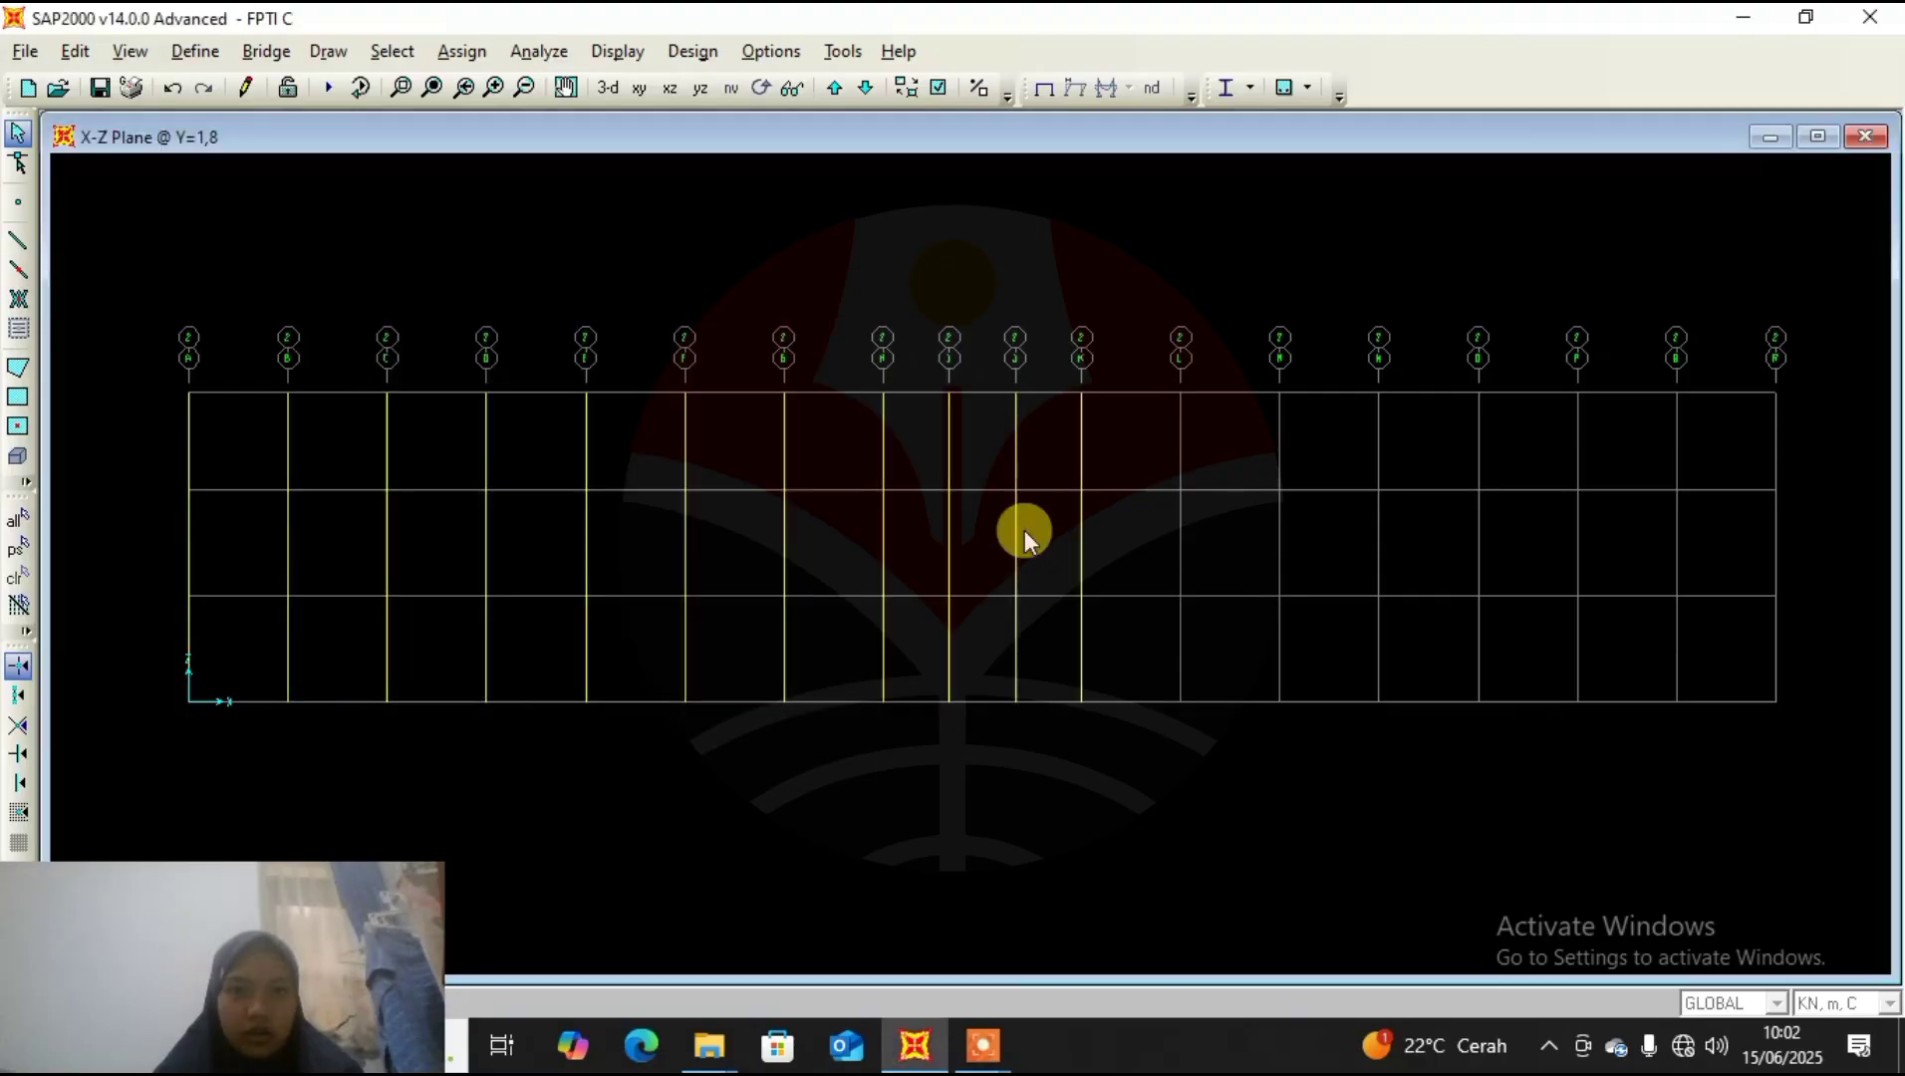
Replicate the three column segments on grid line K linearly with dx 3,6 m and number 7.
{"action": "left_click", "coordinate": [1100, 520]}
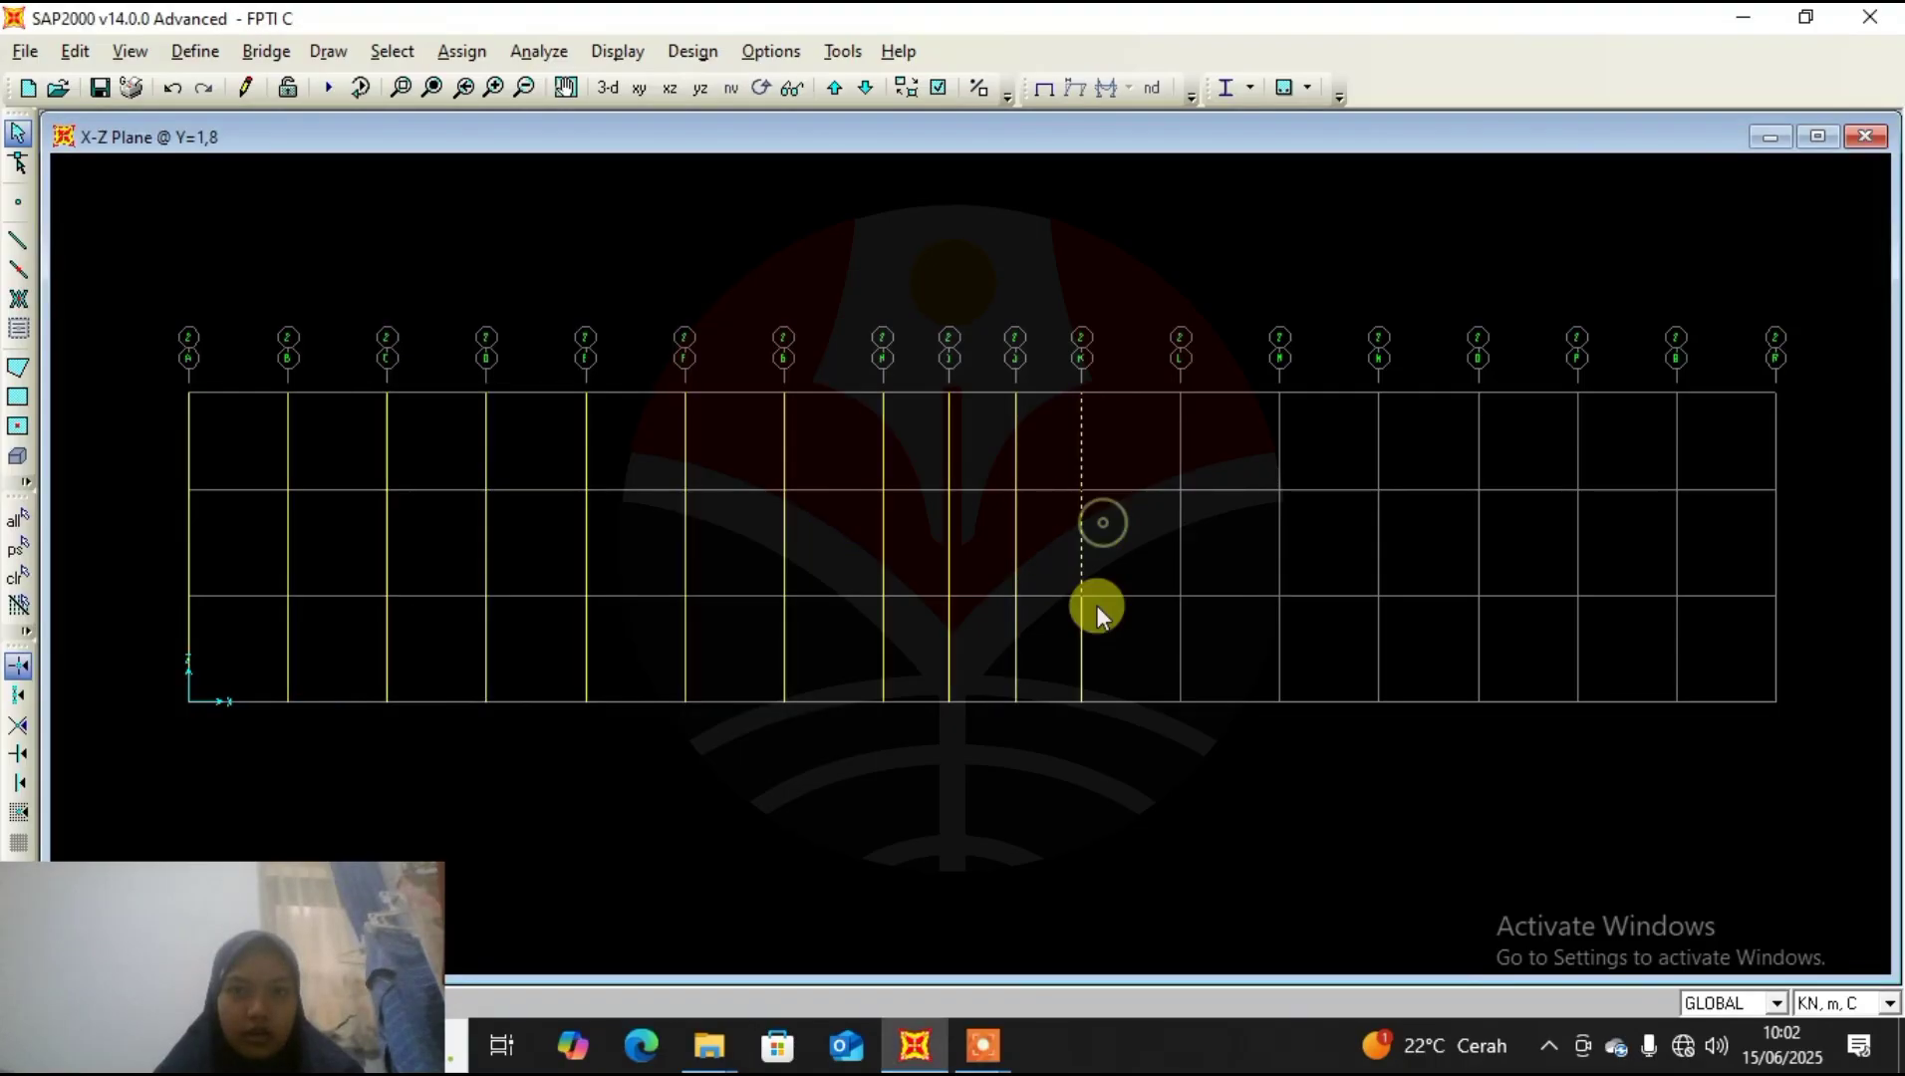
{"action": "left_click", "coordinate": [1097, 630]}
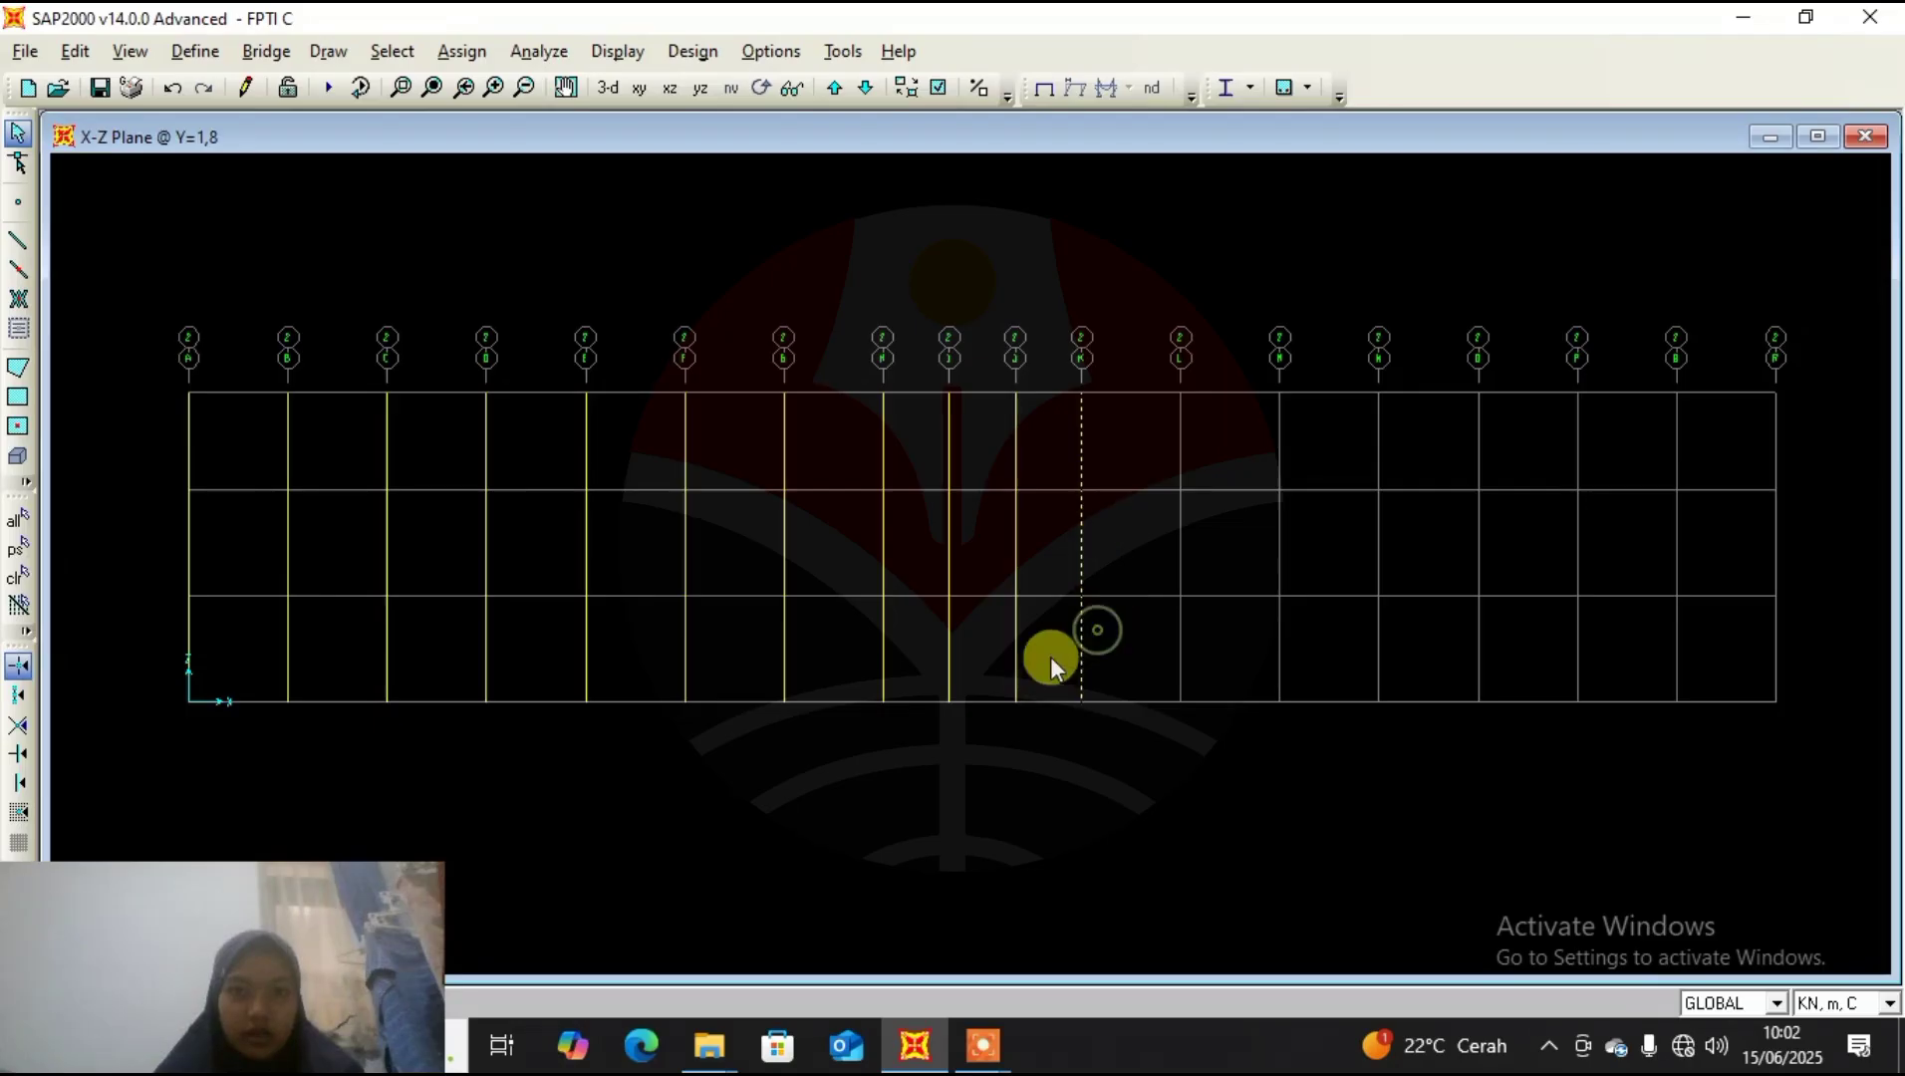
{"action": "left_click", "coordinate": [75, 51]}
{"action": "left_click", "coordinate": [172, 373]}
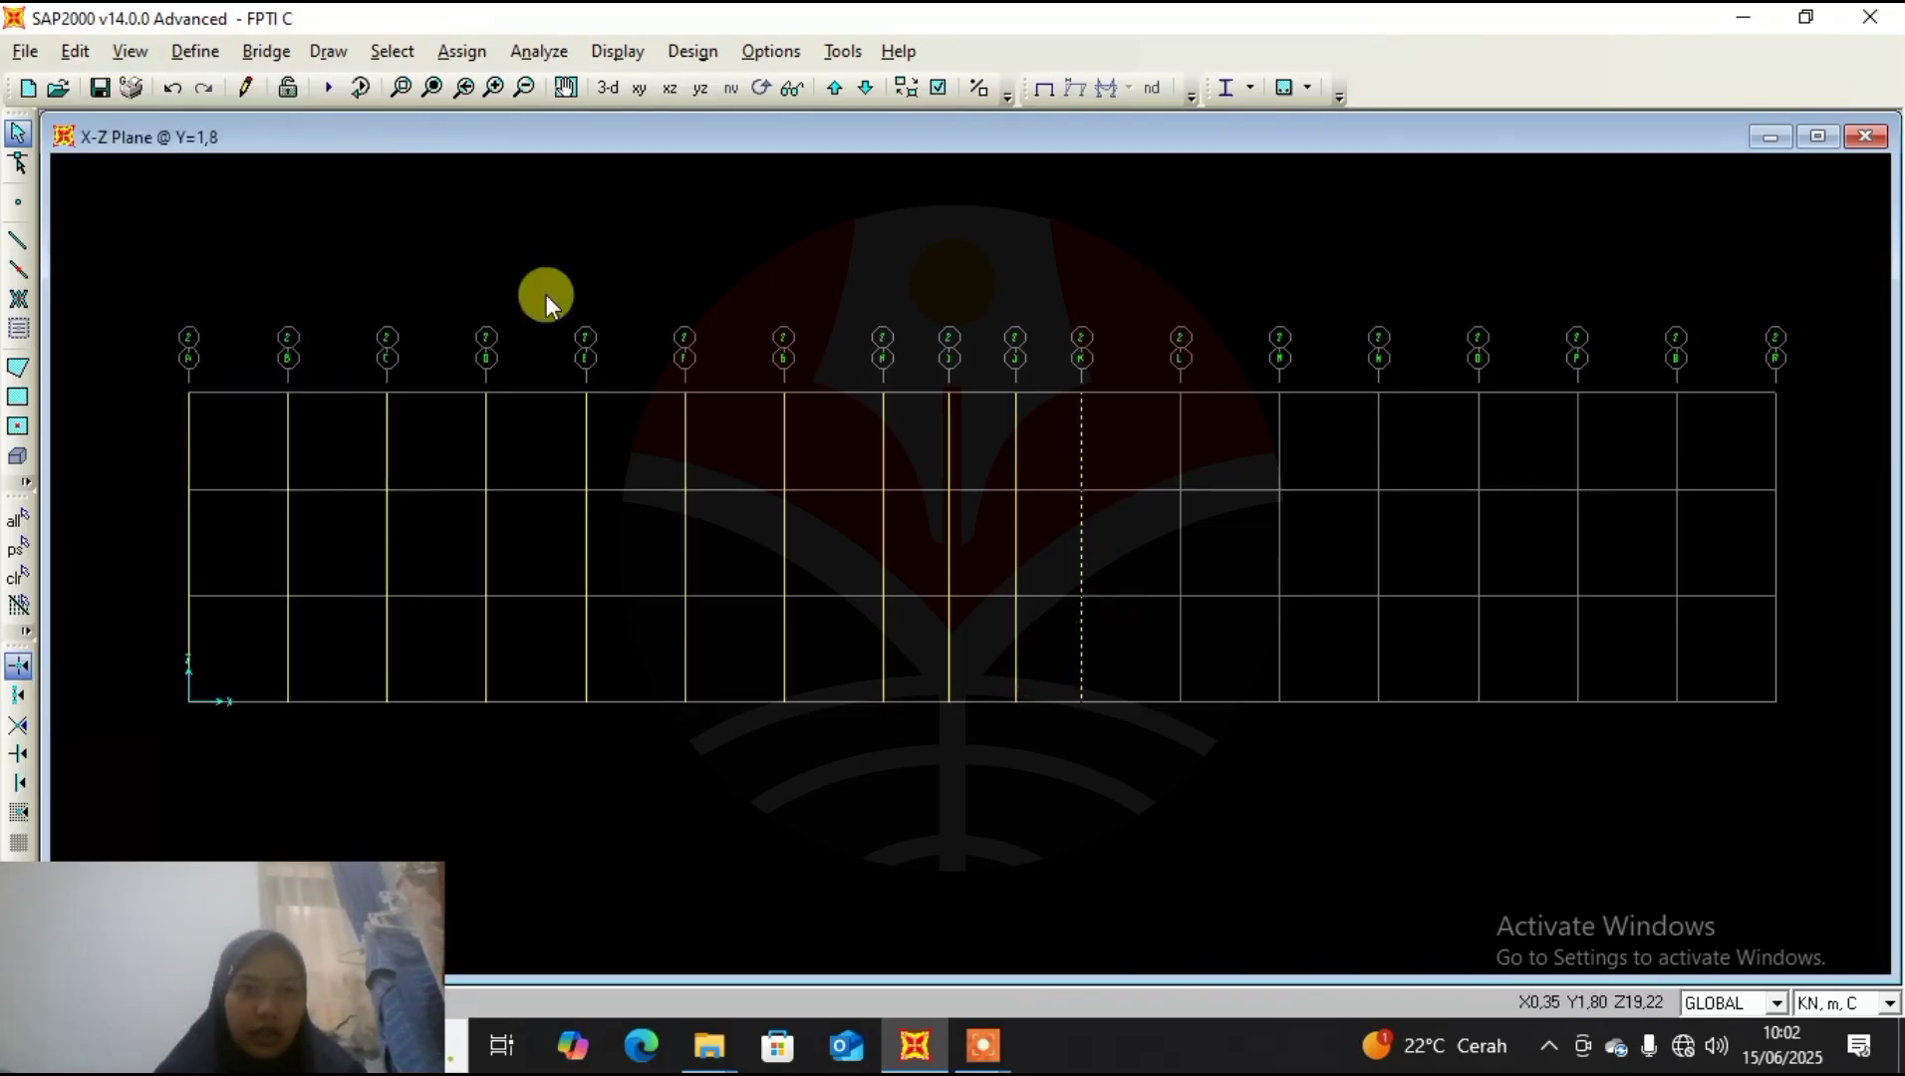
{"action": "double_click", "coordinate": [822, 416]}
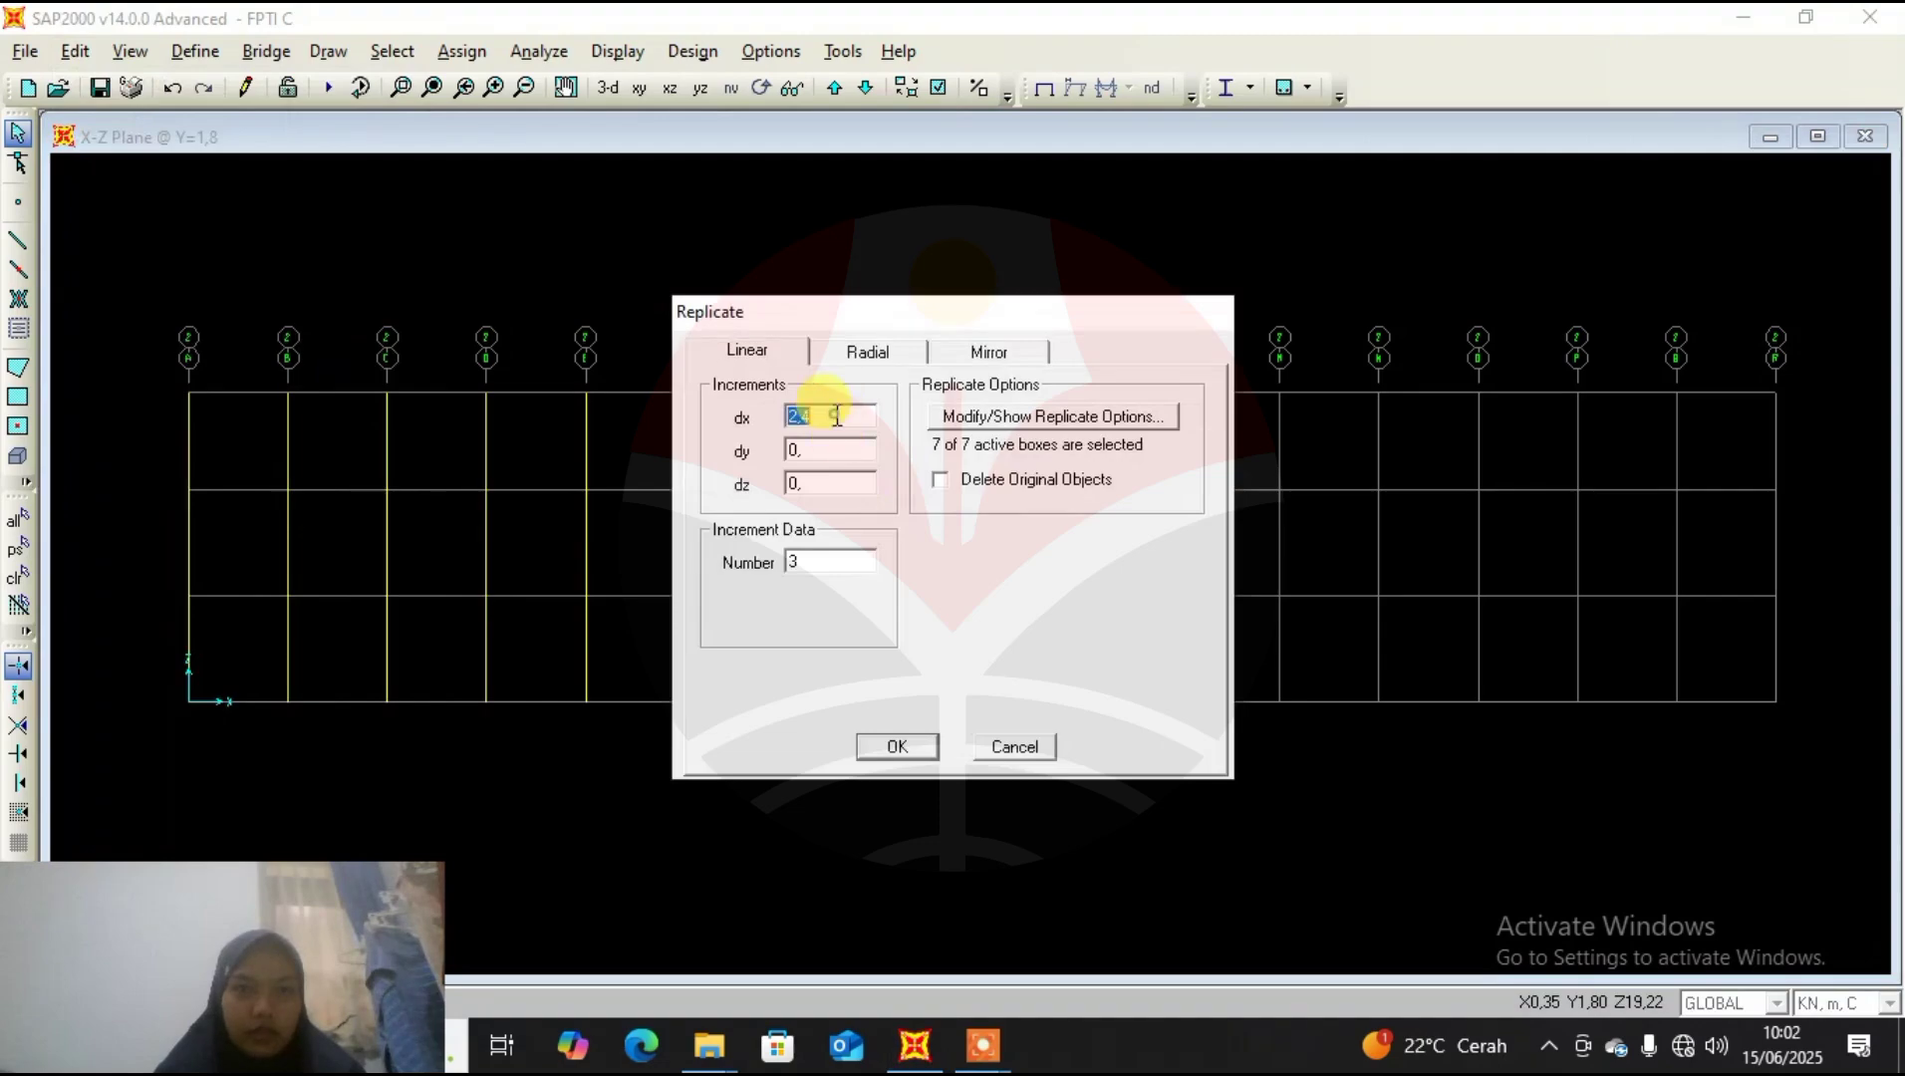
{"action": "type", "text": "3,6"}
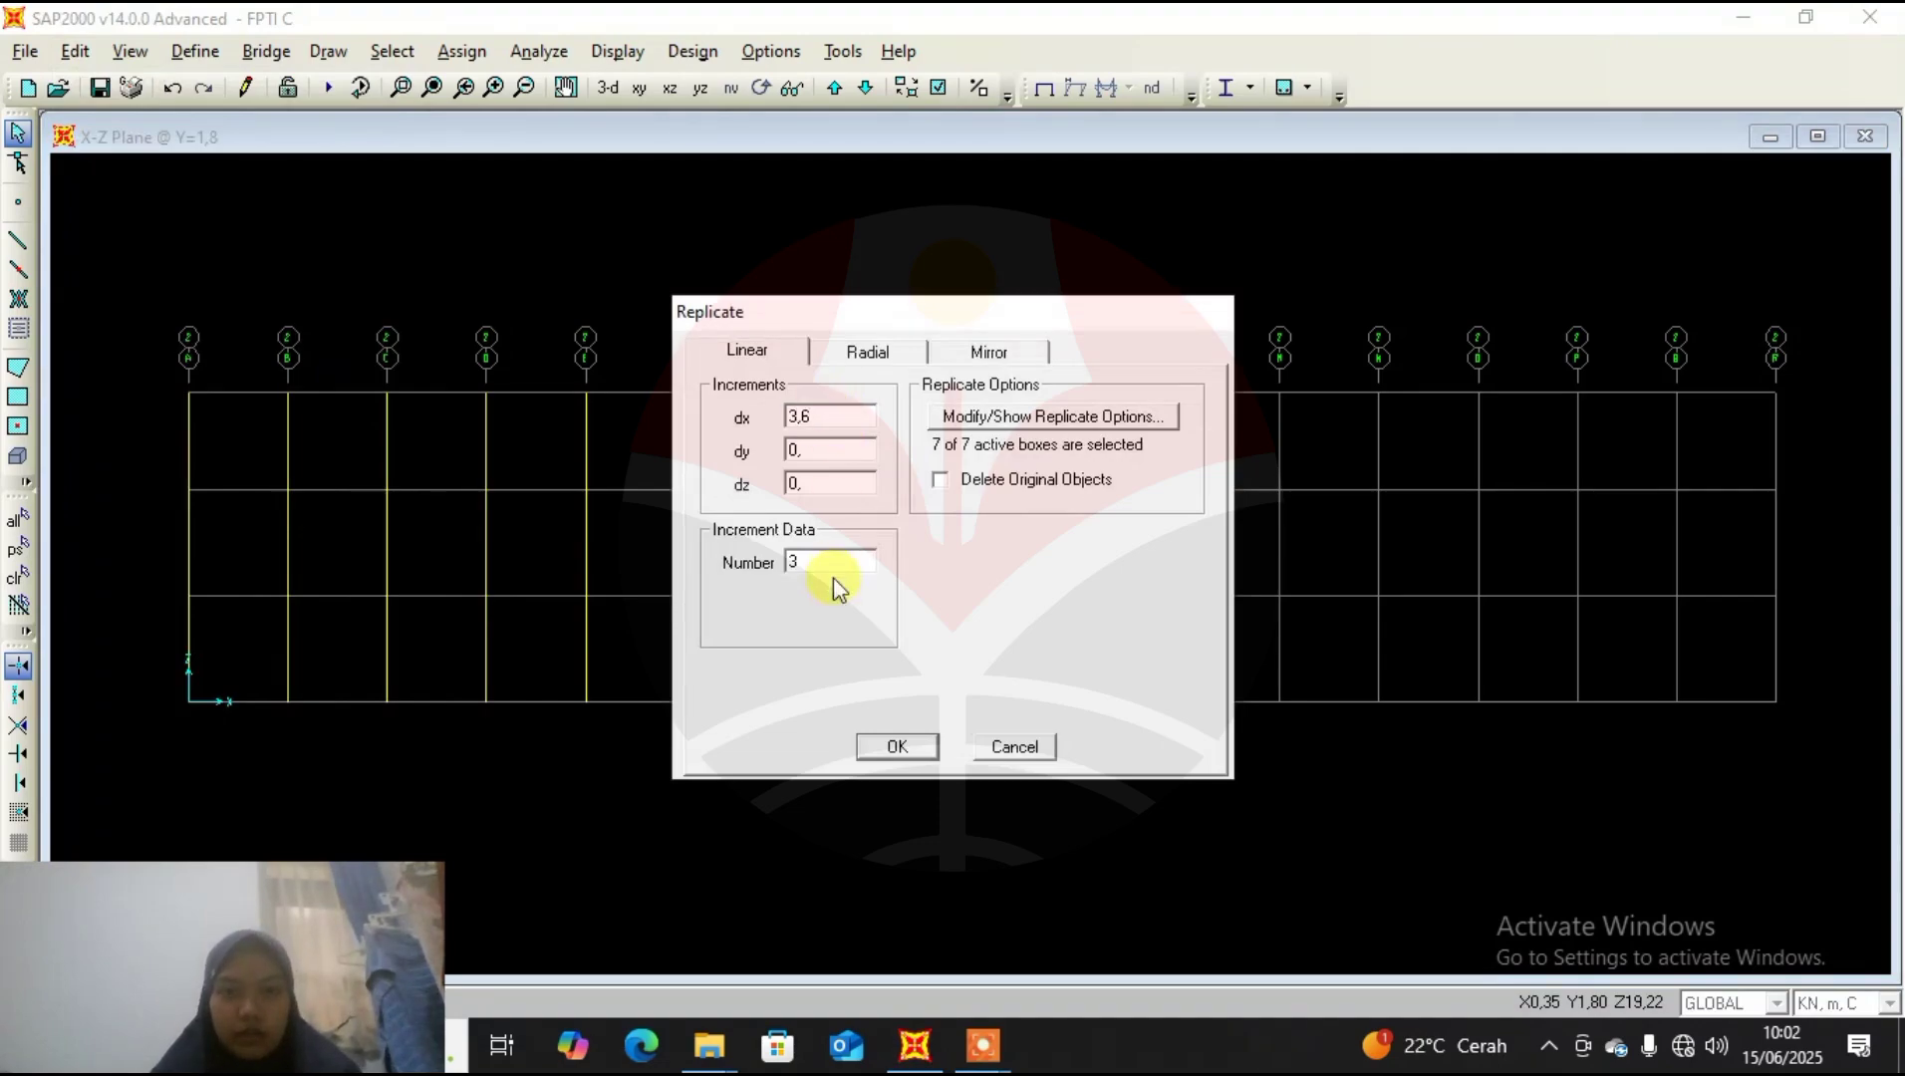
{"action": "type", "text": "7"}
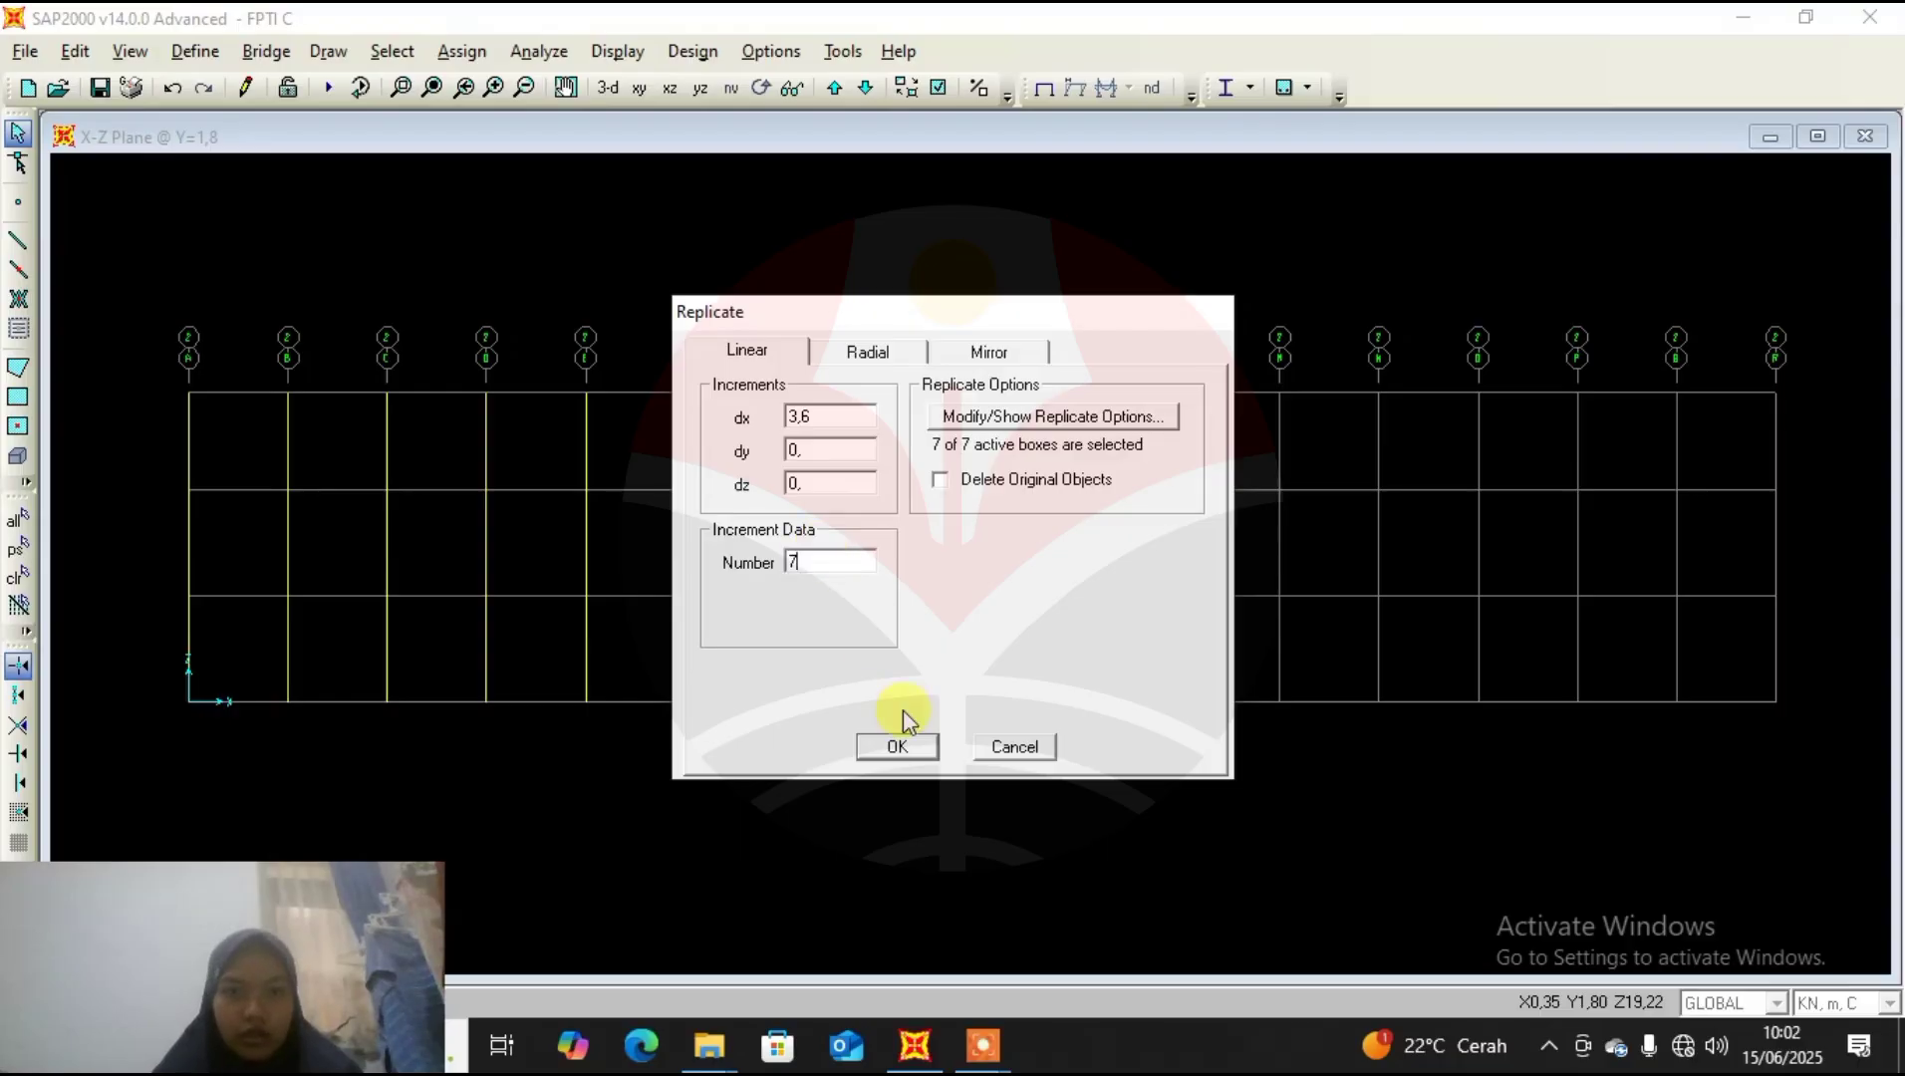
{"action": "left_click", "coordinate": [901, 743]}
{"action": "left_click", "coordinate": [899, 745]}
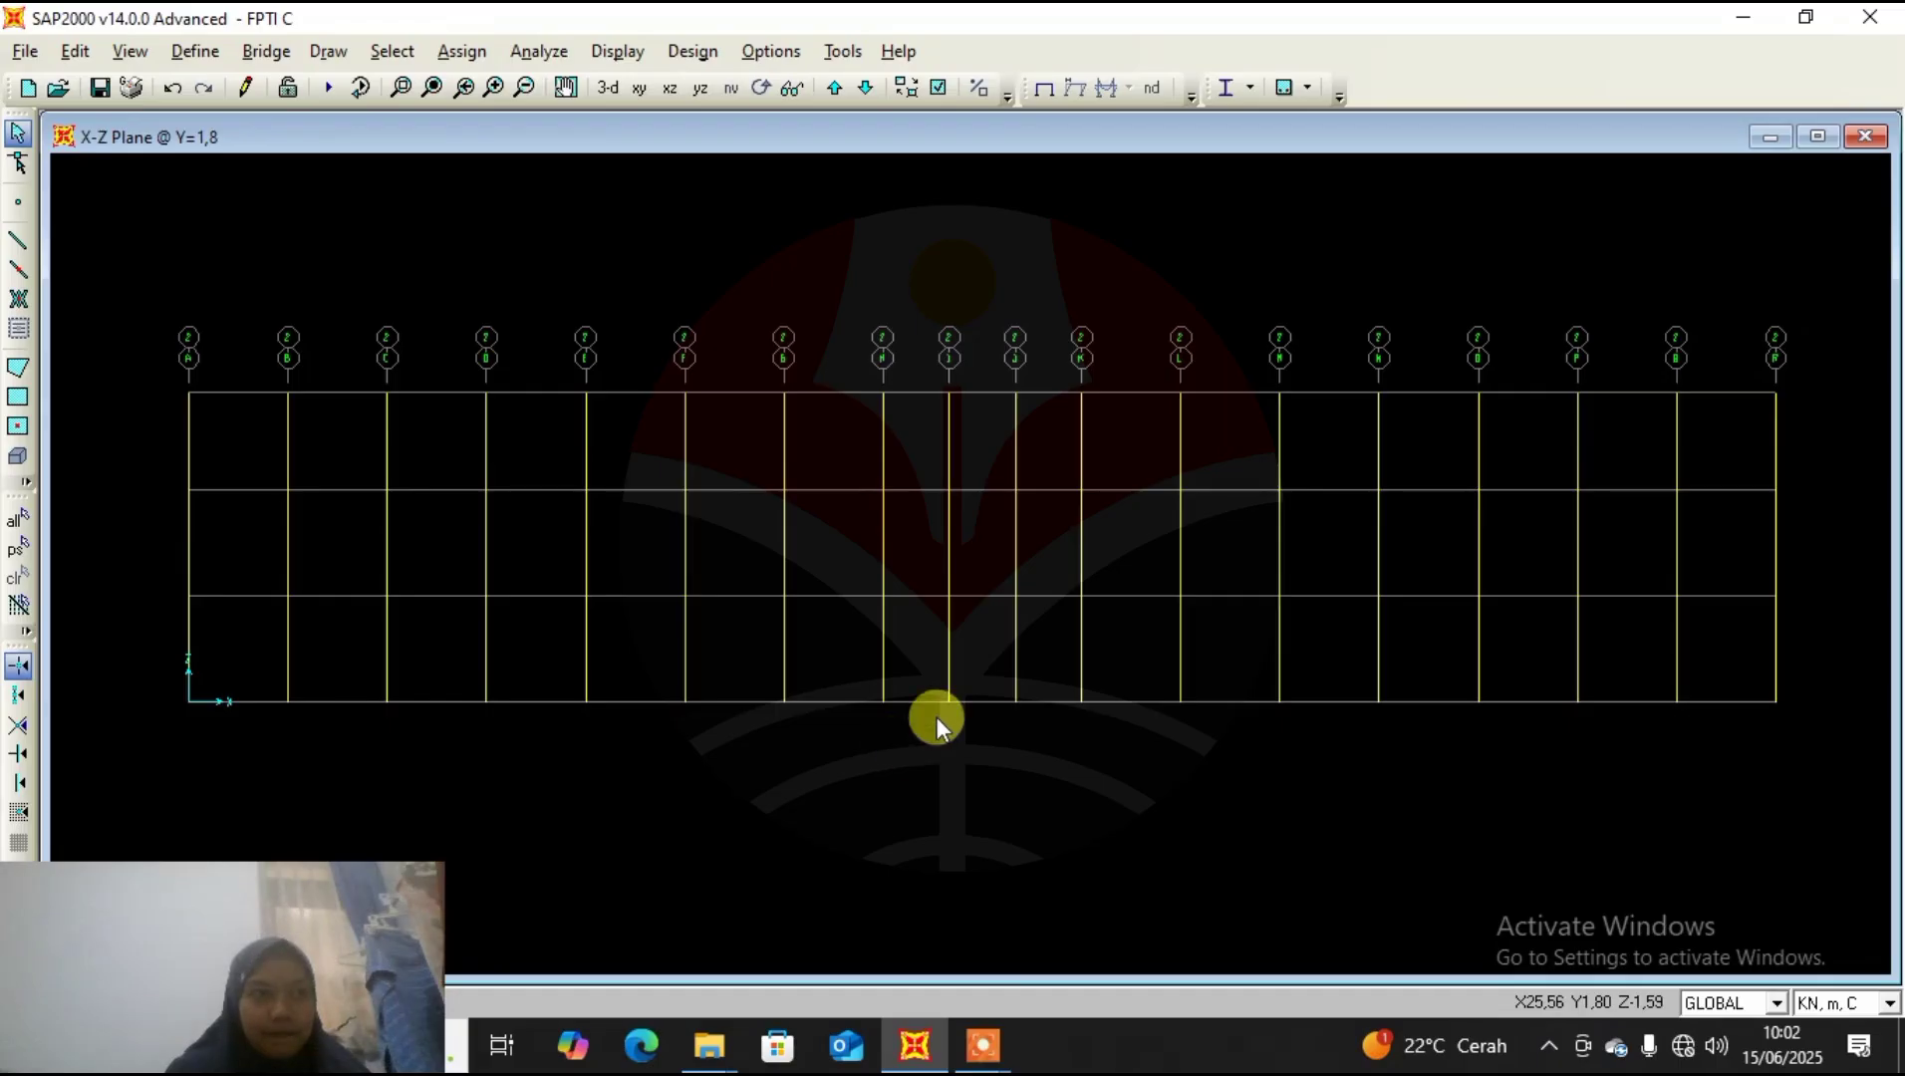
Replicate all columns of all three storeys in the Y=1,8 plane linearly with dx 0, dy 5,1 m and number 1.
{"action": "left_click_drag", "start_coordinate": [1815, 431], "coordinate": [166, 461]}
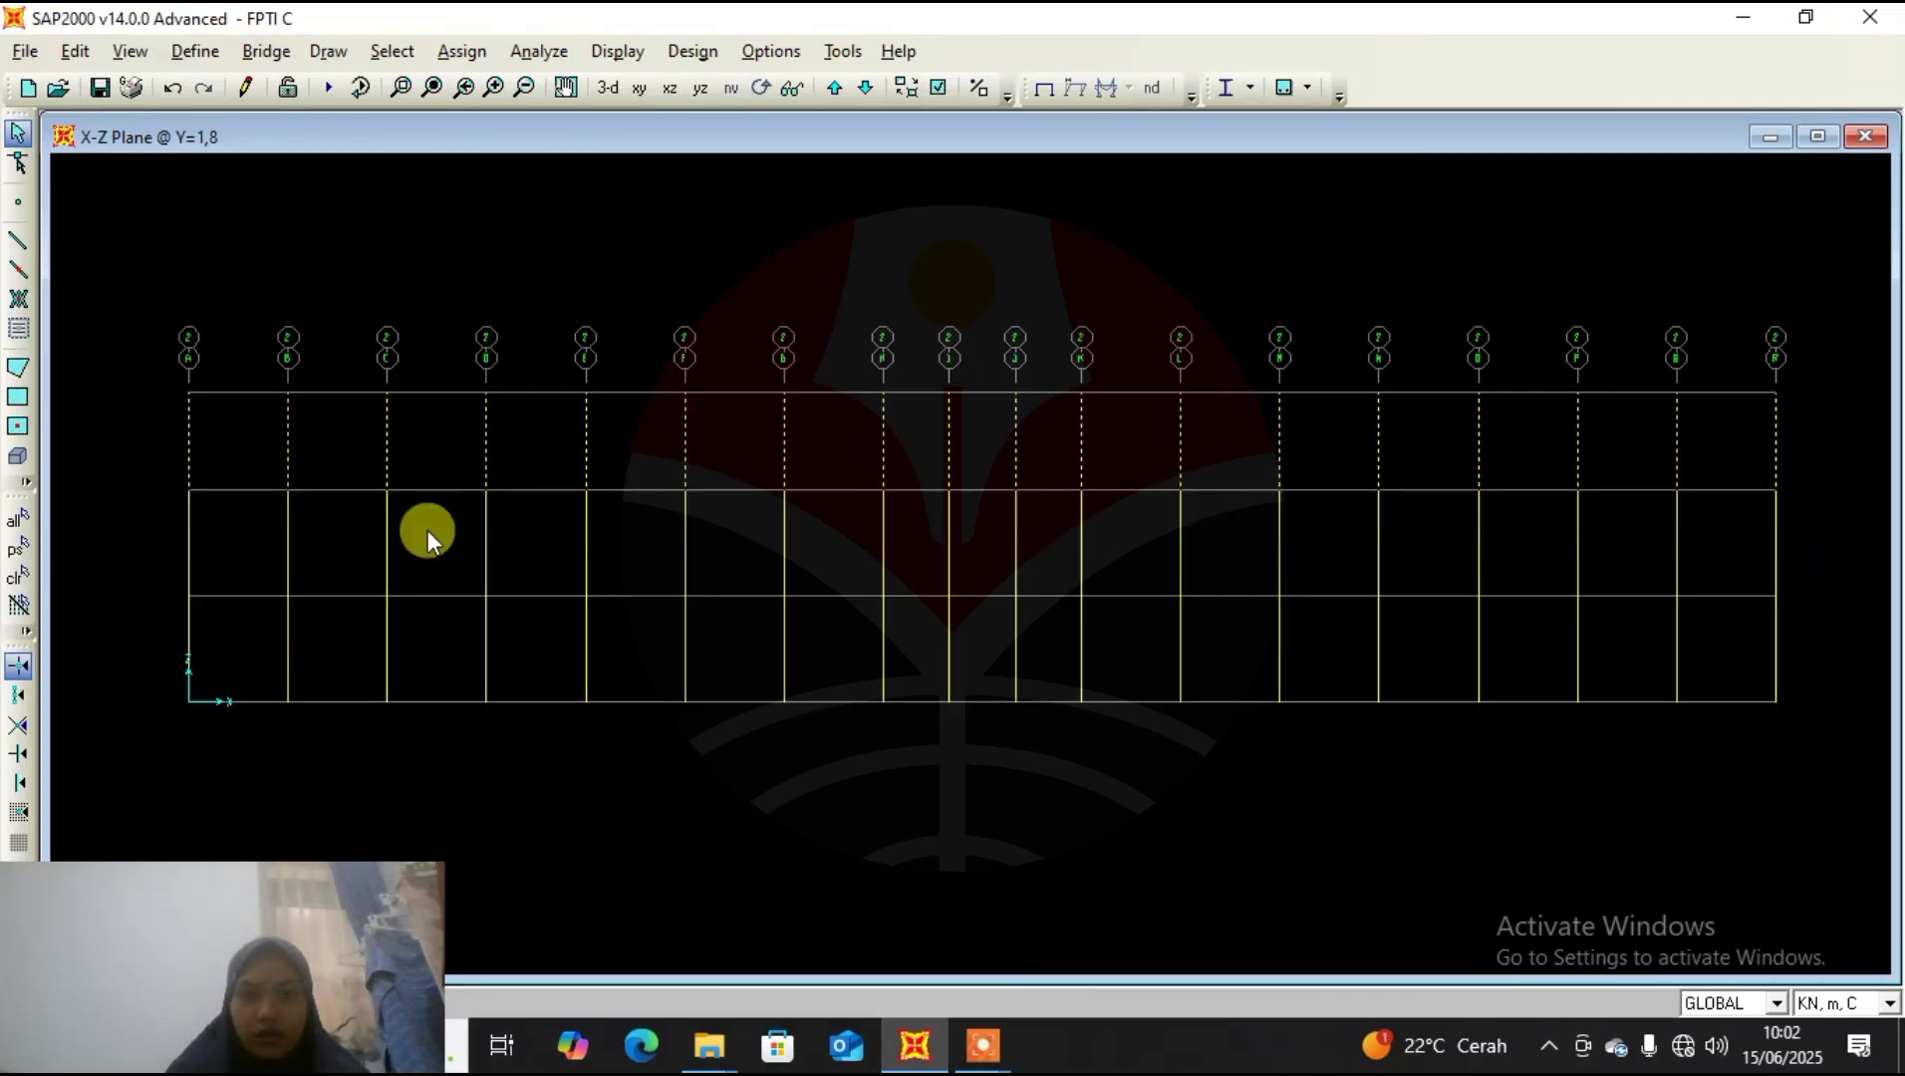
{"action": "left_click_drag", "start_coordinate": [1818, 525], "coordinate": [151, 546]}
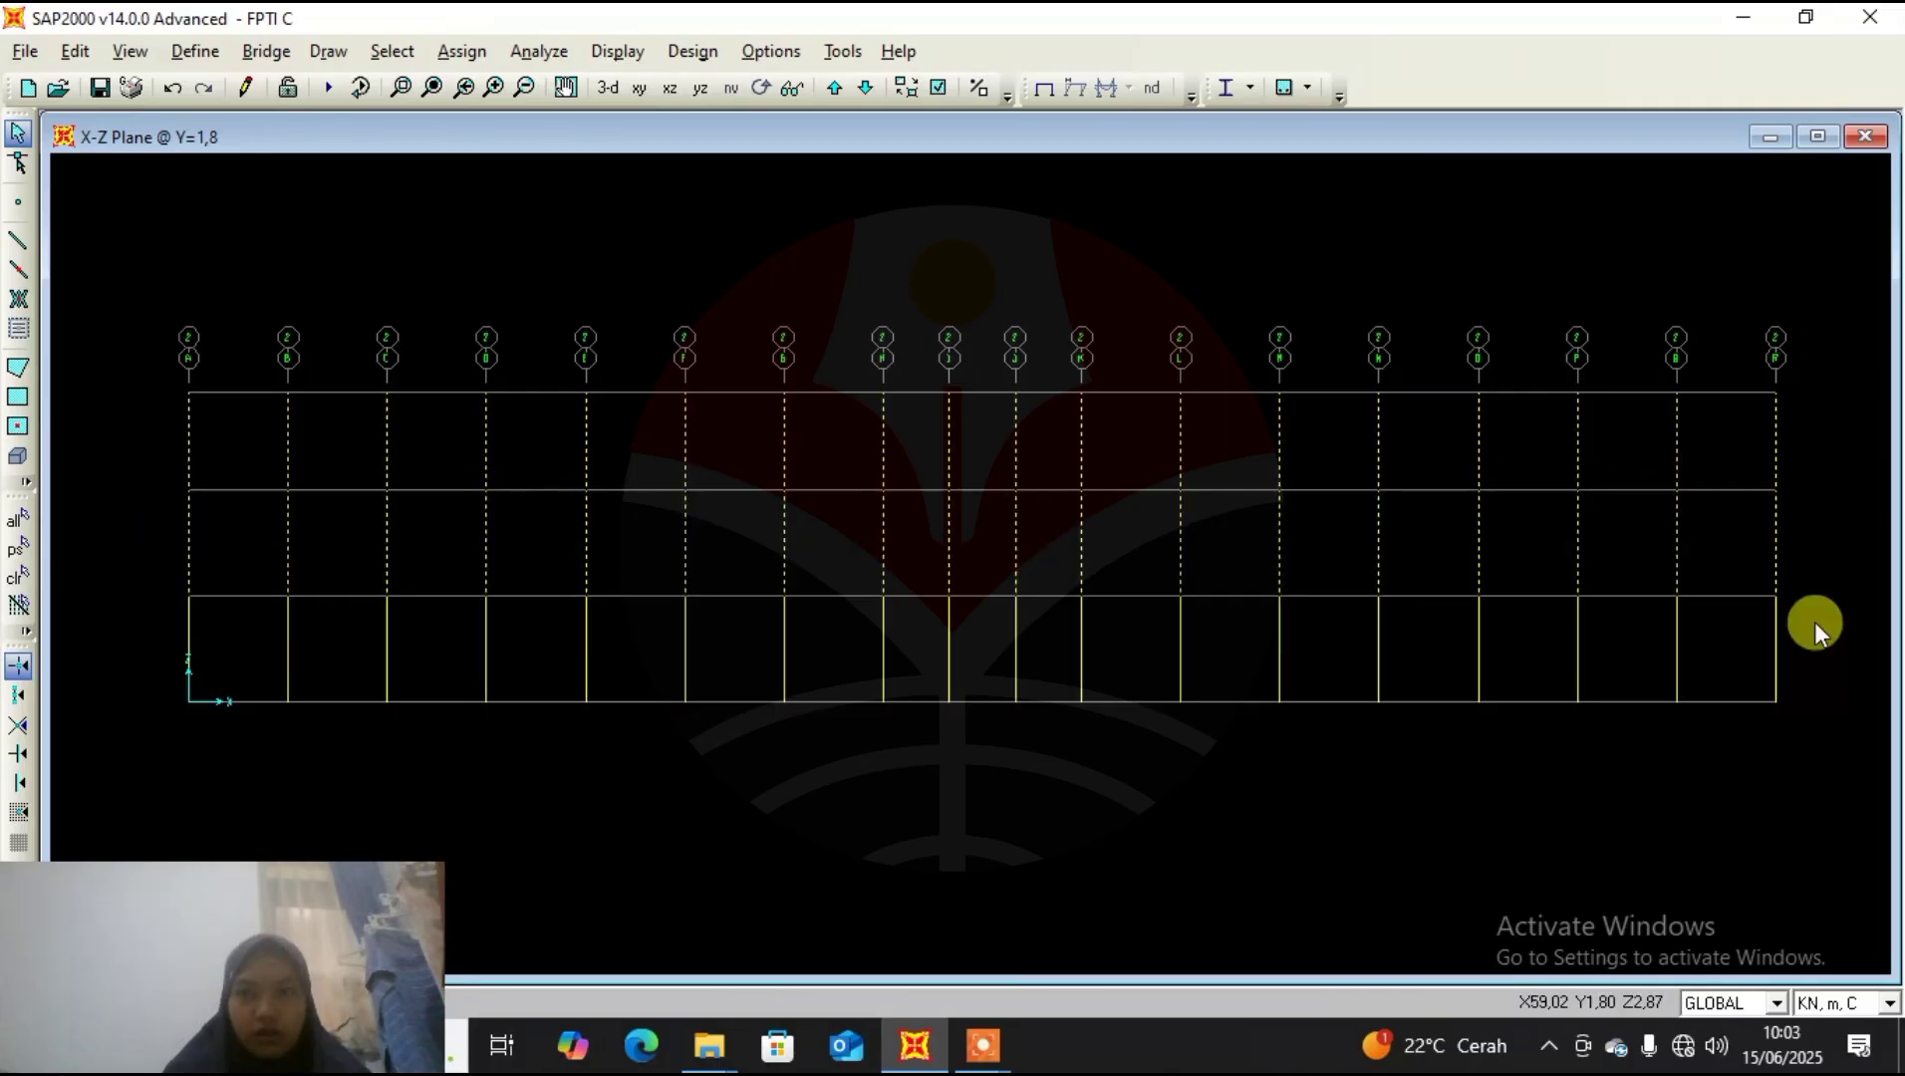
{"action": "left_click_drag", "start_coordinate": [1815, 625], "coordinate": [129, 637]}
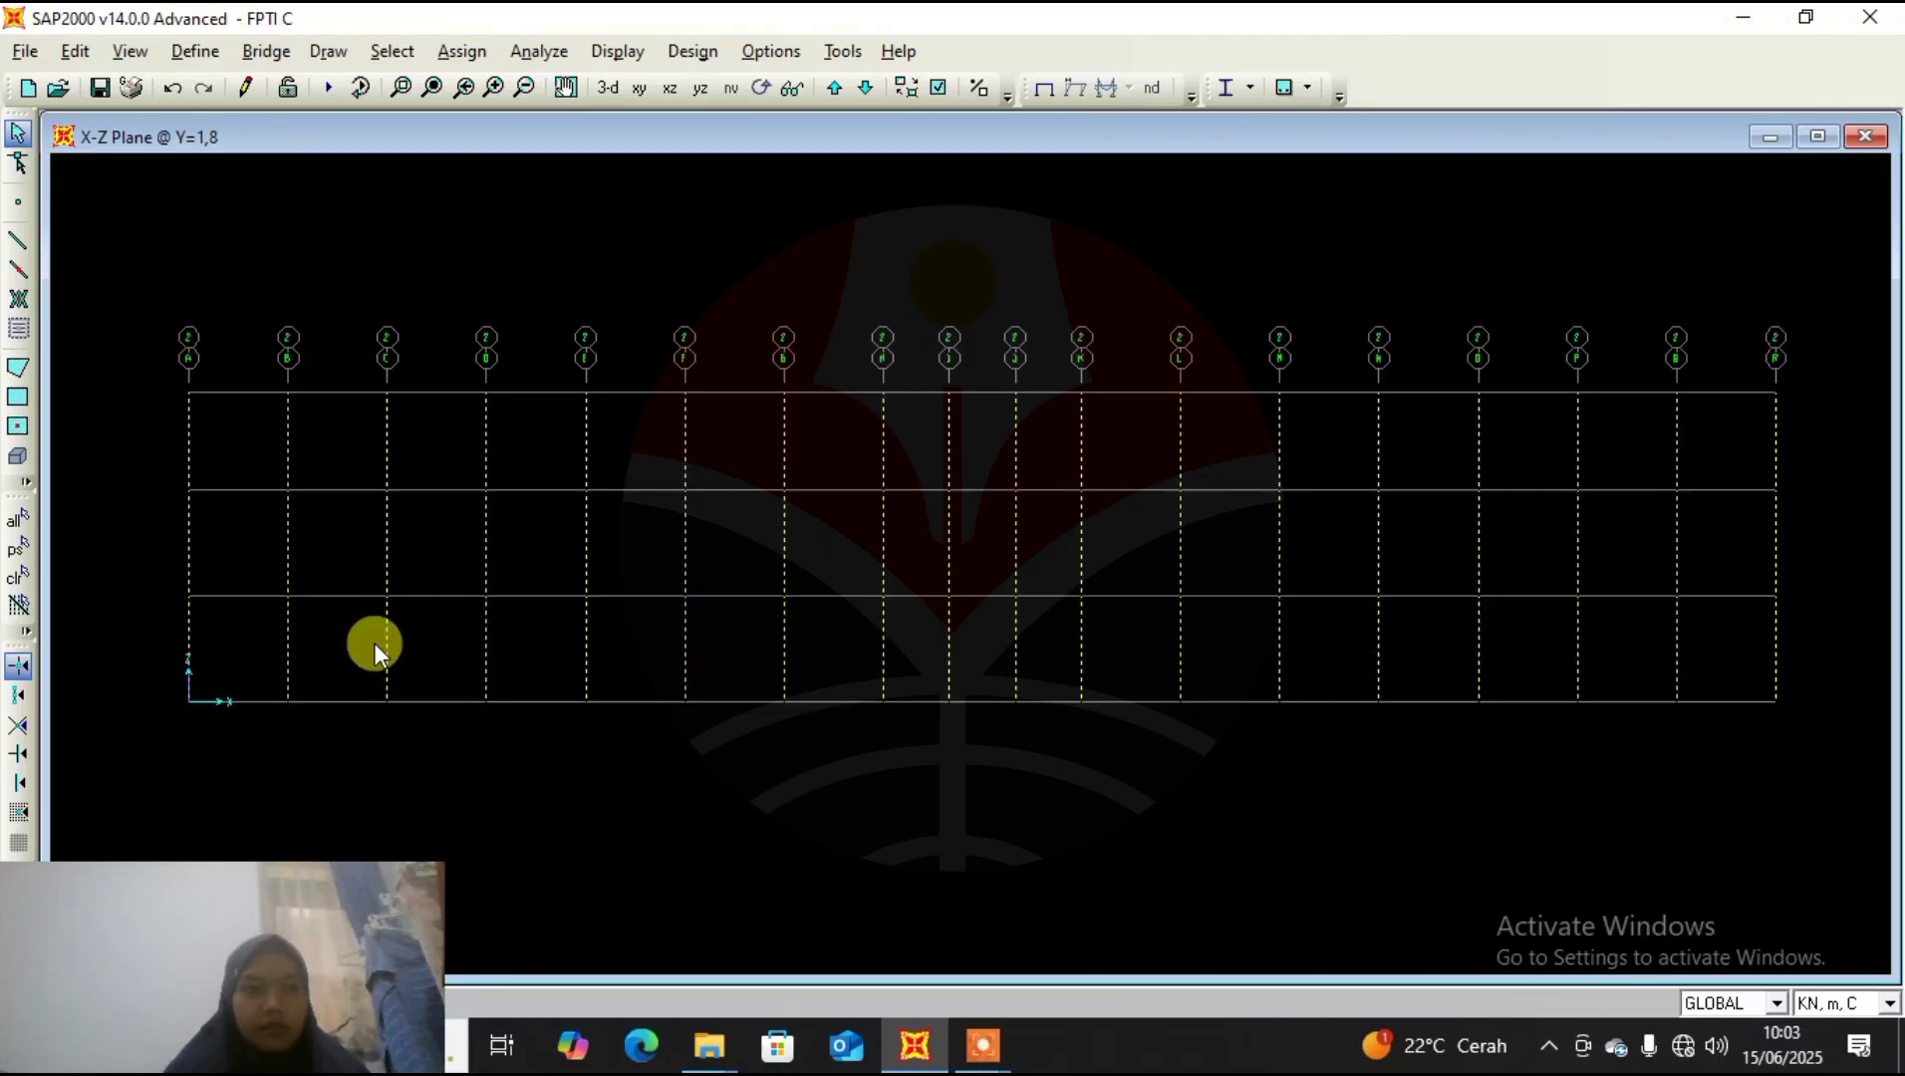
{"action": "left_click", "coordinate": [66, 68]}
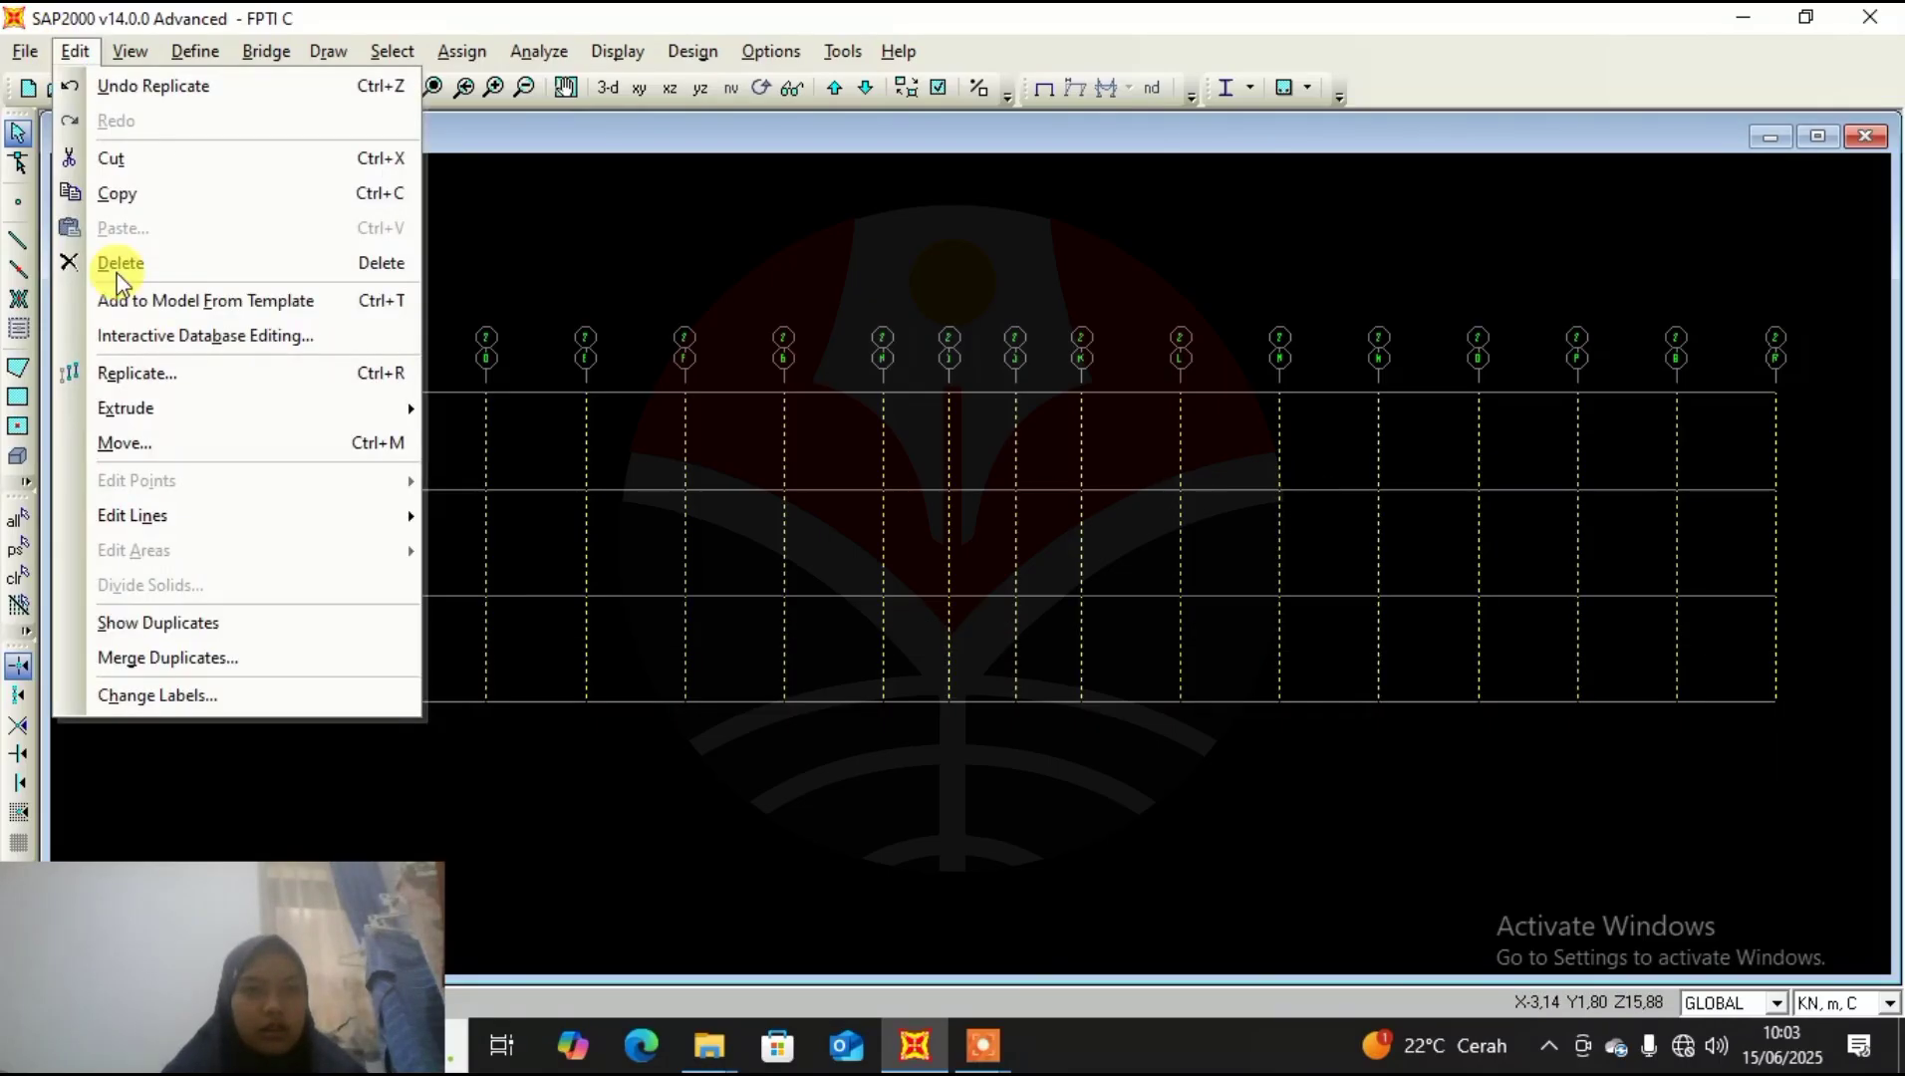
{"action": "left_click", "coordinate": [163, 374]}
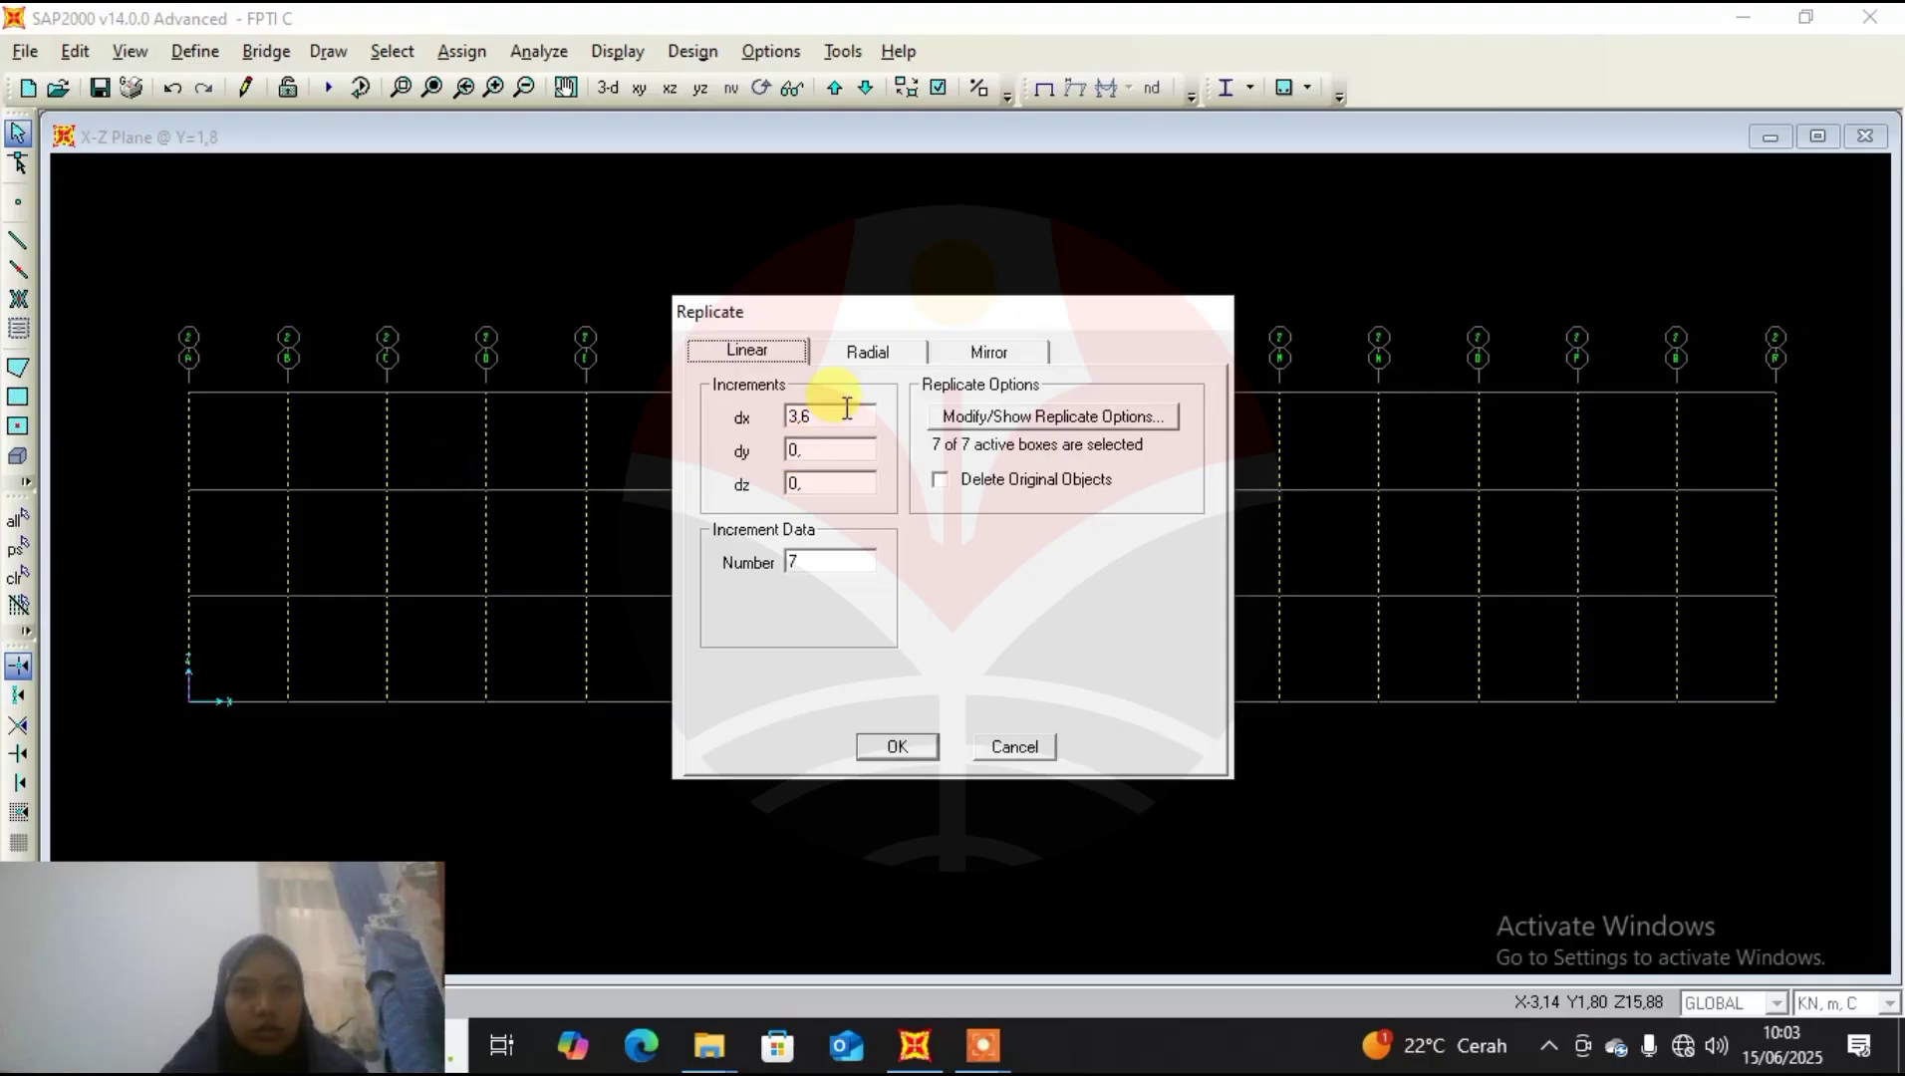
{"action": "double_click", "coordinate": [842, 417]}
{"action": "type", "text": "0"}
{"action": "double_click", "coordinate": [845, 450]}
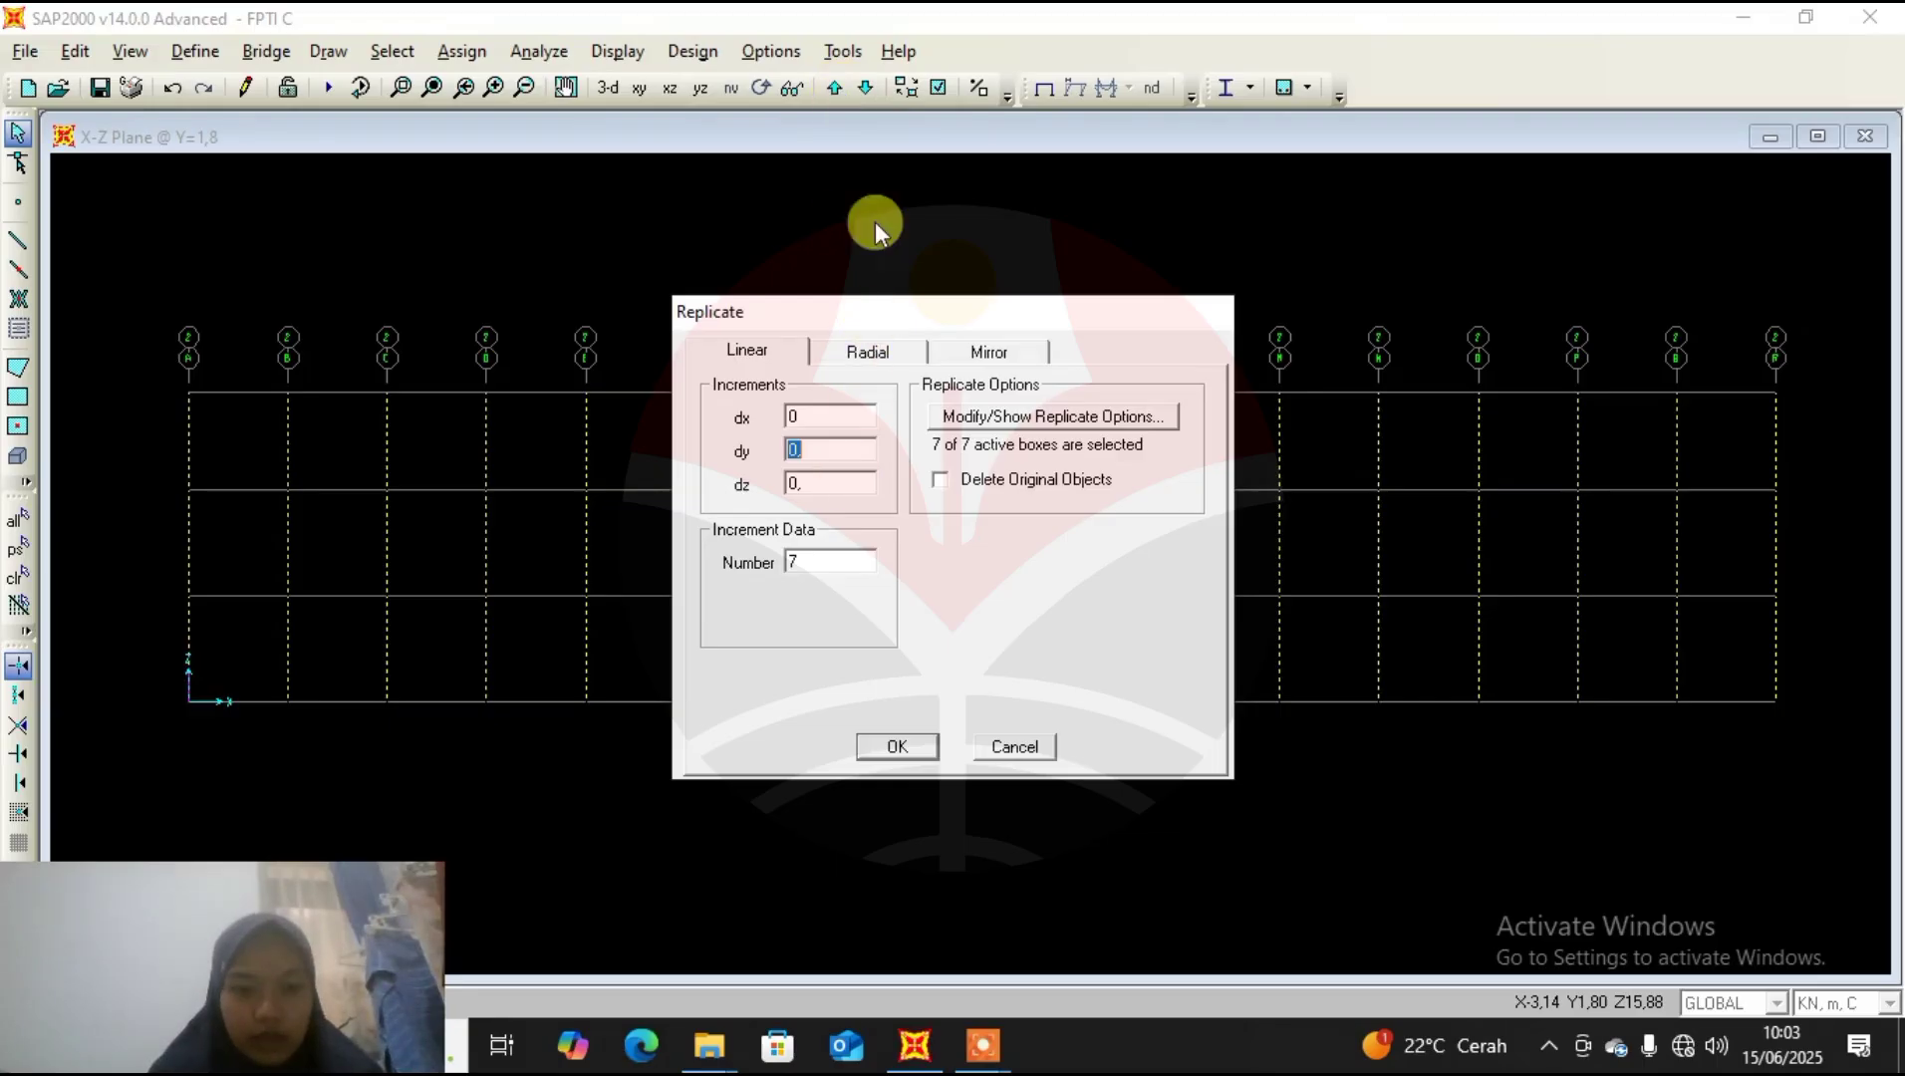
{"action": "type", "text": "6"}
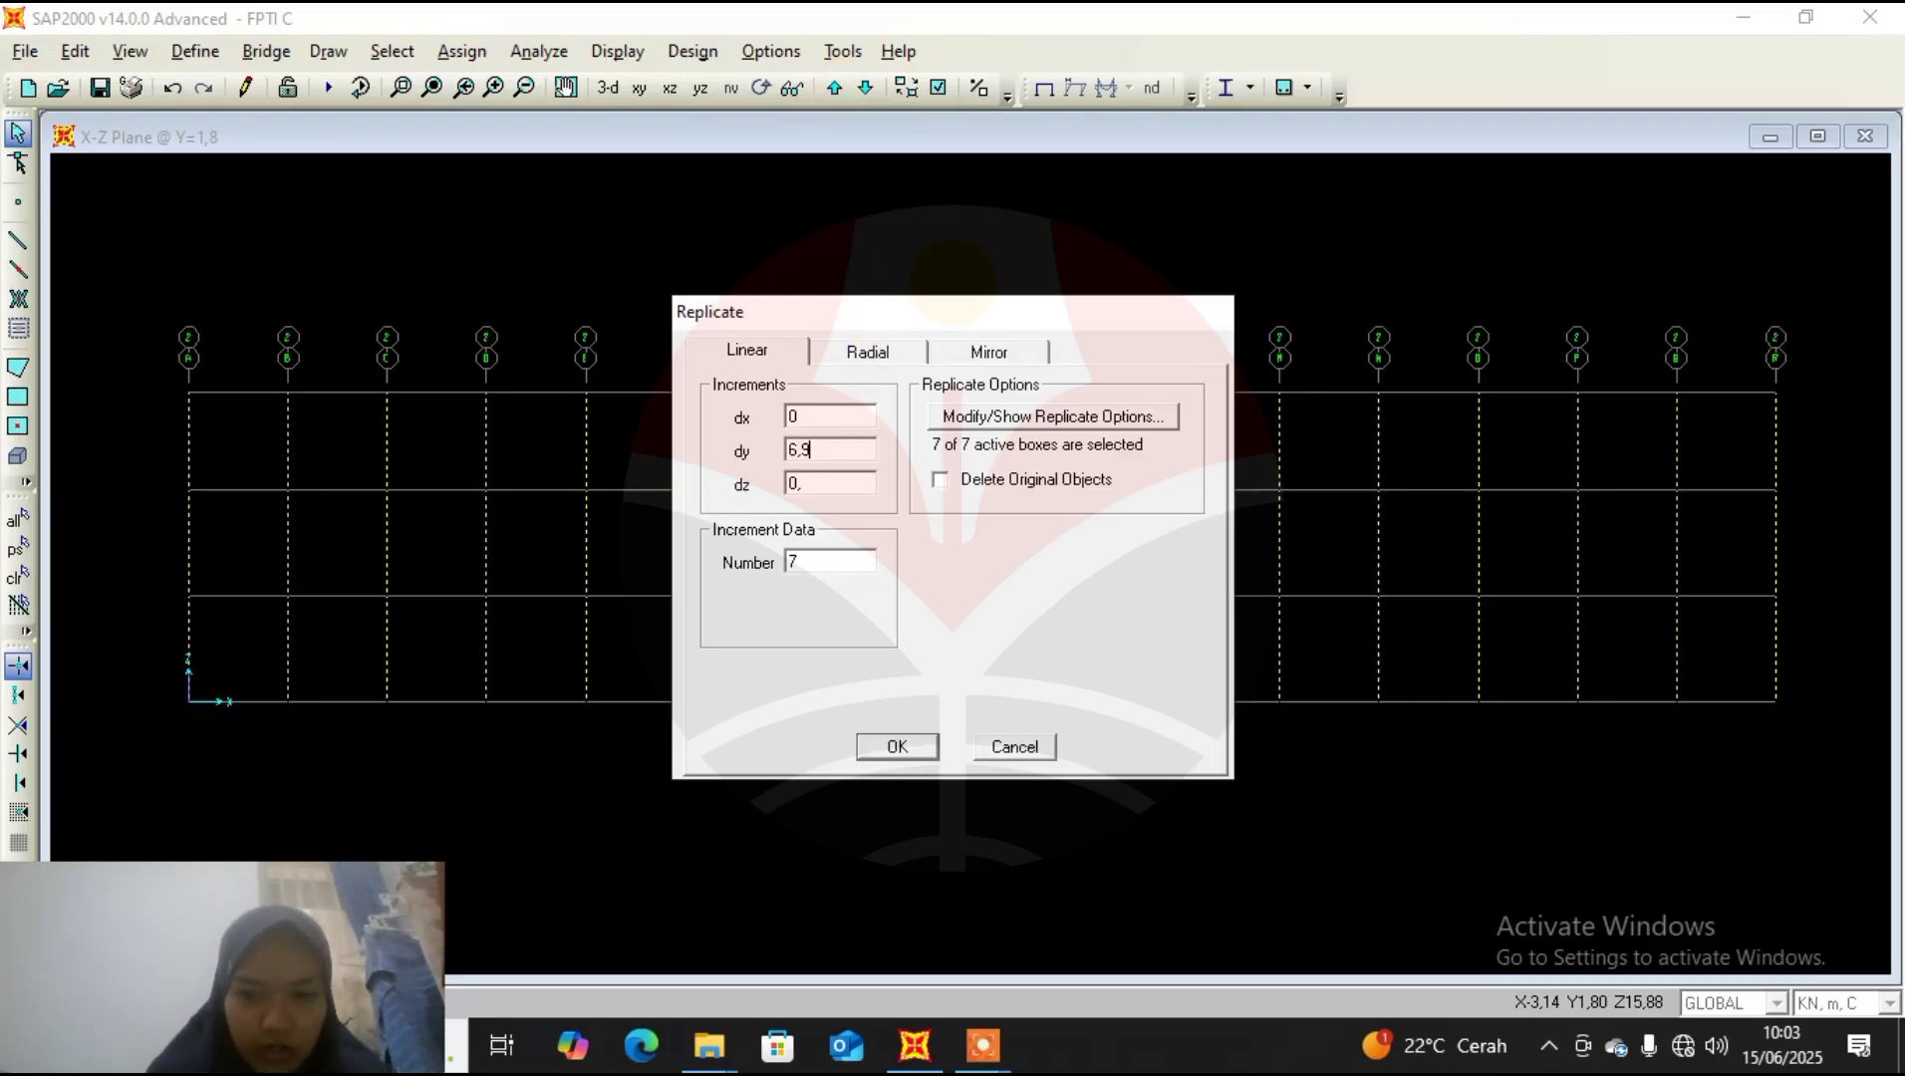
{"action": "type", "text": ",9-"}
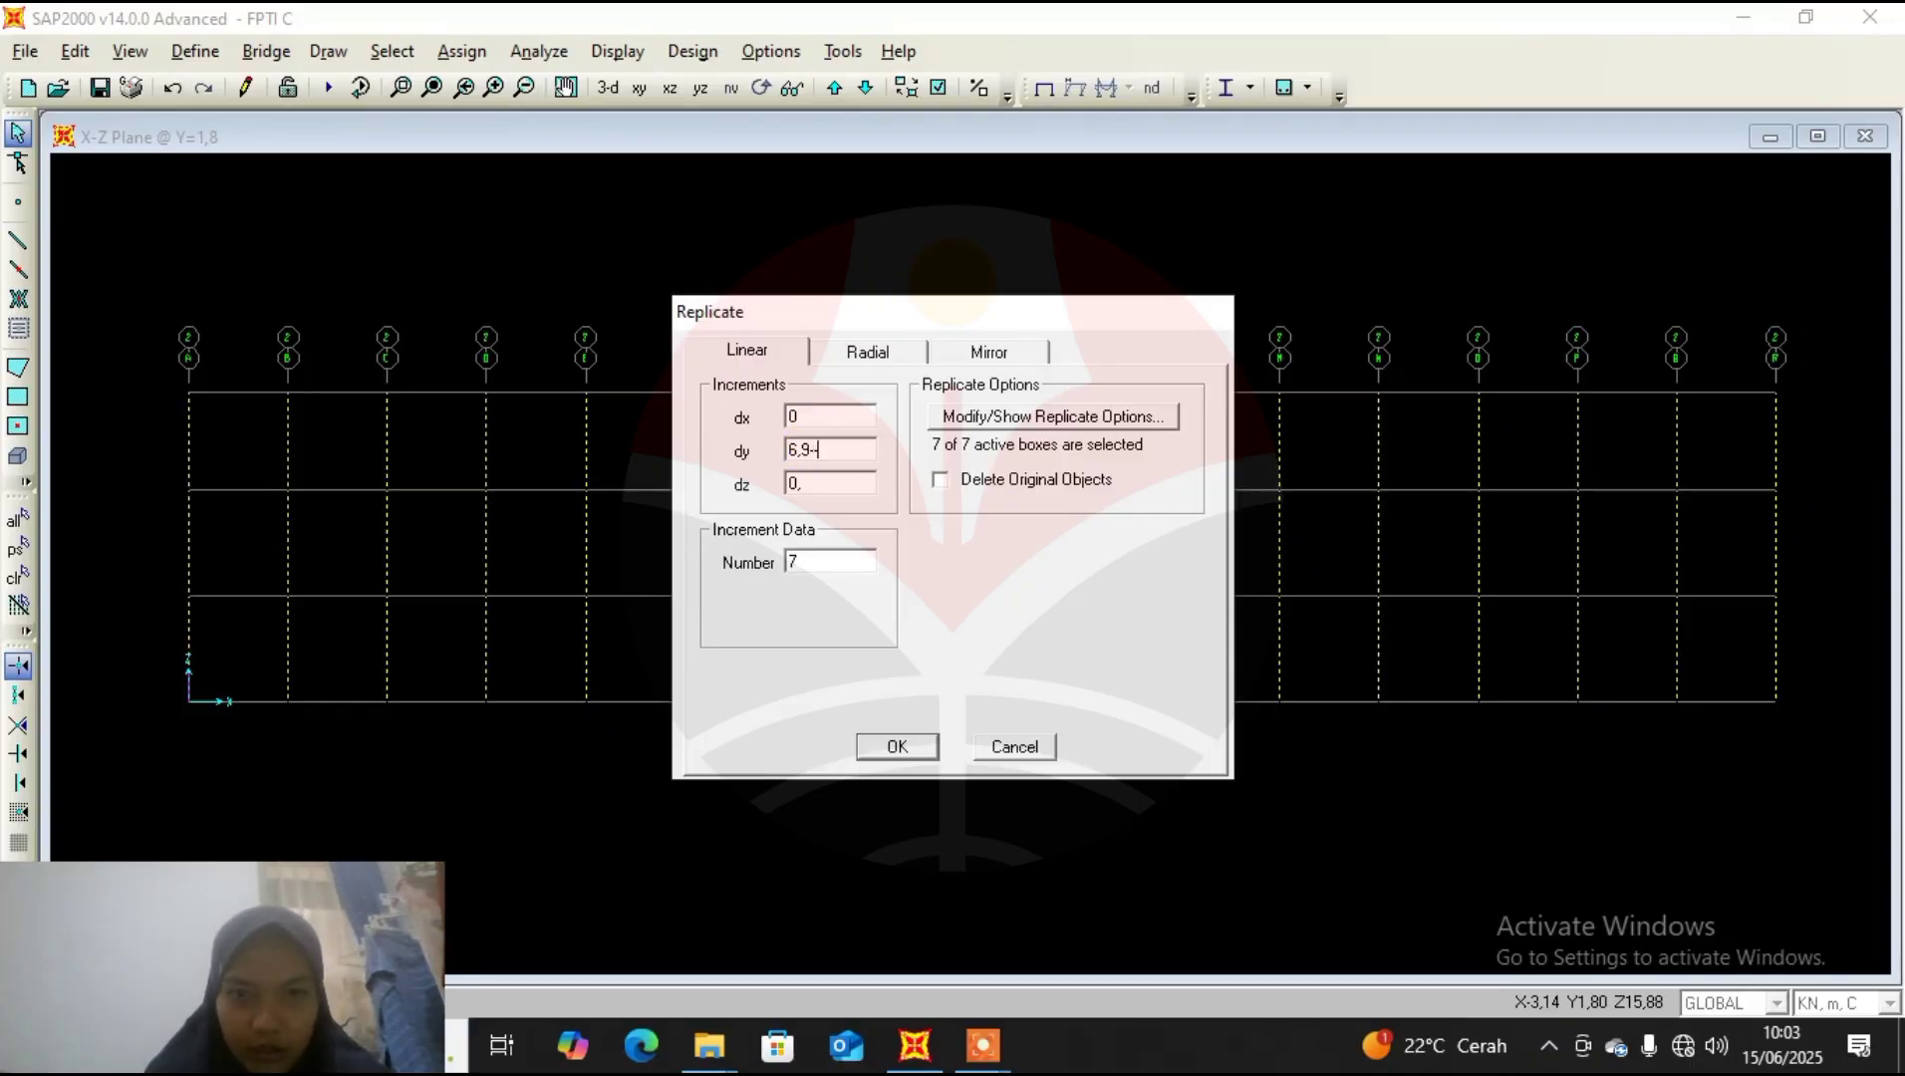
{"action": "type", "text": "--1"}
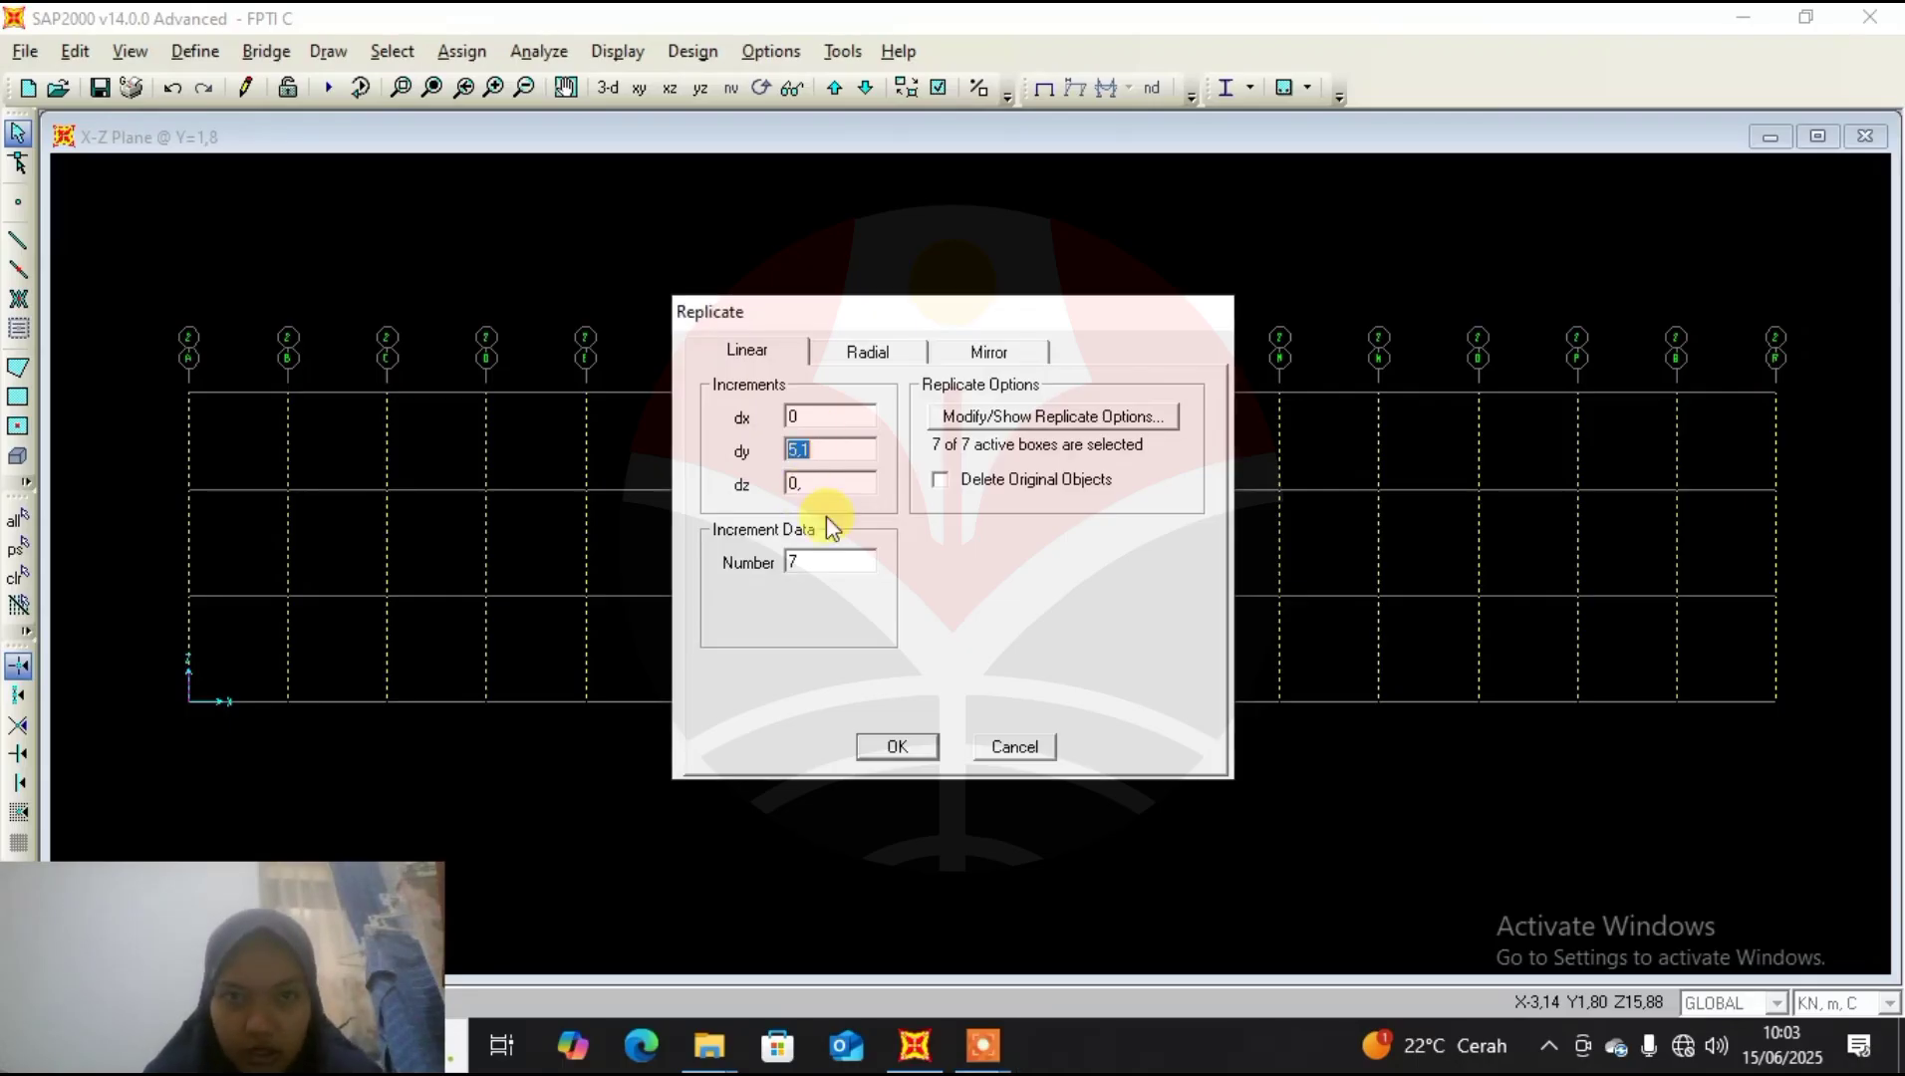
{"action": "double_click", "coordinate": [828, 560]}
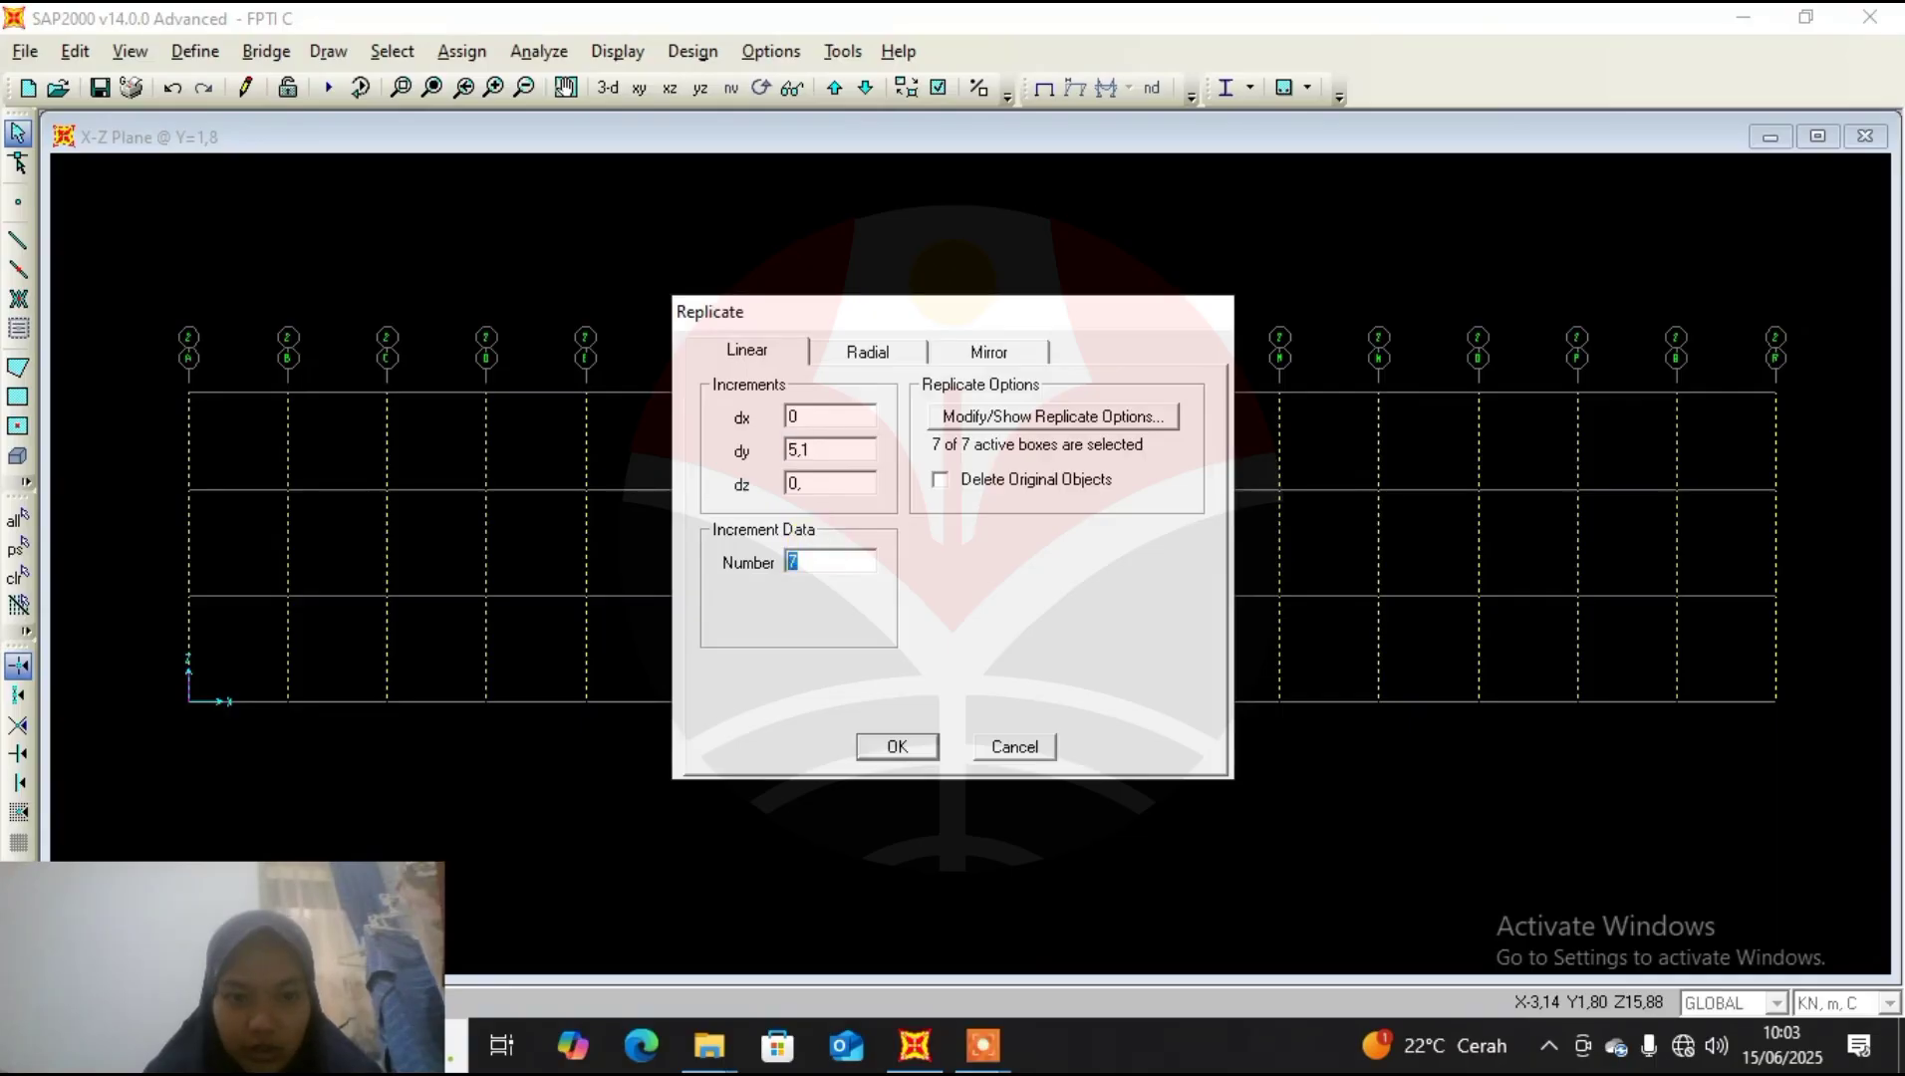
{"action": "type", "text": "1"}
{"action": "left_click", "coordinate": [892, 747]}
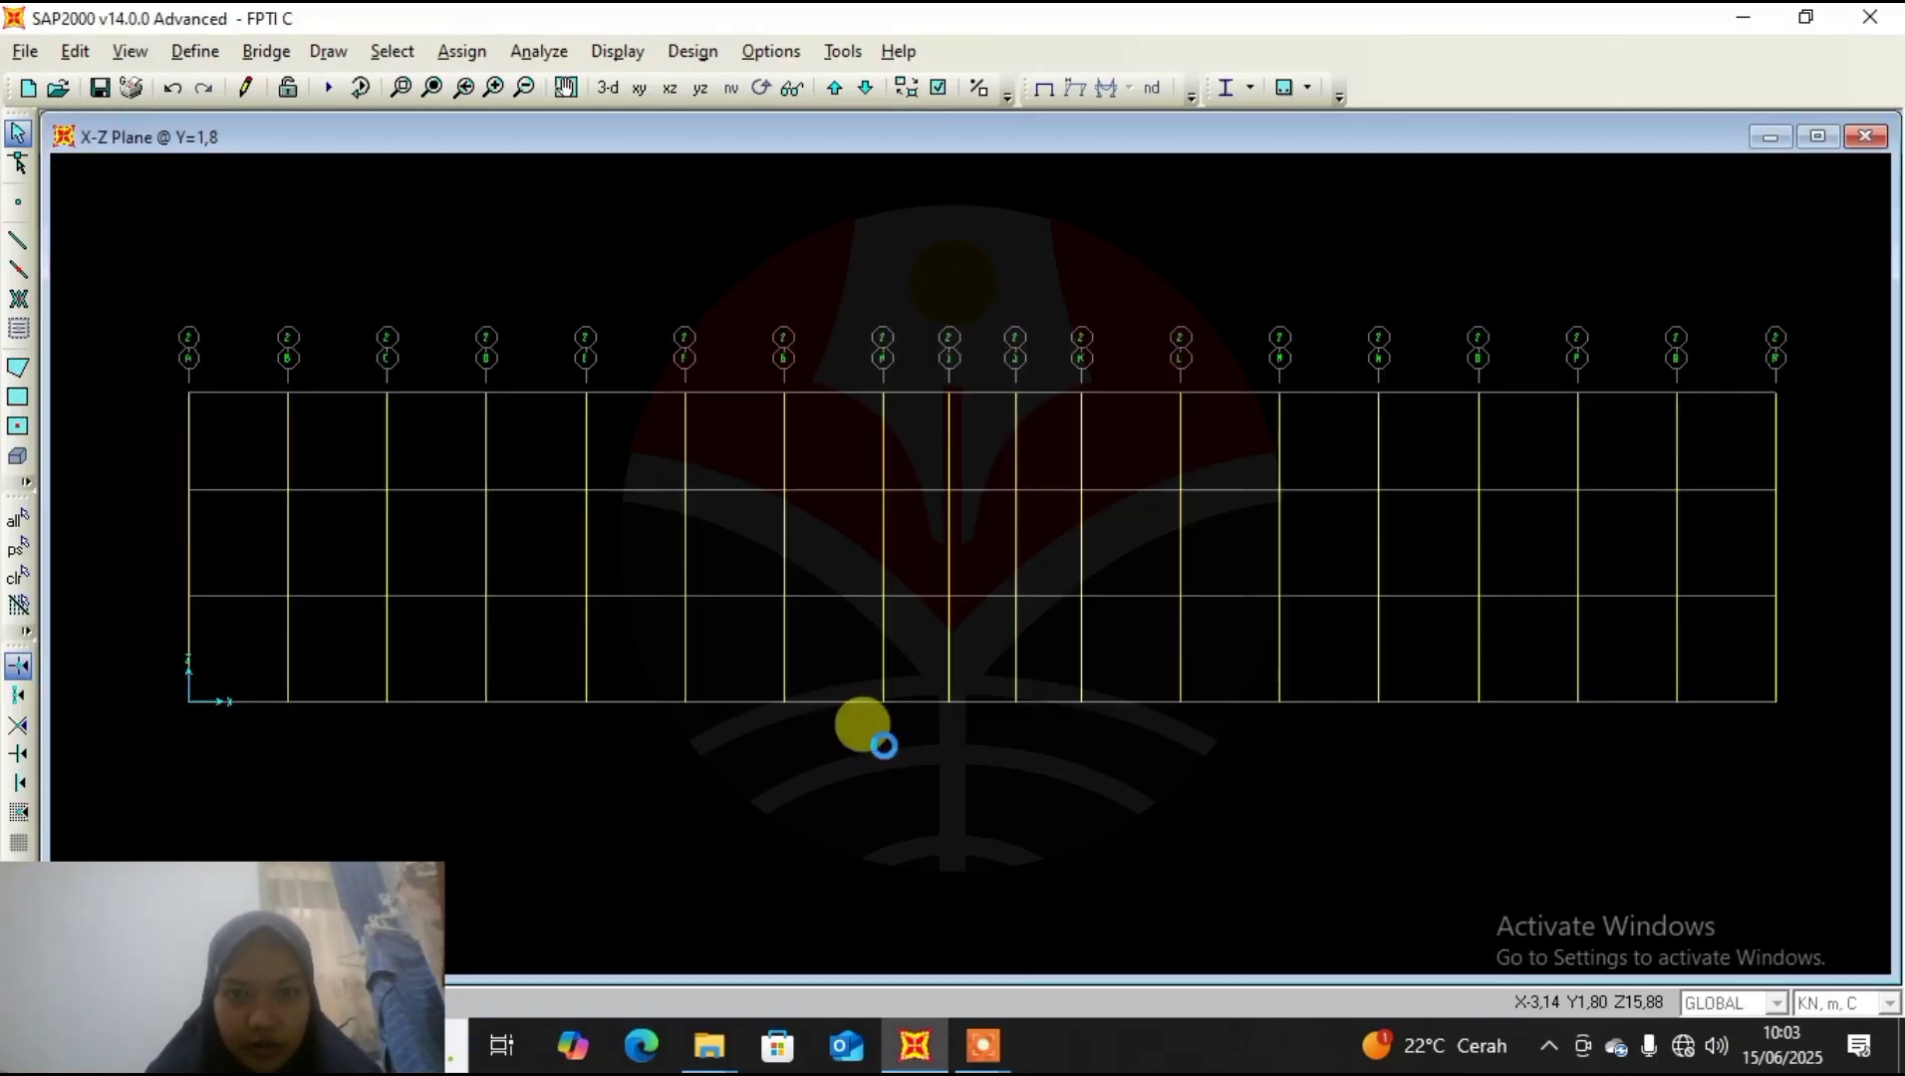
Check the replicated columns in the X-Z plane at Y=6,9 and bring up the plane at Y=9,3.
{"action": "left_click", "coordinate": [842, 90]}
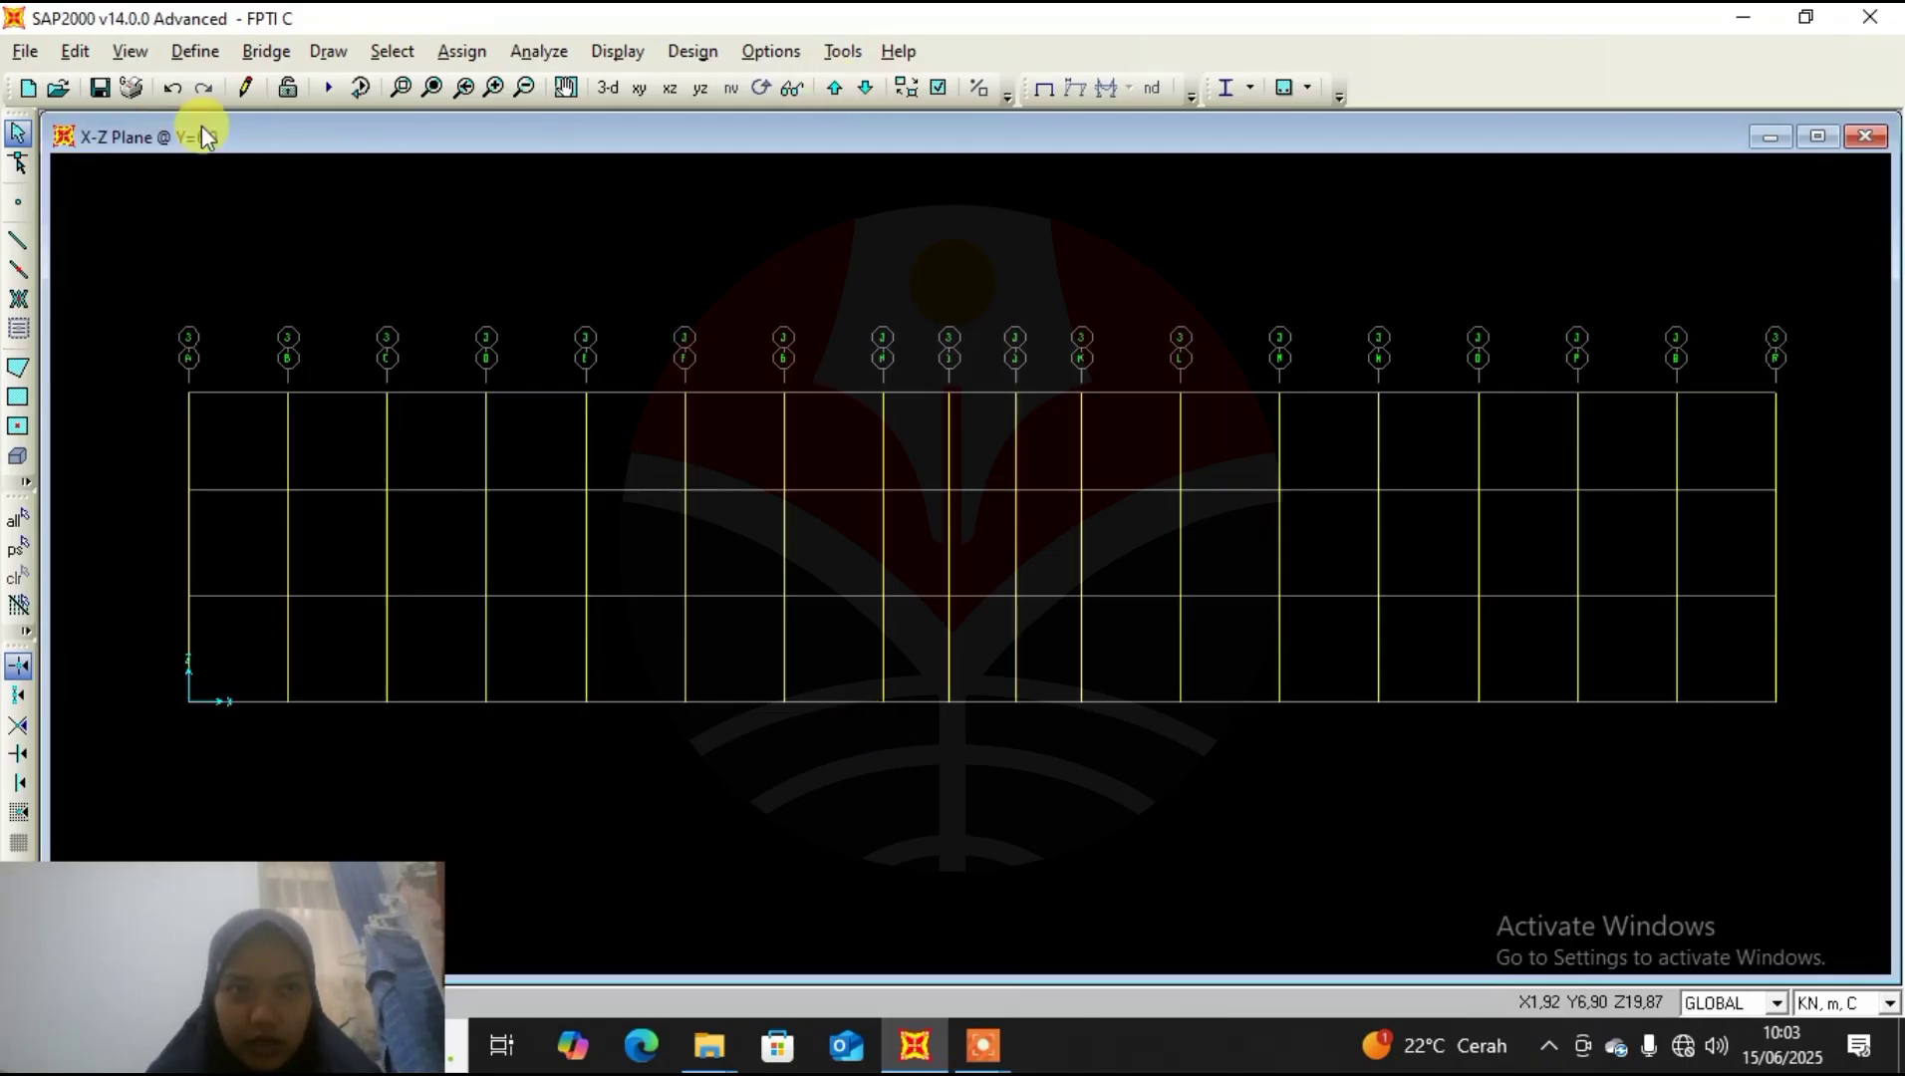
{"action": "left_click", "coordinate": [837, 90]}
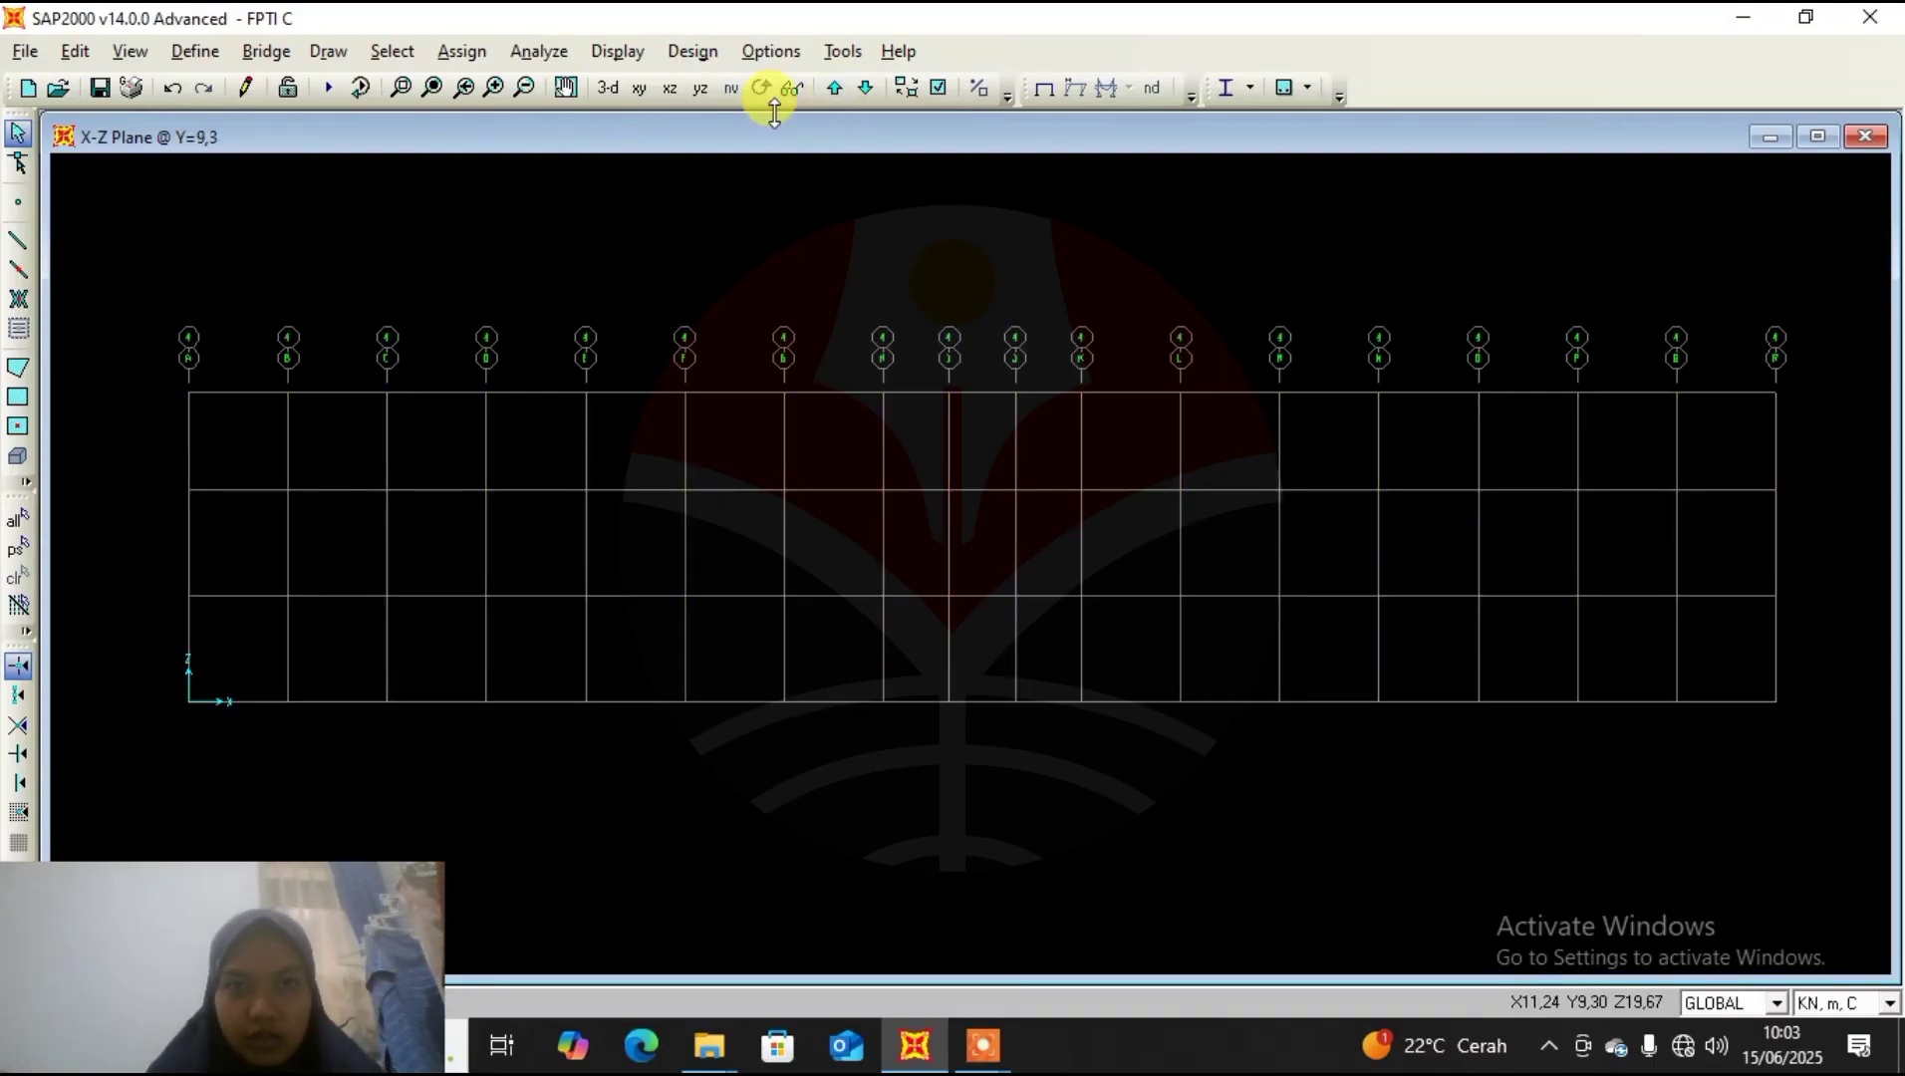
Replicate all columns of all three storeys in the Y=6,9 plane linearly with dy 2,4 m and number 1.
{"action": "left_click", "coordinate": [865, 88]}
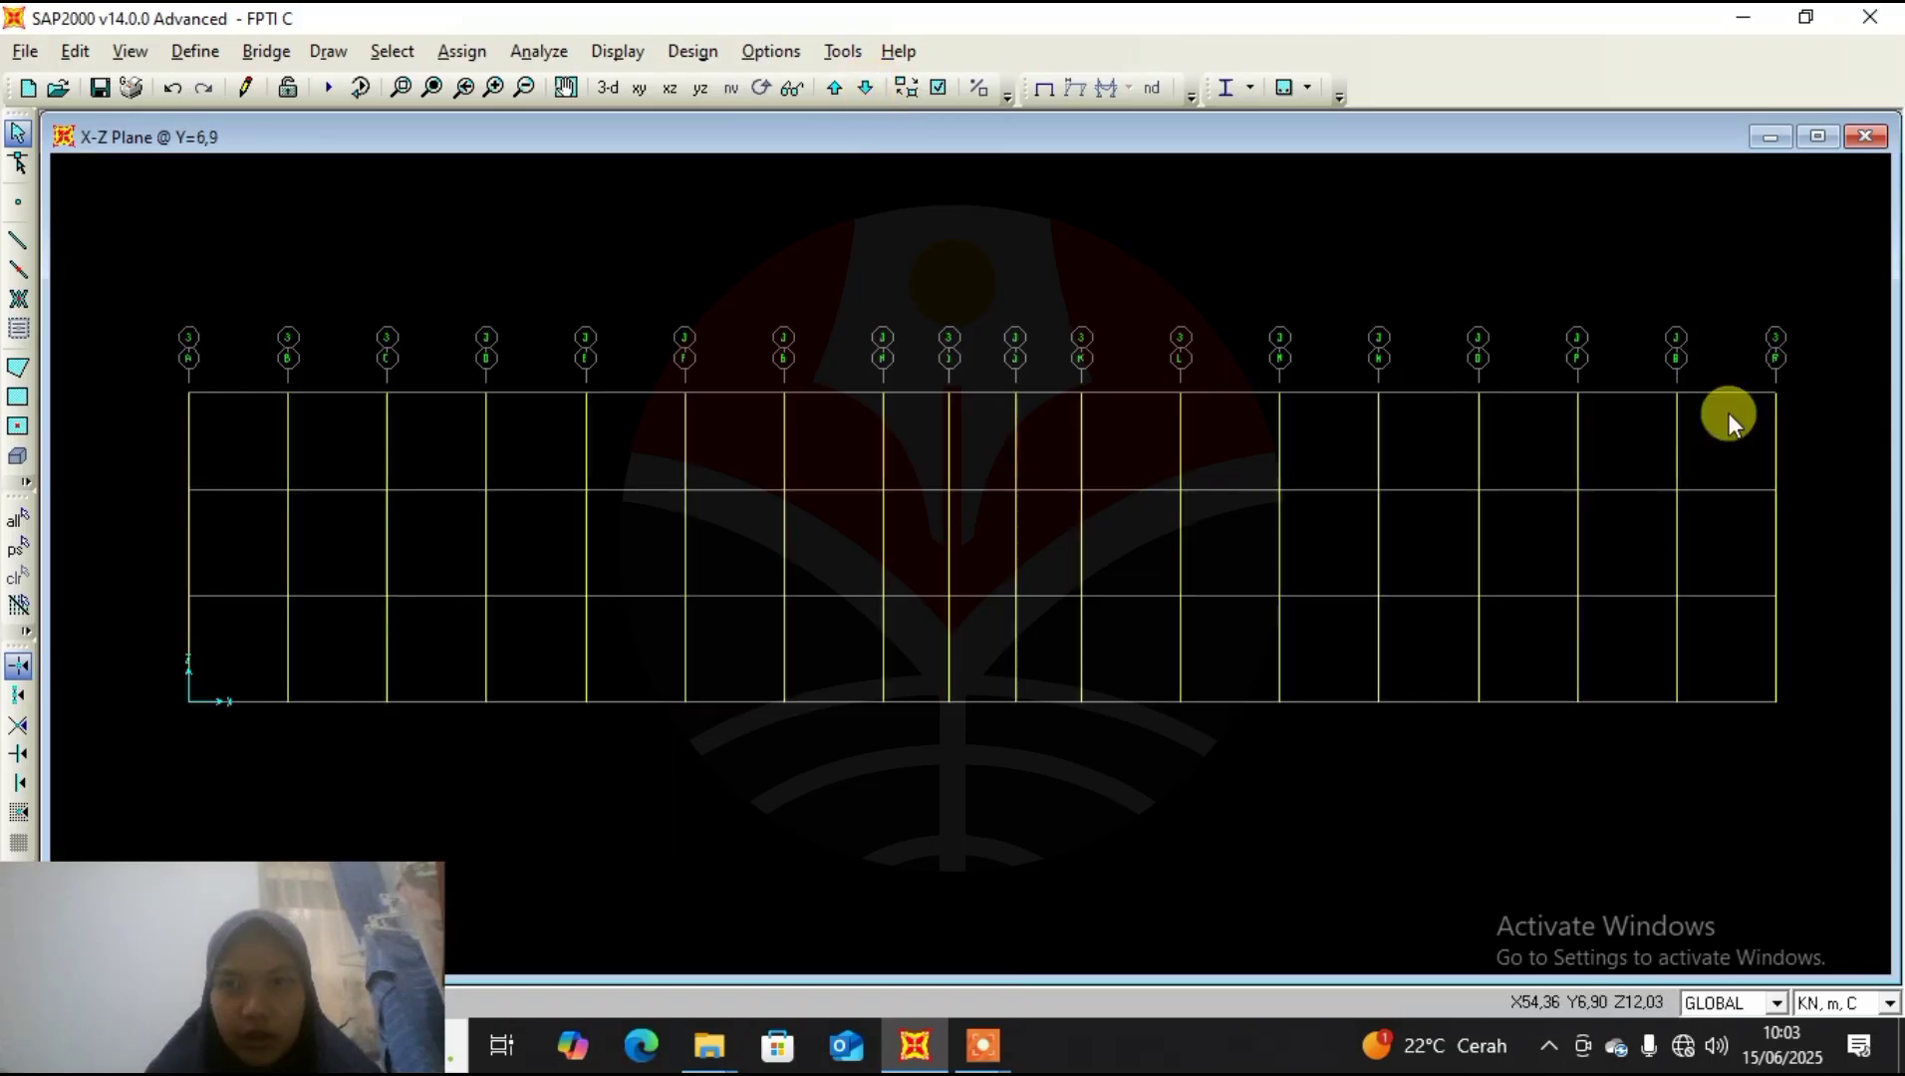
{"action": "left_click_drag", "start_coordinate": [1805, 422], "coordinate": [138, 460]}
{"action": "left_click_drag", "start_coordinate": [1792, 528], "coordinate": [153, 584]}
{"action": "left_click_drag", "start_coordinate": [1827, 631], "coordinate": [160, 677]}
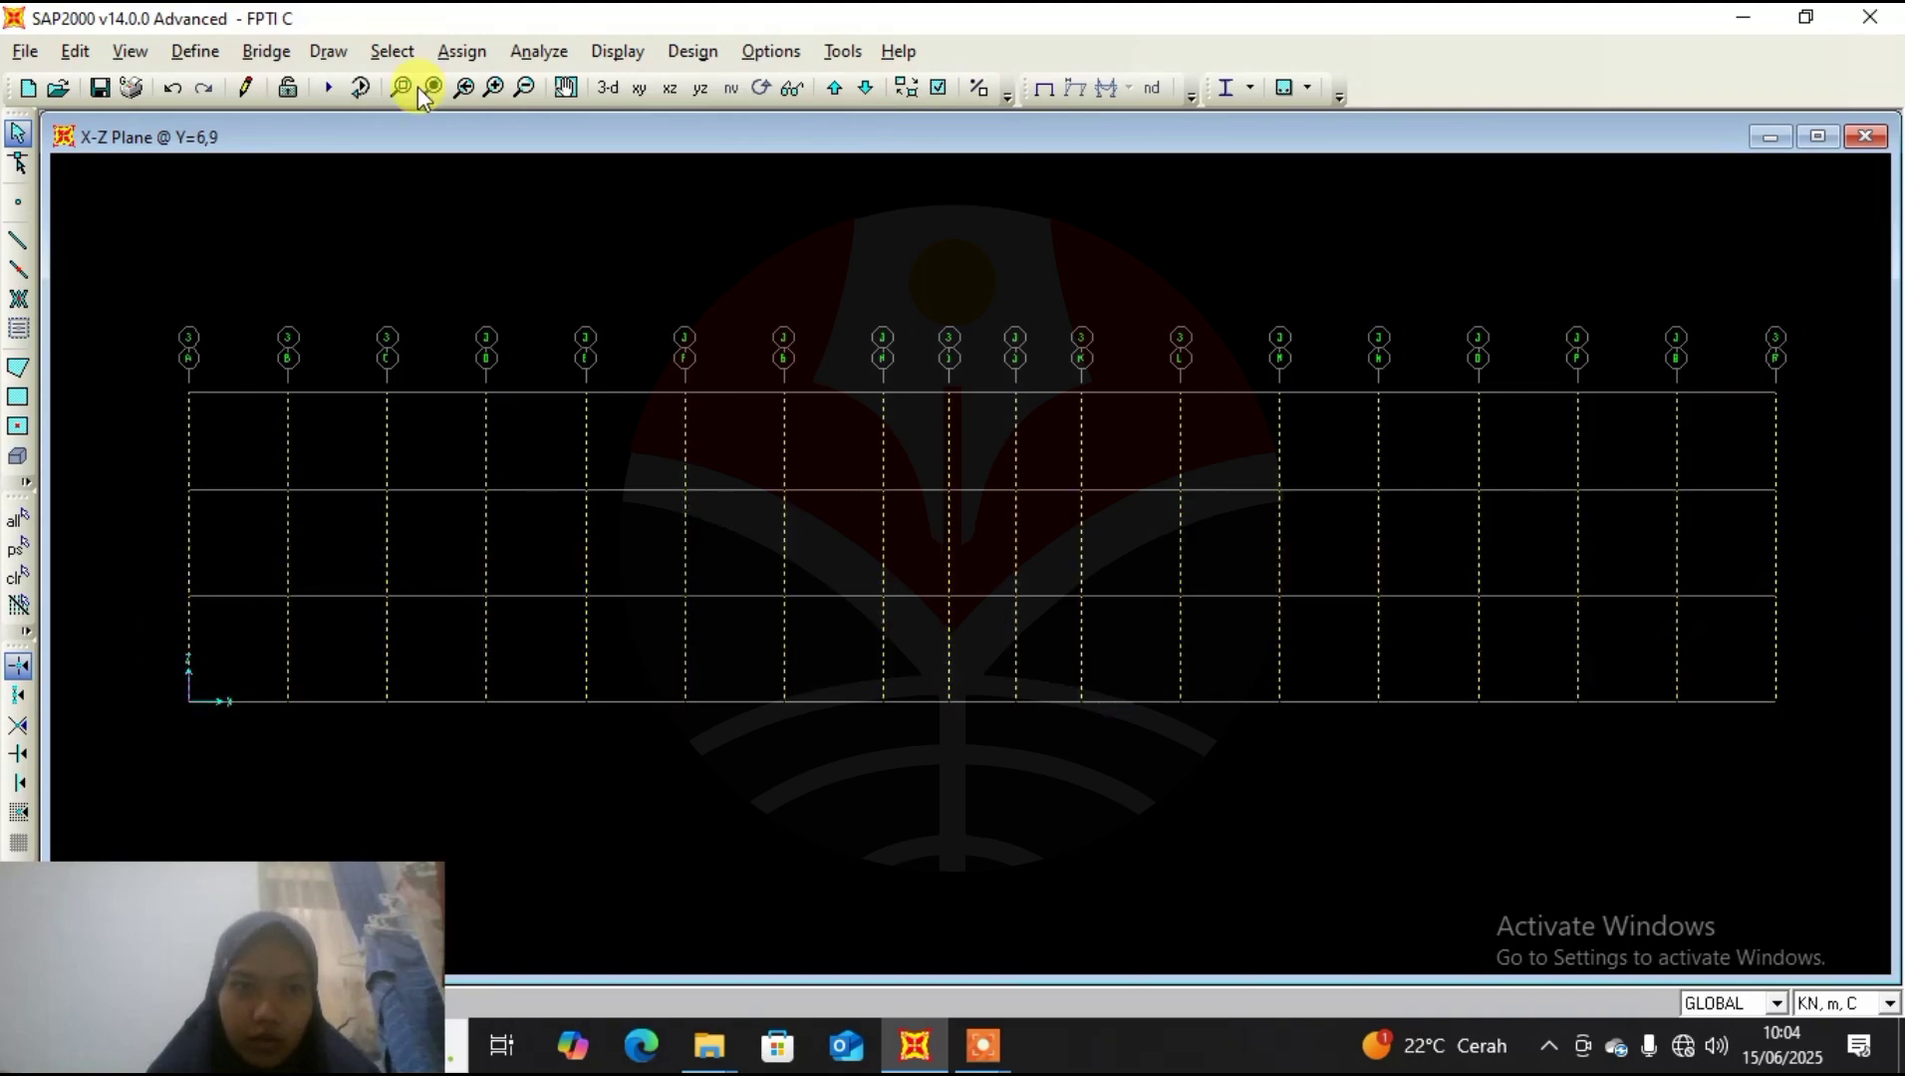
{"action": "left_click", "coordinate": [76, 52]}
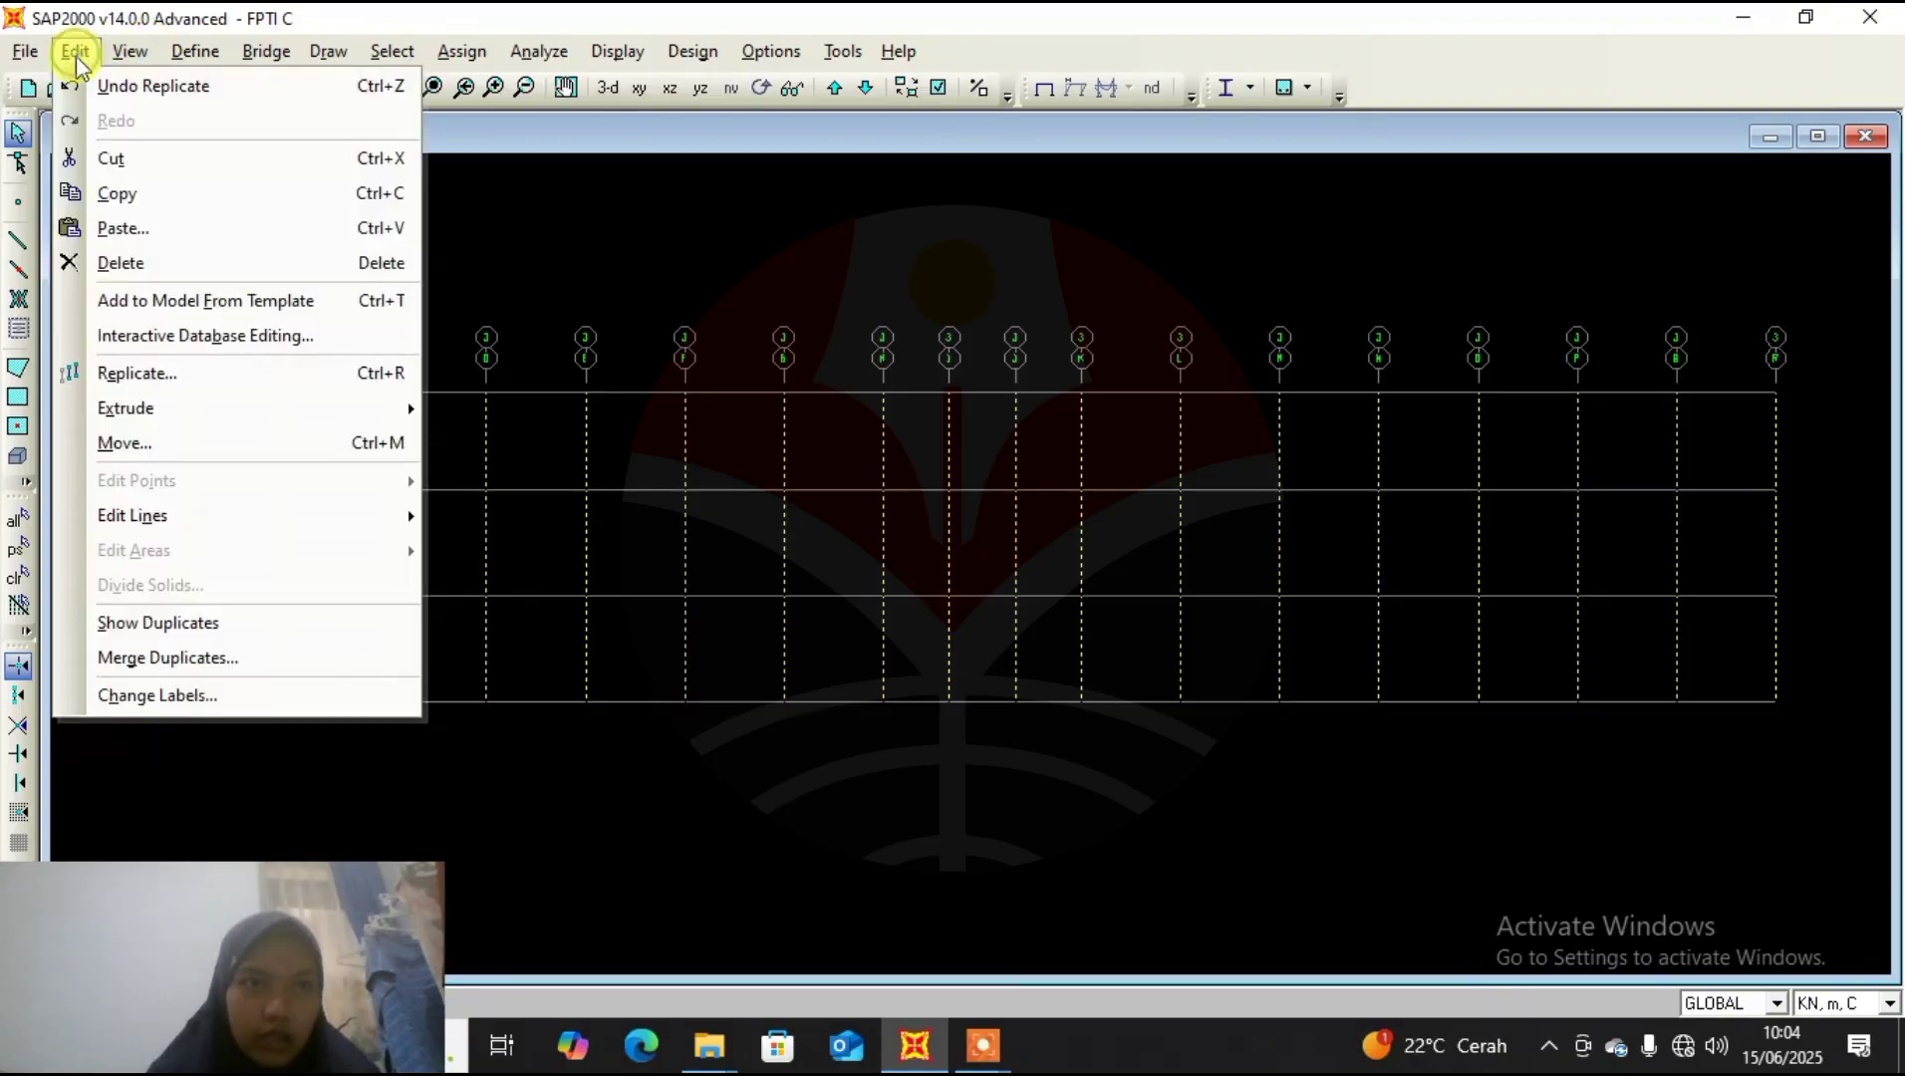
{"action": "left_click", "coordinate": [156, 384]}
{"action": "double_click", "coordinate": [819, 448]}
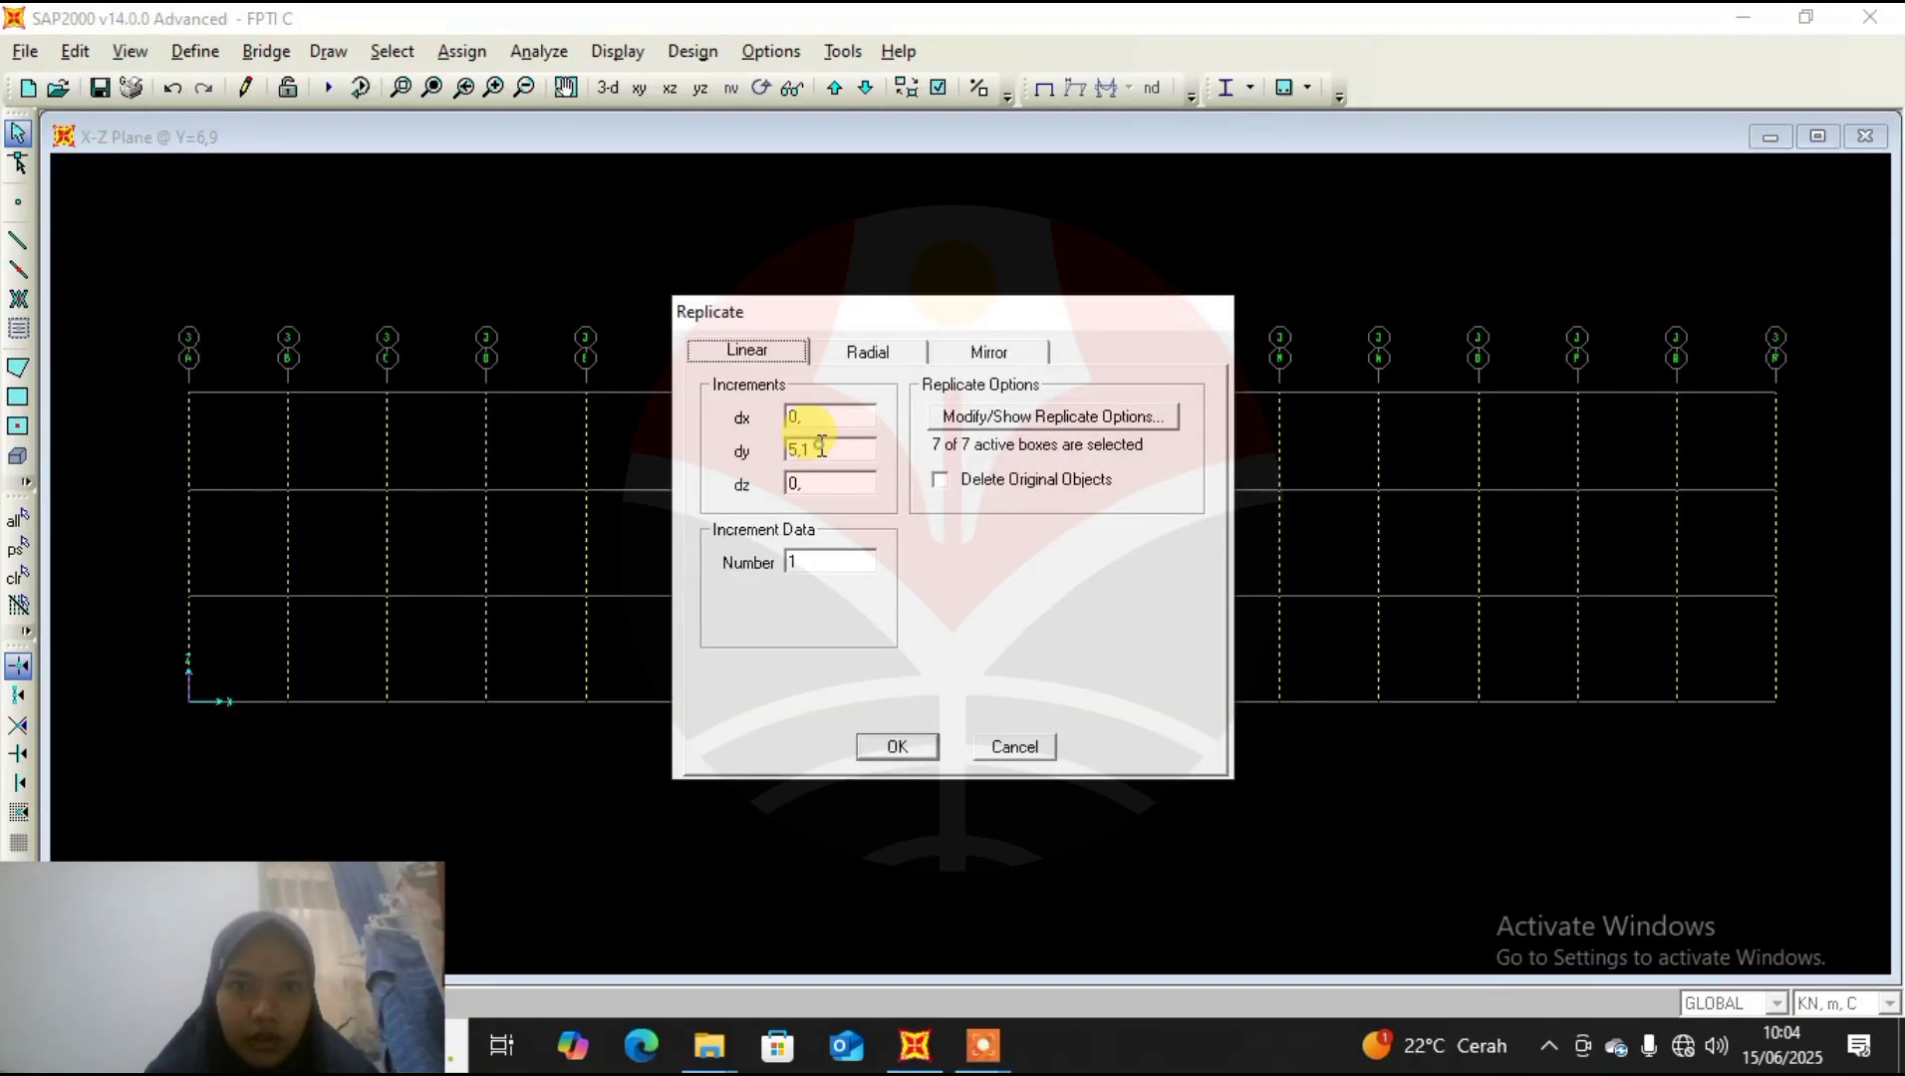
{"action": "type", "text": "9,3"}
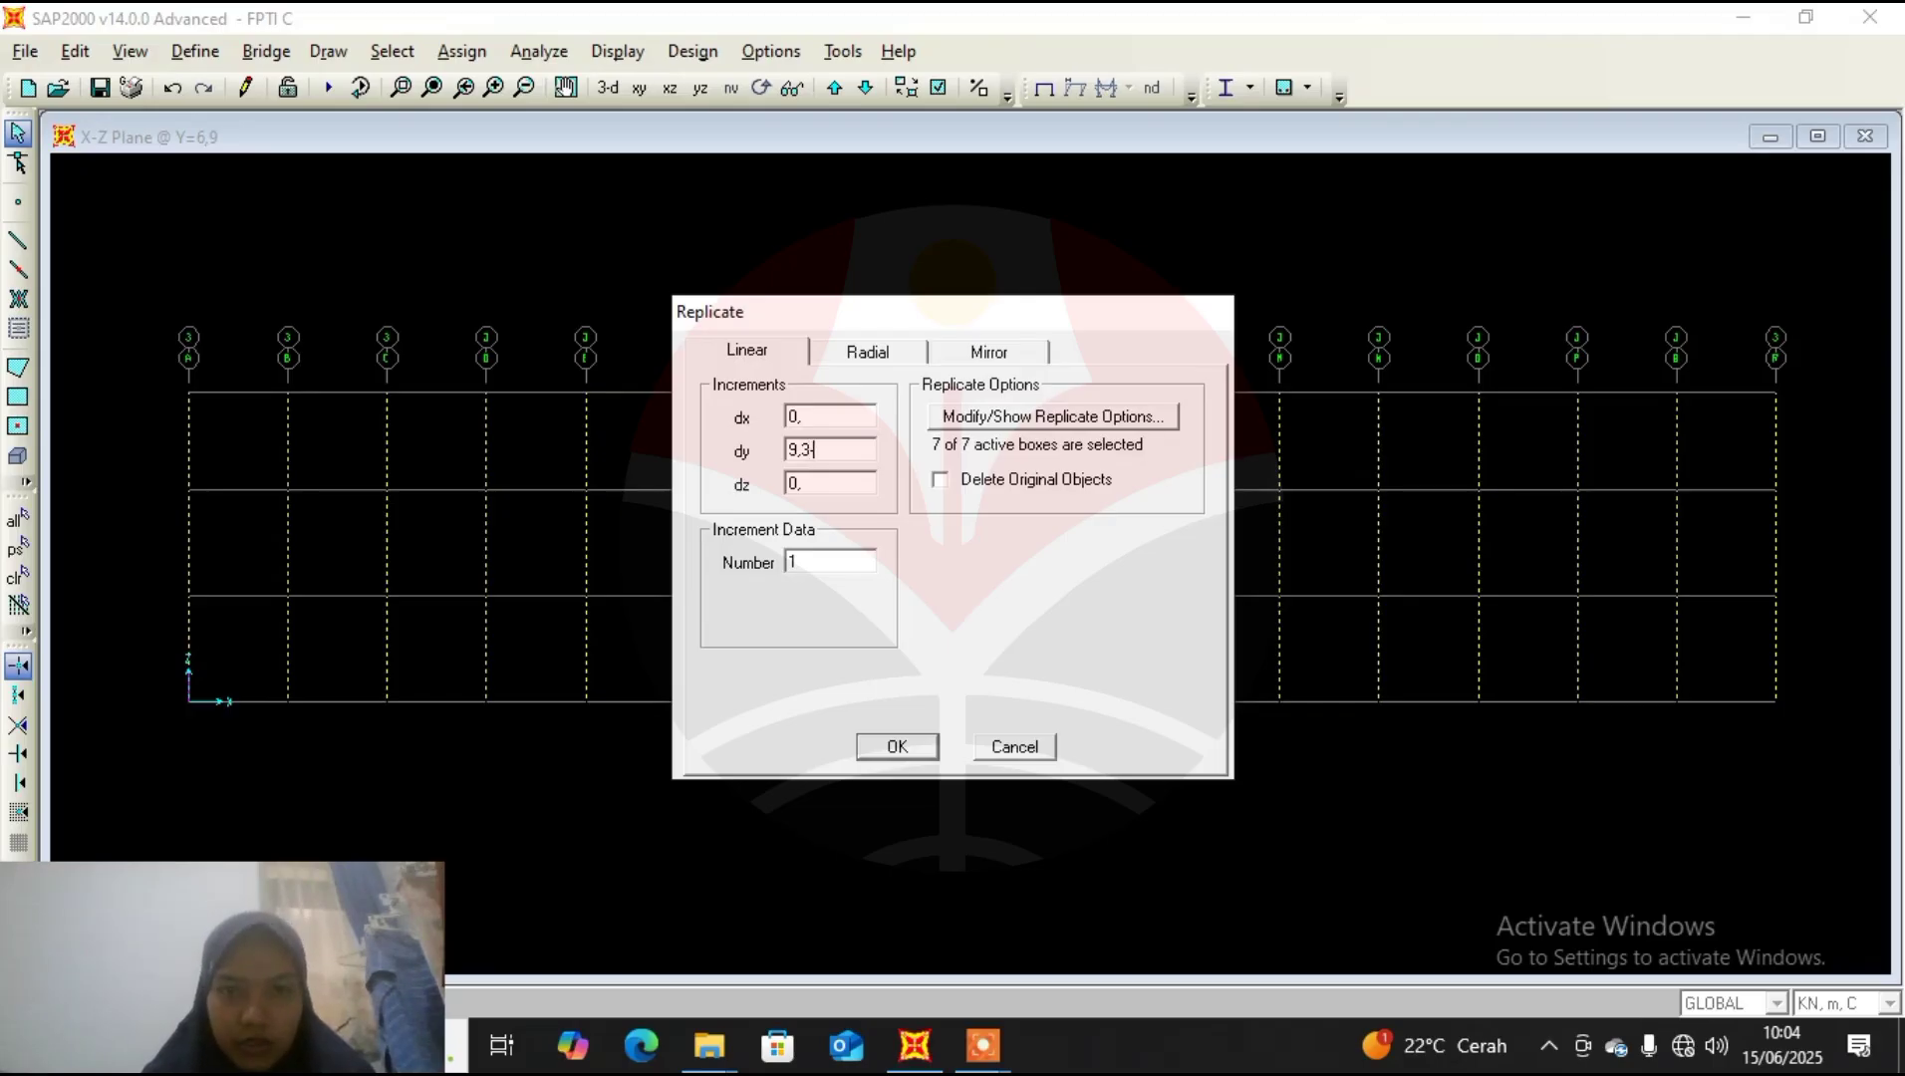
{"action": "type", "text": "-6,9"}
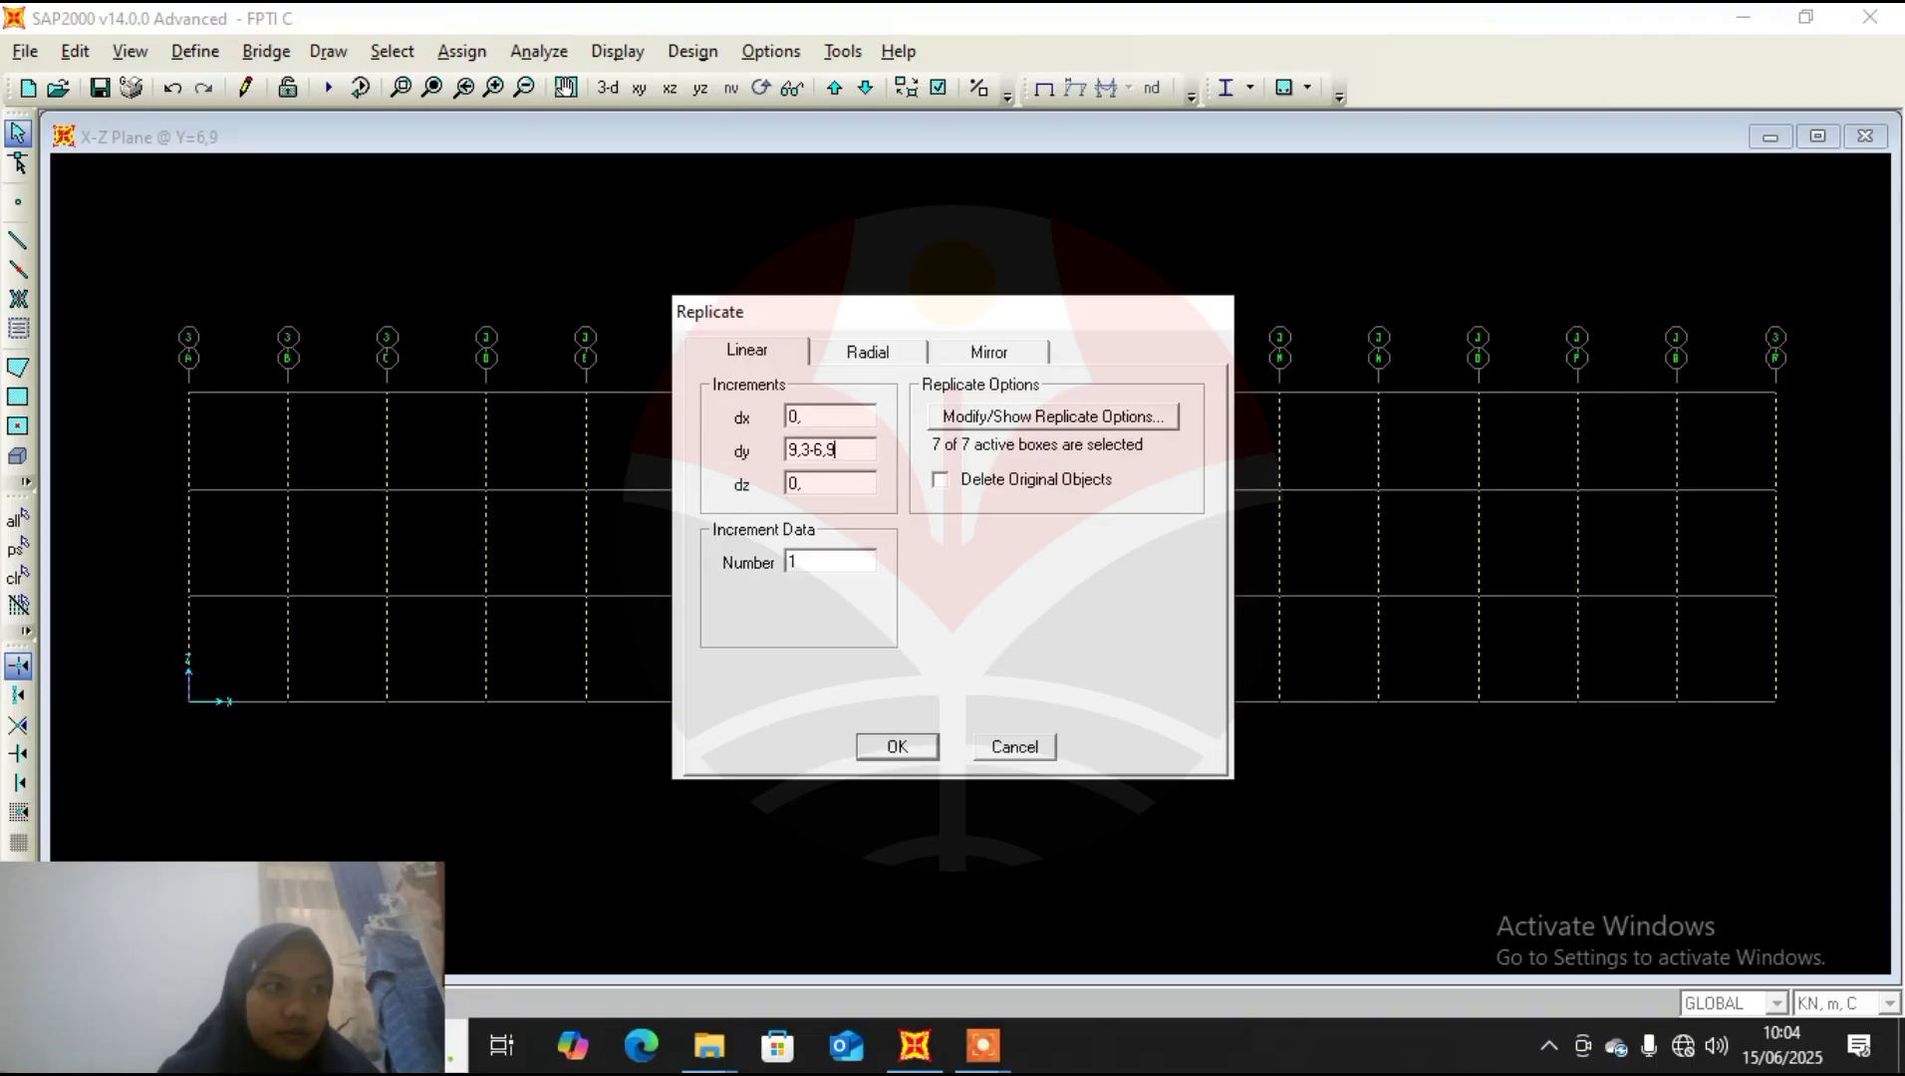
{"action": "key", "text": "Return"}
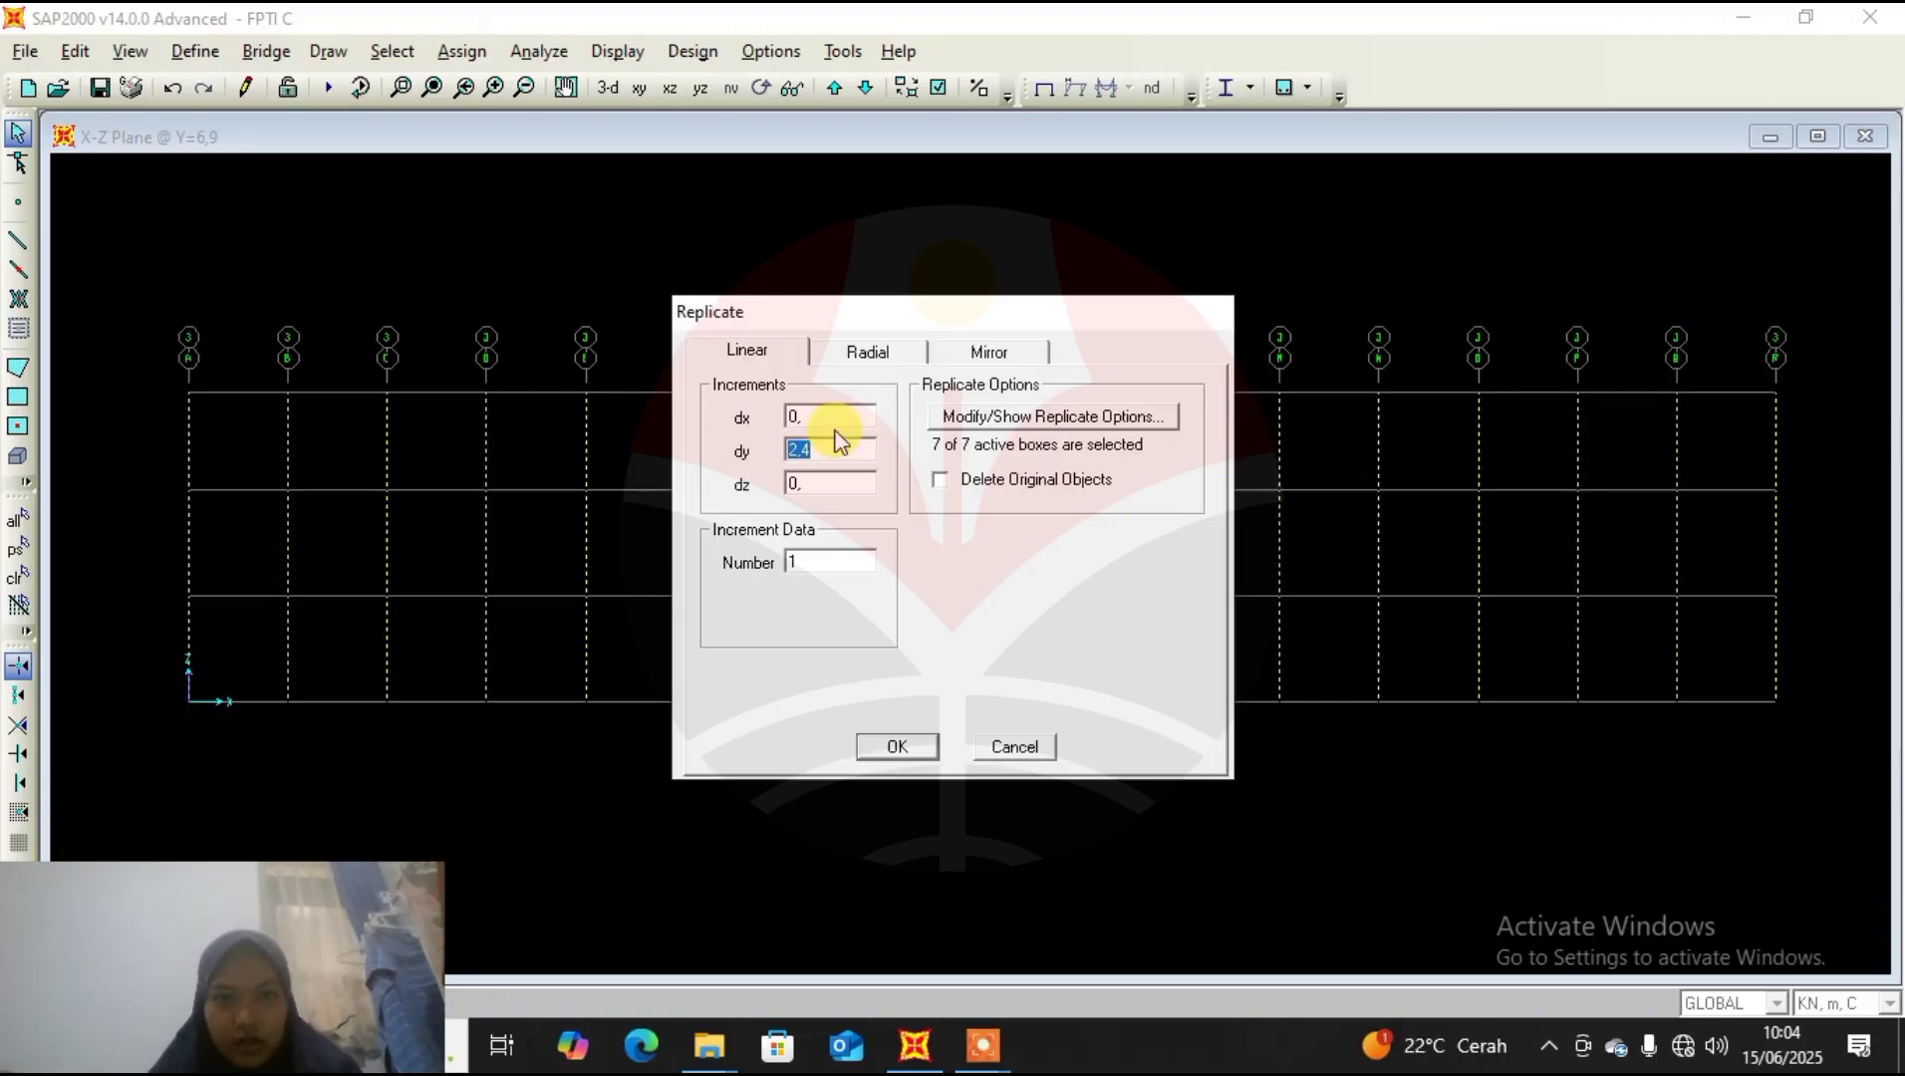
{"action": "left_click", "coordinate": [899, 747]}
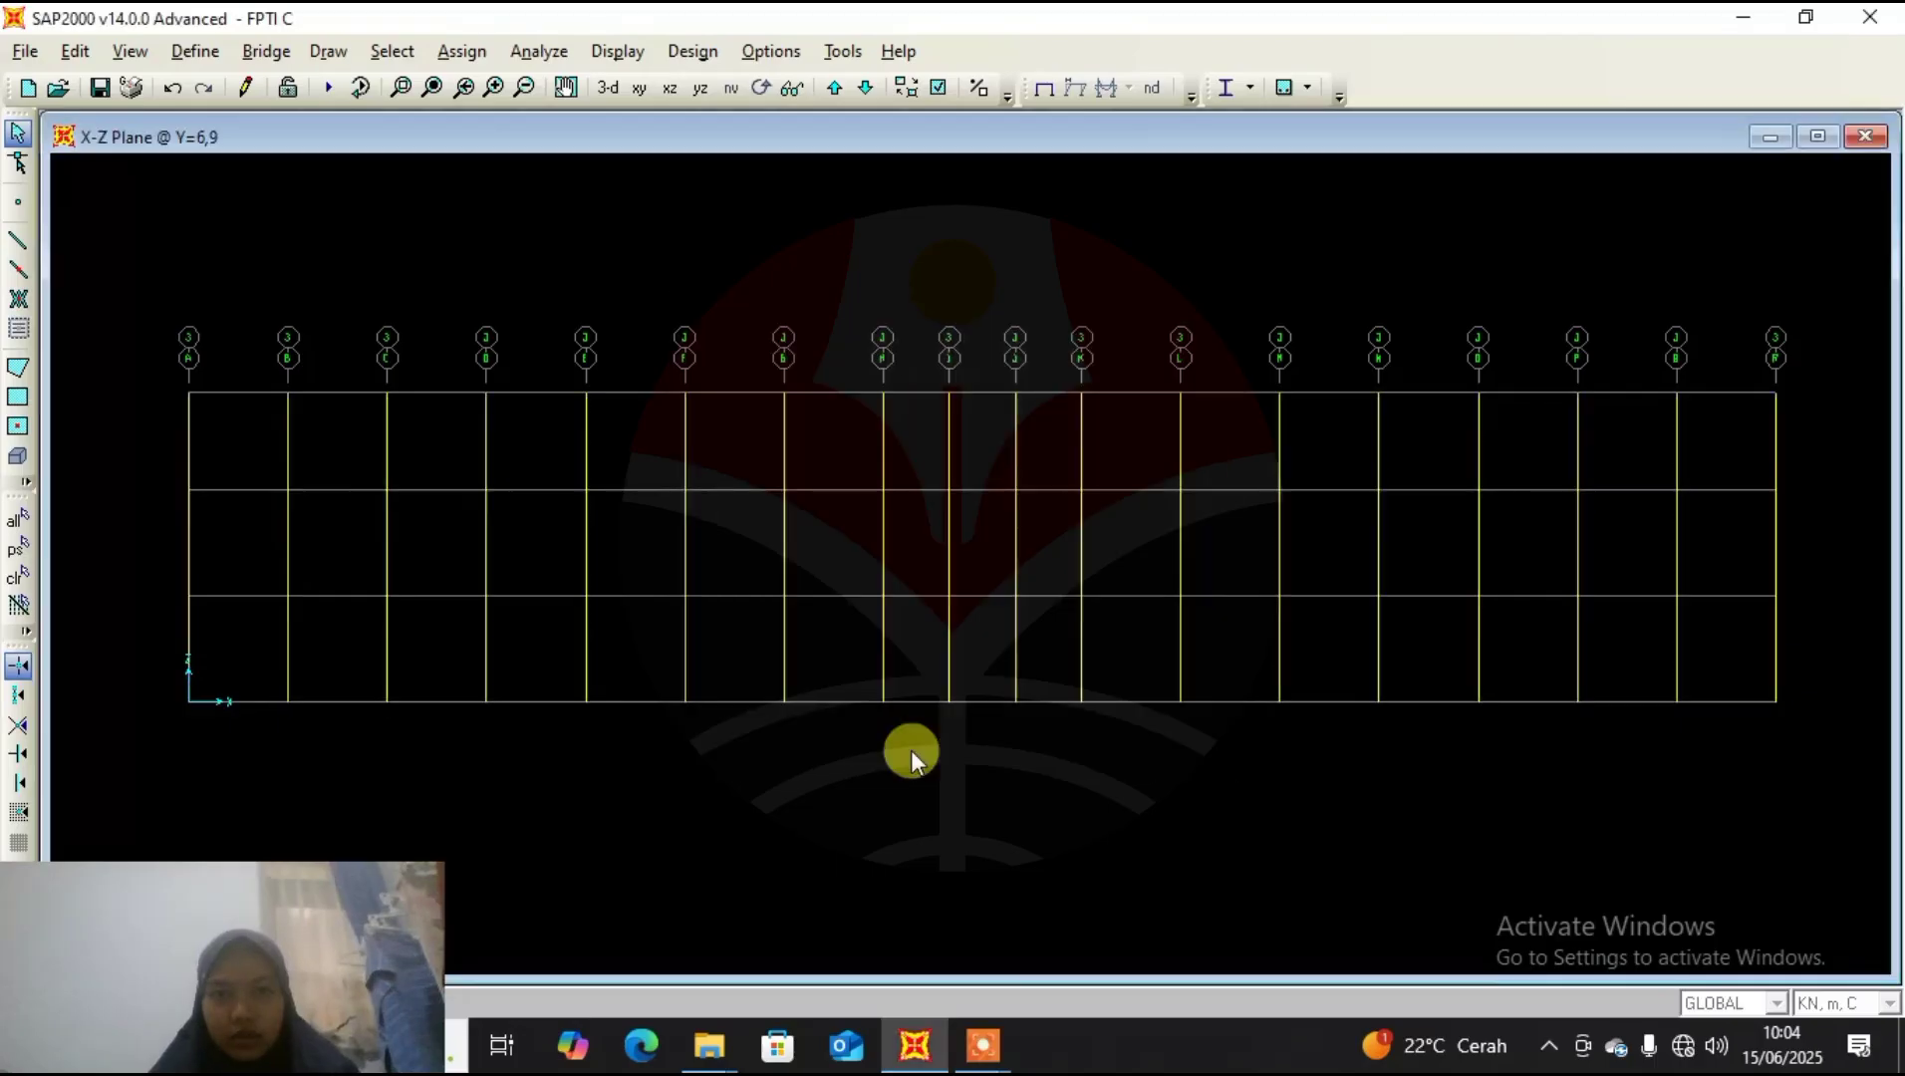
Replicate all columns of all three storeys in the Y=9,3 plane linearly with dy 5,1 m and number 1.
{"action": "left_click", "coordinate": [834, 88]}
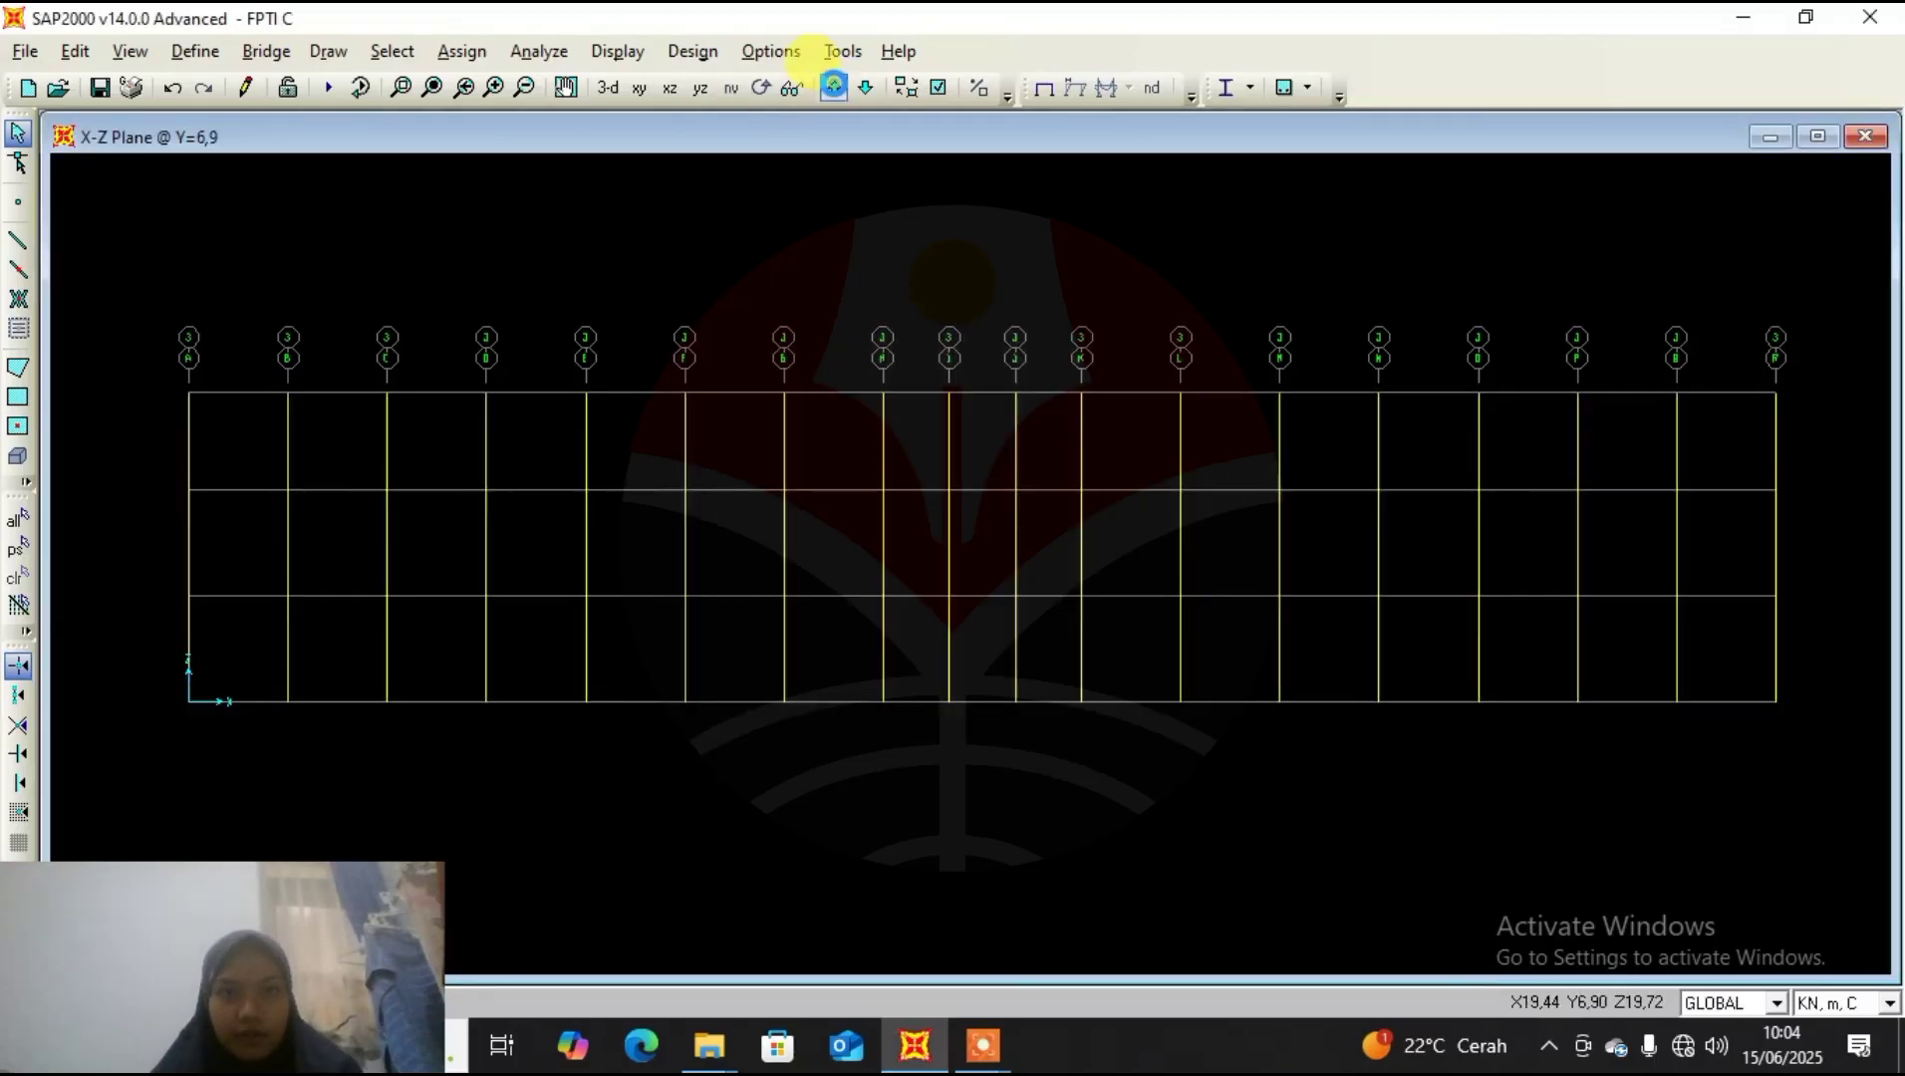
{"action": "left_click", "coordinate": [834, 88]}
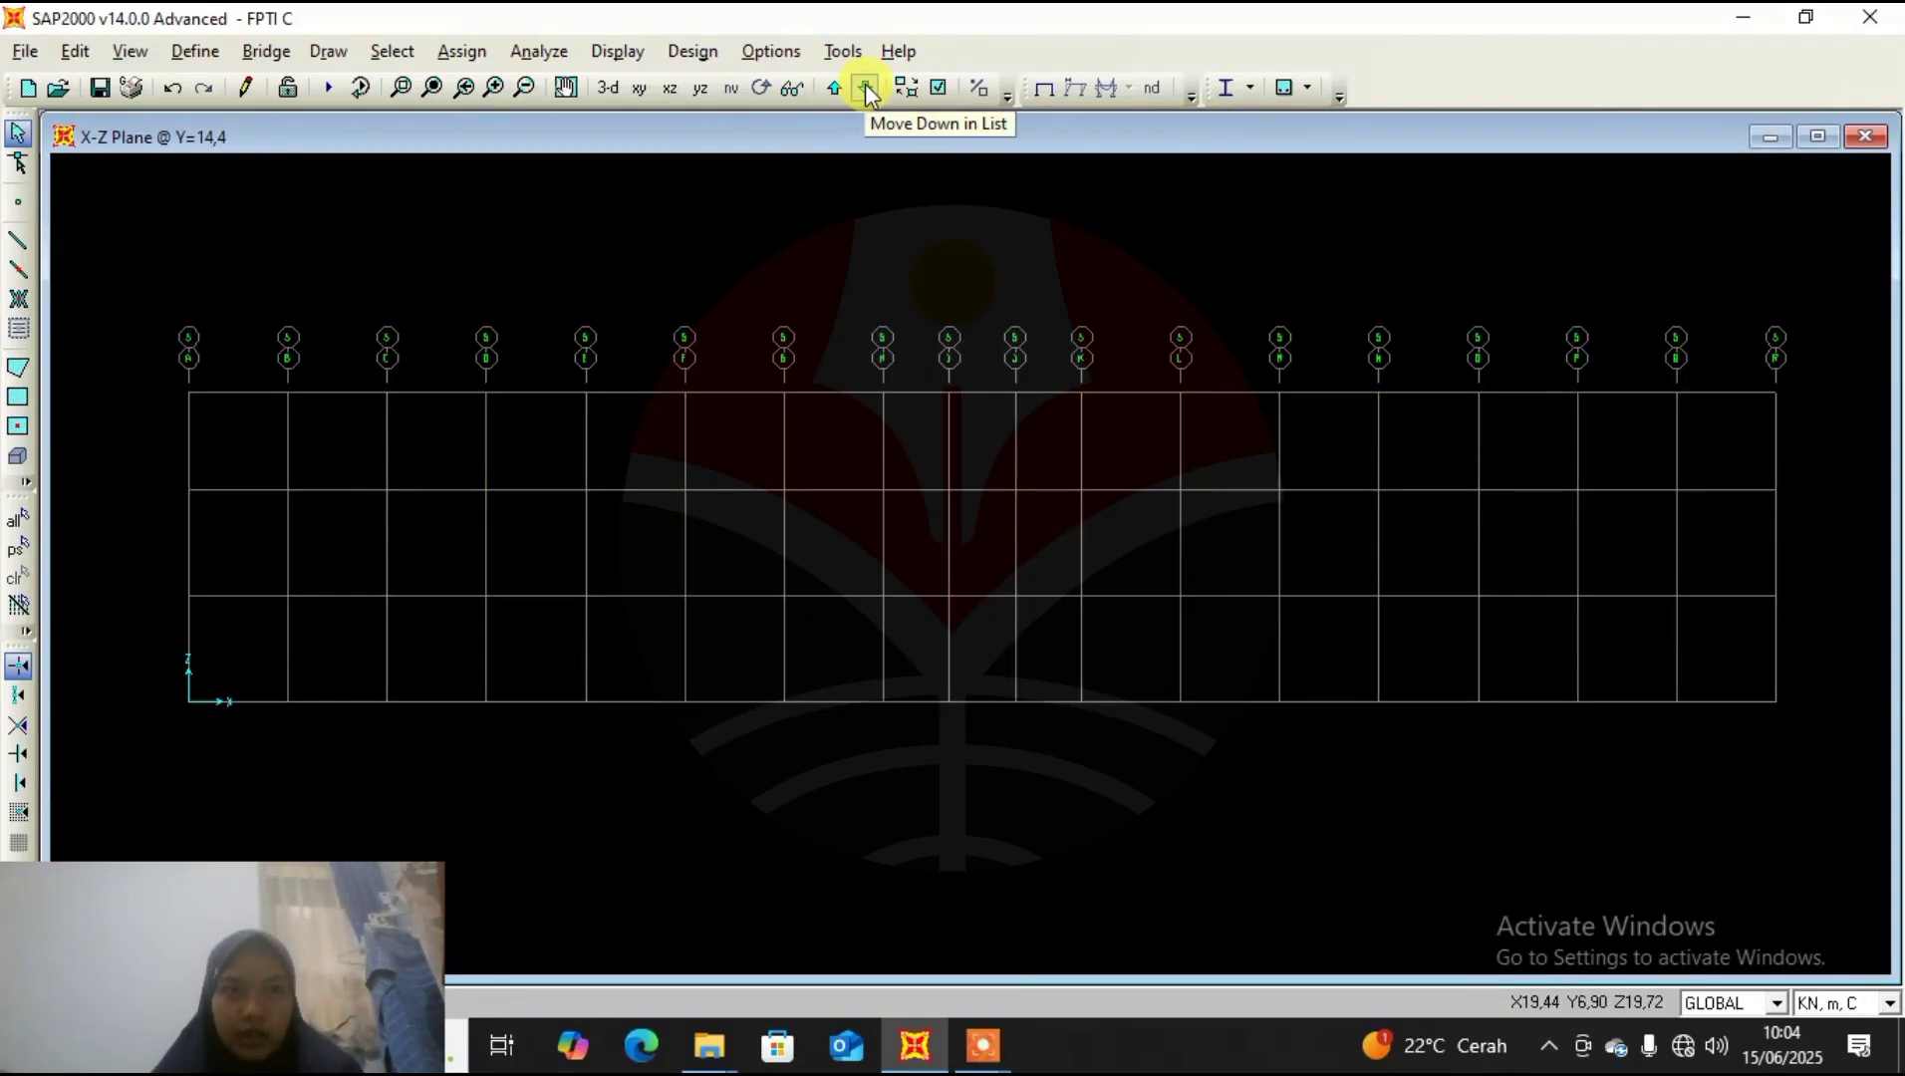
{"action": "left_click", "coordinate": [866, 90]}
{"action": "left_click_drag", "start_coordinate": [1818, 413], "coordinate": [172, 462]}
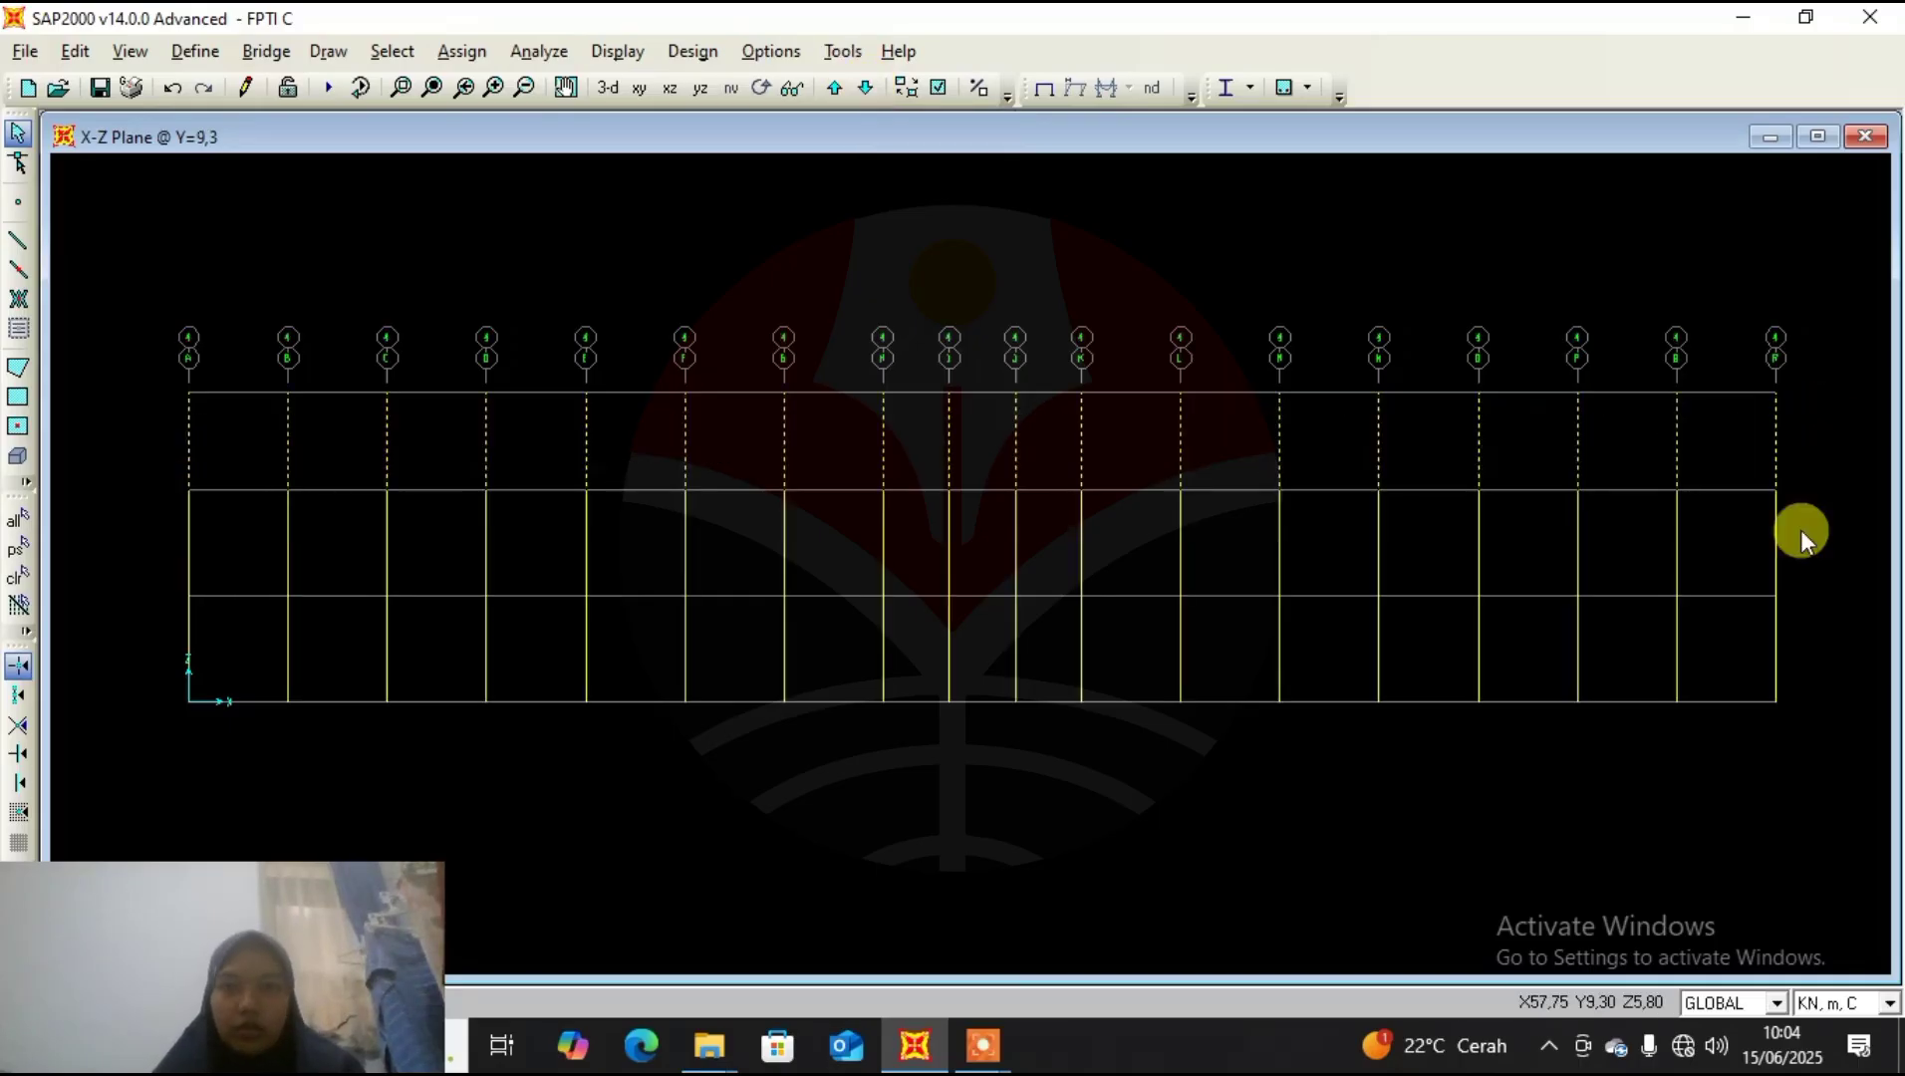
{"action": "left_click_drag", "start_coordinate": [1795, 529], "coordinate": [159, 546]}
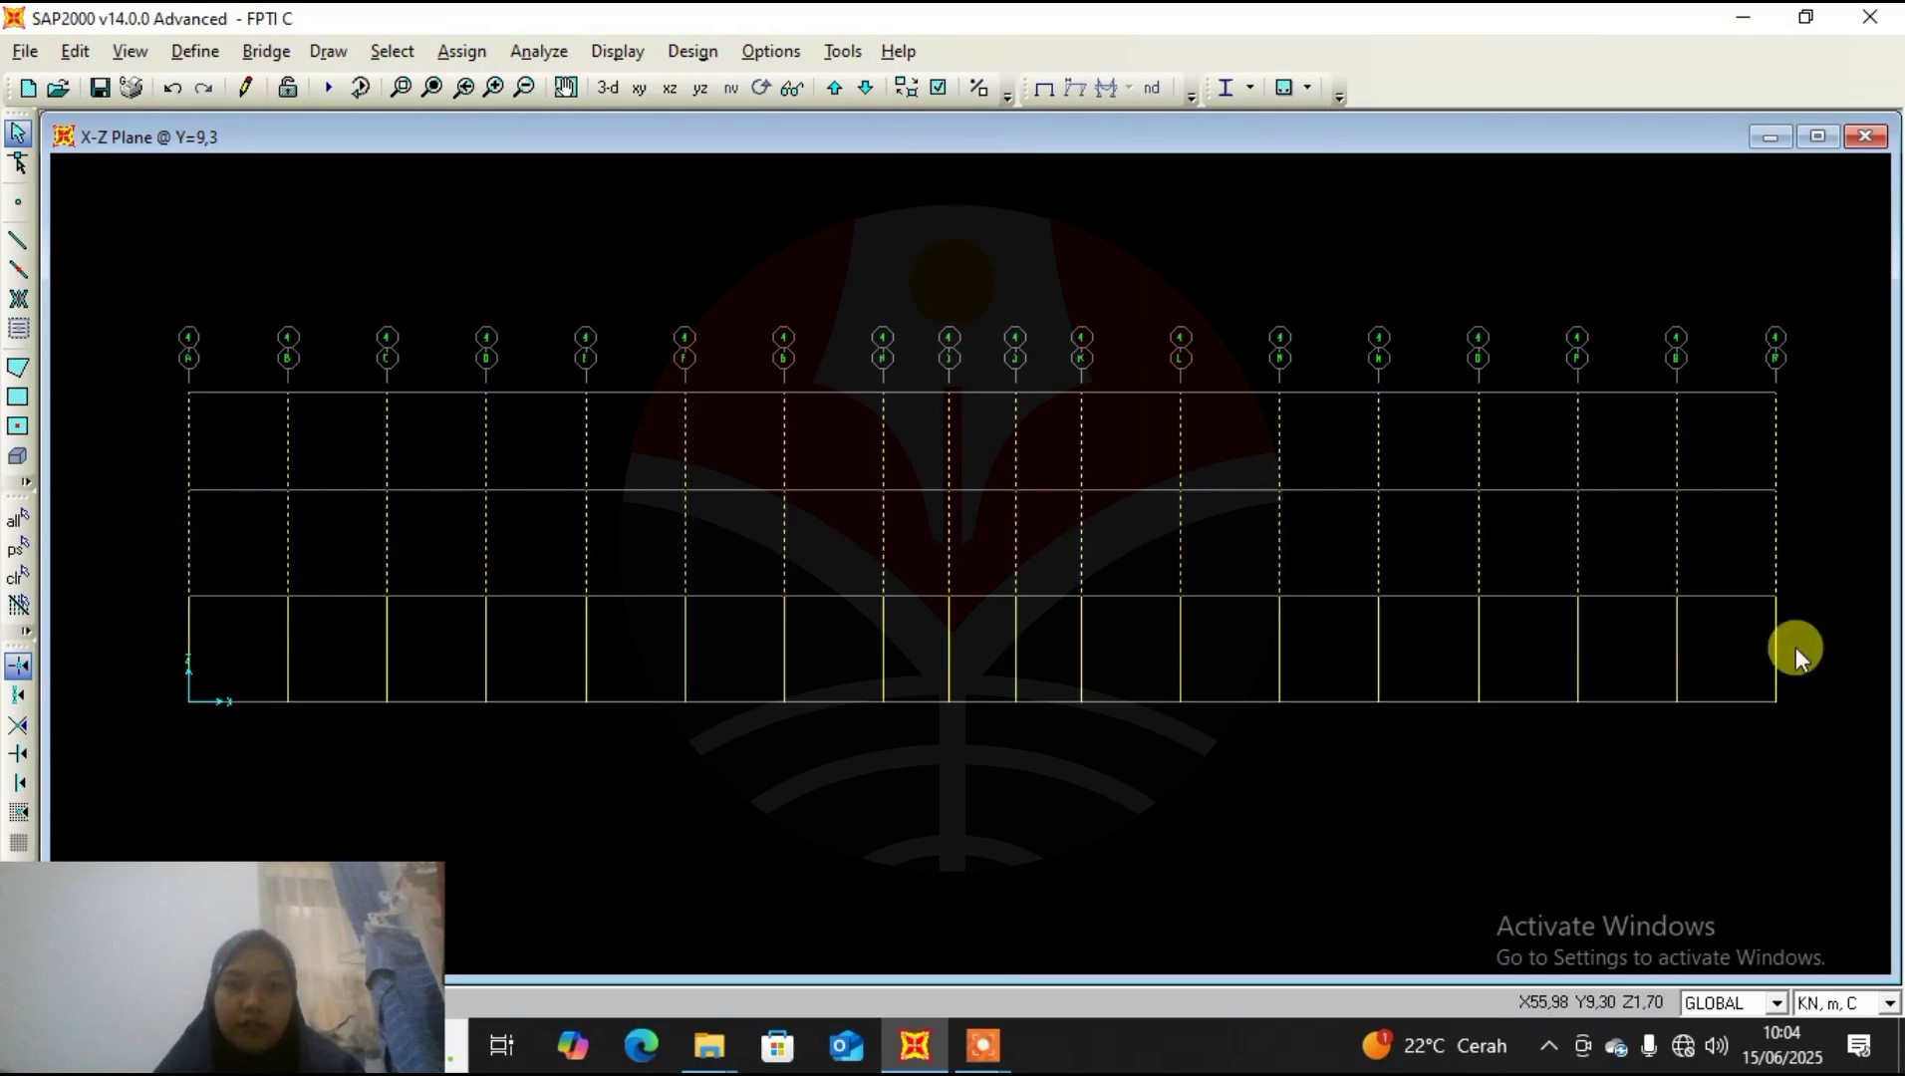
{"action": "left_click_drag", "start_coordinate": [1795, 638], "coordinate": [156, 651]}
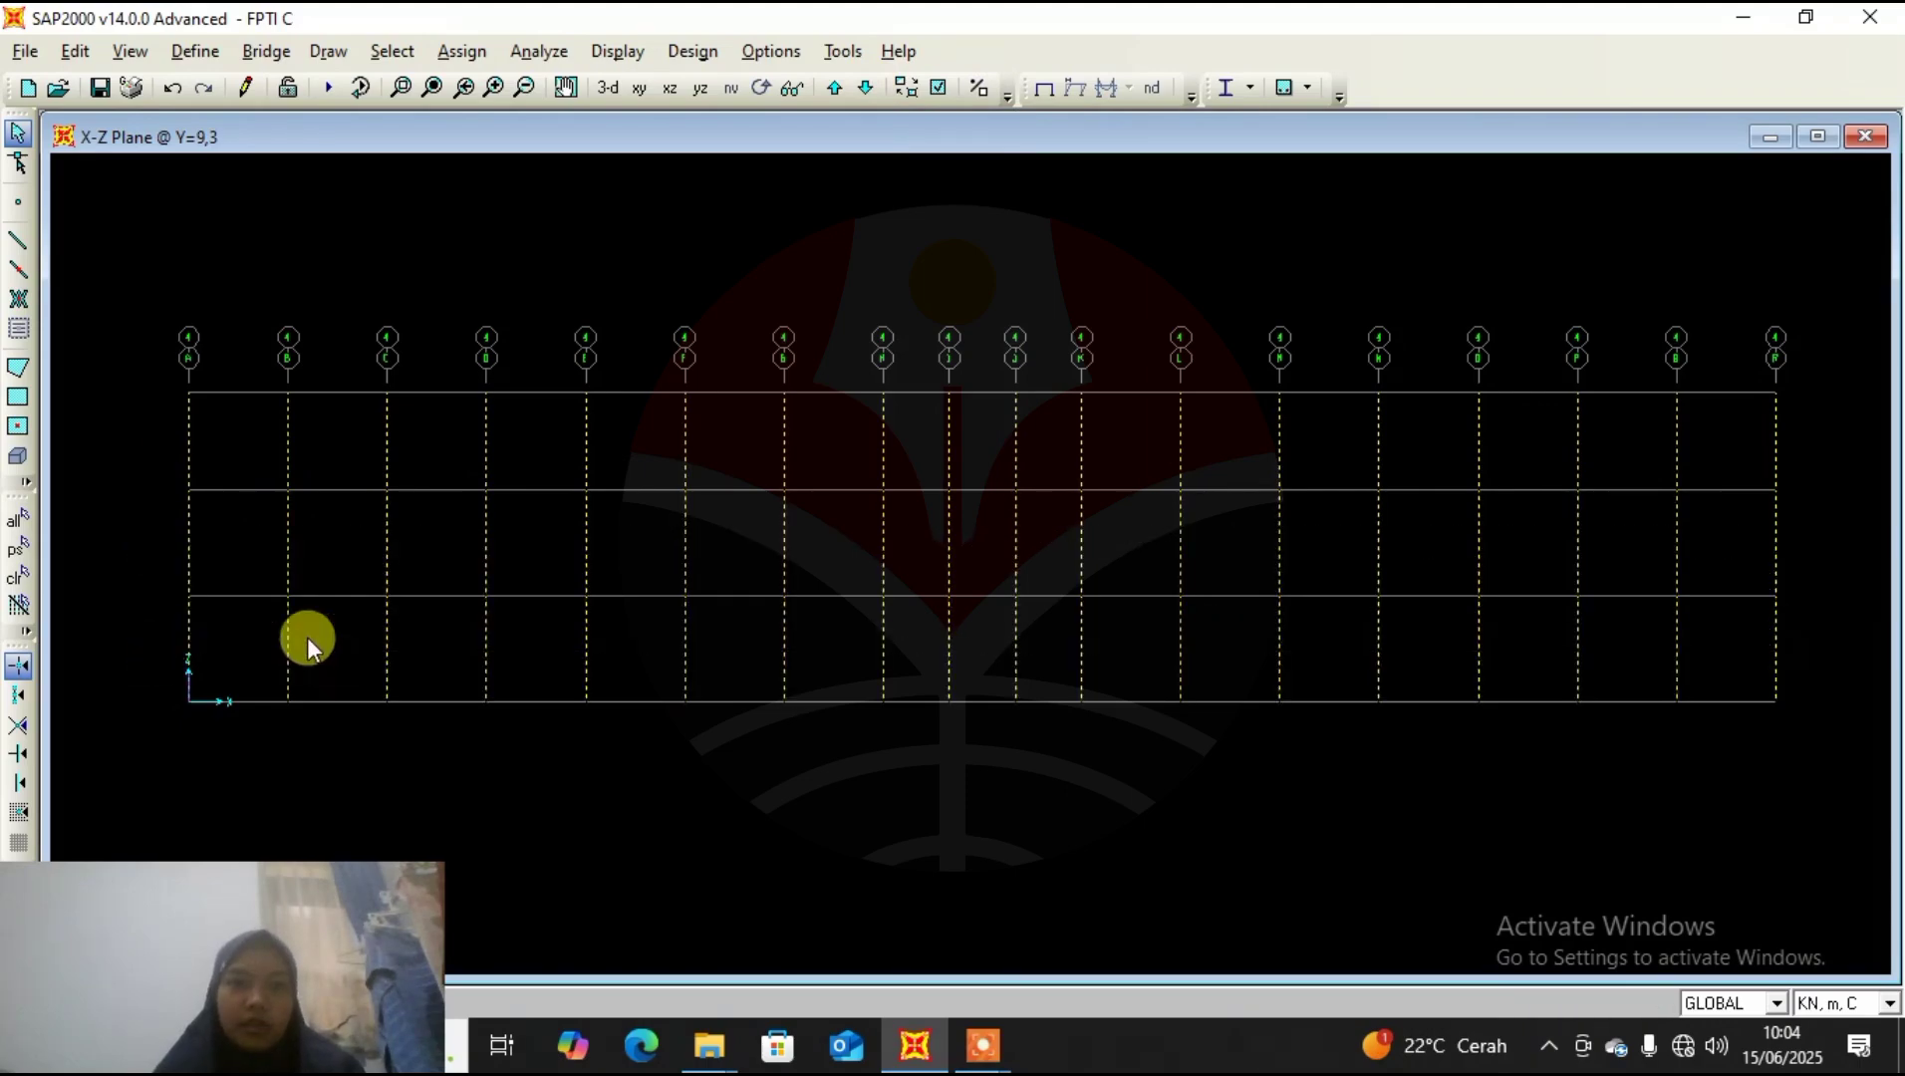
{"action": "left_click", "coordinate": [82, 54]}
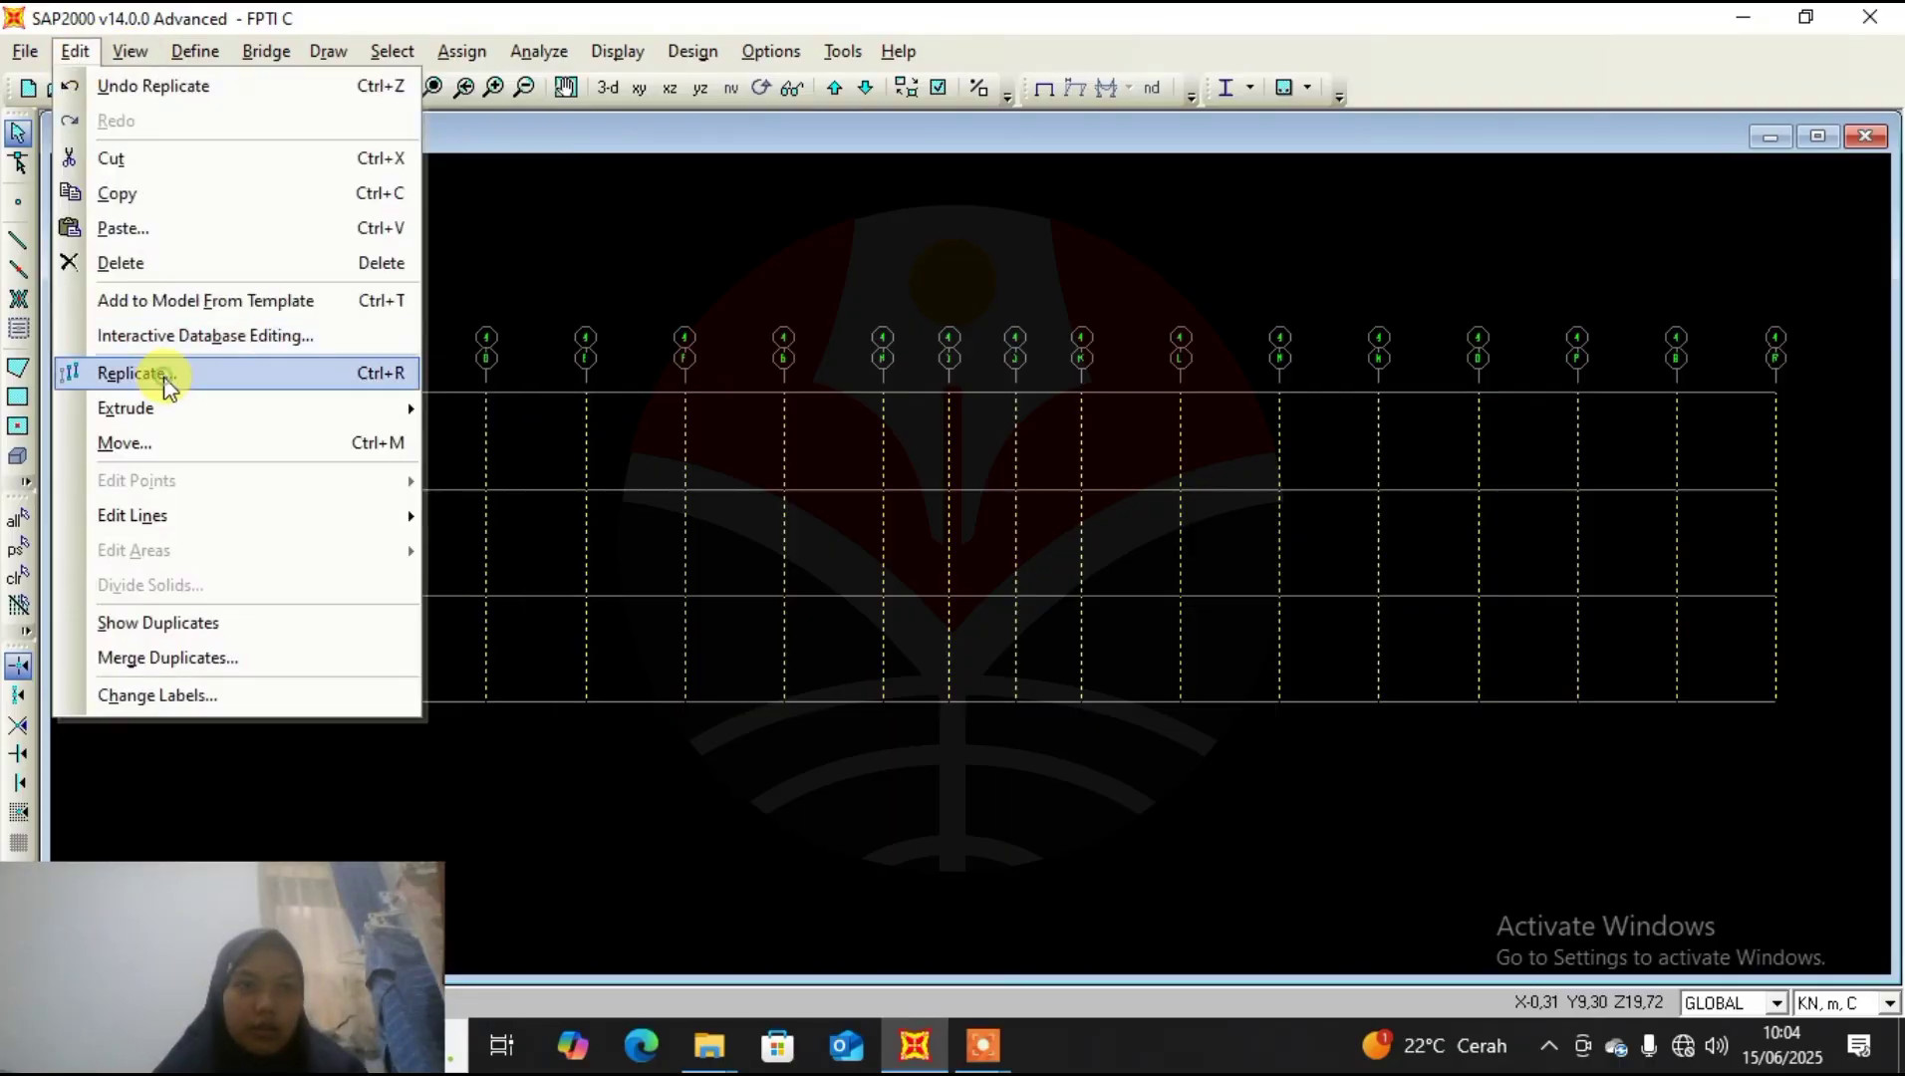
{"action": "left_click", "coordinate": [130, 373]}
{"action": "double_click", "coordinate": [809, 450]}
{"action": "type", "text": "1"}
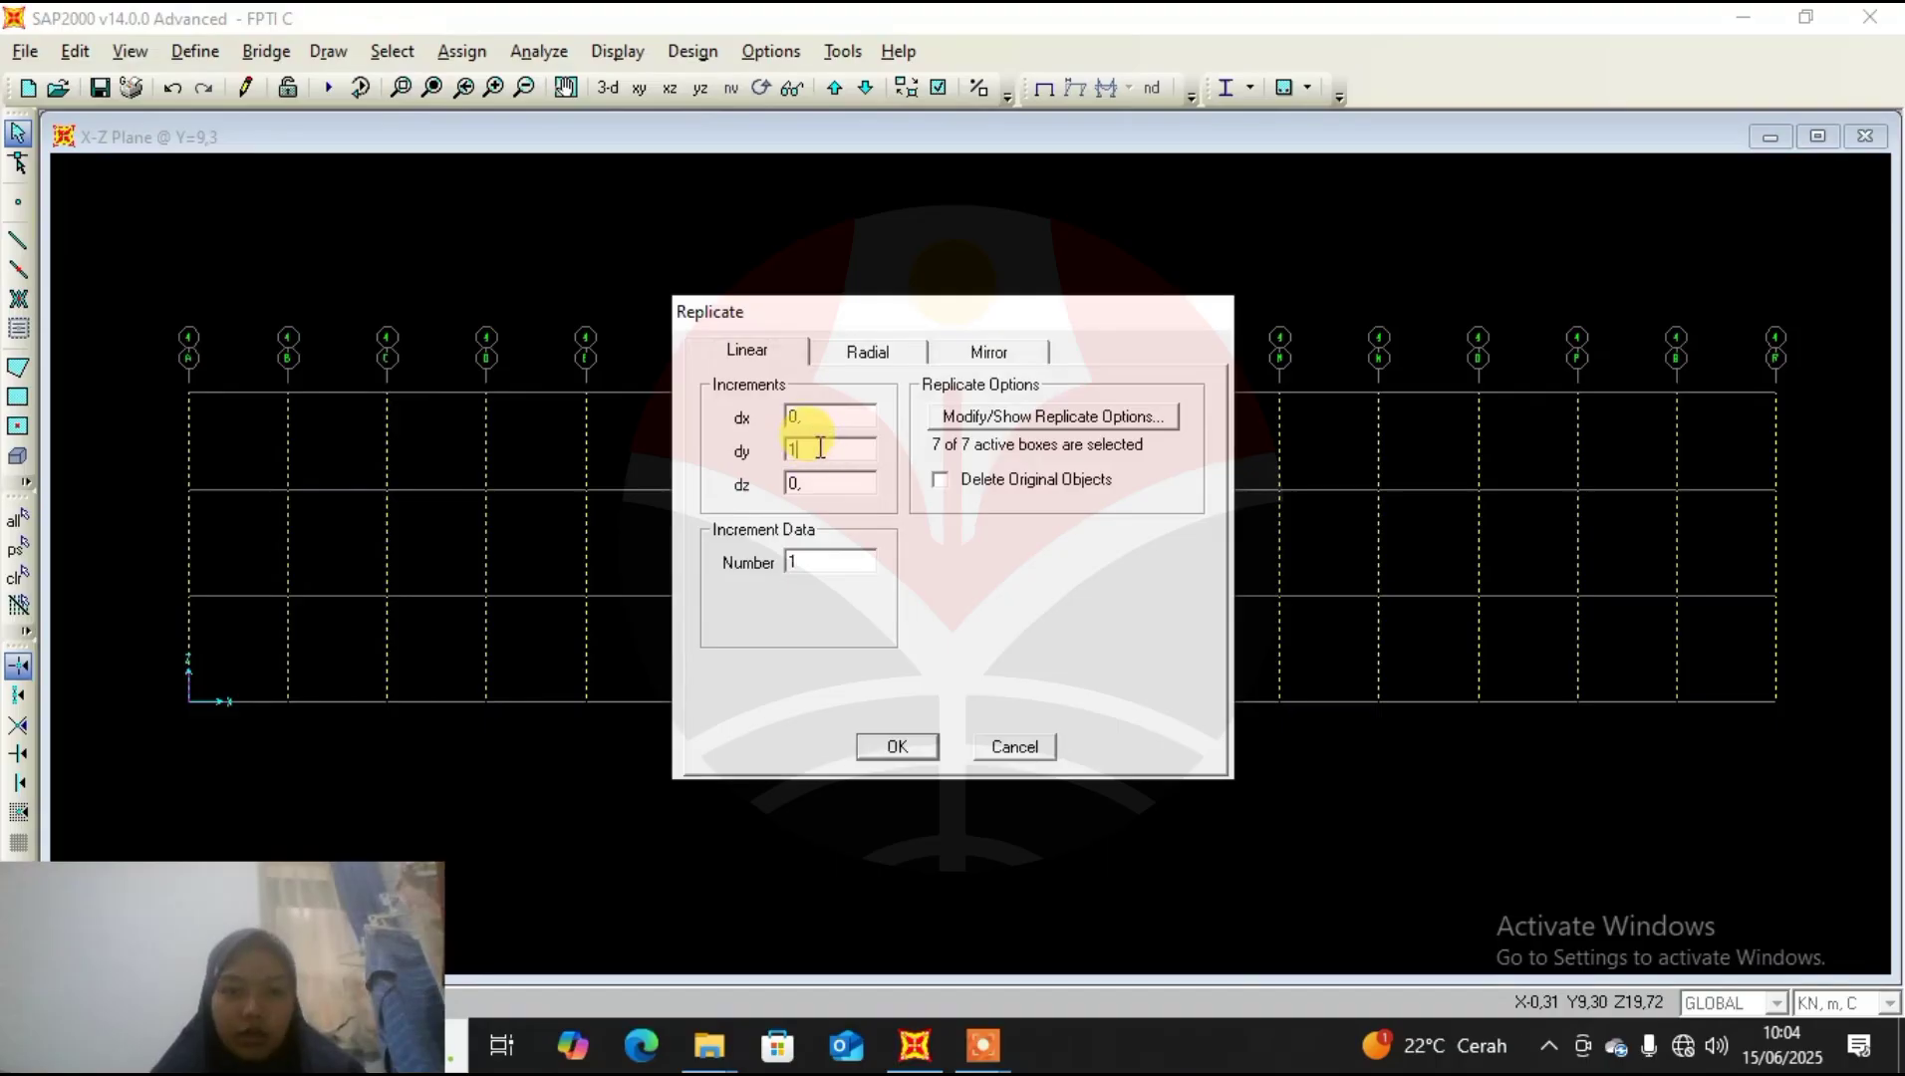
{"action": "type", "text": "4,4"}
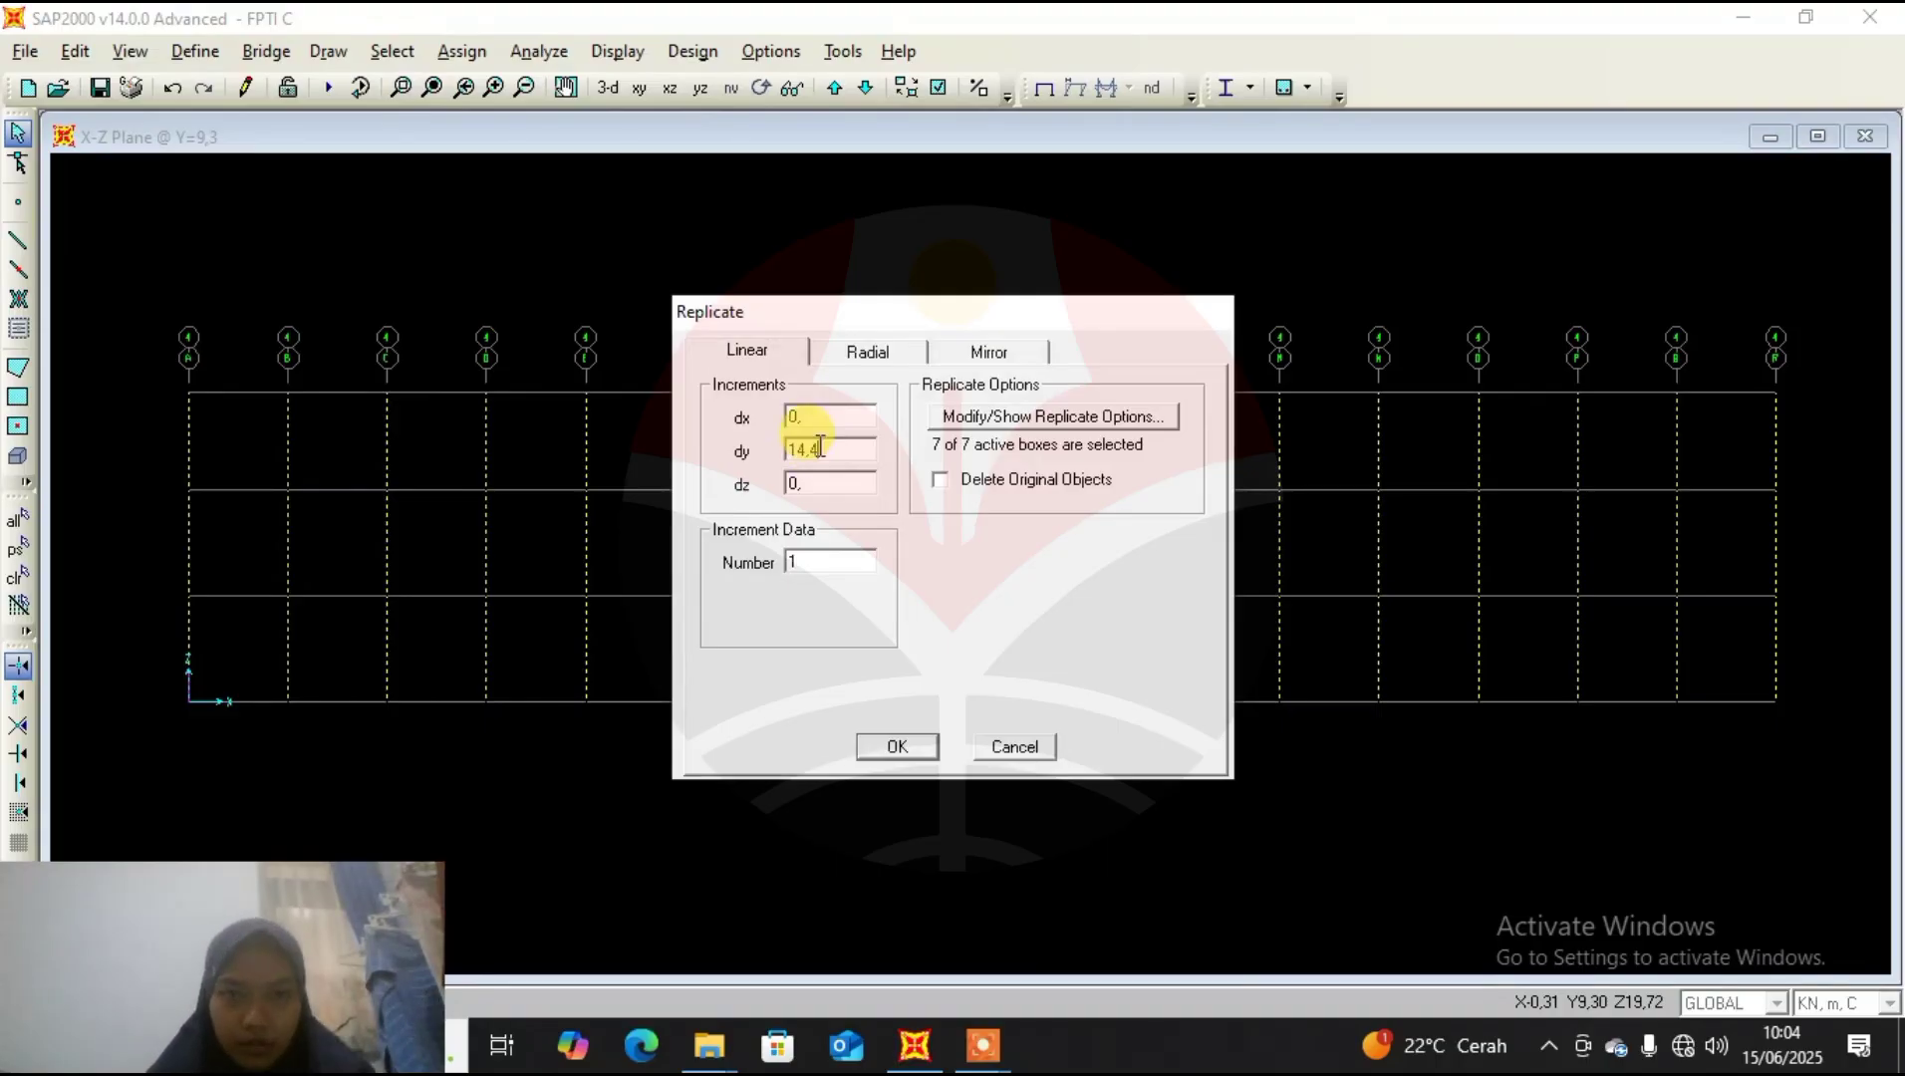
{"action": "type", "text": "-9"}
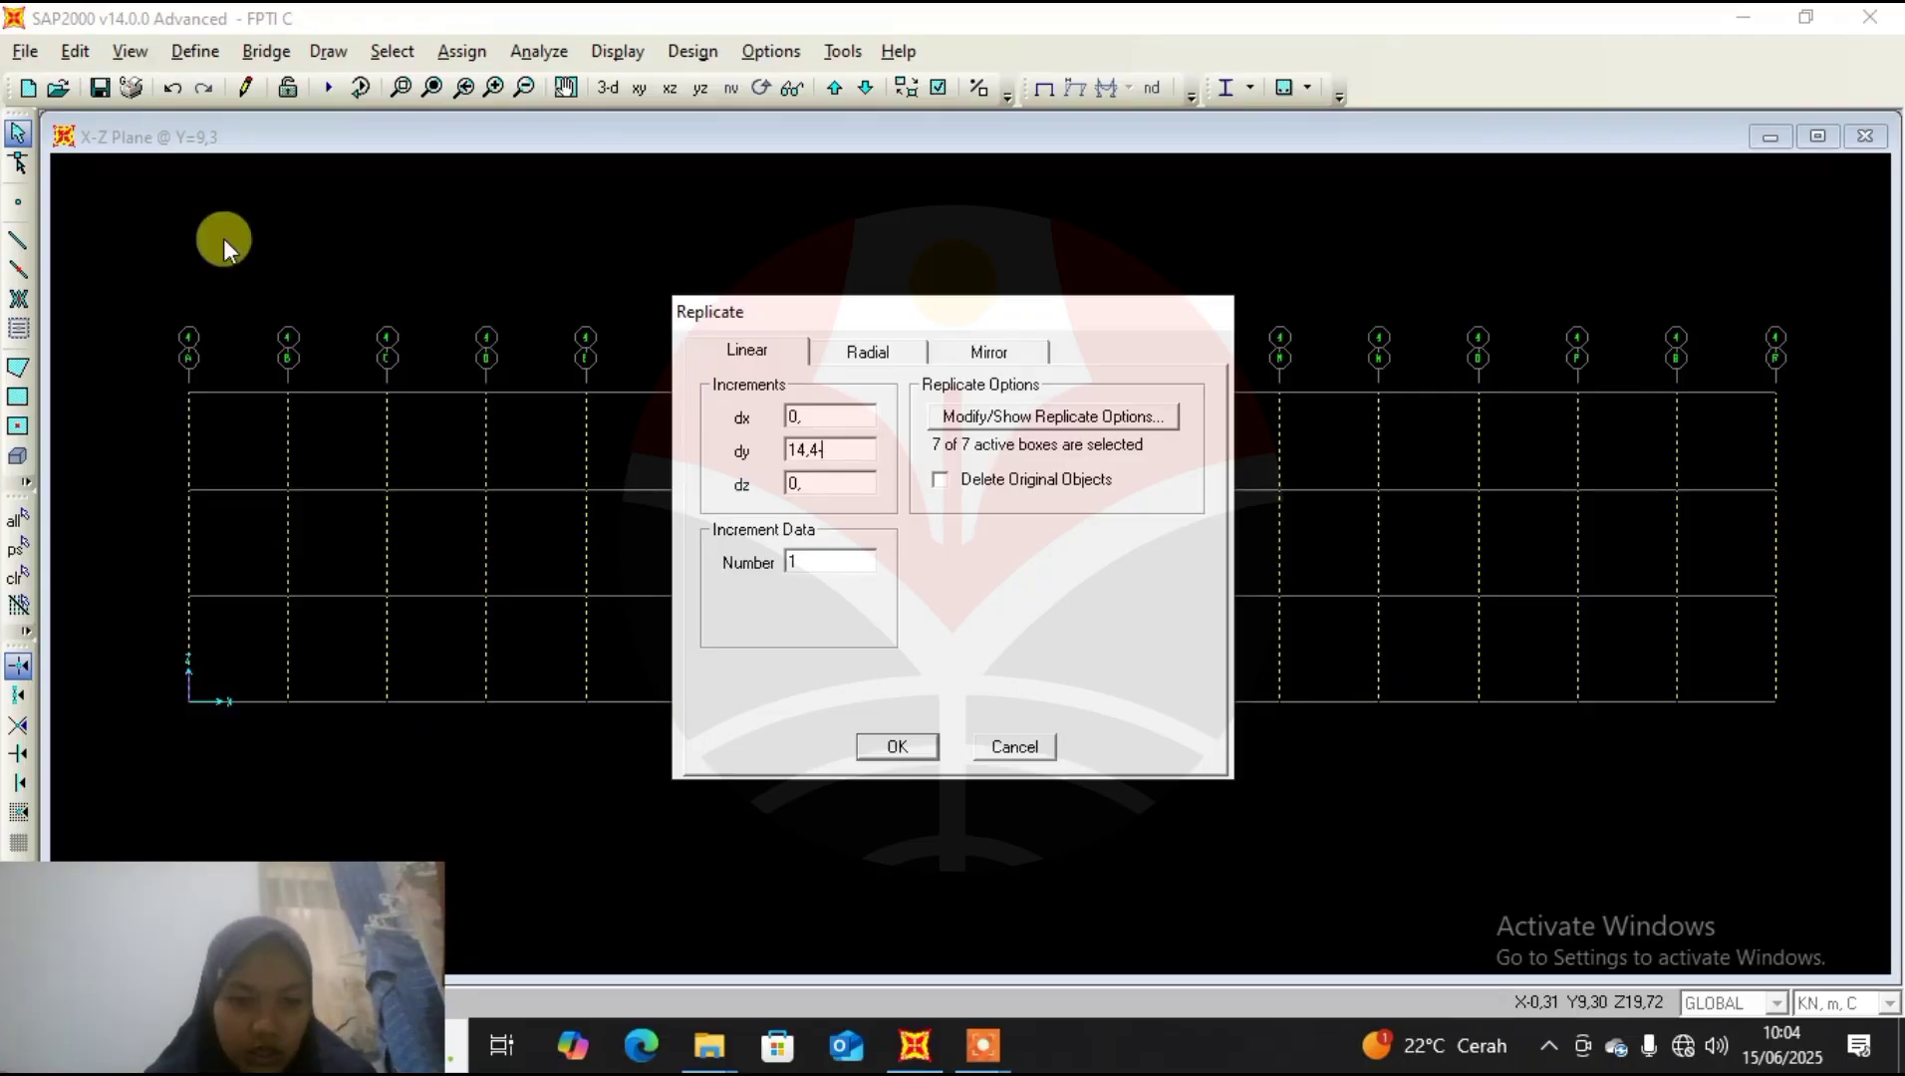
{"action": "type", "text": ",3"}
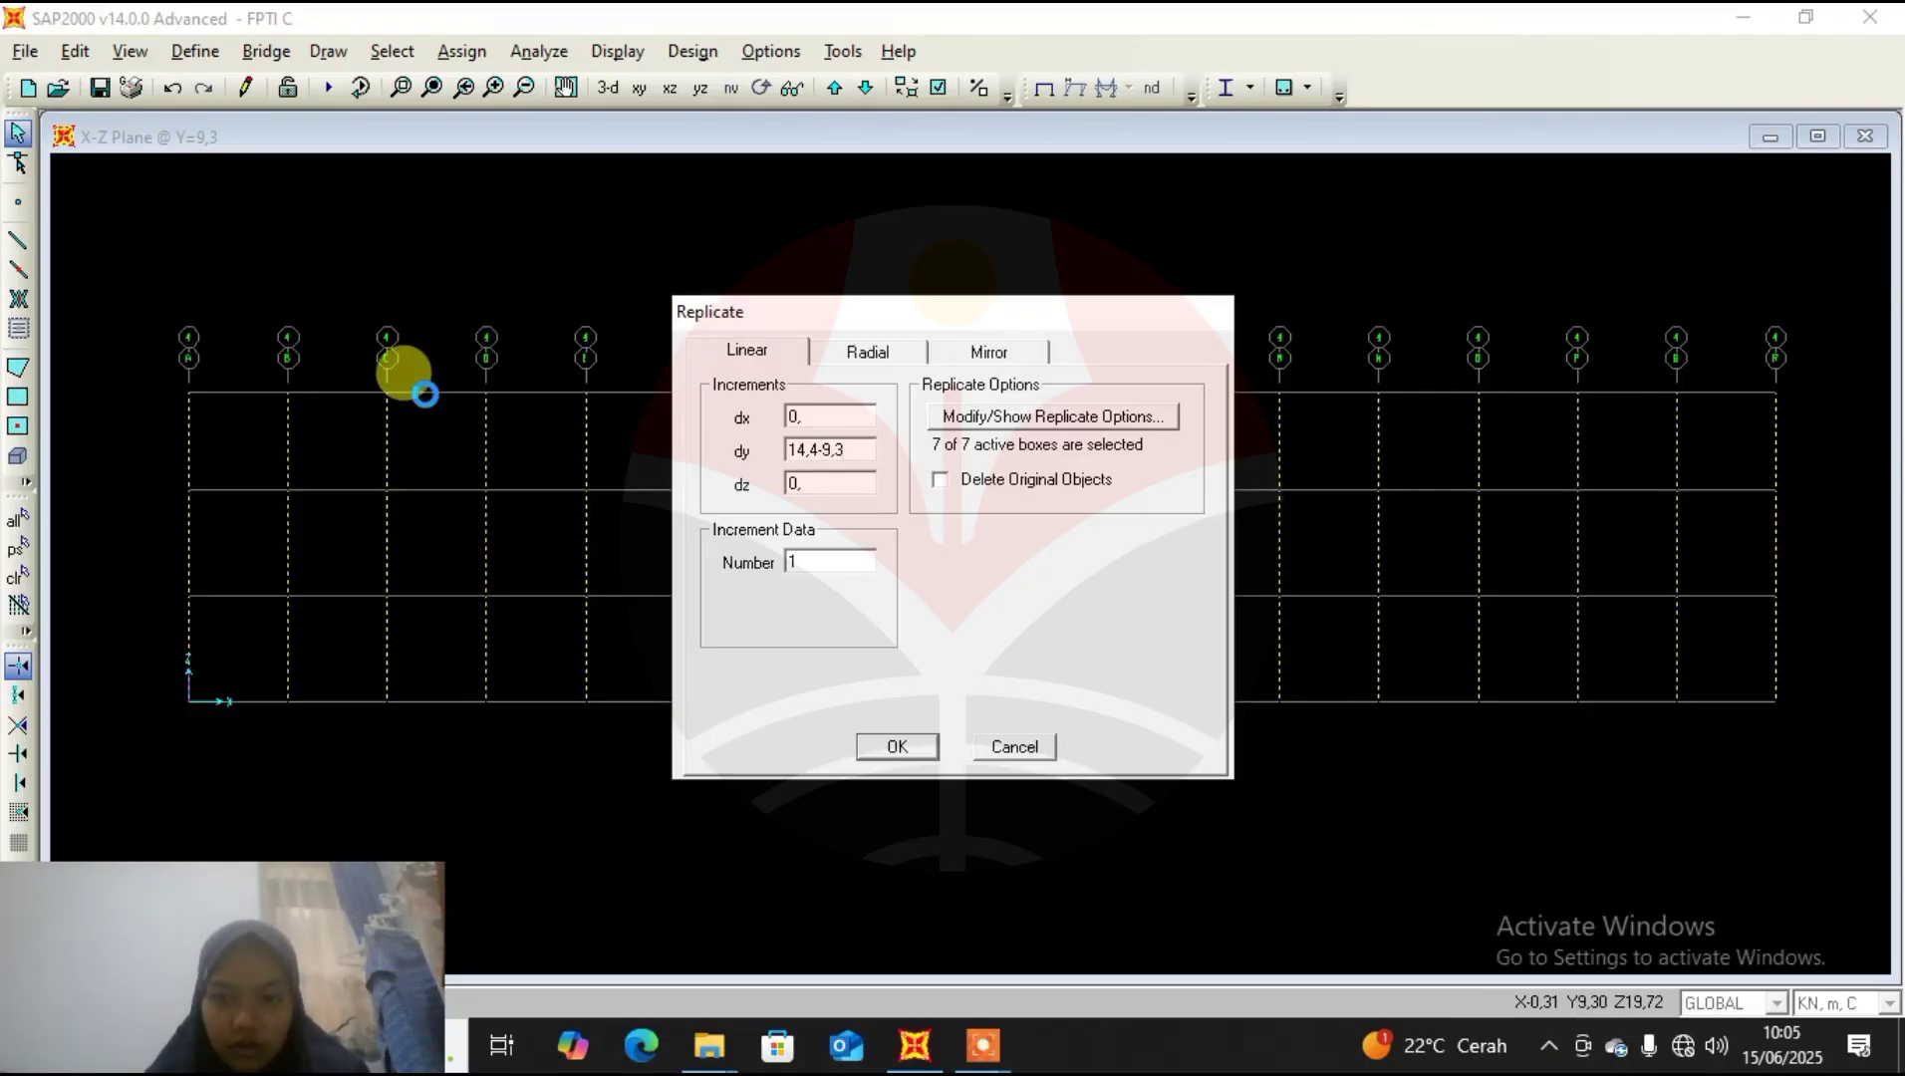
{"action": "key", "text": "Return"}
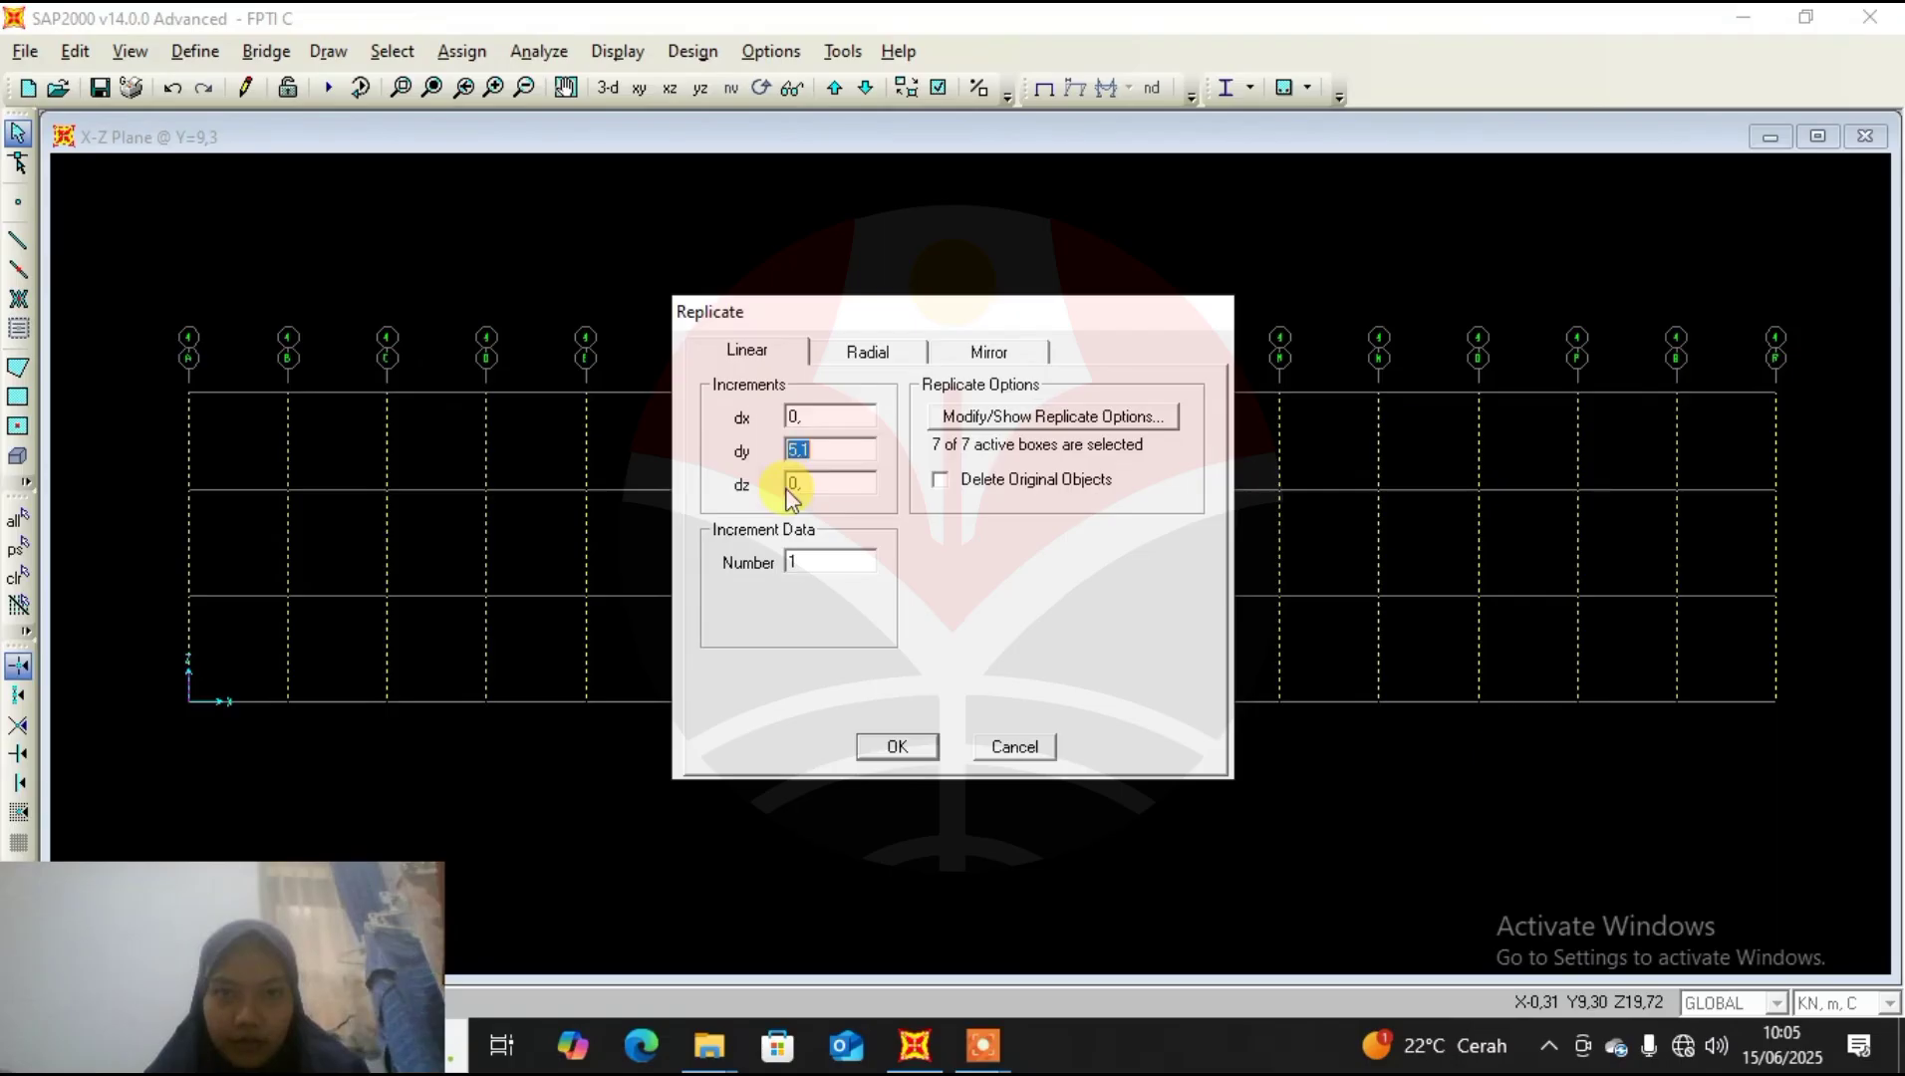
{"action": "left_click", "coordinate": [911, 747]}
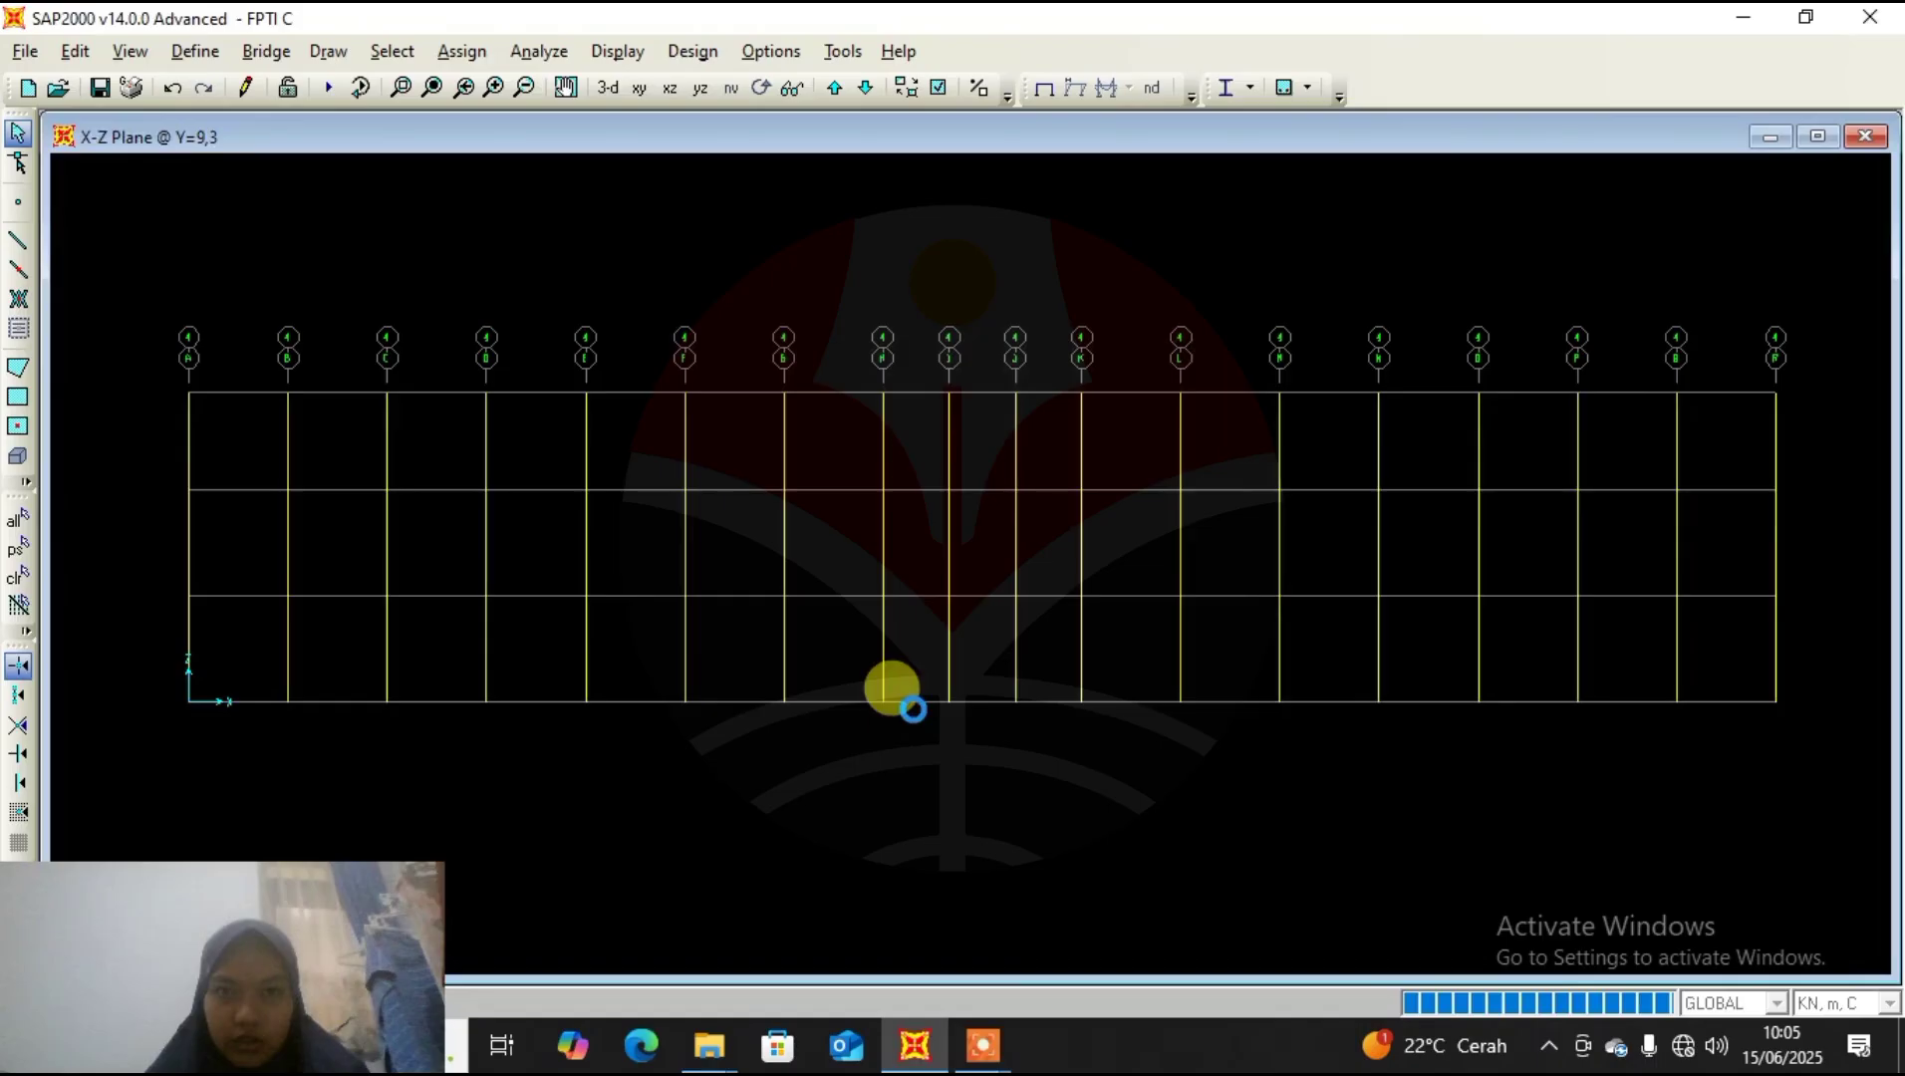
Check the columns in the X-Z planes at Y=14,4, Y=16,2 and Y=0, and bring up the plane at Y=1,8.
{"action": "left_click", "coordinate": [835, 86]}
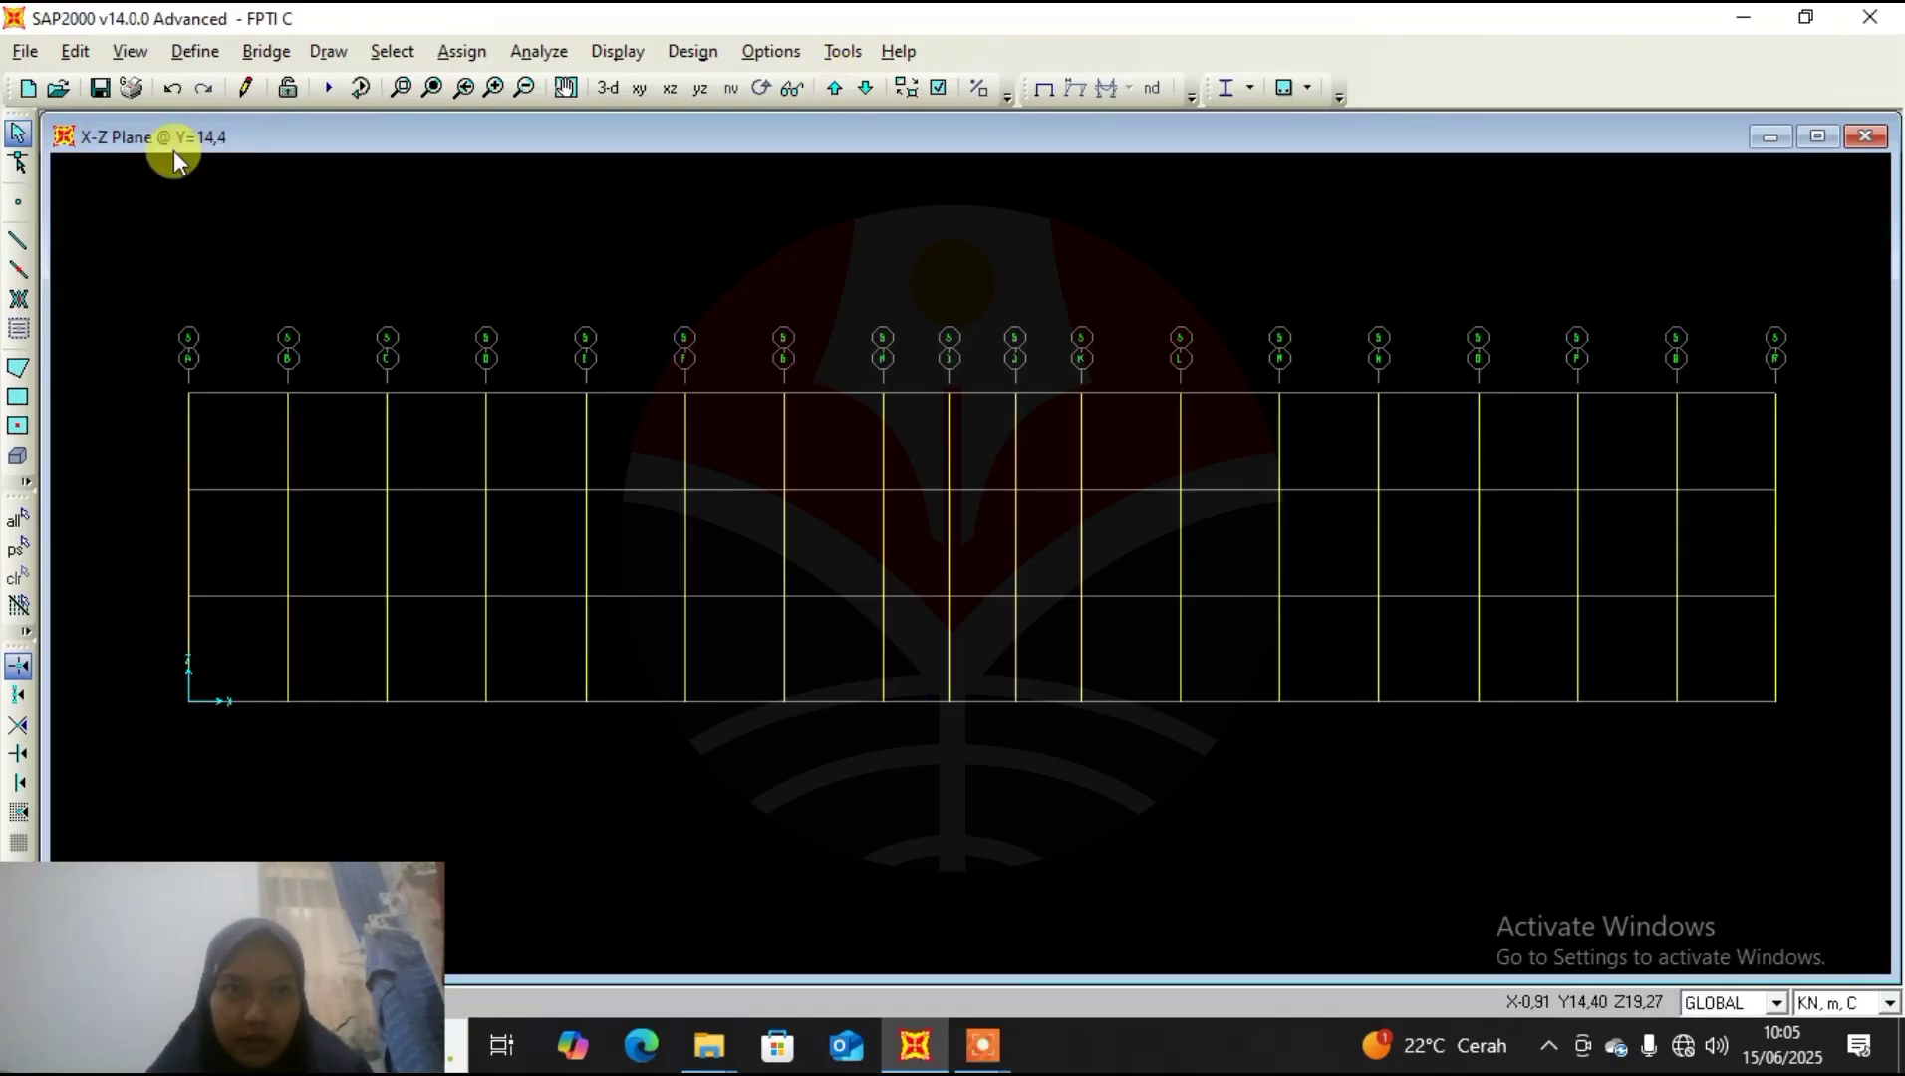
{"action": "left_click", "coordinate": [835, 87]}
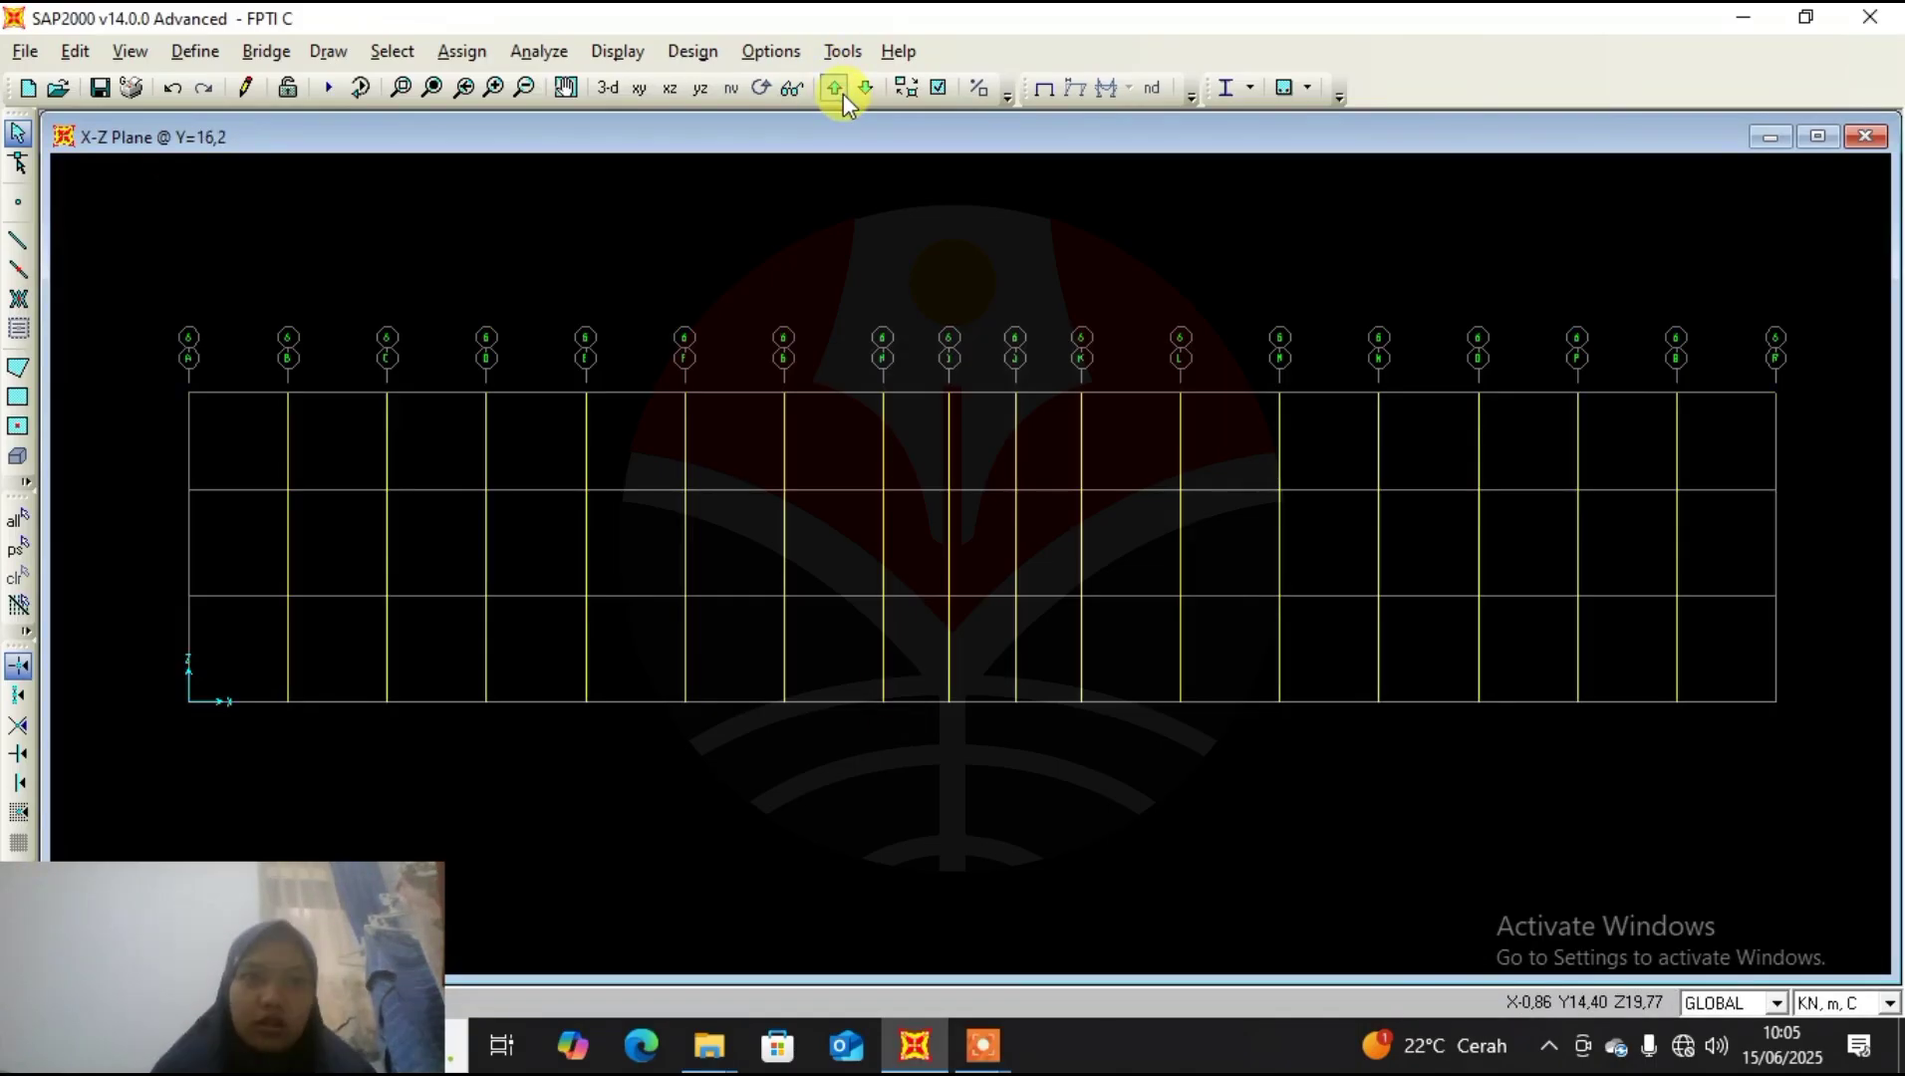
{"action": "left_click", "coordinate": [842, 94]}
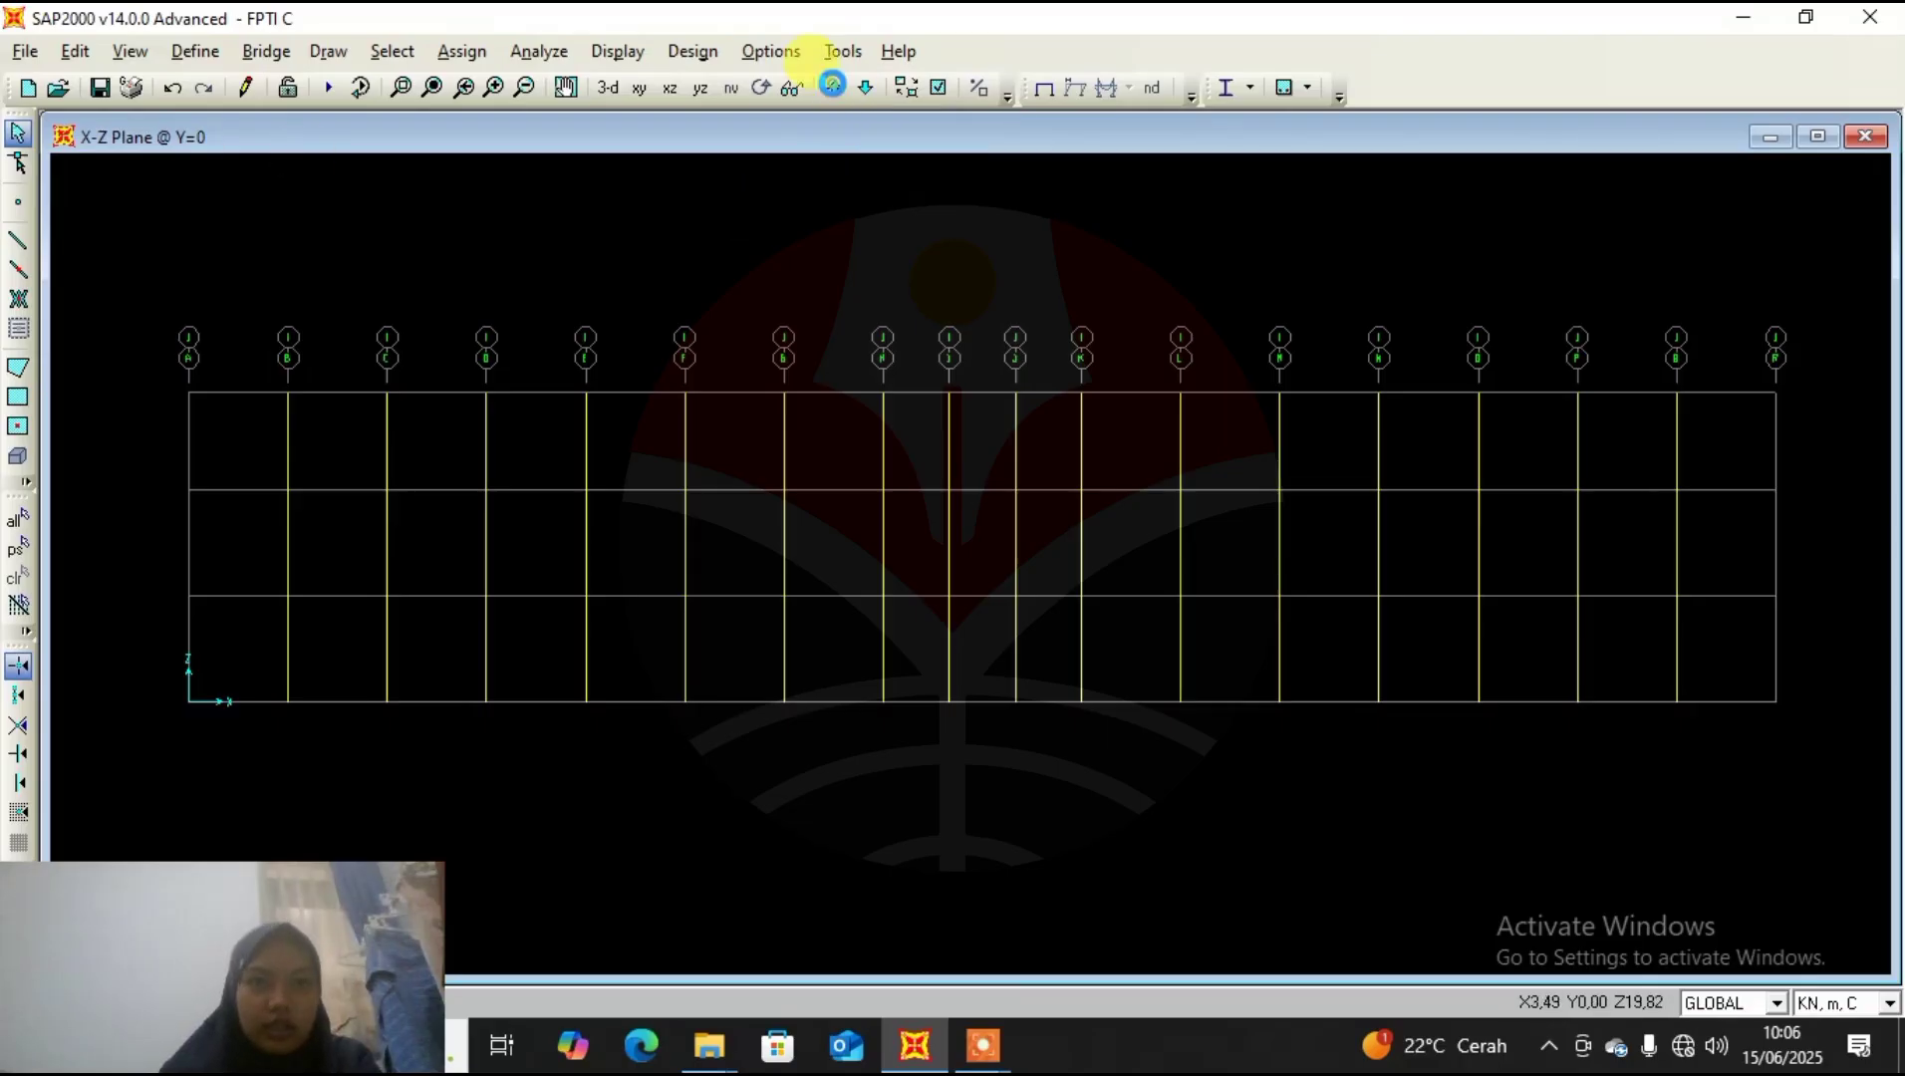
{"action": "left_click", "coordinate": [835, 87]}
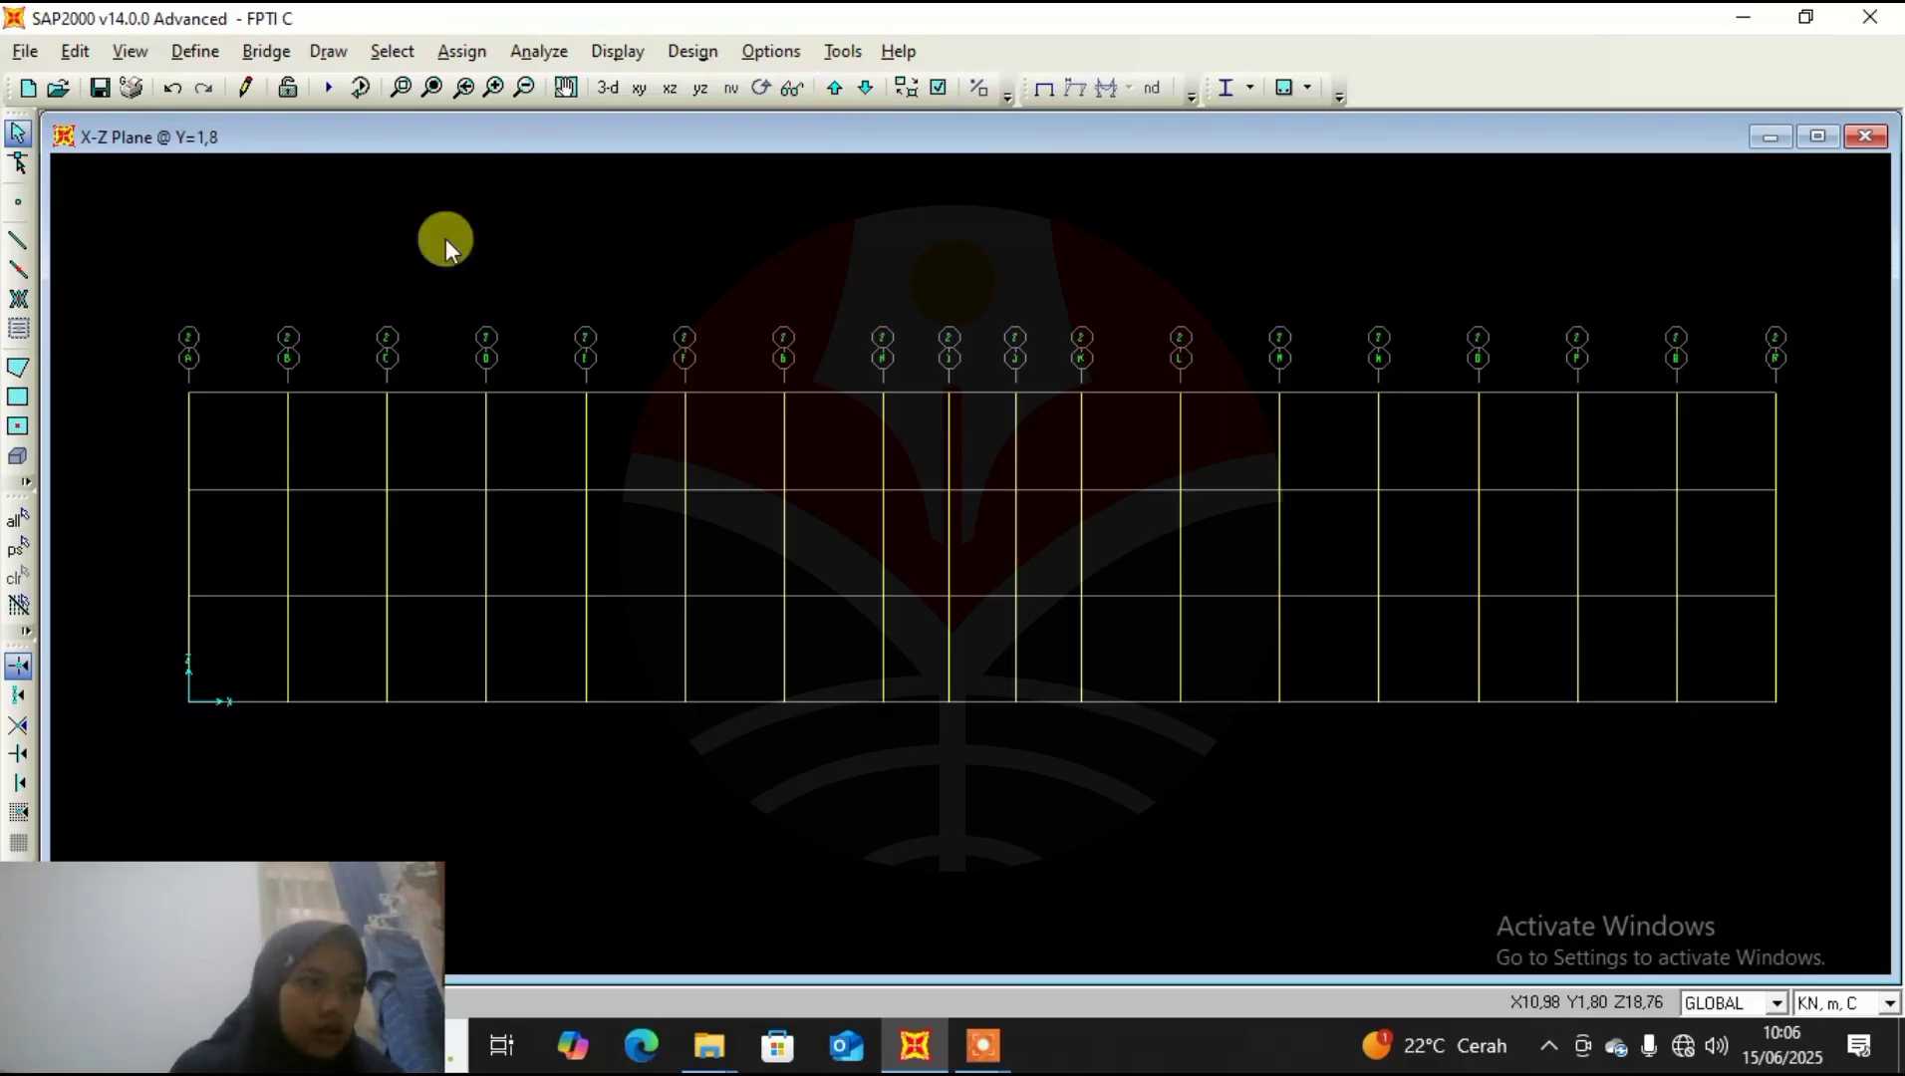
Move the three column segments on grid line B in the Y=1,8 plane by Delta X -1 m.
{"action": "left_click", "coordinate": [287, 441]}
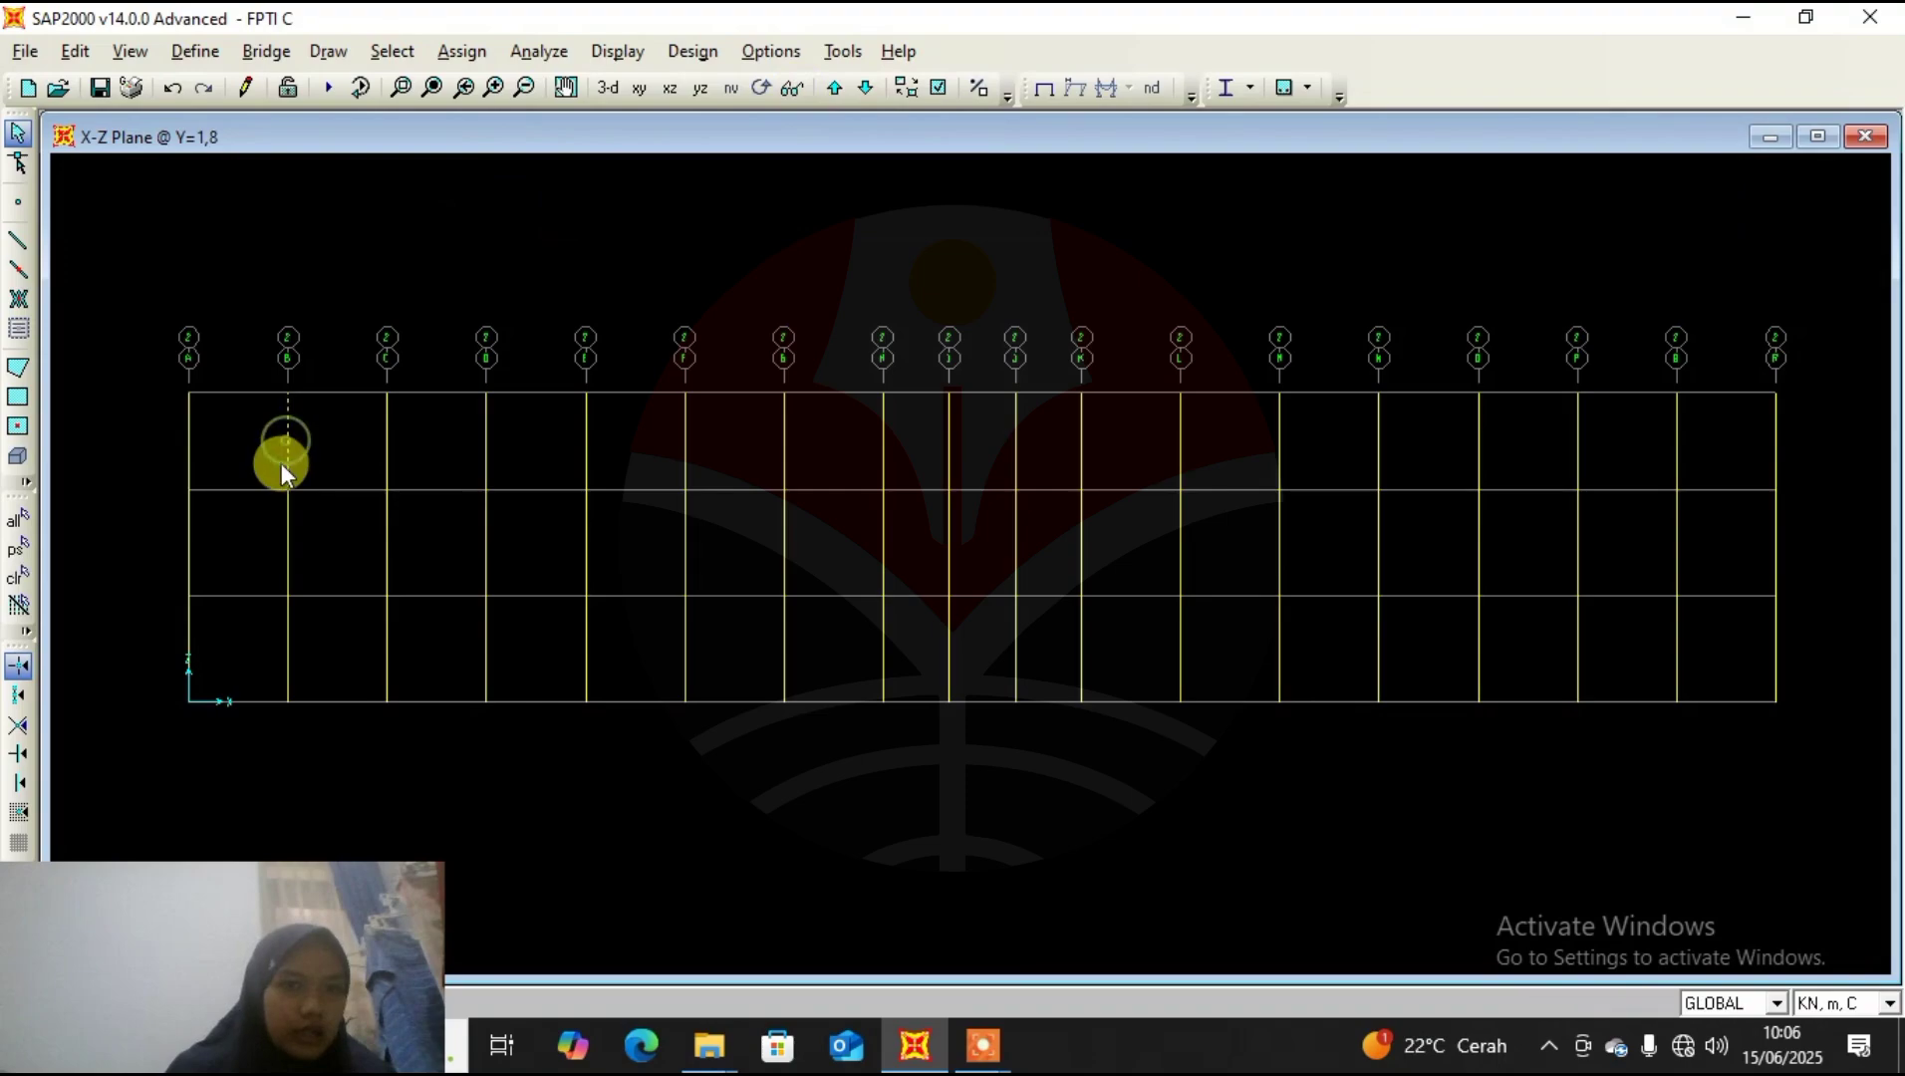
{"action": "left_click", "coordinate": [287, 548]}
{"action": "left_click", "coordinate": [287, 640]}
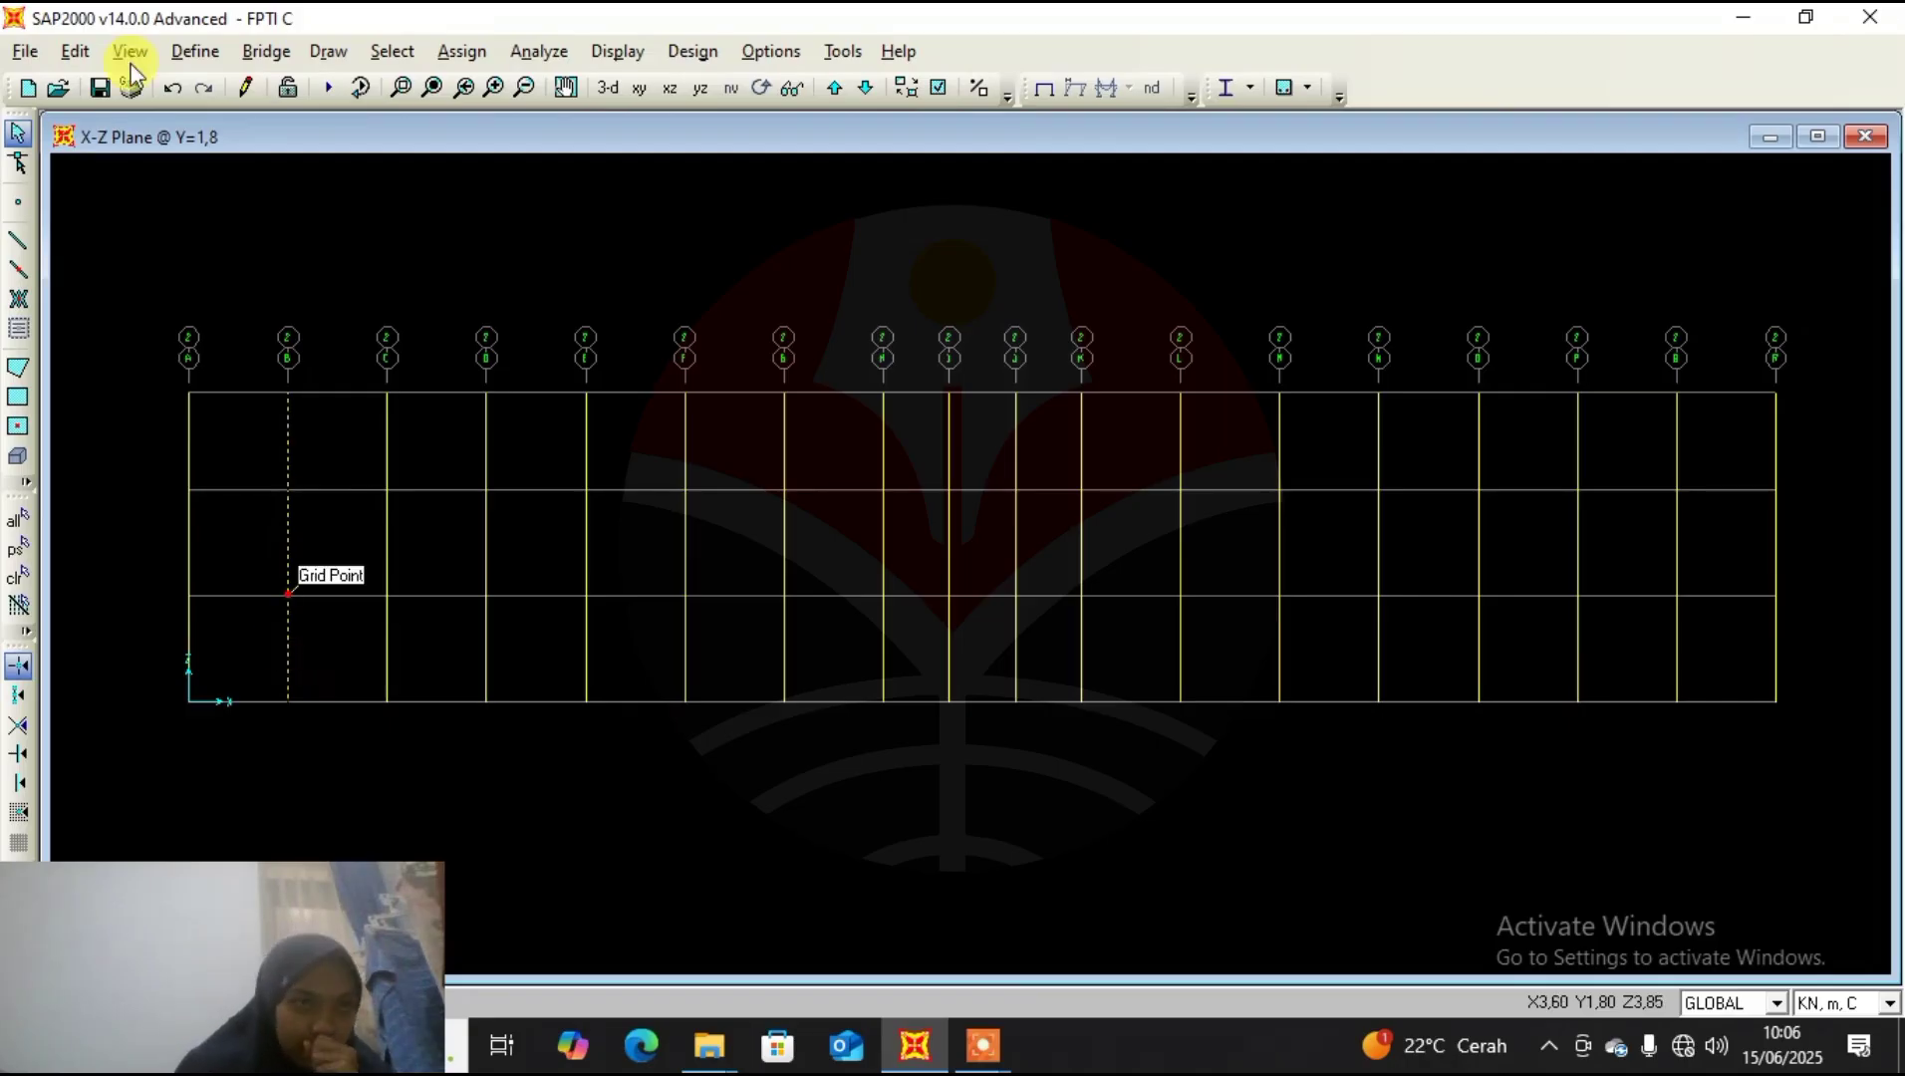
{"action": "left_click", "coordinate": [74, 51]}
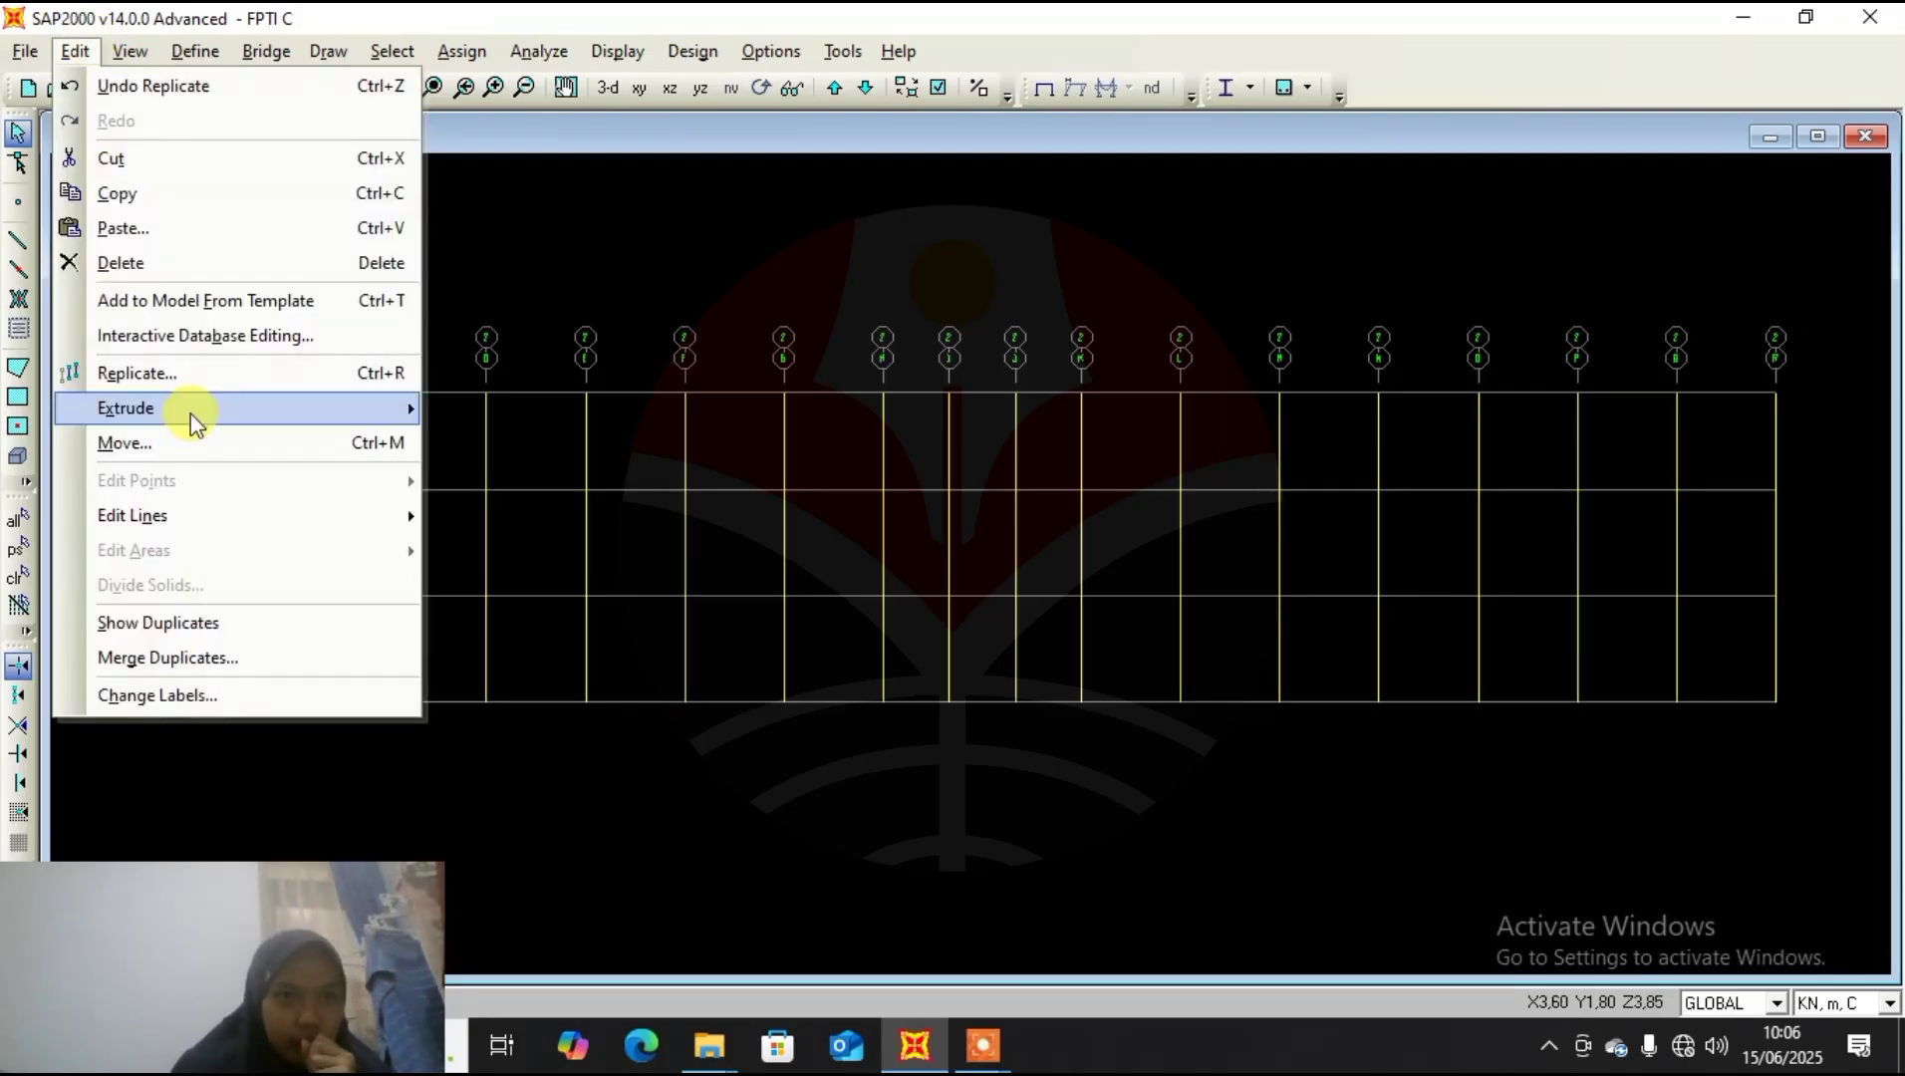
{"action": "left_click", "coordinate": [192, 442]}
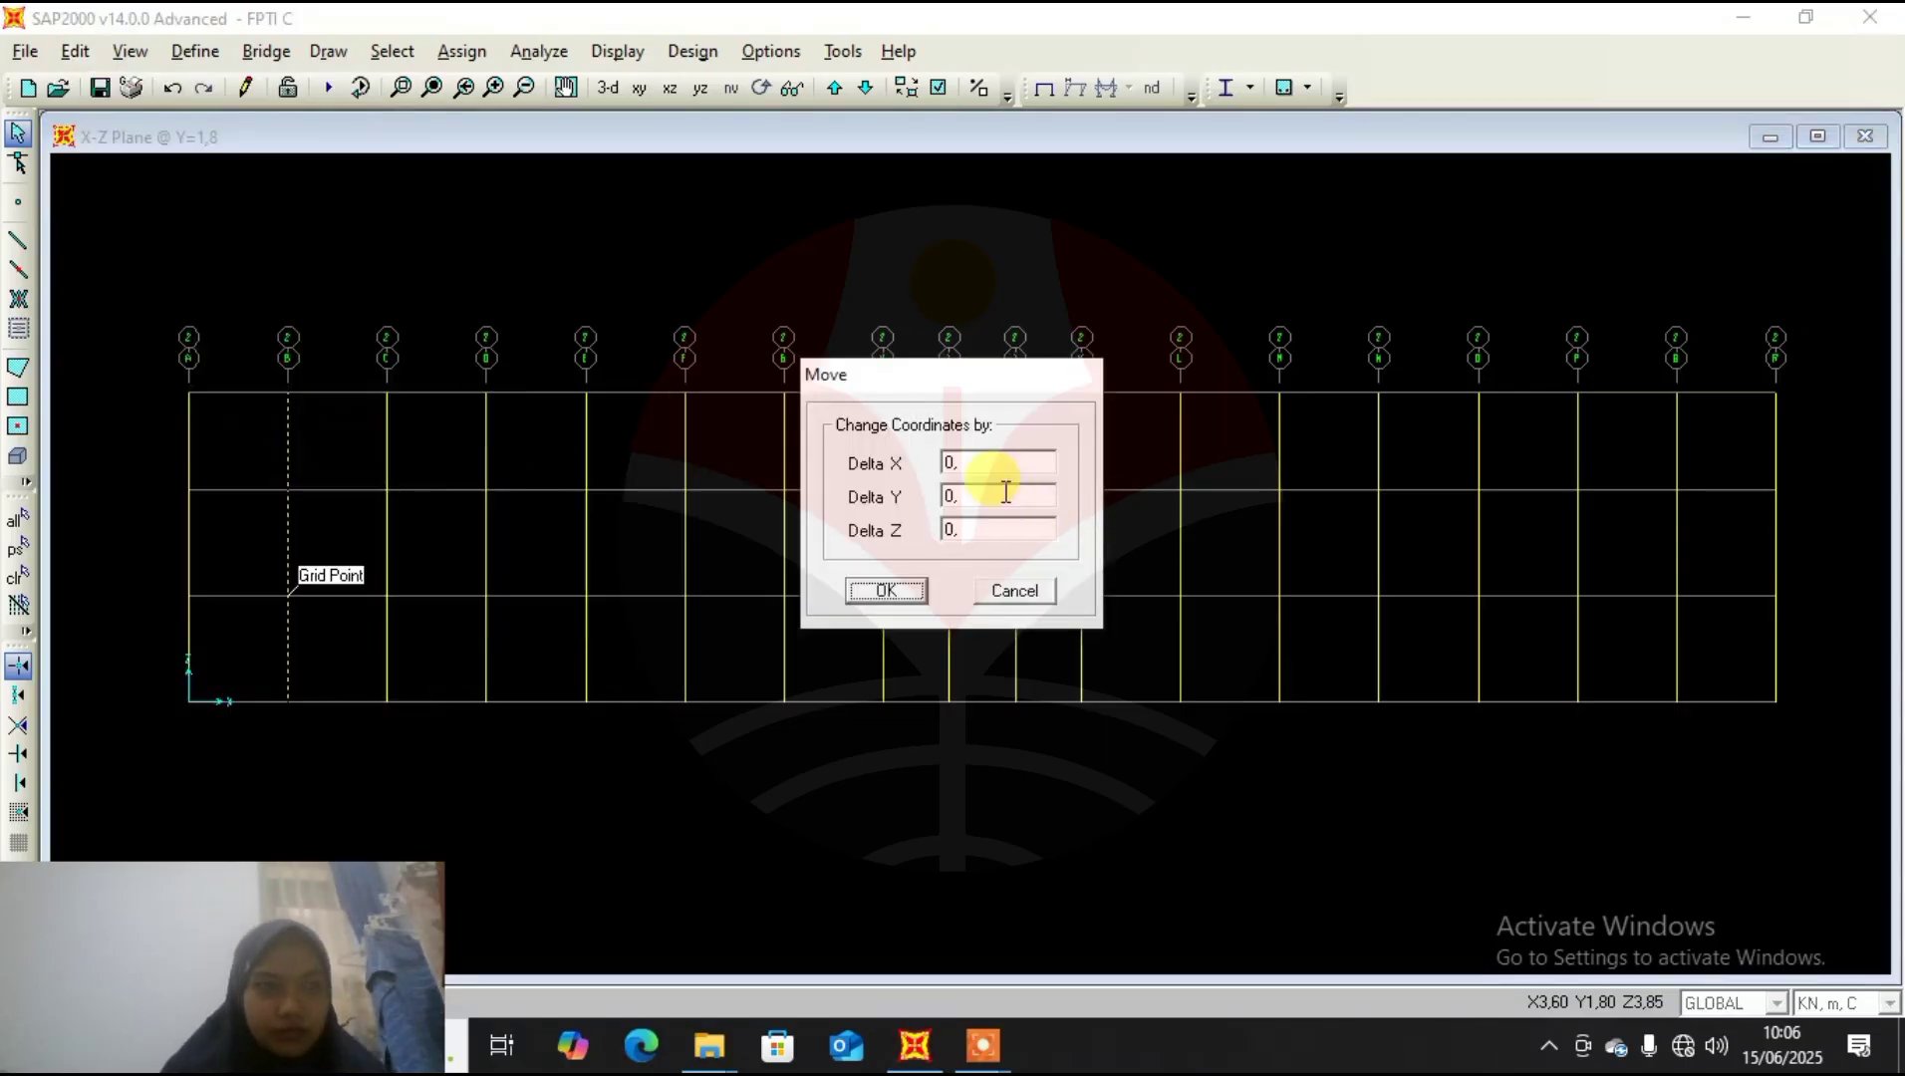
{"action": "left_click", "coordinate": [975, 463]}
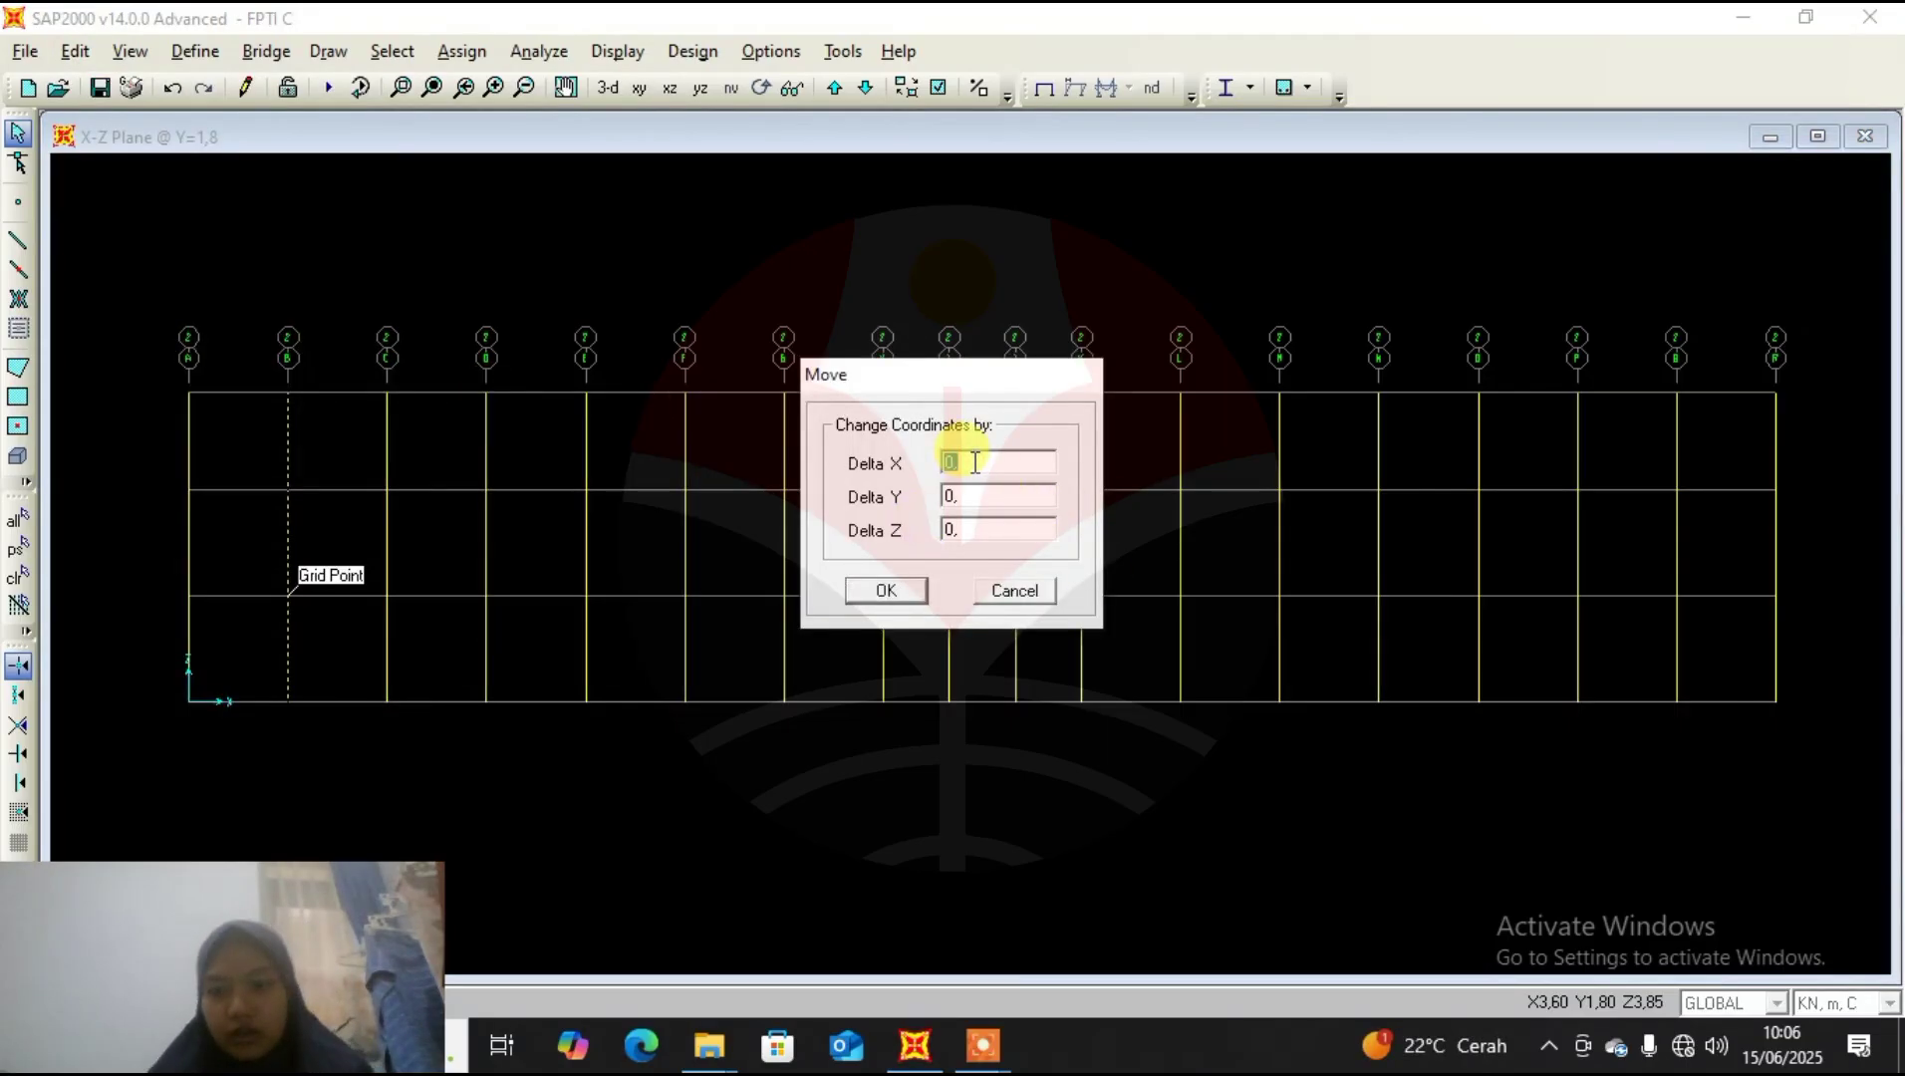
{"action": "double_click", "coordinate": [975, 464]}
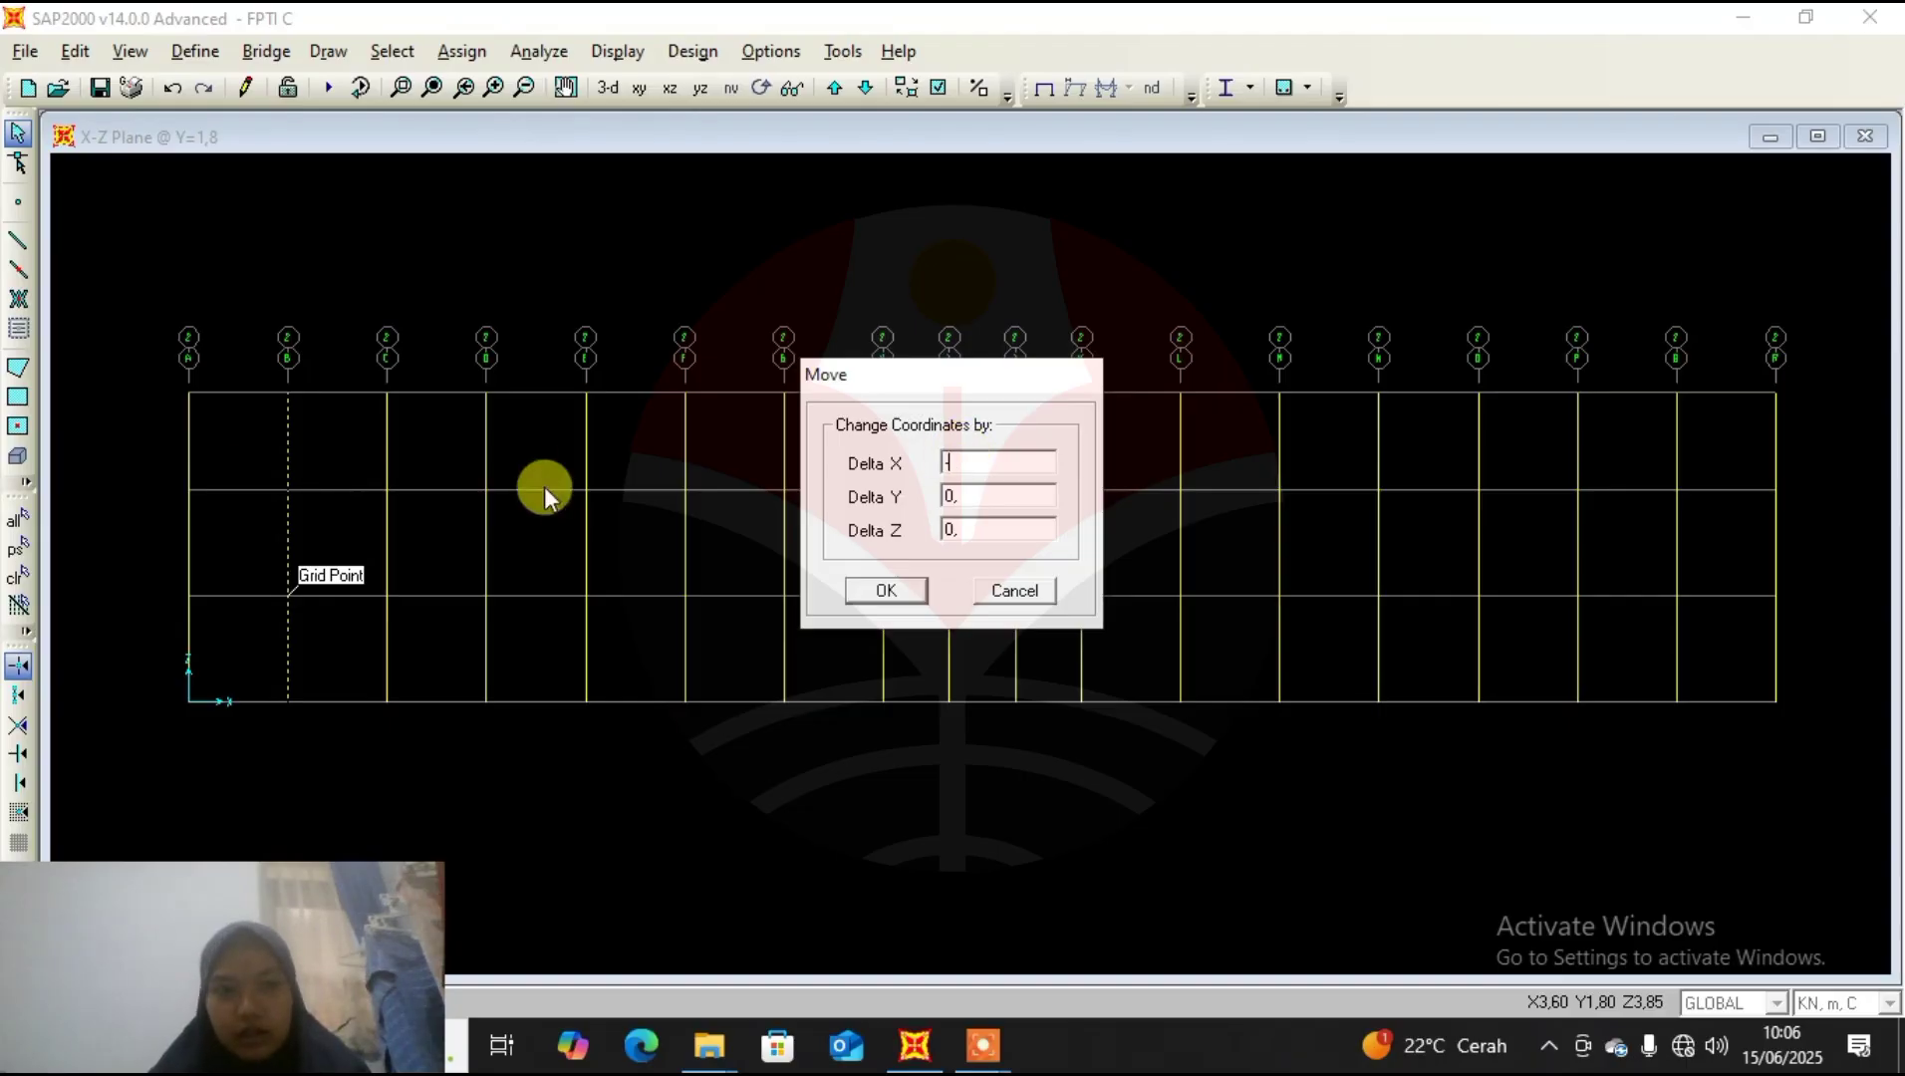
{"action": "left_click", "coordinate": [903, 590]}
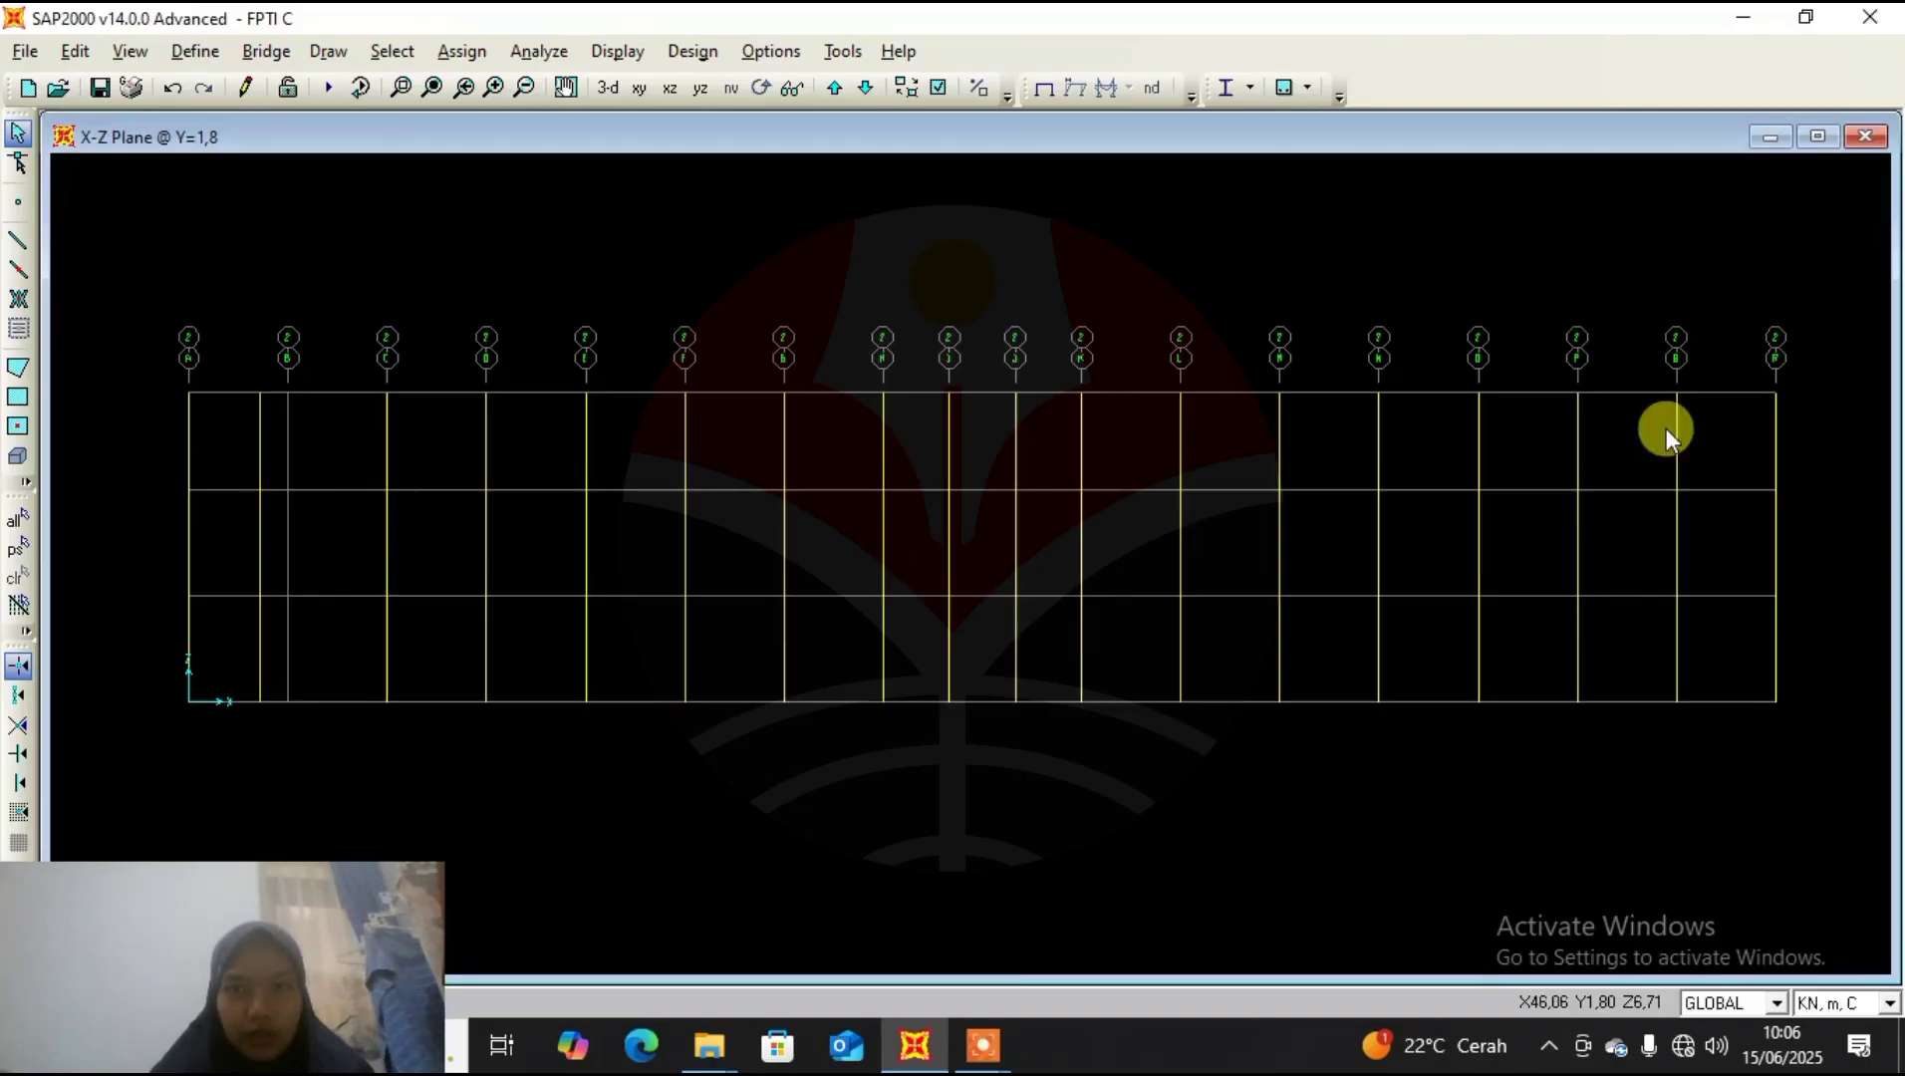
Move the three column segments on grid line Q in the Y=1,8 plane by Delta X 1 m.
{"action": "left_click", "coordinate": [1675, 455]}
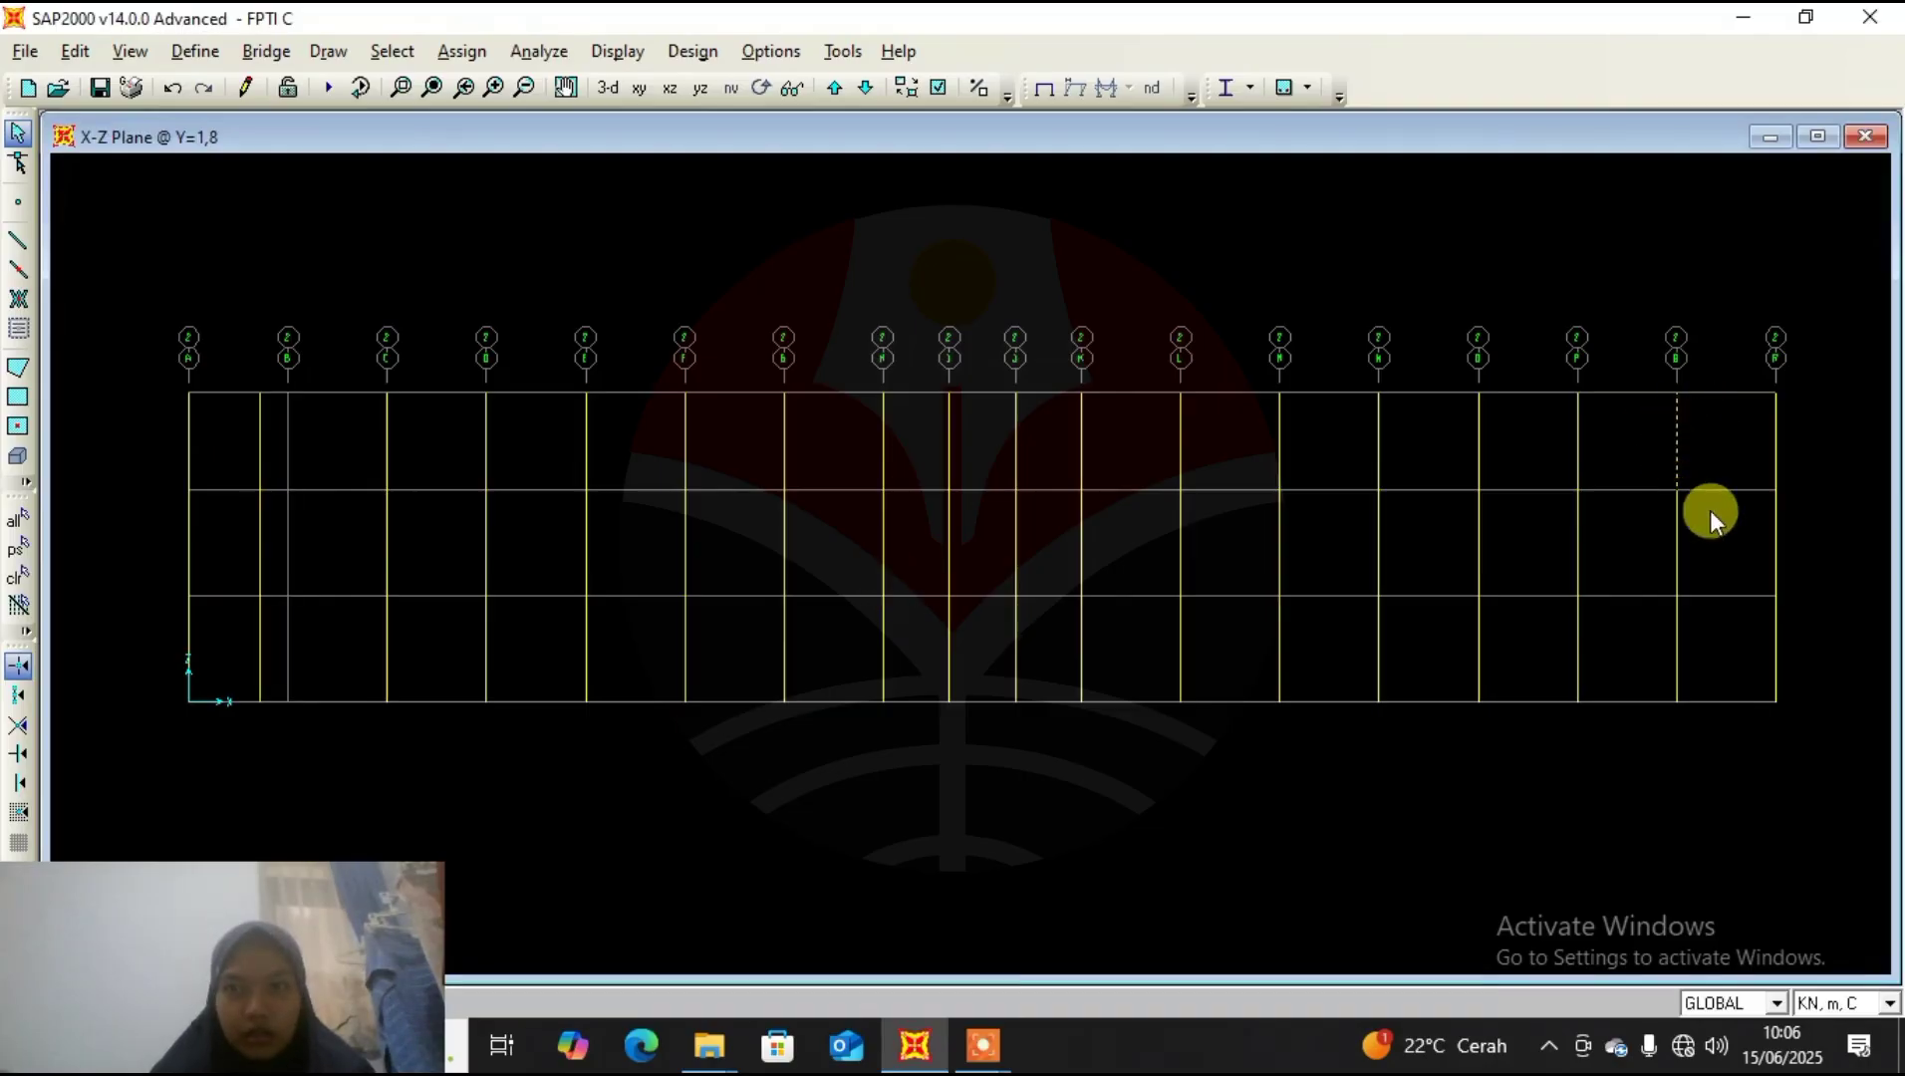
{"action": "left_click", "coordinate": [1676, 554]}
{"action": "left_click", "coordinate": [1678, 652]}
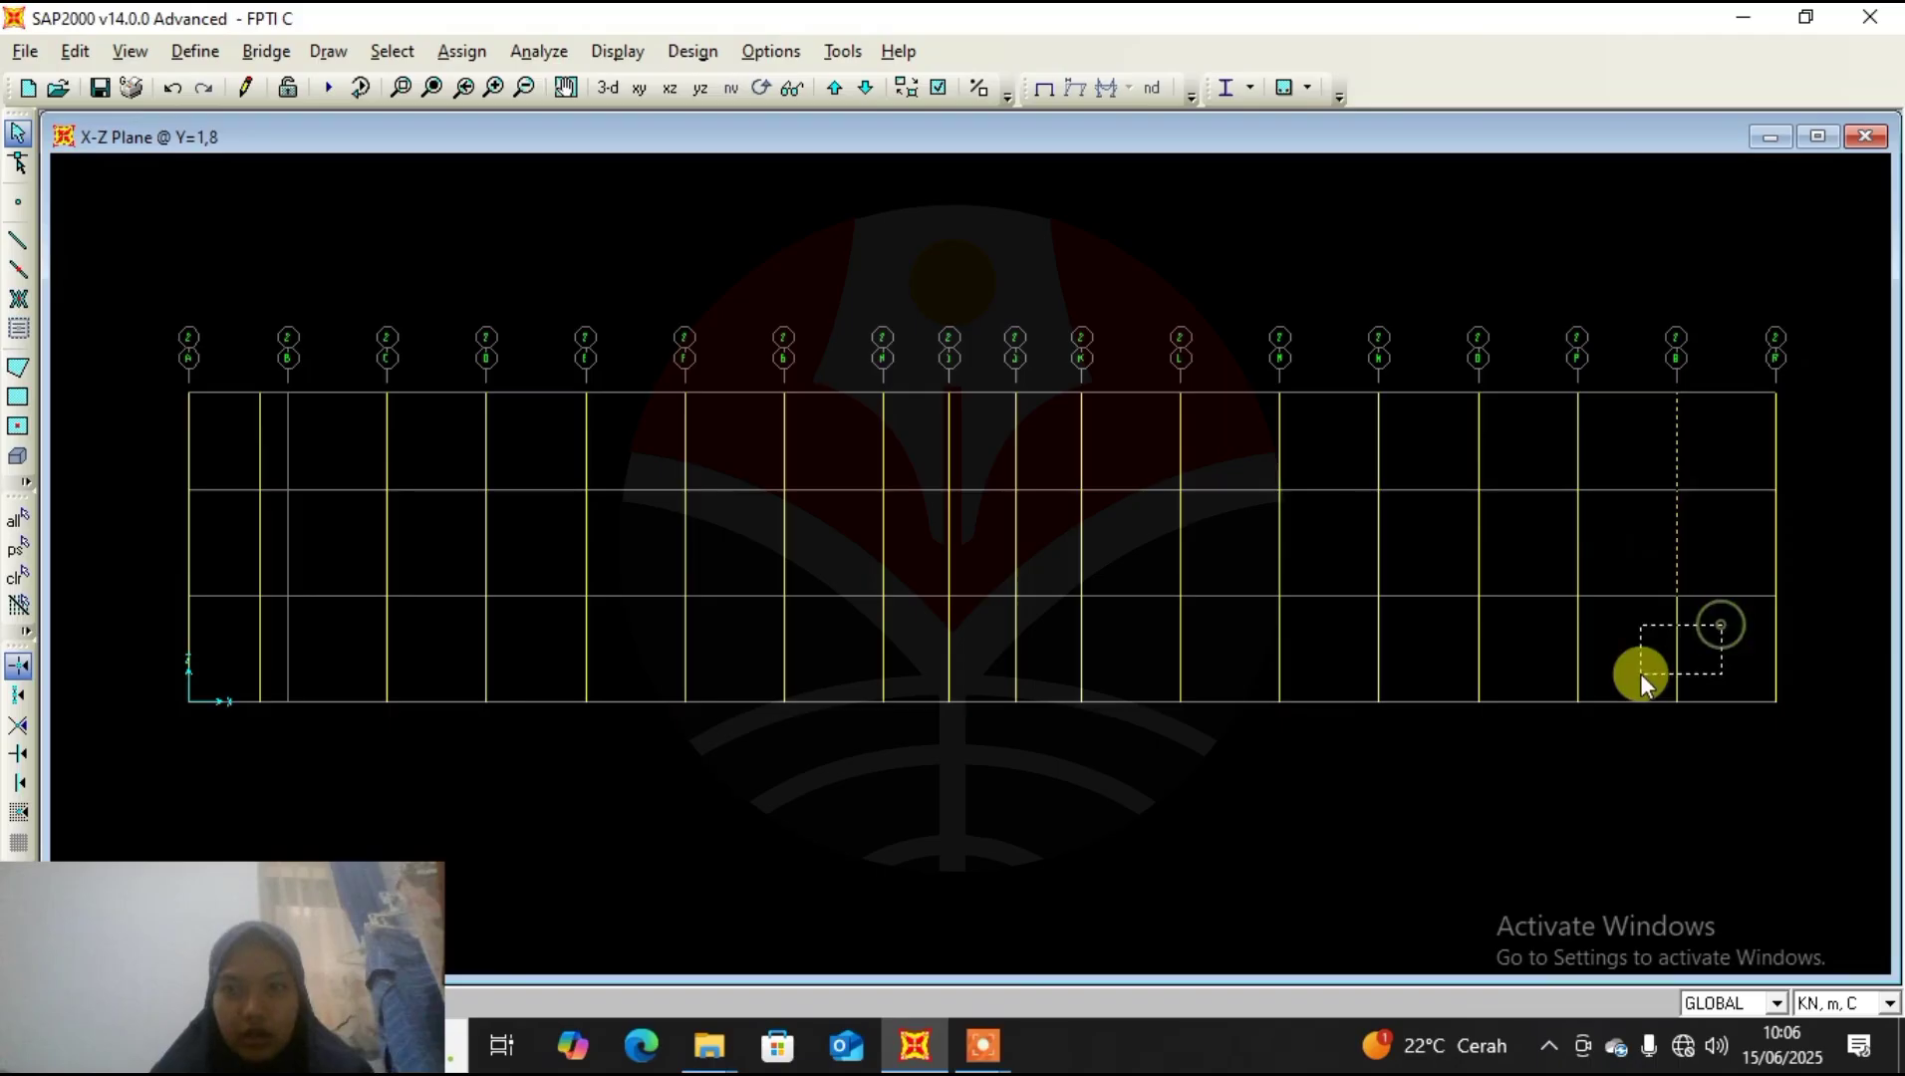
{"action": "left_click", "coordinate": [98, 50]}
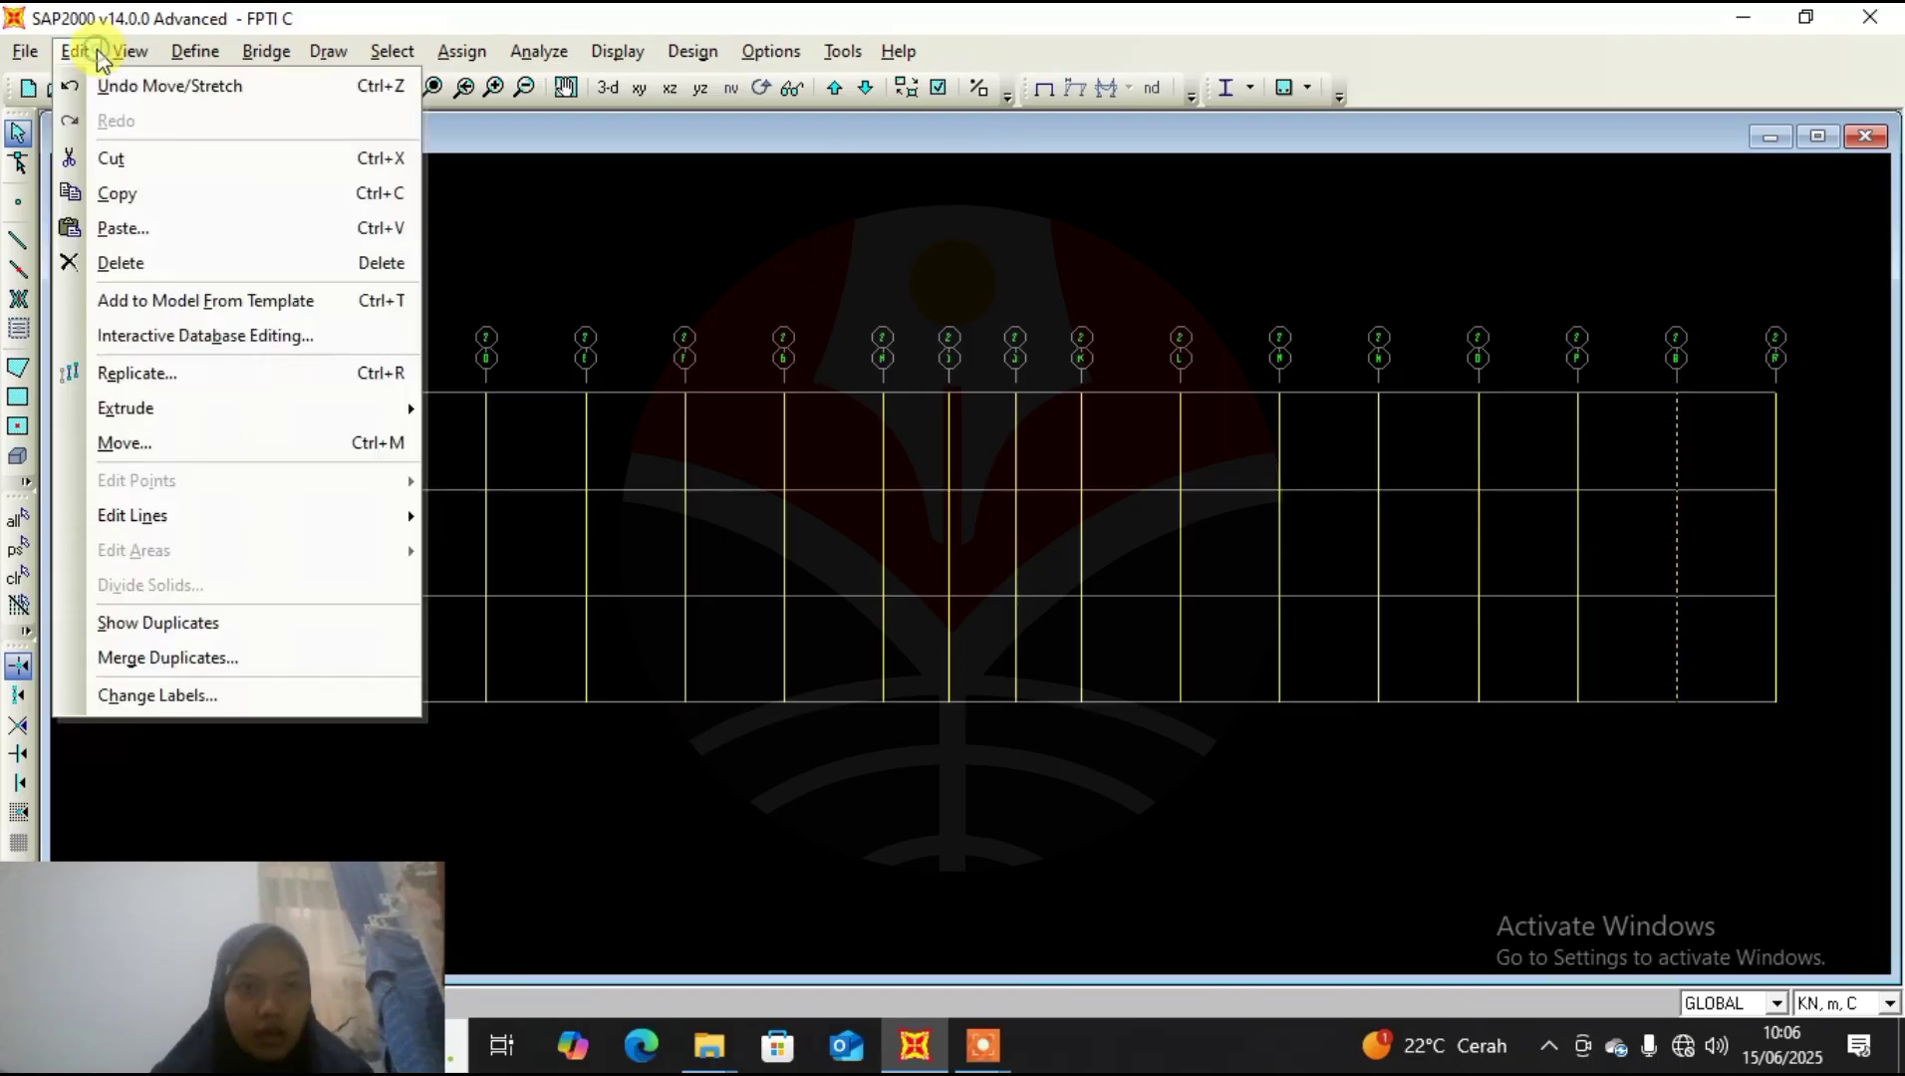
{"action": "left_click", "coordinate": [147, 444]}
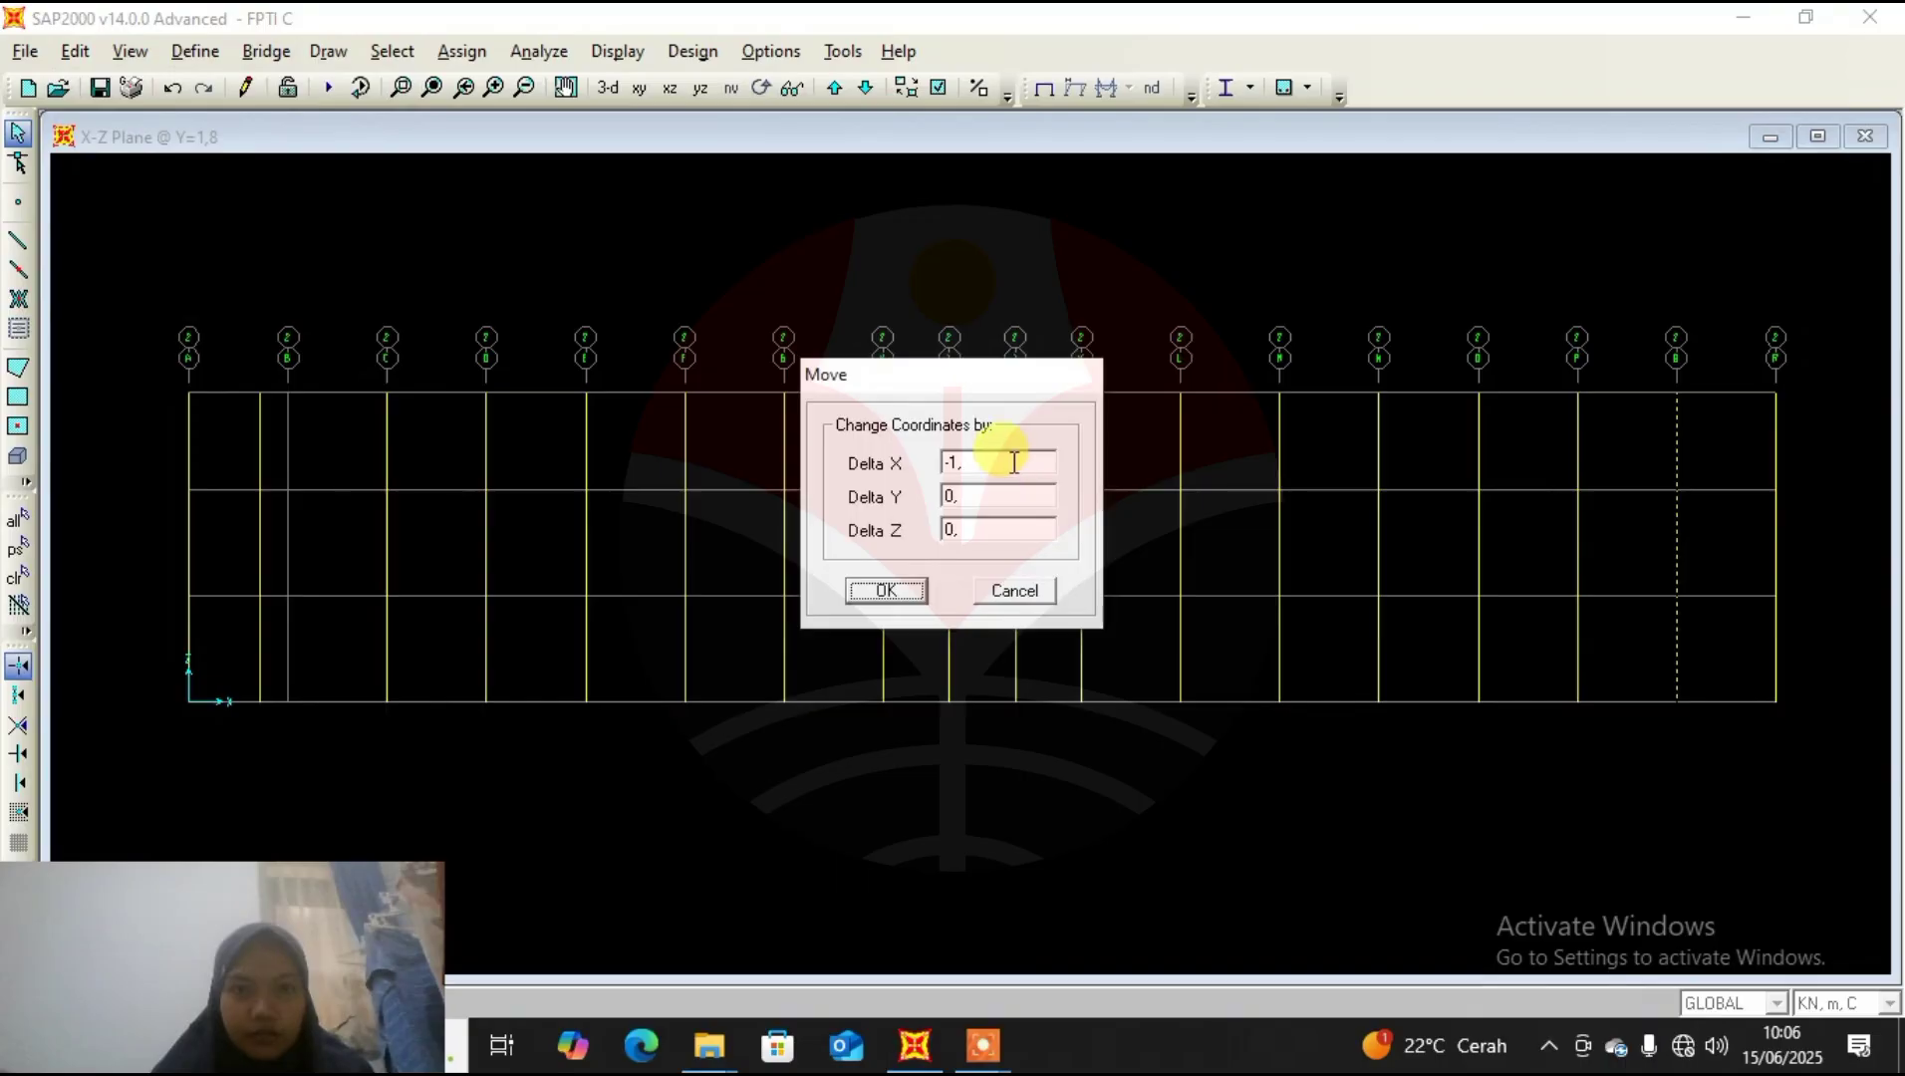
{"action": "double_click", "coordinate": [970, 462]}
{"action": "left_click", "coordinate": [970, 463]}
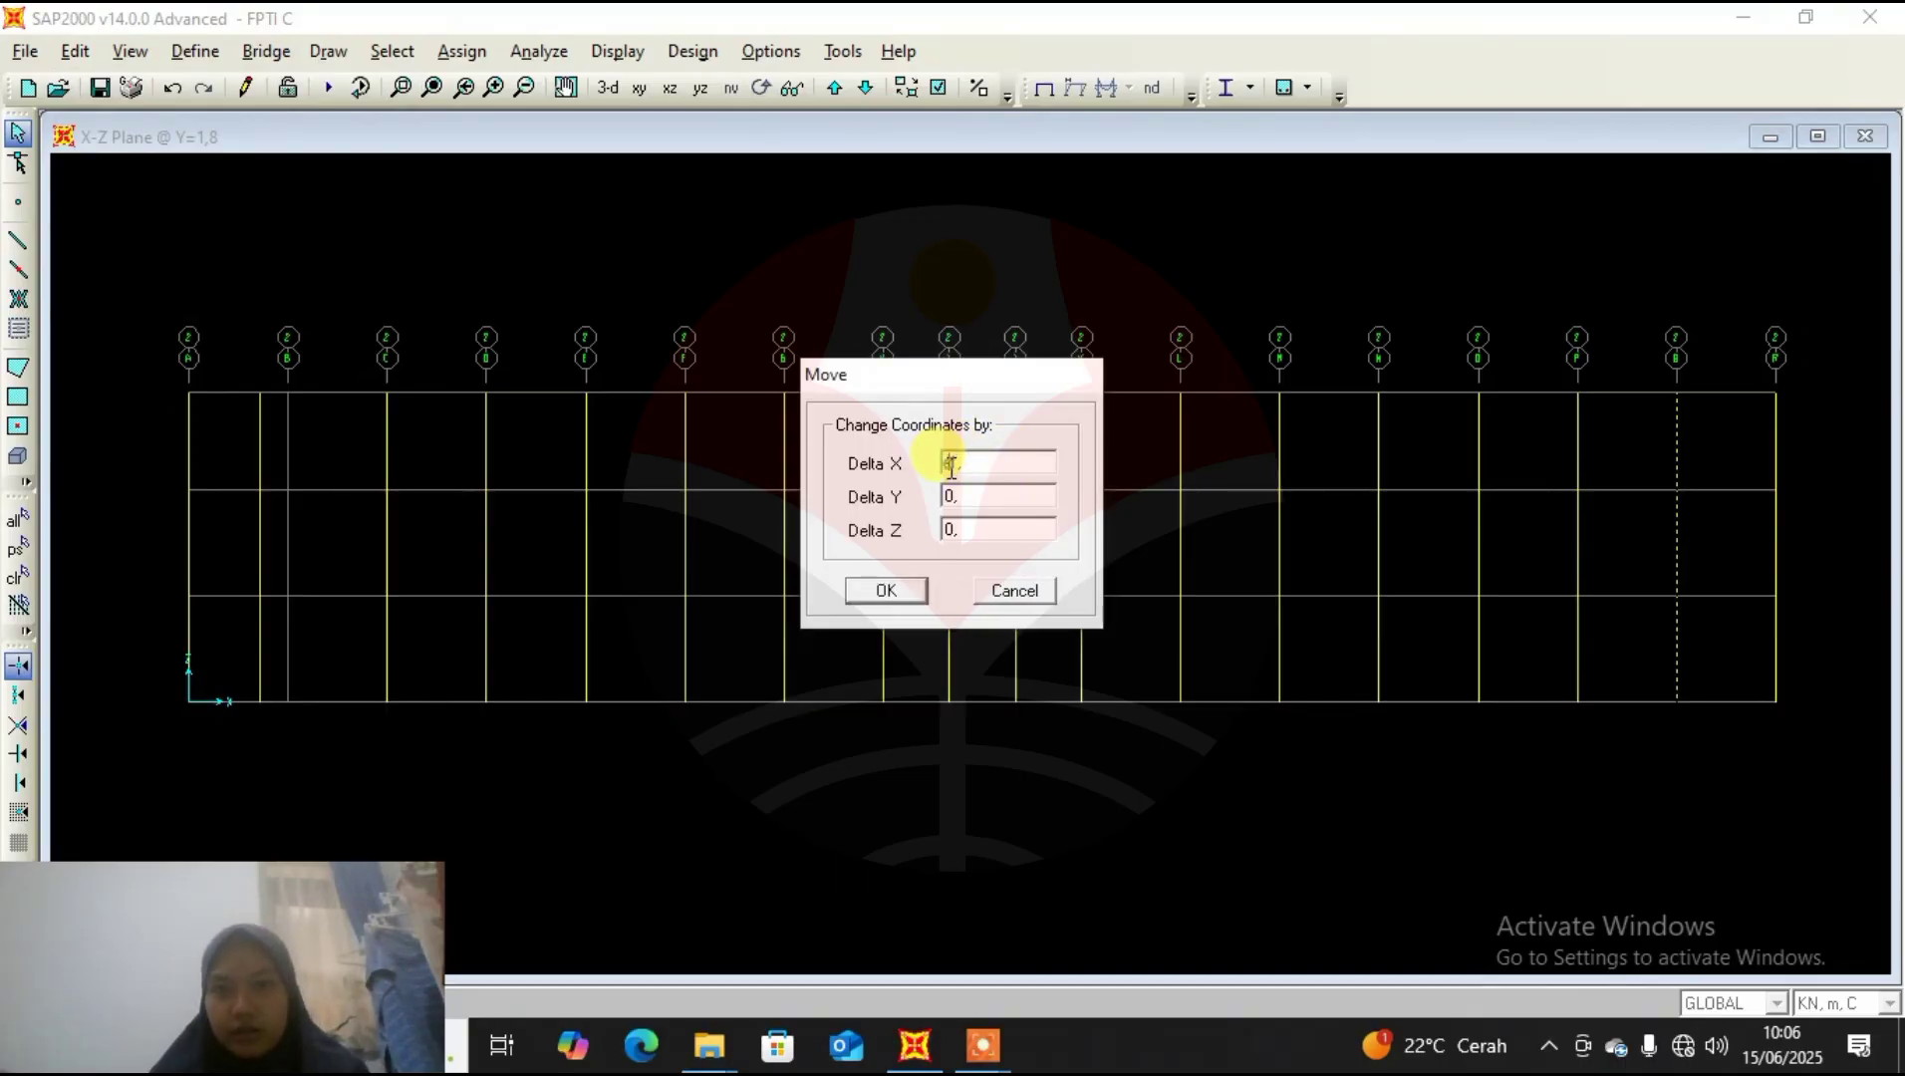
{"action": "key", "text": "BackSpace"}
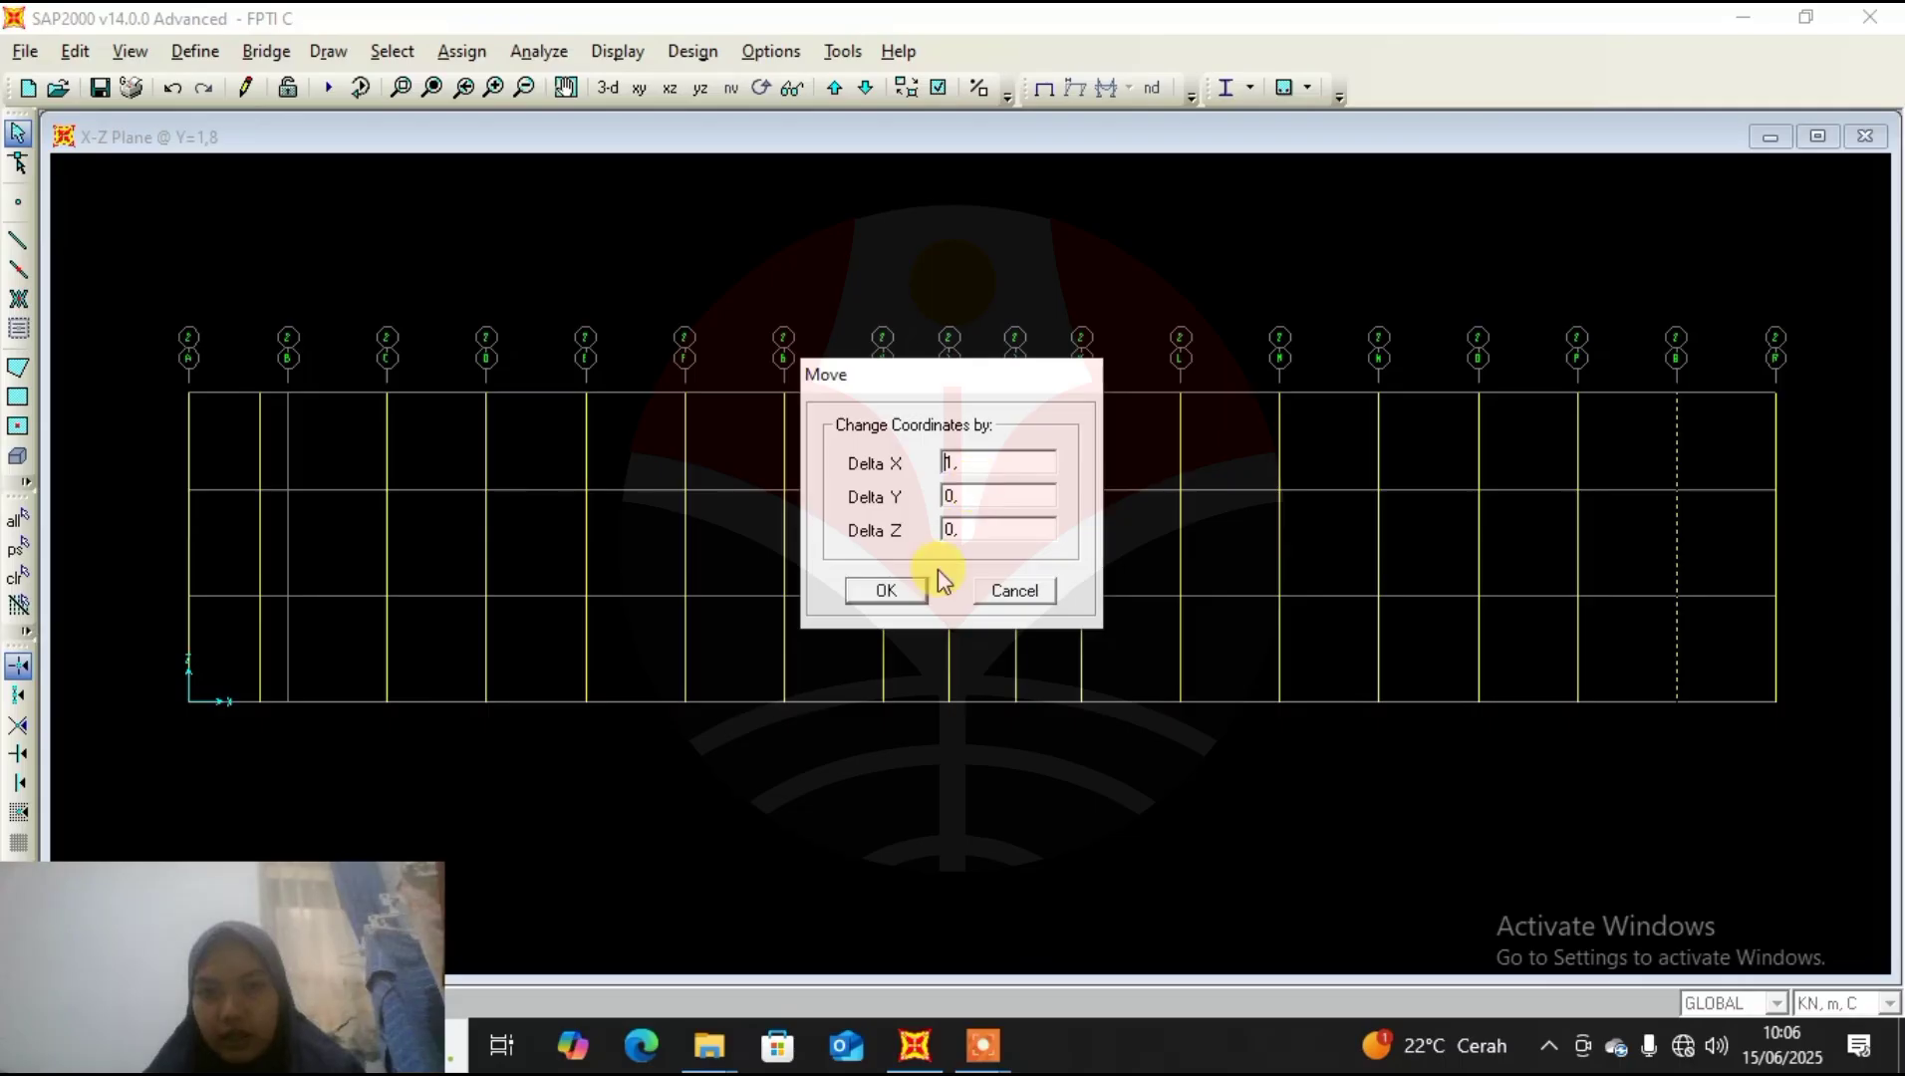
{"action": "left_click", "coordinate": [886, 590]}
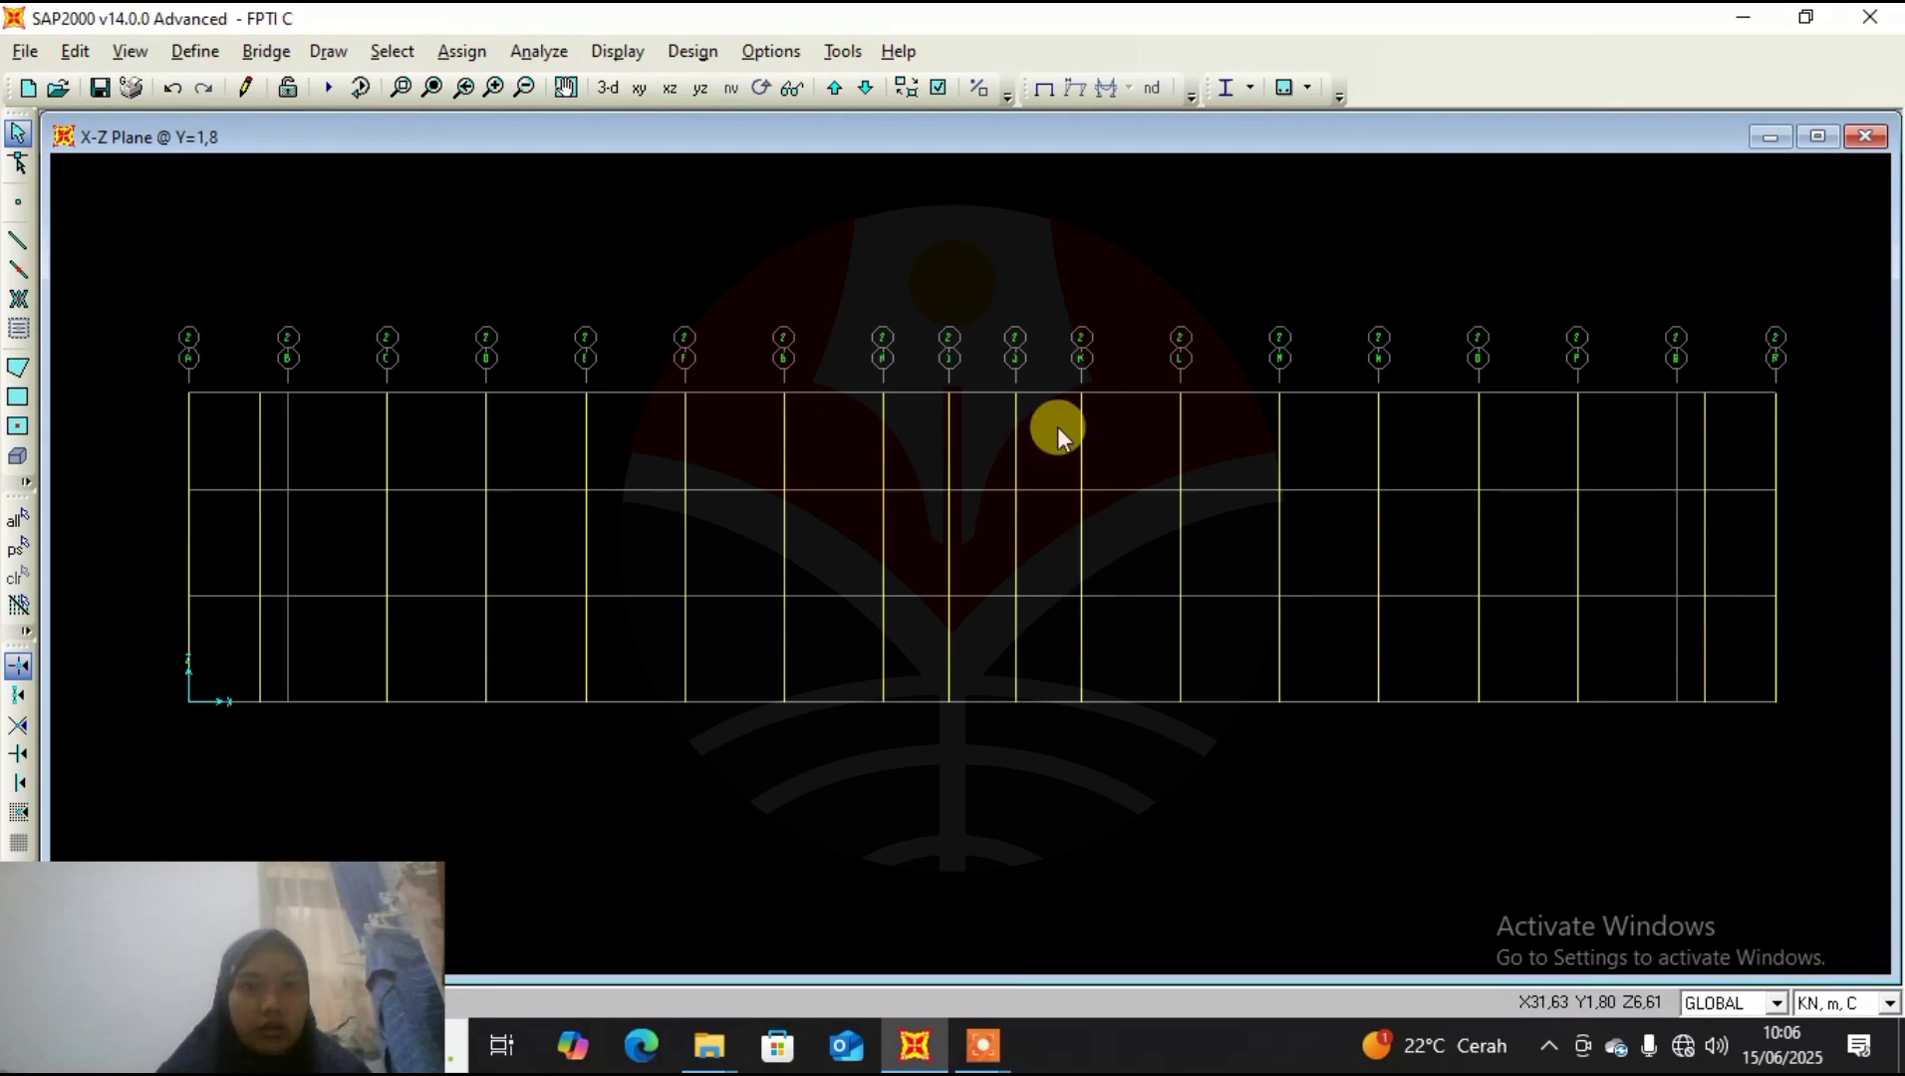
Delete the columns of all three storeys on grid lines D to G and L to O in the Y=6,9 plane.
{"action": "left_click", "coordinate": [833, 90]}
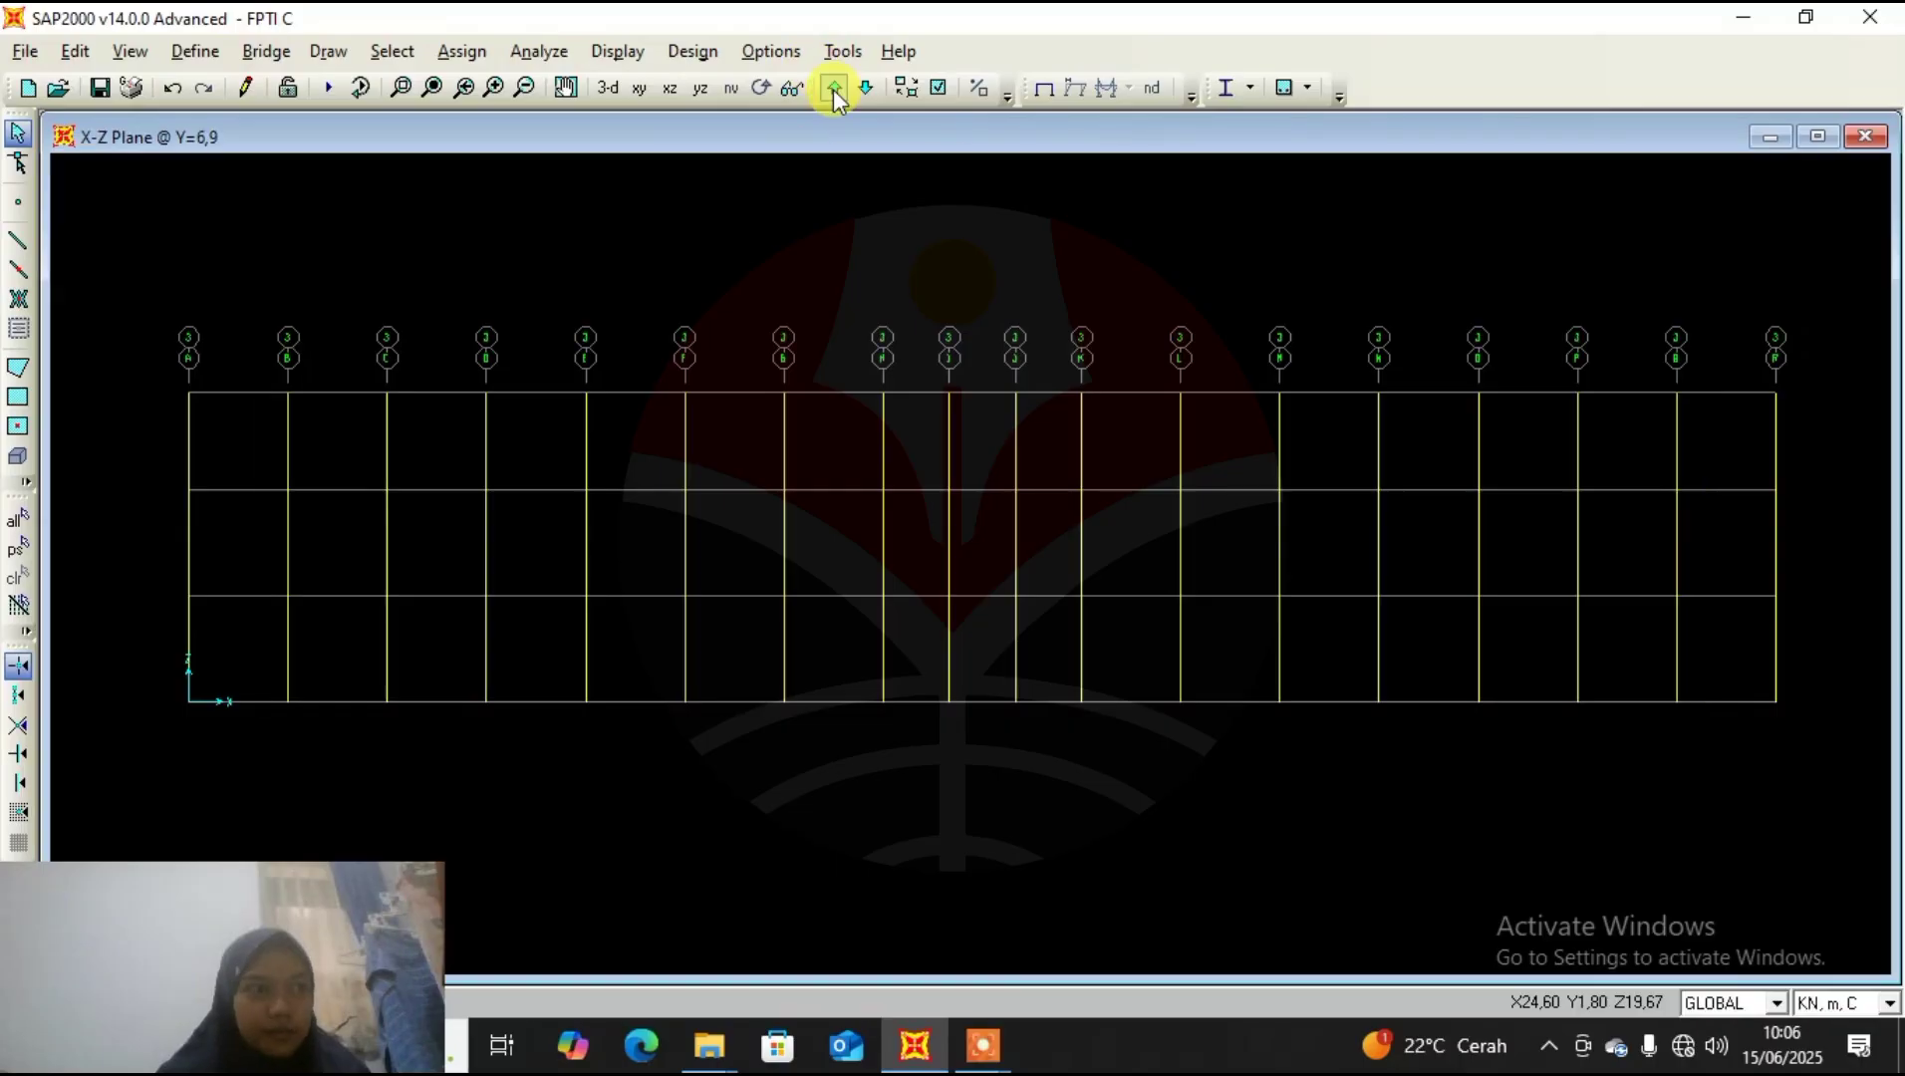
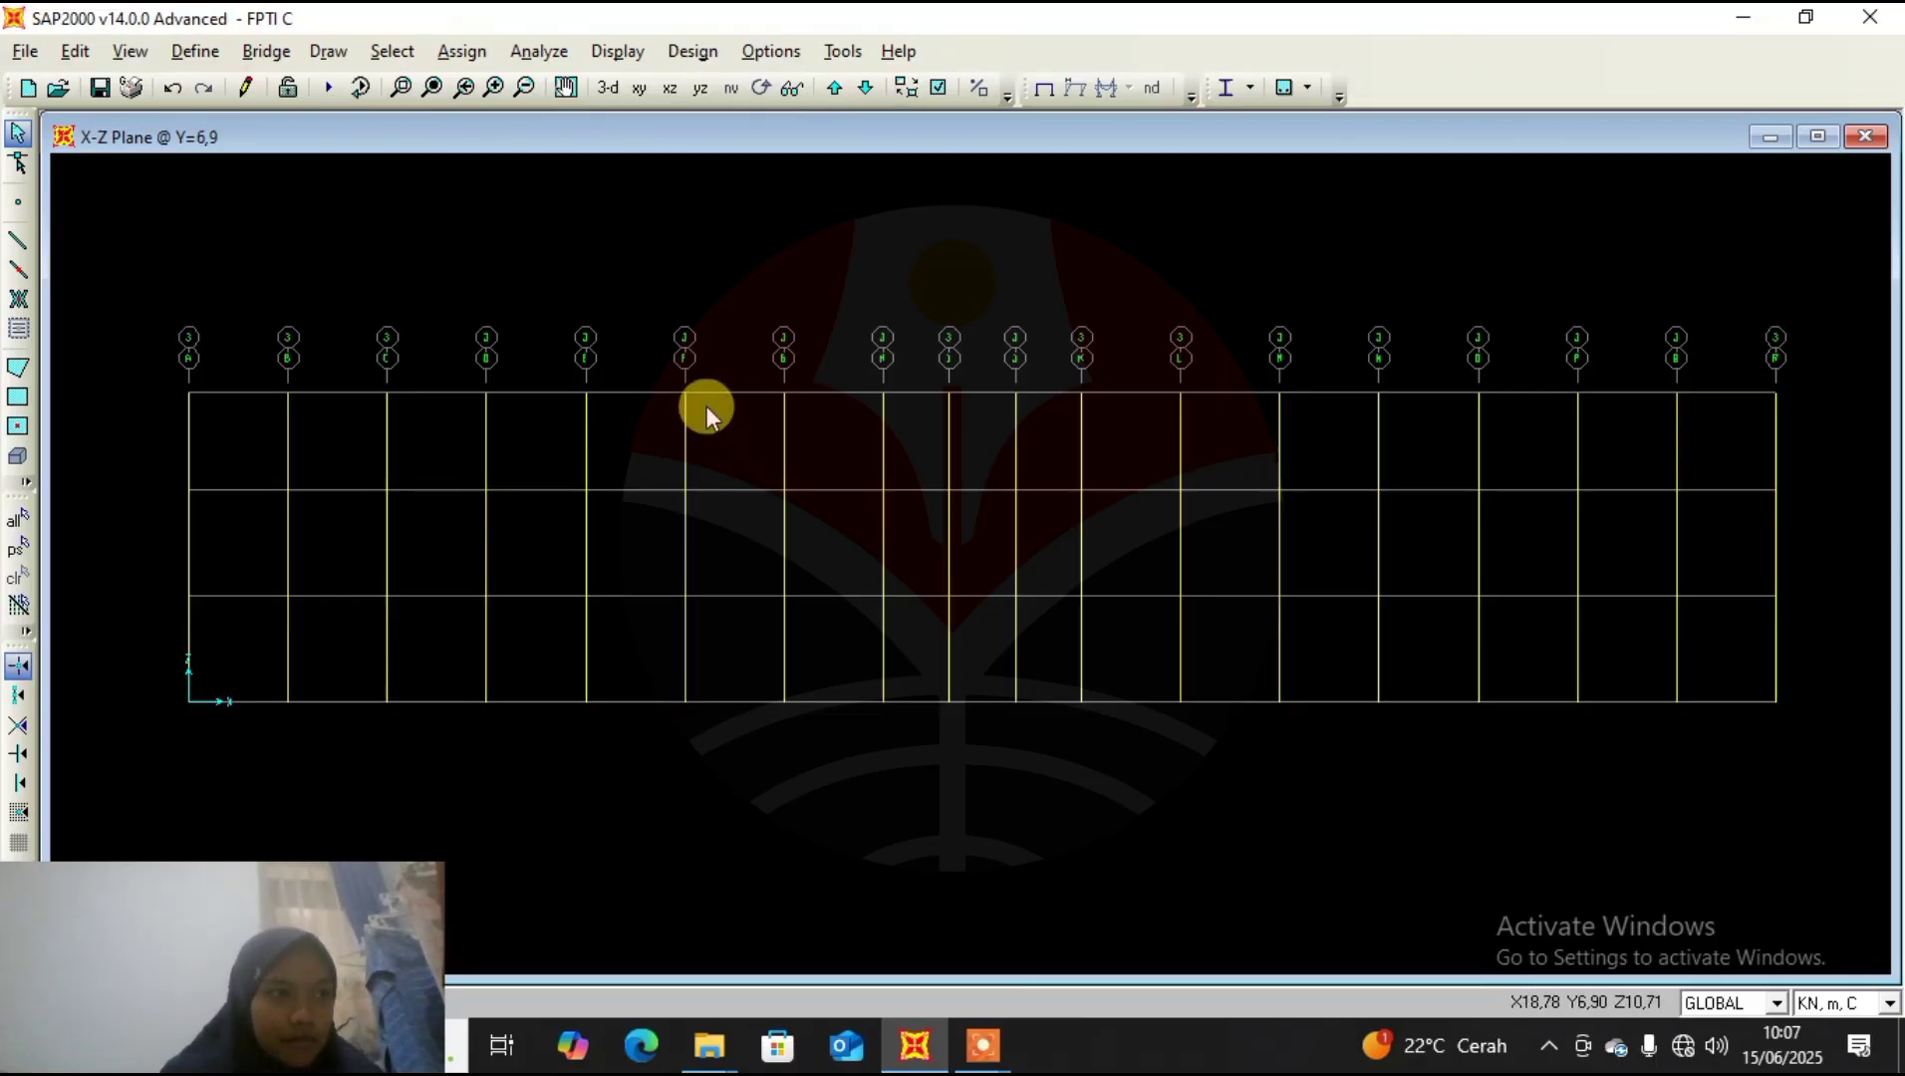
{"action": "left_click_drag", "start_coordinate": [820, 427], "coordinate": [642, 444]}
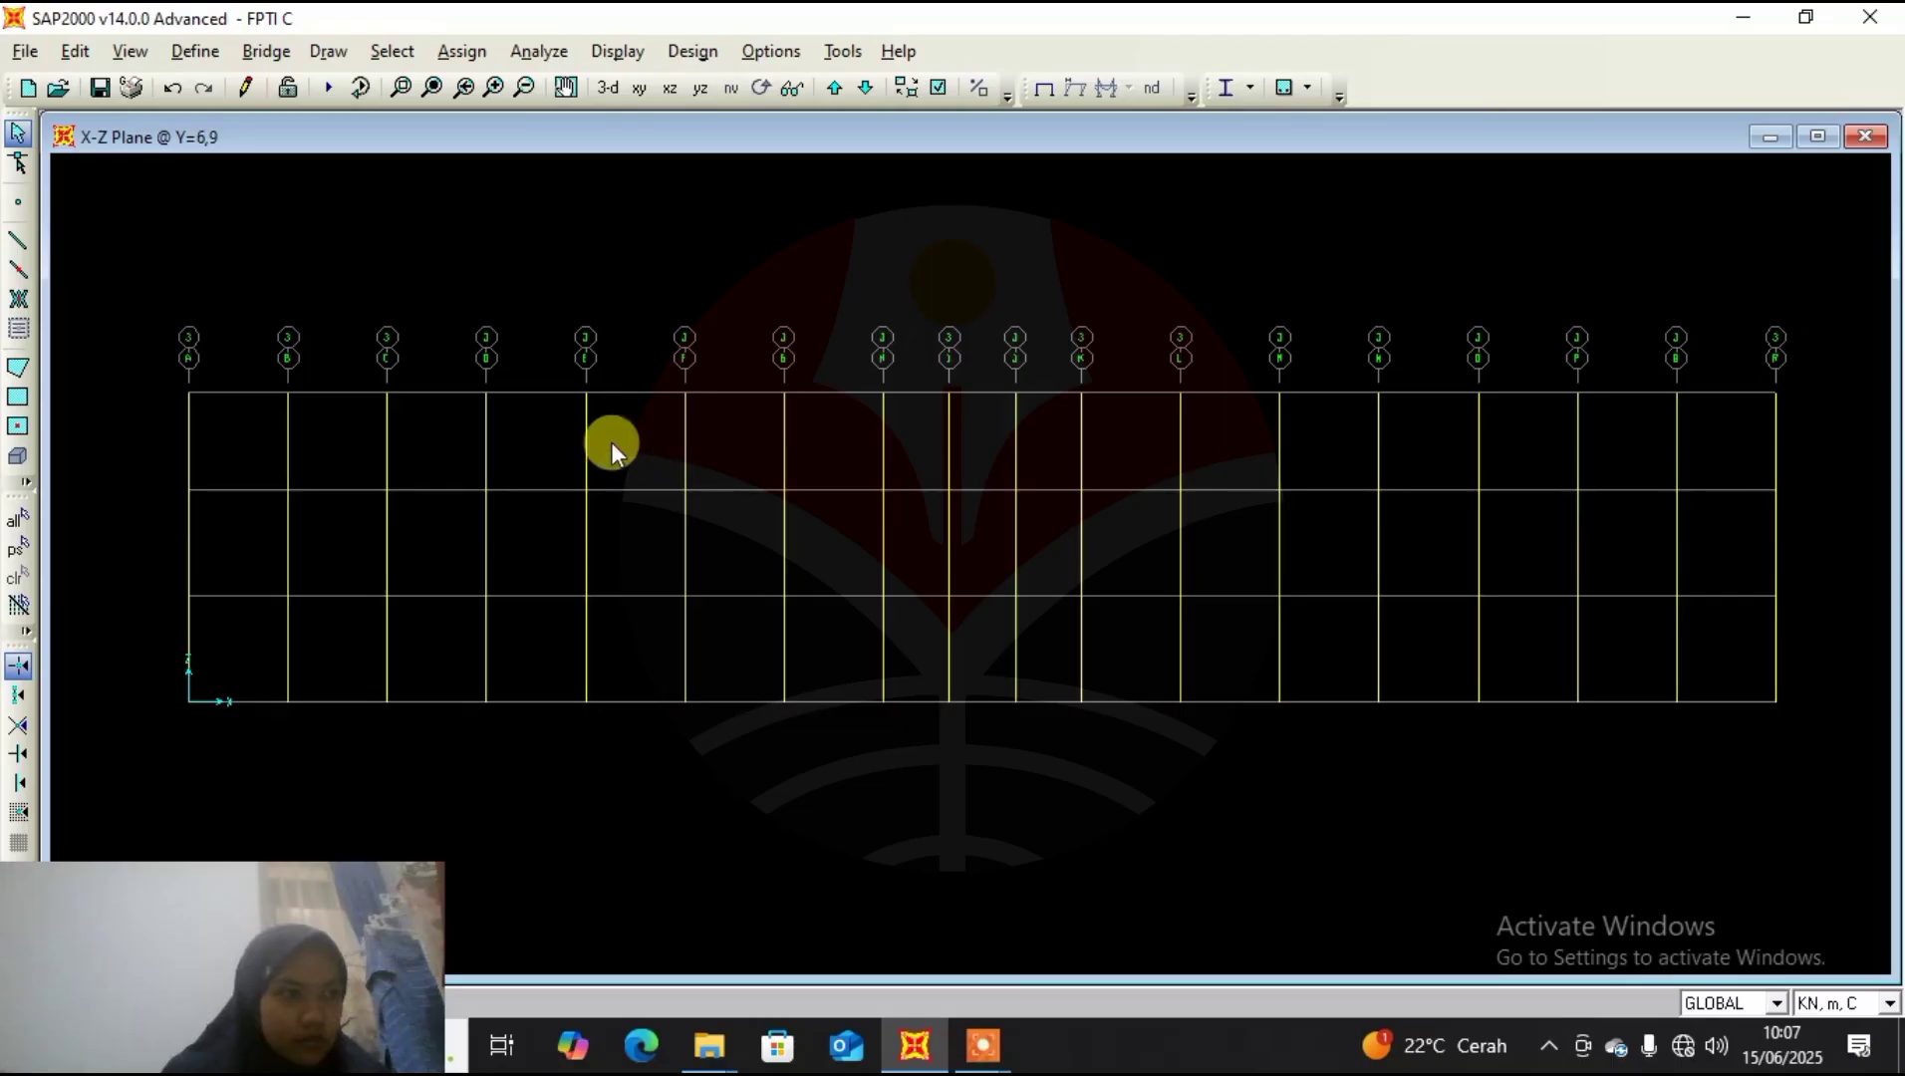
{"action": "left_click_drag", "start_coordinate": [820, 427], "coordinate": [457, 440]}
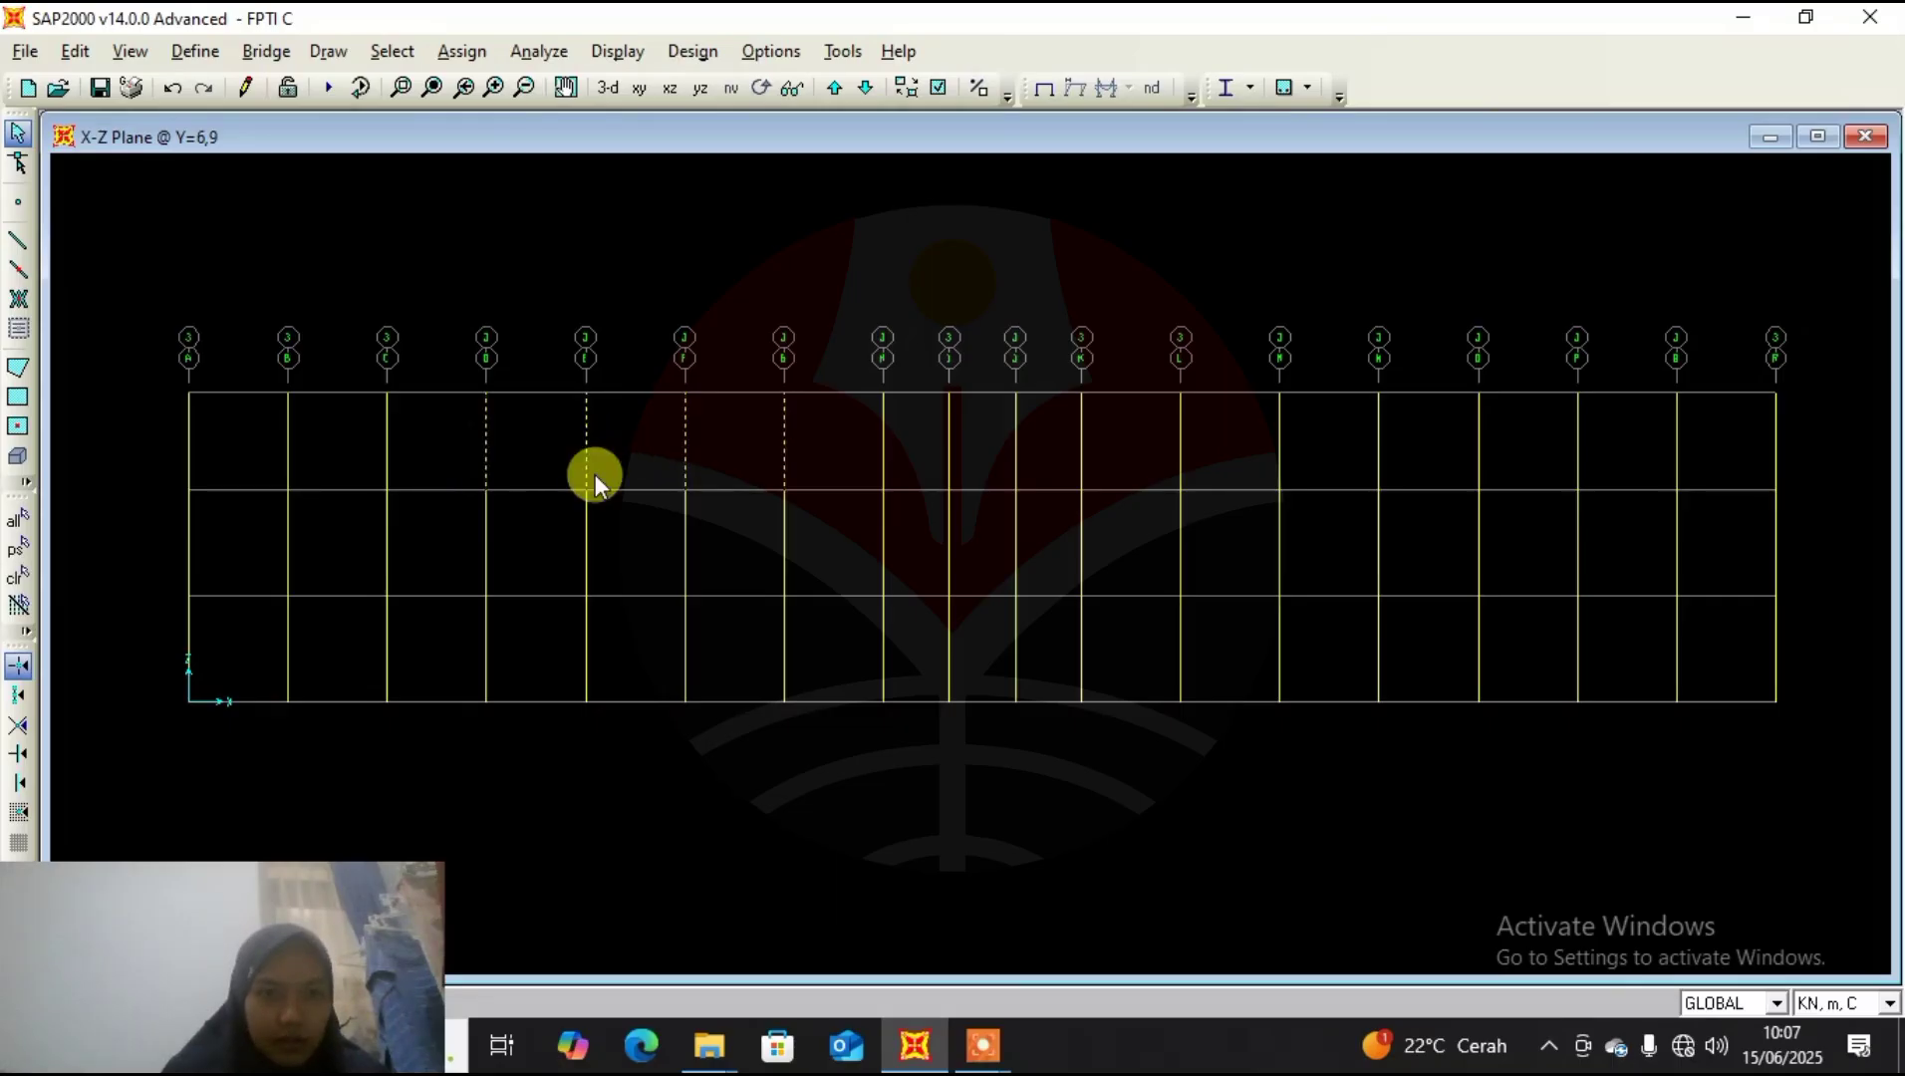
{"action": "left_click_drag", "start_coordinate": [819, 539], "coordinate": [460, 548]}
{"action": "left_click_drag", "start_coordinate": [808, 631], "coordinate": [440, 666]}
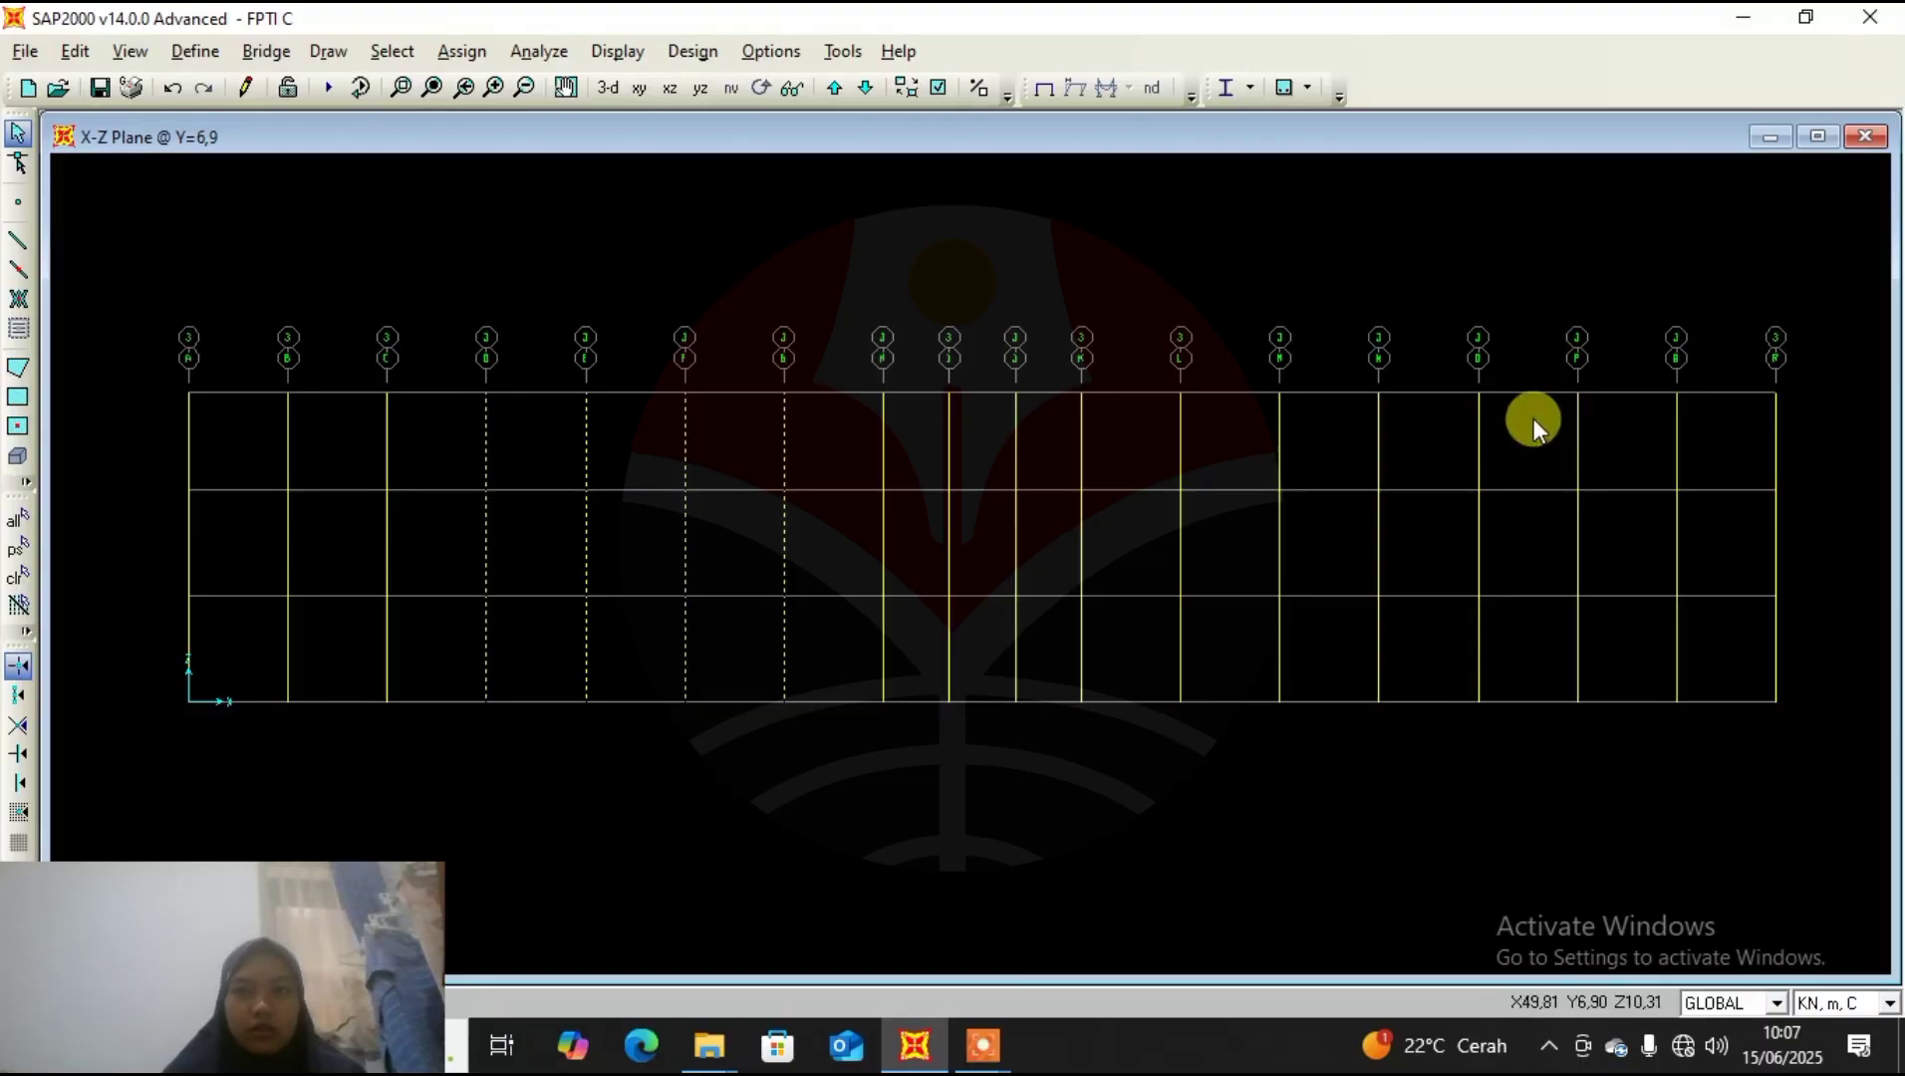
{"action": "left_click_drag", "start_coordinate": [1515, 419], "coordinate": [1142, 462]}
{"action": "left_click_drag", "start_coordinate": [1500, 520], "coordinate": [1157, 547]}
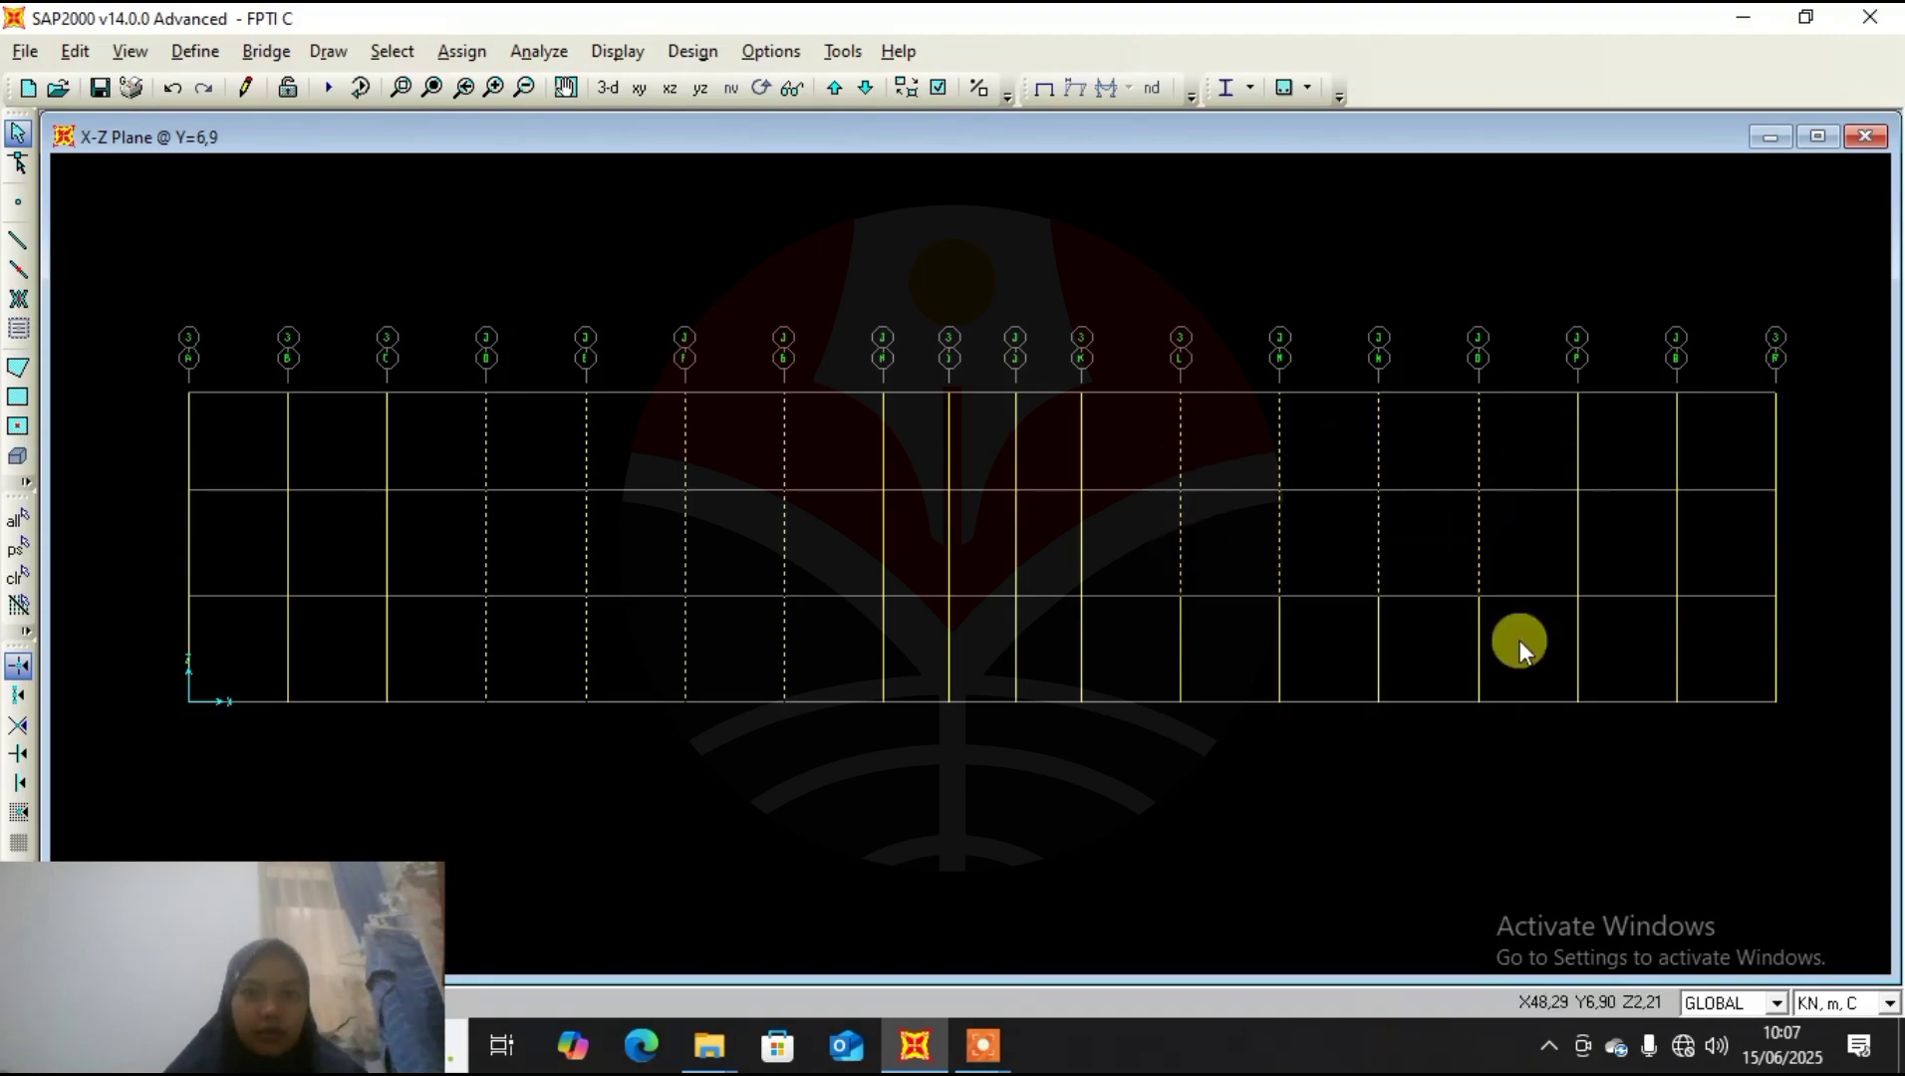
{"action": "left_click_drag", "start_coordinate": [1519, 639], "coordinate": [1143, 667]}
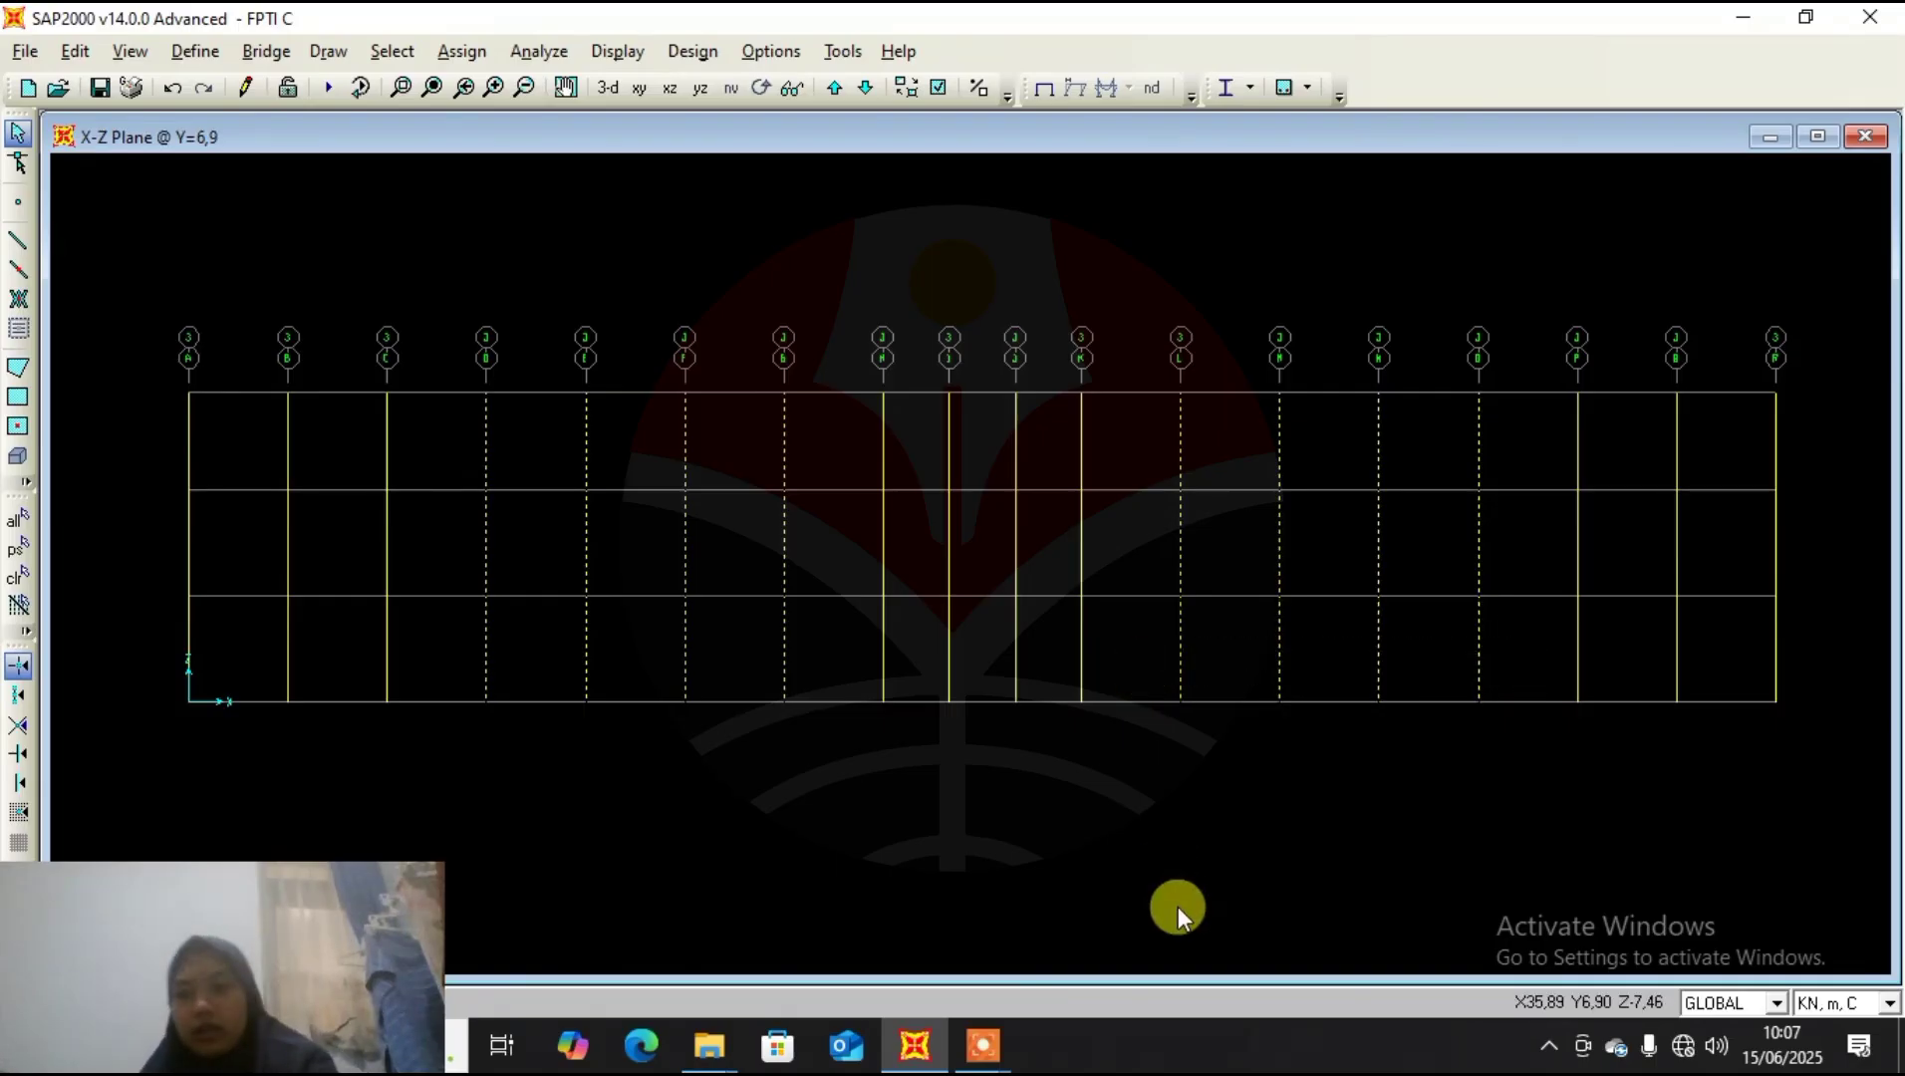
{"action": "key", "text": "Delete"}
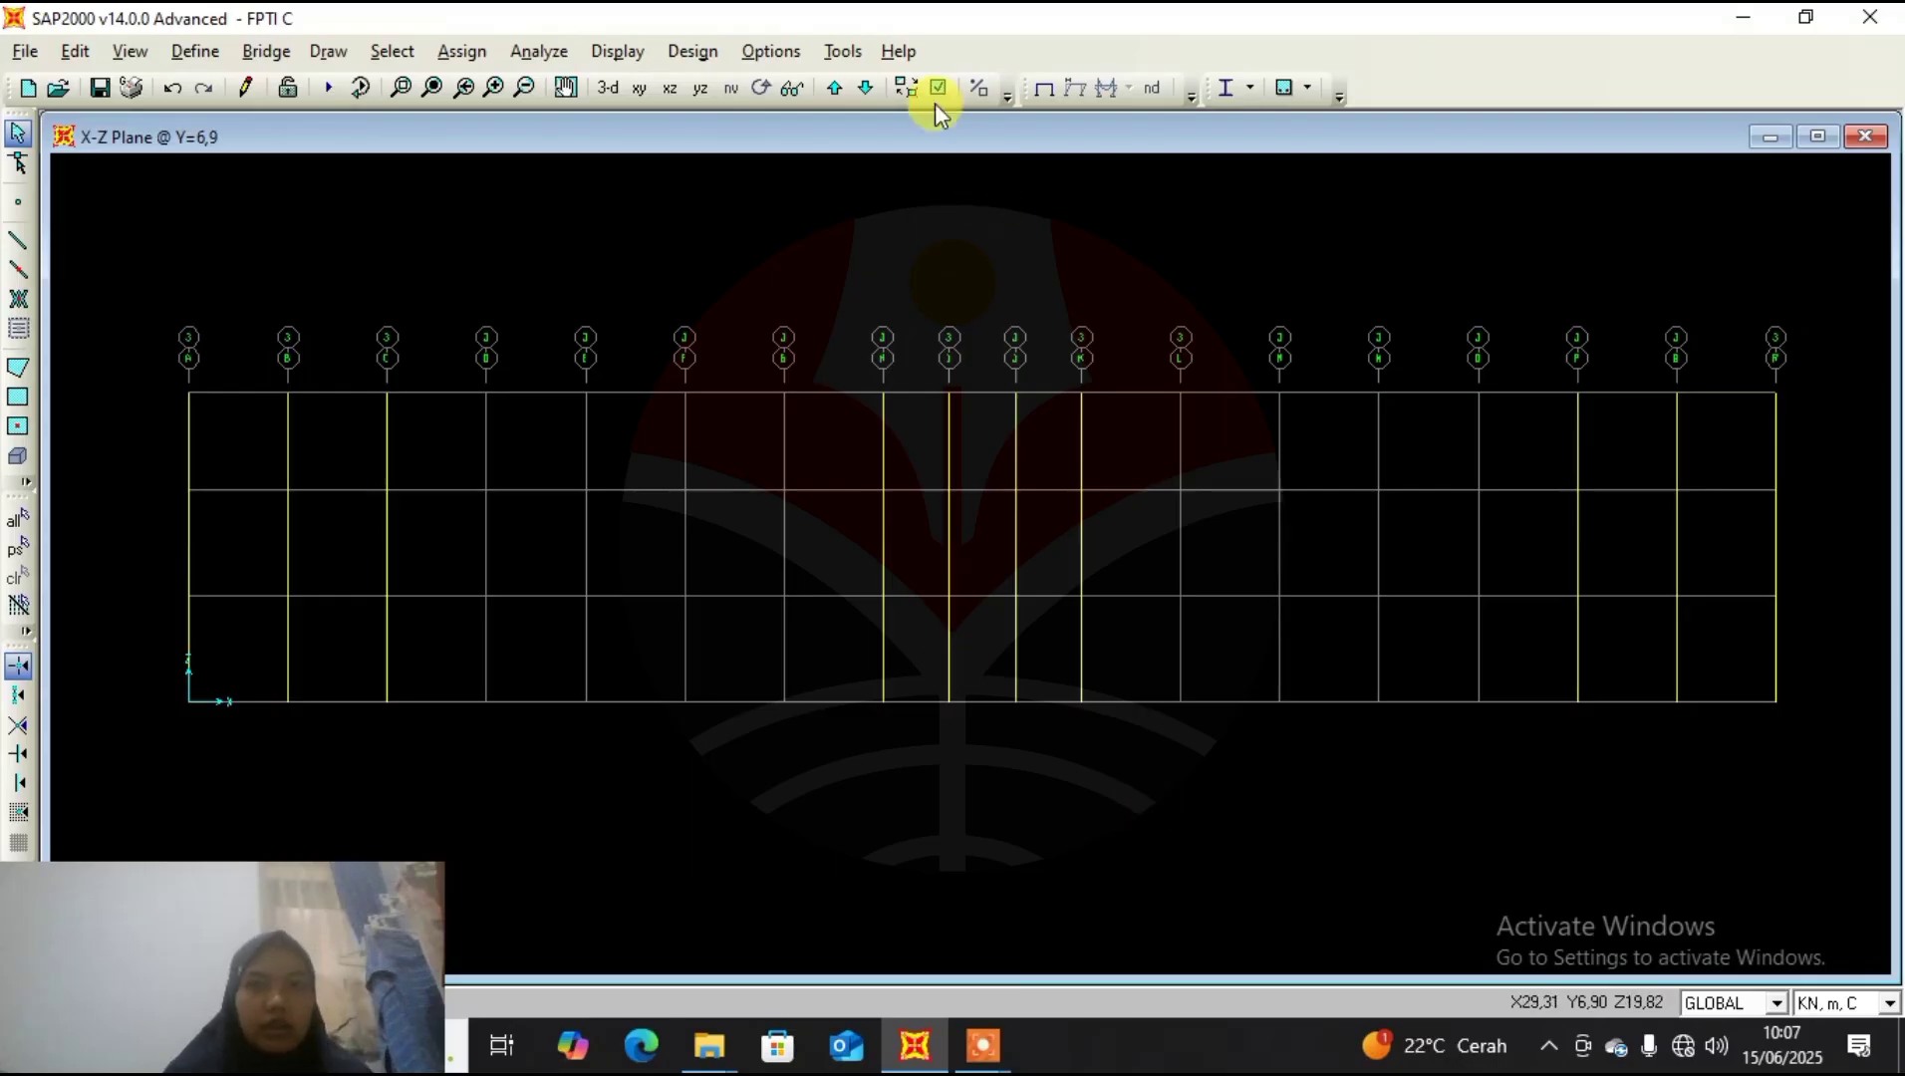
Move the columns of all three storeys on grid lines I and J in the Y=9,3 plane by Delta X 0 and Delta Y 1,5 m.
{"action": "left_click", "coordinate": [832, 90]}
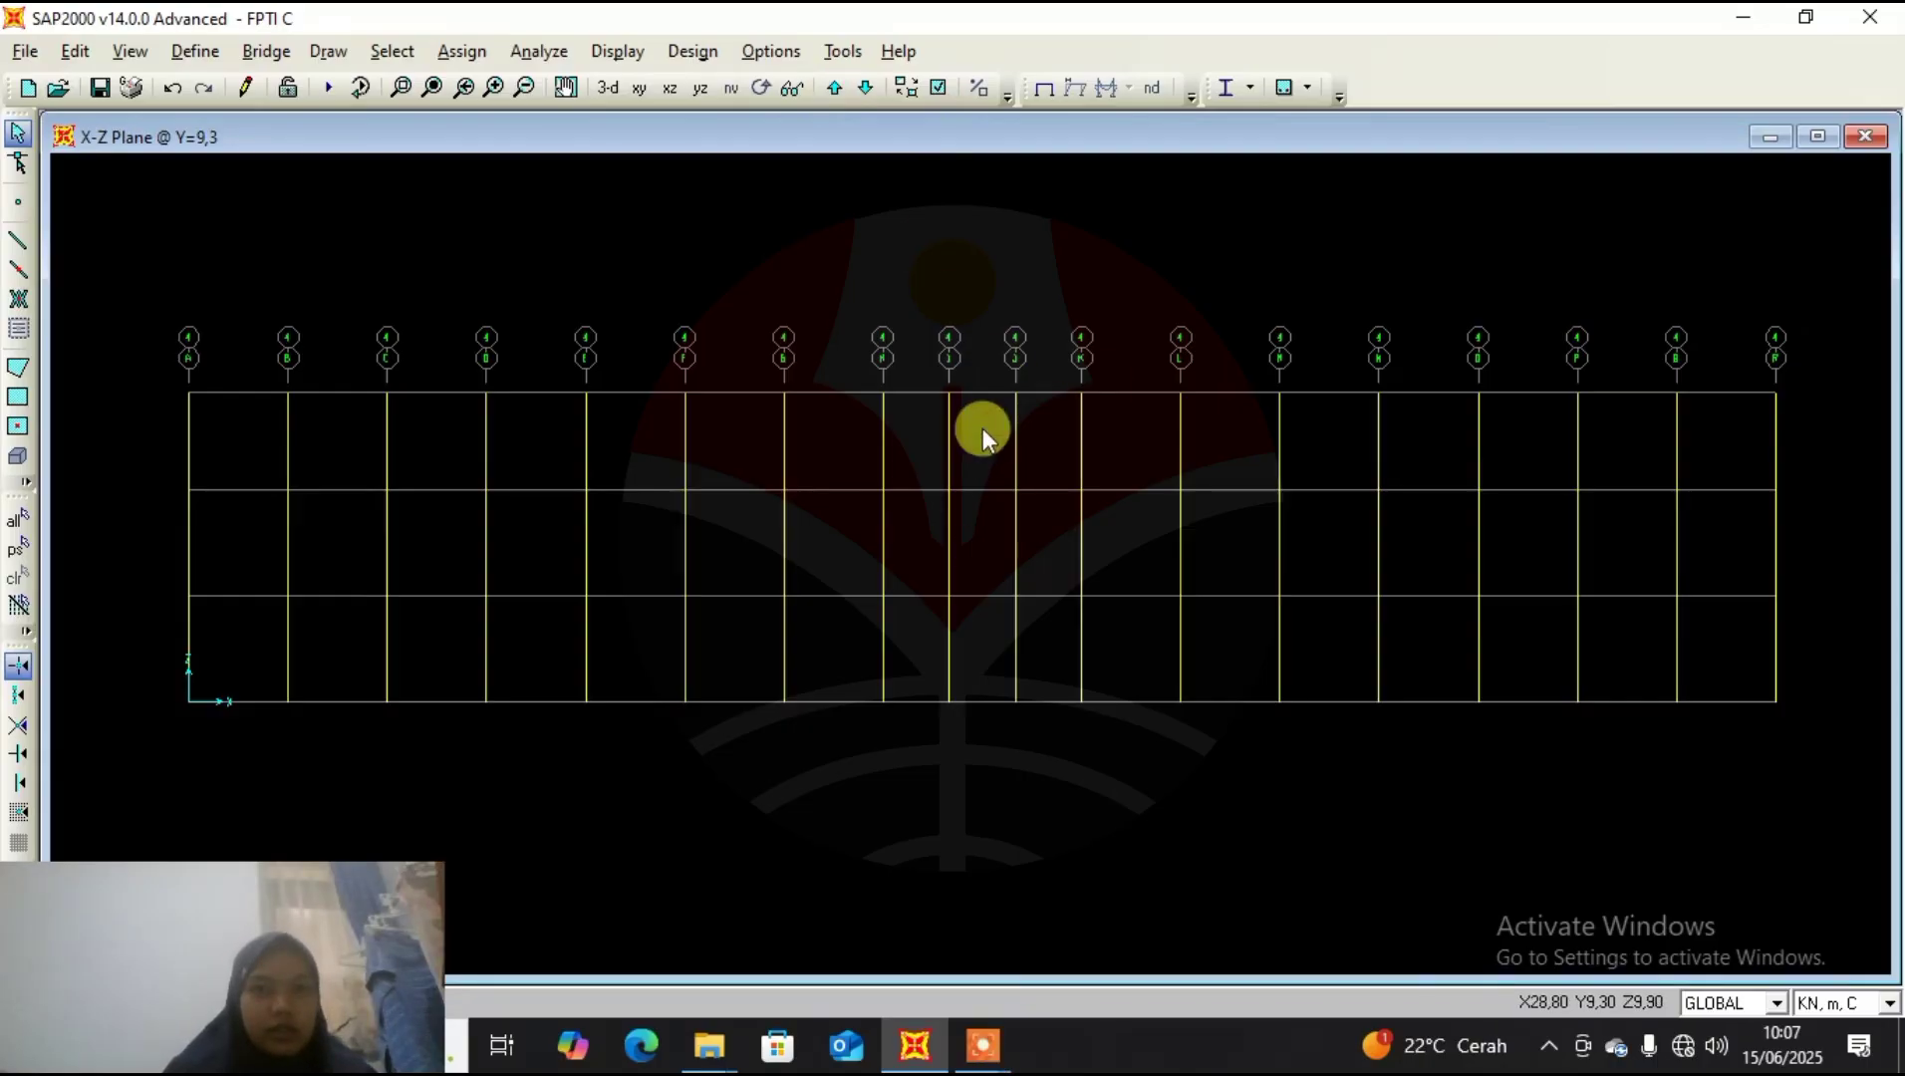
{"action": "left_click_drag", "start_coordinate": [1036, 413], "coordinate": [921, 454]}
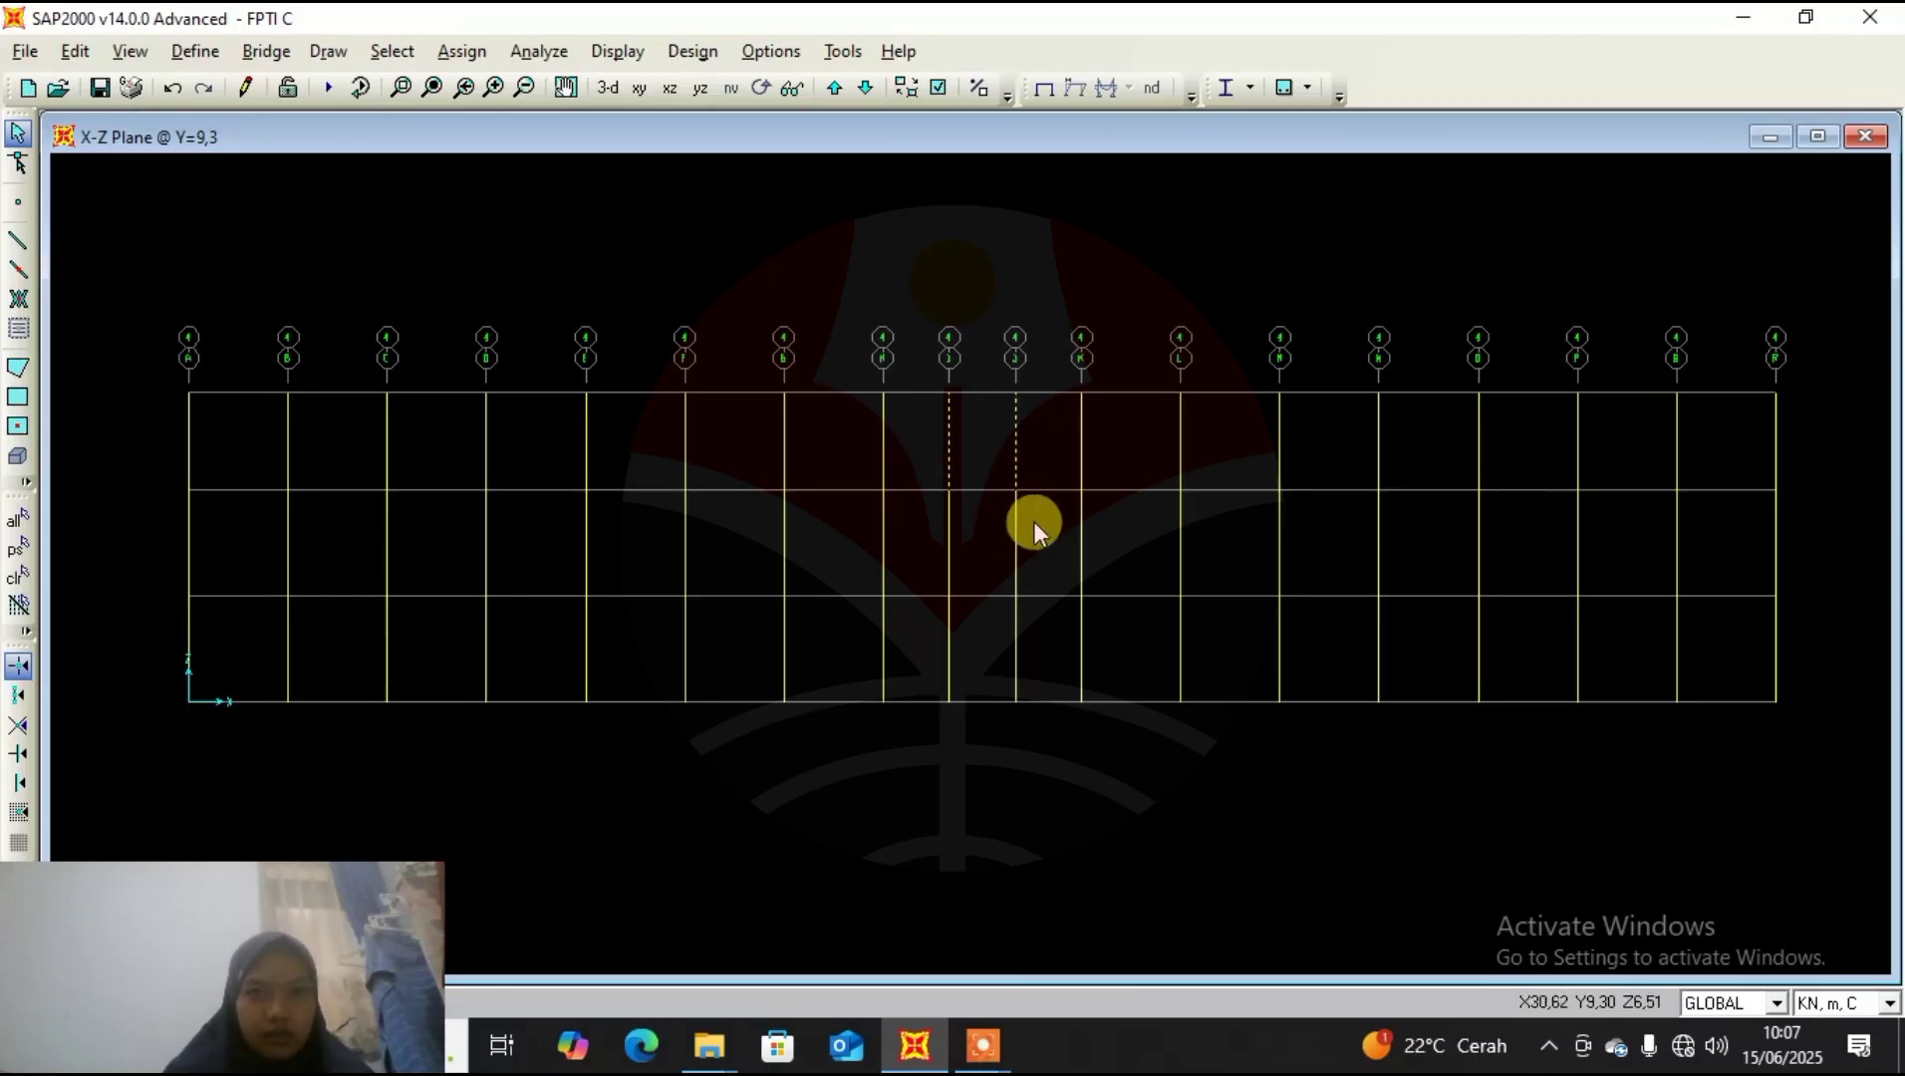
{"action": "left_click_drag", "start_coordinate": [1033, 521], "coordinate": [917, 557]}
{"action": "left_click_drag", "start_coordinate": [1051, 638], "coordinate": [933, 664]}
{"action": "left_click", "coordinate": [64, 53]}
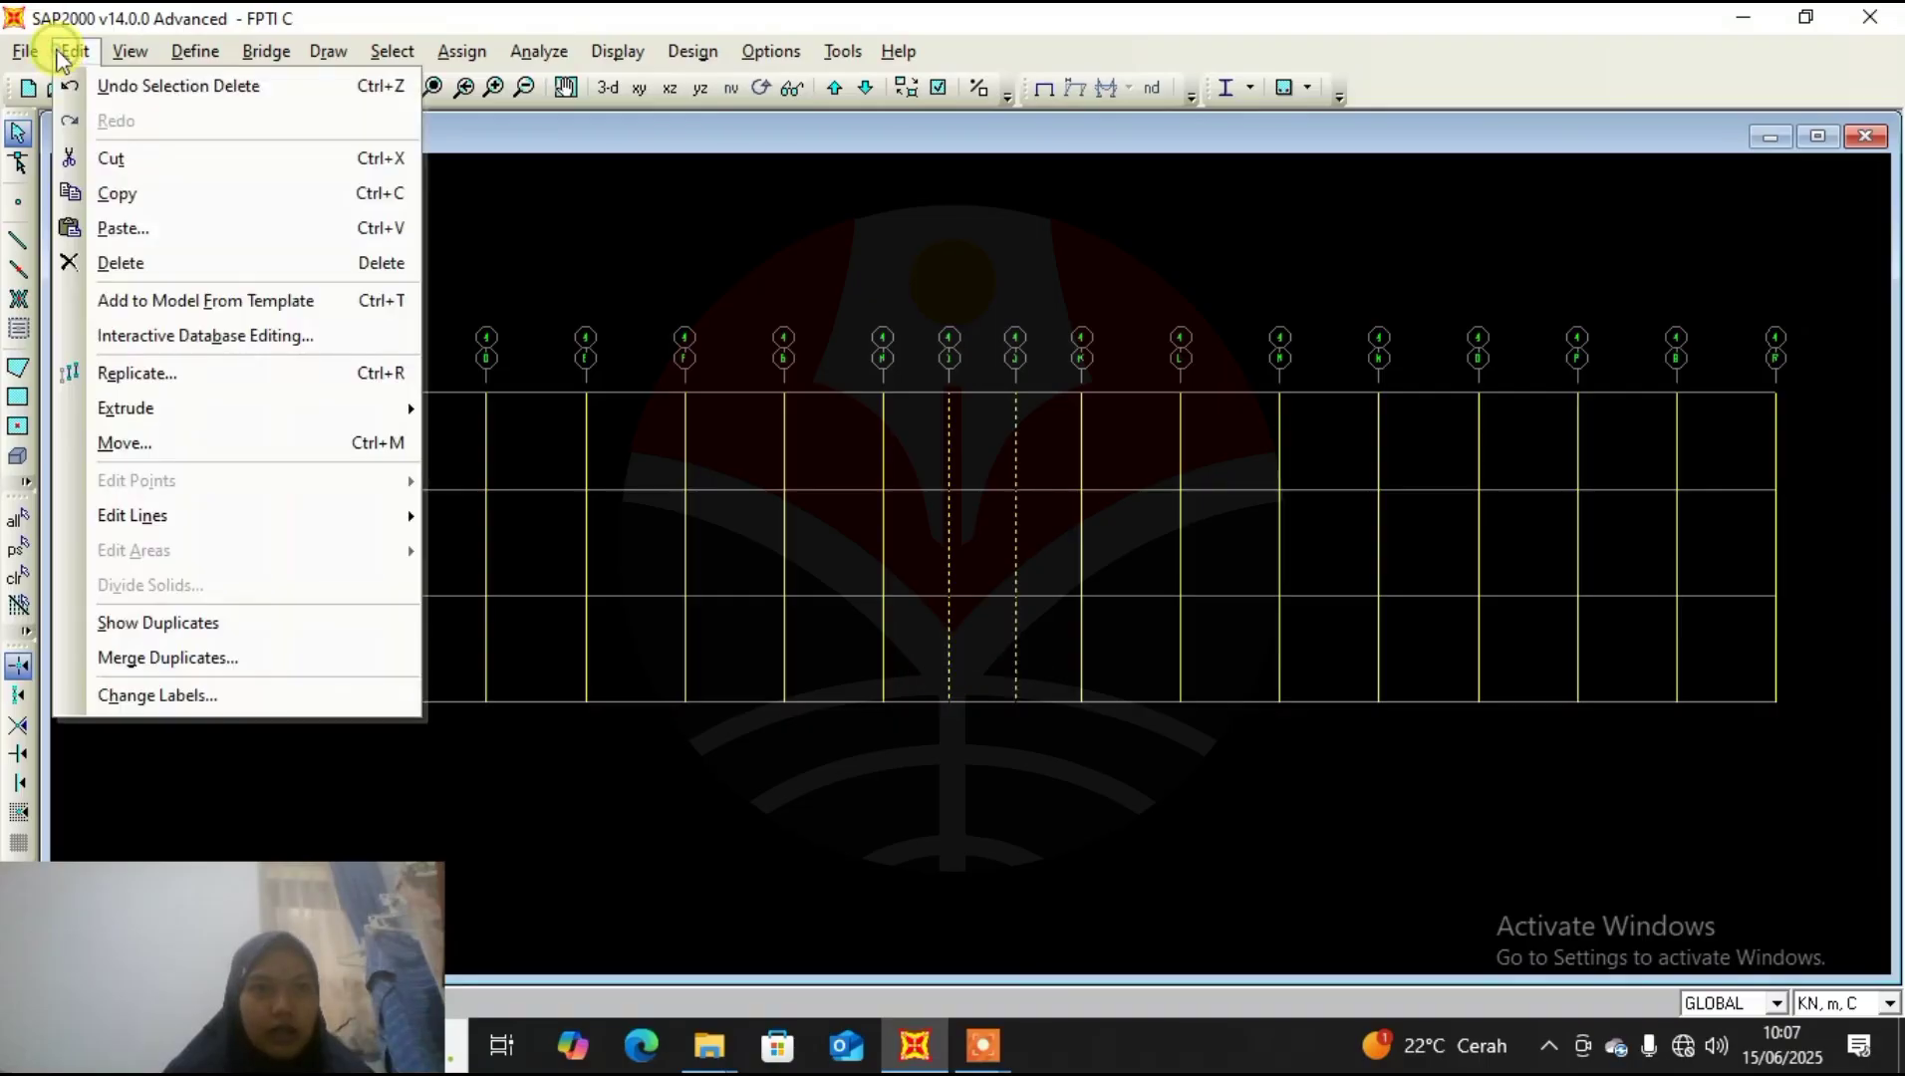
{"action": "left_click", "coordinate": [163, 439]}
{"action": "left_click", "coordinate": [1014, 455]}
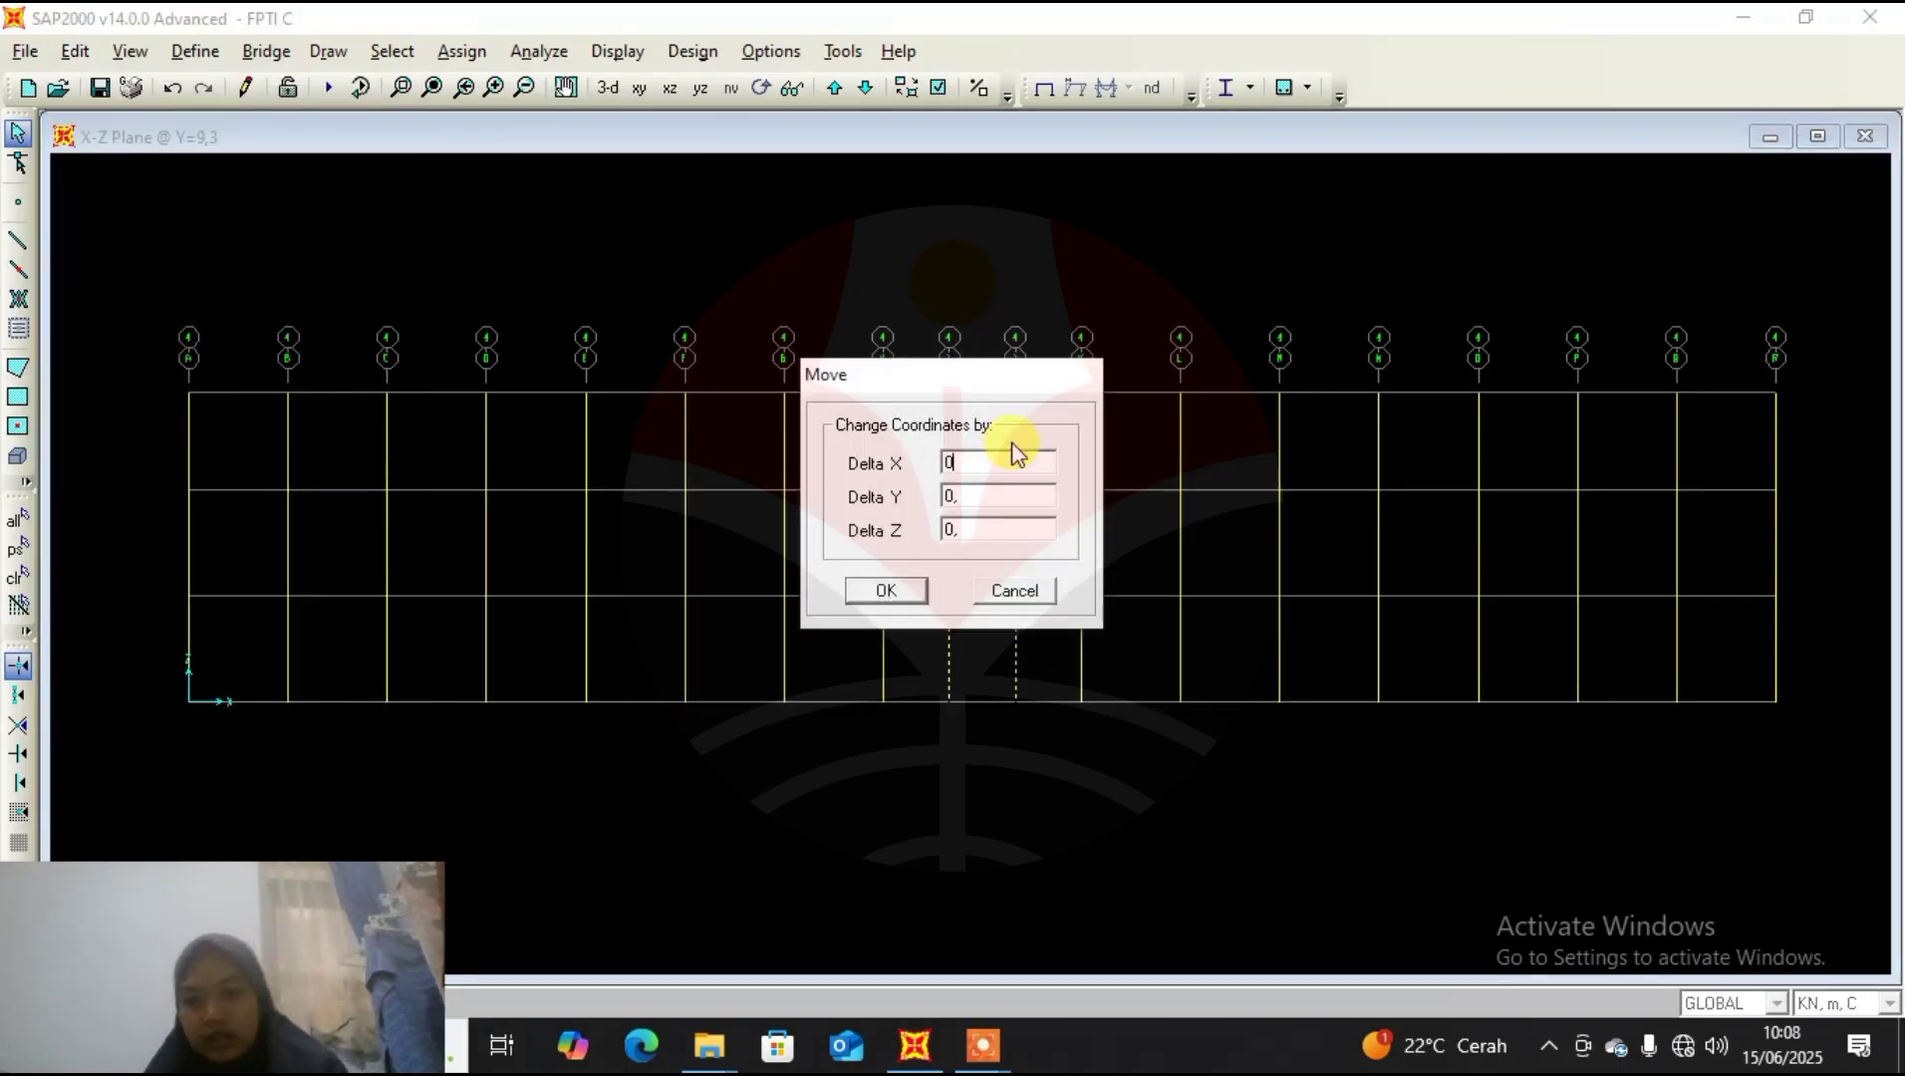
{"action": "double_click", "coordinate": [1001, 495]}
{"action": "type", "text": "1"}
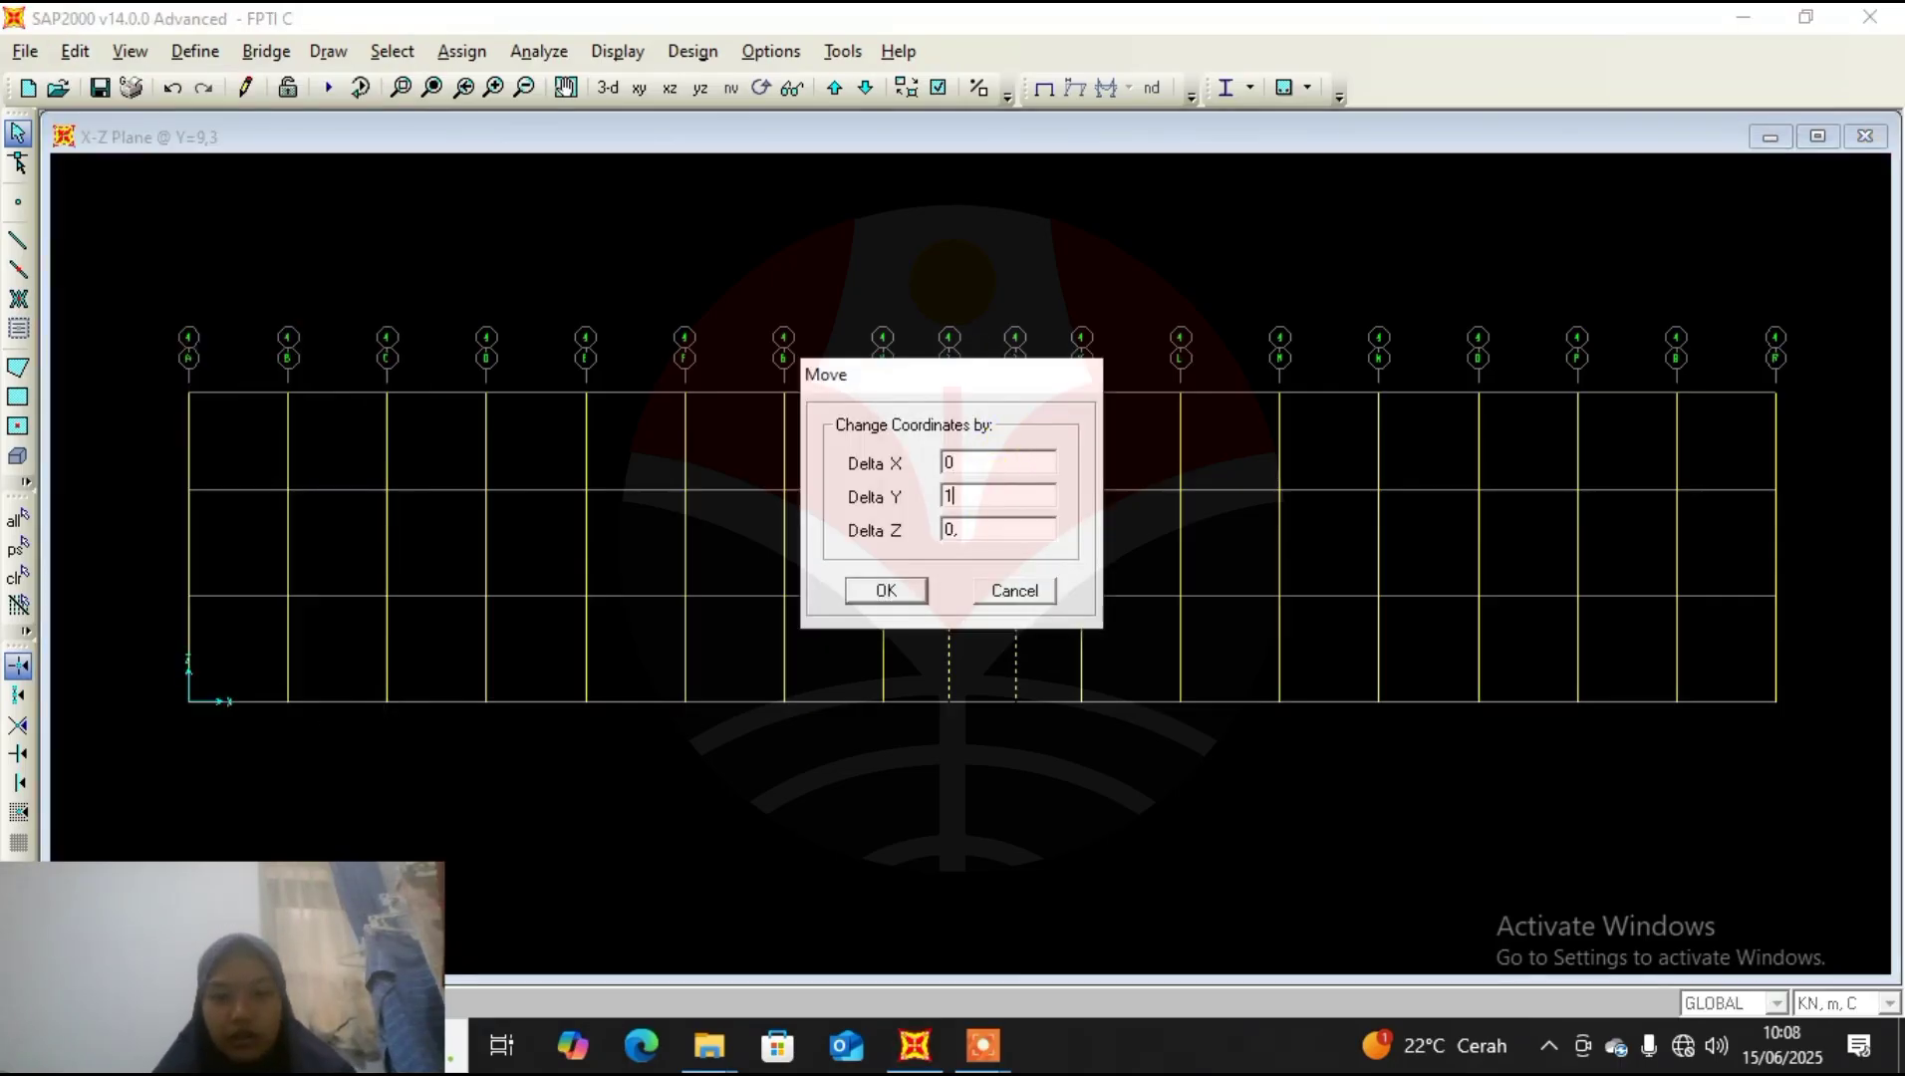
{"action": "type", "text": ",5"}
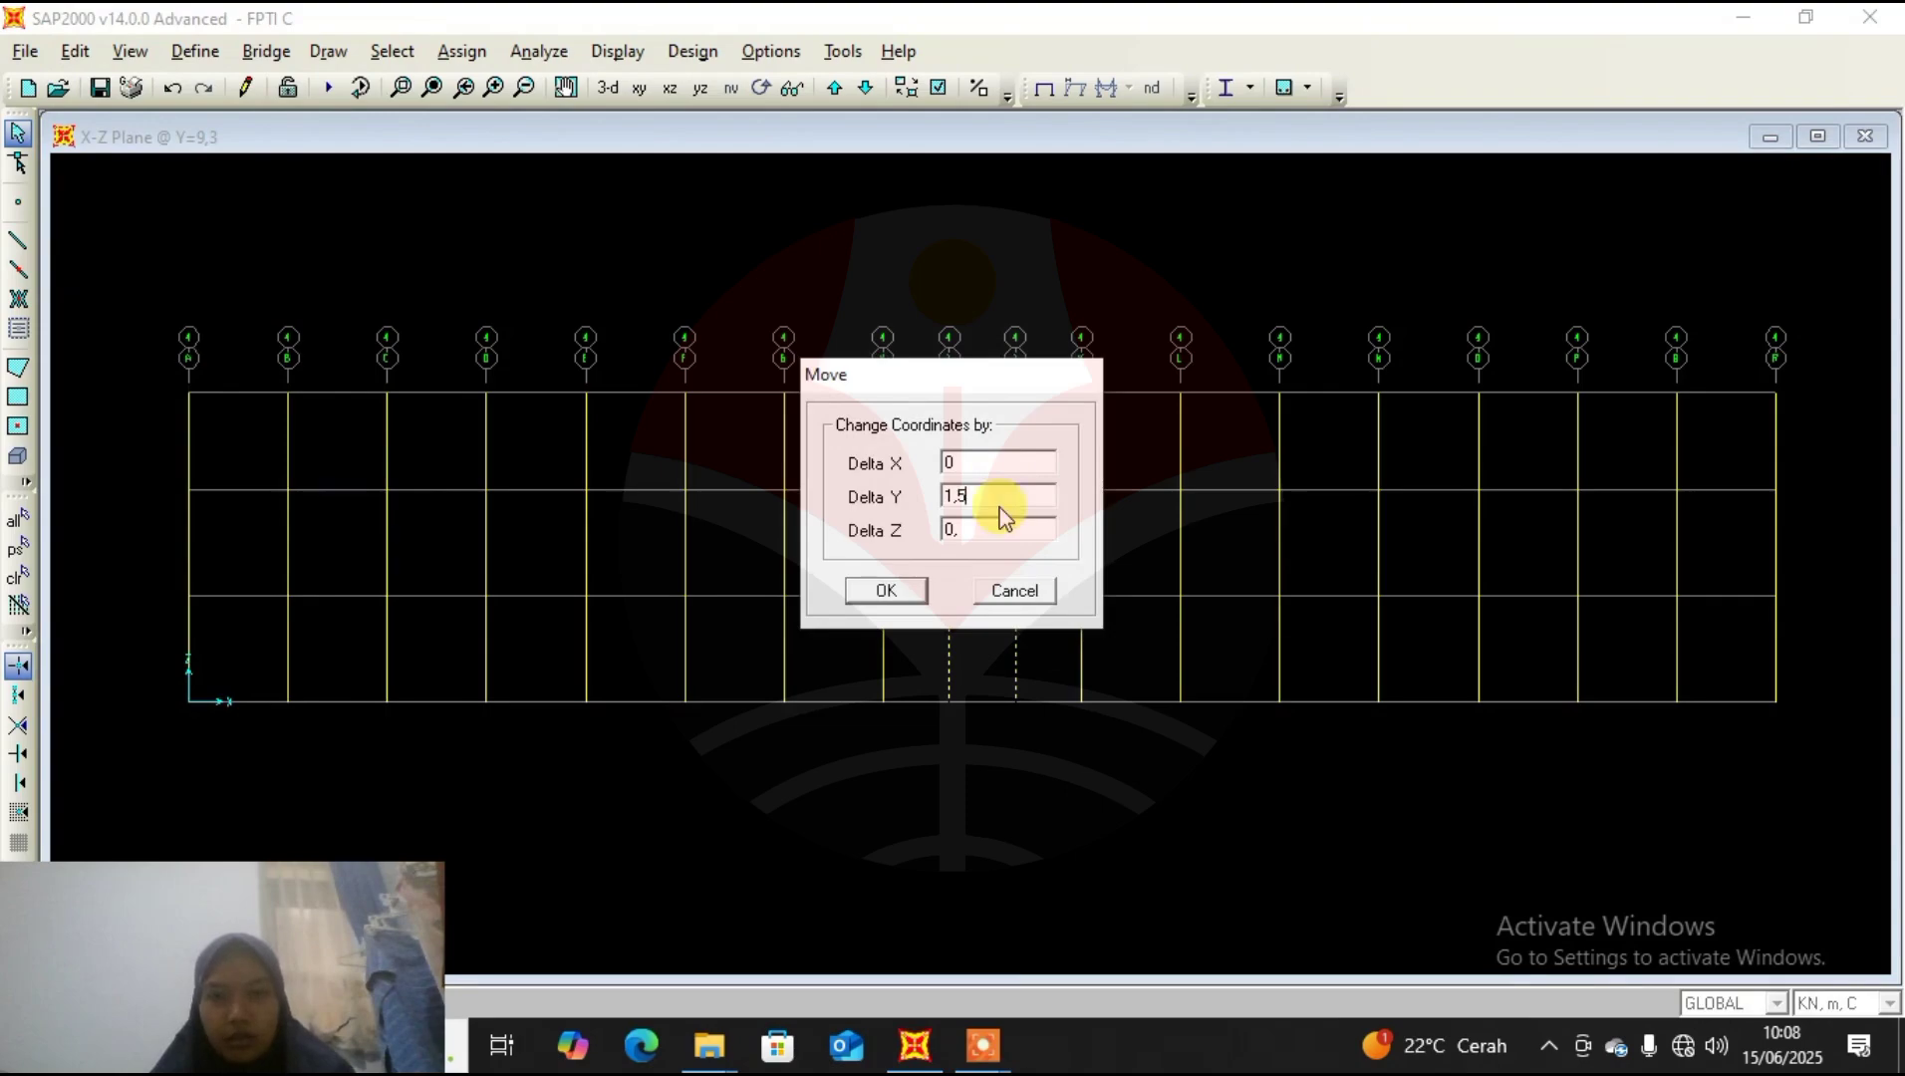
{"action": "left_click", "coordinate": [863, 596]}
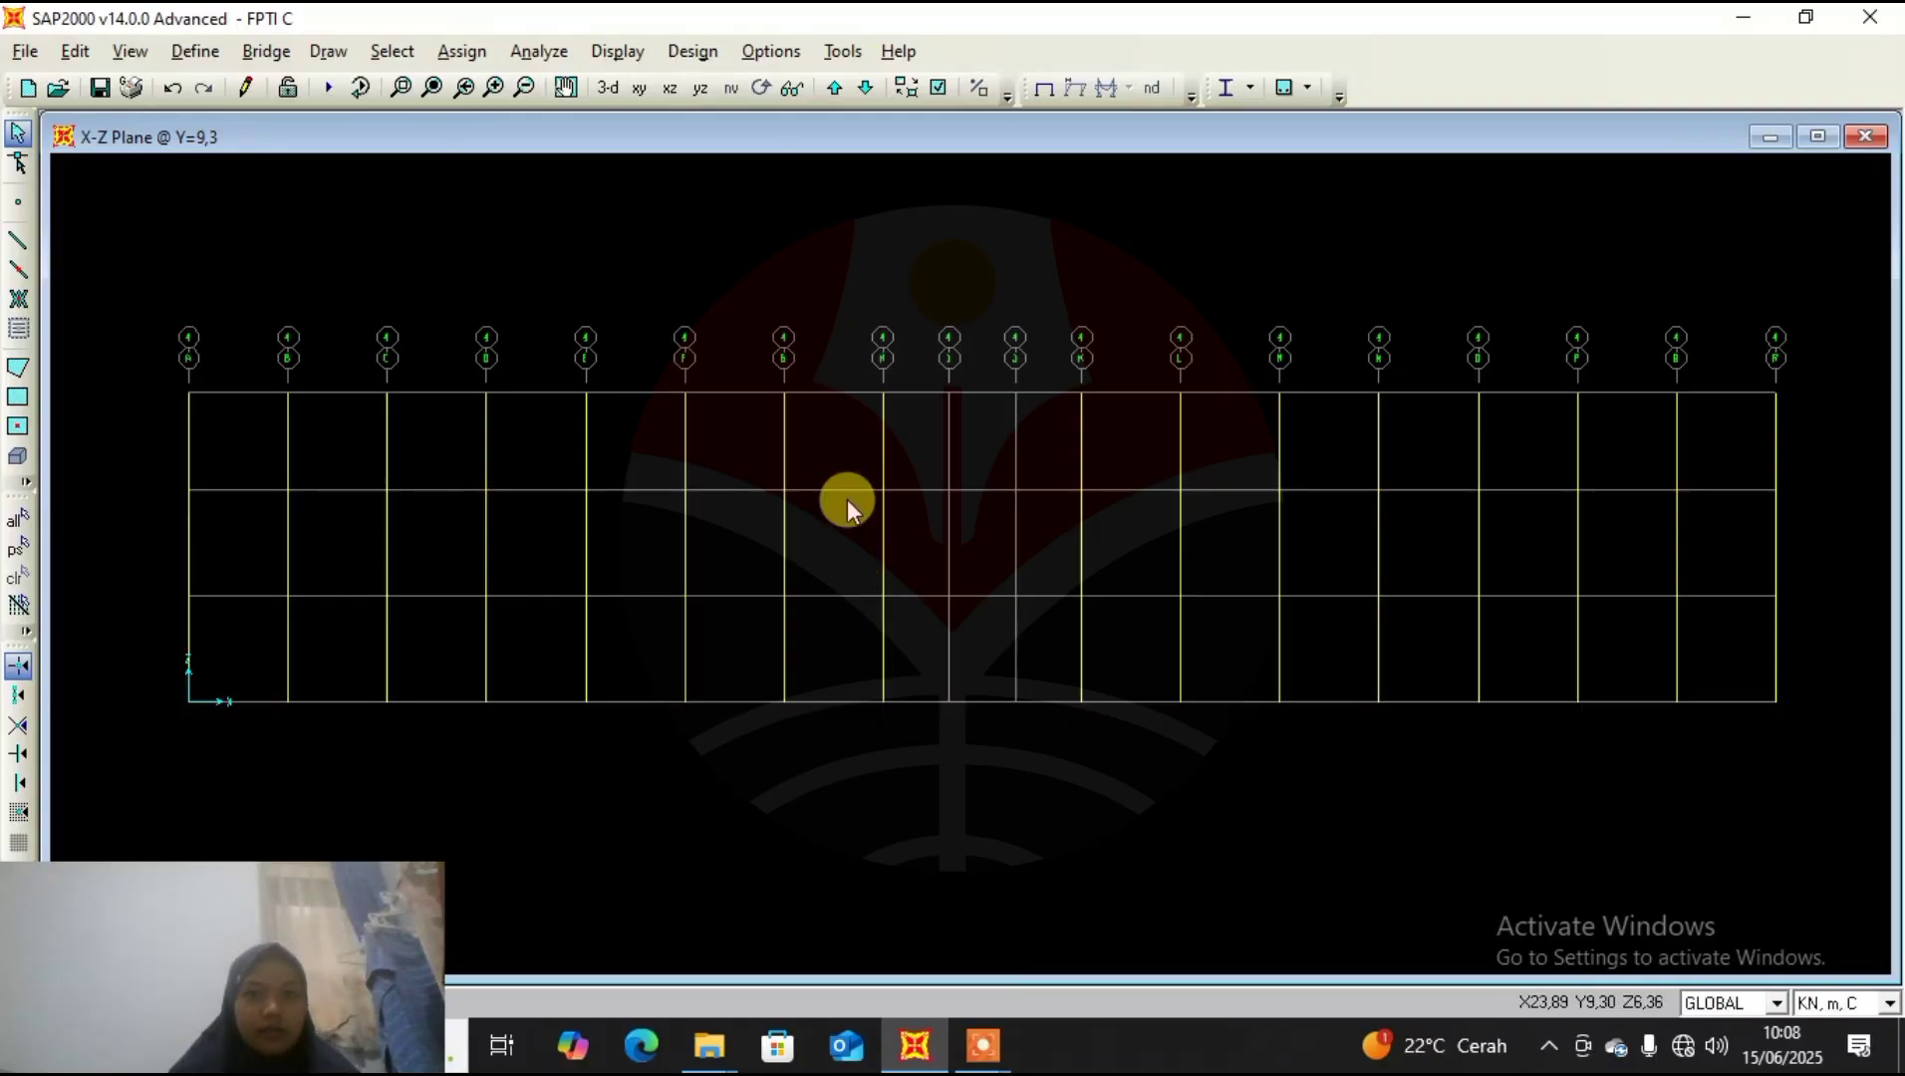
Move the three column segments on grid line B in the Y=14,4 plane by Delta X -1 m and Delta Y 0.
{"action": "left_click", "coordinate": [838, 89]}
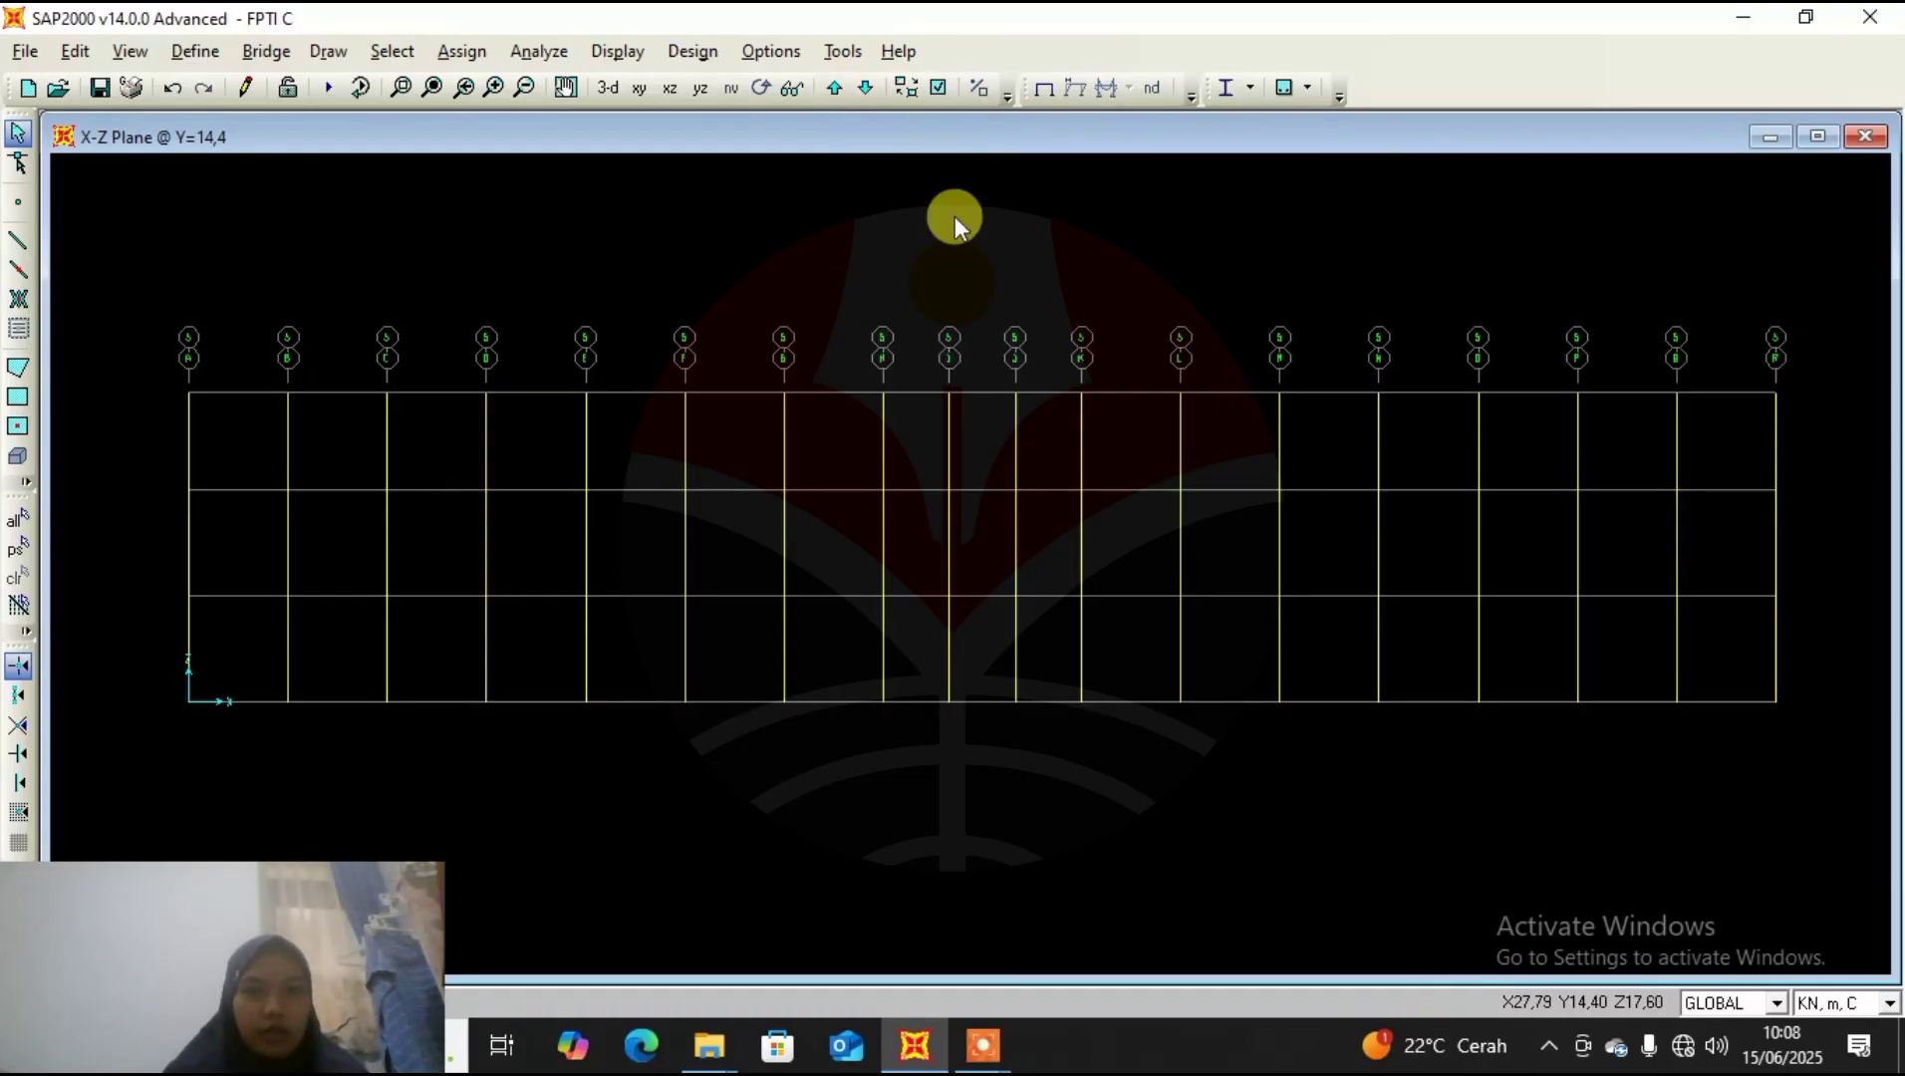
{"action": "middle_click_drag", "start_coordinate": [933, 194], "coordinate": [941, 216]}
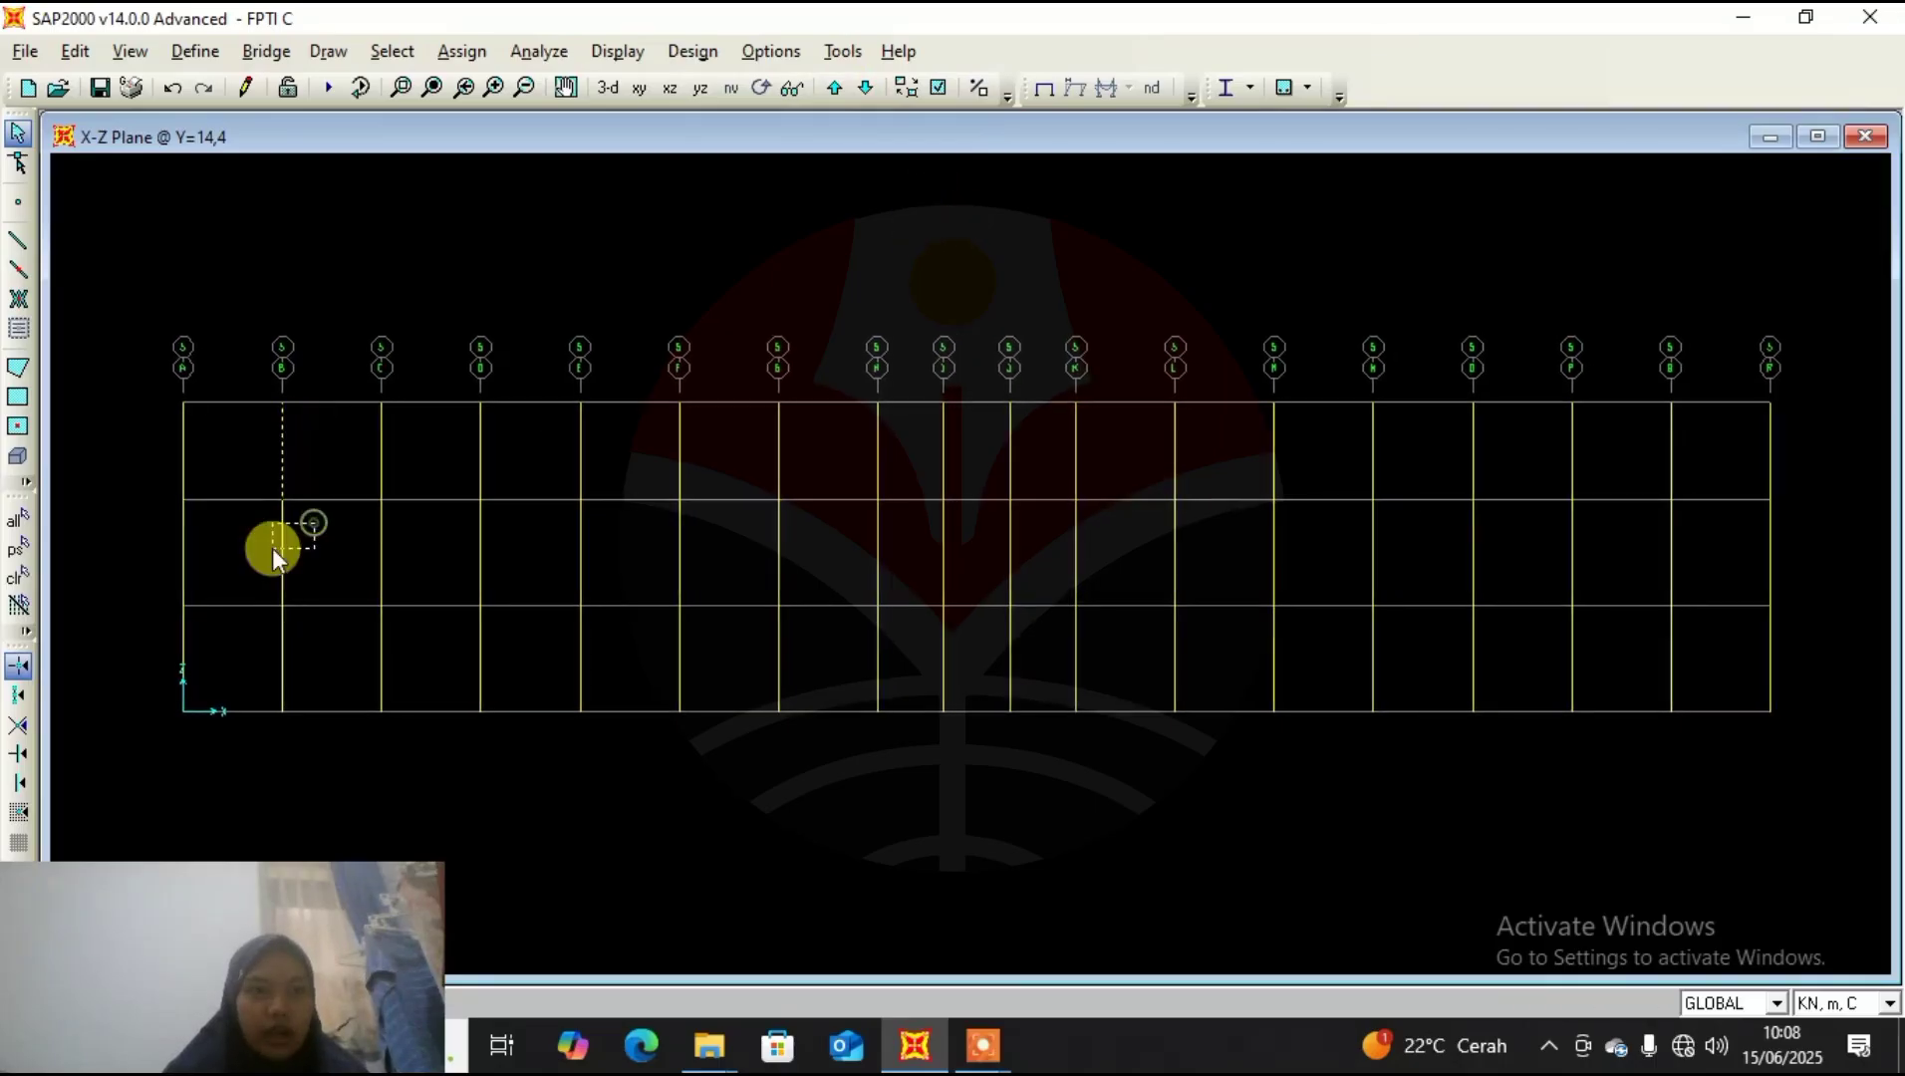
{"action": "left_click_drag", "start_coordinate": [307, 627], "coordinate": [253, 667]}
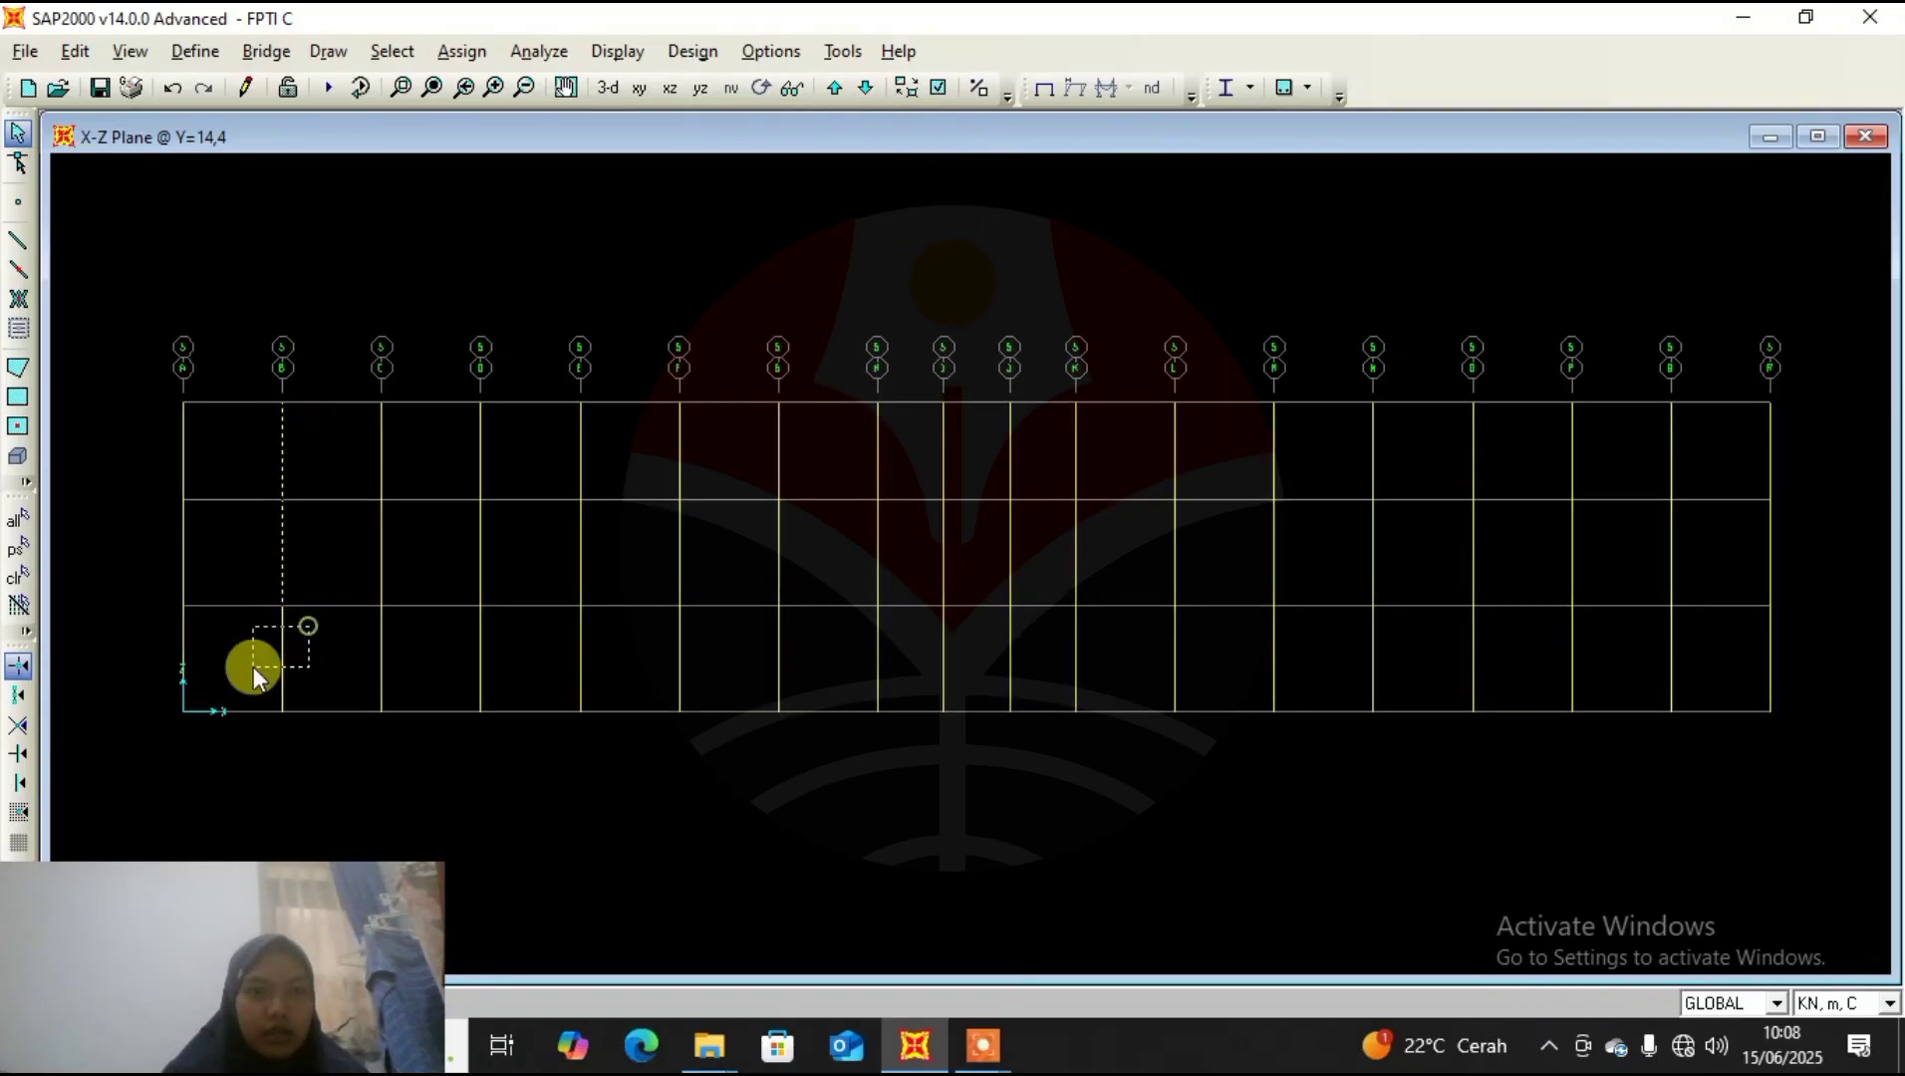
{"action": "left_click", "coordinate": [75, 51]}
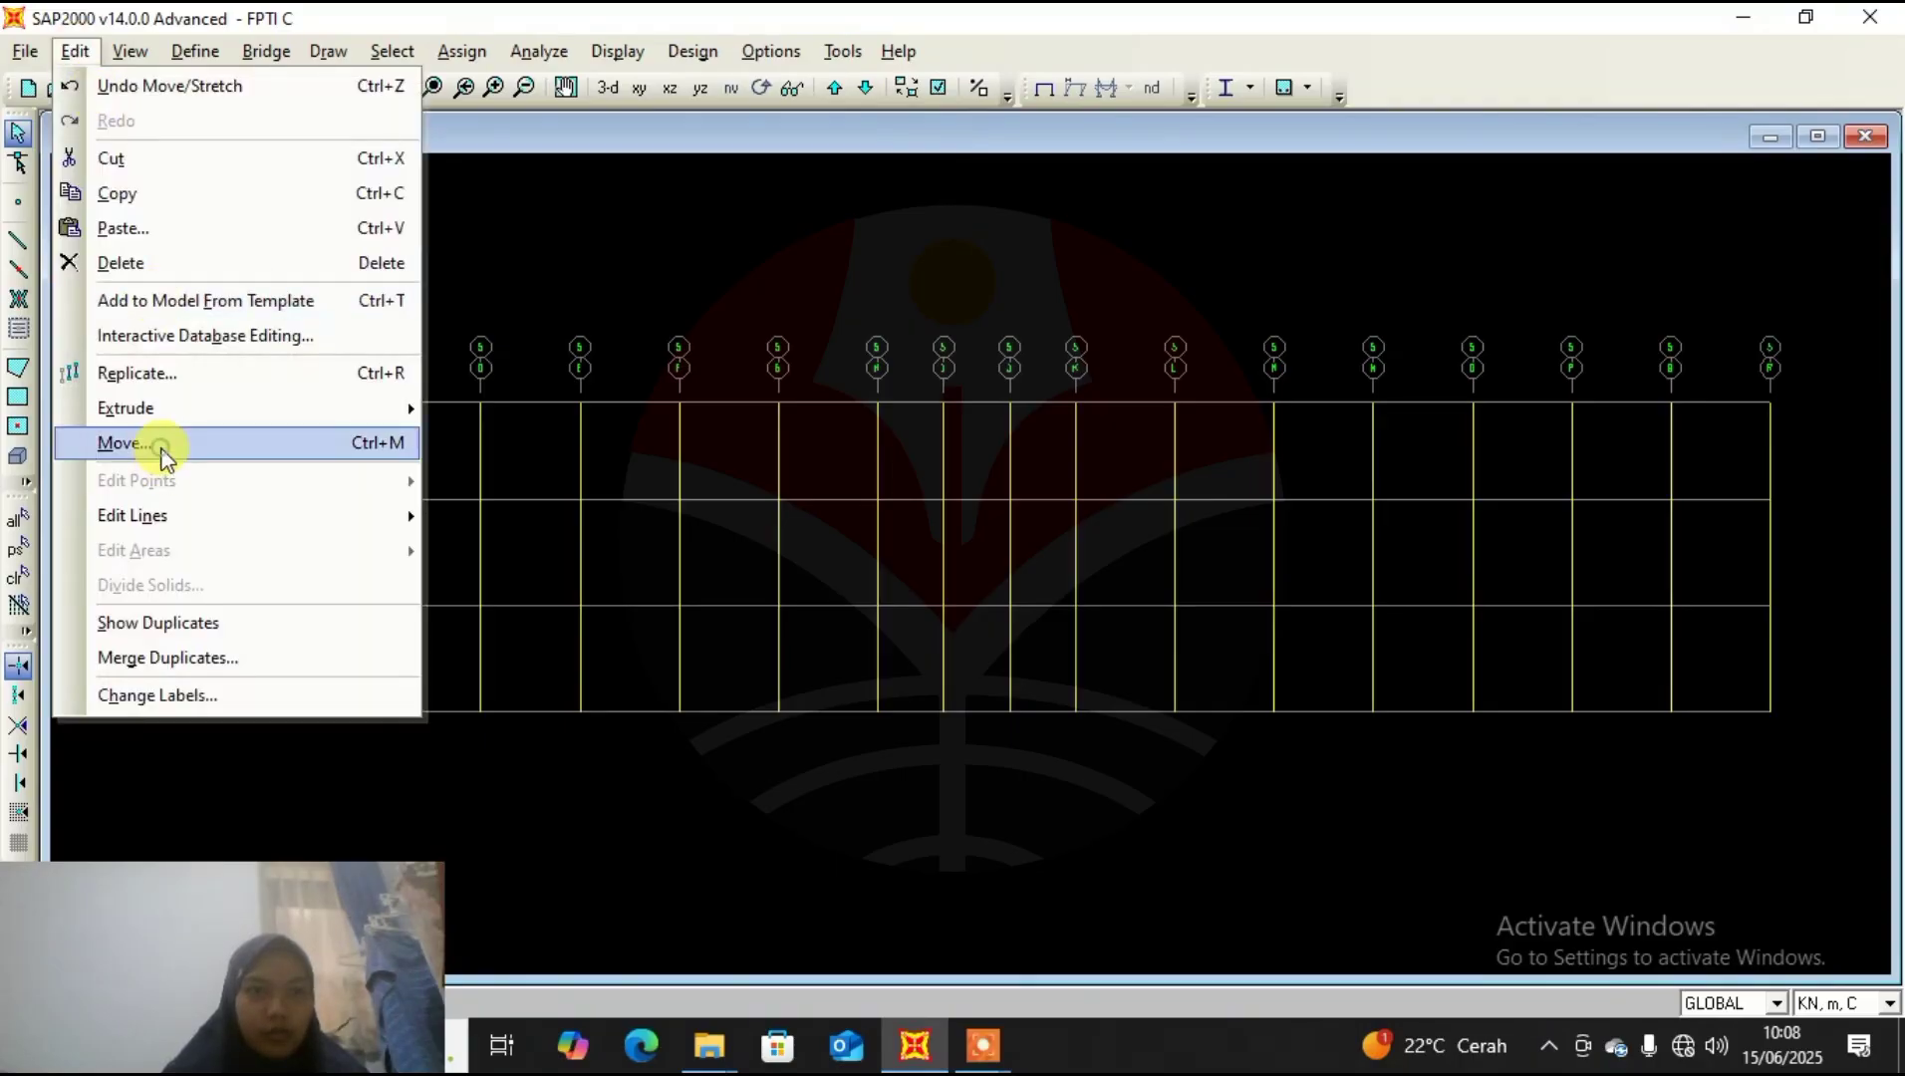
{"action": "left_click", "coordinate": [155, 443]}
{"action": "double_click", "coordinate": [985, 495]}
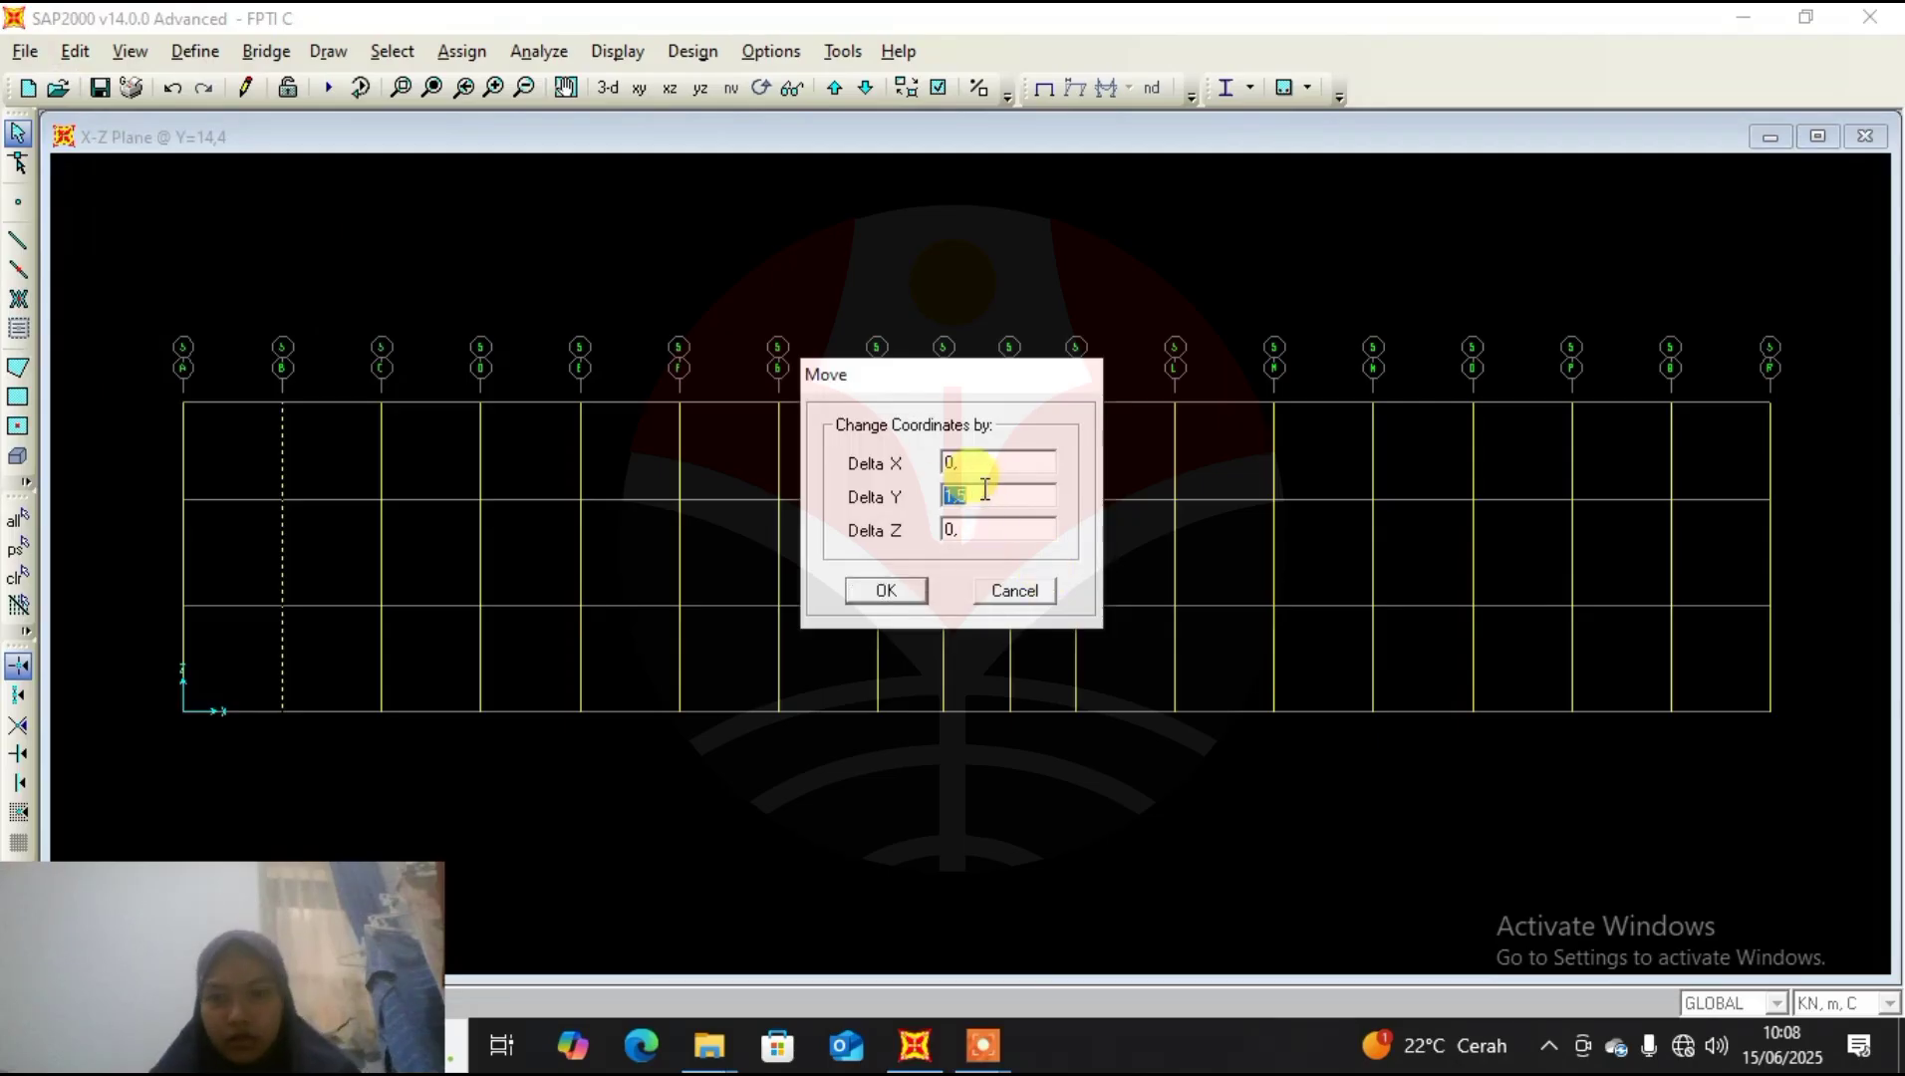
{"action": "type", "text": "0"}
{"action": "double_click", "coordinate": [965, 462]}
{"action": "type", "text": "-1"}
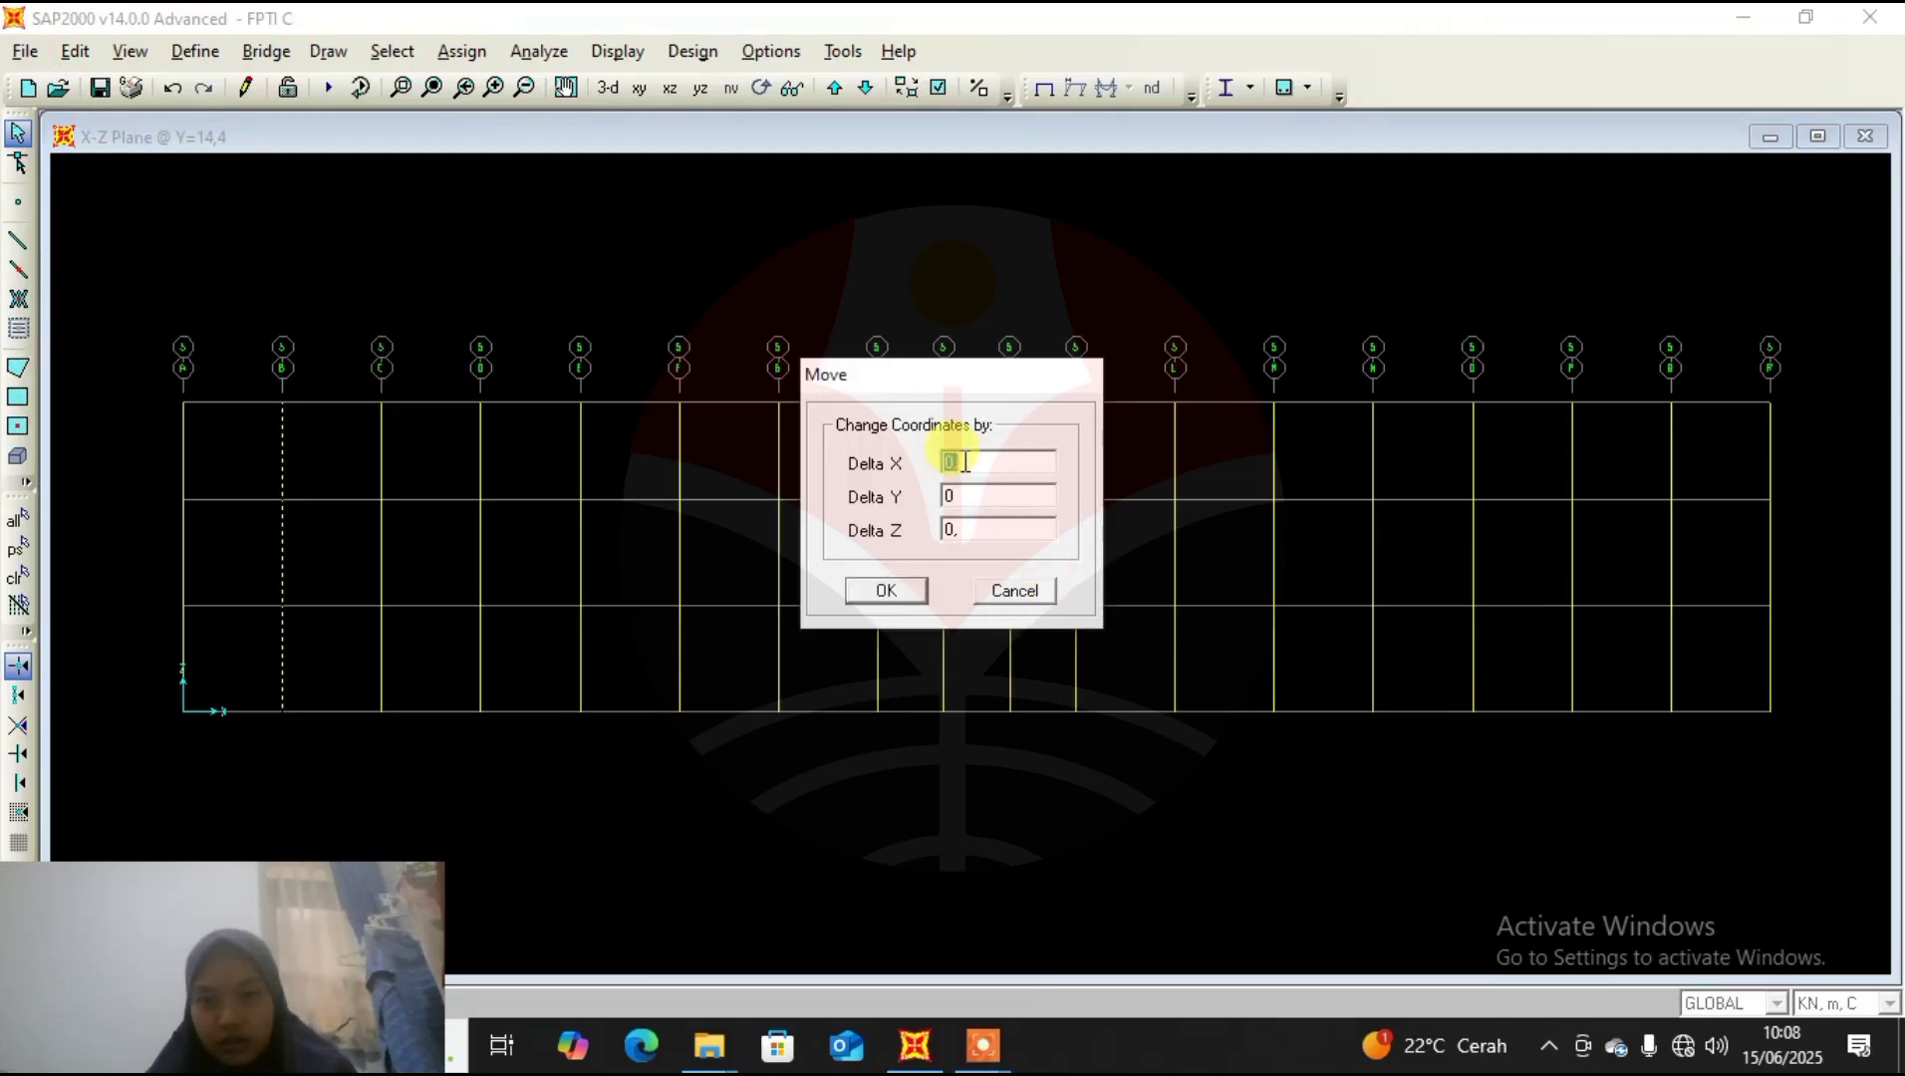
{"action": "left_click", "coordinate": [887, 593]}
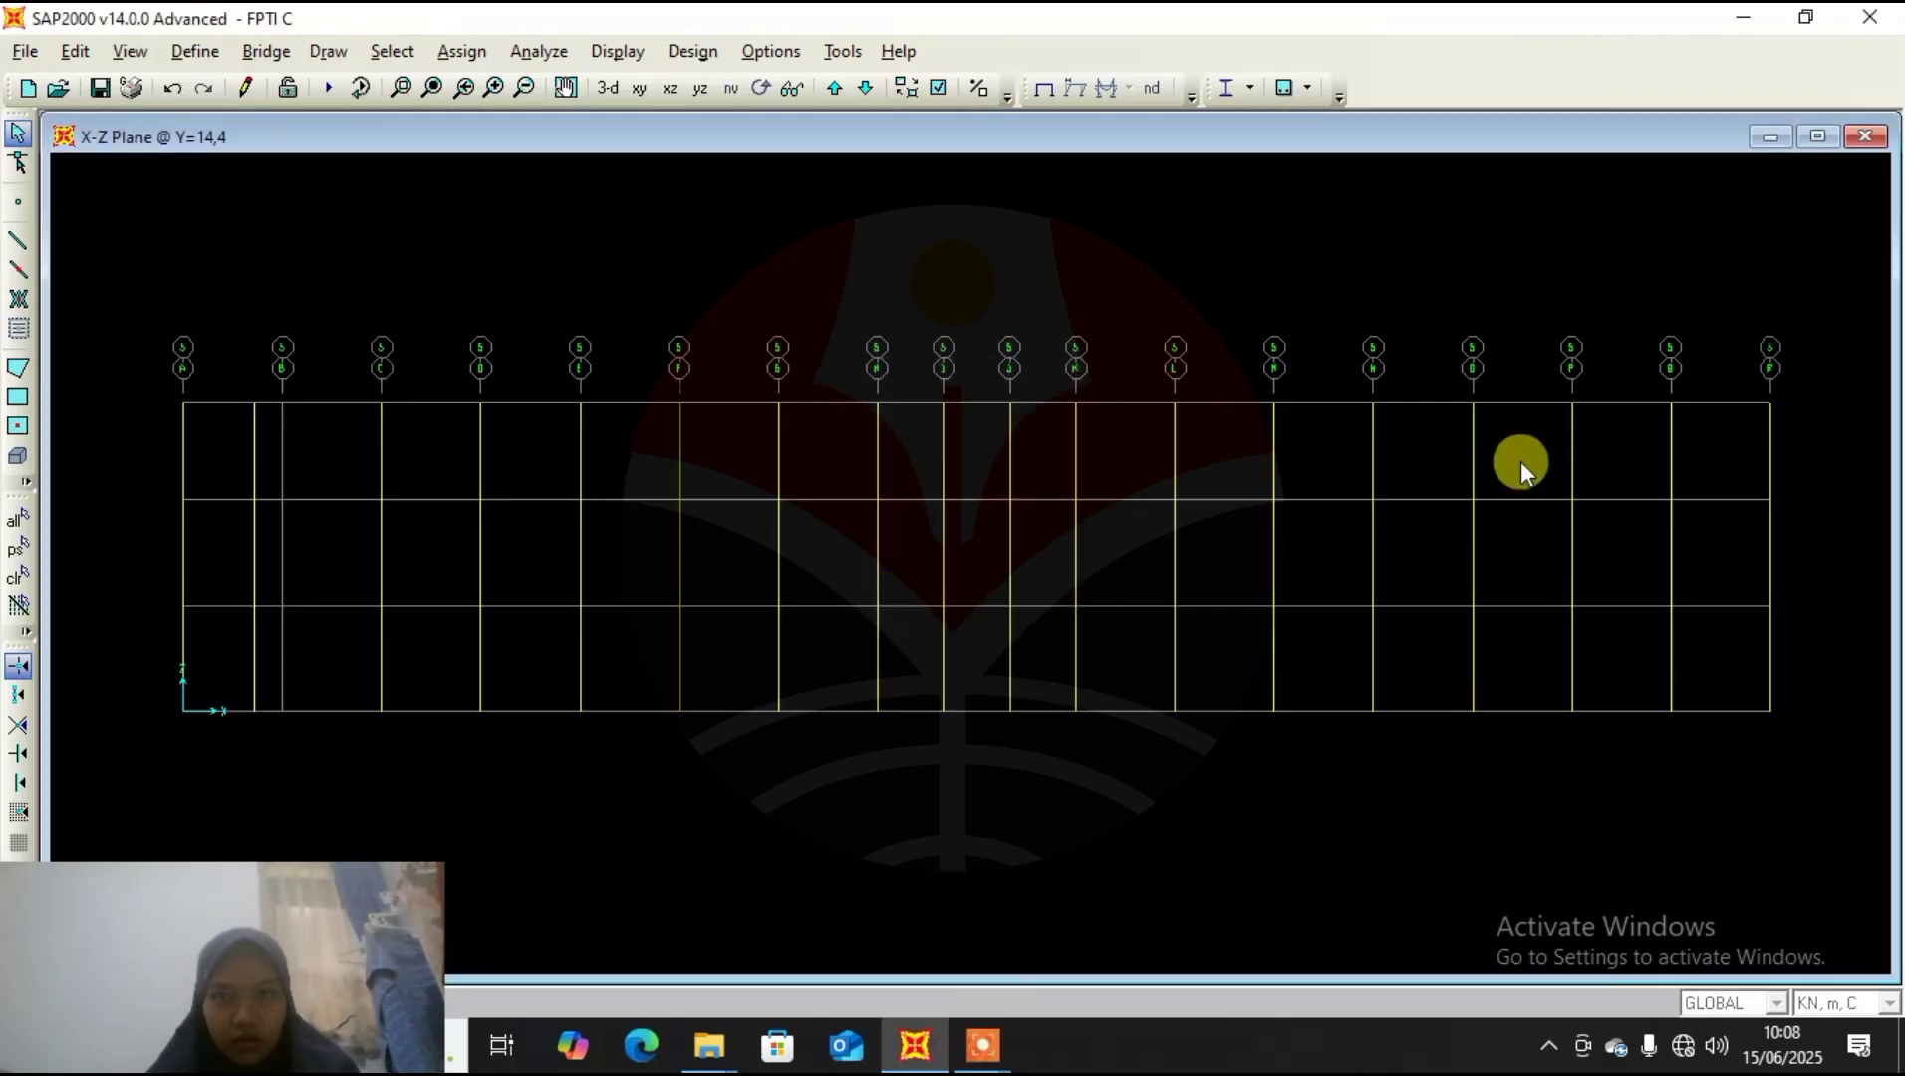
Move the three column segments on grid line Q in the Y=14,4 plane by Delta X 1 m.
{"action": "left_click", "coordinate": [1703, 427]}
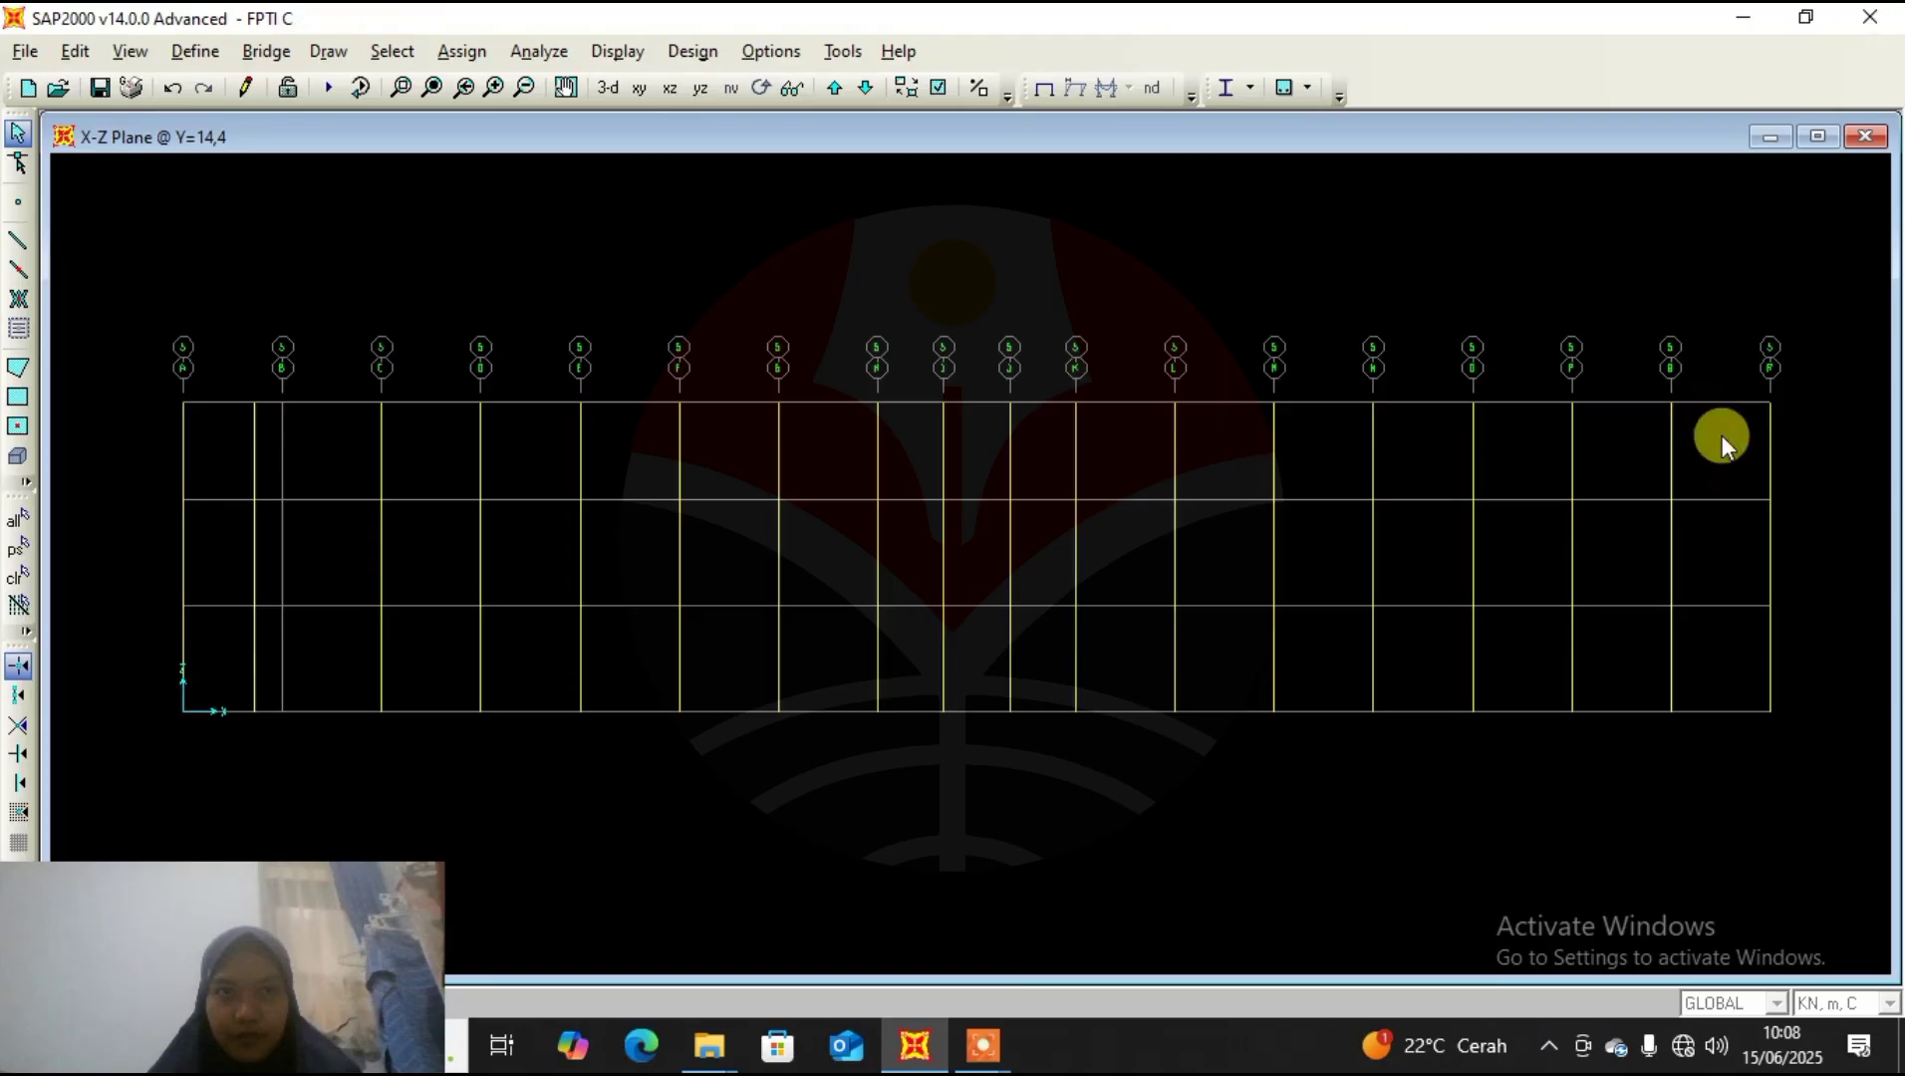
{"action": "left_click", "coordinate": [1659, 546]}
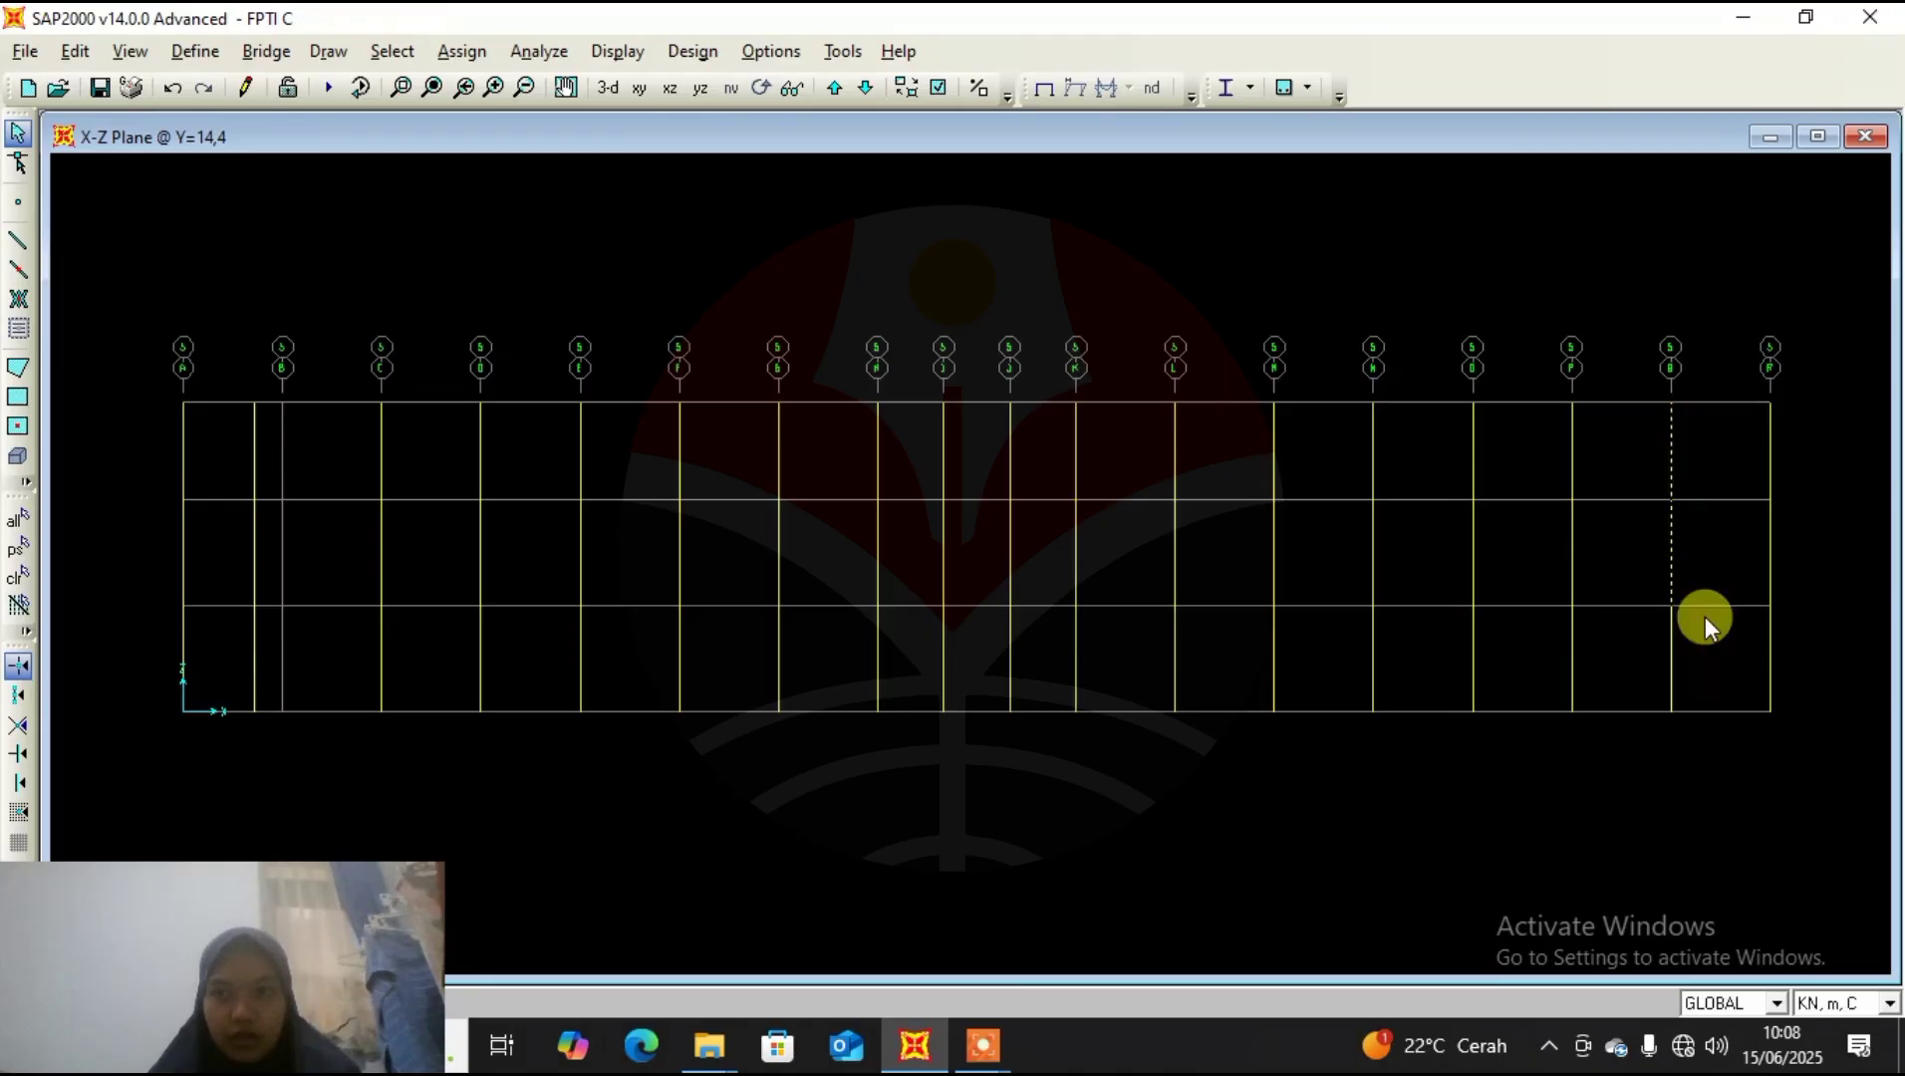
{"action": "left_click", "coordinate": [1674, 653]}
{"action": "left_click", "coordinate": [25, 51]}
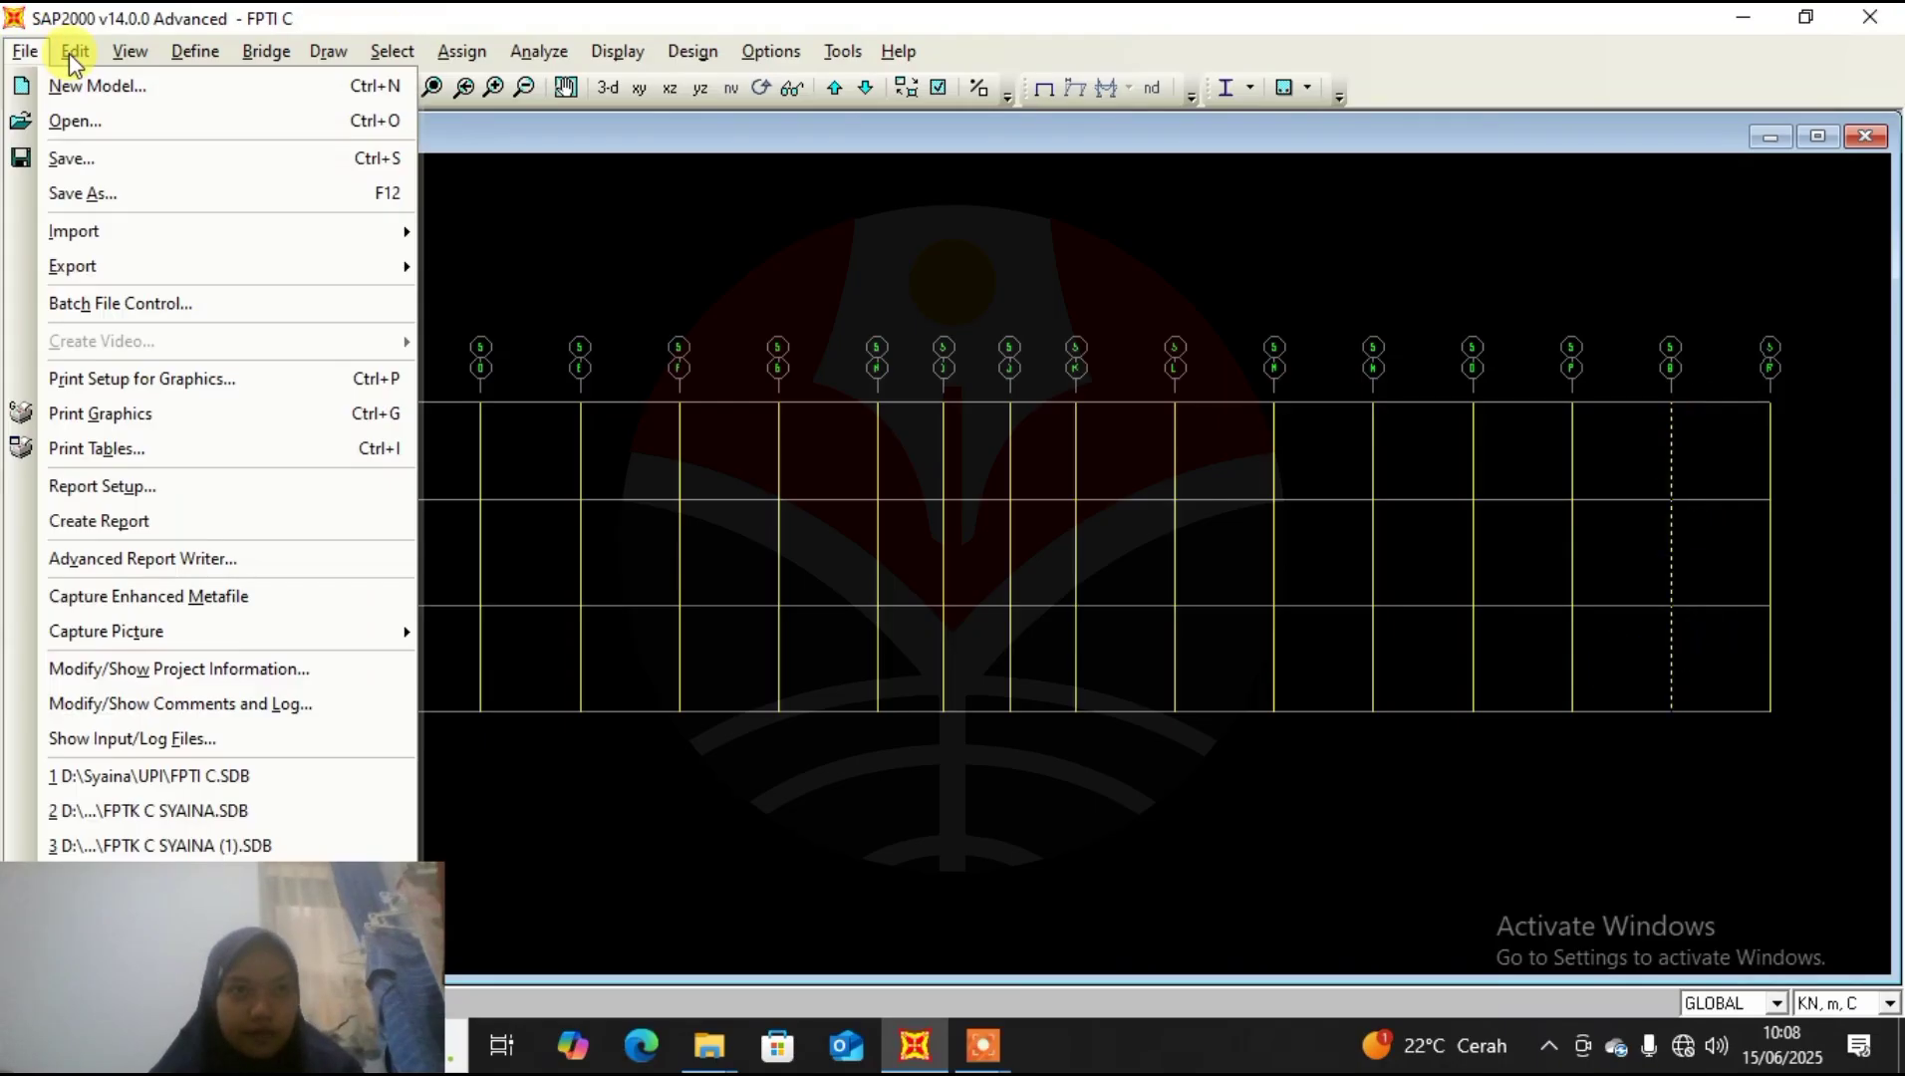
{"action": "mouse_move", "coordinate": [75, 51]}
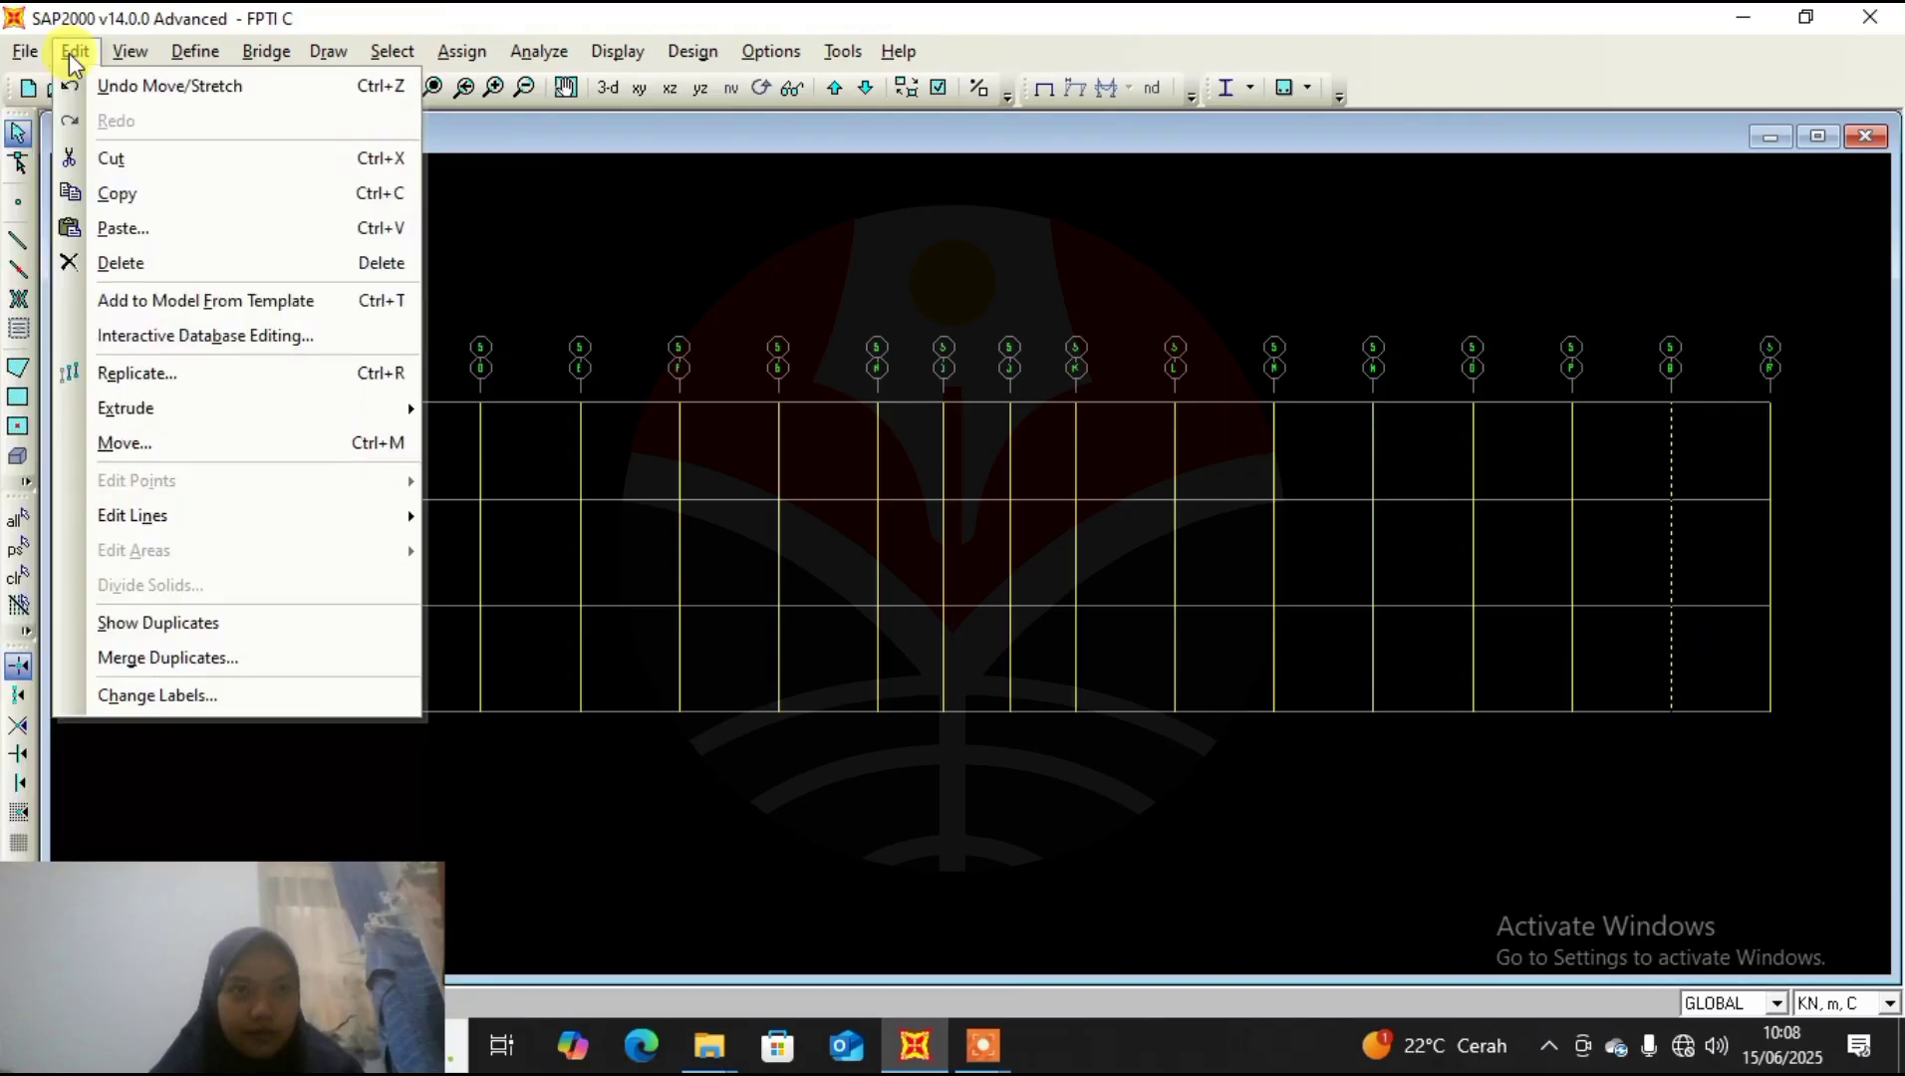
{"action": "left_click", "coordinate": [192, 450]}
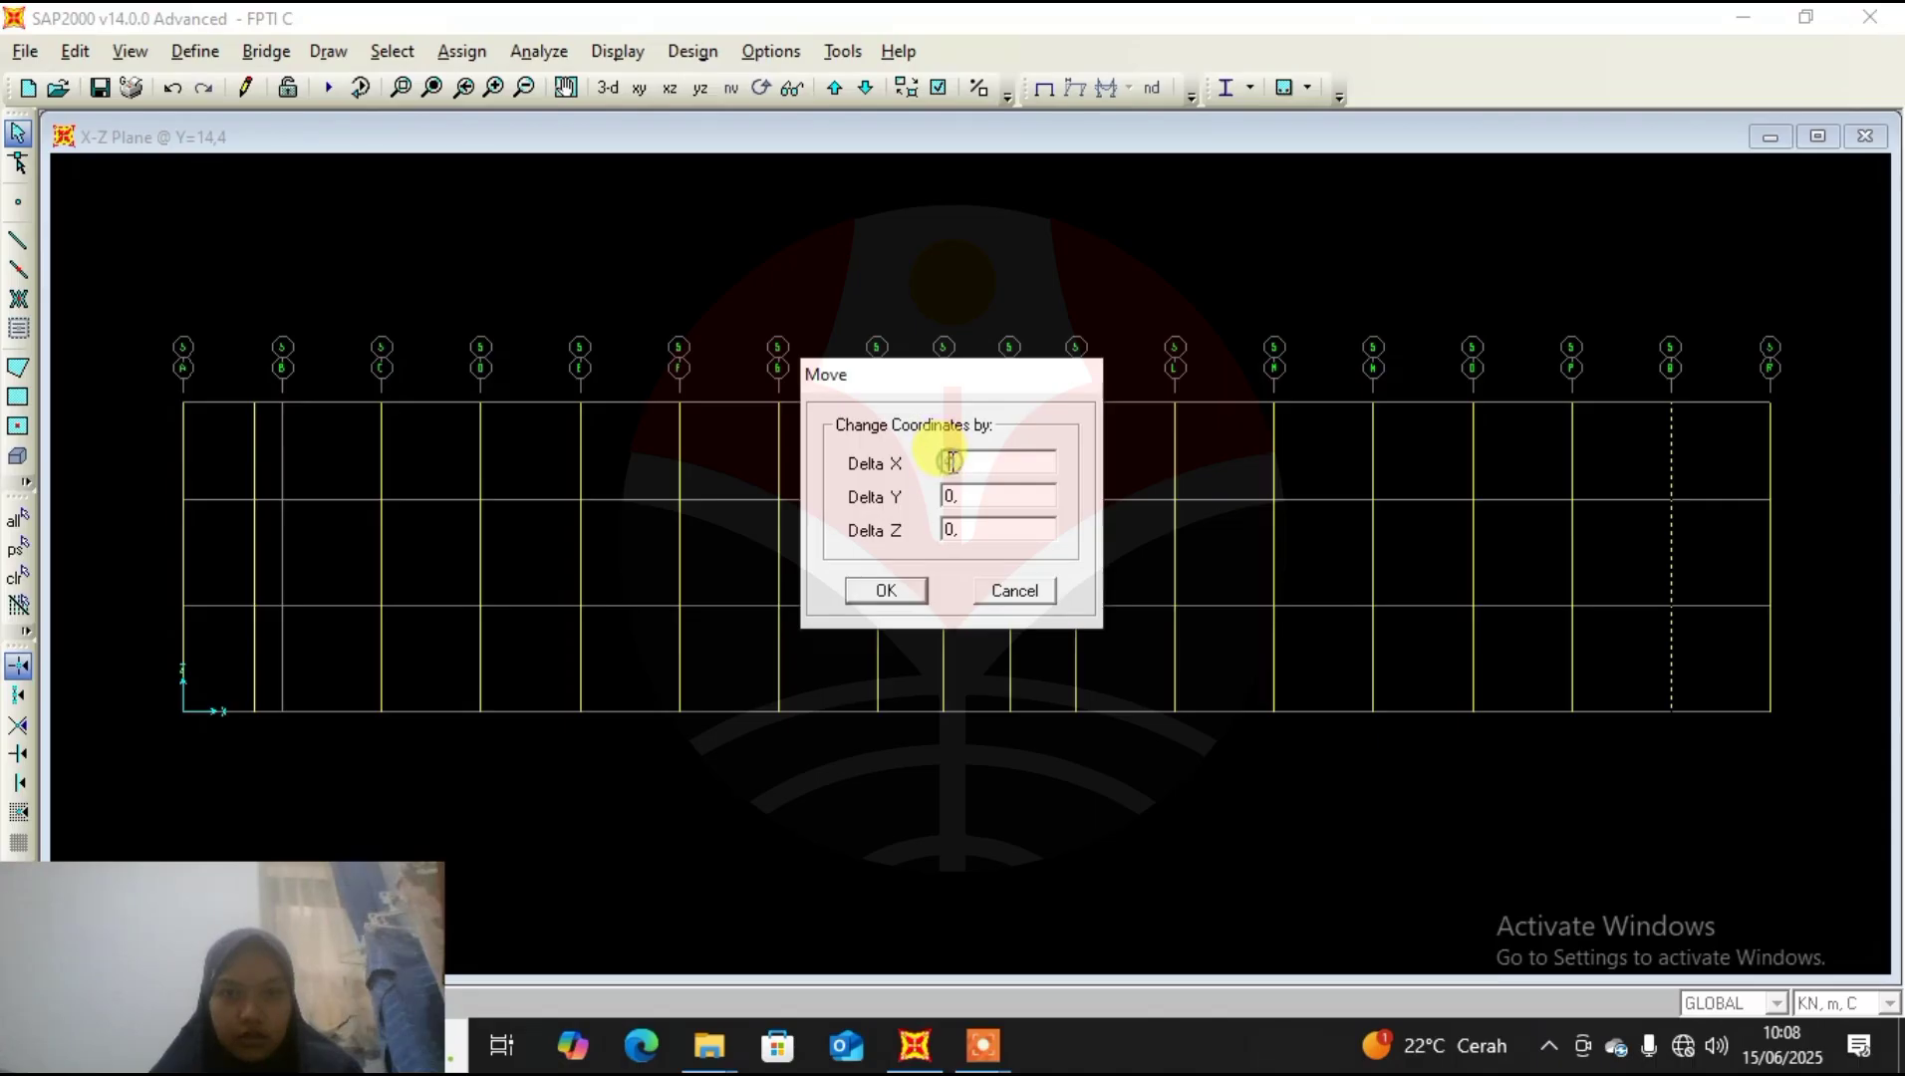
{"action": "key", "text": "BackSpace"}
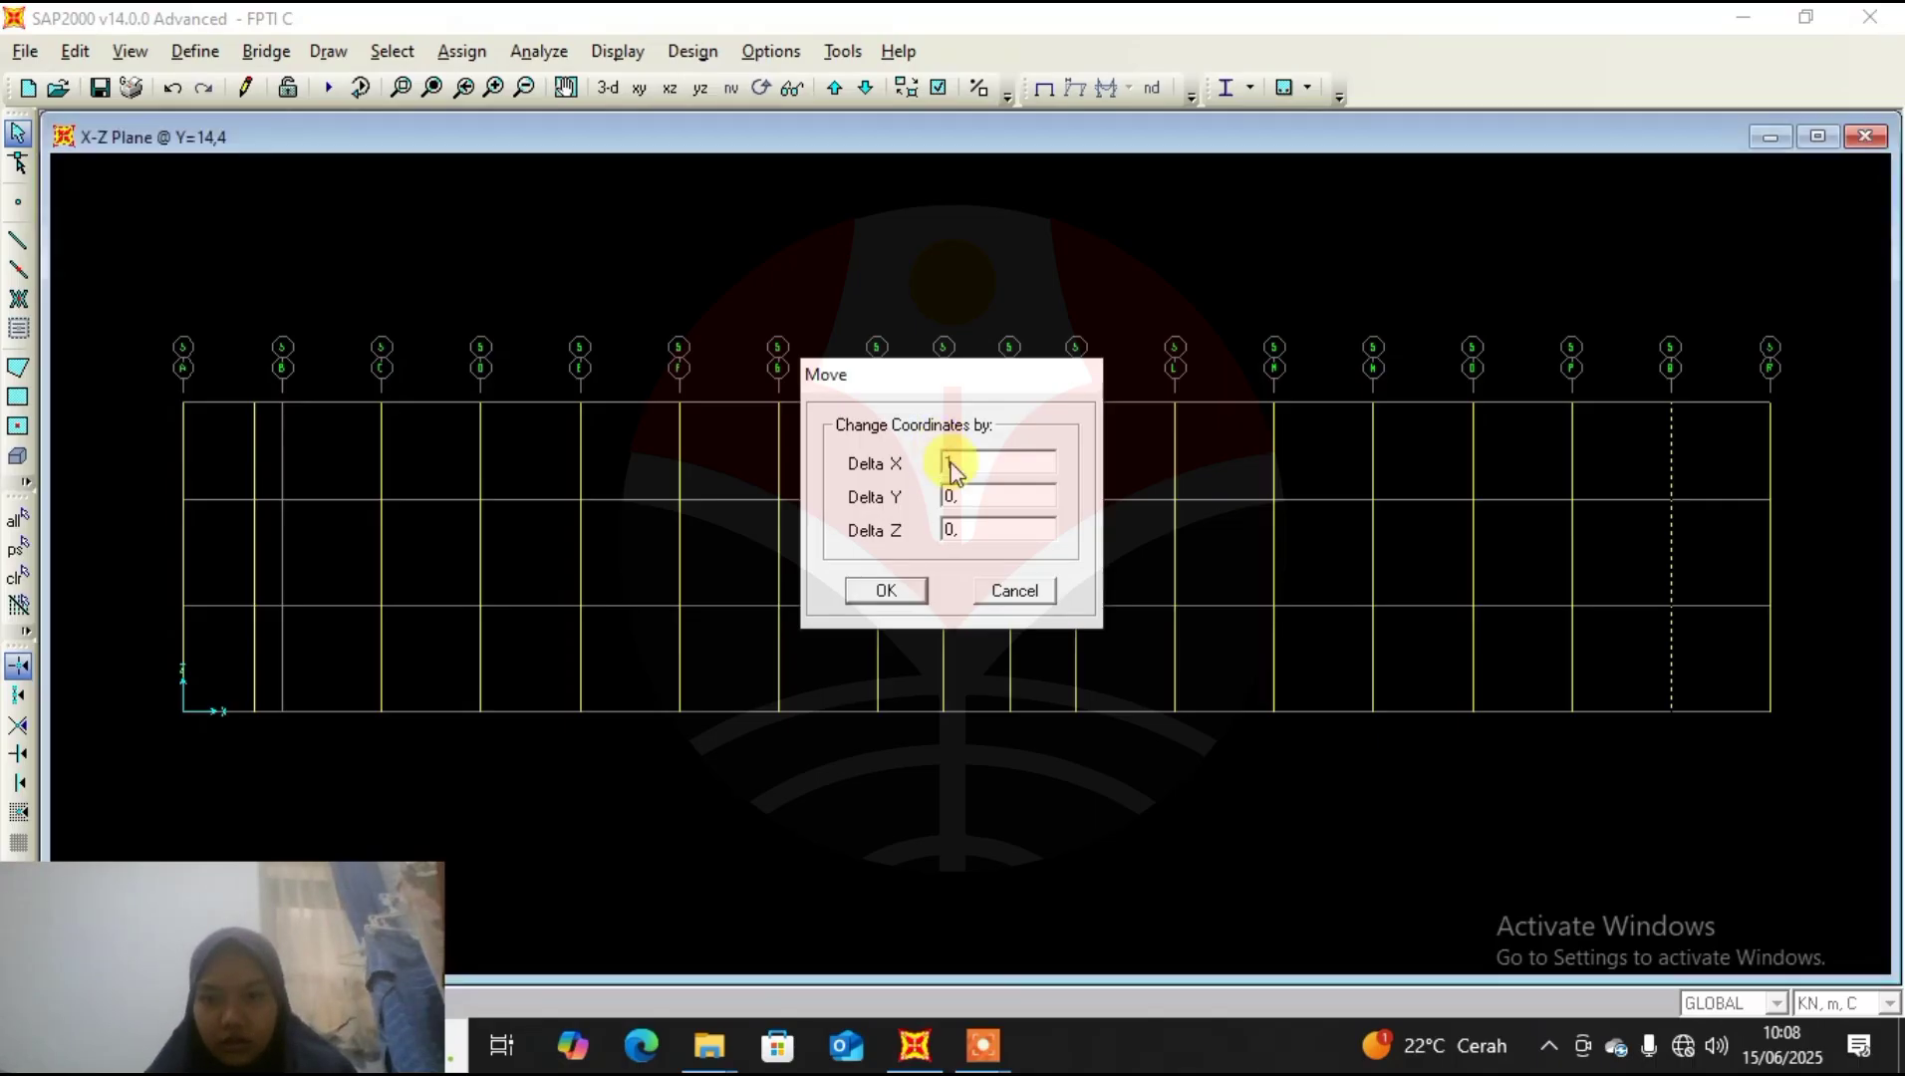
{"action": "type", "text": "1"}
{"action": "key", "text": "Return"}
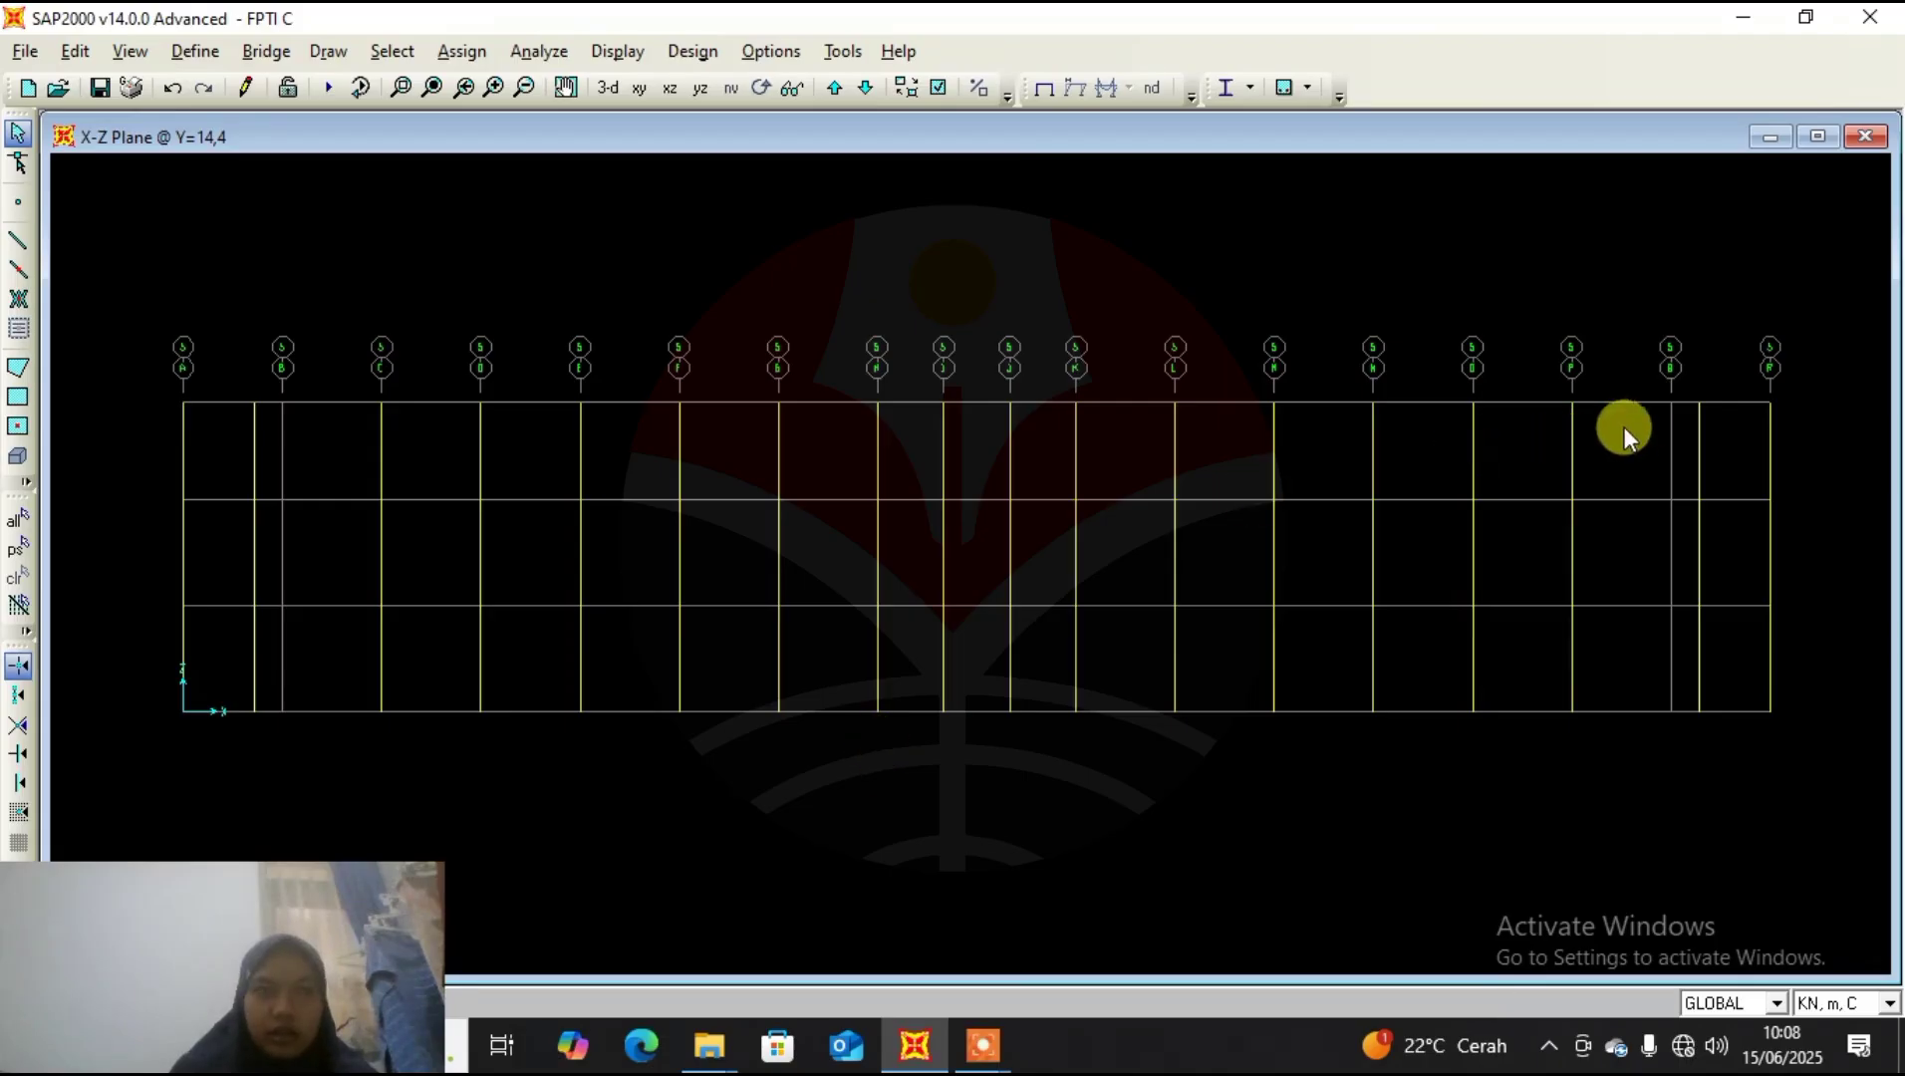
Delete the columns of all three storeys on grid lines C to P in the Y=14,4 plane.
{"action": "left_click_drag", "start_coordinate": [1624, 427], "coordinate": [344, 439]}
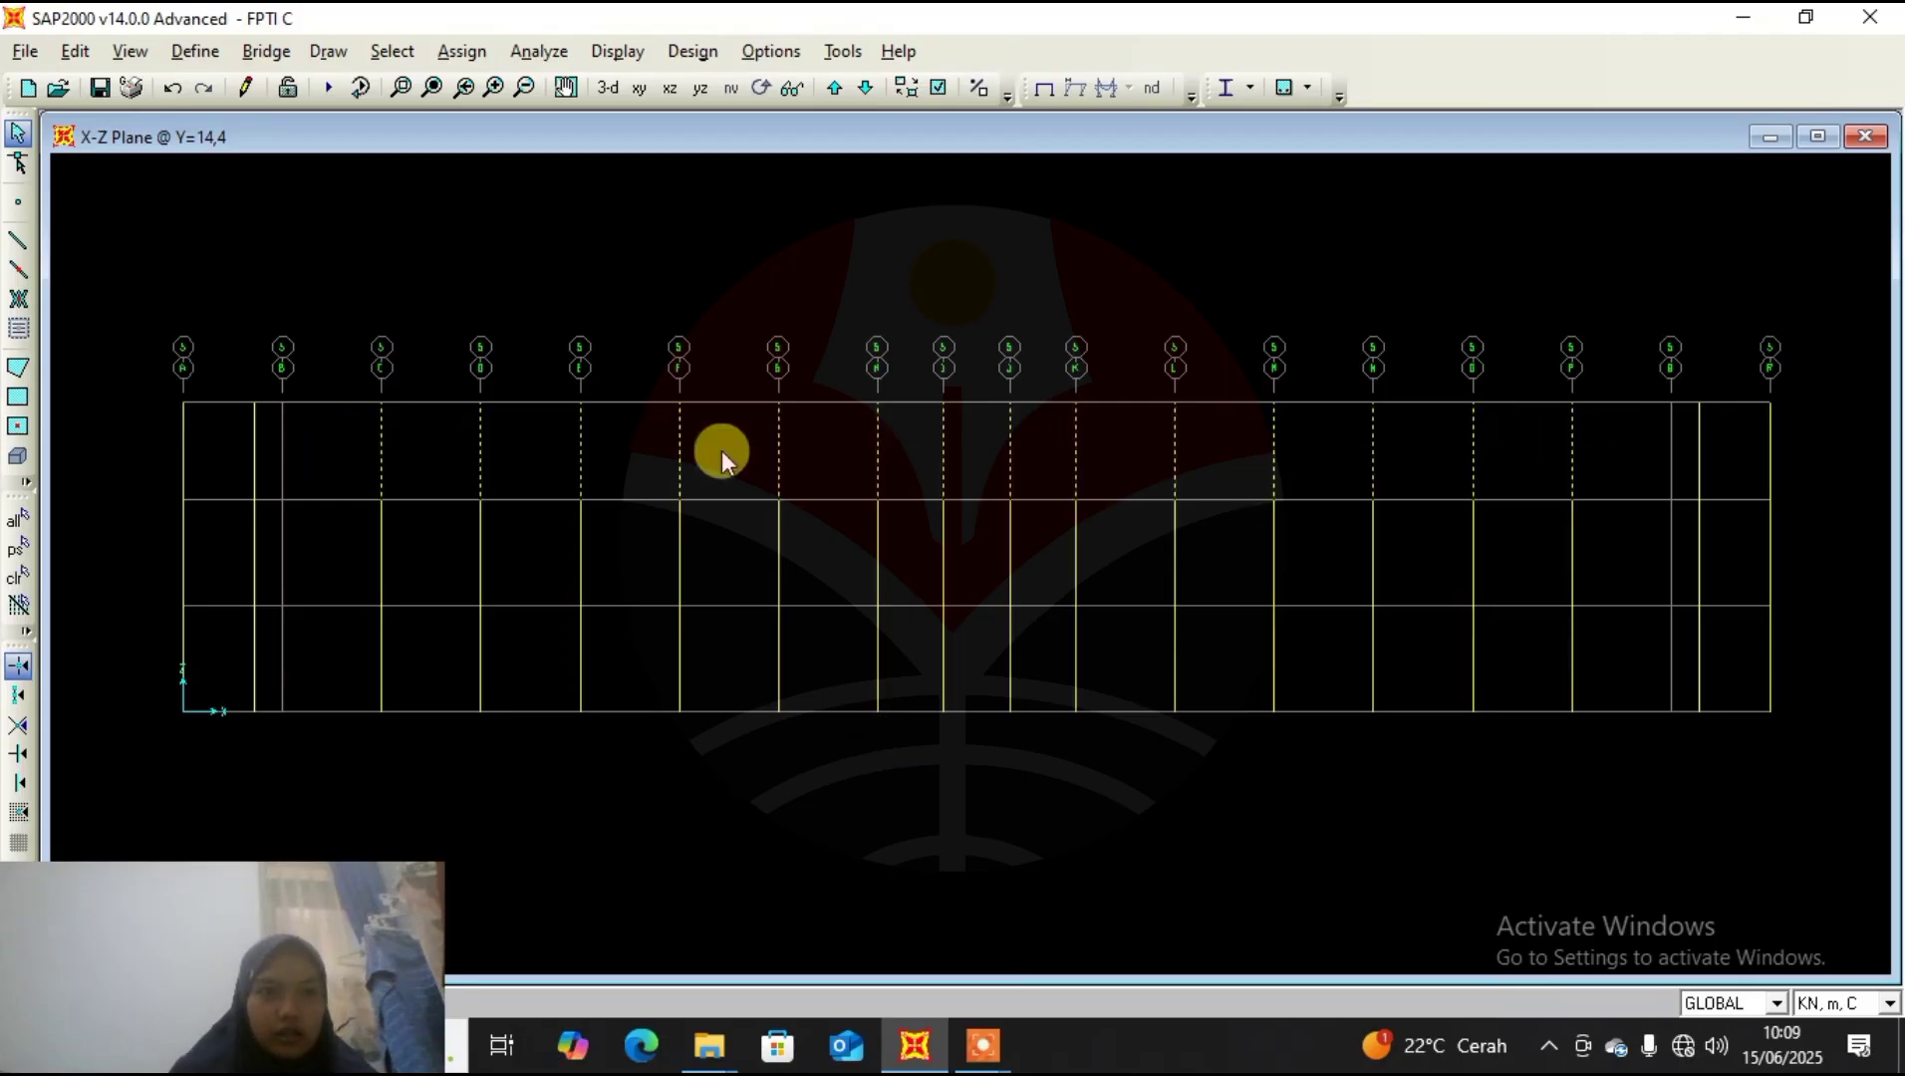
{"action": "left_click_drag", "start_coordinate": [1594, 543], "coordinate": [331, 552]}
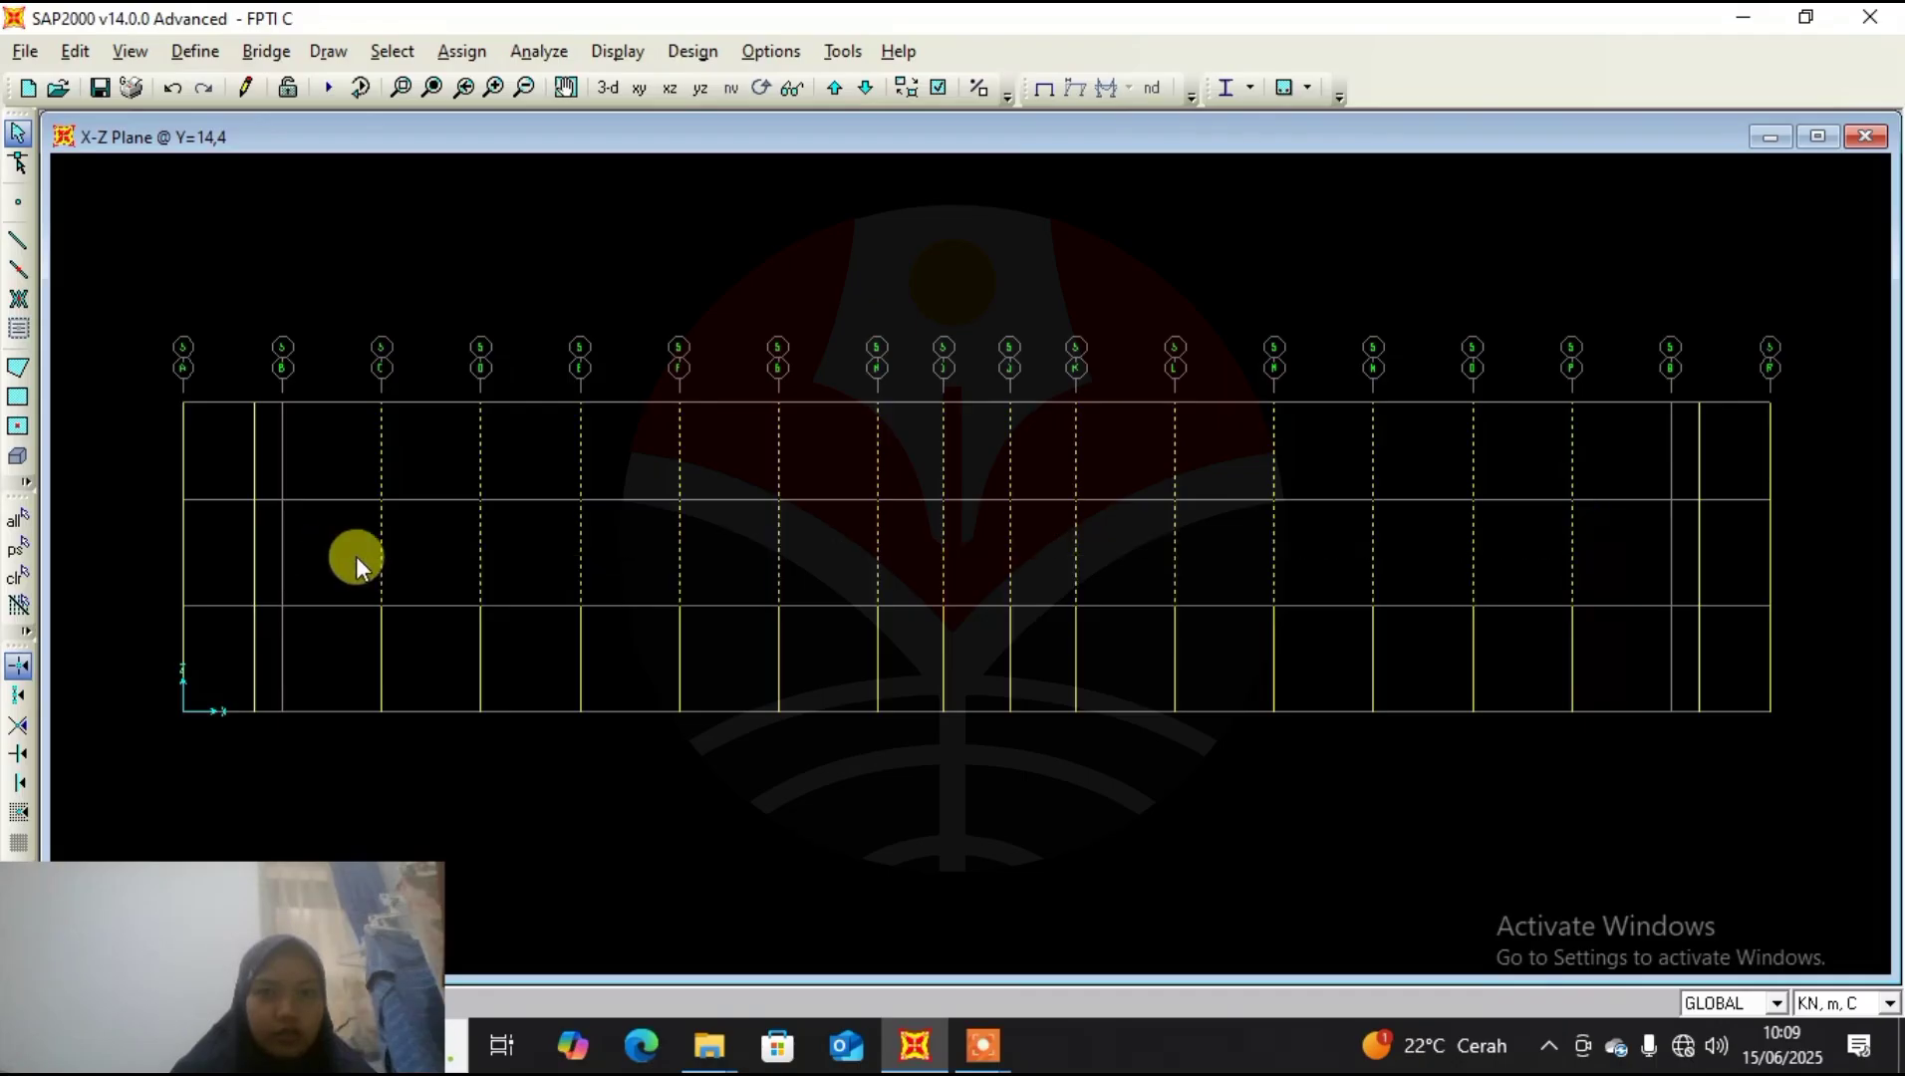
{"action": "left_click_drag", "start_coordinate": [1626, 646], "coordinate": [356, 658]}
{"action": "key", "text": "Delete"}
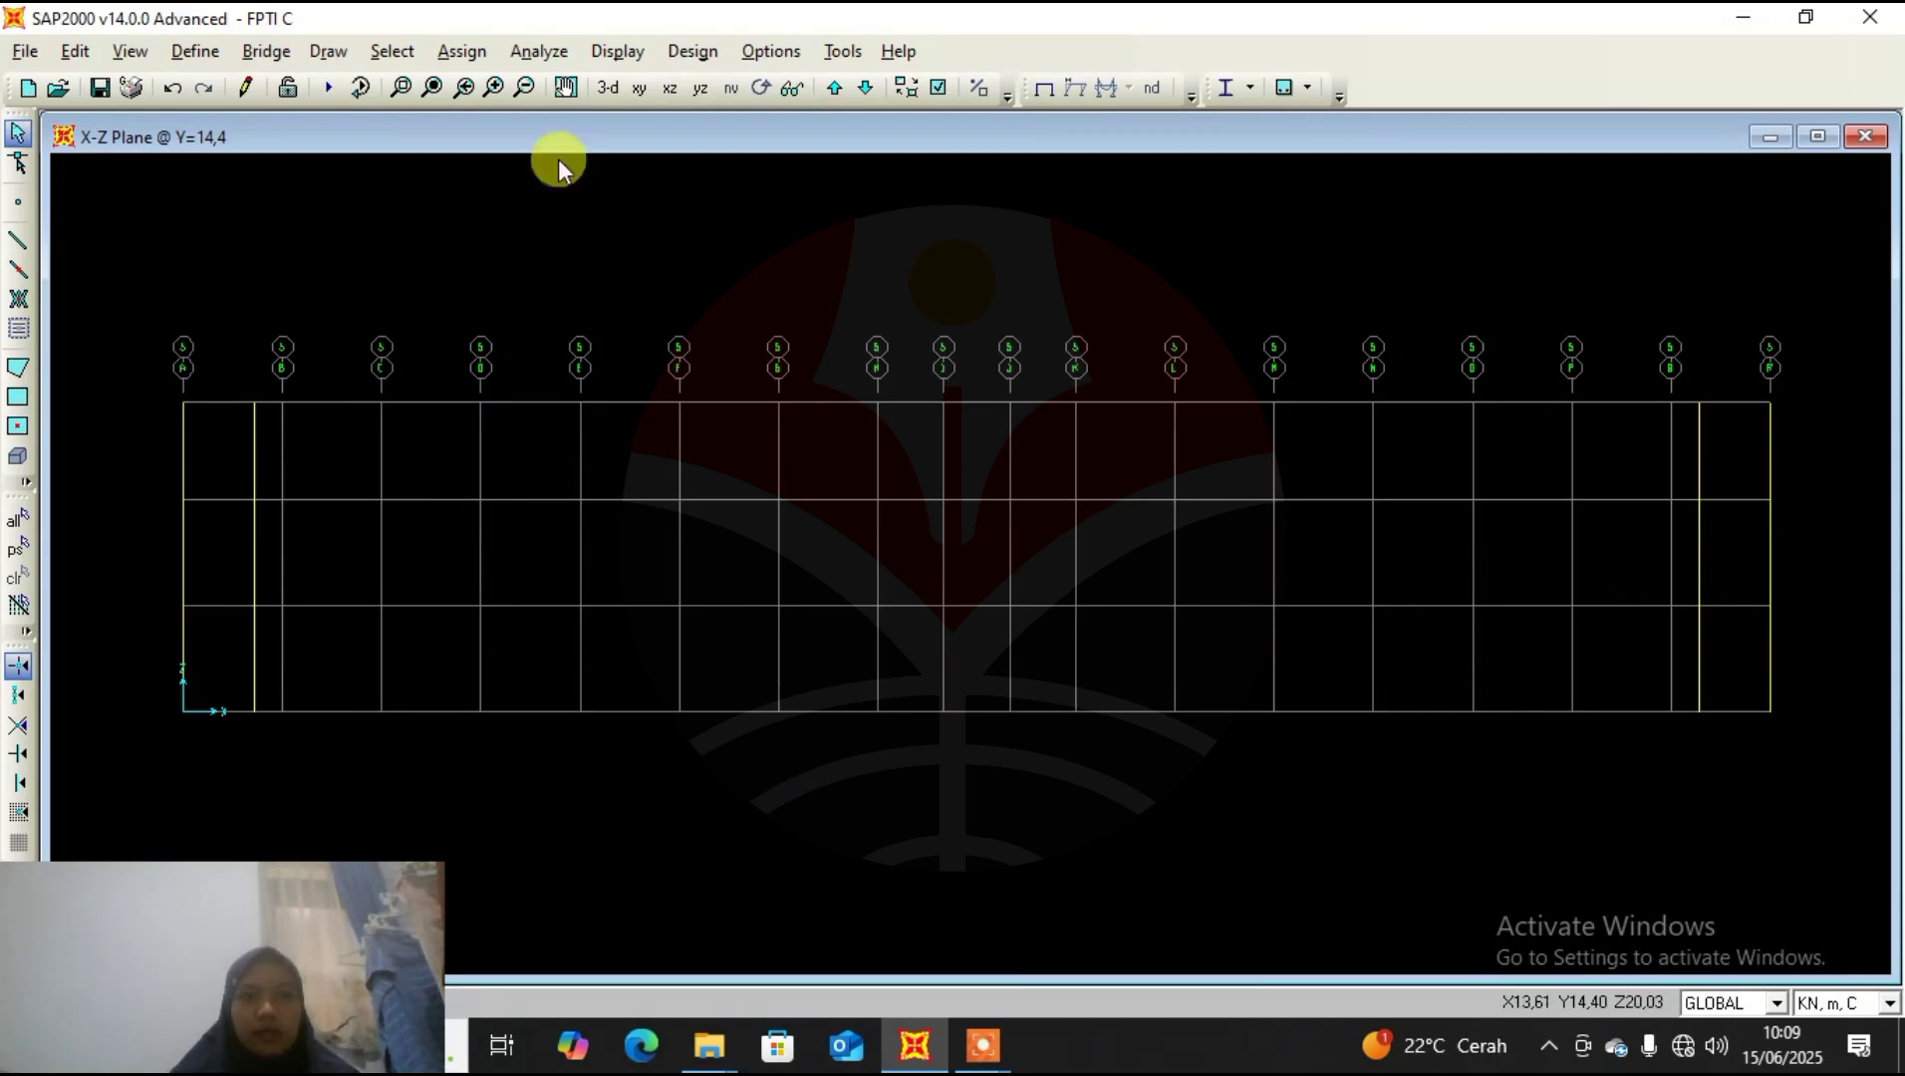
Set the display options of the active window to view objects by colors of sections.
{"action": "left_click", "coordinate": [939, 88]}
{"action": "left_click", "coordinate": [1161, 389]}
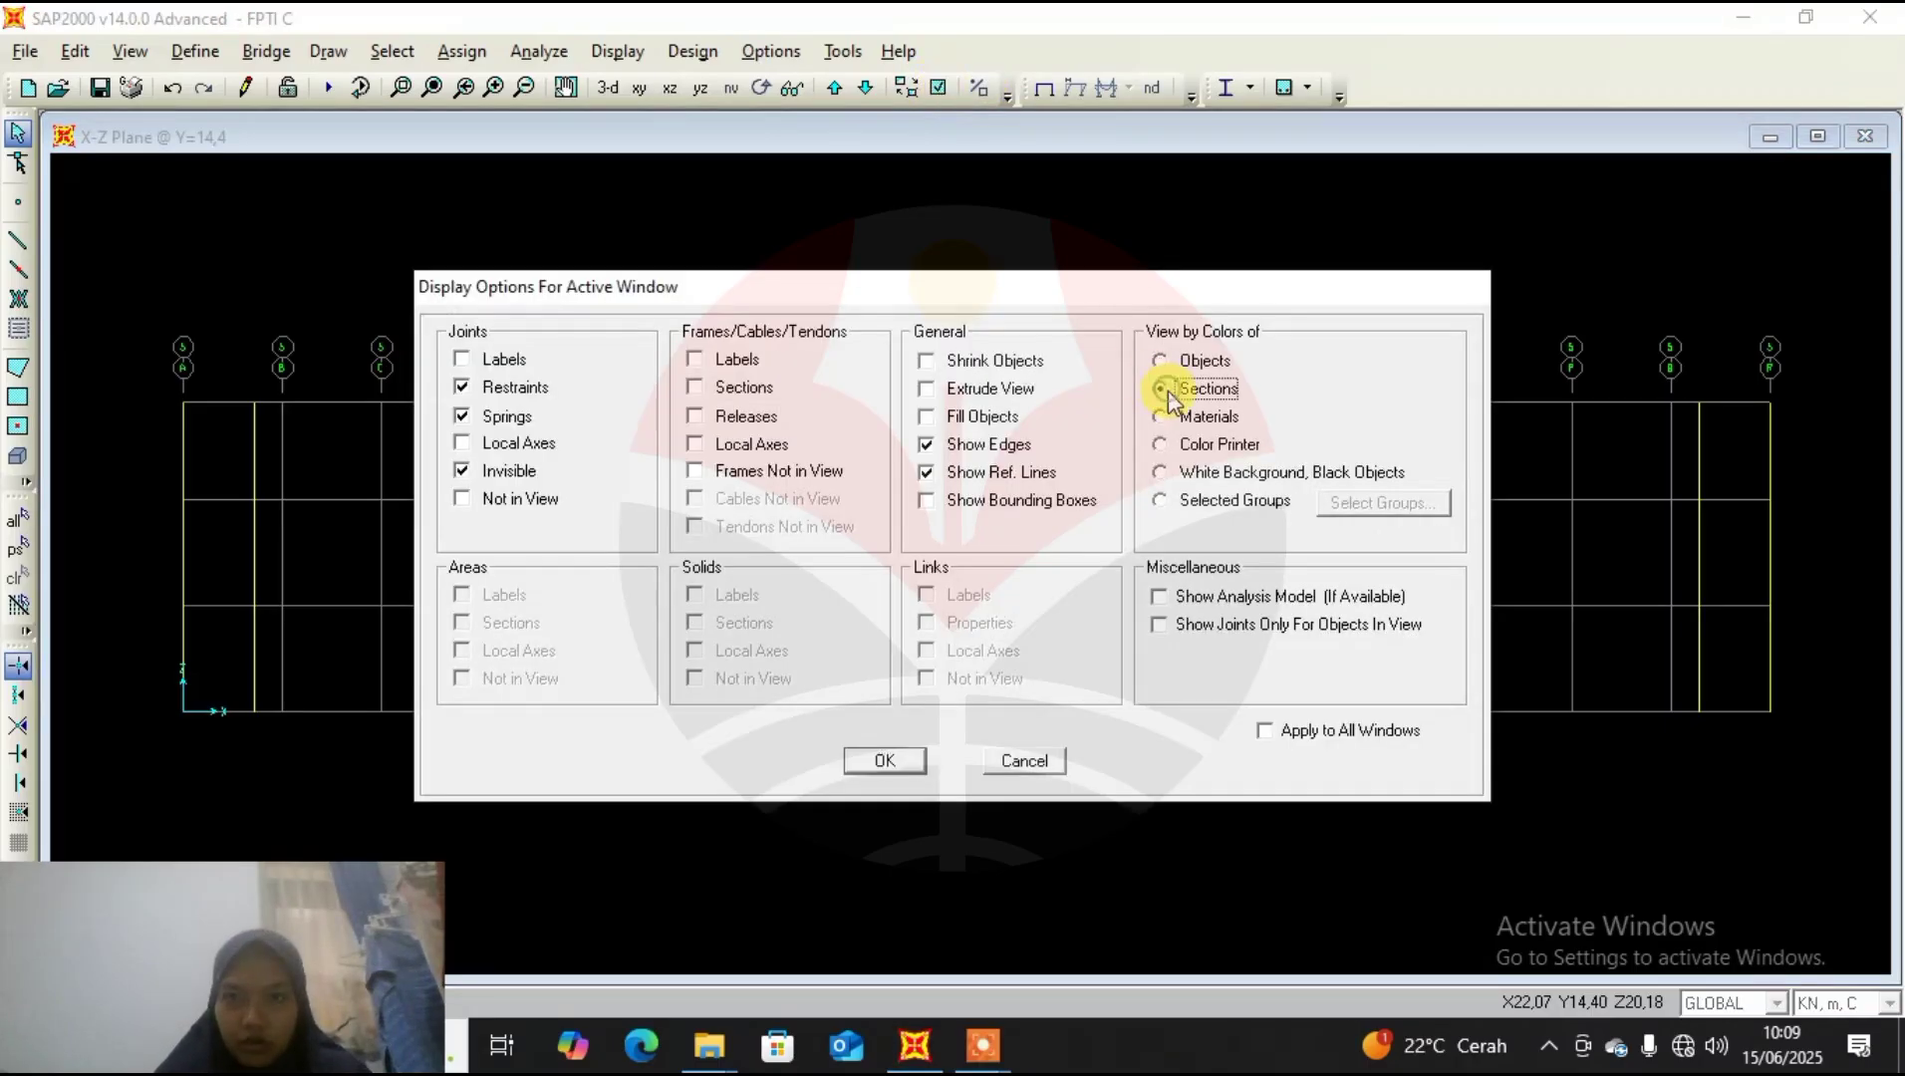
{"action": "left_click", "coordinate": [910, 760]}
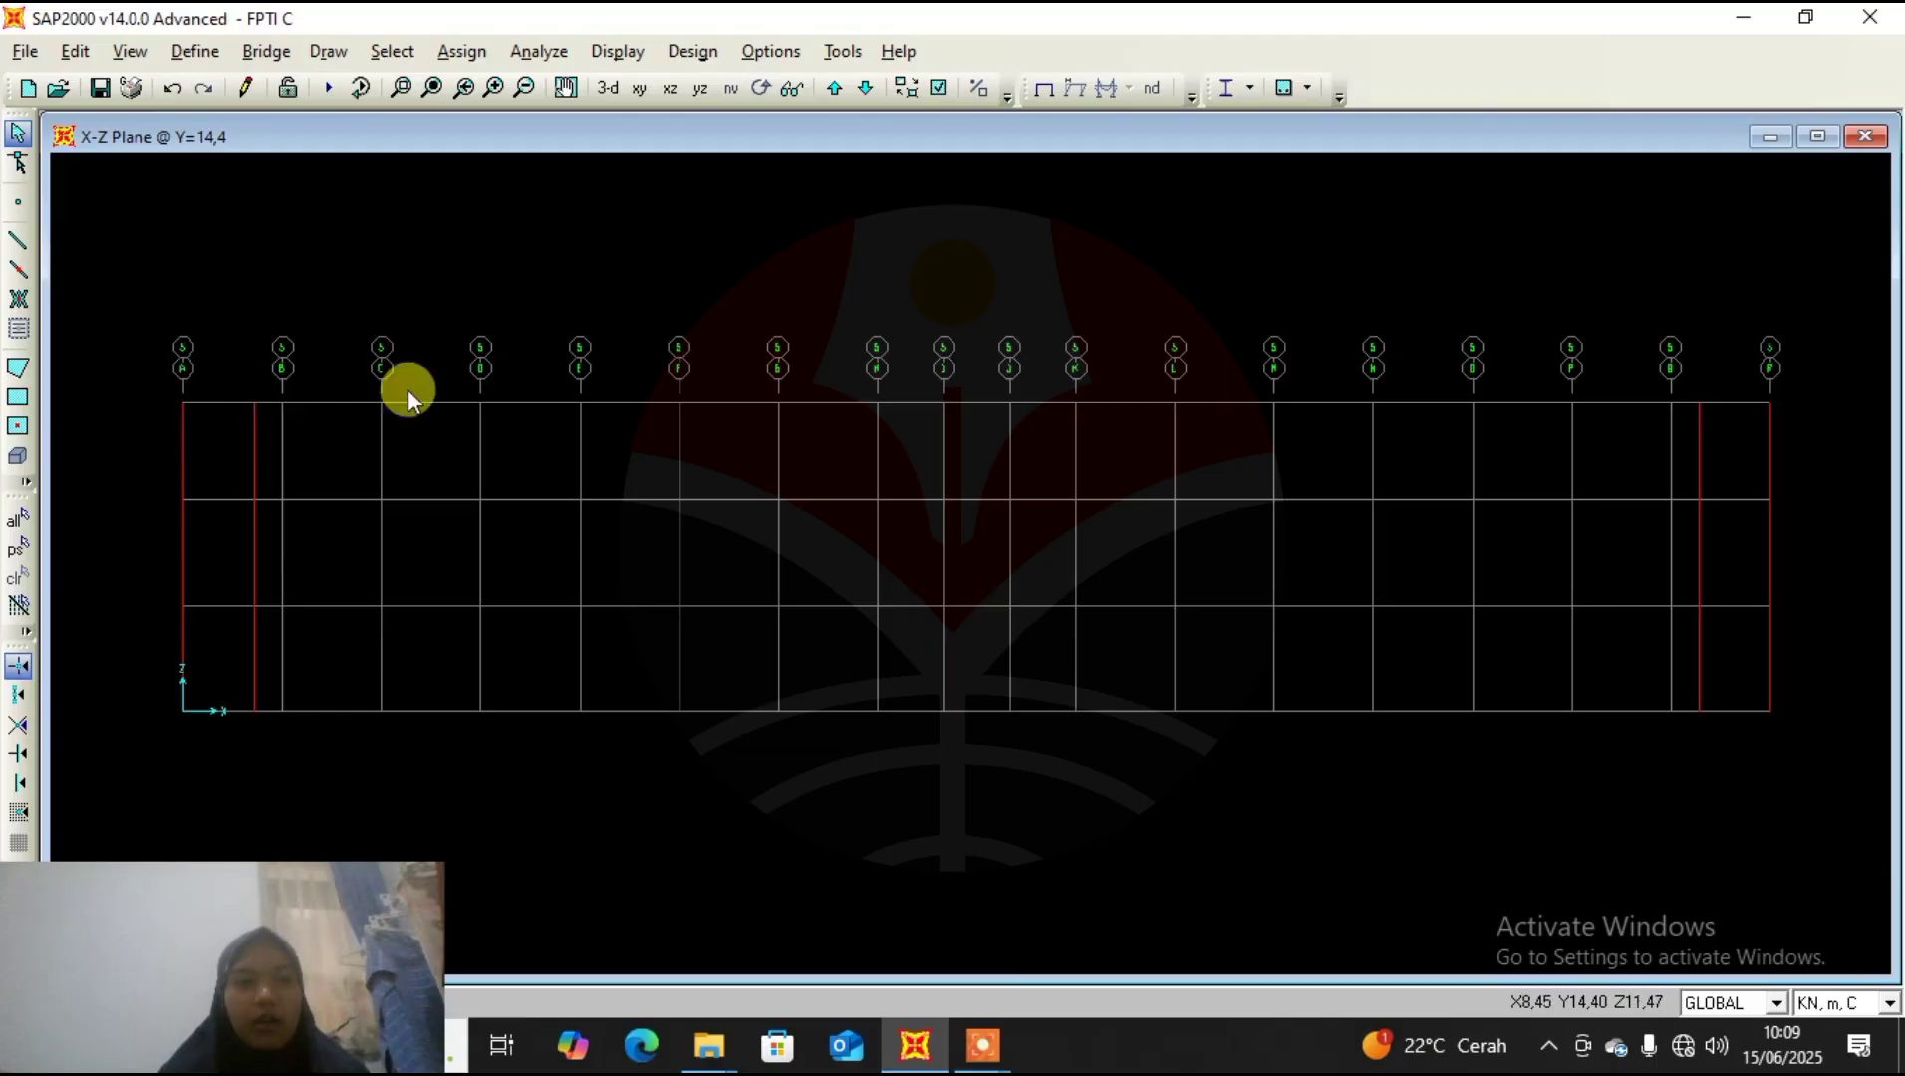
In the X-Y plane at Z=0, draw straight frame beams with section B1 30X50 along grid line B from grid line 1 to 6.
{"action": "left_click", "coordinate": [639, 89]}
{"action": "middle_click_drag", "start_coordinate": [757, 219], "coordinate": [799, 225]}
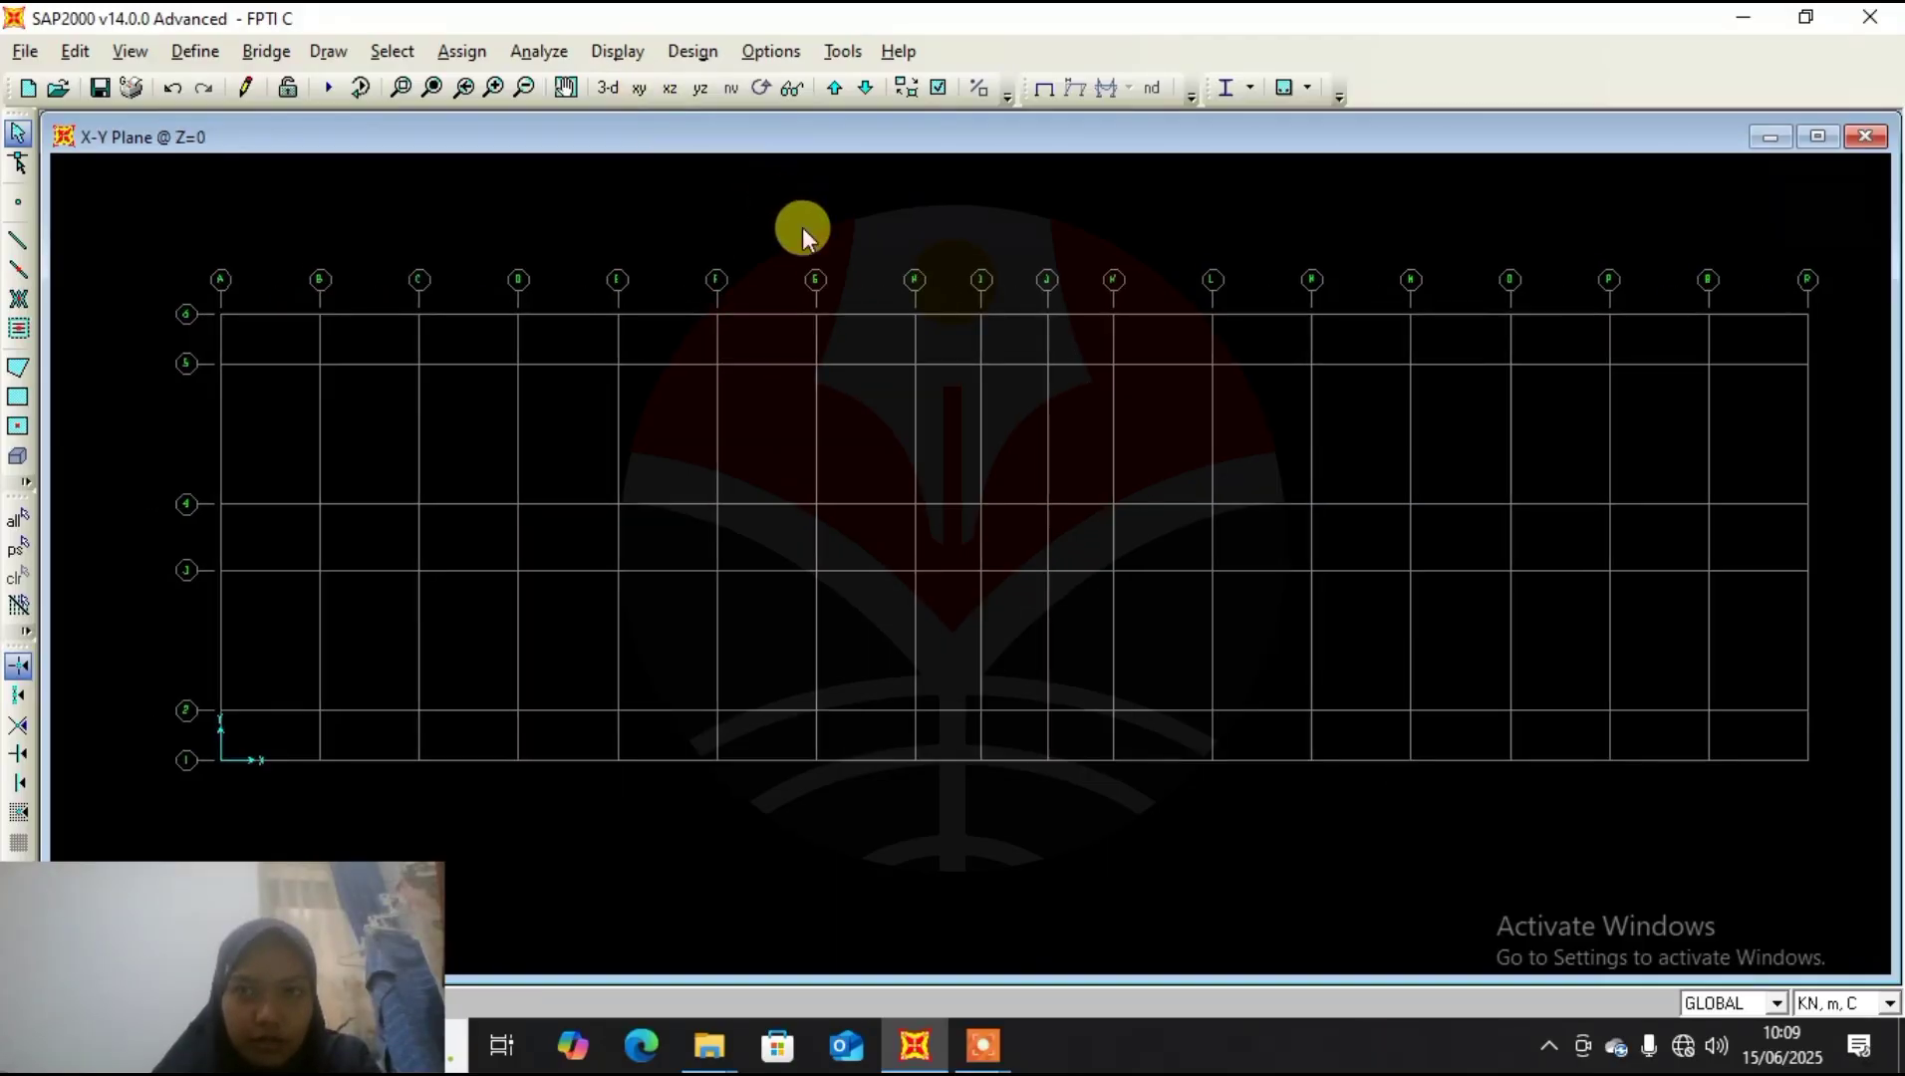
{"action": "left_click", "coordinate": [17, 245]}
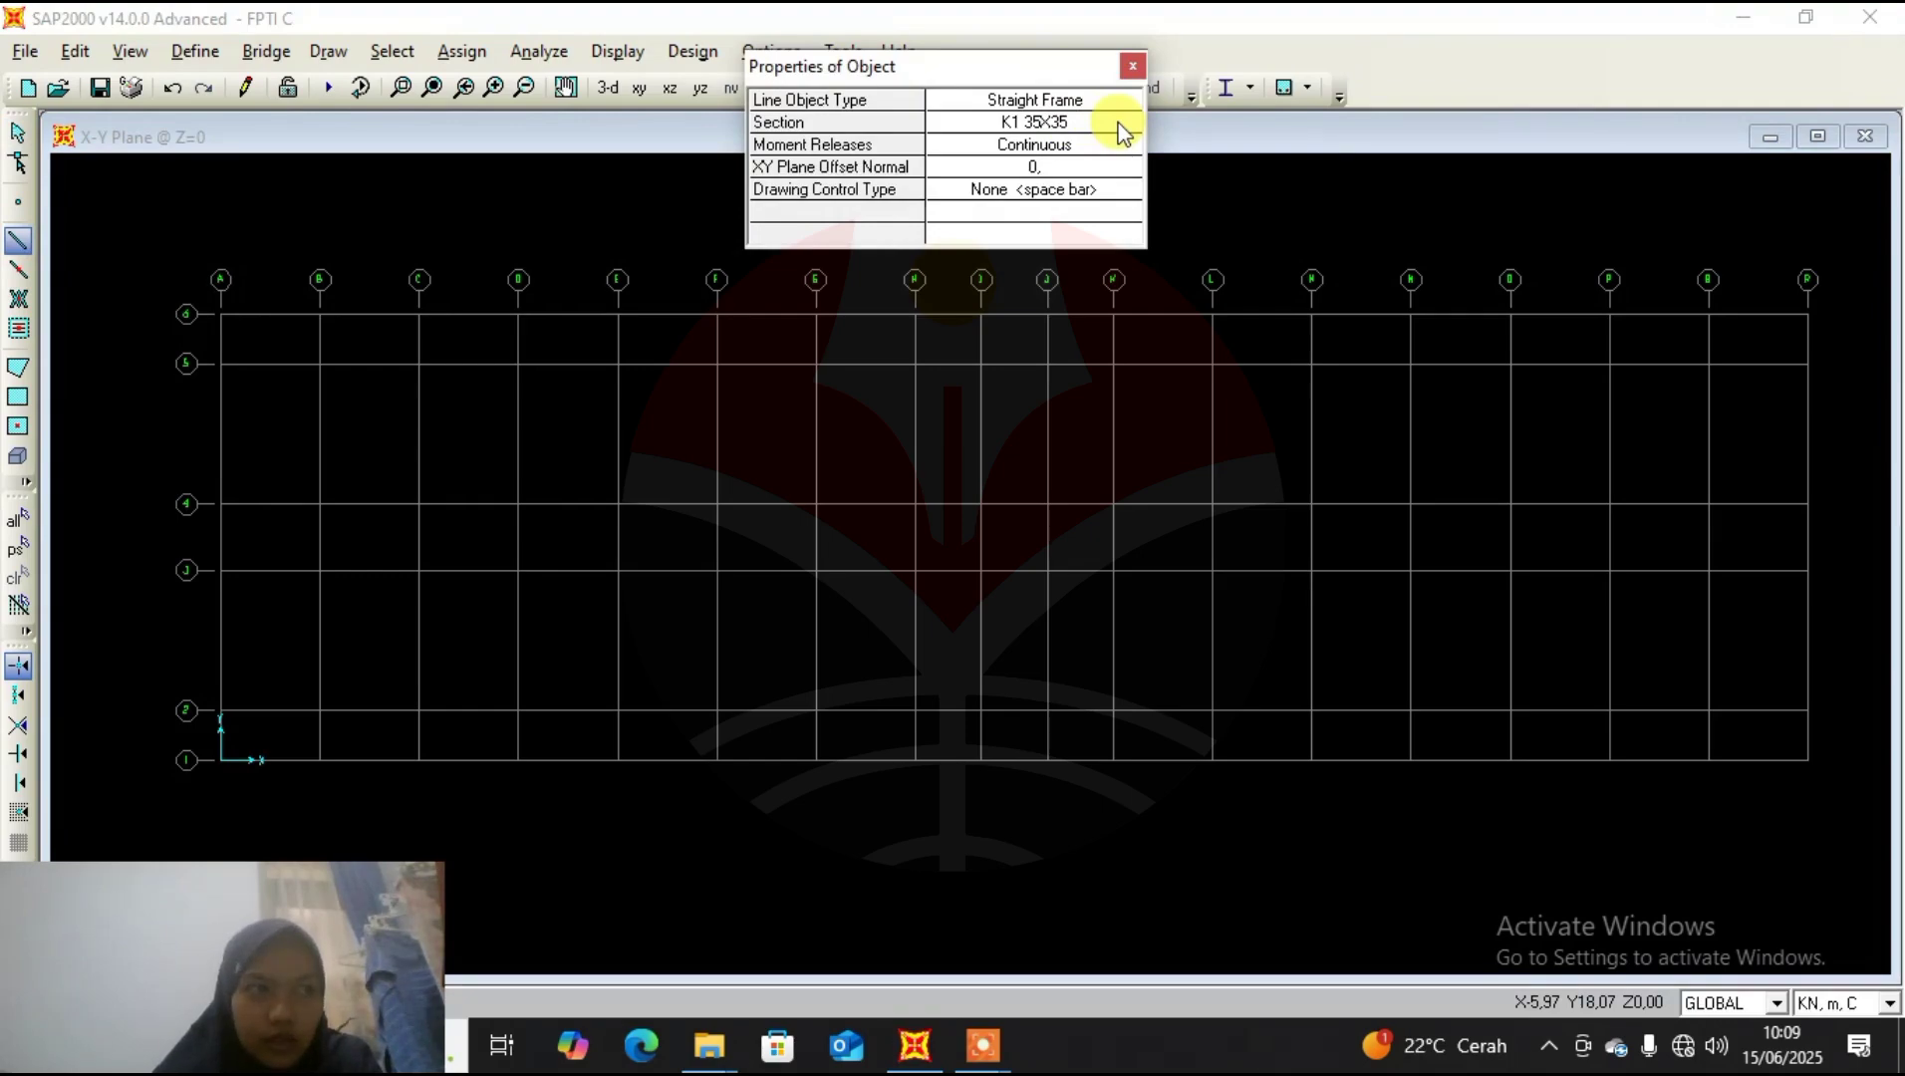
{"action": "left_click", "coordinate": [1121, 127]}
{"action": "left_click", "coordinate": [1126, 125]}
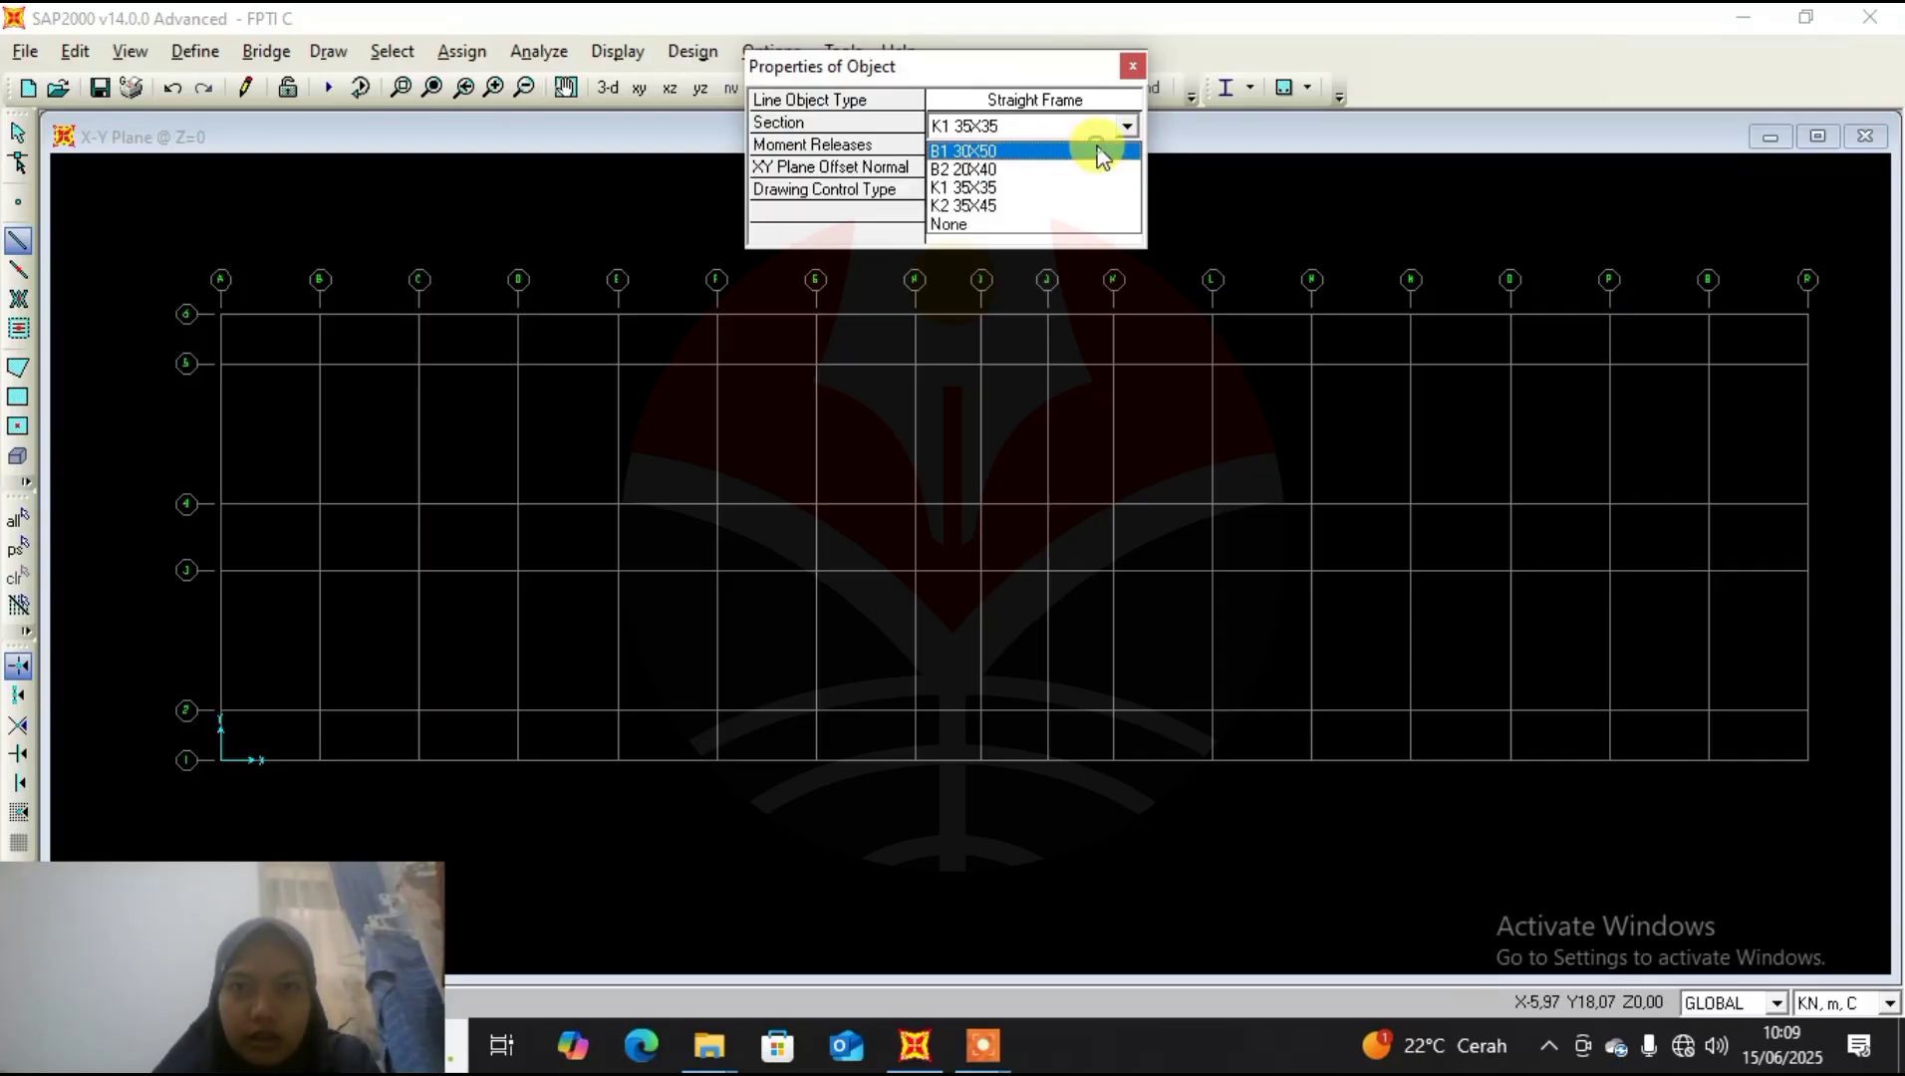
{"action": "left_click", "coordinate": [1099, 155]}
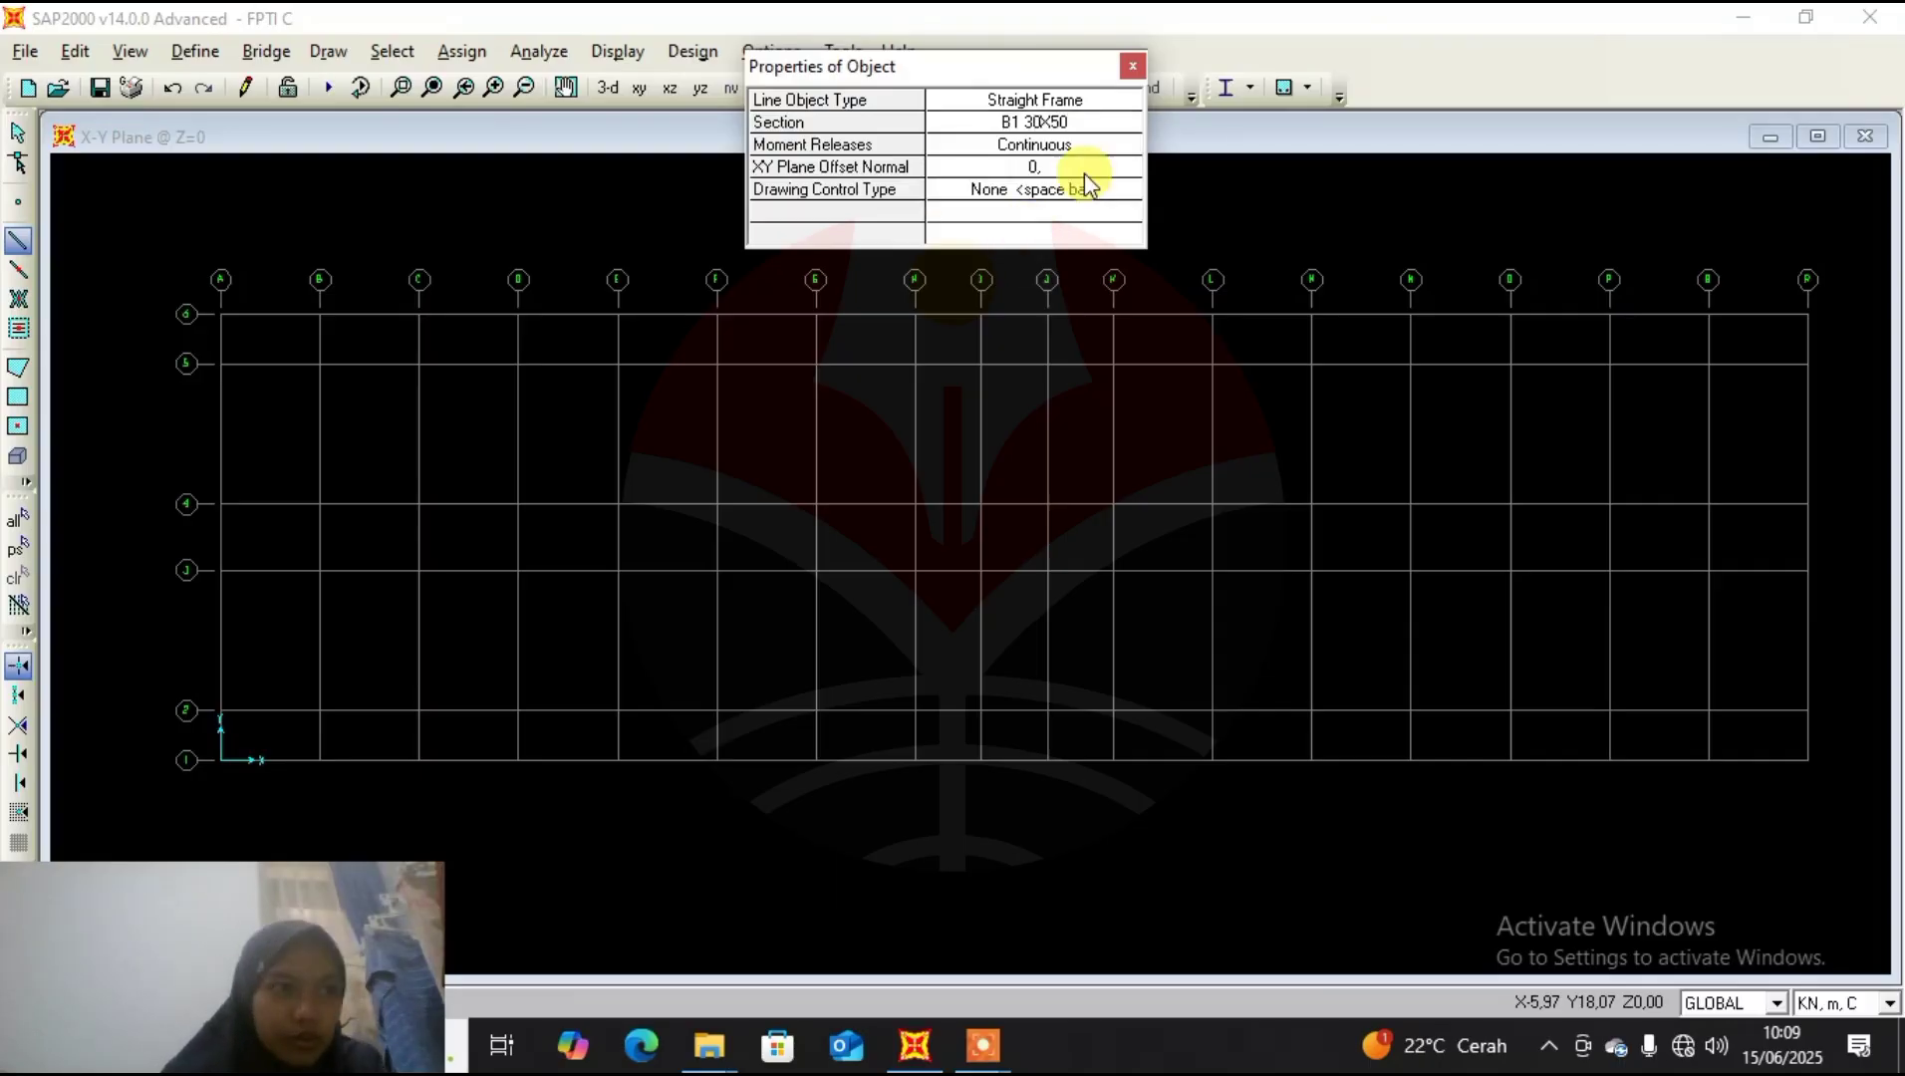
{"action": "left_click", "coordinate": [317, 760]}
{"action": "left_click", "coordinate": [320, 706]}
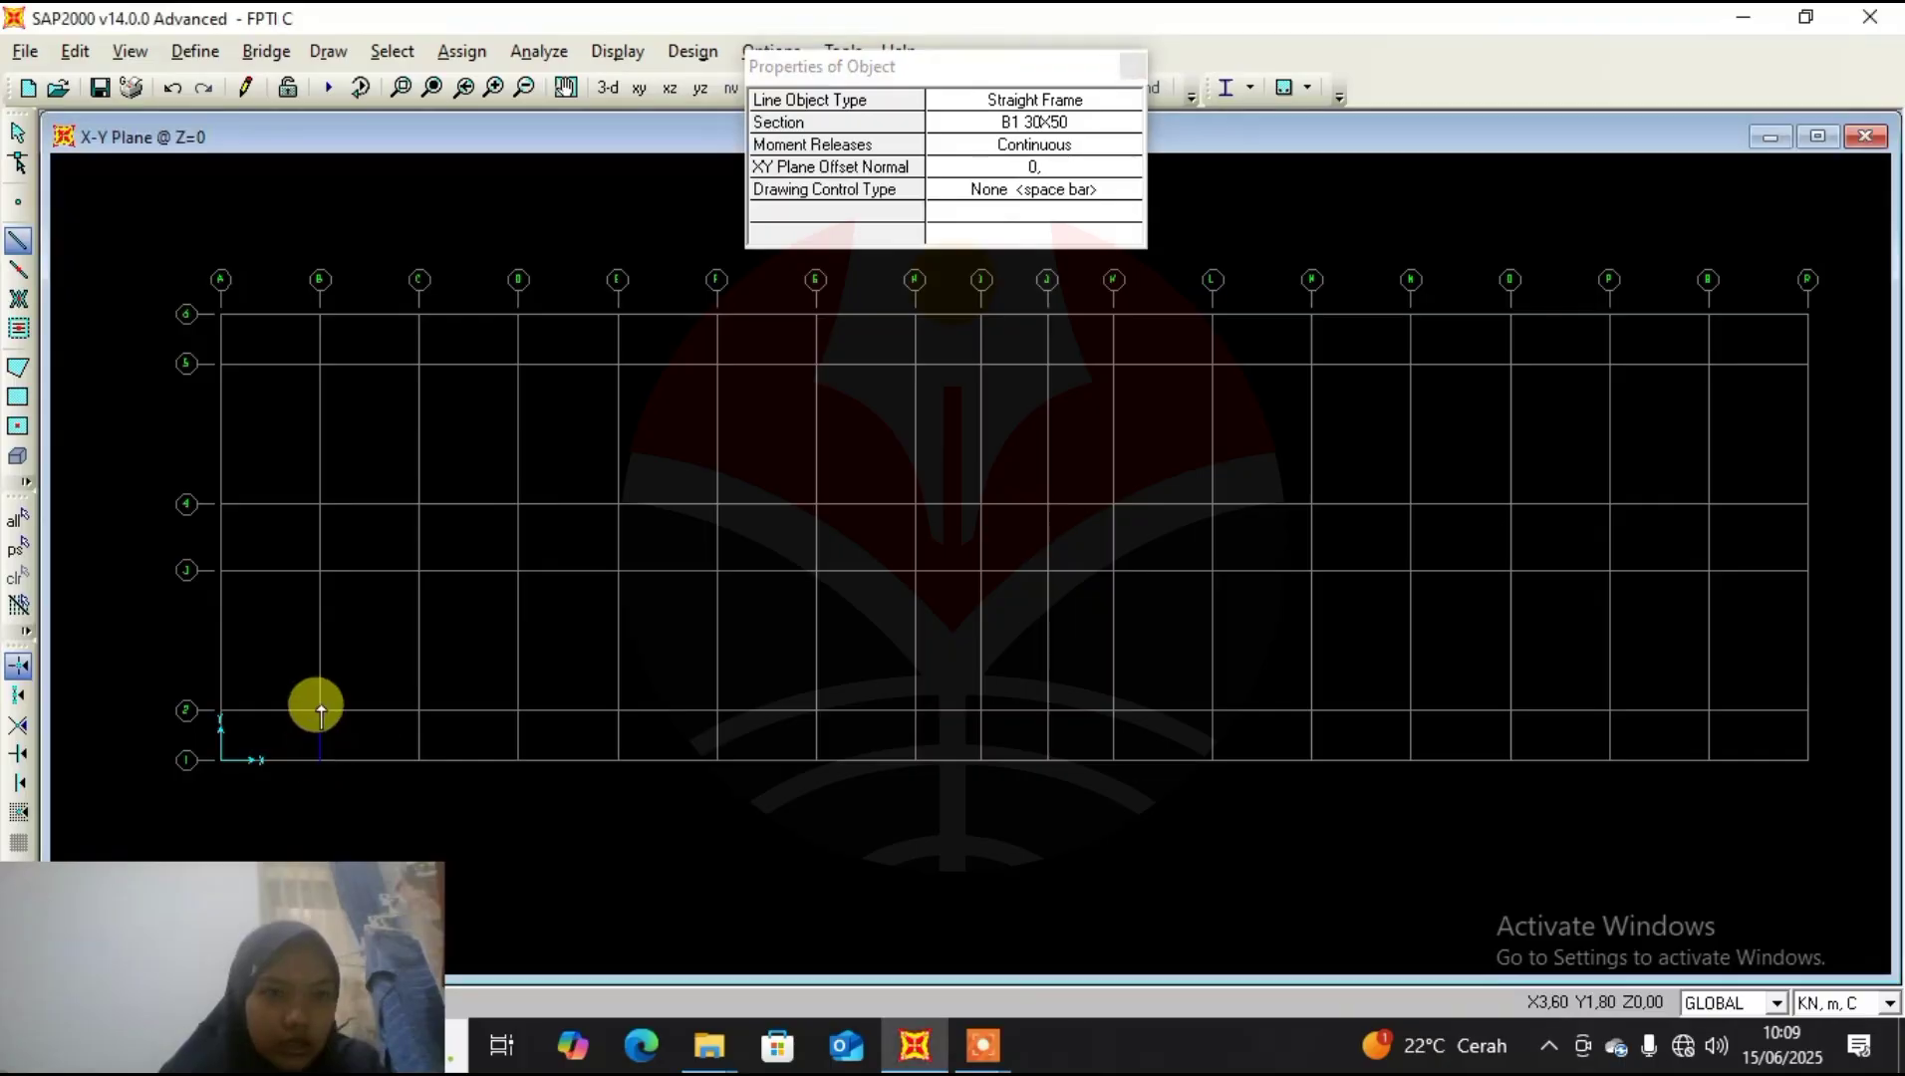
{"action": "left_click", "coordinate": [322, 572]}
{"action": "left_click", "coordinate": [319, 504]}
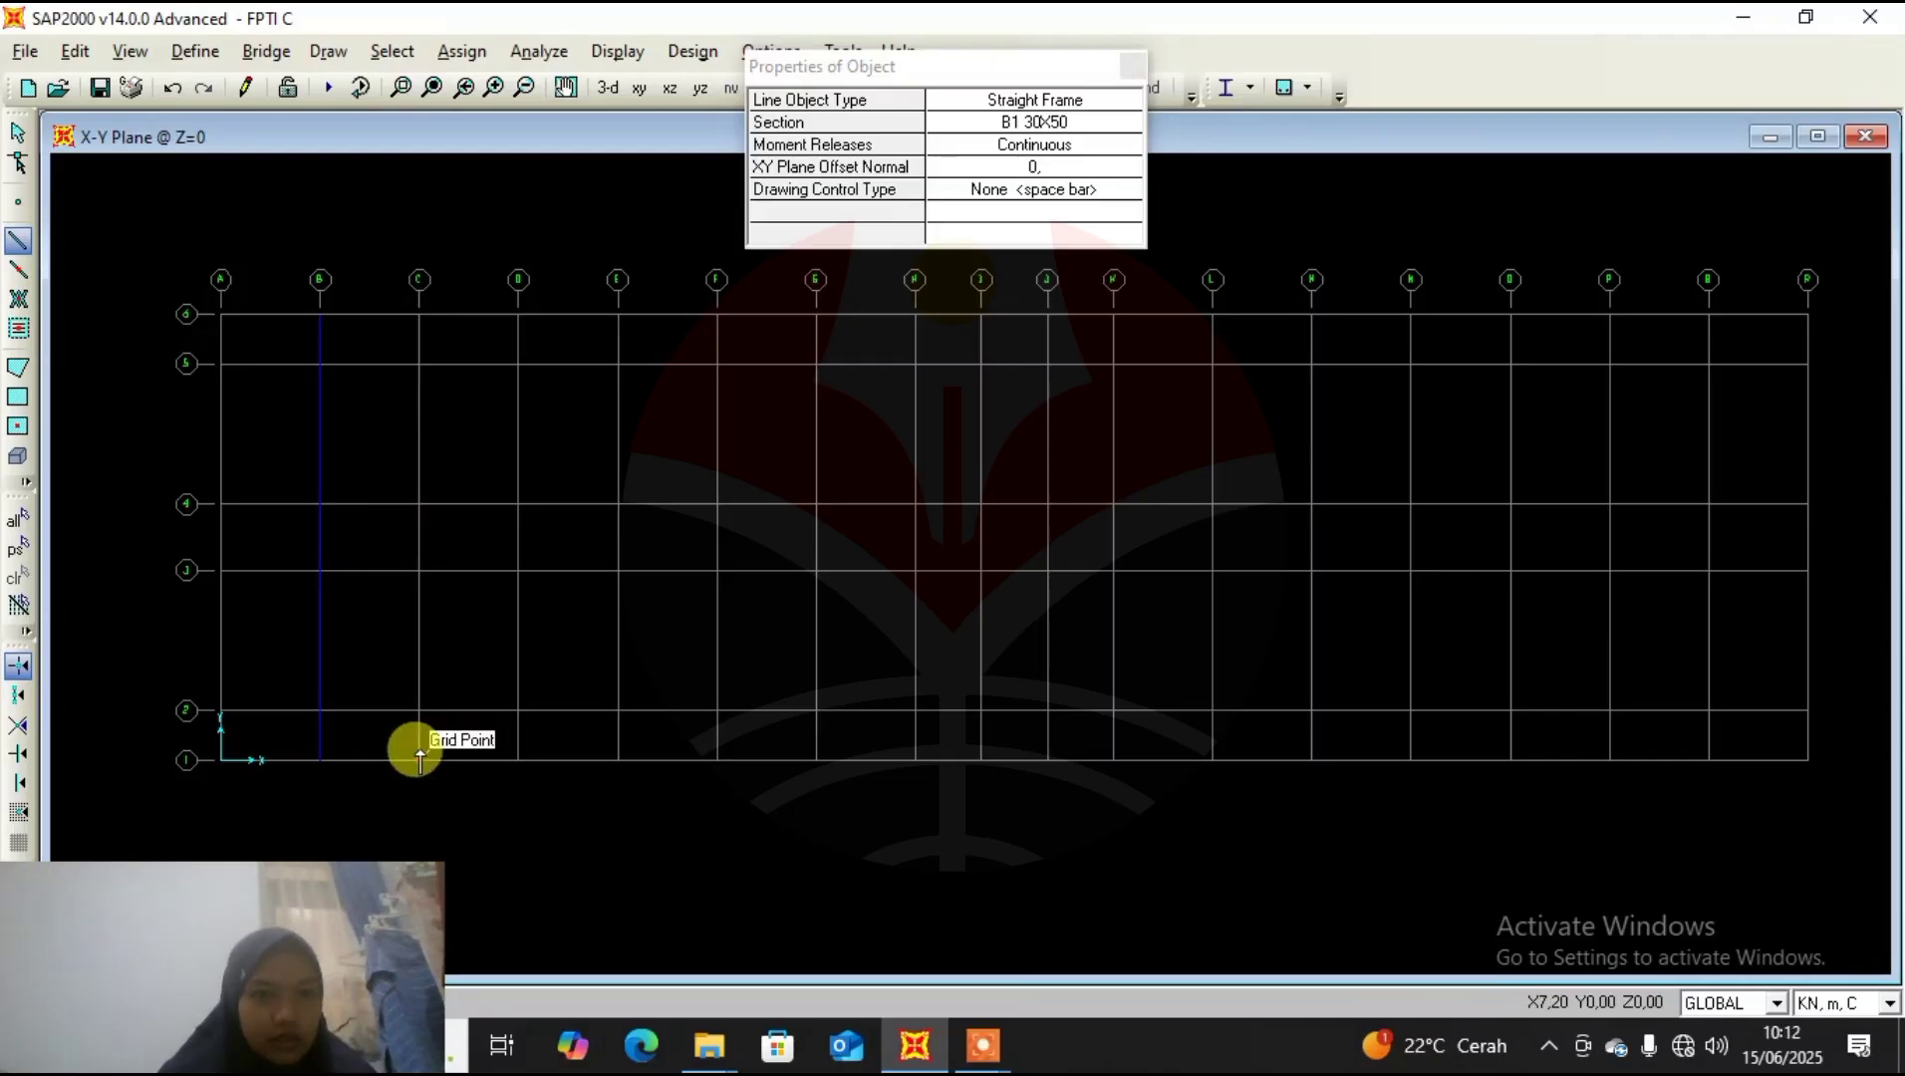
Draw B1 30X50 beams along grid lines C and D from grid line 1 to 6 in the Z=0 plane.
{"action": "left_click", "coordinate": [419, 759]}
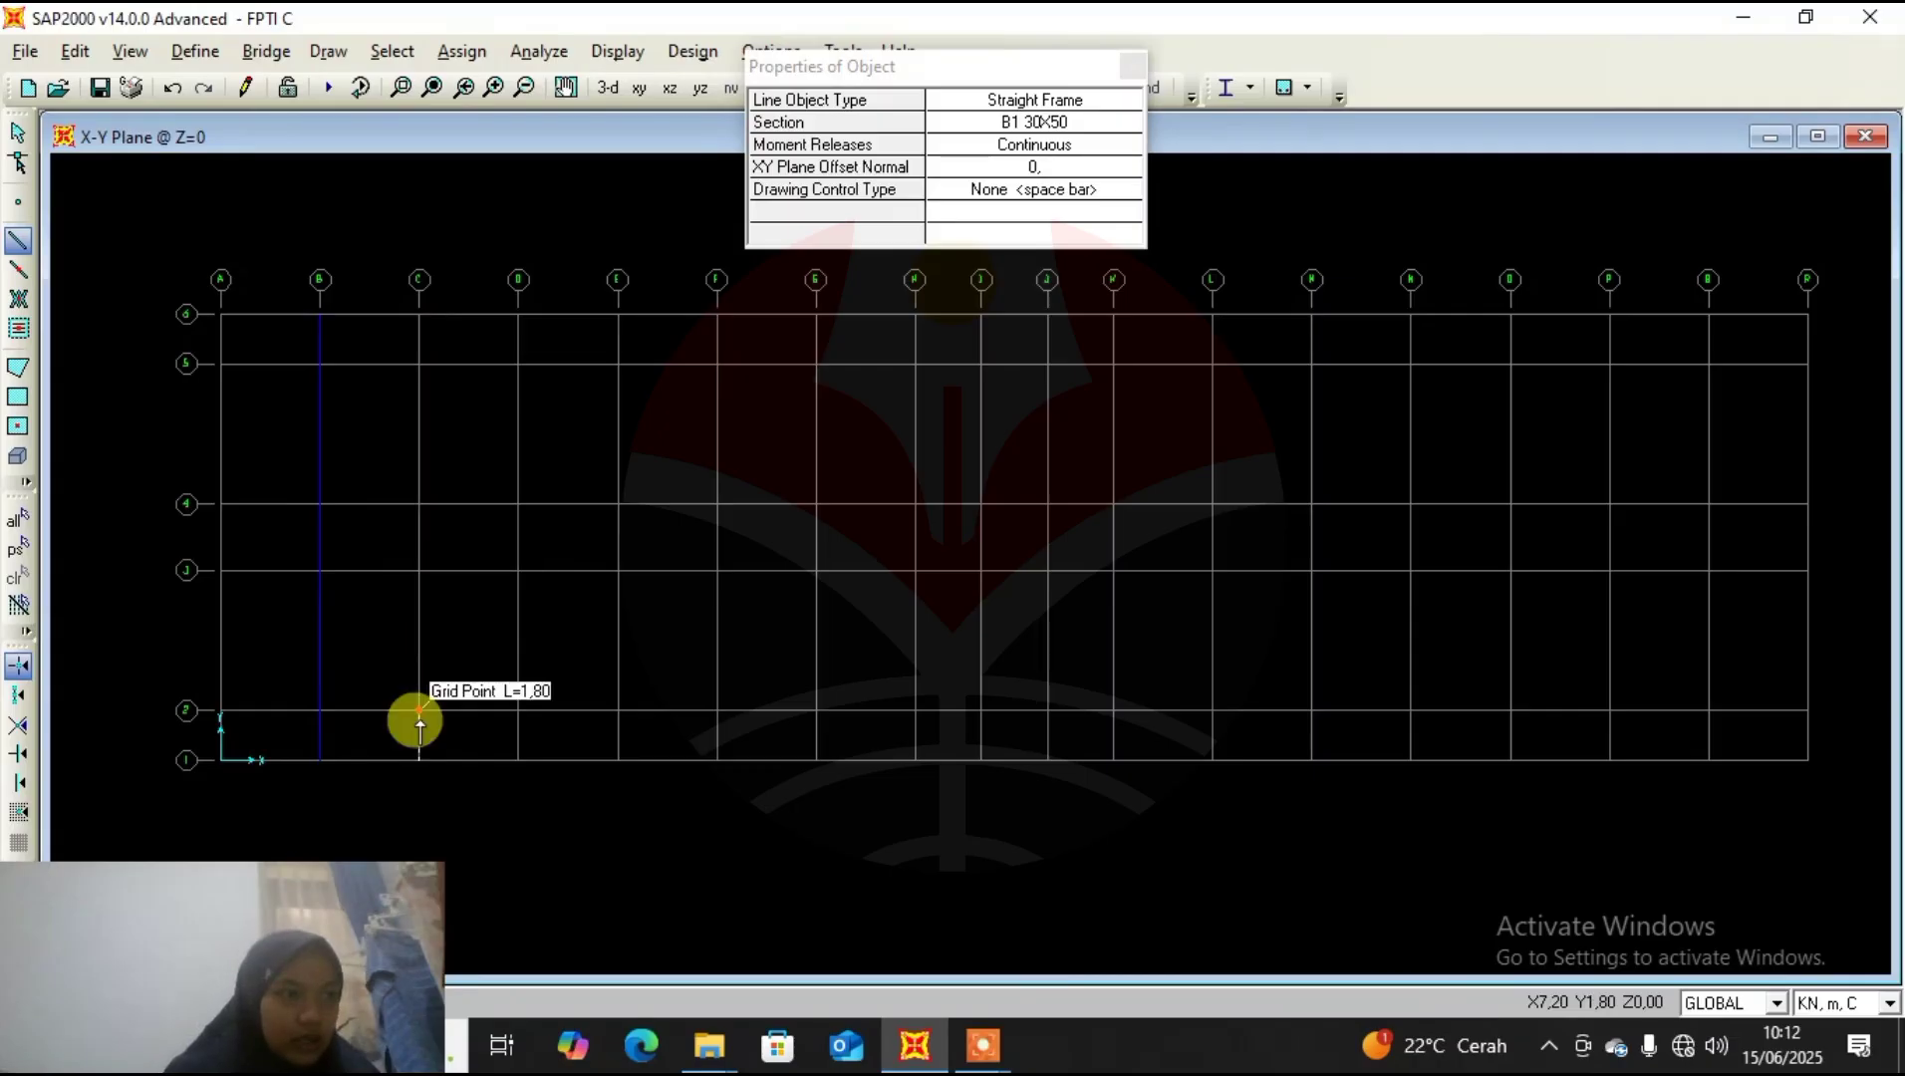
{"action": "left_click", "coordinate": [420, 570]}
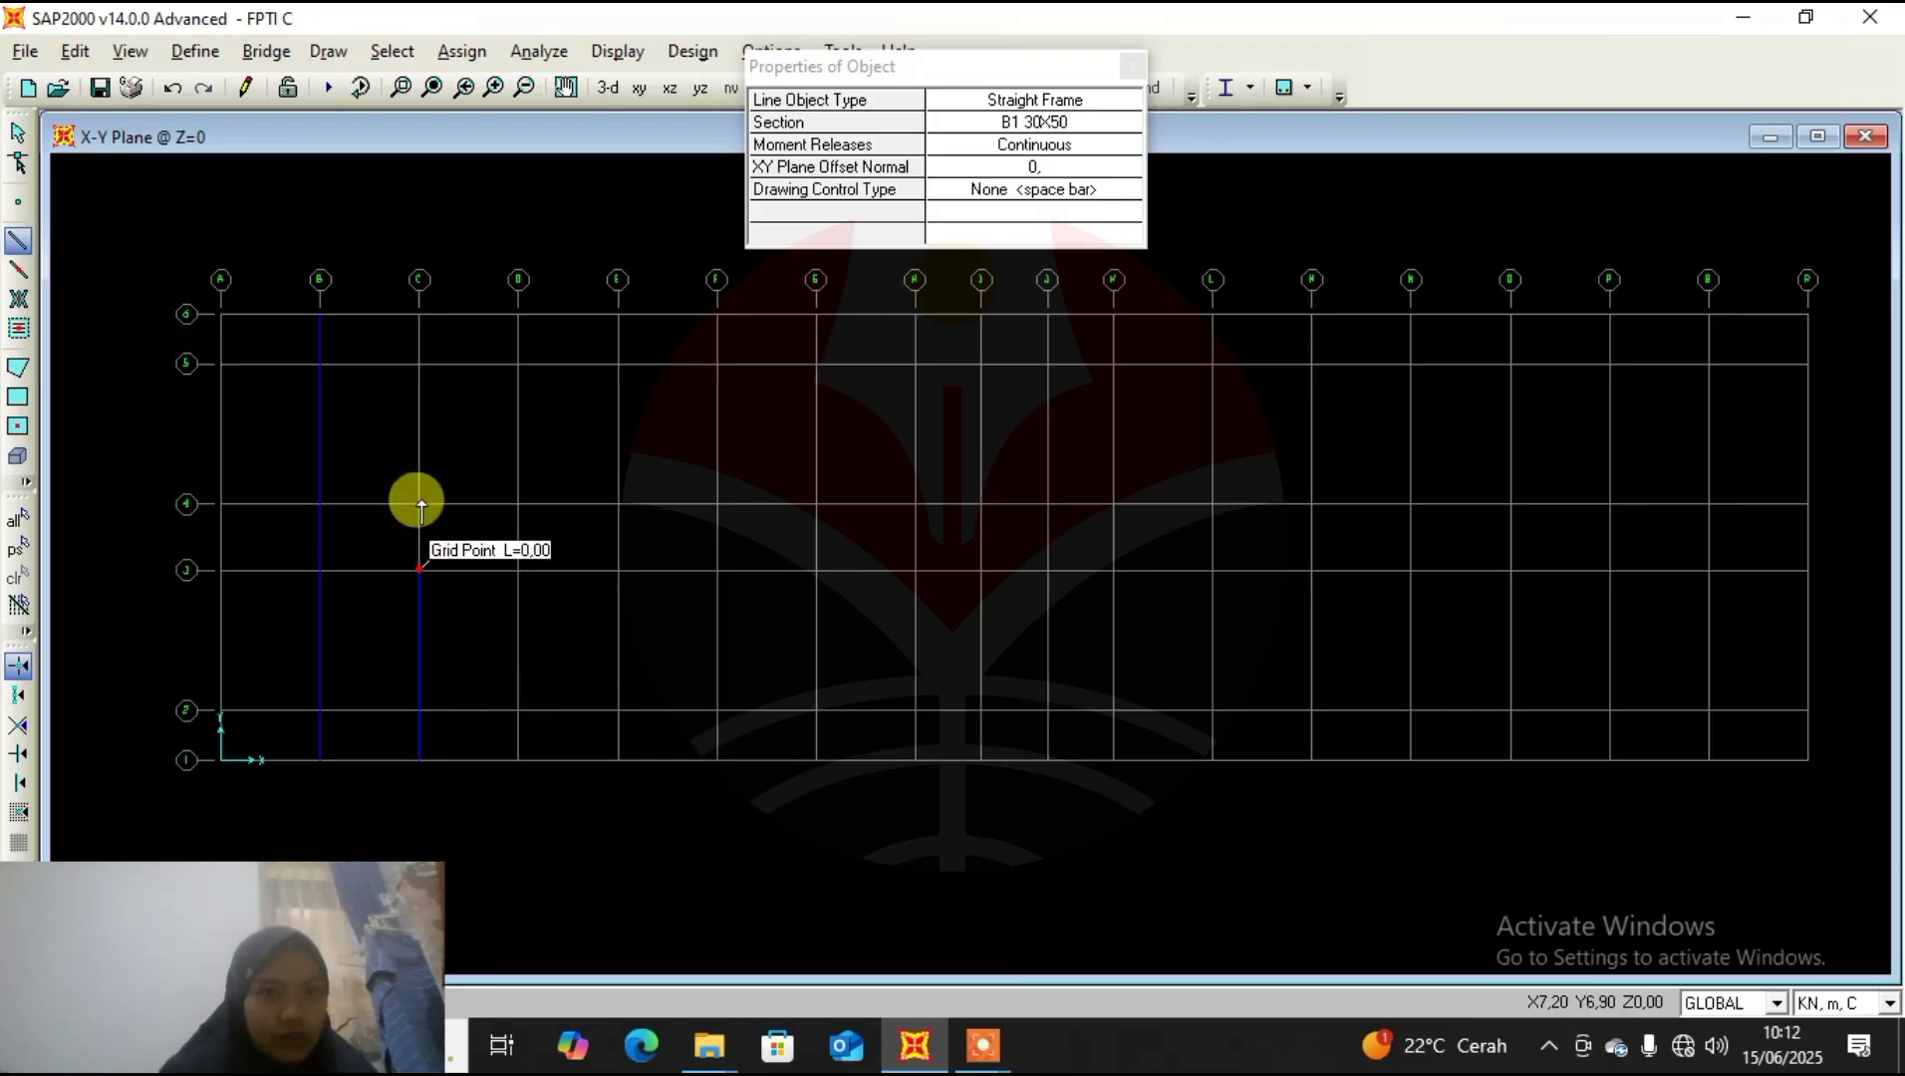
{"action": "left_click", "coordinate": [419, 315]}
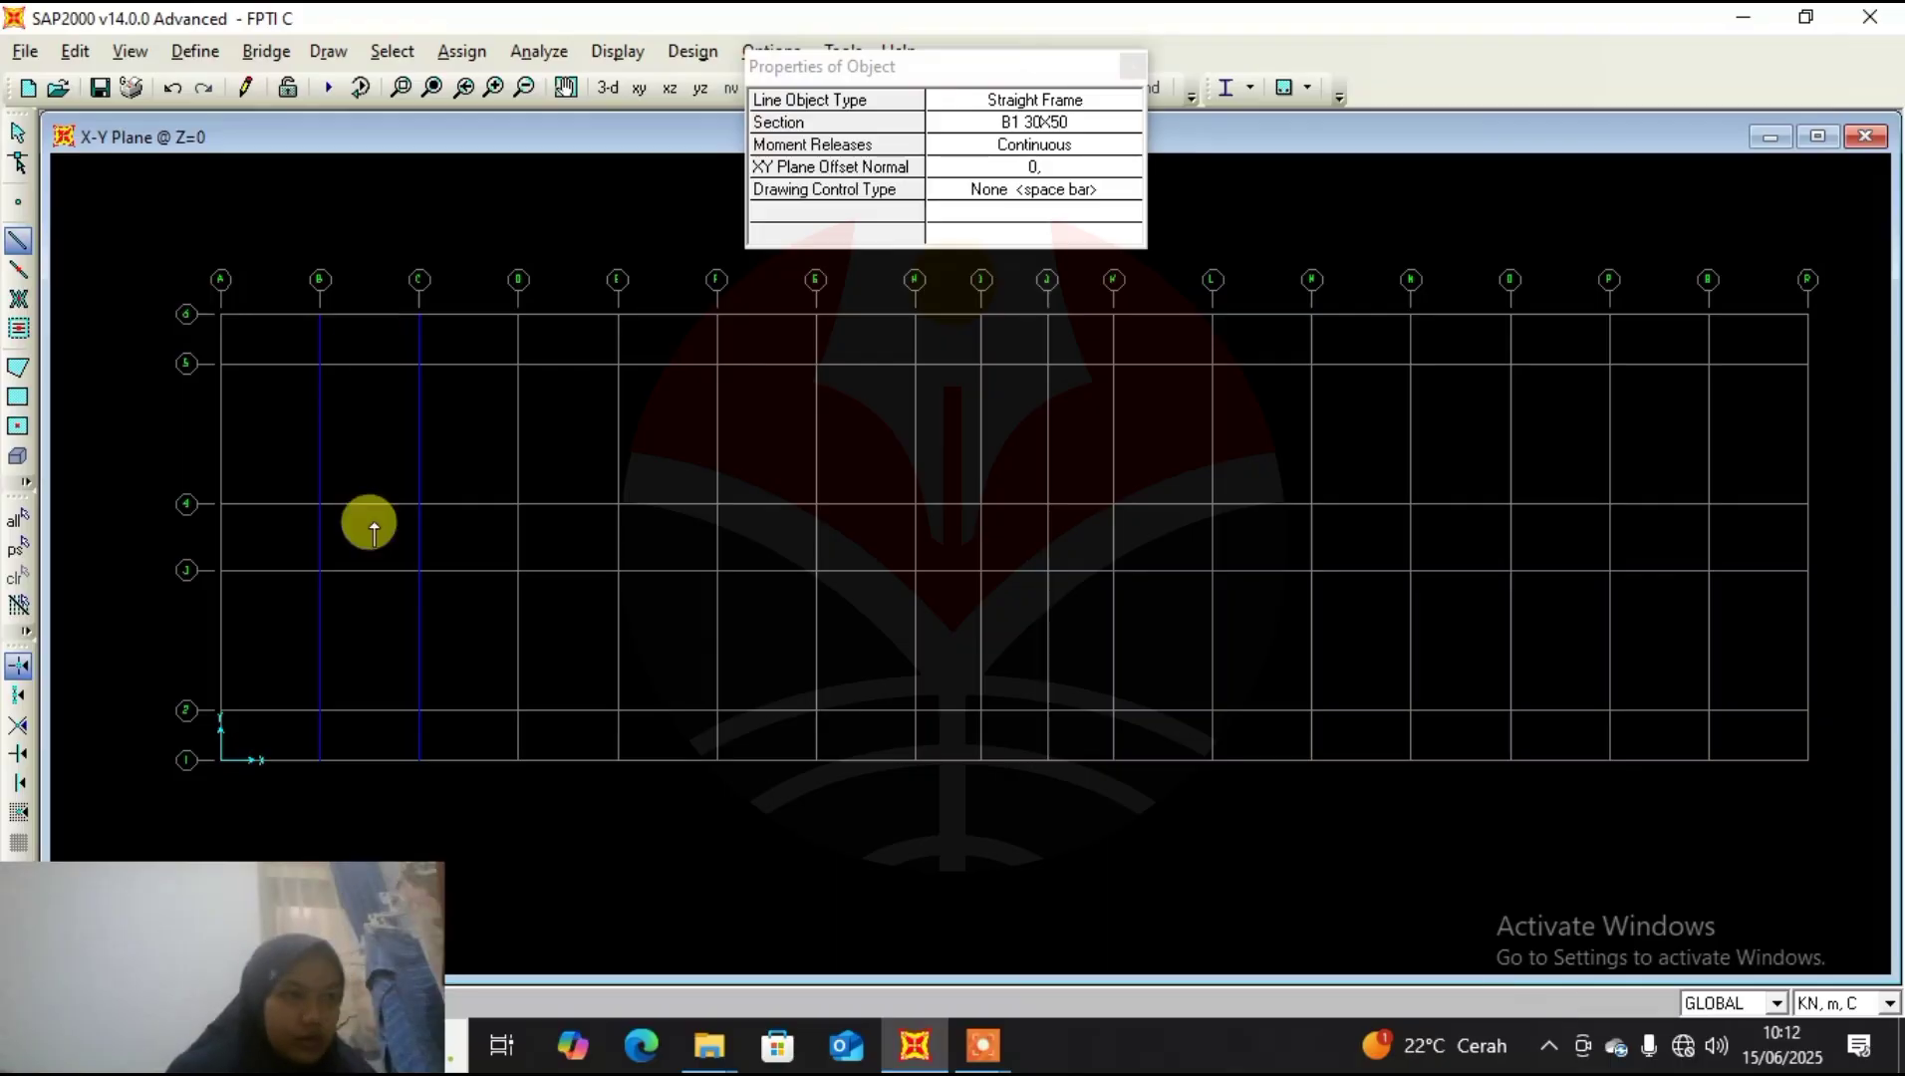
{"action": "left_click", "coordinate": [515, 761]}
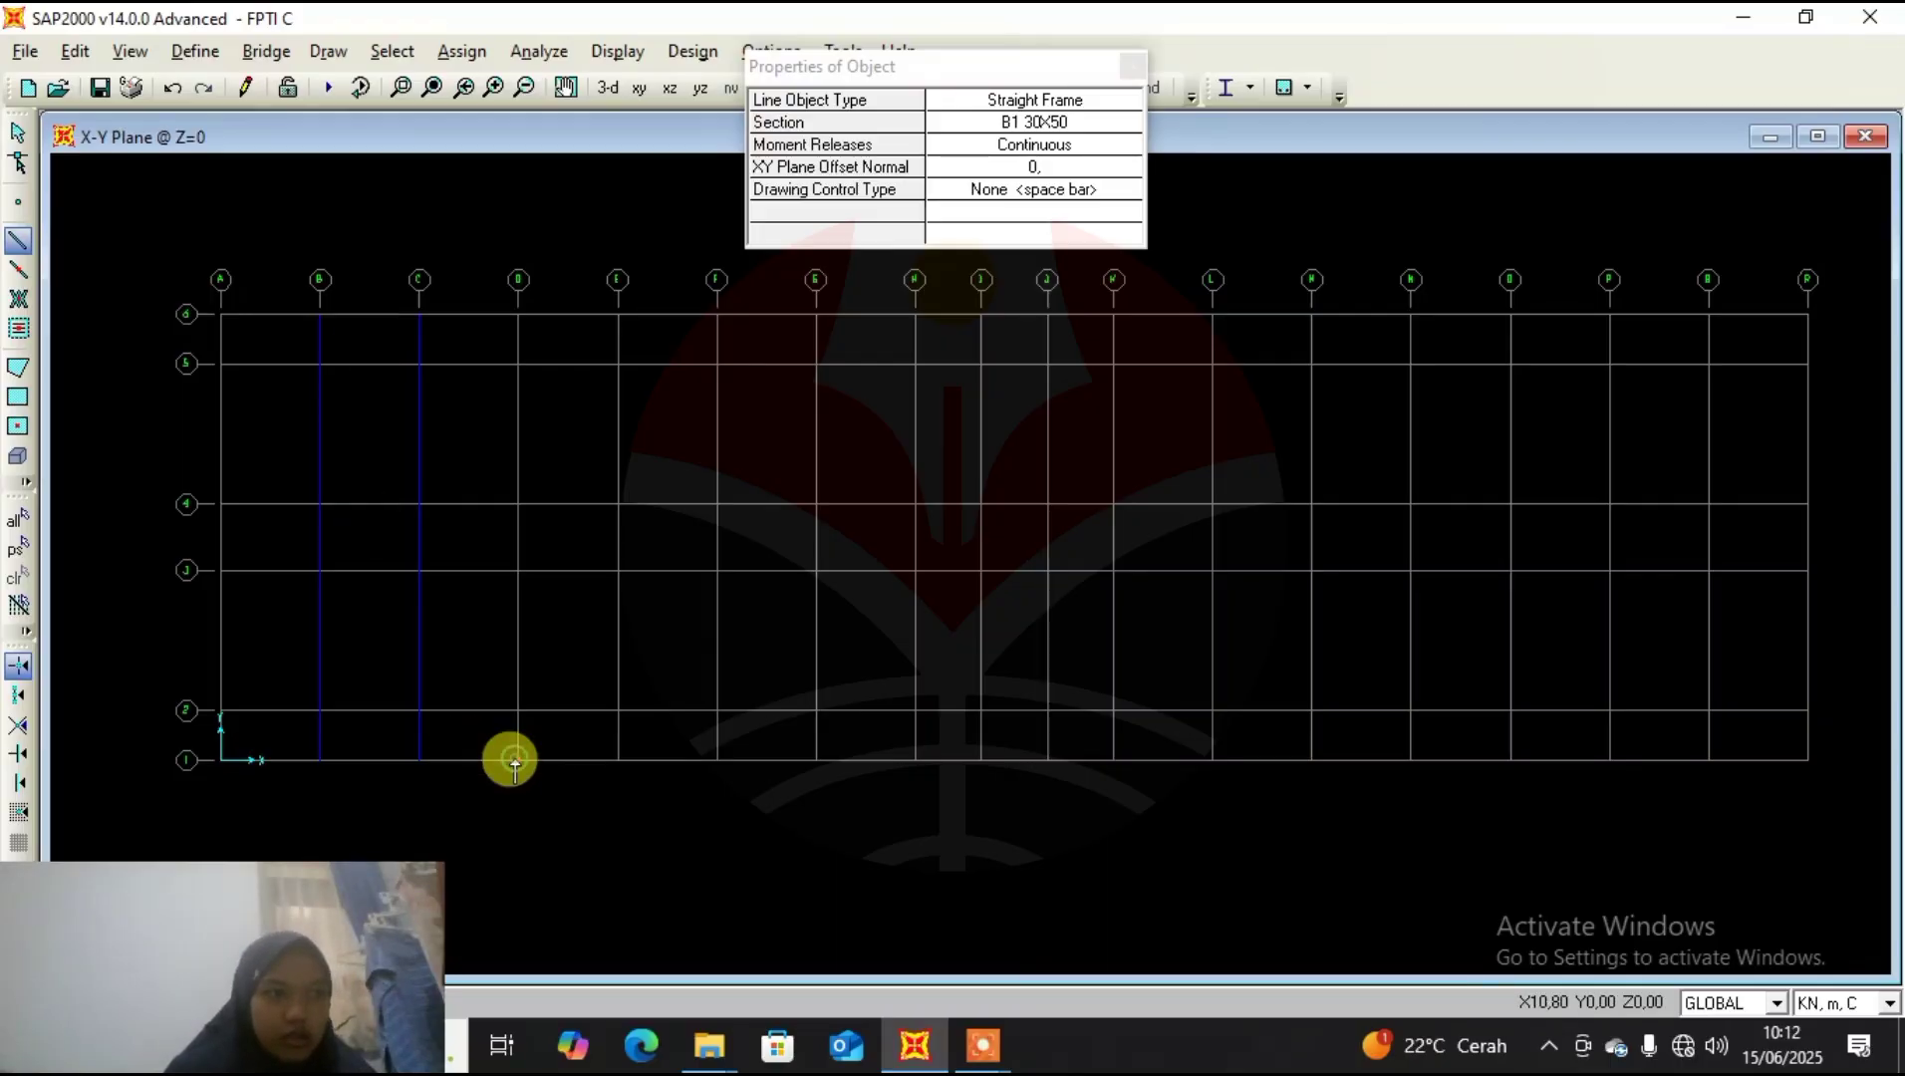
{"action": "left_click", "coordinate": [517, 708]}
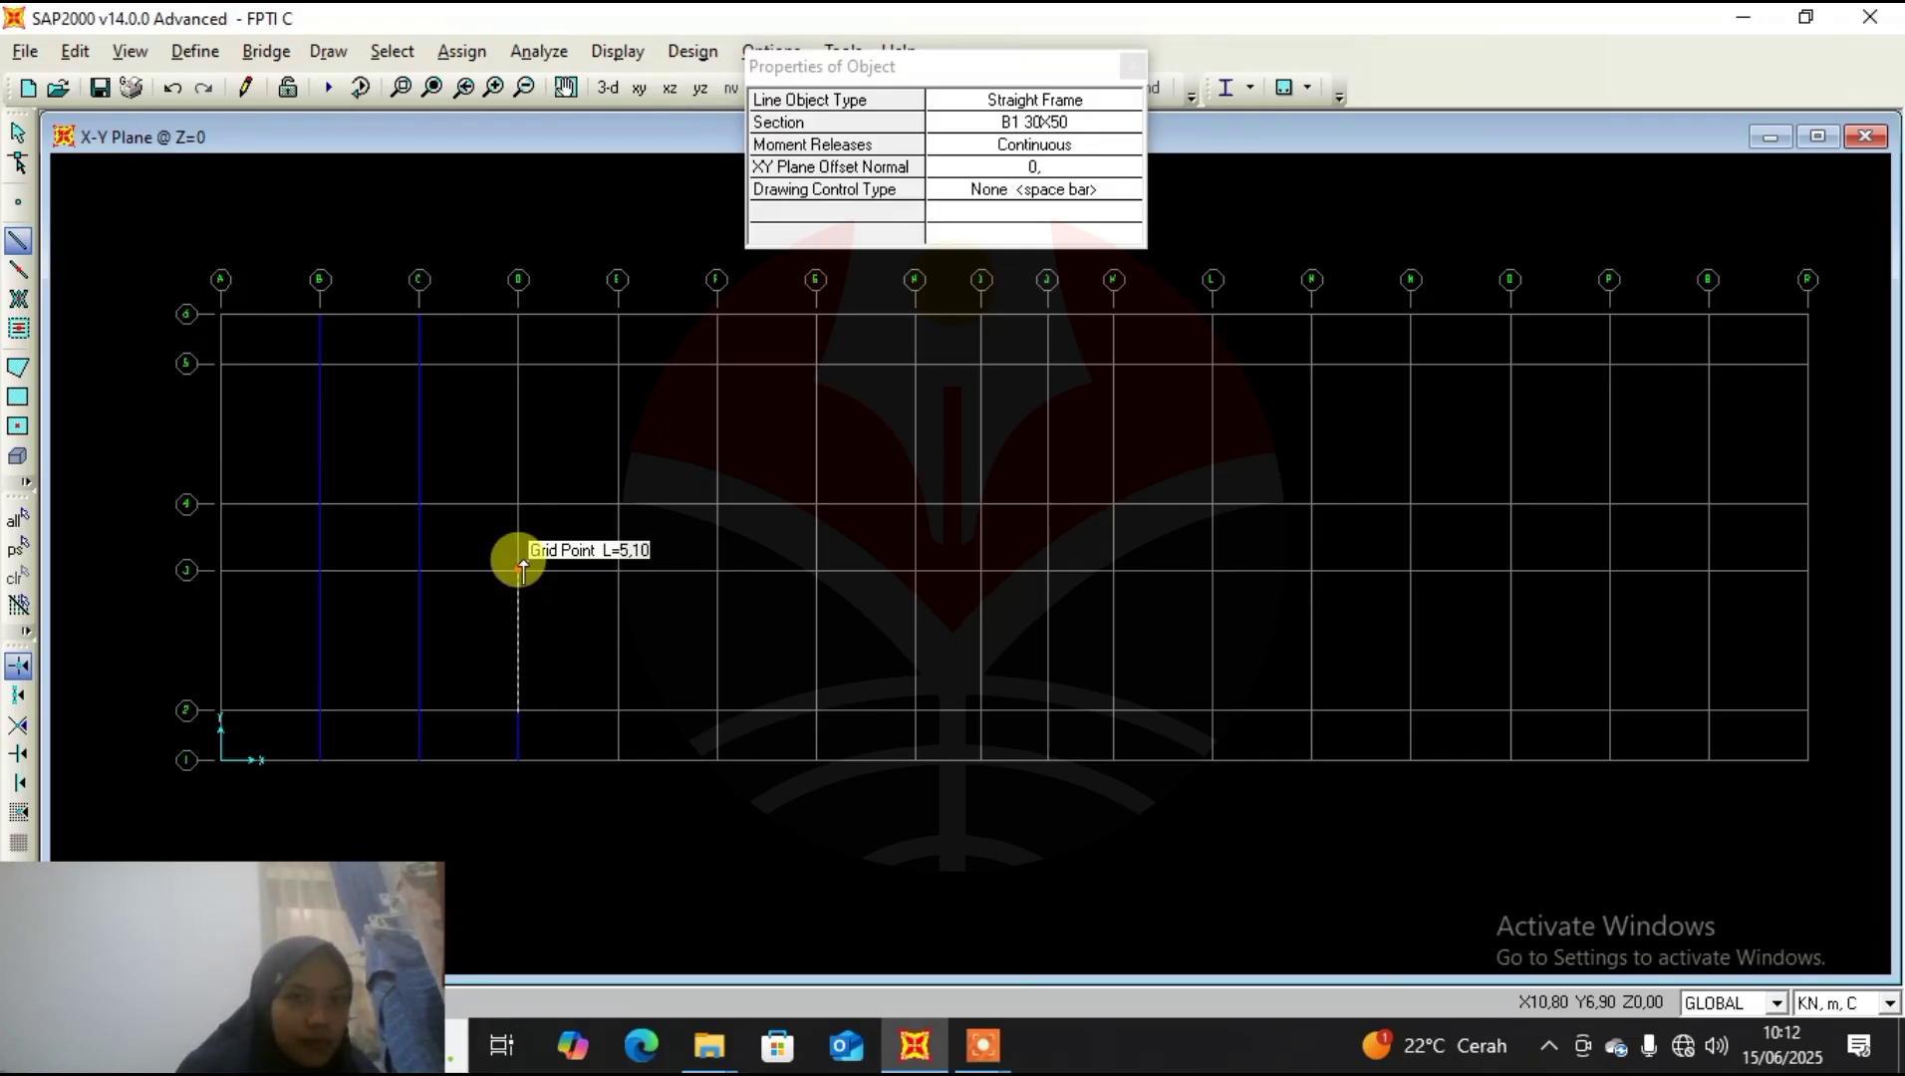
{"action": "left_click", "coordinate": [518, 503]}
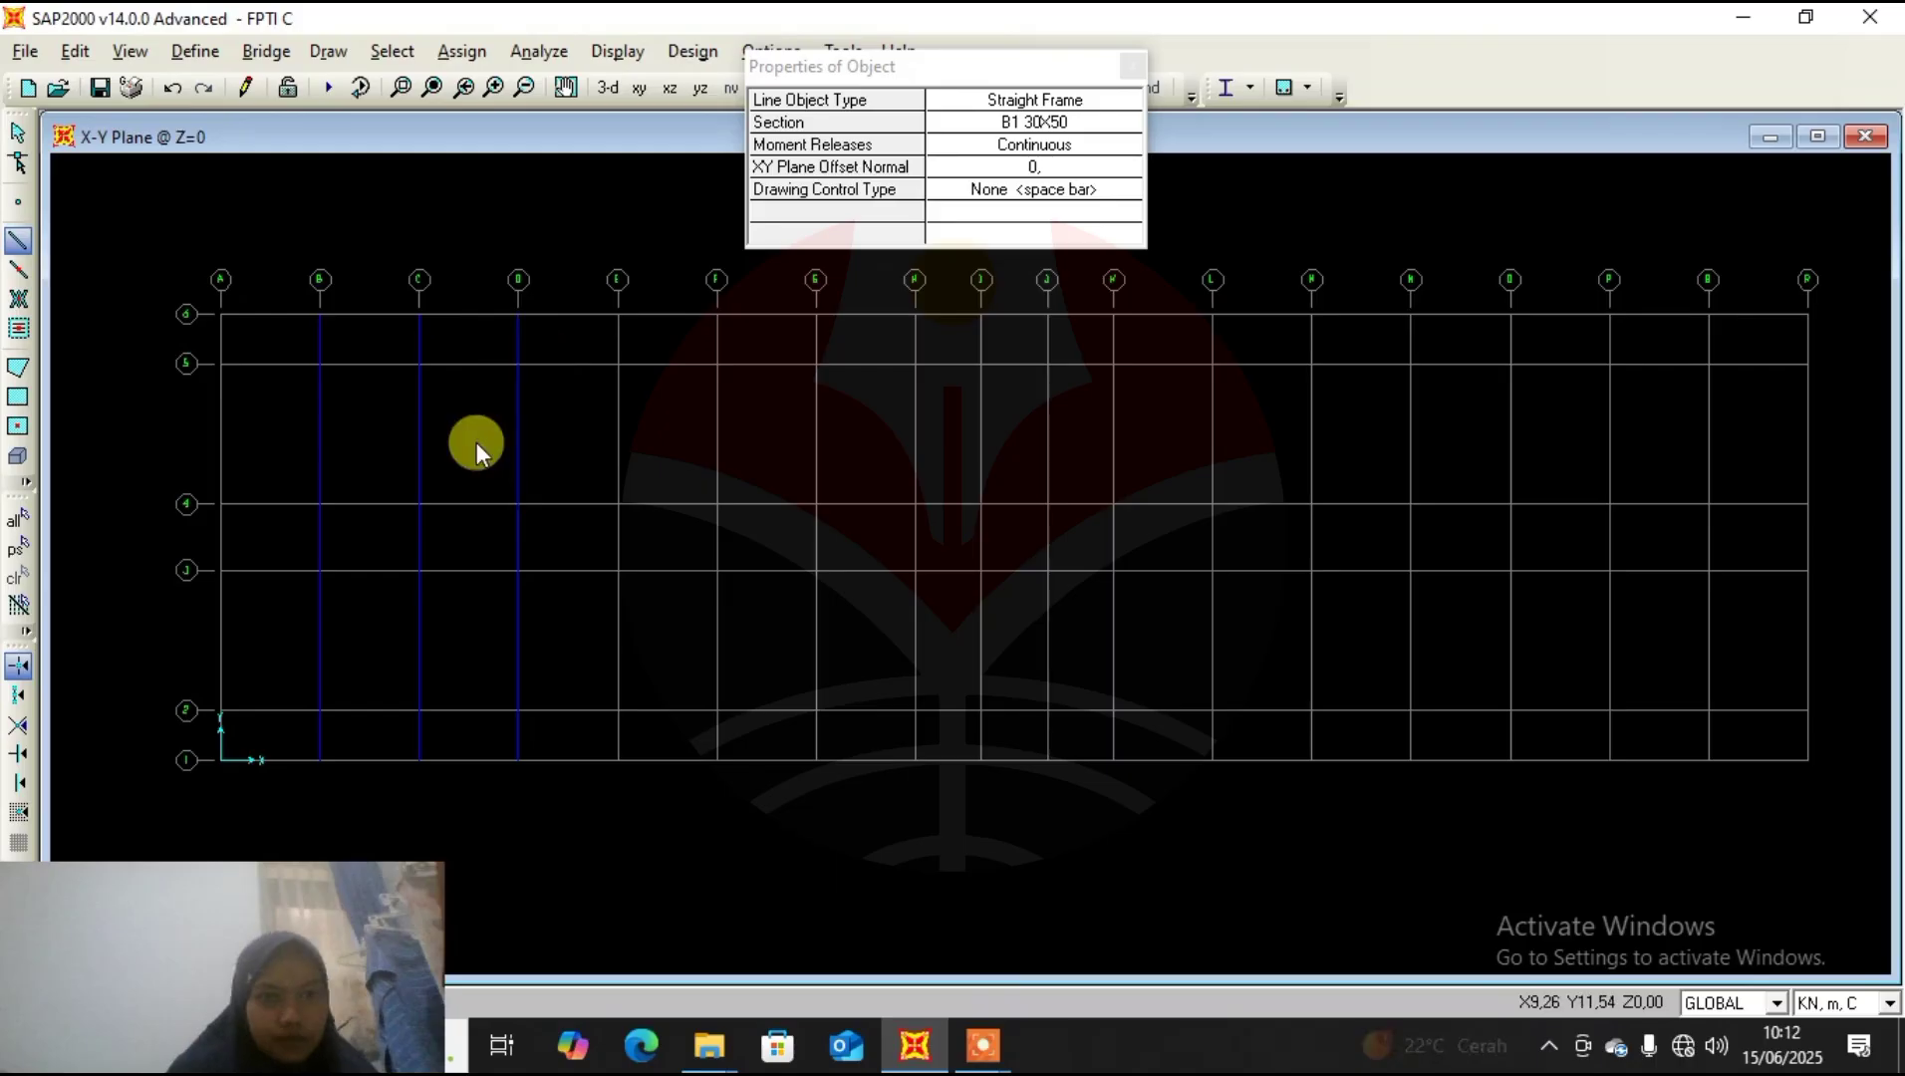
{"action": "key", "text": "Escape"}
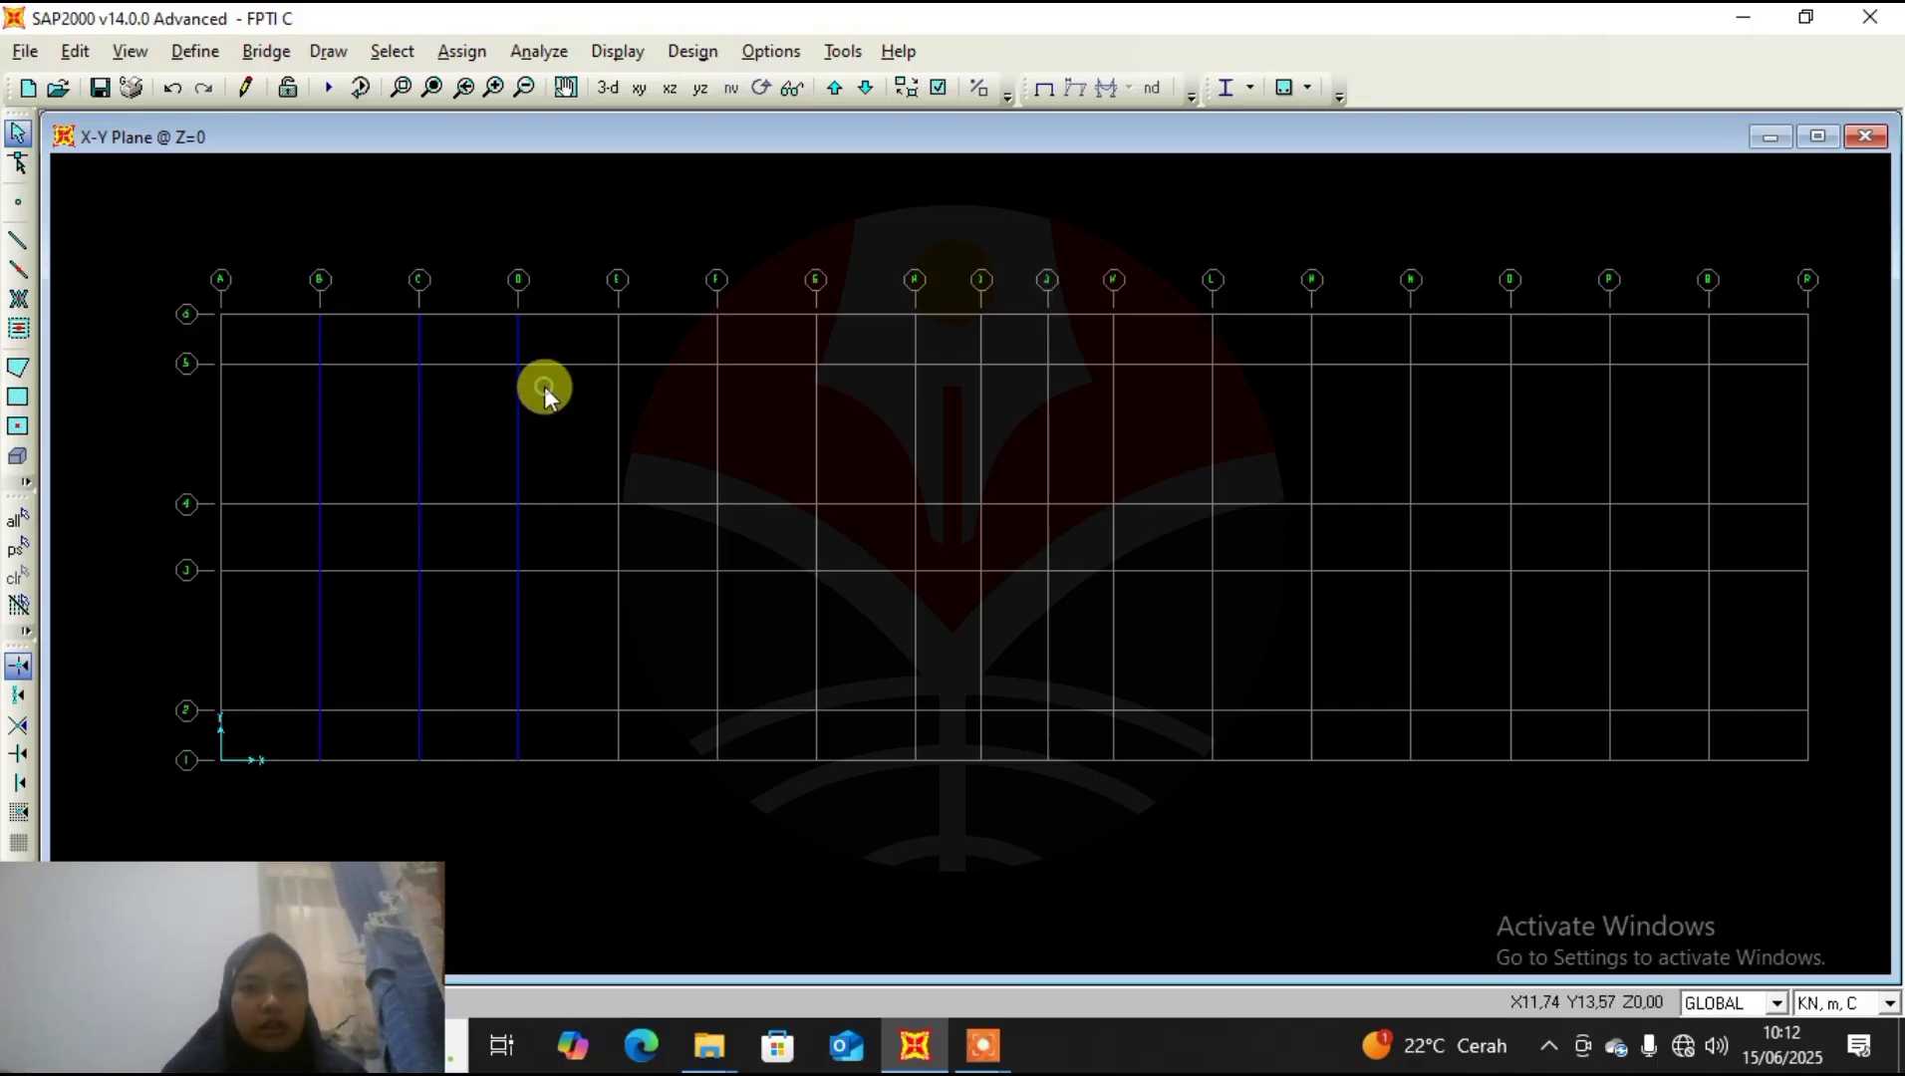
Replicate the beams on grid line D linearly with dx 3,6 m and 4 copies.
{"action": "left_click_drag", "start_coordinate": [545, 387], "coordinate": [479, 439]}
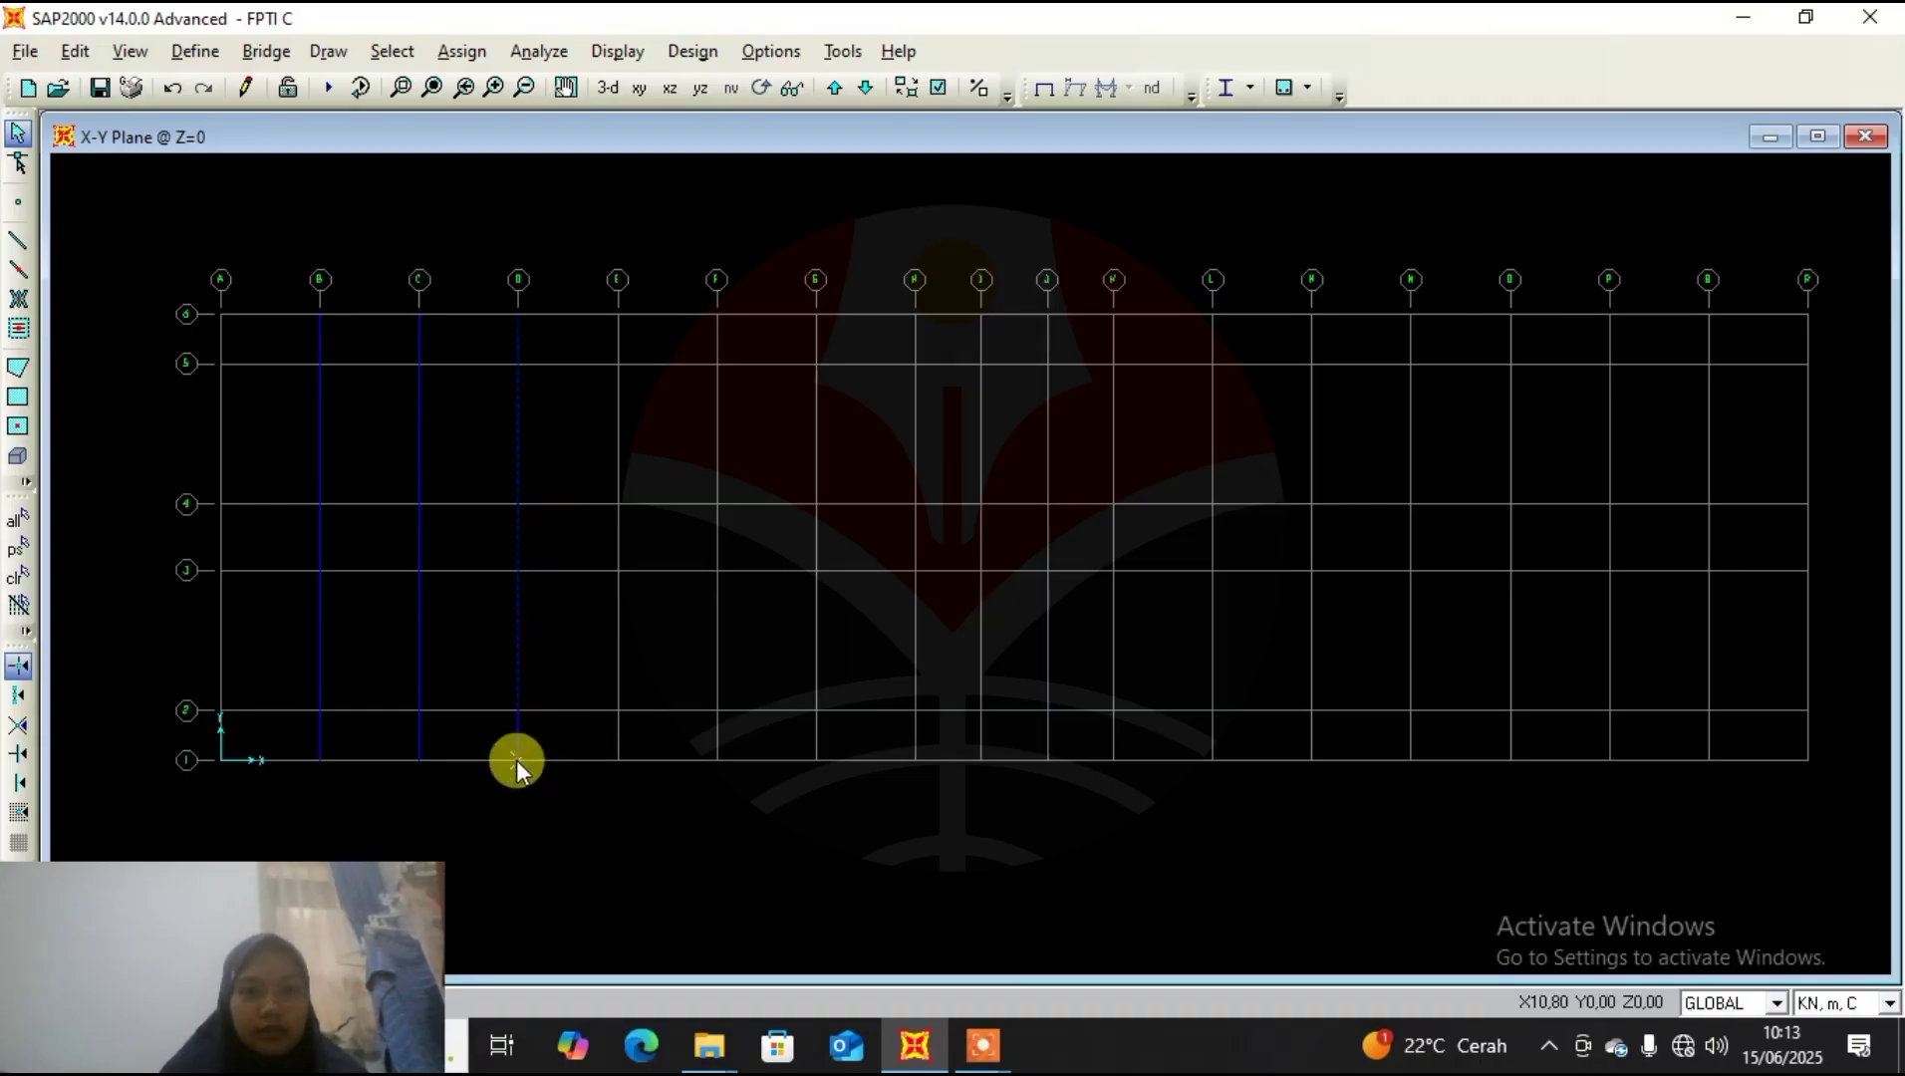
{"action": "left_click", "coordinate": [75, 51]}
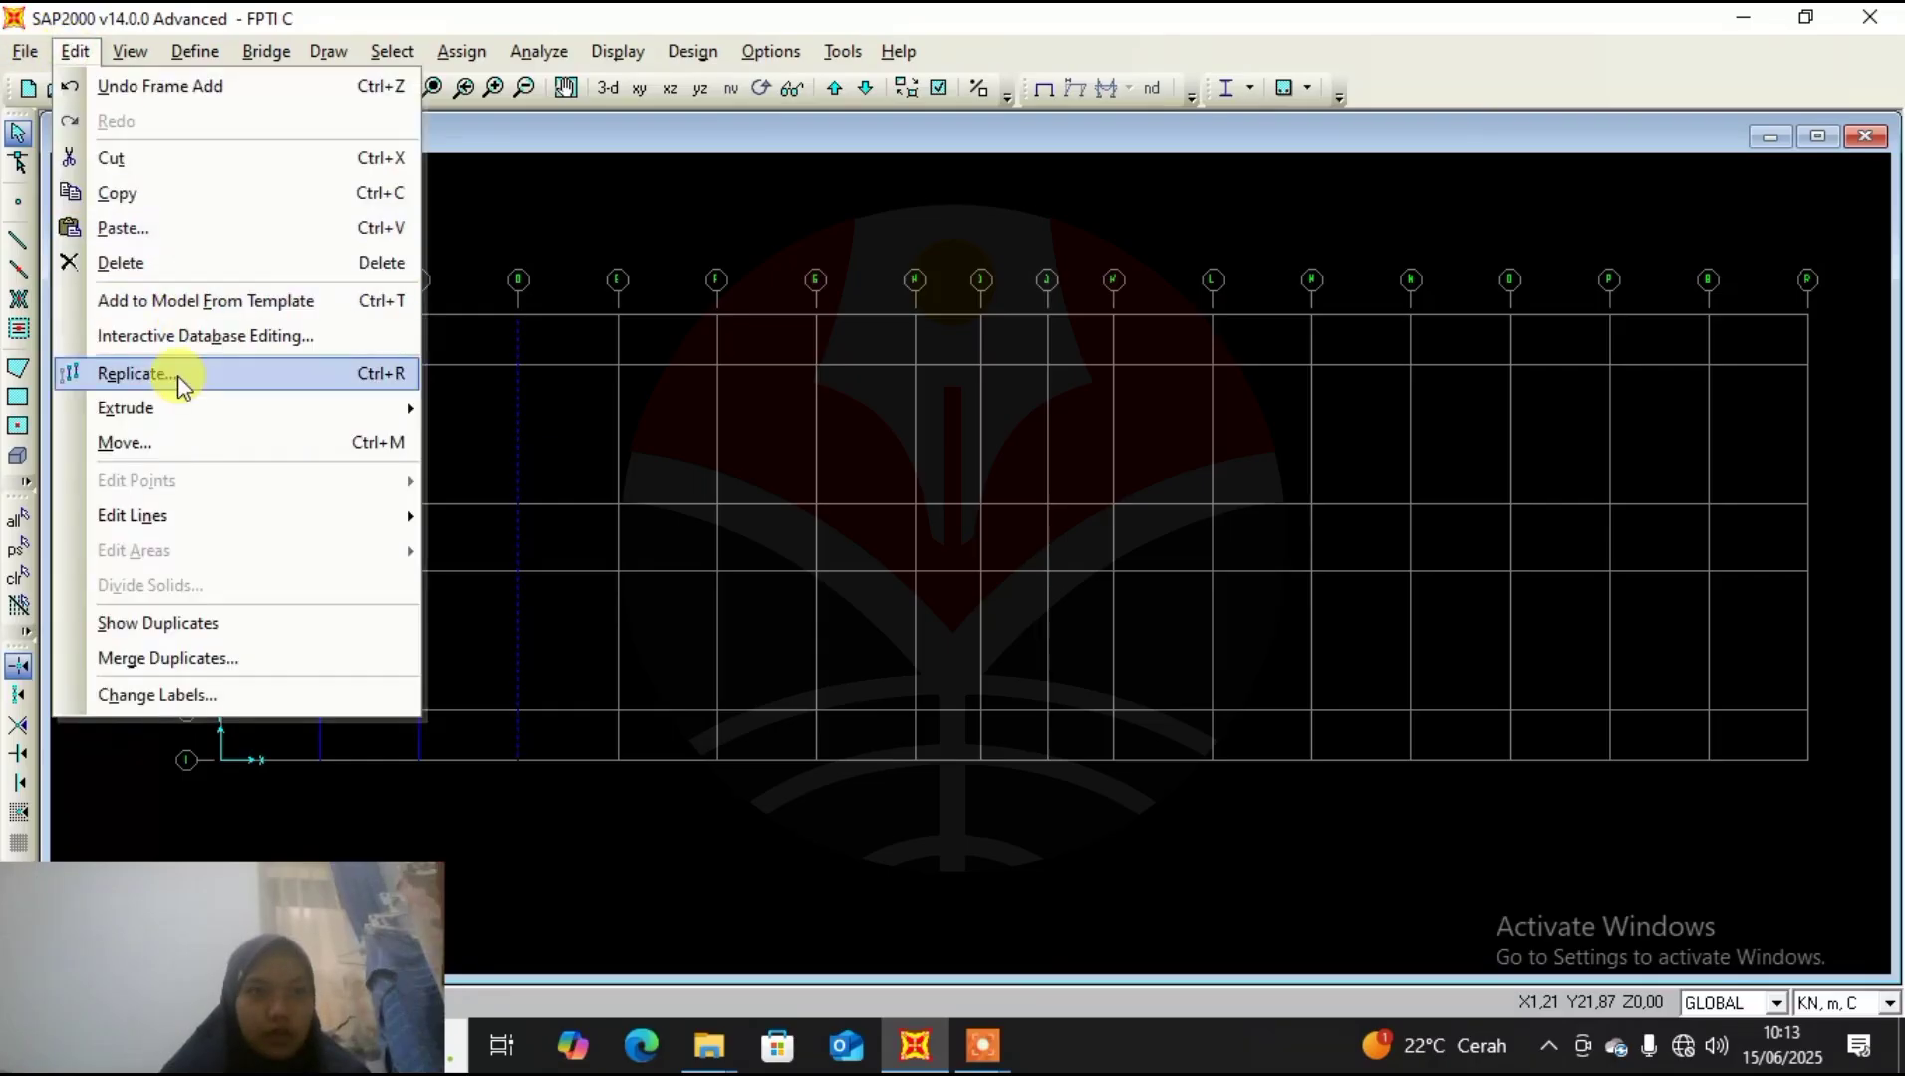
{"action": "left_click", "coordinate": [179, 377]}
{"action": "left_click_drag", "start_coordinate": [793, 311], "coordinate": [169, 461]}
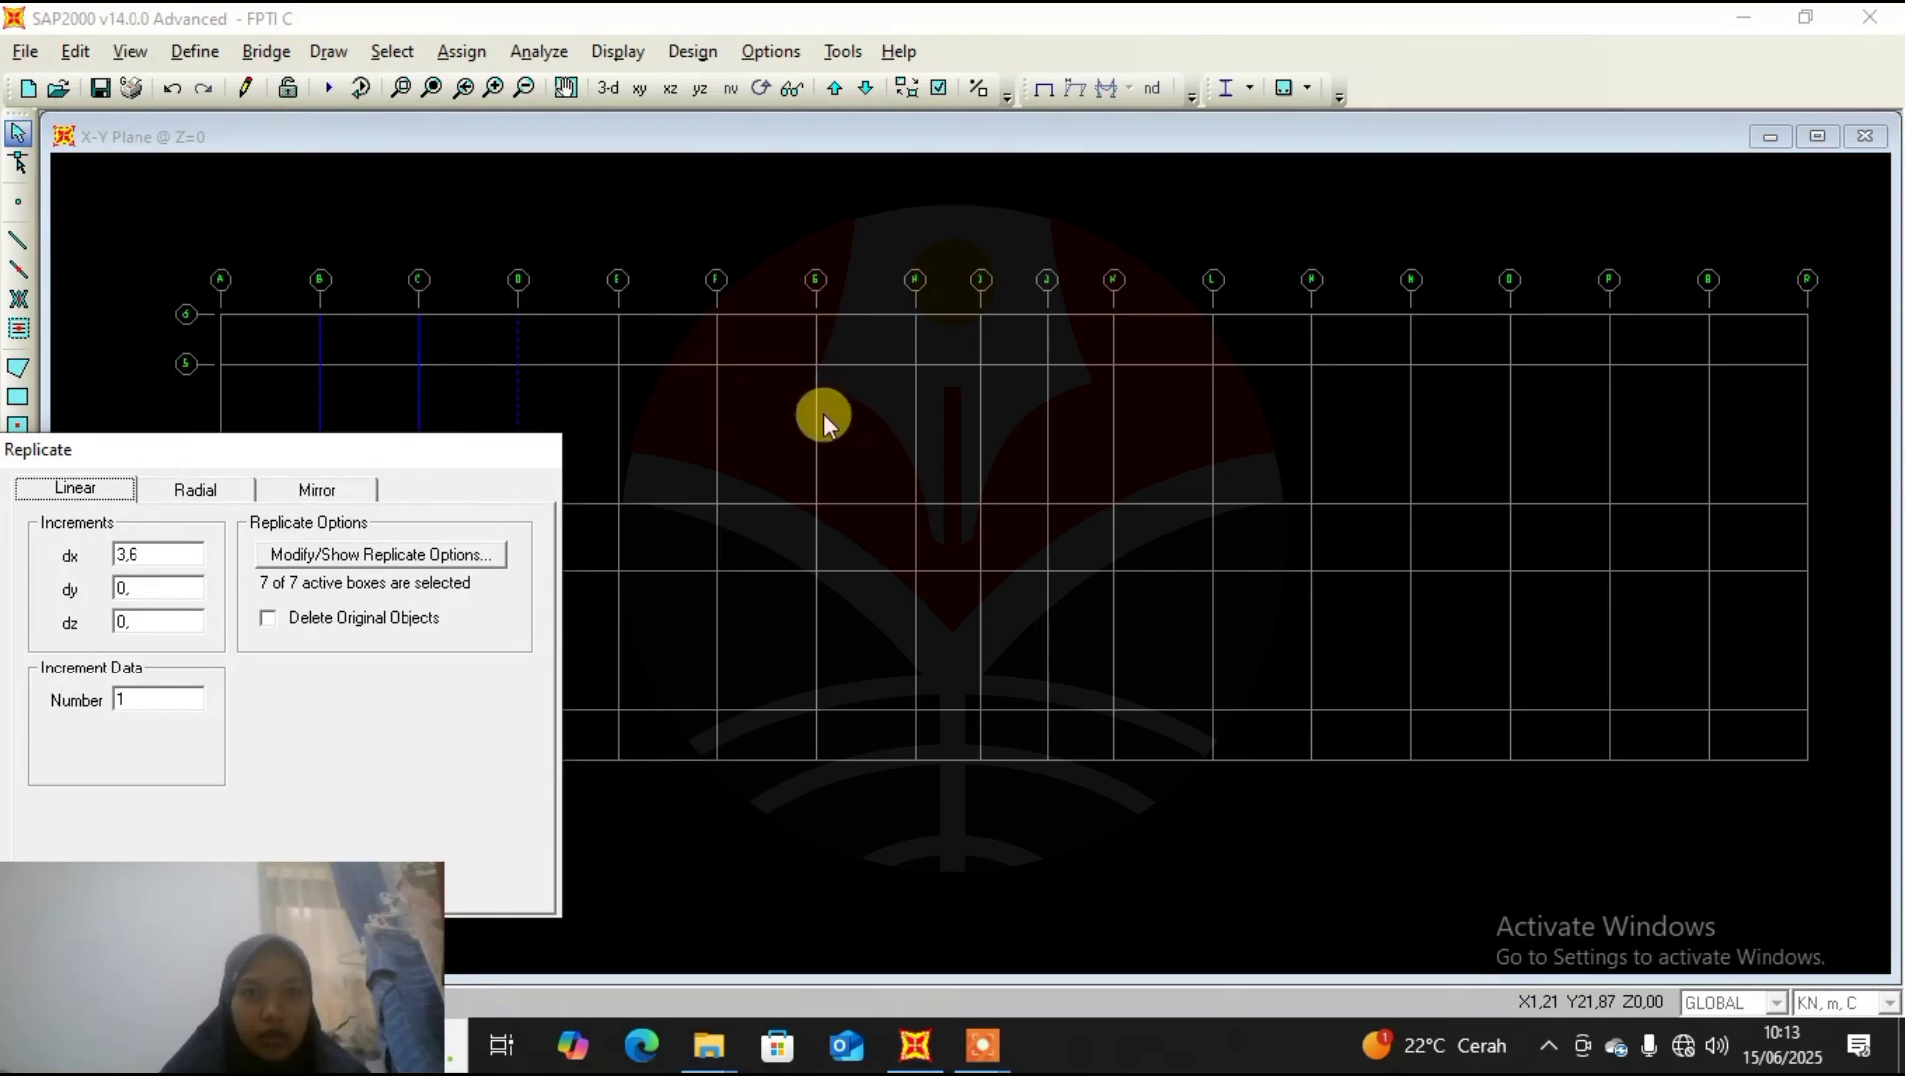
{"action": "left_click_drag", "start_coordinate": [411, 457], "coordinate": [744, 233]}
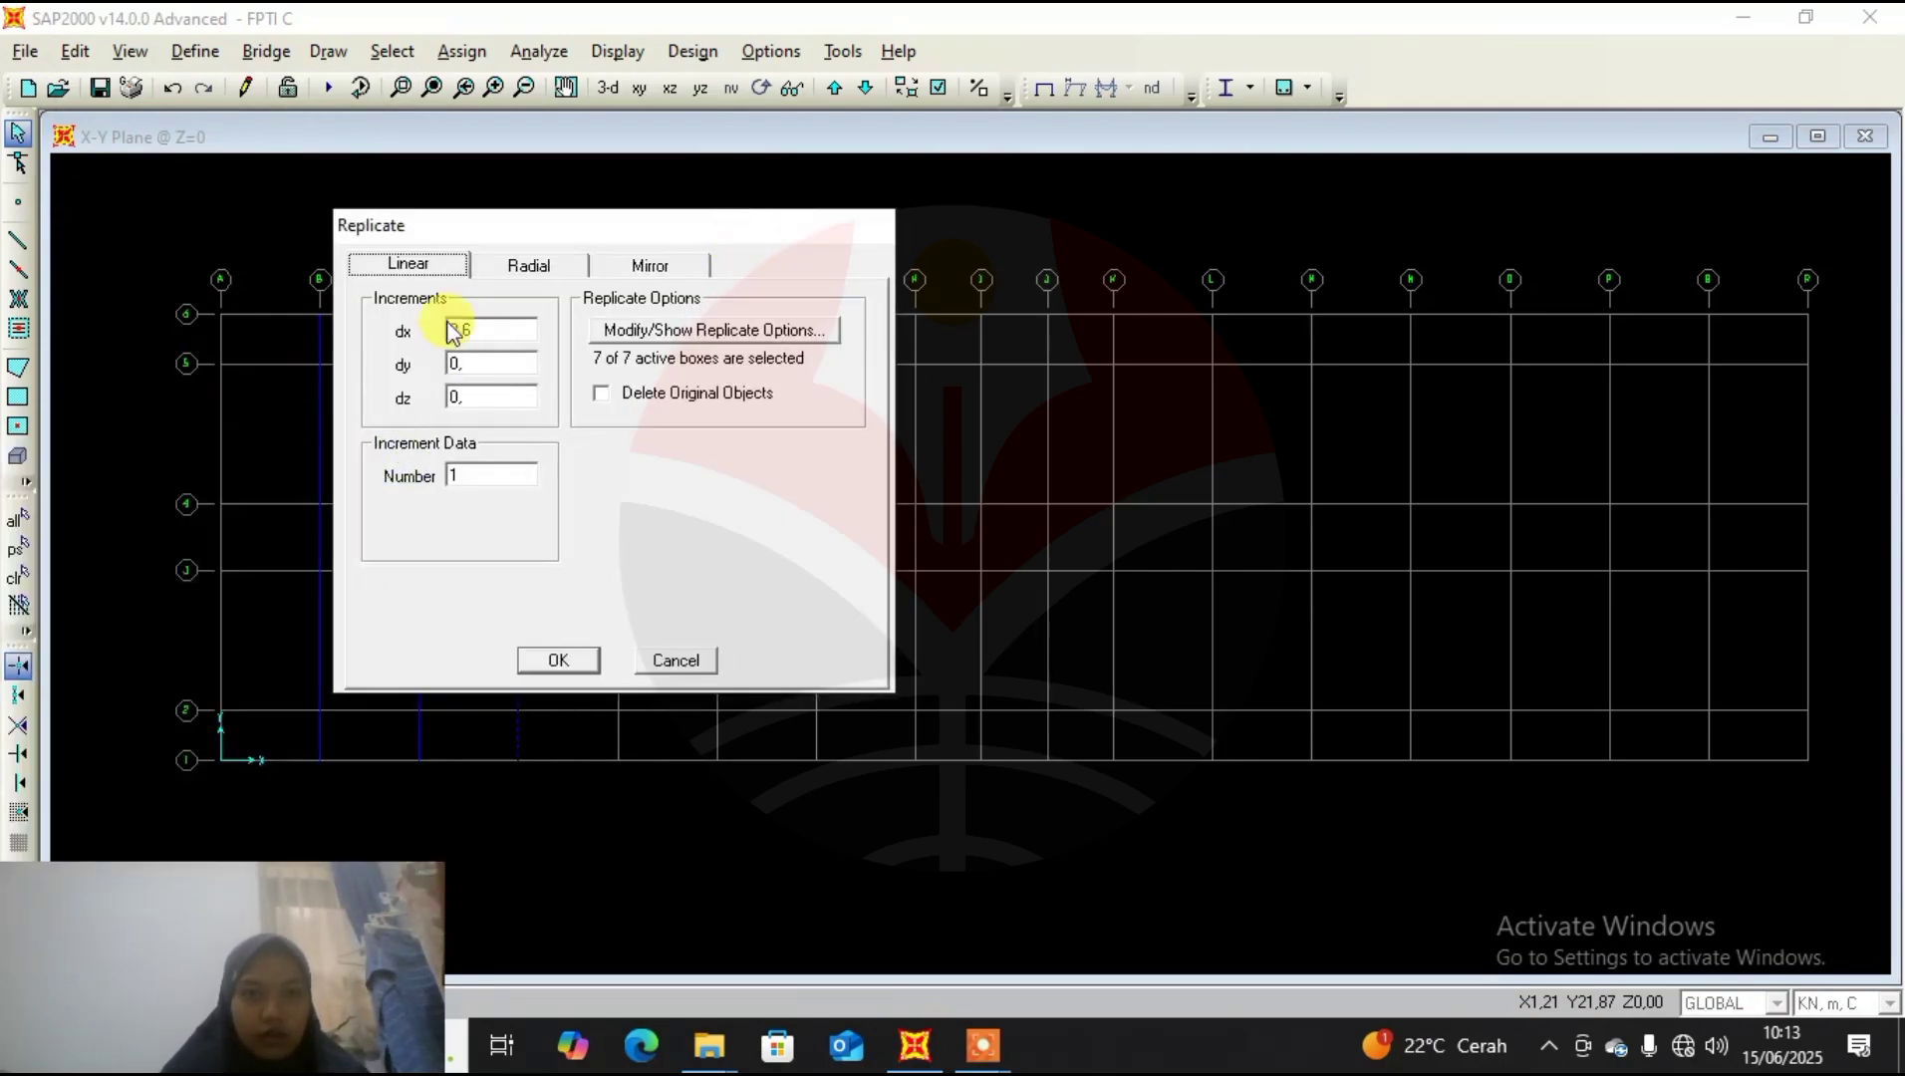
{"action": "double_click", "coordinate": [495, 471]}
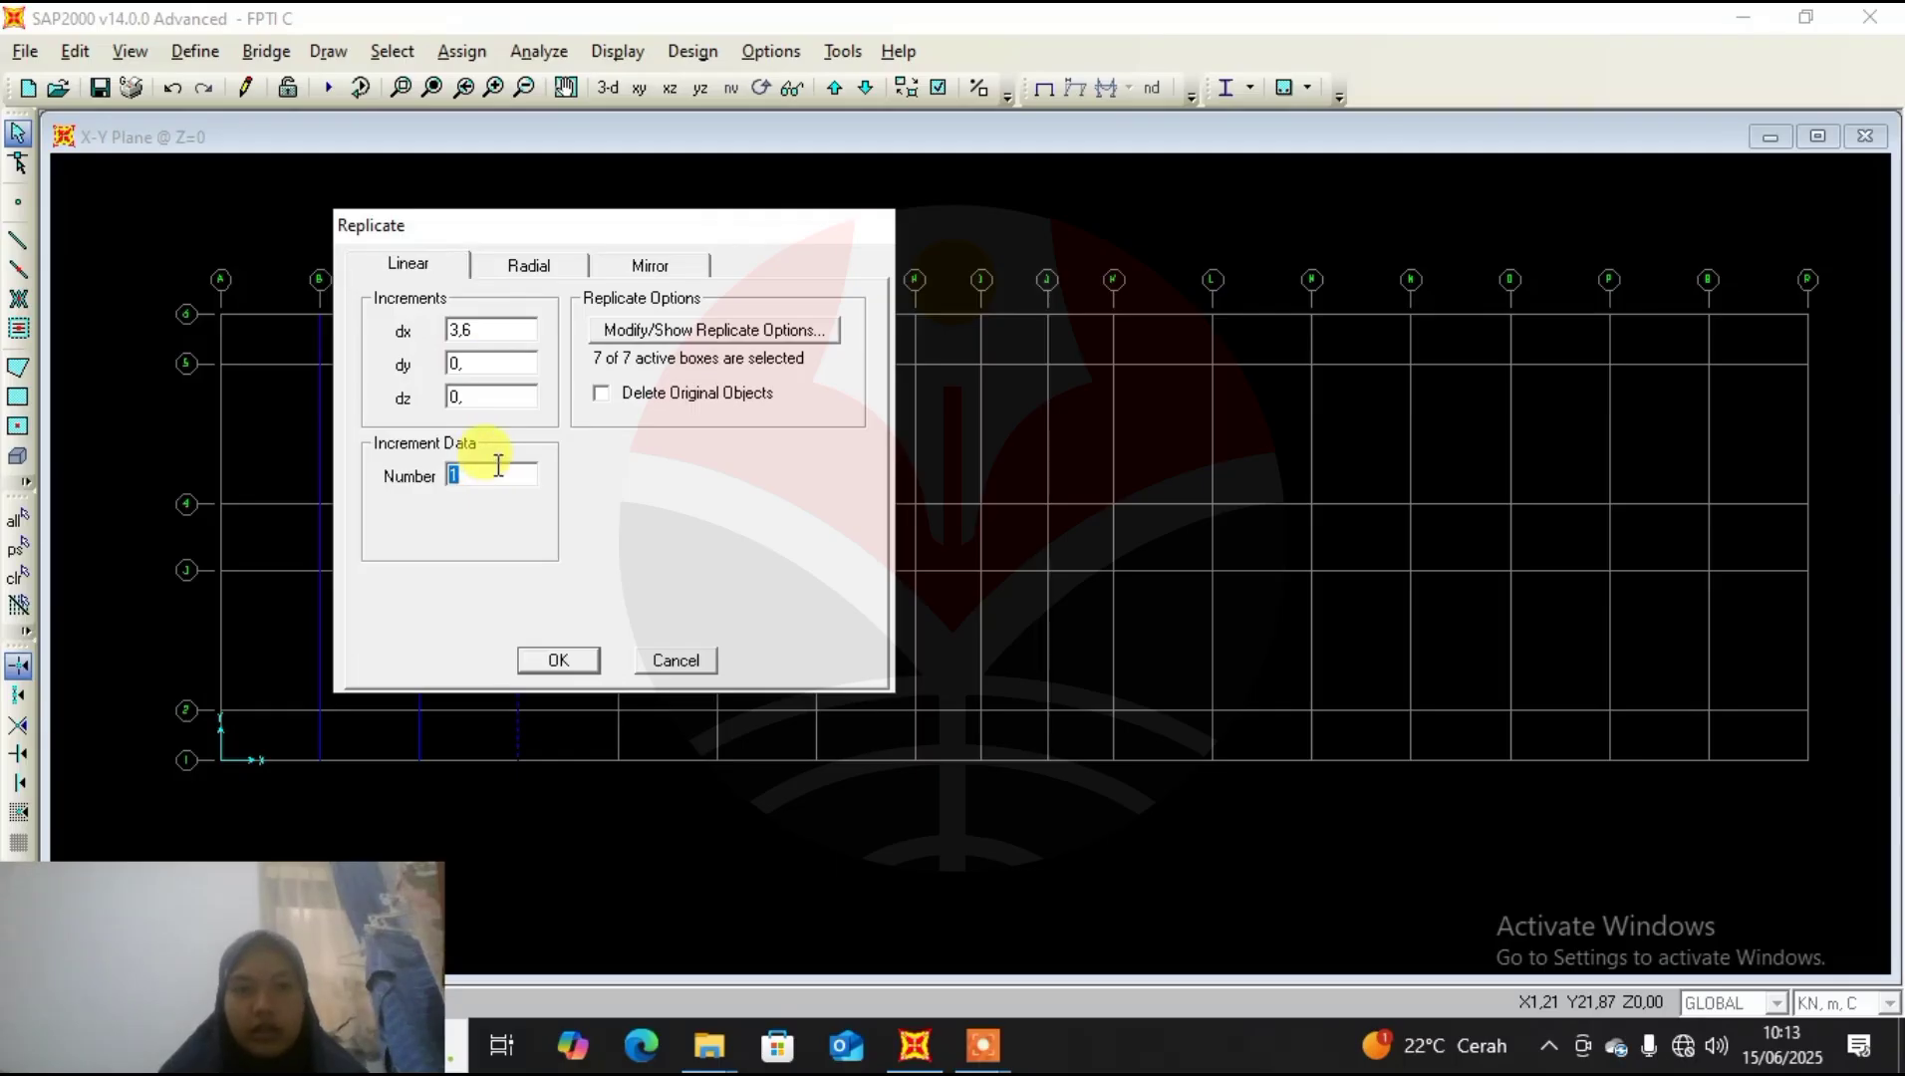
{"action": "type", "text": "4"}
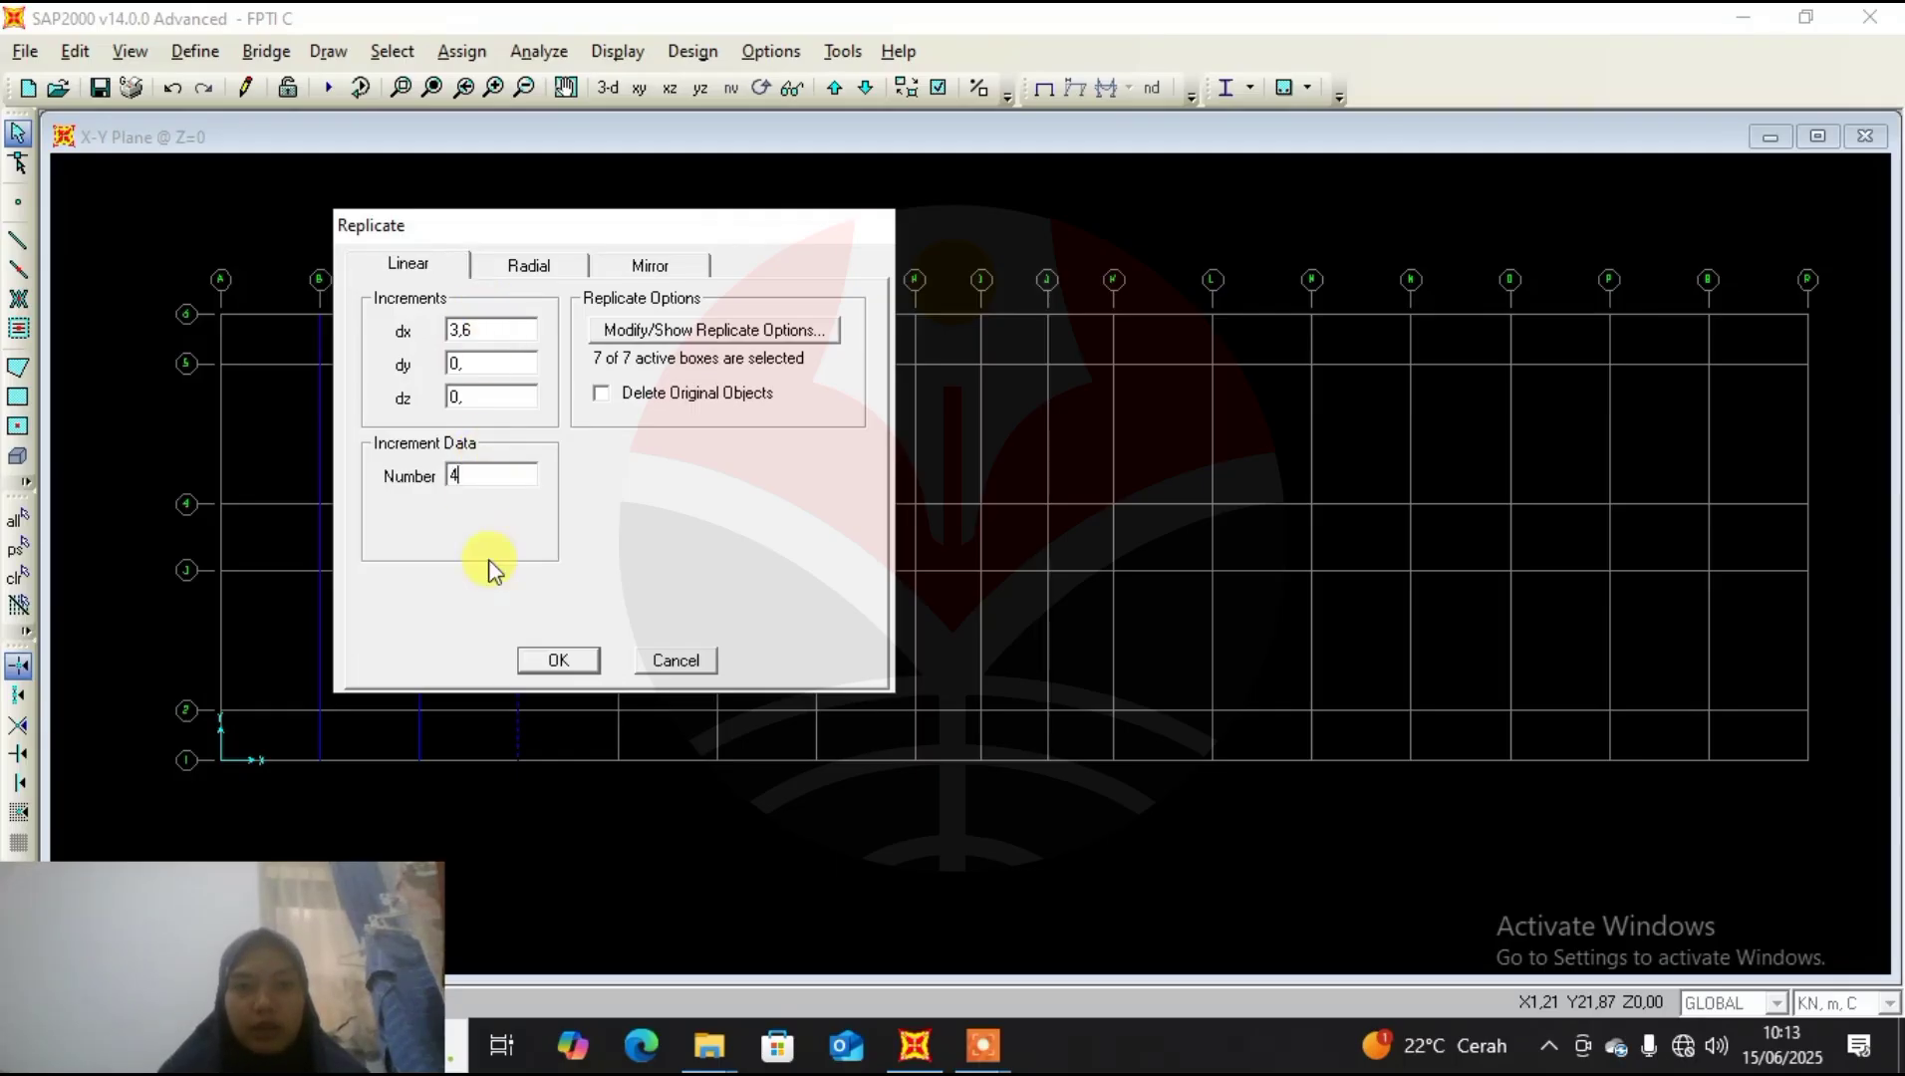
{"action": "left_click", "coordinate": [543, 660]}
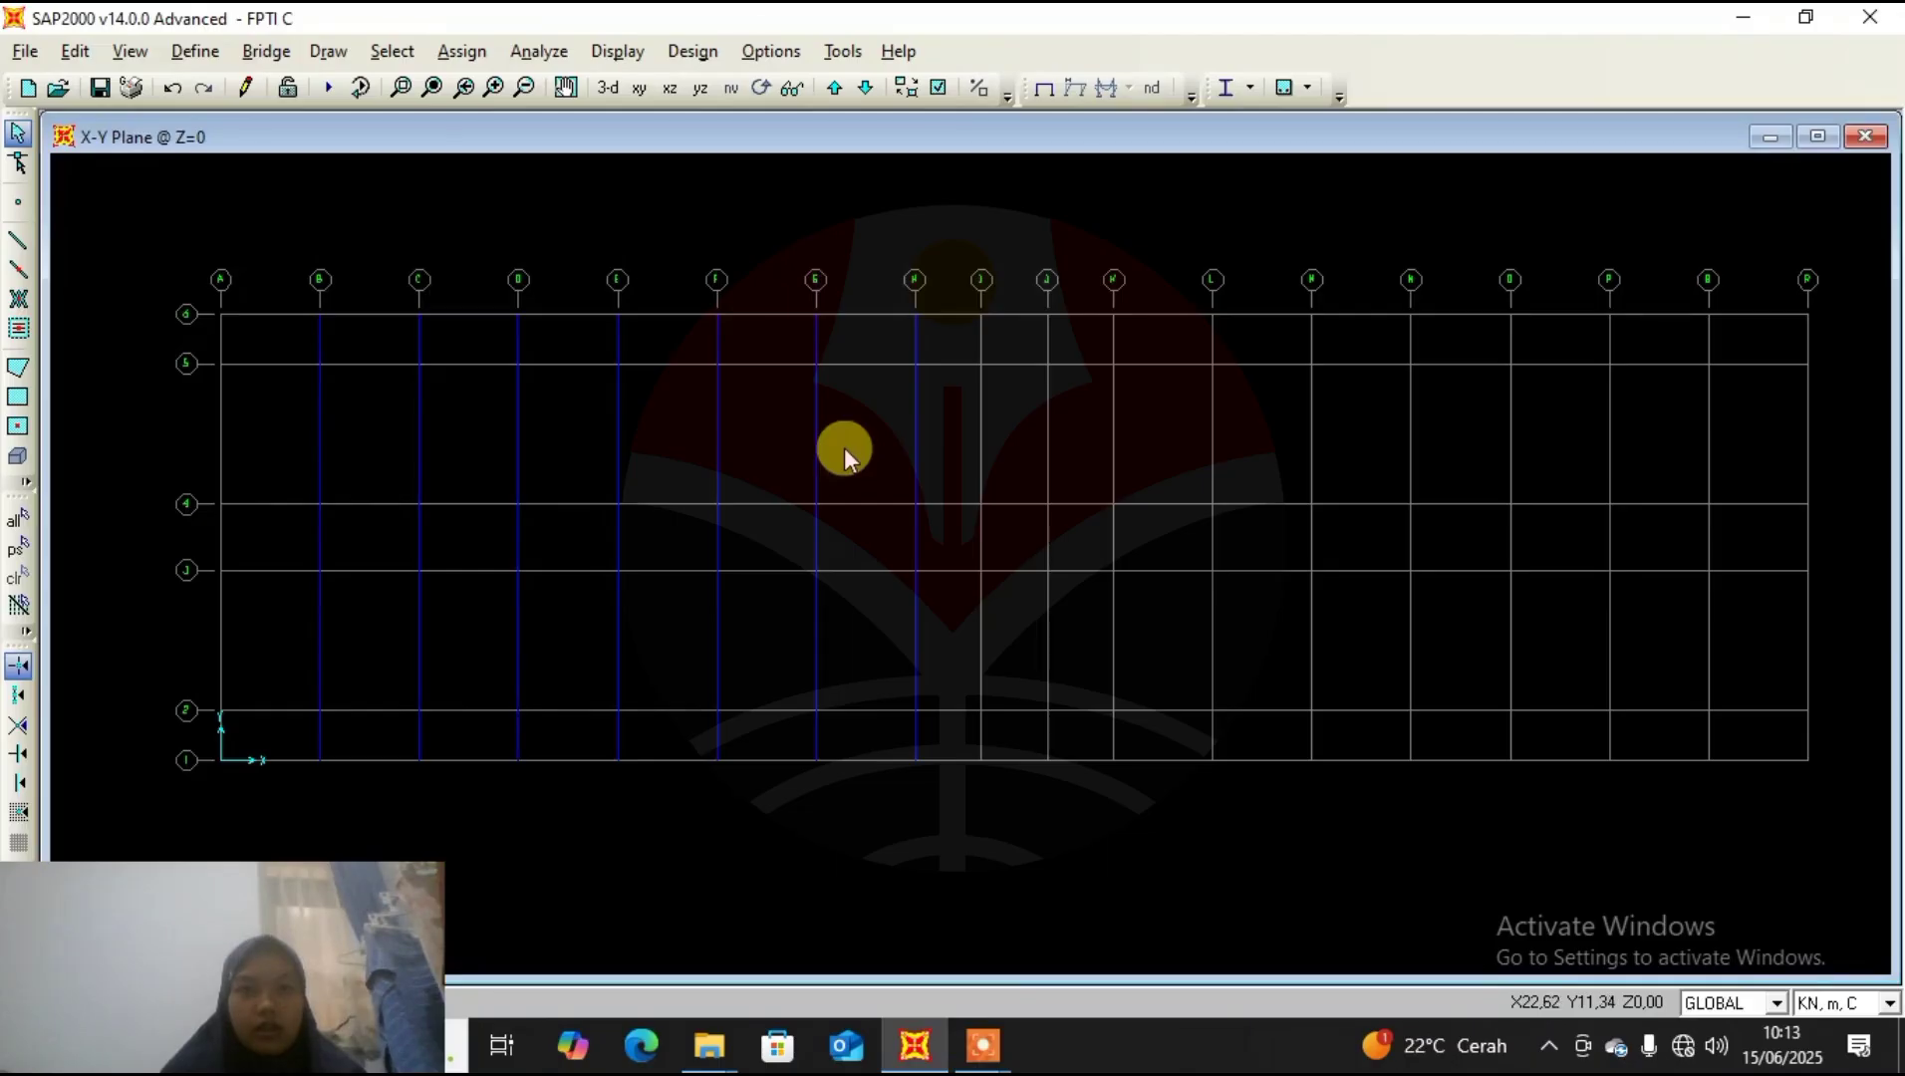
Replicate the B1 beams on grid line H linearly with dx 2,4*3 (7,2 m) and 1 copy.
{"action": "left_click_drag", "start_coordinate": [943, 396], "coordinate": [892, 419]}
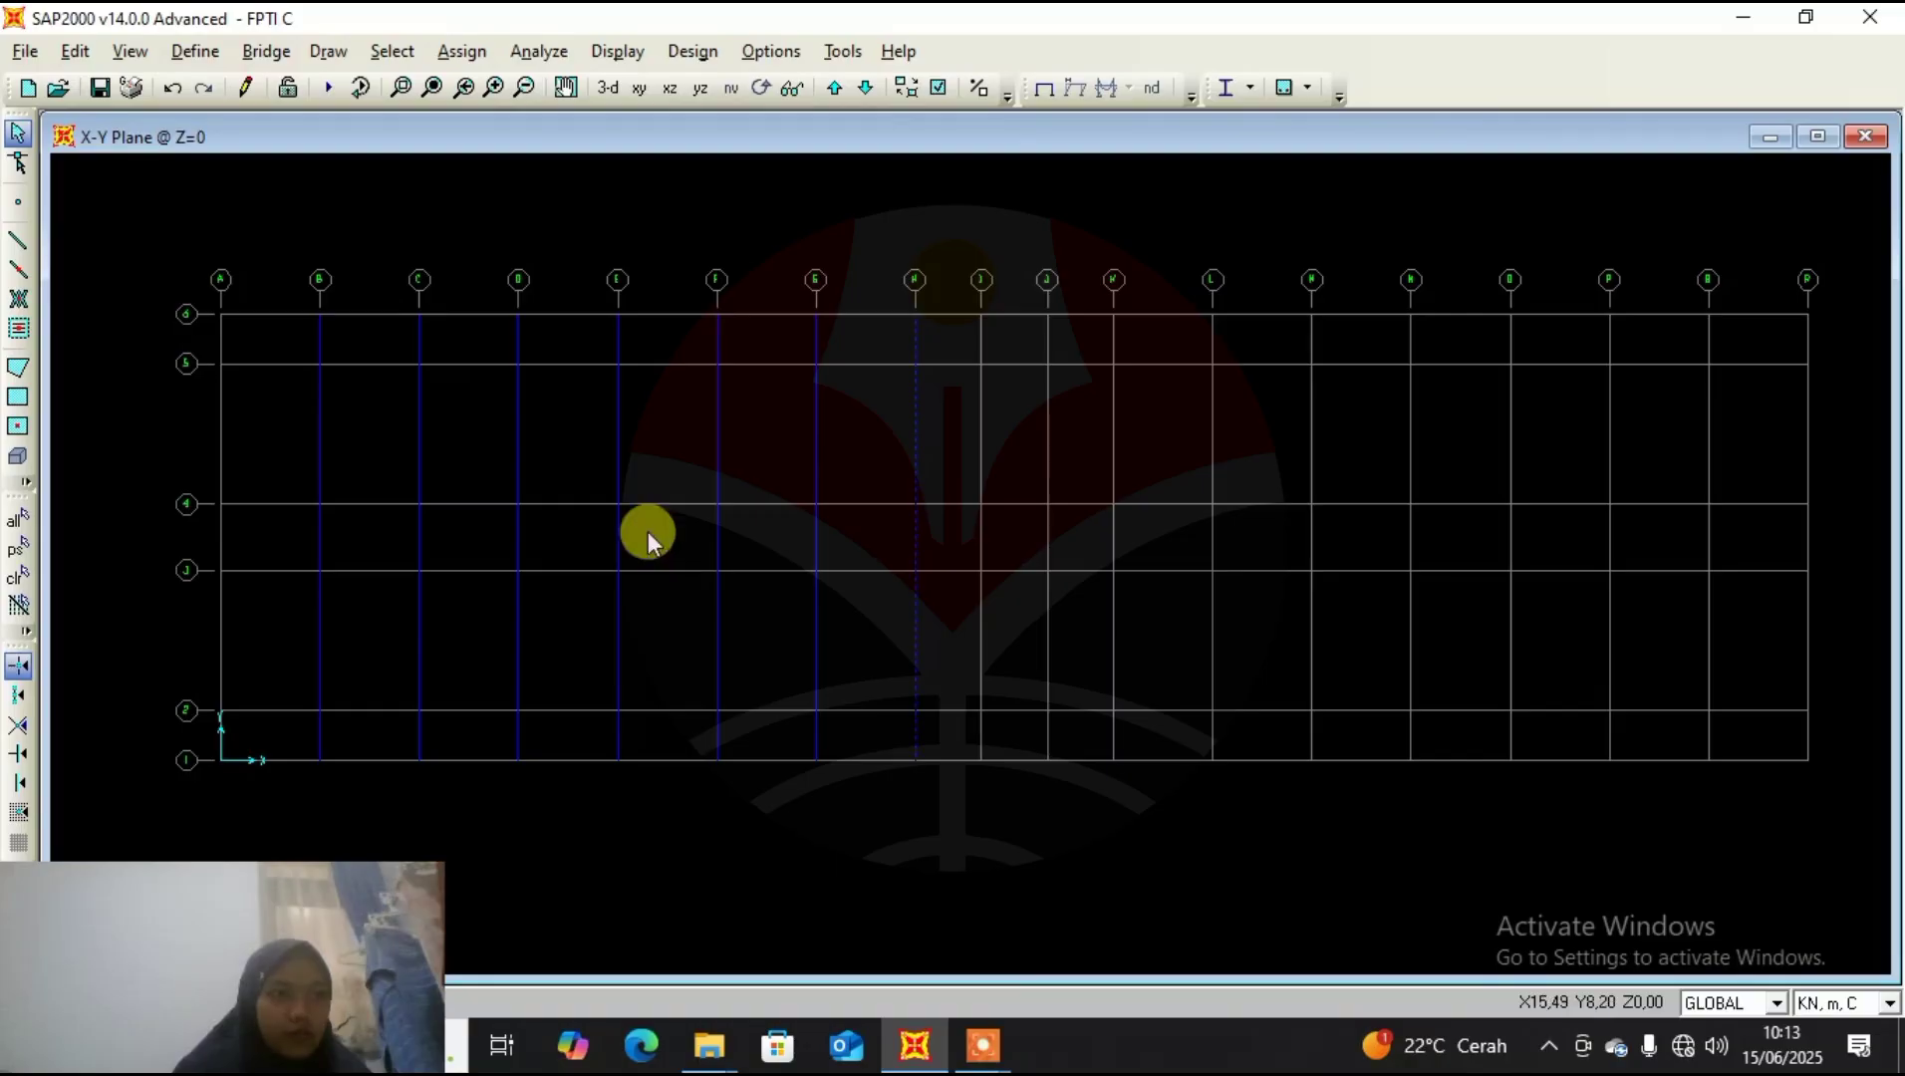
{"action": "left_click", "coordinate": [75, 51]}
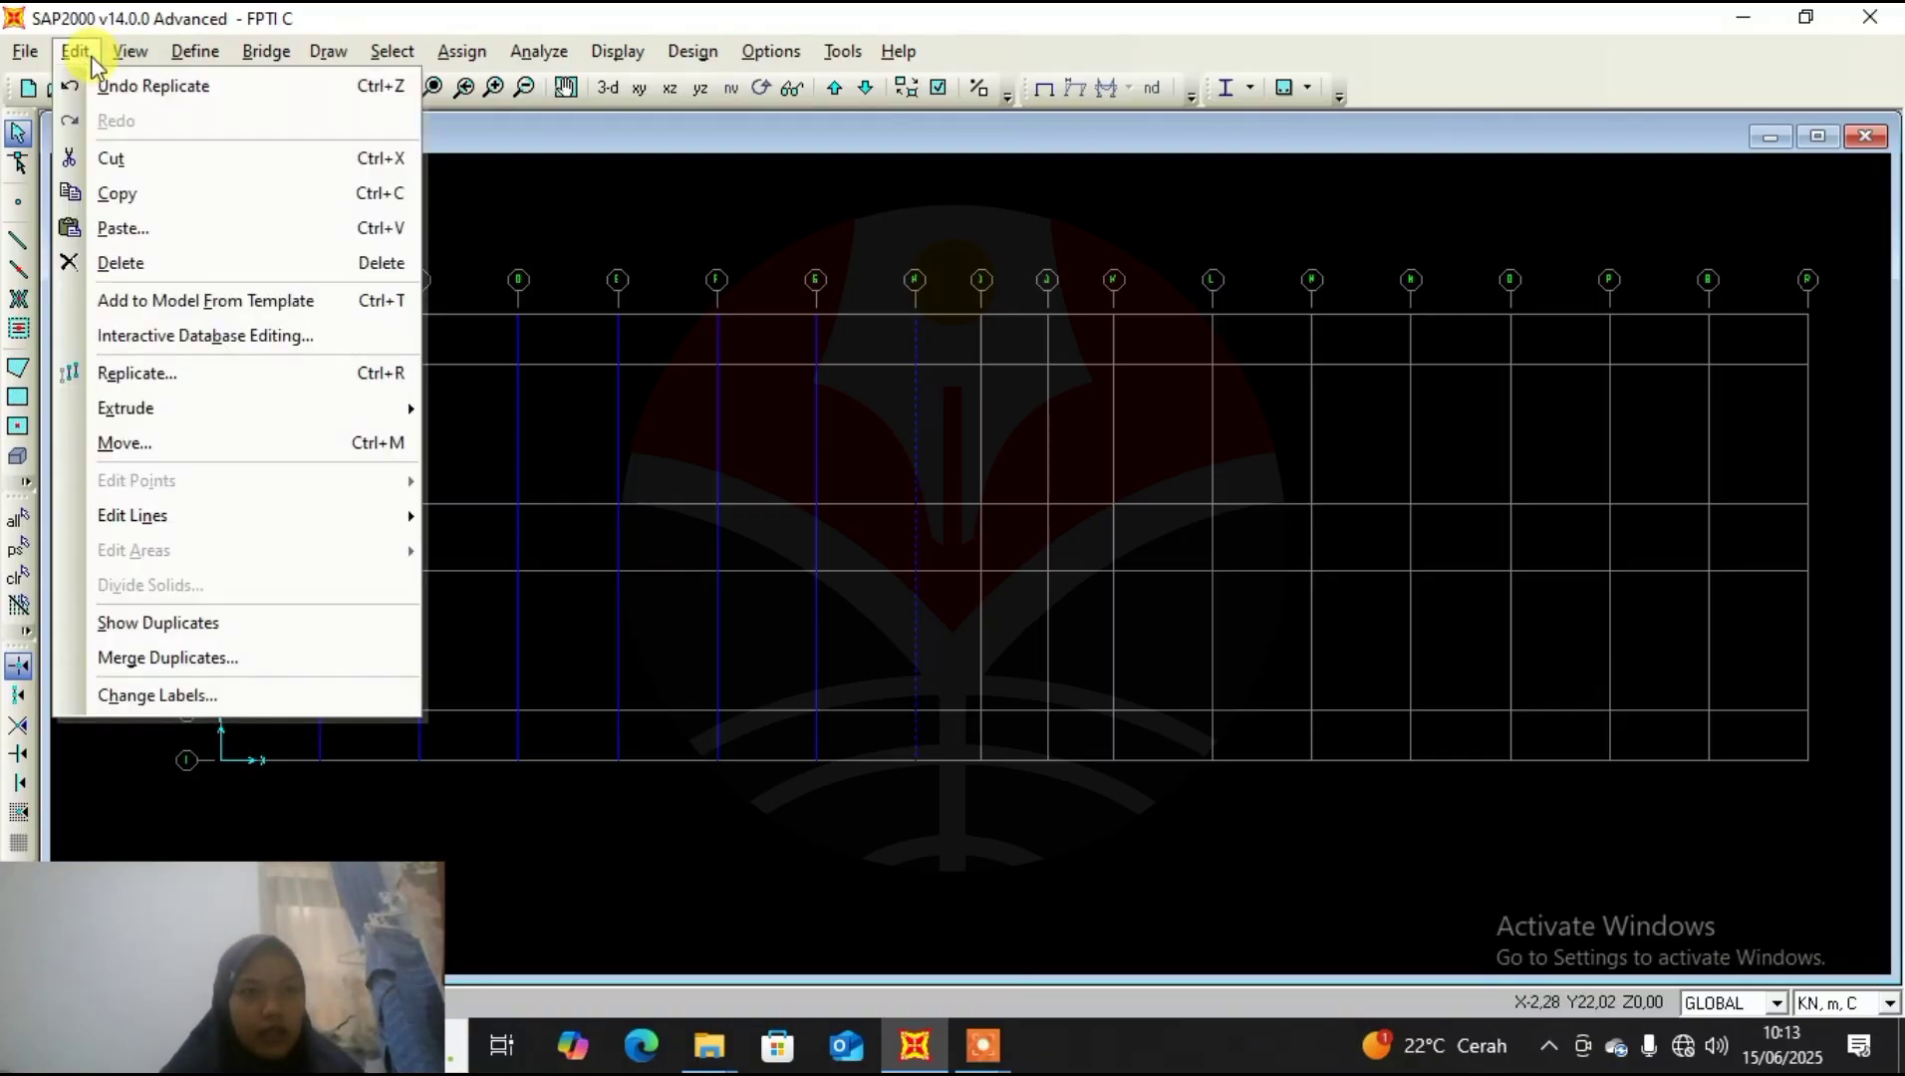
{"action": "left_click", "coordinate": [203, 379]}
{"action": "left_click_drag", "start_coordinate": [901, 311], "coordinate": [476, 332]}
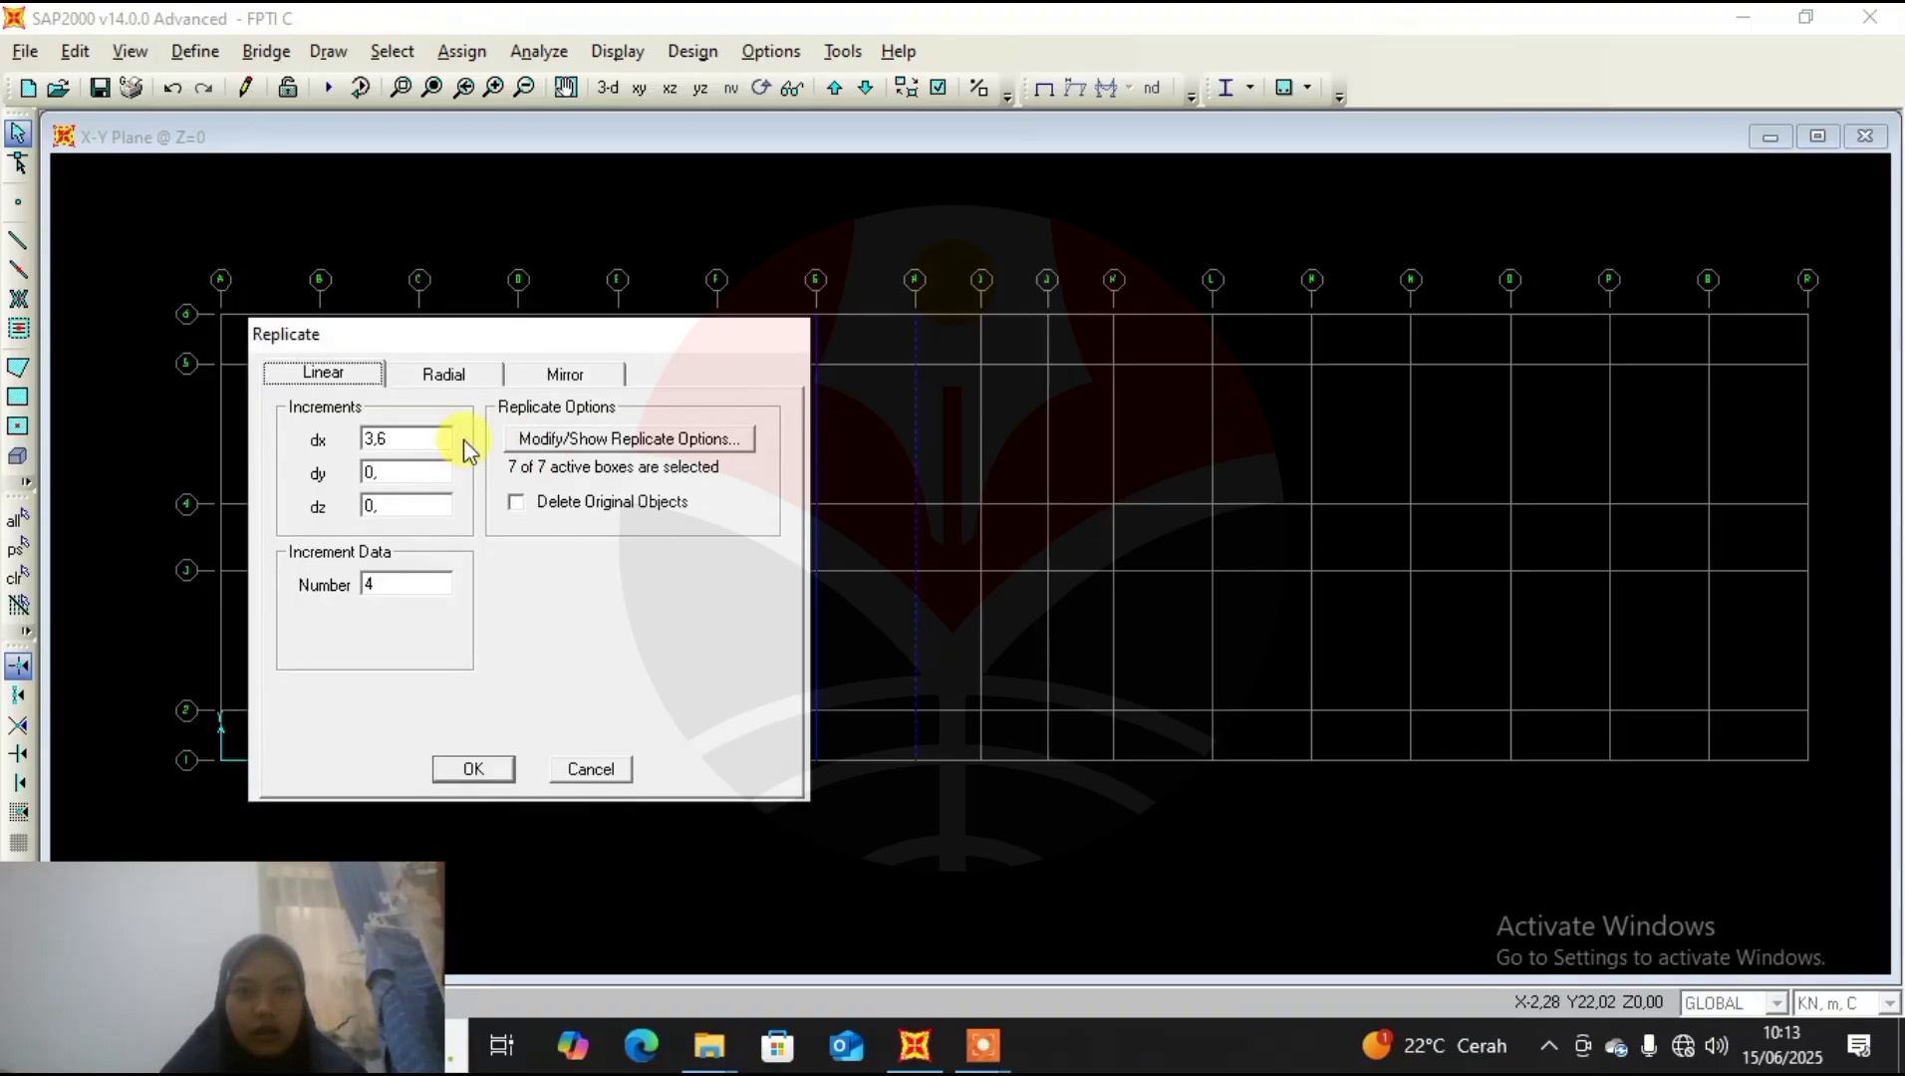
{"action": "double_click", "coordinate": [430, 442]}
{"action": "left_click", "coordinate": [429, 441]}
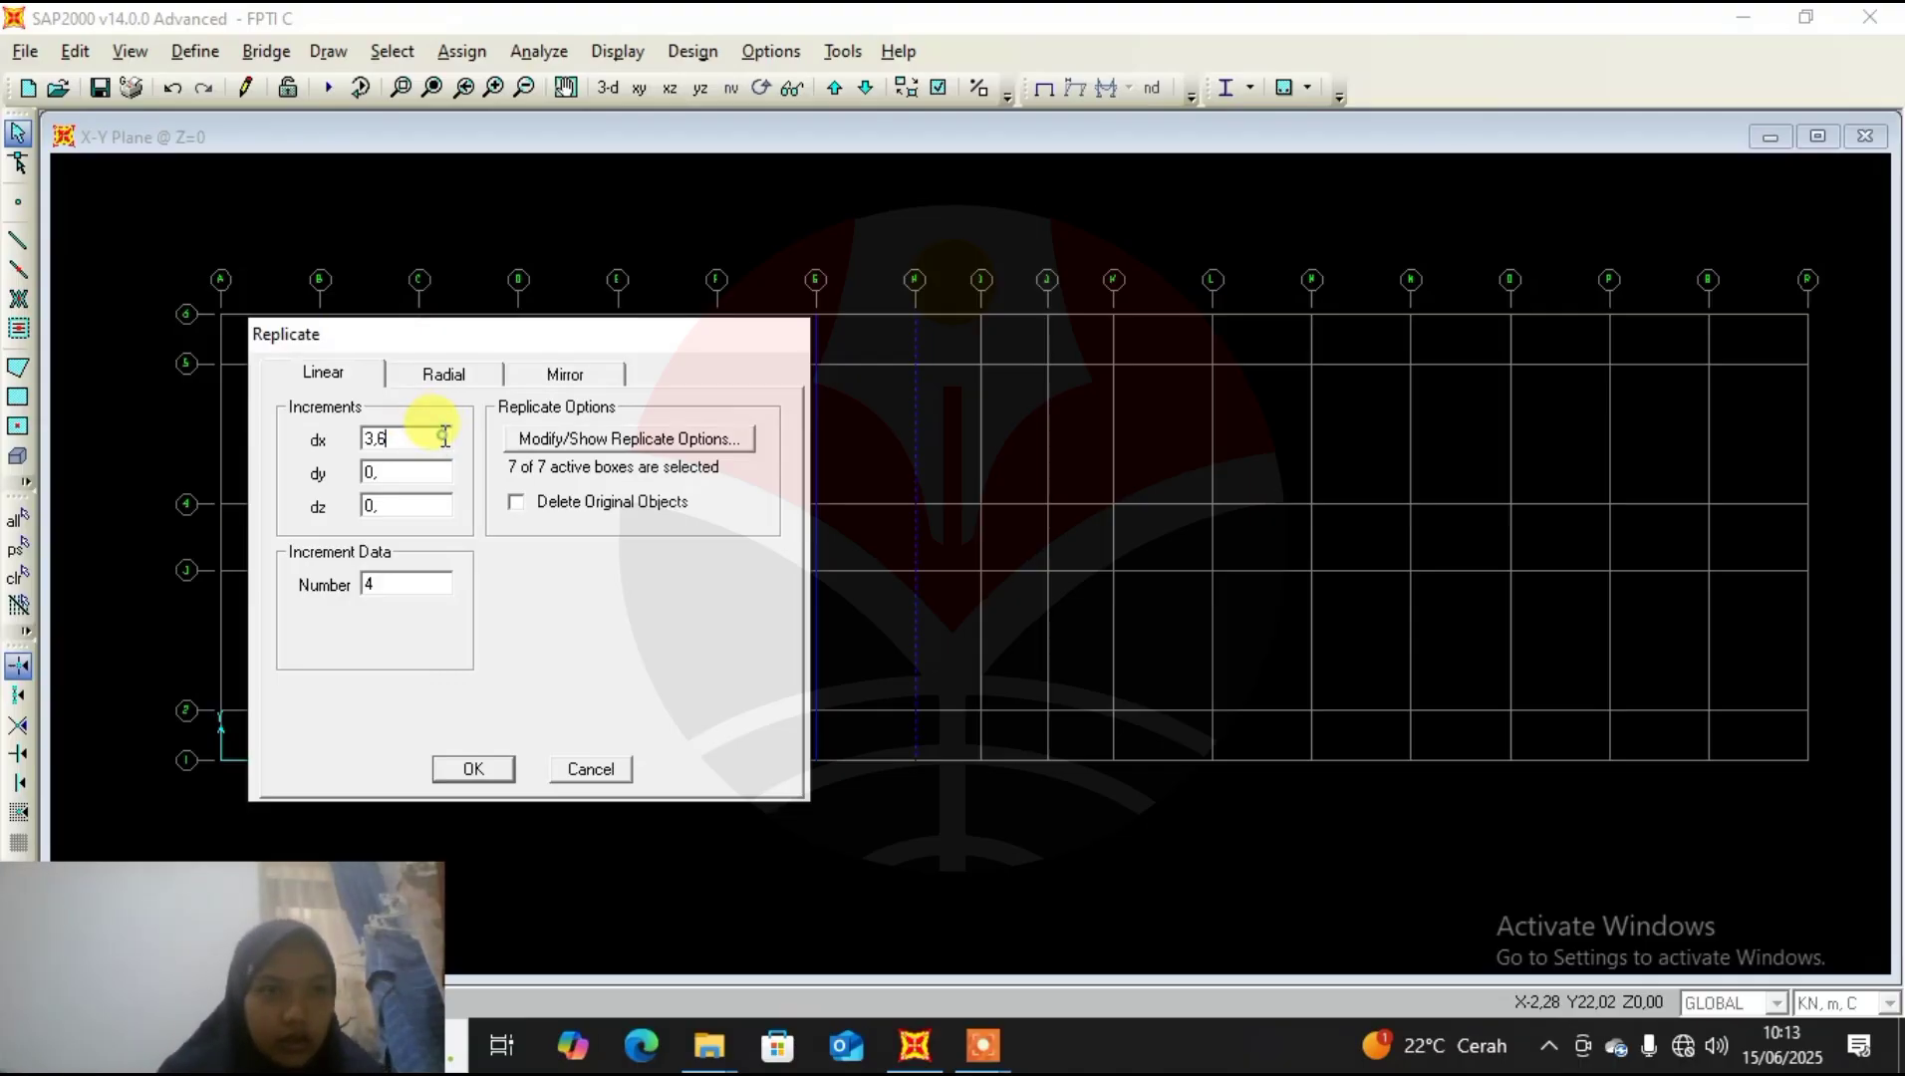
{"action": "left_click_drag", "start_coordinate": [394, 440], "coordinate": [324, 438]}
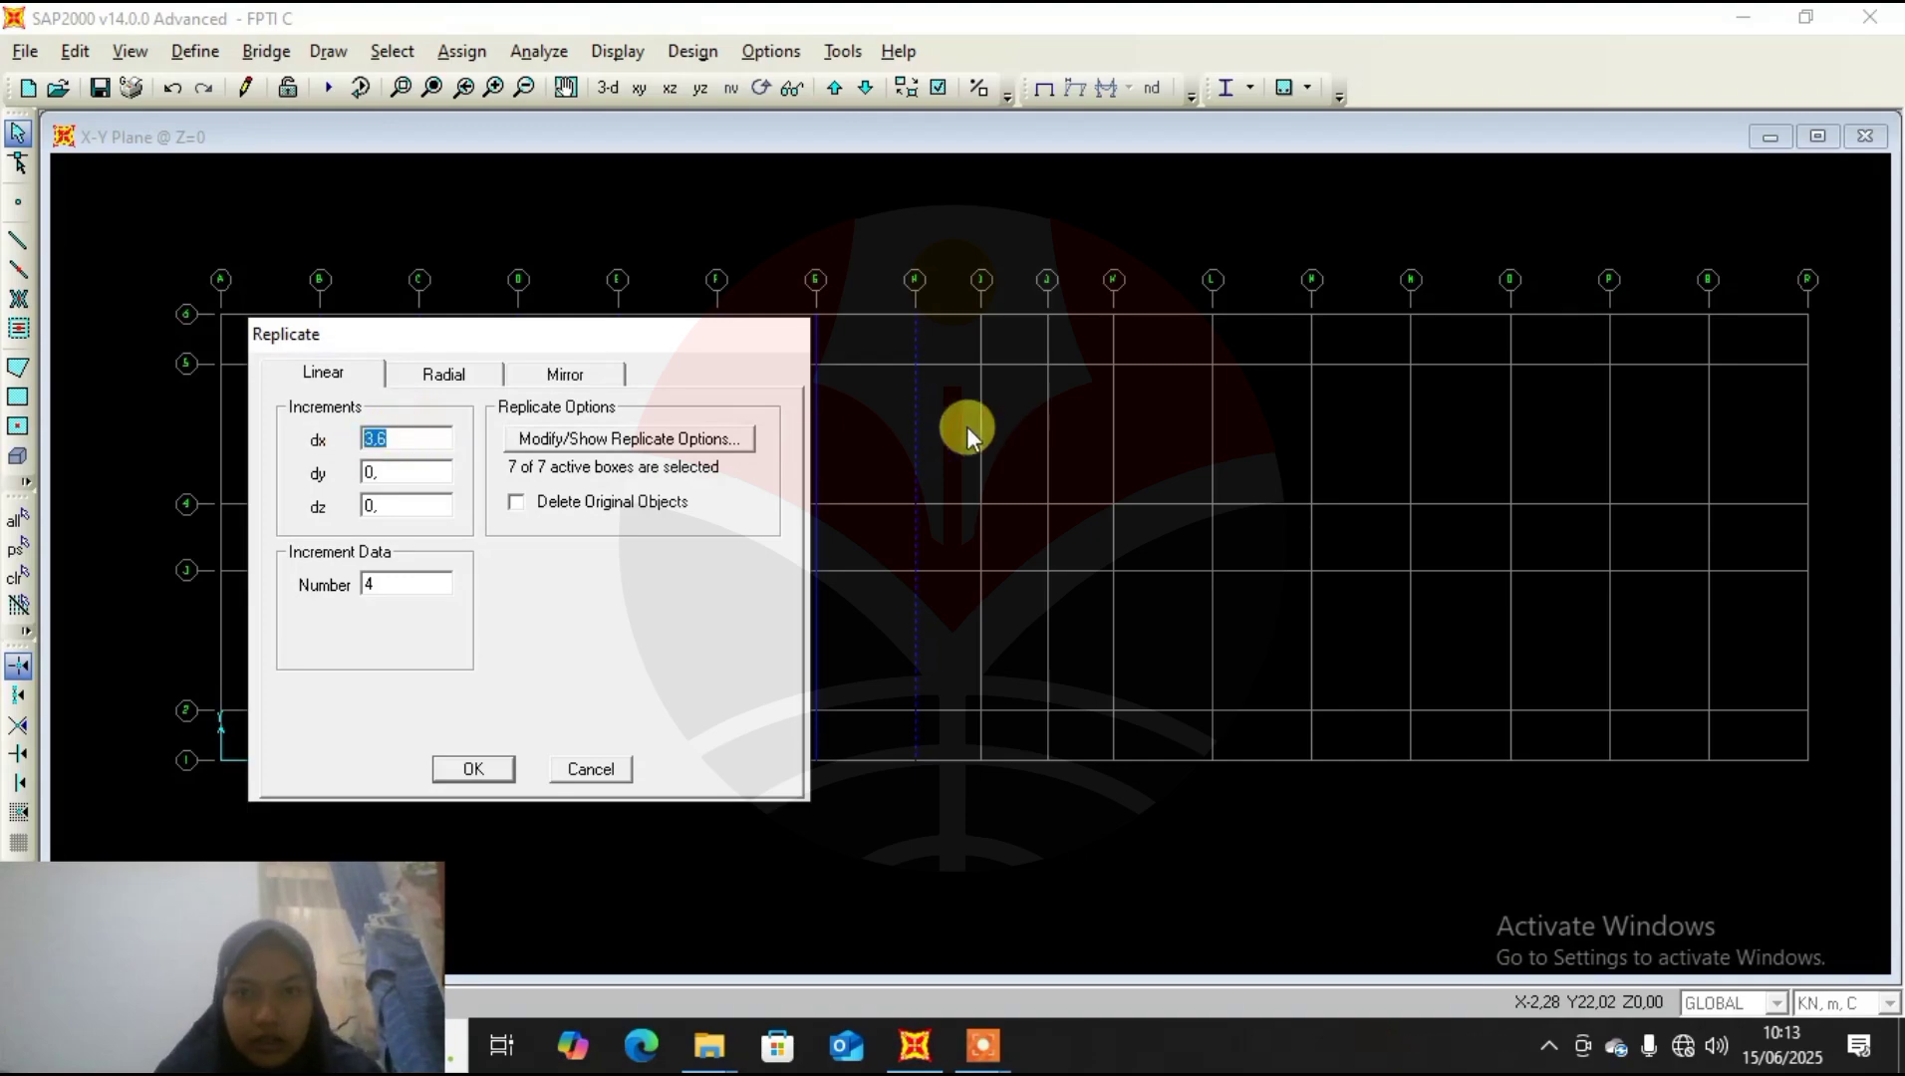
{"action": "type", "text": "2,4*"}
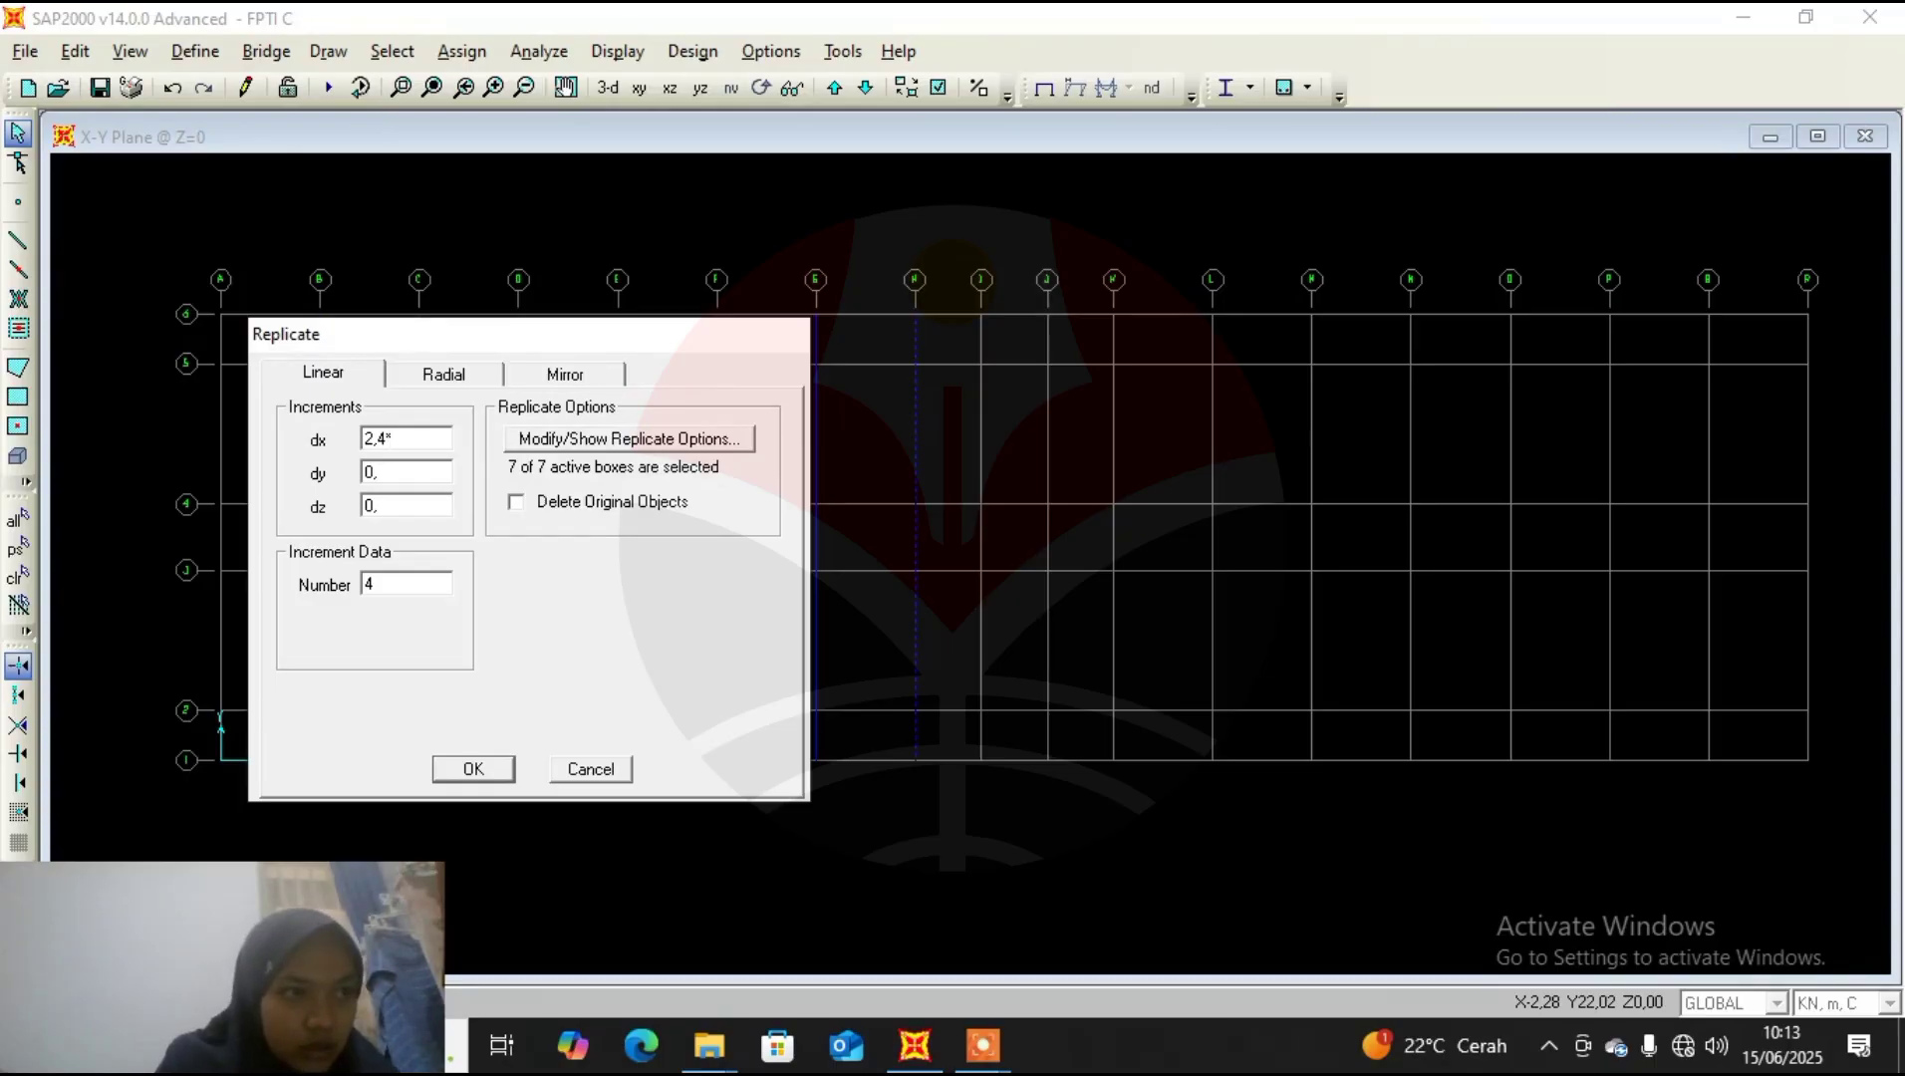
{"action": "type", "text": "3"}
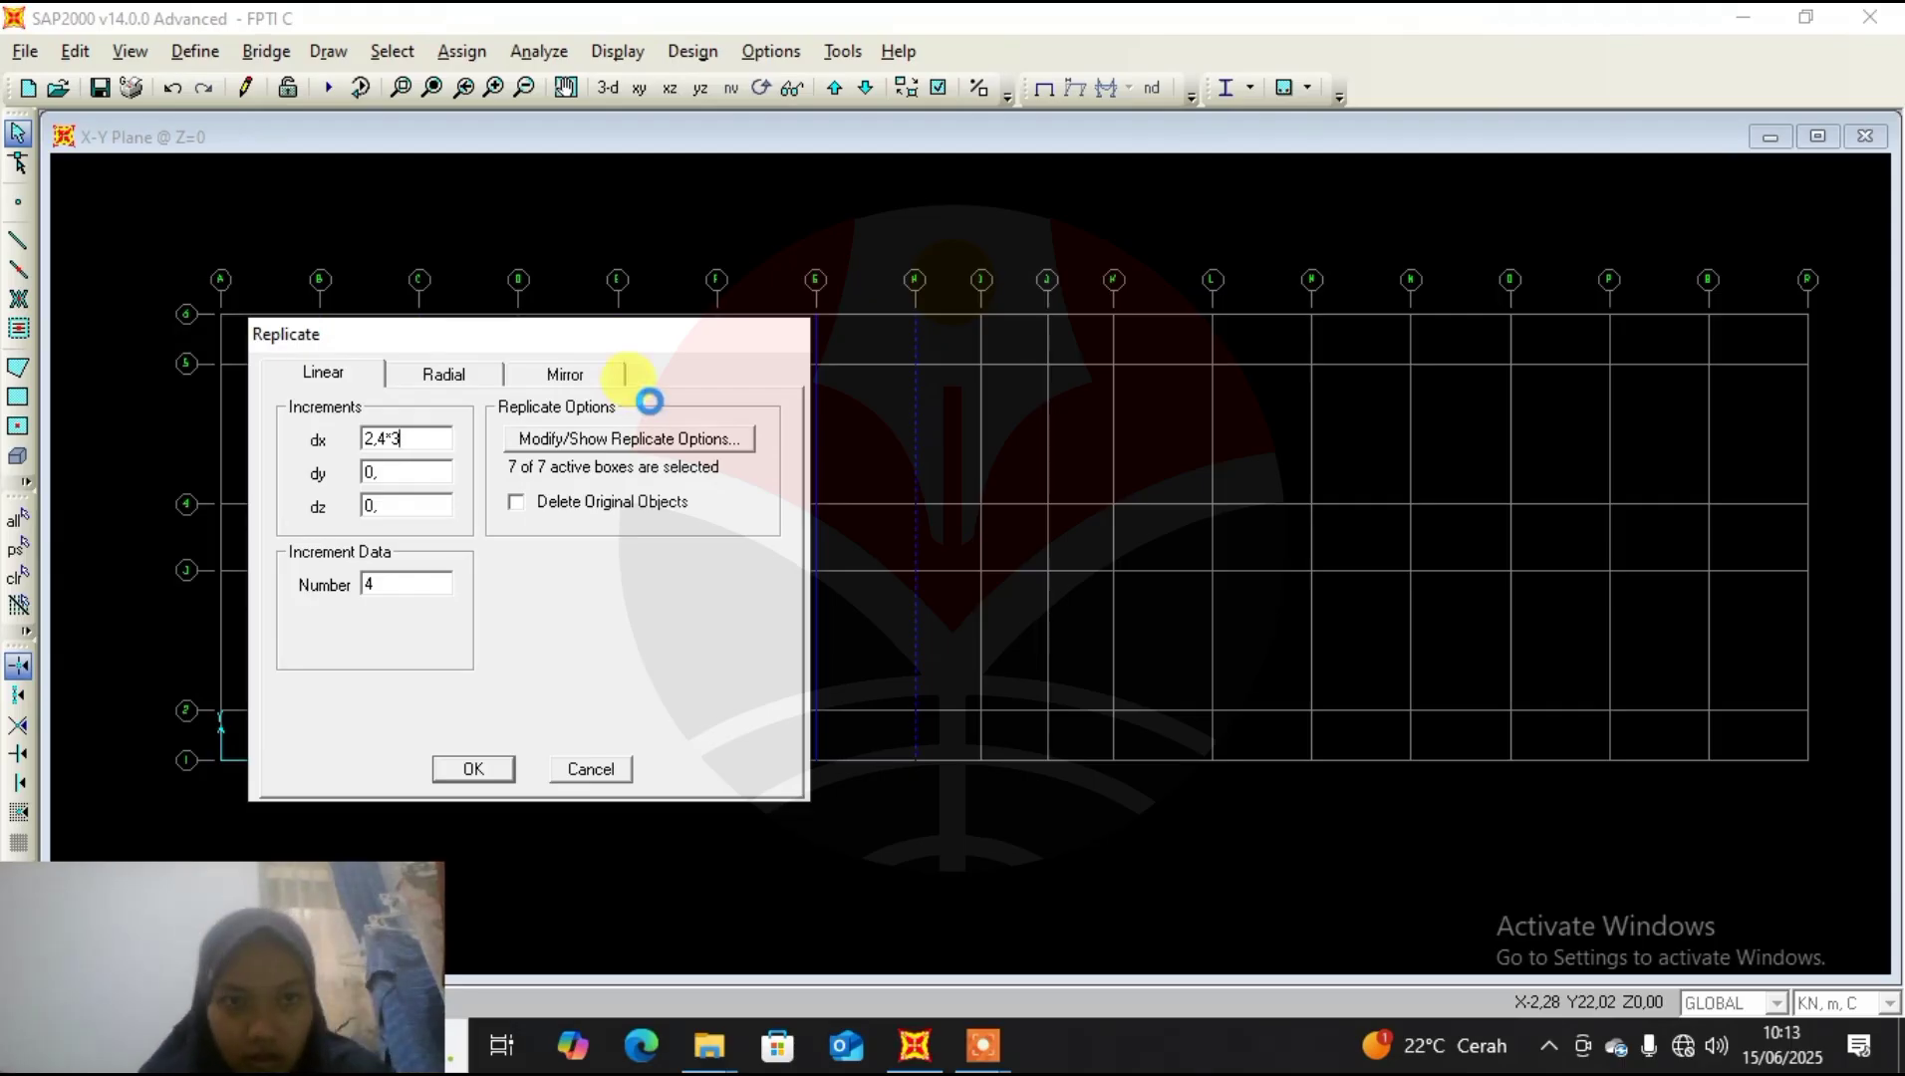
{"action": "left_click", "coordinate": [371, 473]}
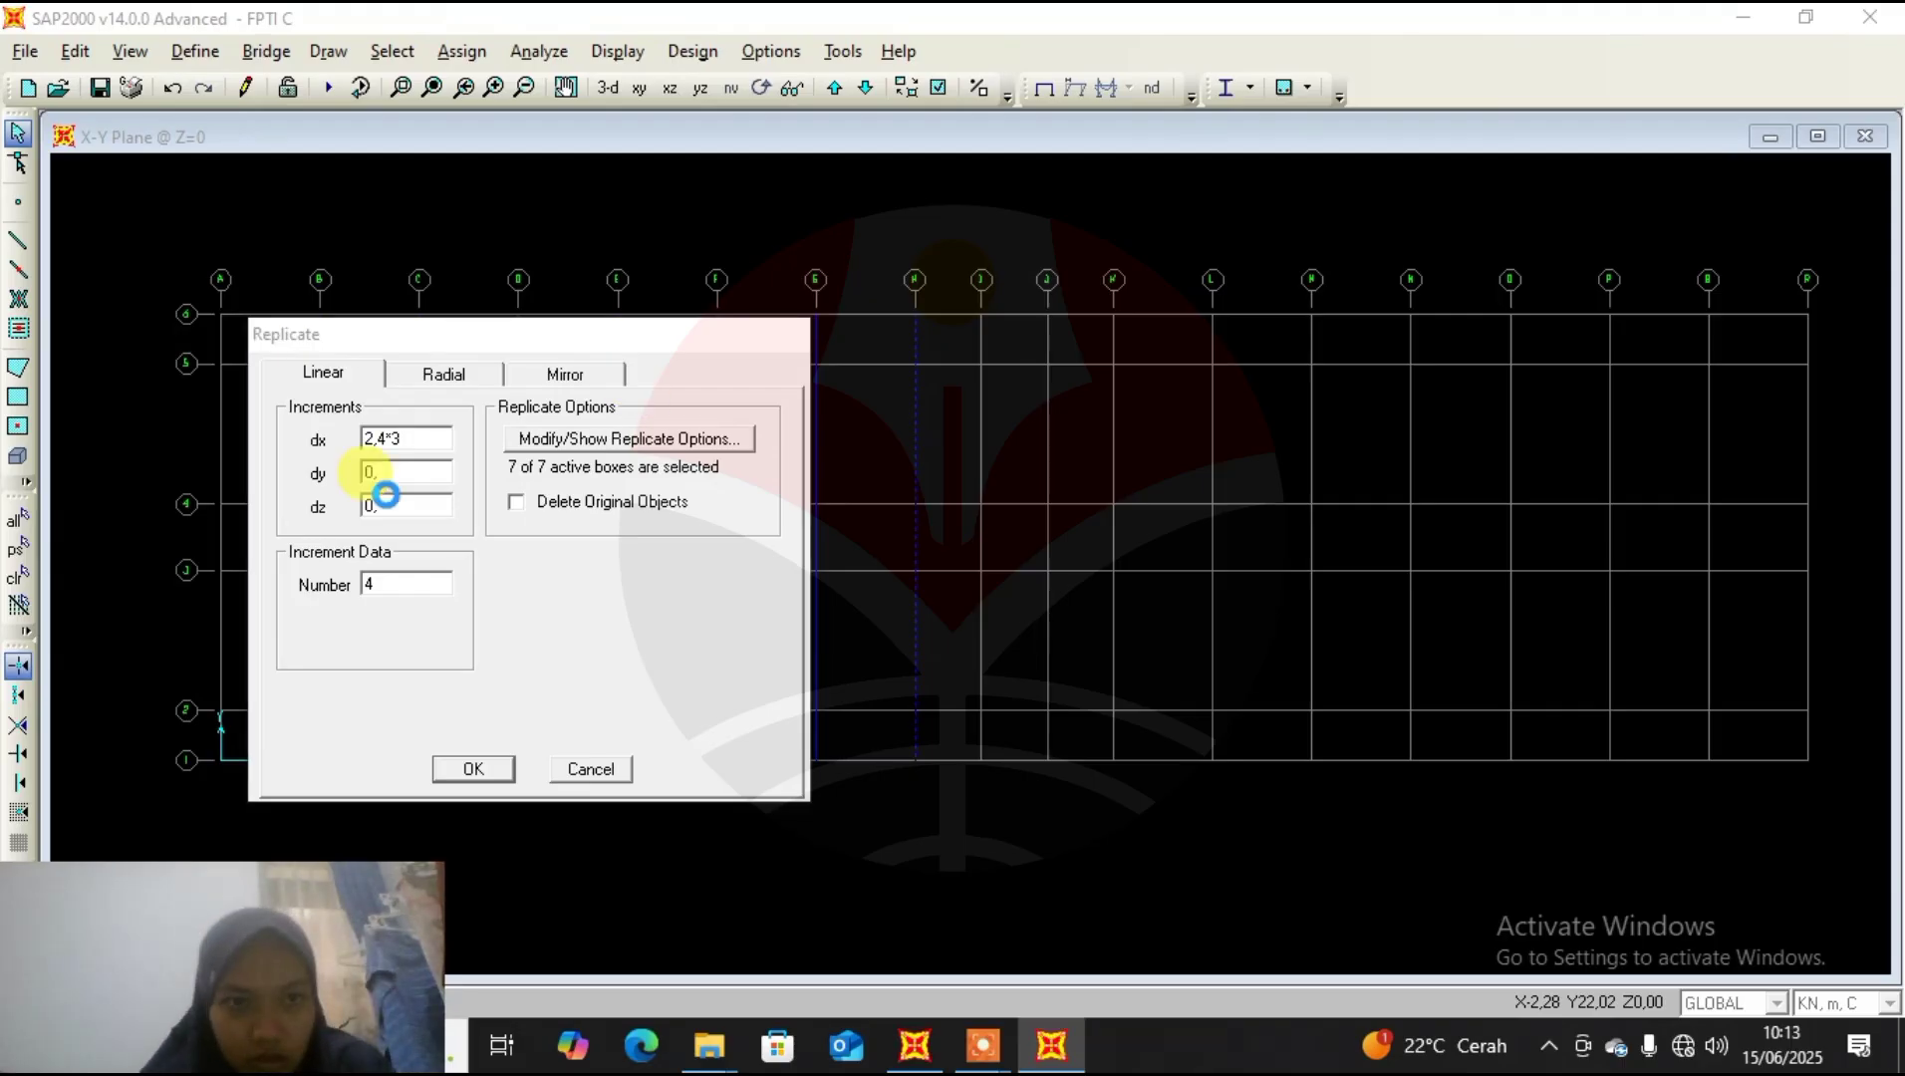
{"action": "double_click", "coordinate": [398, 583]}
{"action": "type", "text": "5"}
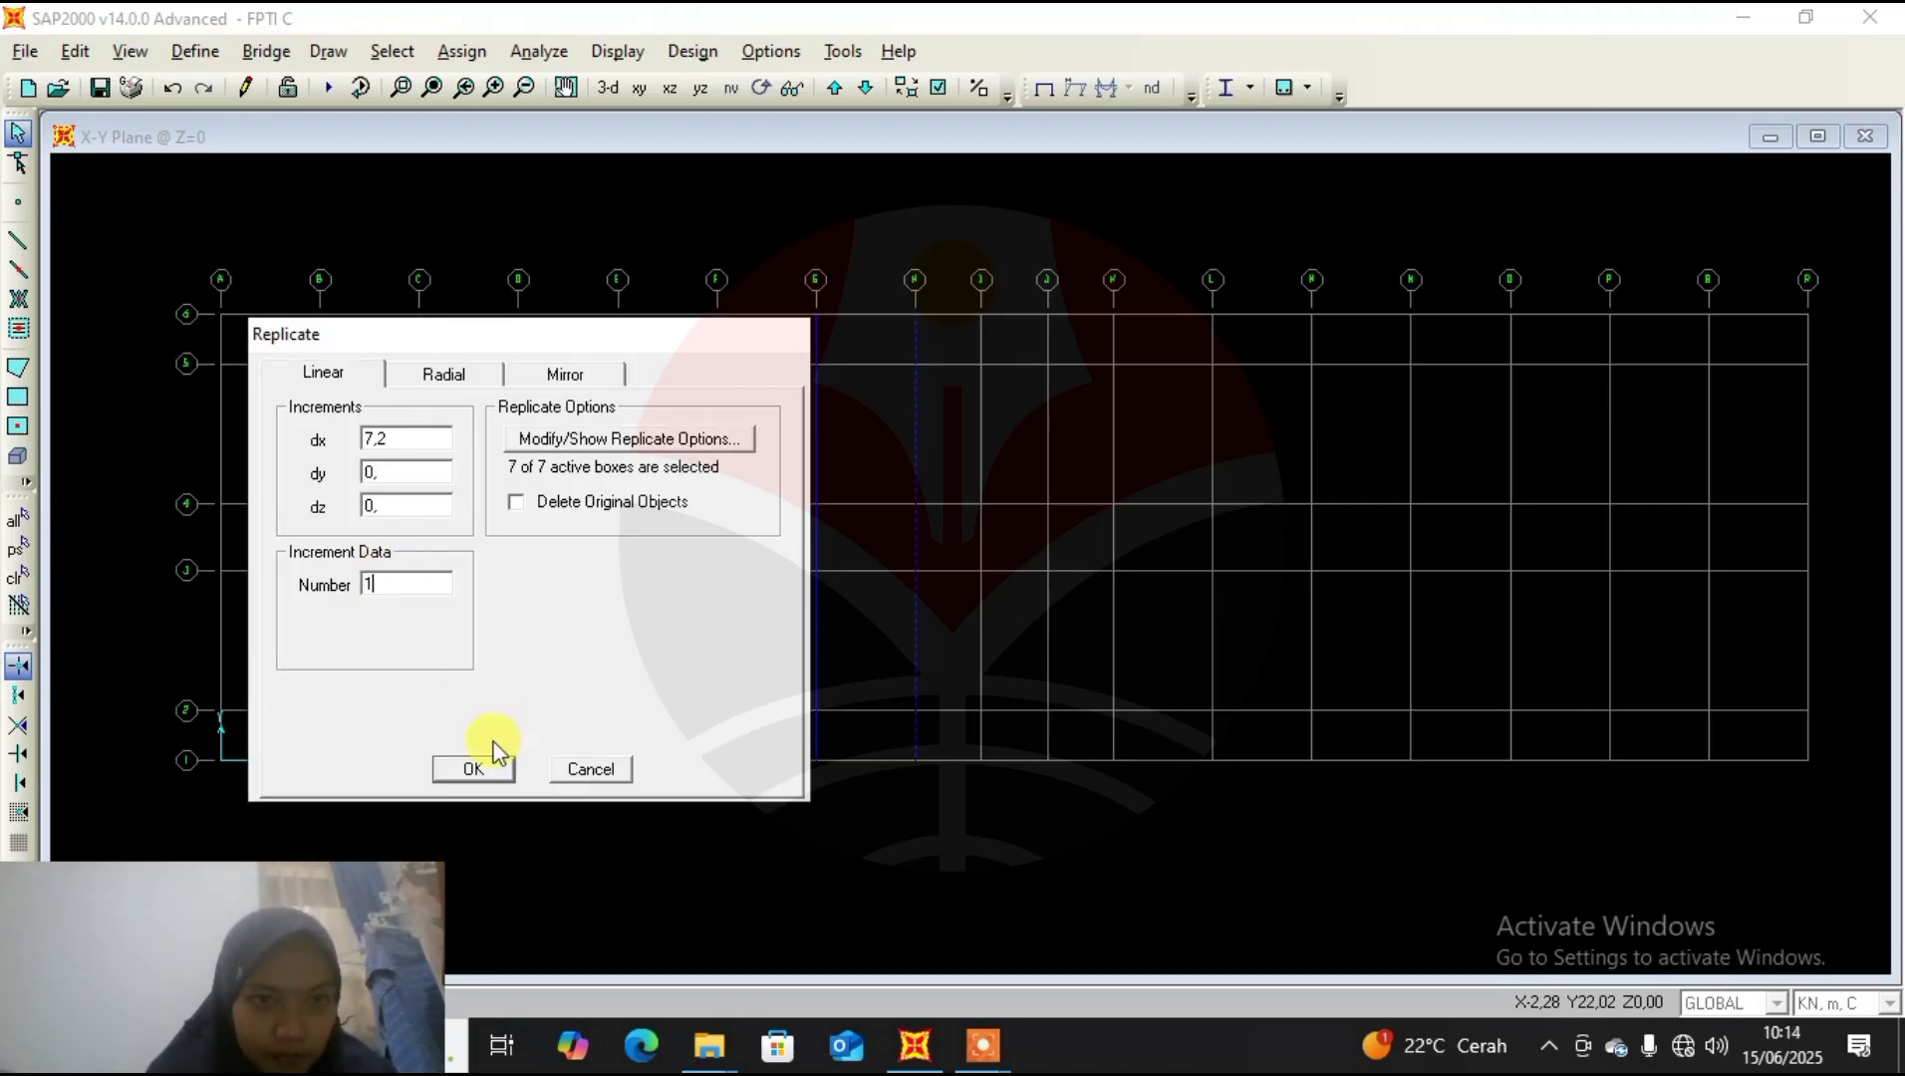
{"action": "left_click", "coordinate": [476, 767]}
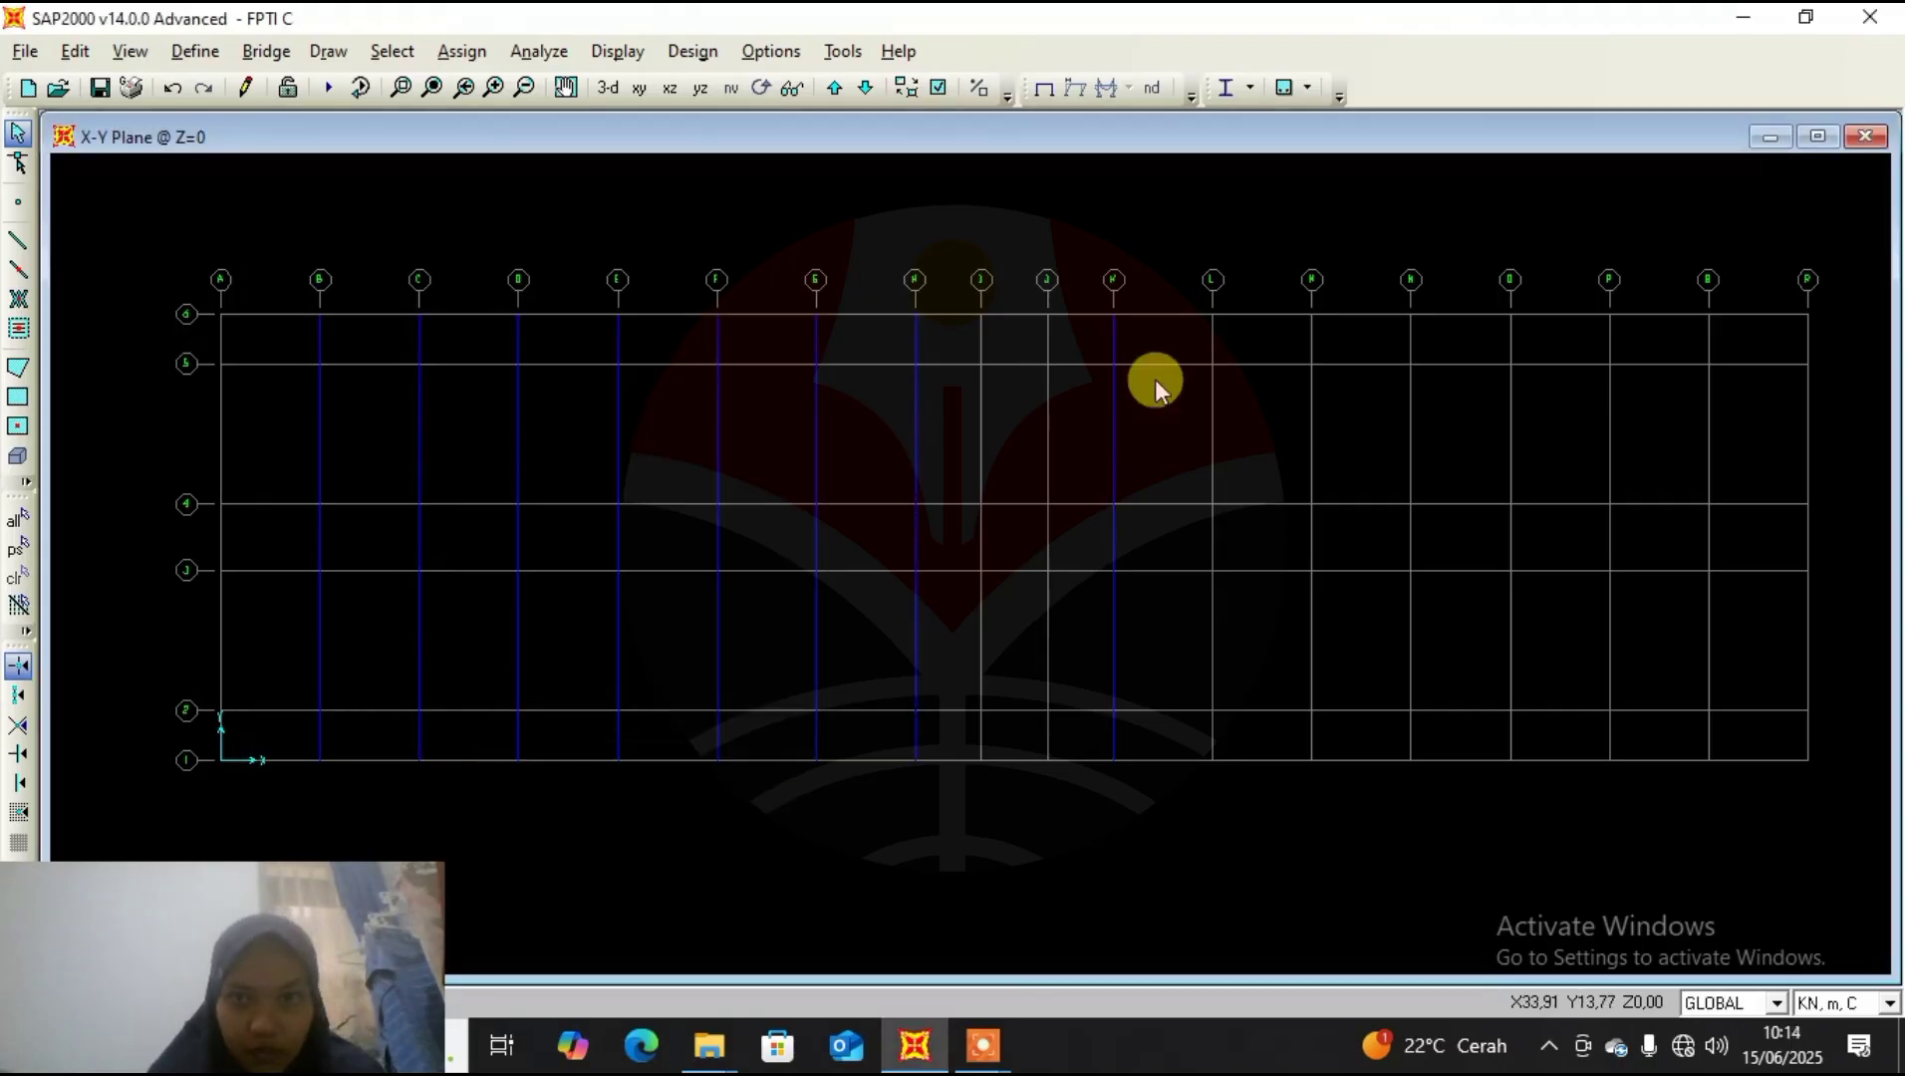
Replicate the beams on grid line K linearly with dx 3,6 m and 6 copies.
{"action": "left_click_drag", "start_coordinate": [1154, 378], "coordinate": [1096, 412]}
{"action": "left_click_drag", "start_coordinate": [1132, 518], "coordinate": [1080, 546]}
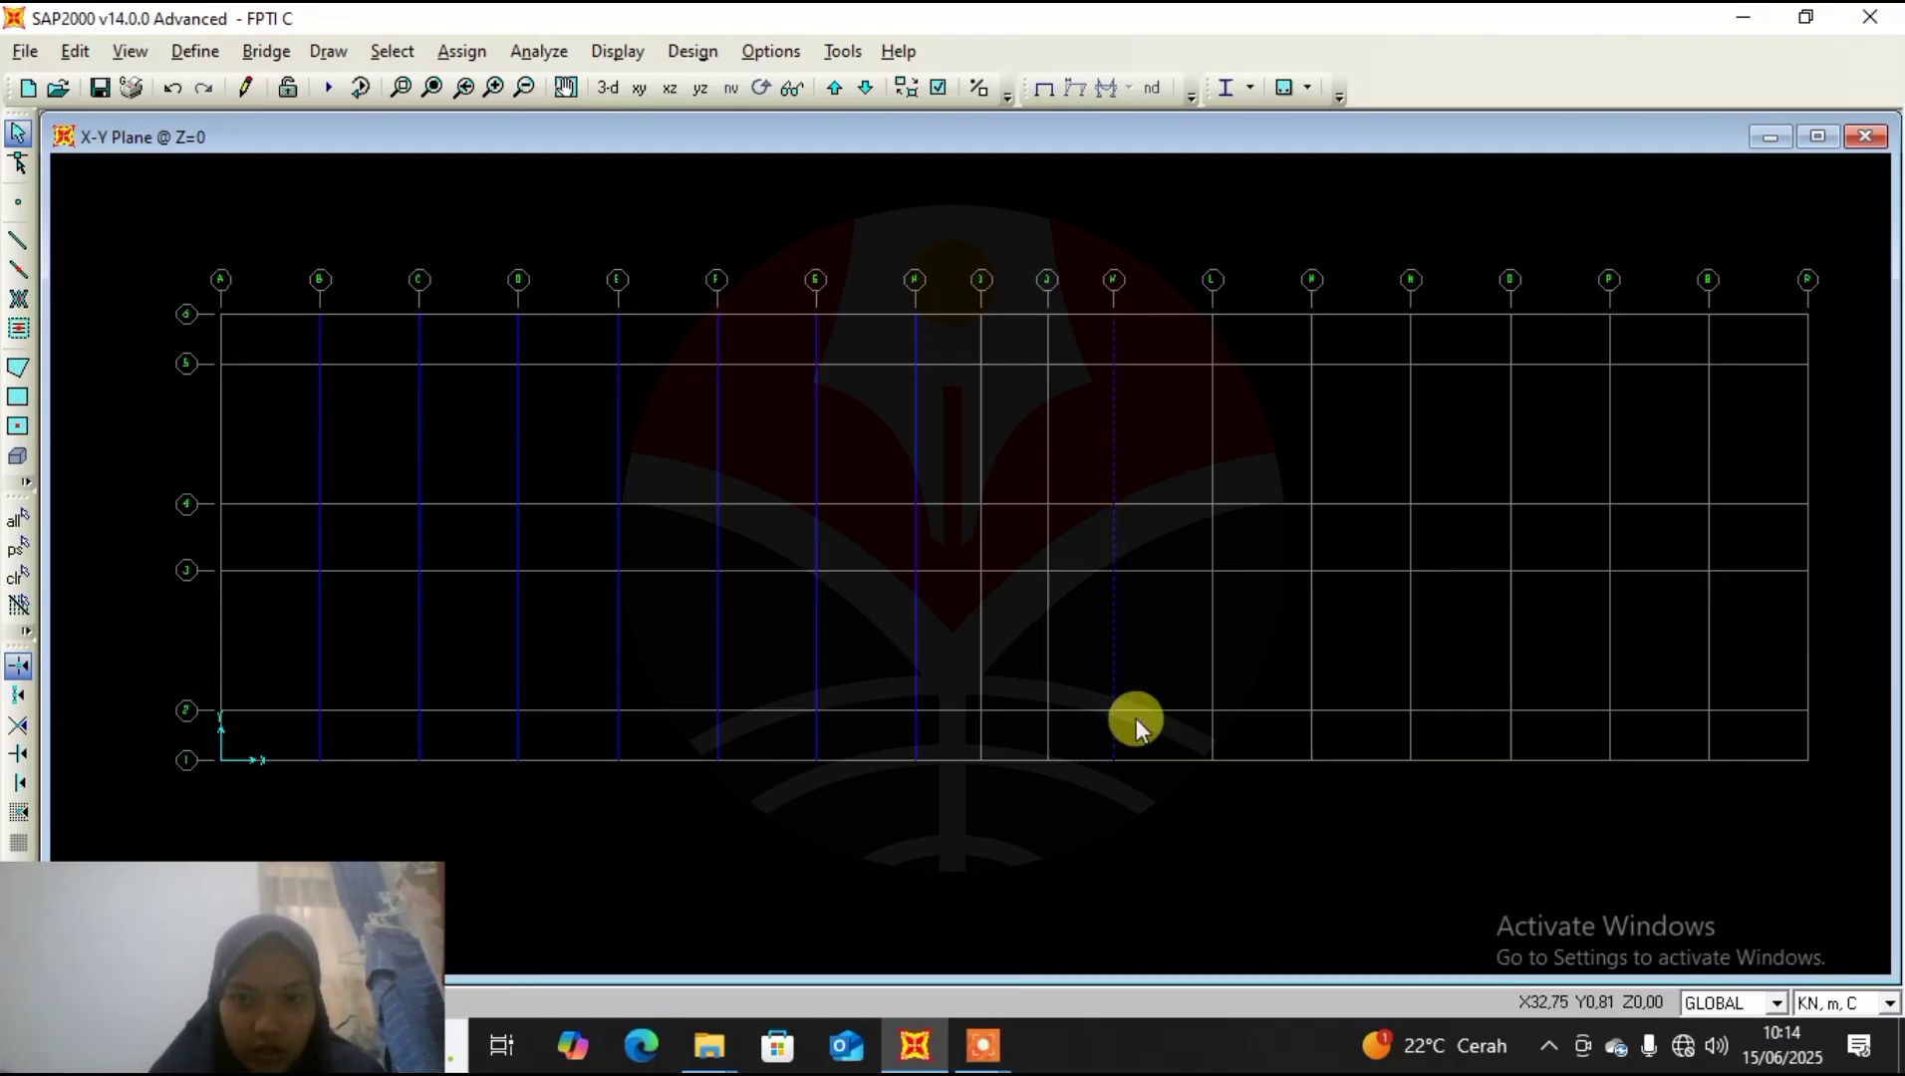
{"action": "left_click", "coordinate": [76, 51]}
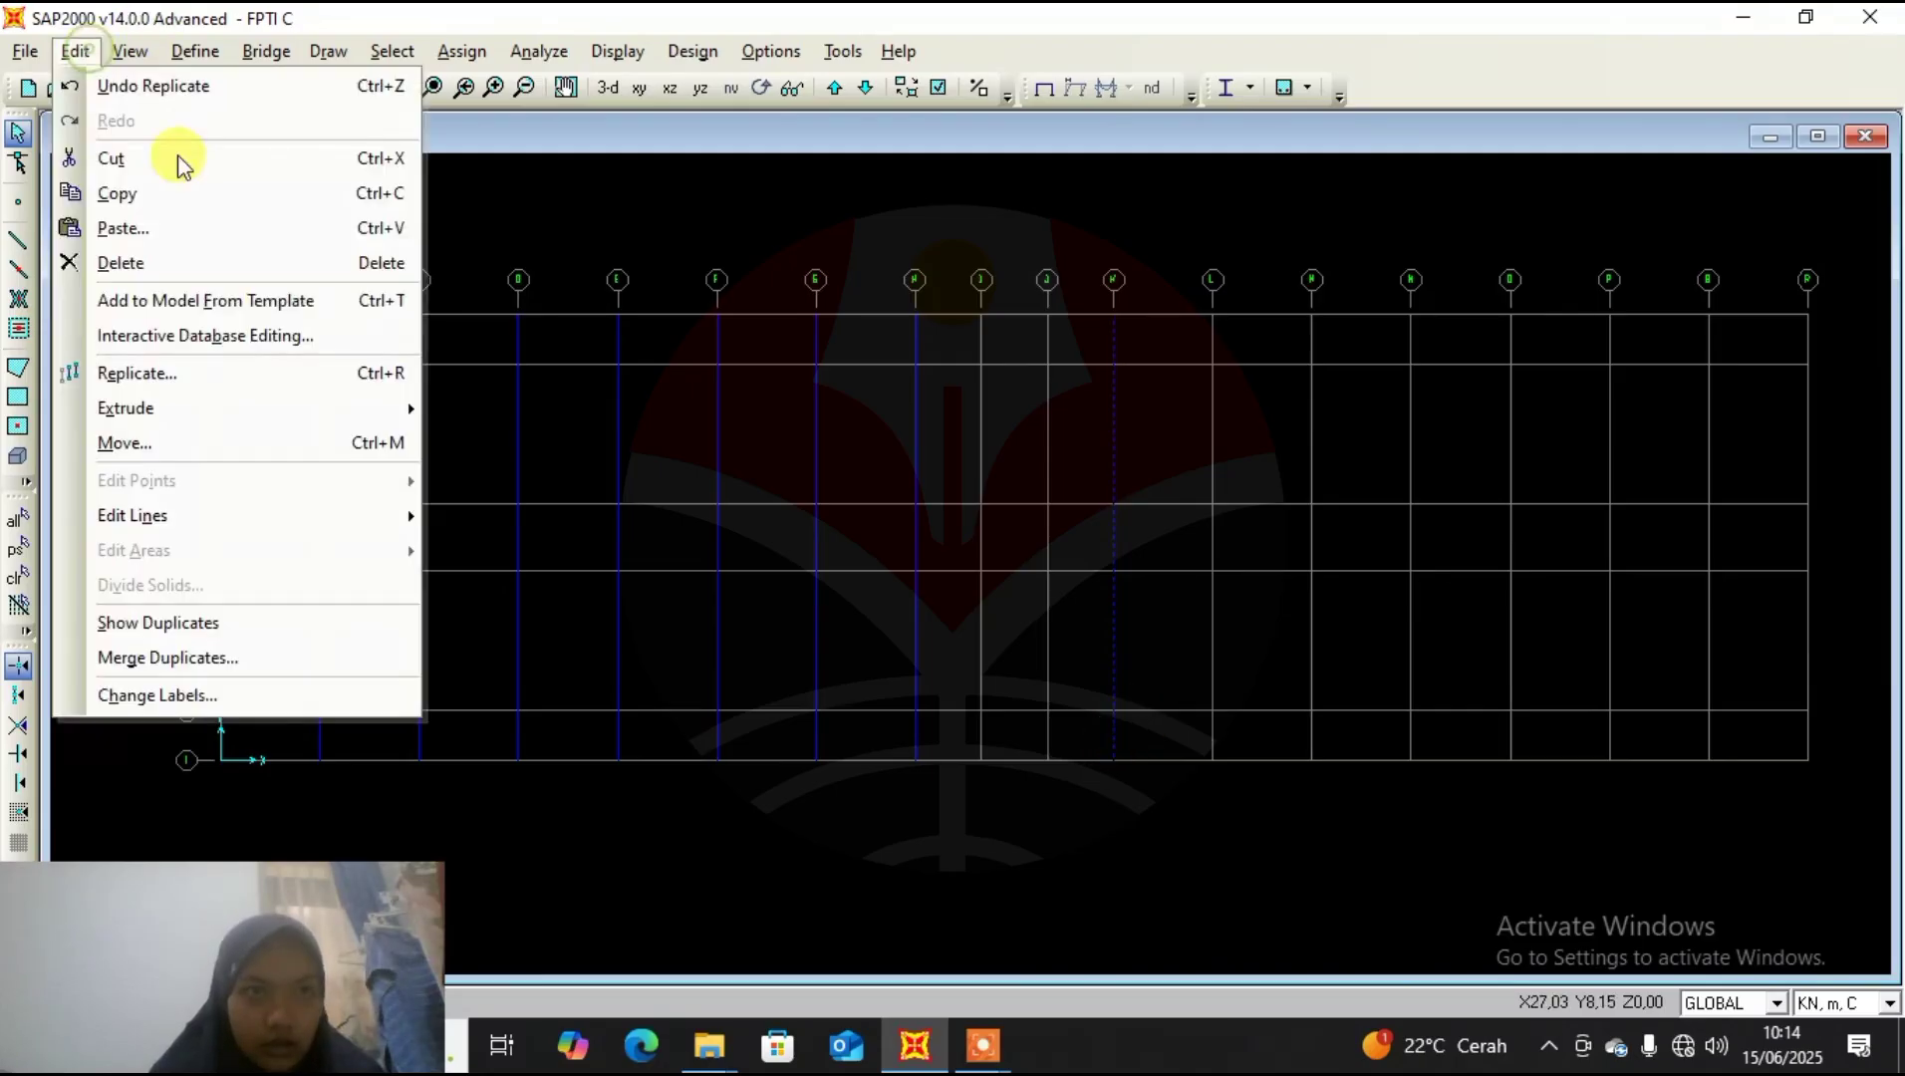
{"action": "left_click", "coordinate": [239, 384]}
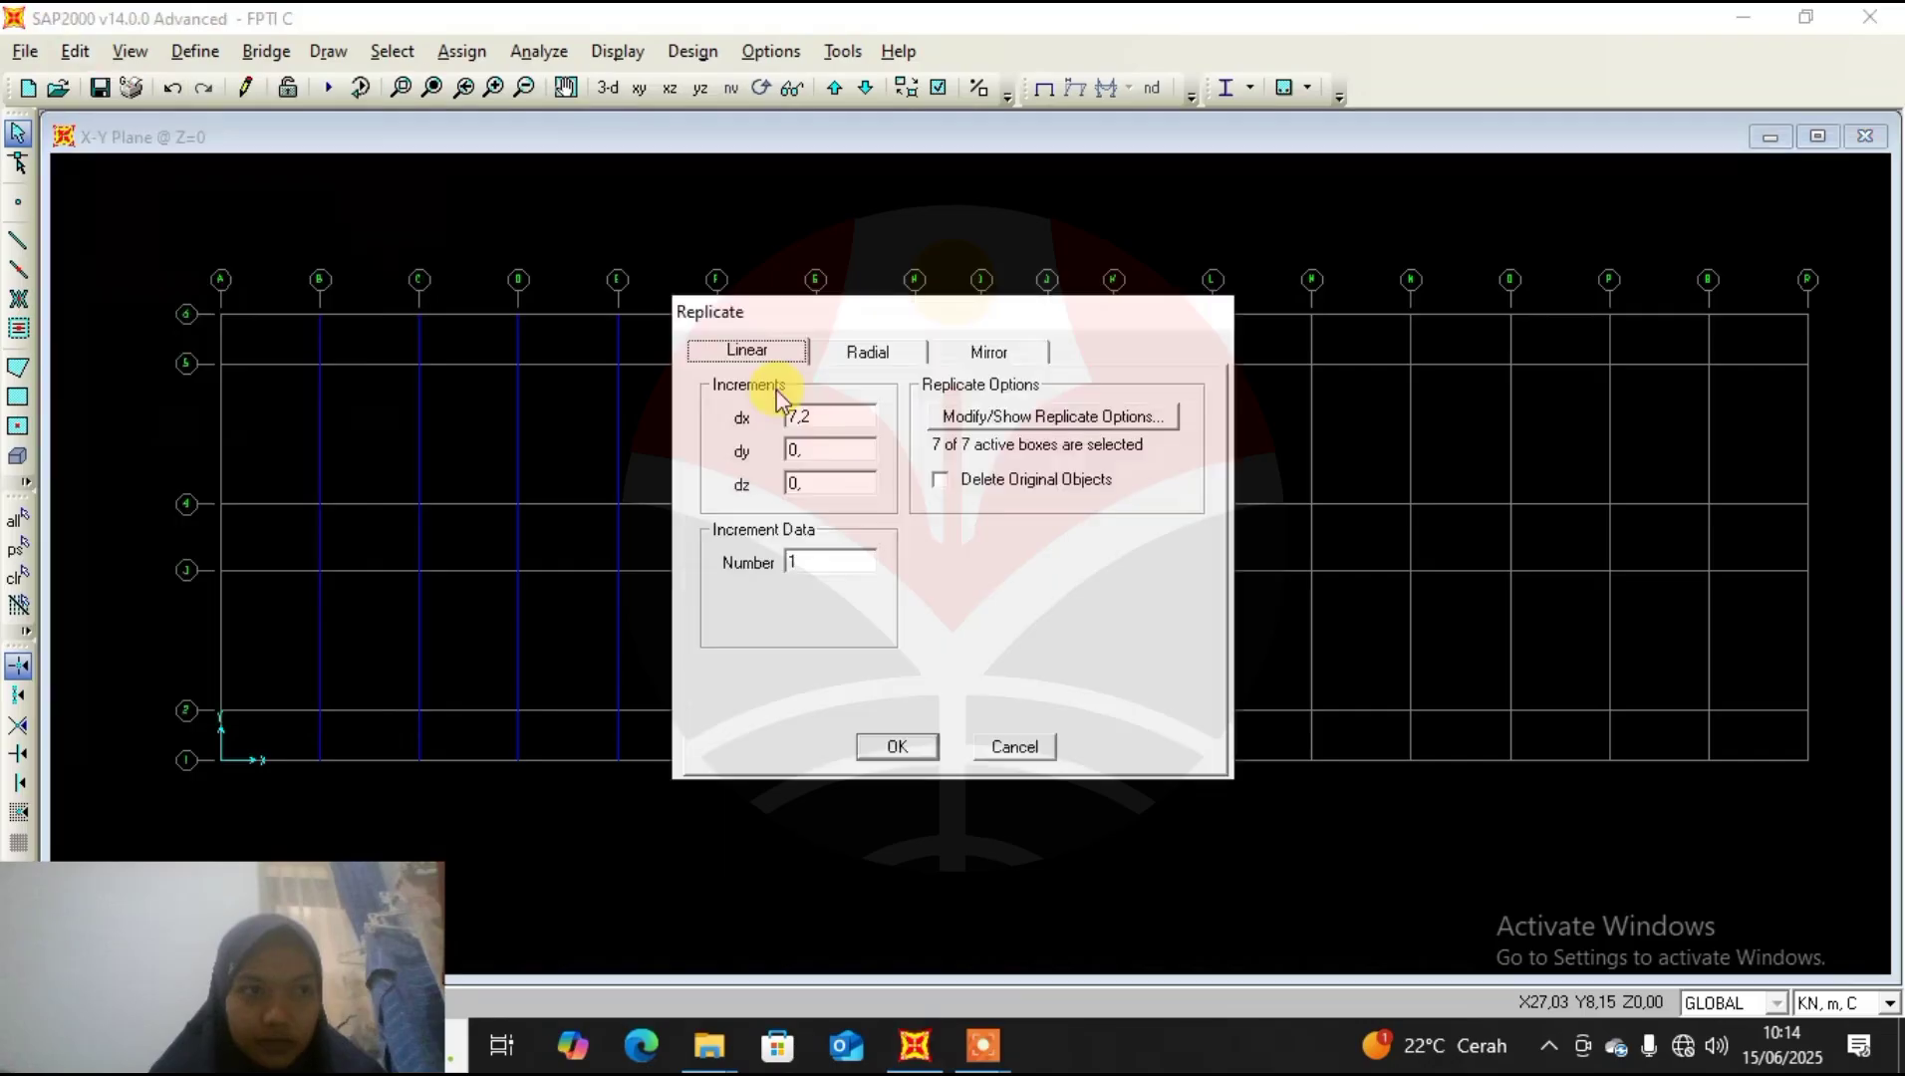
{"action": "double_click", "coordinate": [803, 416]}
{"action": "type", "text": "3"}
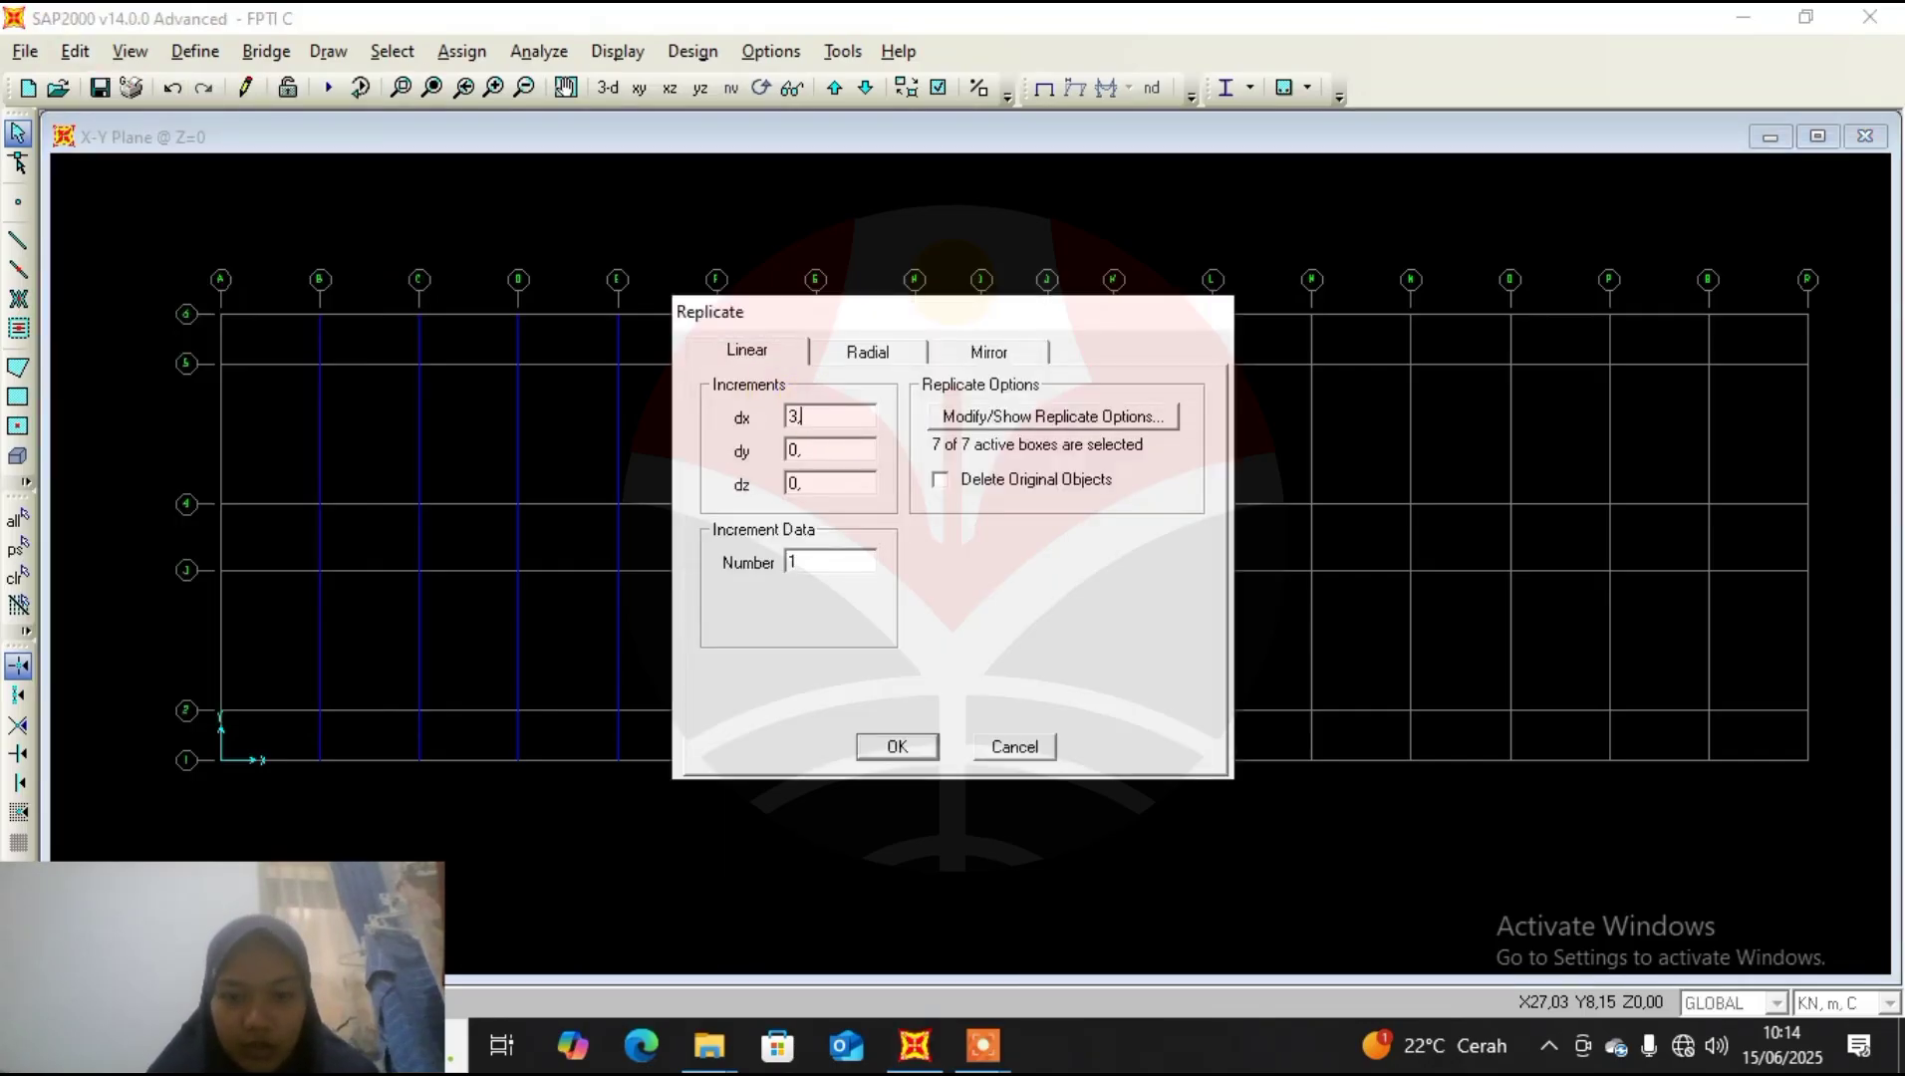
{"action": "type", "text": ",6"}
{"action": "double_click", "coordinate": [797, 561]}
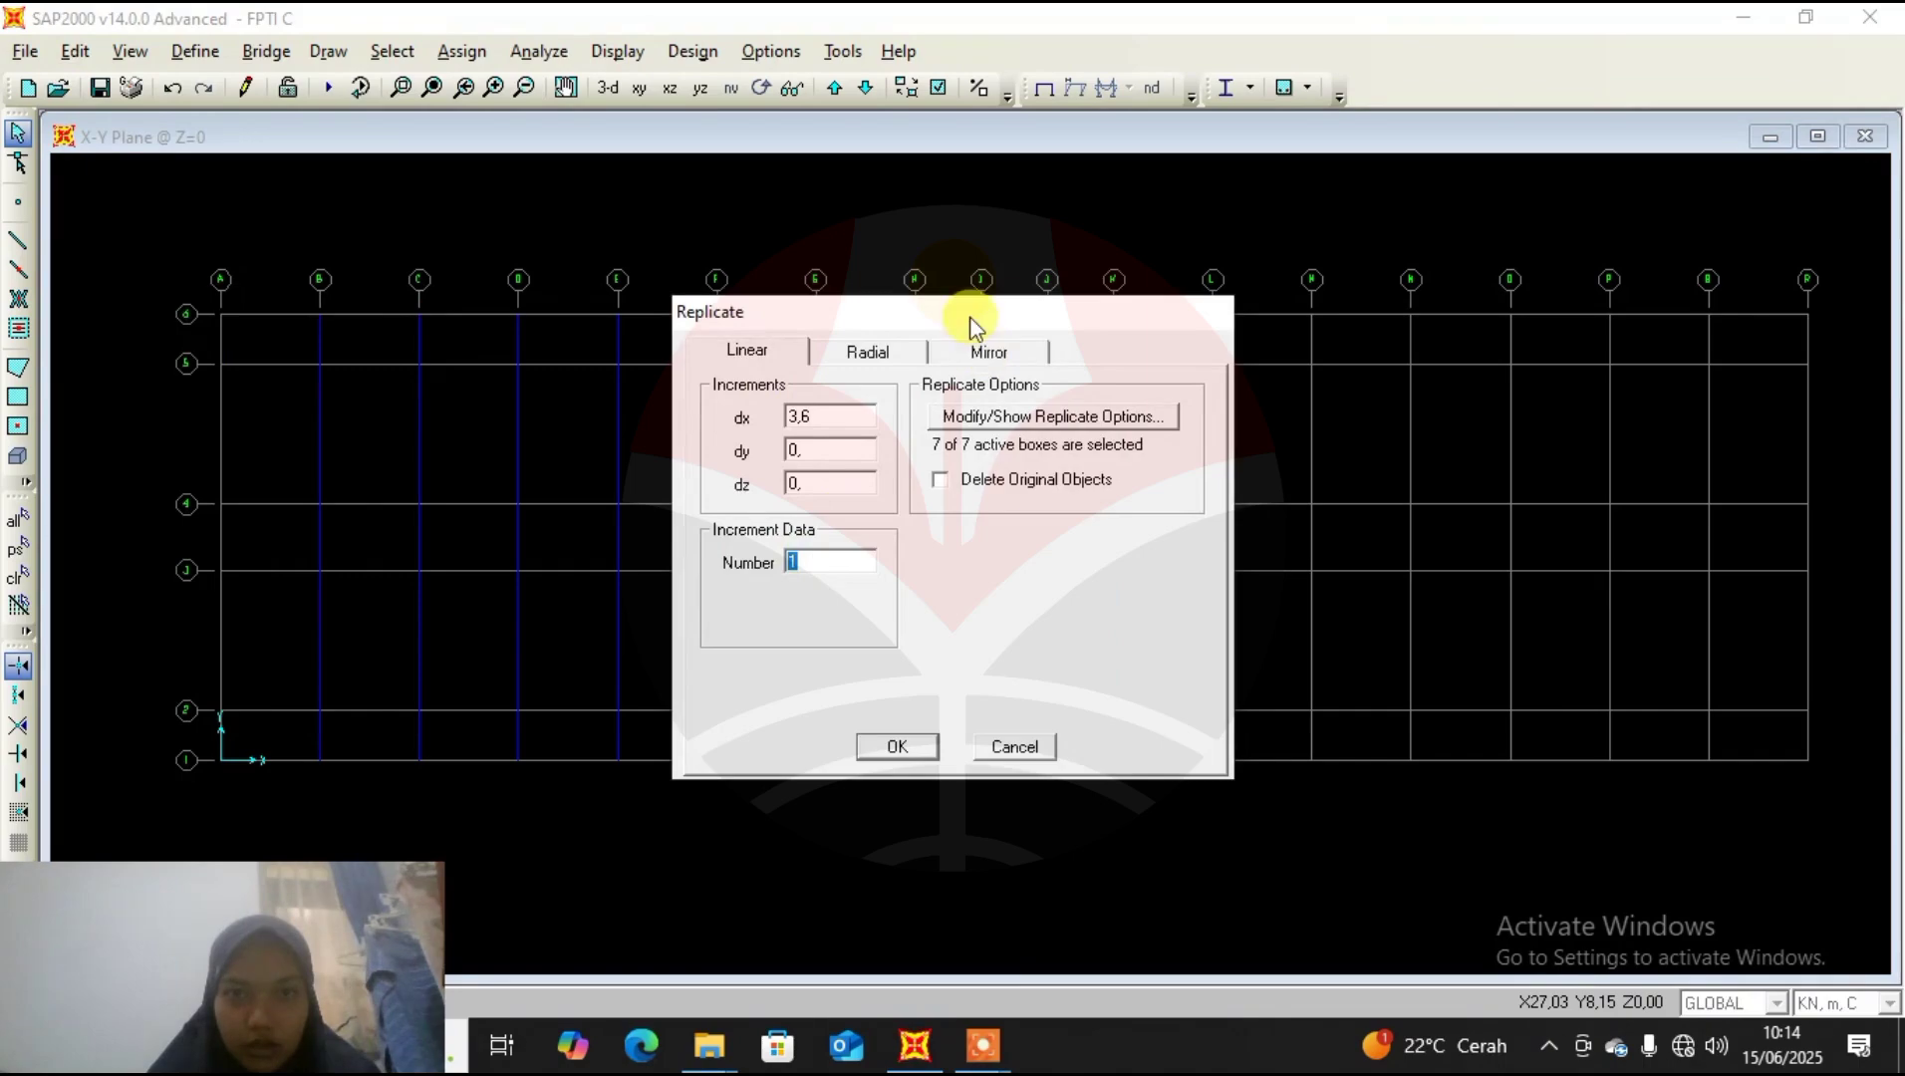
{"action": "left_click_drag", "start_coordinate": [969, 306], "coordinate": [706, 278]}
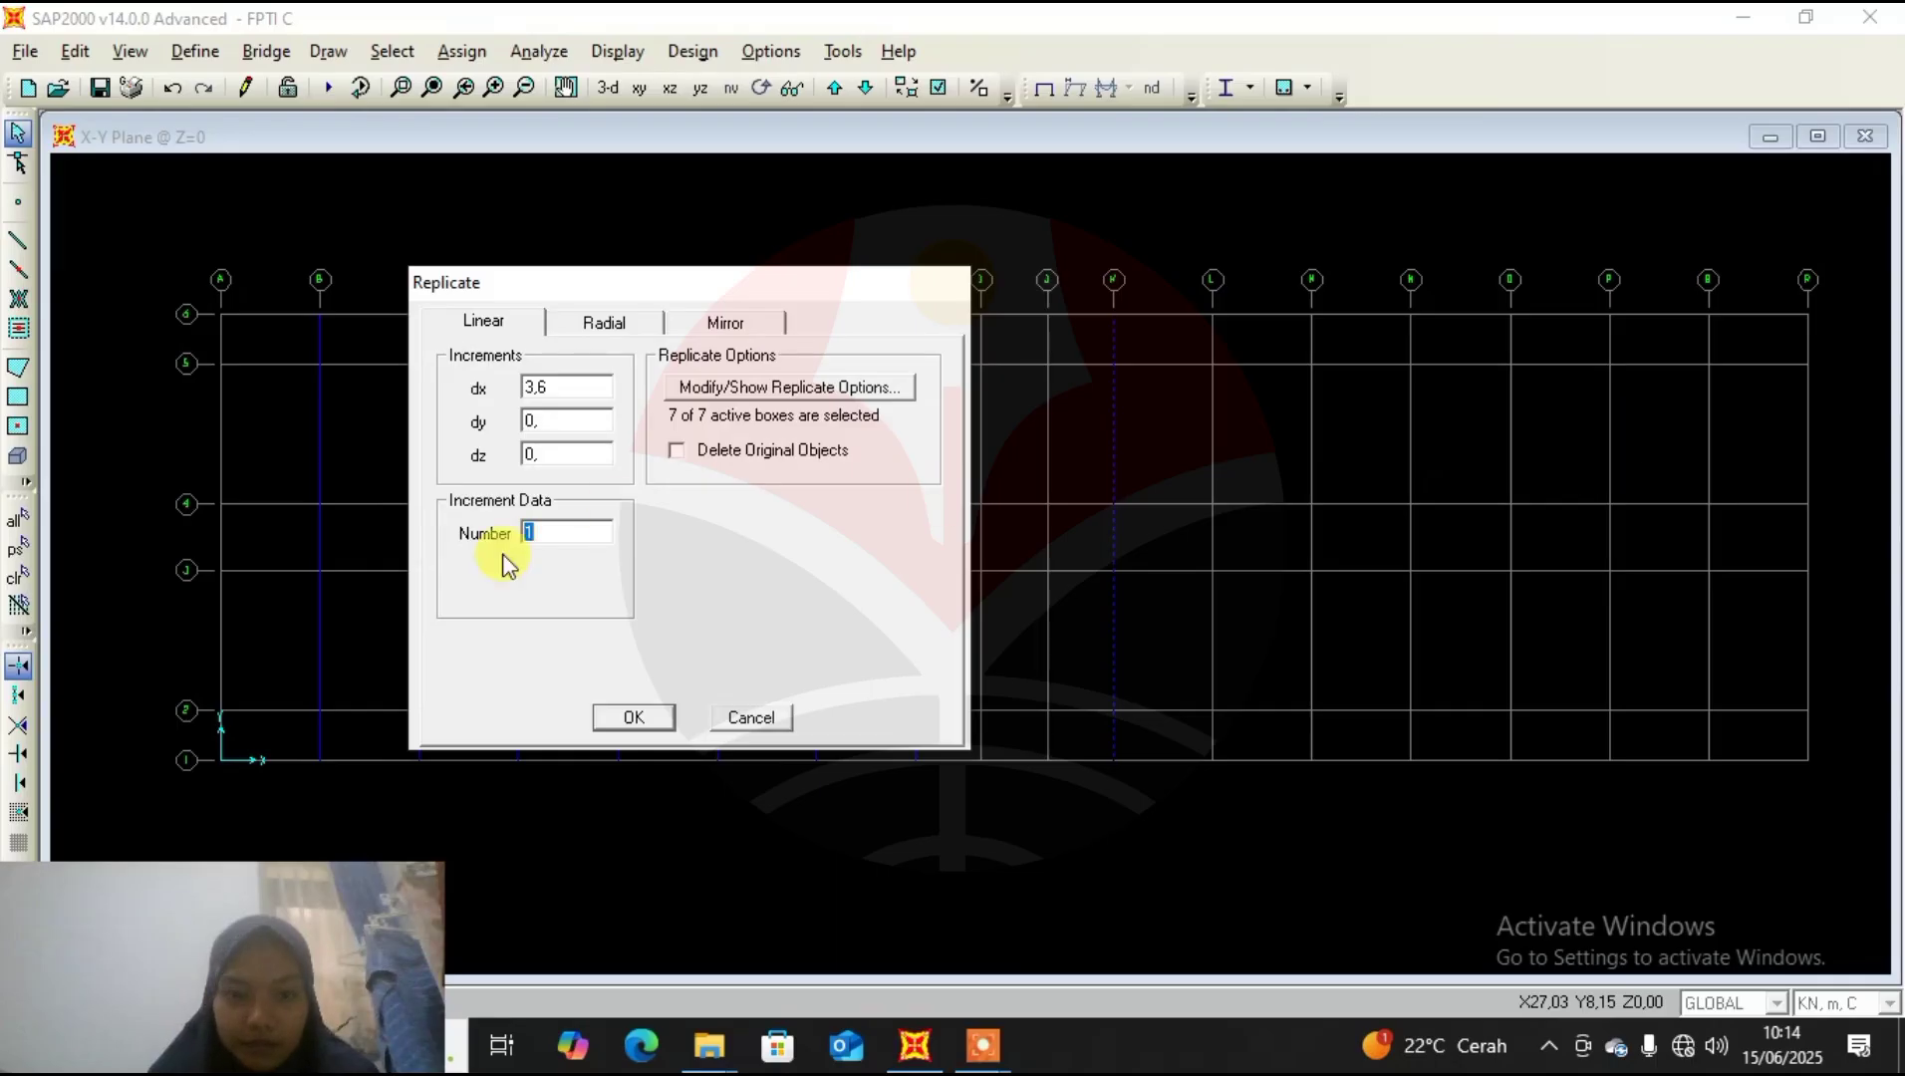
{"action": "type", "text": "6"}
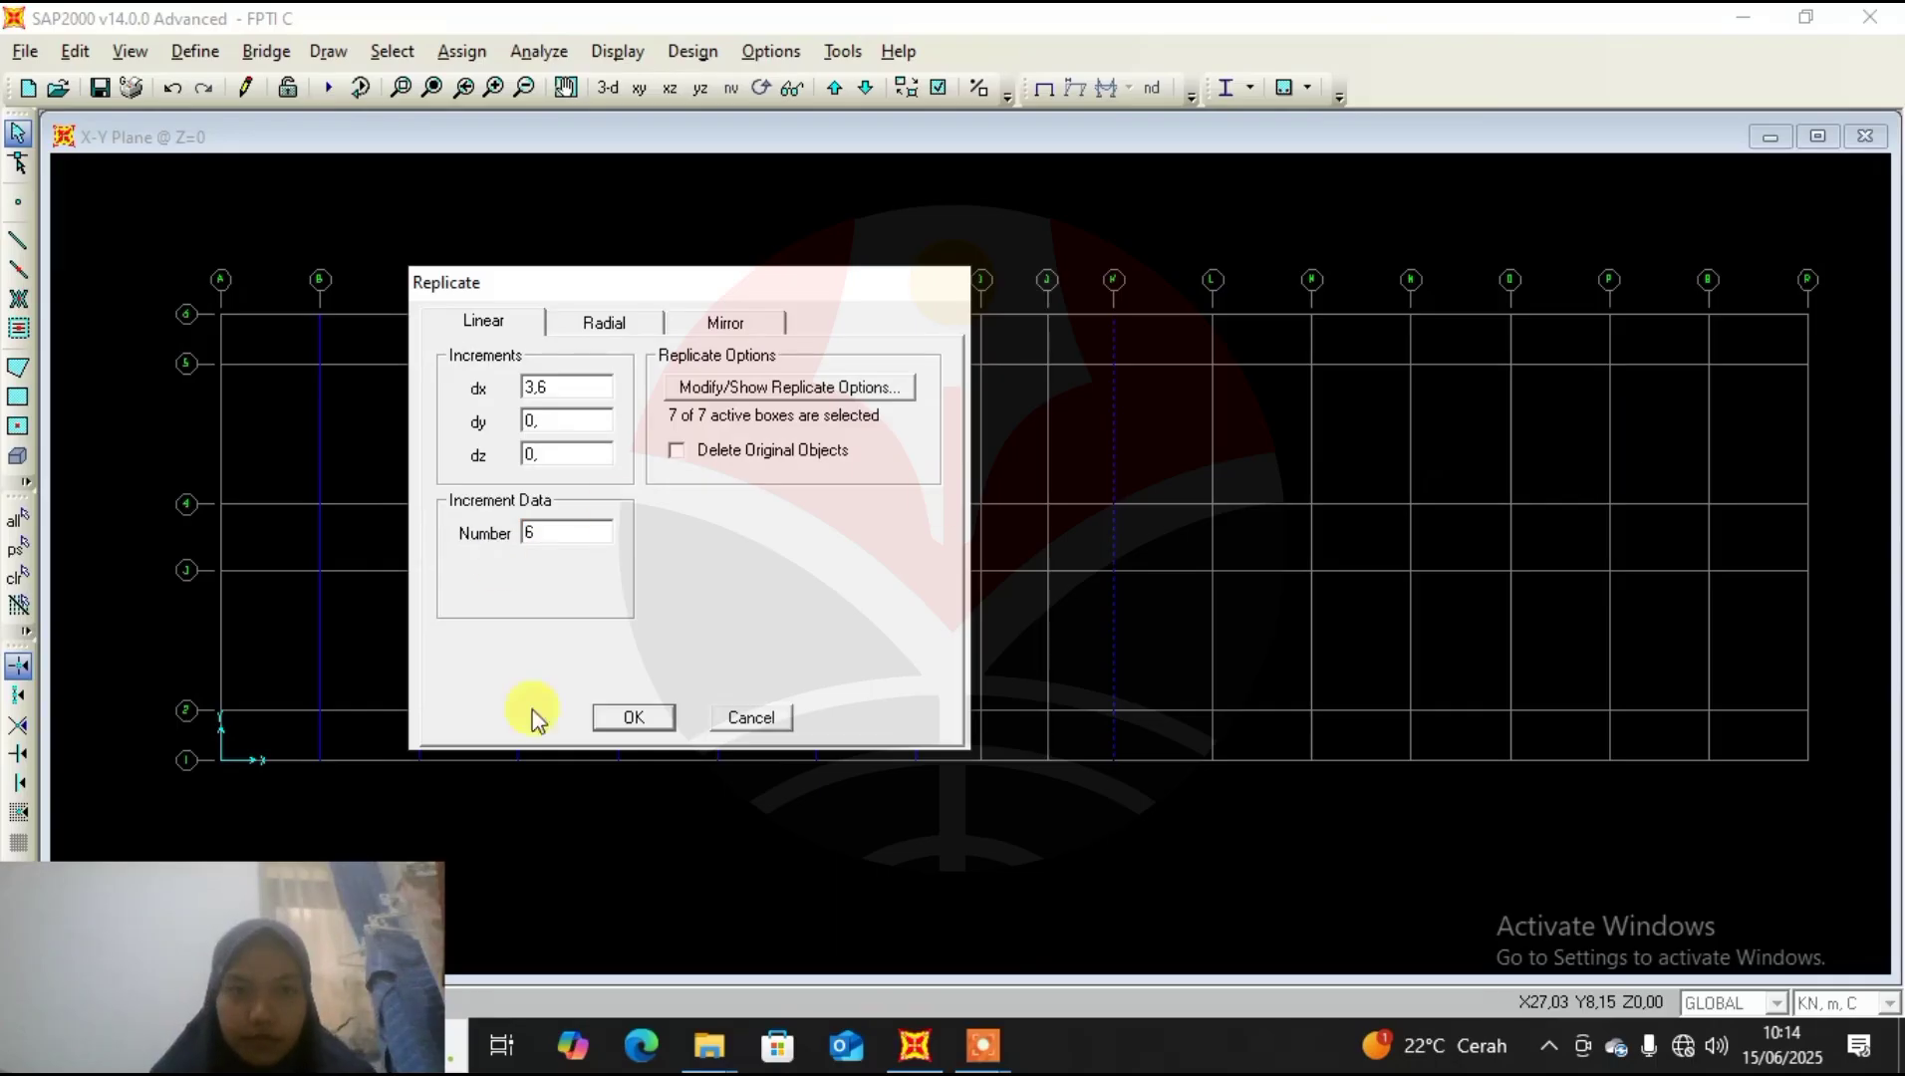
{"action": "left_click", "coordinate": [617, 722]}
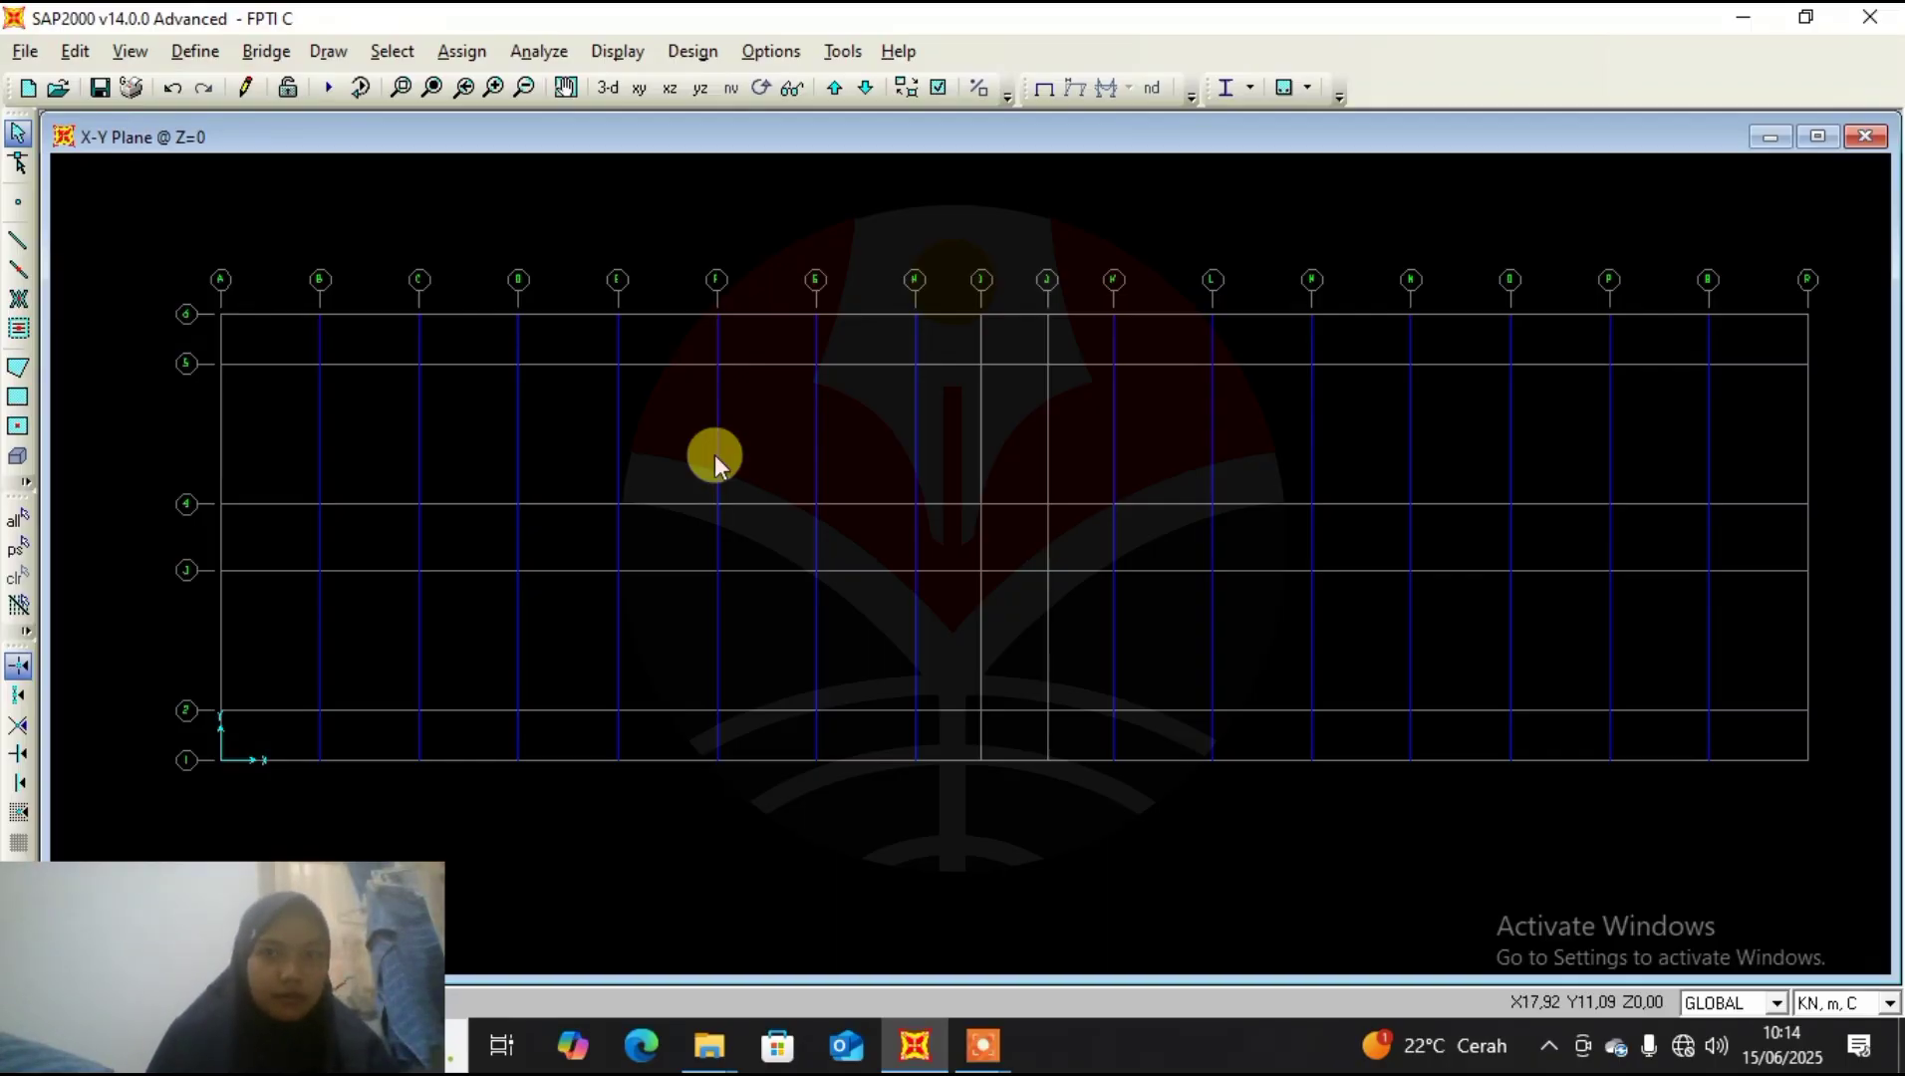
Delete the replicated beams on grid line Q.
{"action": "middle_click_drag", "start_coordinate": [859, 427], "coordinate": [695, 390]}
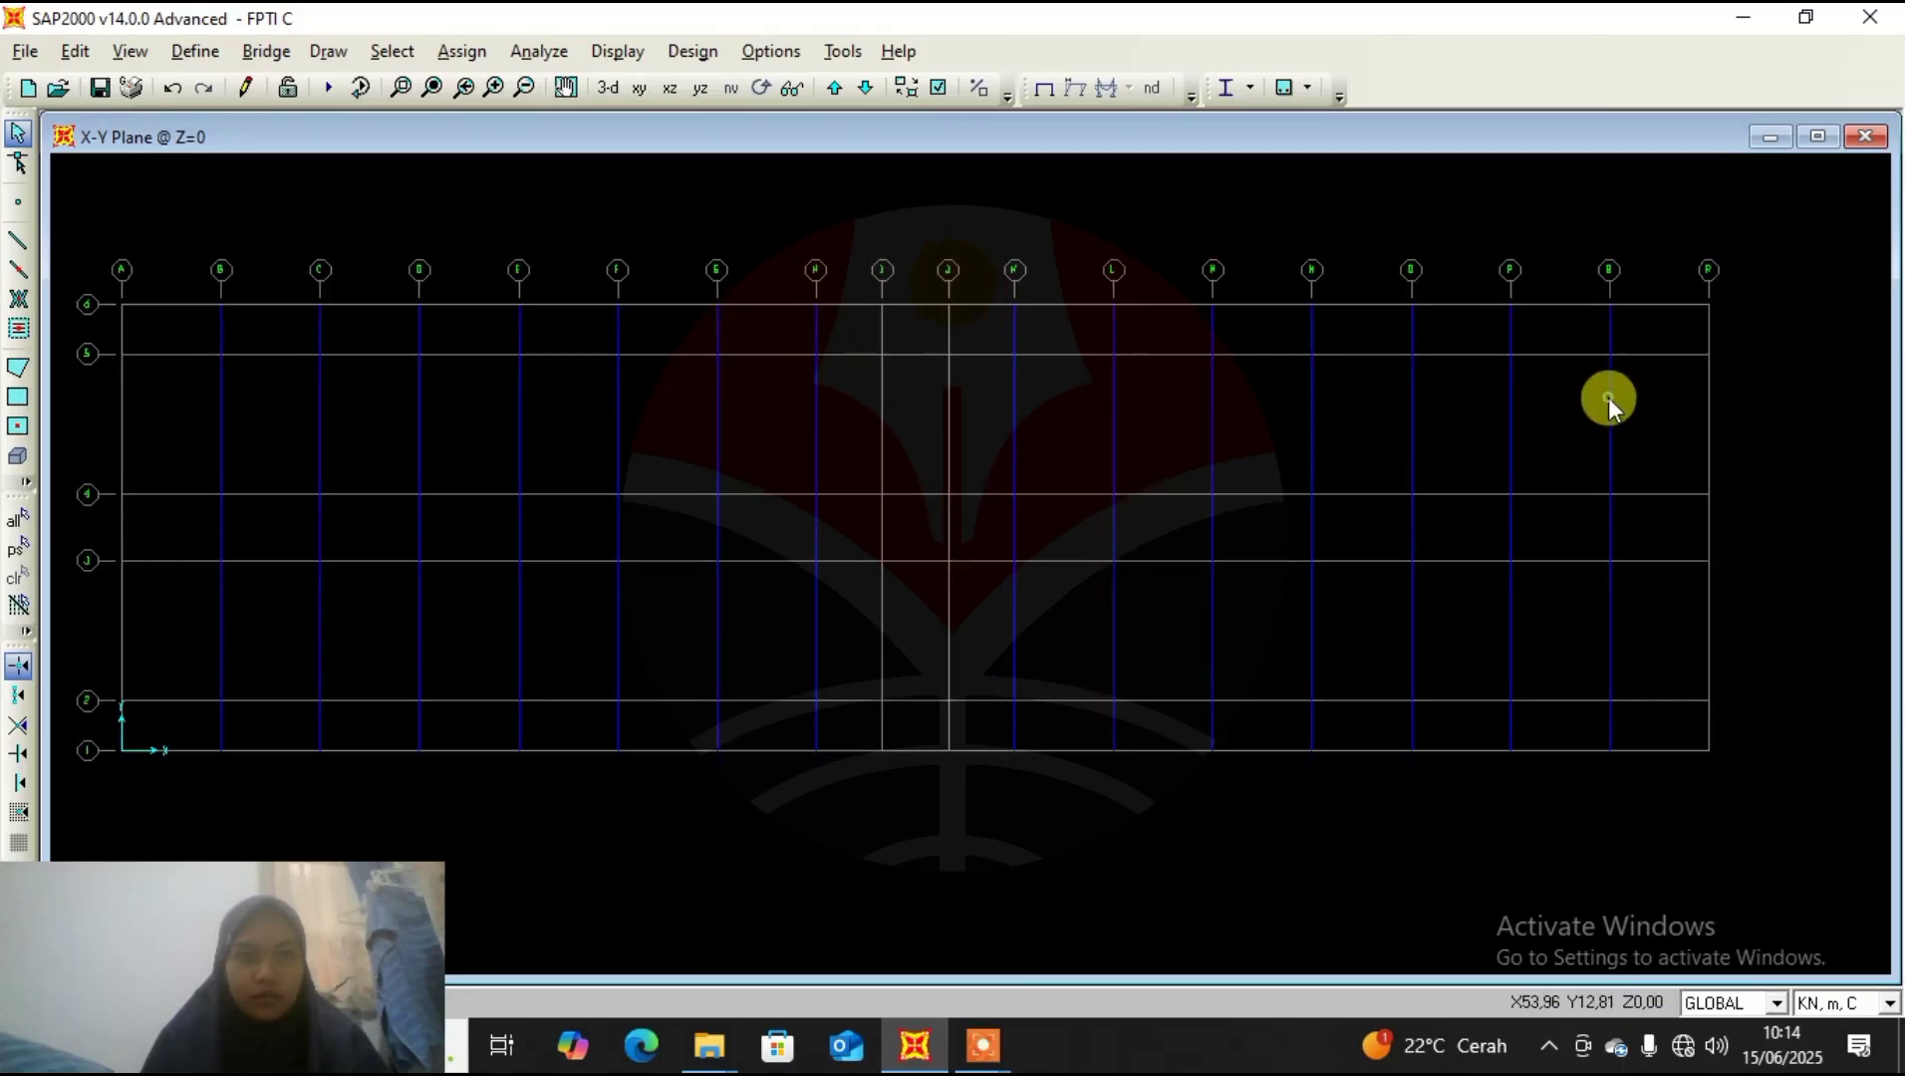
{"action": "left_click", "coordinate": [1607, 615]}
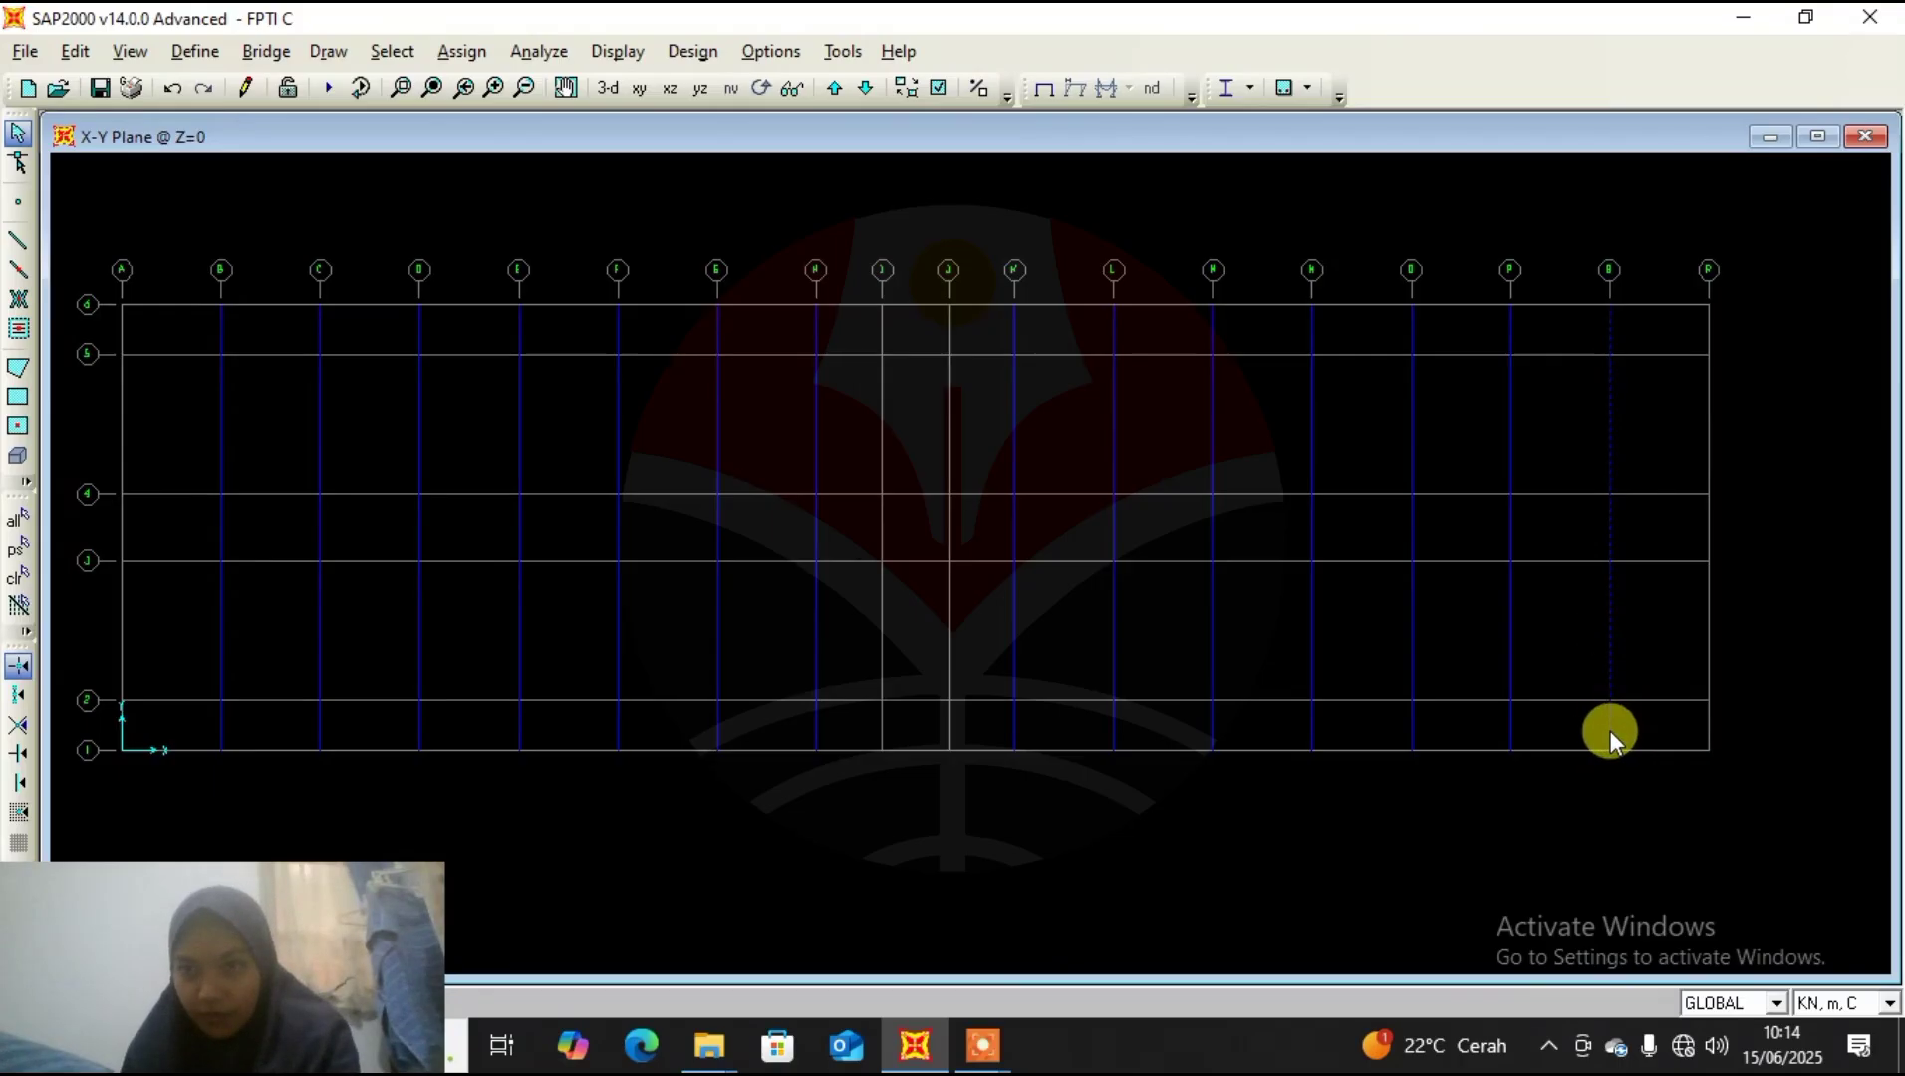
{"action": "key", "text": "Delete"}
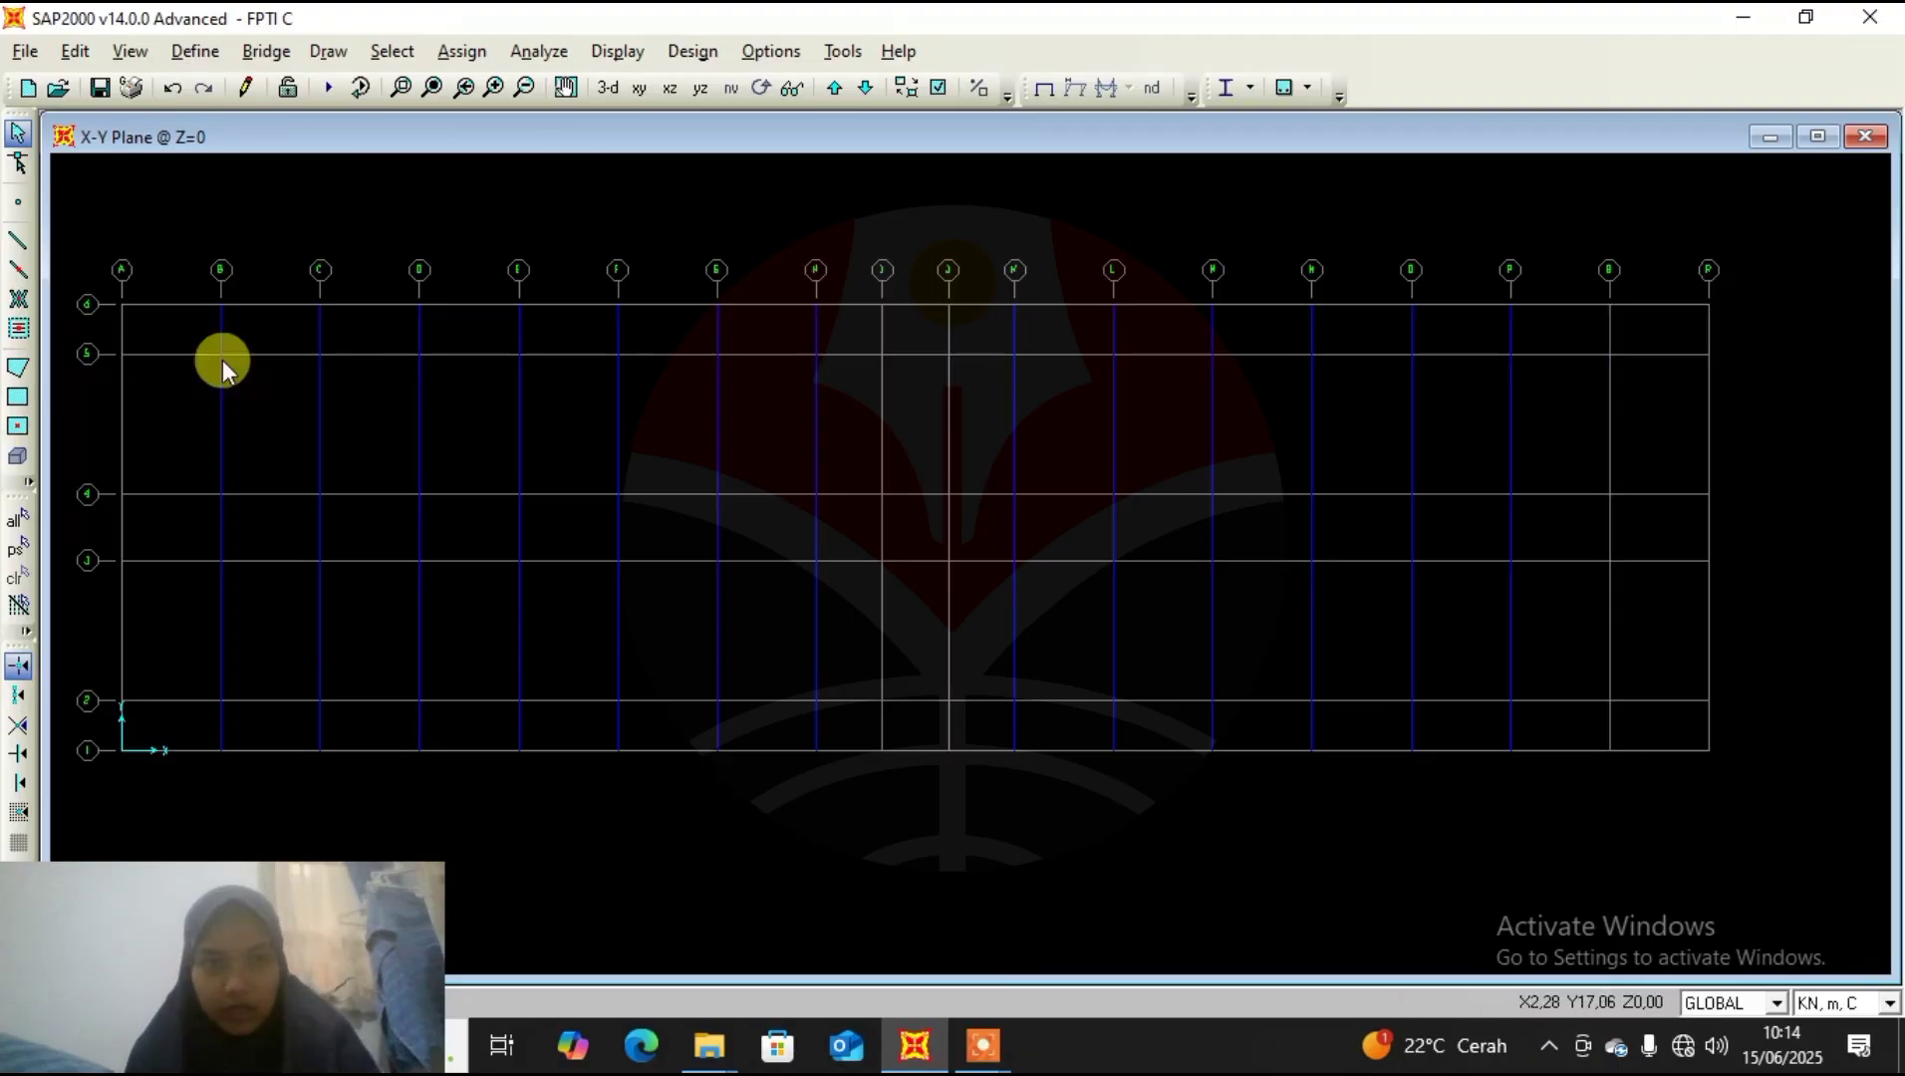
Draw B1 30X50 straight frame beams along grid line Q from grid line 1 to just beyond grid line 6.
{"action": "left_click", "coordinate": [17, 240]}
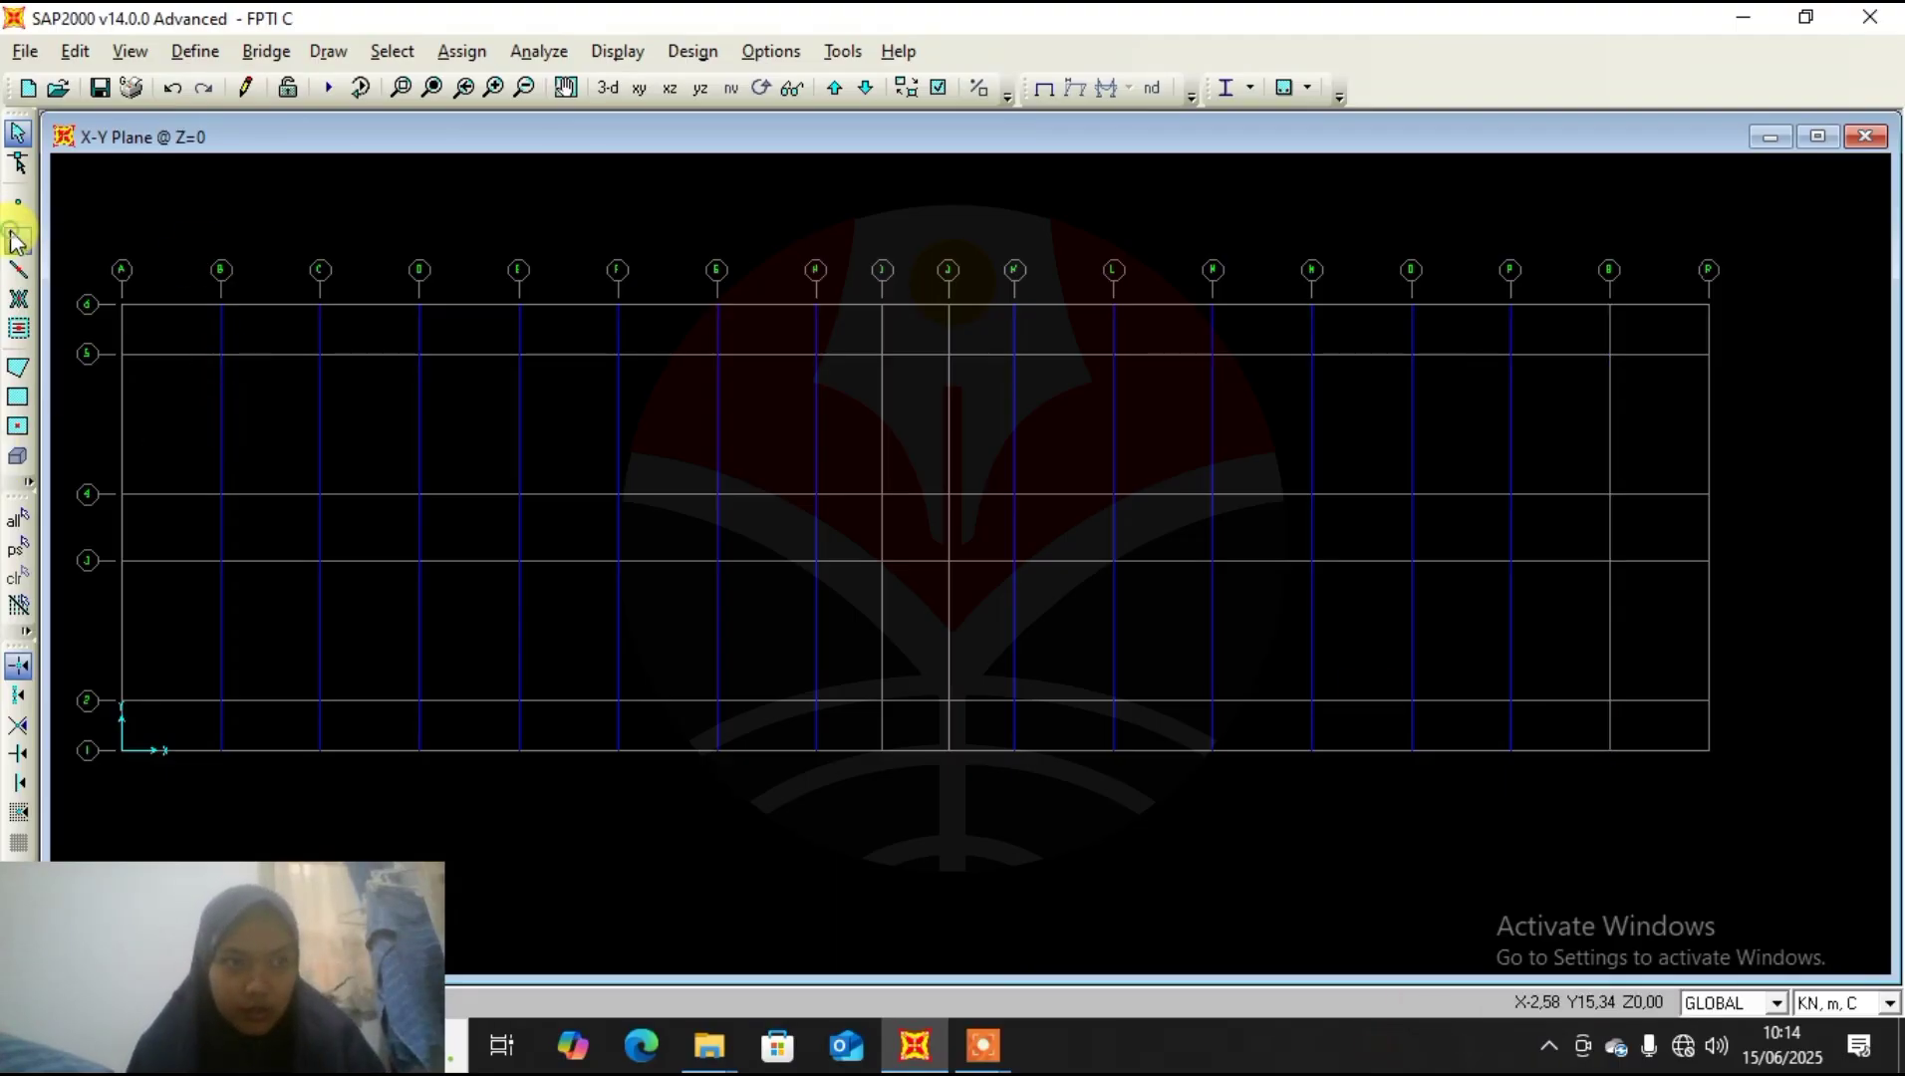
{"action": "left_click", "coordinate": [1609, 749]}
{"action": "left_click", "coordinate": [1609, 701]}
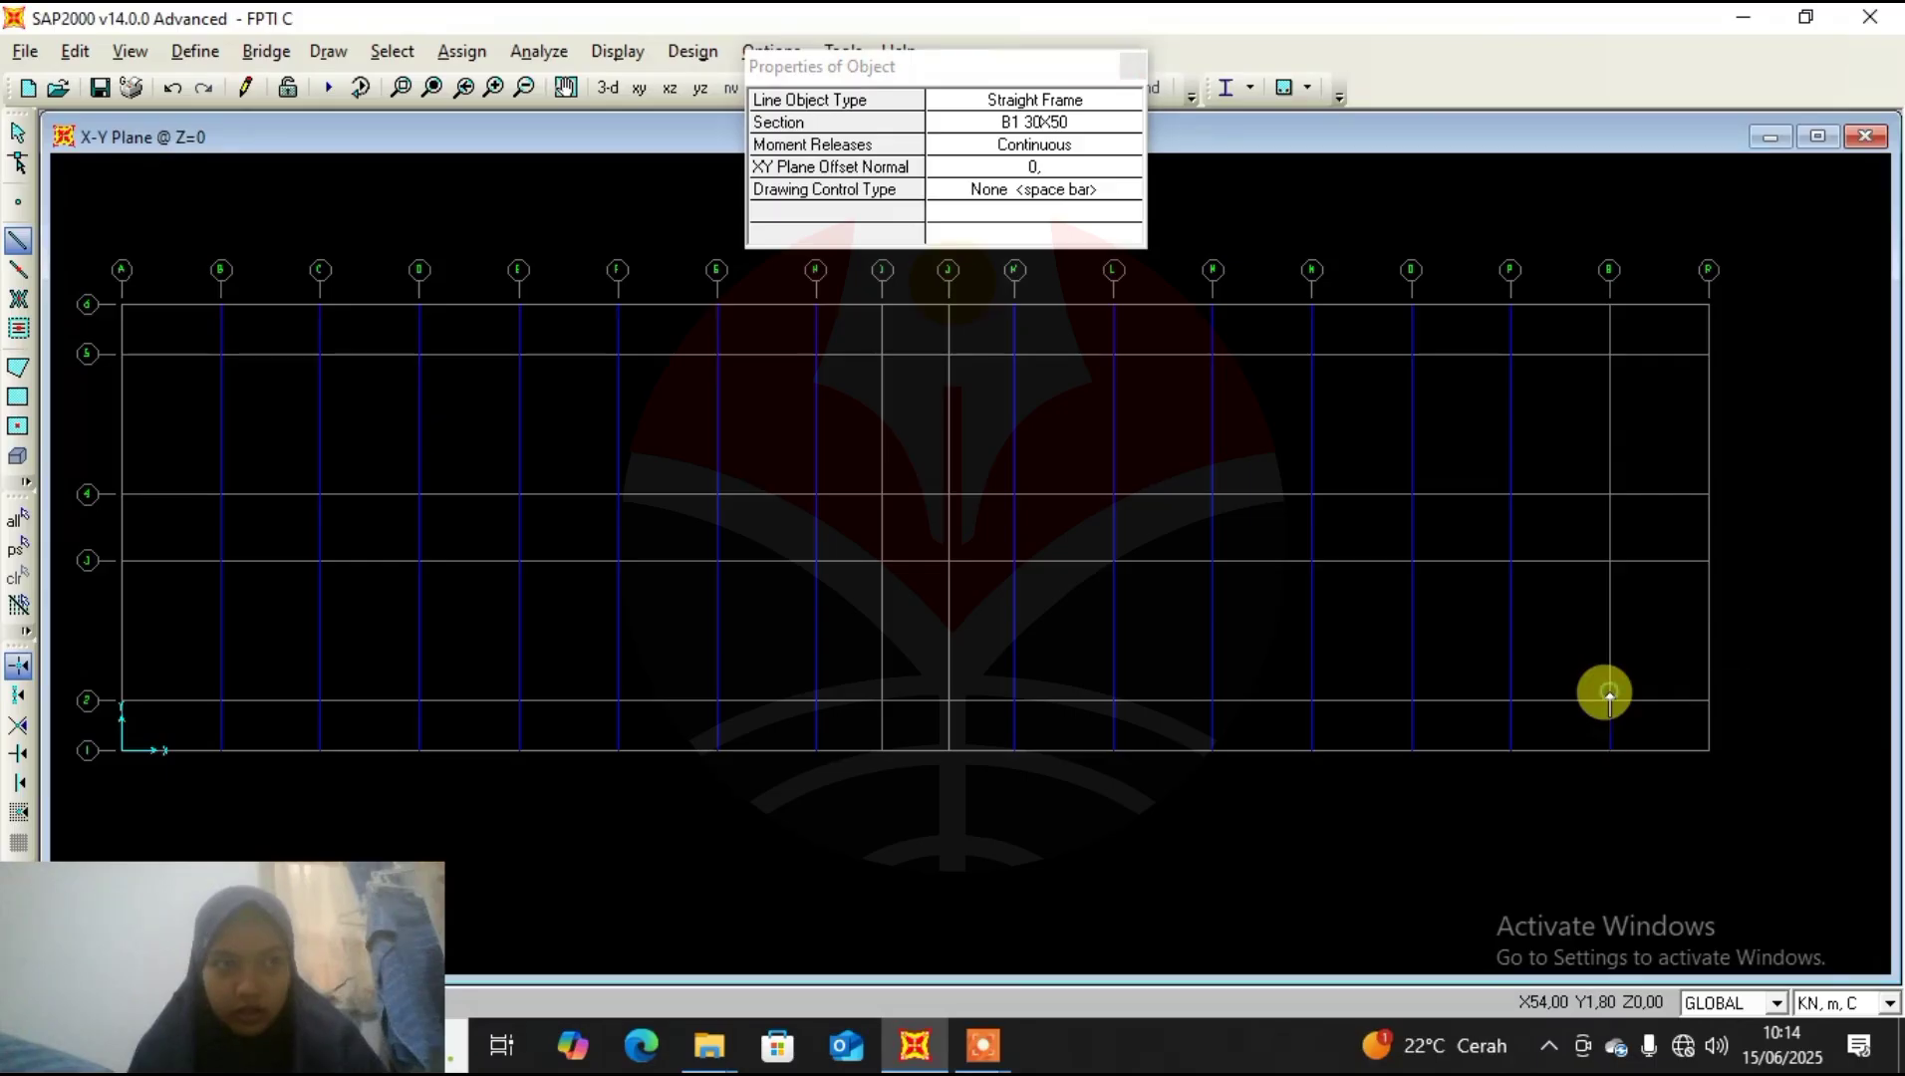
{"action": "left_click", "coordinate": [1612, 560]}
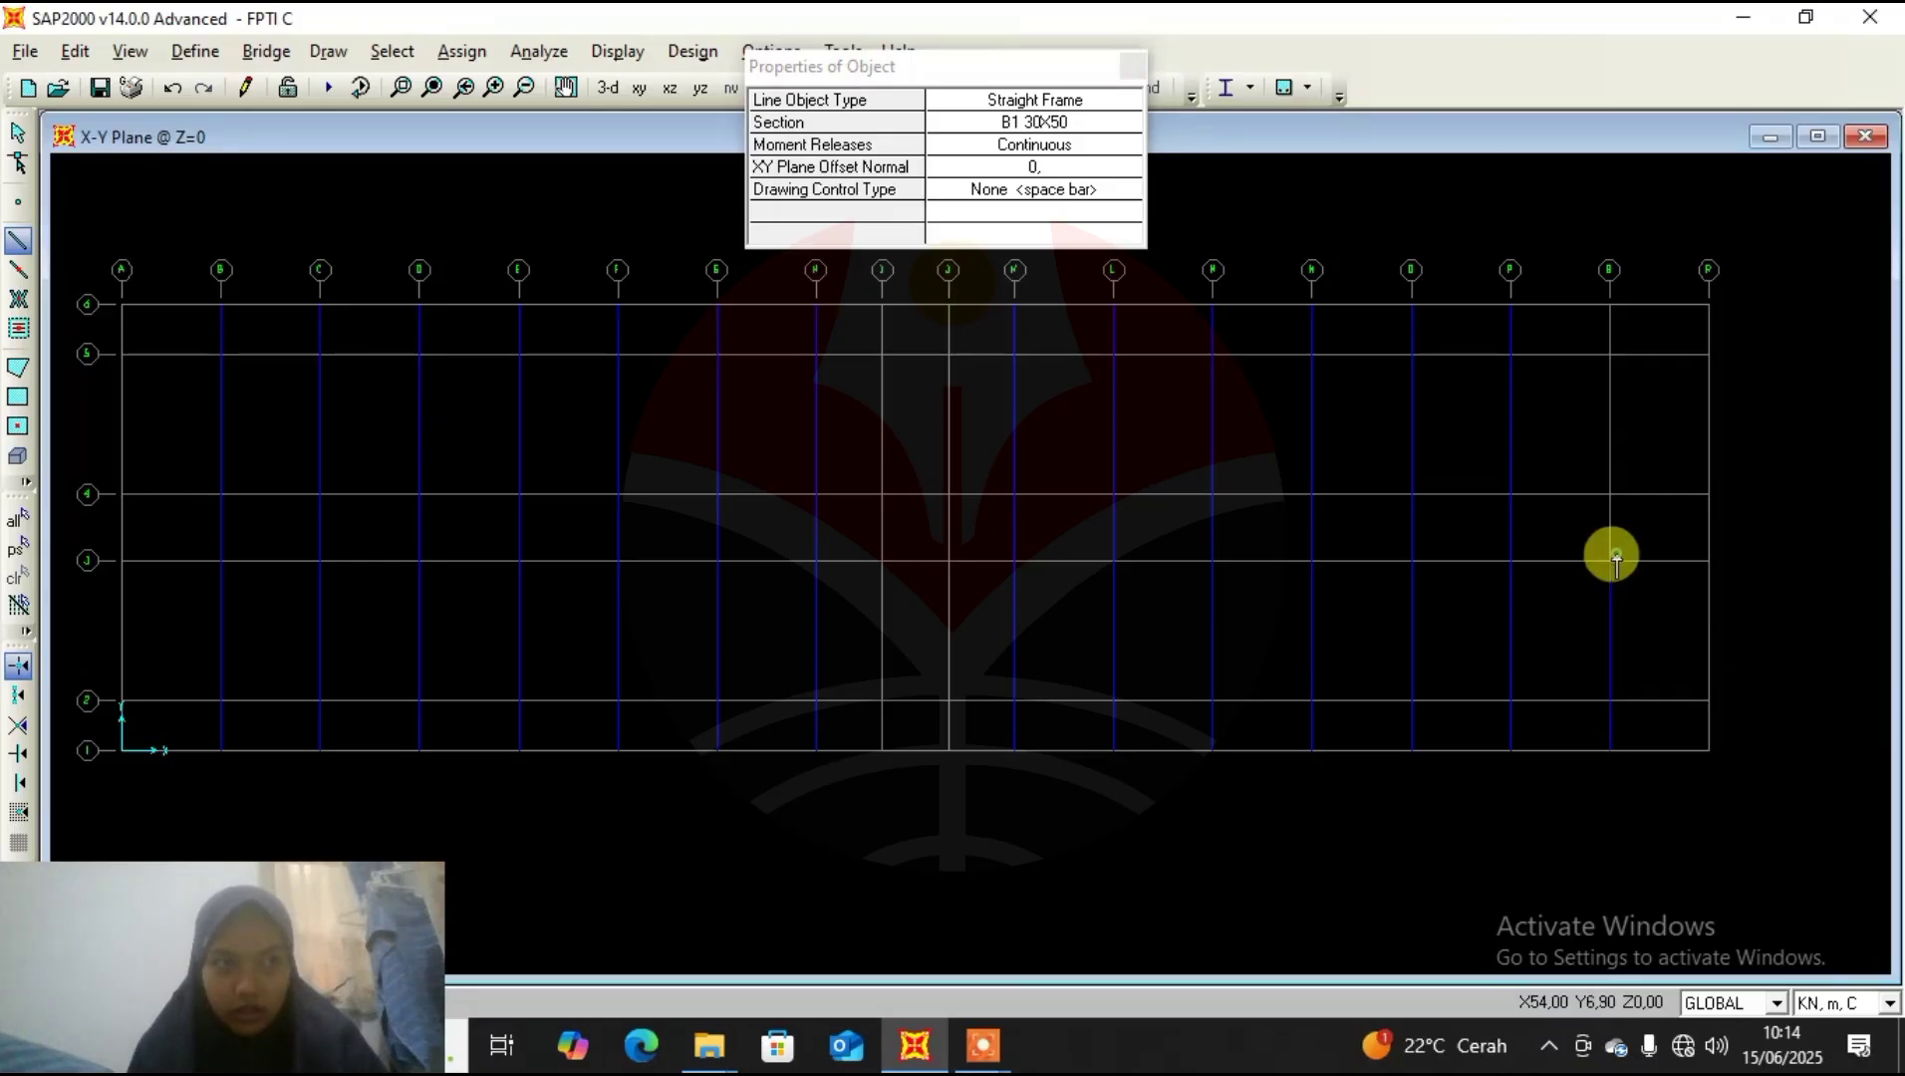
{"action": "left_click", "coordinate": [1612, 493]}
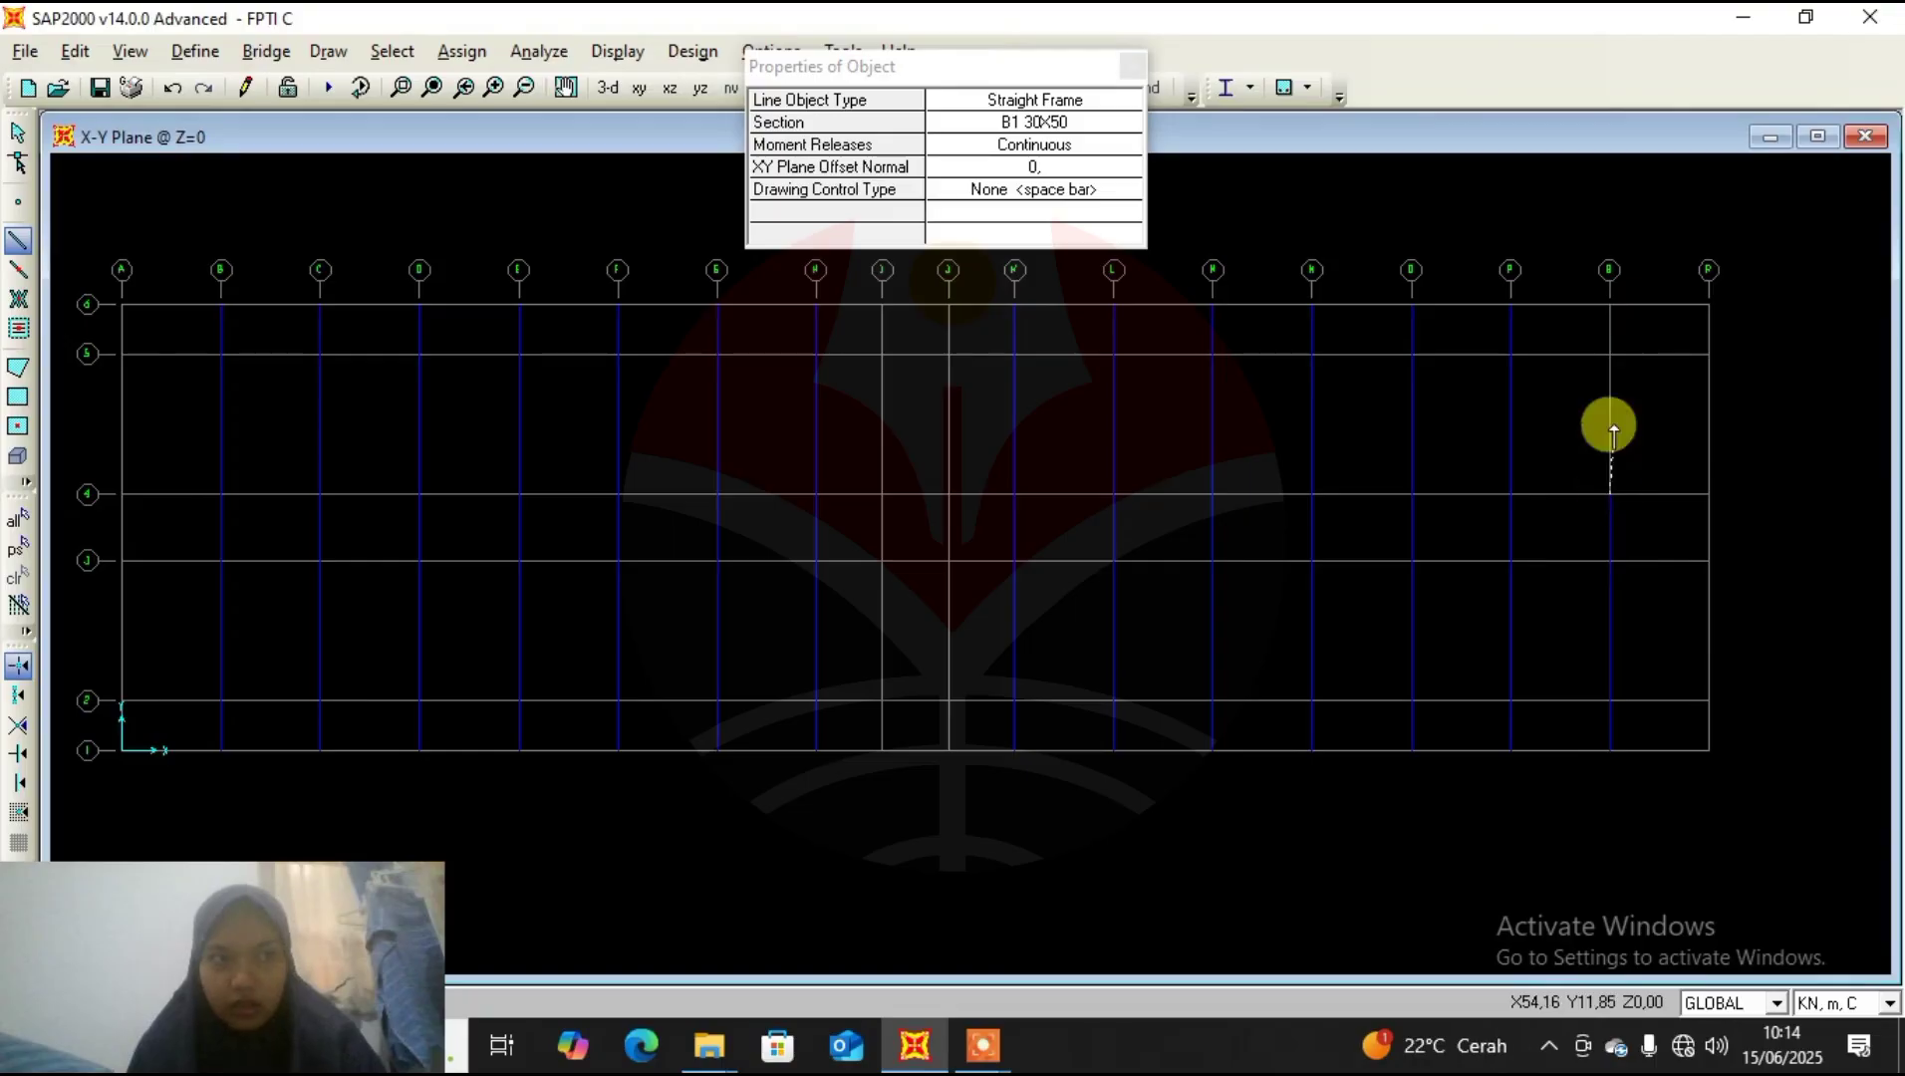
{"action": "left_click", "coordinate": [1611, 286]}
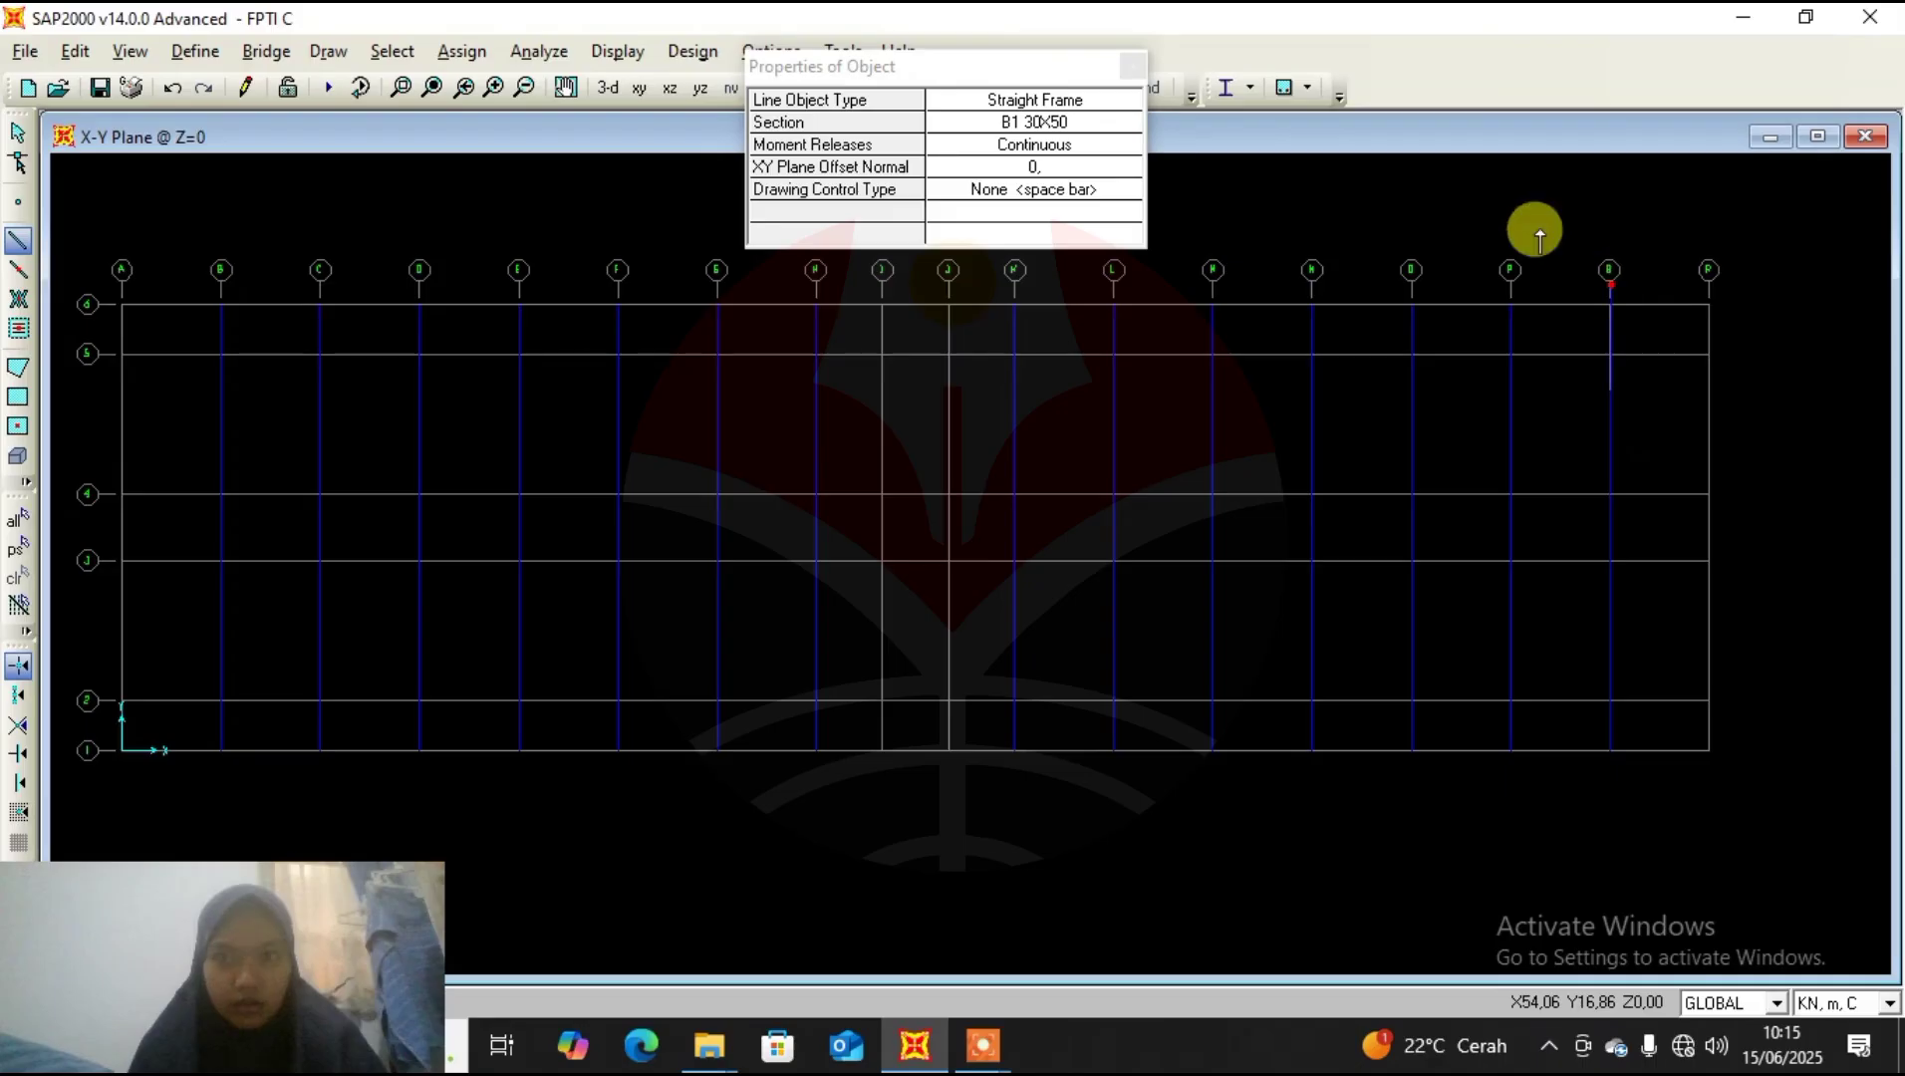
{"action": "left_click", "coordinate": [1132, 65]}
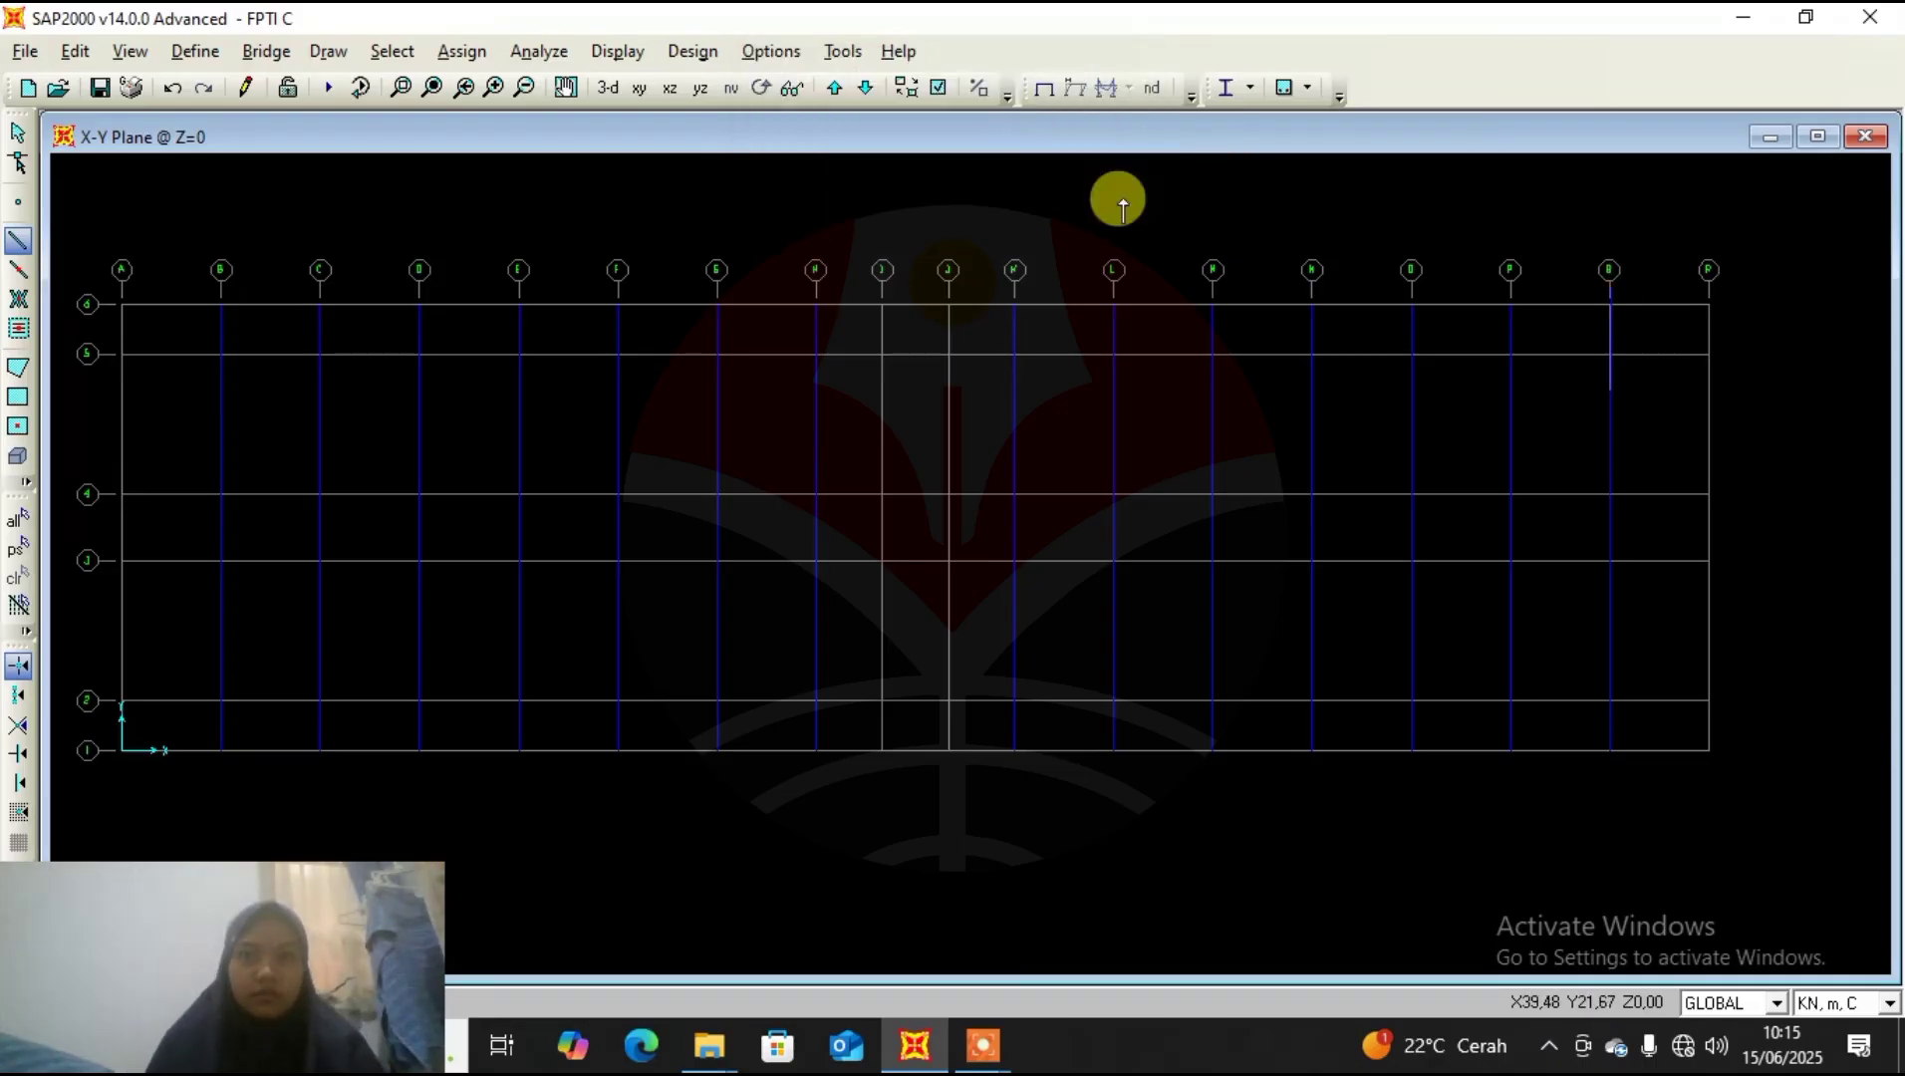
{"action": "key", "text": "Escape"}
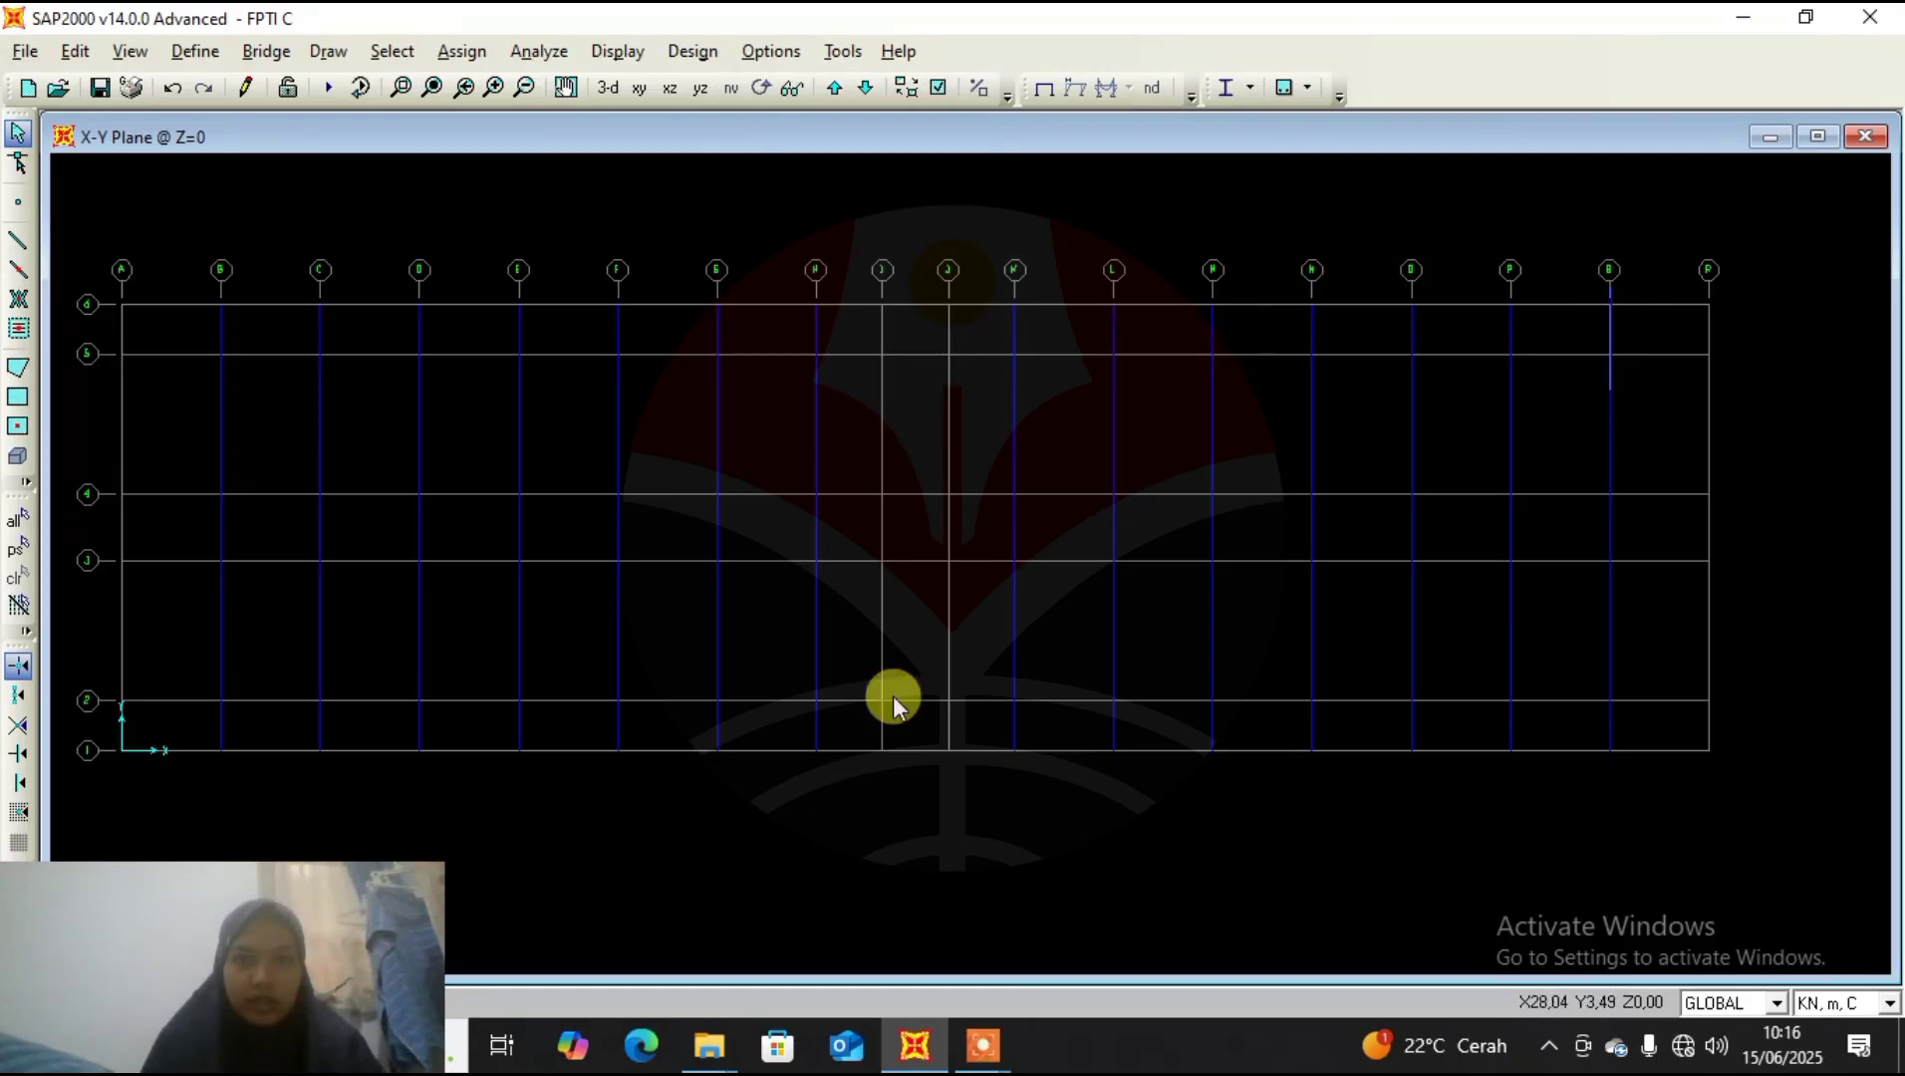
Draw B1 30X50 beams along grid line I from grid line 1 to Y 10,8, across to grid line J, and back down to grid line 1.
{"action": "left_click", "coordinate": [22, 246]}
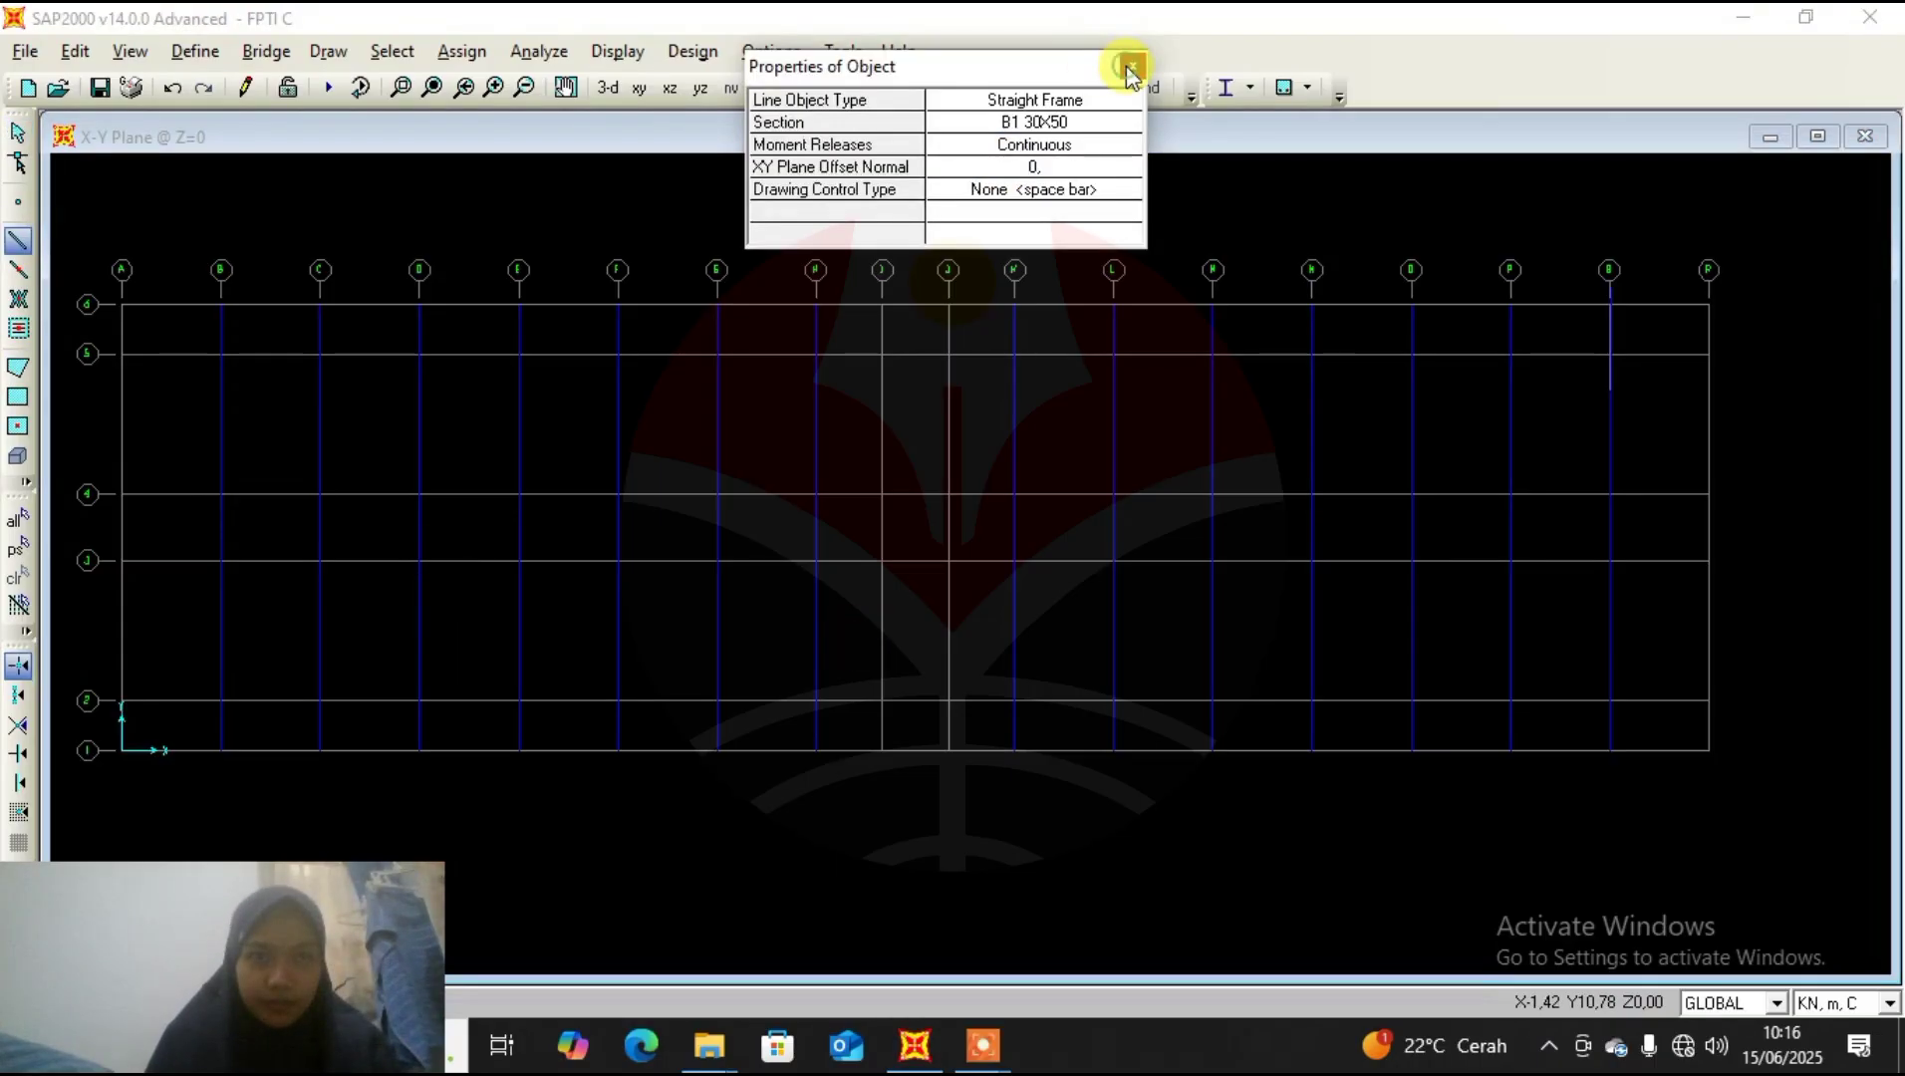
{"action": "left_click", "coordinate": [1130, 68]}
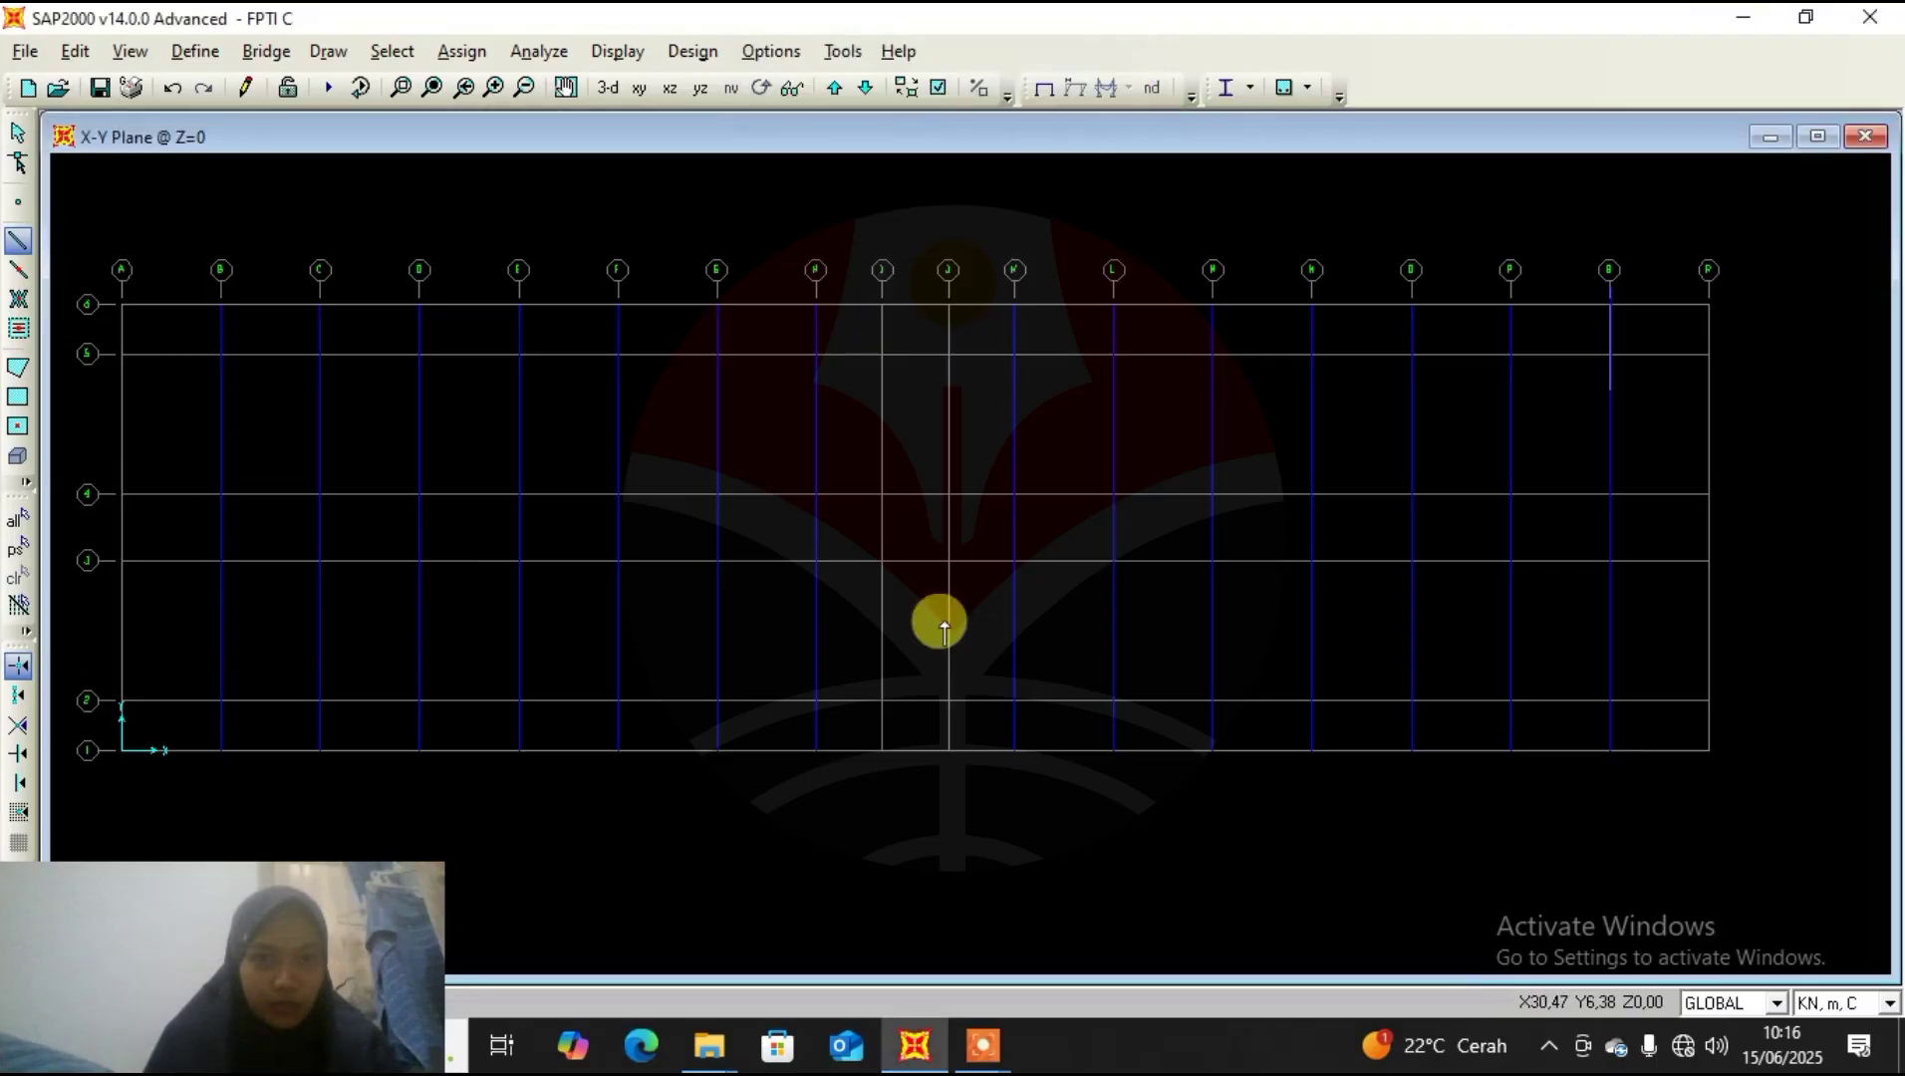
{"action": "left_click", "coordinate": [877, 692]}
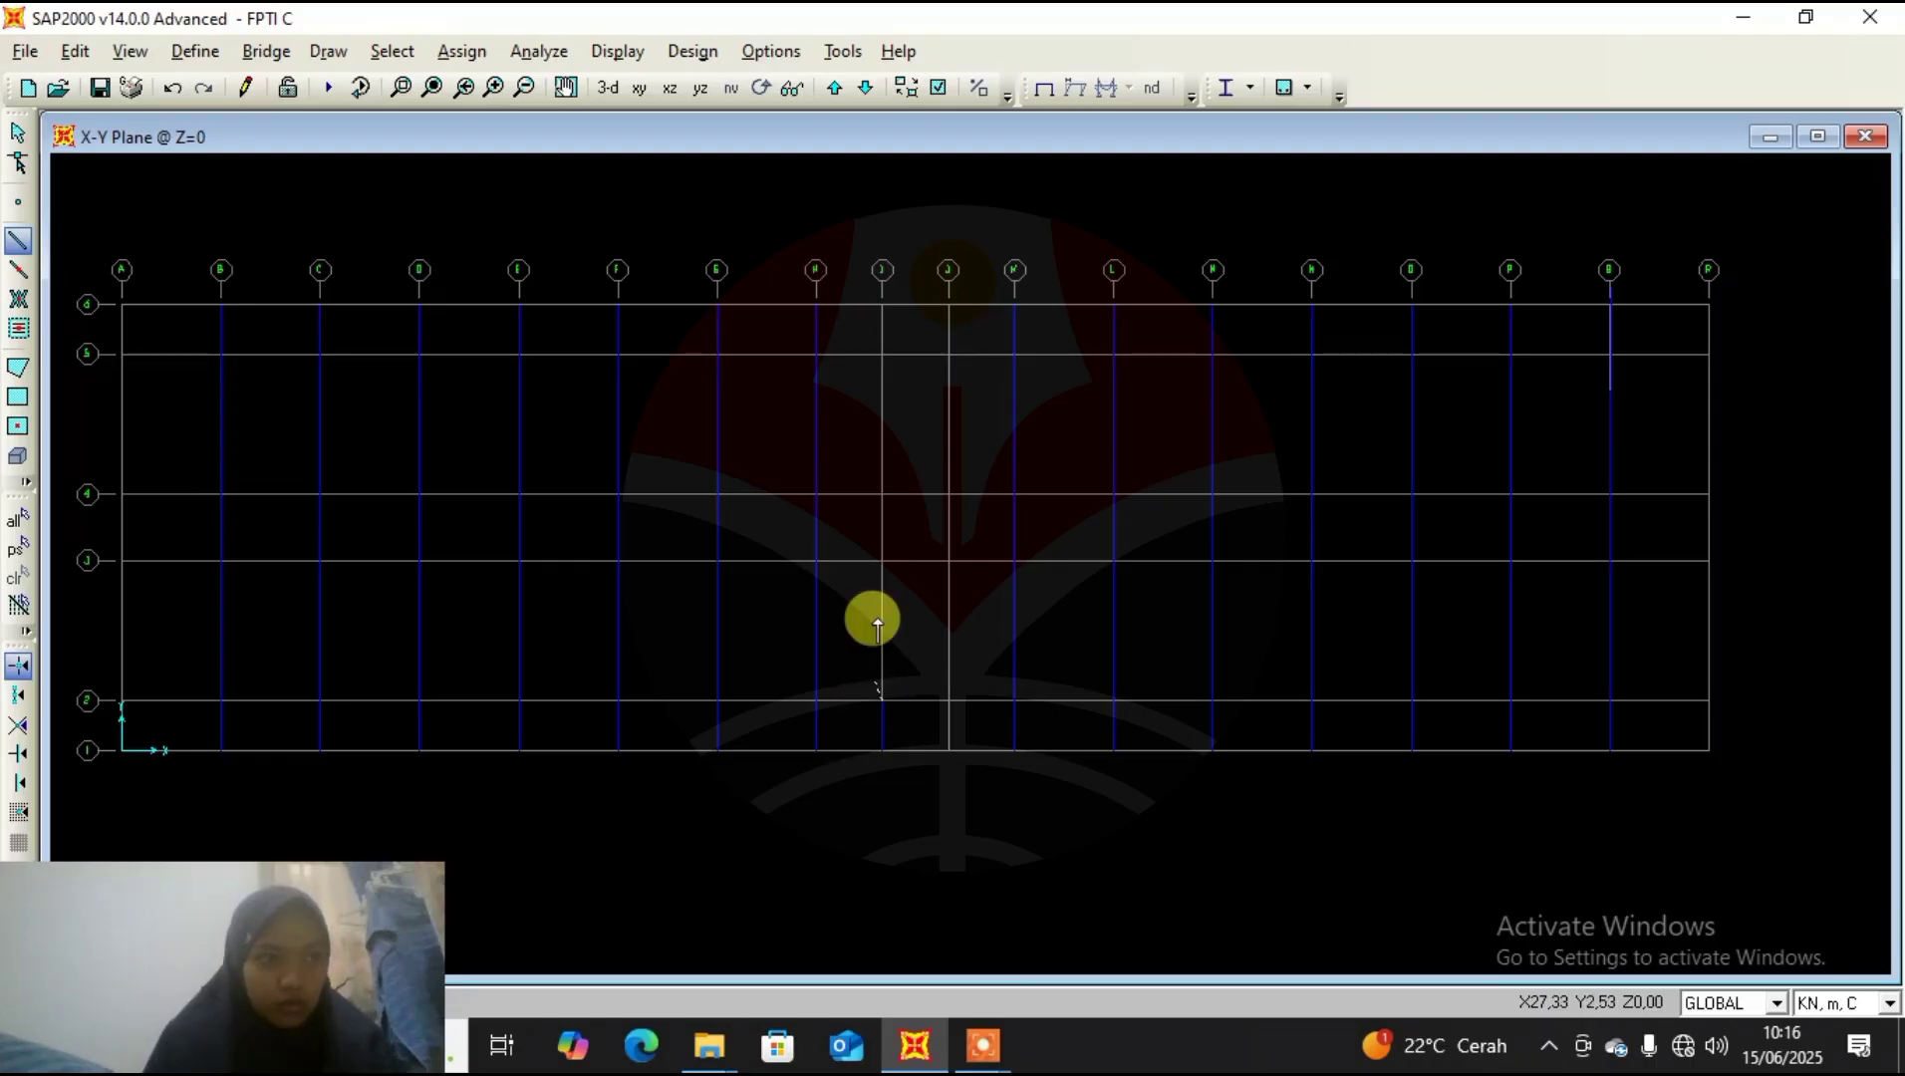
{"action": "left_click", "coordinate": [882, 560]}
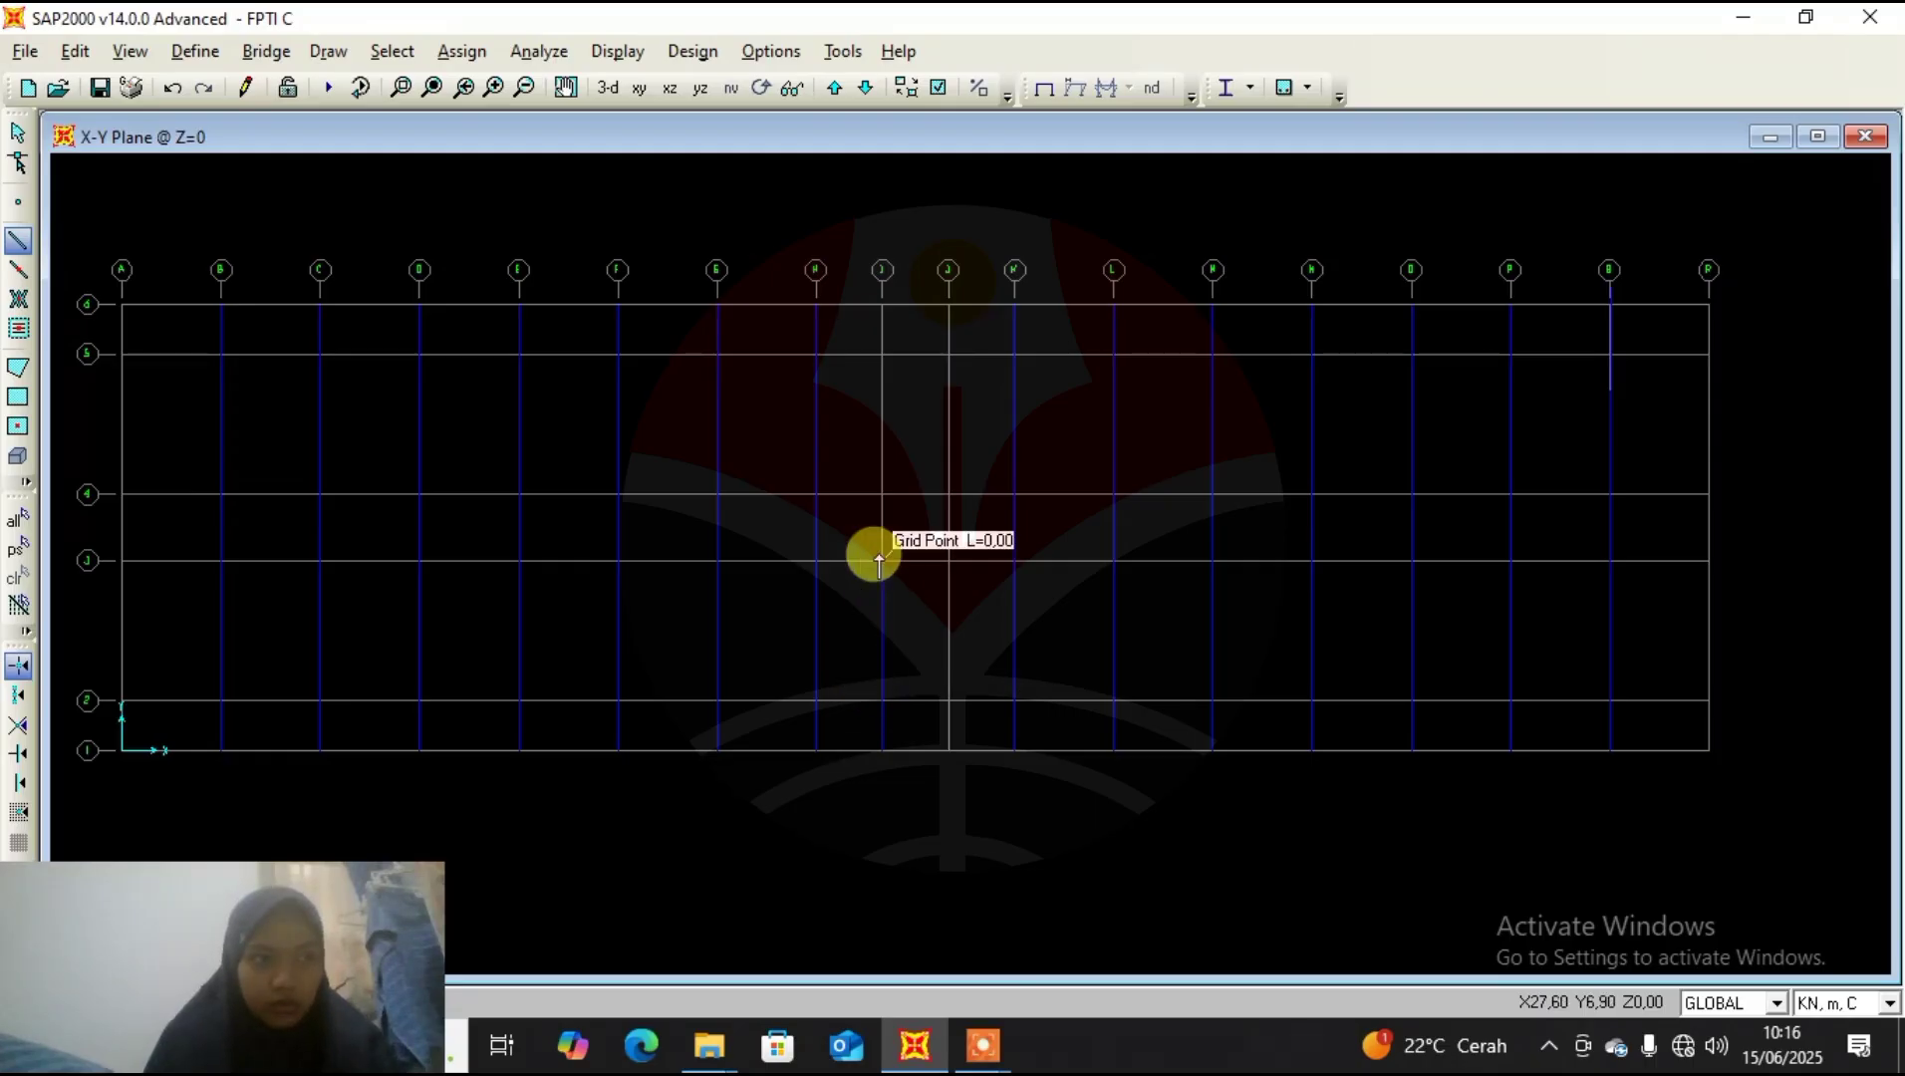
{"action": "left_click", "coordinate": [882, 451]}
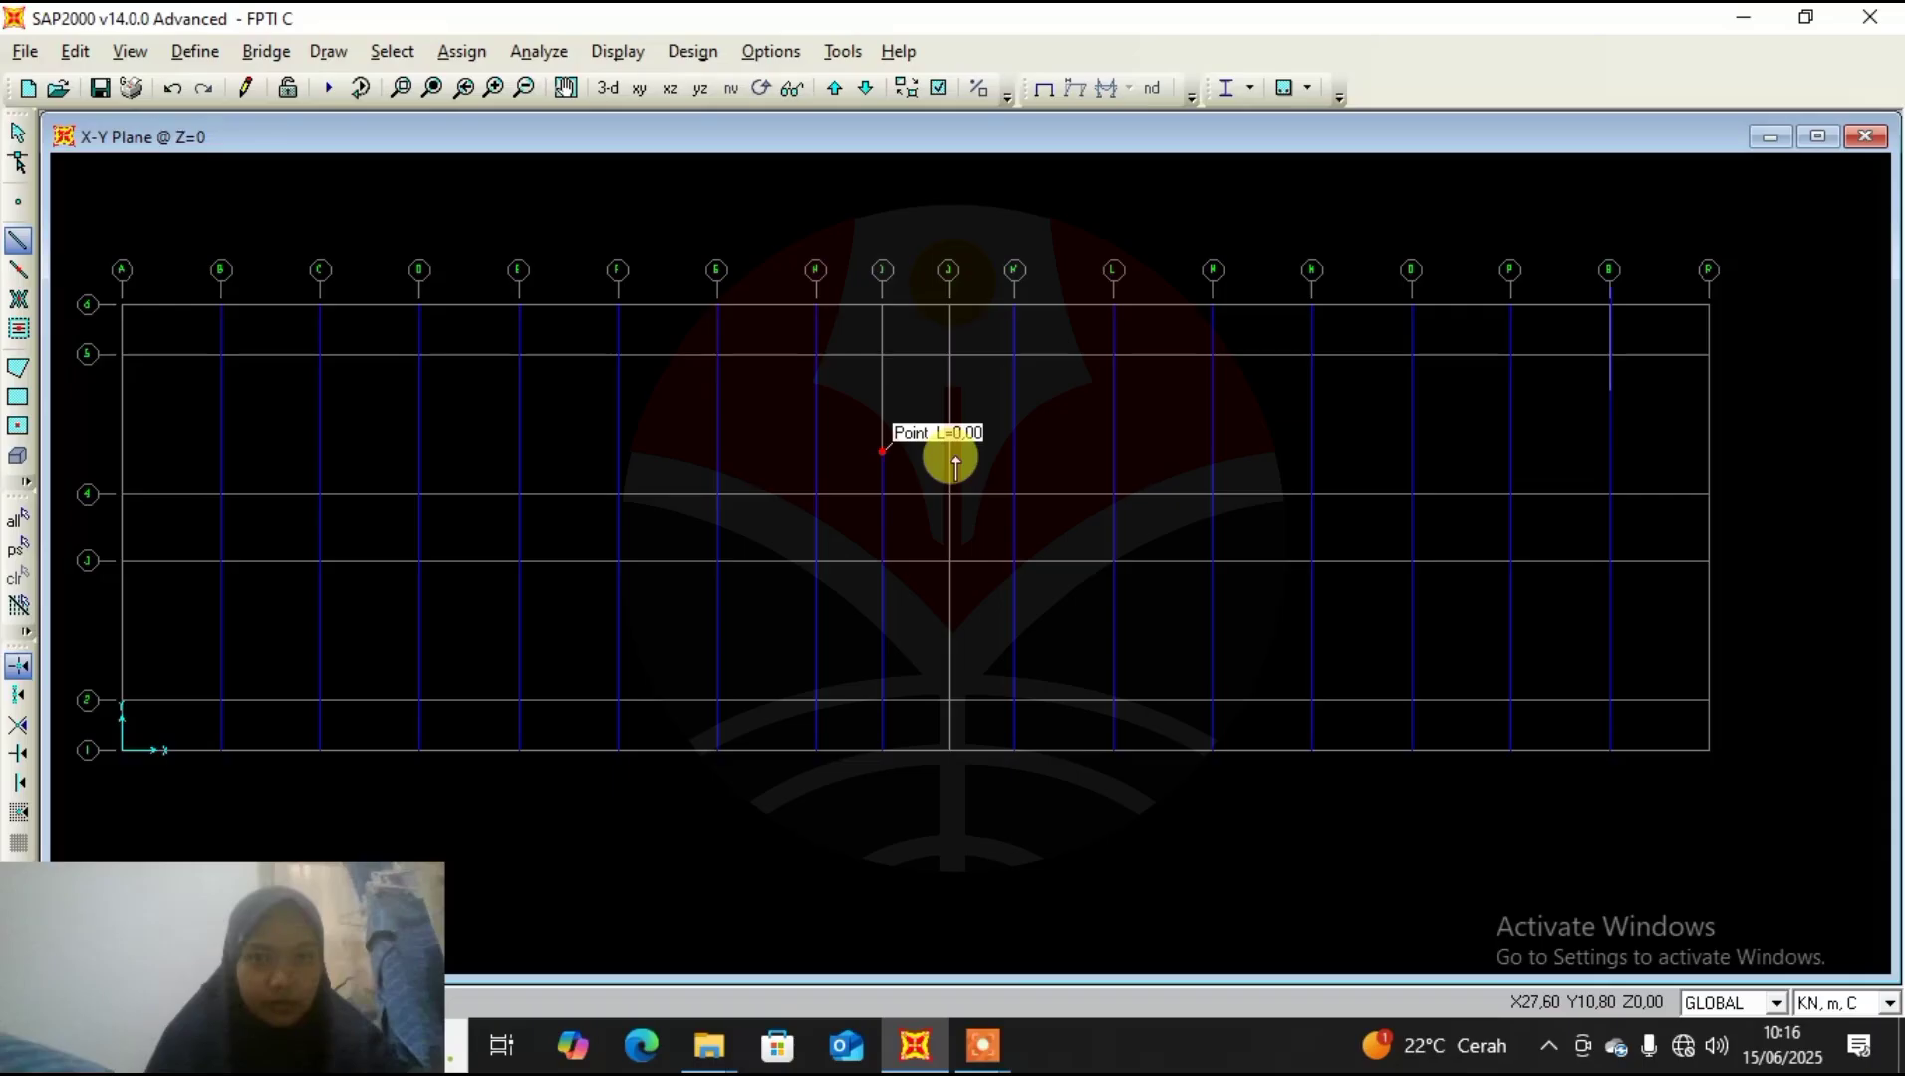
{"action": "left_click", "coordinate": [947, 449]}
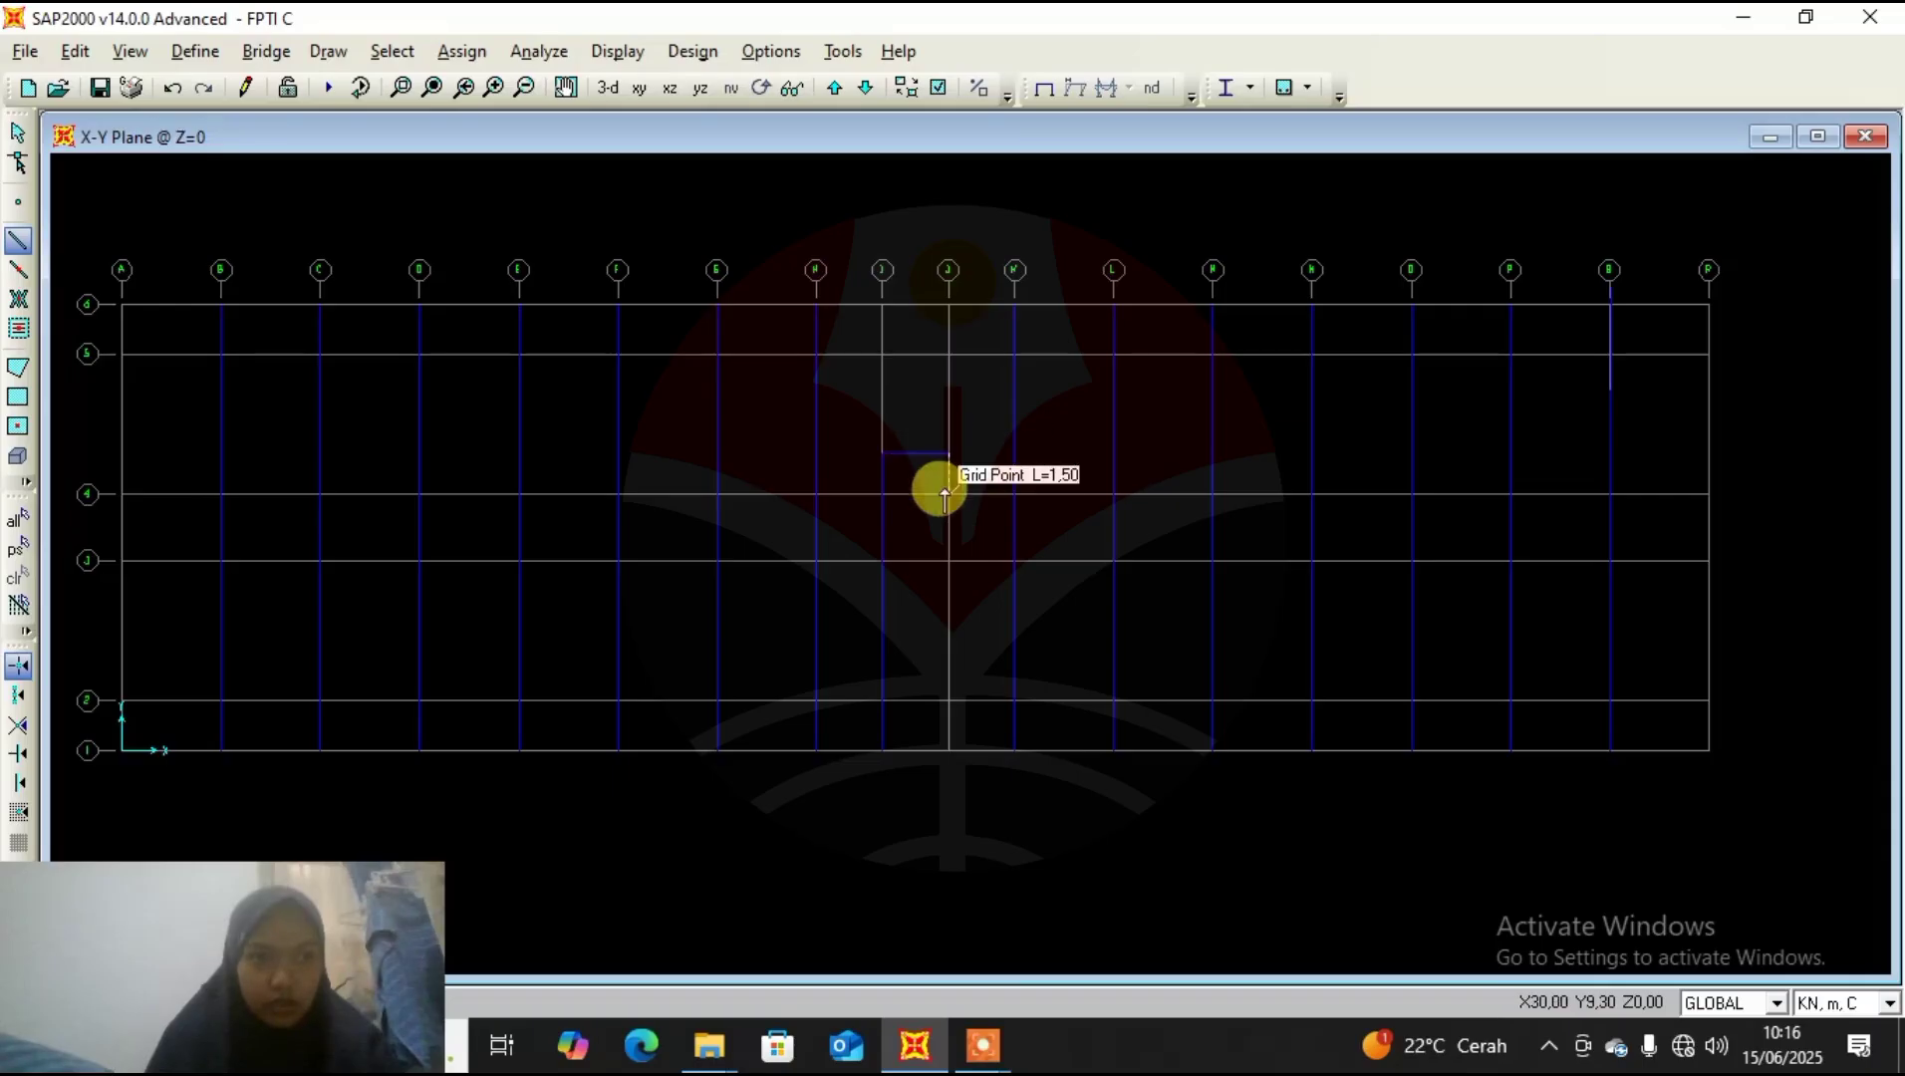
{"action": "left_click", "coordinate": [948, 702]}
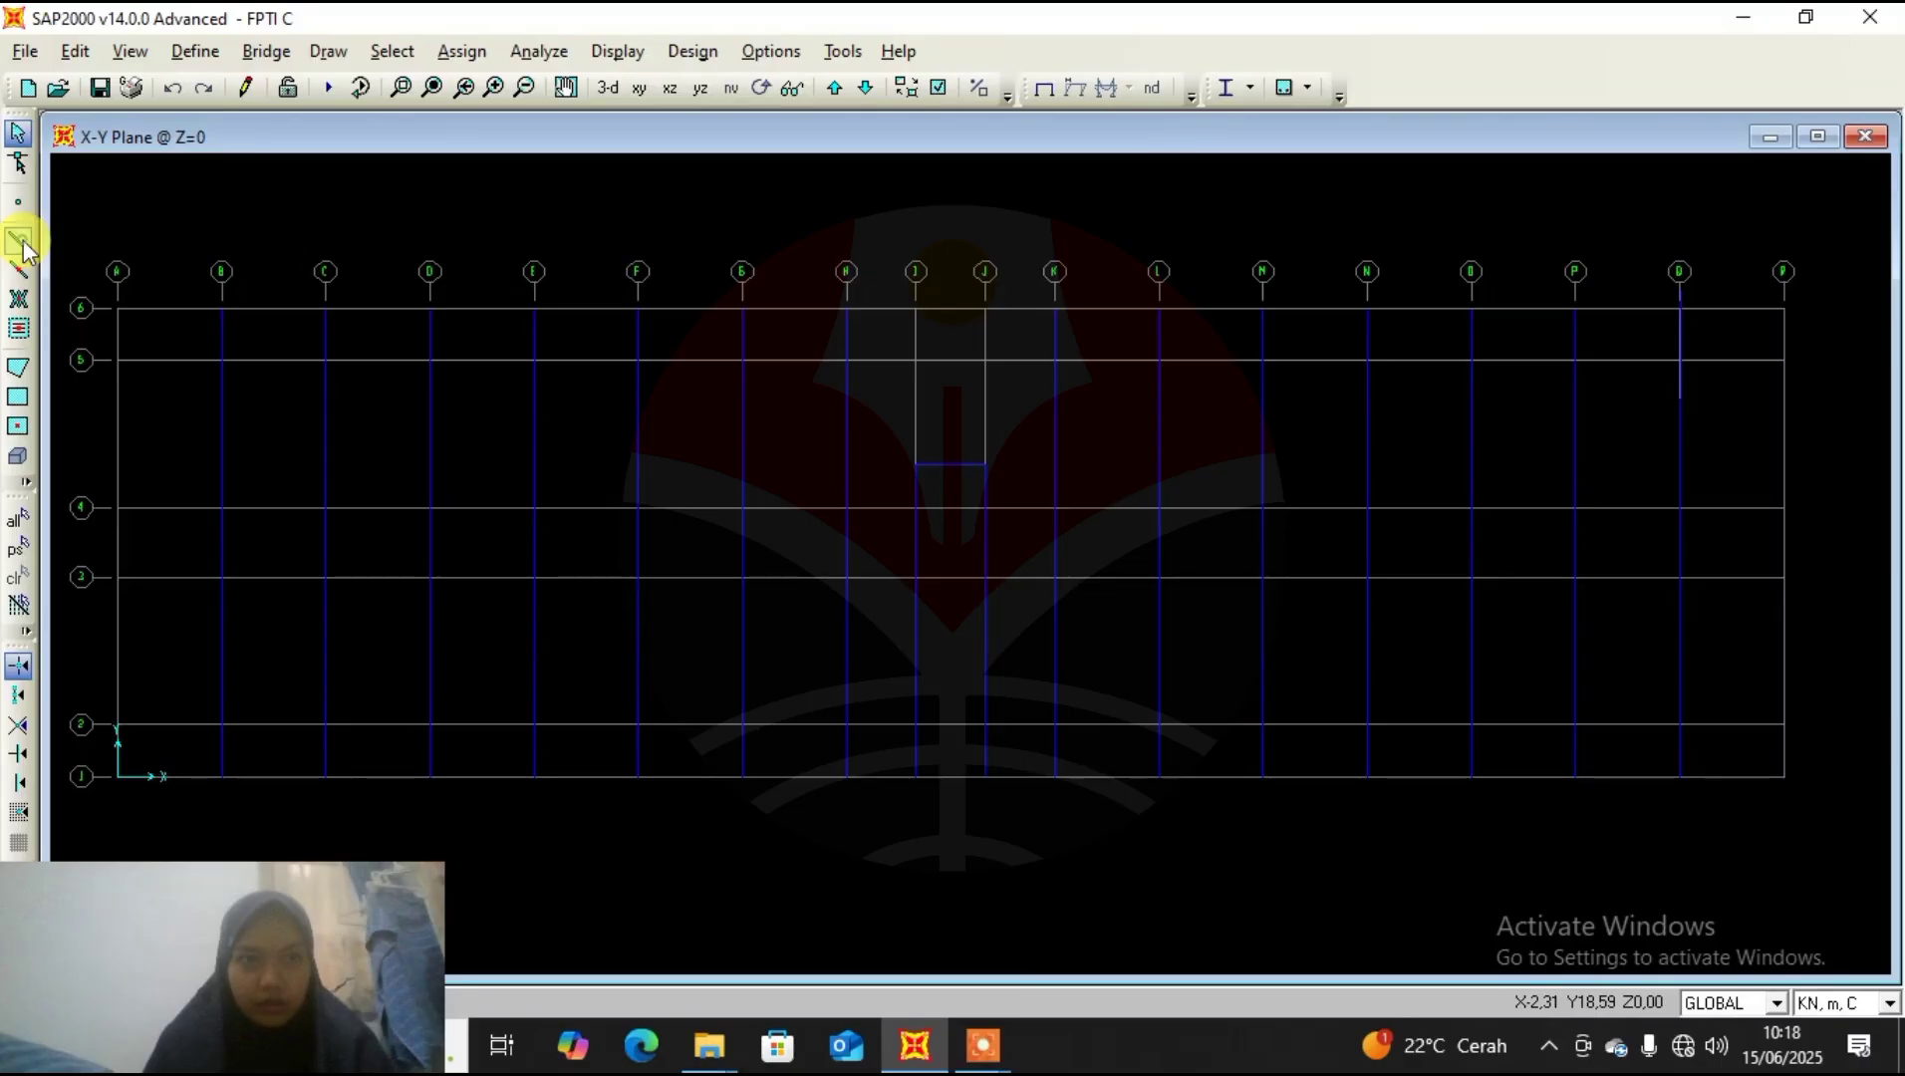
Draw B1 30X50 straight frame beams along grid line R from grid line 1 to grid line 5.
{"action": "left_click", "coordinate": [20, 242]}
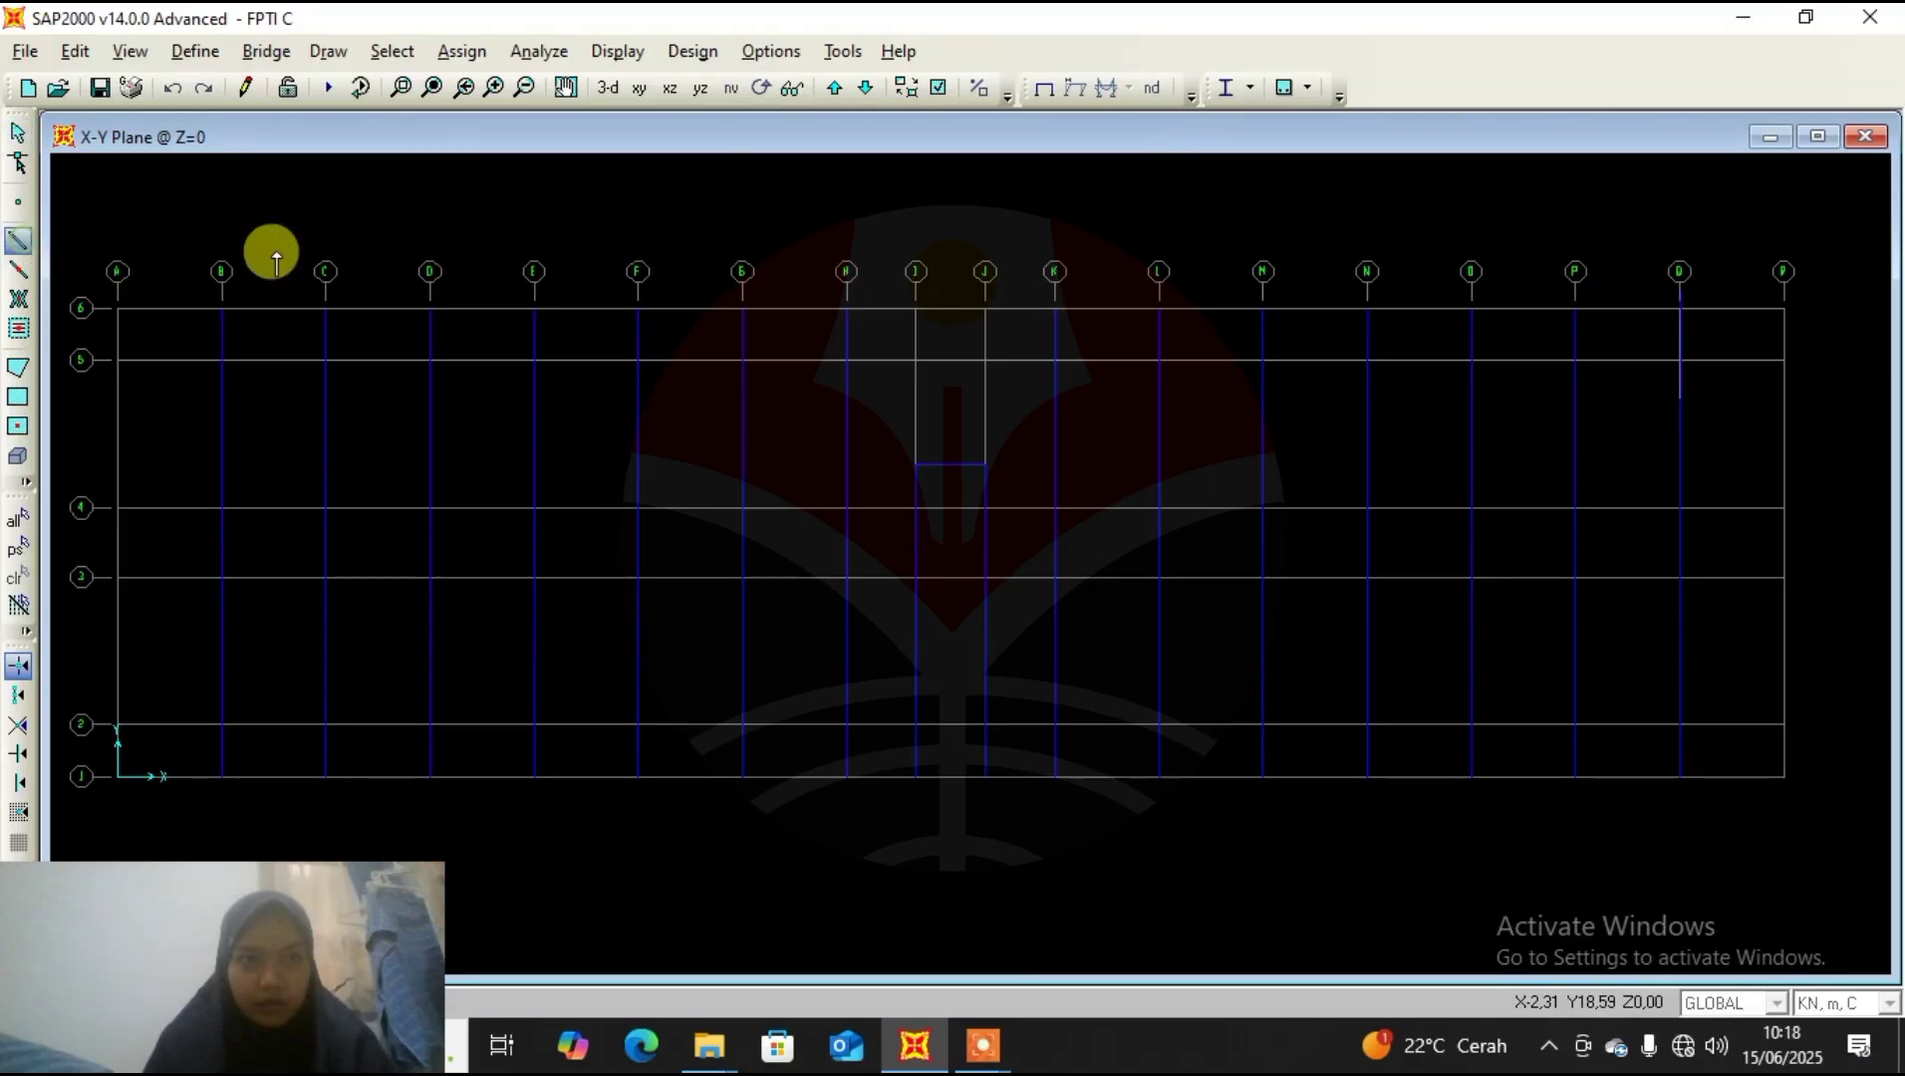
{"action": "left_click", "coordinate": [1785, 725]}
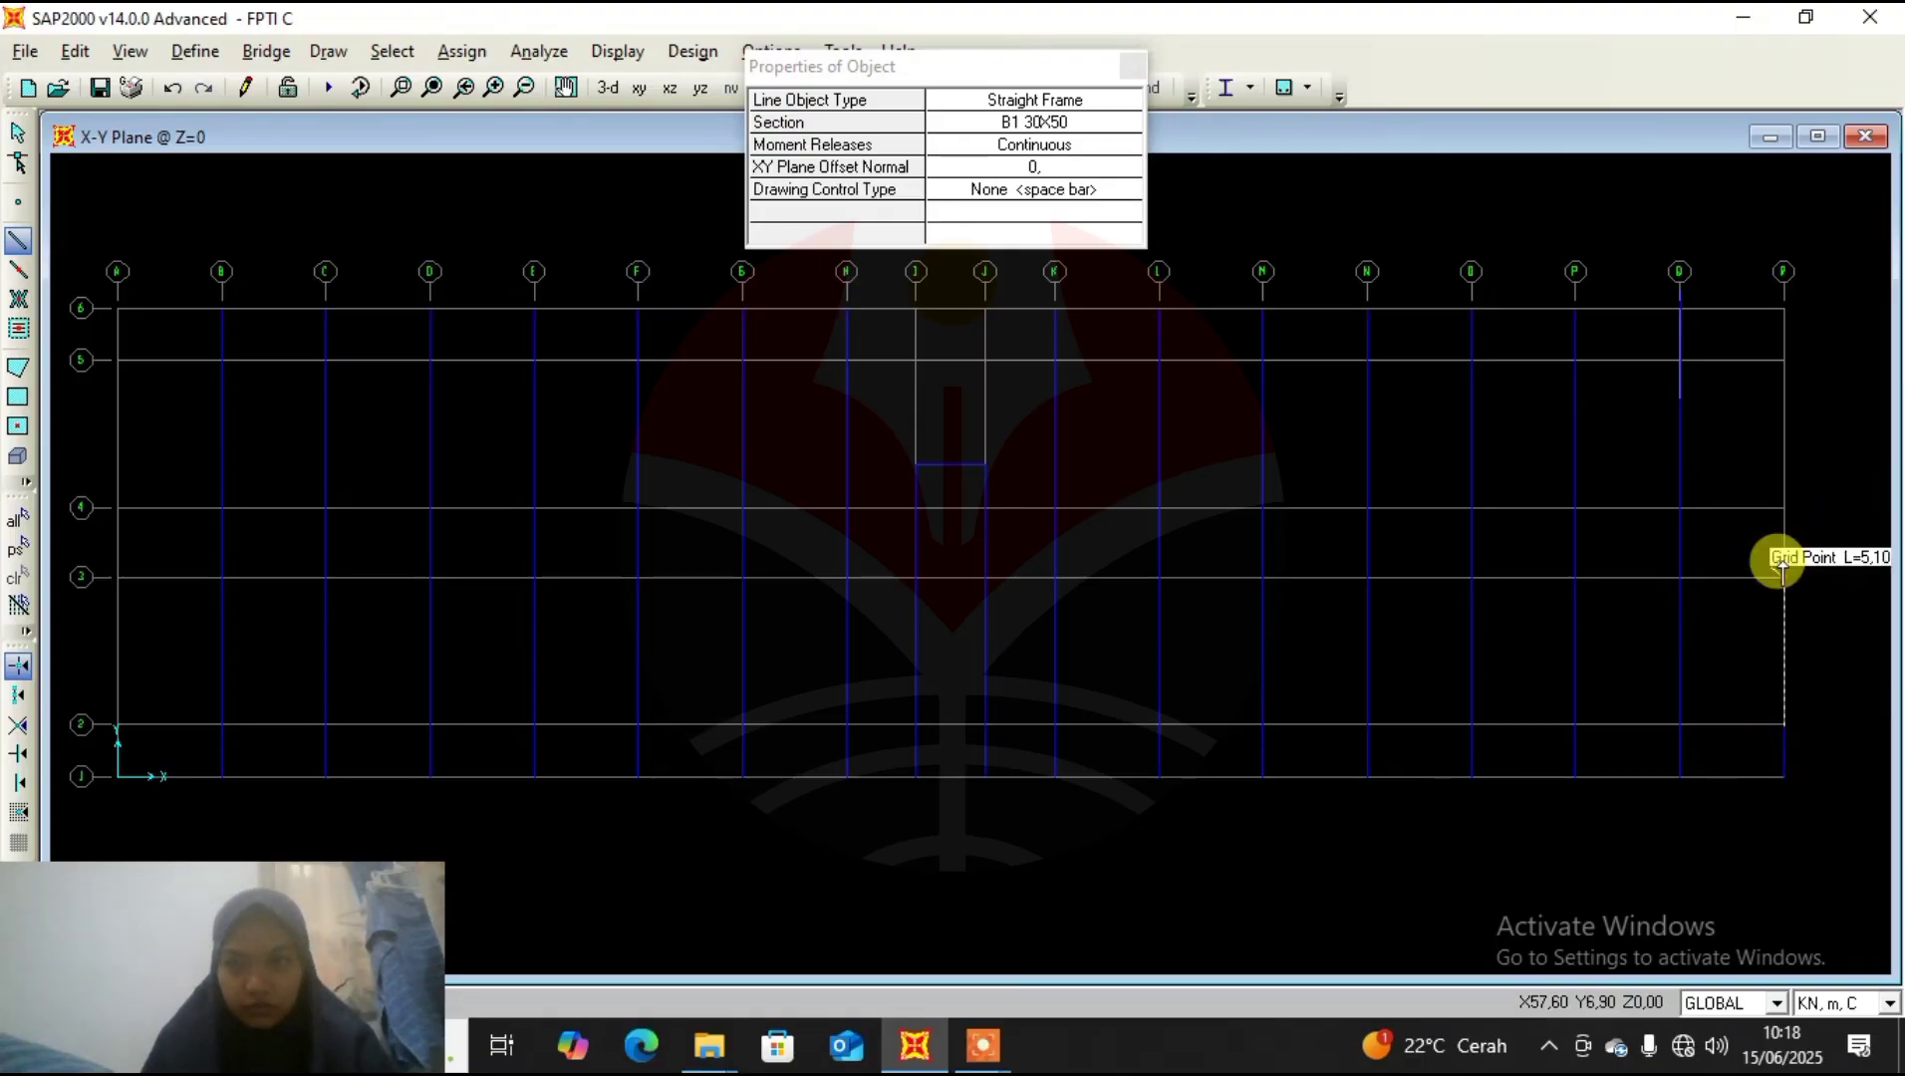
{"action": "left_click", "coordinate": [1784, 507]}
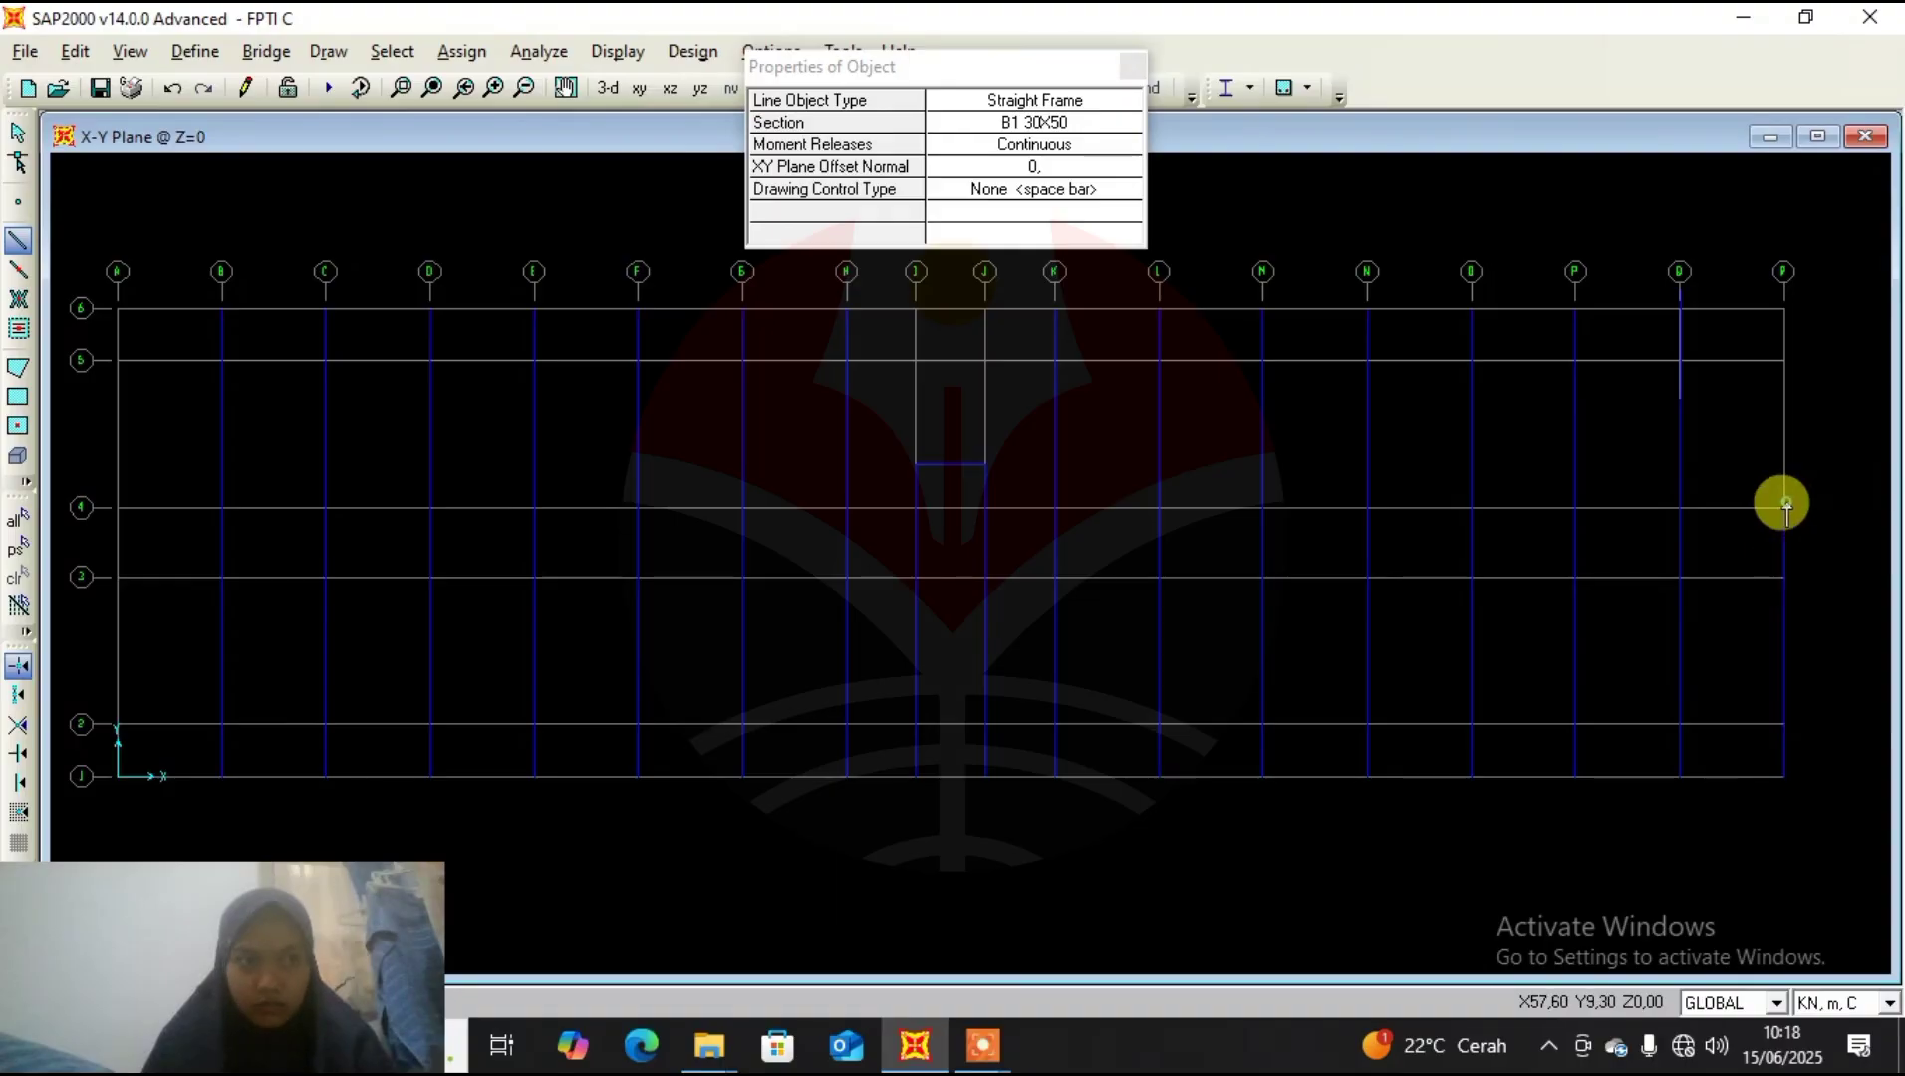
{"action": "left_click", "coordinate": [1786, 360]}
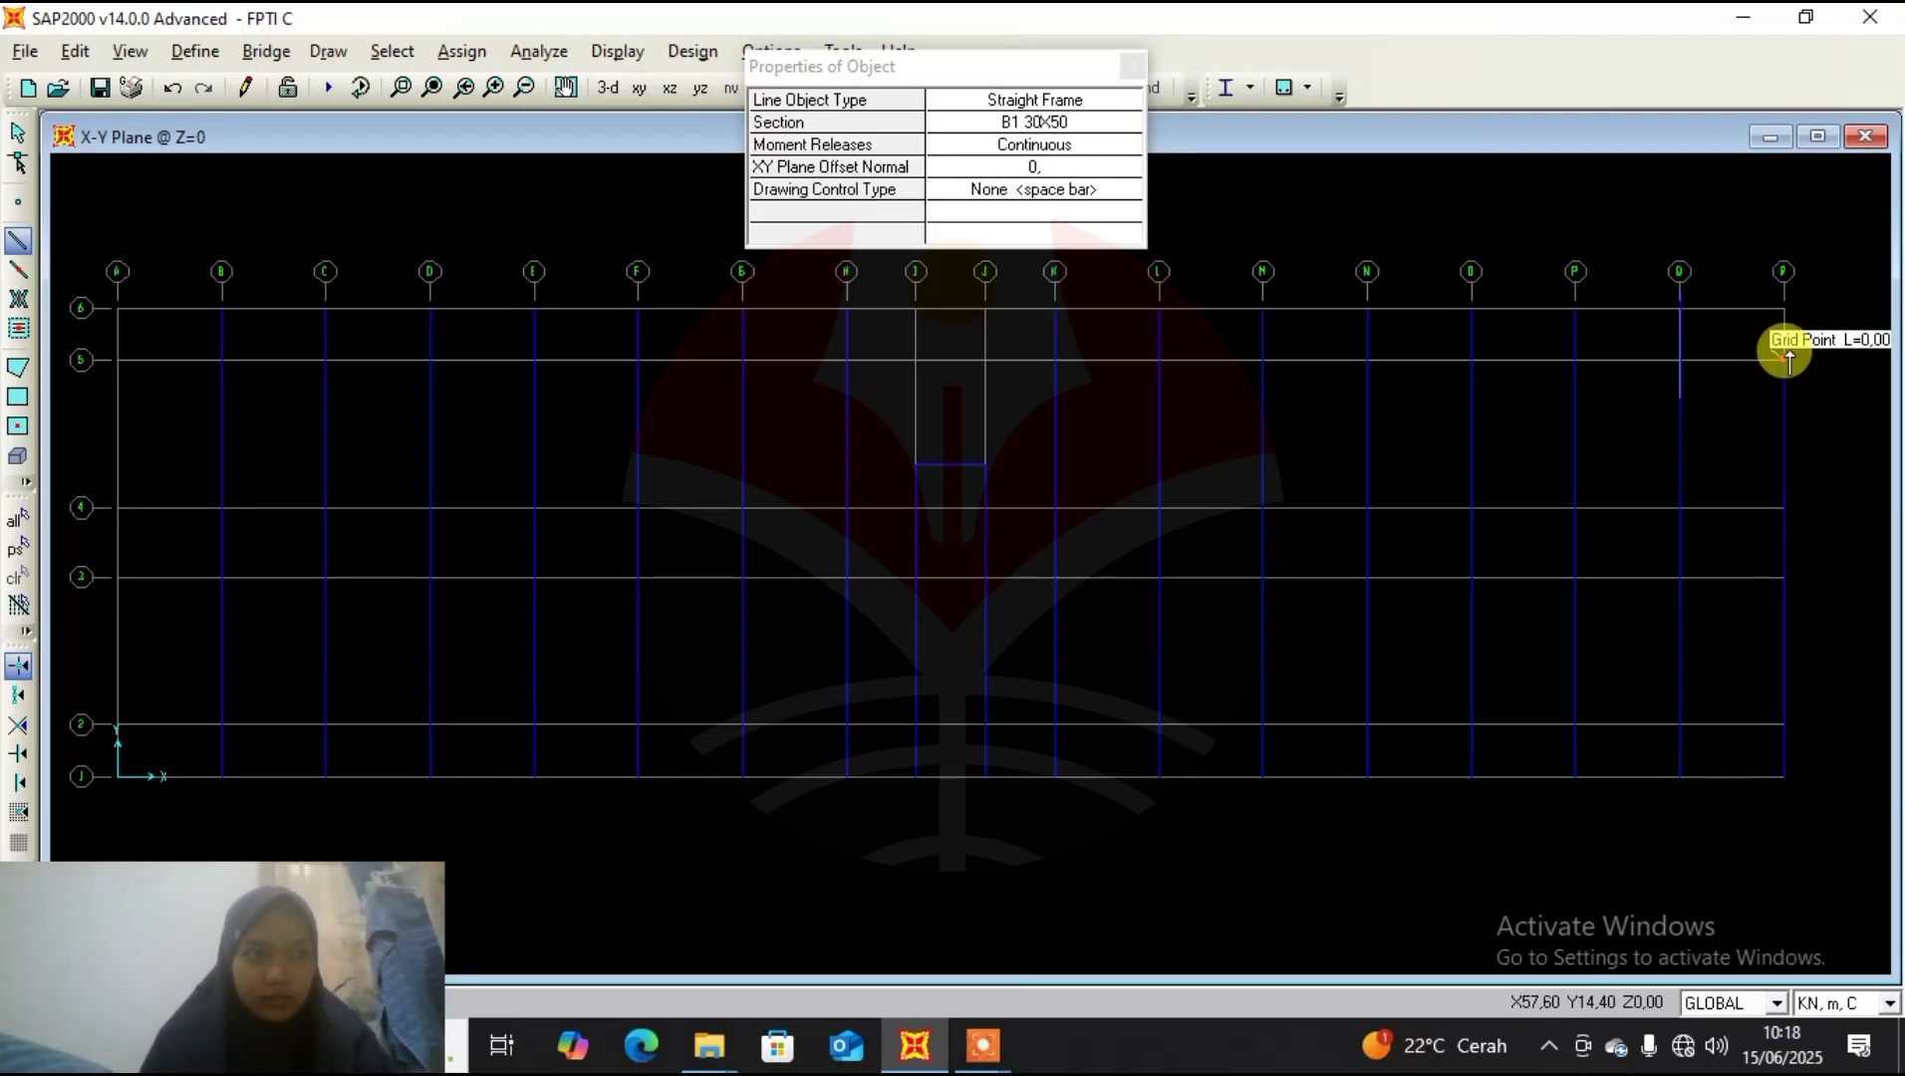
{"action": "right_click", "coordinate": [1716, 446]}
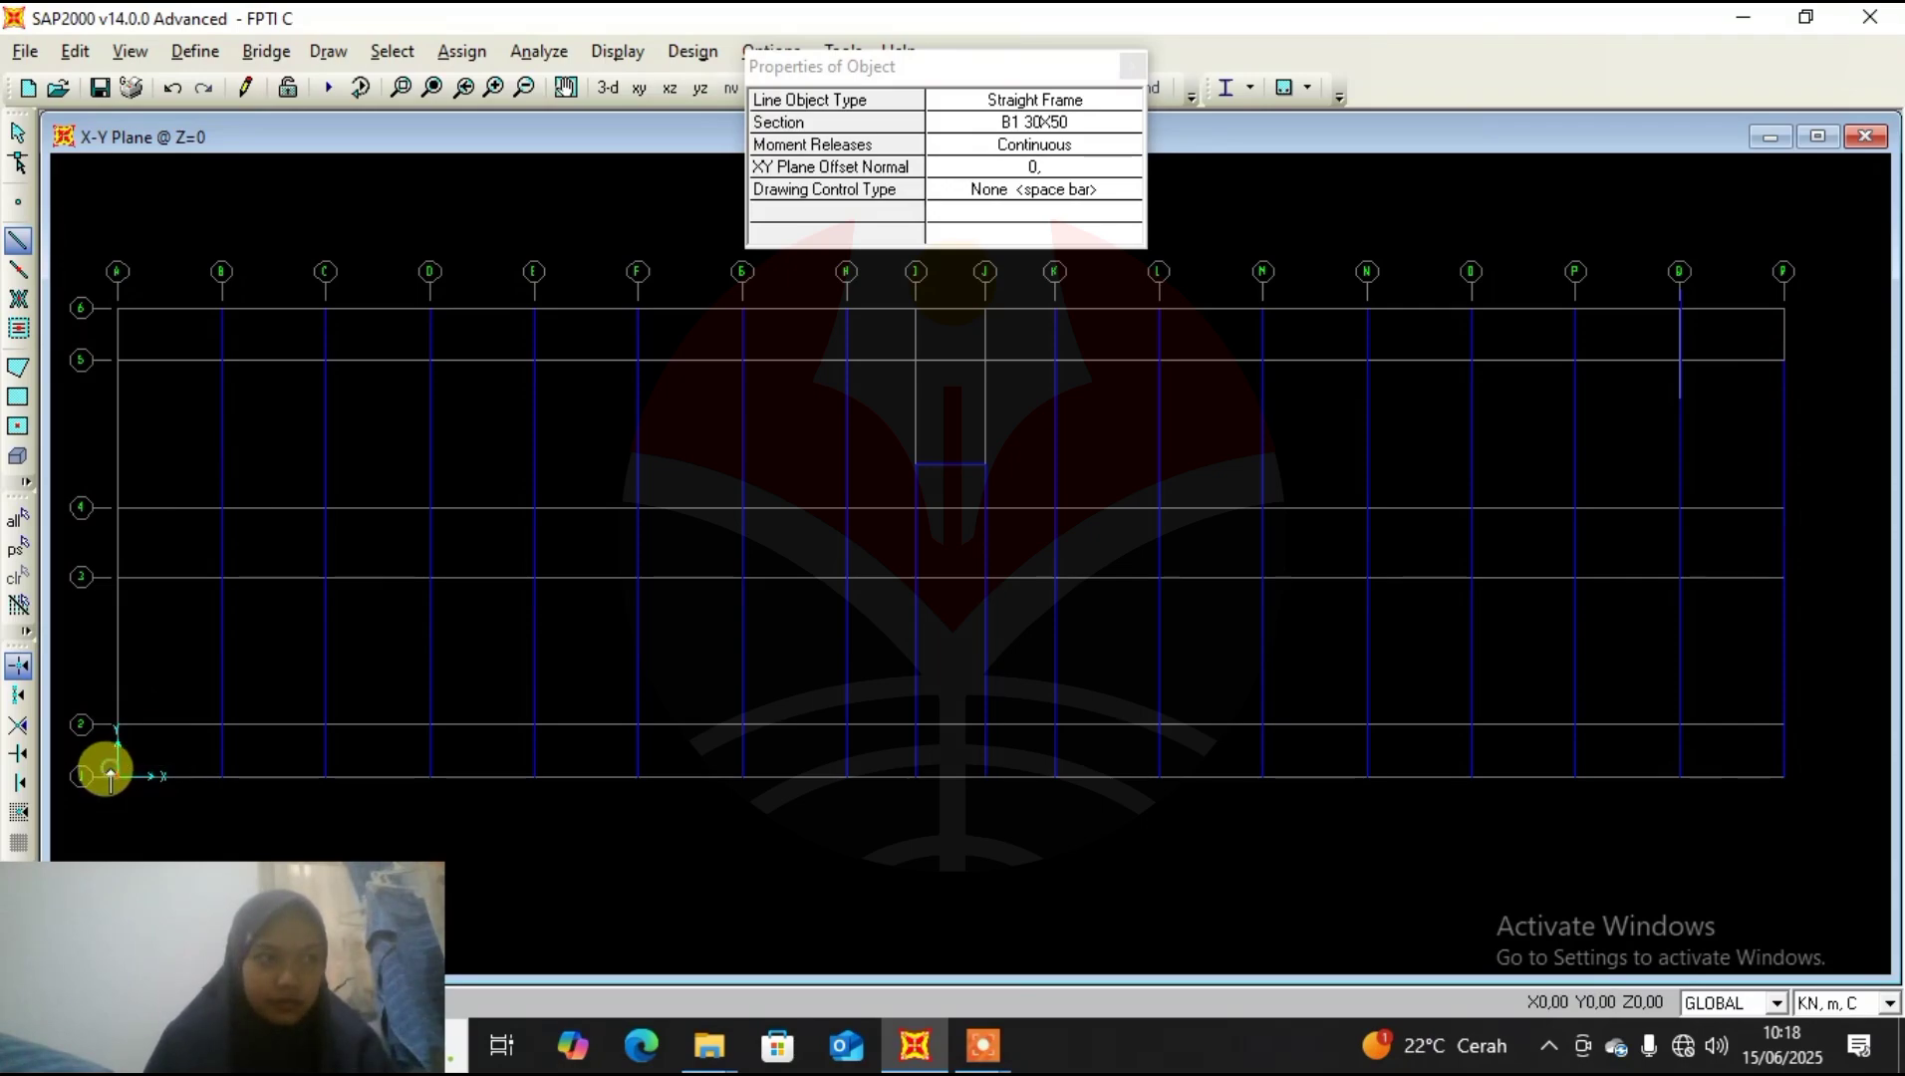
Draw B1 30X50 straight frame beams along grid line A from grid line 1 to grid line 5.
{"action": "left_click", "coordinate": [111, 776]}
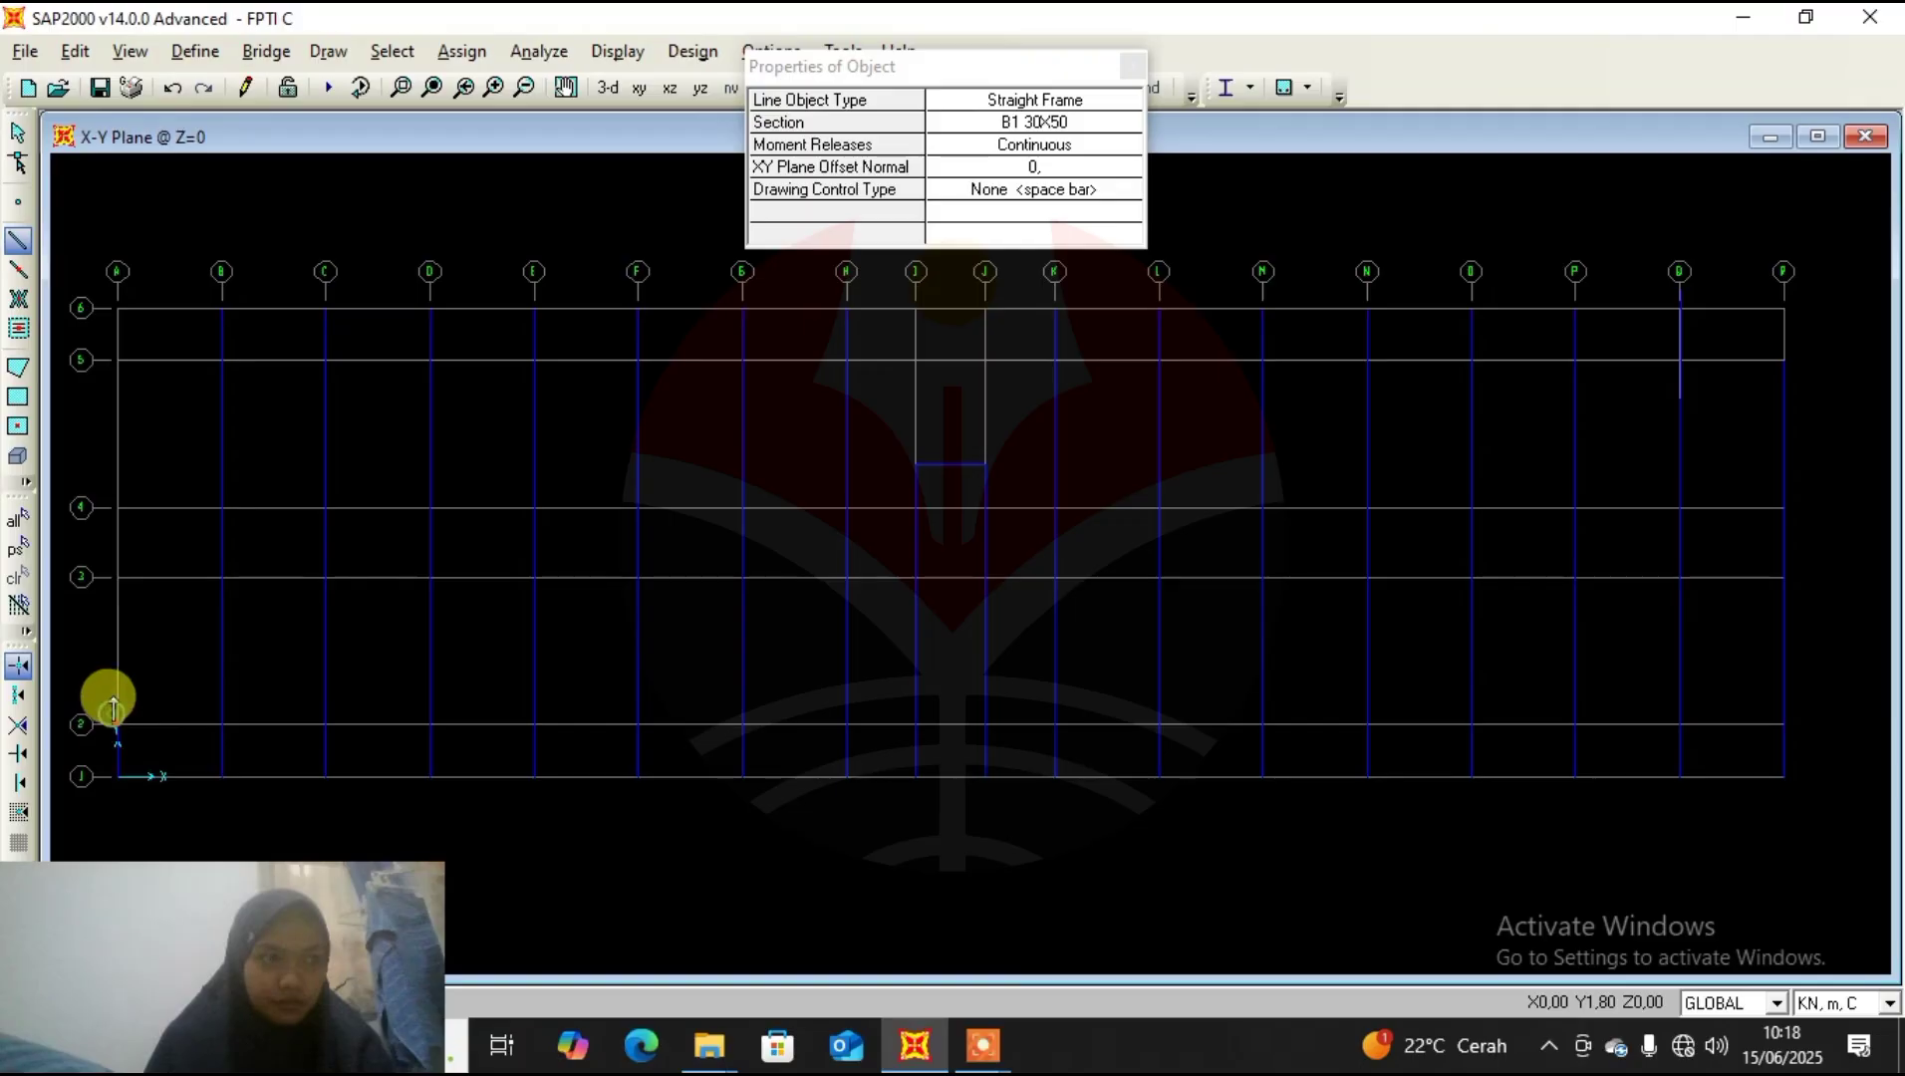
{"action": "left_click", "coordinate": [118, 506]}
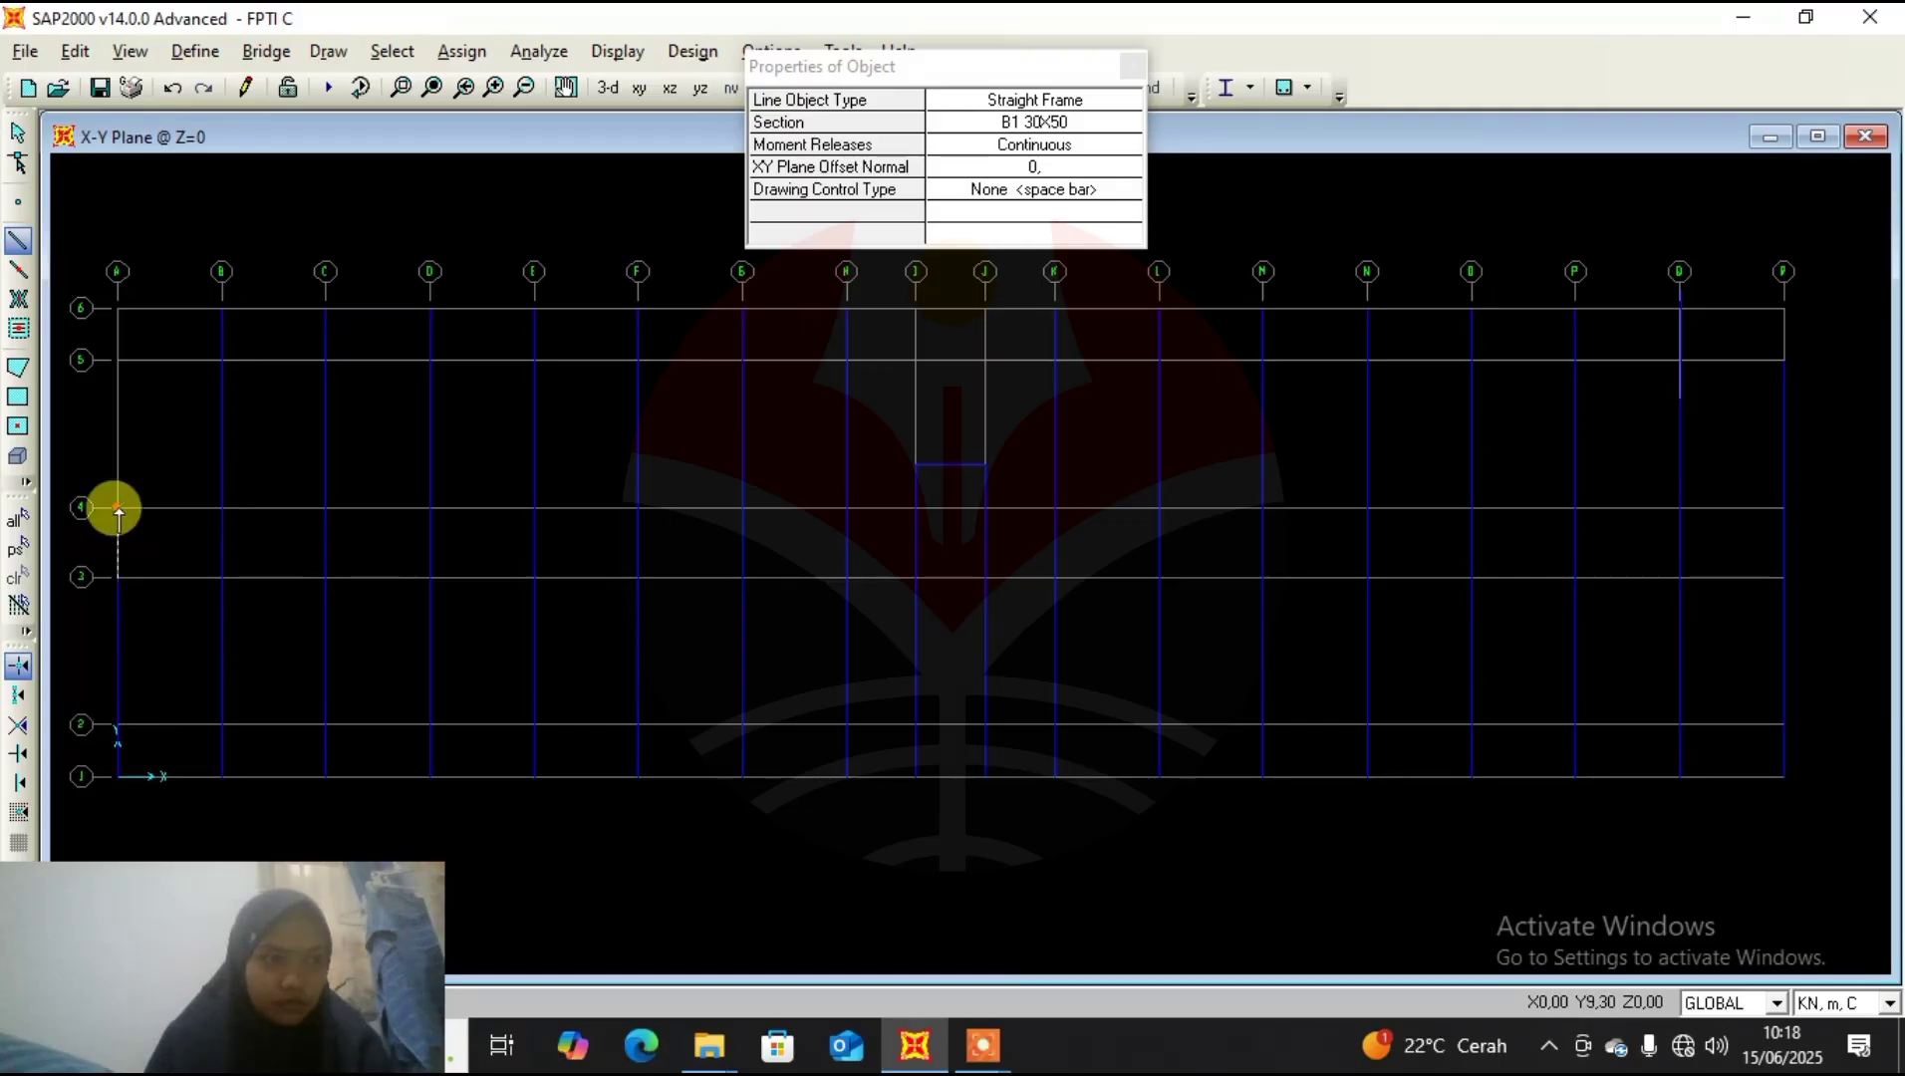
{"action": "left_click", "coordinate": [119, 359]}
{"action": "right_click", "coordinate": [201, 448]}
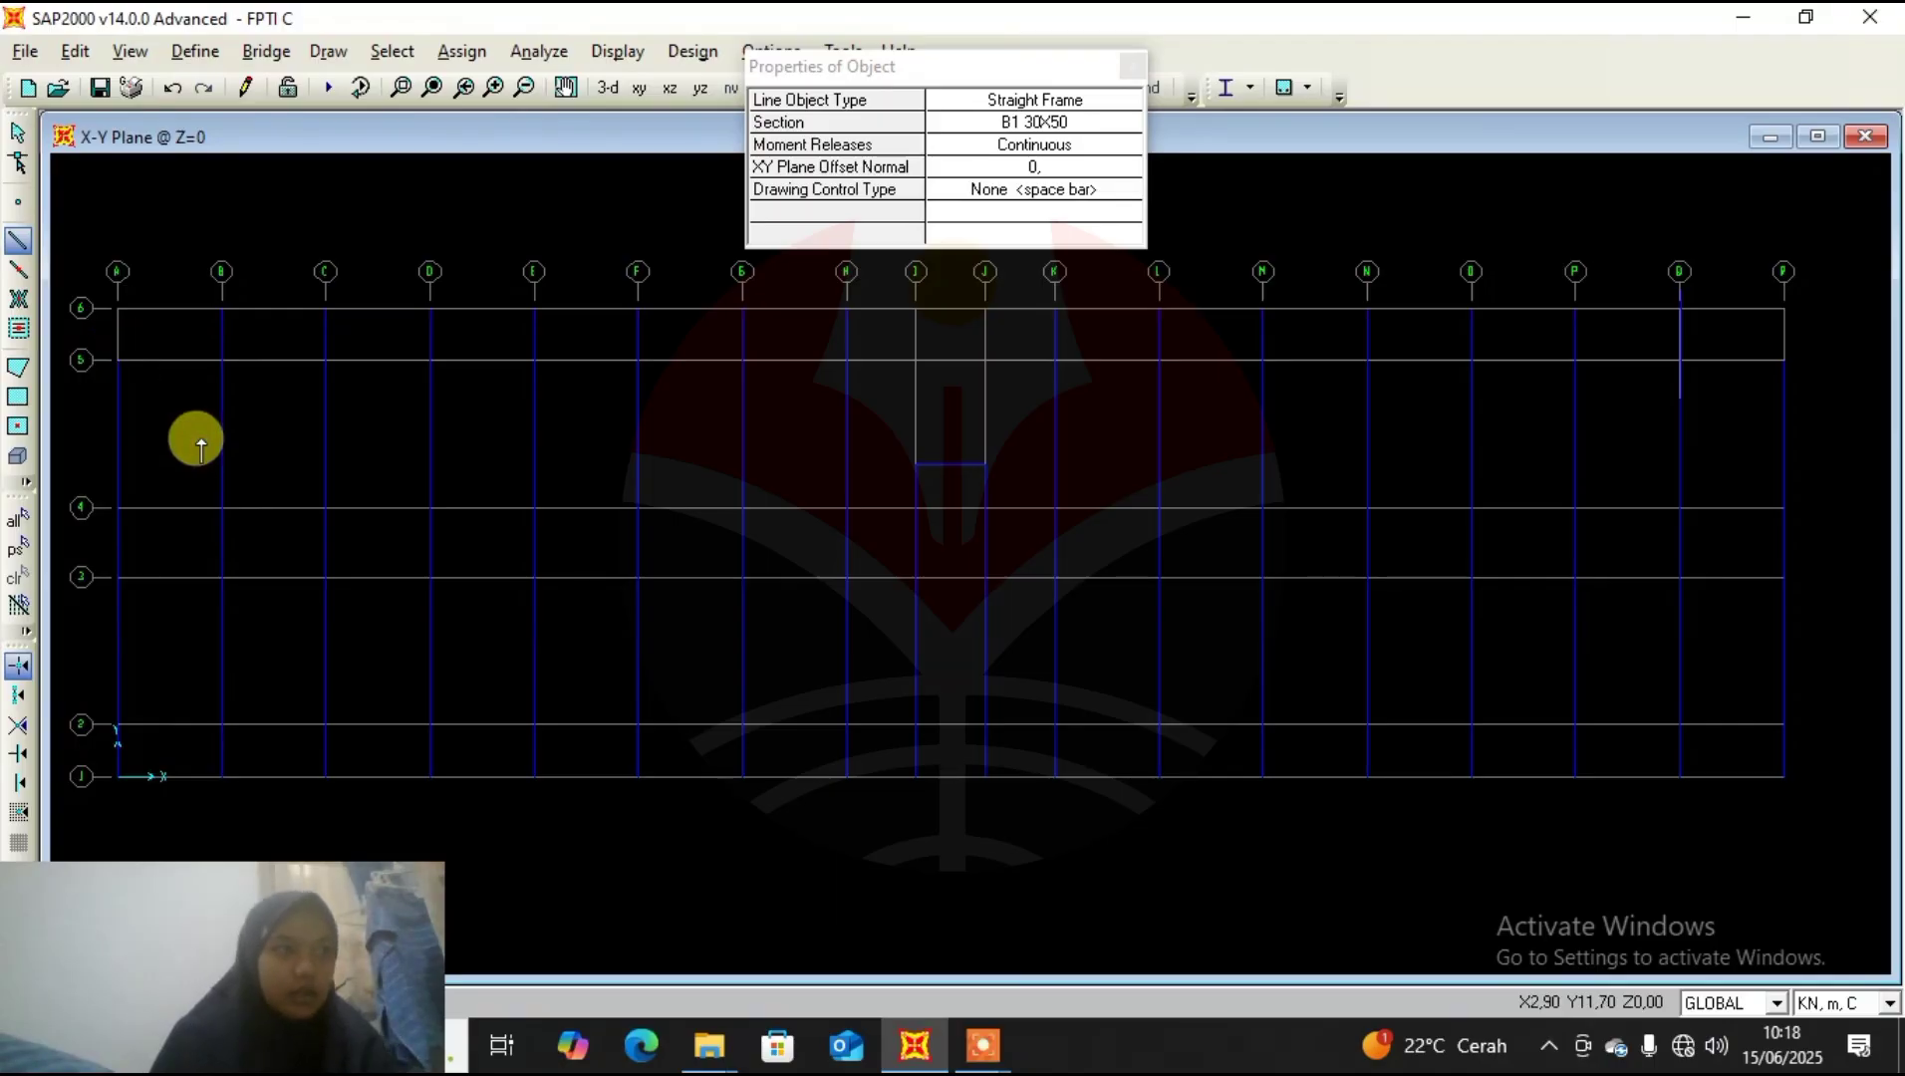
{"action": "key", "text": "Escape"}
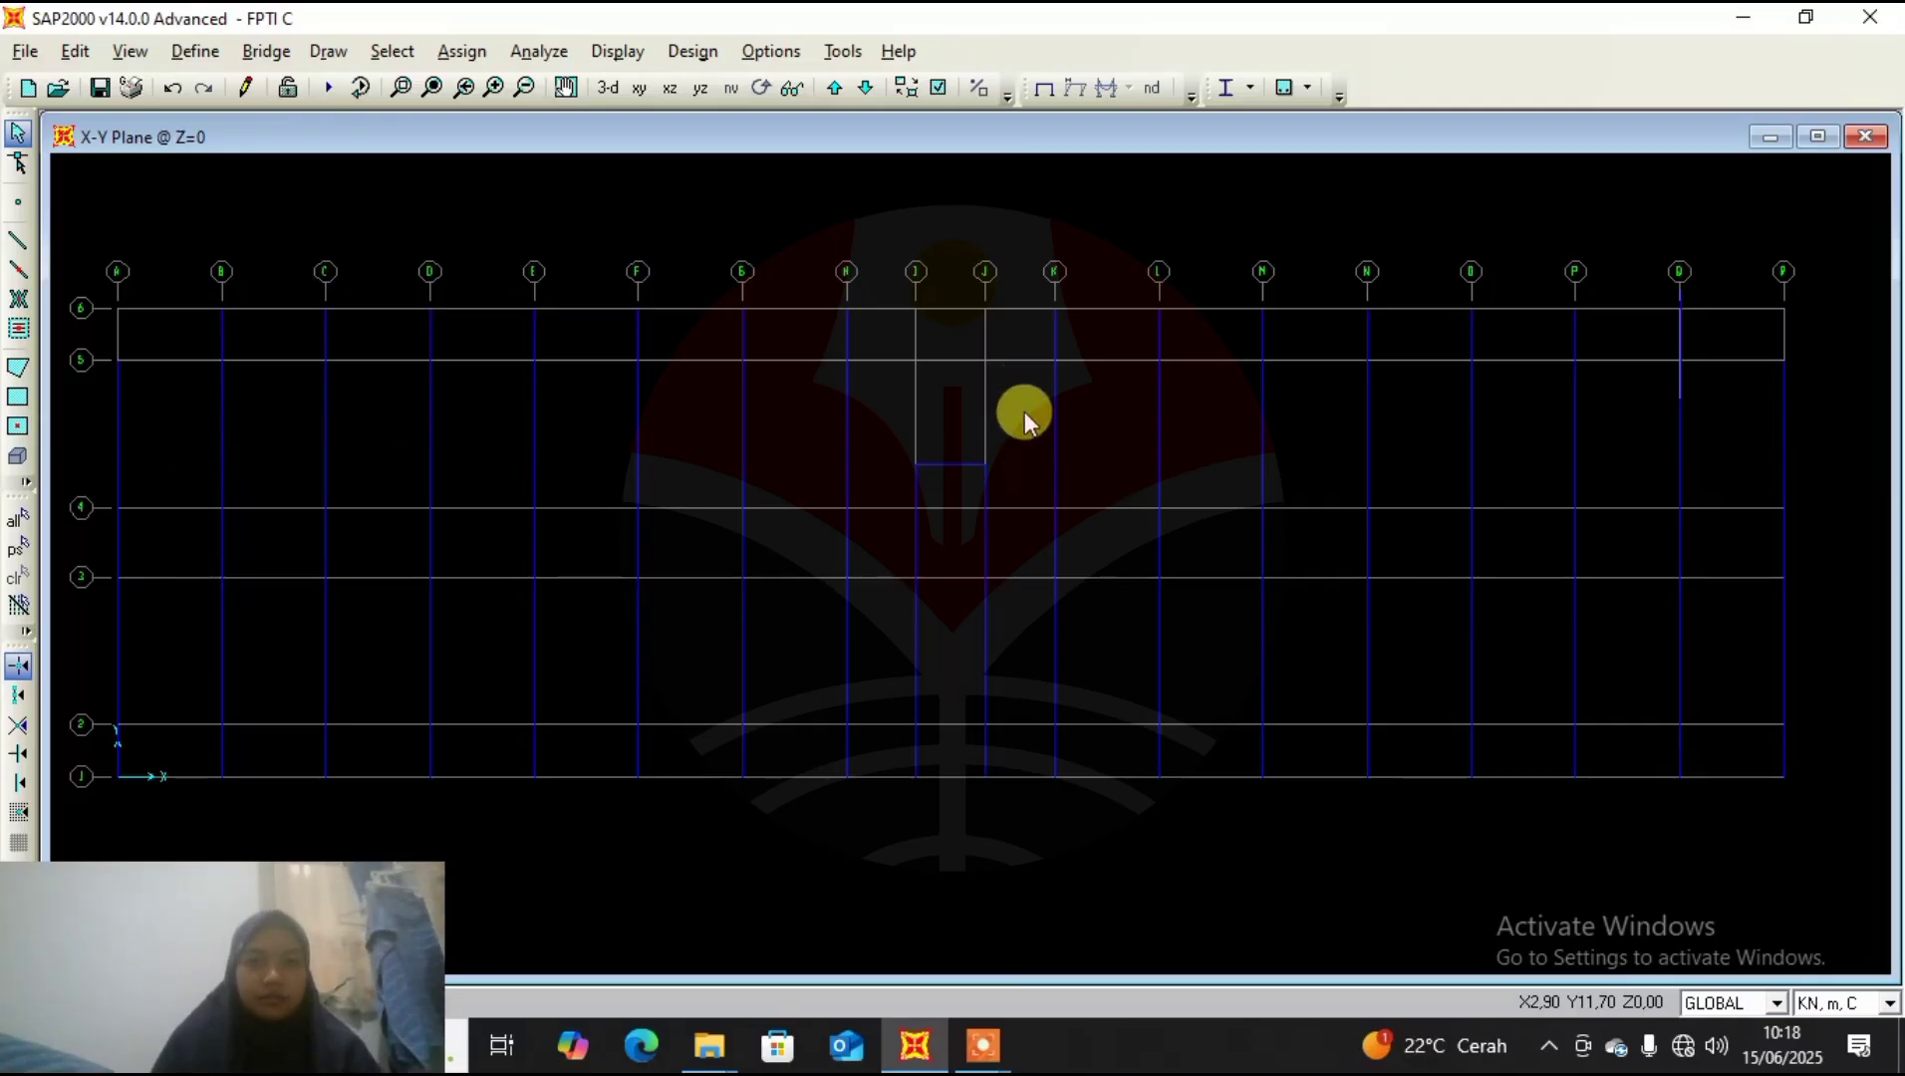
Draw a B1 30X50 straight frame beam on grid line 4 between grid lines A and B.
{"action": "left_click", "coordinate": [18, 240]}
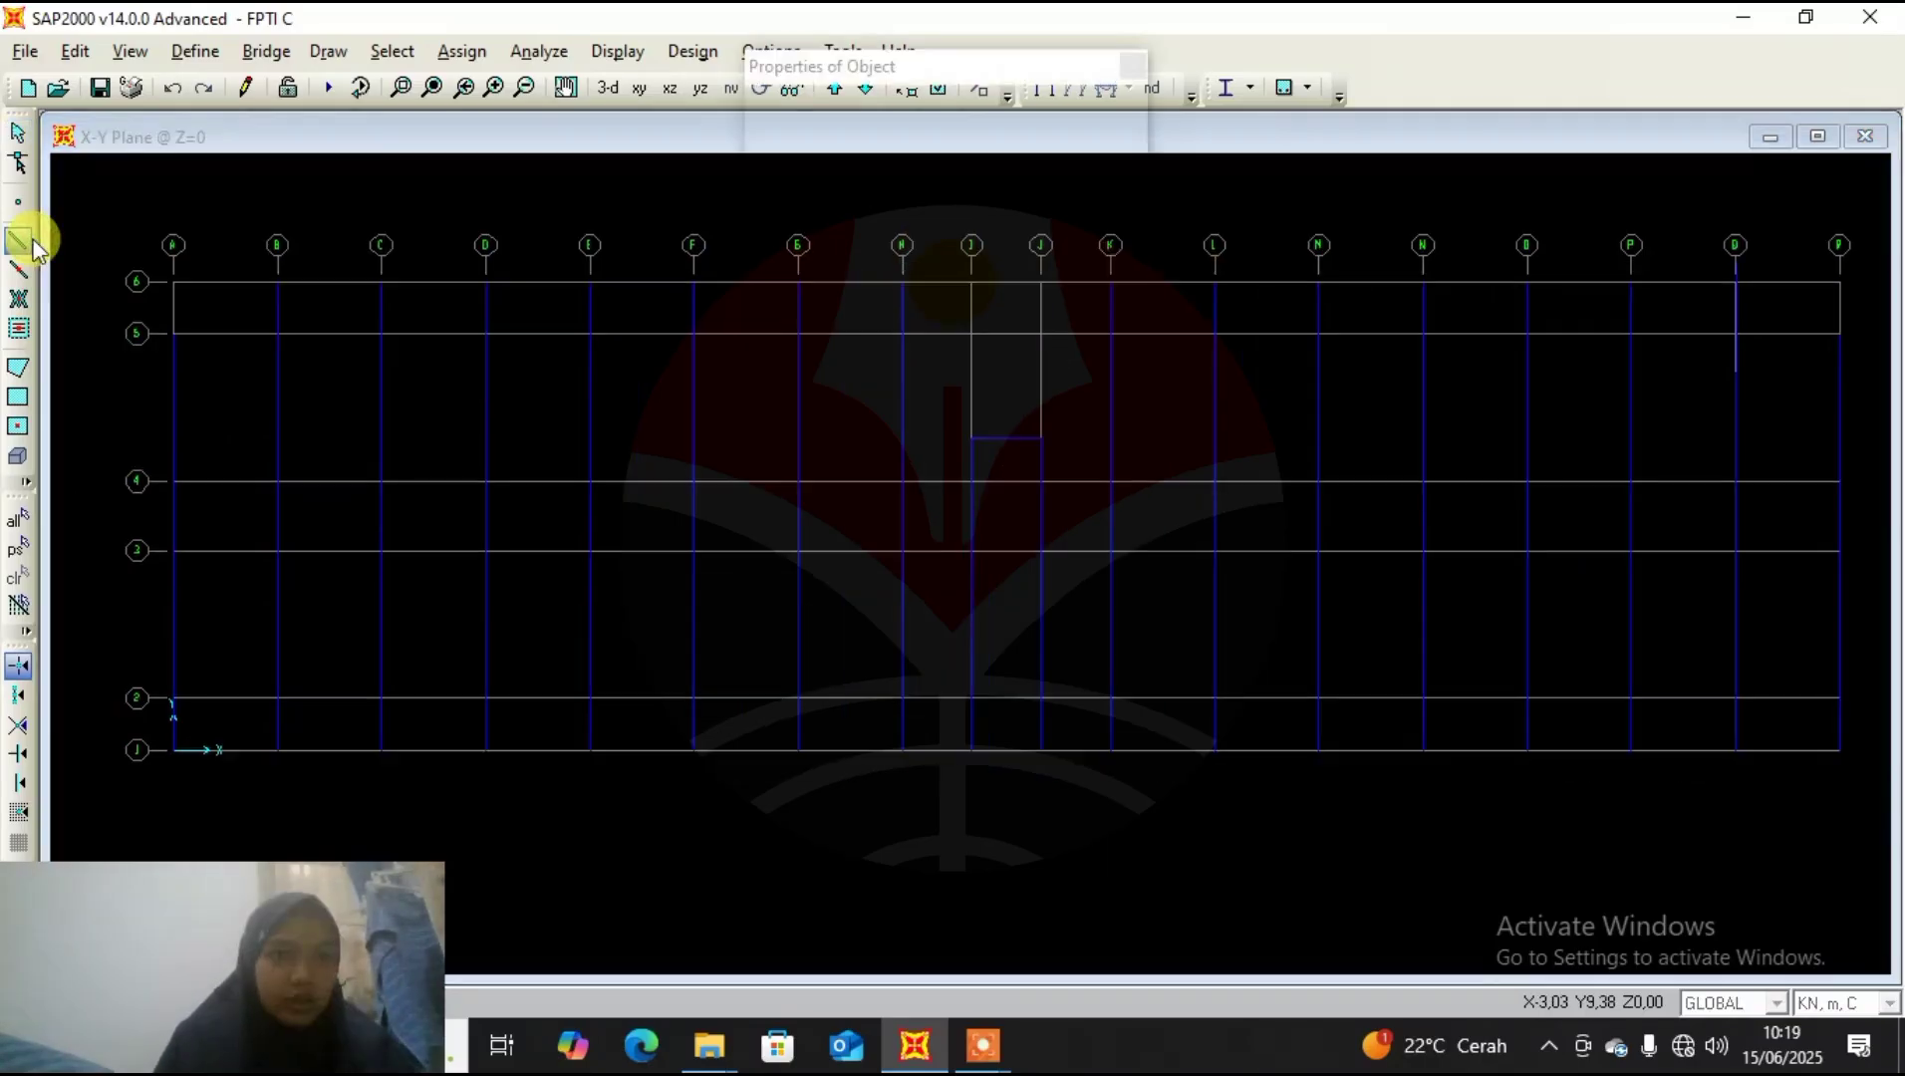
{"action": "left_click", "coordinate": [170, 478]}
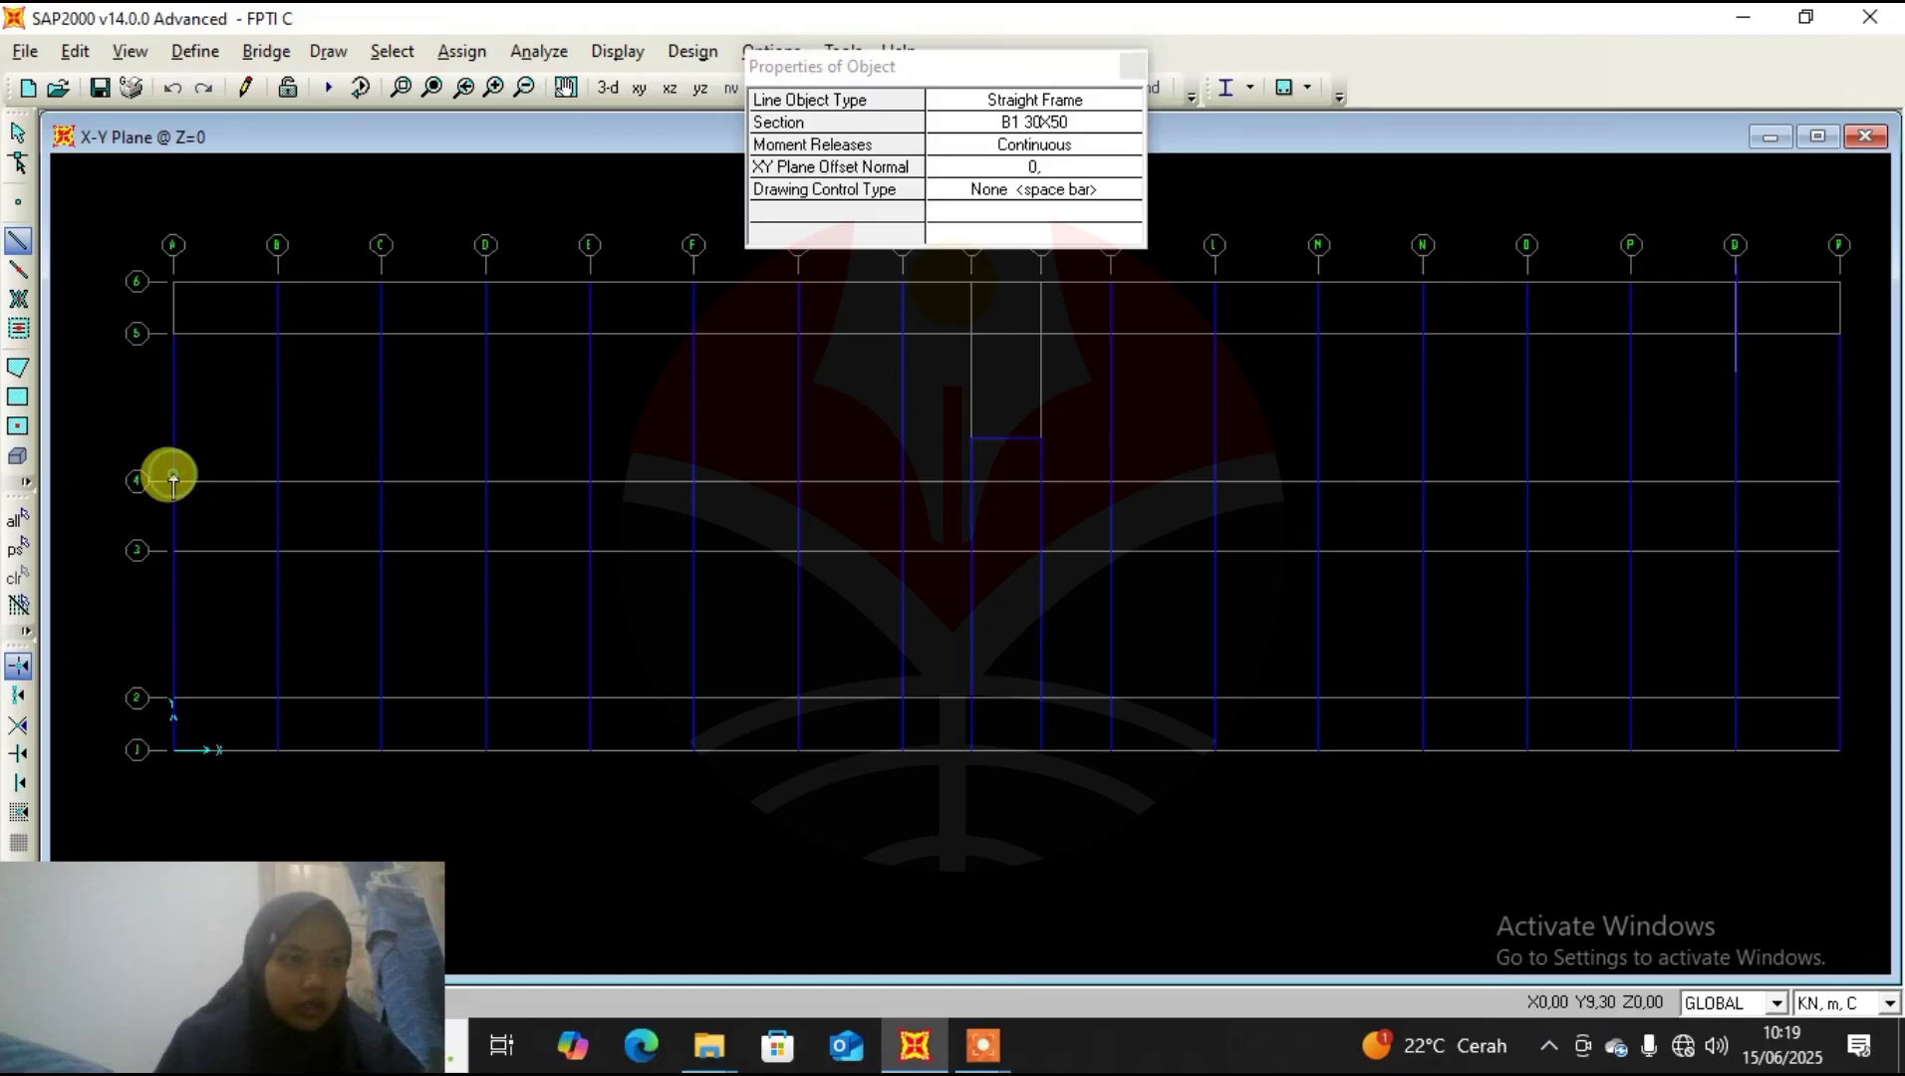
{"action": "left_click", "coordinate": [277, 479]}
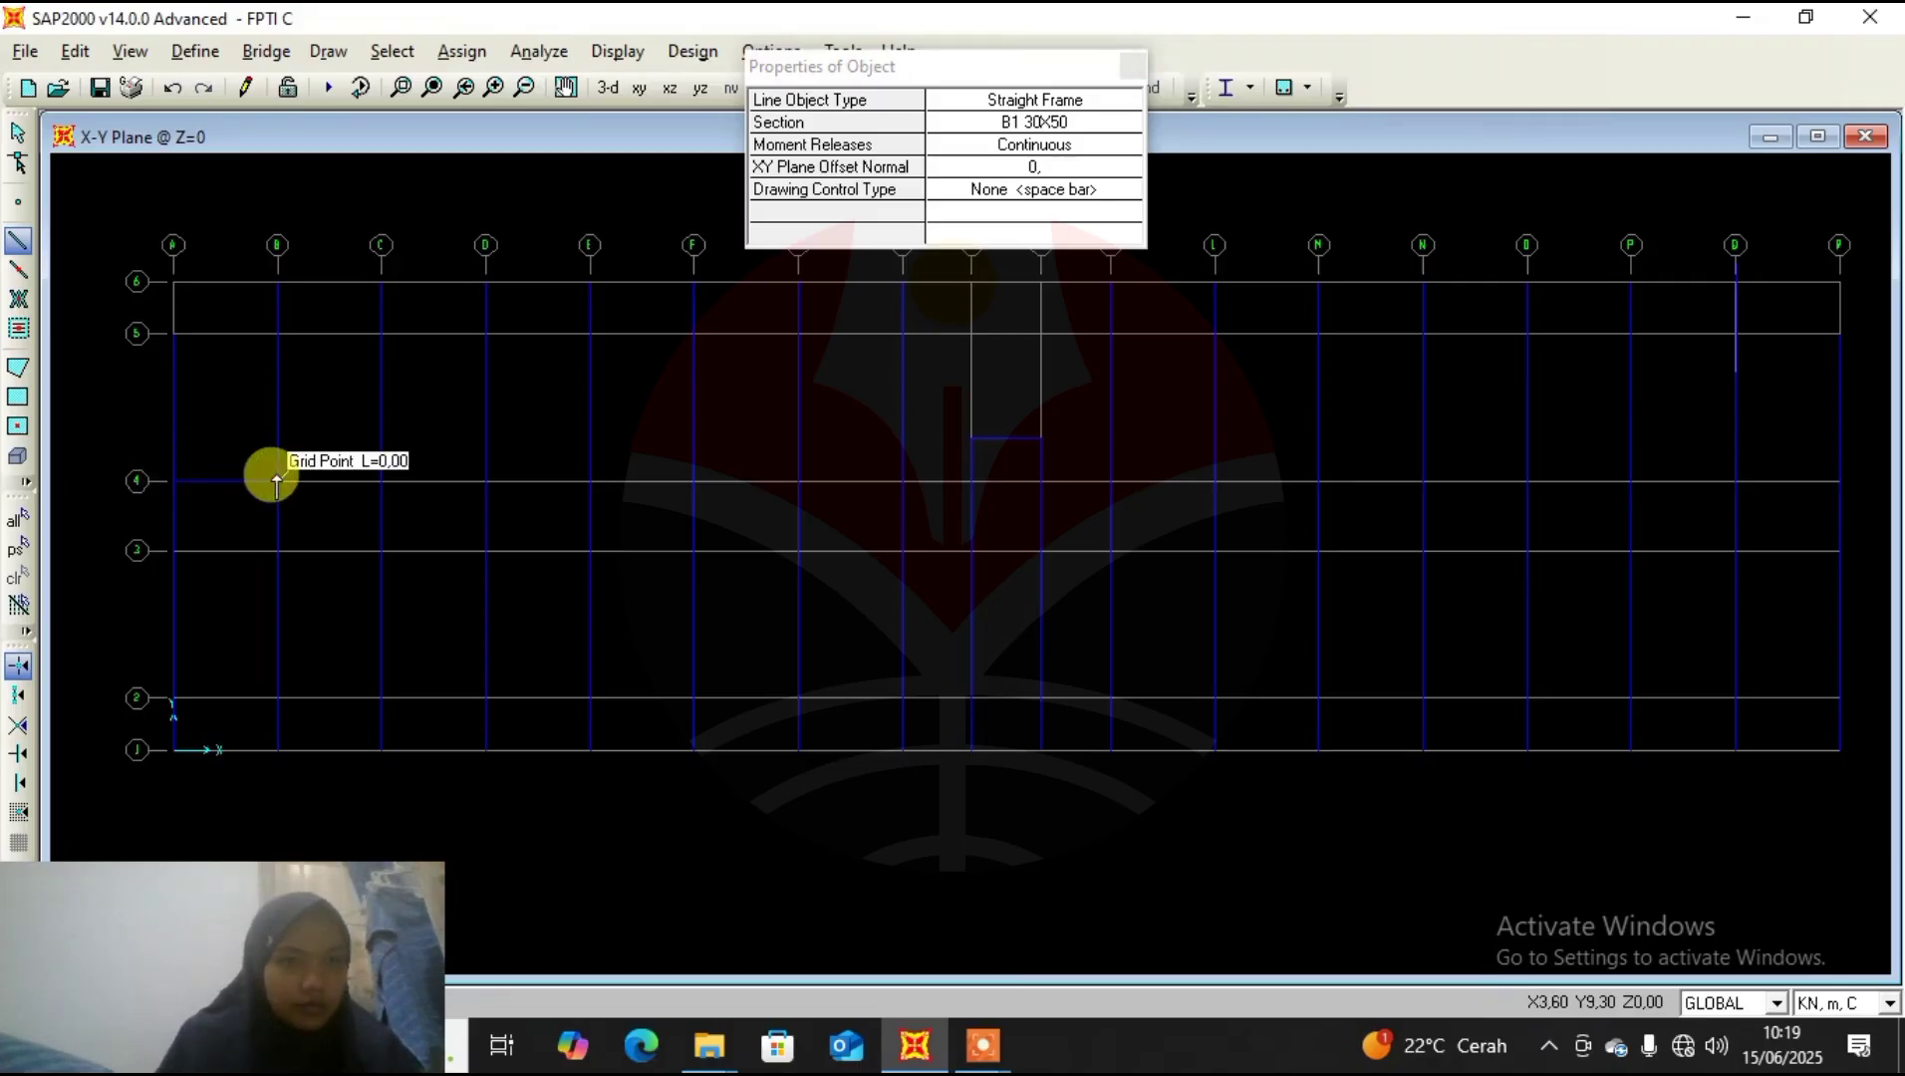
{"action": "key", "text": "Escape"}
Replicate the A–B beam on grid line 4 linearly with dx 0, dy -2,4 m and 1 copy.
{"action": "left_click_drag", "start_coordinate": [251, 442], "coordinate": [213, 524]}
{"action": "left_click", "coordinate": [75, 51]}
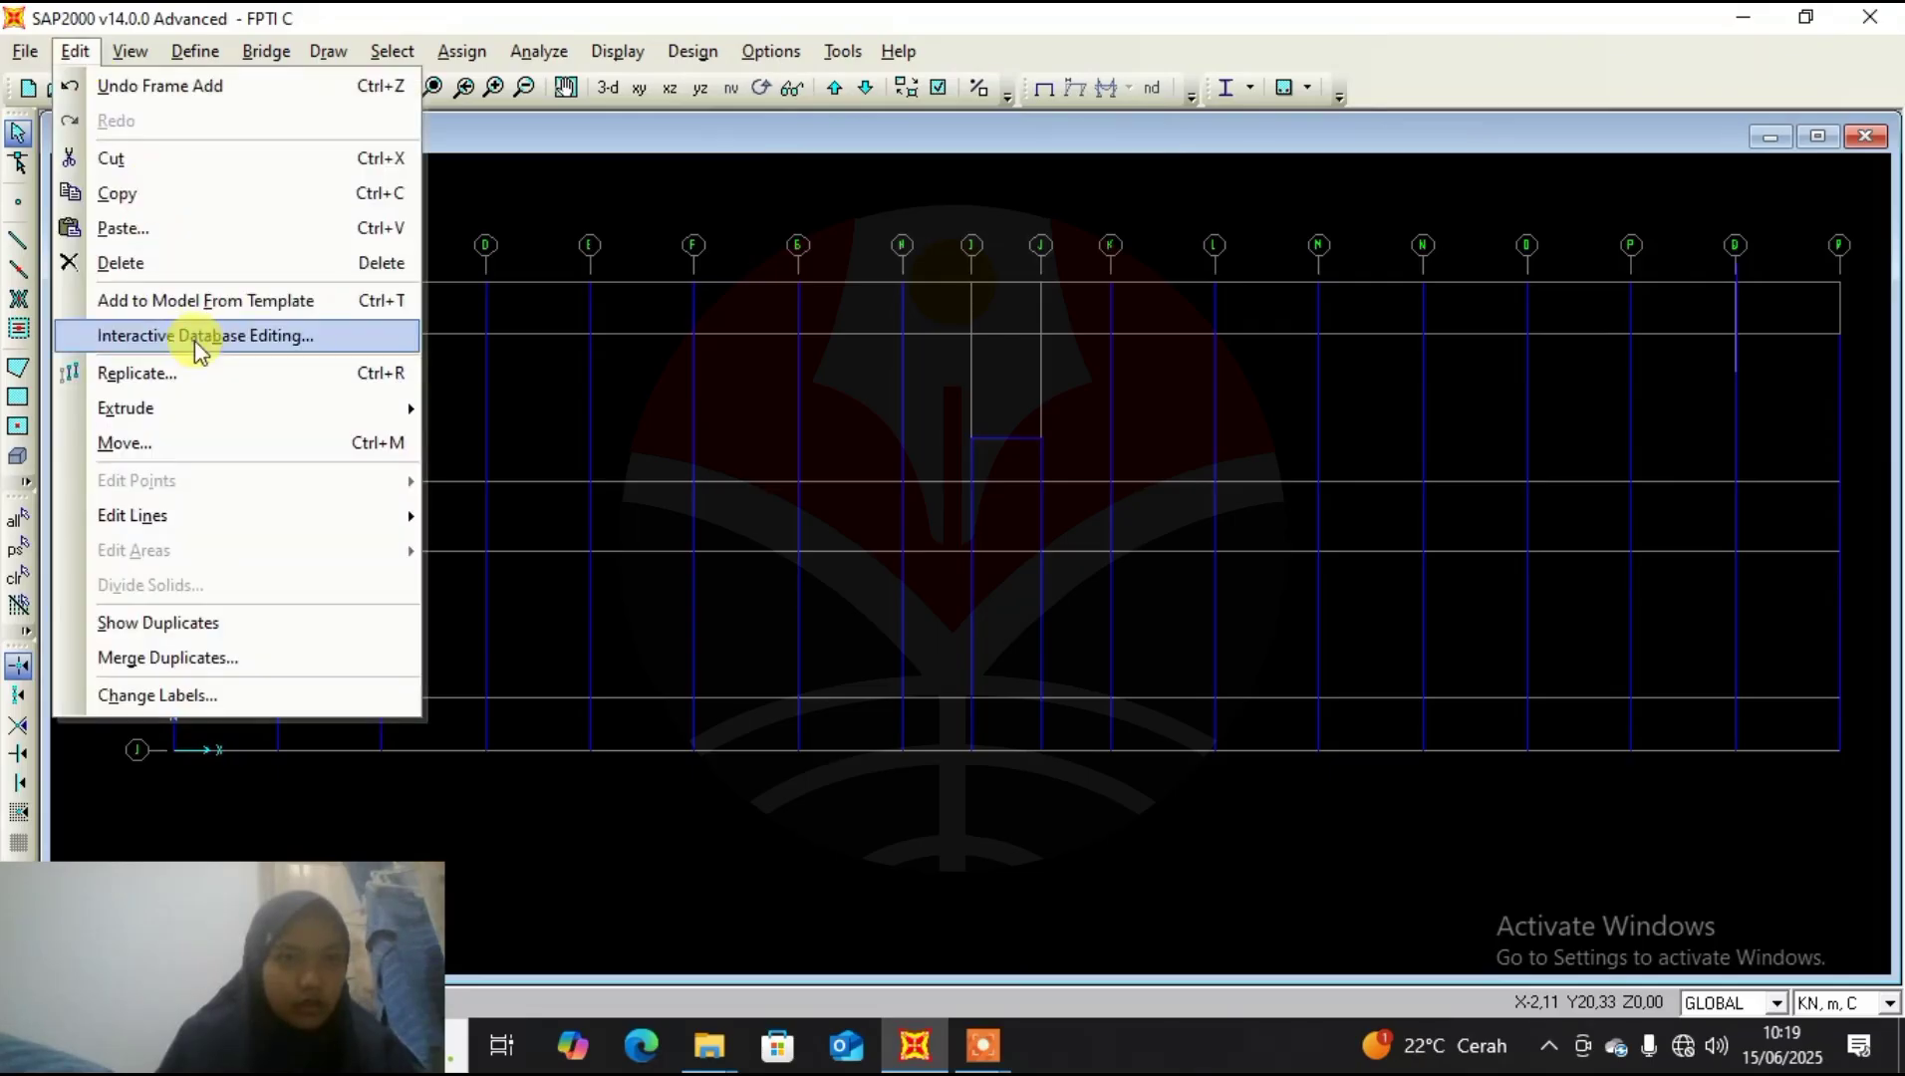
{"action": "left_click", "coordinate": [194, 382]}
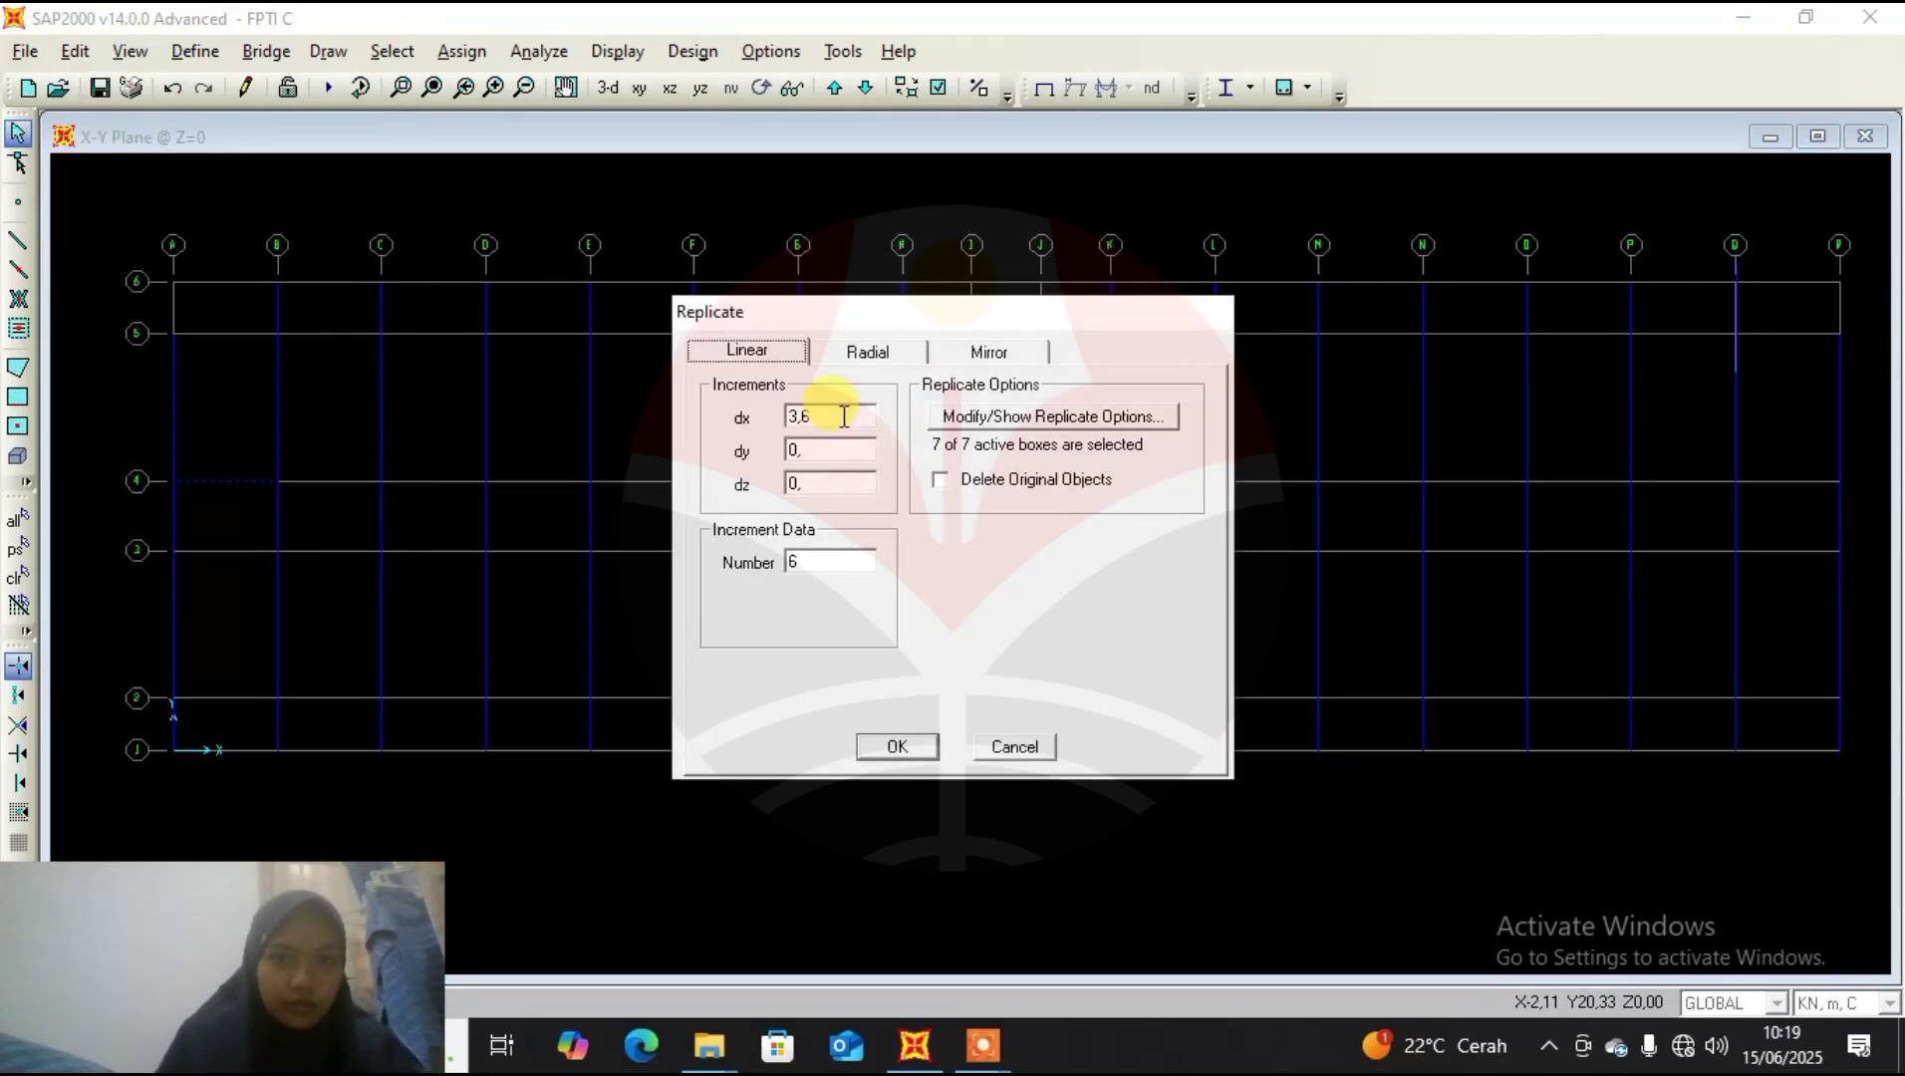
{"action": "double_click", "coordinate": [842, 415]}
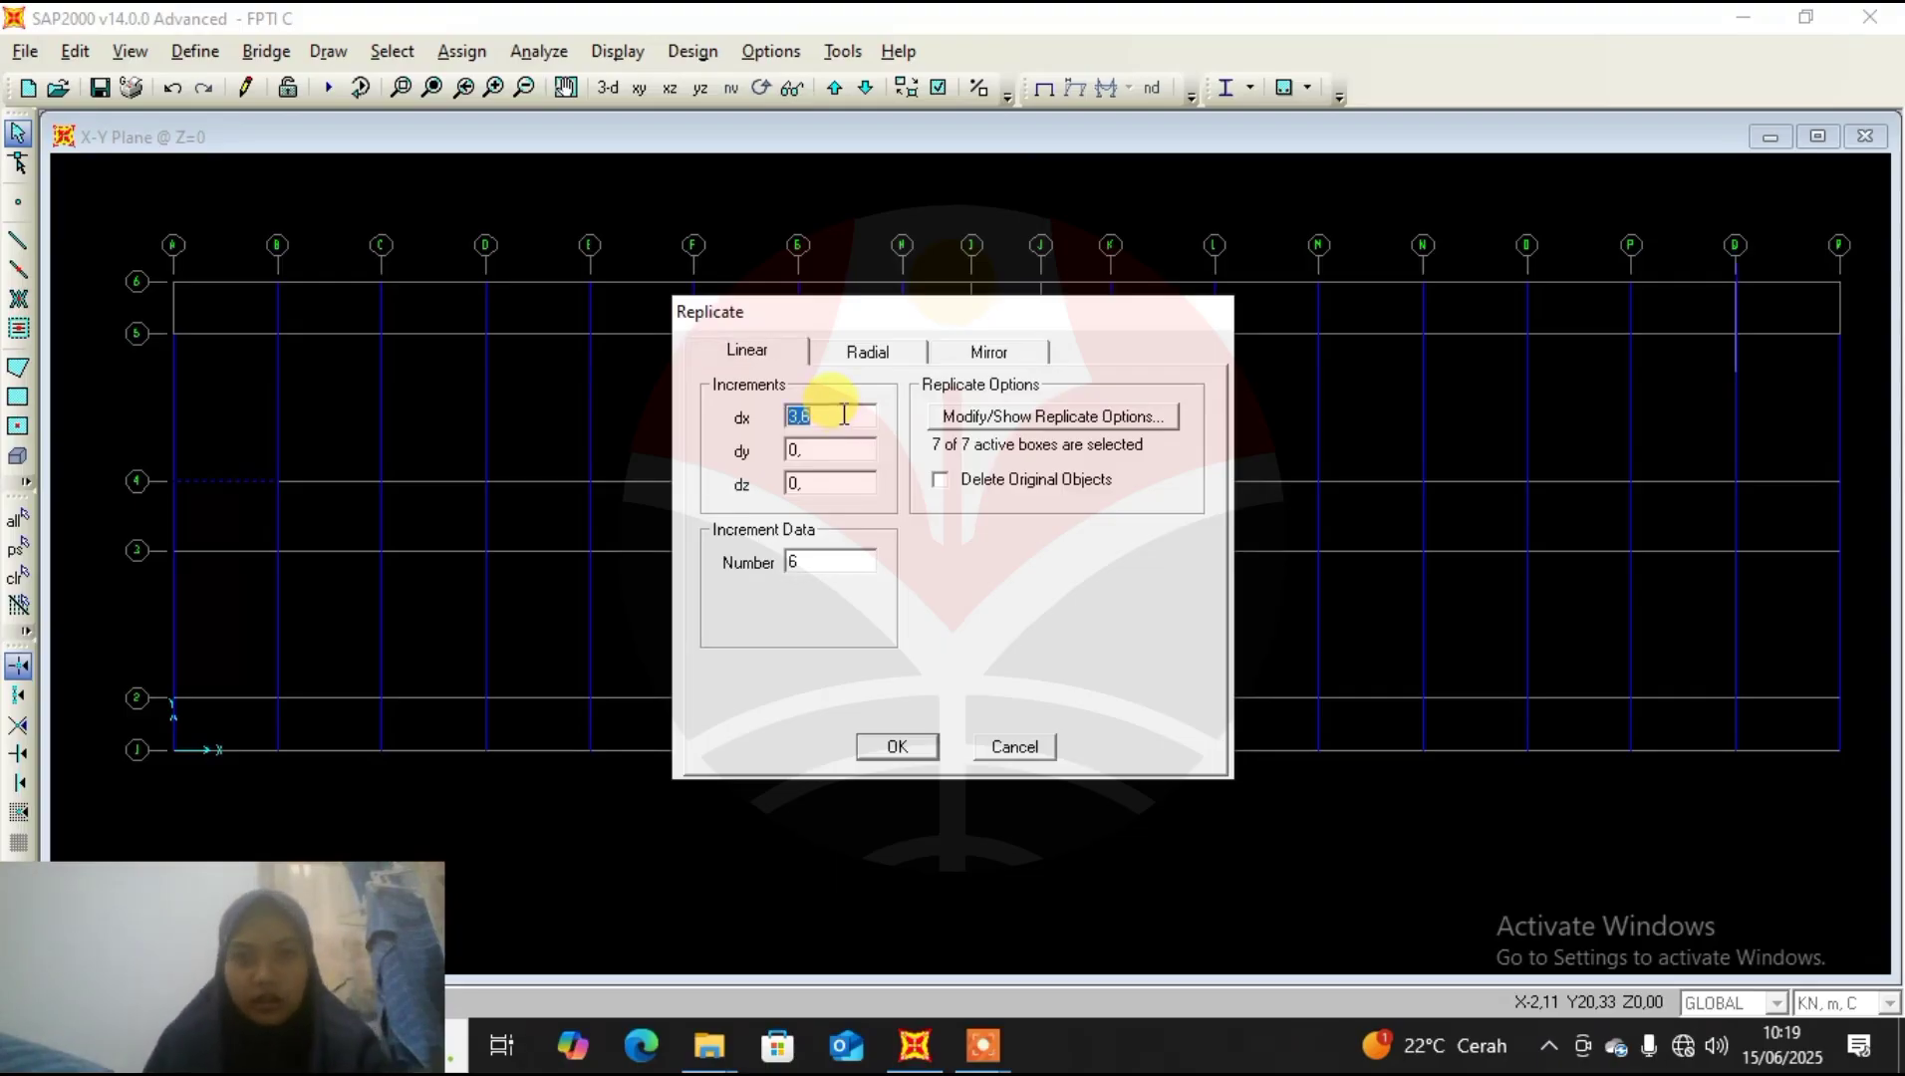
{"action": "type", "text": "0"}
{"action": "double_click", "coordinate": [835, 451]}
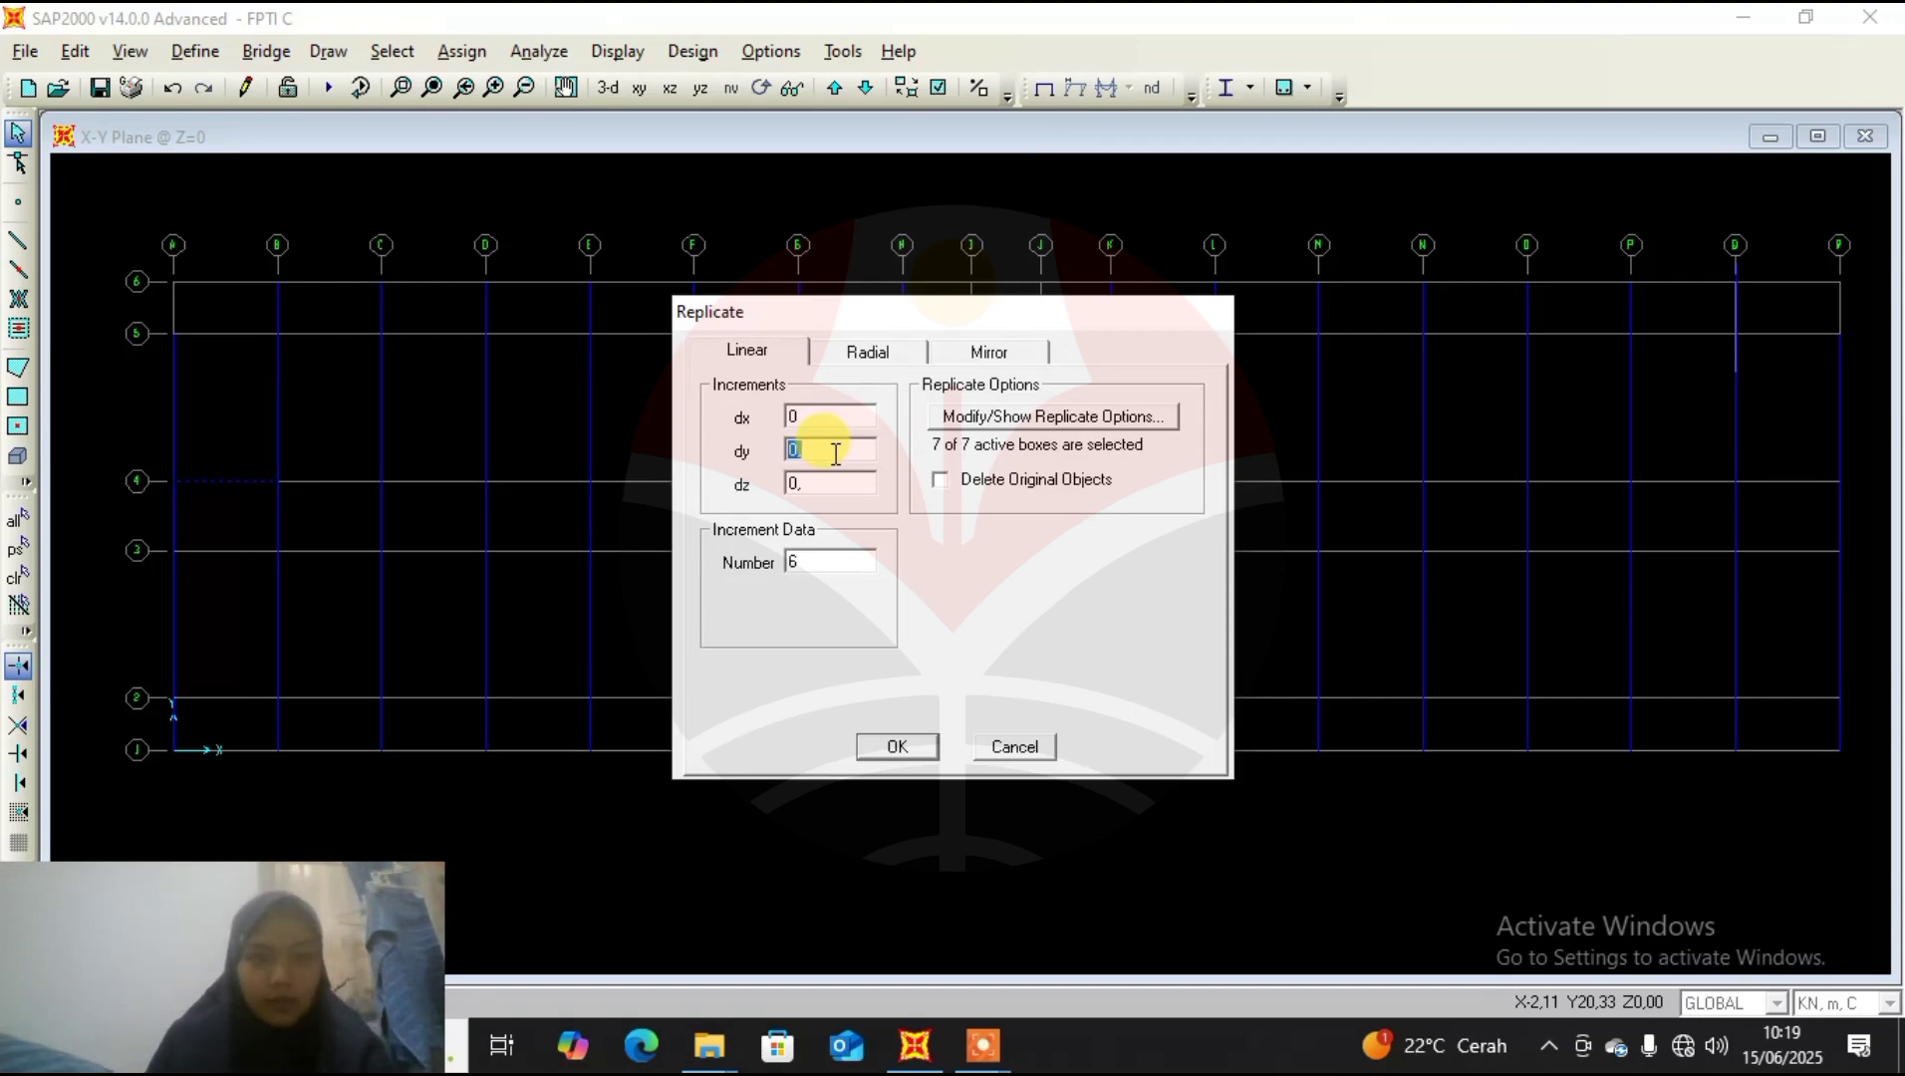
{"action": "type", "text": "-2,4"}
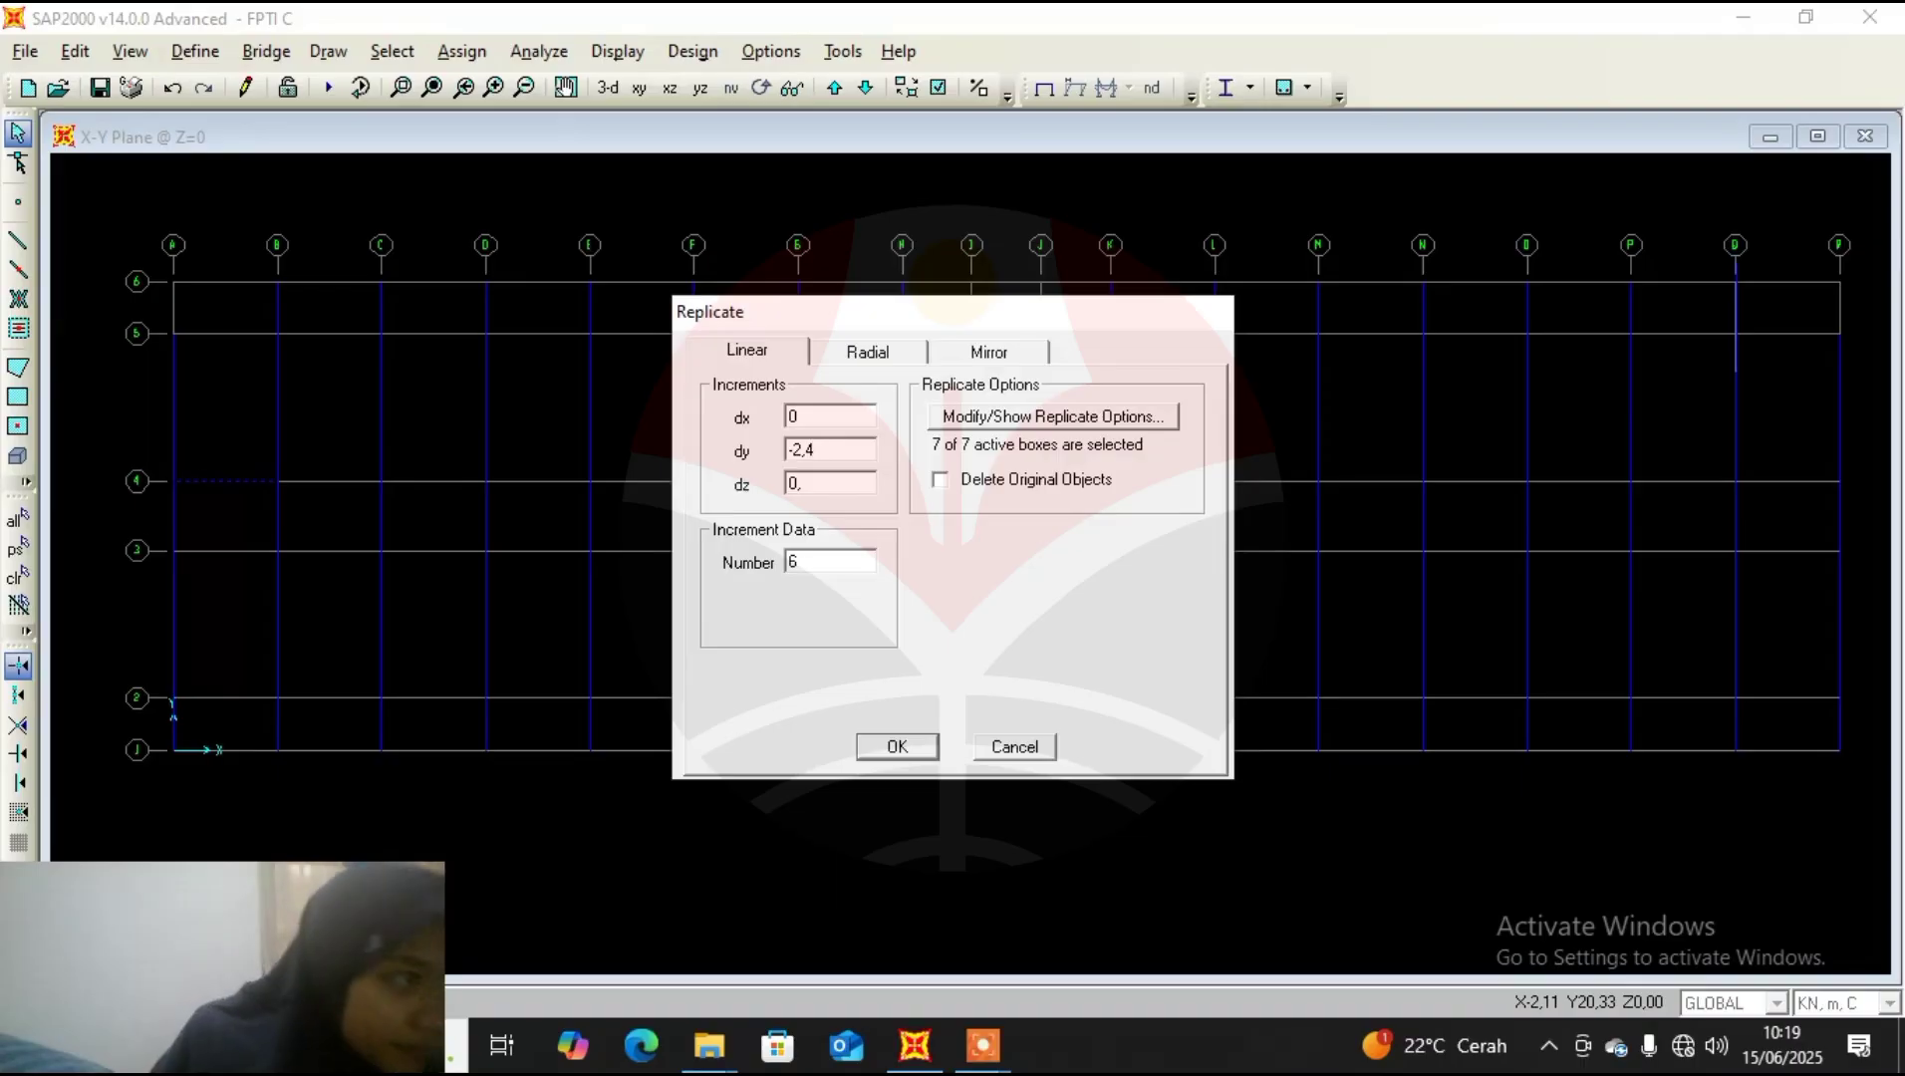
{"action": "double_click", "coordinate": [823, 560]}
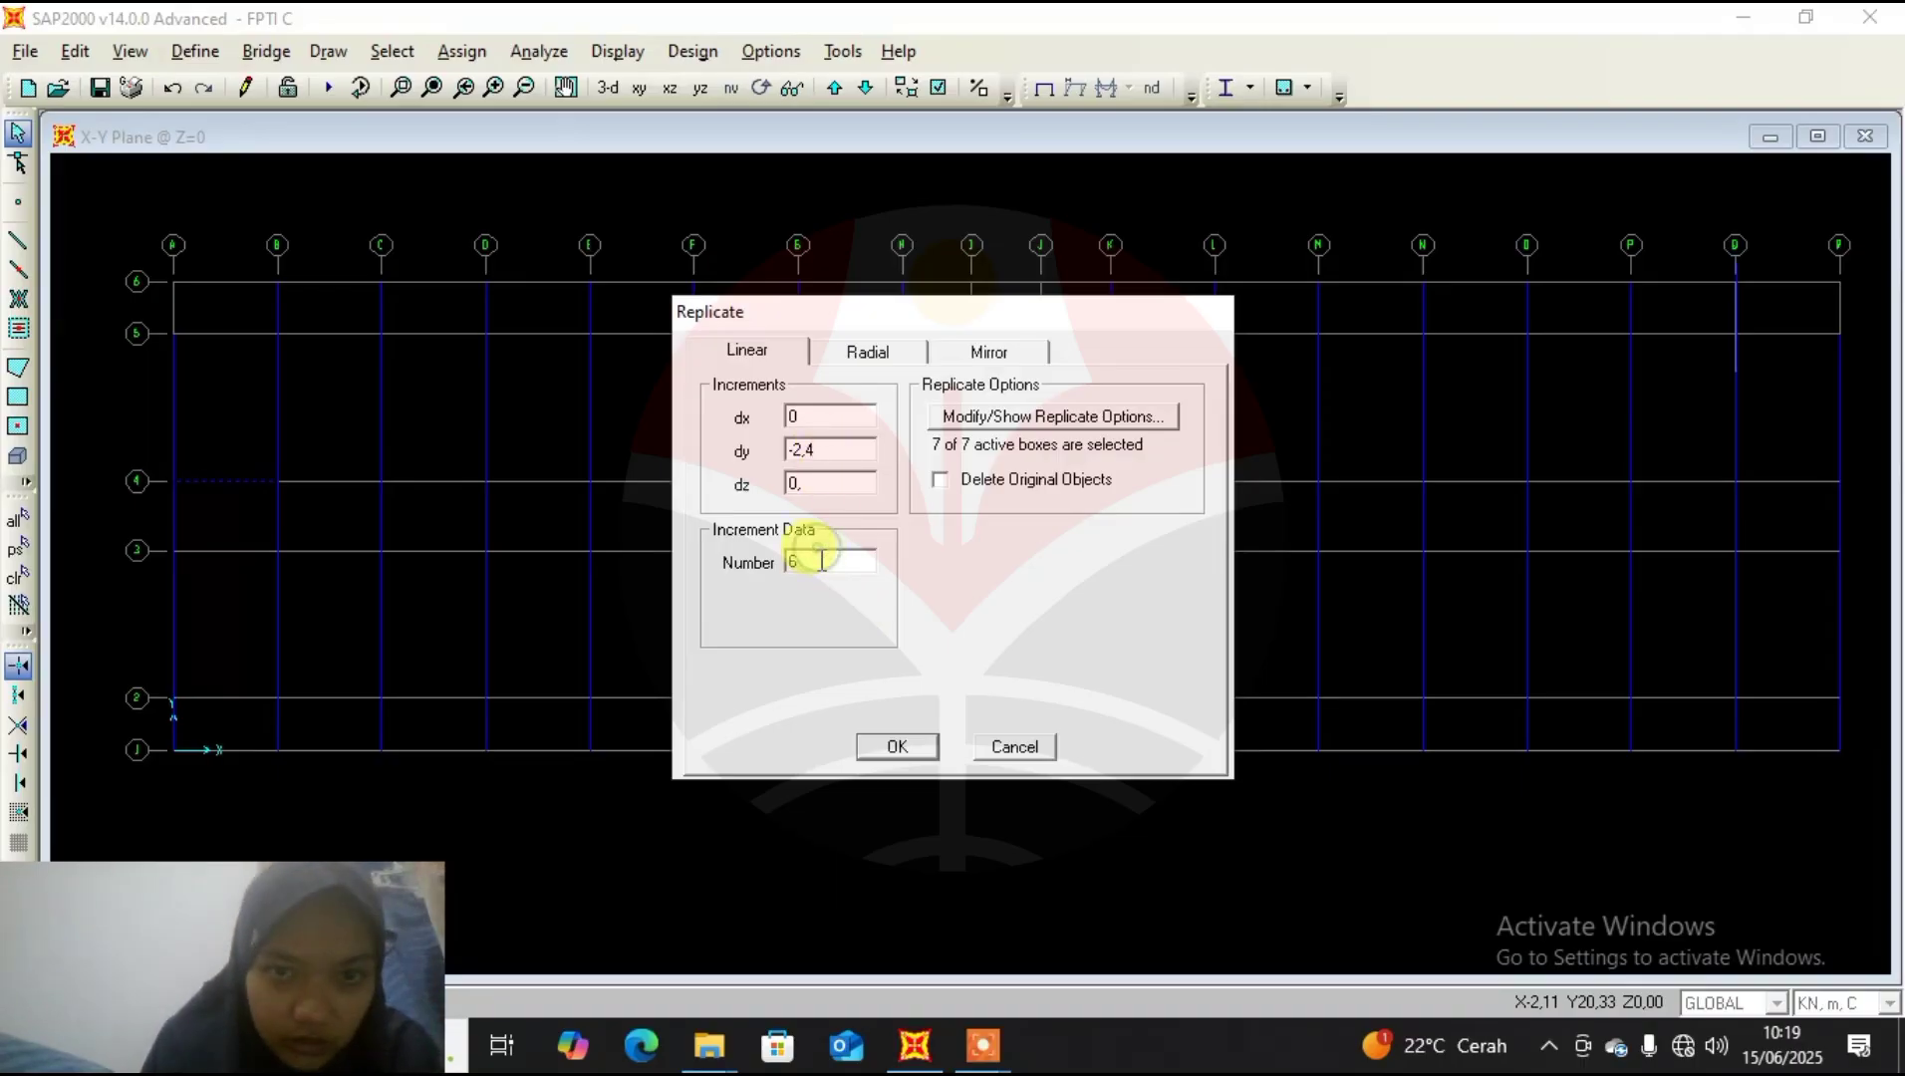
{"action": "type", "text": "1"}
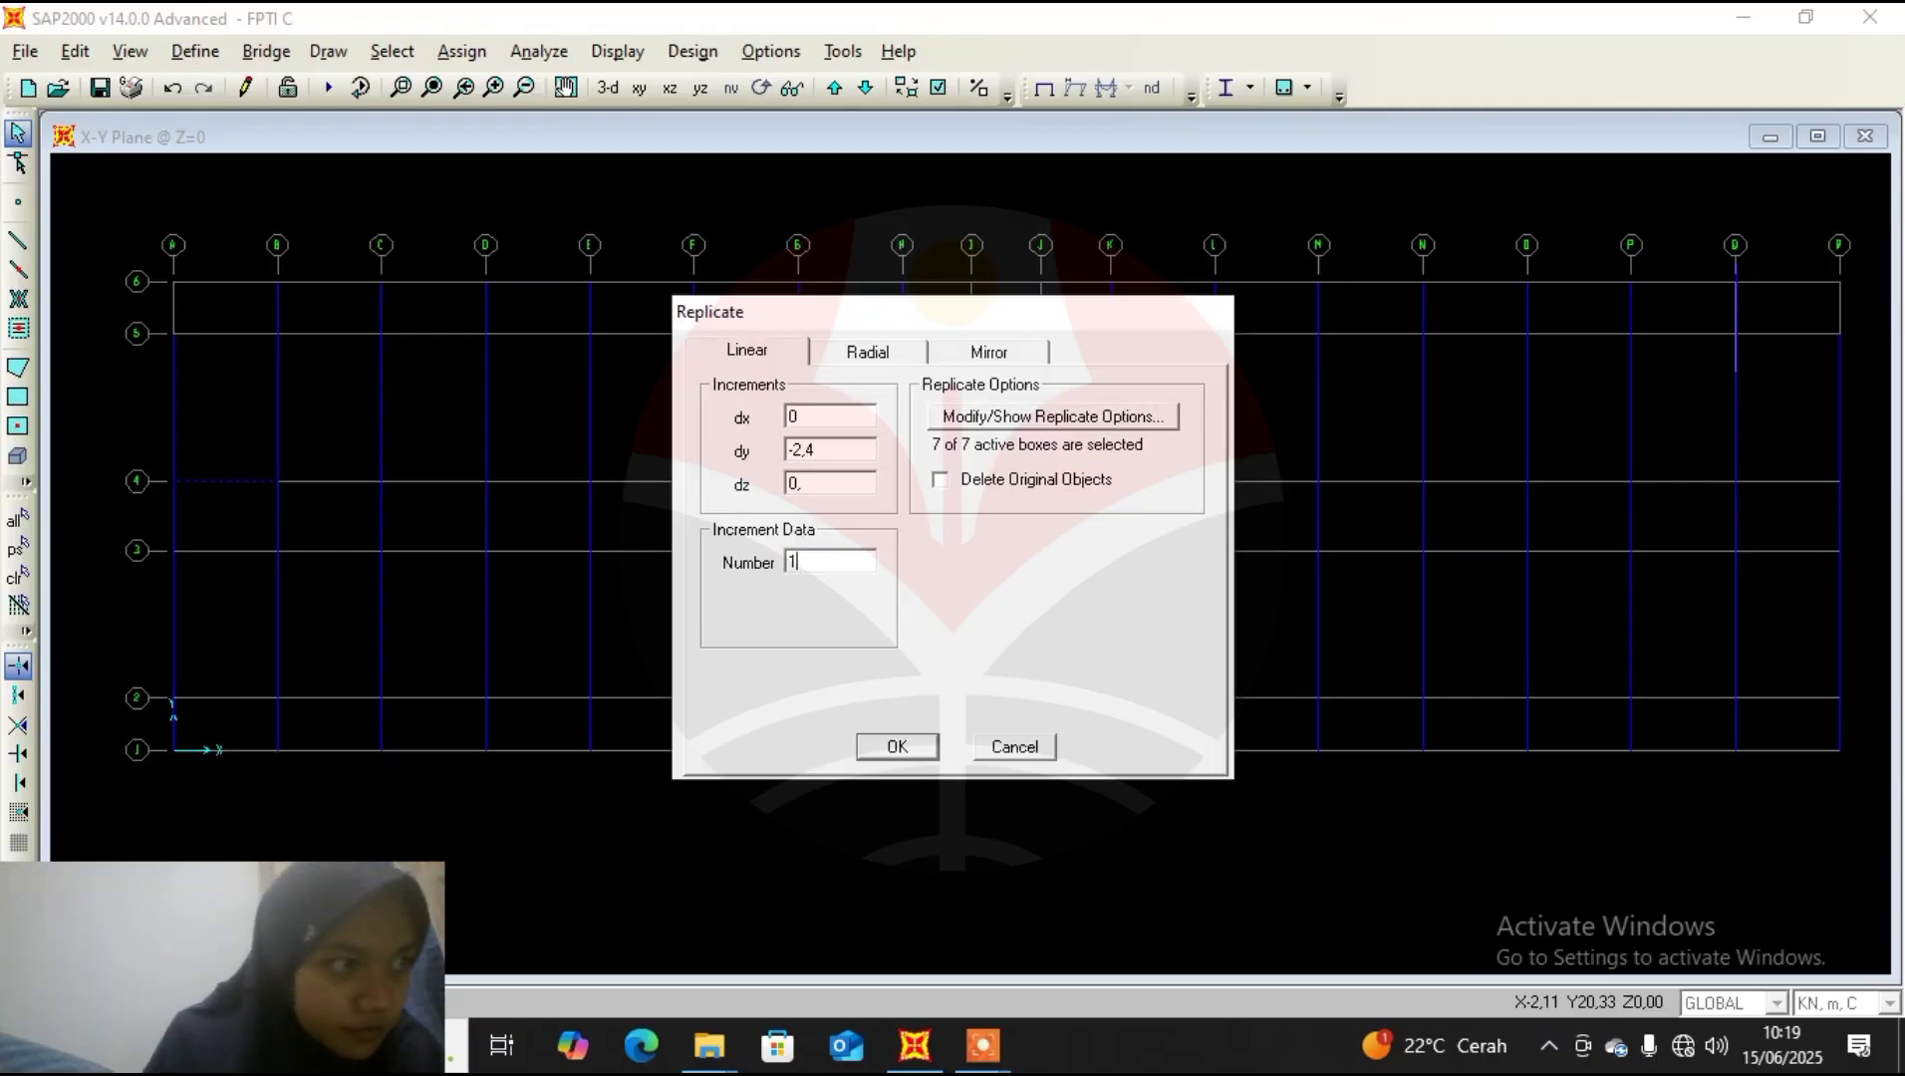
{"action": "left_click", "coordinate": [896, 750]}
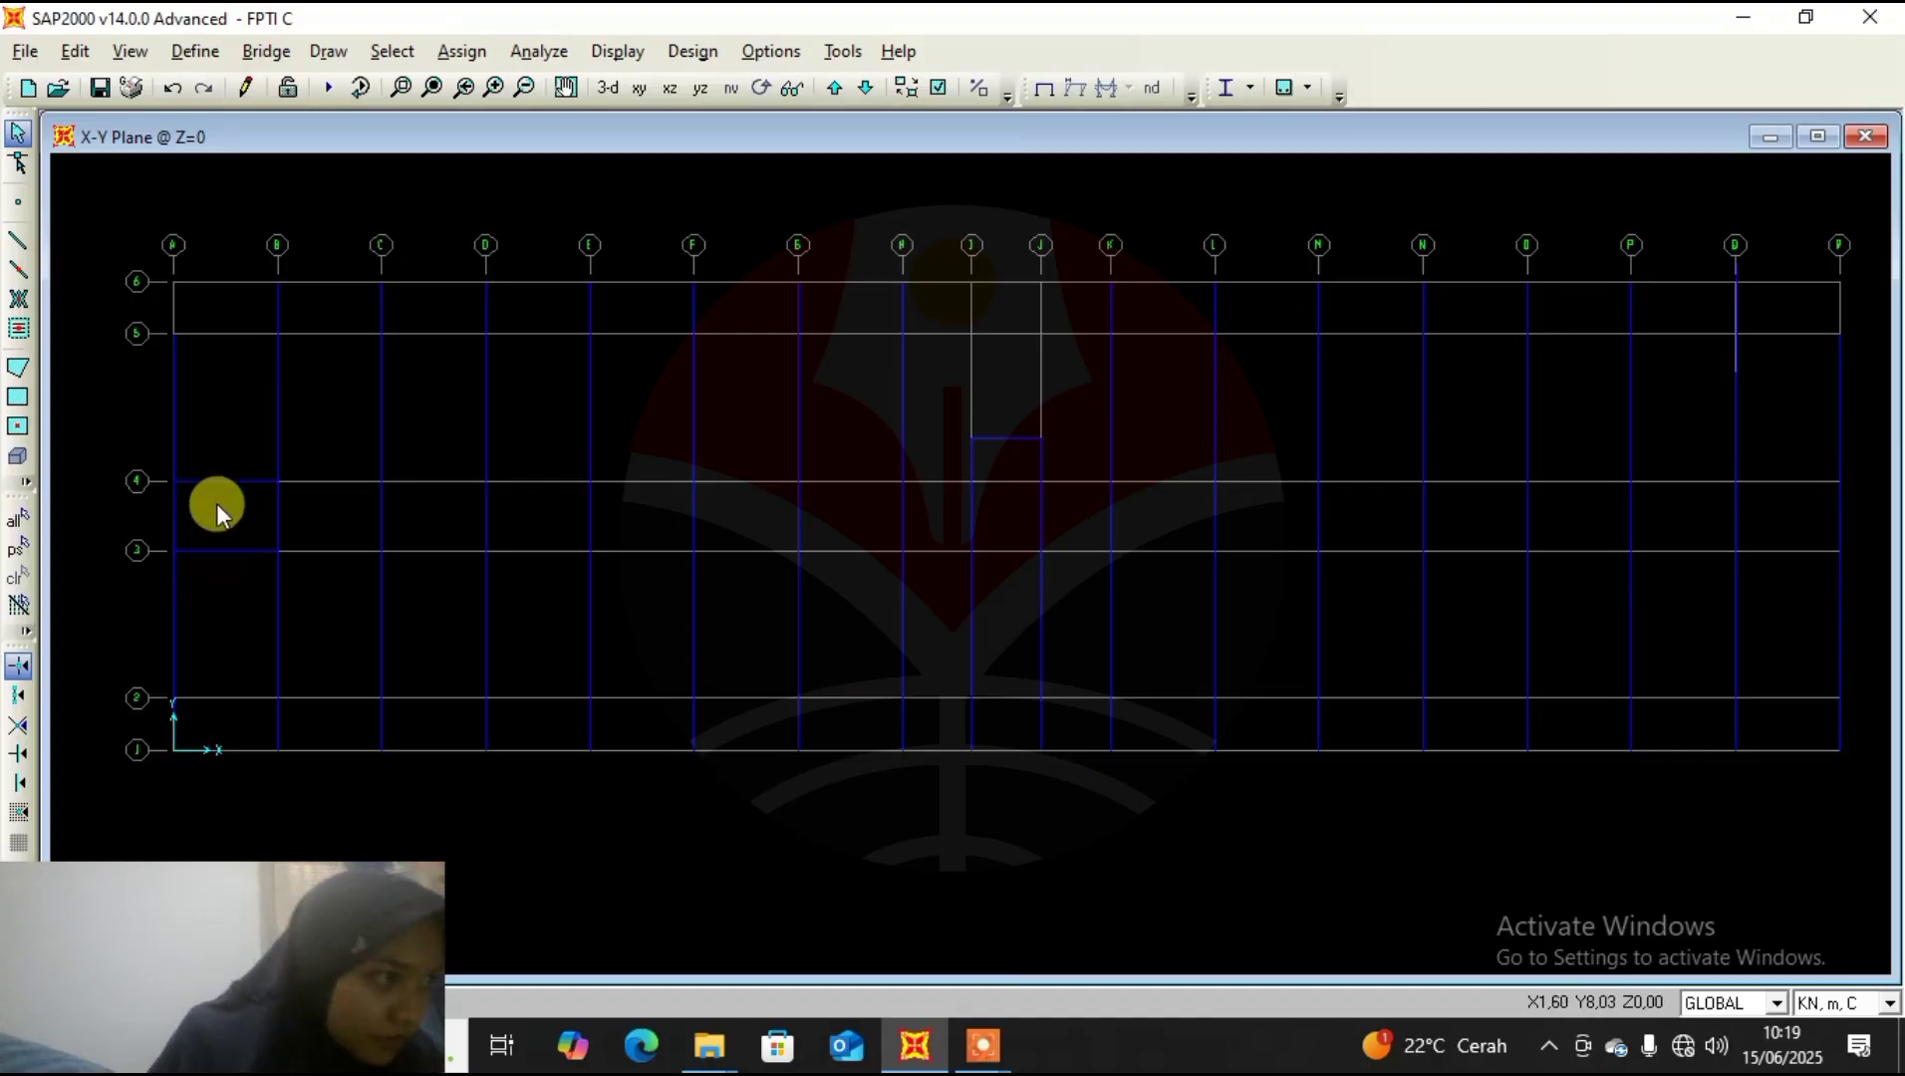
Replicate the A–B beams on grid lines 3 and 4 linearly with dx 3,6 m, dy 0 and 1 copy.
{"action": "left_click_drag", "start_coordinate": [234, 448], "coordinate": [231, 581]}
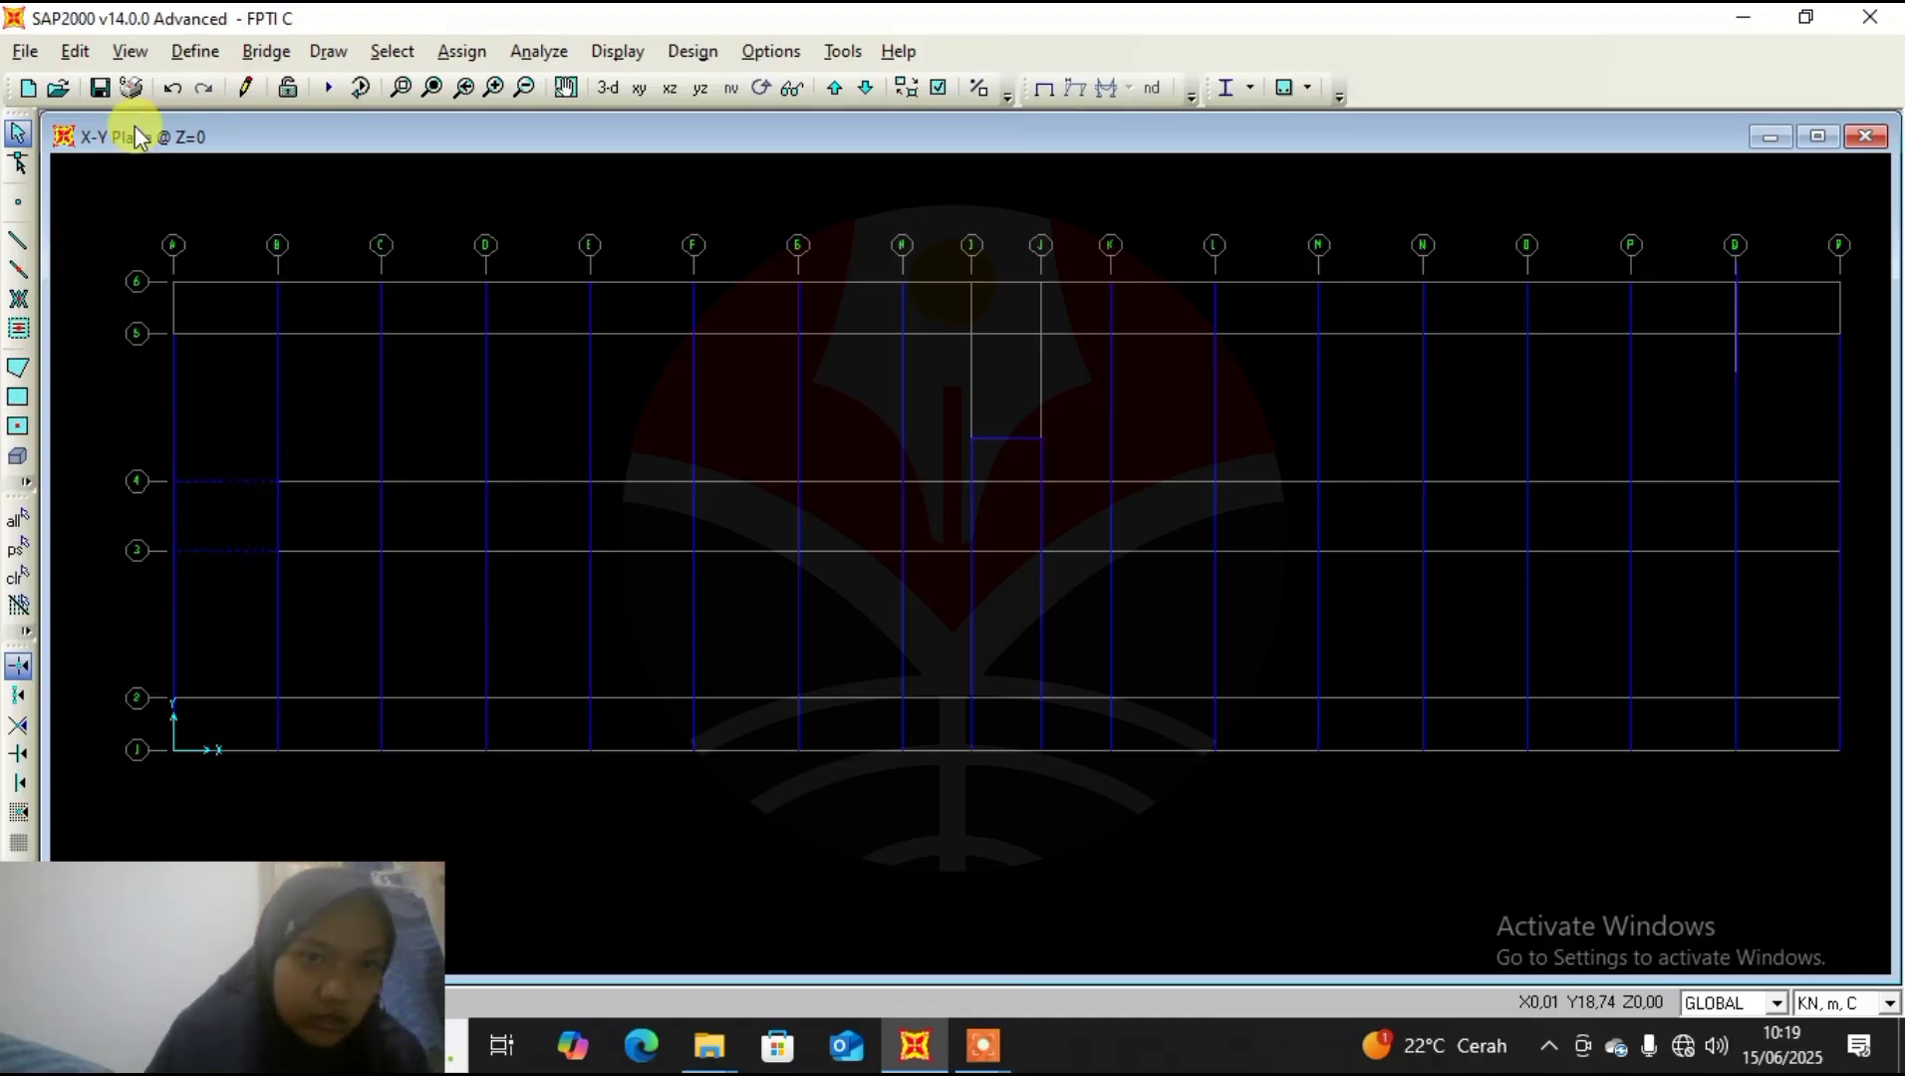
{"action": "left_click", "coordinate": [87, 58]}
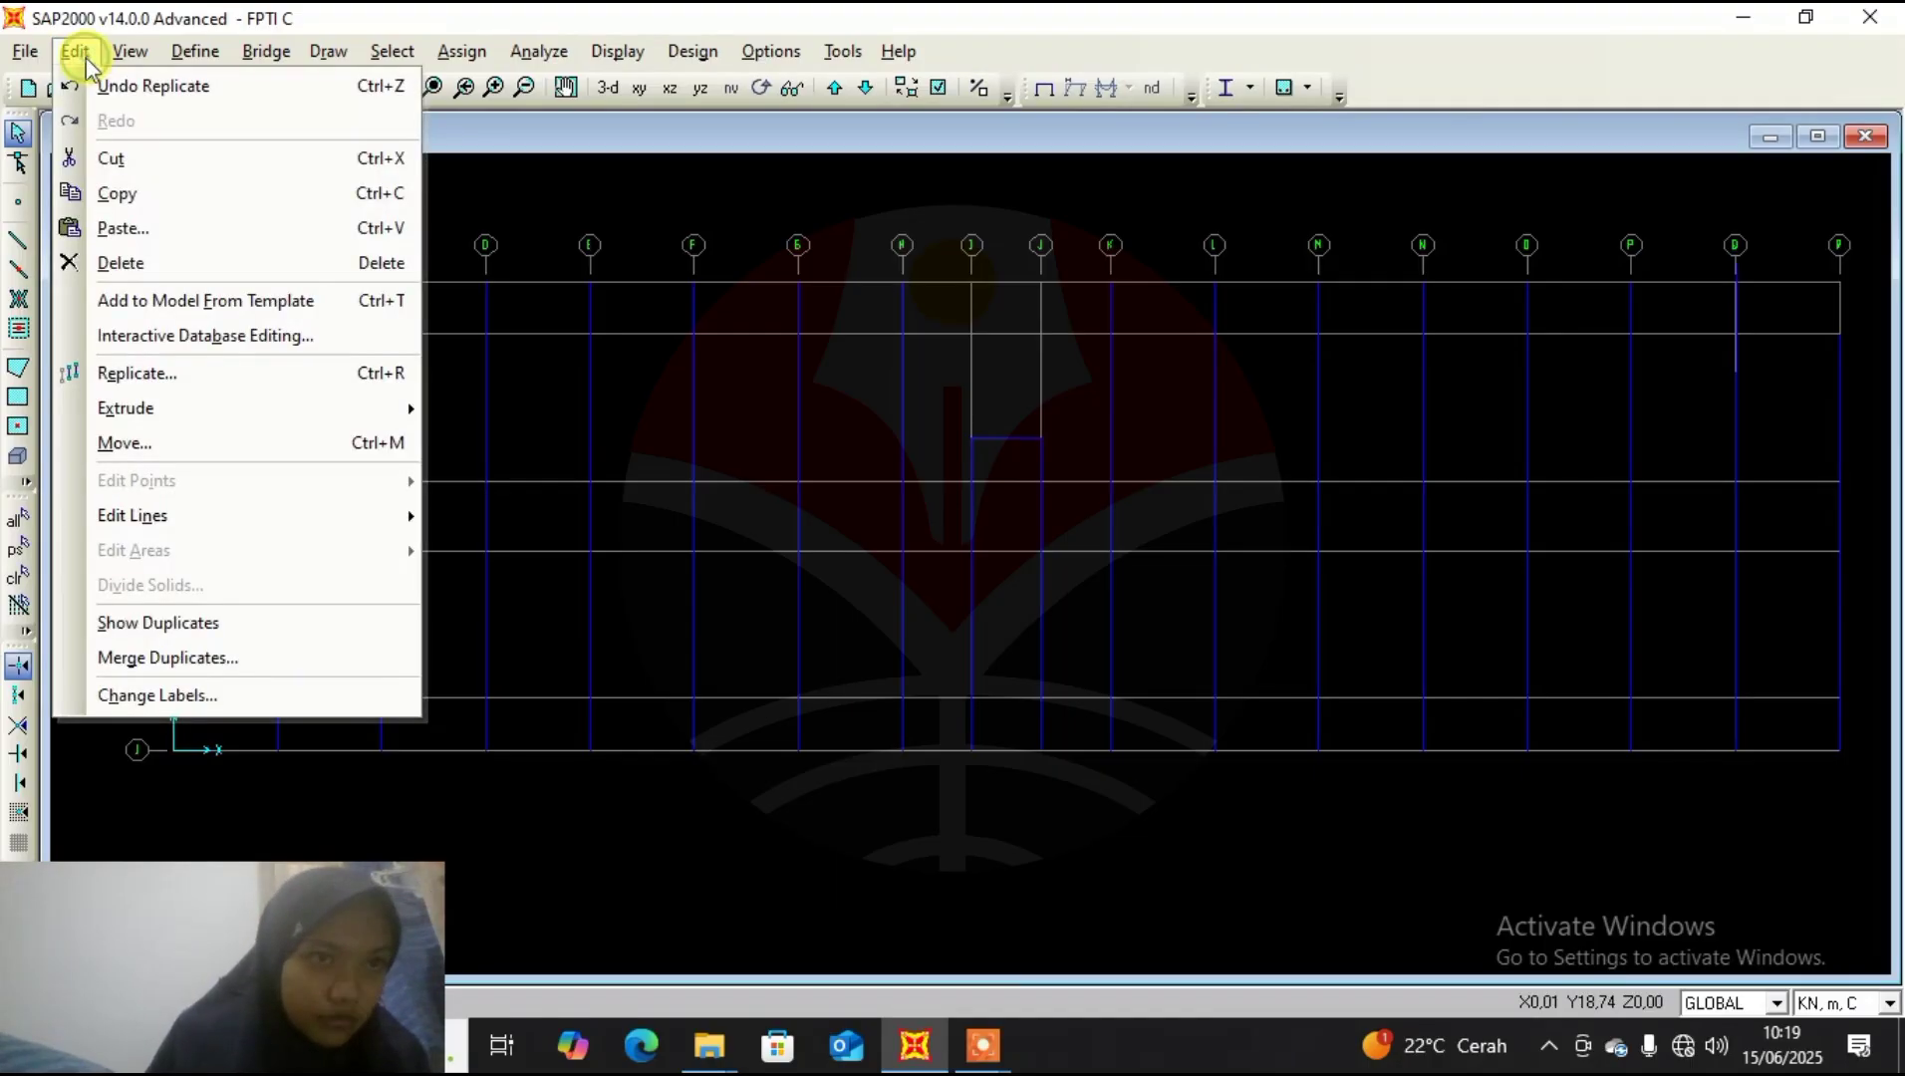
{"action": "left_click", "coordinate": [205, 375]}
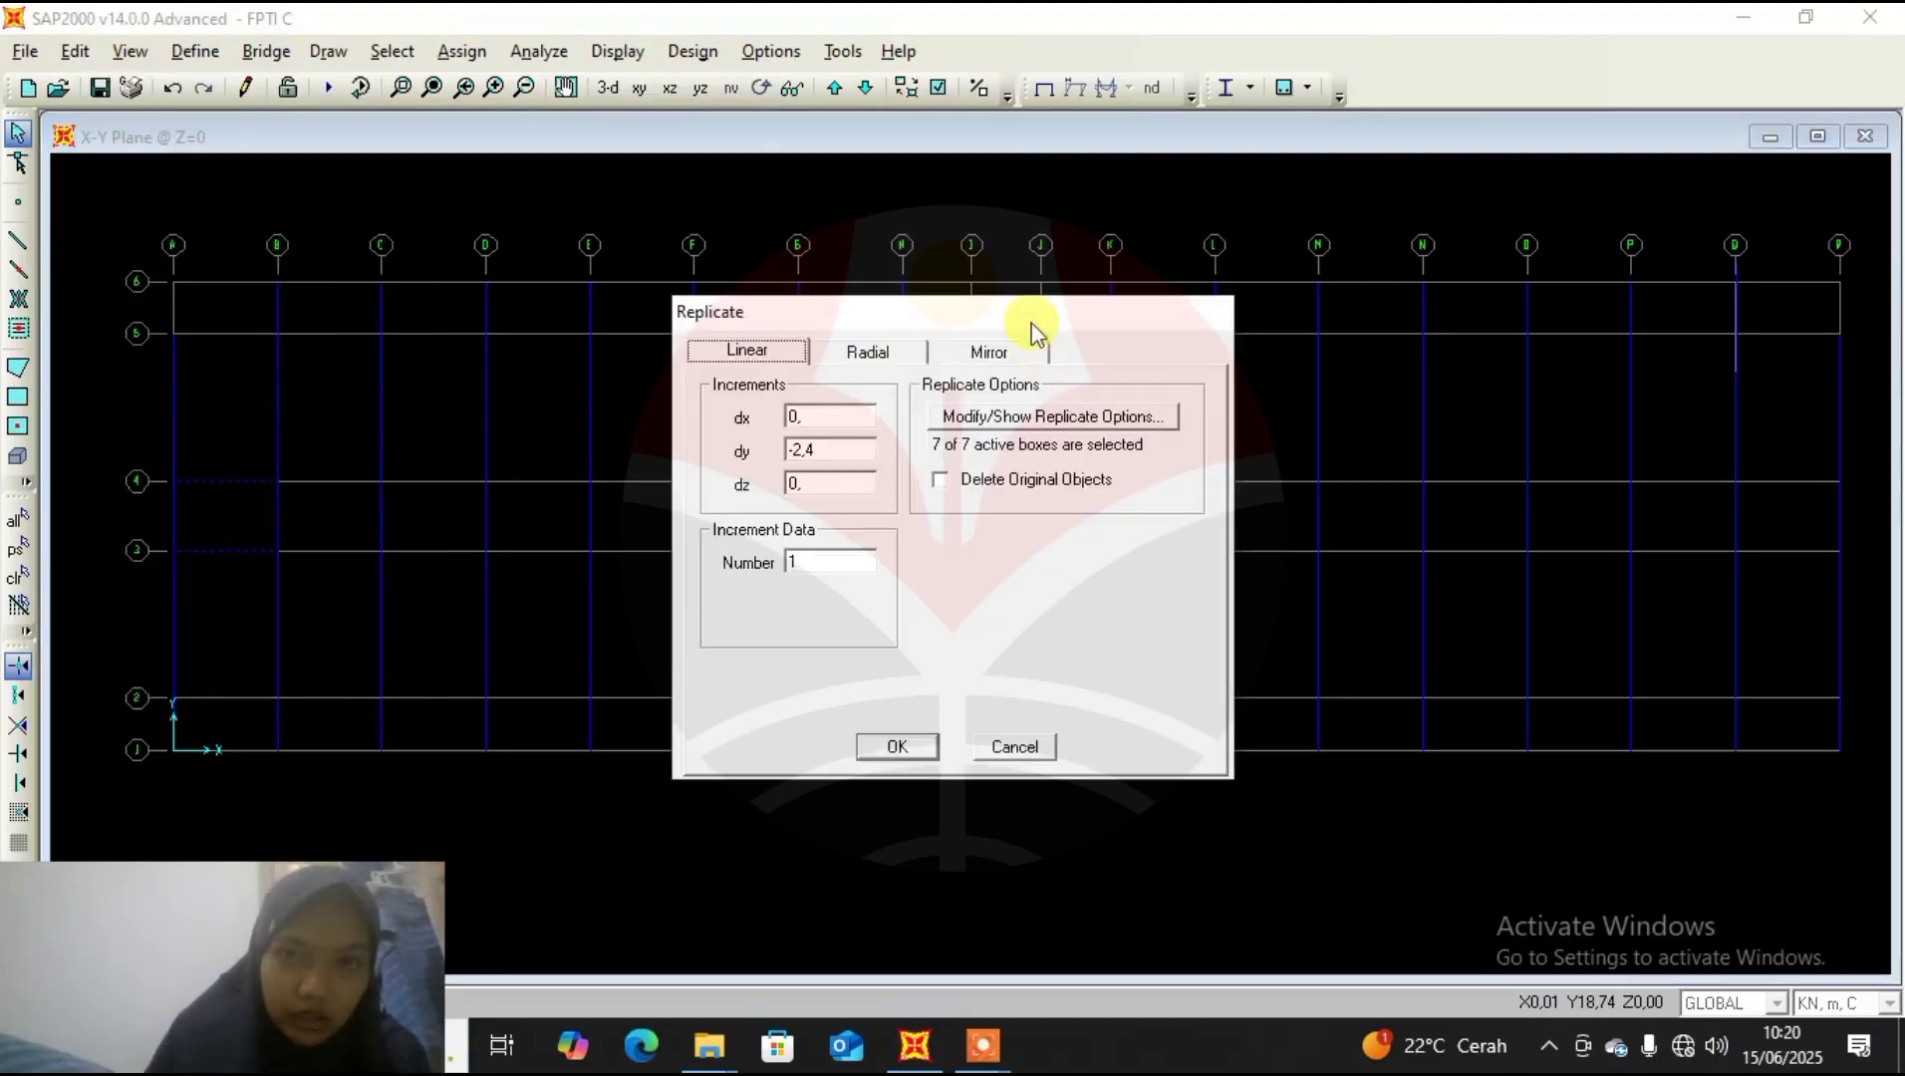
{"action": "left_click_drag", "start_coordinate": [544, 175], "coordinate": [1436, 267]}
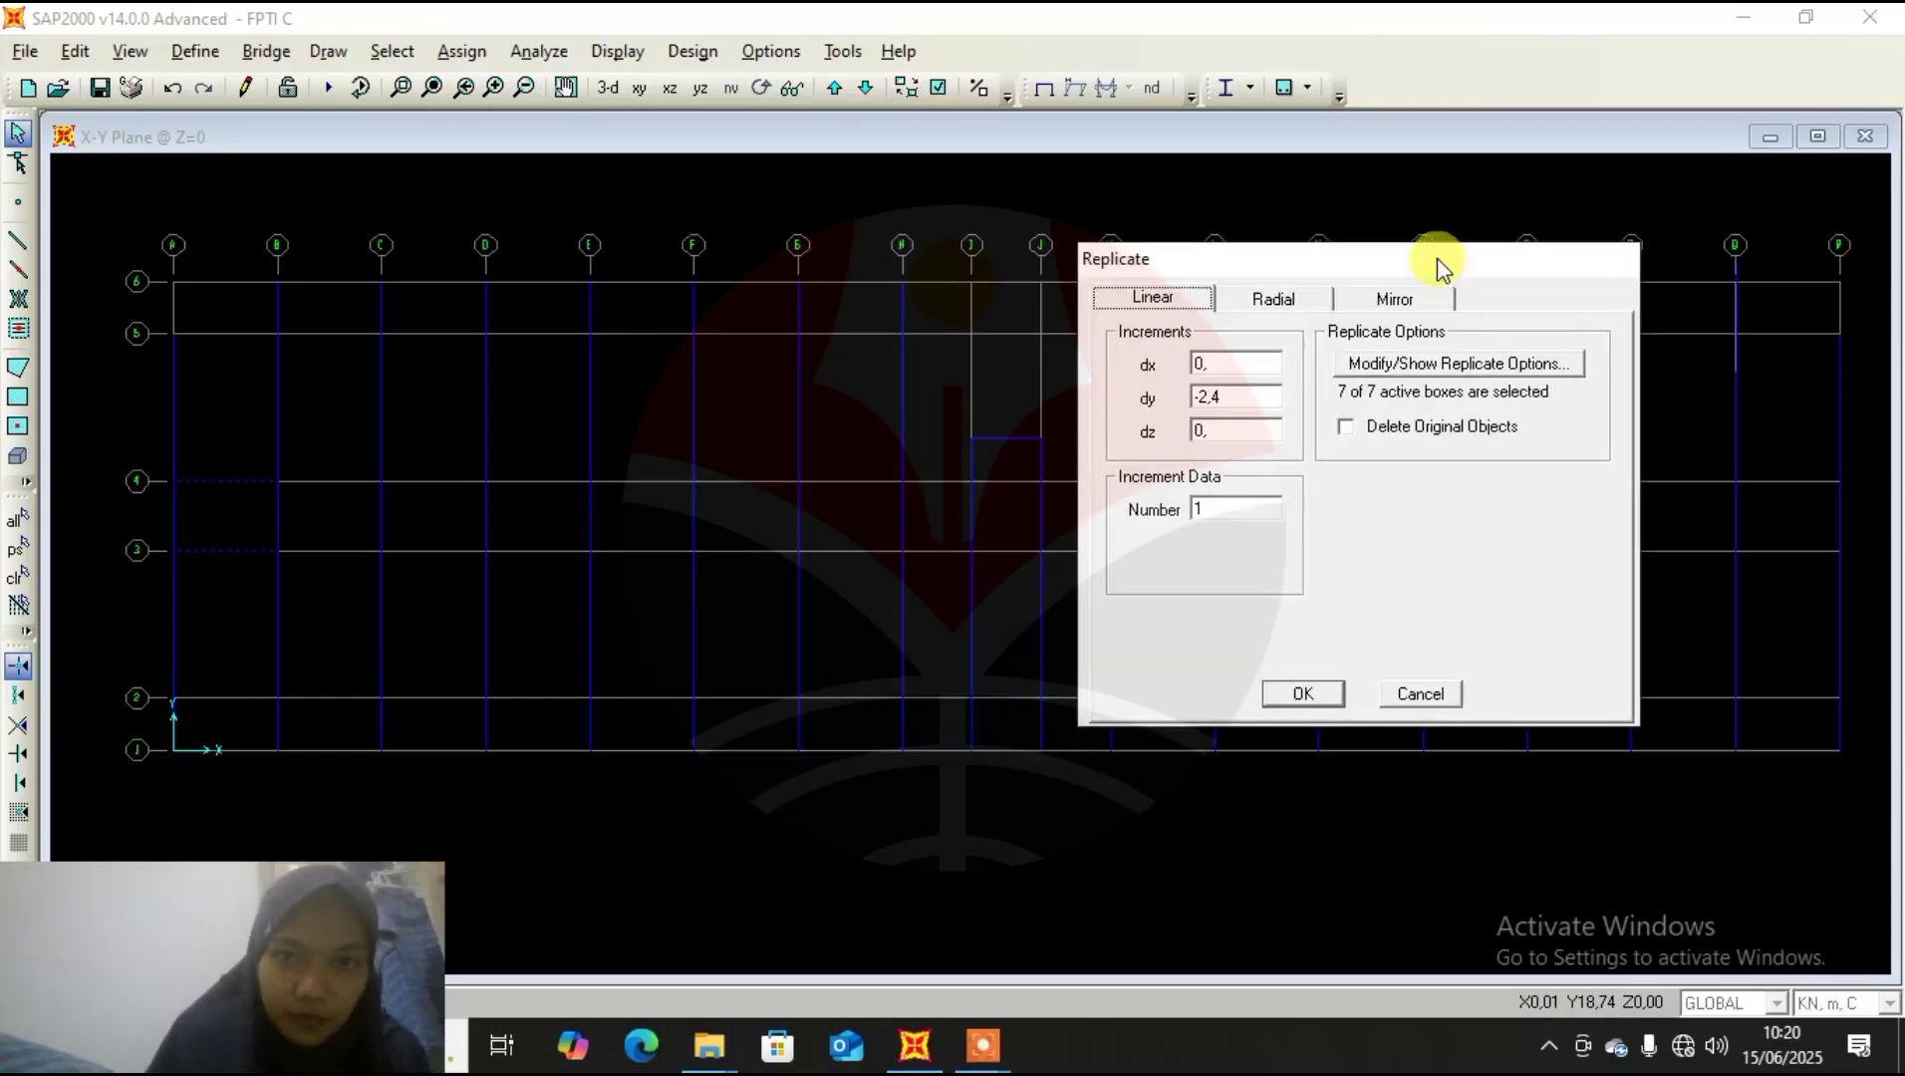
{"action": "double_click", "coordinate": [1256, 396]}
{"action": "type", "text": "0"}
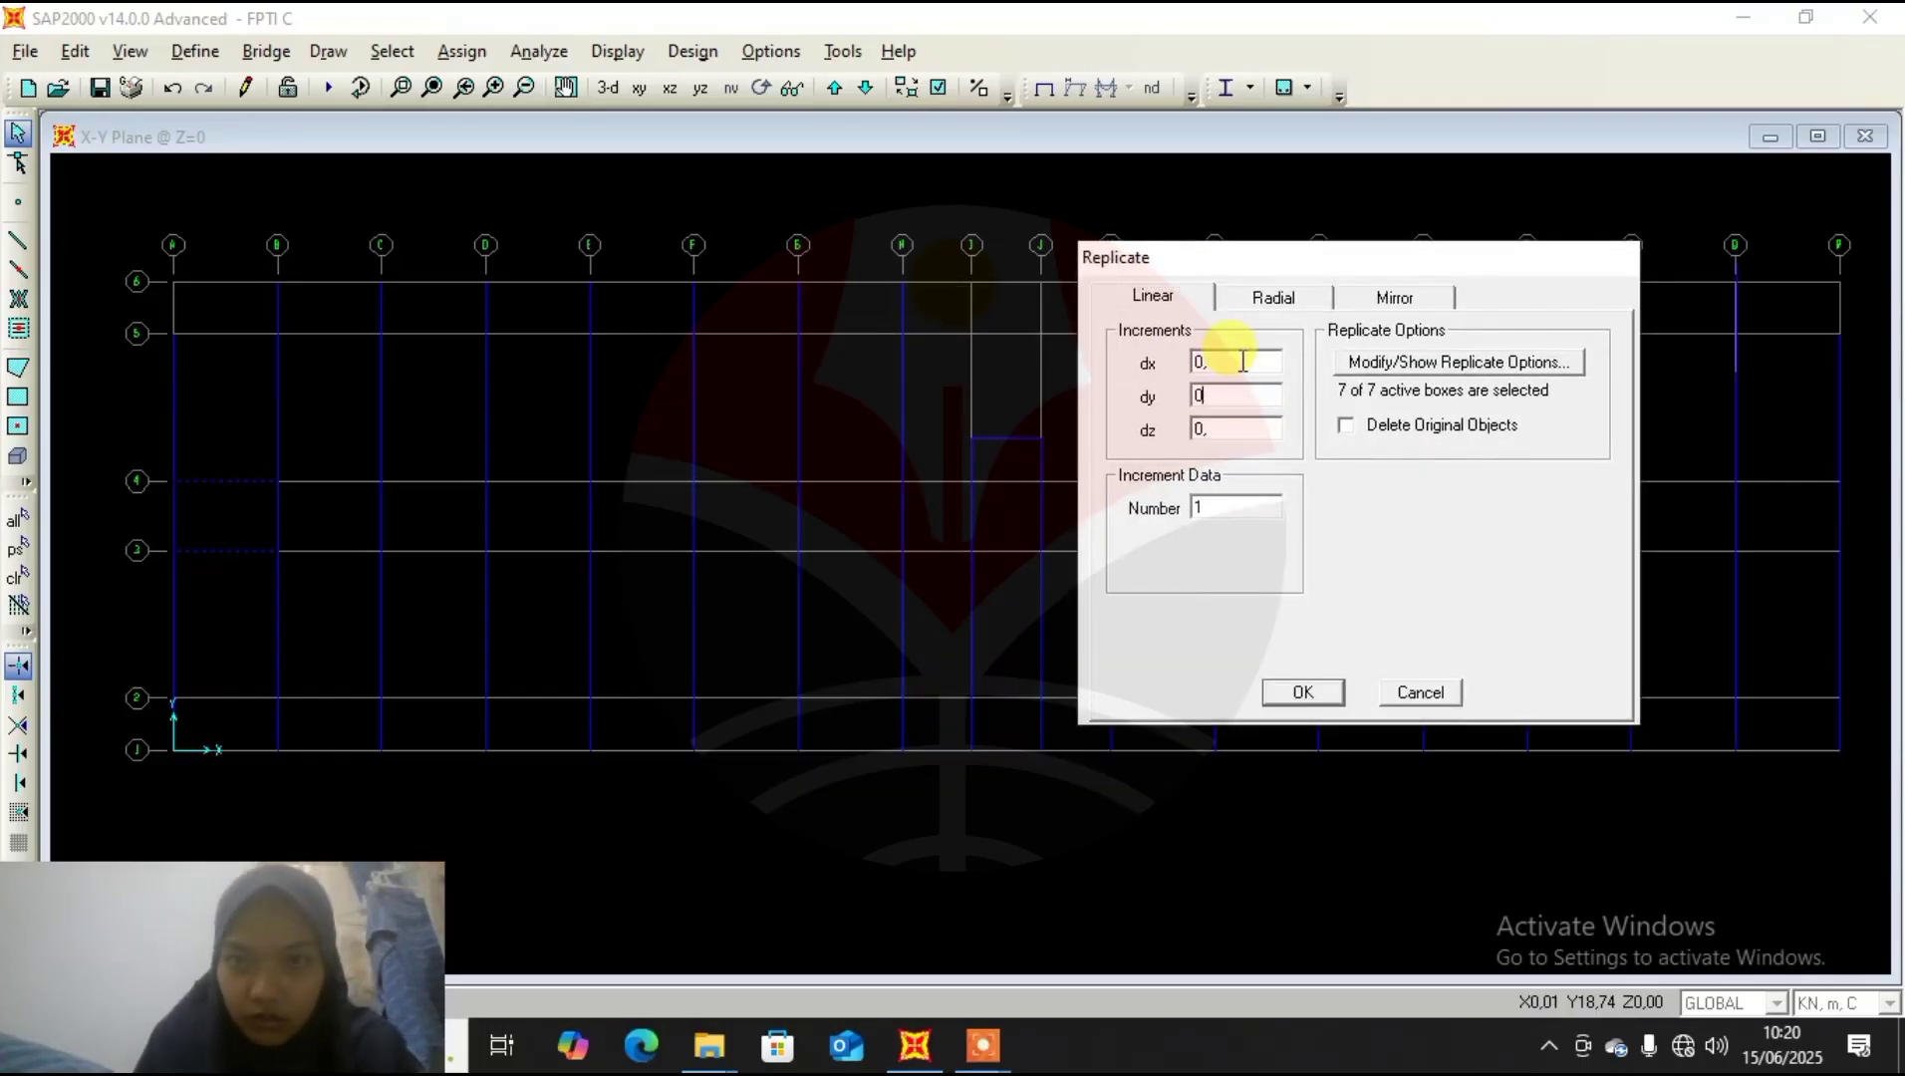
{"action": "double_click", "coordinate": [1241, 360]}
{"action": "type", "text": "3"}
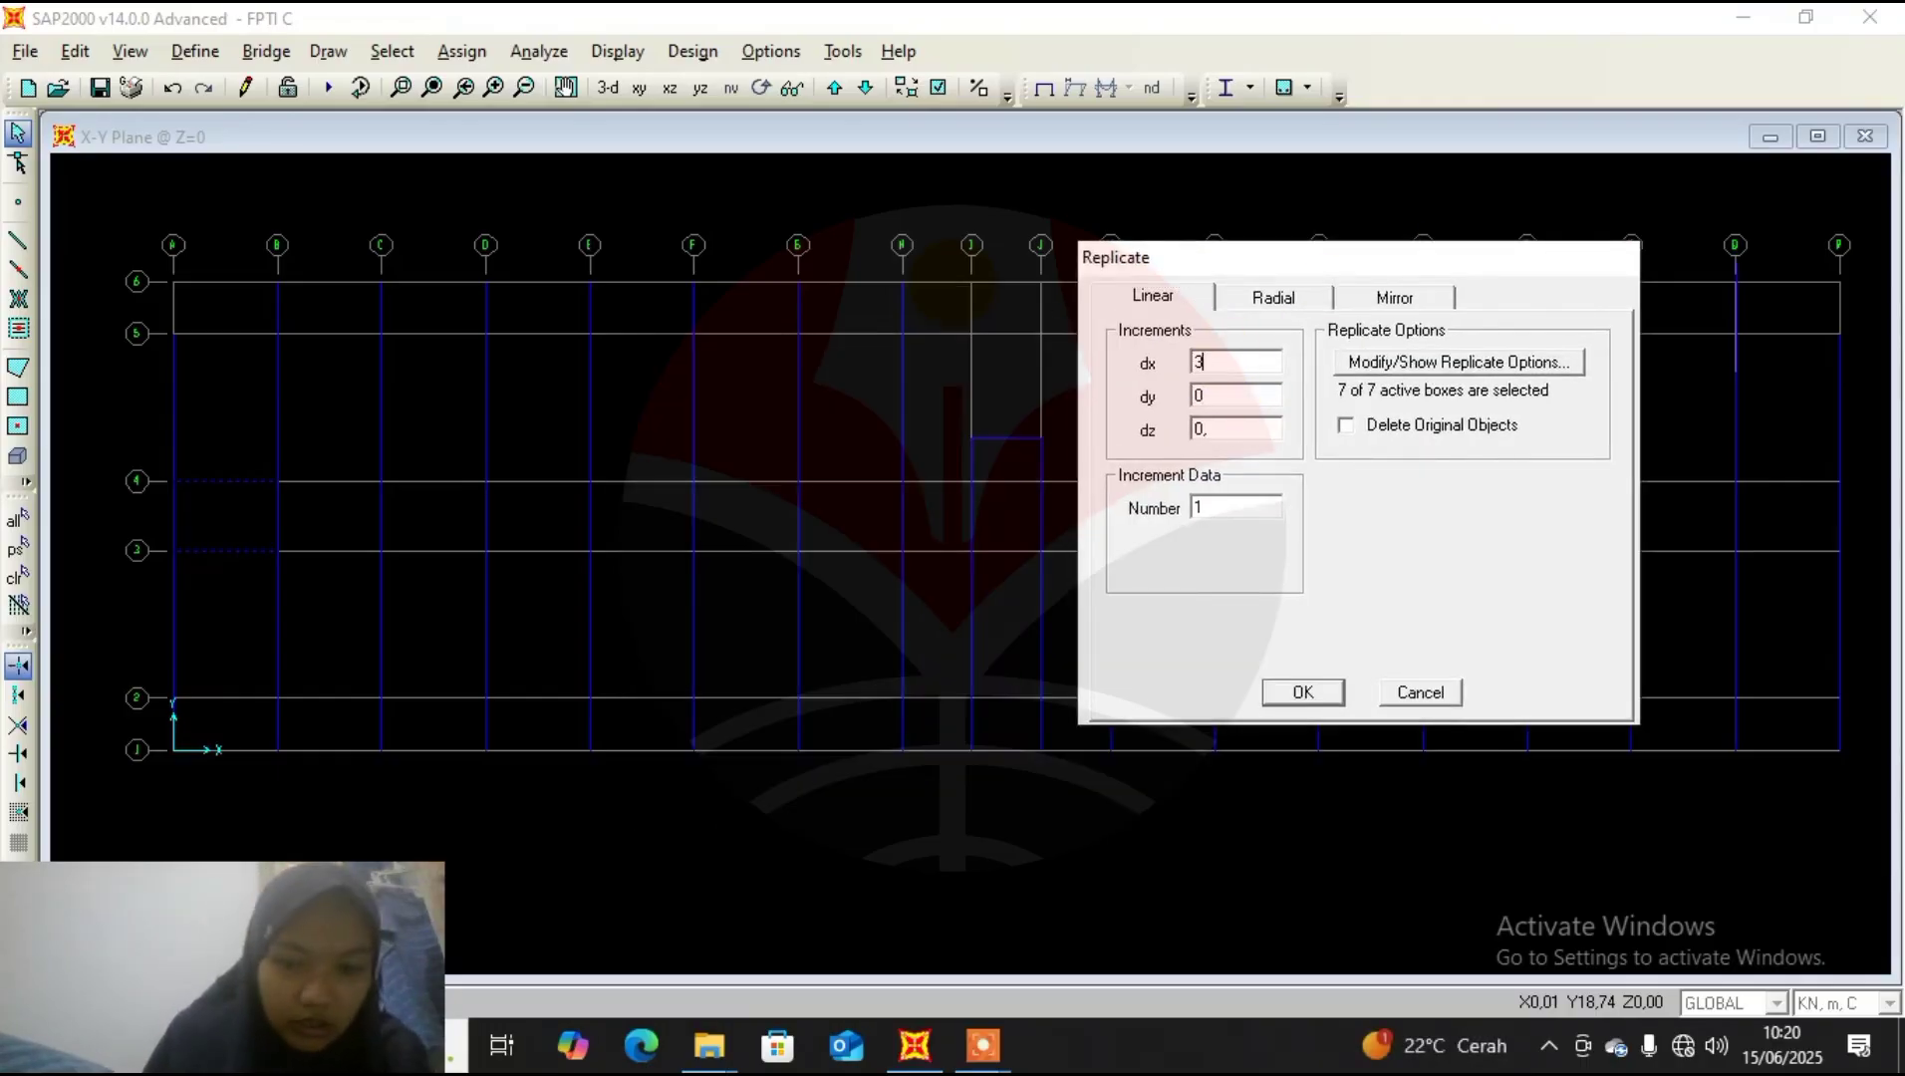
{"action": "type", "text": ",6"}
{"action": "double_click", "coordinate": [1223, 507]}
{"action": "type", "text": "1"}
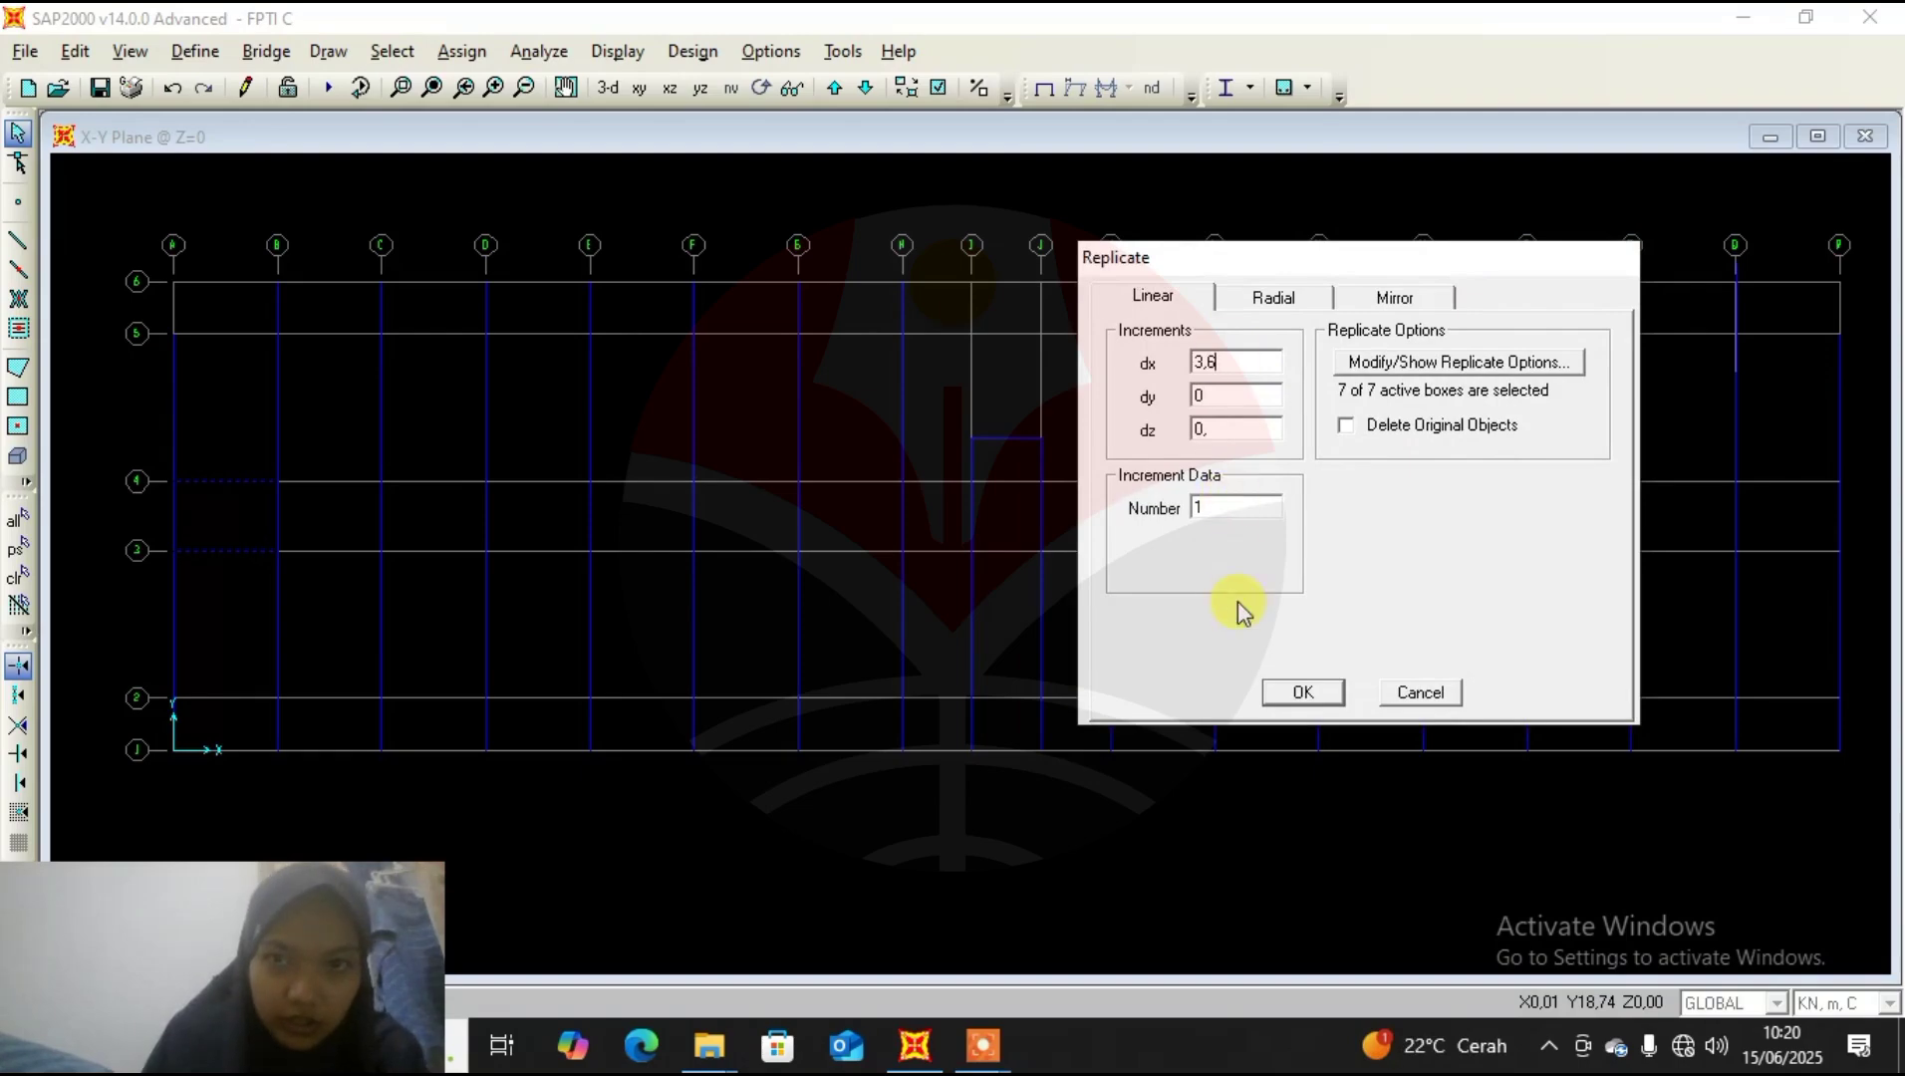
{"action": "left_click", "coordinate": [1302, 691]}
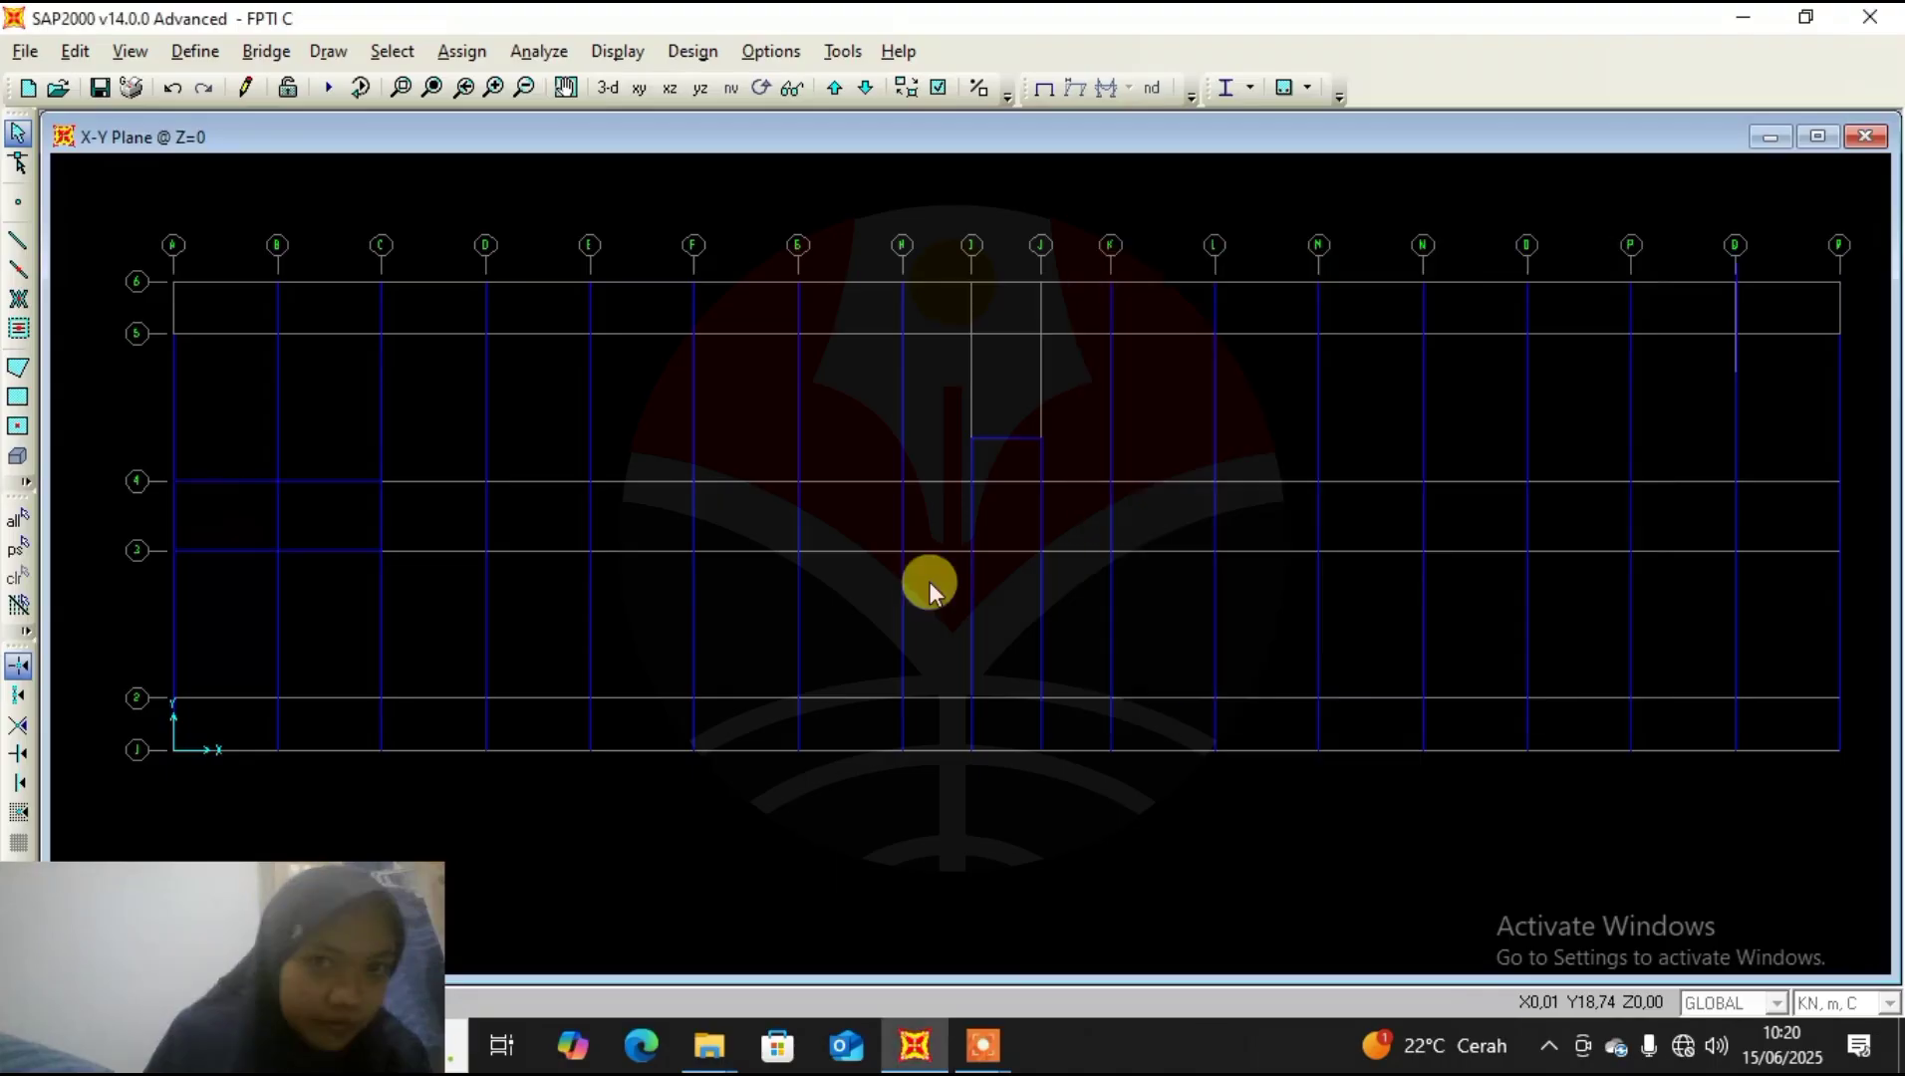
Select the beam on grid line 4 between grid lines B and C and open the linear Replicate settings for it.
{"action": "left_click_drag", "start_coordinate": [334, 451], "coordinate": [308, 513]}
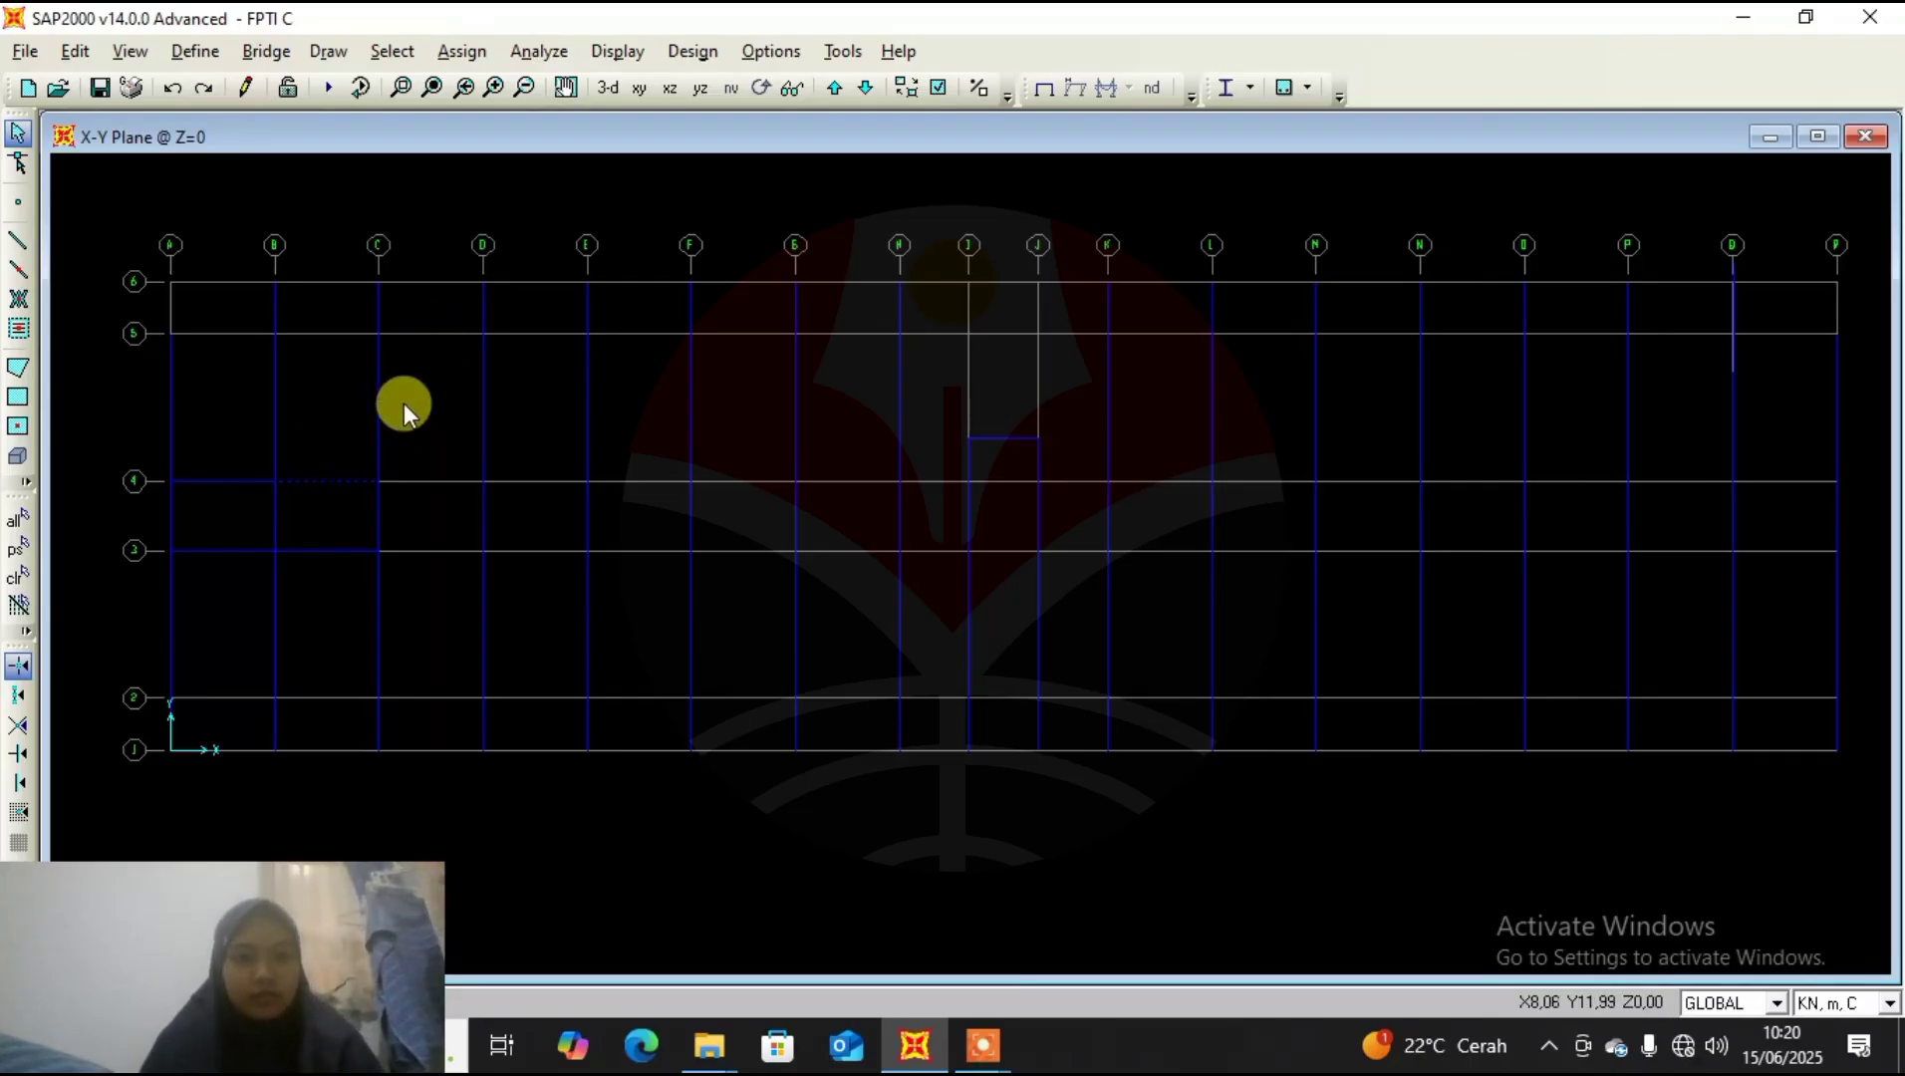
{"action": "key", "text": "ctrl+q"}
{"action": "left_click_drag", "start_coordinate": [362, 433], "coordinate": [317, 508]}
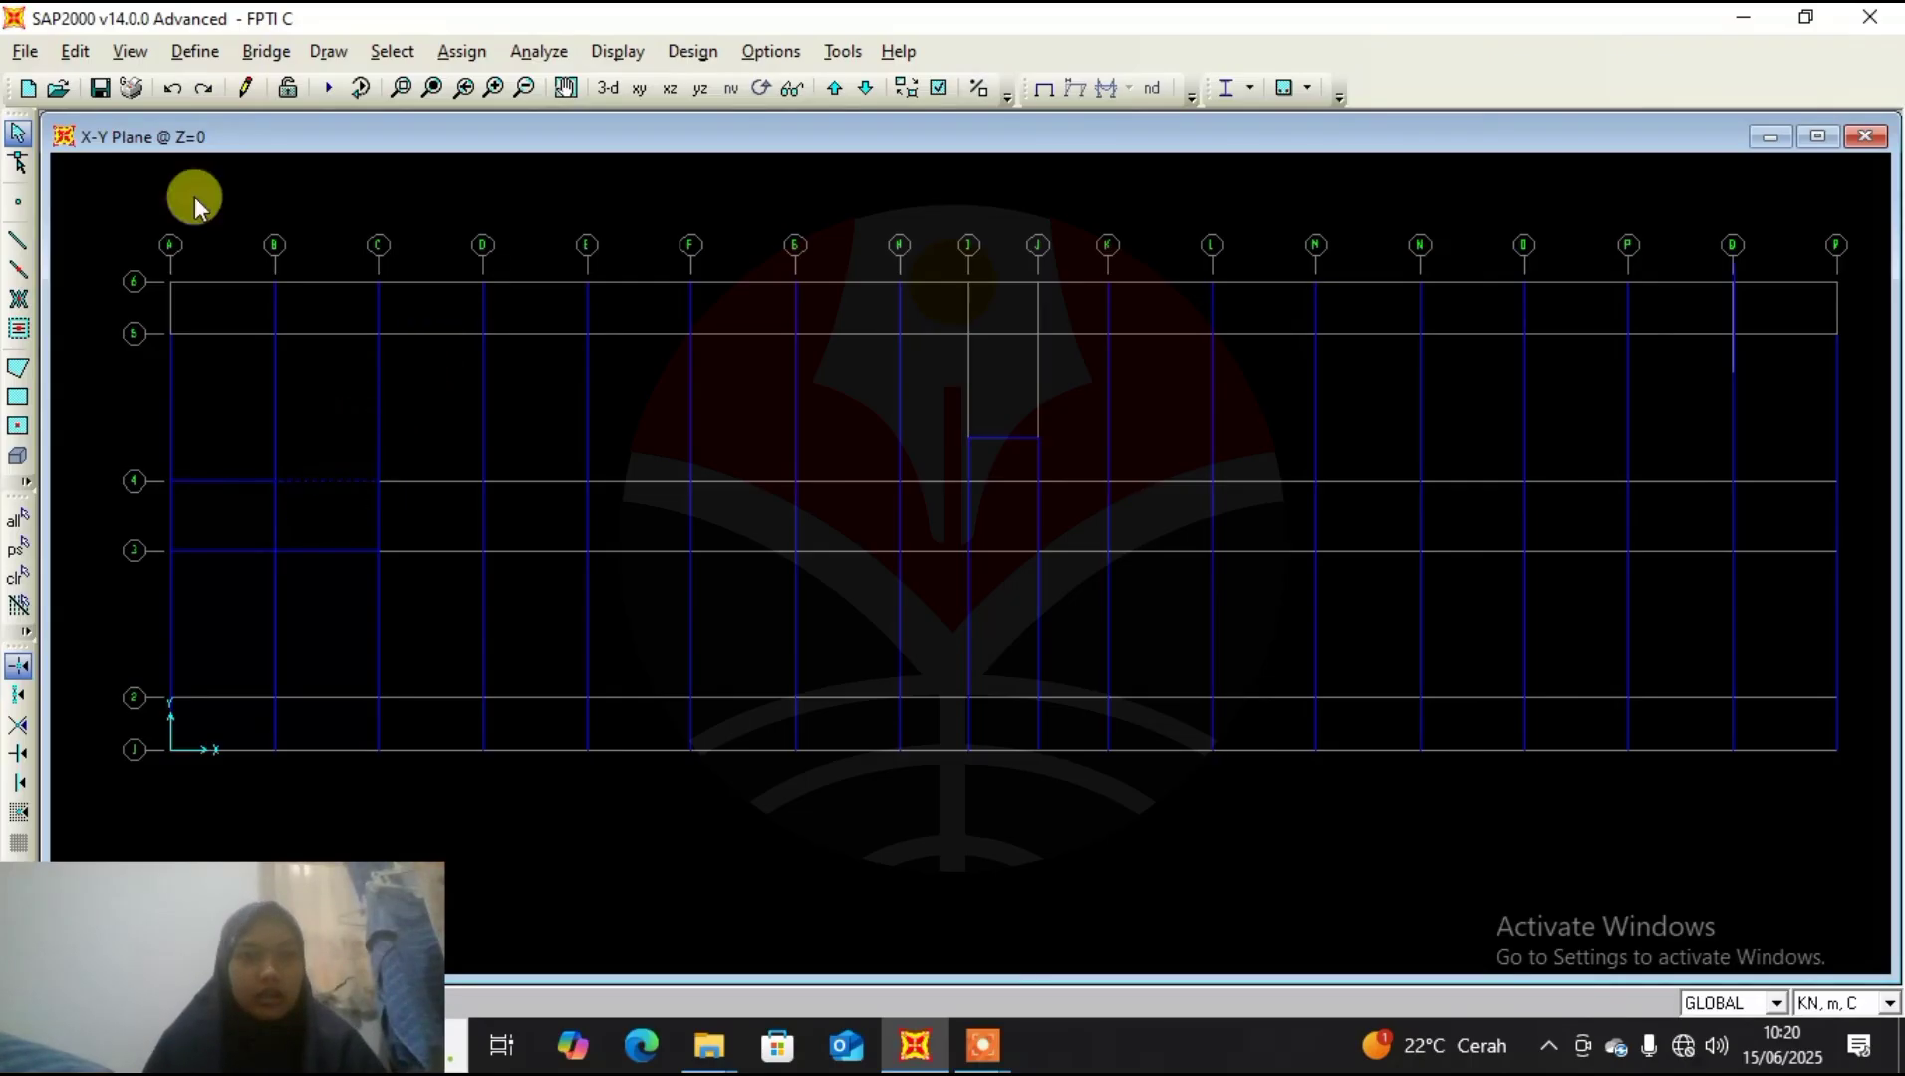
{"action": "left_click", "coordinate": [76, 51]}
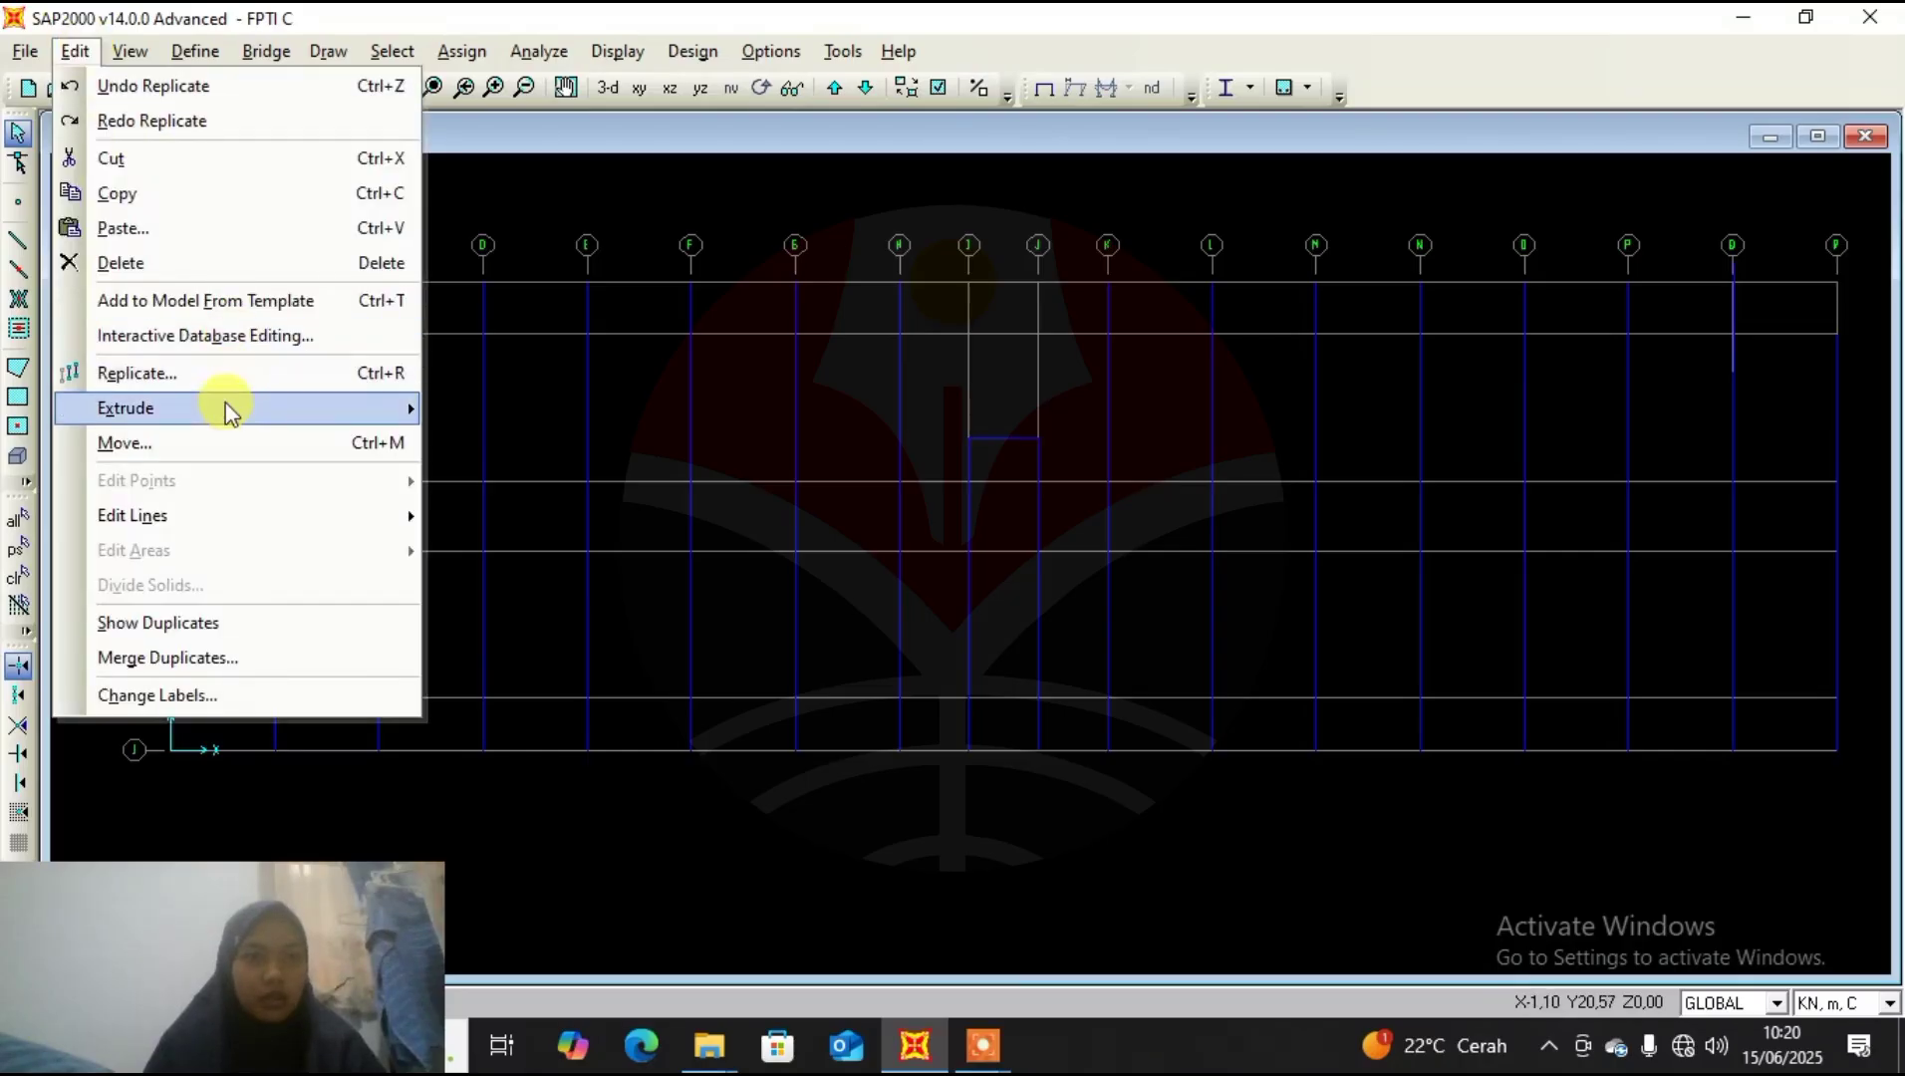
{"action": "left_click", "coordinate": [231, 375]}
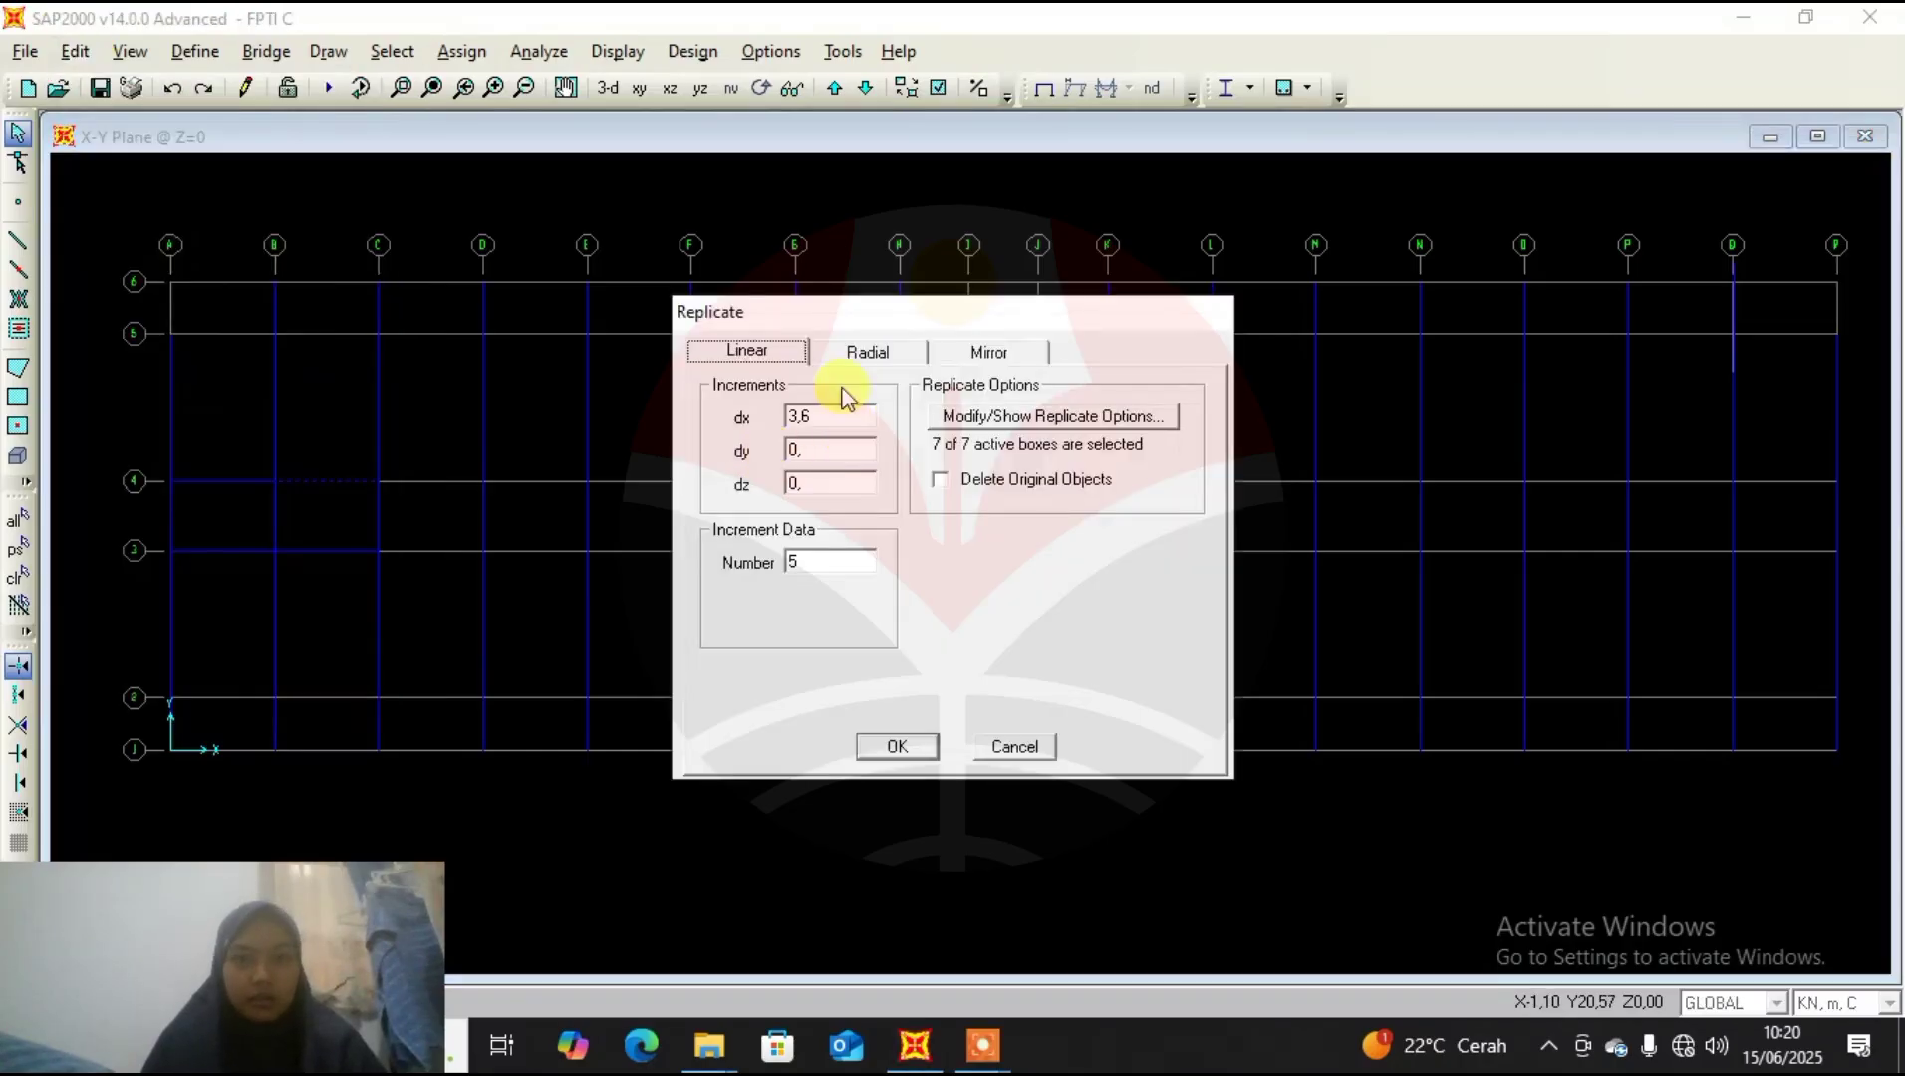
{"action": "left_click_drag", "start_coordinate": [892, 310], "coordinate": [748, 701]}
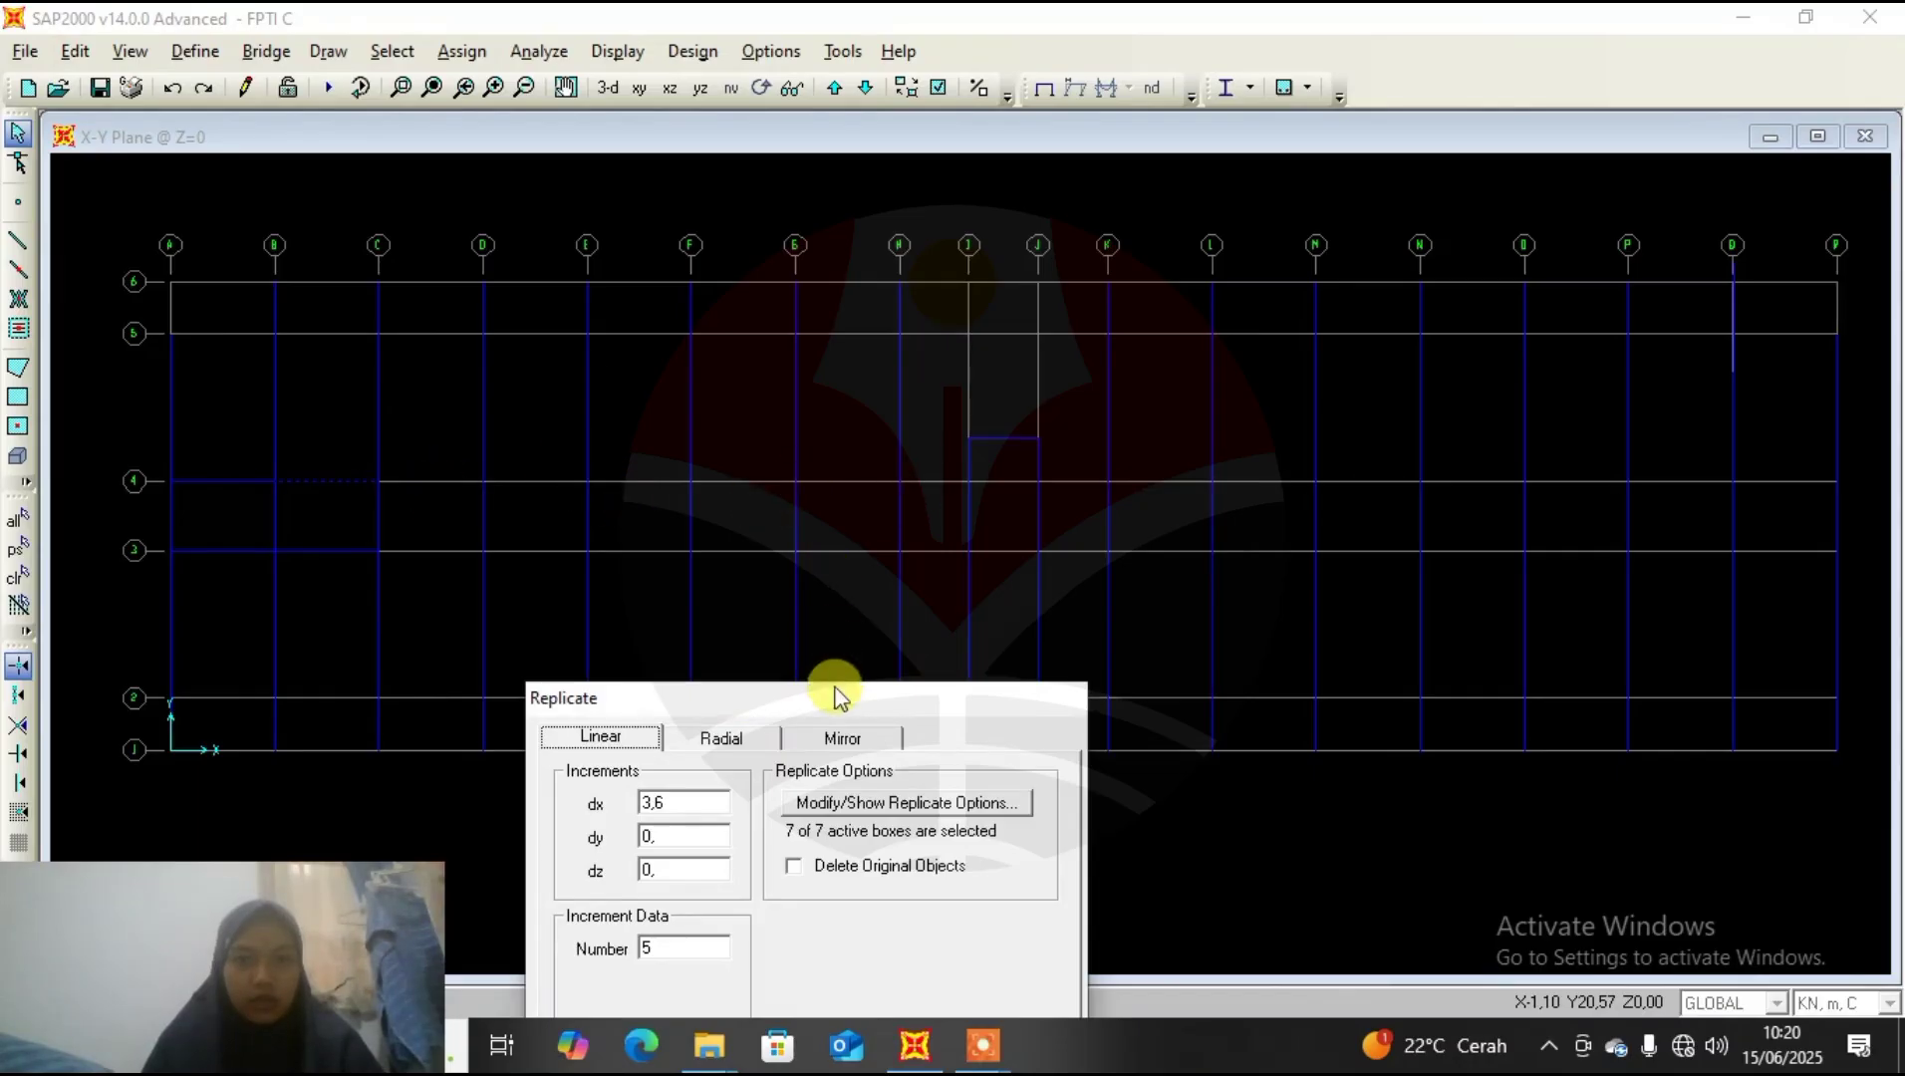
{"action": "left_click_drag", "start_coordinate": [838, 689], "coordinate": [888, 245]}
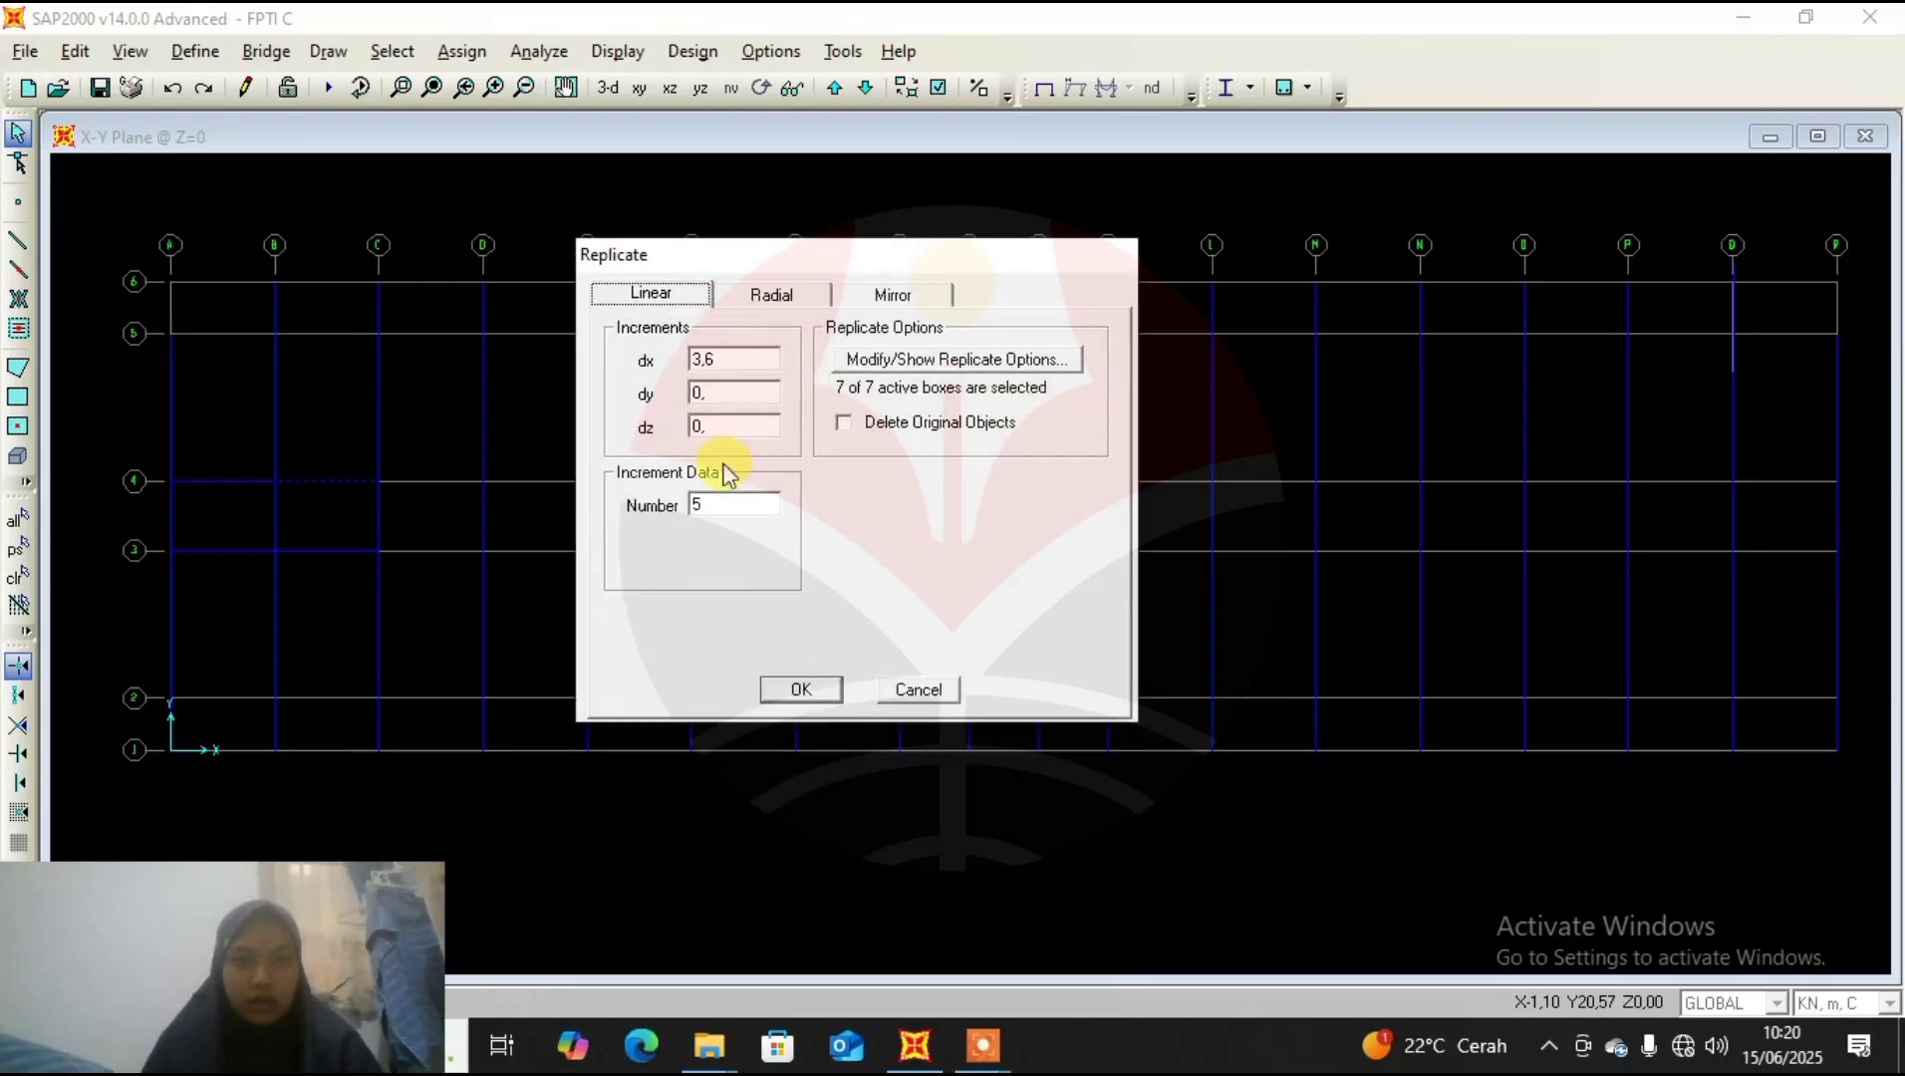
Replicate the selected beam between B and C on grid line 4 five times with dx 3,6.
{"action": "left_click", "coordinate": [814, 692]}
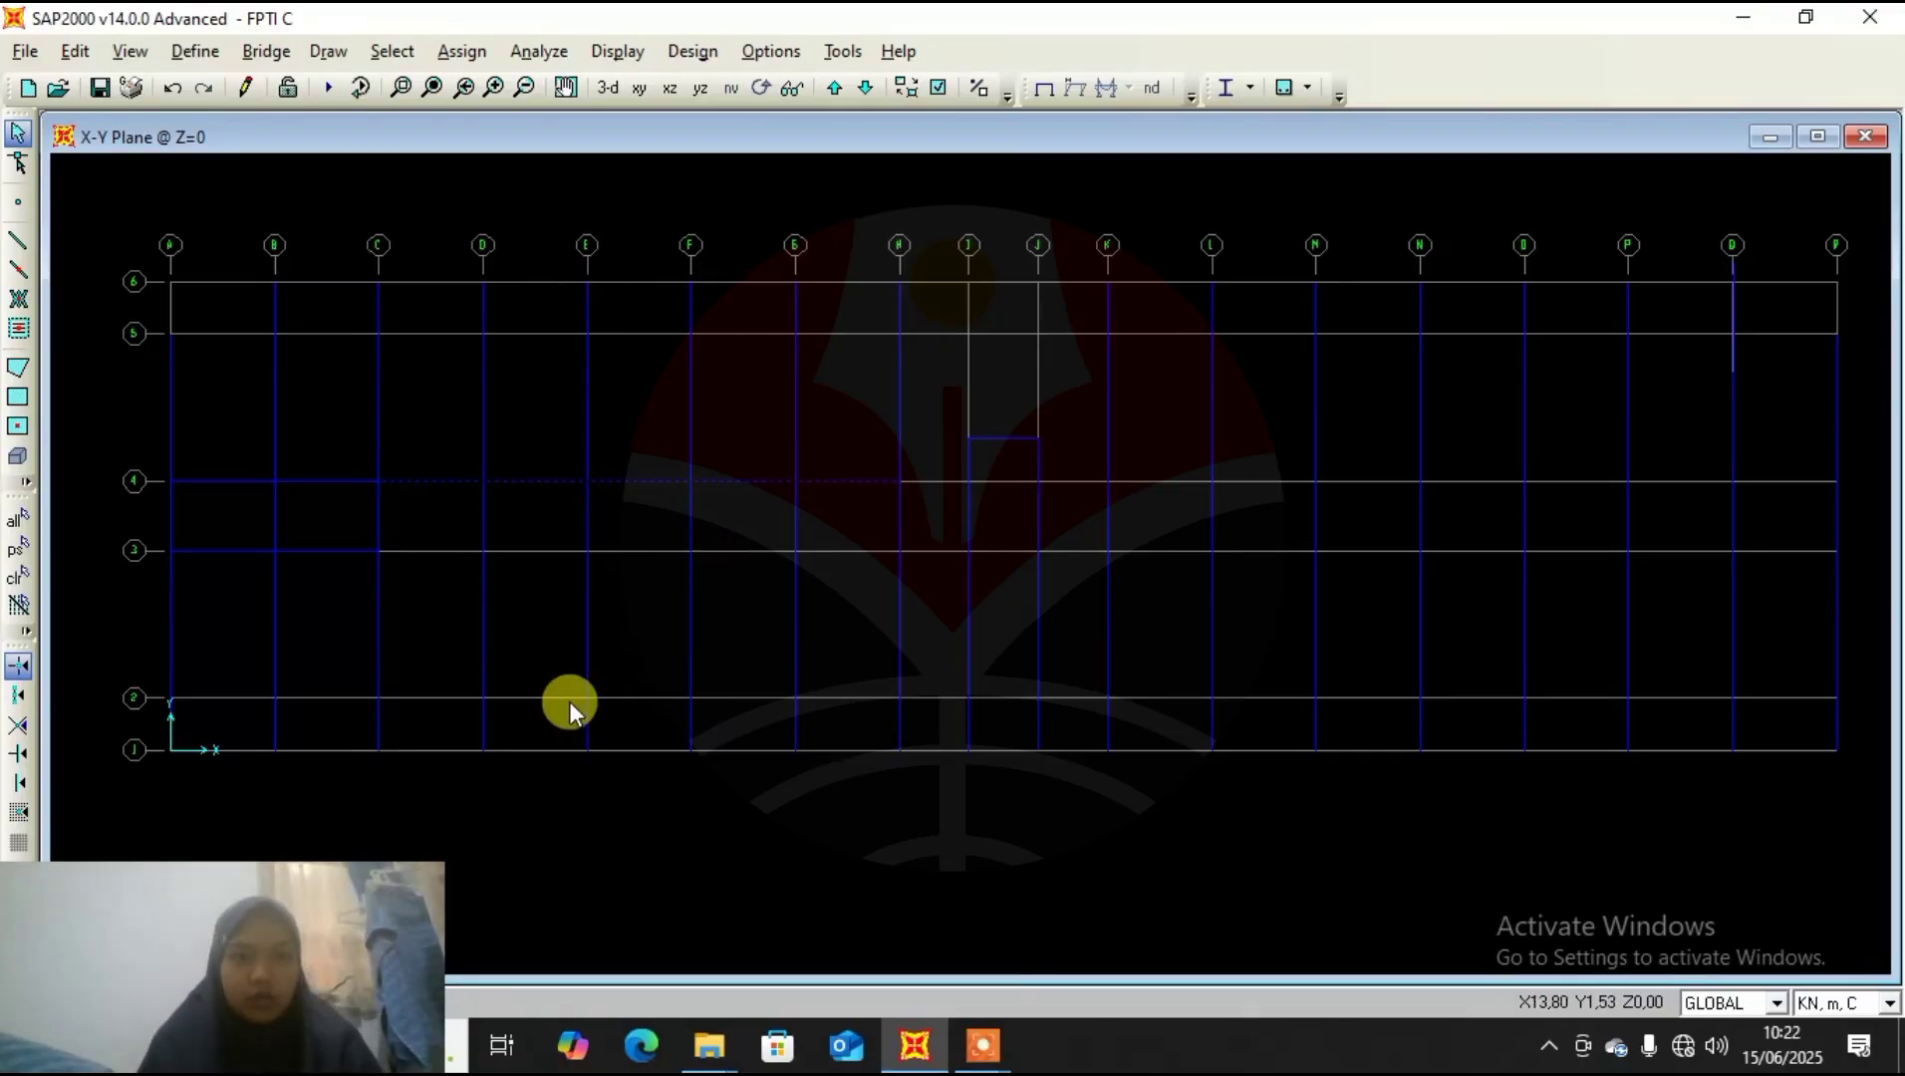
Select the five beams on grid line 4 between C and H and open linear replication for them.
{"action": "left_click", "coordinate": [461, 480]}
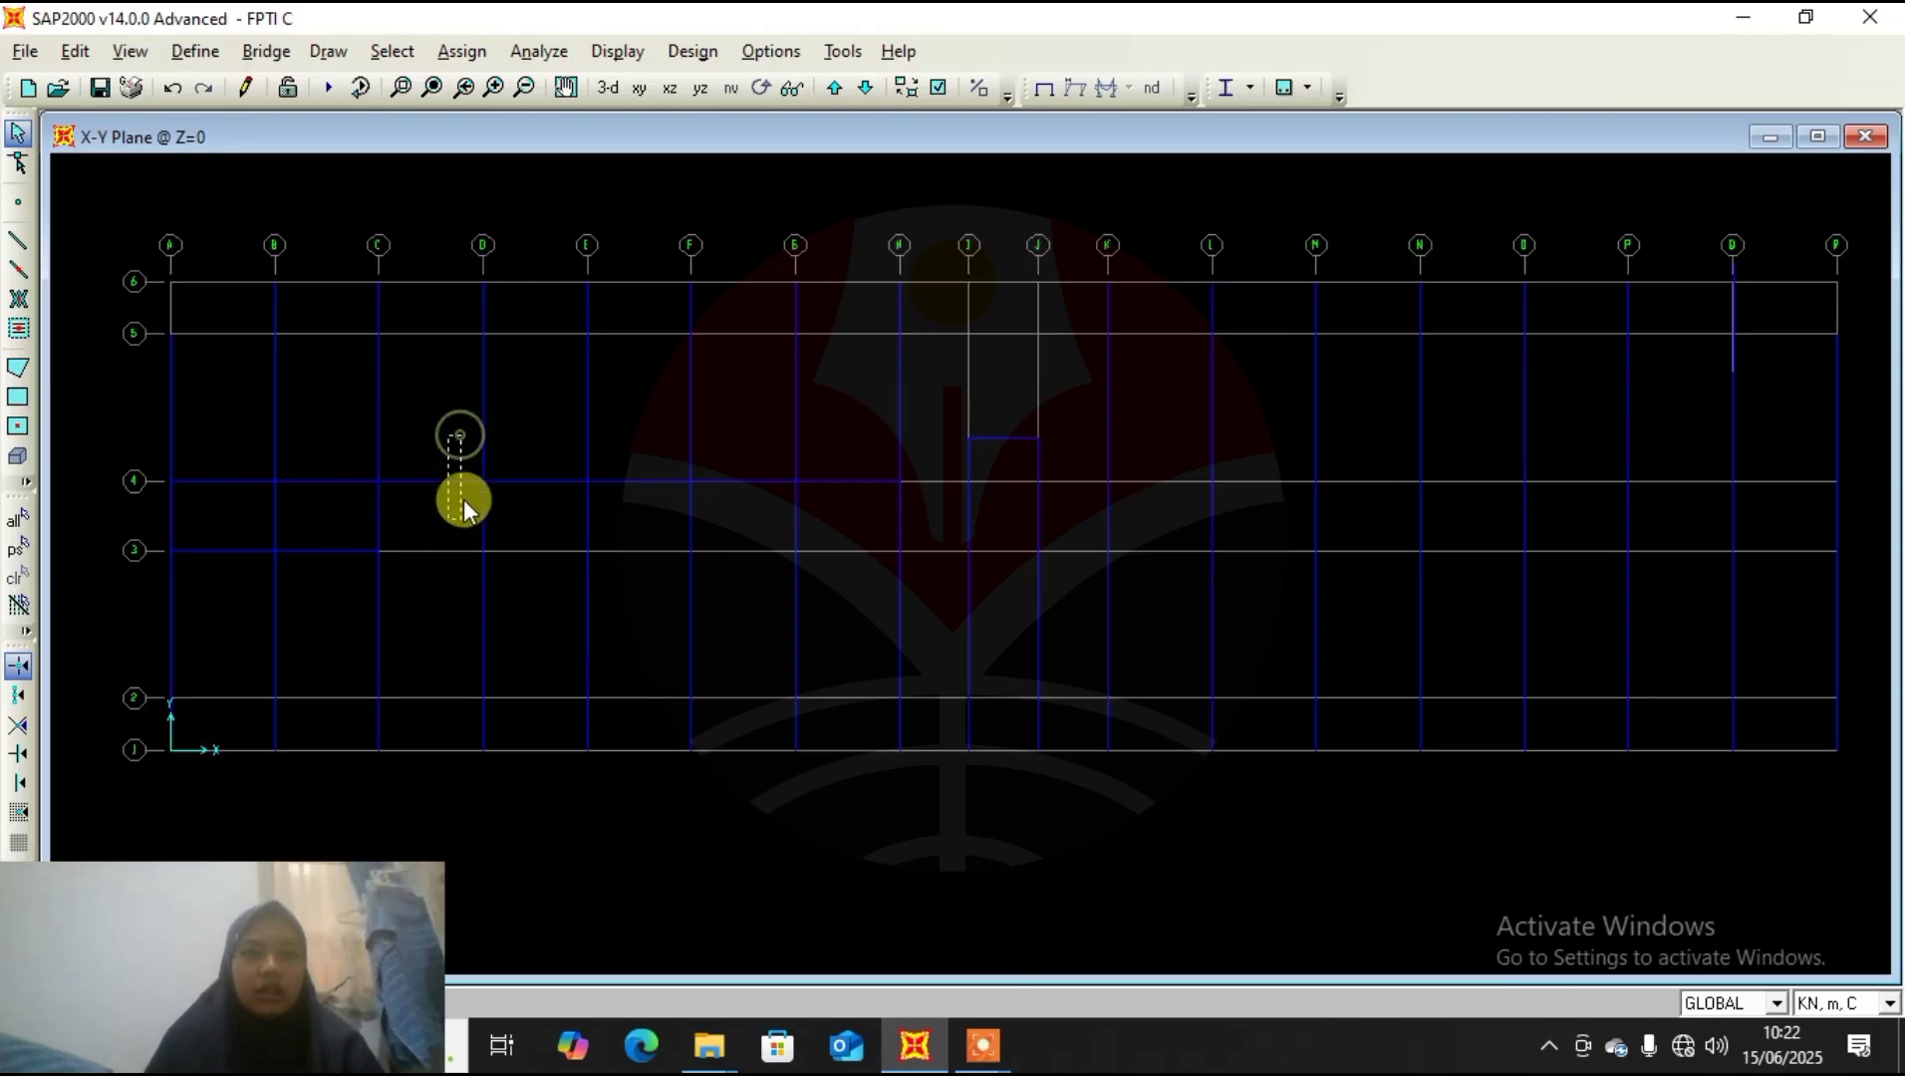
{"action": "left_click", "coordinate": [555, 475]}
{"action": "left_click", "coordinate": [656, 468]}
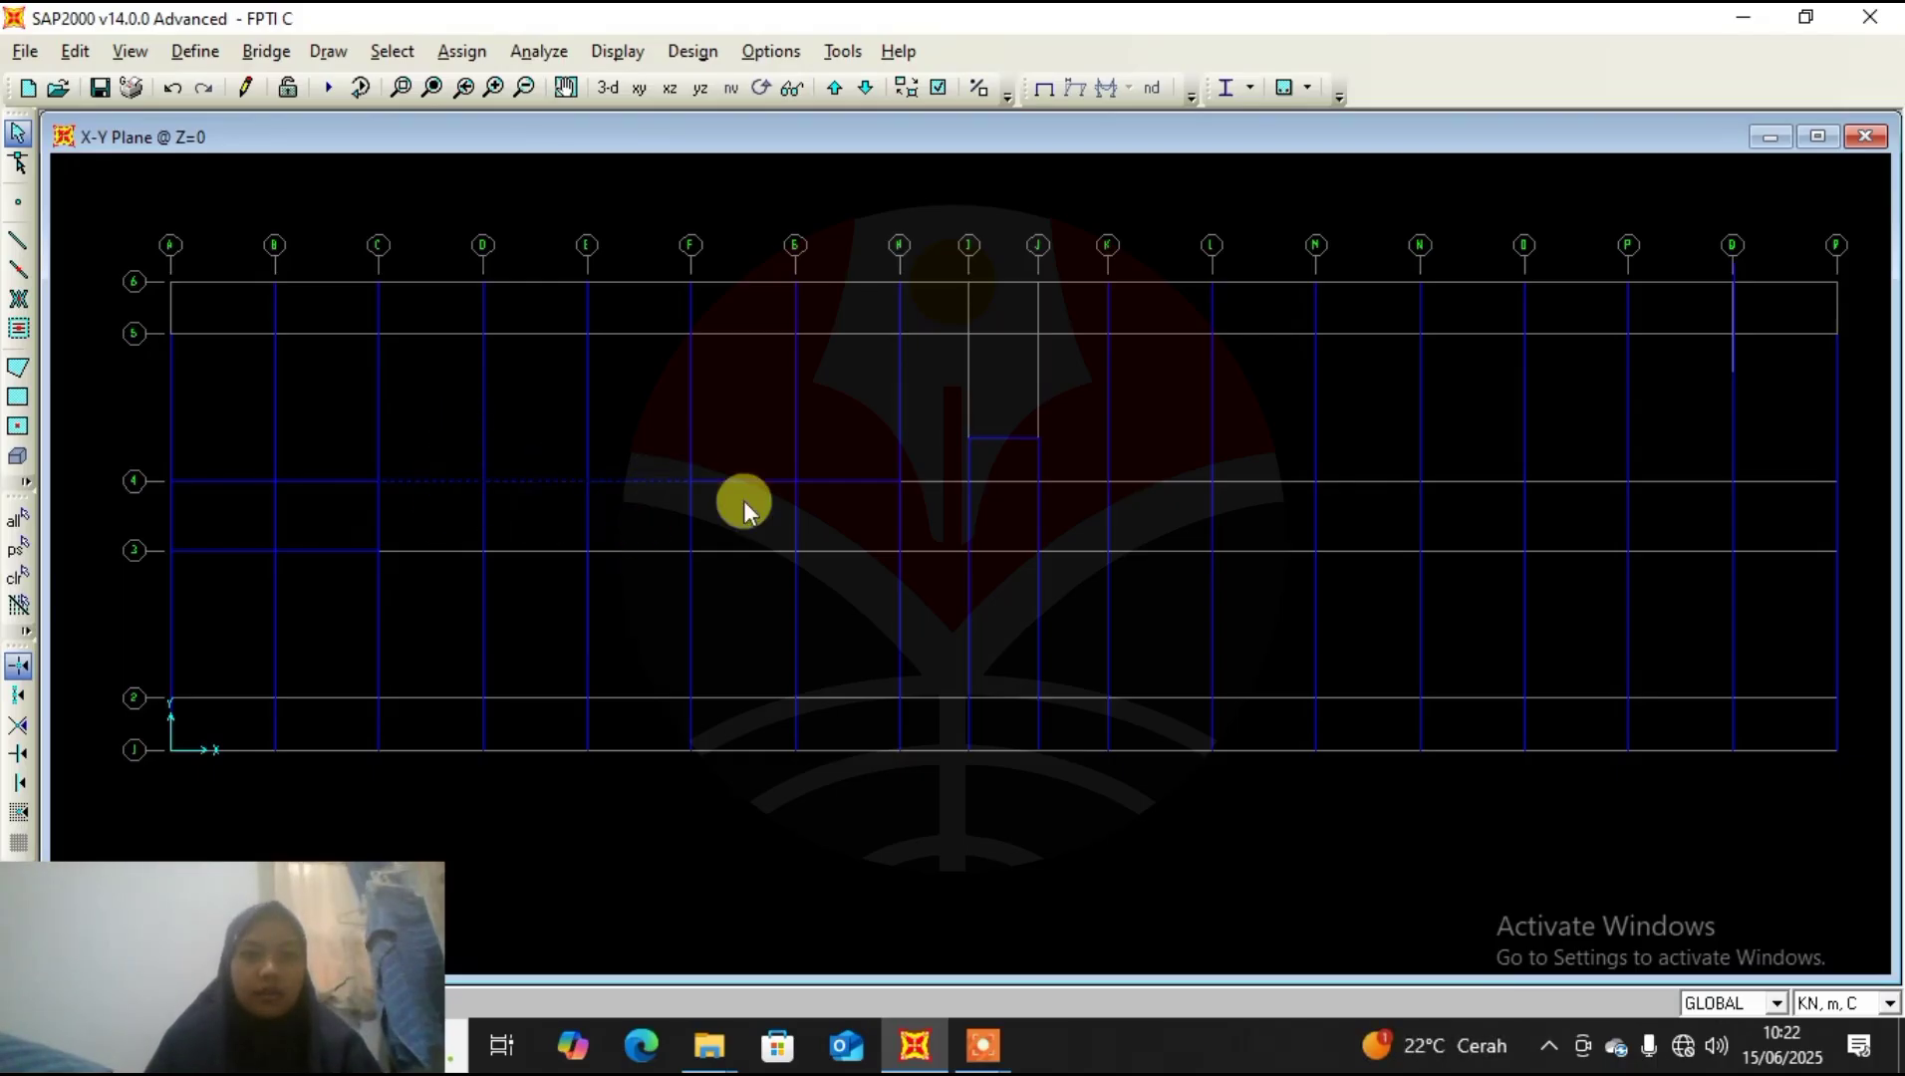
{"action": "left_click", "coordinate": [749, 462]}
{"action": "left_click", "coordinate": [863, 461]}
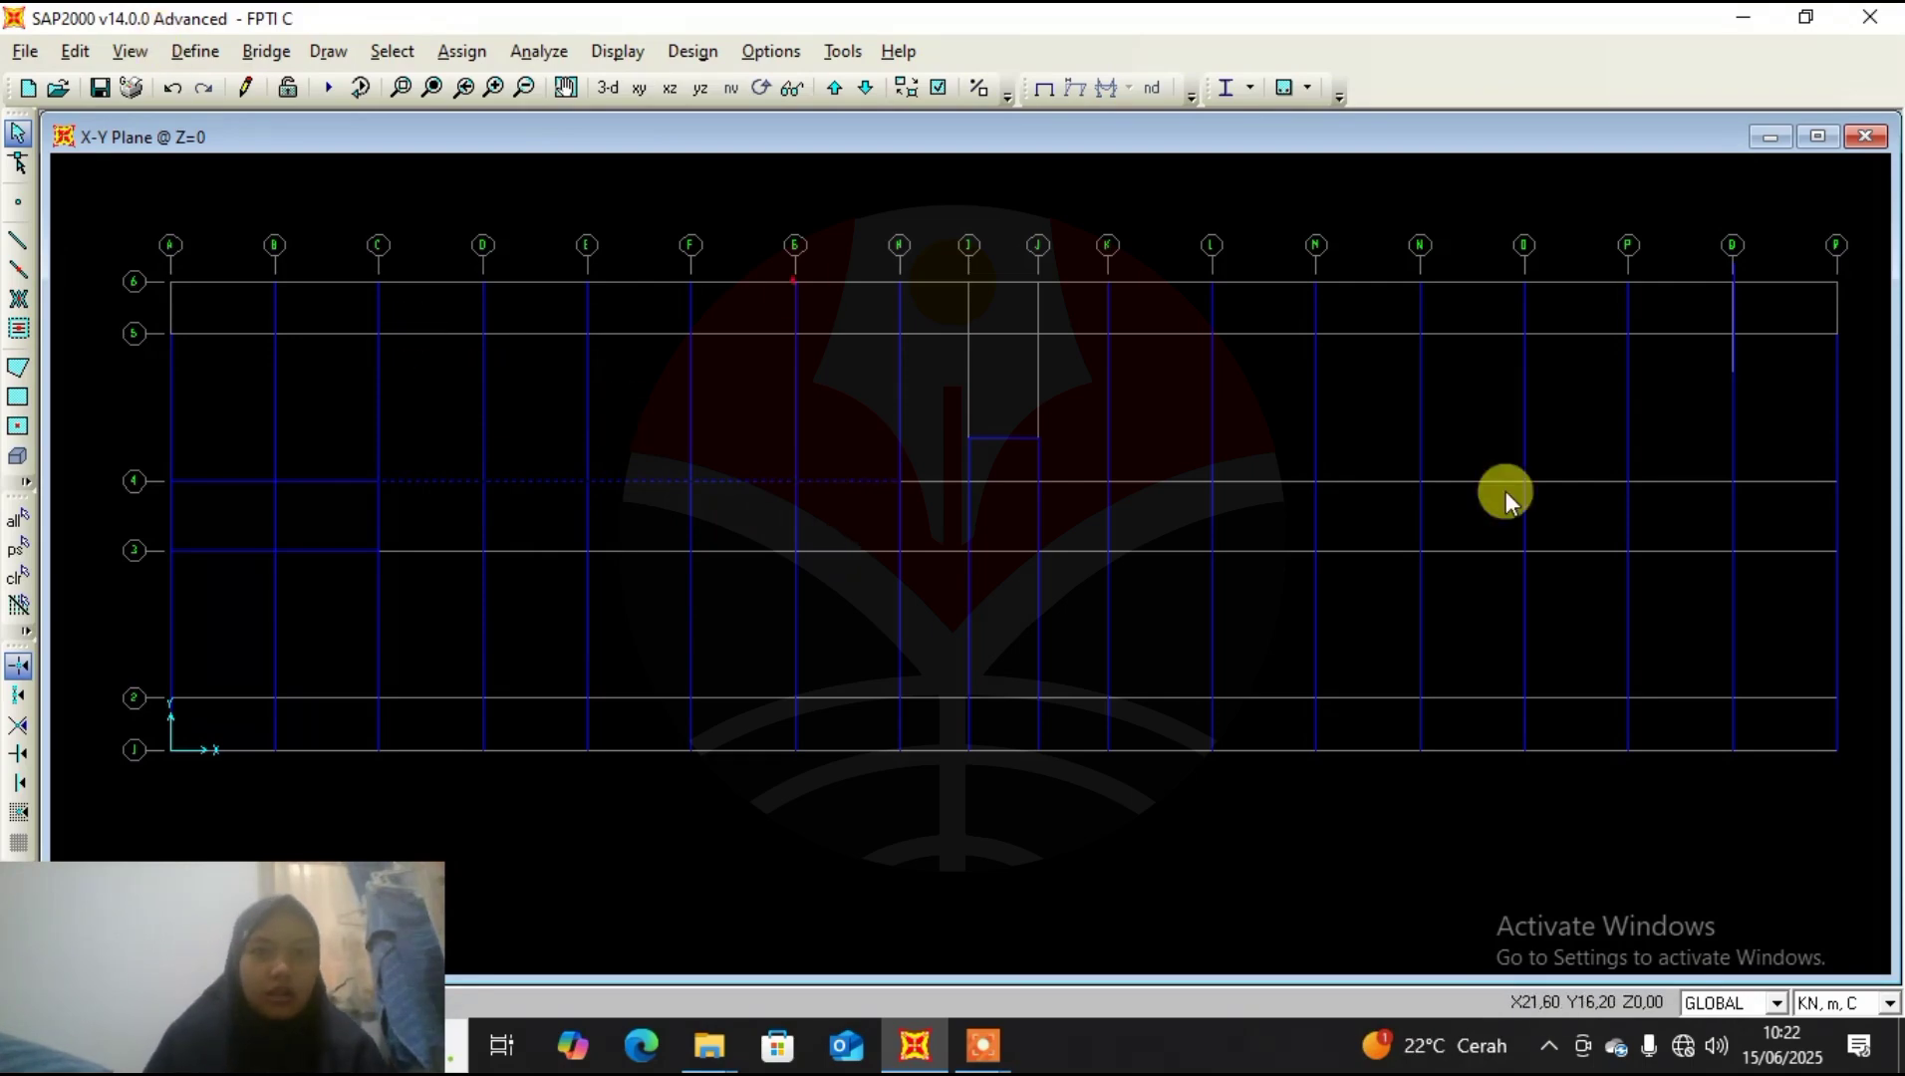
{"action": "left_click", "coordinate": [77, 51]}
{"action": "mouse_move", "coordinate": [129, 51]}
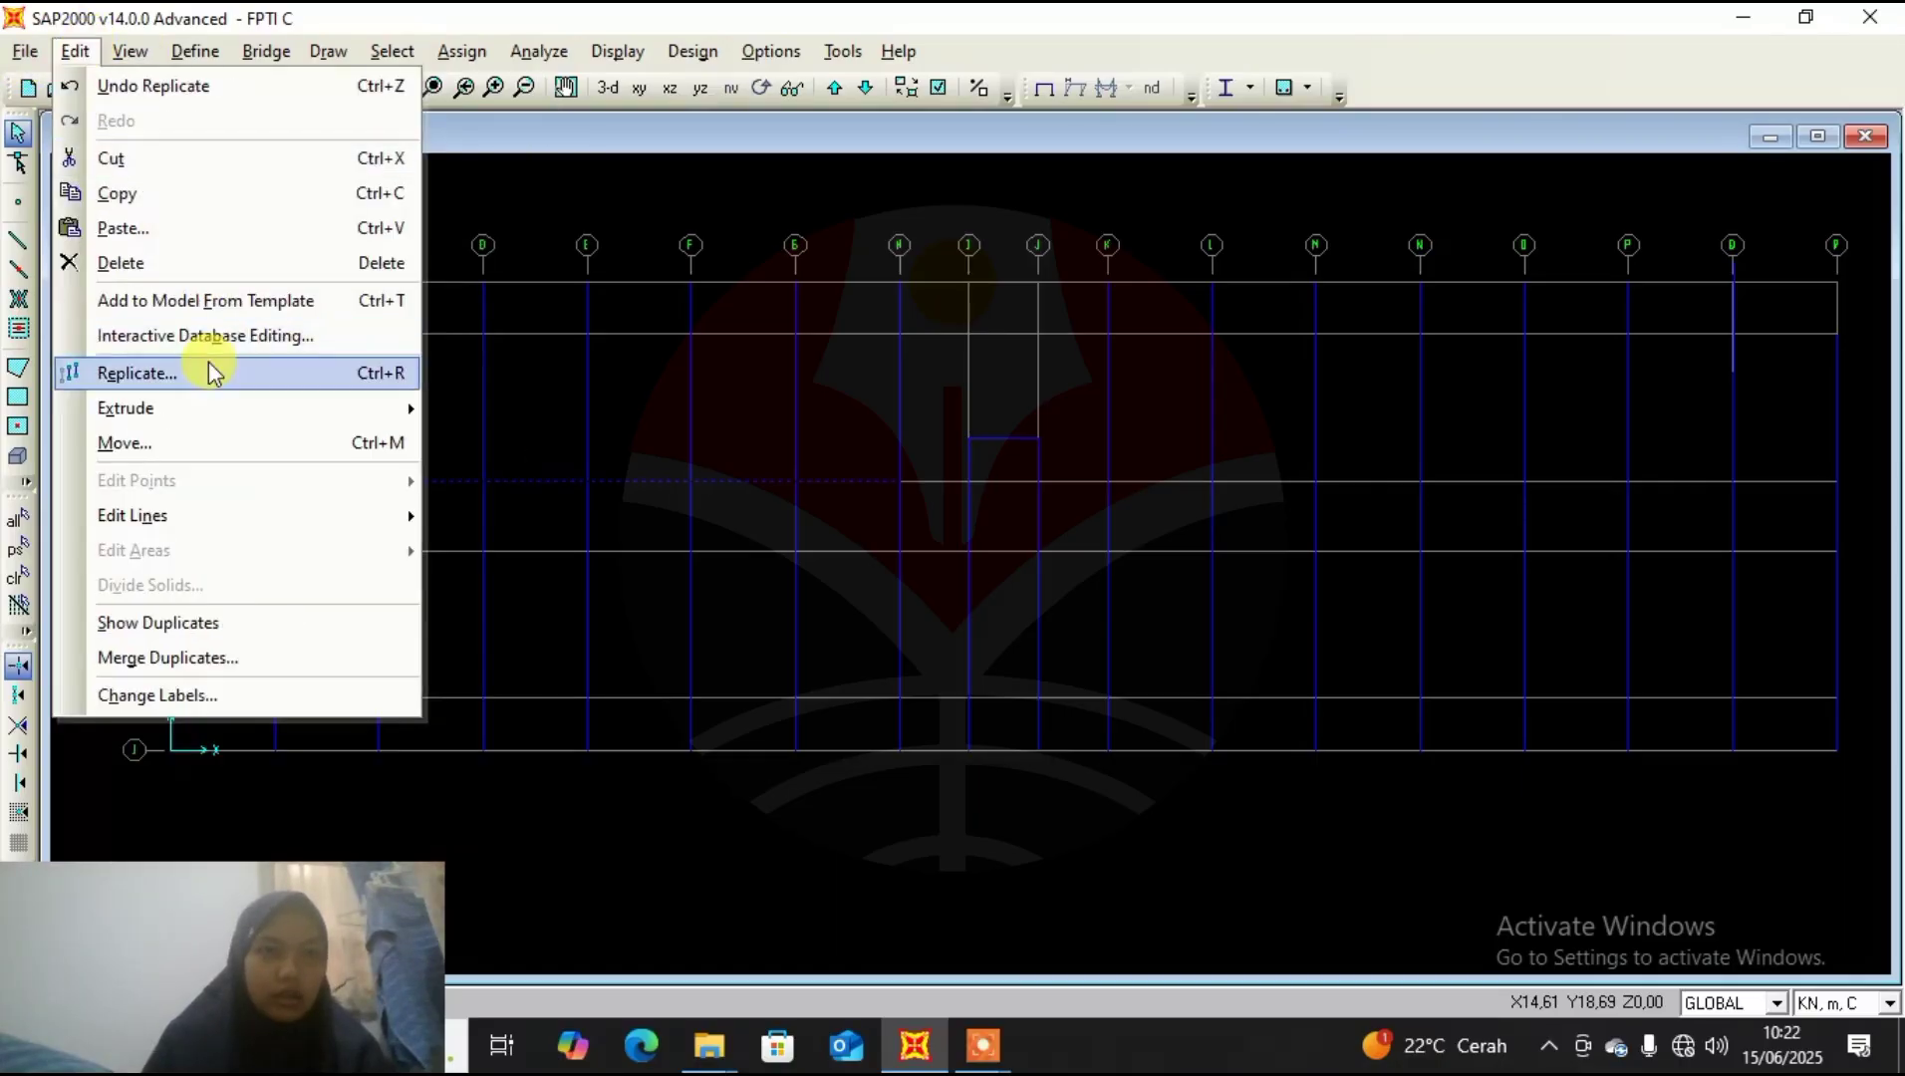
{"action": "left_click", "coordinate": [208, 364]}
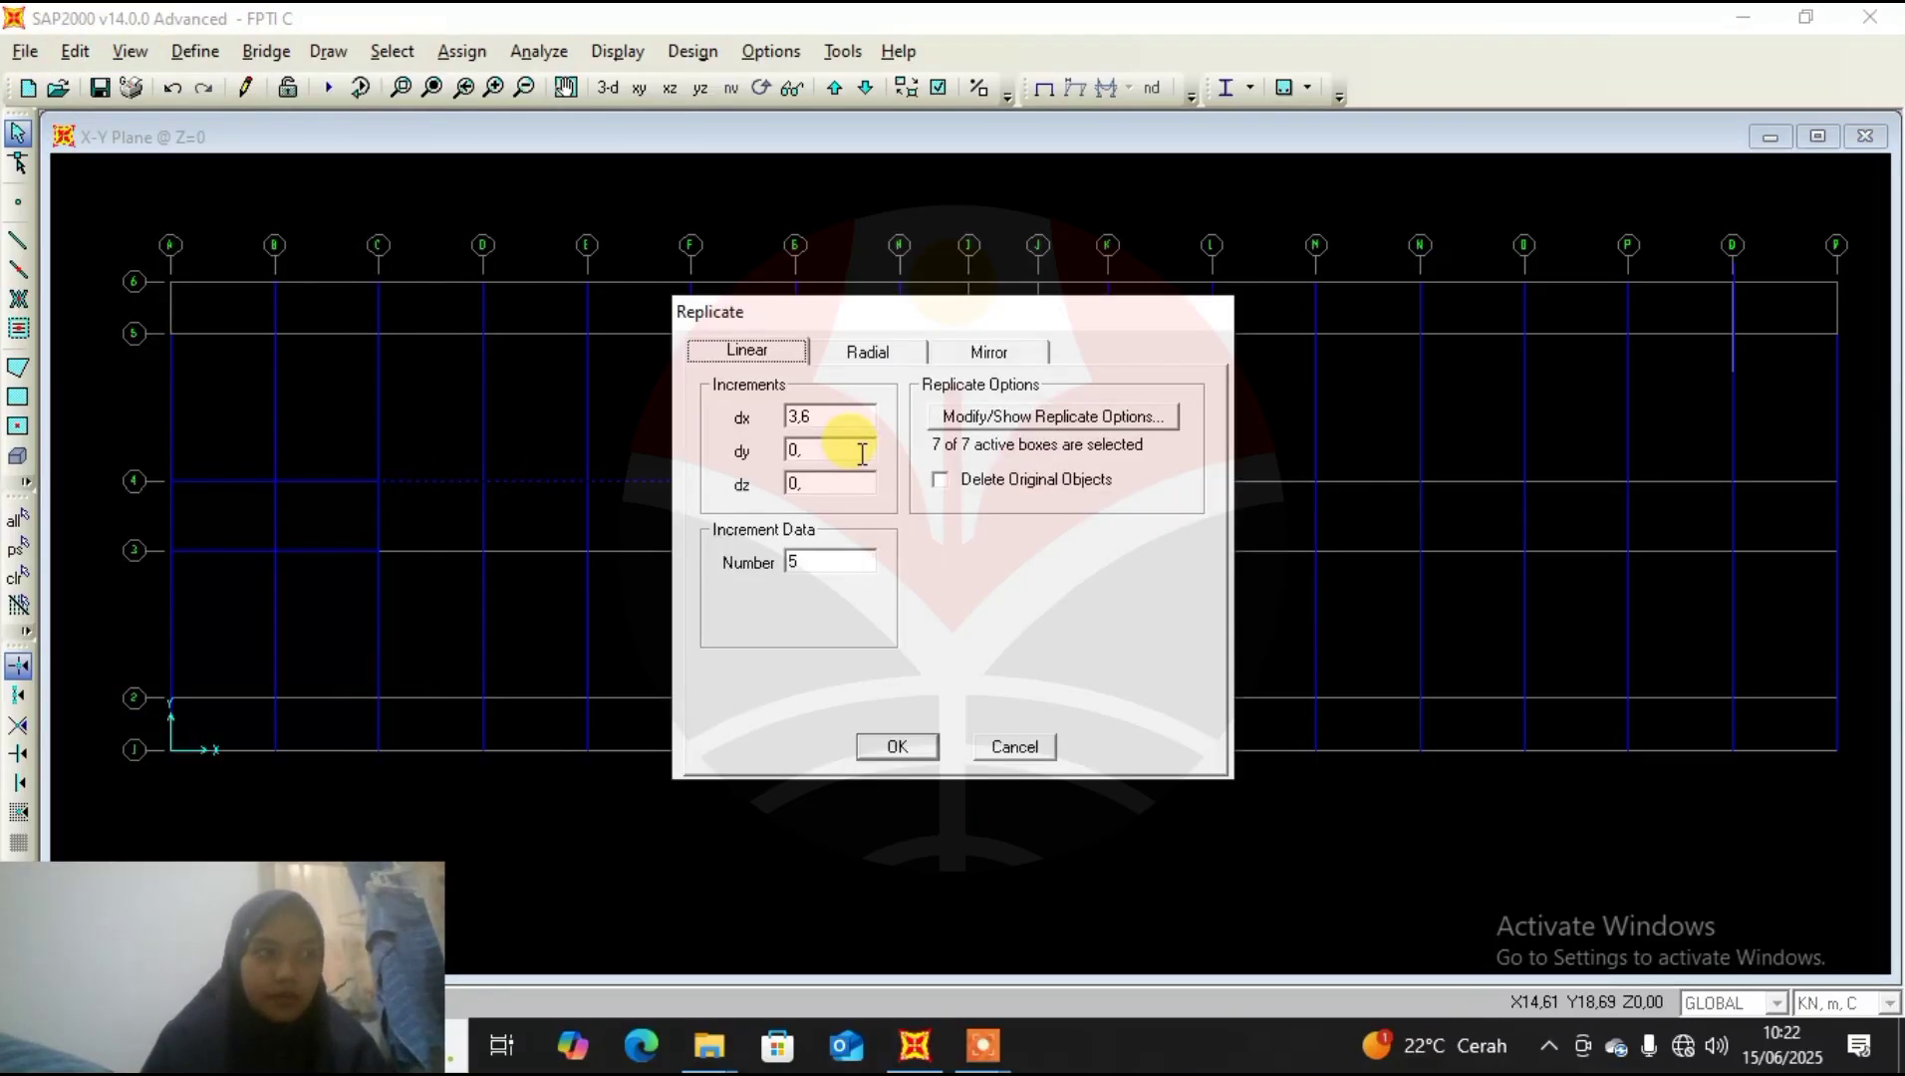
{"action": "key", "text": "Tab"}
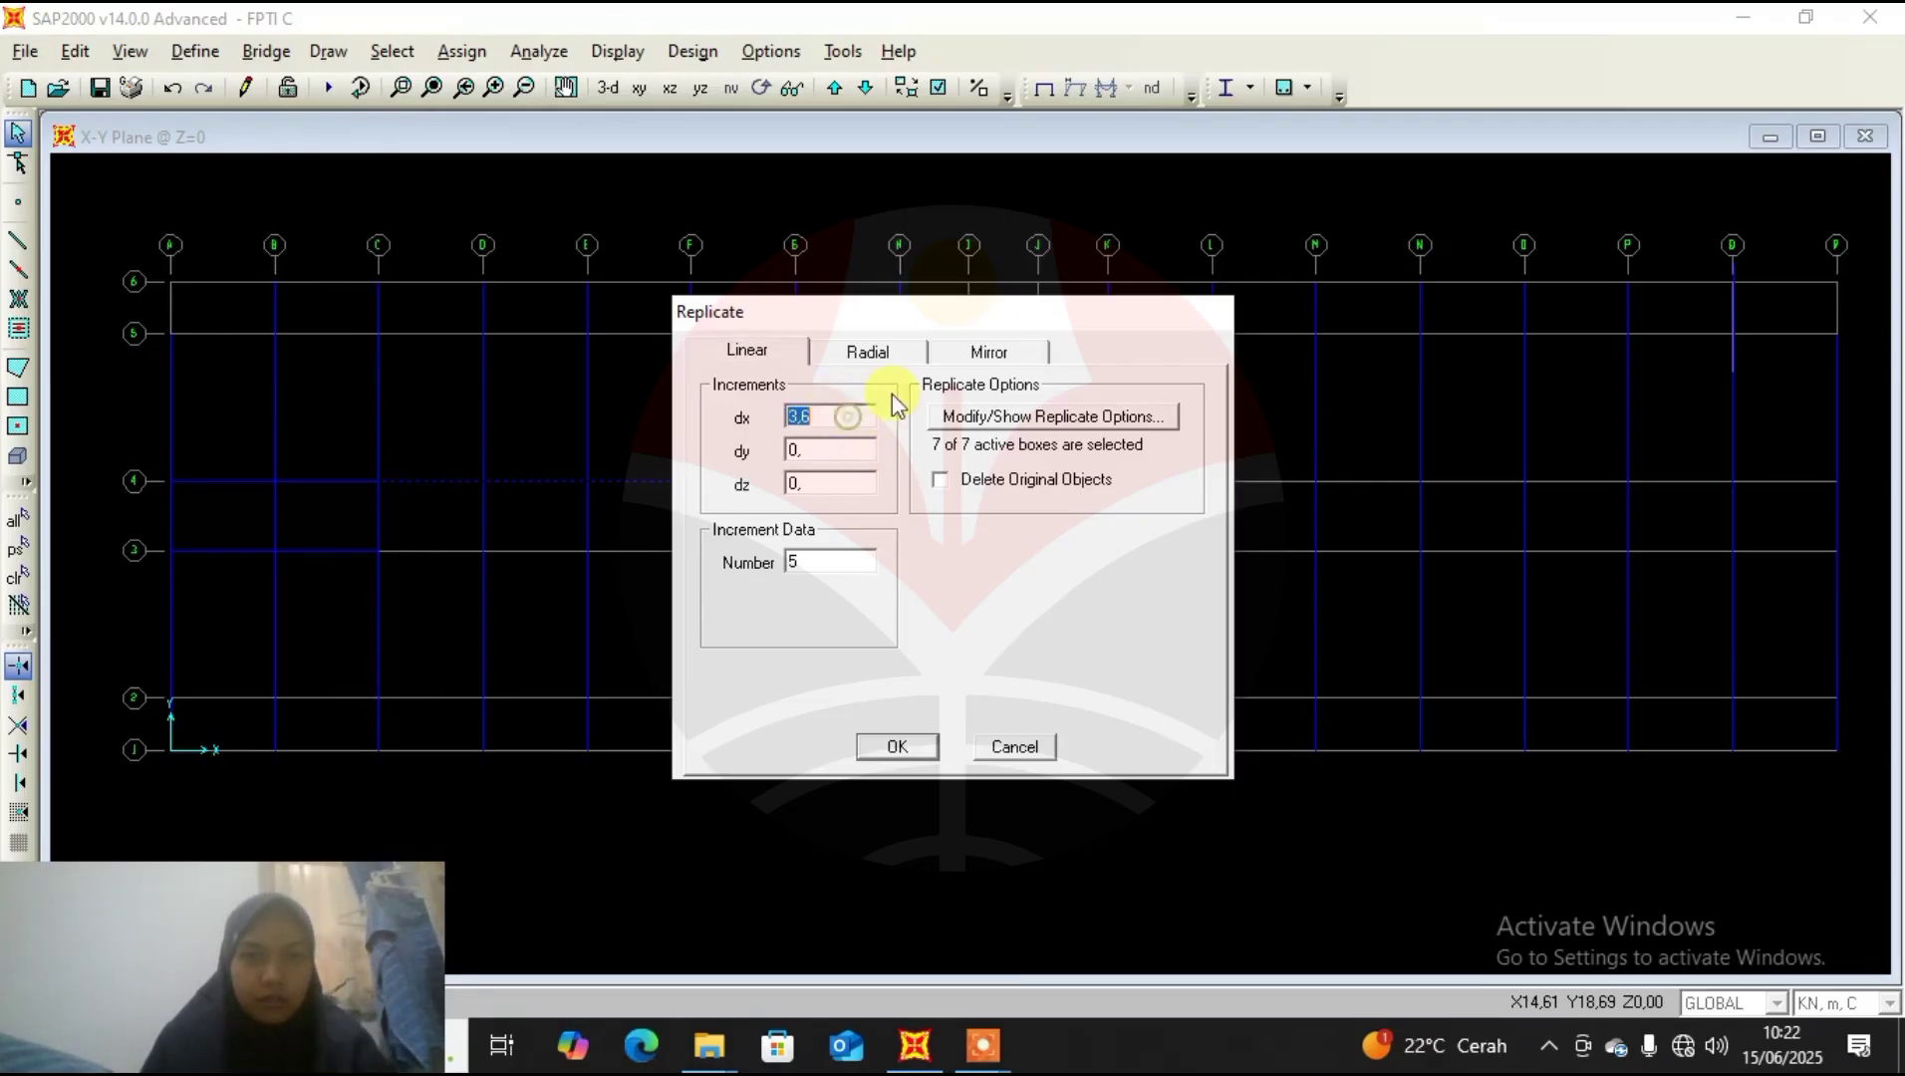
{"action": "left_click_drag", "start_coordinate": [964, 324], "coordinate": [528, 292]}
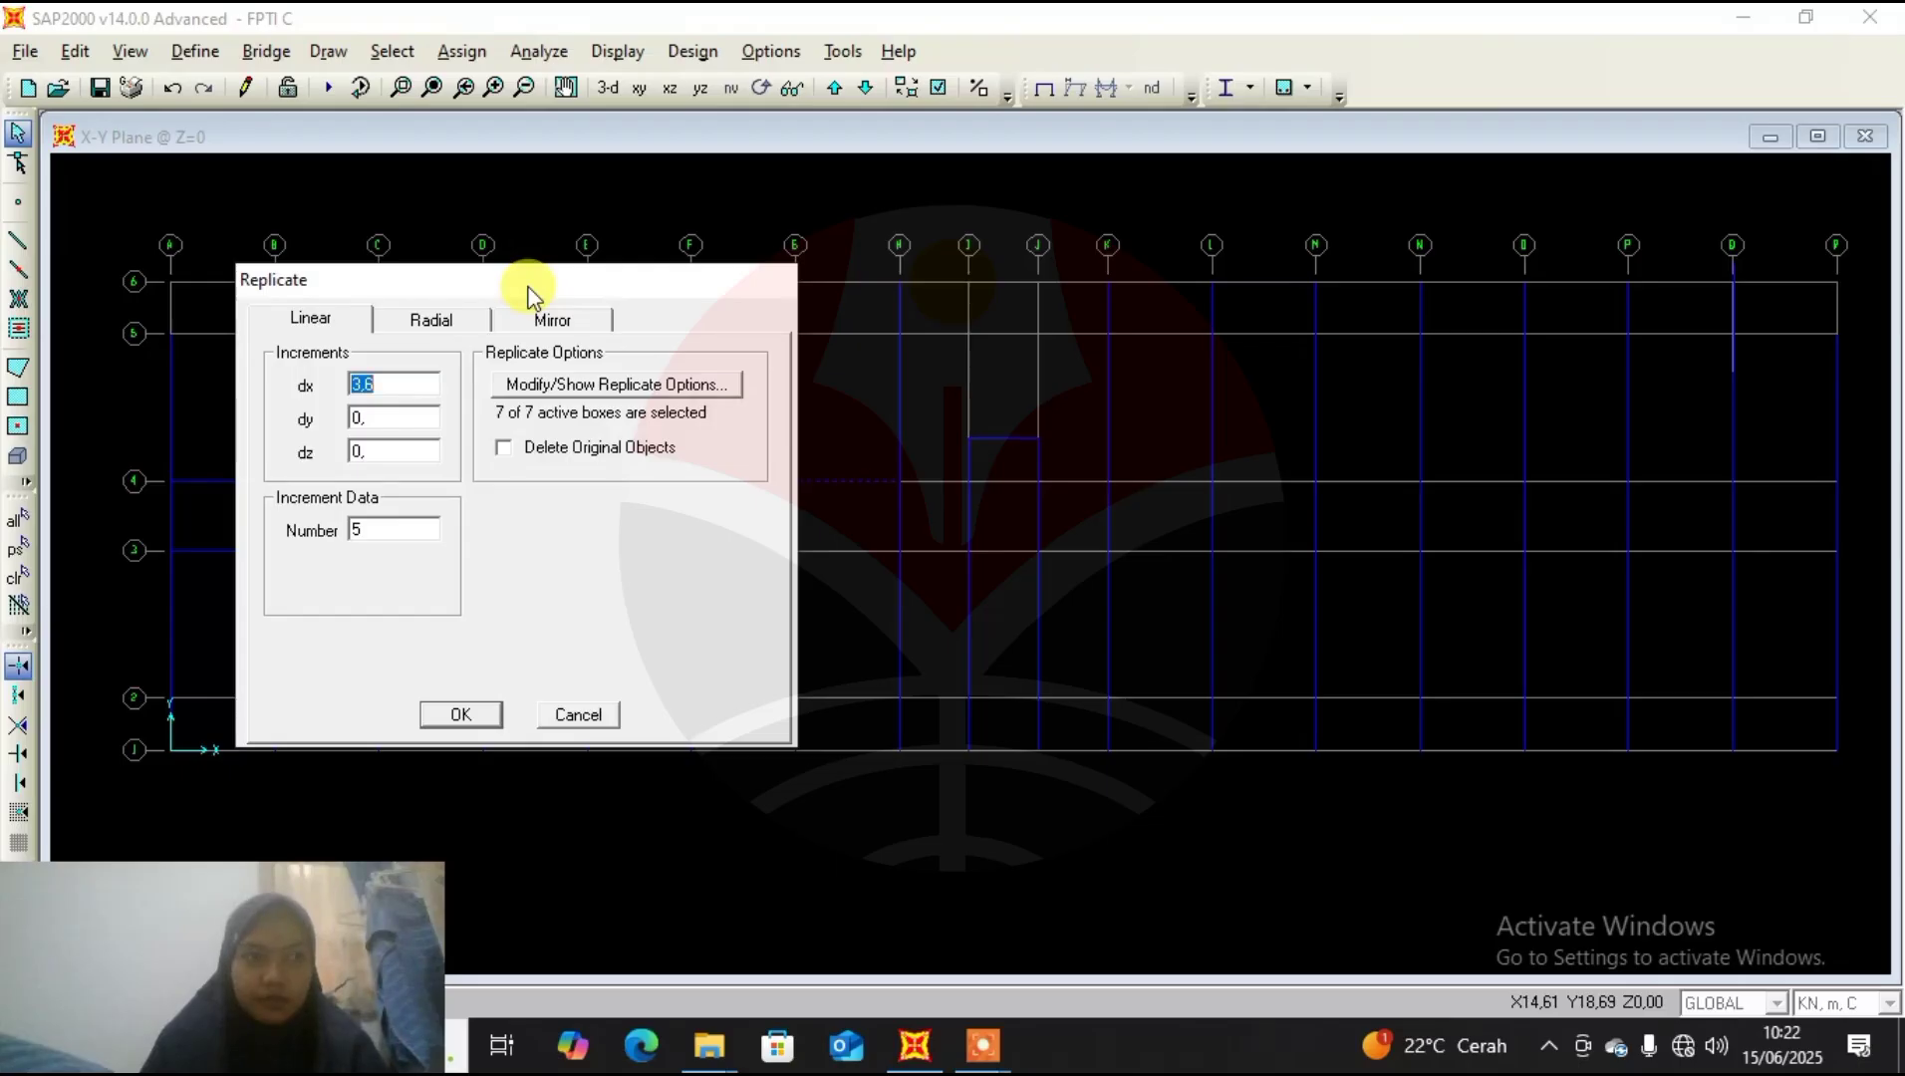
Calculate the bay lengths 3,6*5 and 2,4*3 within the dx increment.
{"action": "key", "text": "BackSpace"}
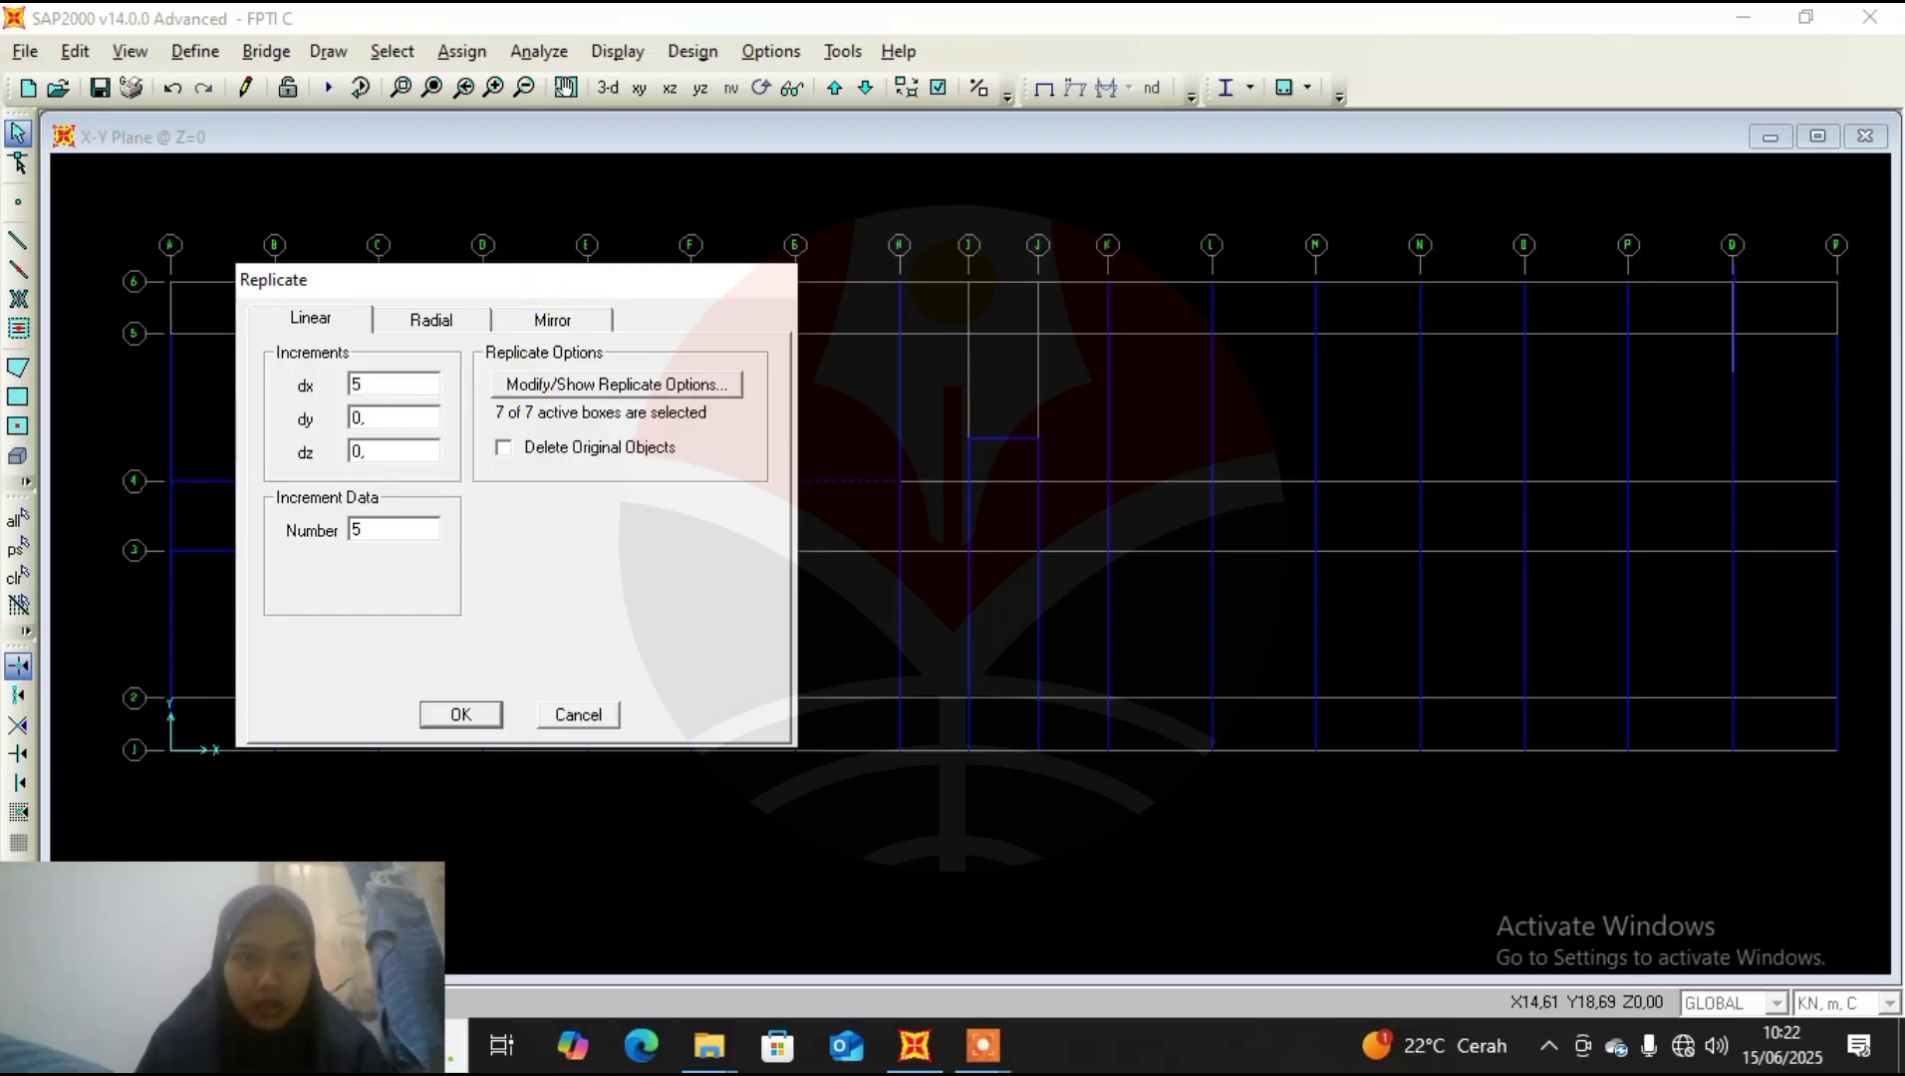
{"action": "type", "text": "3,"}
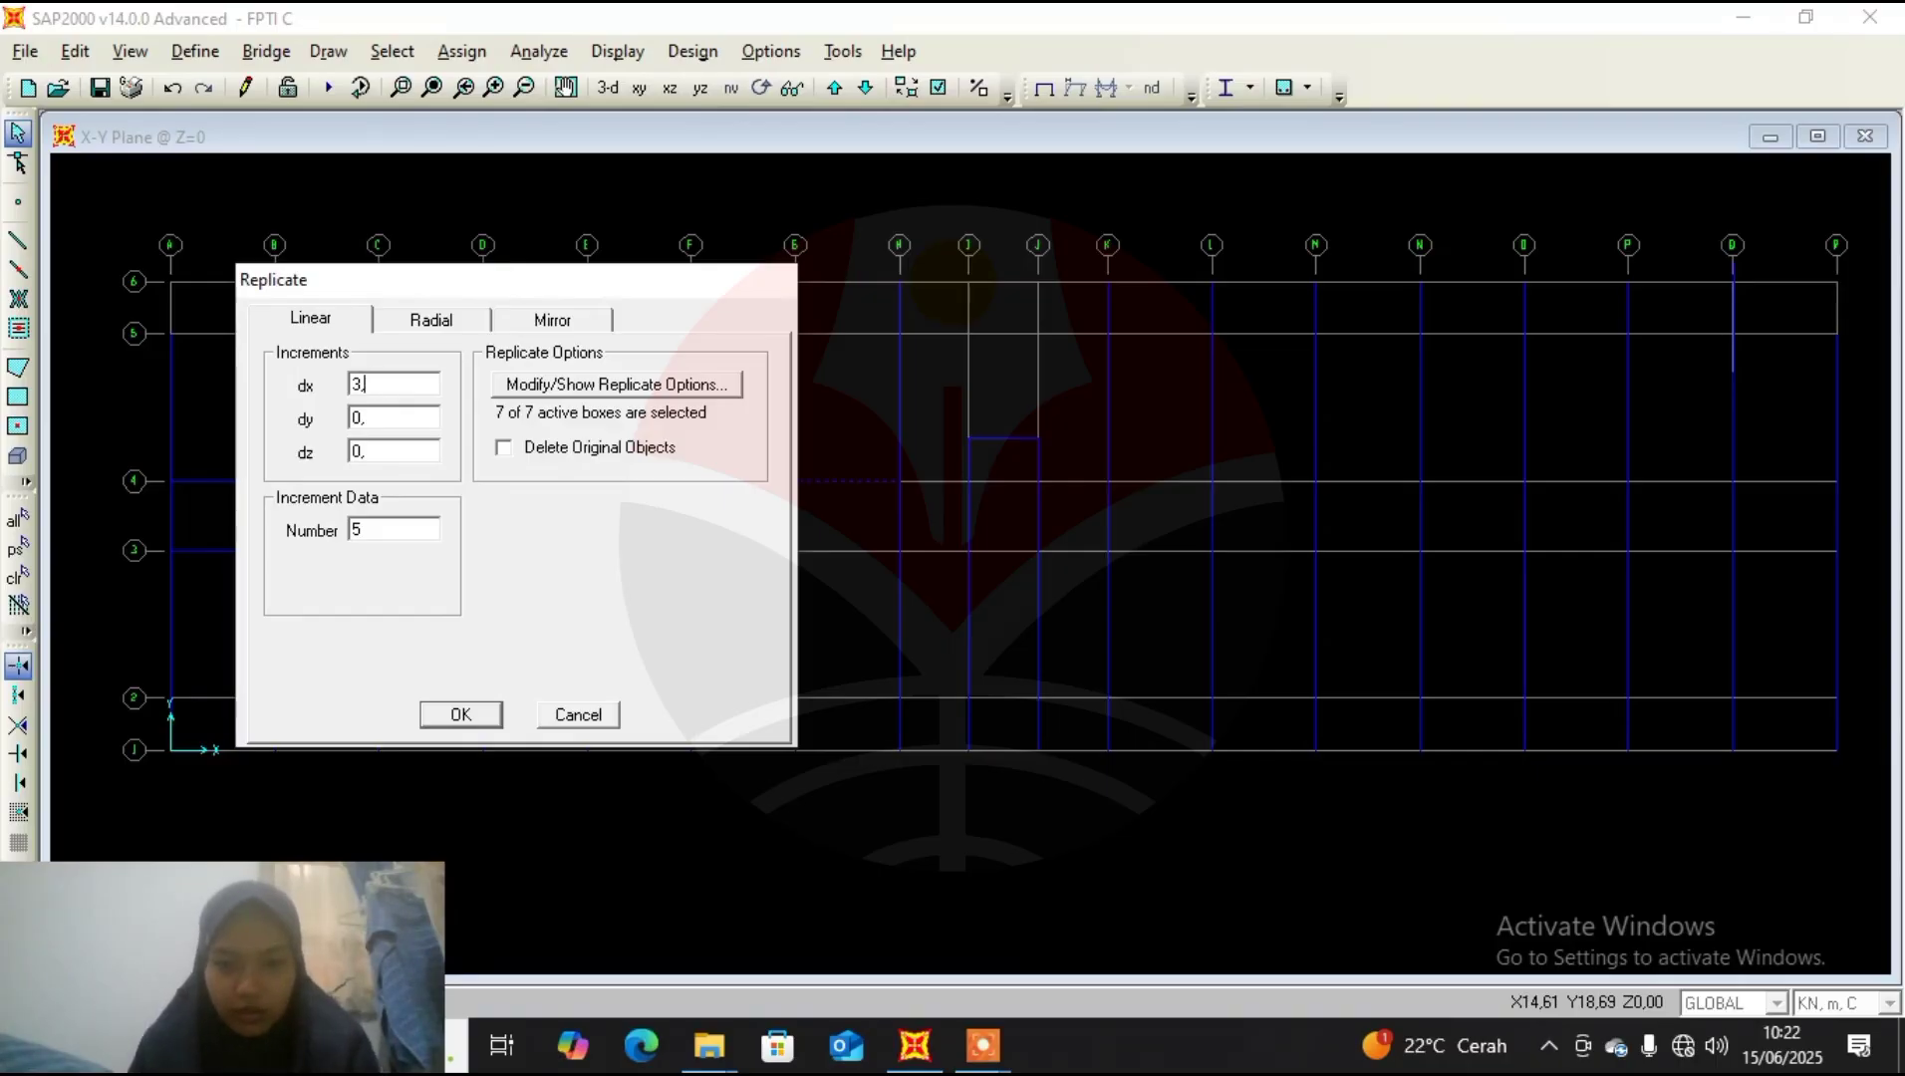
{"action": "type", "text": "6"}
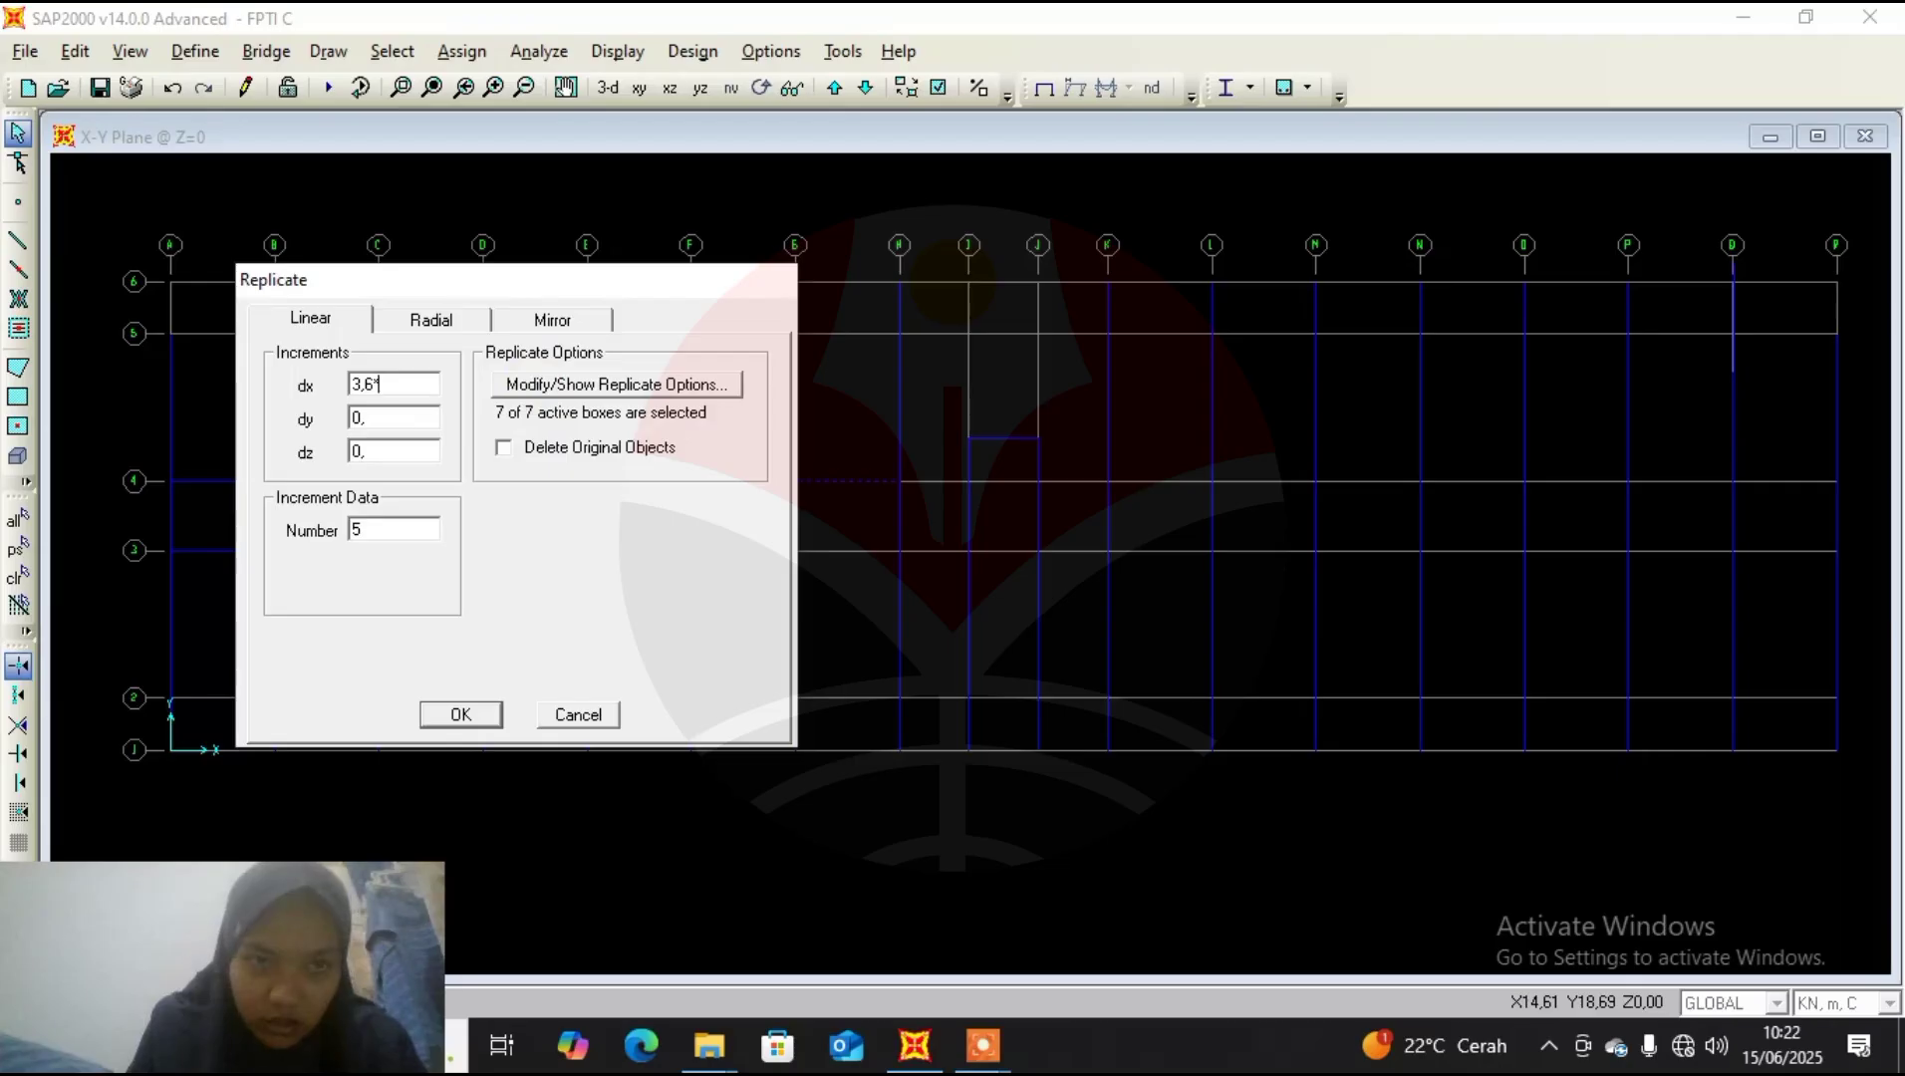
{"action": "type", "text": "*5"}
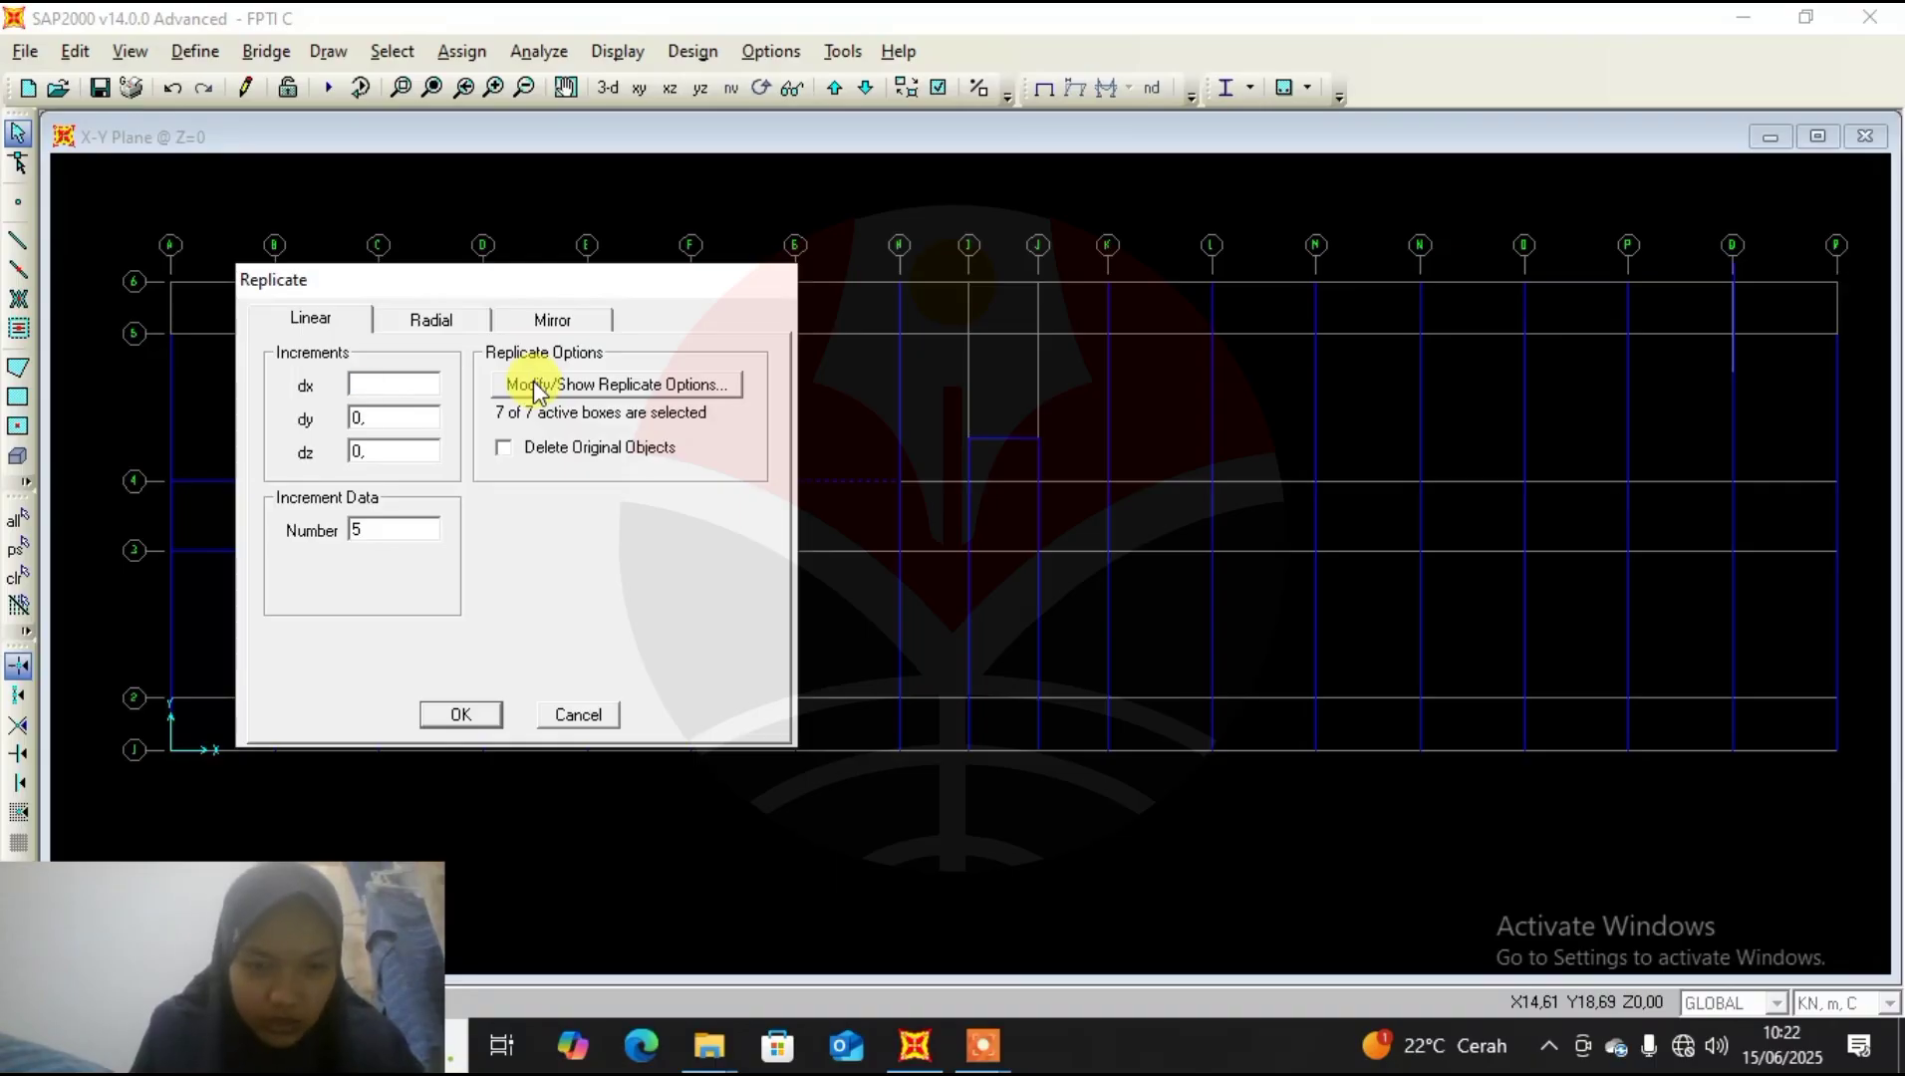
{"action": "type", "text": "2,4*3"}
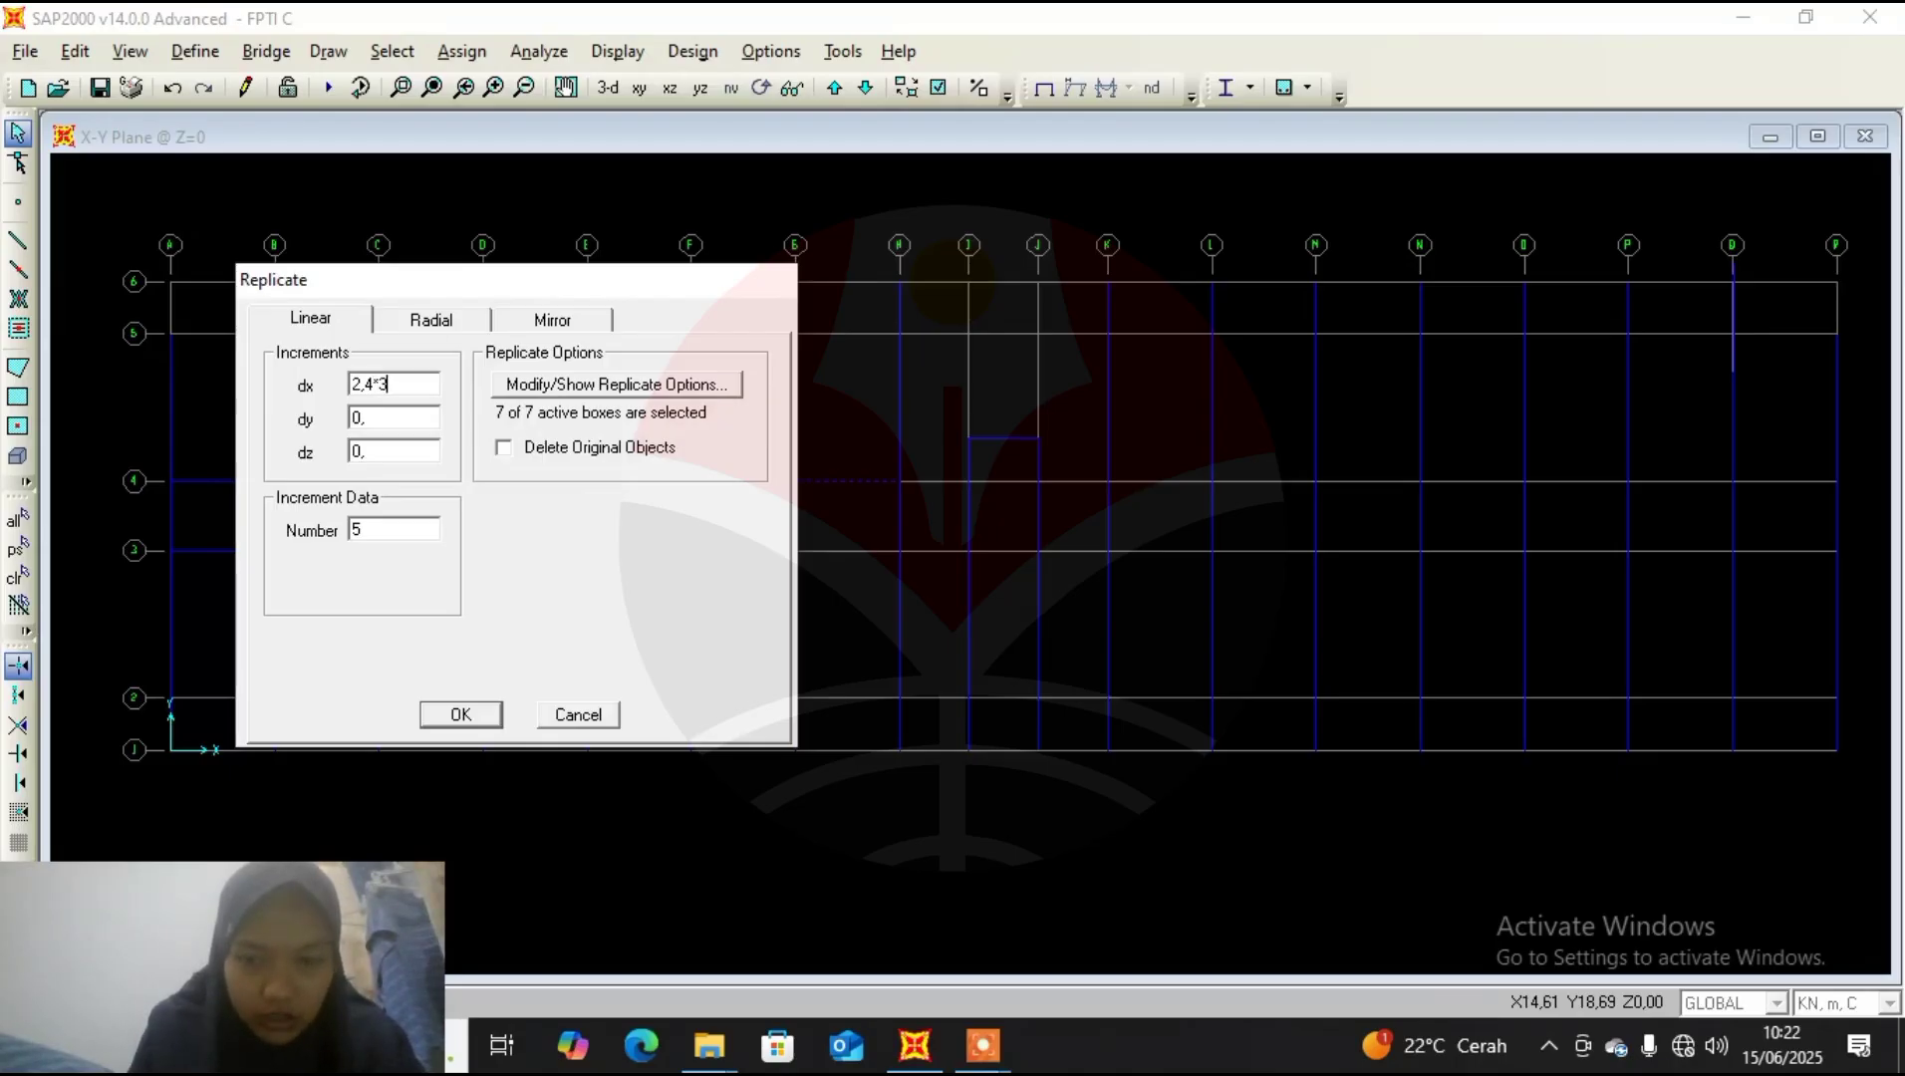
{"action": "key", "text": "Return"}
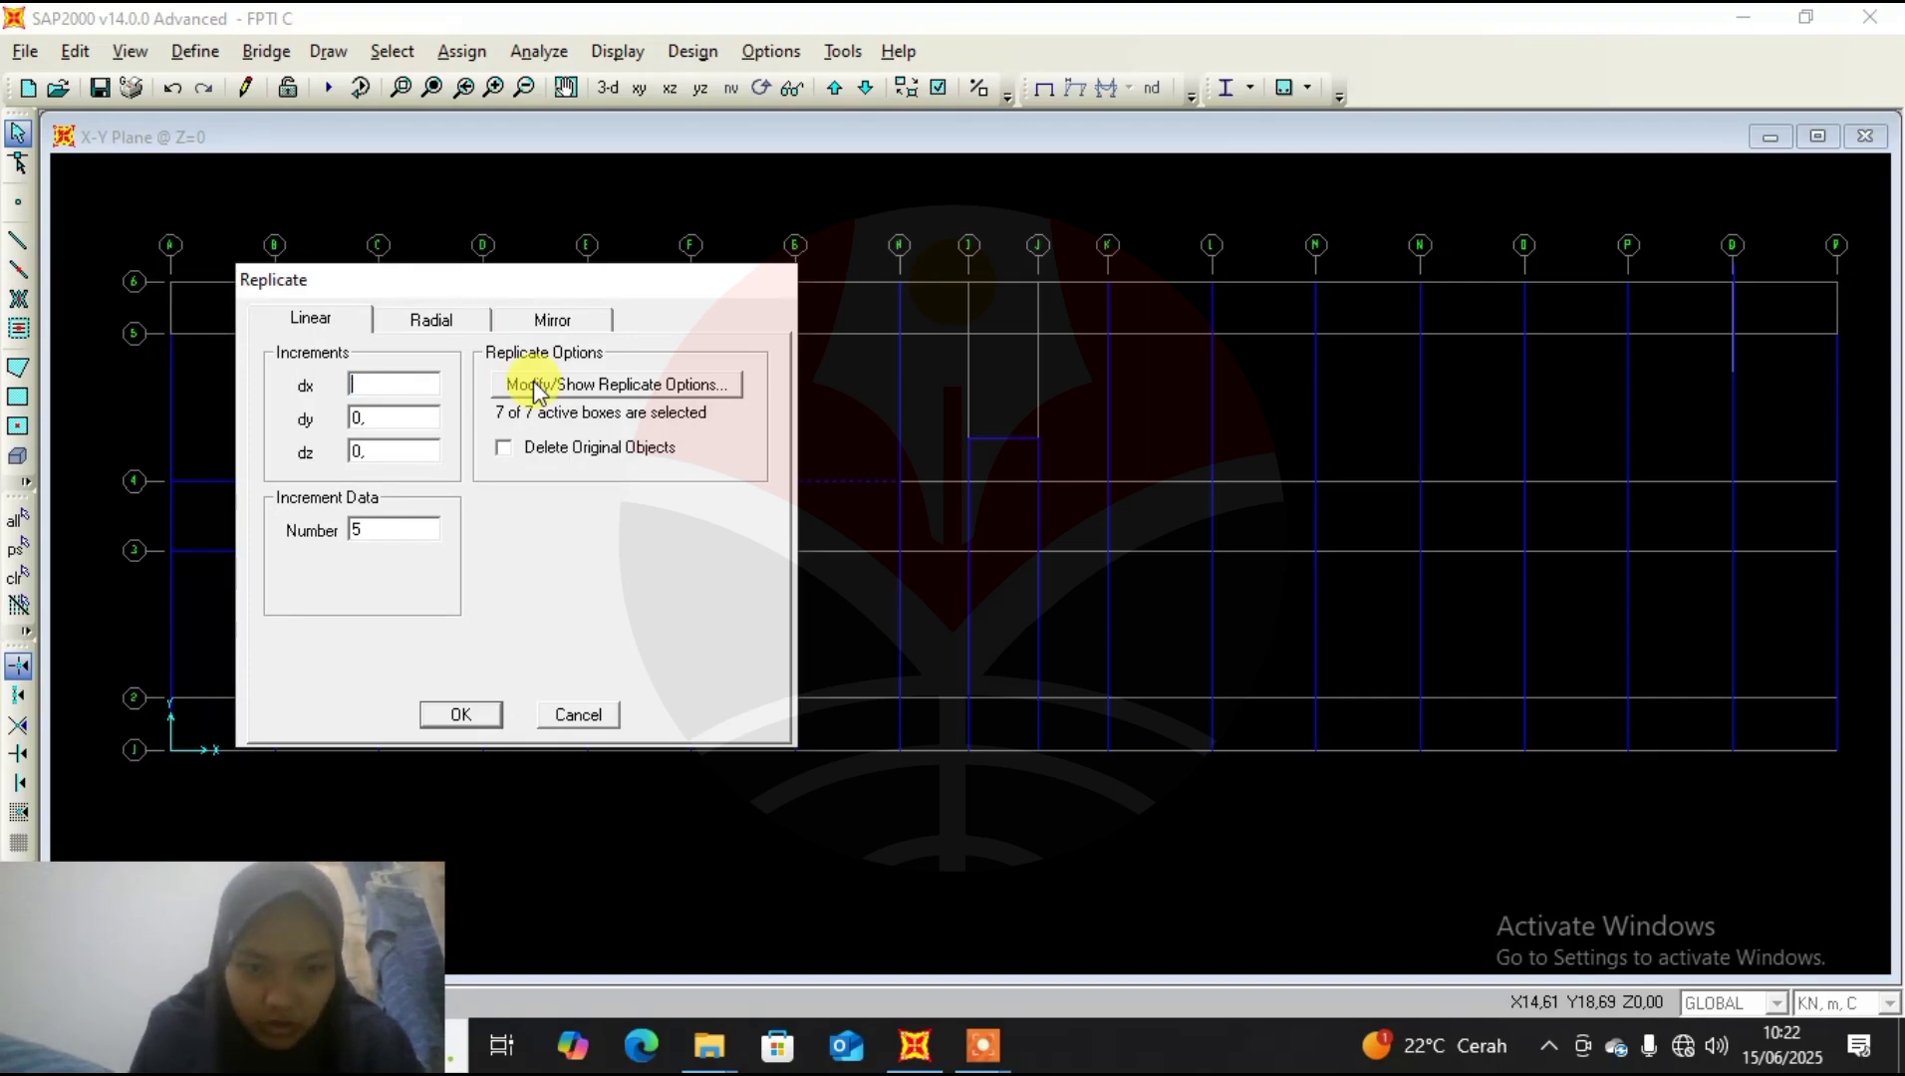
Replicate the selected beams once along X, with dx set to 18+7,2 and the number set to 1.
{"action": "type", "text": "18+7,2"}
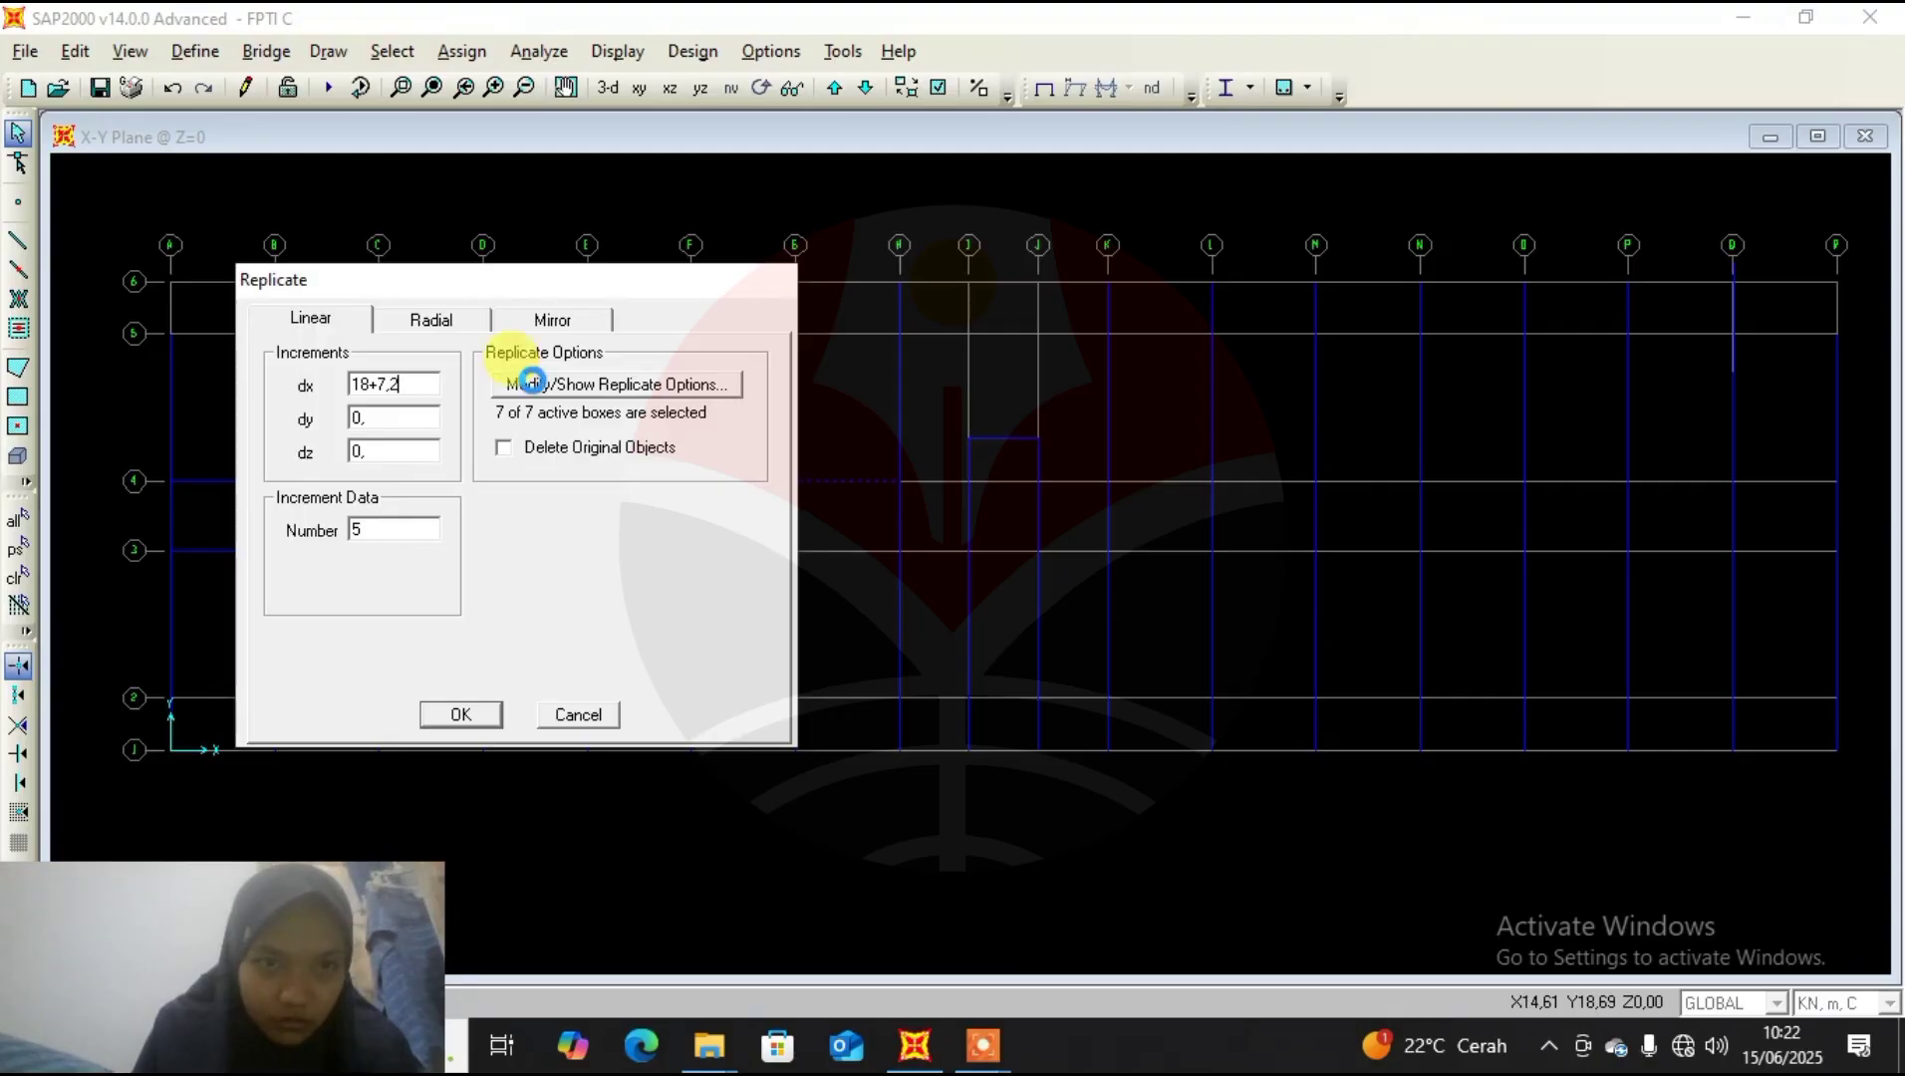
{"action": "left_click", "coordinate": [531, 381]}
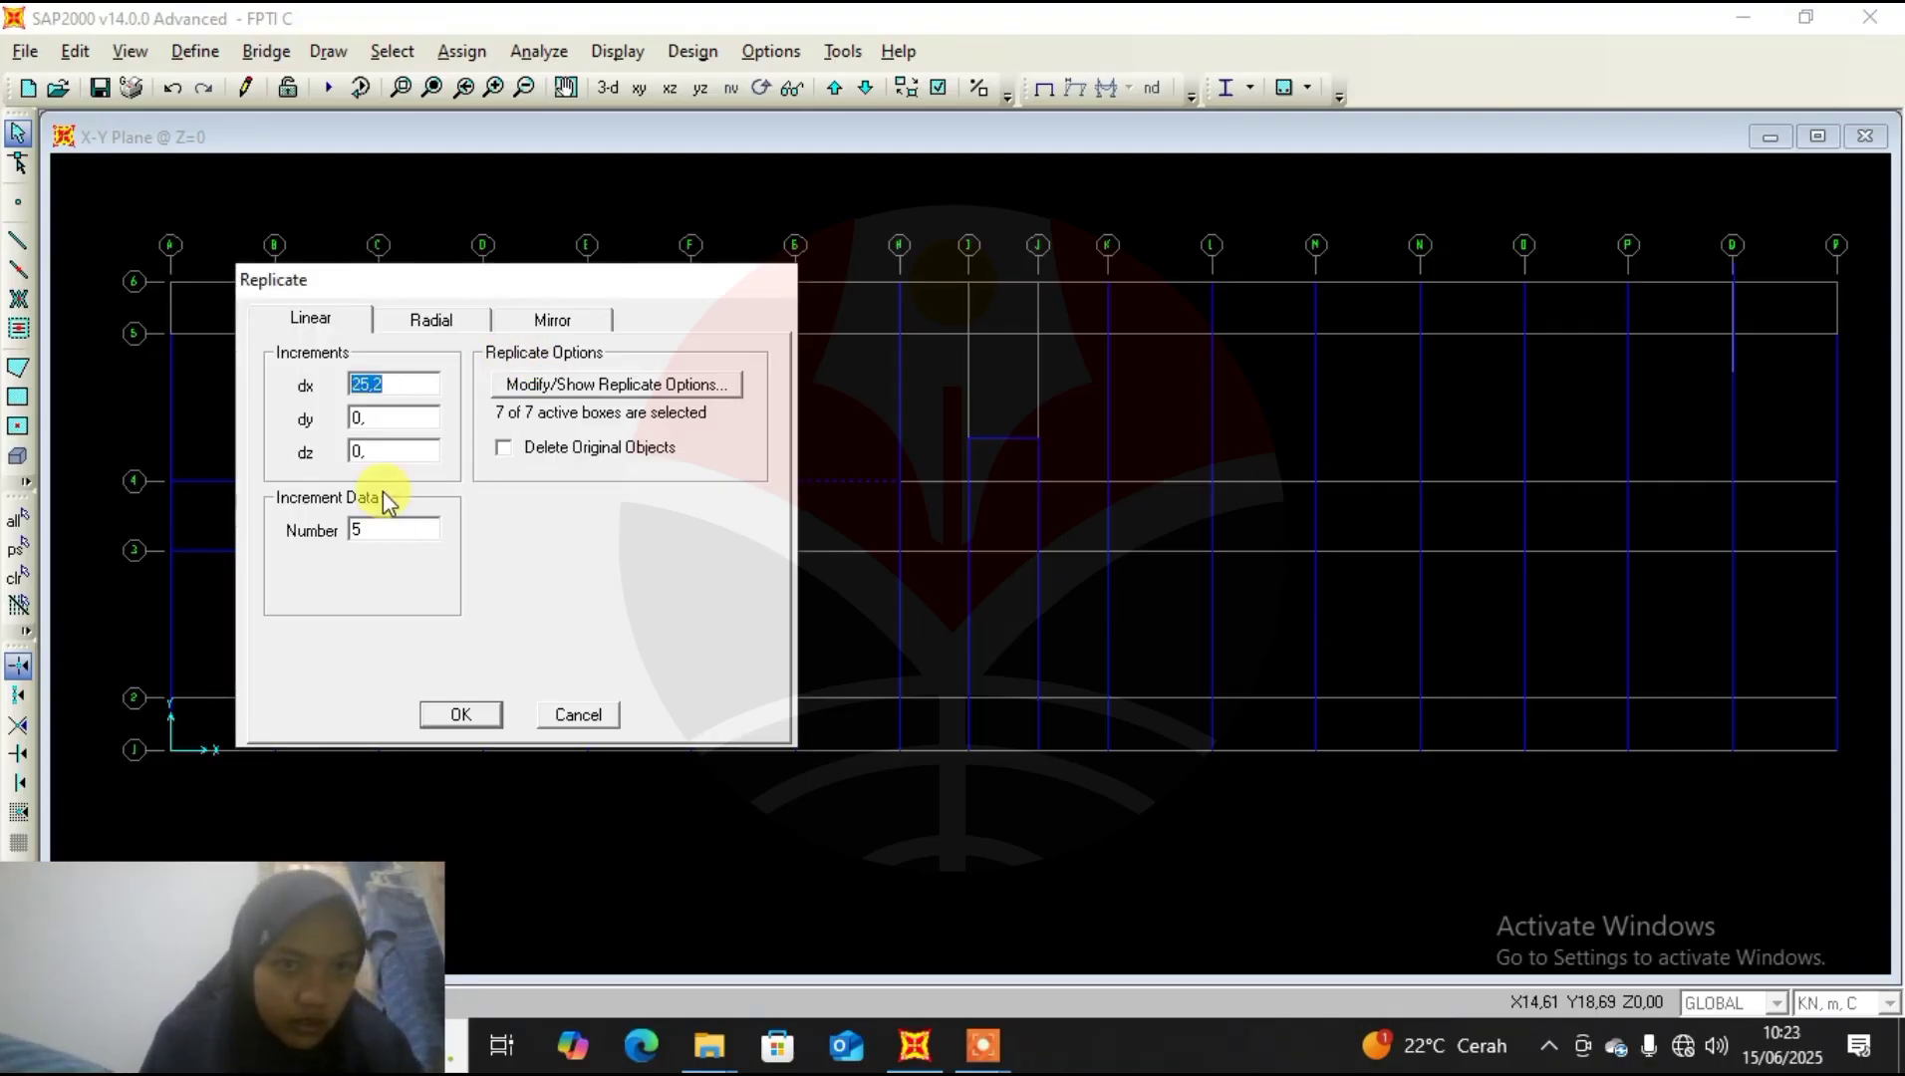
{"action": "double_click", "coordinate": [414, 533]}
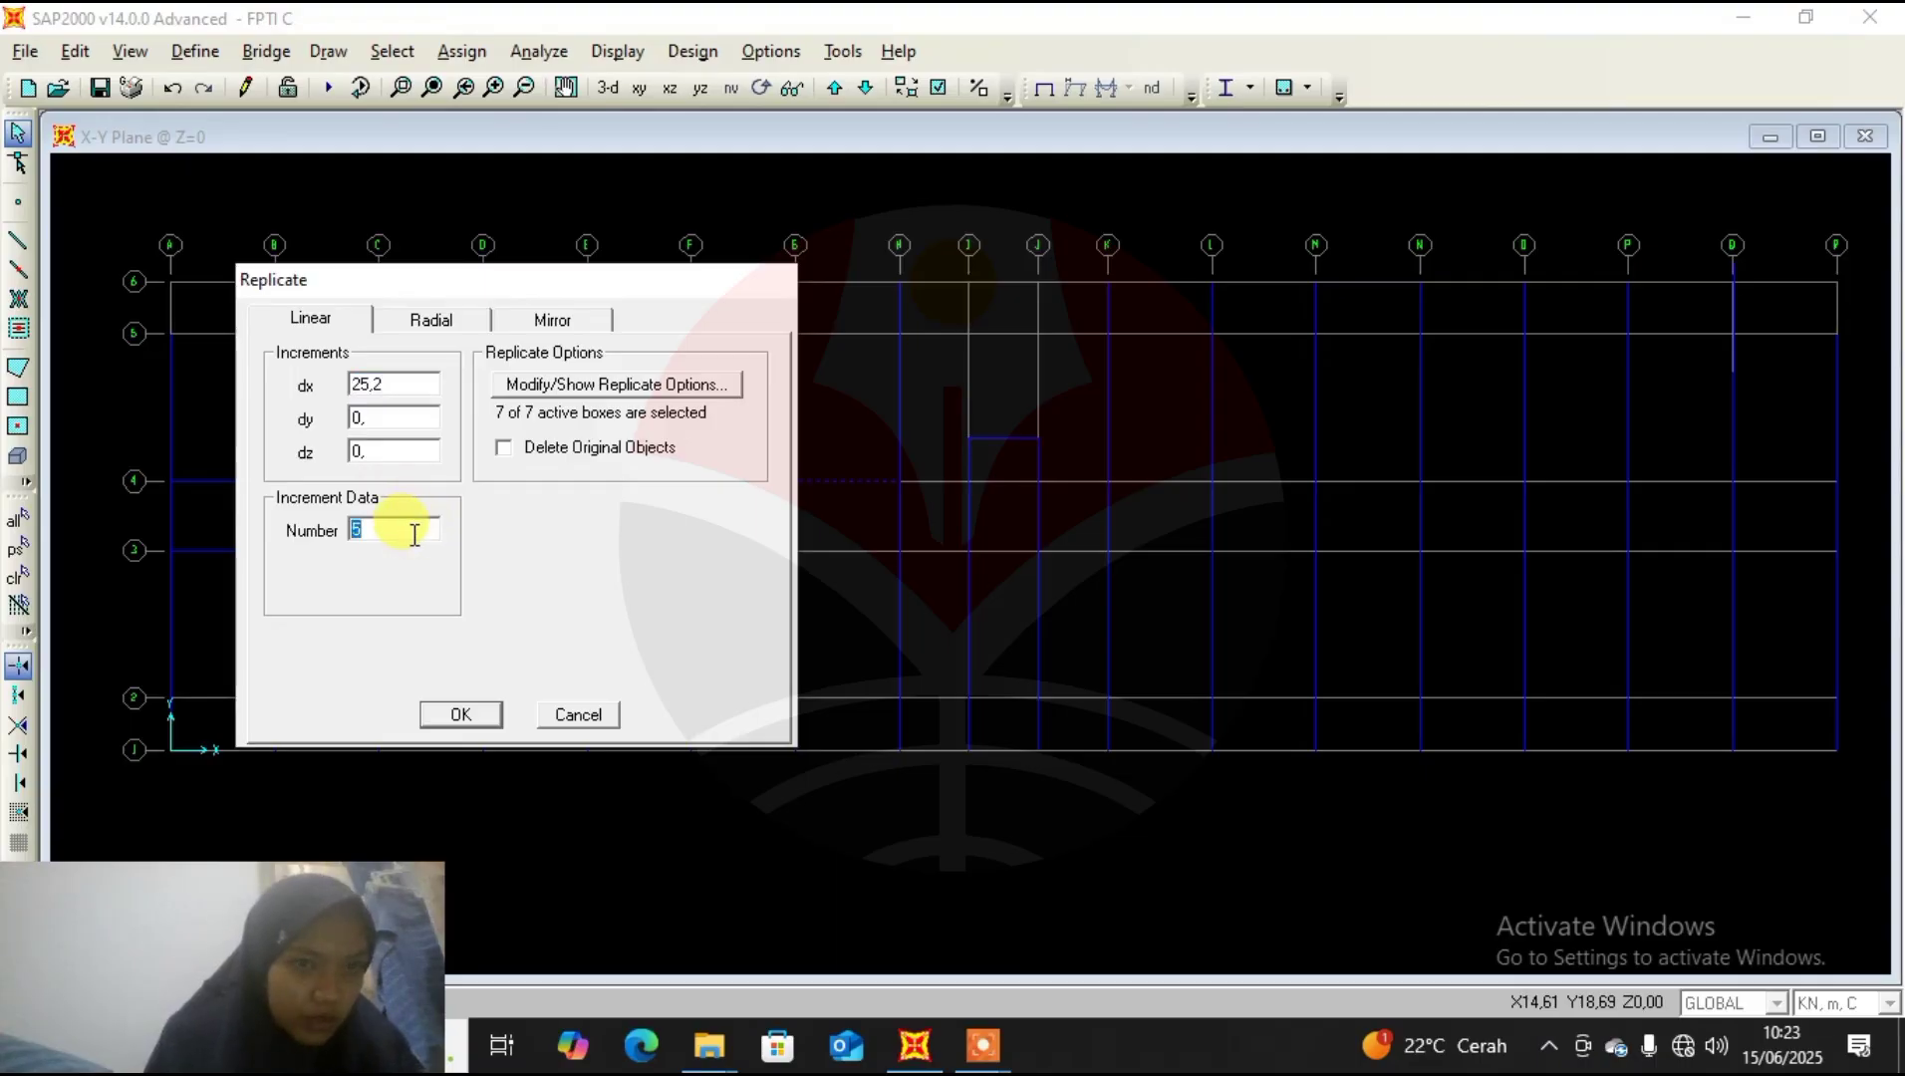
{"action": "type", "text": "1"}
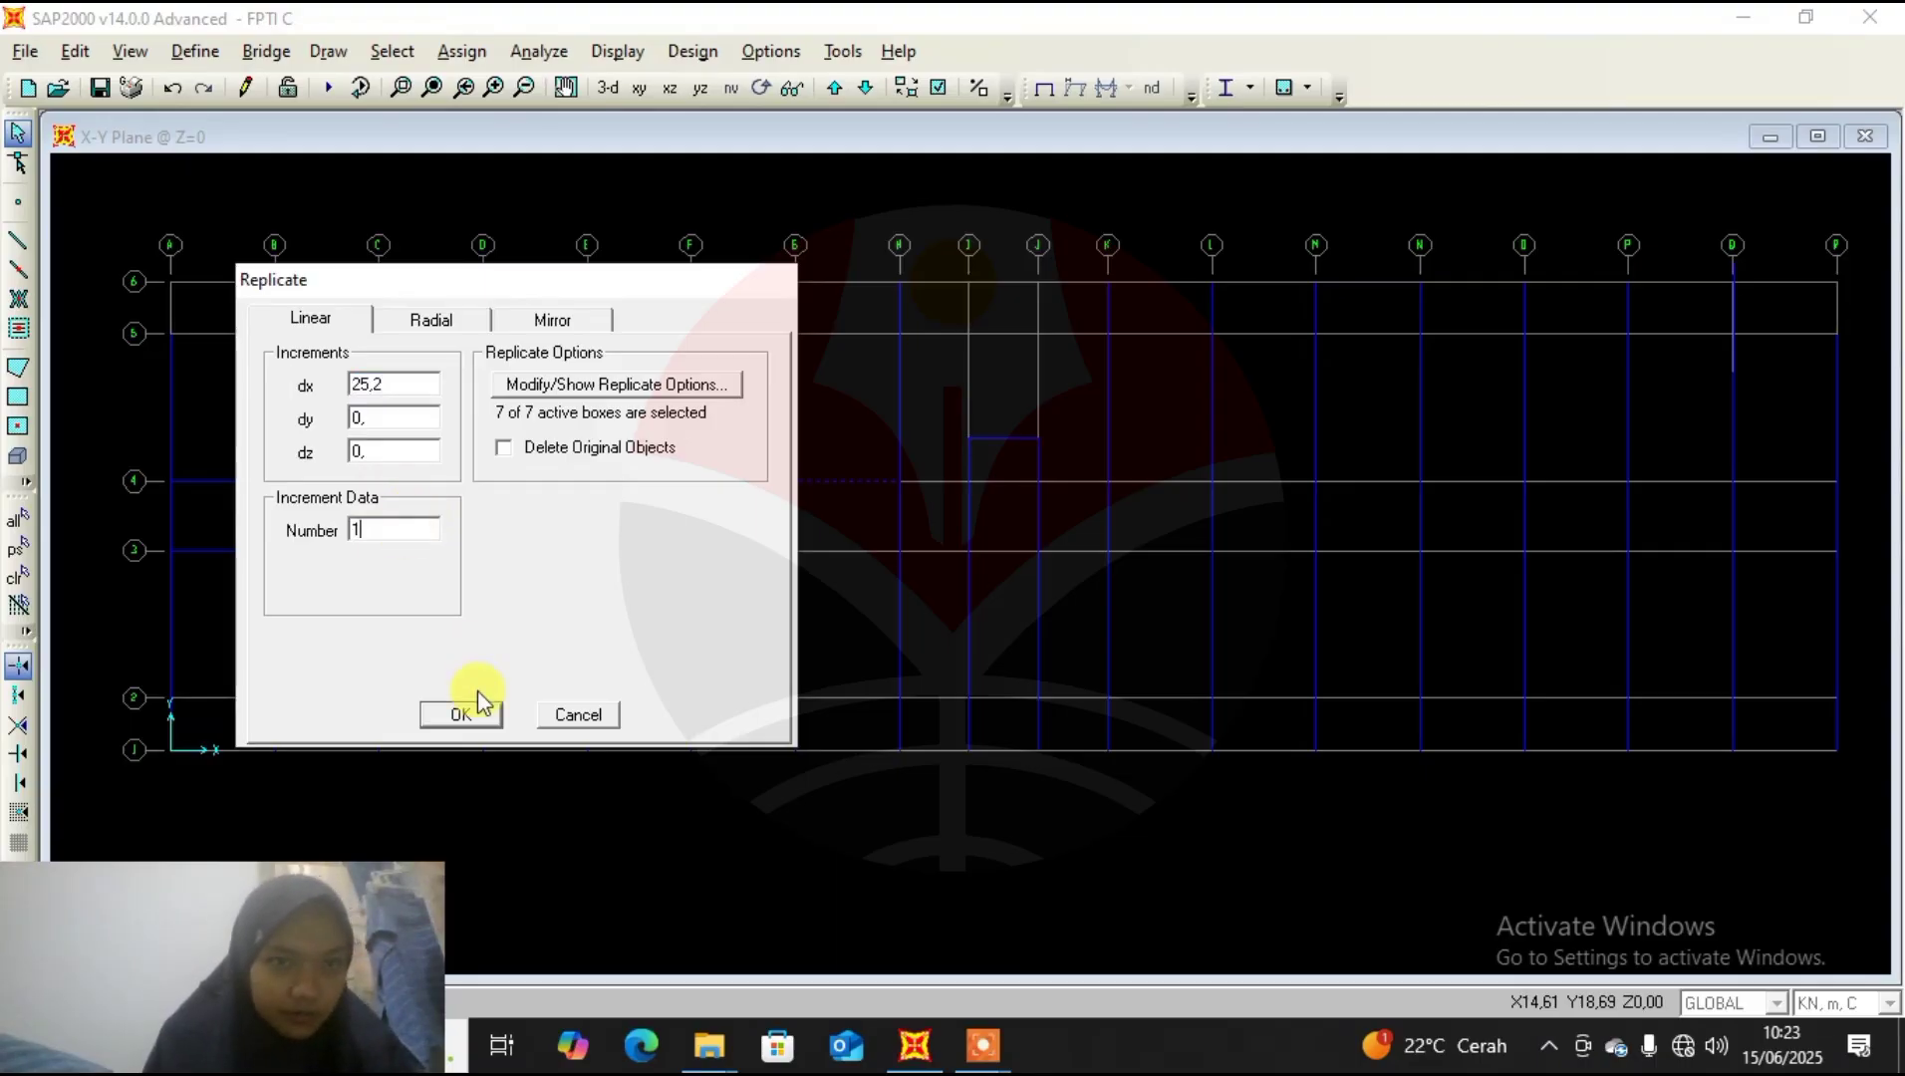
{"action": "left_click", "coordinate": [461, 715]}
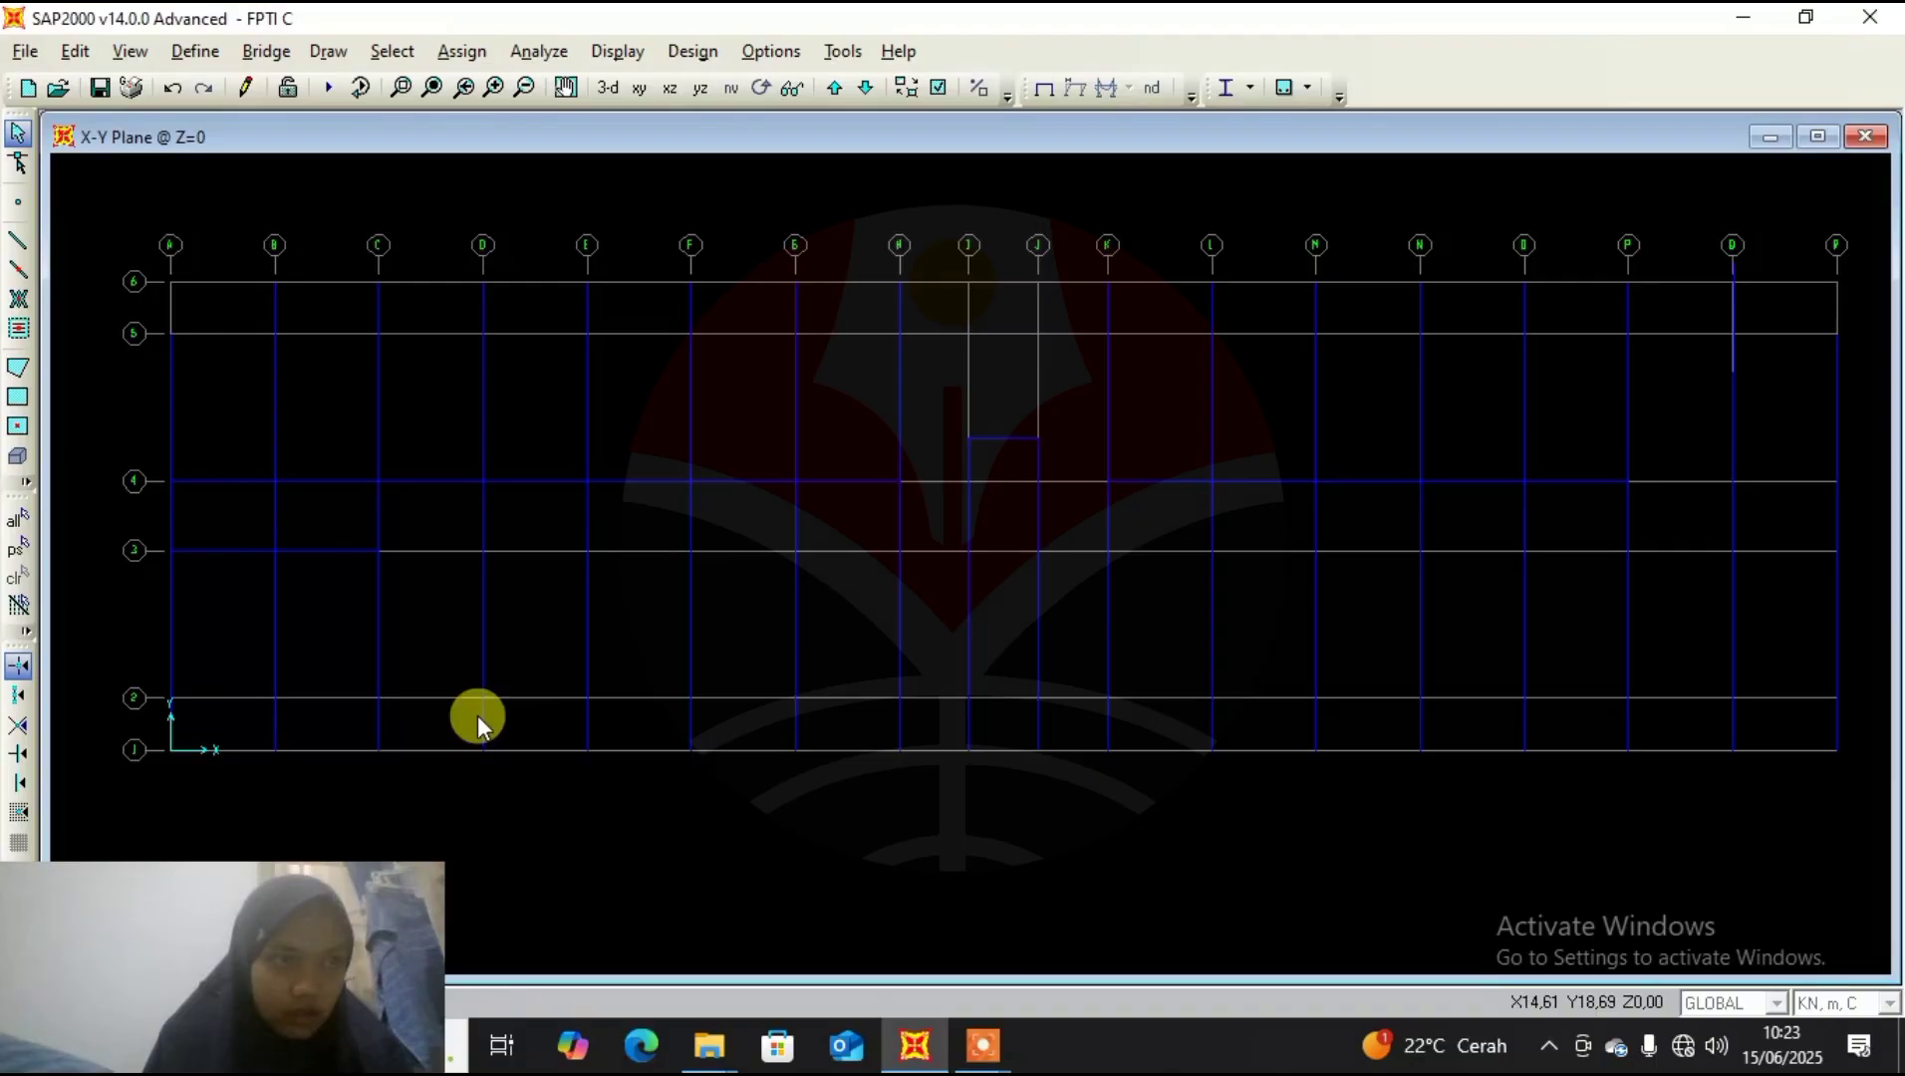
Replicate the beam between O and P on grid line 4 twice along X with dx 3,6.
{"action": "mouse_move", "coordinate": [1310, 523]}
{"action": "middle_mouse_down"}
{"action": "mouse_move", "coordinate": [1206, 509]}
{"action": "mouse_move", "coordinate": [1278, 550]}
{"action": "mouse_move", "coordinate": [1318, 545]}
{"action": "mouse_move", "coordinate": [1169, 512]}
{"action": "middle_mouse_up"}
{"action": "left_click", "coordinate": [1432, 492]}
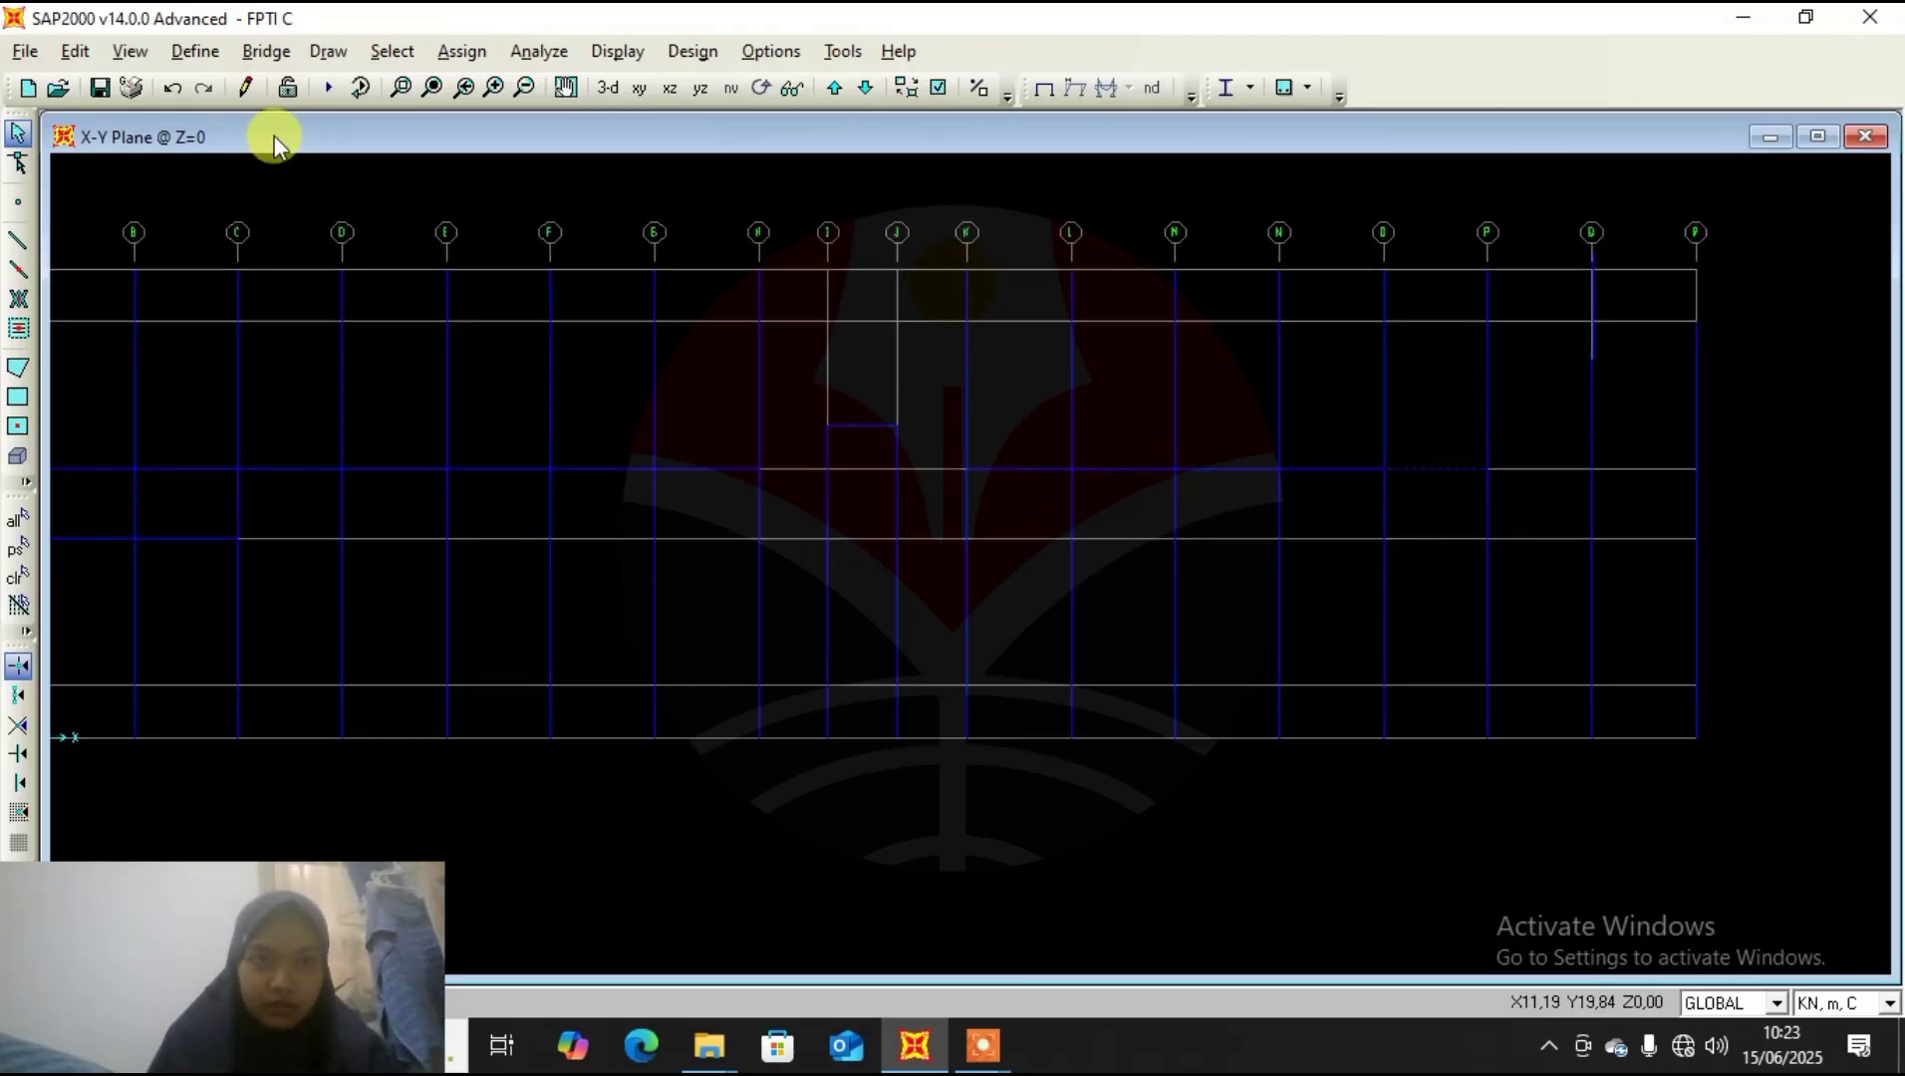
{"action": "left_click", "coordinate": [90, 52]}
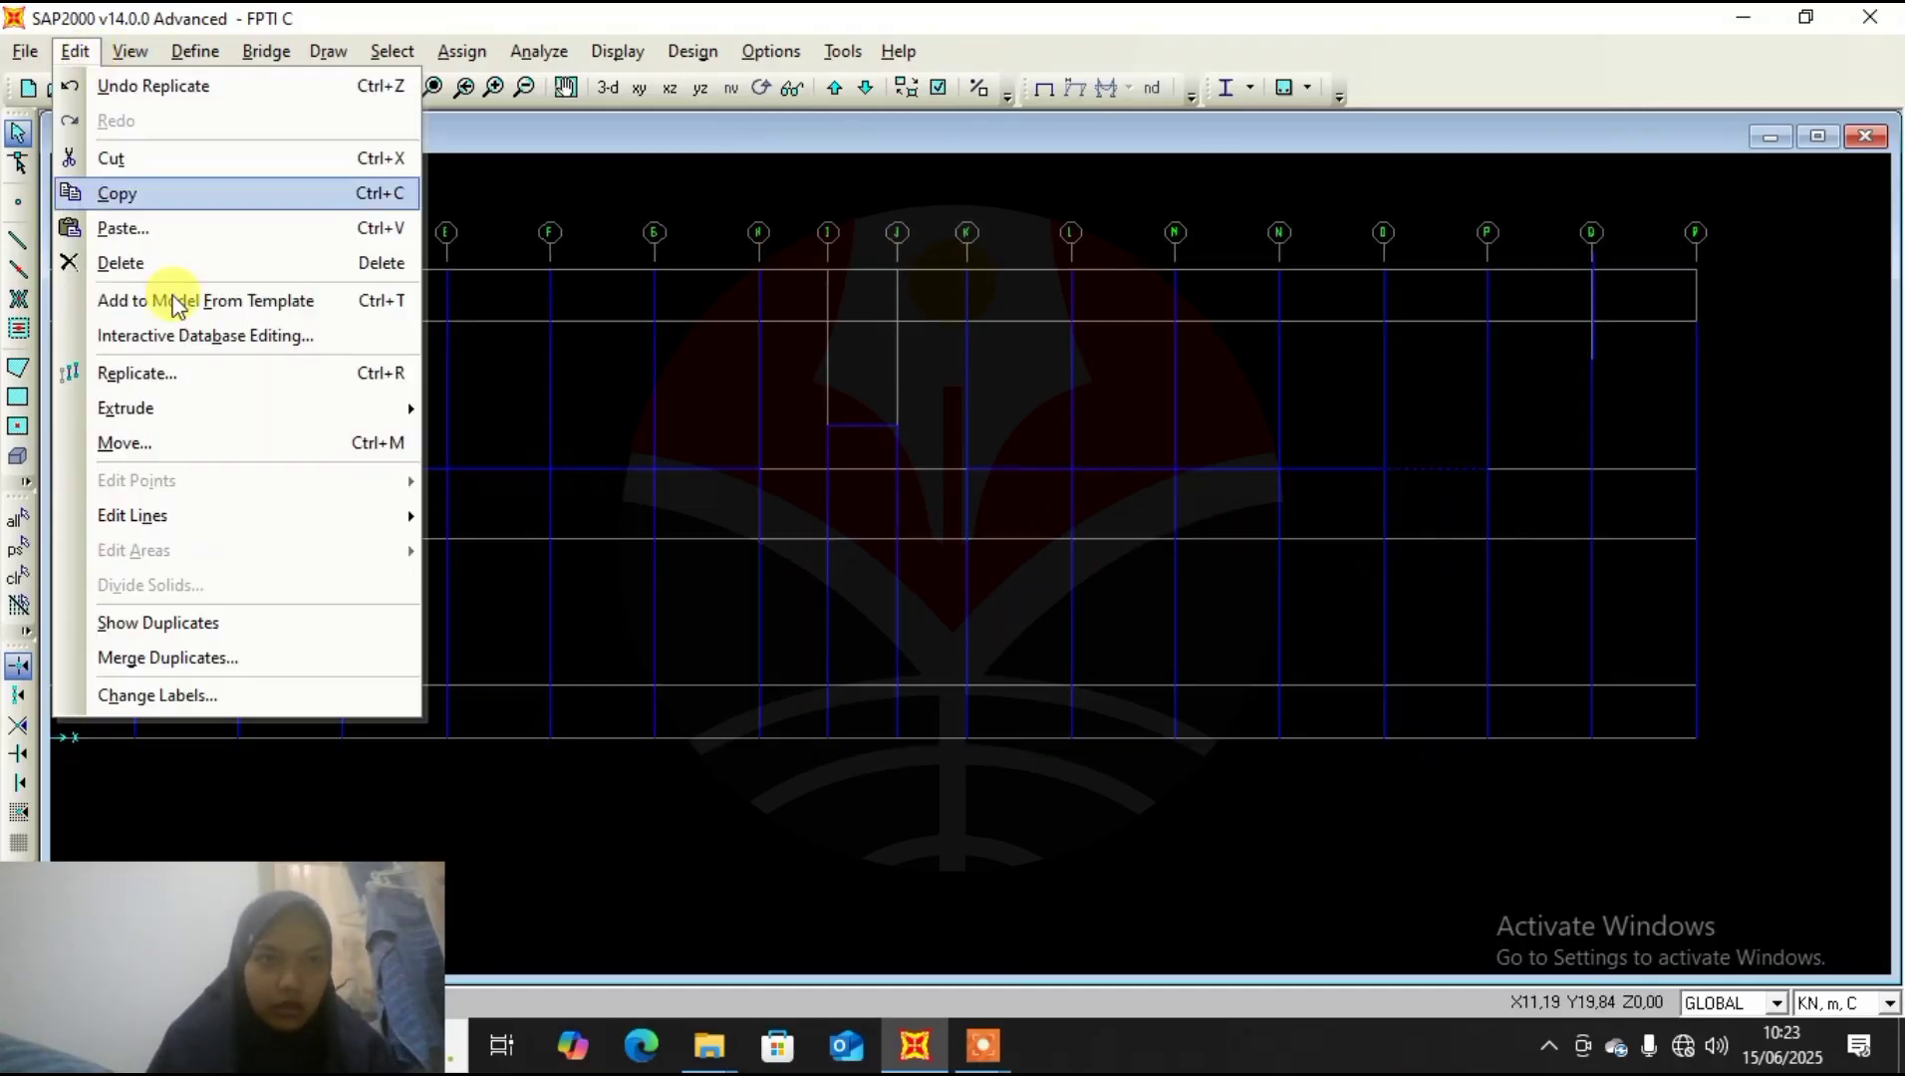
{"action": "left_click", "coordinate": [199, 372]}
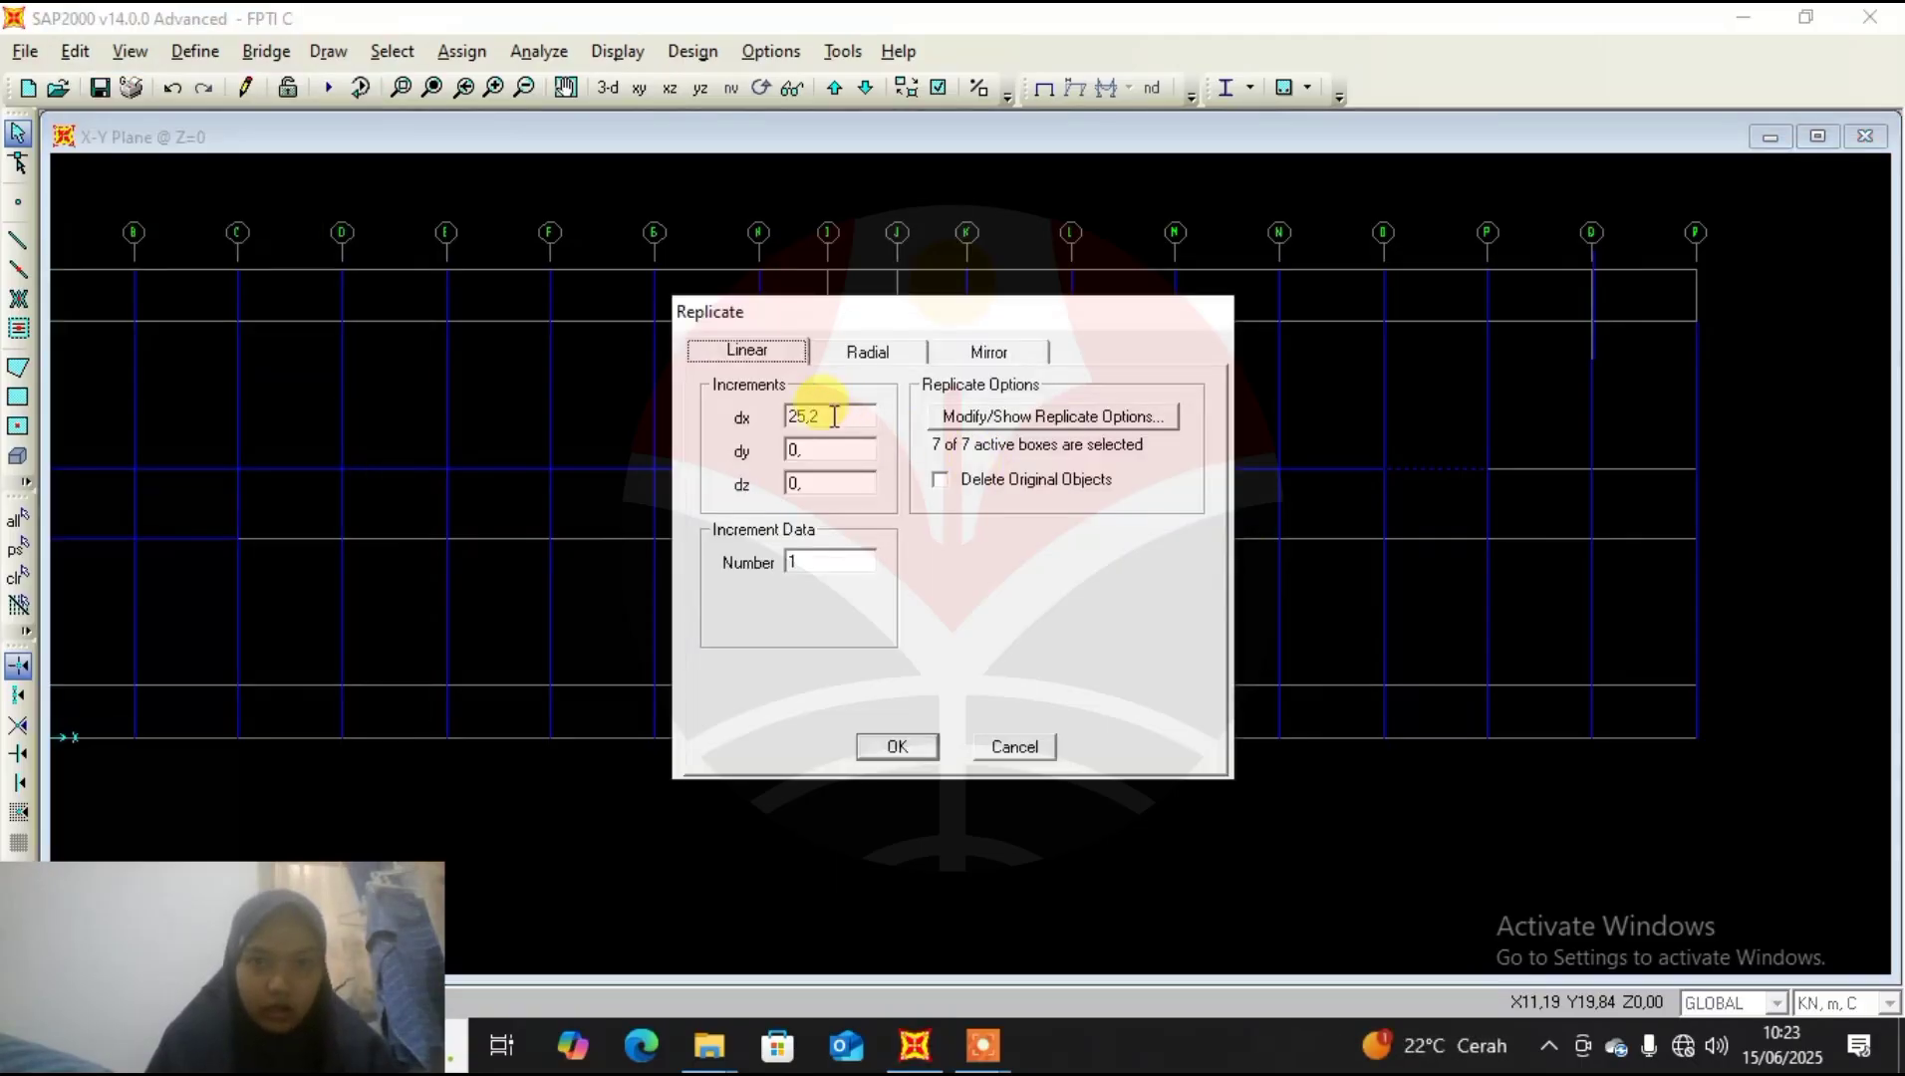
{"action": "double_click", "coordinate": [832, 417]}
{"action": "type", "text": "3,6"}
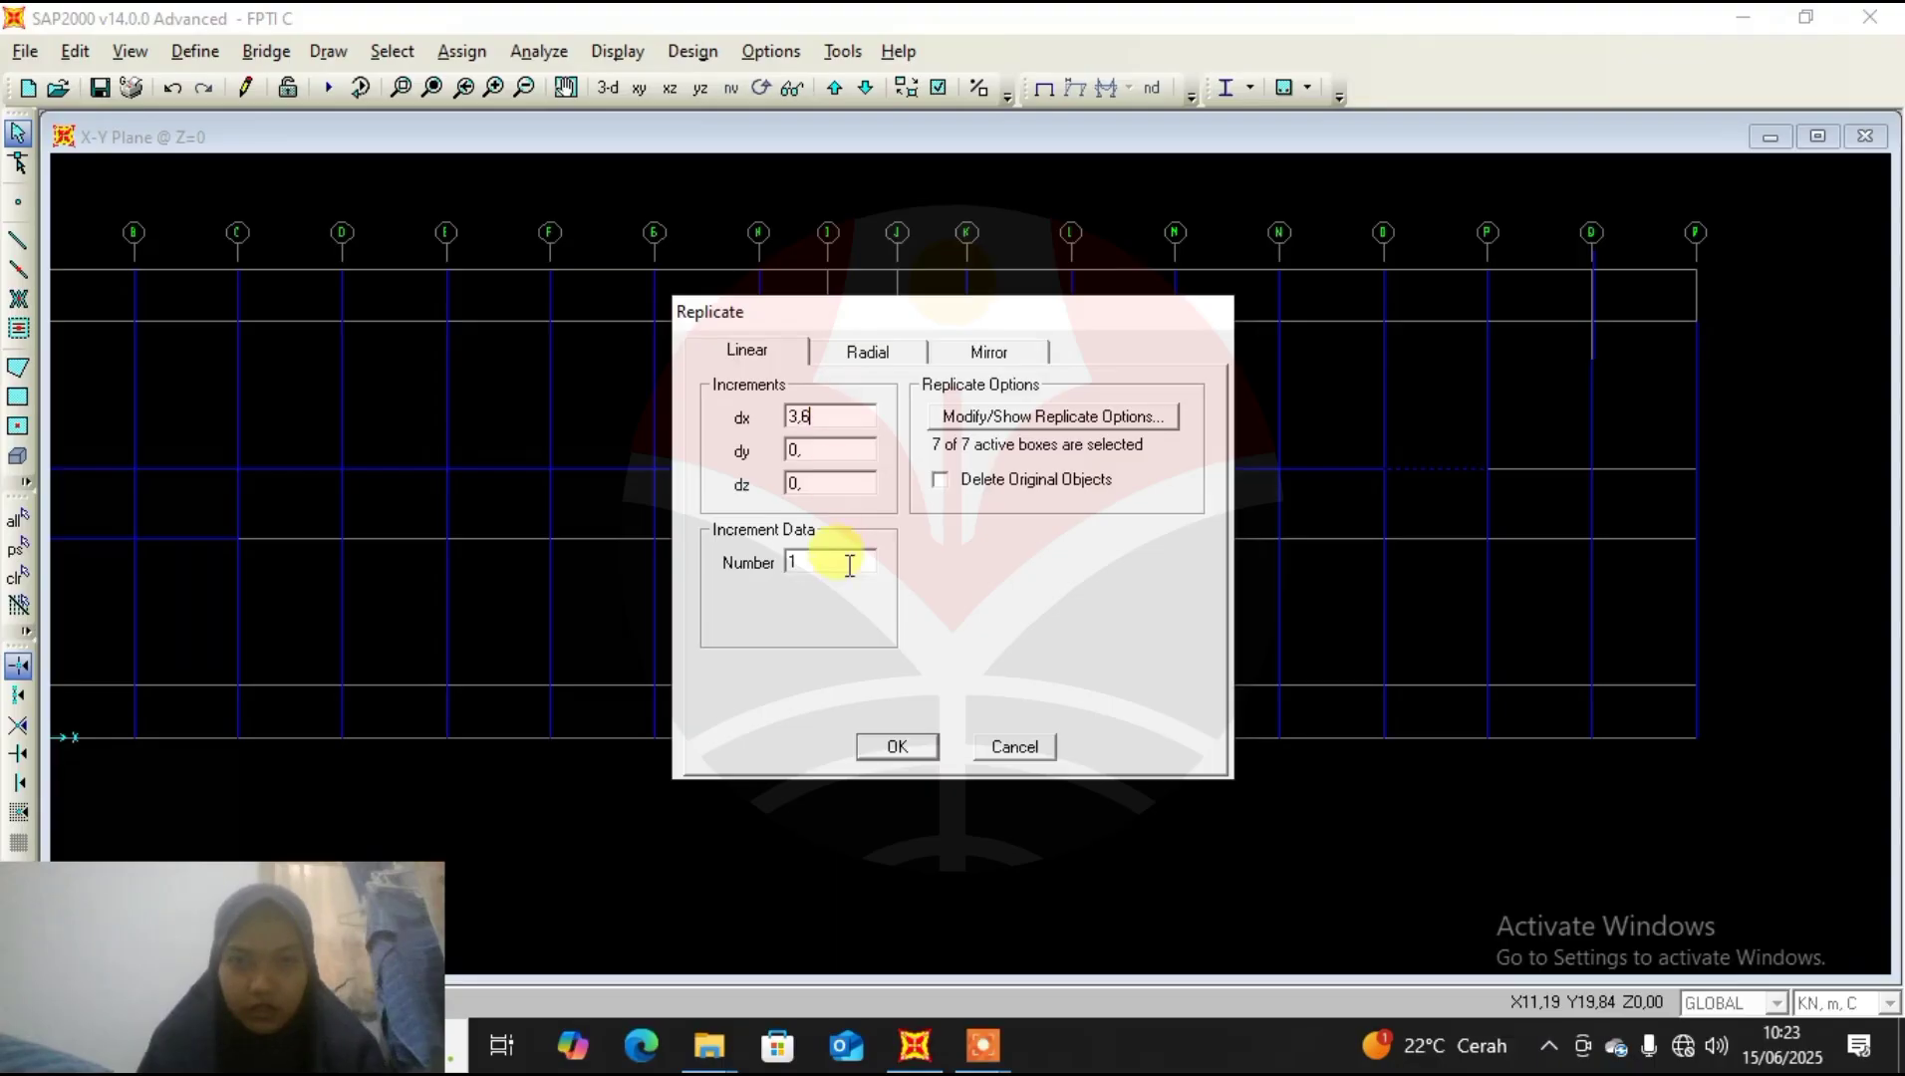
{"action": "double_click", "coordinate": [846, 564]}
{"action": "type", "text": "1"}
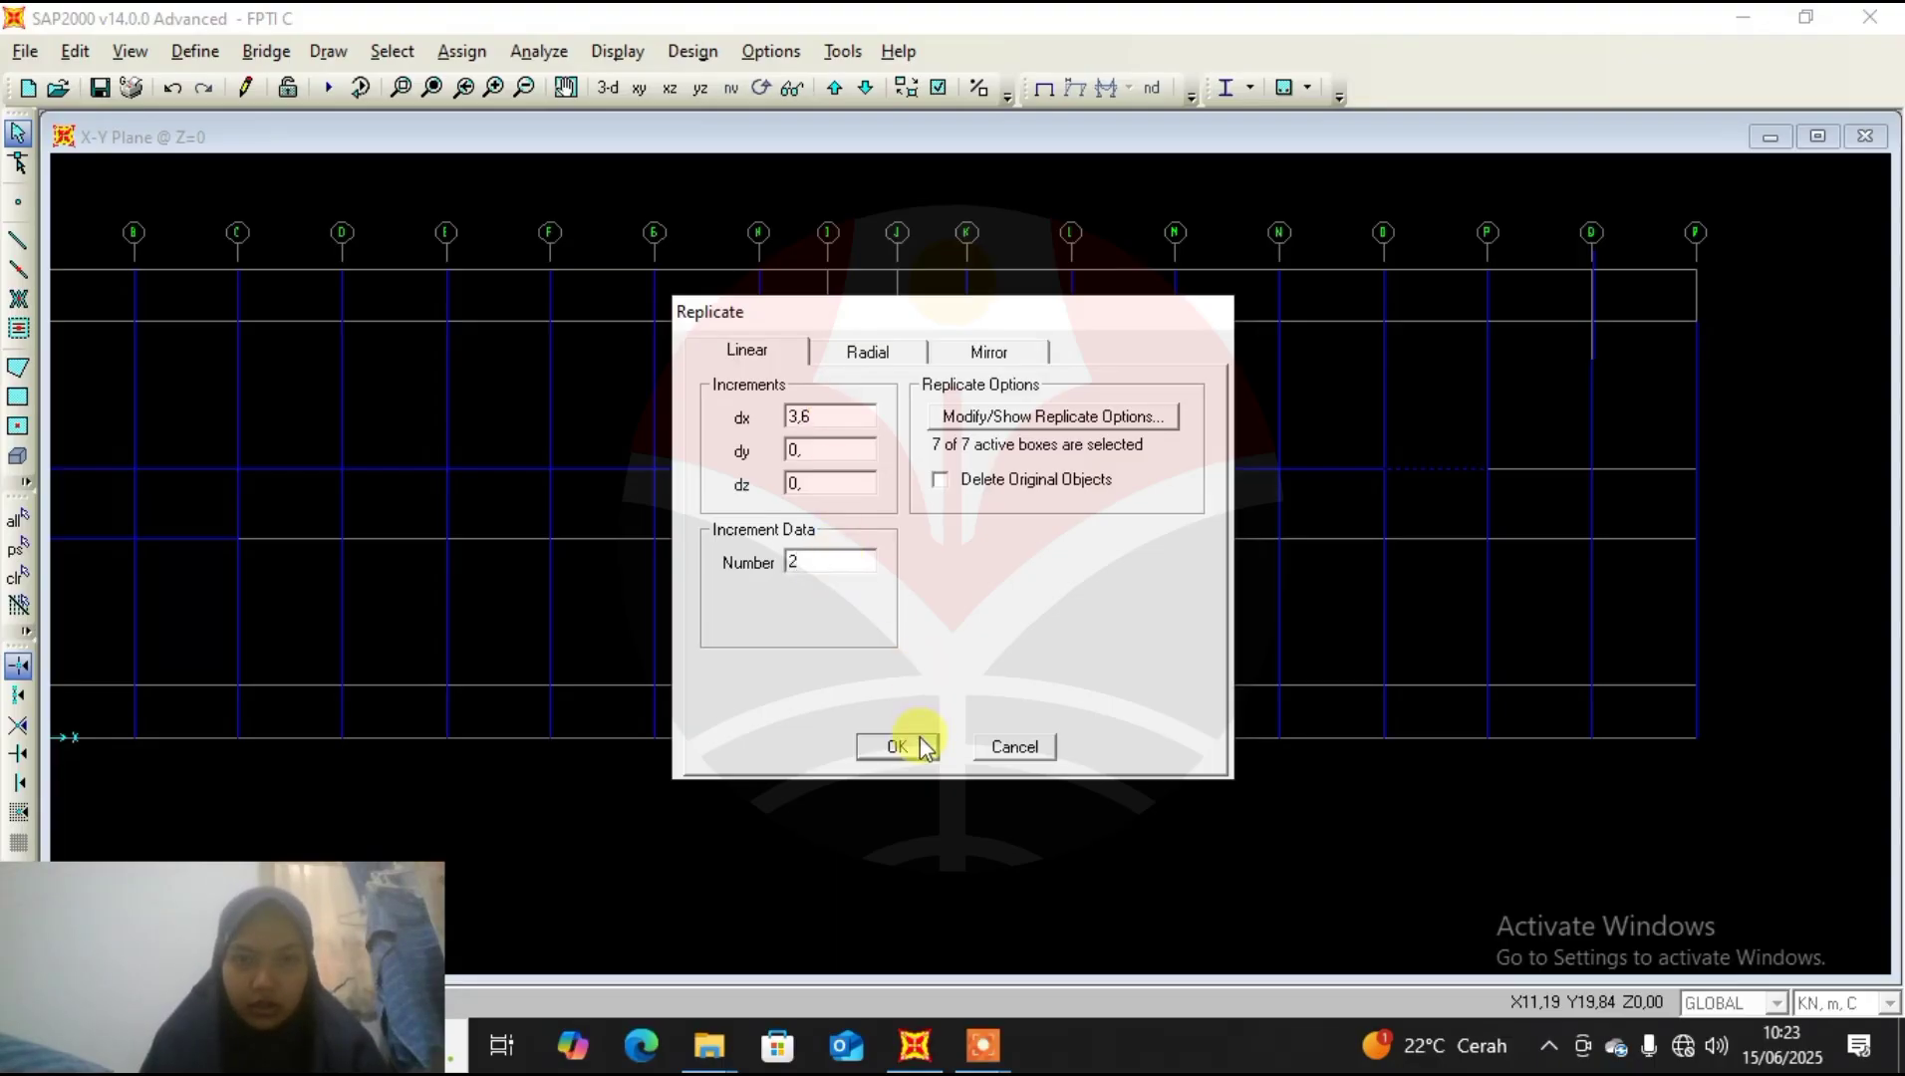
{"action": "left_click", "coordinate": [897, 746]}
Try to replicate the two beams between P and R on grid line 4 once with dx 0 and dy 2,4.
{"action": "left_click", "coordinate": [1650, 468]}
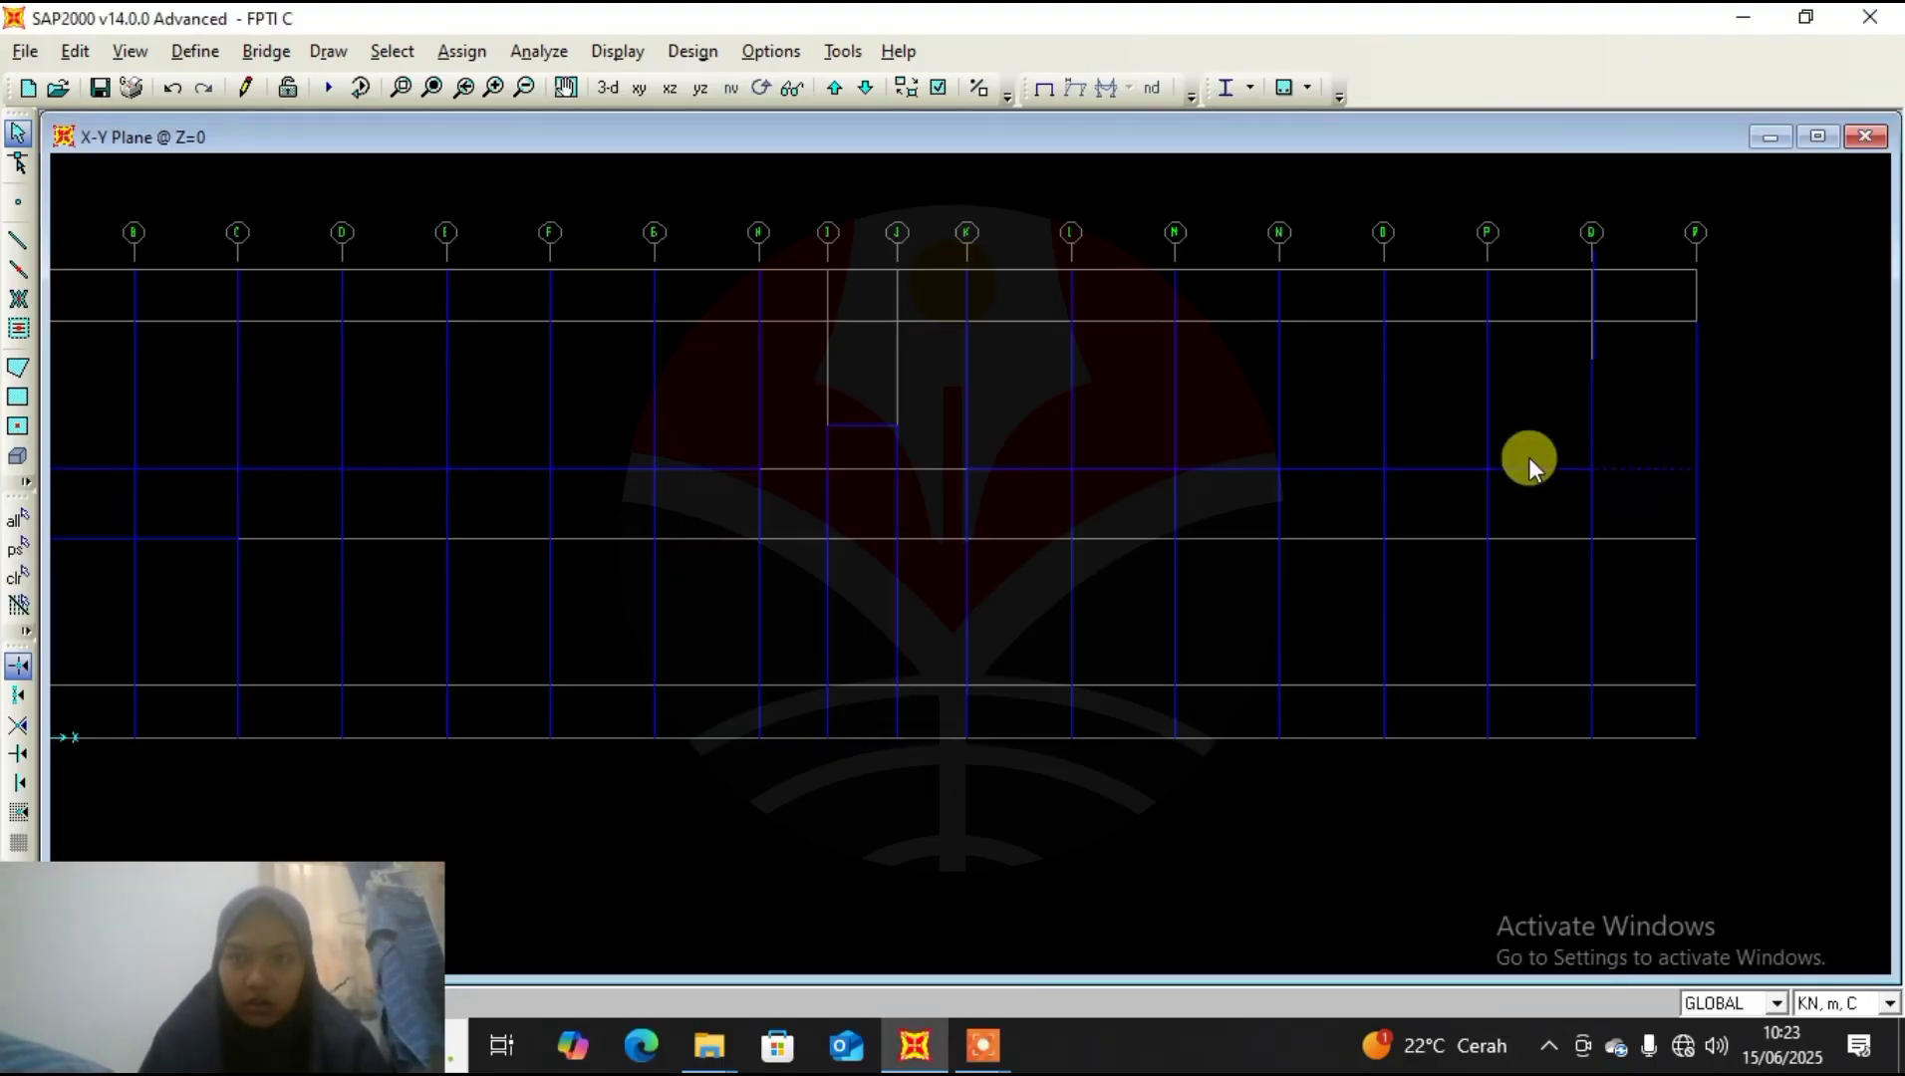
{"action": "left_click", "coordinate": [74, 51]}
{"action": "left_click", "coordinate": [230, 375]}
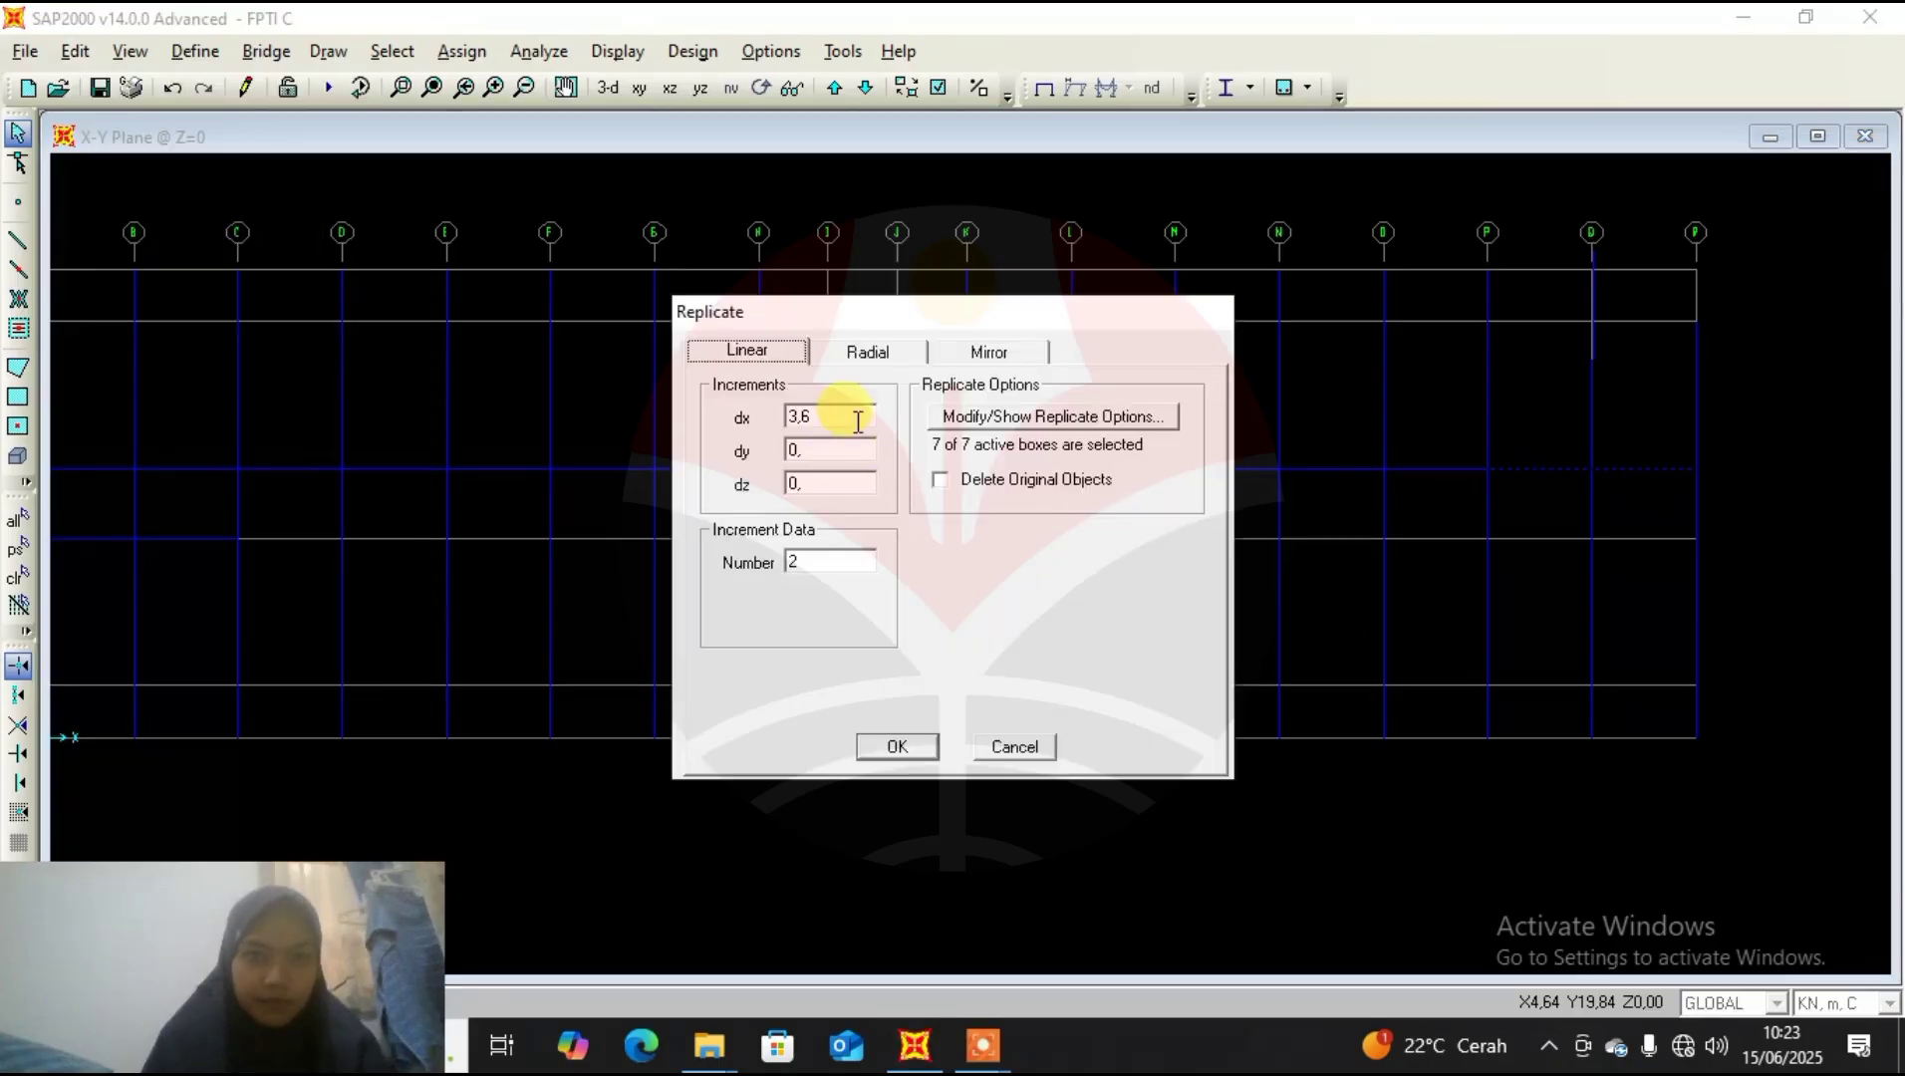
{"action": "double_click", "coordinate": [854, 420]}
{"action": "type", "text": "0"}
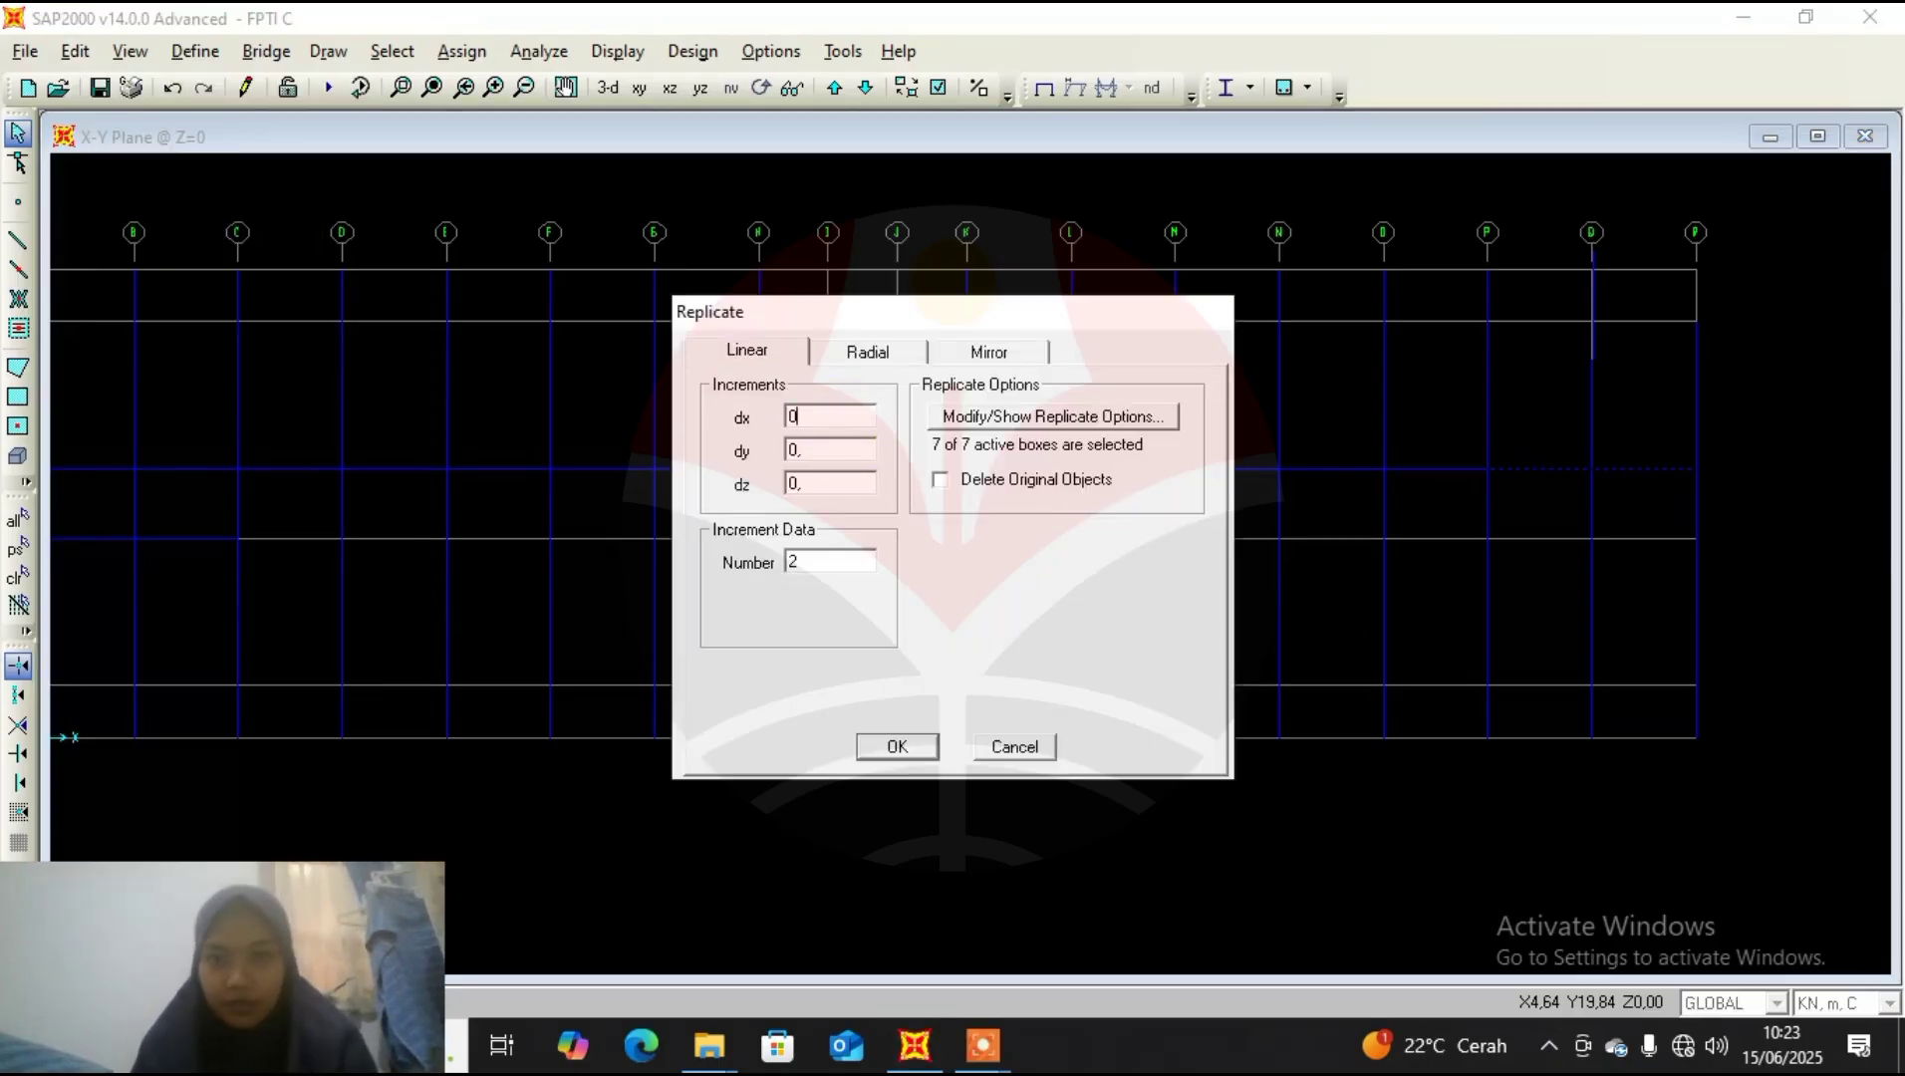
{"action": "double_click", "coordinate": [845, 449]}
{"action": "type", "text": "2,4"}
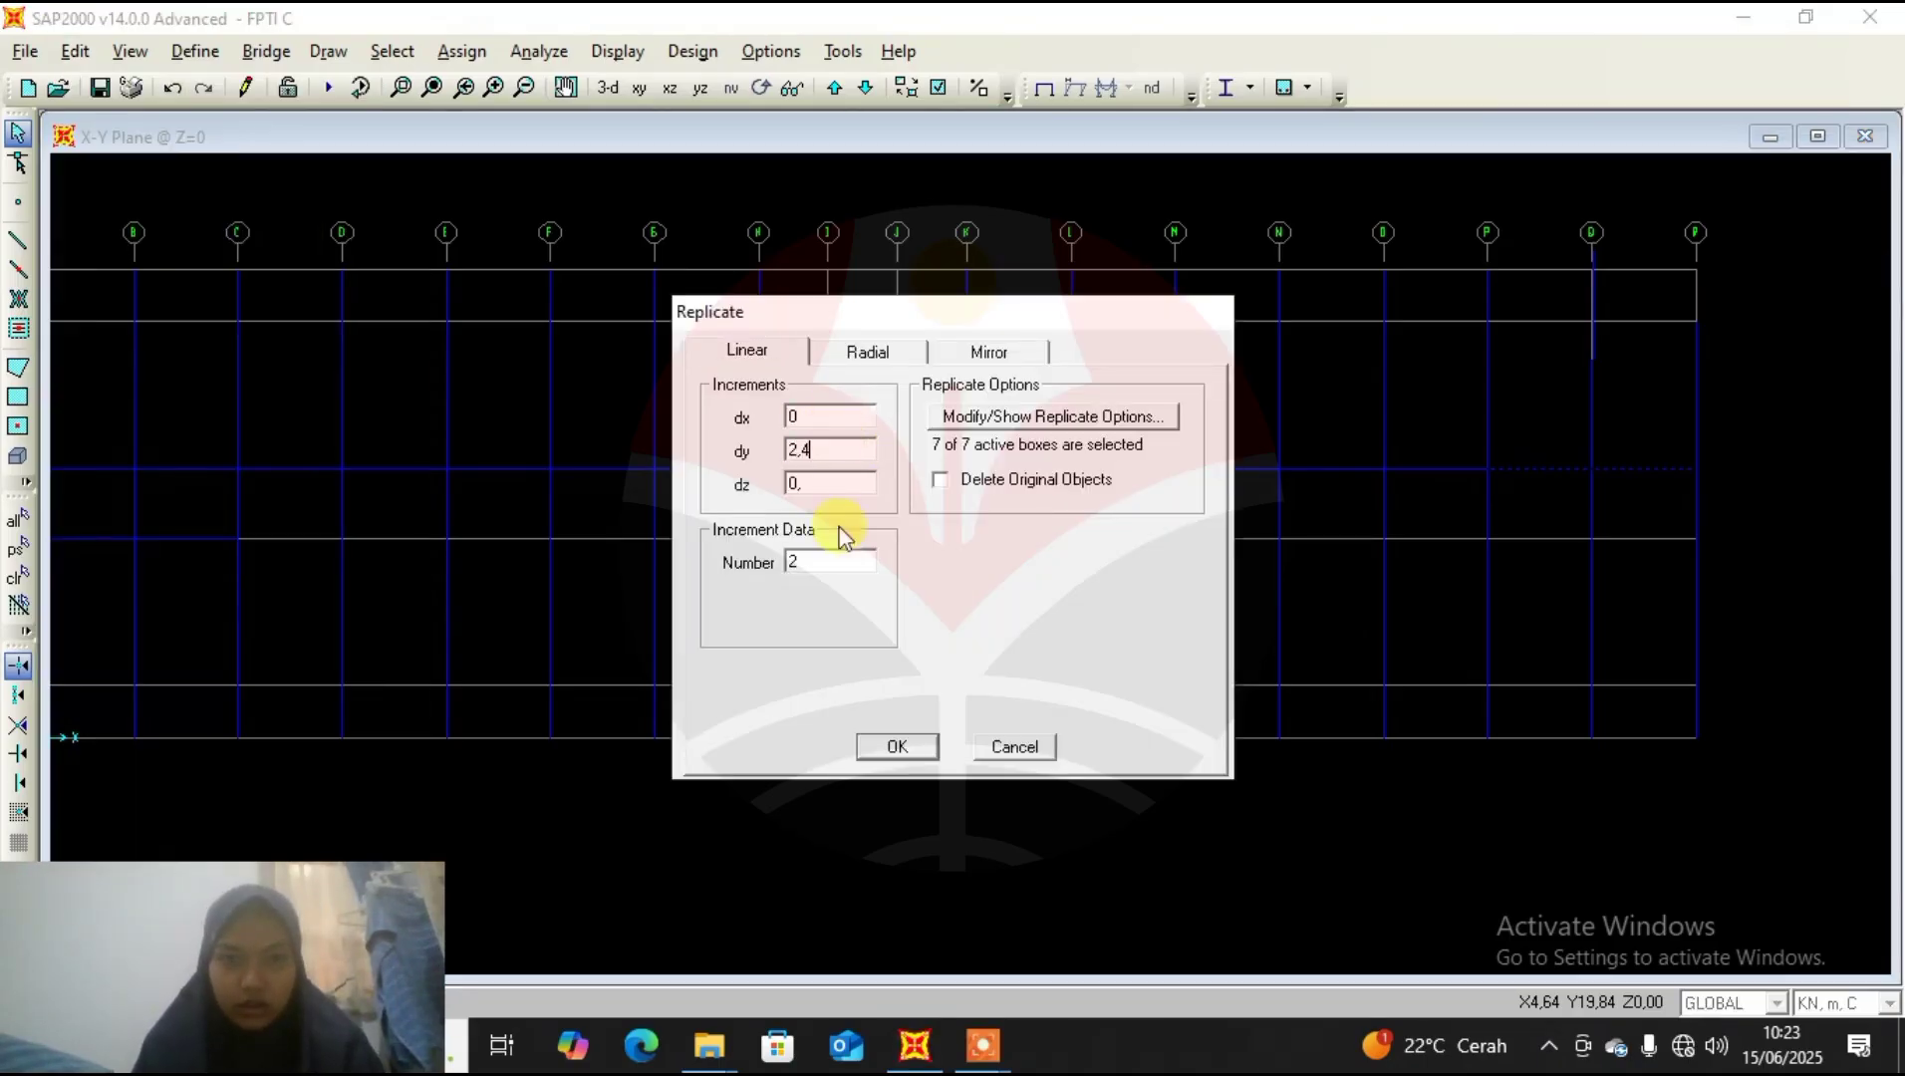
{"action": "left_click", "coordinate": [827, 562]}
{"action": "type", "text": "1"}
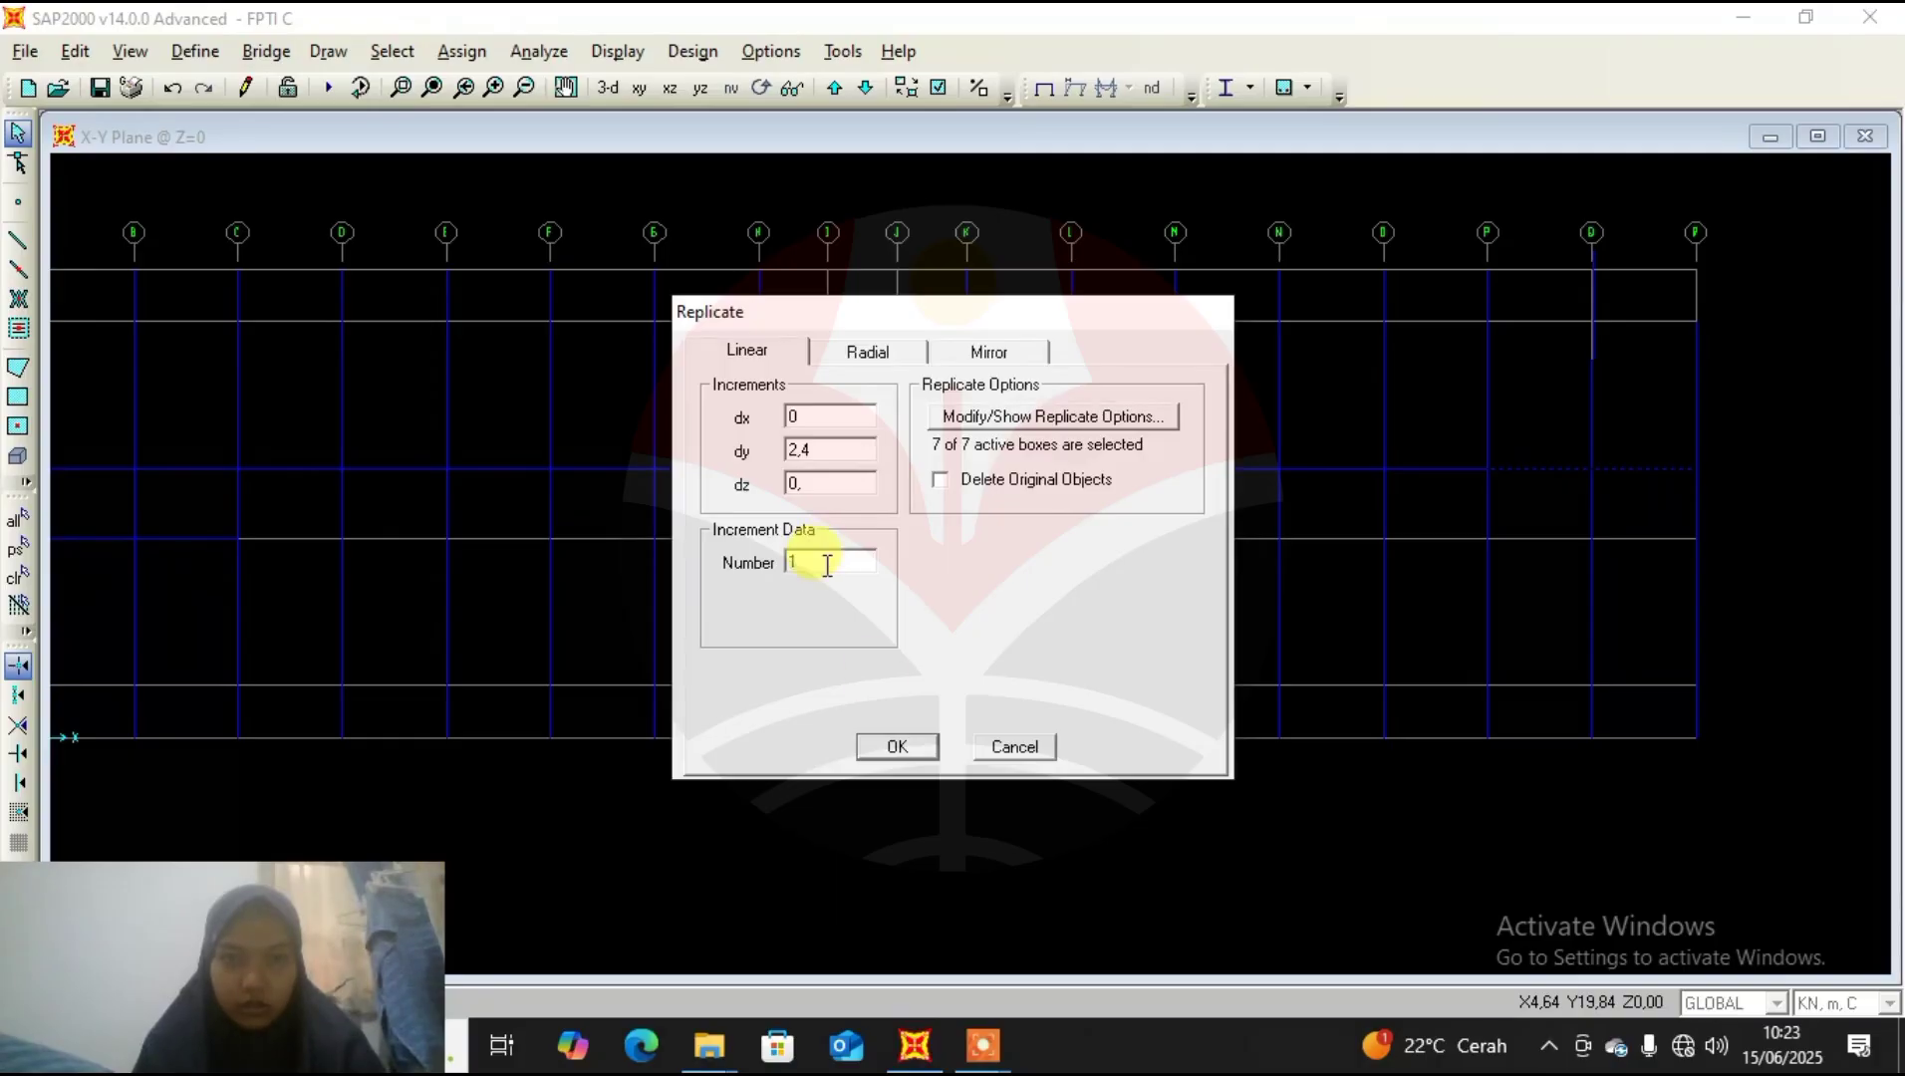
{"action": "left_click", "coordinate": [896, 748]}
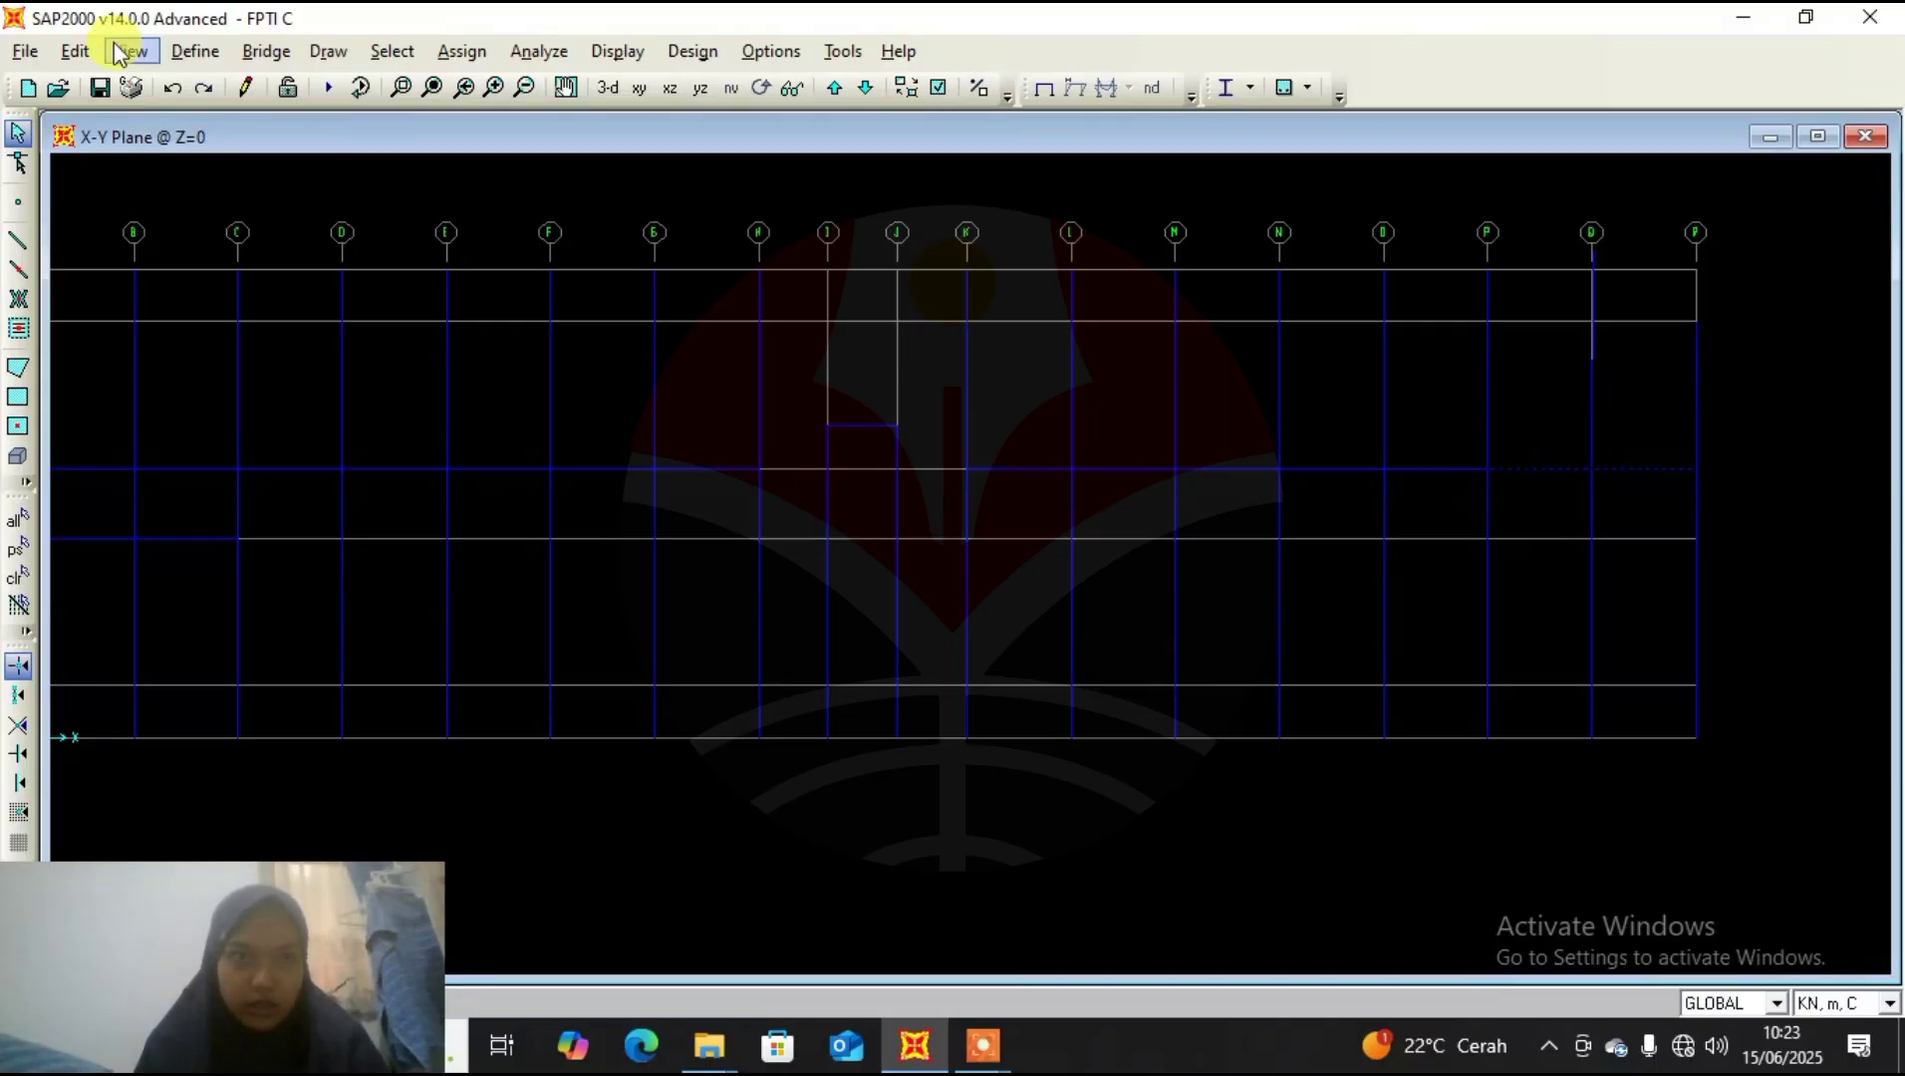
Replicate the selected beams between P and R onto grid line 3 by setting dy to -2,4.
{"action": "left_click", "coordinate": [74, 51]}
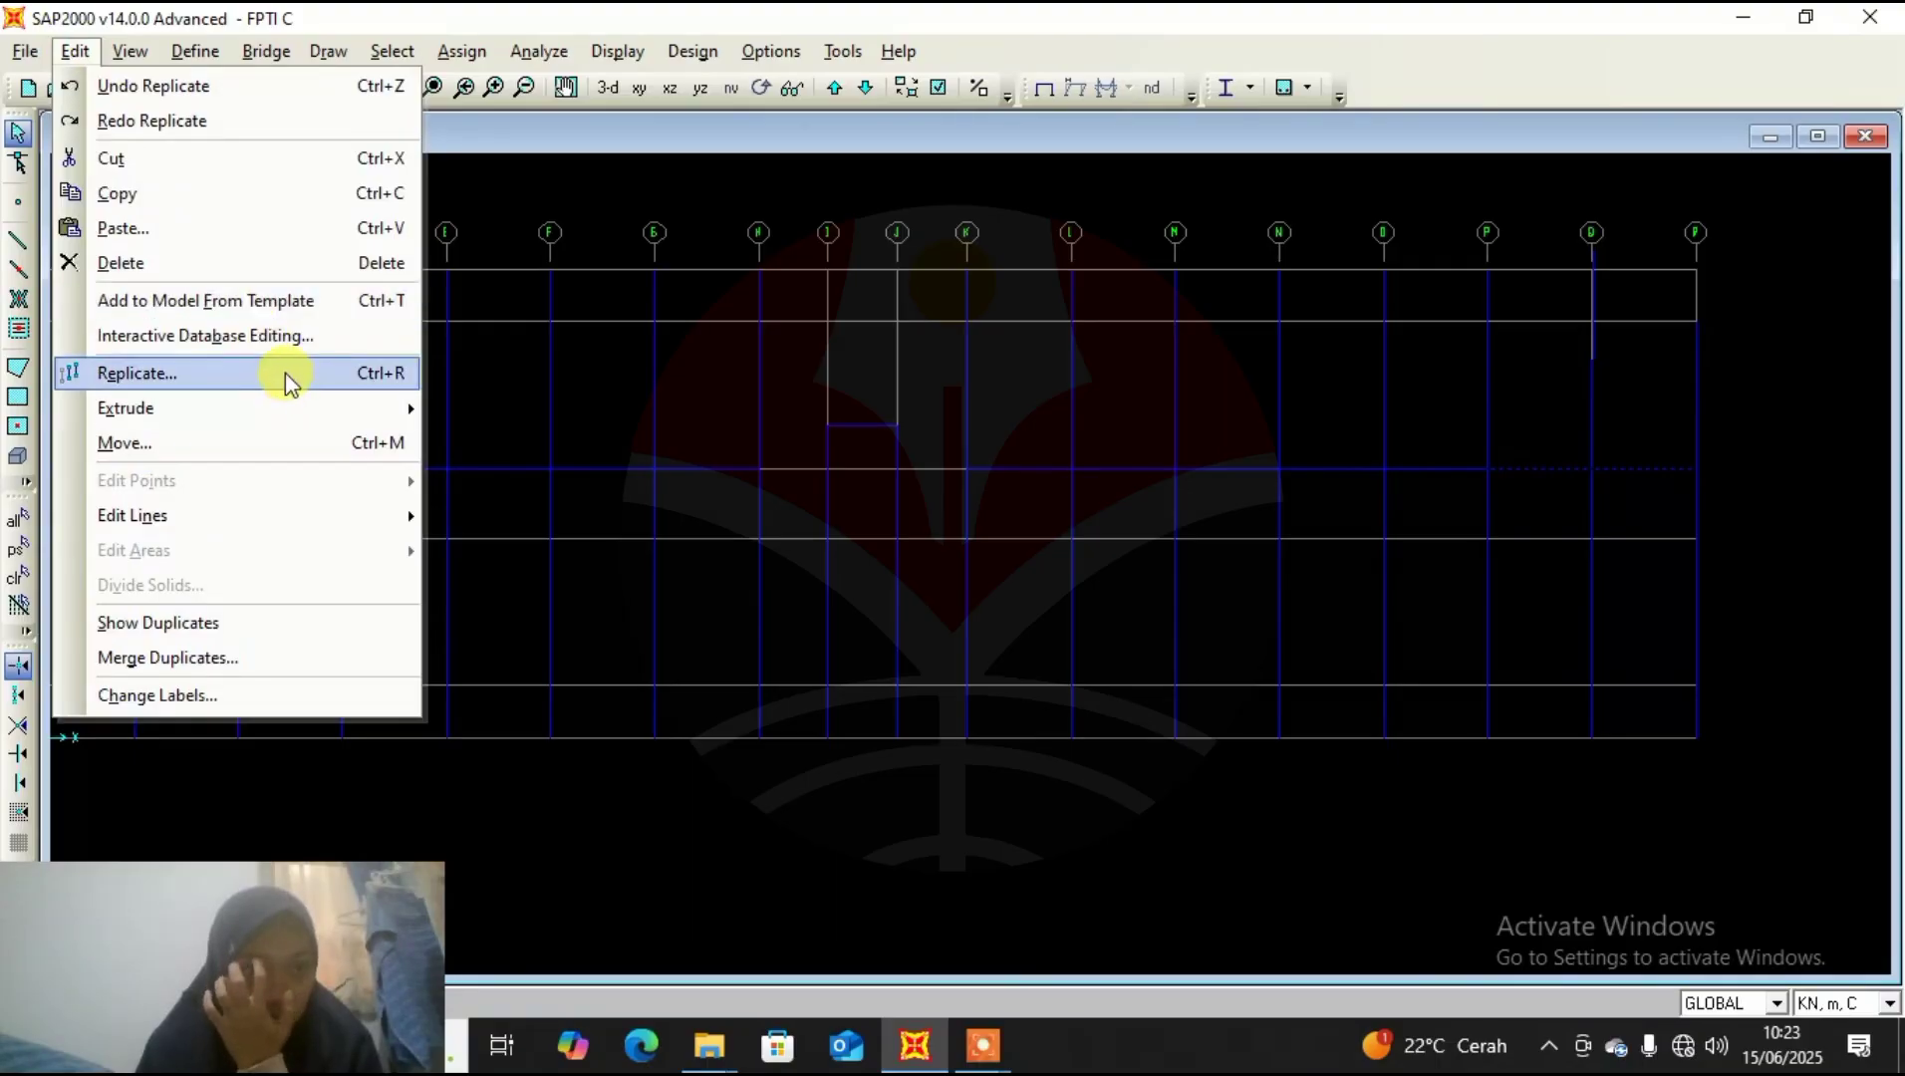
{"action": "left_click", "coordinate": [281, 372]}
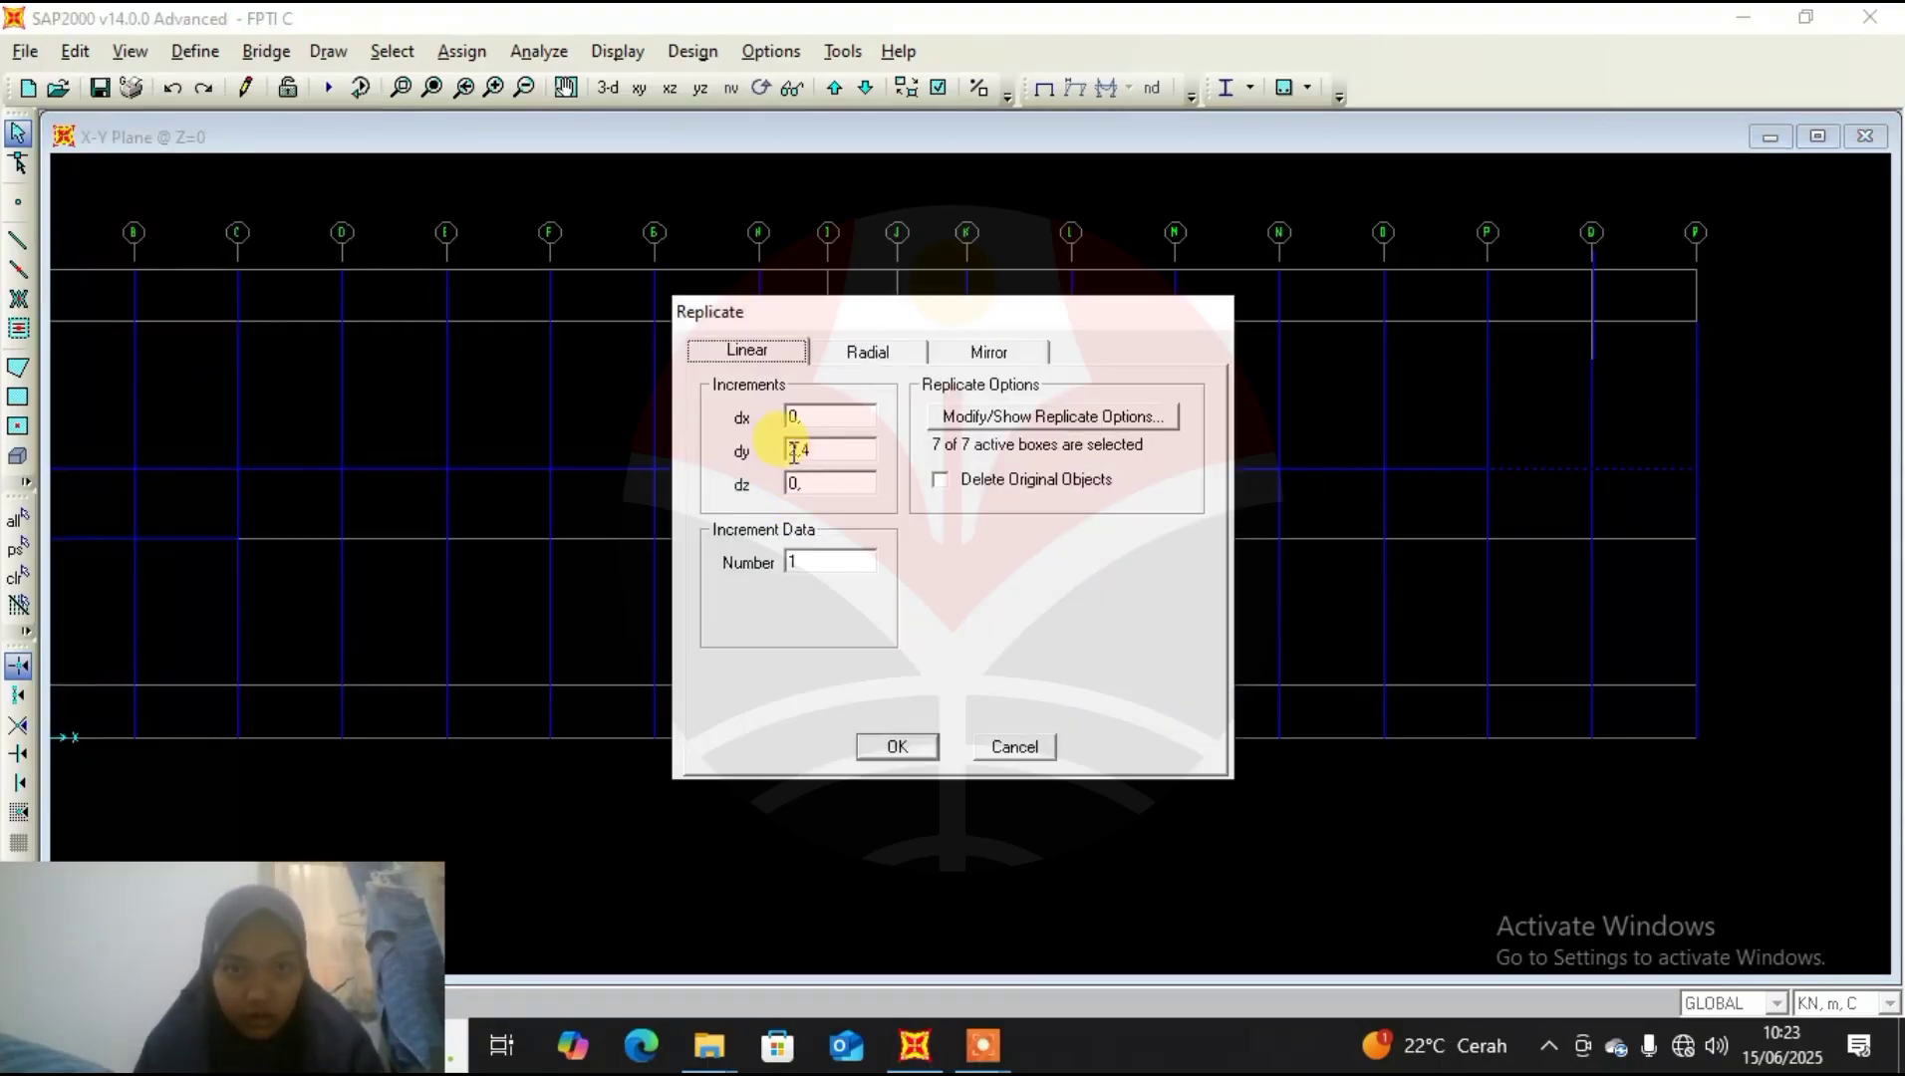
{"action": "left_click", "coordinate": [792, 450]}
{"action": "type", "text": "-"}
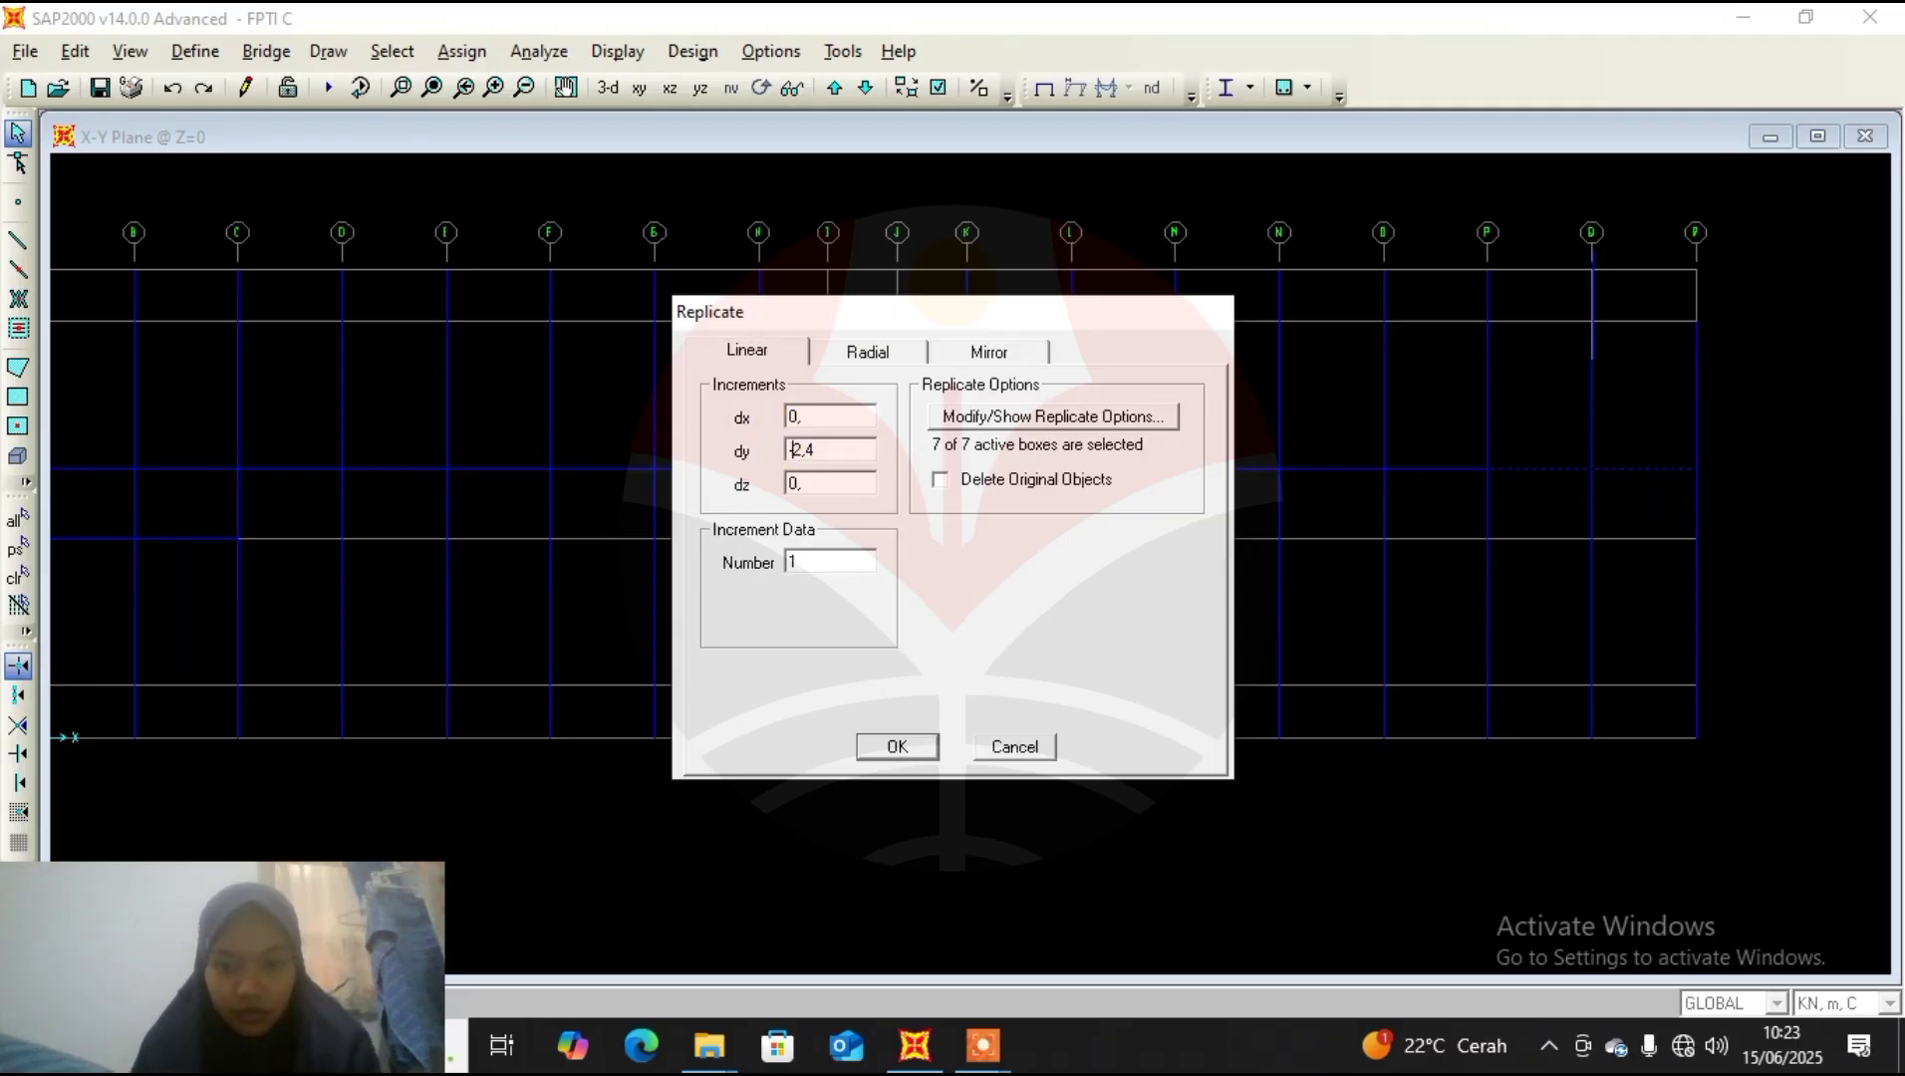
{"action": "left_click", "coordinate": [917, 749]}
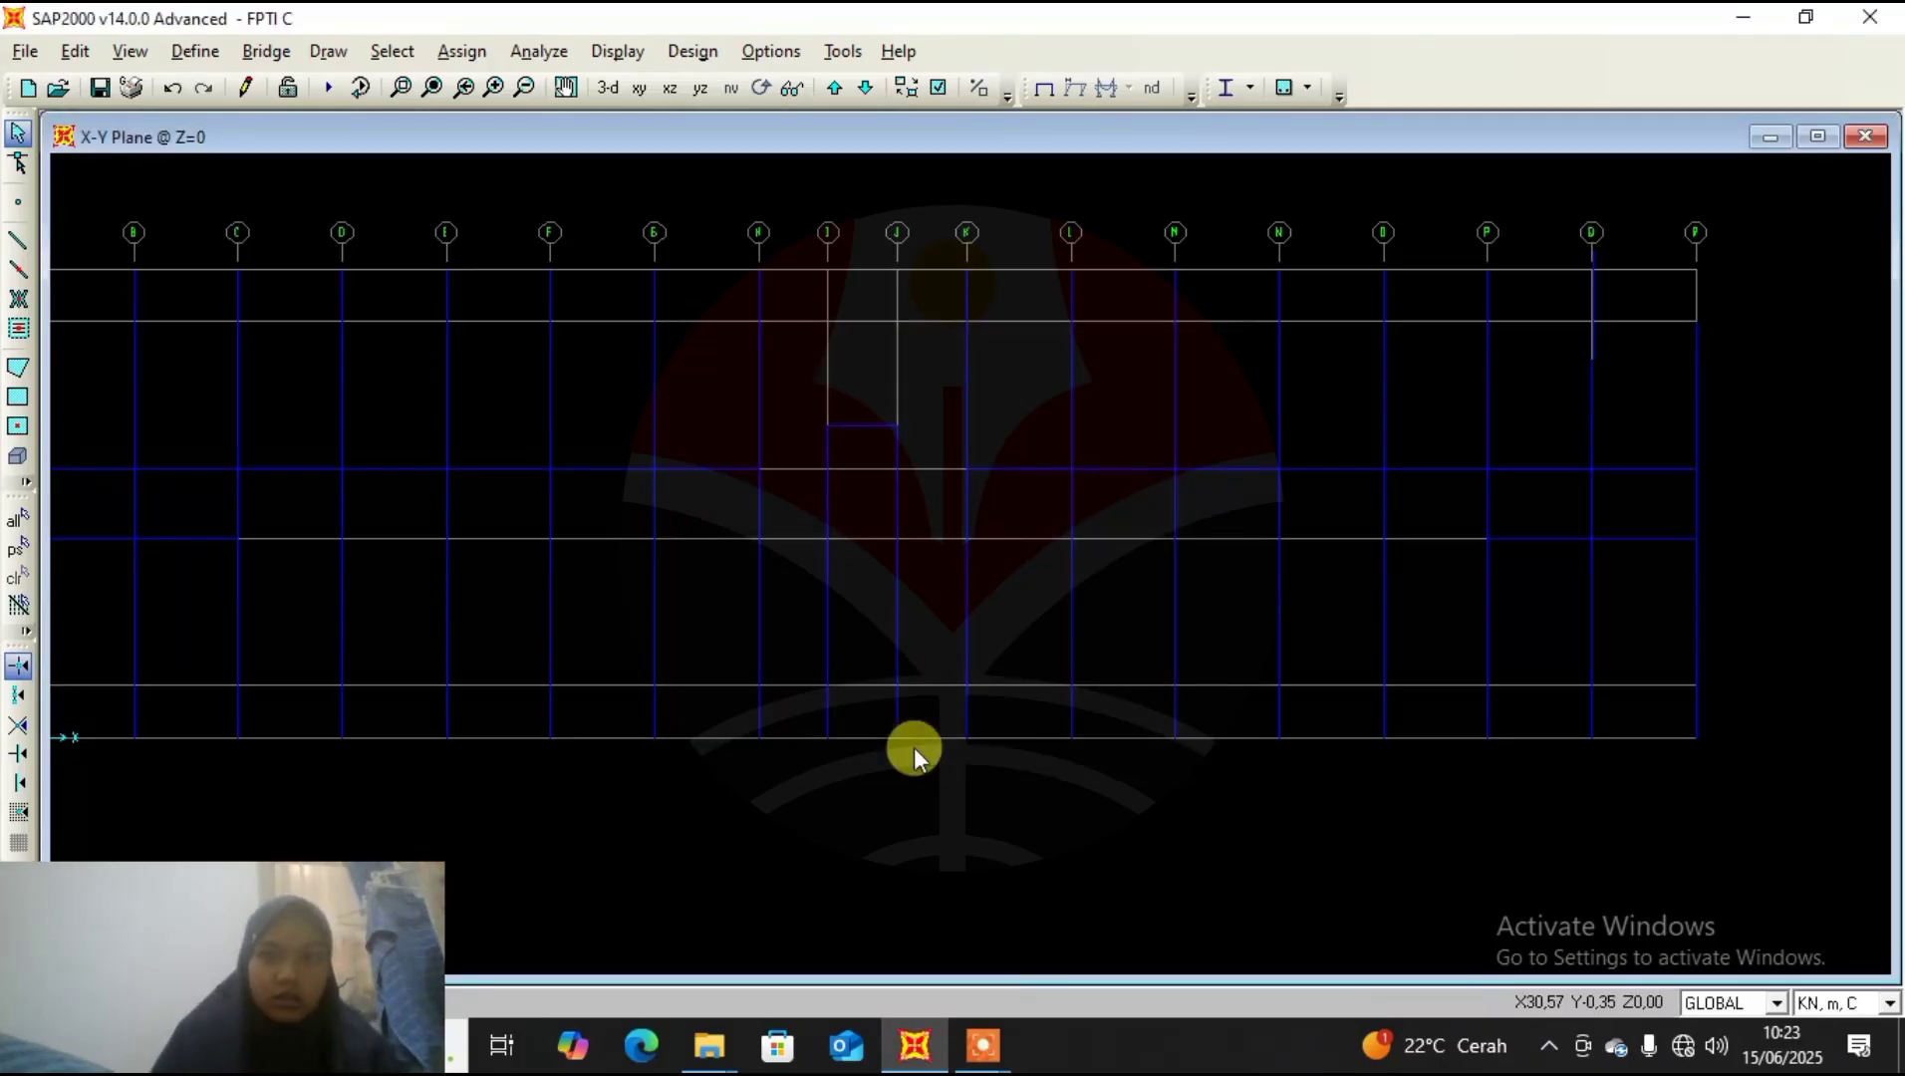
Replicate the grid line 4 beams between C and H and between K and P once onto grid line 2 with dy -7,5.
{"action": "left_click_drag", "start_coordinate": [454, 456], "coordinate": [428, 515]}
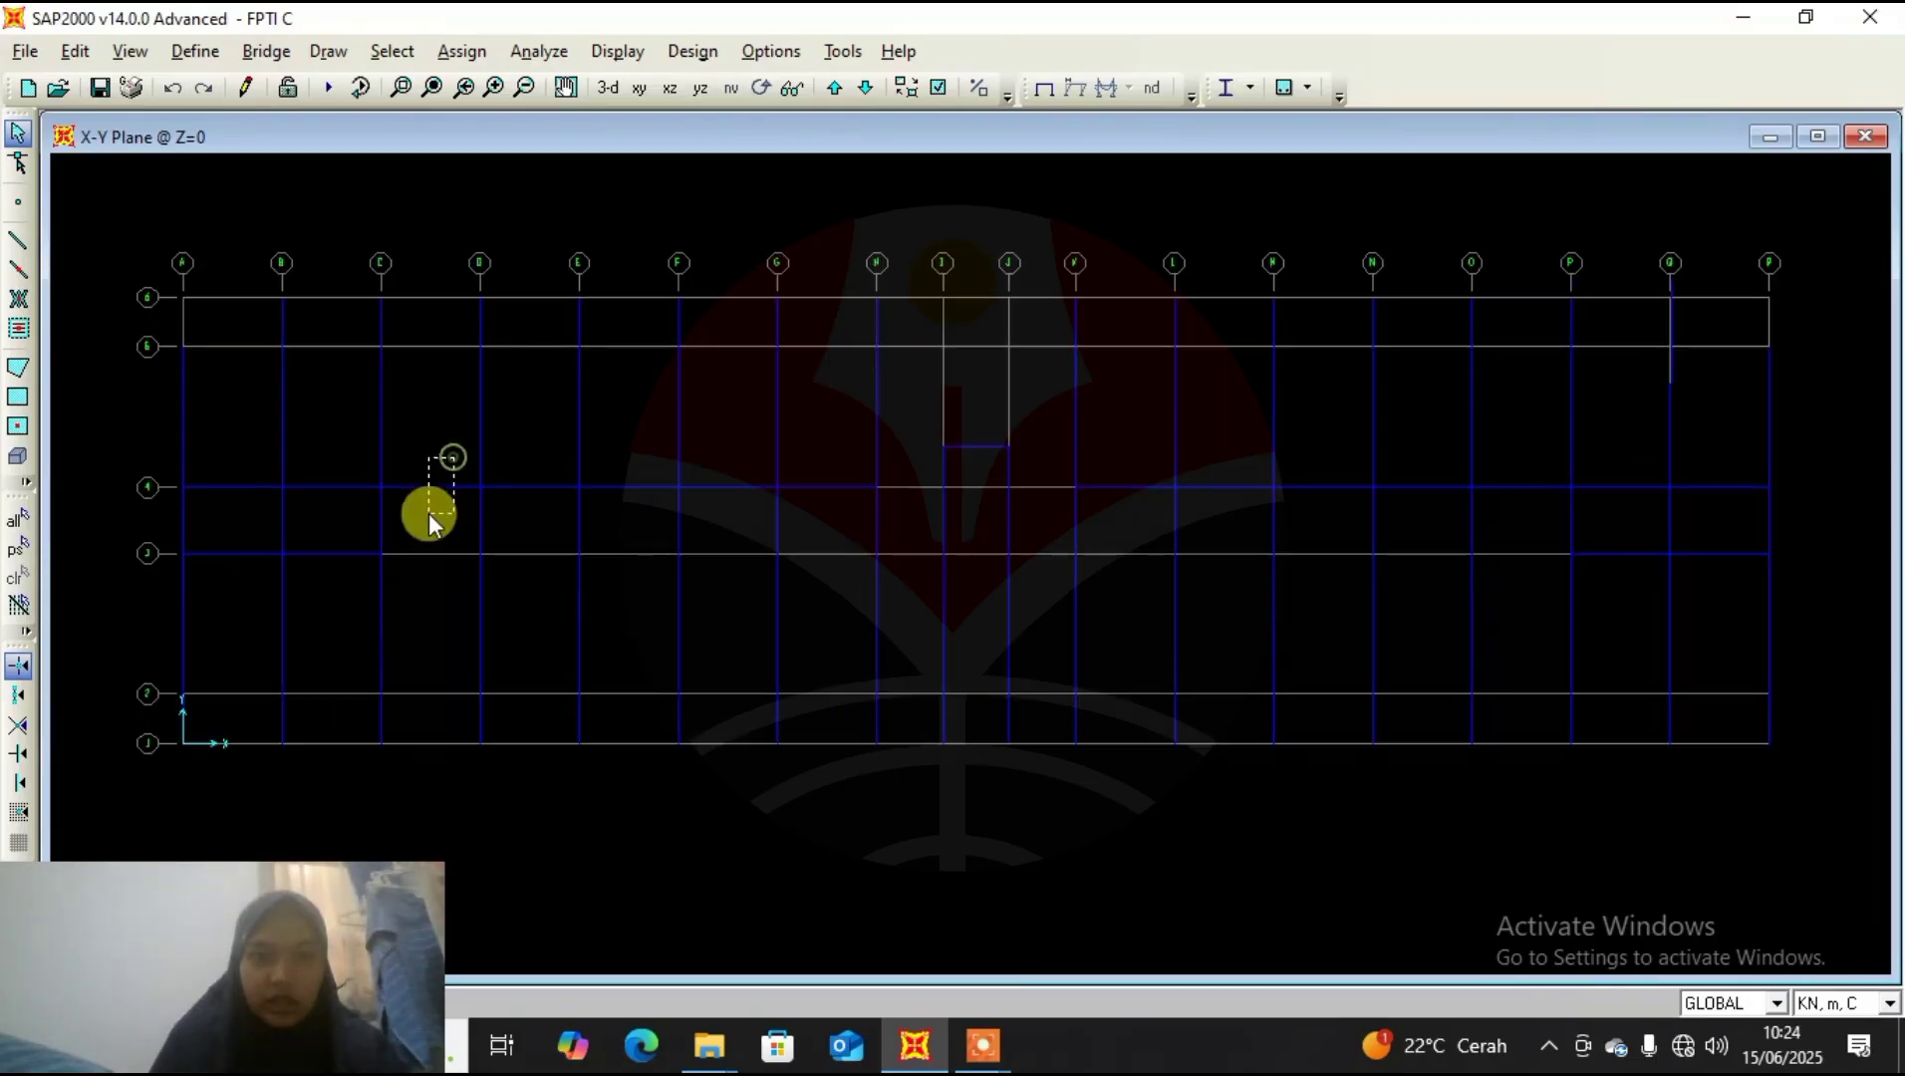
{"action": "left_click_drag", "start_coordinate": [545, 445], "coordinate": [540, 519]}
{"action": "left_click_drag", "start_coordinate": [666, 452], "coordinate": [633, 516]}
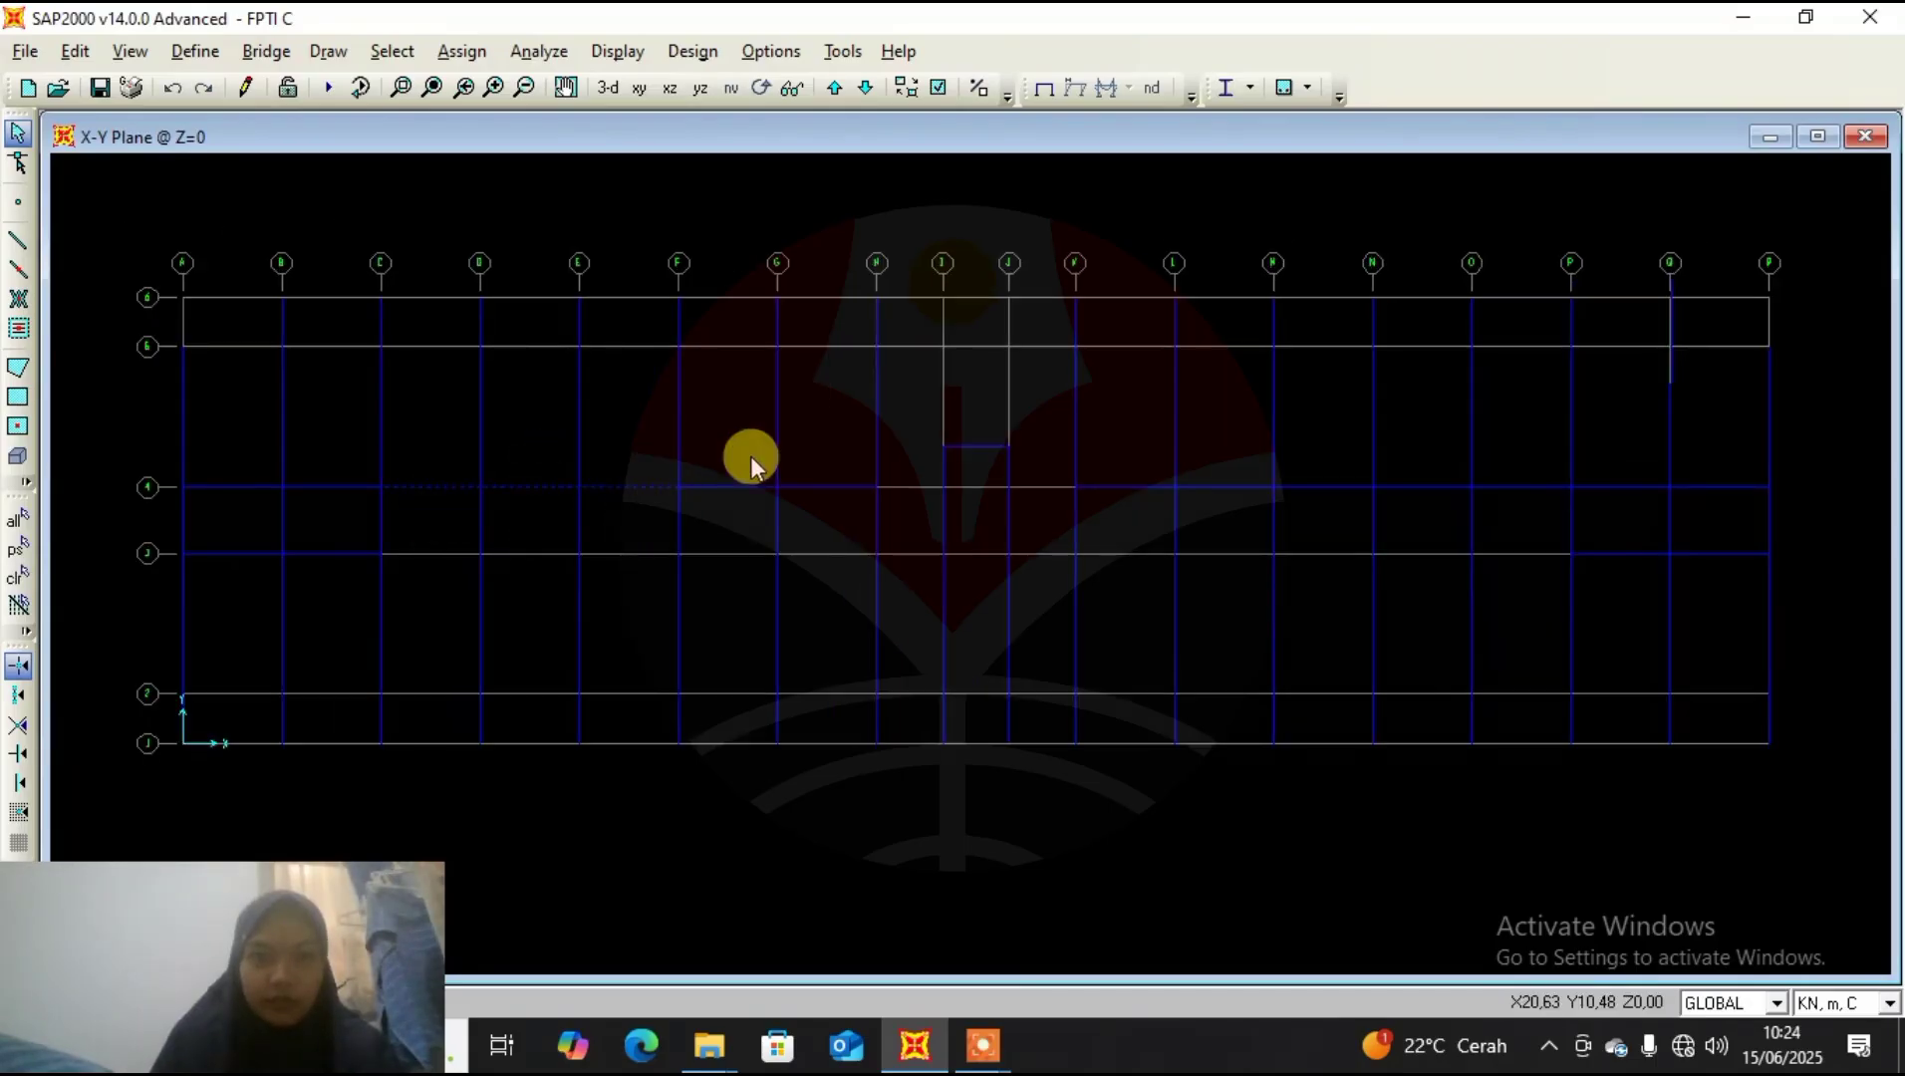
{"action": "left_click_drag", "start_coordinate": [753, 456], "coordinate": [735, 514]}
{"action": "left_click_drag", "start_coordinate": [842, 450], "coordinate": [813, 542]}
{"action": "left_click_drag", "start_coordinate": [1137, 462], "coordinate": [1118, 536]}
{"action": "left_click_drag", "start_coordinate": [1233, 457], "coordinate": [1330, 498]}
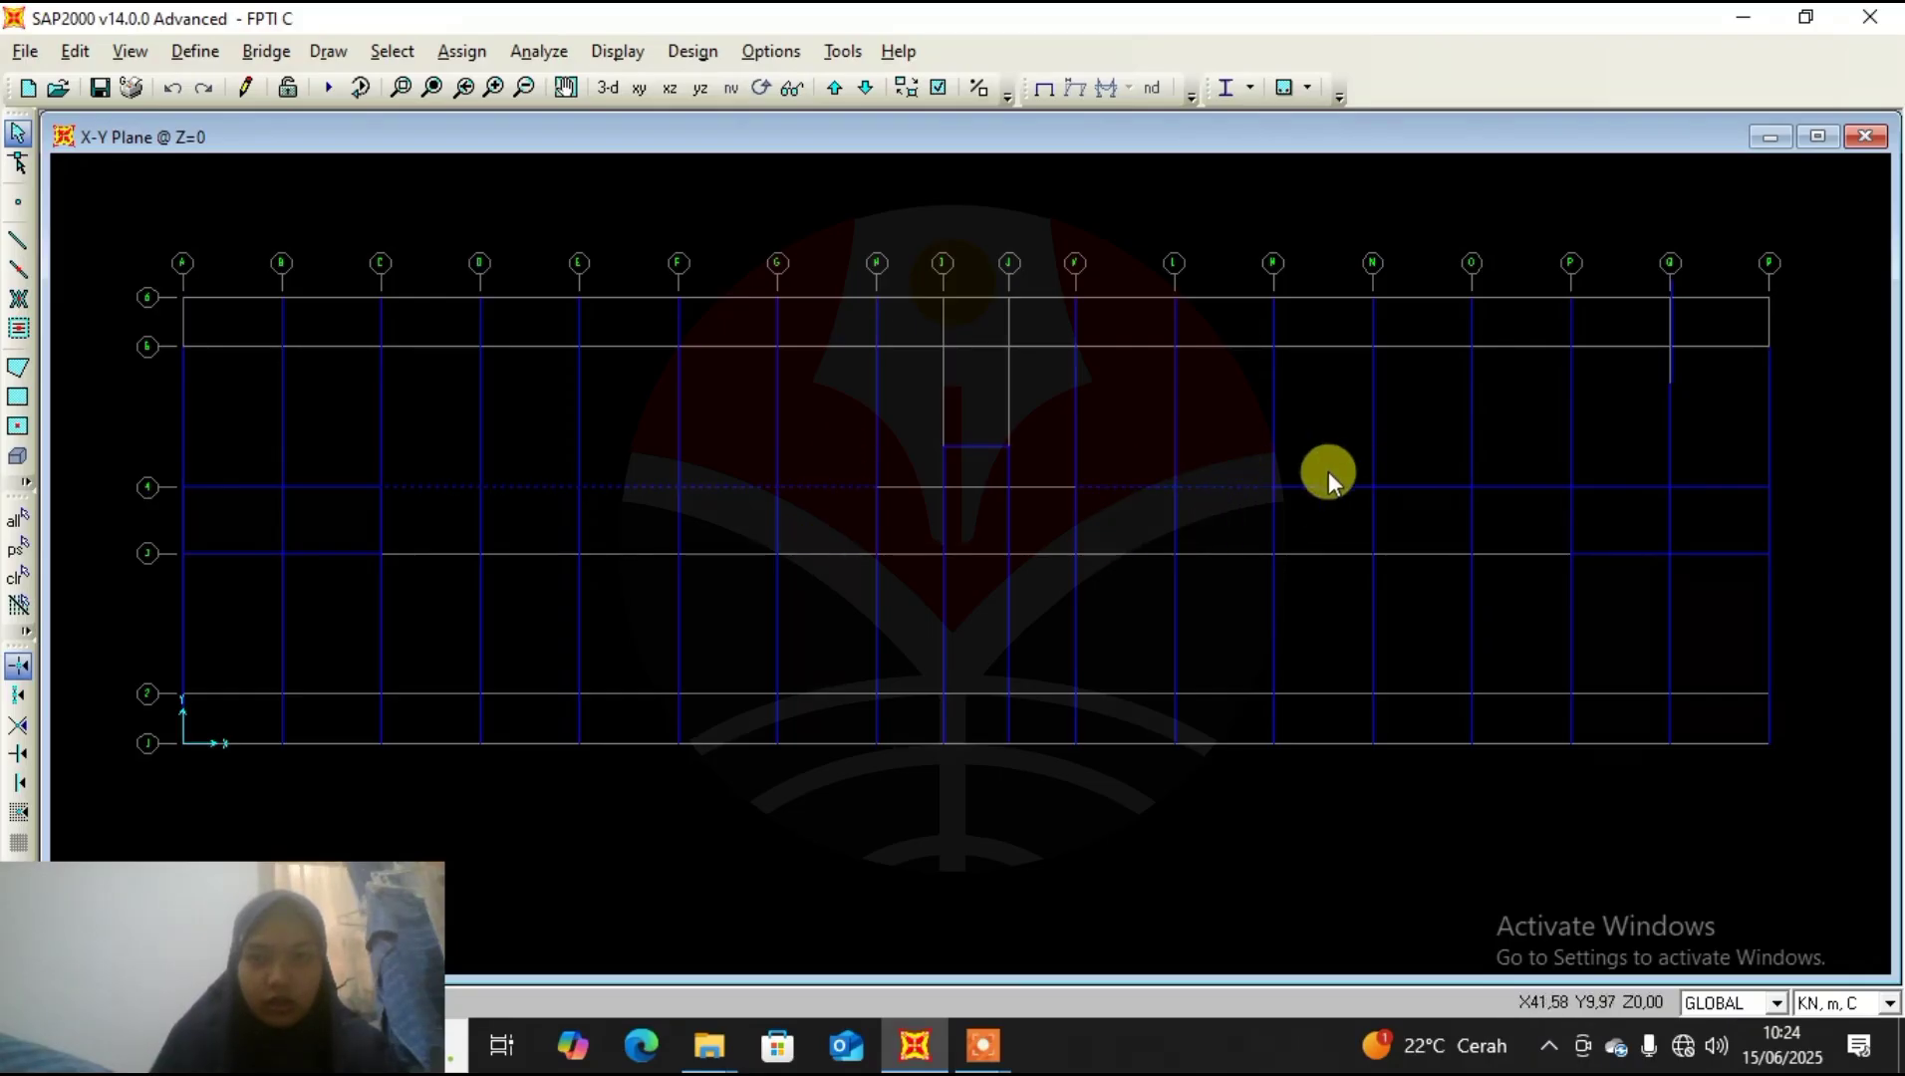
{"action": "left_click_drag", "start_coordinate": [1431, 466], "coordinate": [1413, 522]}
{"action": "left_click_drag", "start_coordinate": [1523, 472], "coordinate": [1504, 528]}
{"action": "left_click", "coordinate": [100, 54]}
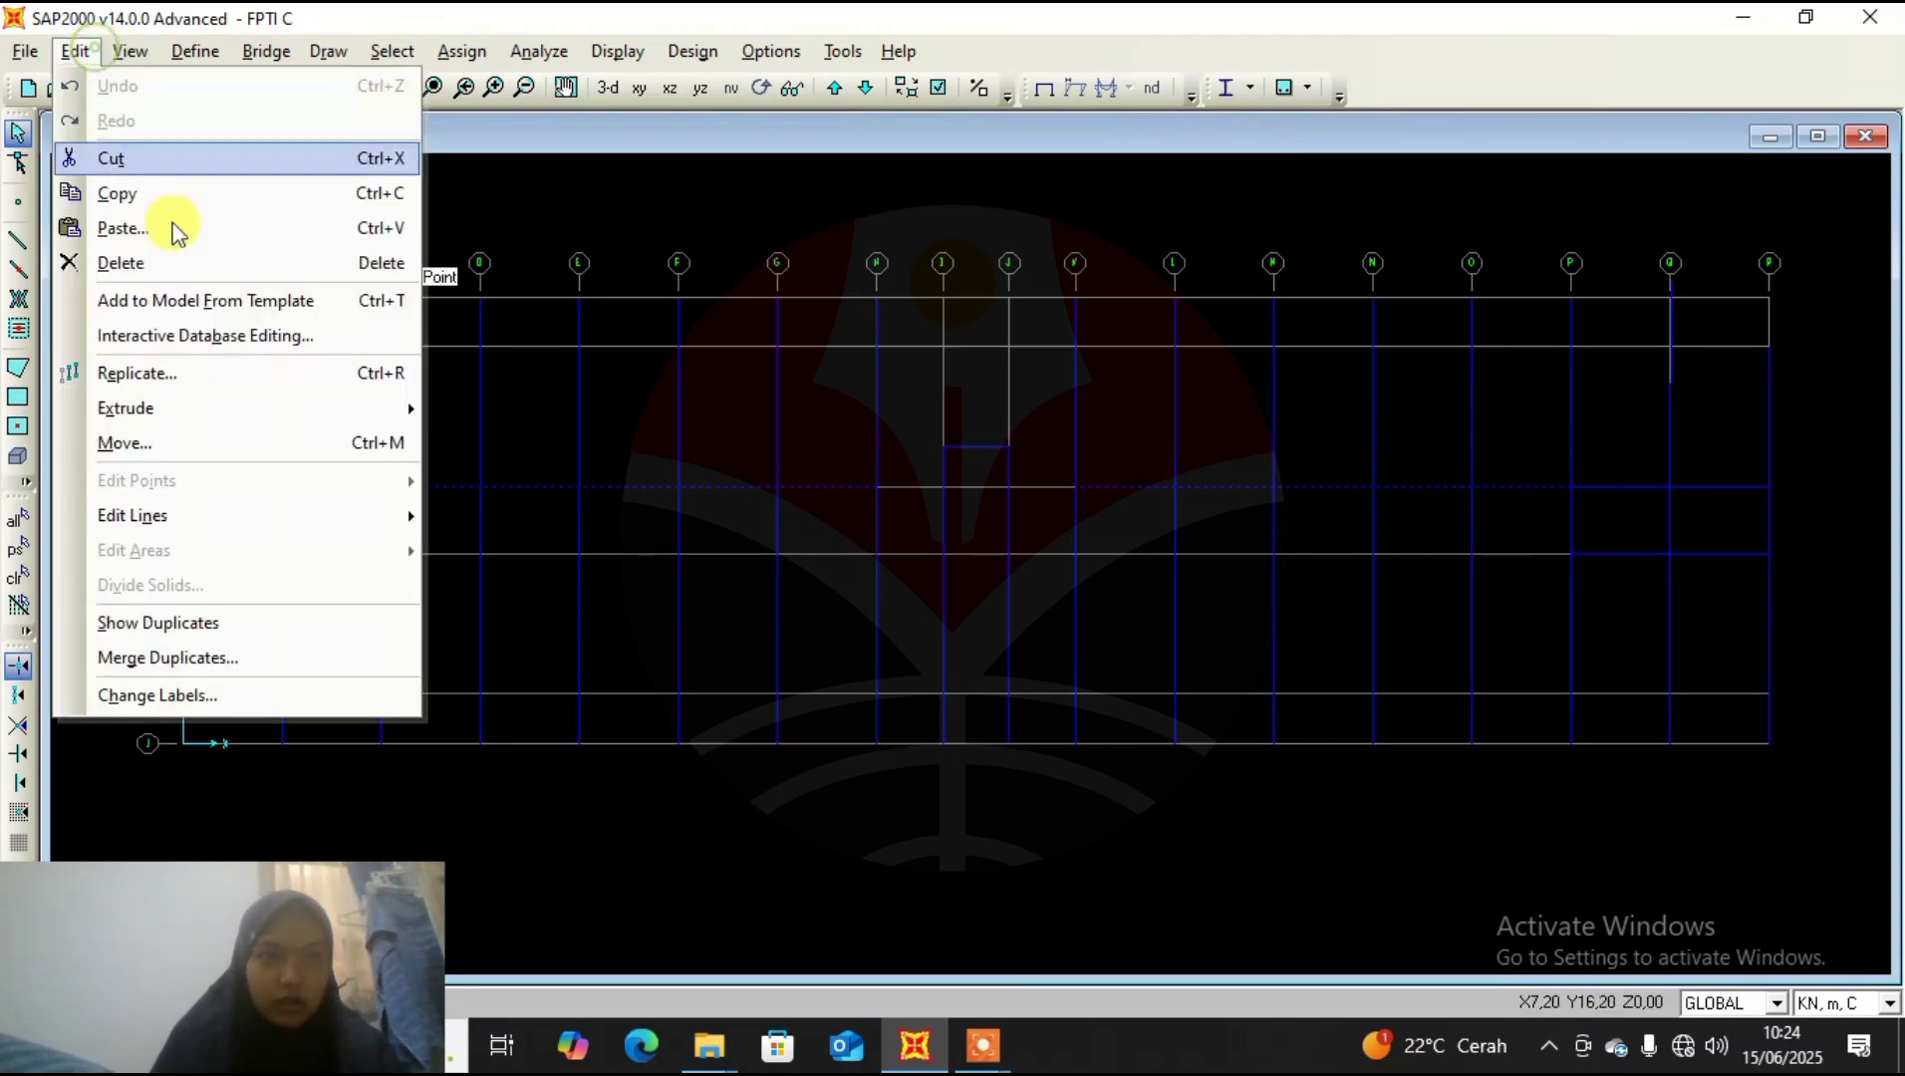
{"action": "left_click", "coordinate": [211, 373]}
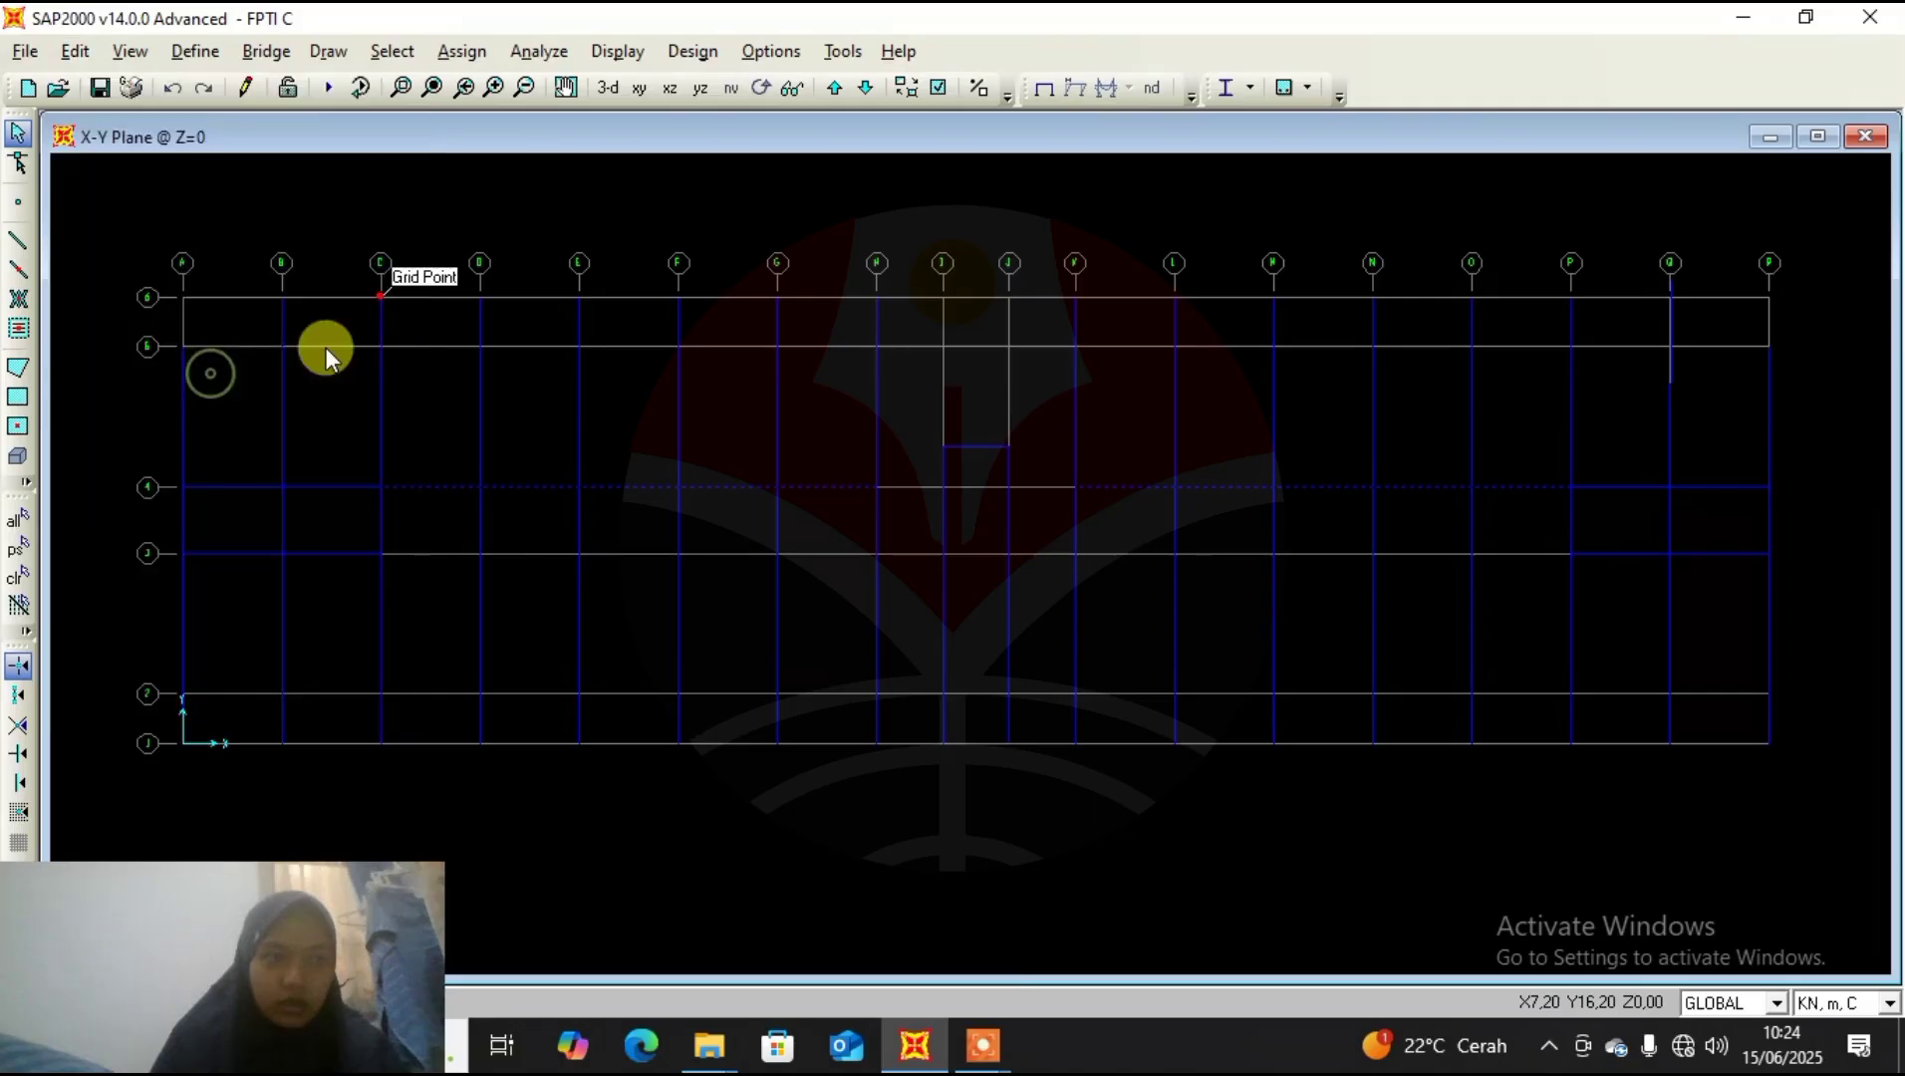
{"action": "double_click", "coordinate": [857, 450]}
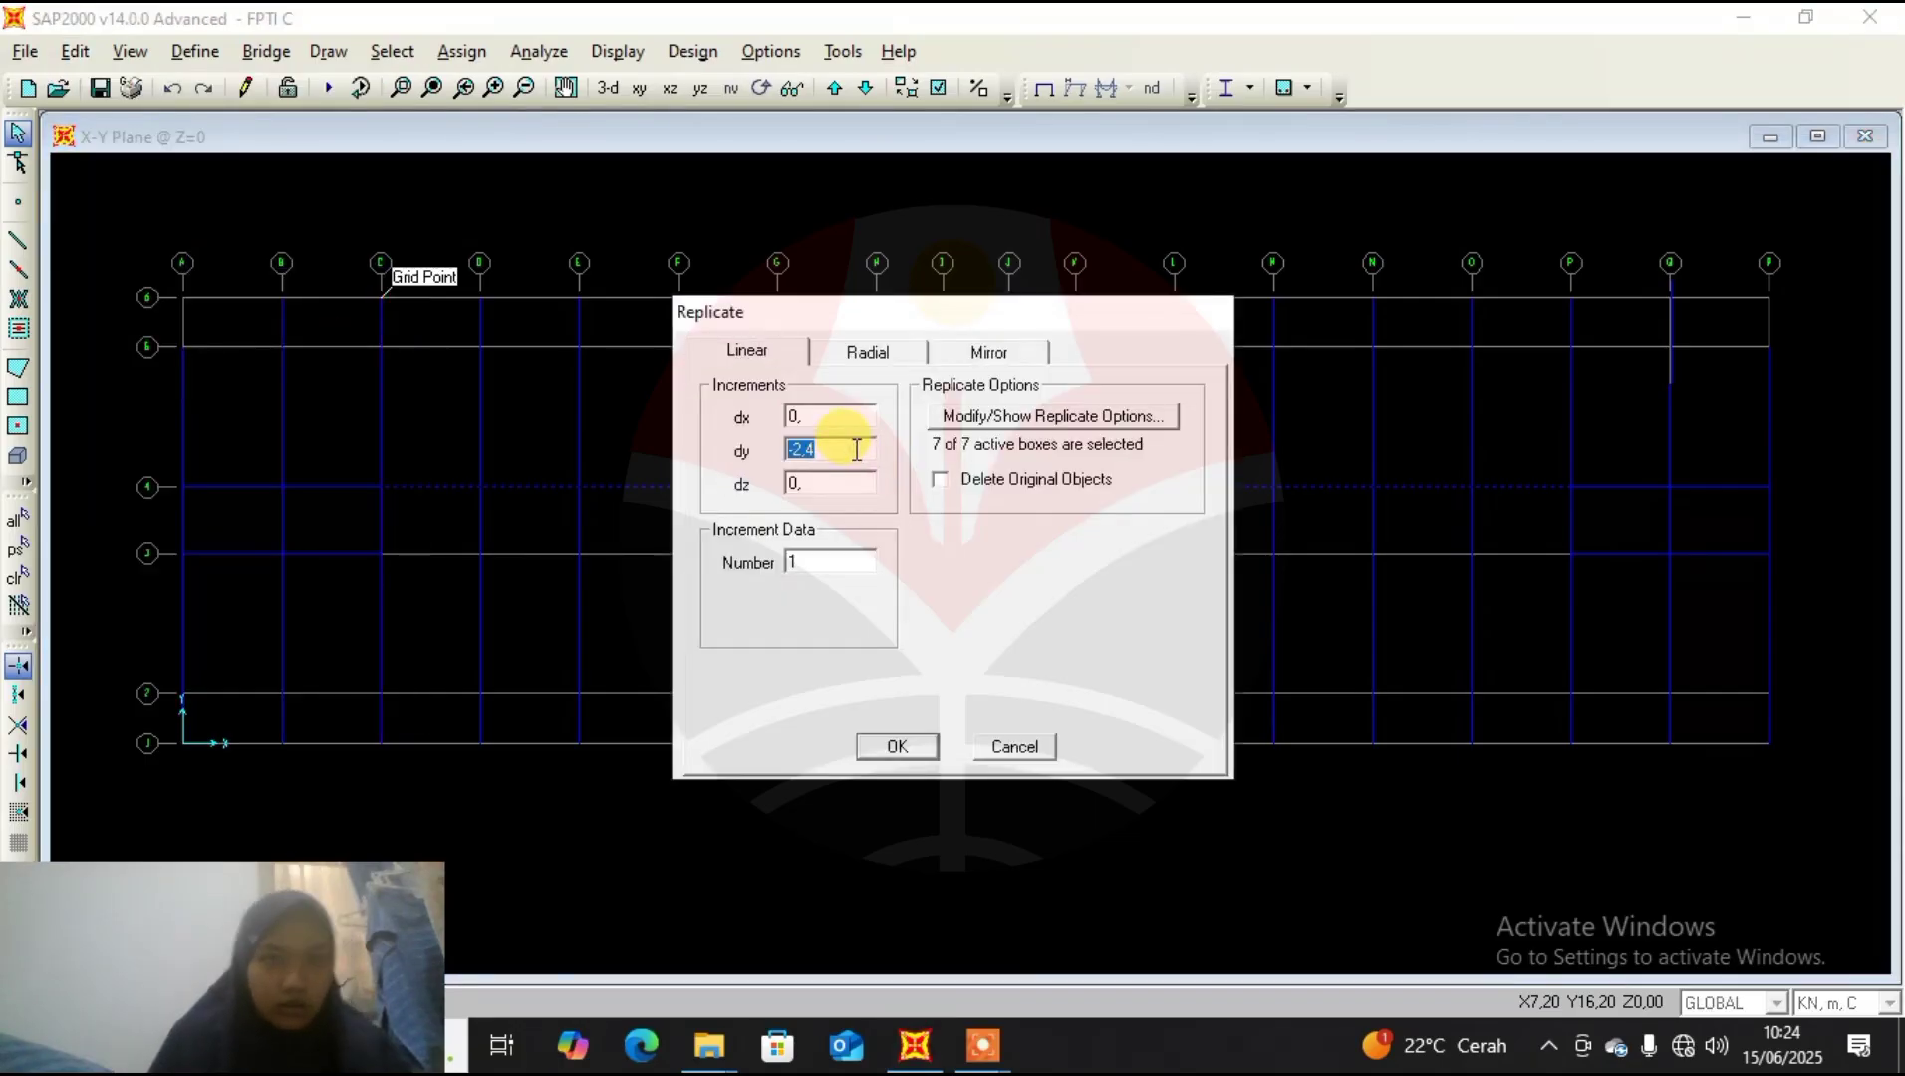
{"action": "type", "text": "-7"}
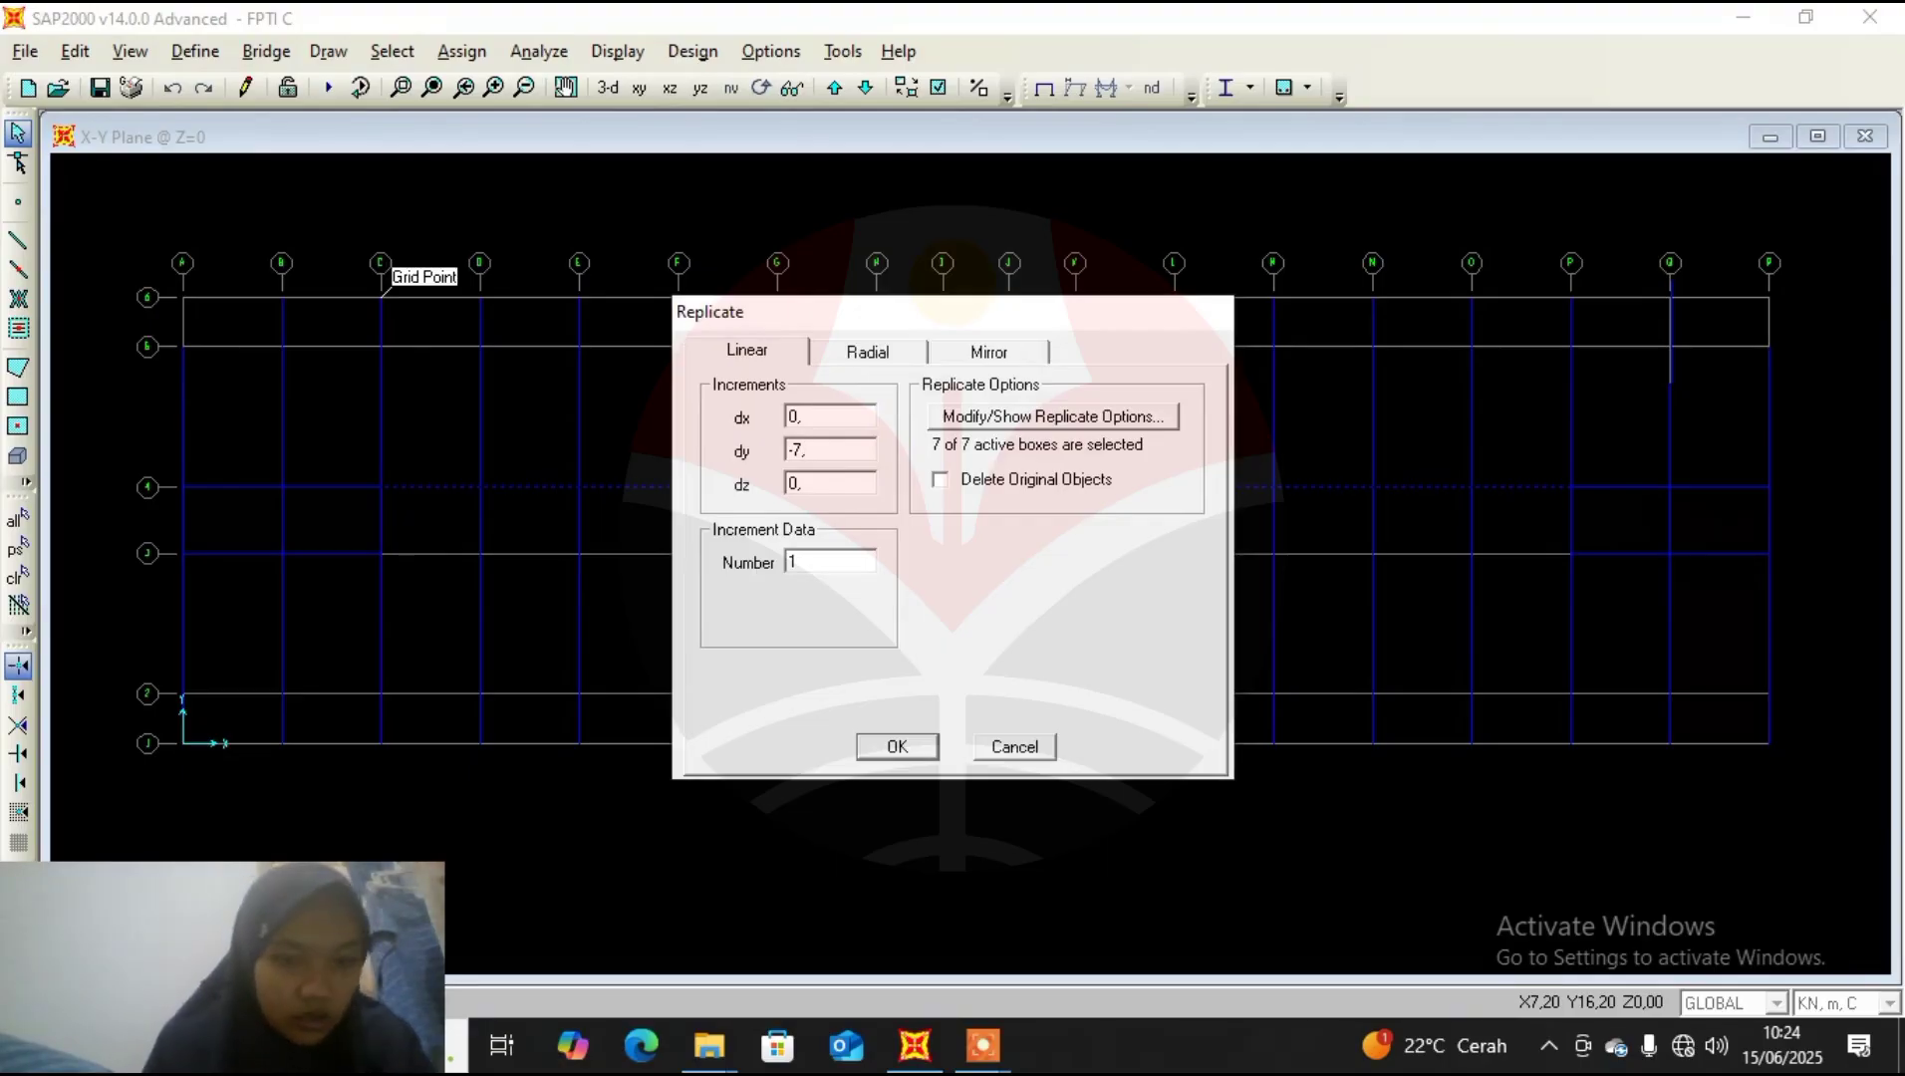
{"action": "type", "text": ",5"}
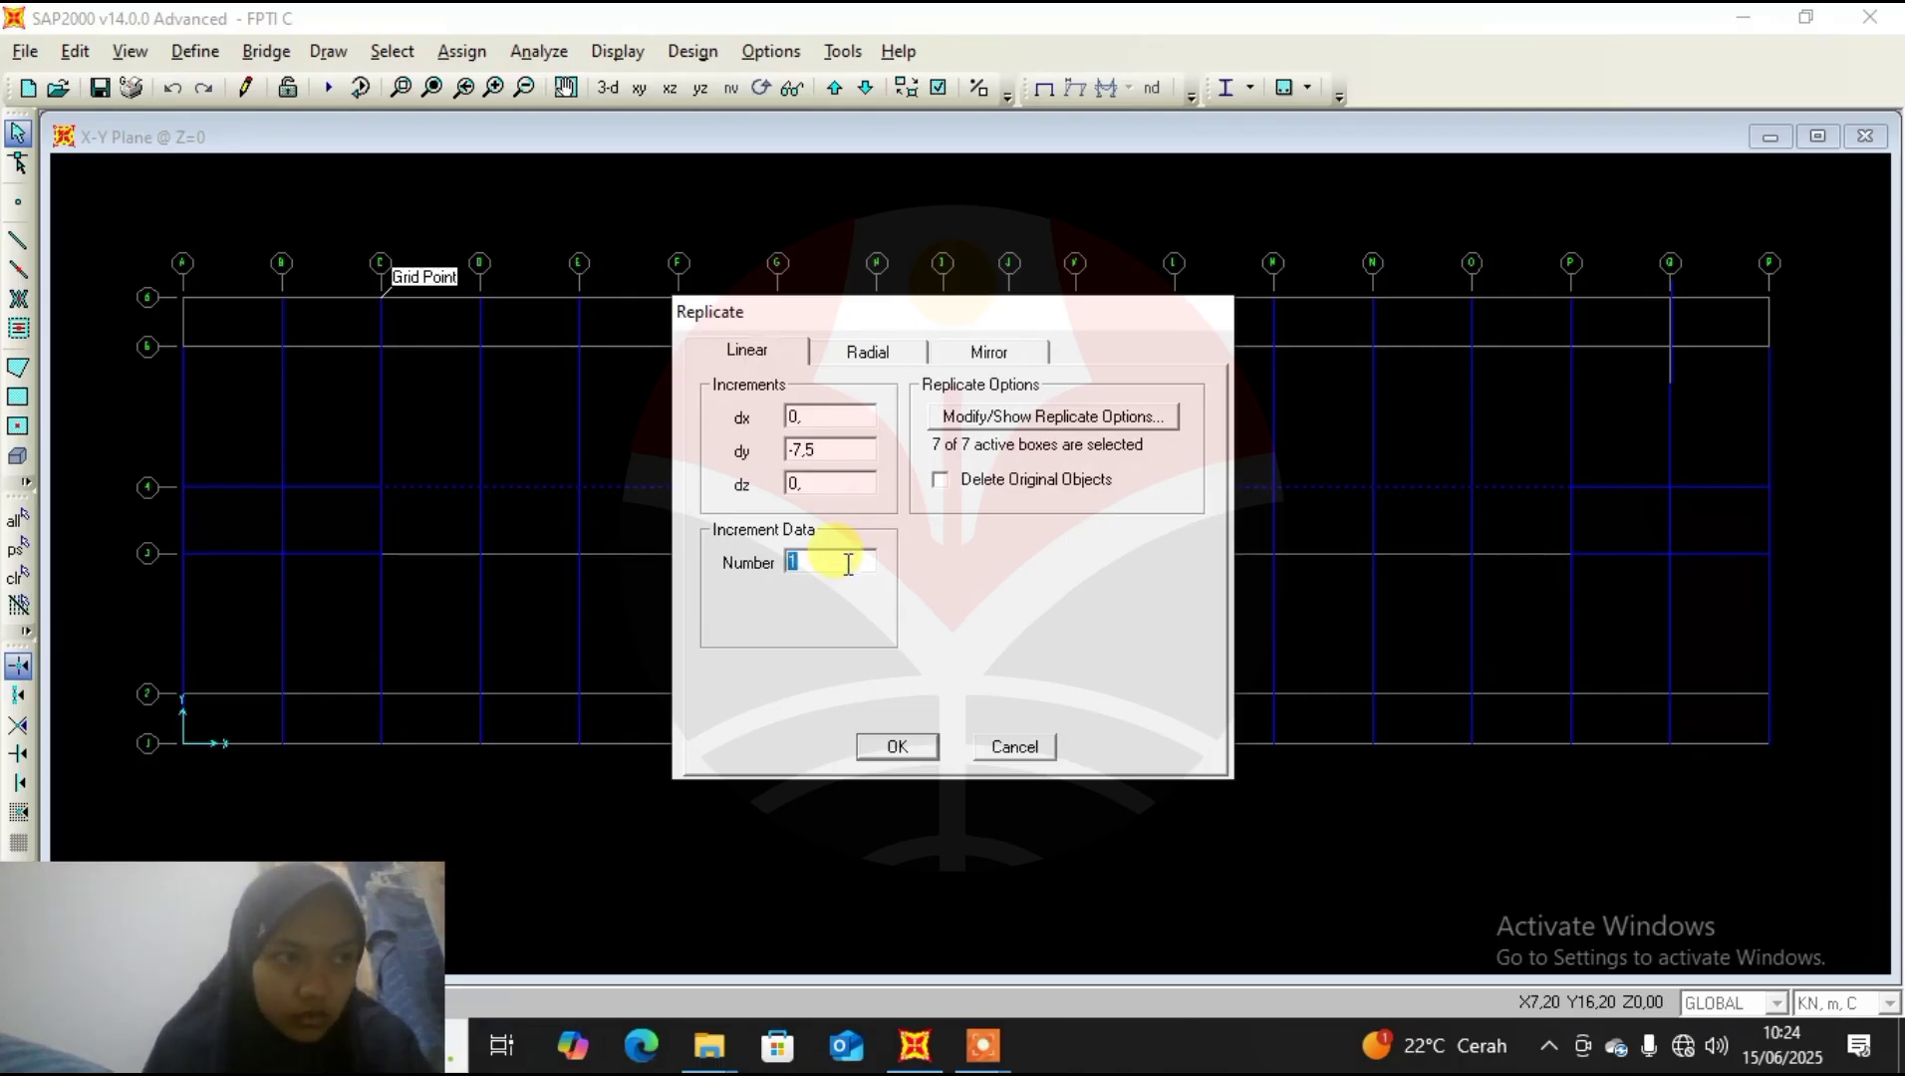
{"action": "left_click", "coordinate": [894, 748]}
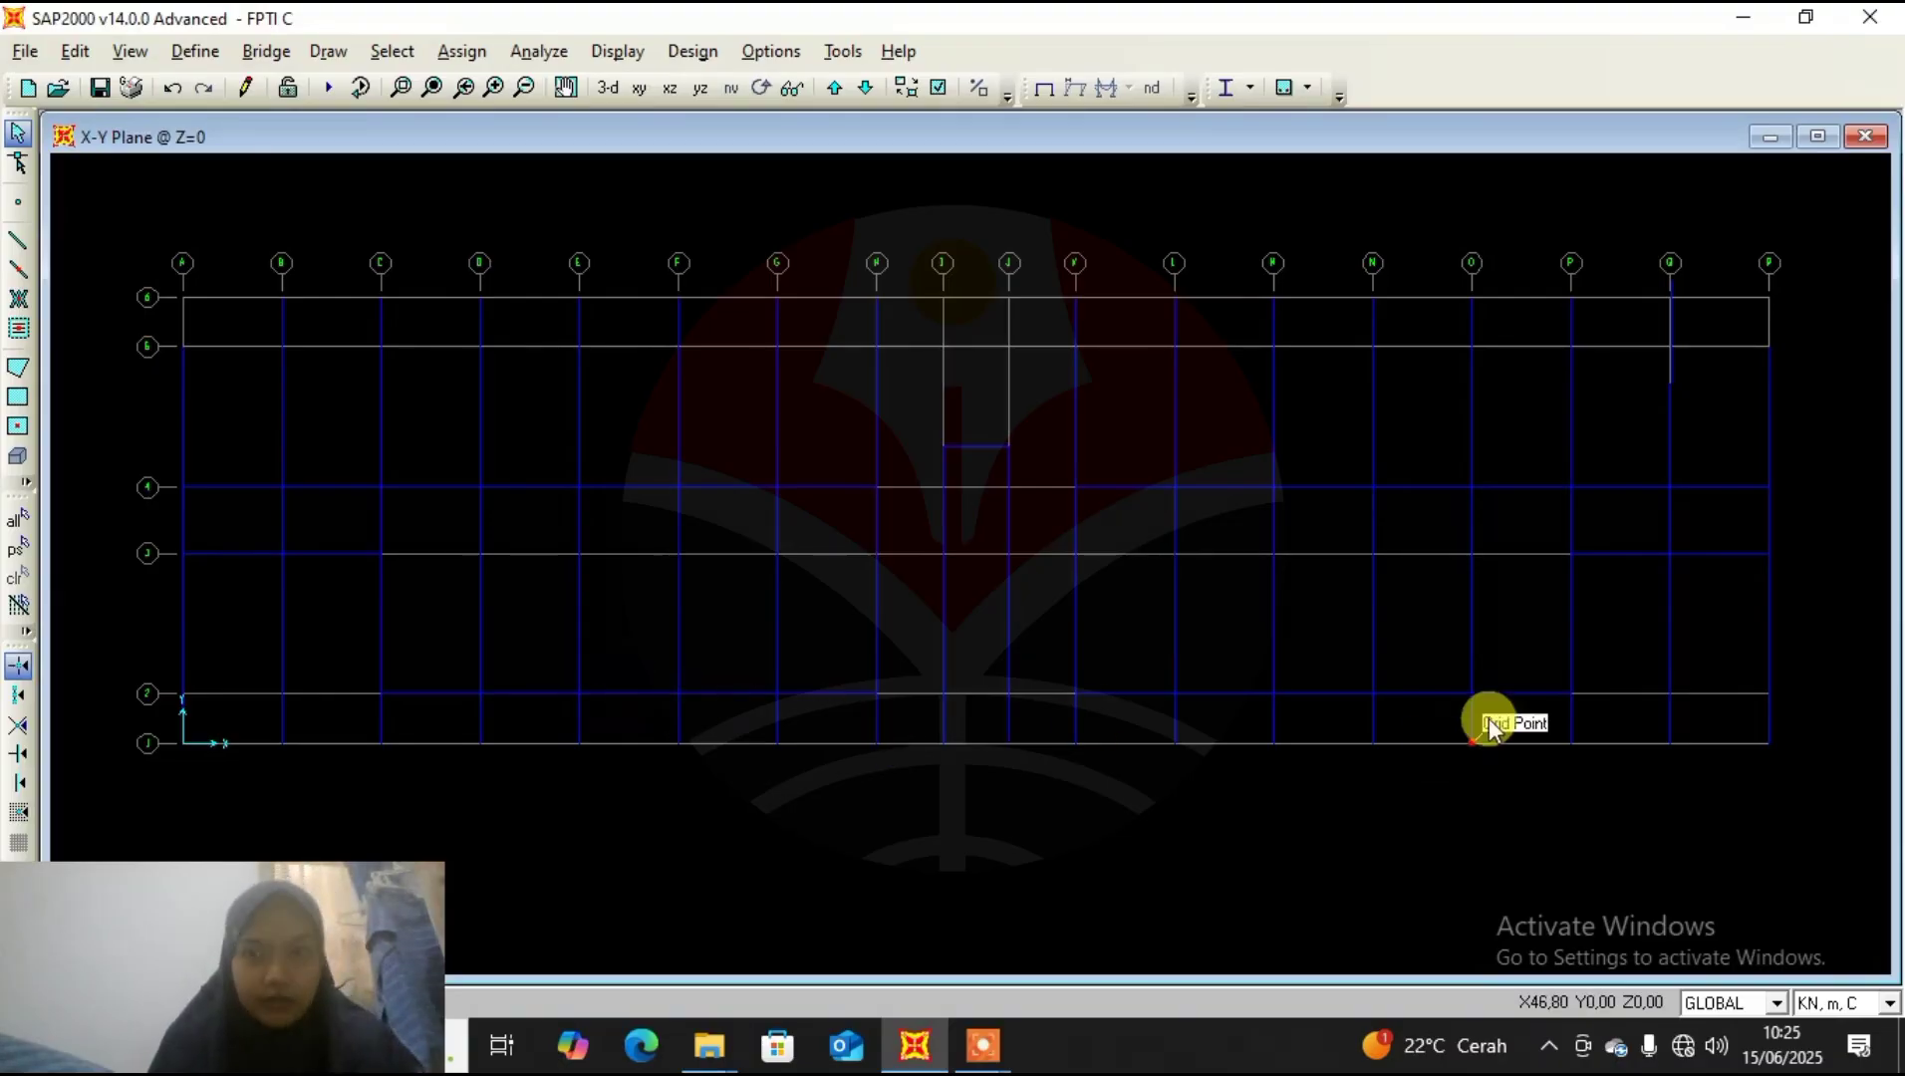
Replicate all grid line 4 beams between A and H and between K and R once onto grid line 6 with dy 6,9.
{"action": "mouse_move", "coordinate": [1074, 645]}
{"action": "middle_mouse_down"}
{"action": "mouse_move", "coordinate": [1026, 605]}
{"action": "mouse_move", "coordinate": [1119, 630]}
{"action": "mouse_move", "coordinate": [1067, 616]}
{"action": "mouse_move", "coordinate": [1091, 638]}
{"action": "middle_mouse_up"}
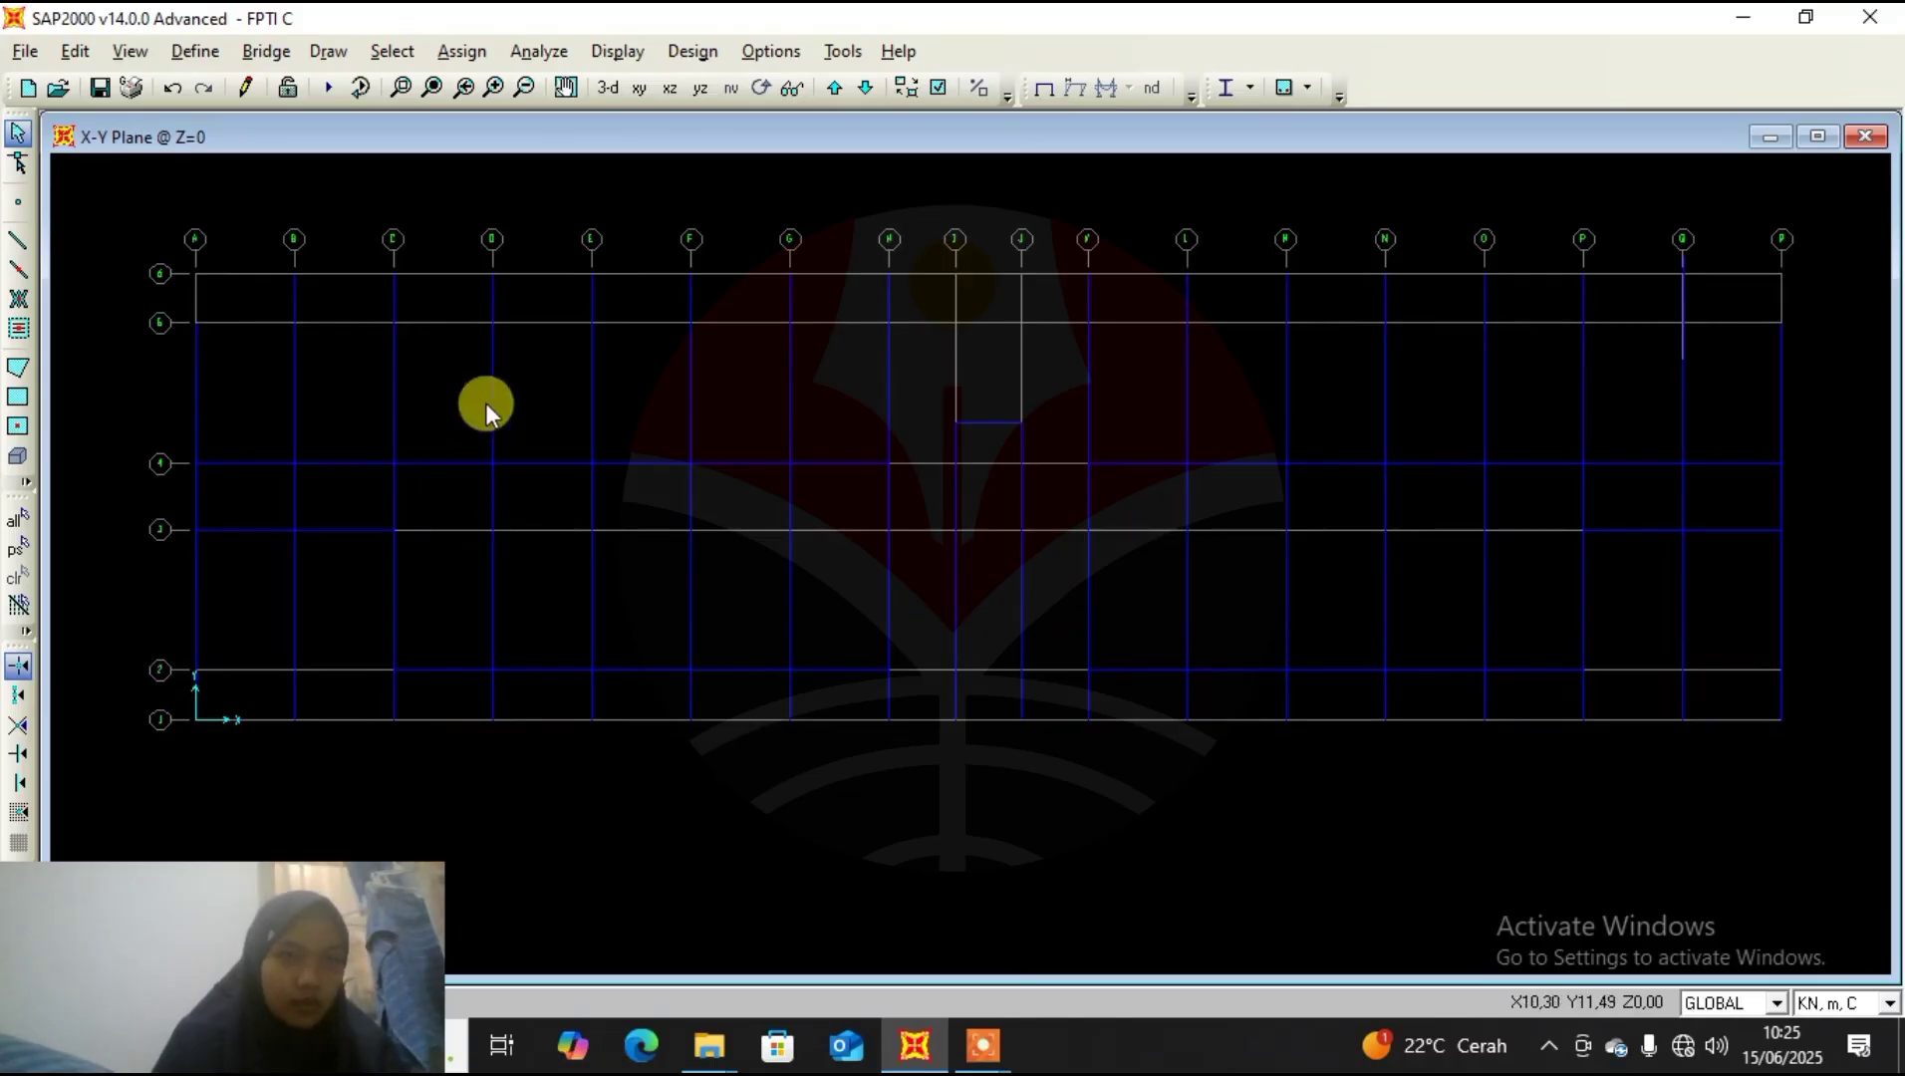
{"action": "left_click", "coordinate": [444, 464]}
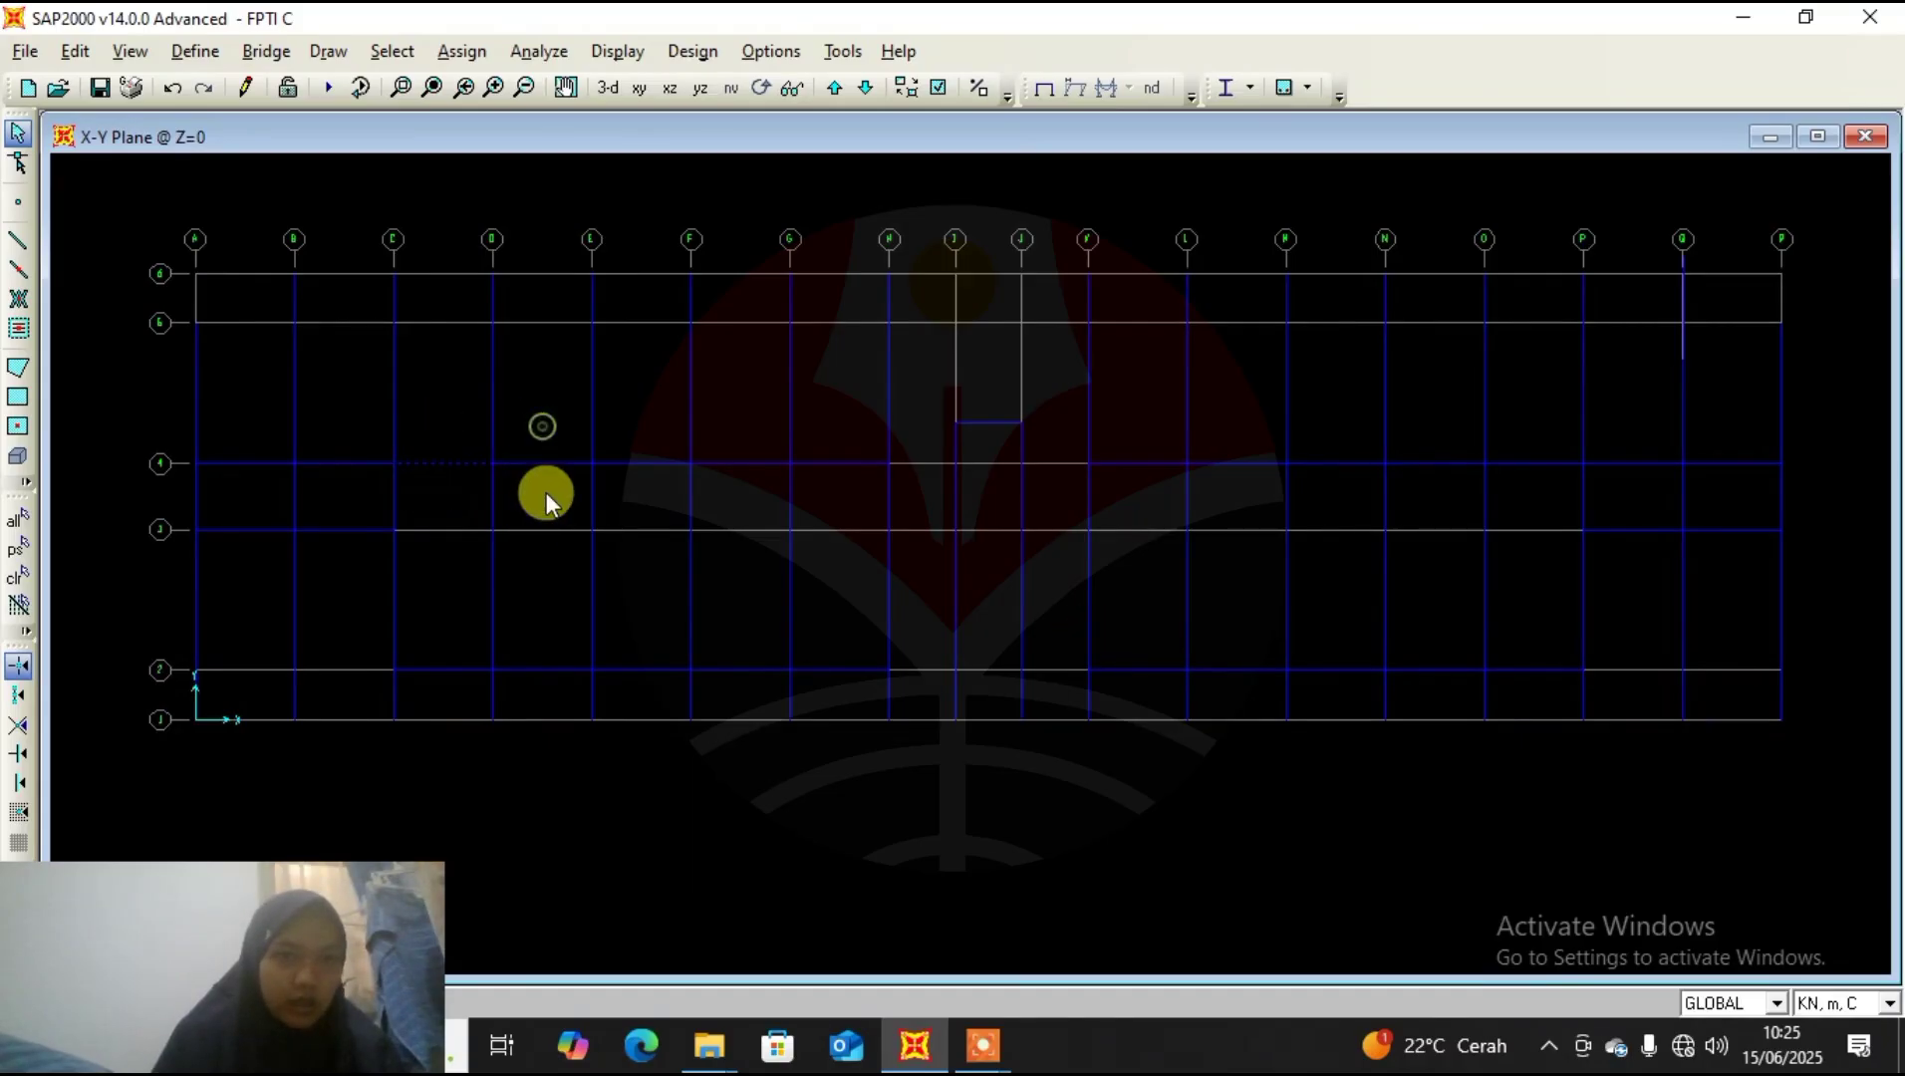
{"action": "left_click", "coordinate": [755, 466]}
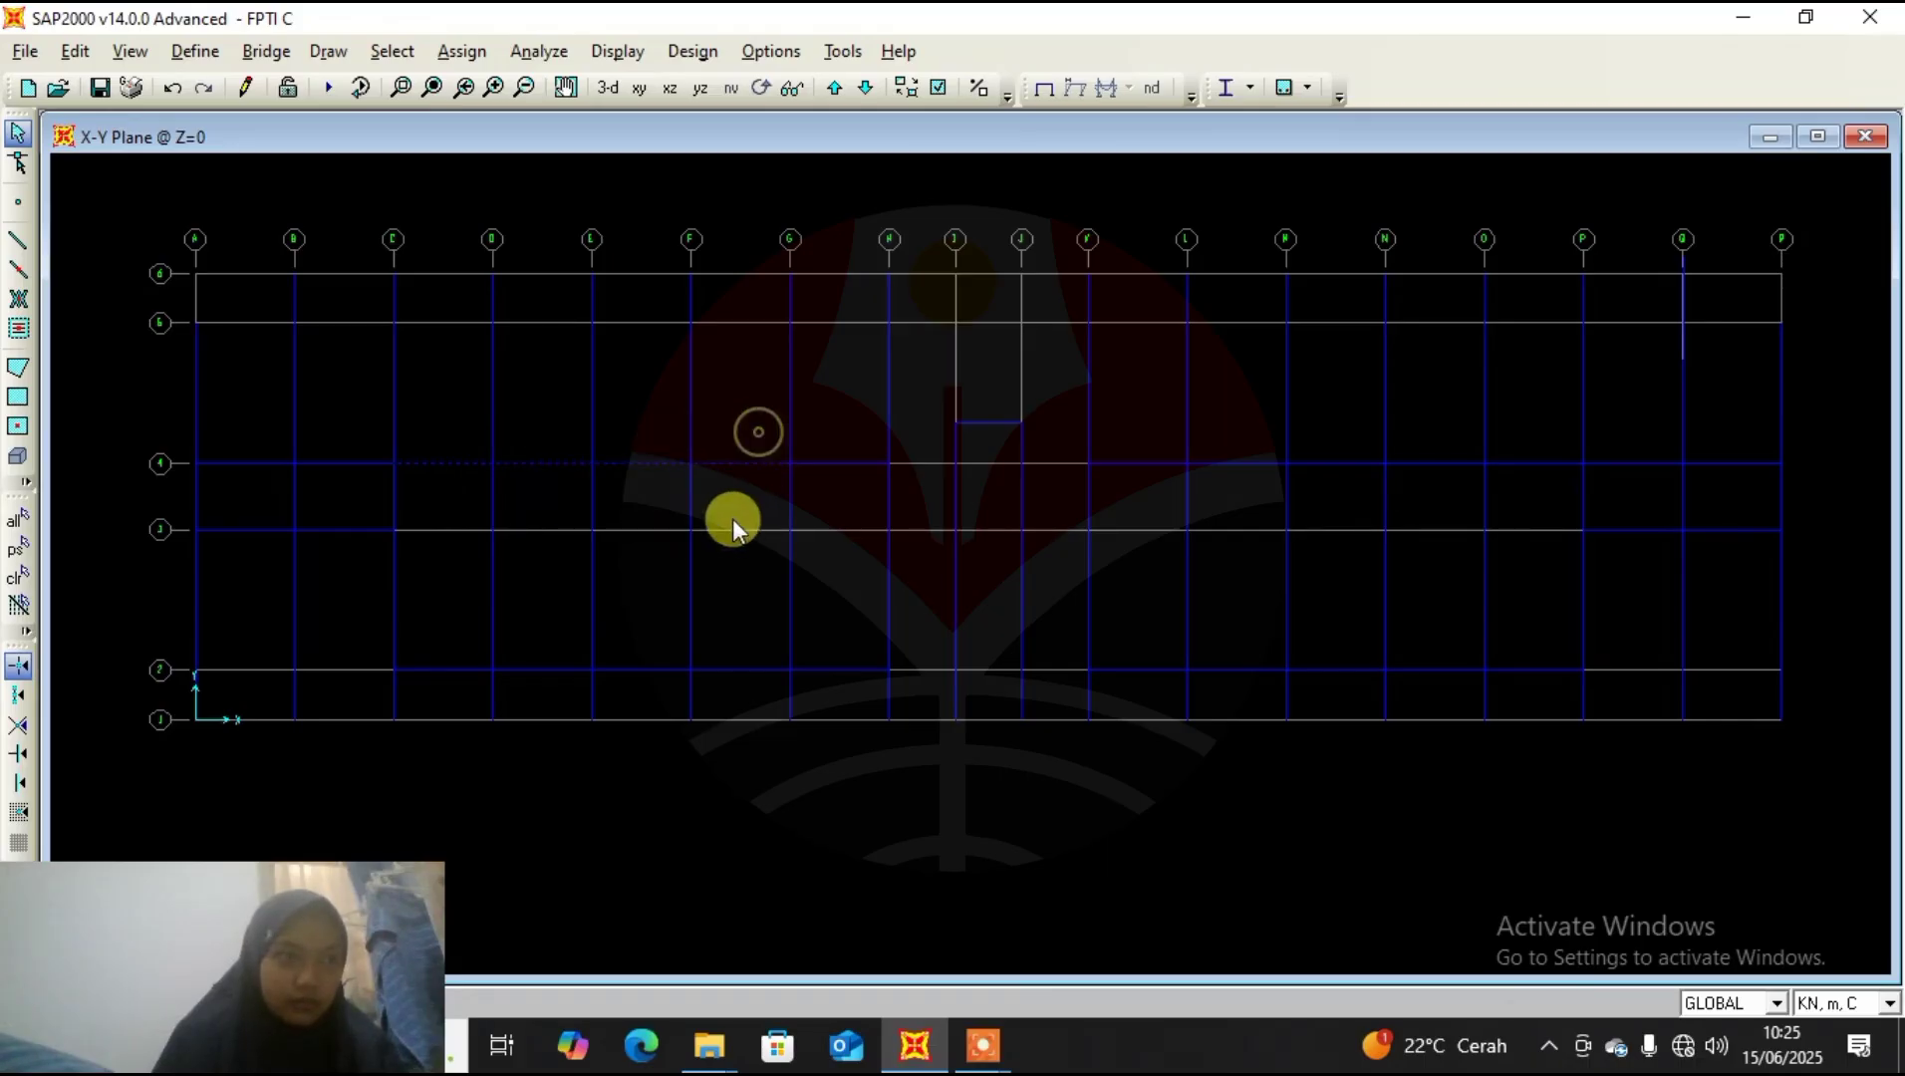
{"action": "left_click", "coordinate": [845, 462]}
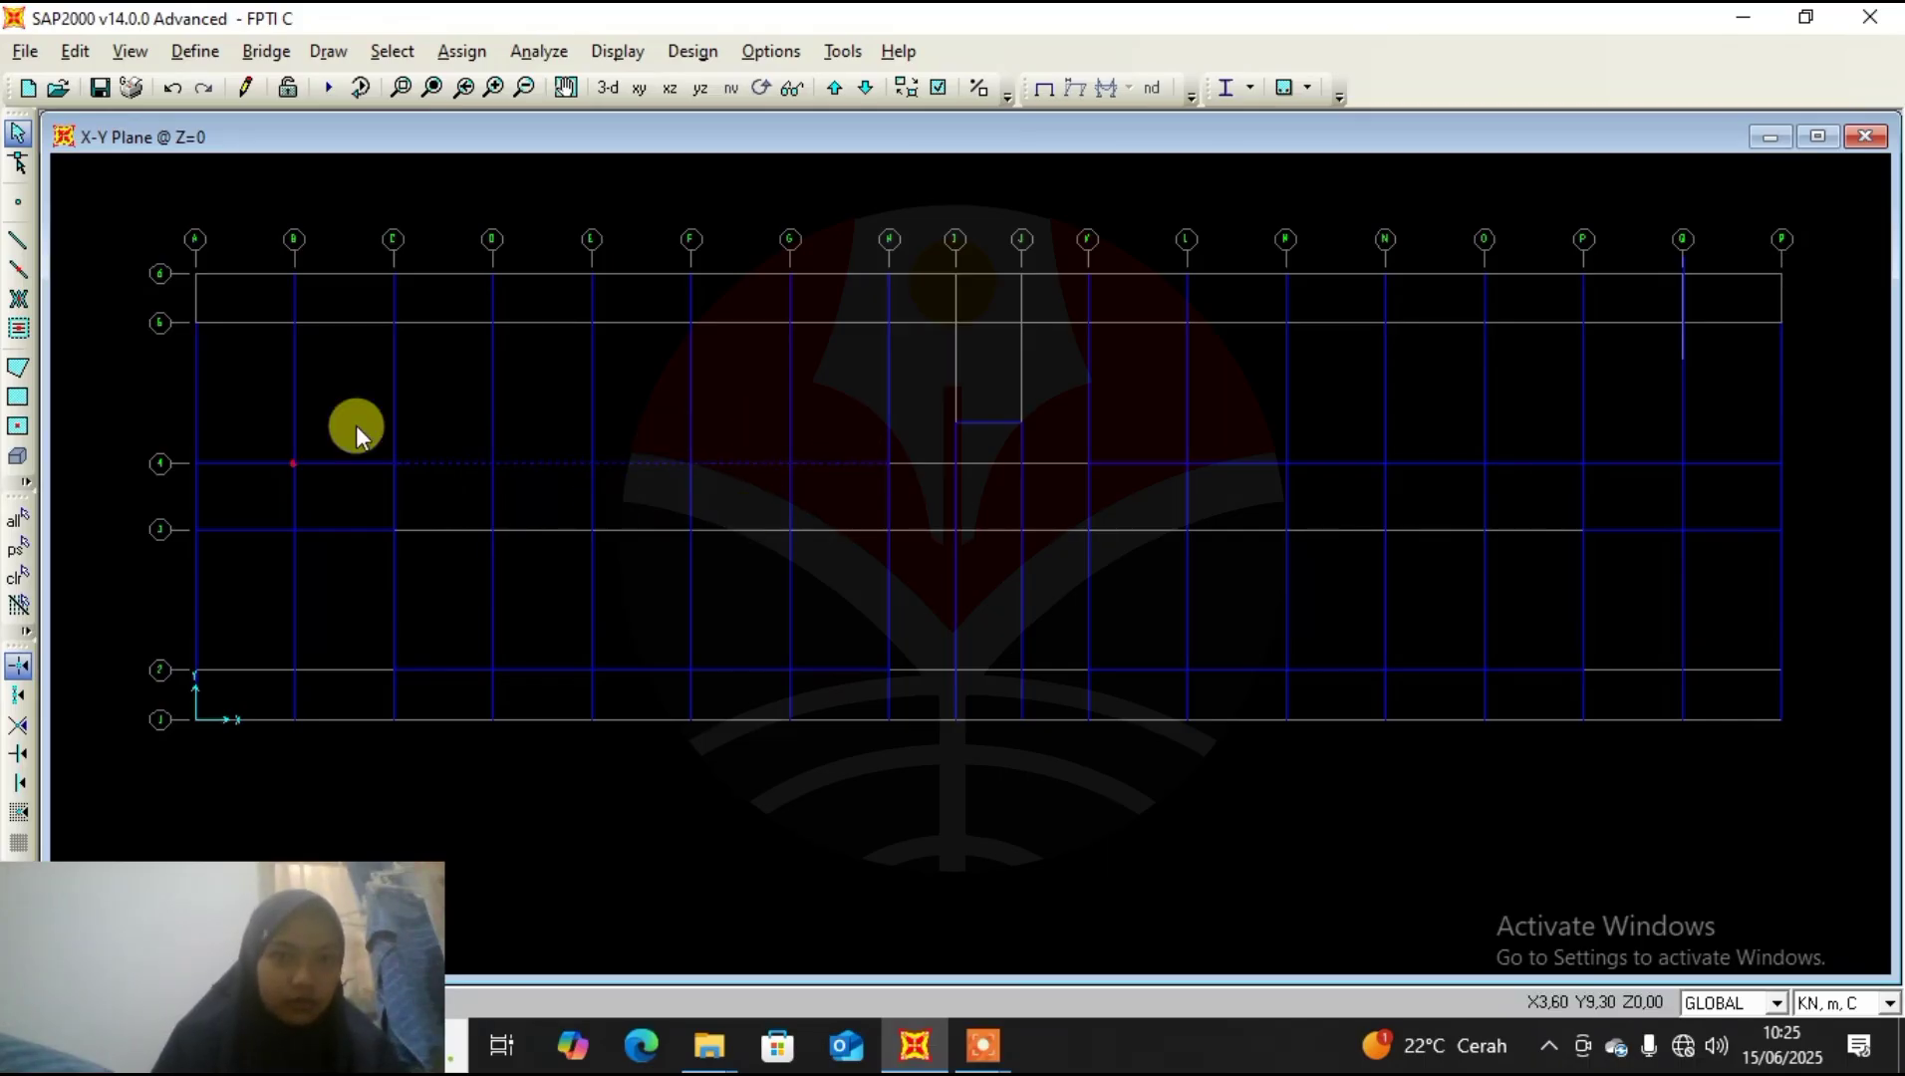
{"action": "left_click_drag", "start_coordinate": [356, 425], "coordinate": [314, 492]}
{"action": "left_click_drag", "start_coordinate": [259, 433], "coordinate": [258, 507]}
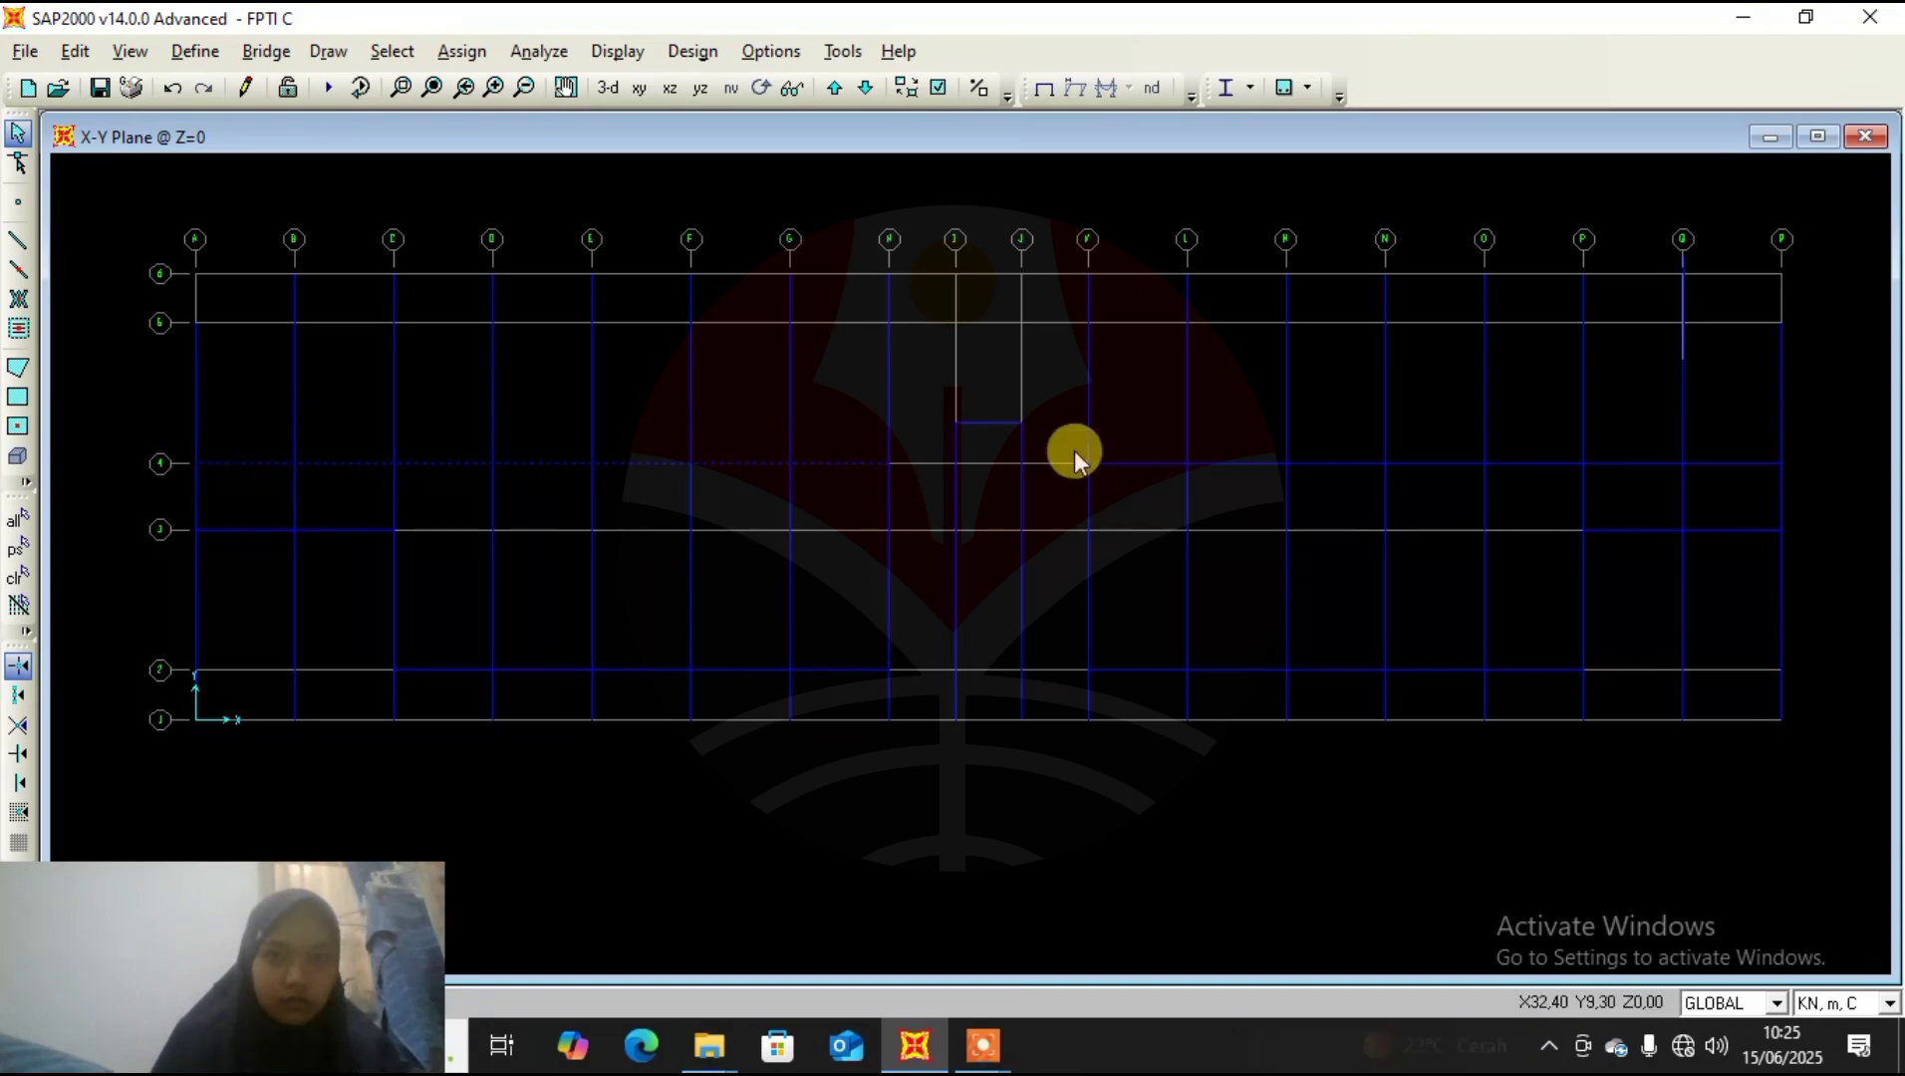
{"action": "left_click_drag", "start_coordinate": [1148, 438], "coordinate": [1186, 498]}
{"action": "left_click_drag", "start_coordinate": [1244, 432], "coordinate": [1235, 513]}
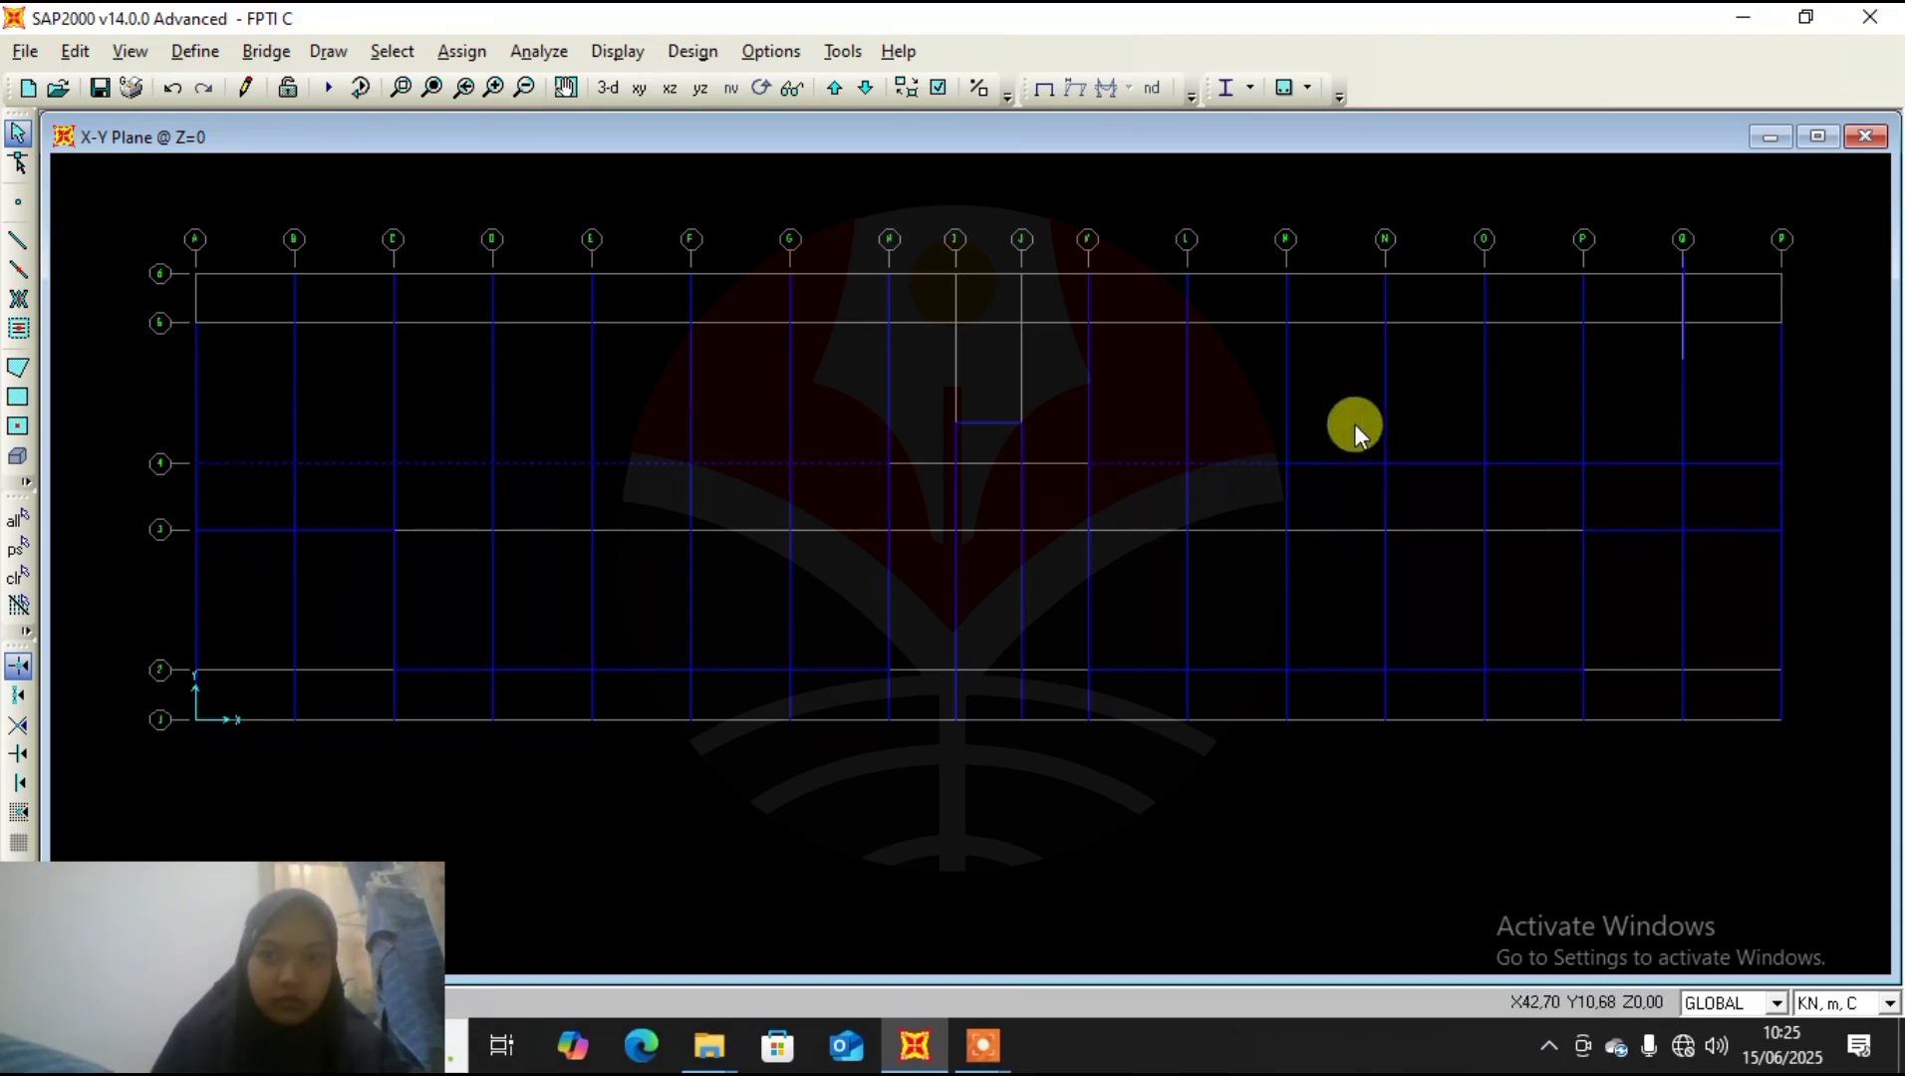
{"action": "left_click_drag", "start_coordinate": [1352, 428], "coordinate": [1321, 506]}
{"action": "left_click_drag", "start_coordinate": [1434, 426], "coordinate": [1428, 468]}
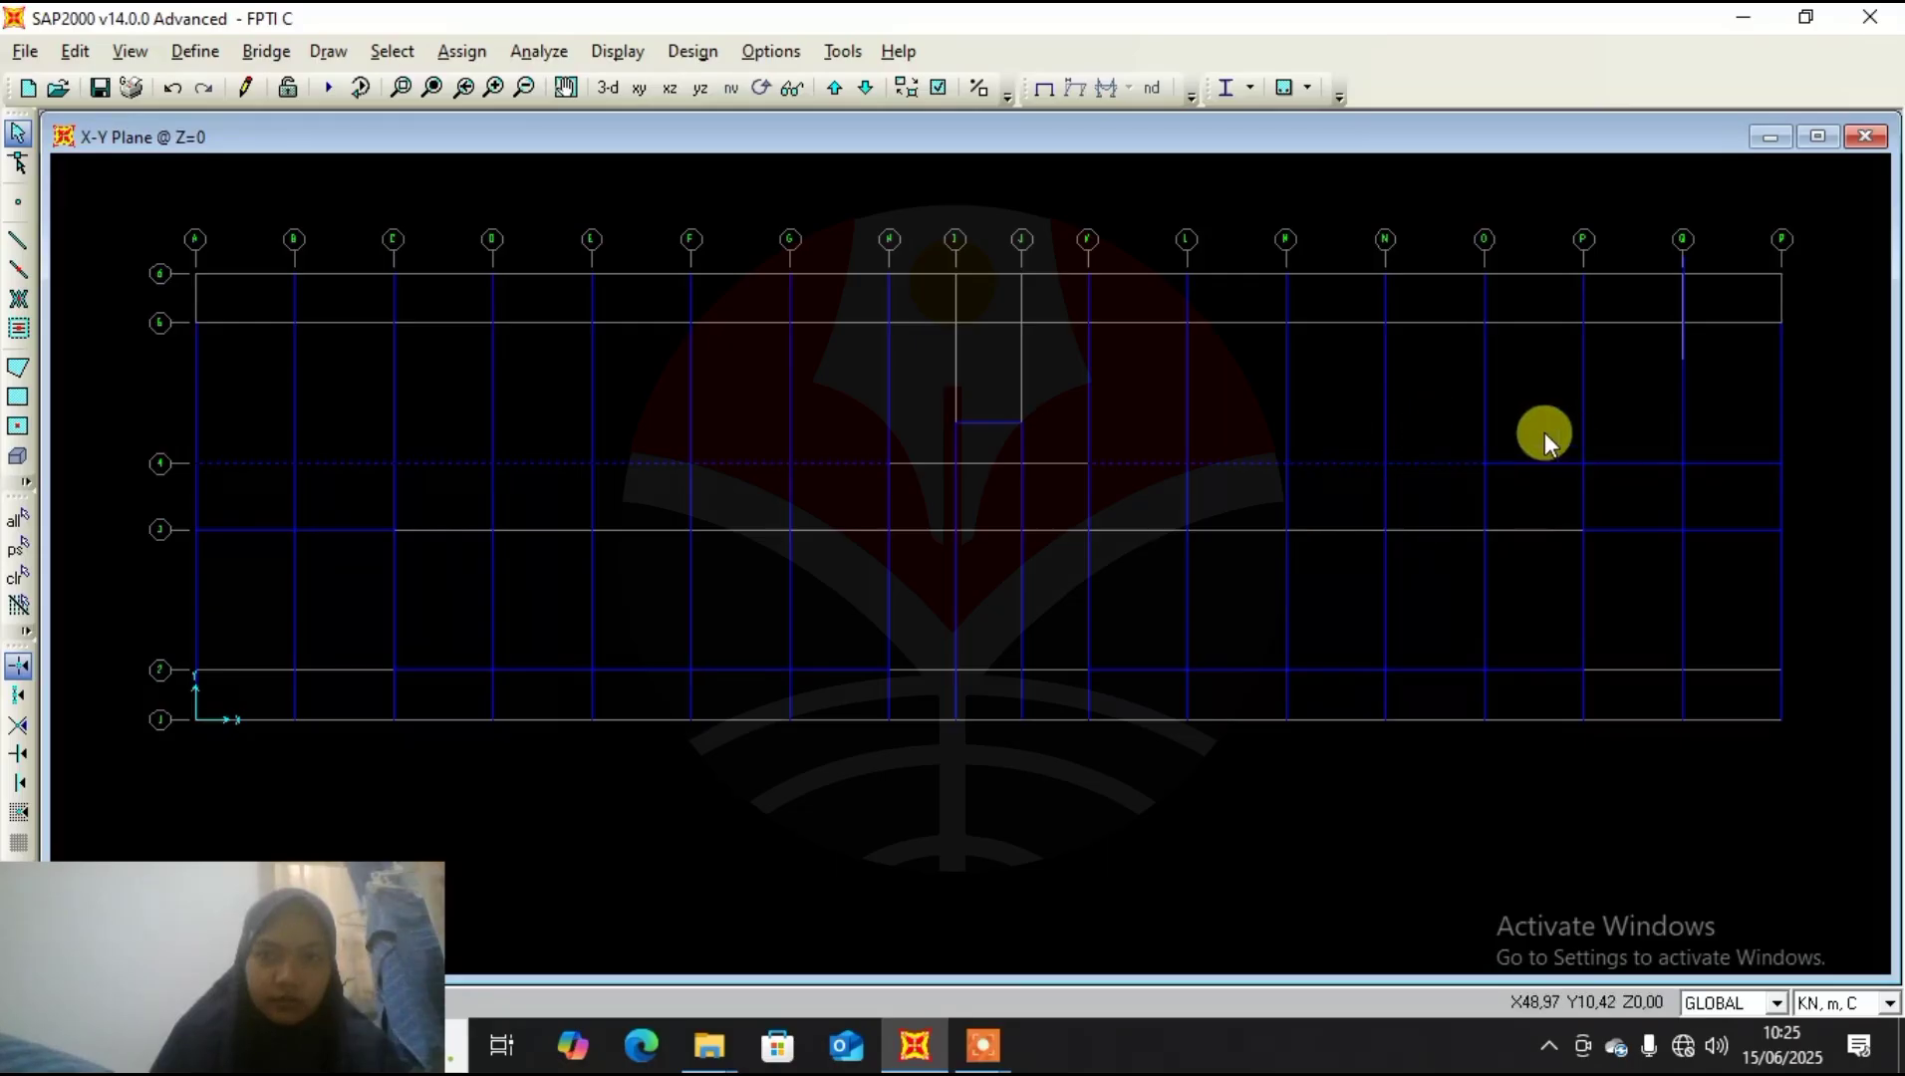
{"action": "left_click_drag", "start_coordinate": [1546, 434], "coordinate": [1605, 495]}
{"action": "left_click_drag", "start_coordinate": [1743, 442], "coordinate": [1733, 481]}
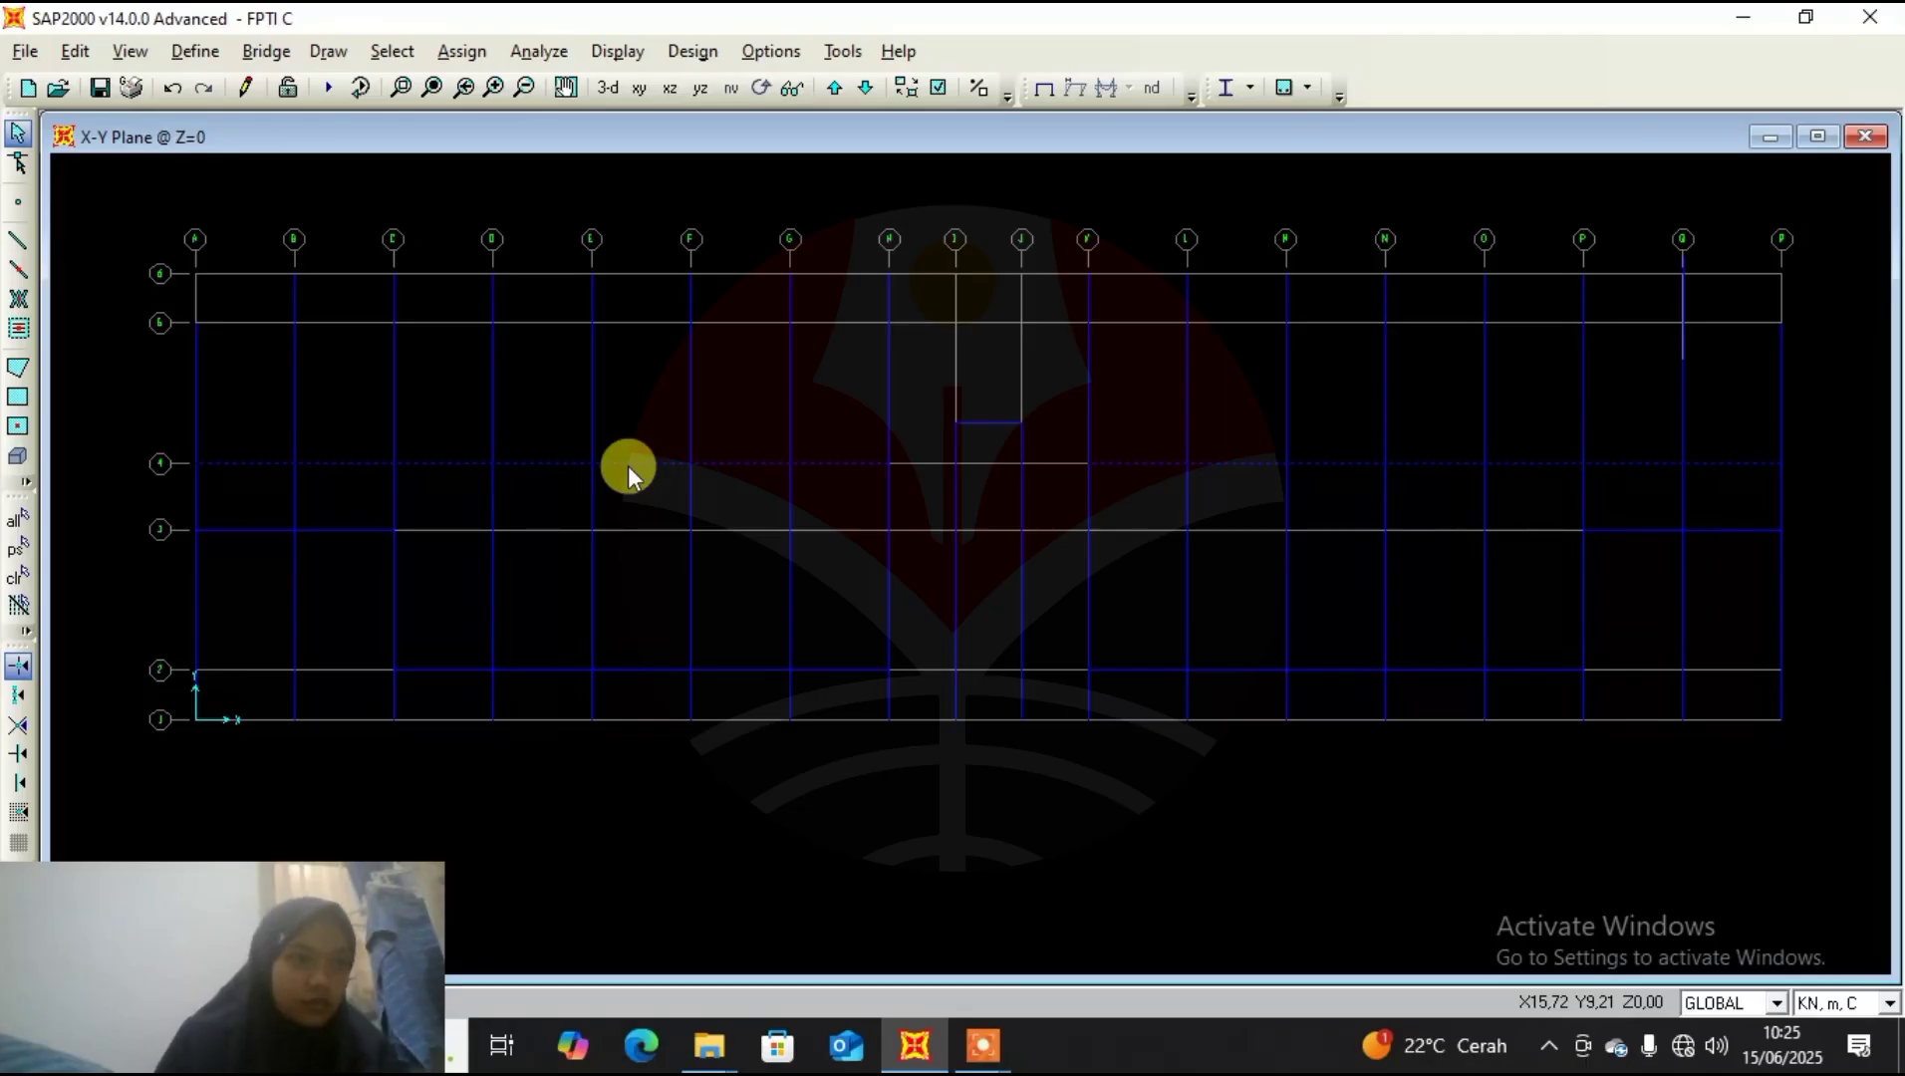
{"action": "left_click", "coordinate": [76, 51]}
{"action": "left_click", "coordinate": [145, 370]}
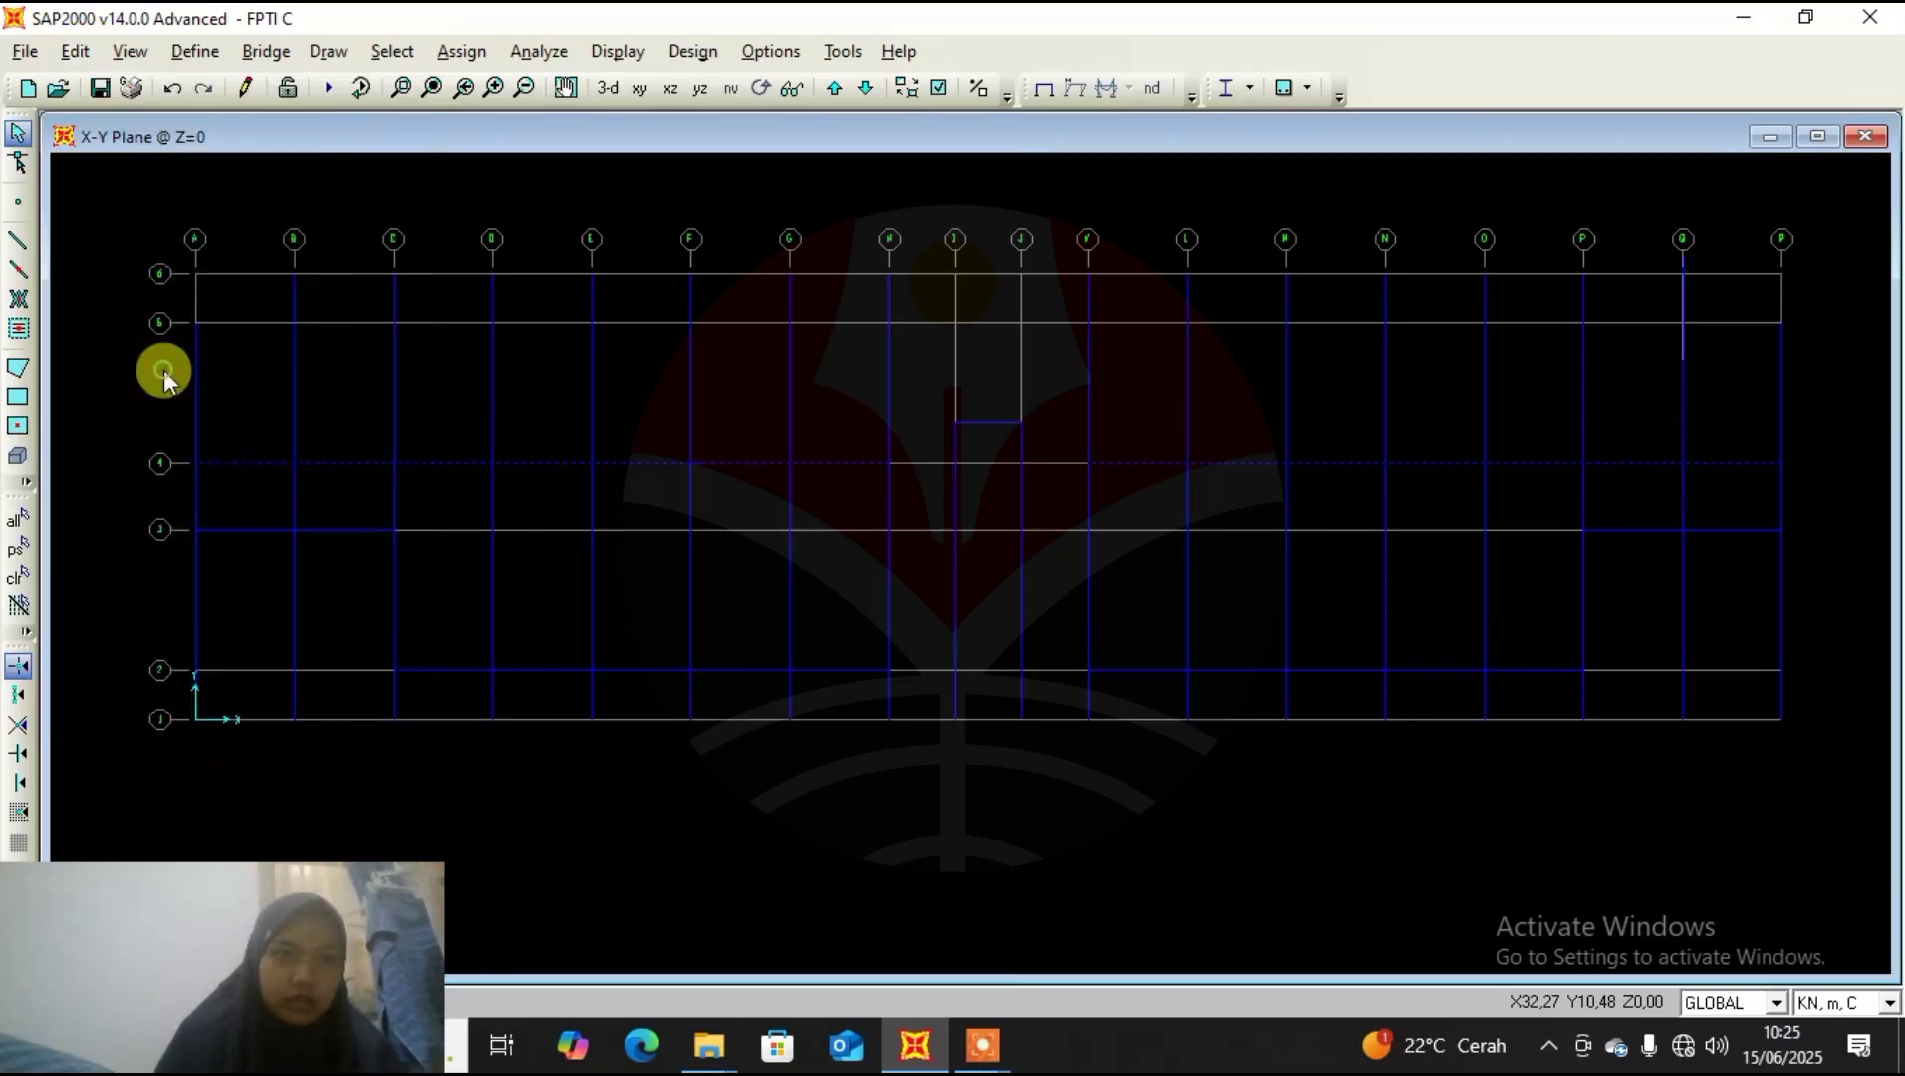
{"action": "double_click", "coordinate": [827, 453]}
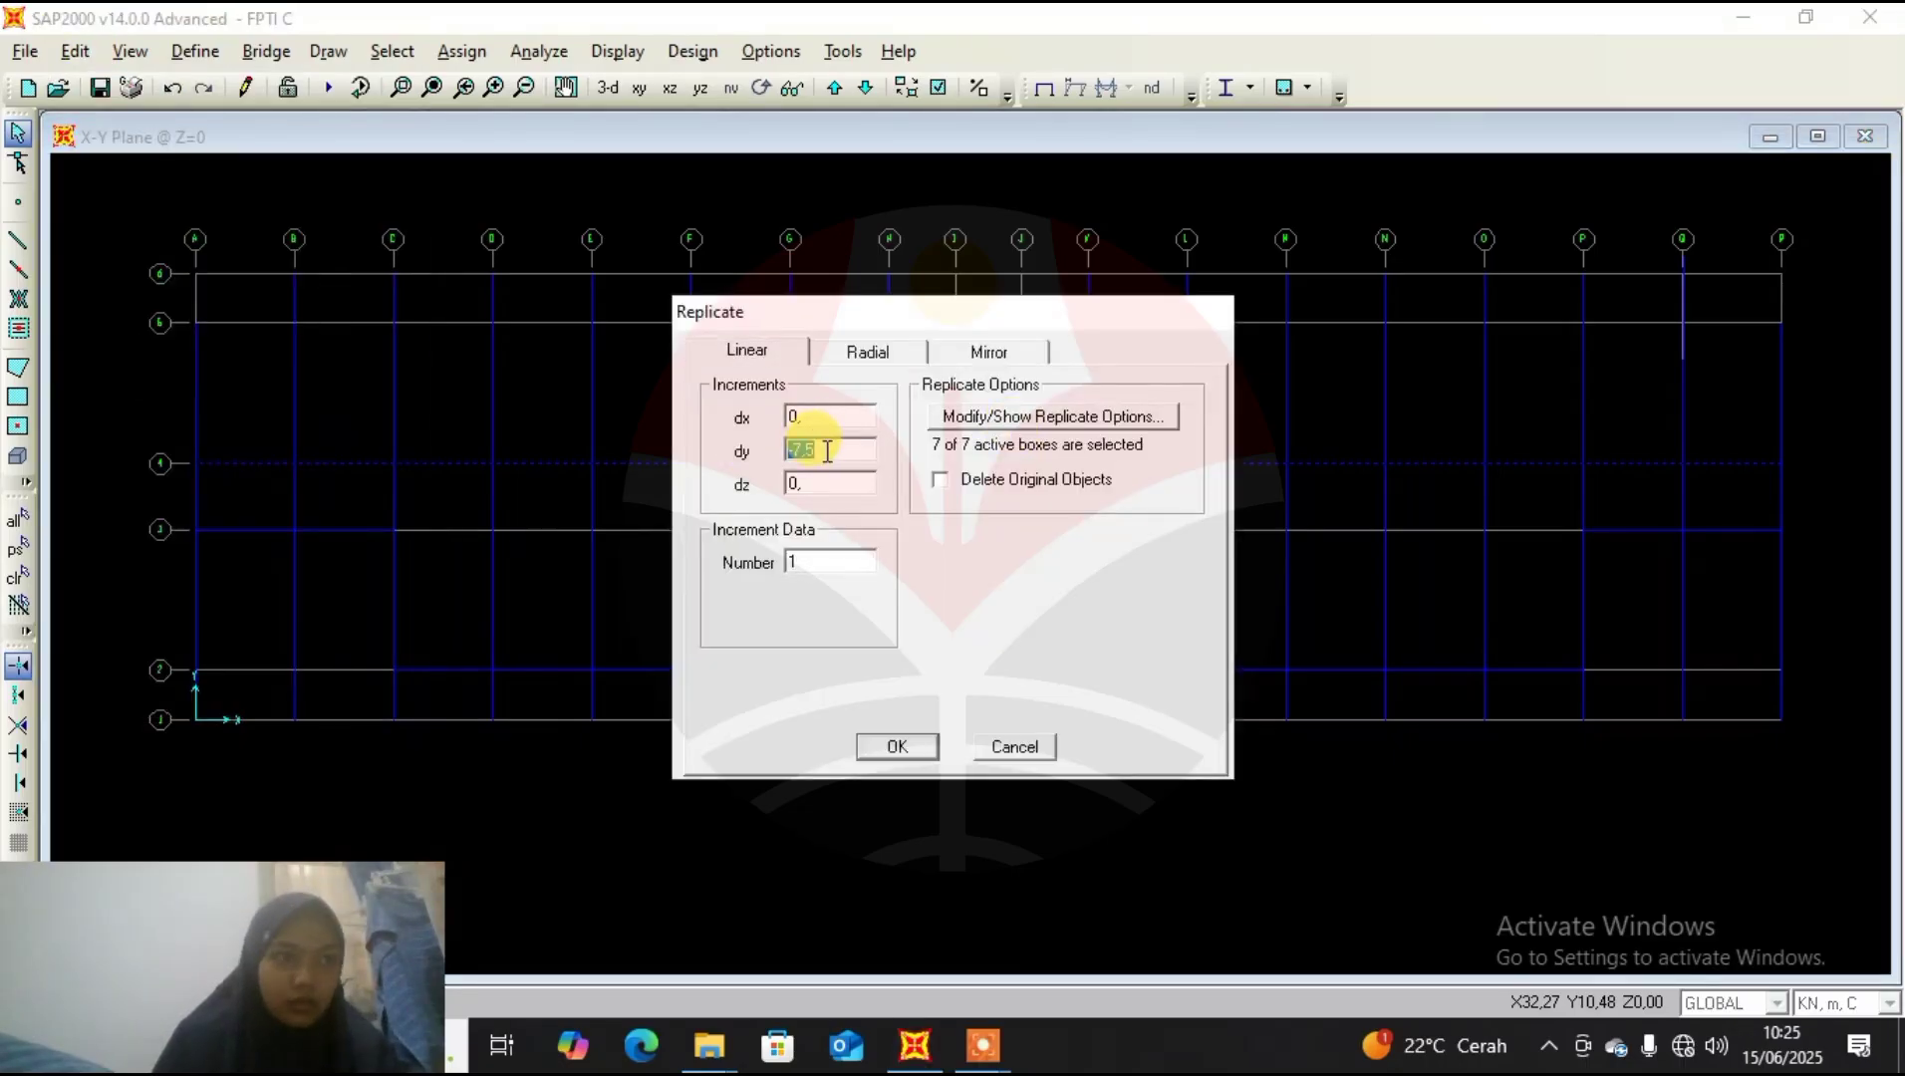
{"action": "type", "text": "16"}
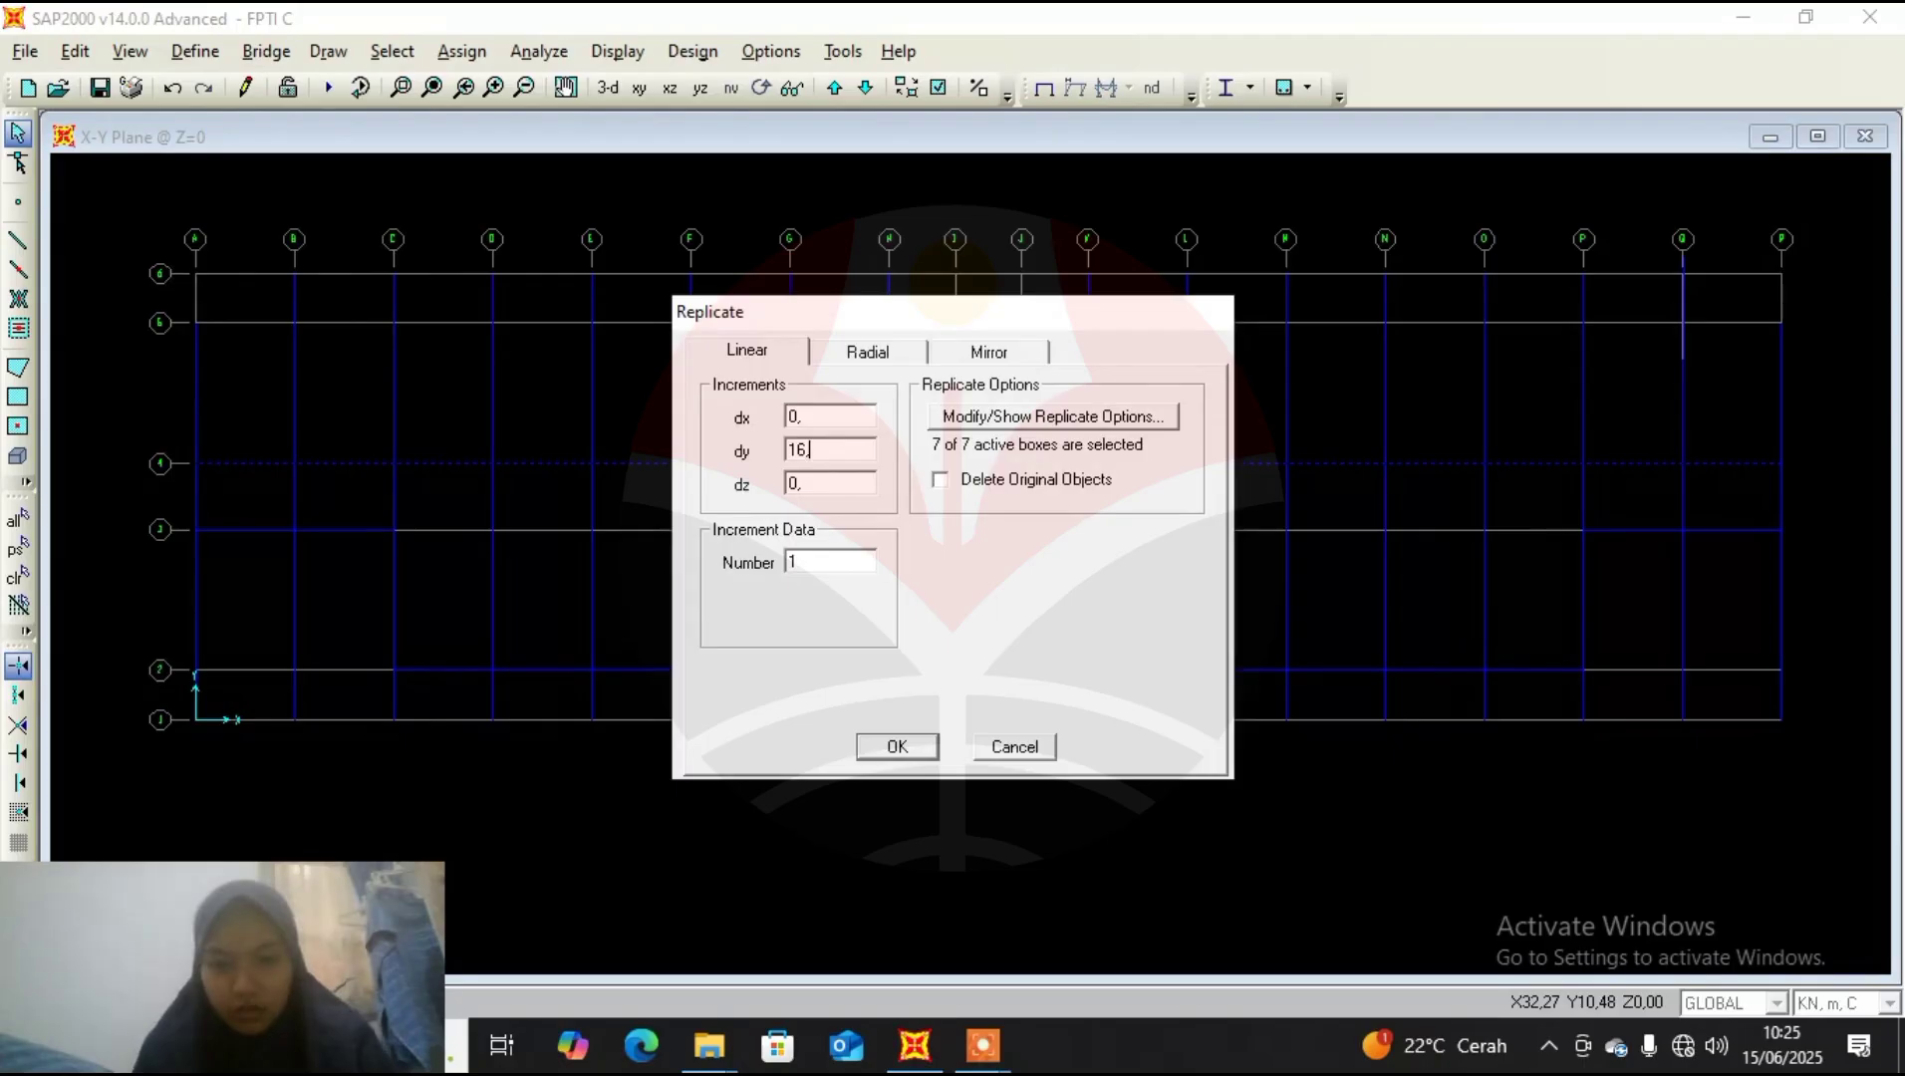
{"action": "type", "text": ",2-"}
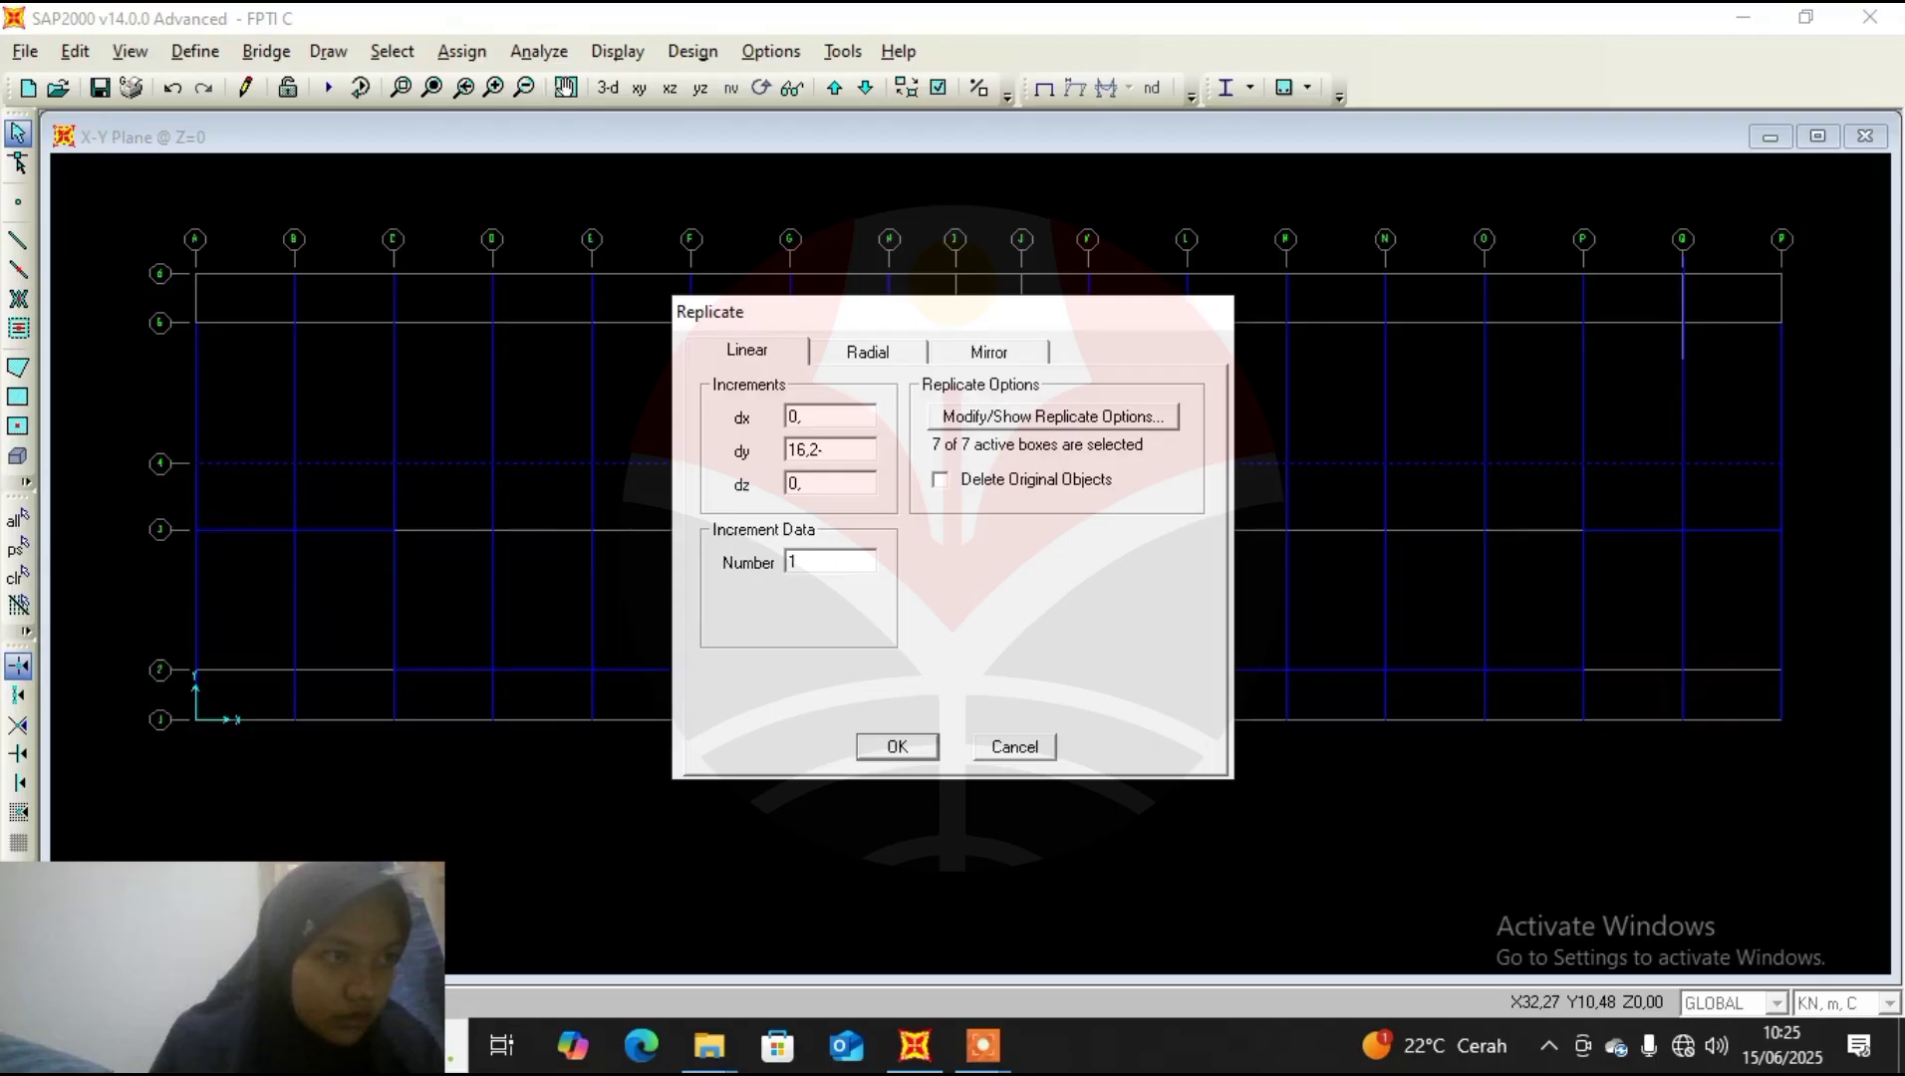
{"action": "left_click", "coordinate": [827, 448]}
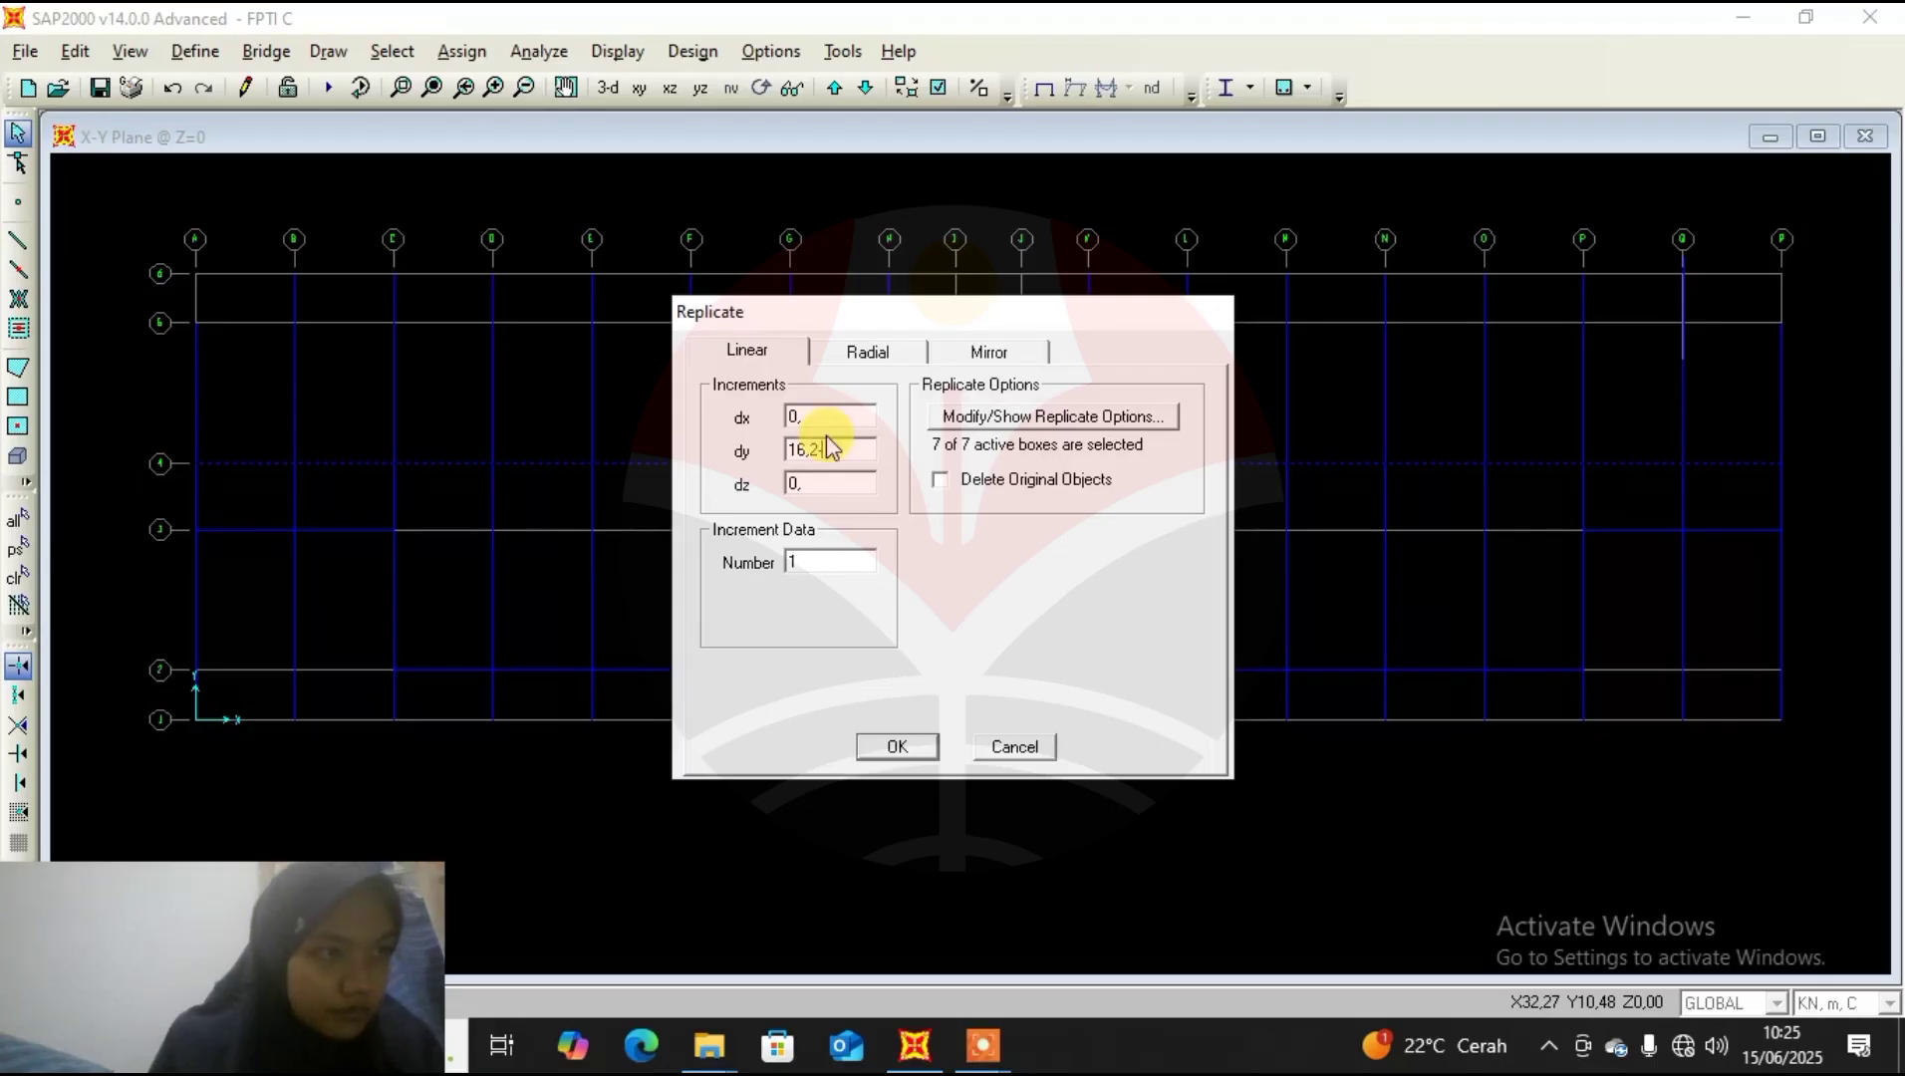
{"action": "type", "text": "9"}
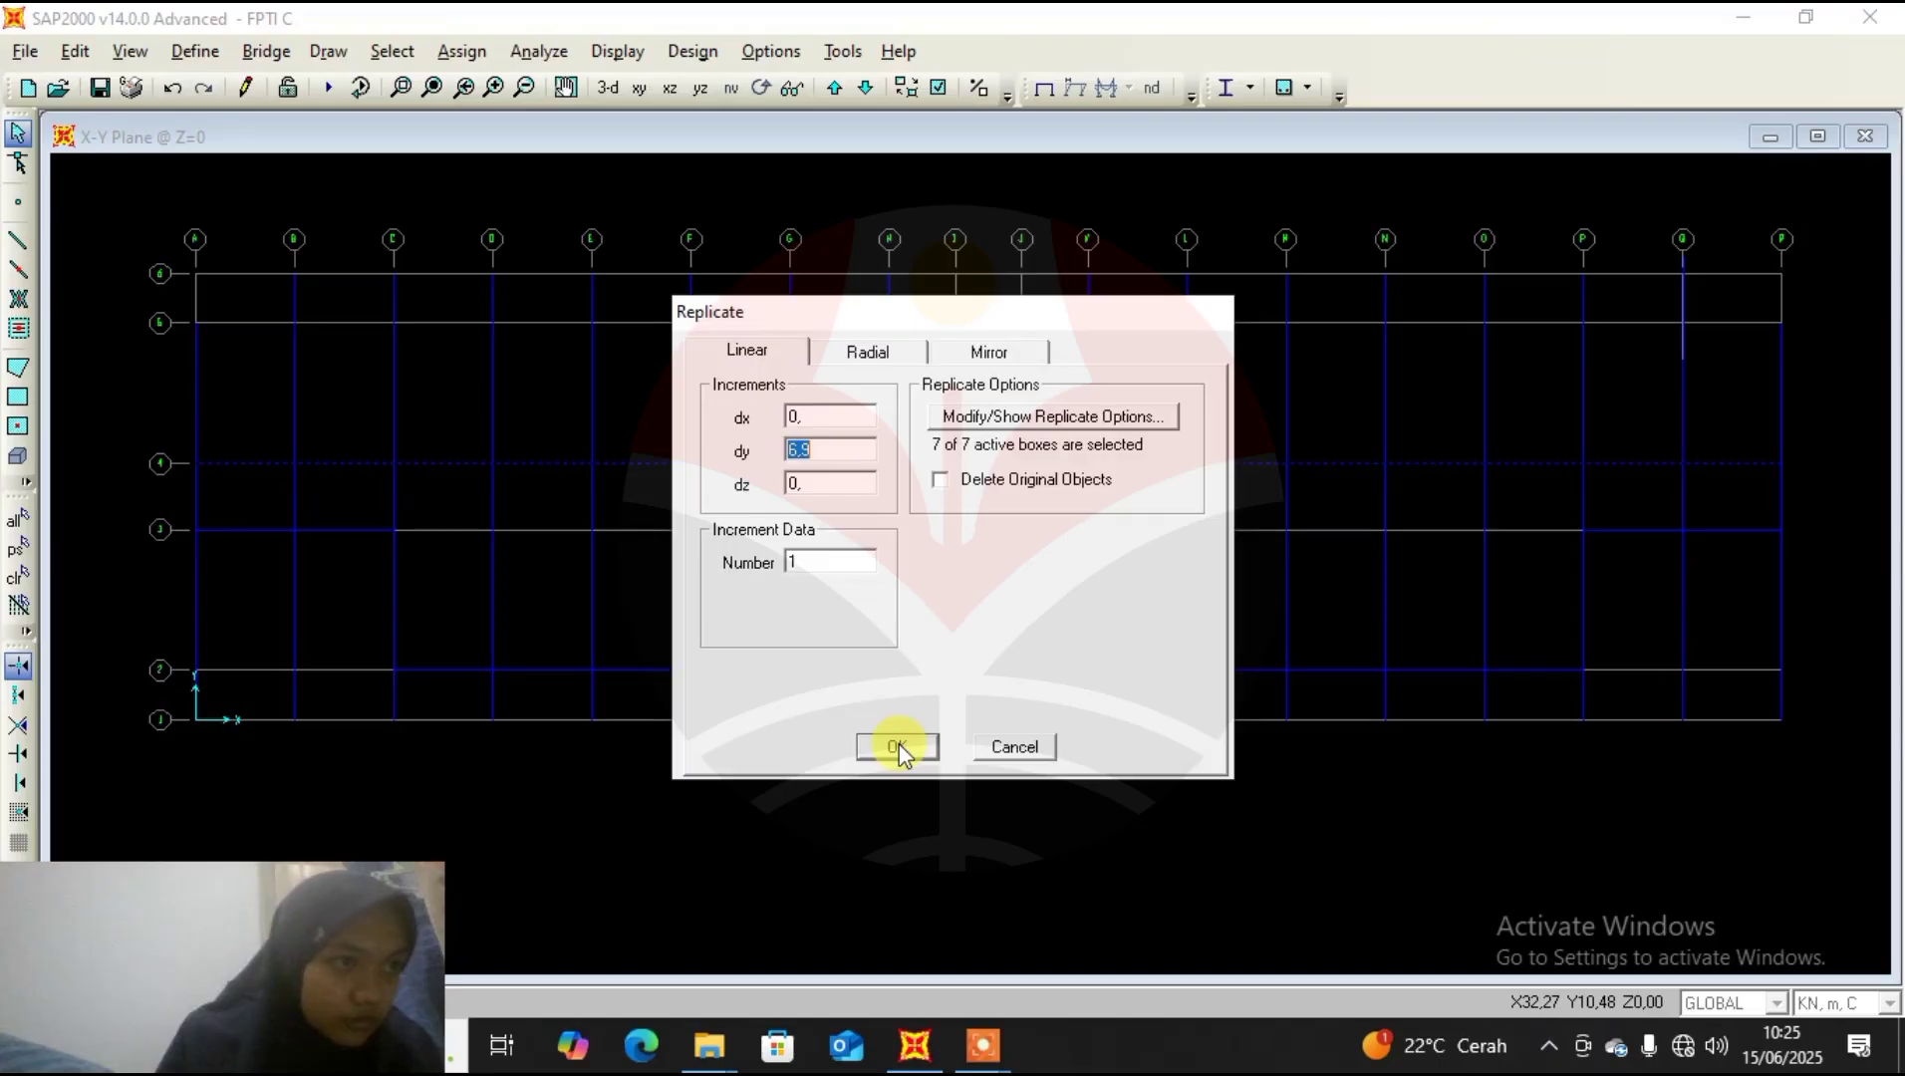
{"action": "left_click", "coordinate": [897, 748]}
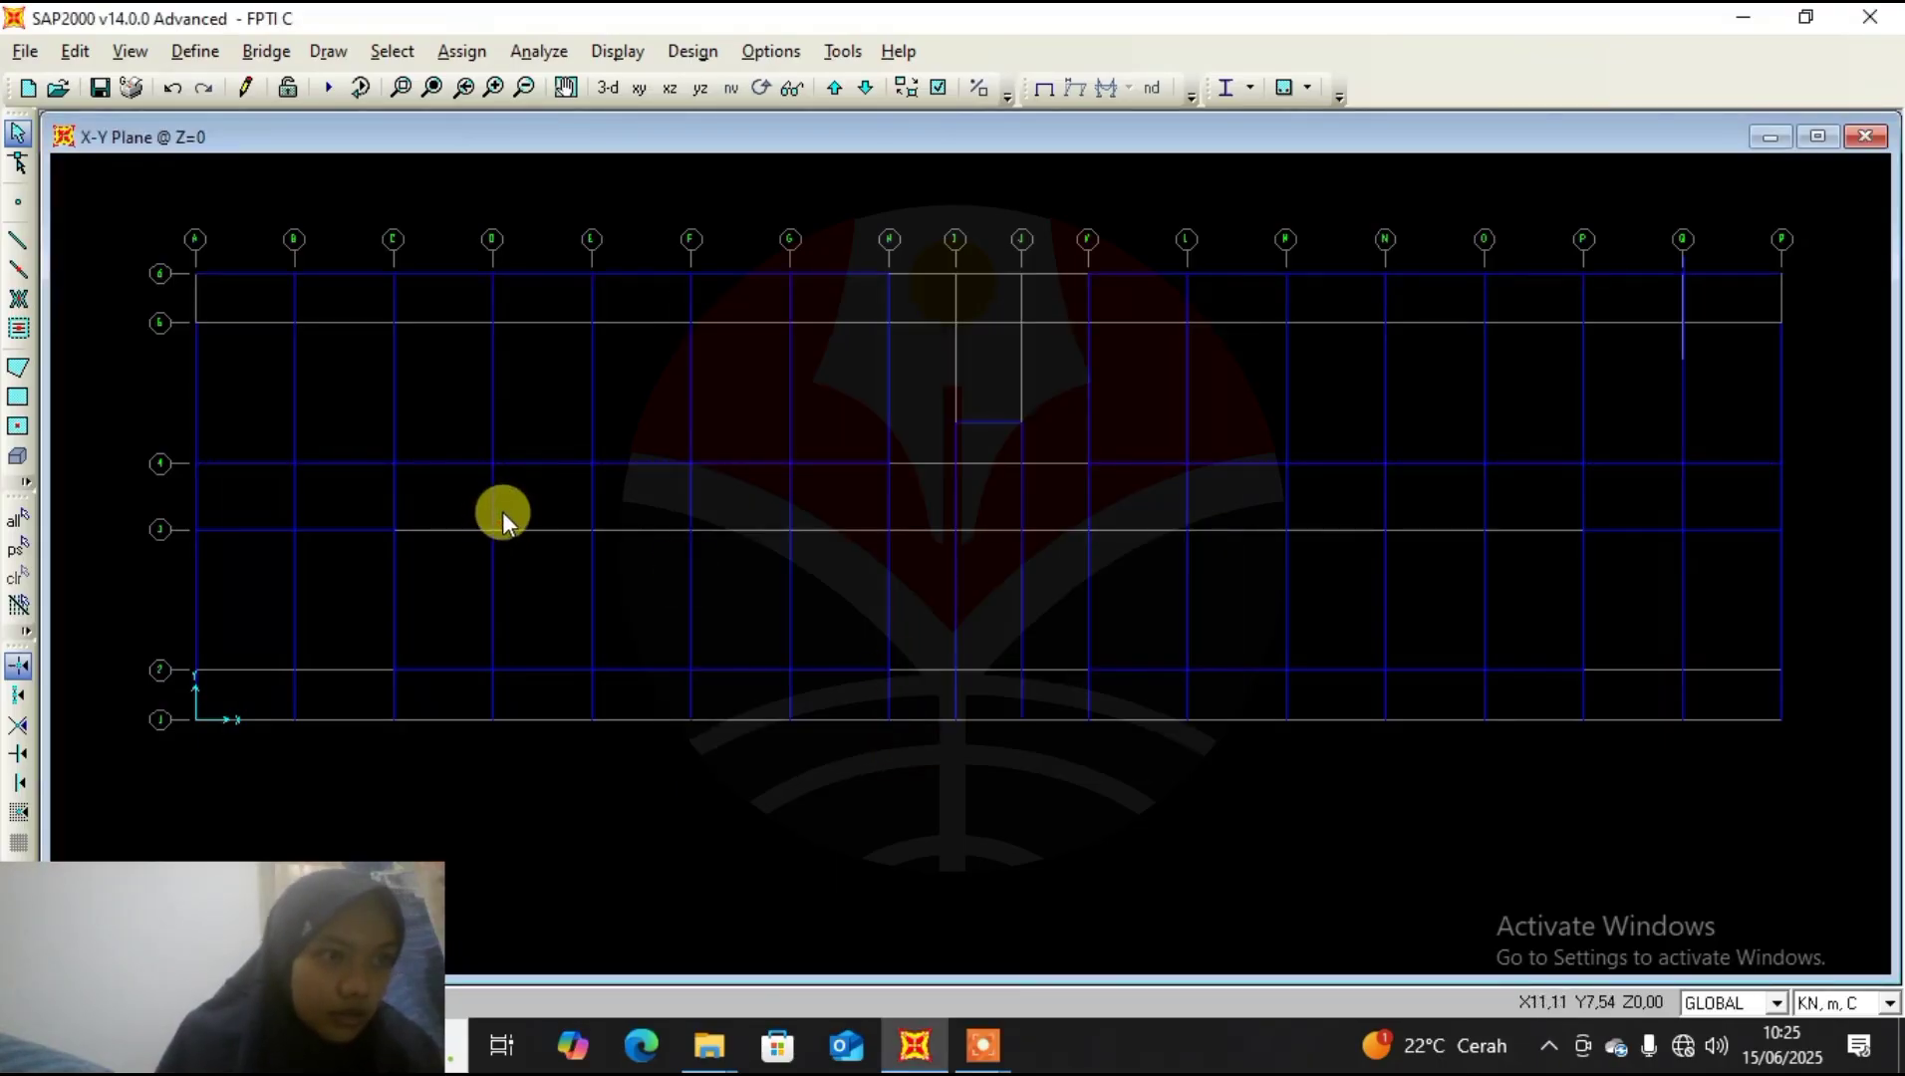
Replicate all grid line 6 beams between A and H and between K and R once onto grid line 1 with dy -16,2.
{"action": "left_click_drag", "start_coordinate": [1637, 249], "coordinate": [1600, 305]}
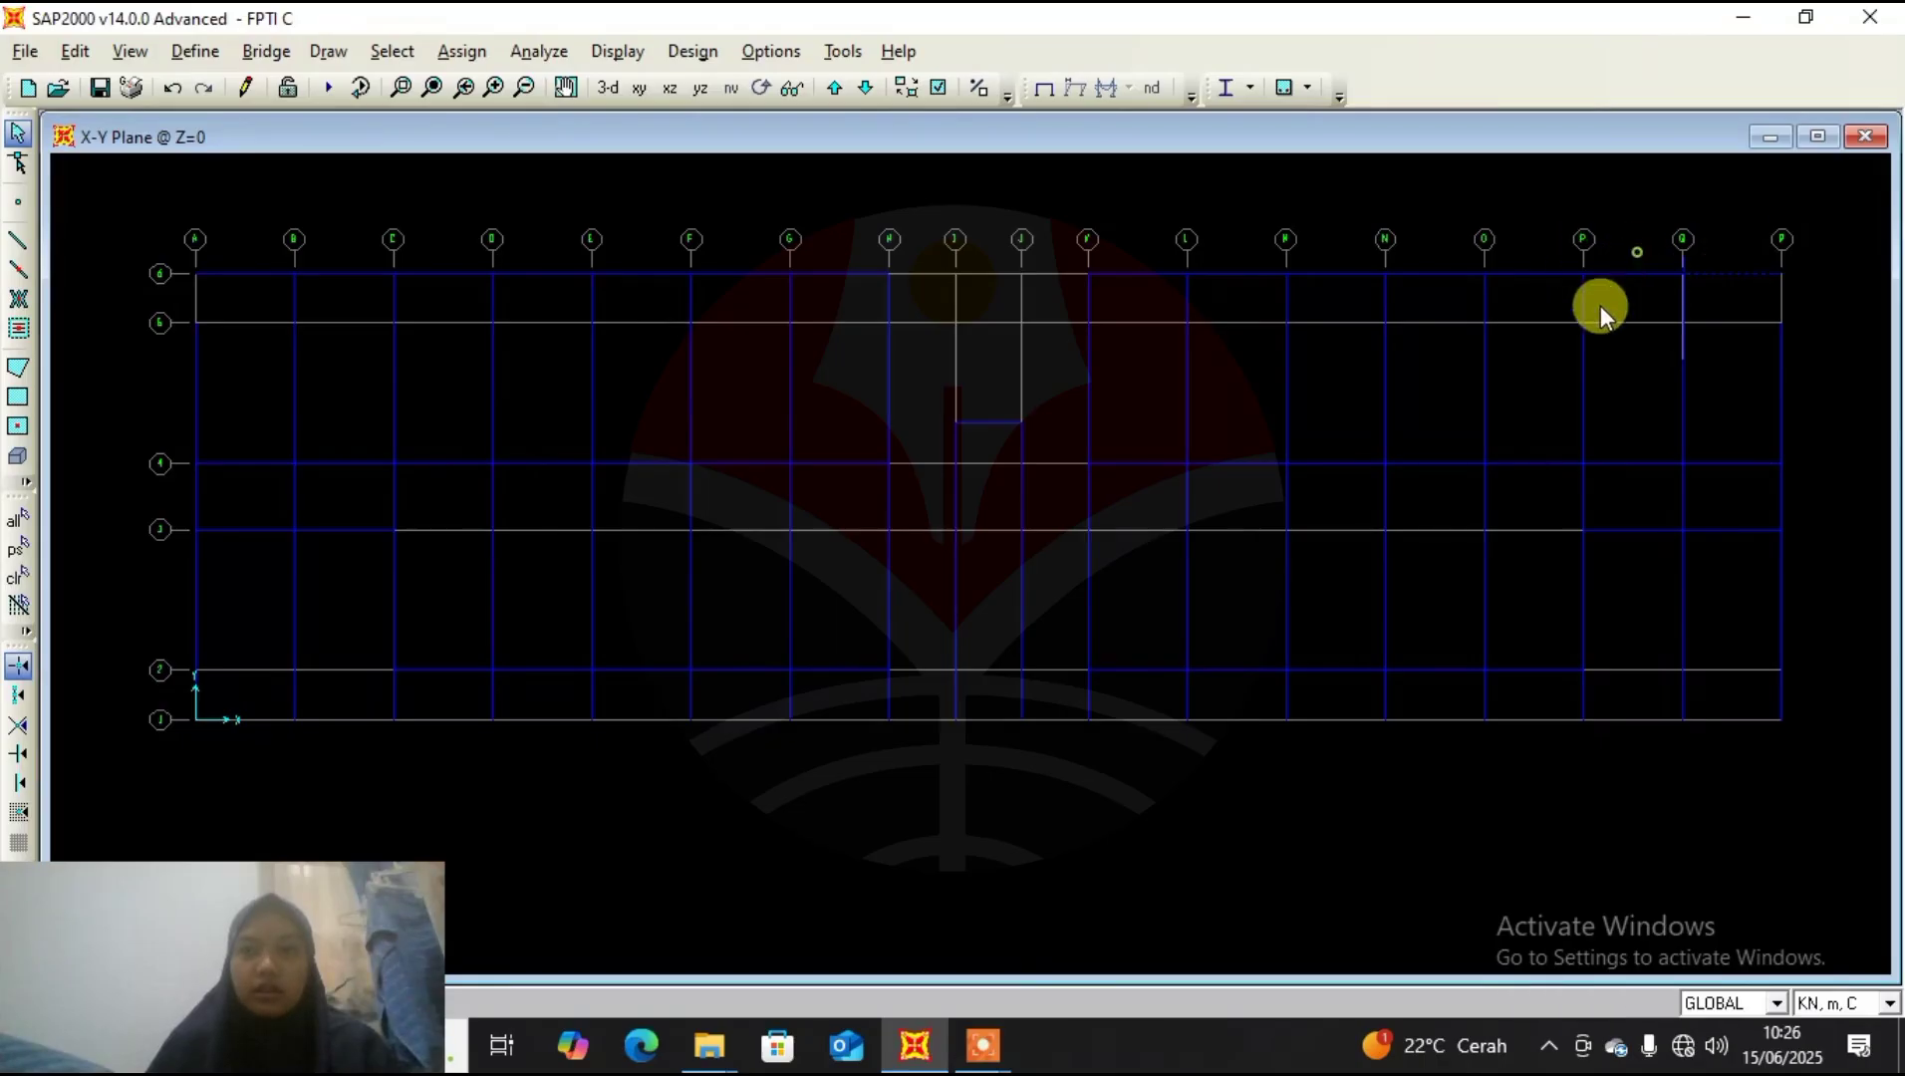
{"action": "left_click_drag", "start_coordinate": [1526, 250], "coordinate": [1330, 316]}
{"action": "left_click_drag", "start_coordinate": [1220, 247], "coordinate": [1118, 305]}
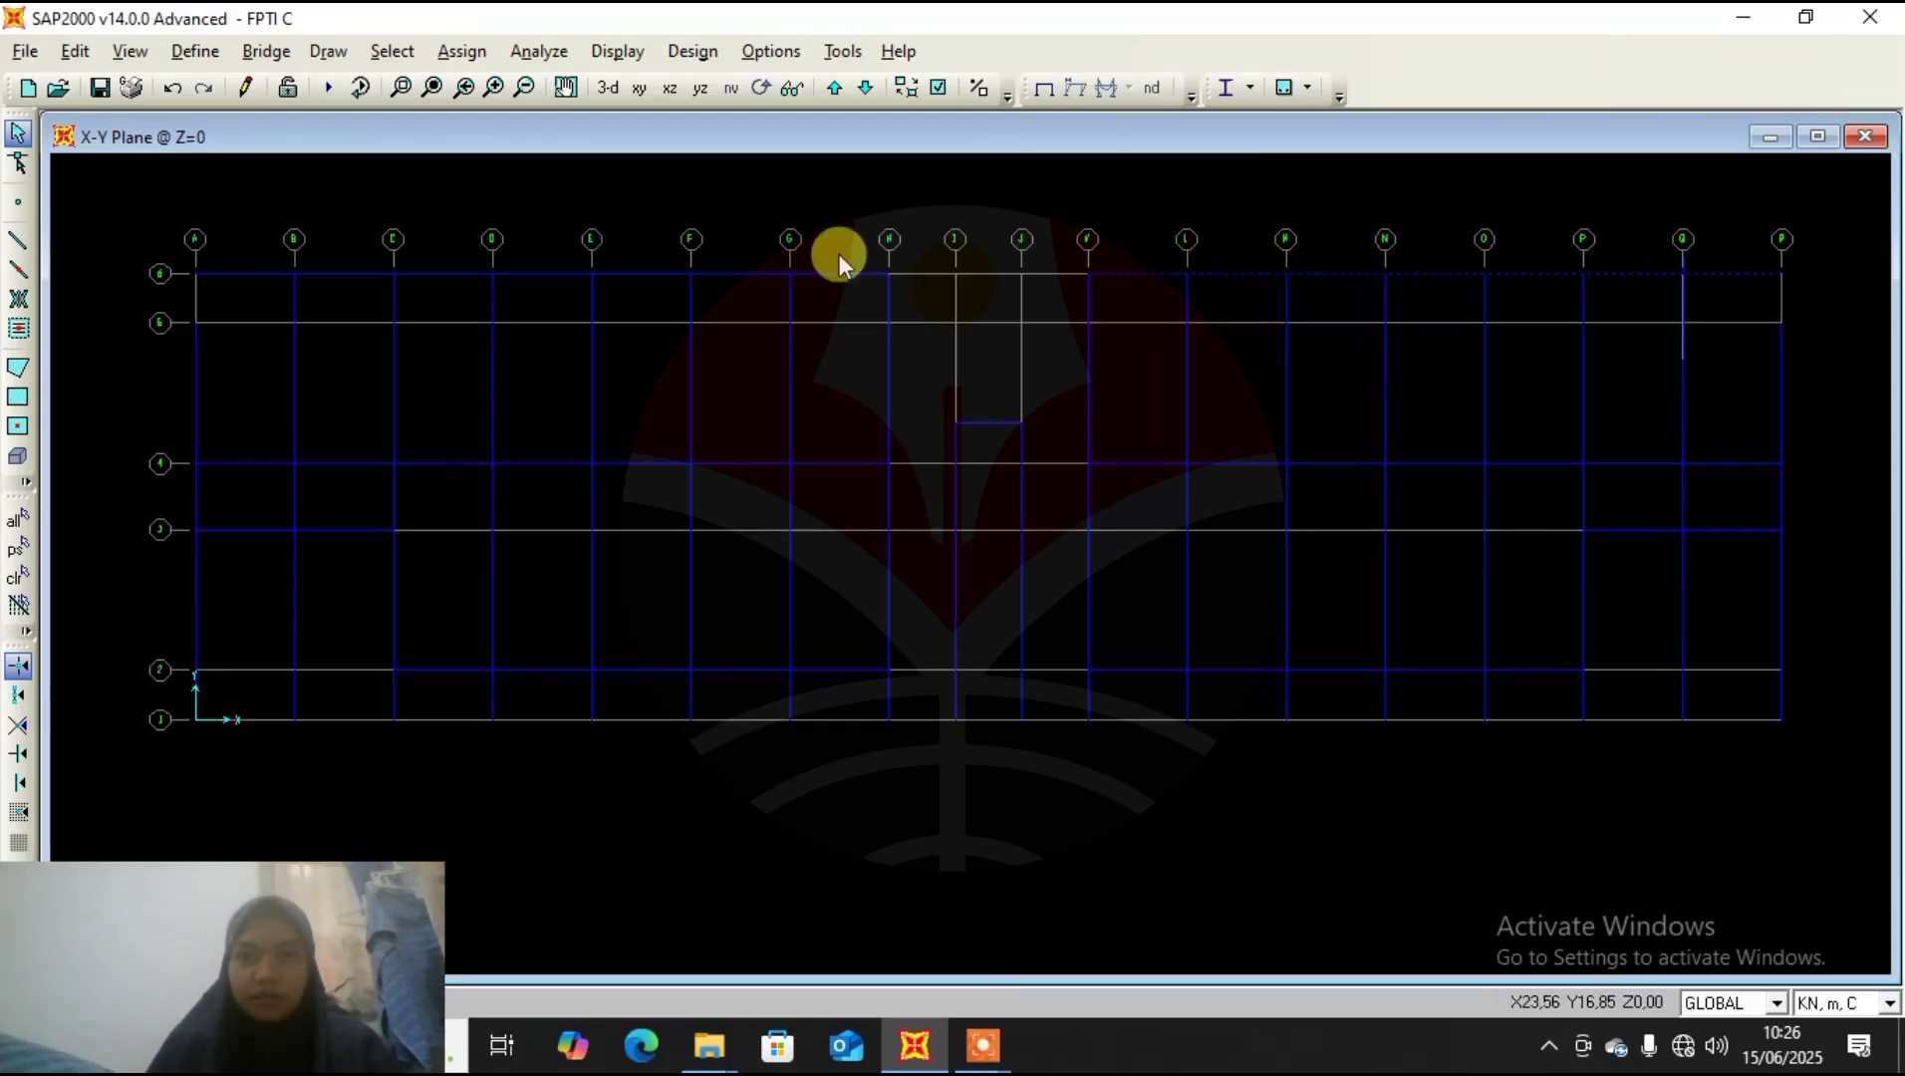
{"action": "left_click_drag", "start_coordinate": [837, 252], "coordinate": [826, 289]}
{"action": "left_click_drag", "start_coordinate": [725, 256], "coordinate": [687, 317]}
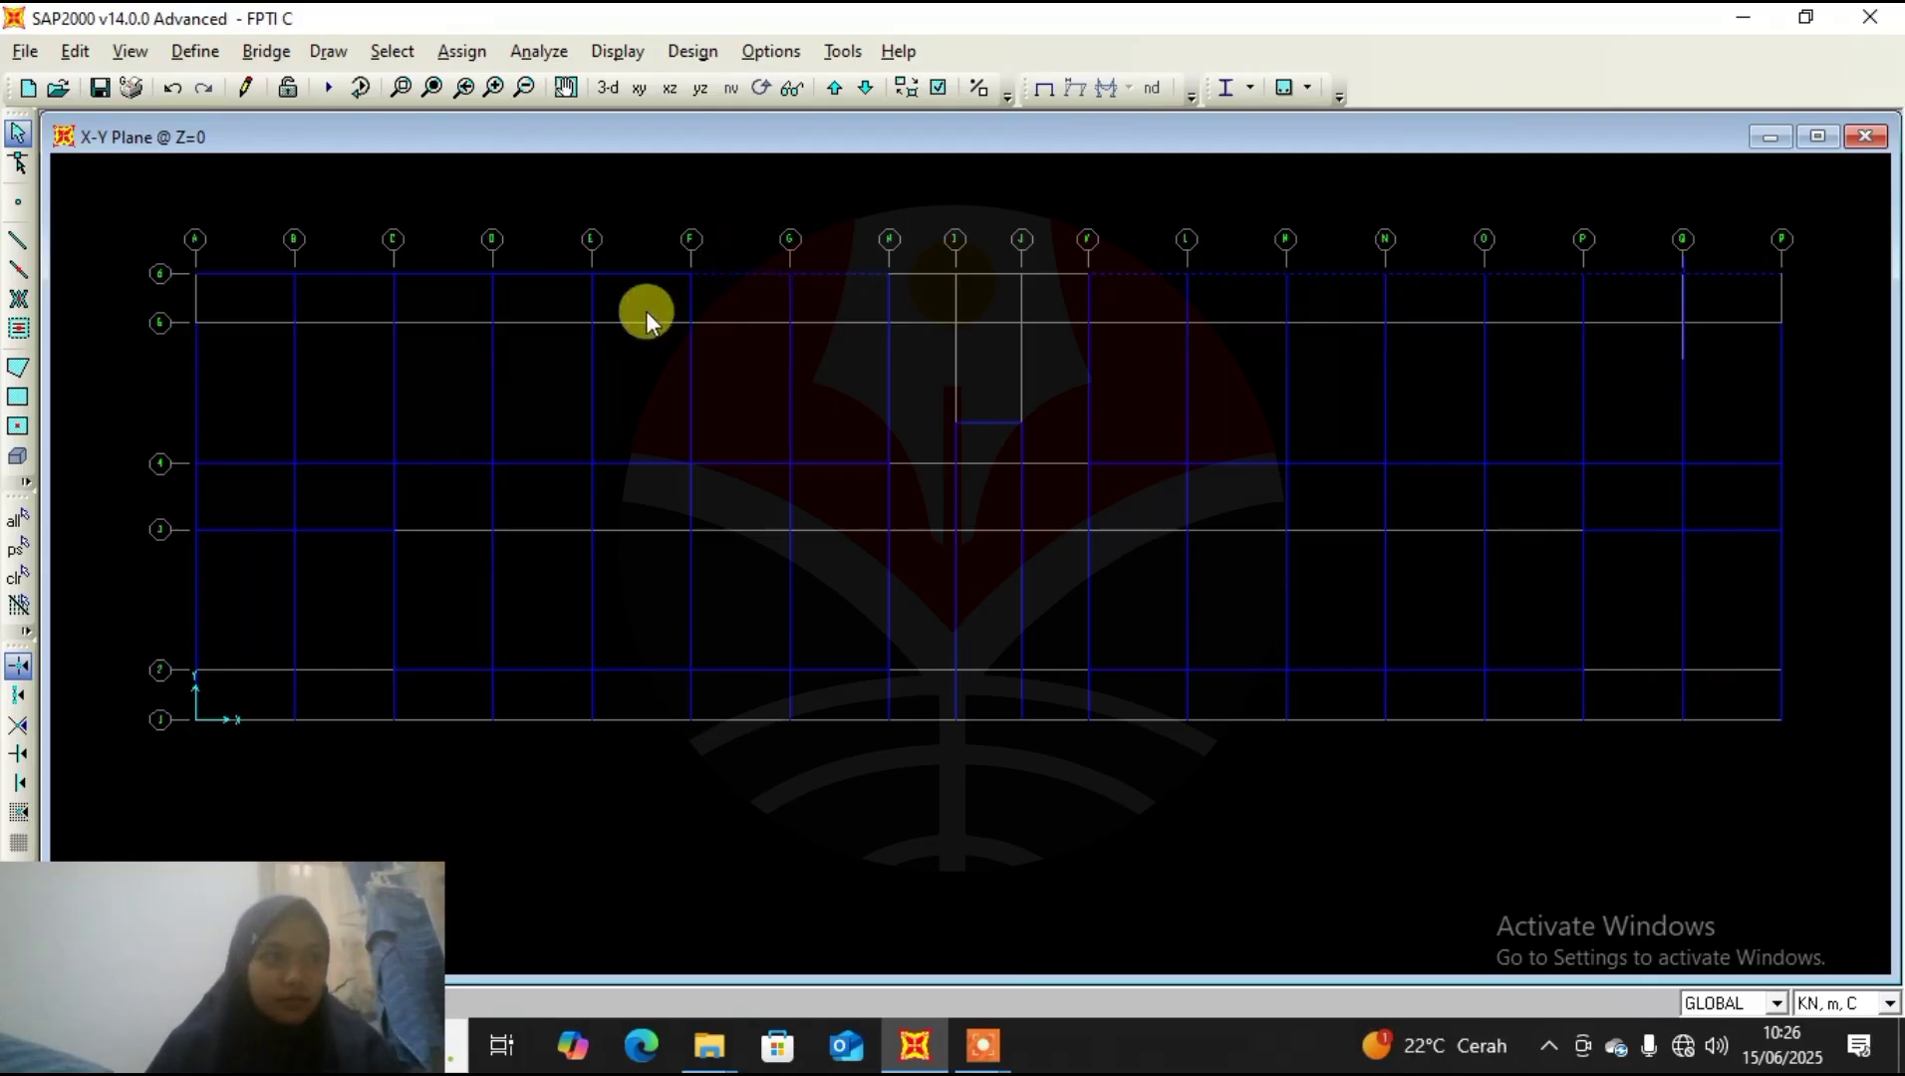
{"action": "left_click_drag", "start_coordinate": [592, 249], "coordinate": [630, 306]}
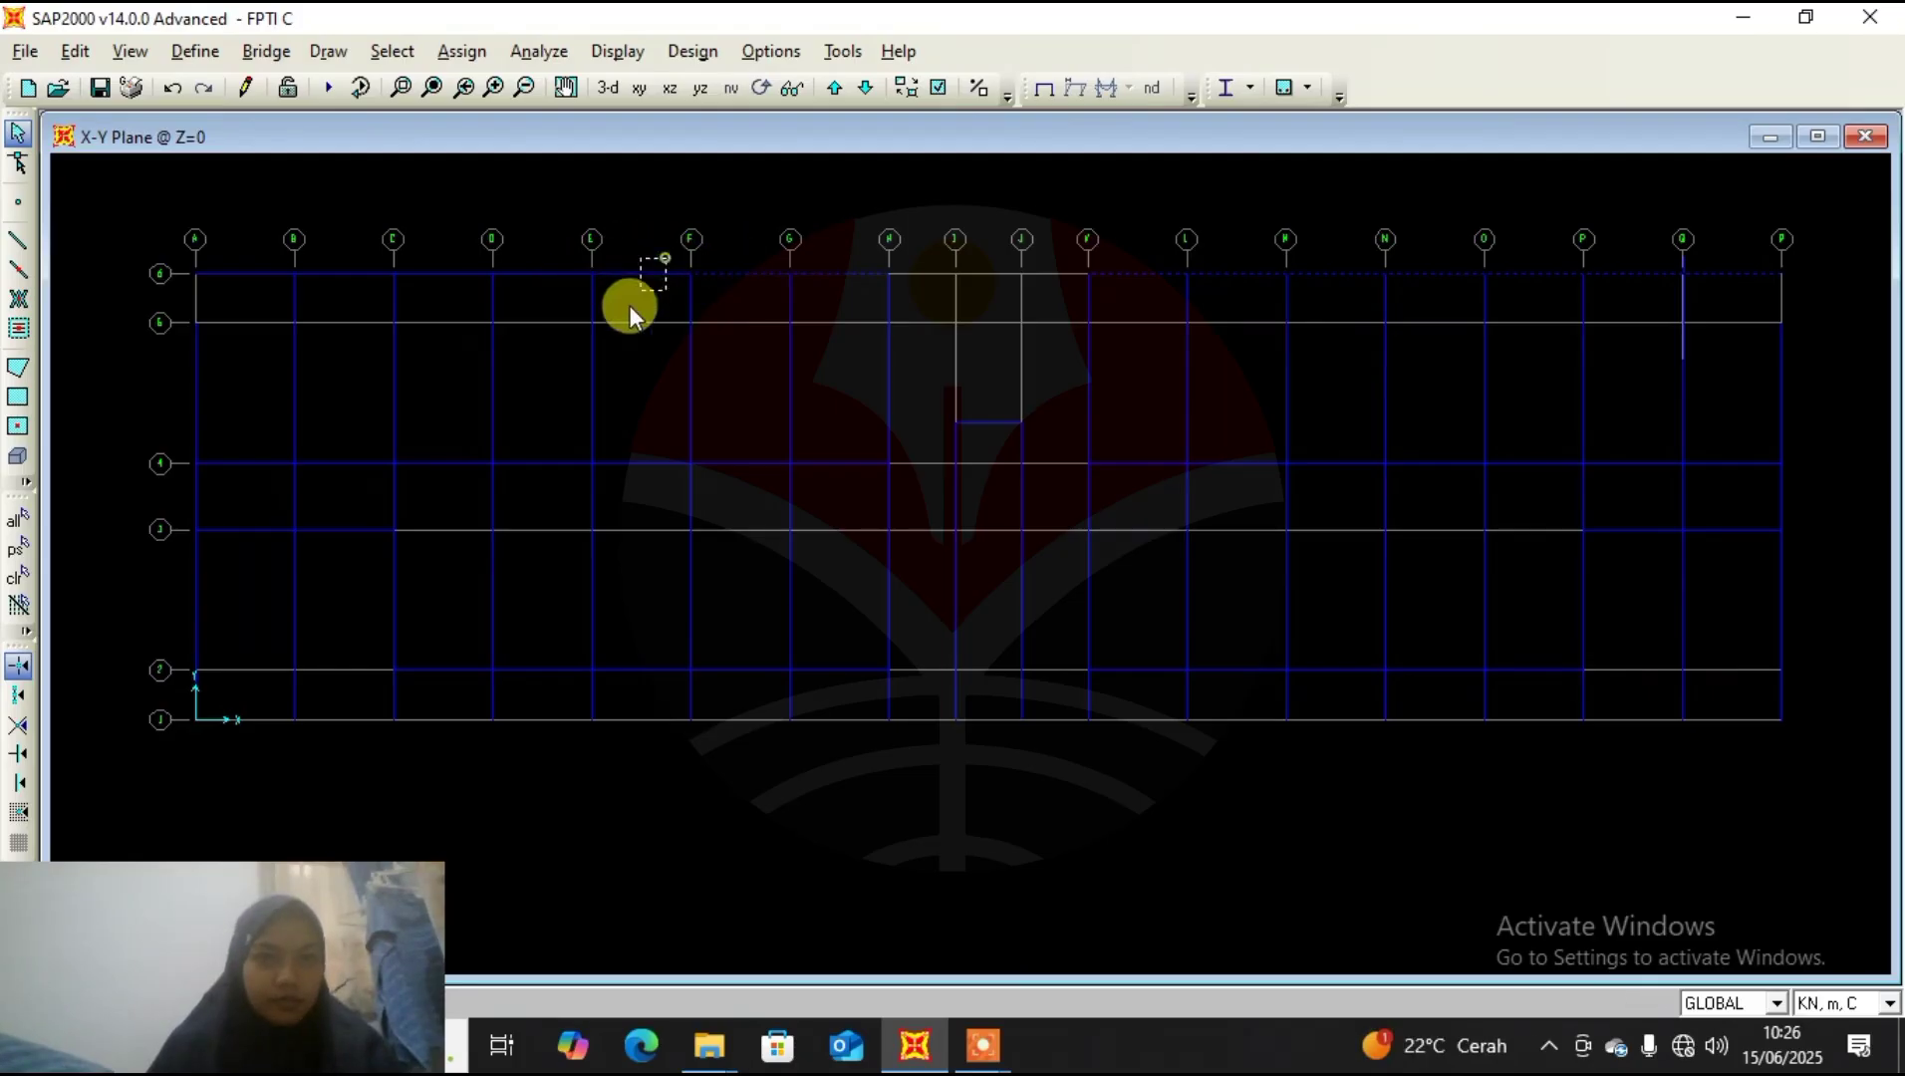
{"action": "left_click_drag", "start_coordinate": [553, 255], "coordinate": [525, 304]}
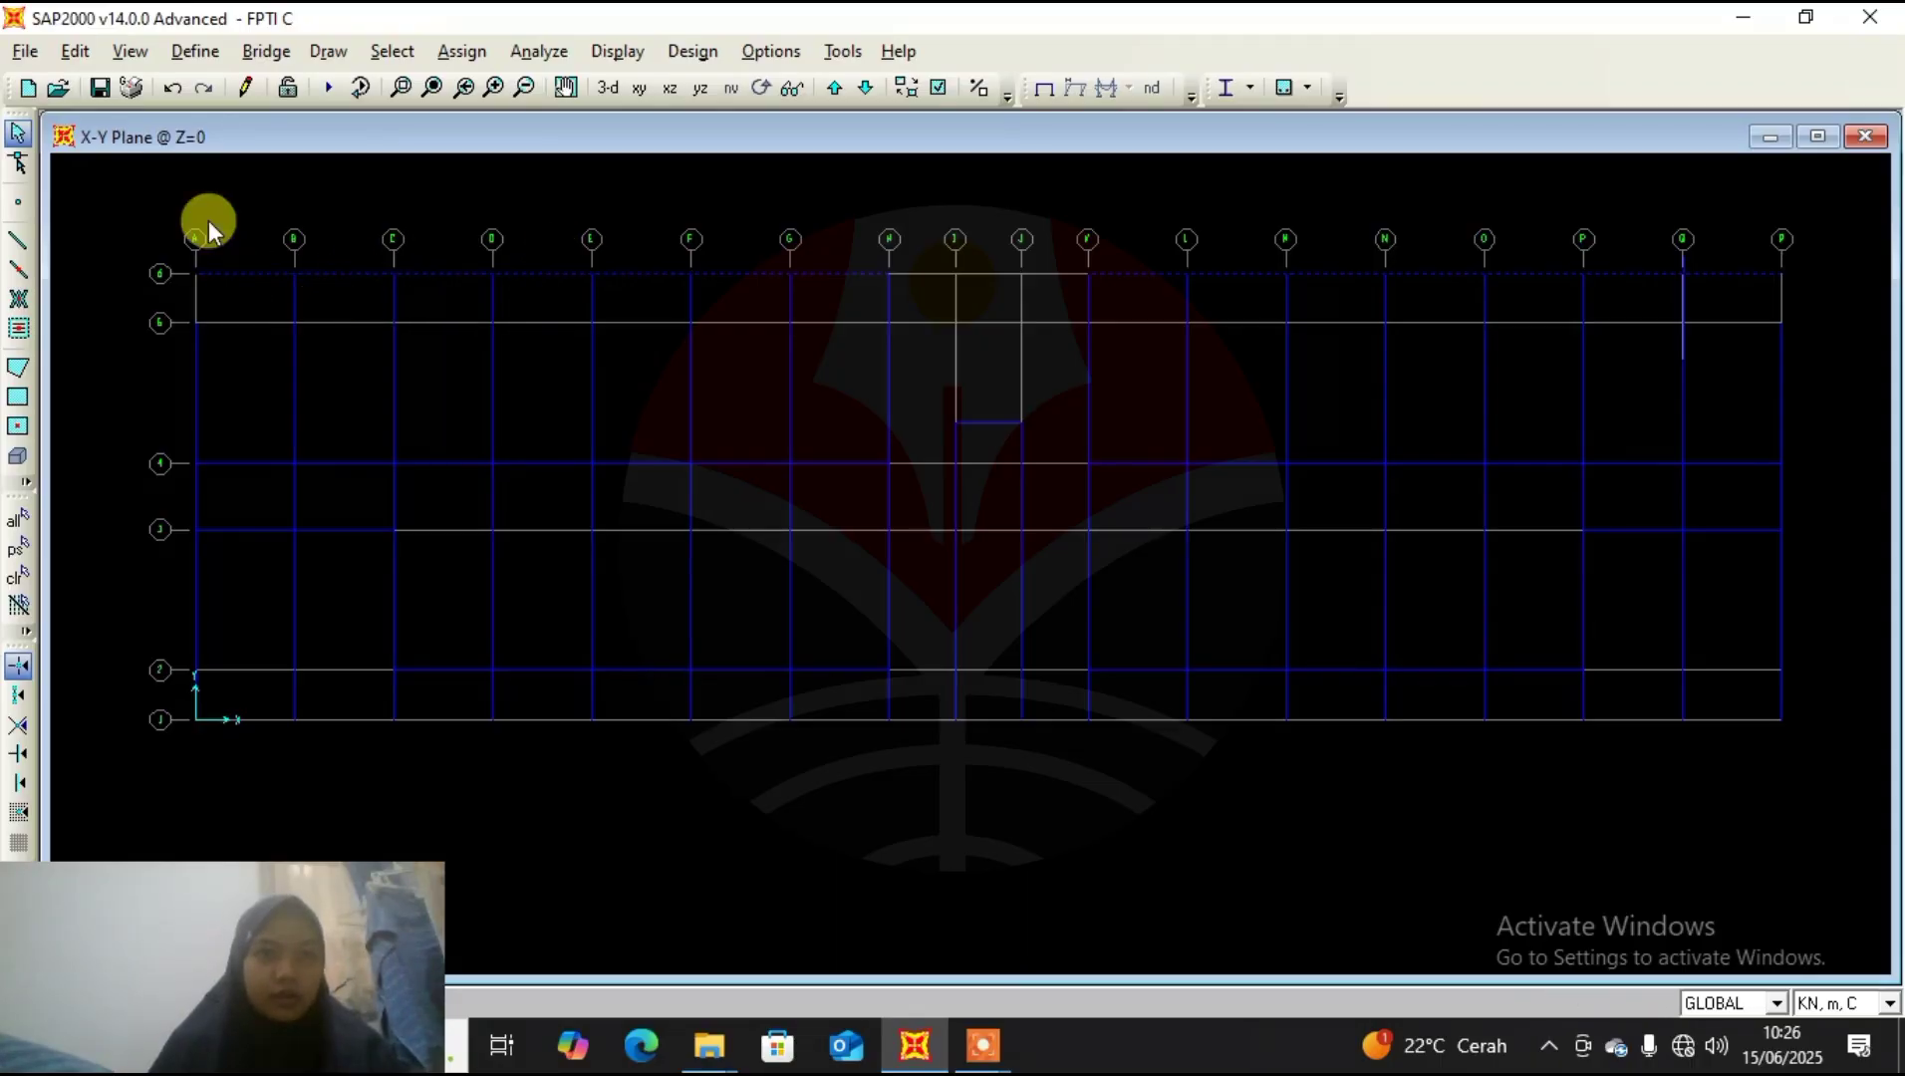
{"action": "left_click", "coordinate": [74, 51]}
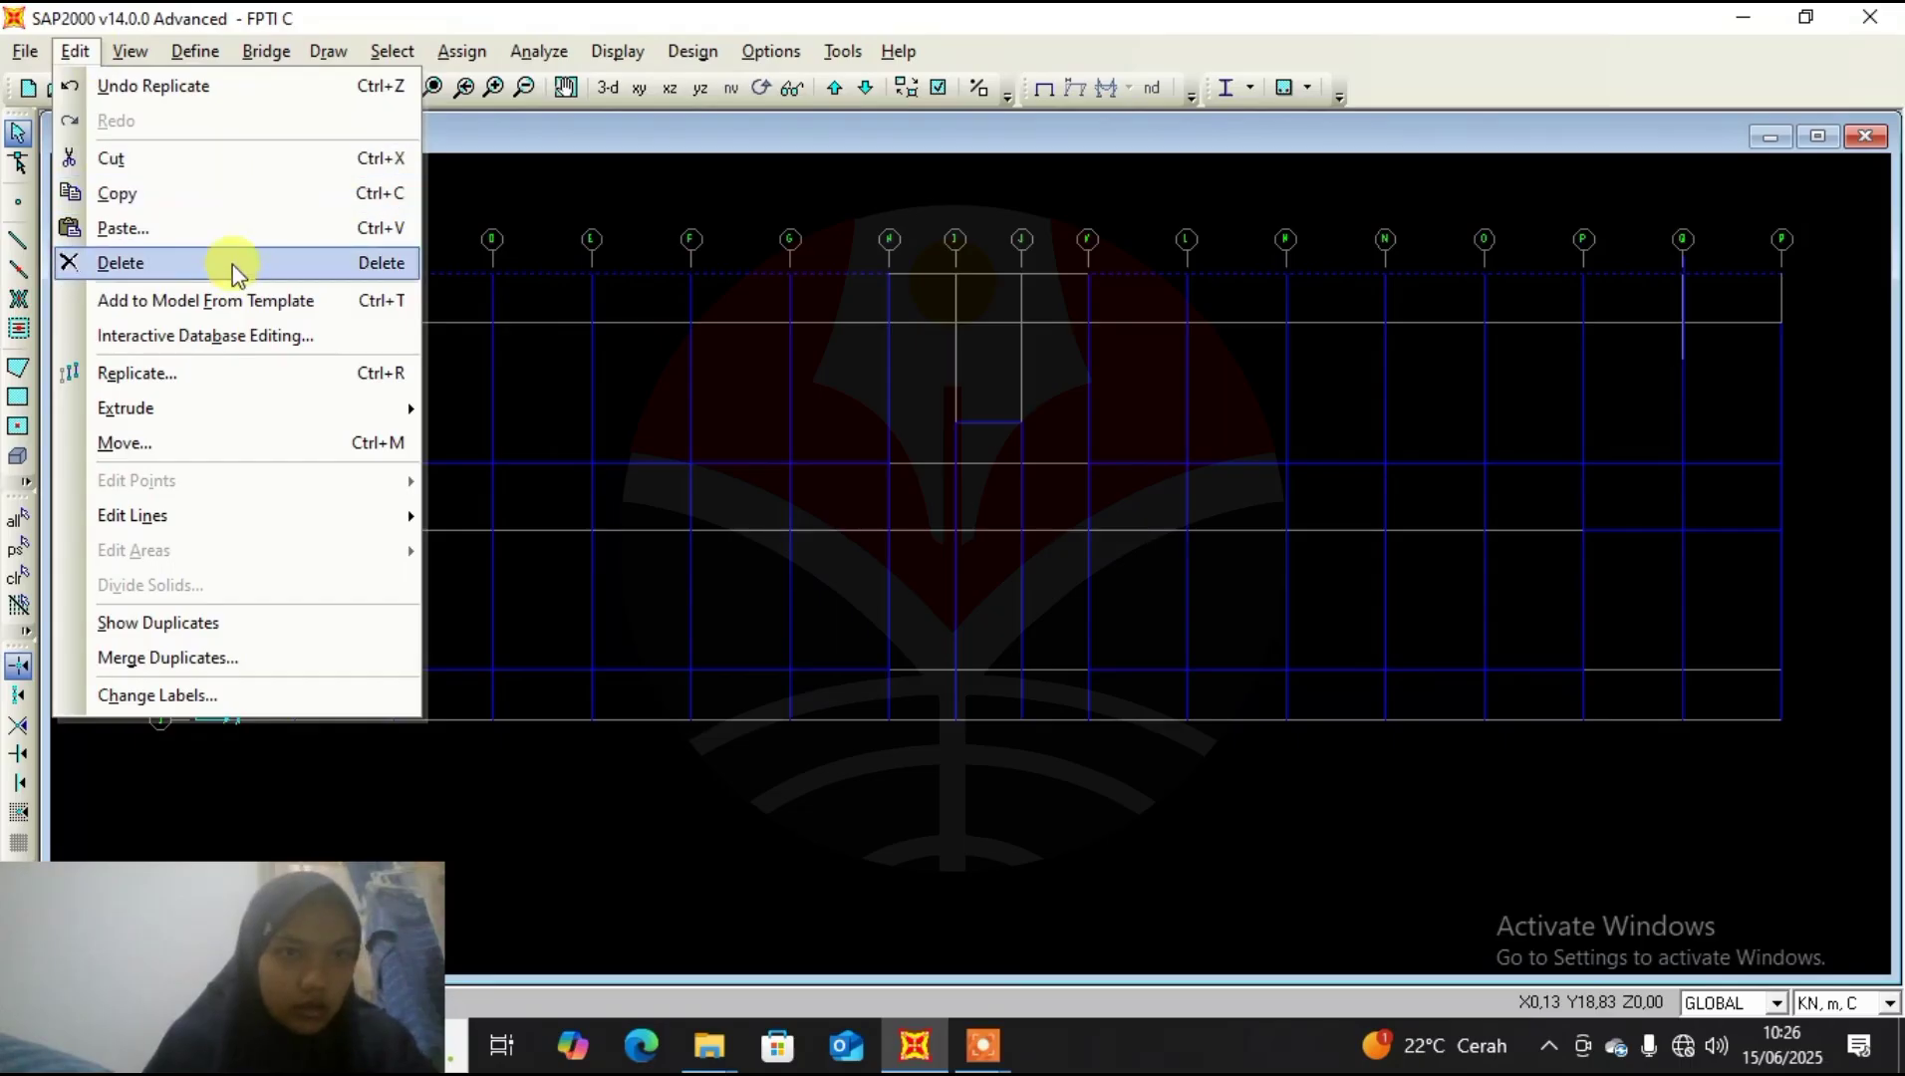
{"action": "left_click", "coordinate": [239, 374]}
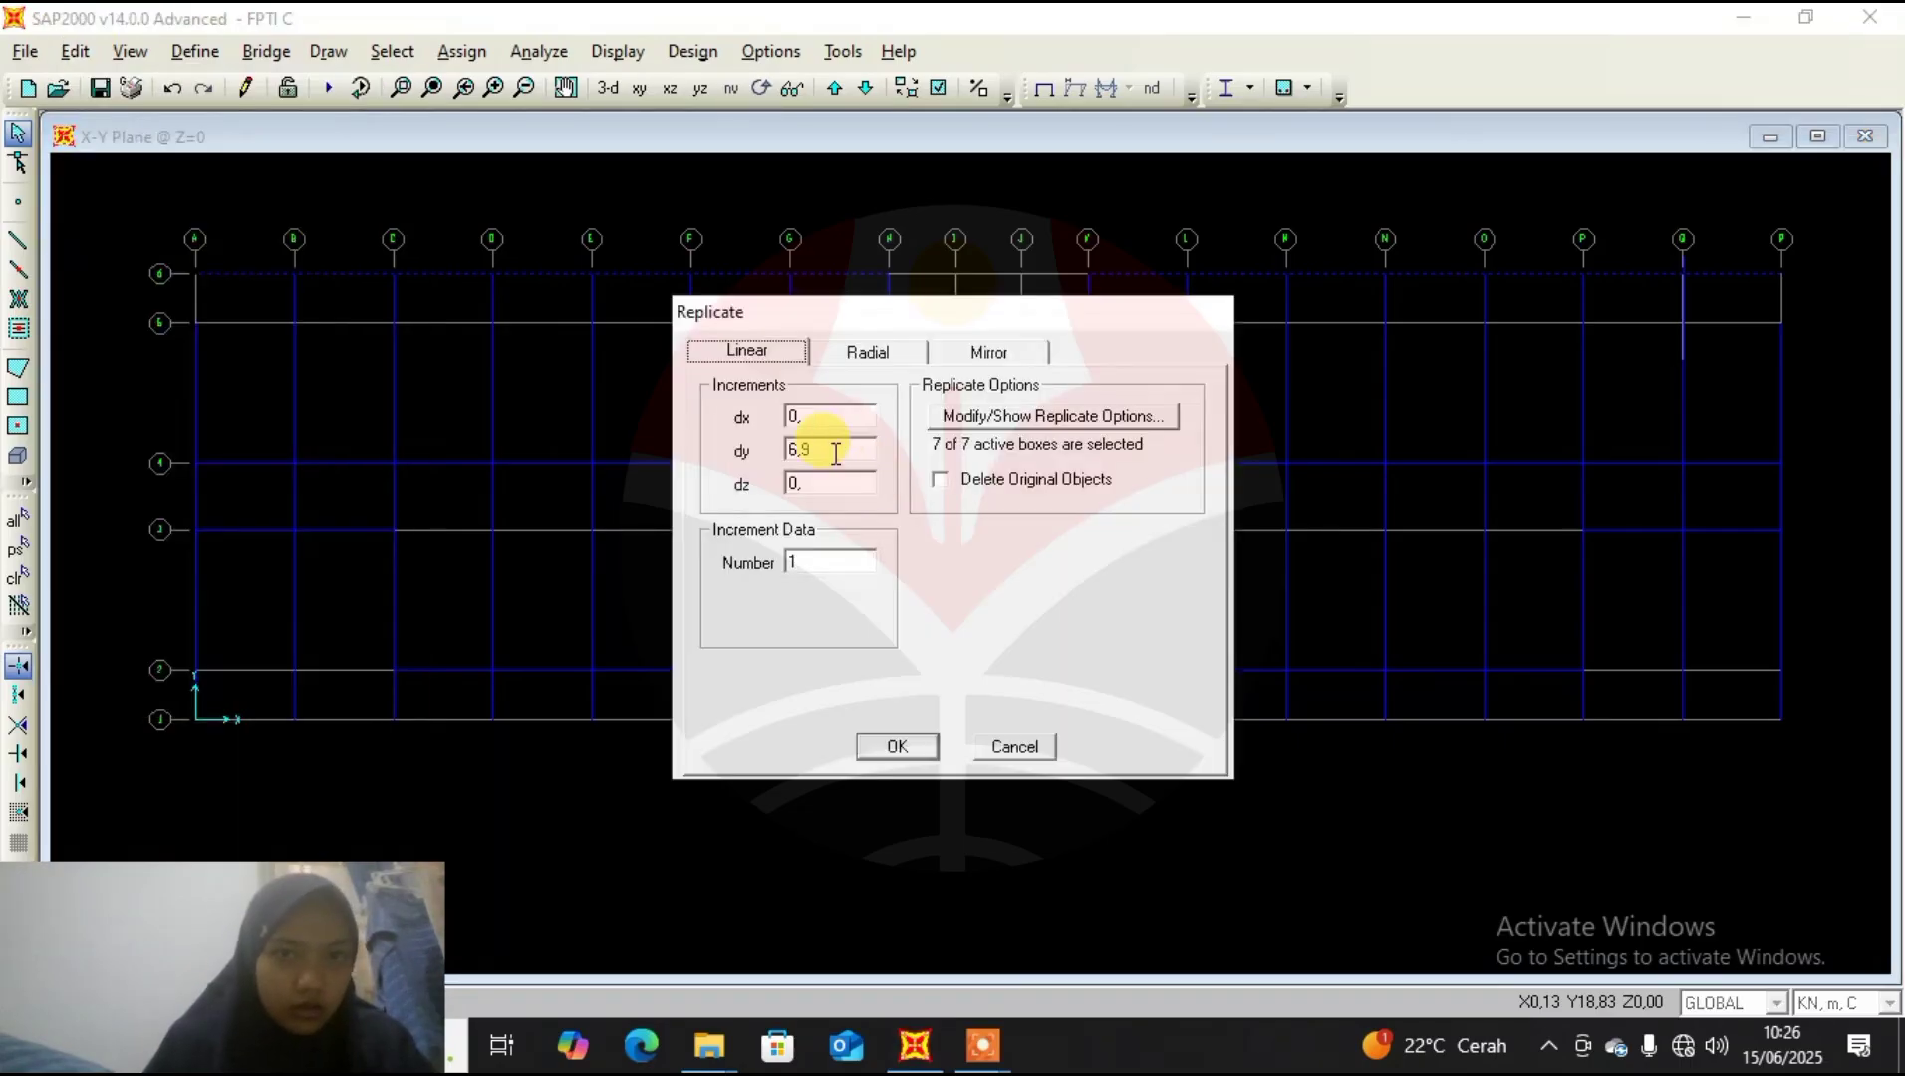
{"action": "double_click", "coordinate": [834, 452]}
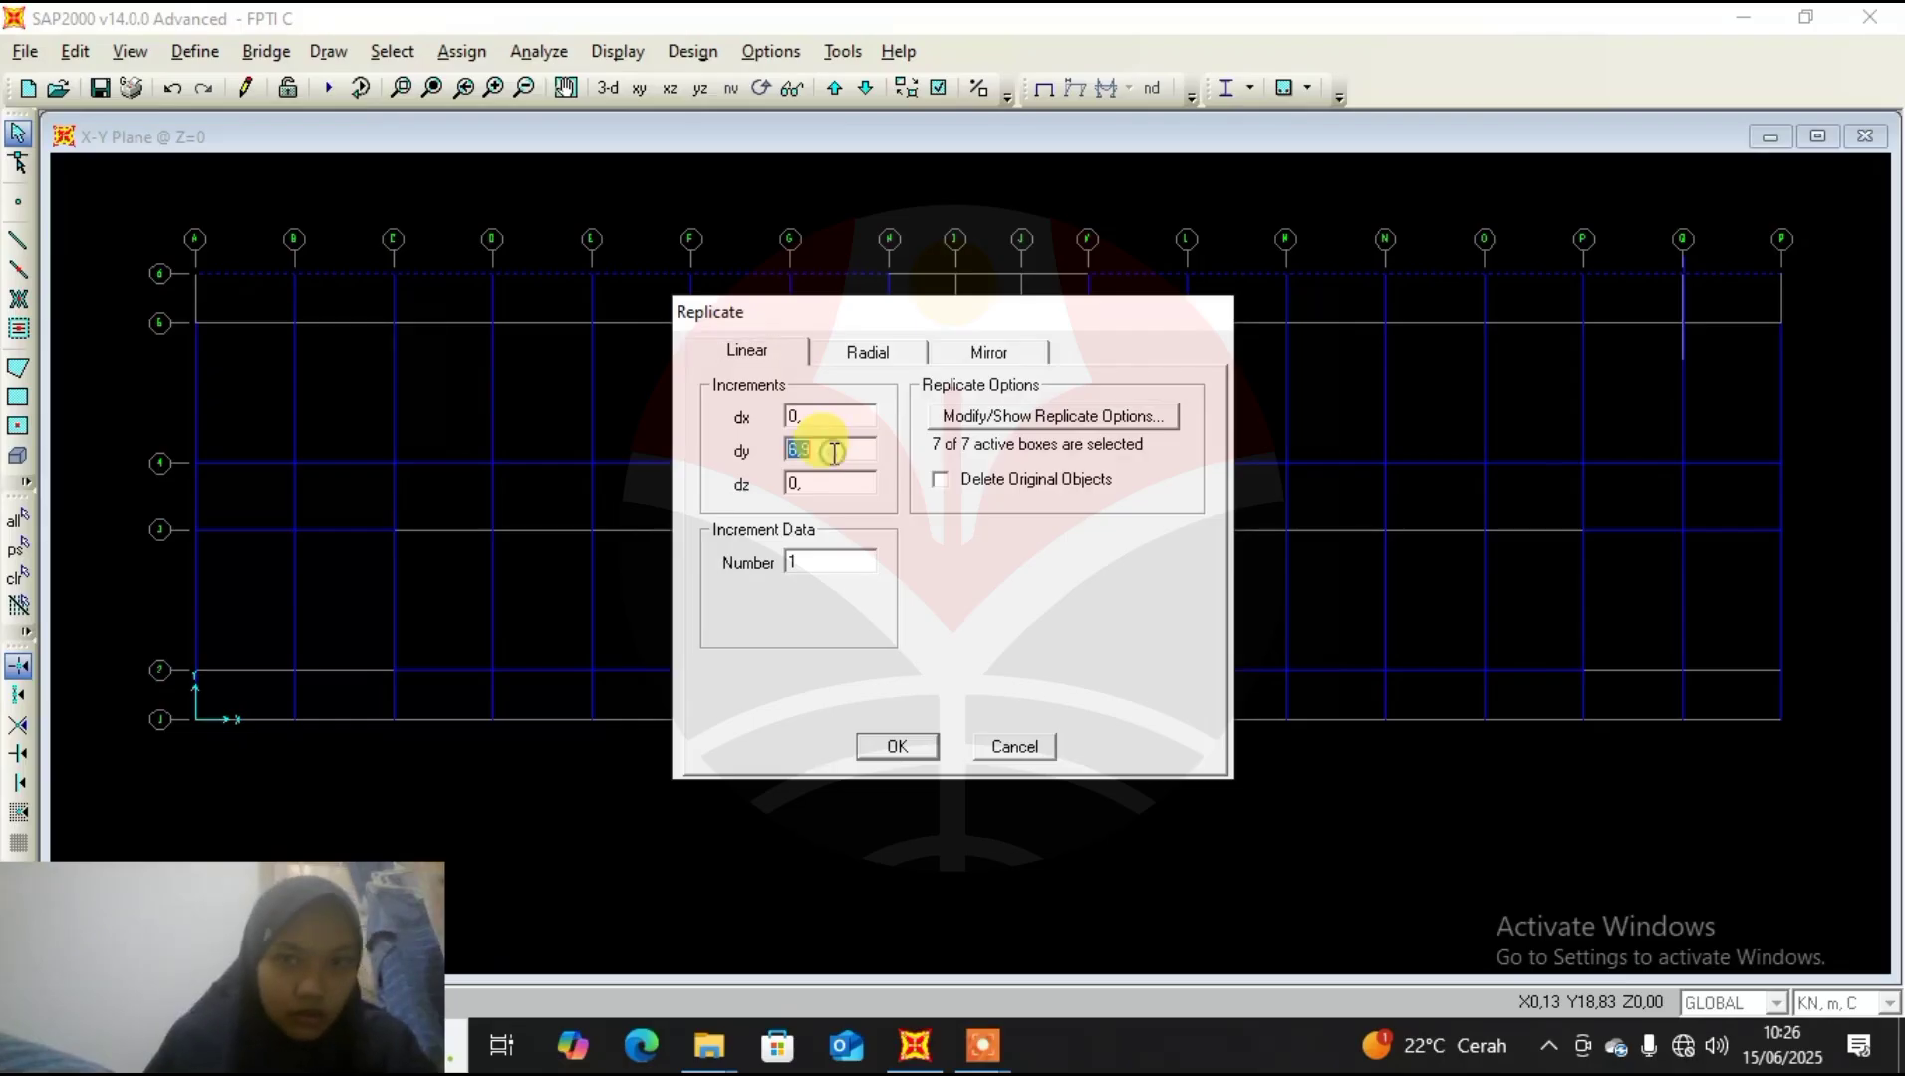
{"action": "type", "text": "-"}
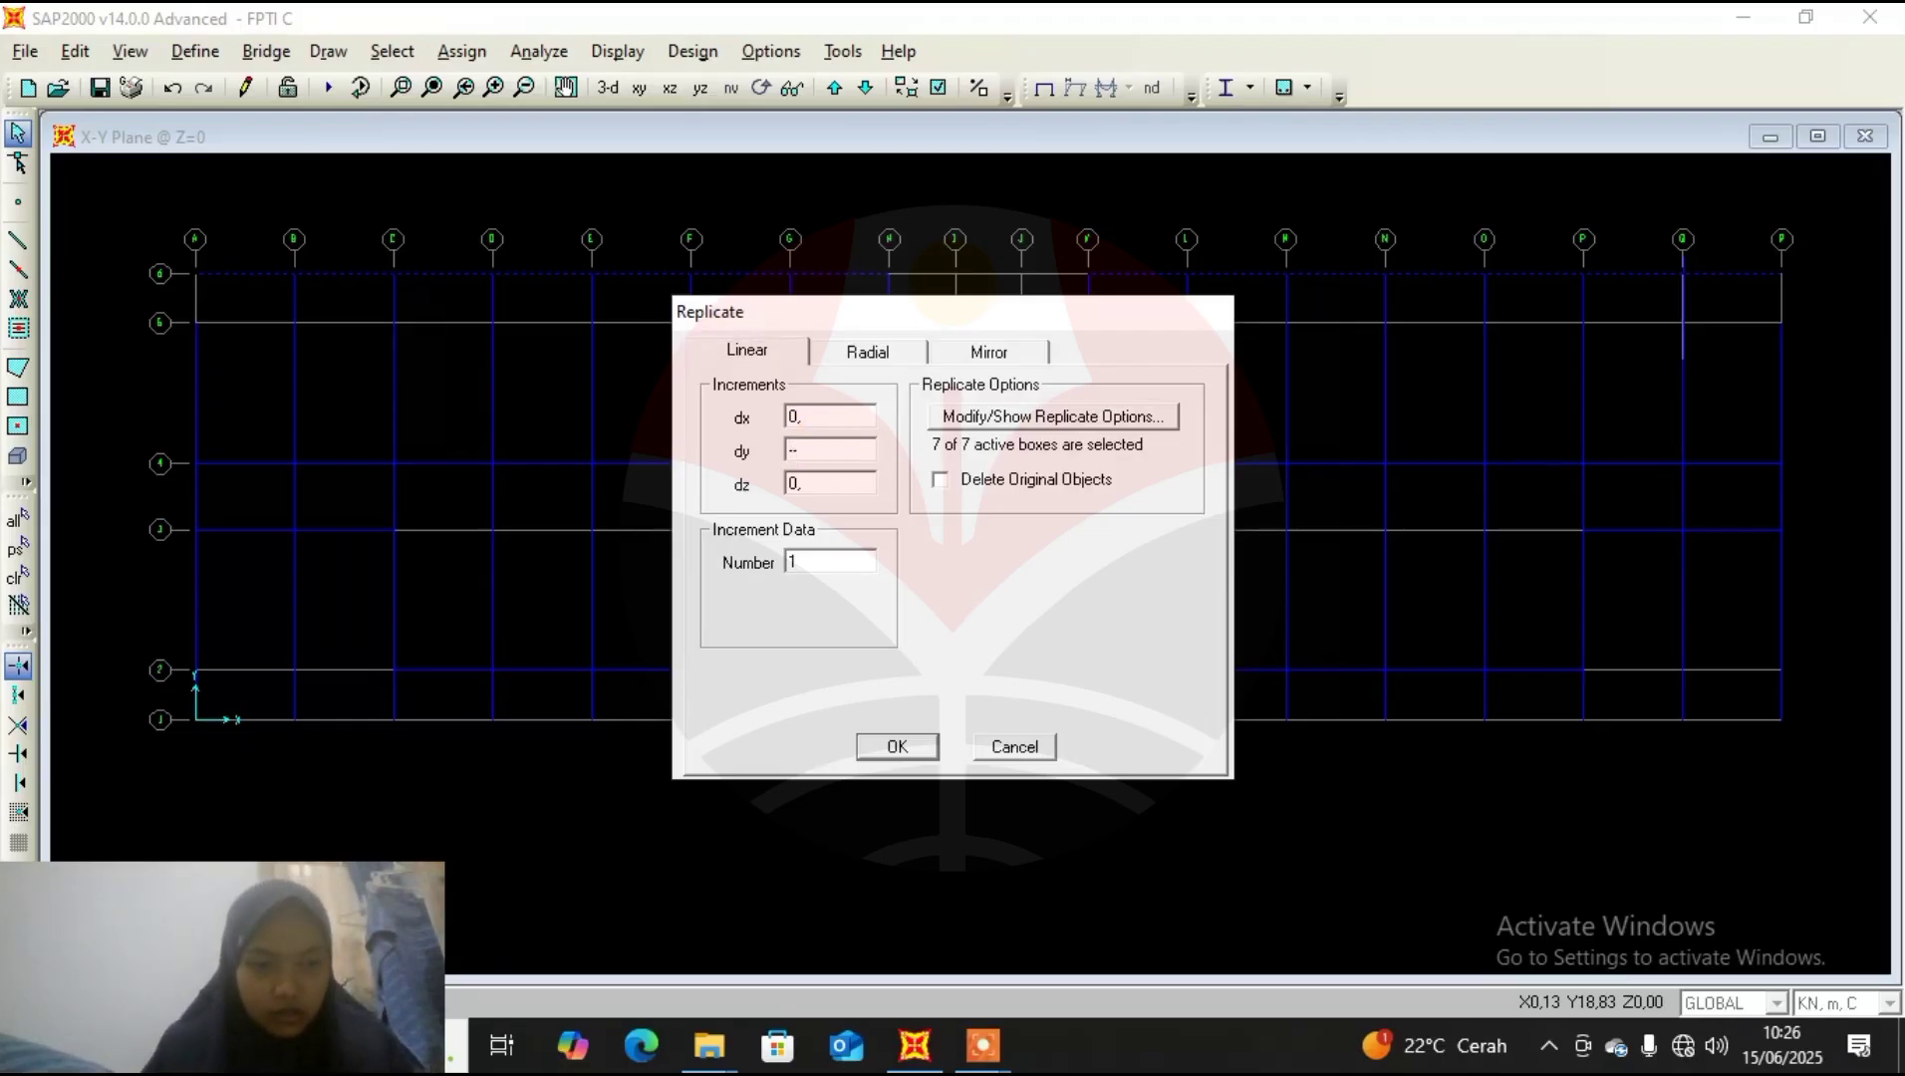
{"action": "type", "text": "16"}
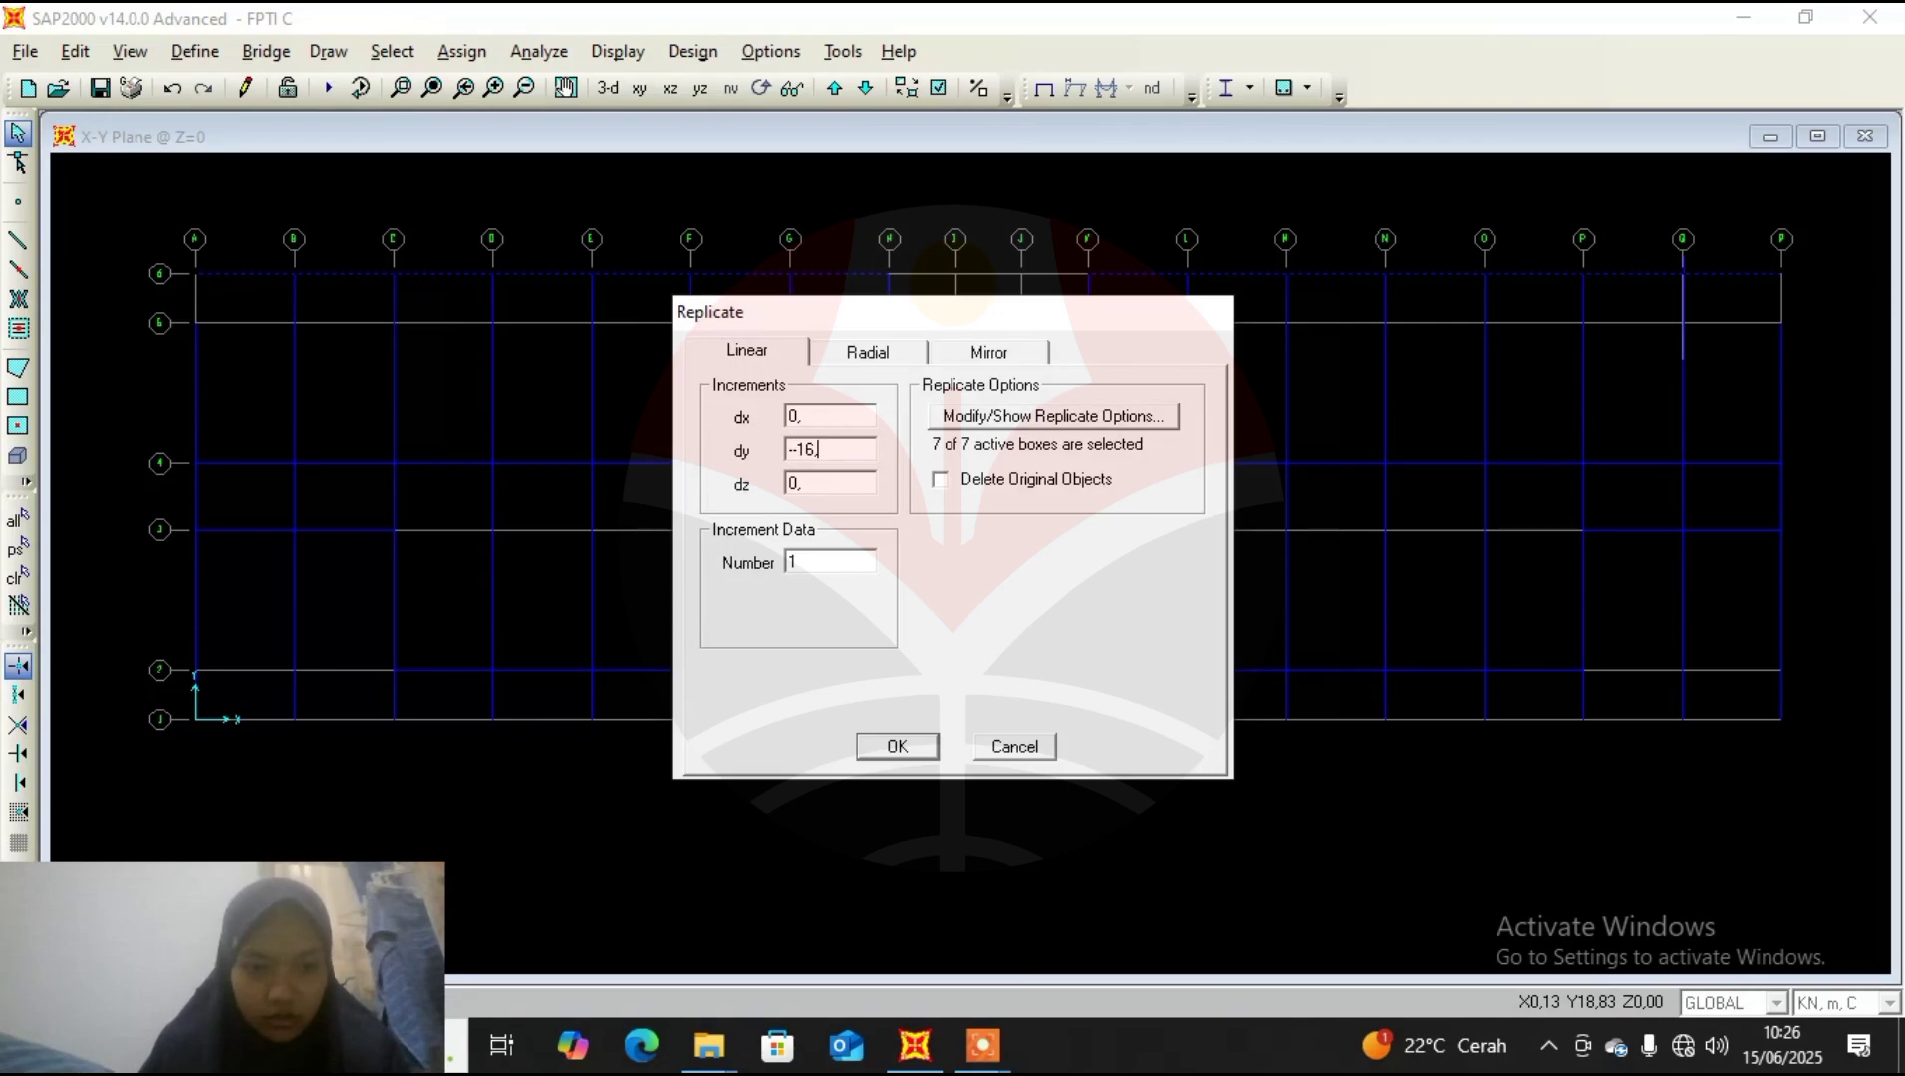
{"action": "type", "text": ",2"}
{"action": "left_click", "coordinate": [794, 452]}
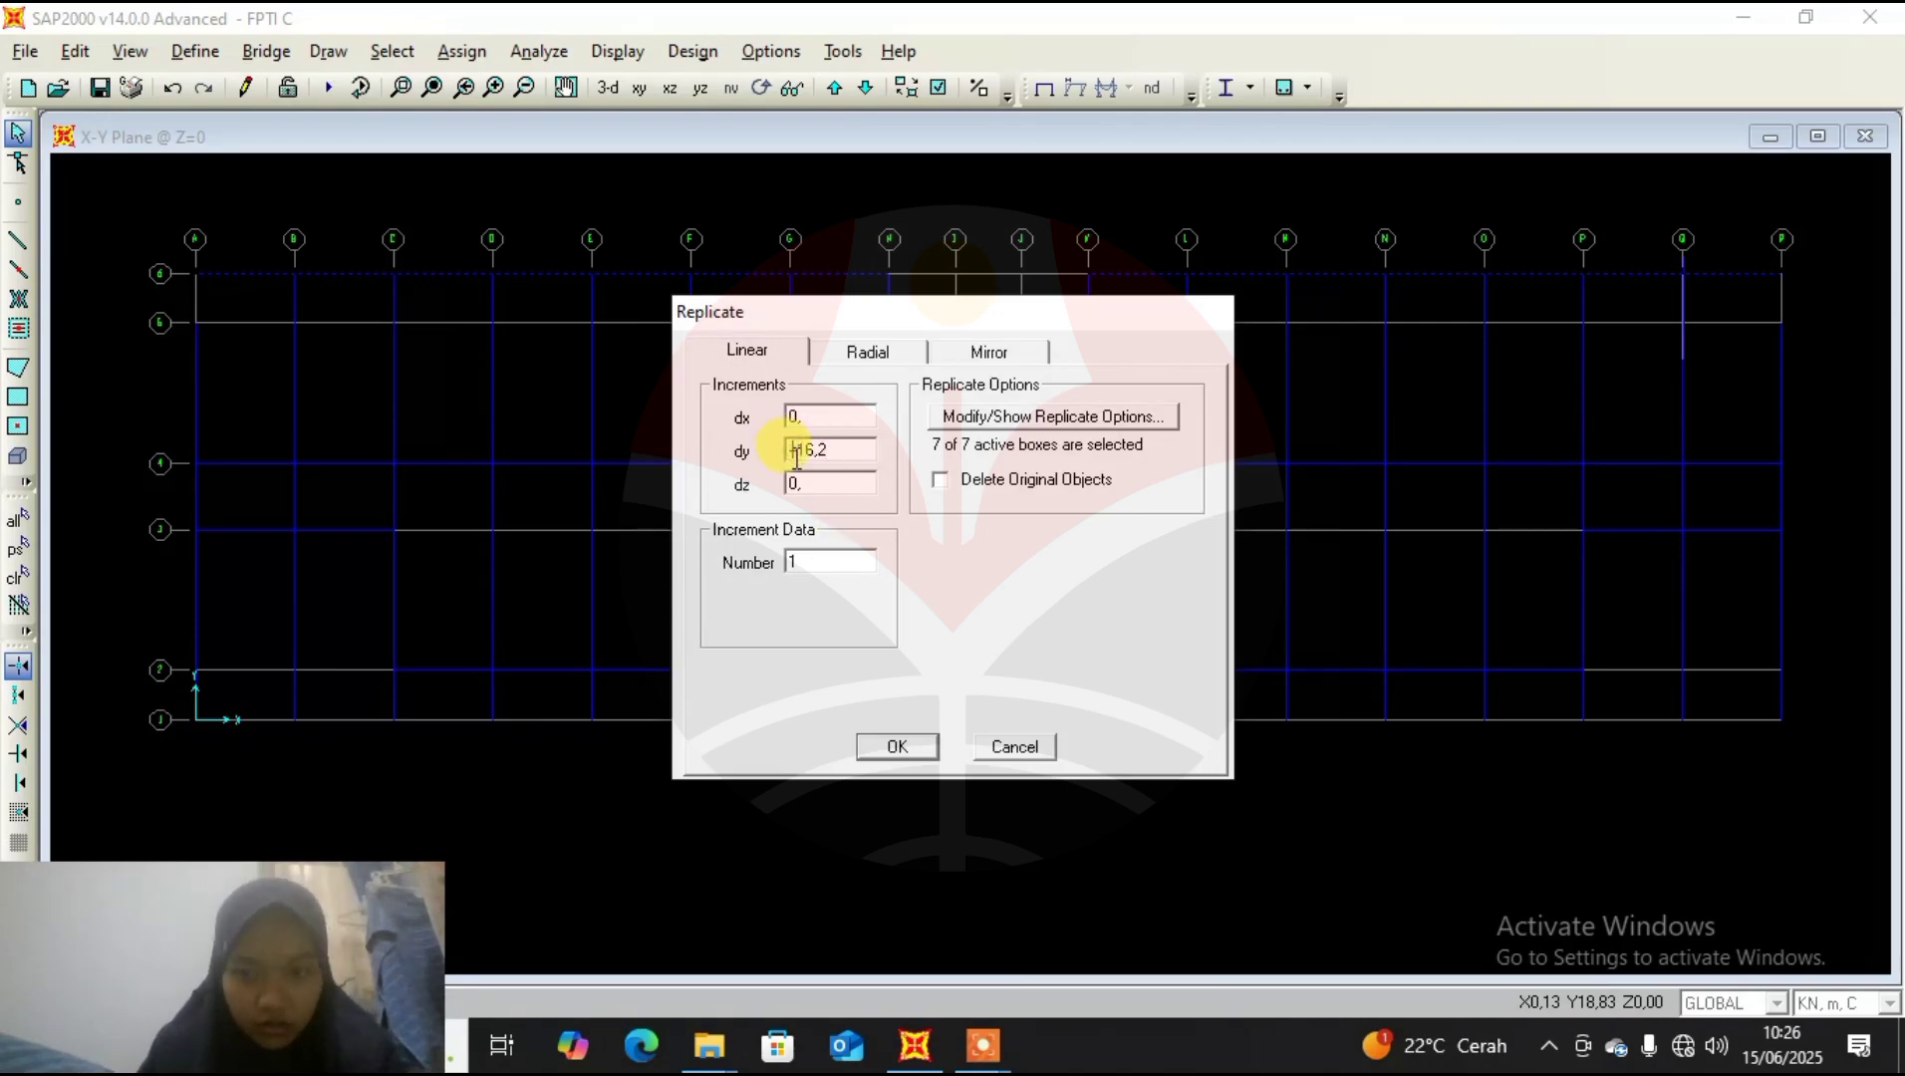
{"action": "key", "text": "BackSpace"}
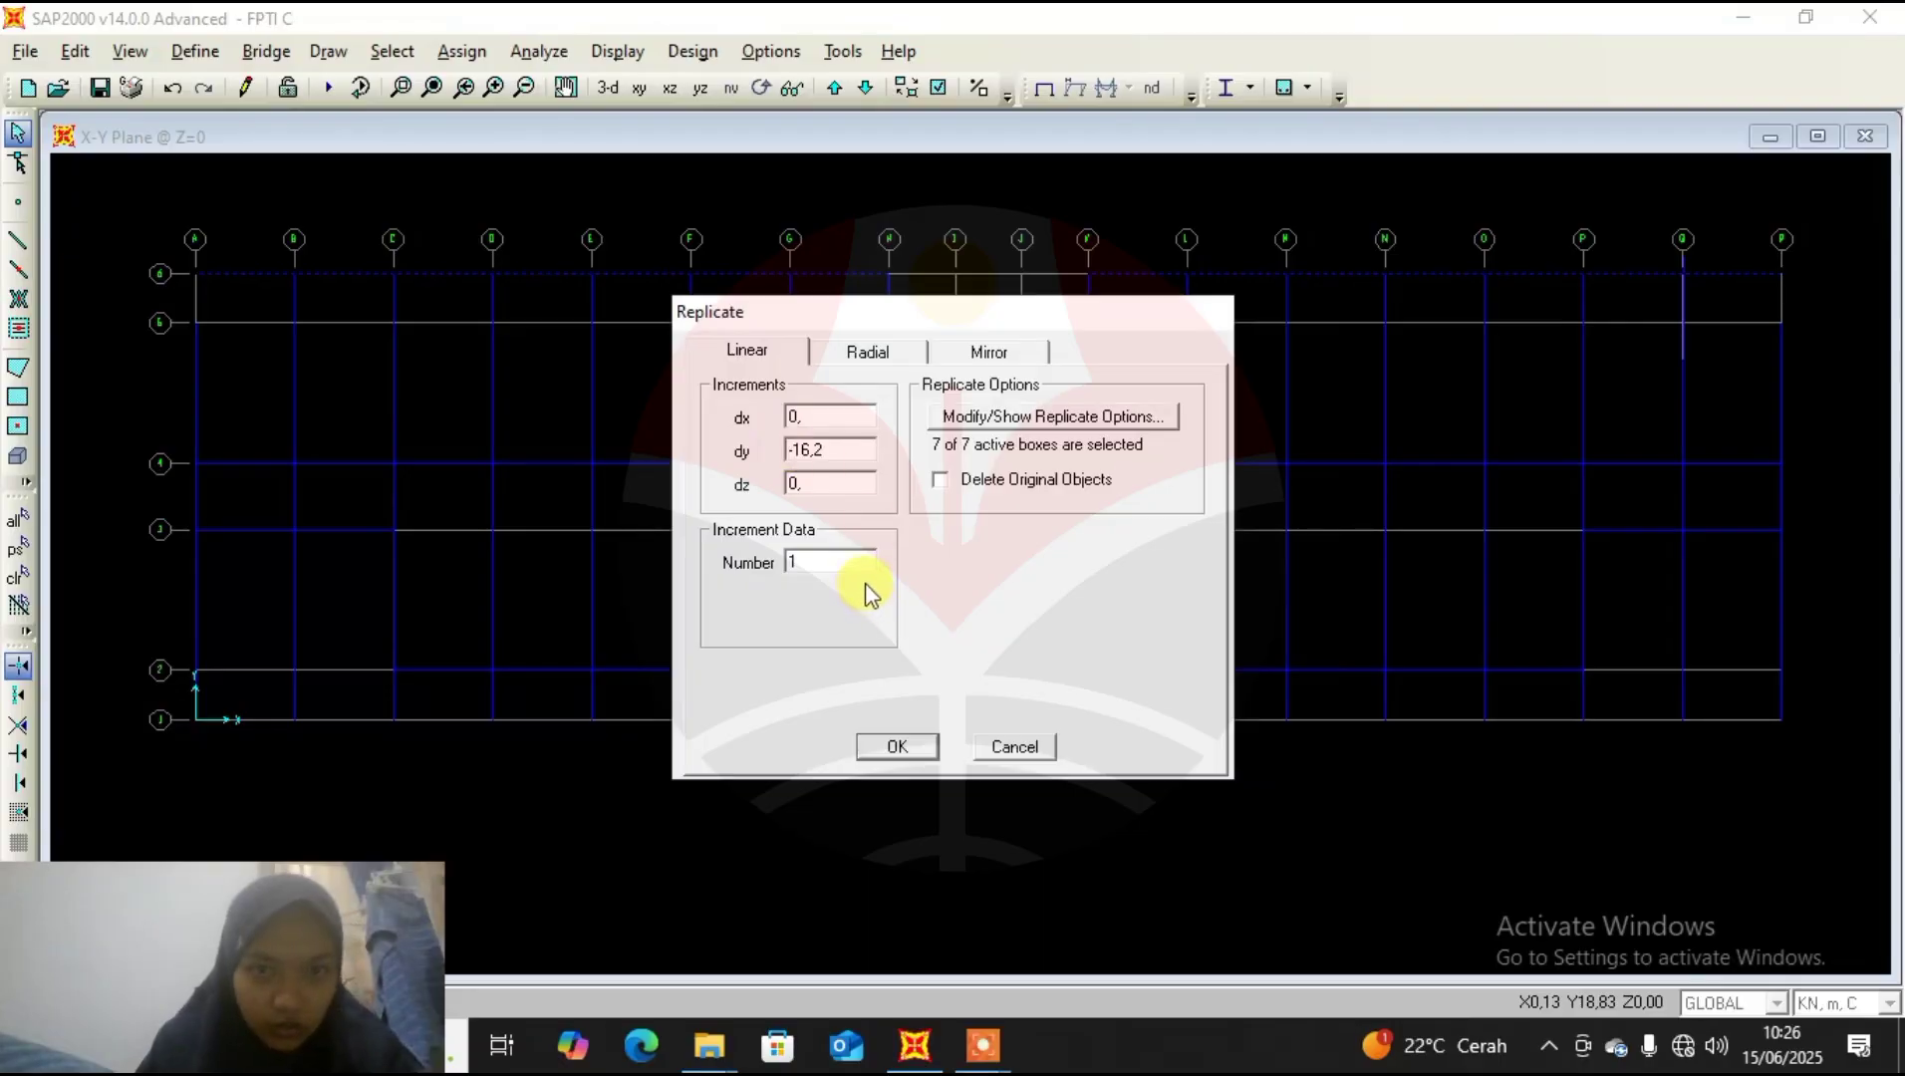
{"action": "left_click", "coordinate": [894, 746]}
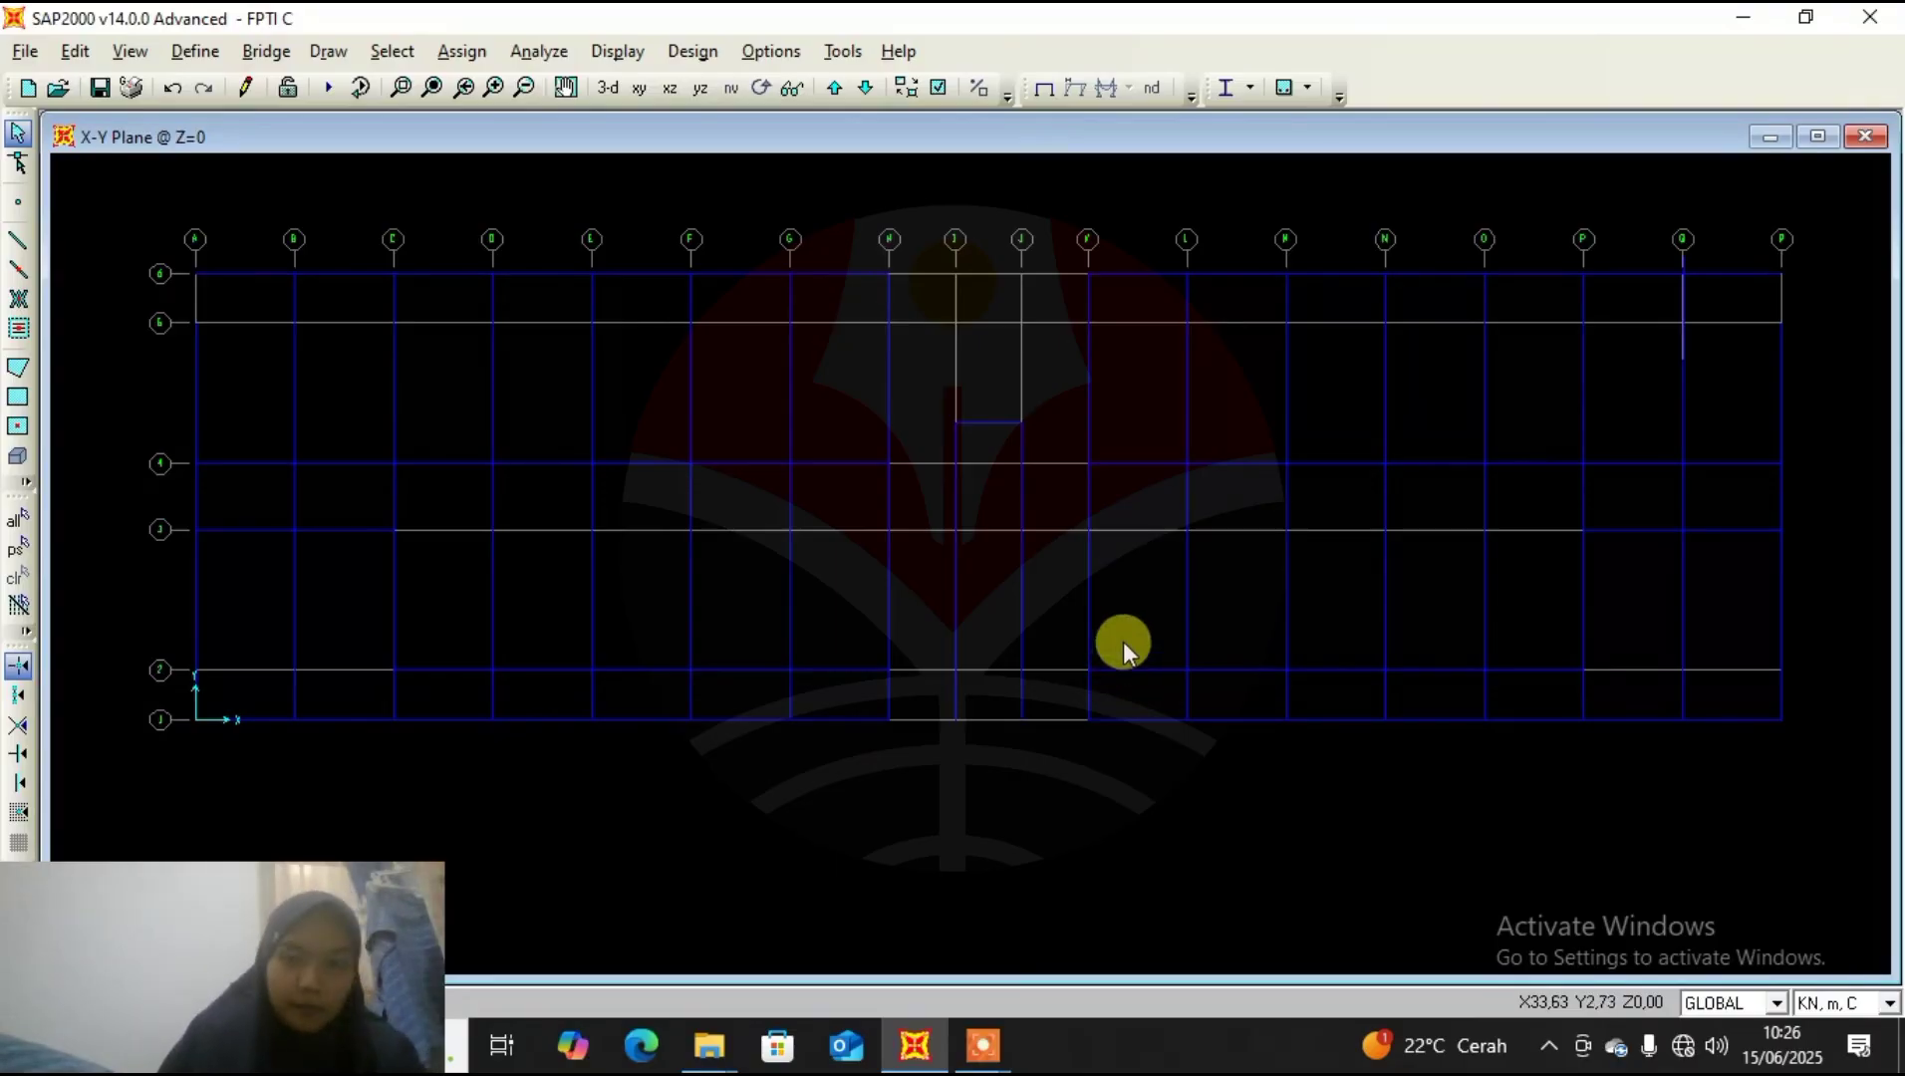
Delete the end-bay beams between A and B and between Q and R on grid lines 6 and 1.
{"action": "scroll", "coordinate": [1178, 563], "scroll_direction": "up", "scroll_amount": 1}
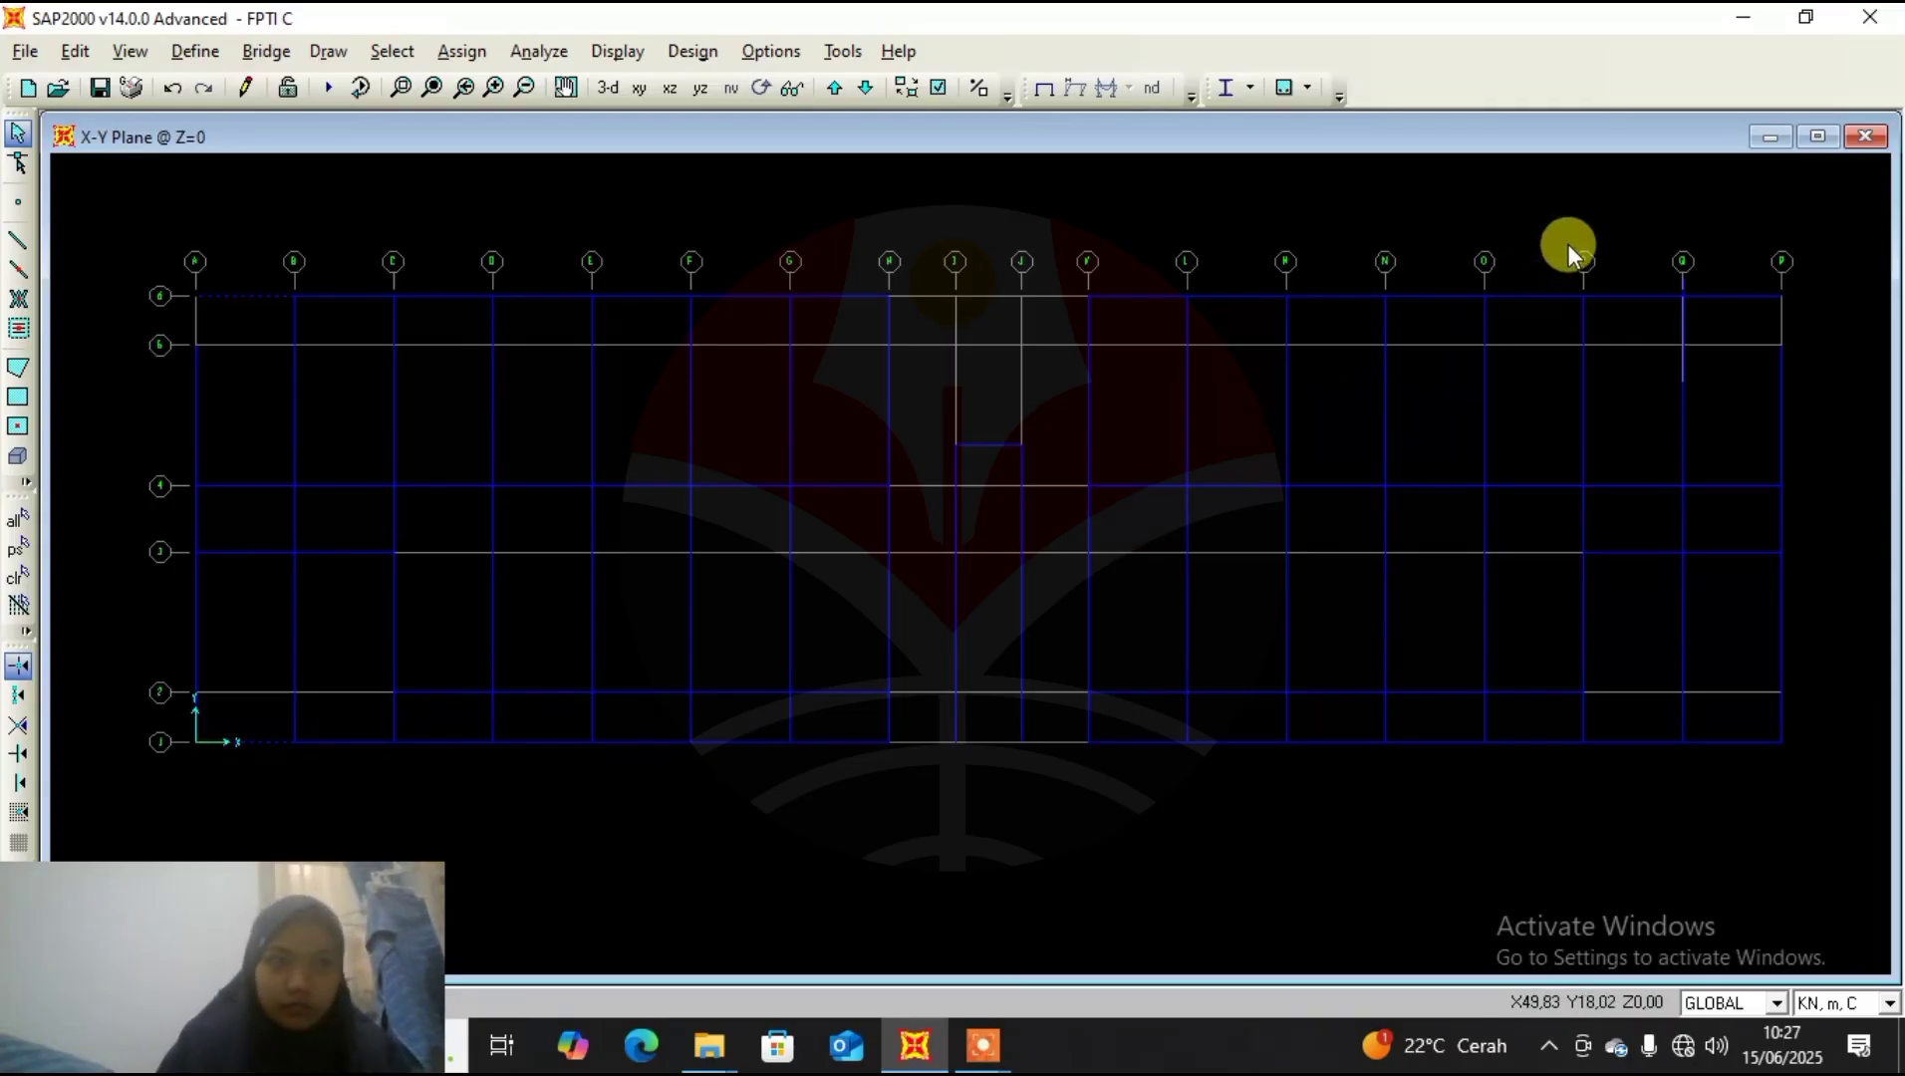
{"action": "left_click", "coordinate": [1734, 296]}
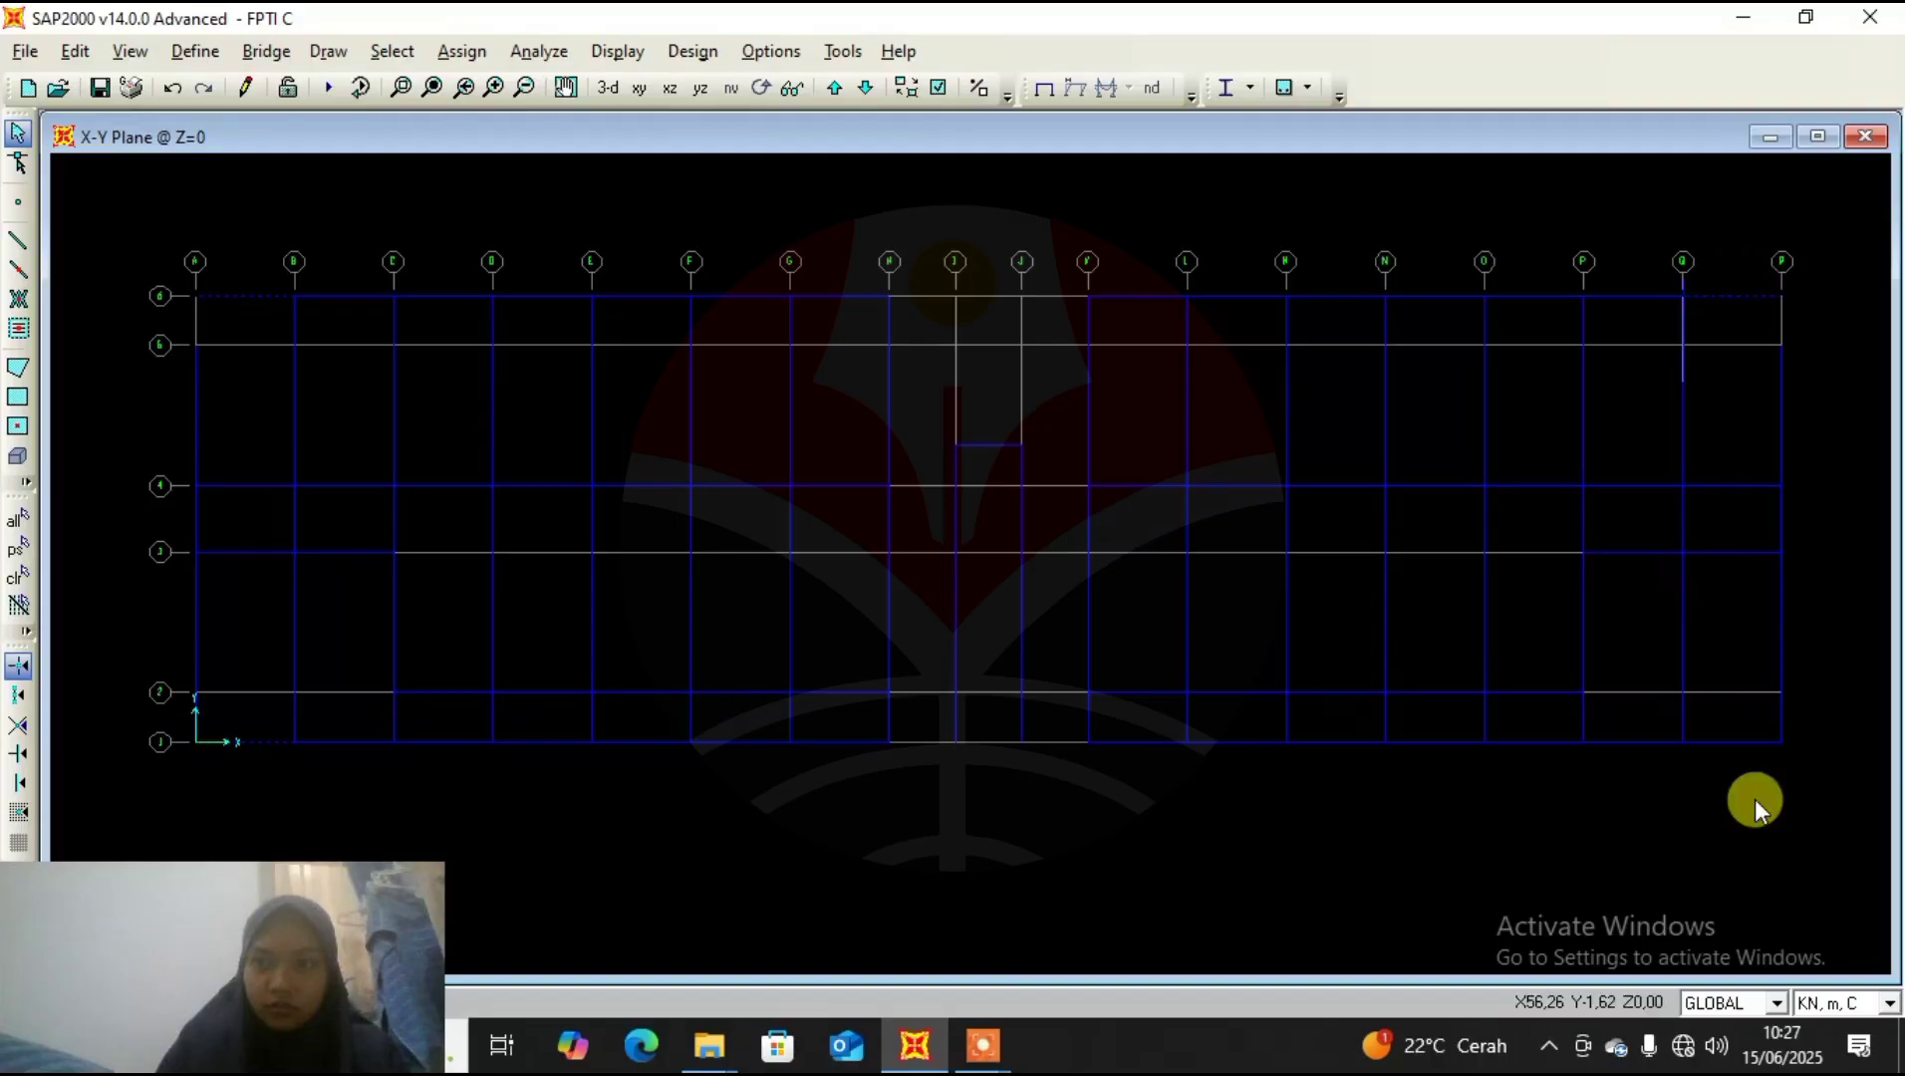
{"action": "left_click", "coordinate": [1754, 747]}
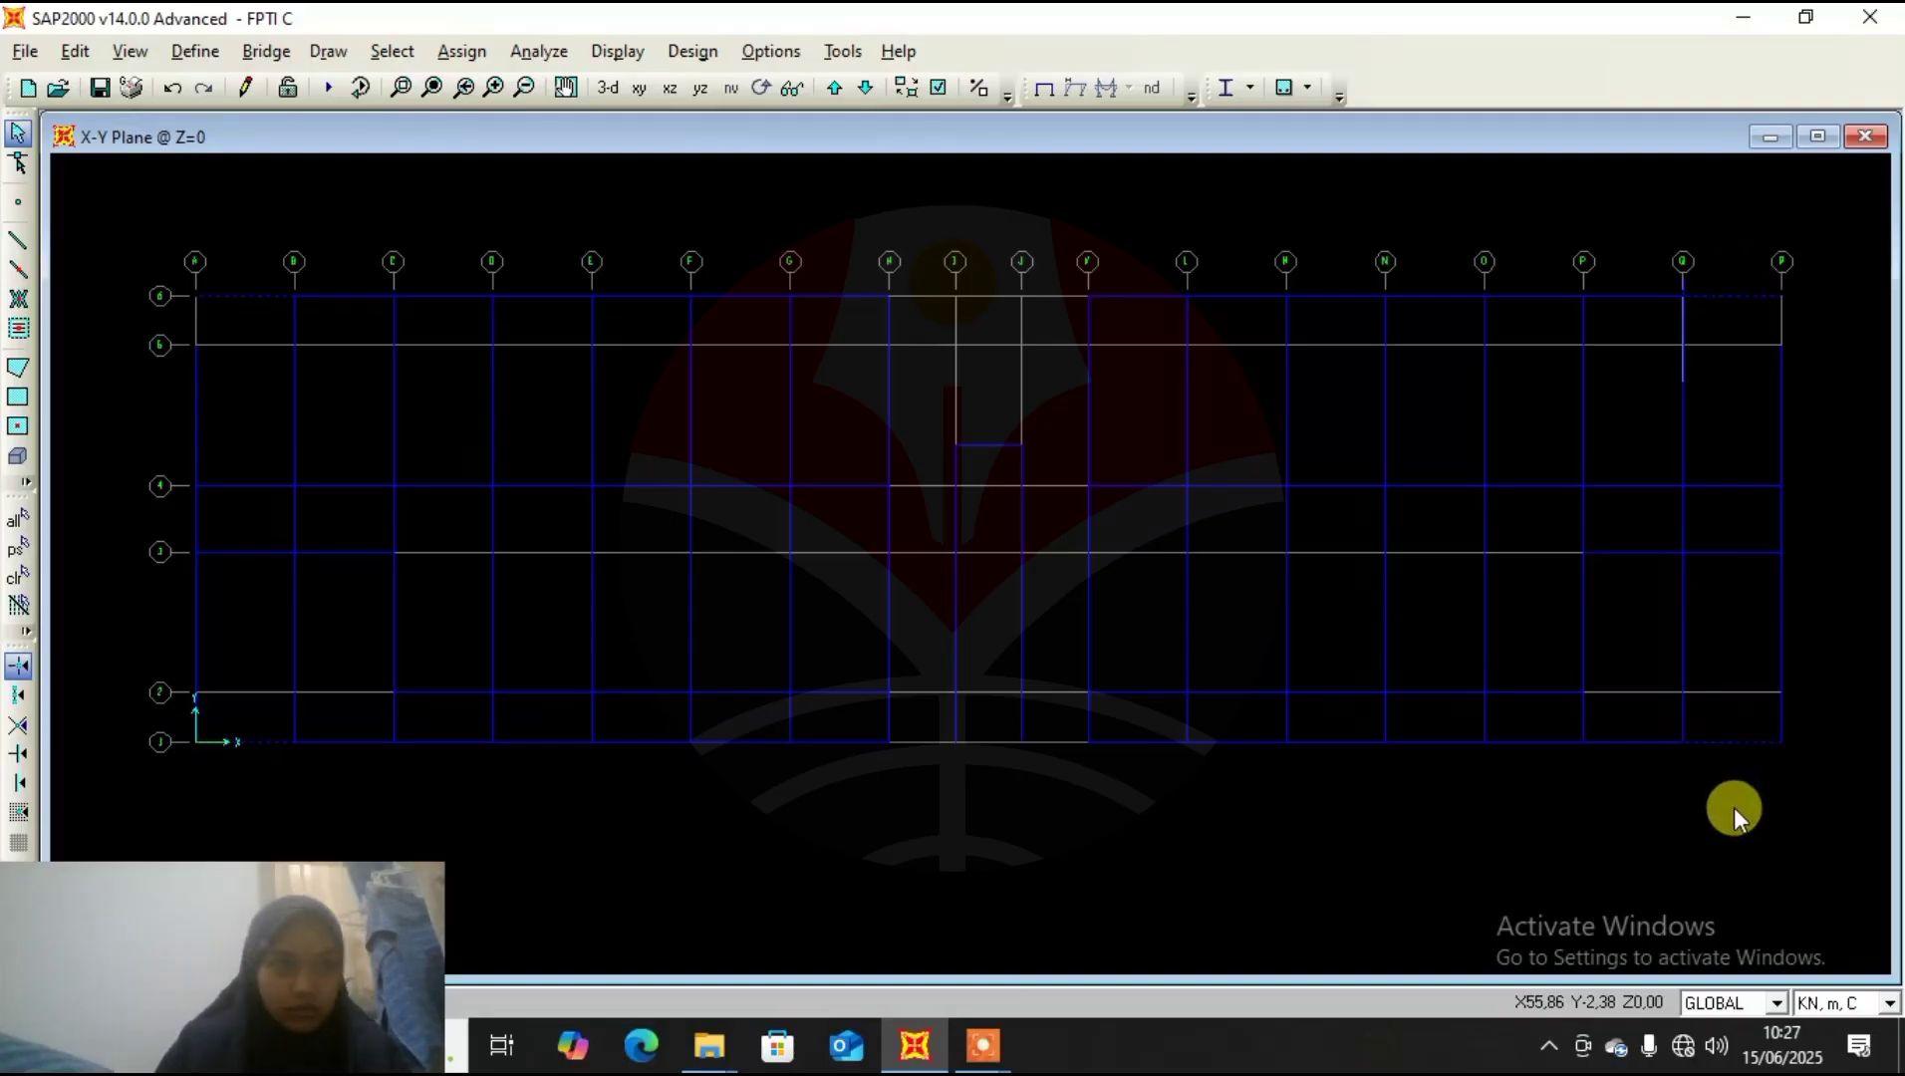
{"action": "key", "text": "Delete"}
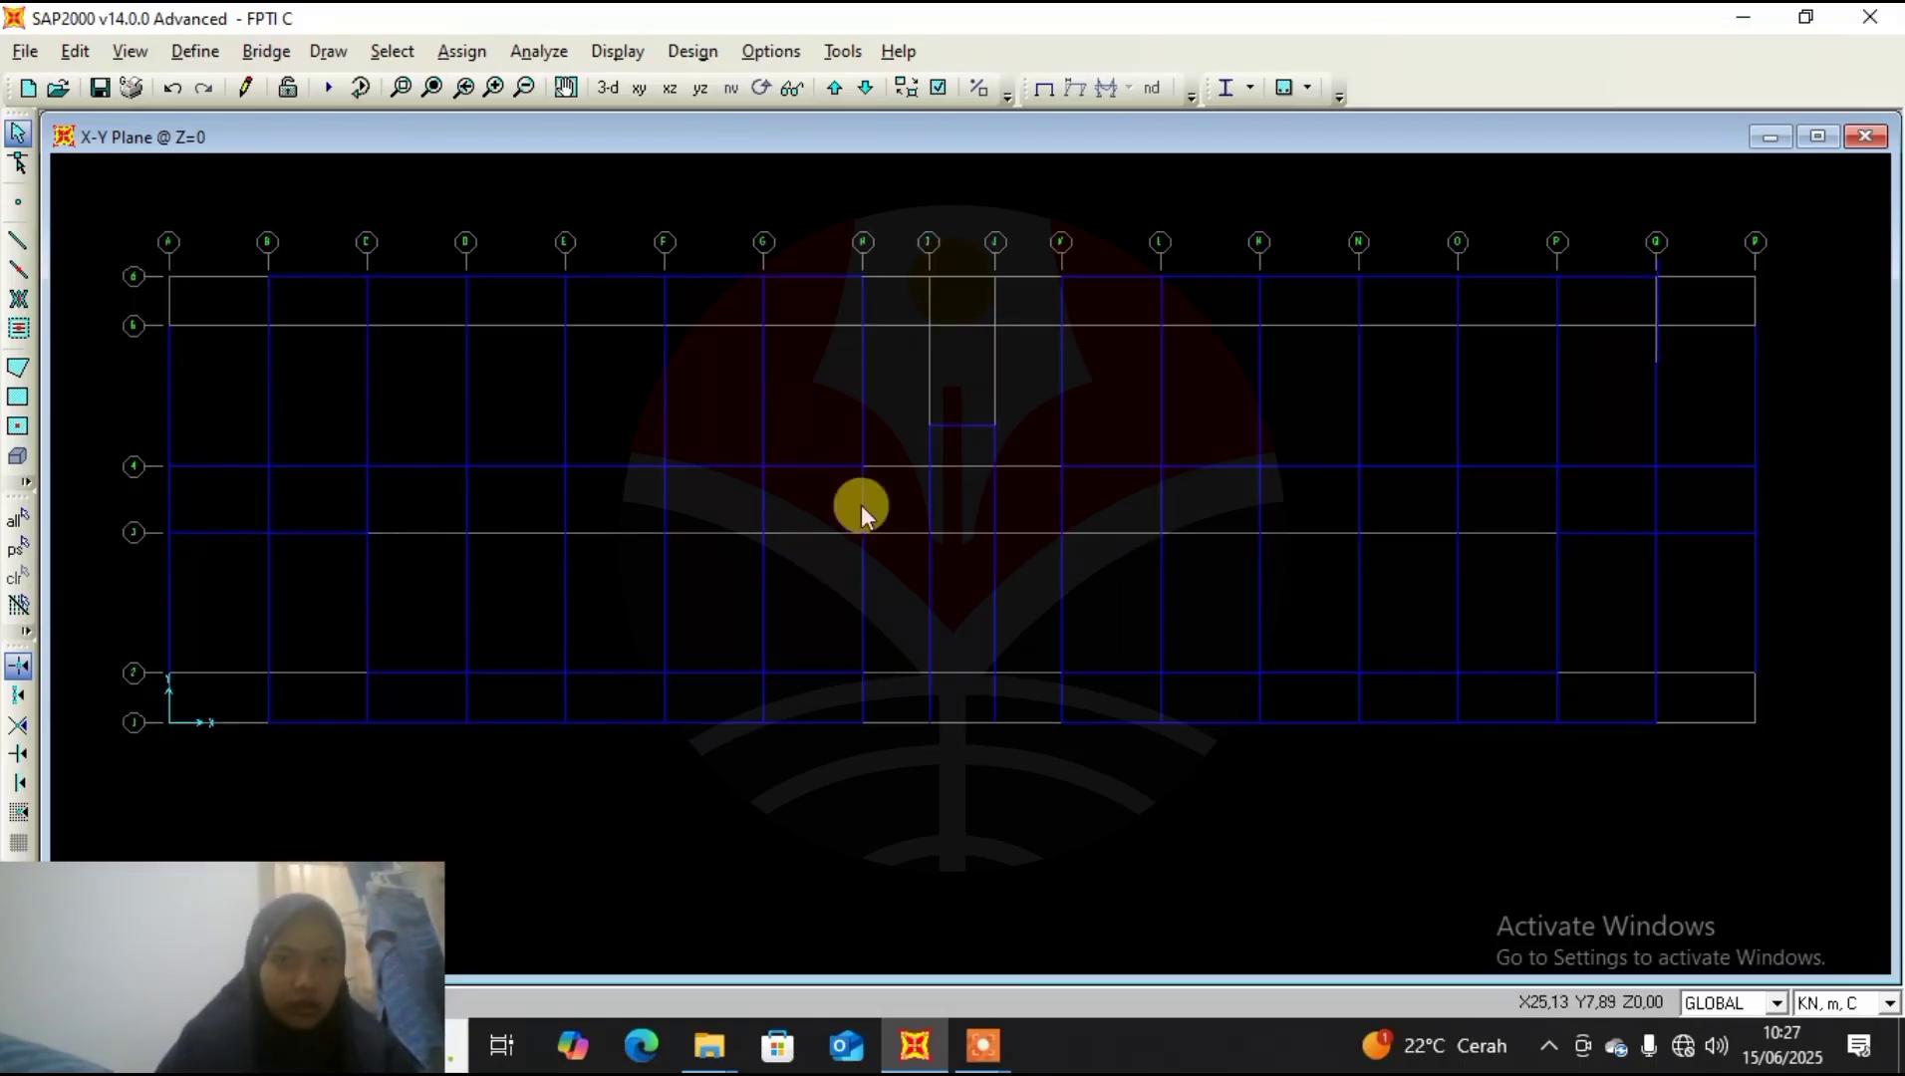
{"action": "left_click", "coordinate": [869, 528]}
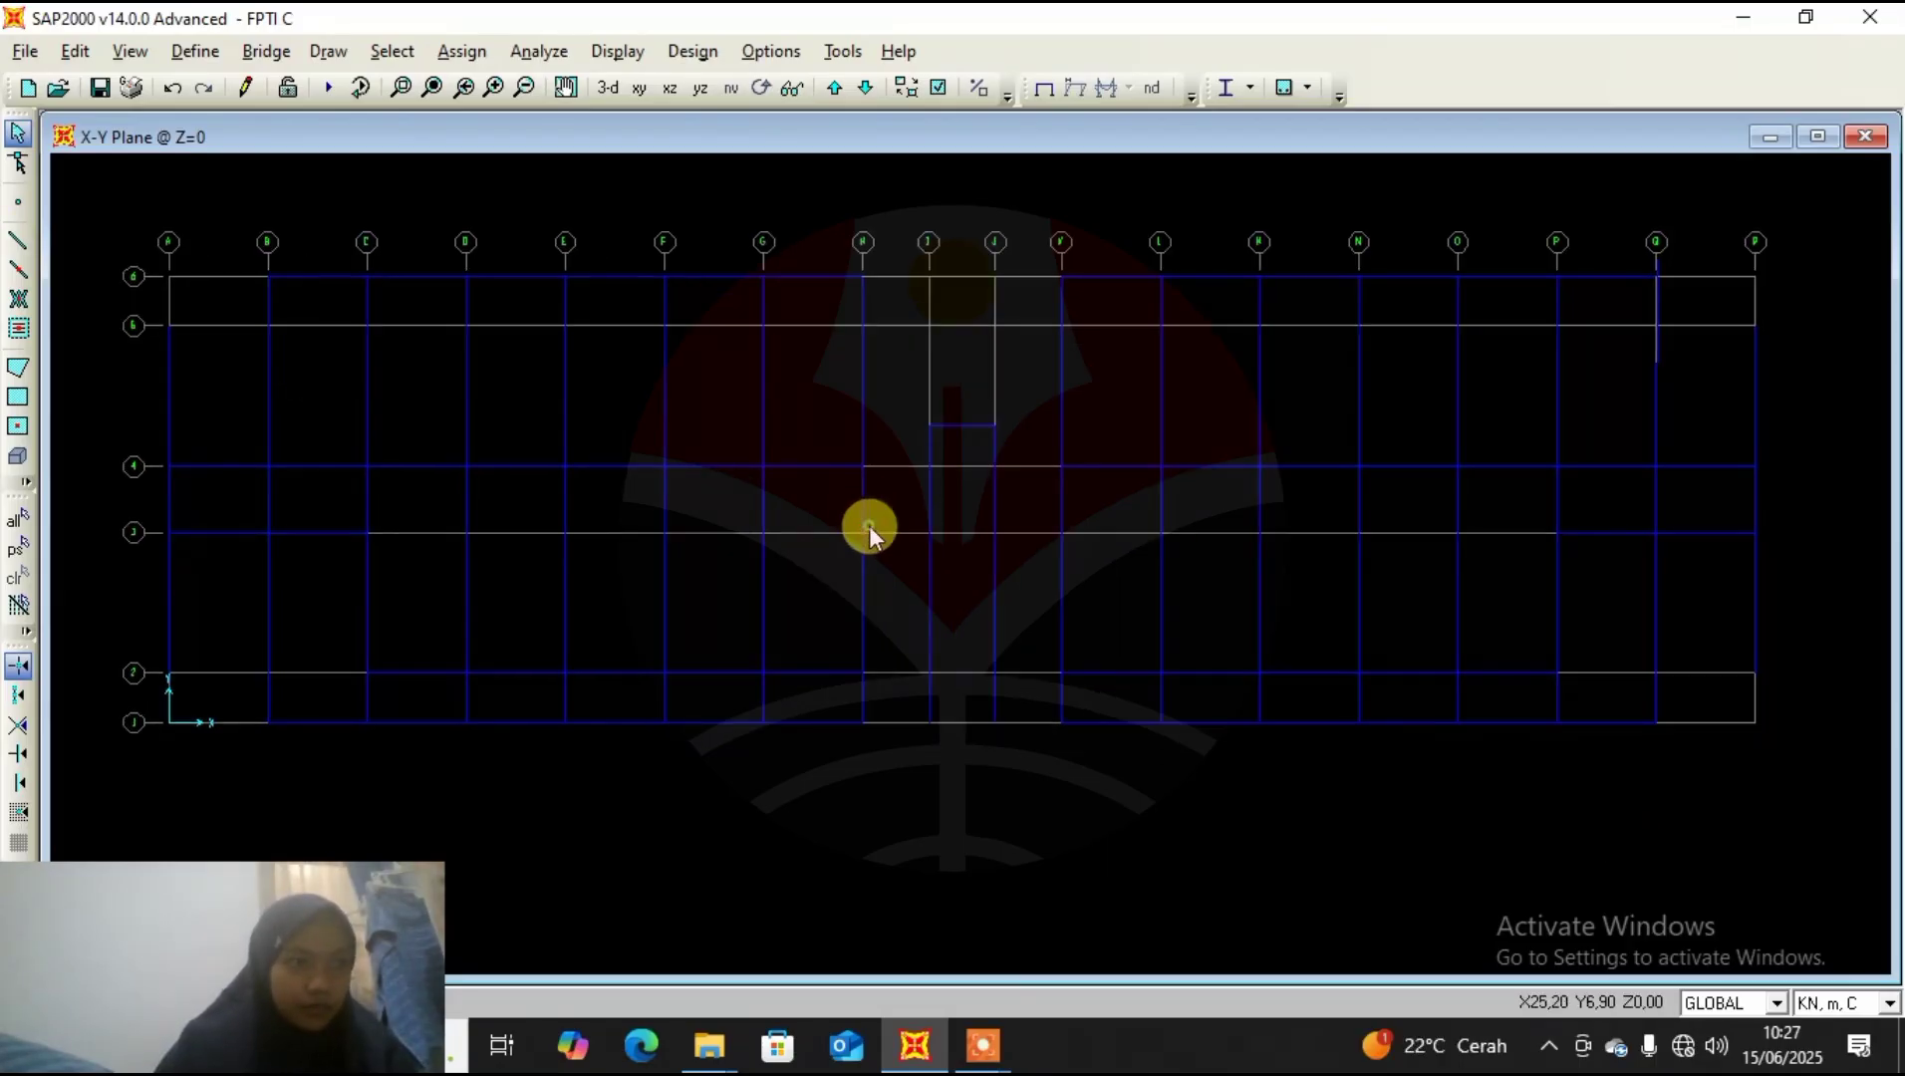
{"action": "left_click", "coordinate": [931, 531]}
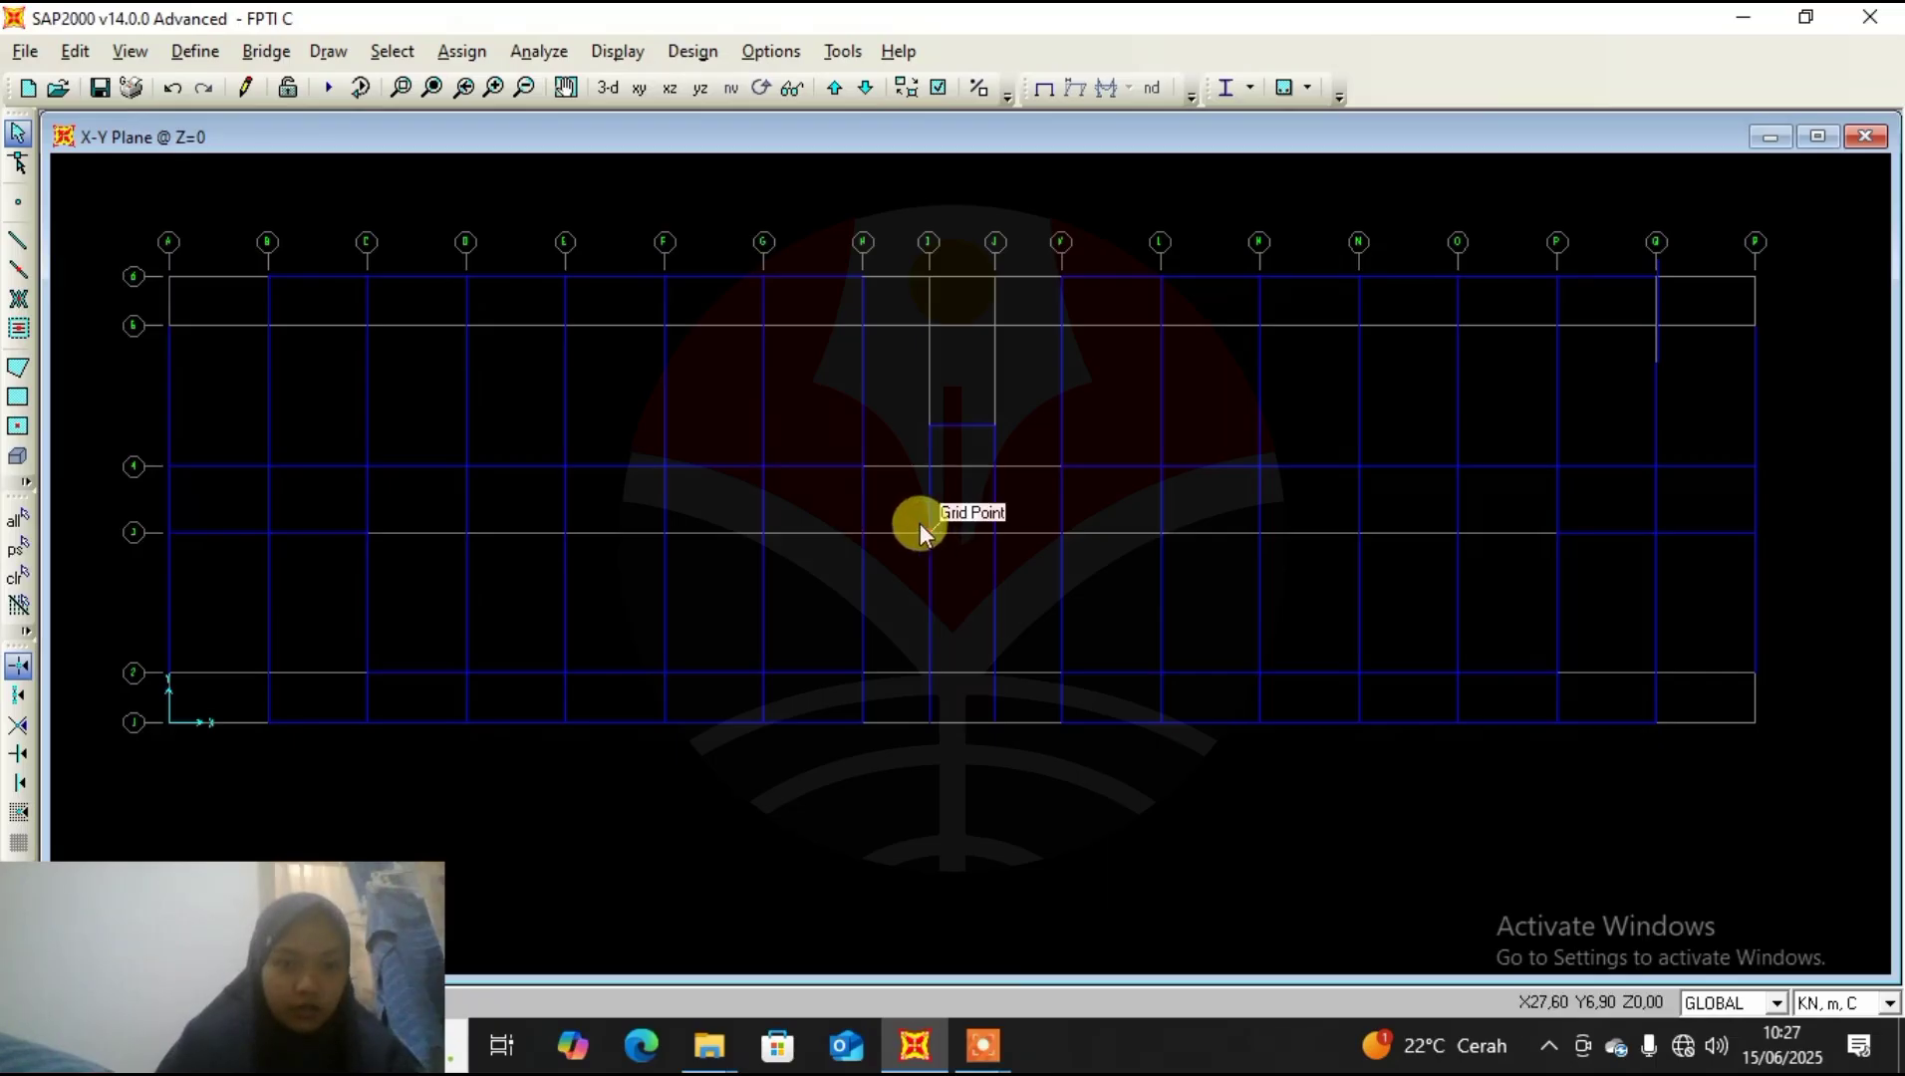
{"action": "key", "text": "Delete"}
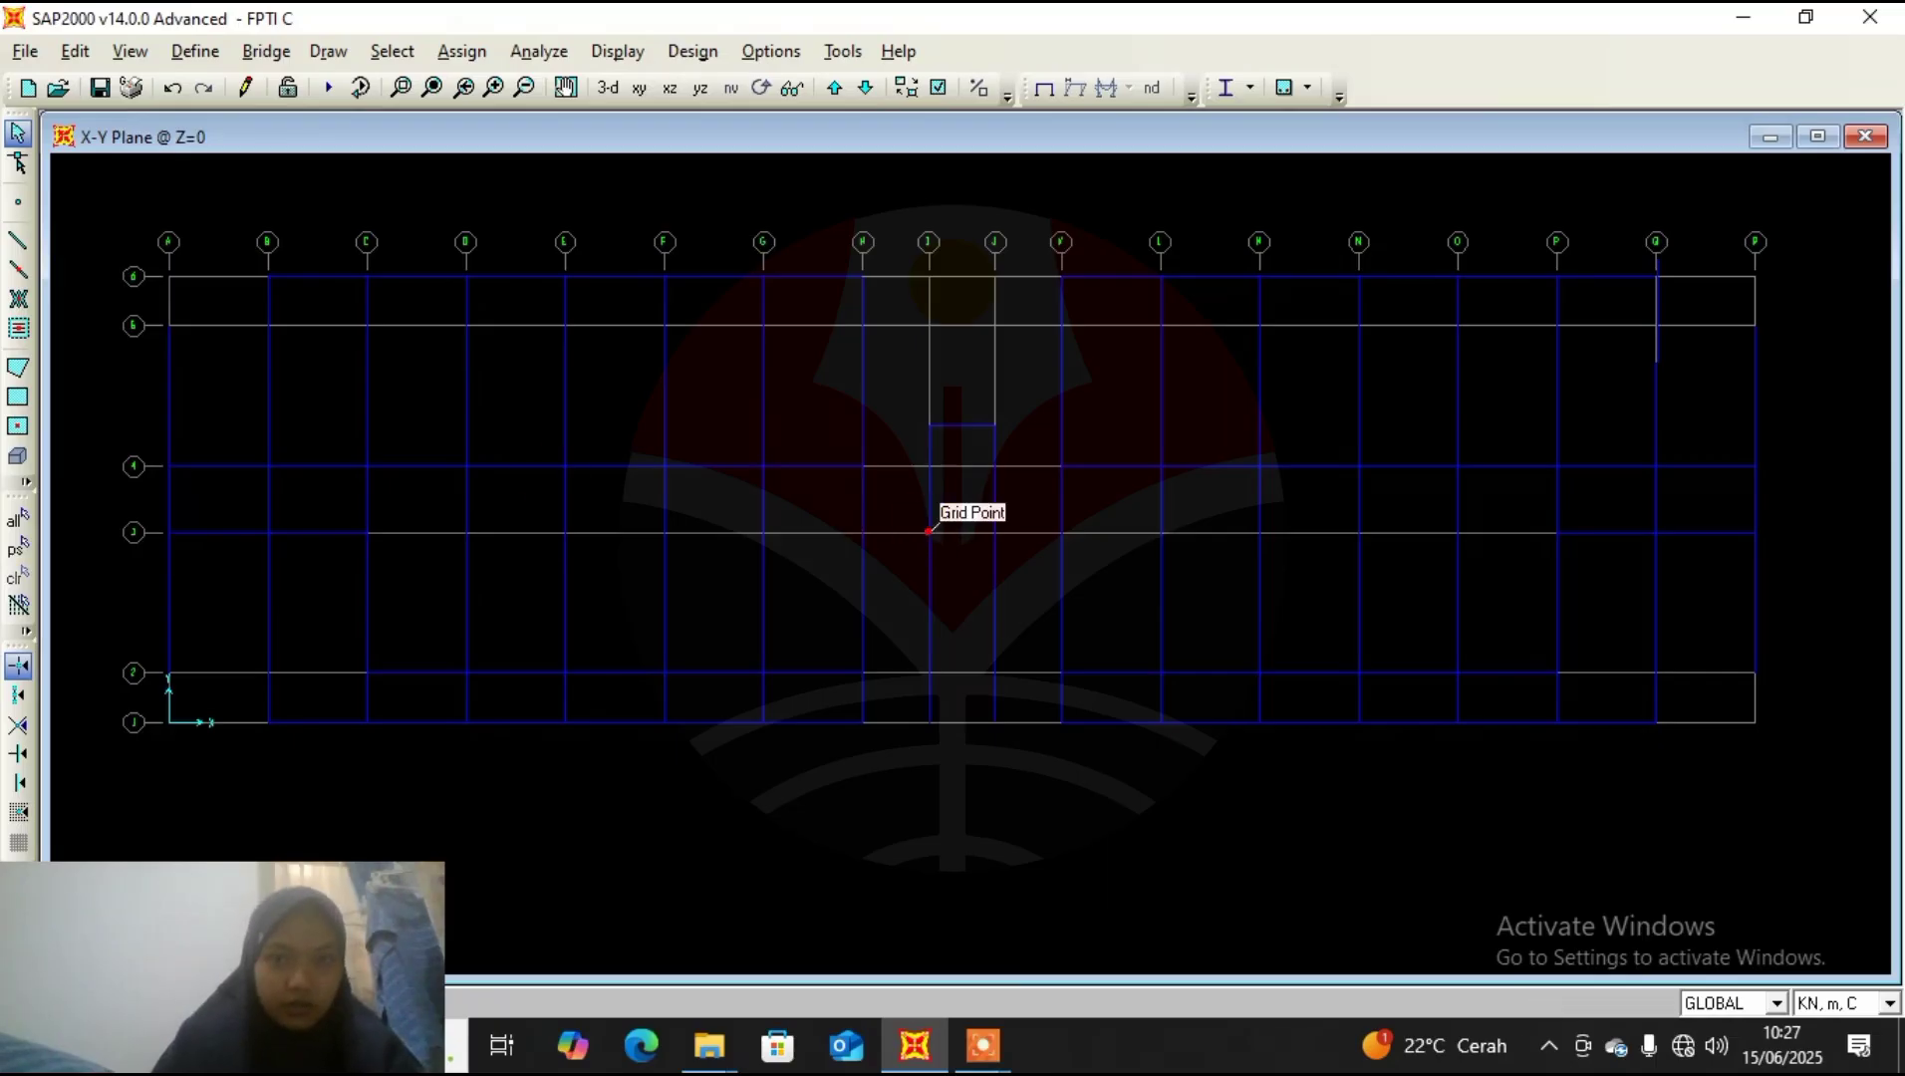
Draw B1 30X50 straight frames along grid line 3 from H through I and J to K.
{"action": "left_click", "coordinate": [22, 242]}
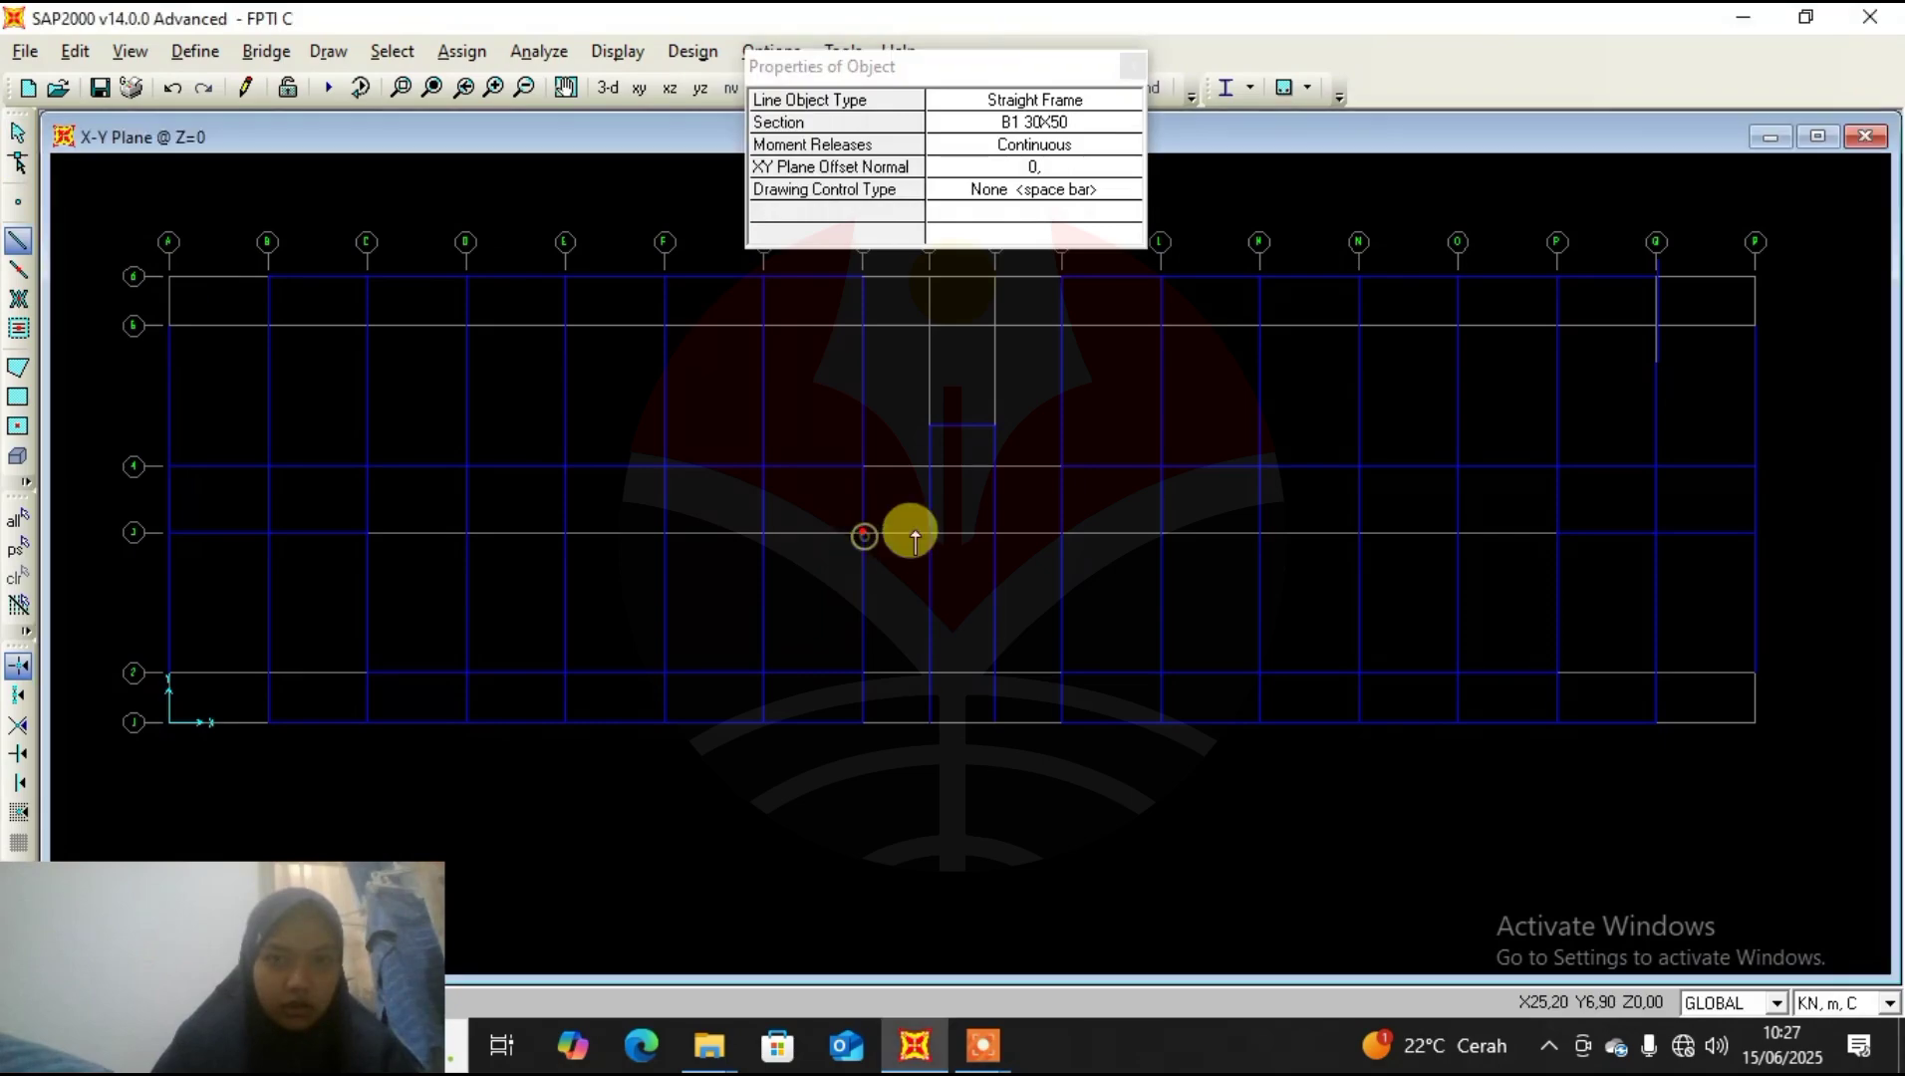
{"action": "left_click", "coordinate": [929, 532]}
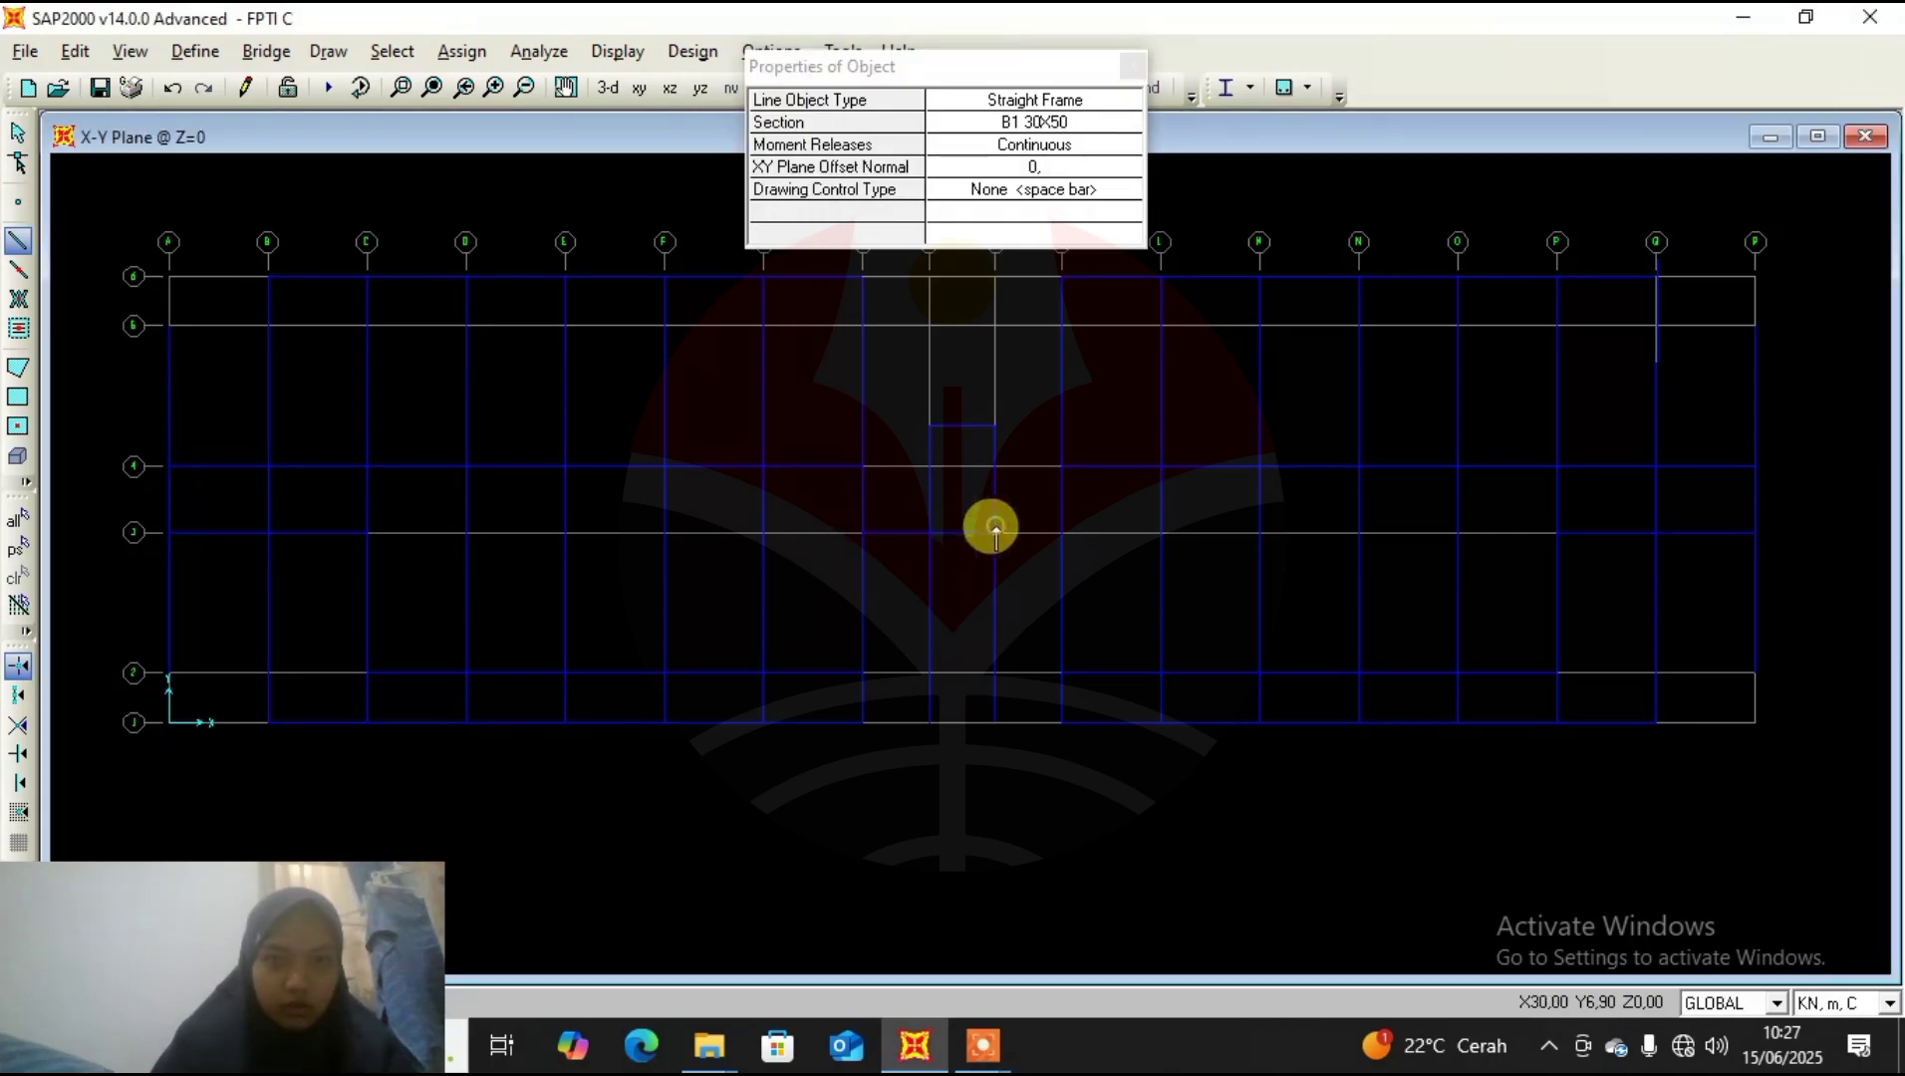
{"action": "left_click", "coordinate": [1061, 532]}
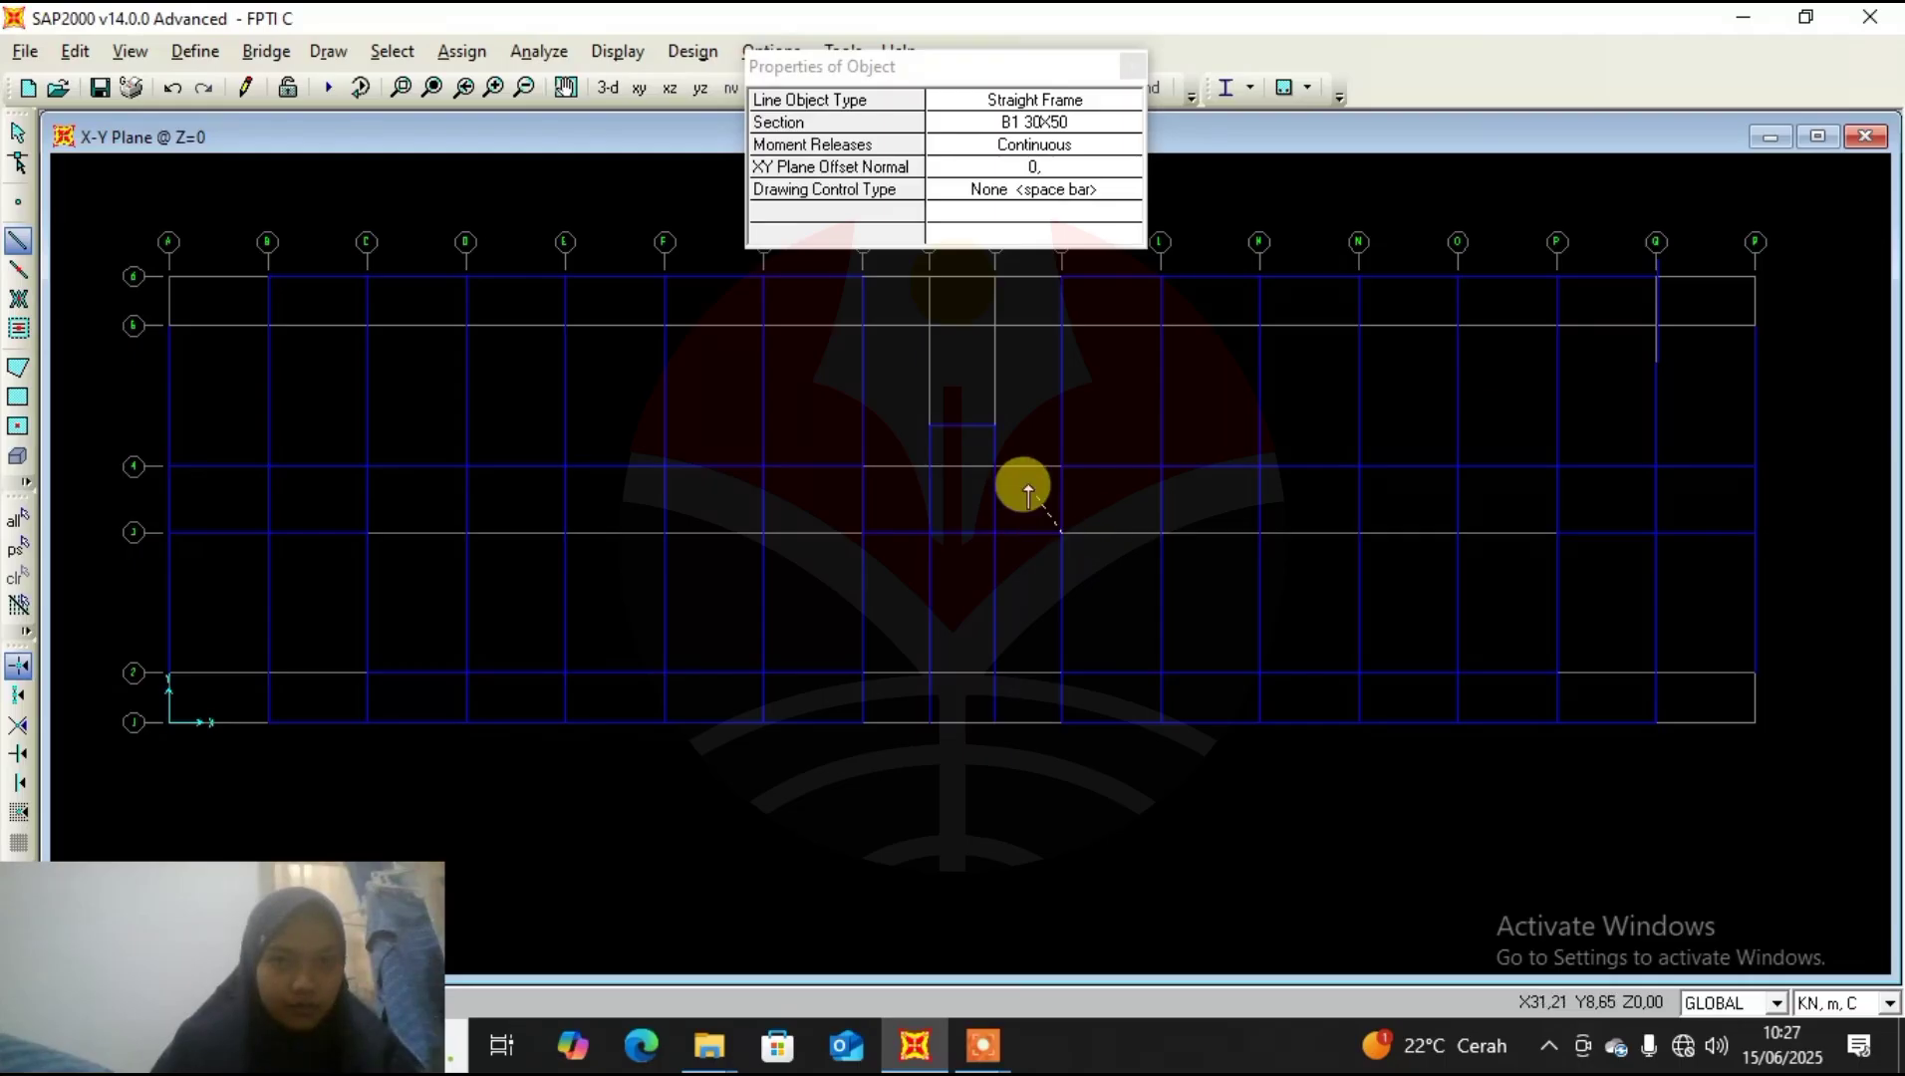
{"action": "key", "text": "Escape"}
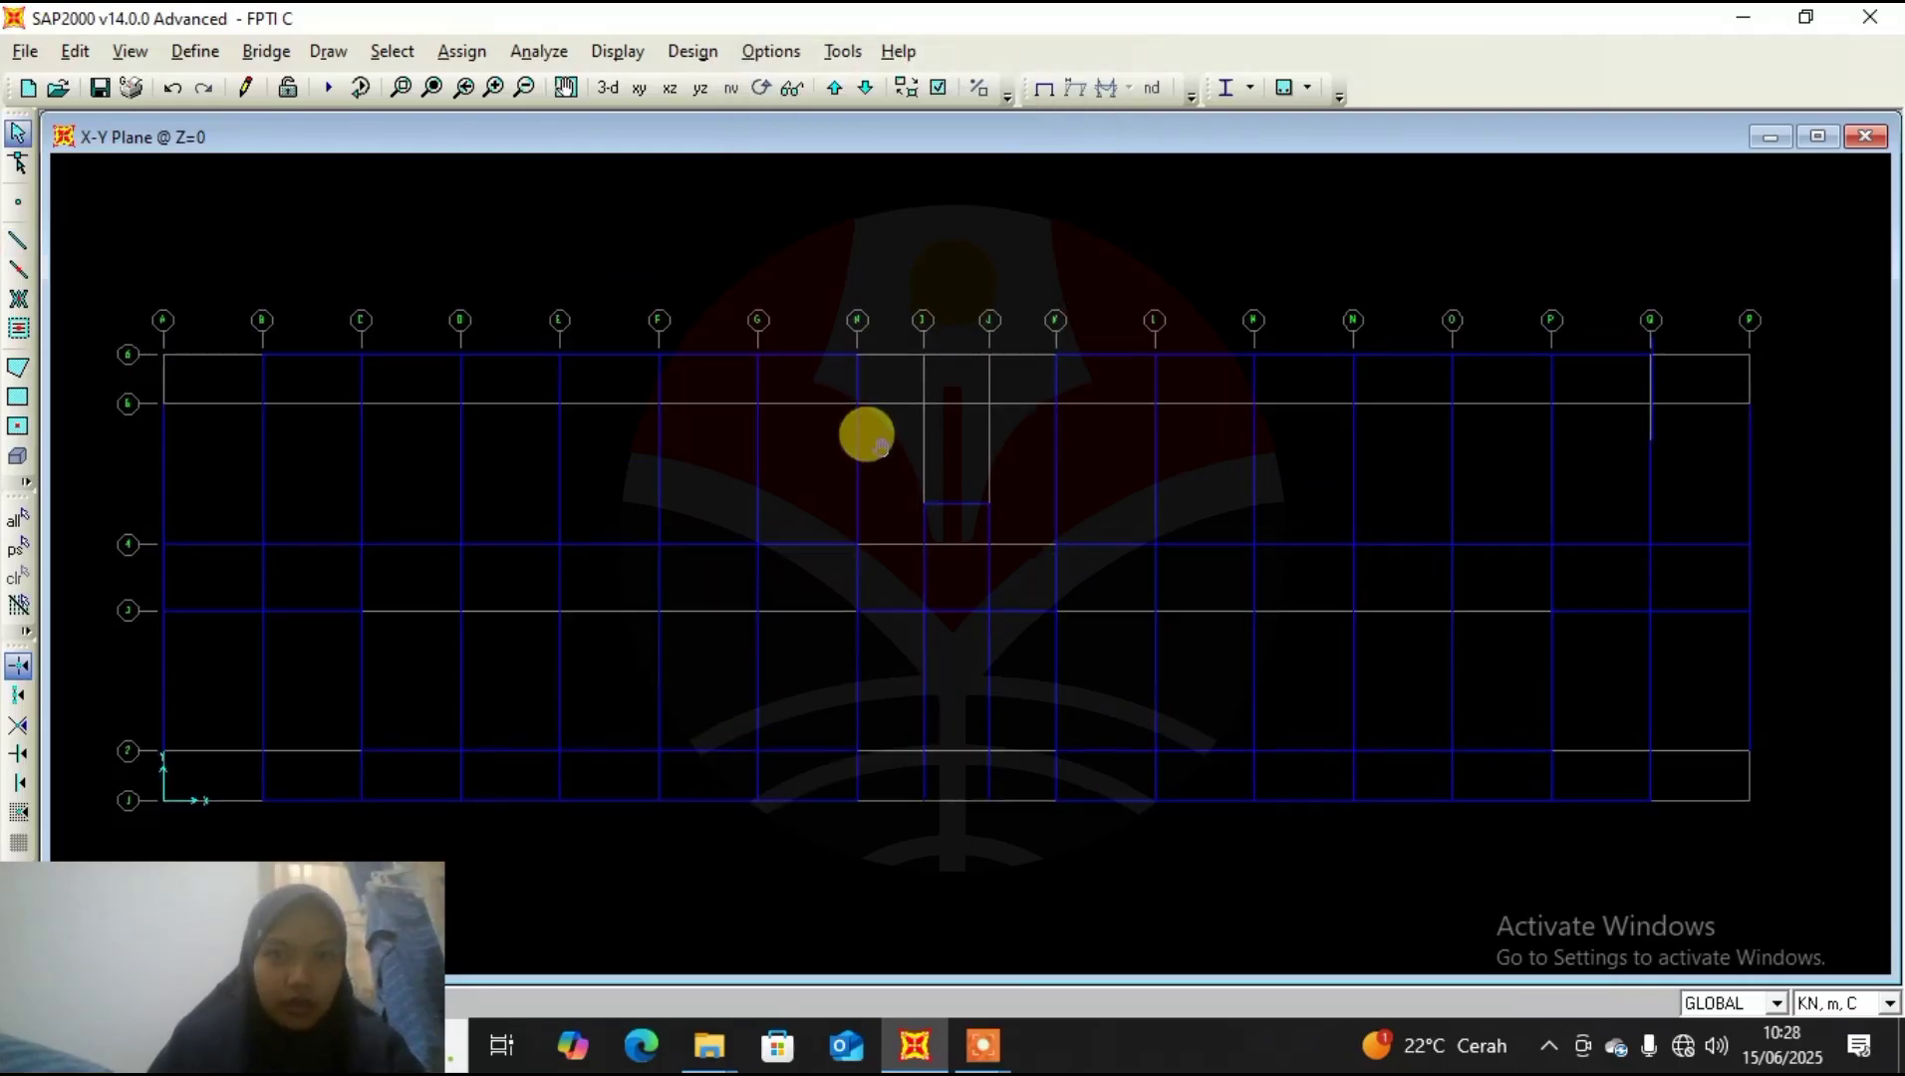
Draw B1 30X50 straight frames along grid line 6 from H through I and J to K.
{"action": "left_click", "coordinate": [18, 240]}
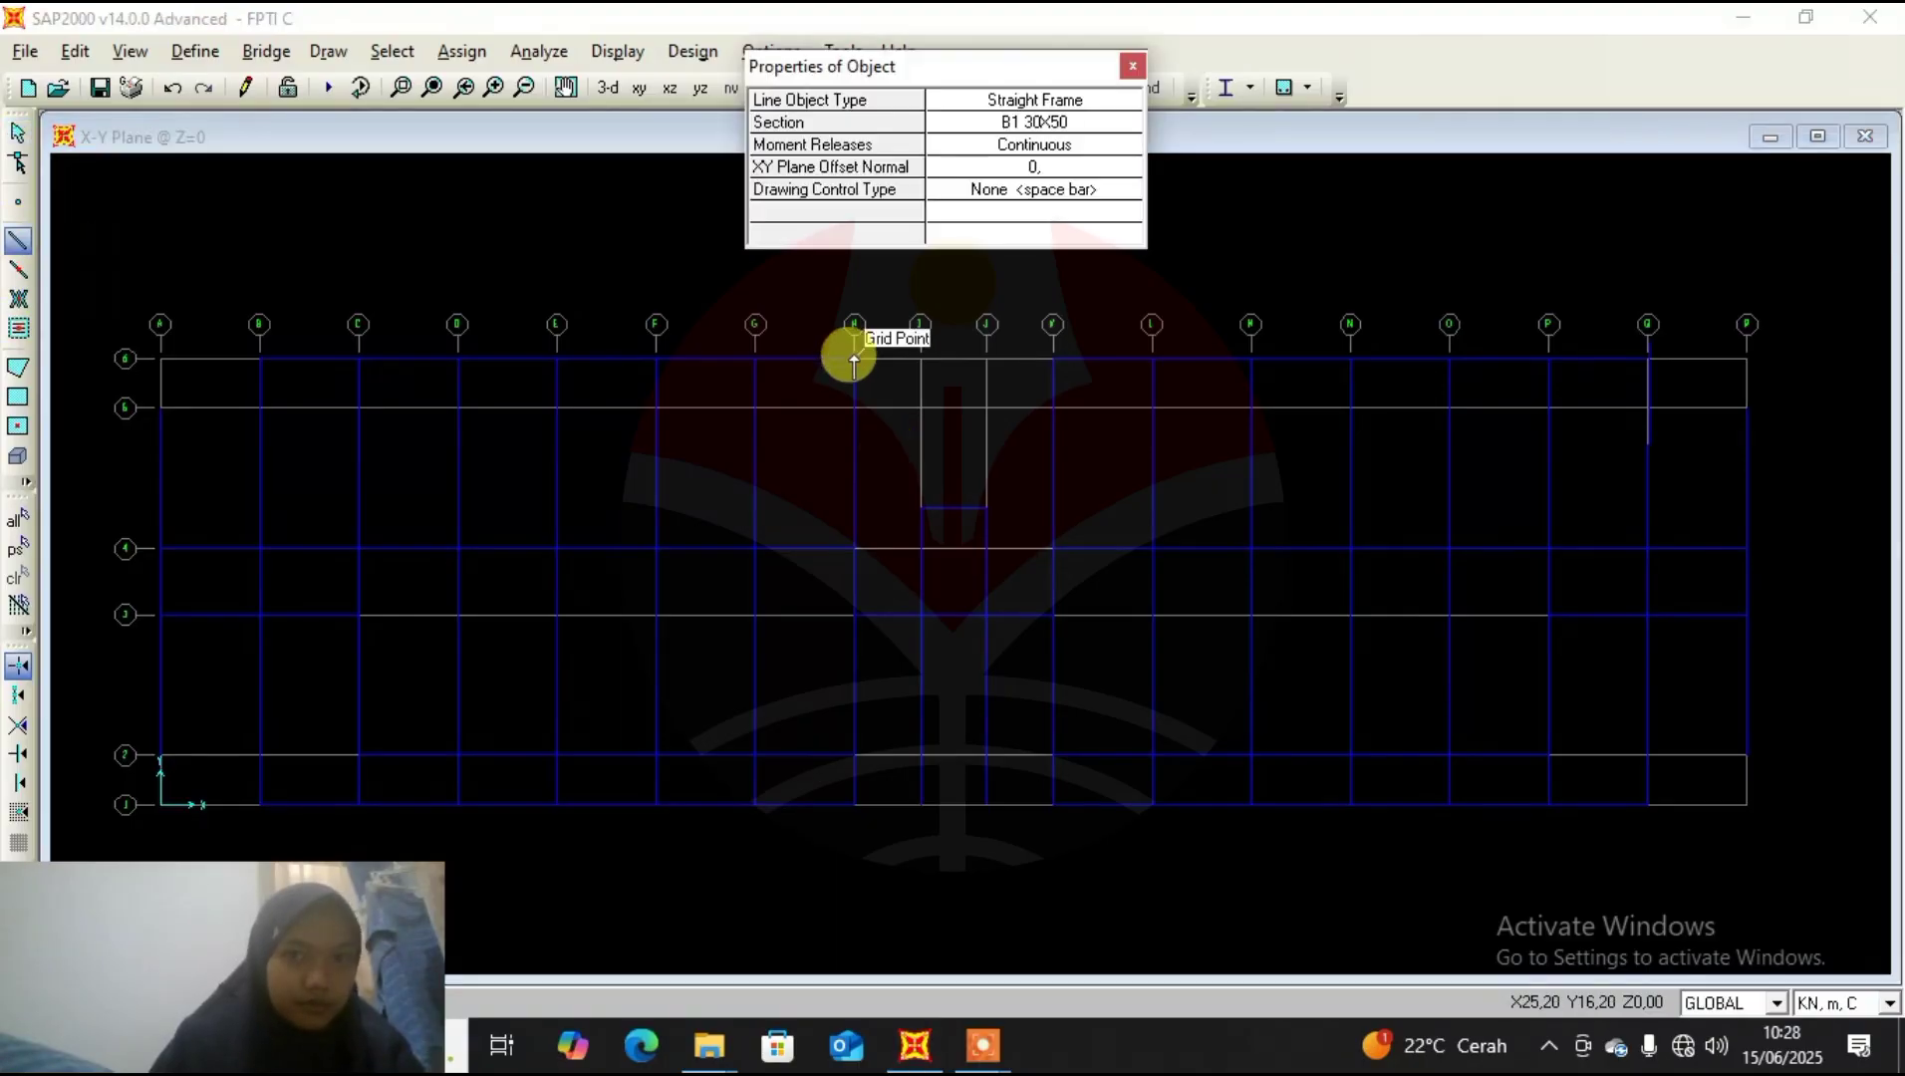
{"action": "left_click", "coordinate": [853, 358]}
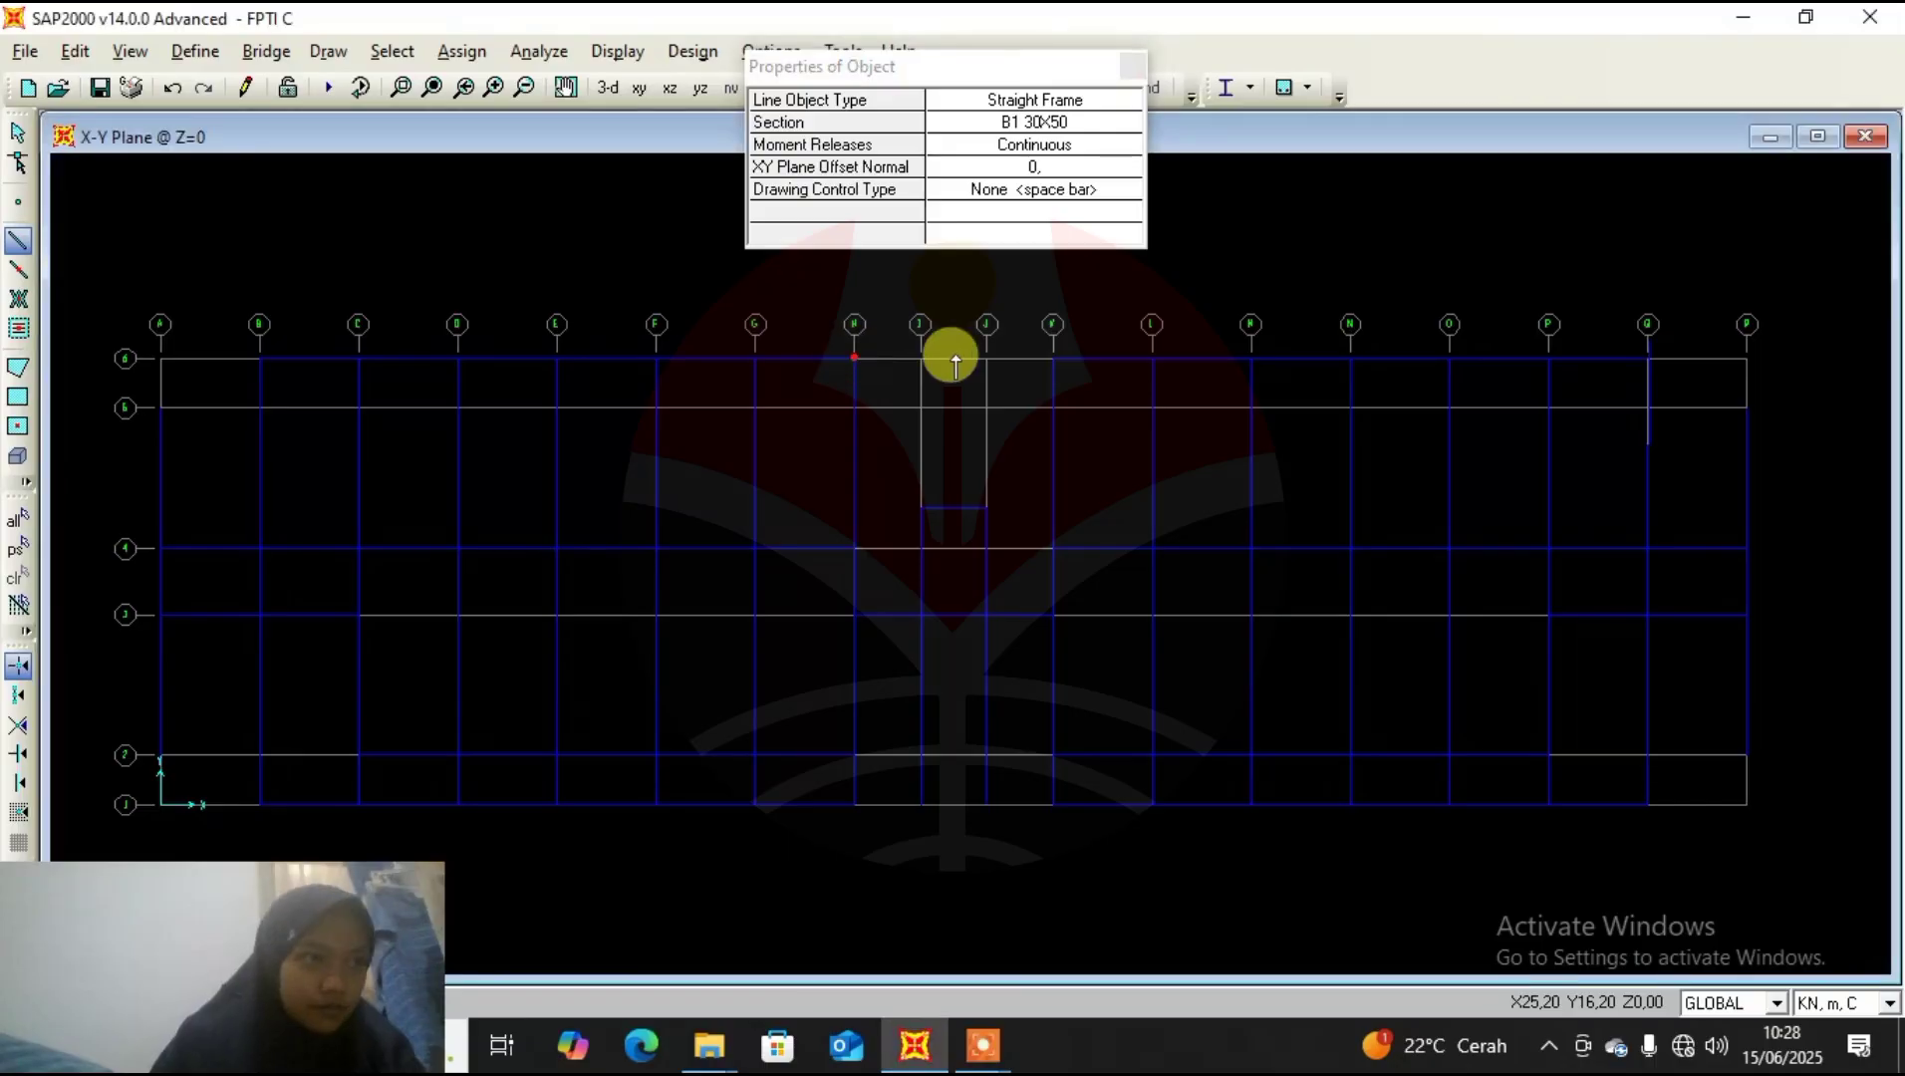
{"action": "left_click", "coordinate": [923, 356]}
{"action": "left_click", "coordinate": [987, 357]}
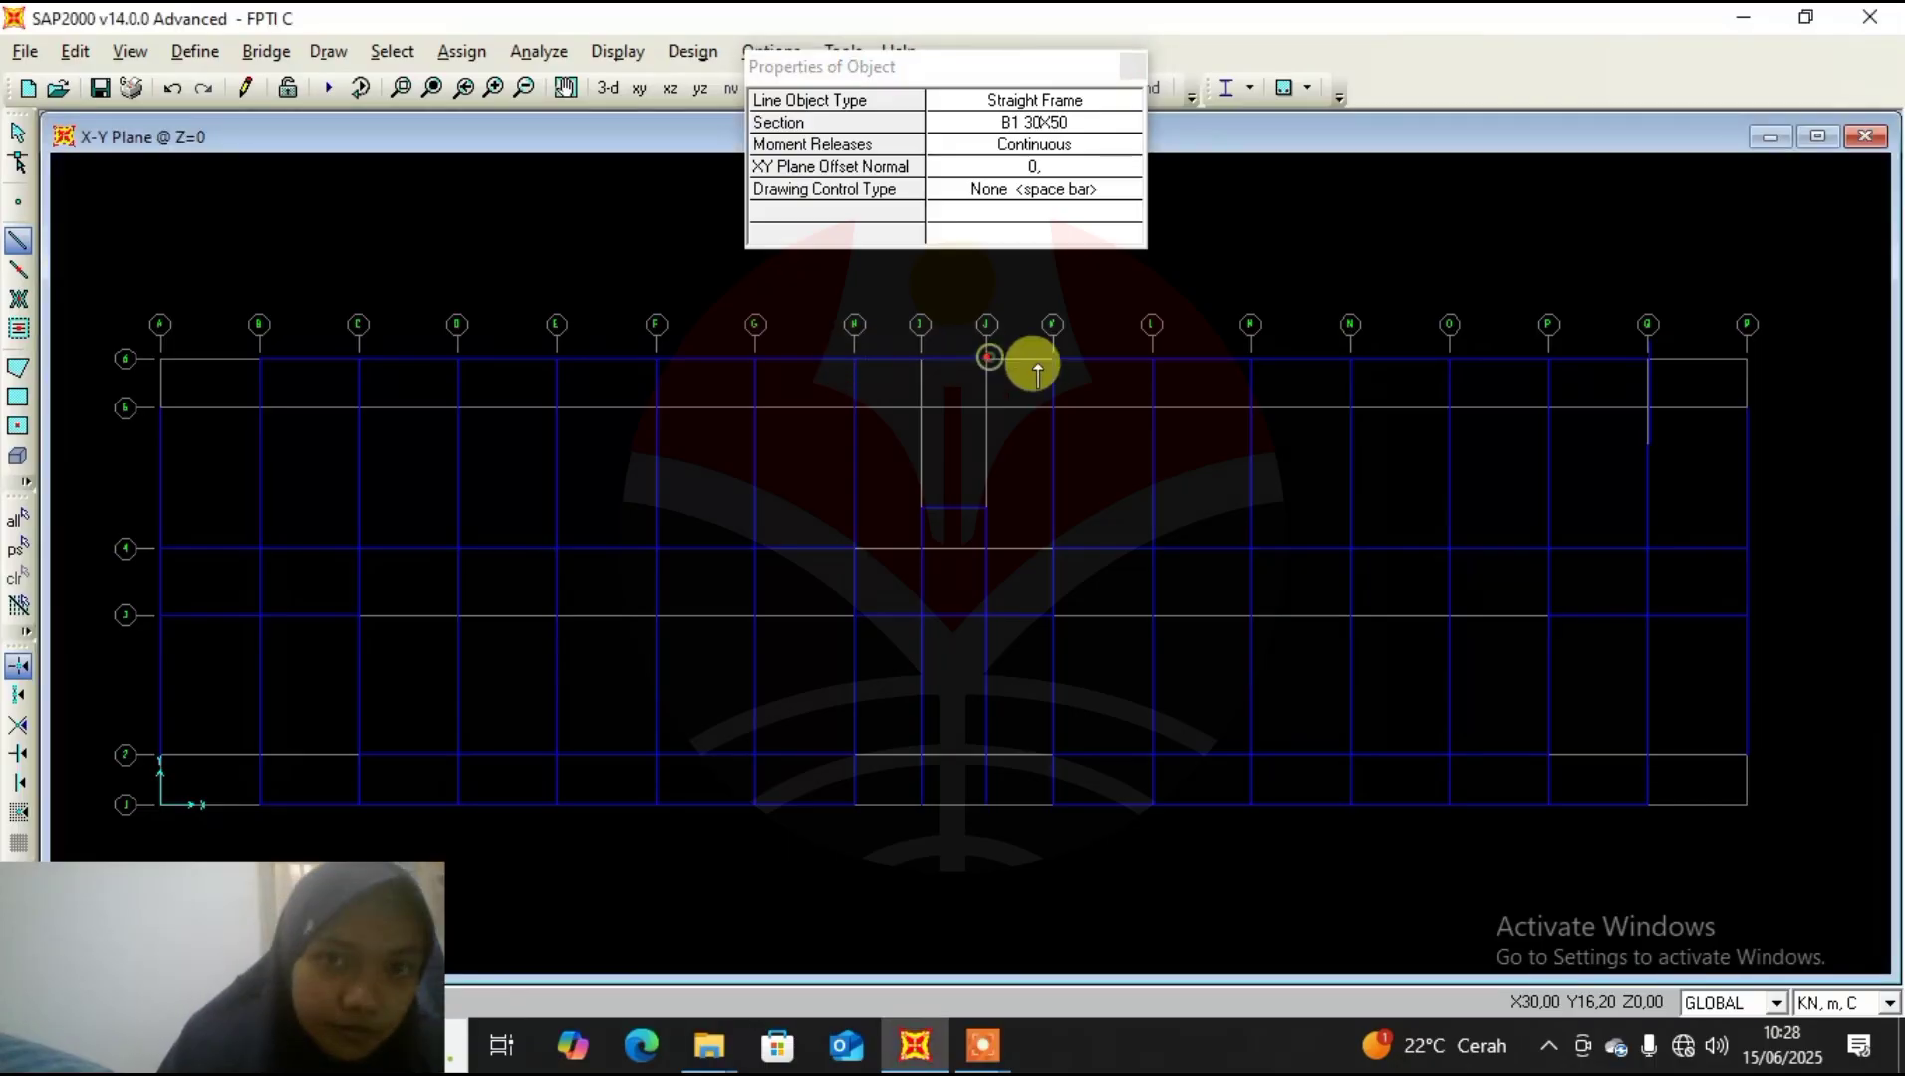
{"action": "left_click", "coordinate": [1052, 358]}
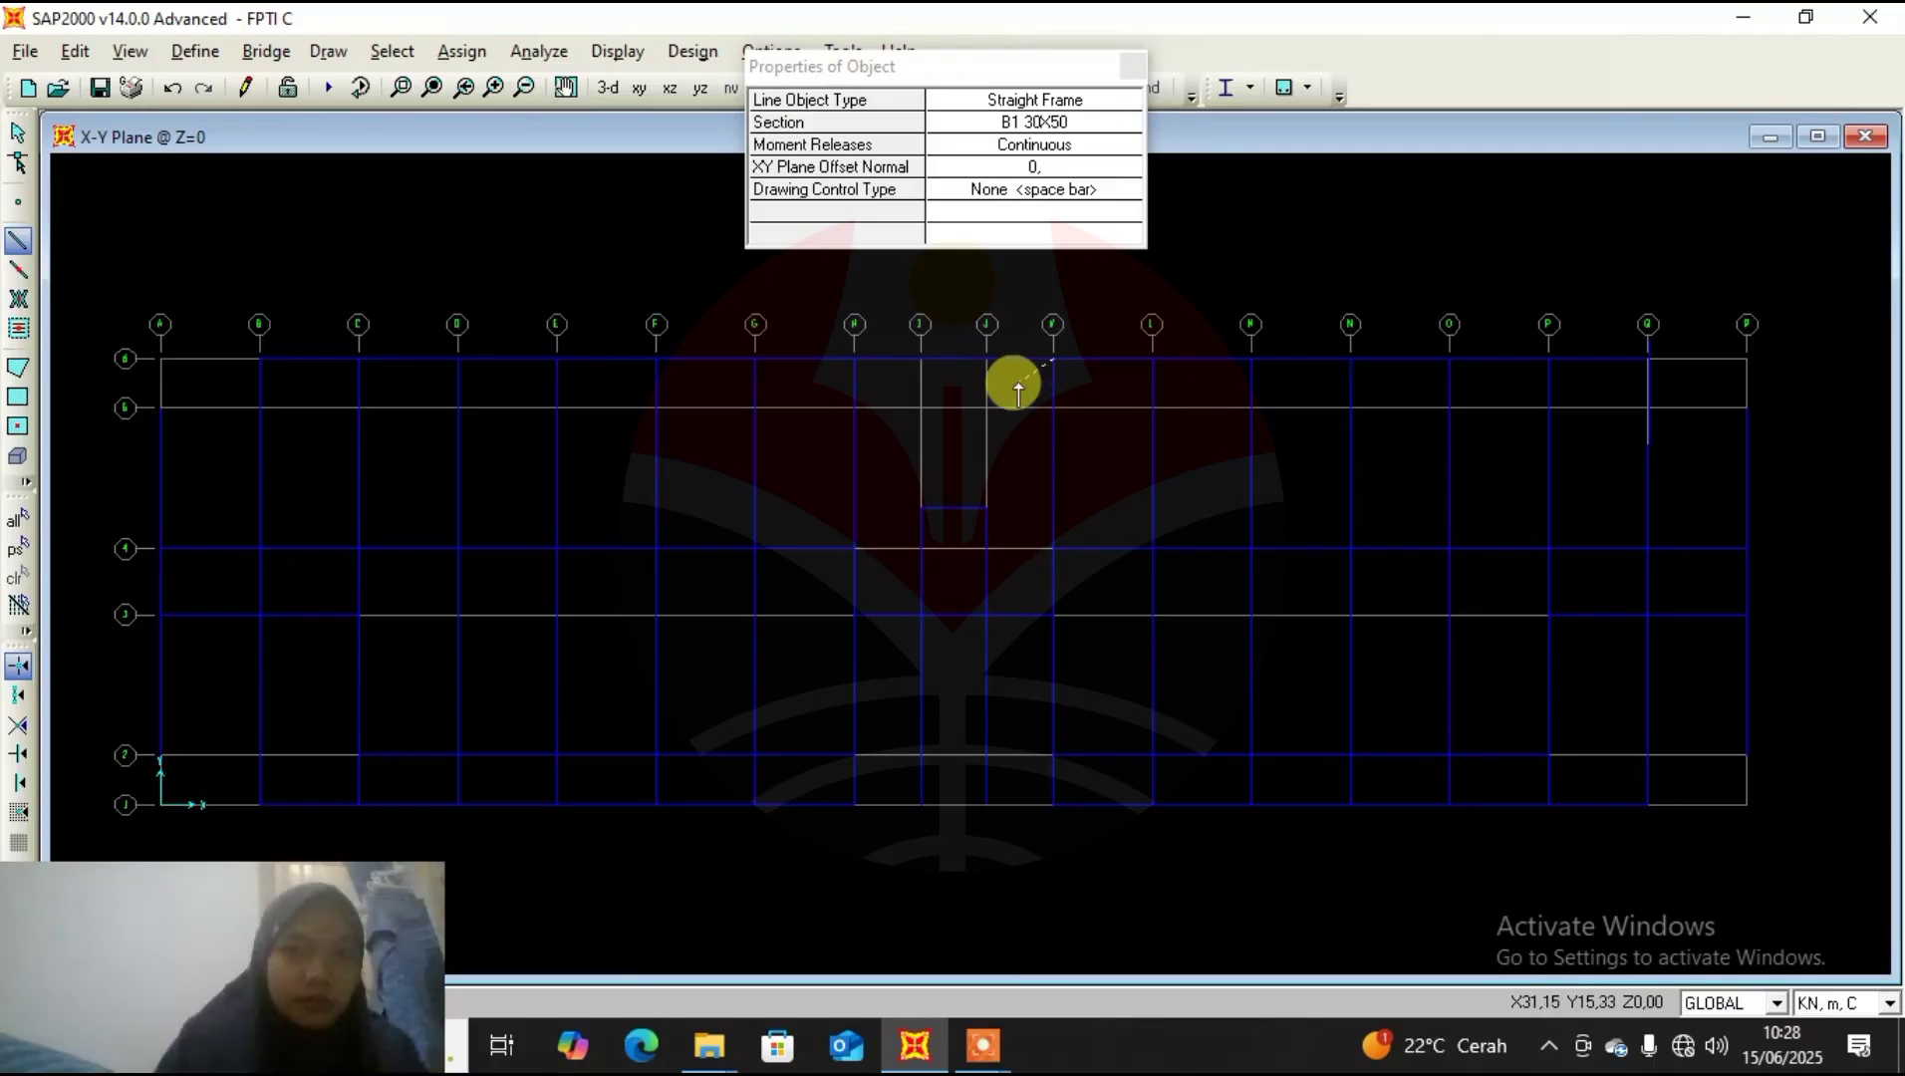
{"action": "right_click", "coordinate": [1017, 384]}
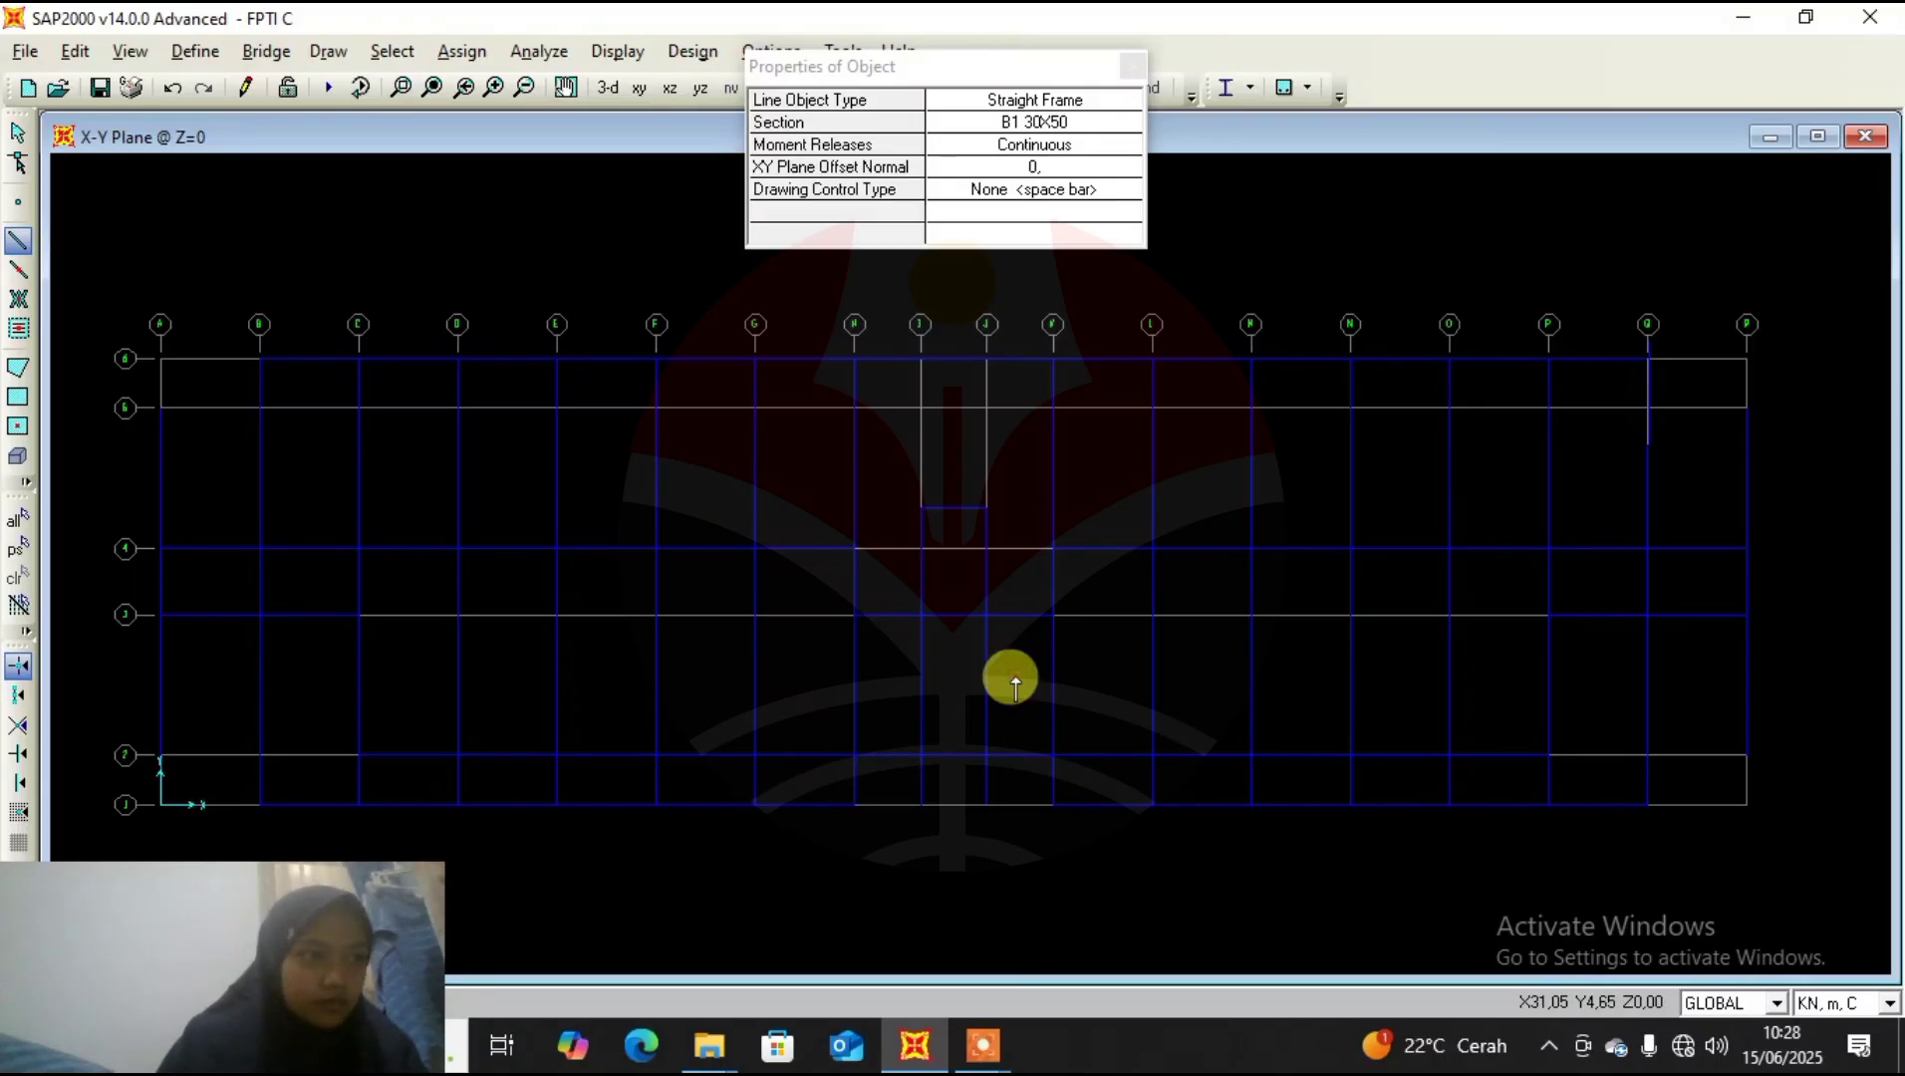
Draw B1 30X50 straight frames along grid line 1 from H through I and J to K.
{"action": "left_click", "coordinate": [857, 803]}
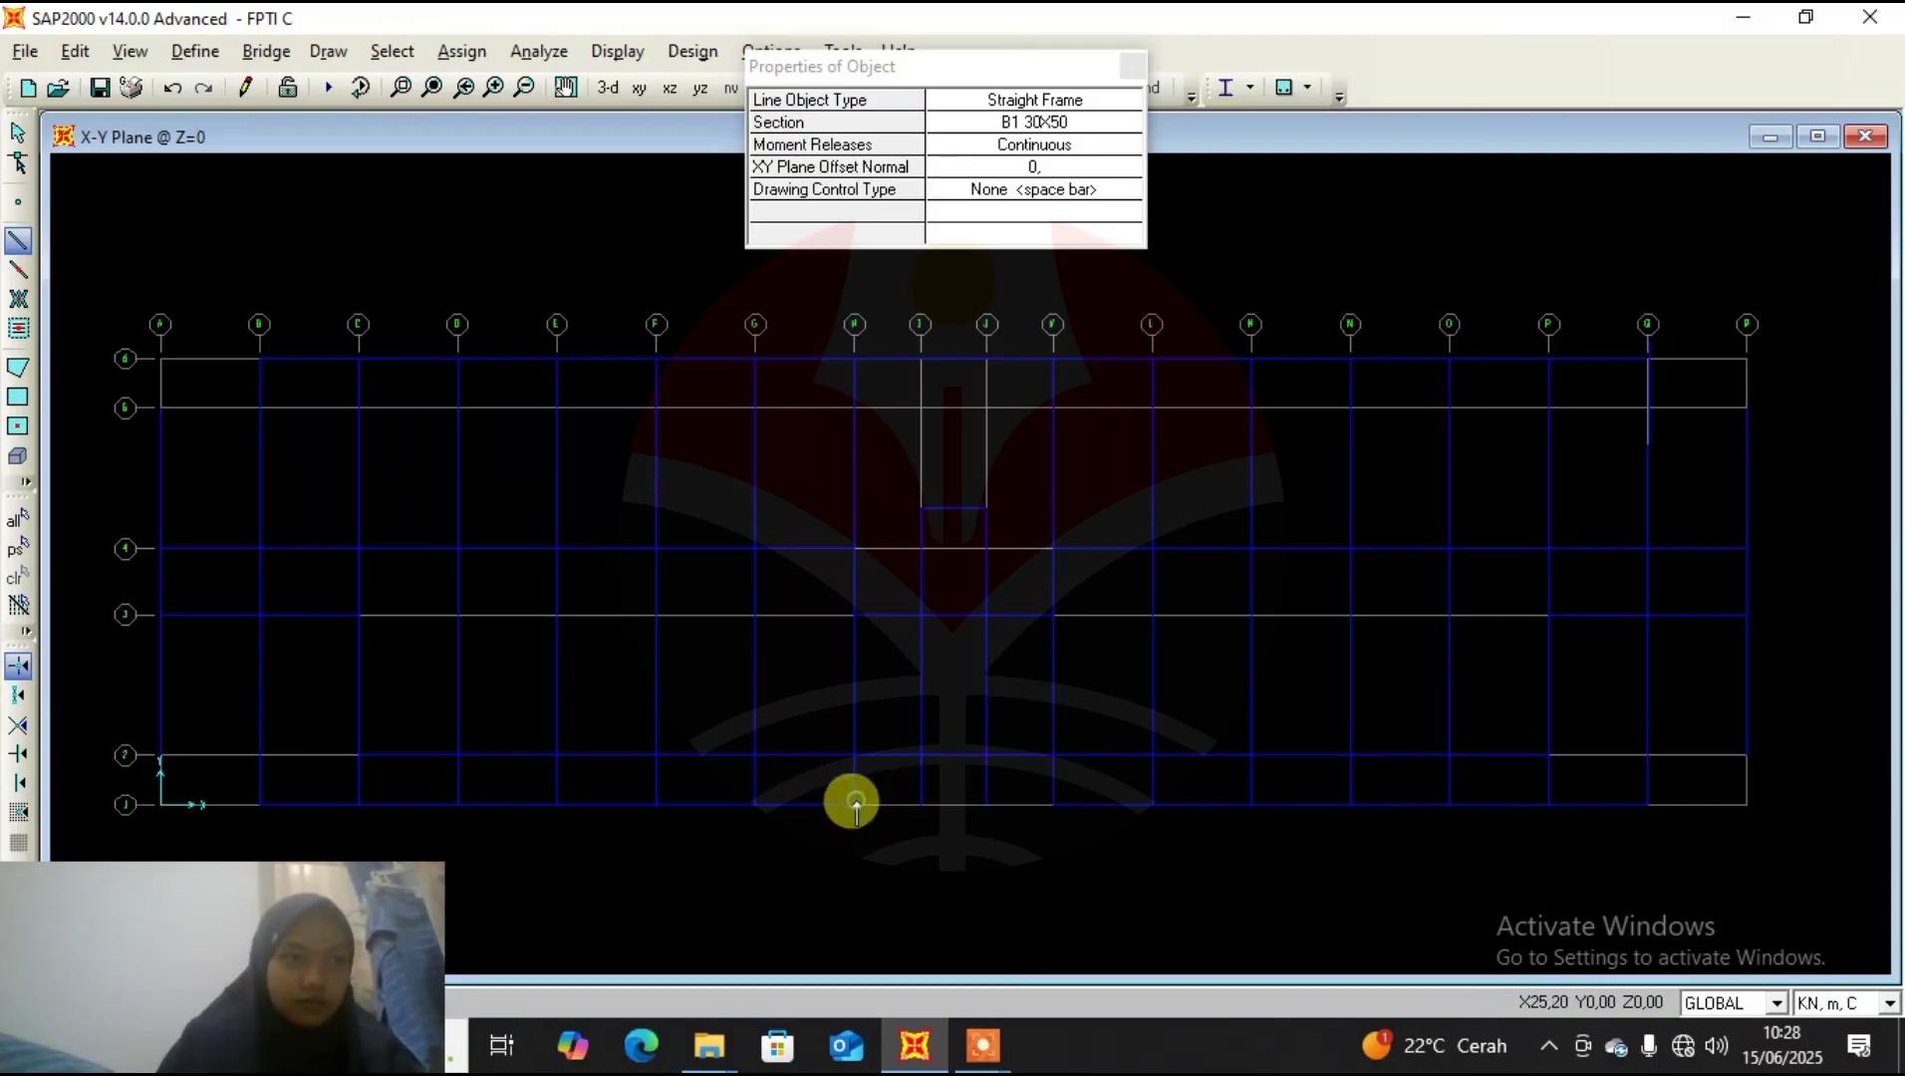
{"action": "left_click", "coordinate": [921, 803]}
{"action": "left_click", "coordinate": [986, 803]}
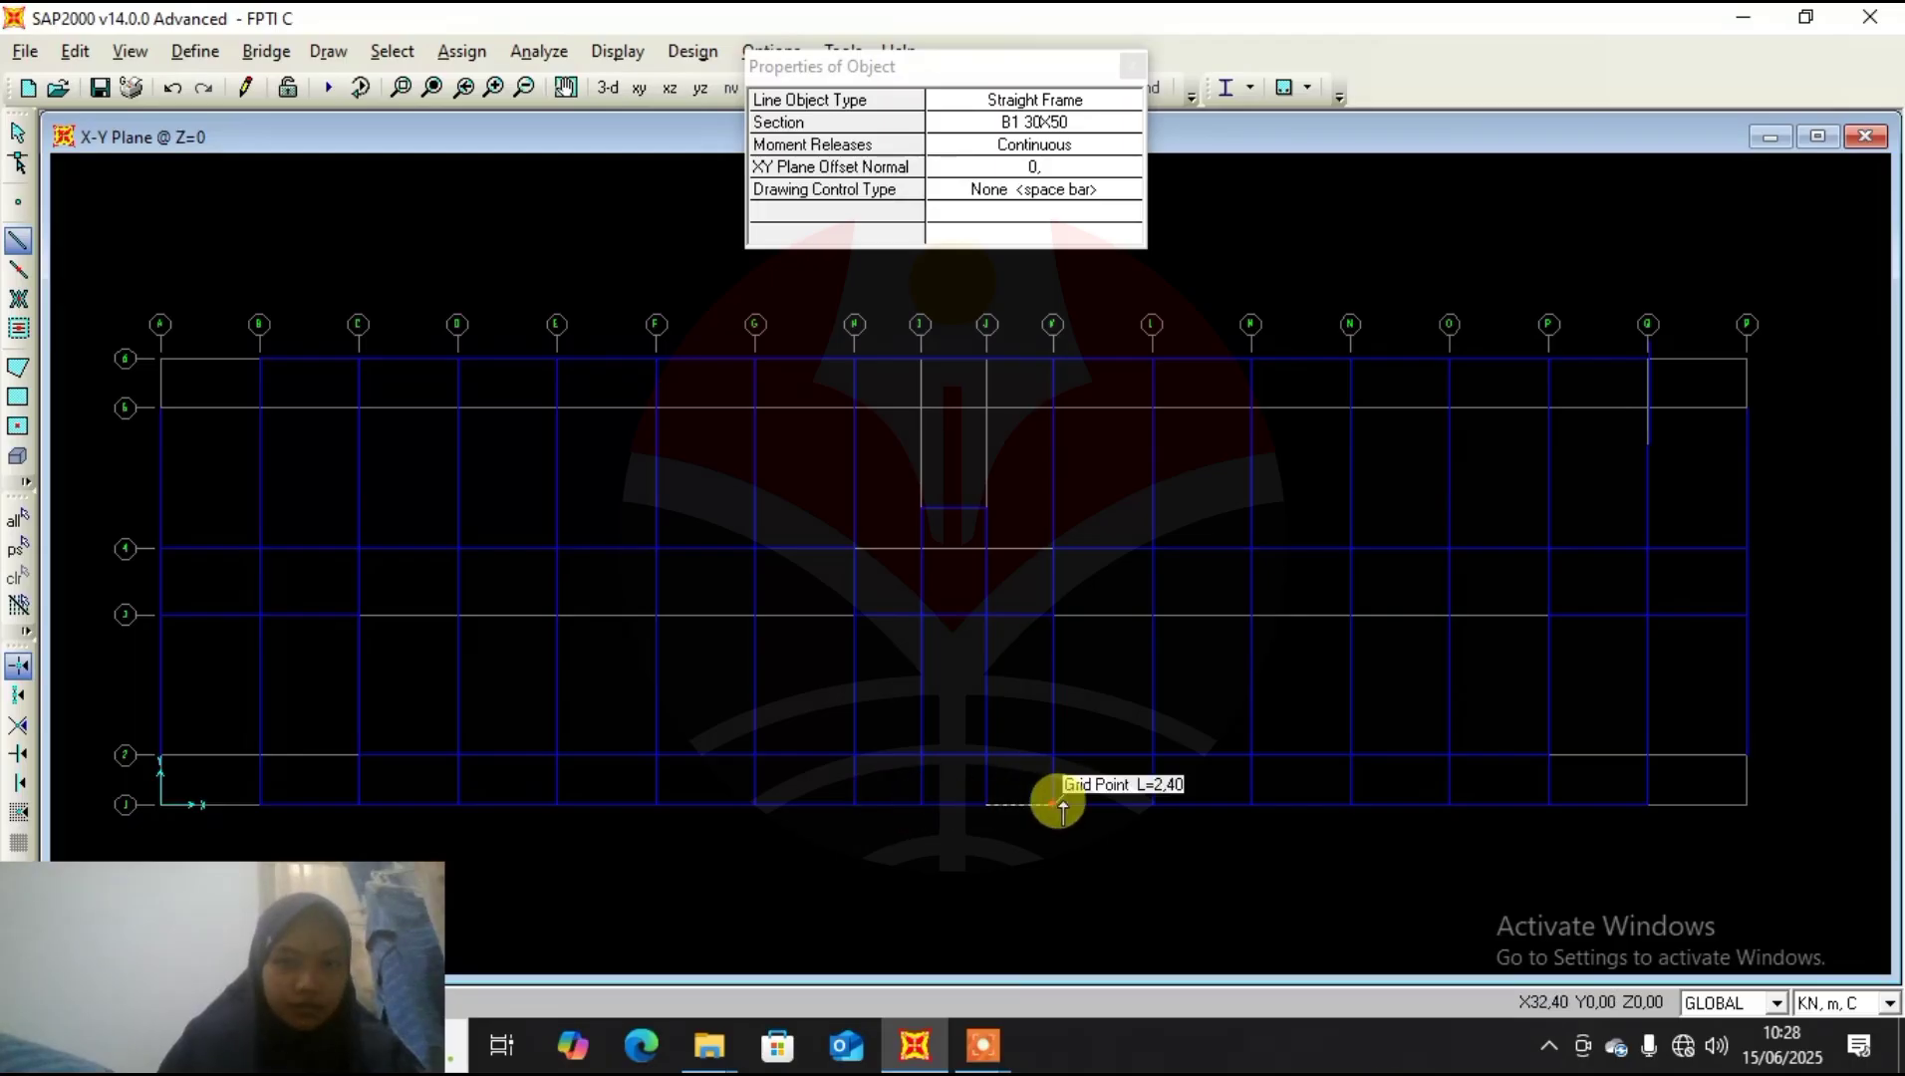
{"action": "left_click", "coordinate": [1058, 802]}
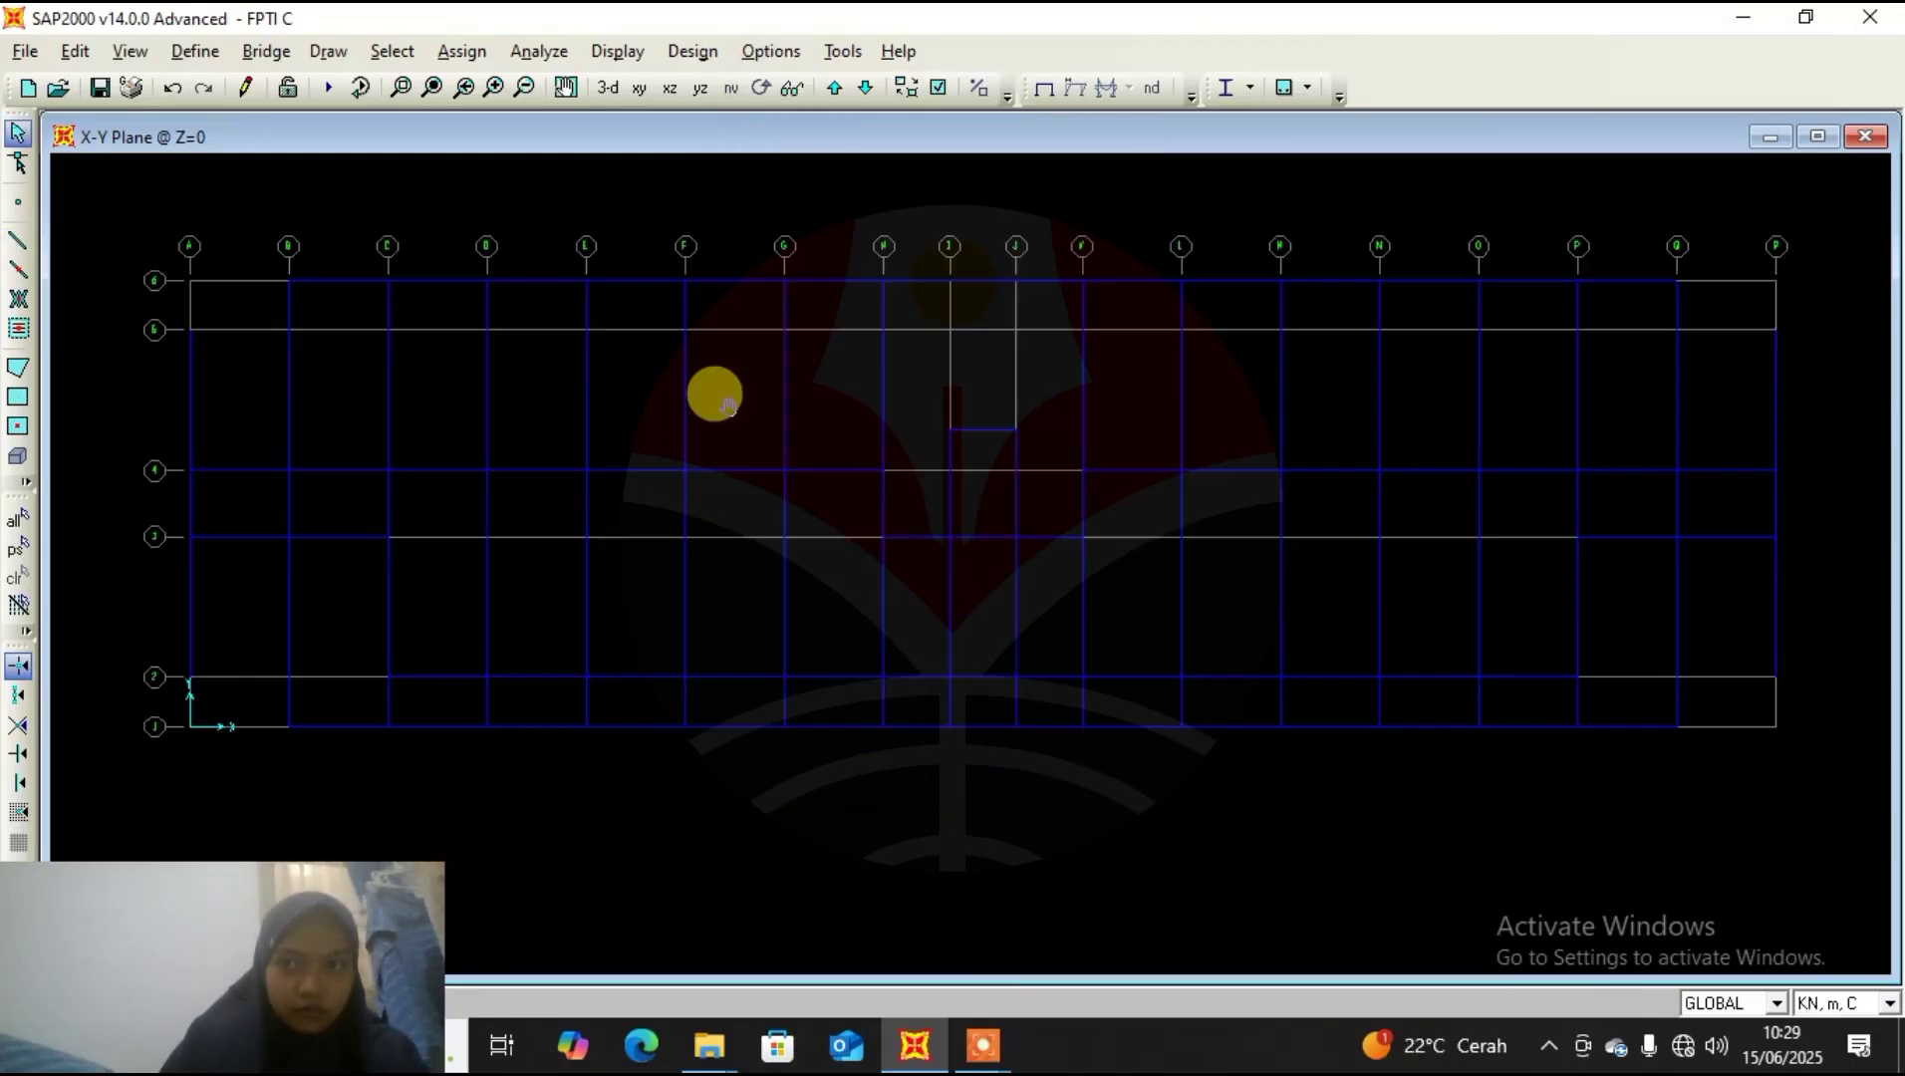
Draw straight frames between A and B along grid line 5 and grid line 2.
{"action": "left_click_drag", "start_coordinate": [727, 404], "coordinate": [703, 380]}
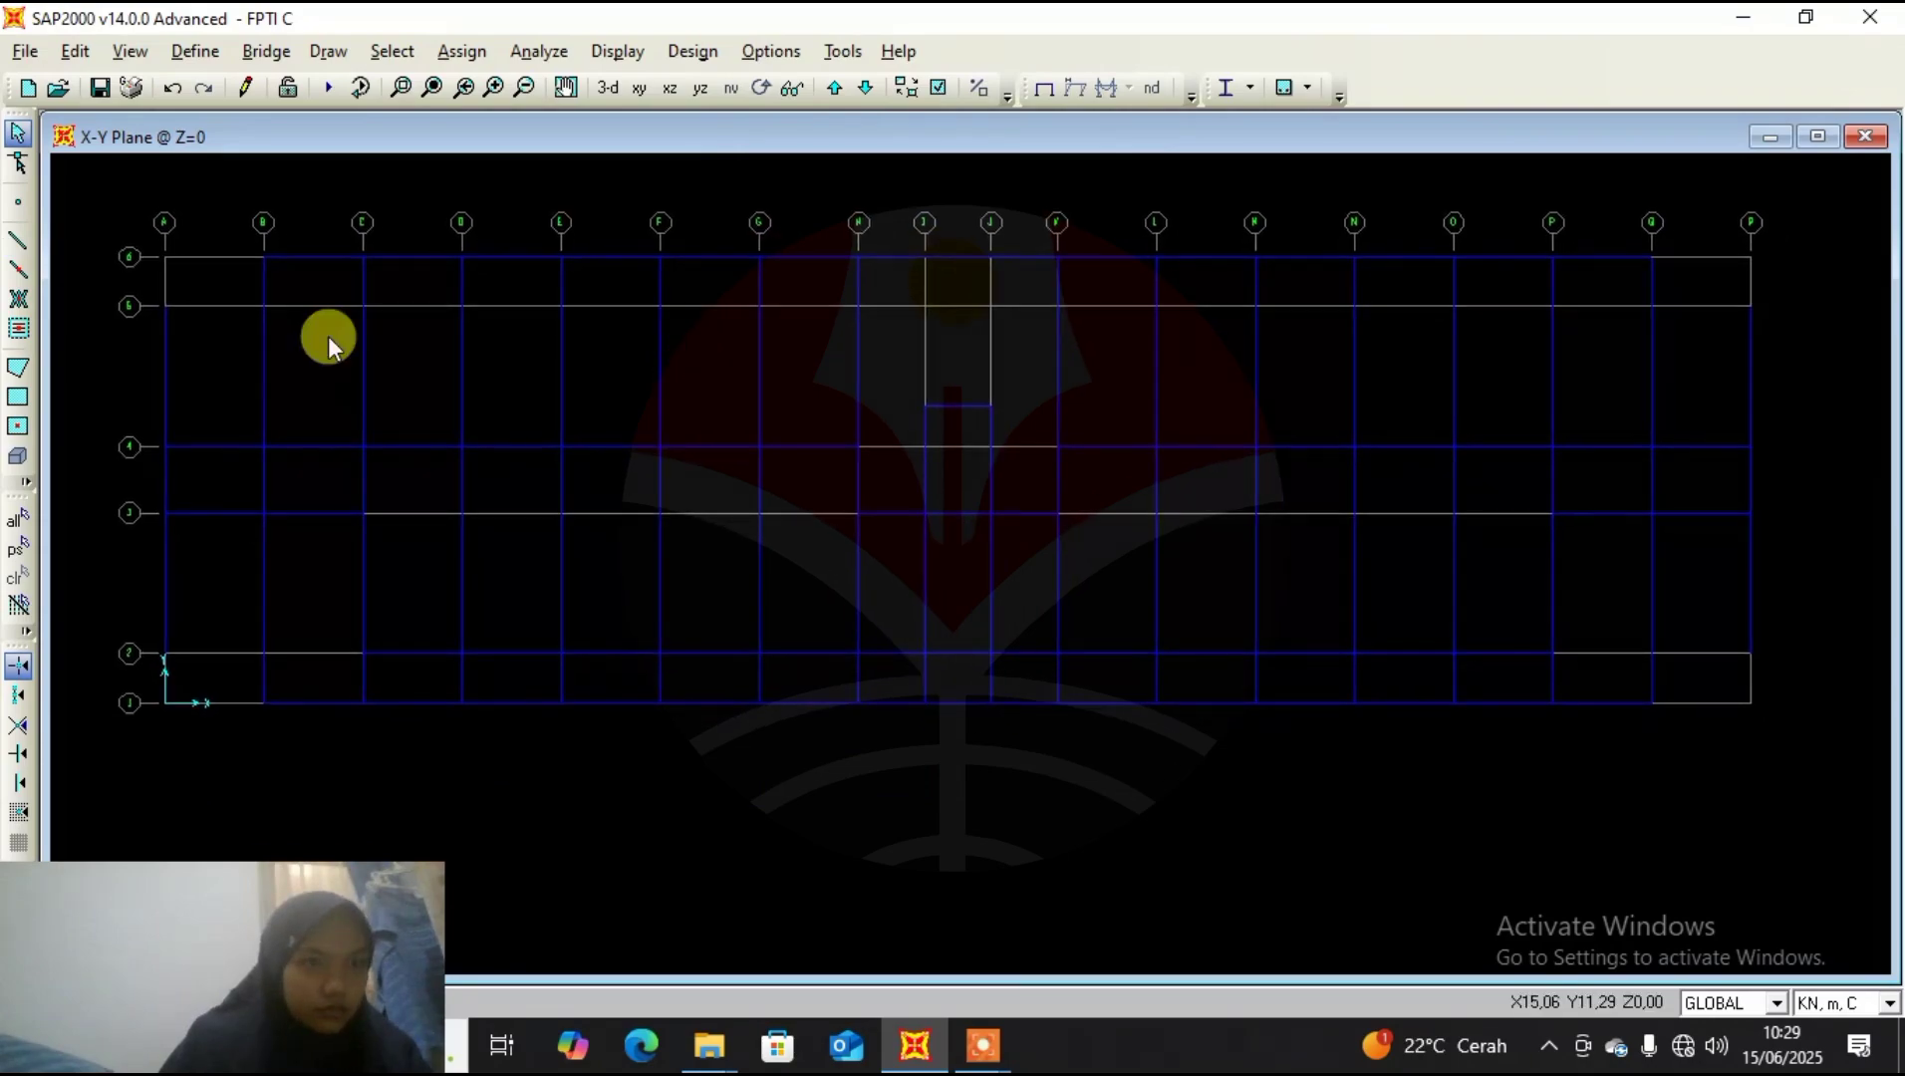
{"action": "left_click", "coordinate": [18, 244]}
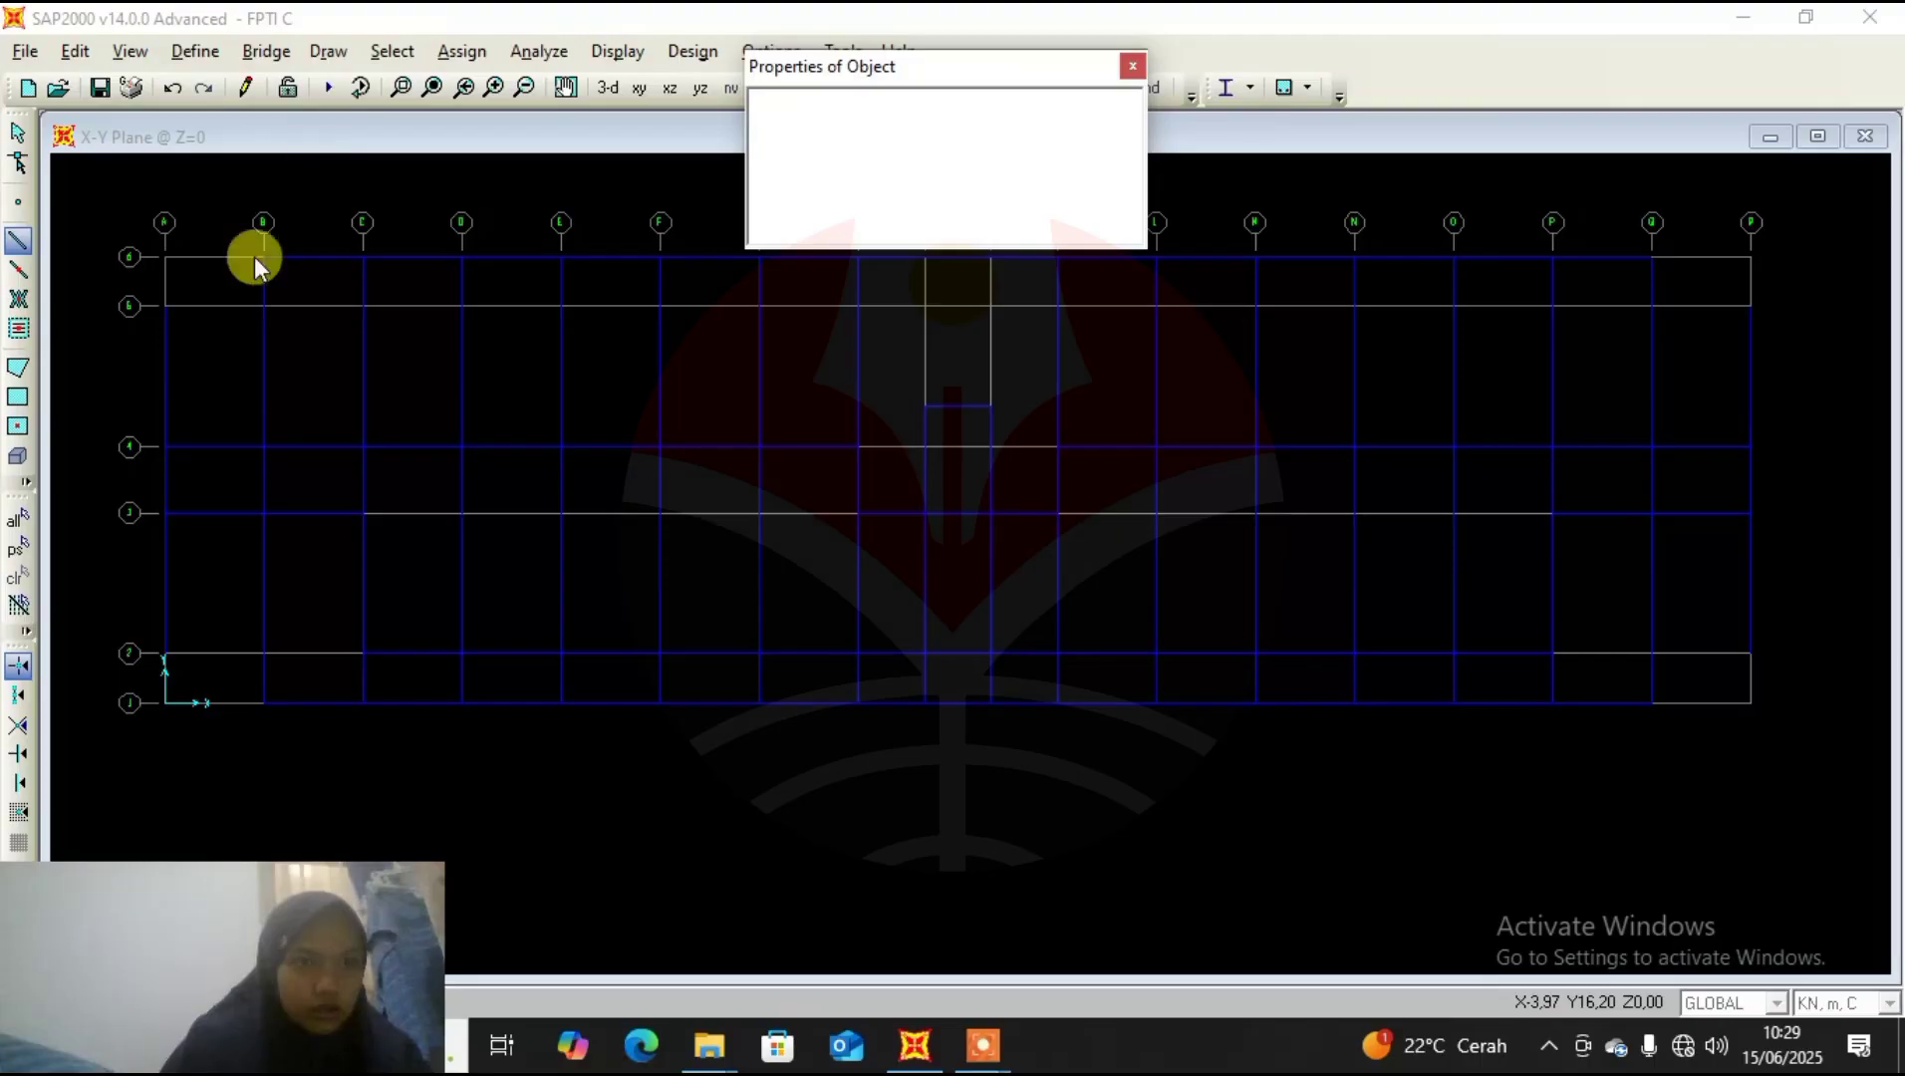
{"action": "left_click", "coordinate": [1133, 68]}
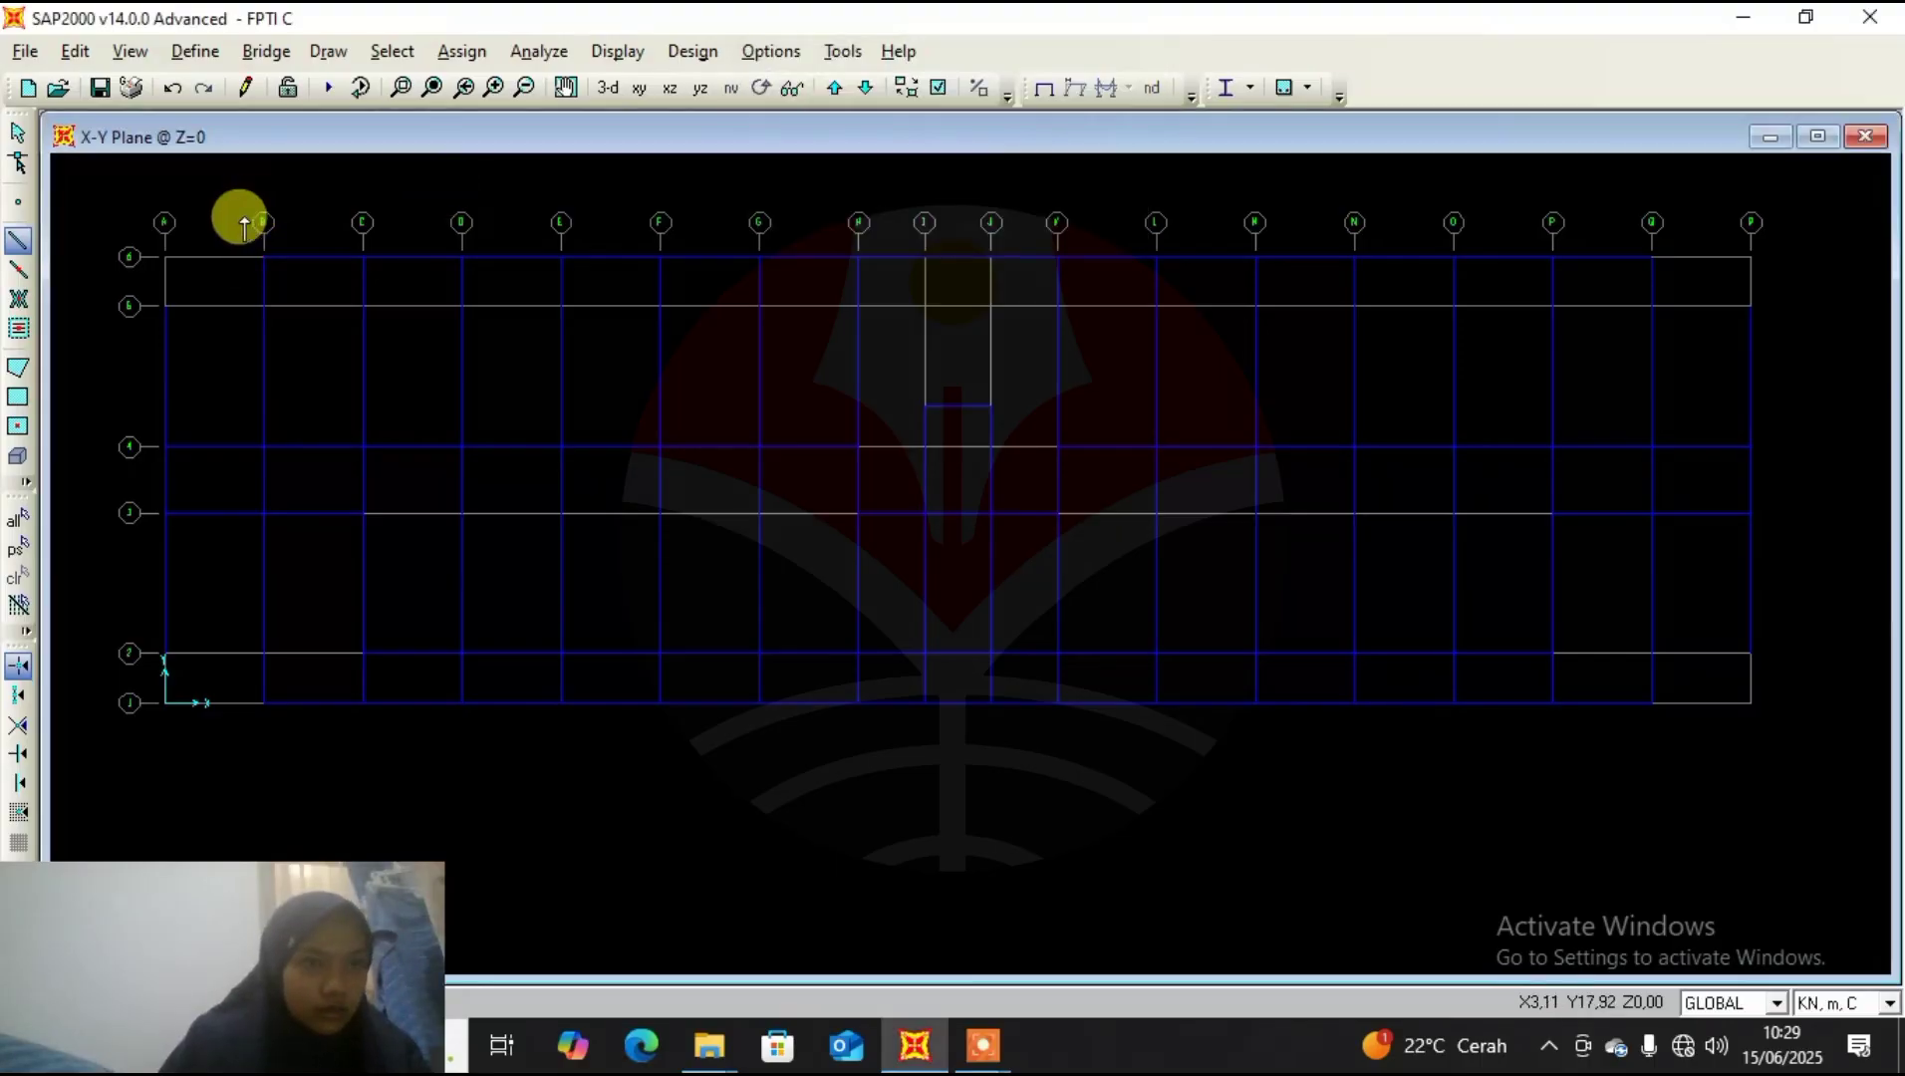
{"action": "left_click", "coordinate": [165, 305]}
{"action": "left_click", "coordinate": [261, 305]}
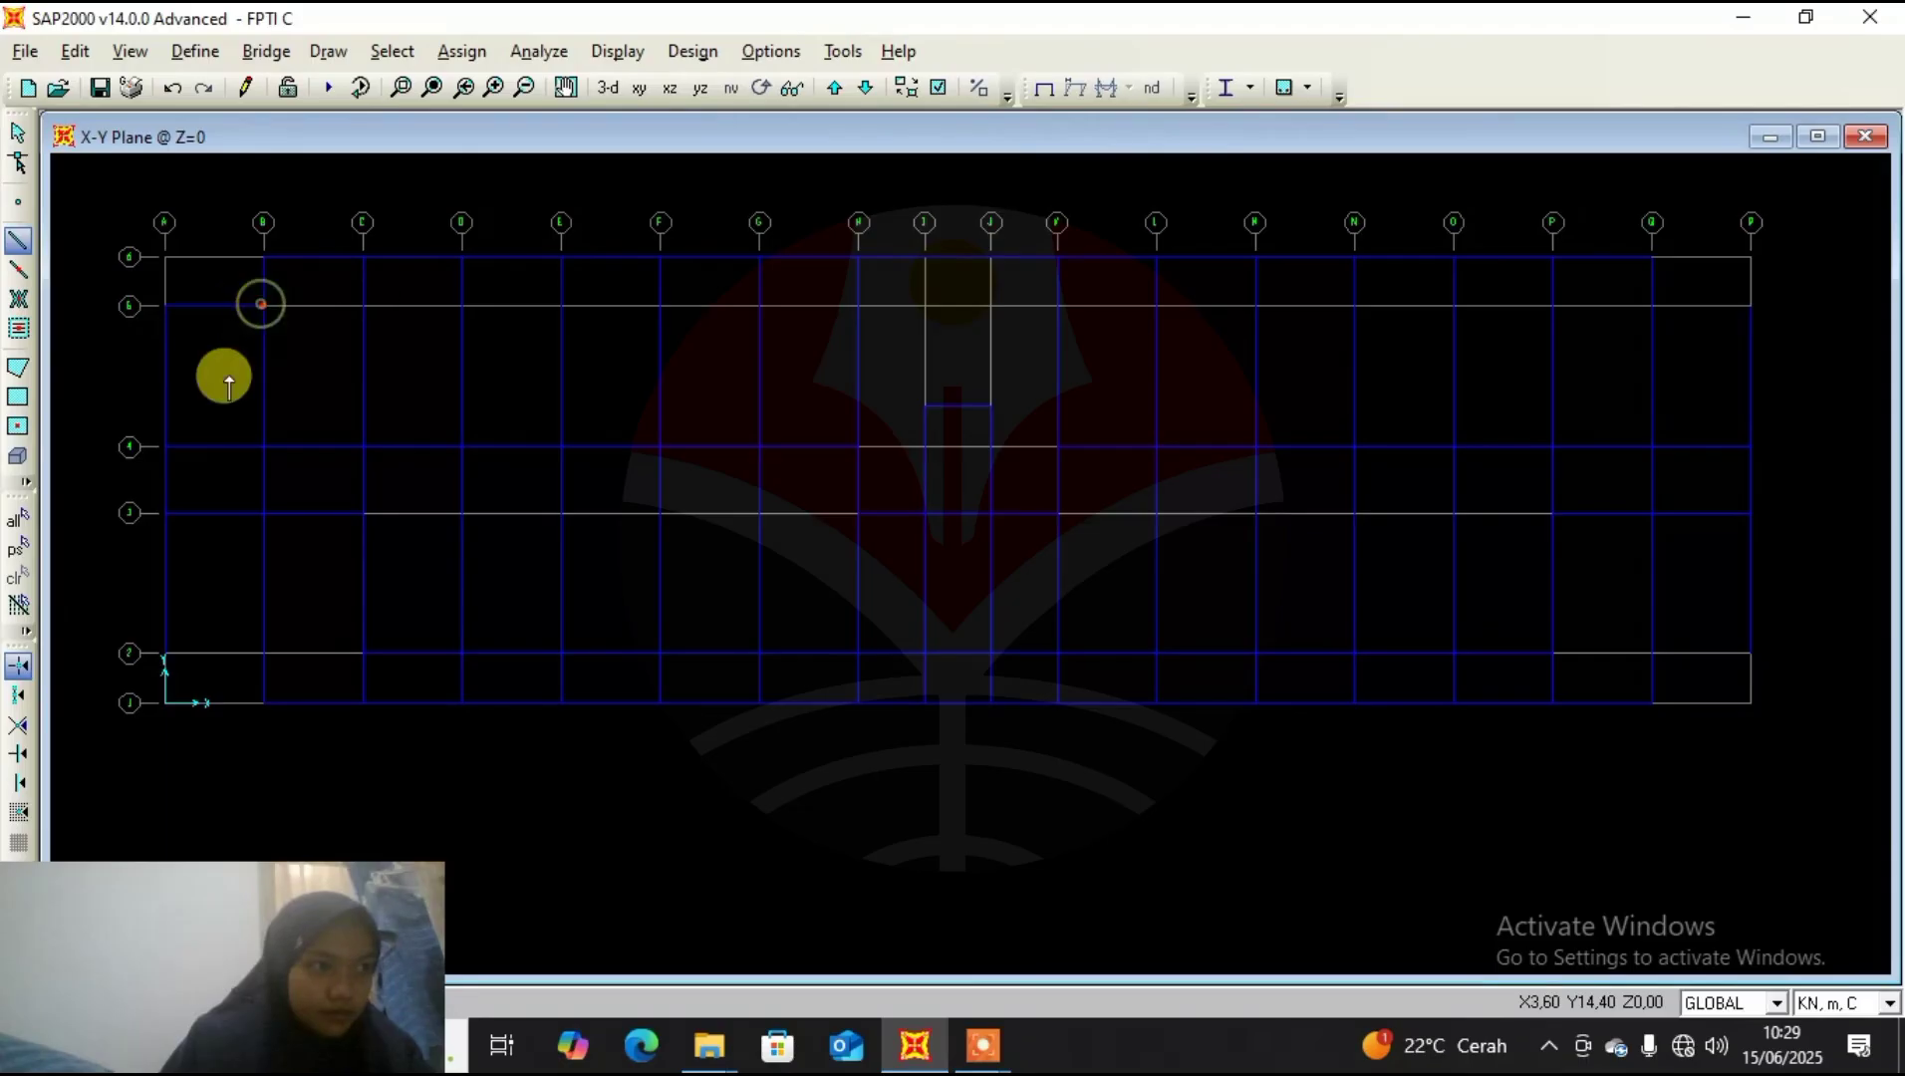
{"action": "right_click", "coordinate": [226, 375]}
{"action": "left_click", "coordinate": [166, 654]}
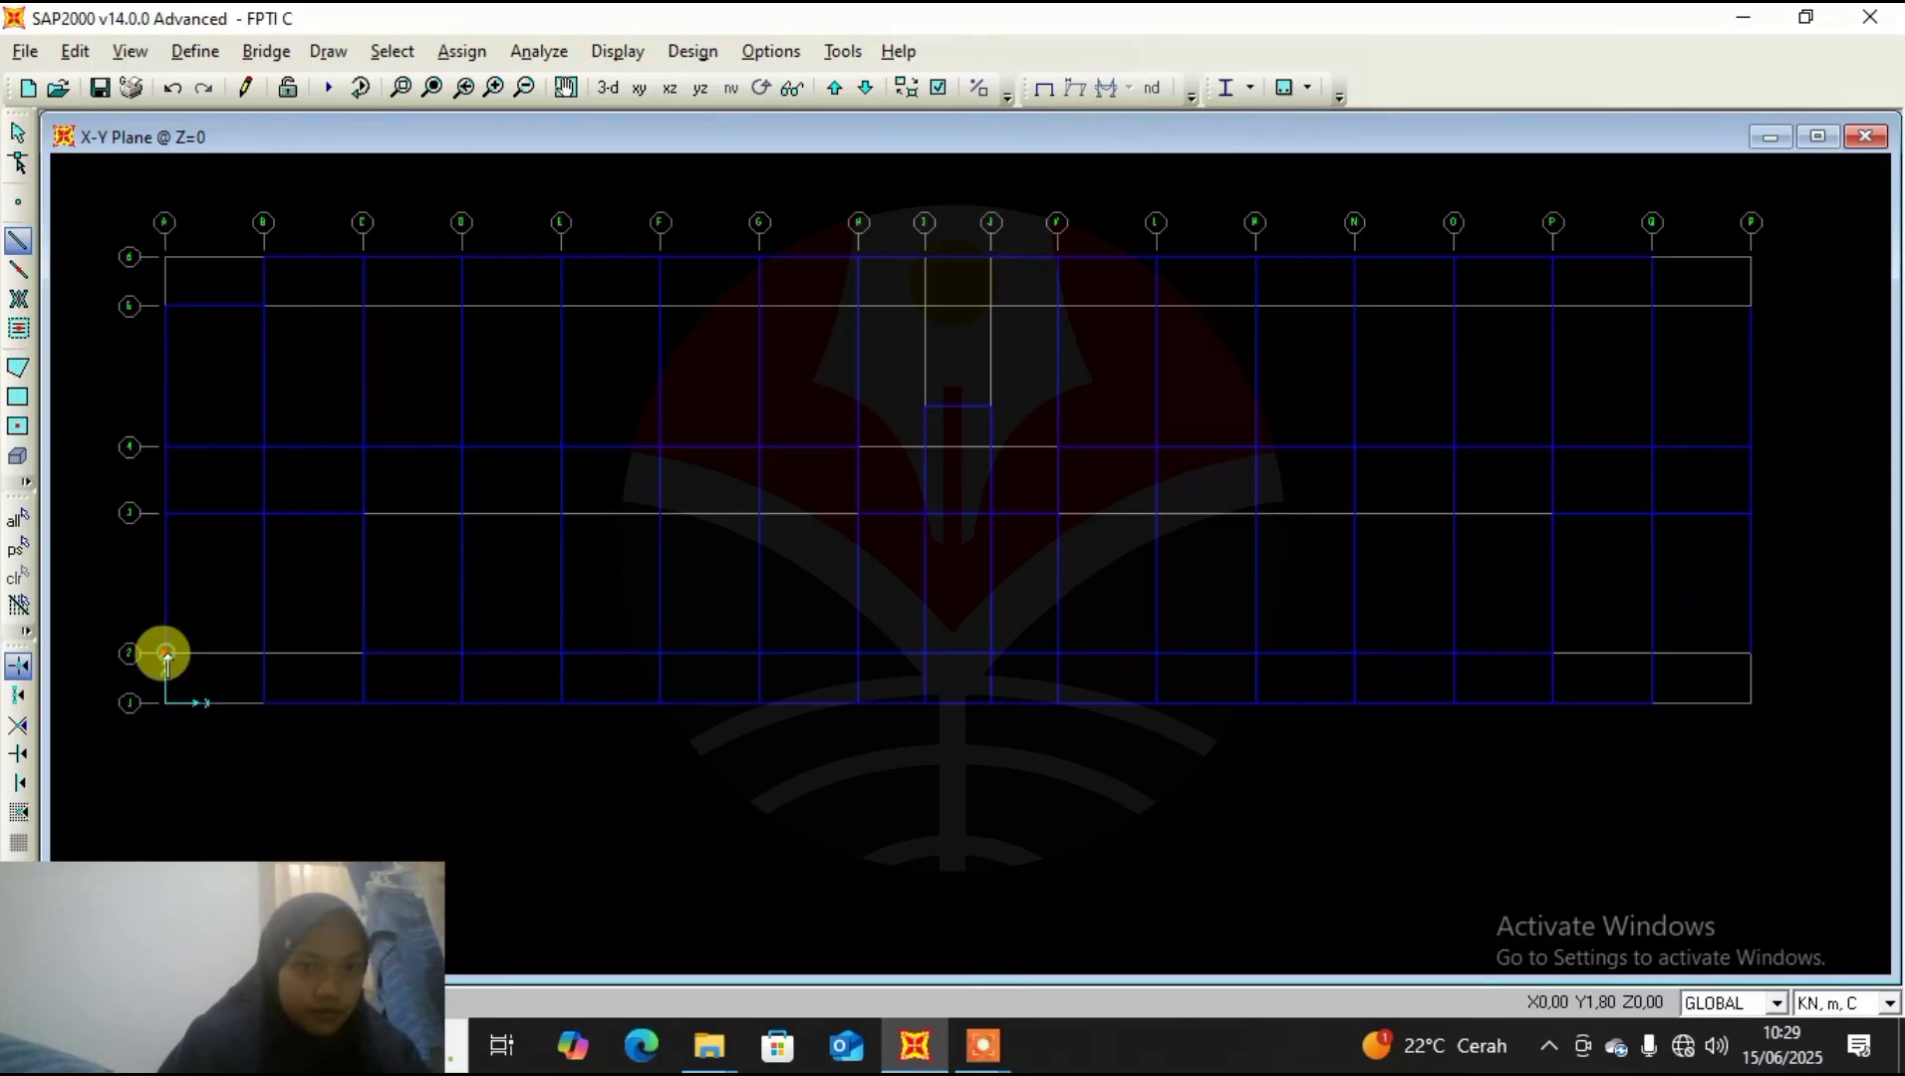
{"action": "key", "text": "Escape"}
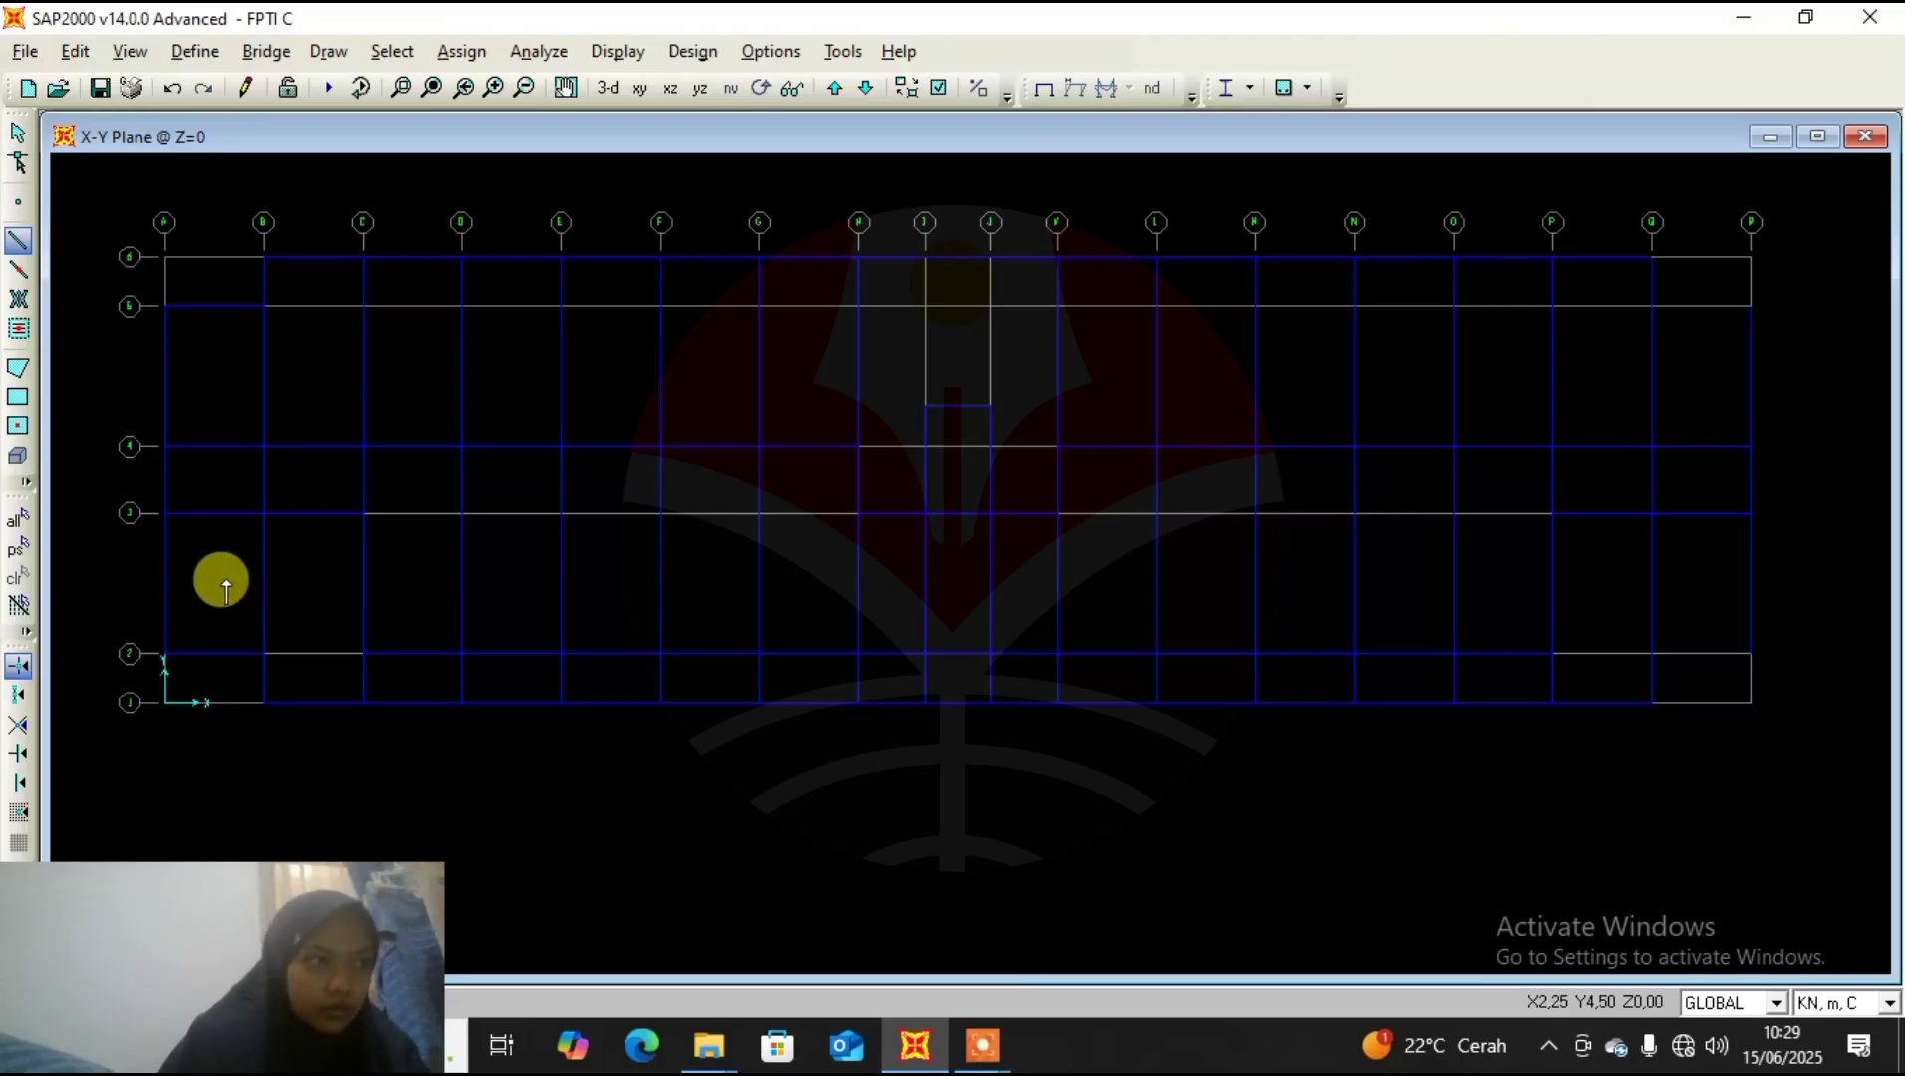
{"action": "left_click", "coordinate": [220, 307]}
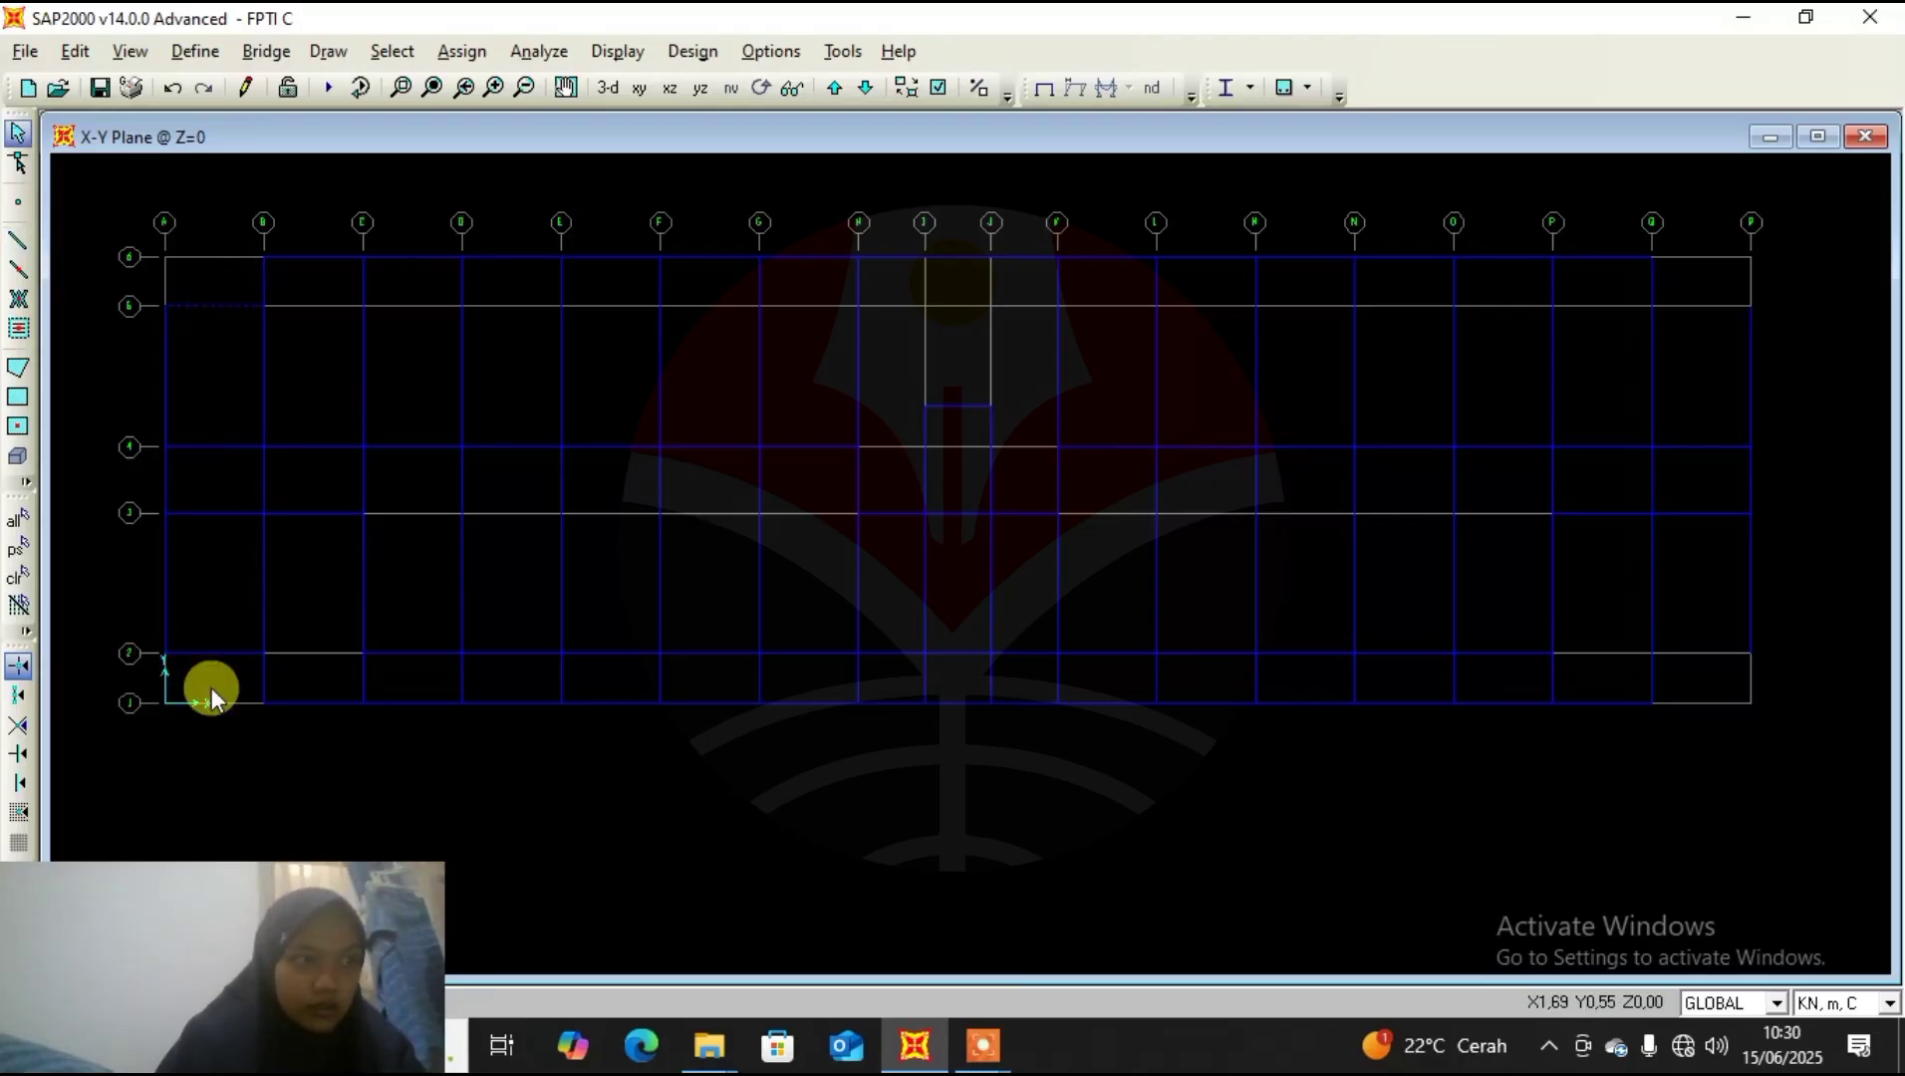
{"action": "left_click_drag", "start_coordinate": [241, 627], "coordinate": [210, 676]}
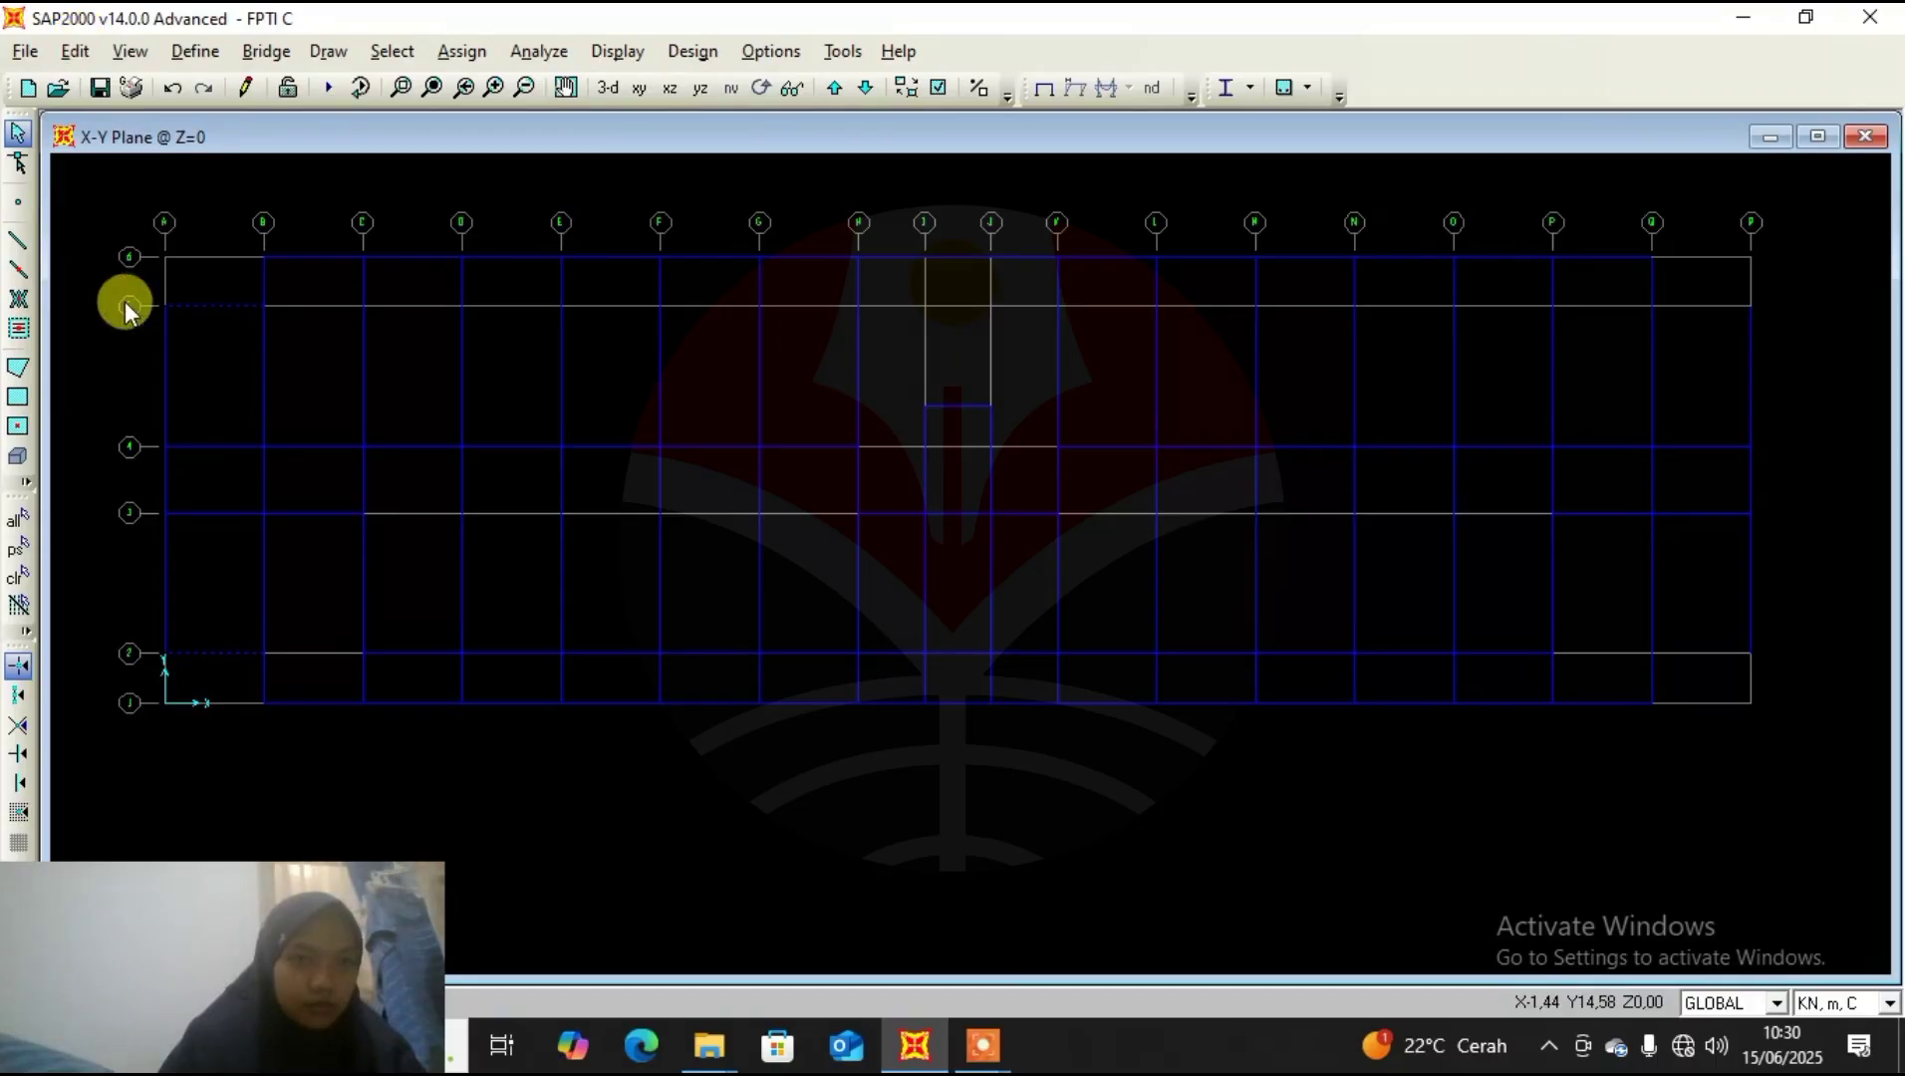
{"action": "key", "text": "ctrl+q"}
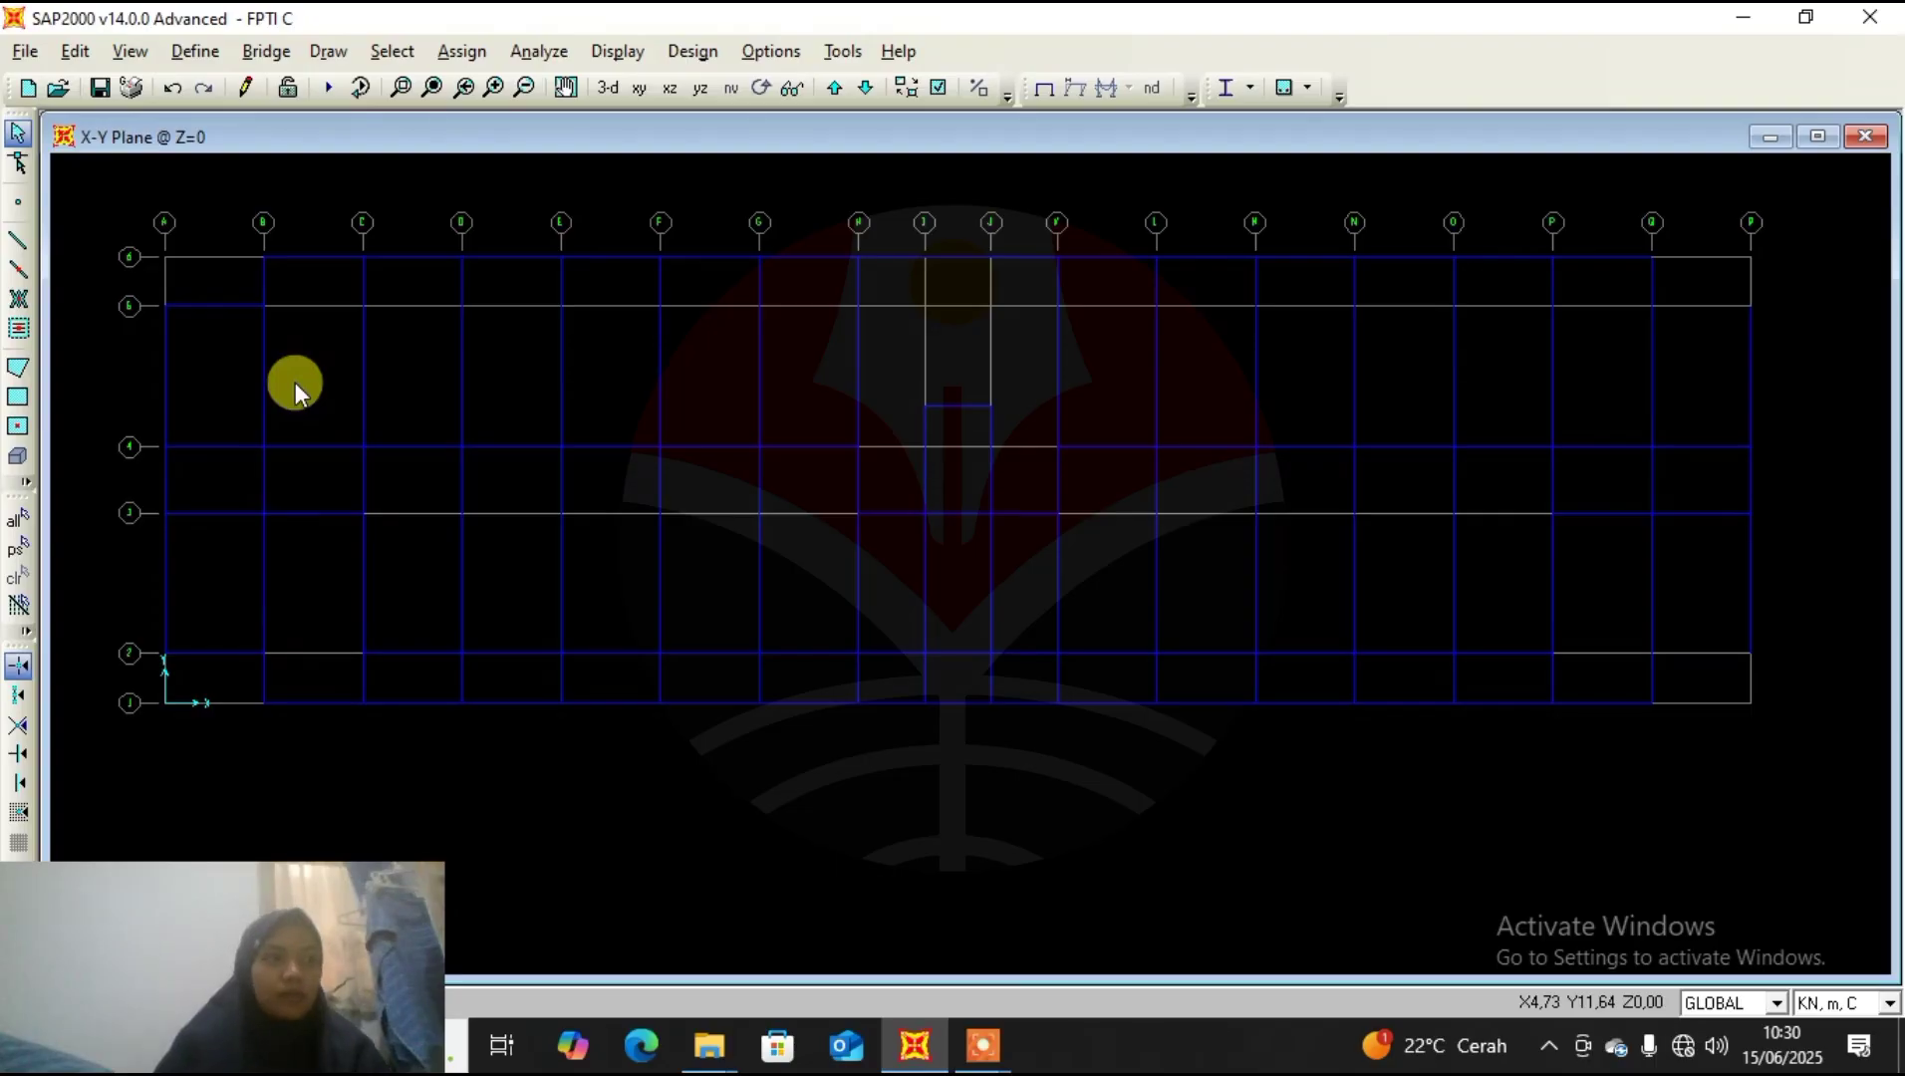
Replicate the grid line 5 beam between A and B linearly once with dy -1.
{"action": "left_click", "coordinate": [232, 305]}
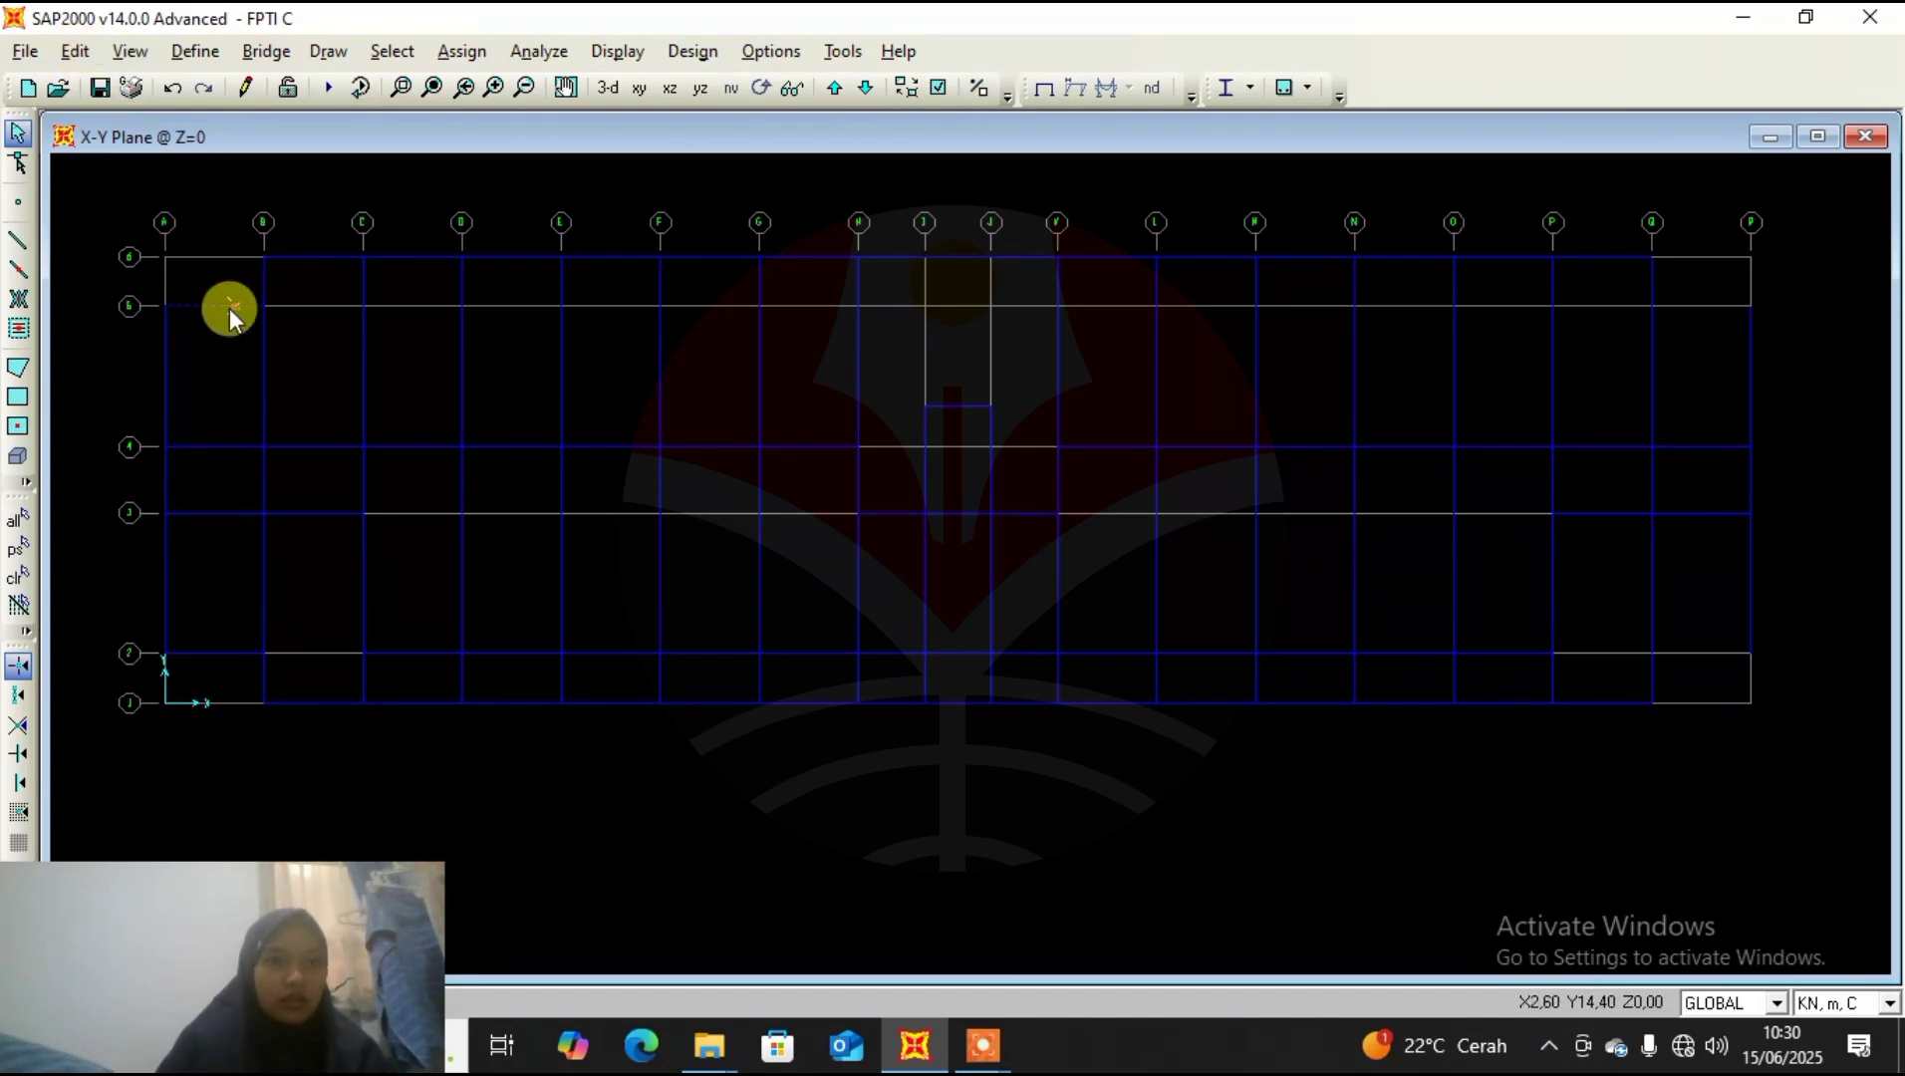
{"action": "left_click", "coordinate": [75, 51]}
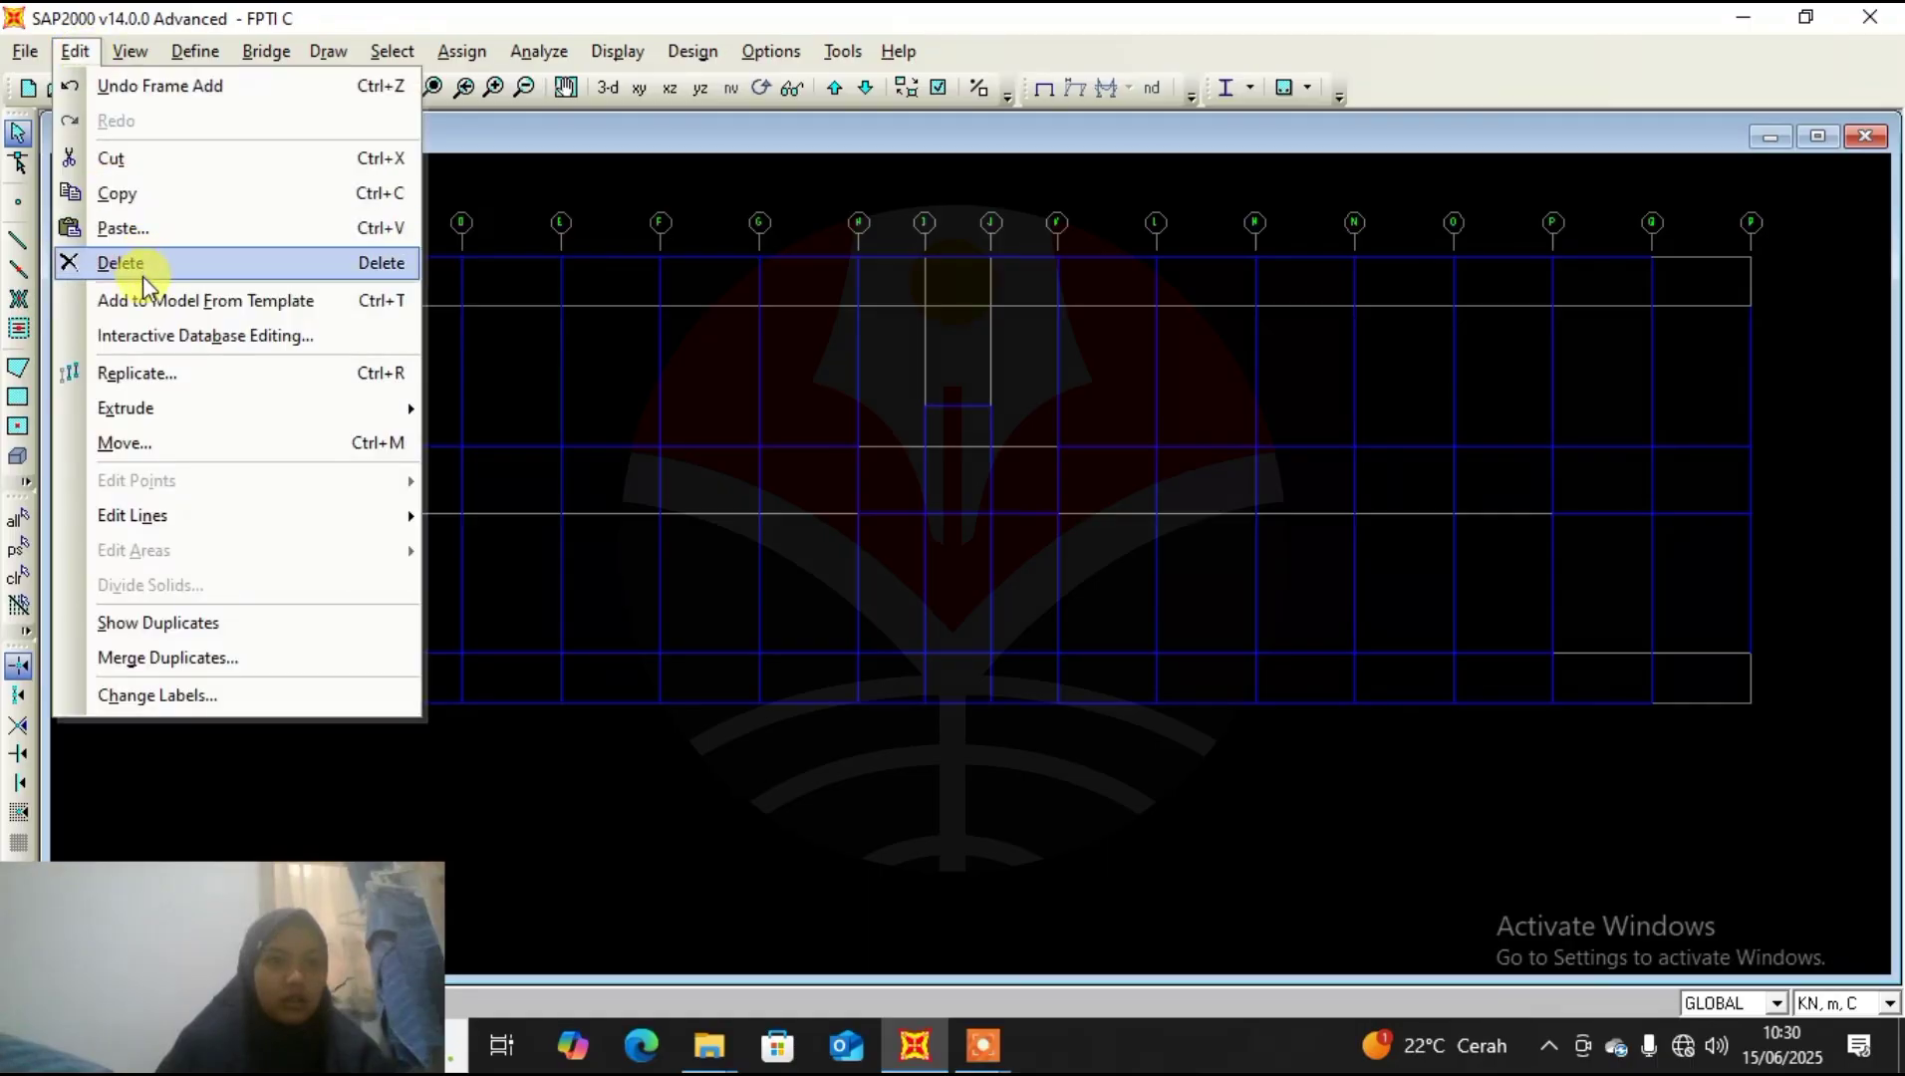
{"action": "left_click", "coordinate": [162, 383]}
{"action": "double_click", "coordinate": [823, 451]}
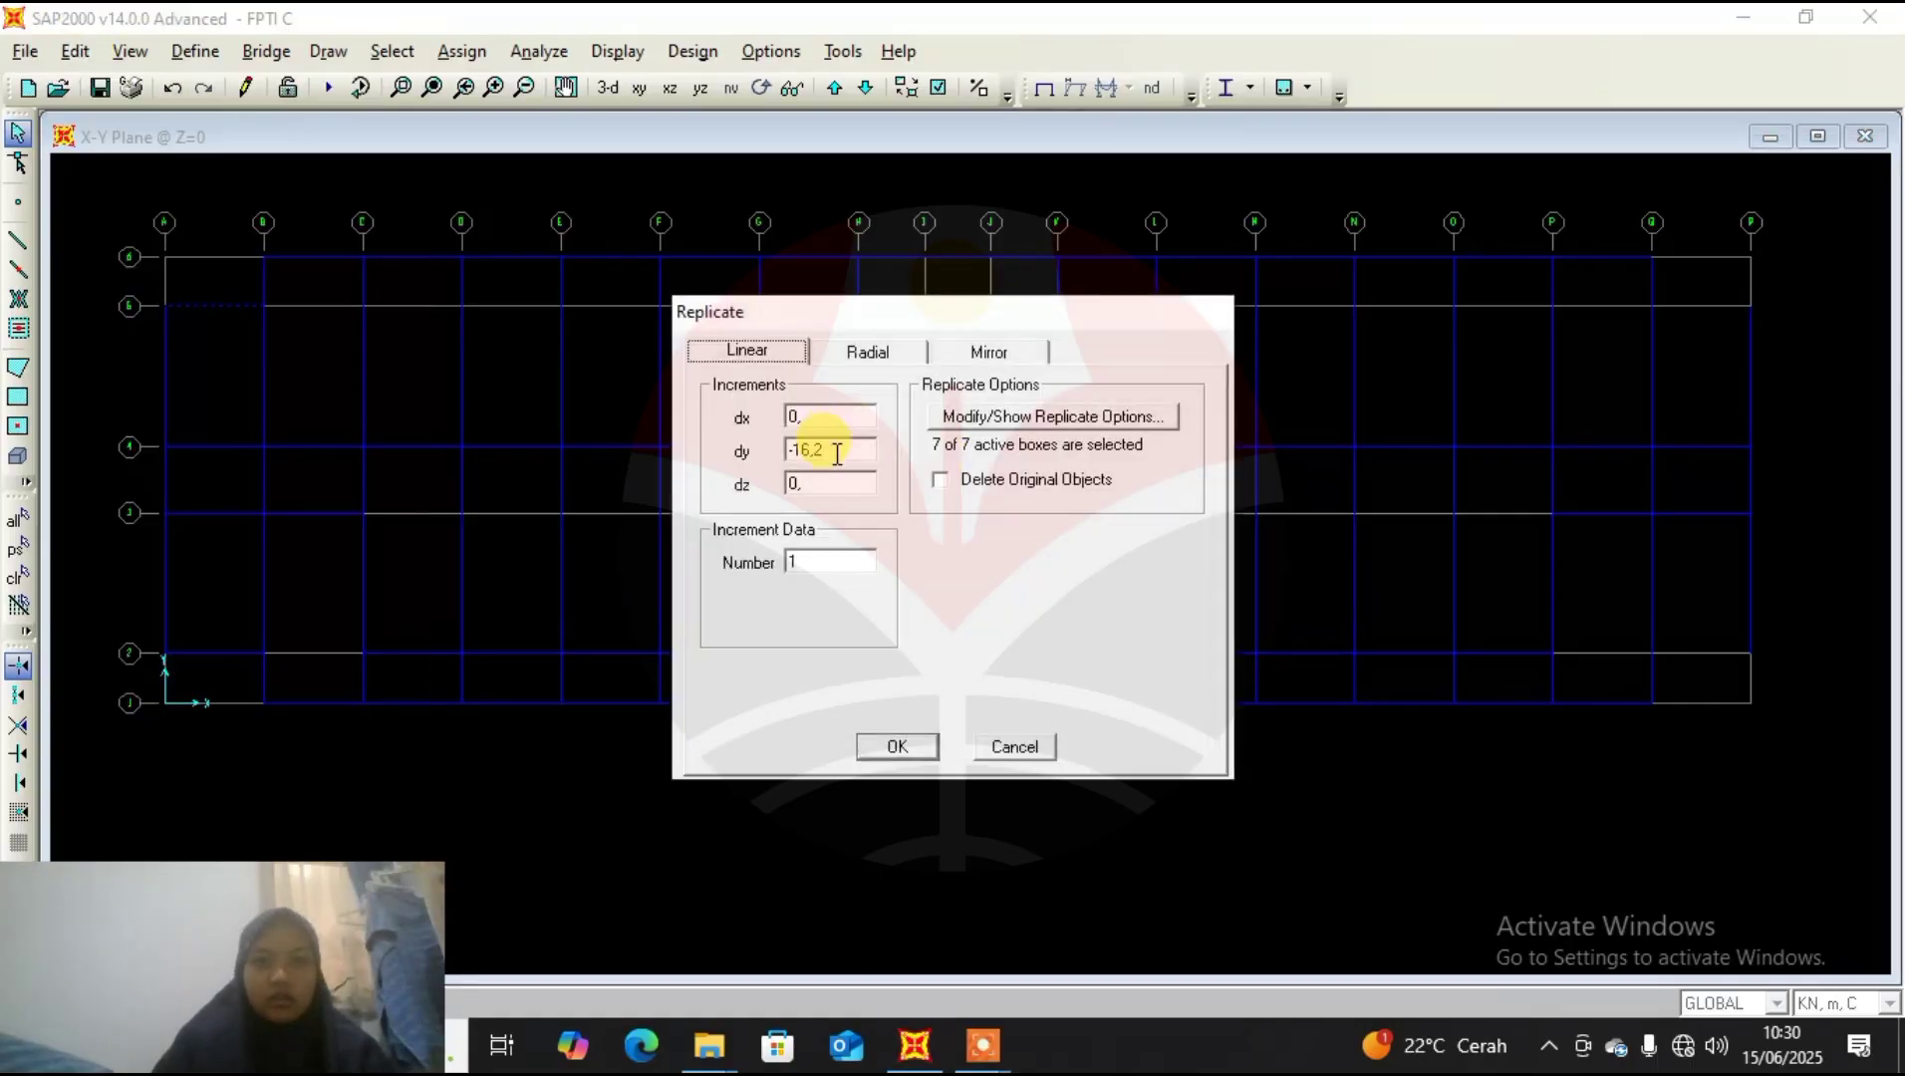
{"action": "type", "text": "-1"}
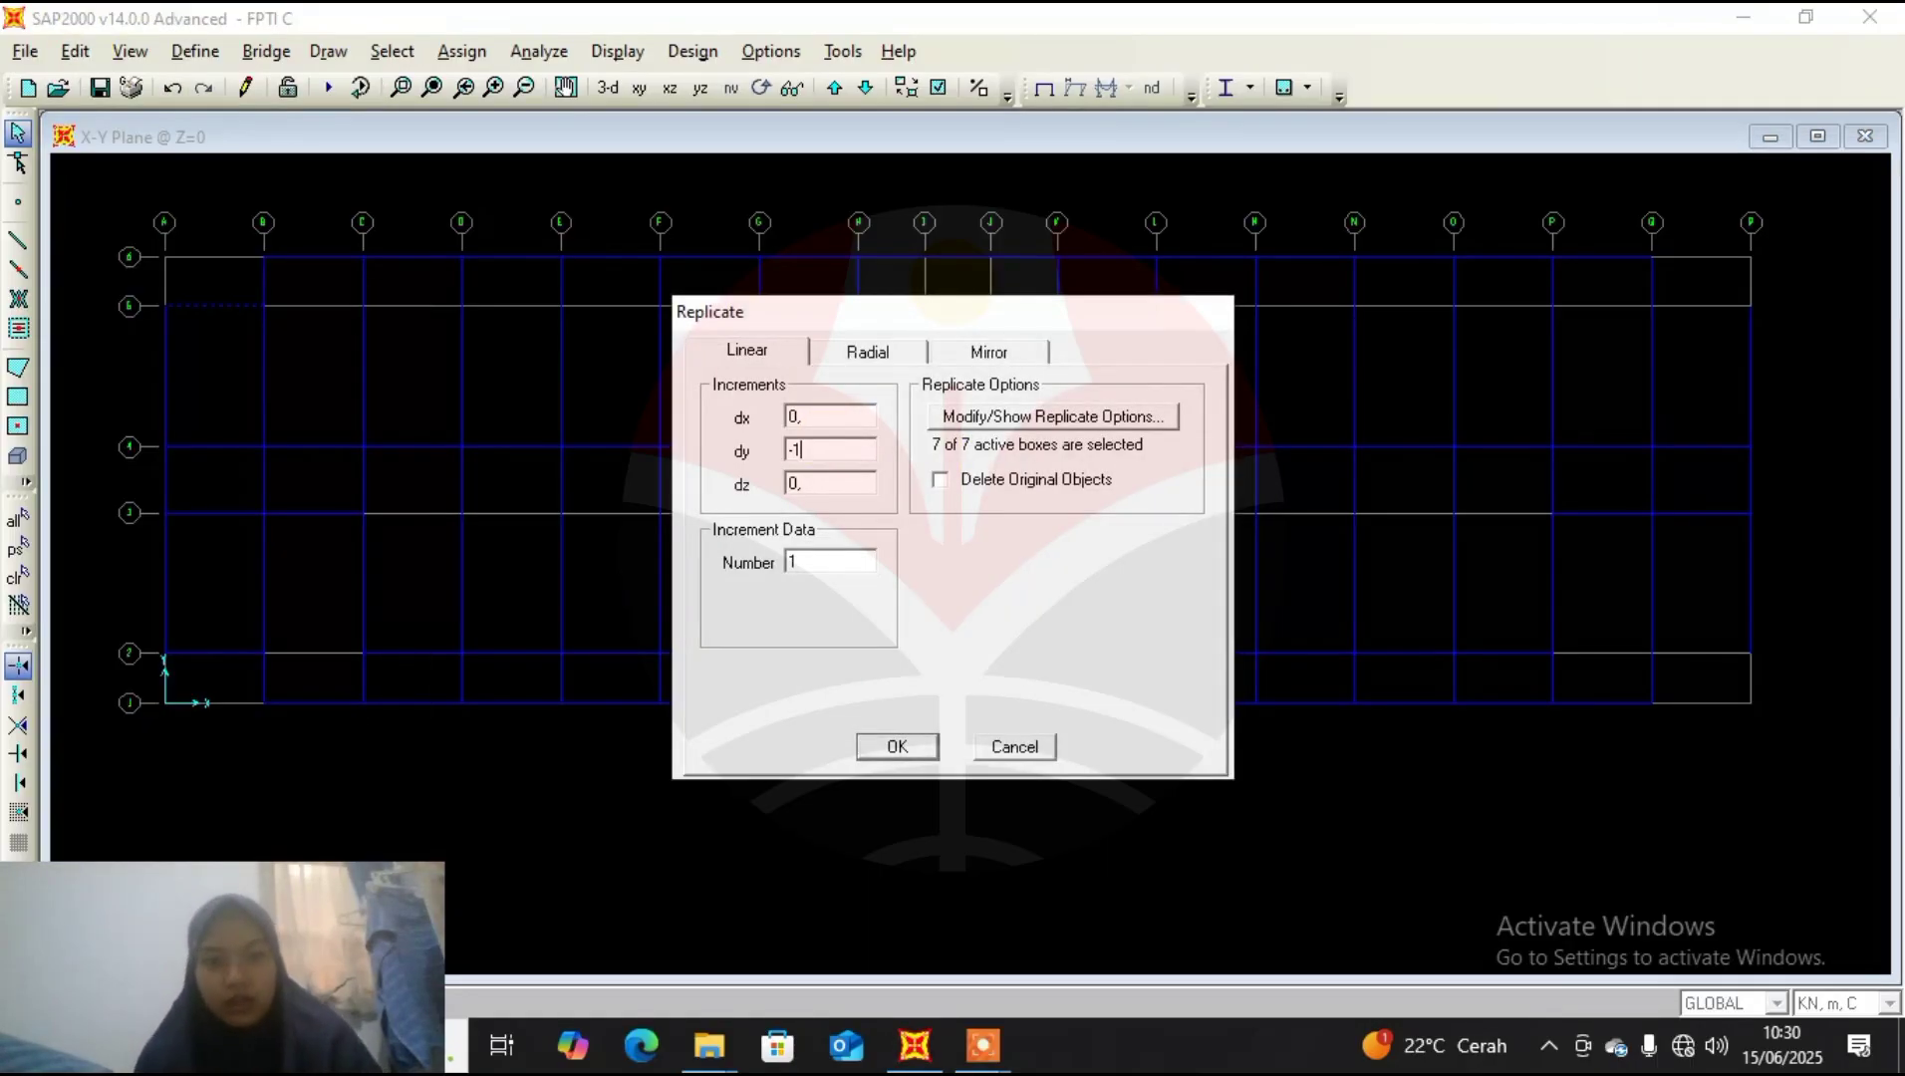
{"action": "left_click", "coordinate": [896, 748]}
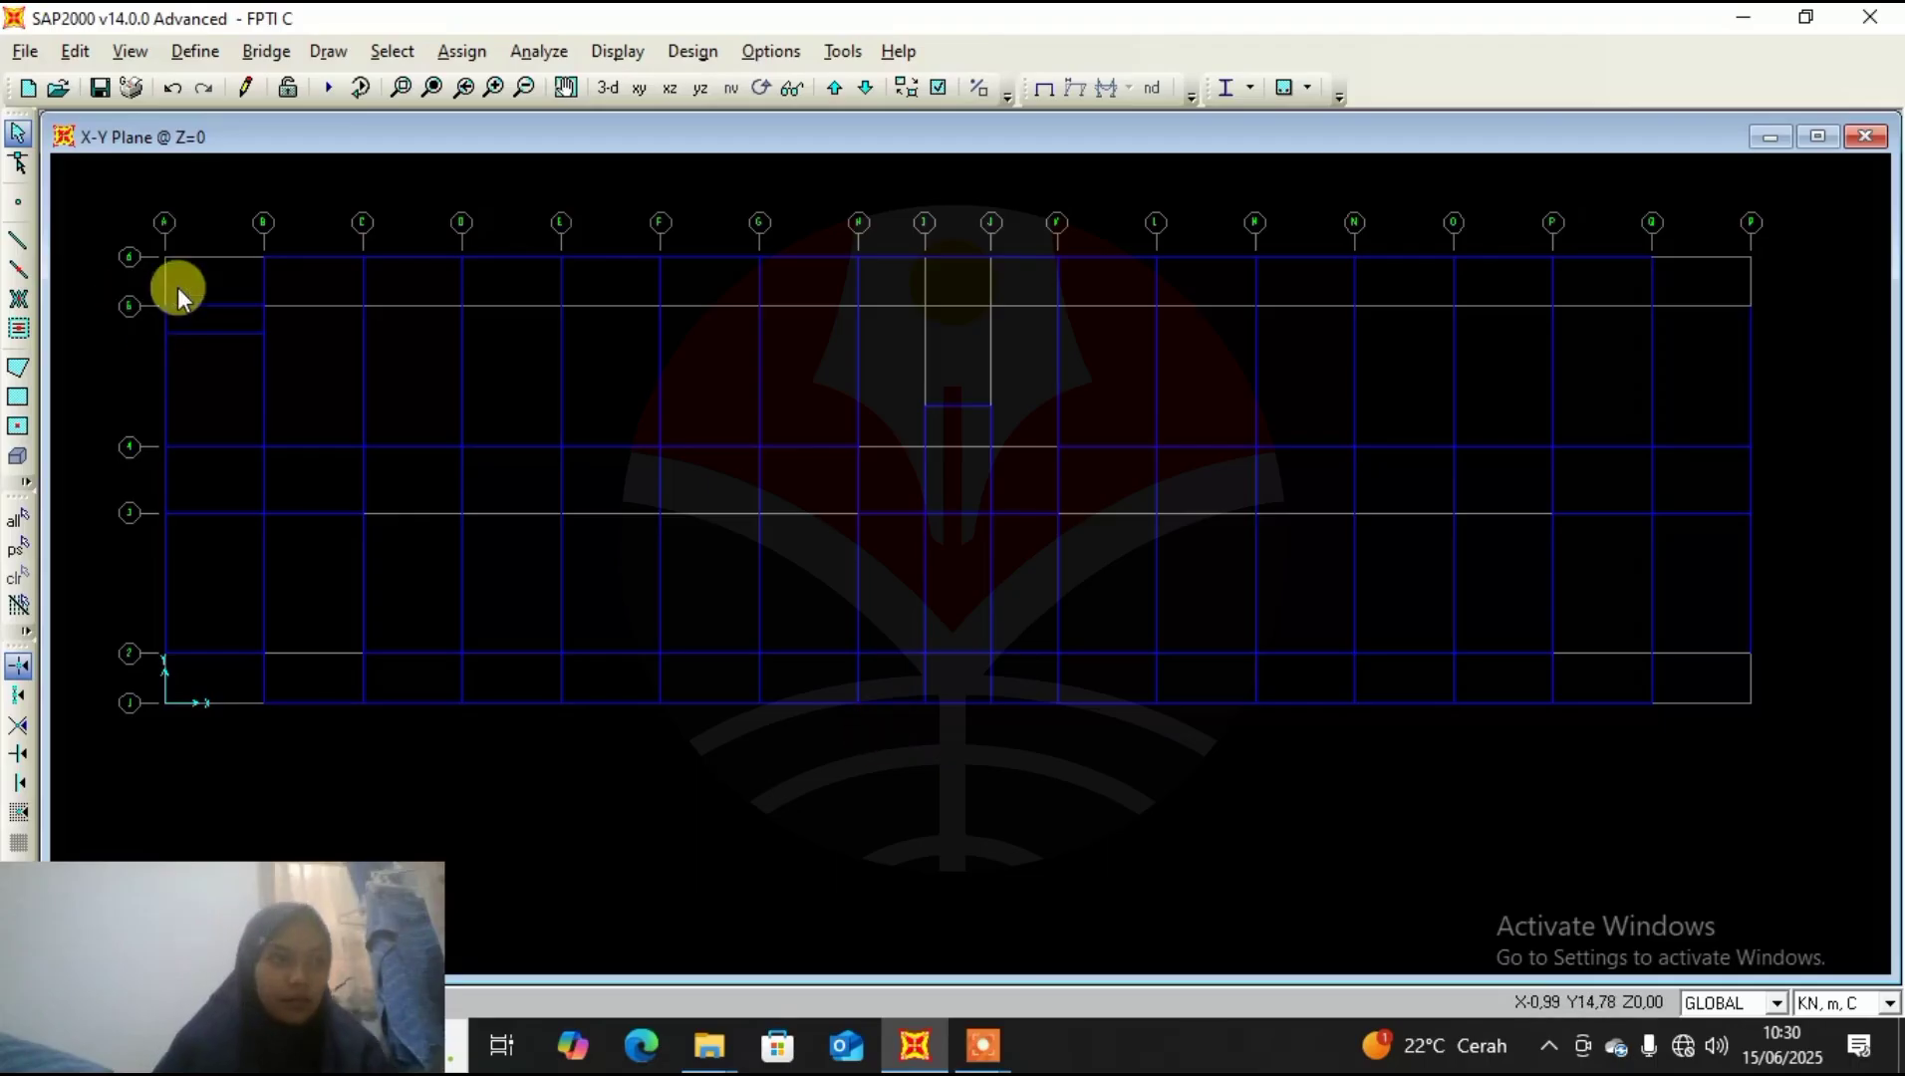
Replicate the grid line B beam between lines 4 and 6 linearly once with dx -1 and dy 0.
{"action": "left_click", "coordinate": [322, 361]}
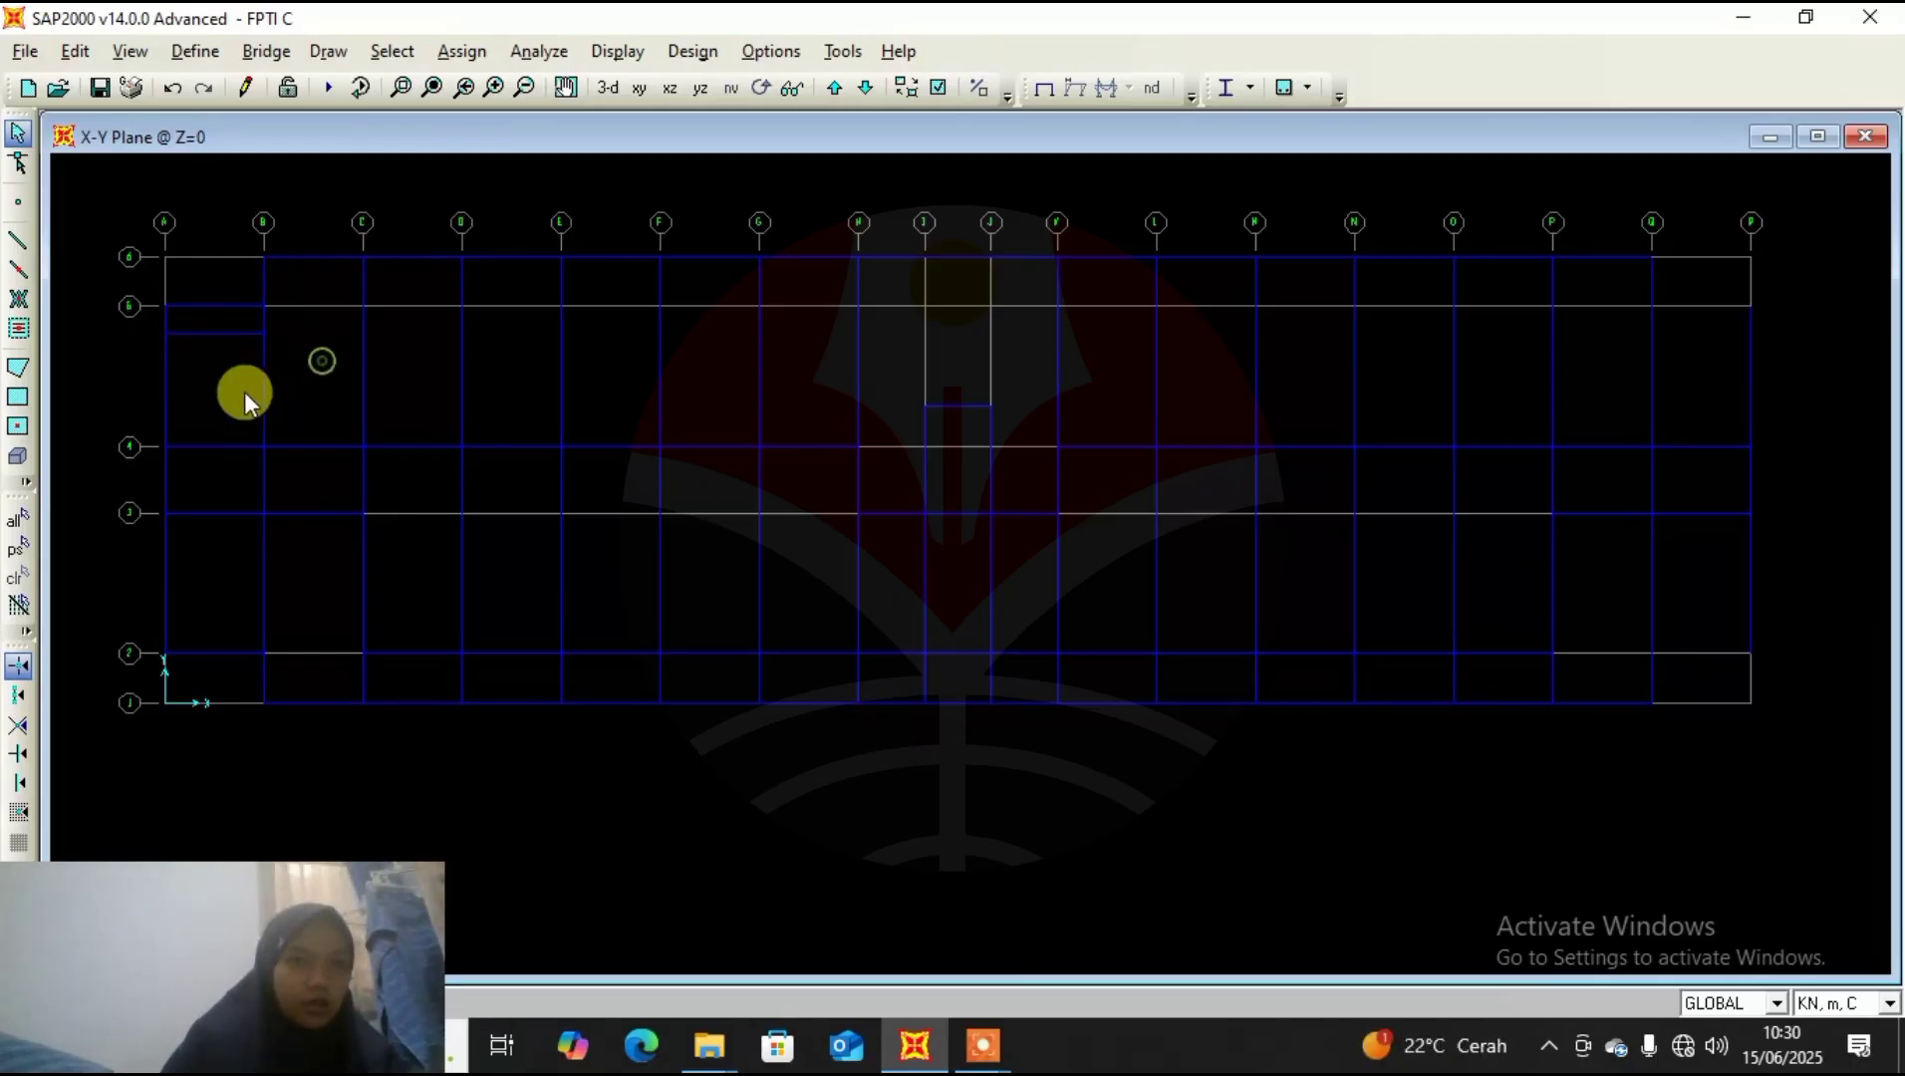
{"action": "left_click_drag", "start_coordinate": [244, 392], "coordinate": [226, 401]}
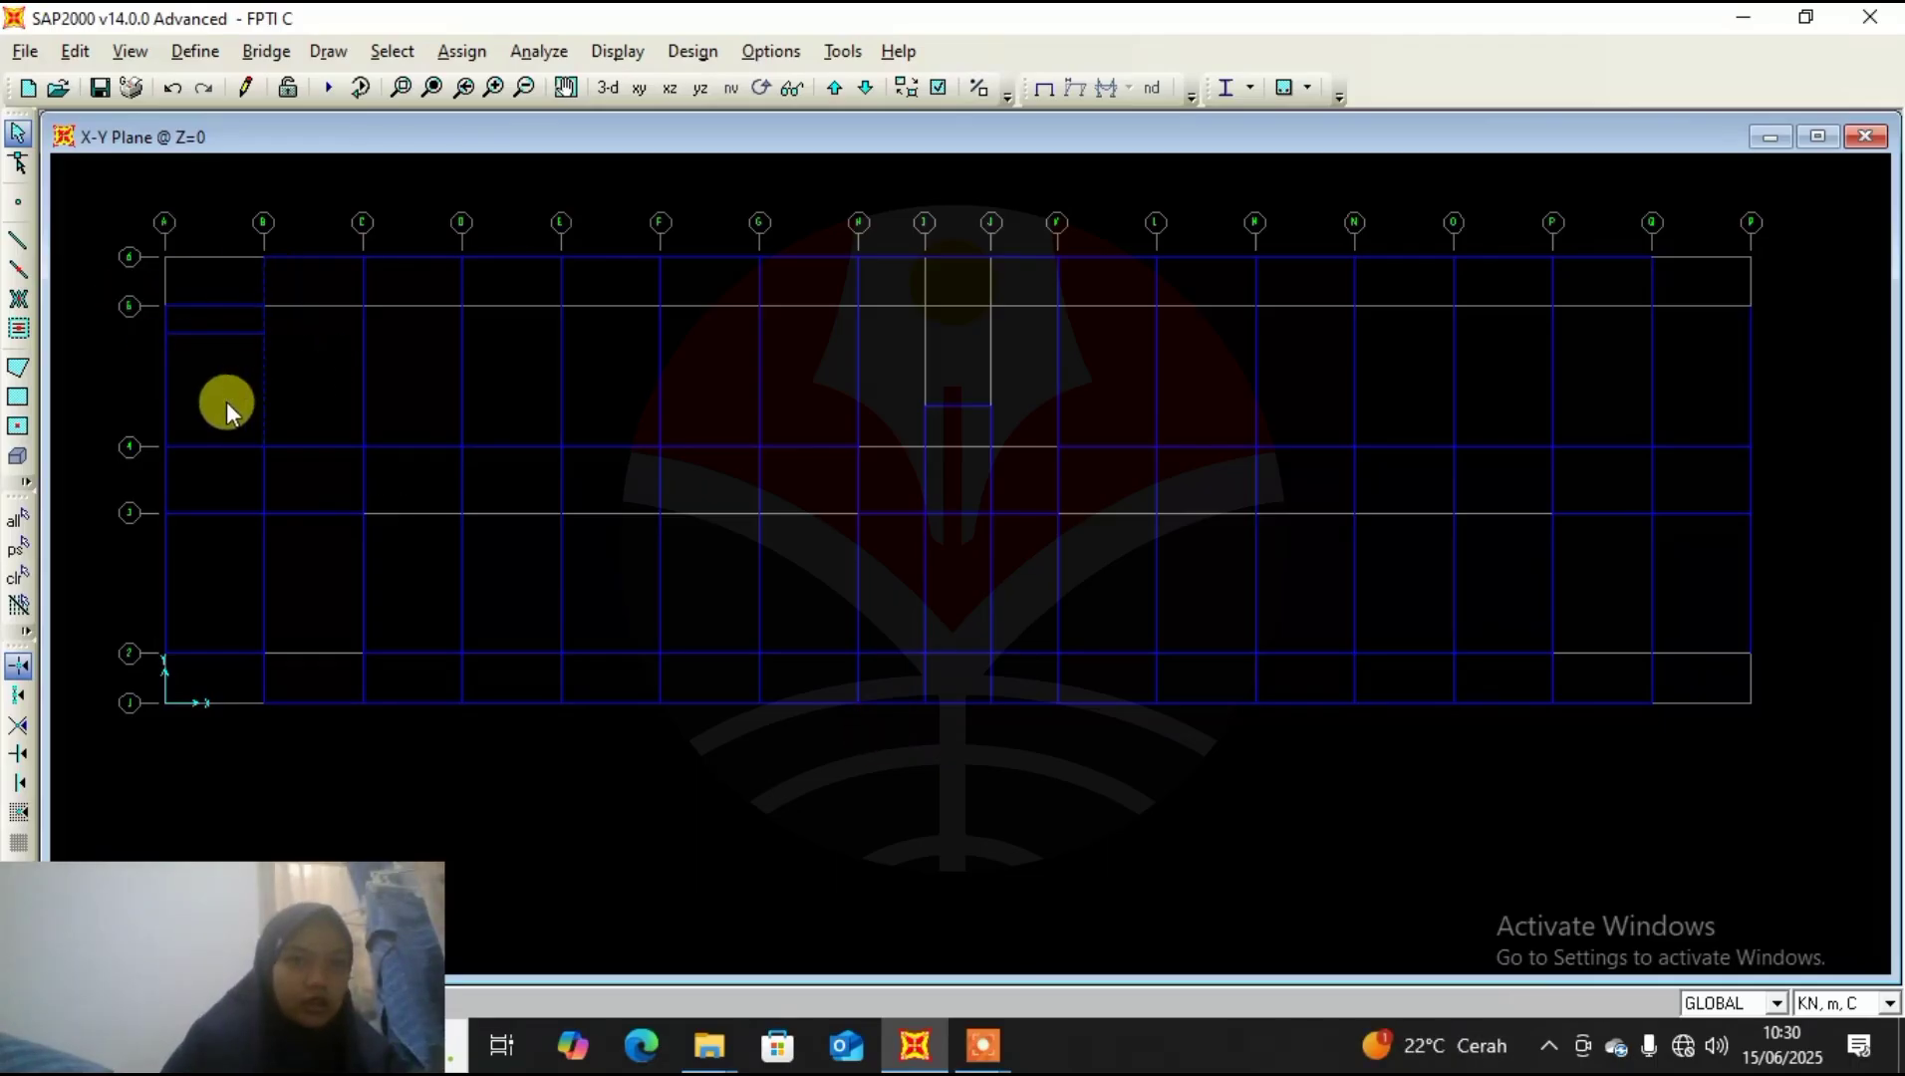
{"action": "left_click", "coordinate": [78, 51]}
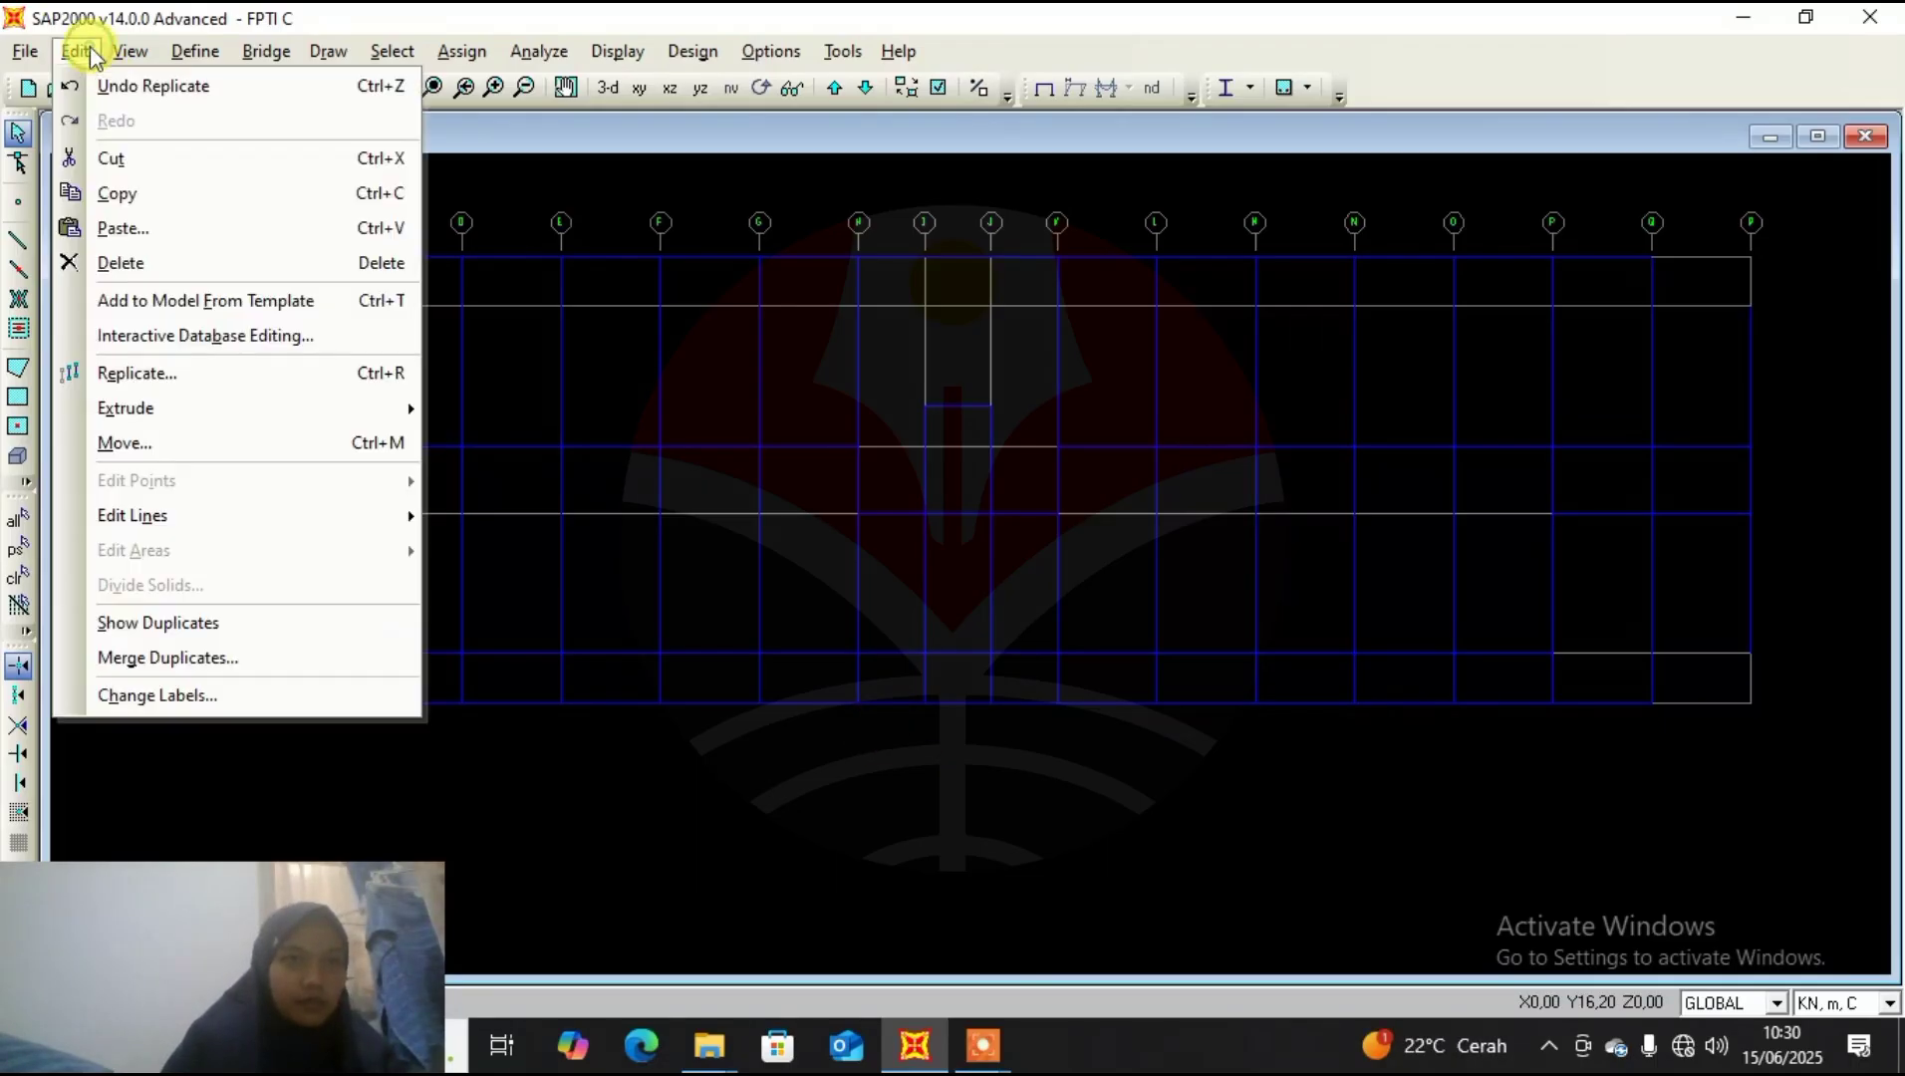
{"action": "left_click", "coordinate": [215, 374]}
{"action": "double_click", "coordinate": [809, 416]}
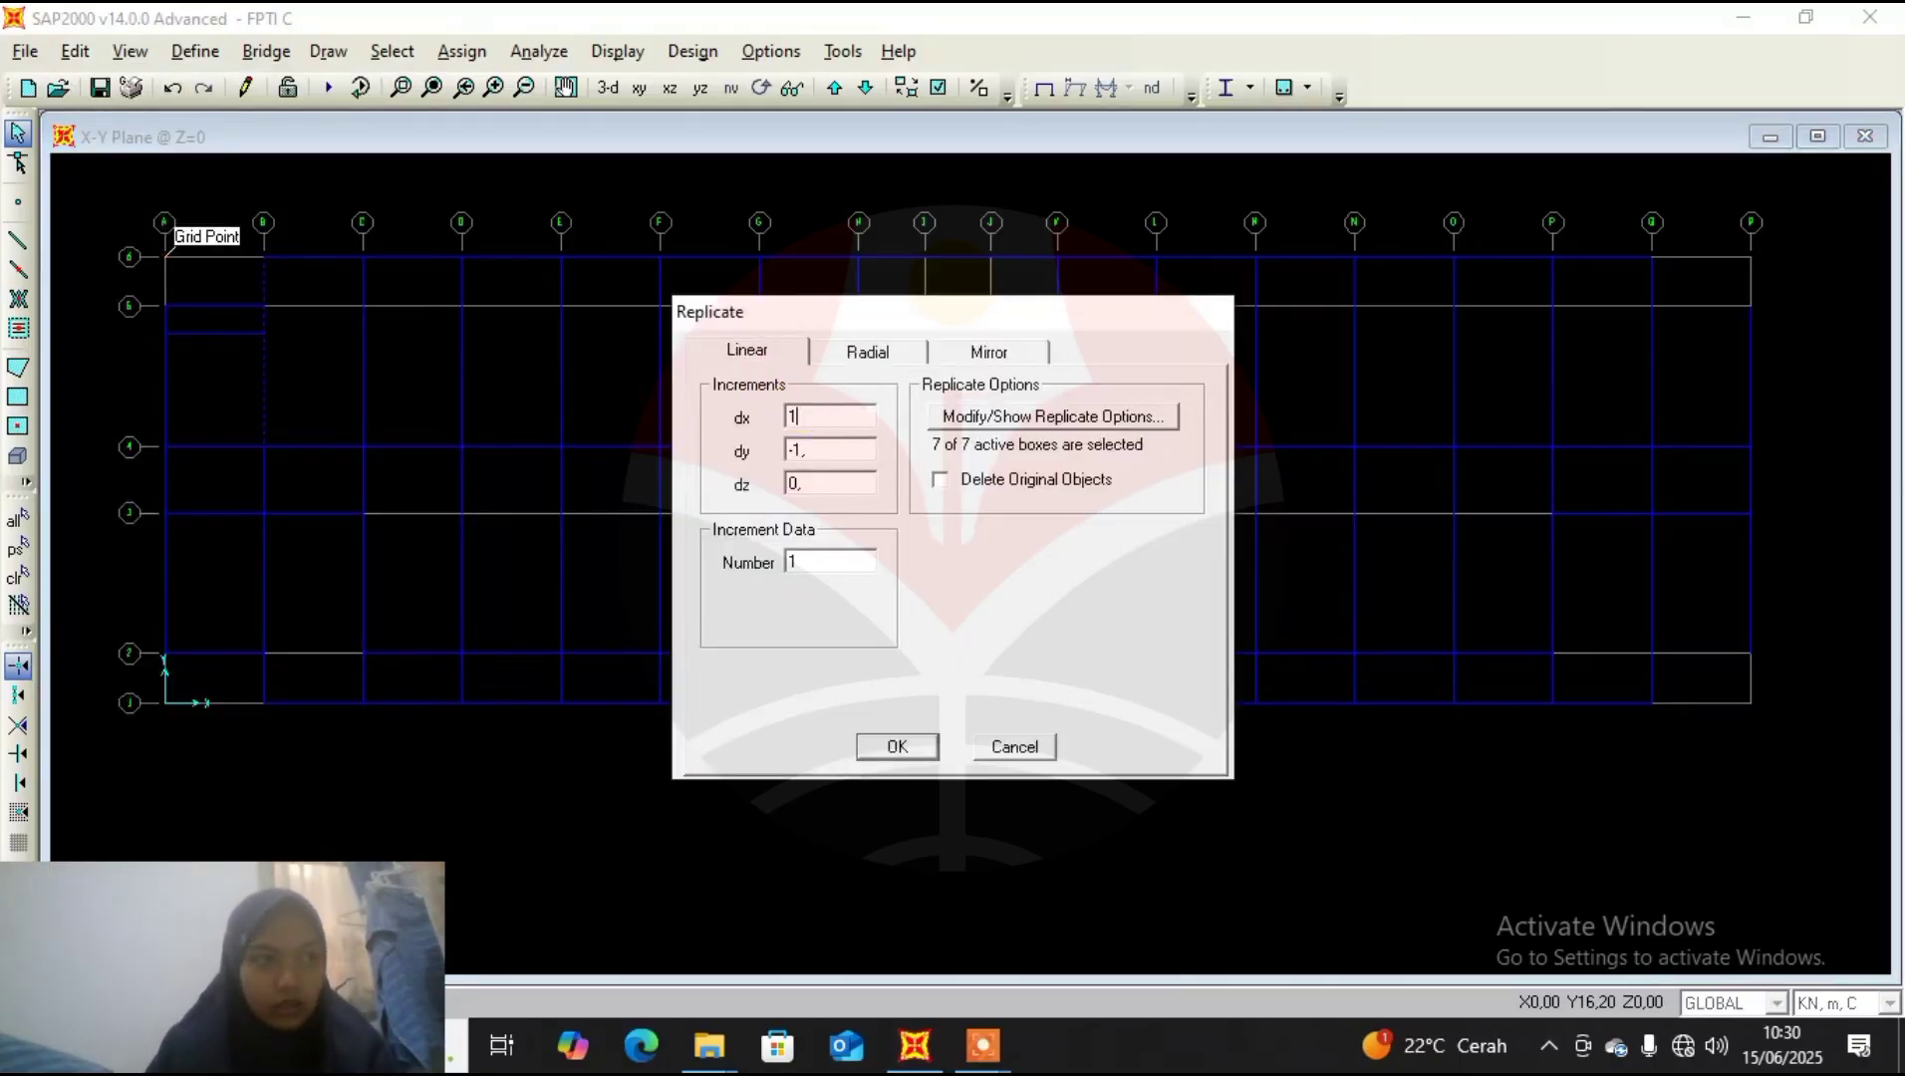
{"action": "double_click", "coordinate": [802, 450]}
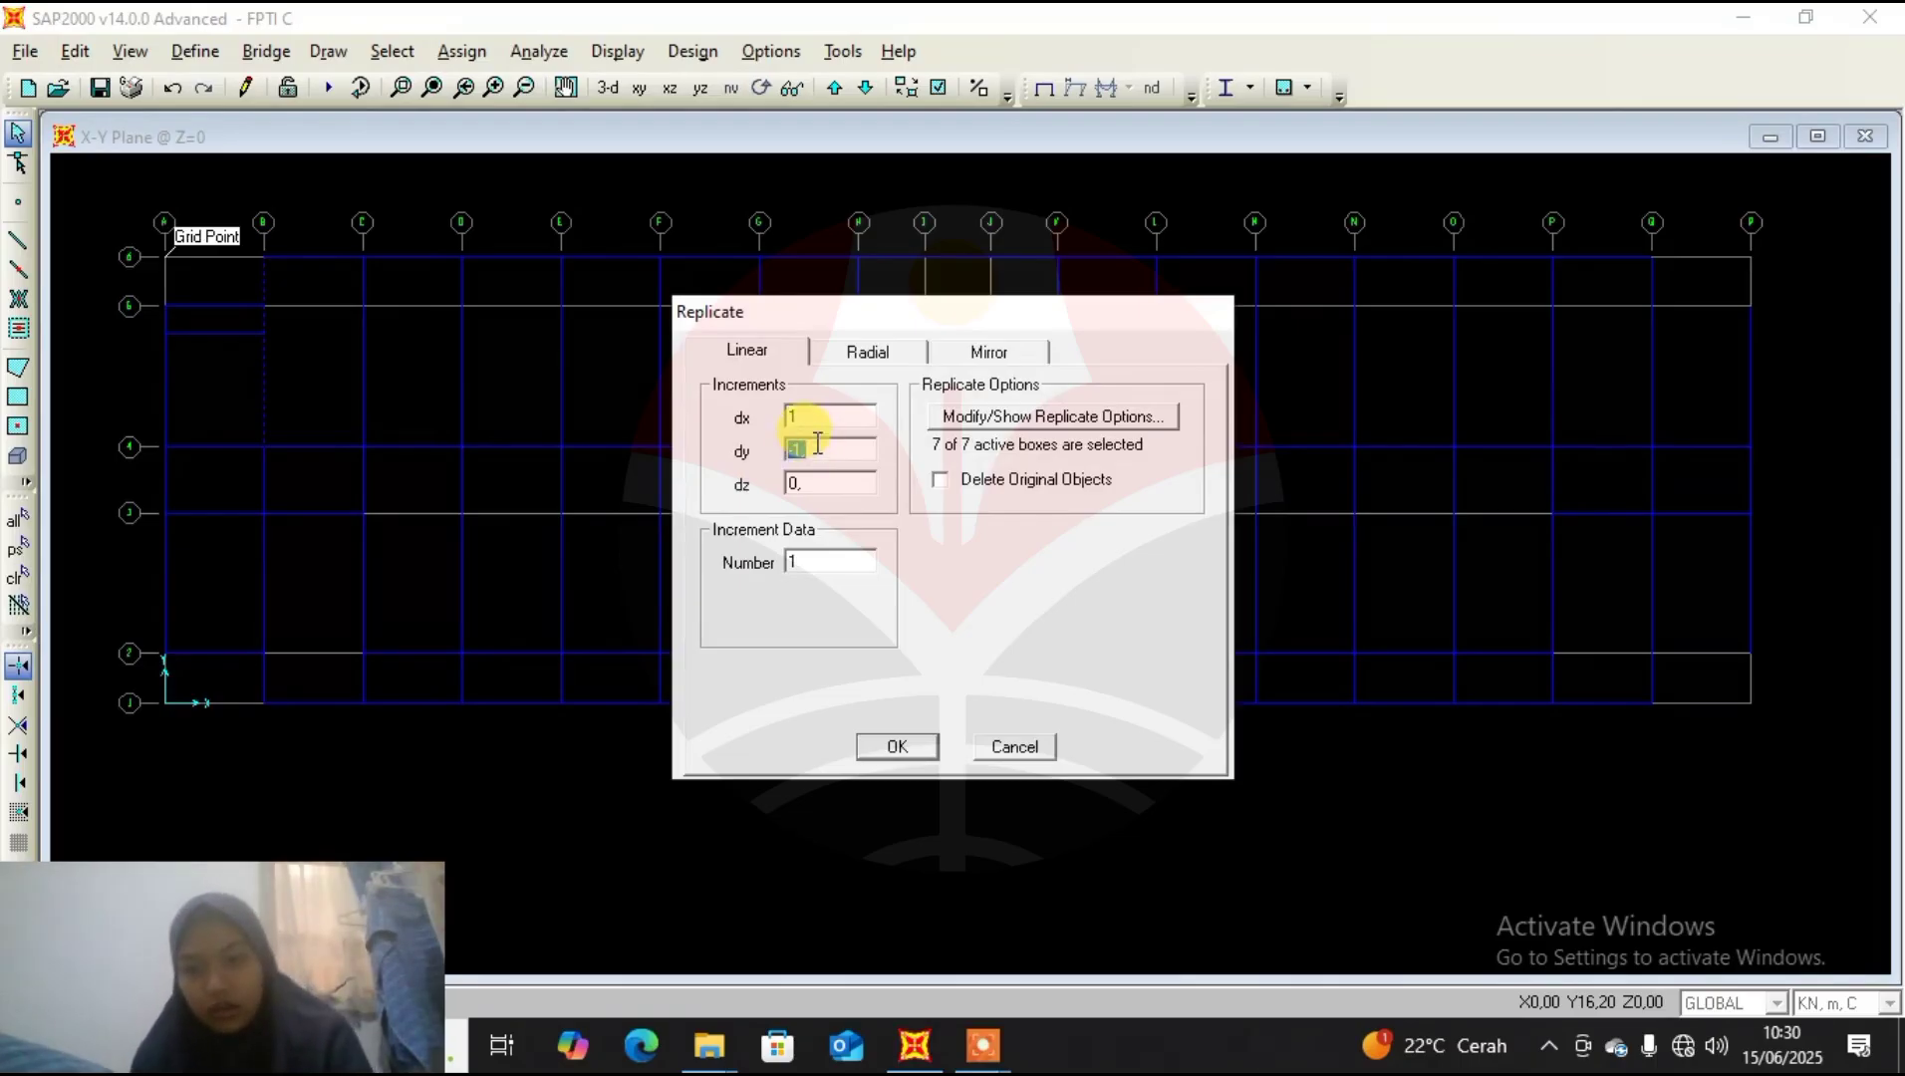
{"action": "type", "text": "0"}
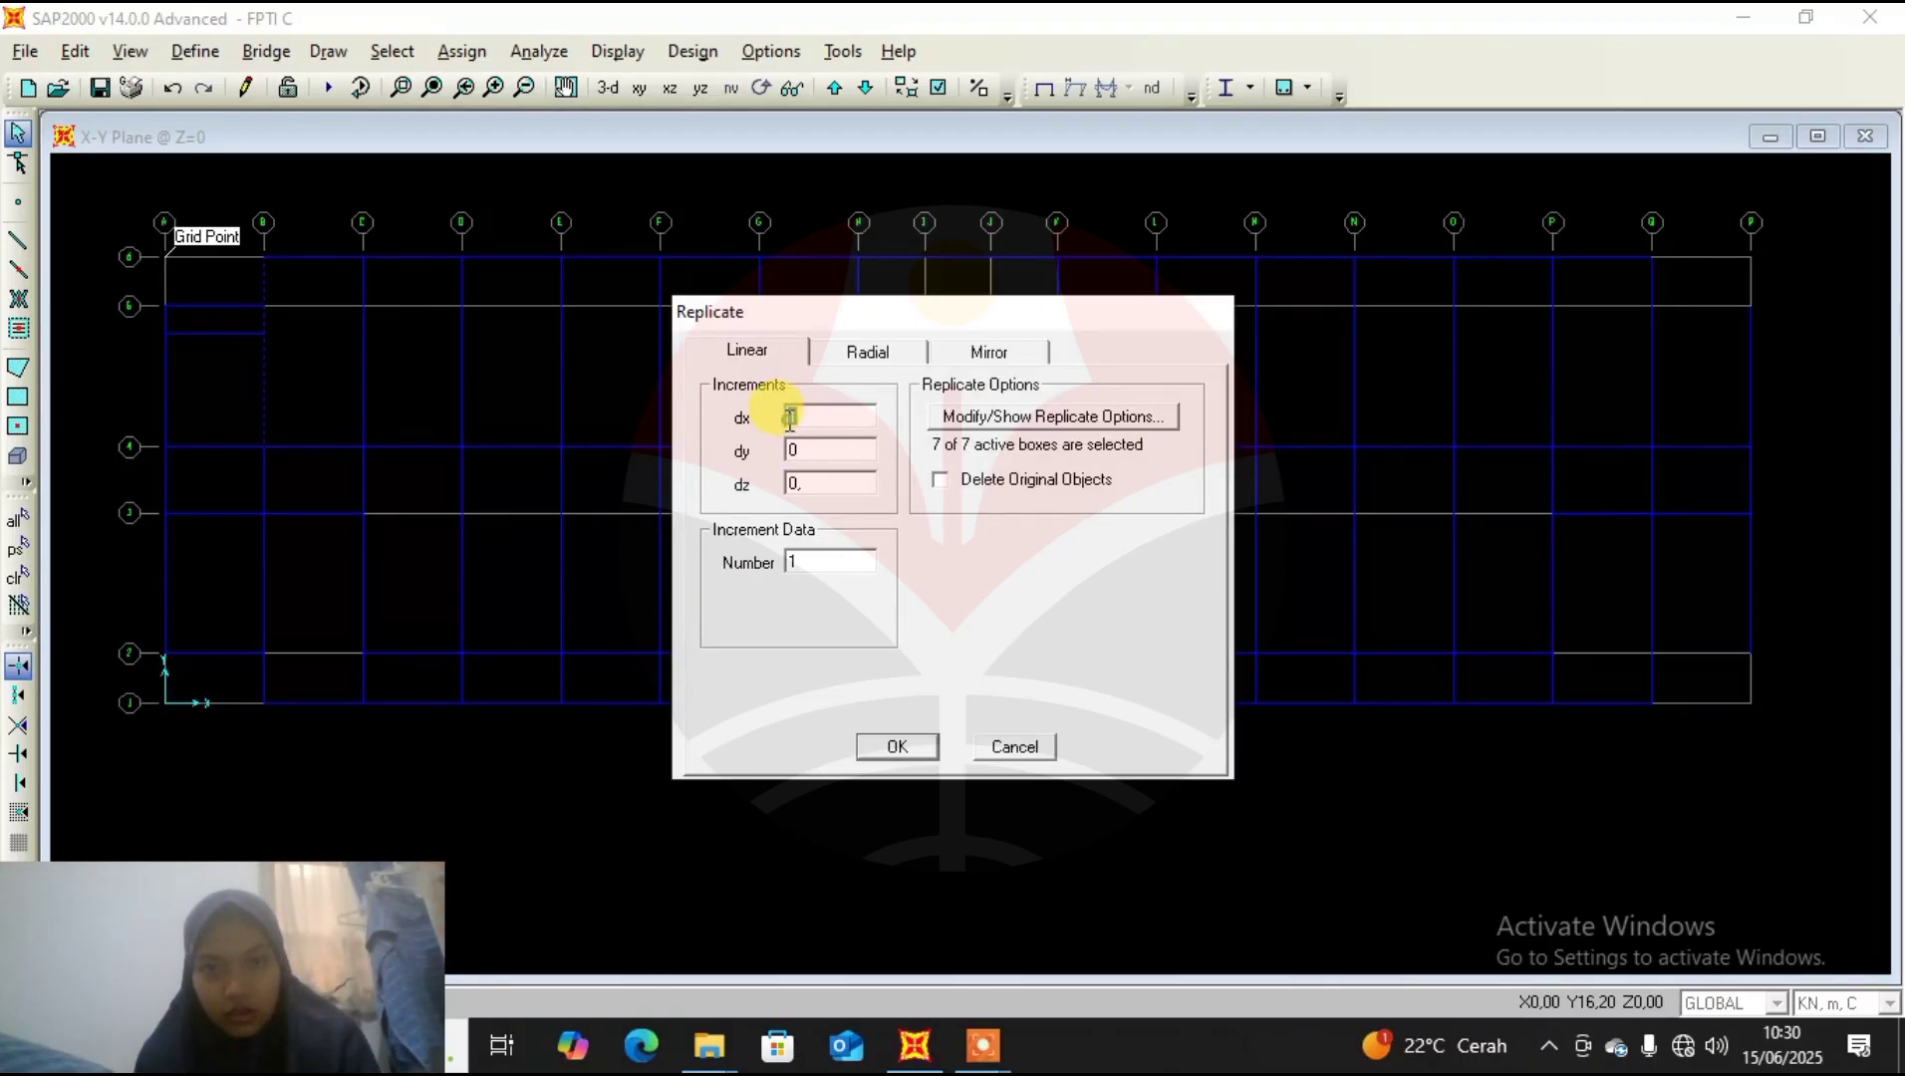
{"action": "left_click", "coordinate": [789, 416]}
{"action": "type", "text": "-1"}
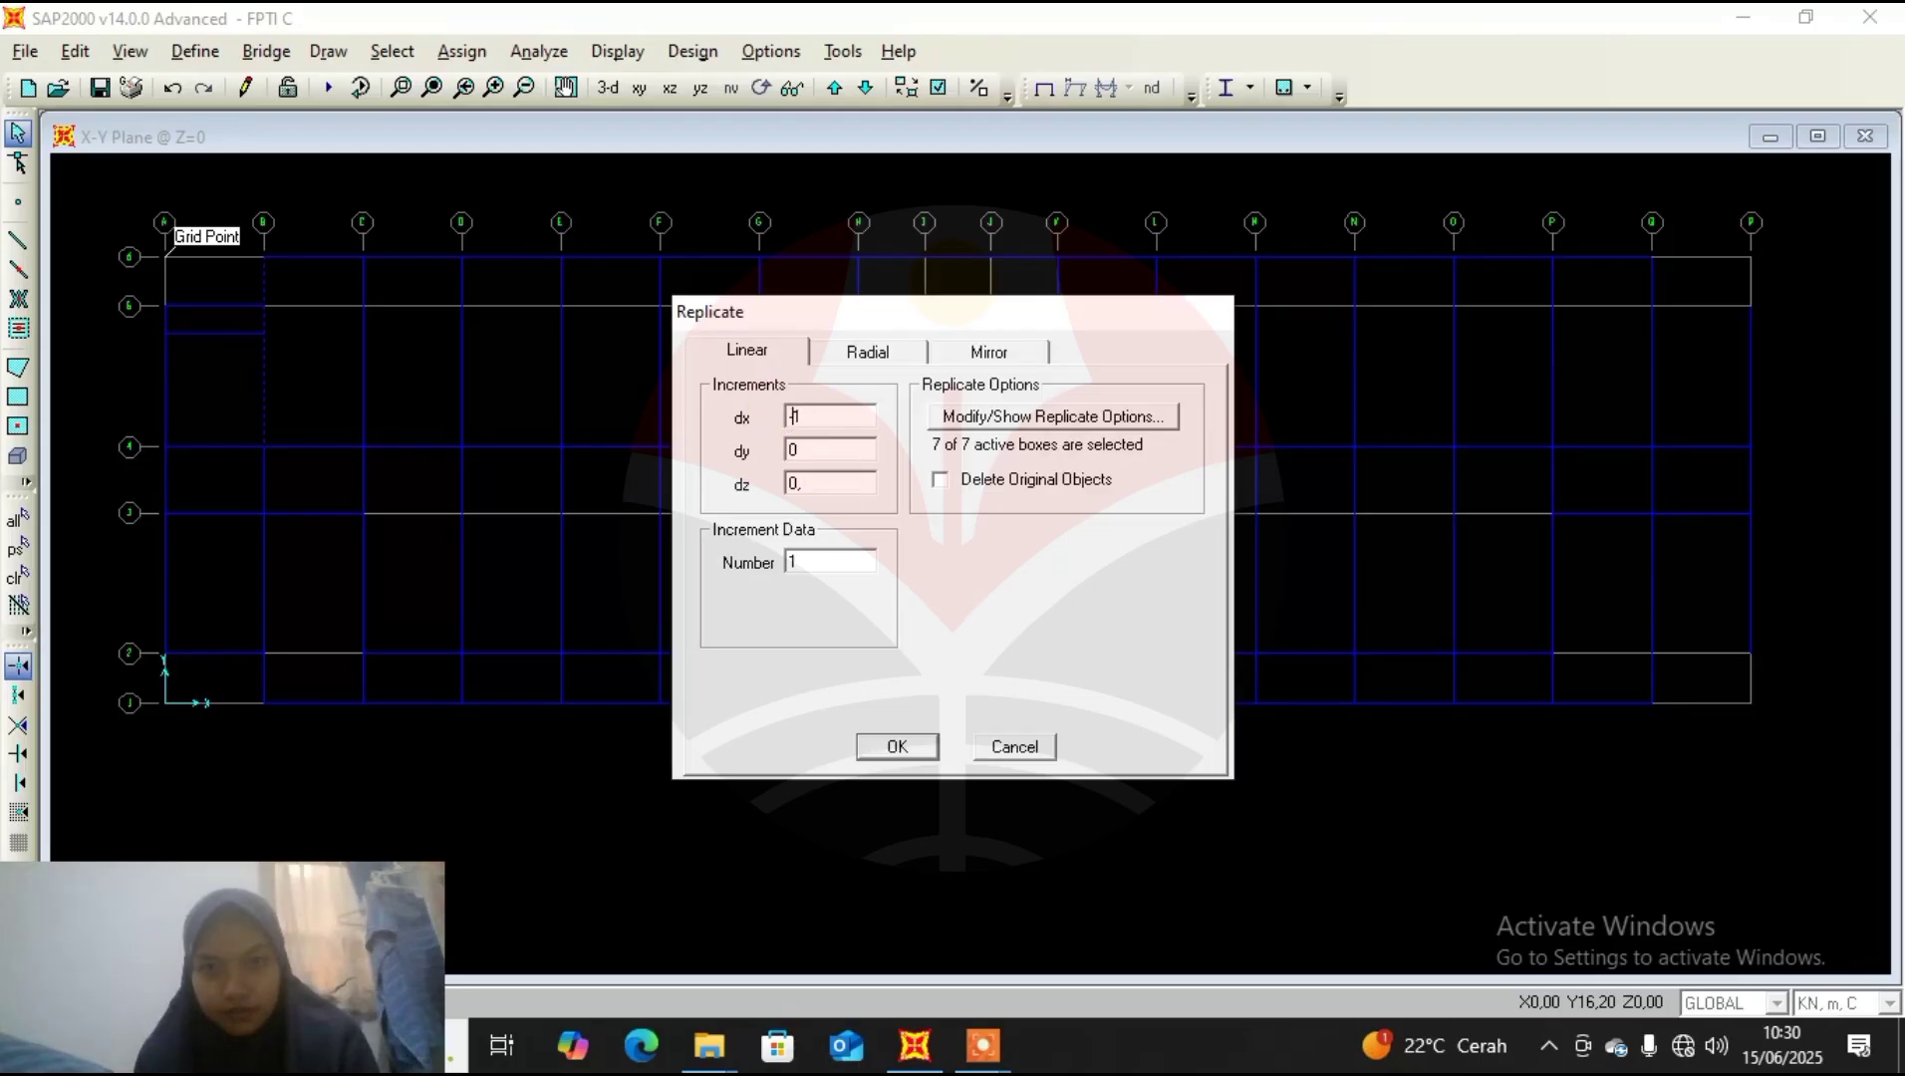
{"action": "left_click", "coordinate": [897, 748]}
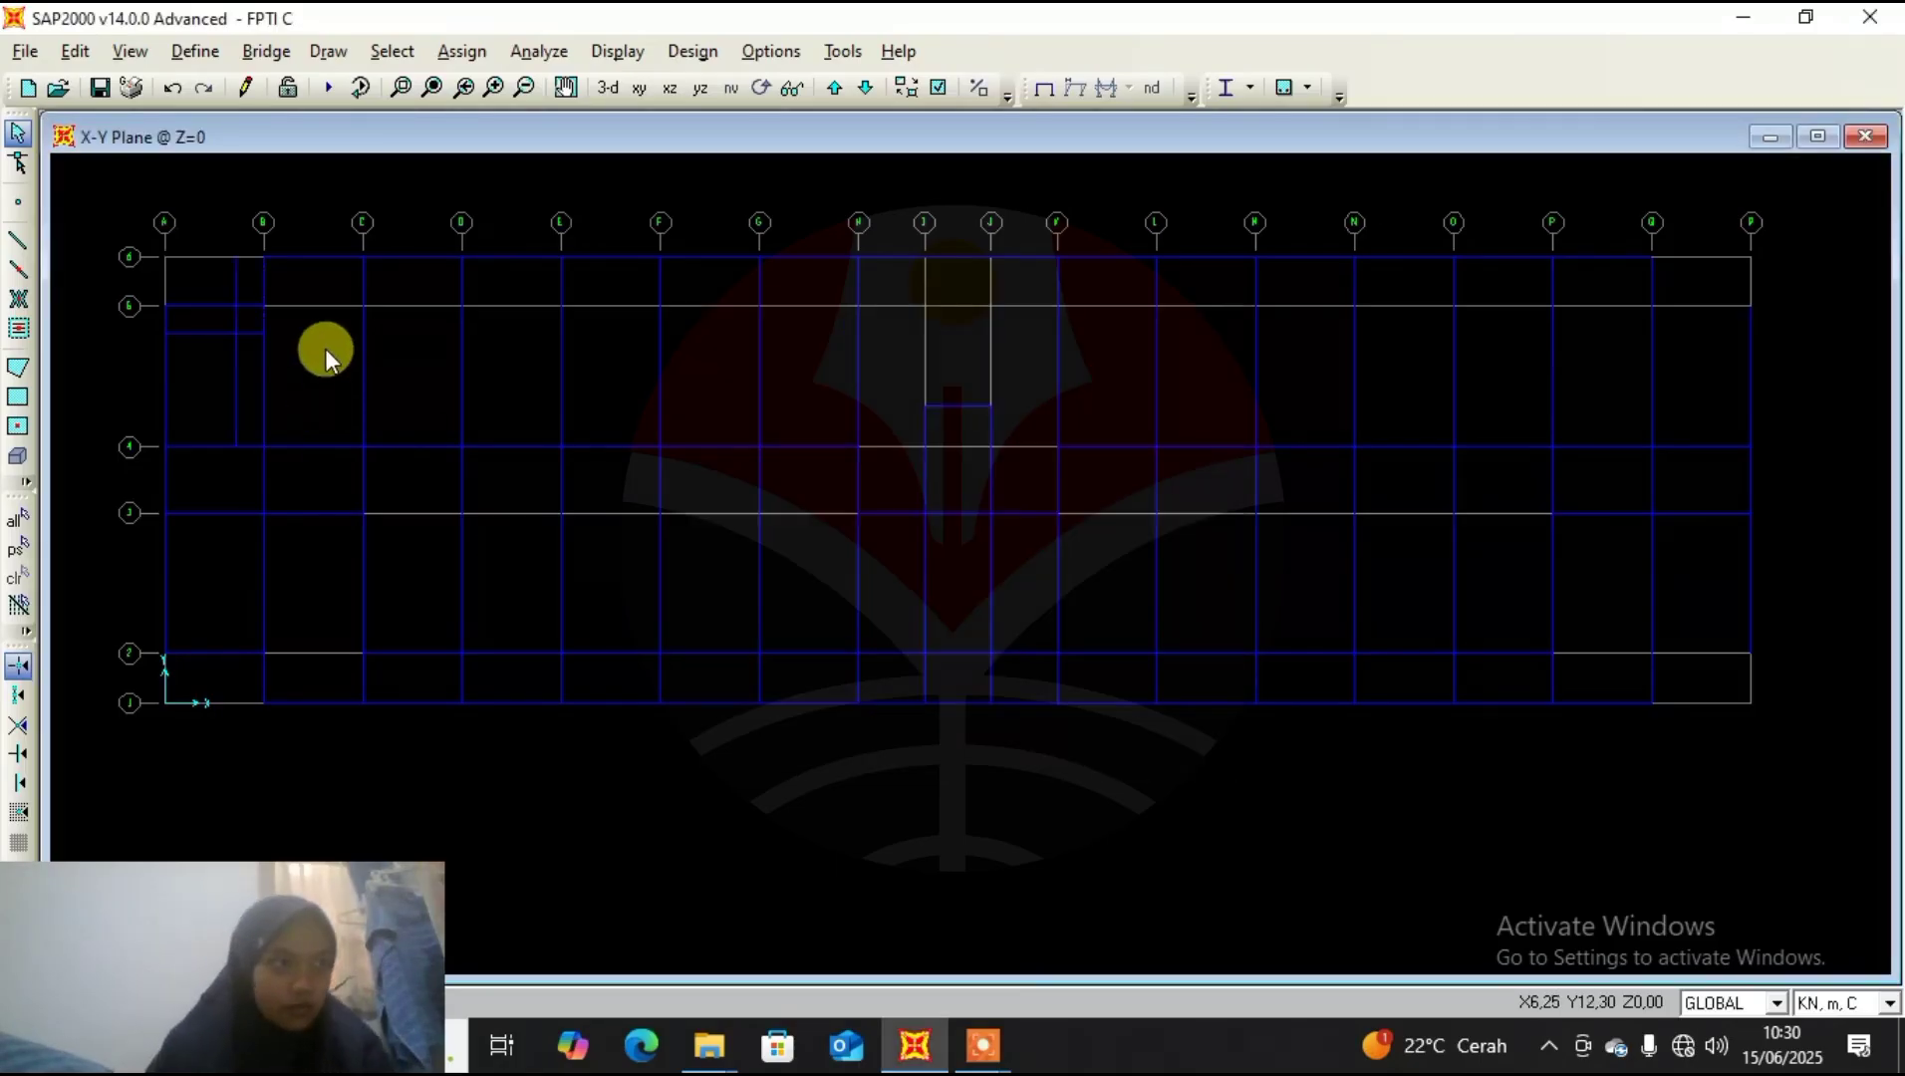
Trim the upper end of the replicated beam beside grid line B back to the grid line 5 beam.
{"action": "left_click", "coordinate": [239, 259]}
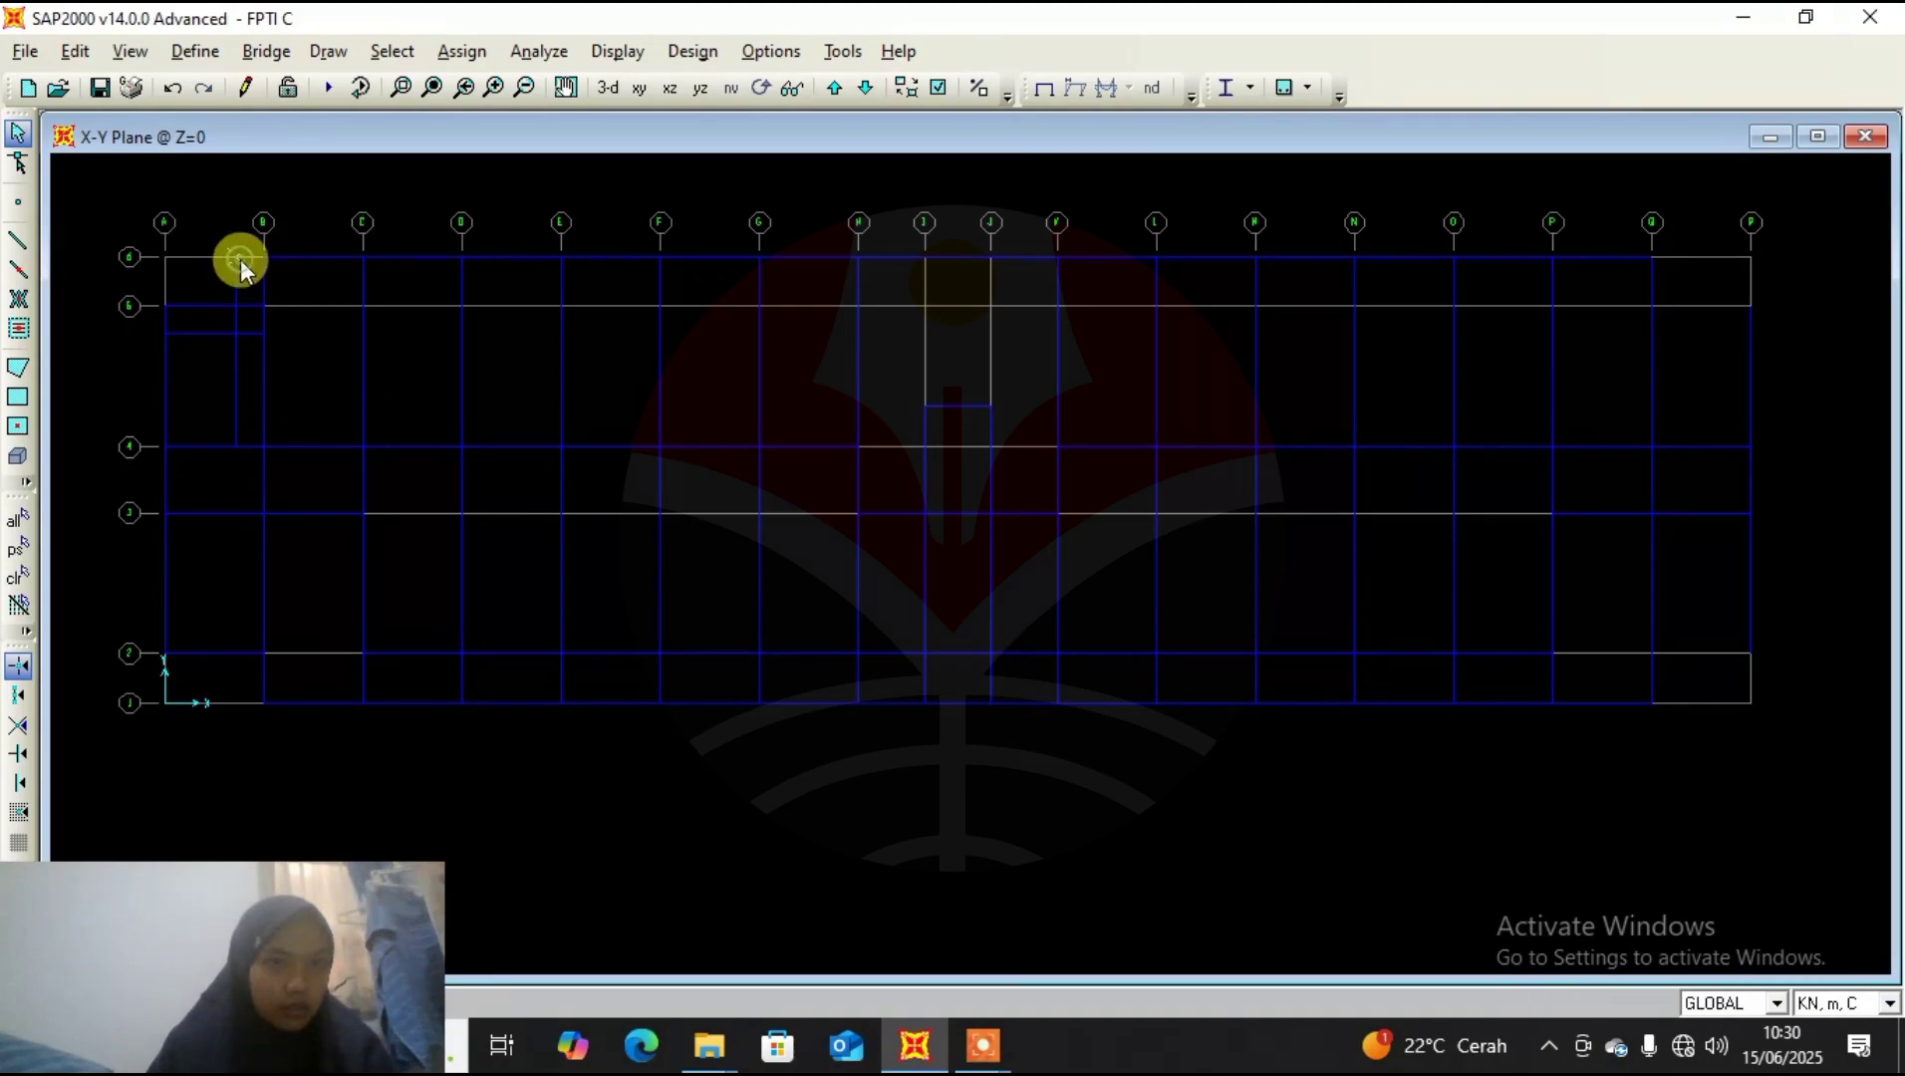
{"action": "left_click", "coordinate": [249, 274]}
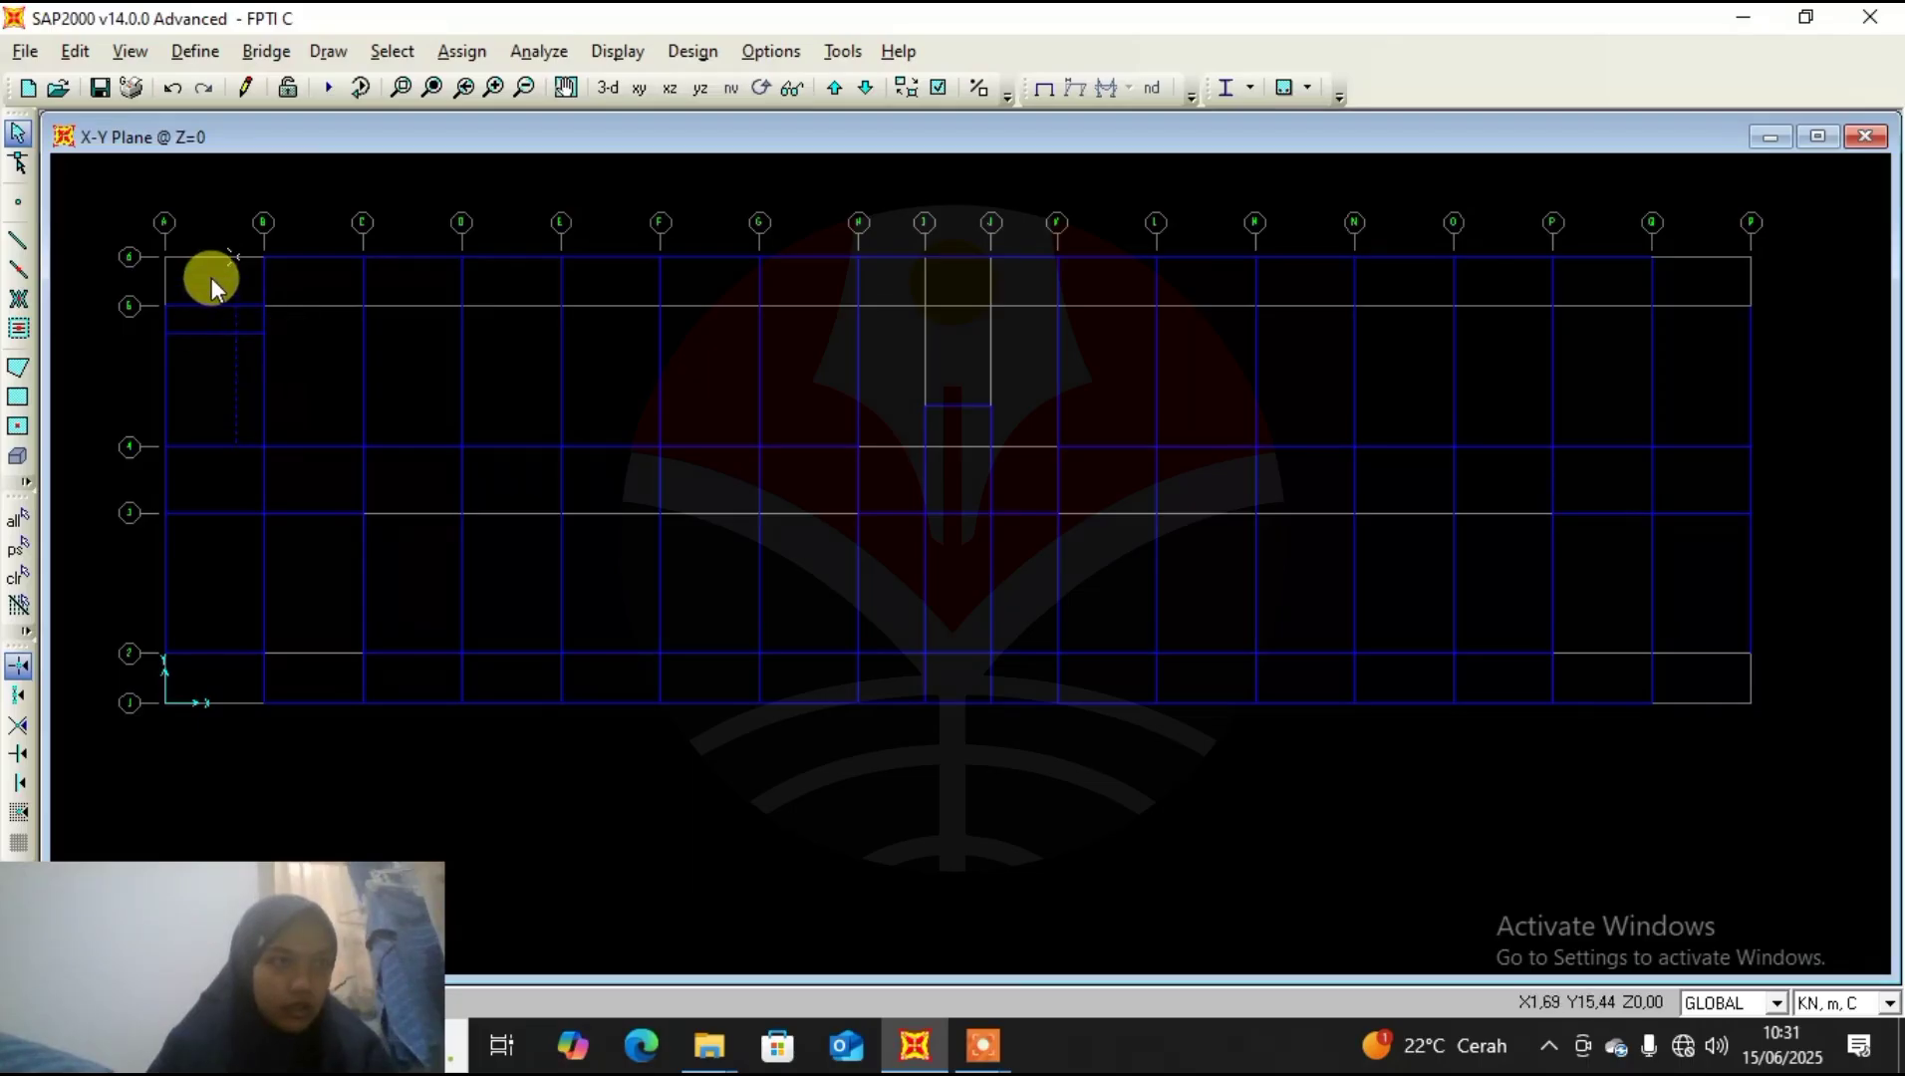
{"action": "left_click_drag", "start_coordinate": [211, 277], "coordinate": [198, 322]}
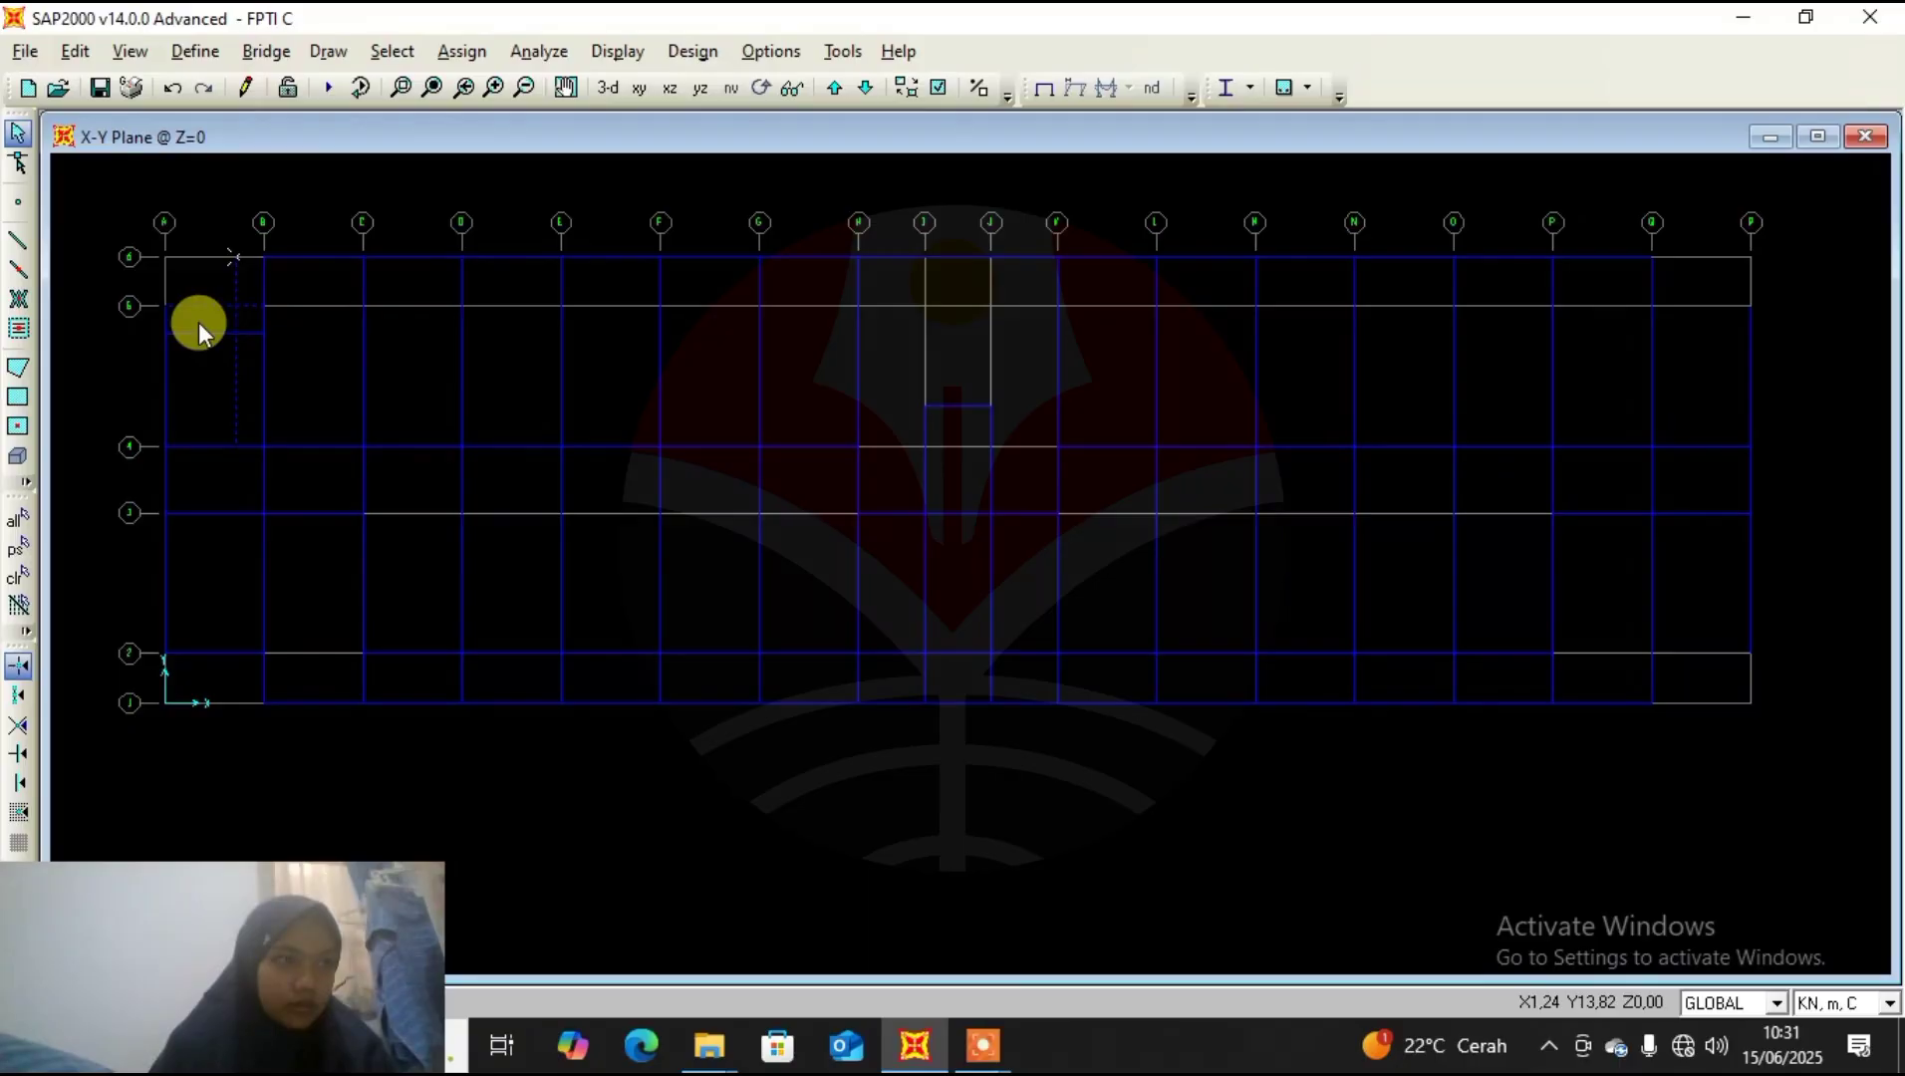
{"action": "left_click", "coordinate": [75, 51]}
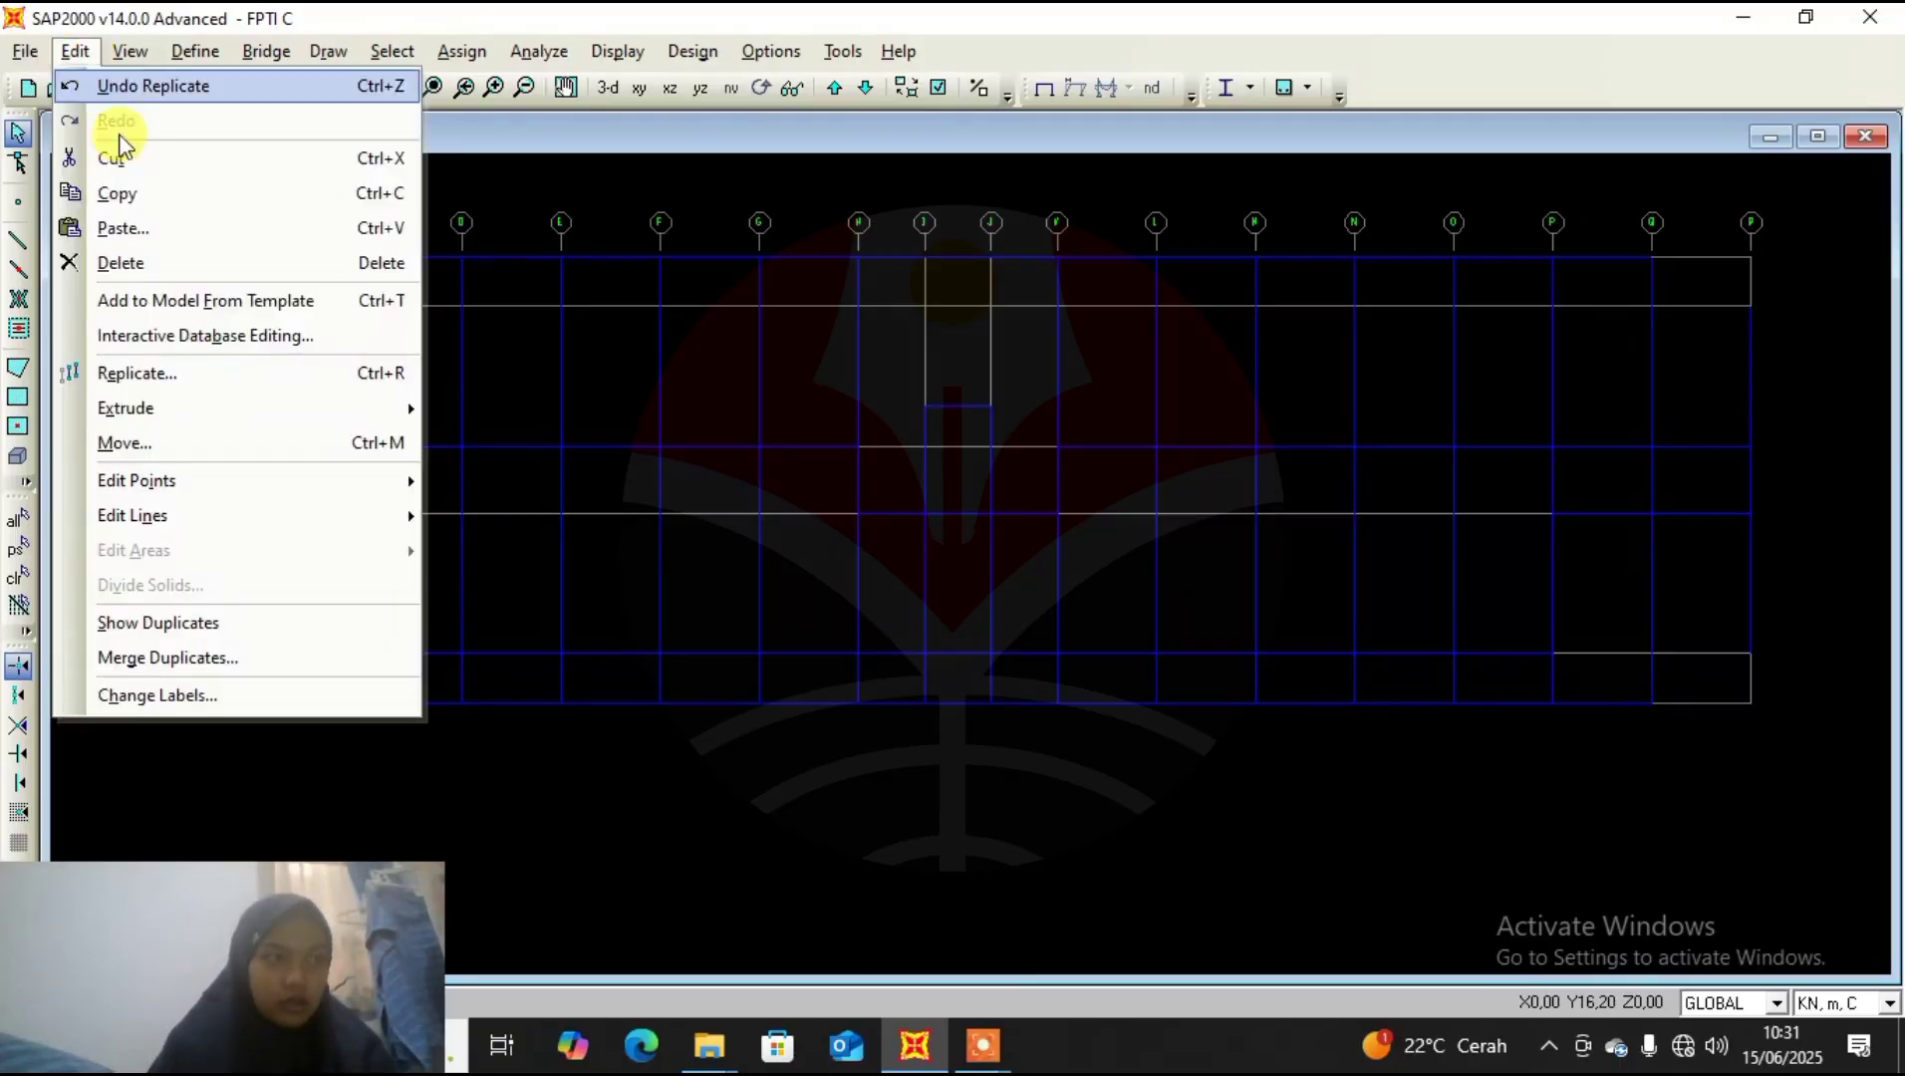
{"action": "mouse_move", "coordinate": [222, 513]}
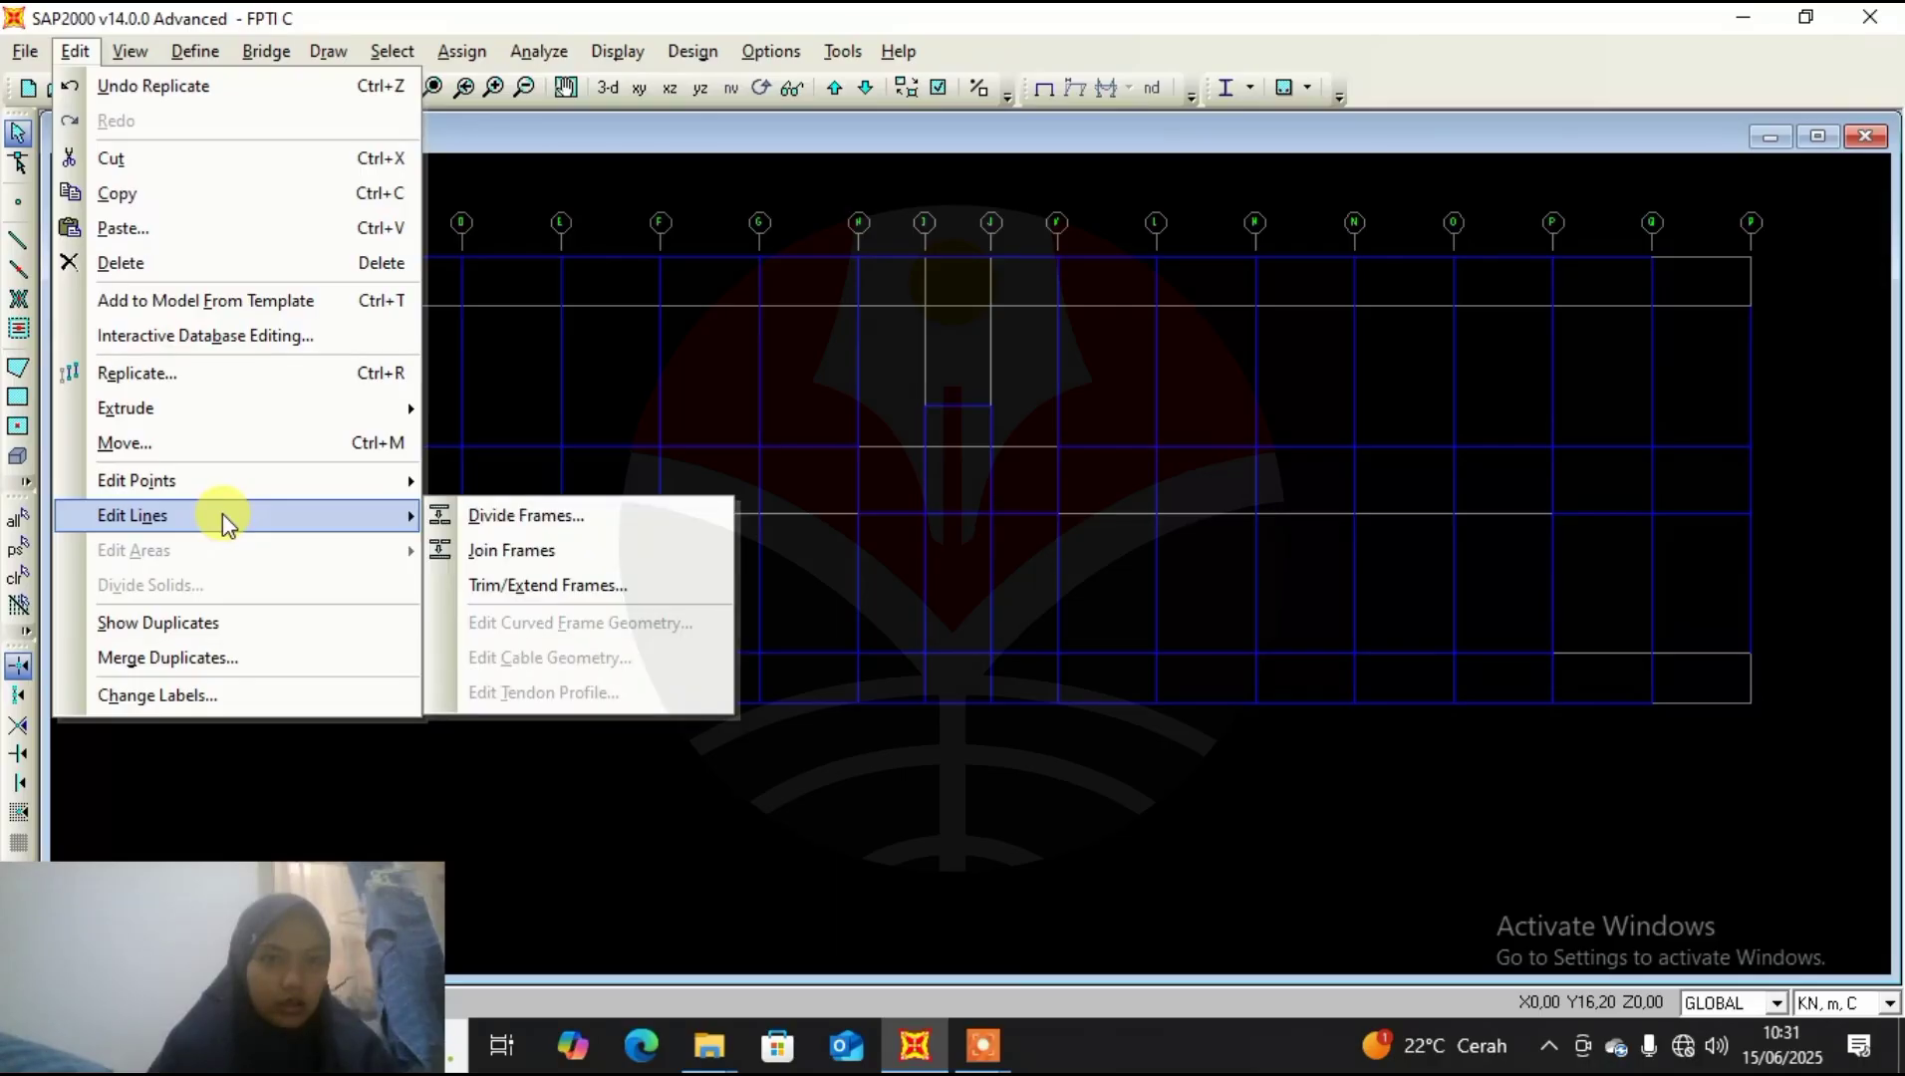
{"action": "left_click", "coordinate": [512, 594]}
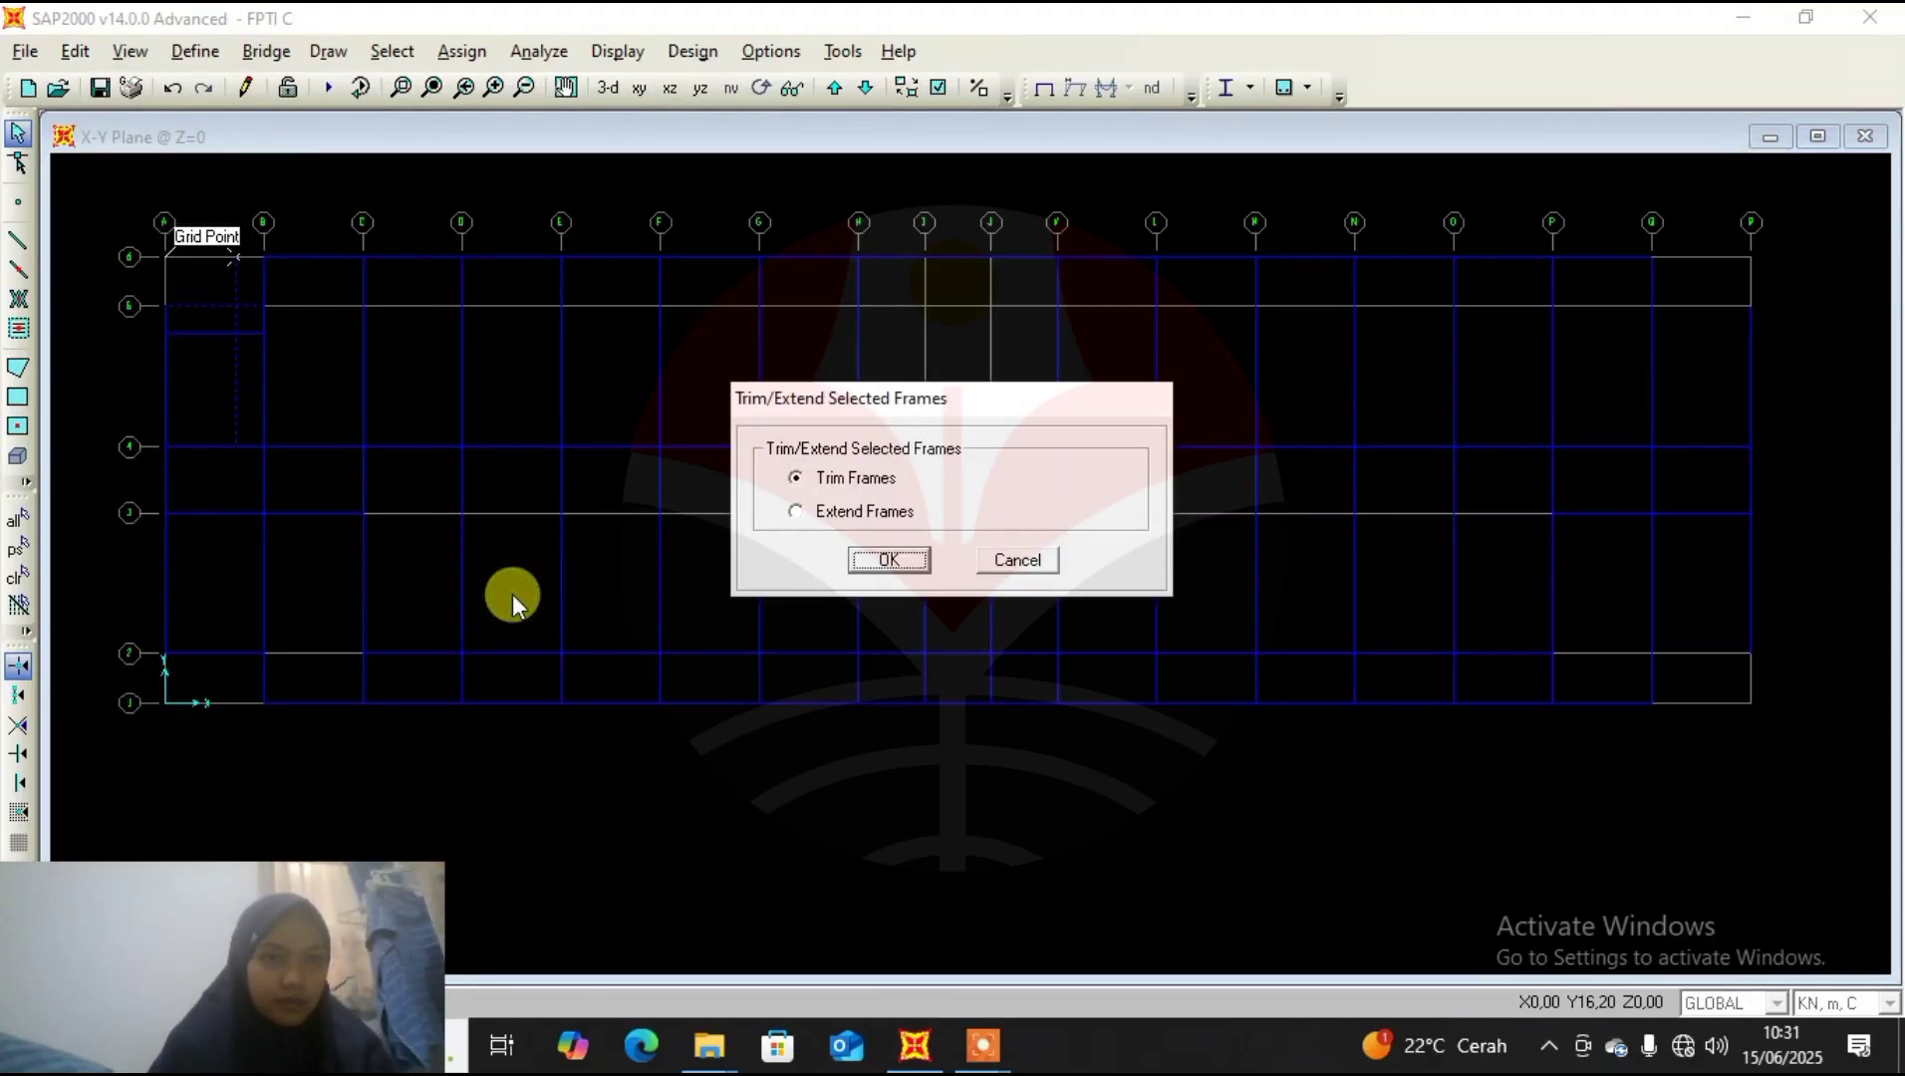
{"action": "left_click", "coordinate": [890, 560]}
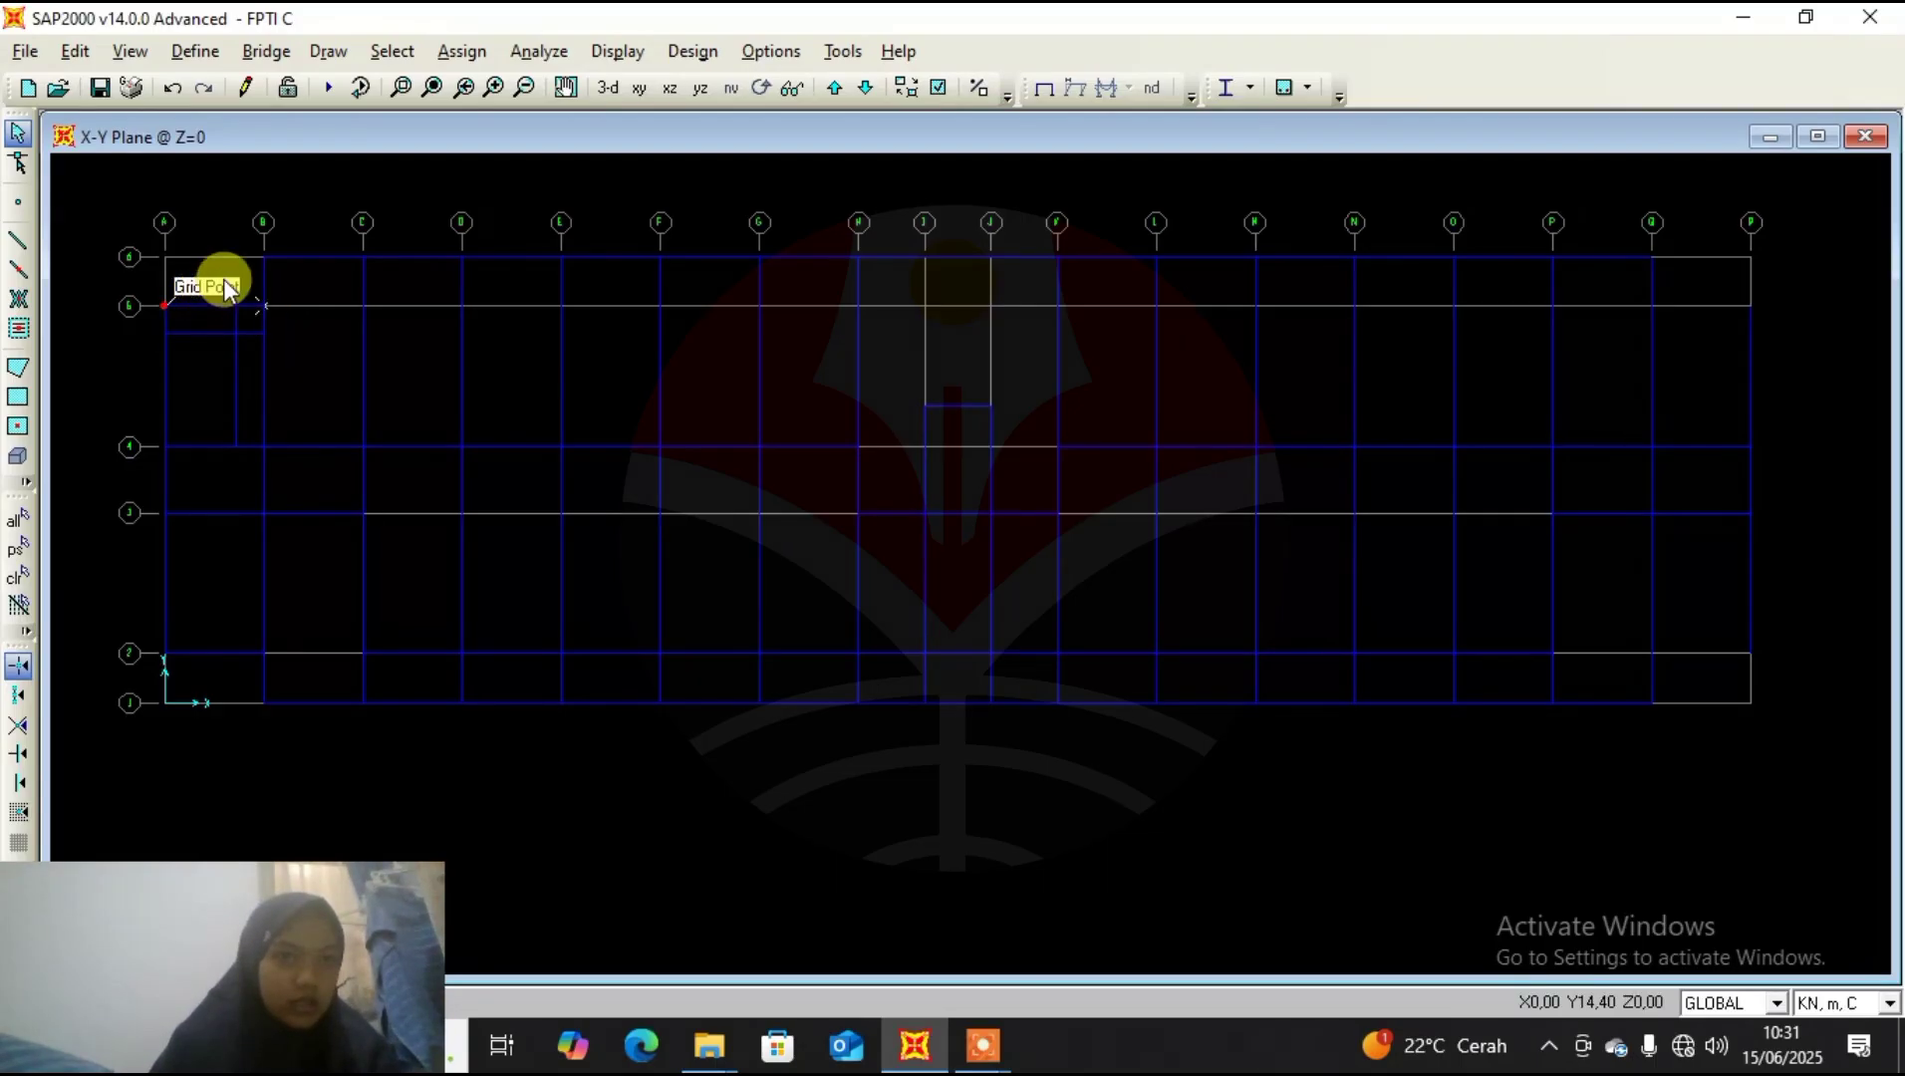
Trim the grid line 5 beam's end at B back to the replicated beam beside grid line B.
{"action": "left_click_drag", "start_coordinate": [221, 286], "coordinate": [195, 316]}
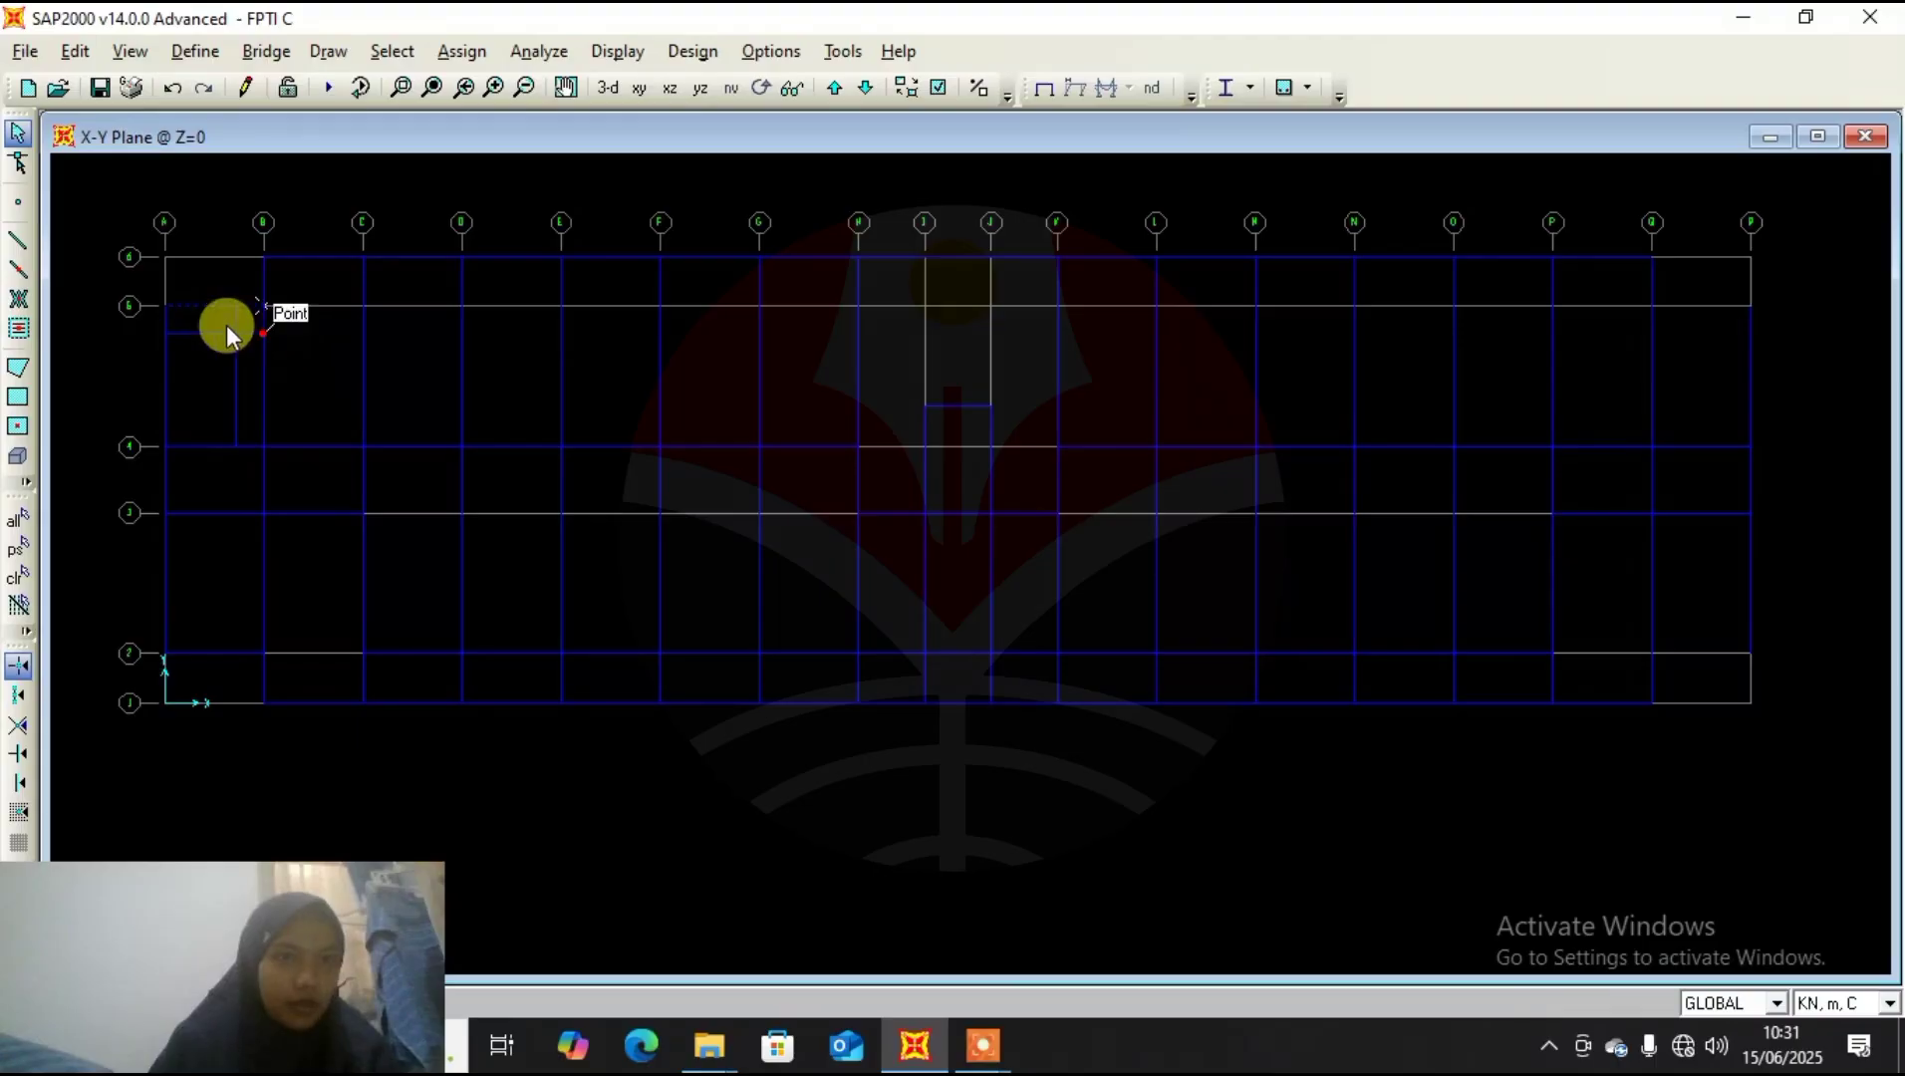
{"action": "left_click", "coordinate": [238, 385]}
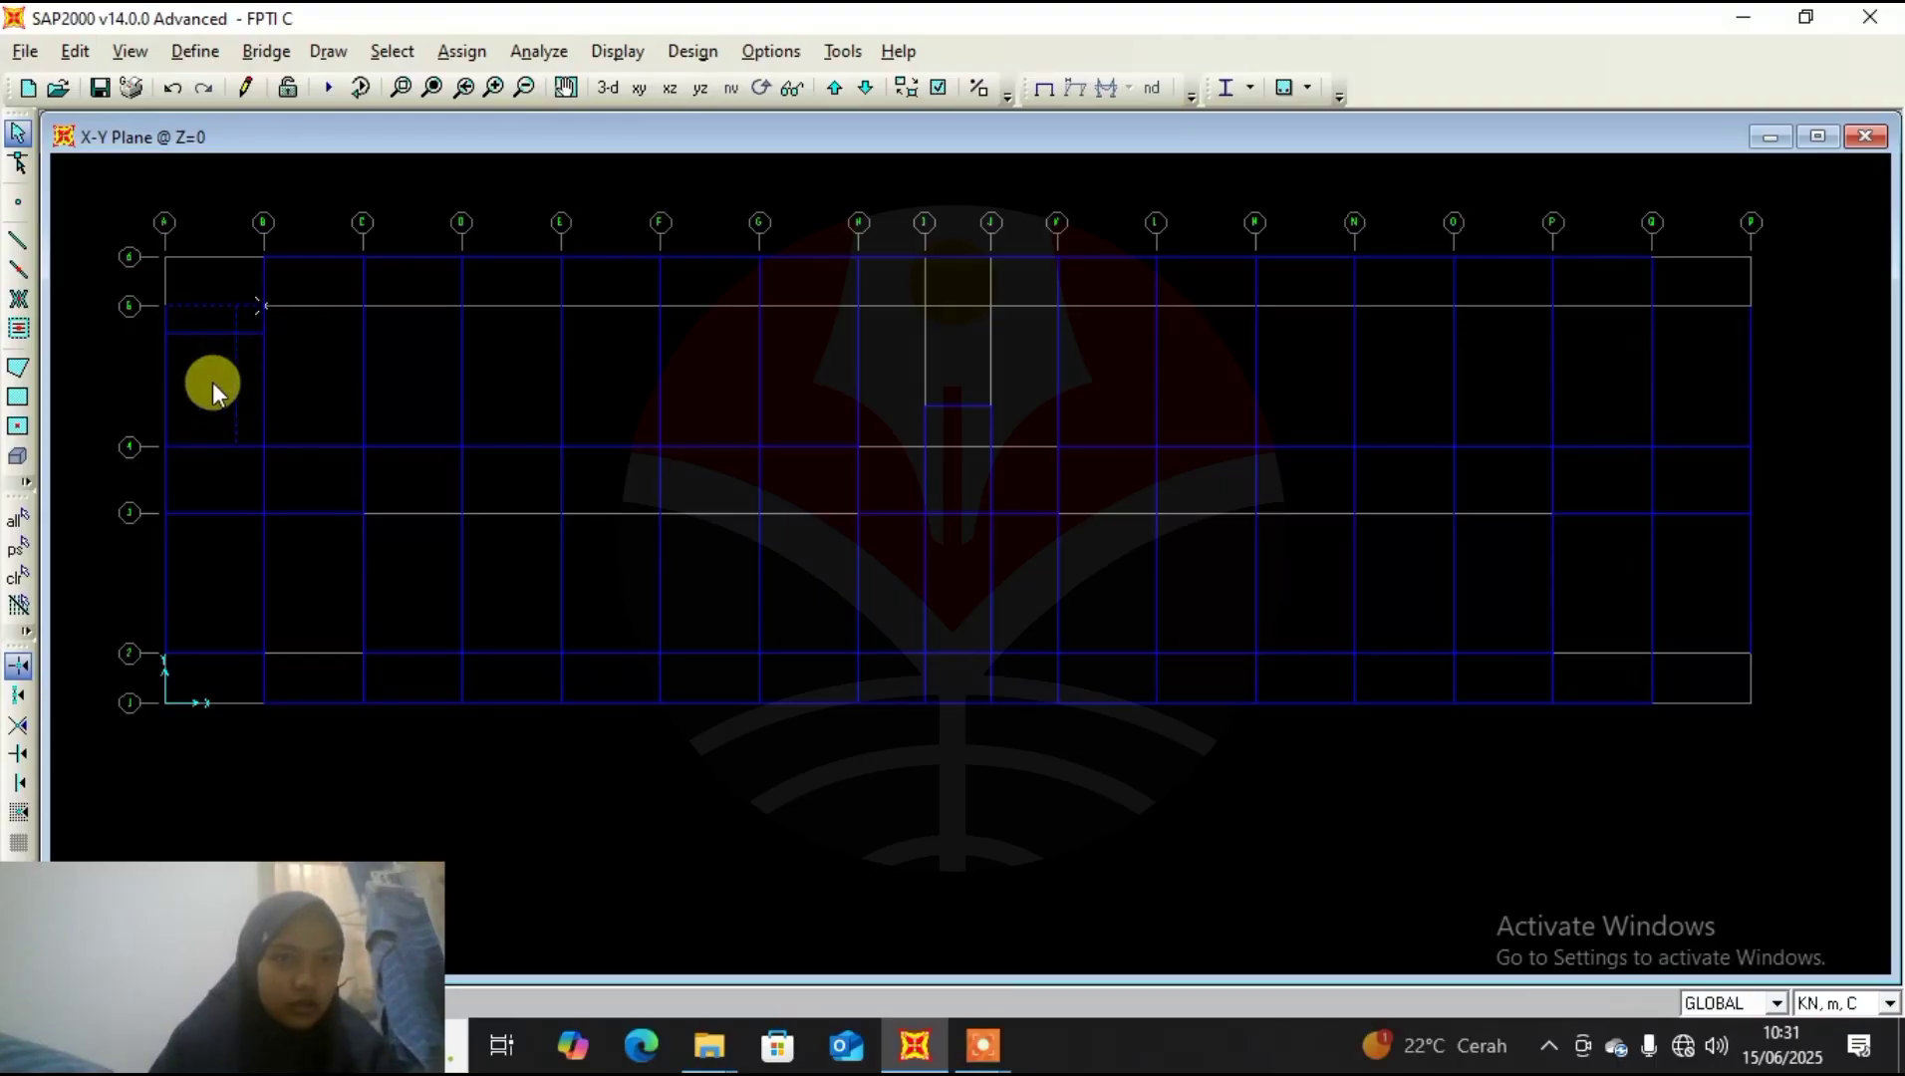
{"action": "left_click", "coordinate": [78, 52]}
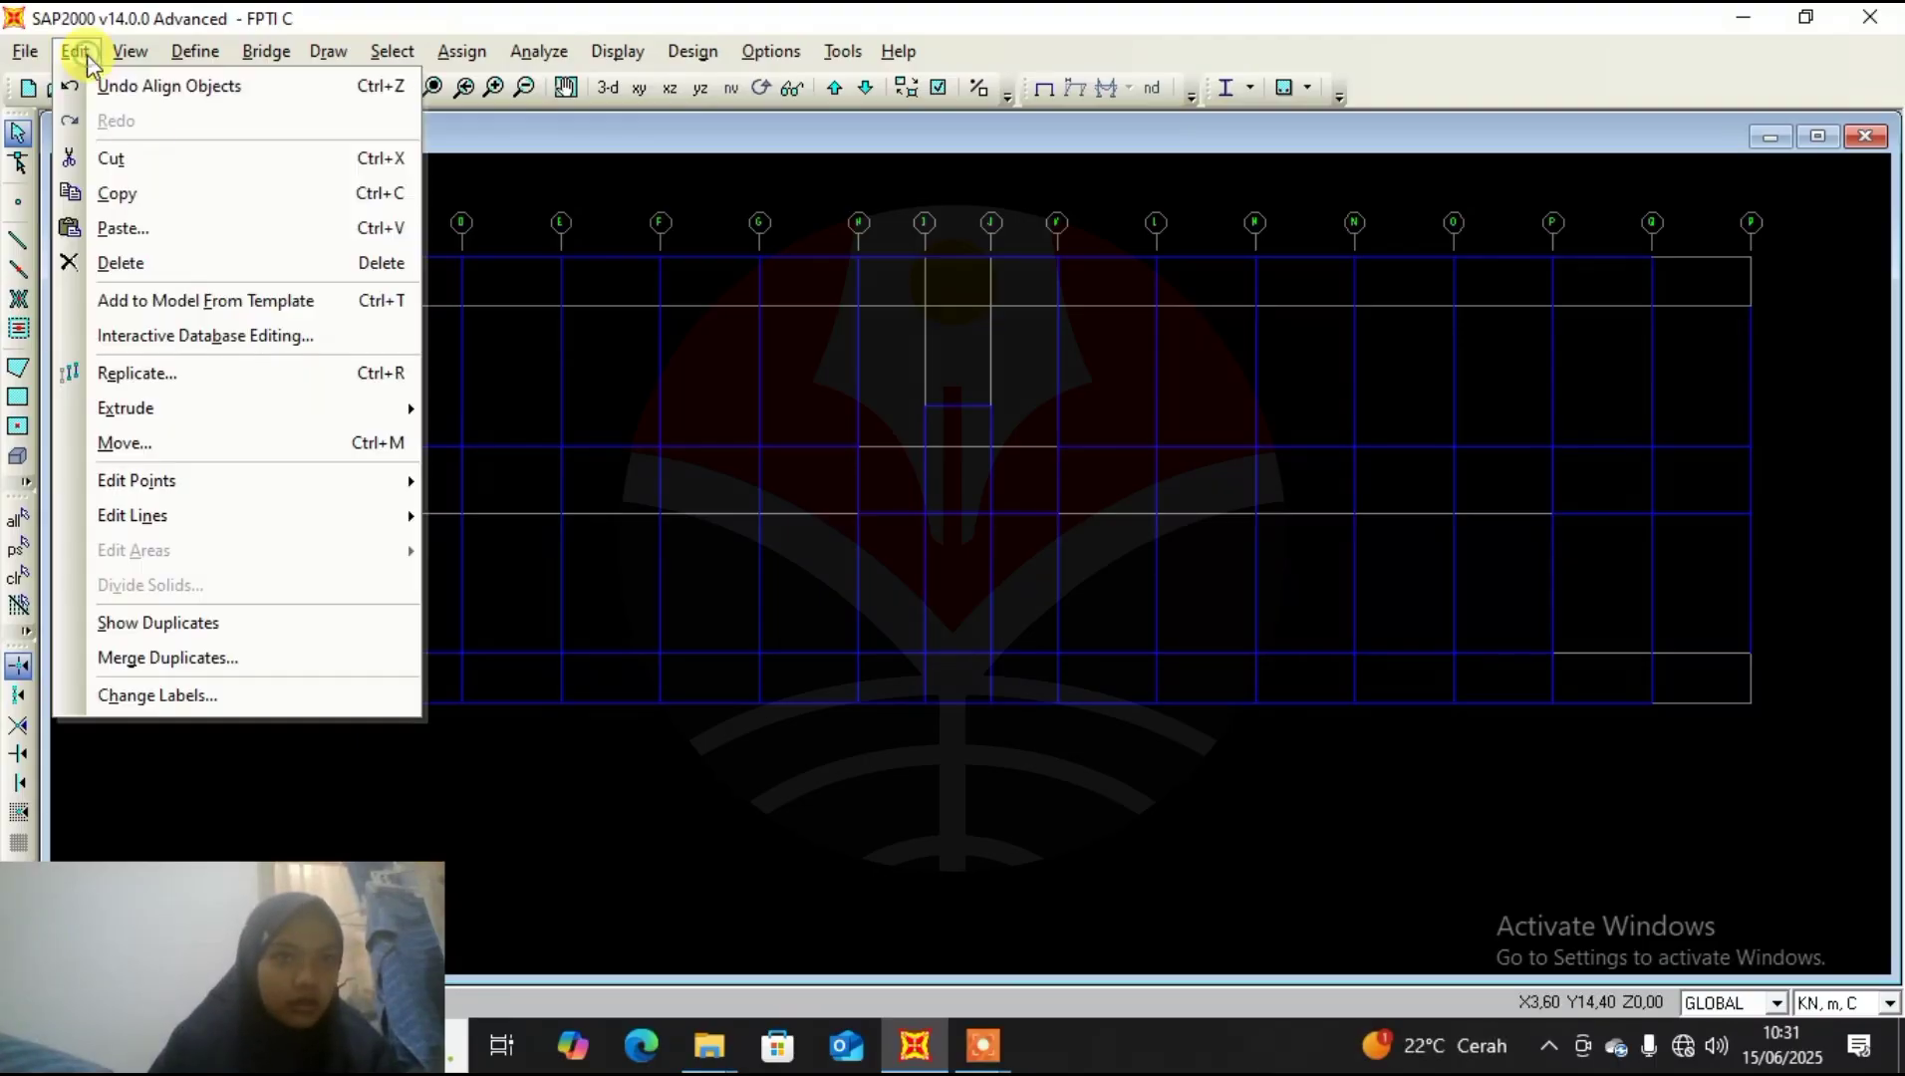
{"action": "mouse_move", "coordinate": [211, 517]}
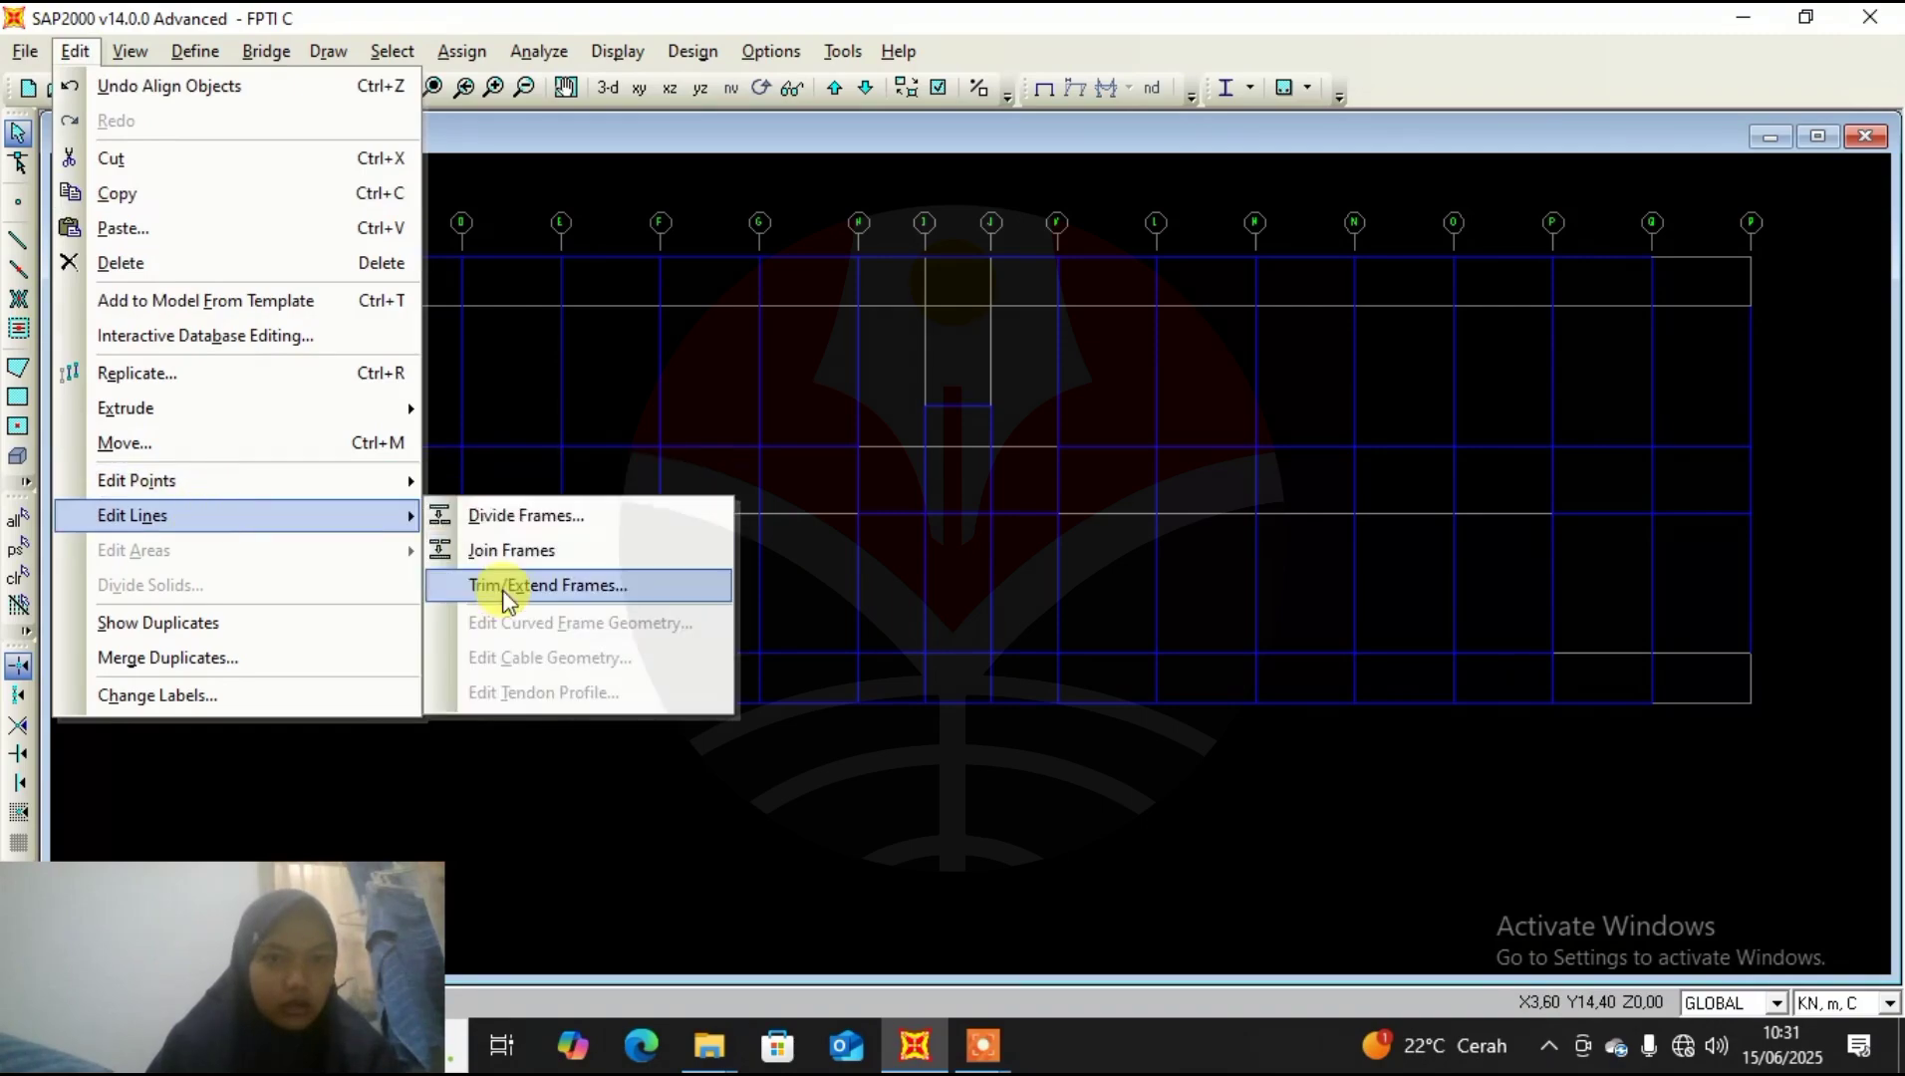
{"action": "left_click", "coordinate": [507, 590]}
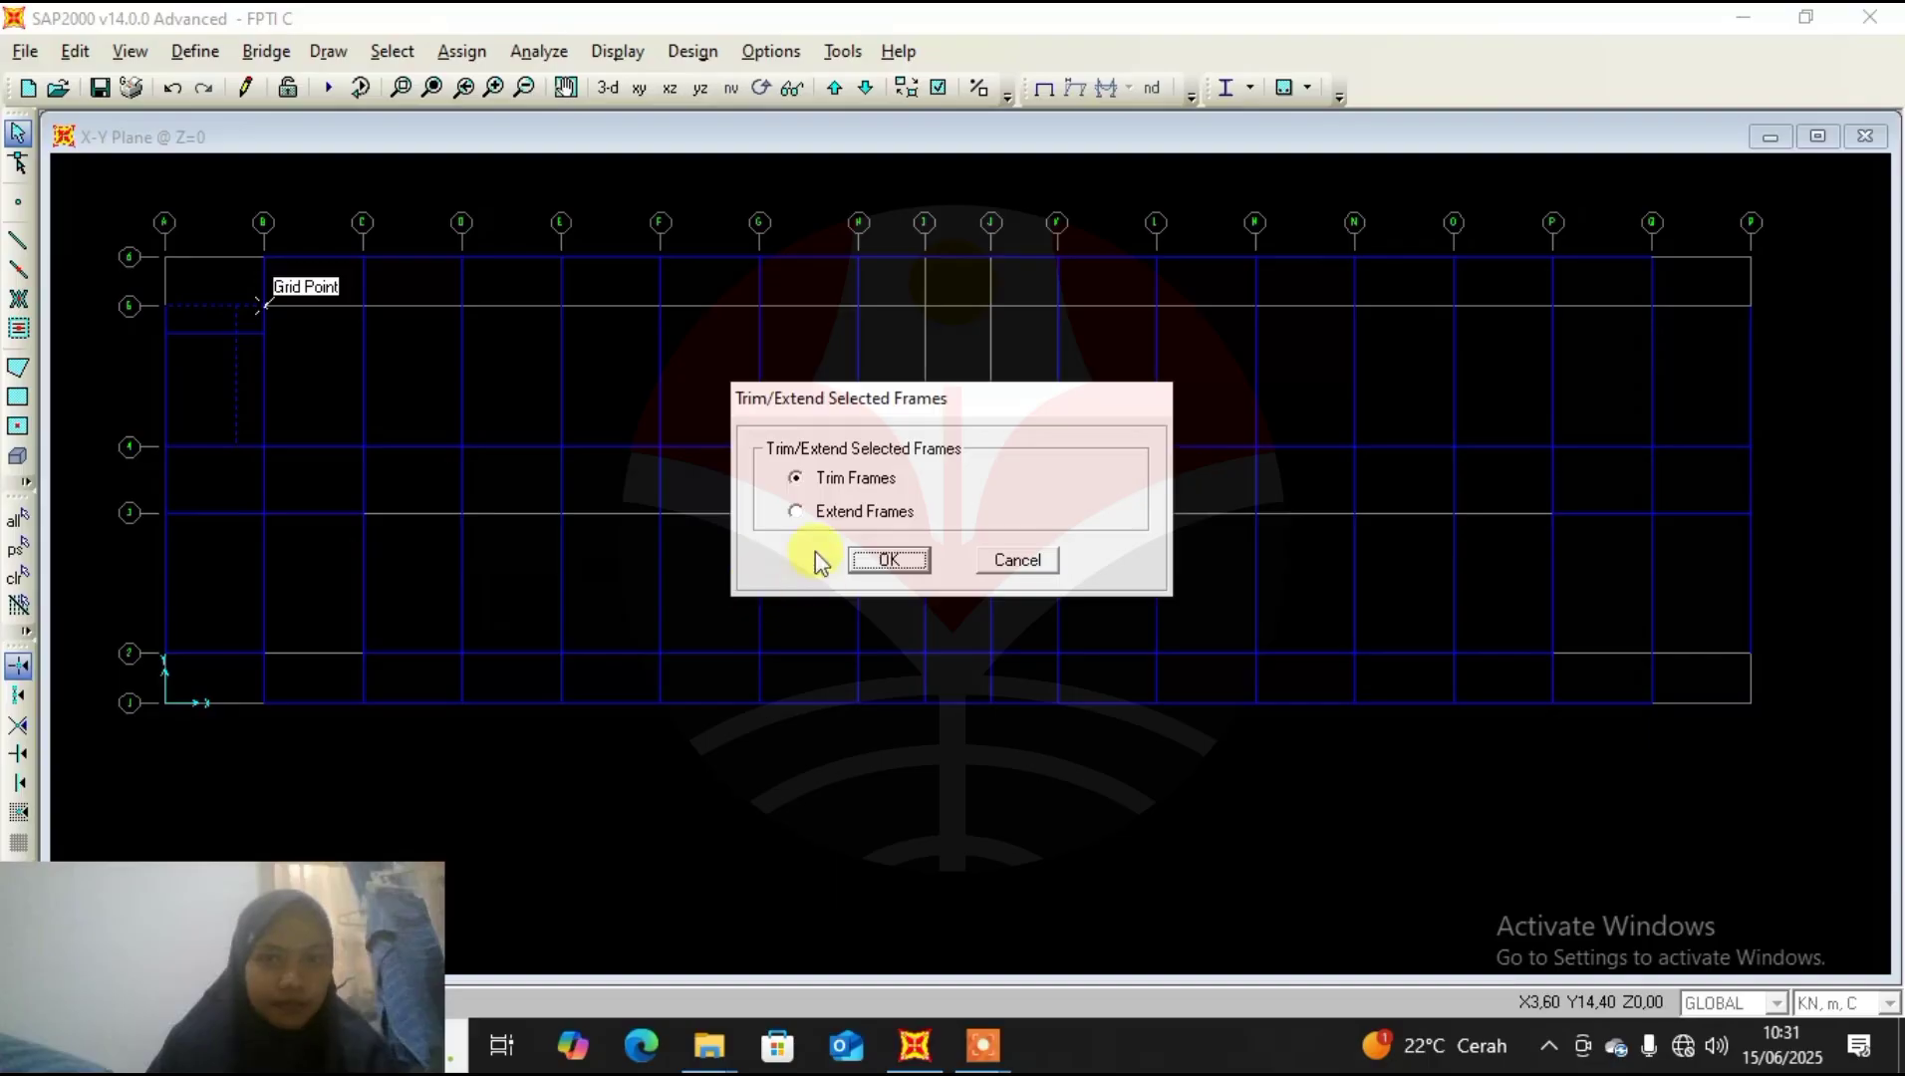
{"action": "left_click", "coordinate": [889, 559]}
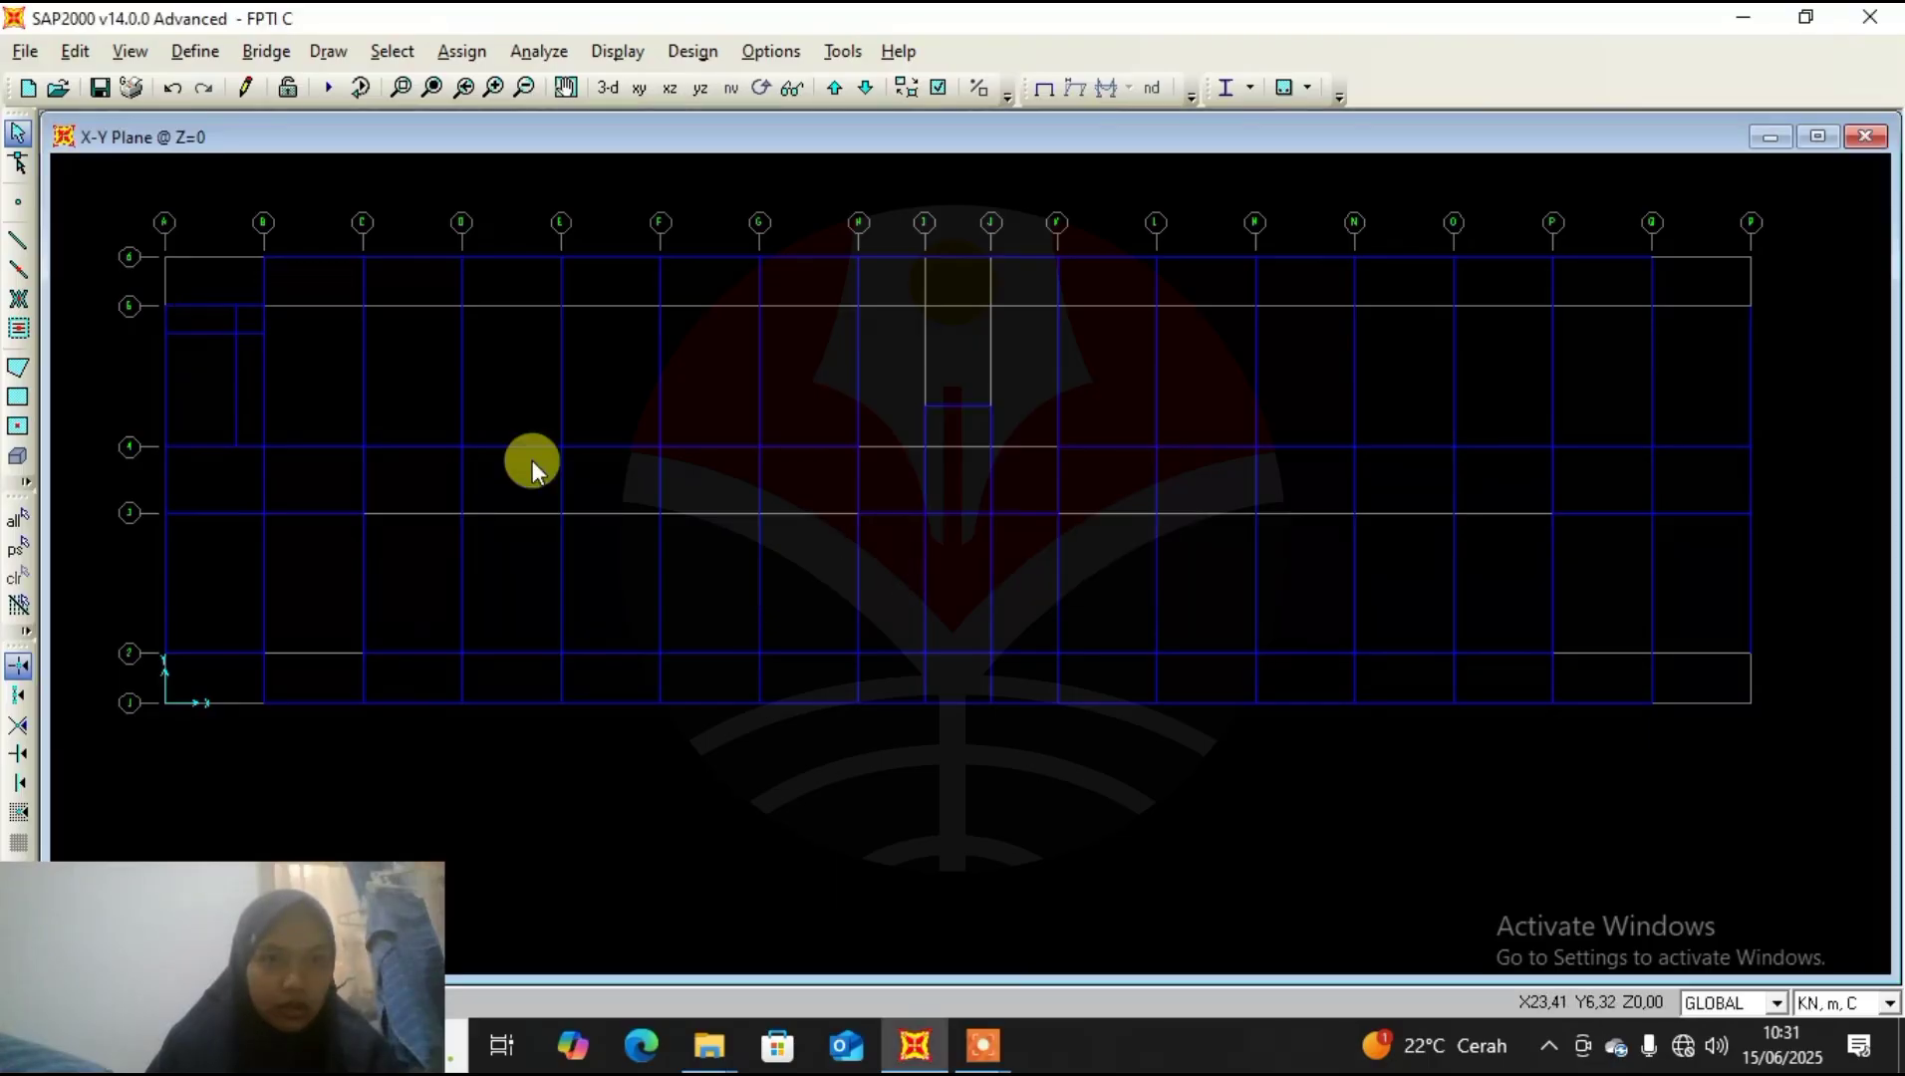
Trim the grid line A end of the replicated beam below grid line 5 back to the replicated beam beside grid line B.
{"action": "scroll", "coordinate": [237, 316], "scroll_direction": "up", "scroll_amount": 1}
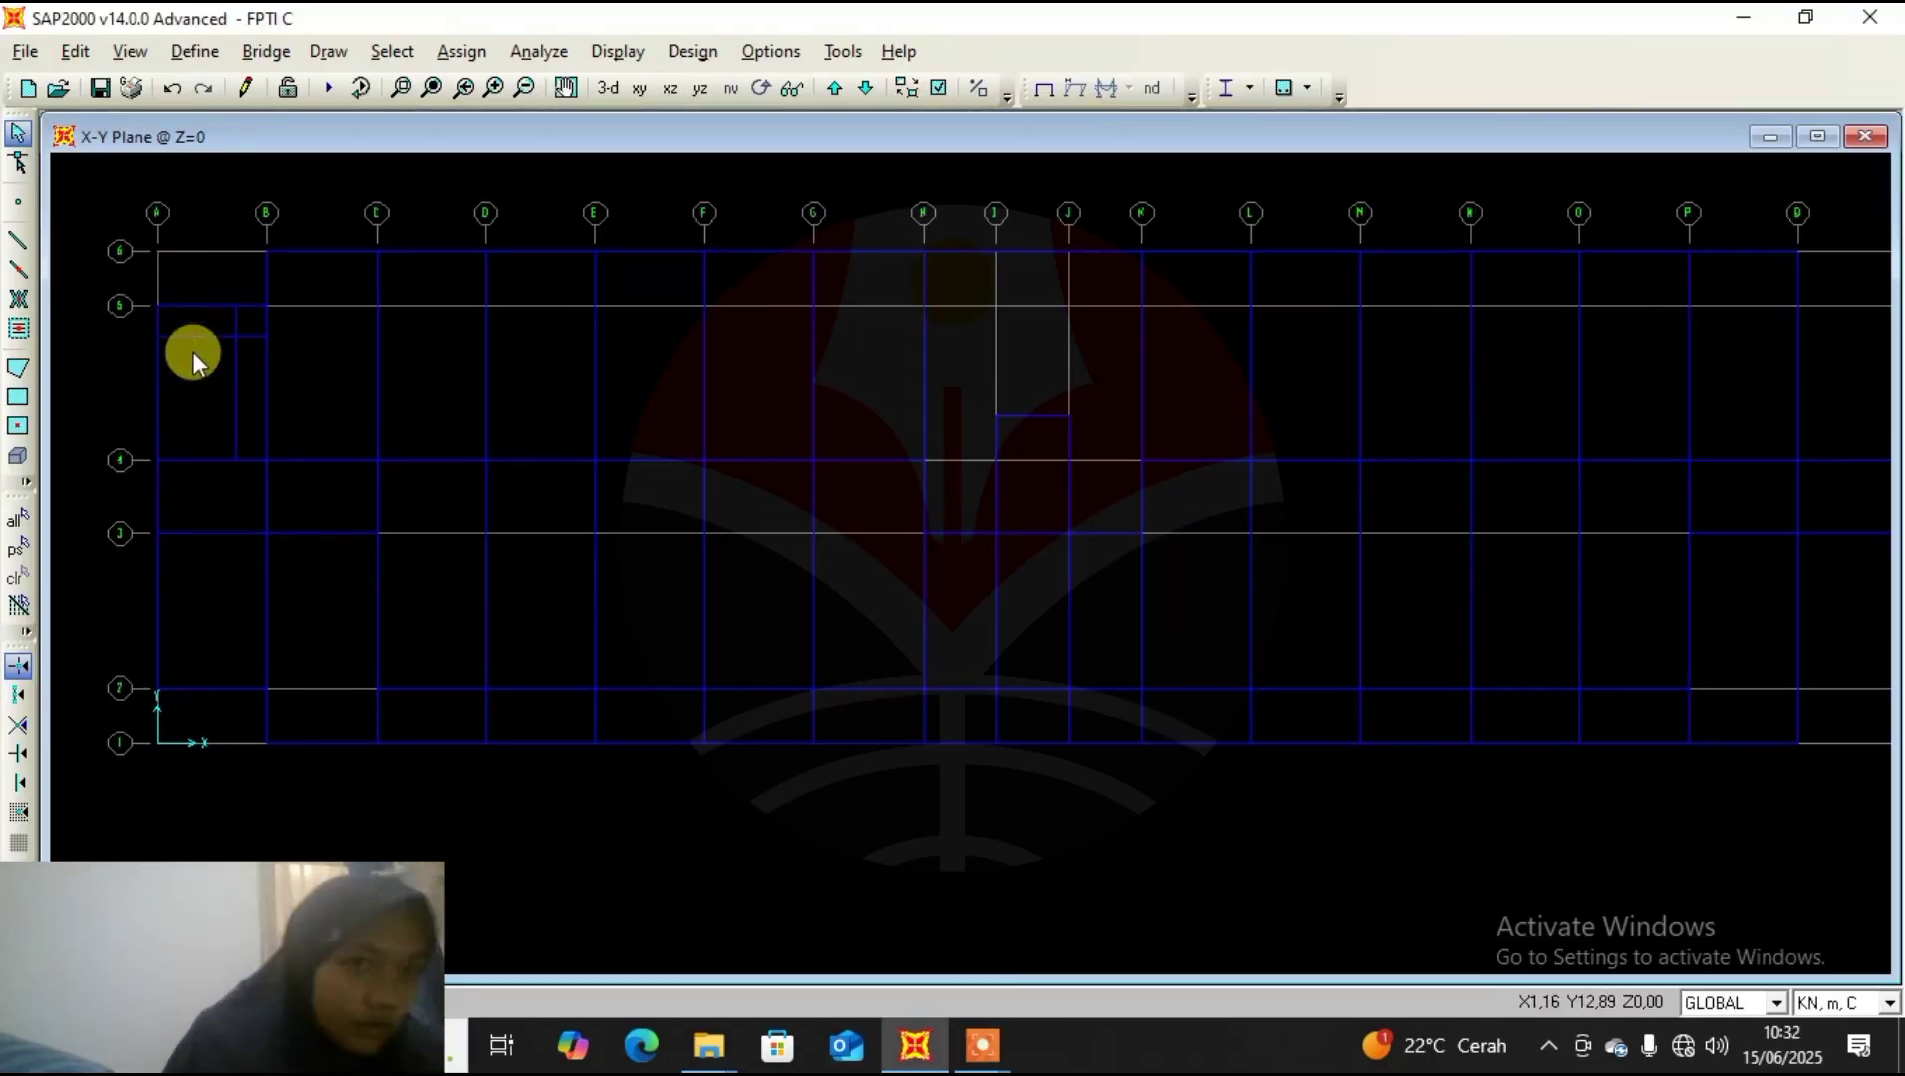
{"action": "left_click_drag", "start_coordinate": [213, 308], "coordinate": [190, 369]}
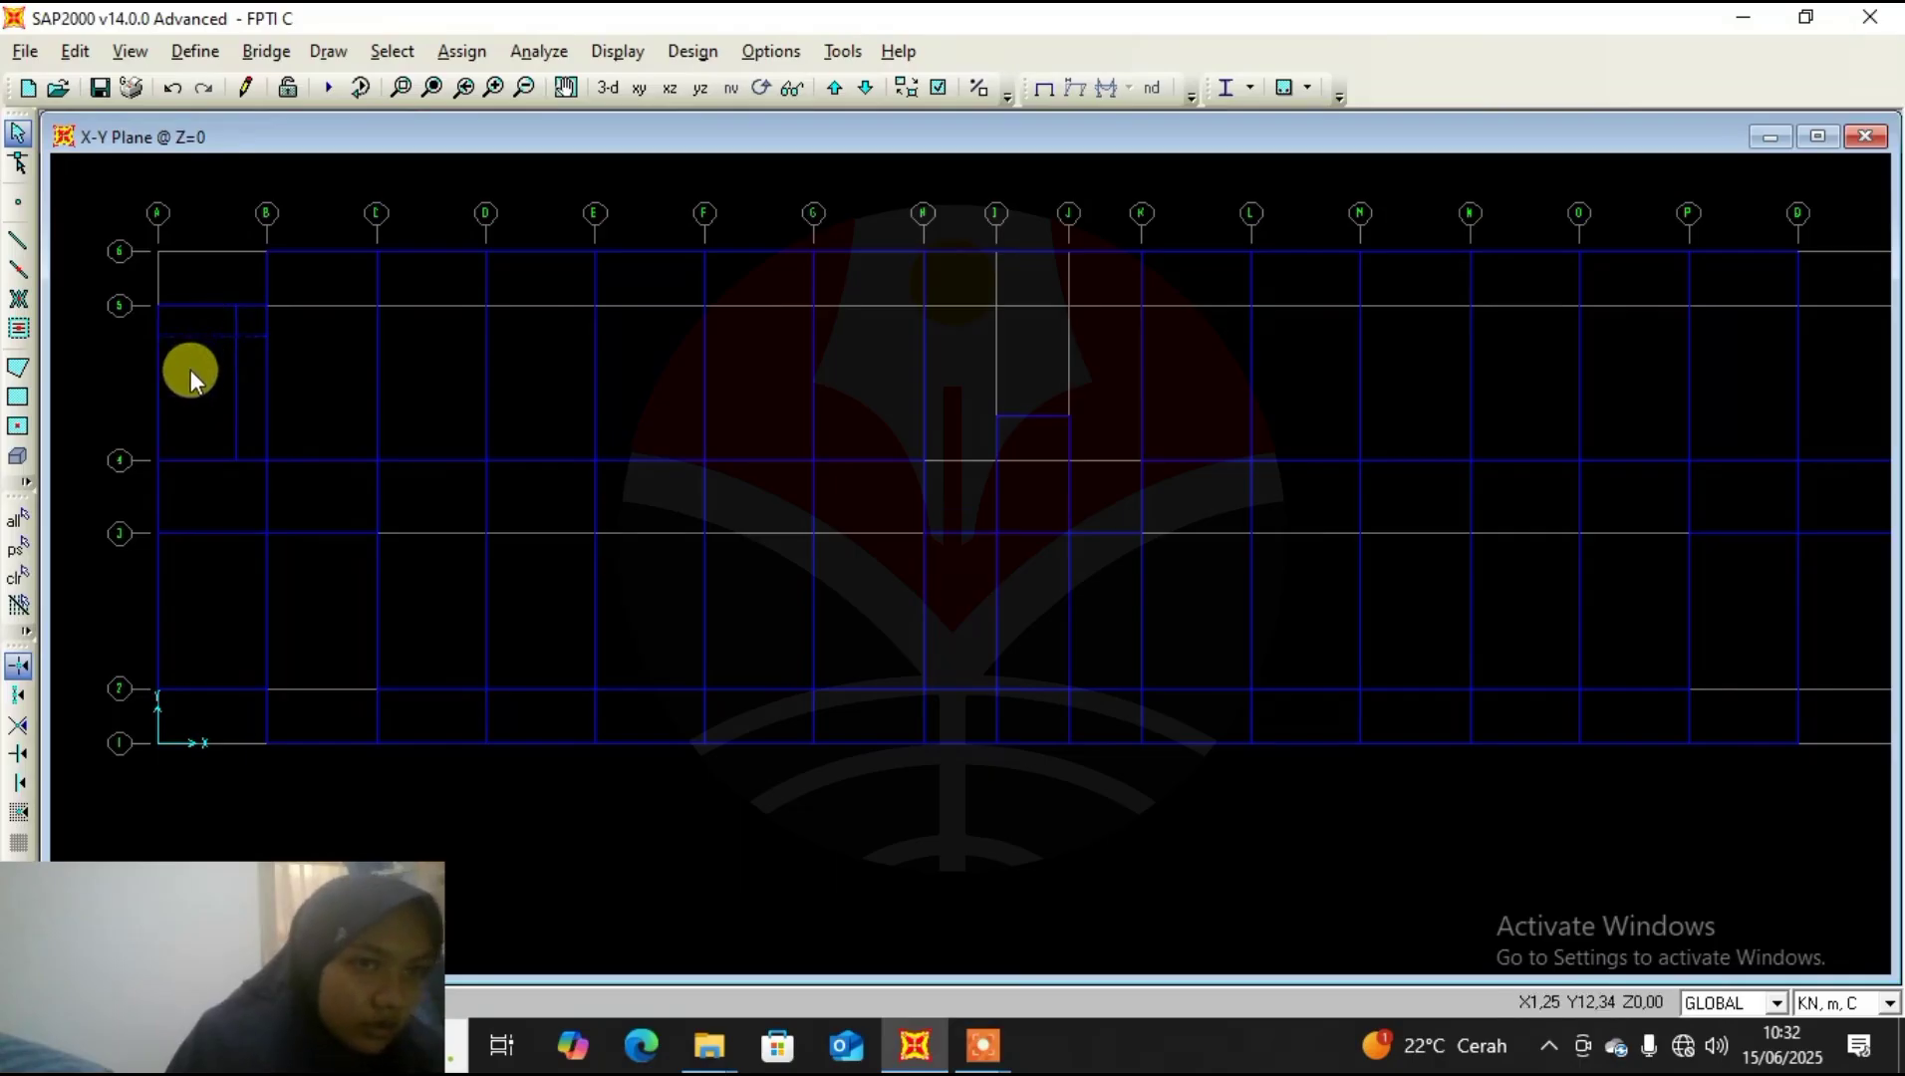
{"action": "left_click", "coordinate": [156, 337]}
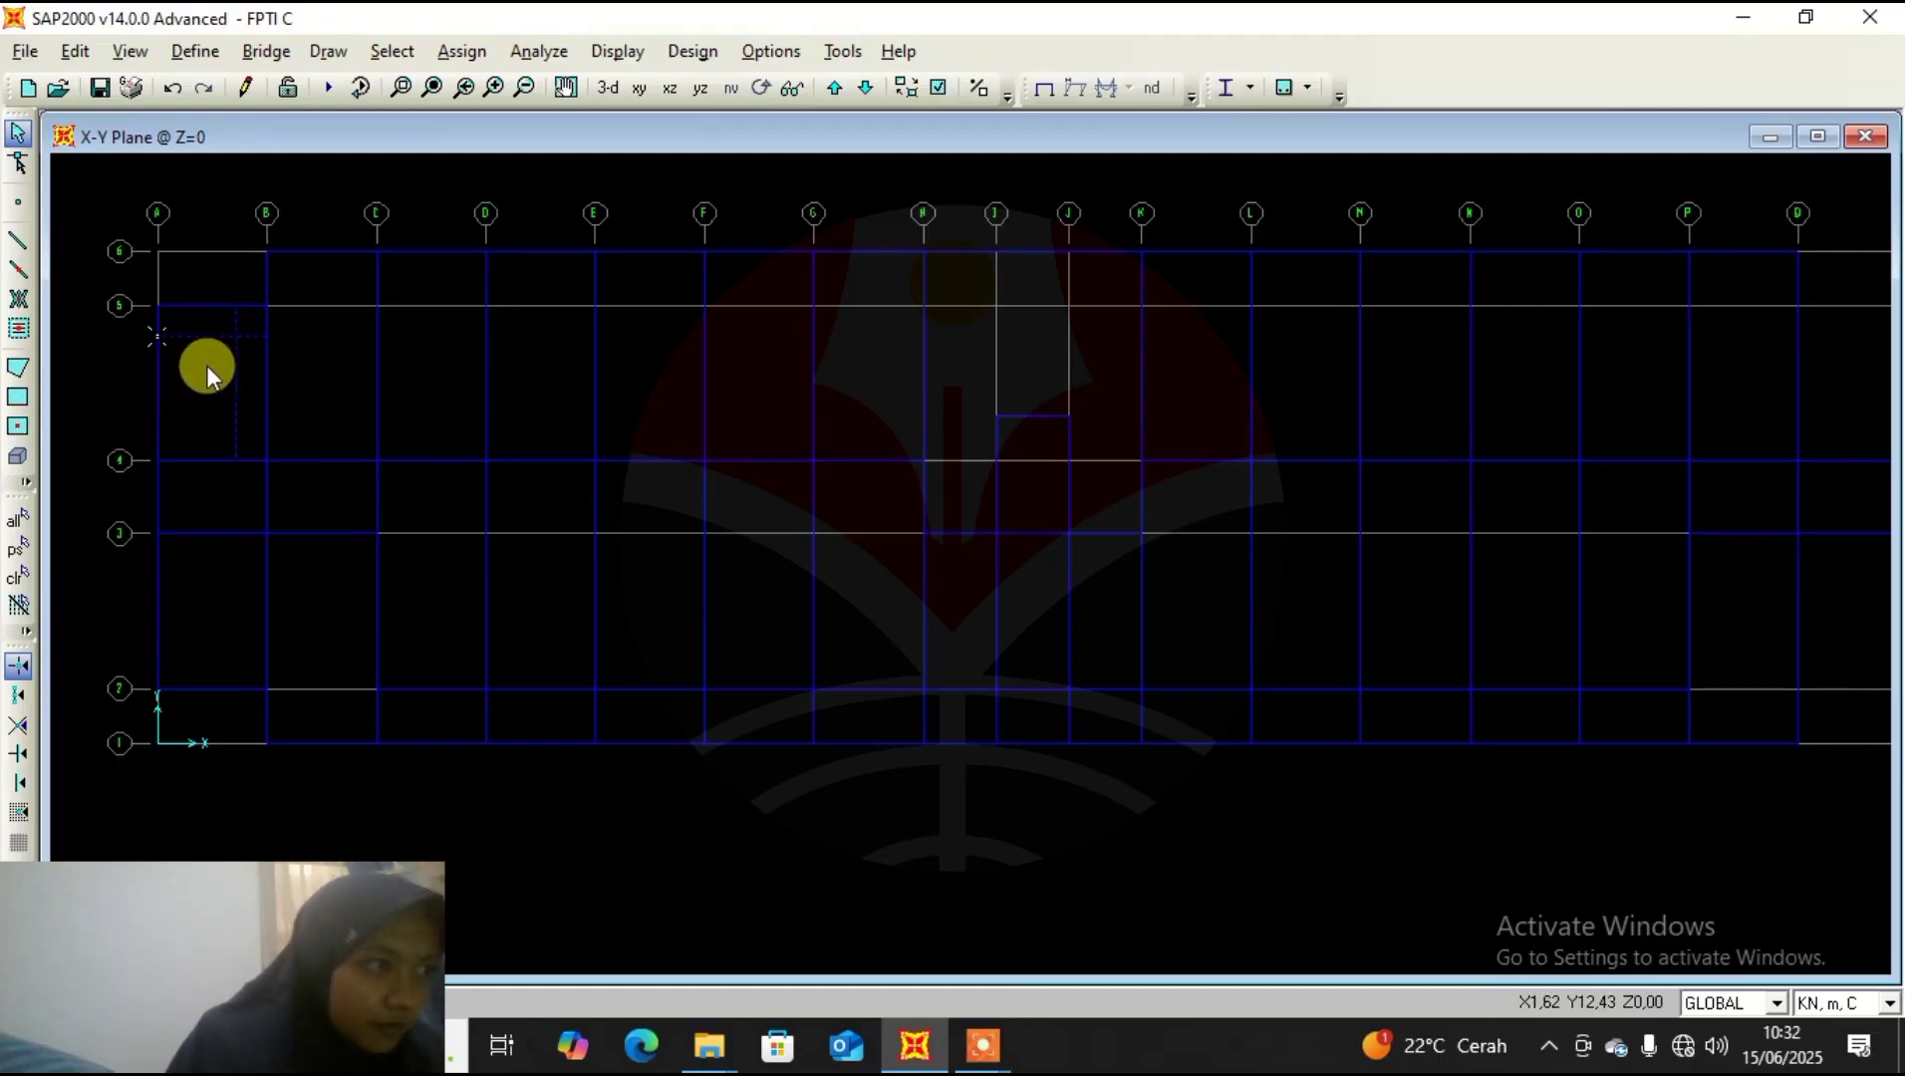
{"action": "left_click", "coordinate": [74, 51]}
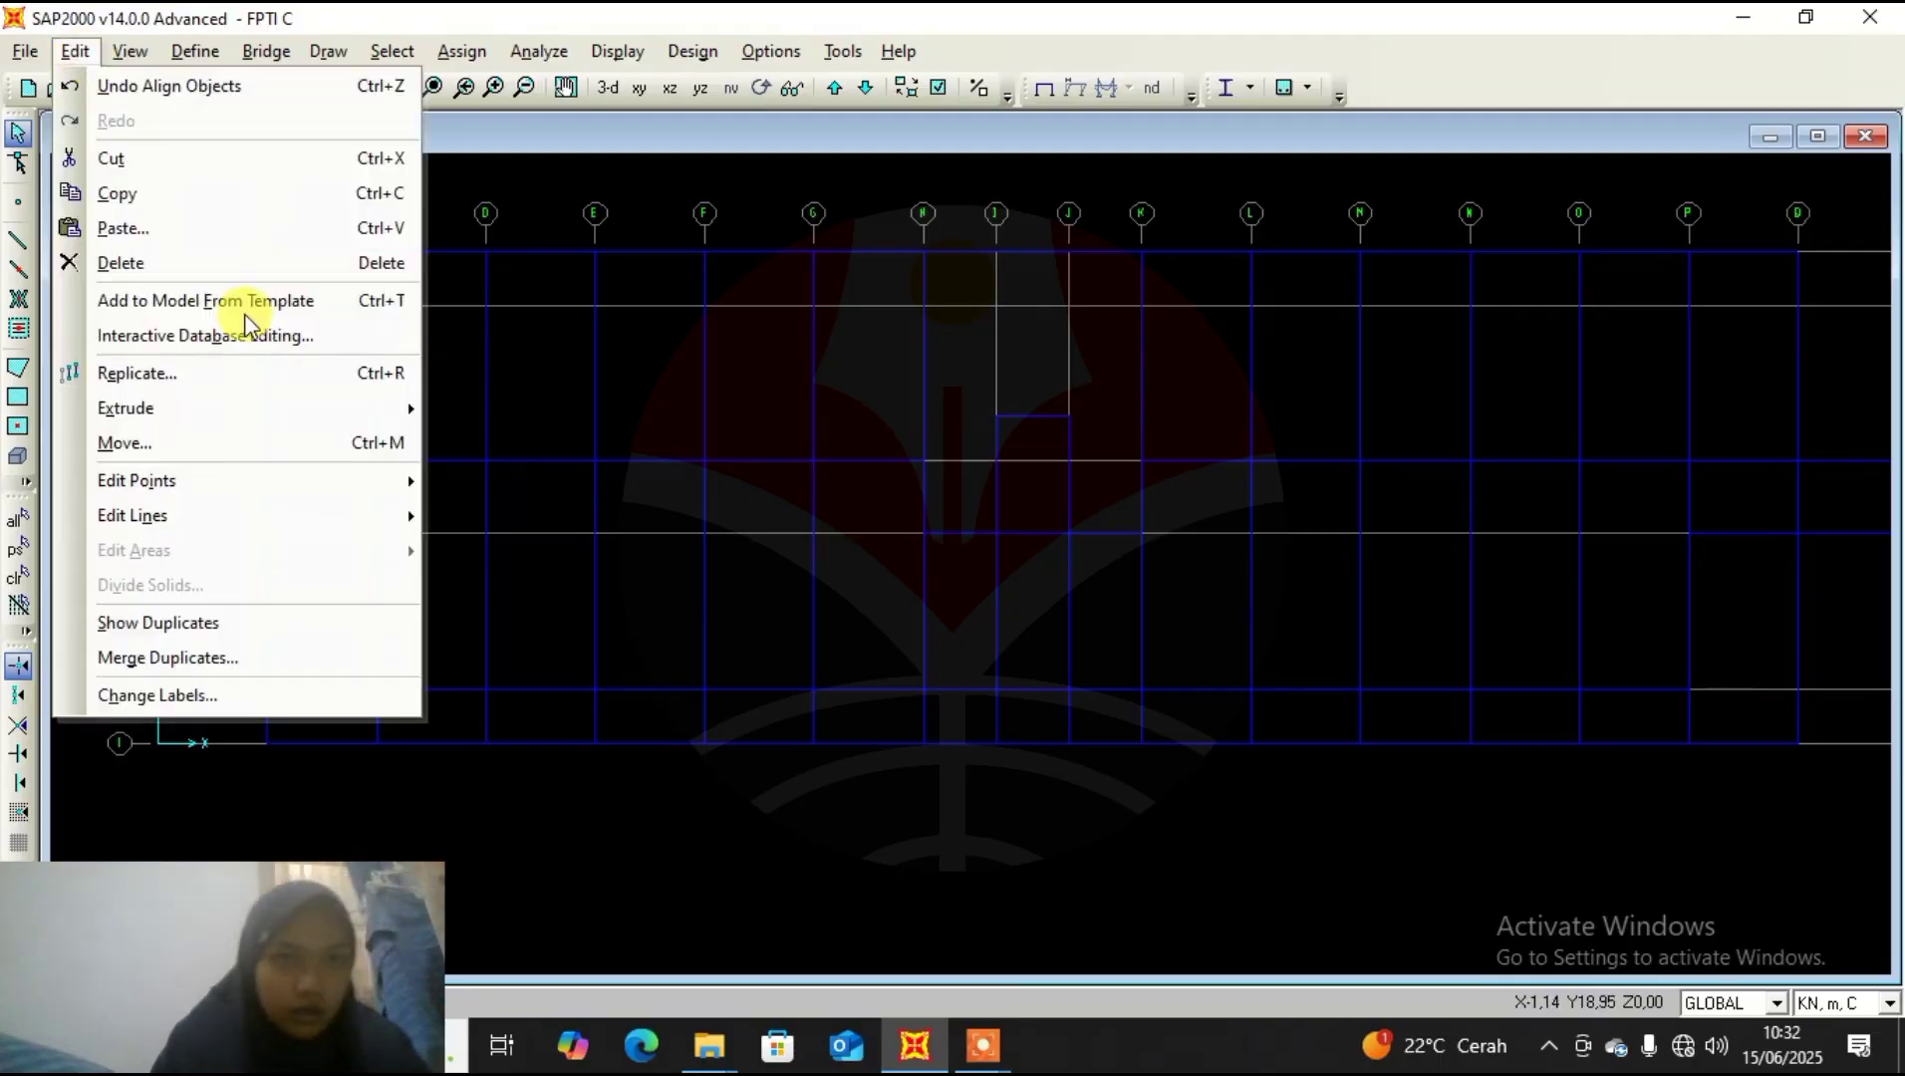
{"action": "mouse_move", "coordinate": [247, 513]}
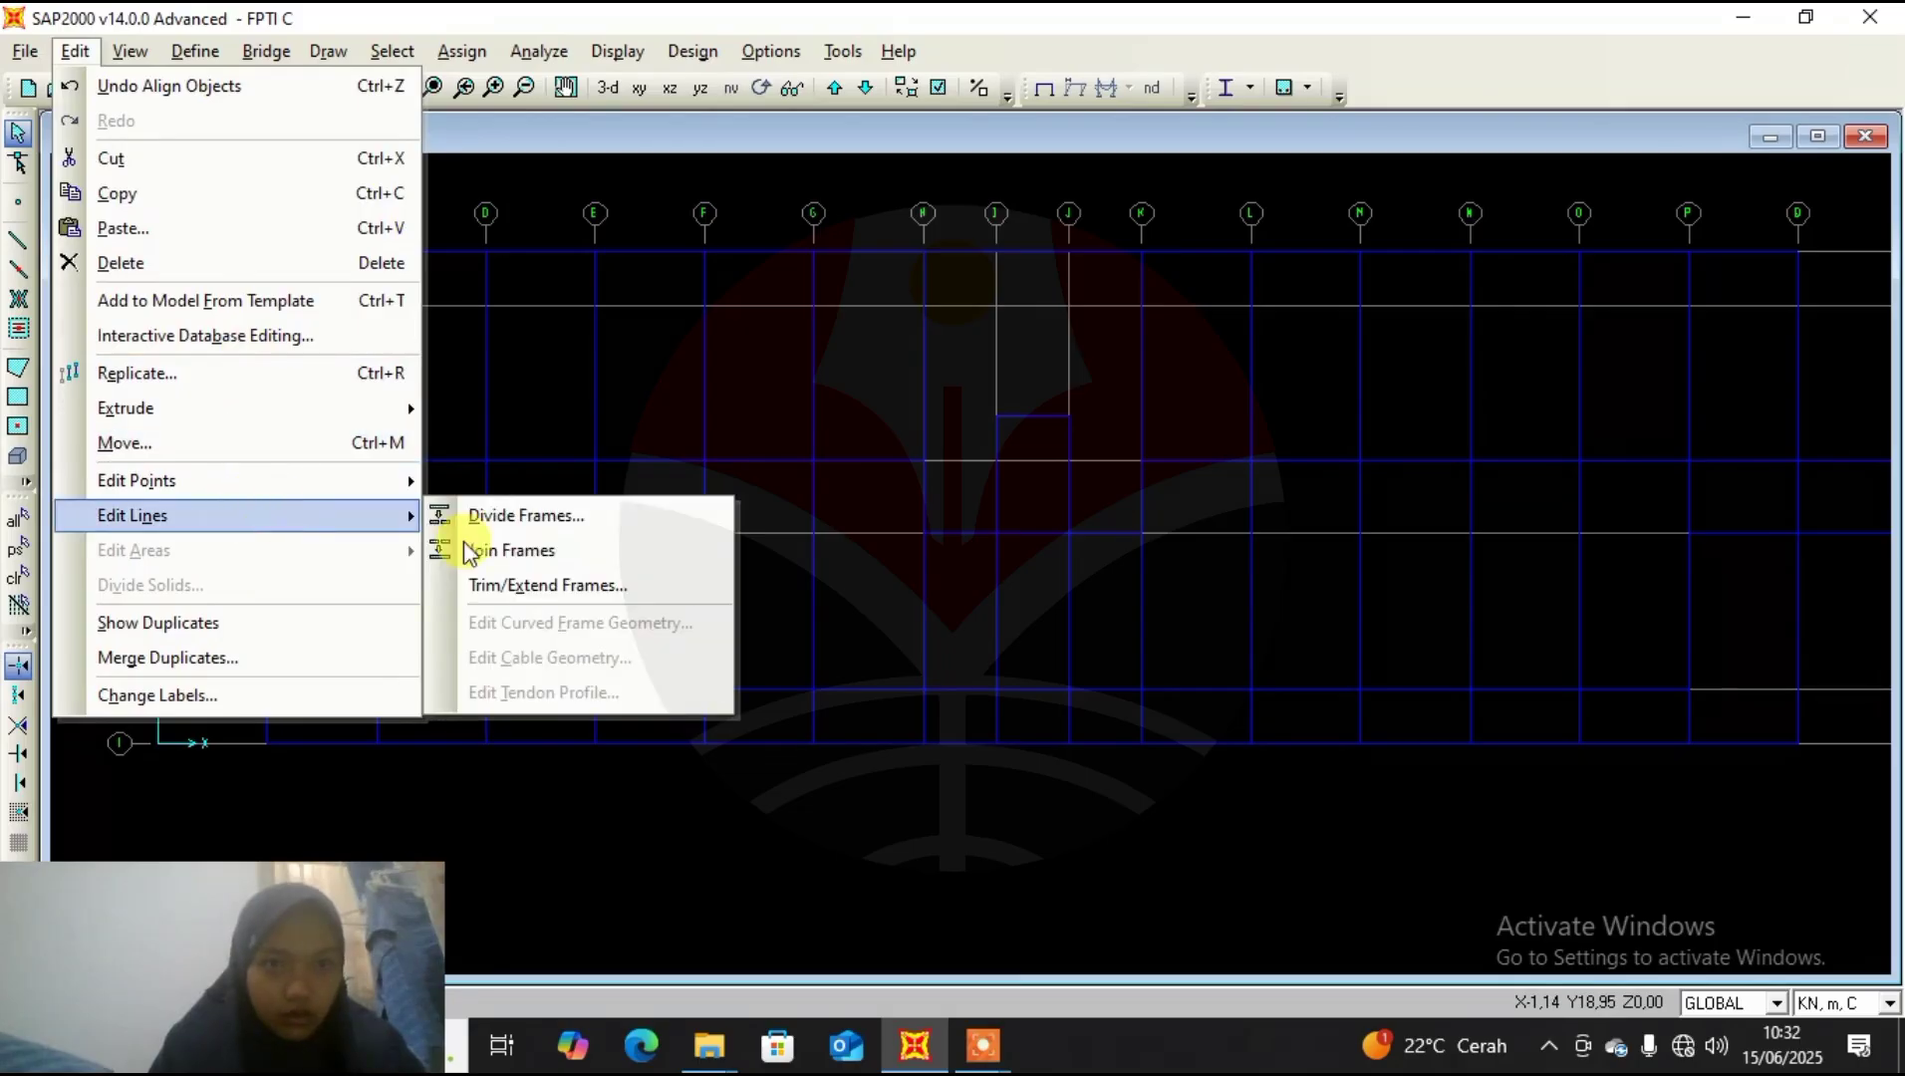
{"action": "left_click", "coordinate": [533, 588]}
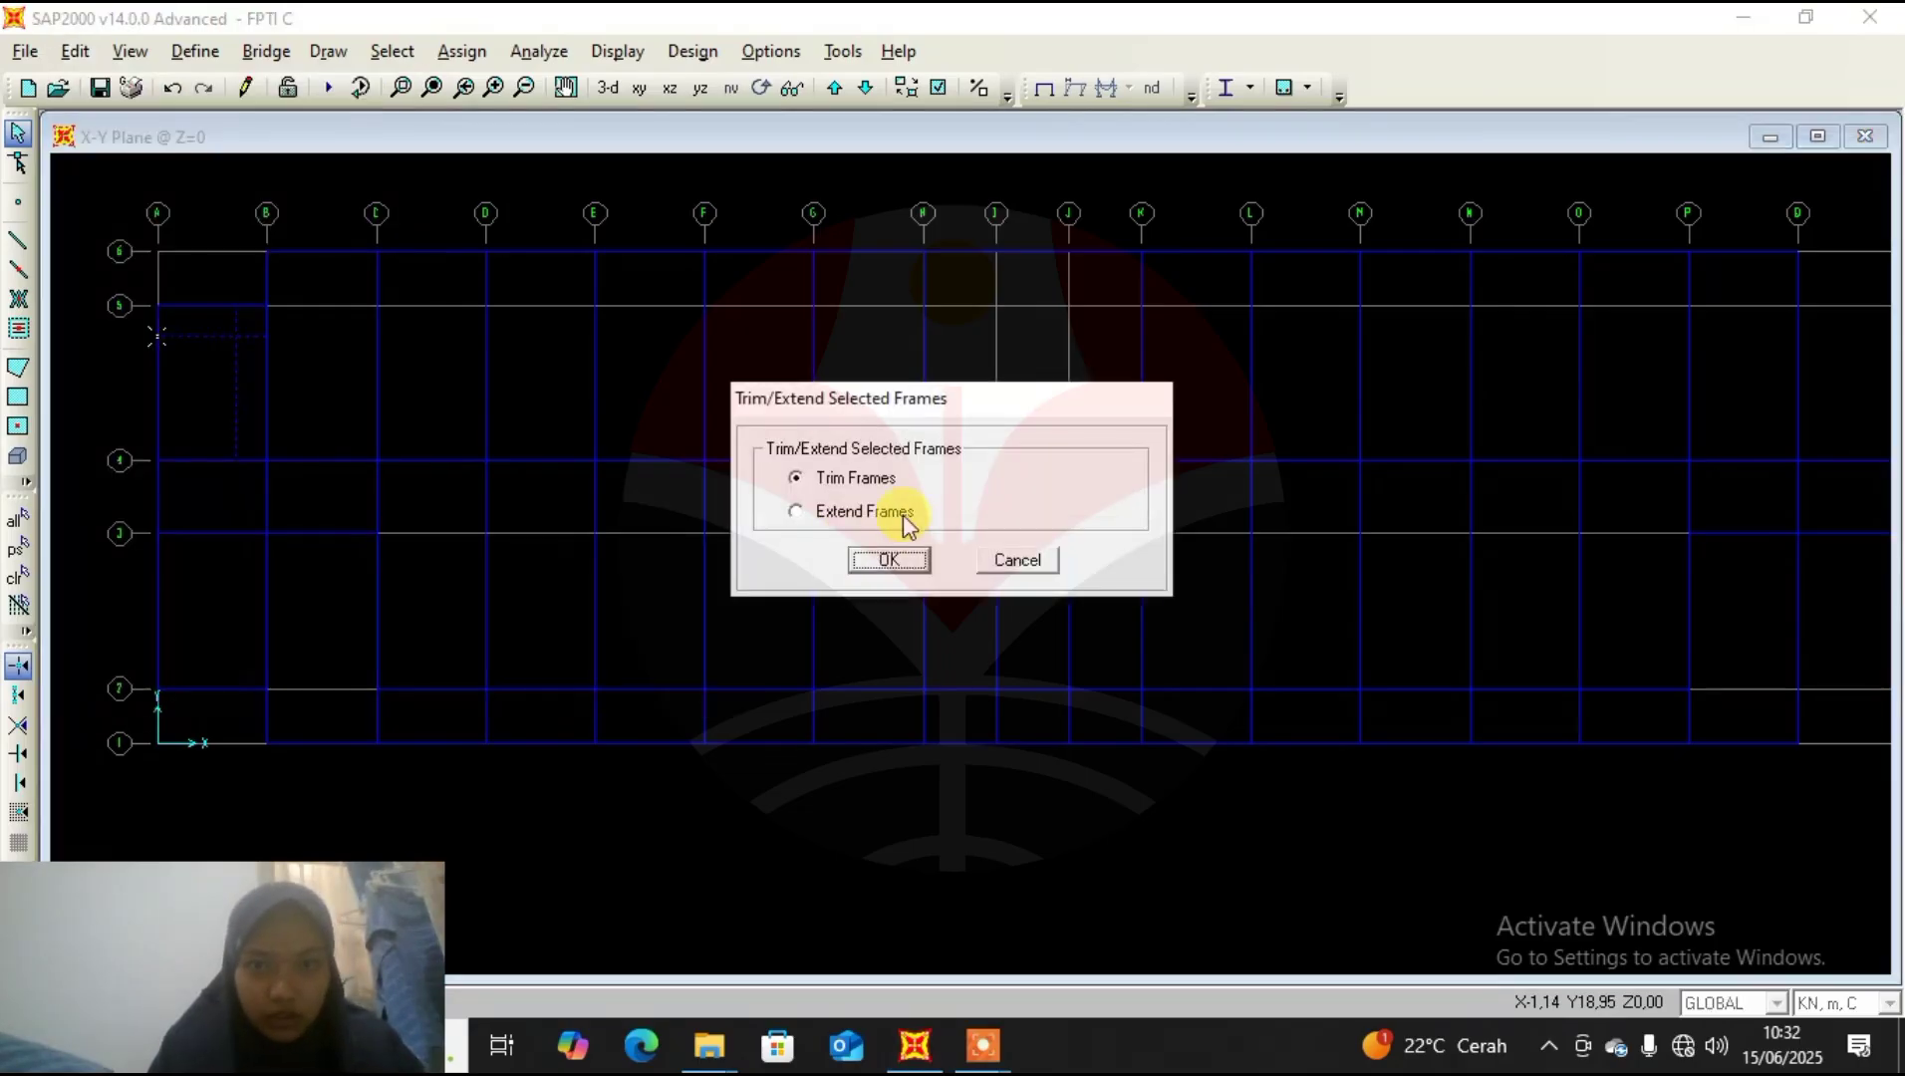
{"action": "left_click", "coordinate": [890, 561]}
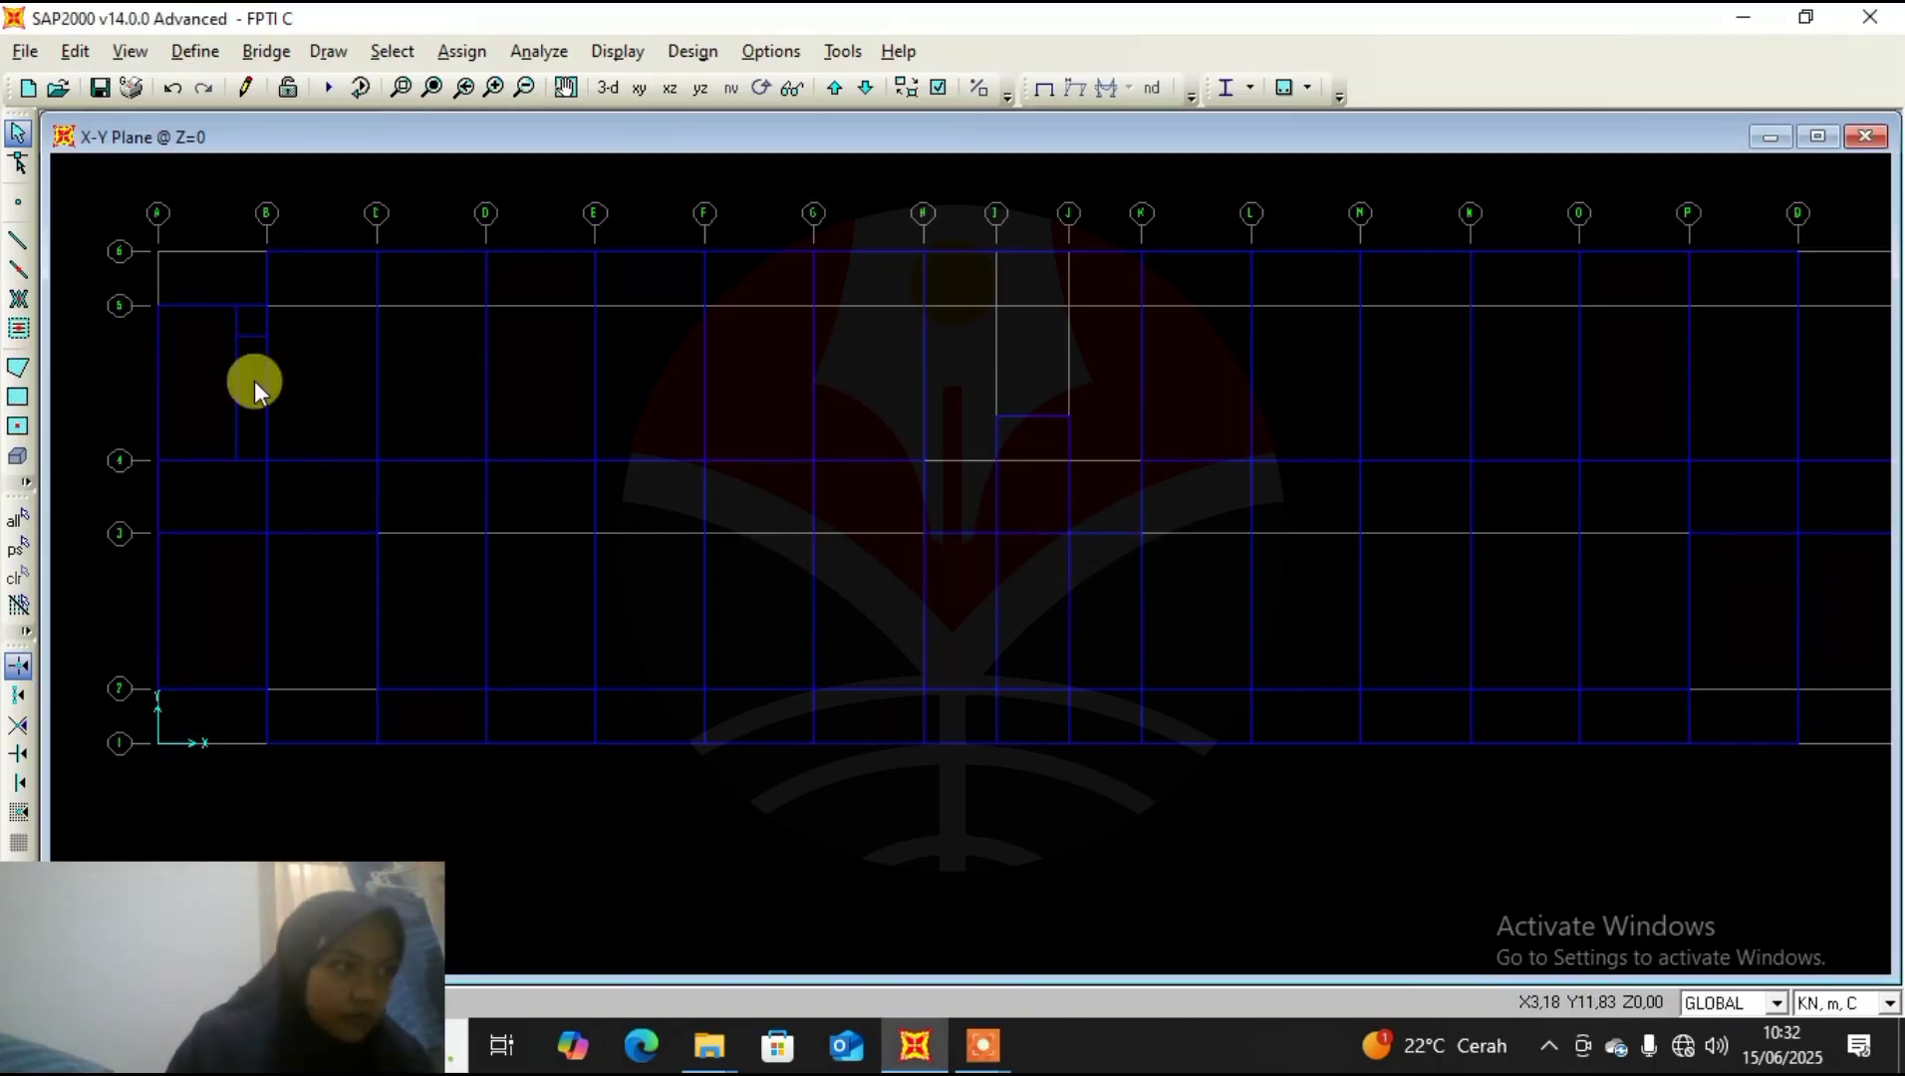
Trim the grid line 4 end of the replicated beam beside grid line B back to the short beam below grid line 5.
{"action": "left_click_drag", "start_coordinate": [257, 373], "coordinate": [211, 411]}
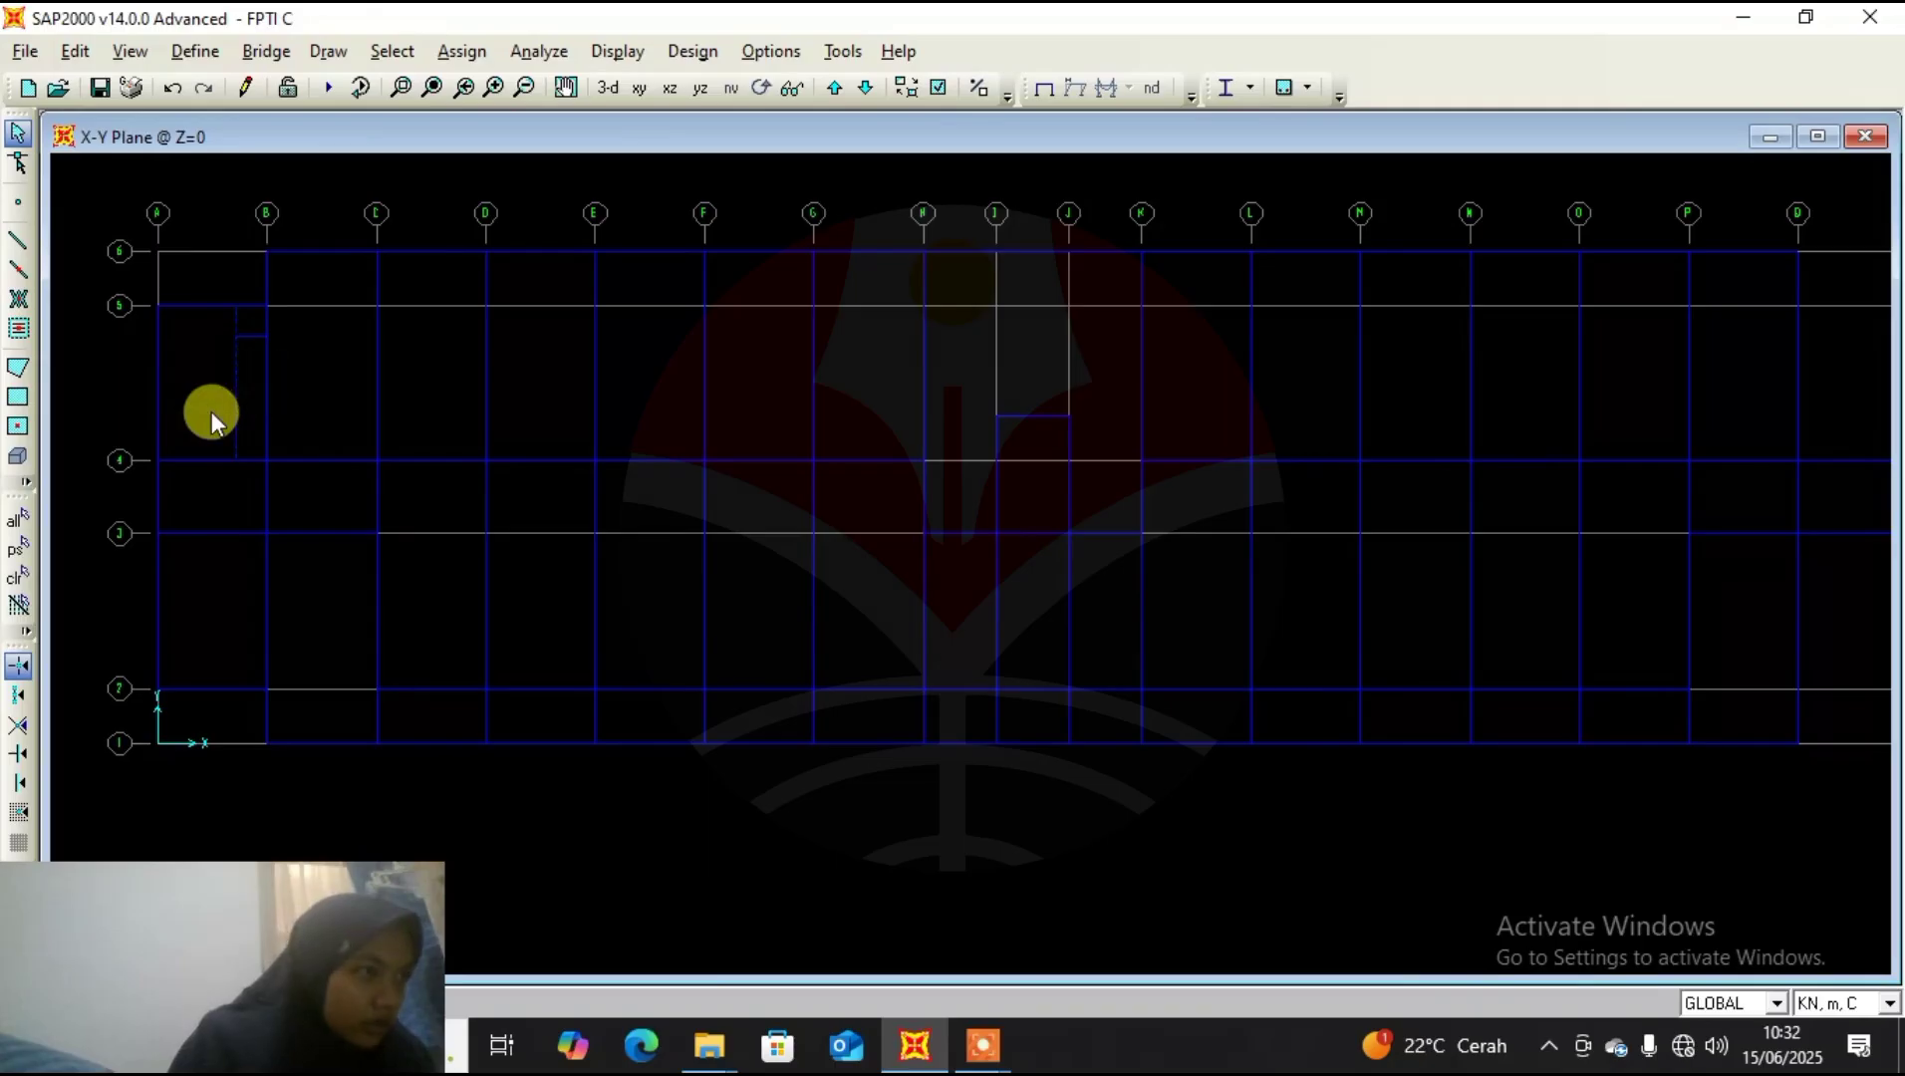
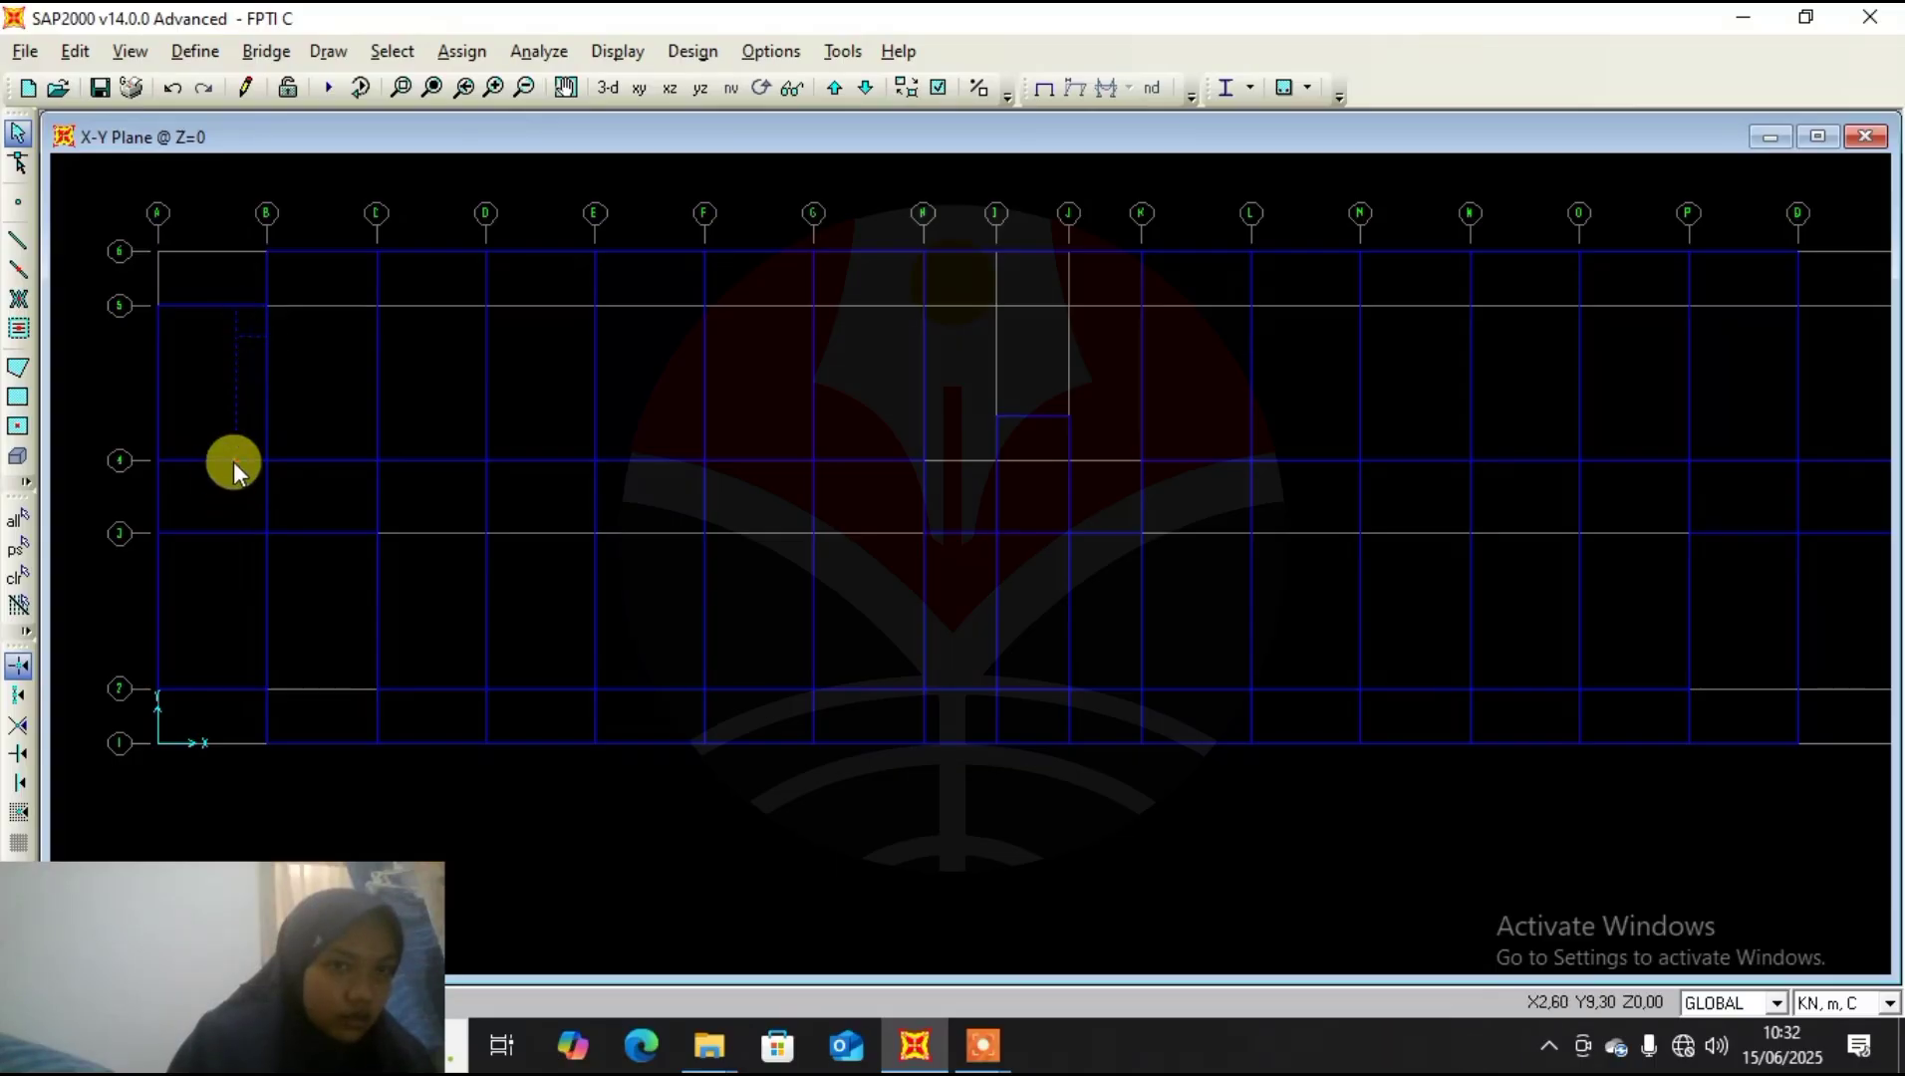
{"action": "left_click", "coordinate": [74, 51]}
{"action": "mouse_move", "coordinate": [202, 533]}
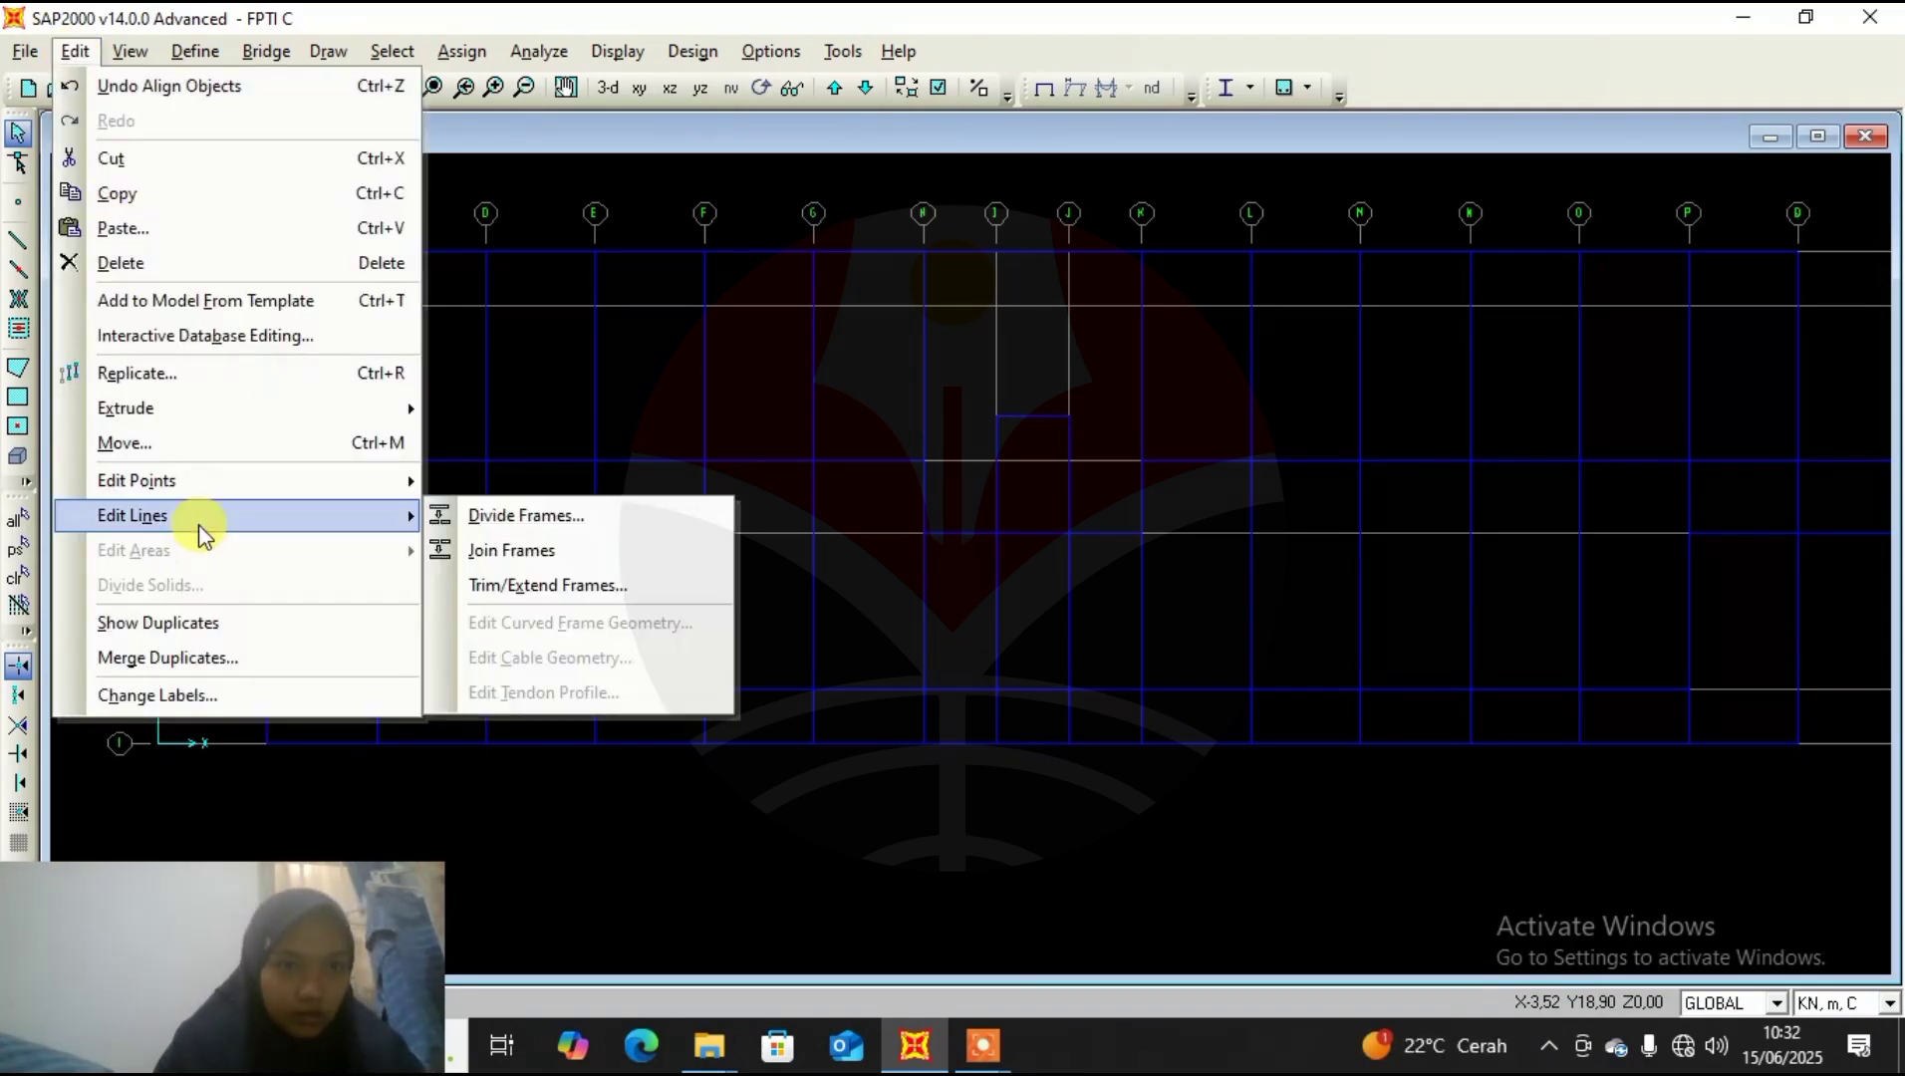
{"action": "left_click", "coordinate": [598, 588]}
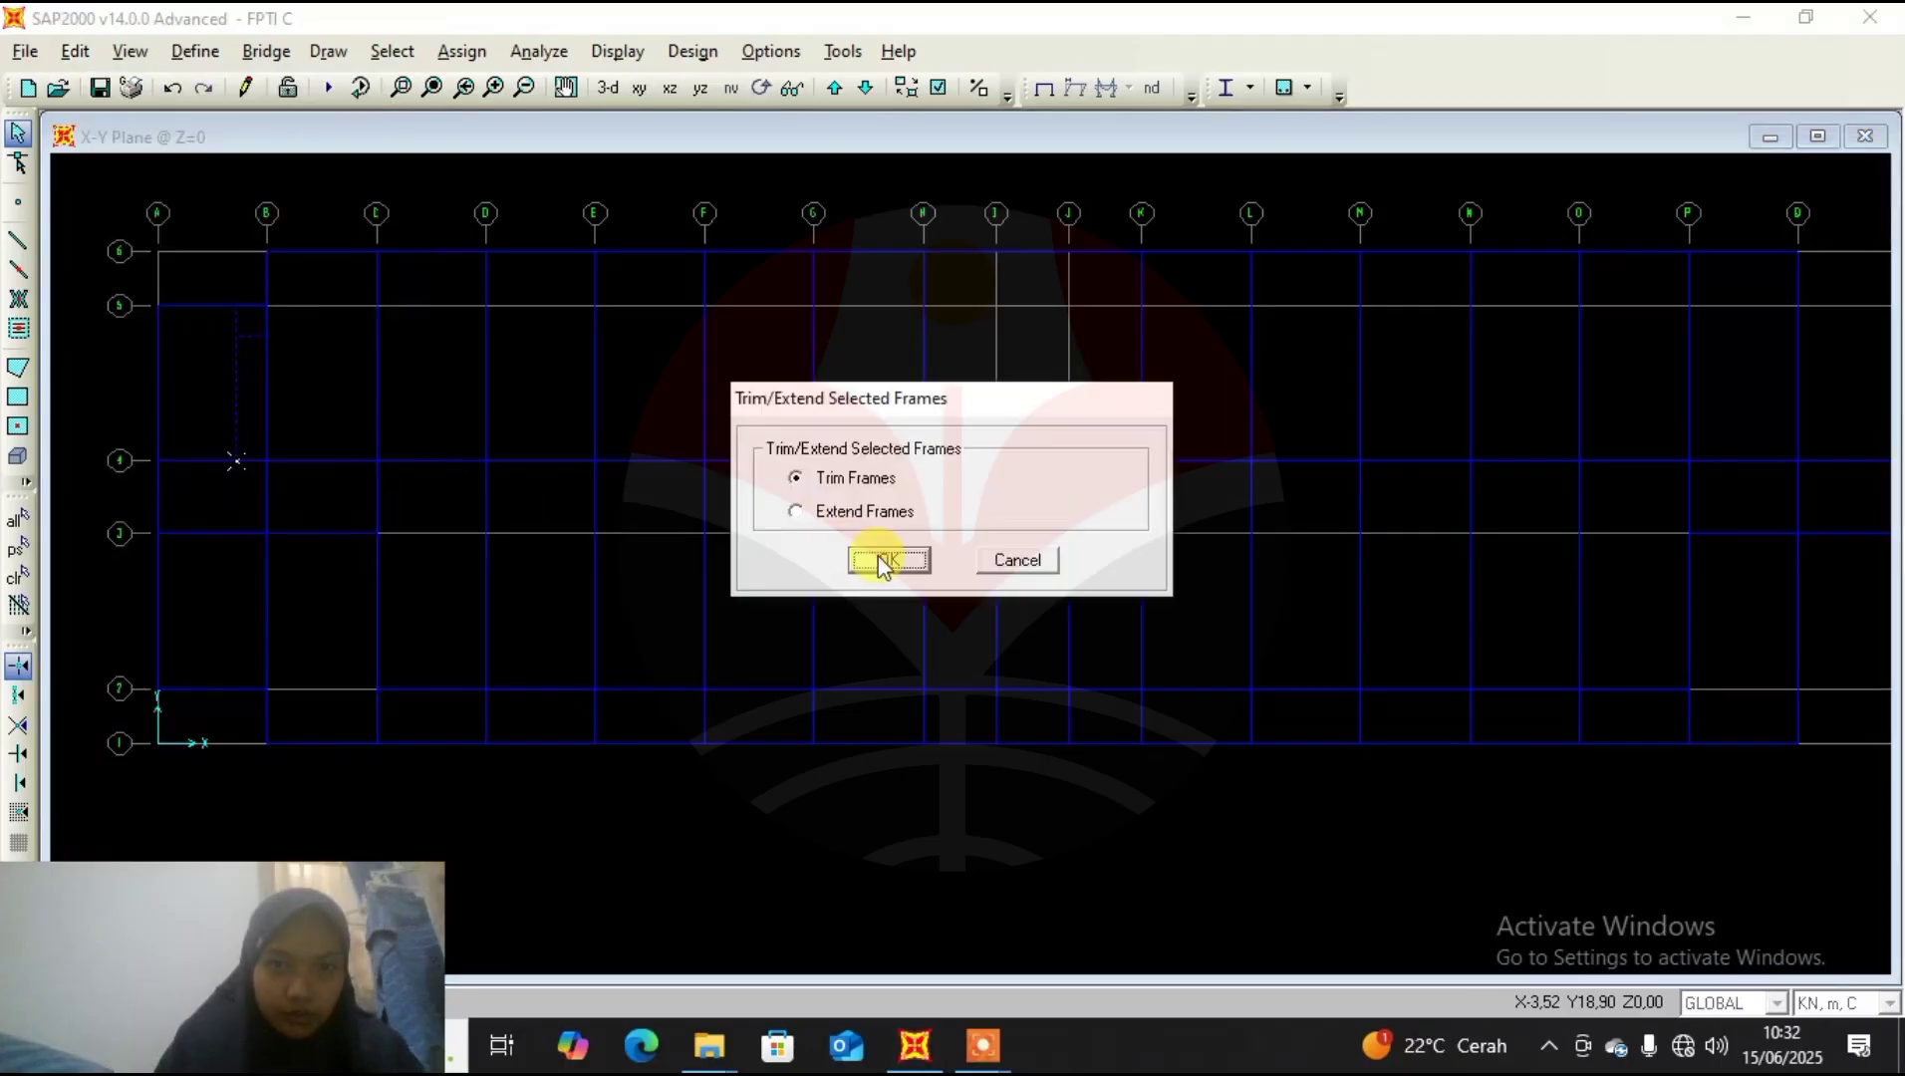
{"action": "left_click", "coordinate": [866, 551]}
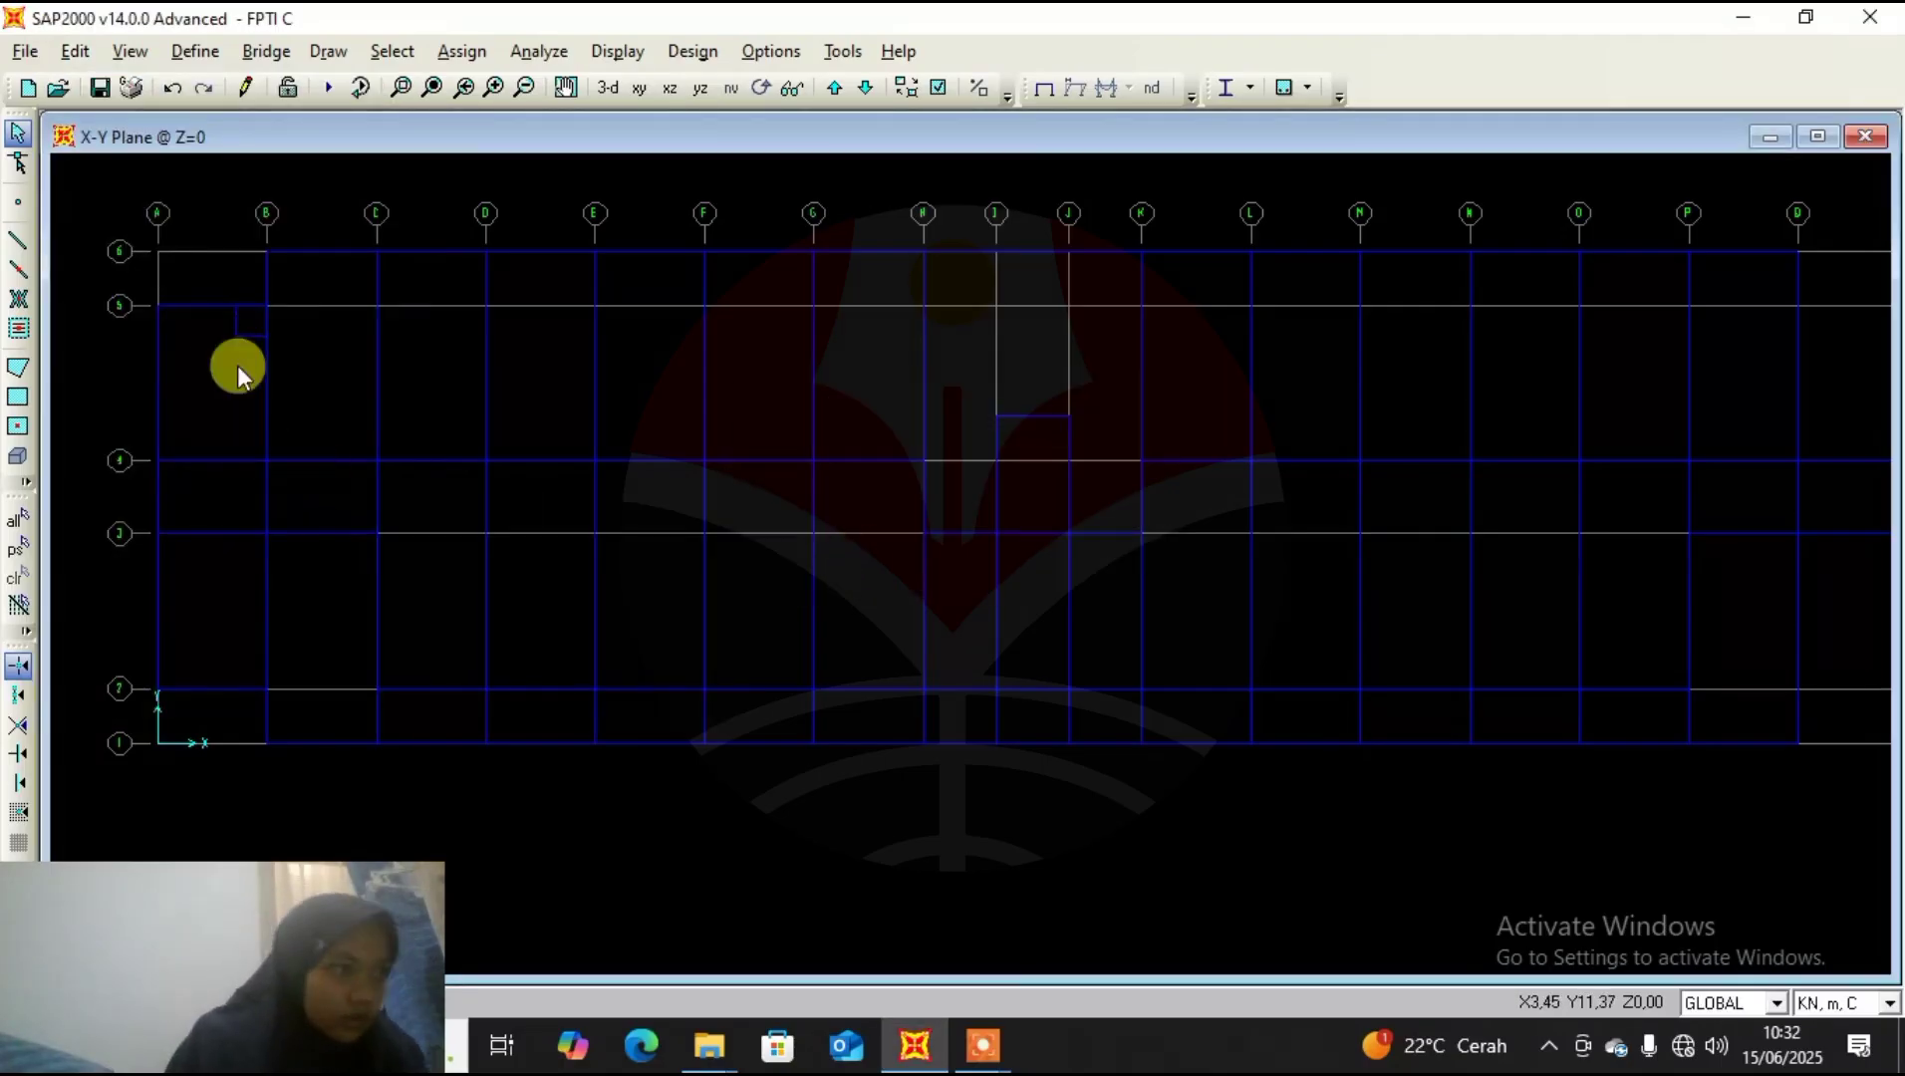
Replicate the grid line B beam between lines 1 and 3 linearly once with dx -1 and dy 0.
{"action": "scroll", "coordinate": [224, 304], "scroll_direction": "up", "scroll_amount": 1}
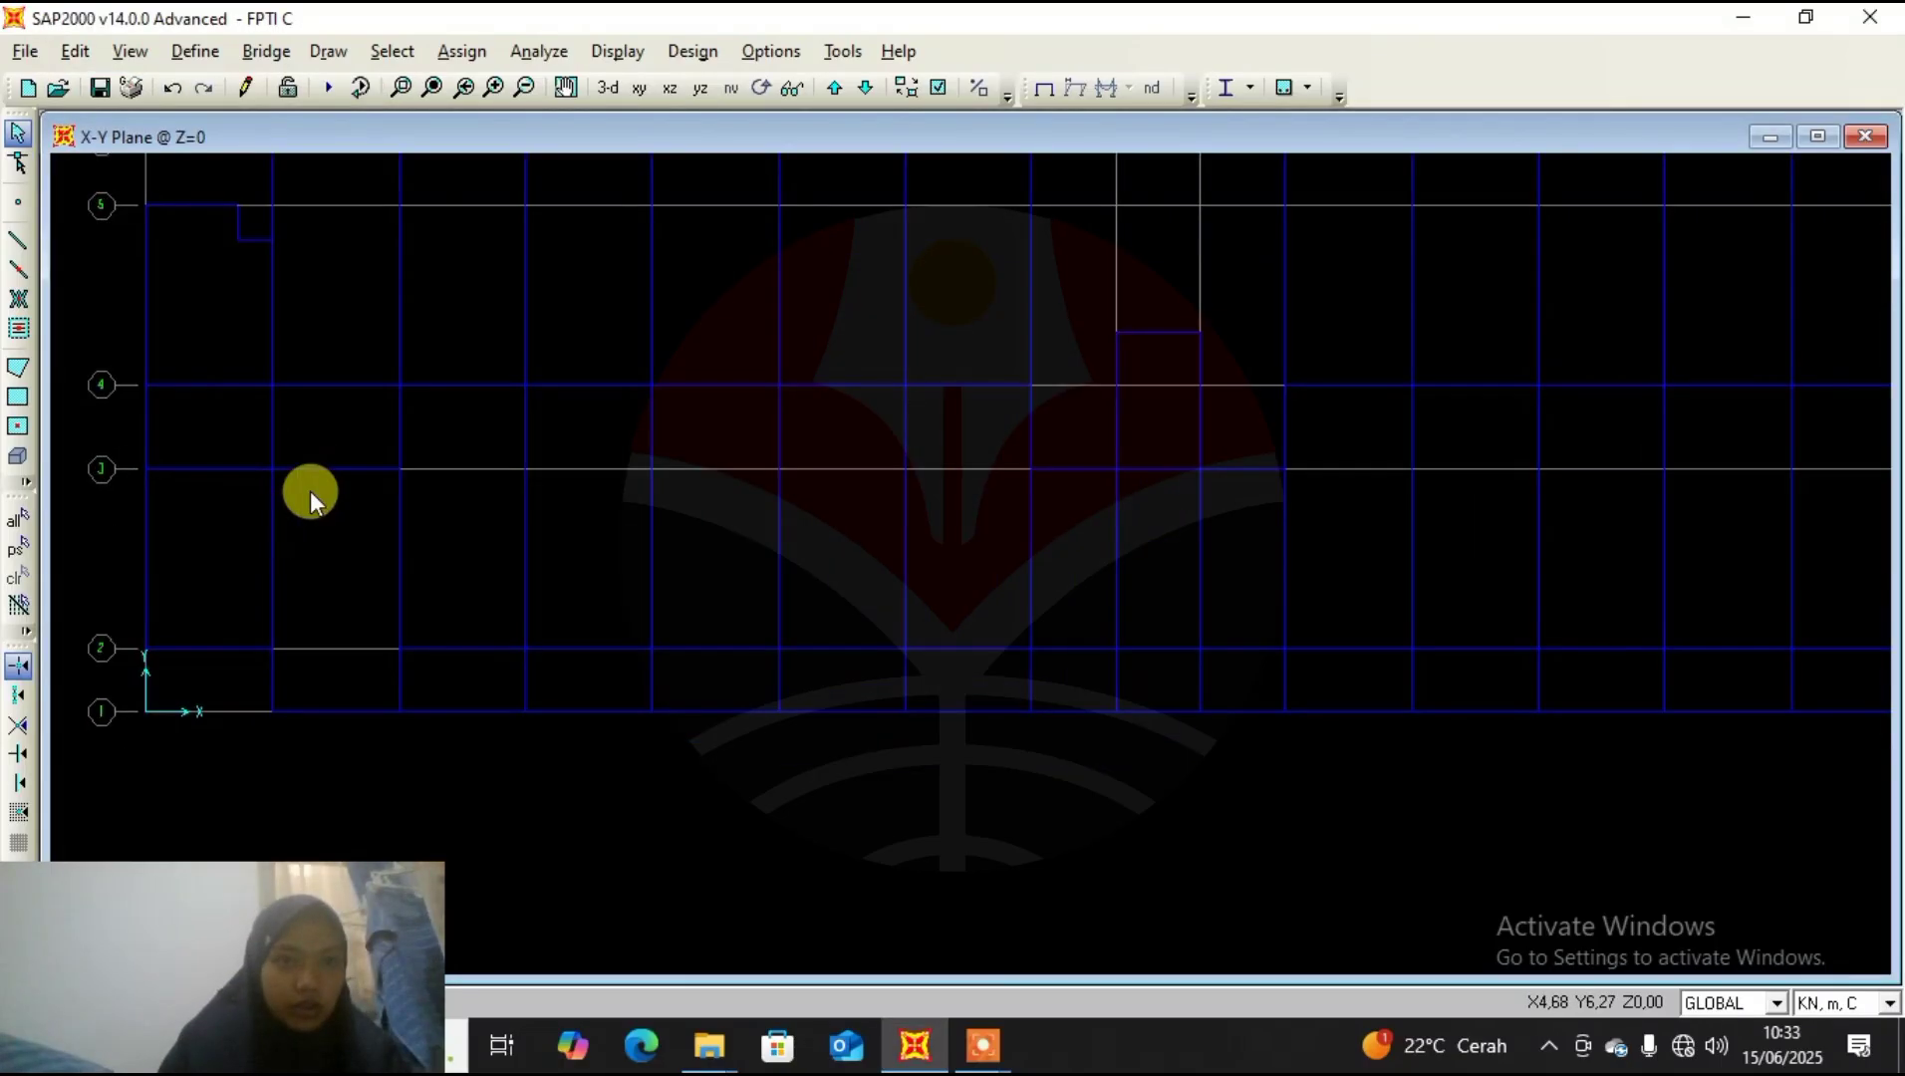
{"action": "left_click_drag", "start_coordinate": [310, 489], "coordinate": [254, 548]}
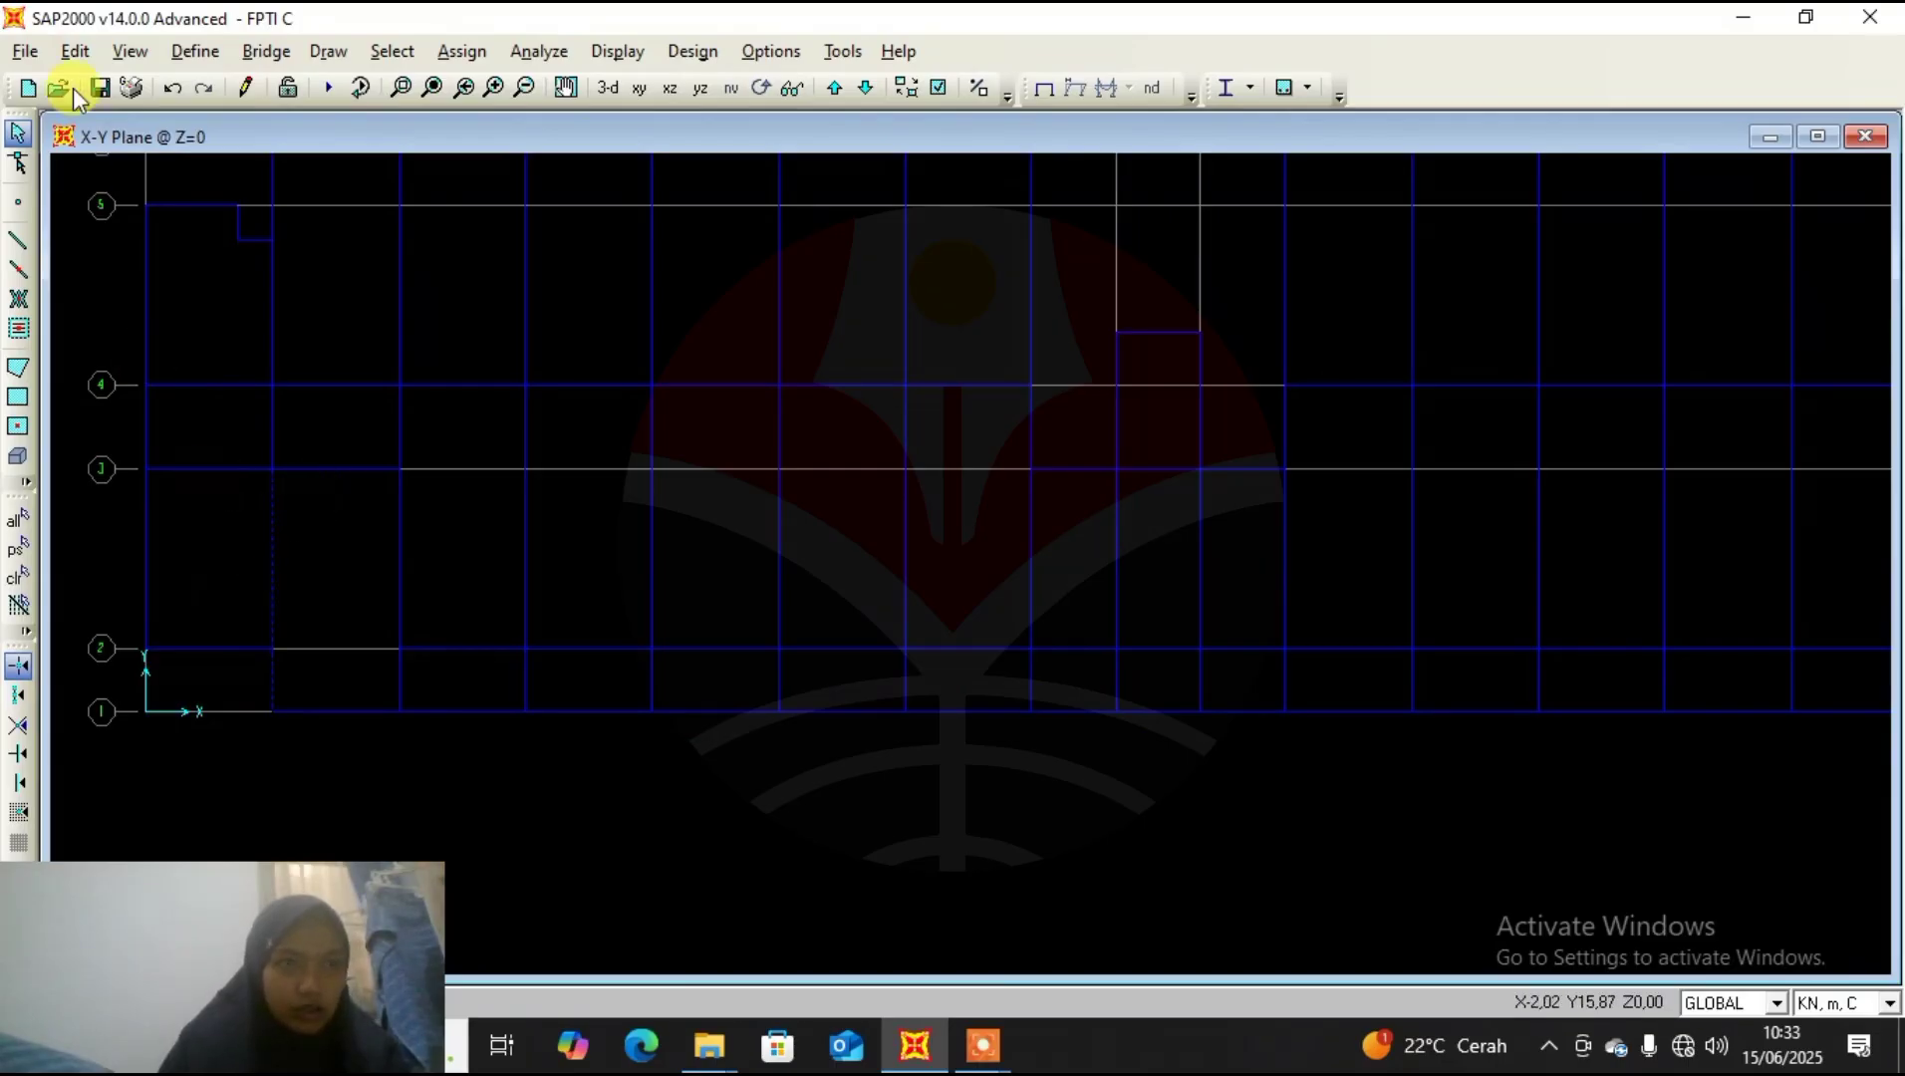
{"action": "left_click", "coordinate": [77, 51]}
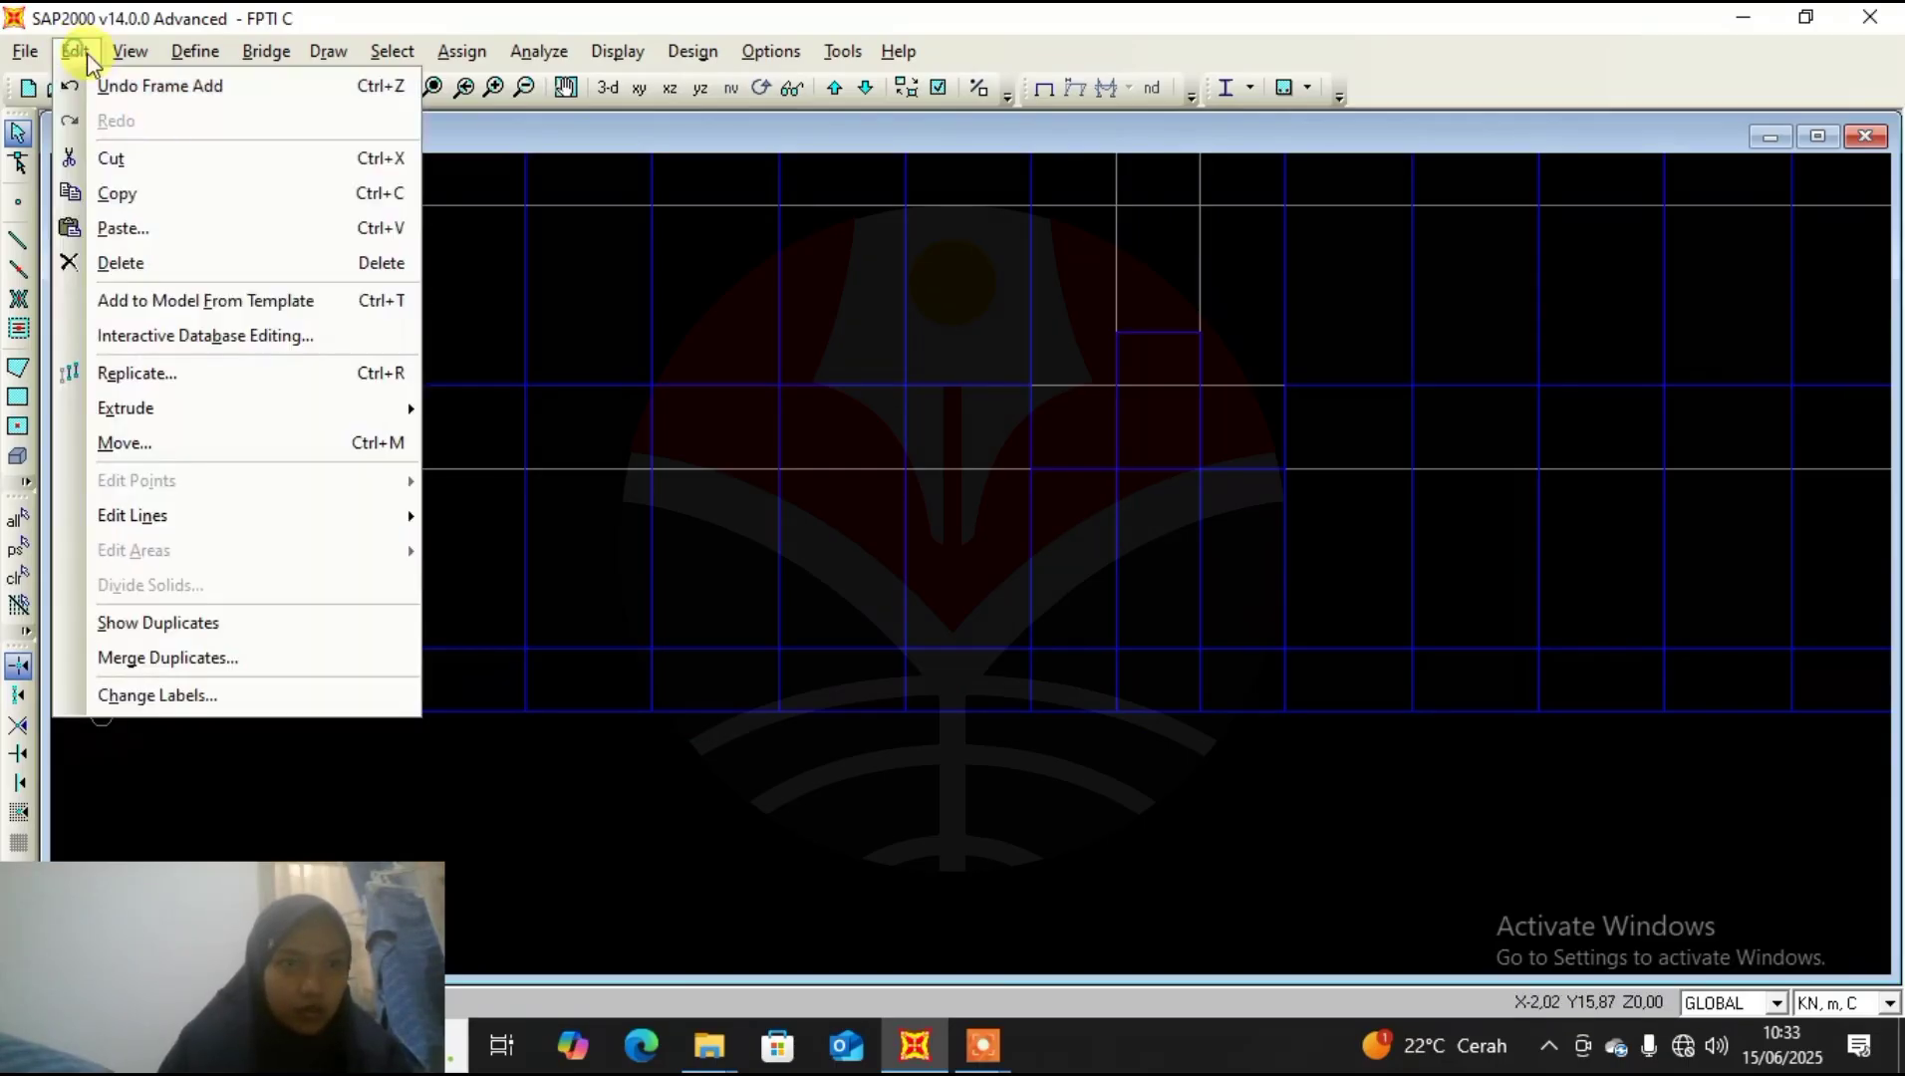
{"action": "left_click", "coordinate": [251, 371]}
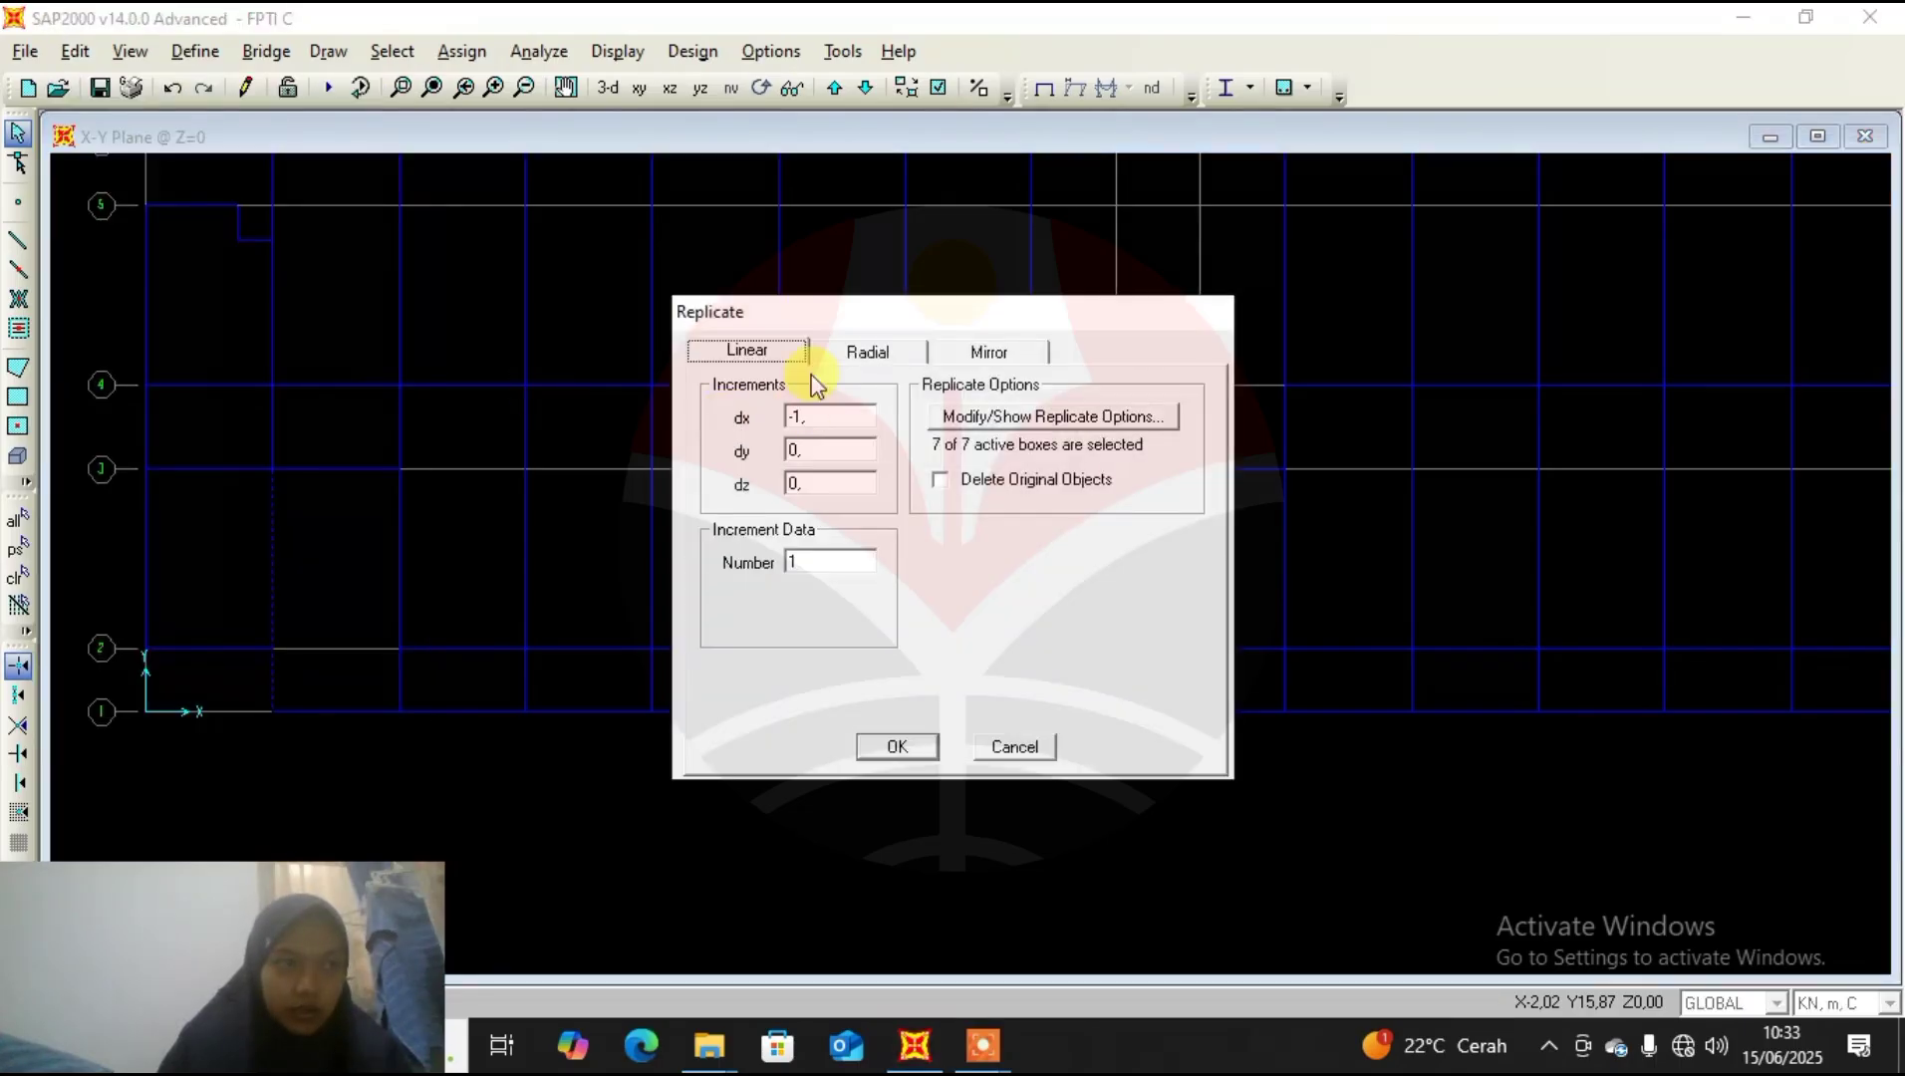
{"action": "left_click", "coordinate": [895, 748]}
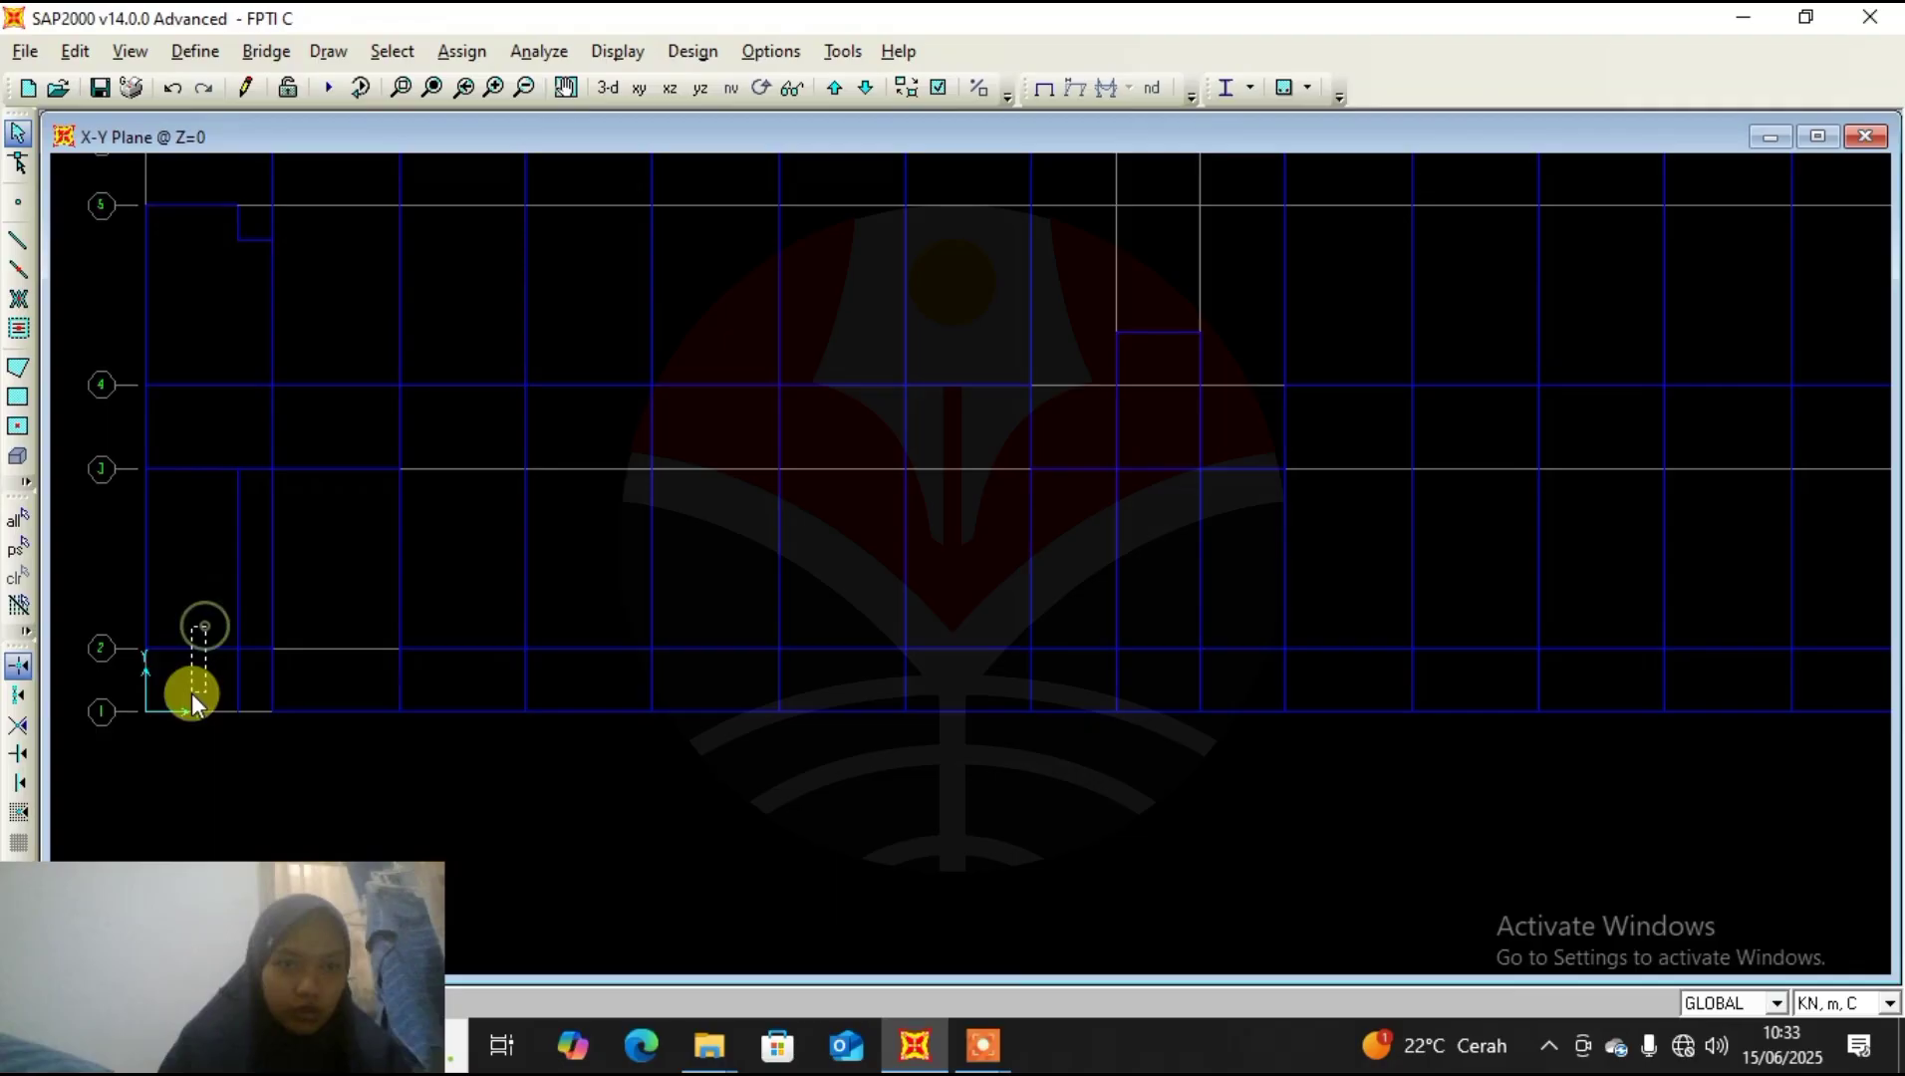
Replicate the grid line 2 beam between A and B linearly once with dx 0 and dy 1.
{"action": "left_click", "coordinate": [78, 52]}
{"action": "mouse_move", "coordinate": [320, 527]}
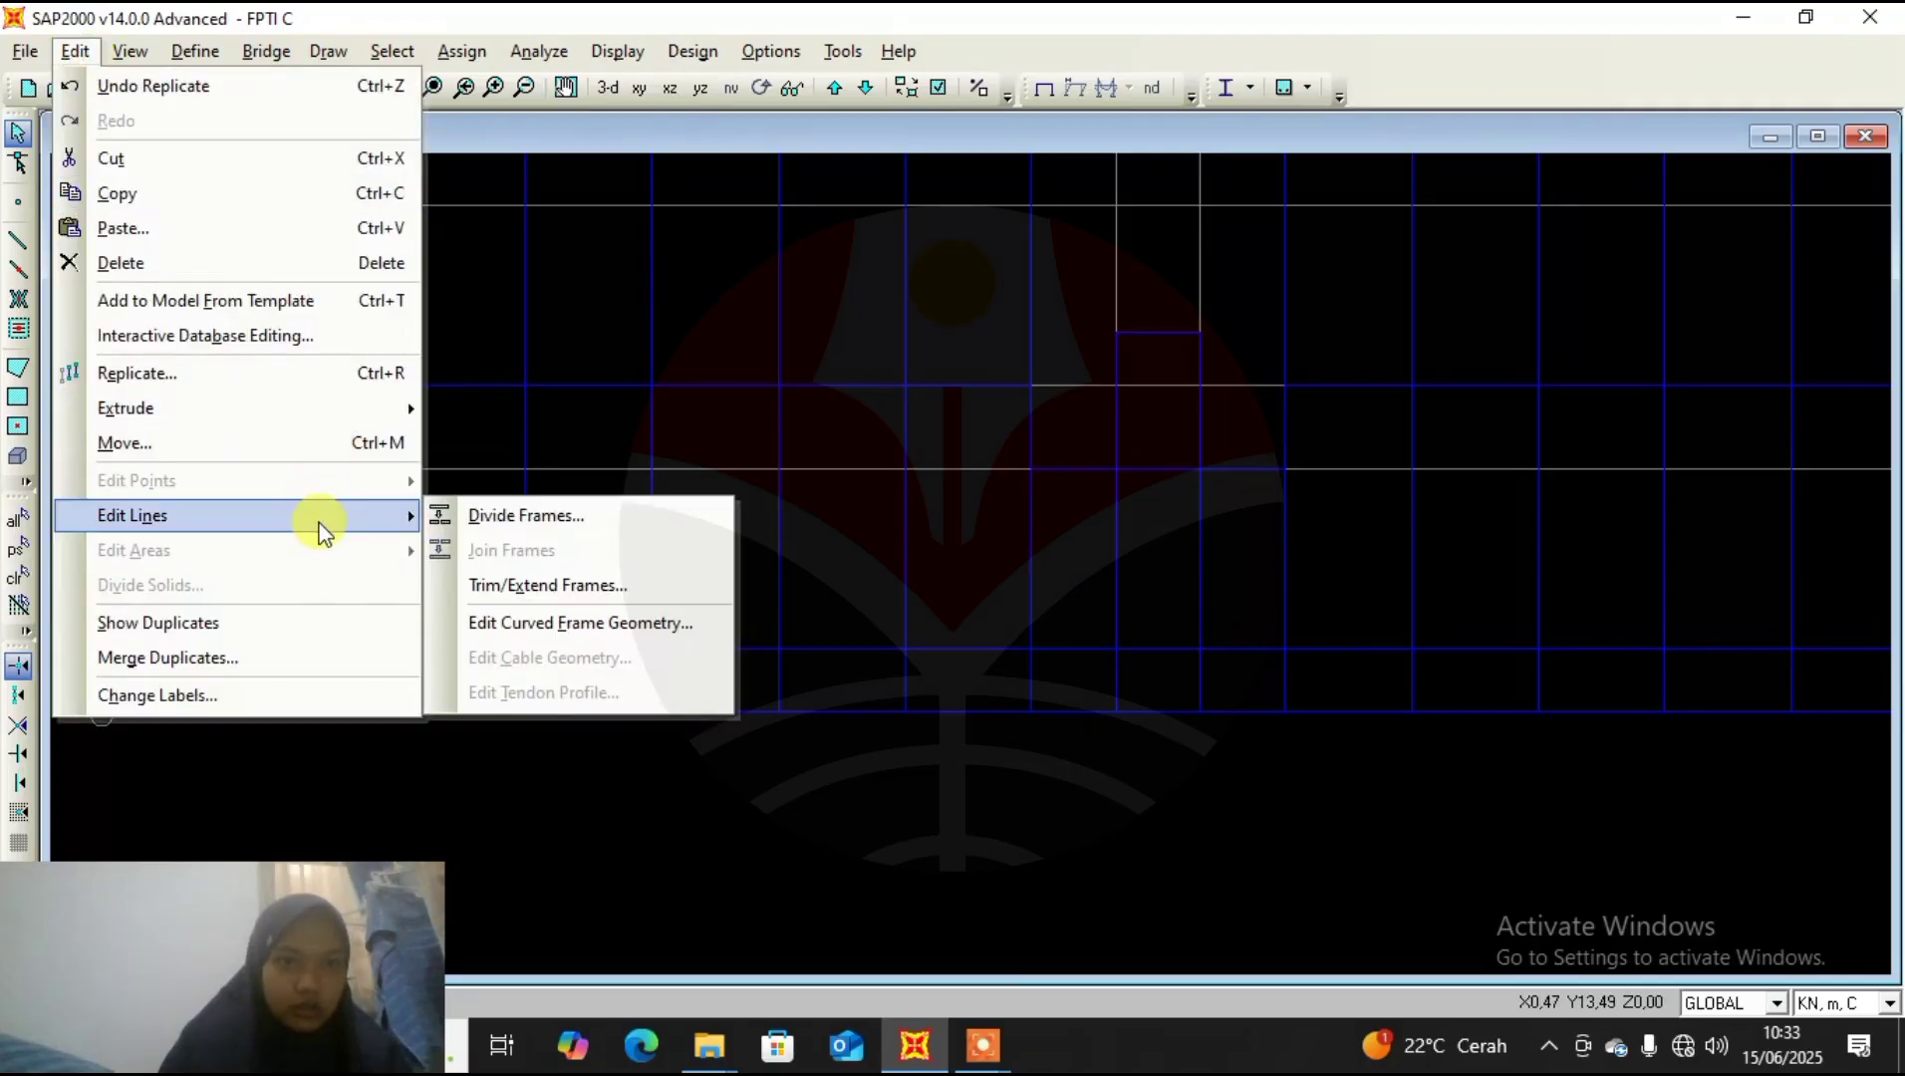
{"action": "left_click", "coordinate": [315, 374]}
{"action": "double_click", "coordinate": [832, 416]}
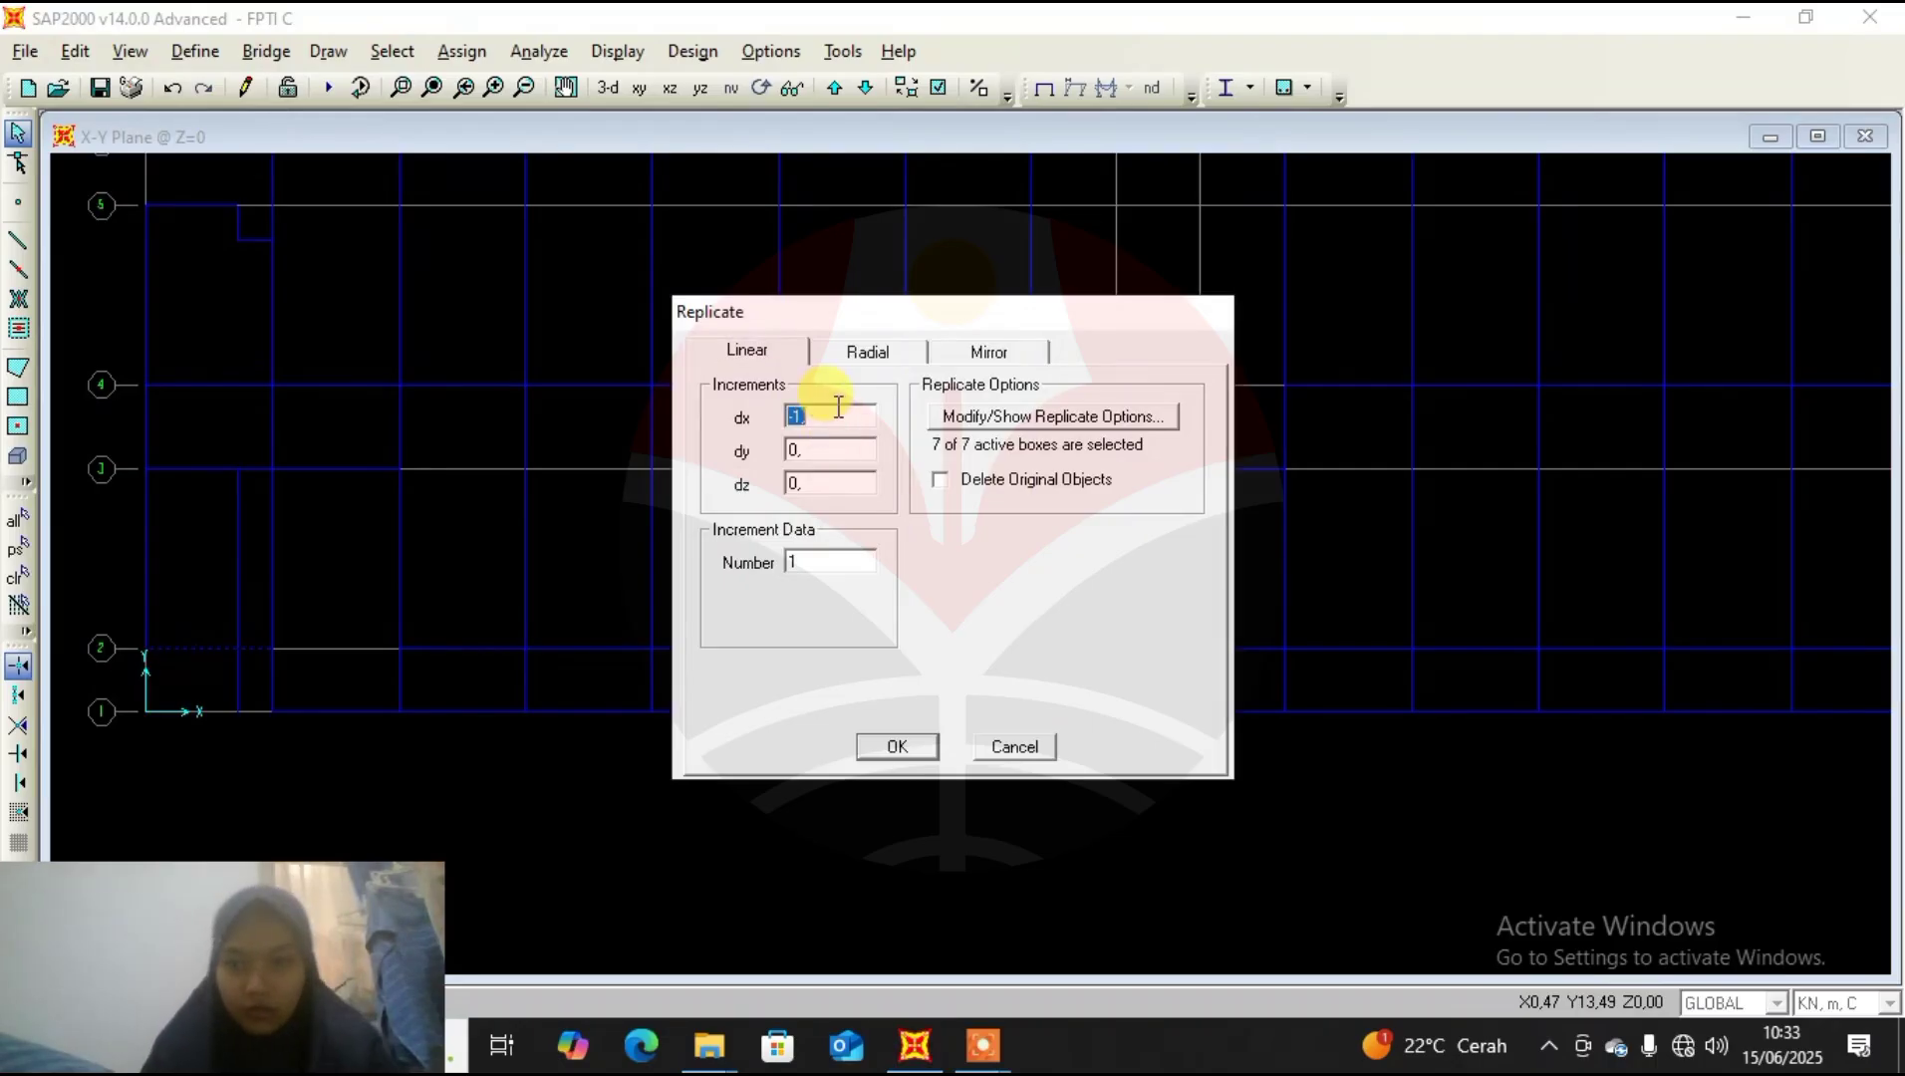
{"action": "key", "text": "BackSpace"}
{"action": "type", "text": "0"}
{"action": "double_click", "coordinate": [815, 451]}
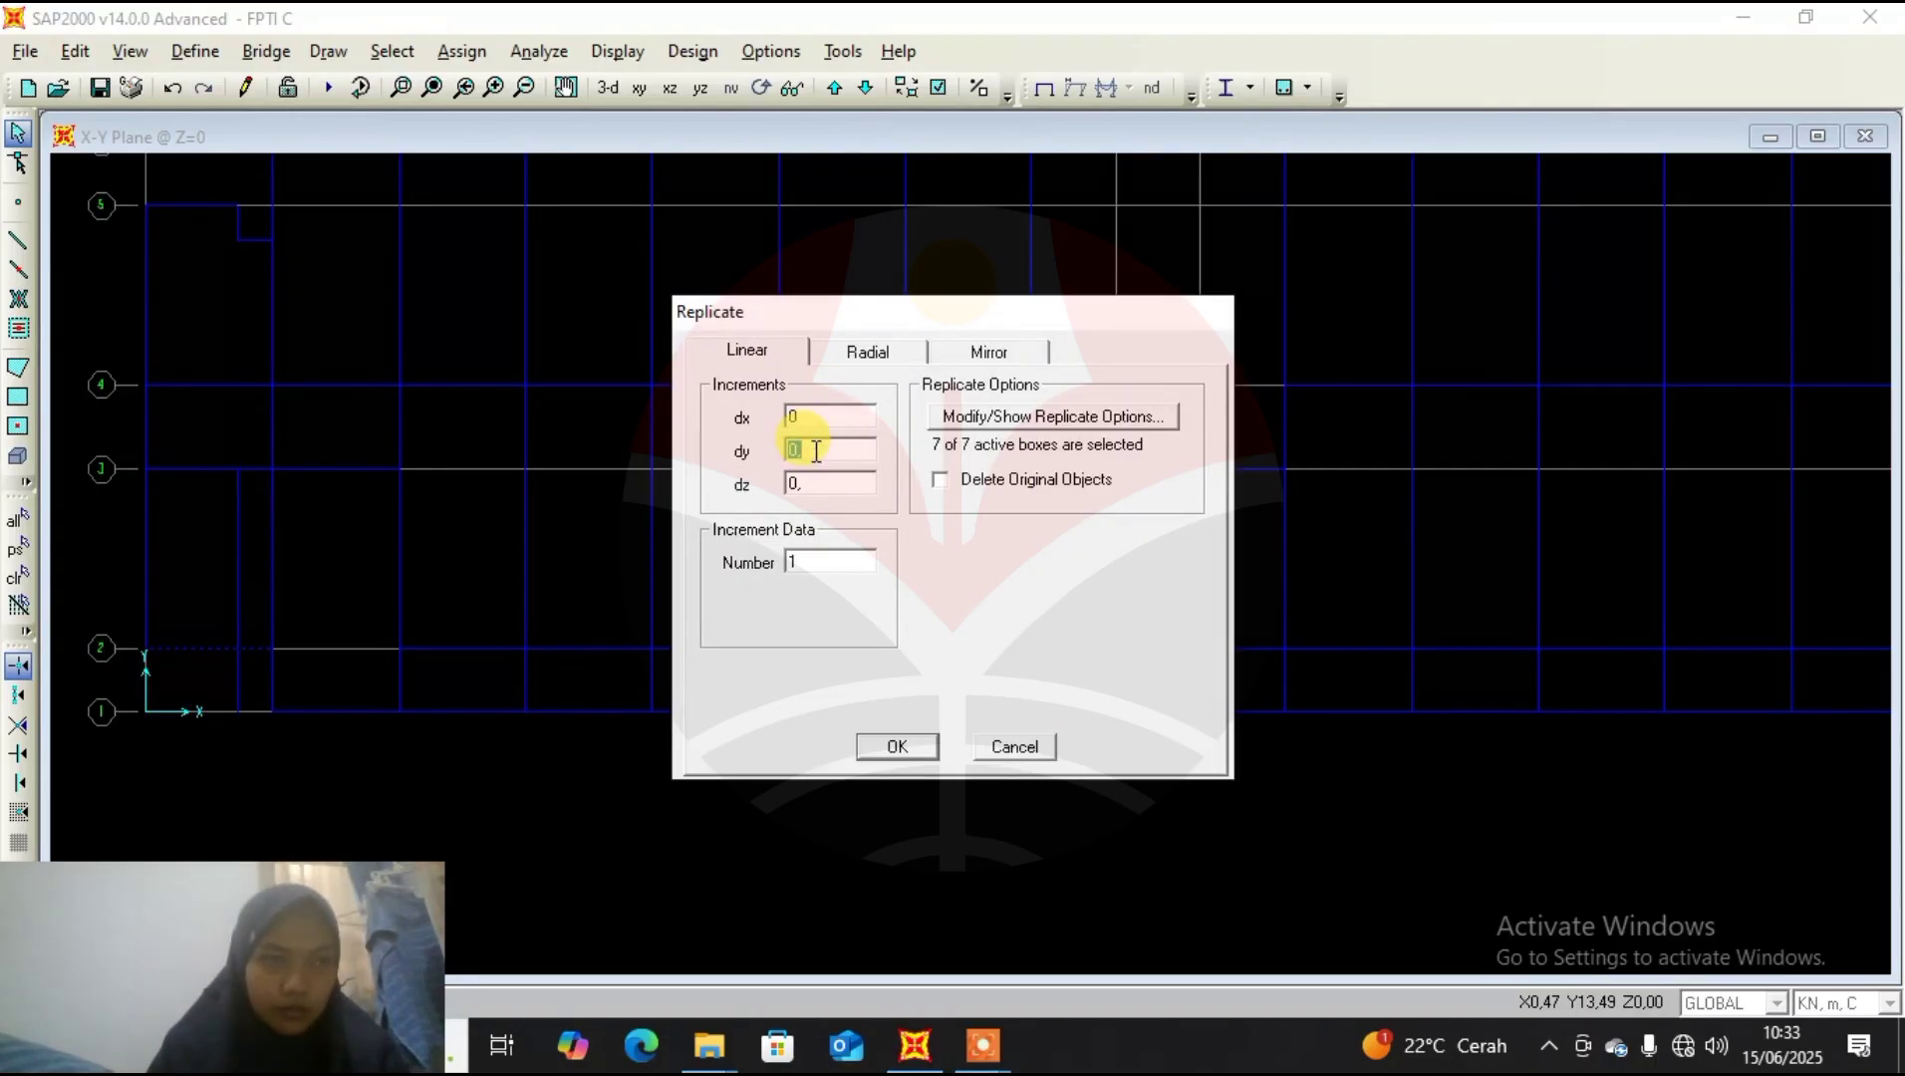
{"action": "type", "text": "-"}
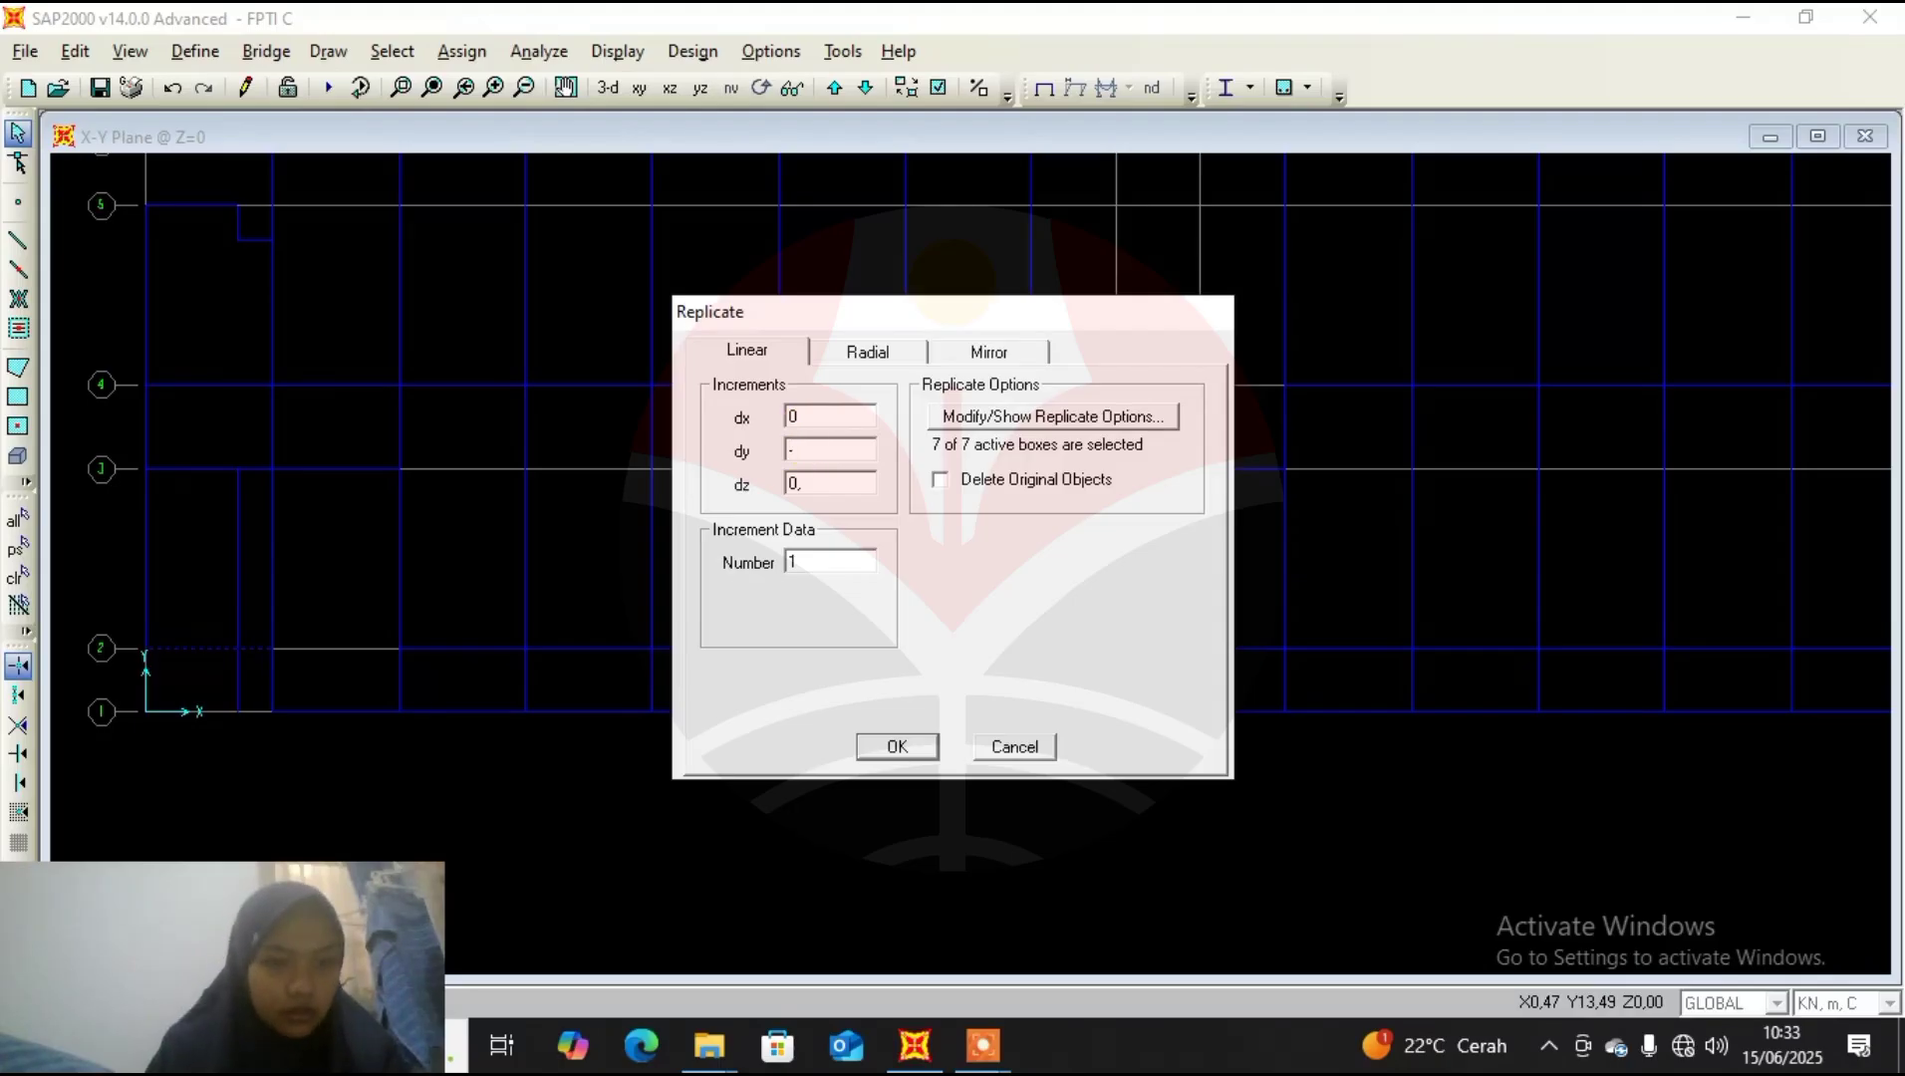
{"action": "type", "text": "1"}
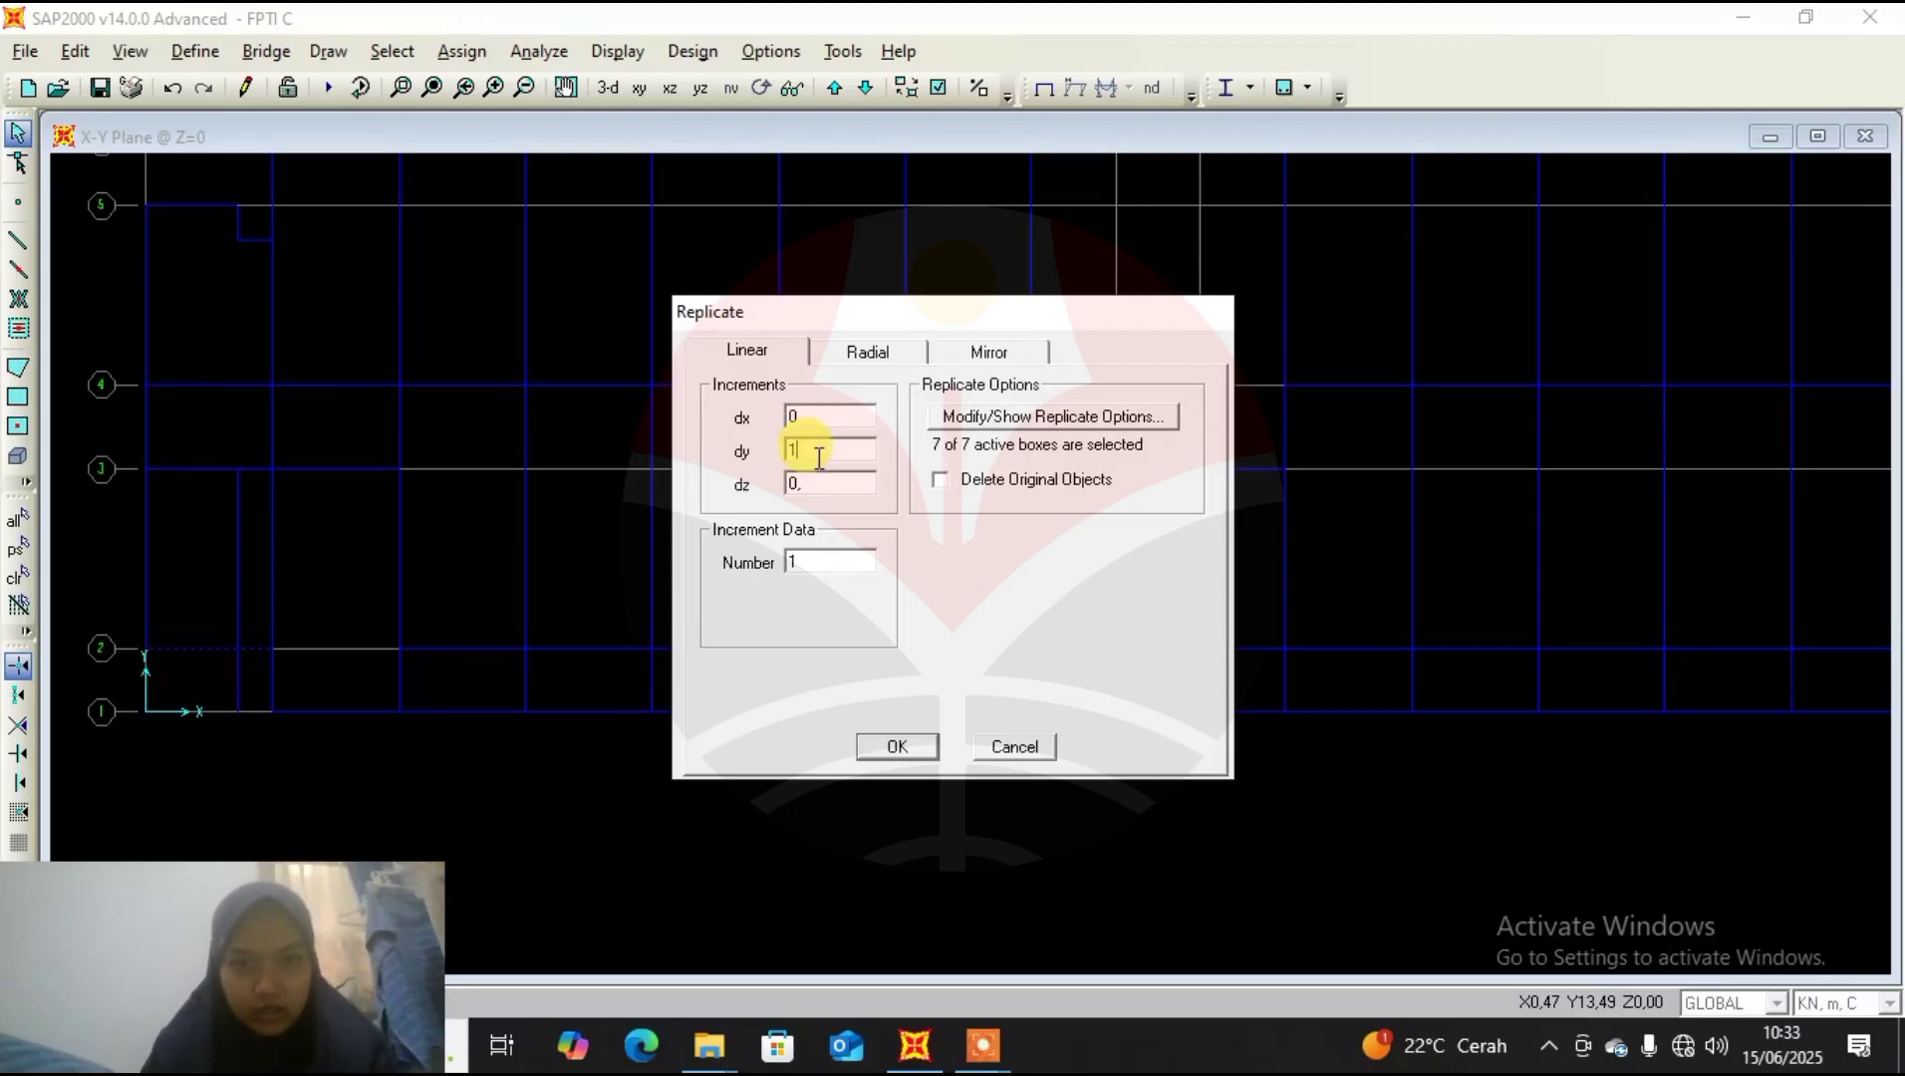
{"action": "left_click", "coordinate": [897, 746]}
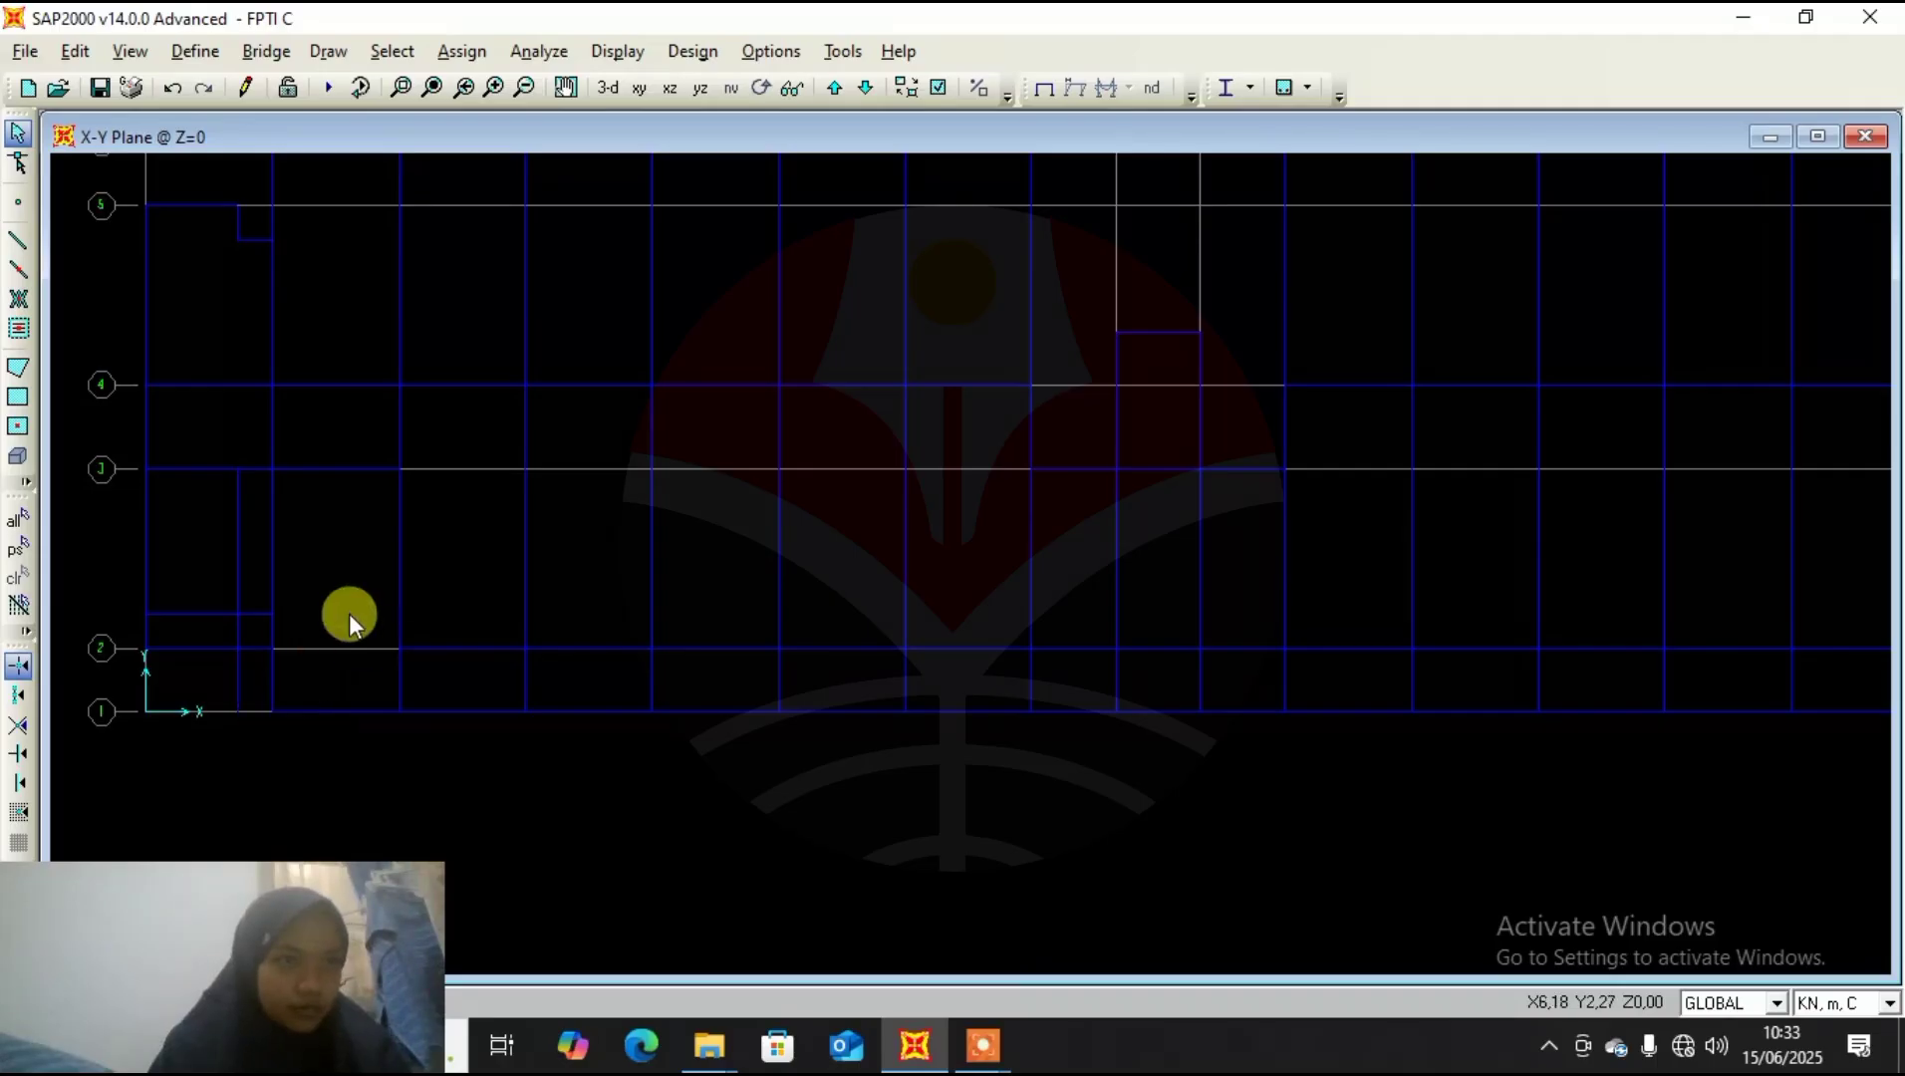
Draw straight B1 30X50 frames between Q and R along grid lines 2 and 5.
{"action": "left_click", "coordinate": [20, 240]}
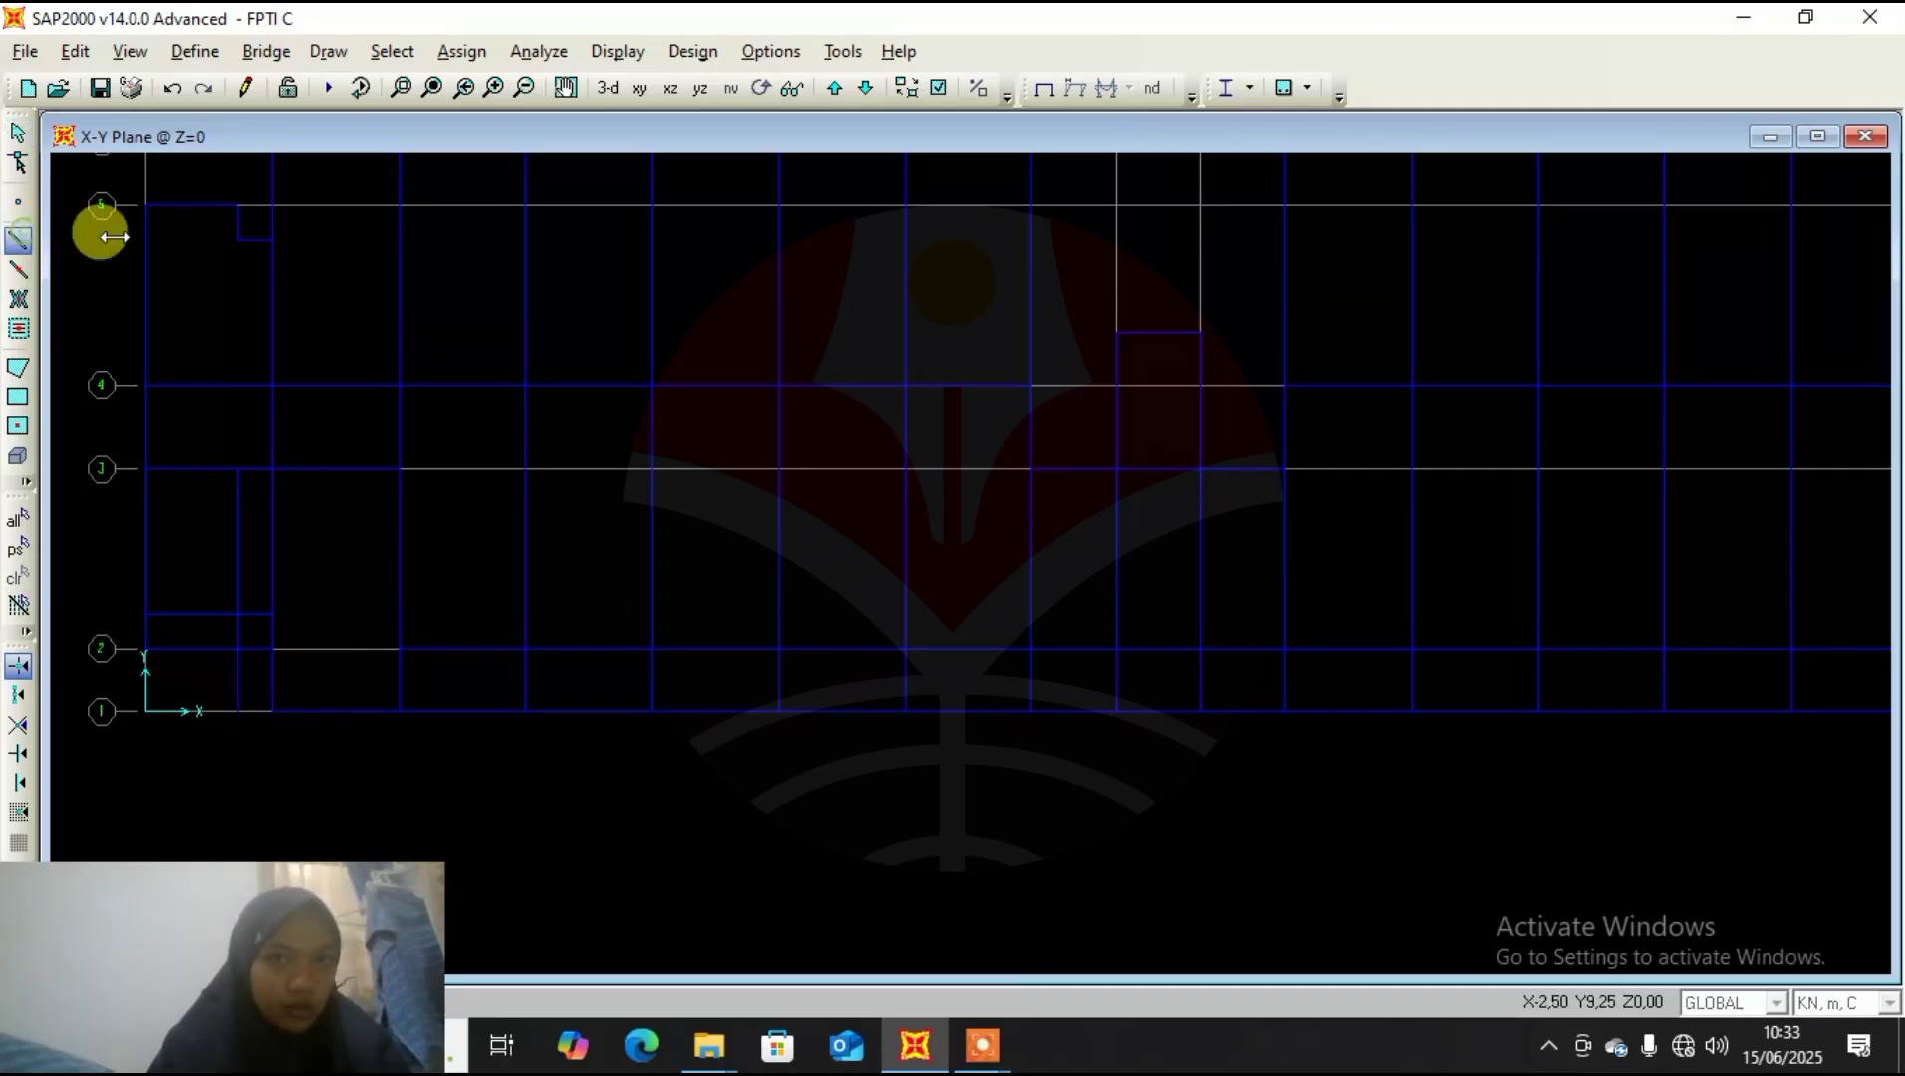
{"action": "middle_click_drag", "start_coordinate": [764, 426], "coordinate": [562, 406]}
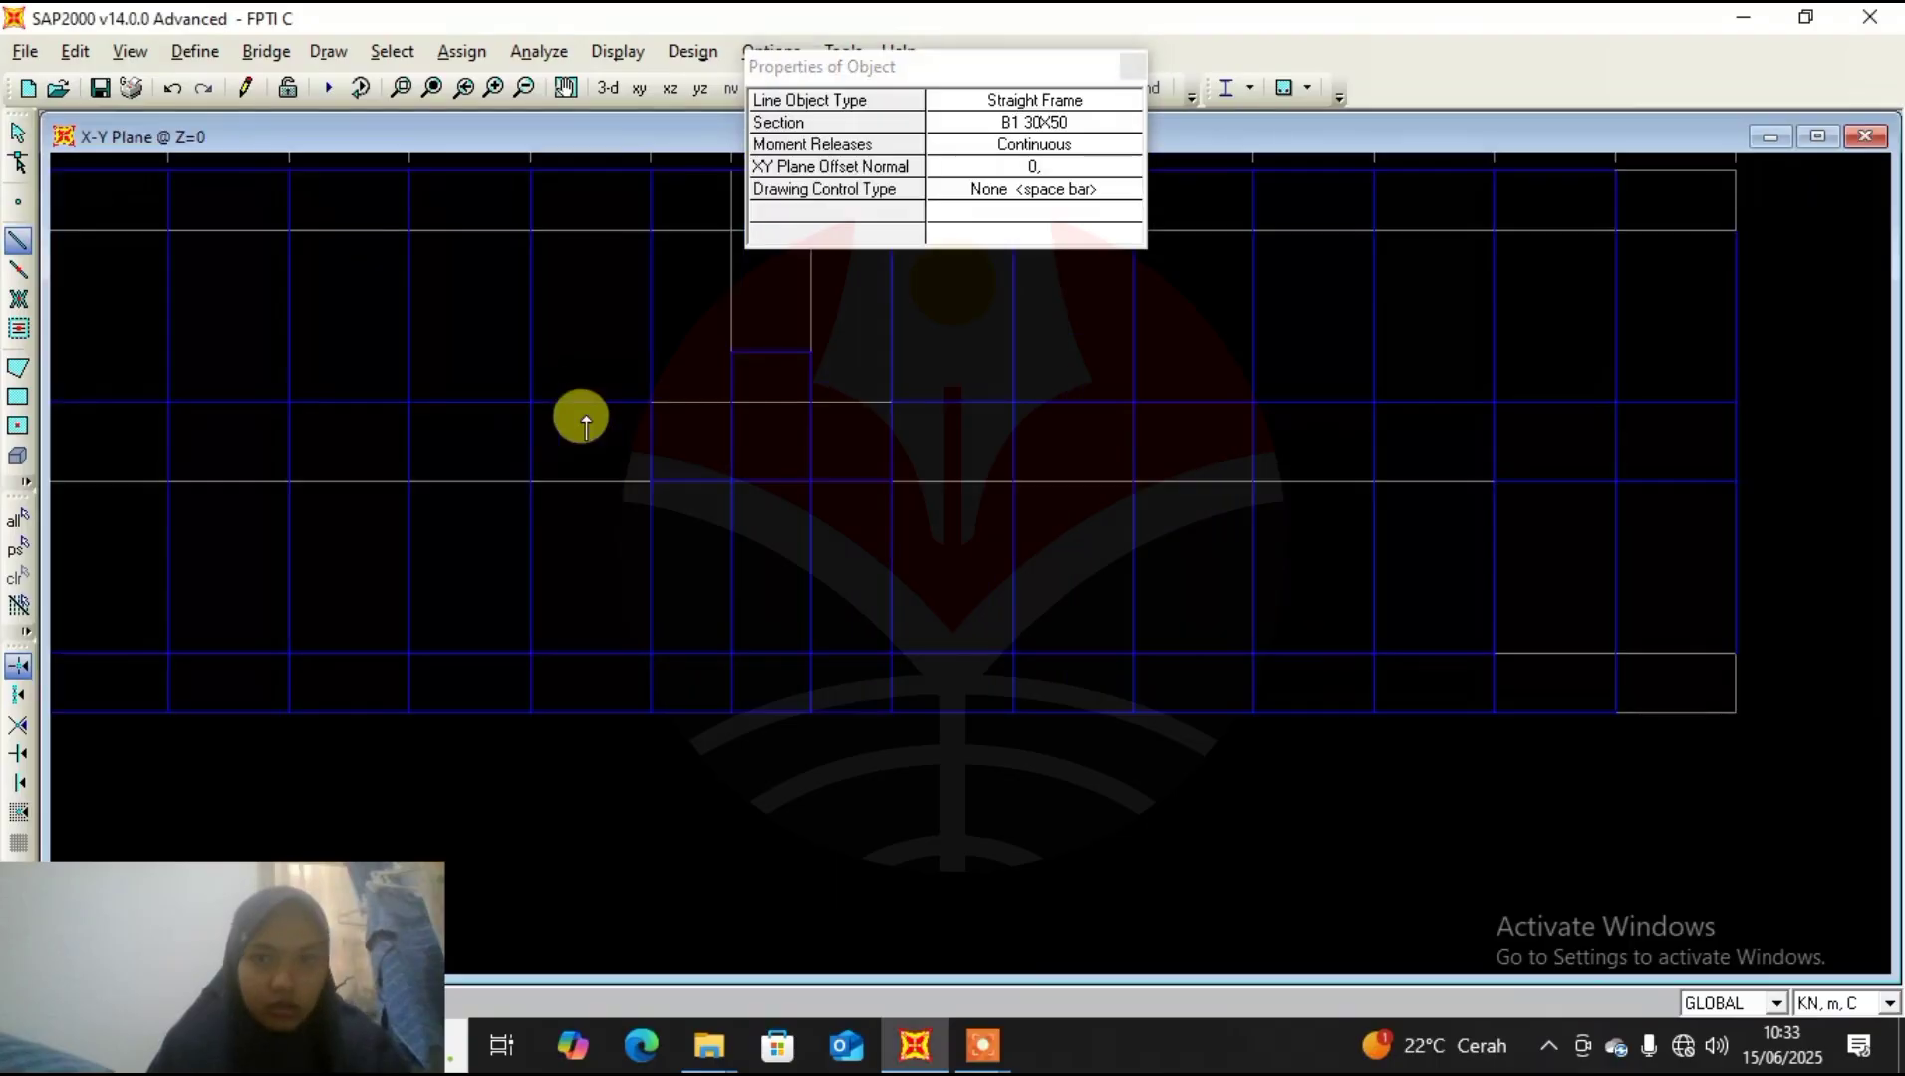
{"action": "middle_click_drag", "start_coordinate": [1369, 498], "coordinate": [1067, 509]}
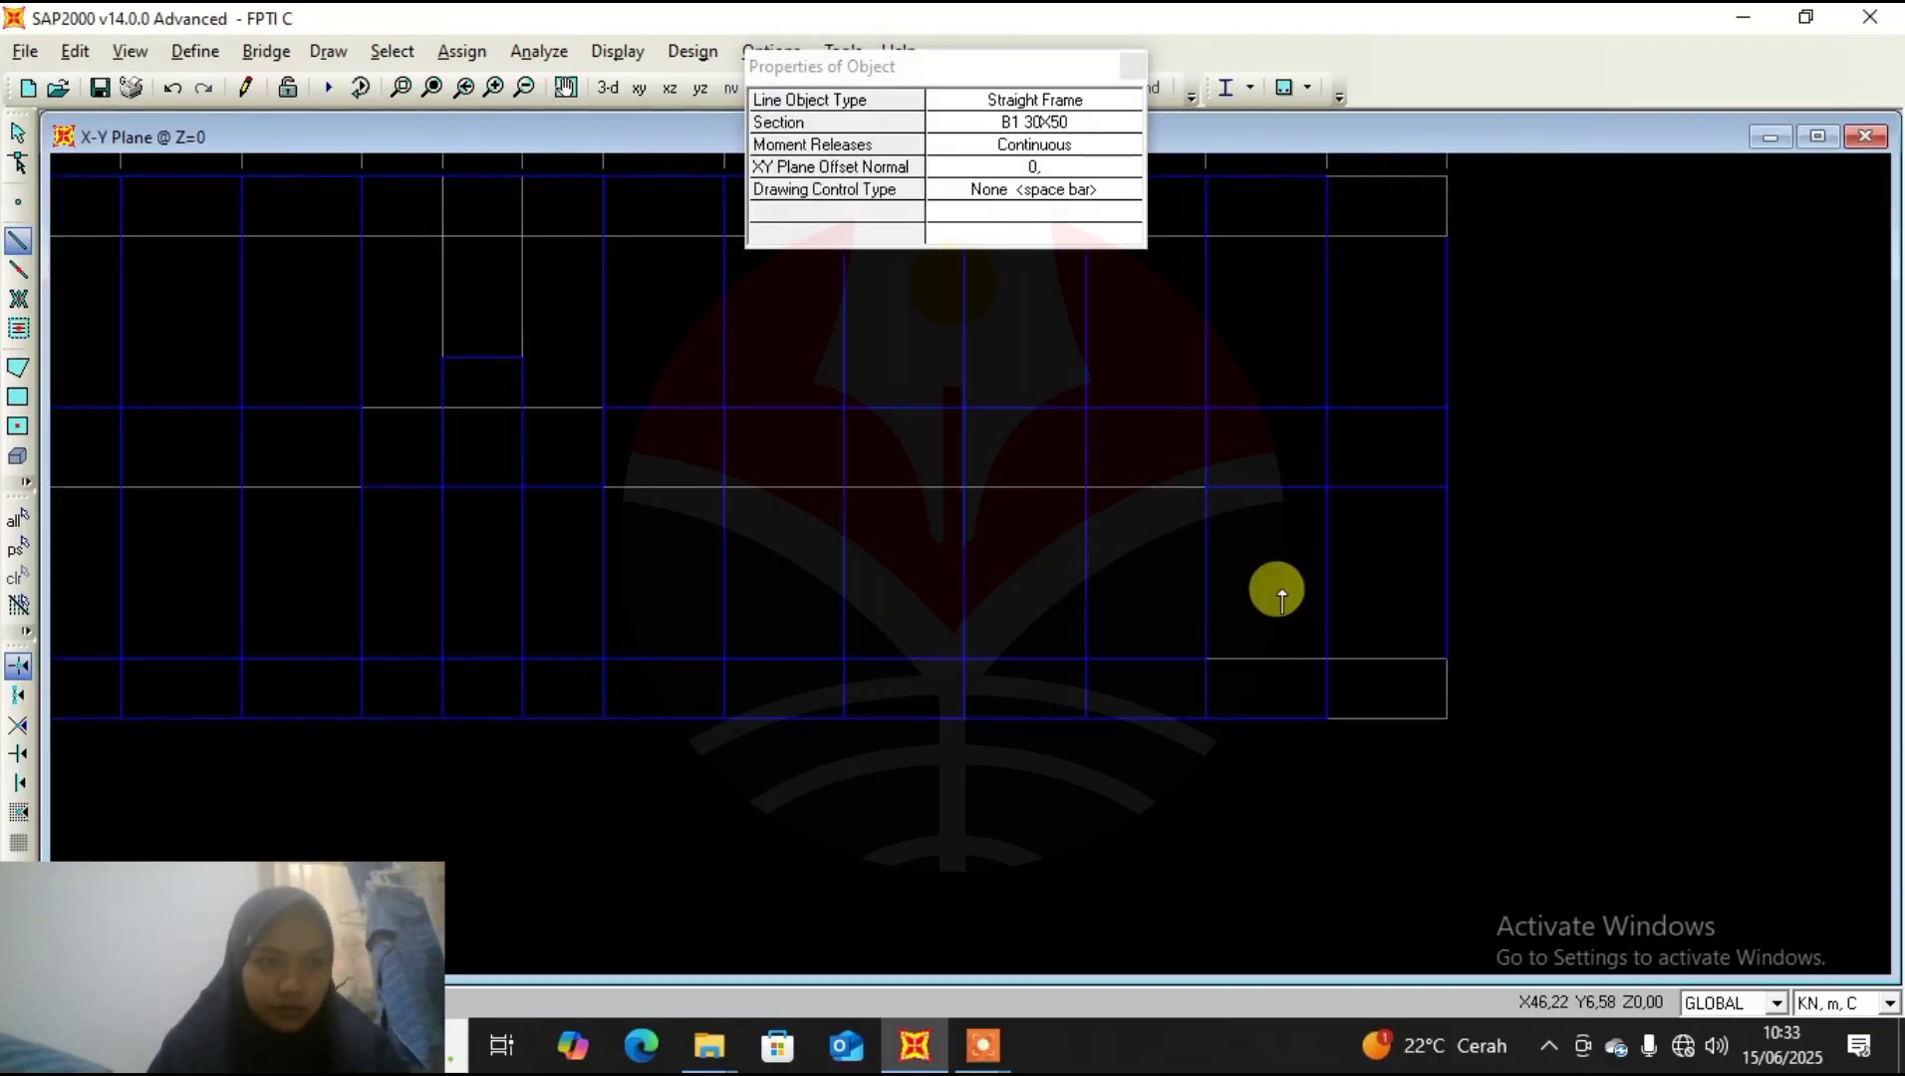
{"action": "left_click", "coordinate": [1327, 657]}
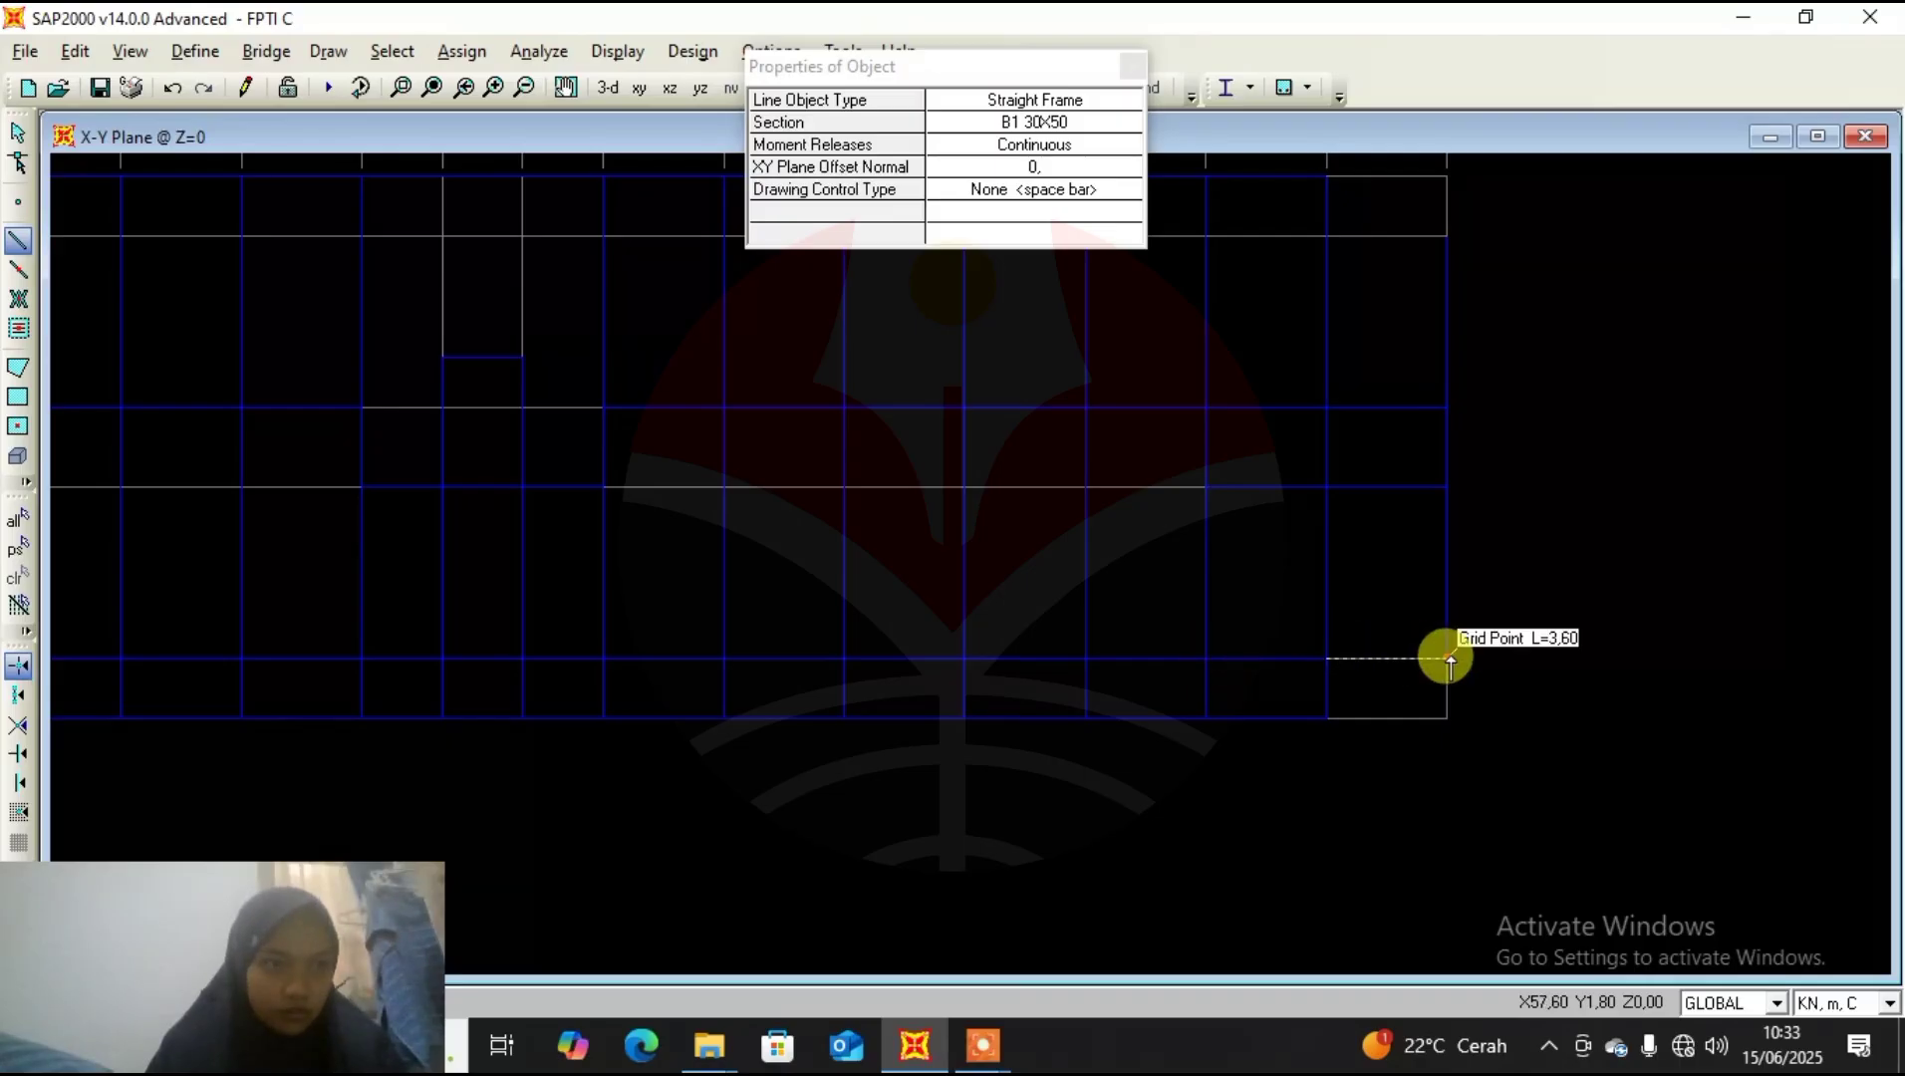
{"action": "left_click", "coordinate": [1448, 658]}
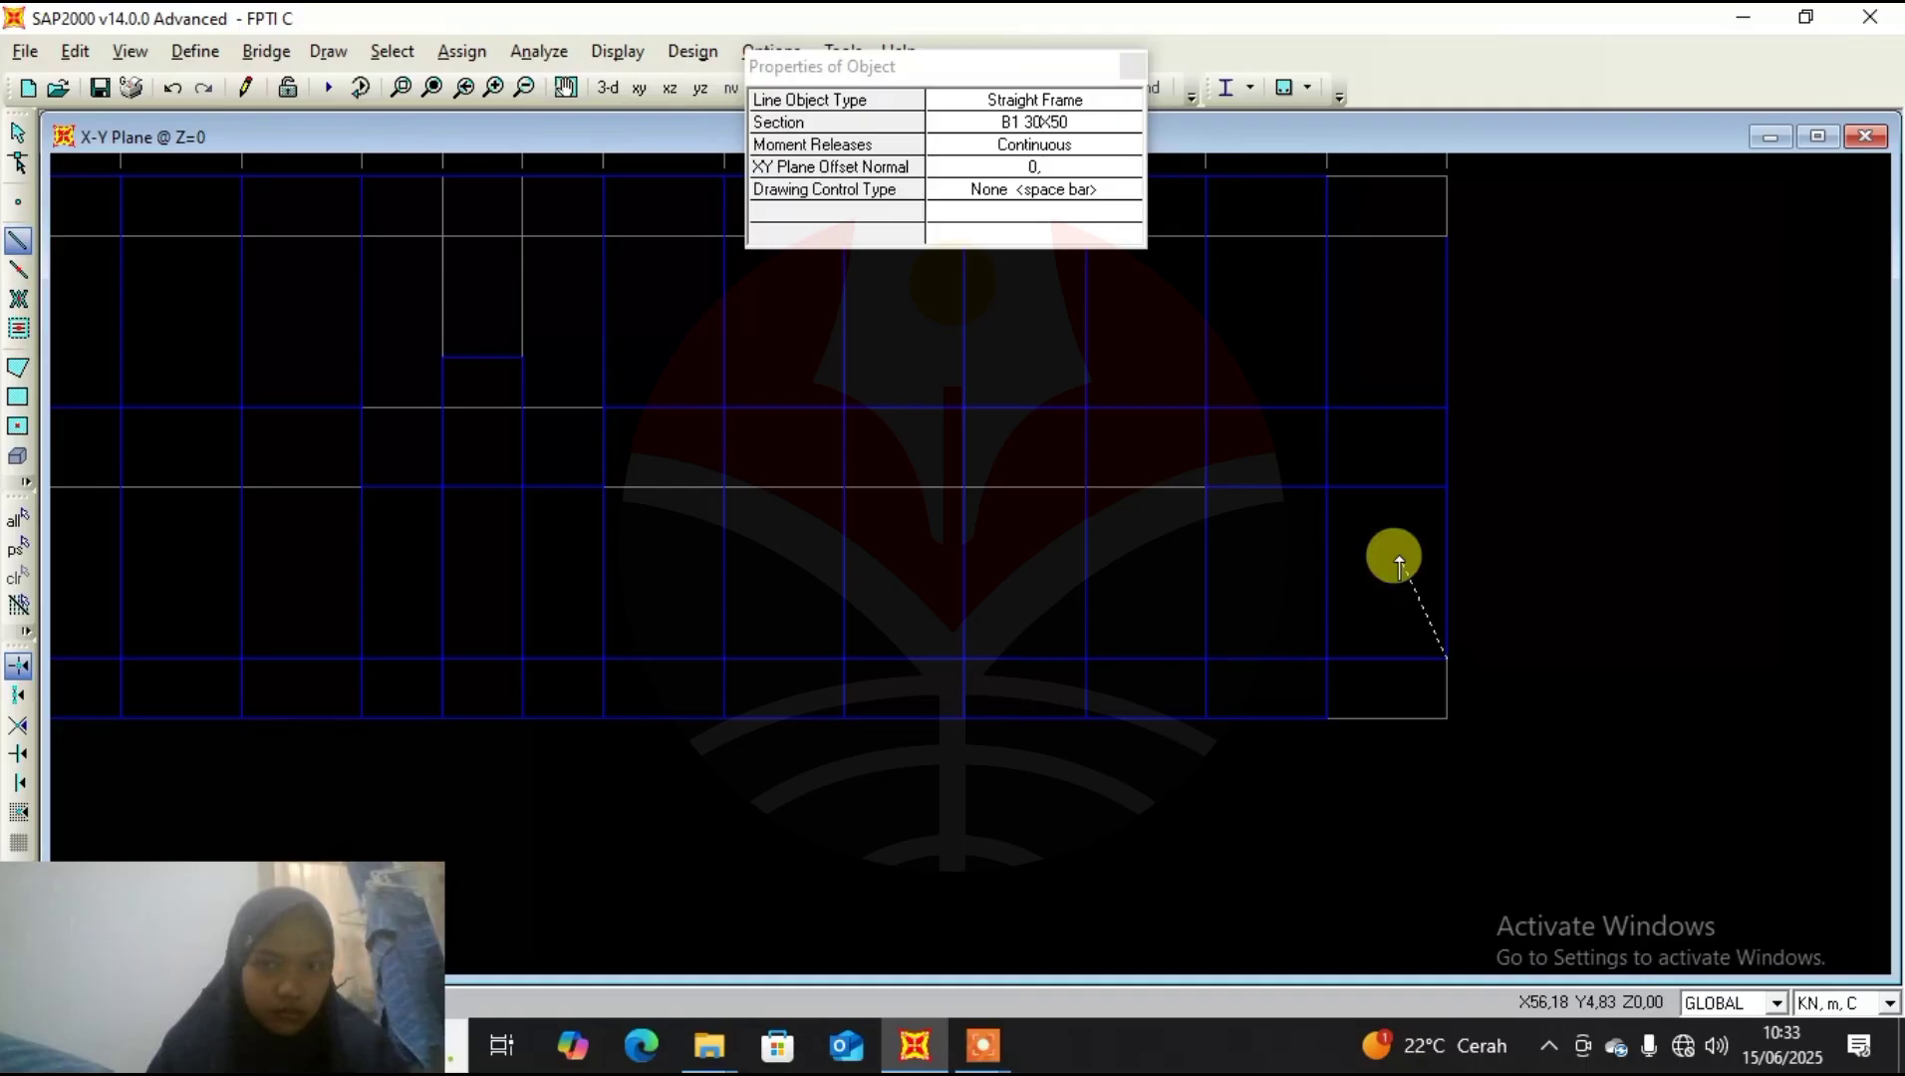
{"action": "middle_click_drag", "start_coordinate": [1375, 357], "coordinate": [1361, 629]}
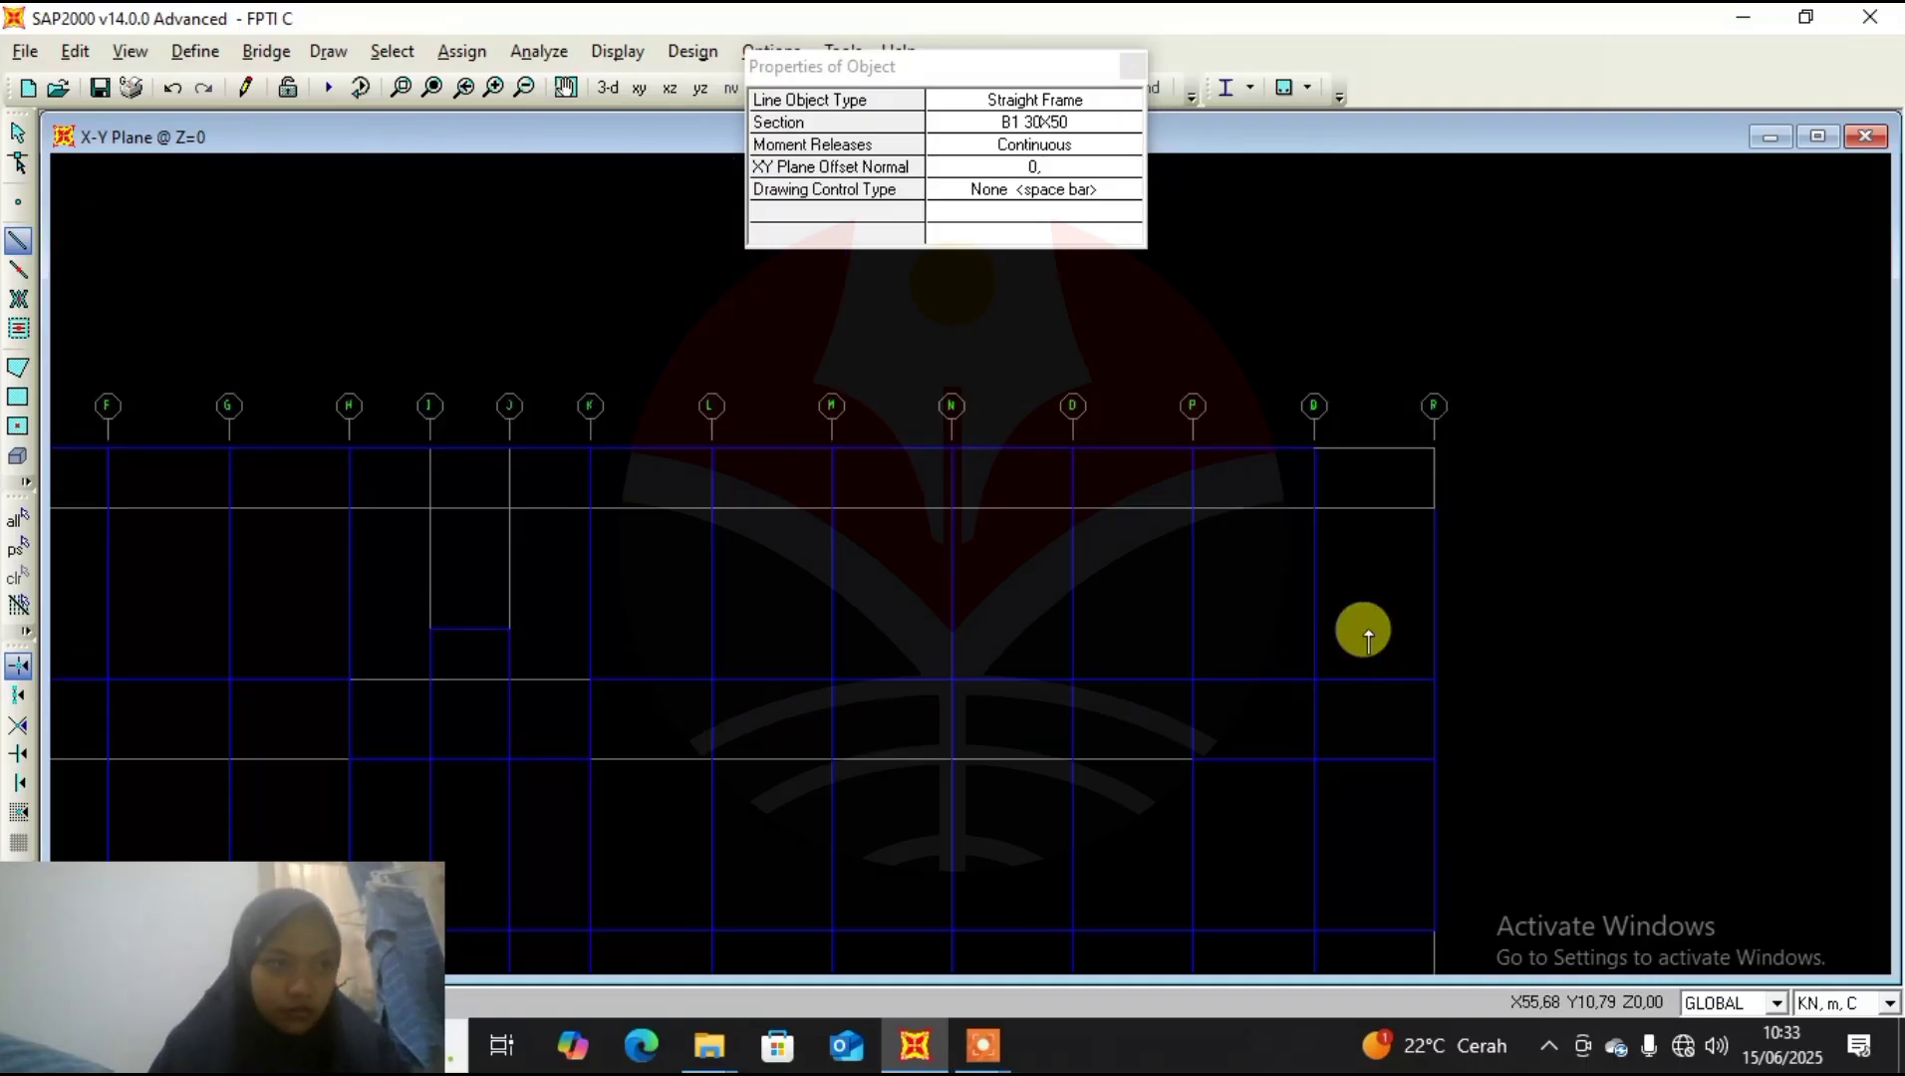
{"action": "left_click", "coordinate": [1320, 504]}
{"action": "left_click", "coordinate": [1433, 508]}
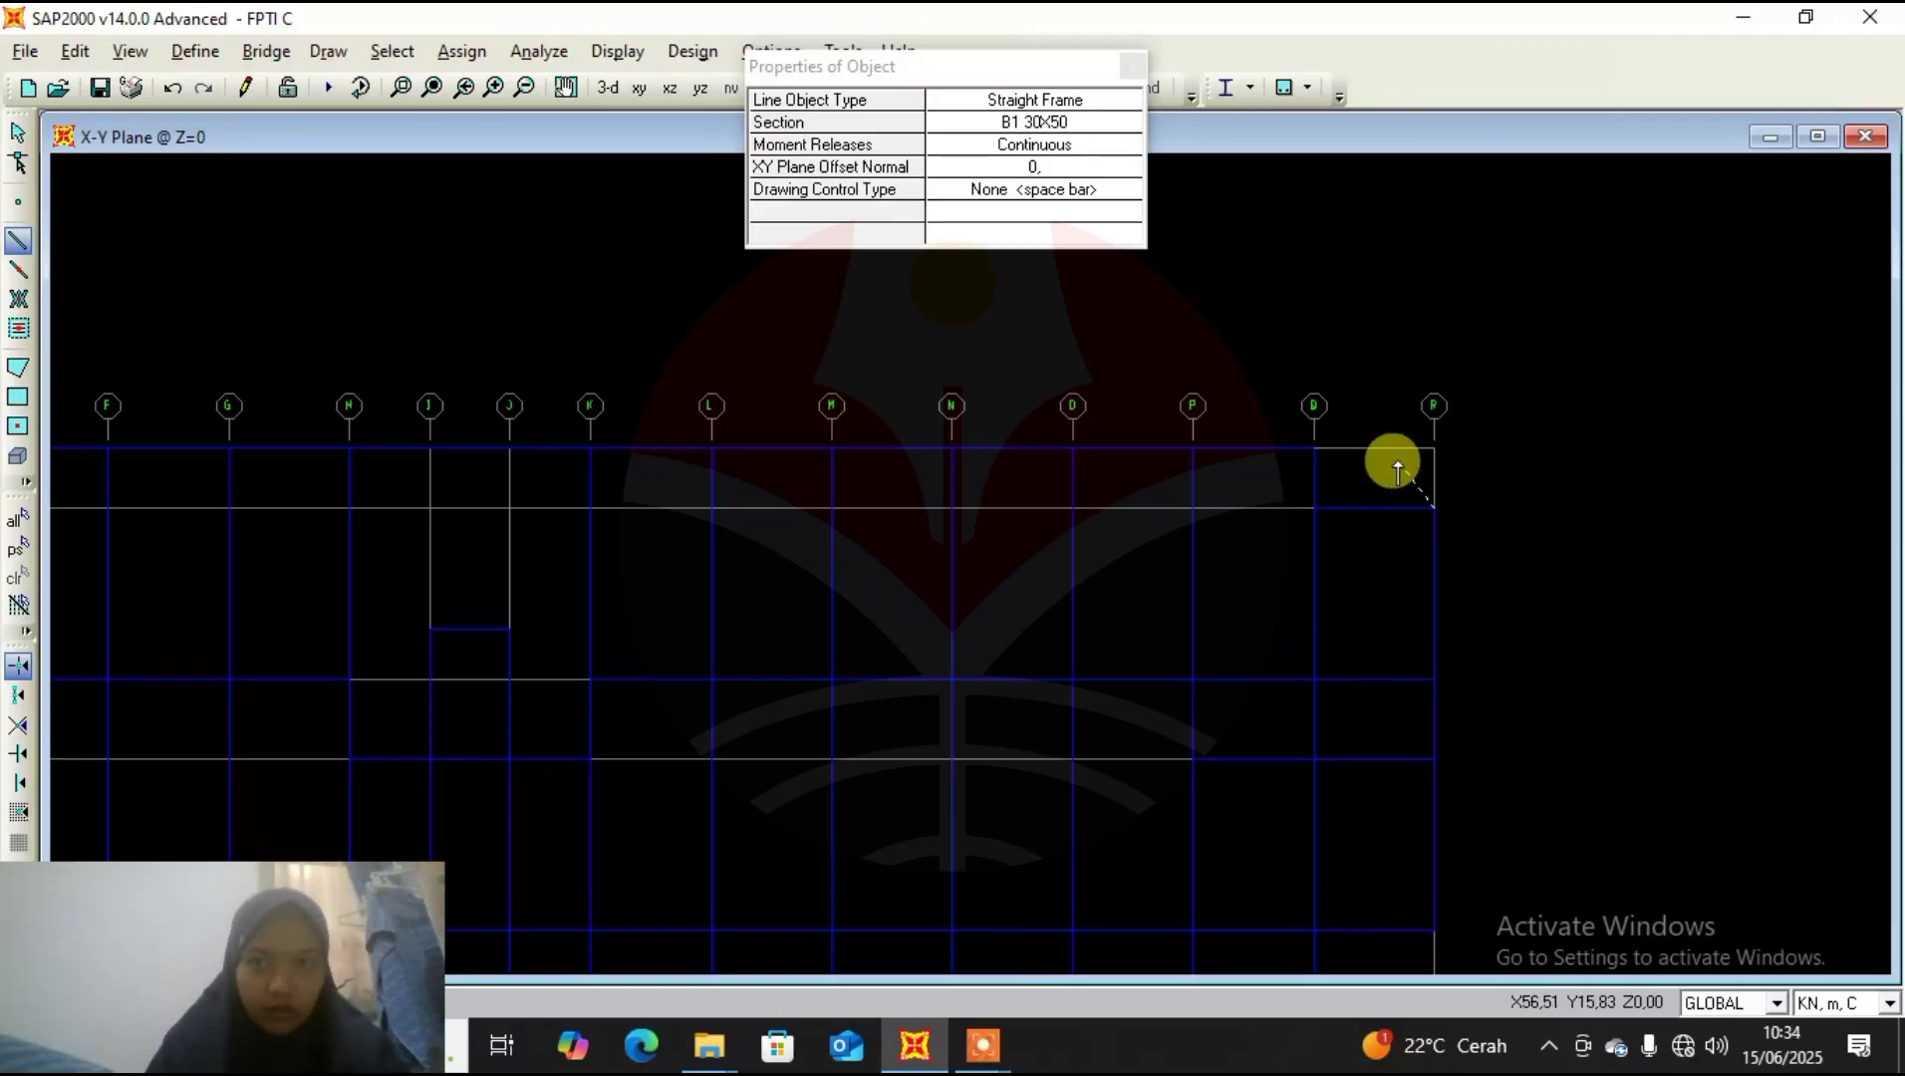
{"action": "key", "text": "Escape"}
Replicate the grid line Q beam between lines 4 and 6 linearly once with dx 1 and dy 0.
{"action": "middle_click_drag", "start_coordinate": [765, 688], "coordinate": [1234, 328]}
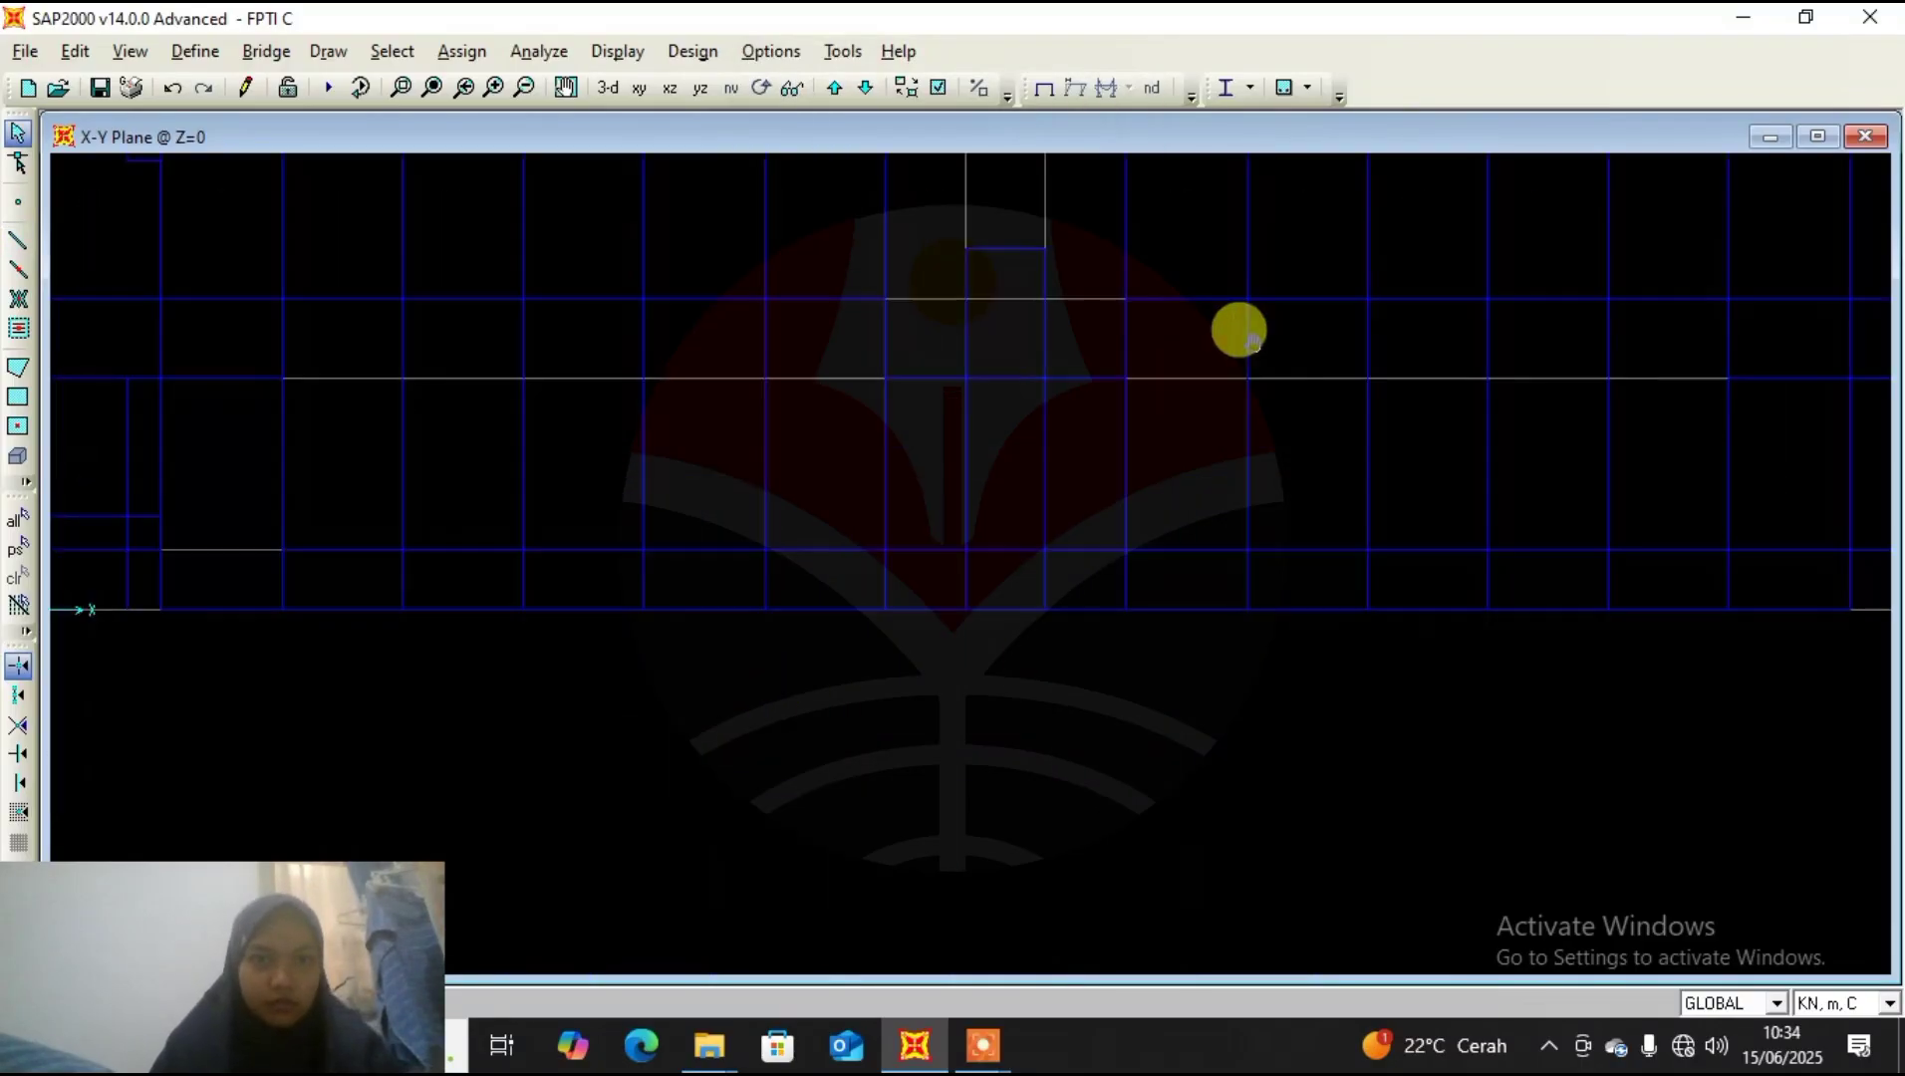
{"action": "middle_click_drag", "start_coordinate": [697, 461], "coordinate": [759, 646]}
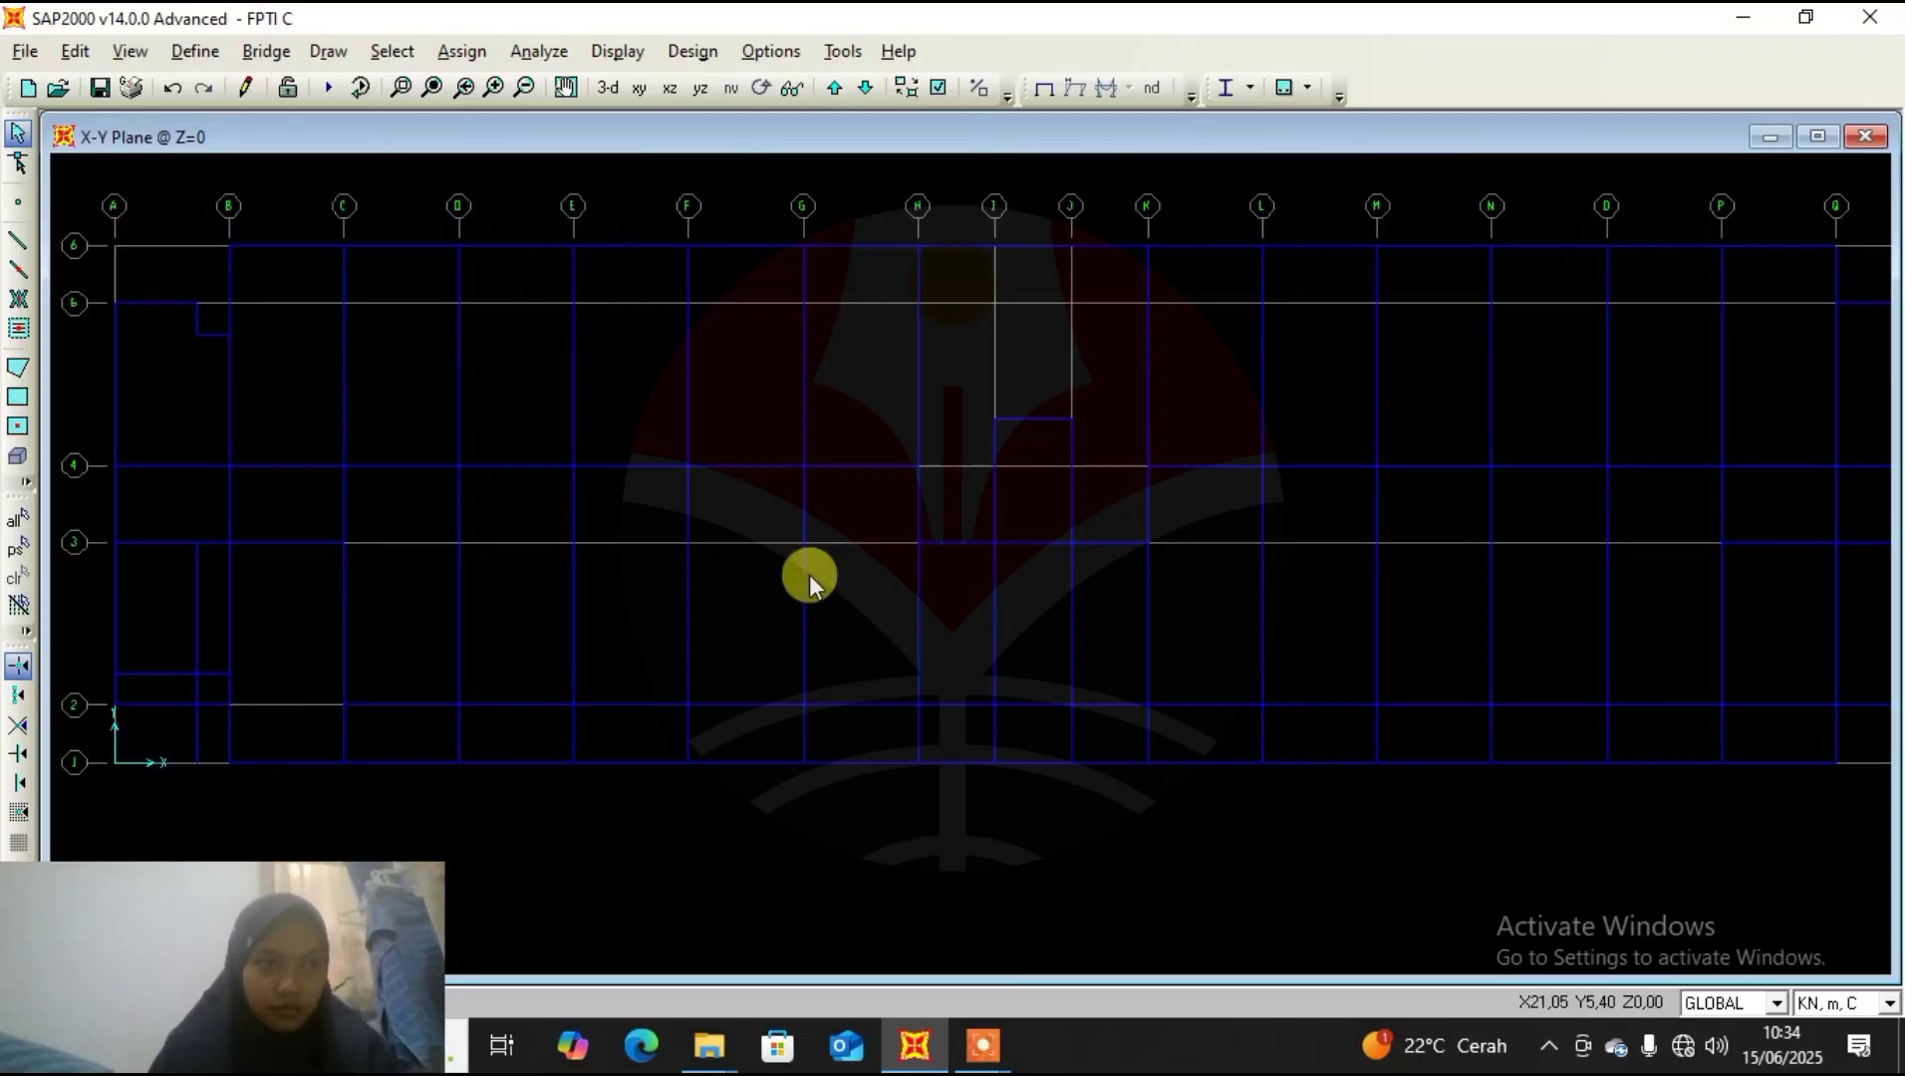
{"action": "middle_click_drag", "start_coordinate": [1142, 454], "coordinate": [672, 573]}
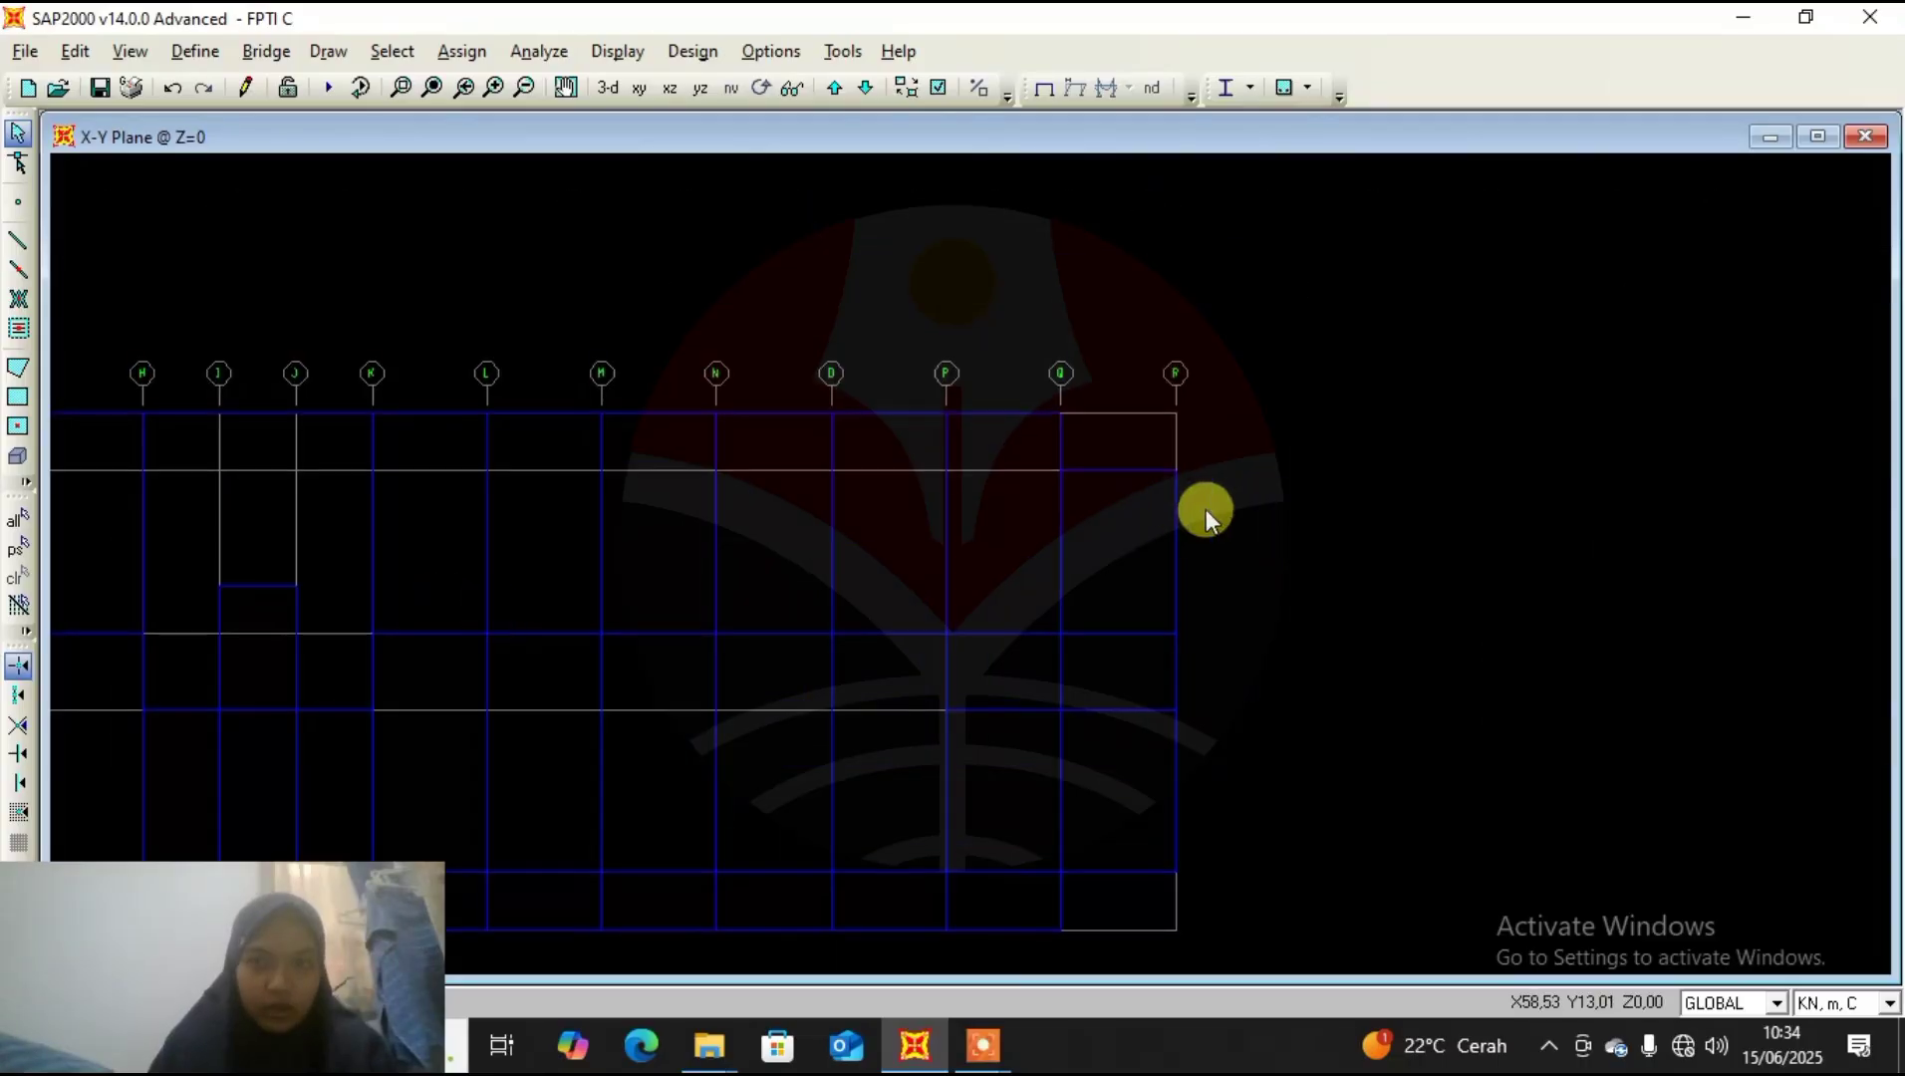
{"action": "mouse_move", "coordinate": [1206, 508]}
{"action": "left_mouse_down"}
{"action": "mouse_move", "coordinate": [1134, 528]}
{"action": "mouse_move", "coordinate": [1236, 521]}
{"action": "left_mouse_up"}
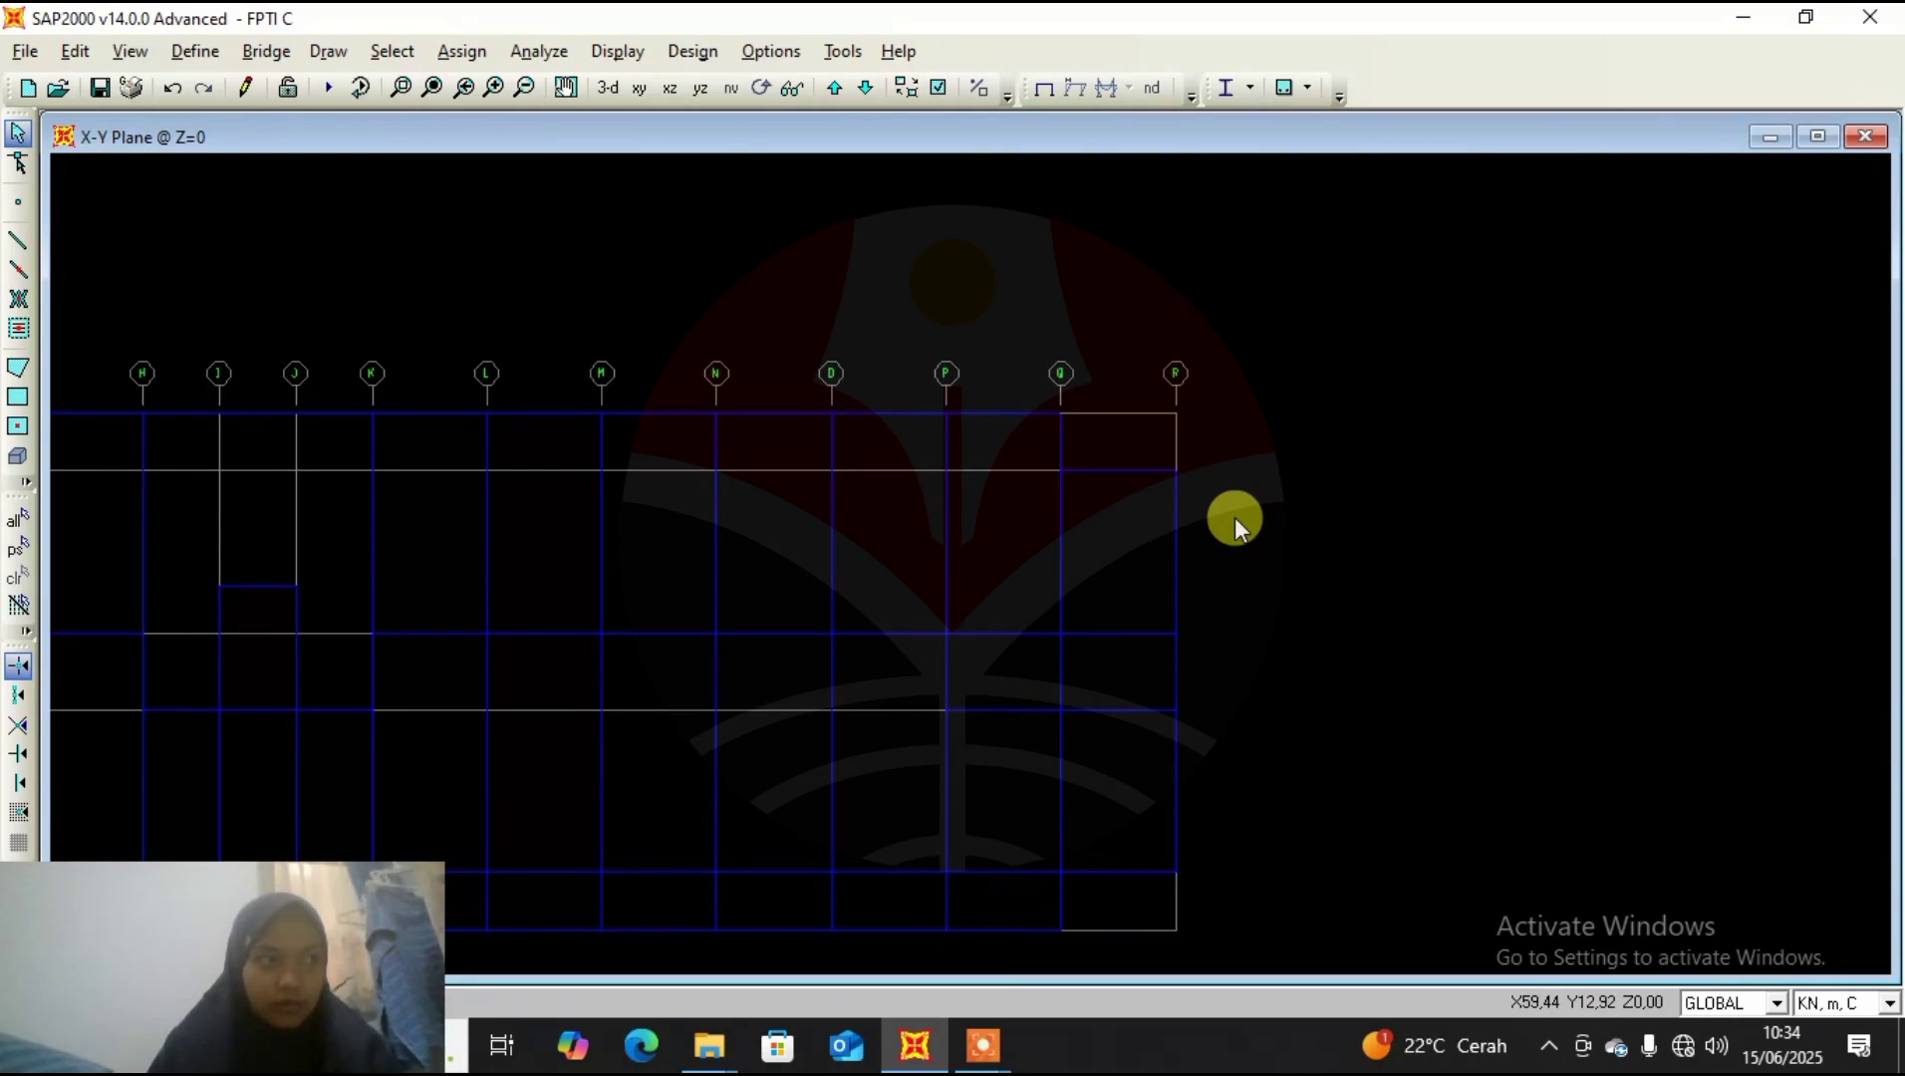
{"action": "left_click_drag", "start_coordinate": [1097, 496], "coordinate": [1029, 548]}
{"action": "left_click", "coordinate": [75, 50]}
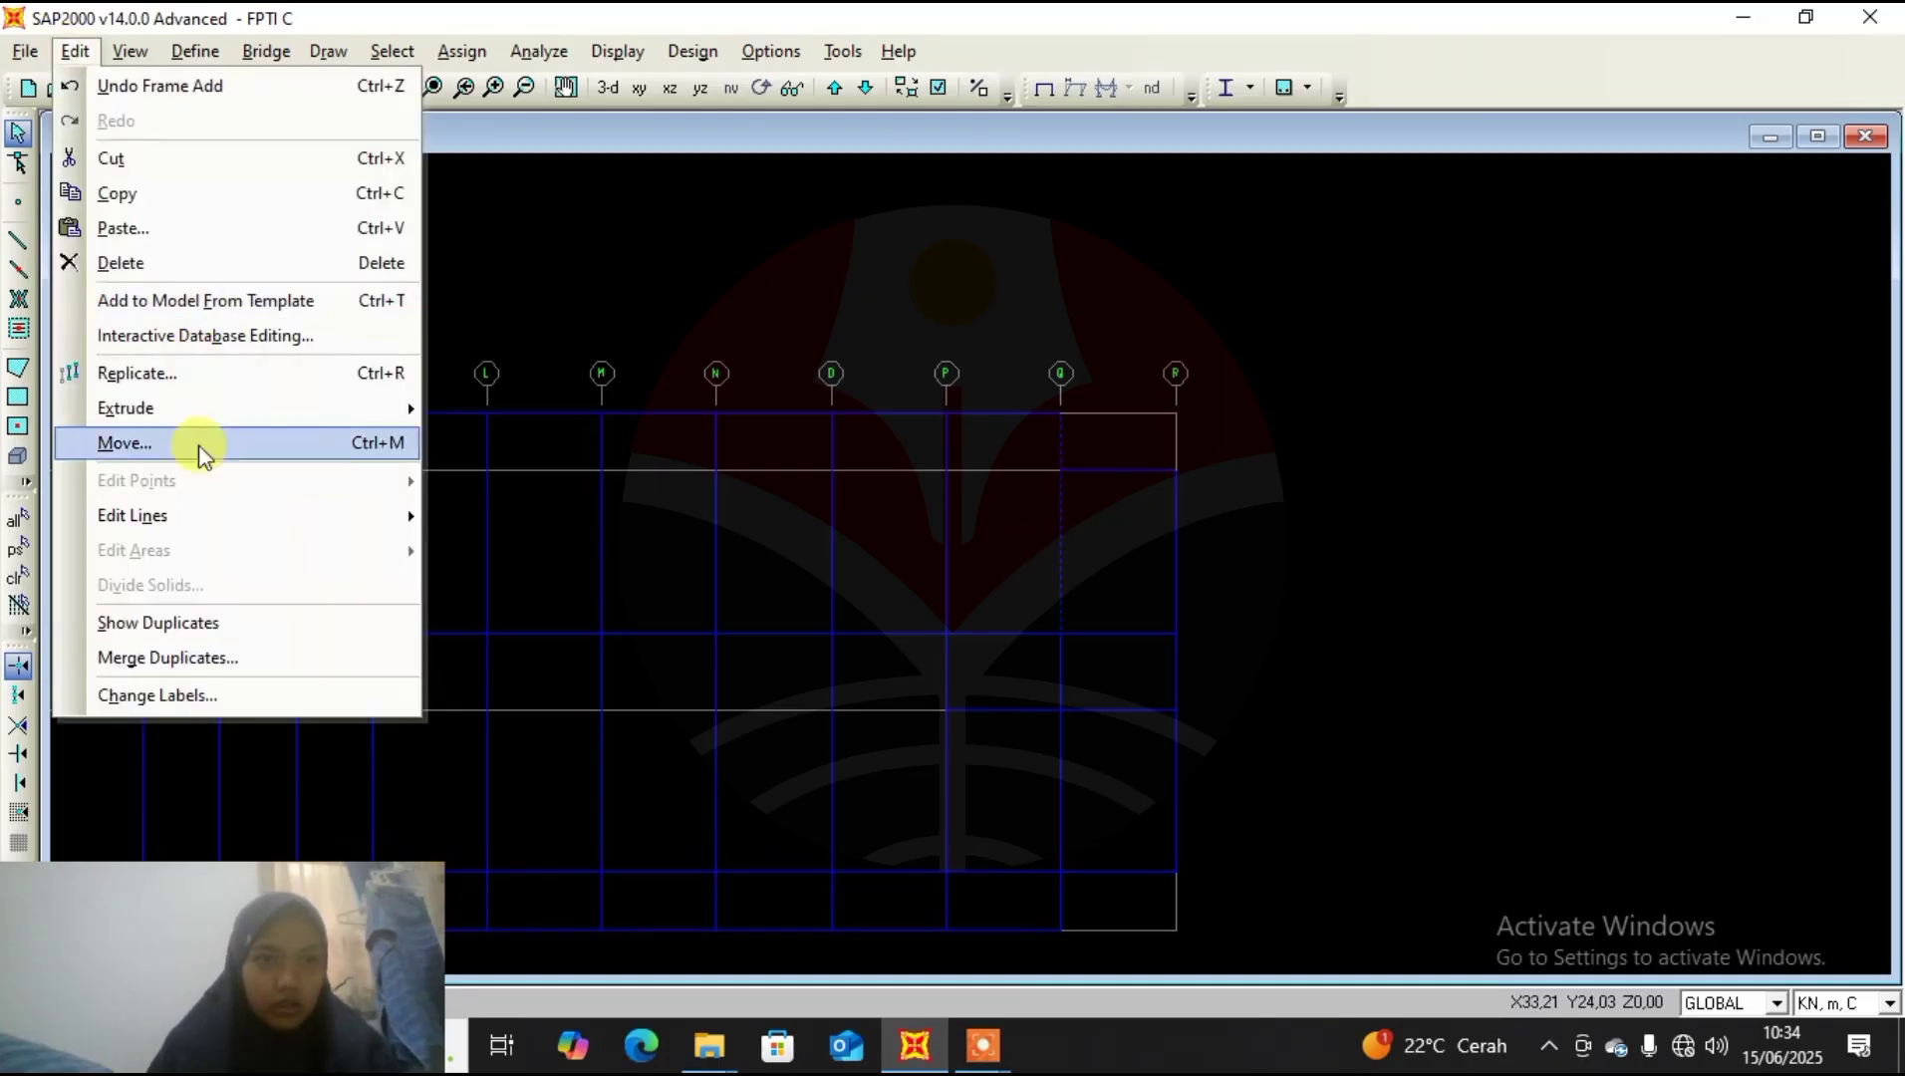
{"action": "left_click", "coordinate": [212, 392]}
{"action": "left_click", "coordinate": [831, 451]}
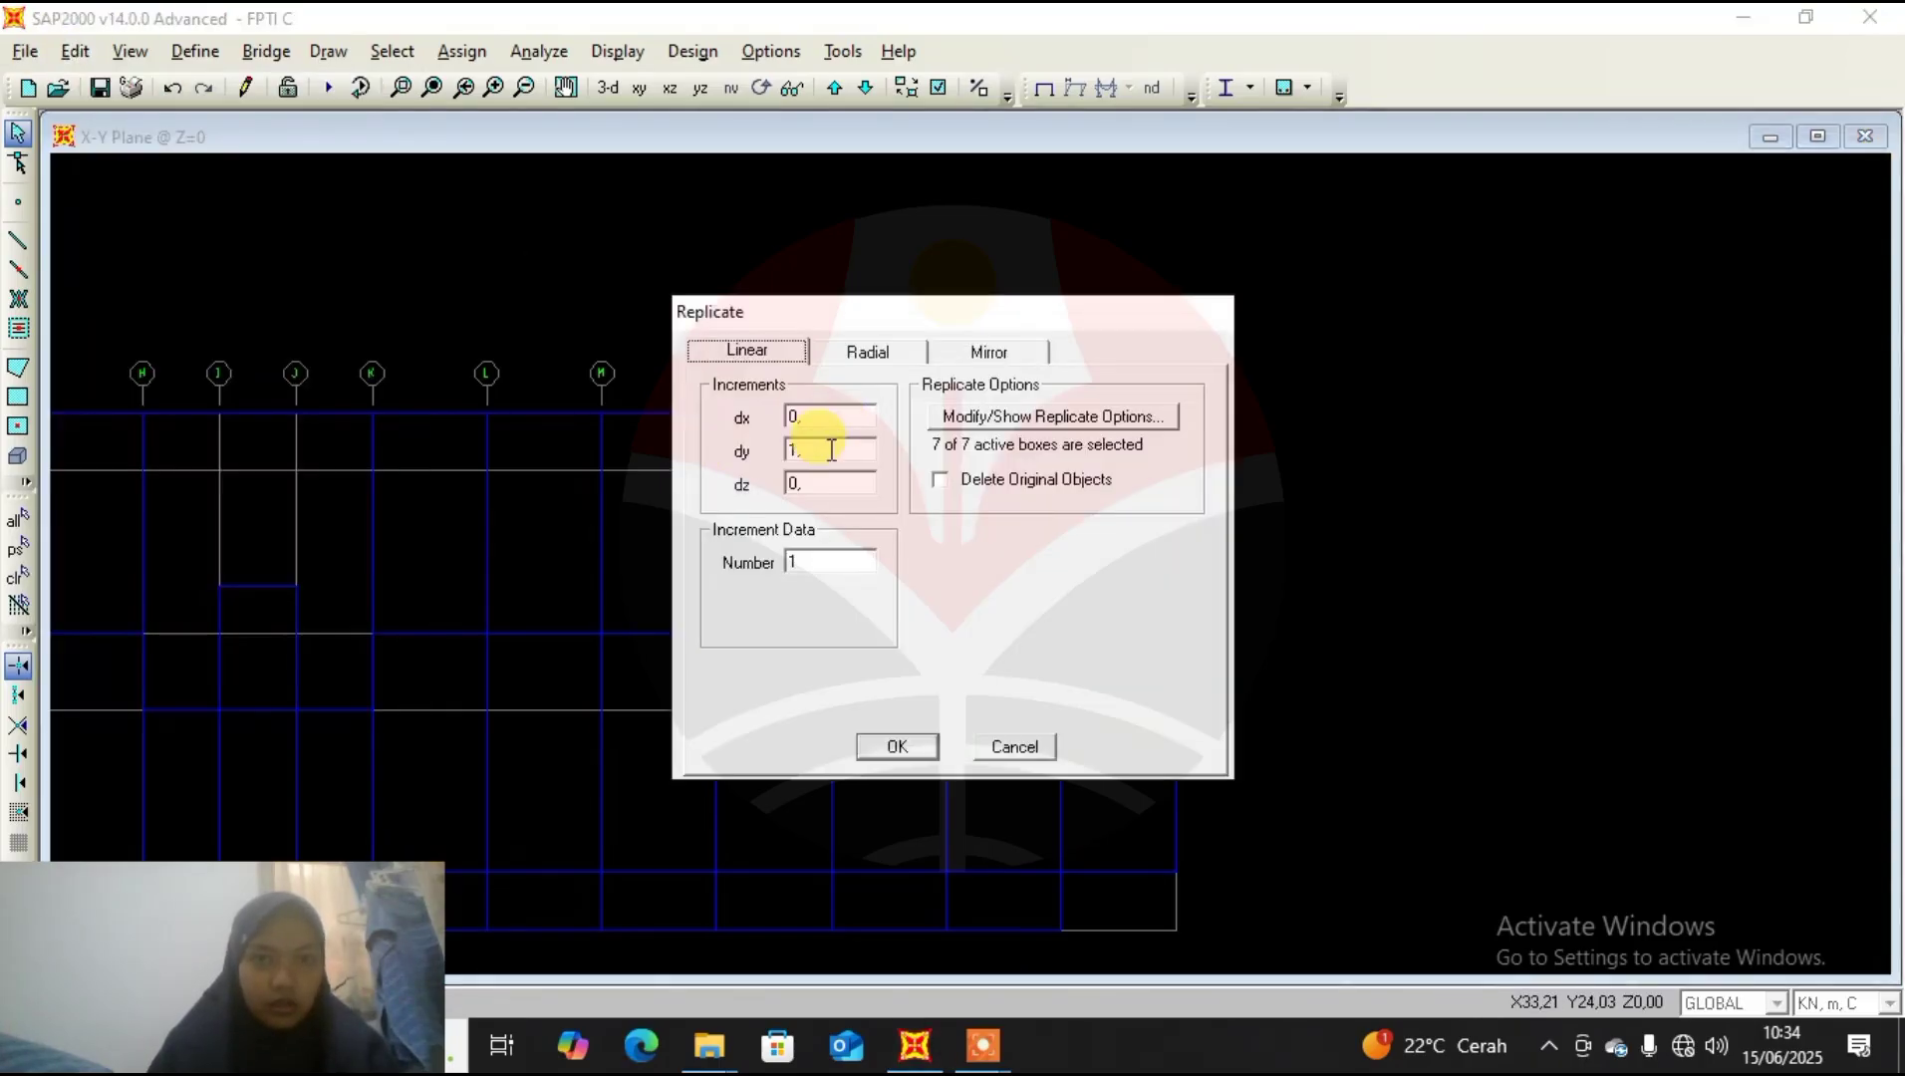
{"action": "left_click", "coordinate": [831, 450]}
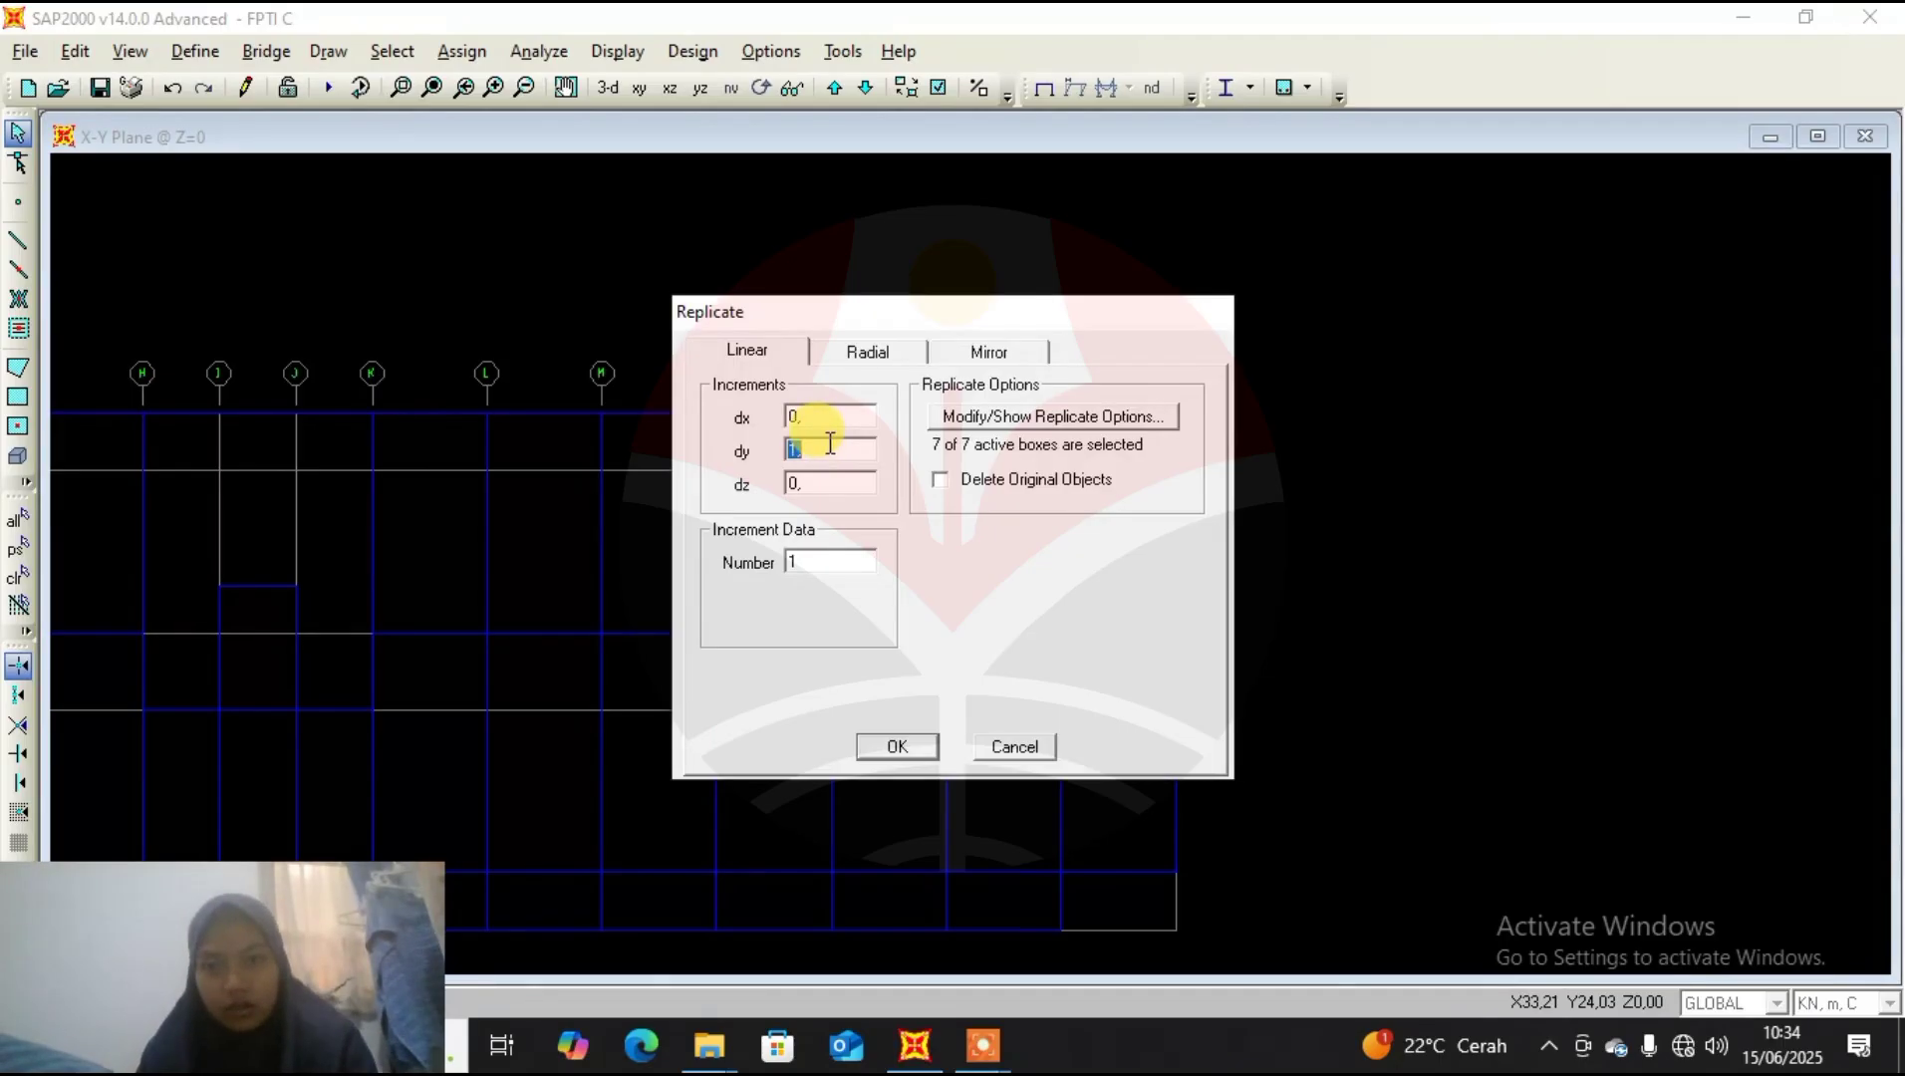
{"action": "type", "text": "0"}
{"action": "left_click", "coordinate": [825, 415]}
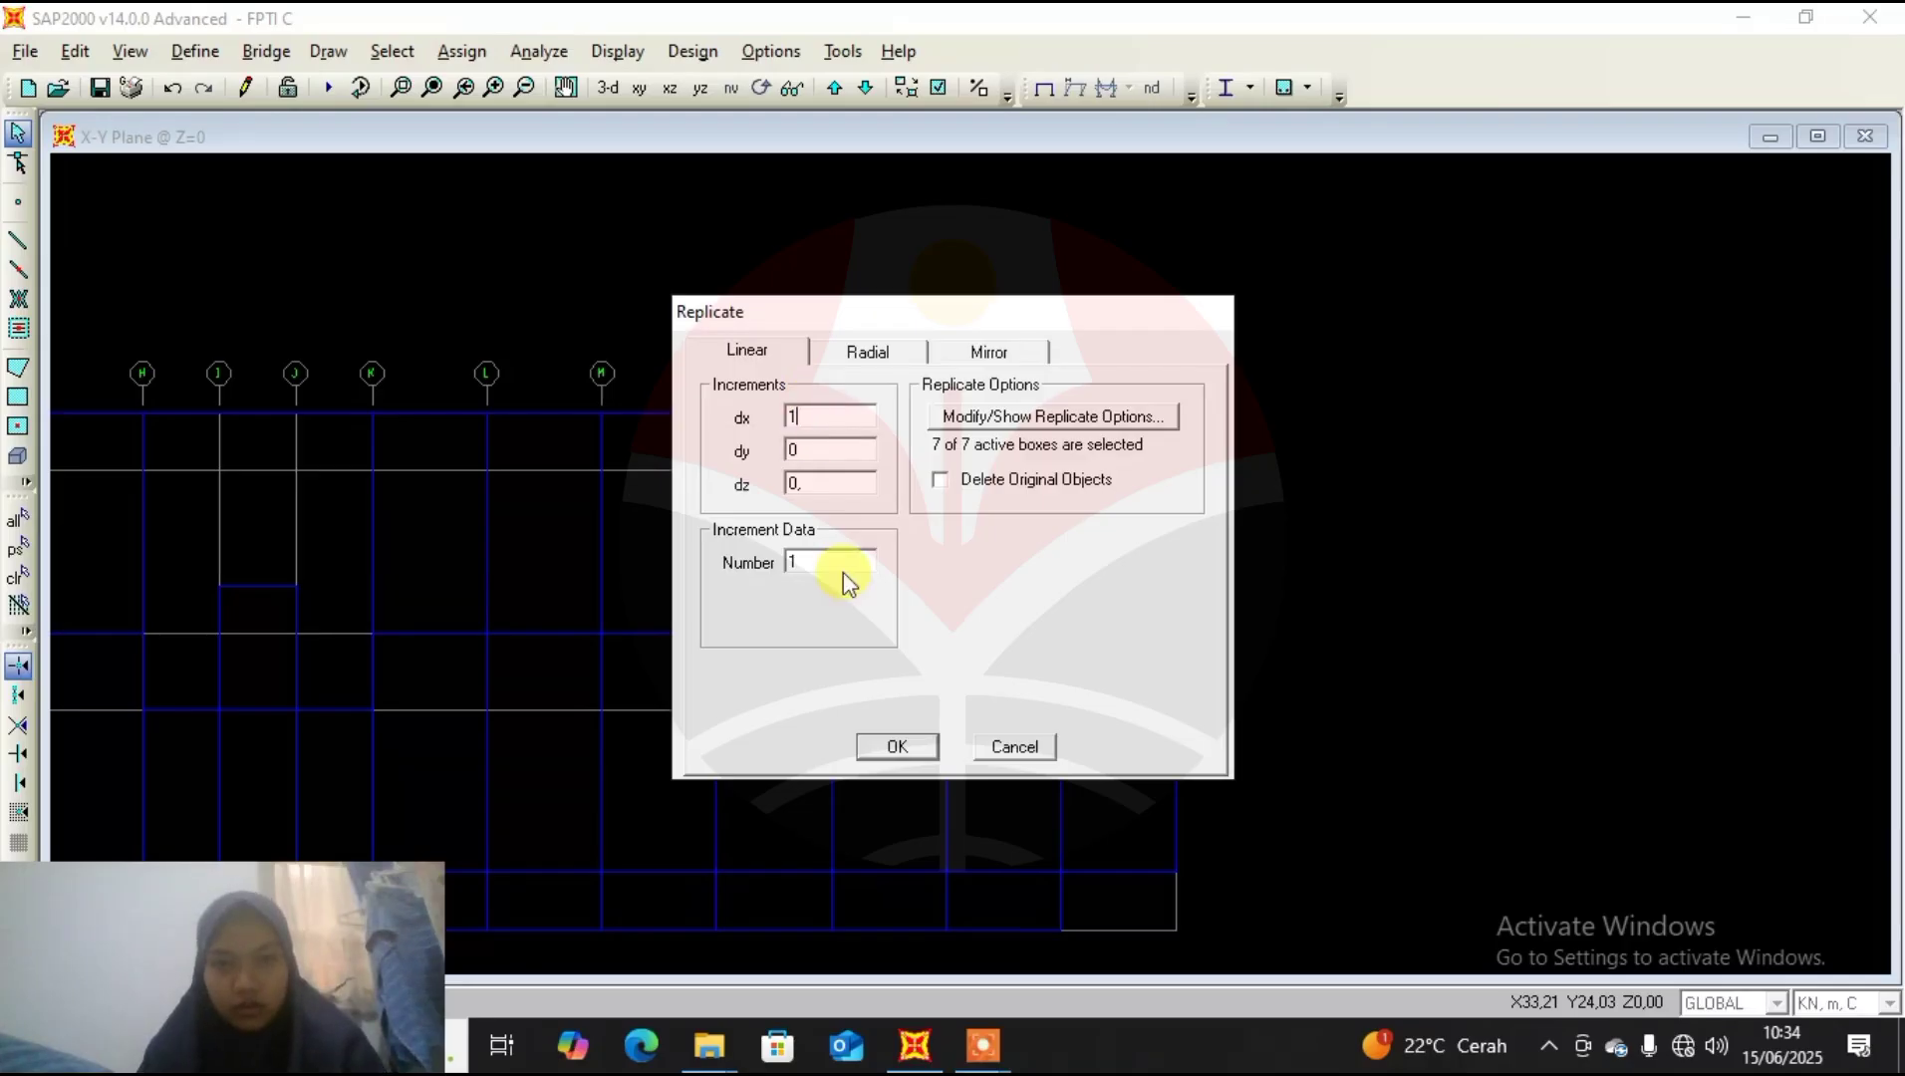
{"action": "type", "text": "1"}
{"action": "left_click", "coordinate": [881, 748]}
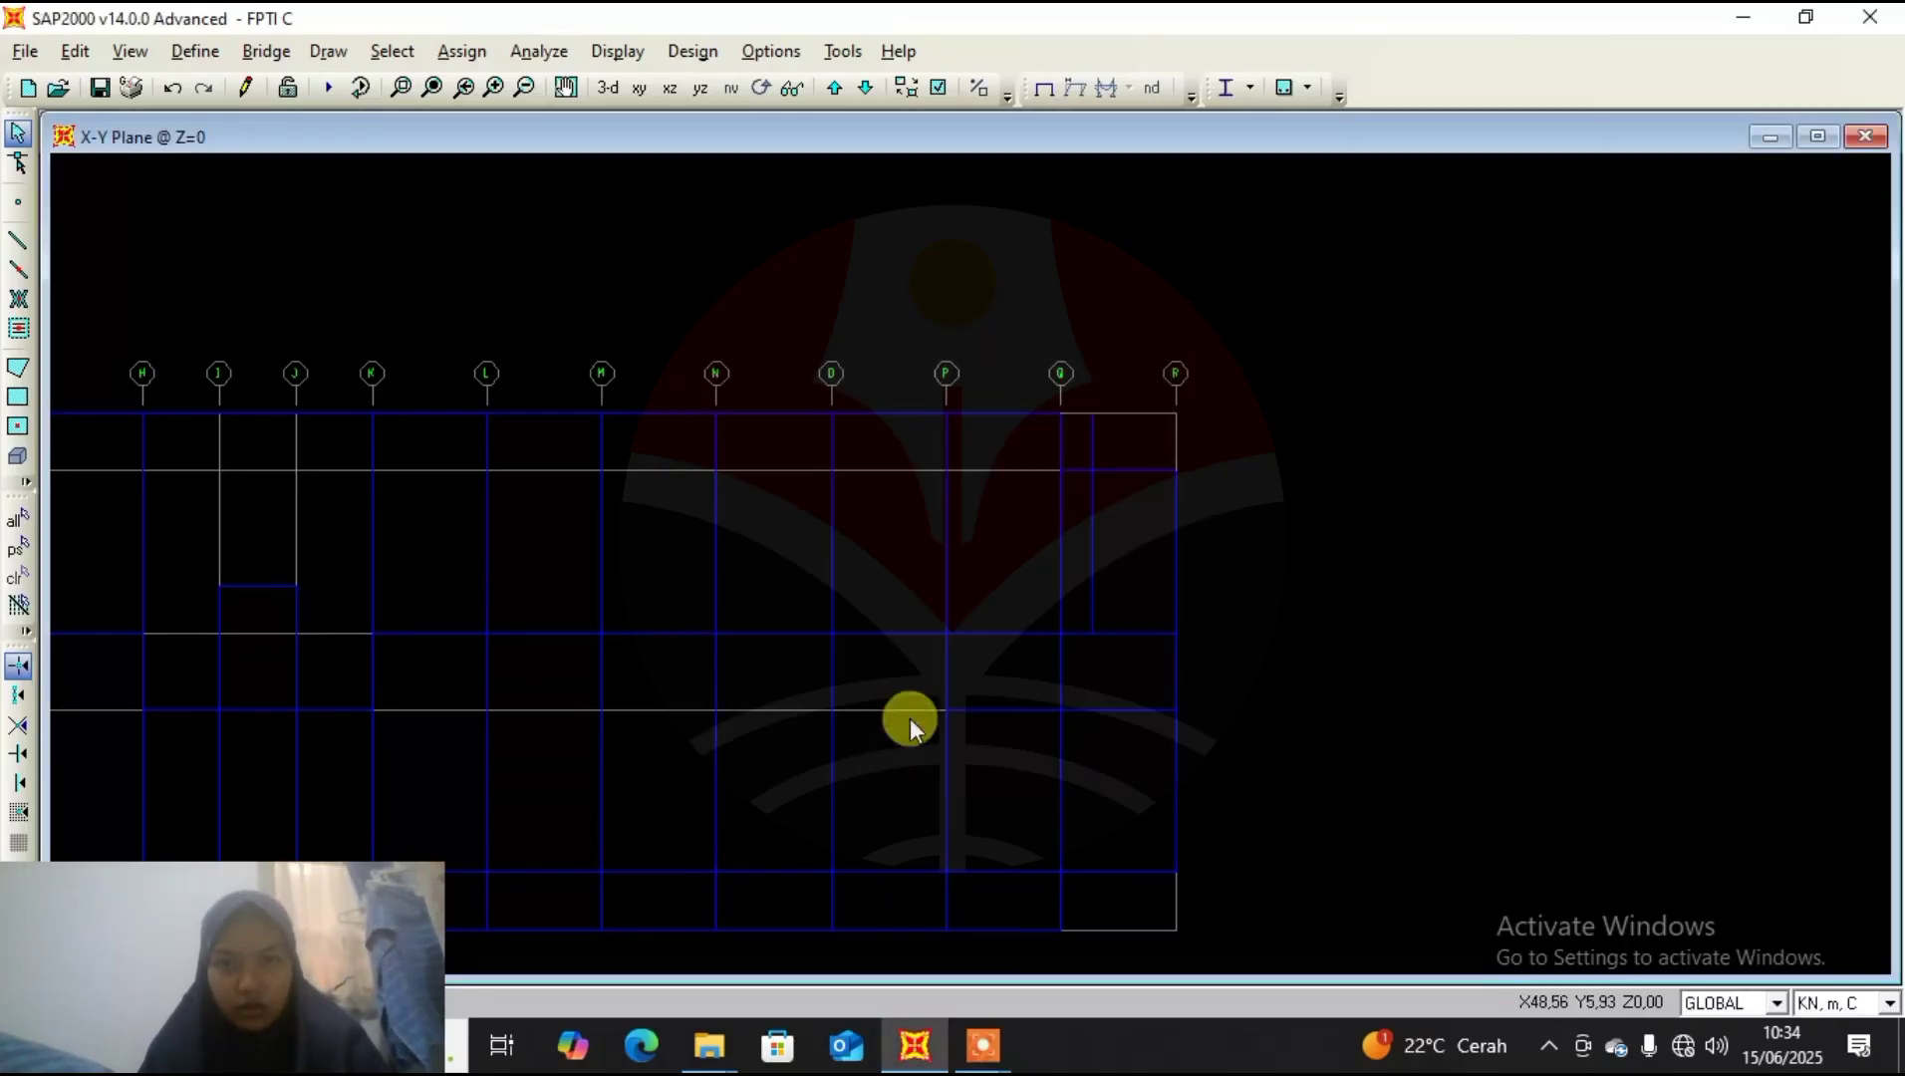
Replicate the grid line Q beam between lines 2 and 3 linearly once with dx 1 and dy 0.
{"action": "middle_click_drag", "start_coordinate": [1047, 724], "coordinate": [1026, 574]}
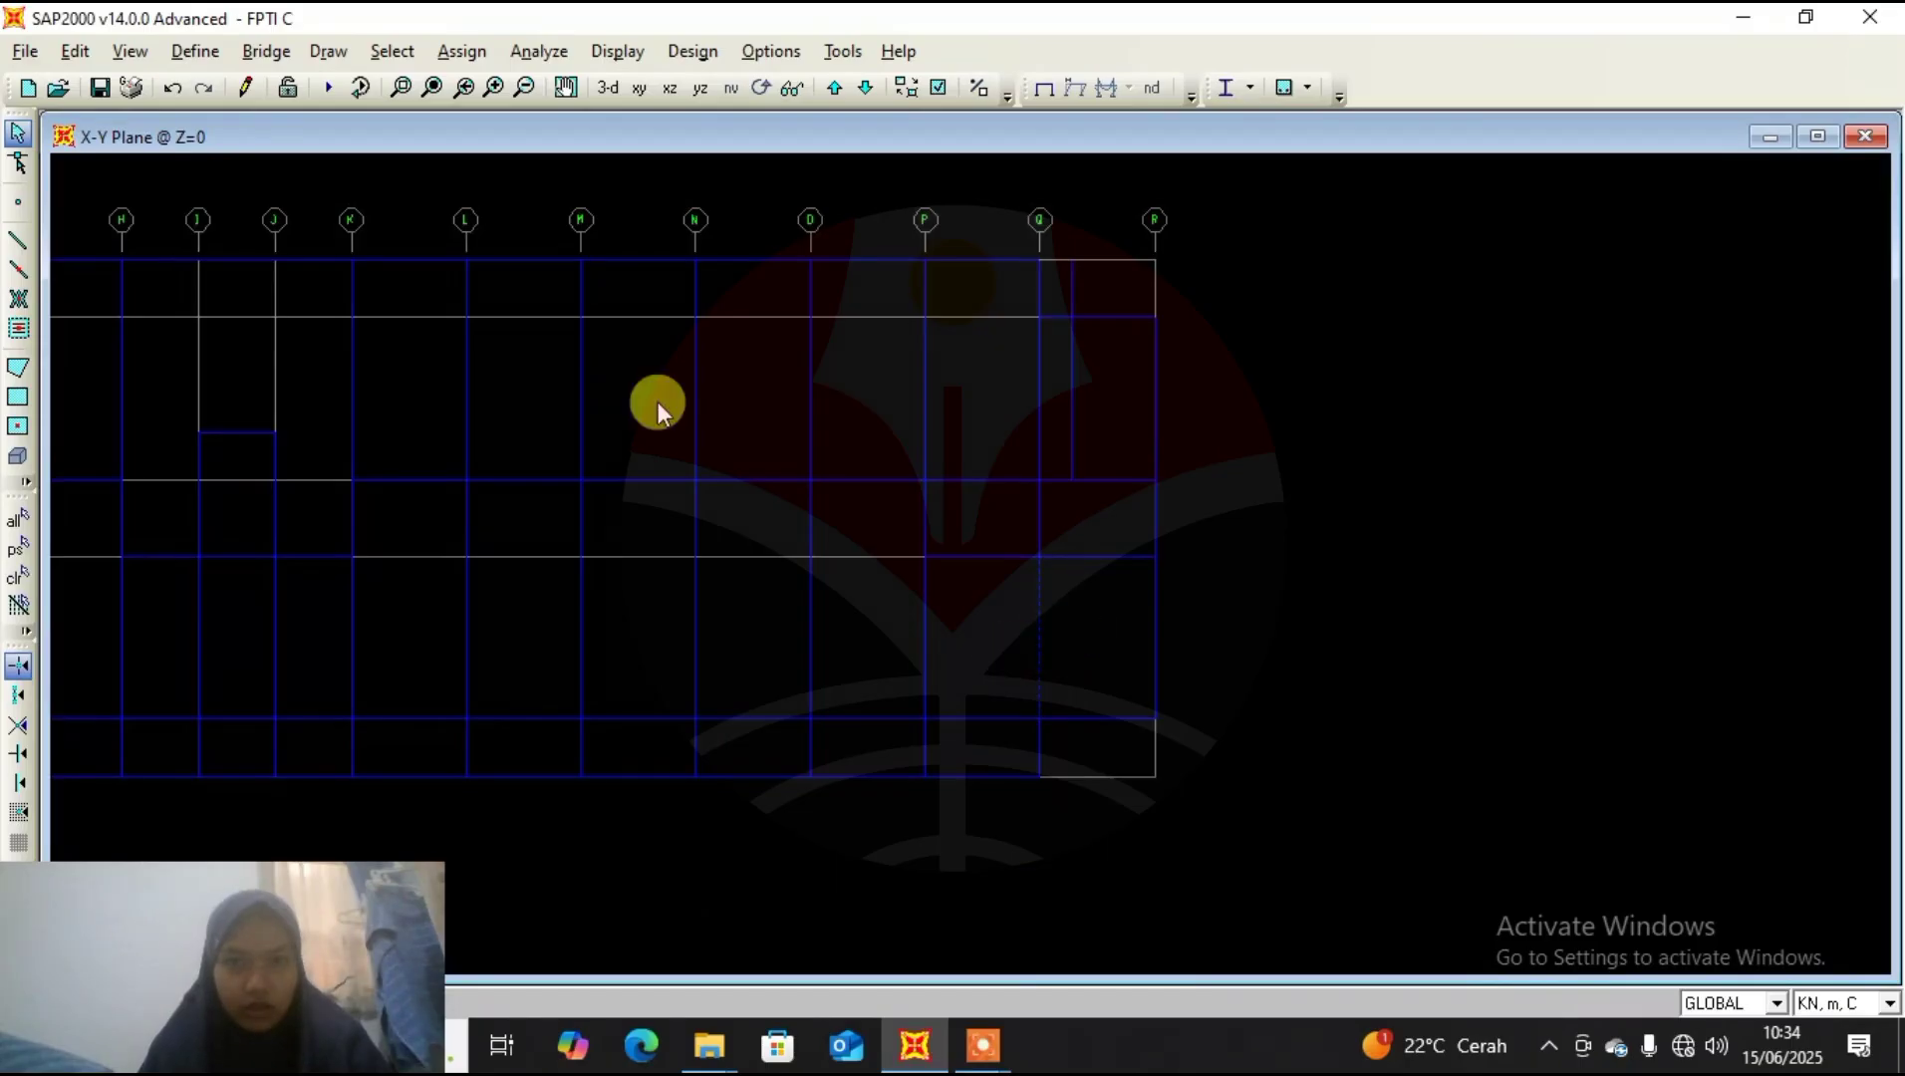
{"action": "left_click", "coordinate": [74, 50]}
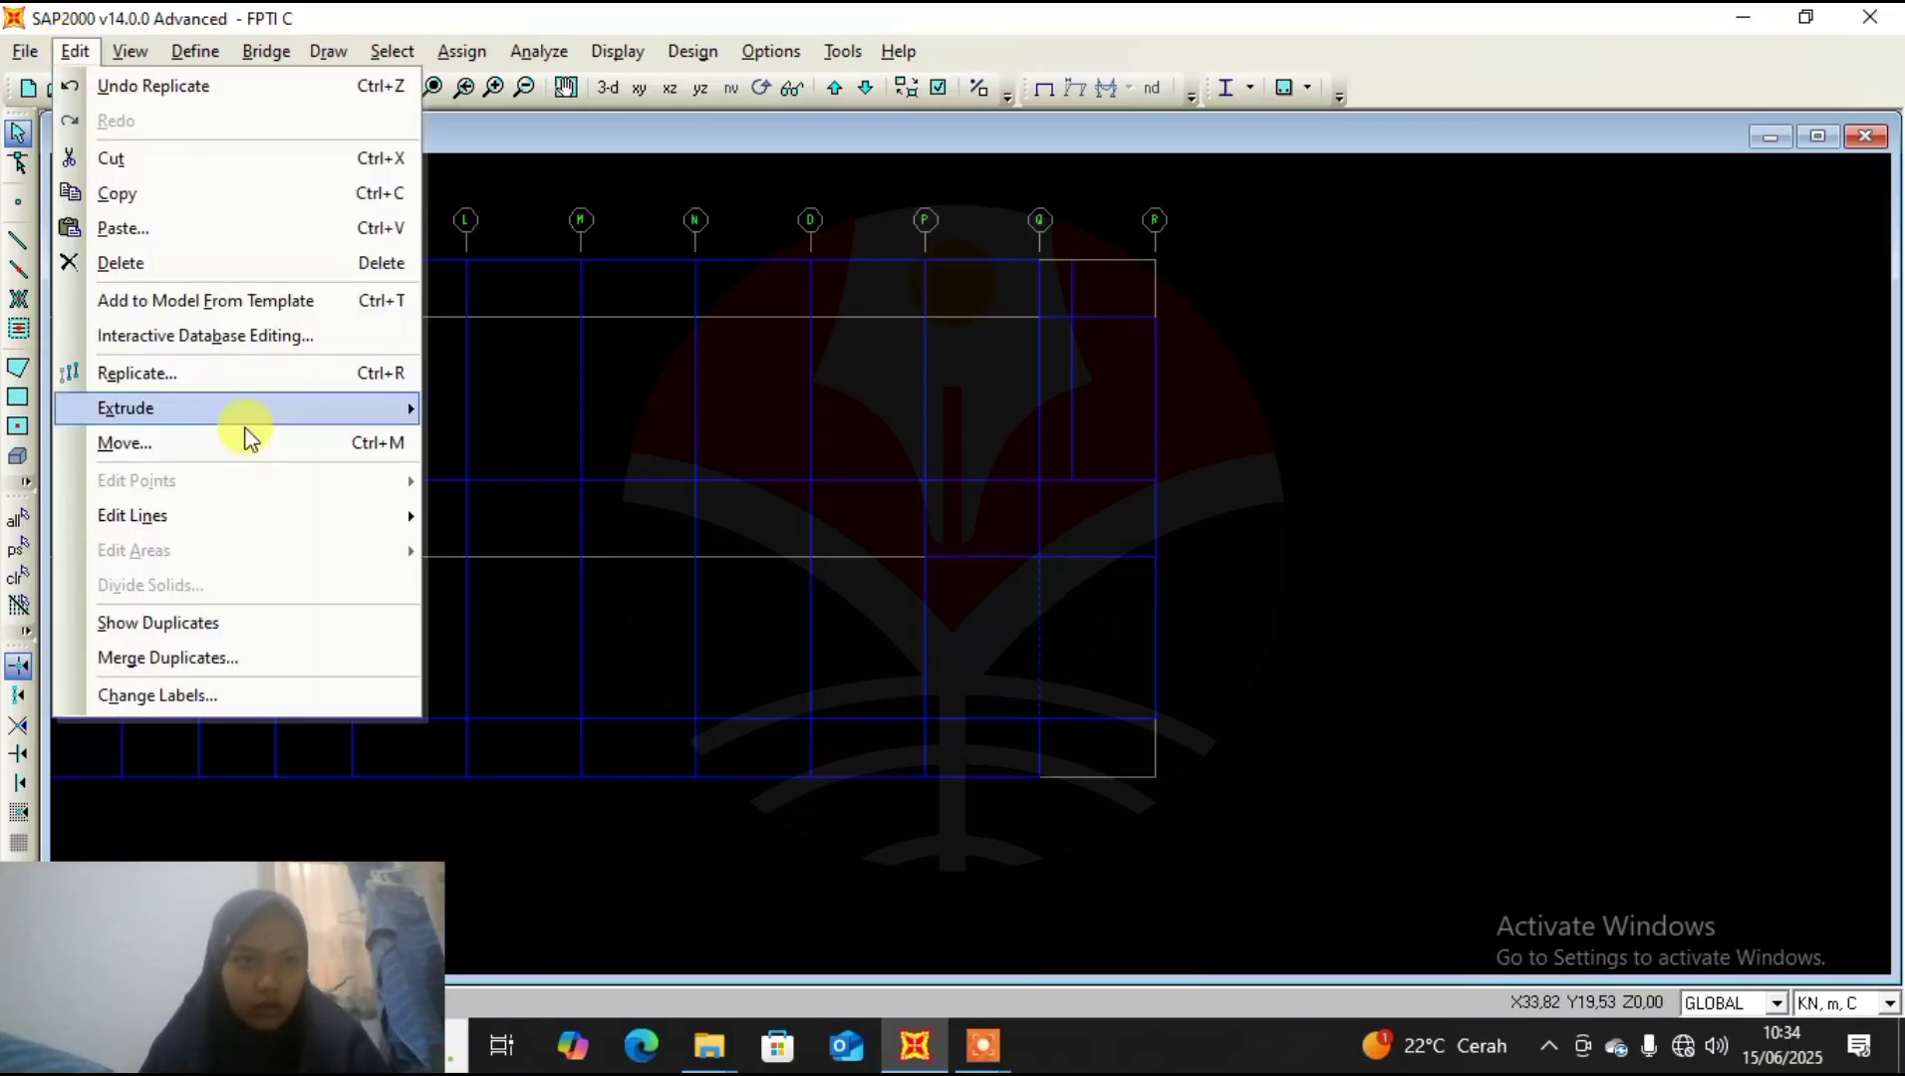
{"action": "left_click", "coordinate": [264, 375]}
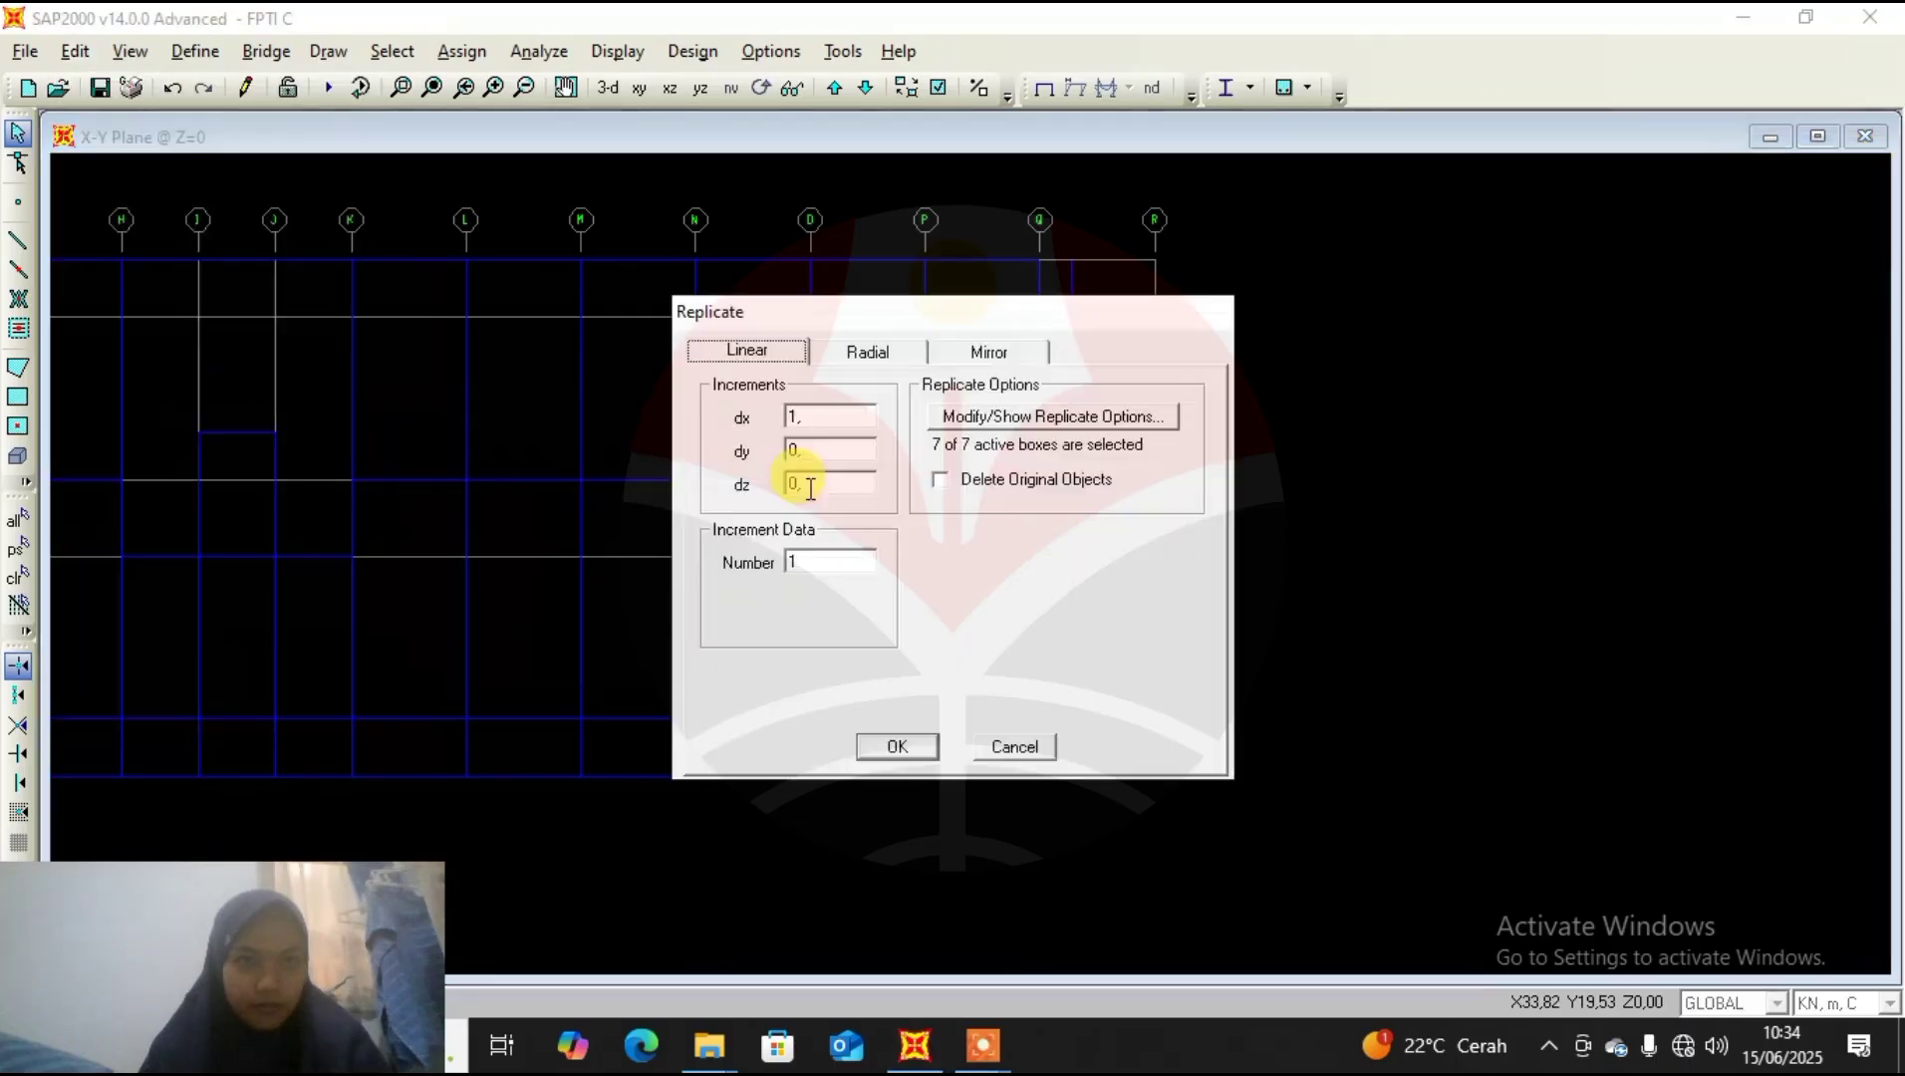
{"action": "left_click", "coordinate": [902, 750]}
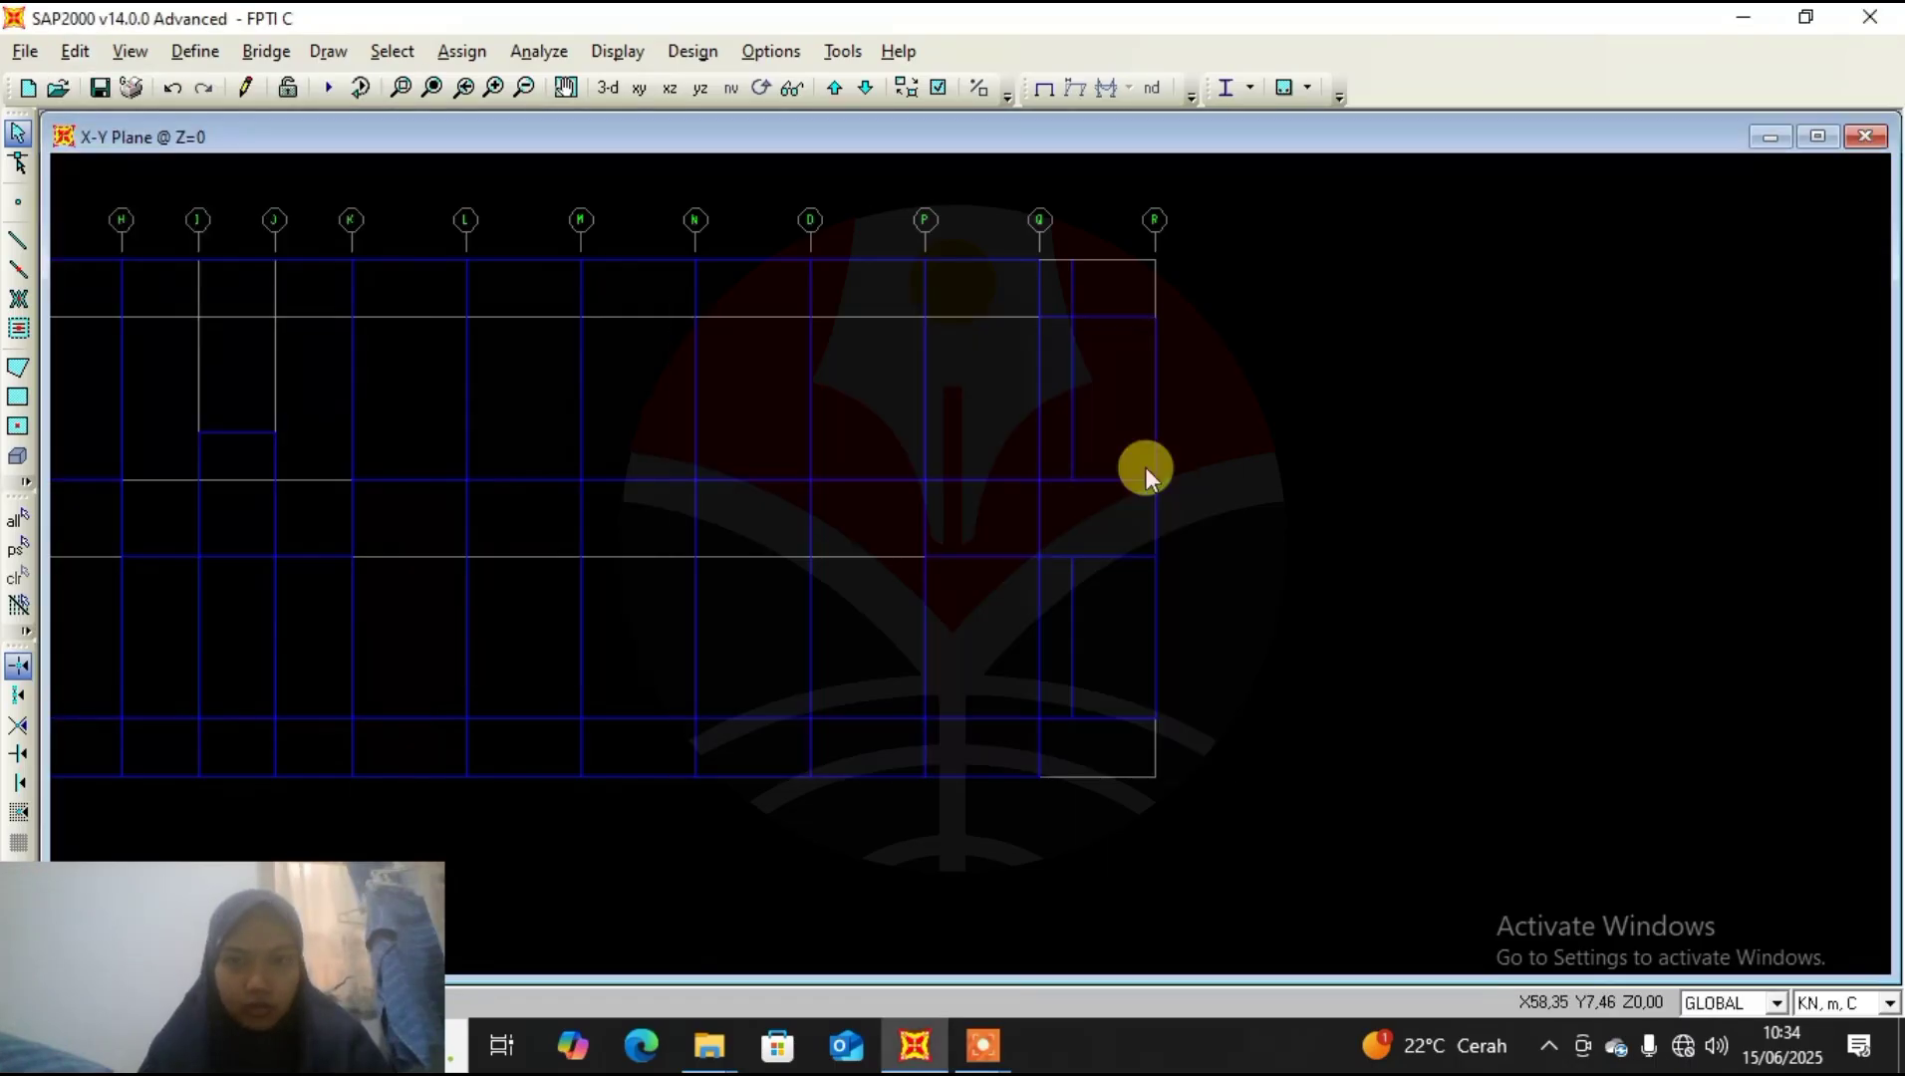
Select the beam on grid line 5 between Q and R.
{"action": "left_click", "coordinate": [1124, 317]}
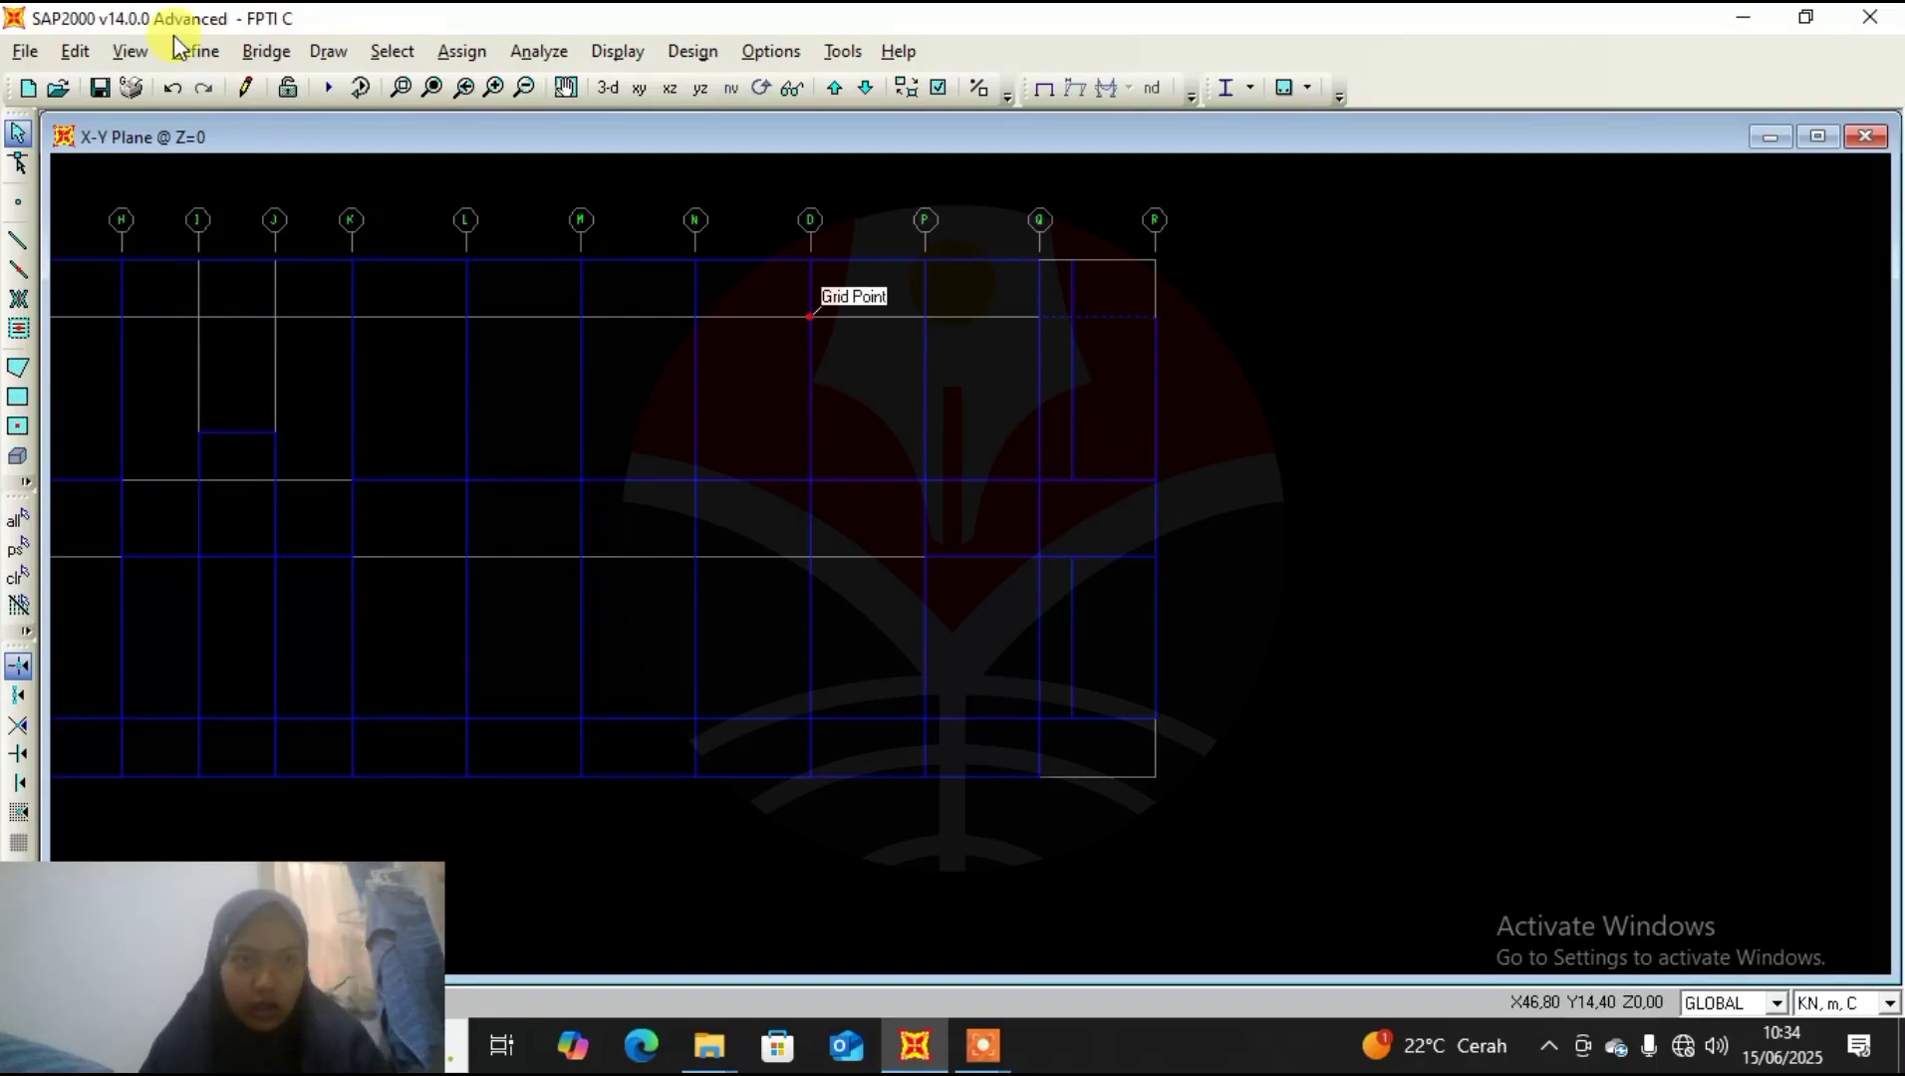
{"action": "left_click", "coordinate": [76, 51]}
{"action": "mouse_move", "coordinate": [221, 515]}
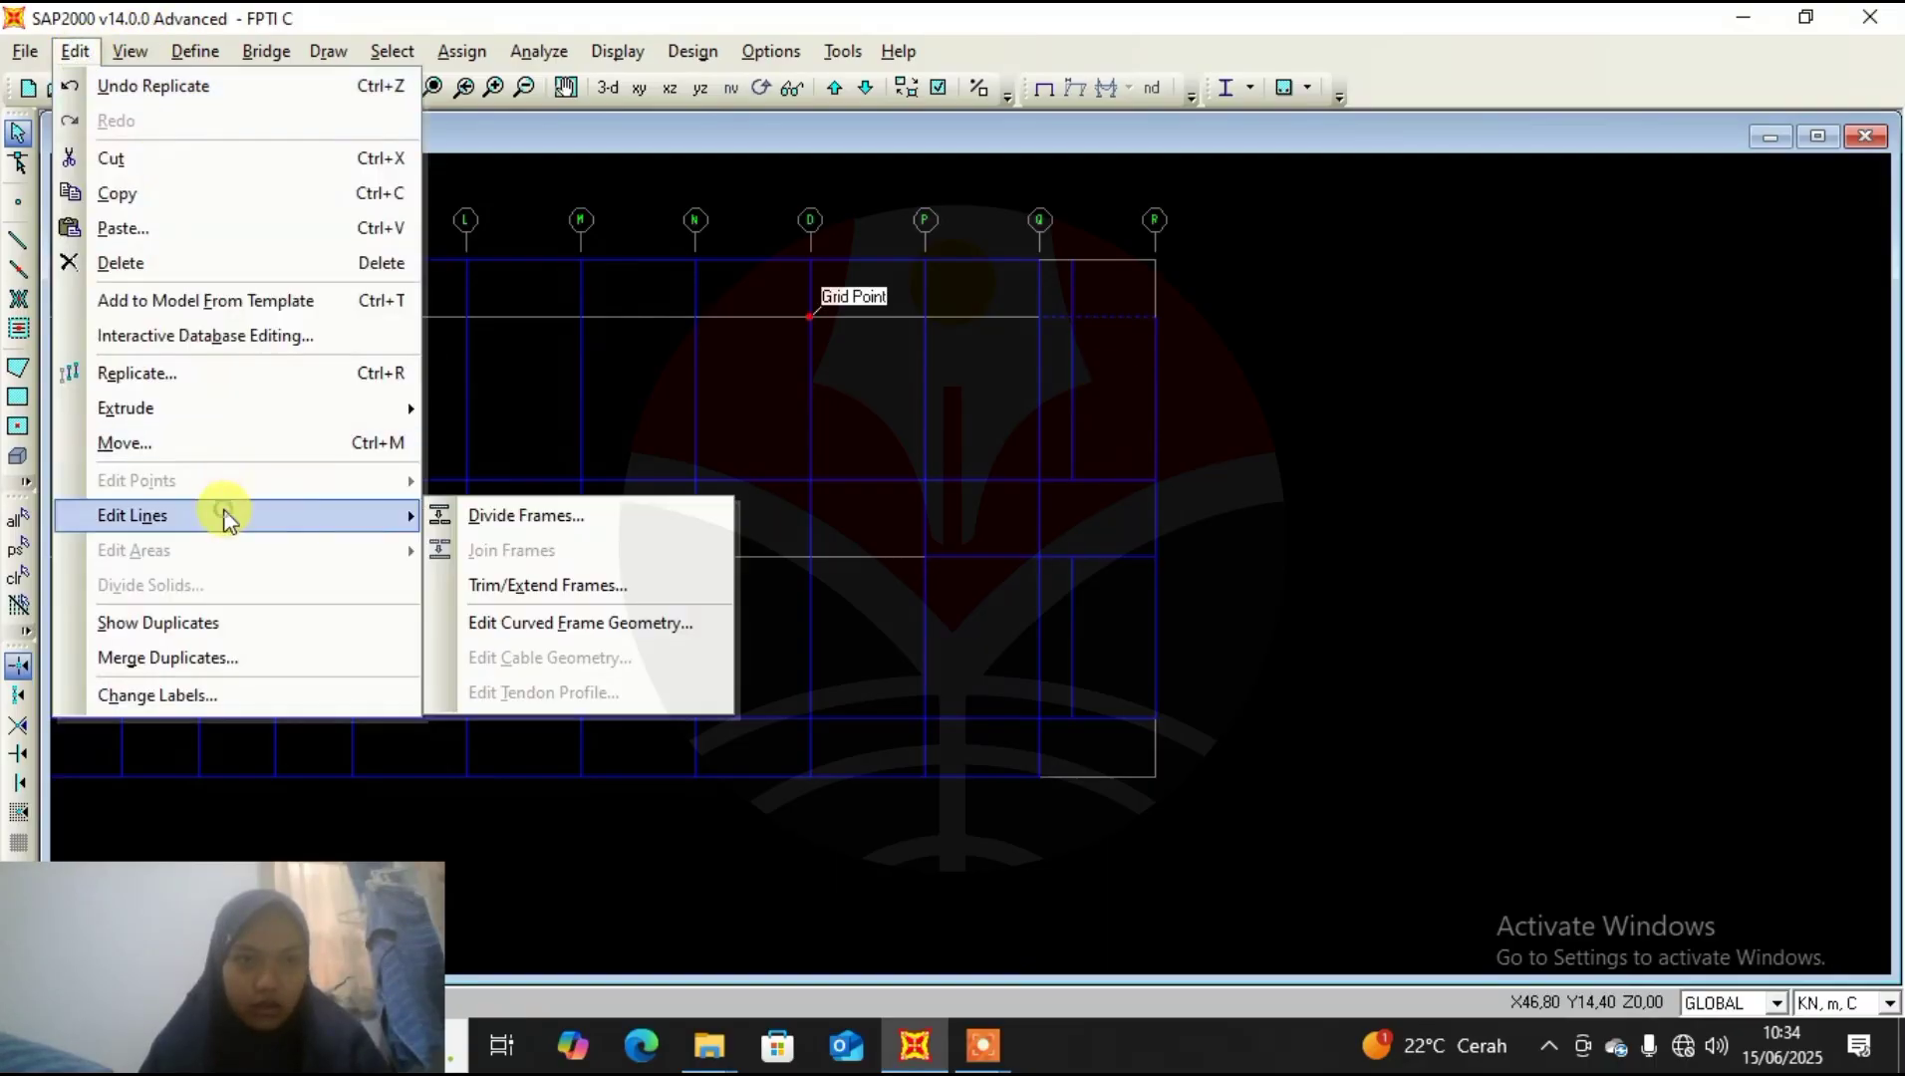
{"action": "left_click", "coordinate": [504, 530]}
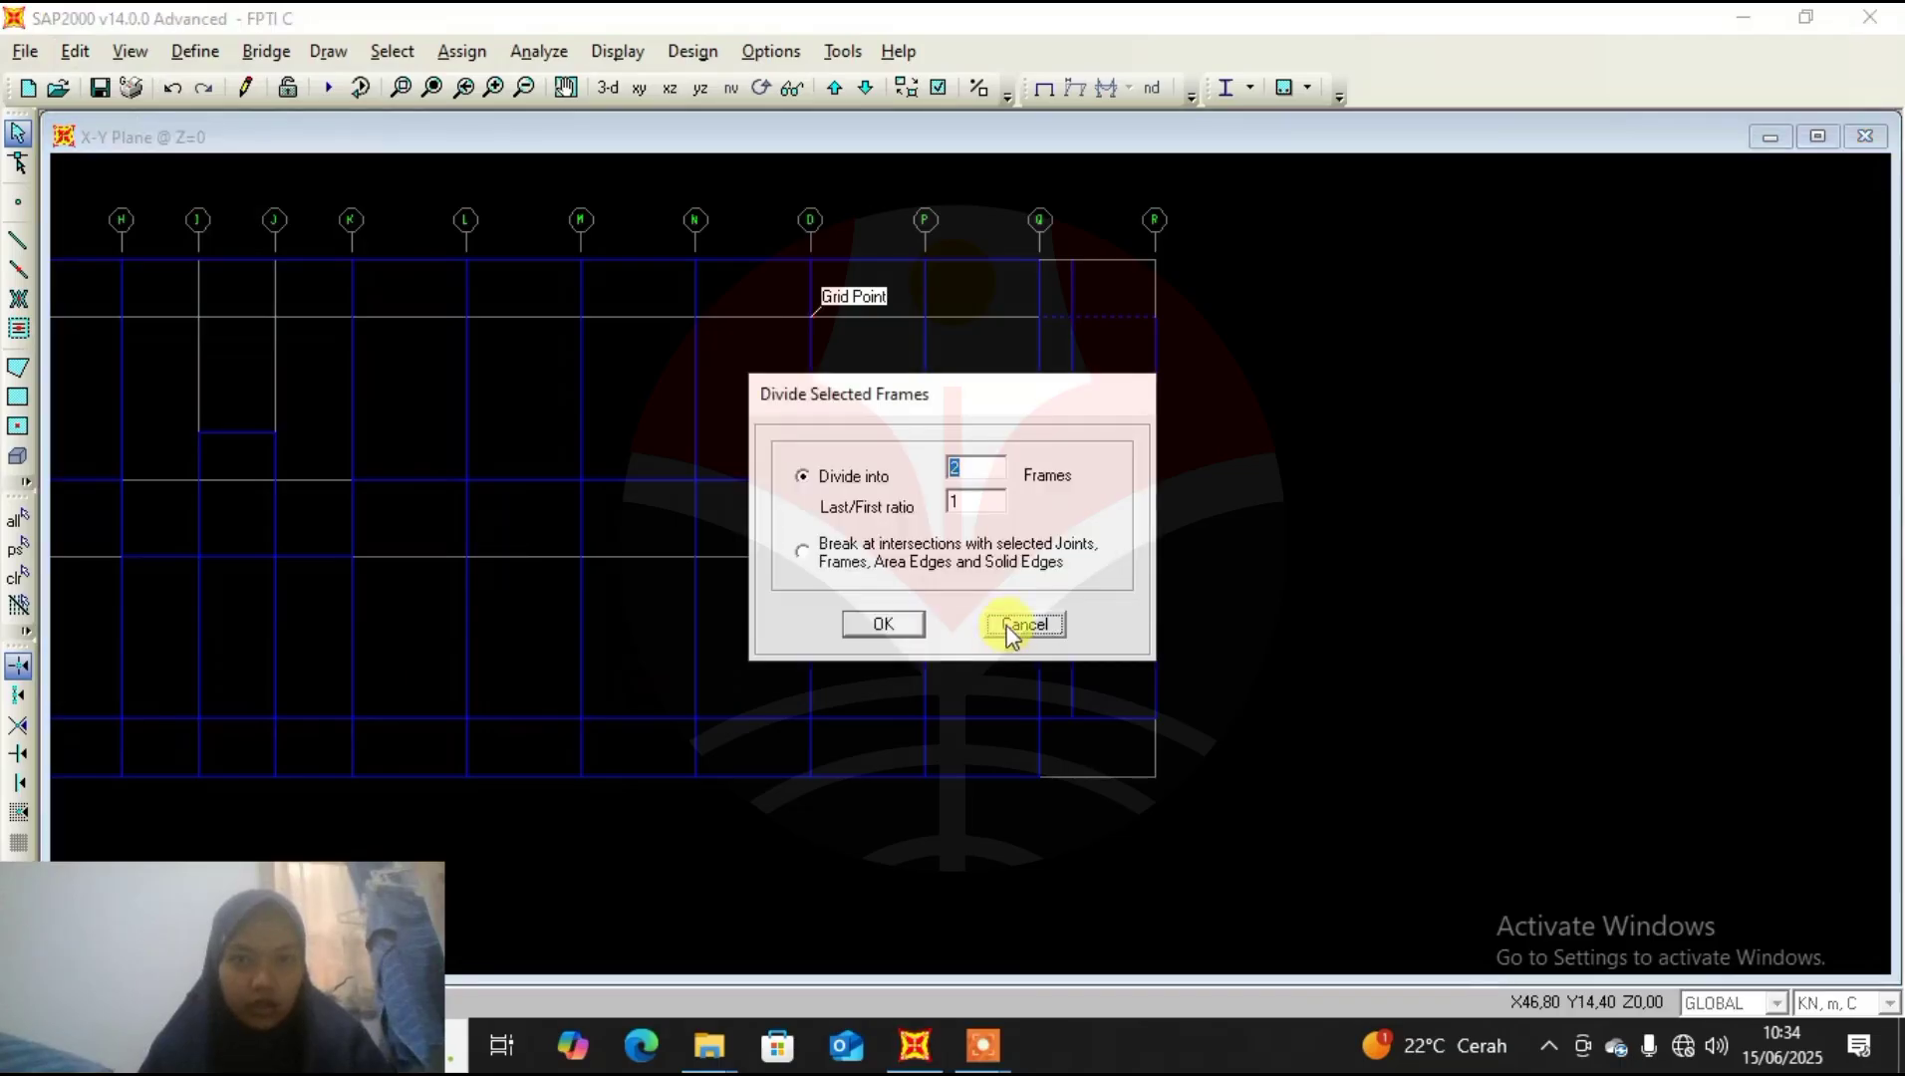
{"action": "left_click", "coordinate": [1012, 628]}
Replicate the selected grid line 5 beam between Q and R linearly once with dx 0 and dy -1.
{"action": "left_click", "coordinate": [75, 51]}
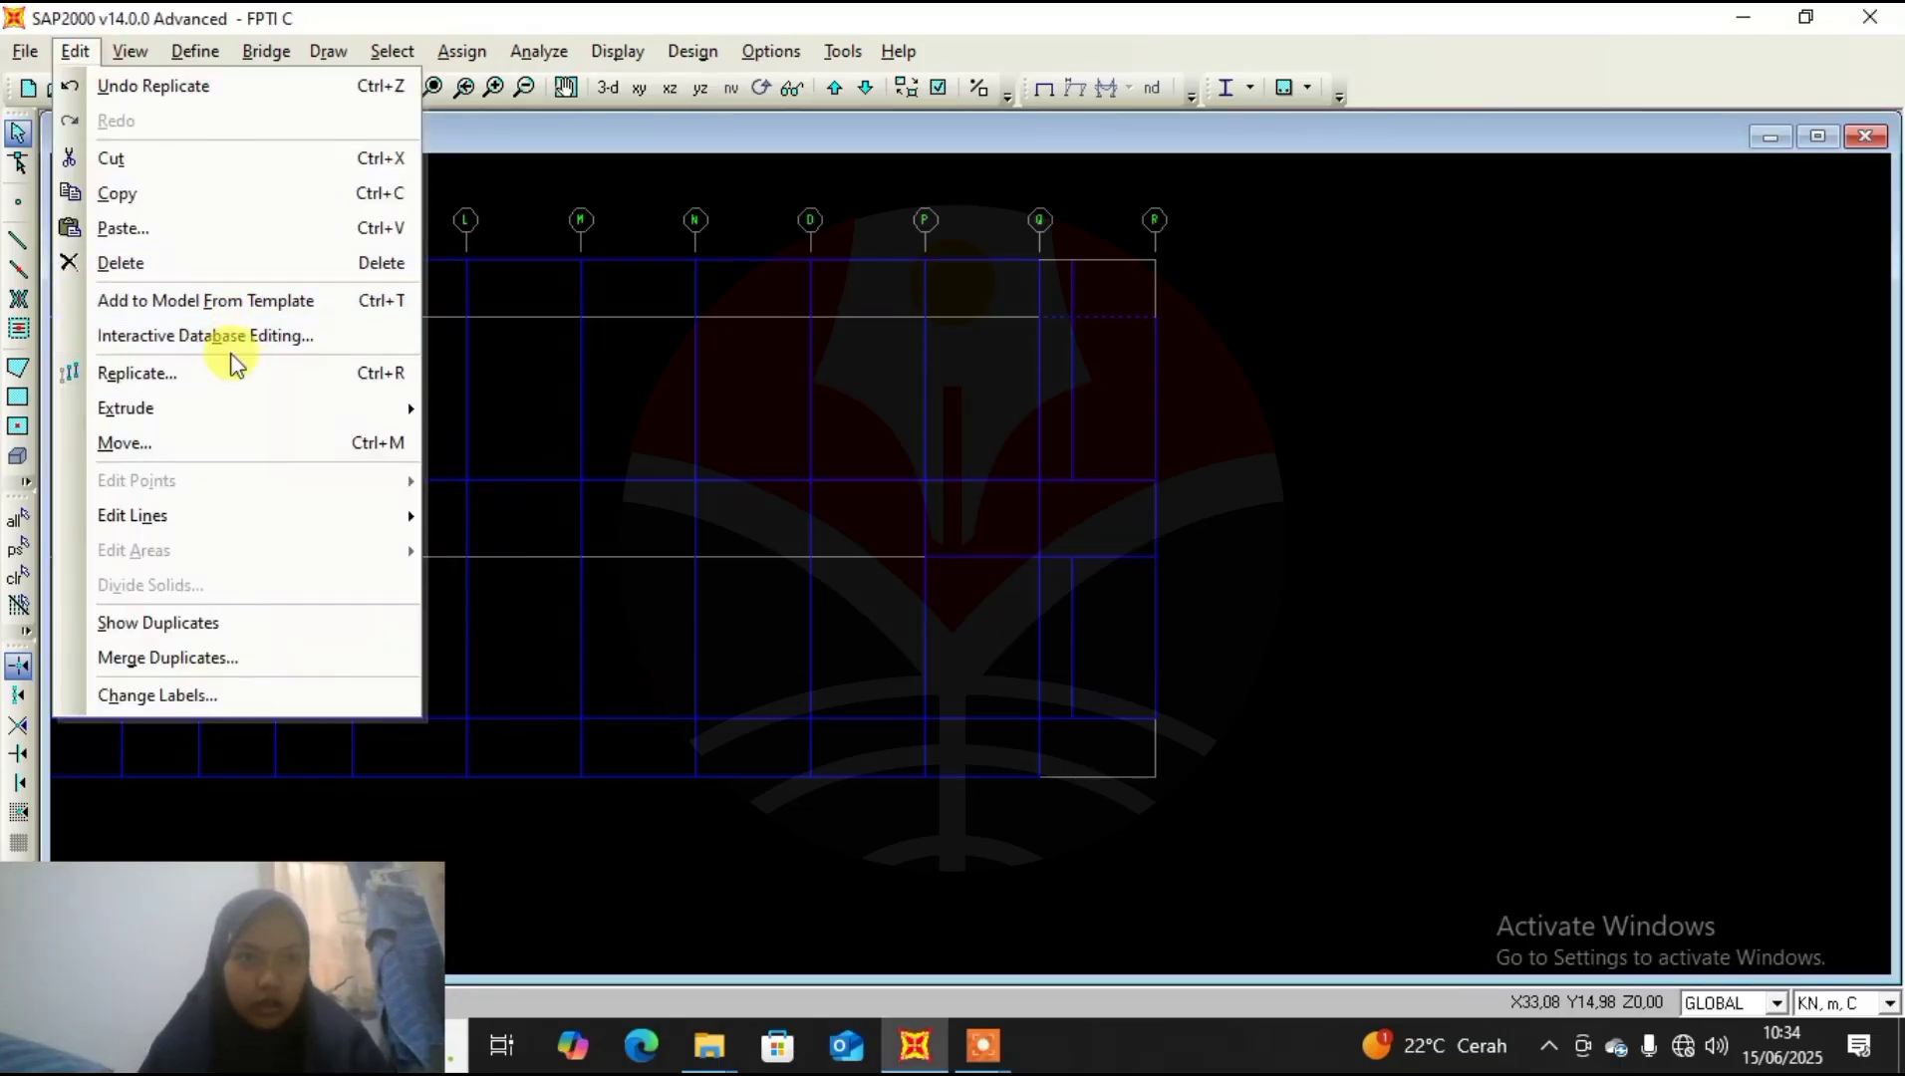
{"action": "left_click", "coordinate": [235, 382]}
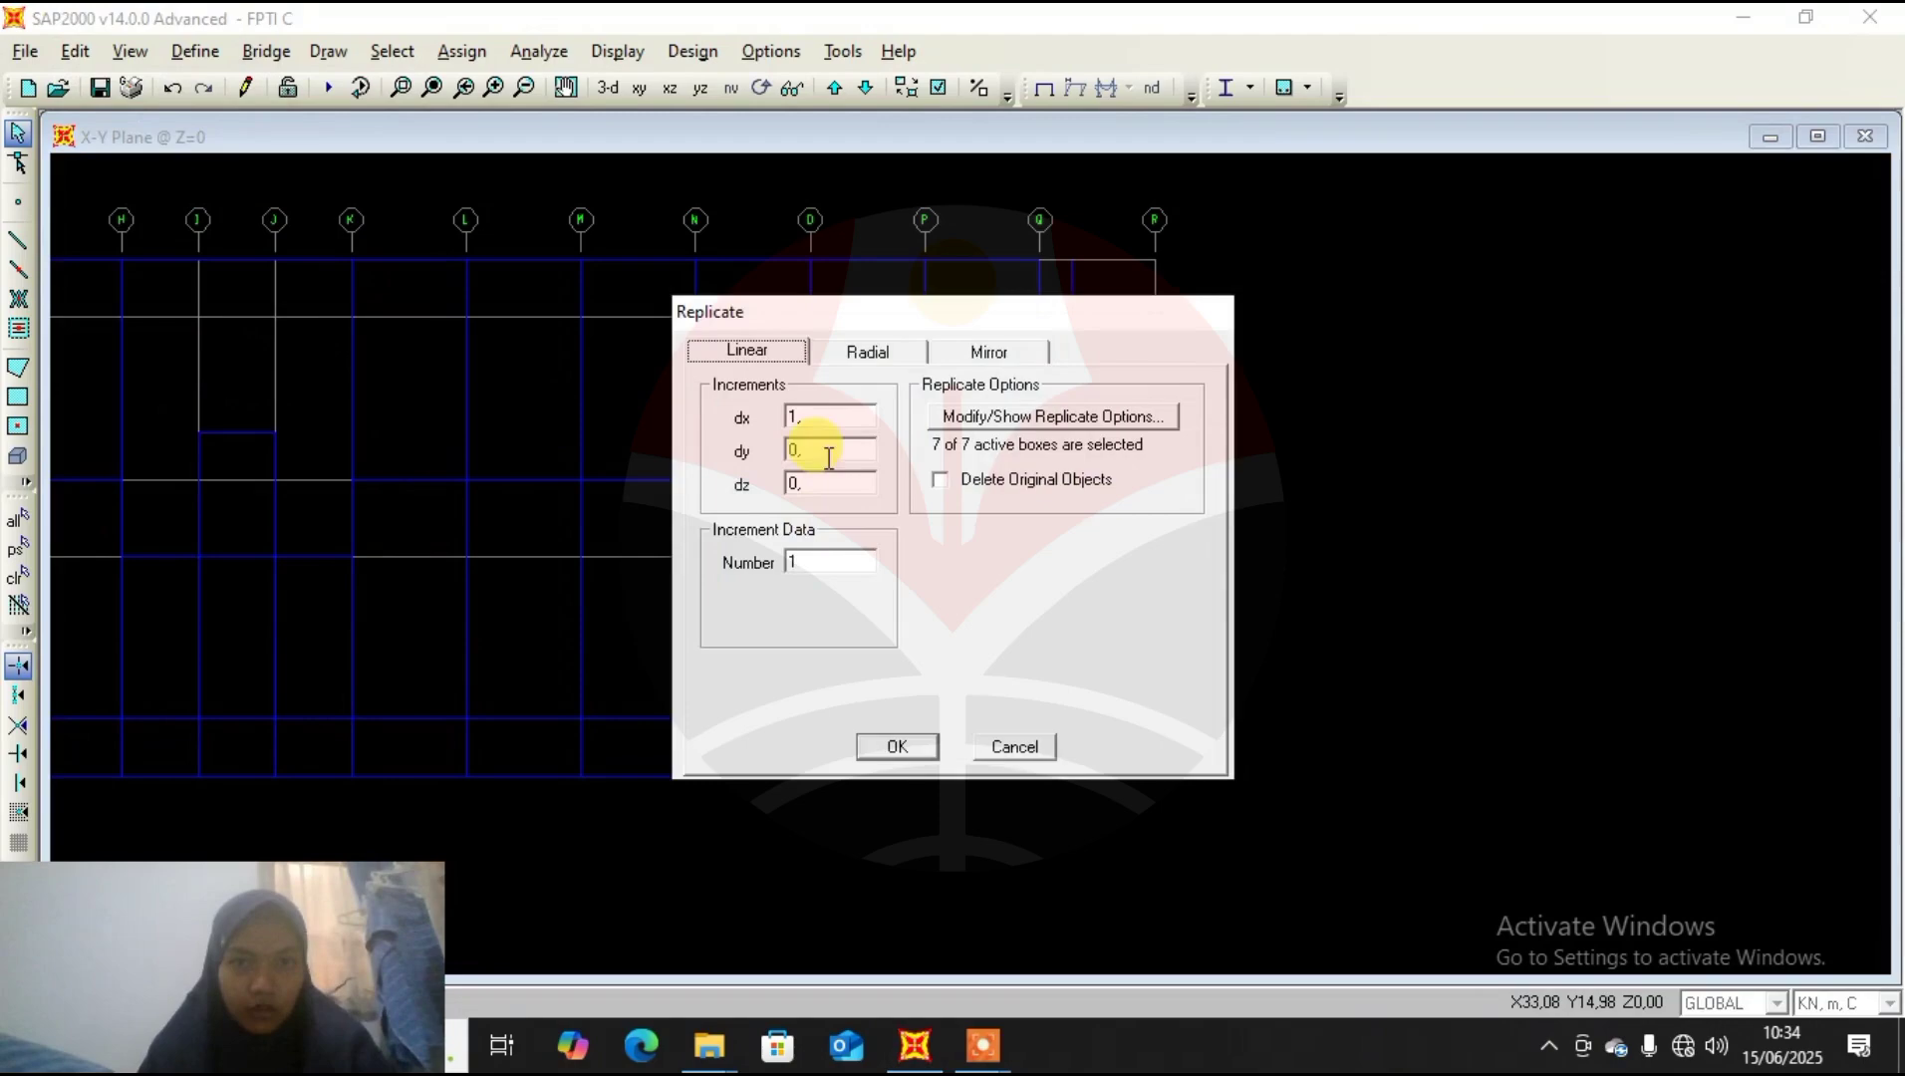
{"action": "double_click", "coordinate": [829, 415]}
{"action": "type", "text": "0"}
{"action": "double_click", "coordinate": [829, 449]}
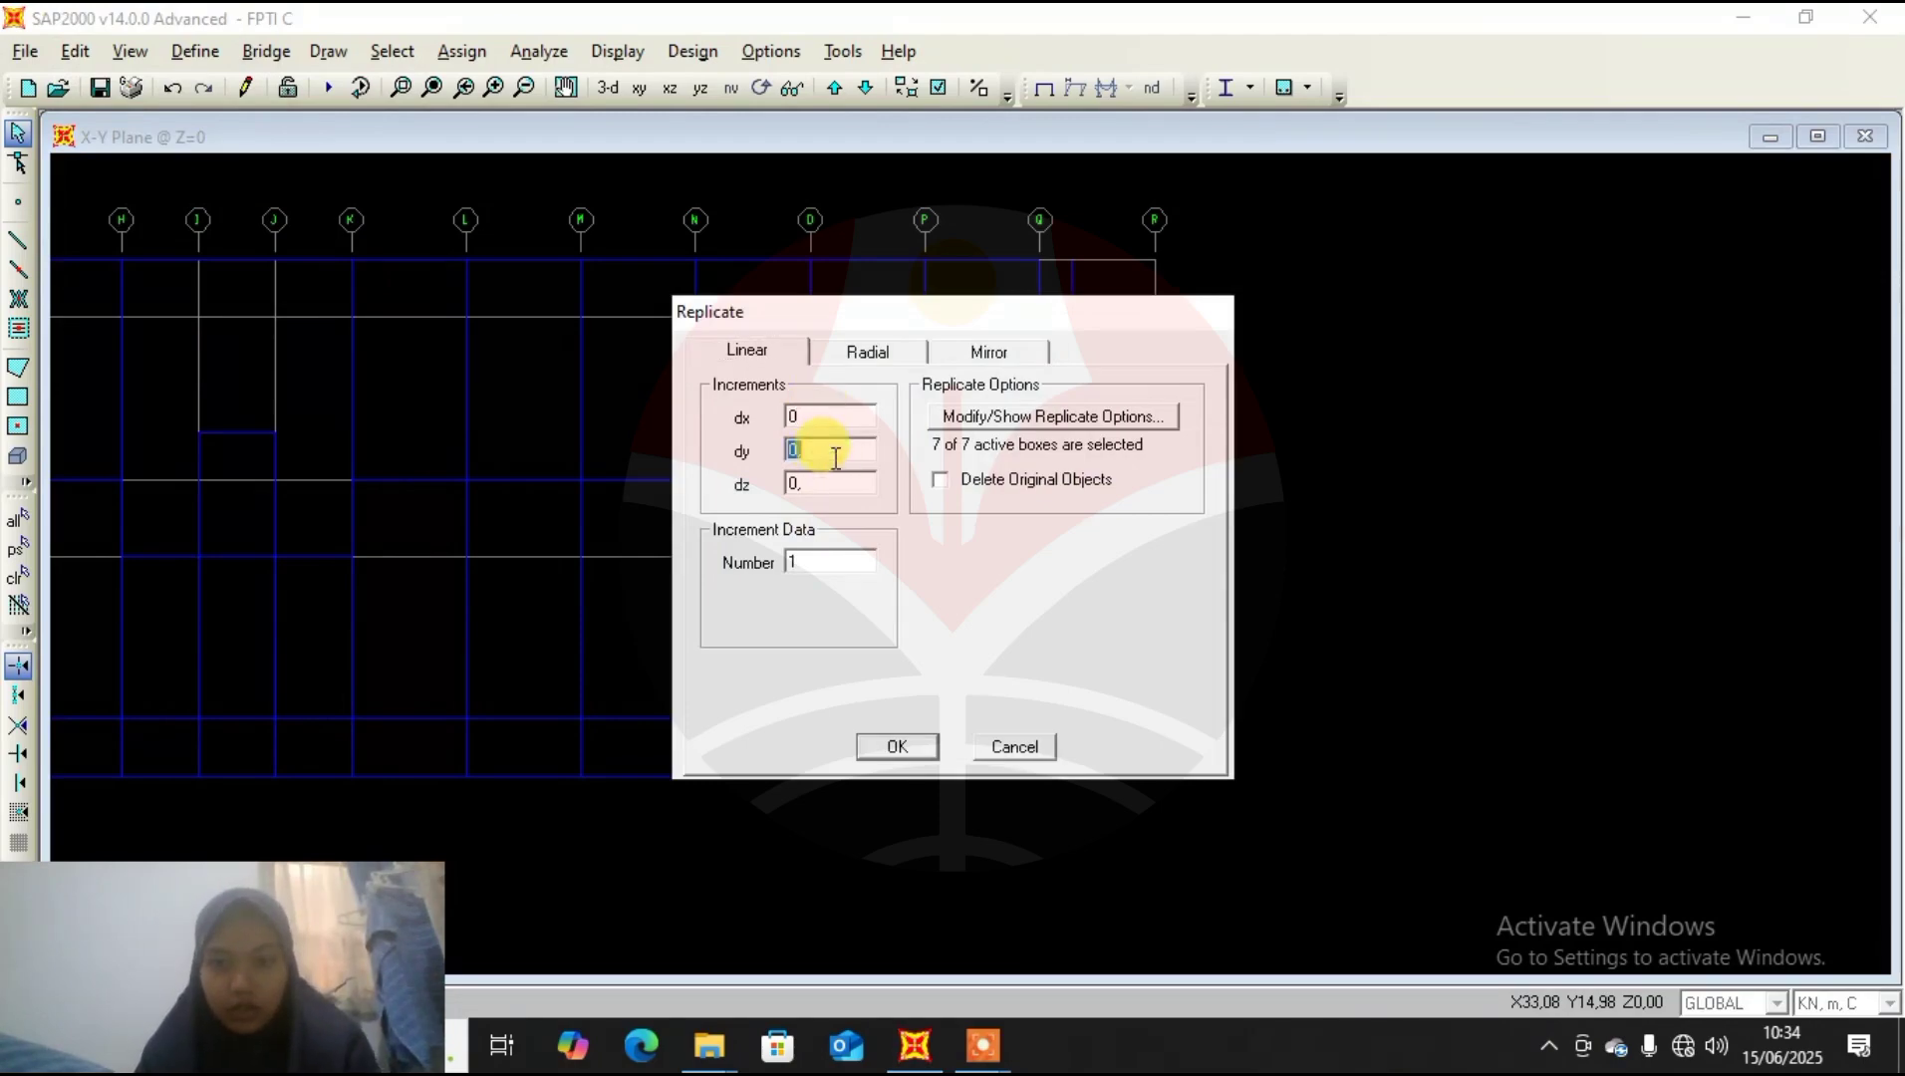
{"action": "type", "text": "-1"}
{"action": "left_click", "coordinate": [897, 746]}
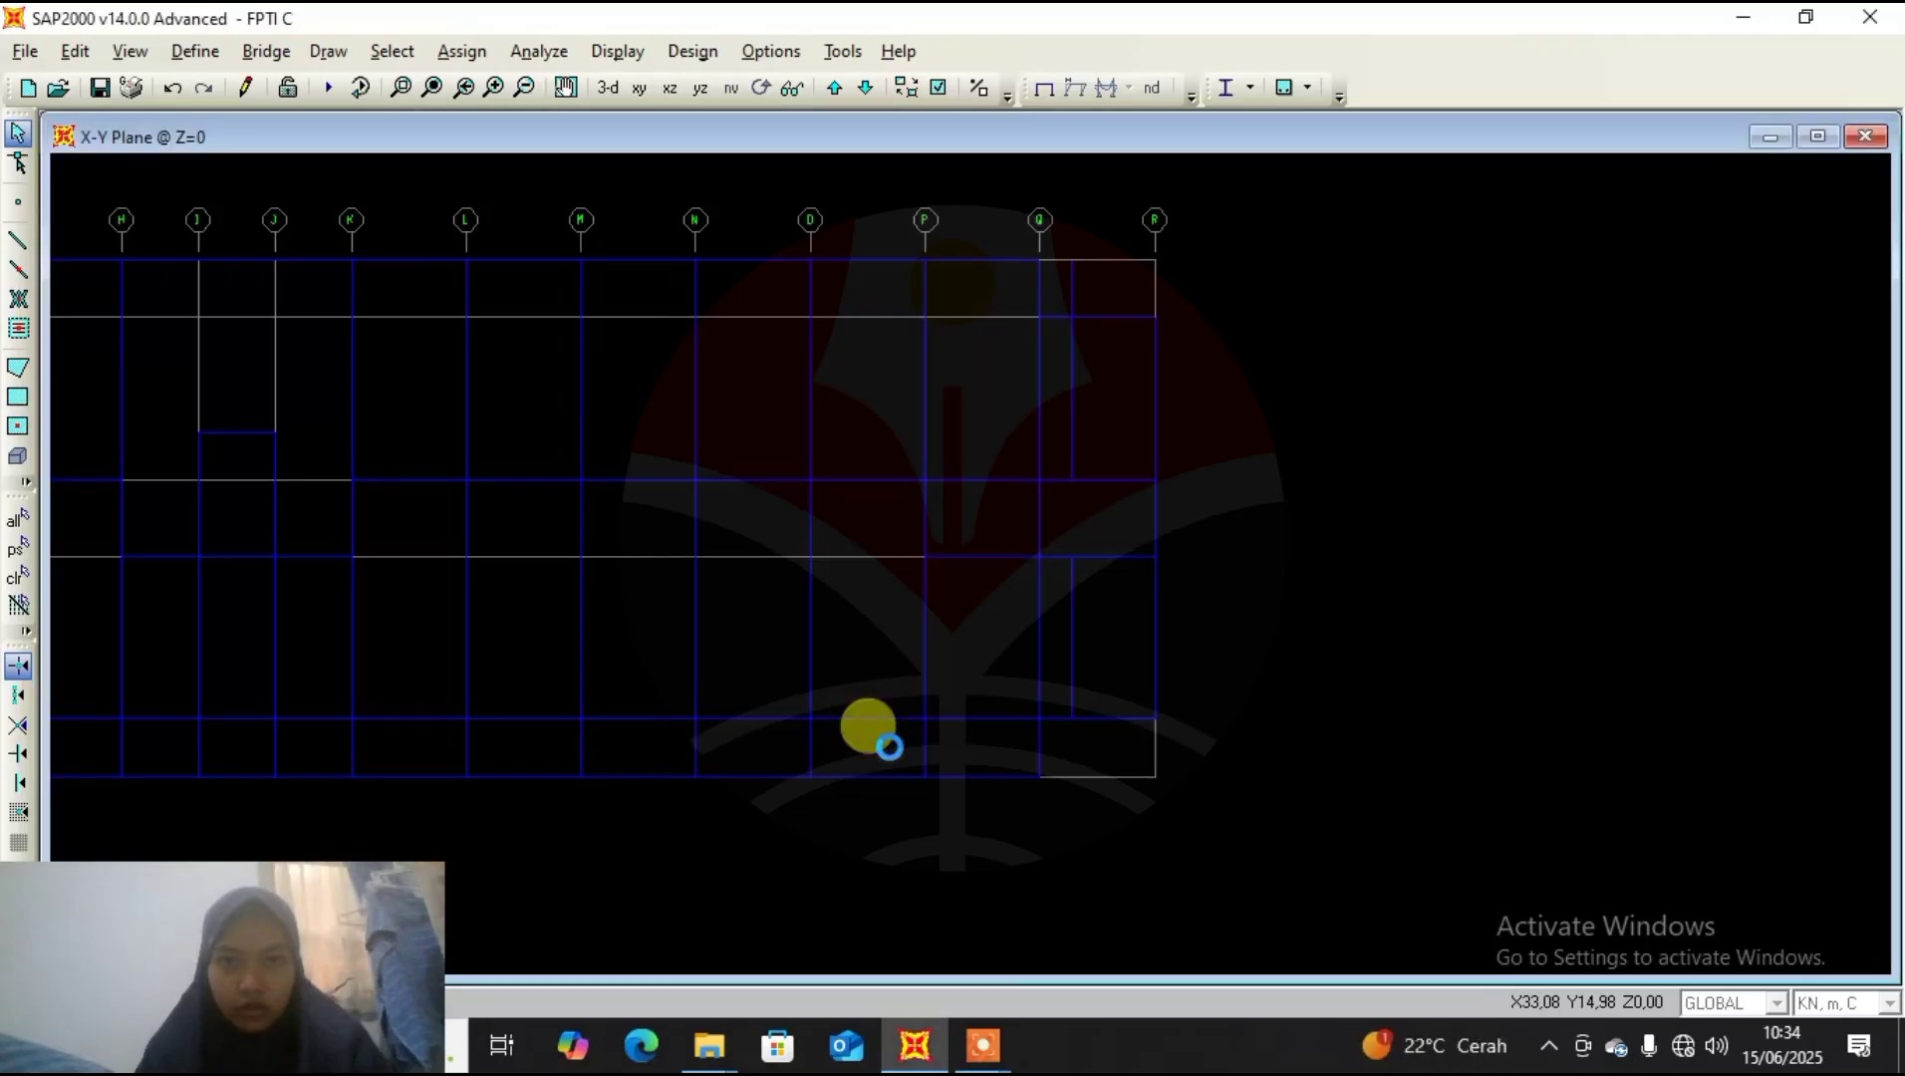
Replicate the grid line 2 beam between Q and R linearly once with dx 0 and dy 1.
{"action": "left_click", "coordinate": [1114, 717]}
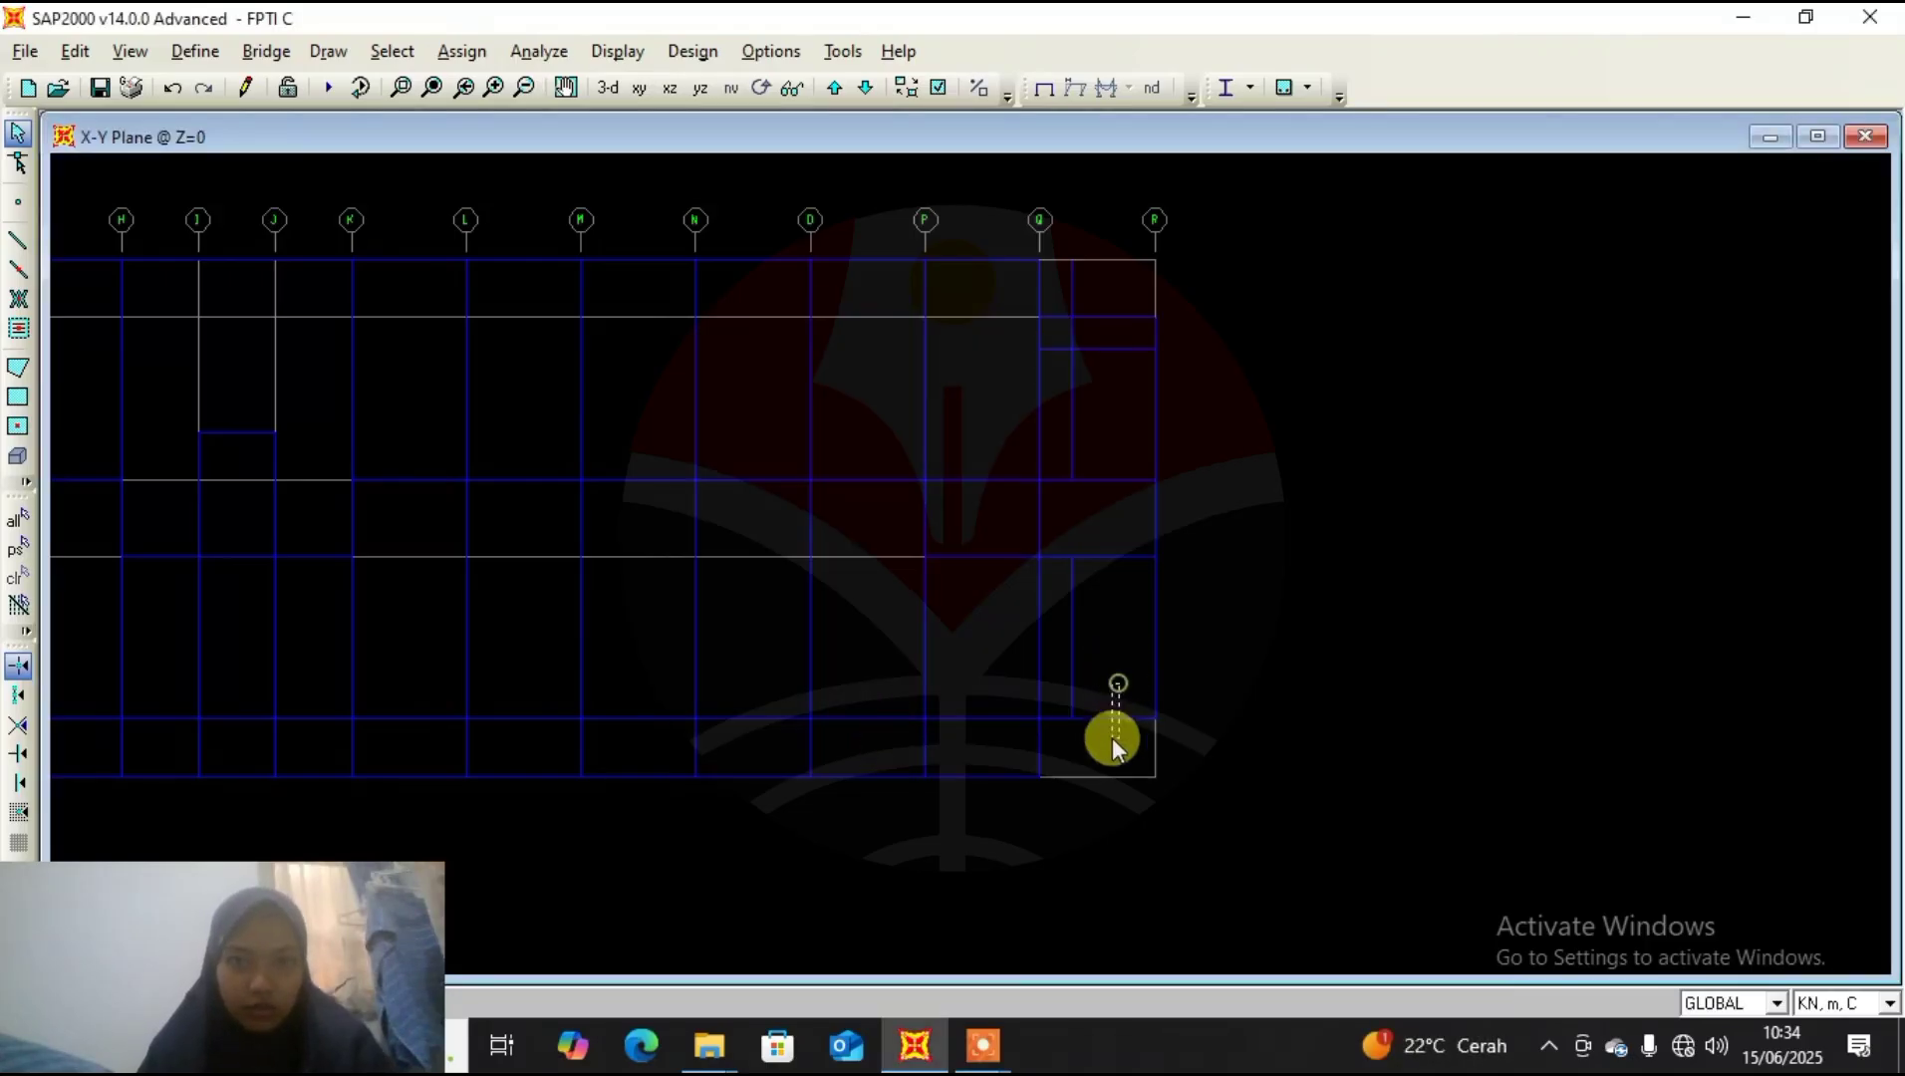
{"action": "left_click", "coordinate": [74, 52]}
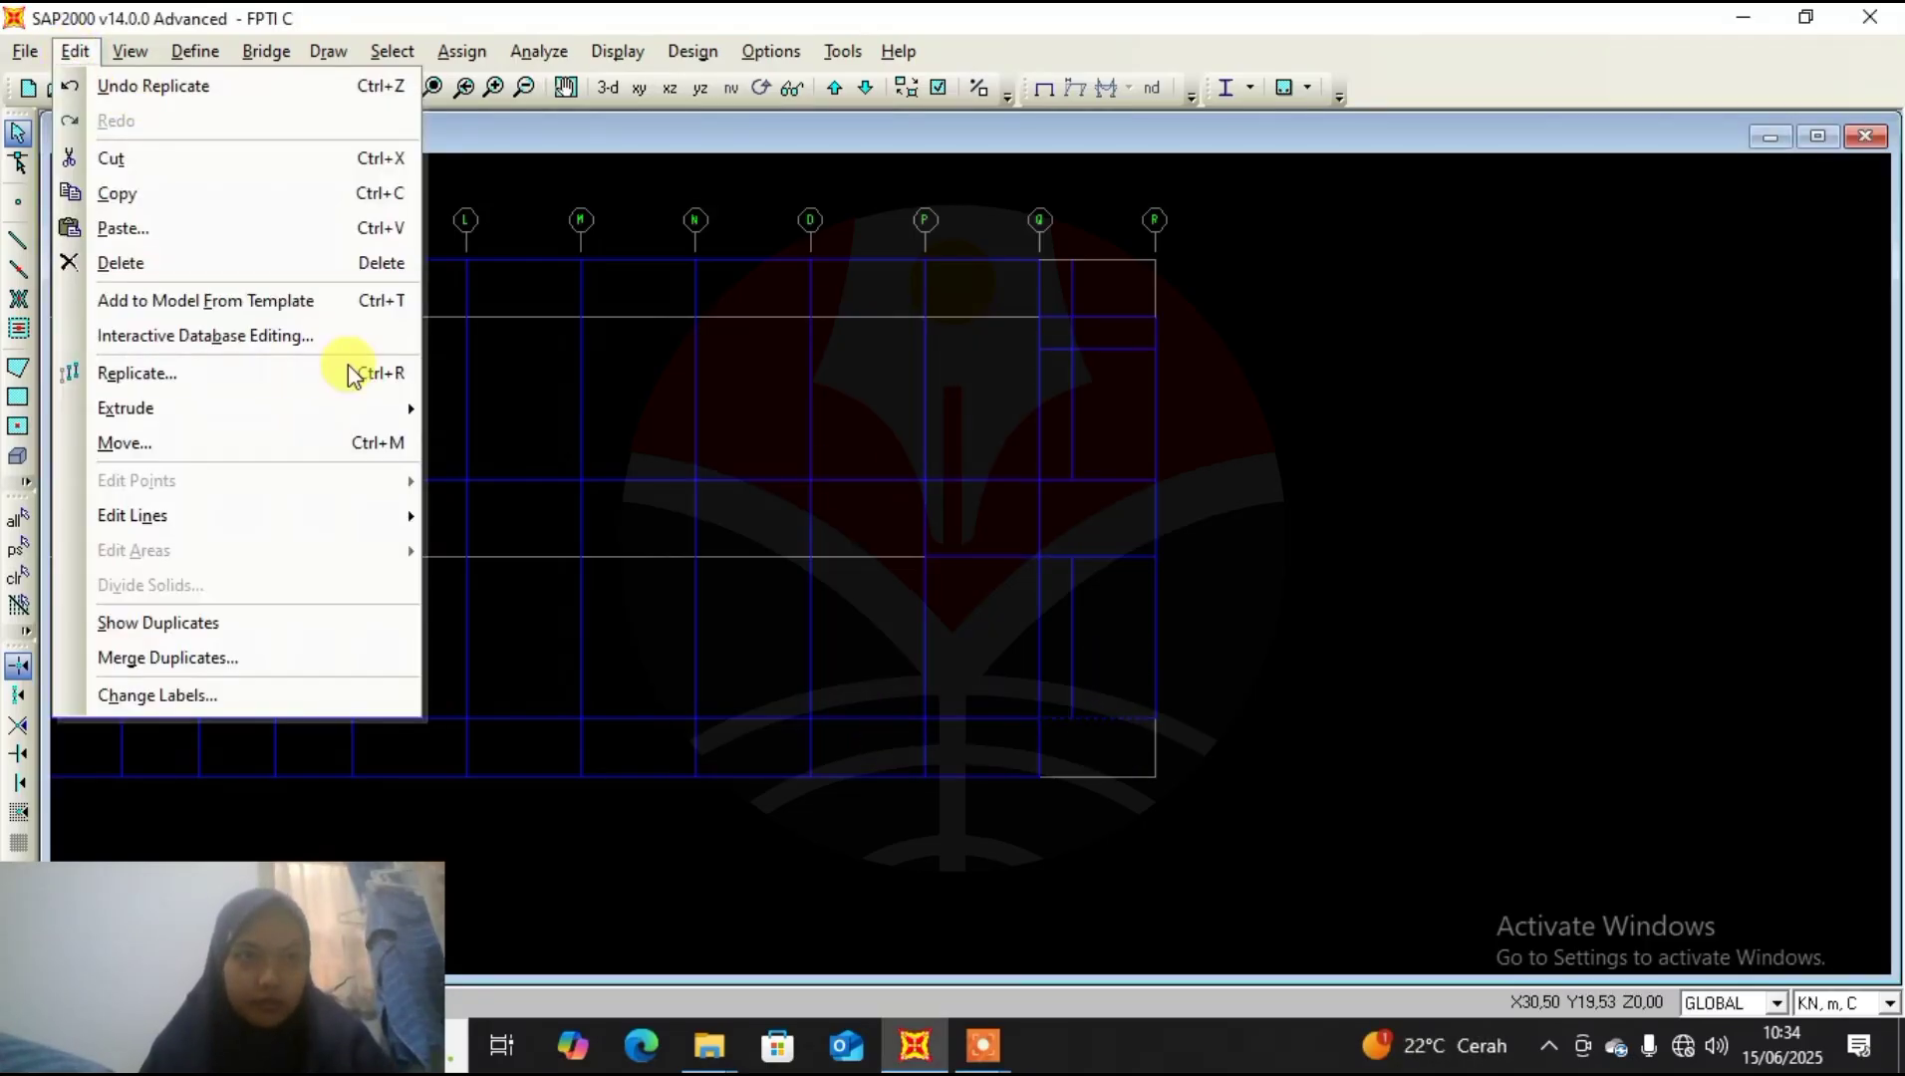
{"action": "left_click", "coordinate": [334, 383]}
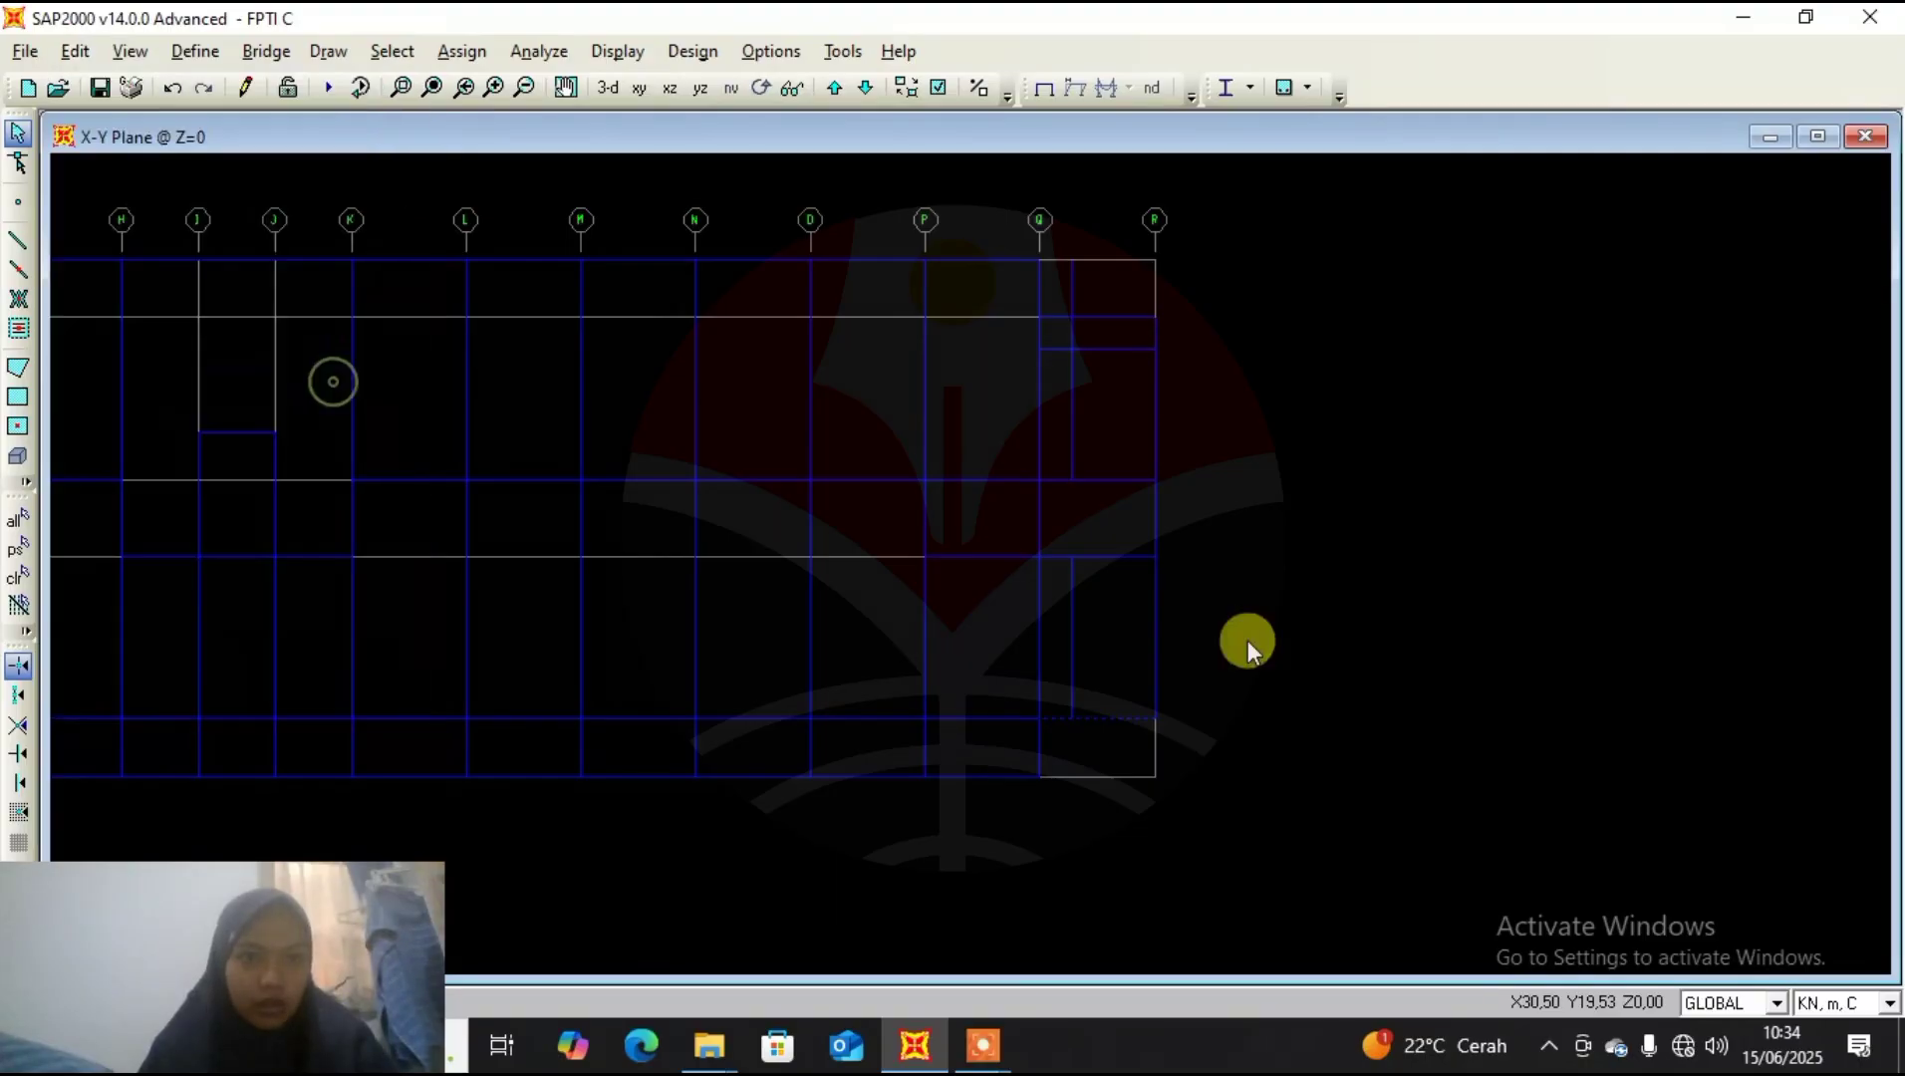
{"action": "double_click", "coordinate": [847, 448]}
{"action": "type", "text": "1"}
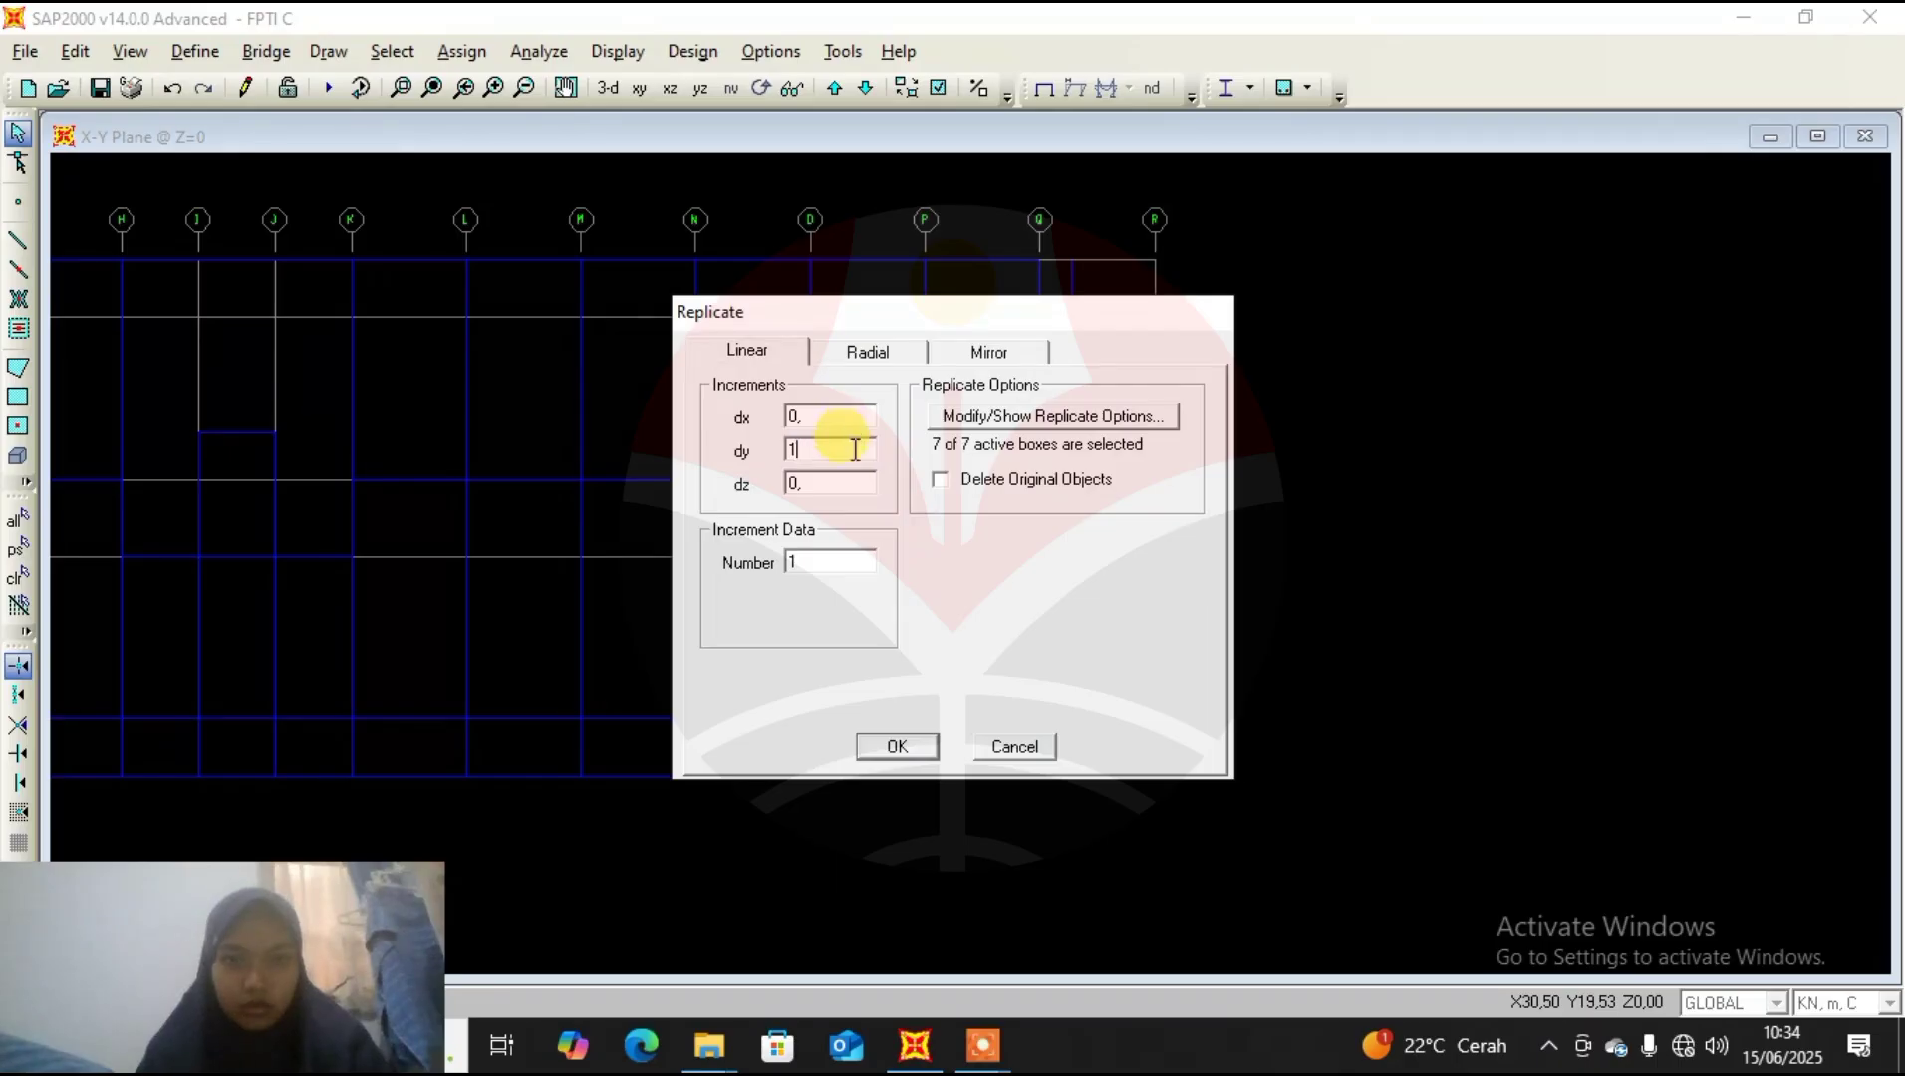
{"action": "left_click", "coordinate": [897, 747]}
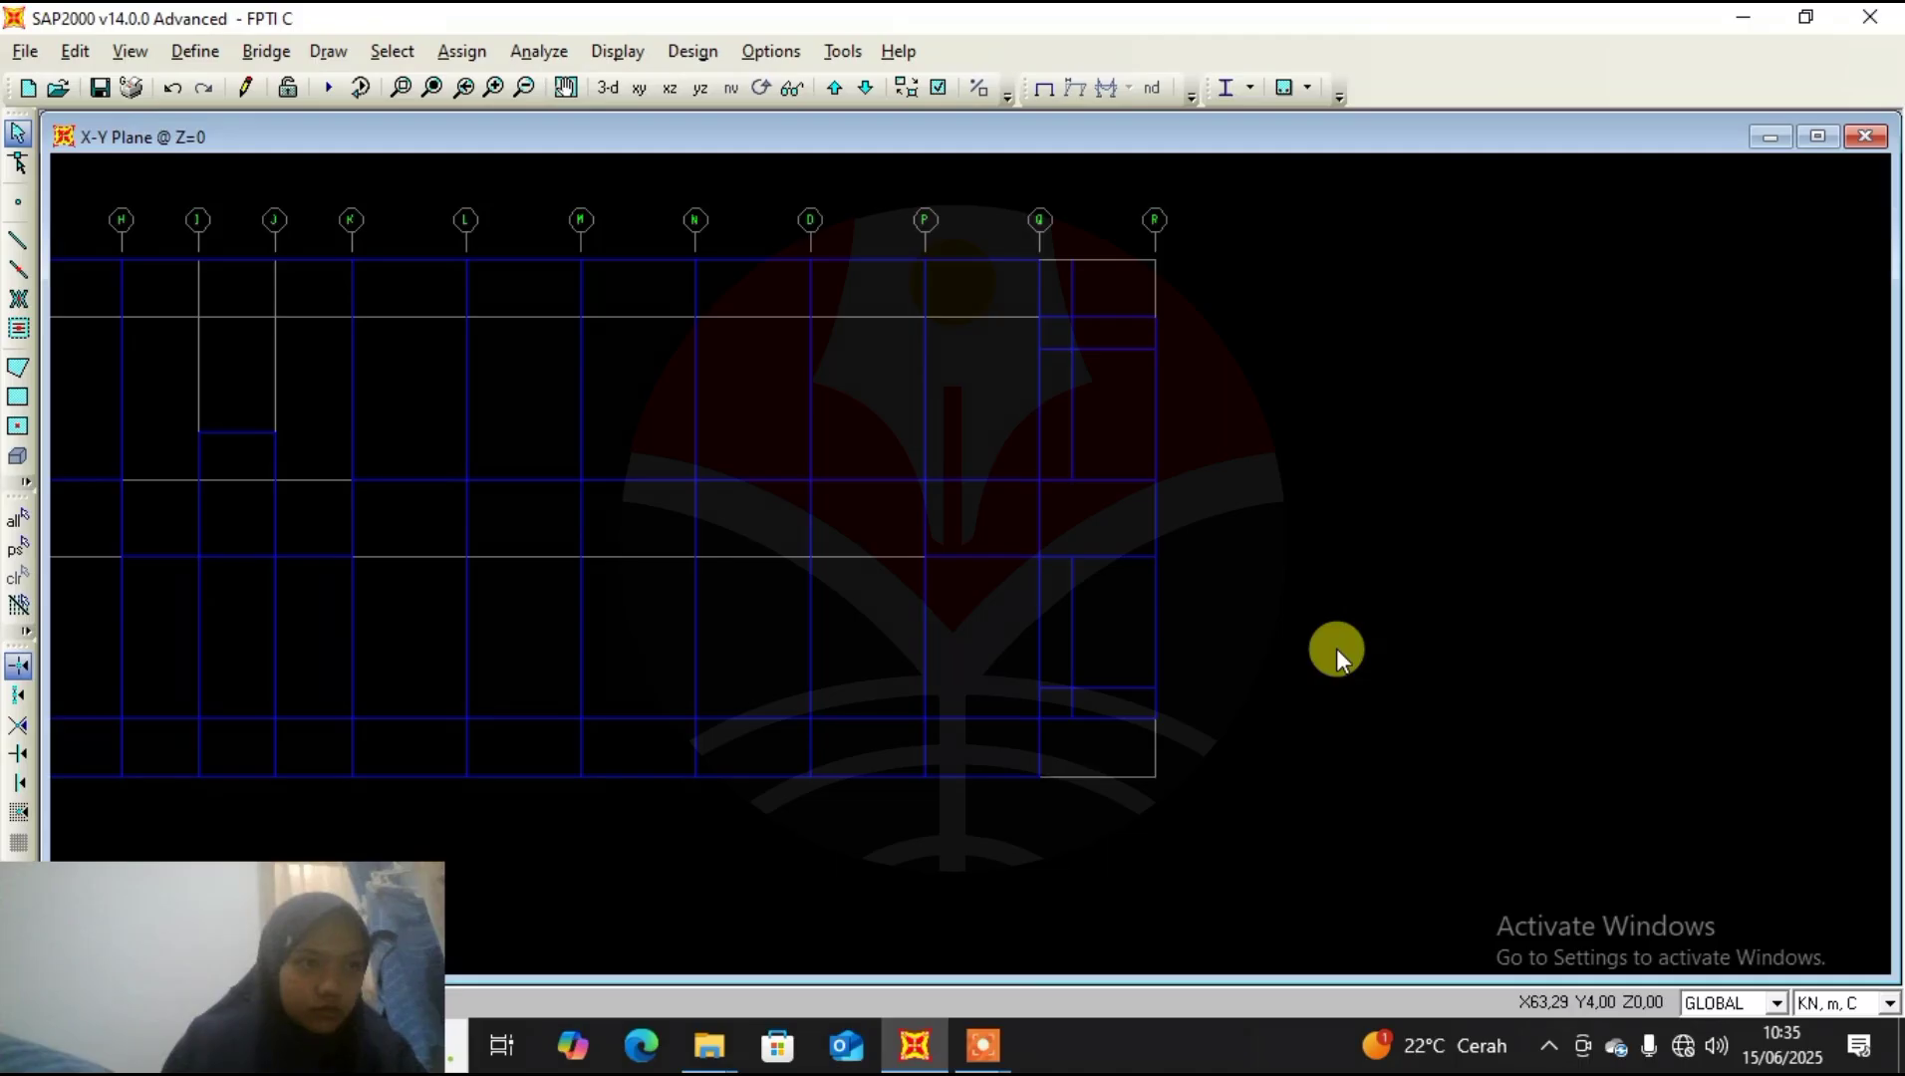
Trim the grid line 1 end of the replicated beam beside grid line B back to the grid line 2 beam.
{"action": "middle_click_drag", "start_coordinate": [256, 621], "coordinate": [1514, 483]}
{"action": "scroll", "coordinate": [590, 654], "scroll_direction": "up", "scroll_amount": 1}
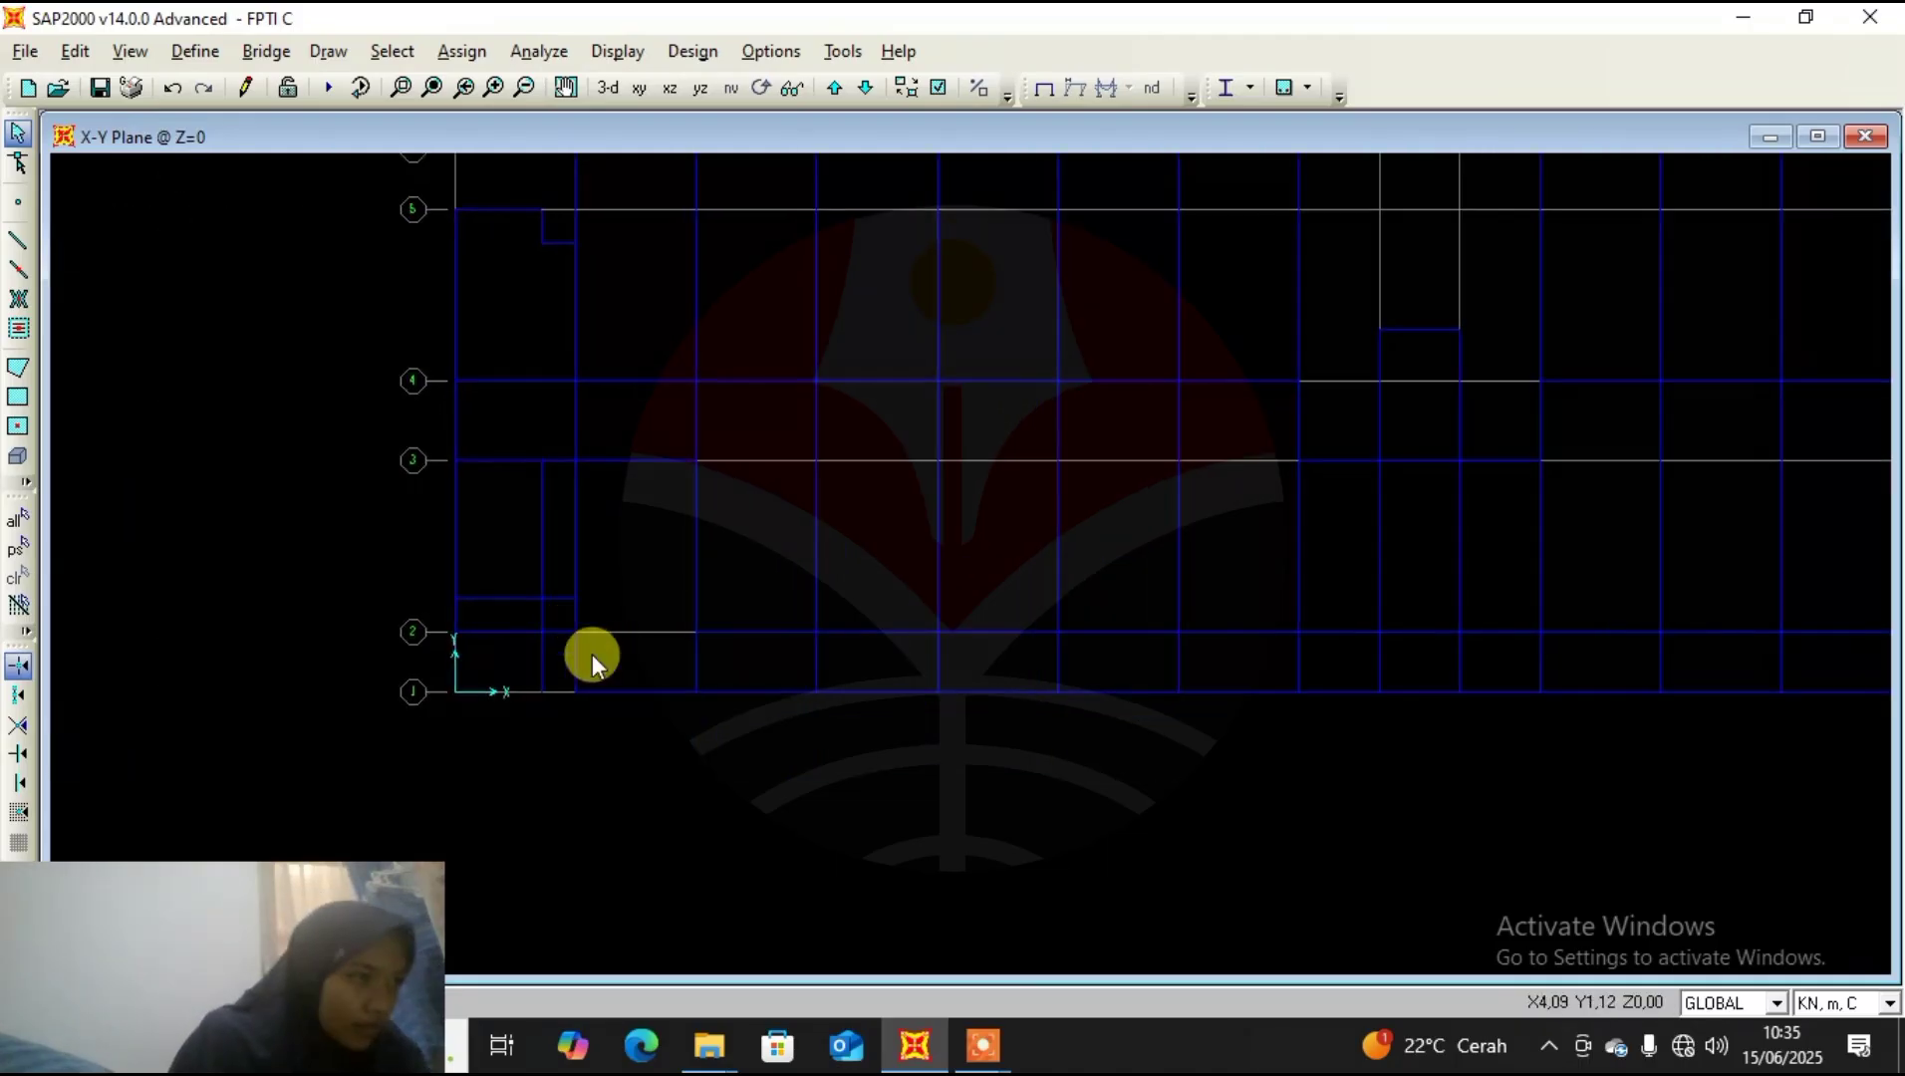
{"action": "scroll", "coordinate": [590, 659], "scroll_direction": "up", "scroll_amount": 1}
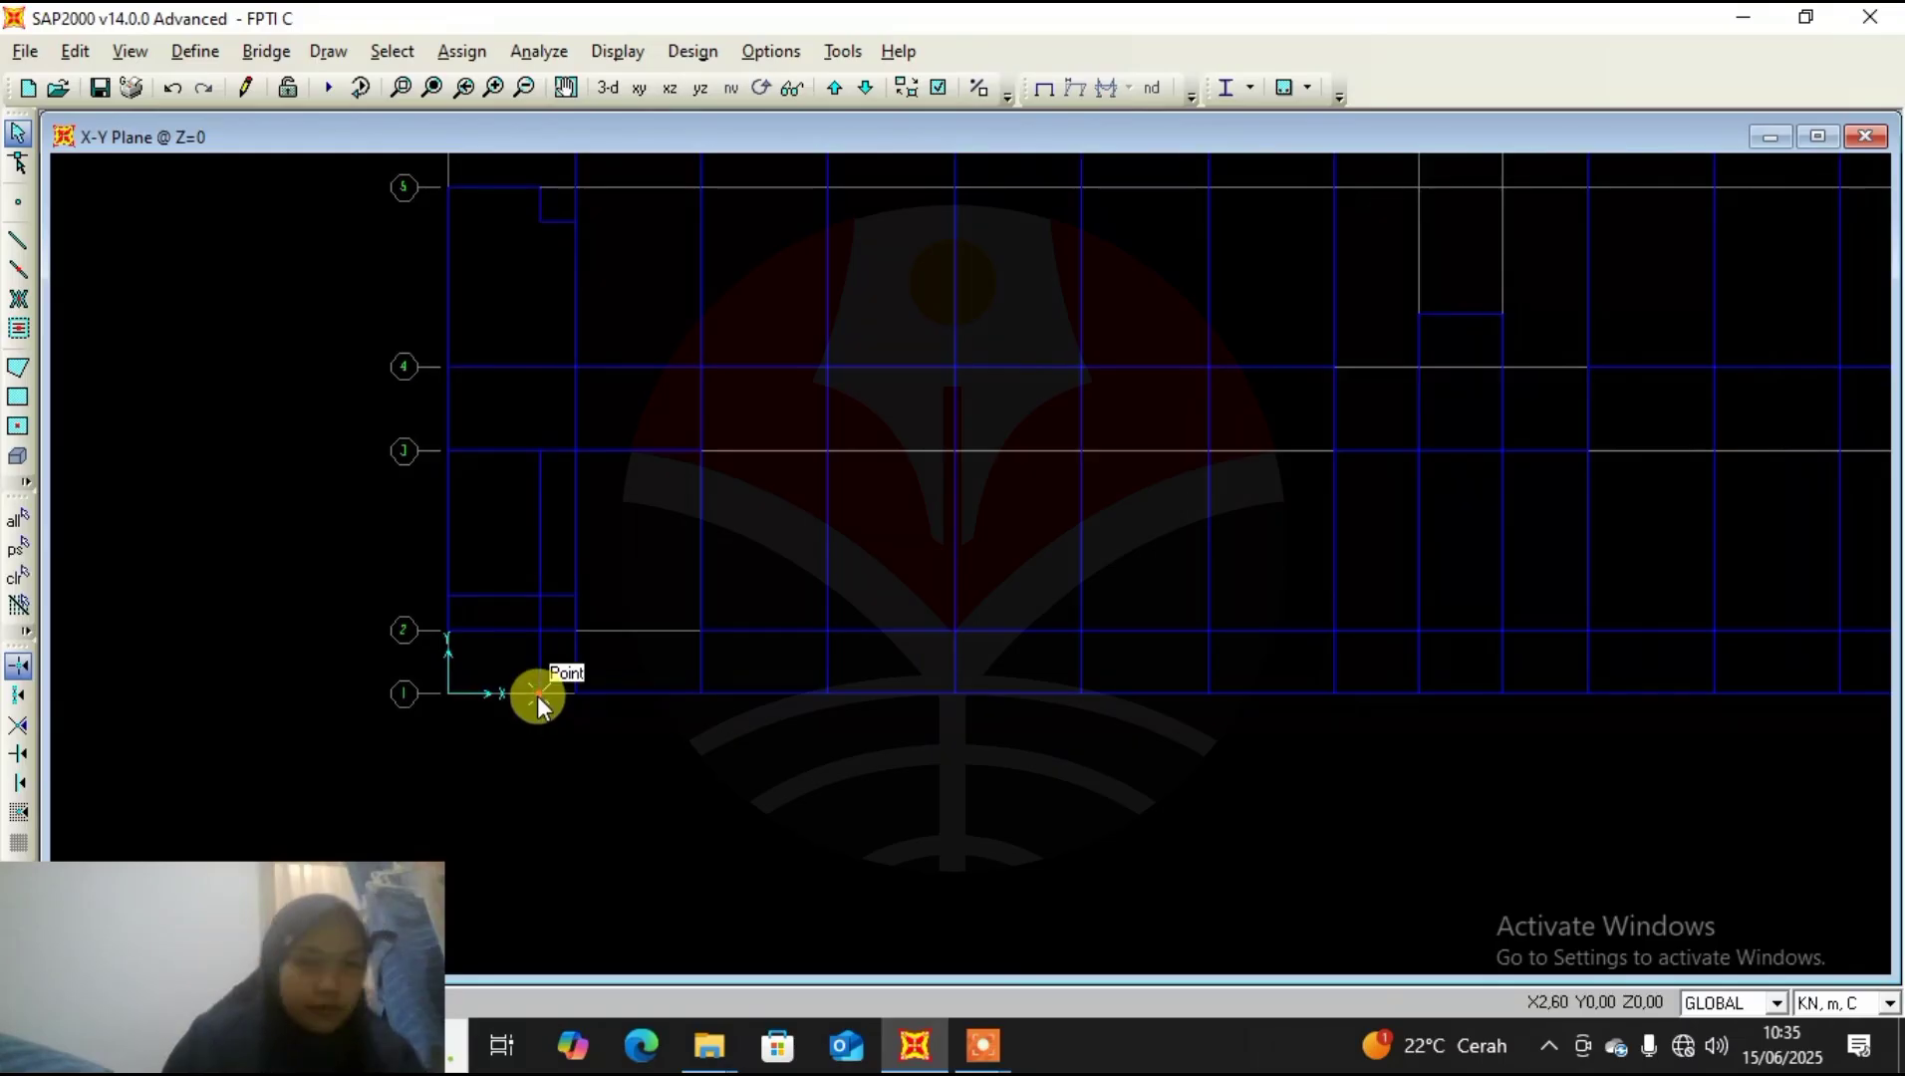
{"action": "left_click", "coordinate": [539, 693]}
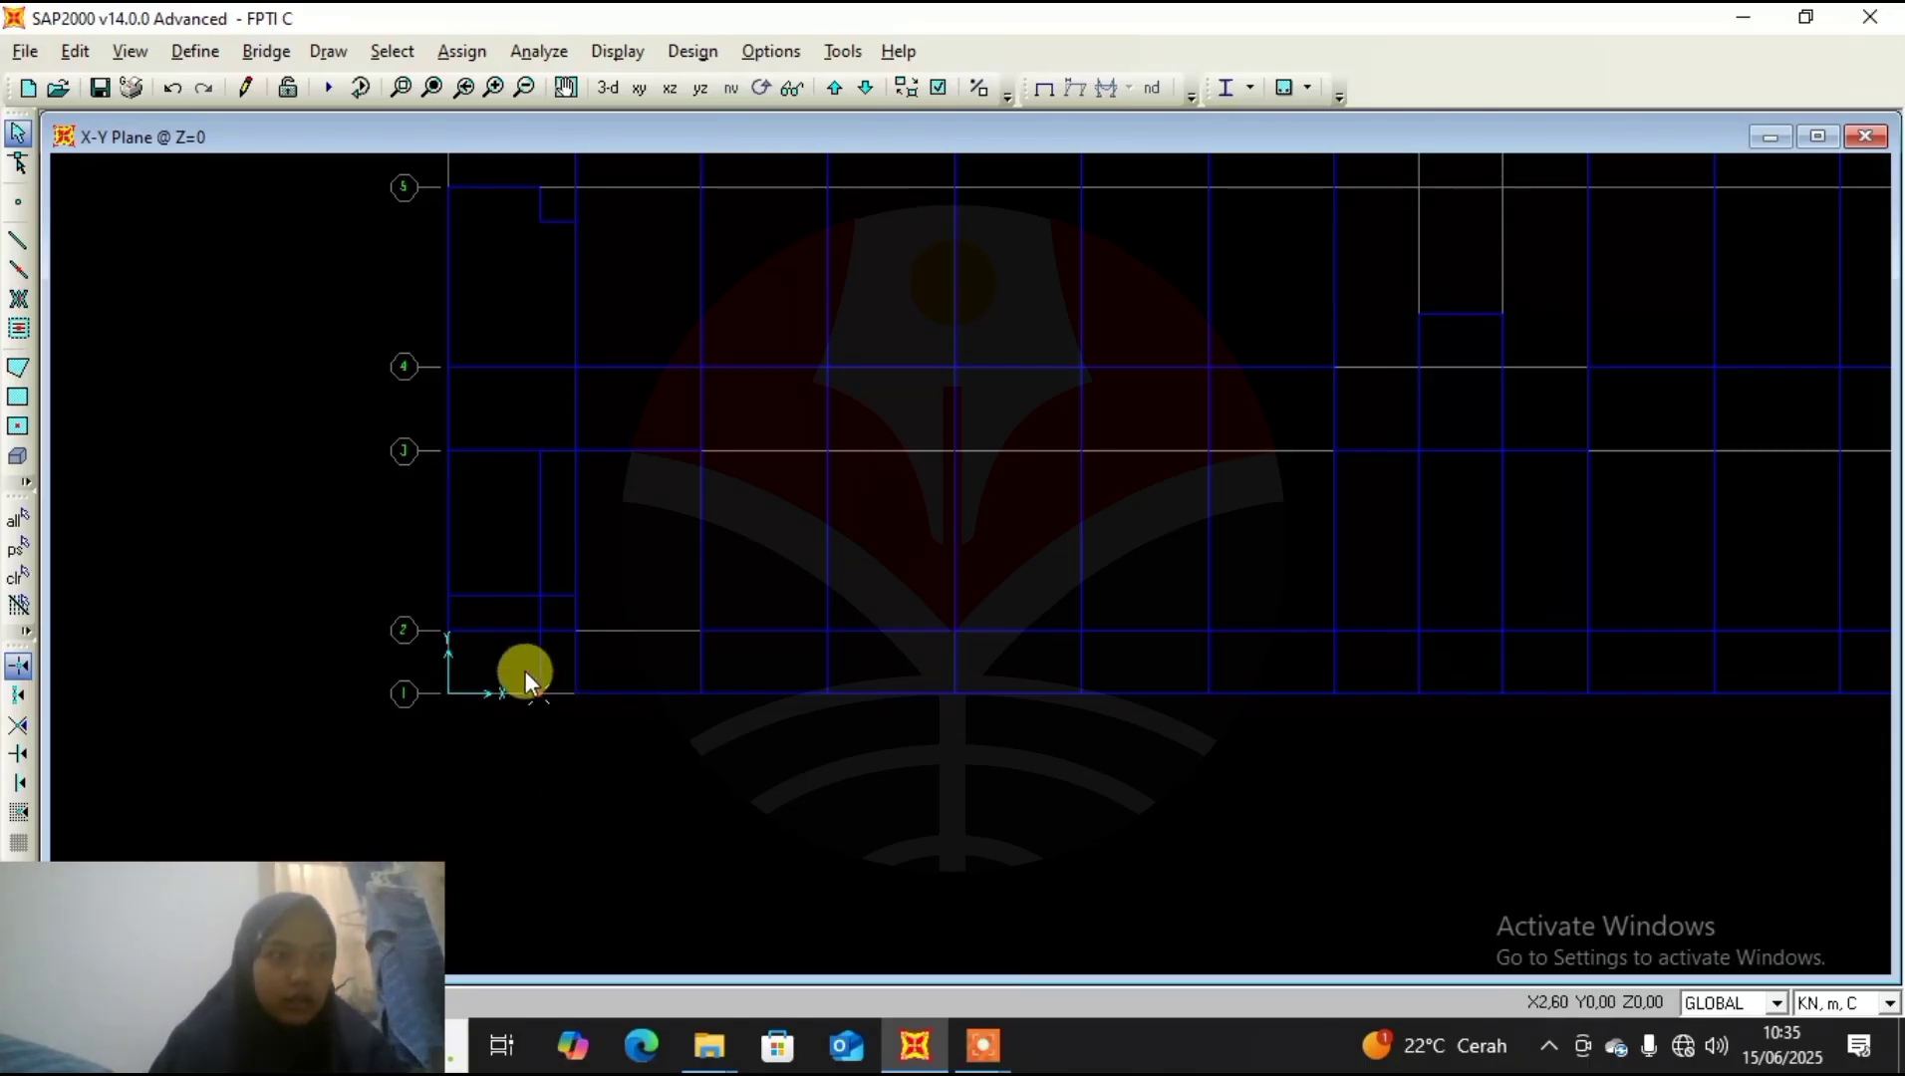
{"action": "left_click_drag", "start_coordinate": [560, 506], "coordinate": [507, 542]}
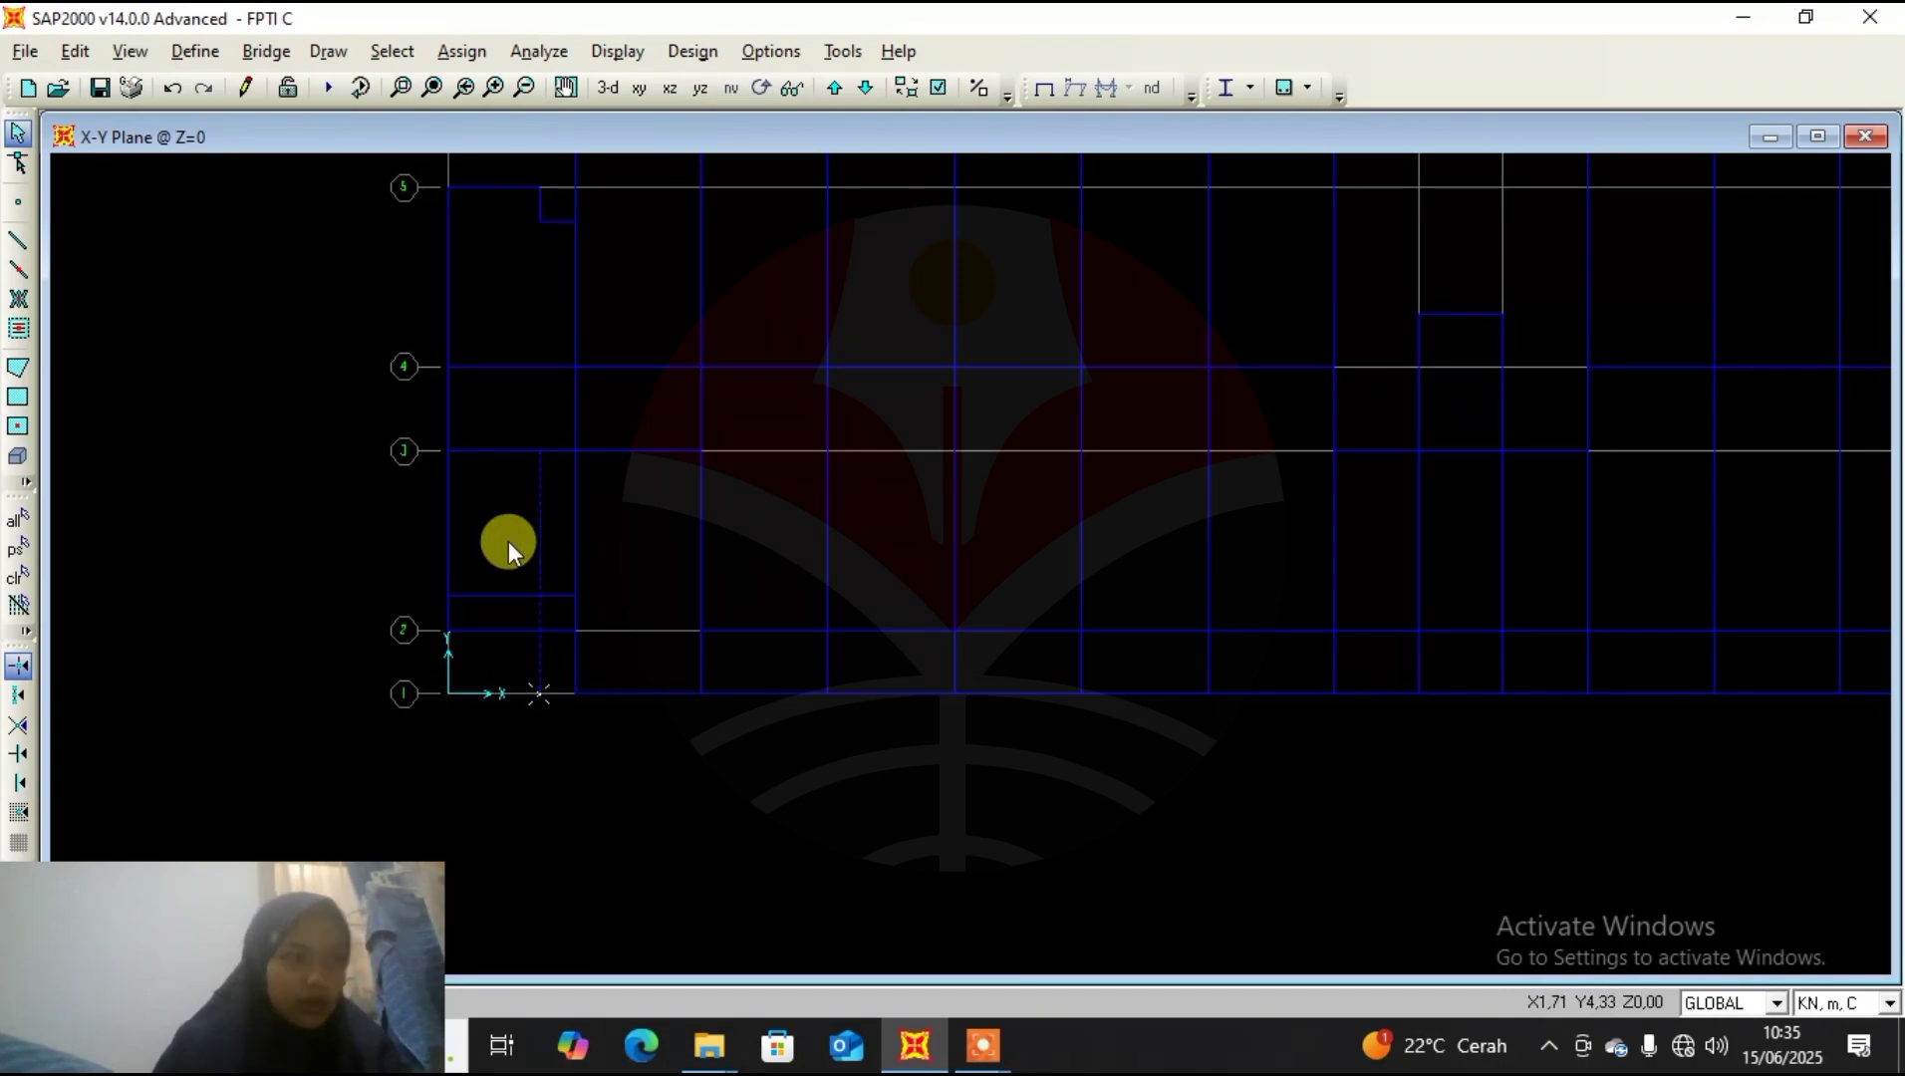
{"action": "left_click", "coordinate": [486, 629]}
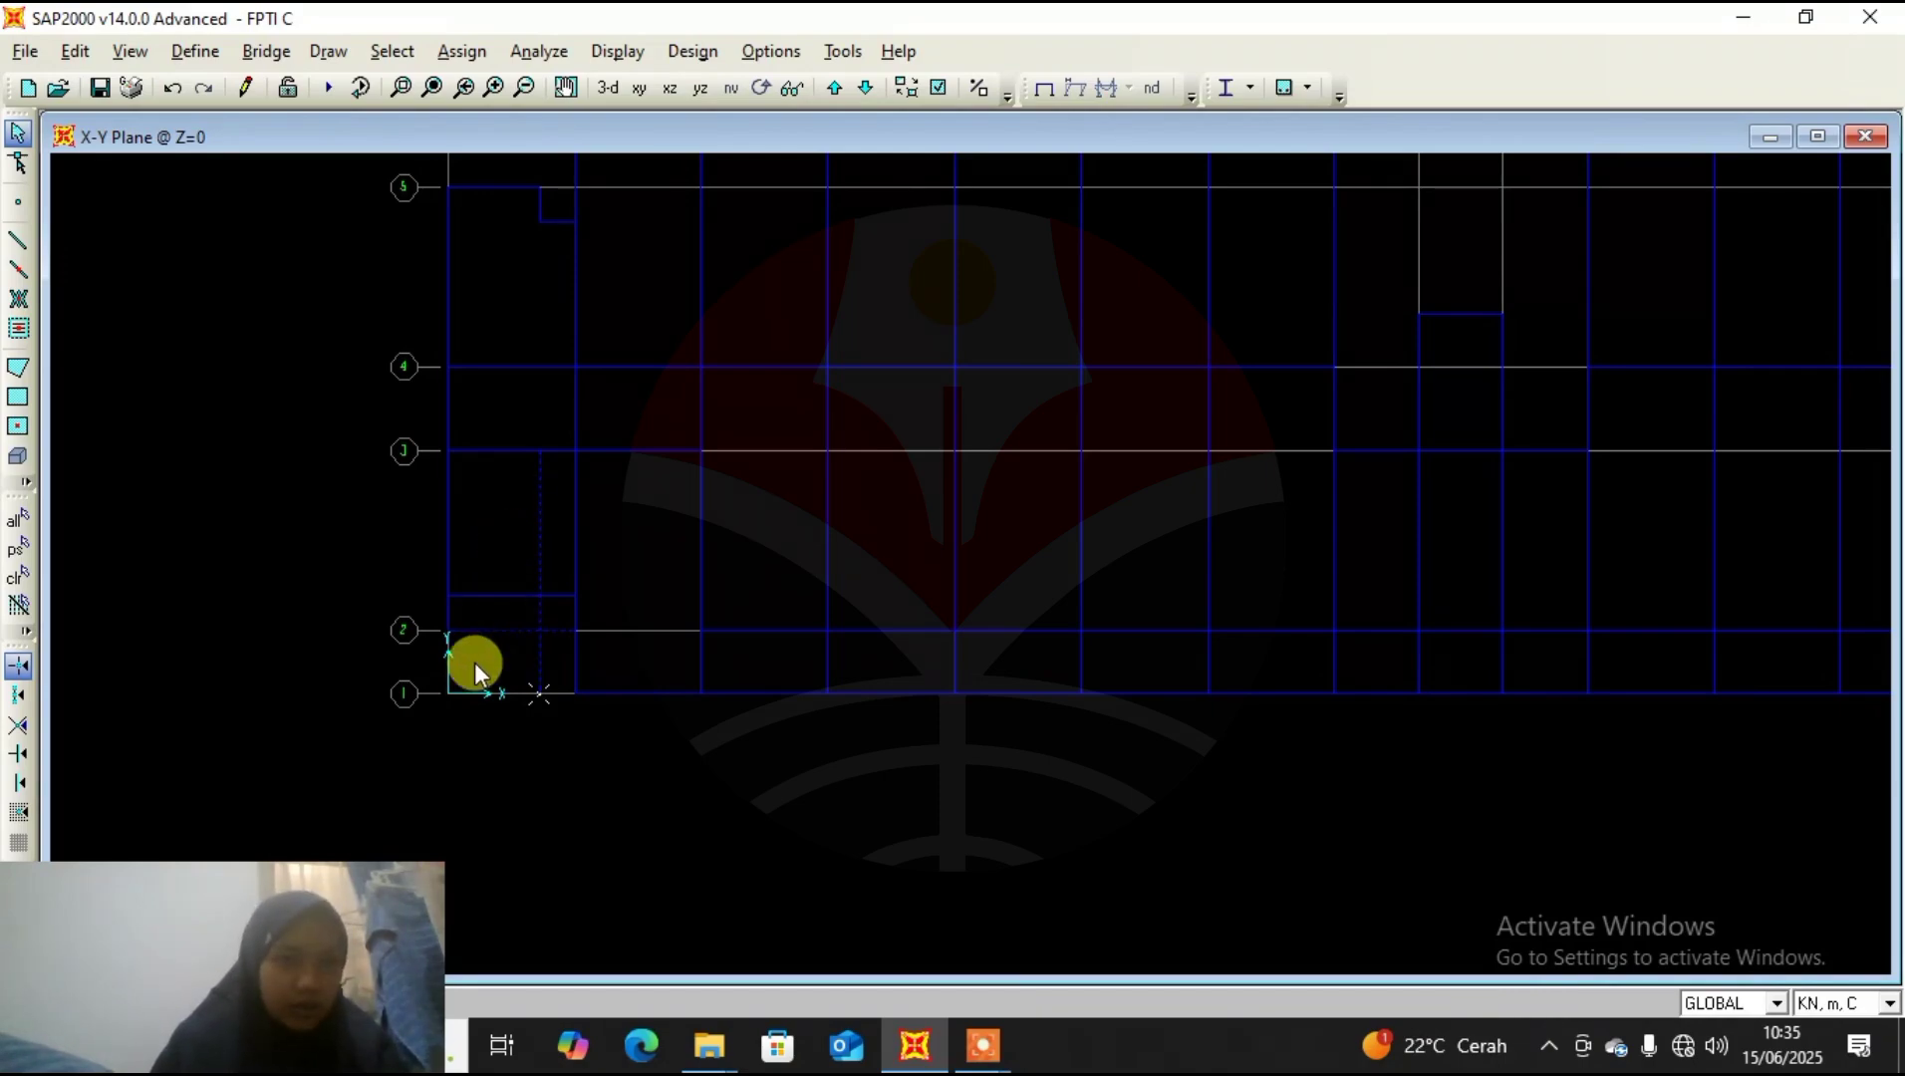
{"action": "left_click", "coordinate": [81, 54]}
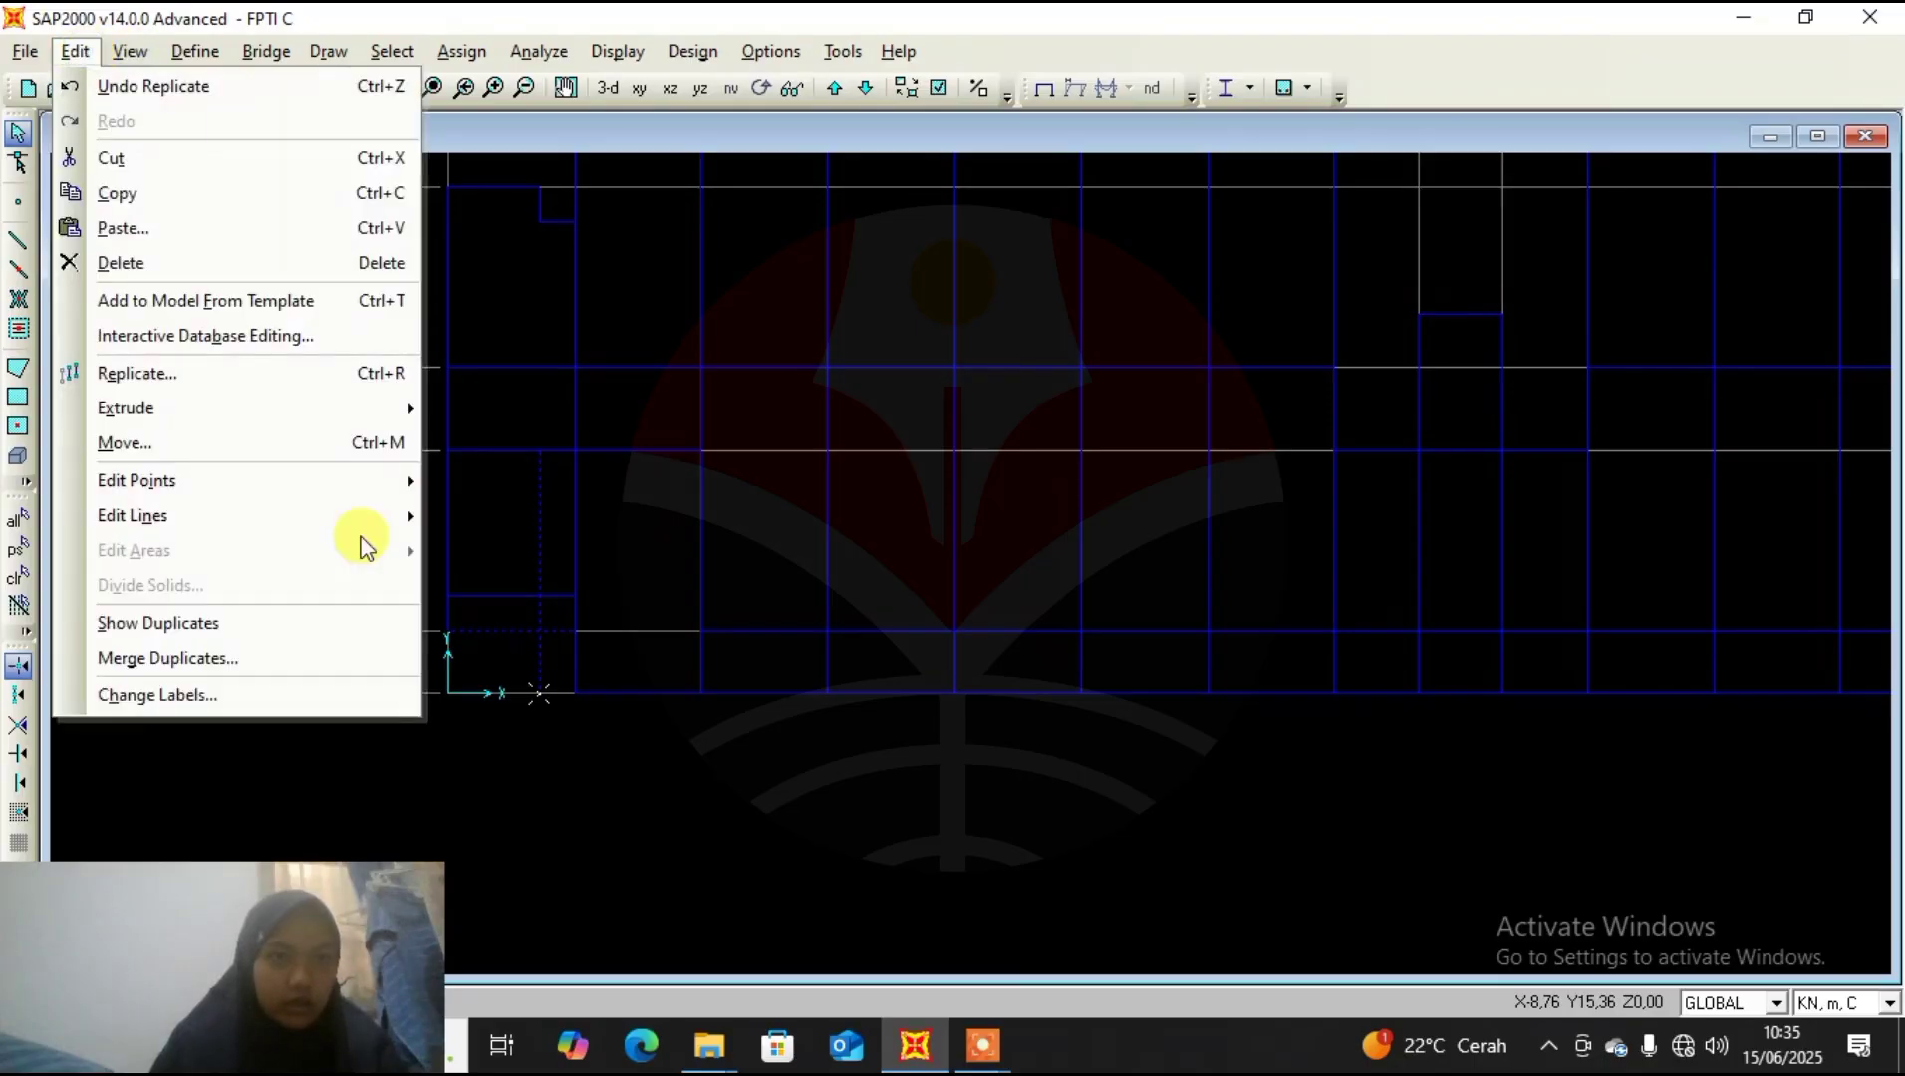
{"action": "mouse_move", "coordinate": [359, 514]}
{"action": "left_click", "coordinate": [610, 588]}
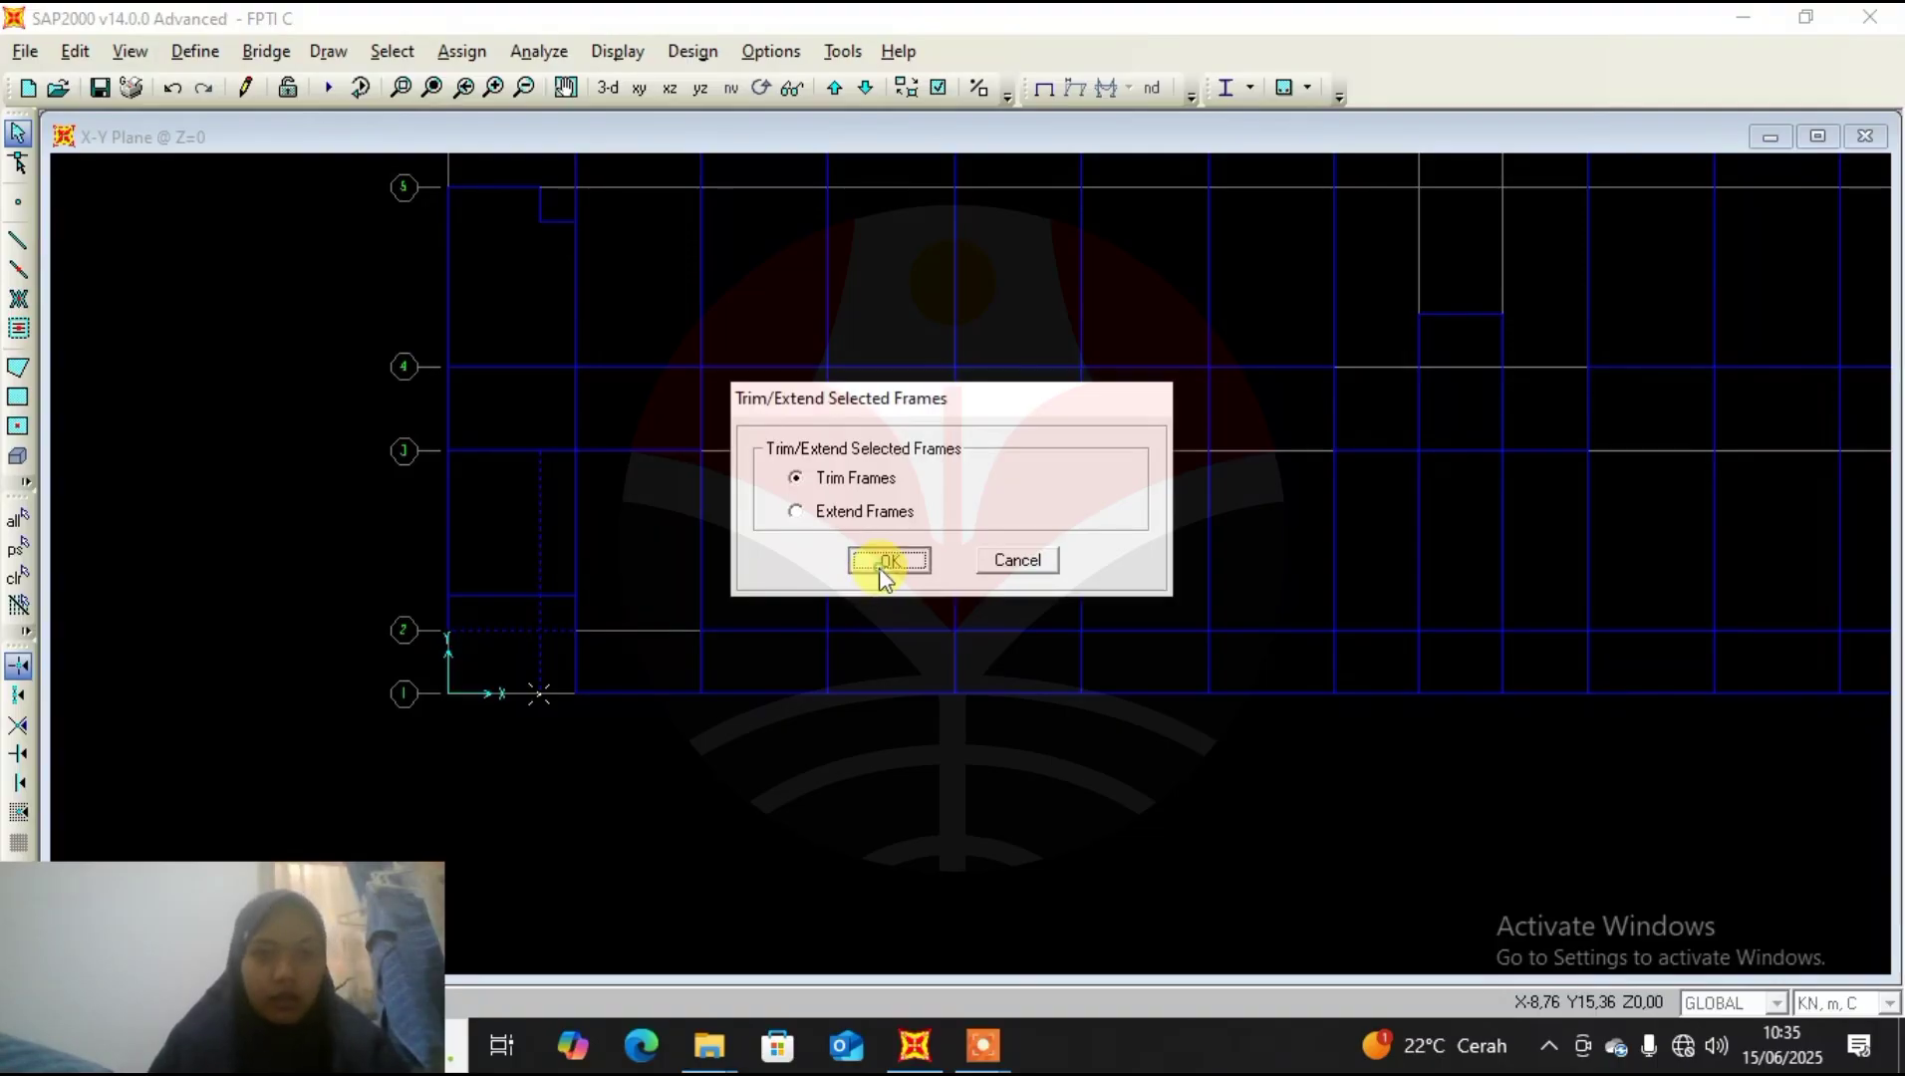
{"action": "left_click", "coordinate": [880, 564]}
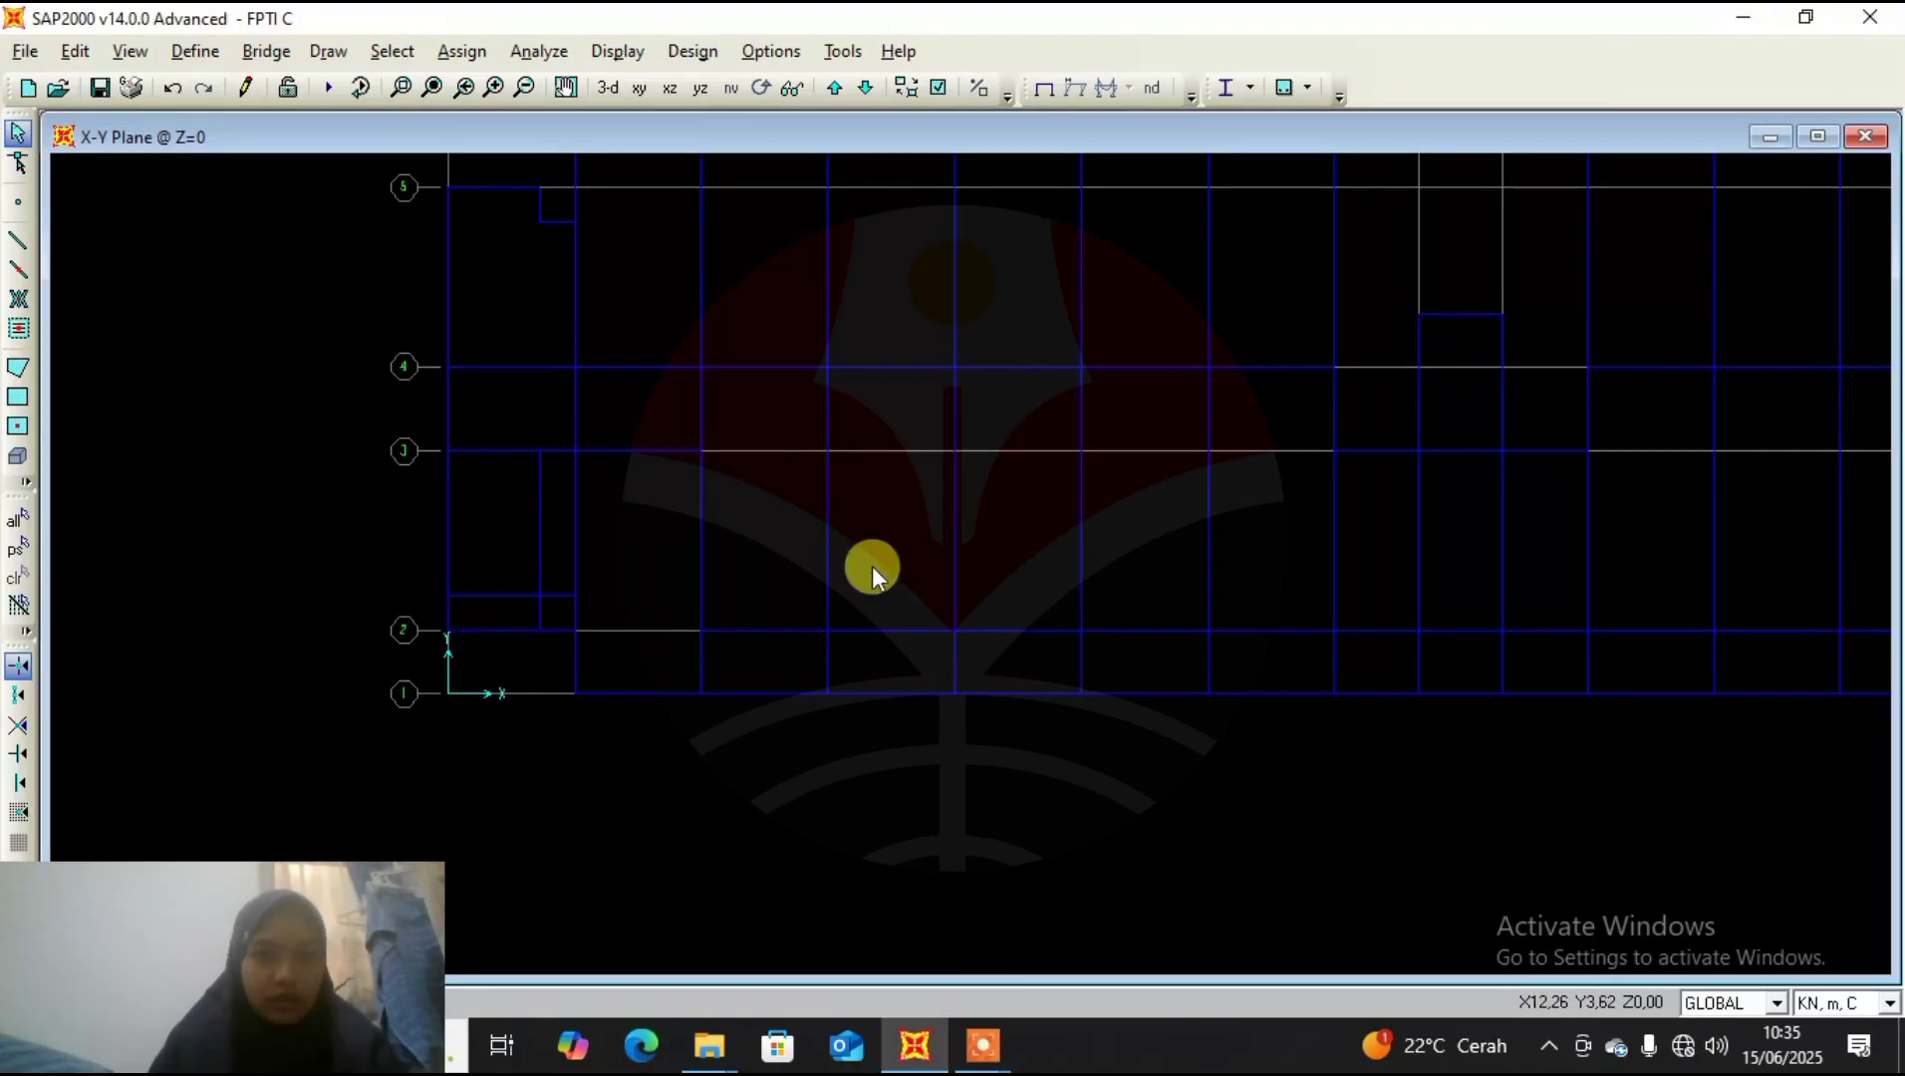
Try to trim the grid line A end of the grid line 2 beam back to the offset beam beside grid line B.
{"action": "left_click", "coordinate": [444, 633]}
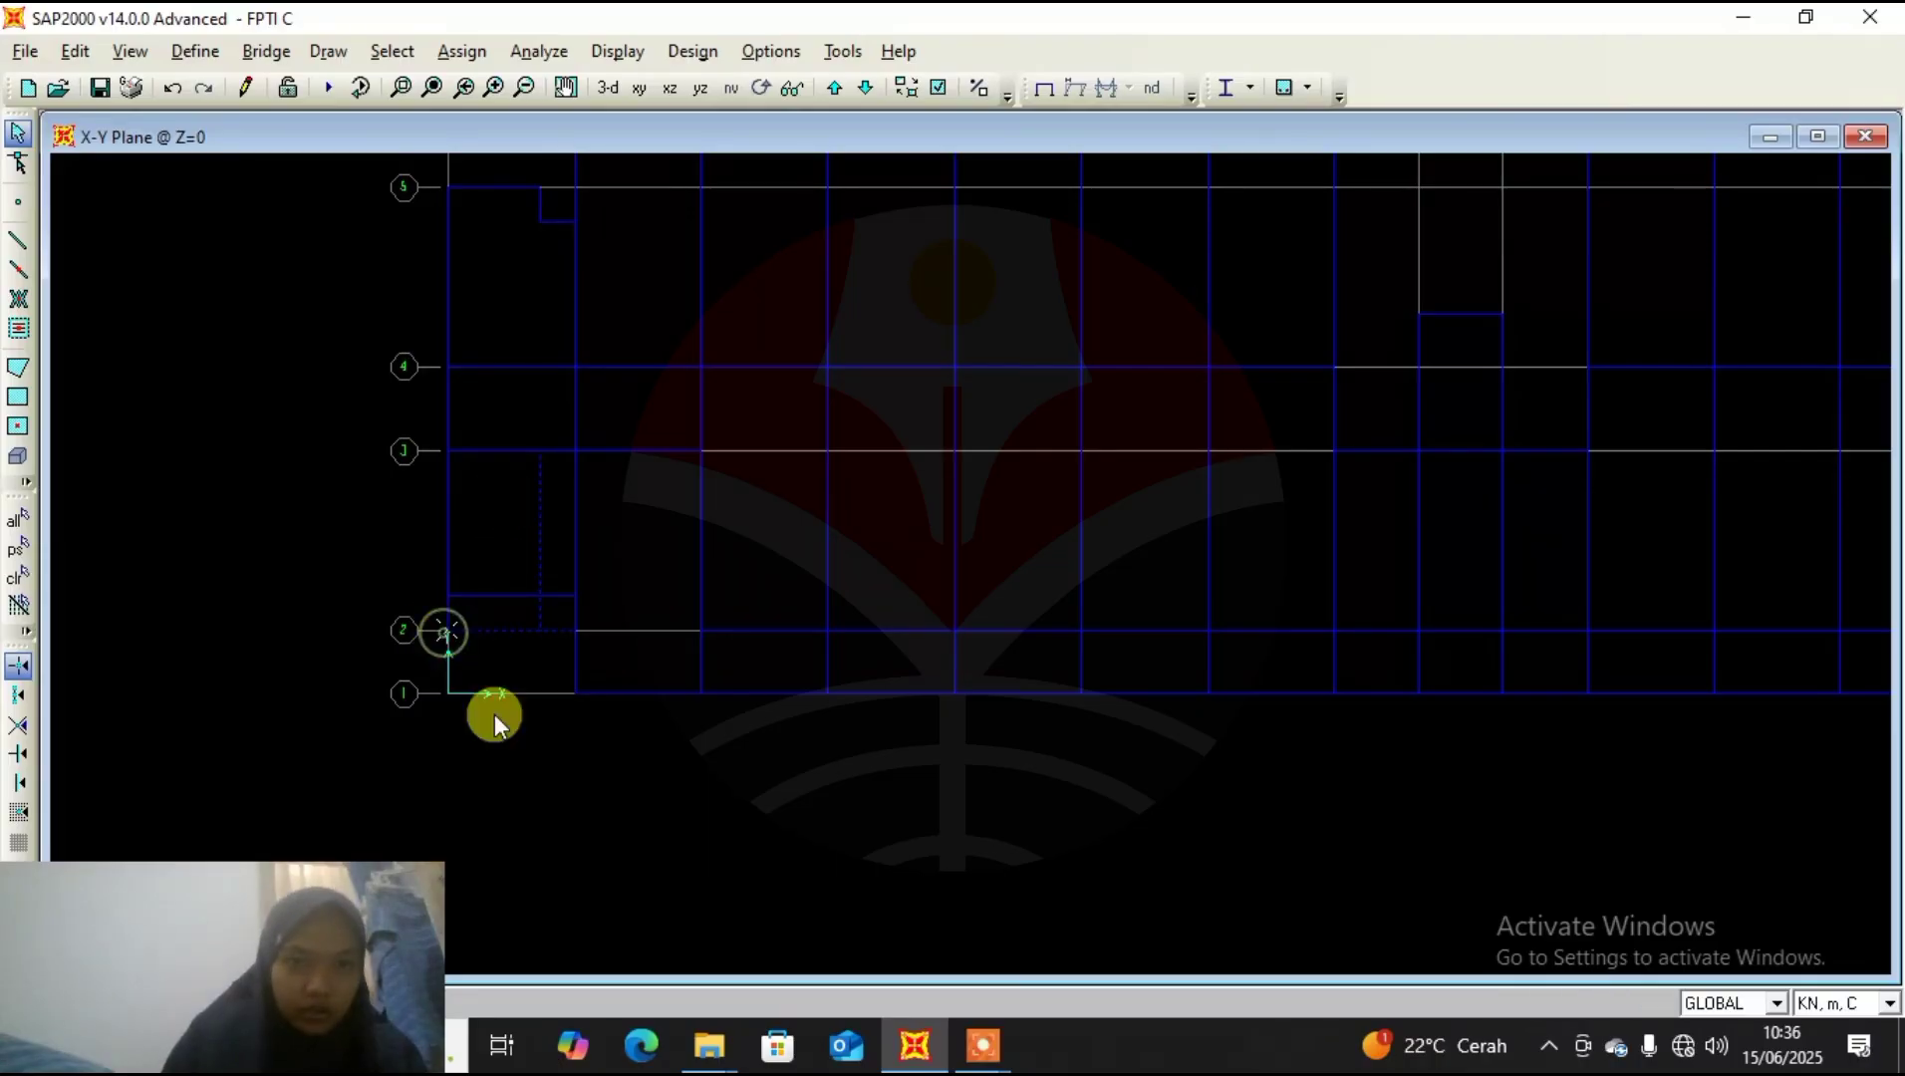
{"action": "left_click", "coordinate": [75, 52]}
{"action": "mouse_move", "coordinate": [209, 520]}
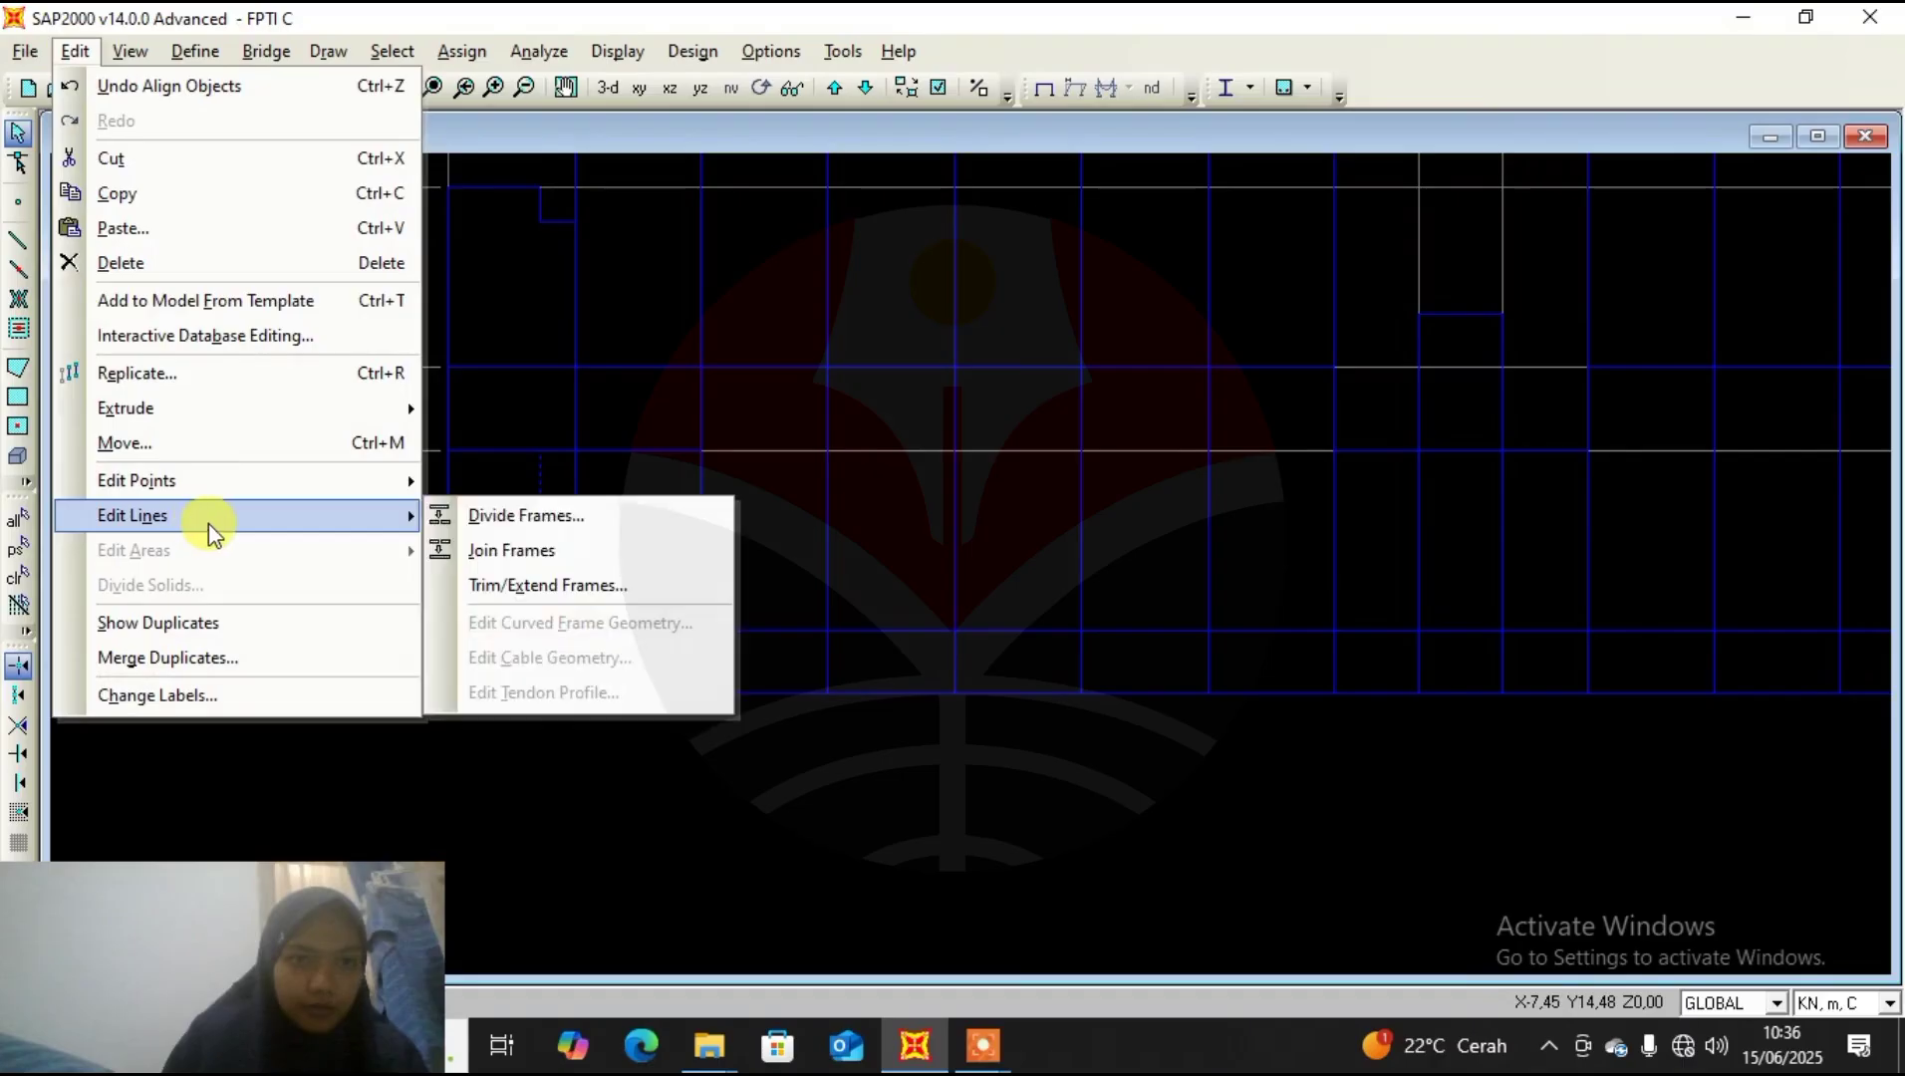
{"action": "left_click", "coordinate": [510, 588]}
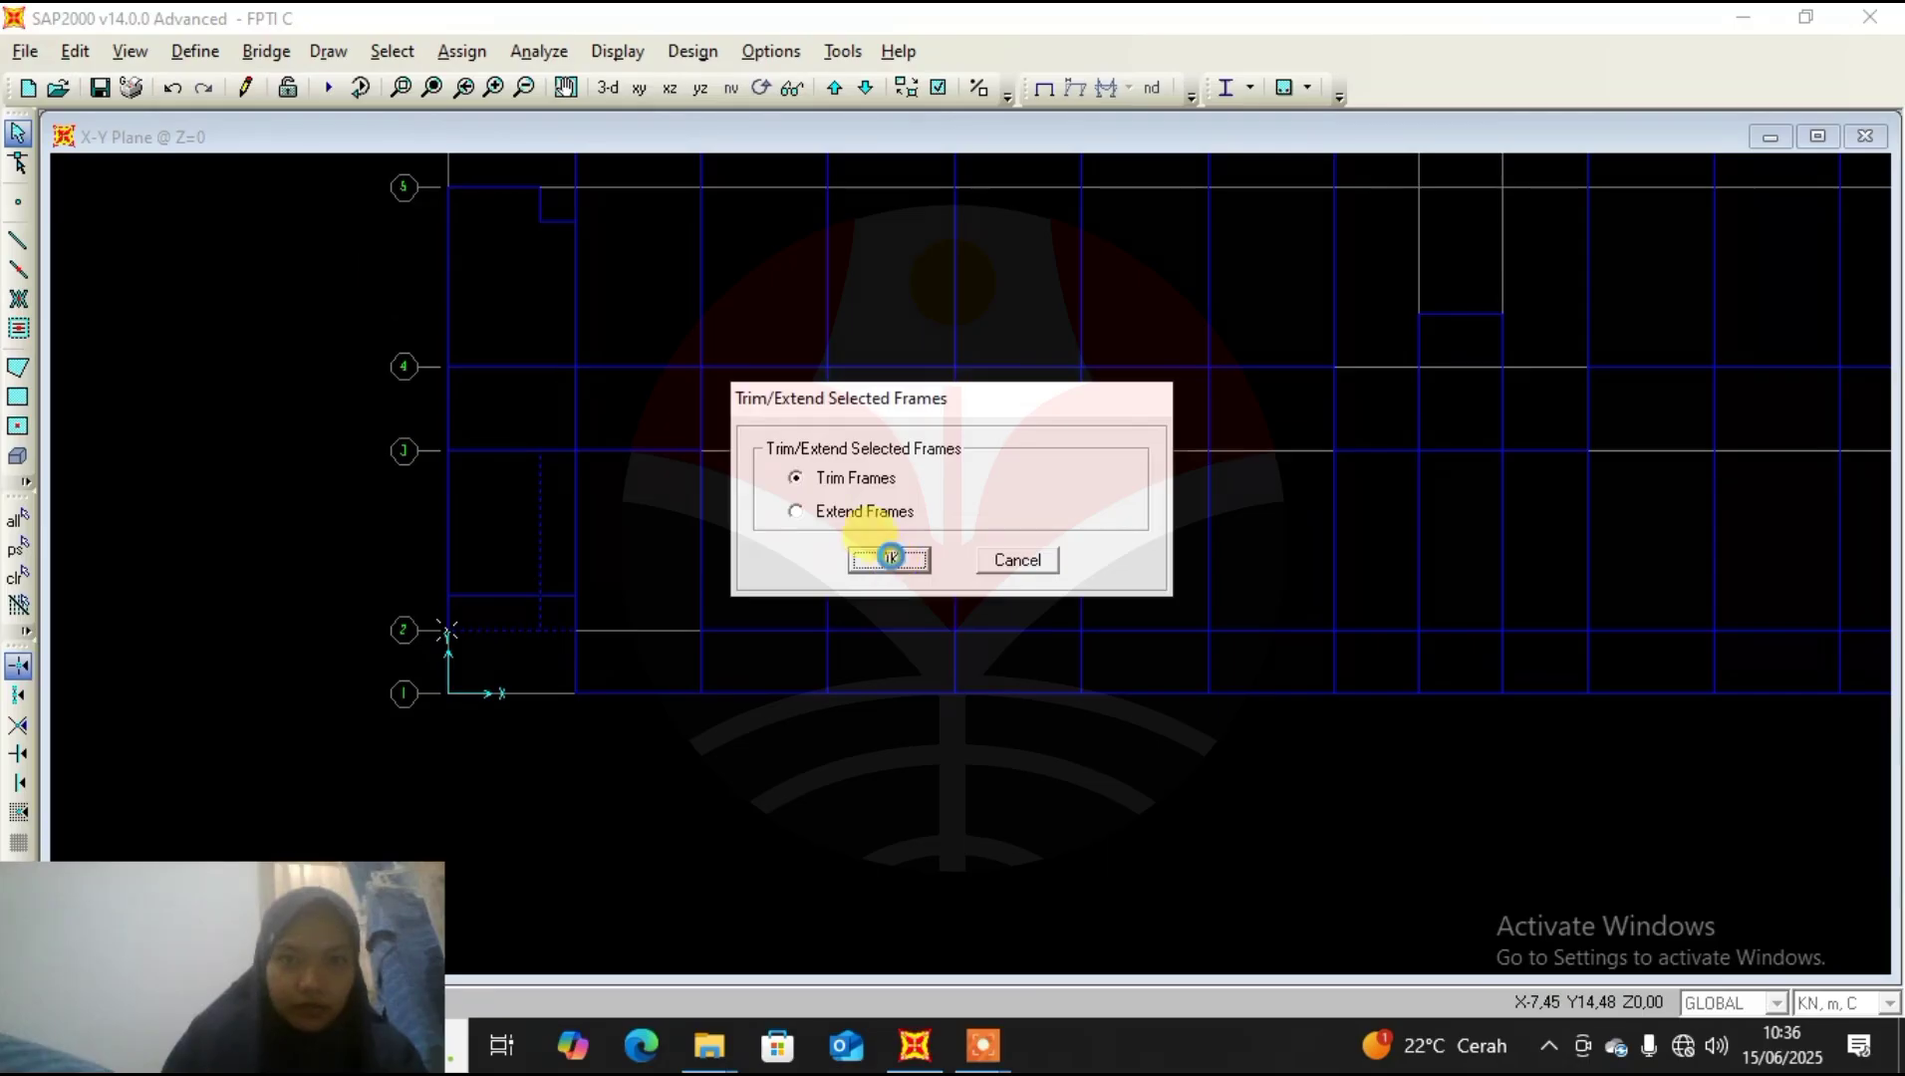
{"action": "left_click", "coordinate": [889, 557]}
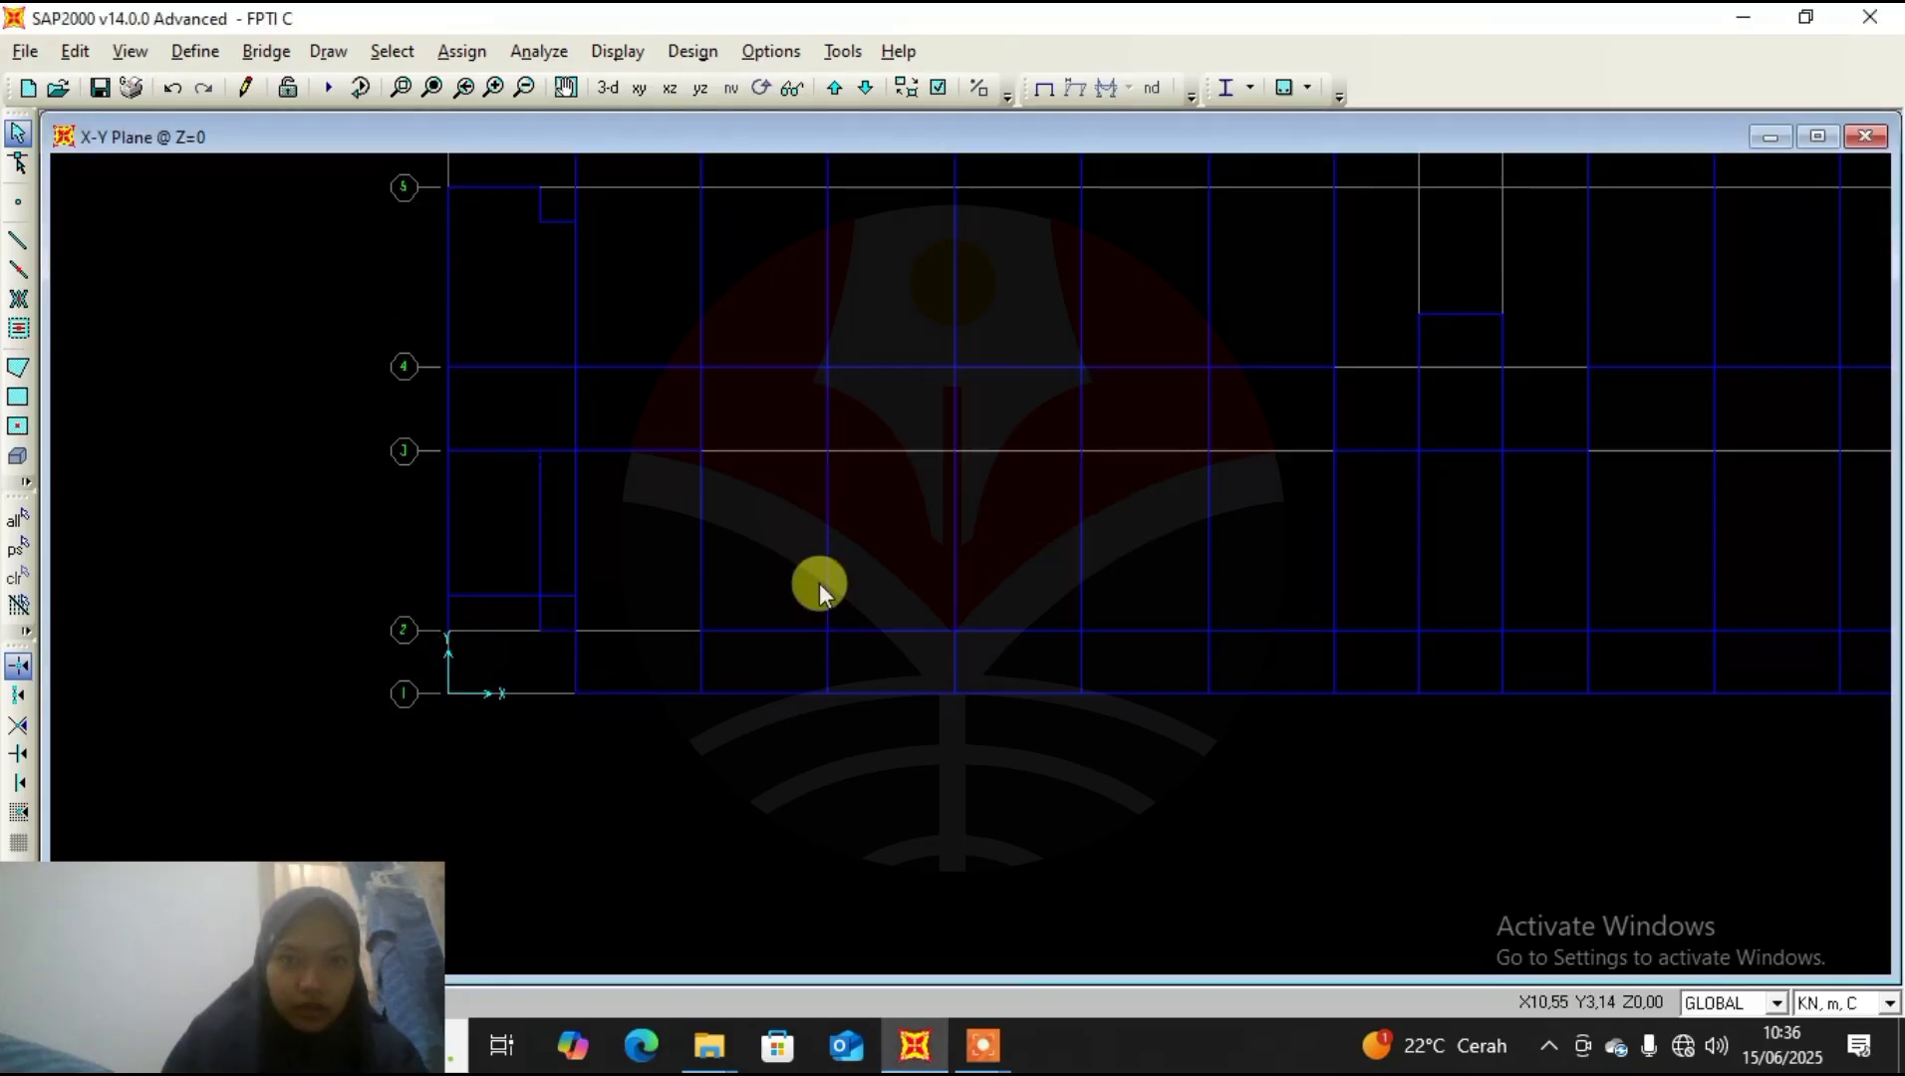
Trim the grid line B end of the grid line 2 beam back to the offset beam beside grid line B.
{"action": "left_click", "coordinate": [507, 630]}
{"action": "left_click_drag", "start_coordinate": [564, 524], "coordinate": [501, 547]}
{"action": "left_click", "coordinate": [127, 50]}
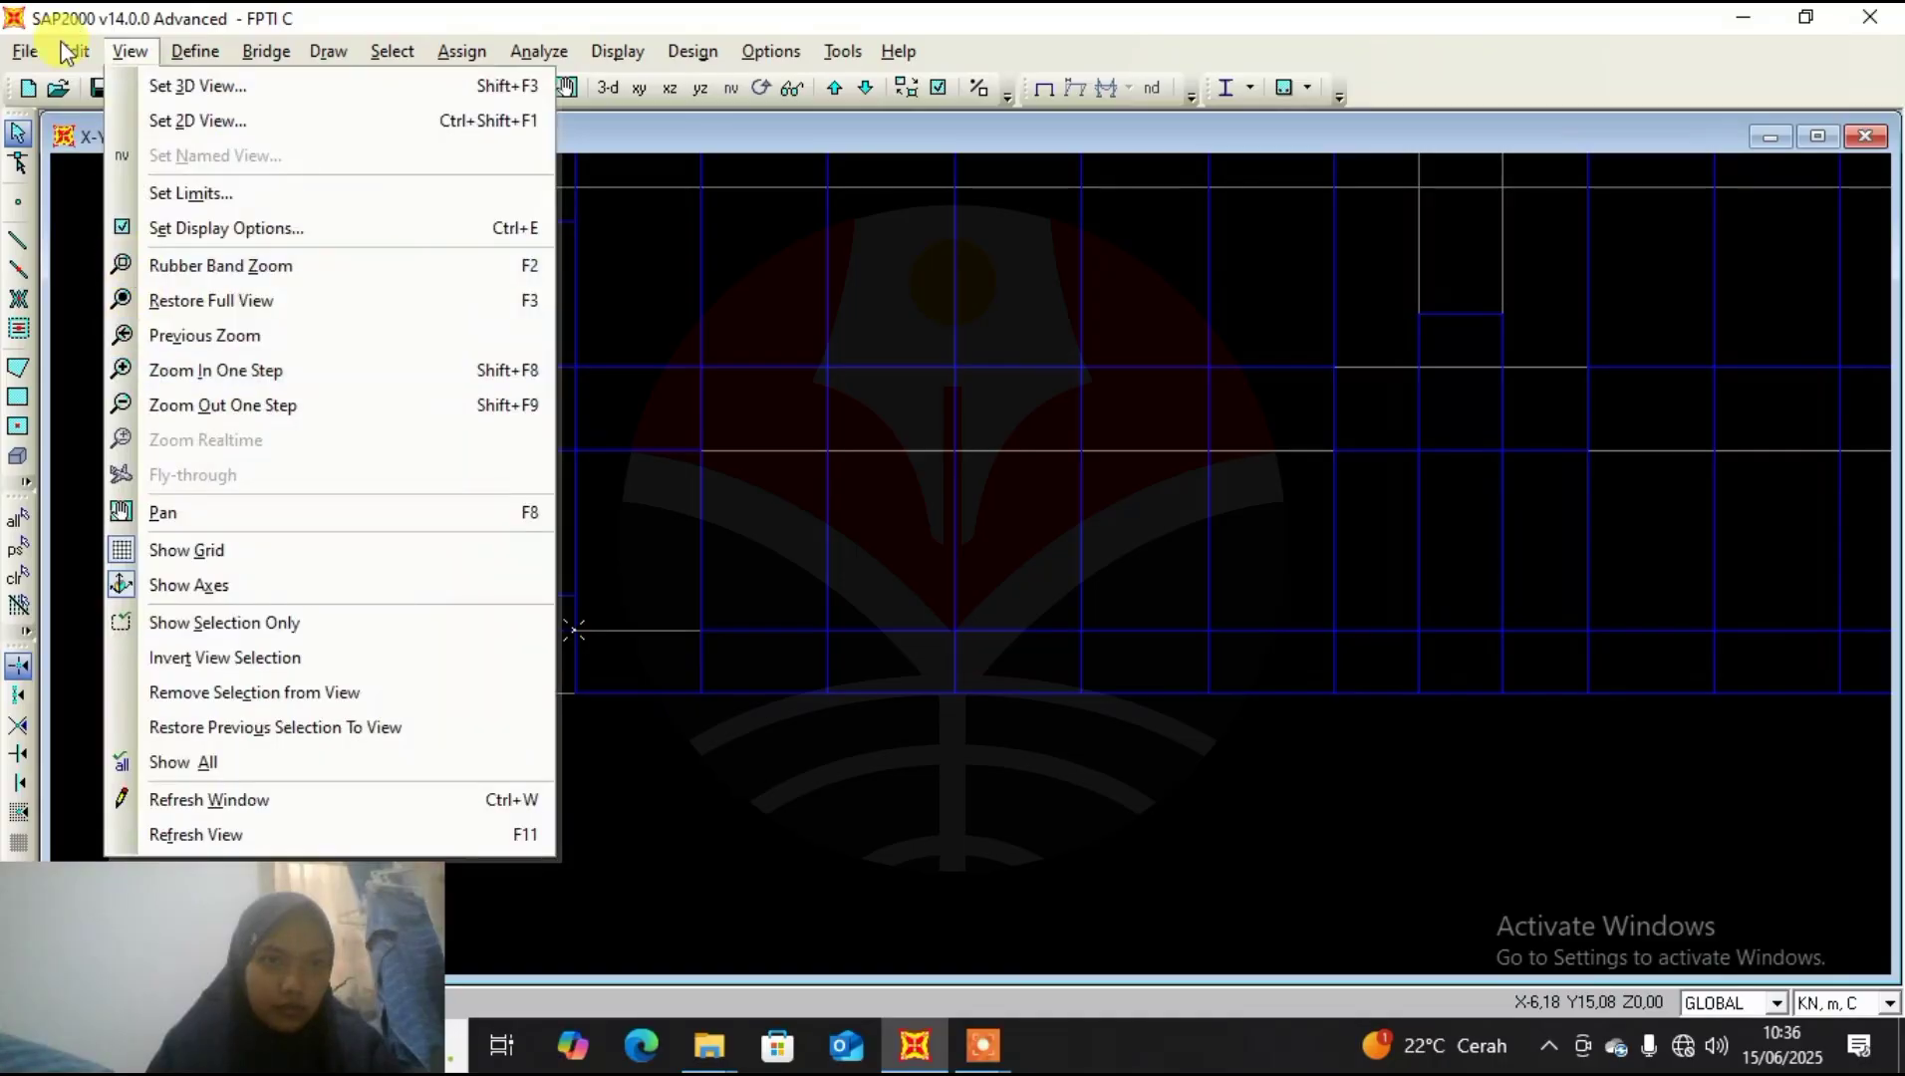
{"action": "mouse_move", "coordinate": [71, 50]}
{"action": "mouse_move", "coordinate": [204, 511]}
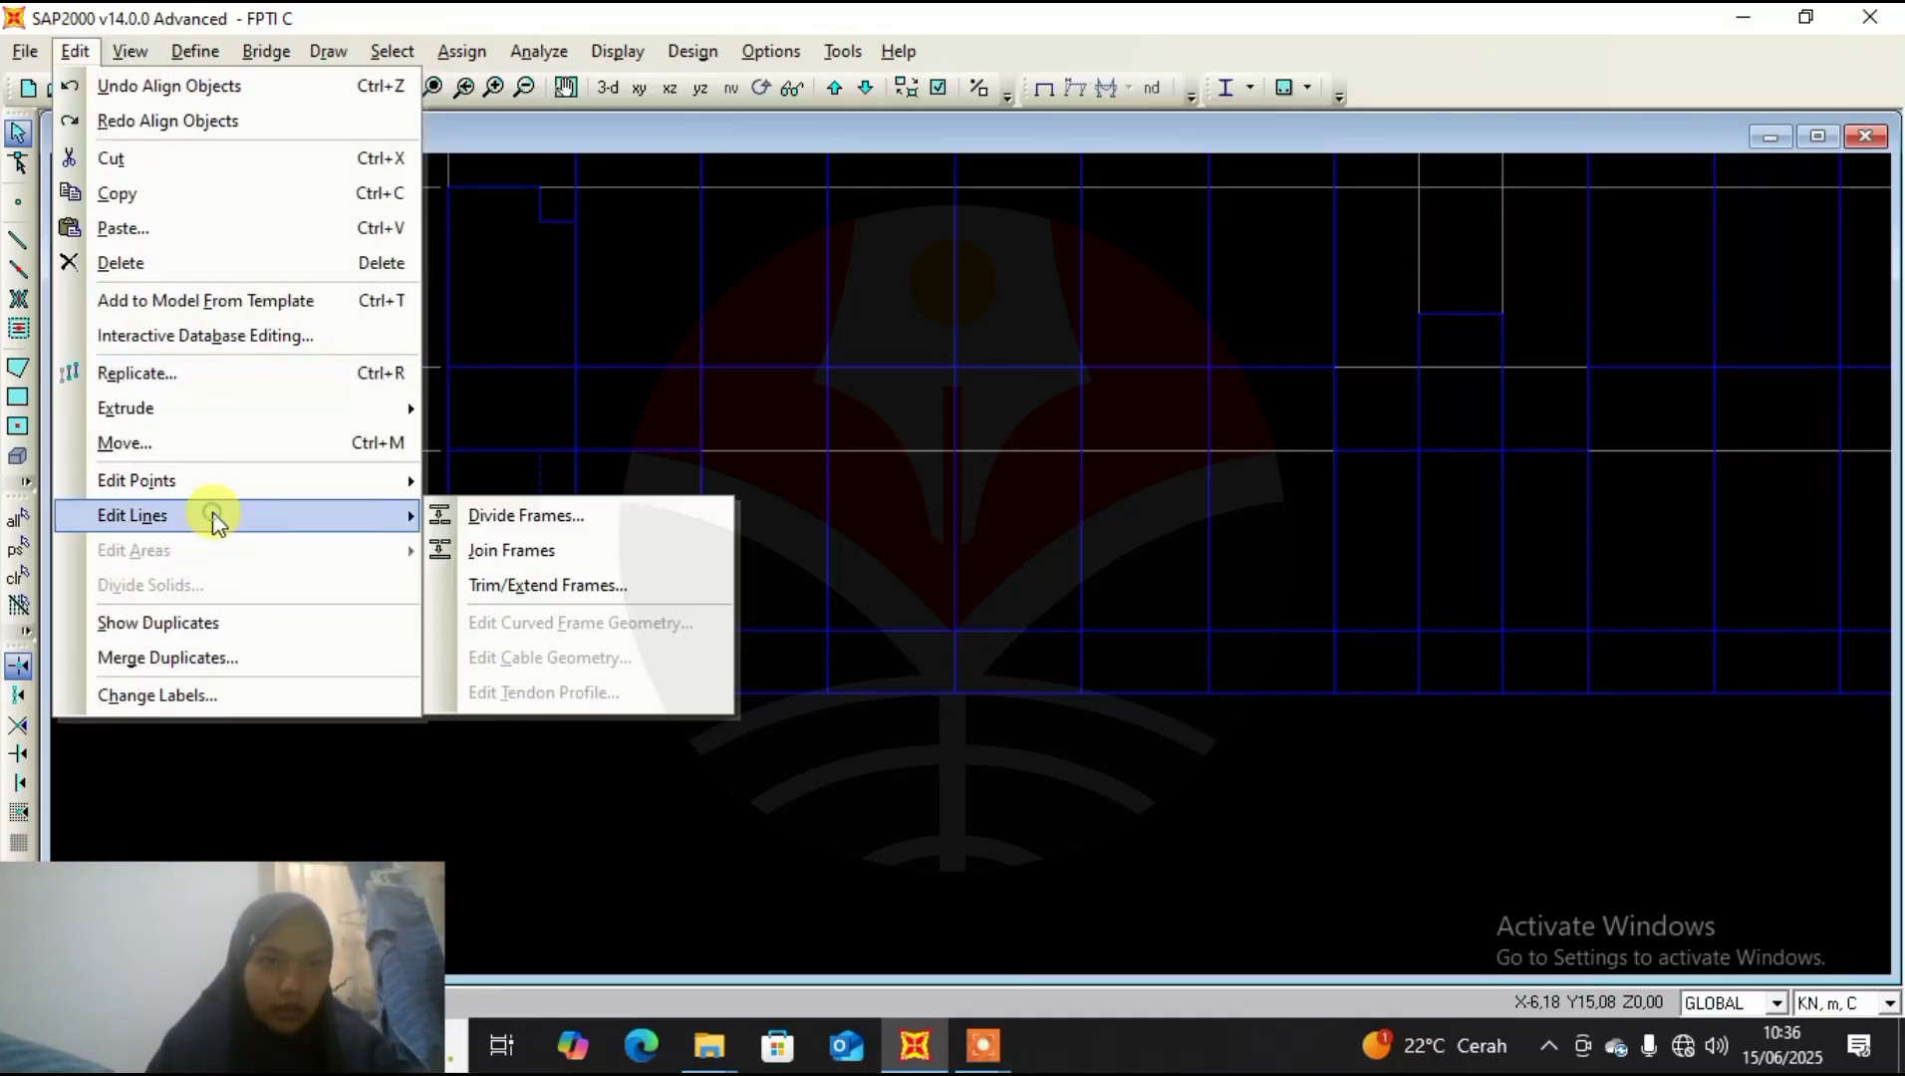
{"action": "left_click", "coordinate": [608, 586]}
{"action": "left_click", "coordinate": [912, 555]}
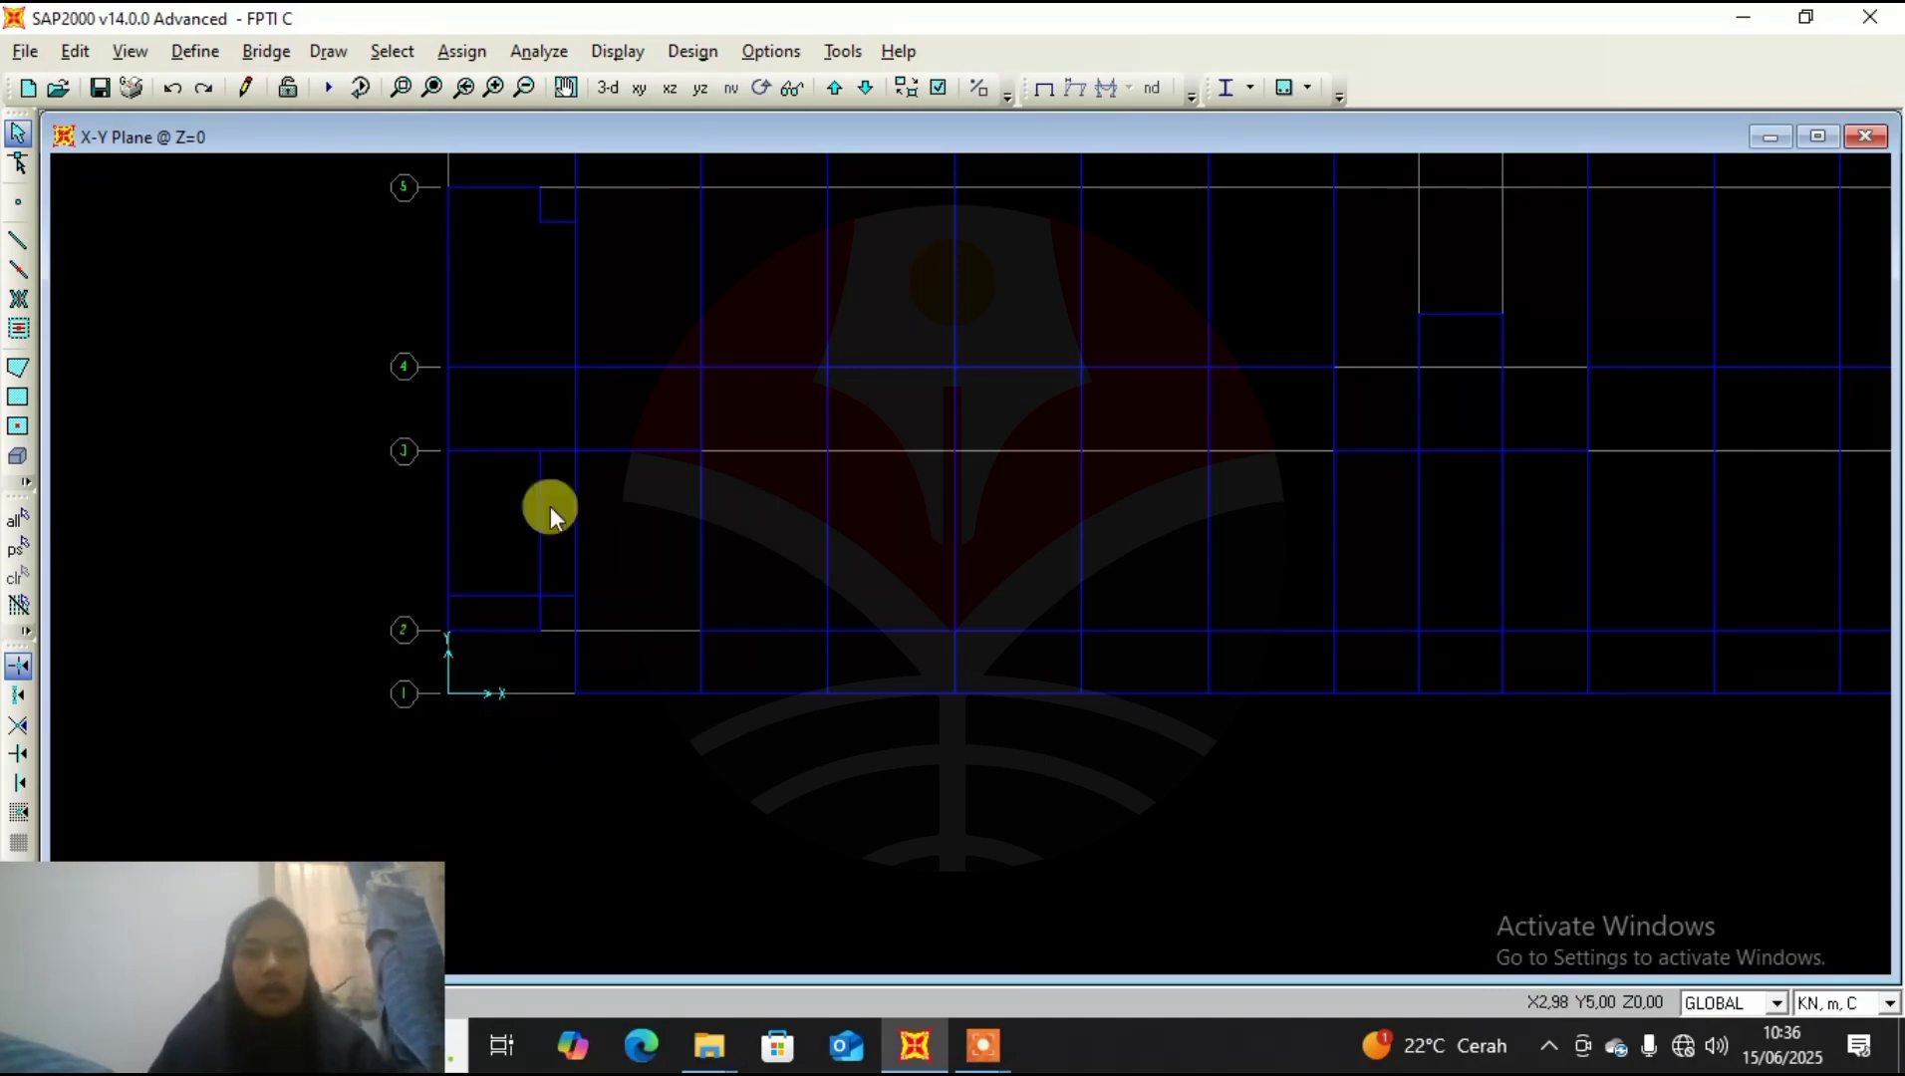
Trim the grid line A end of the secondary beam just above grid line 2 back to the offset beam beside grid line B.
{"action": "left_click", "coordinate": [449, 596]}
{"action": "left_click_drag", "start_coordinate": [553, 540], "coordinate": [510, 557]}
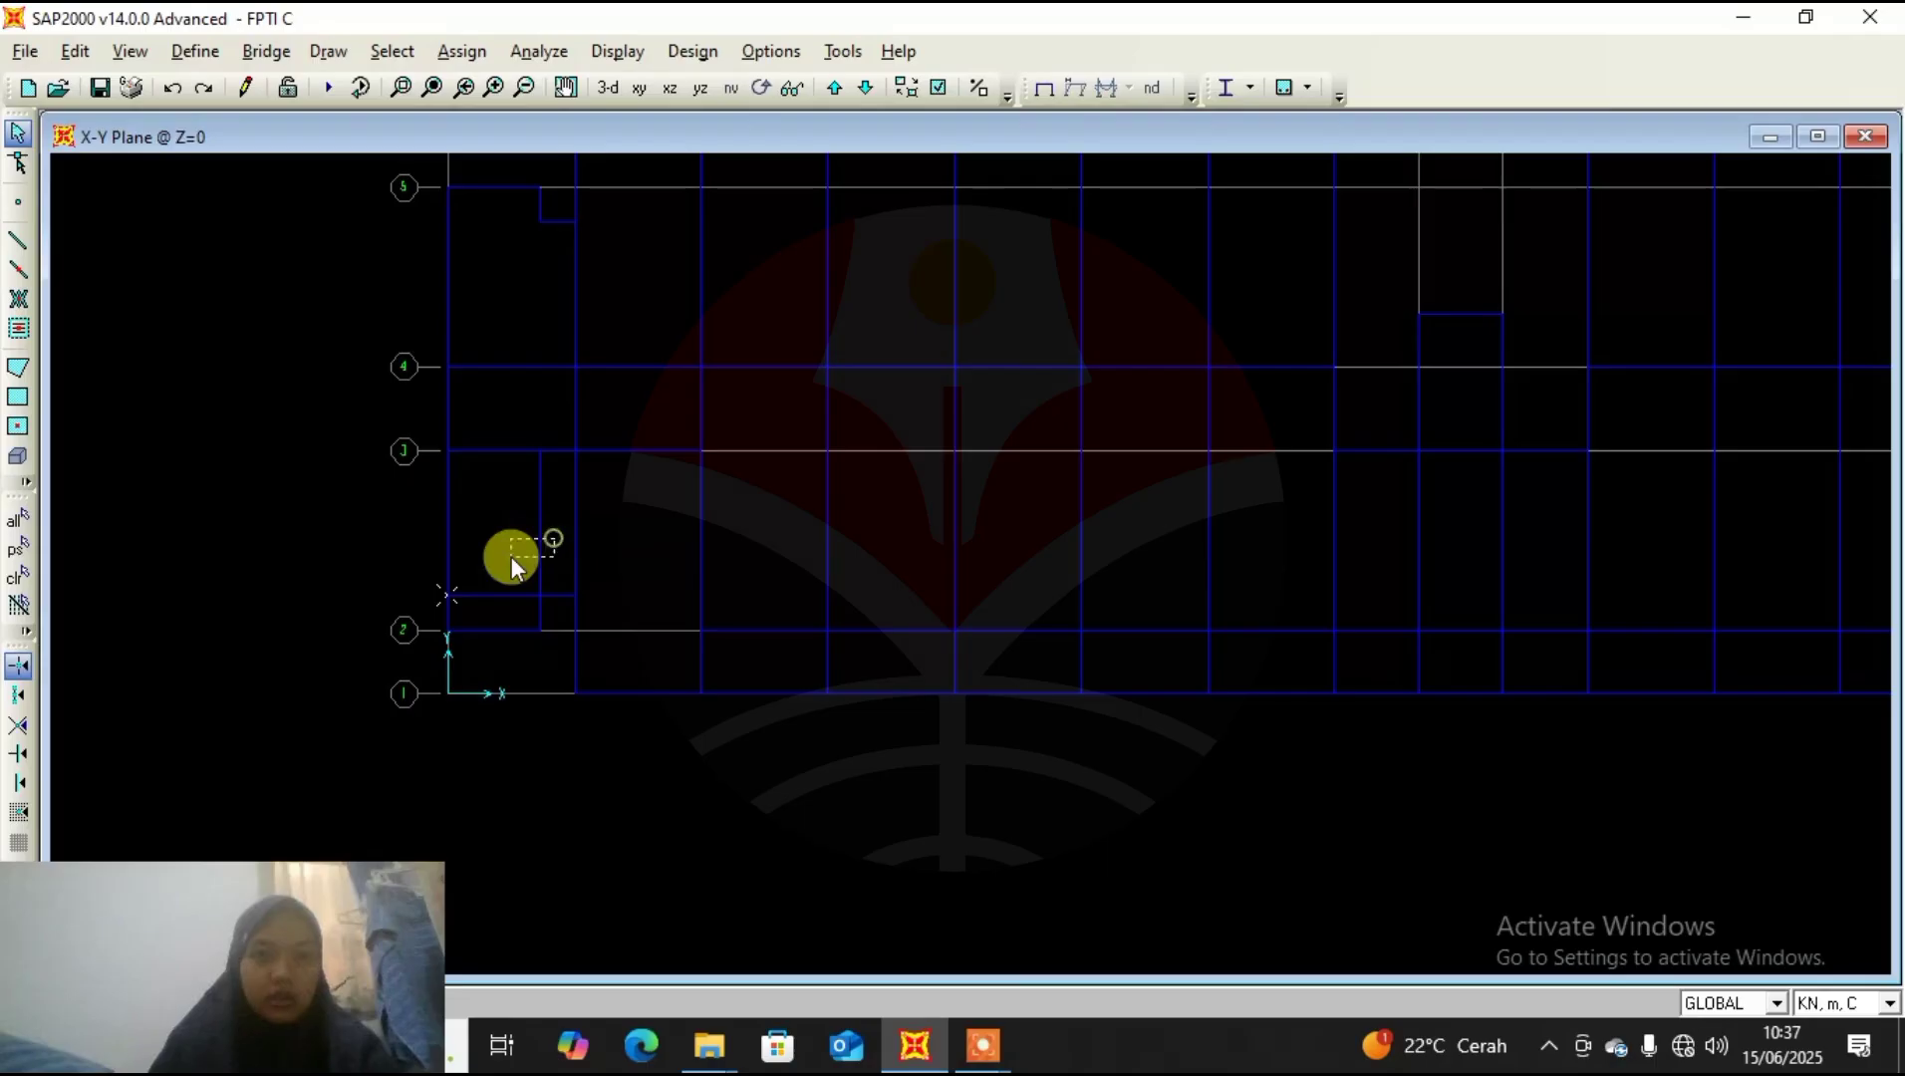
{"action": "mouse_move", "coordinate": [527, 629]}
{"action": "left_mouse_down"}
{"action": "mouse_move", "coordinate": [512, 552]}
{"action": "mouse_move", "coordinate": [498, 618]}
{"action": "left_mouse_up"}
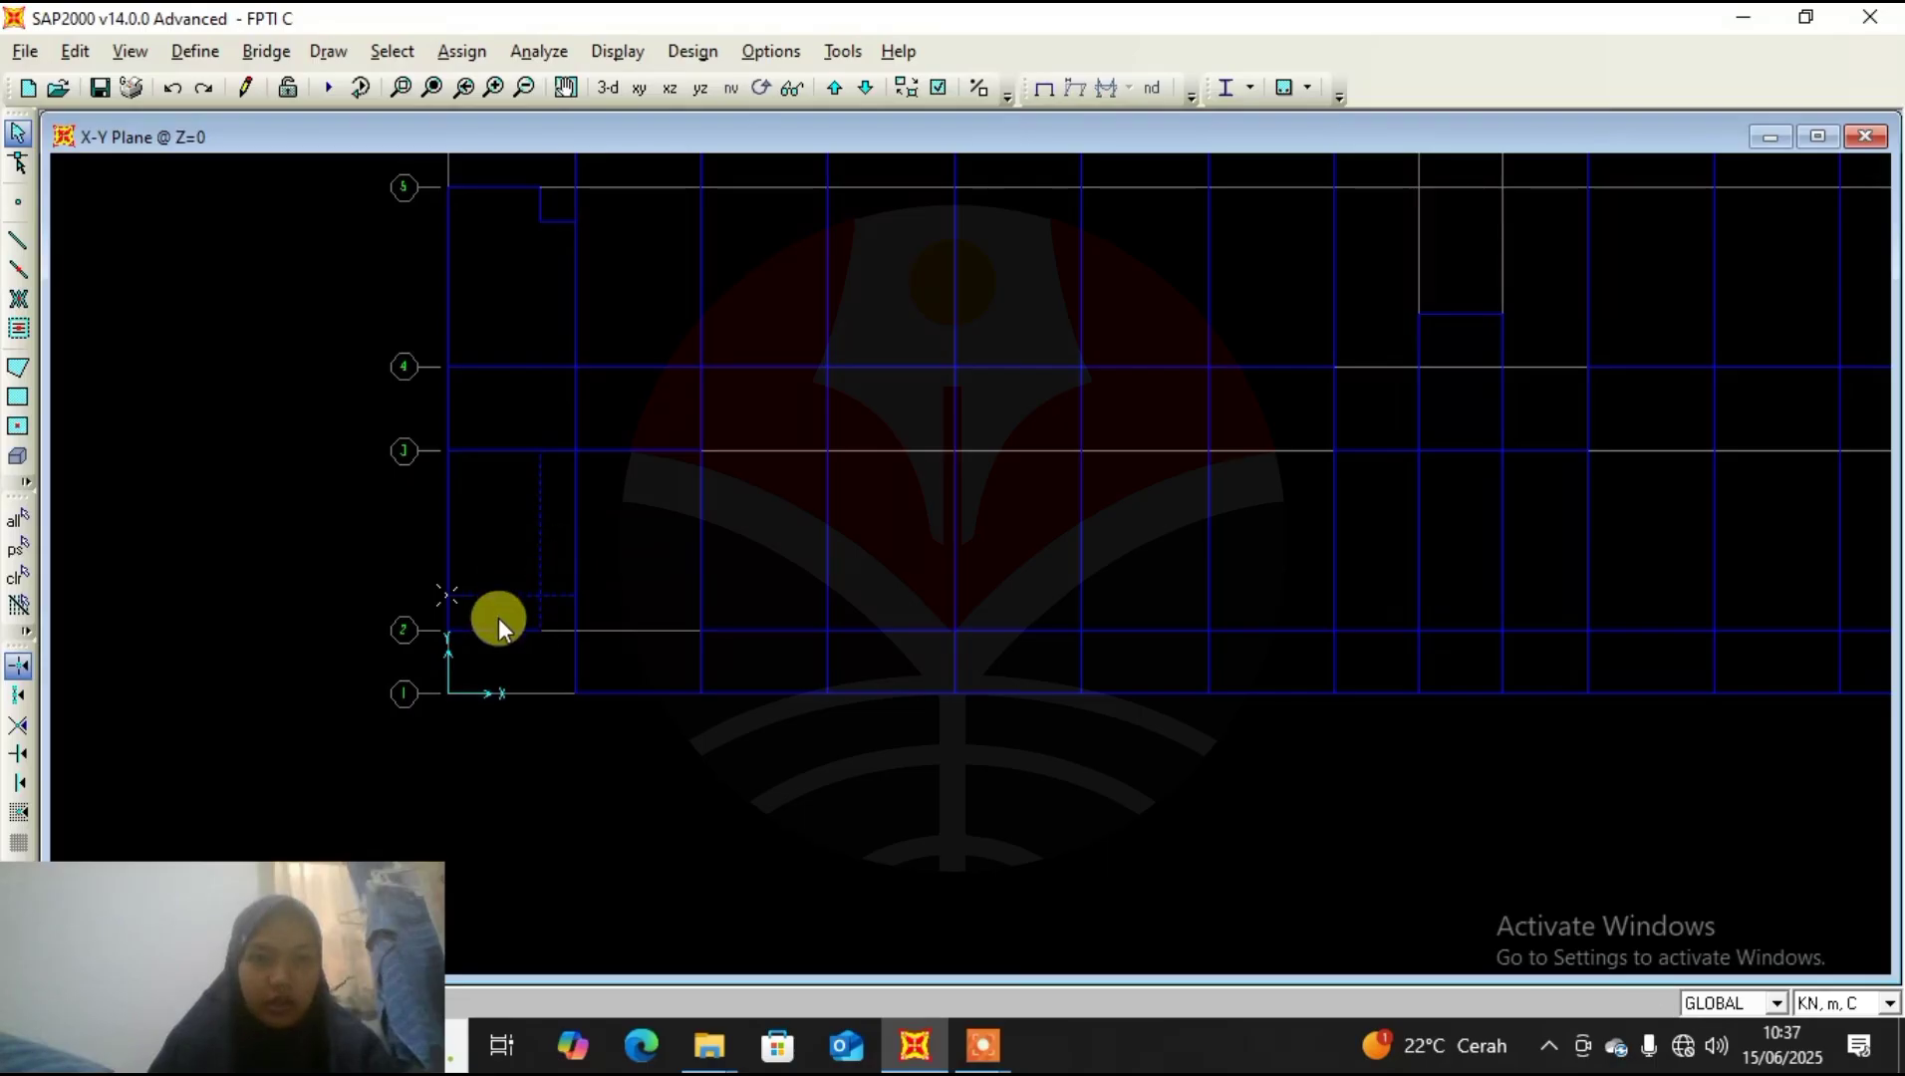
{"action": "left_click", "coordinate": [128, 52]}
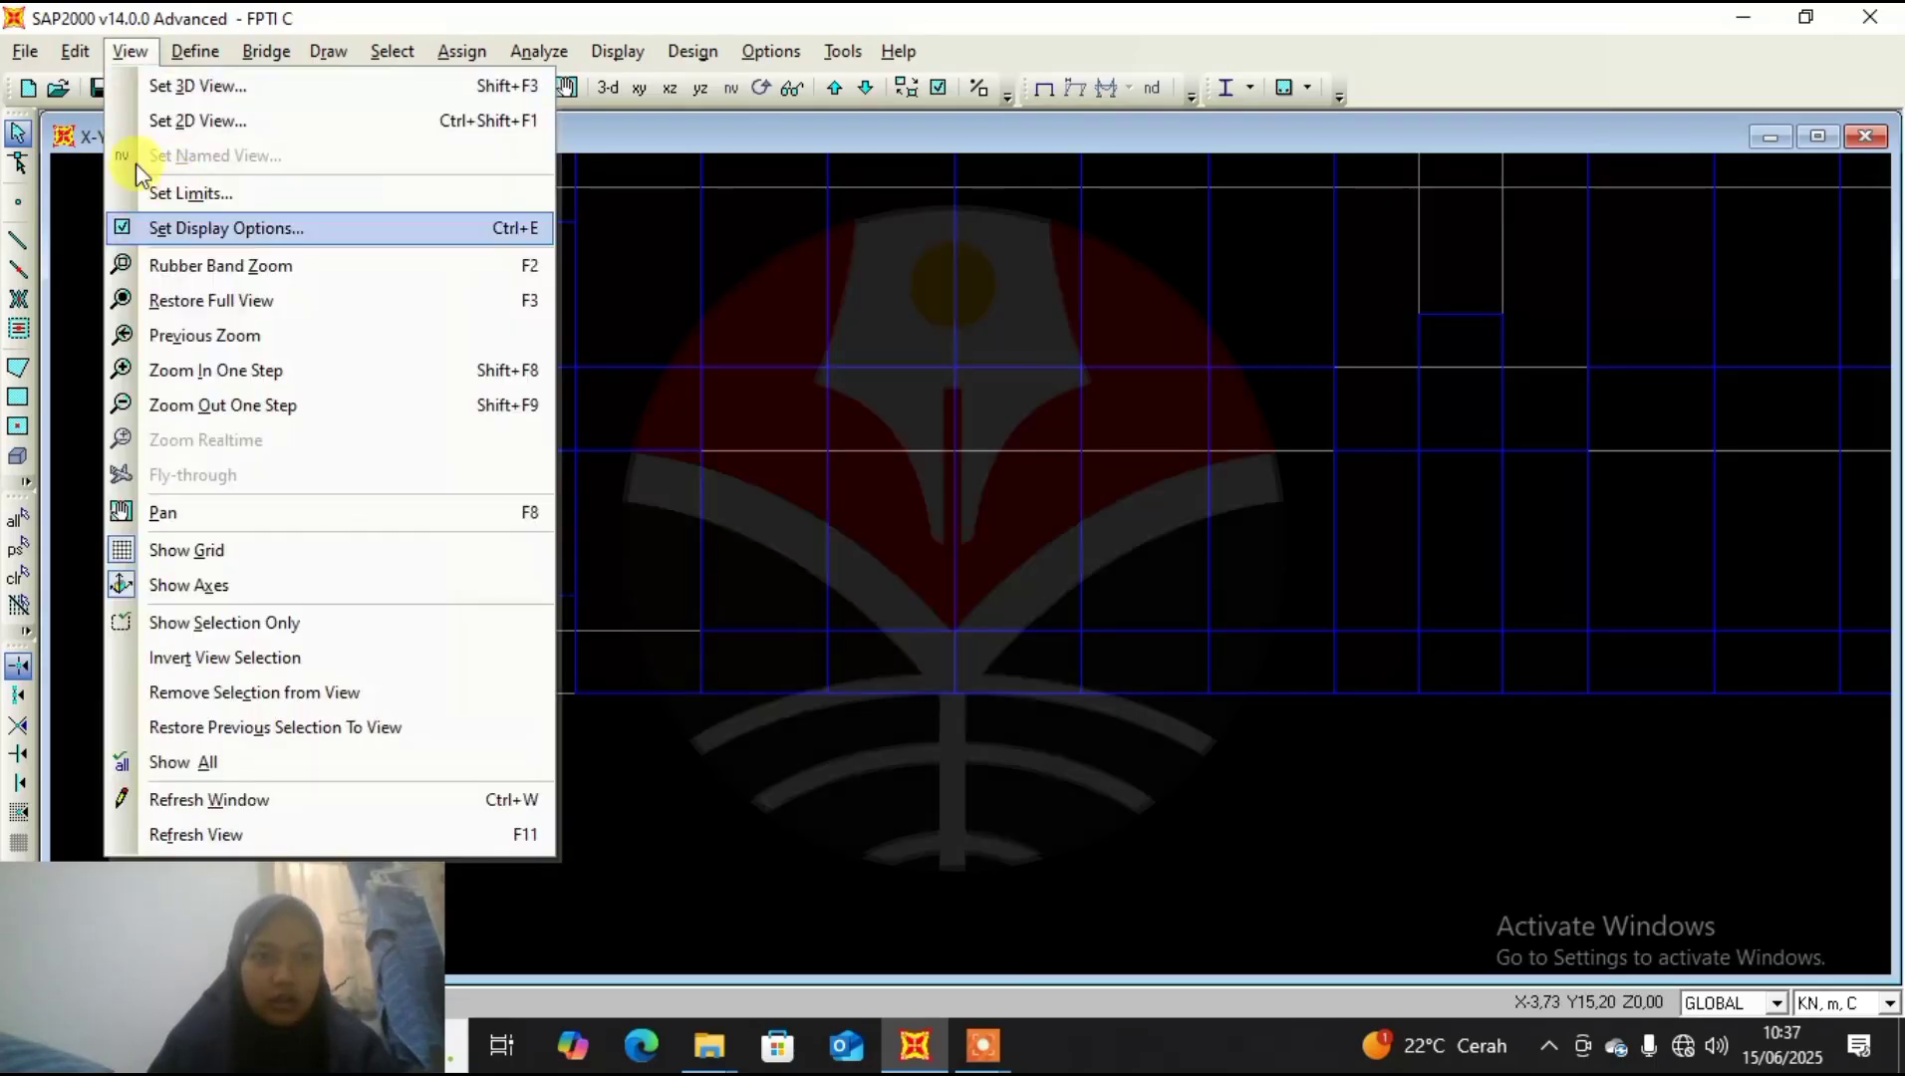
{"action": "mouse_move", "coordinate": [75, 51]}
{"action": "mouse_move", "coordinate": [221, 513]}
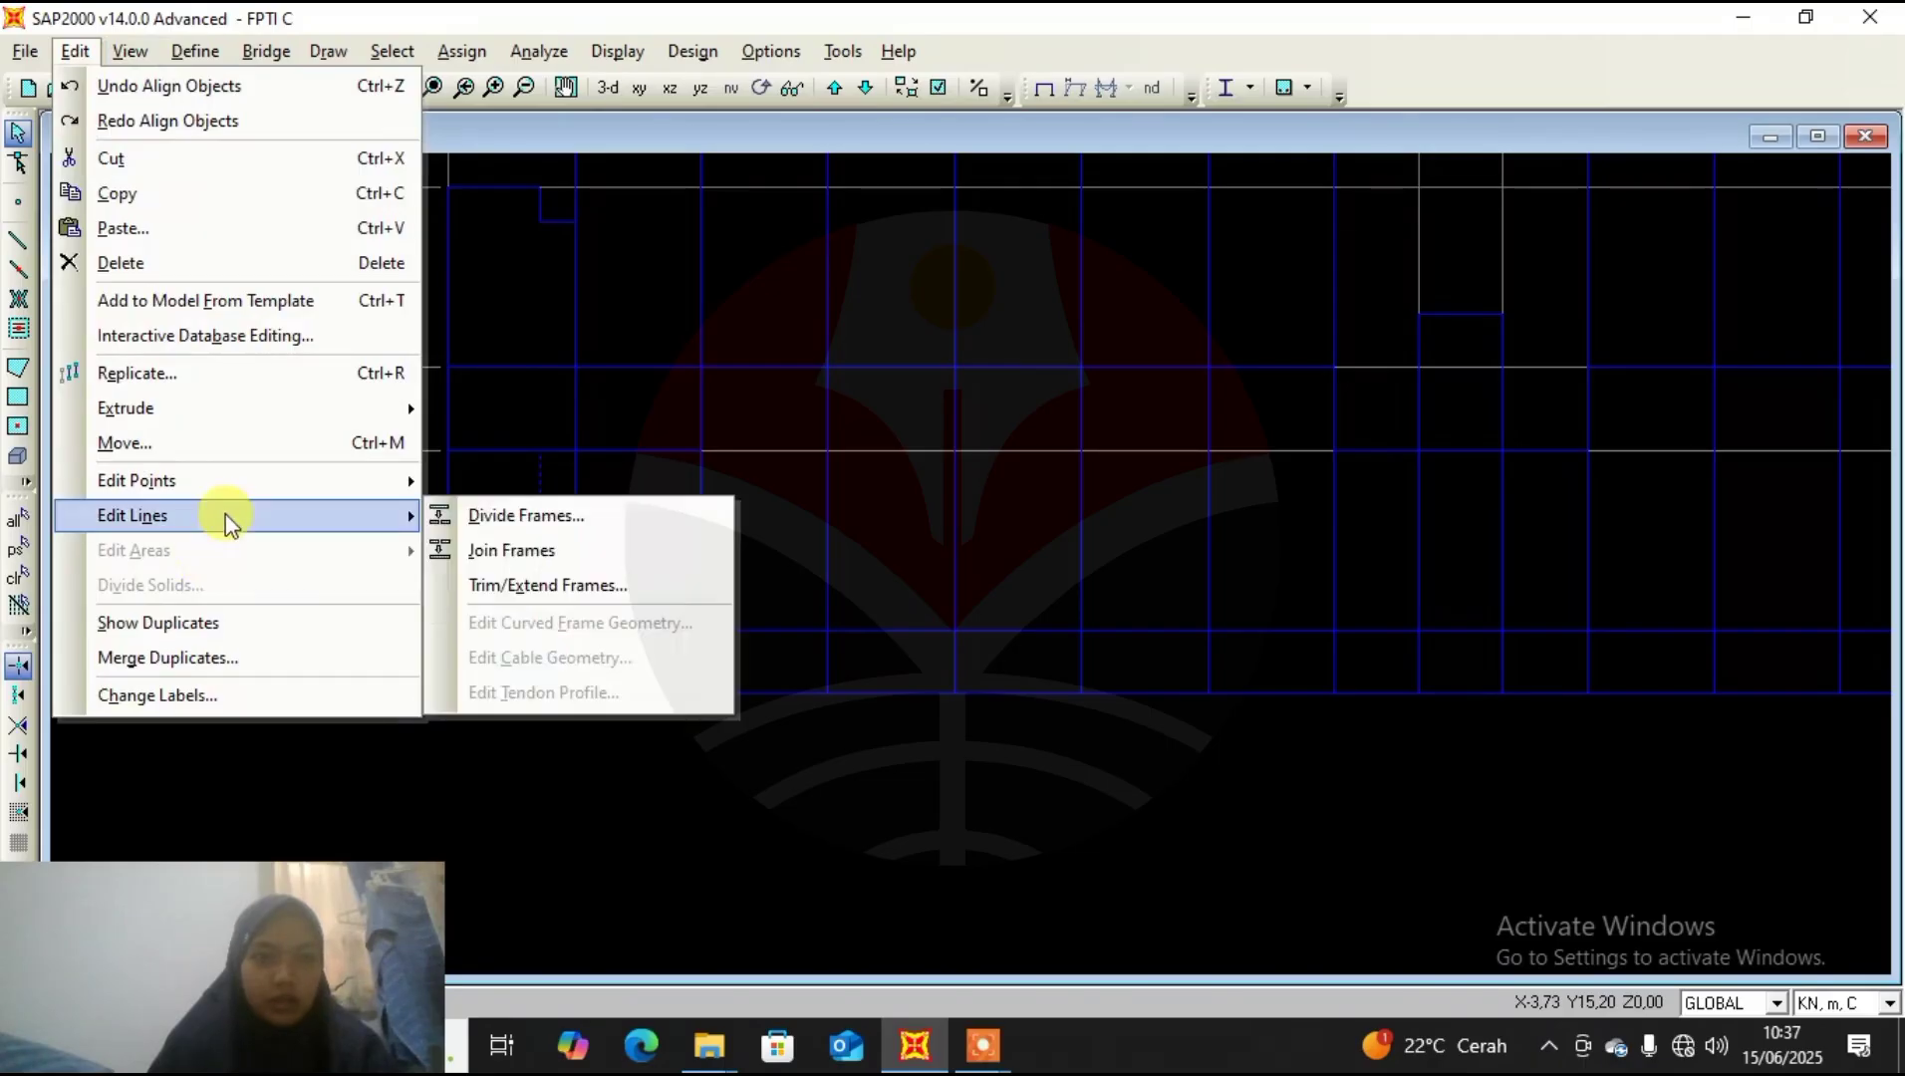
{"action": "left_click", "coordinate": [653, 588]}
{"action": "left_click", "coordinate": [903, 560]}
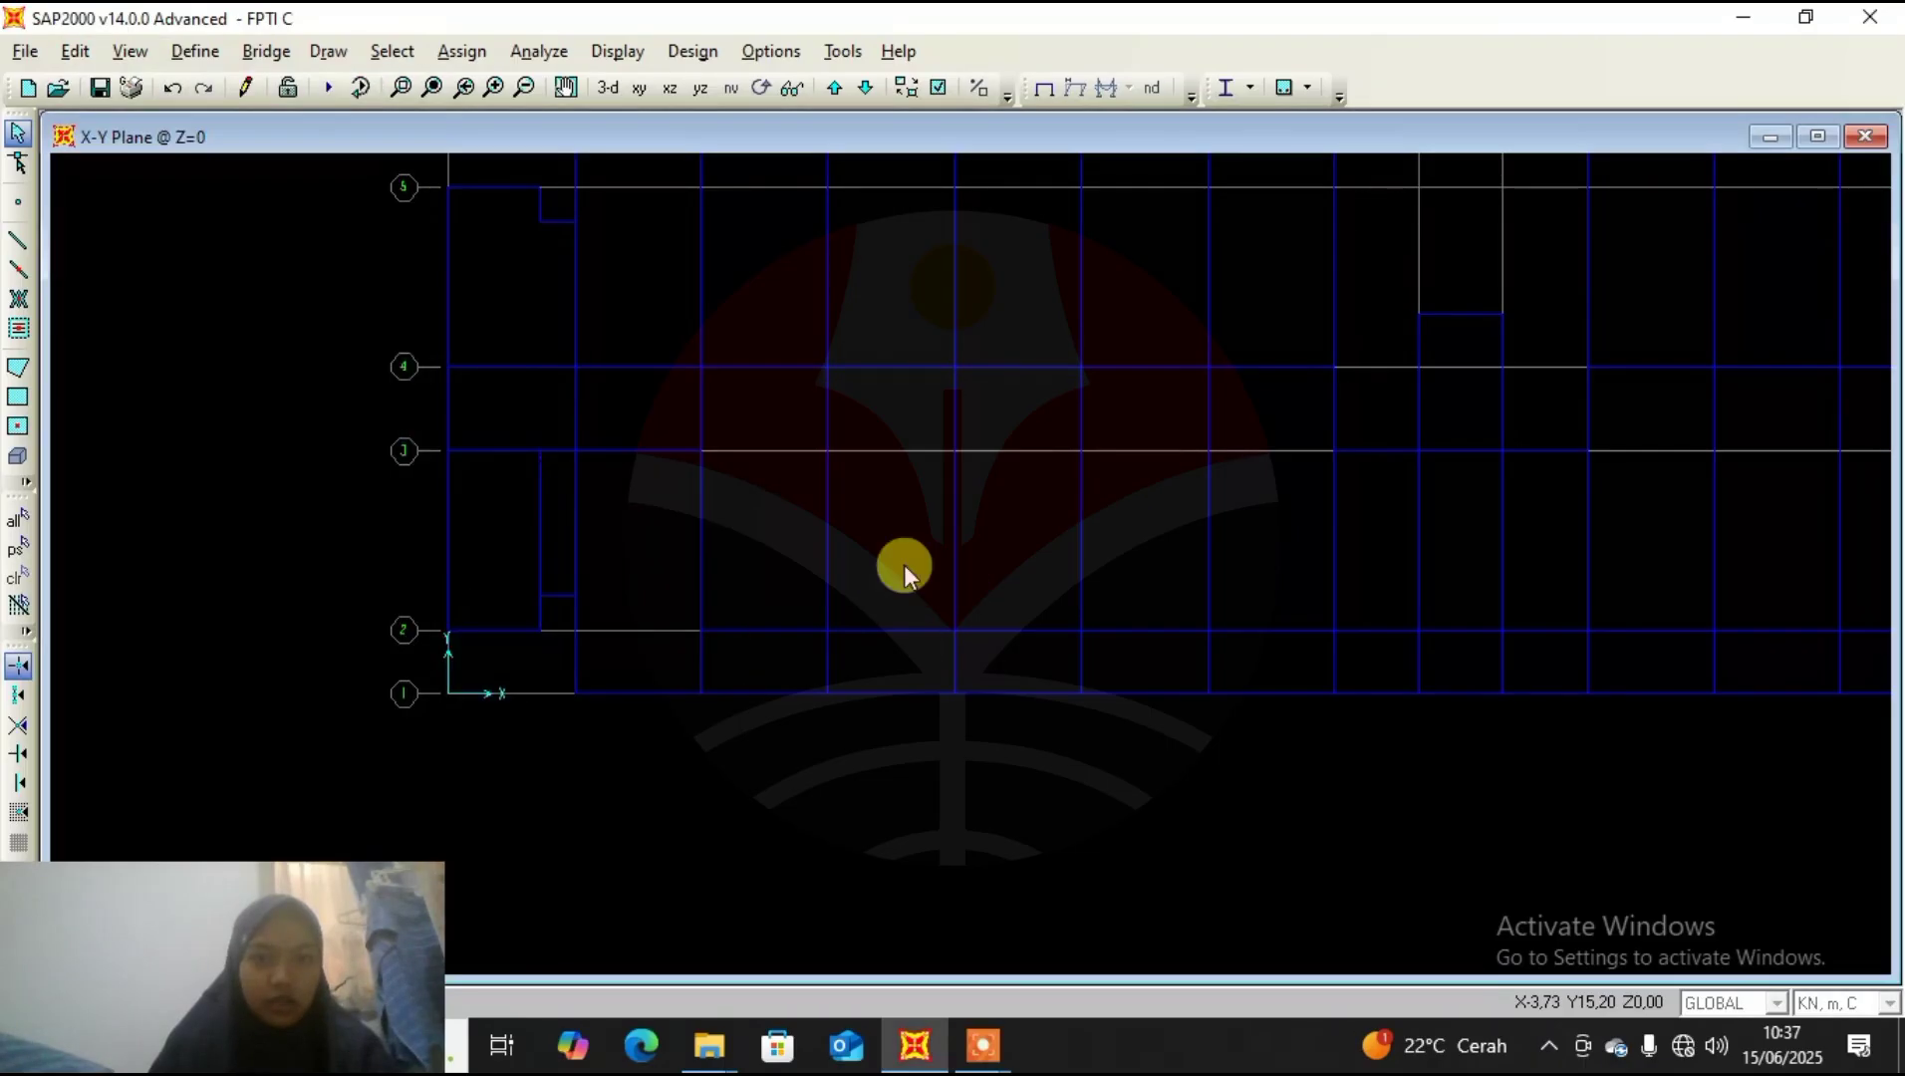
Trim the grid line 3 end of the offset beam beside grid line B back to the secondary beam just above grid line 2.
{"action": "left_click_drag", "start_coordinate": [558, 529], "coordinate": [513, 546]}
{"action": "left_click", "coordinate": [539, 450]}
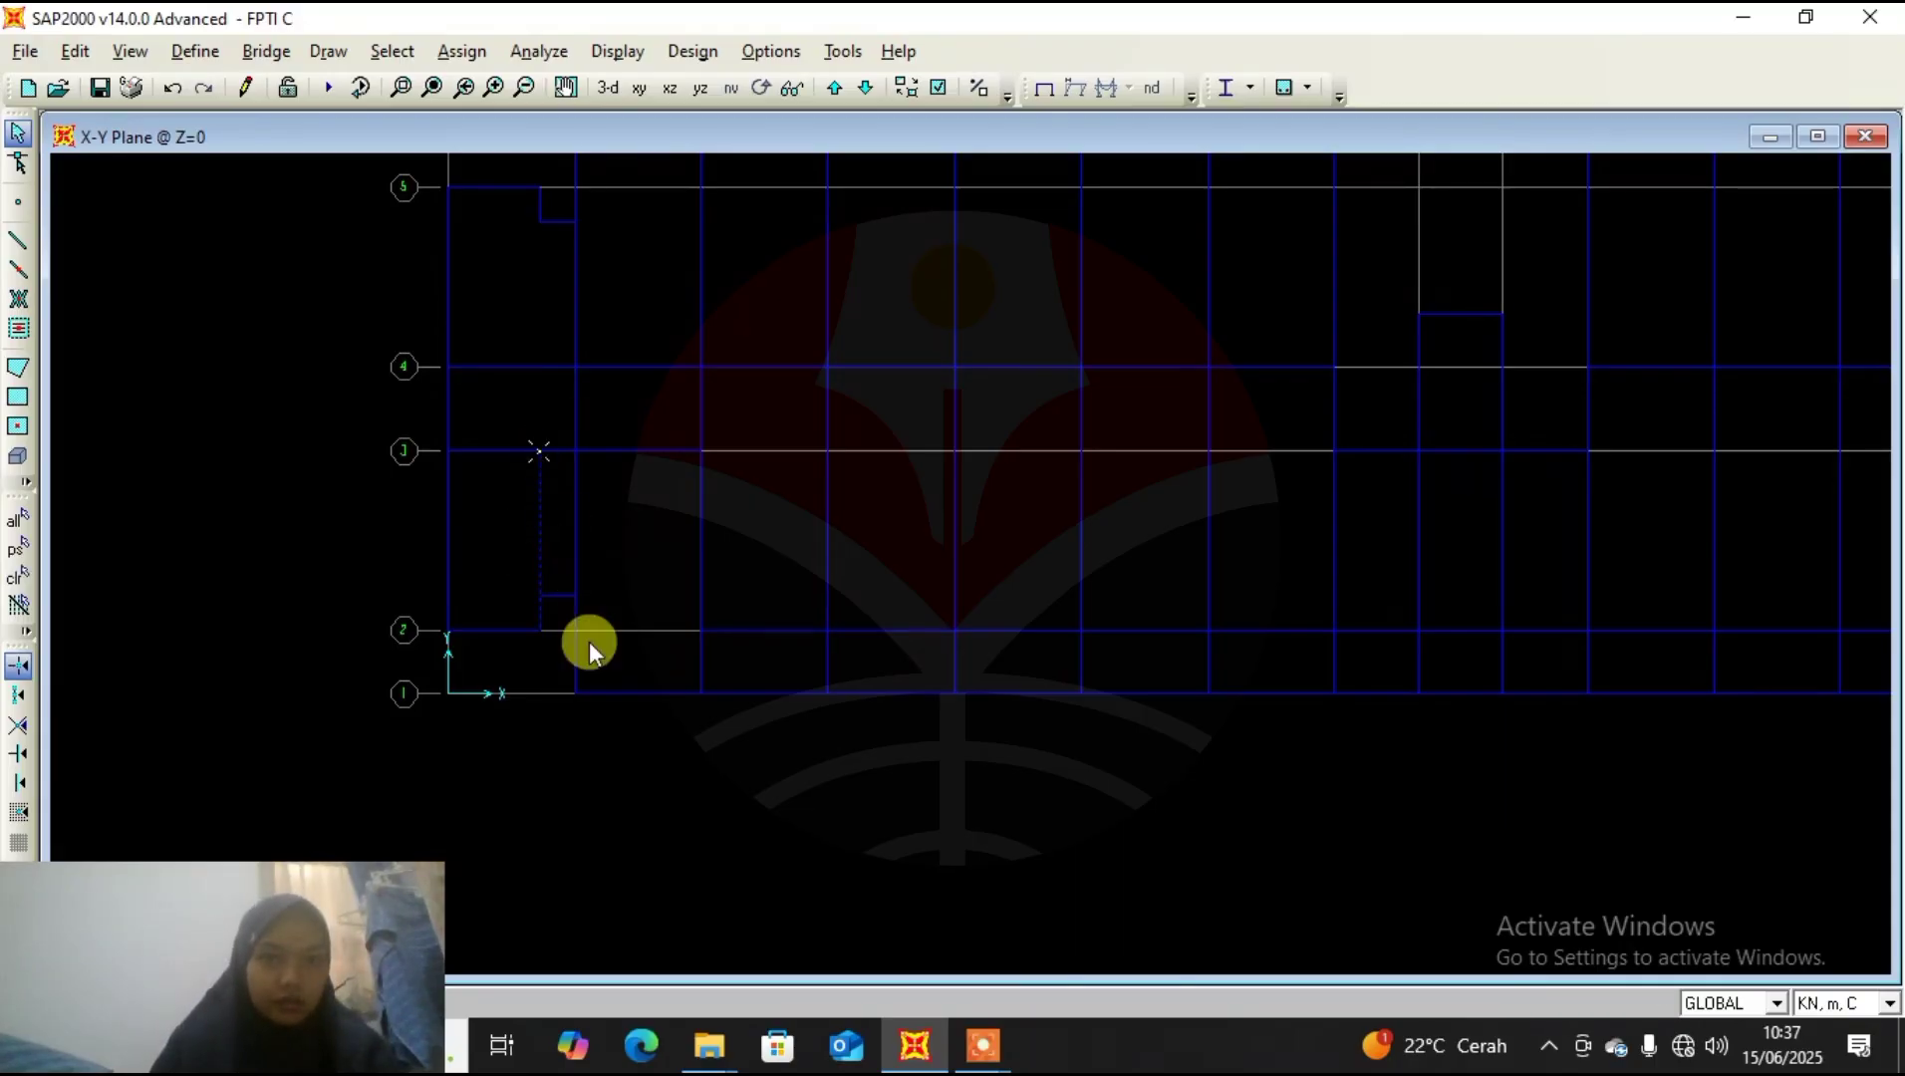
{"action": "left_click", "coordinate": [576, 596]}
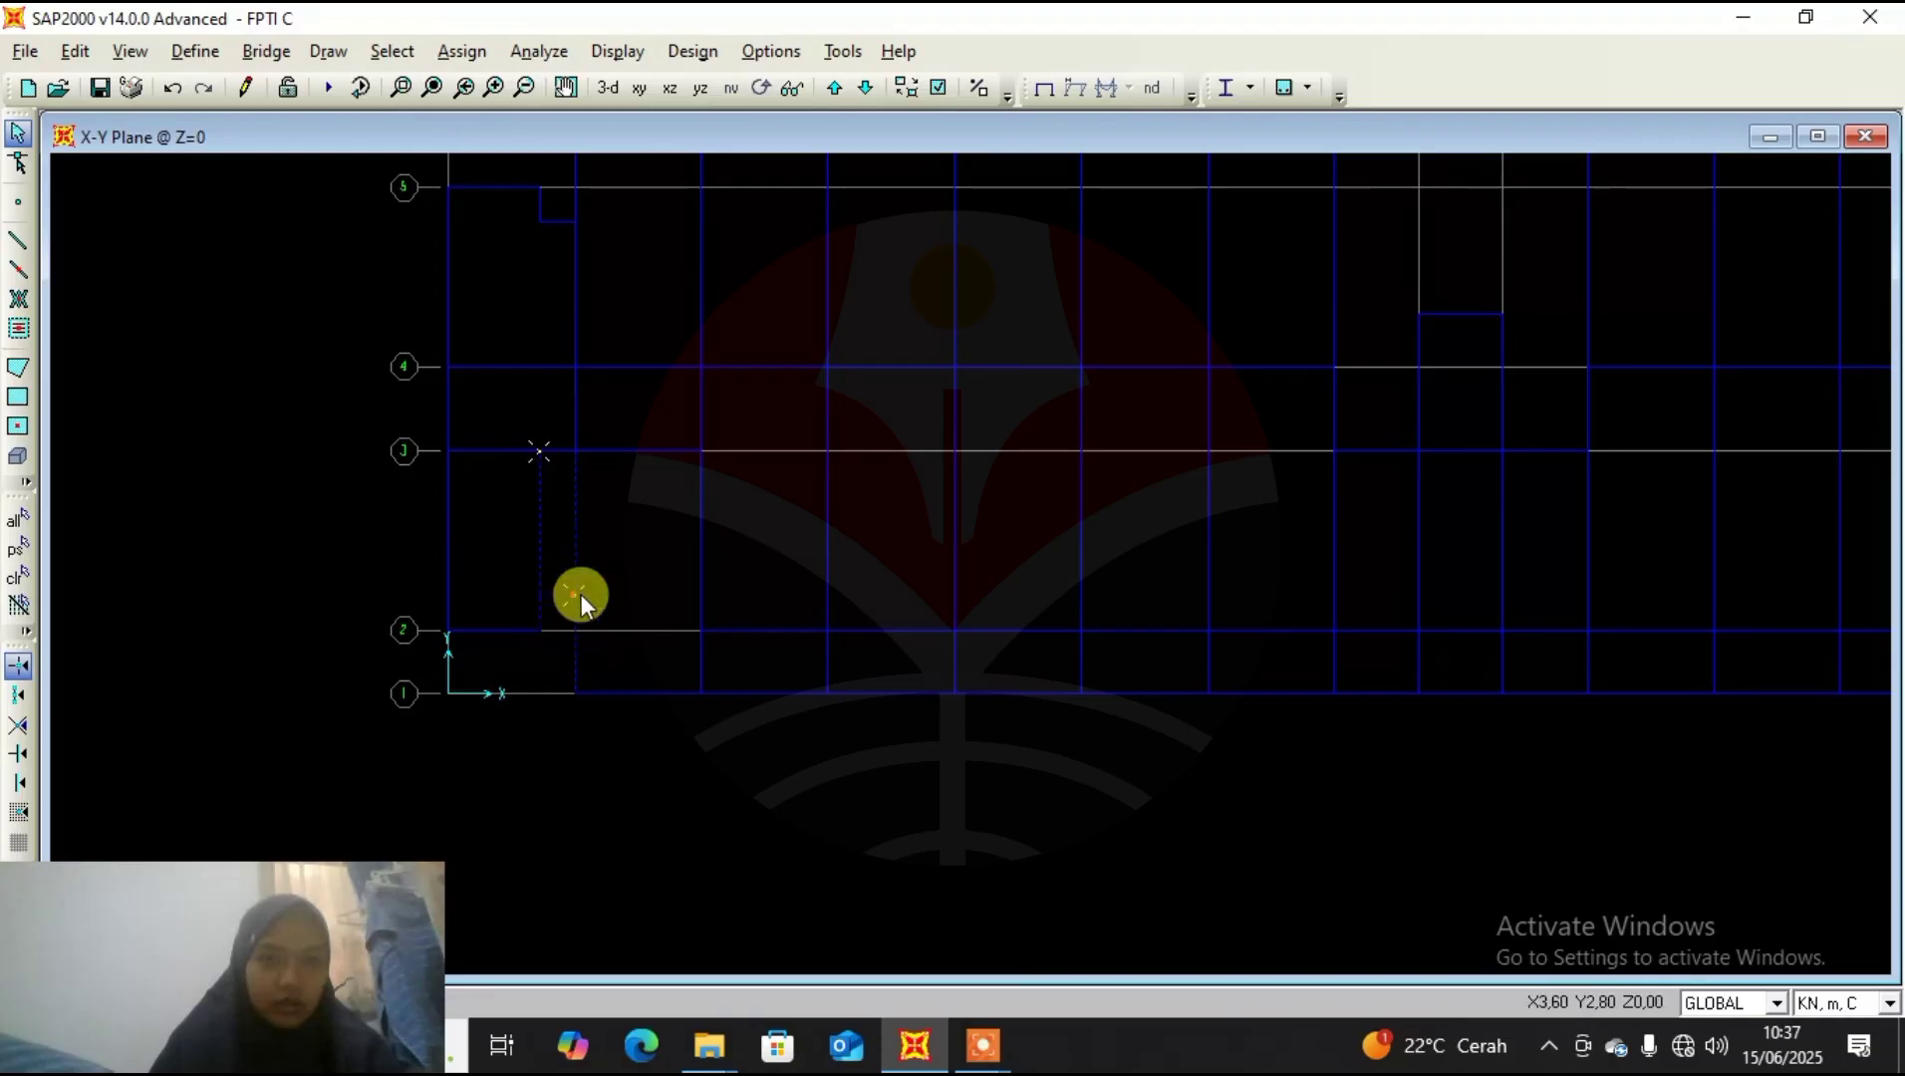
{"action": "left_click", "coordinate": [572, 538]}
{"action": "left_click", "coordinate": [86, 52]}
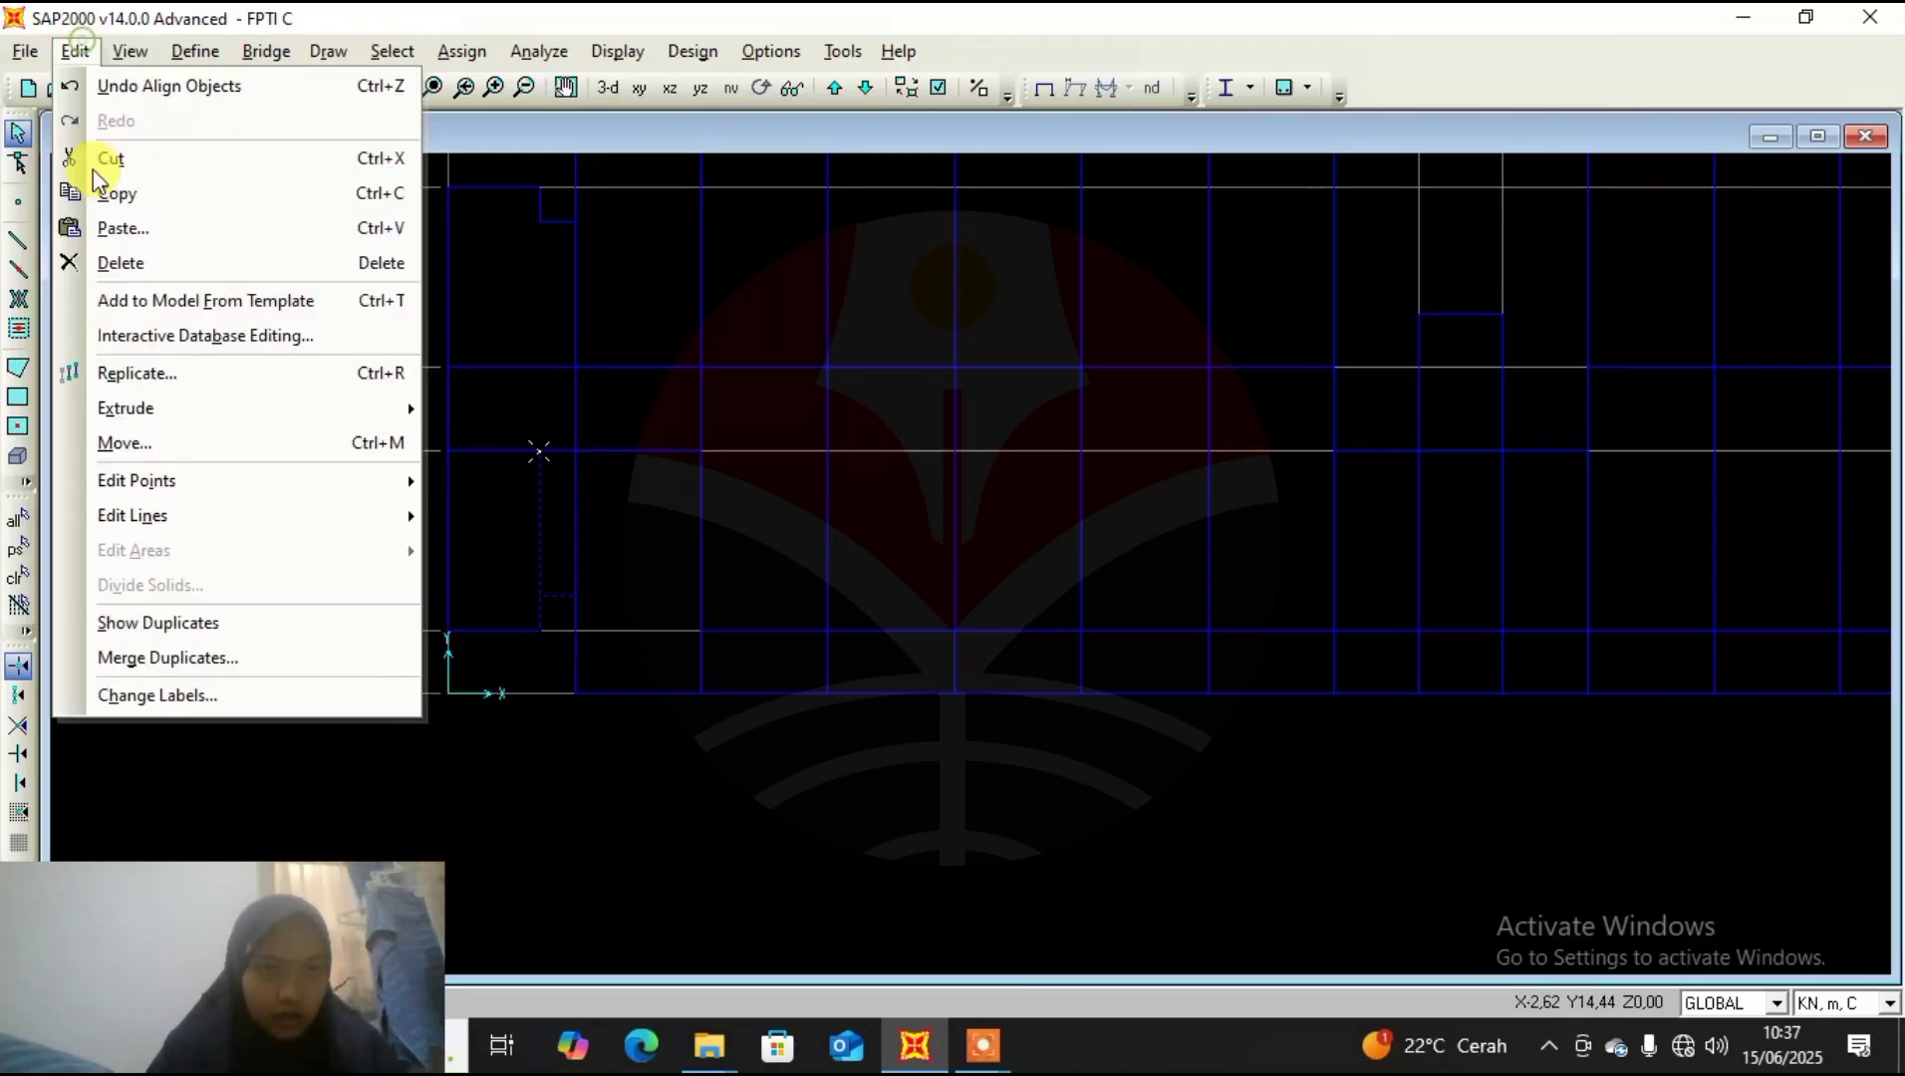
{"action": "mouse_move", "coordinate": [190, 515]}
{"action": "left_click", "coordinate": [501, 590]}
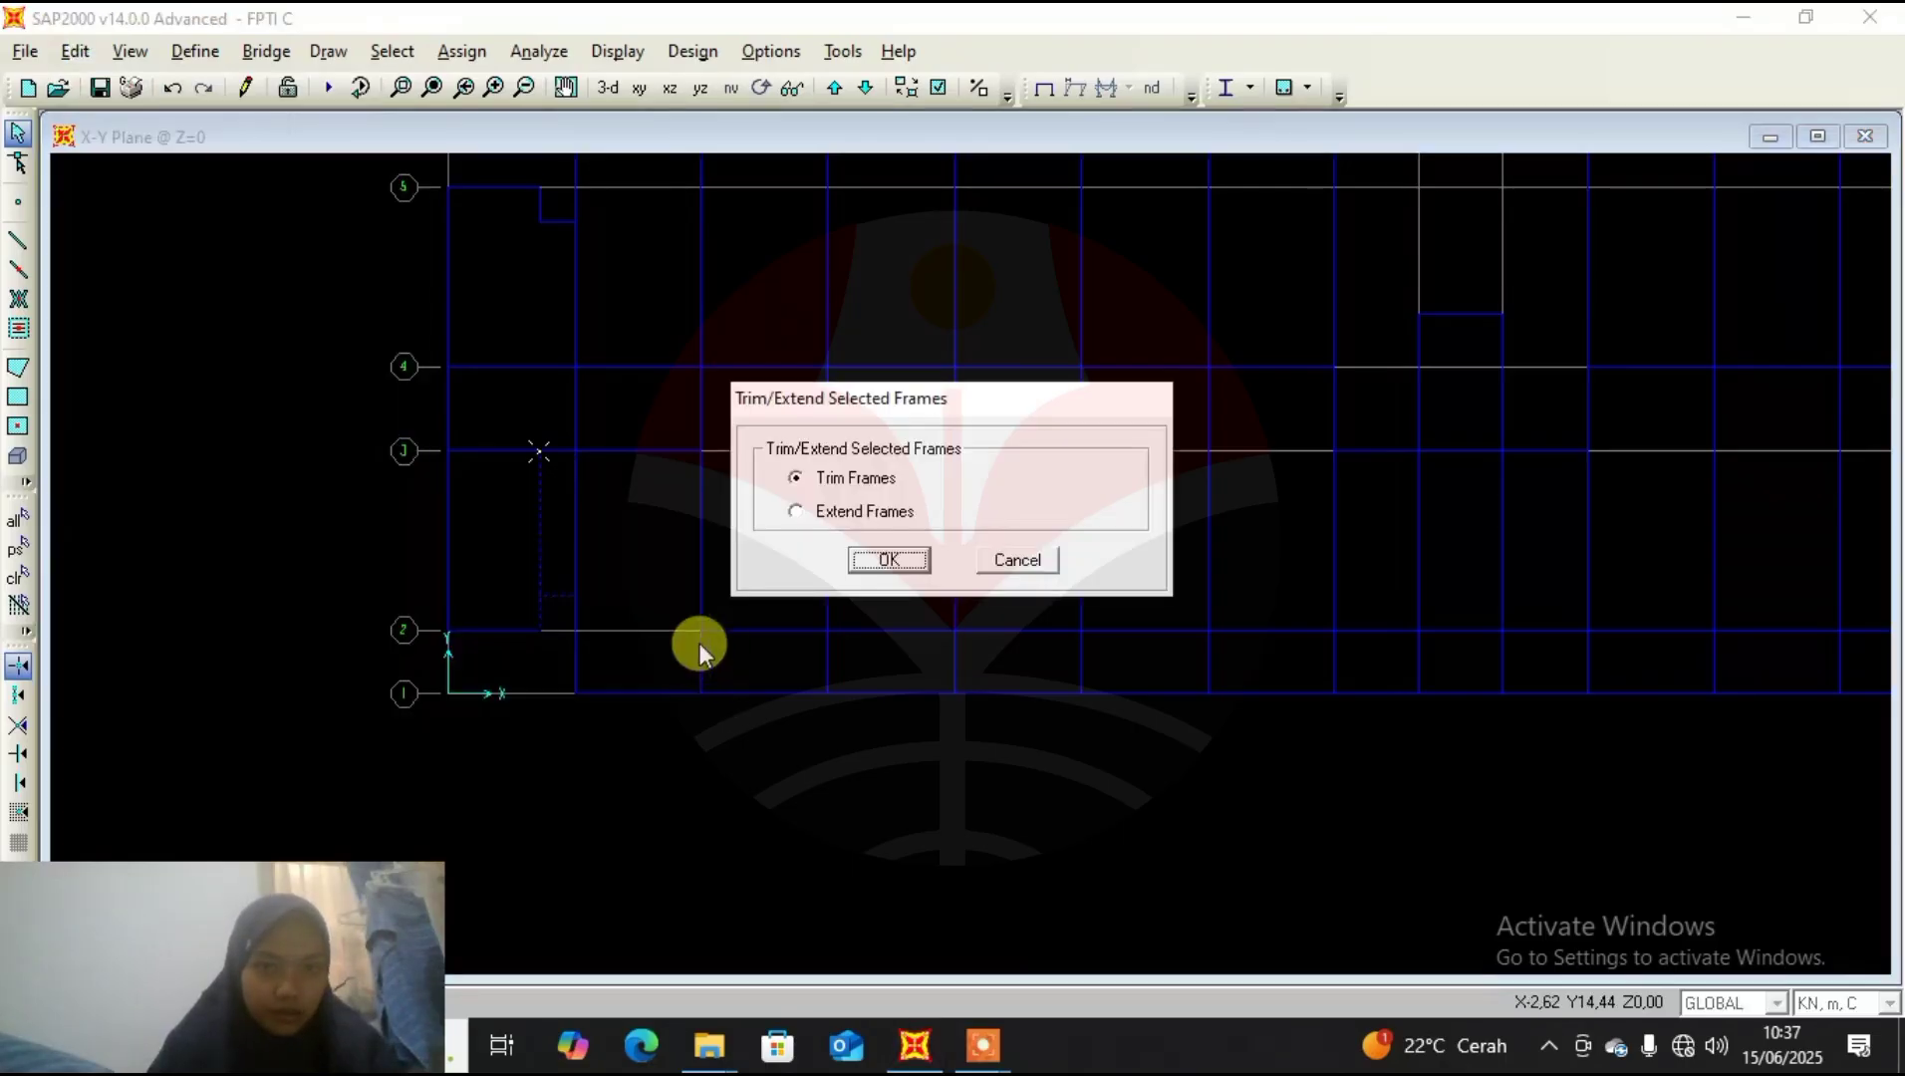
{"action": "left_click", "coordinate": [869, 561]}
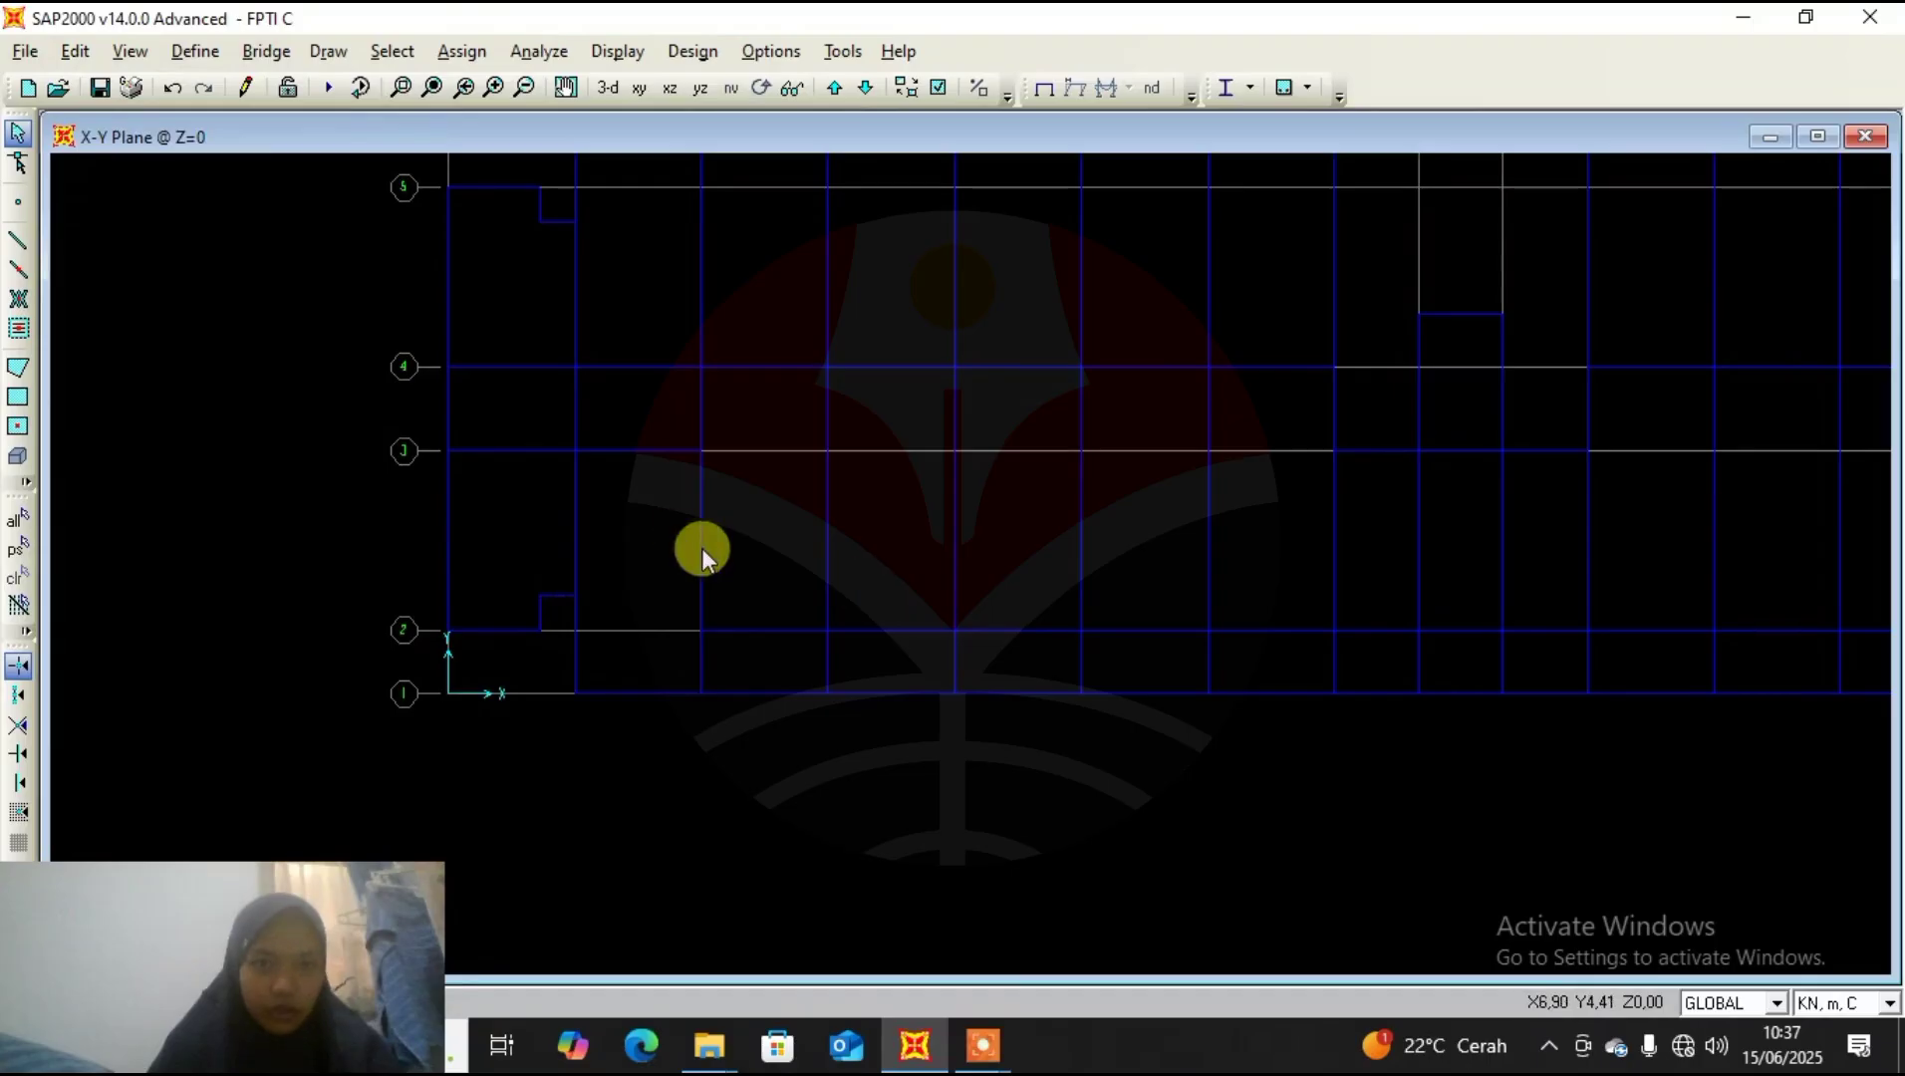
Trim the grid line 6 end of the upper offset beam beside grid line Q back to the grid line 5 beam.
{"action": "scroll", "coordinate": [621, 583], "scroll_direction": "down", "scroll_amount": 3}
{"action": "scroll", "coordinate": [640, 618], "scroll_direction": "down", "scroll_amount": 1}
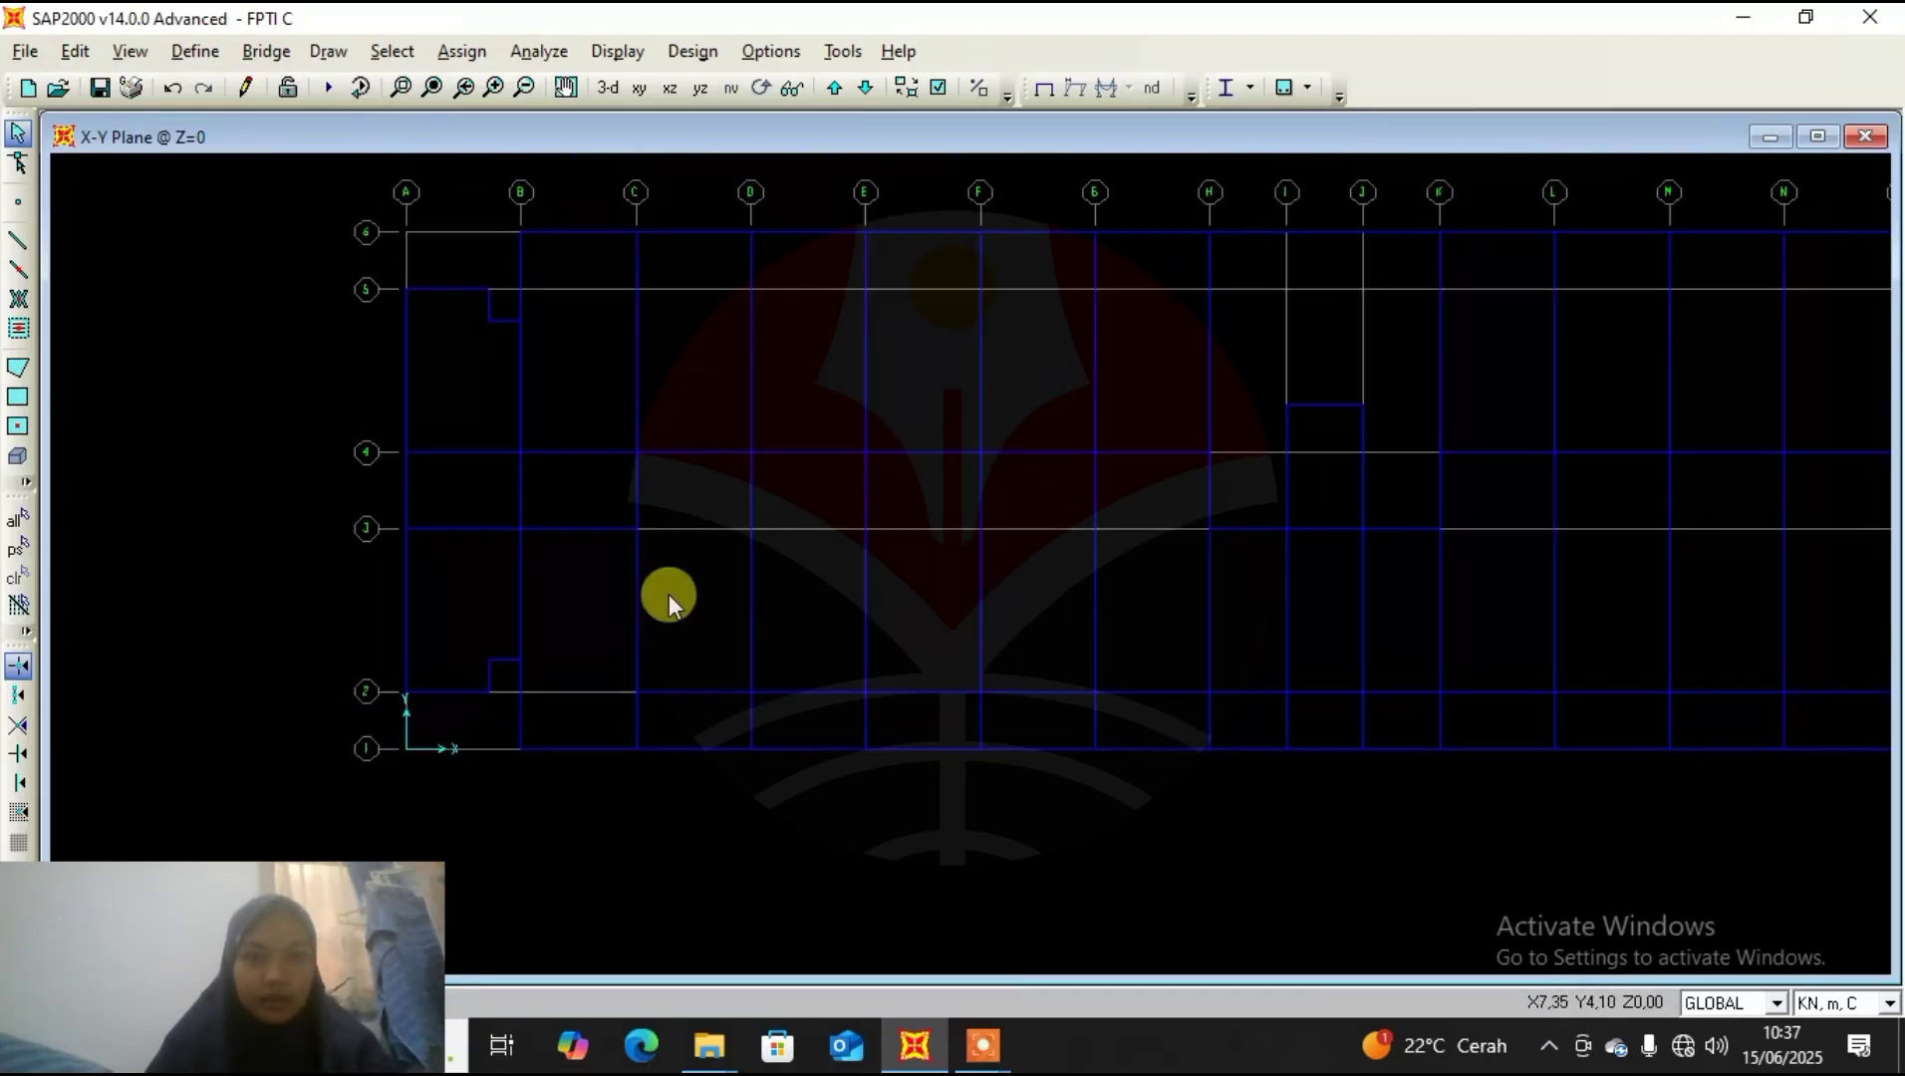
{"action": "middle_click_drag", "start_coordinate": [1112, 531], "coordinate": [871, 546]}
{"action": "scroll", "coordinate": [874, 548], "scroll_direction": "down", "scroll_amount": 1}
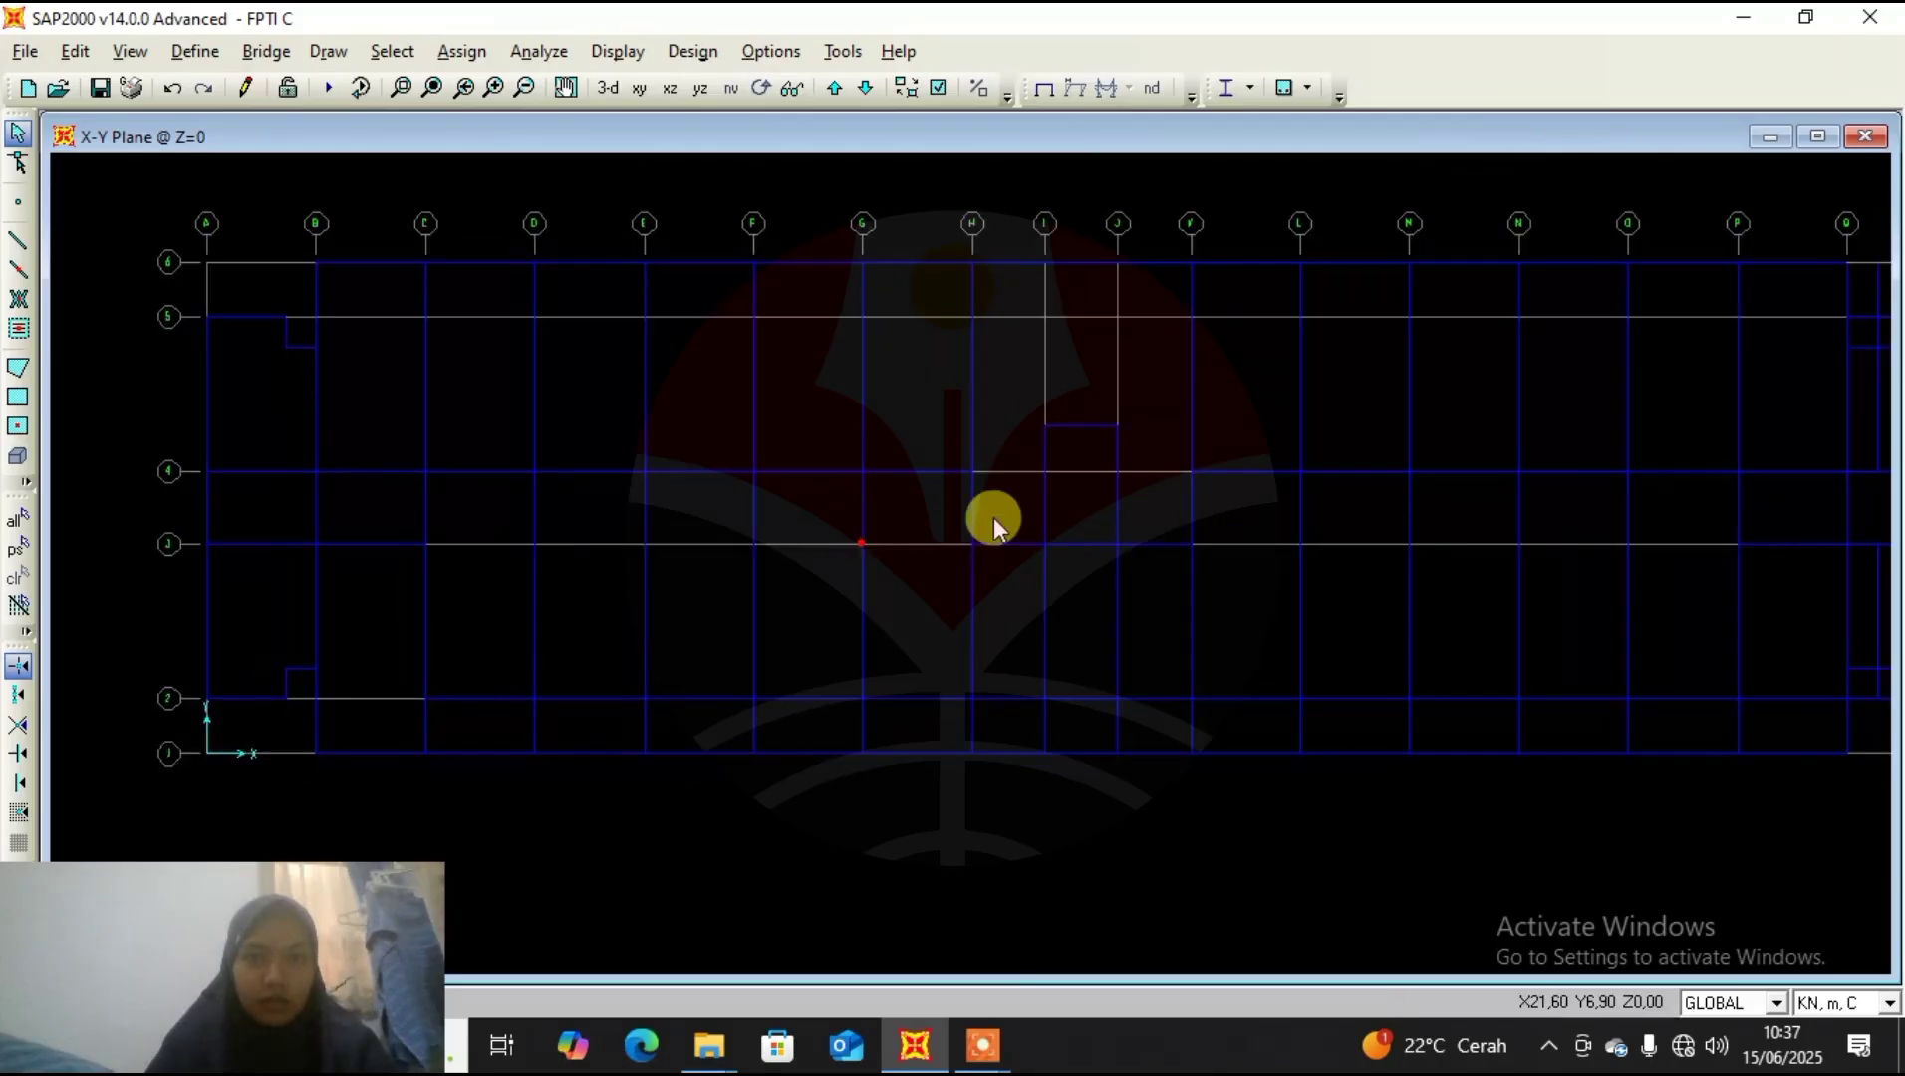
{"action": "scroll", "coordinate": [993, 516], "scroll_direction": "down", "scroll_amount": 1}
{"action": "middle_click_drag", "start_coordinate": [1125, 514], "coordinate": [339, 528]}
{"action": "scroll", "coordinate": [1106, 319], "scroll_direction": "up", "scroll_amount": 1}
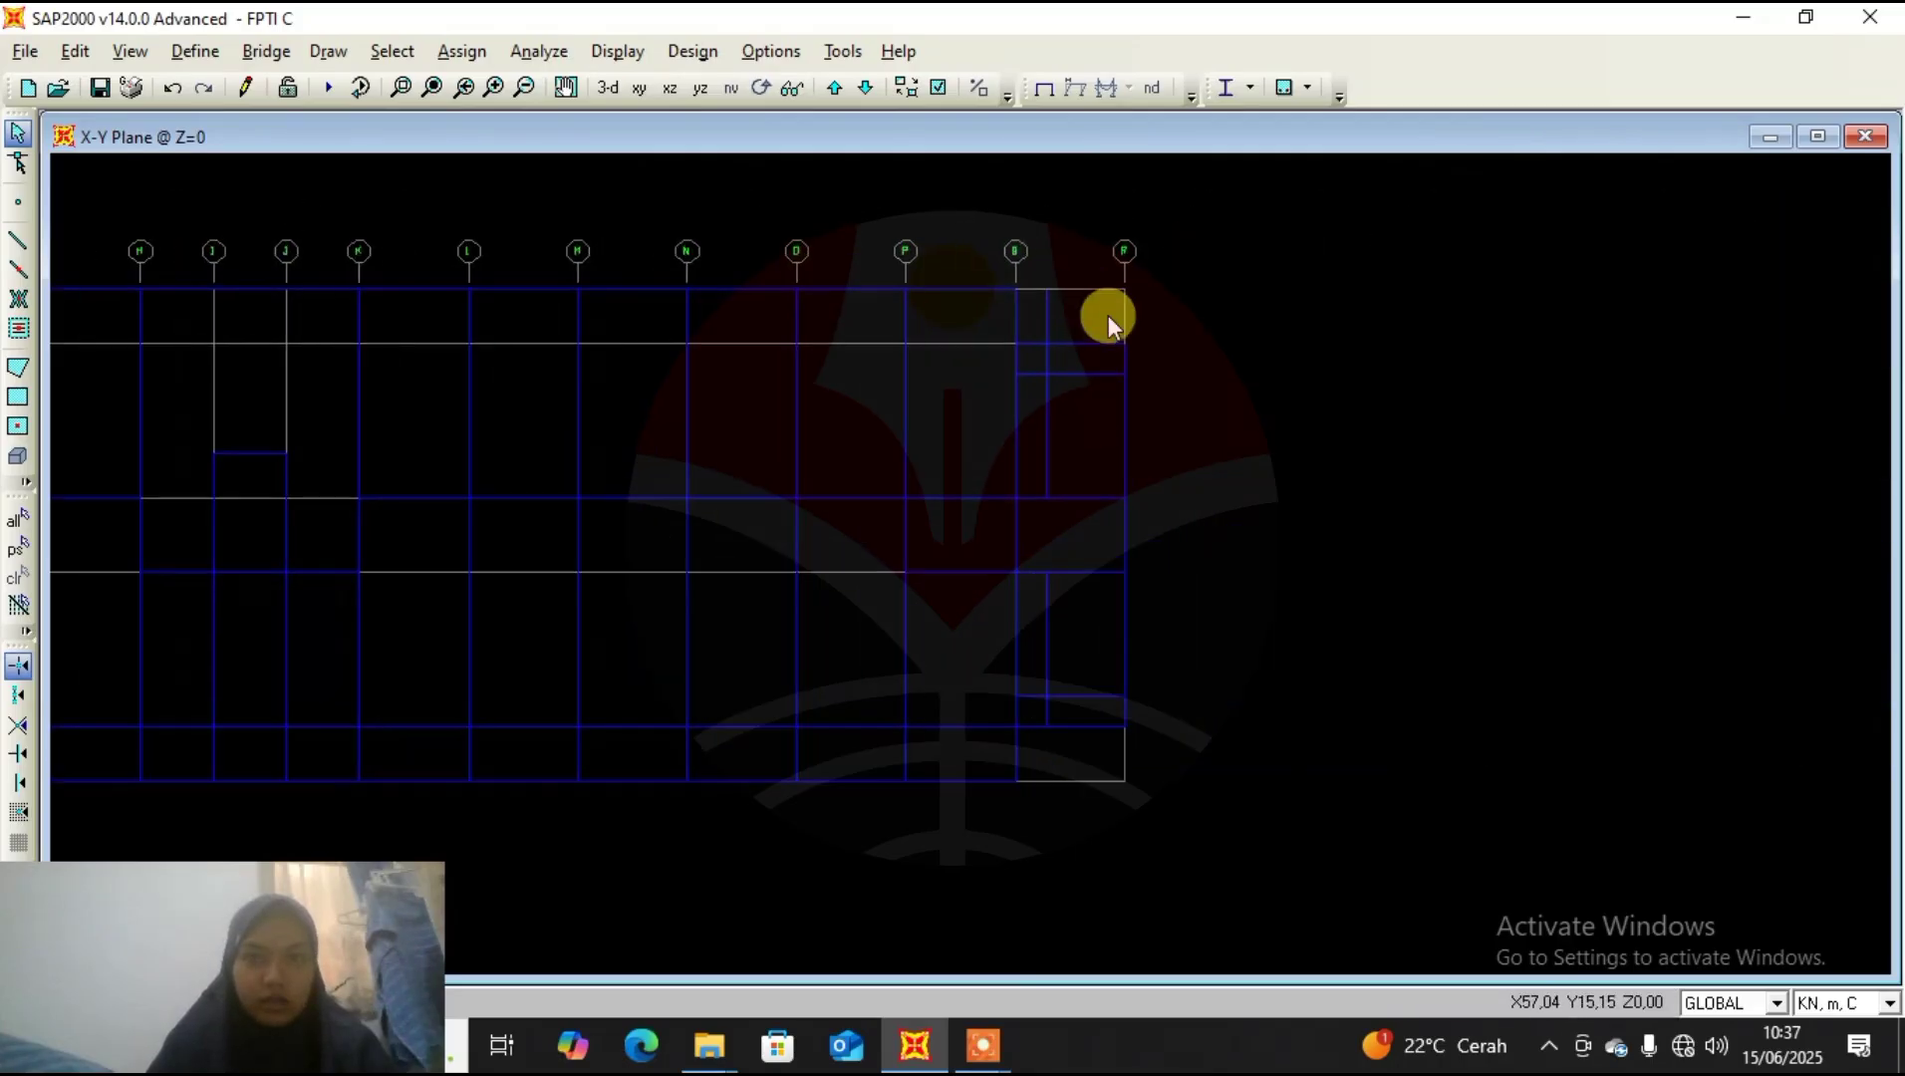
{"action": "scroll", "coordinate": [1106, 313], "scroll_direction": "up", "scroll_amount": 1}
{"action": "middle_click_drag", "start_coordinate": [1082, 316], "coordinate": [916, 371]}
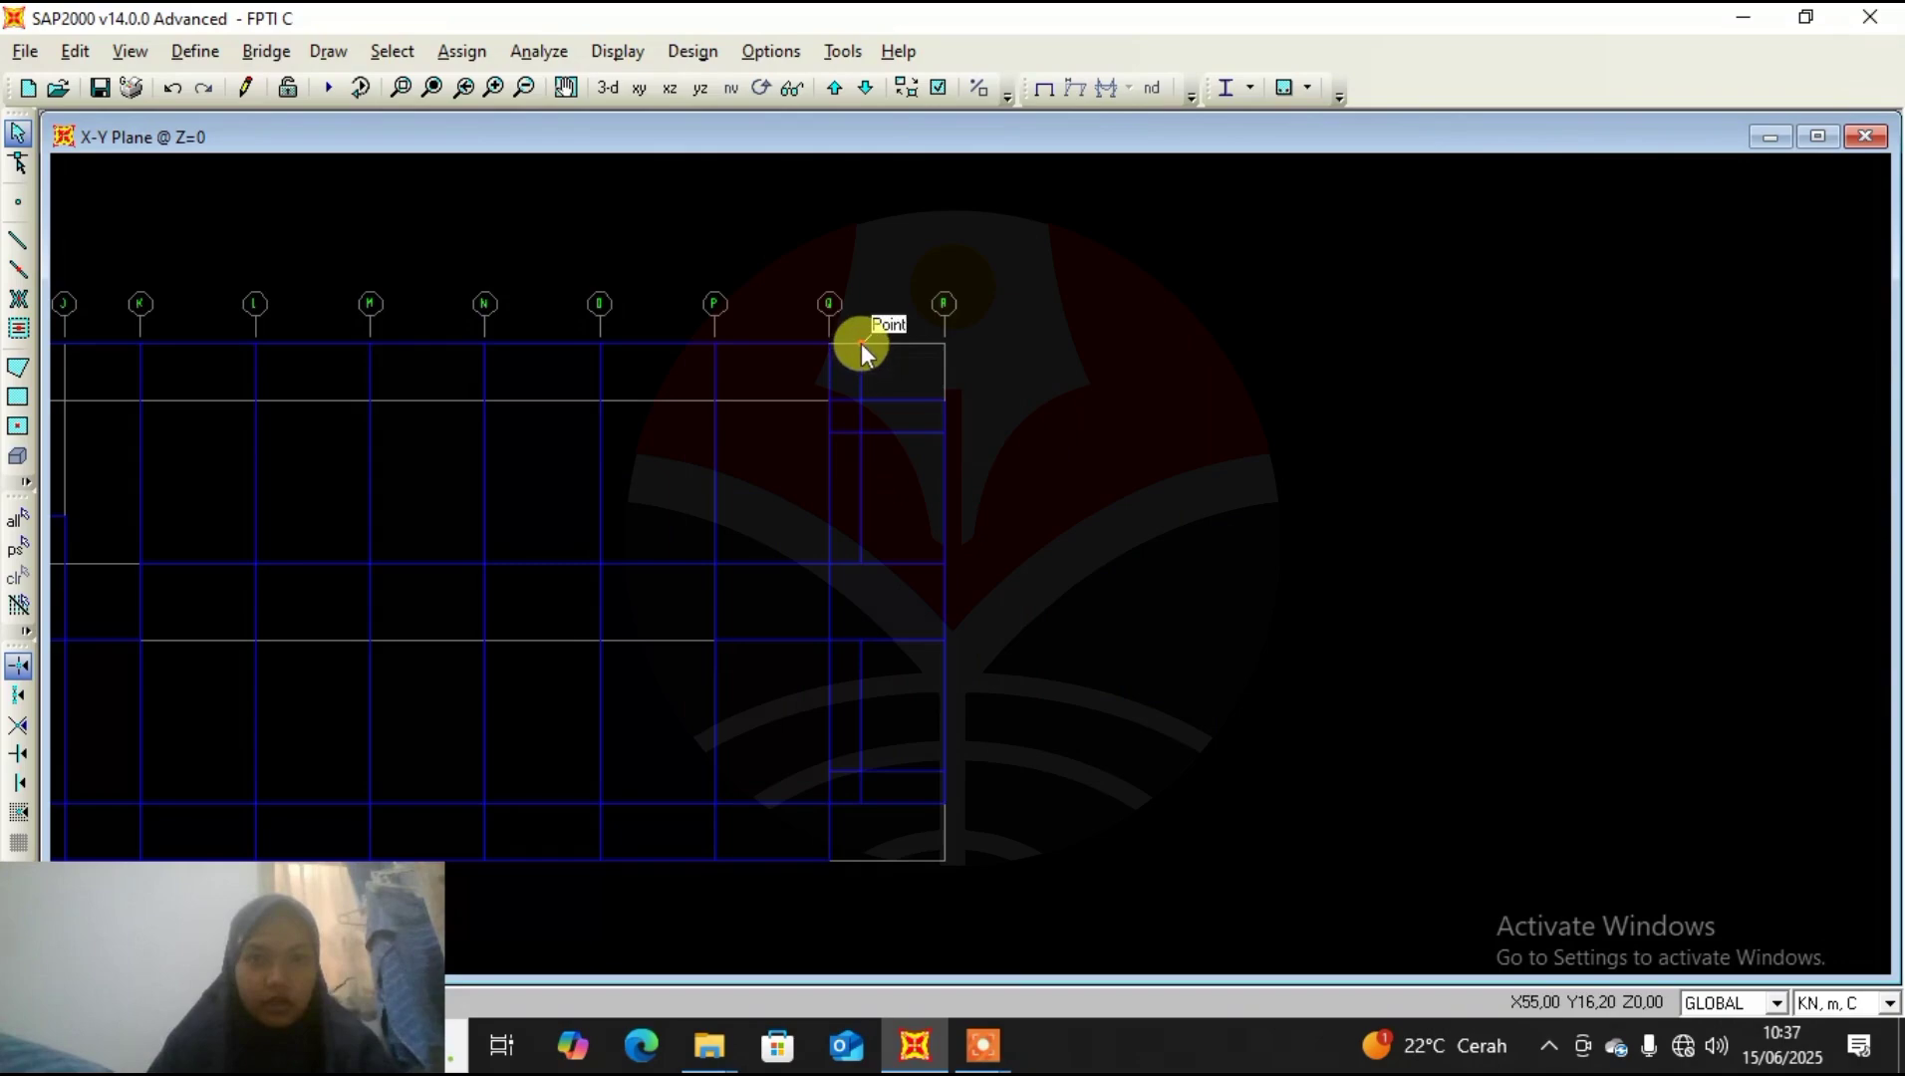
{"action": "left_click", "coordinate": [901, 409]}
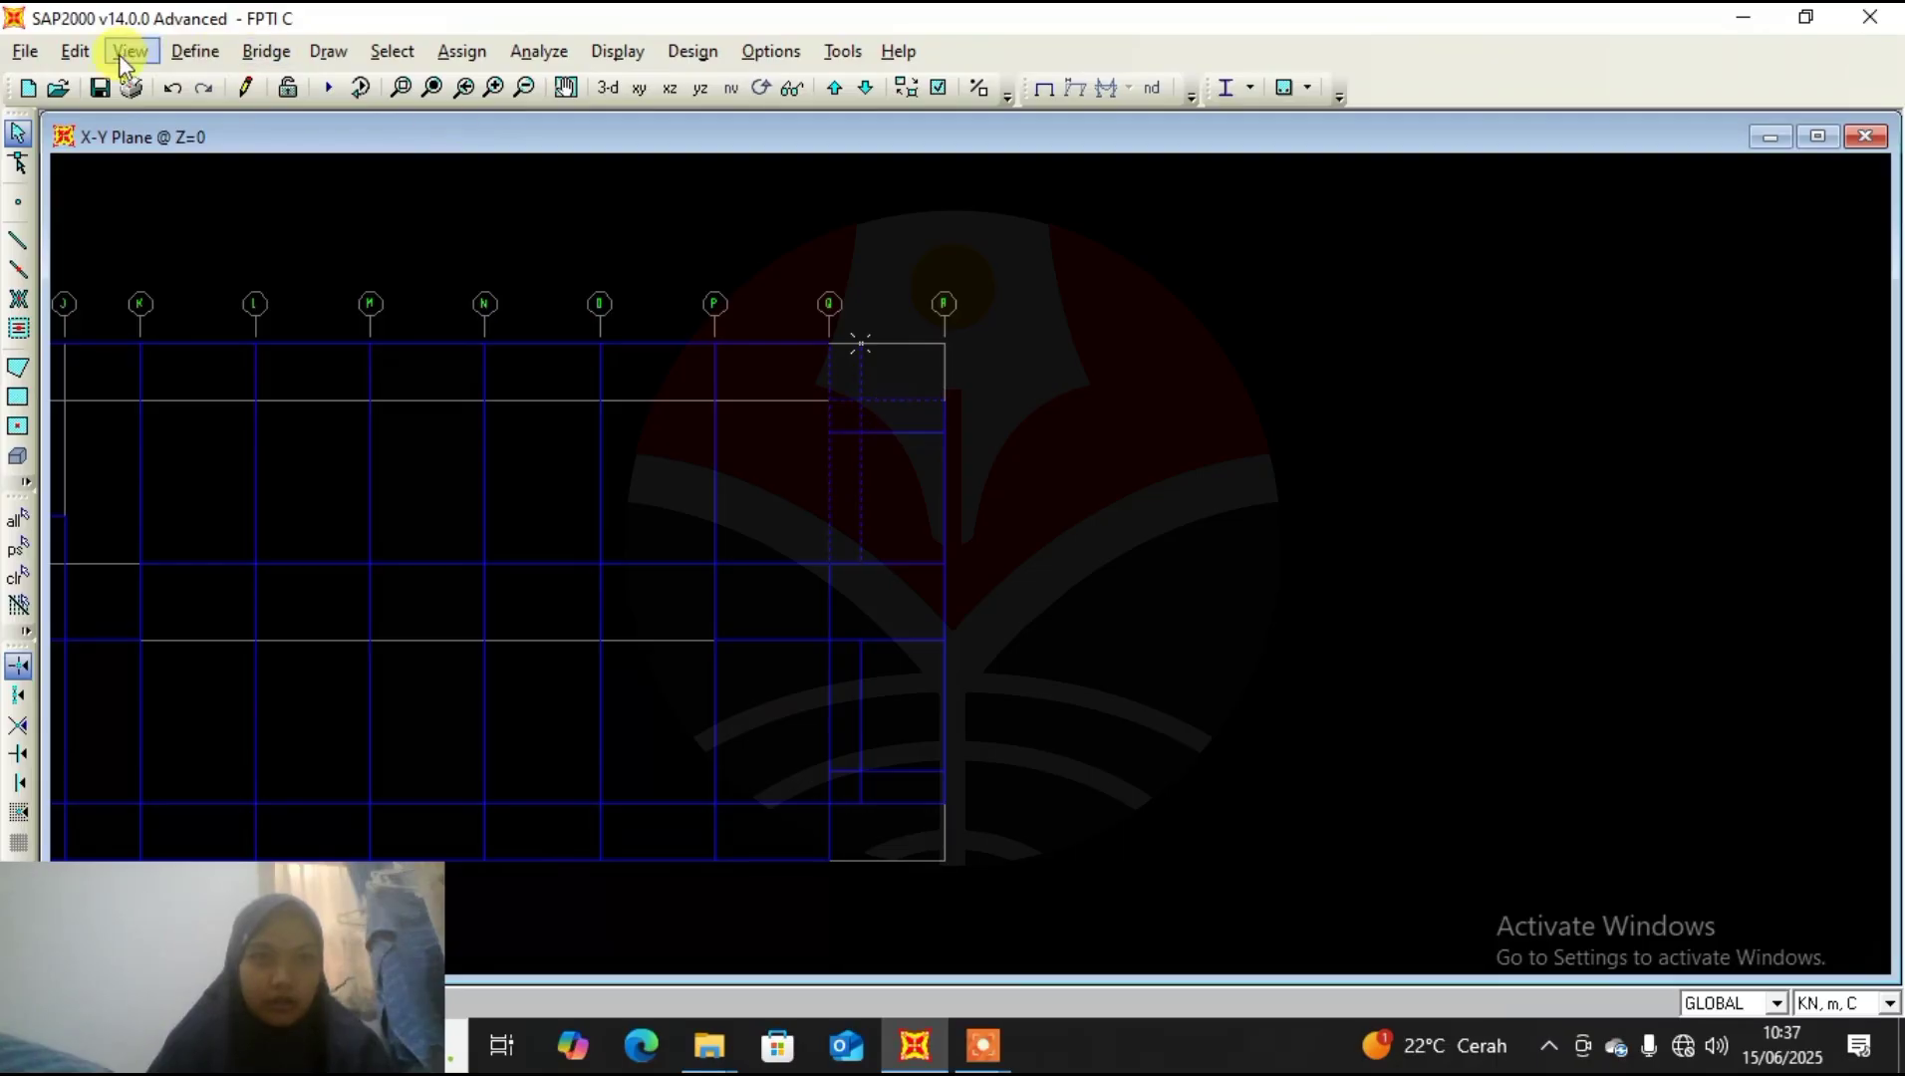
{"action": "left_click", "coordinate": [79, 51]}
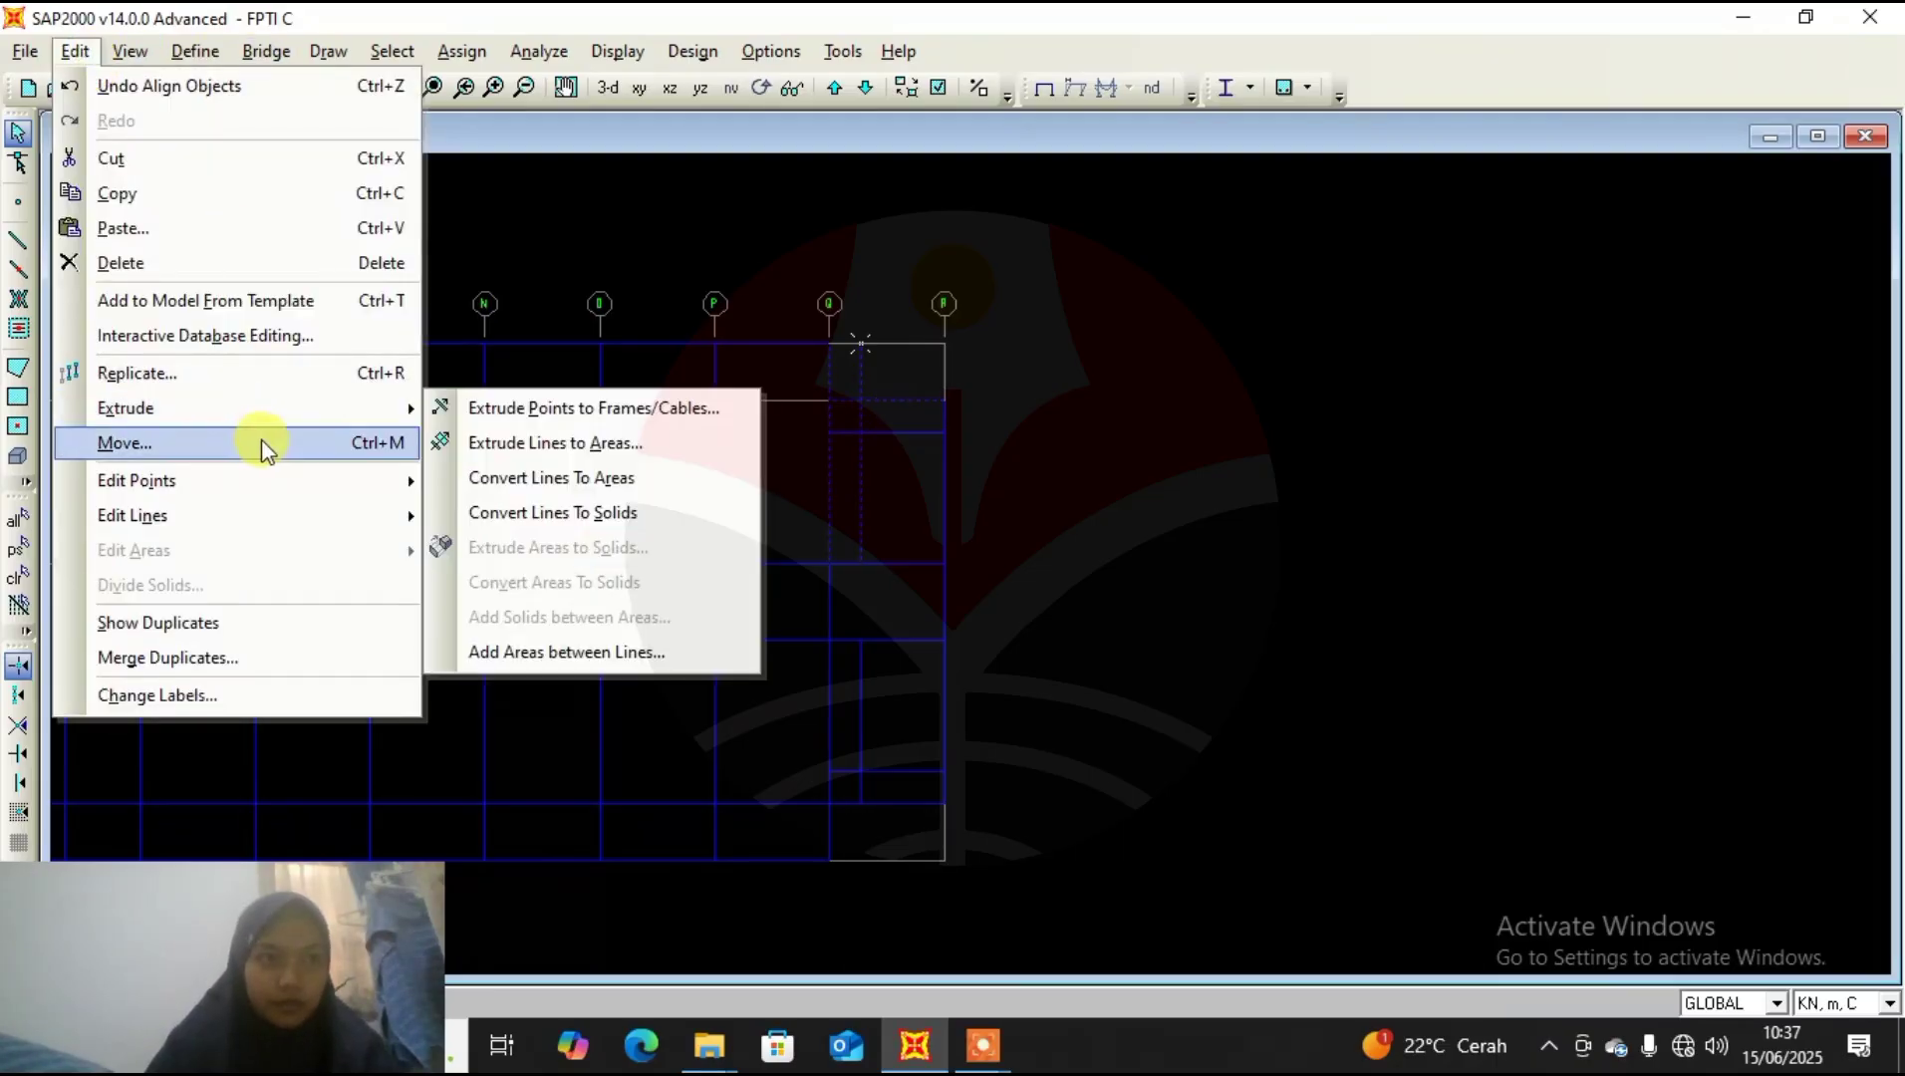
{"action": "mouse_move", "coordinate": [301, 516]}
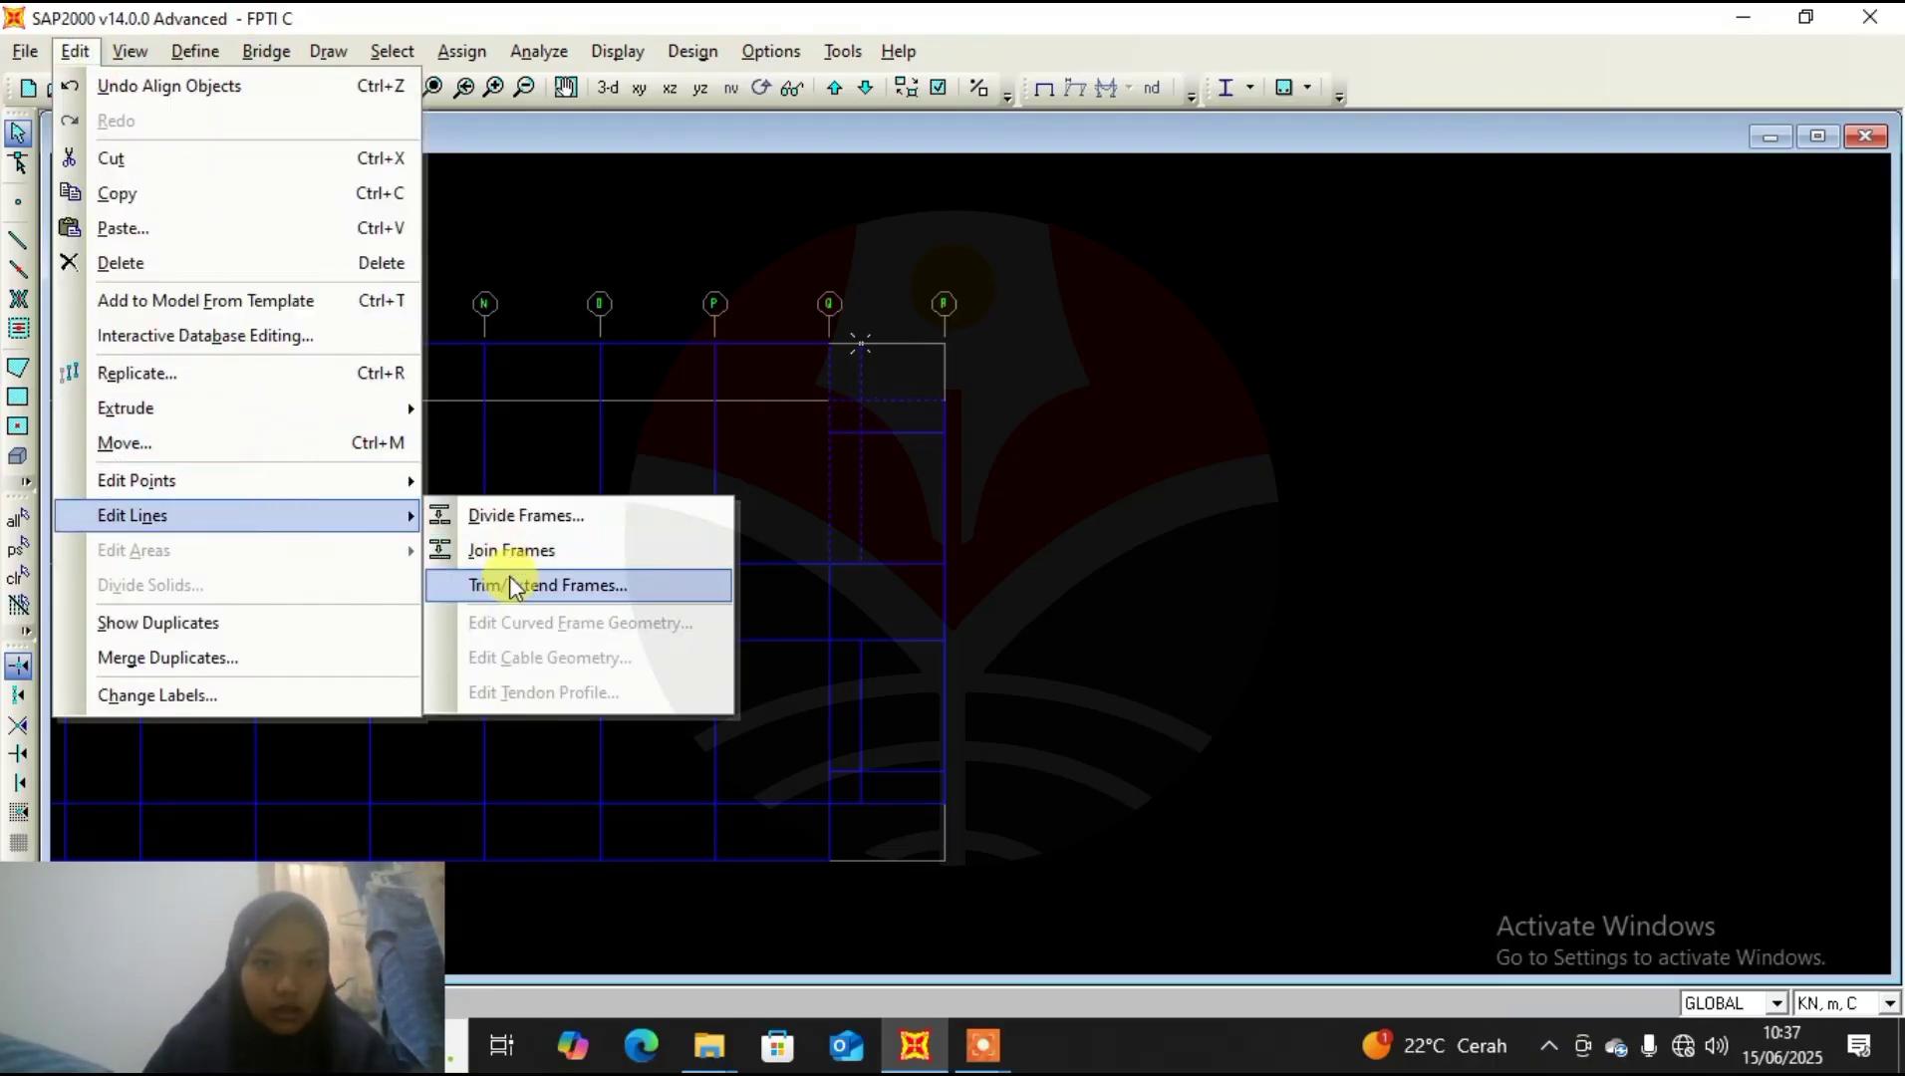
{"action": "left_click", "coordinate": [630, 583]}
{"action": "left_click", "coordinate": [881, 555]}
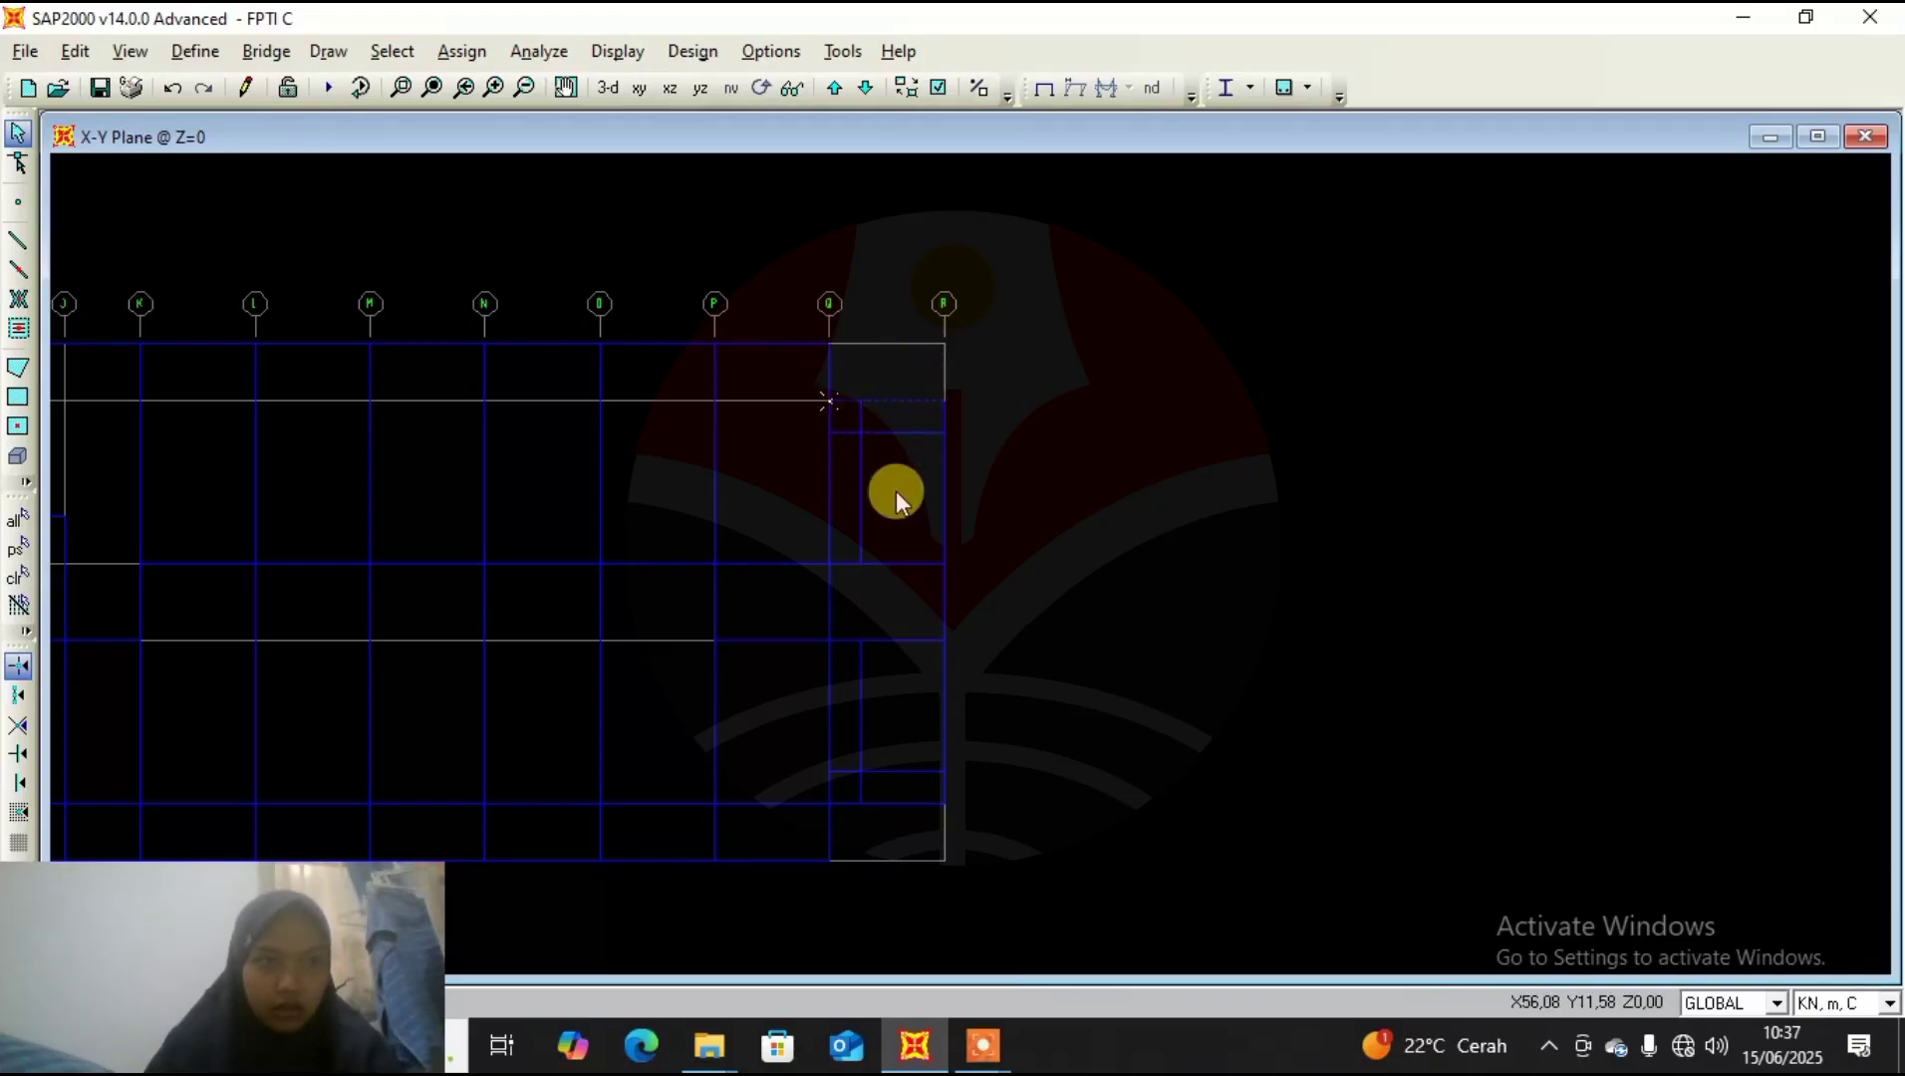
Trim the grid line Q end of the grid line 5 beam back to the offset beam beside grid line Q.
{"action": "left_click_drag", "start_coordinate": [889, 489], "coordinate": [847, 525]}
{"action": "left_click", "coordinate": [76, 52]}
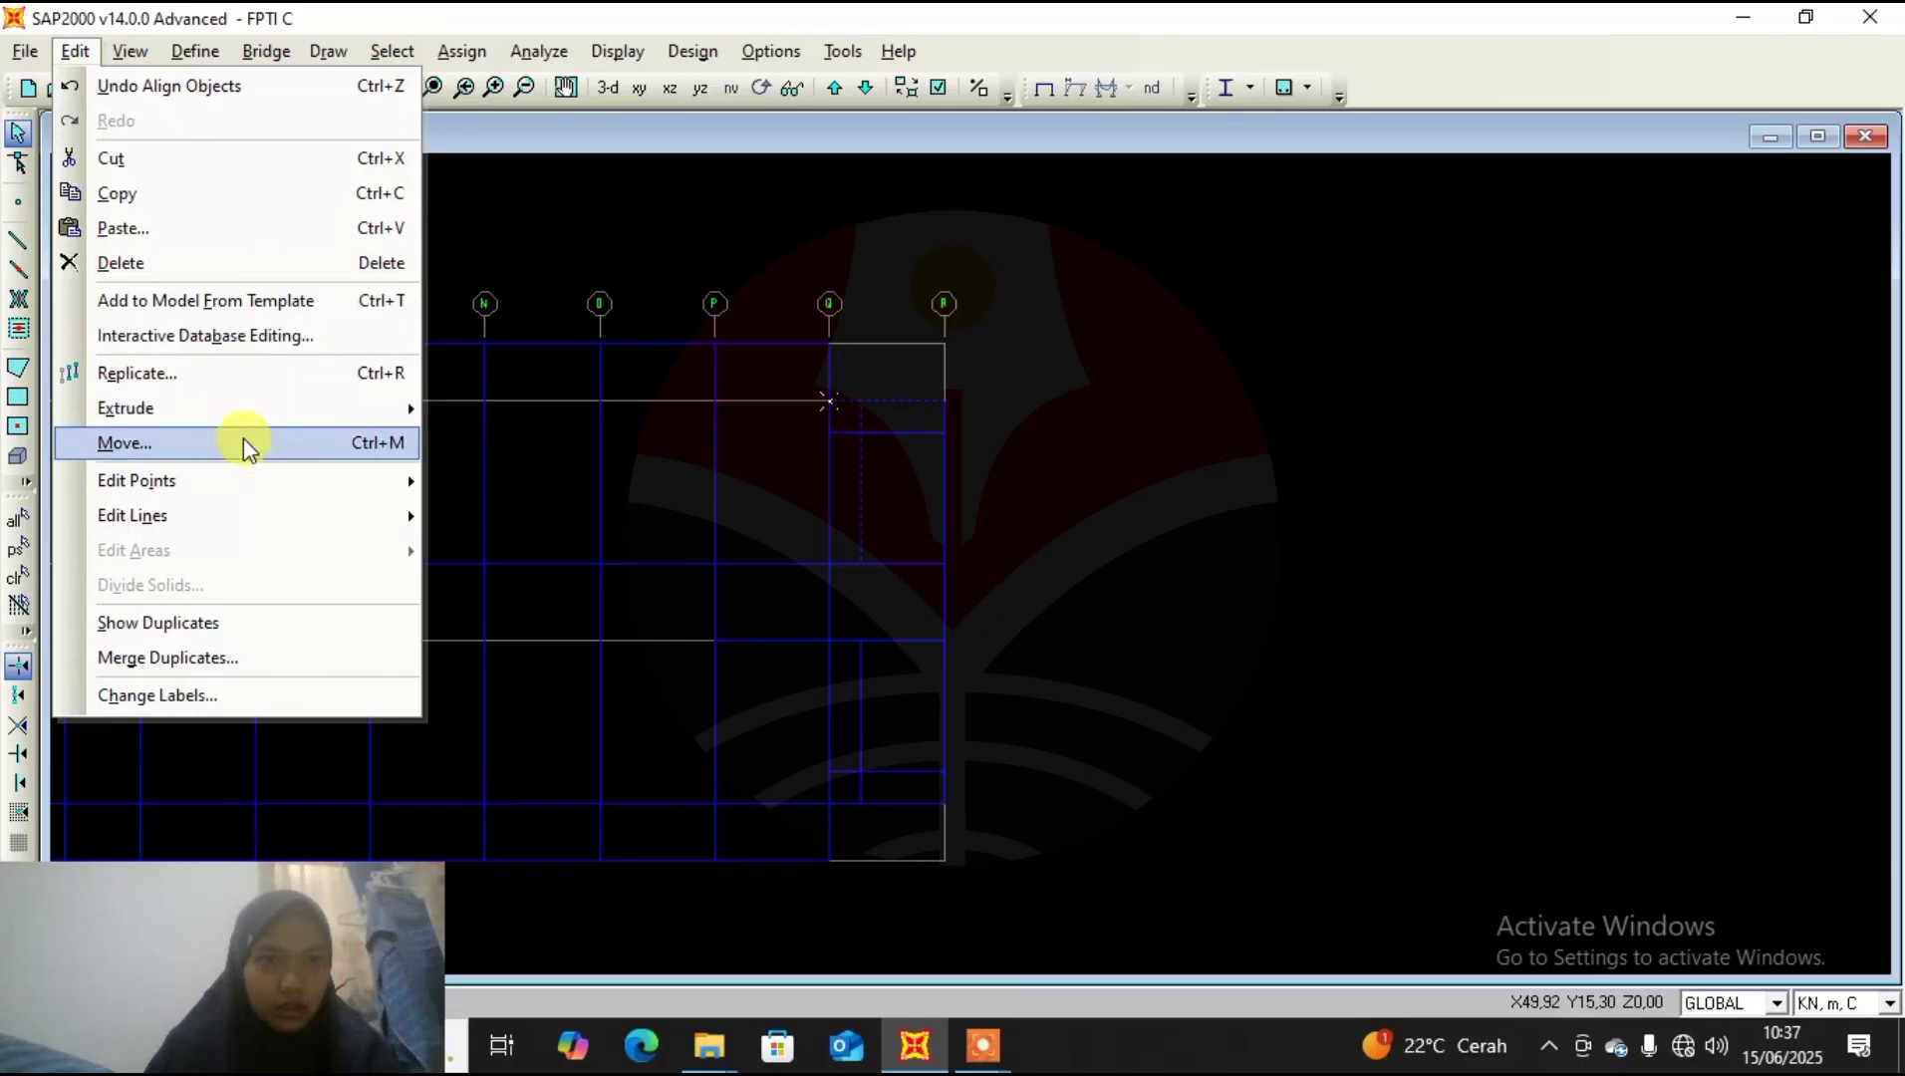
{"action": "mouse_move", "coordinate": [234, 515]}
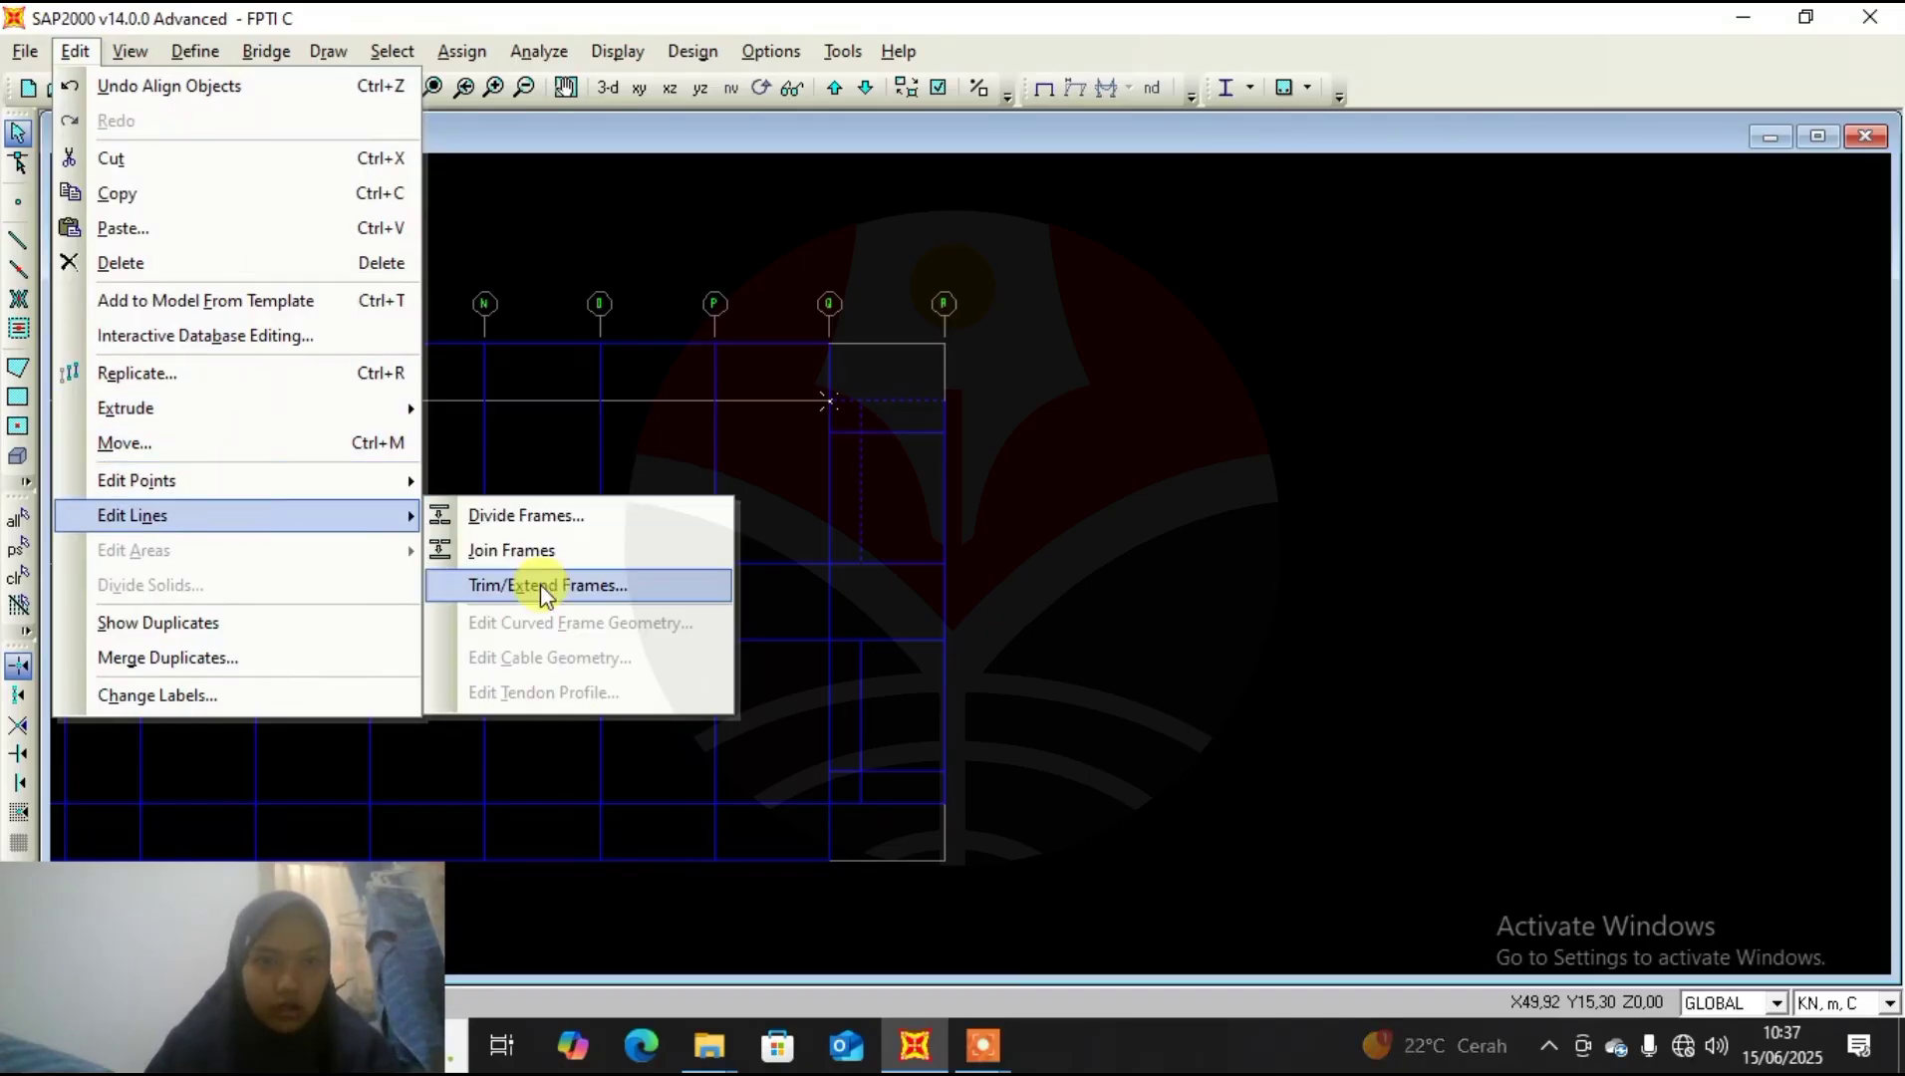
{"action": "left_click", "coordinate": [546, 586]}
{"action": "left_click", "coordinate": [885, 557]}
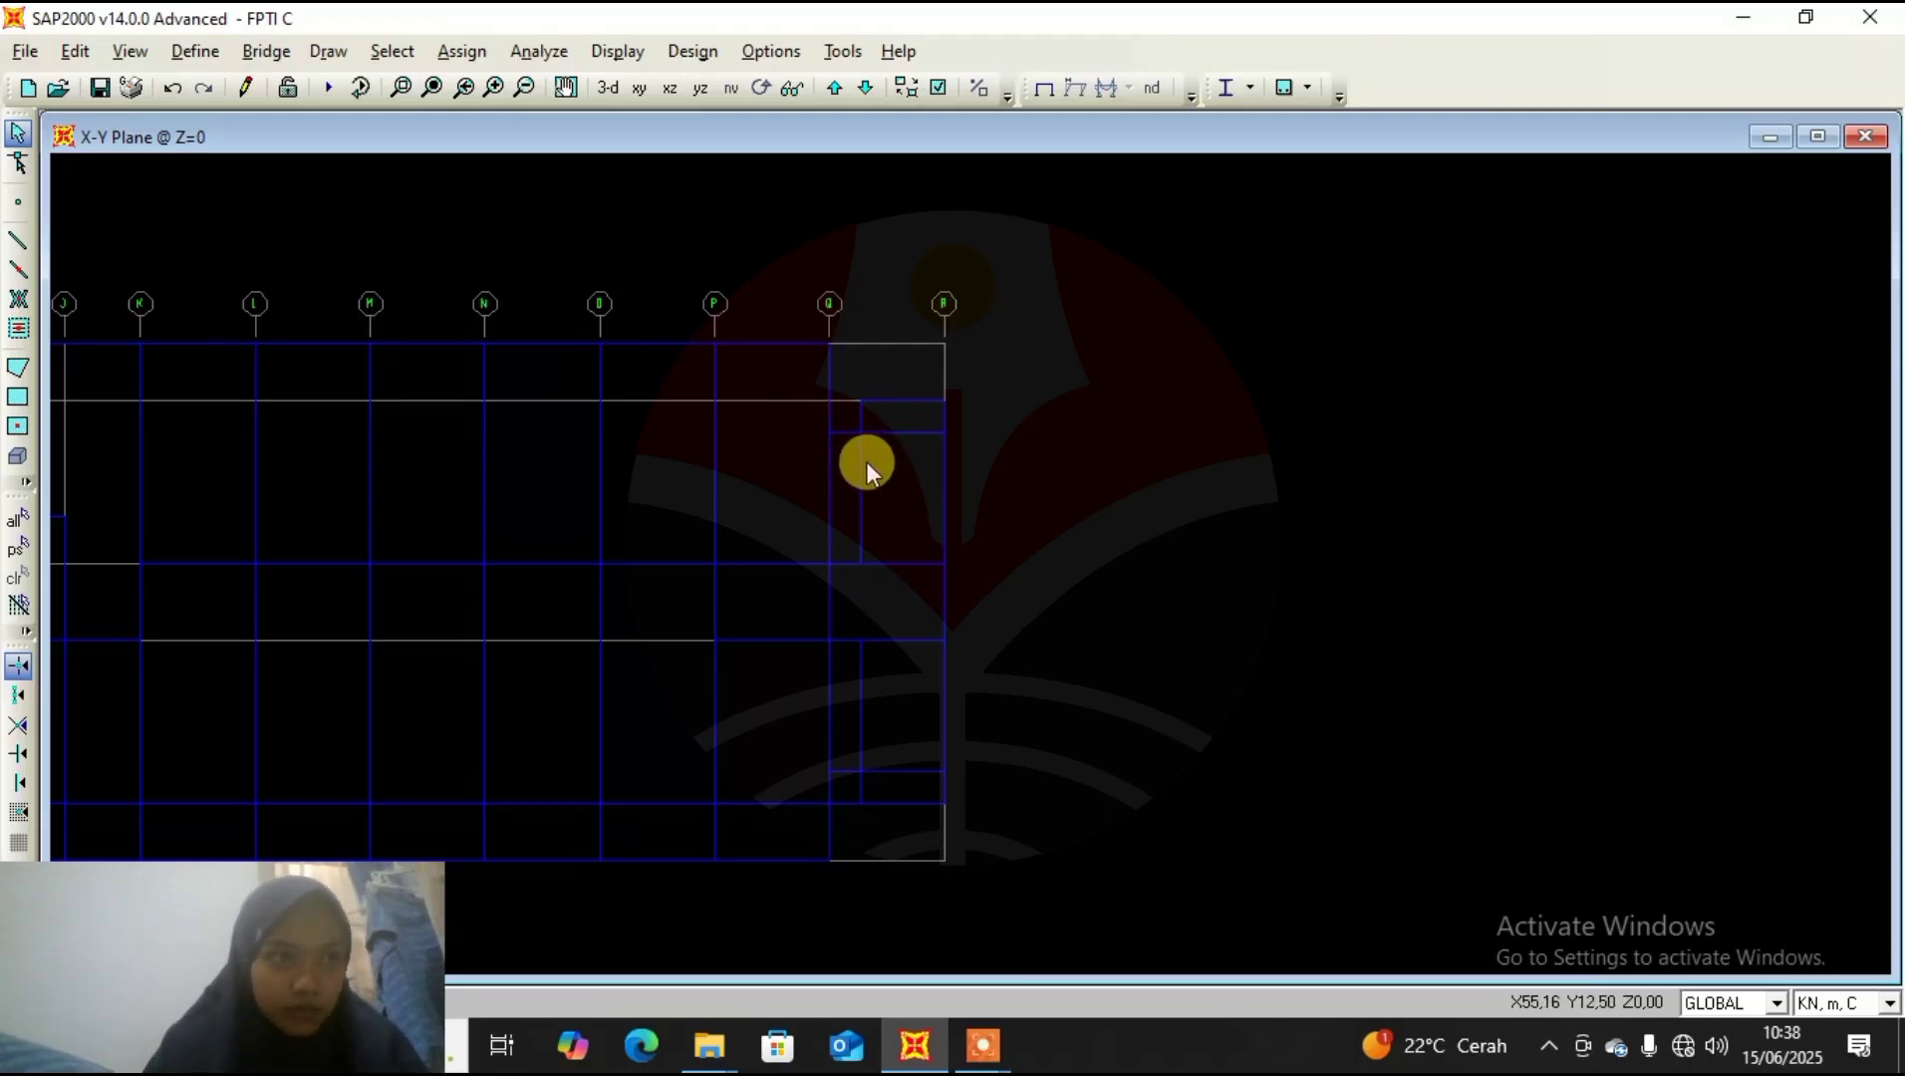
Trim the grid line 4 end of the upper offset beam beside grid line Q back to the secondary beam just below grid line 5.
{"action": "left_click", "coordinate": [860, 555]}
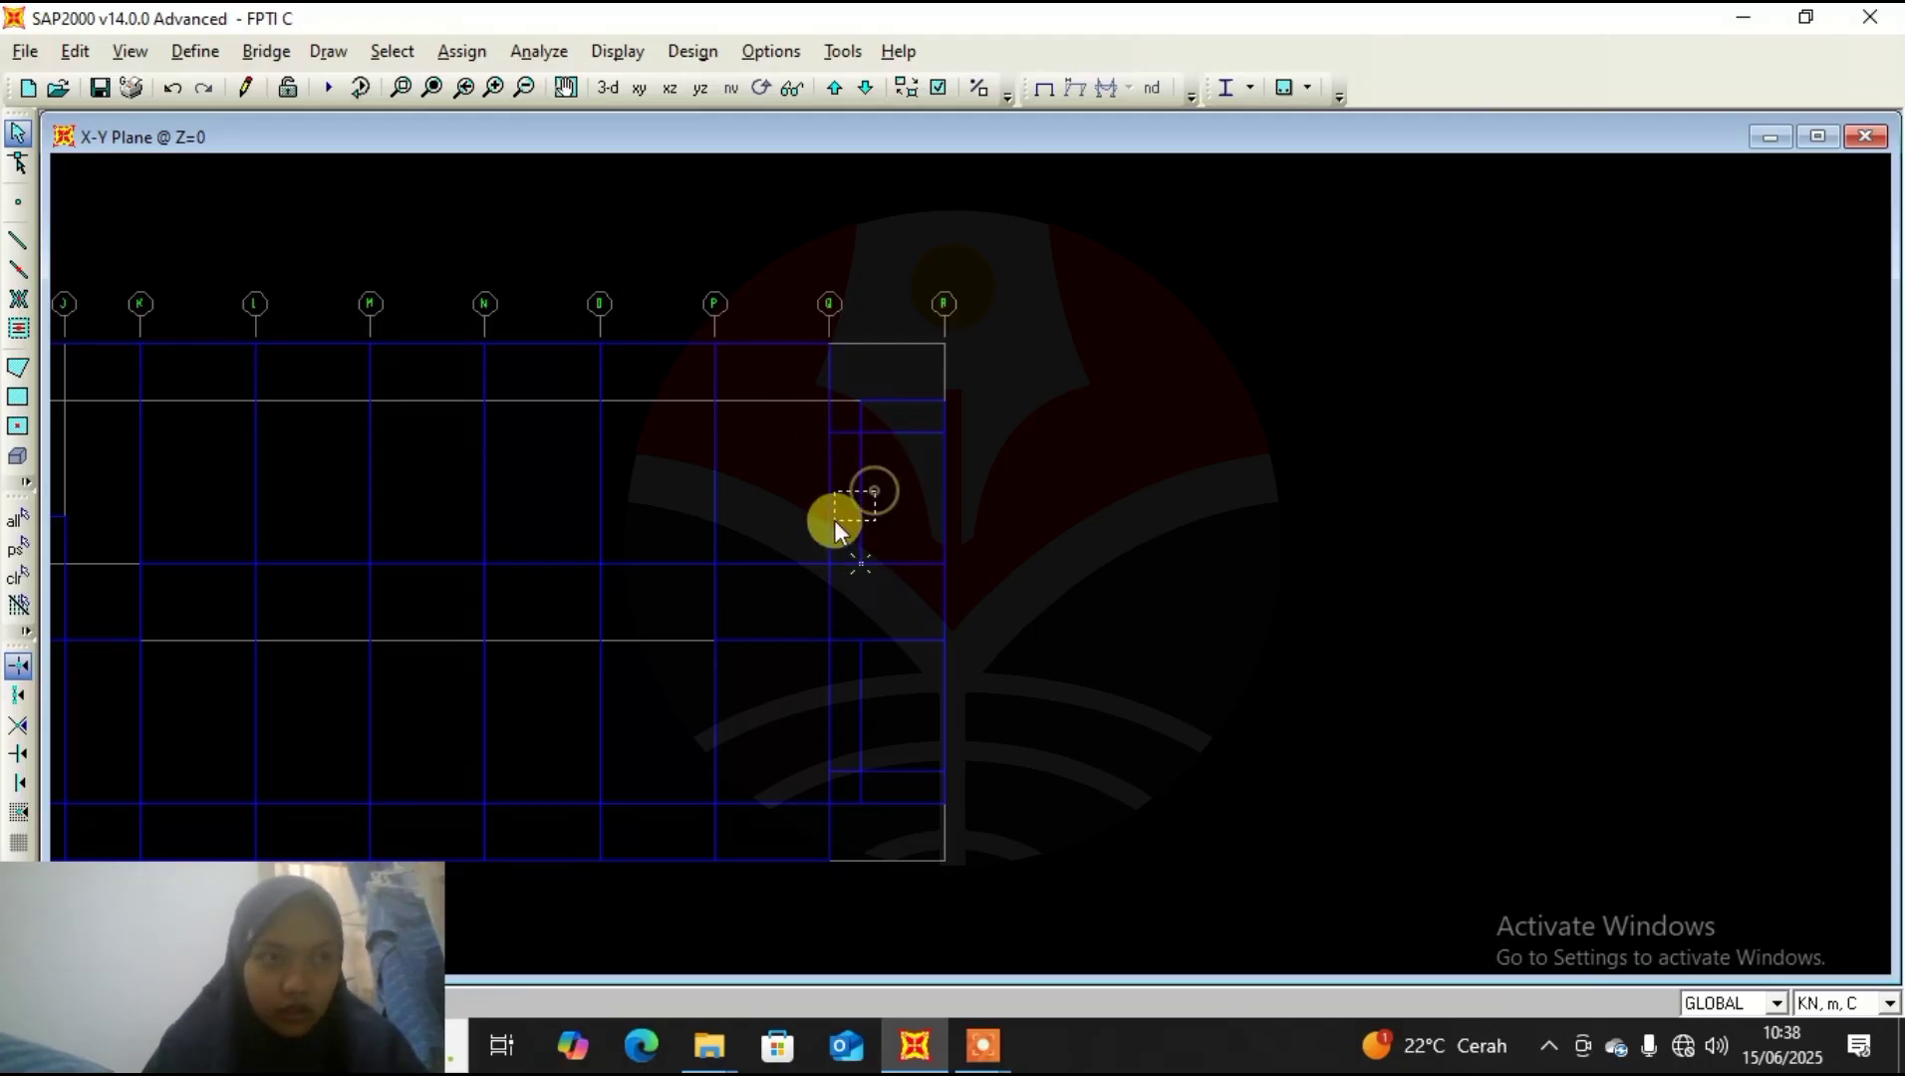
{"action": "left_click", "coordinate": [889, 488]}
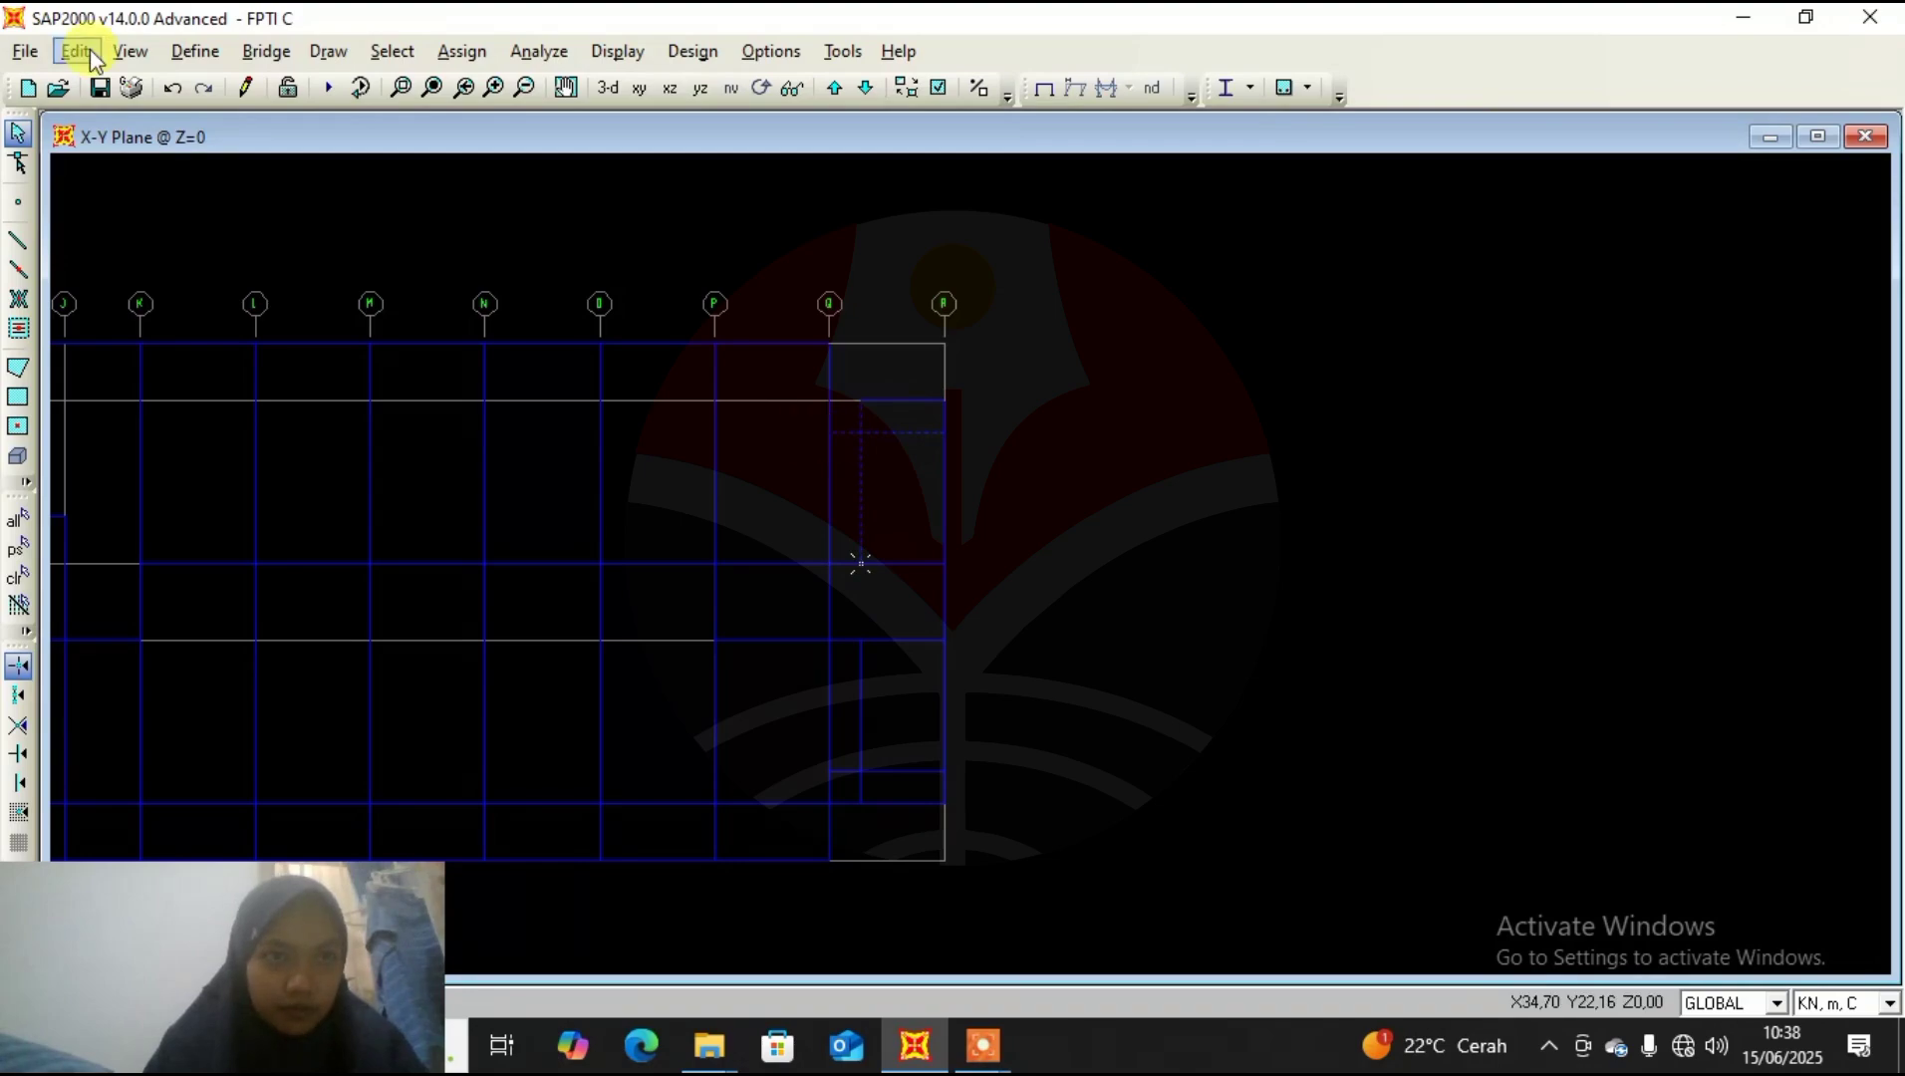
{"action": "left_click", "coordinate": [90, 49]}
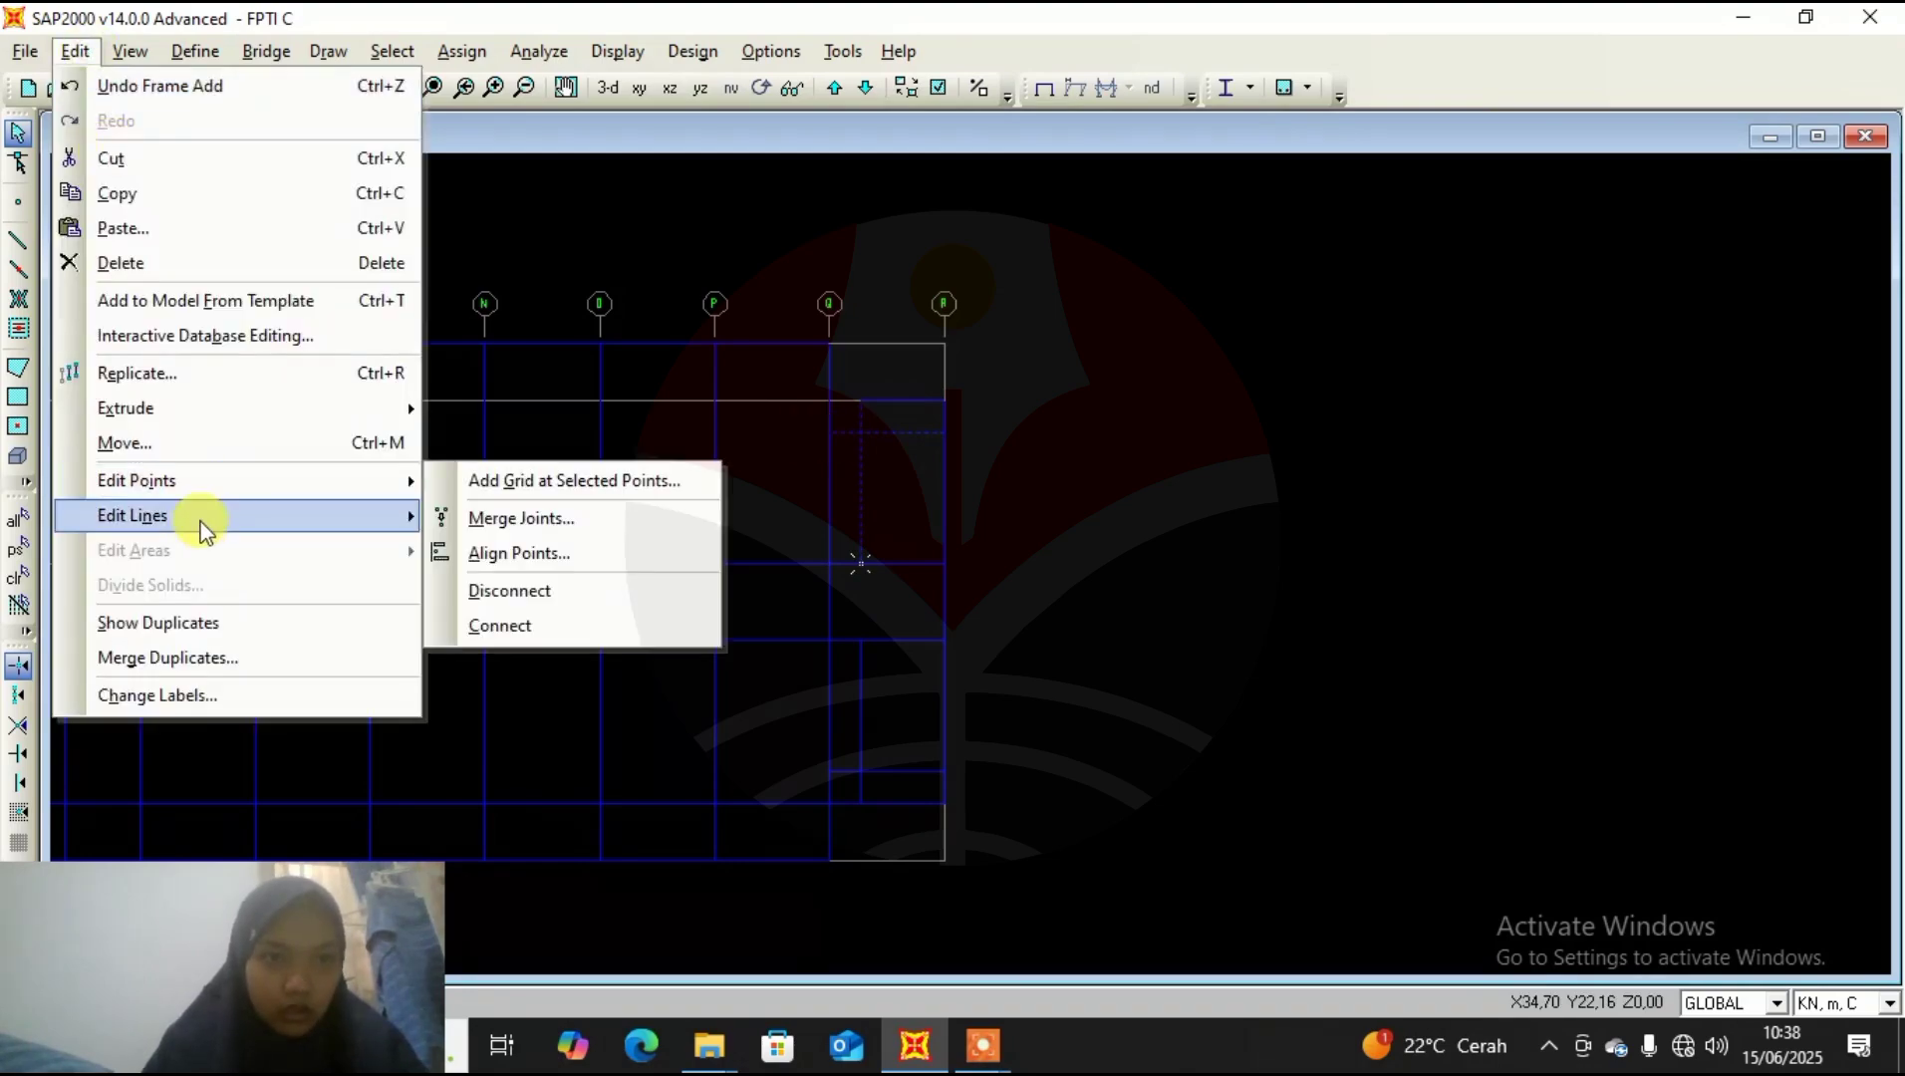
{"action": "mouse_move", "coordinate": [204, 528]}
{"action": "left_click", "coordinate": [637, 590]}
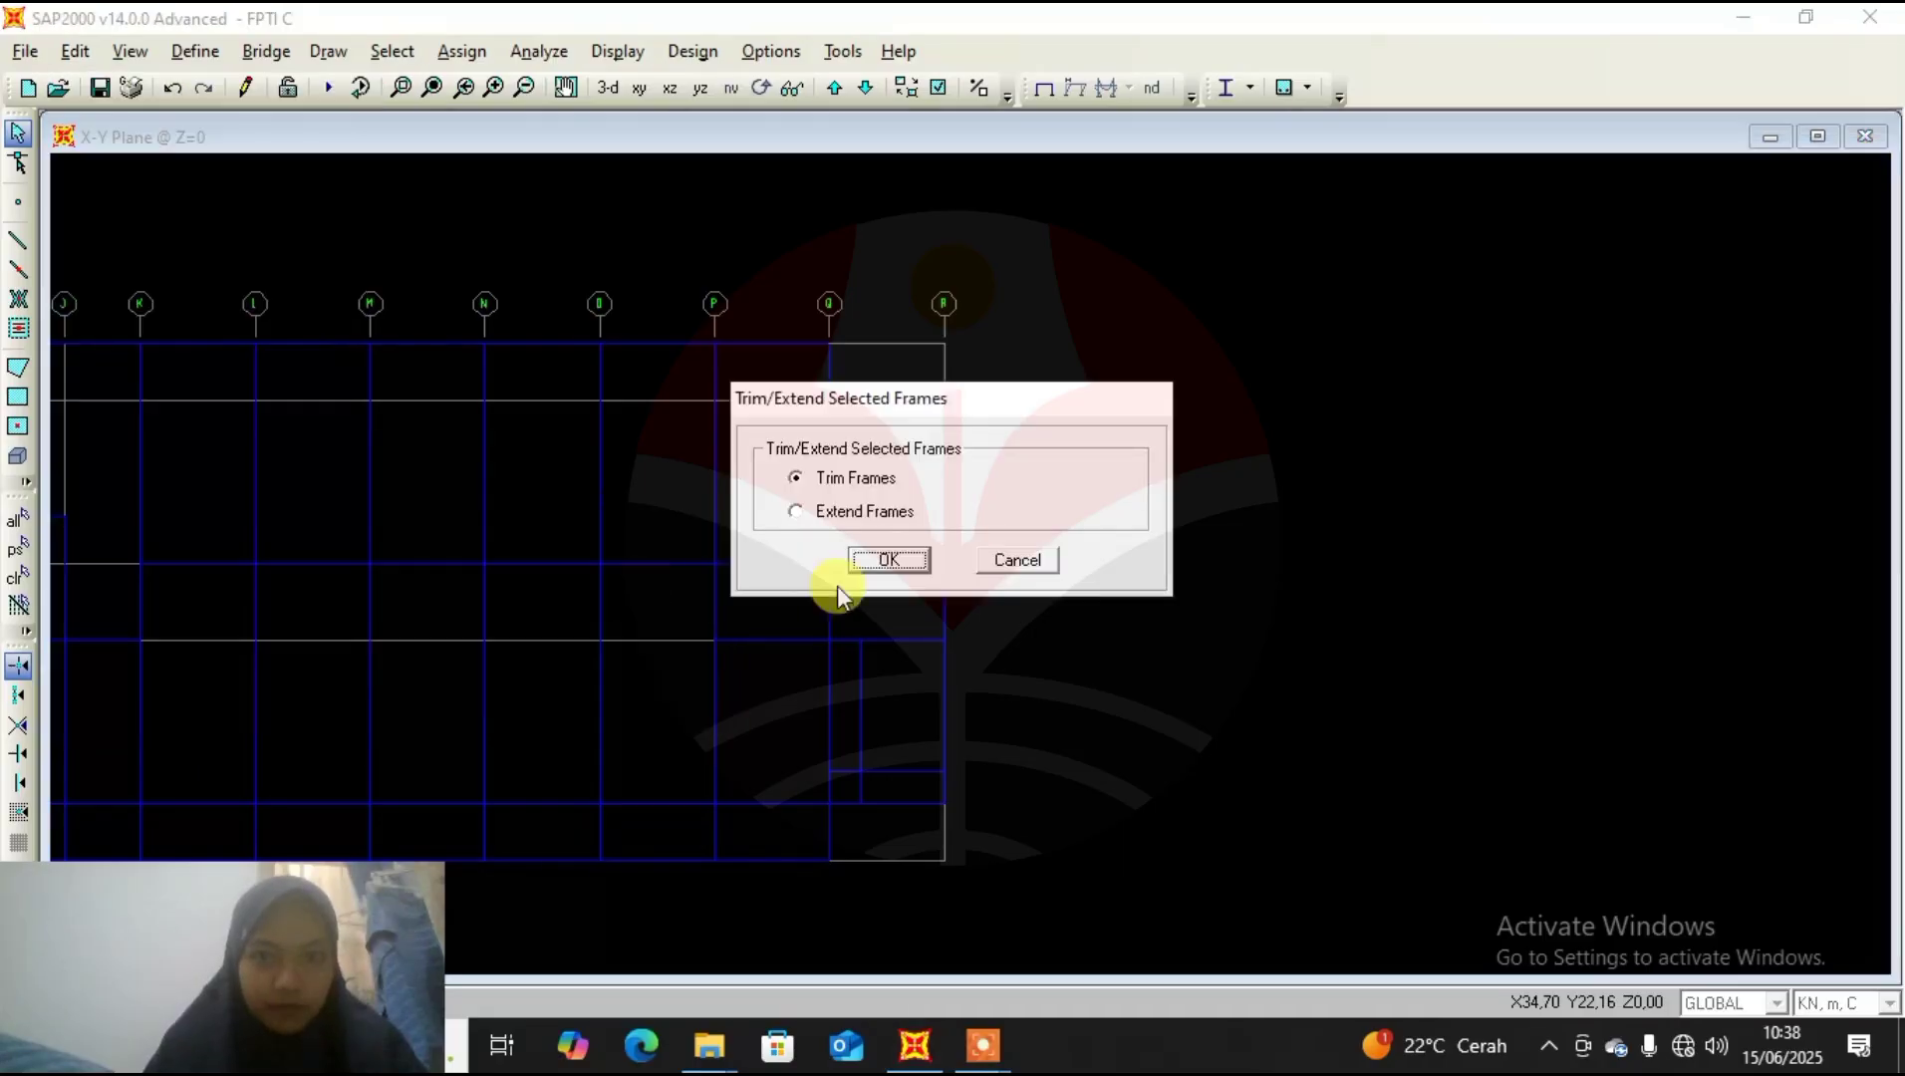
{"action": "left_click", "coordinate": [883, 561]}
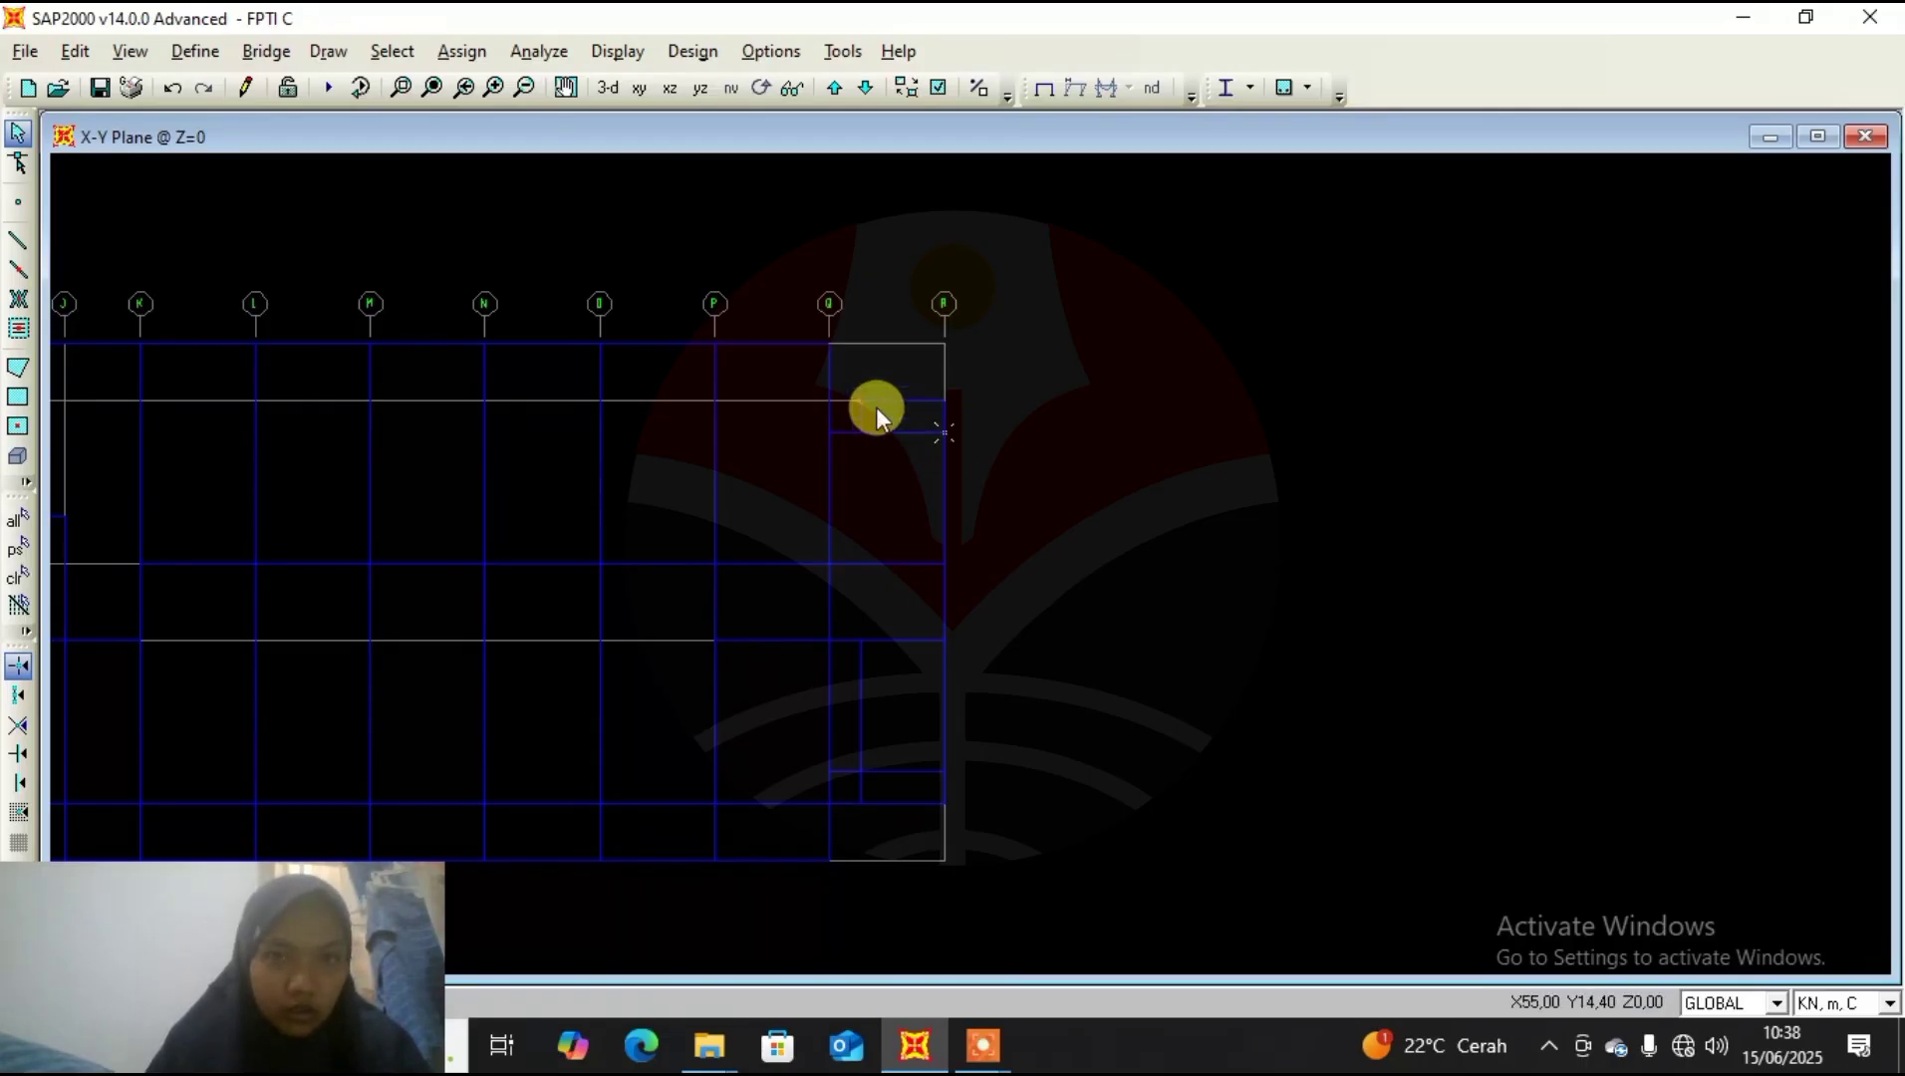
Trim the grid line R end of the secondary beam just below grid line 5 back to the offset beam beside grid line Q.
{"action": "left_click_drag", "start_coordinate": [910, 426], "coordinate": [897, 466]}
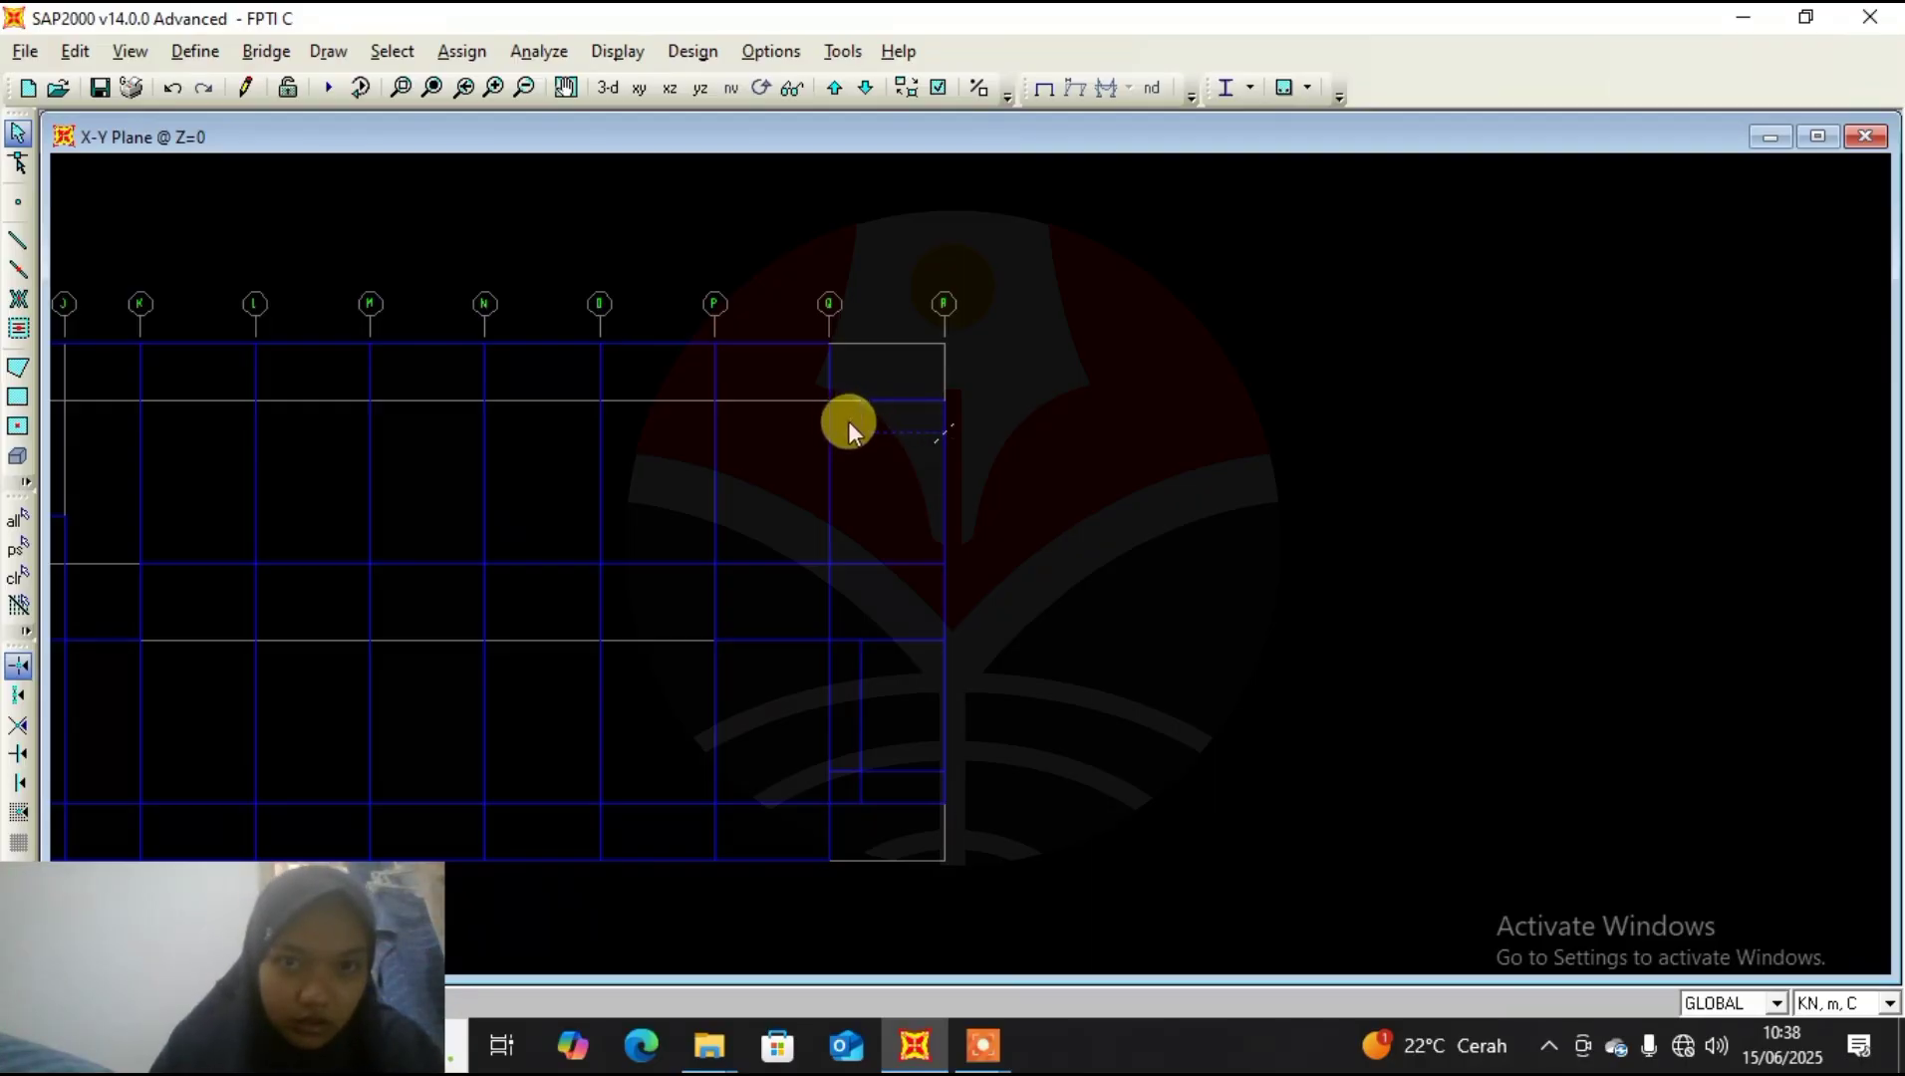
{"action": "left_click", "coordinate": [90, 47]}
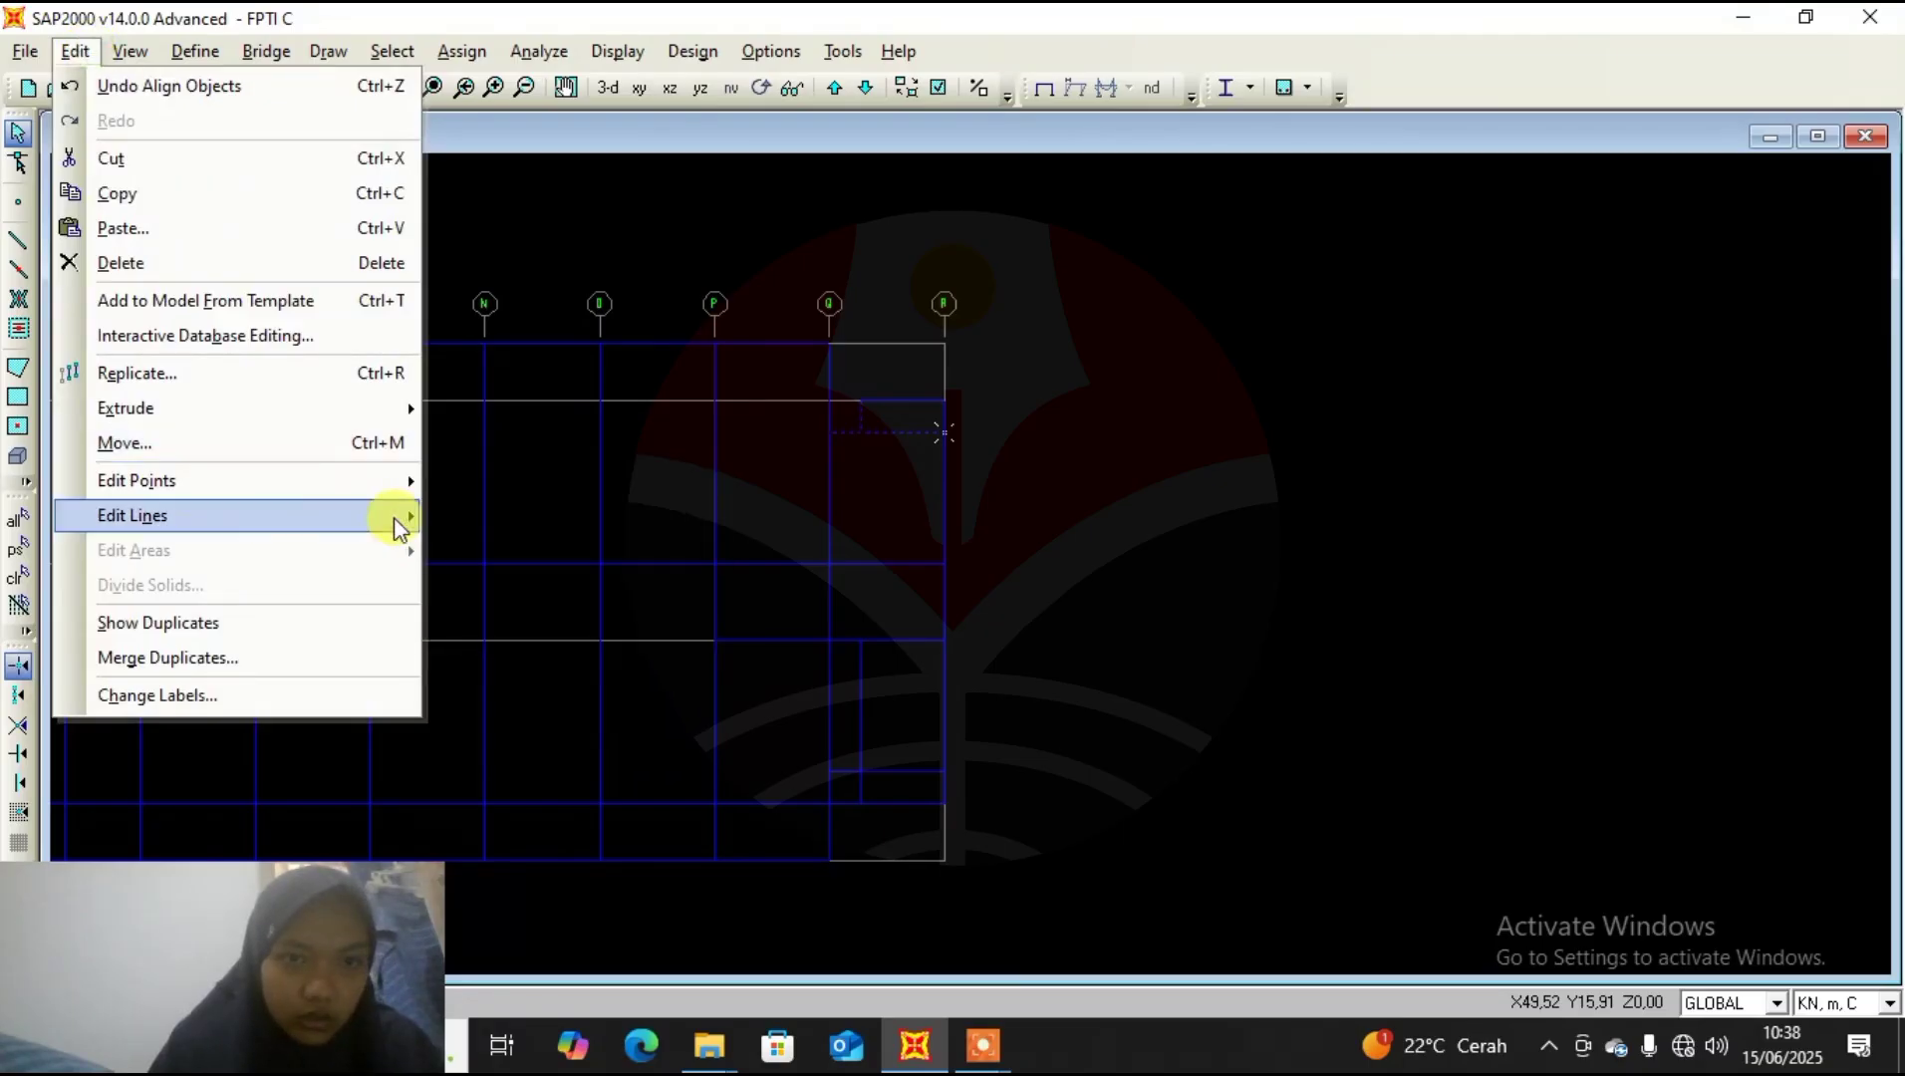
{"action": "mouse_move", "coordinate": [392, 516]}
{"action": "left_click", "coordinate": [553, 583]}
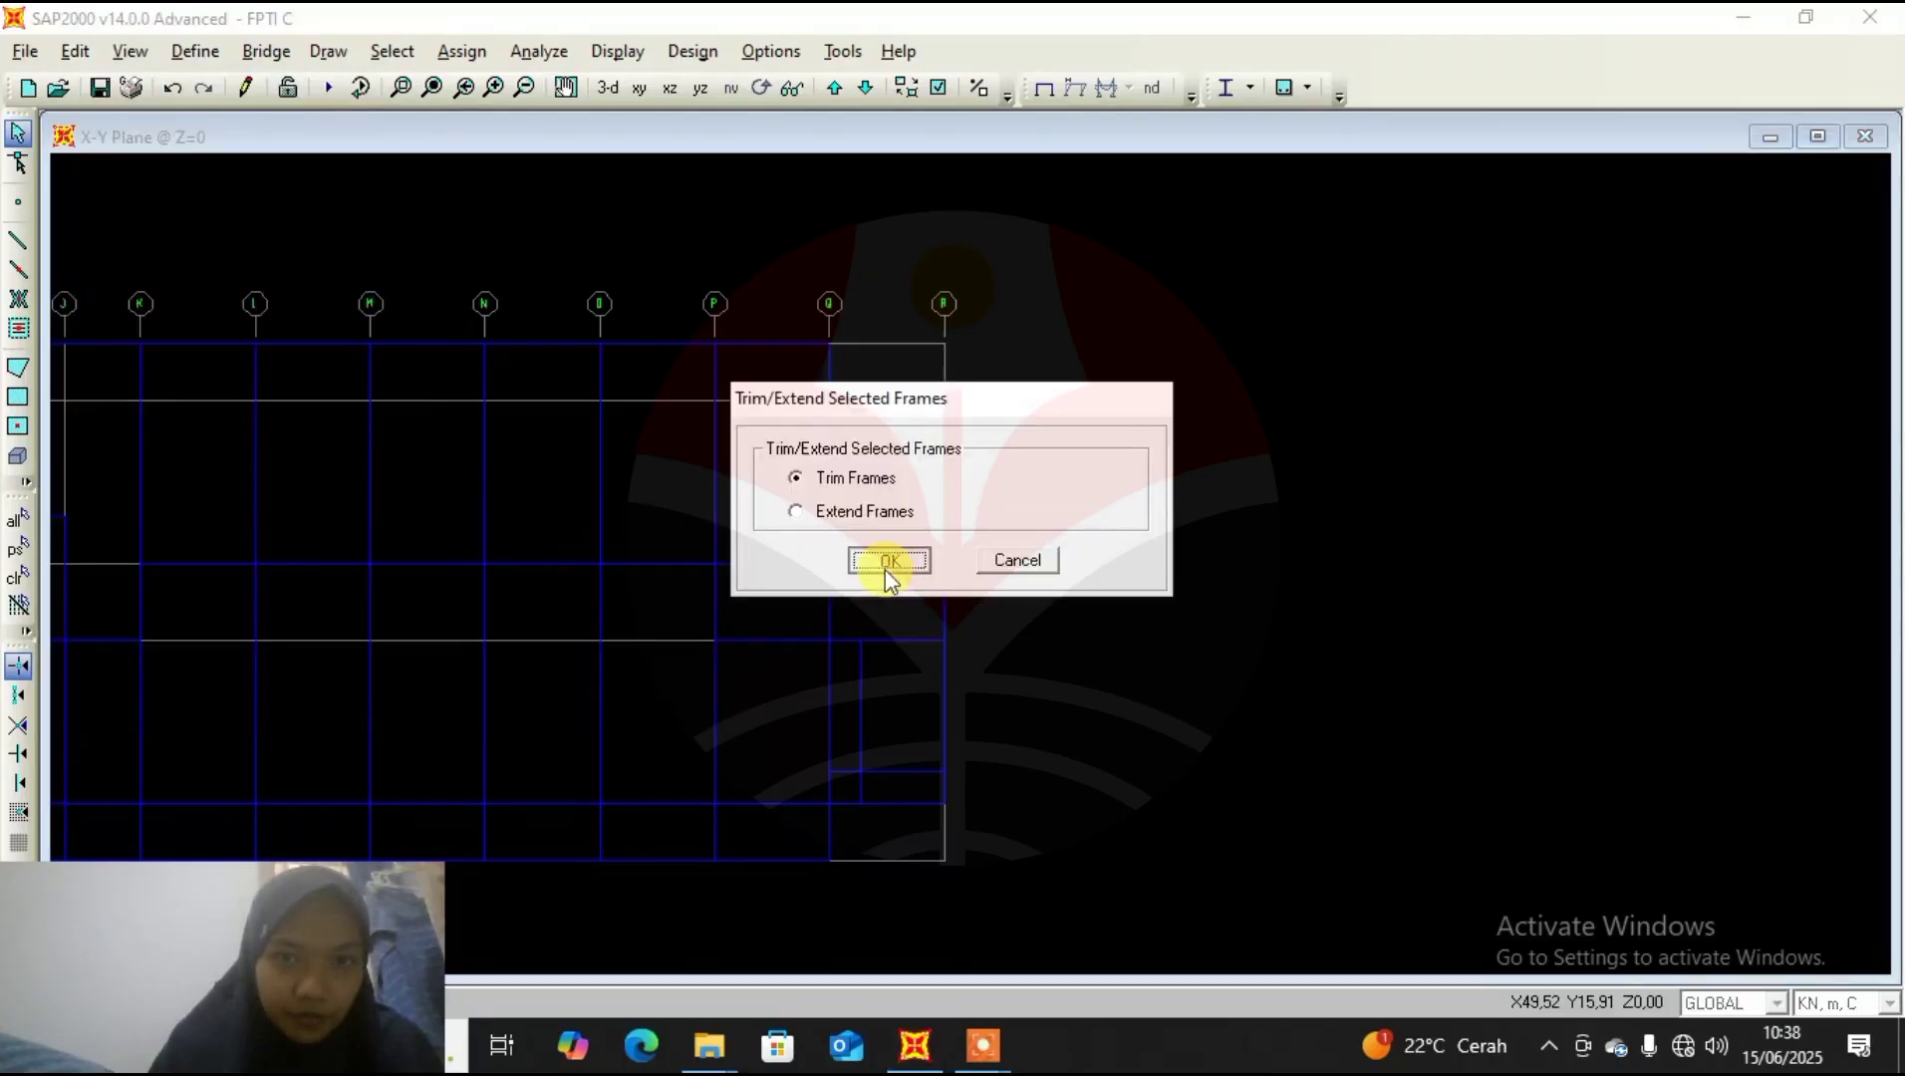
{"action": "left_click", "coordinate": [883, 563]}
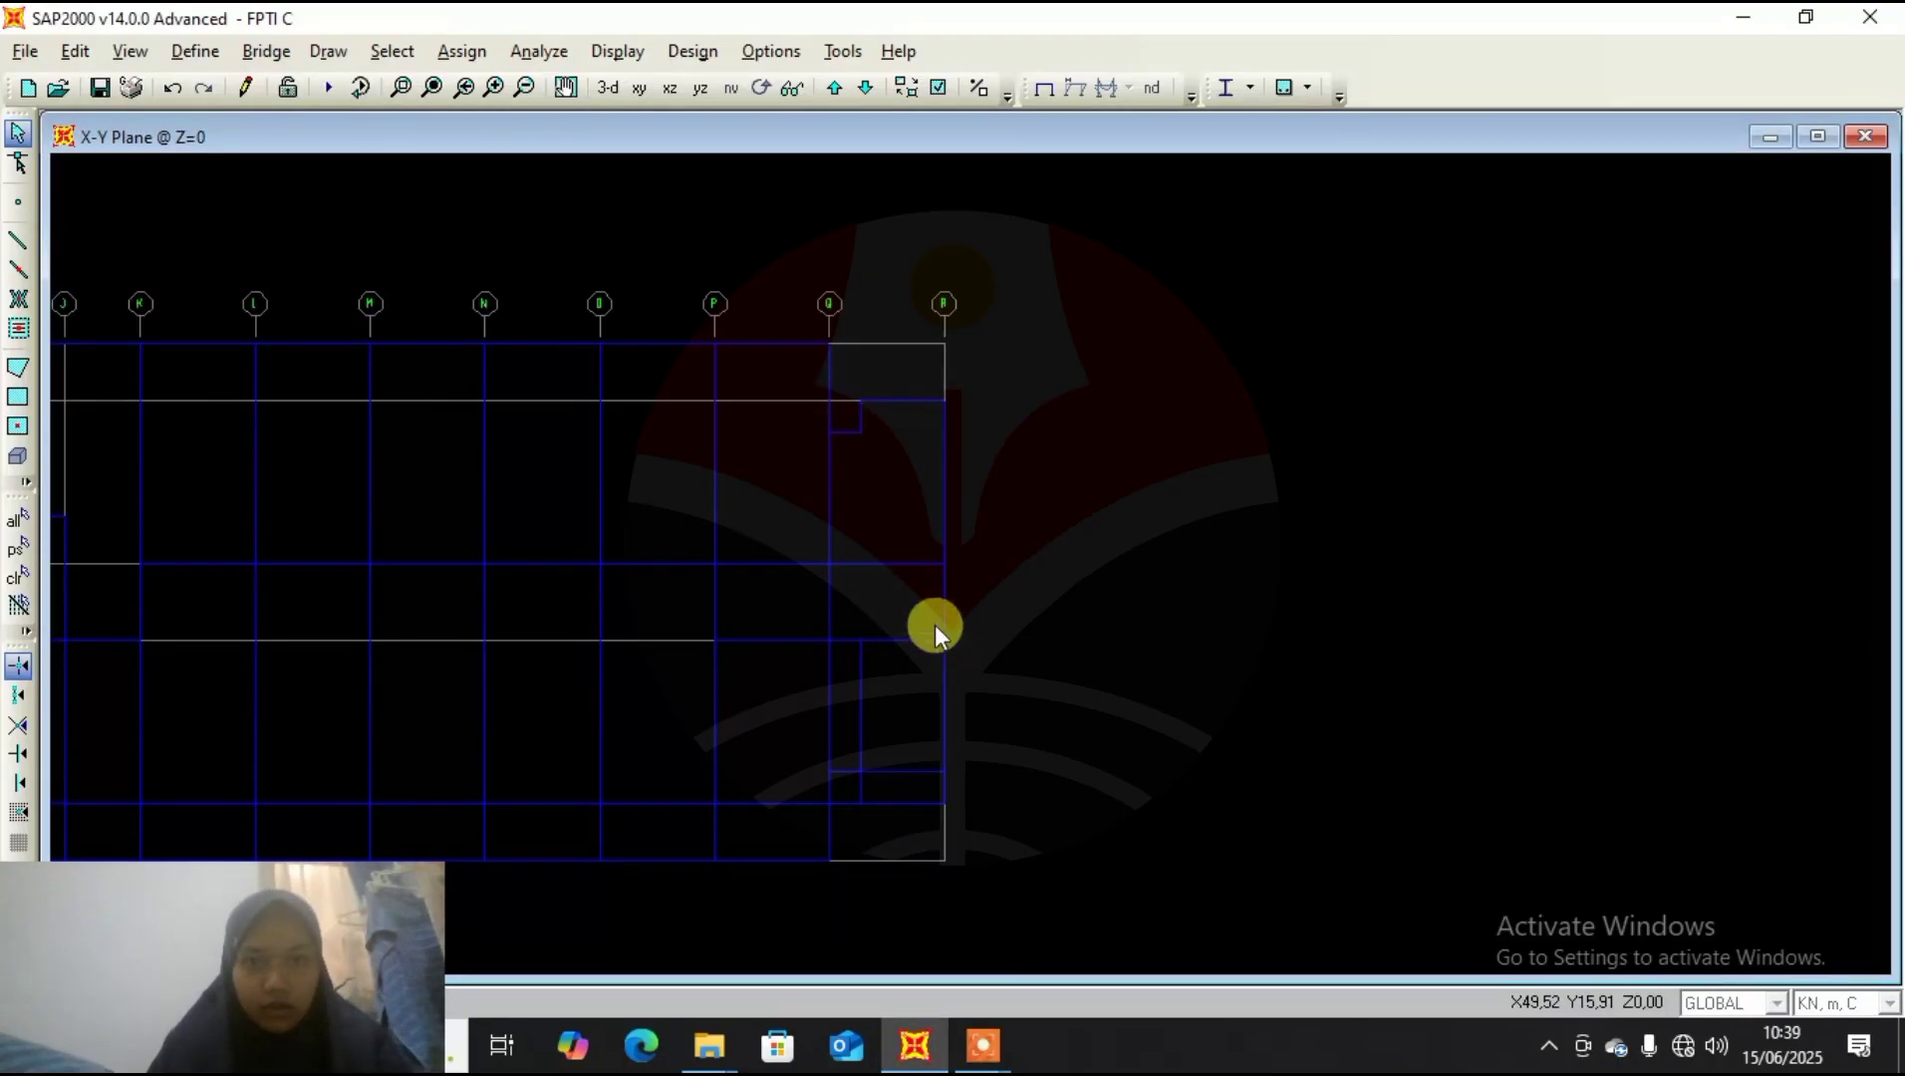
Trim the grid line Q end of the grid line 2 beam back to the lower offset beam beside grid line Q.
{"action": "scroll", "coordinate": [946, 625], "scroll_direction": "down", "scroll_amount": 1}
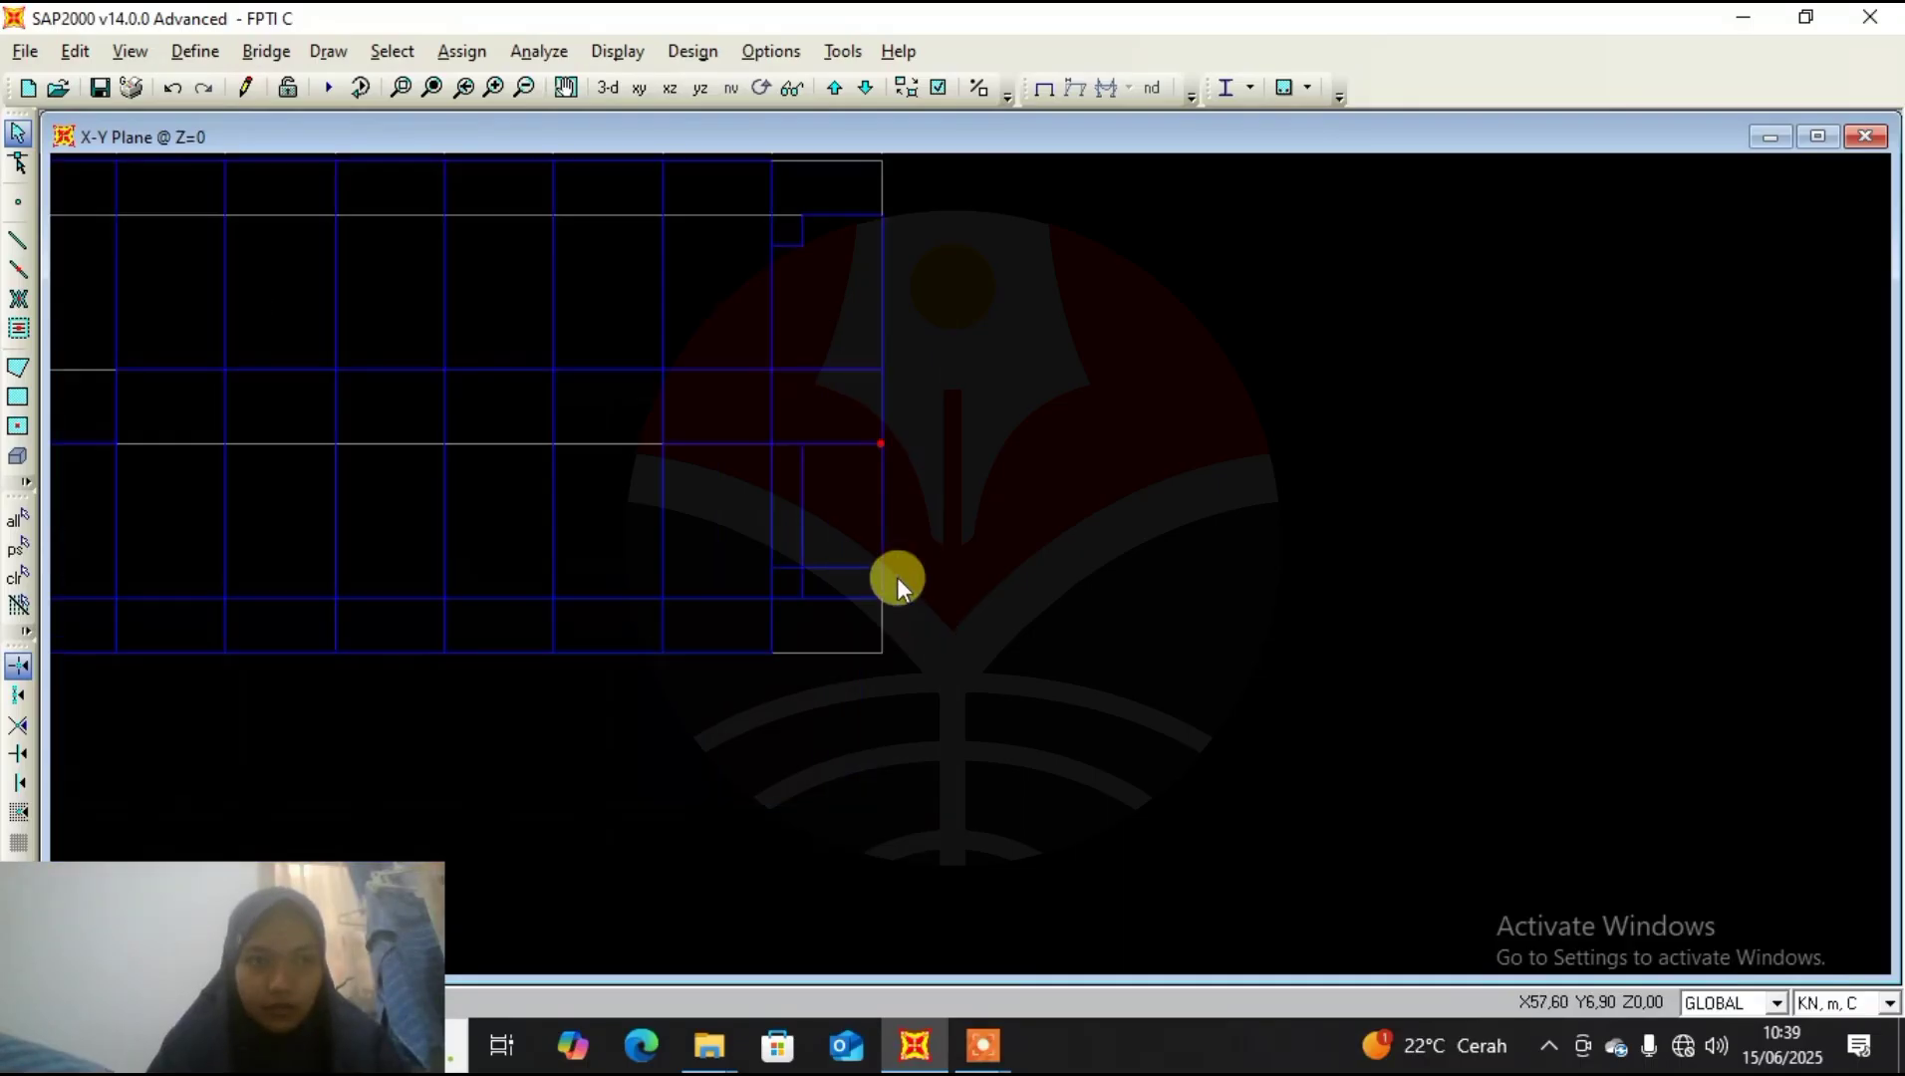
{"action": "middle_click_drag", "start_coordinate": [898, 578], "coordinate": [894, 446]}
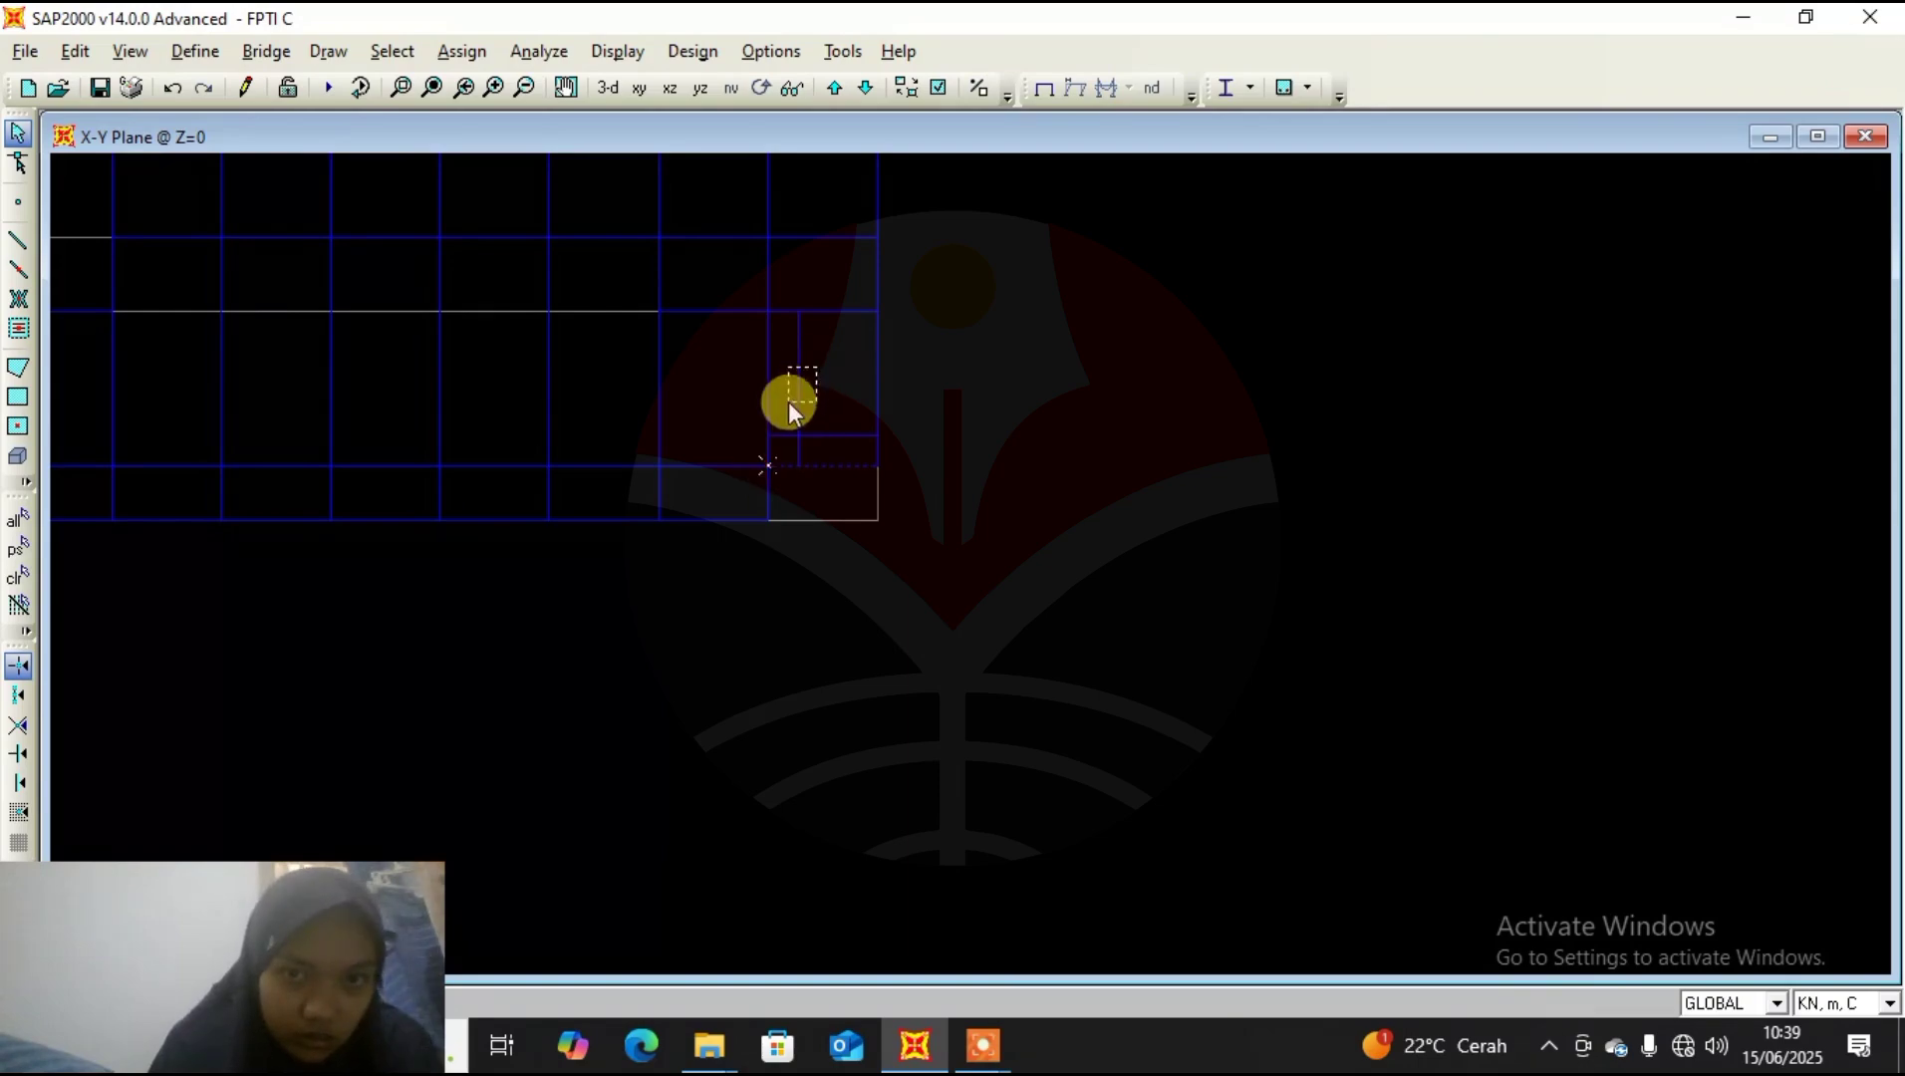
{"action": "left_click", "coordinate": [73, 51]}
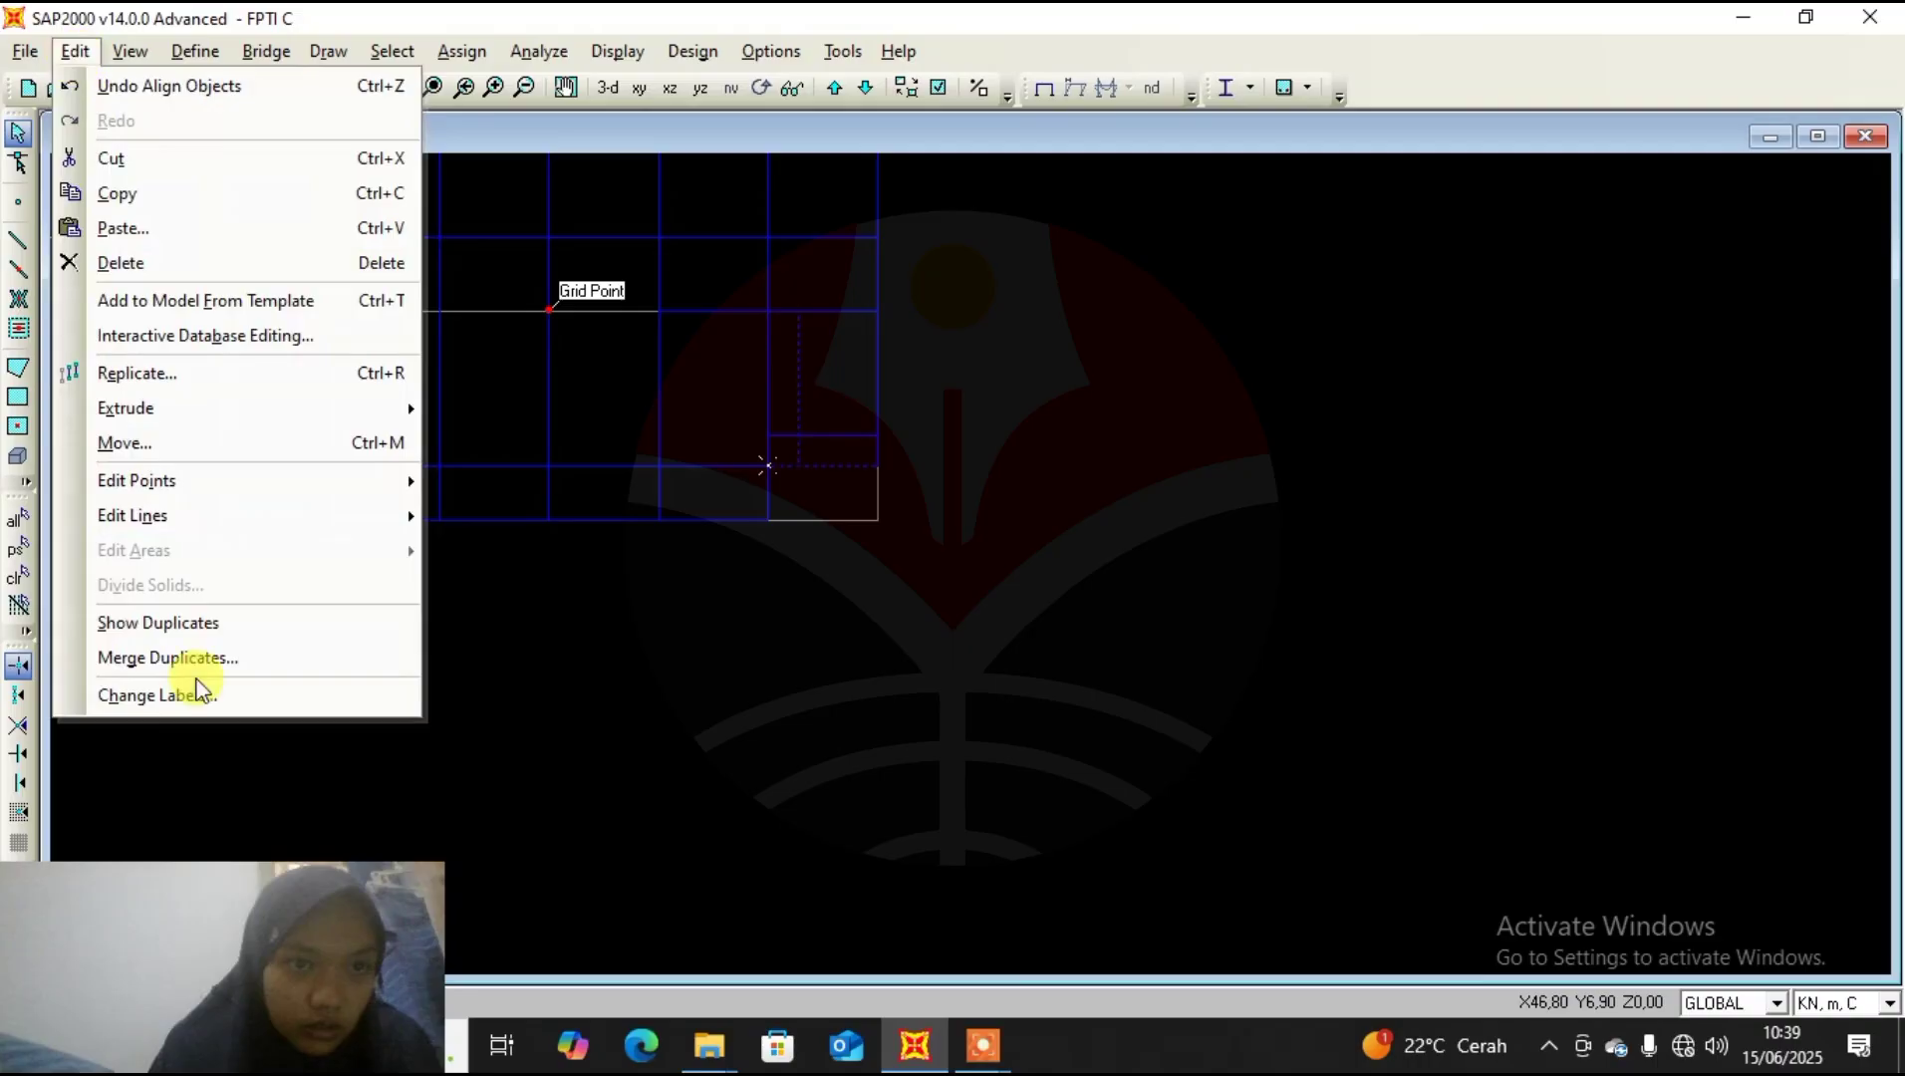
{"action": "mouse_move", "coordinate": [261, 521]}
{"action": "left_click", "coordinate": [555, 588]}
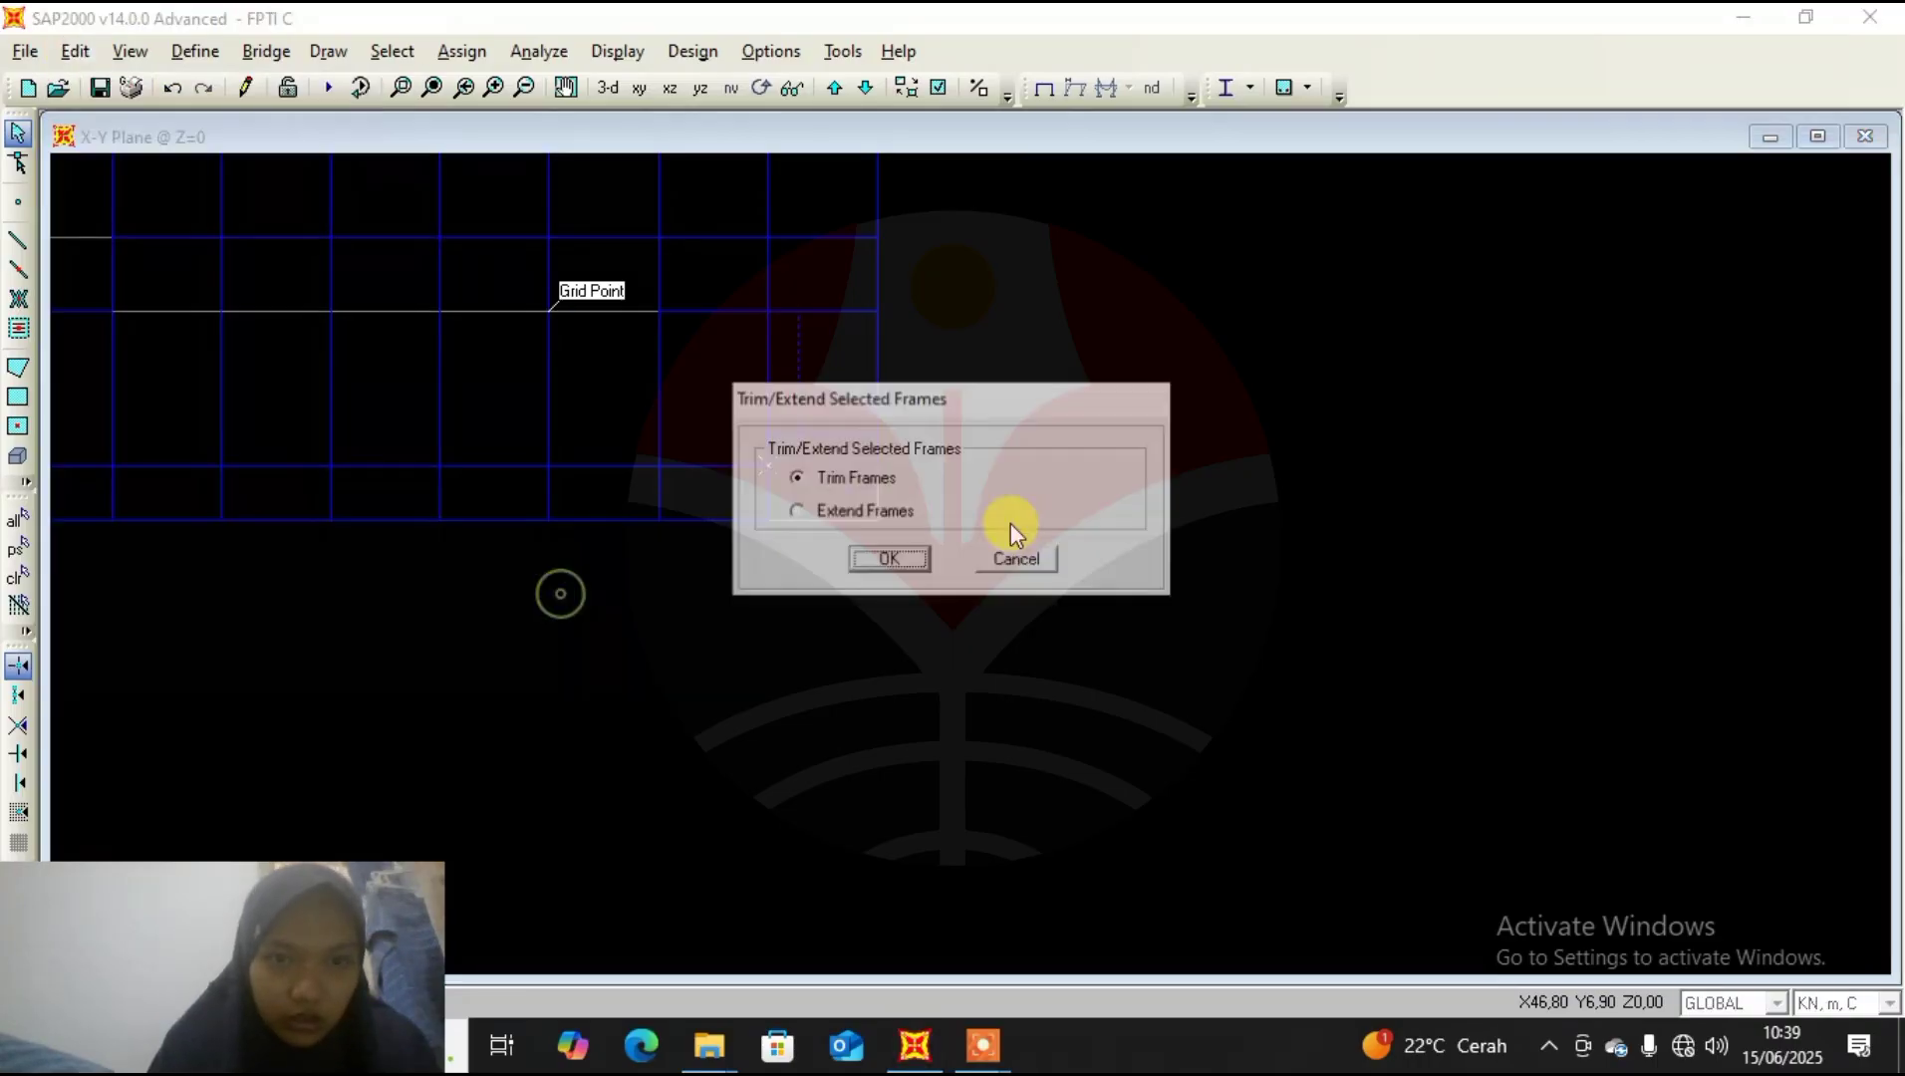
{"action": "left_click", "coordinate": [923, 570]}
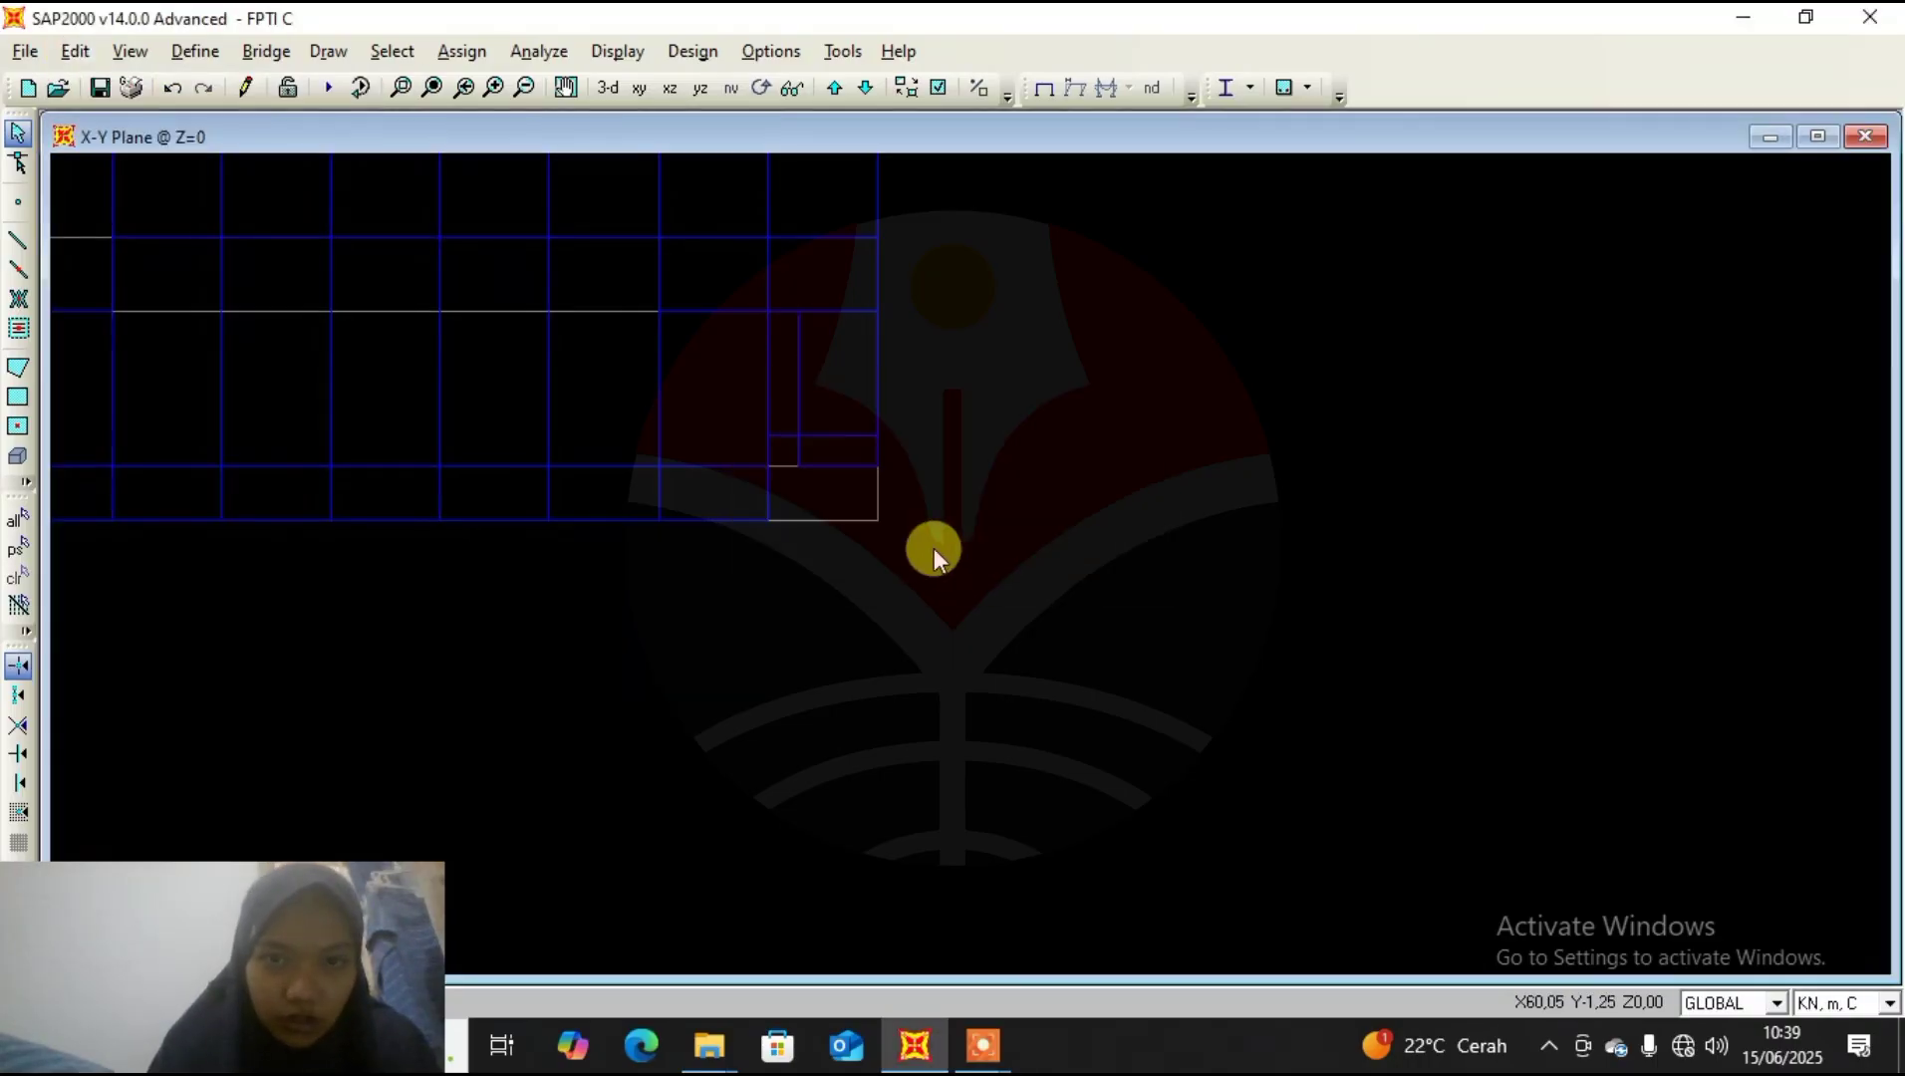
Trim the grid line 3 end of the lower offset beam beside grid line Q back to the secondary beam just above grid line 2.
{"action": "left_click", "coordinate": [794, 379]}
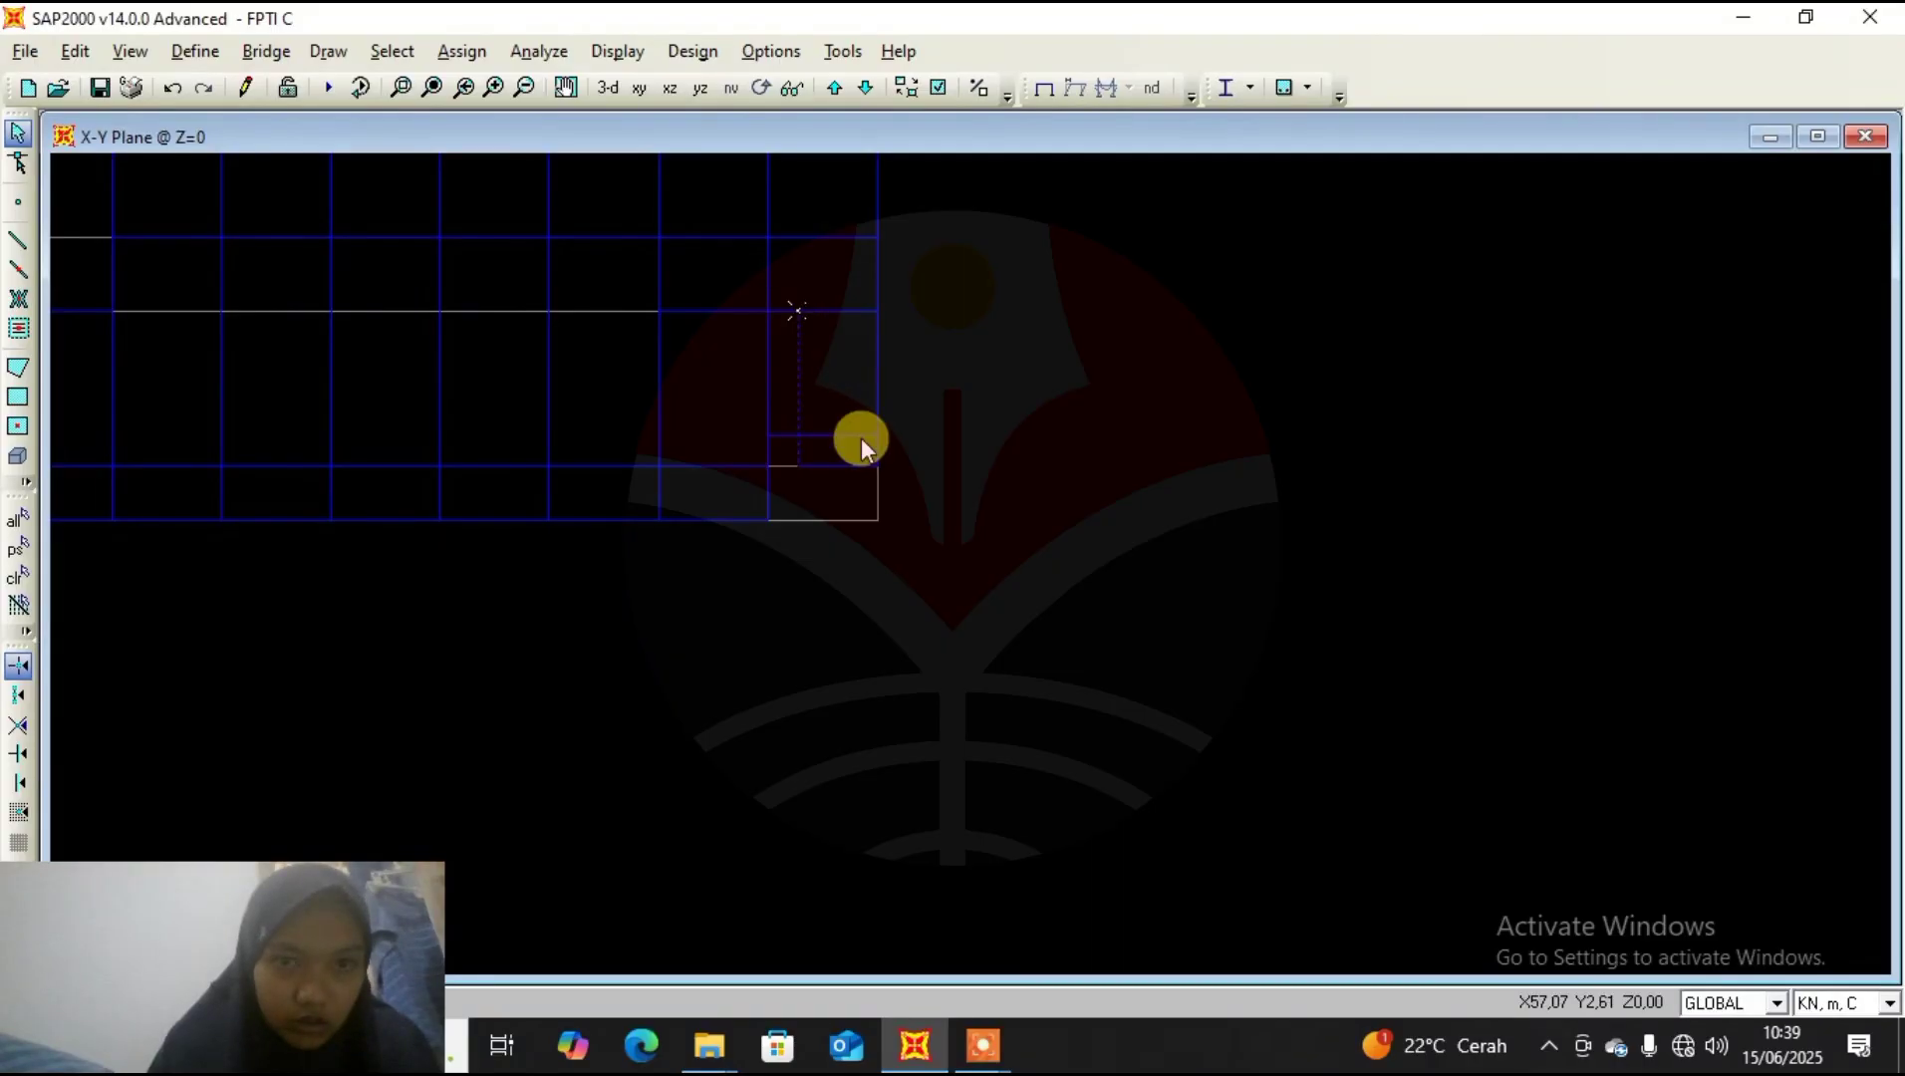
{"action": "left_click_drag", "start_coordinate": [842, 418], "coordinate": [841, 453]}
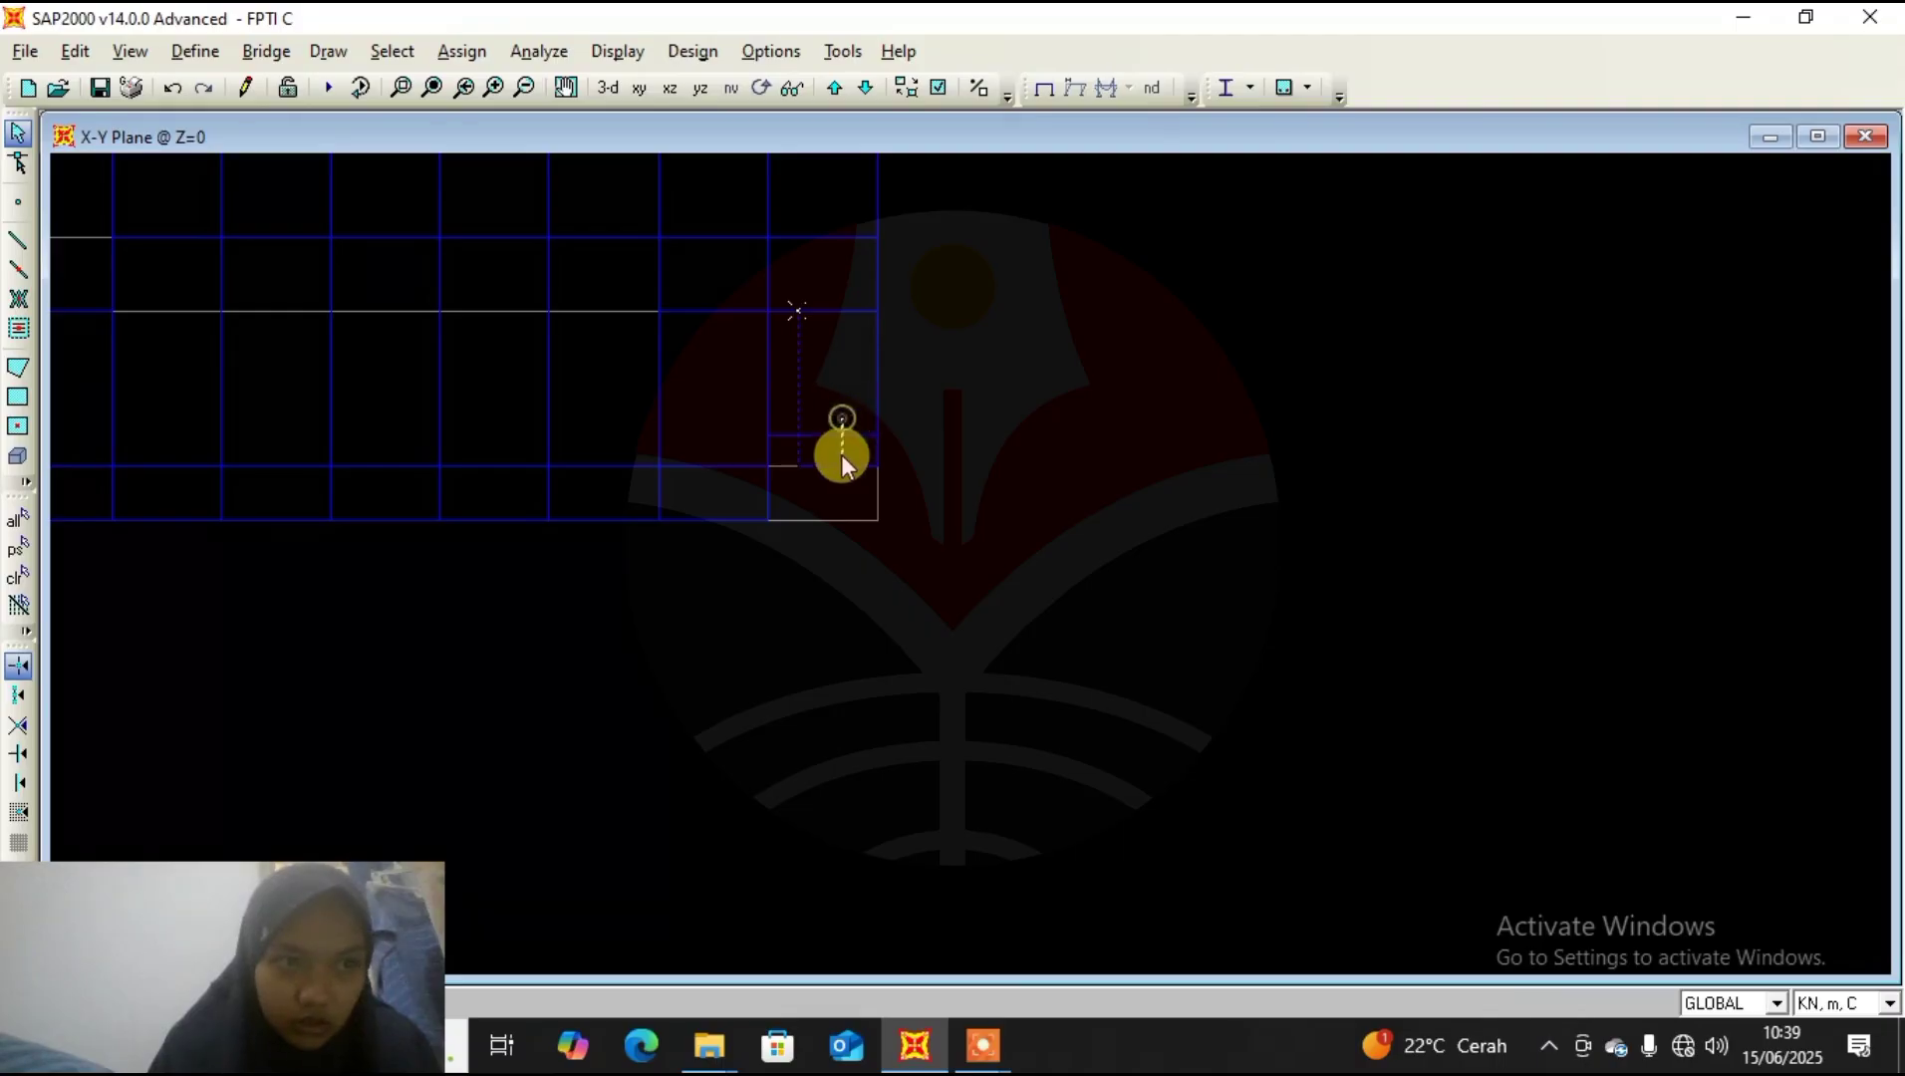
{"action": "left_click", "coordinate": [74, 51]}
{"action": "mouse_move", "coordinate": [264, 515]}
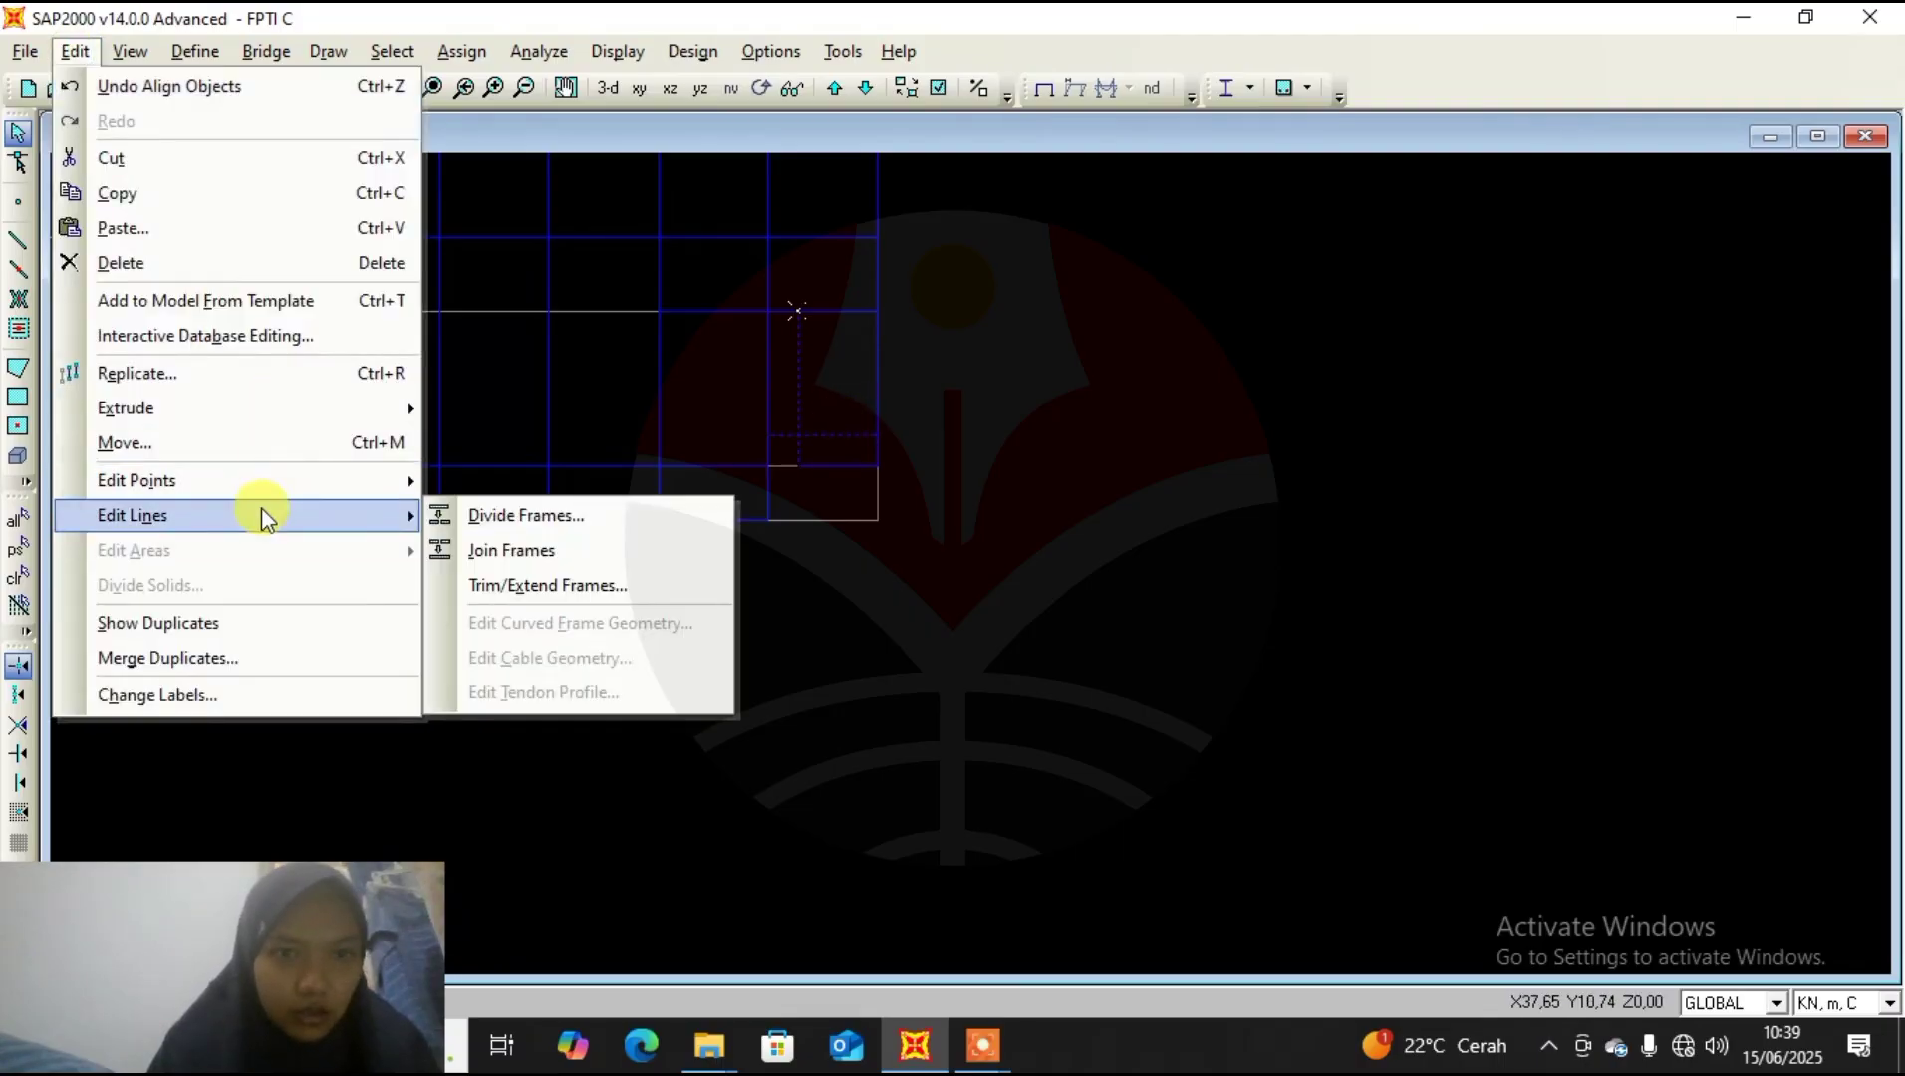
{"action": "left_click", "coordinate": [548, 585]}
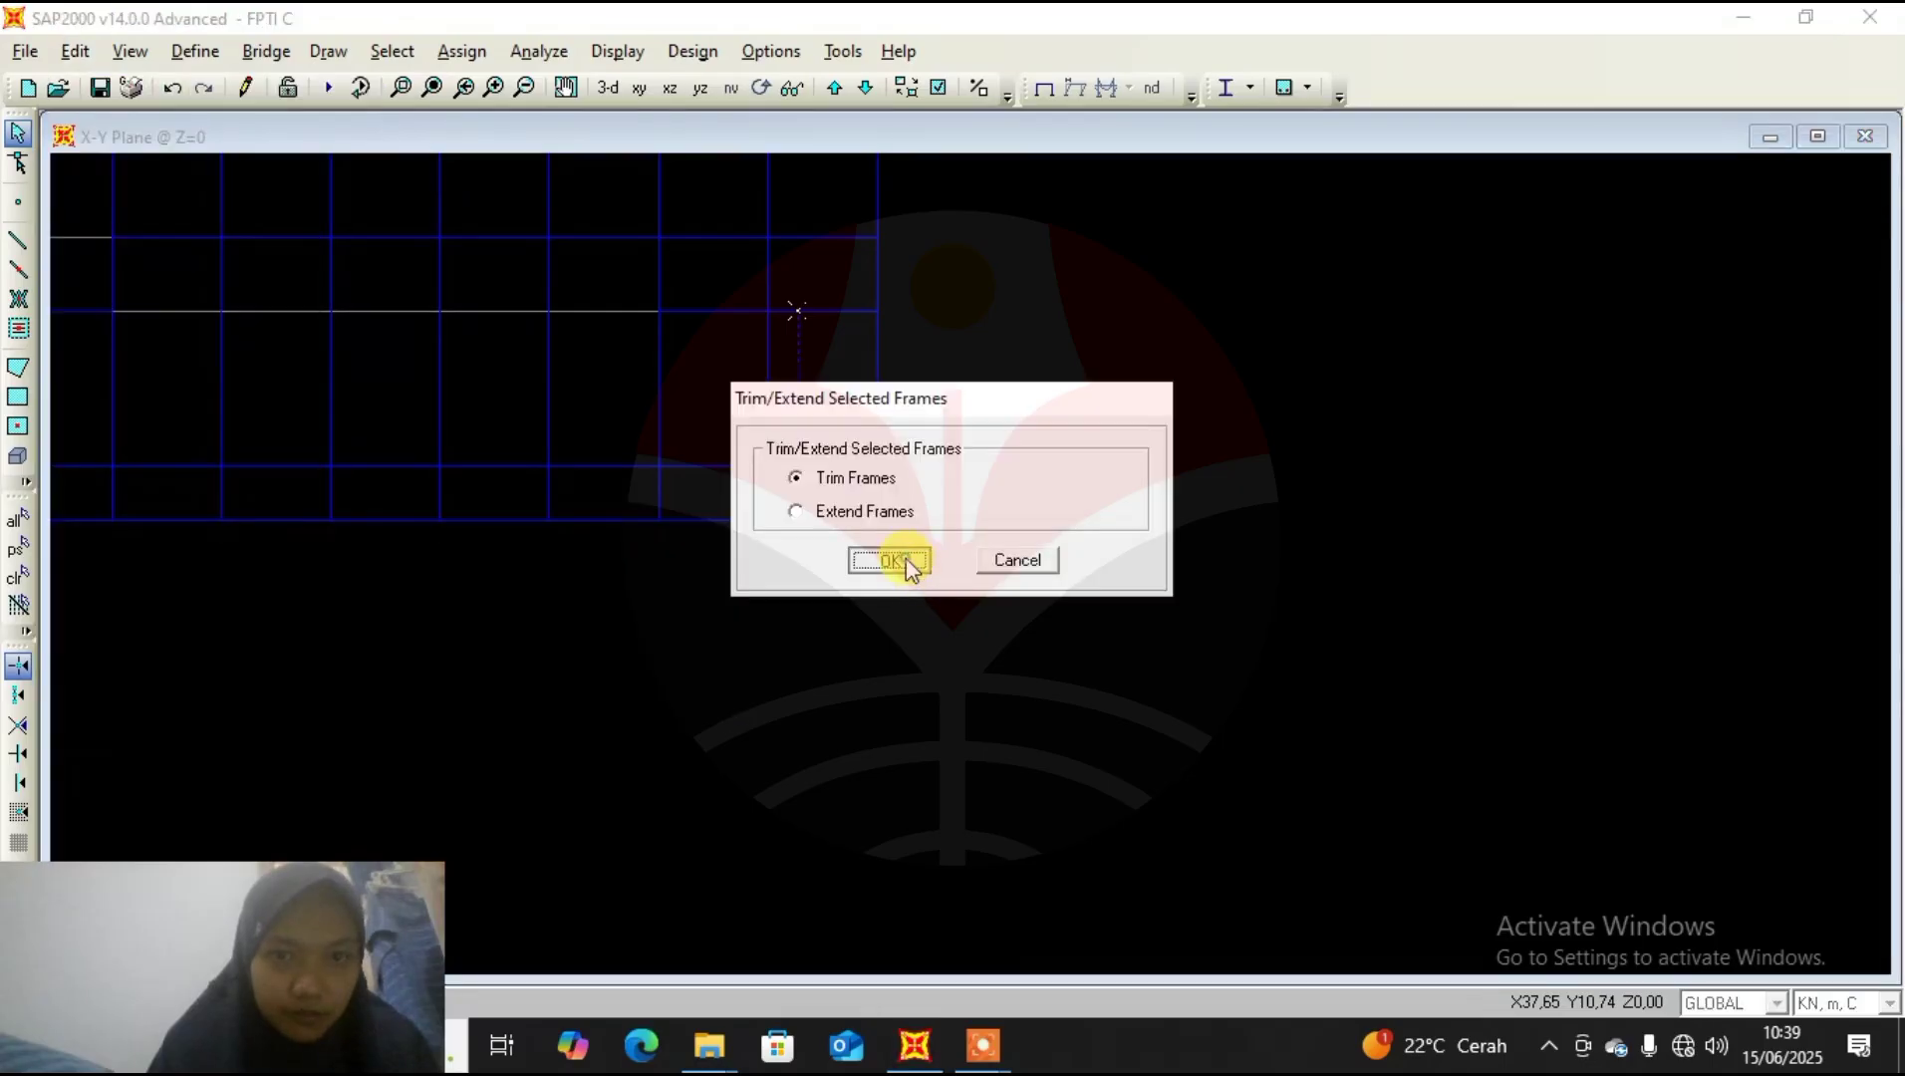
{"action": "left_click", "coordinate": [888, 560]}
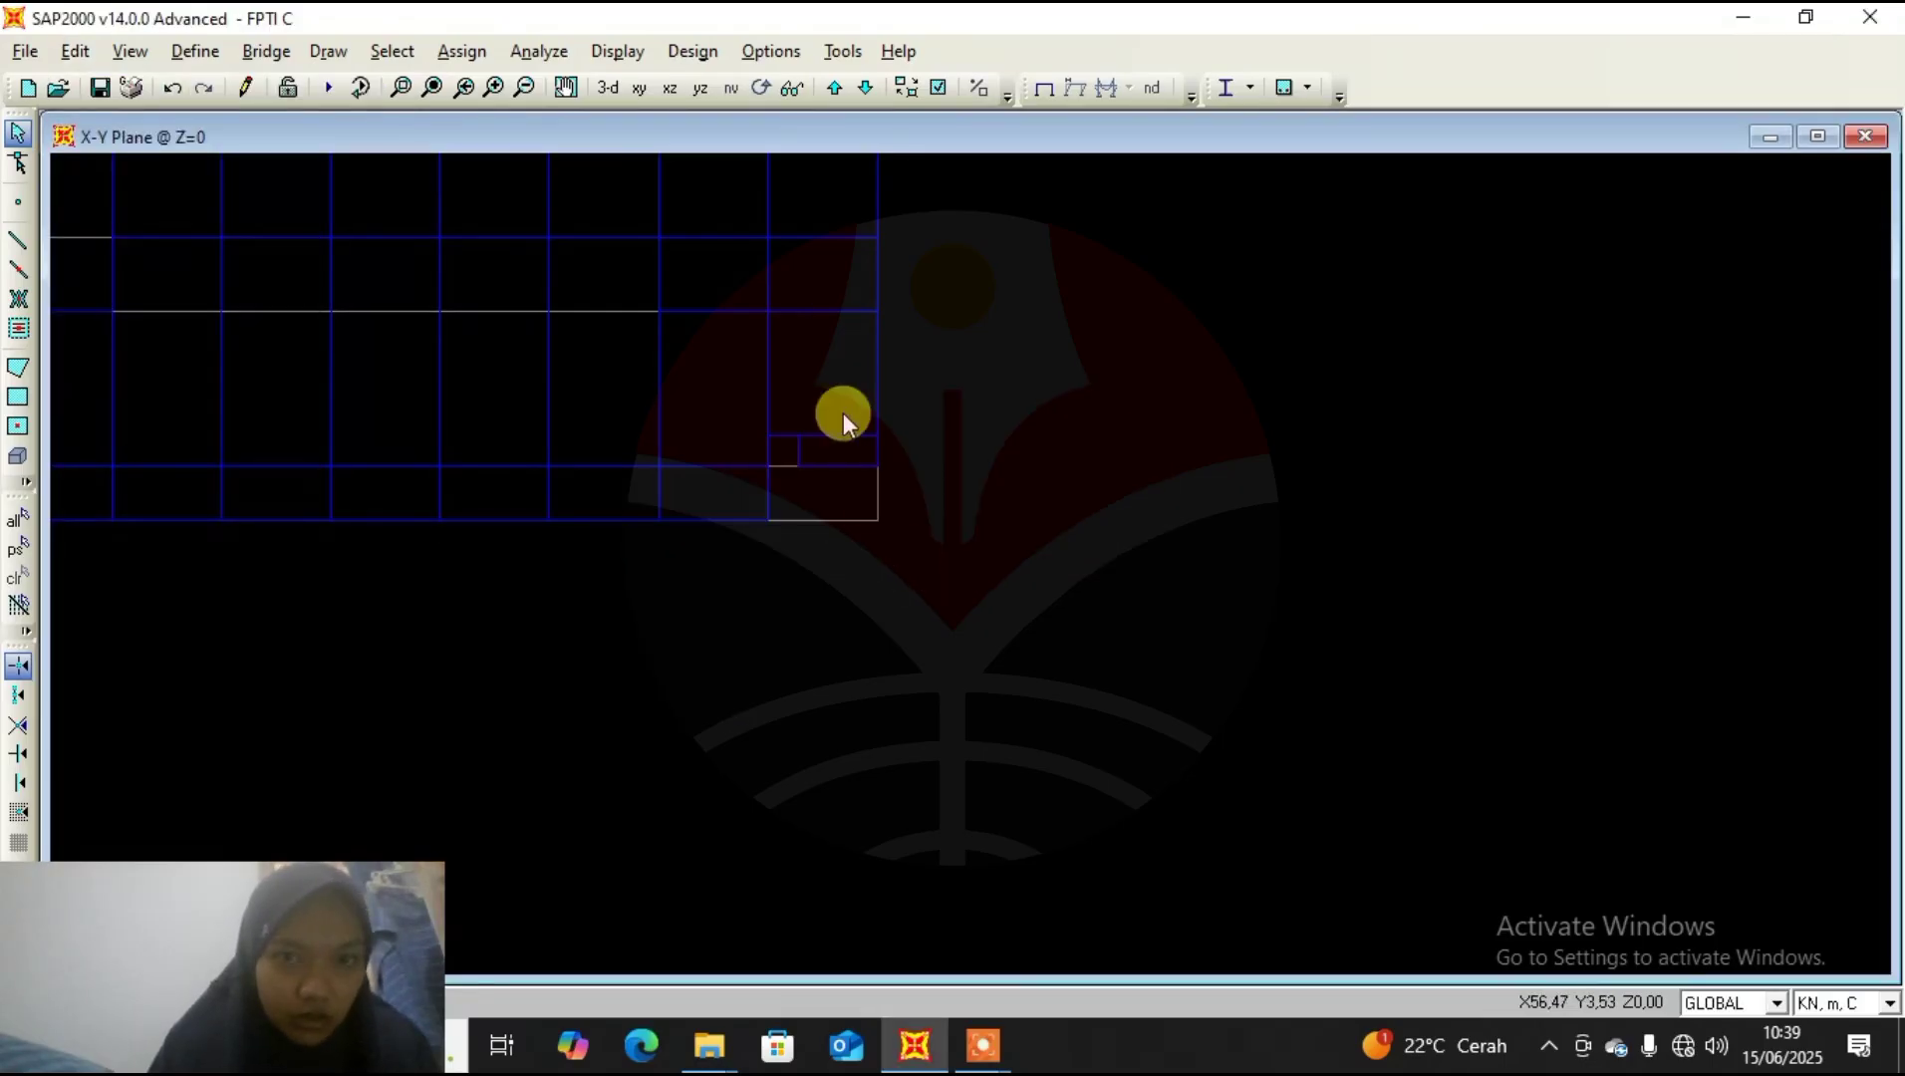
Trim the grid line R end of the secondary beam just above grid line 2 back to the offset beam beside grid line Q.
{"action": "left_click", "coordinate": [872, 431]}
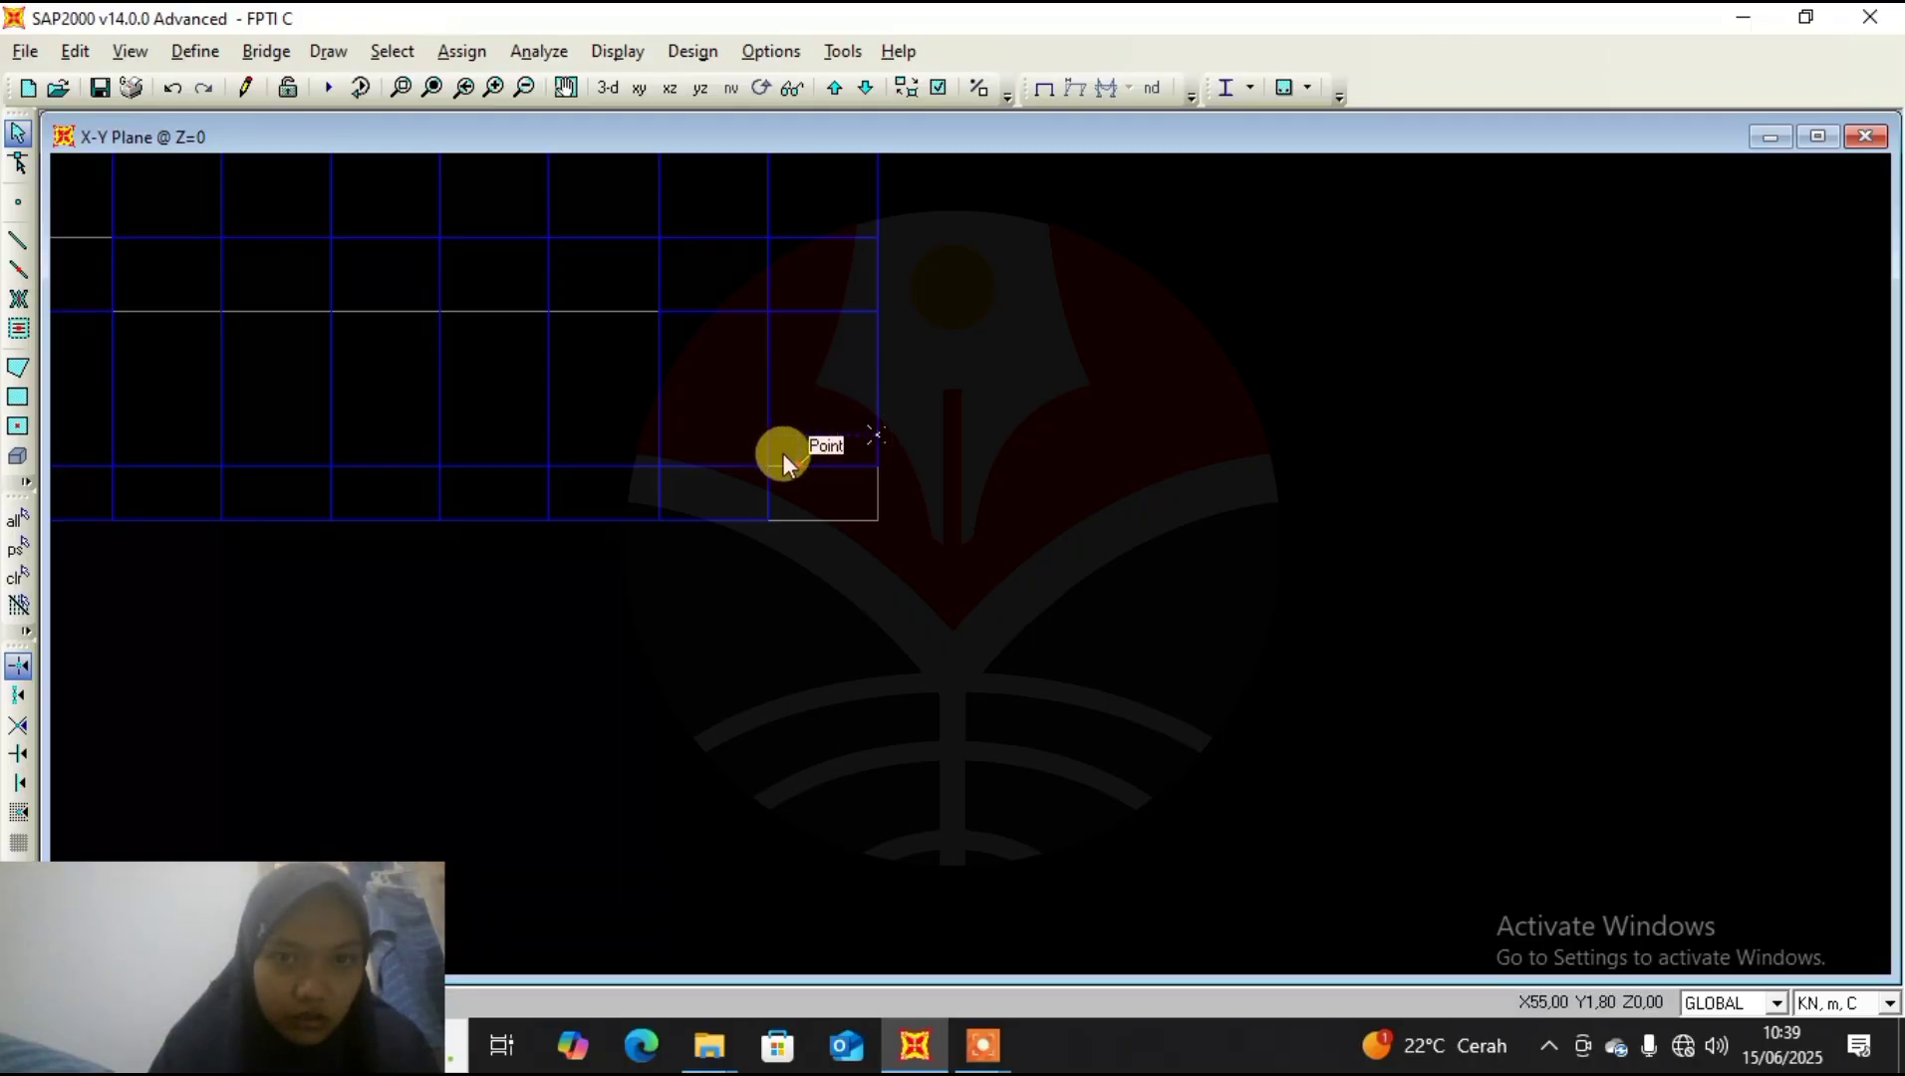
{"action": "scroll", "coordinate": [802, 461], "scroll_direction": "up", "scroll_amount": 1}
{"action": "scroll", "coordinate": [812, 454], "scroll_direction": "up", "scroll_amount": 1}
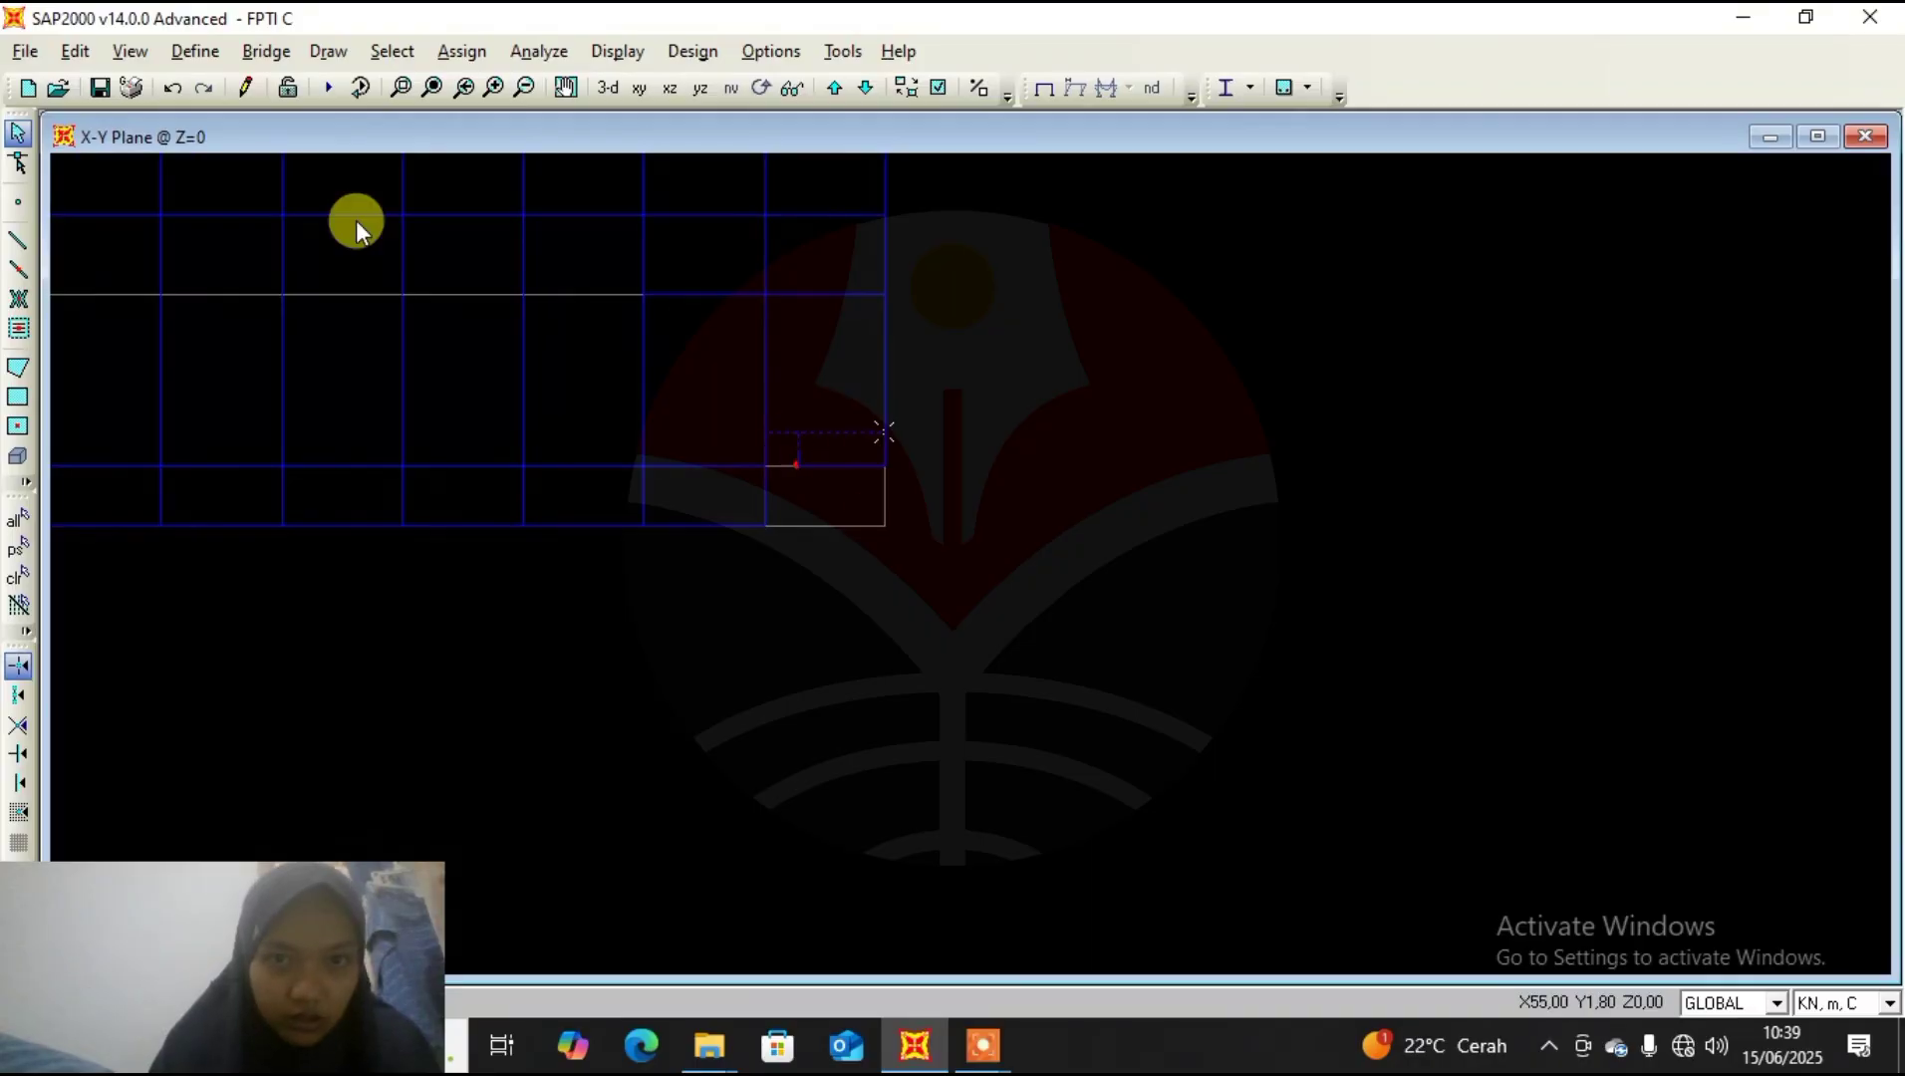
{"action": "left_click", "coordinate": [75, 51]}
{"action": "mouse_move", "coordinate": [289, 520]}
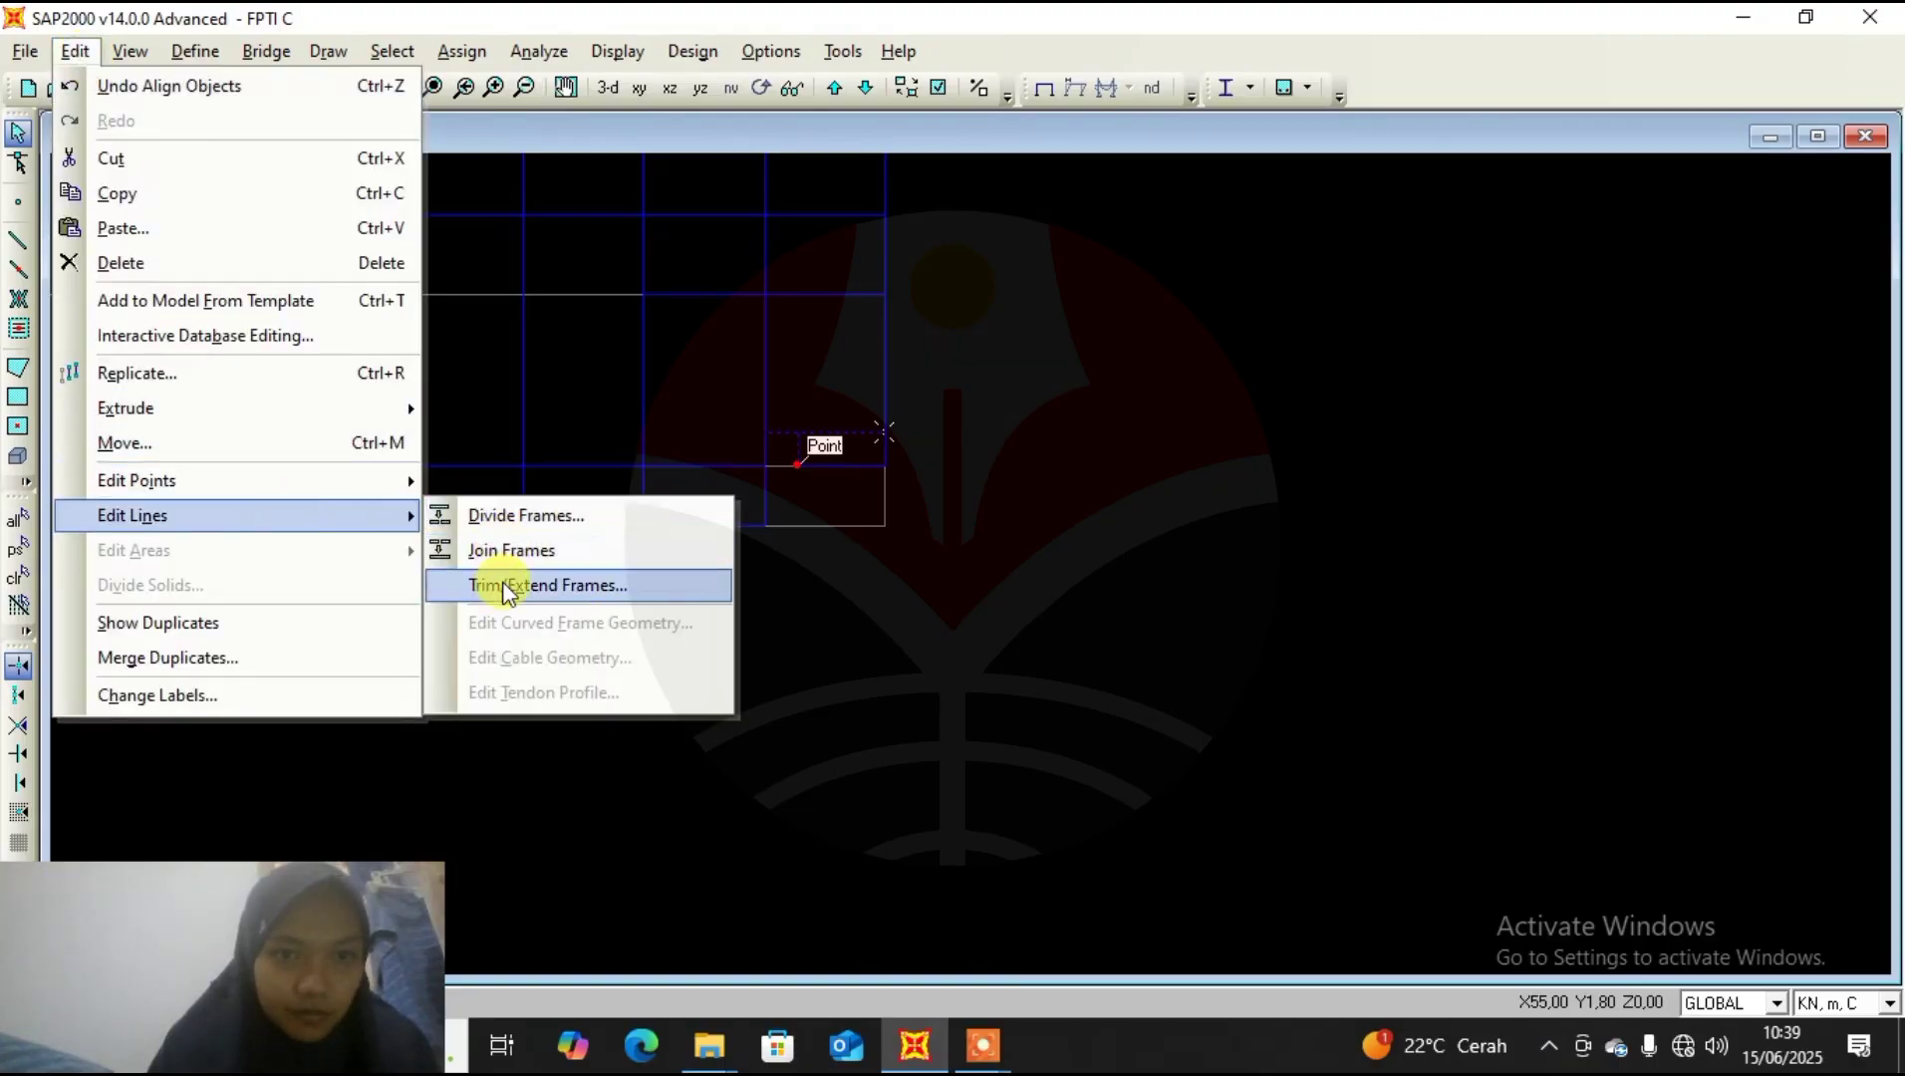
{"action": "left_click", "coordinate": [501, 581]}
{"action": "left_click", "coordinate": [902, 559]}
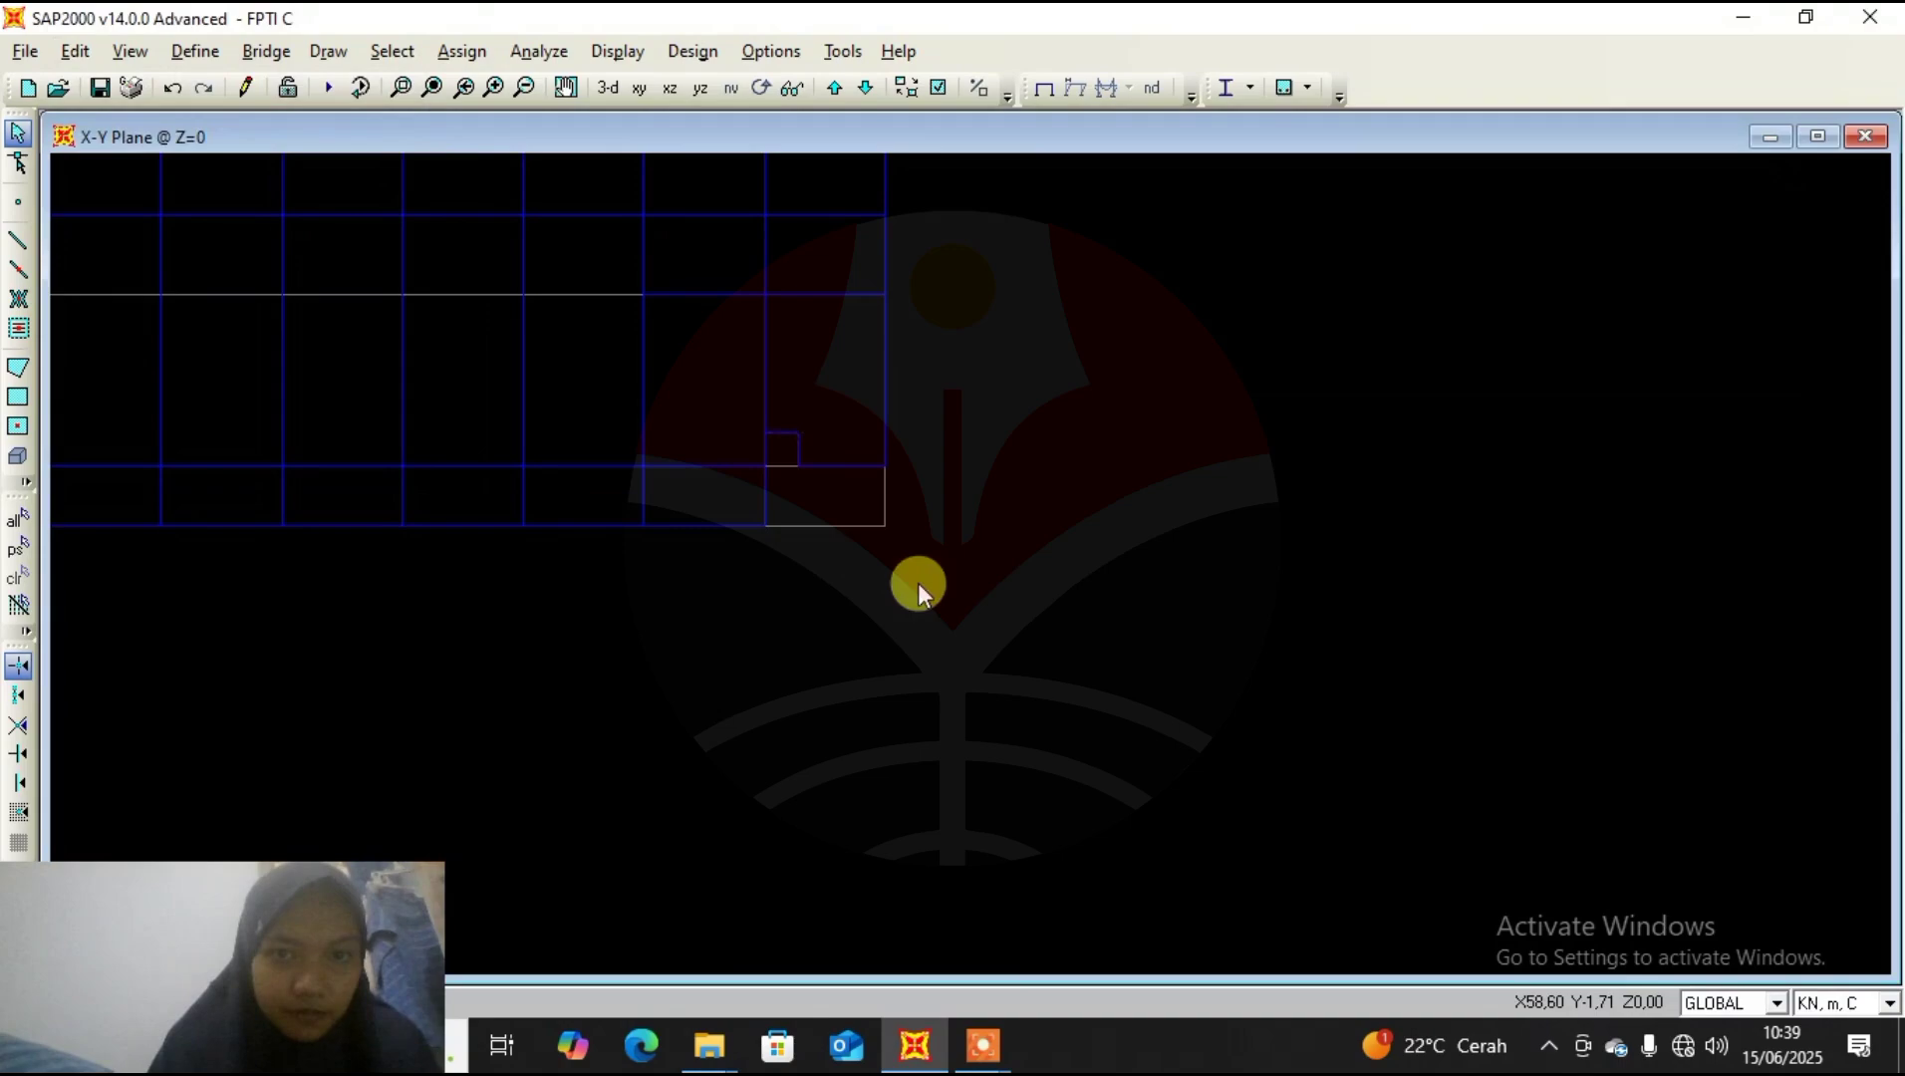
{"action": "scroll", "coordinate": [915, 570], "scroll_direction": "down", "scroll_amount": 2}
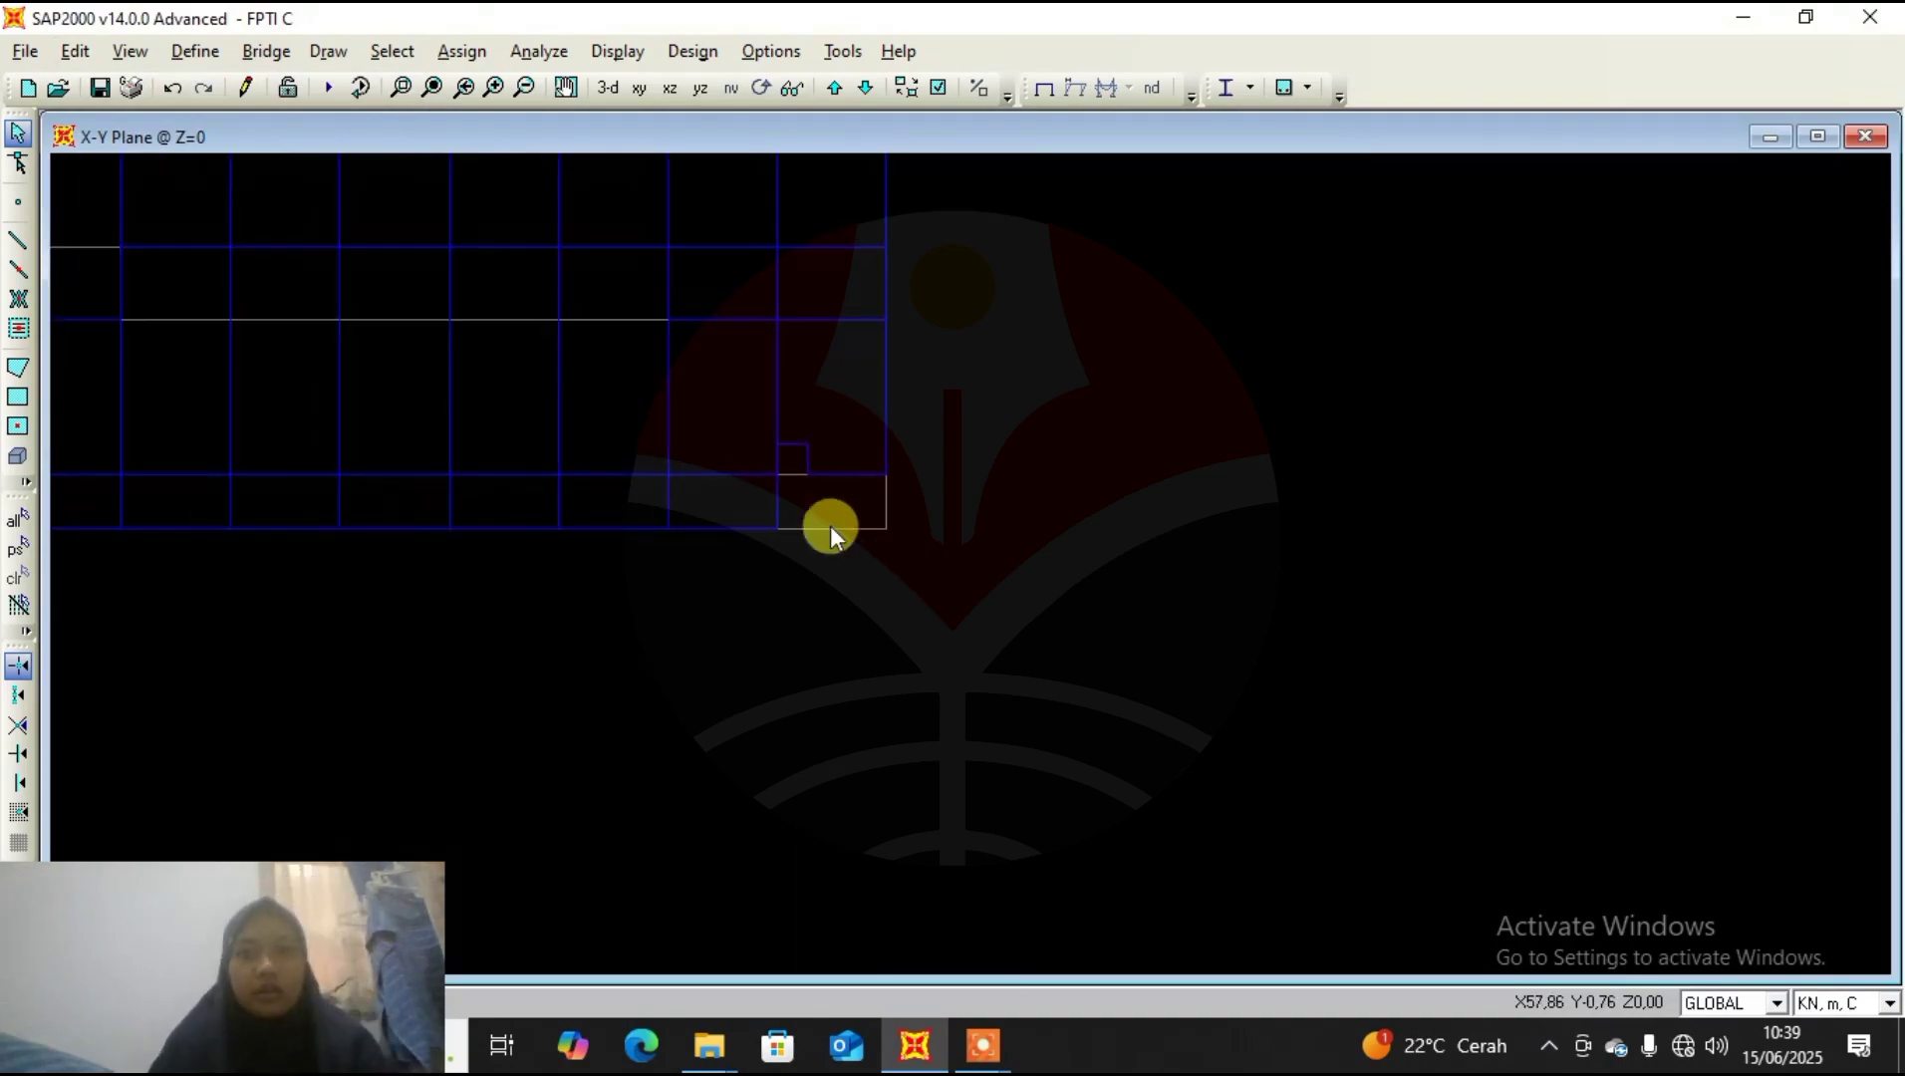
{"action": "scroll", "coordinate": [610, 486], "scroll_direction": "down", "scroll_amount": 3}
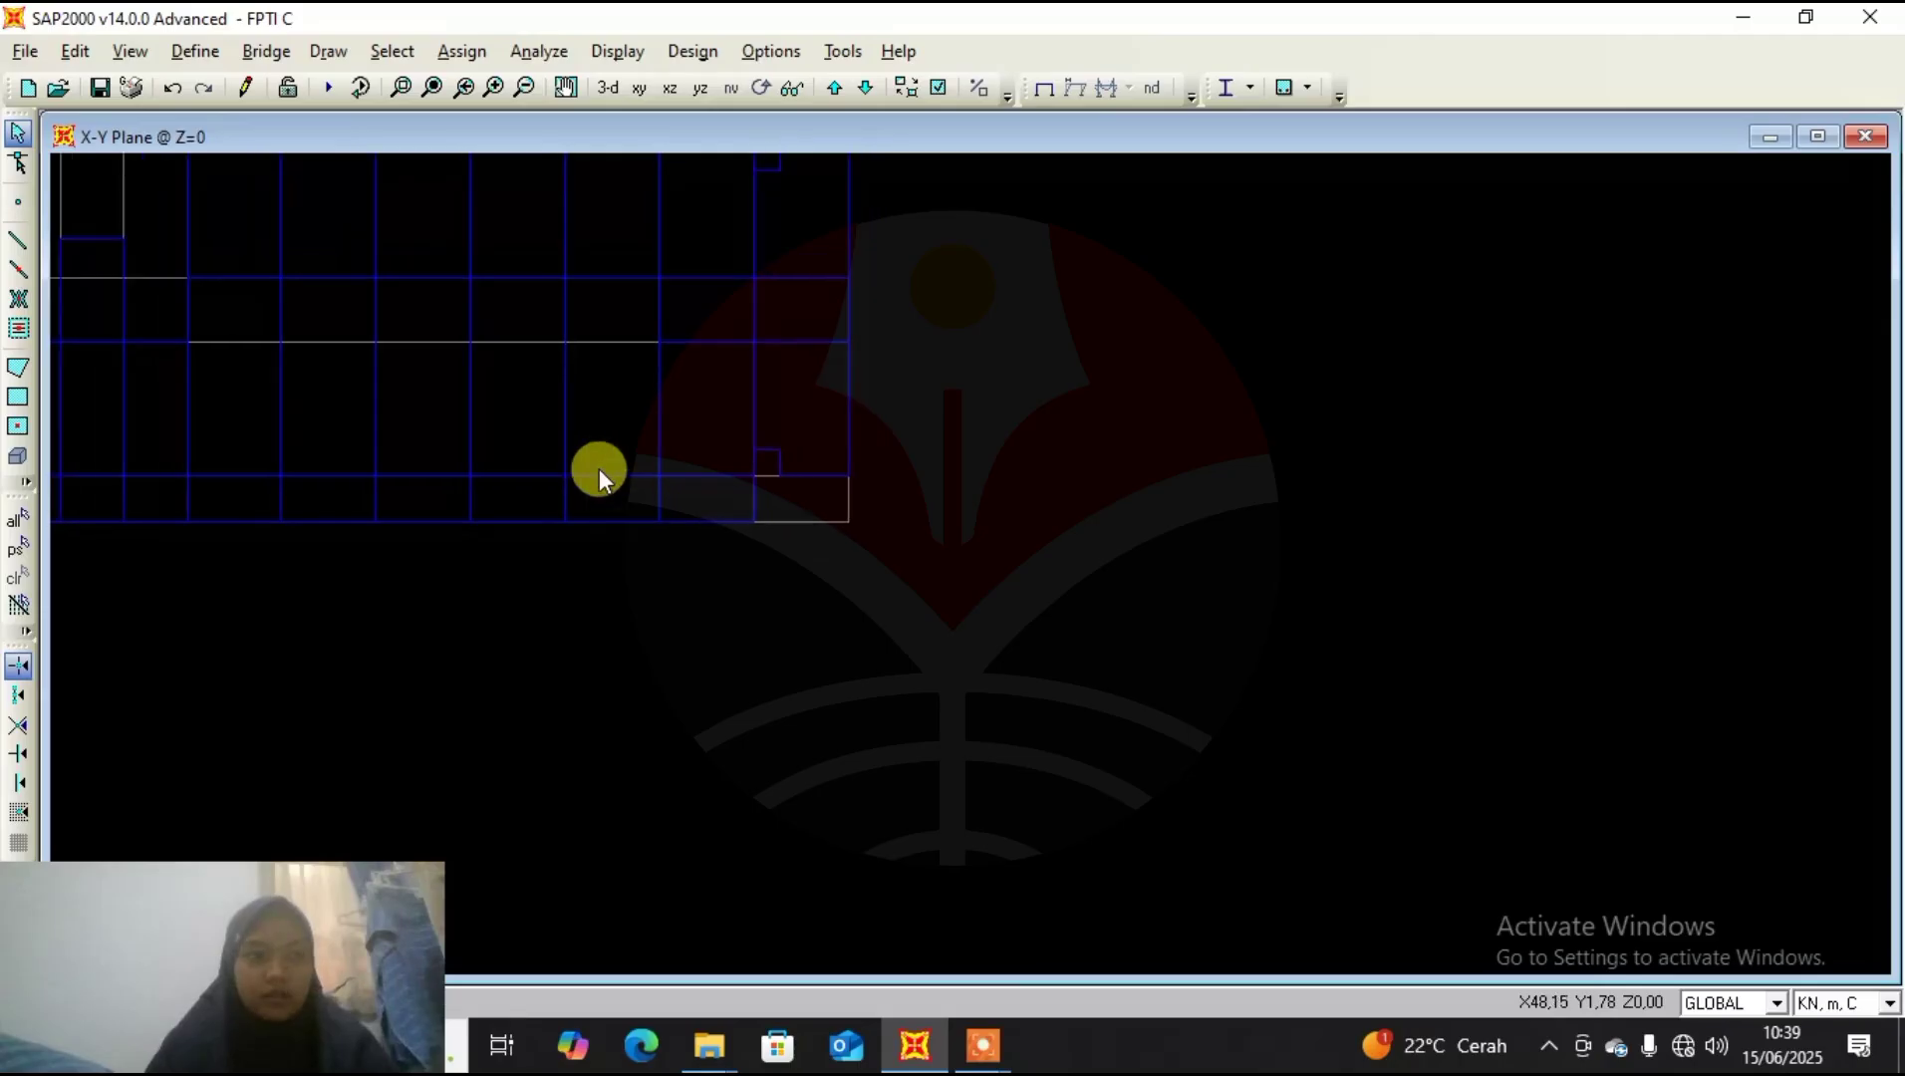
{"action": "middle_click_drag", "start_coordinate": [599, 479], "coordinate": [986, 668]}
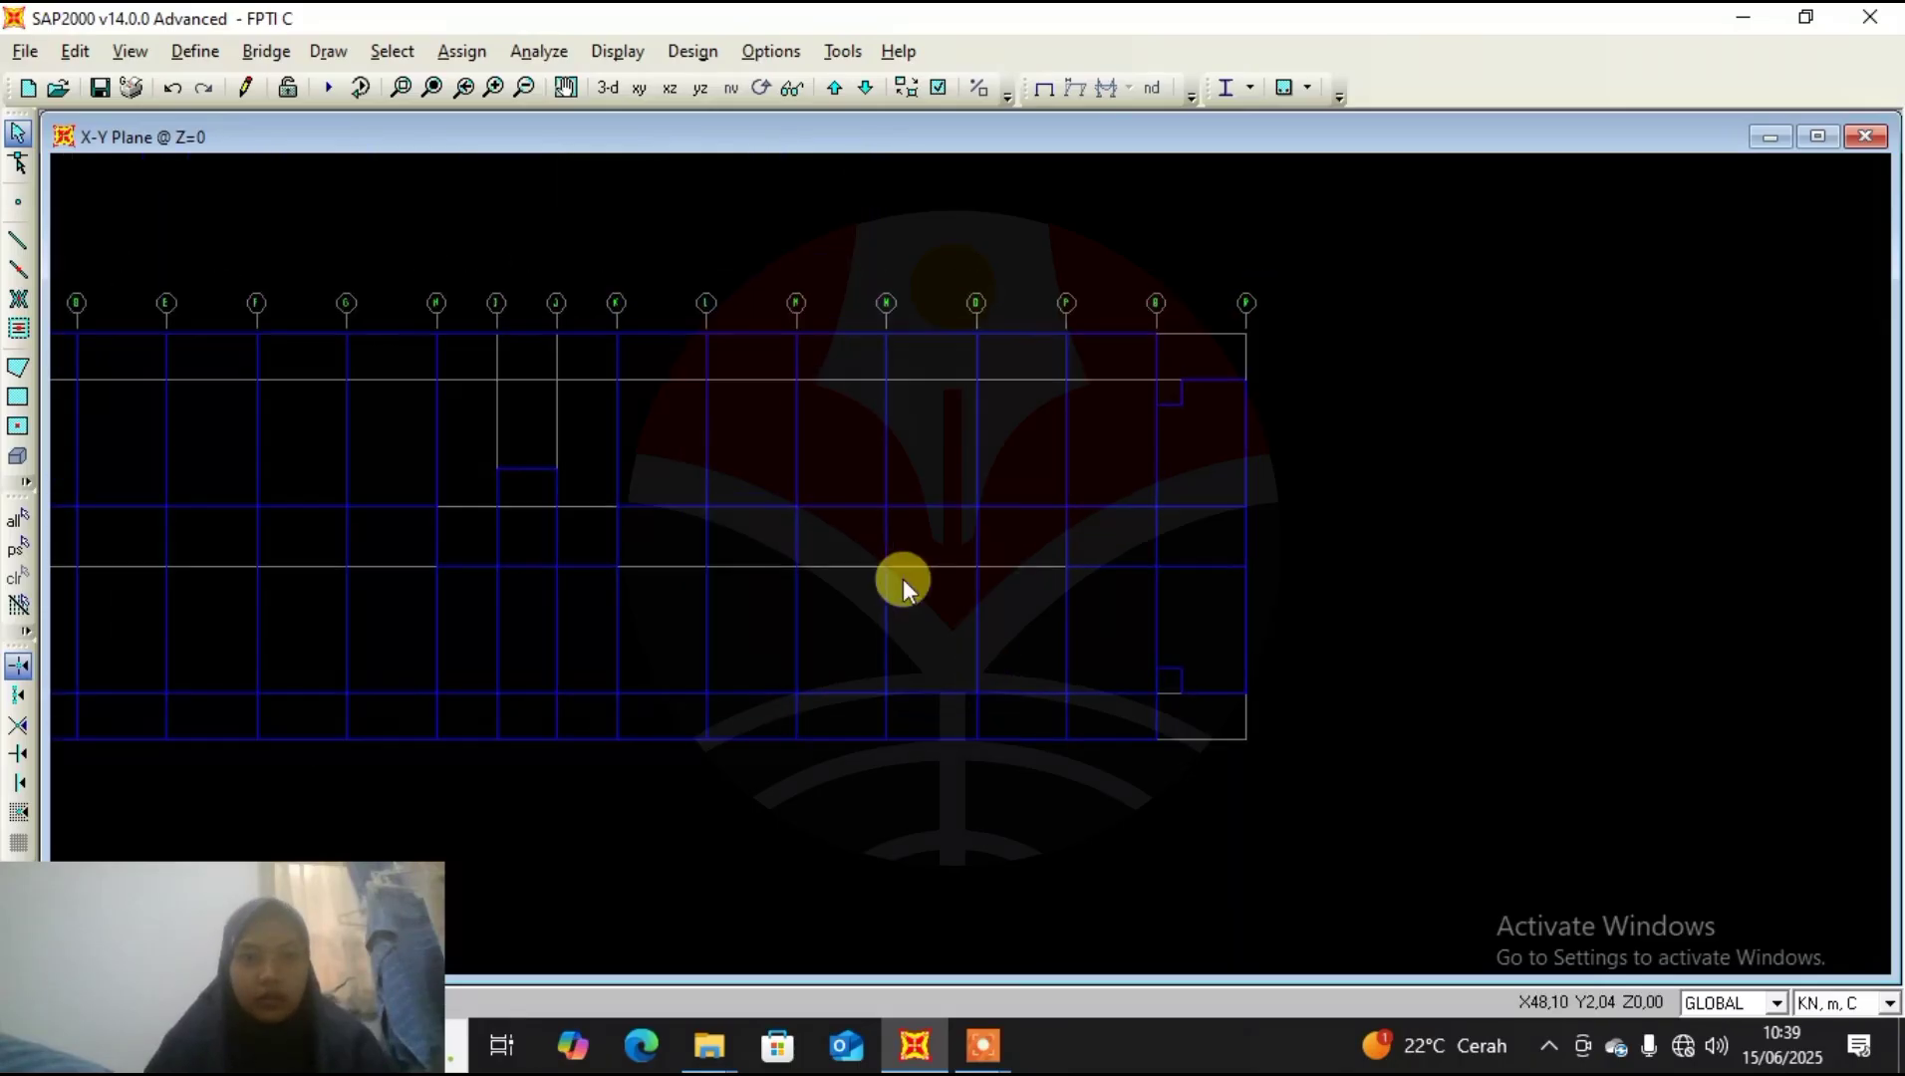
{"action": "scroll", "coordinate": [877, 558], "scroll_direction": "down", "scroll_amount": 1}
{"action": "middle_click_drag", "start_coordinate": [917, 499], "coordinate": [1104, 464]}
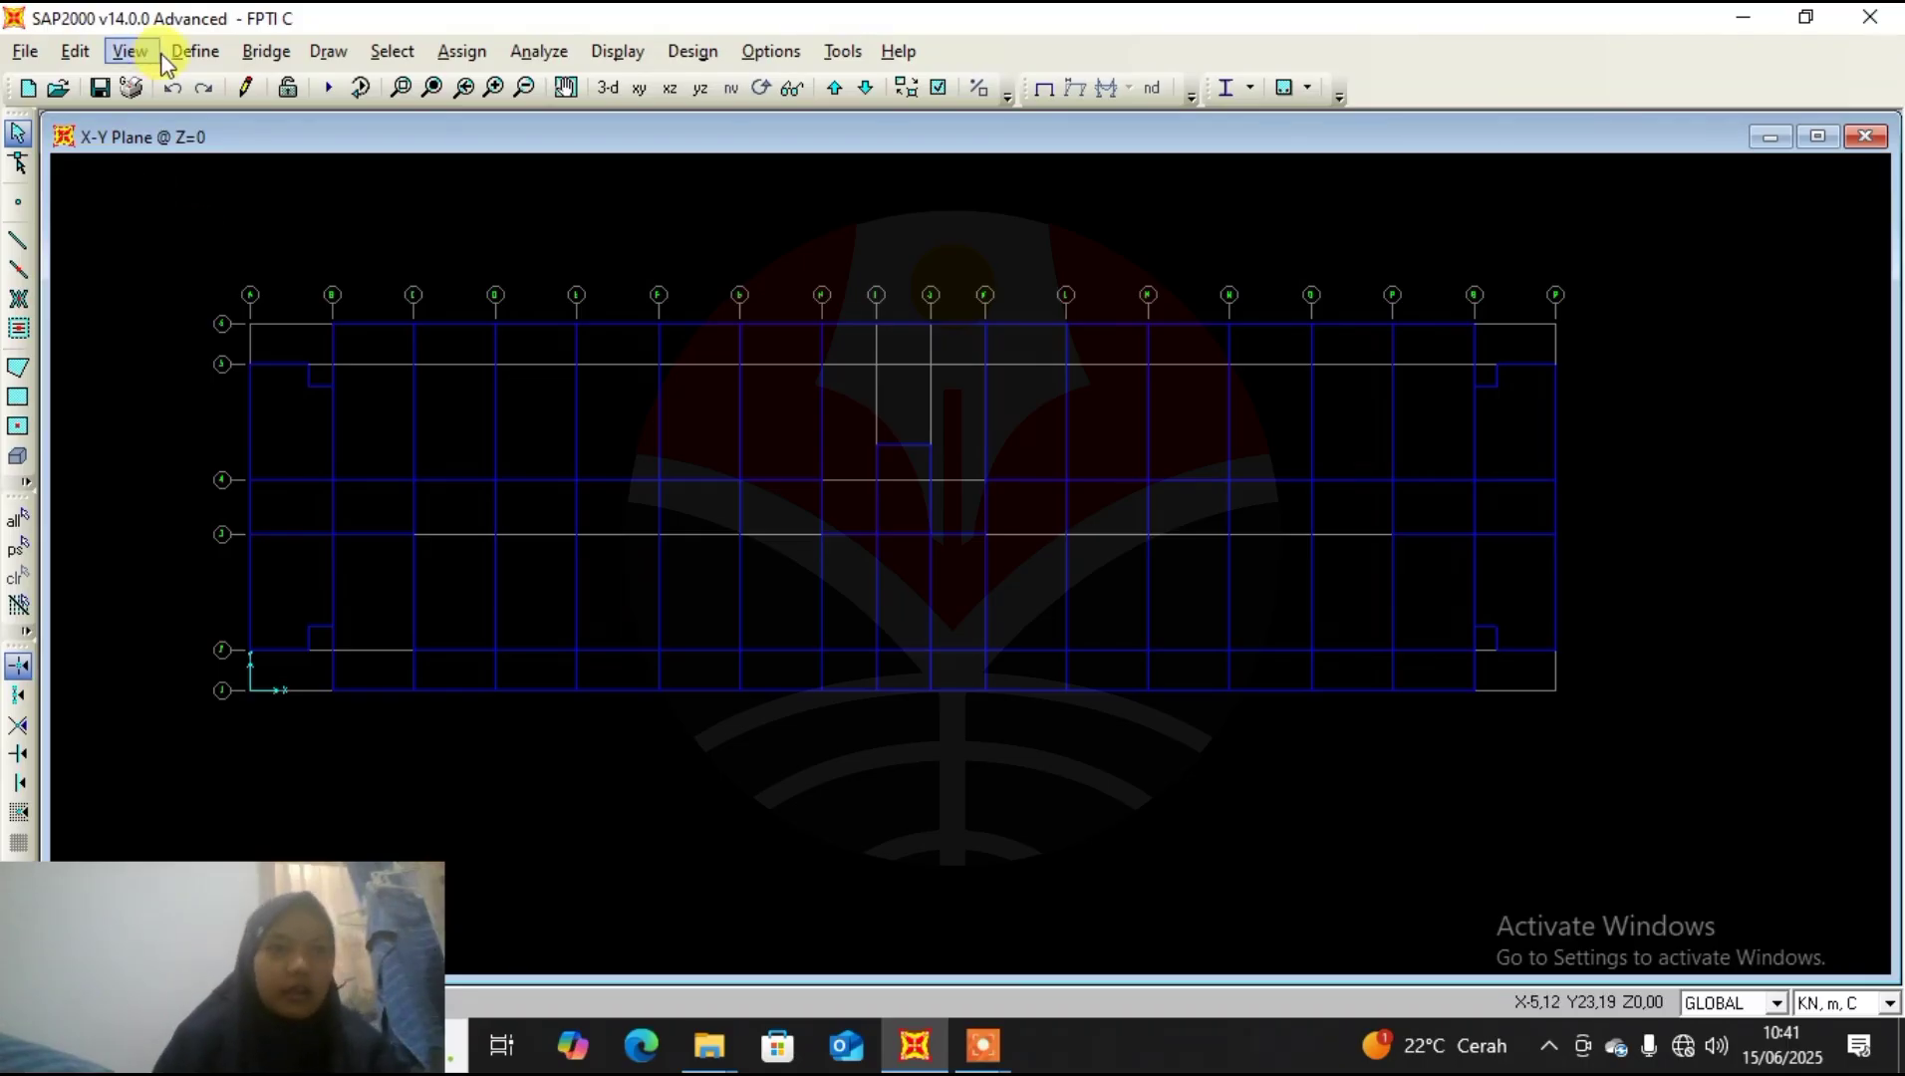
Inspect the definition of the B1 30X50 frame section, leaving it unchanged.
{"action": "left_click", "coordinate": [199, 51]}
{"action": "left_click", "coordinate": [265, 51]}
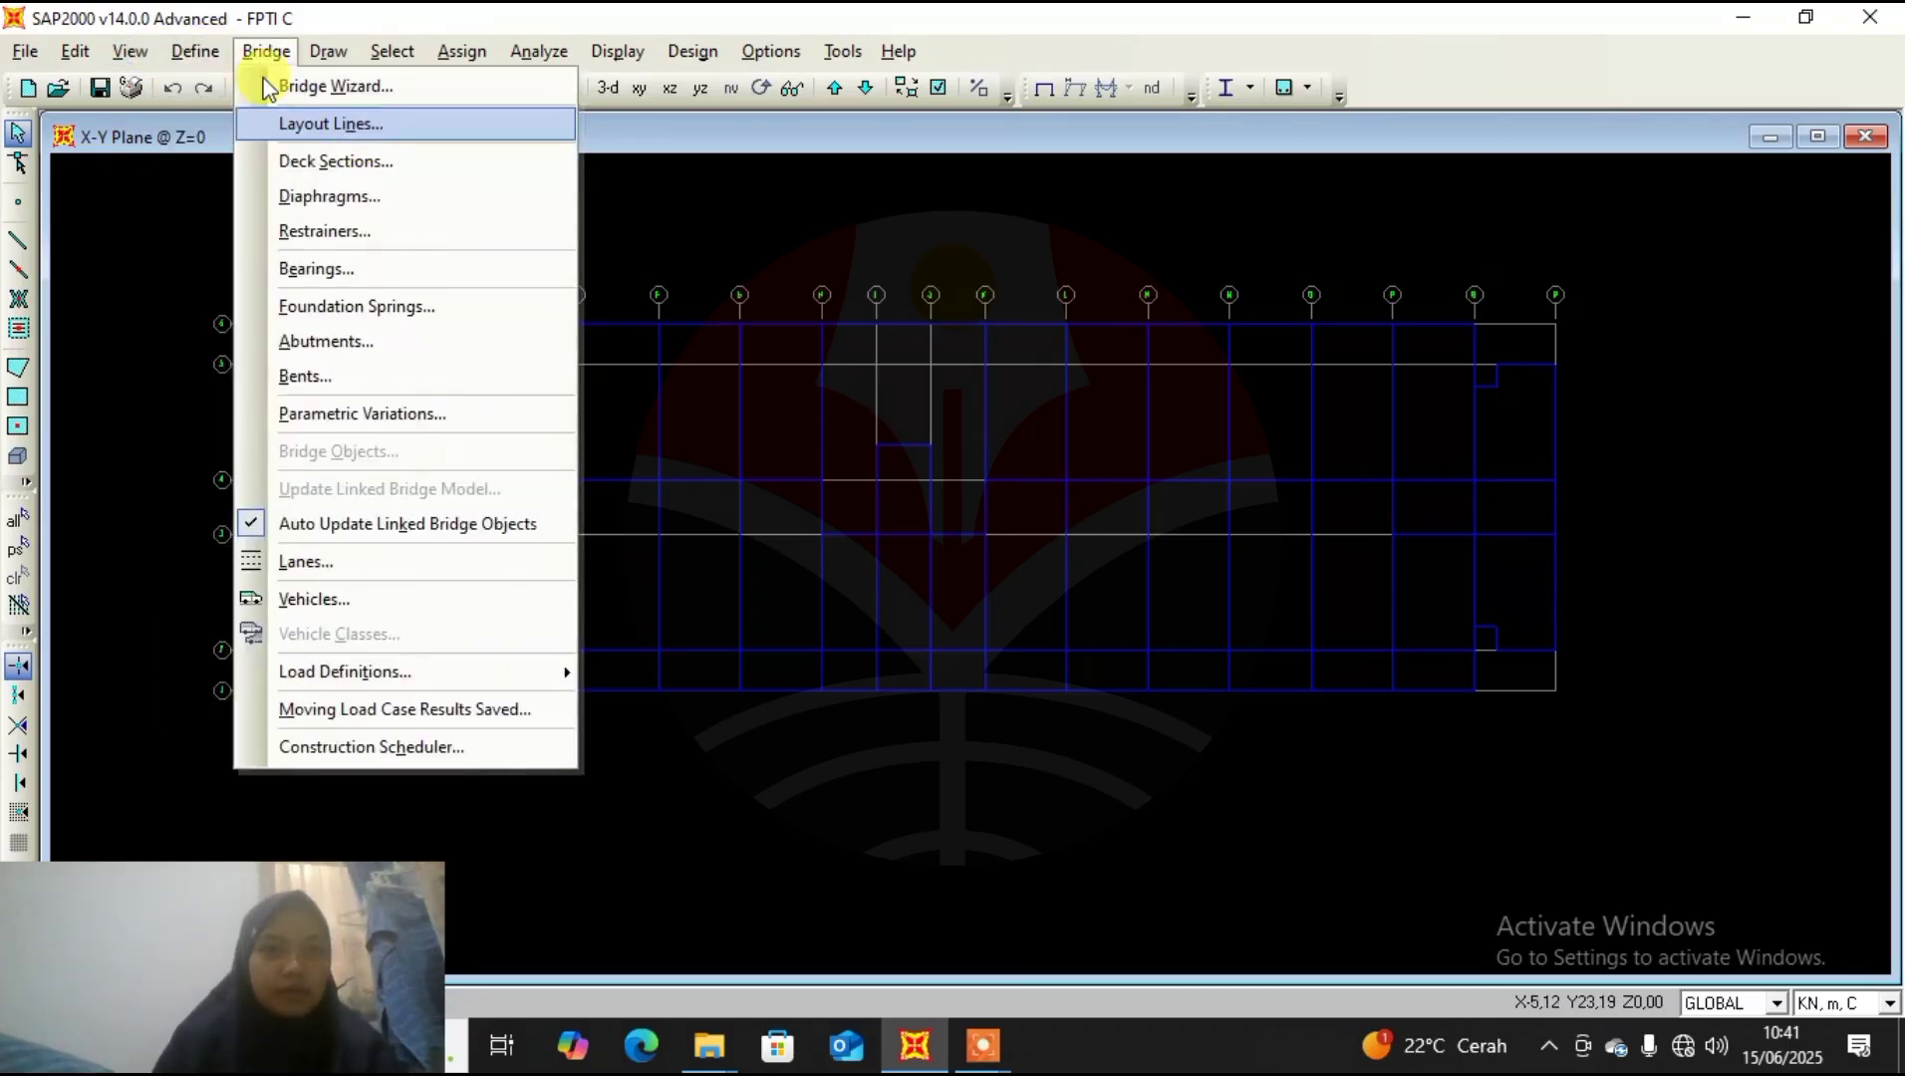
{"action": "mouse_move", "coordinate": [199, 51]}
{"action": "mouse_move", "coordinate": [289, 123]}
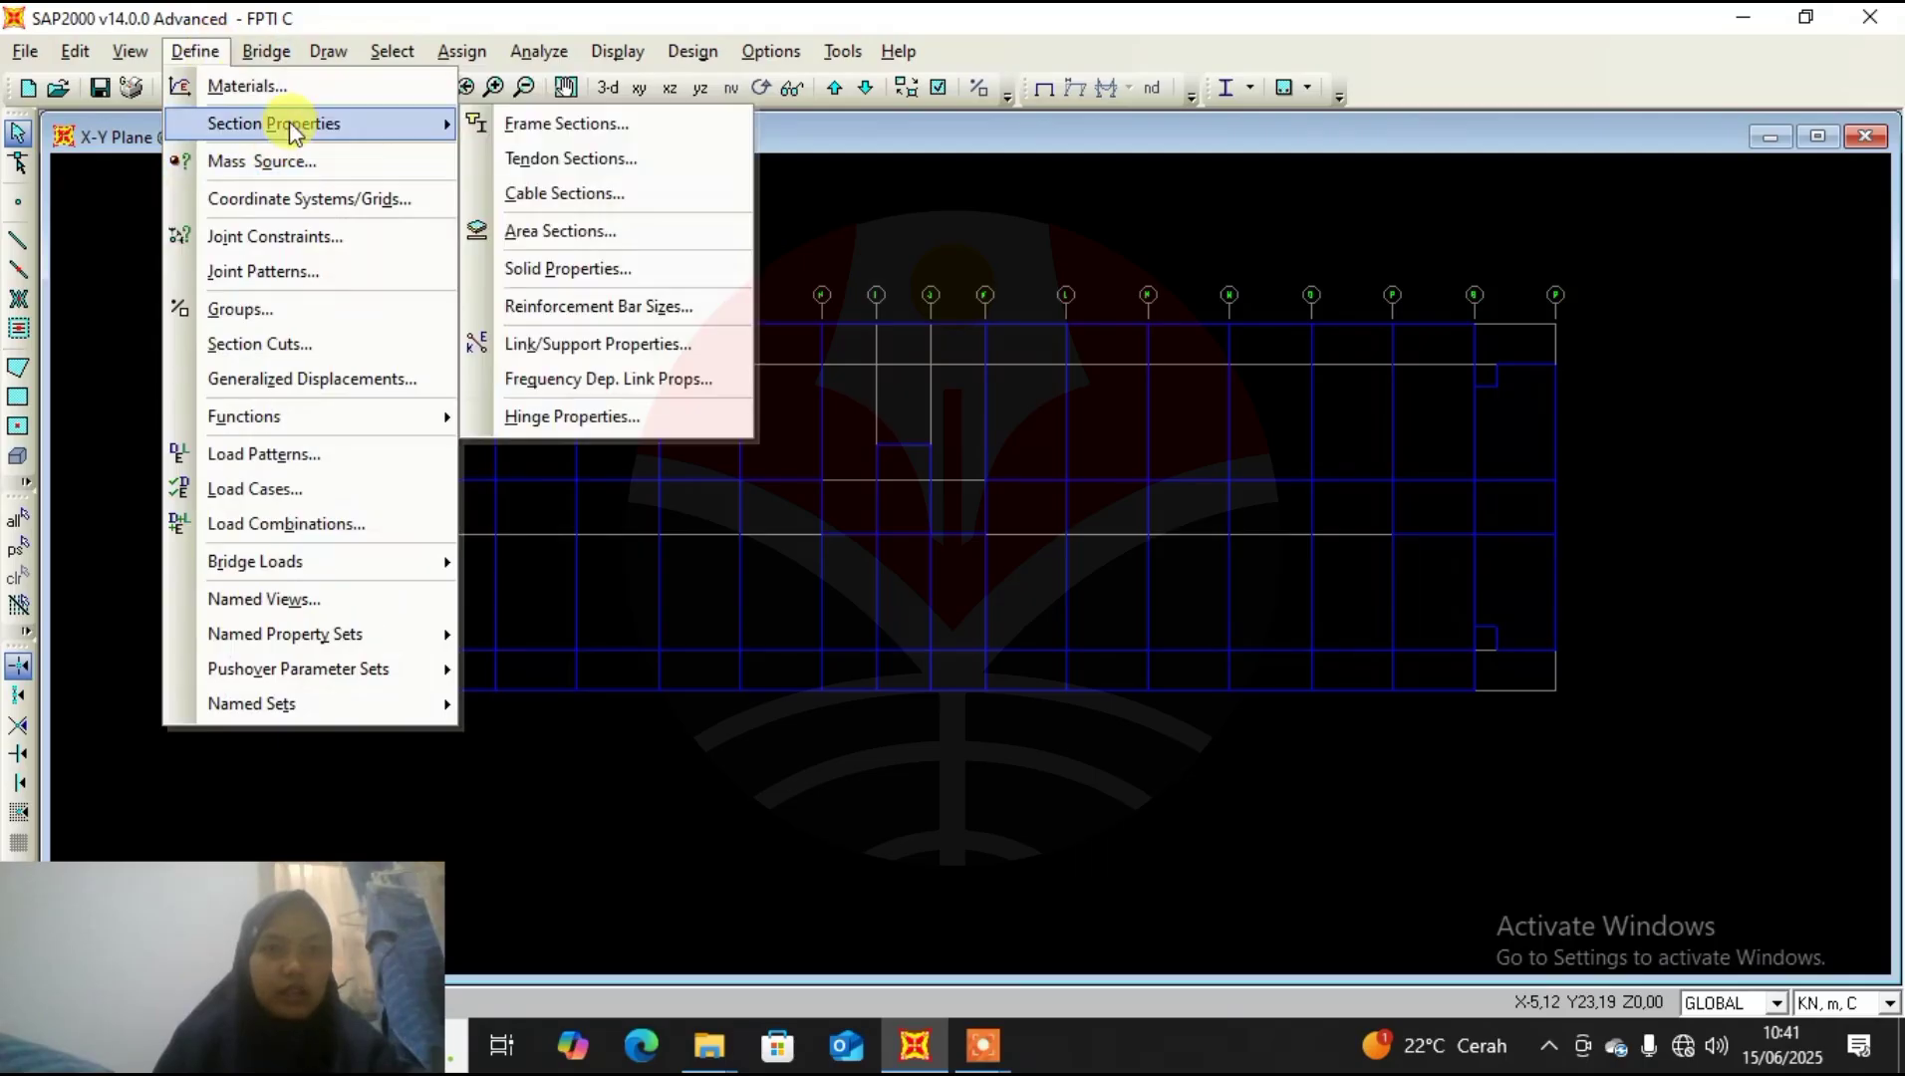
{"action": "left_click", "coordinate": [574, 123]}
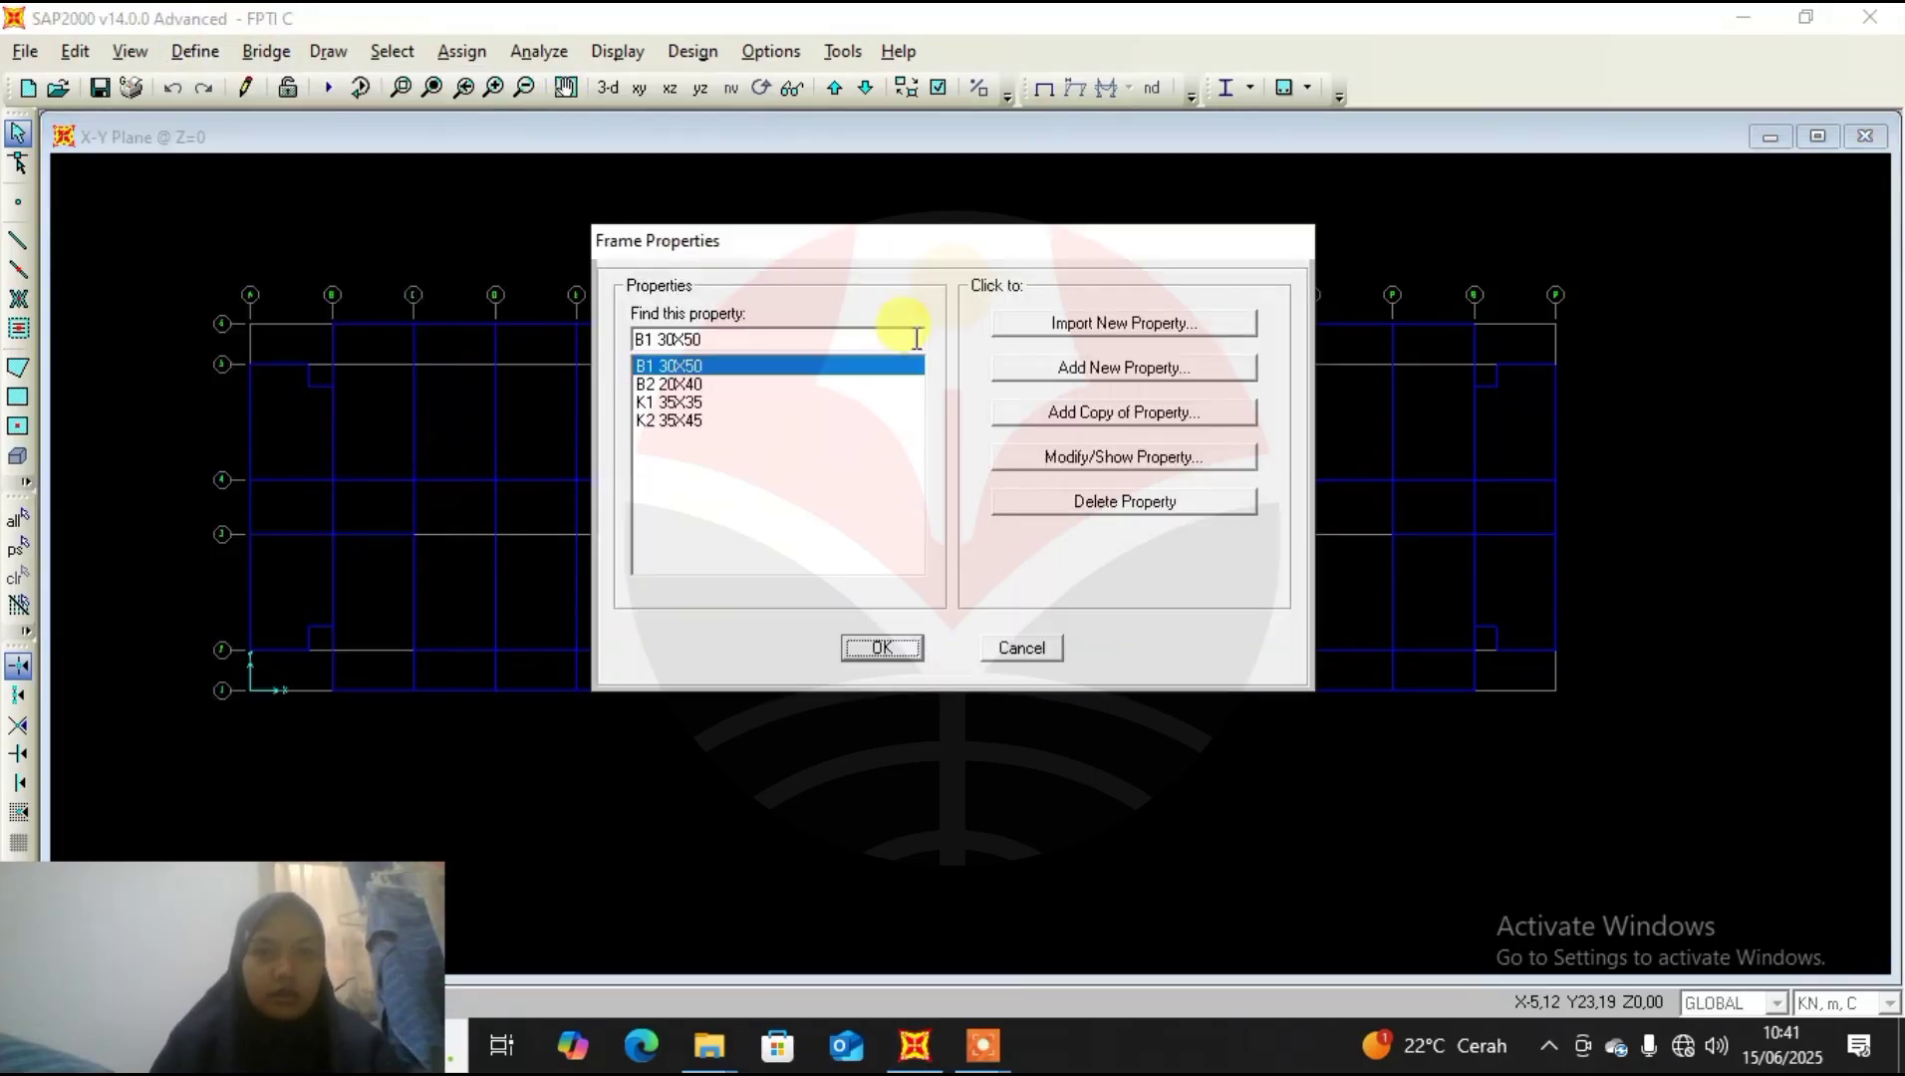
{"action": "left_click", "coordinate": [1156, 468]}
{"action": "left_click", "coordinate": [1022, 795]}
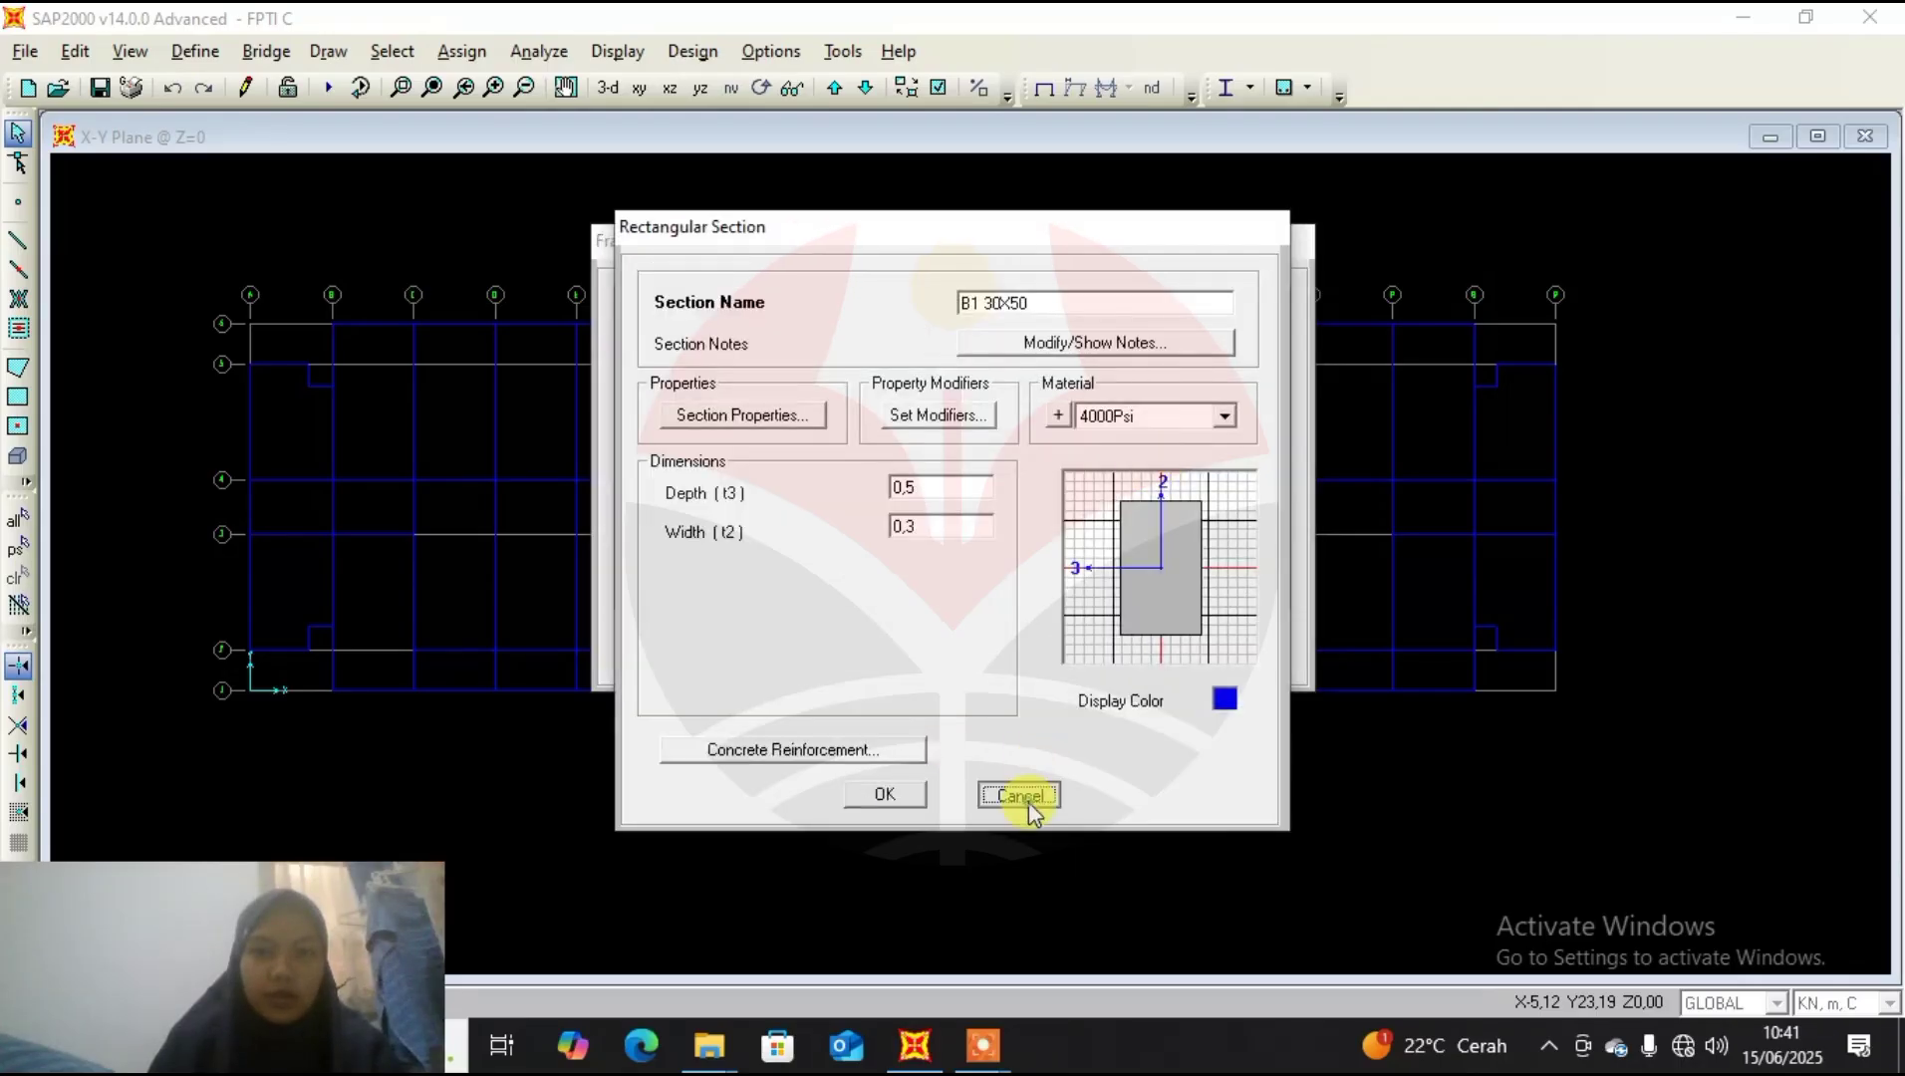
Create a copy of the B1 30X50 frame section named SLOFF 30X50.
{"action": "left_click", "coordinate": [1182, 415]}
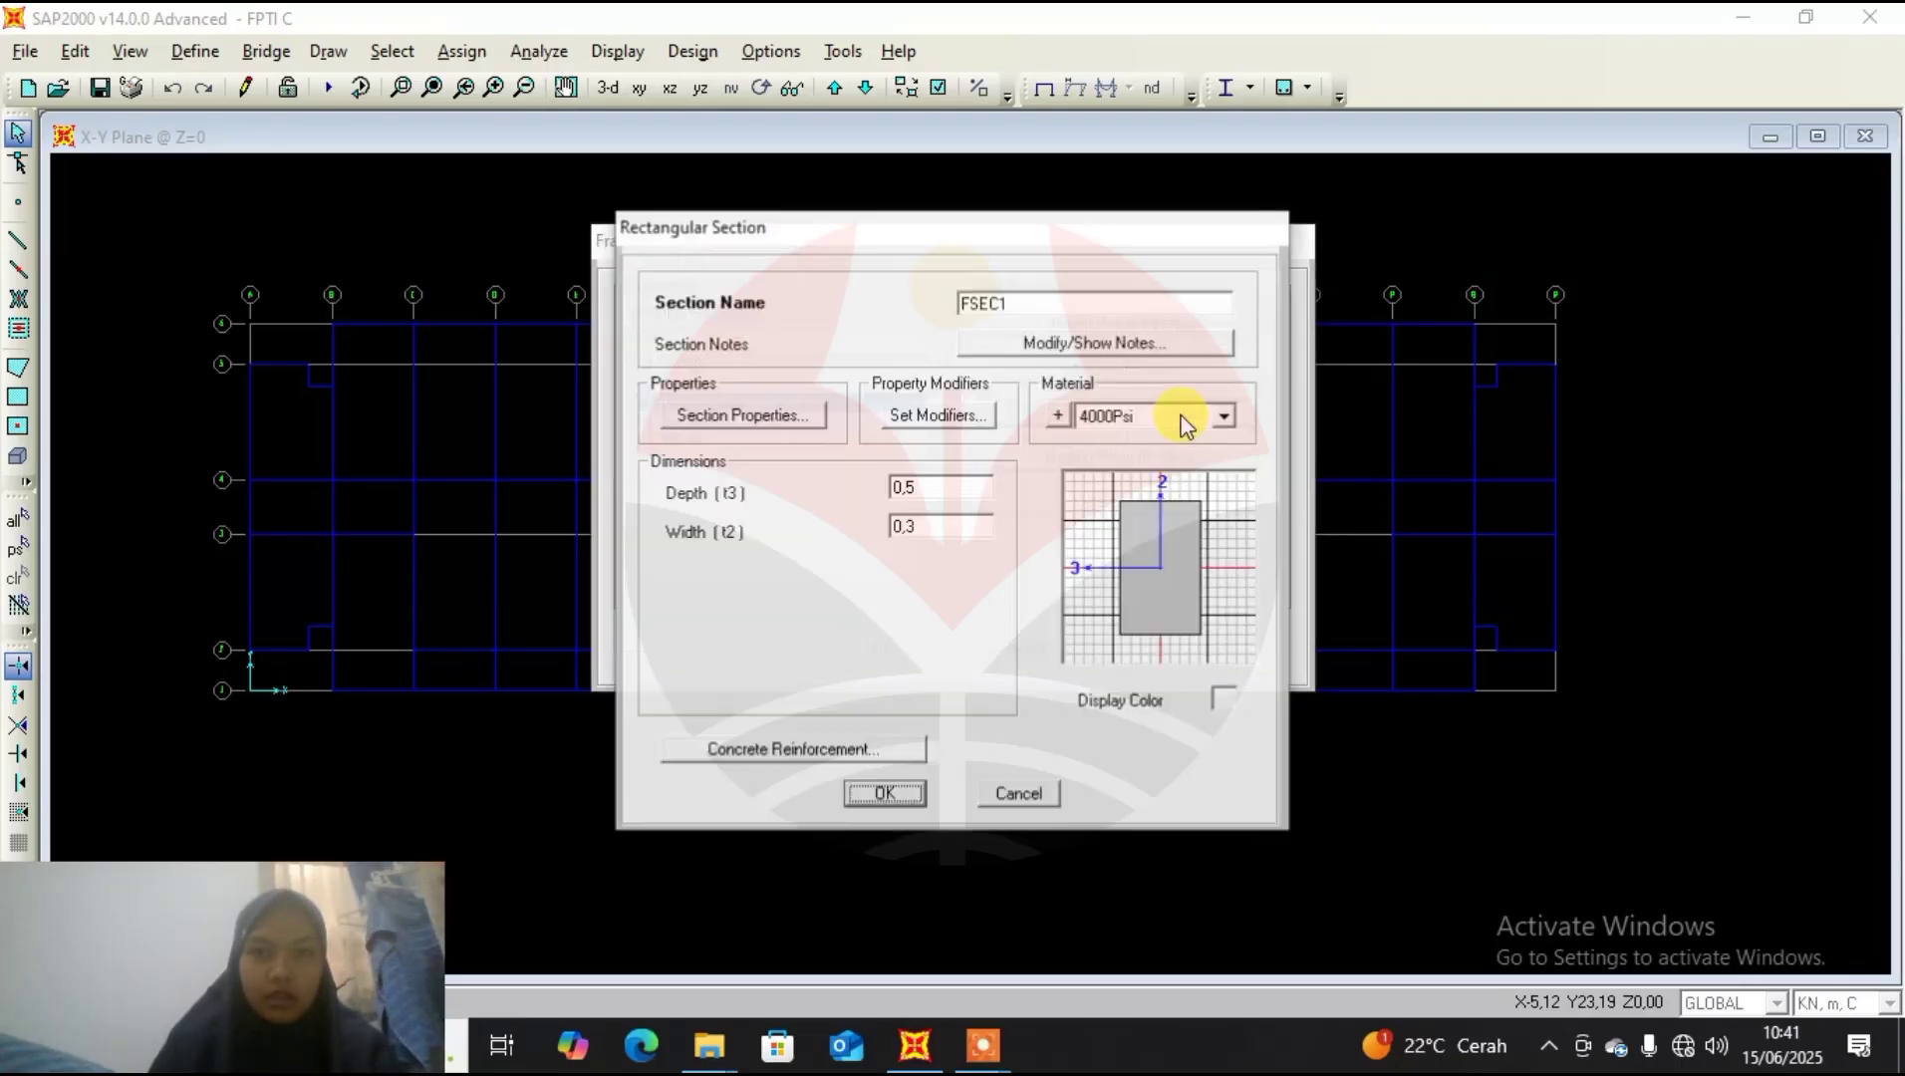
{"action": "double_click", "coordinate": [1130, 304]}
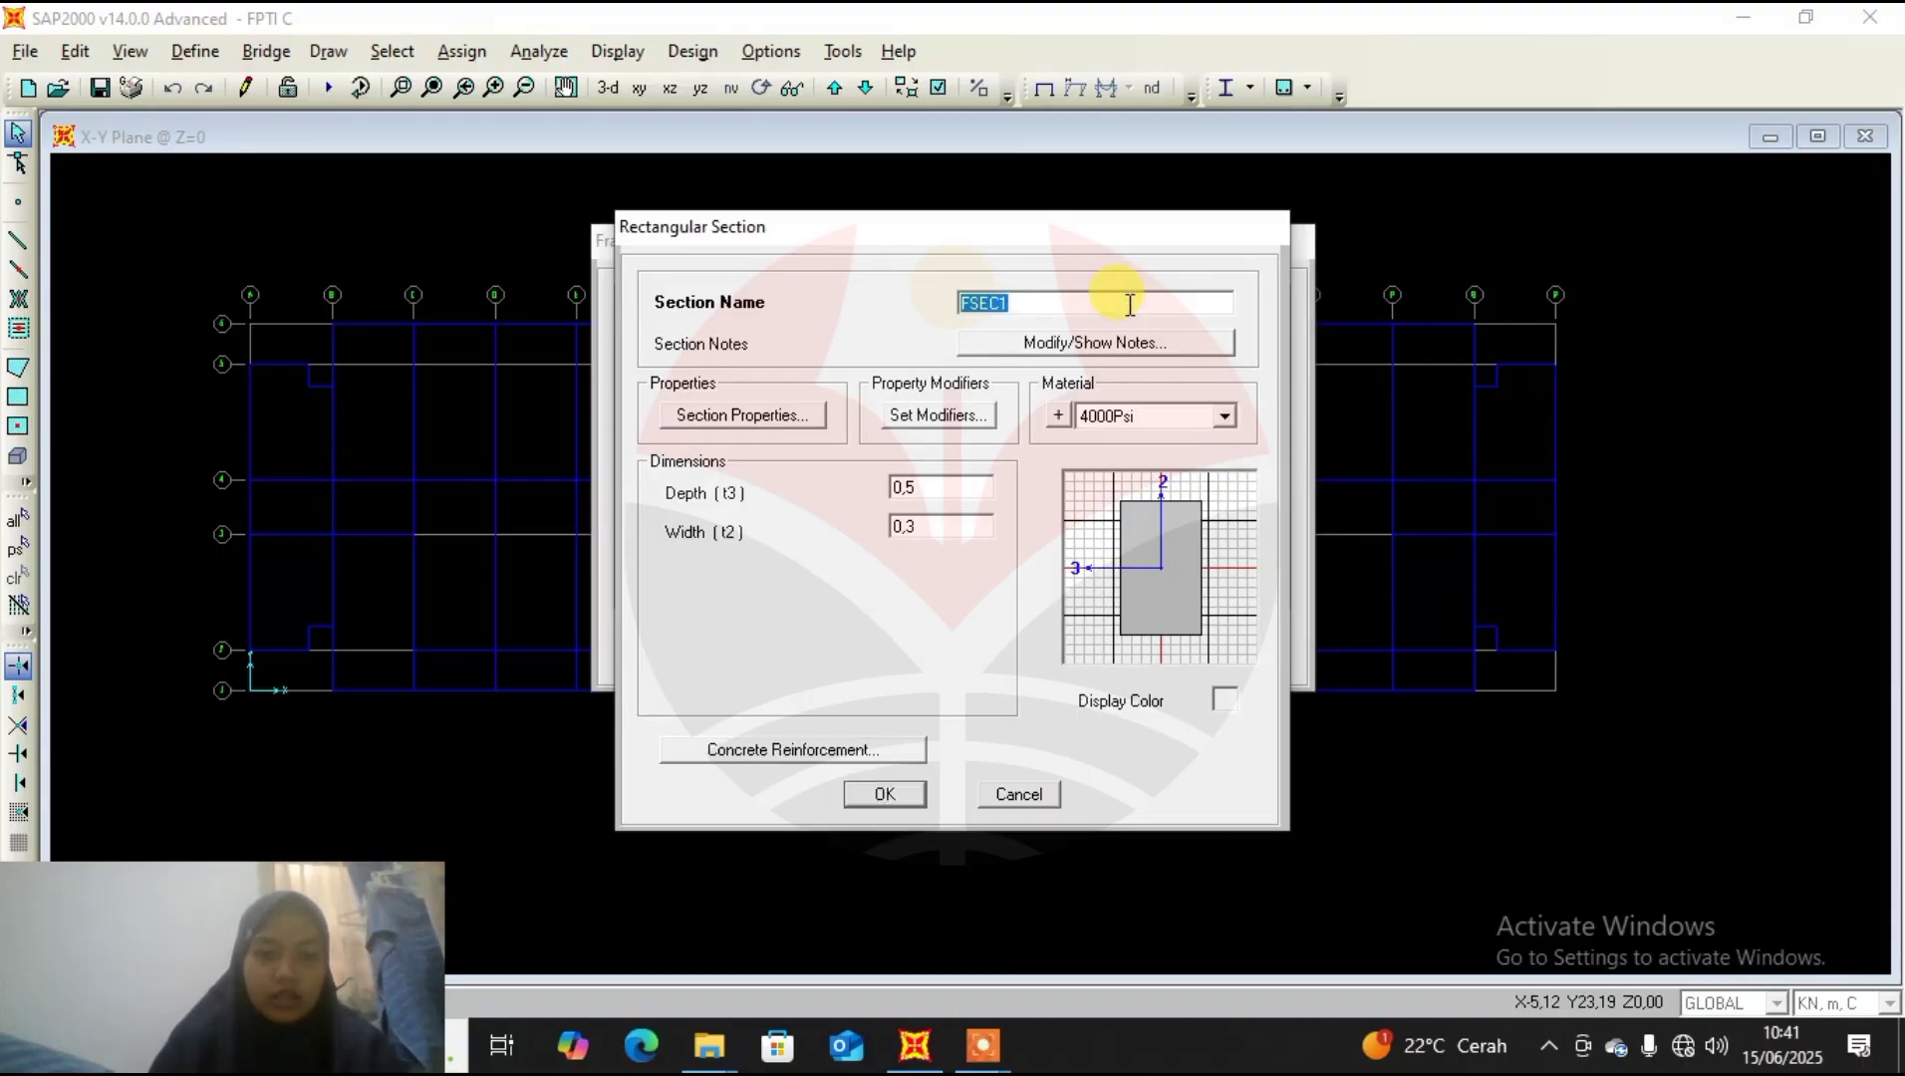
{"action": "type", "text": "s"}
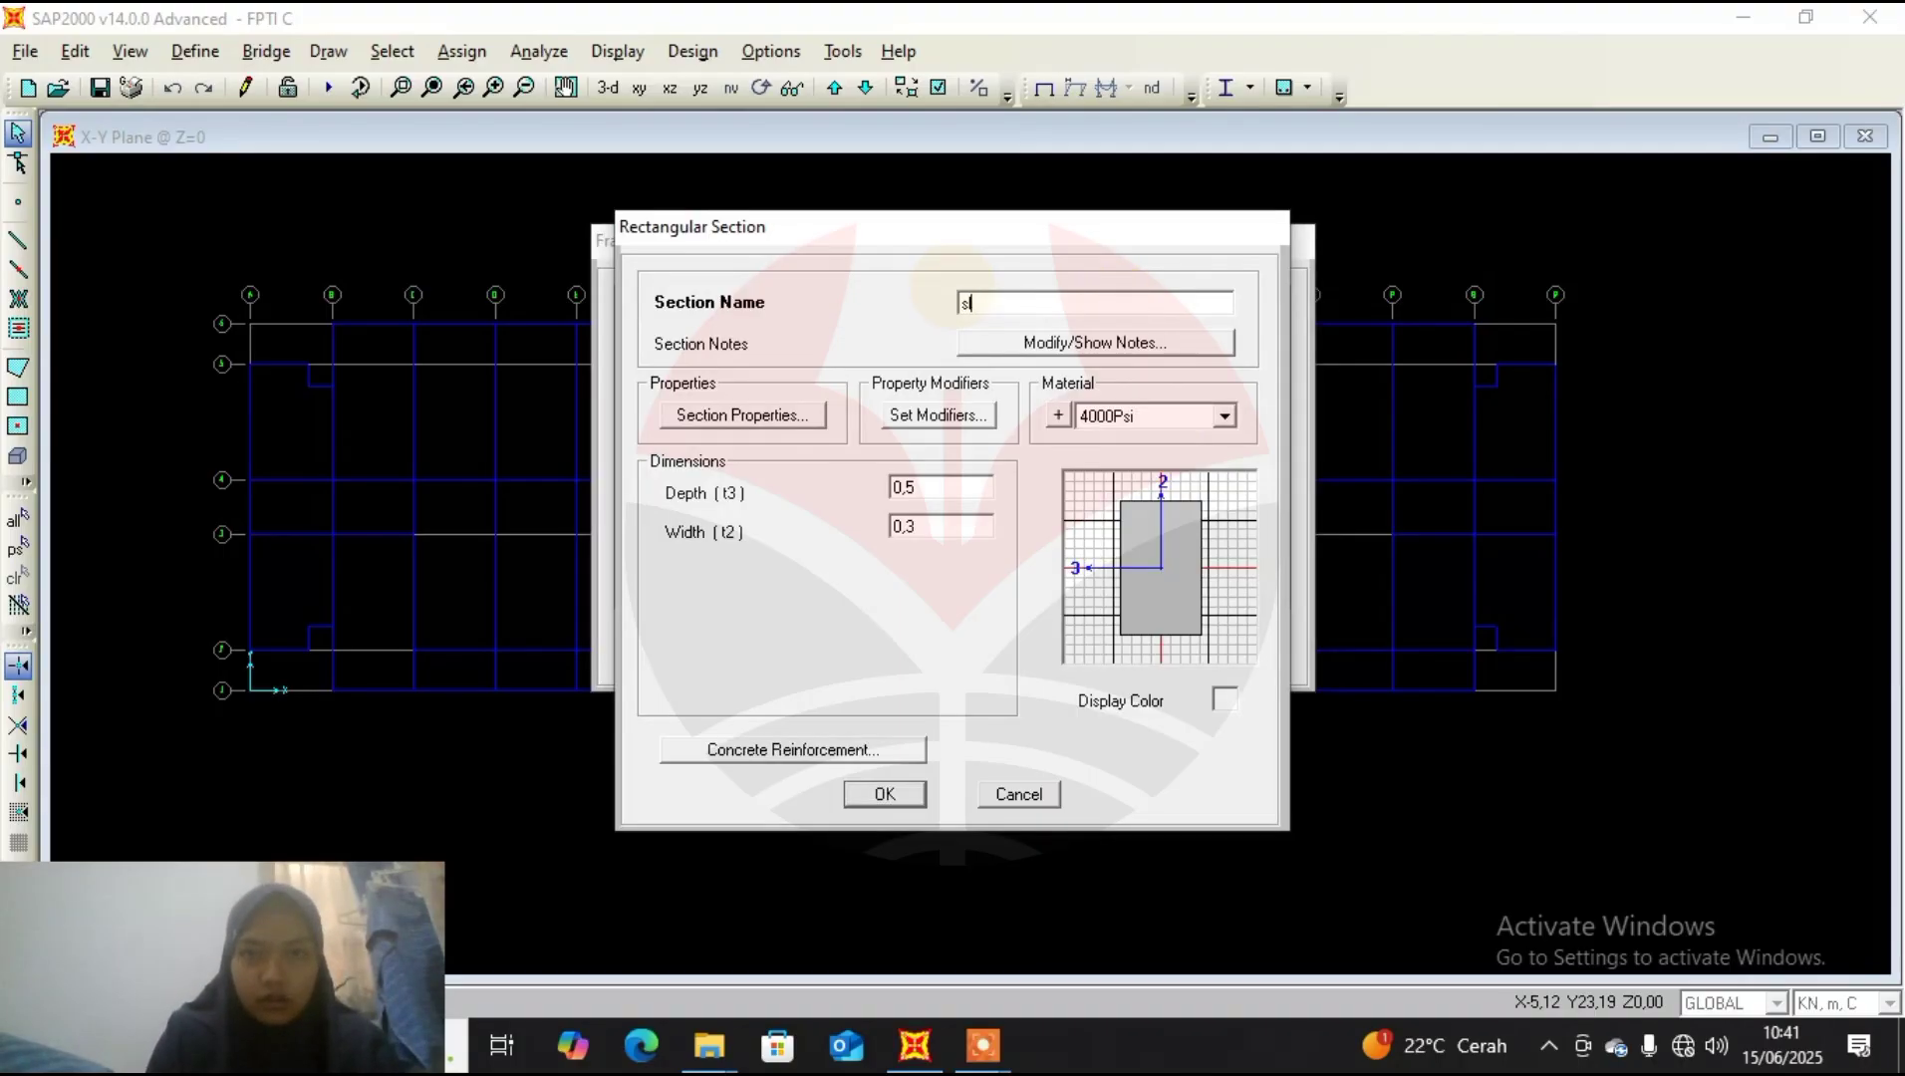
{"action": "type", "text": "loLOFF 35X"}
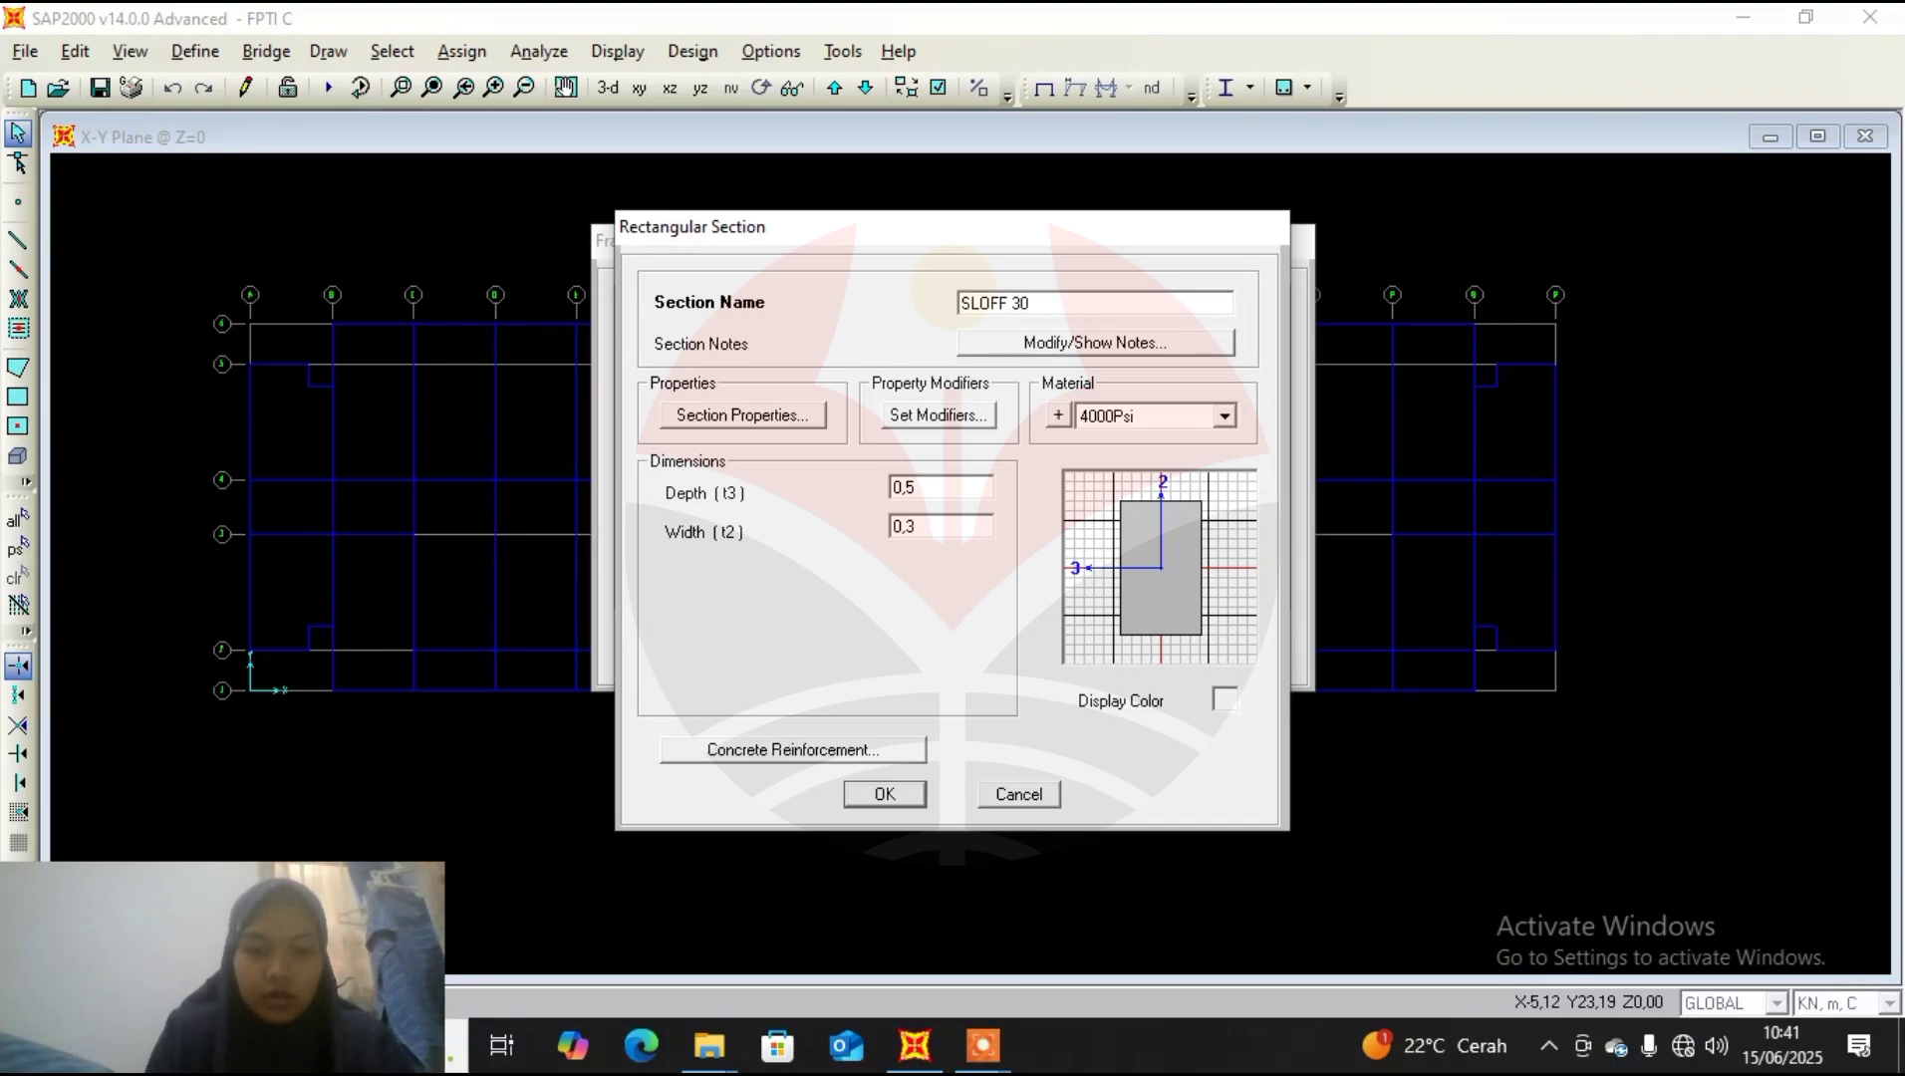
{"action": "type", "text": "50"}
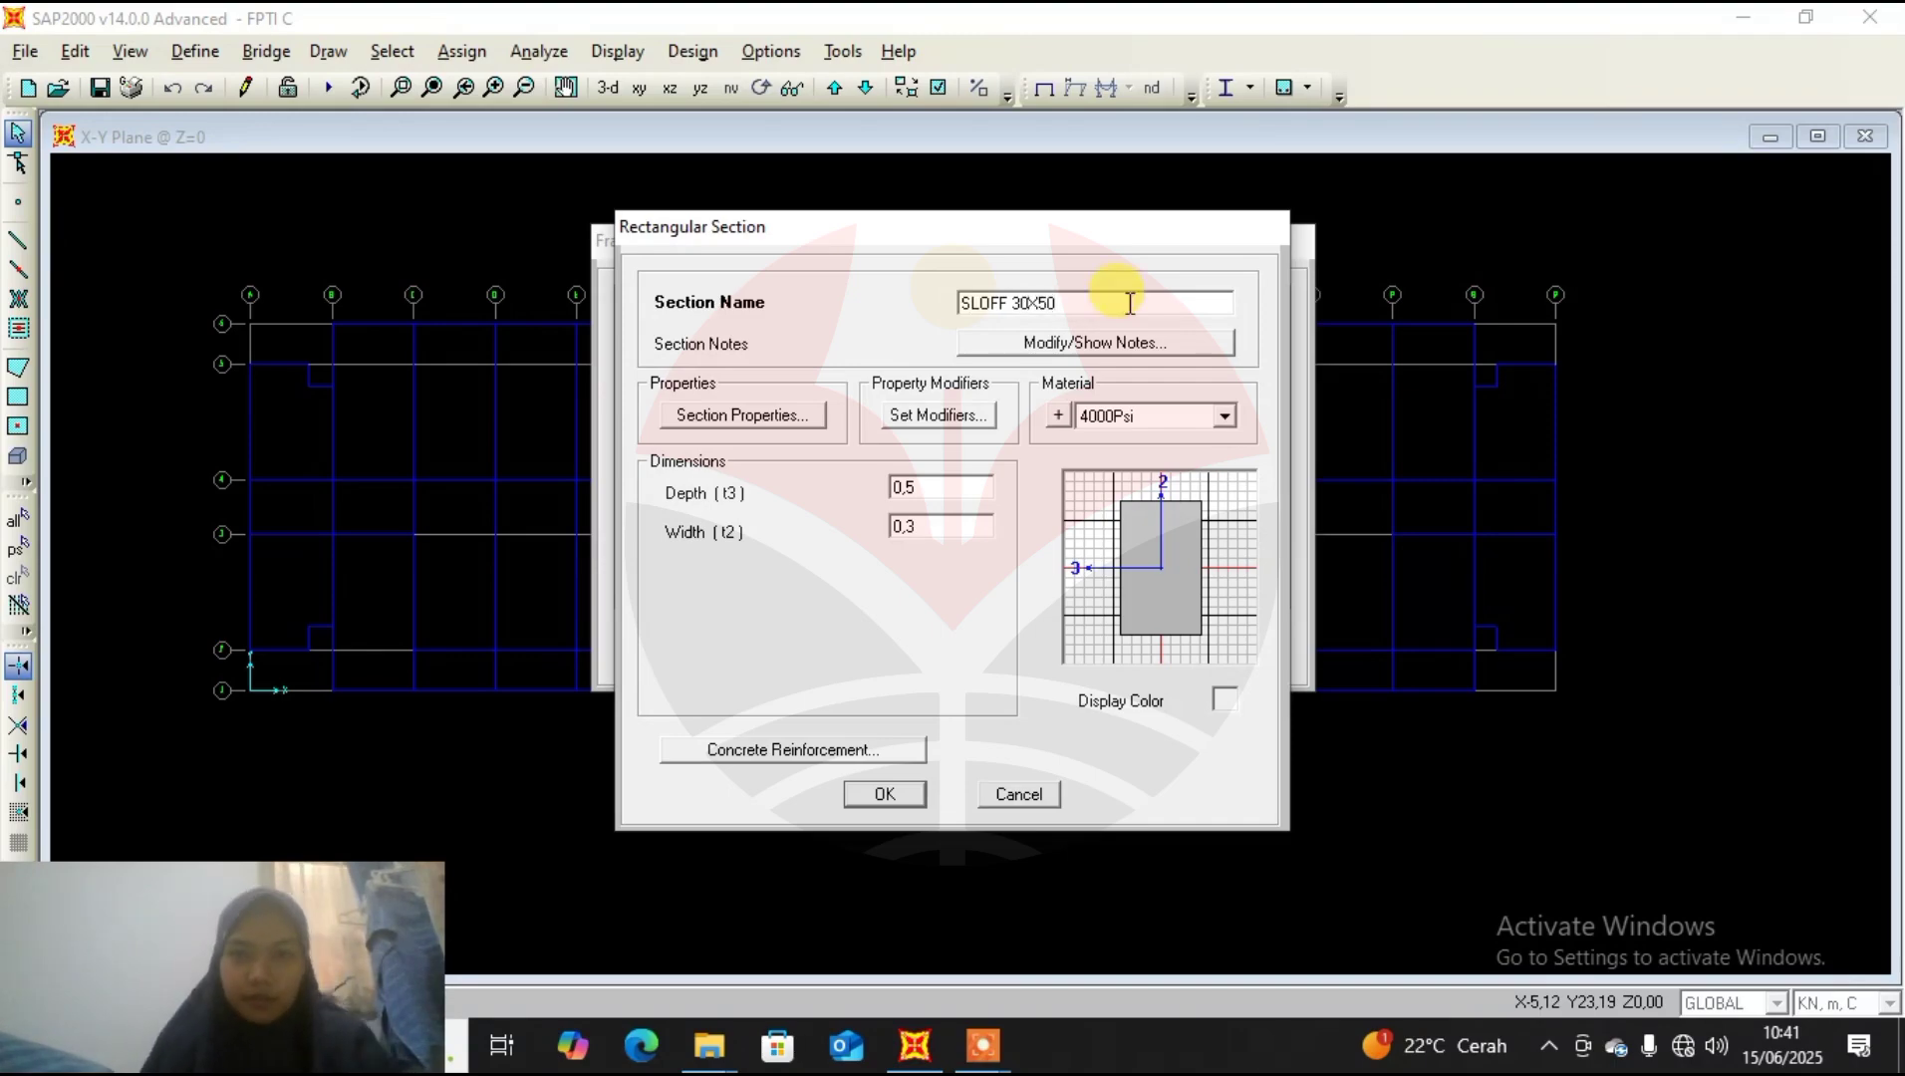
Set the display color of the SLOFF 30X50 section to blue and save the frame section definitions.
{"action": "left_click", "coordinate": [1224, 698]}
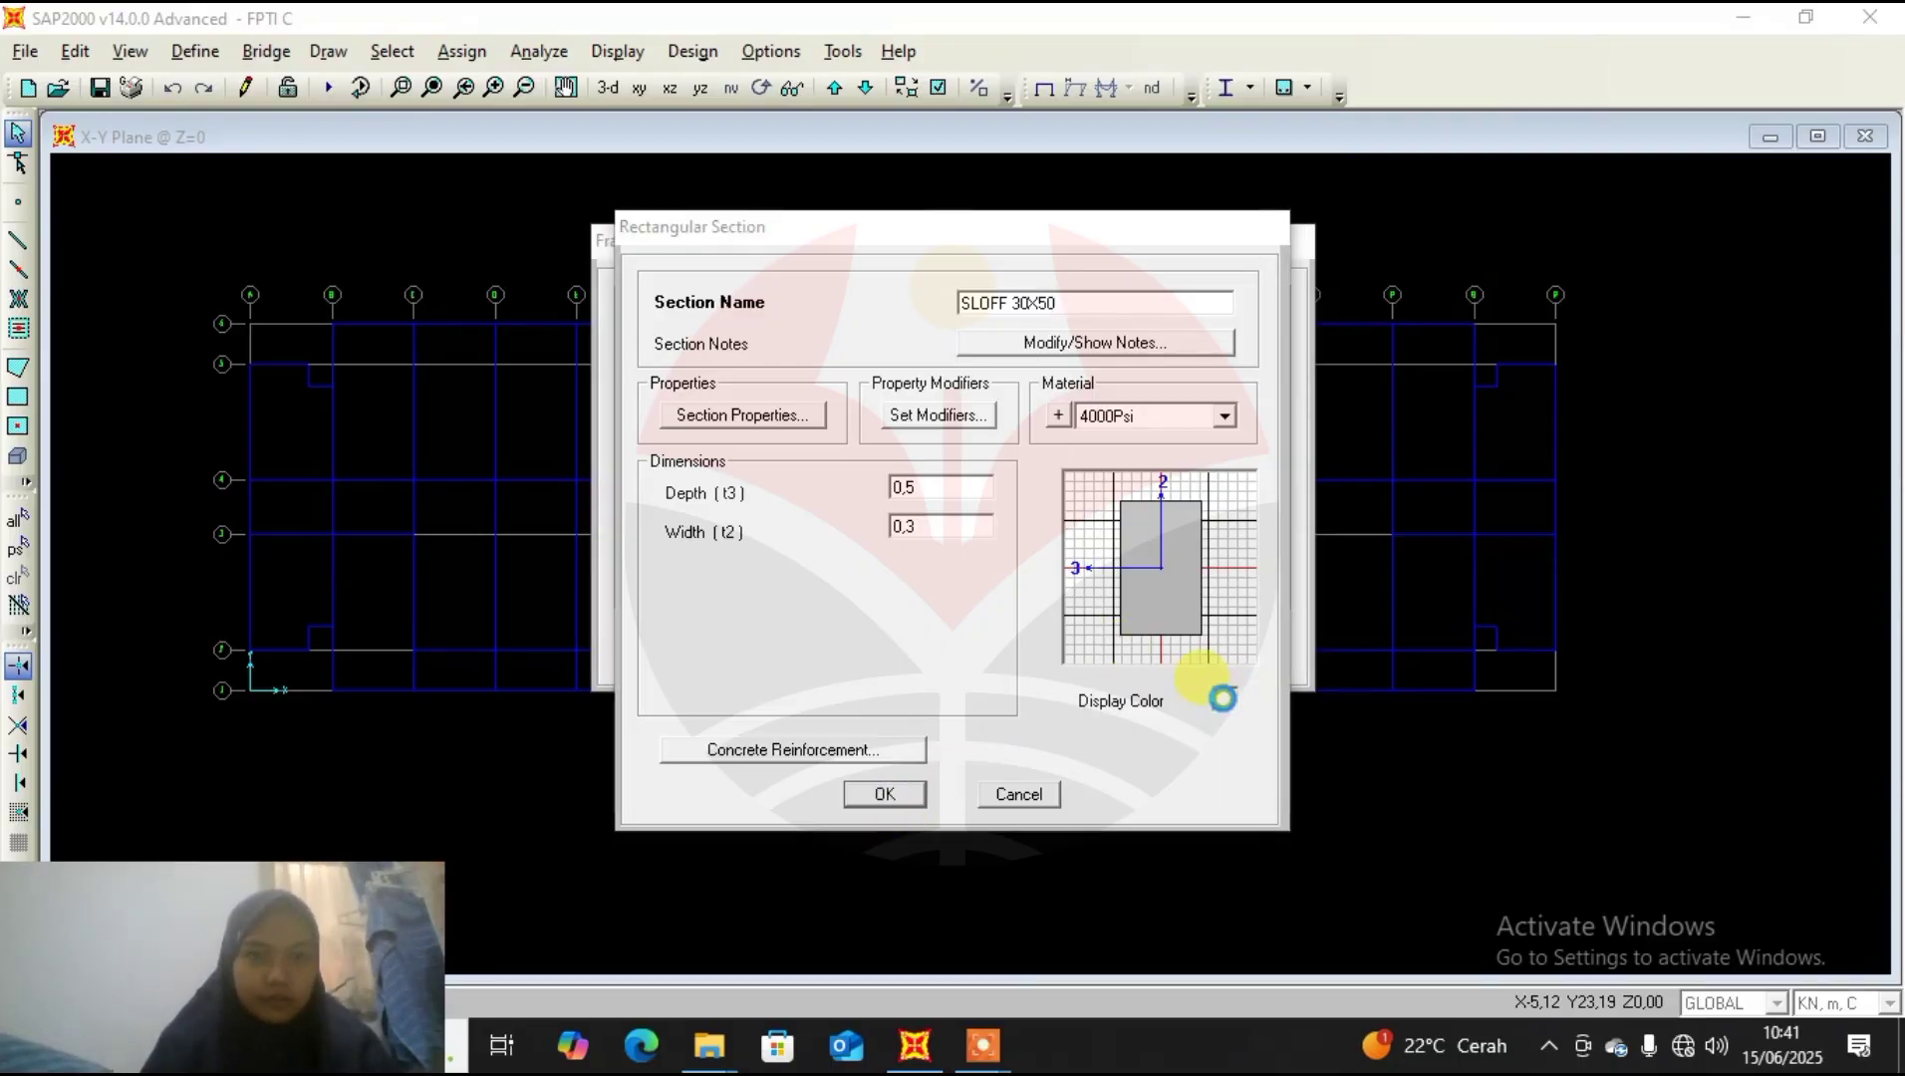
{"action": "left_click", "coordinate": [175, 336]}
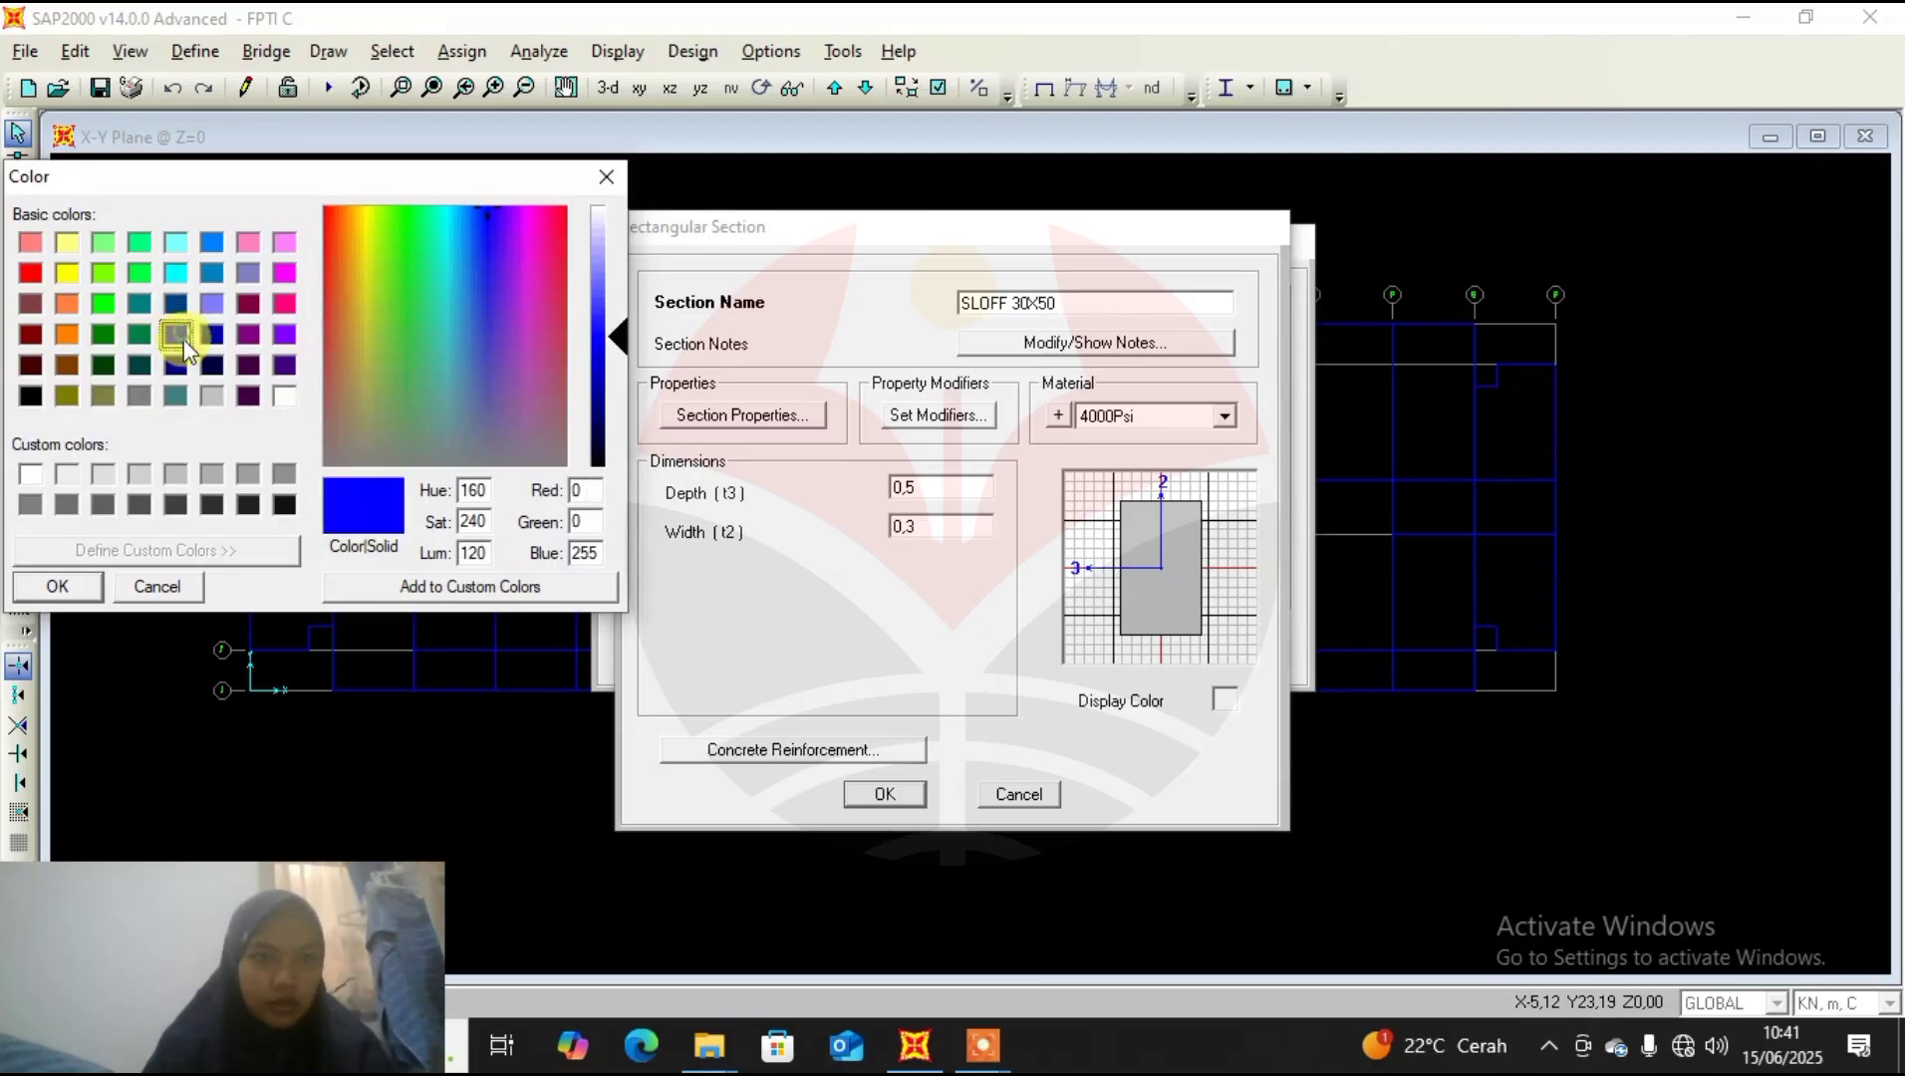
{"action": "left_click", "coordinate": [96, 593]}
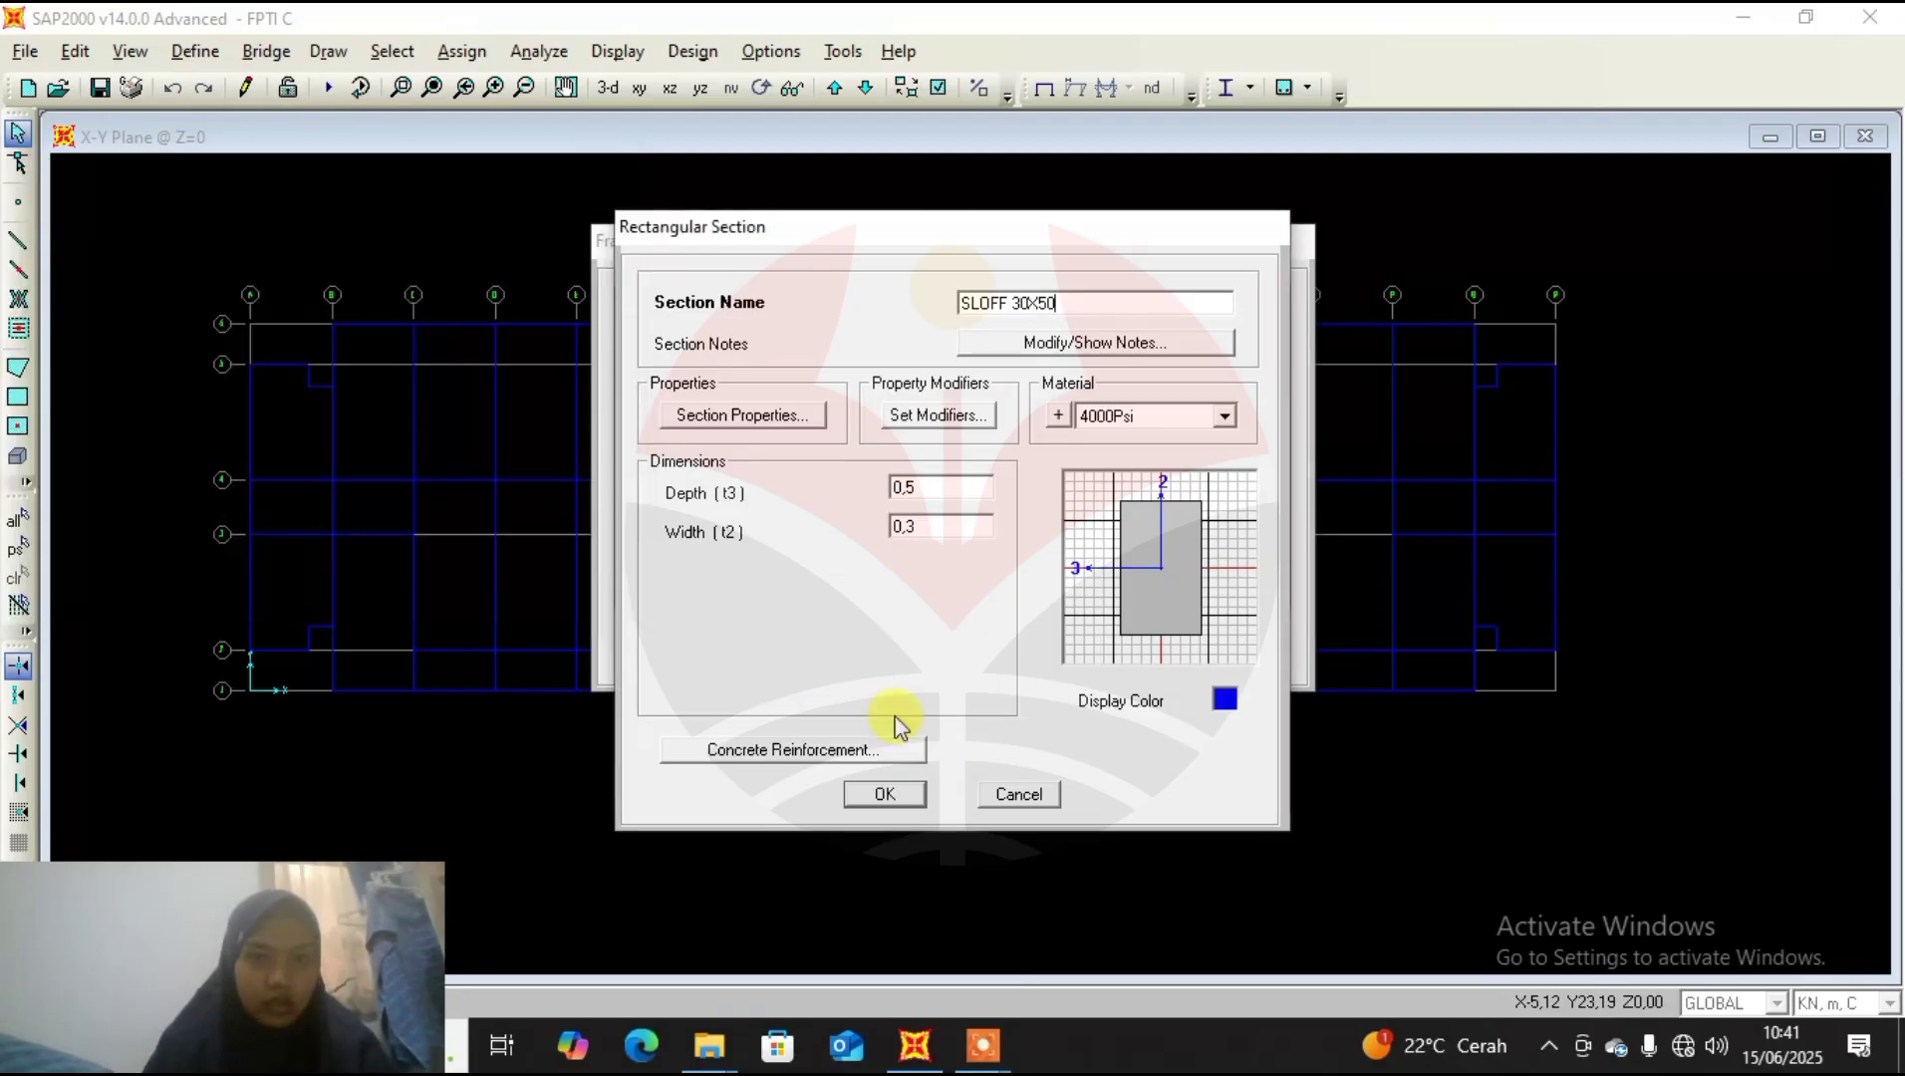
{"action": "left_click", "coordinate": [919, 797]}
{"action": "left_click", "coordinate": [892, 644]}
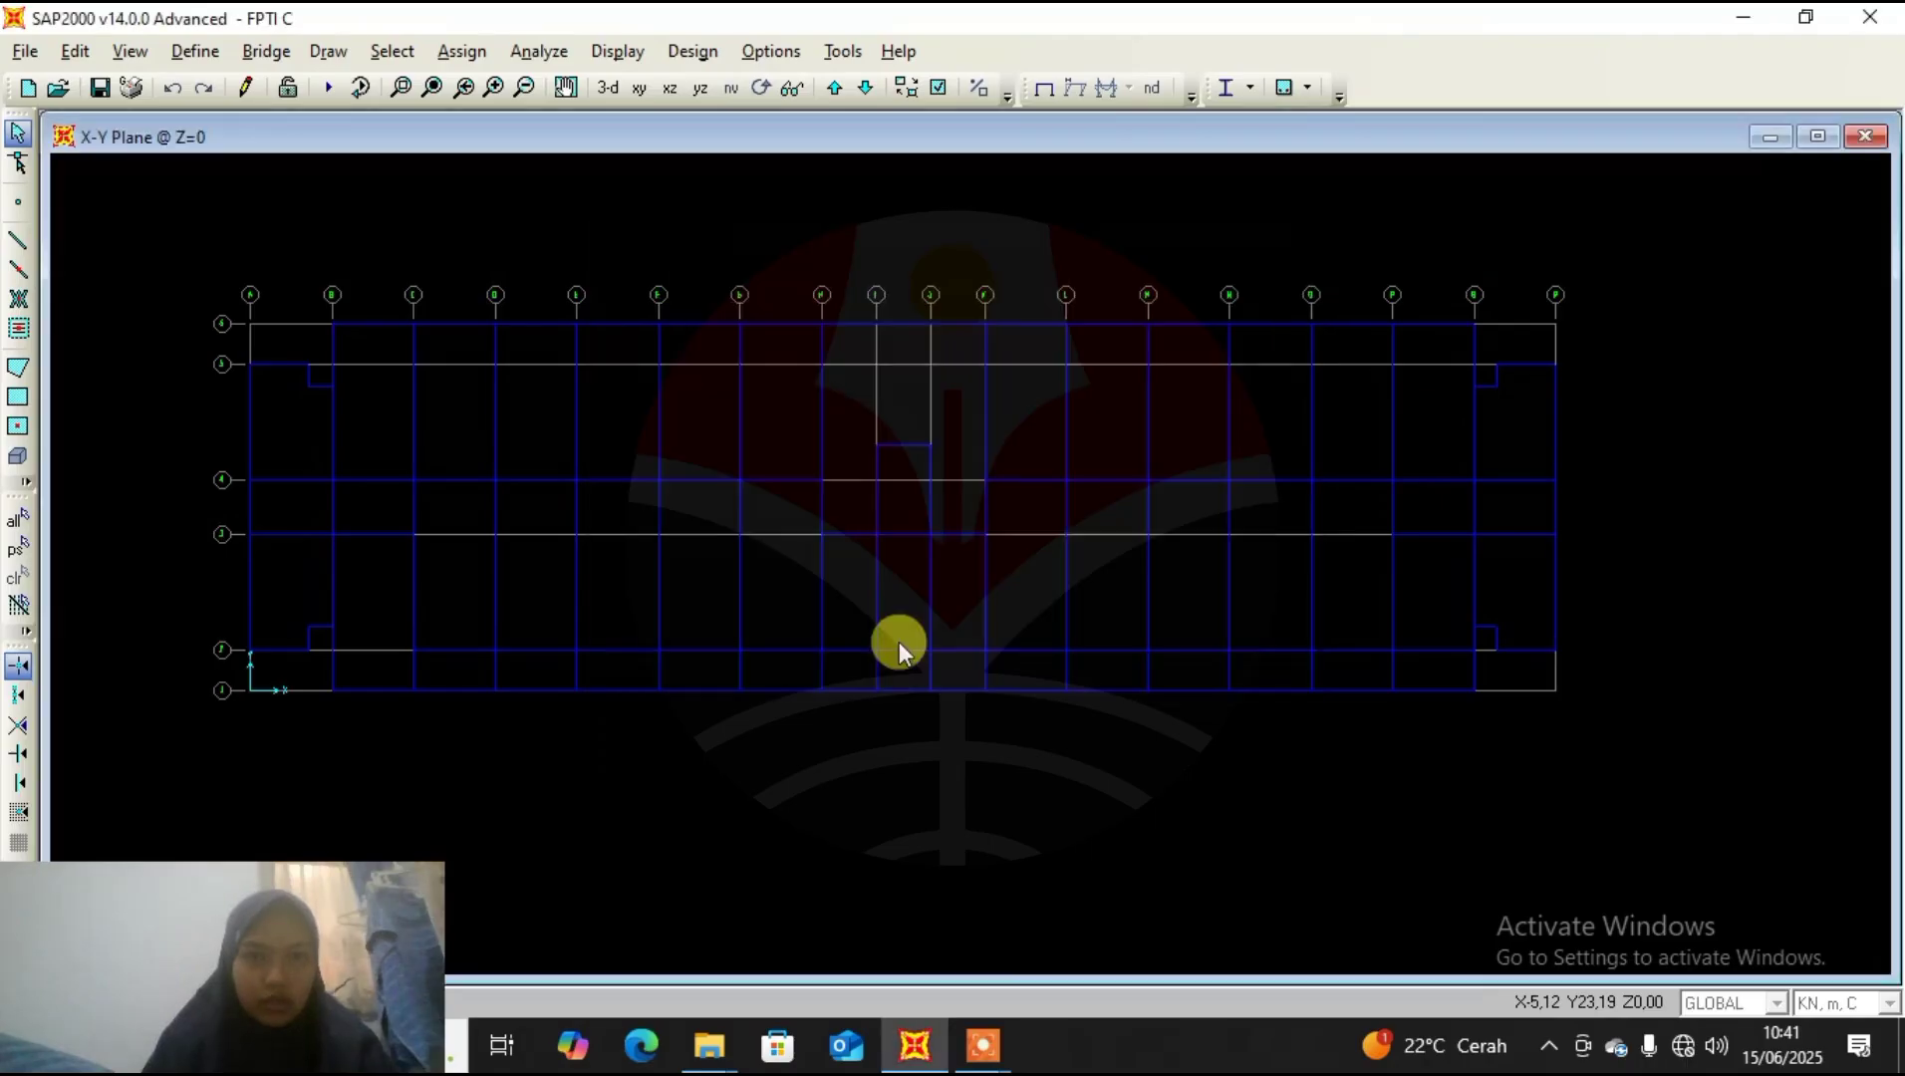
Select all frames with the B1 30X50 section and assign them the SLOFF 30X50 frame section.
{"action": "left_click", "coordinate": [379, 50]}
{"action": "mouse_move", "coordinate": [519, 99]}
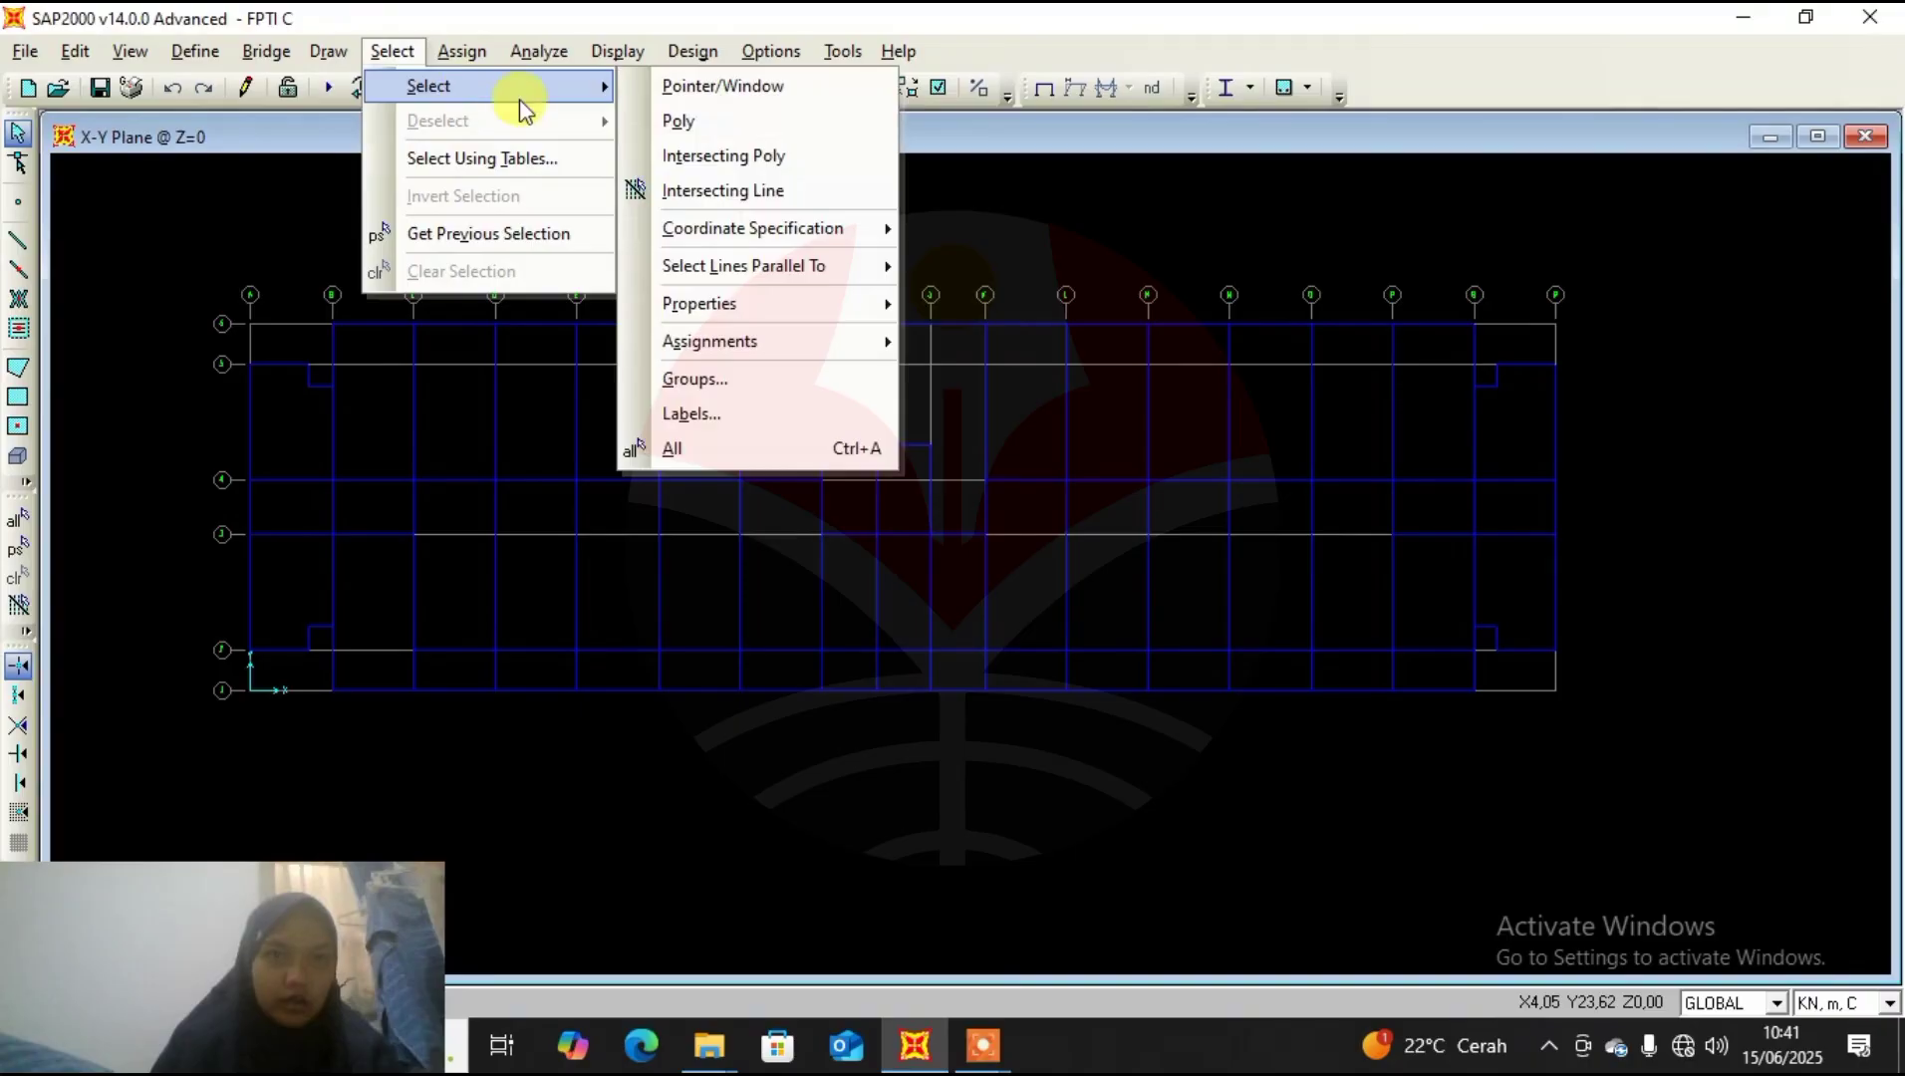
{"action": "mouse_move", "coordinate": [821, 298]}
{"action": "left_click", "coordinate": [1036, 302]}
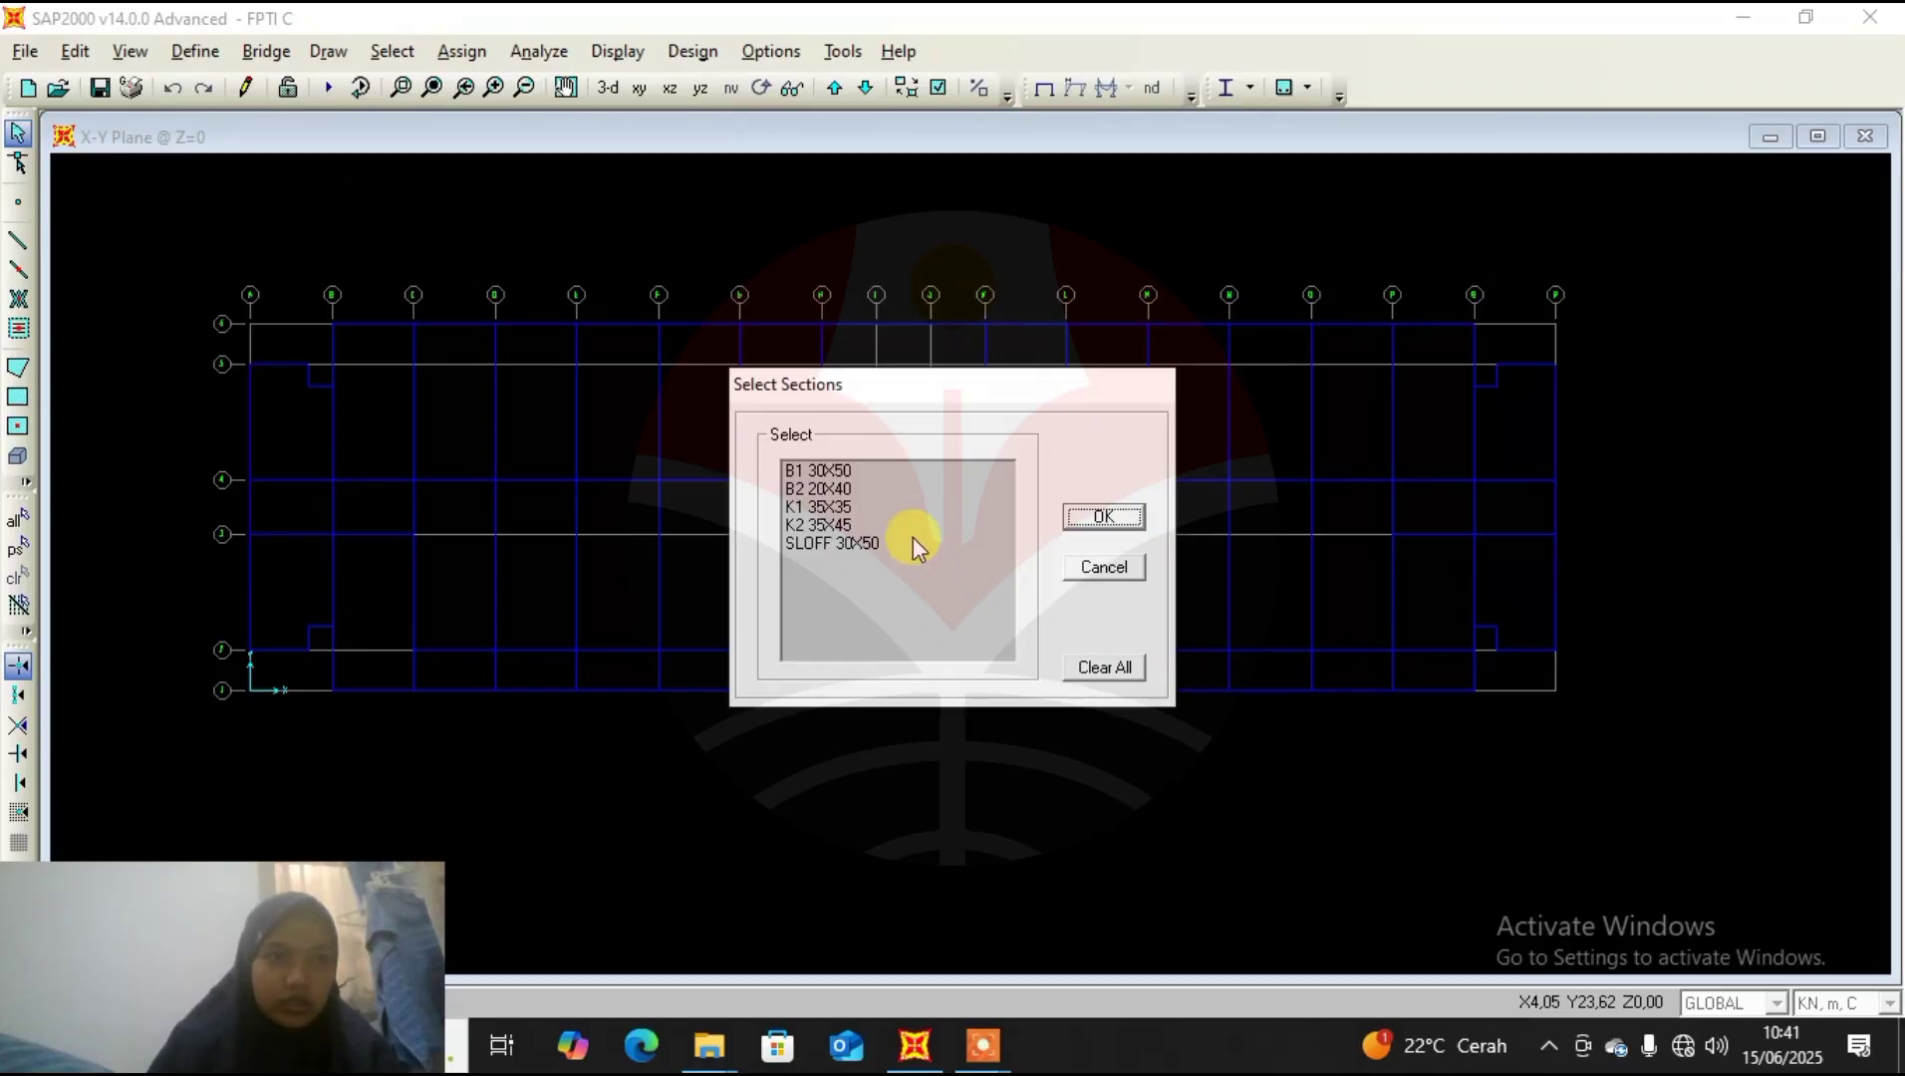
{"action": "left_click", "coordinate": [896, 473]}
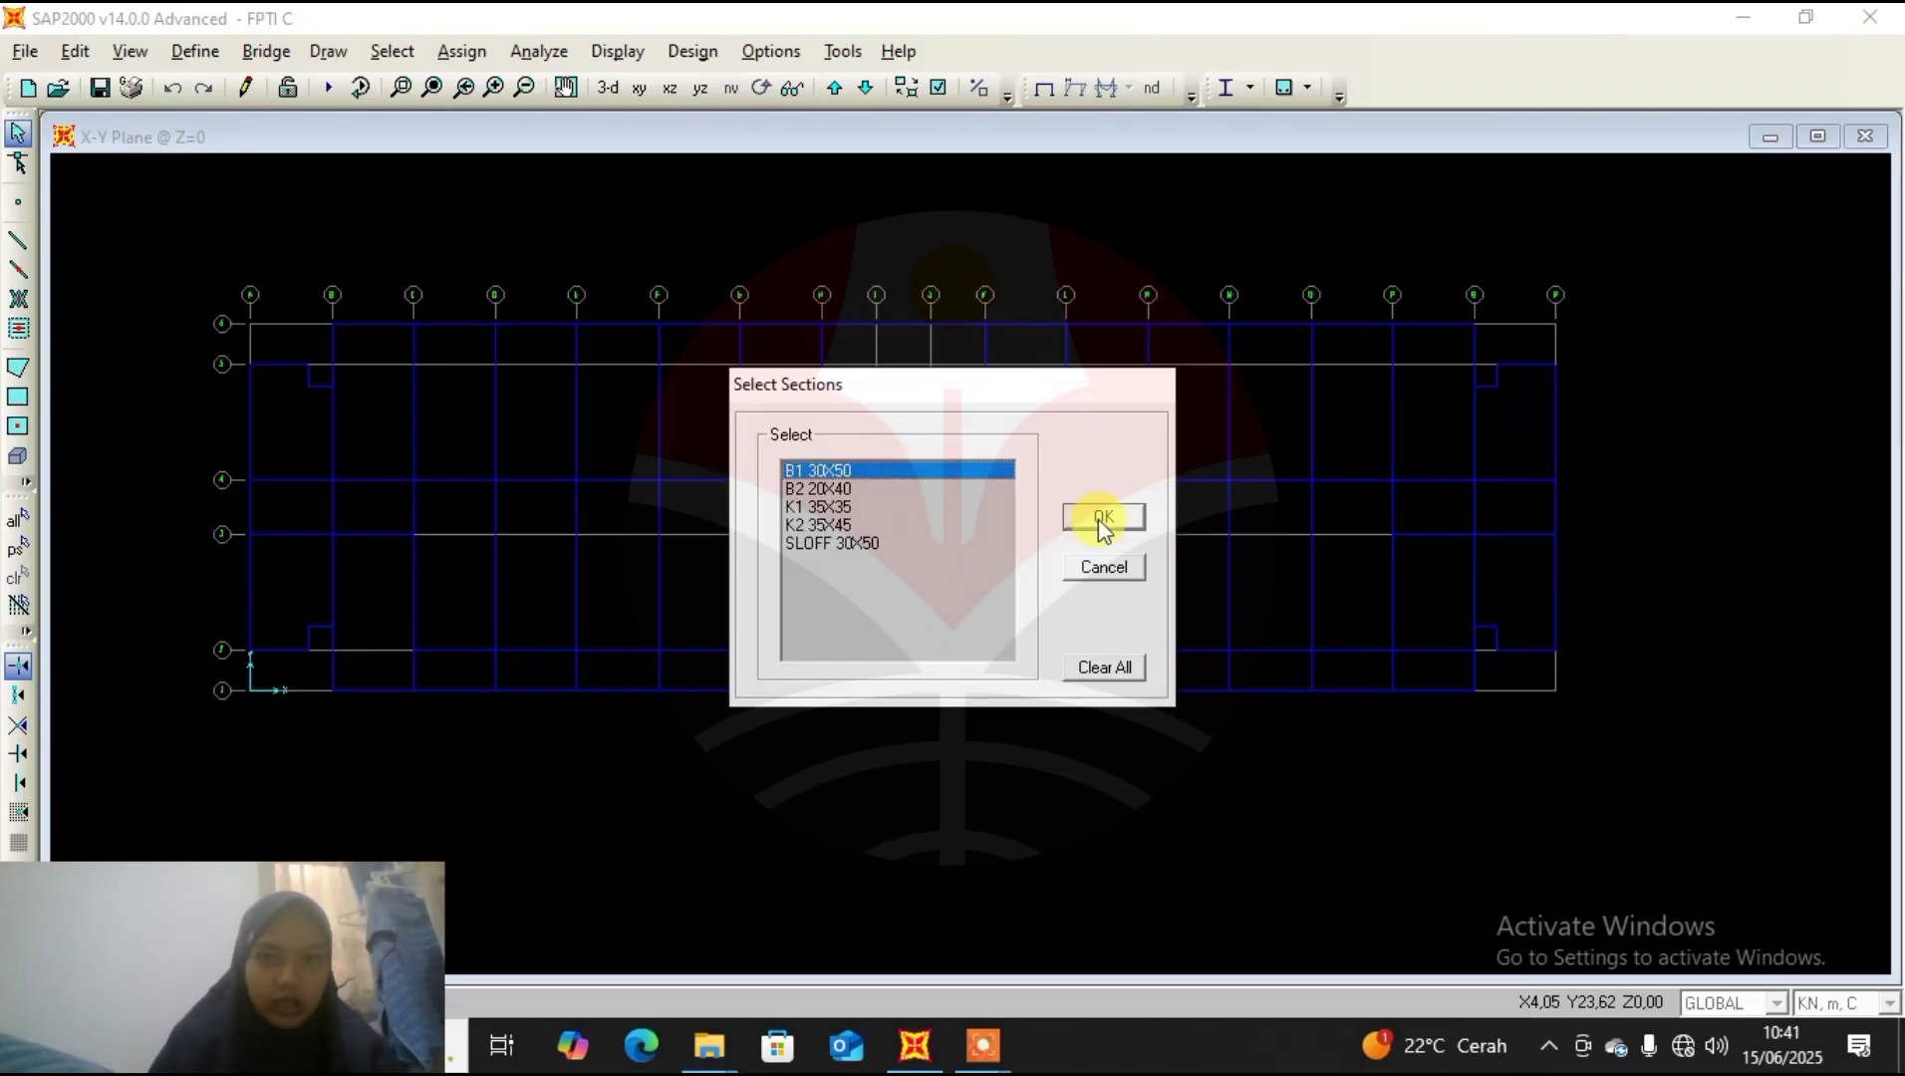
{"action": "left_click", "coordinate": [1102, 517]}
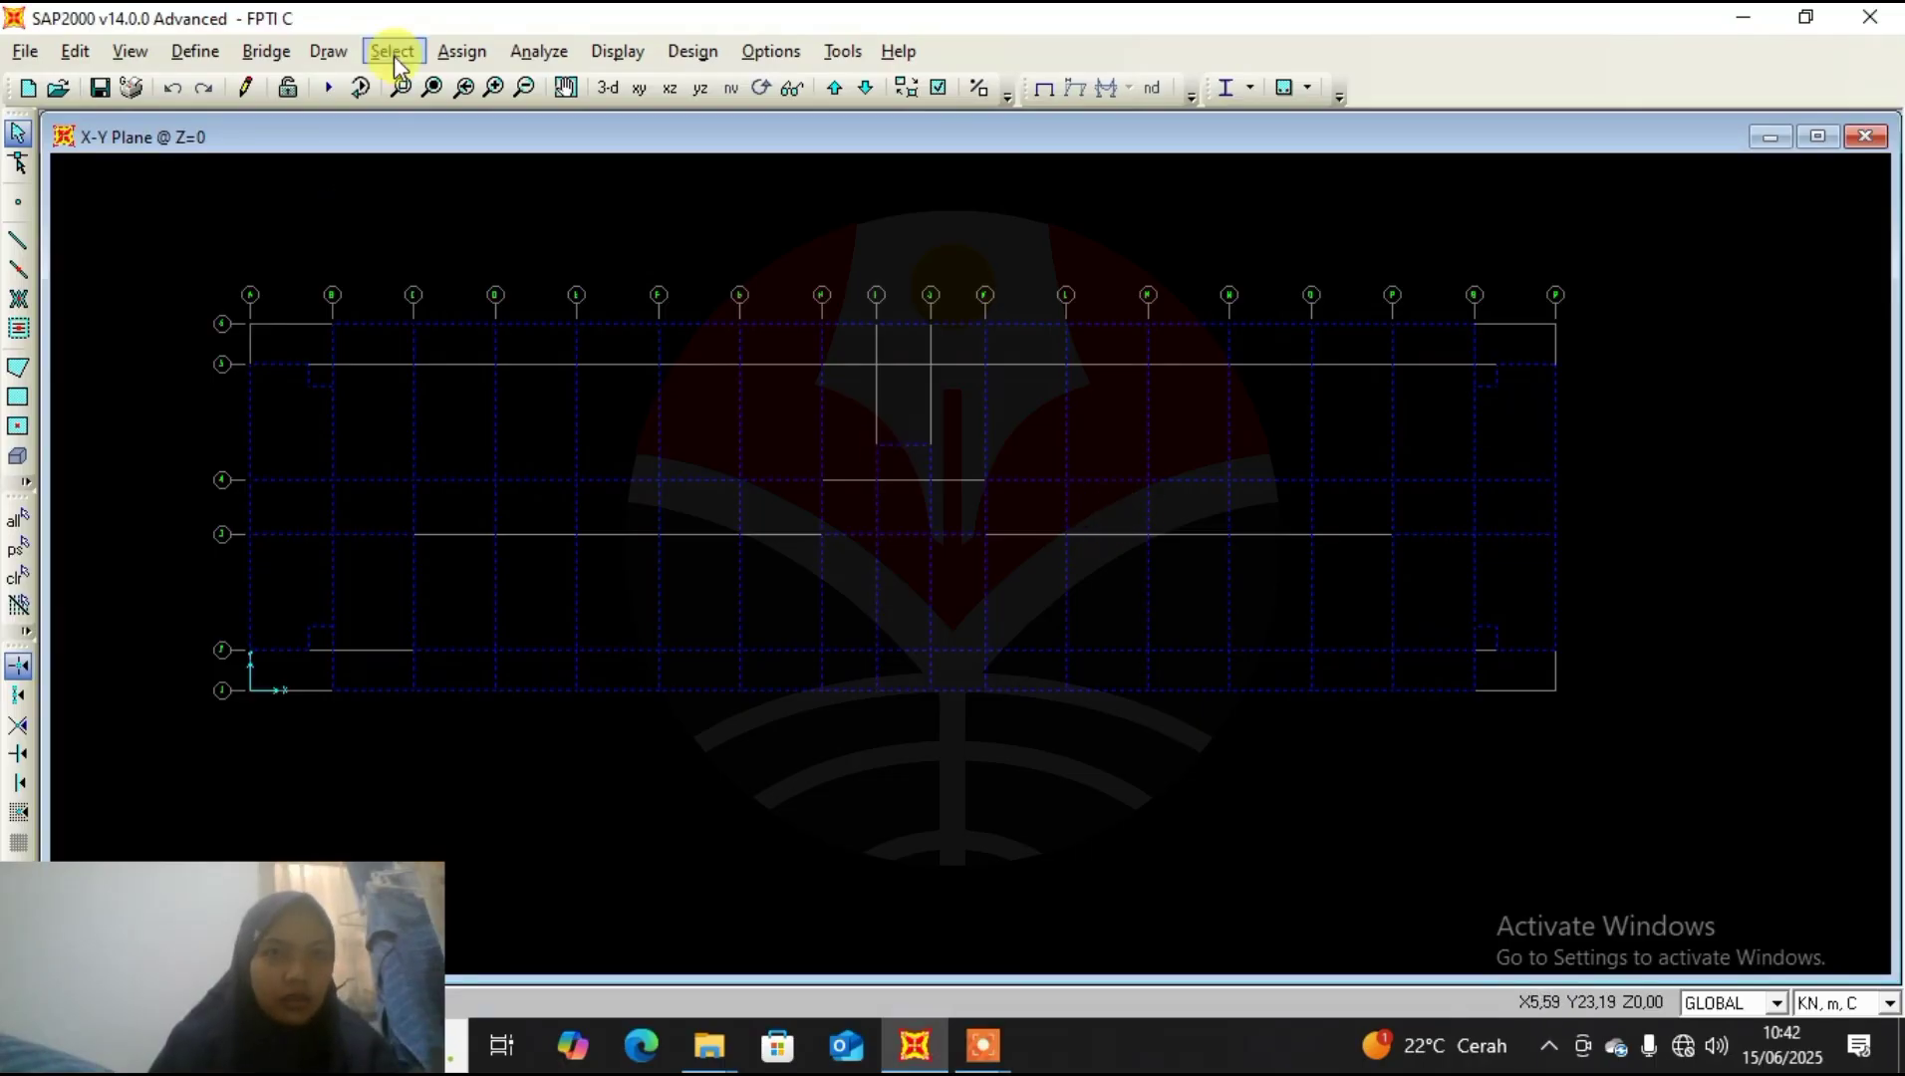
{"action": "left_click", "coordinate": [461, 51]}
{"action": "mouse_move", "coordinate": [519, 115]}
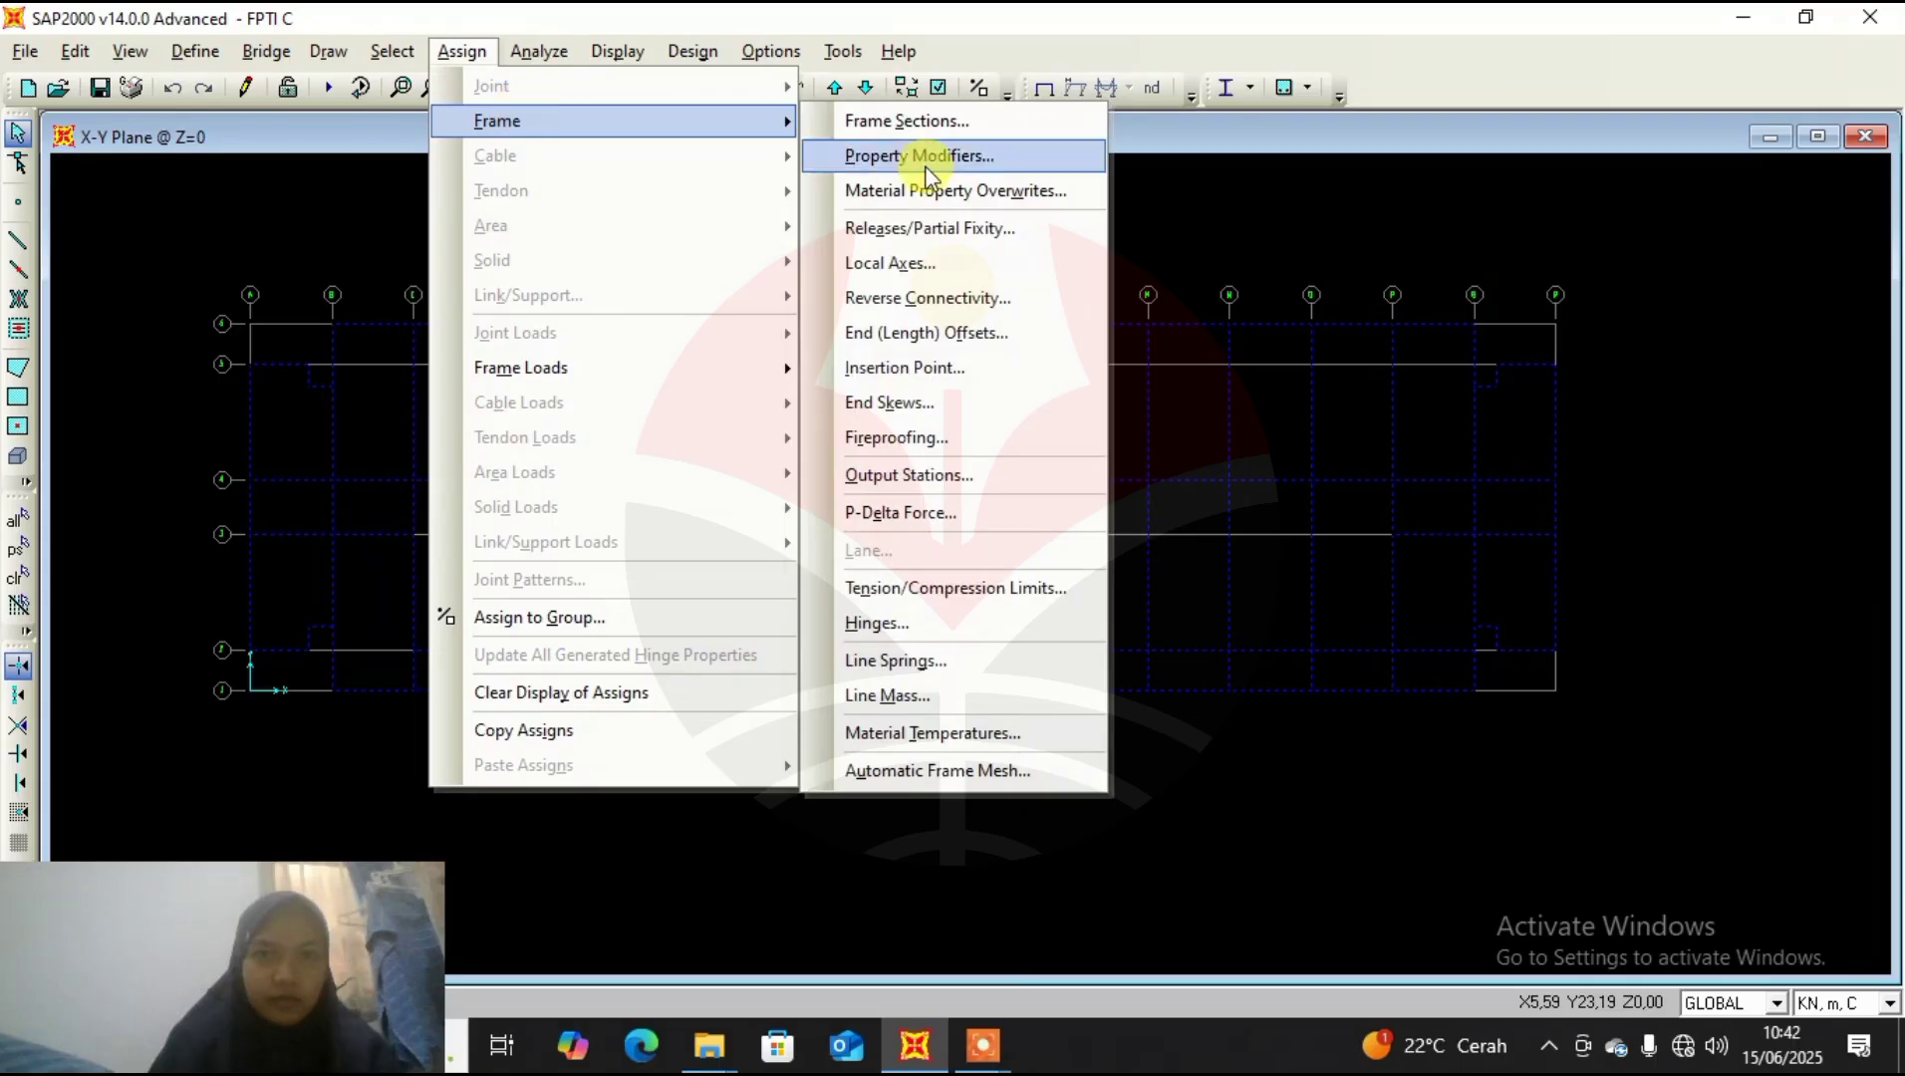
{"action": "left_click", "coordinate": [936, 136]}
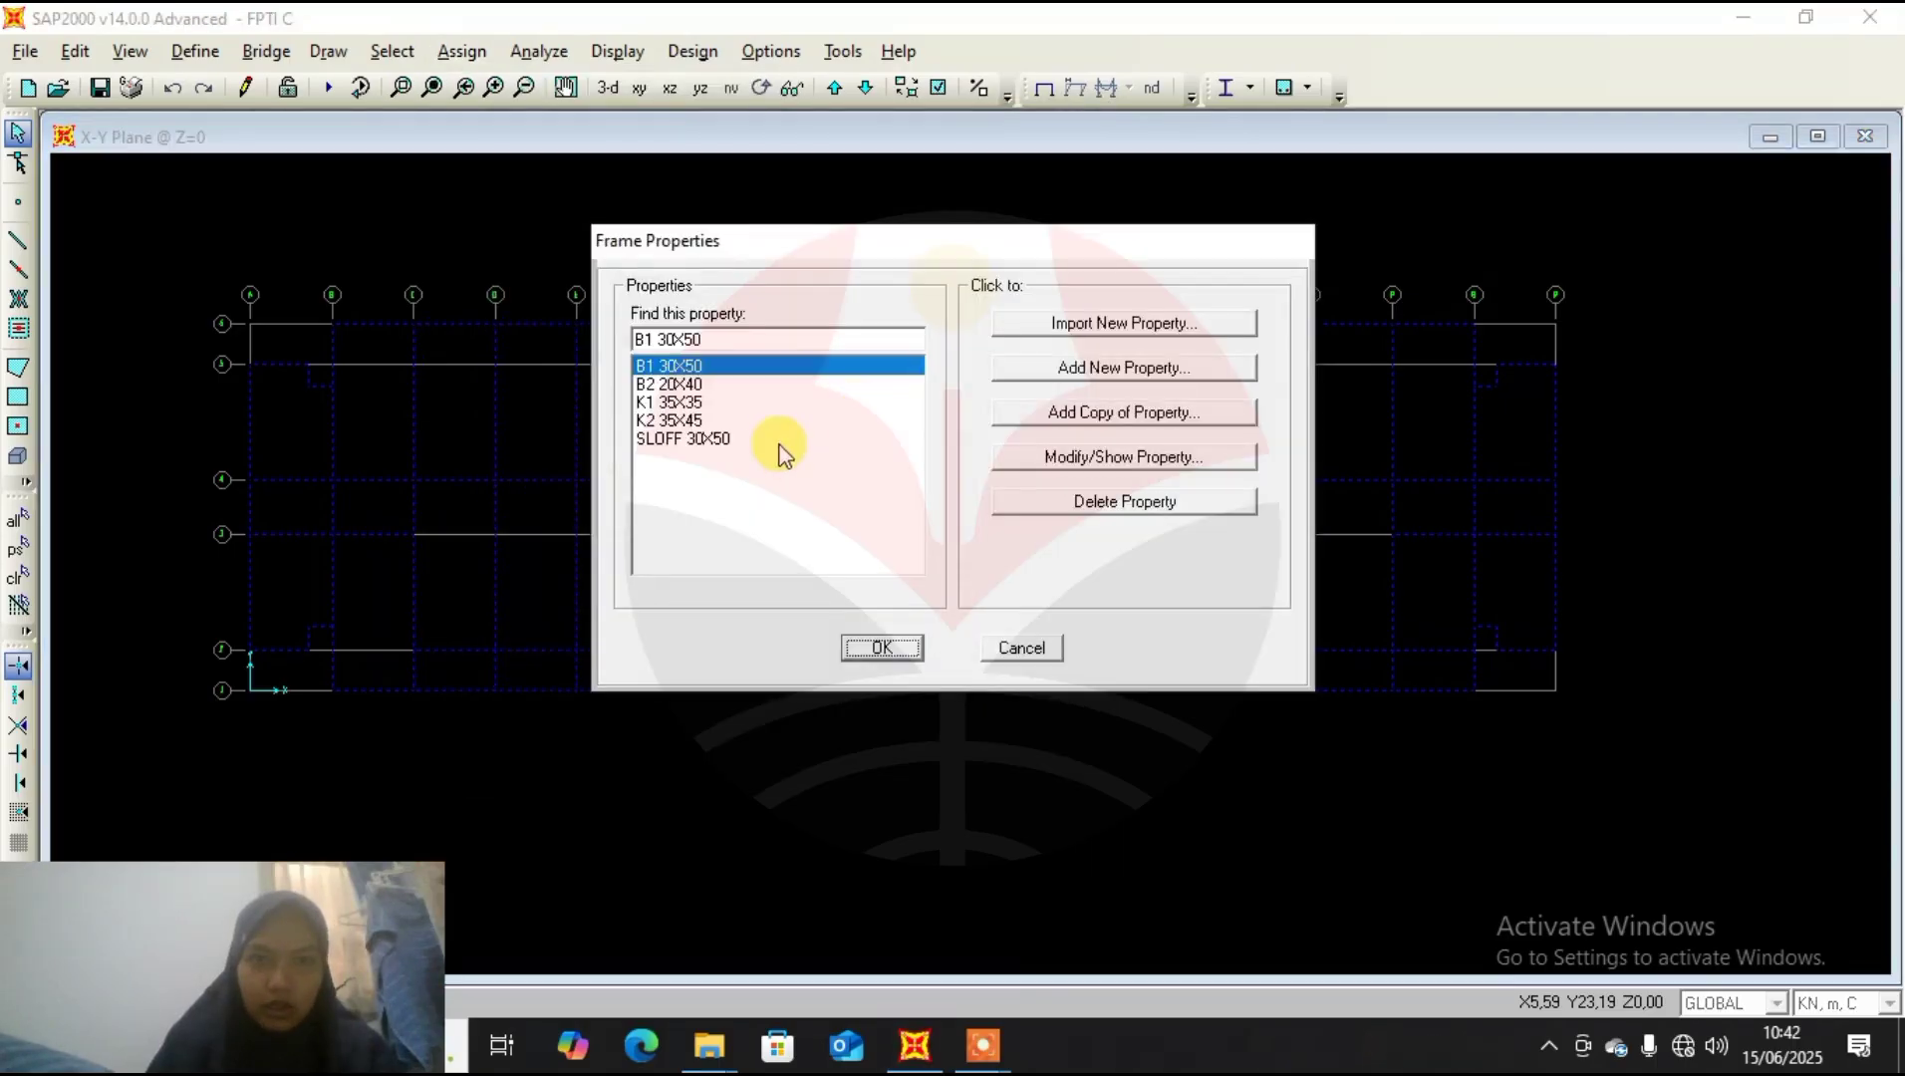
{"action": "left_click", "coordinate": [774, 438]}
{"action": "left_click", "coordinate": [894, 653]}
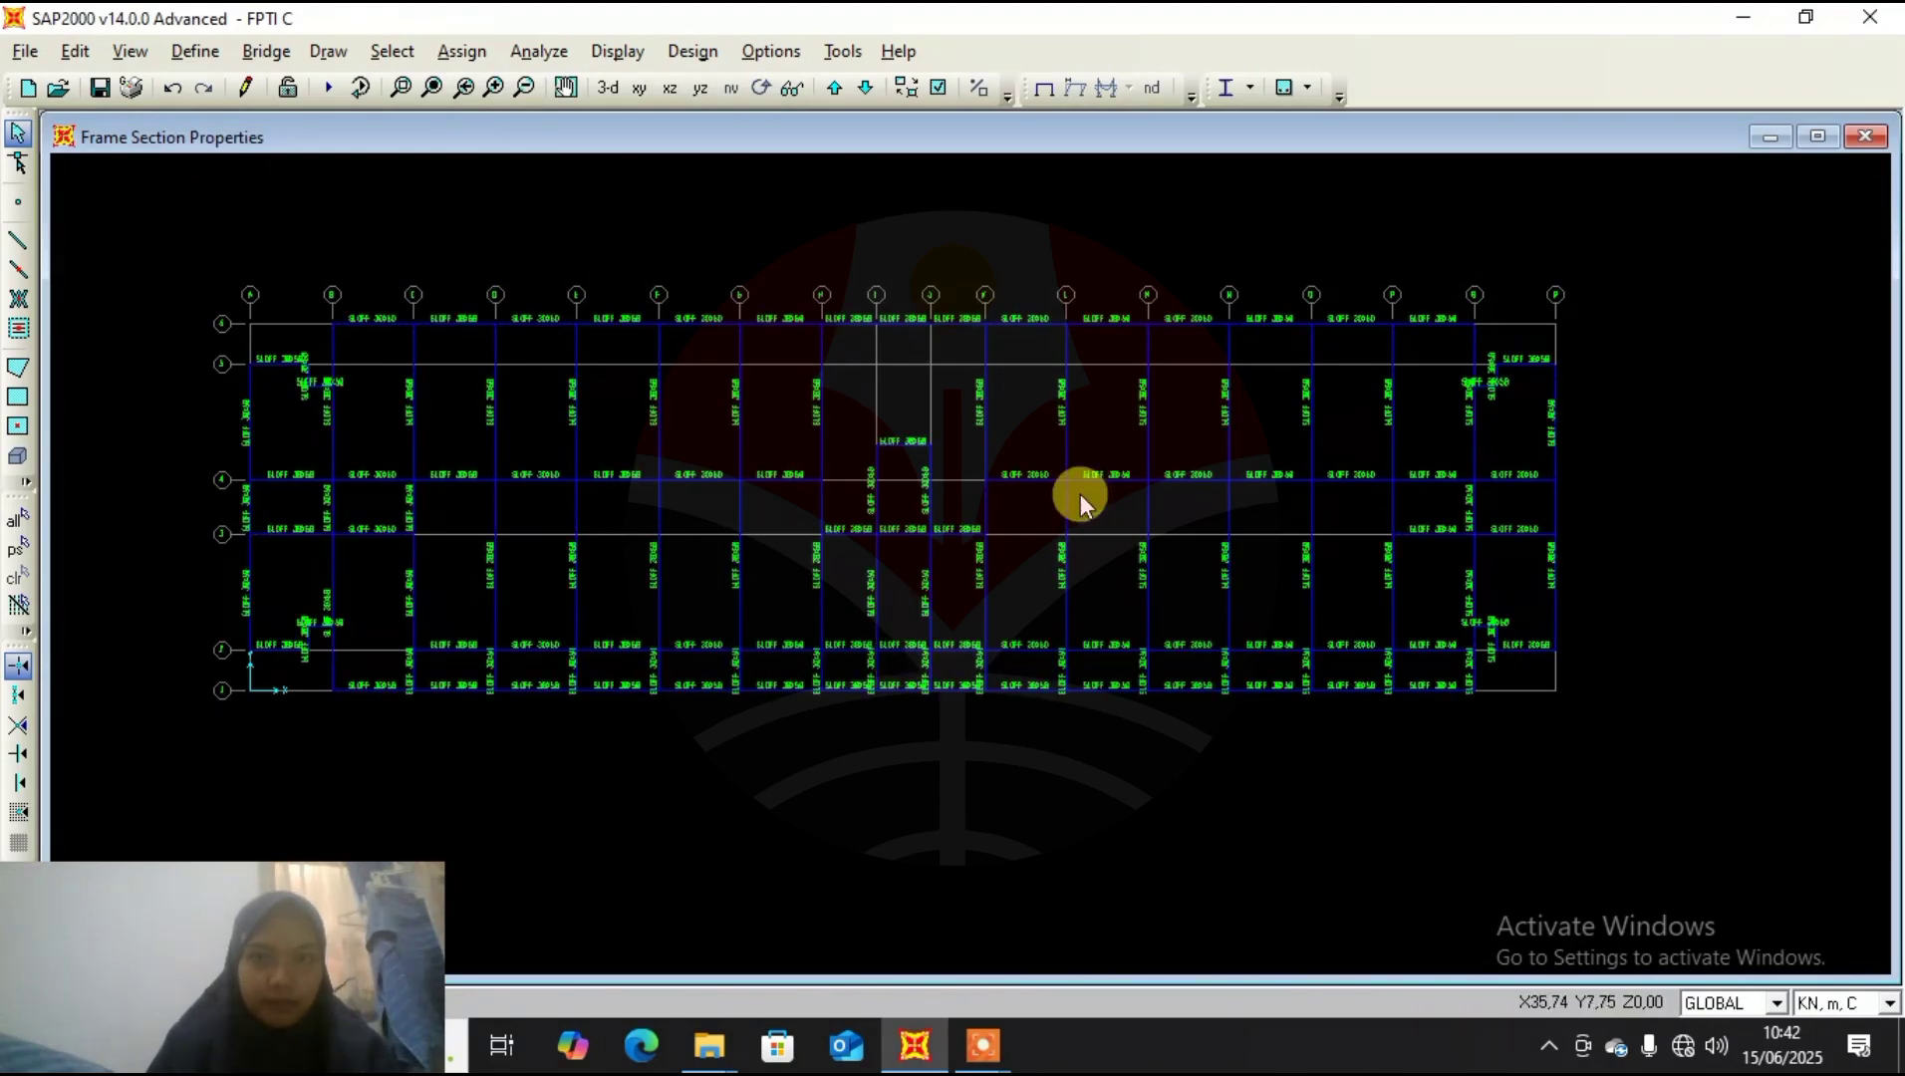
{"action": "scroll", "coordinate": [968, 328], "scroll_direction": "up", "scroll_amount": 1}
{"action": "scroll", "coordinate": [969, 325], "scroll_direction": "up", "scroll_amount": 1}
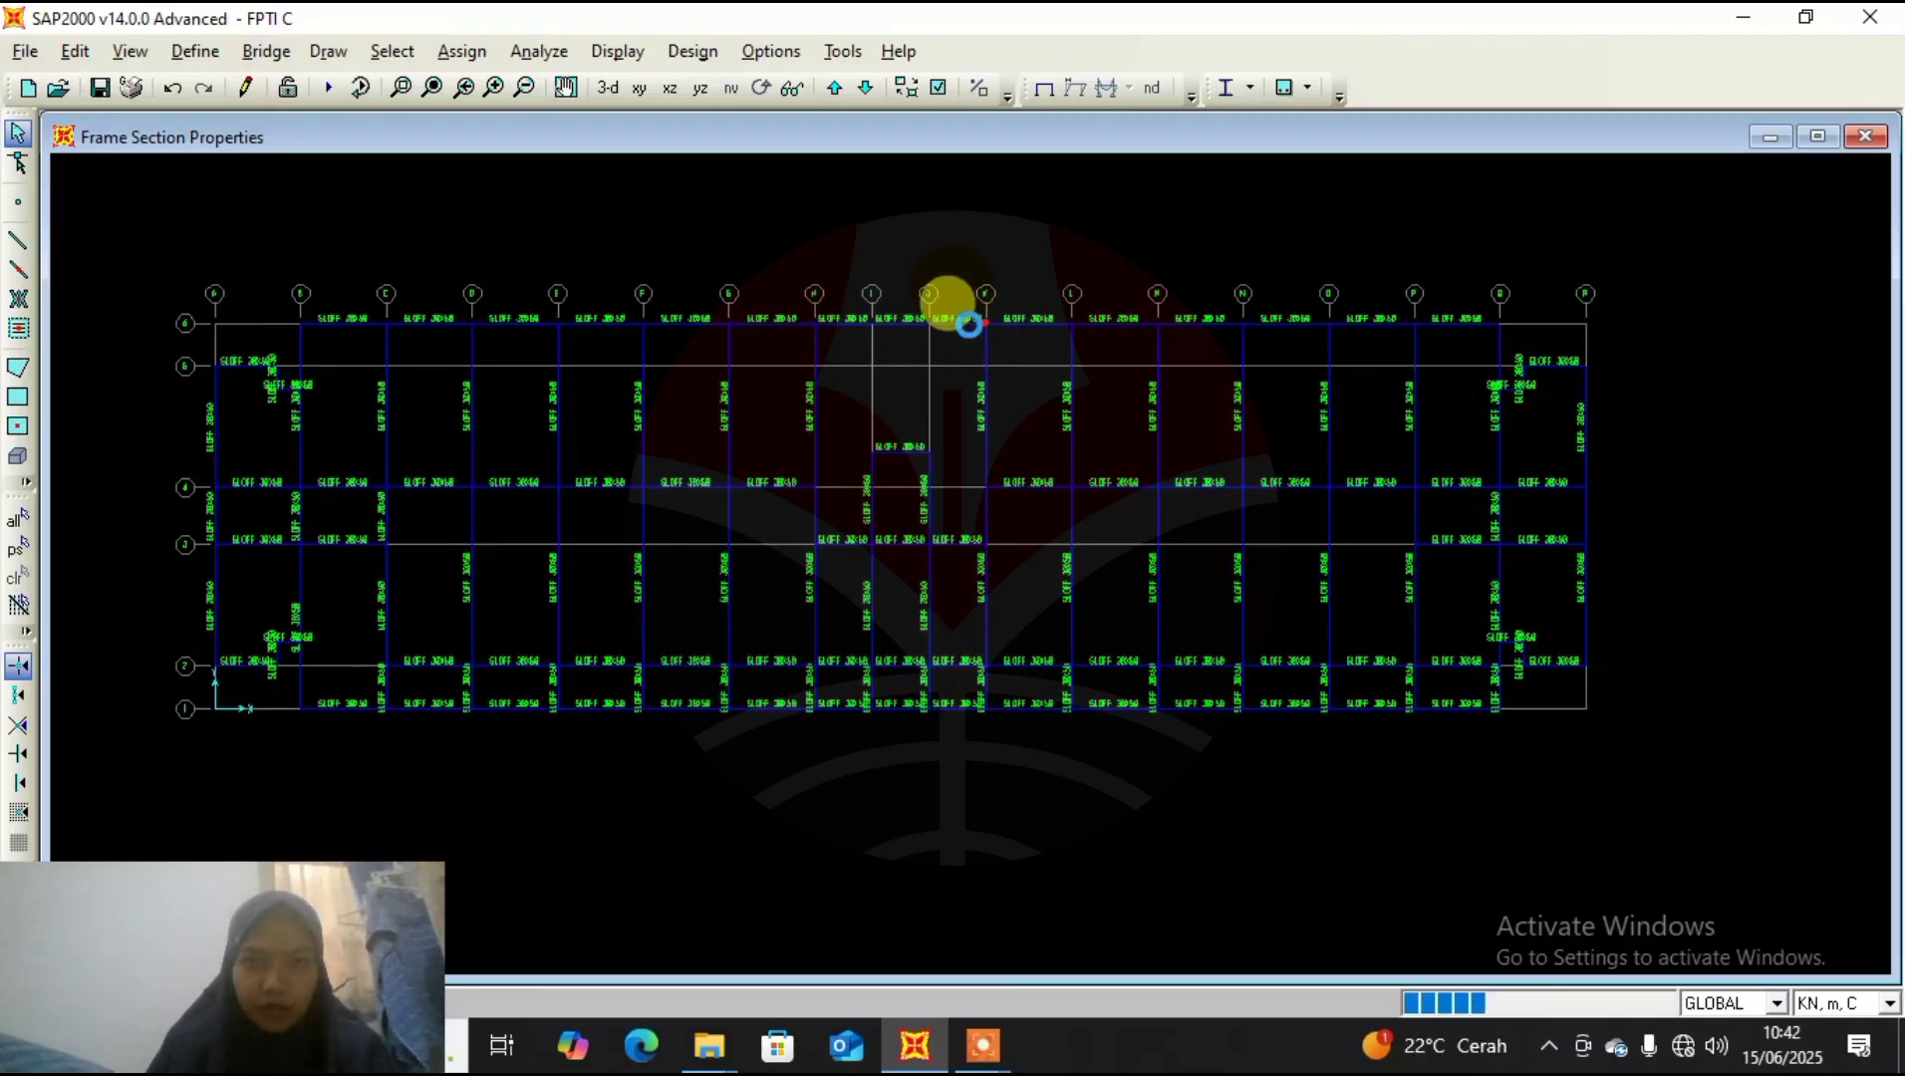
{"action": "scroll", "coordinate": [957, 354], "scroll_direction": "up", "scroll_amount": 1}
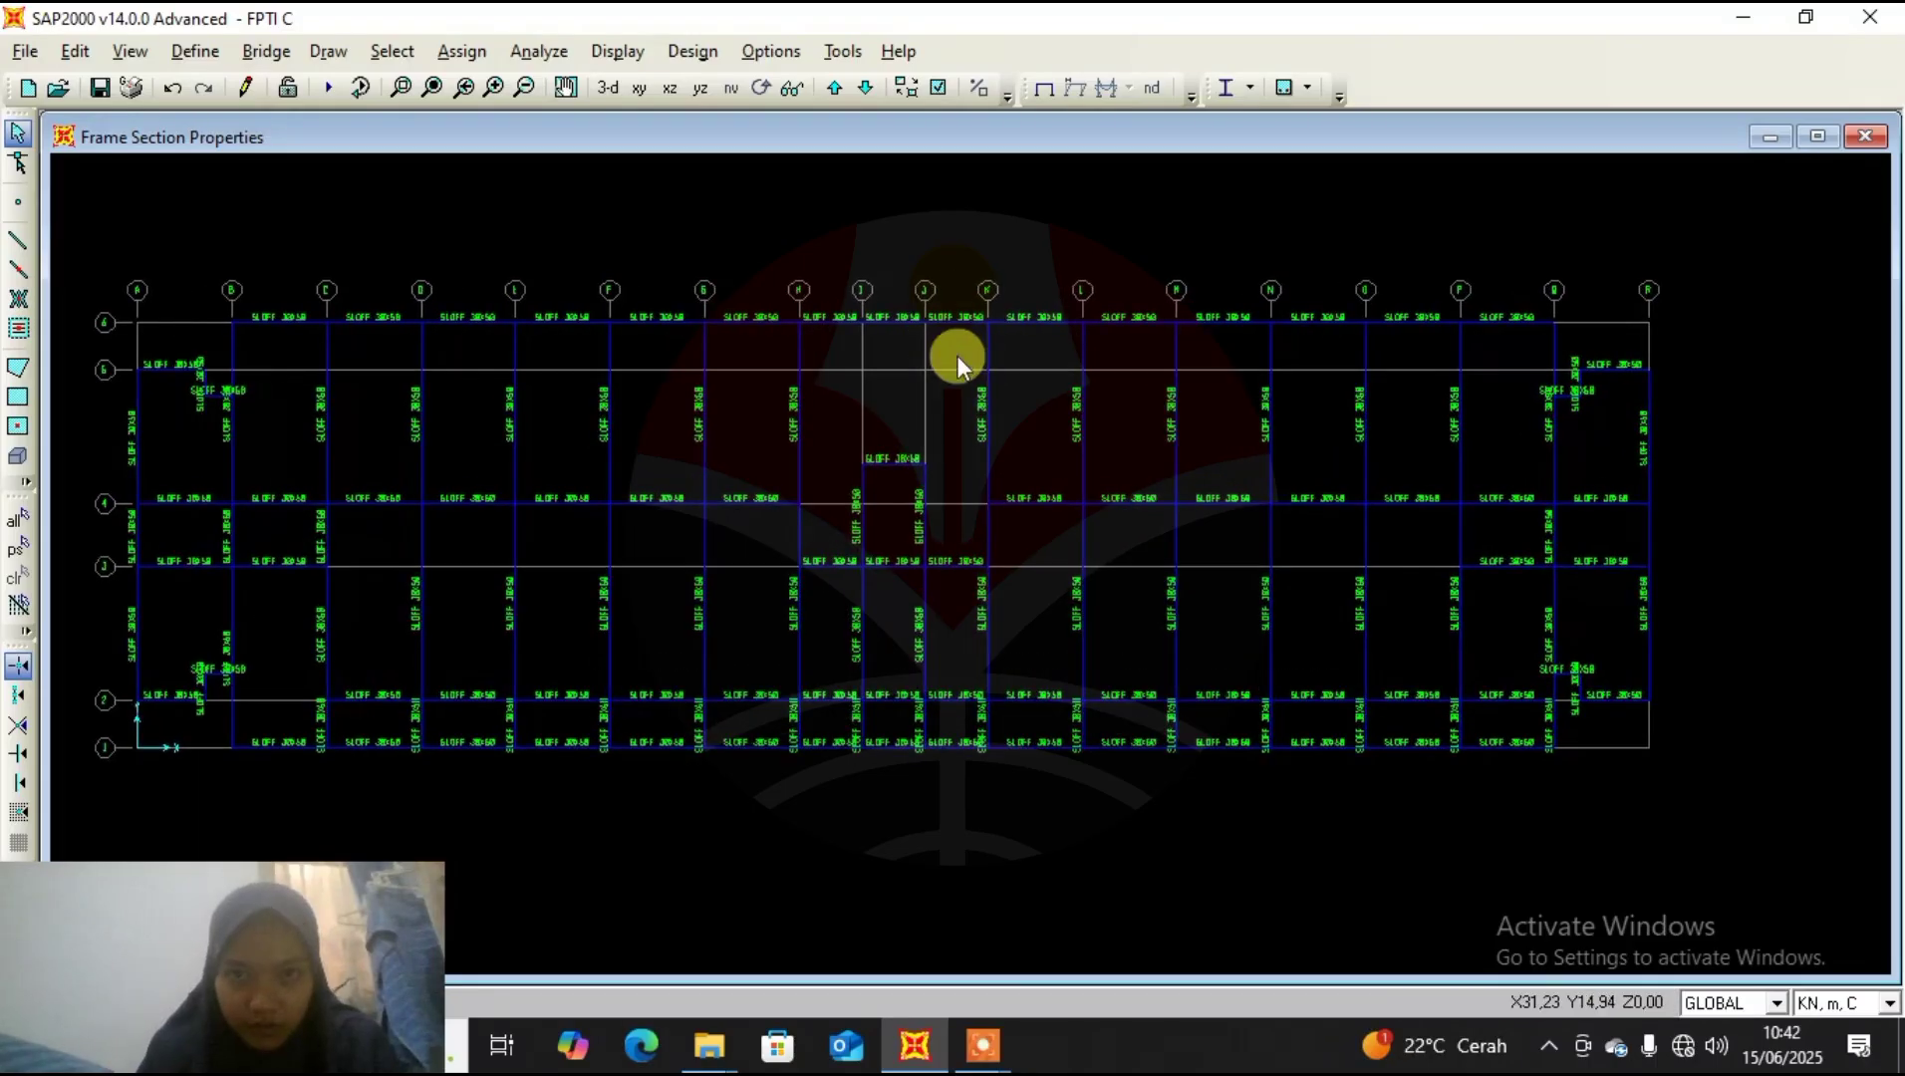
{"action": "mouse_move", "coordinate": [954, 354]}
{"action": "middle_mouse_down"}
{"action": "mouse_move", "coordinate": [1074, 344]}
{"action": "mouse_move", "coordinate": [1045, 353]}
{"action": "middle_mouse_up"}
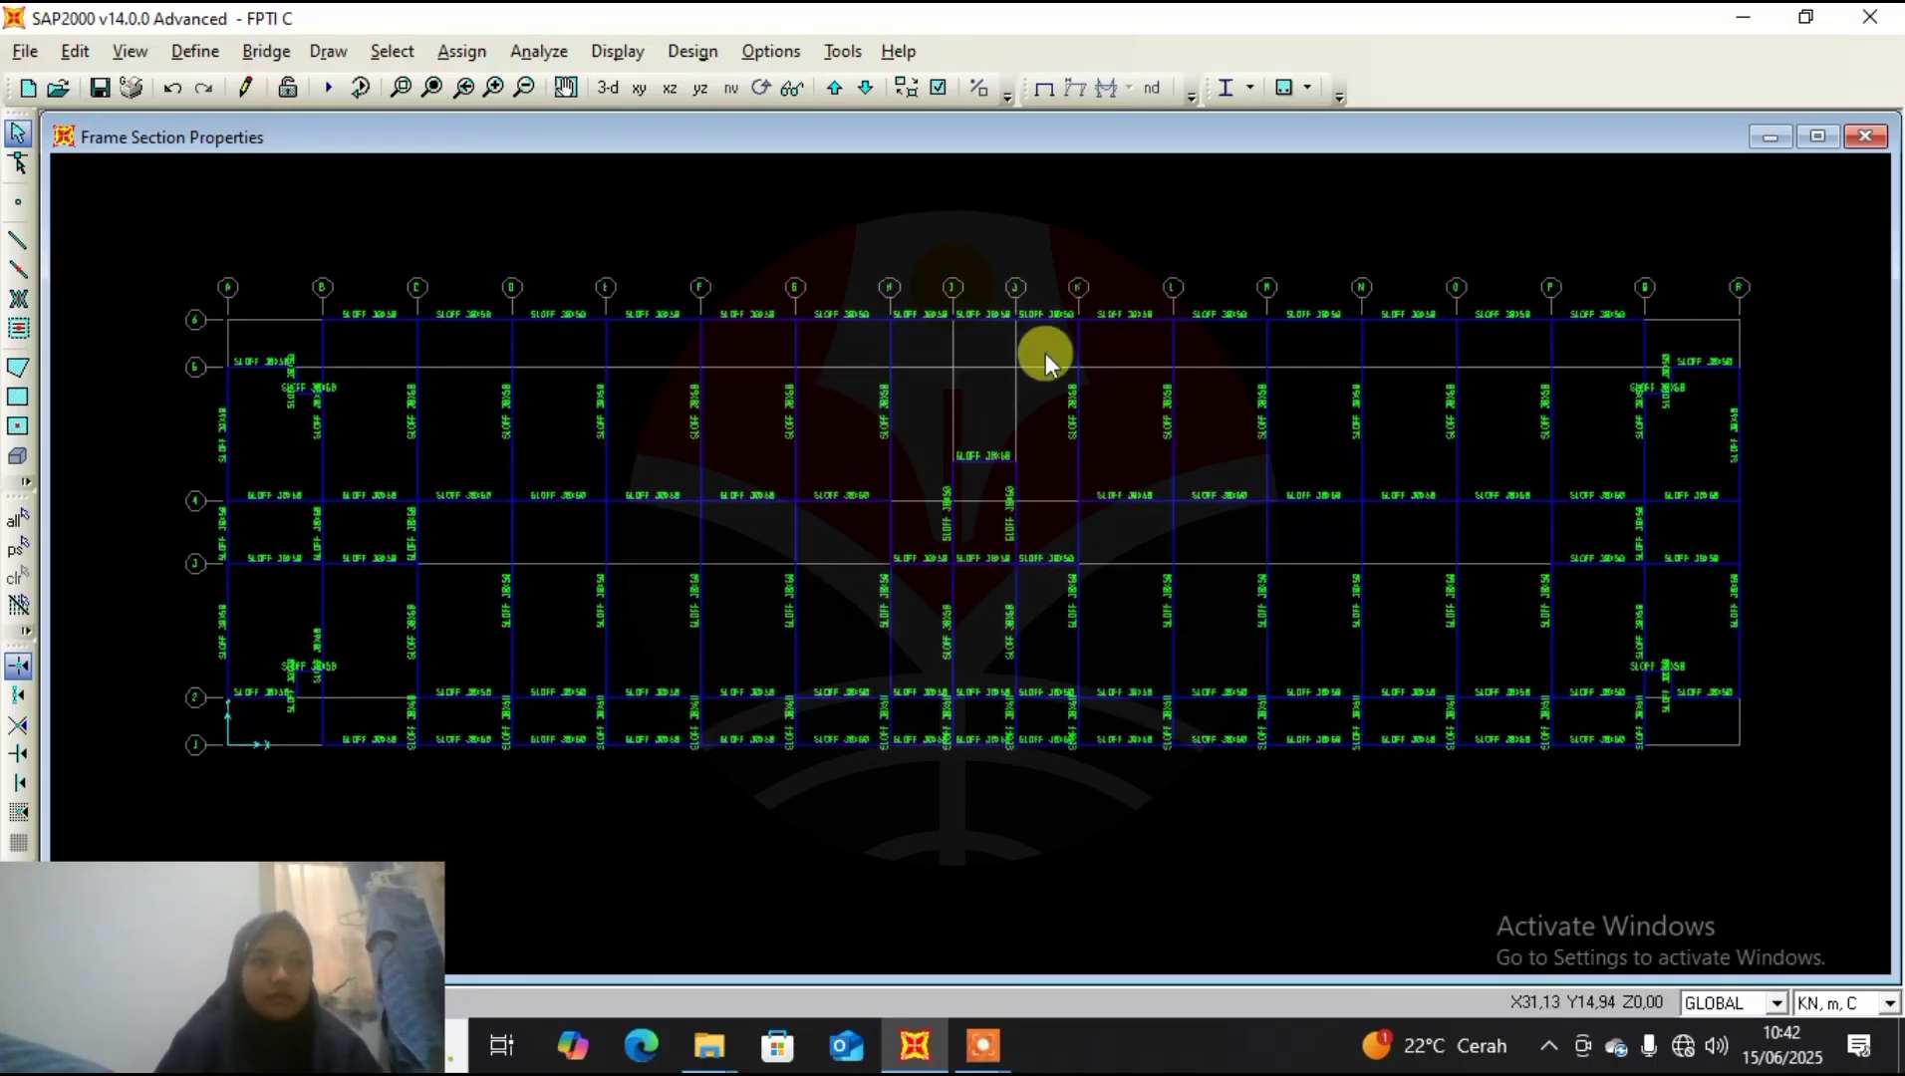
{"action": "scroll", "coordinate": [1045, 352], "scroll_direction": "down", "scroll_amount": 1}
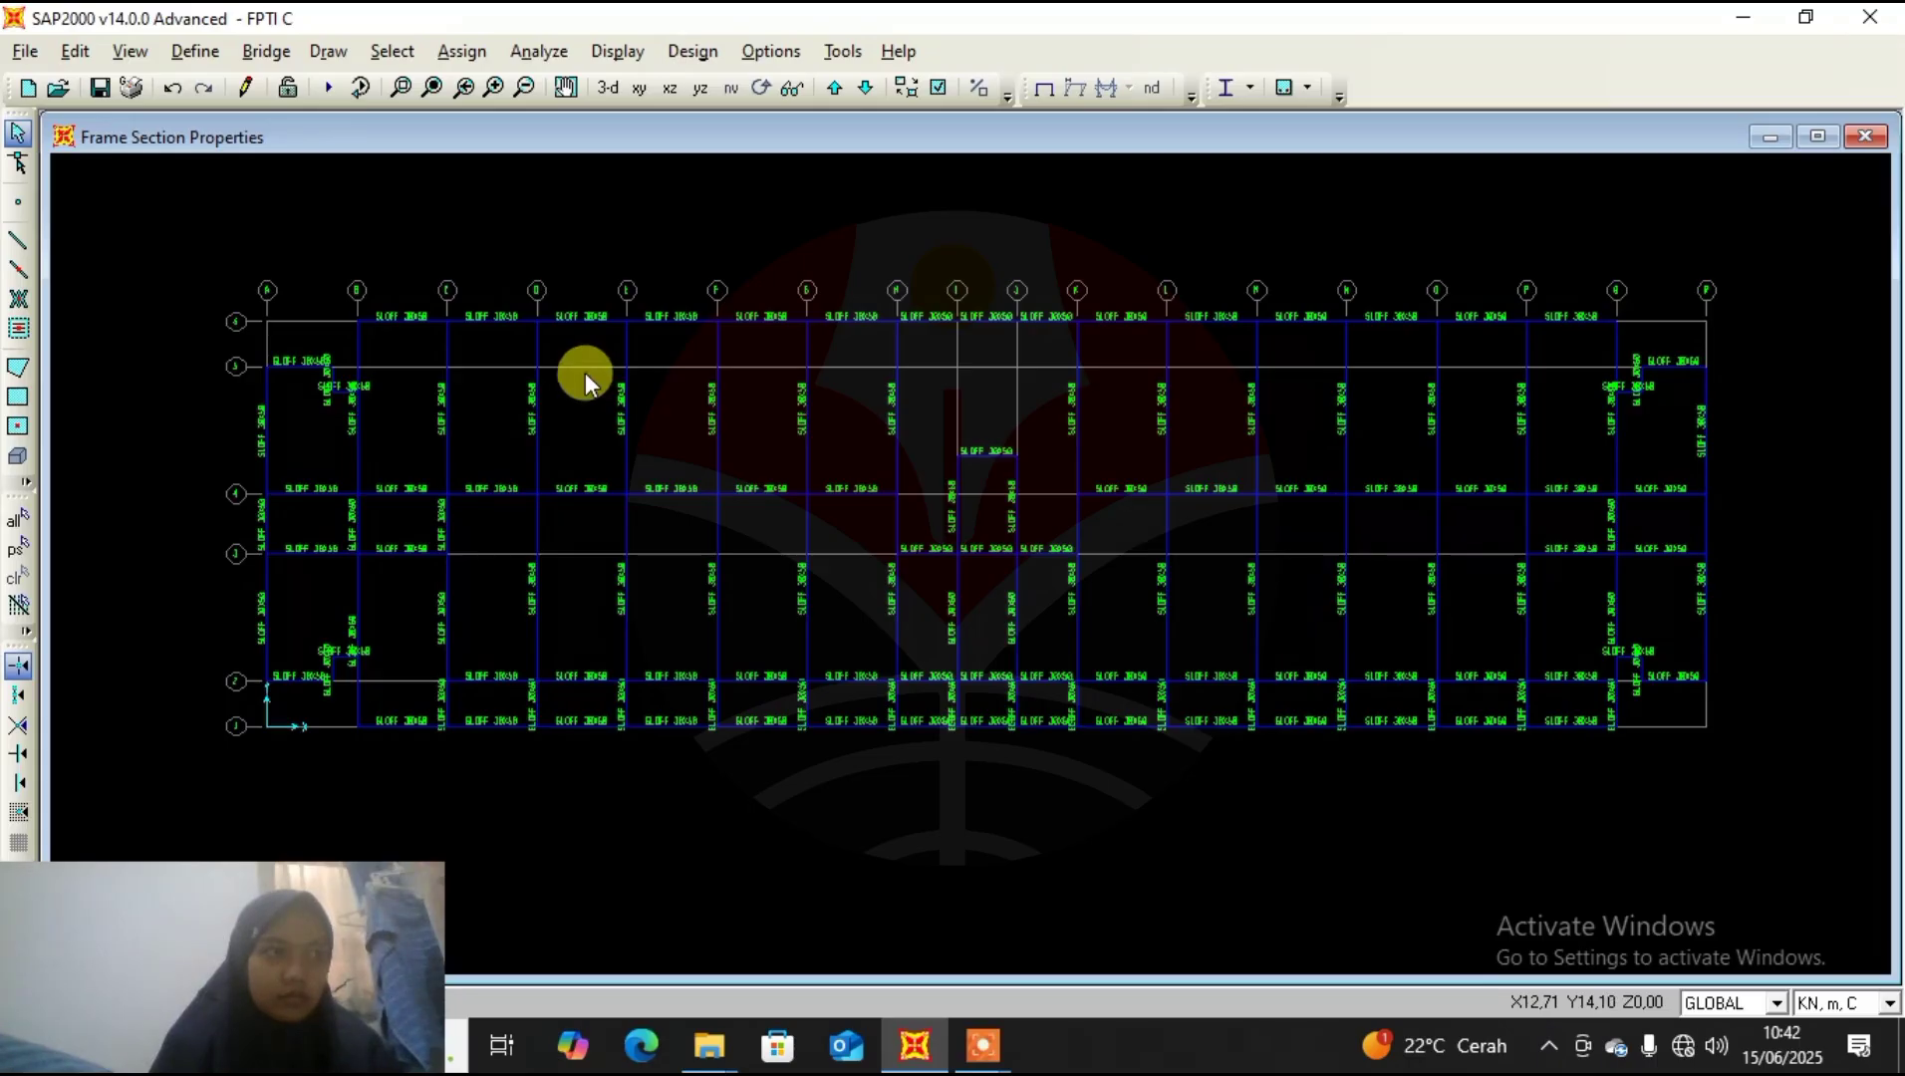
{"action": "left_click", "coordinate": [402, 54]}
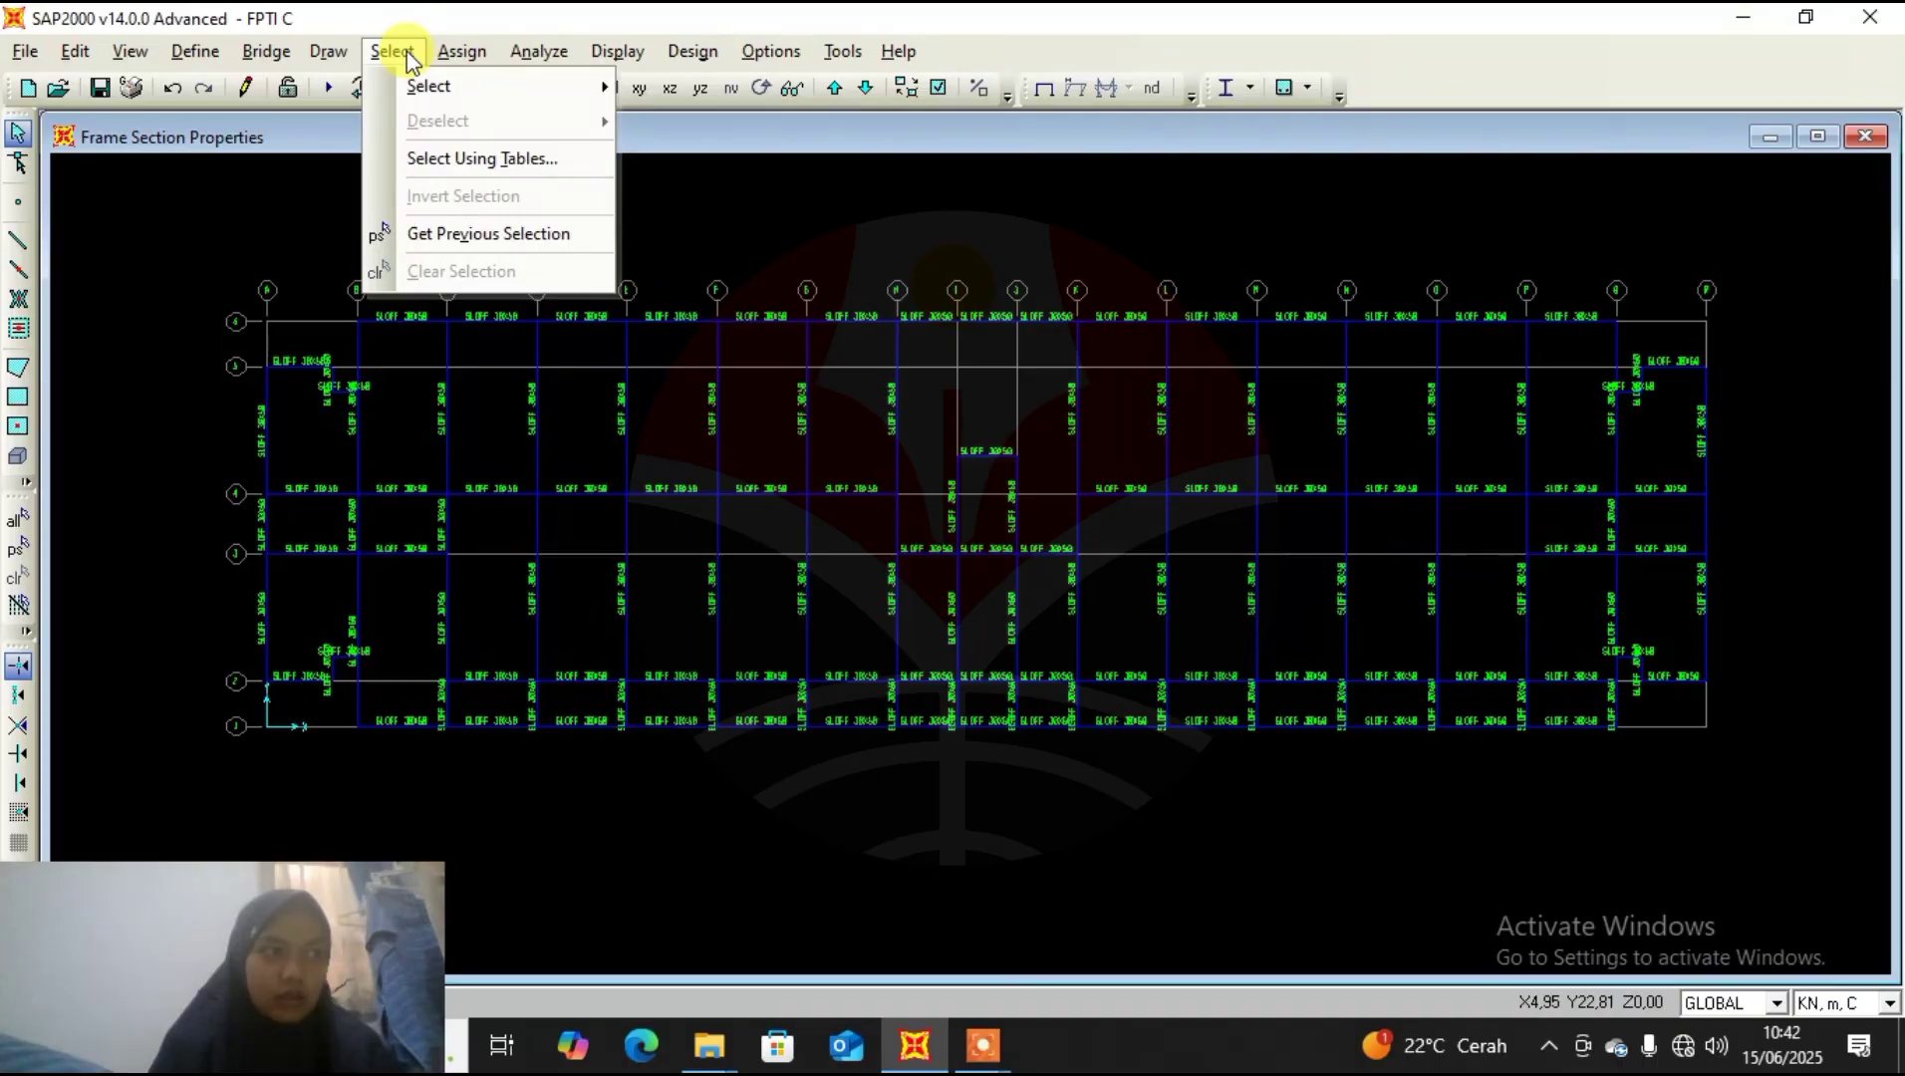
{"action": "left_click", "coordinate": [408, 60]}
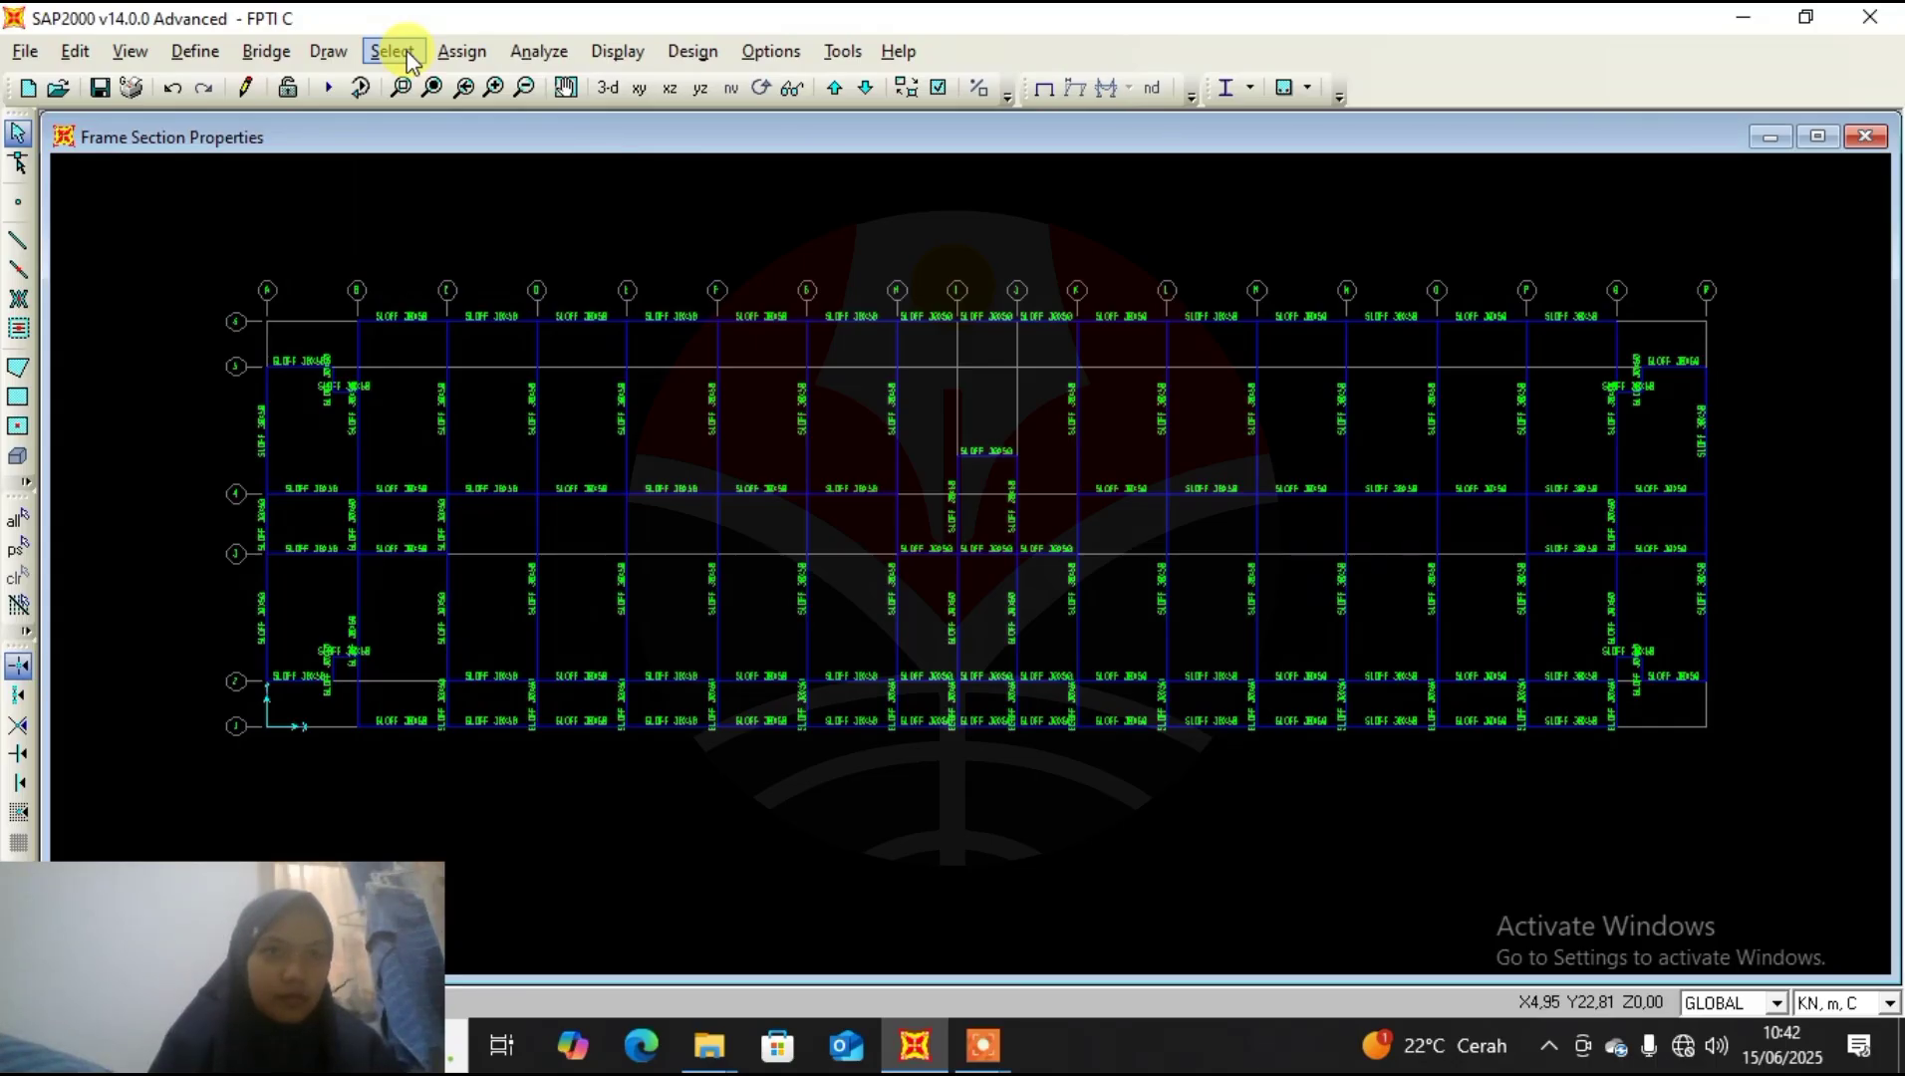
Replicate all SLOFF 30X50 frames linearly two times with increments dx 0, dy 0 and dz 3,85.
{"action": "left_click", "coordinate": [405, 56]}
{"action": "mouse_move", "coordinate": [430, 100]}
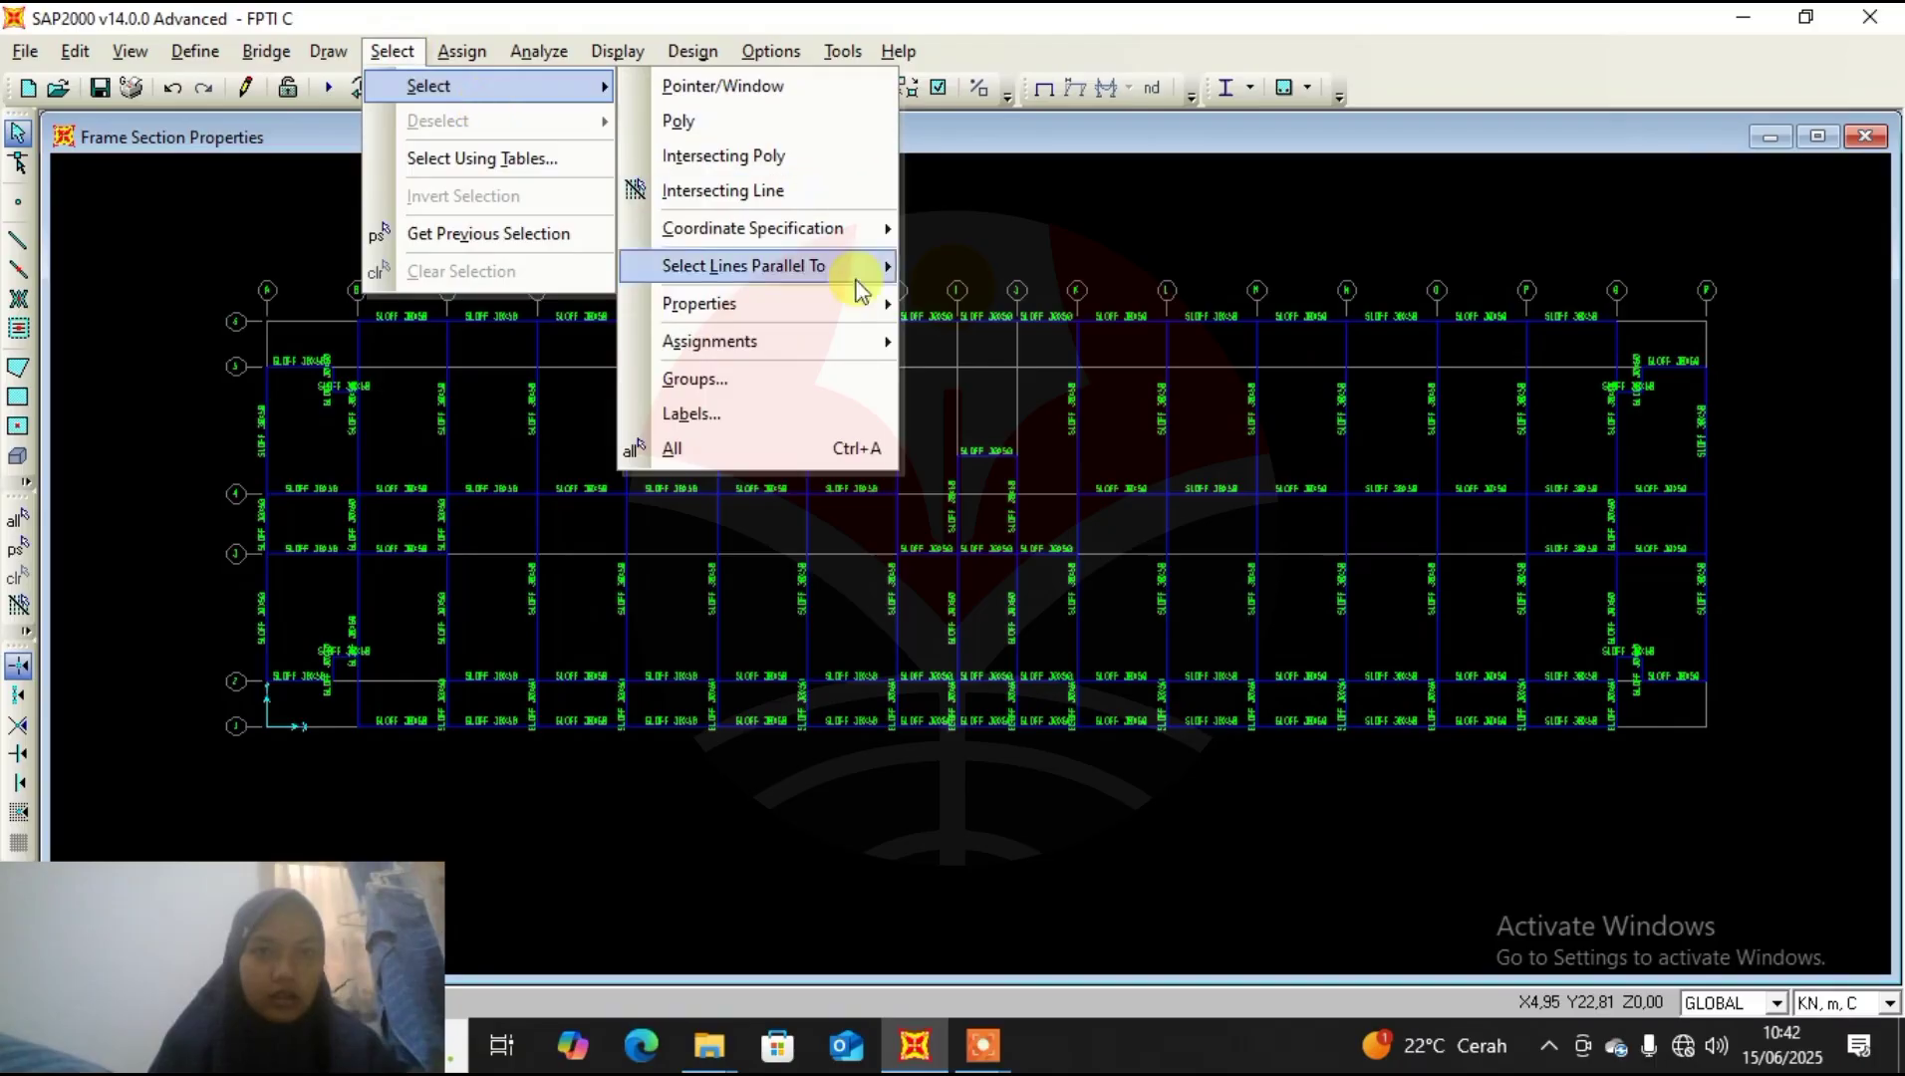
{"action": "mouse_move", "coordinate": [852, 304]}
{"action": "left_click", "coordinate": [1012, 341]}
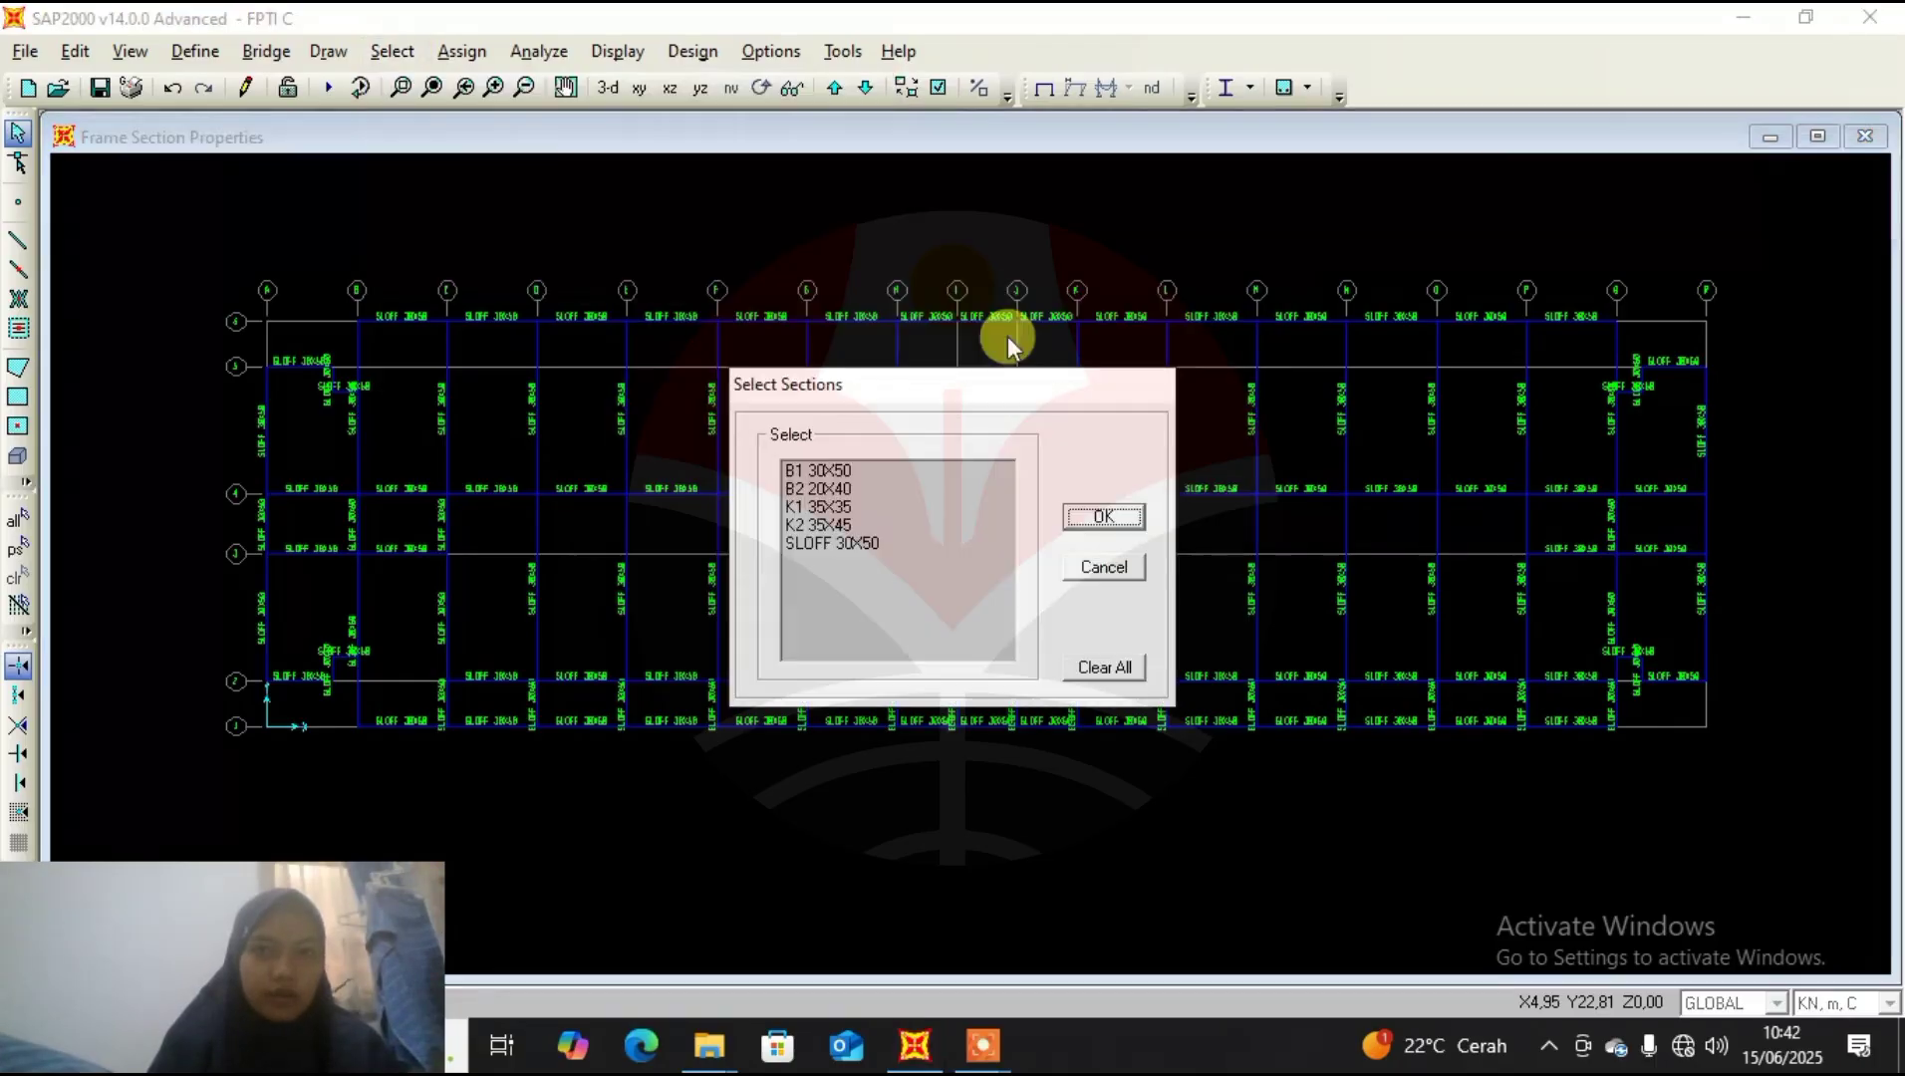
{"action": "left_click", "coordinate": [869, 544]}
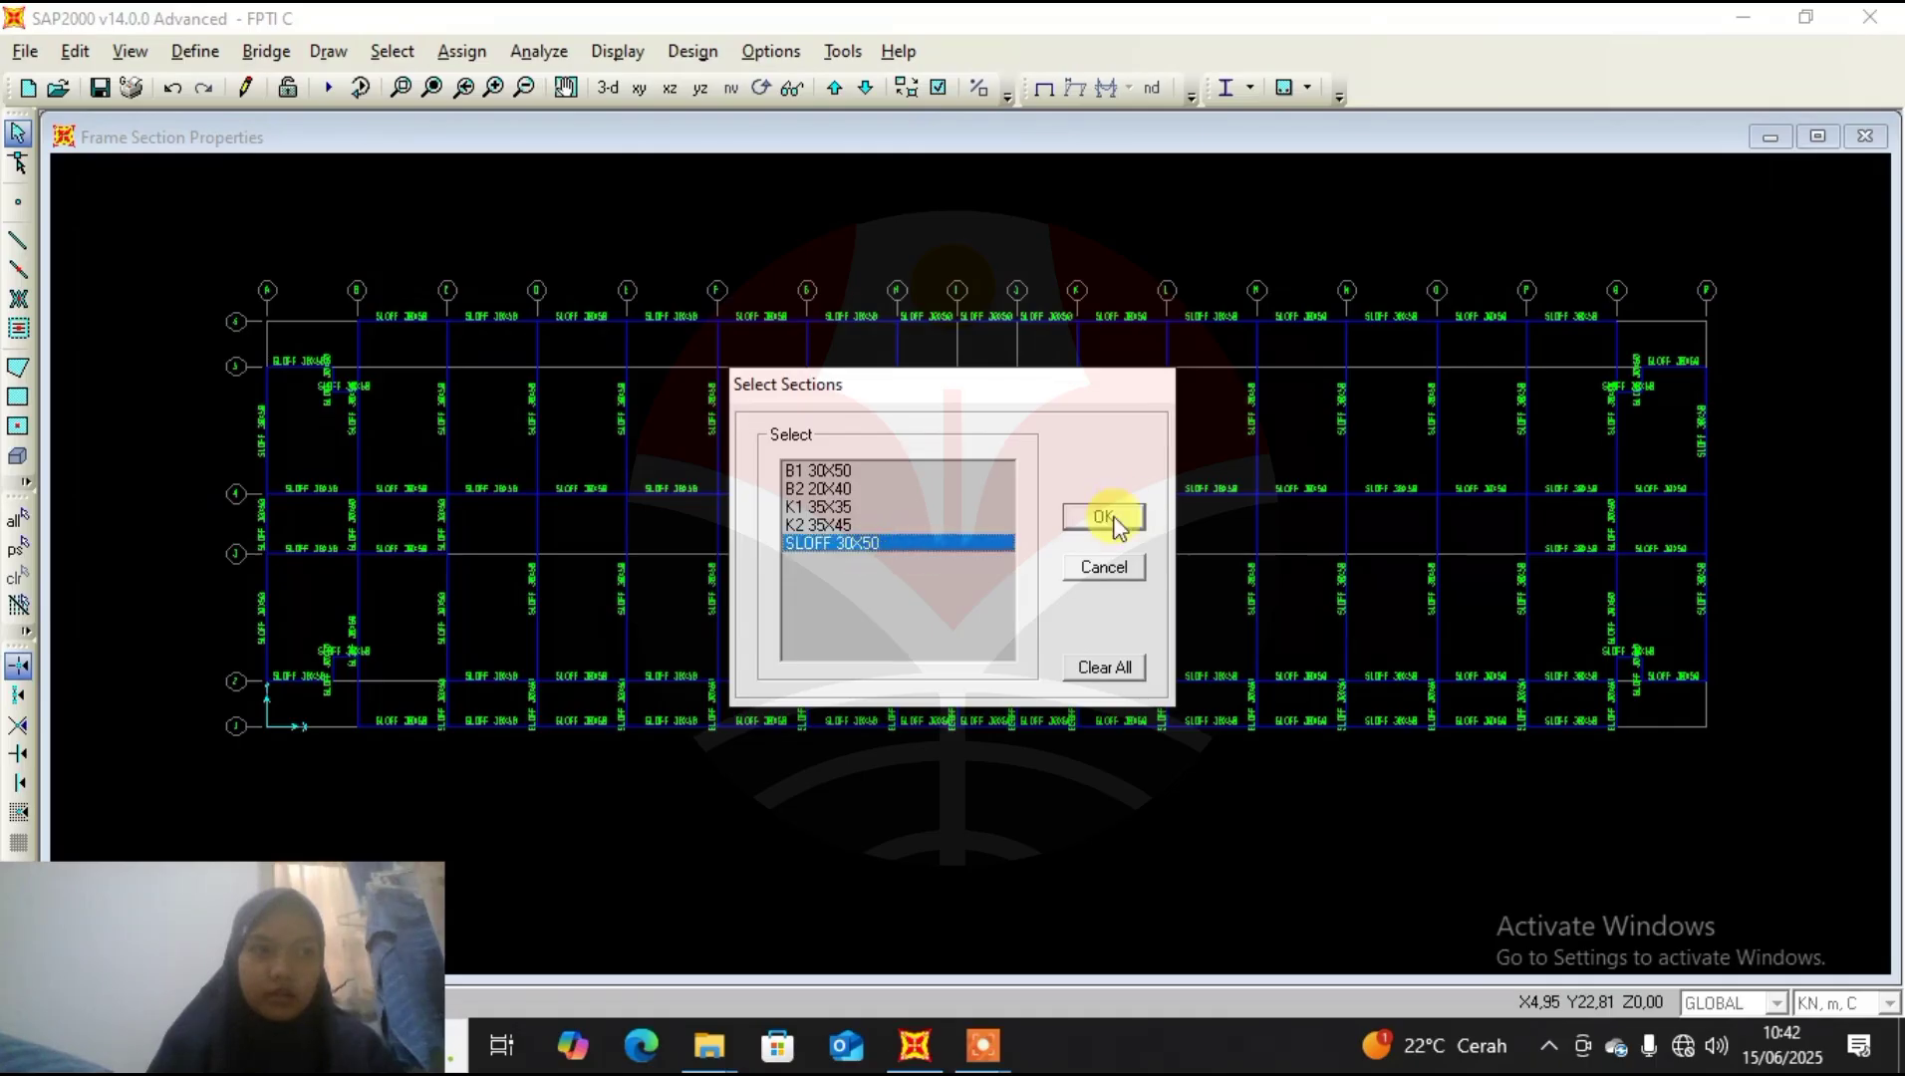
{"action": "left_click", "coordinate": [1104, 517]}
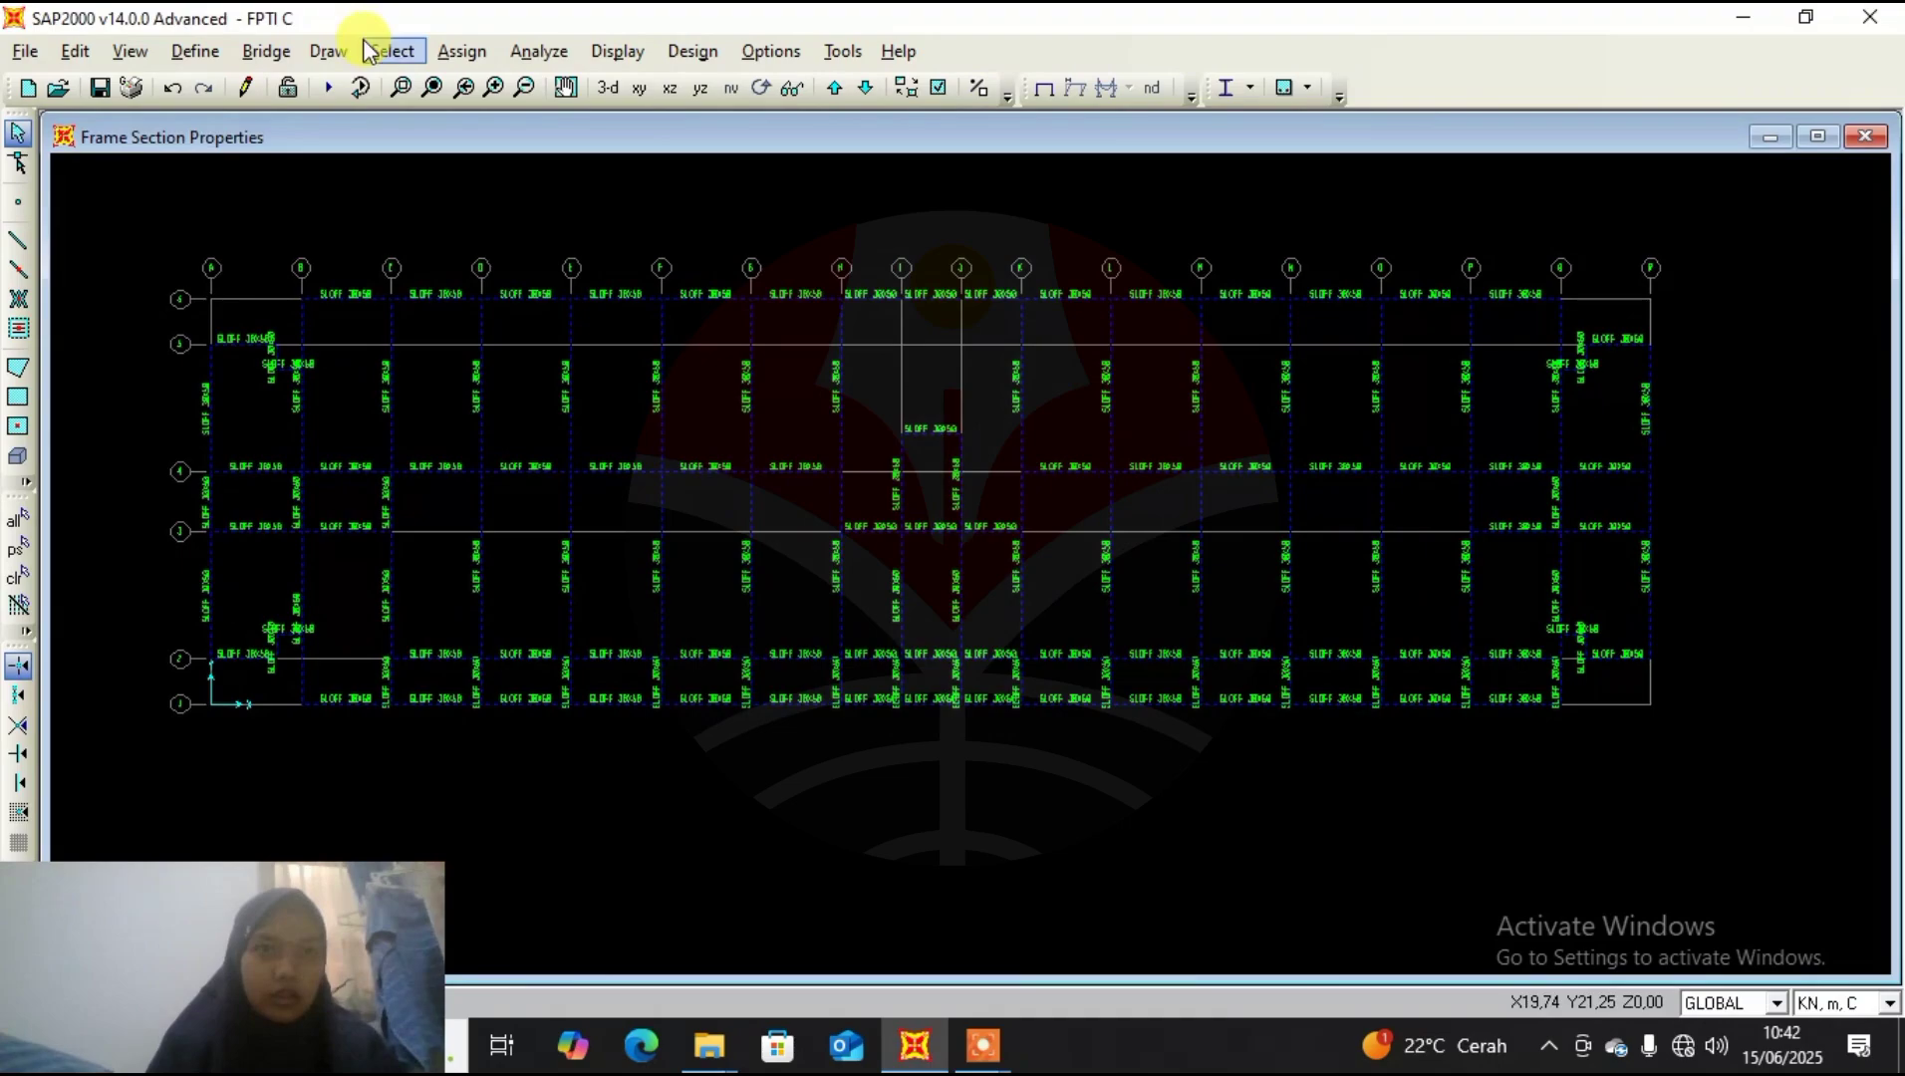
{"action": "left_click", "coordinate": [75, 51]}
{"action": "left_click", "coordinate": [136, 373]}
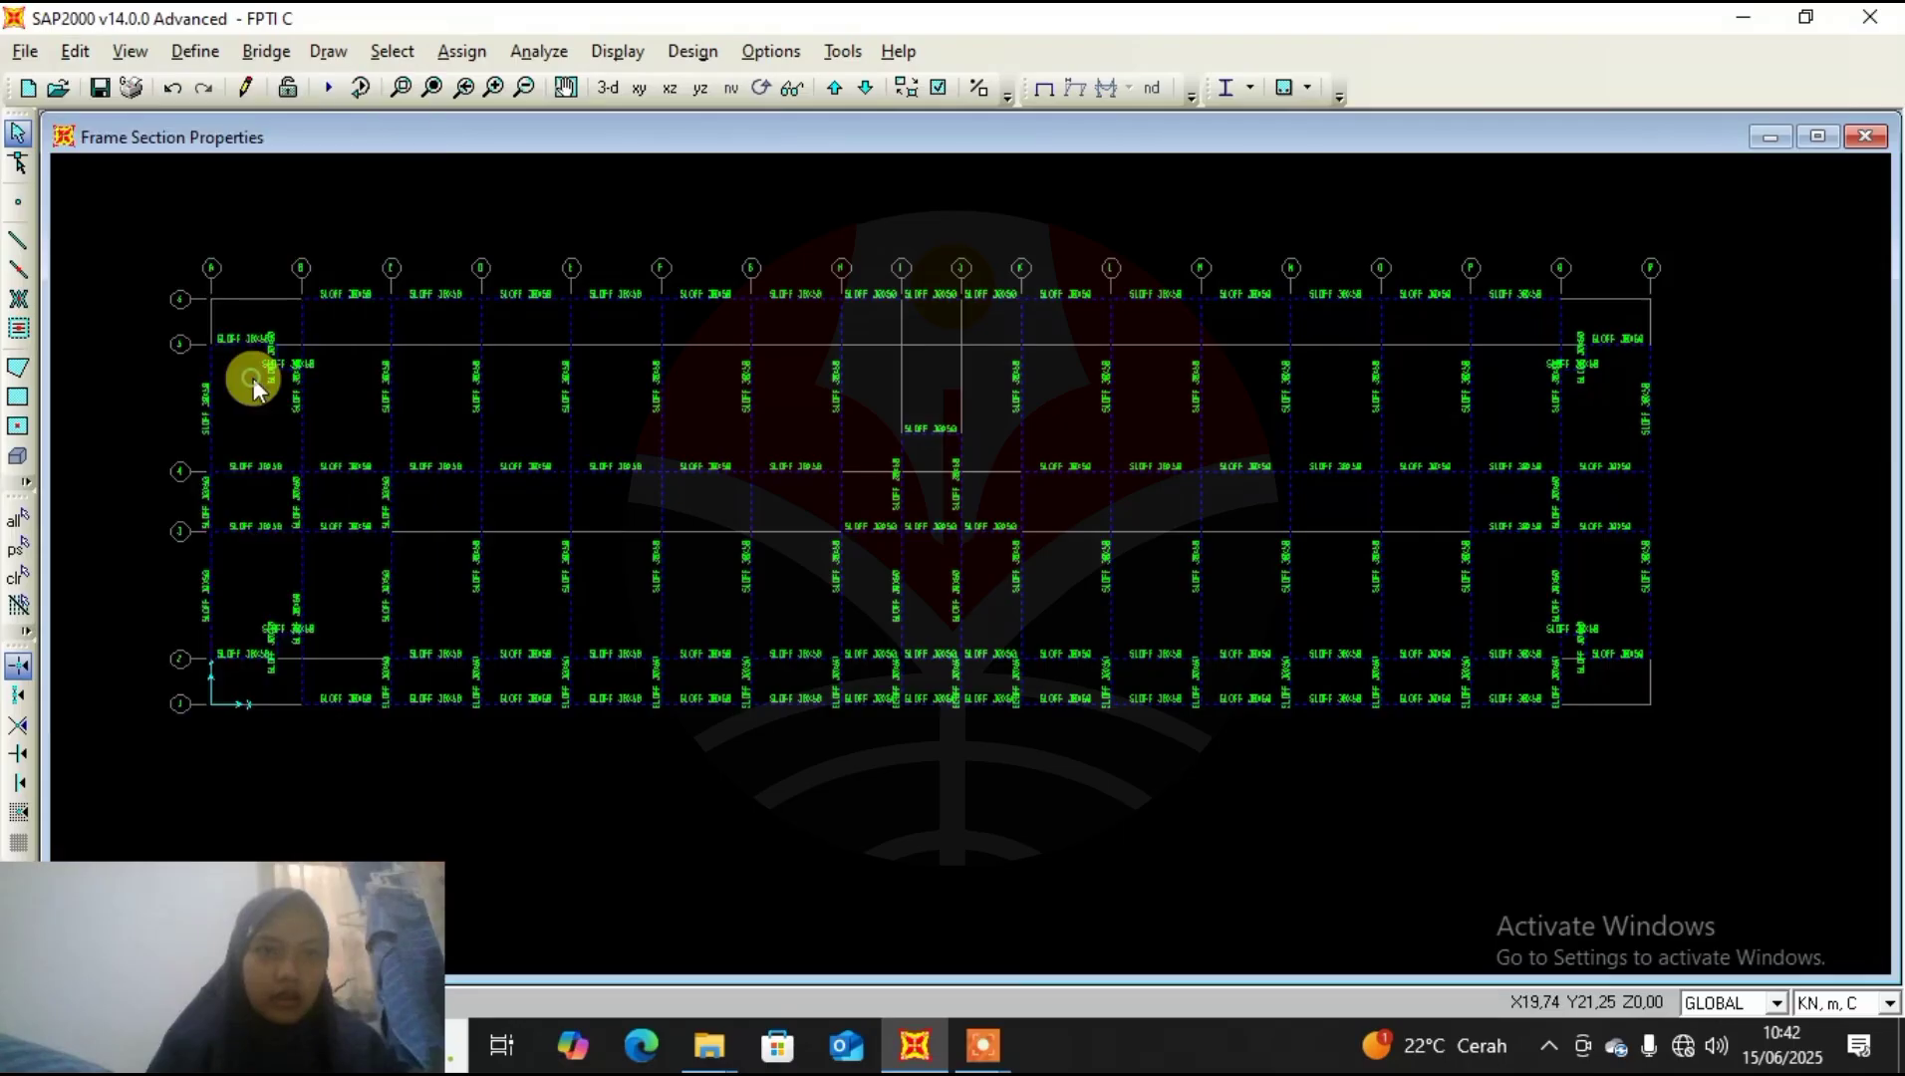
{"action": "double_click", "coordinate": [831, 450]}
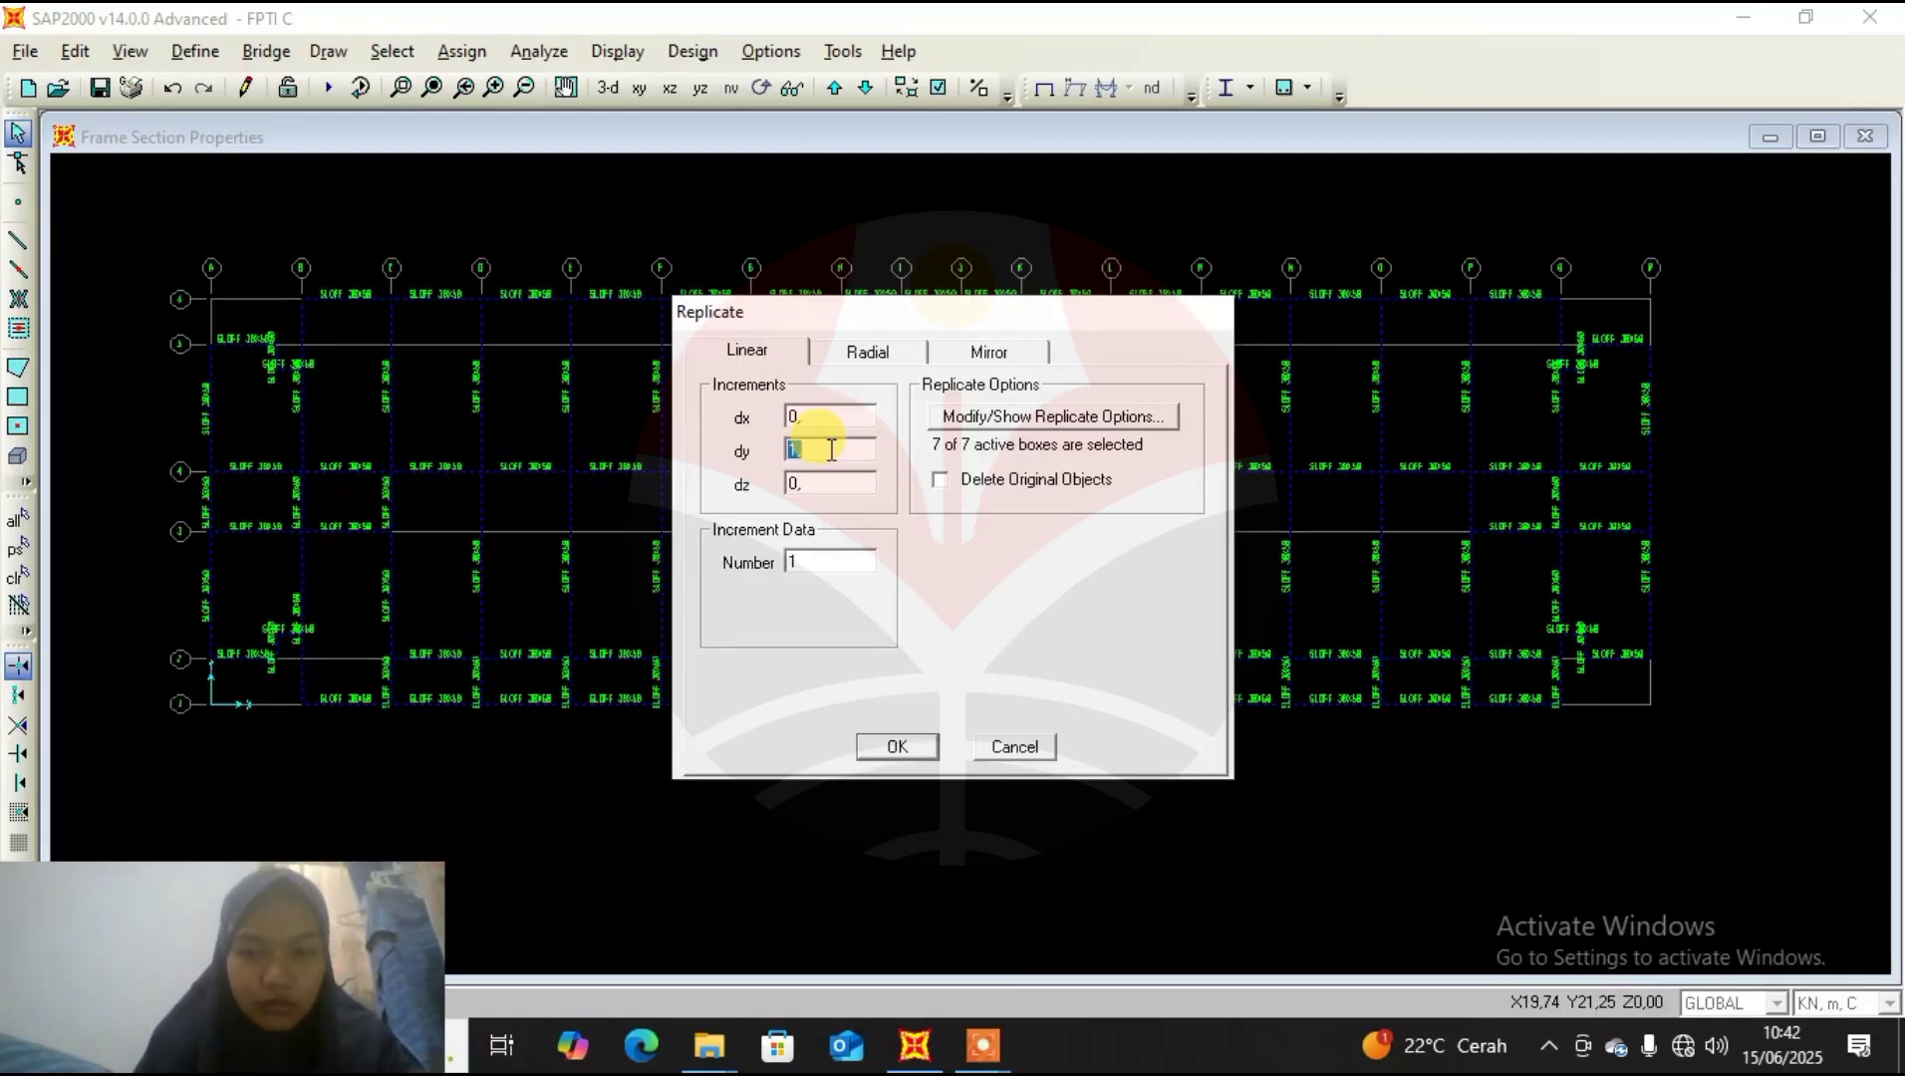
{"action": "type", "text": "0"}
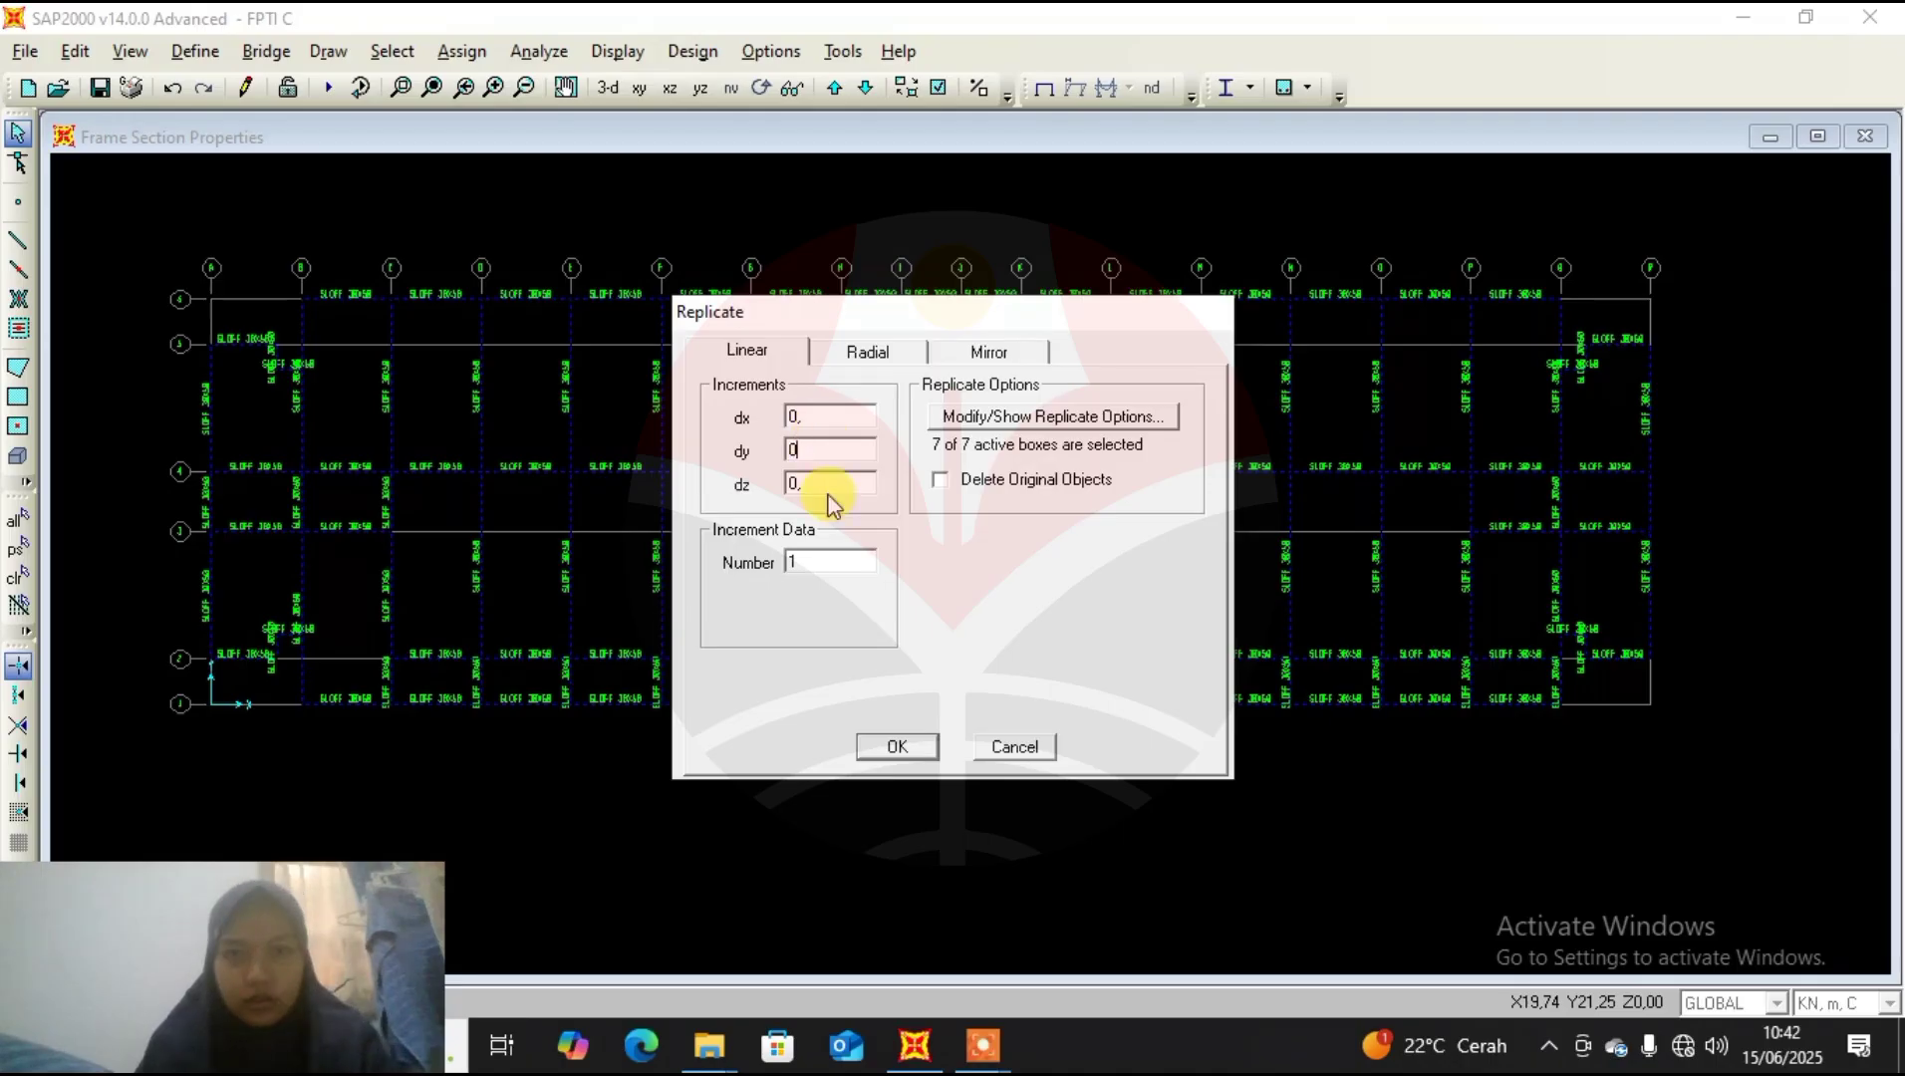
{"action": "double_click", "coordinate": [825, 483]}
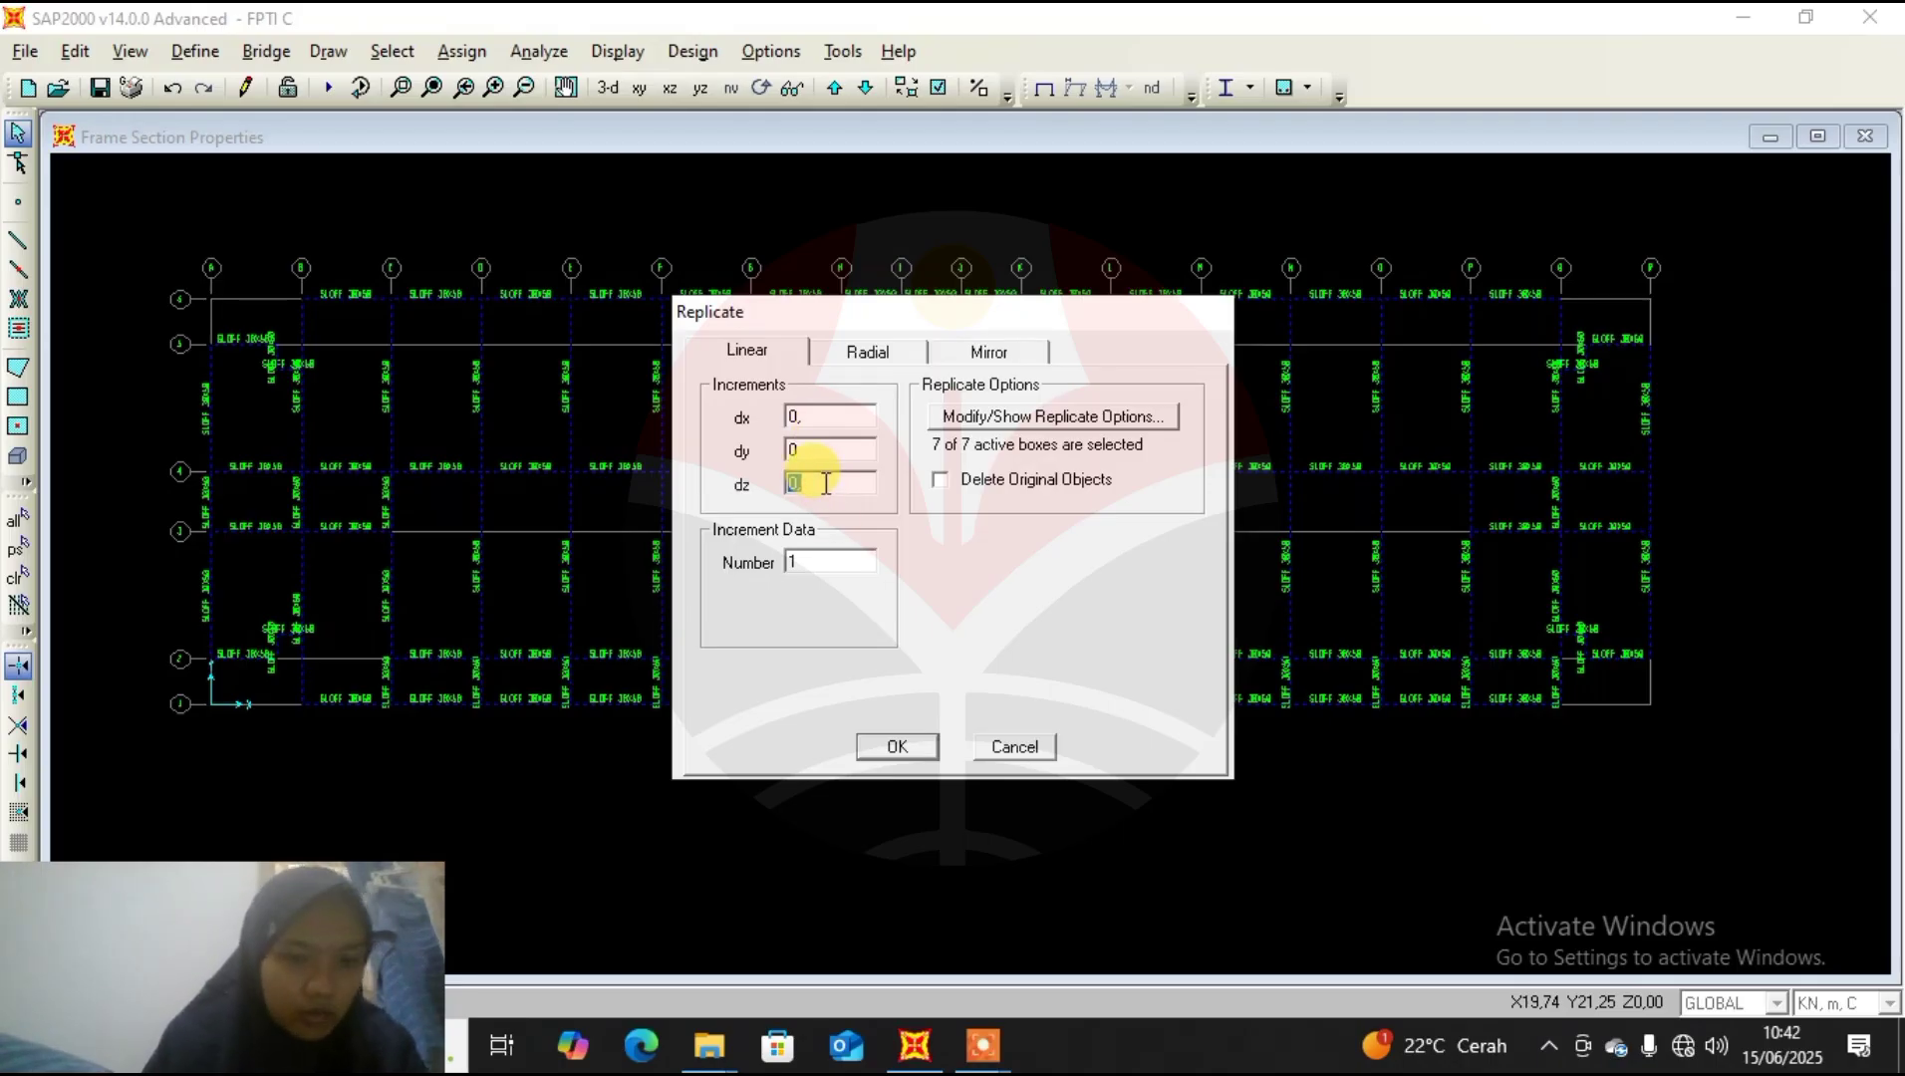
{"action": "type", "text": "3,85"}
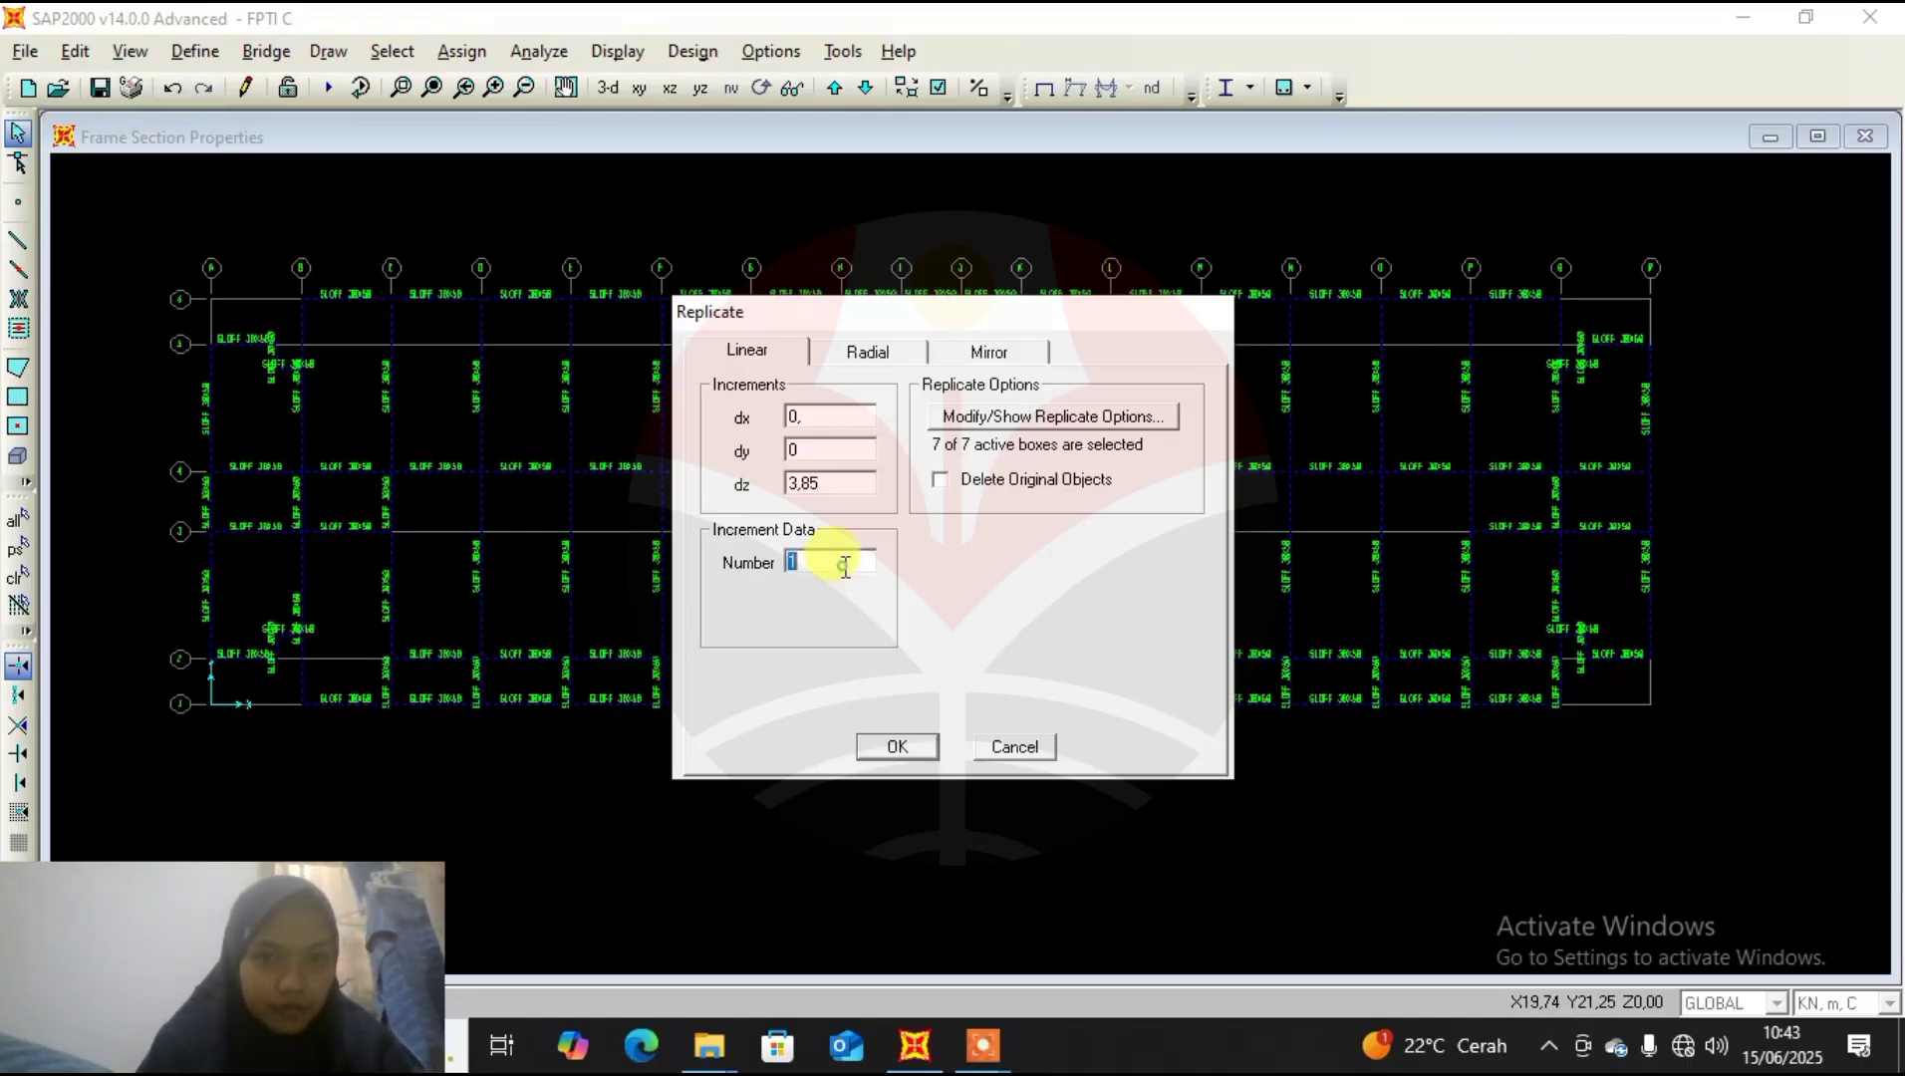
{"action": "type", "text": "2"}
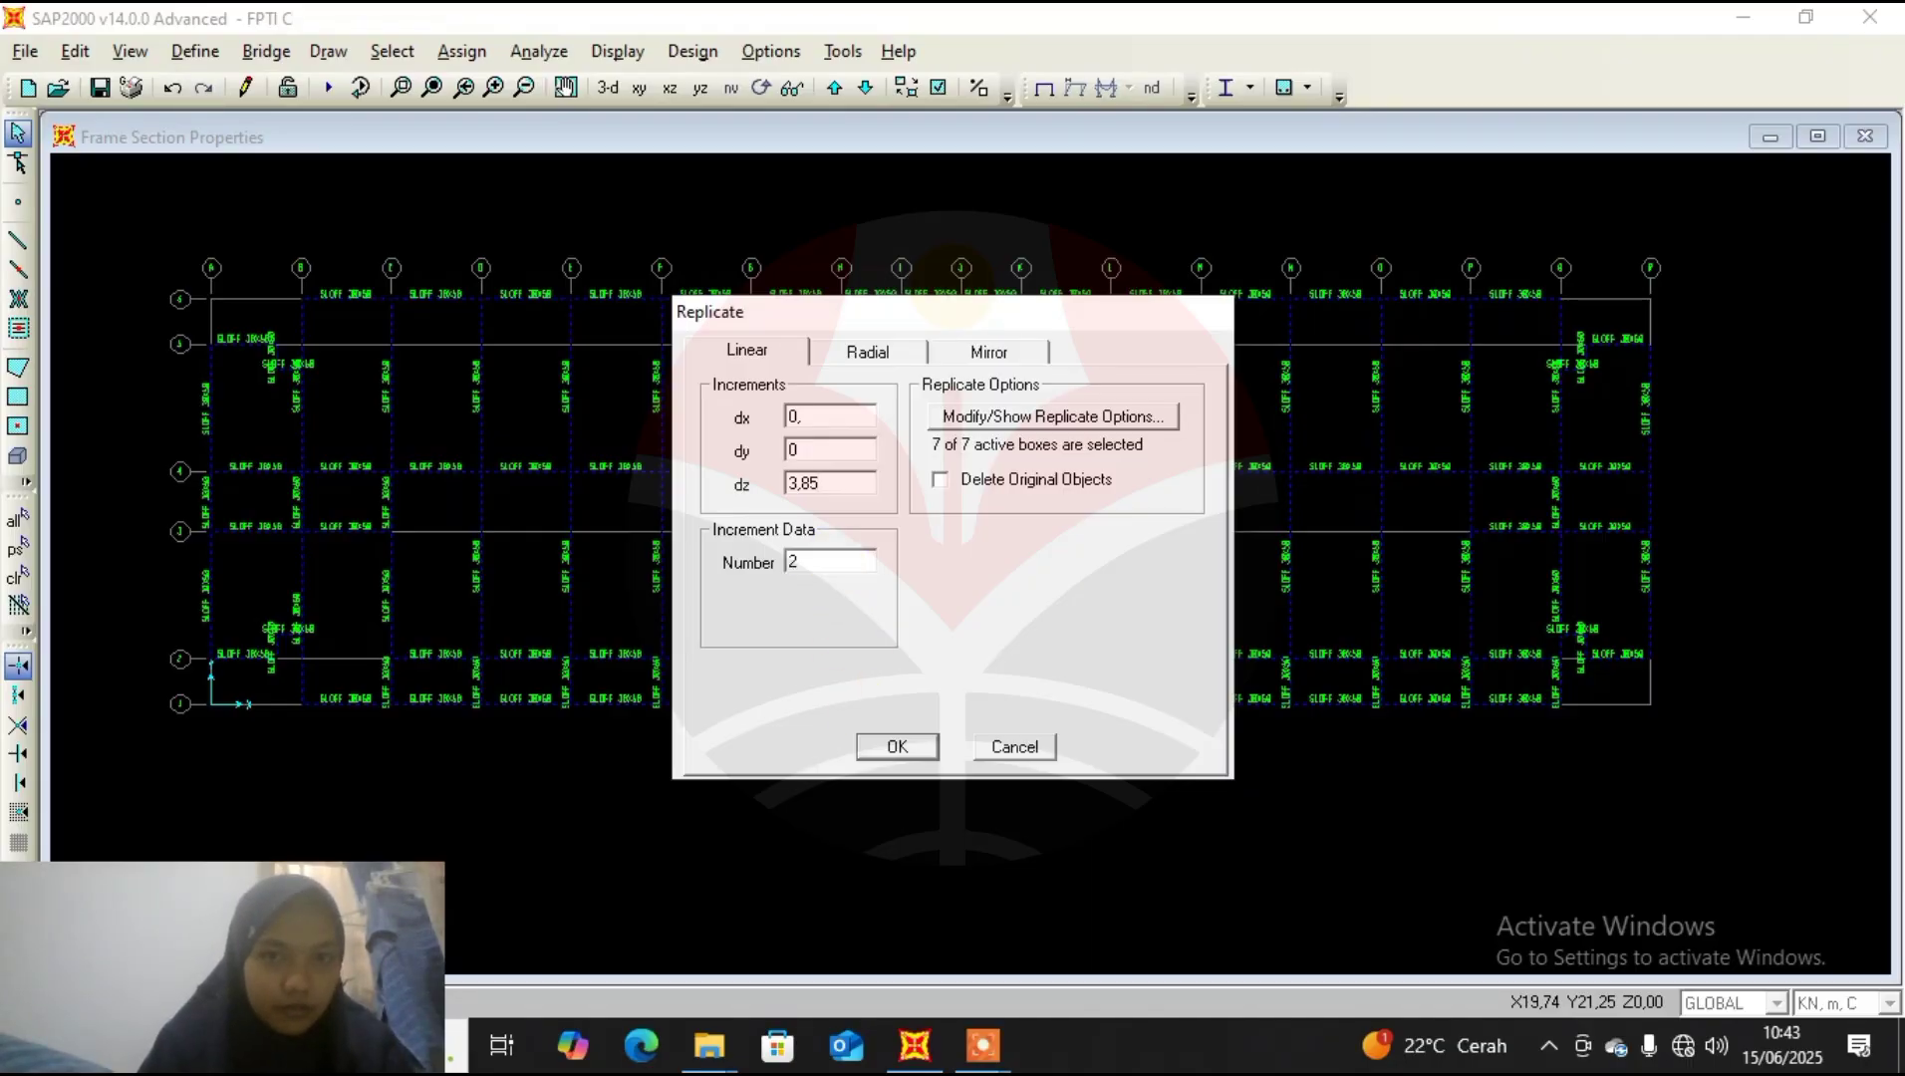
{"action": "left_click", "coordinate": [897, 742]}
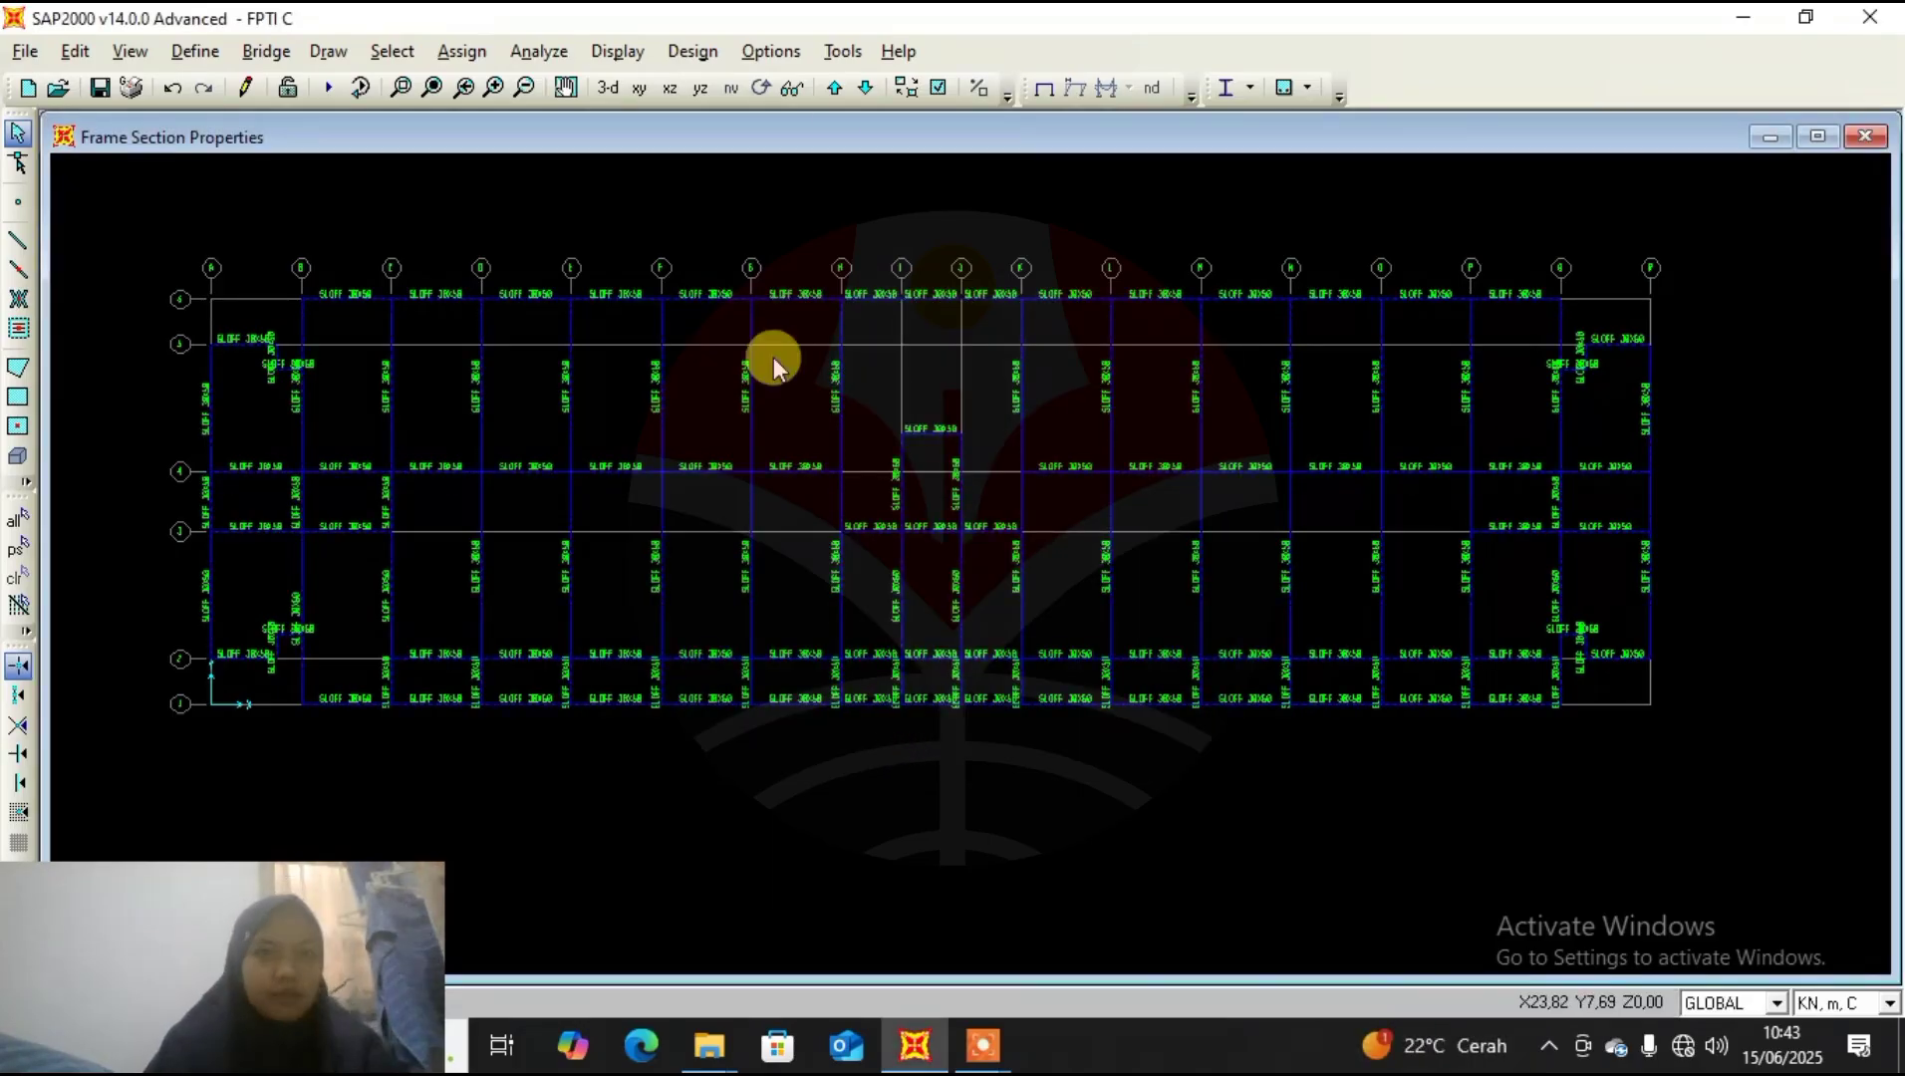
Examine the replicated beams in the plan one level up and in a rotated 3D view of the whole building.
{"action": "left_click", "coordinate": [836, 85]}
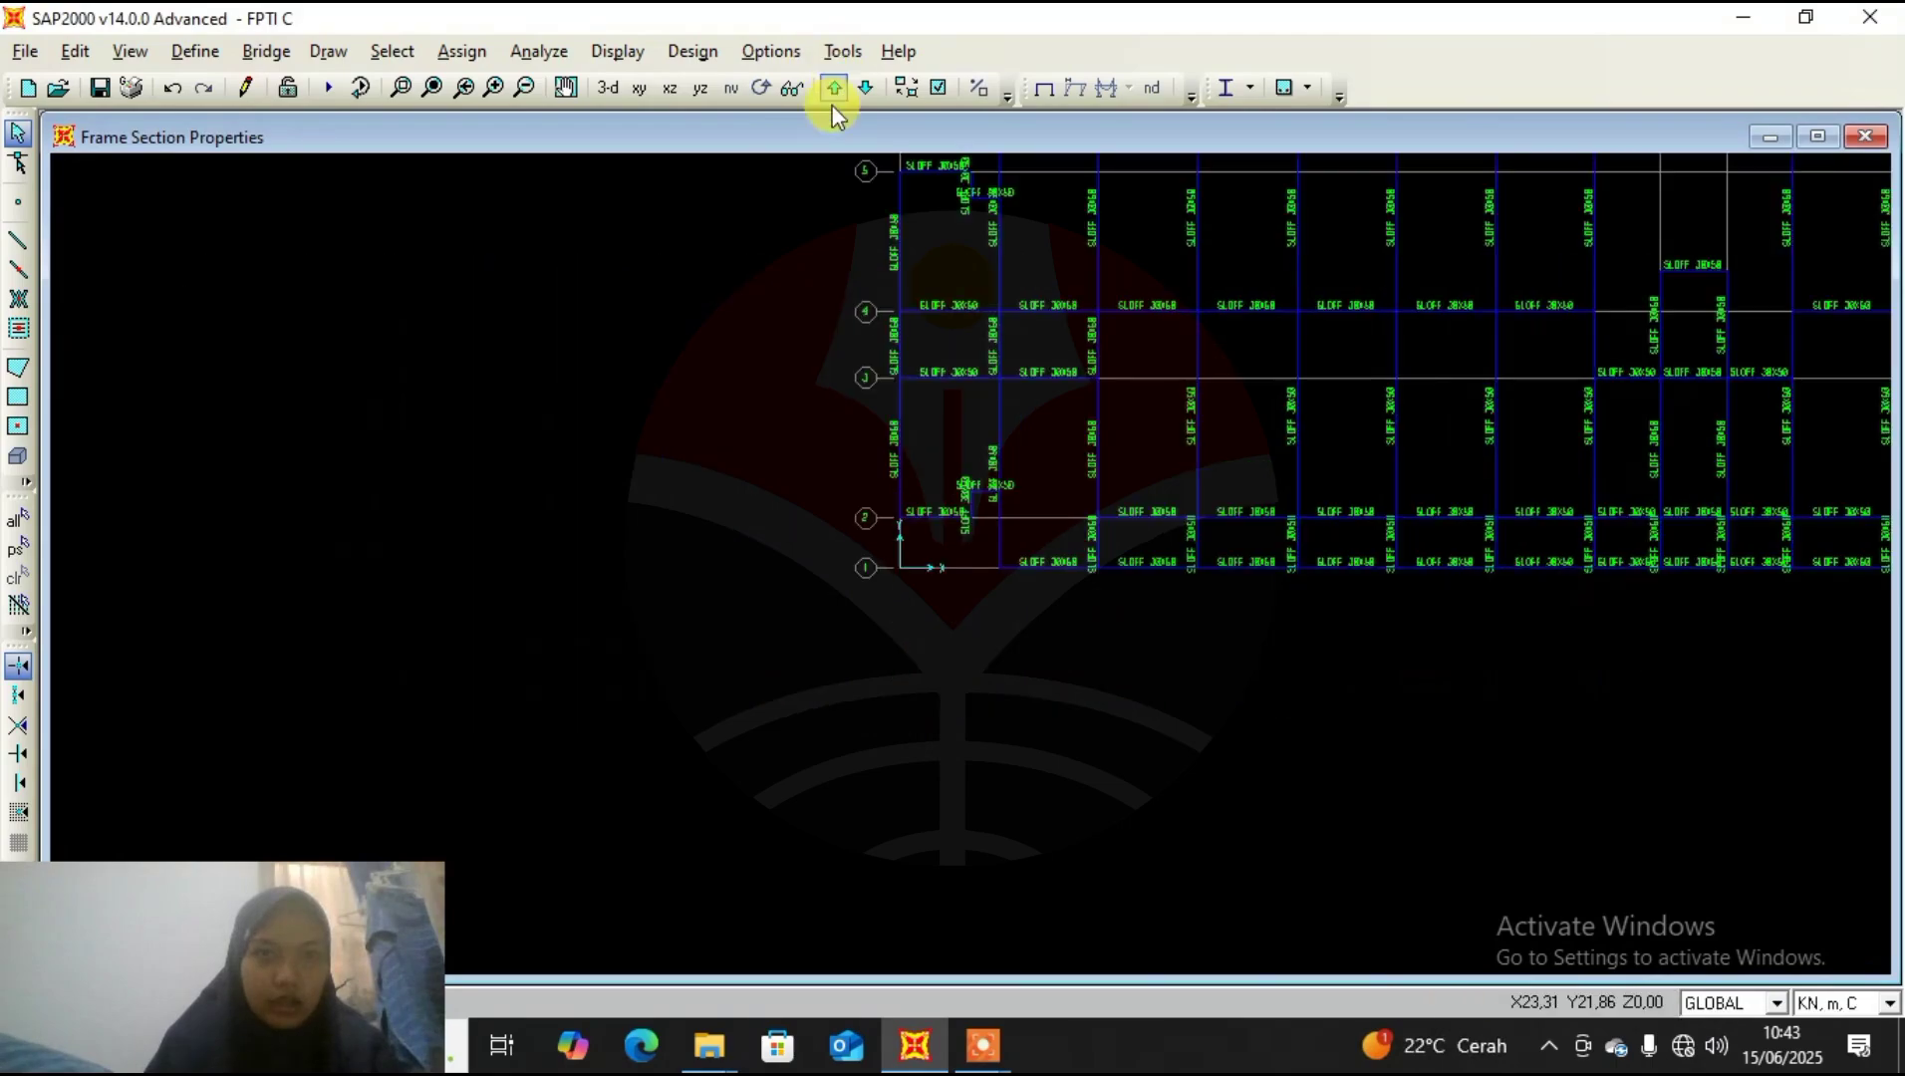
{"action": "middle_click_drag", "start_coordinate": [791, 345], "coordinate": [344, 561]}
{"action": "middle_click_drag", "start_coordinate": [585, 504], "coordinate": [415, 426]}
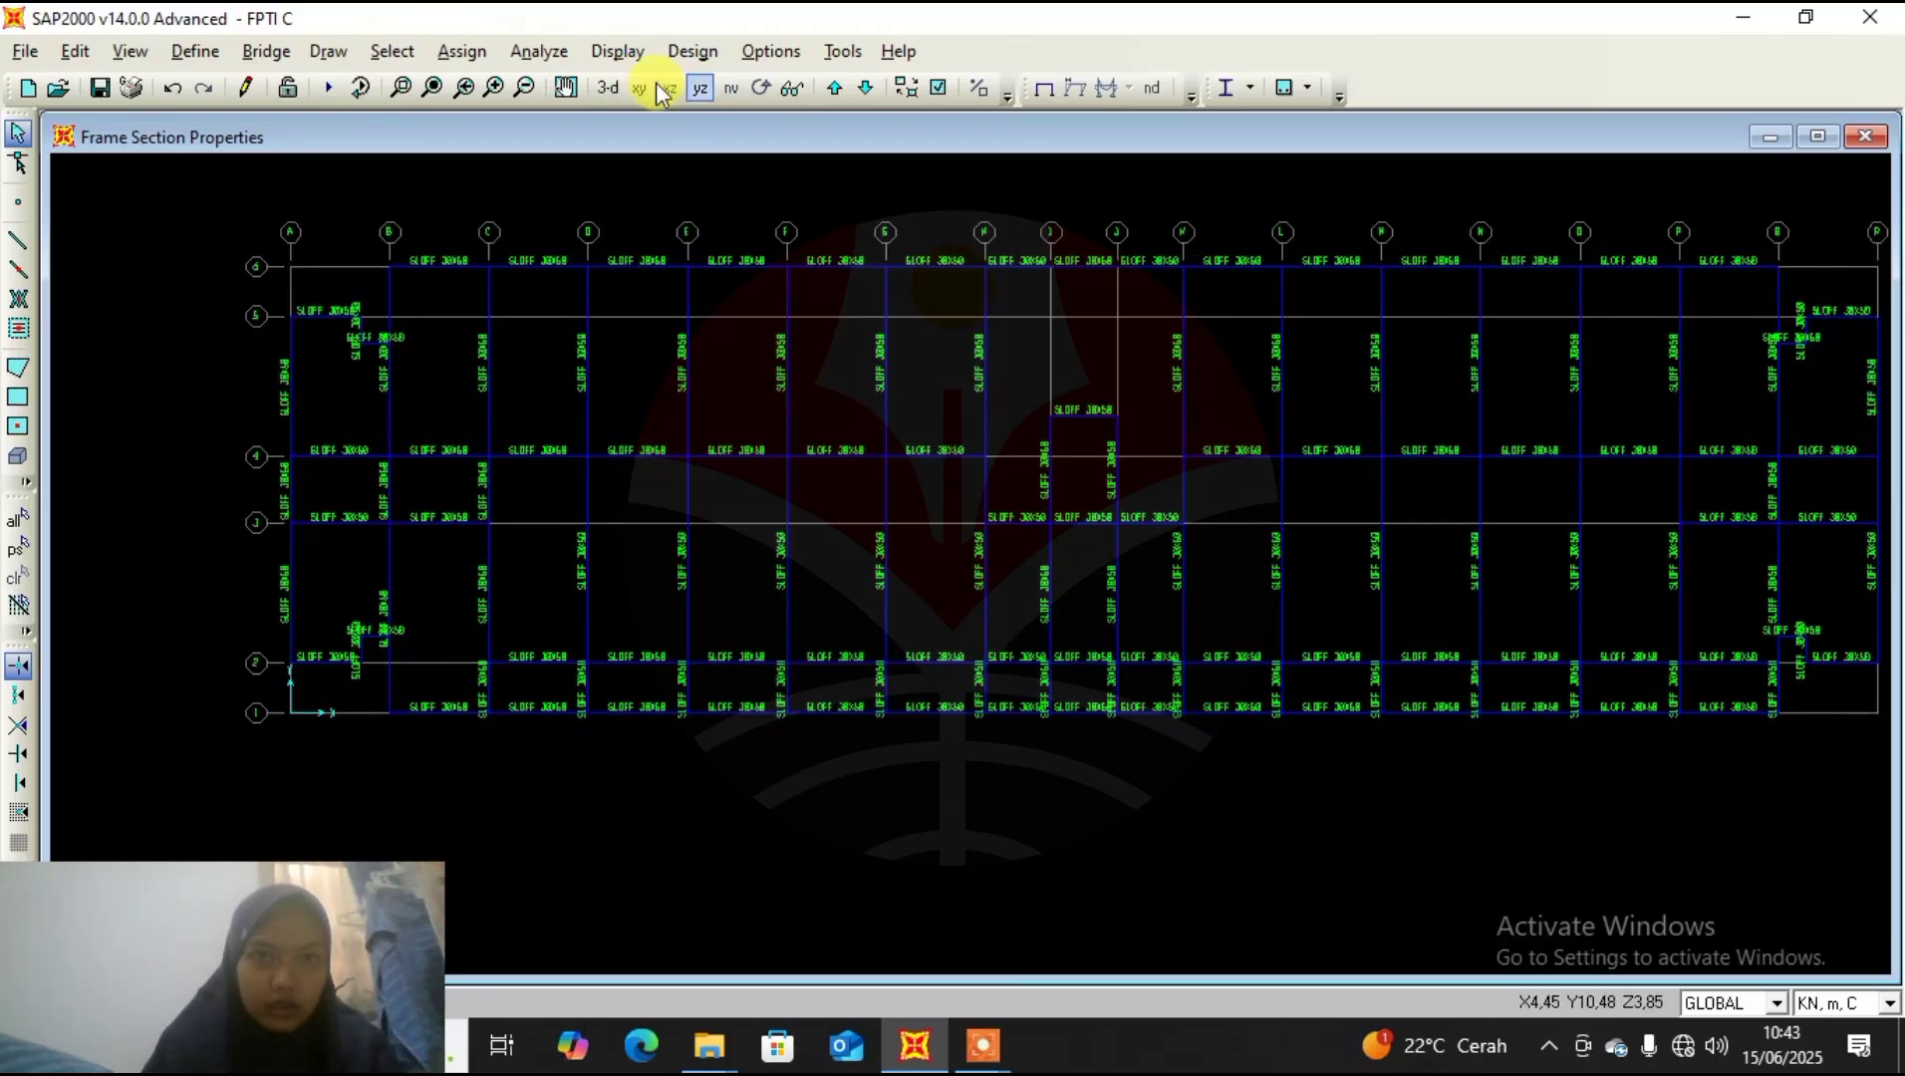
{"action": "left_click", "coordinate": [840, 439]}
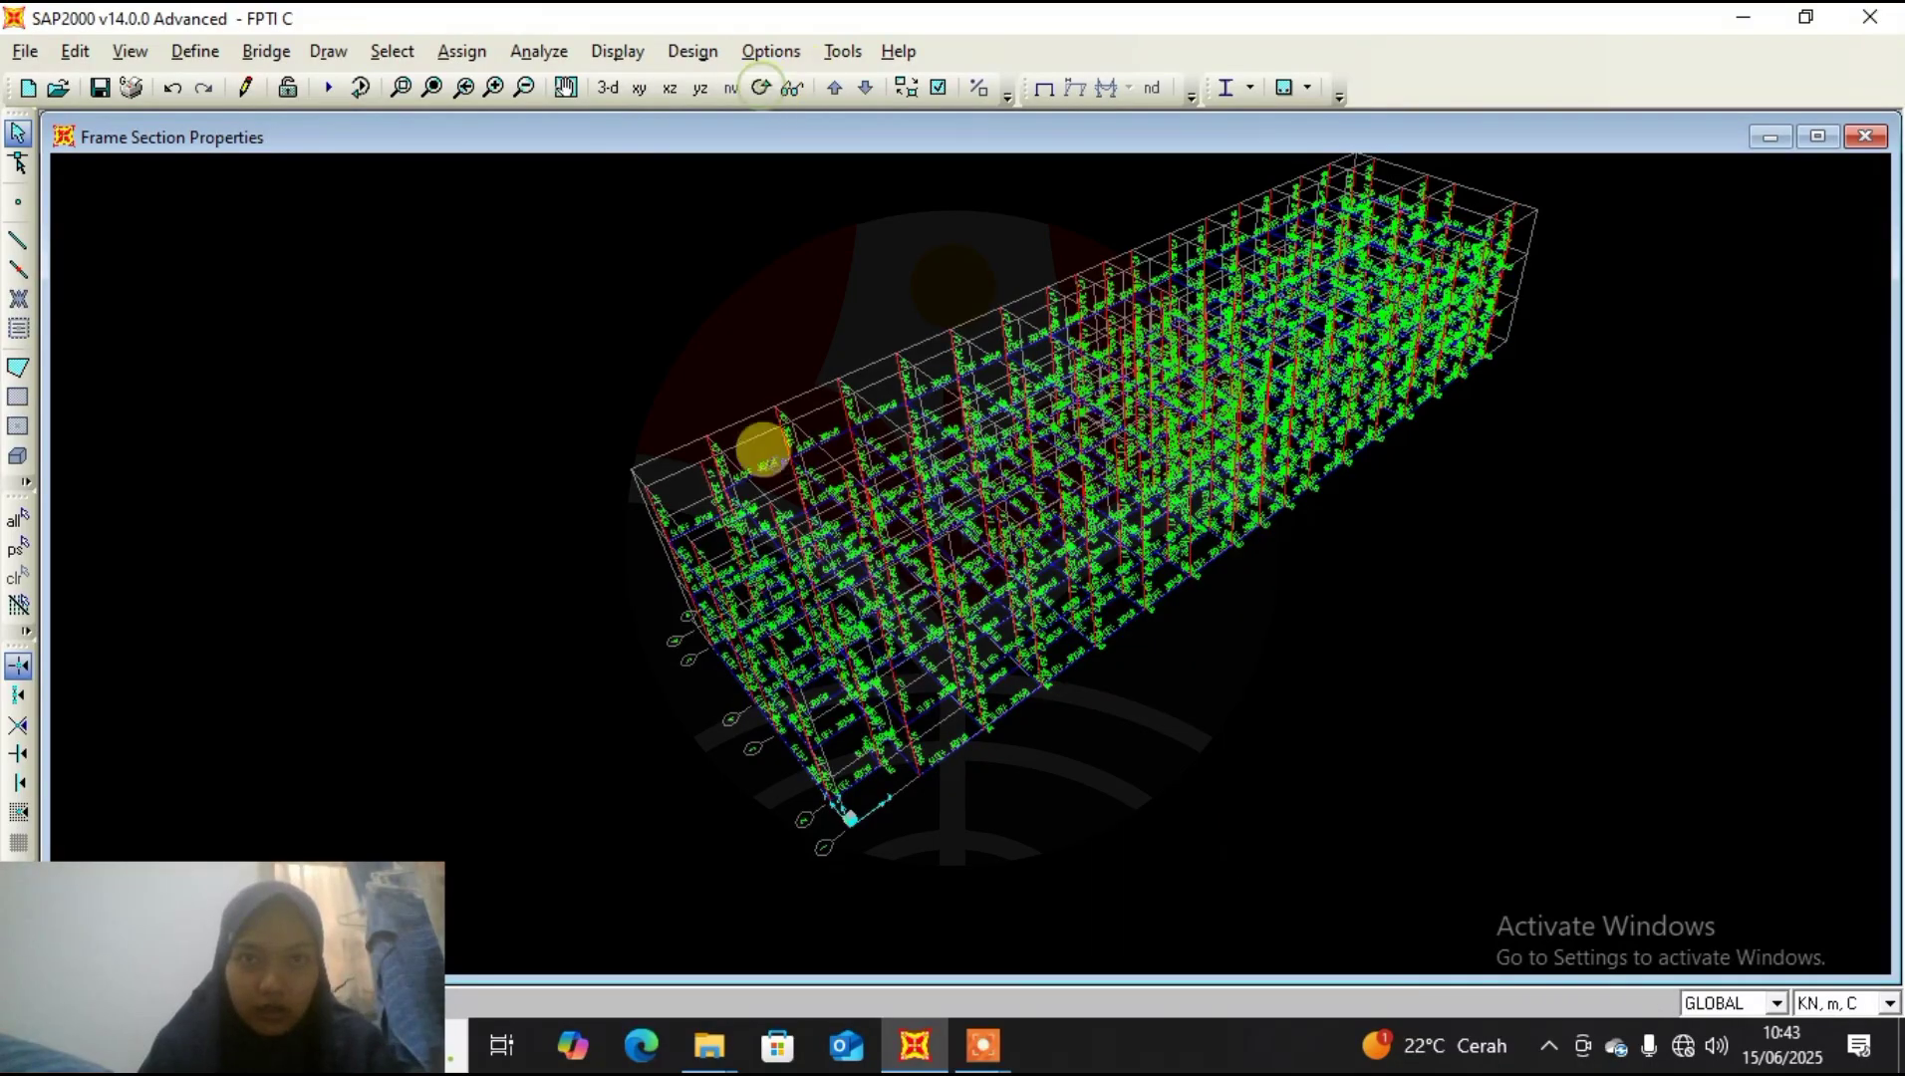
{"action": "mouse_move", "coordinate": [716, 448]}
{"action": "left_mouse_down"}
{"action": "mouse_move", "coordinate": [748, 438]}
{"action": "mouse_move", "coordinate": [728, 416]}
{"action": "left_mouse_up"}
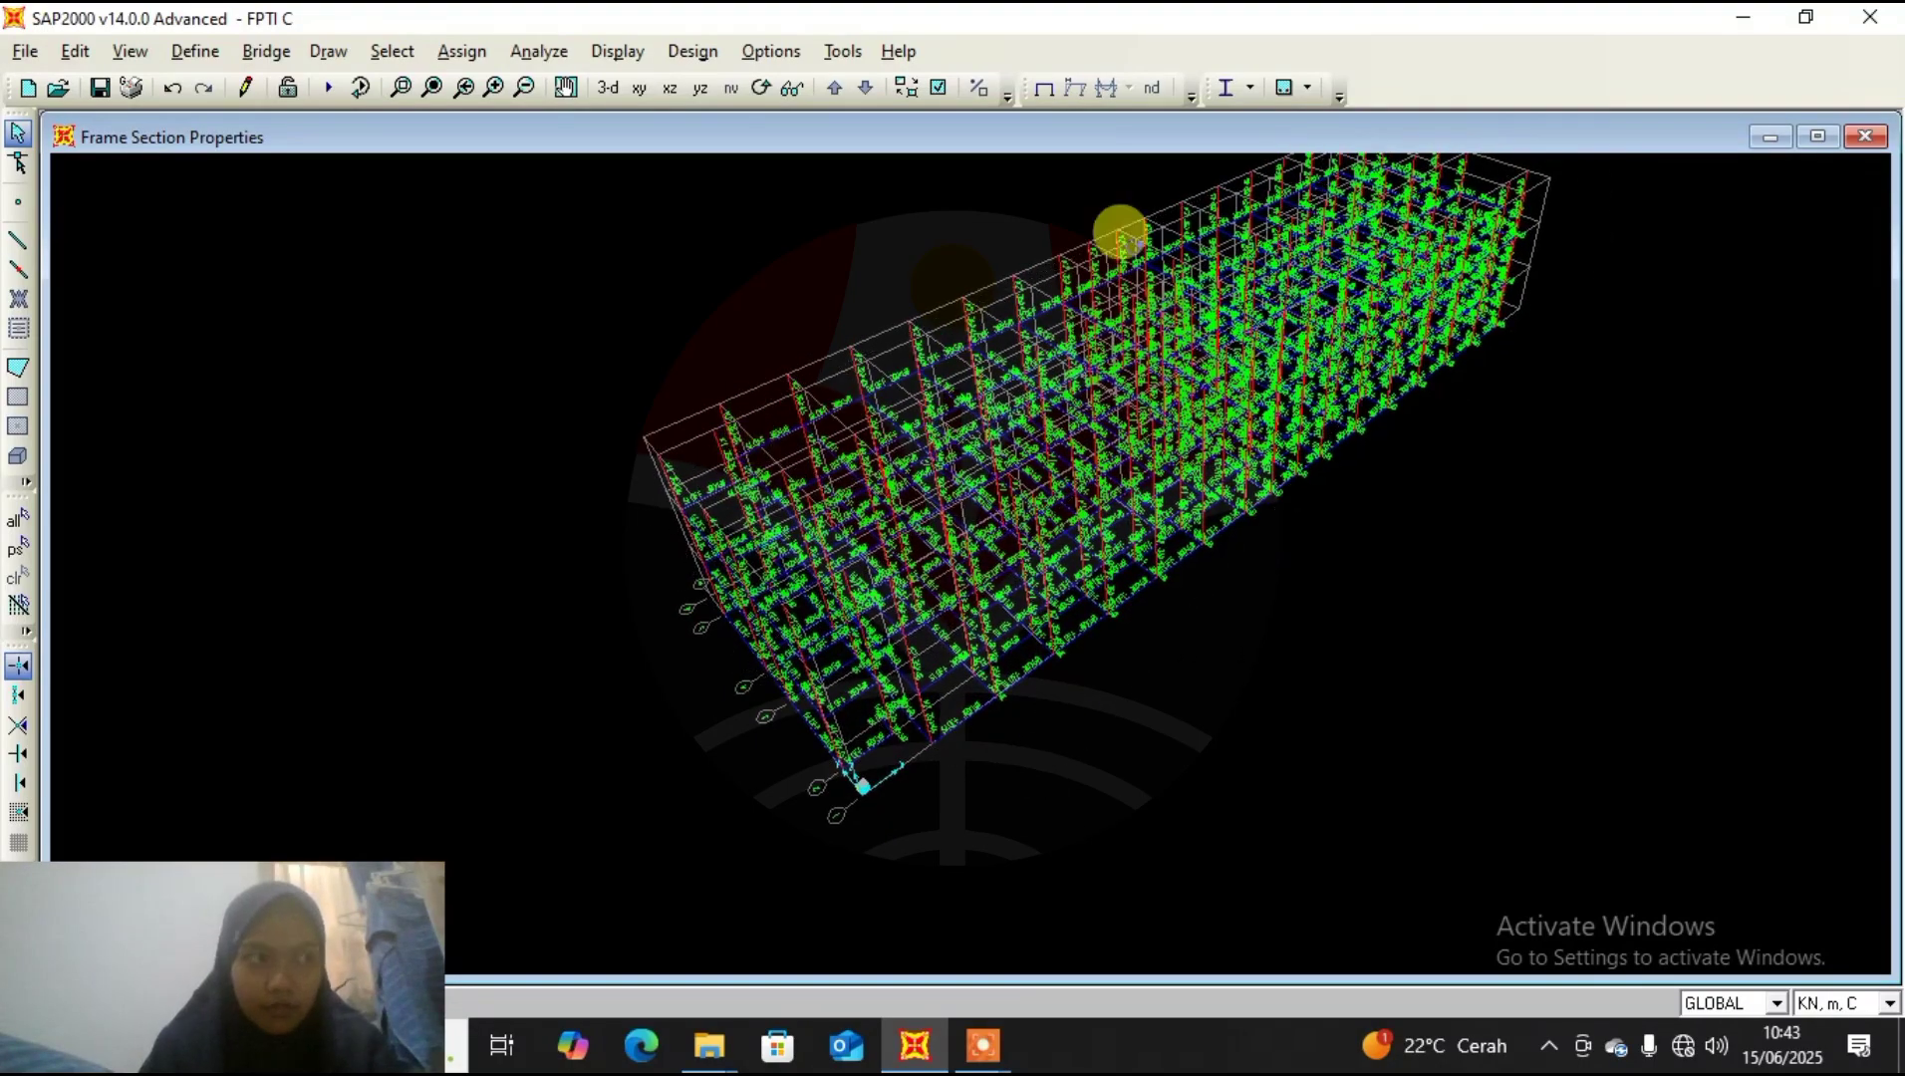
{"action": "mouse_move", "coordinate": [1116, 237]}
{"action": "middle_mouse_down", "text": "shift"}
{"action": "mouse_move", "coordinate": [1083, 296]}
{"action": "mouse_move", "coordinate": [1114, 298]}
{"action": "mouse_move", "coordinate": [1121, 272]}
{"action": "middle_mouse_up", "text": "shift"}
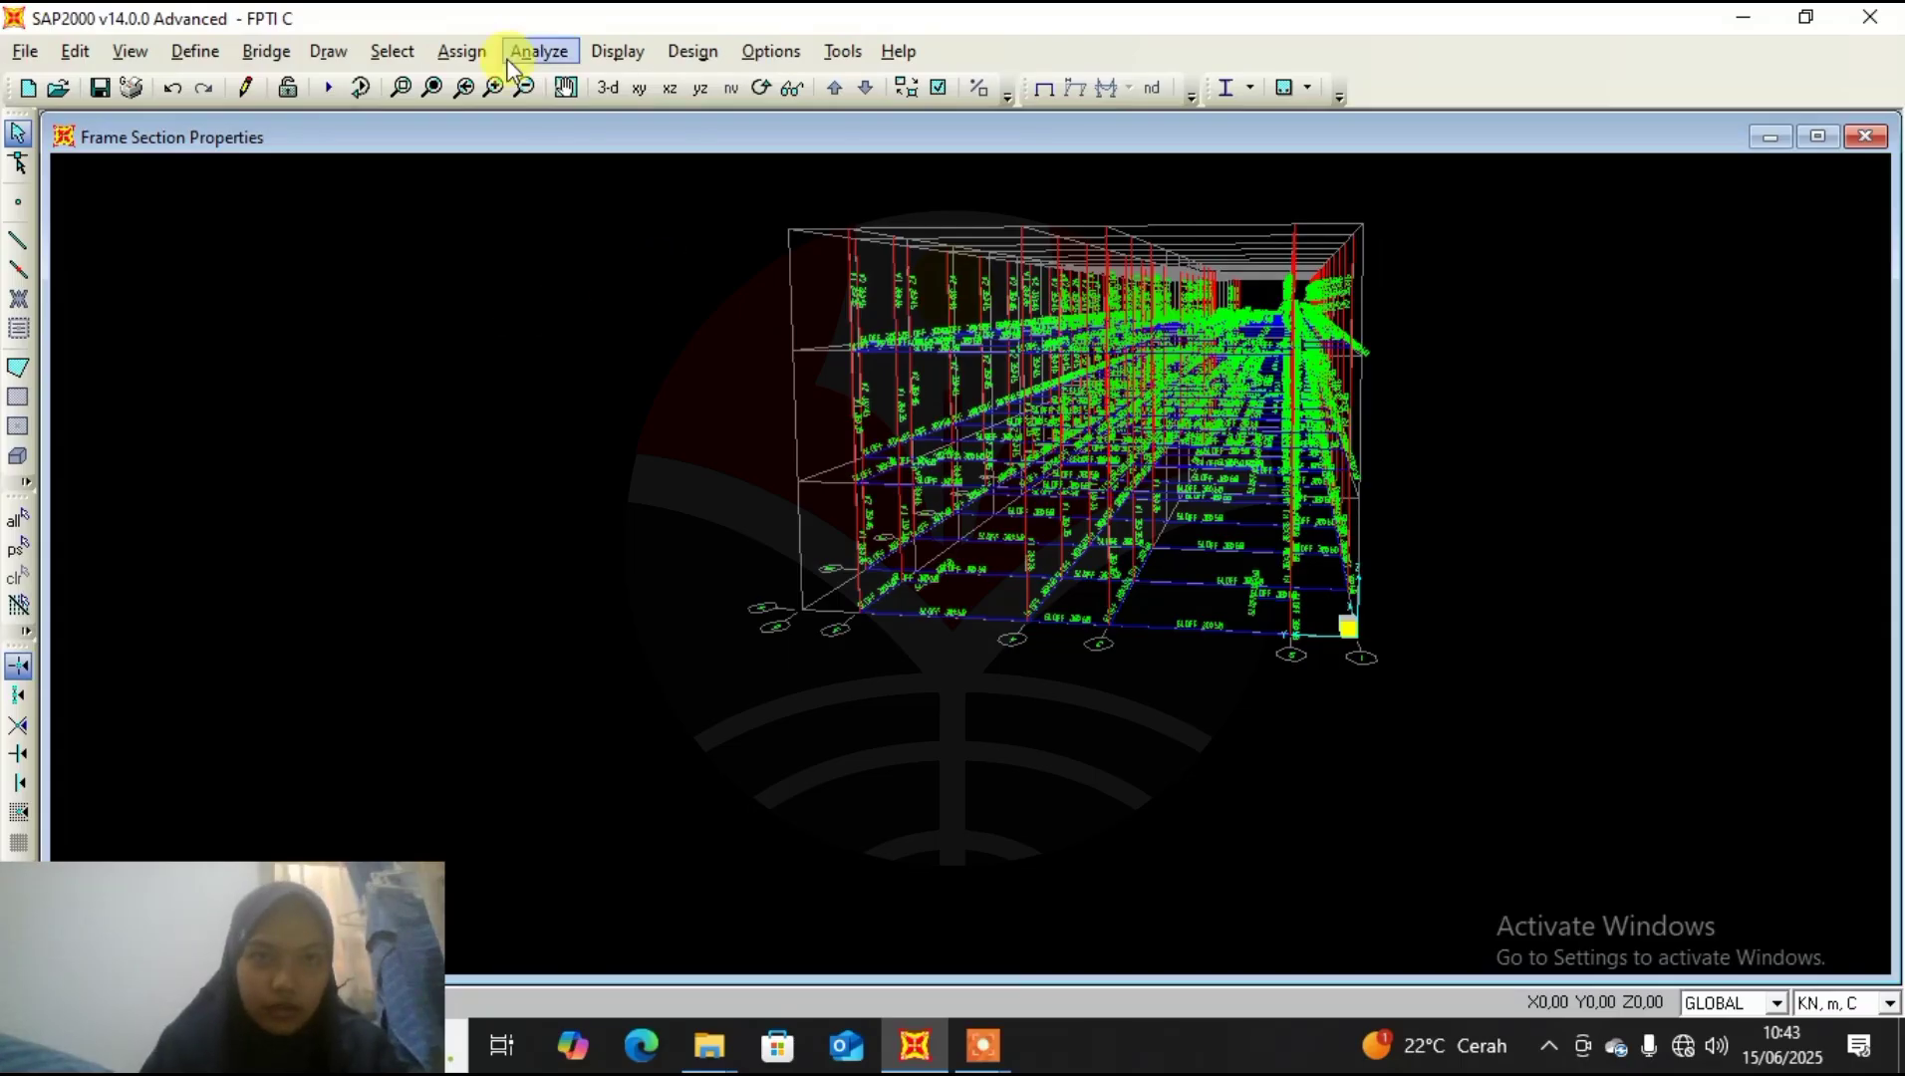
Select all SLOFF 30X50 frames in the 3D view and show only the selected members.
{"action": "left_click", "coordinate": [392, 51]}
{"action": "mouse_move", "coordinate": [467, 85]}
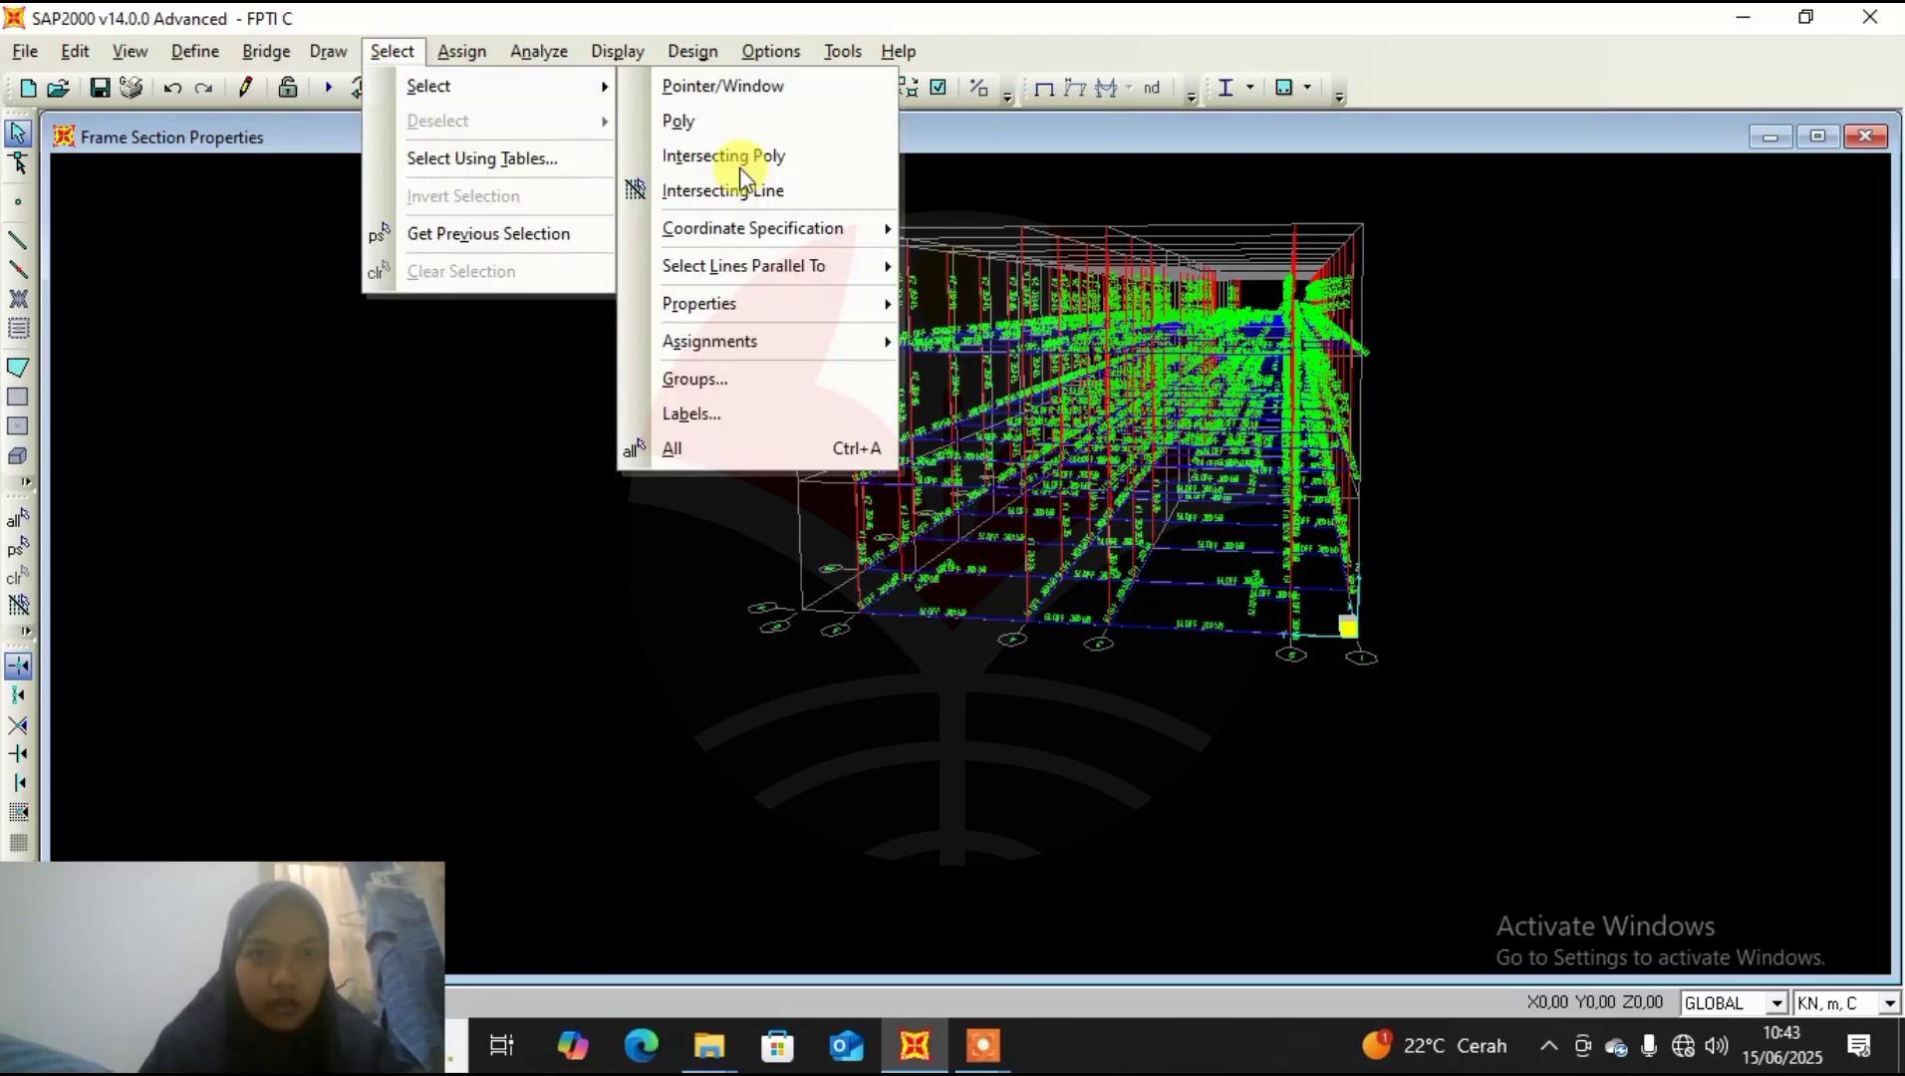
{"action": "mouse_move", "coordinate": [780, 311]}
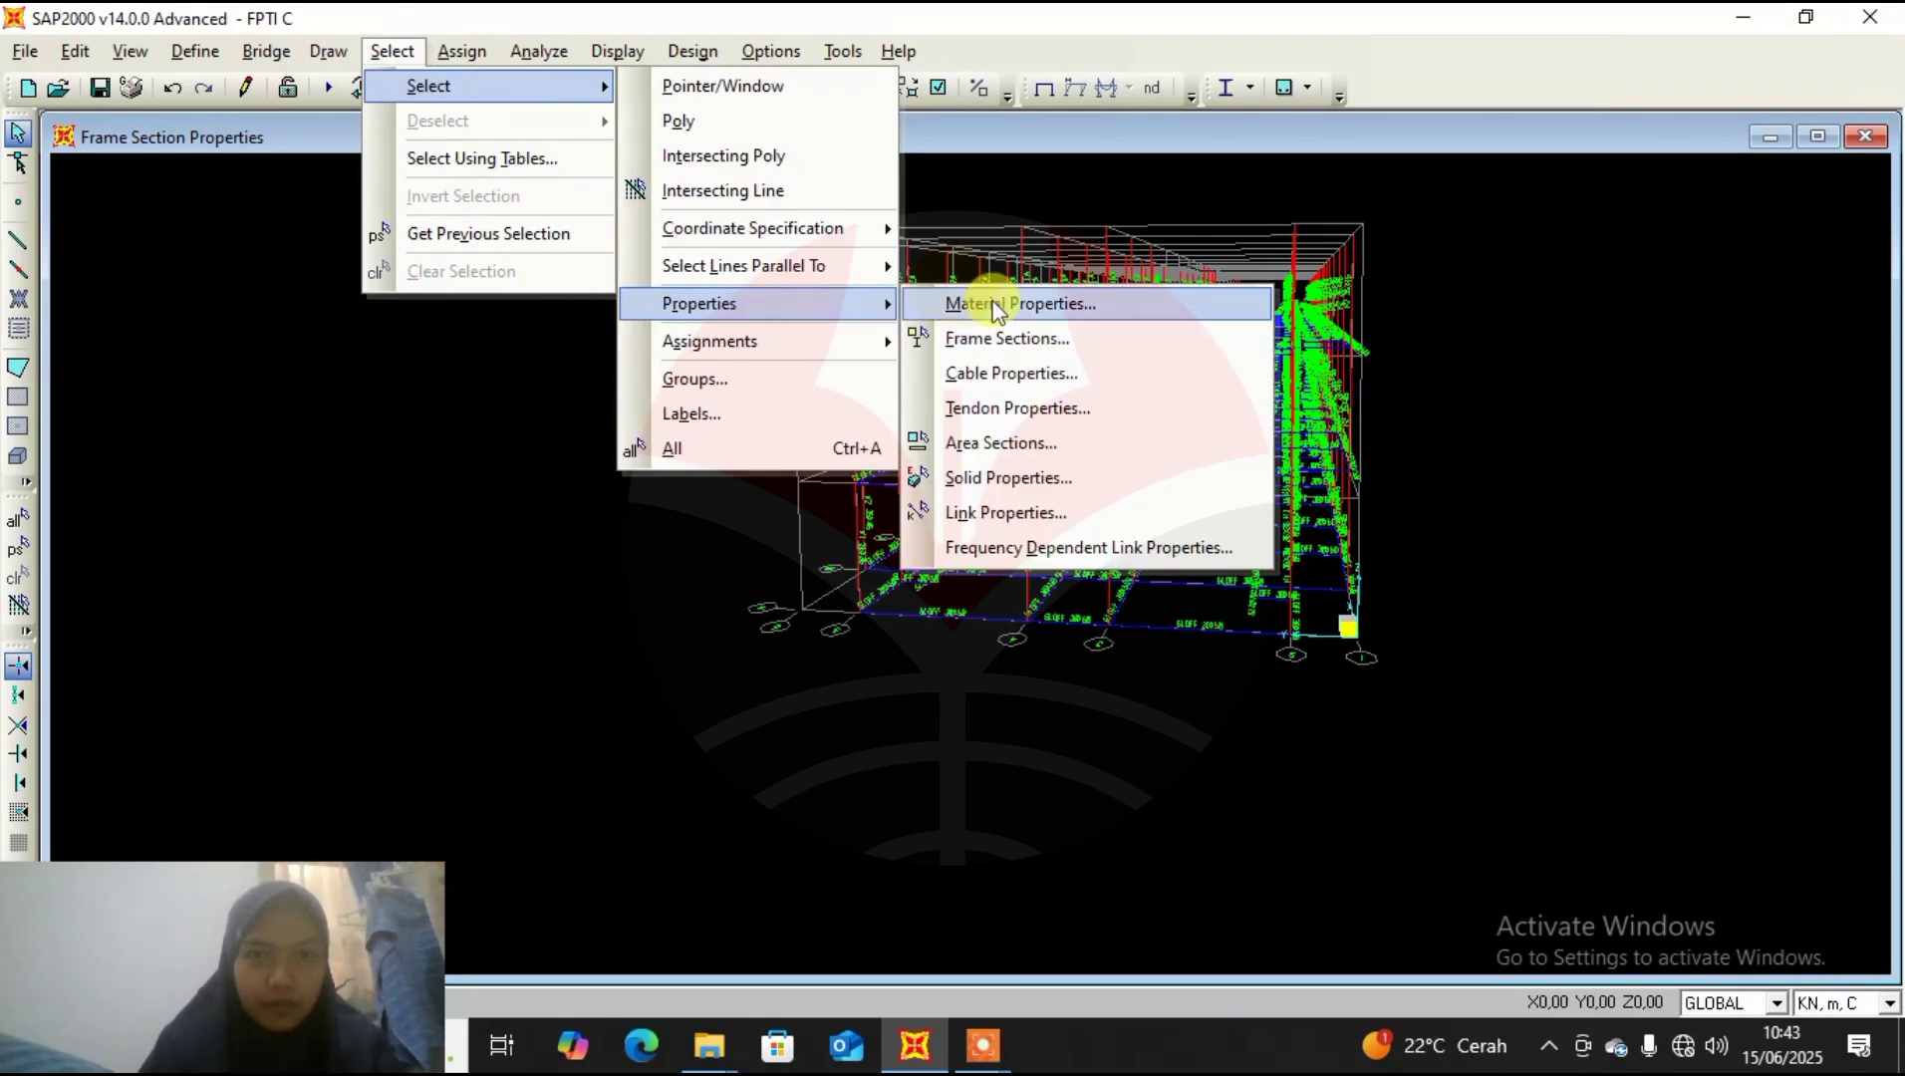
{"action": "left_click", "coordinate": [993, 328]}
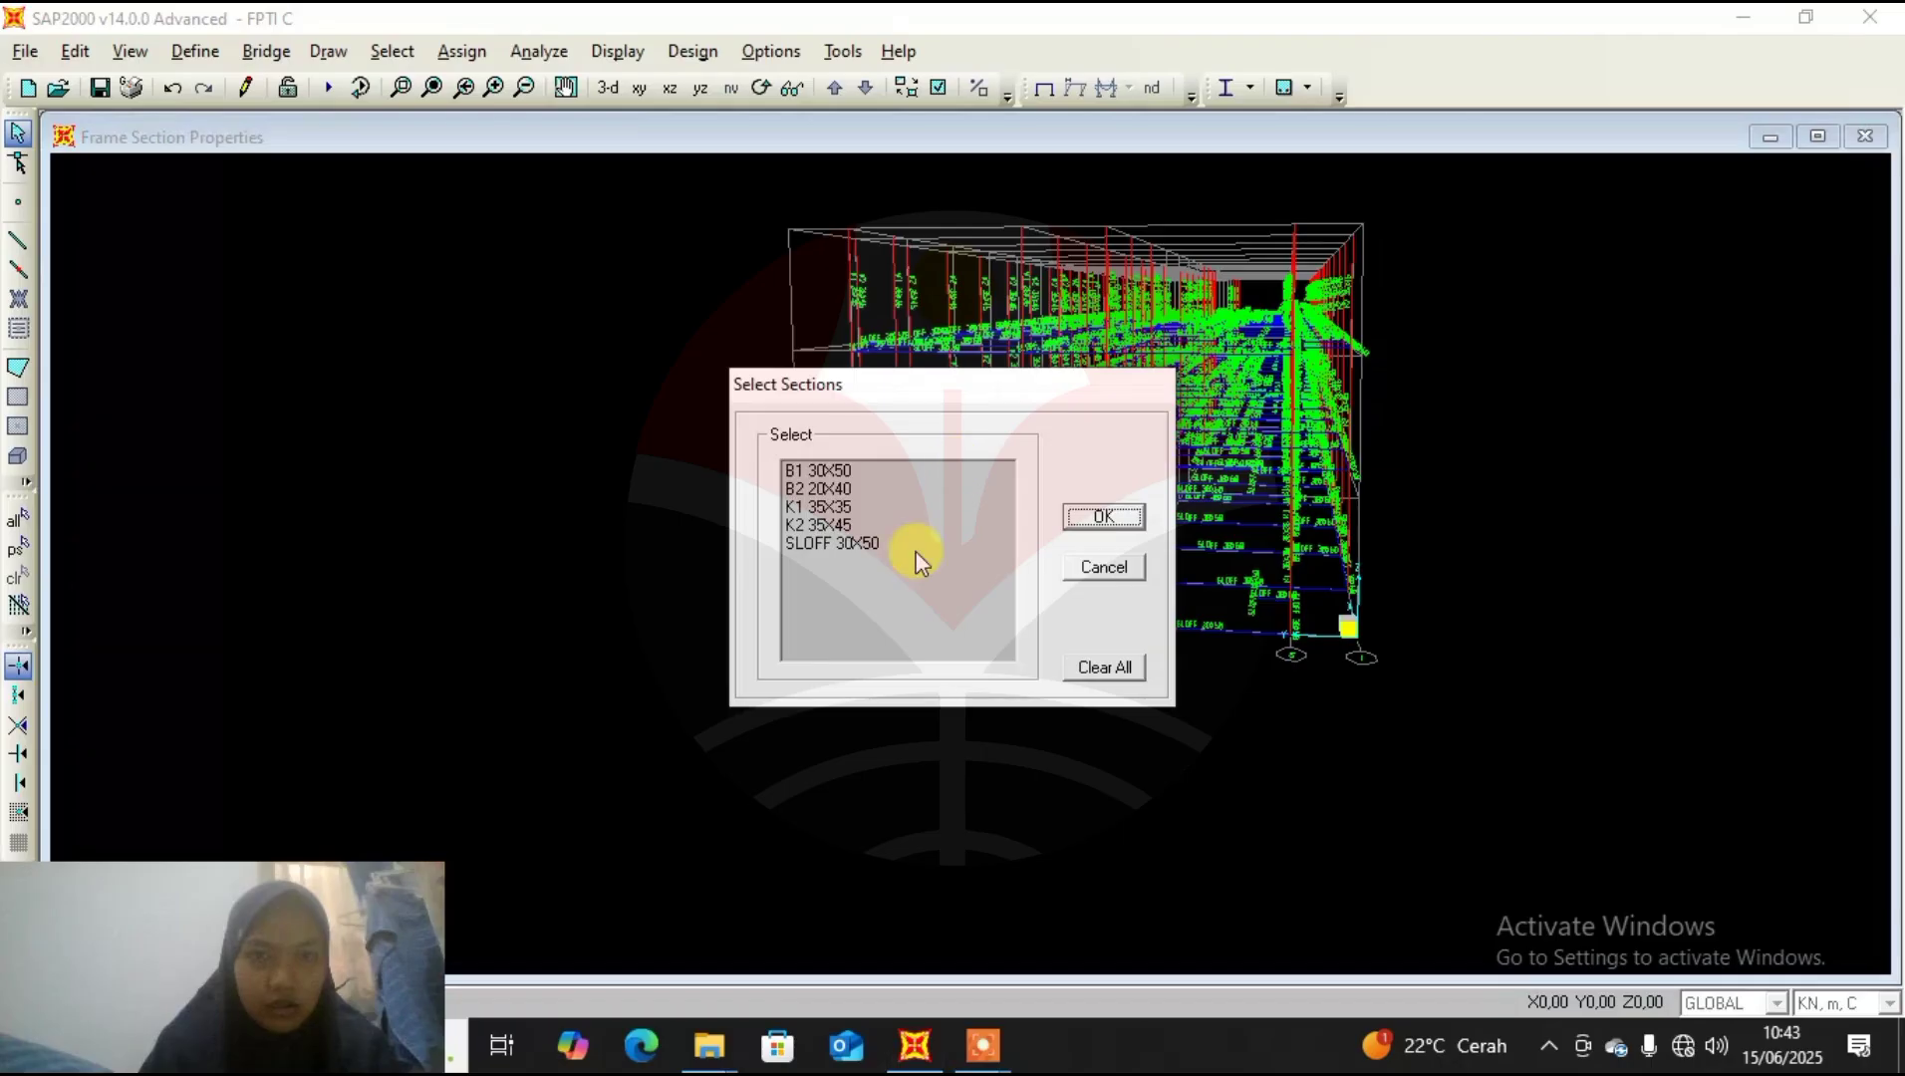
{"action": "left_click", "coordinate": [890, 542]}
{"action": "left_click", "coordinate": [1104, 516]}
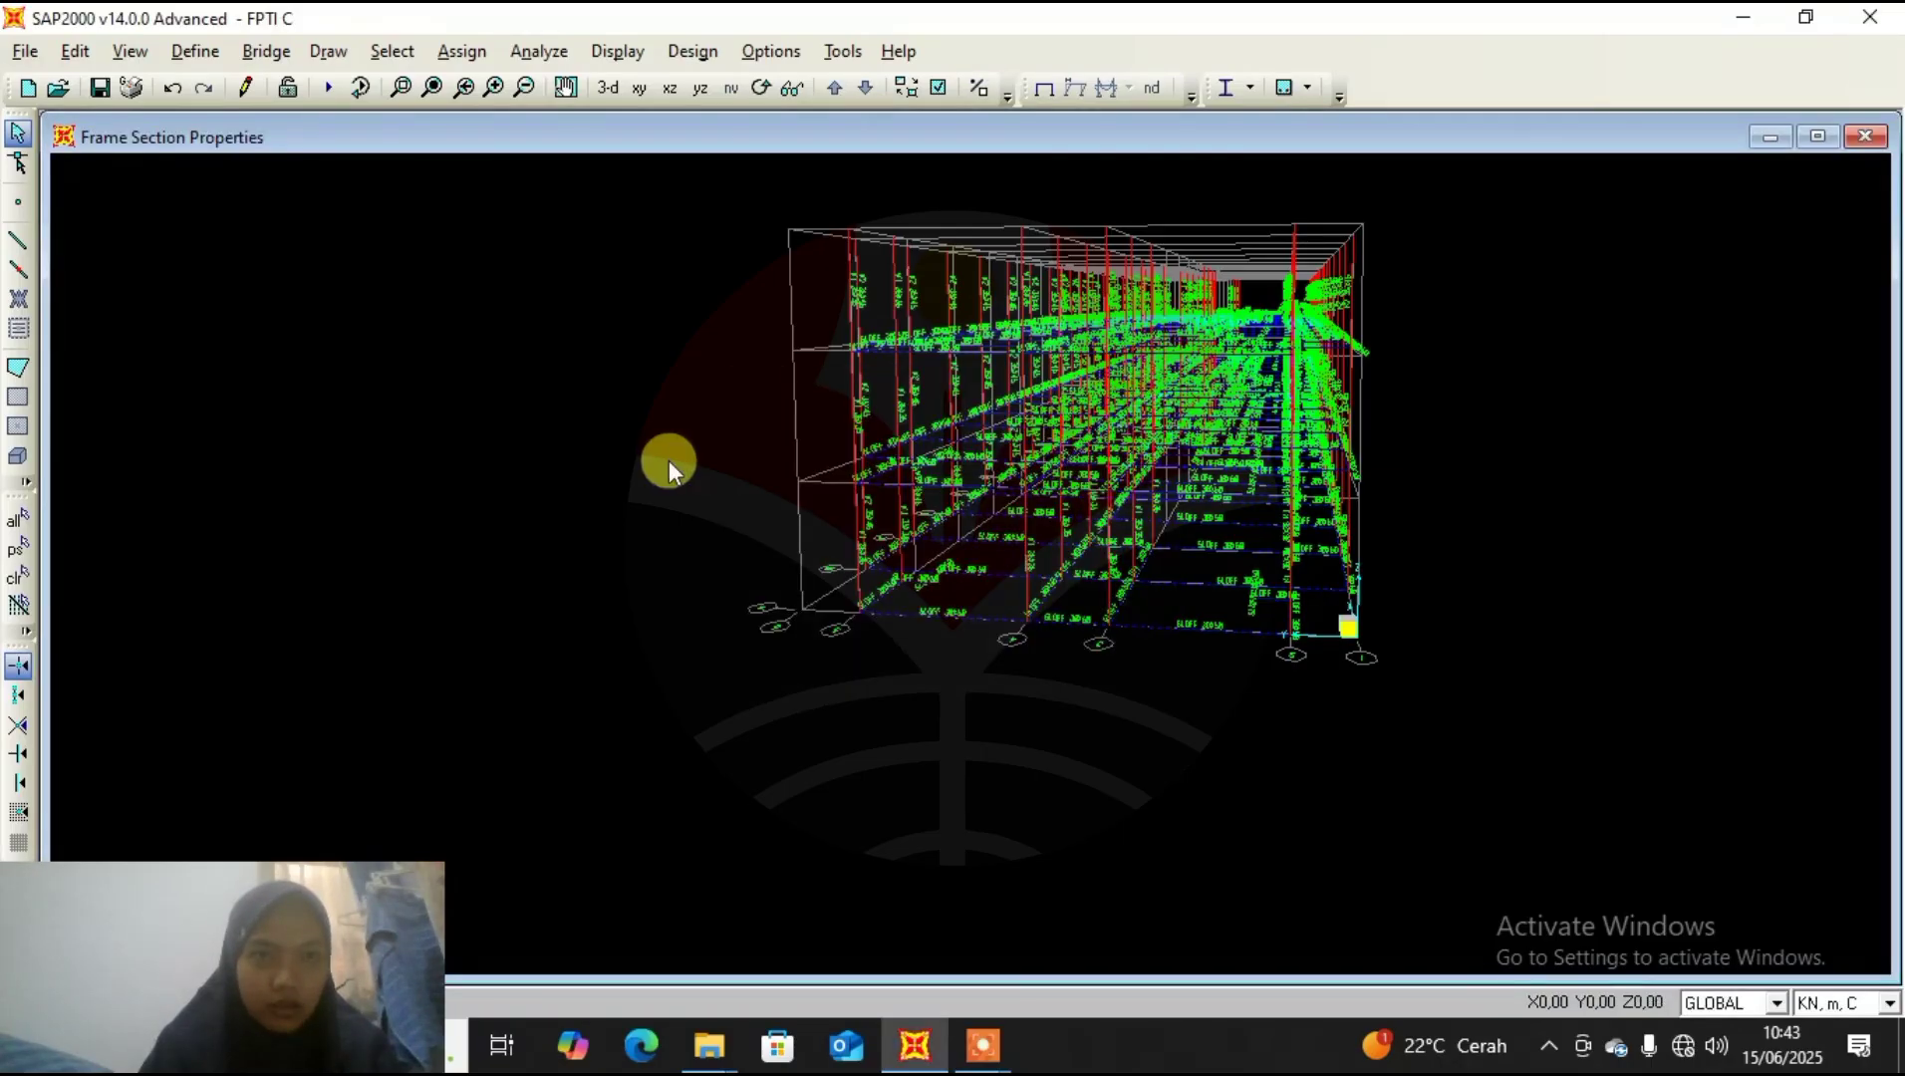
{"action": "right_click", "coordinate": [366, 269]}
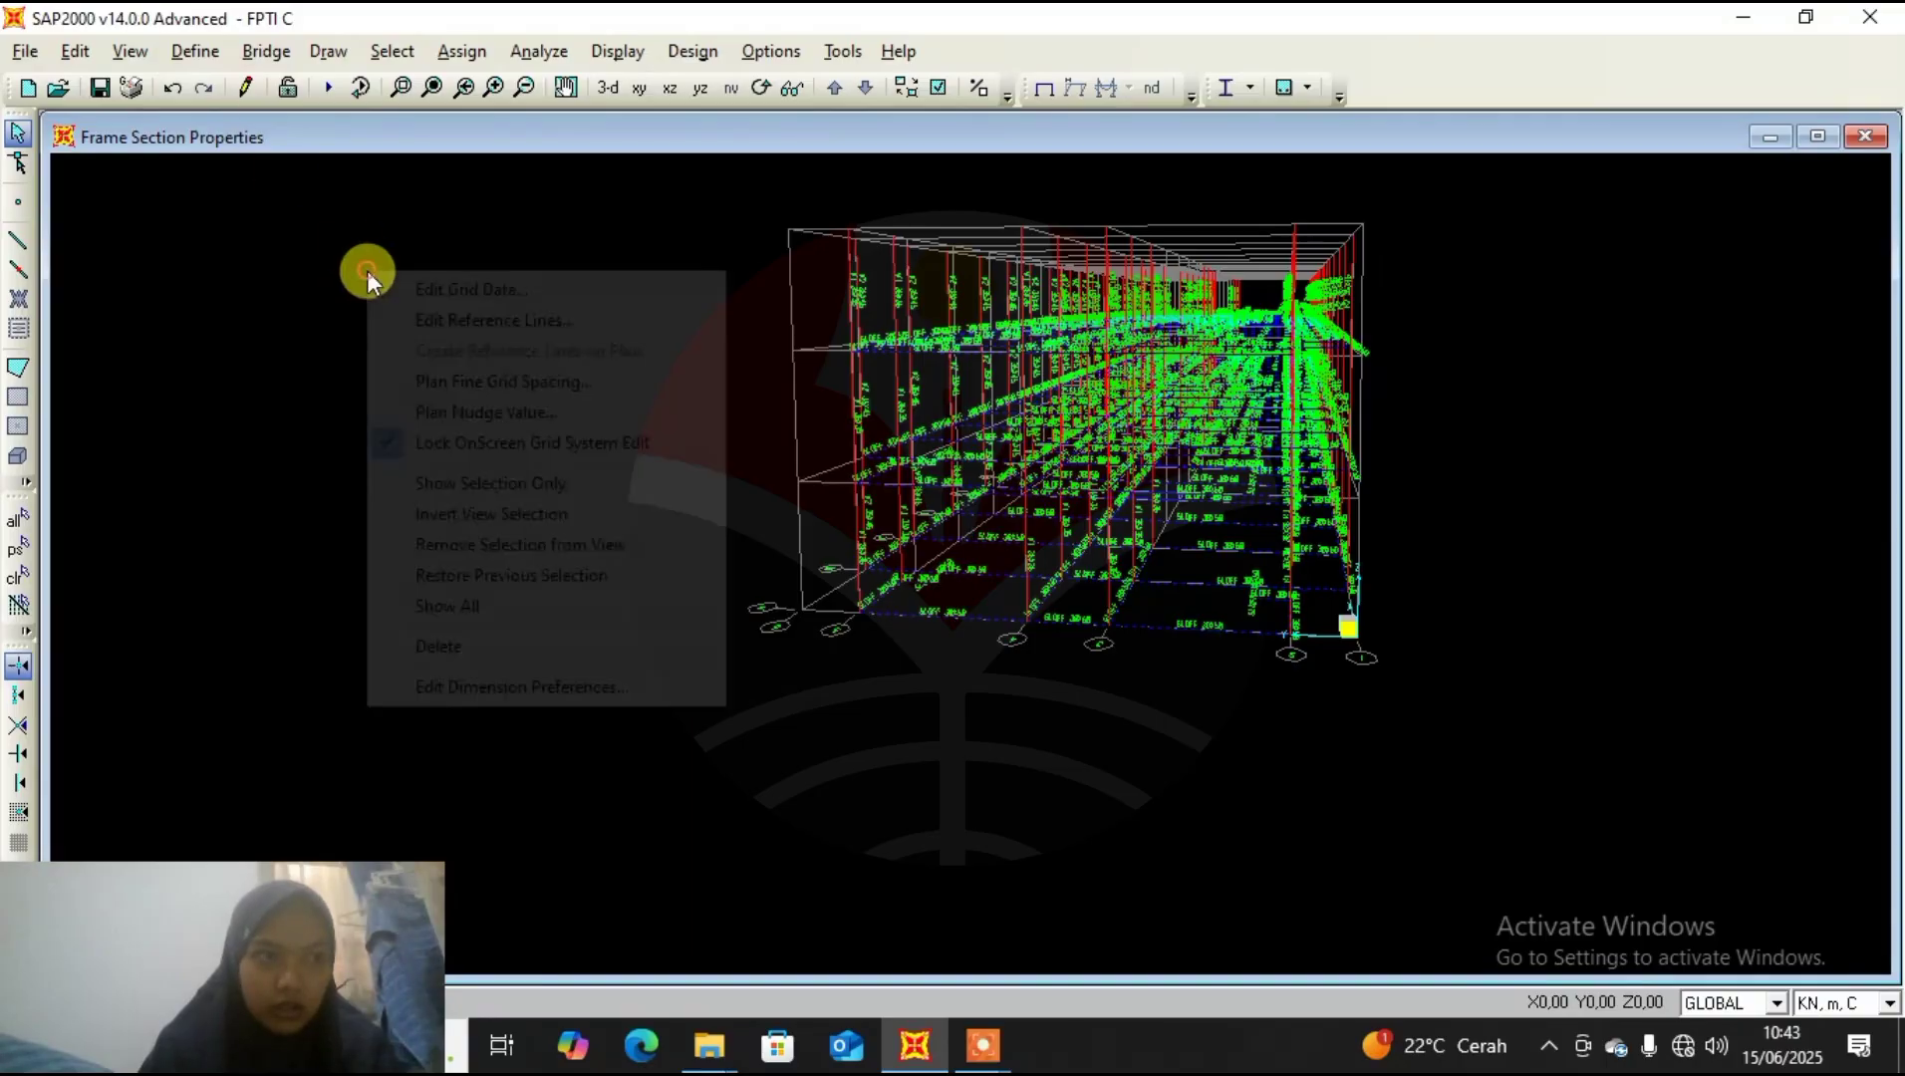
{"action": "left_click", "coordinate": [548, 487]}
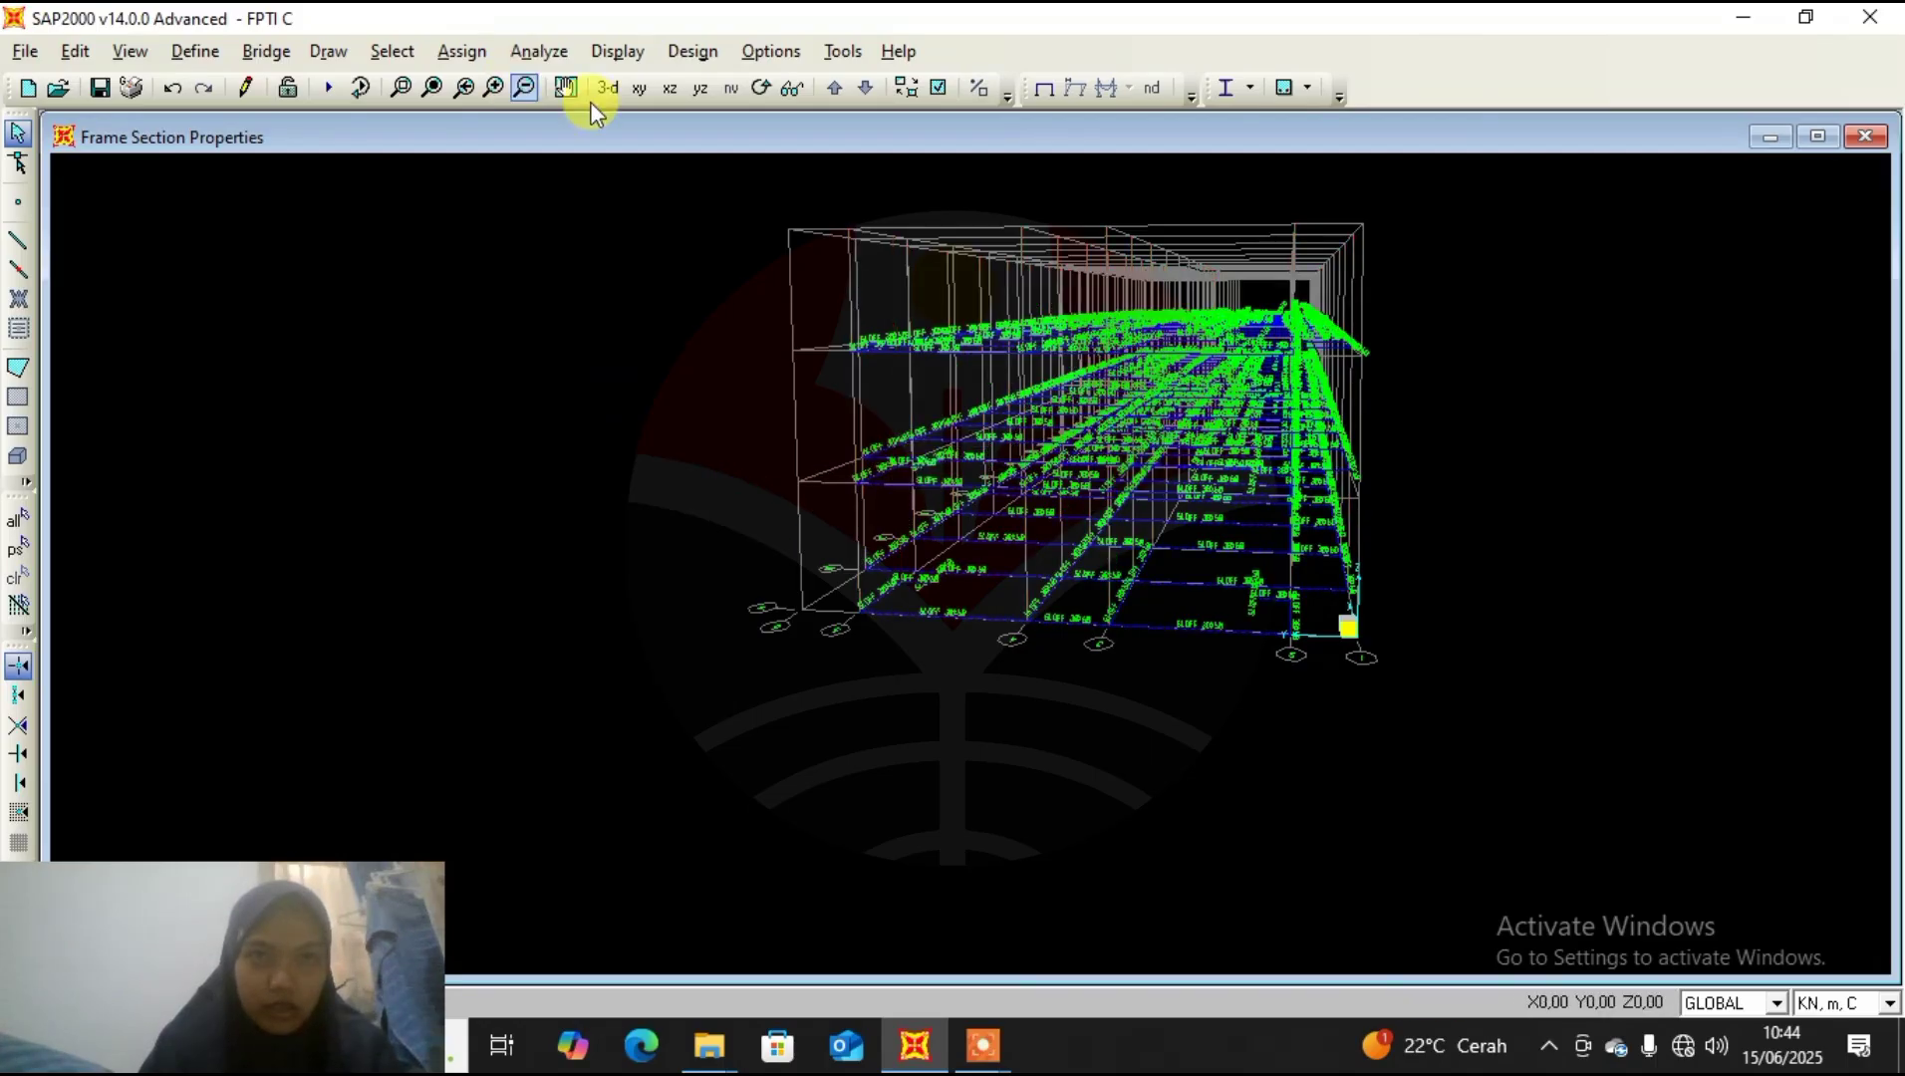
Examine the isolated beam levels from the long side of the building in the 3D view.
{"action": "left_click", "coordinate": [763, 92]}
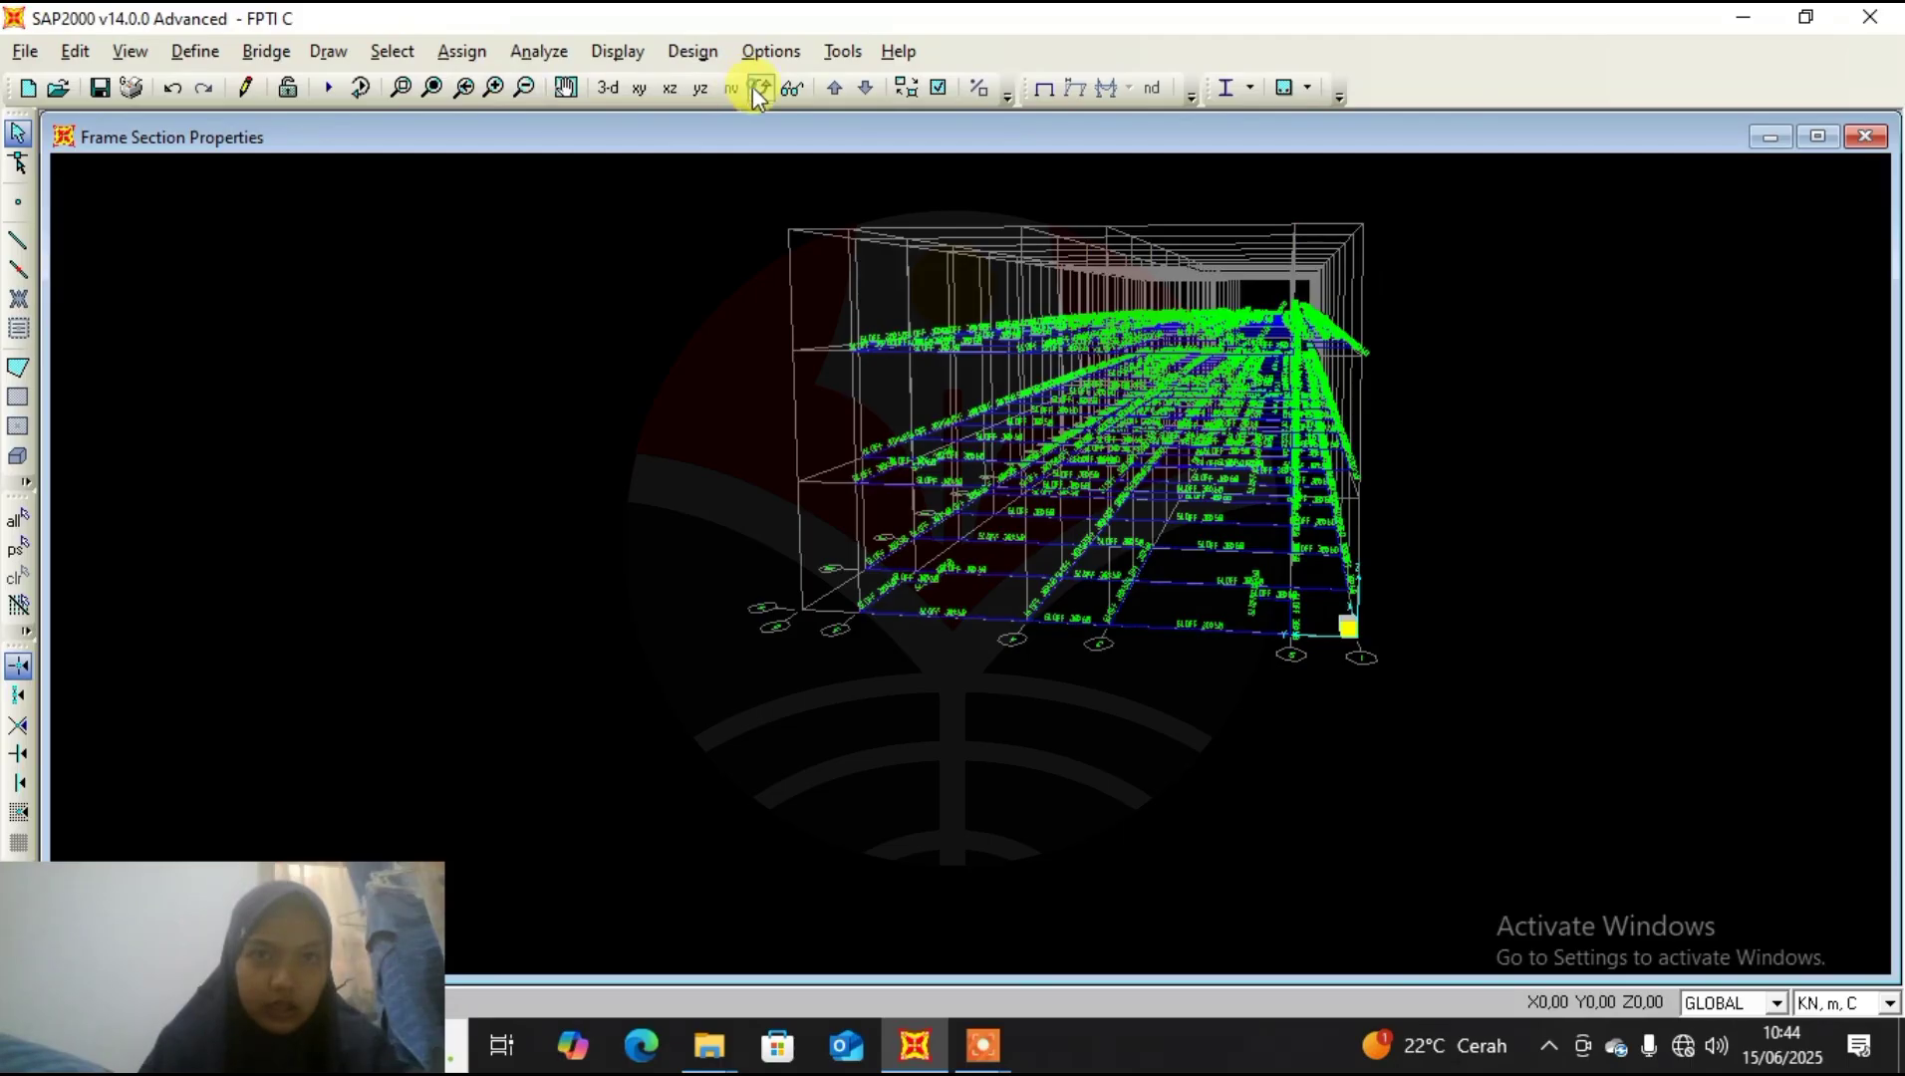
{"action": "left_click_drag", "start_coordinate": [931, 241], "coordinate": [222, 239]}
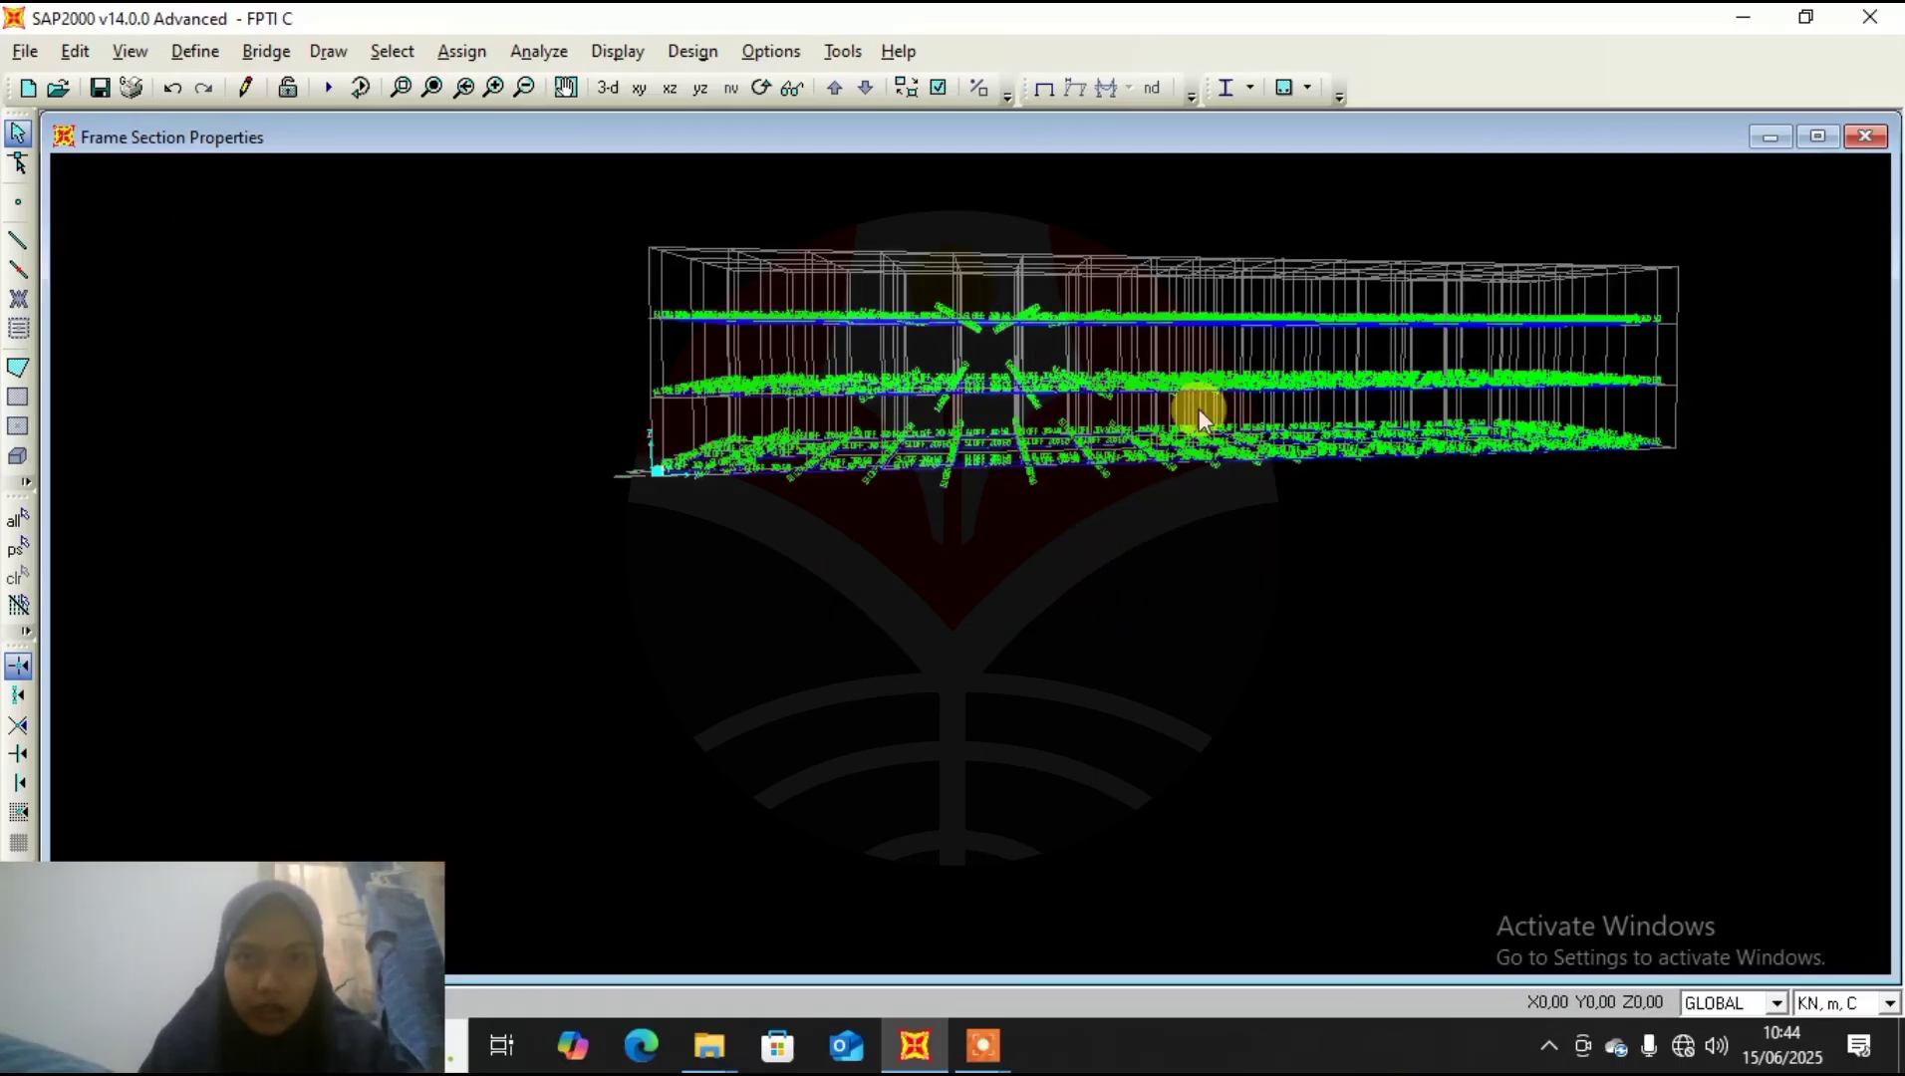
{"action": "left_click", "coordinate": [758, 91]}
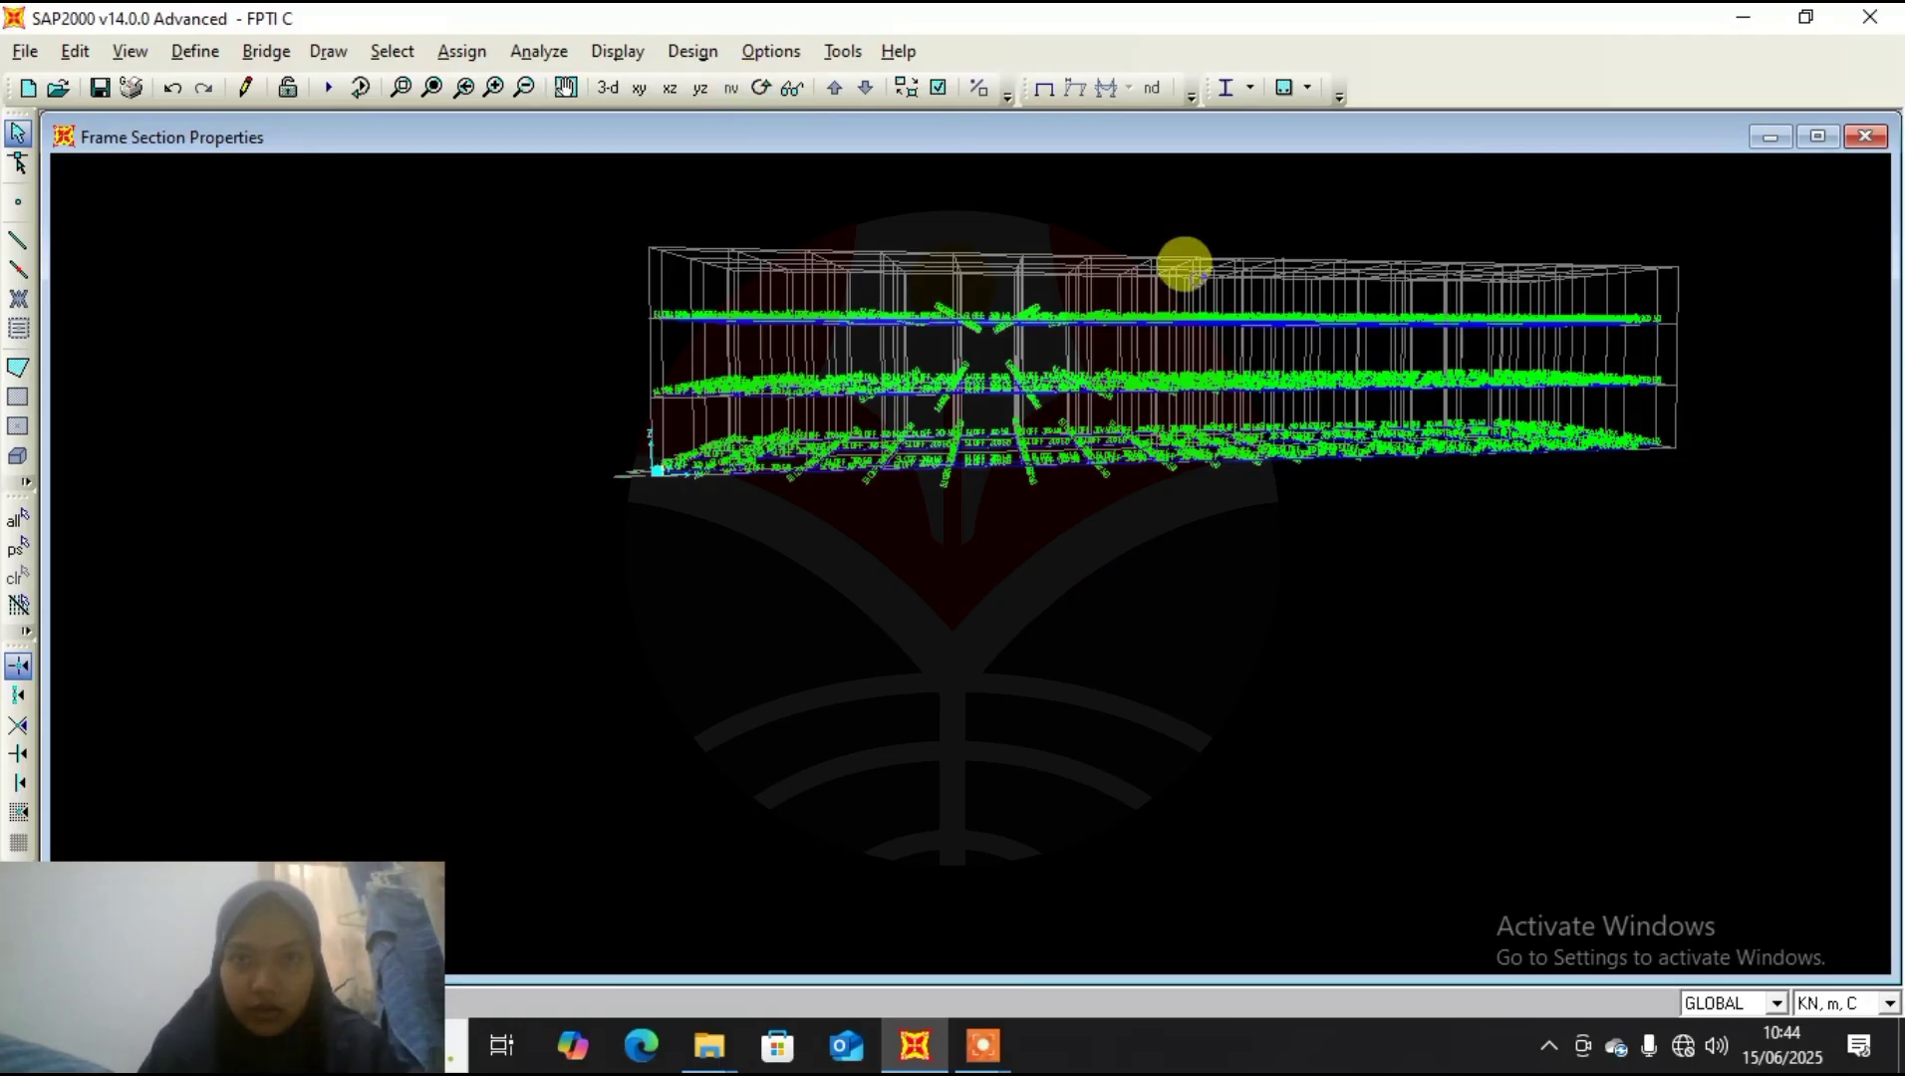
{"action": "left_click_drag", "start_coordinate": [1182, 264], "coordinate": [1054, 285]}
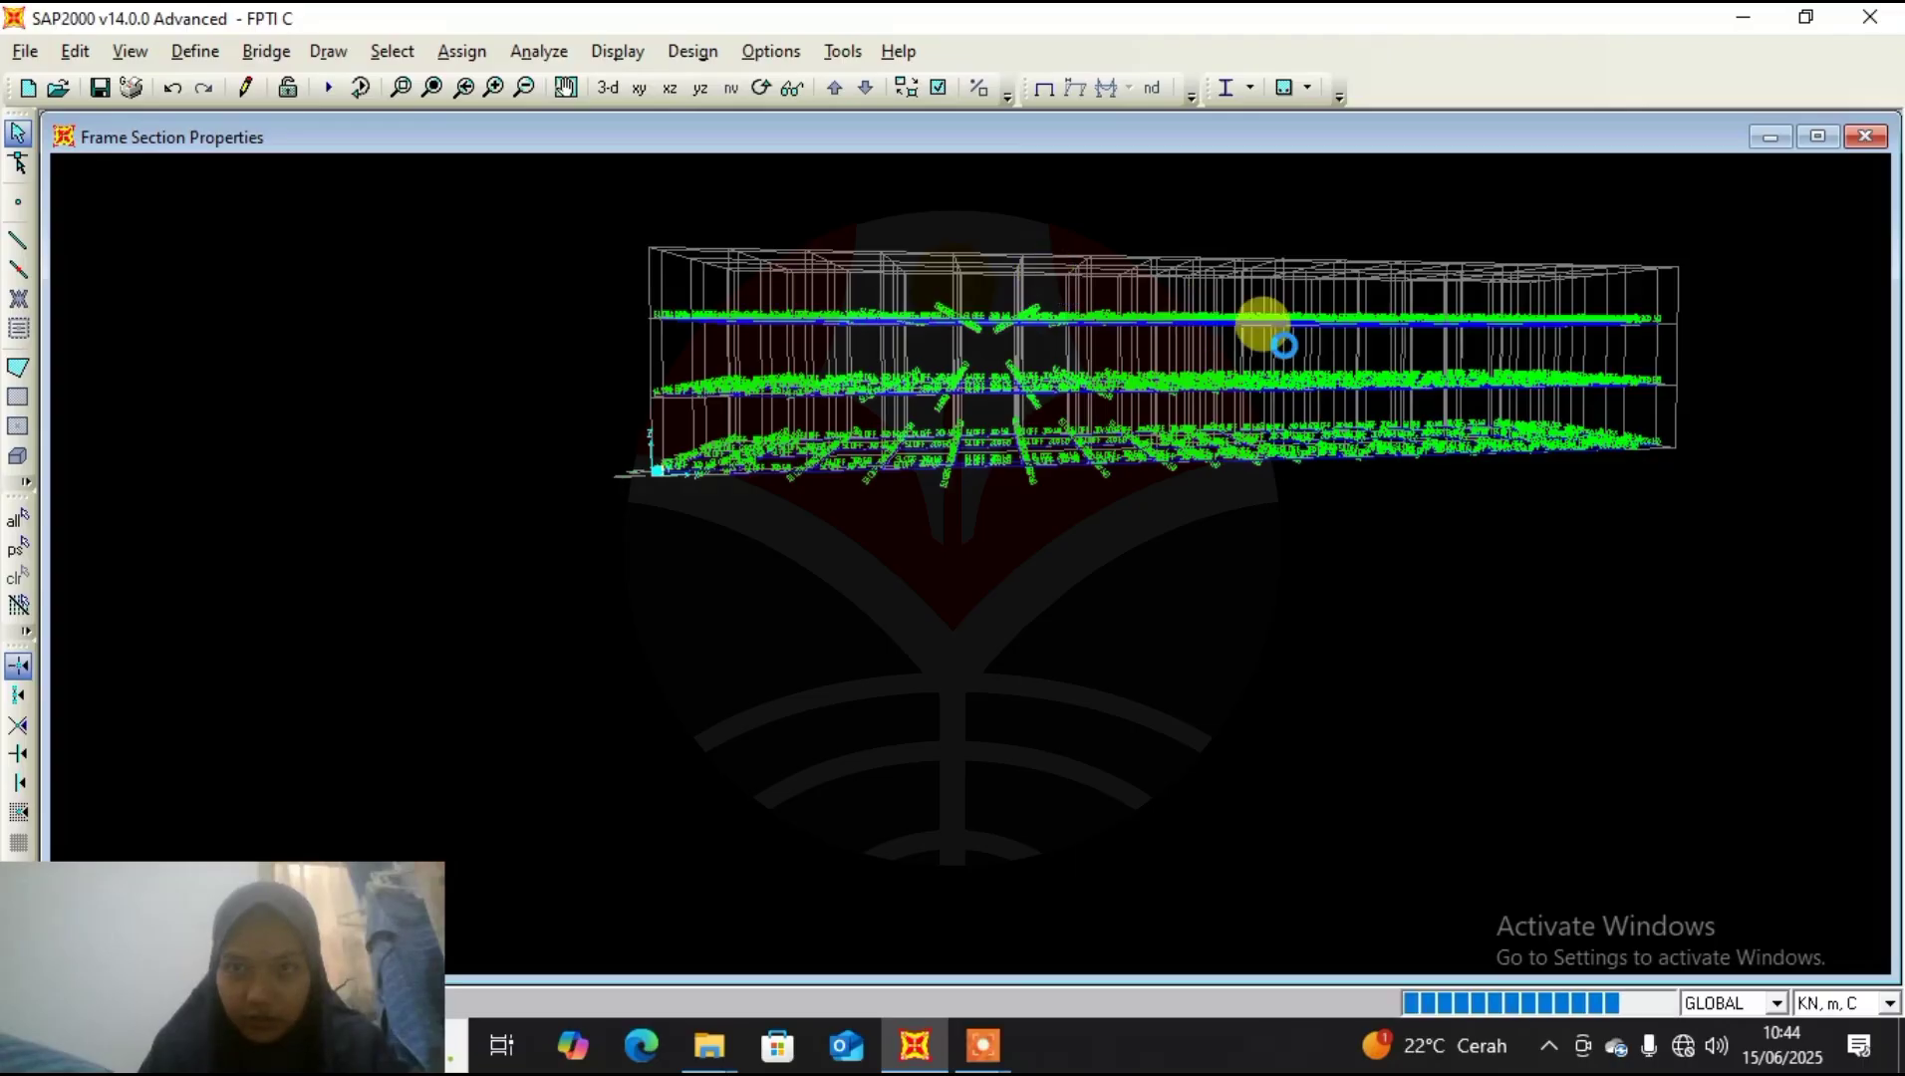
{"action": "scroll", "coordinate": [1375, 352], "scroll_direction": "up", "scroll_amount": 1}
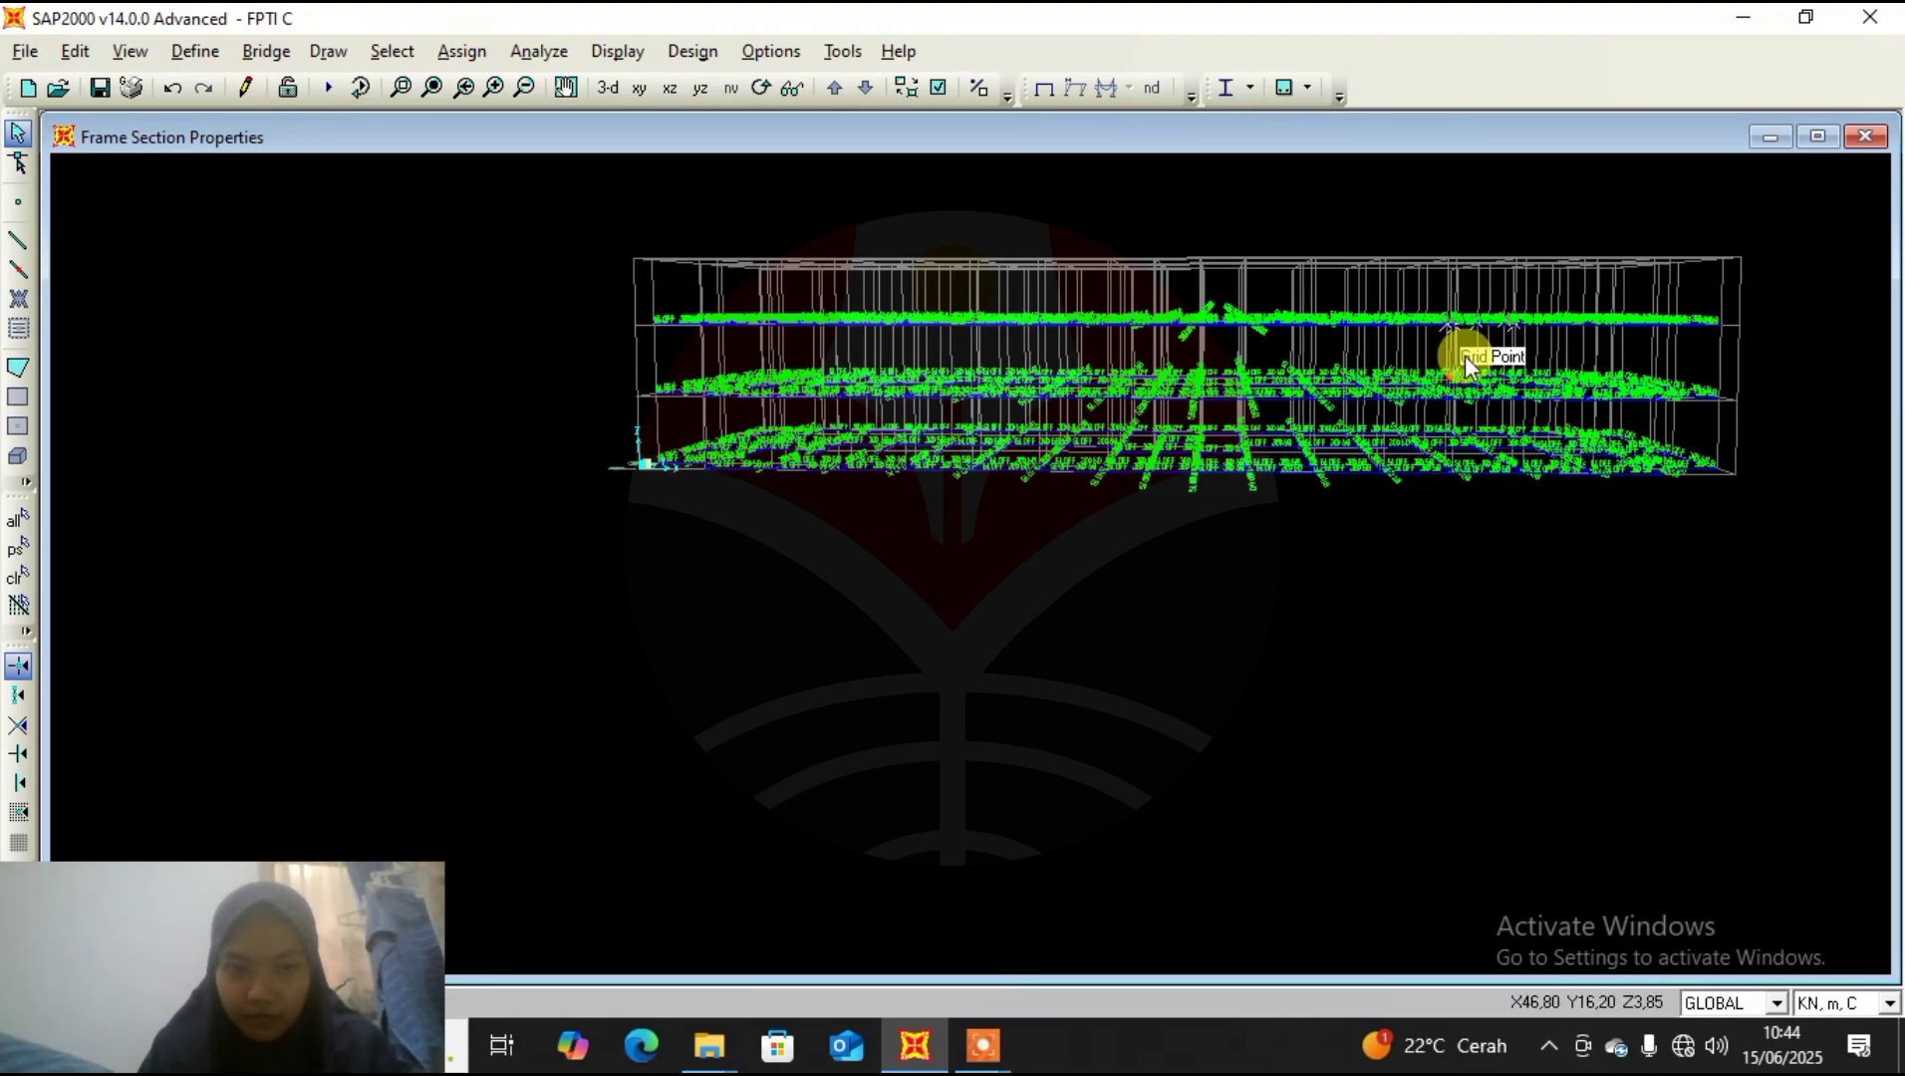
{"action": "middle_click_drag", "start_coordinate": [1465, 356], "coordinate": [1295, 538]}
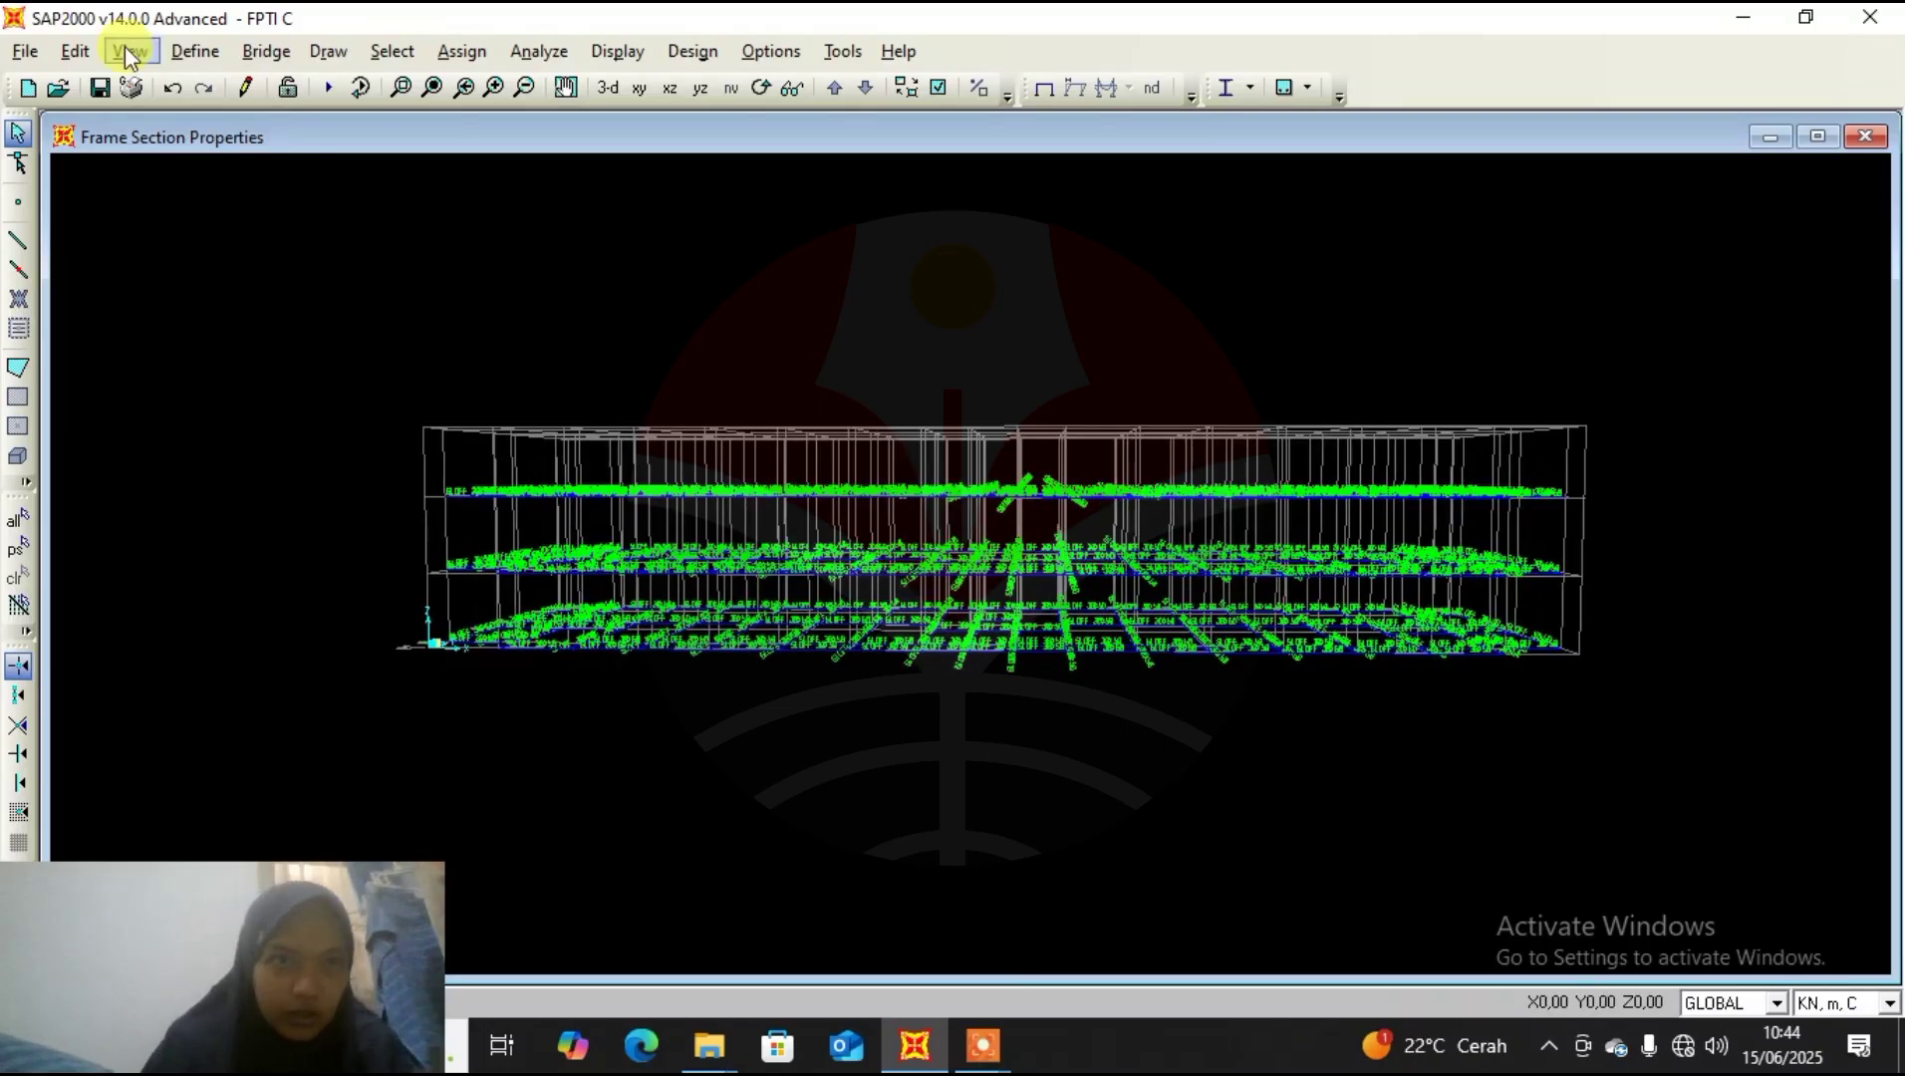
Add a copy of the B1 30X50 frame section and name it BALOK LANTAI 2.
{"action": "left_click", "coordinate": [194, 51]}
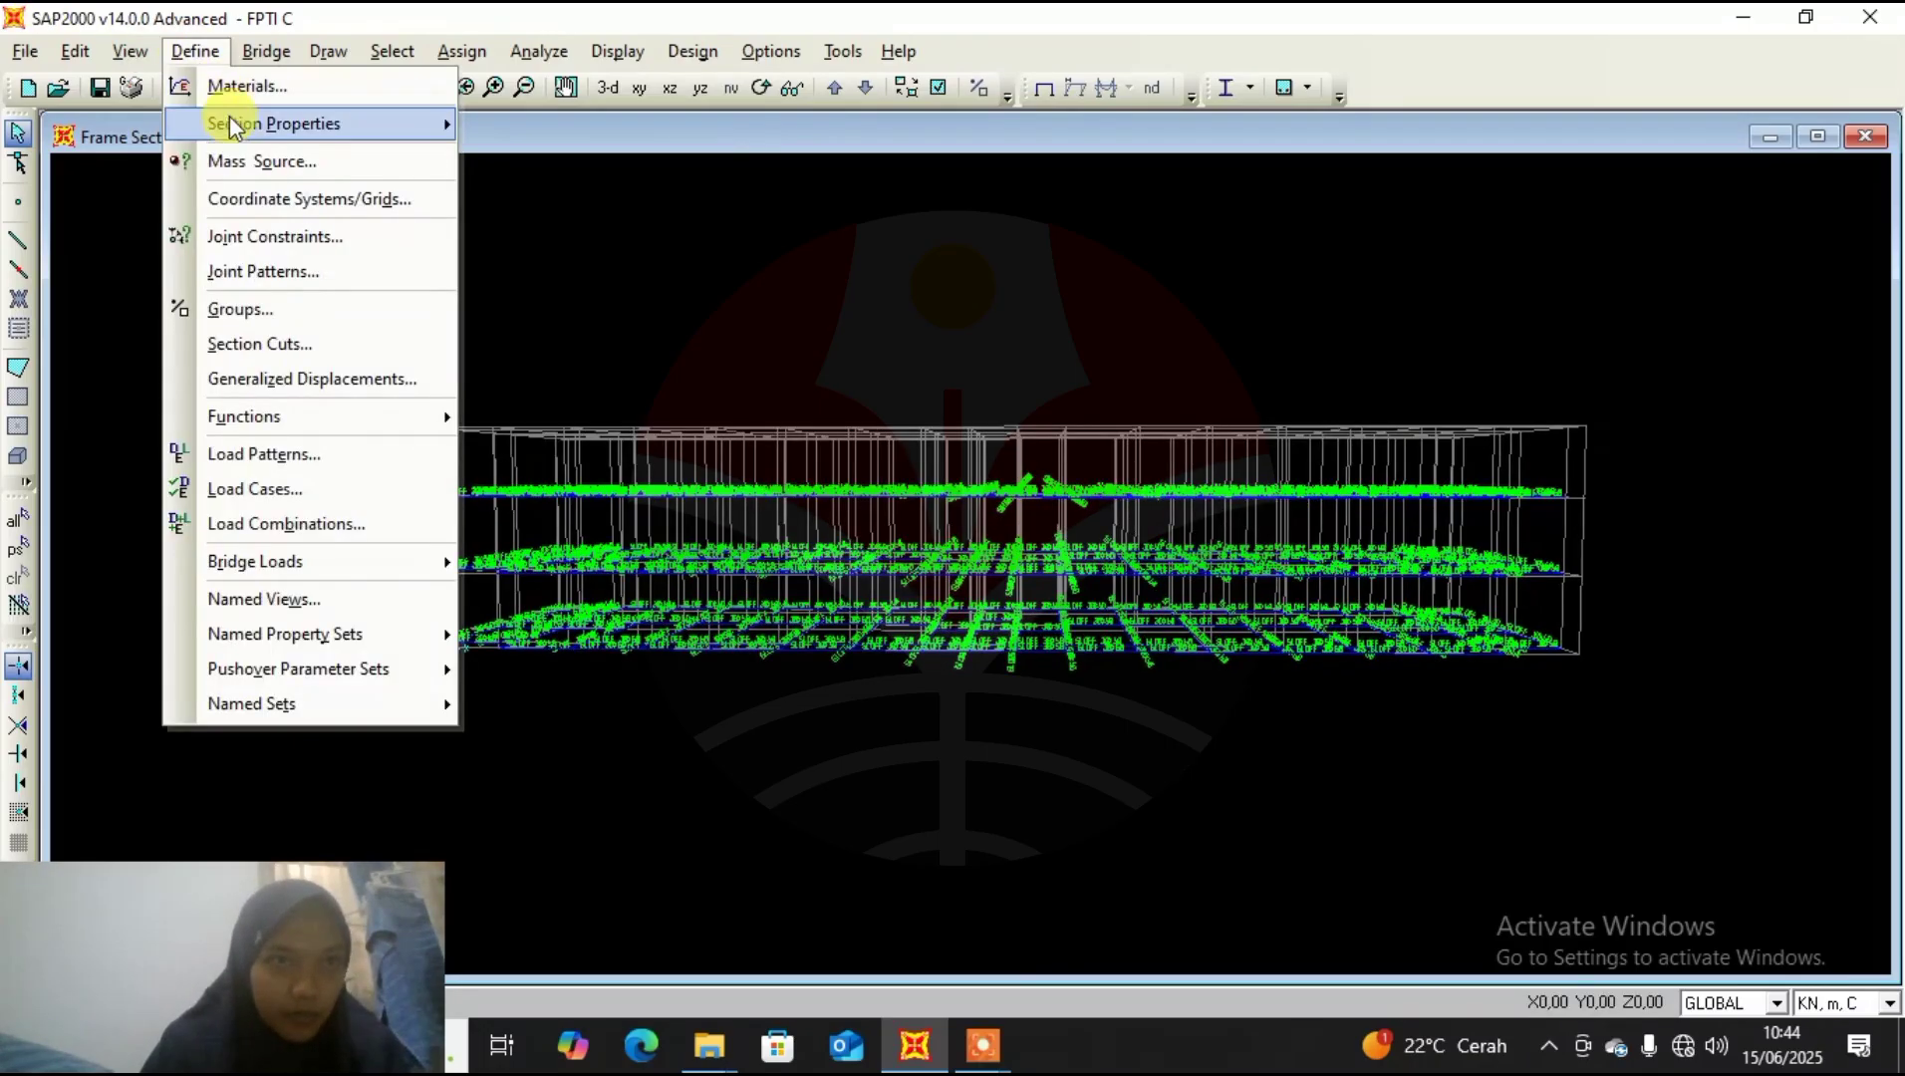
{"action": "mouse_move", "coordinate": [231, 124]}
{"action": "left_click", "coordinate": [551, 124]}
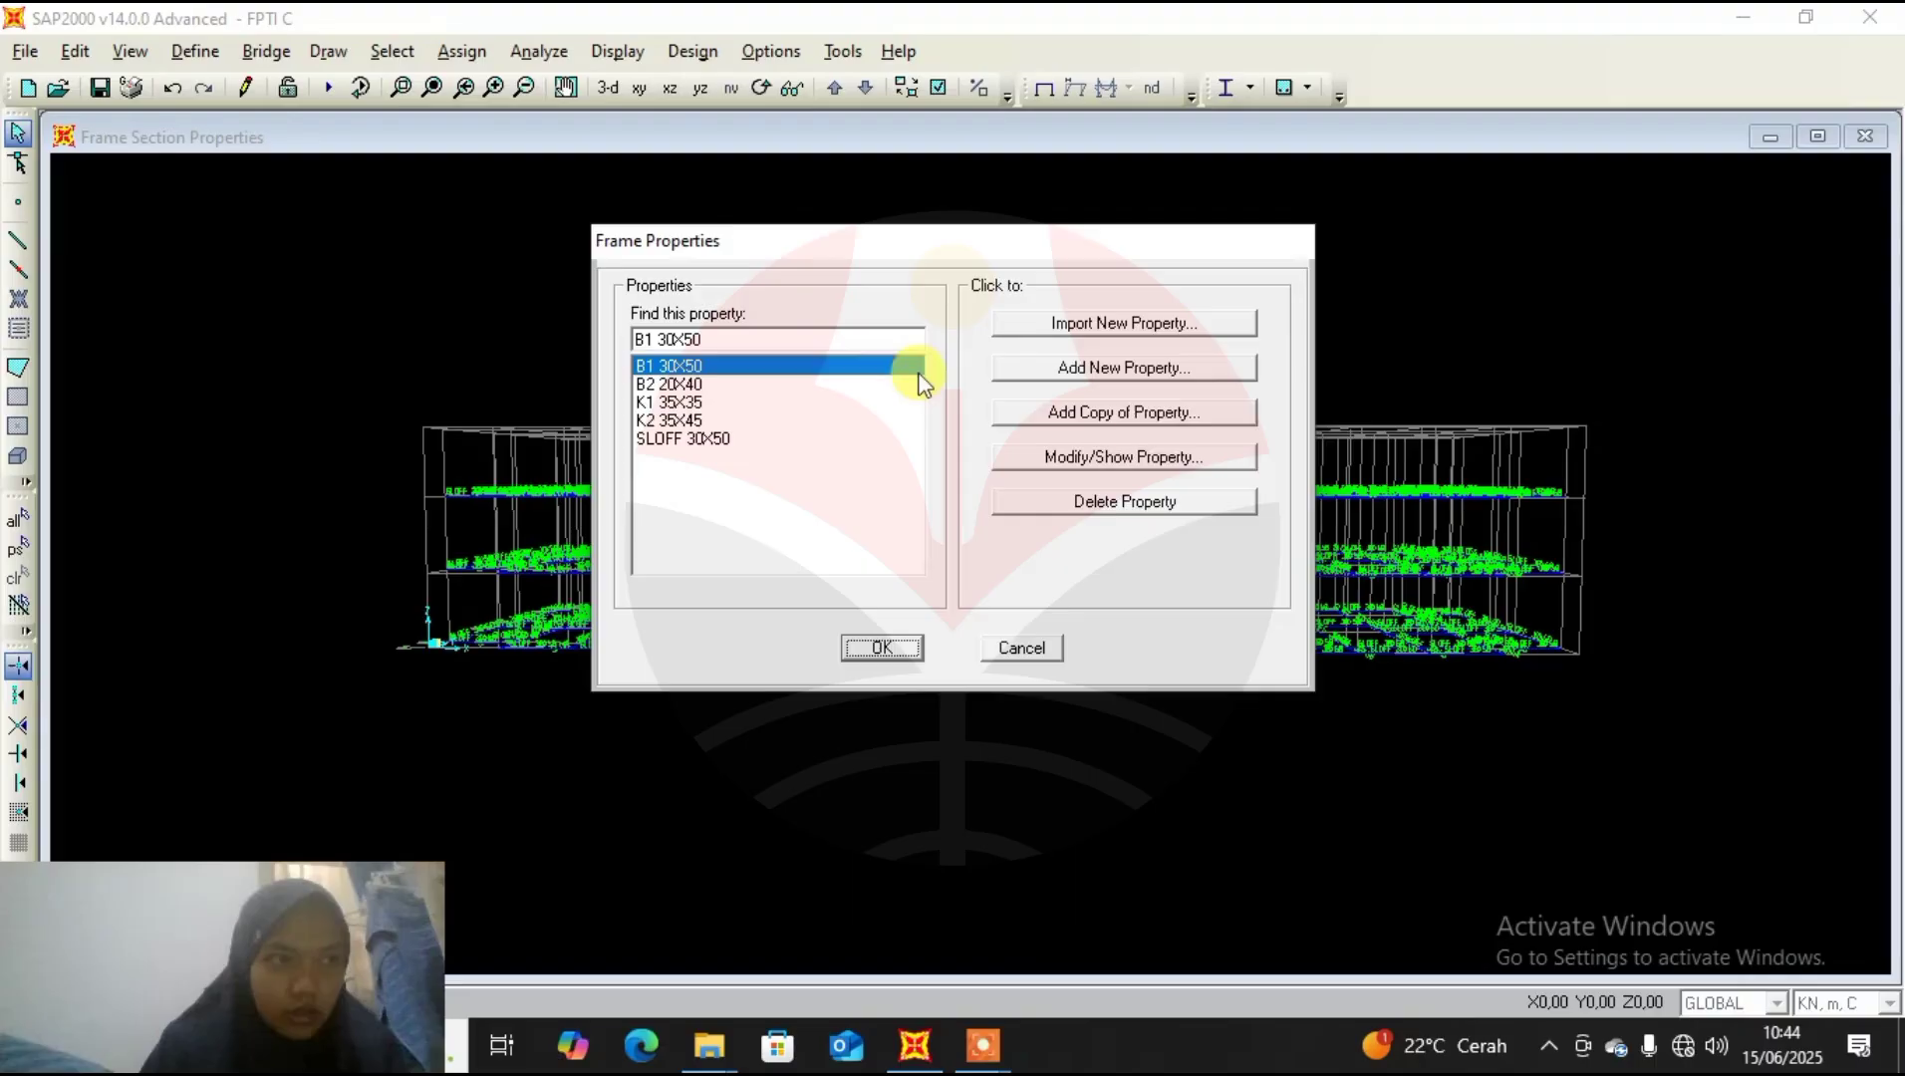
{"action": "left_click", "coordinate": [1144, 412]}
{"action": "double_click", "coordinate": [1086, 307]}
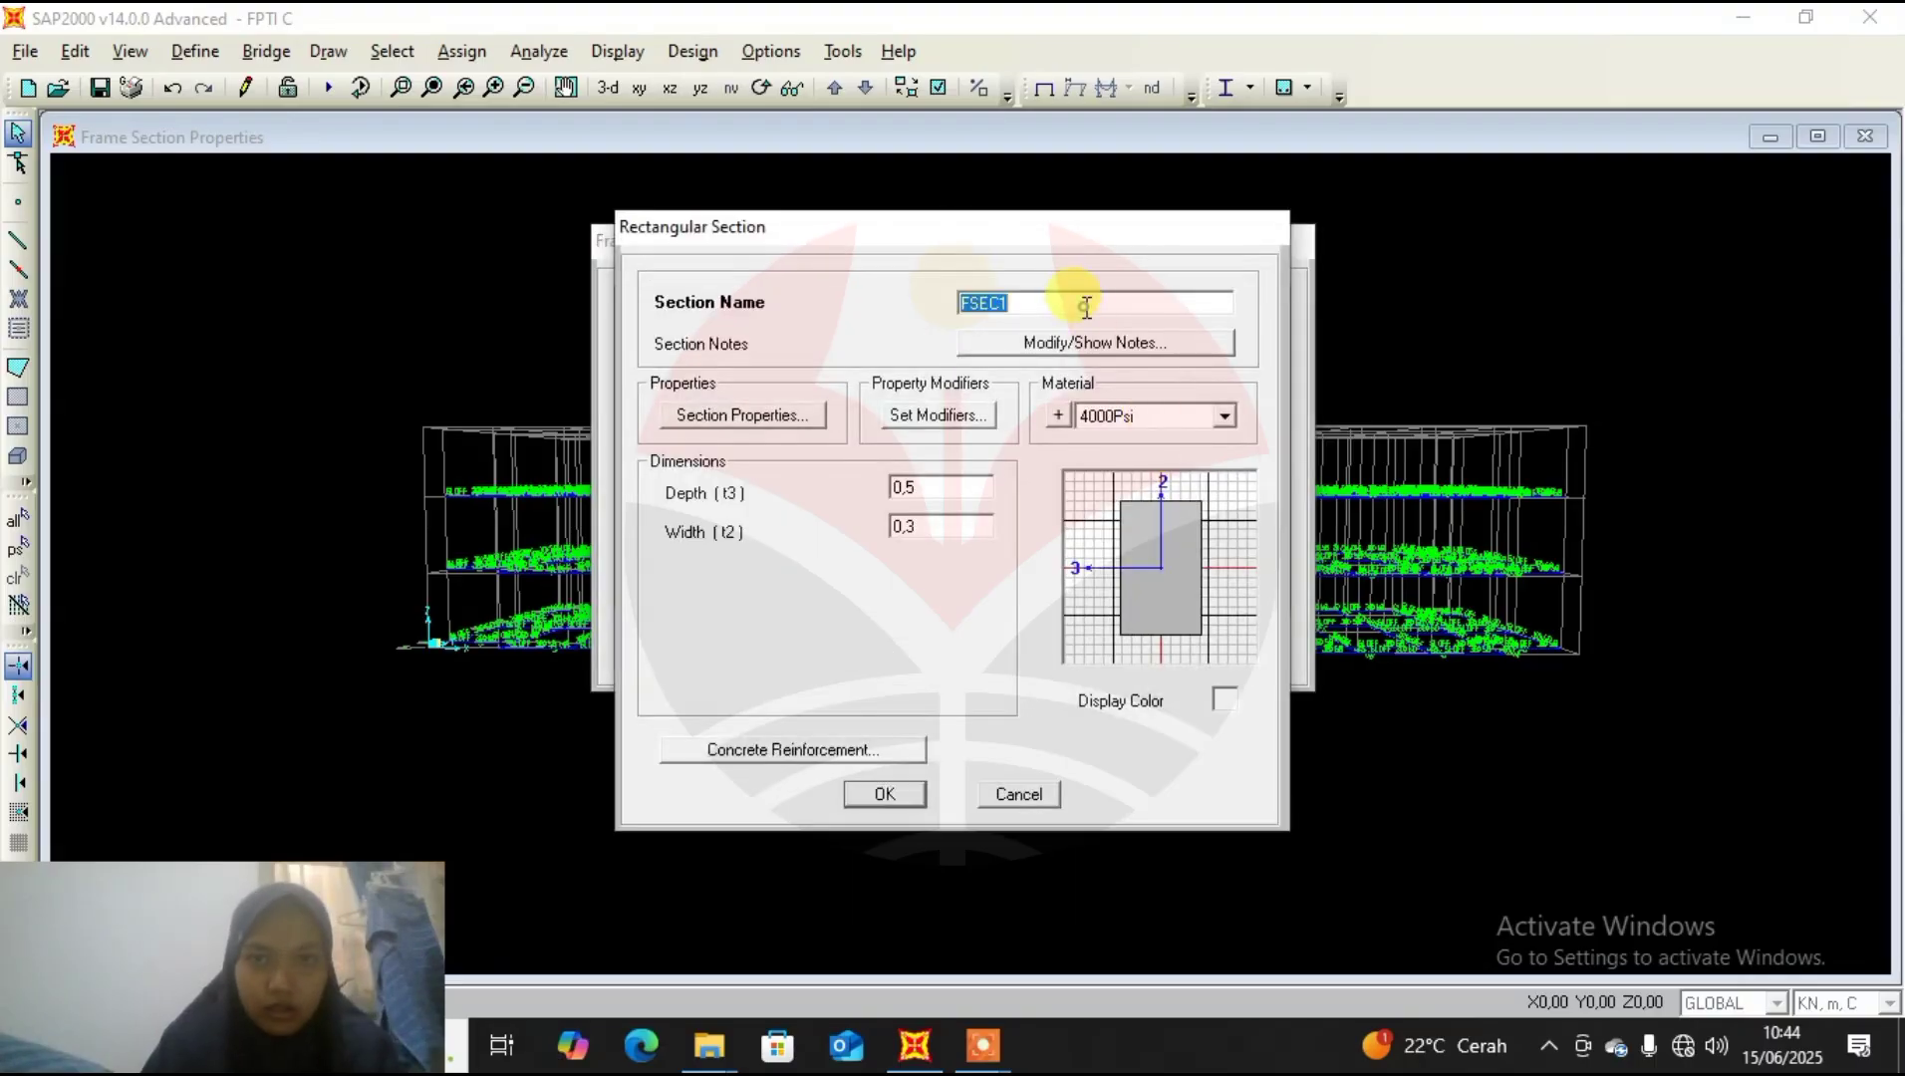
{"action": "type", "text": "BALOK LANTAI 2"}
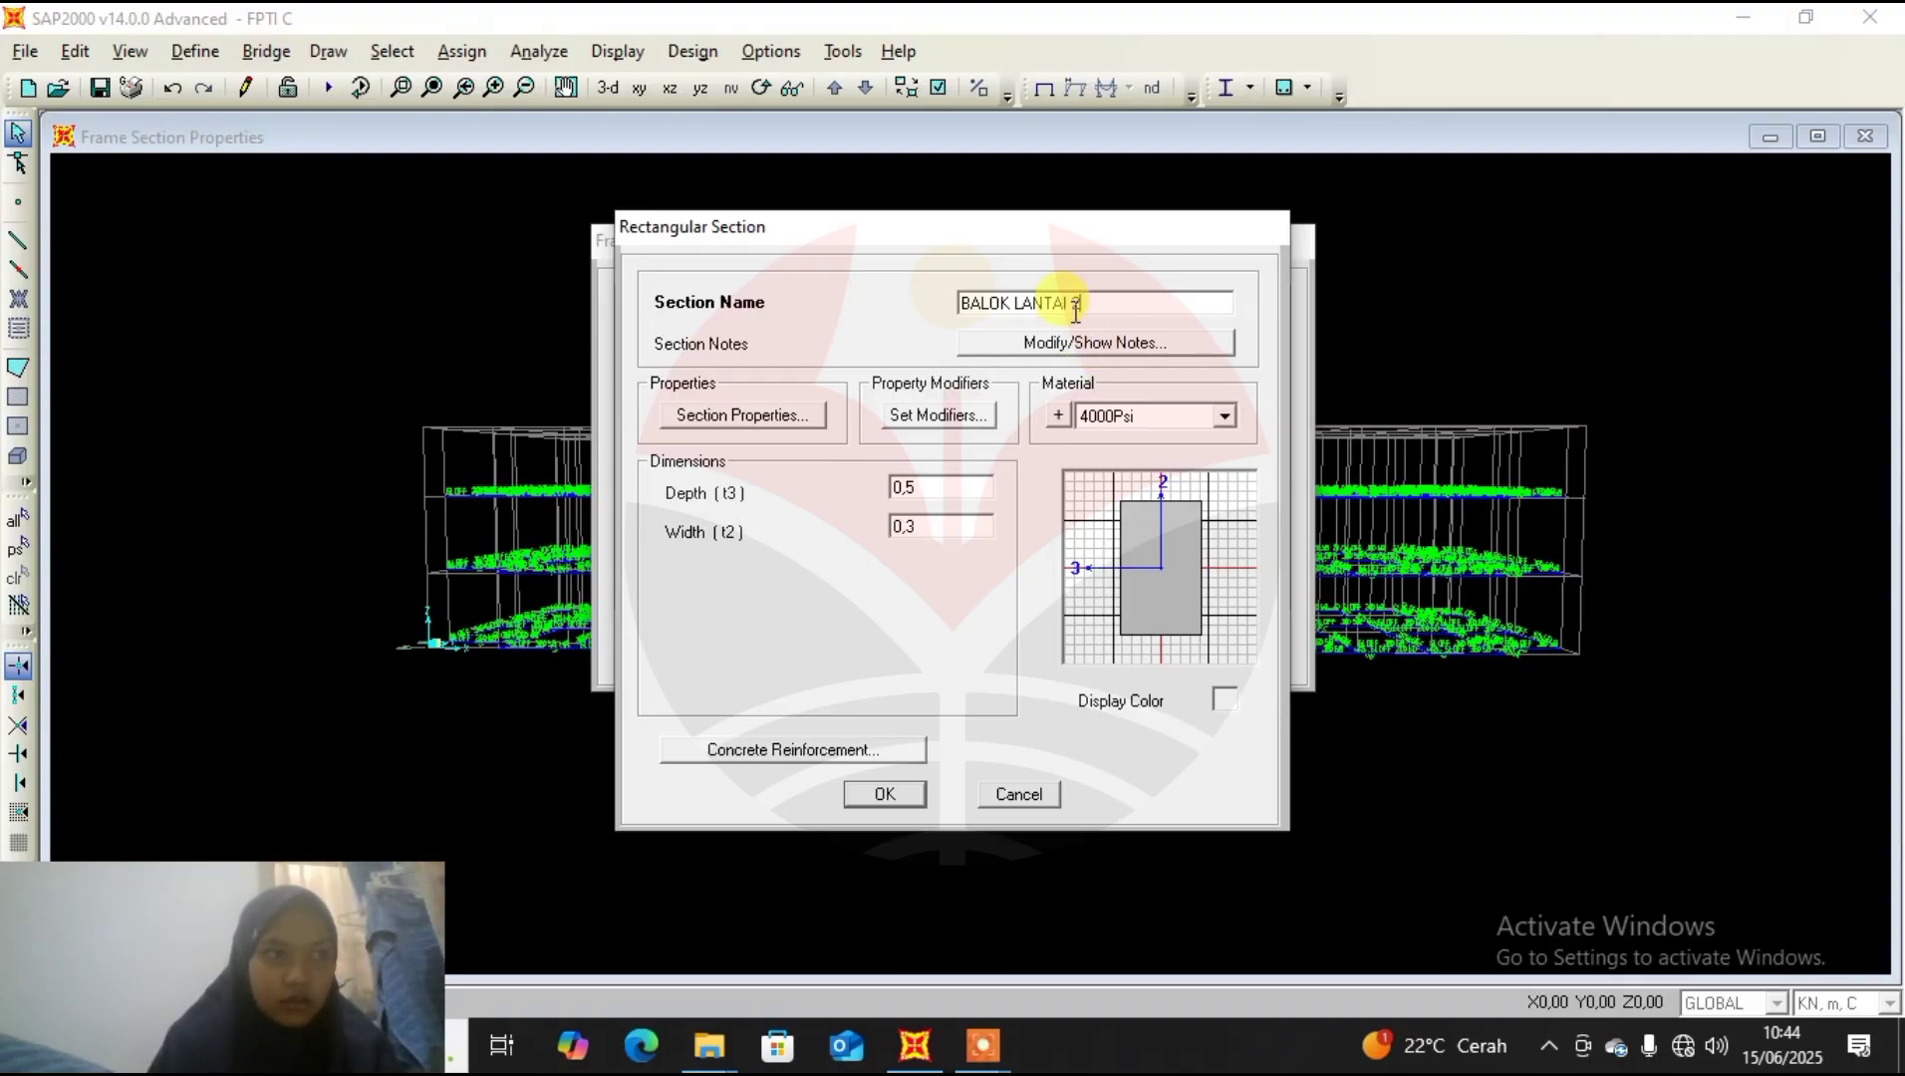
{"action": "left_click", "coordinate": [884, 794]}
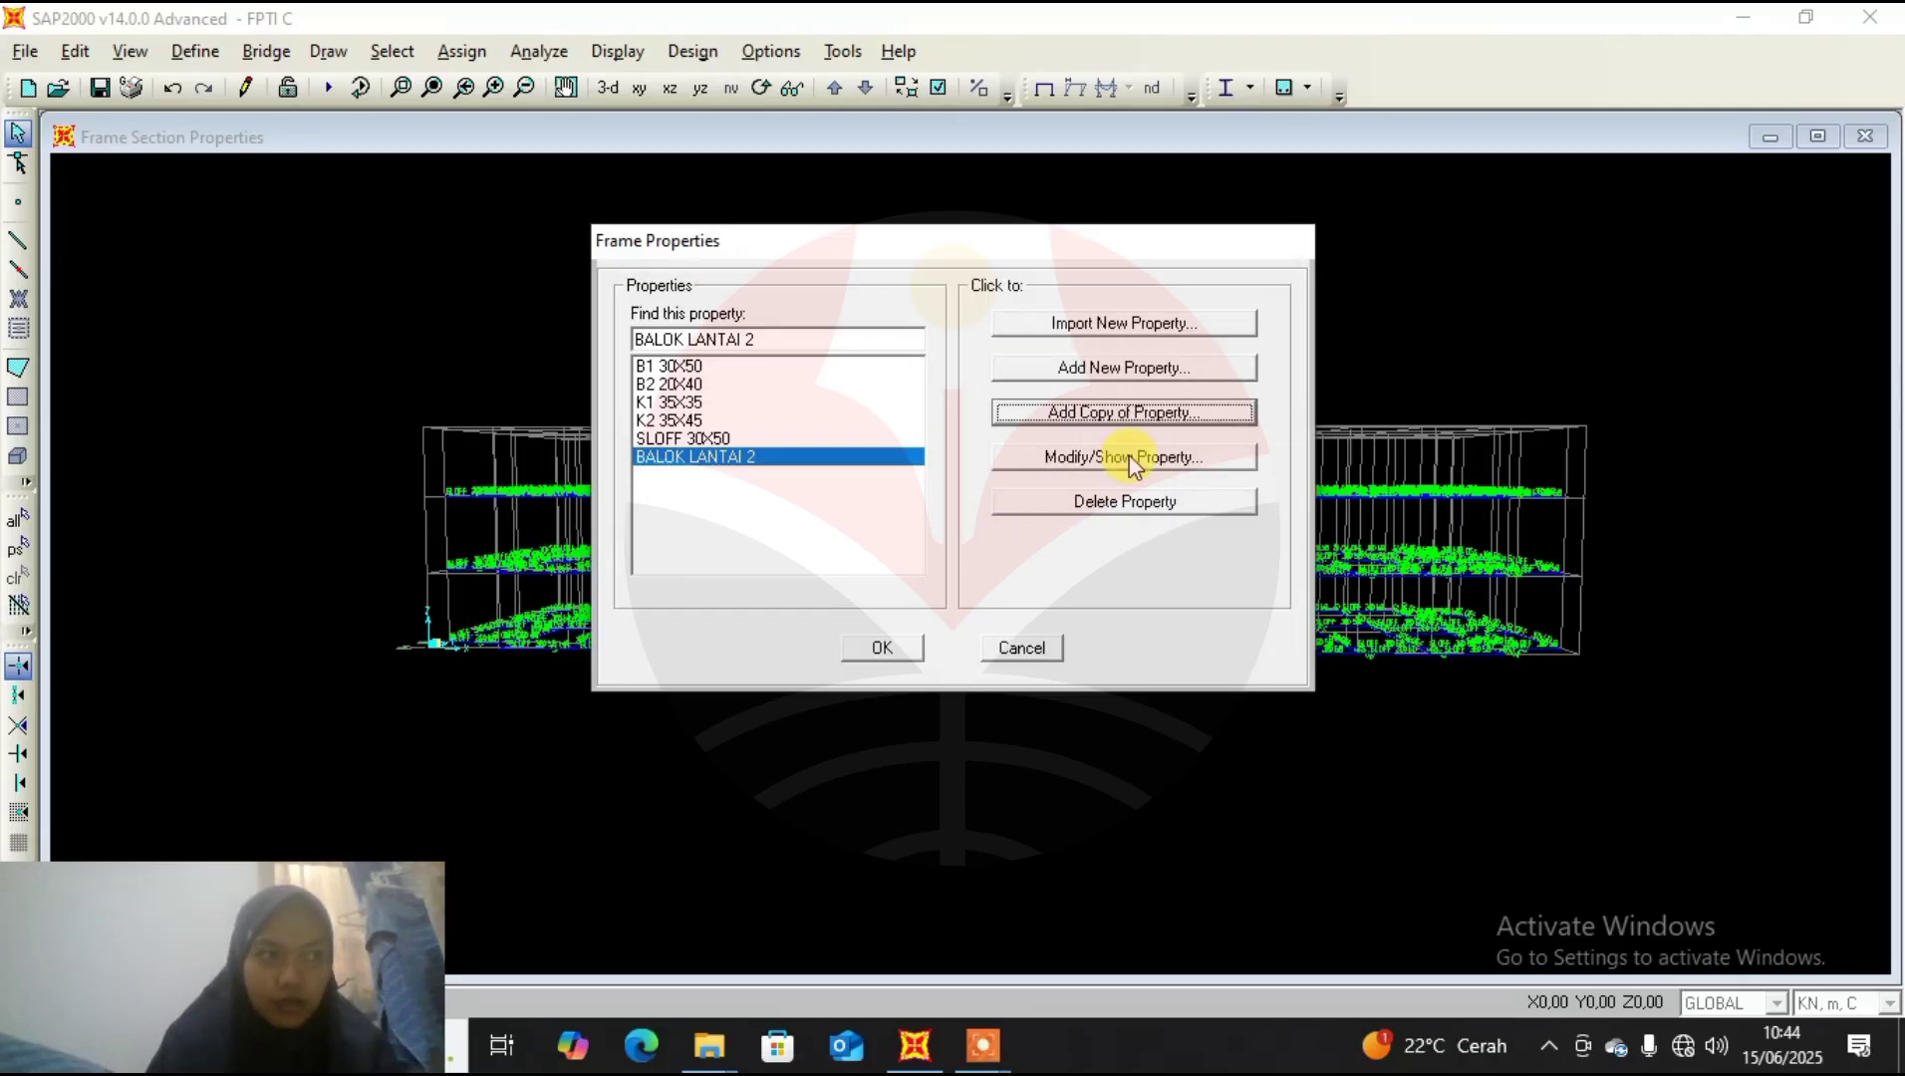
Add a copy of the BALOK LANTAI 2 section named BALOK LANTAI 3 30X50.
{"action": "left_click", "coordinate": [1101, 412]}
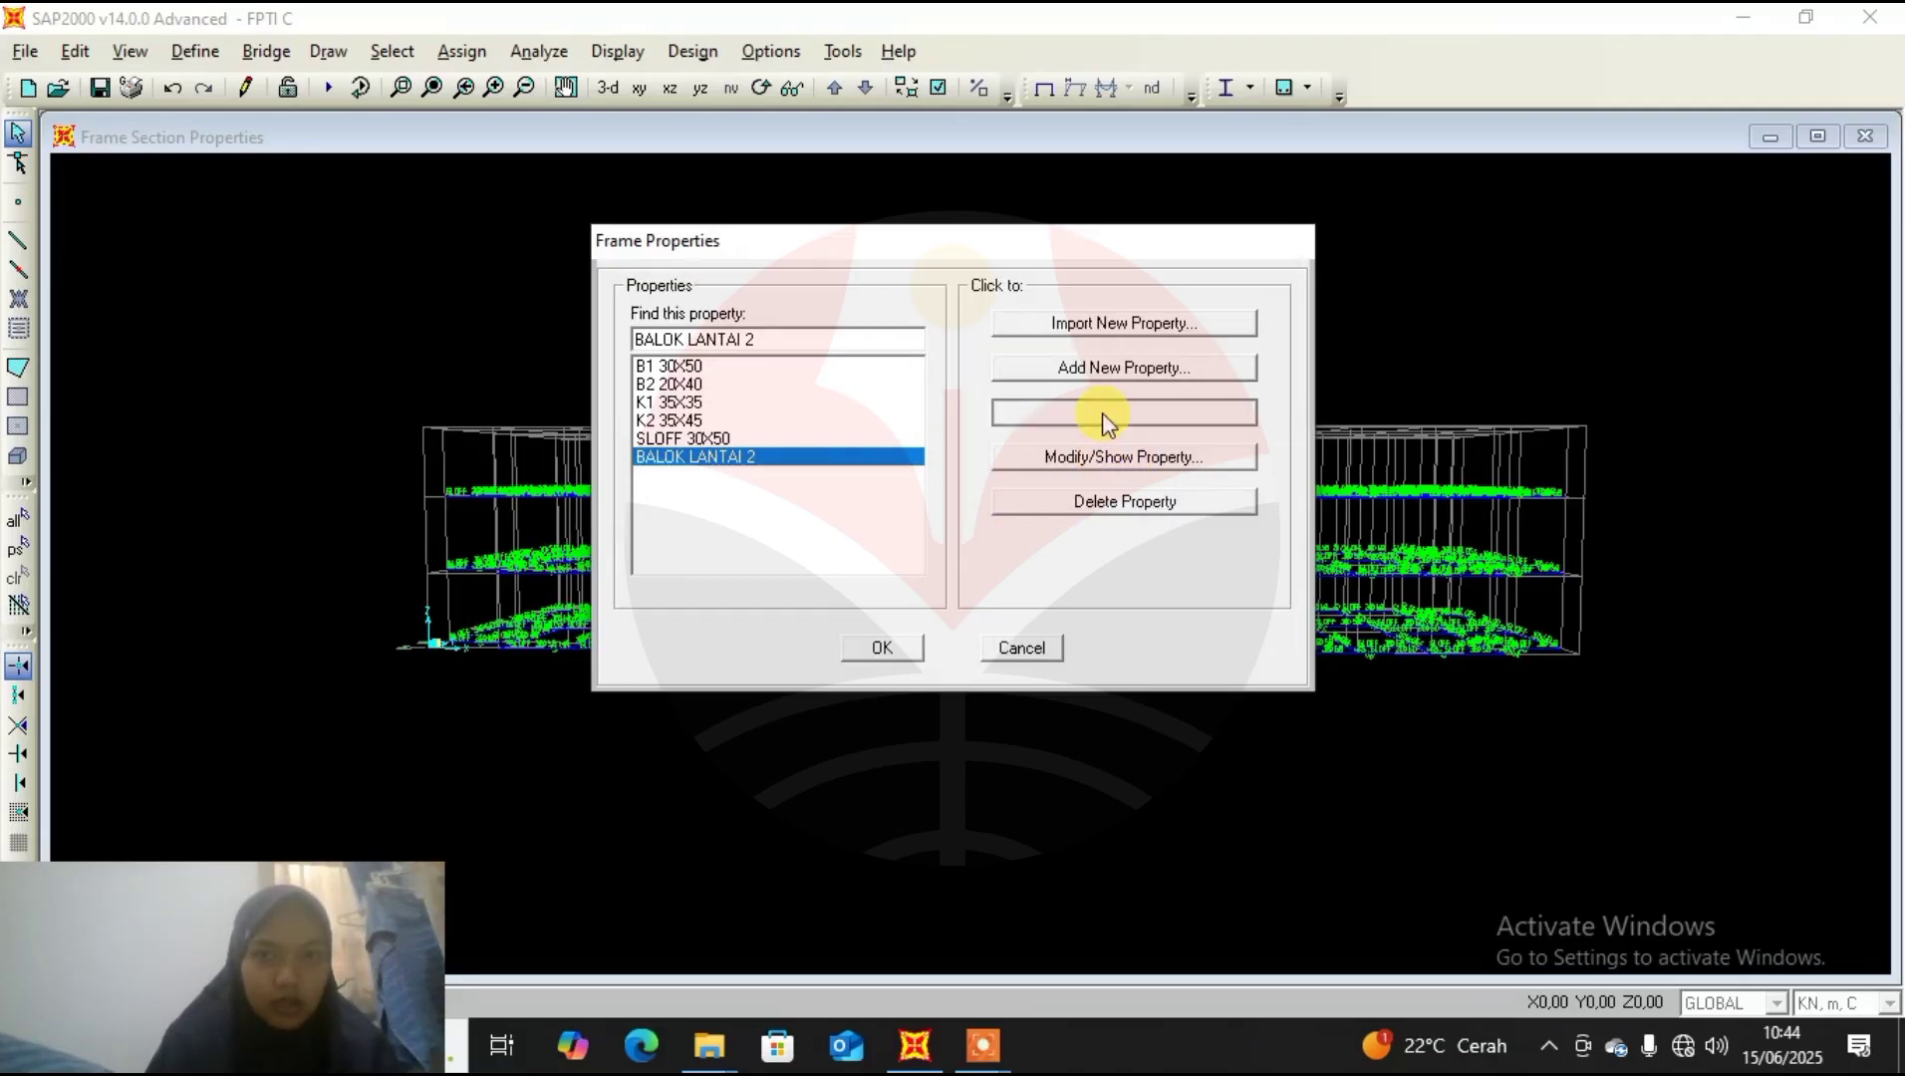
{"action": "double_click", "coordinate": [1040, 296]}
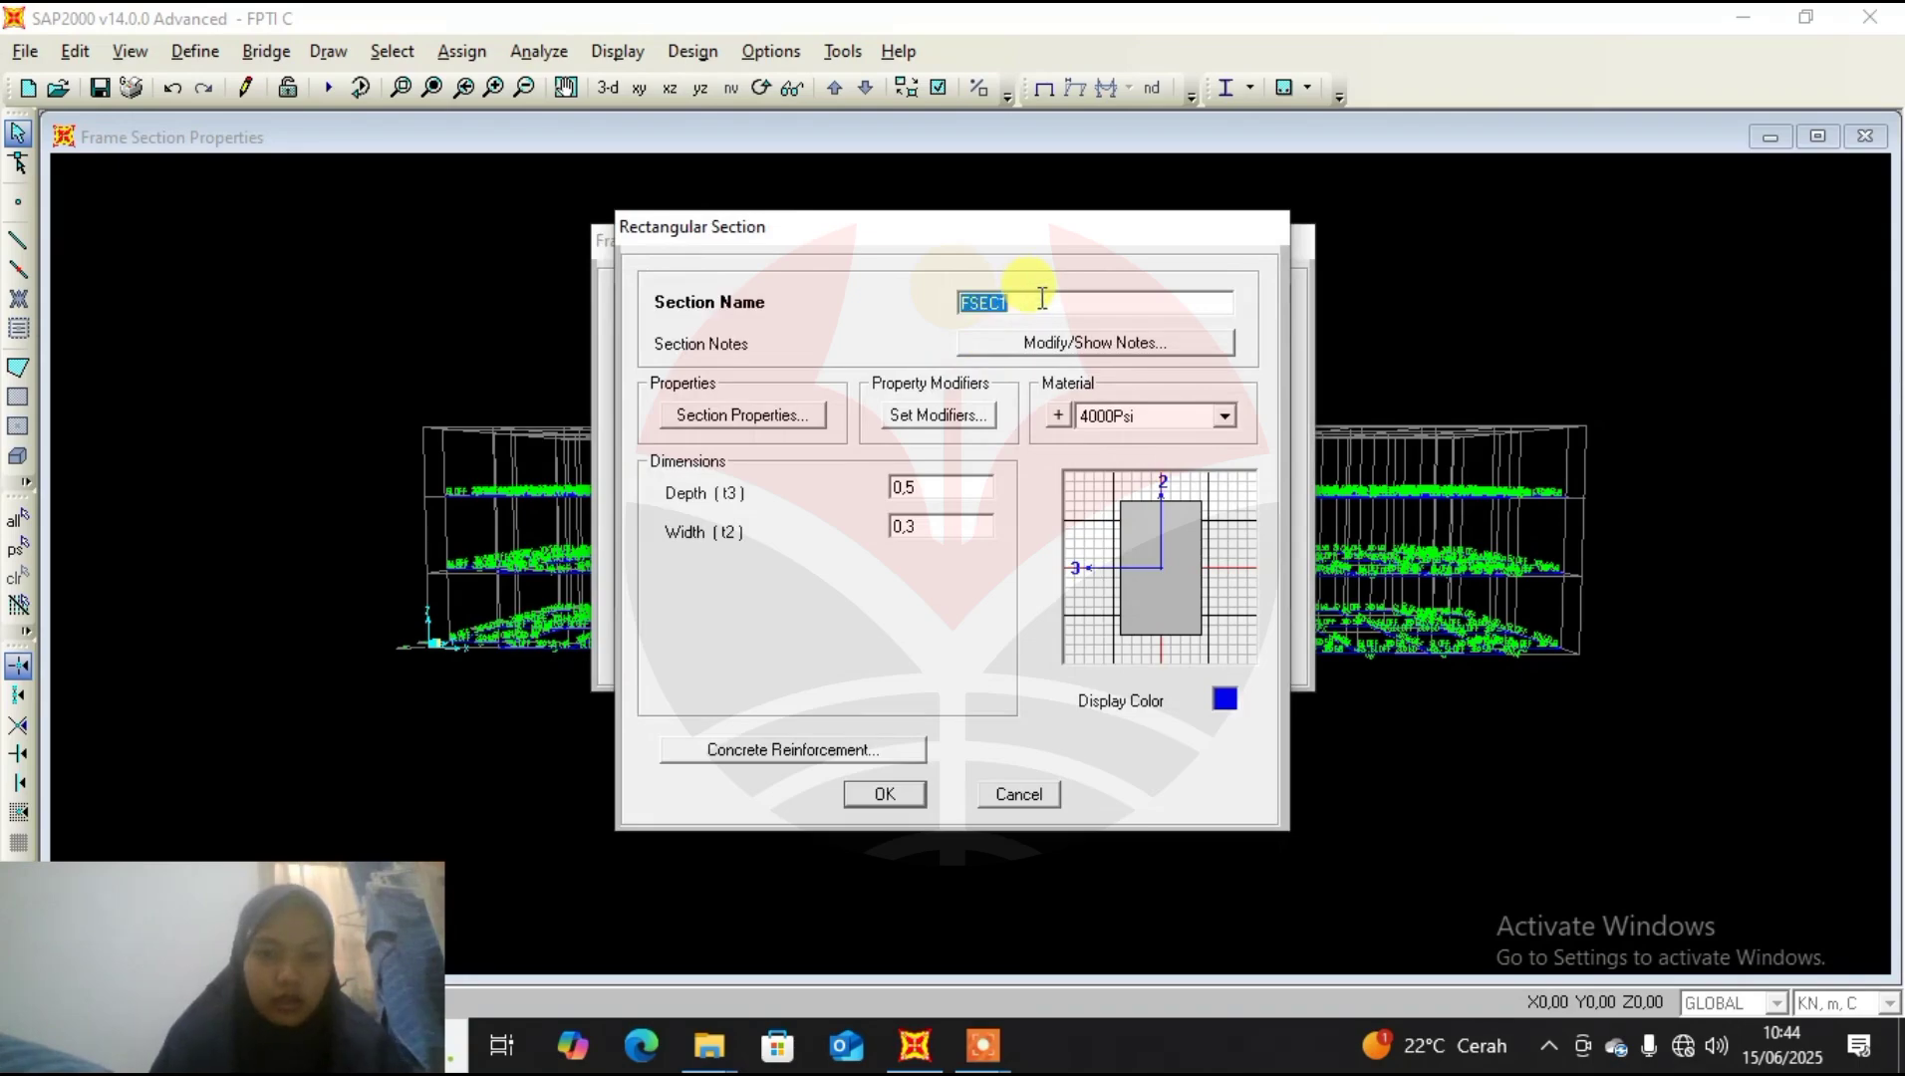
{"action": "type", "text": "BALOK LANTAI 3 30X50"}
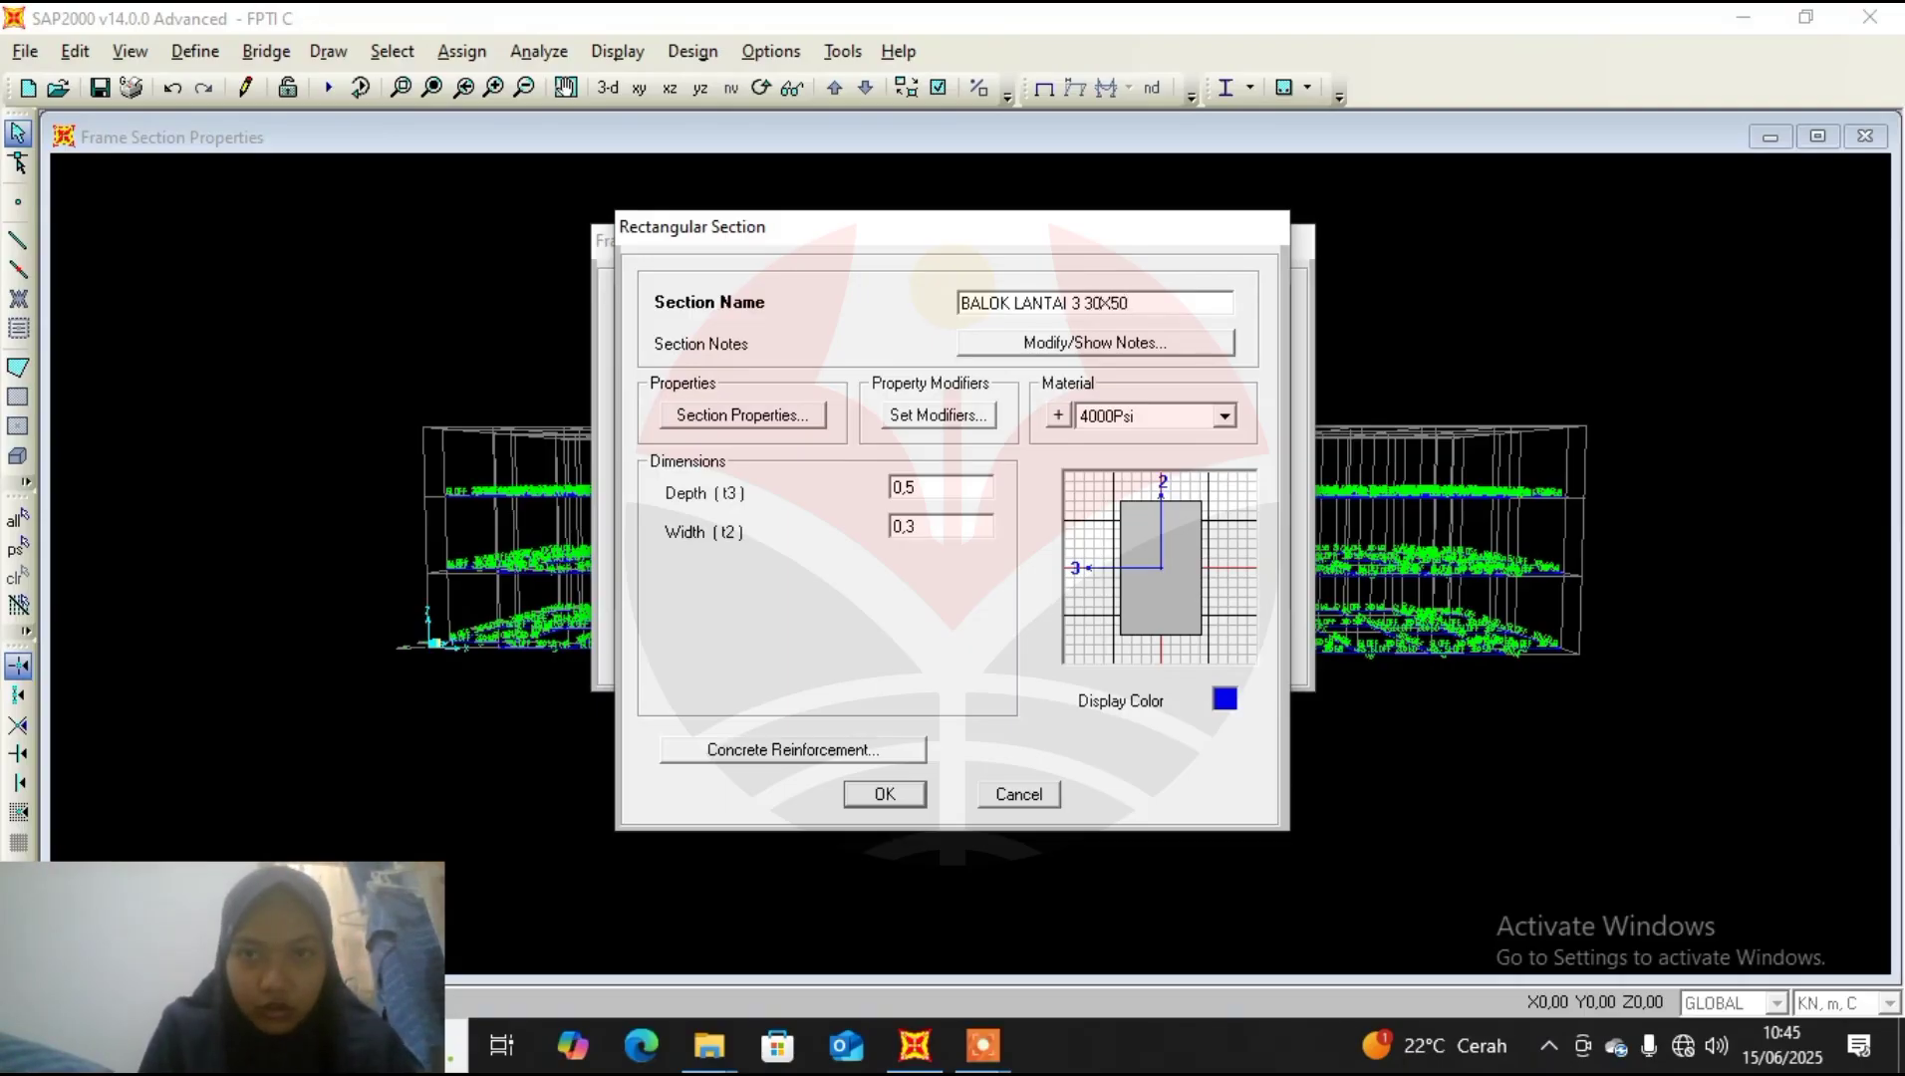
{"action": "left_click", "coordinate": [907, 793]}
Rename the BALOK LANTAI 2 frame section as BALOK LANTAI 2 30X50.
{"action": "left_click", "coordinate": [767, 400]}
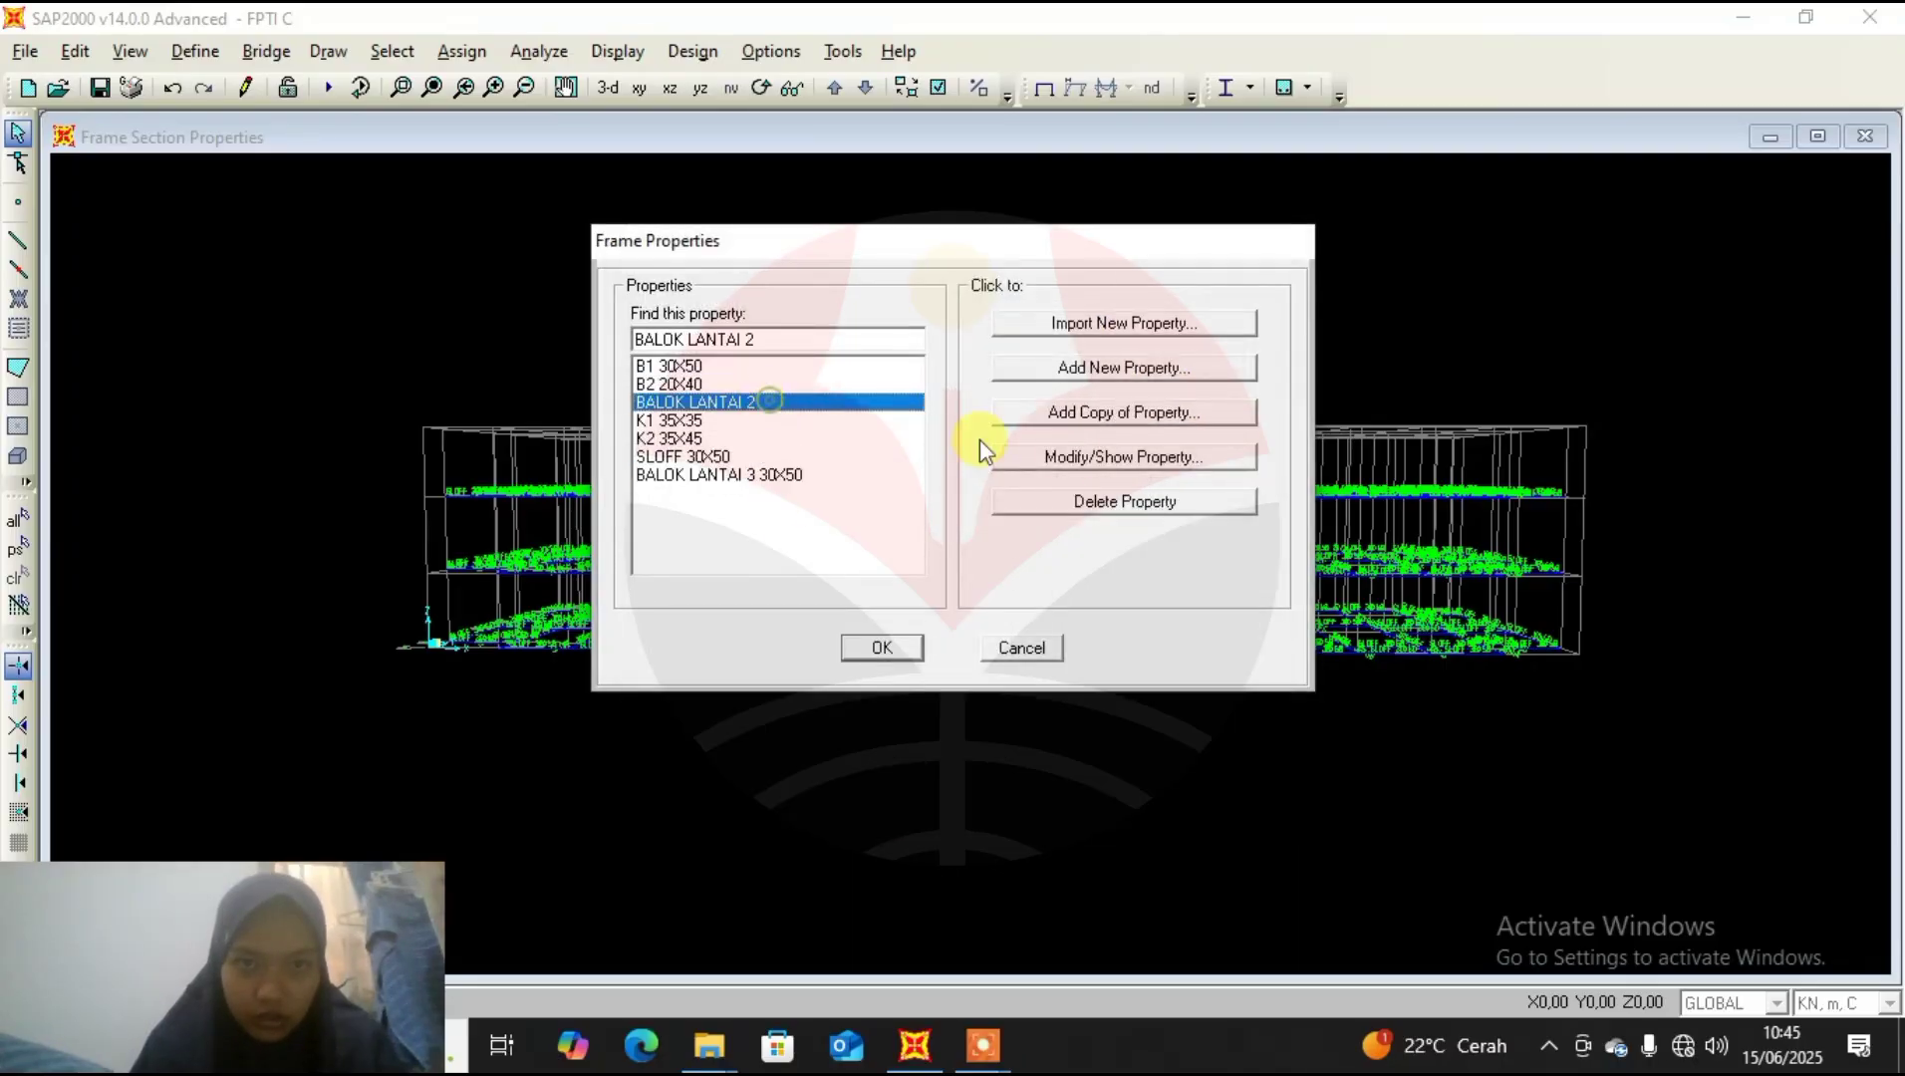
{"action": "left_click", "coordinate": [1077, 456]}
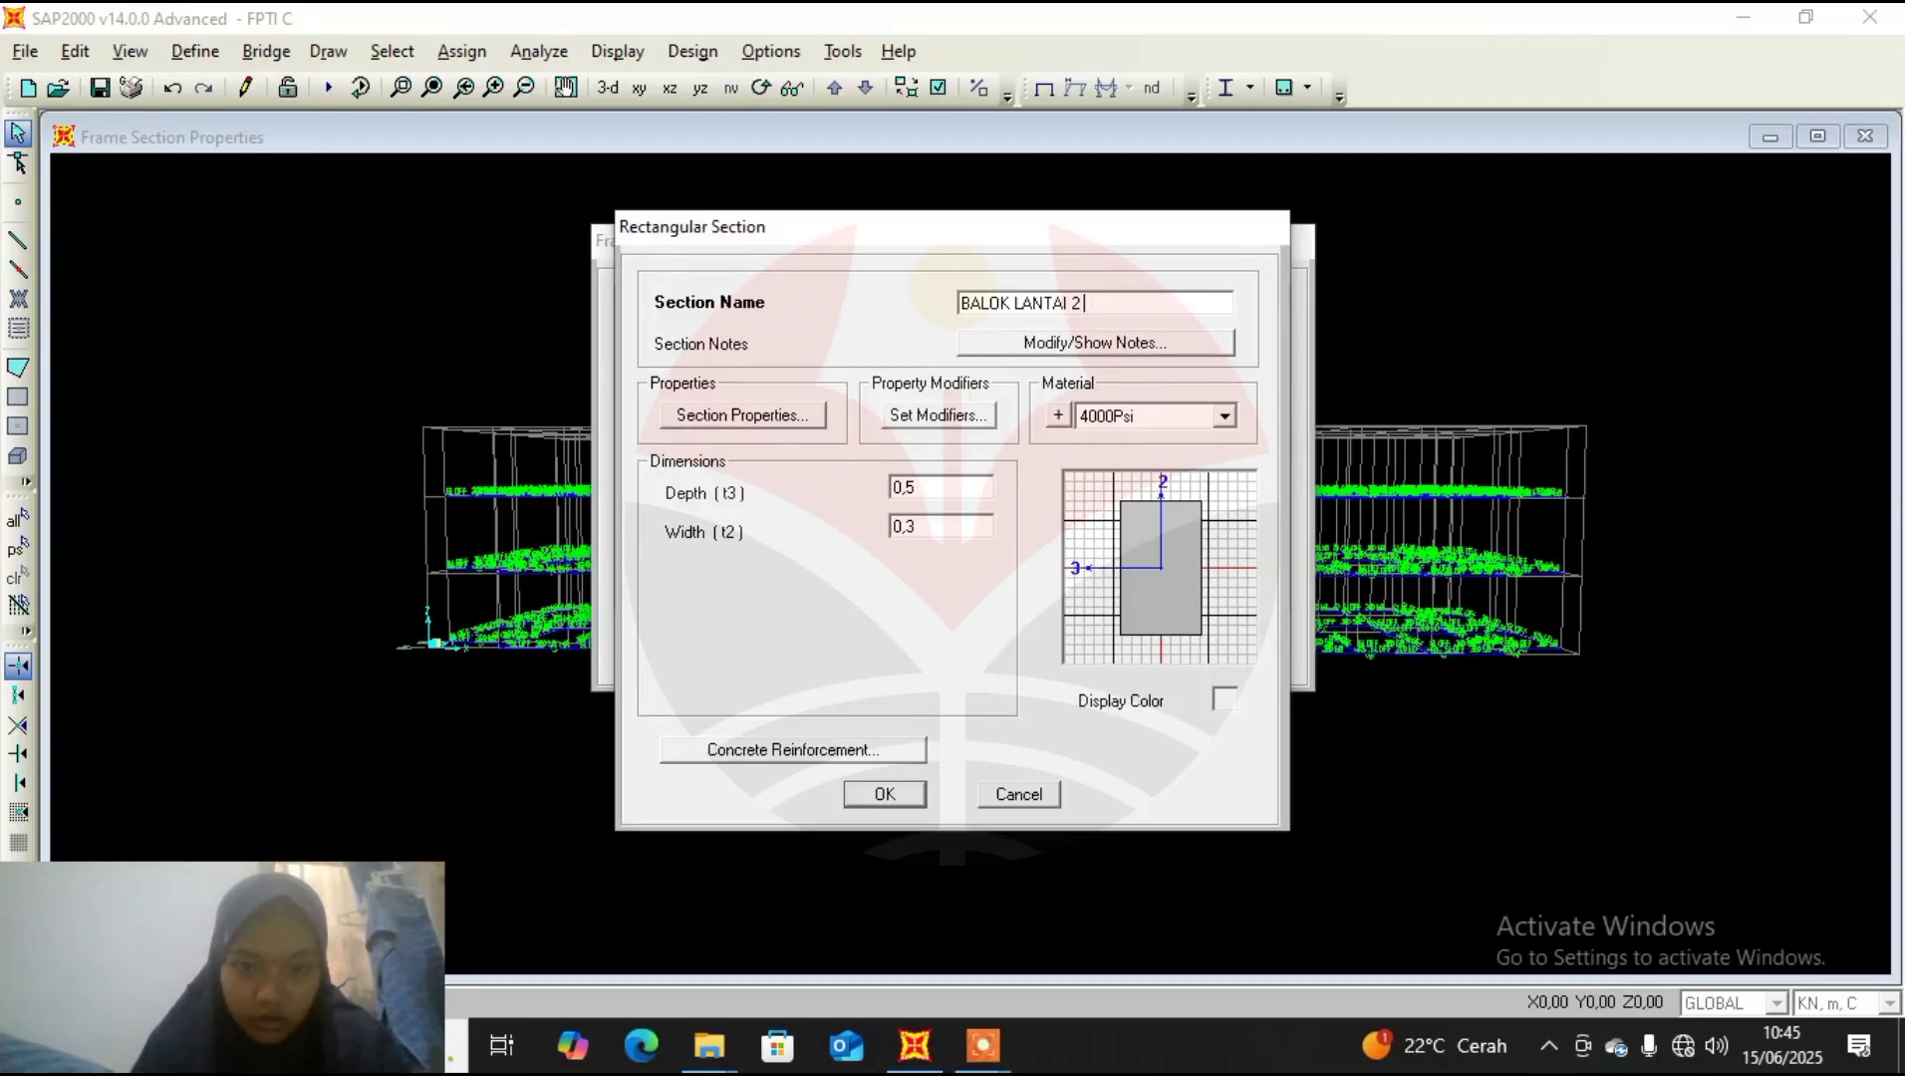
{"action": "key", "text": "BackSpace"}
{"action": "type", "text": "30"}
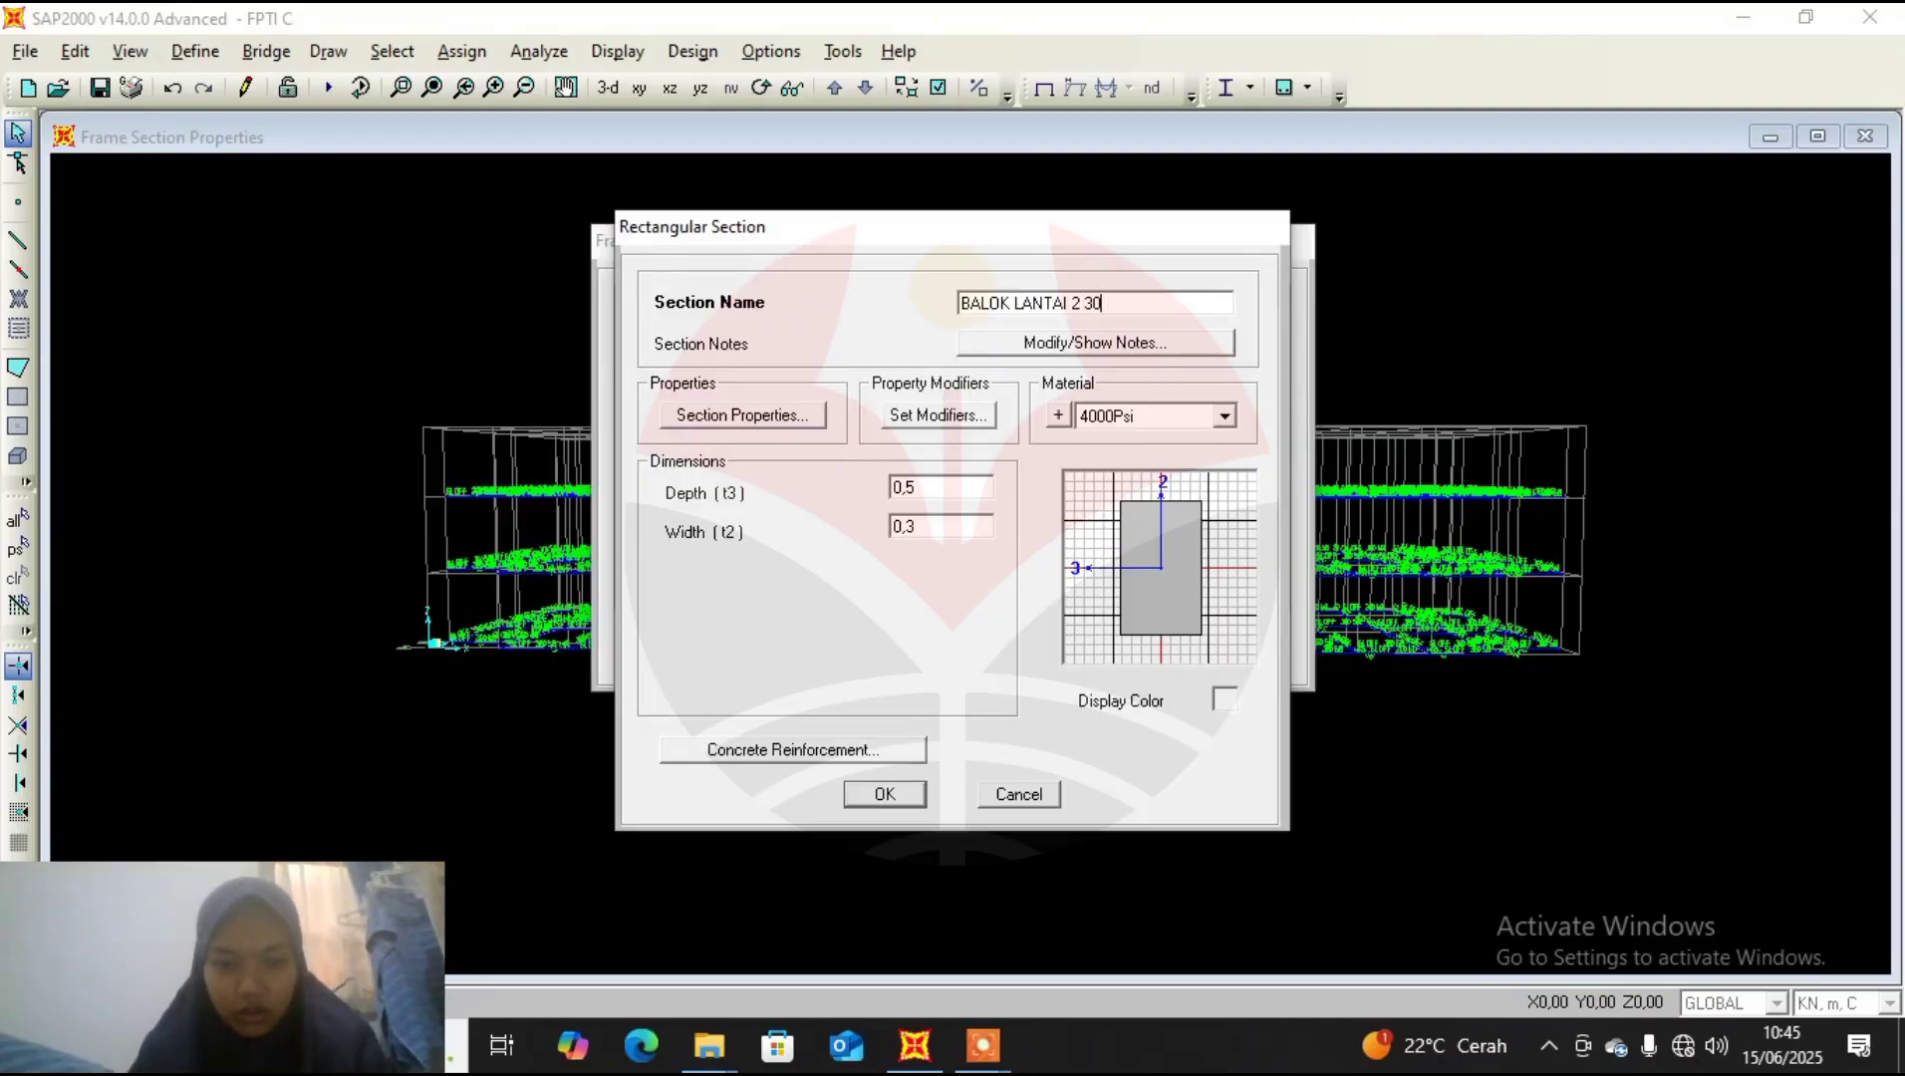
{"action": "type", "text": "x50"}
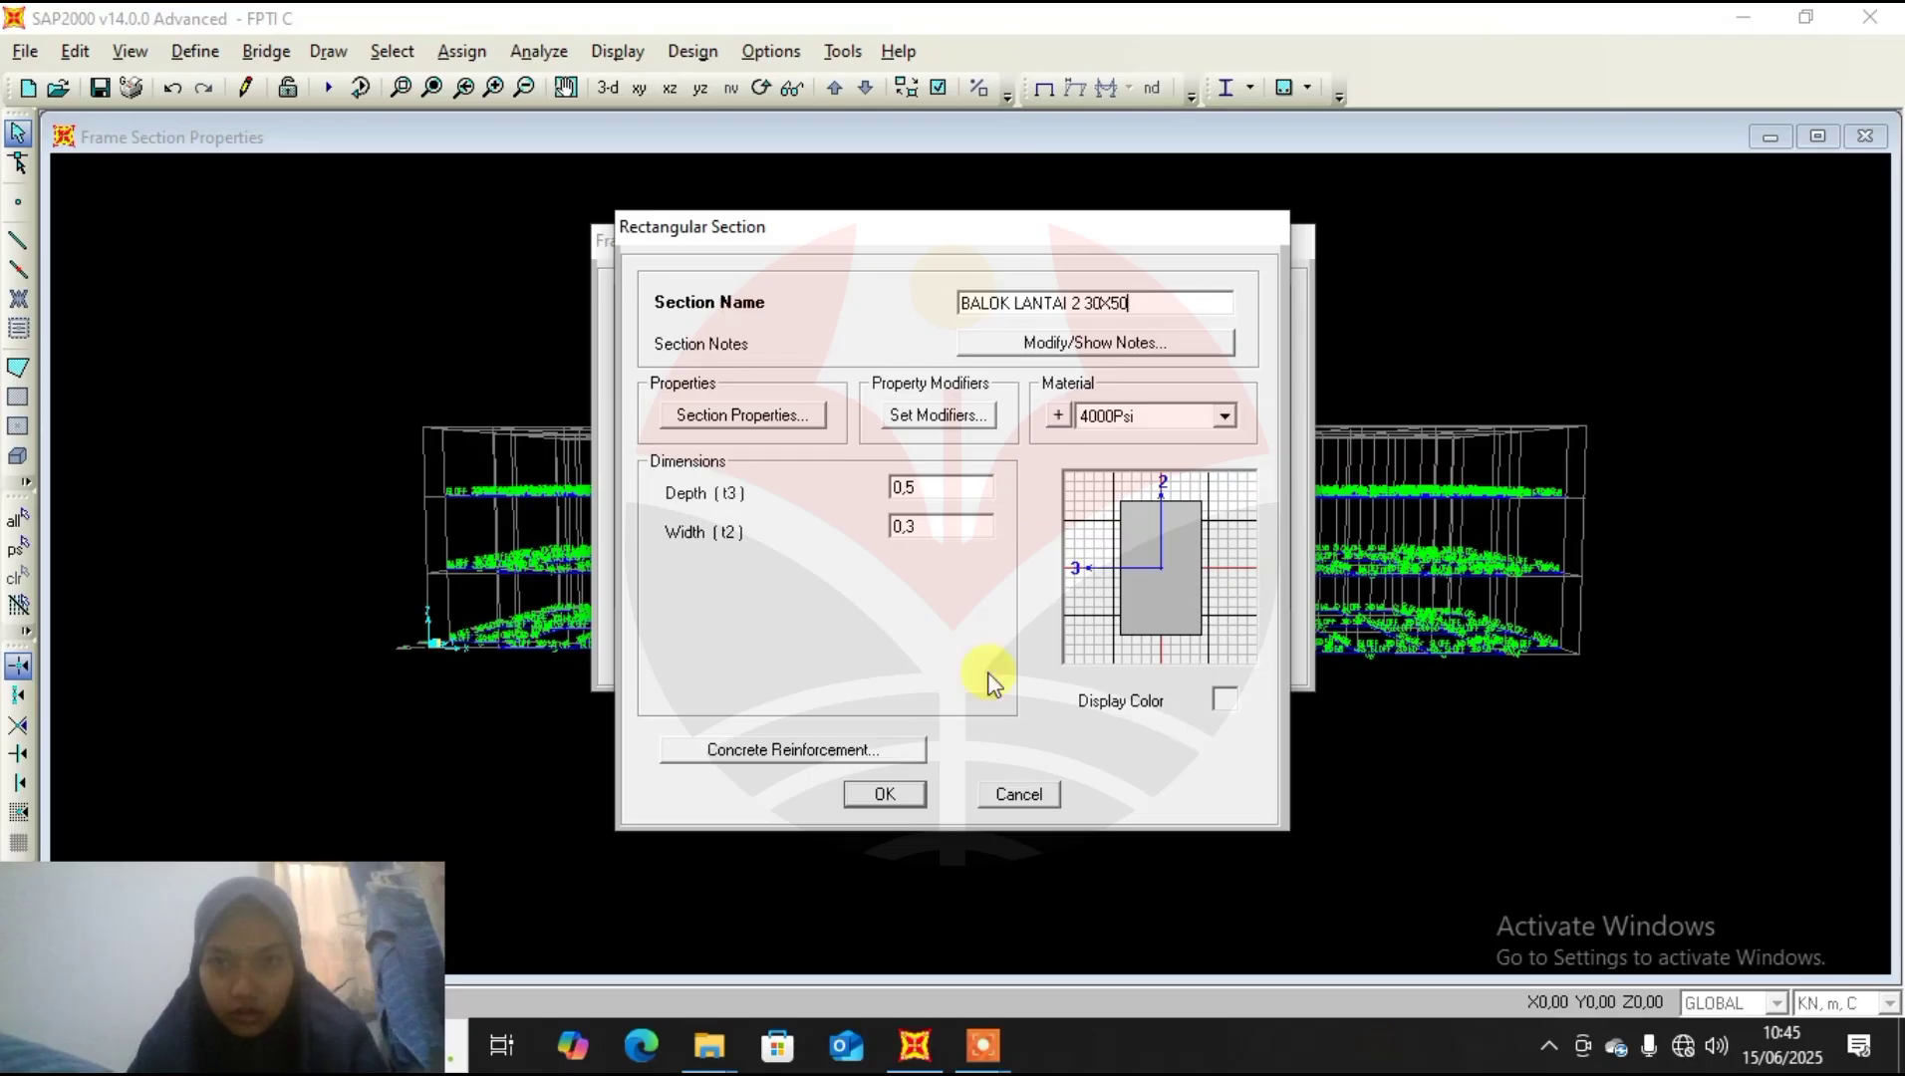
{"action": "left_click", "coordinate": [885, 794]}
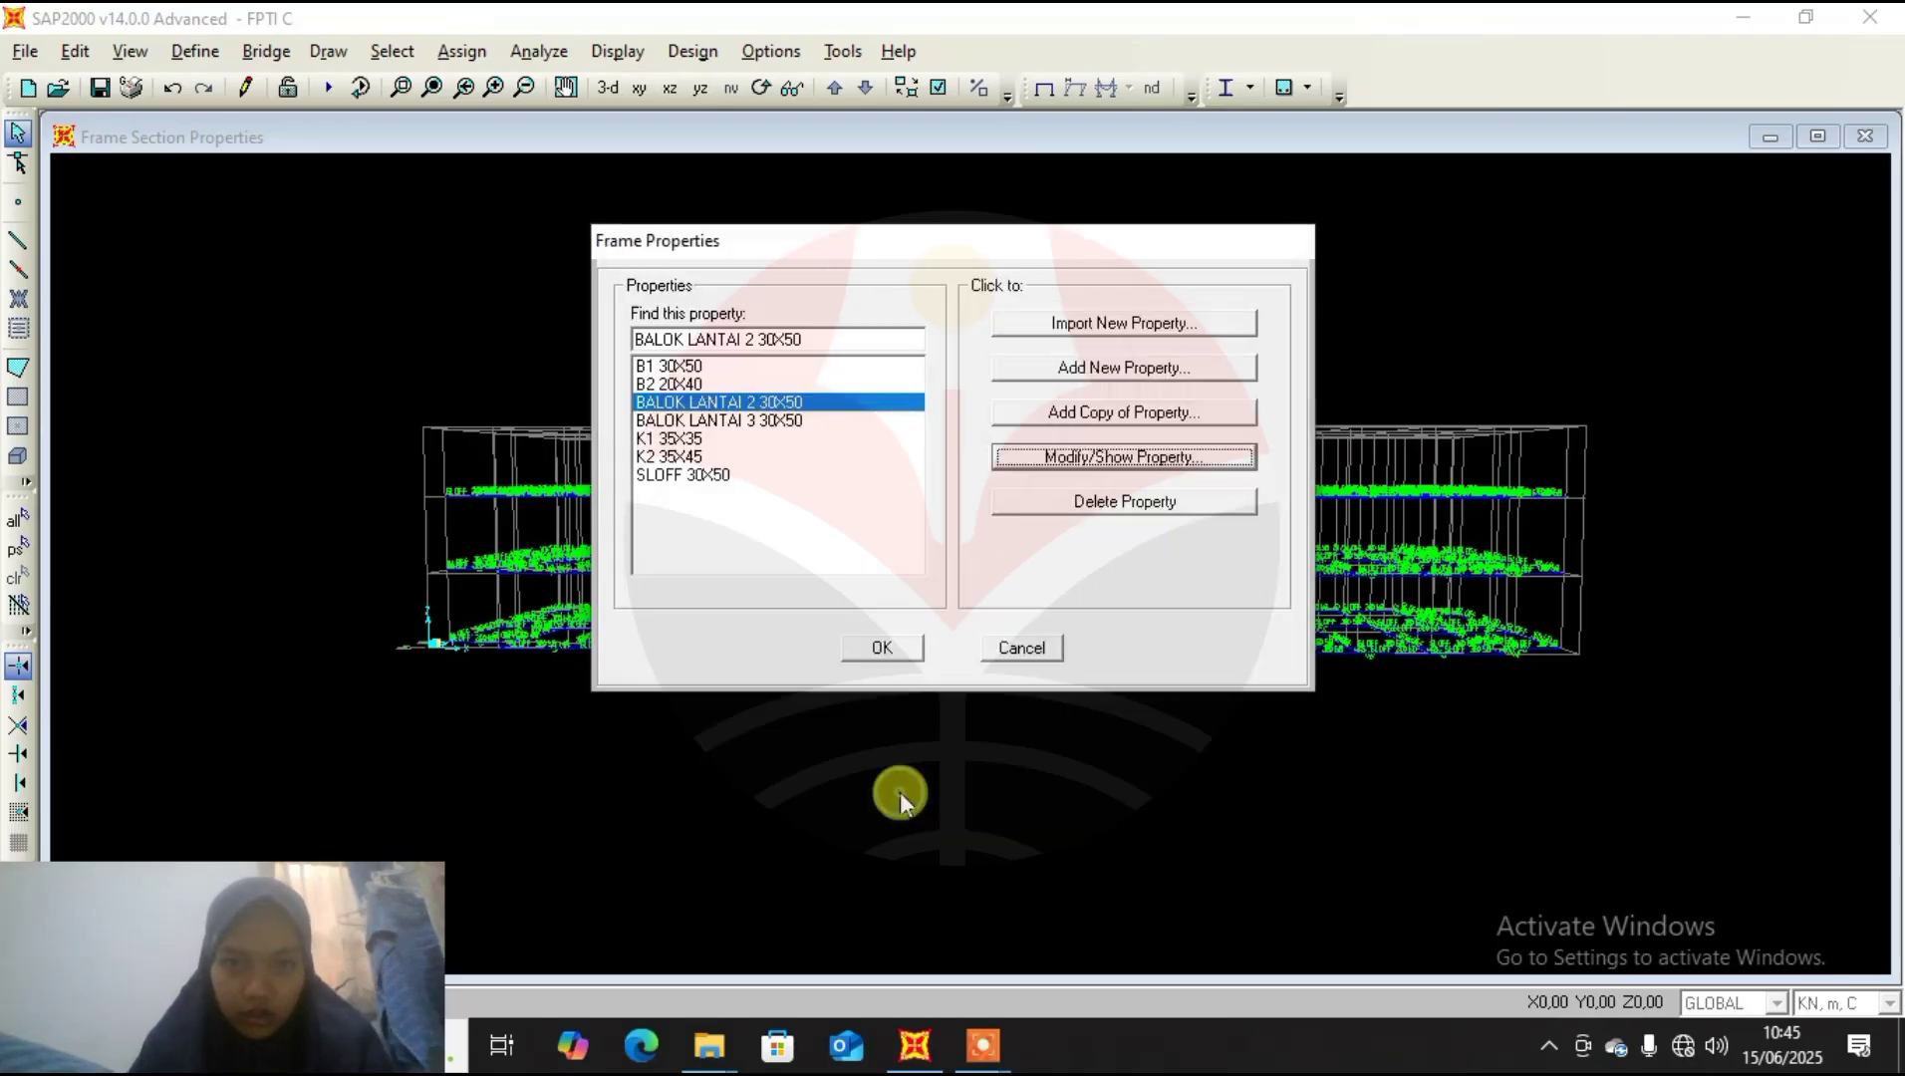
Check the display colours of the BALOK LANTAI 2 30X50 and SLOFF 30X50 sections without changing them.
{"action": "left_click", "coordinate": [1128, 456]}
{"action": "left_click", "coordinate": [1222, 700]}
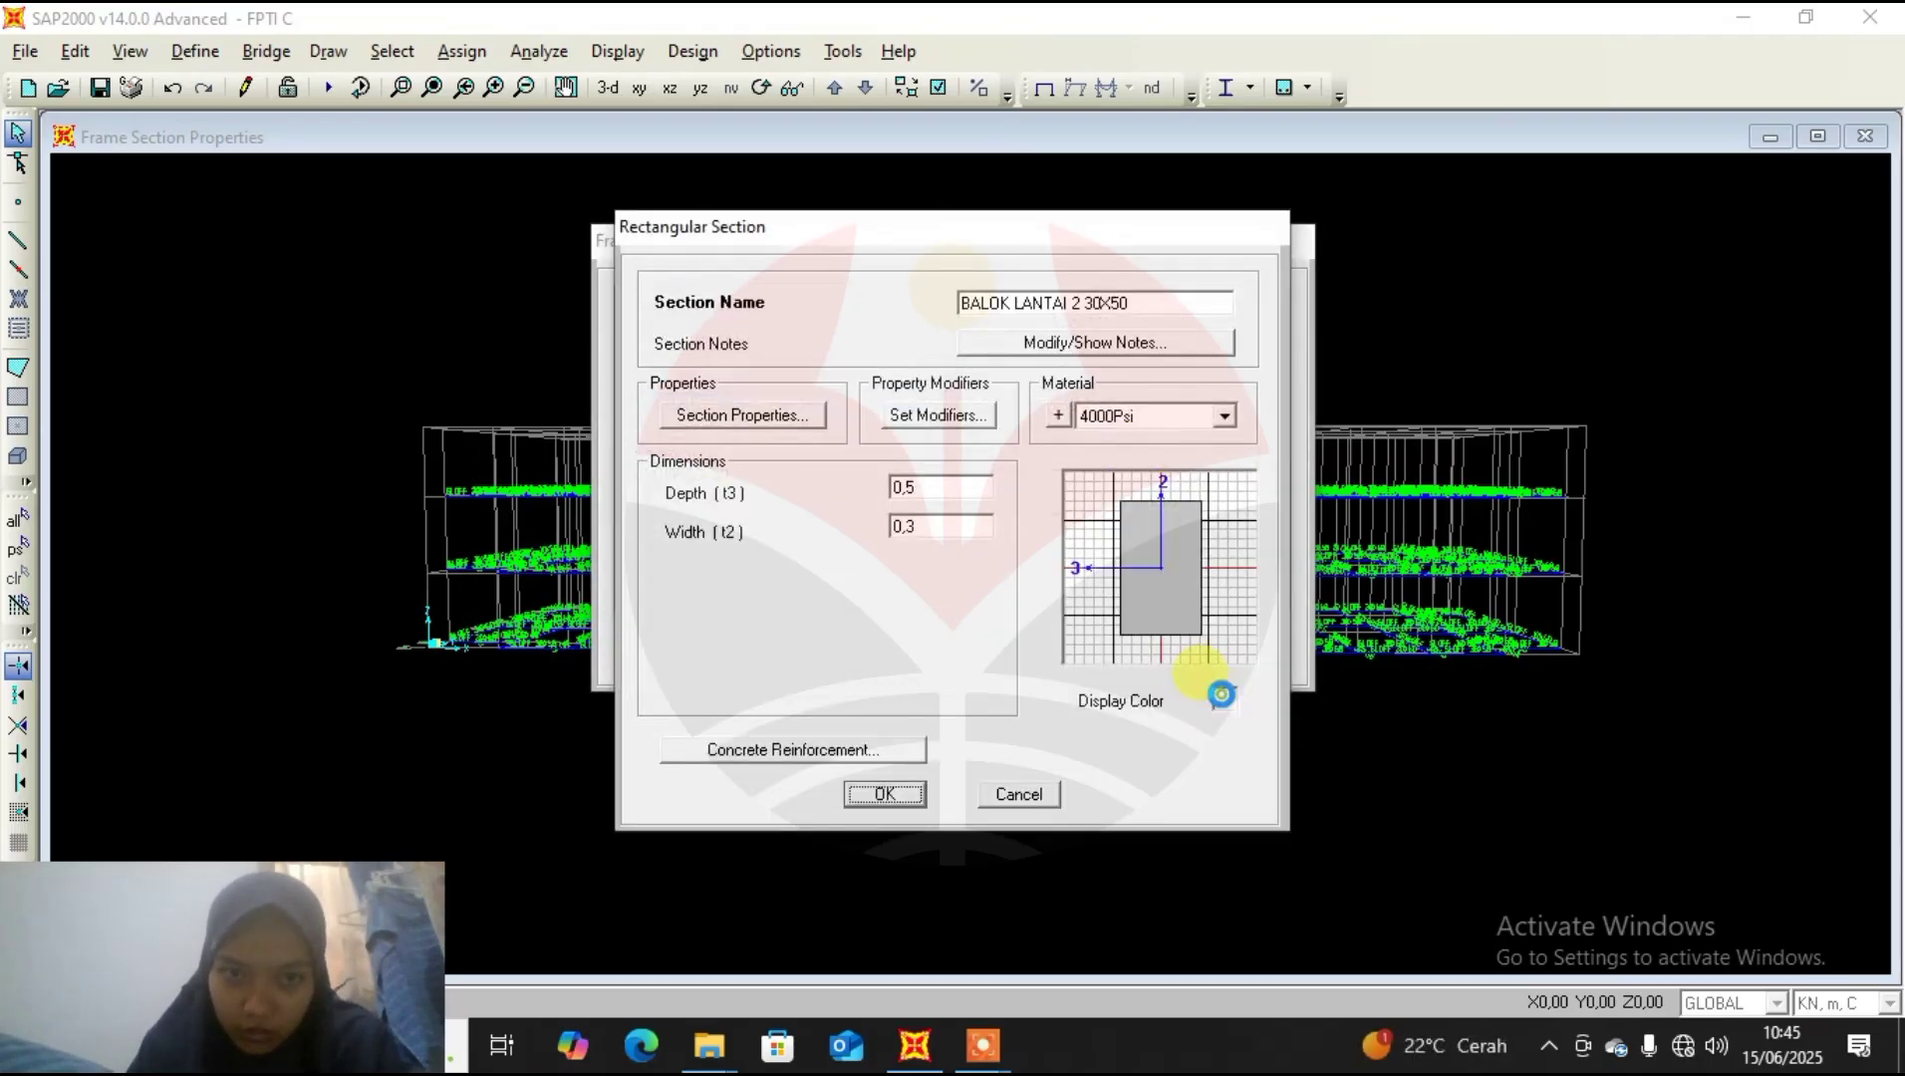
{"action": "left_click", "coordinate": [596, 186]}
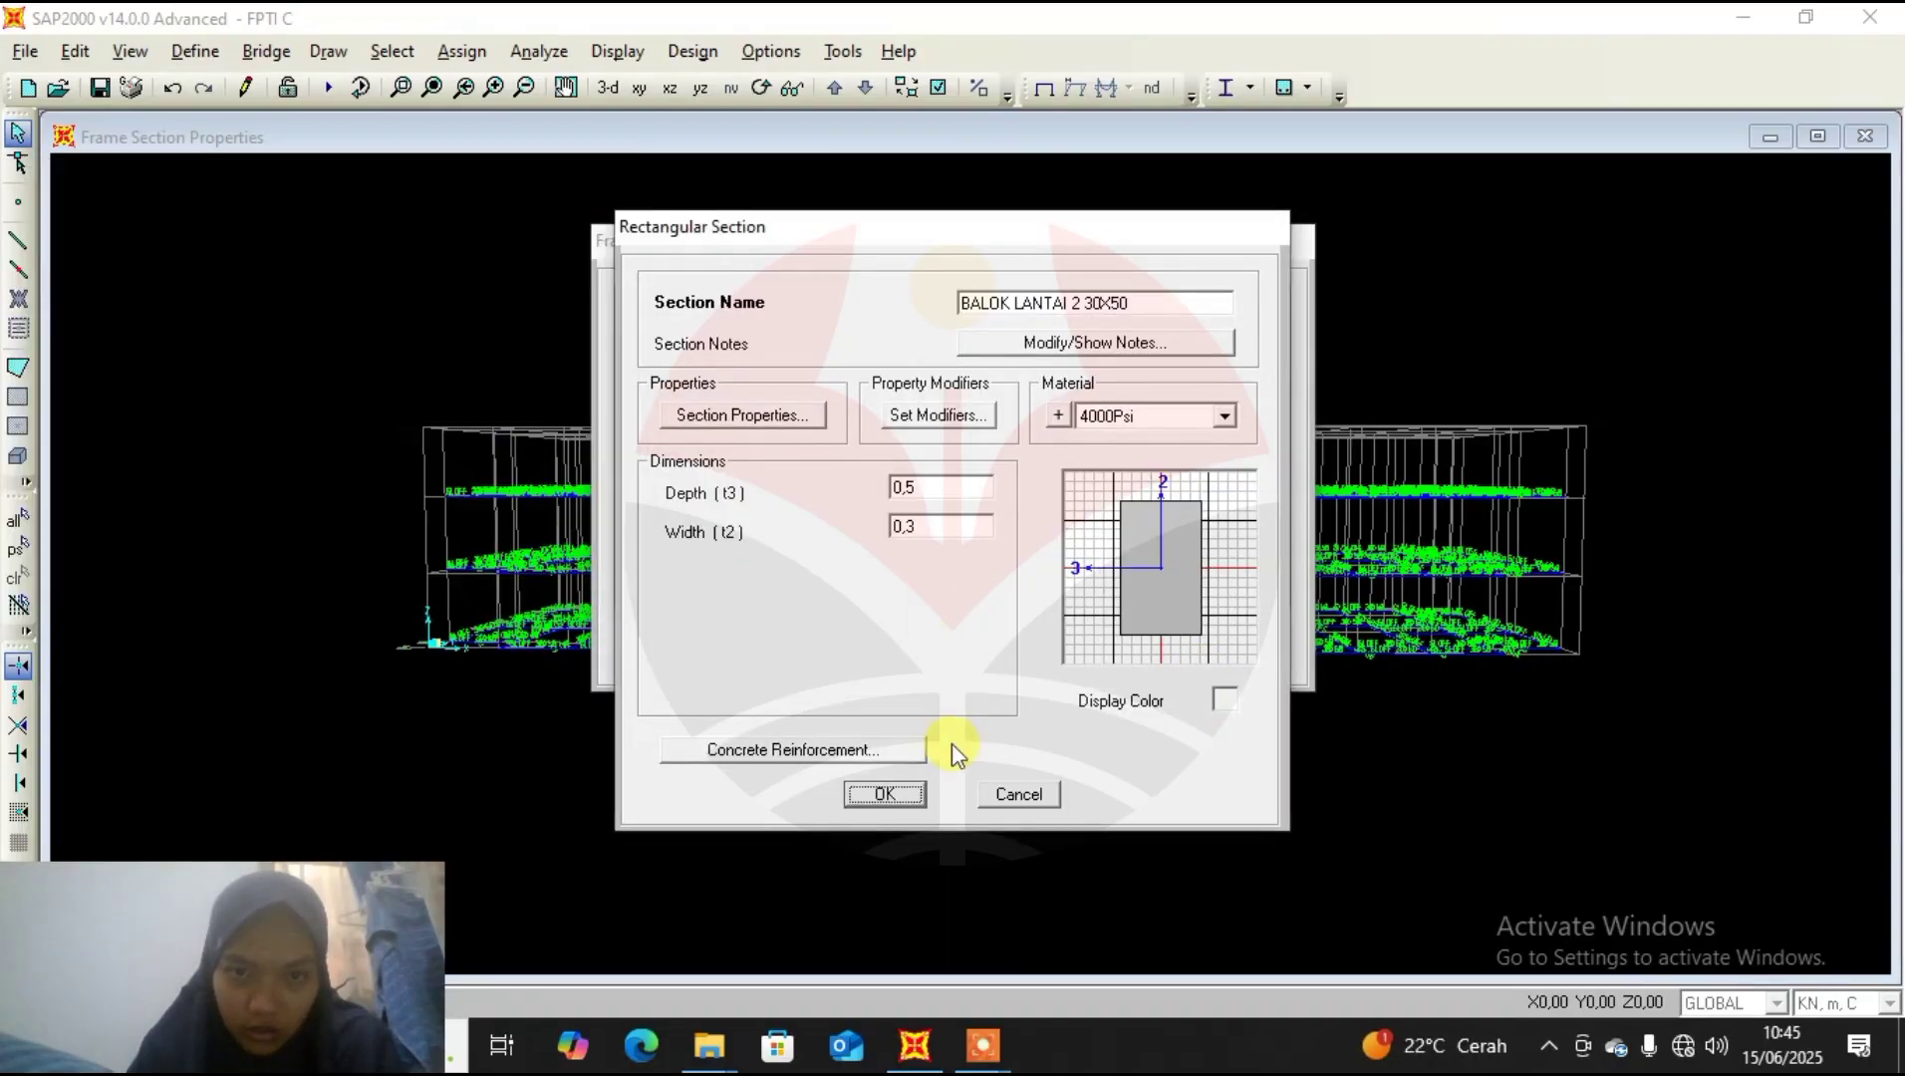
{"action": "left_click", "coordinate": [1015, 795]}
{"action": "left_click", "coordinate": [742, 474]}
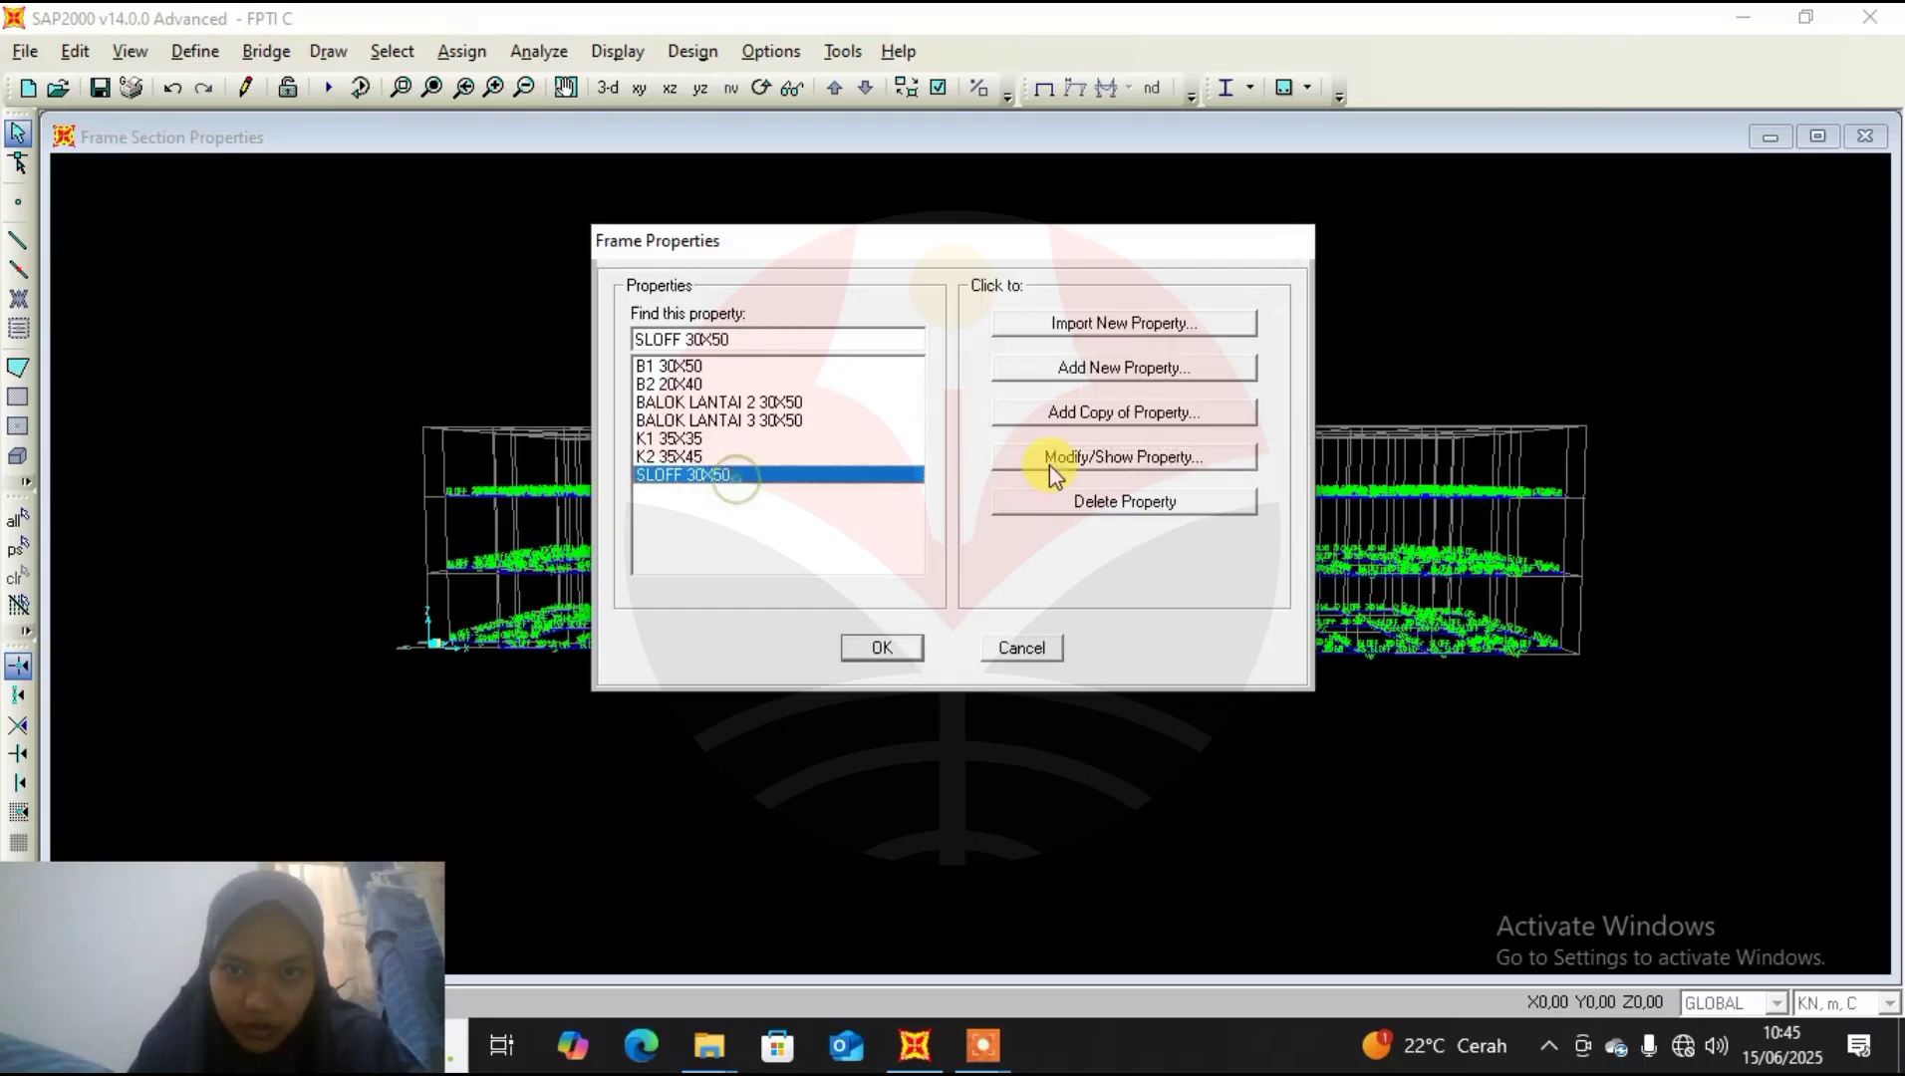
{"action": "left_click", "coordinate": [1051, 462]}
{"action": "left_click", "coordinate": [1009, 793]}
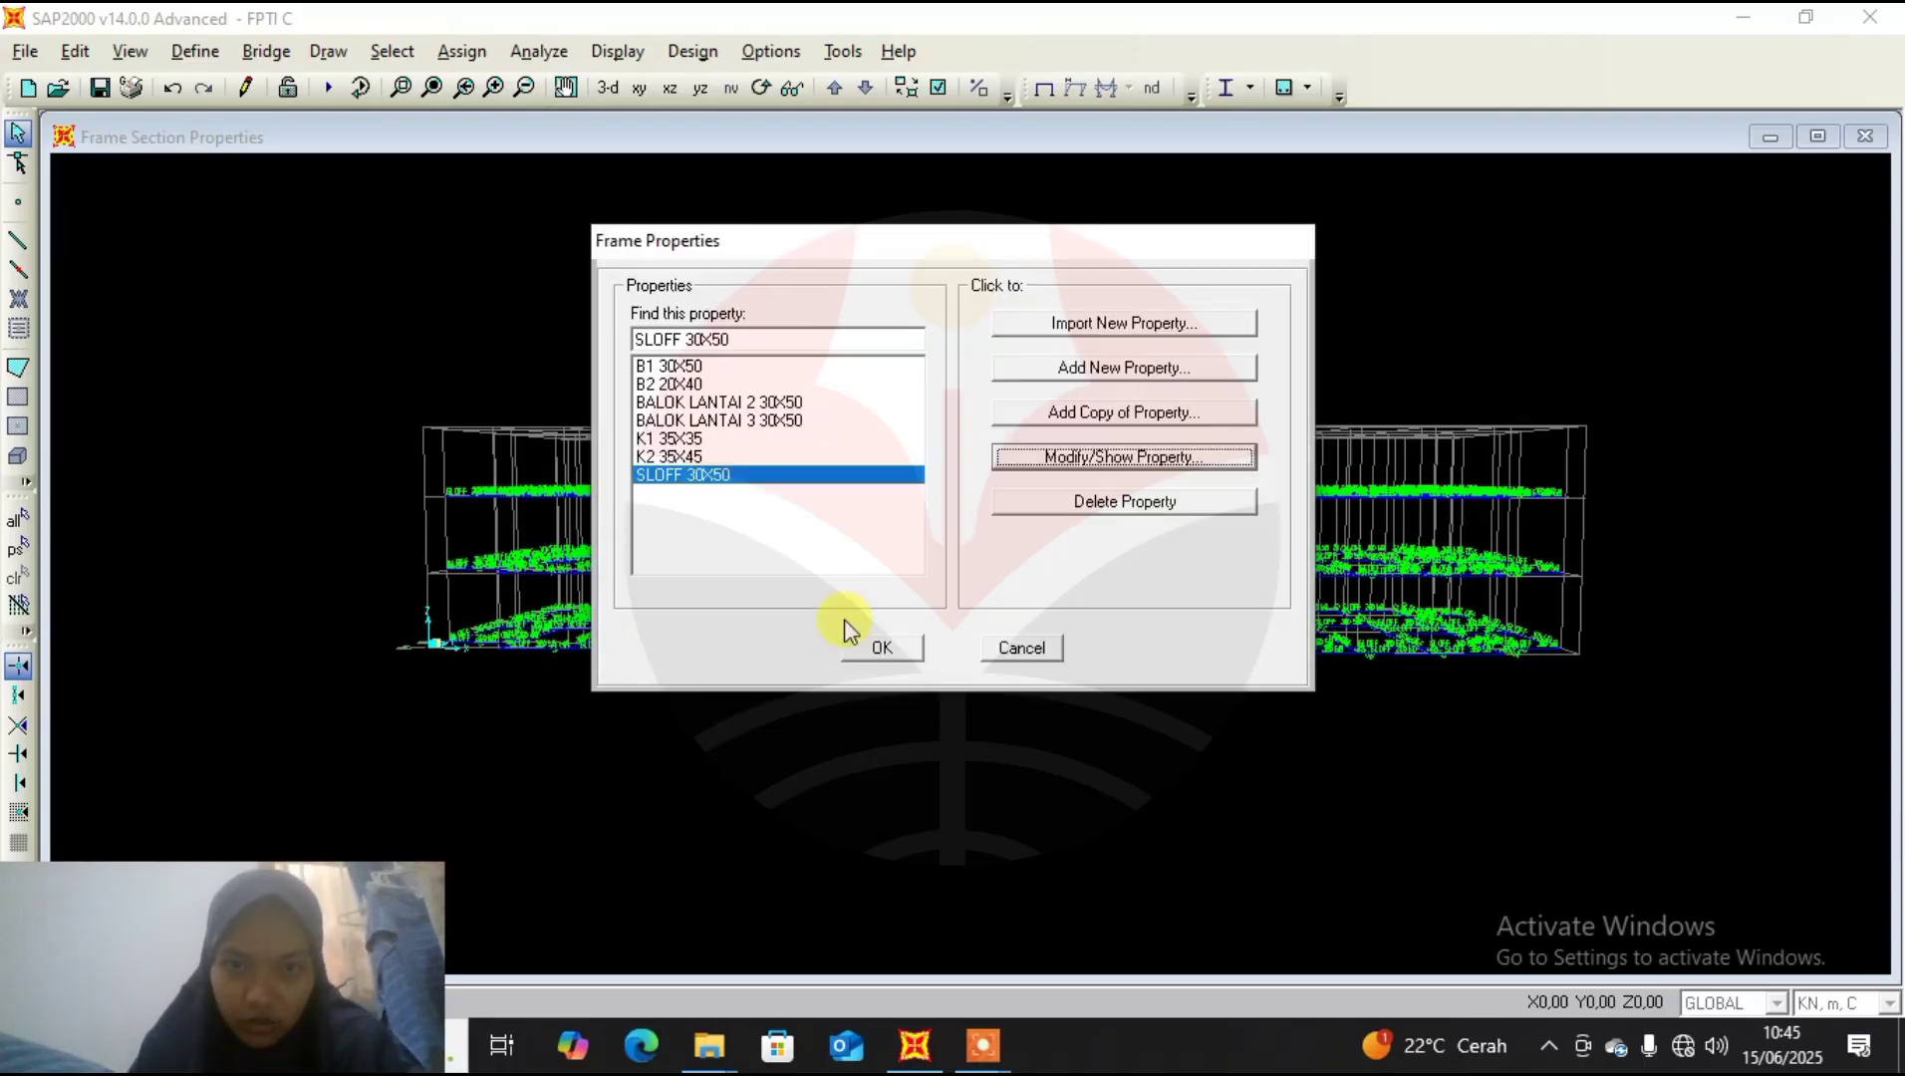
Set the display colour of the BALOK LANTAI 3 30X50 section to cyan.
{"action": "left_click", "coordinate": [798, 421]}
{"action": "left_click", "coordinate": [1141, 459]}
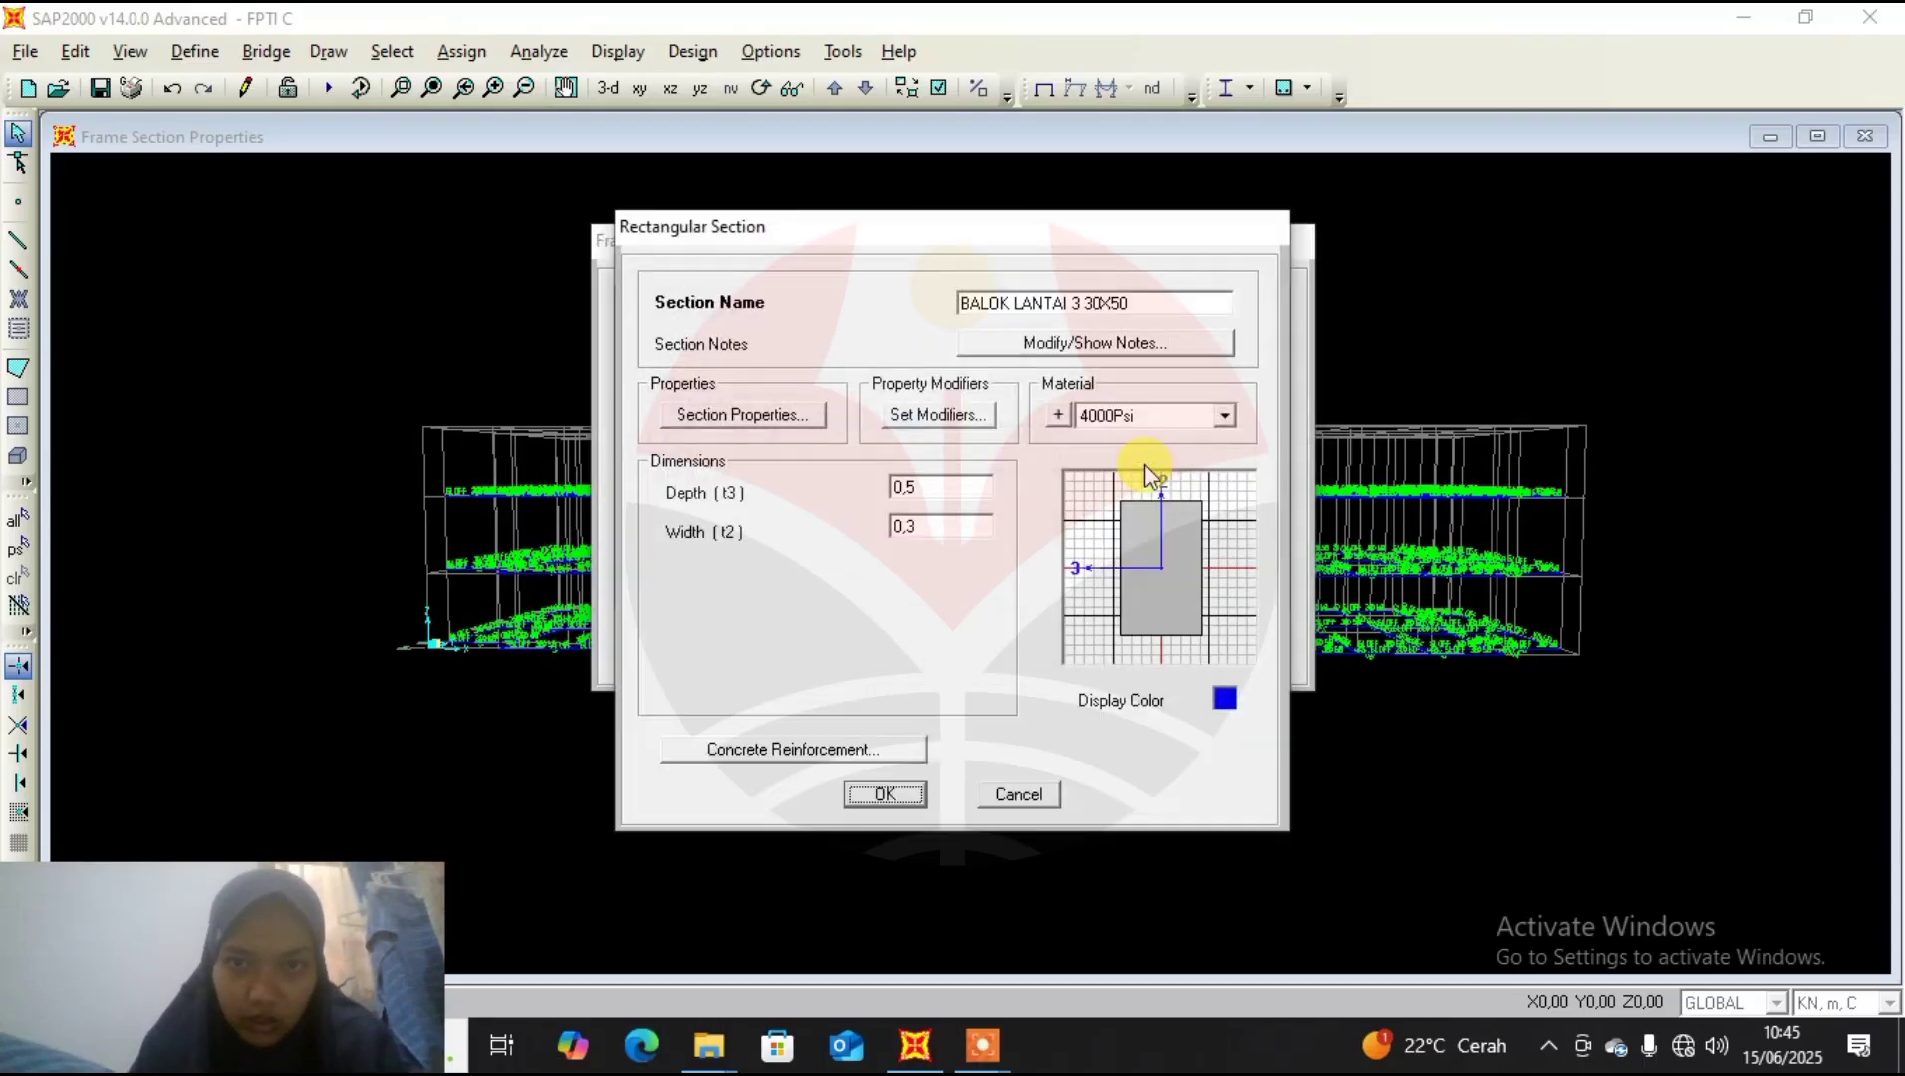
{"action": "left_click", "coordinate": [1224, 699]}
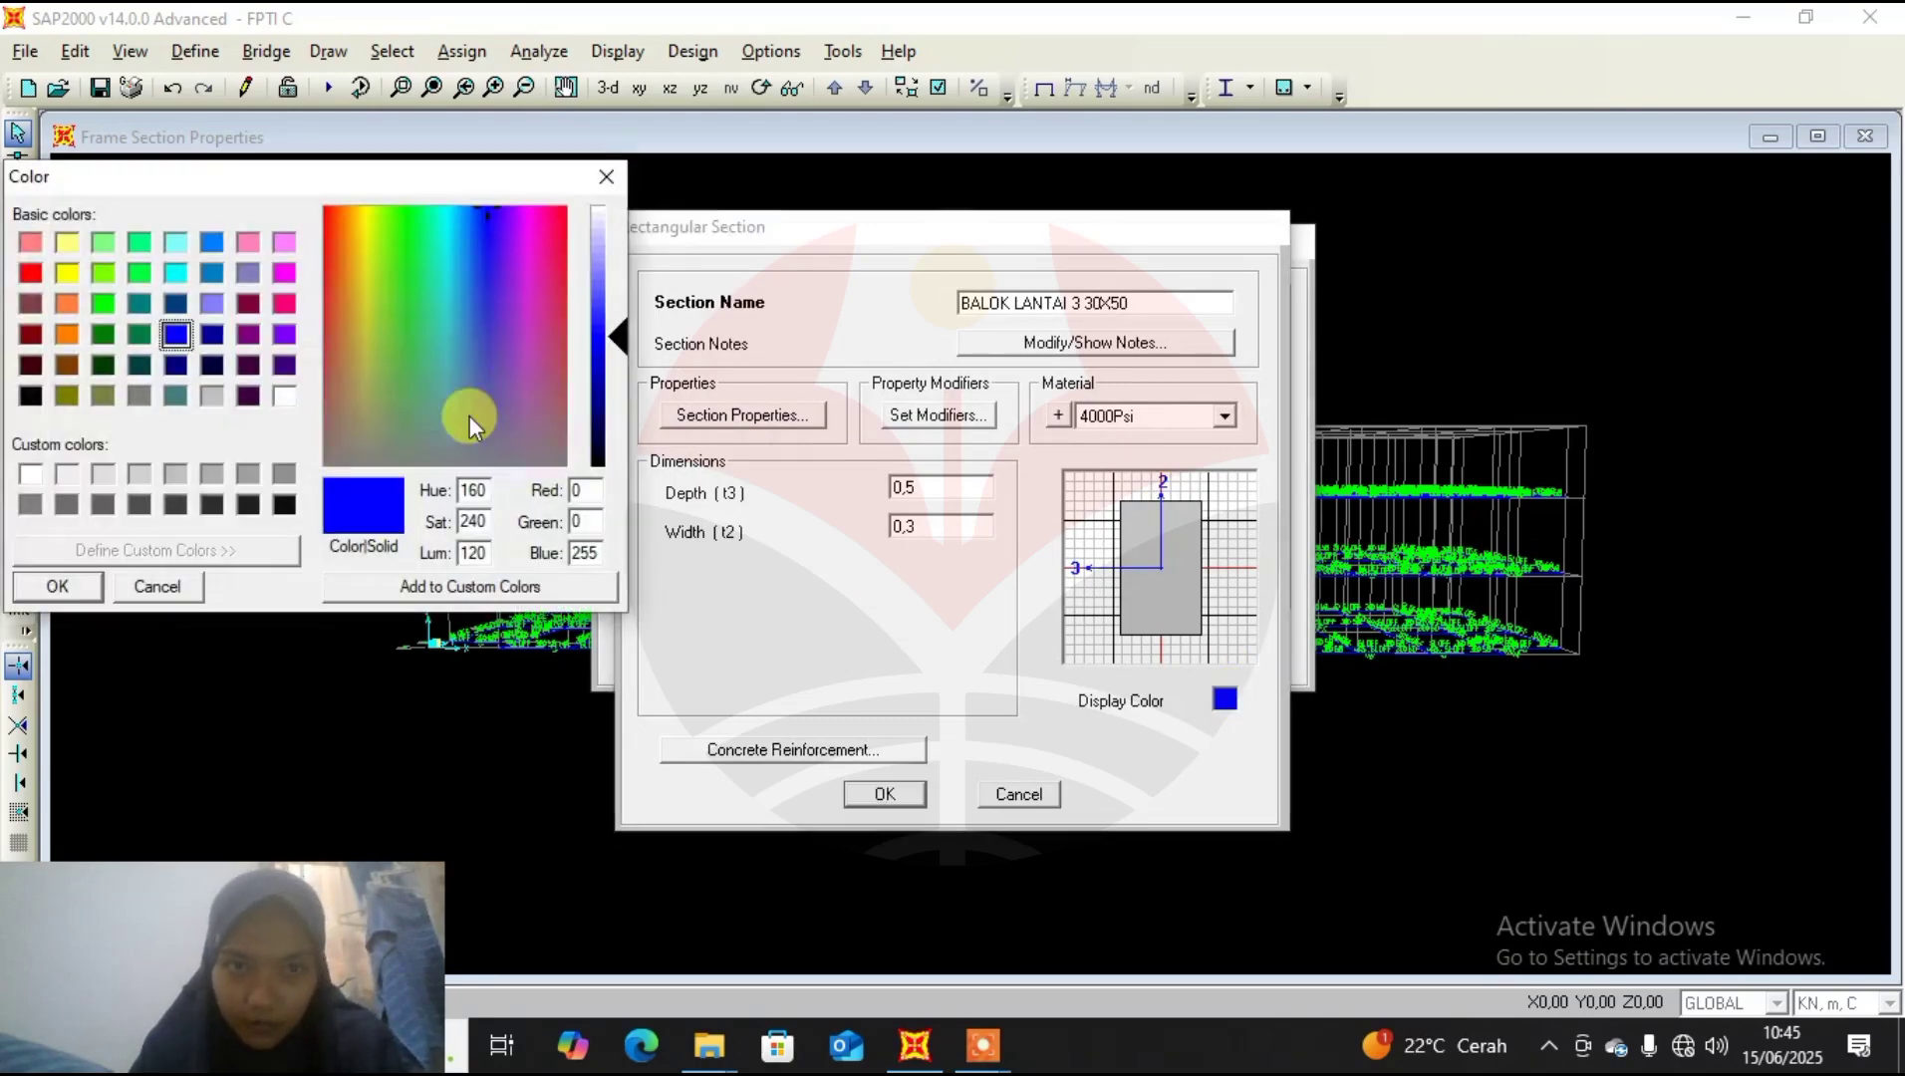
{"action": "left_click", "coordinate": [171, 271]}
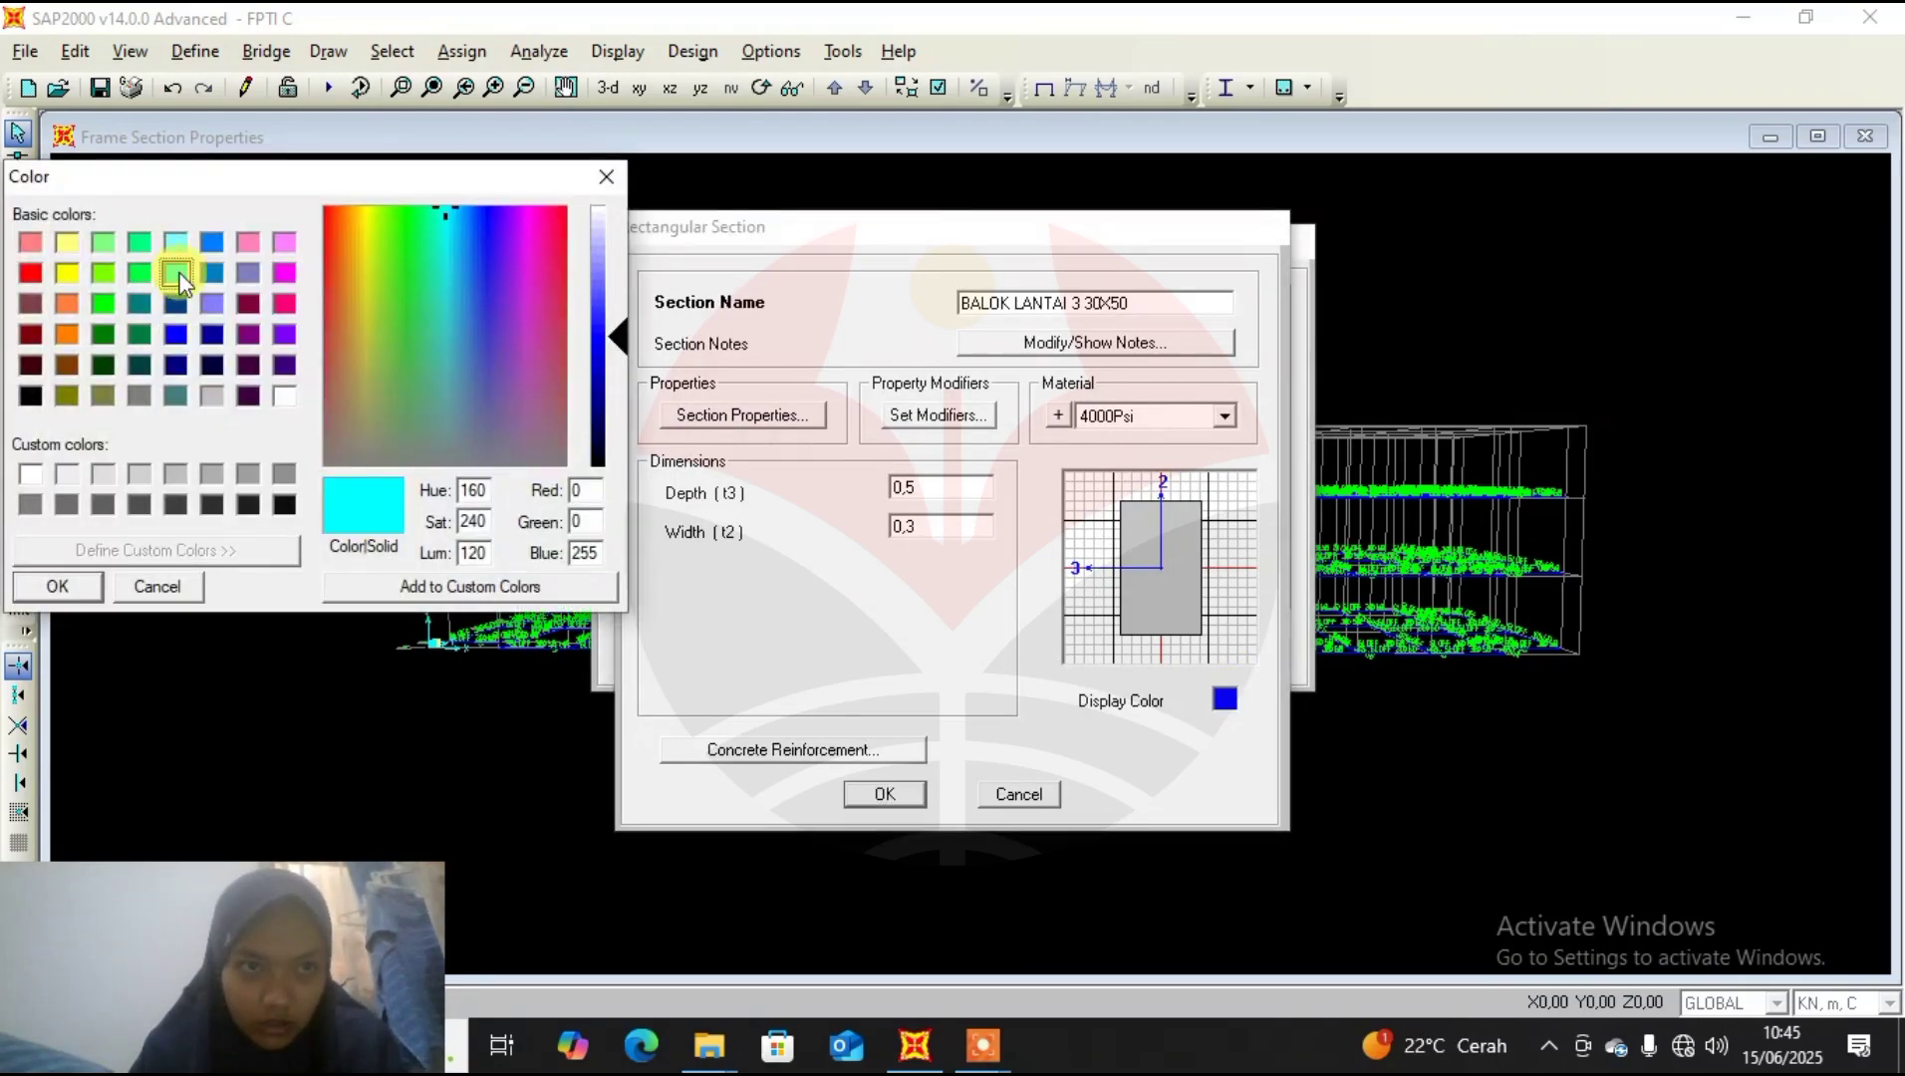
{"action": "left_click", "coordinate": [96, 587]}
{"action": "left_click", "coordinate": [881, 793]}
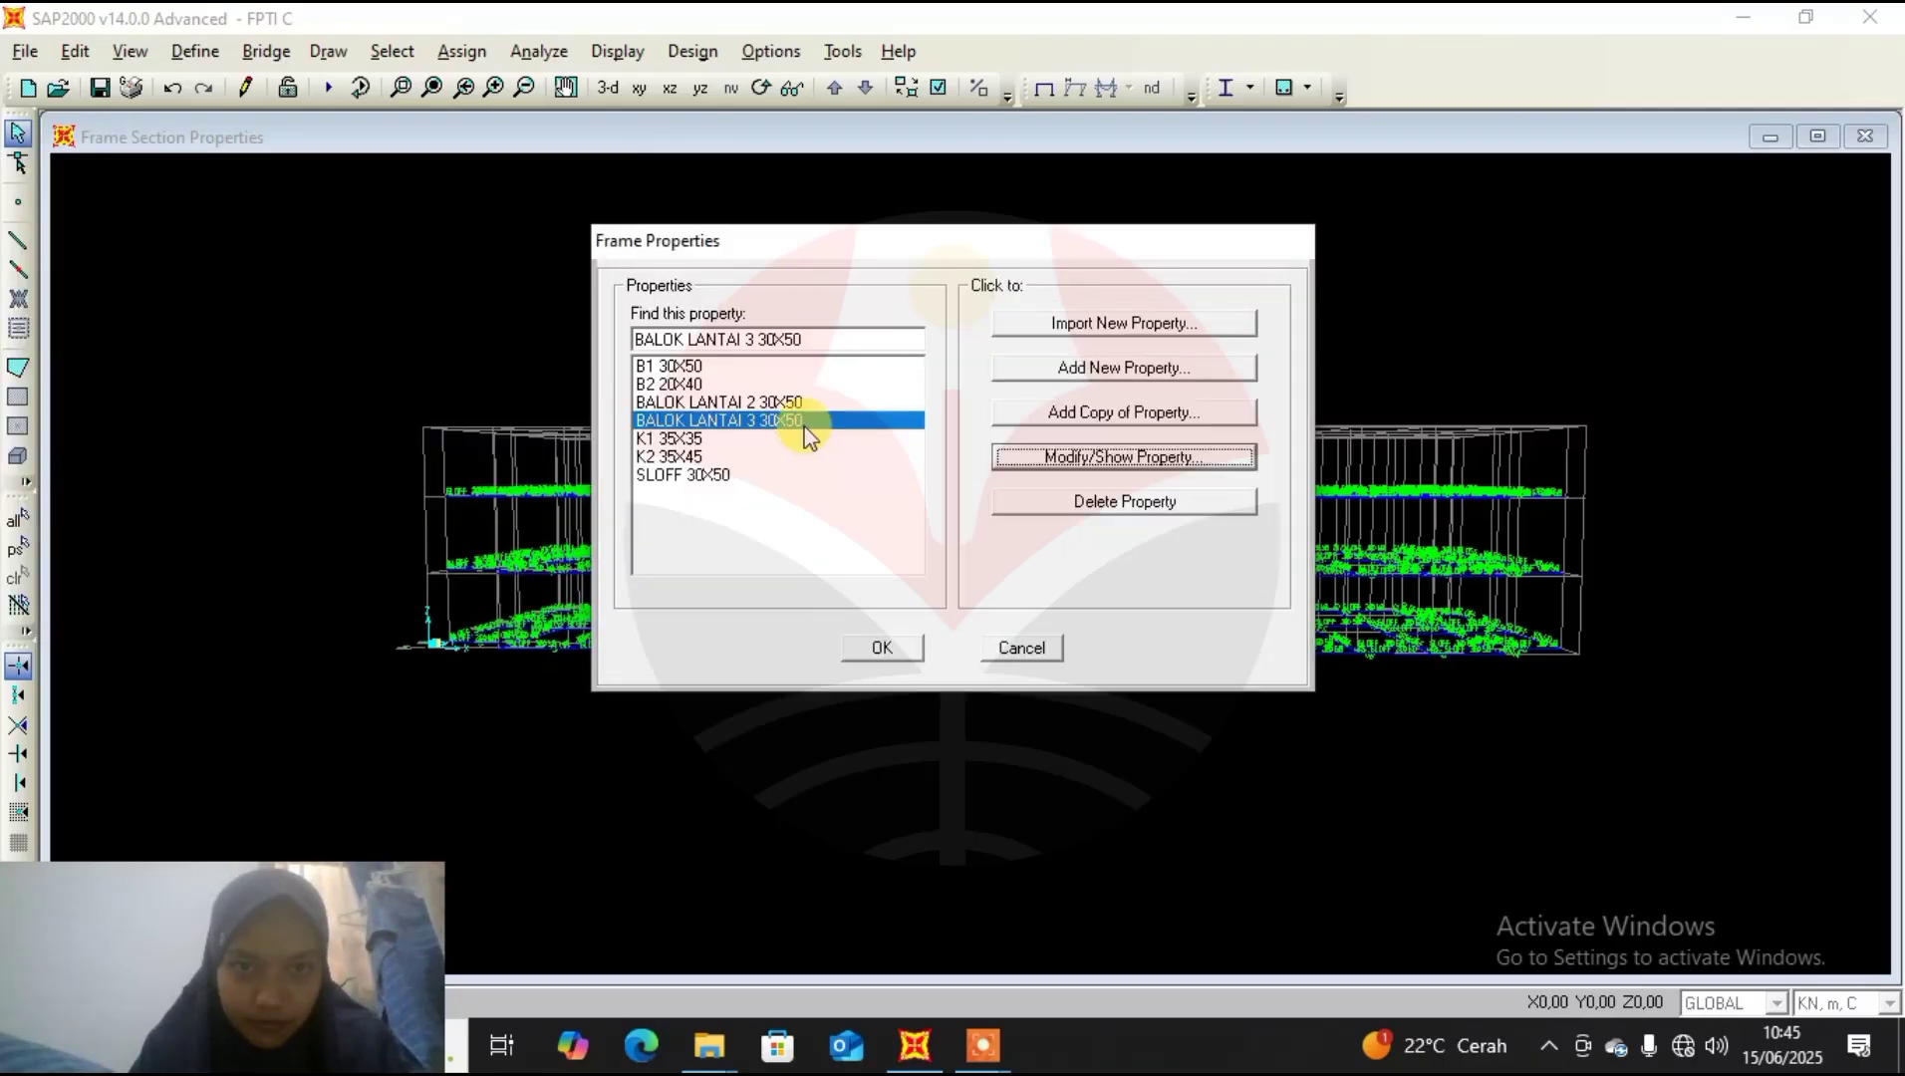
Set the display colour of the BALOK LANTAI 2 30X50 section to blue.
{"action": "left_click", "coordinate": [802, 402]}
{"action": "left_click", "coordinate": [1108, 459]}
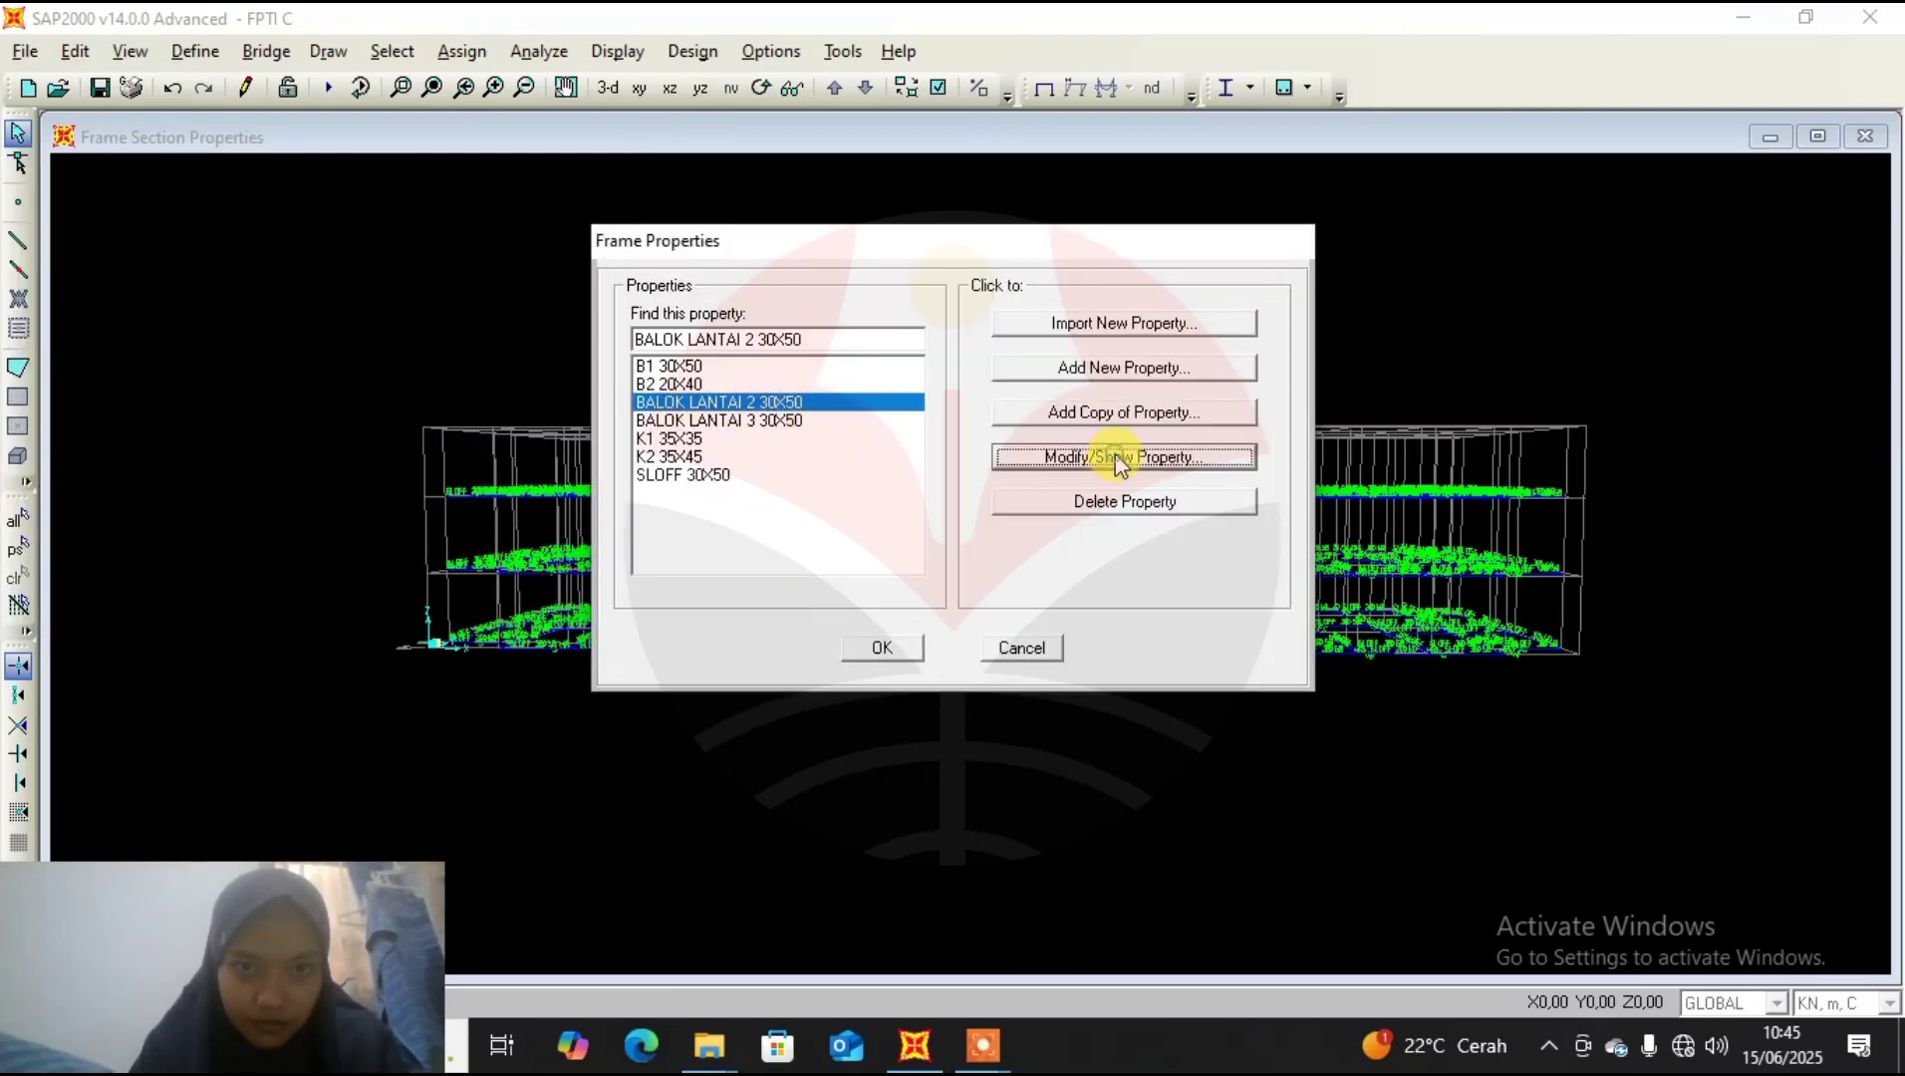
{"action": "left_click", "coordinate": [1224, 697]}
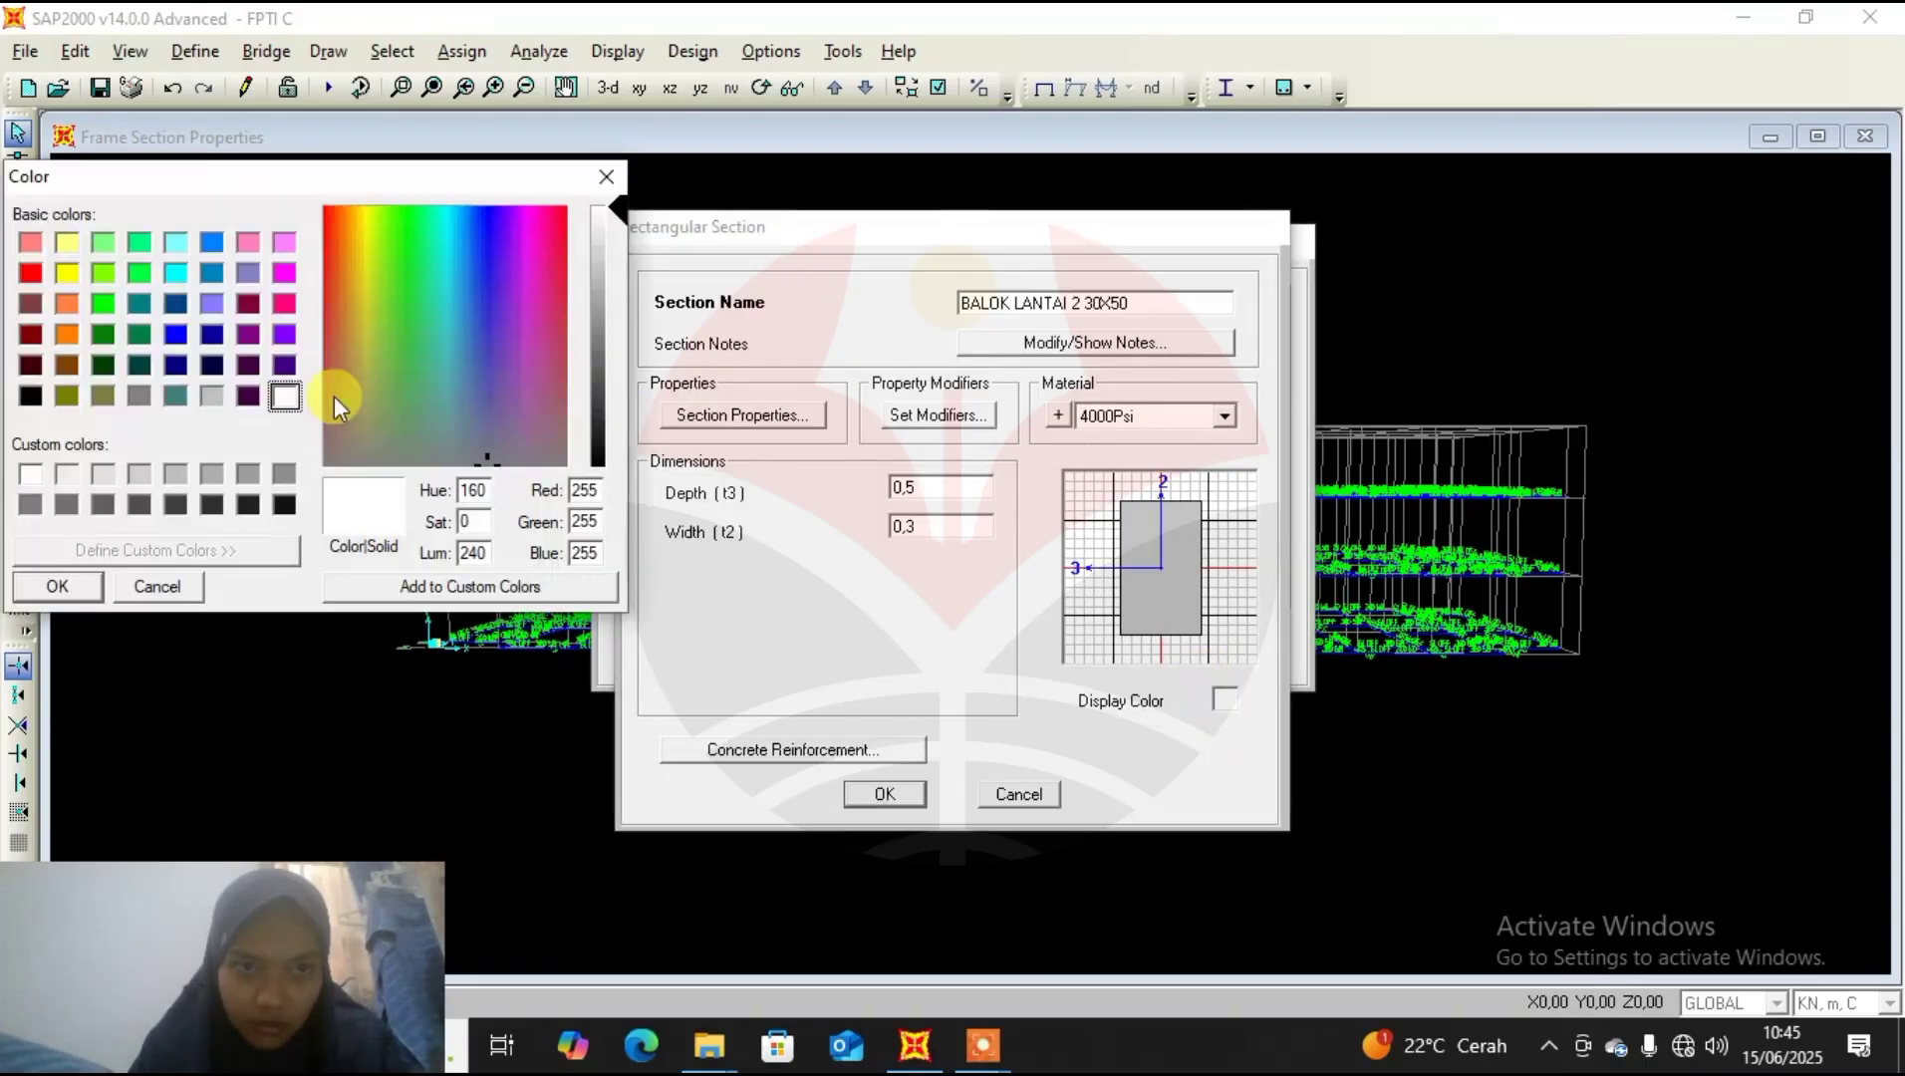
{"action": "left_click", "coordinate": [174, 337]}
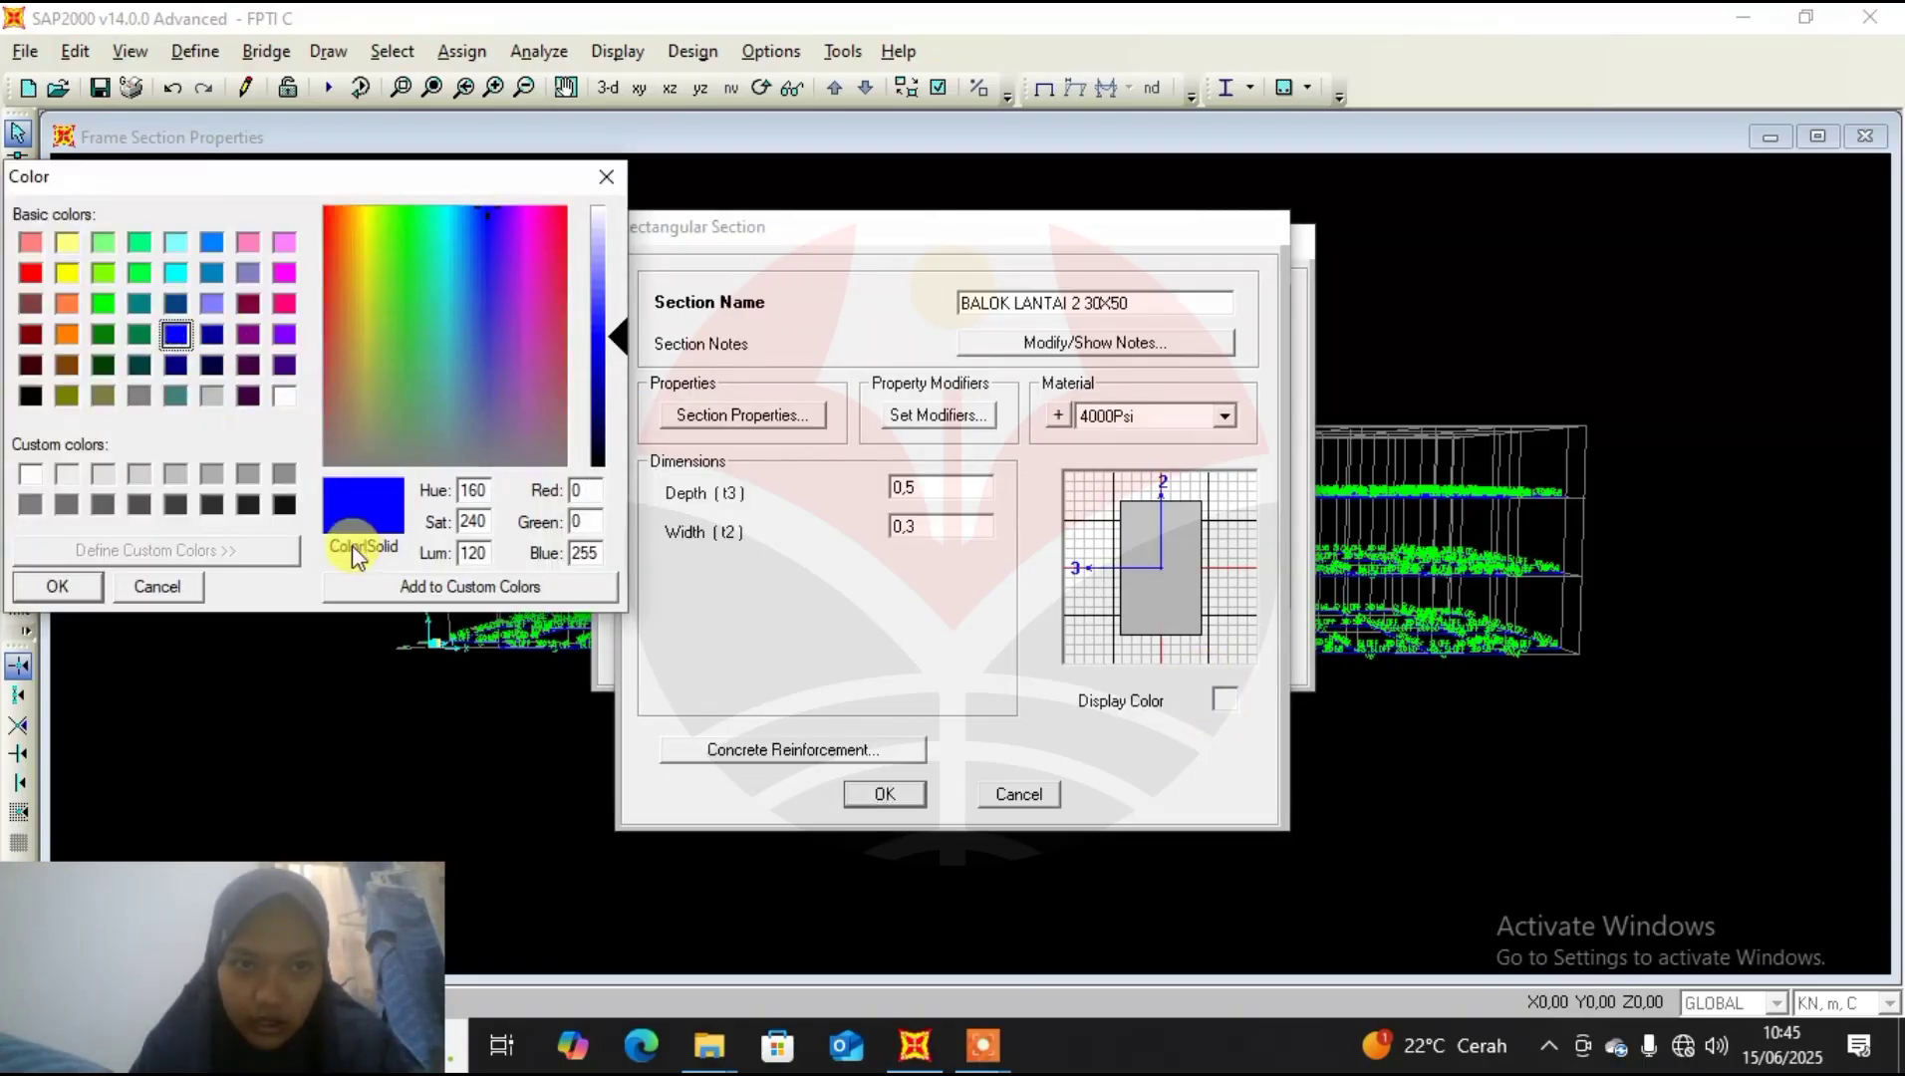
{"action": "left_click", "coordinate": [45, 585]}
{"action": "left_click", "coordinate": [883, 794]}
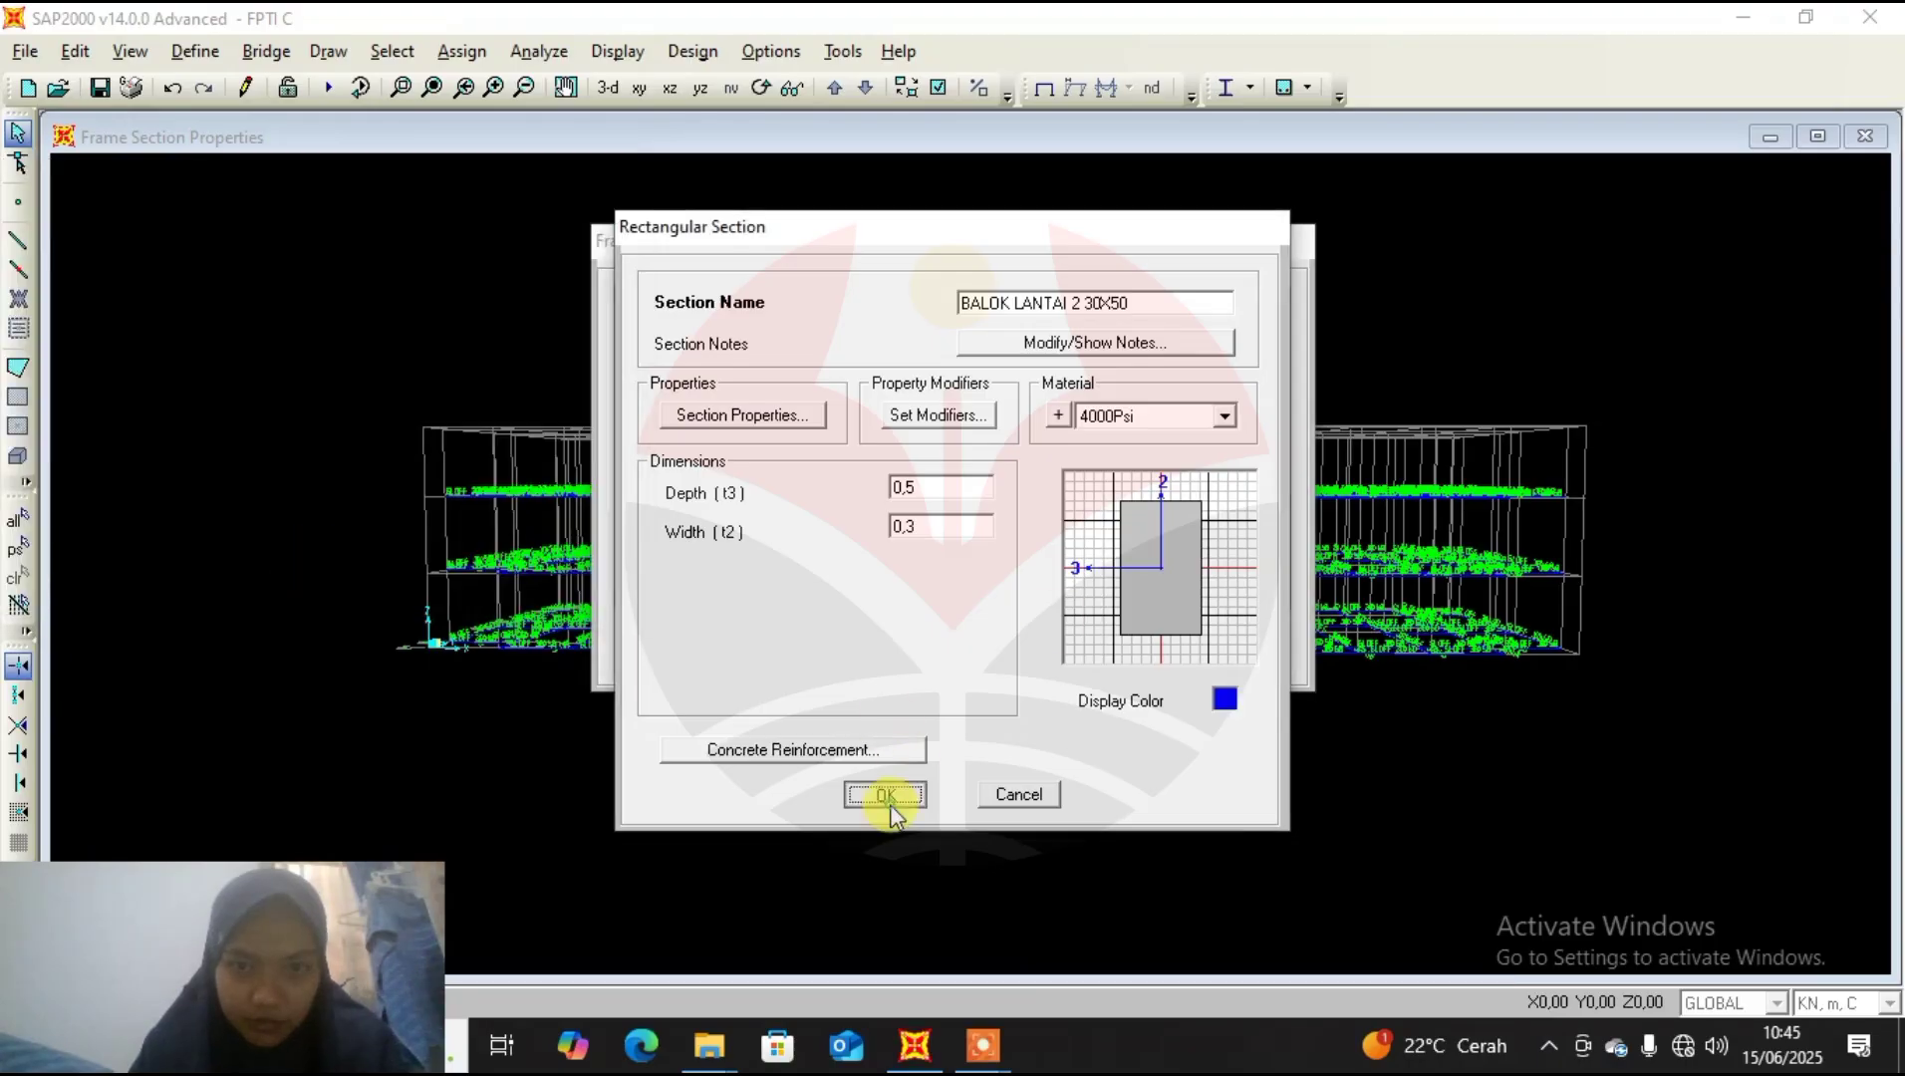
Set the display colour of the BALOK LANTAI 3 30X50 section to blue and accept the frame properties.
{"action": "left_click", "coordinate": [780, 420]}
{"action": "left_click", "coordinate": [1119, 454]}
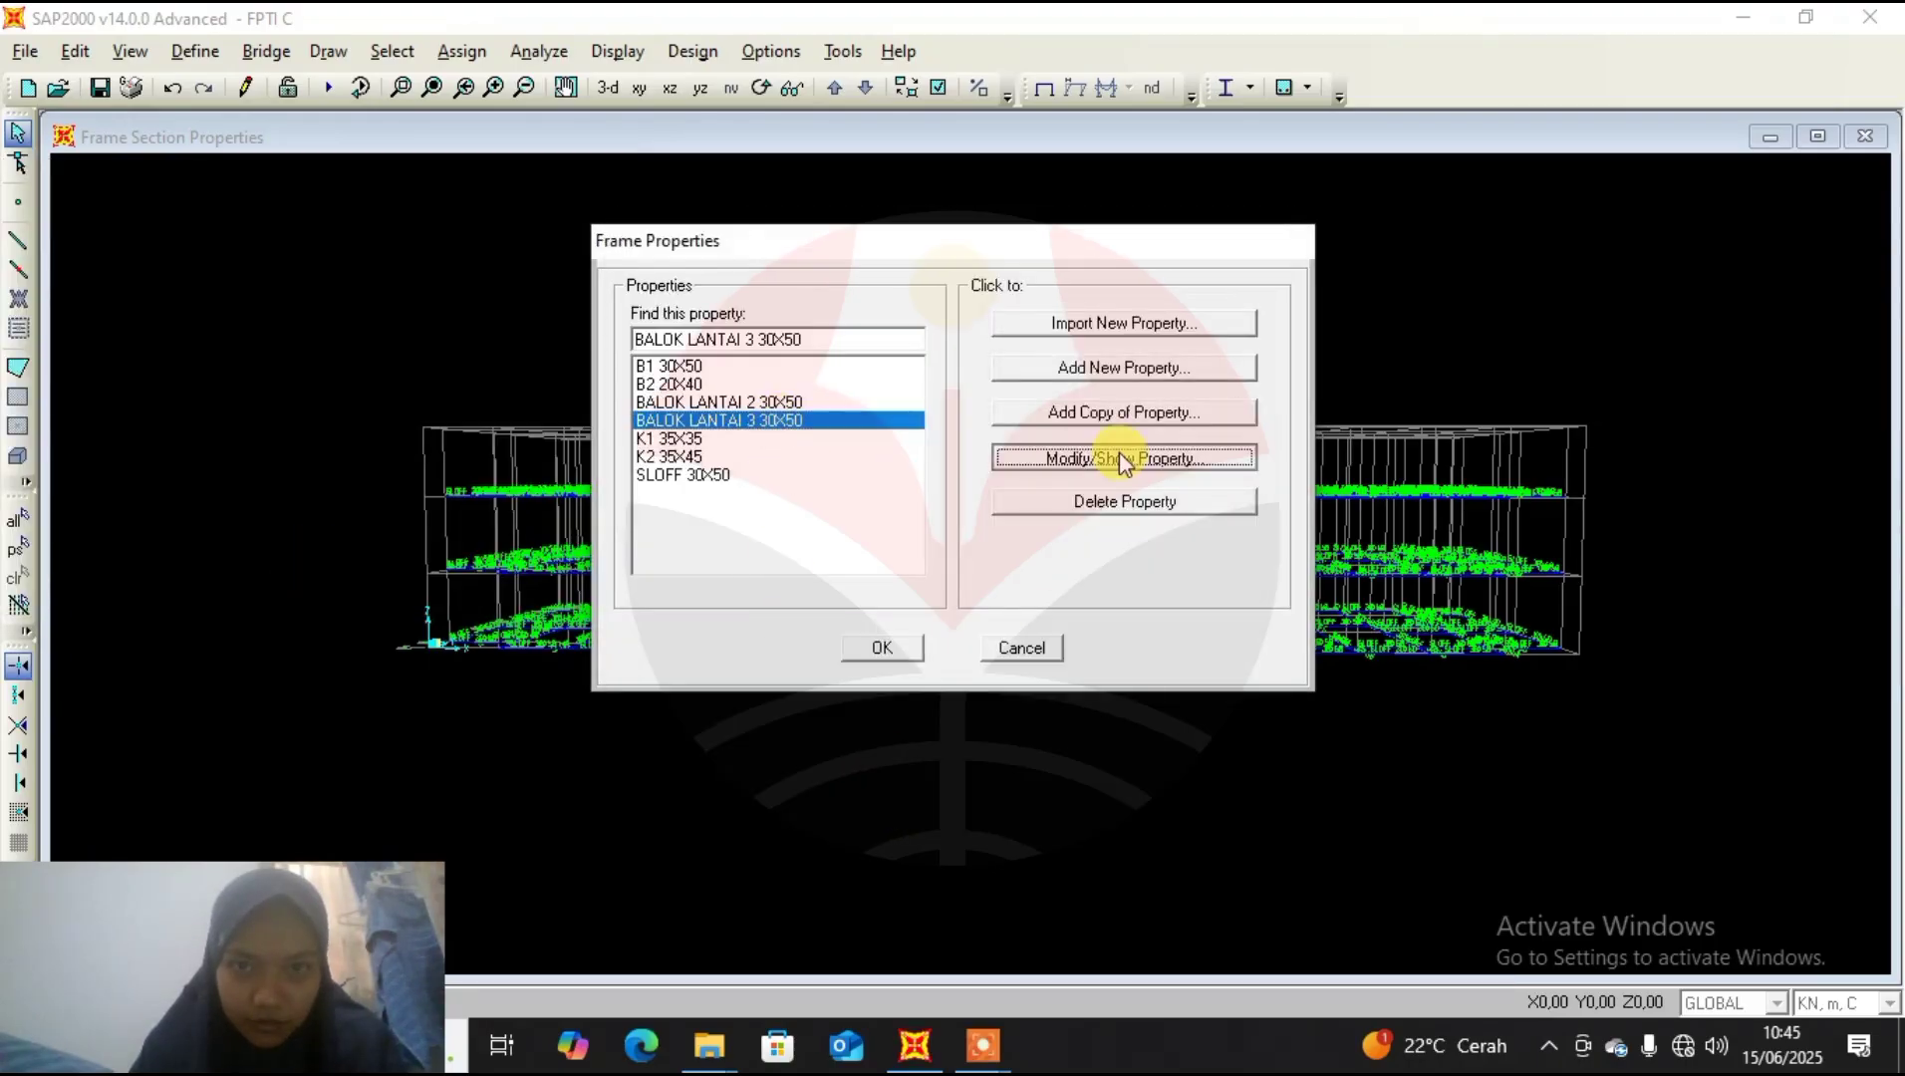
{"action": "left_click", "coordinate": [1229, 695]}
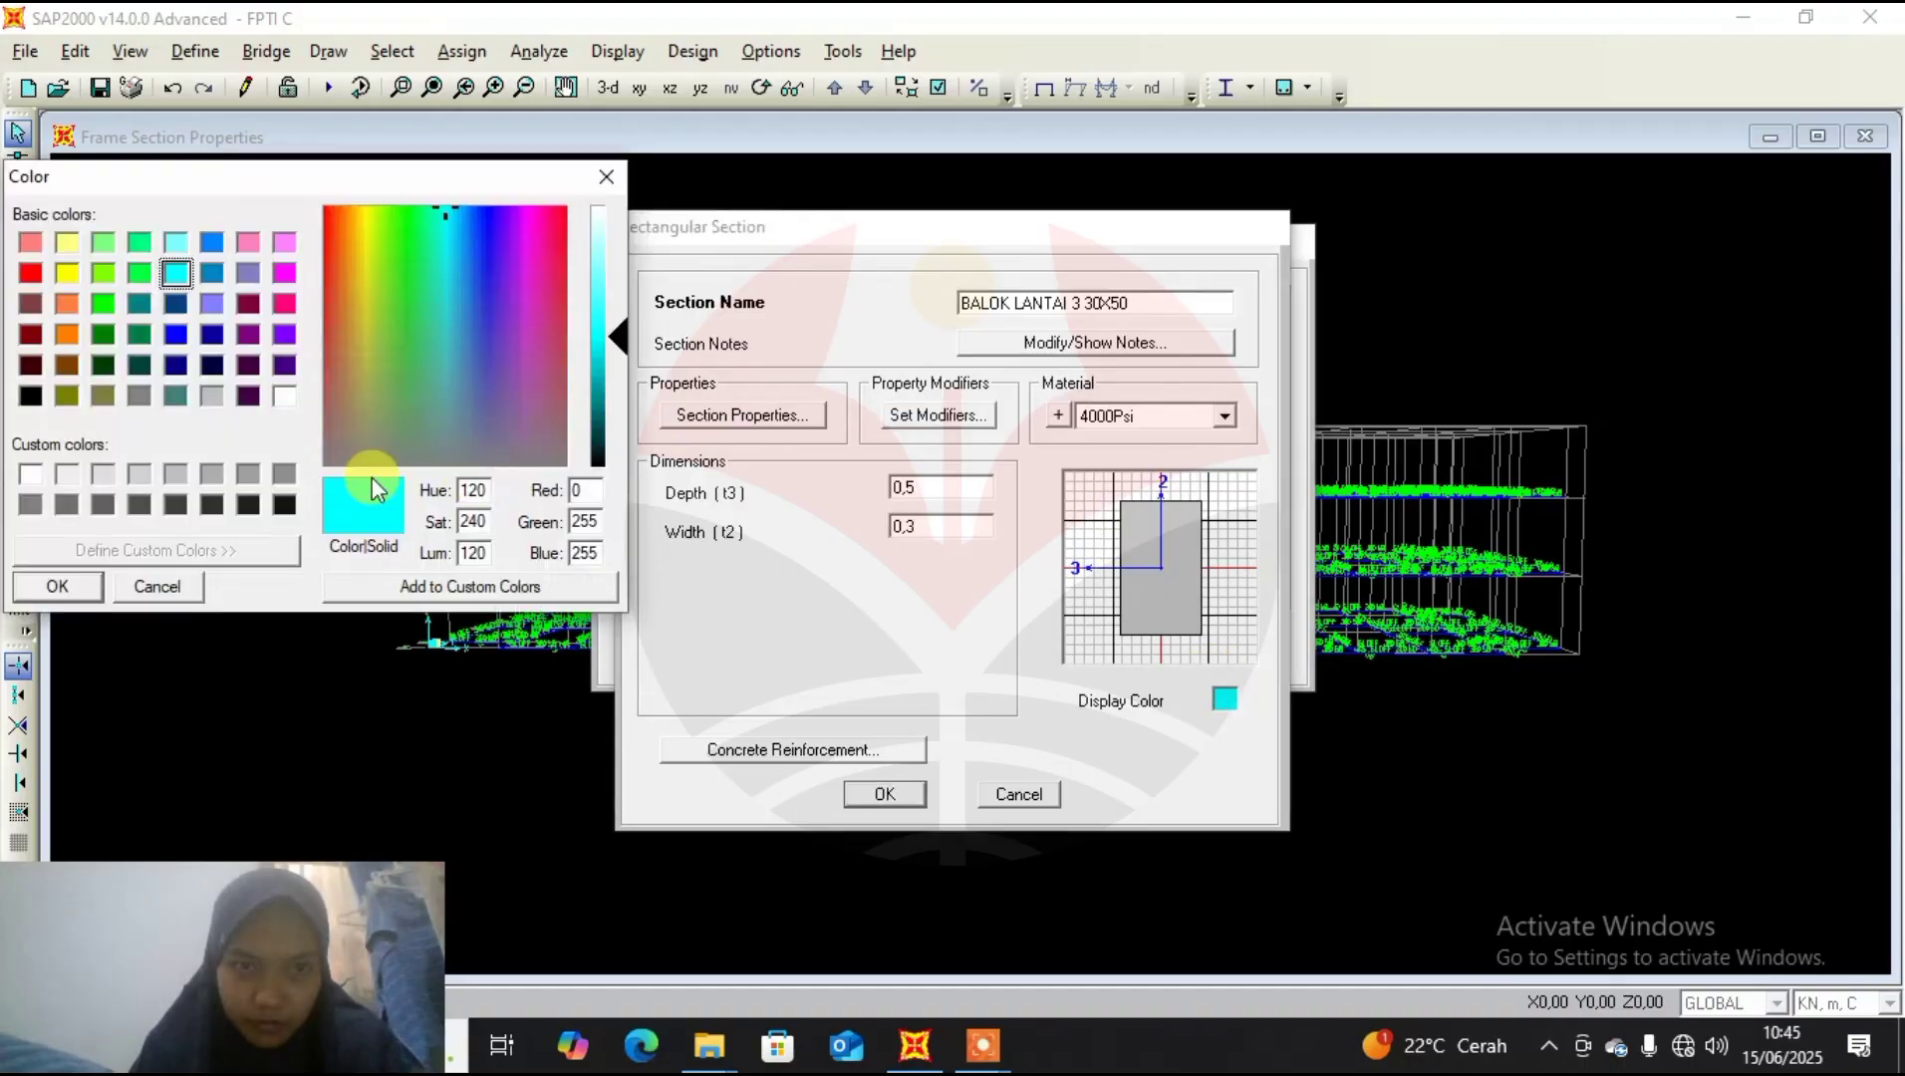
{"action": "left_click", "coordinate": [174, 335]}
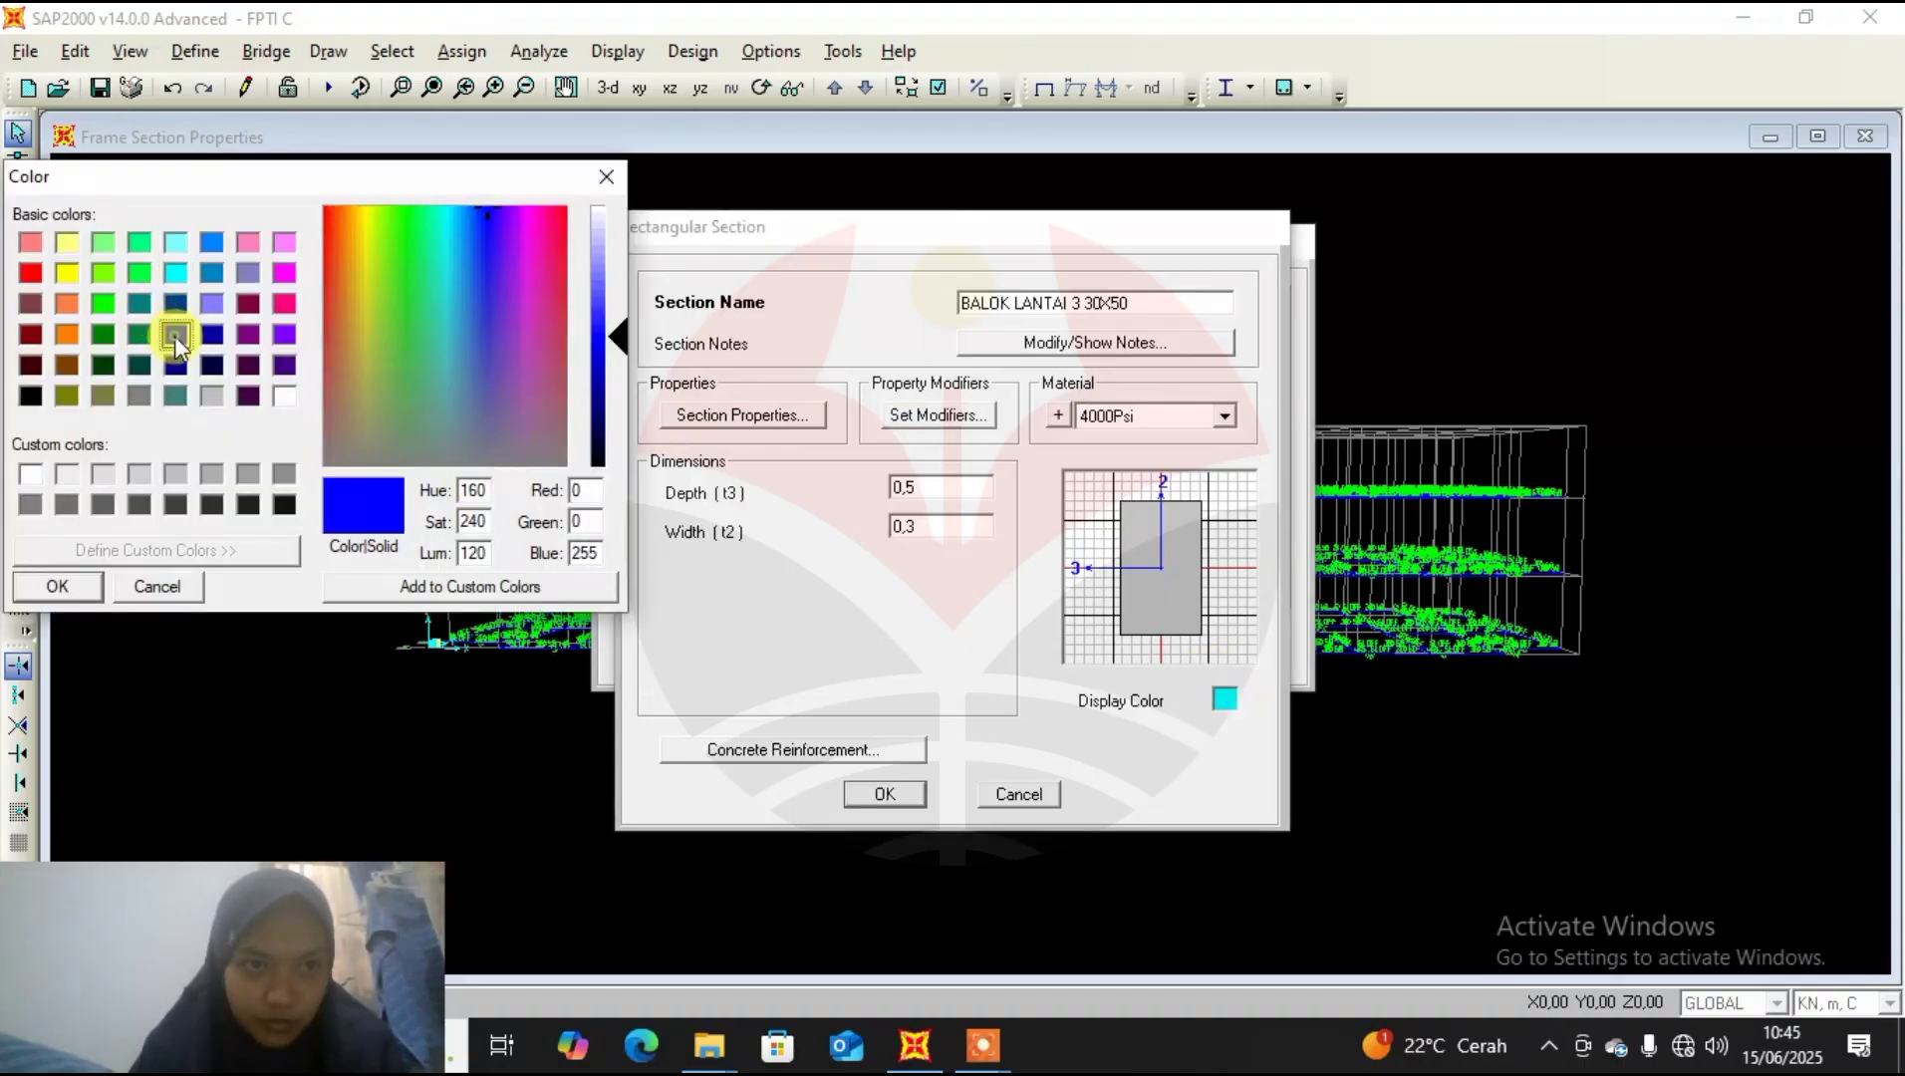
{"action": "left_click", "coordinate": [60, 586]}
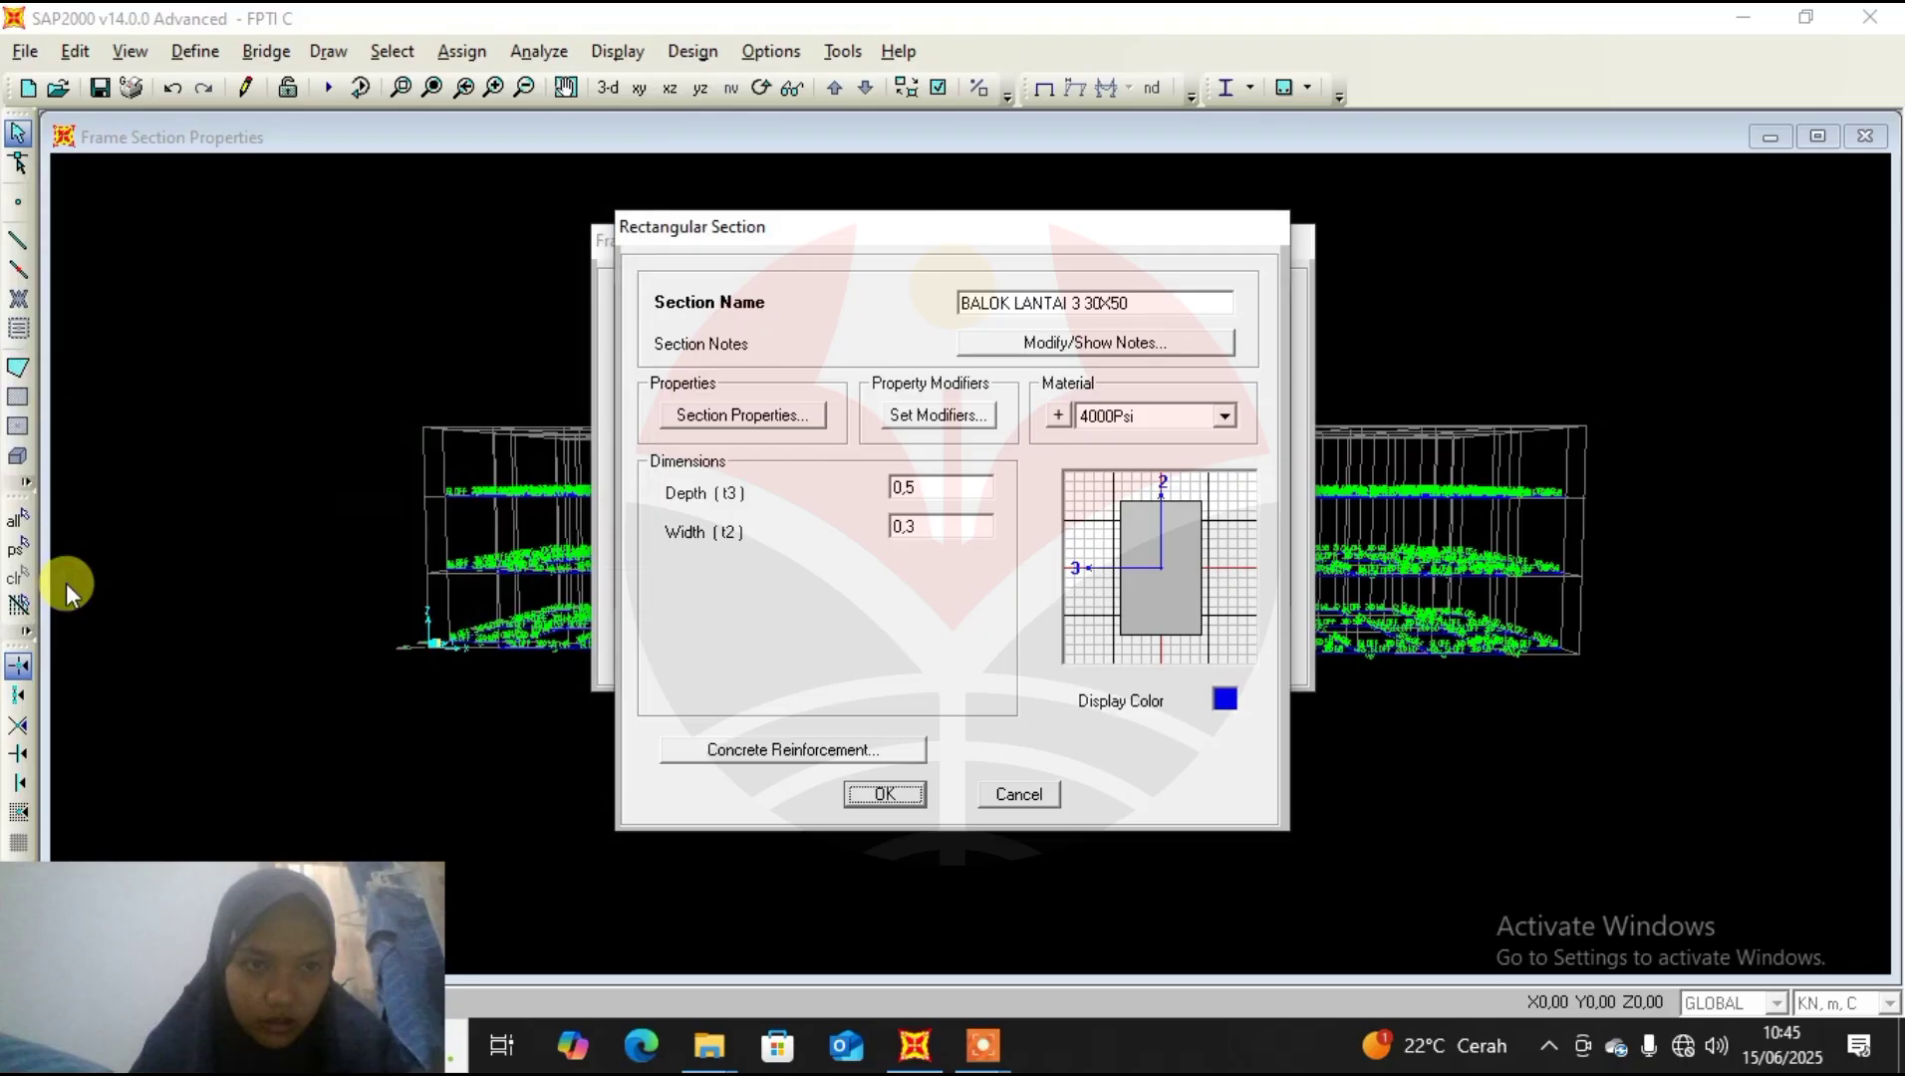
{"action": "left_click", "coordinate": [886, 795]}
{"action": "left_click", "coordinate": [882, 649]}
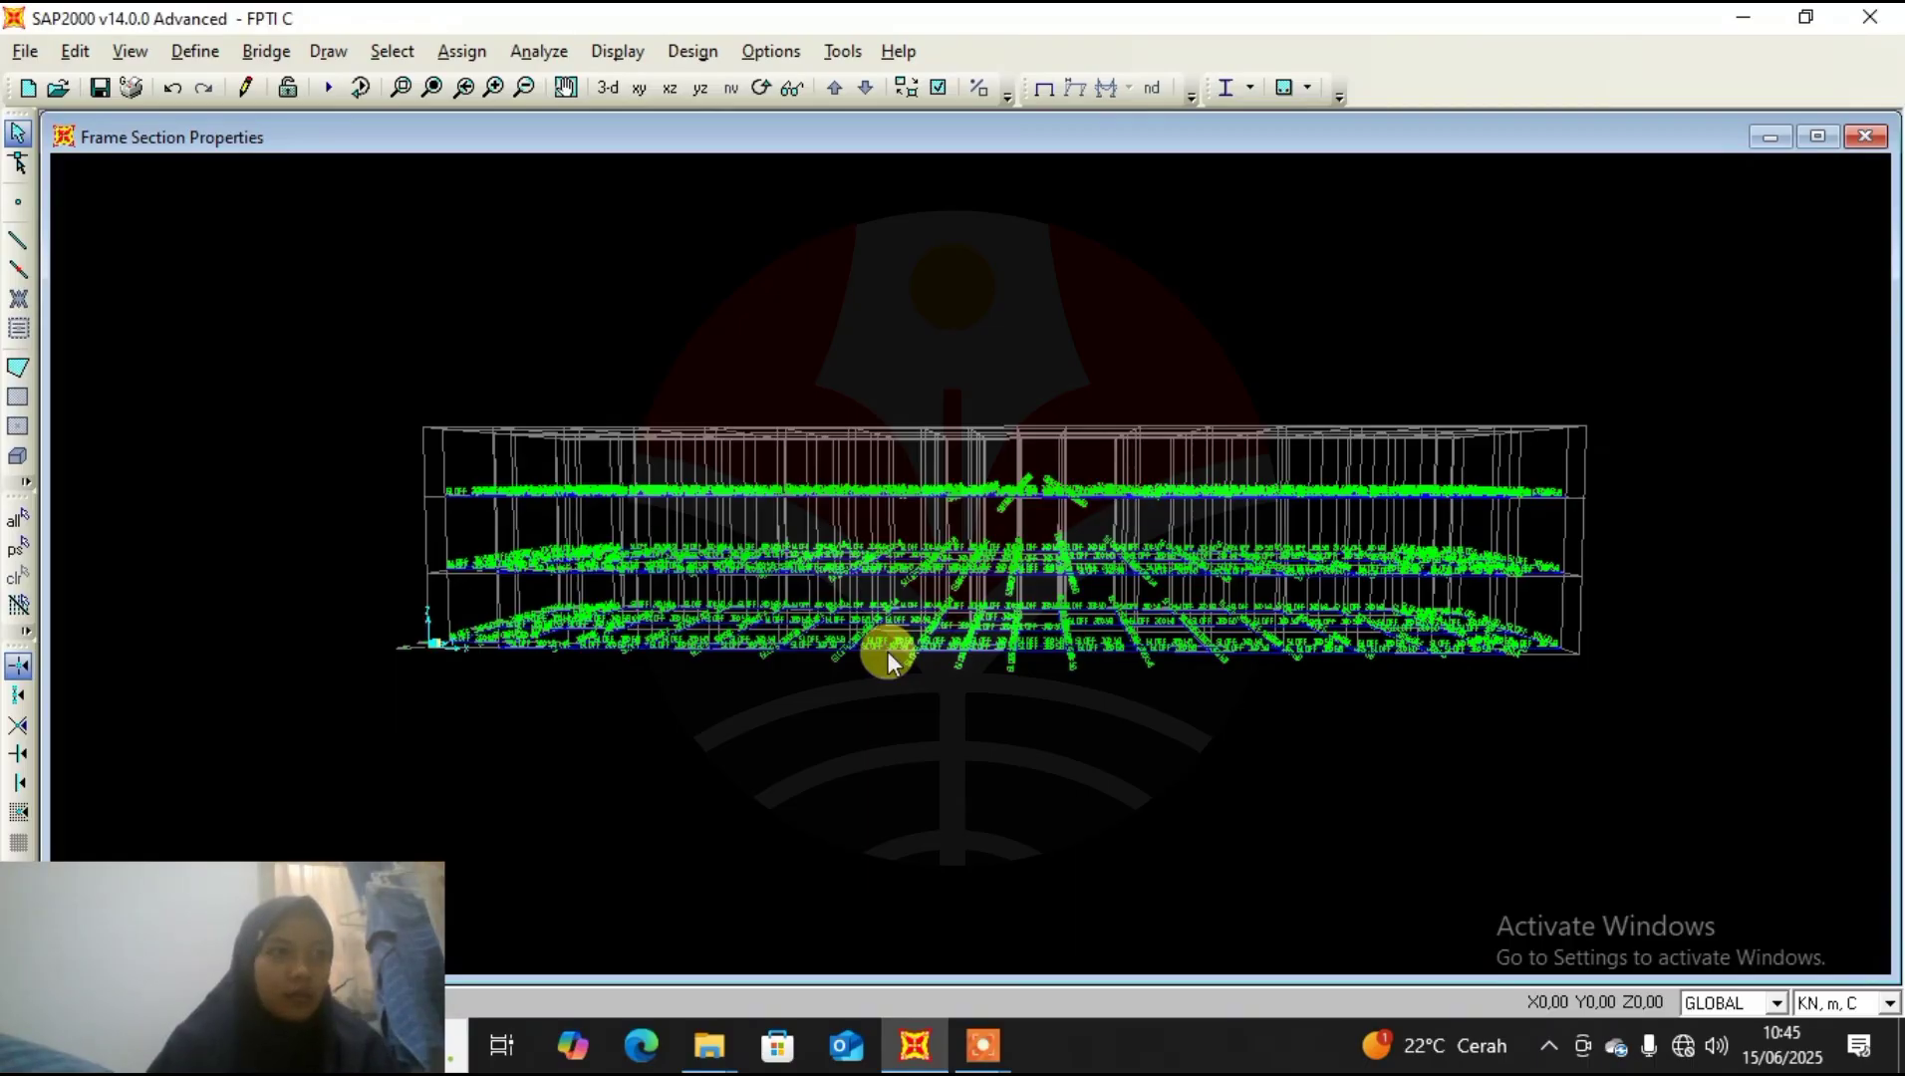
Start a new frame section as a copy of BALOK LANTAI 2 30X50.
{"action": "left_click", "coordinate": [155, 51]}
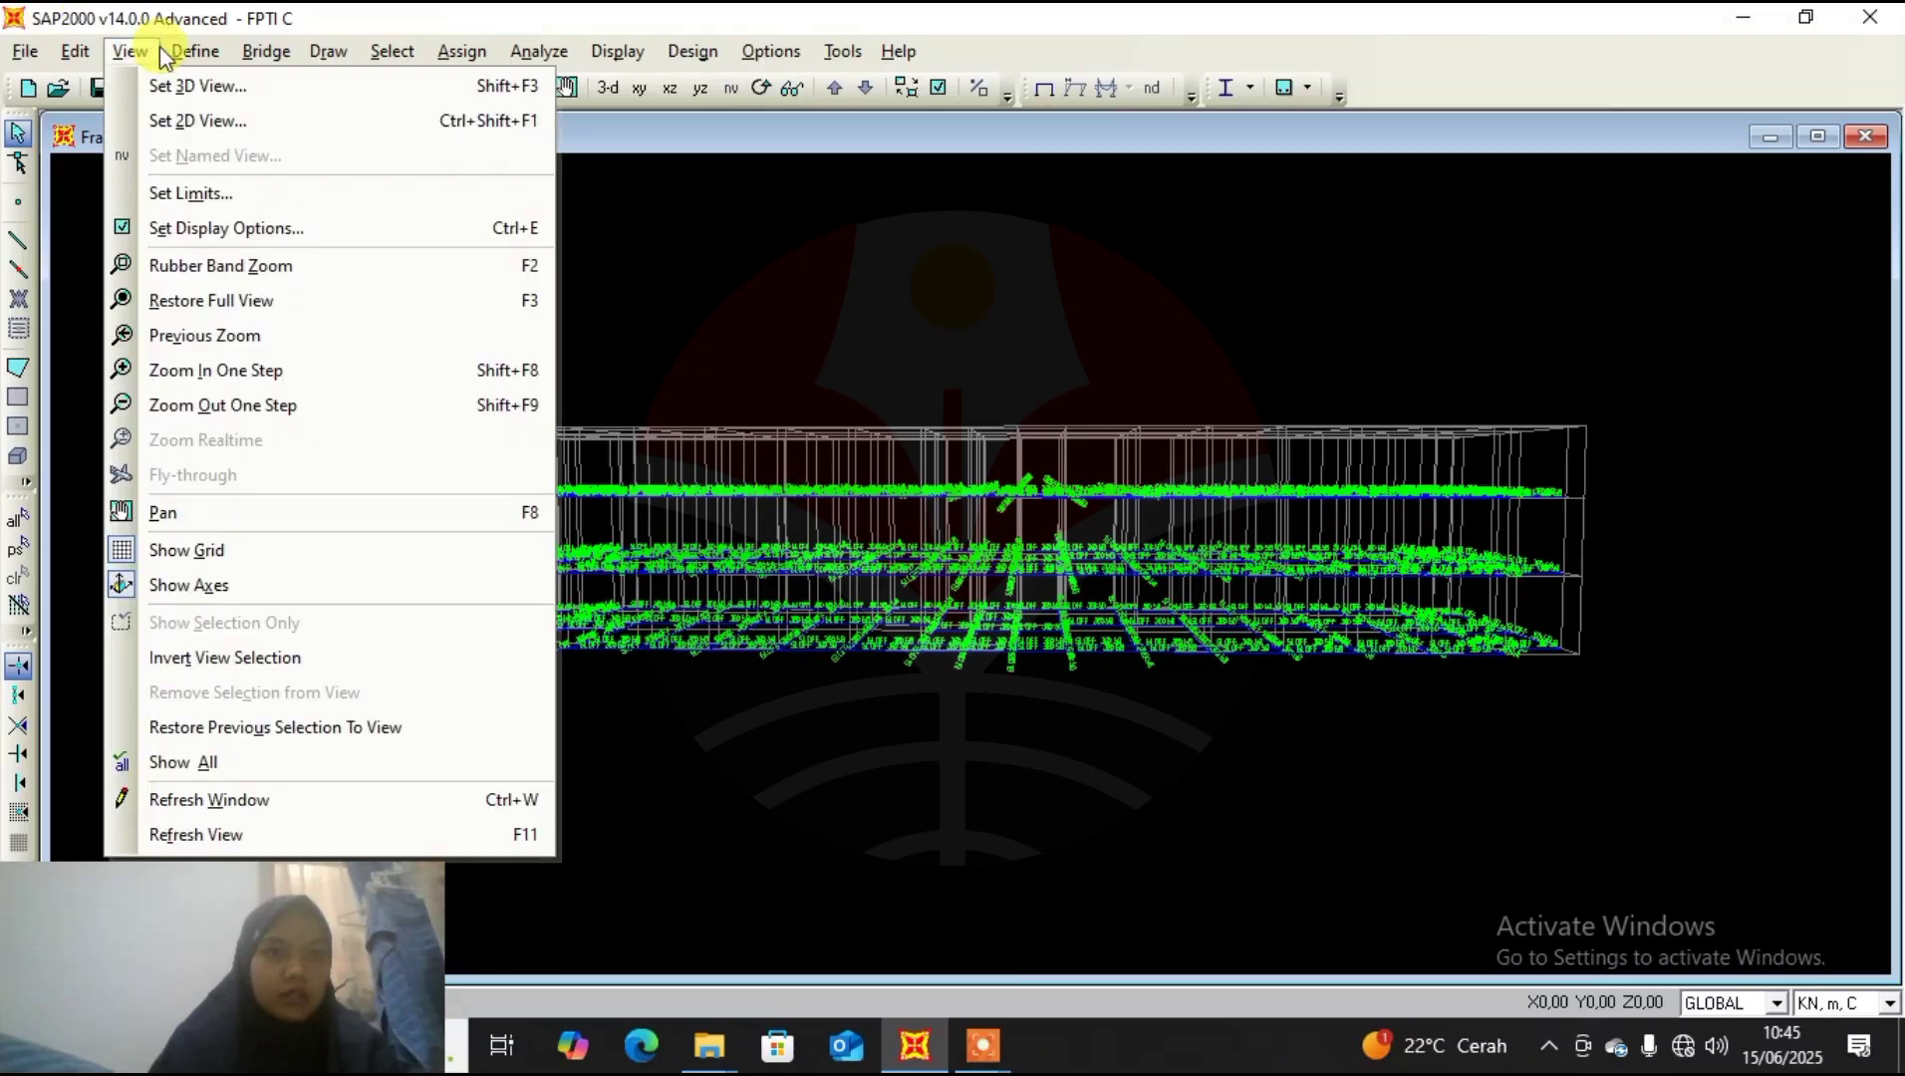
{"action": "left_click", "coordinate": [160, 50]}
{"action": "left_click", "coordinate": [195, 51]}
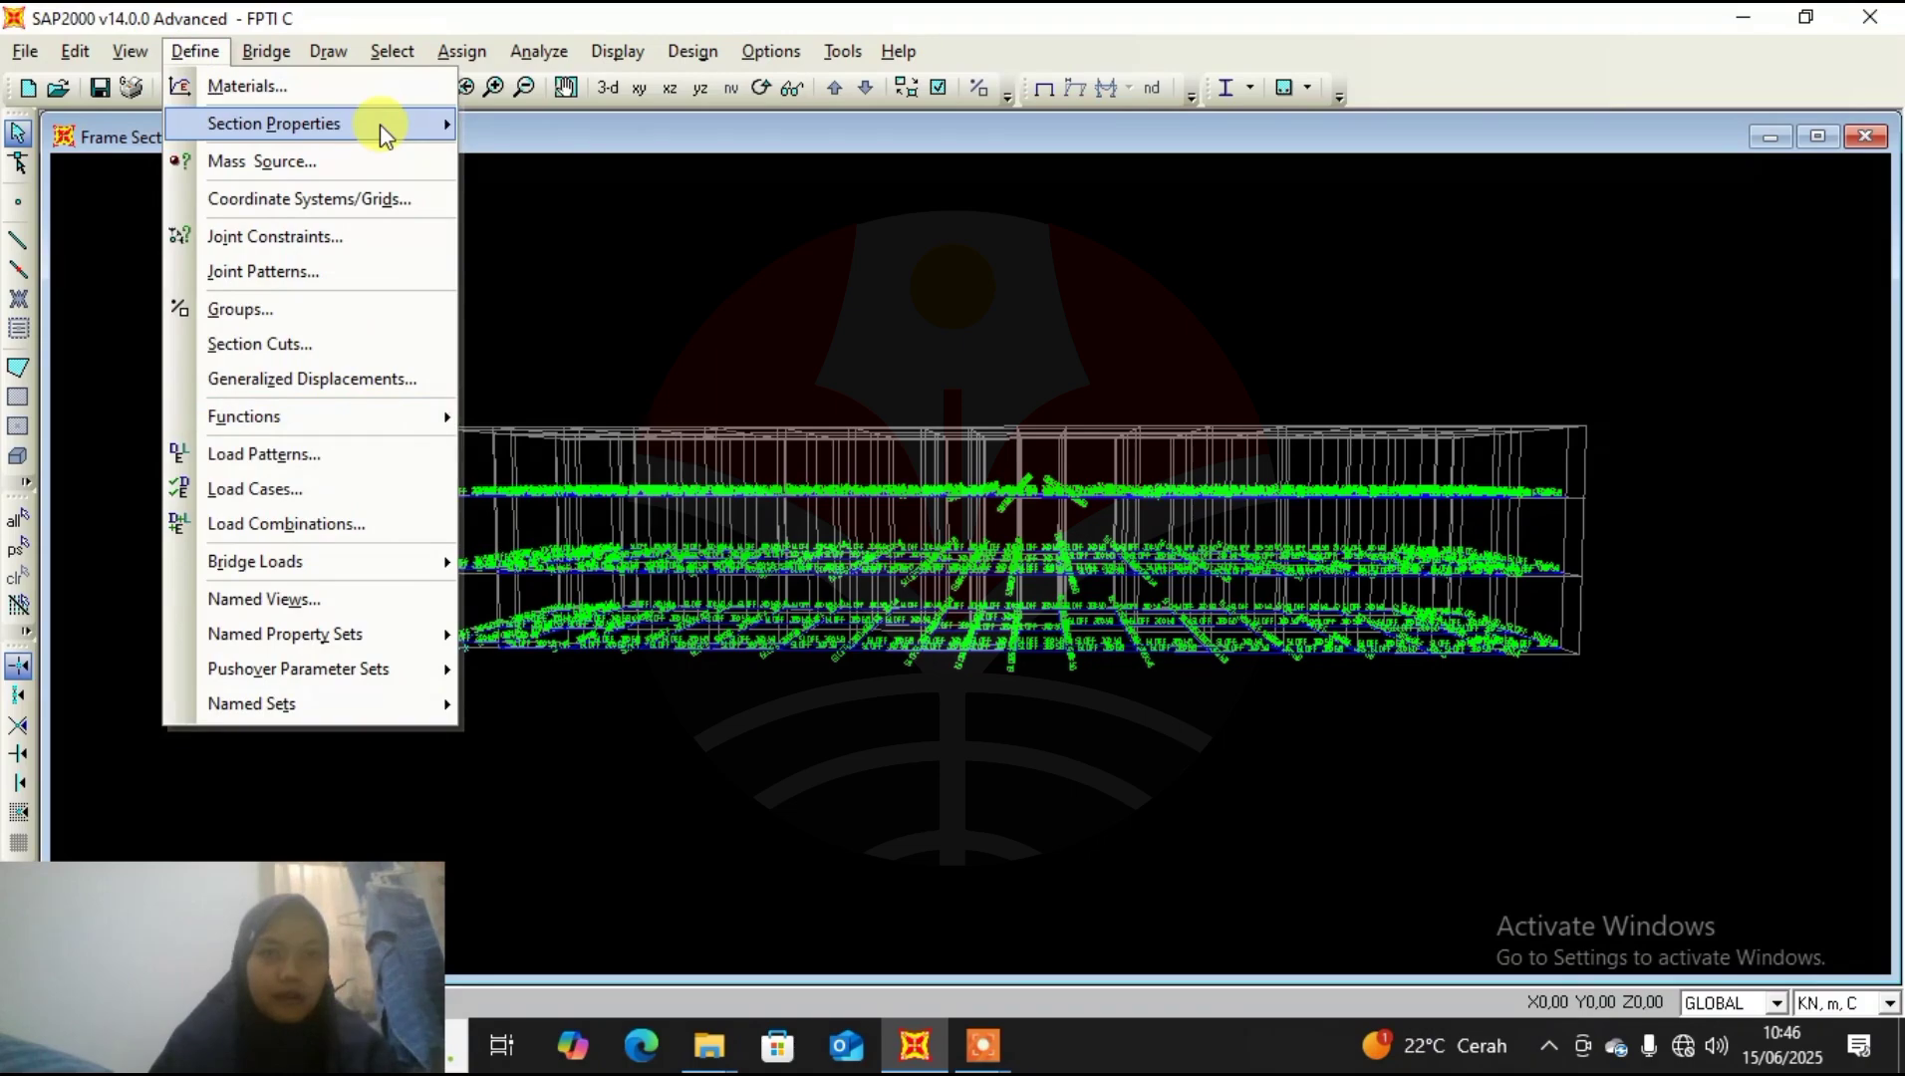
{"action": "mouse_move", "coordinate": [380, 124]}
{"action": "left_click", "coordinate": [639, 126]}
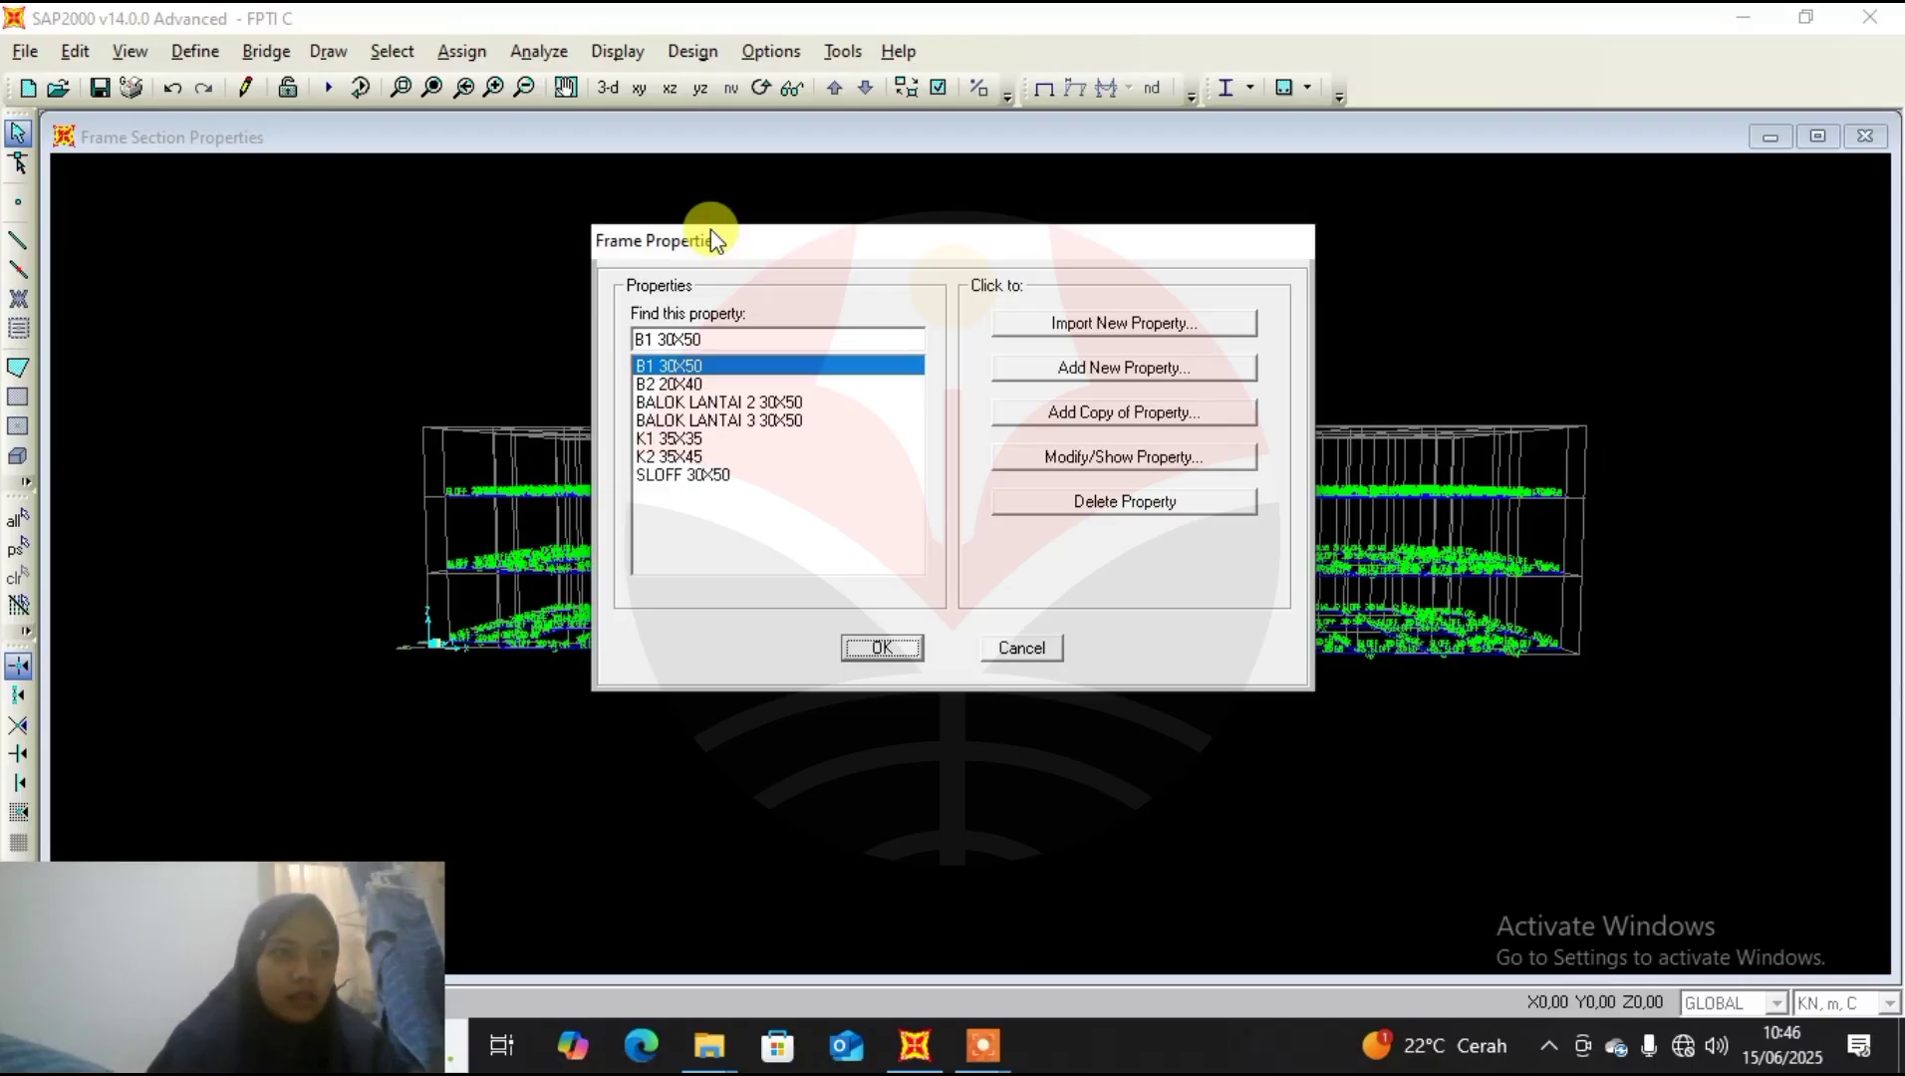
{"action": "left_click", "coordinate": [801, 401]}
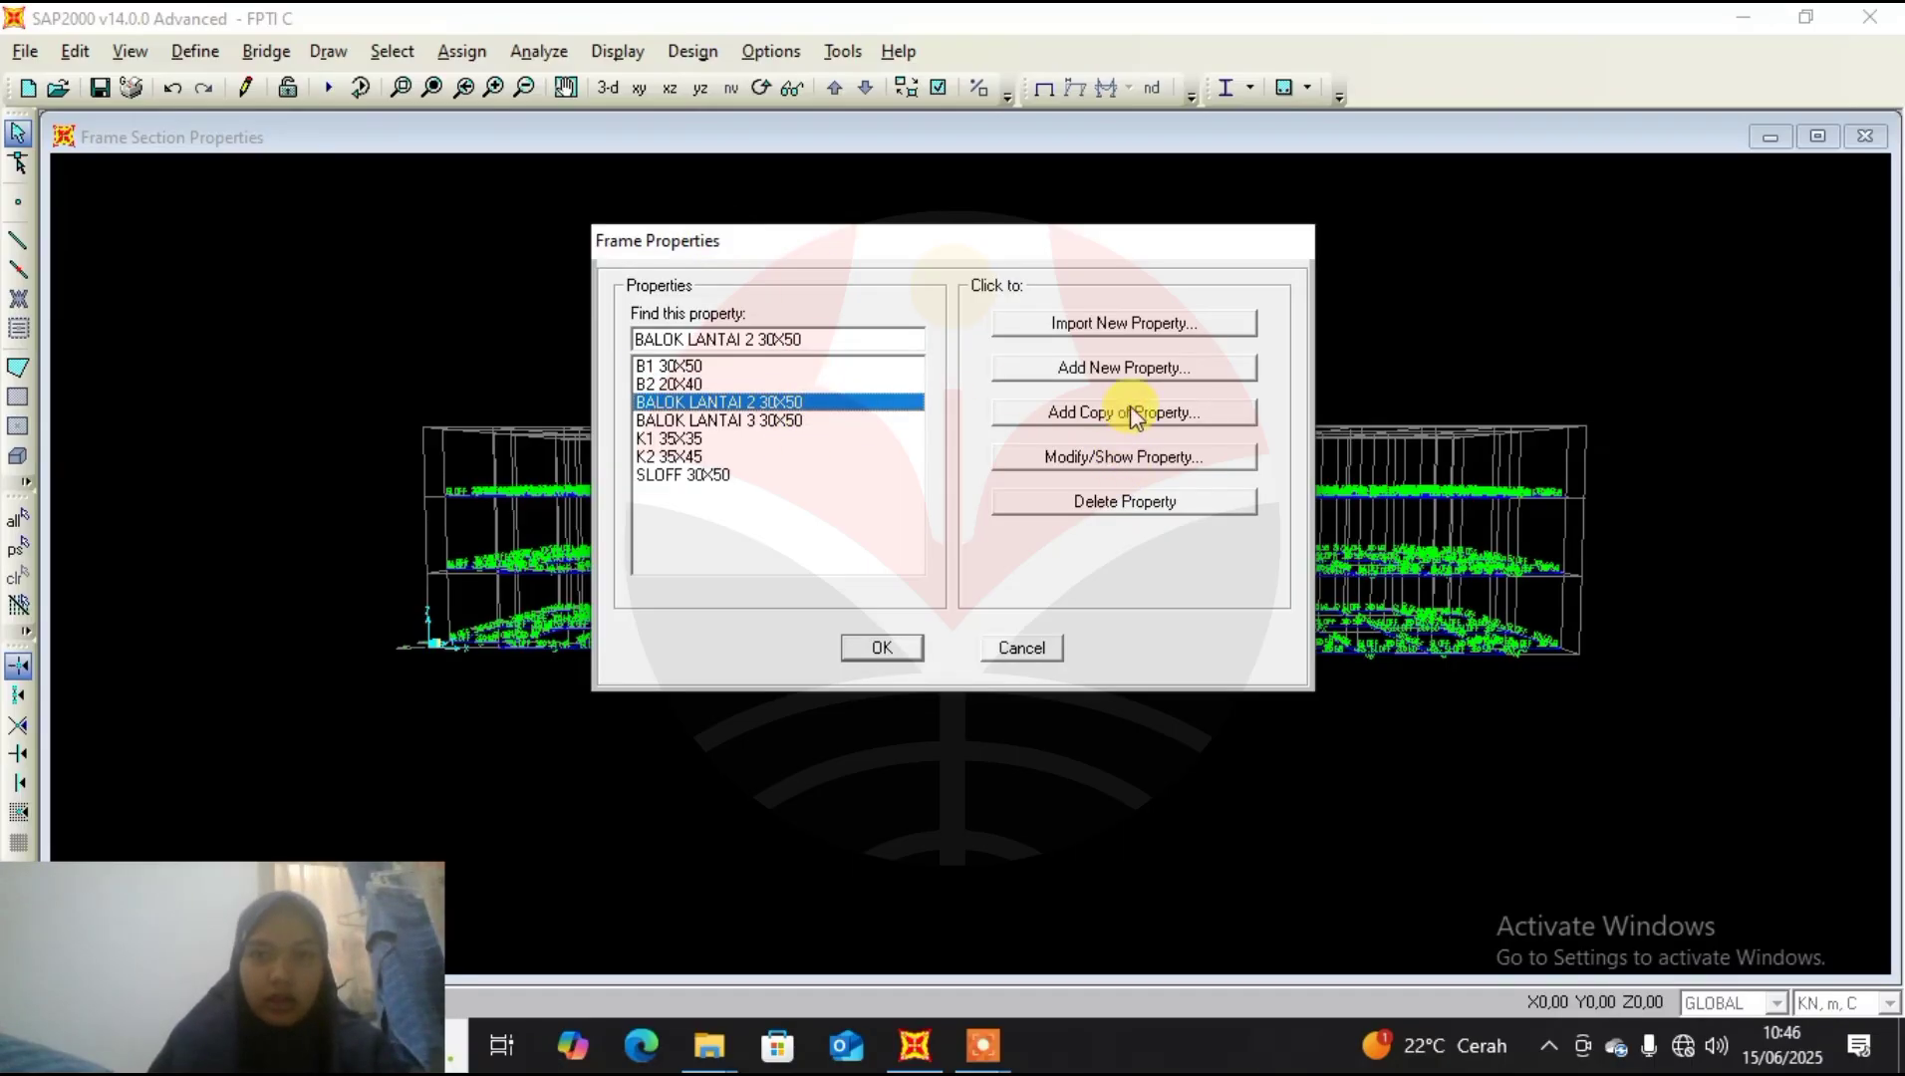
{"action": "left_click", "coordinate": [1130, 412]}
Name the copied section RING BALK 30X50 and save it to the frame properties.
{"action": "double_click", "coordinate": [1079, 309]}
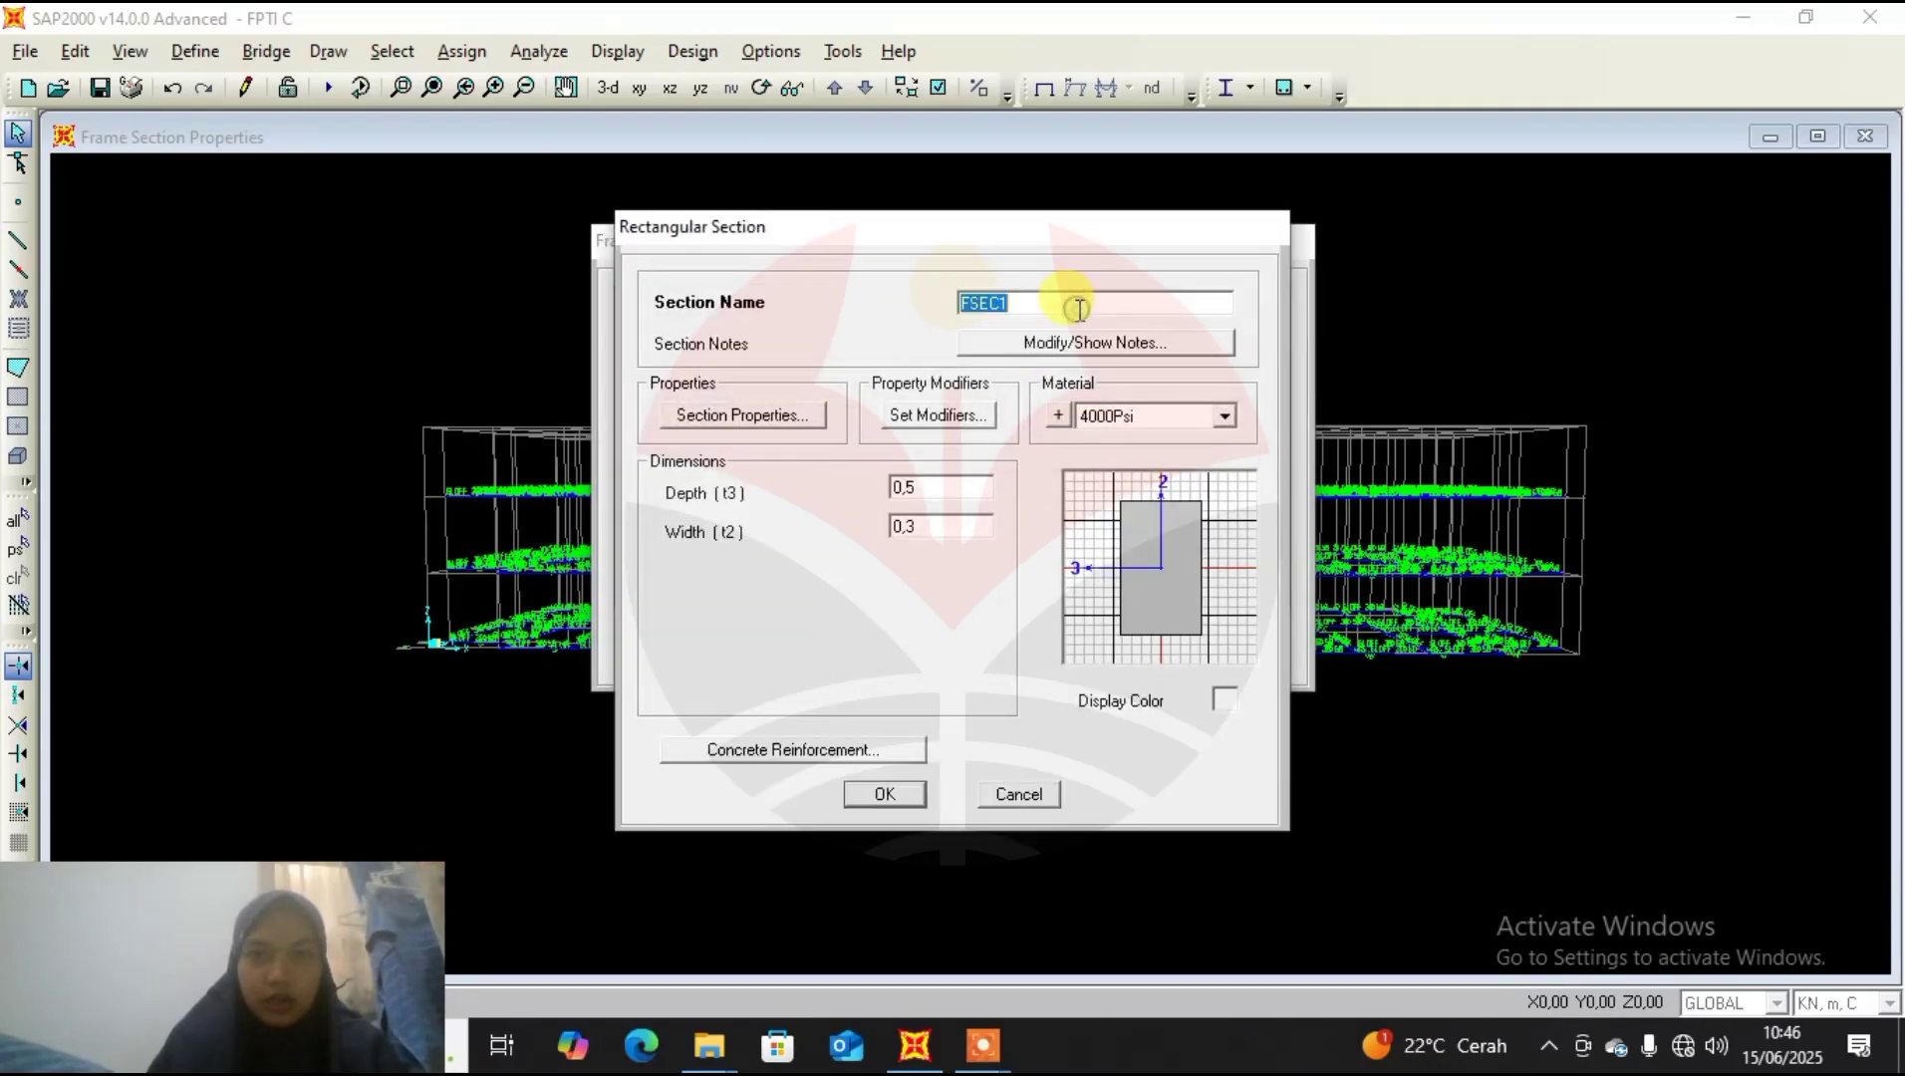
{"action": "type", "text": "RIN"}
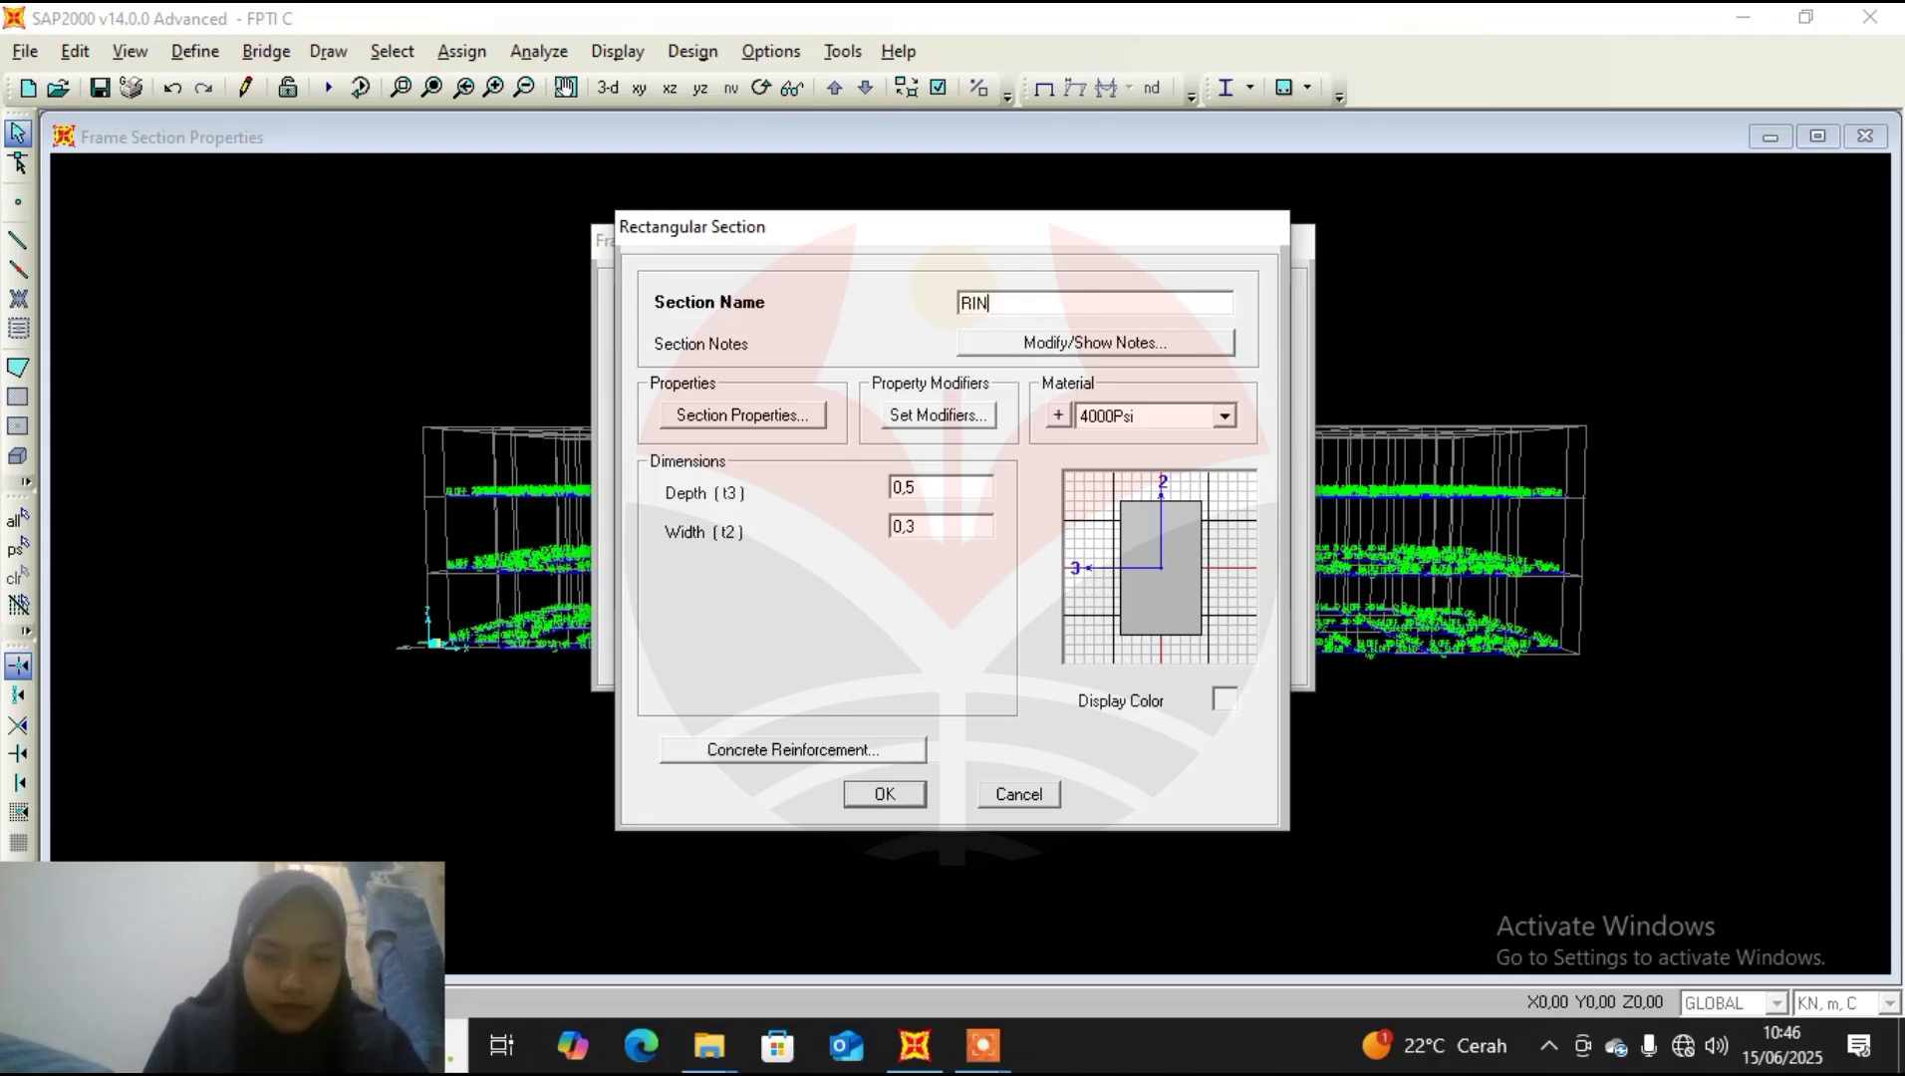
{"action": "type", "text": "G BAL"}
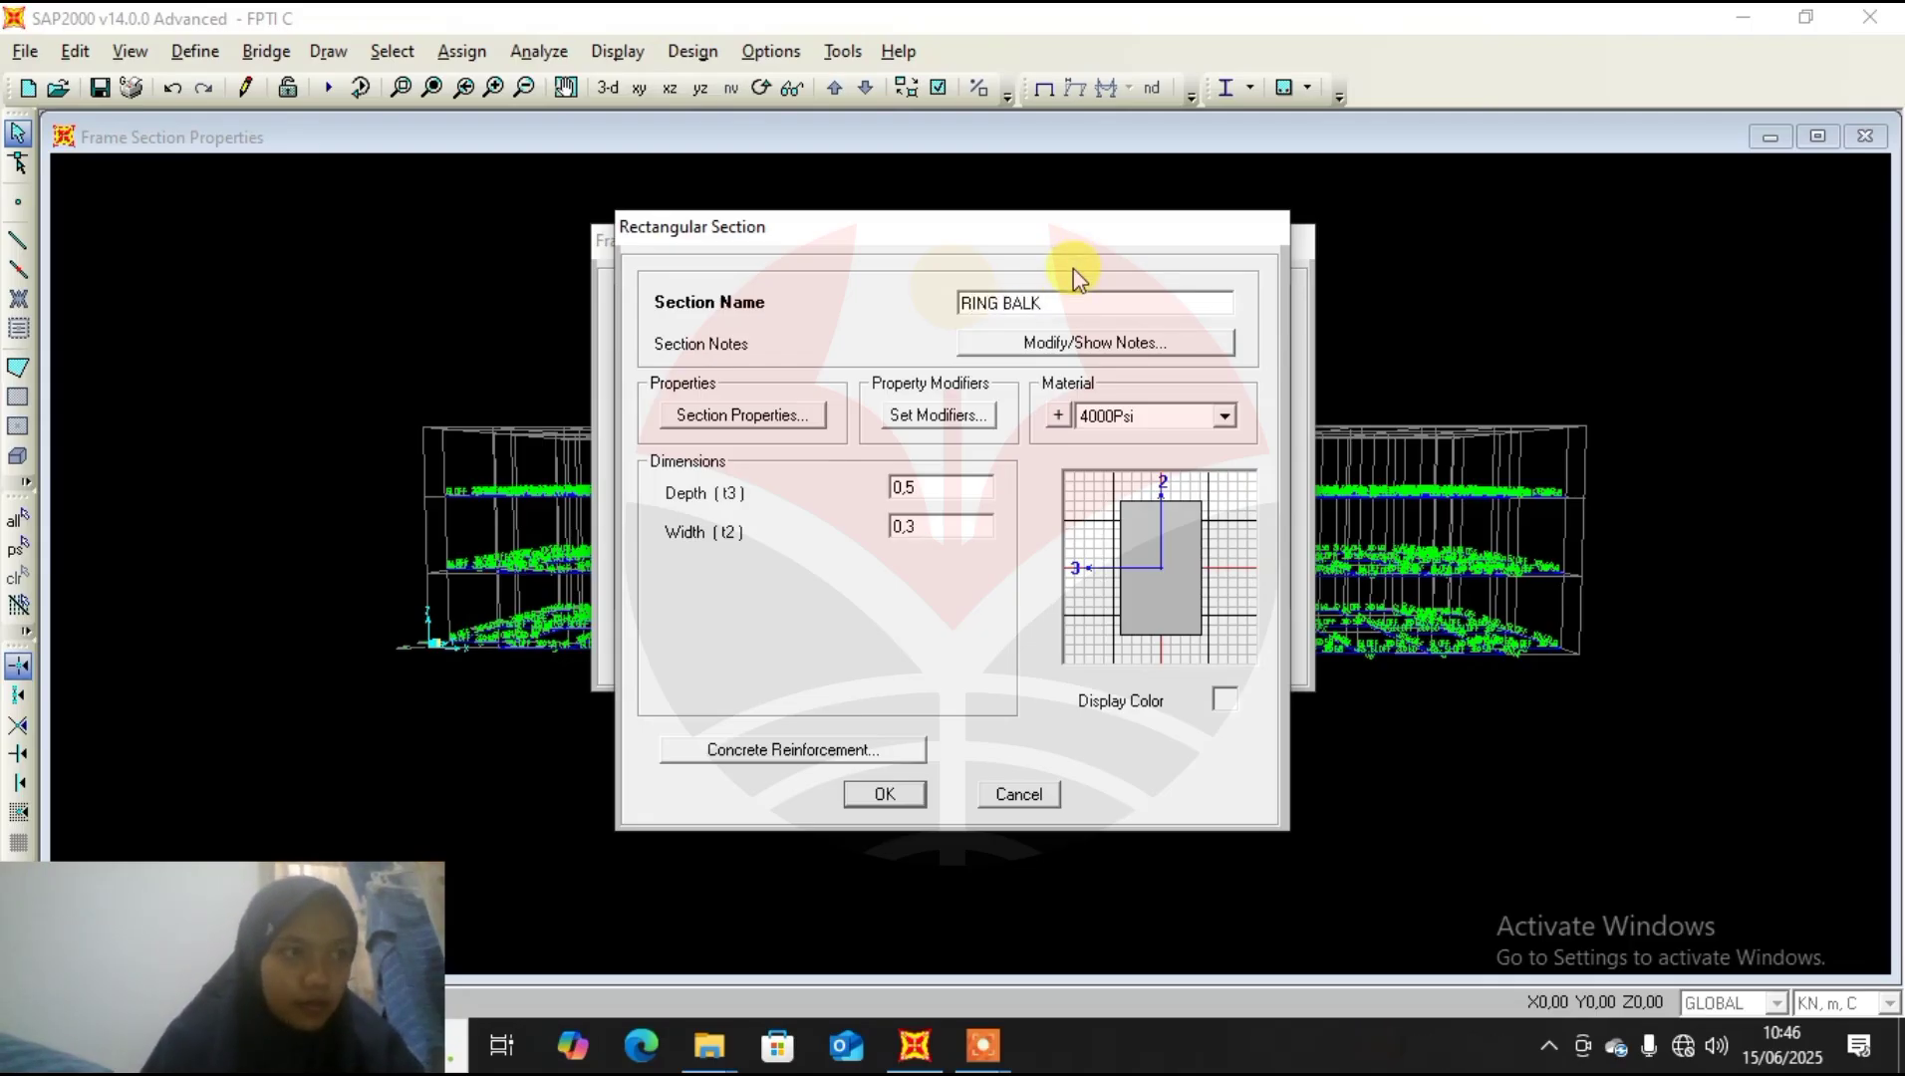
{"action": "type", "text": "K"}
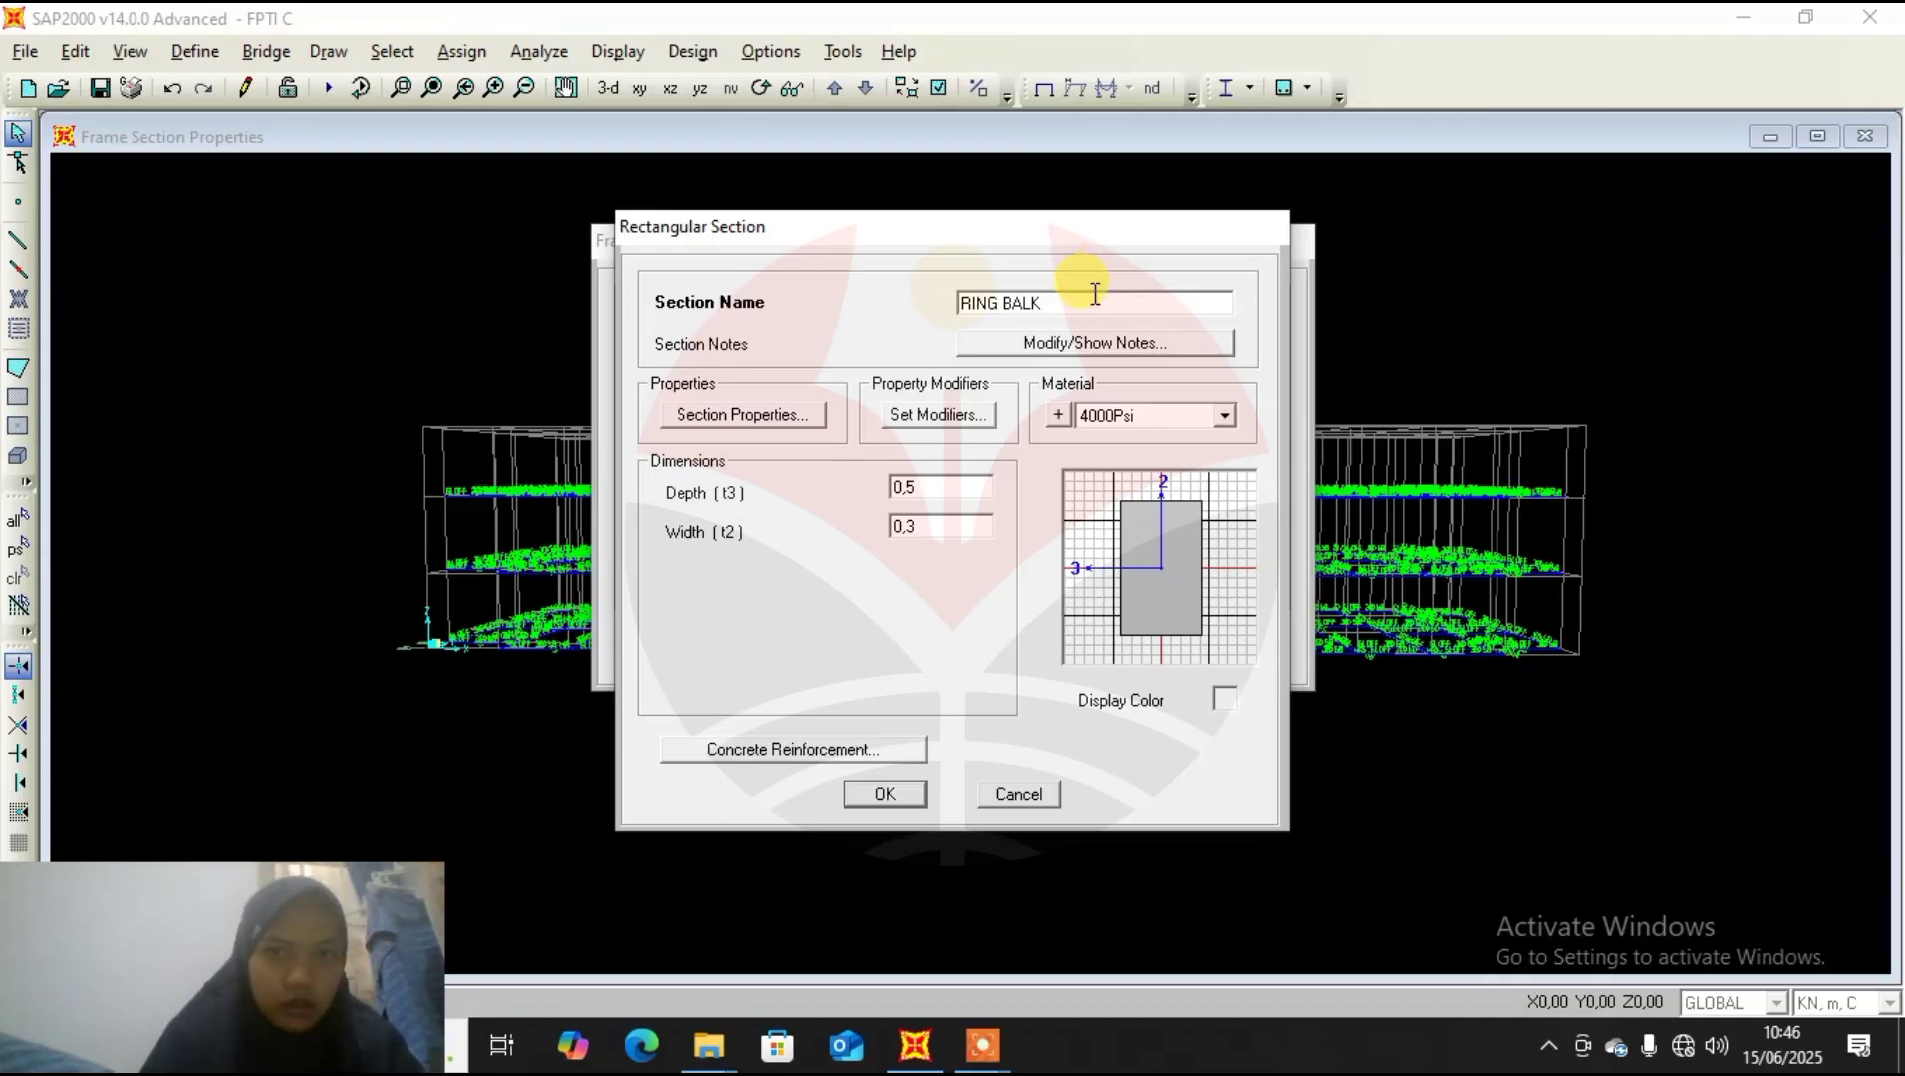
{"action": "type", "text": " 3"}
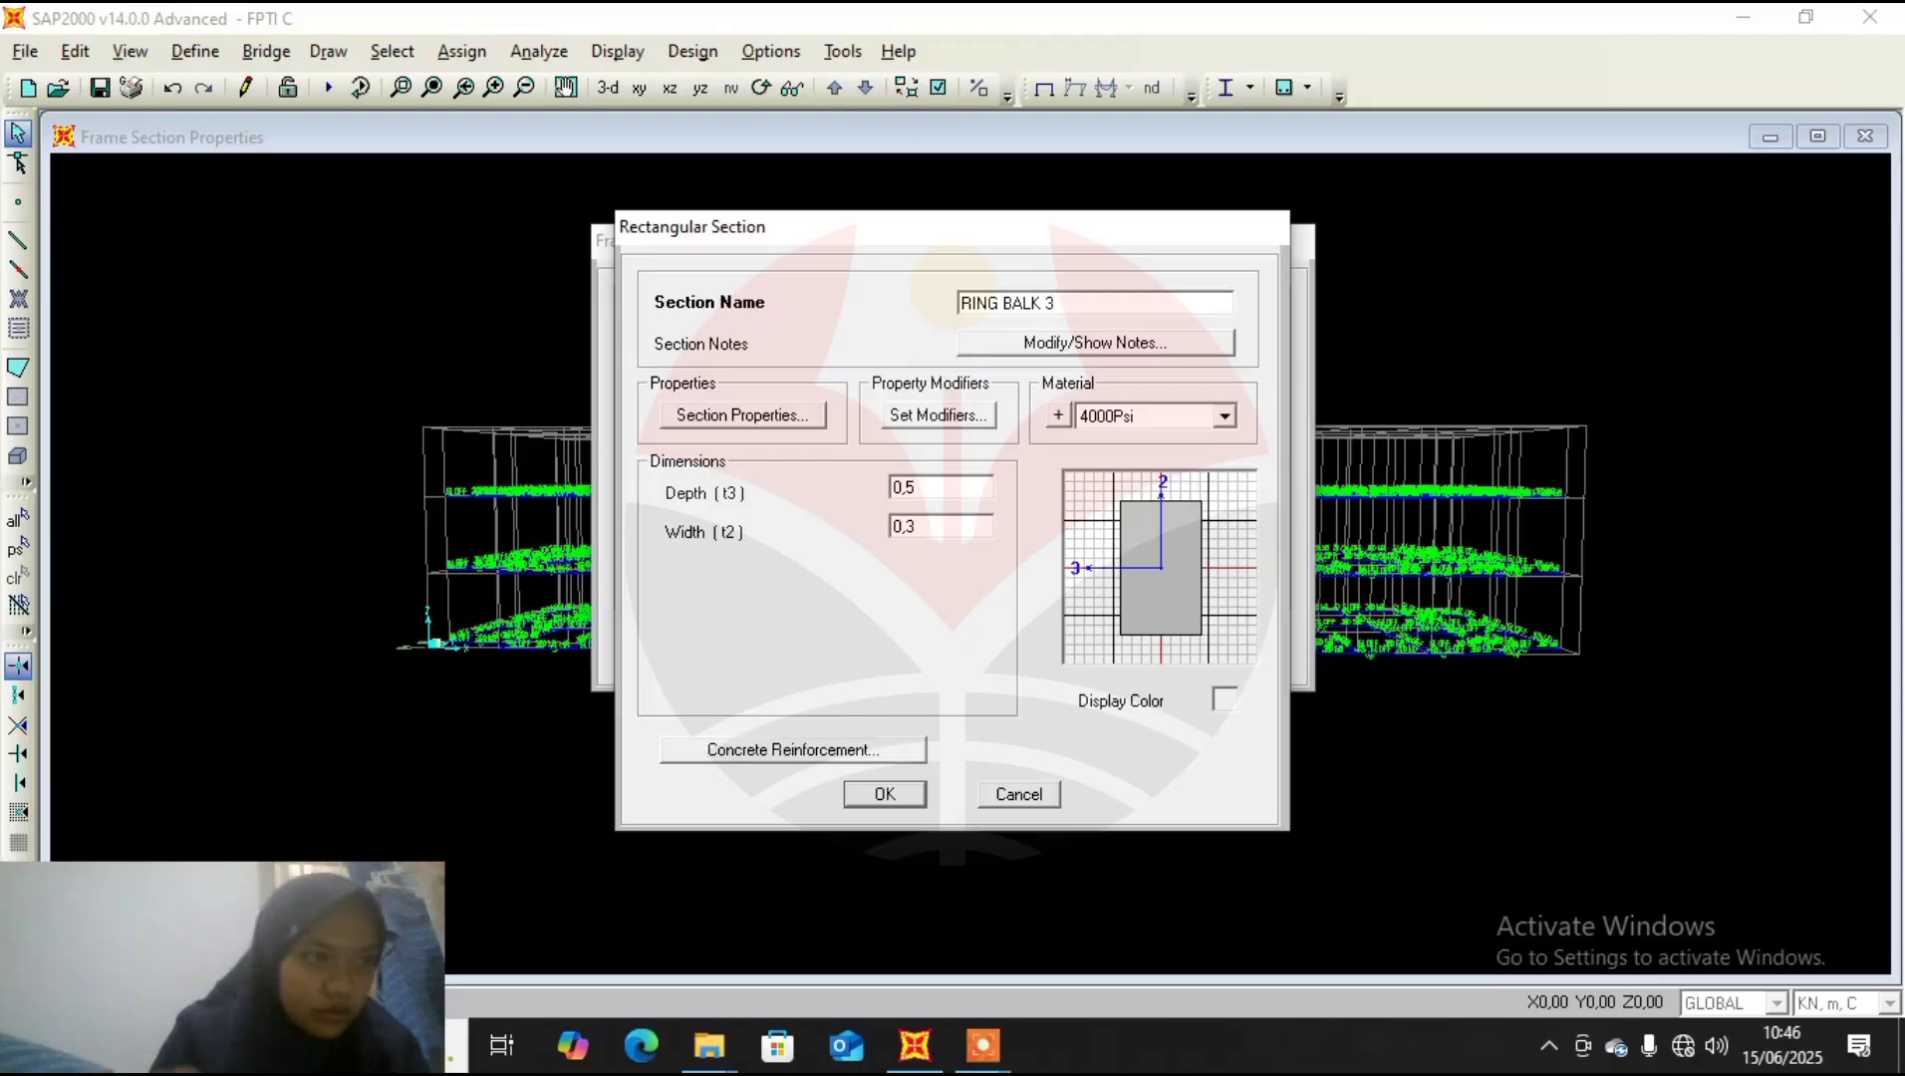
{"action": "type", "text": "0X50"}
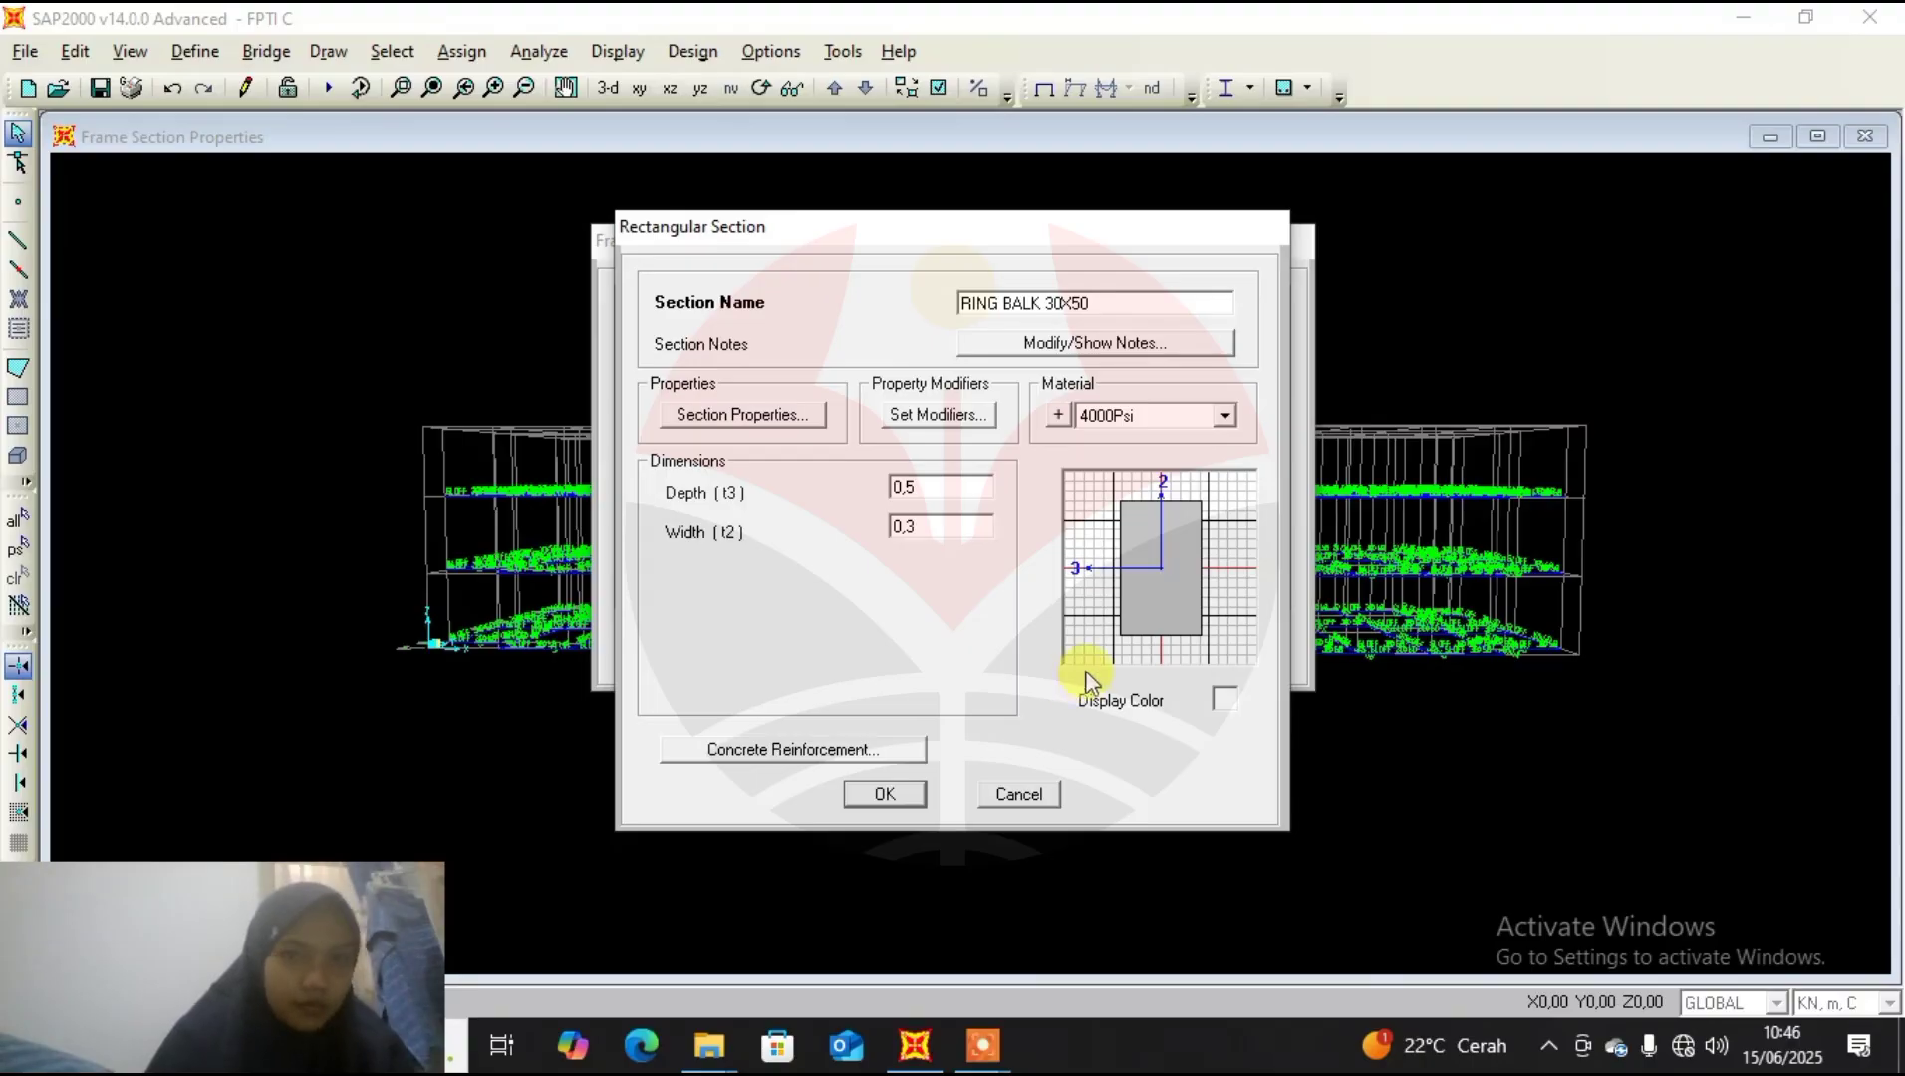
{"action": "left_click", "coordinate": [892, 805]}
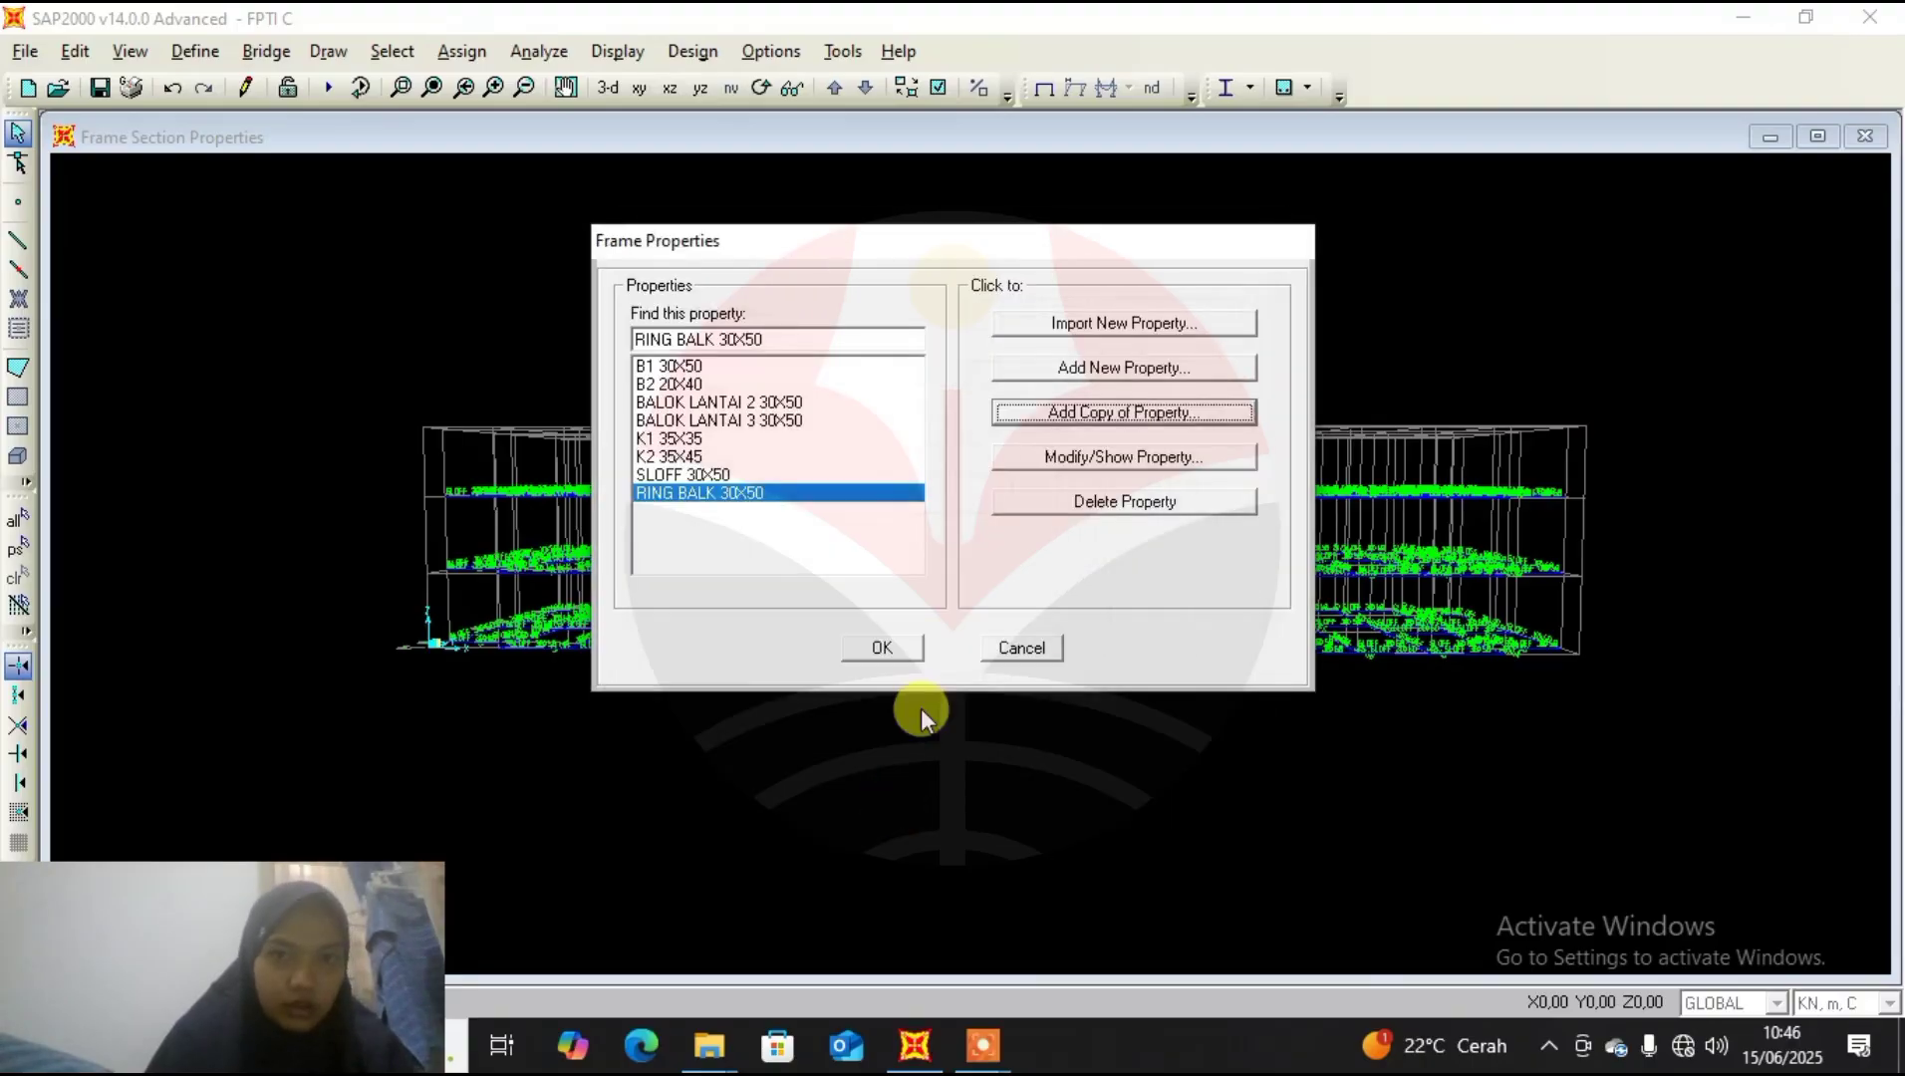
{"action": "left_click", "coordinate": [912, 642]}
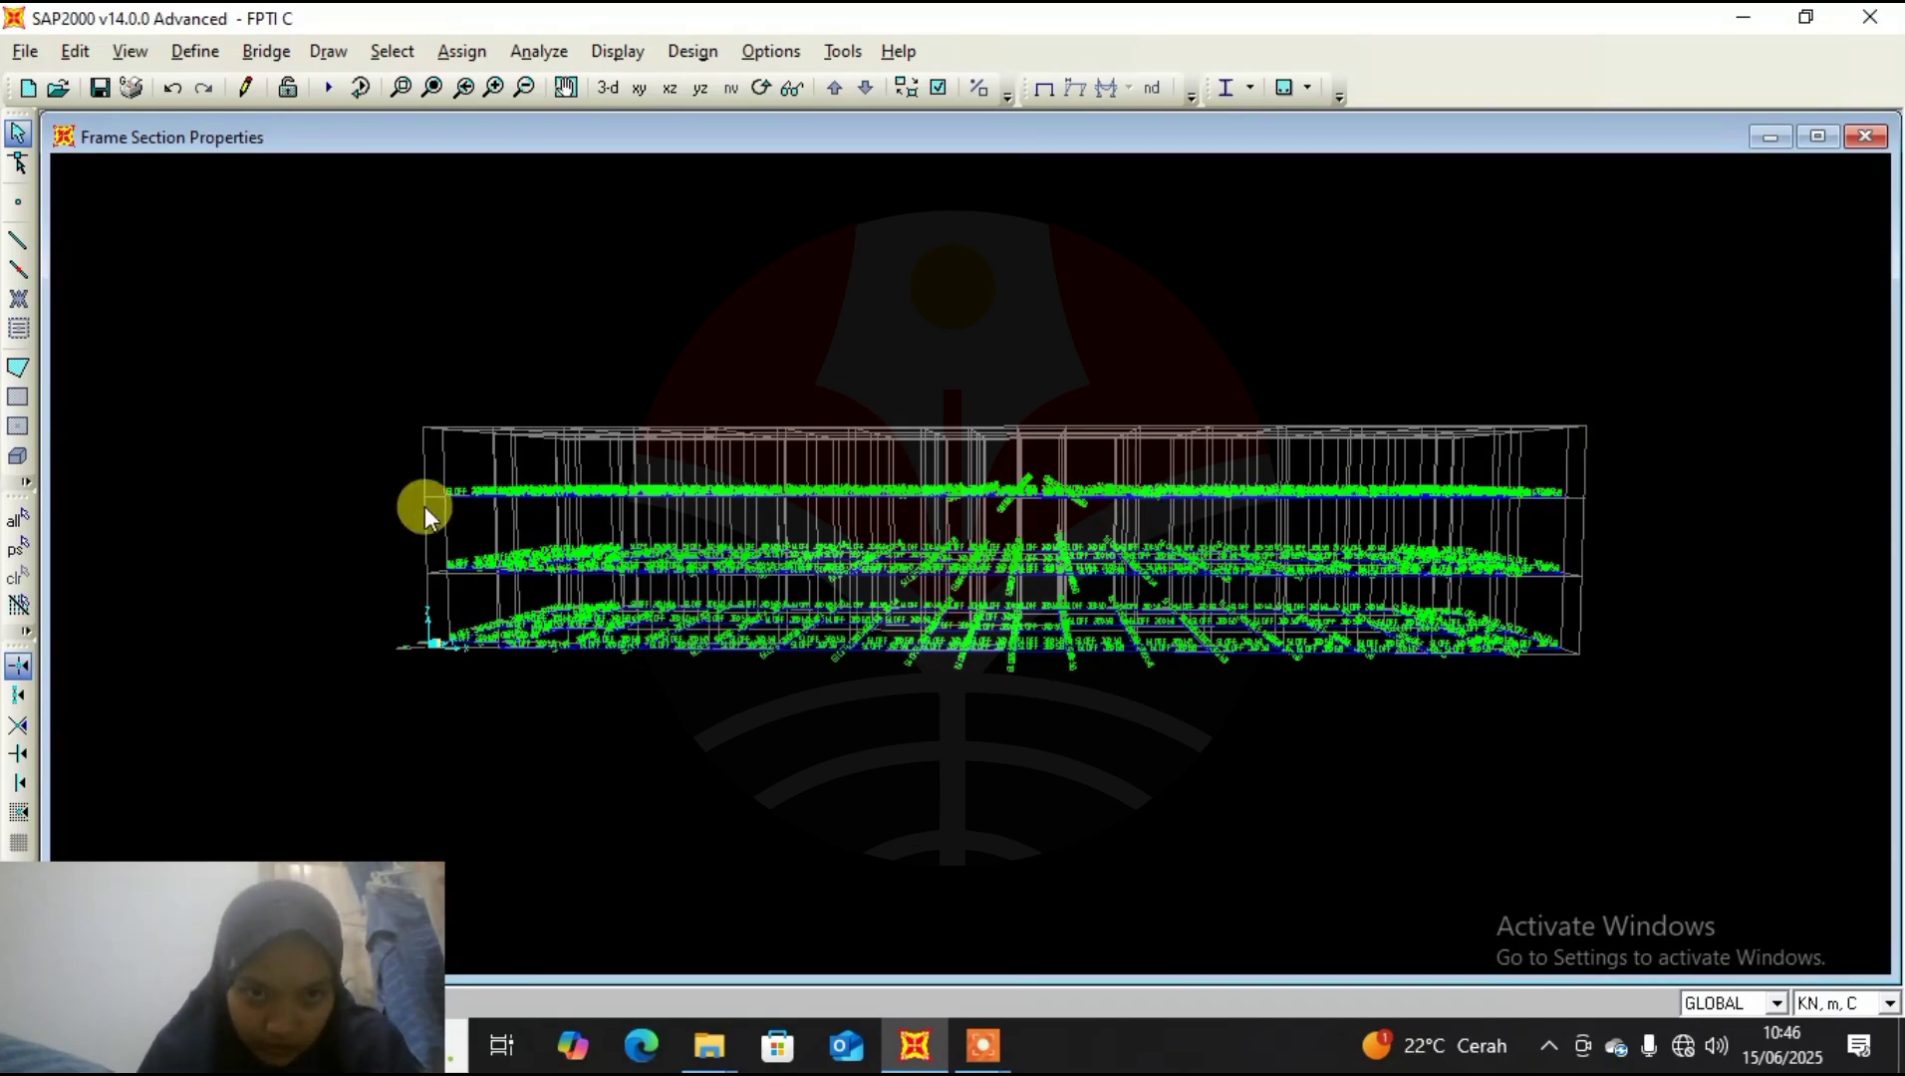
Select the beams on the two upper levels and show only that selection.
{"action": "left_click_drag", "start_coordinate": [424, 506], "coordinate": [422, 525]}
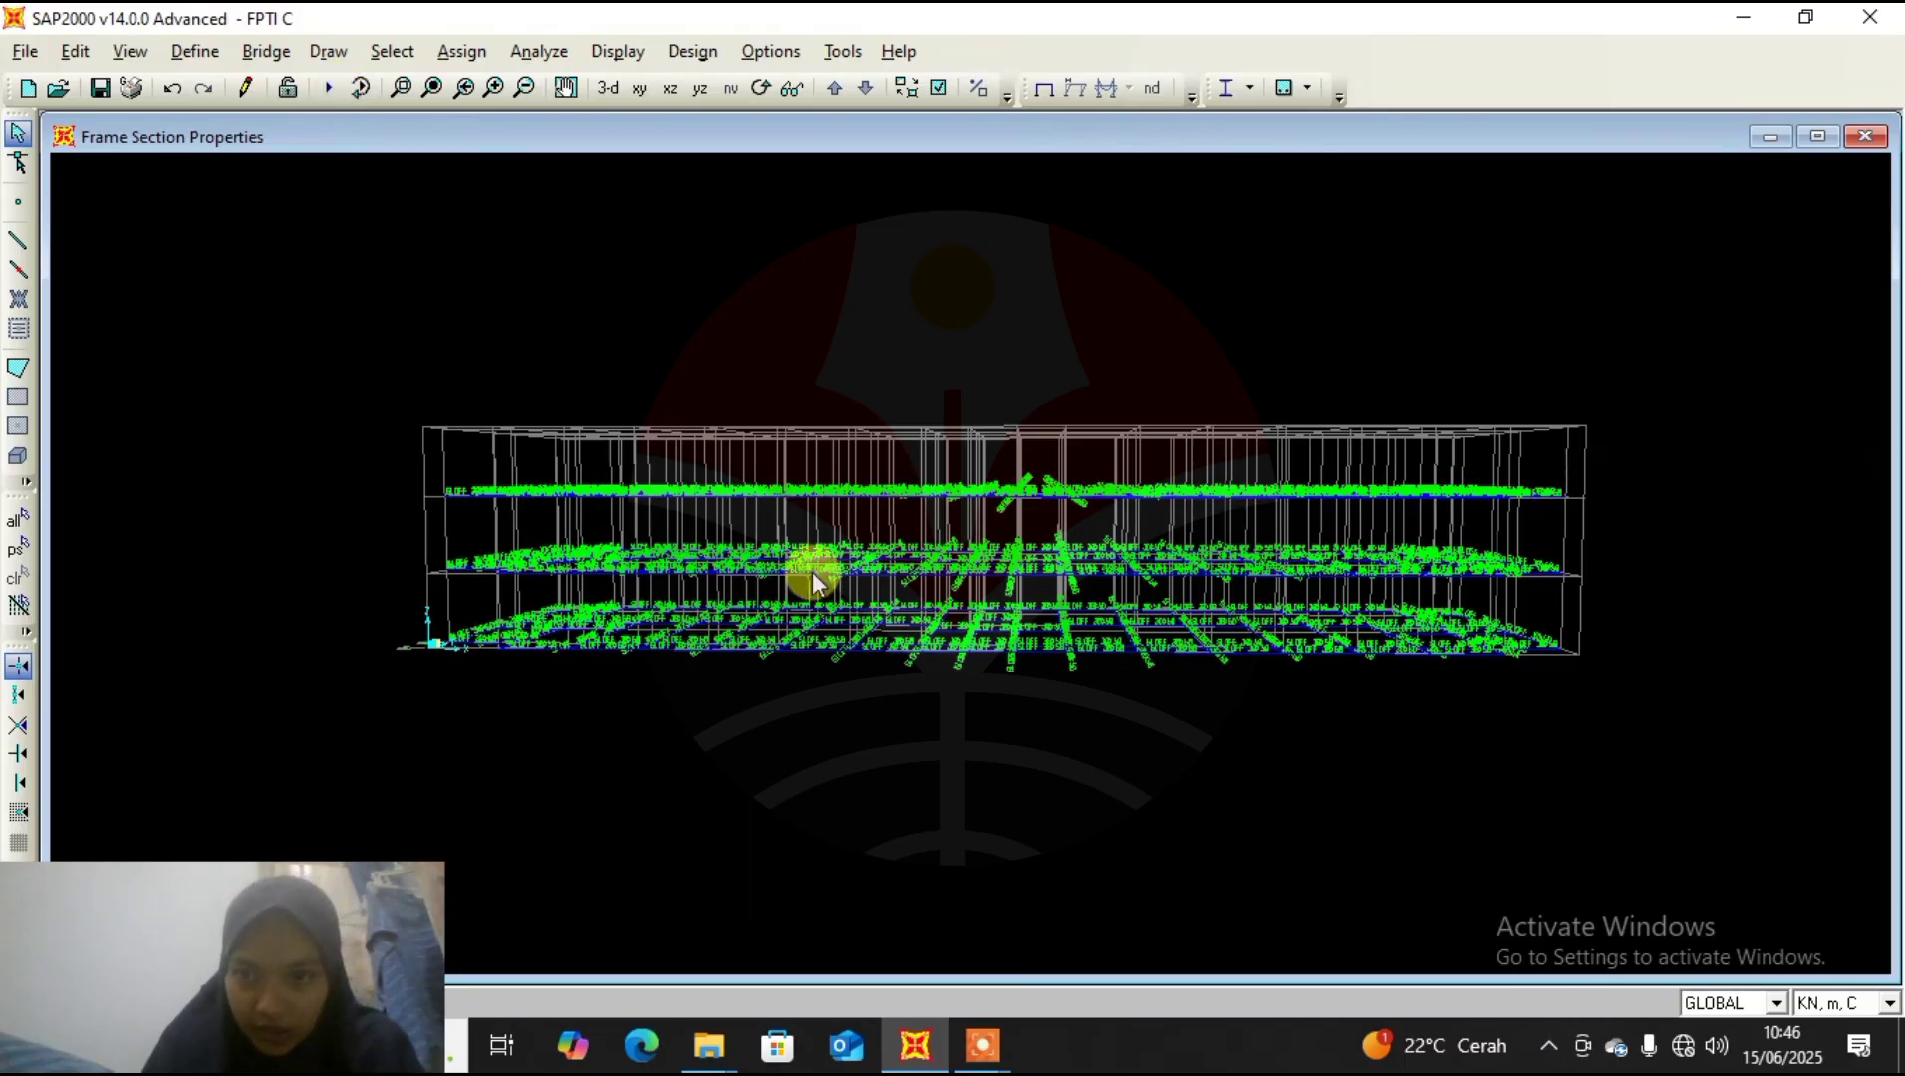
{"action": "left_click_drag", "start_coordinate": [504, 578], "coordinate": [410, 590]}
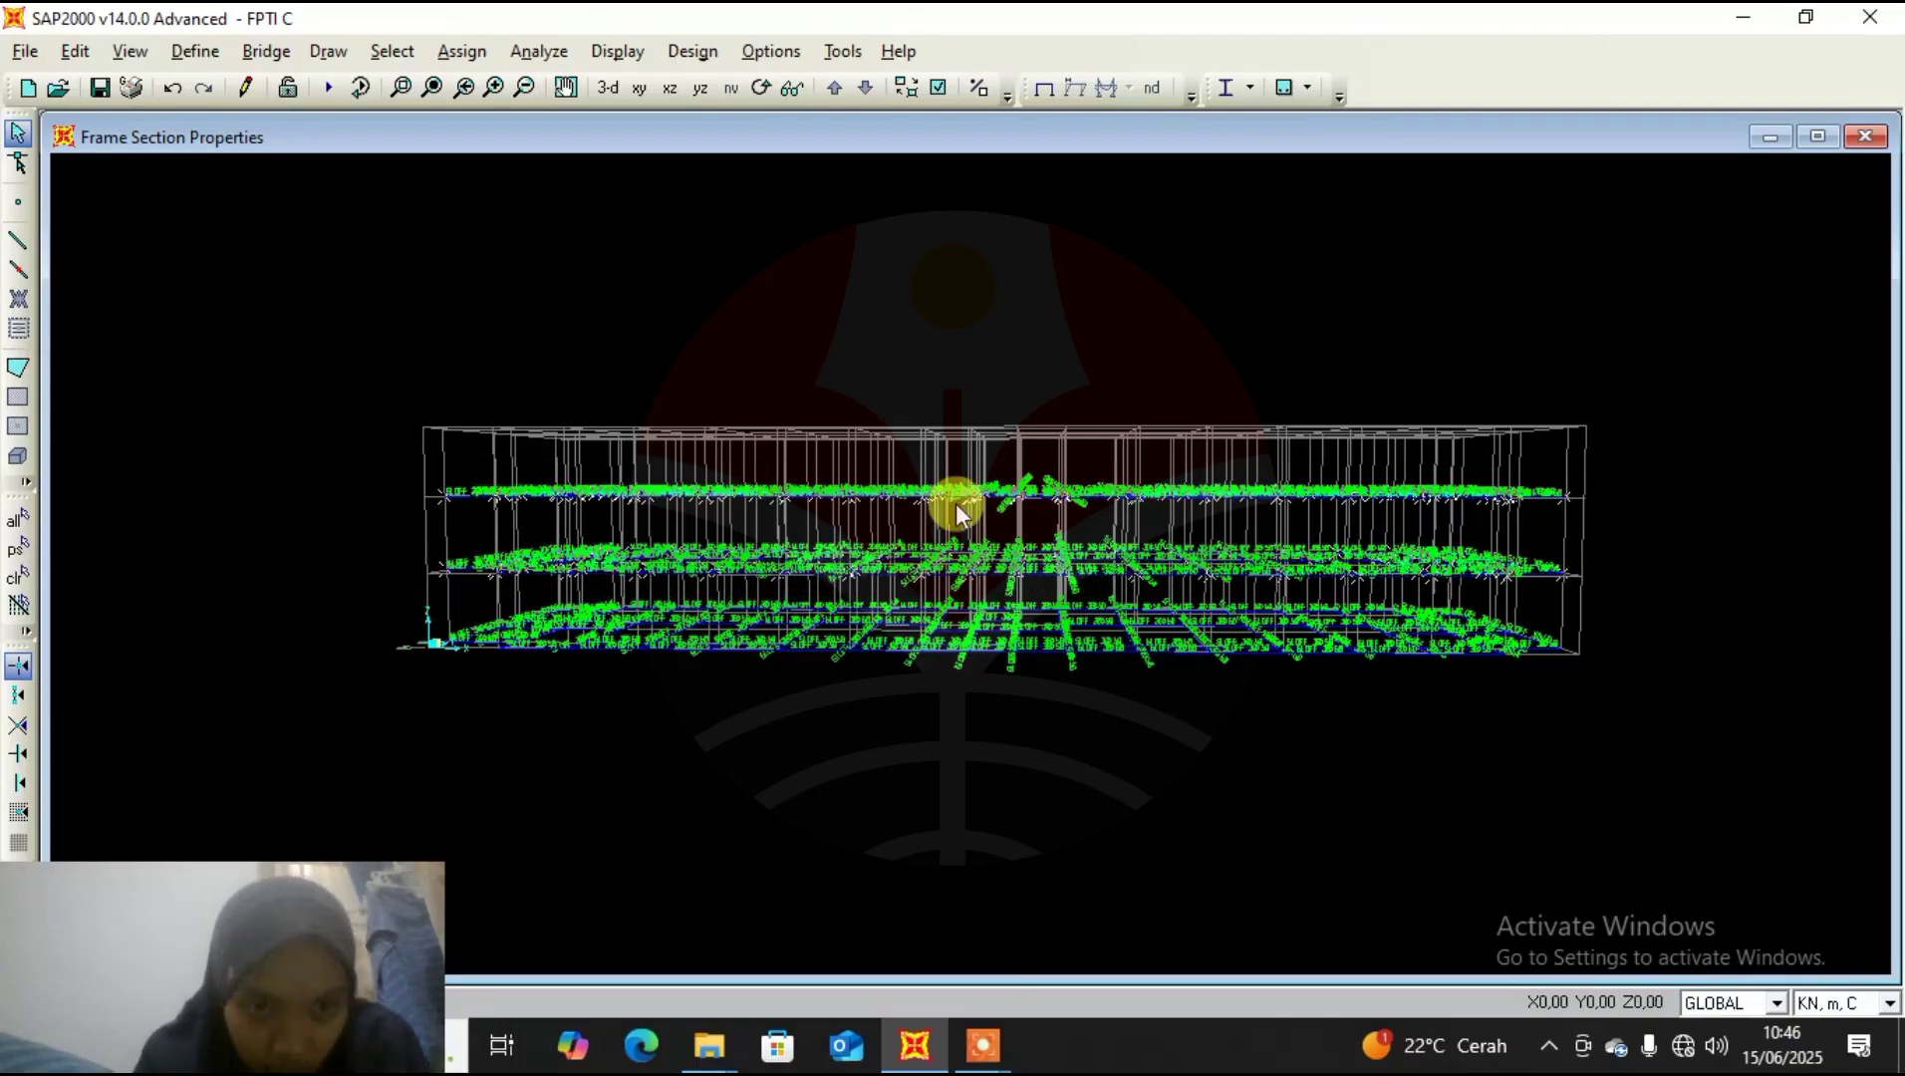
{"action": "right_click", "coordinate": [312, 181]}
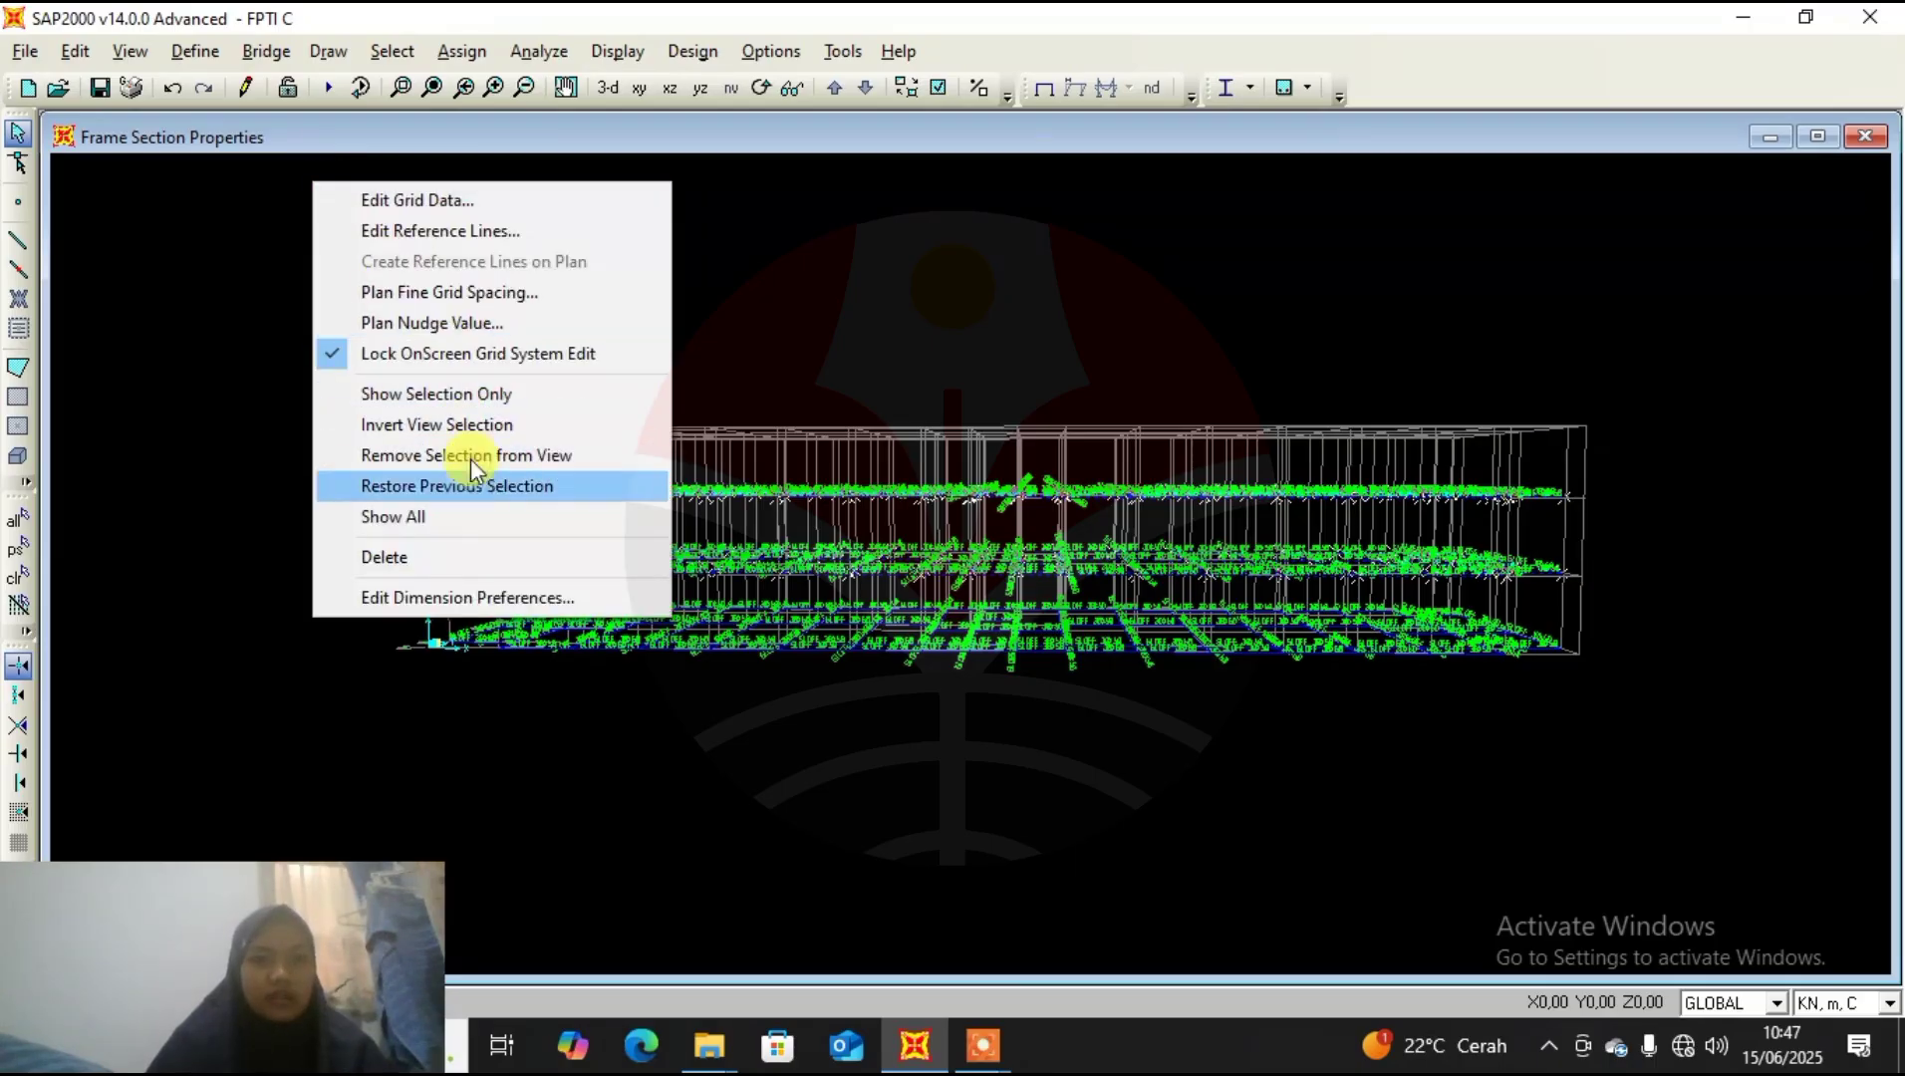
{"action": "left_click", "coordinate": [489, 397]}
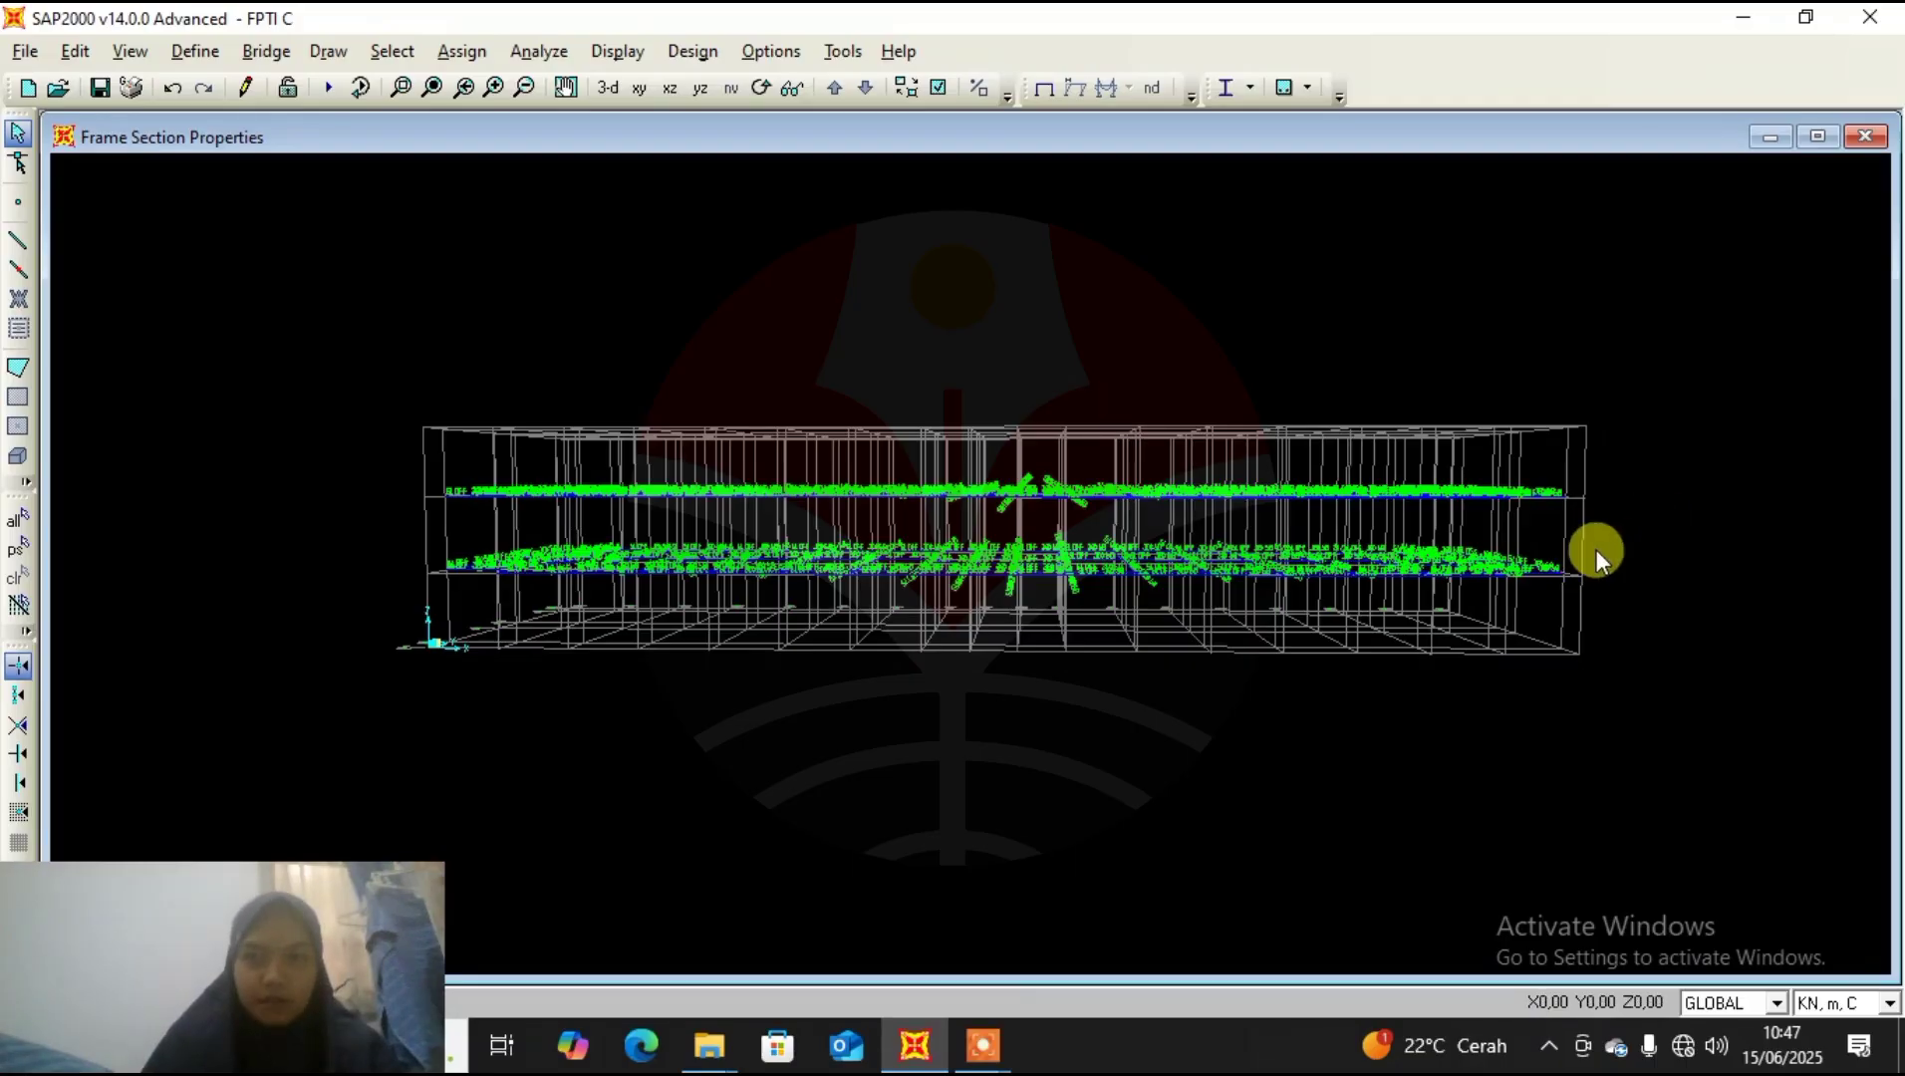
Assign the BALOK LANTAI 2 30X50 section to all beams on the lower of the two displayed levels.
{"action": "left_click_drag", "start_coordinate": [1595, 551], "coordinate": [434, 570]}
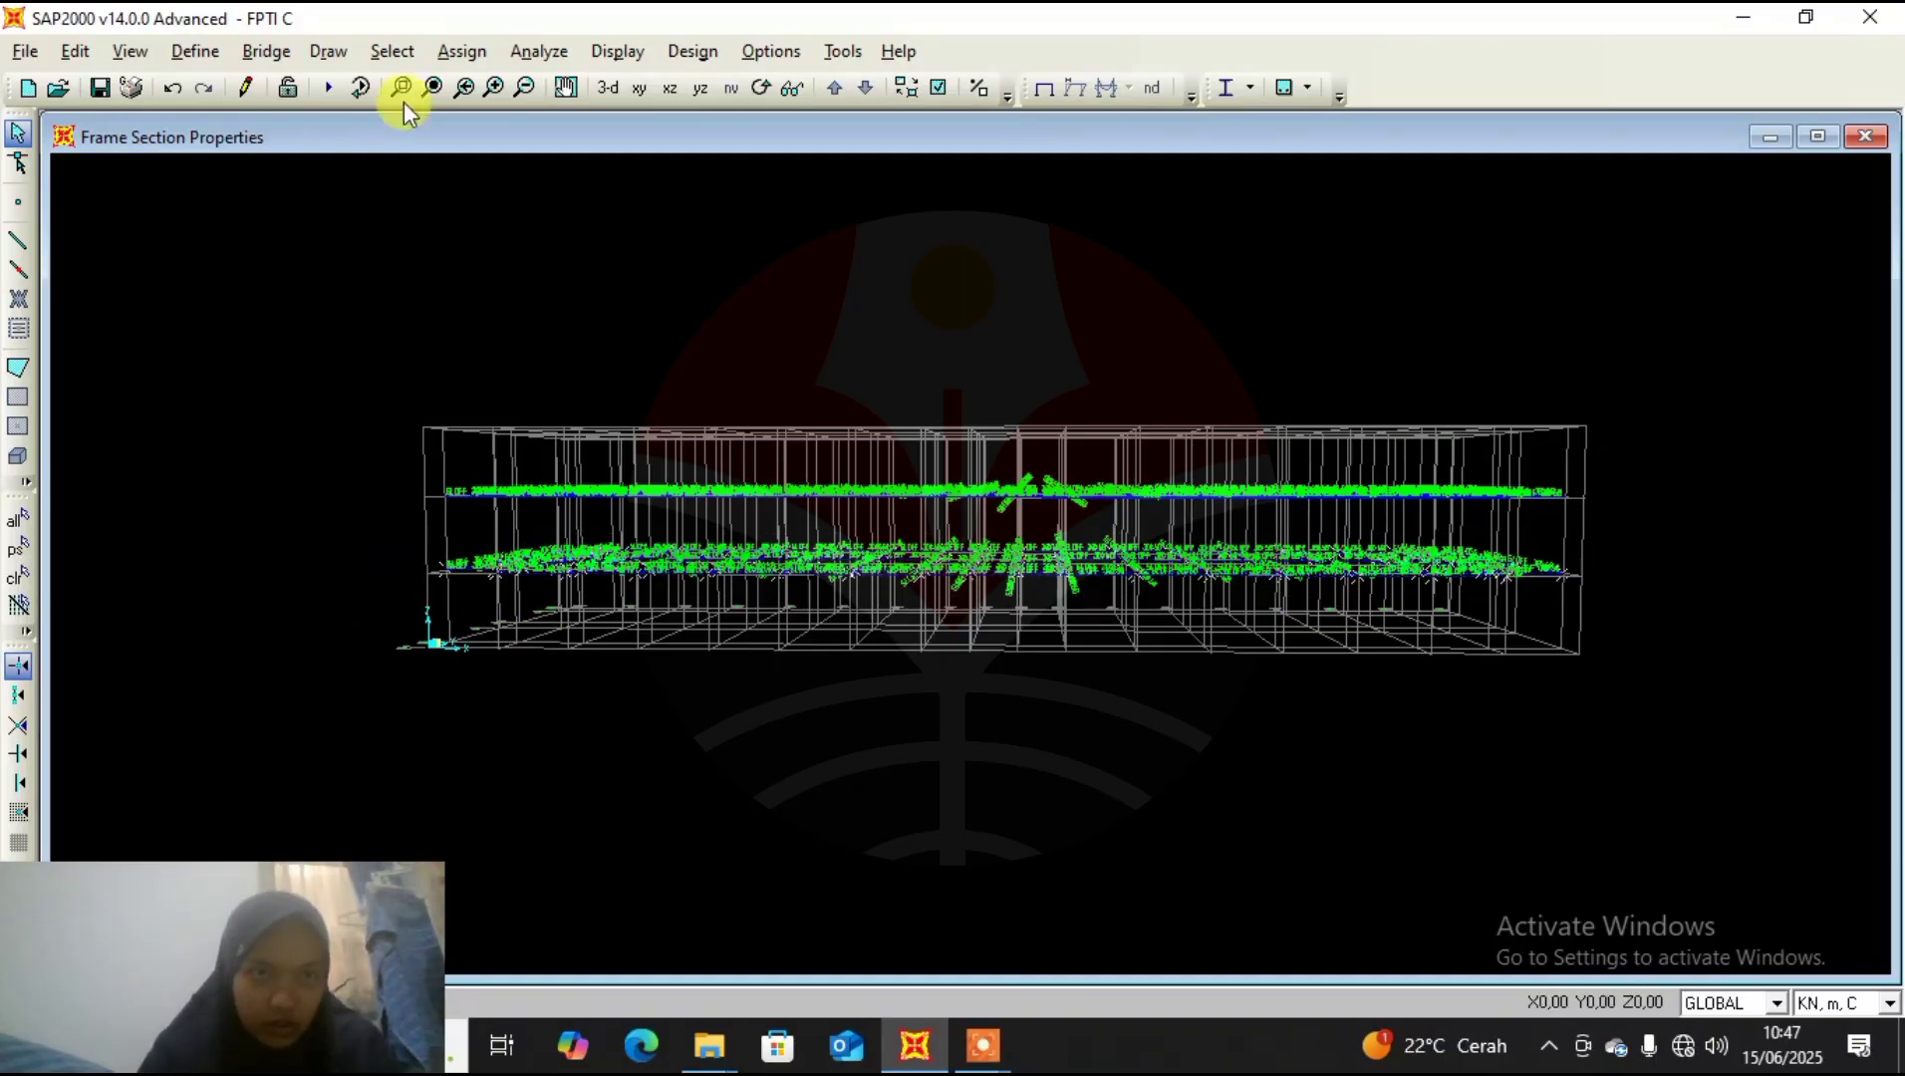
{"action": "left_click", "coordinate": [456, 51]}
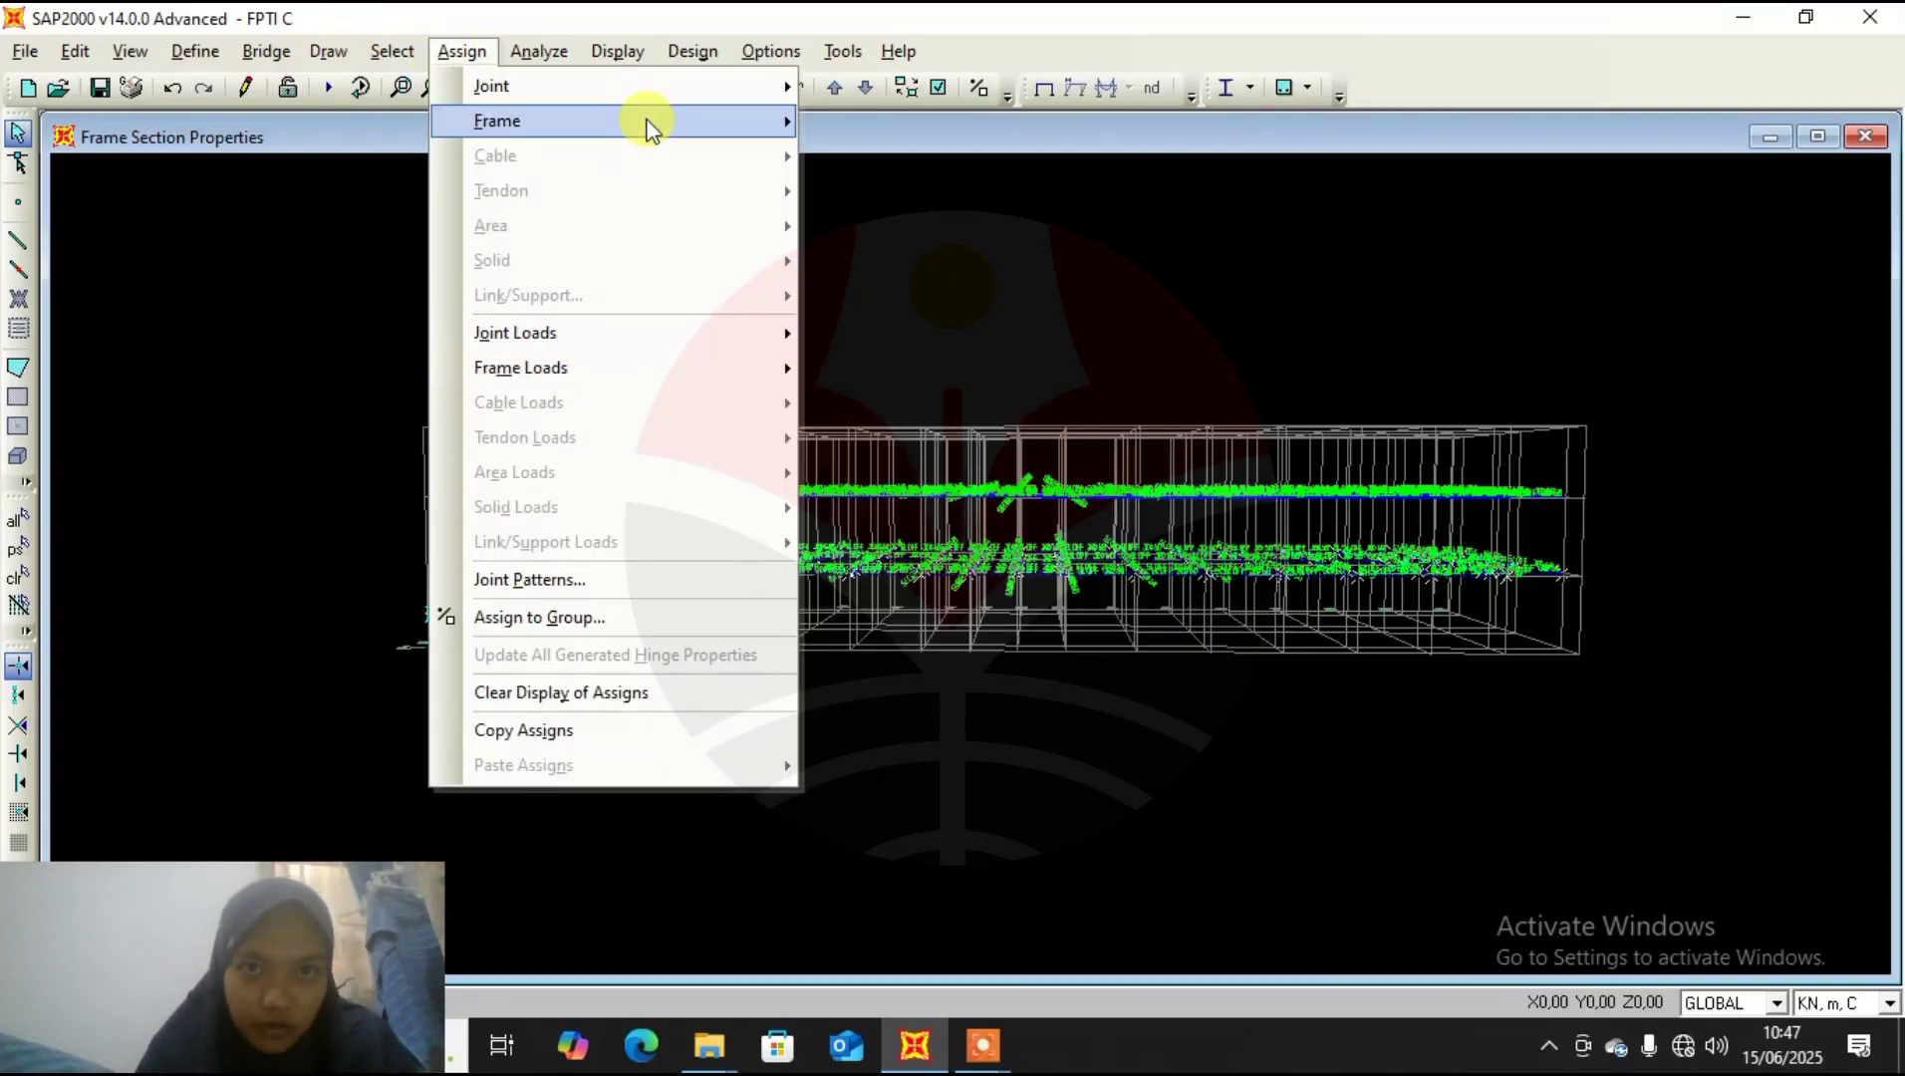
{"action": "mouse_move", "coordinate": [648, 123]}
{"action": "left_click", "coordinate": [1068, 120]}
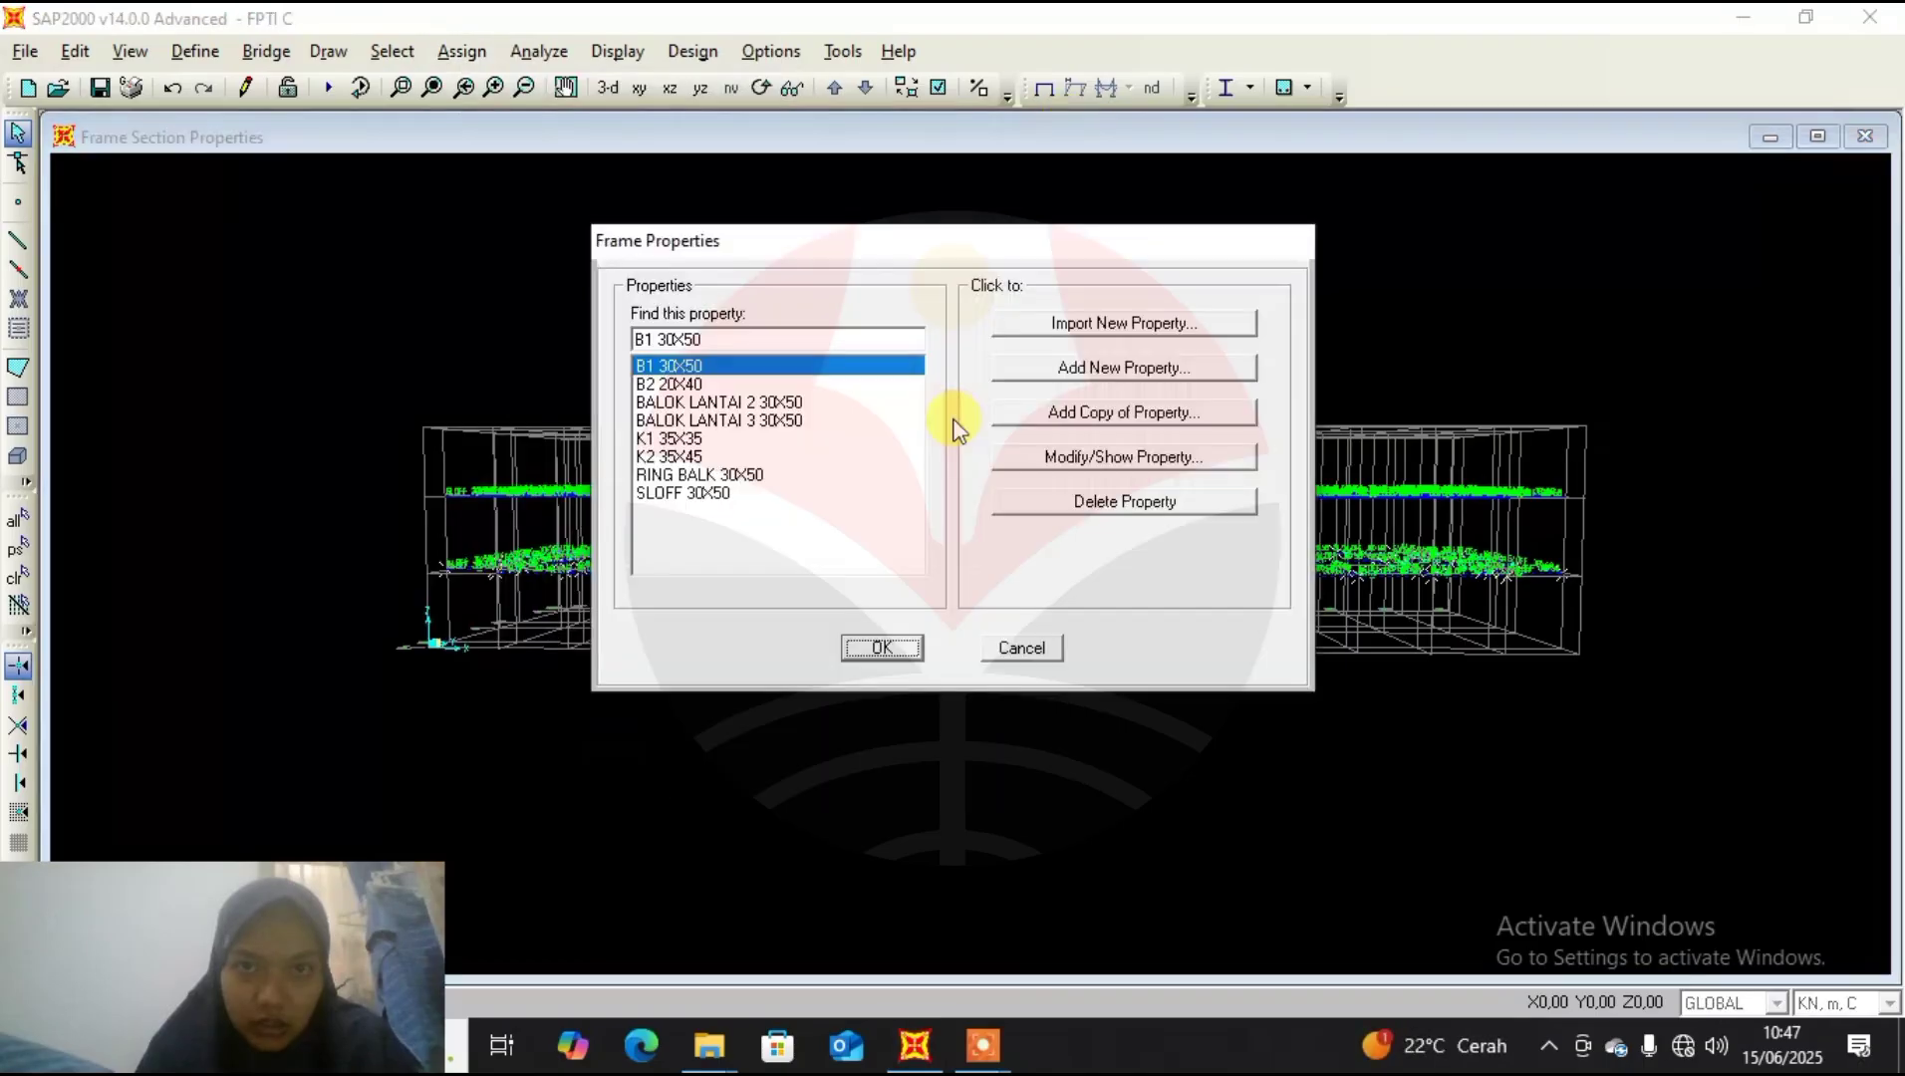
{"action": "left_click", "coordinate": [749, 402]}
{"action": "left_click", "coordinate": [882, 642]}
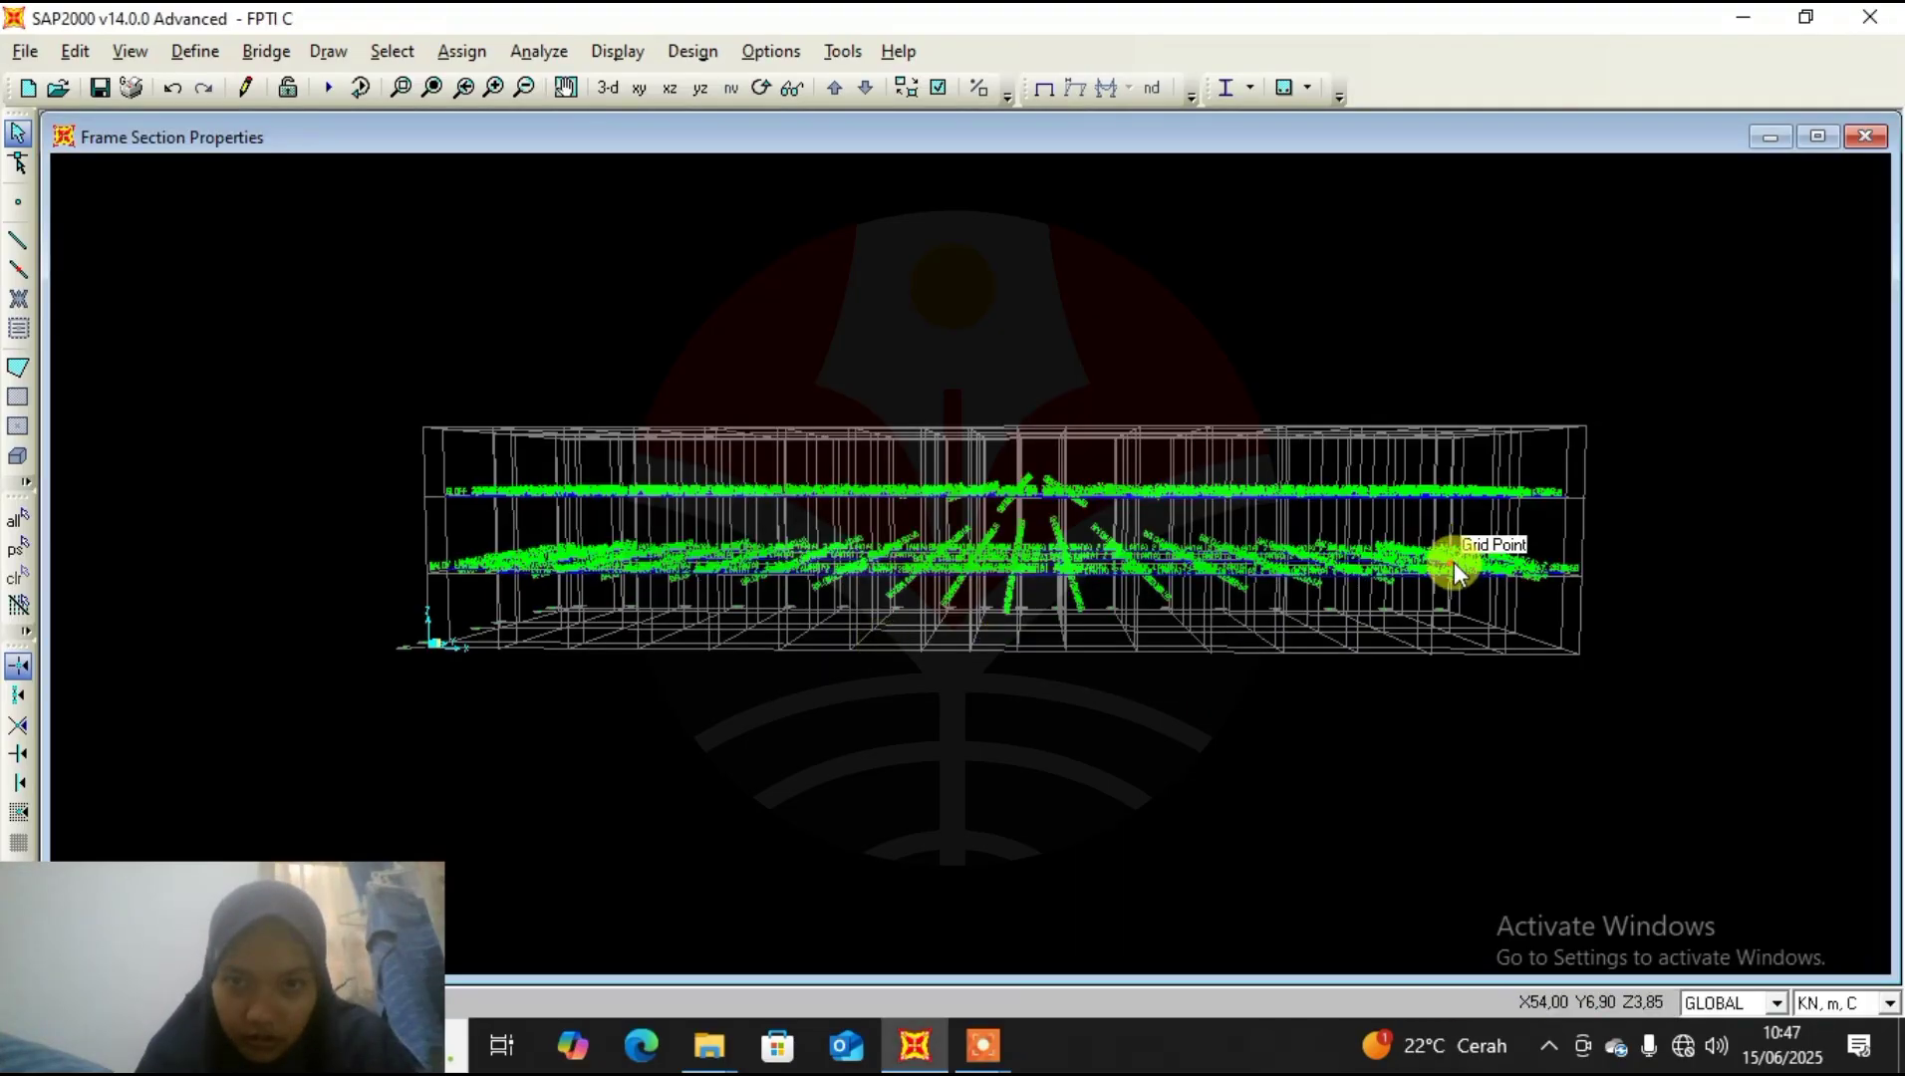
Assign the BALOK LANTAI 3 30X50 section to all beams on the upper of the two displayed levels.
{"action": "left_click_drag", "start_coordinate": [1453, 496], "coordinate": [400, 521]}
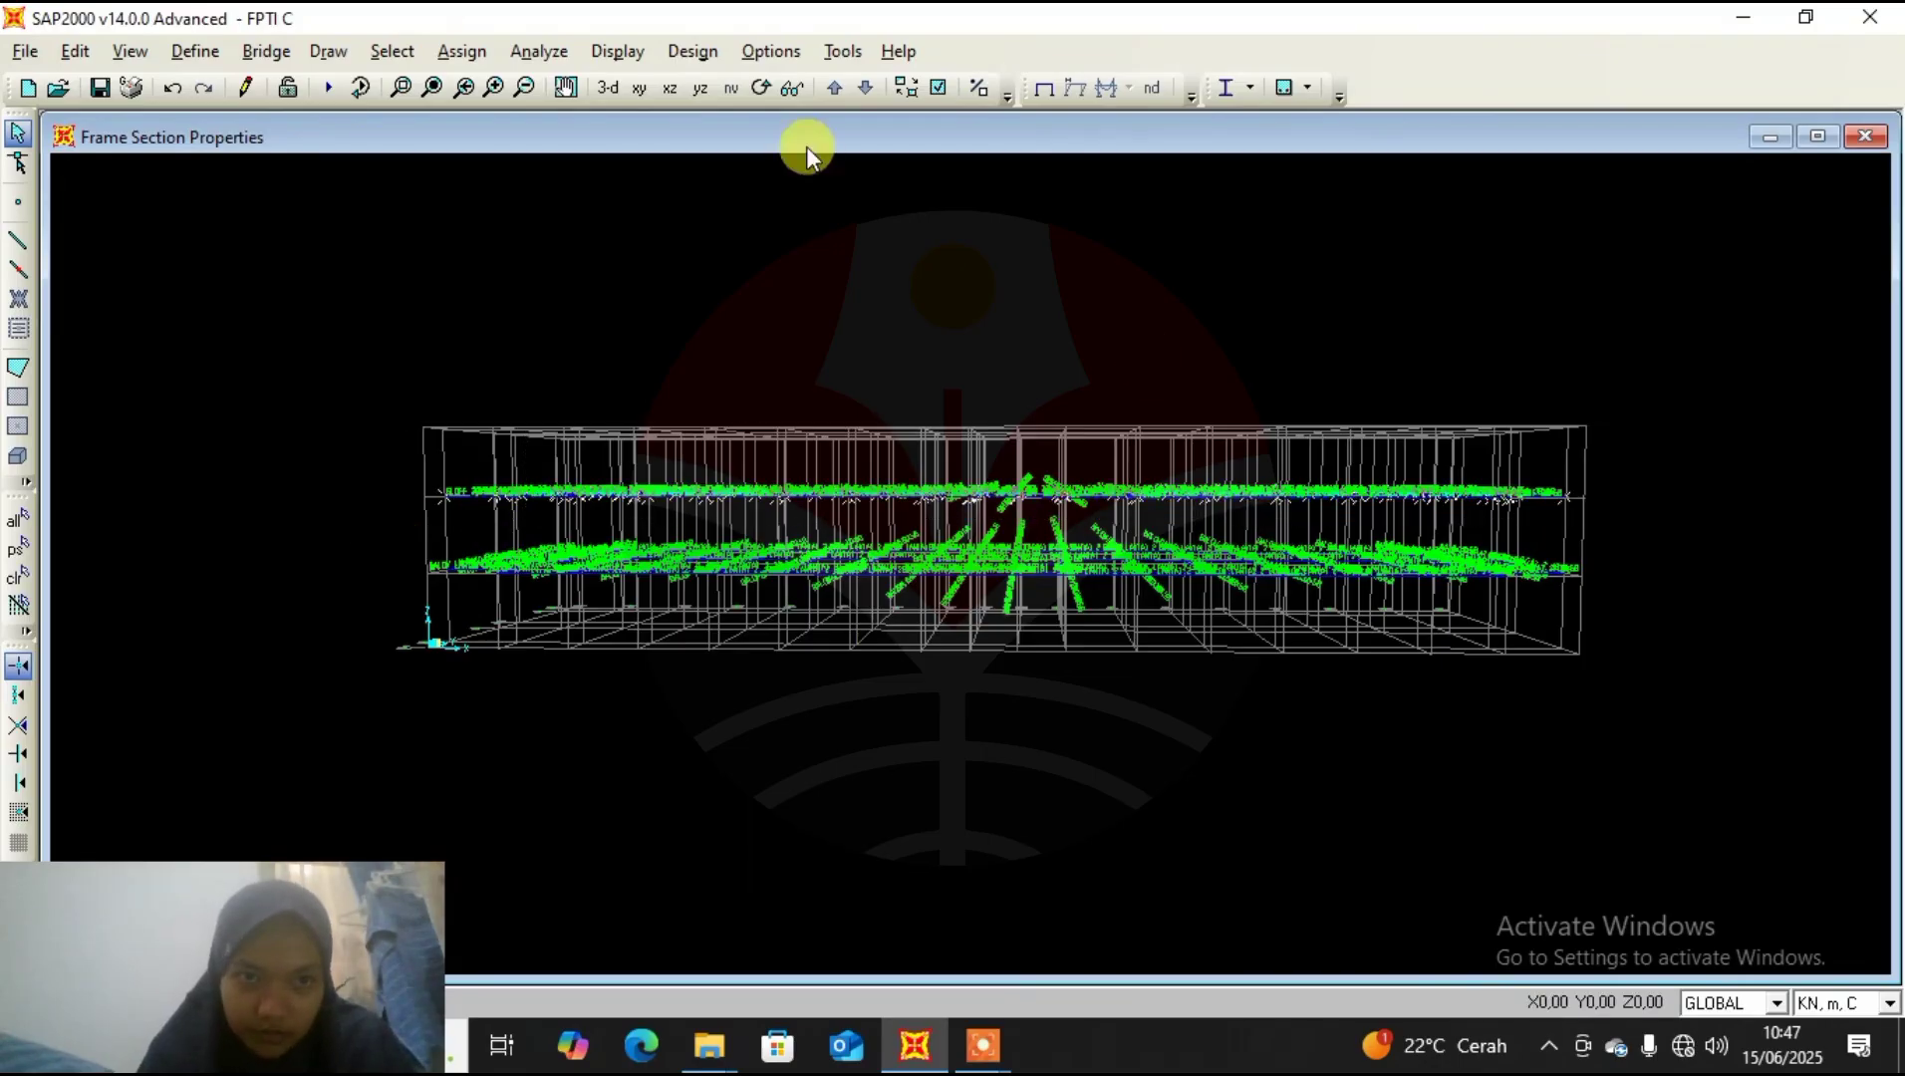
{"action": "left_click", "coordinate": [459, 51]}
{"action": "mouse_move", "coordinate": [546, 131]}
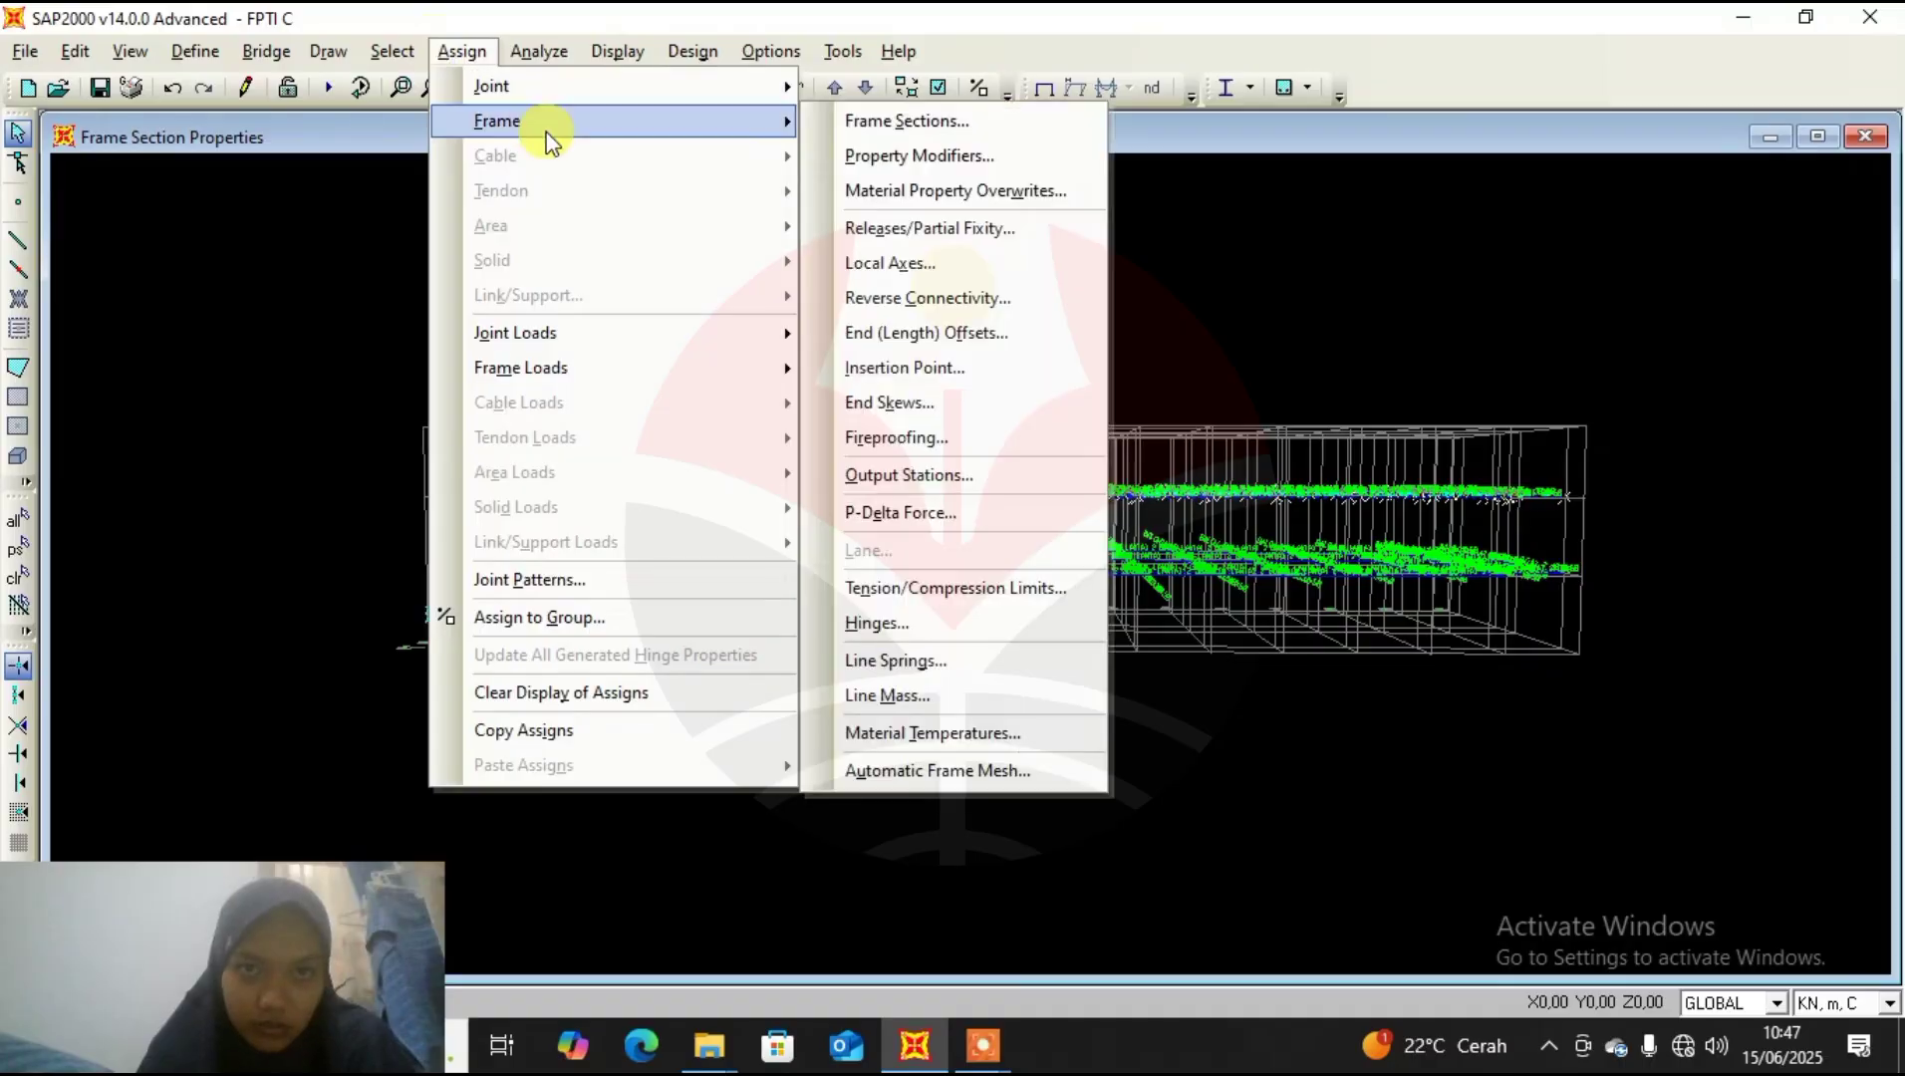
{"action": "left_click", "coordinate": [971, 121]}
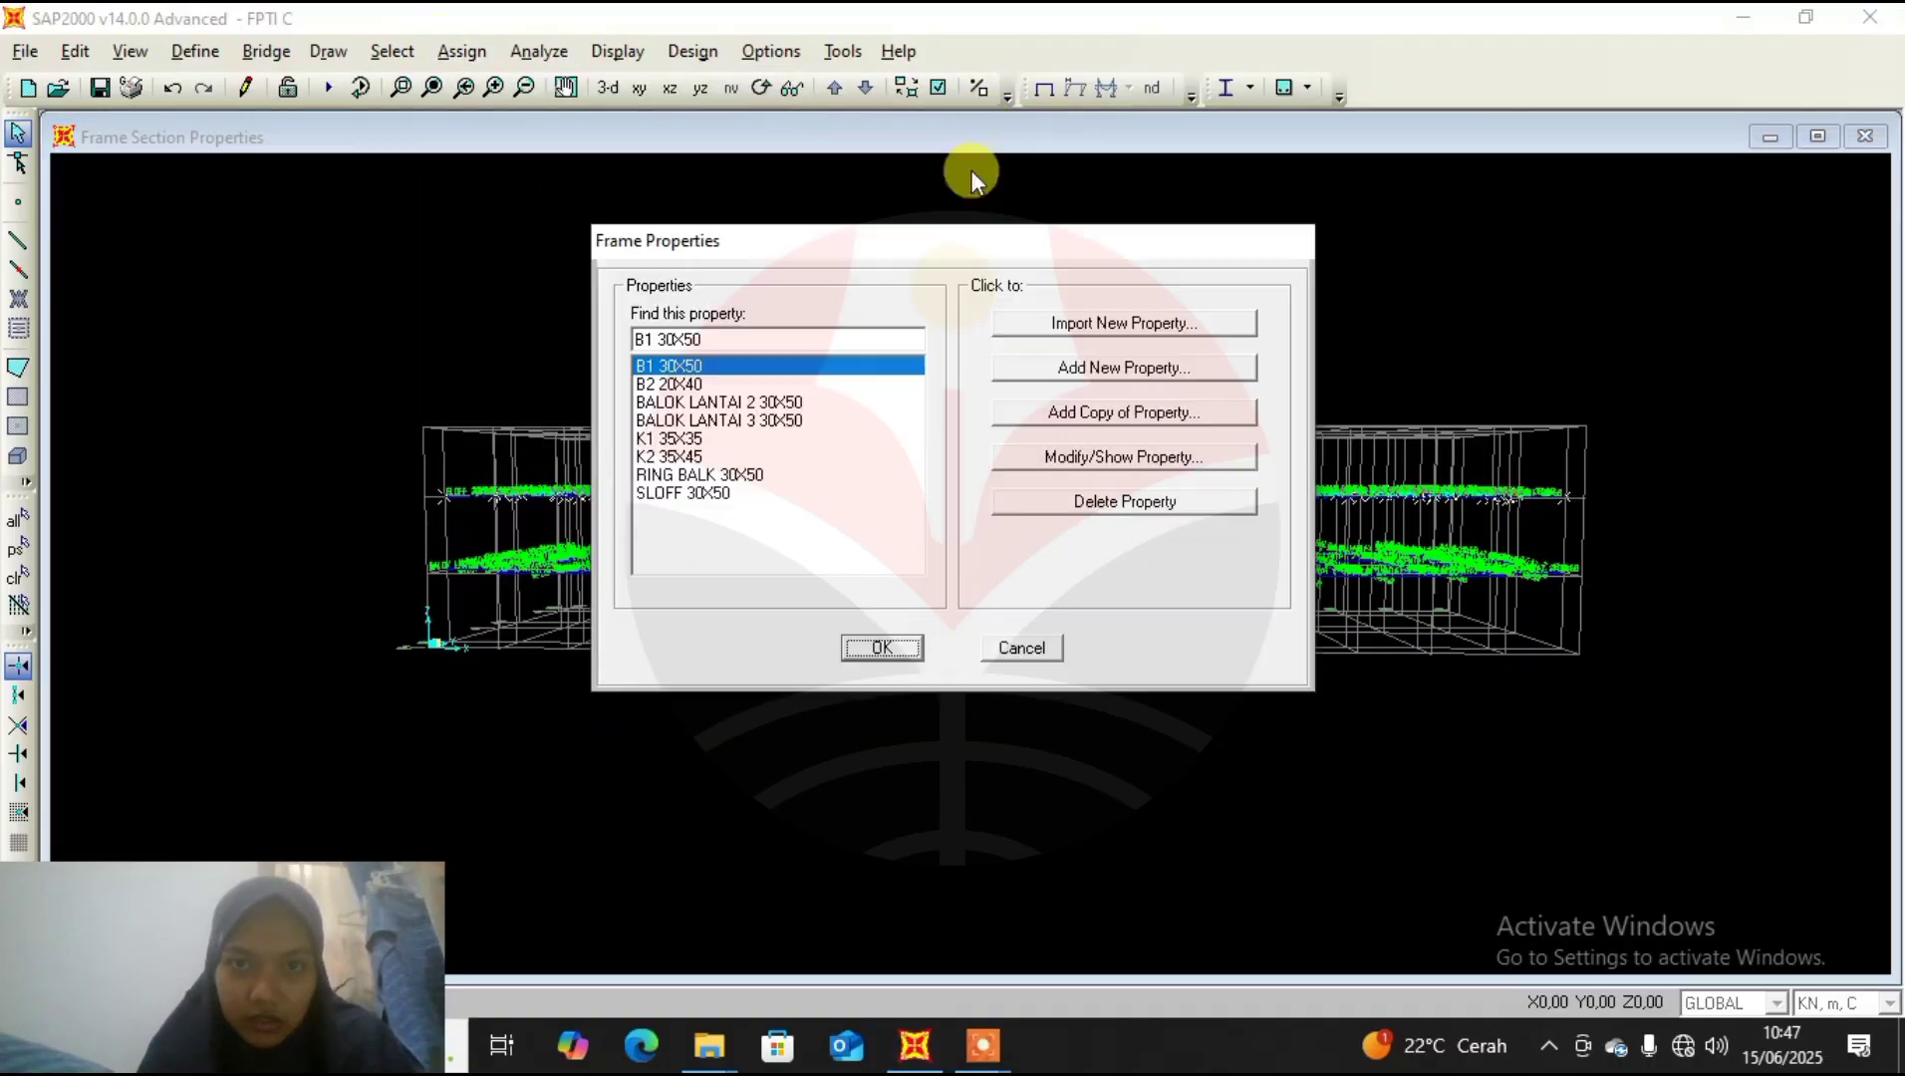
{"action": "left_click", "coordinate": [779, 419]}
{"action": "left_click", "coordinate": [907, 650]}
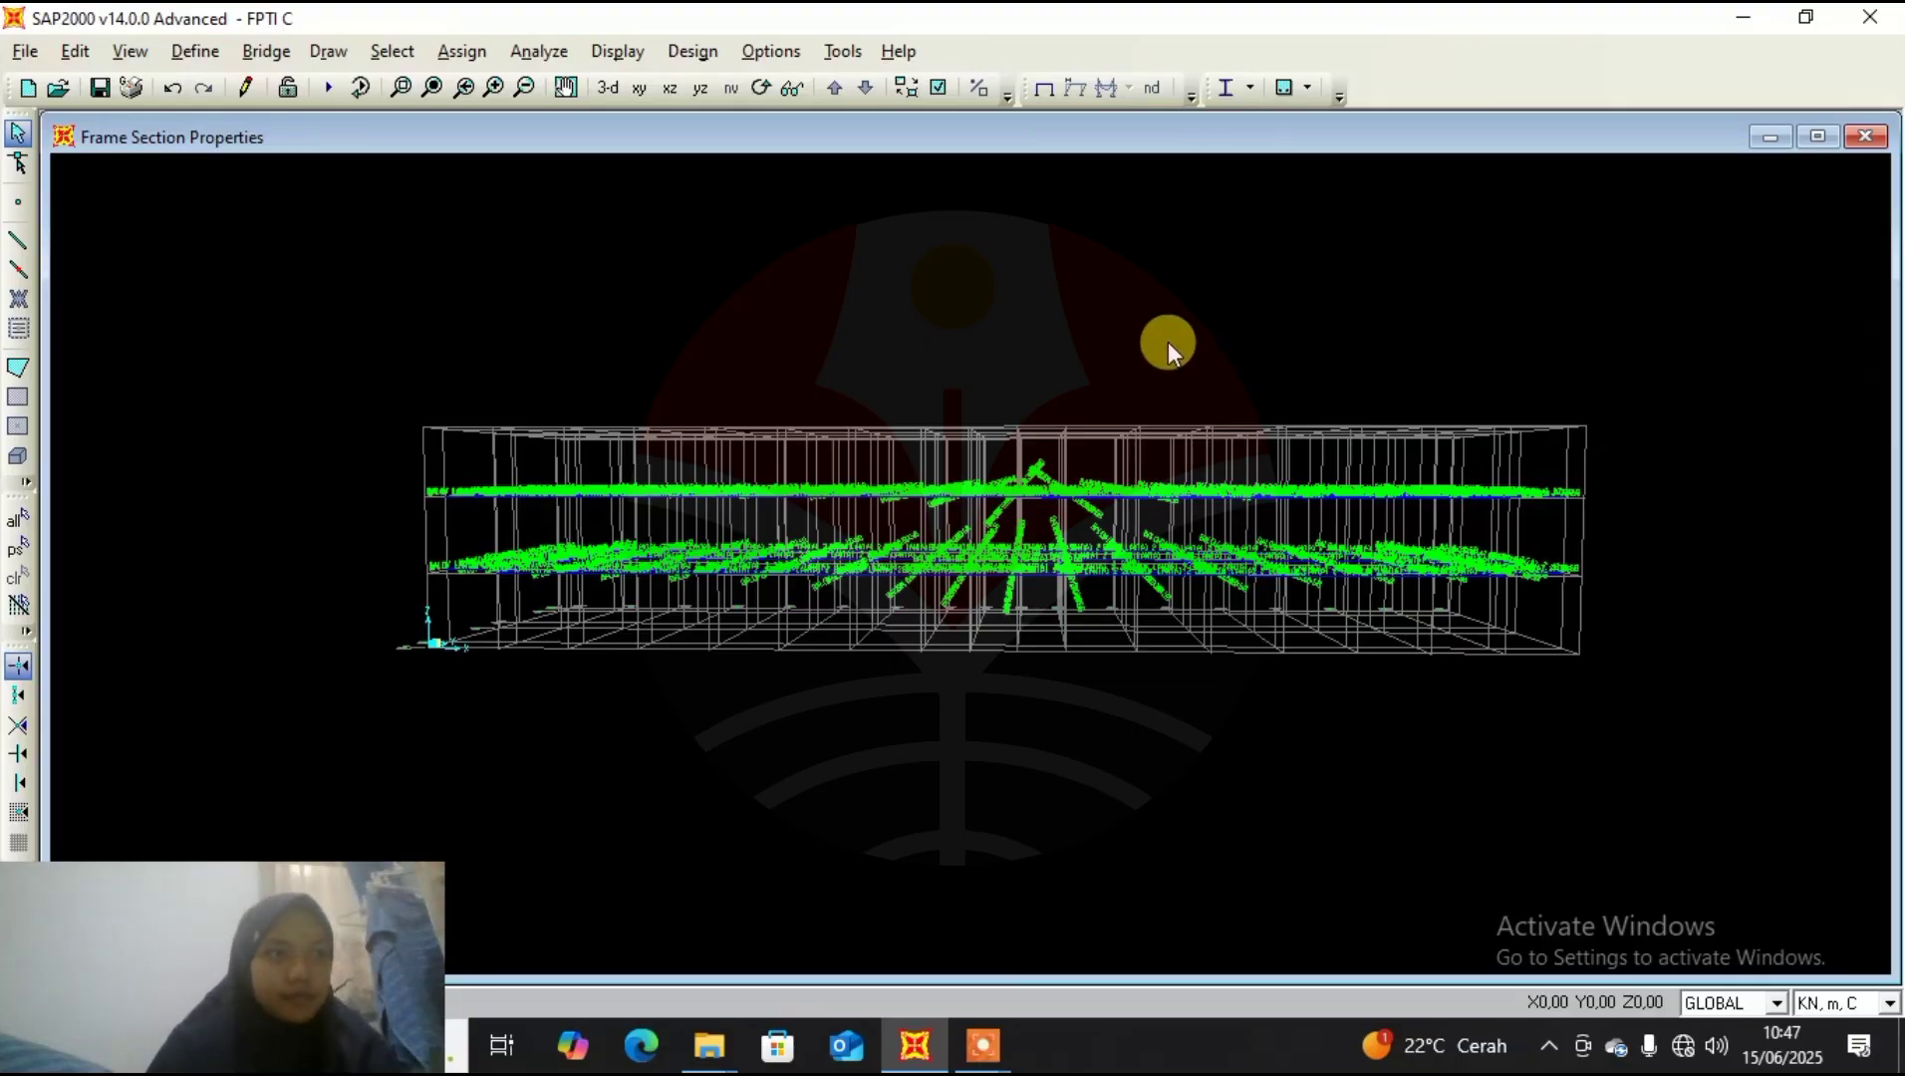
Rotate the 3D view to look along the building's length and show all hidden members again.
{"action": "left_click", "coordinate": [755, 92]}
{"action": "left_click_drag", "start_coordinate": [646, 318], "coordinate": [1522, 350]}
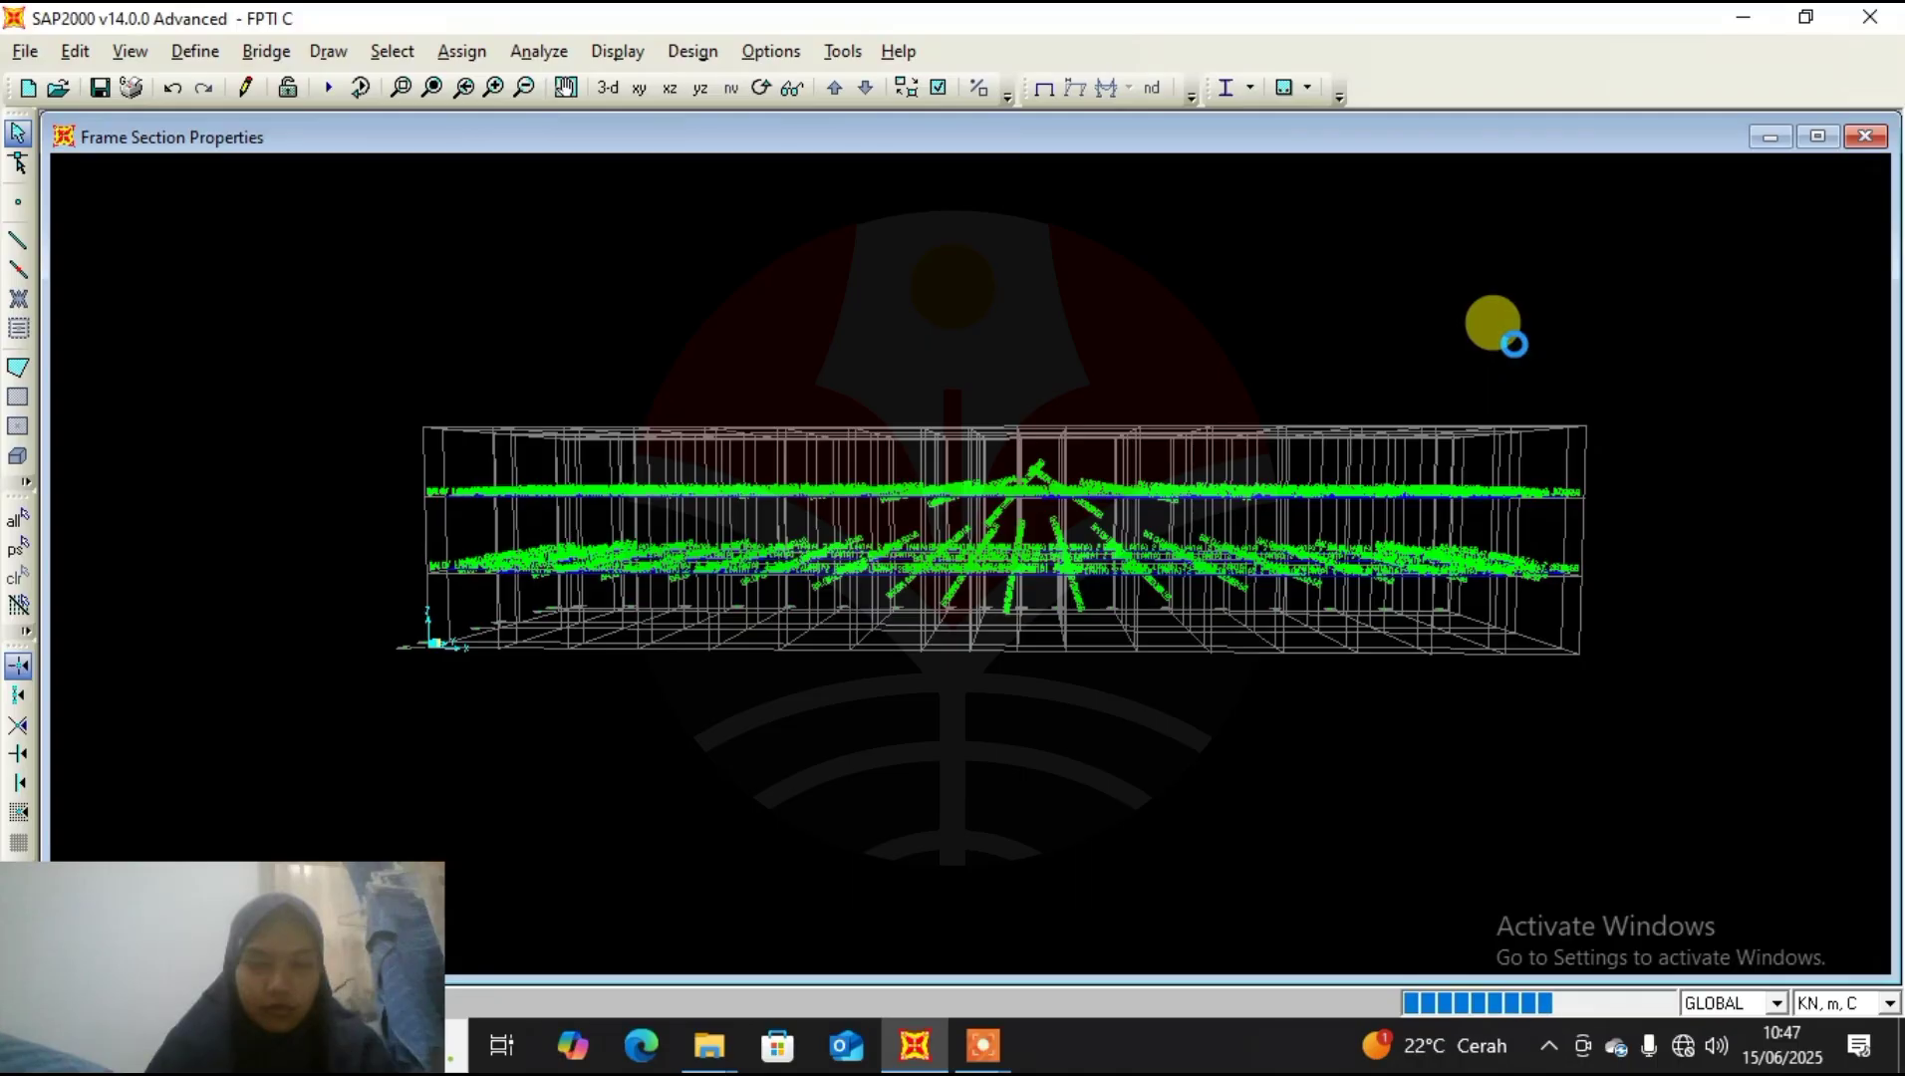
{"action": "right_click", "coordinate": [1515, 344]}
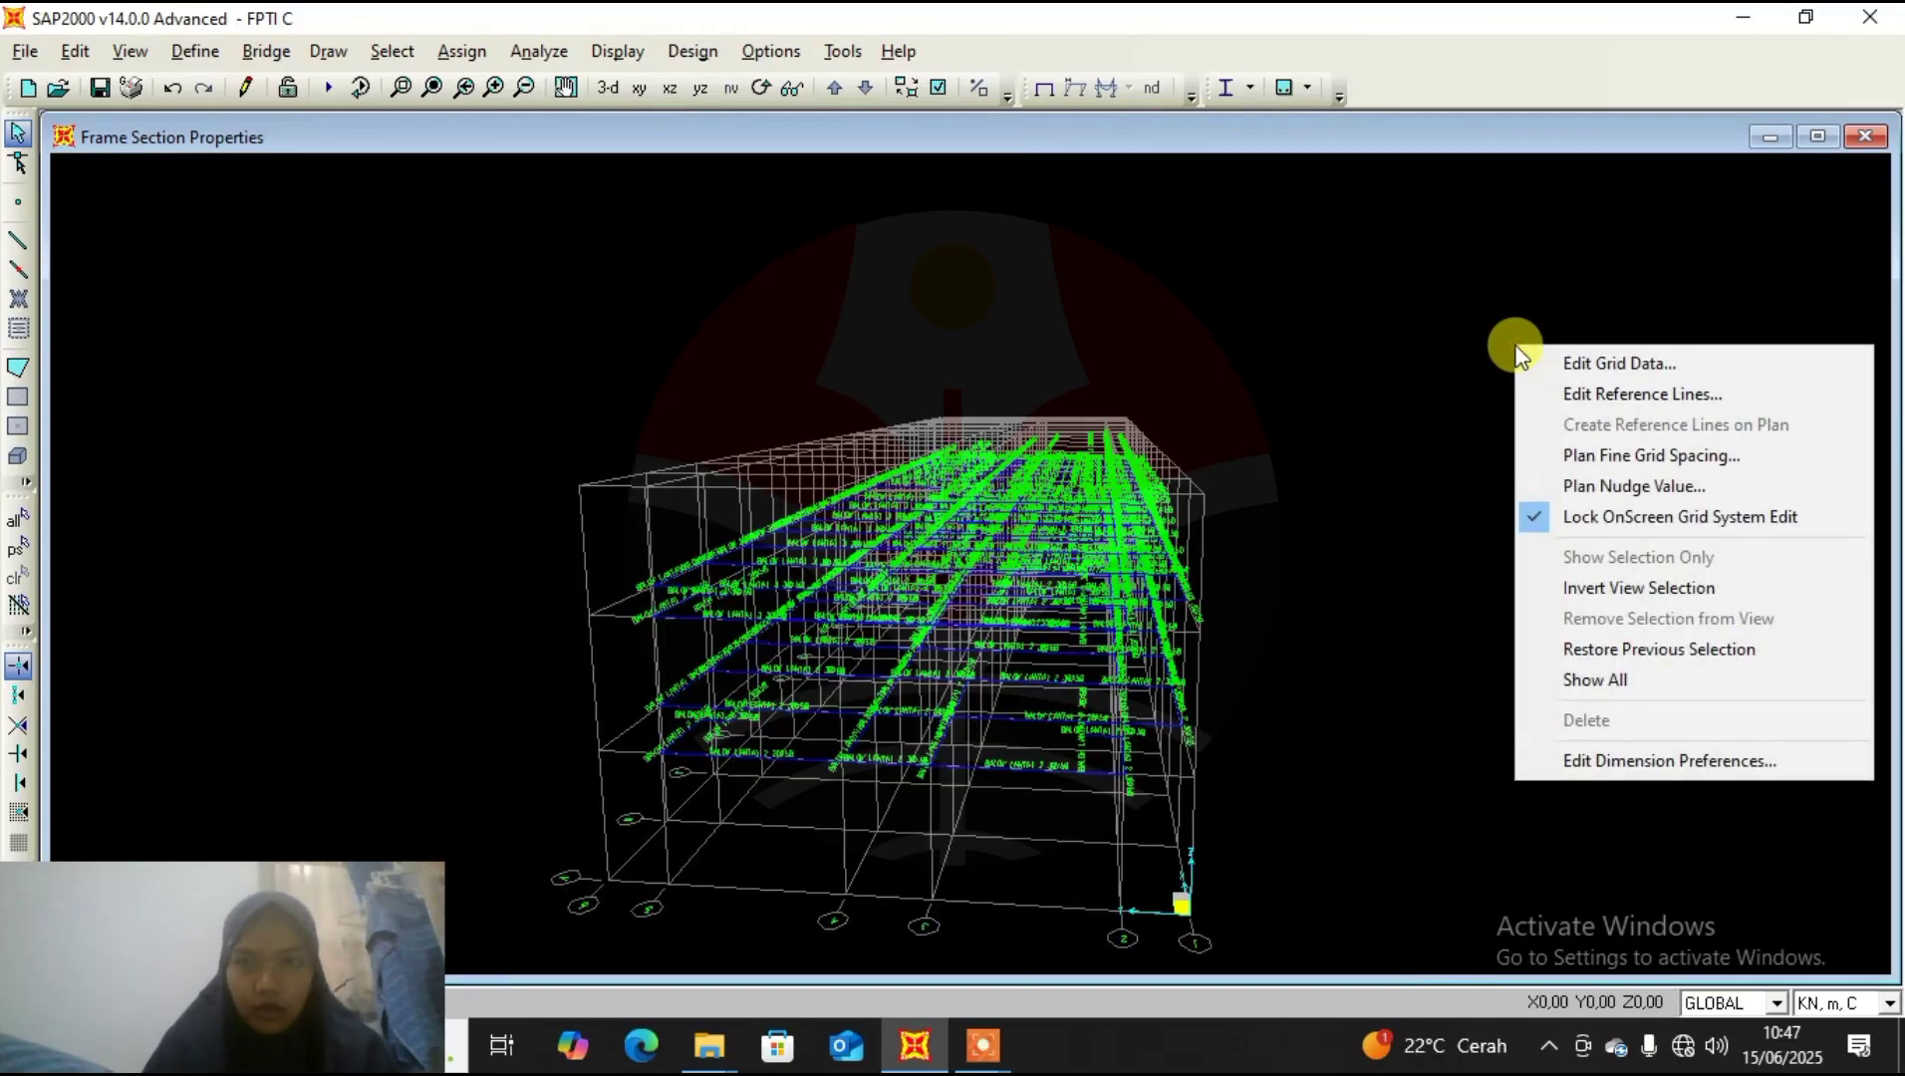
{"action": "left_click", "coordinate": [1622, 679]}
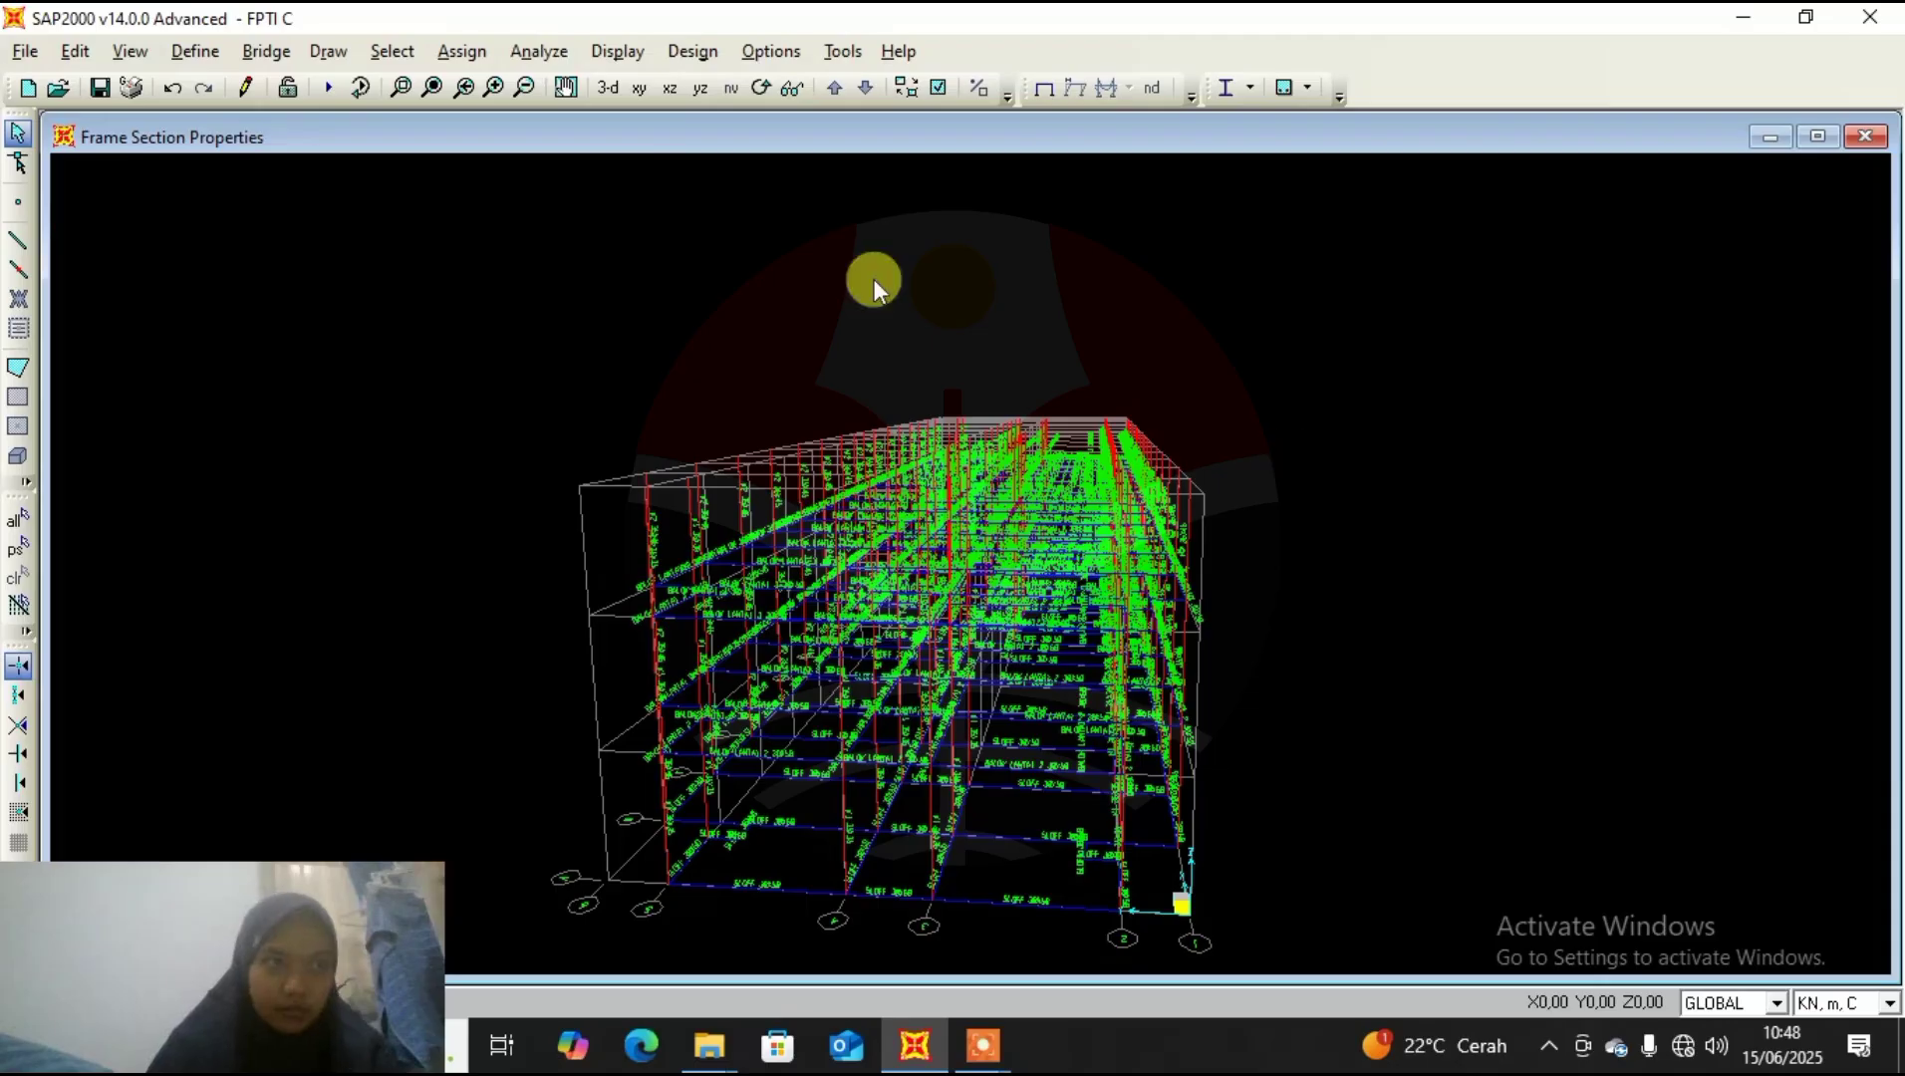
Examine the section labels of the floor 2 beams in the XY plan view.
{"action": "left_click", "coordinate": [641, 94]}
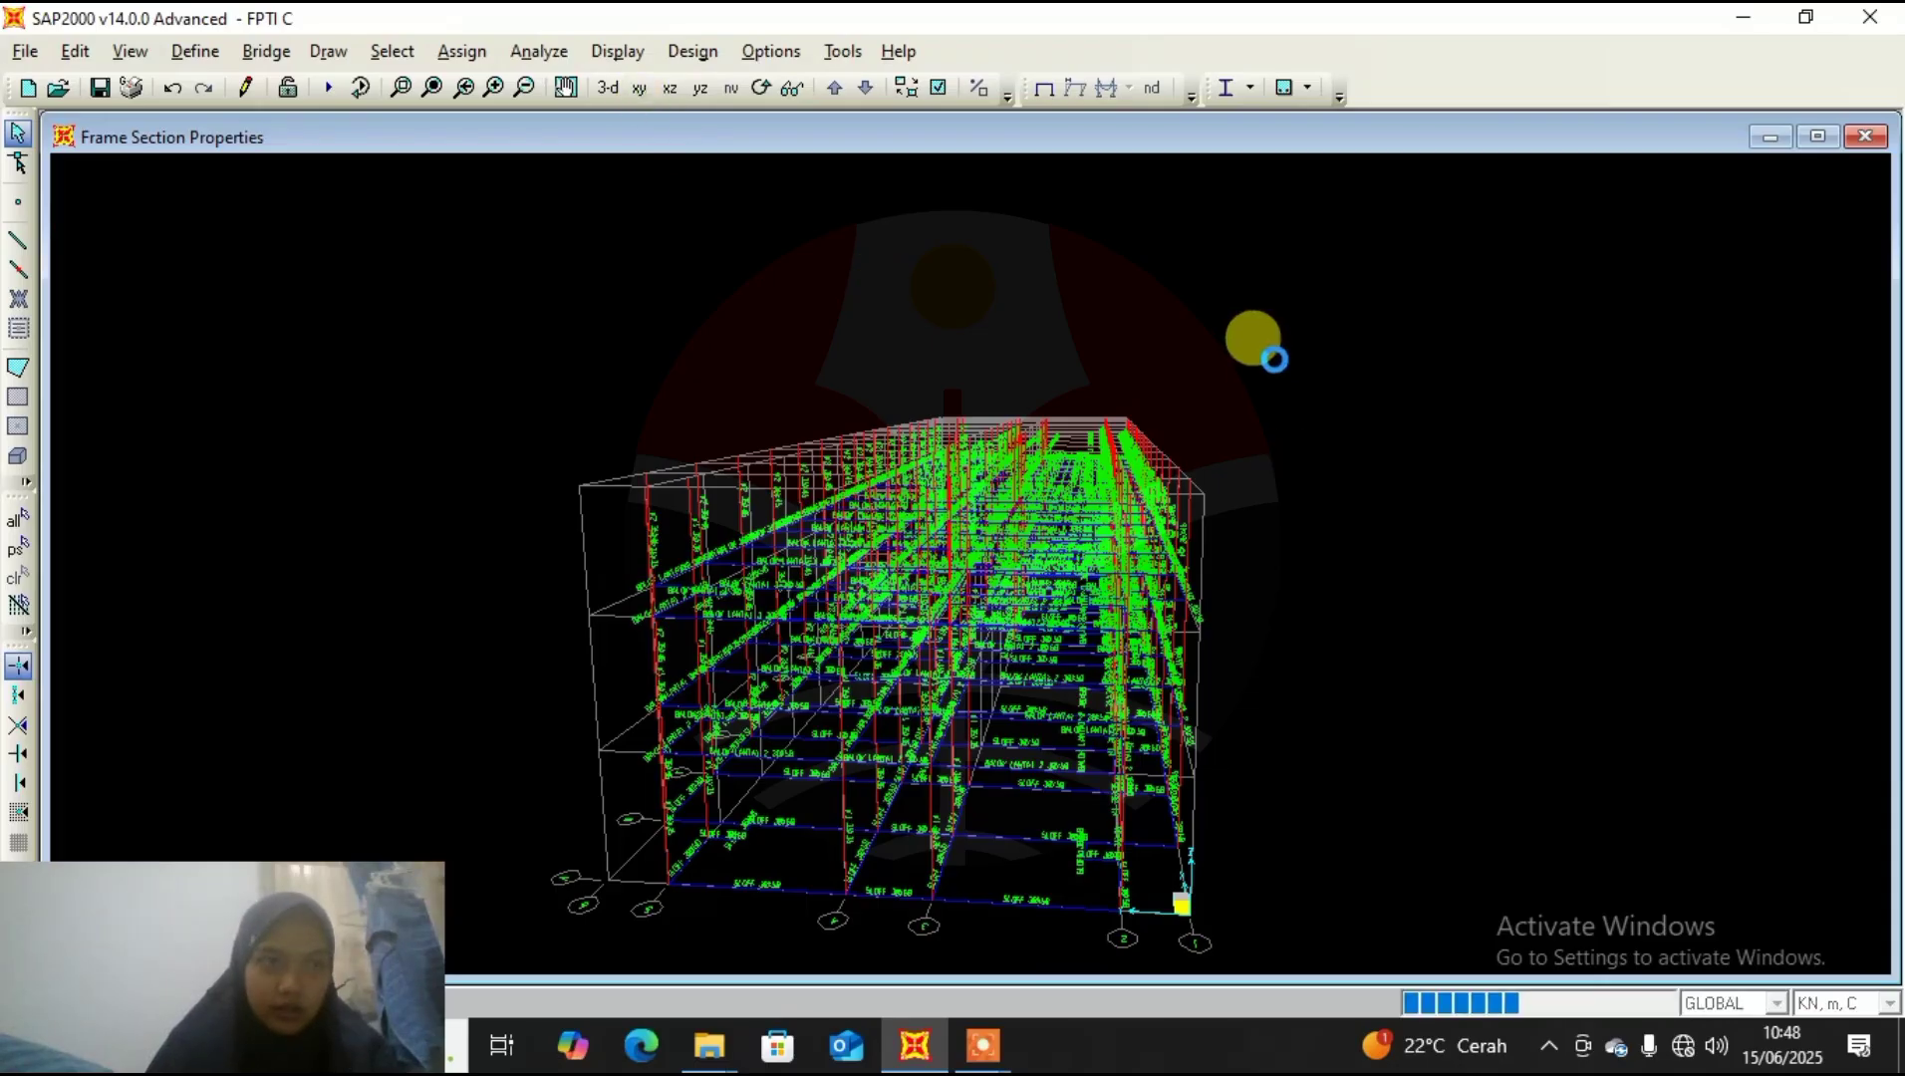
{"action": "scroll", "coordinate": [744, 400], "scroll_direction": "up", "scroll_amount": 1}
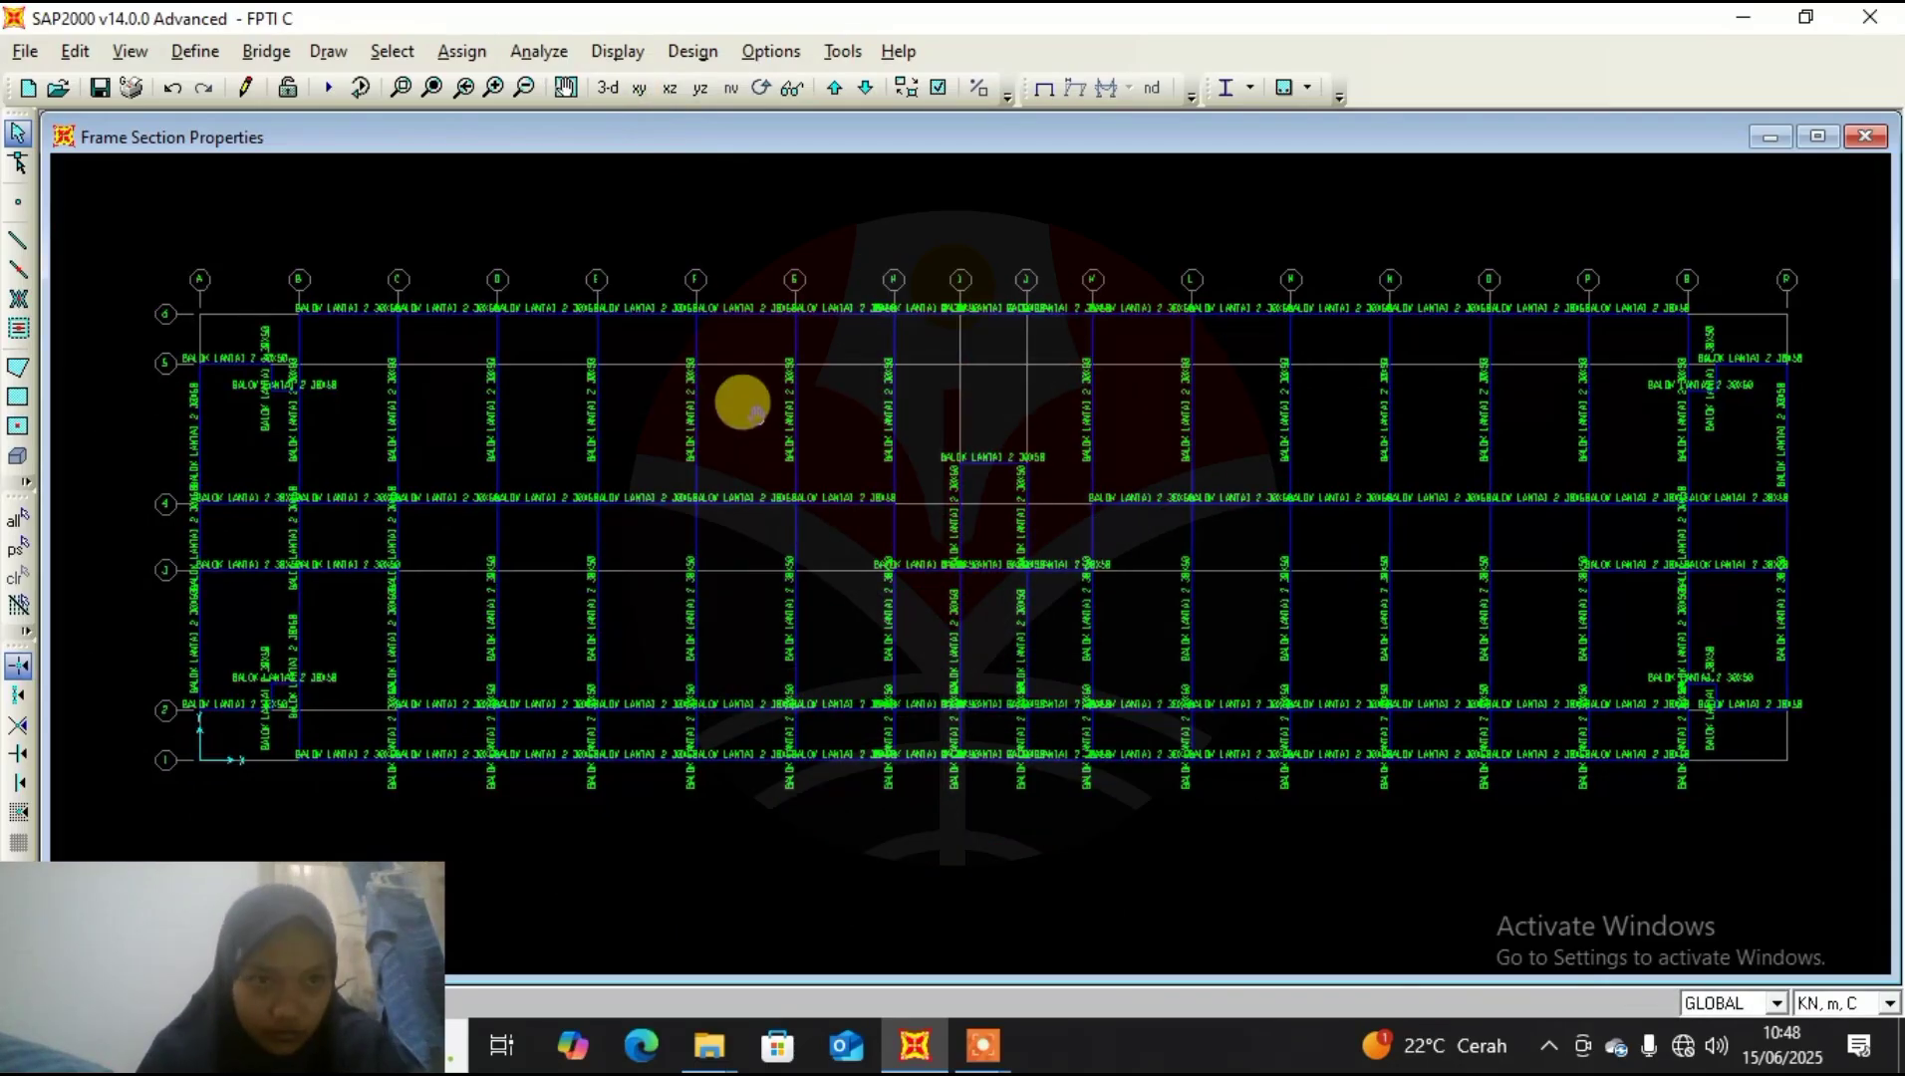
{"action": "scroll", "coordinate": [766, 425], "scroll_direction": "up", "scroll_amount": 1}
{"action": "scroll", "coordinate": [767, 425], "scroll_direction": "up", "scroll_amount": 1}
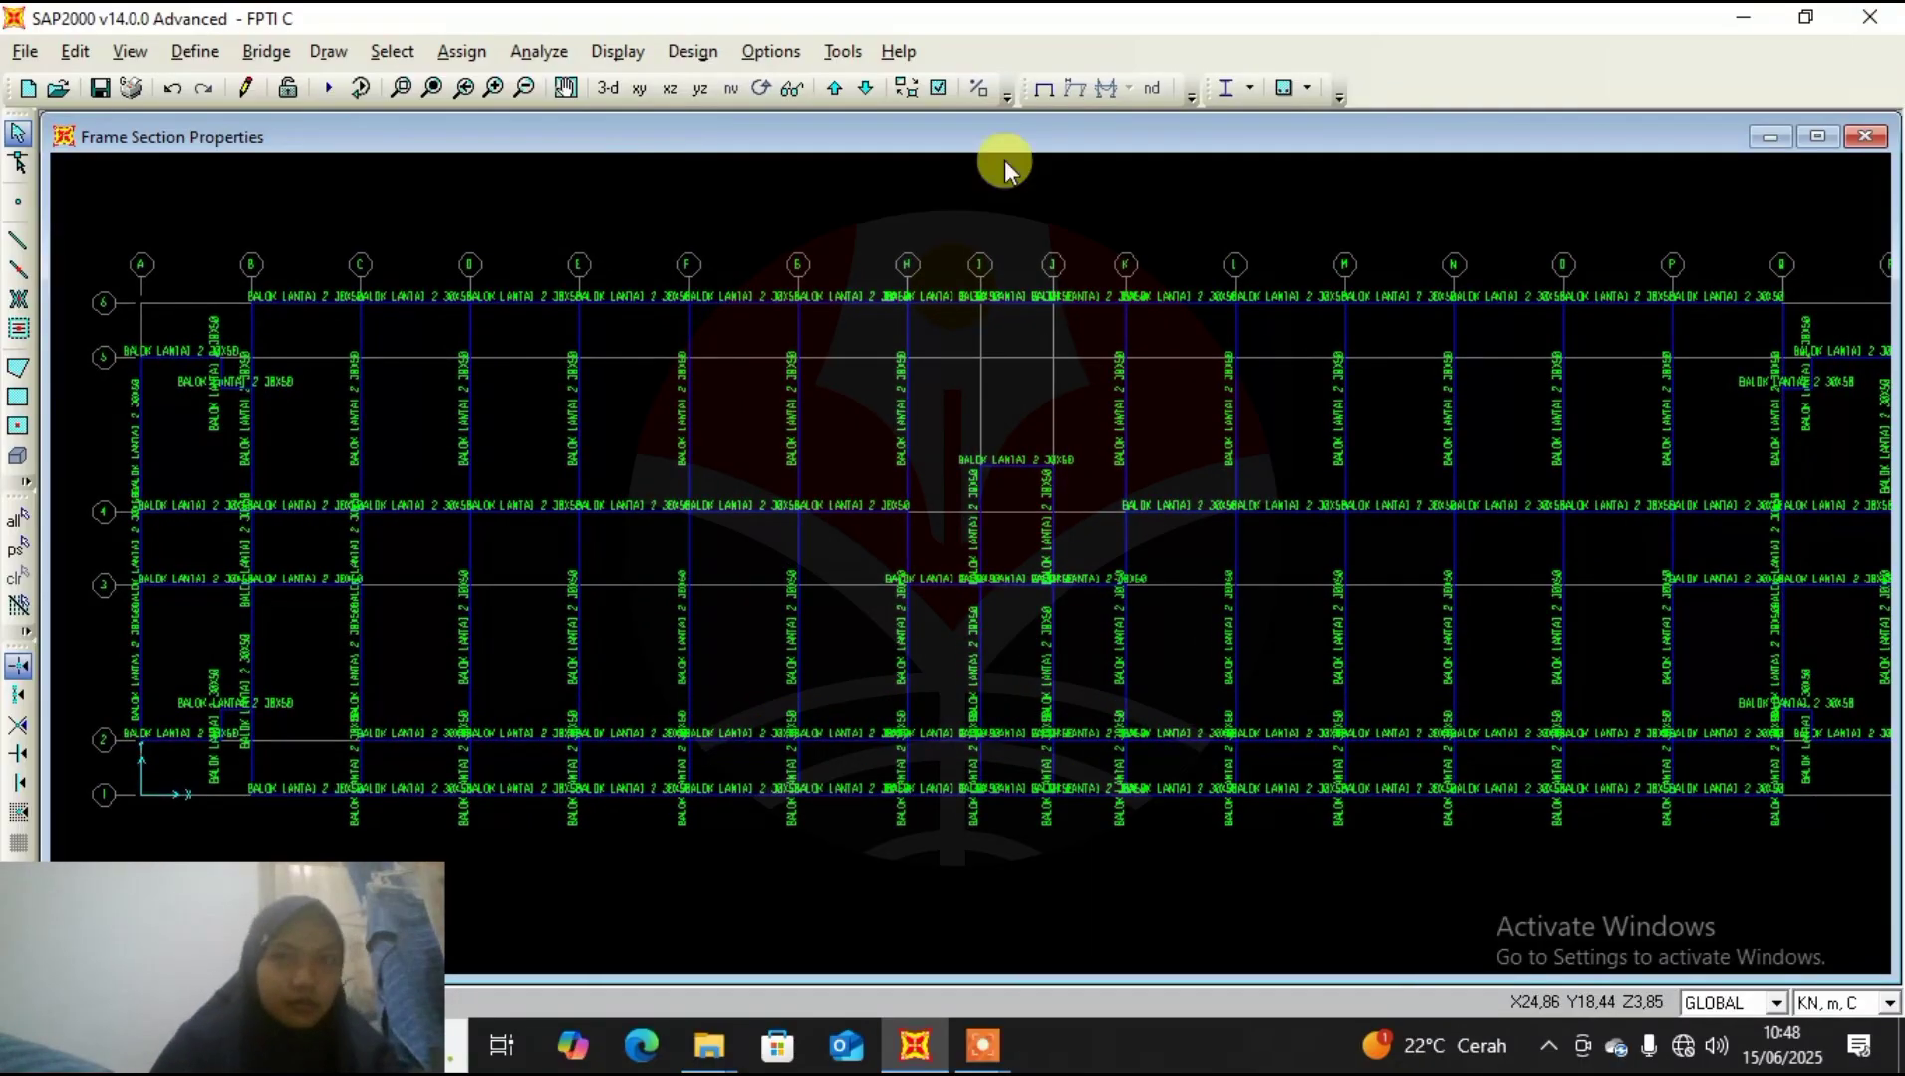
Turn off the frame section labels in the plan view and join the two beam segments on grid line C between grids 2 and 4.
{"action": "left_click", "coordinate": [1043, 88]}
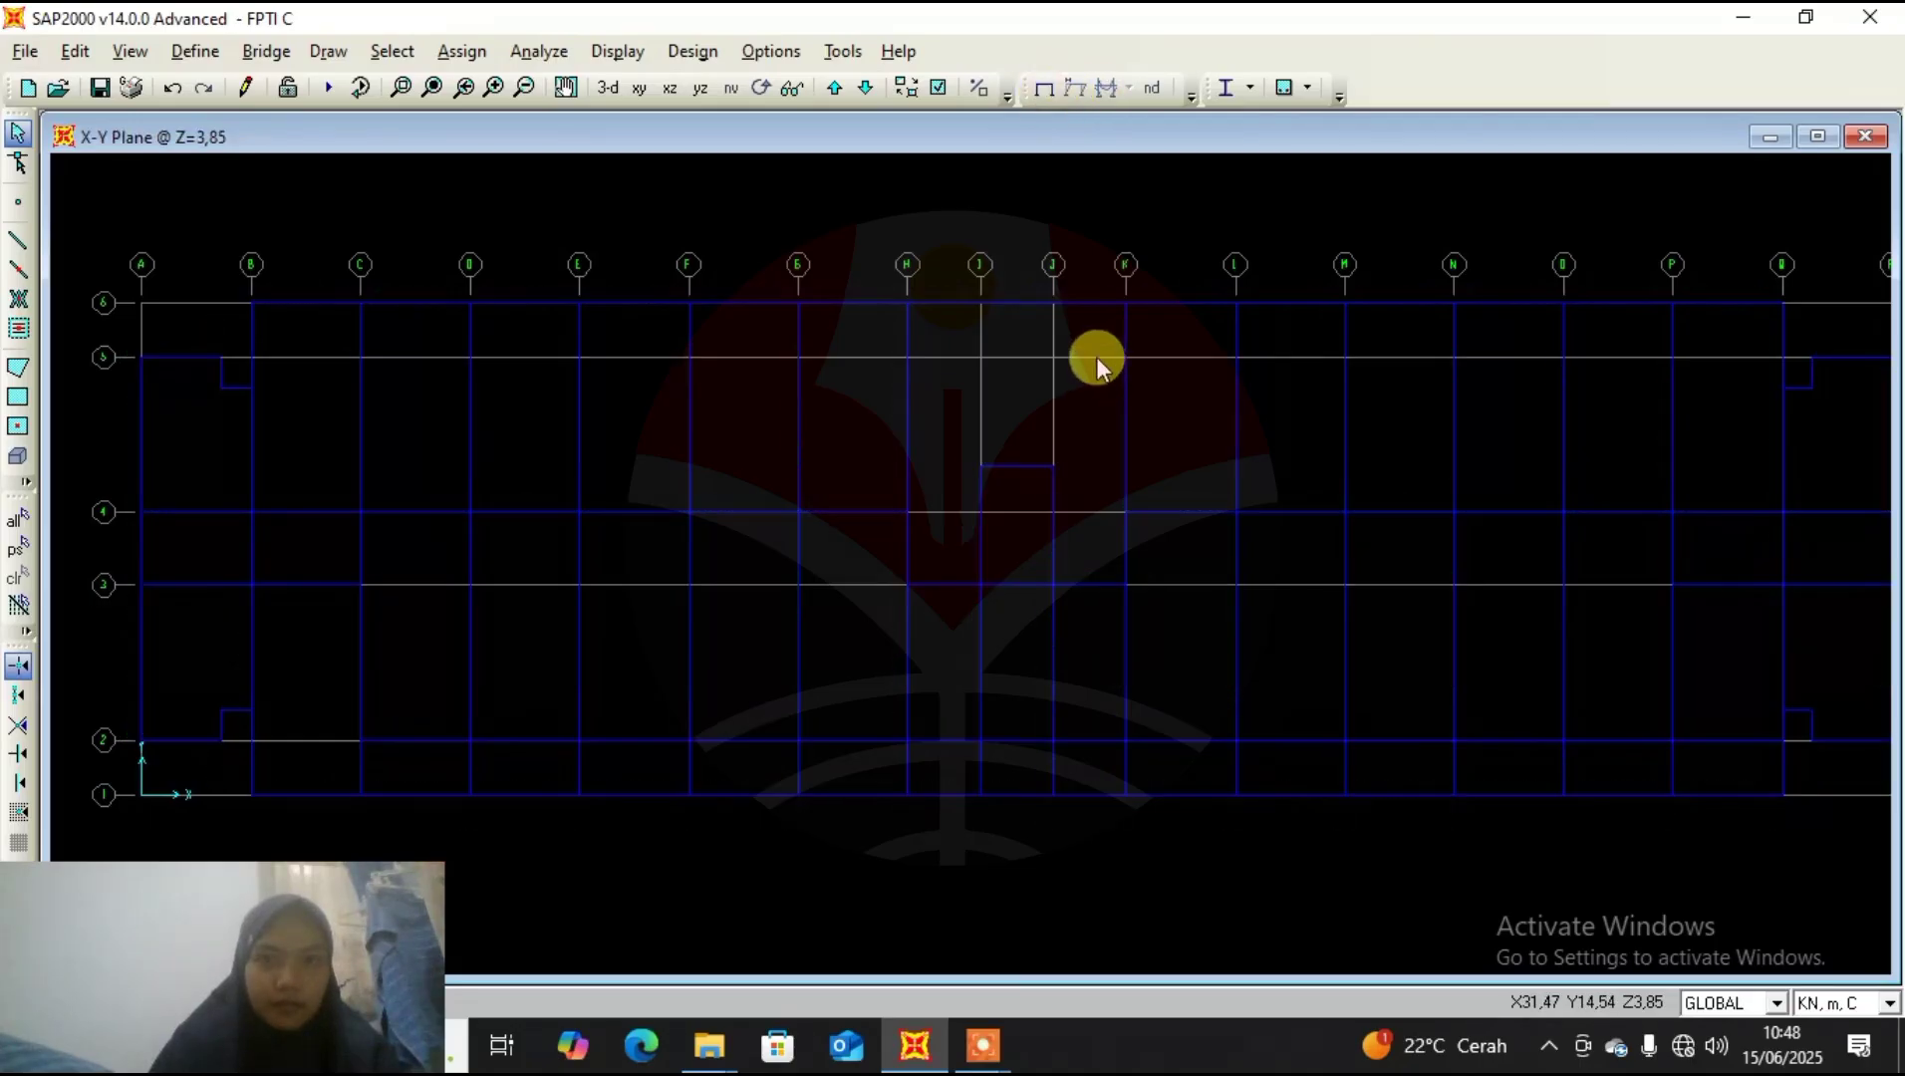
{"action": "middle_click_drag", "start_coordinate": [1073, 341], "coordinate": [1057, 283]}
{"action": "scroll", "coordinate": [1081, 324], "scroll_direction": "down", "scroll_amount": 2}
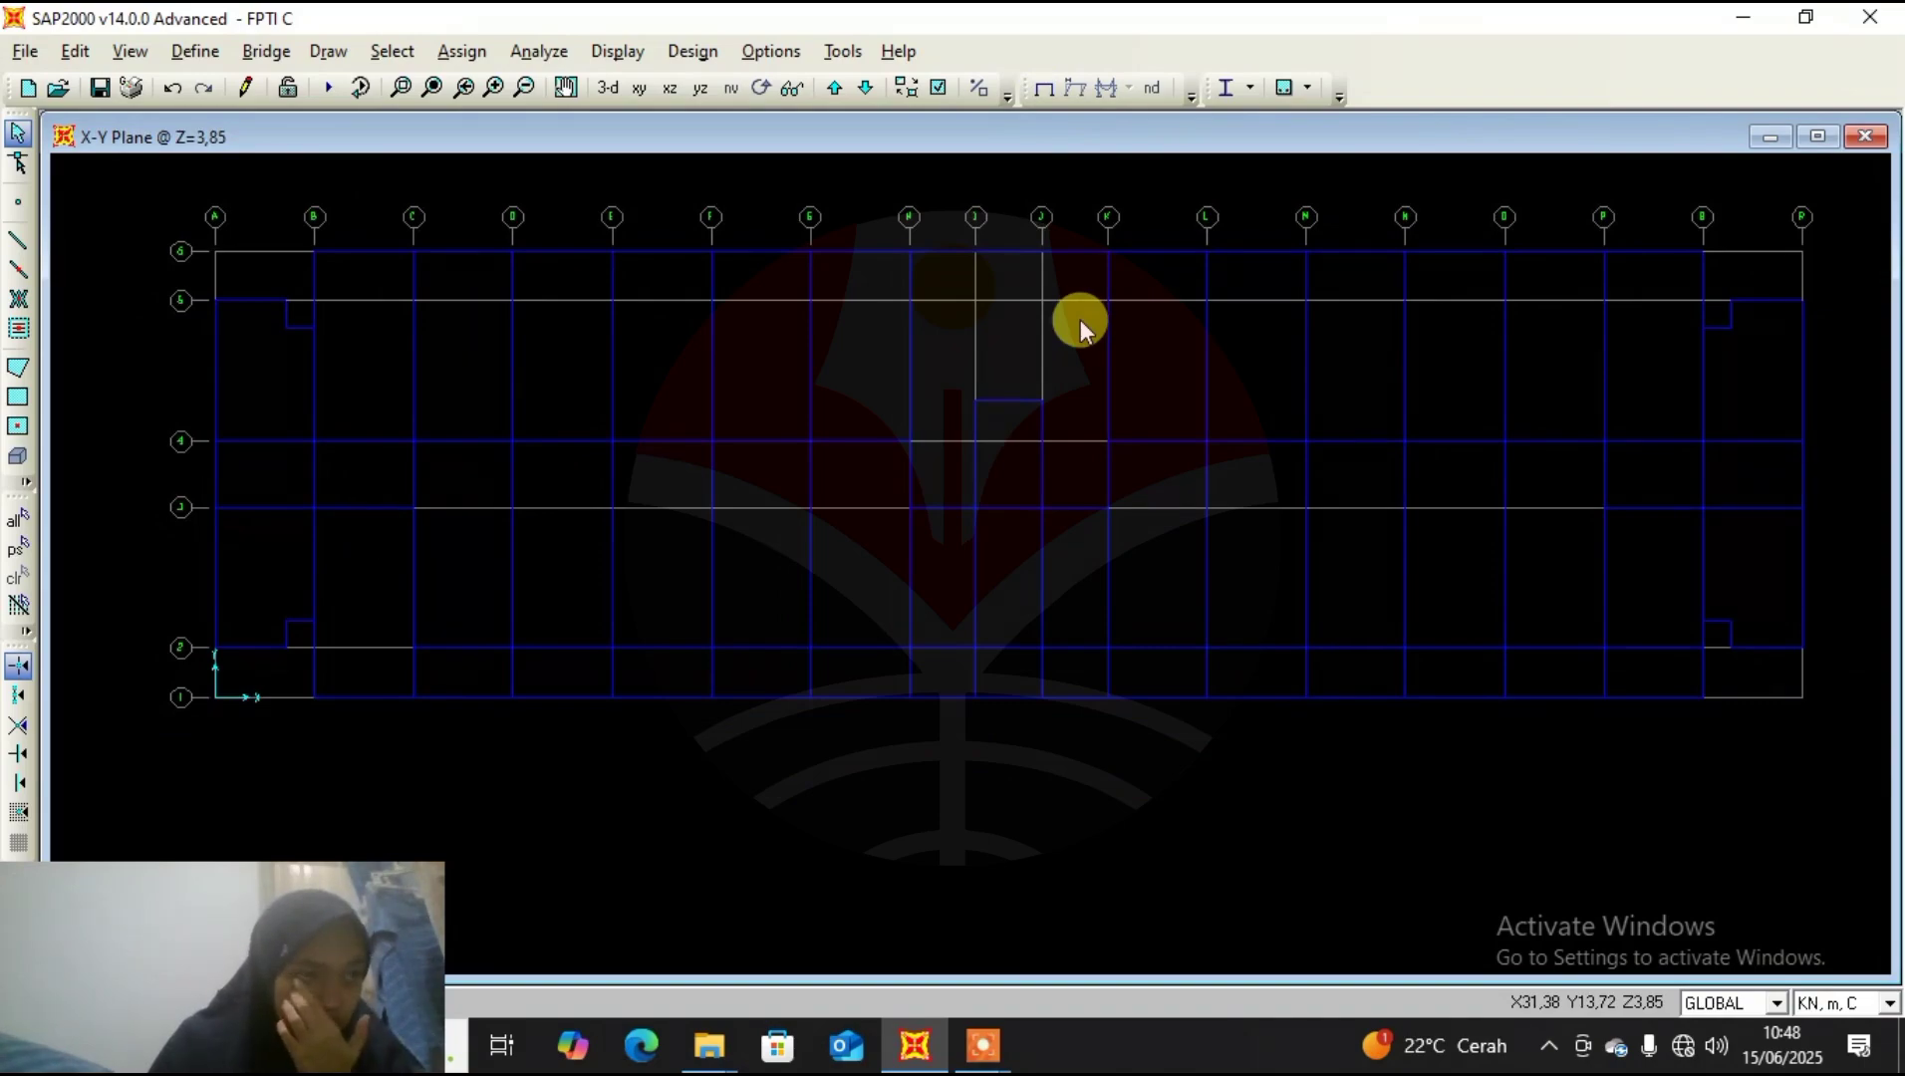
{"action": "middle_click_drag", "start_coordinate": [1081, 324], "coordinate": [1094, 357]}
{"action": "left_click_drag", "start_coordinate": [452, 495], "coordinate": [404, 511]}
{"action": "left_click_drag", "start_coordinate": [489, 595], "coordinate": [399, 621]}
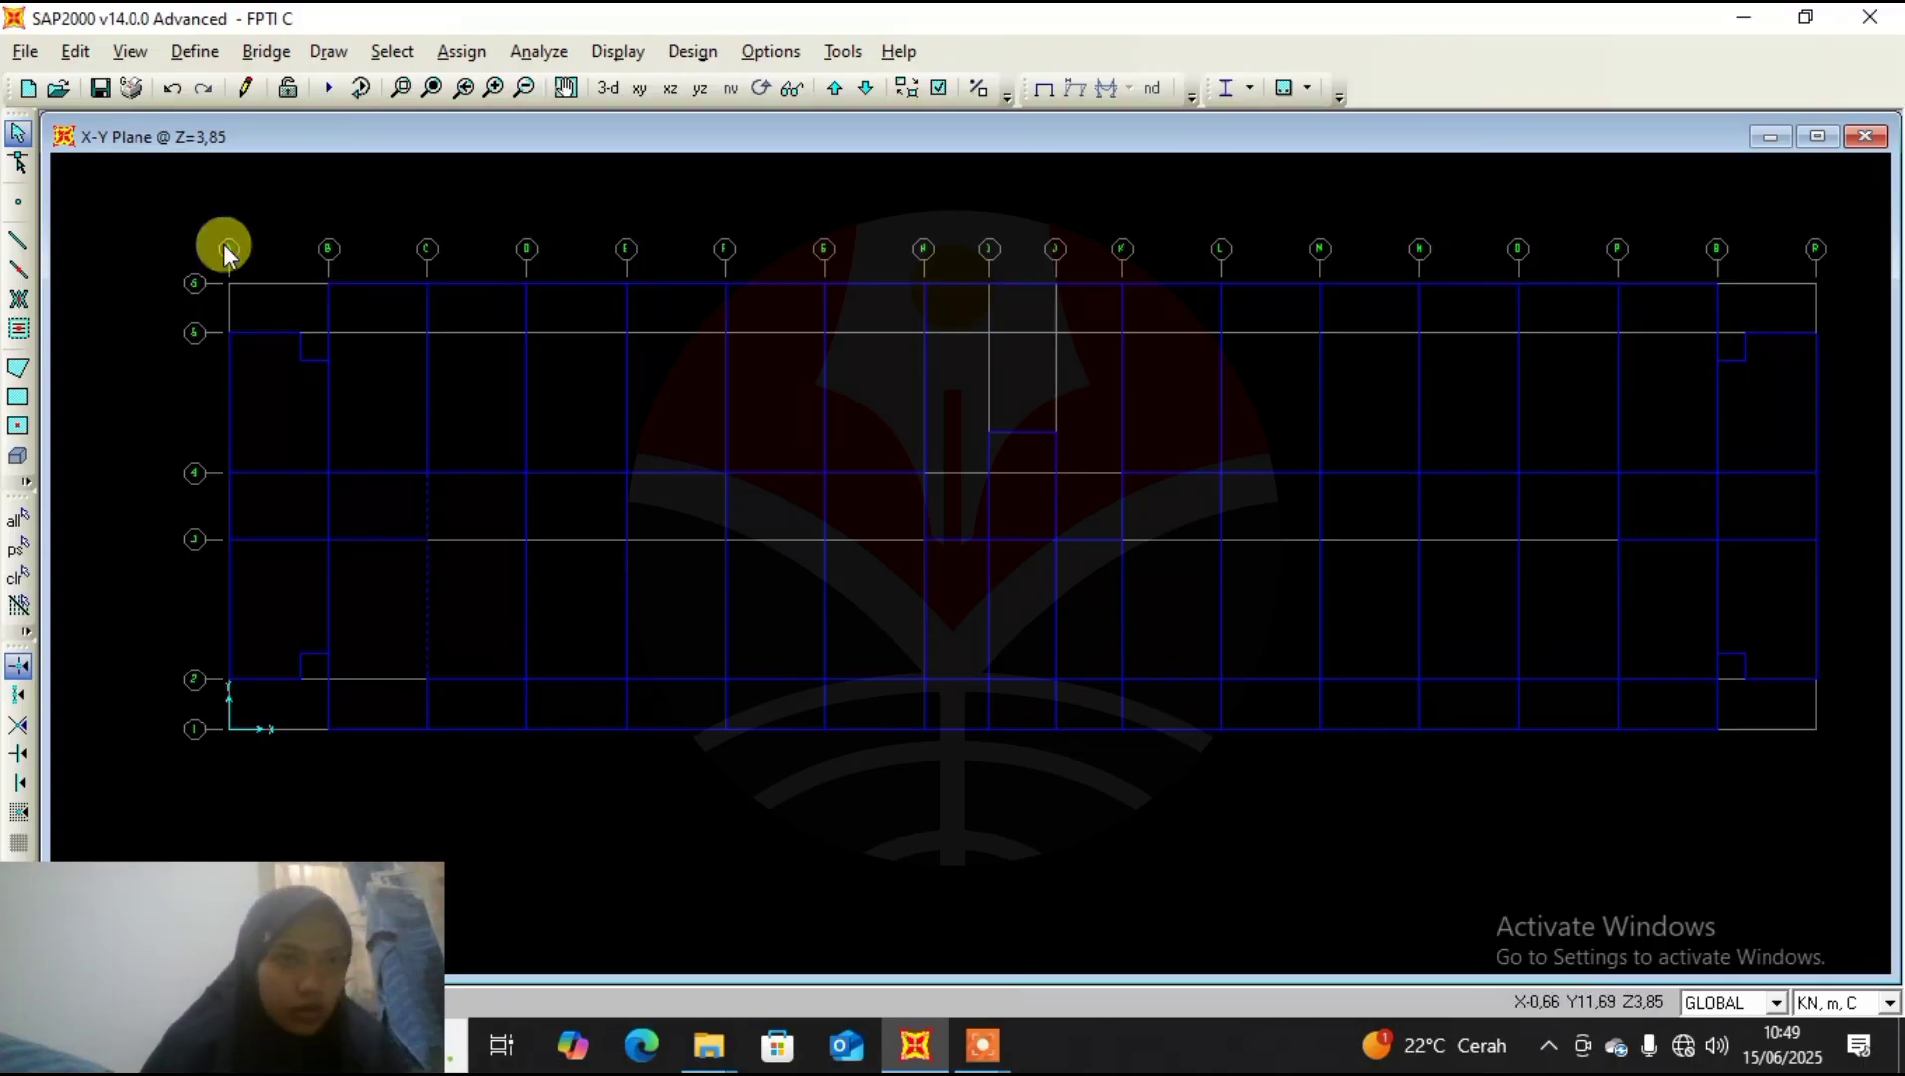
{"action": "left_click", "coordinate": [75, 51]}
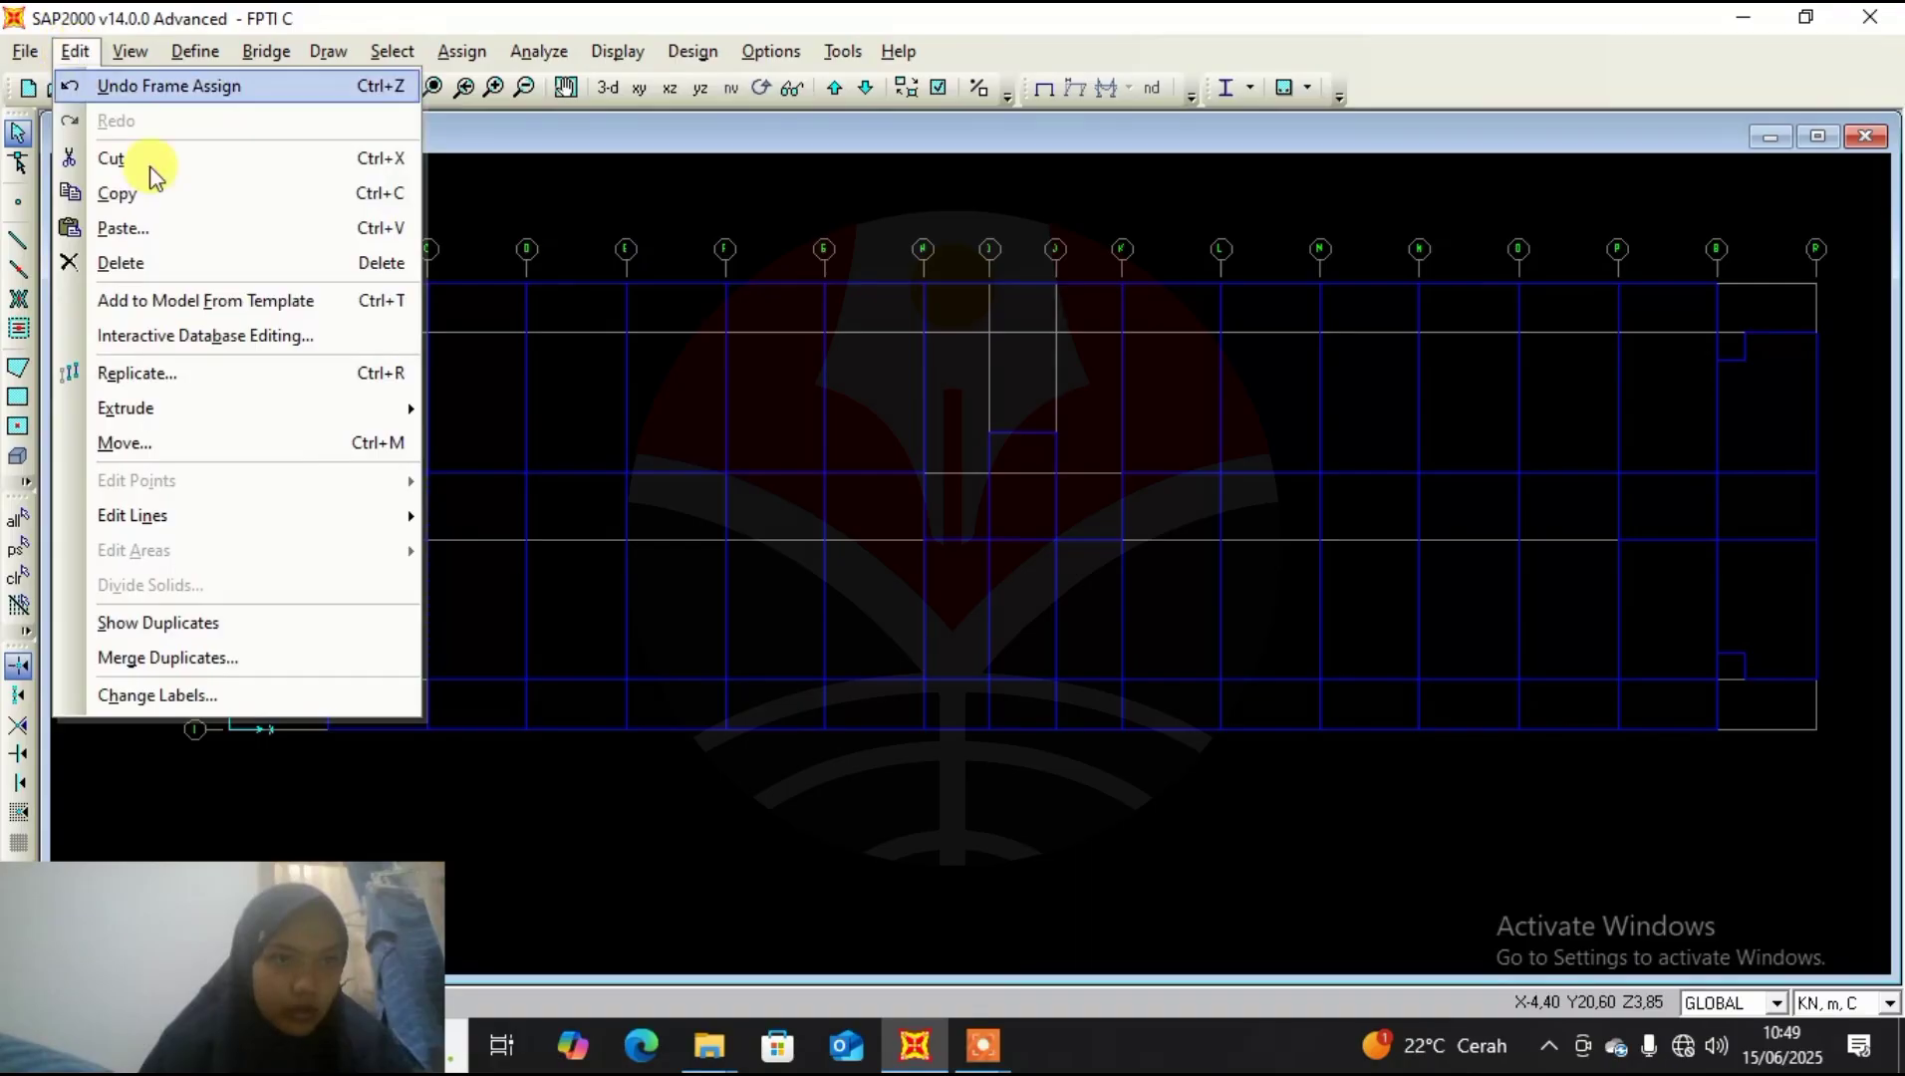
{"action": "mouse_move", "coordinate": [255, 513]}
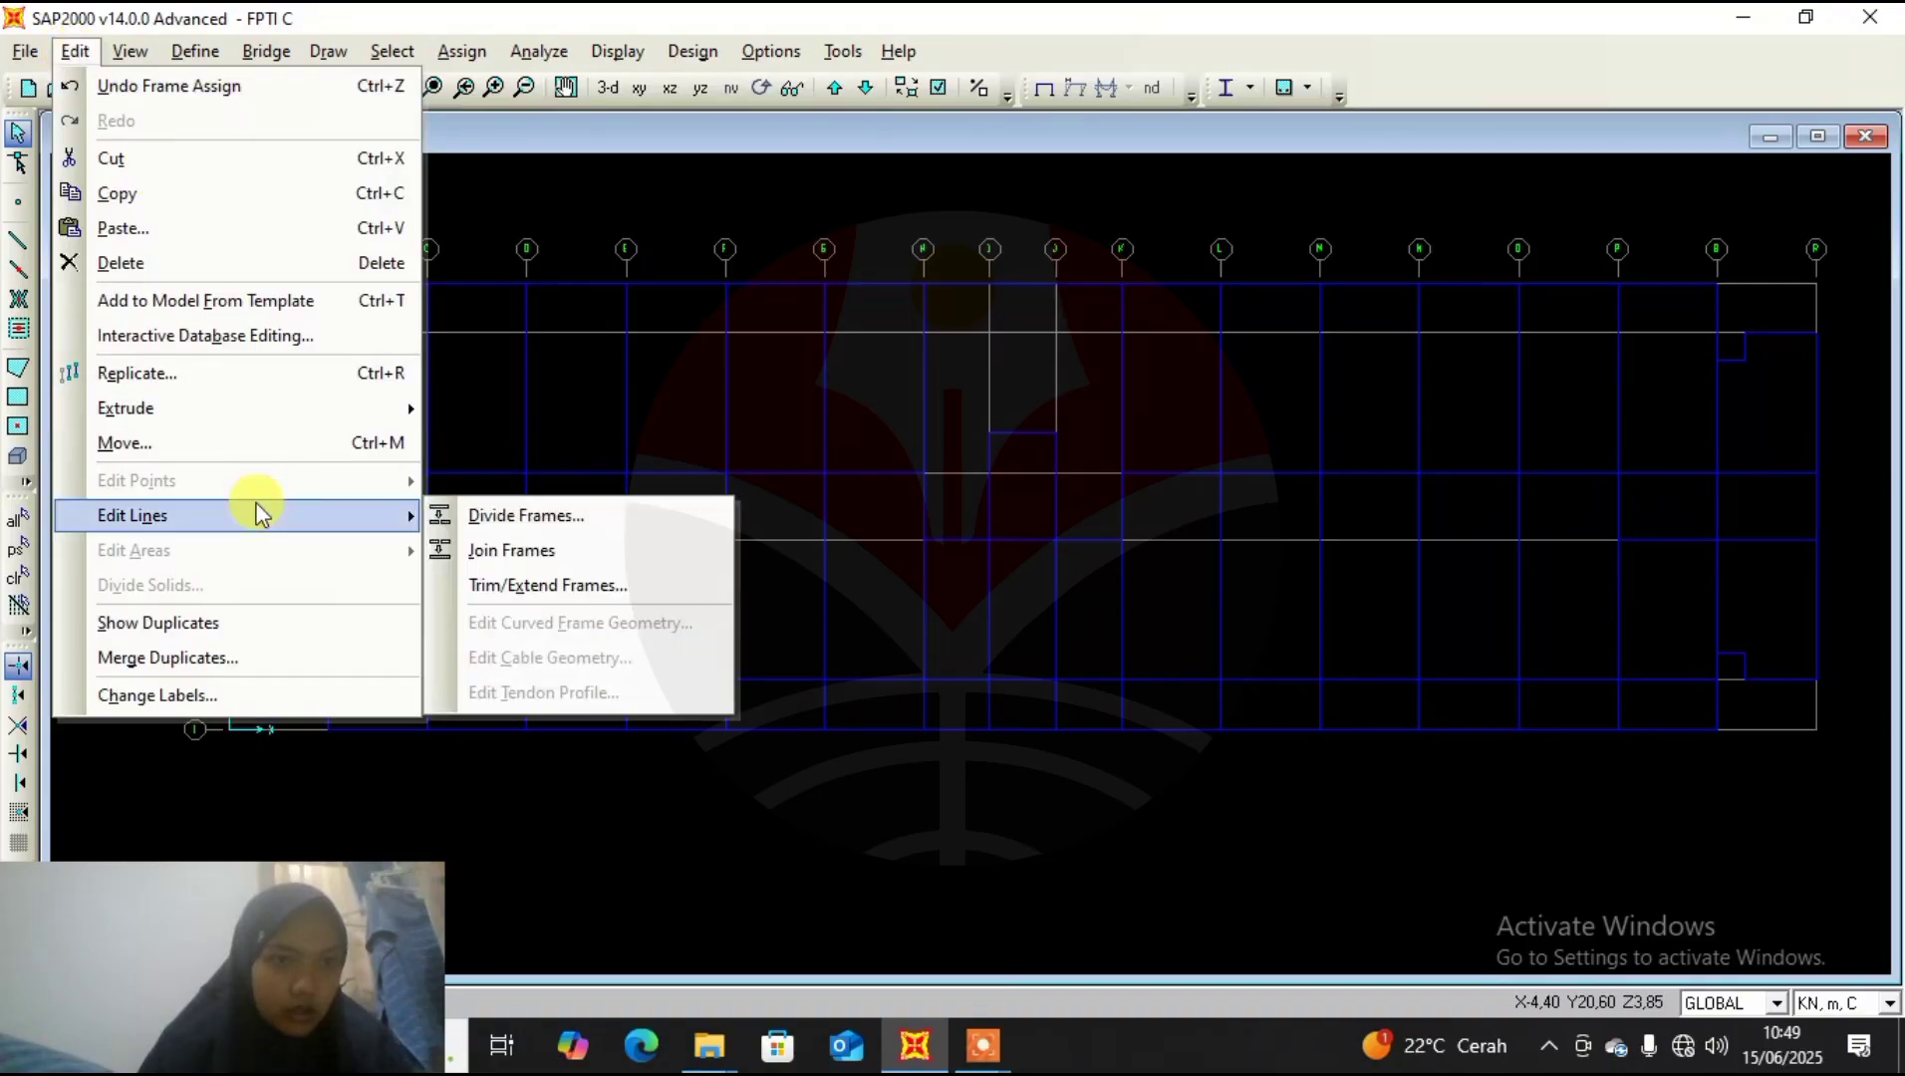
{"action": "left_click", "coordinate": [496, 563]}
Join the selected beam segments on grid line Q between grids 2 and 4 into one frame.
{"action": "middle_click_drag", "start_coordinate": [733, 549], "coordinate": [549, 468]}
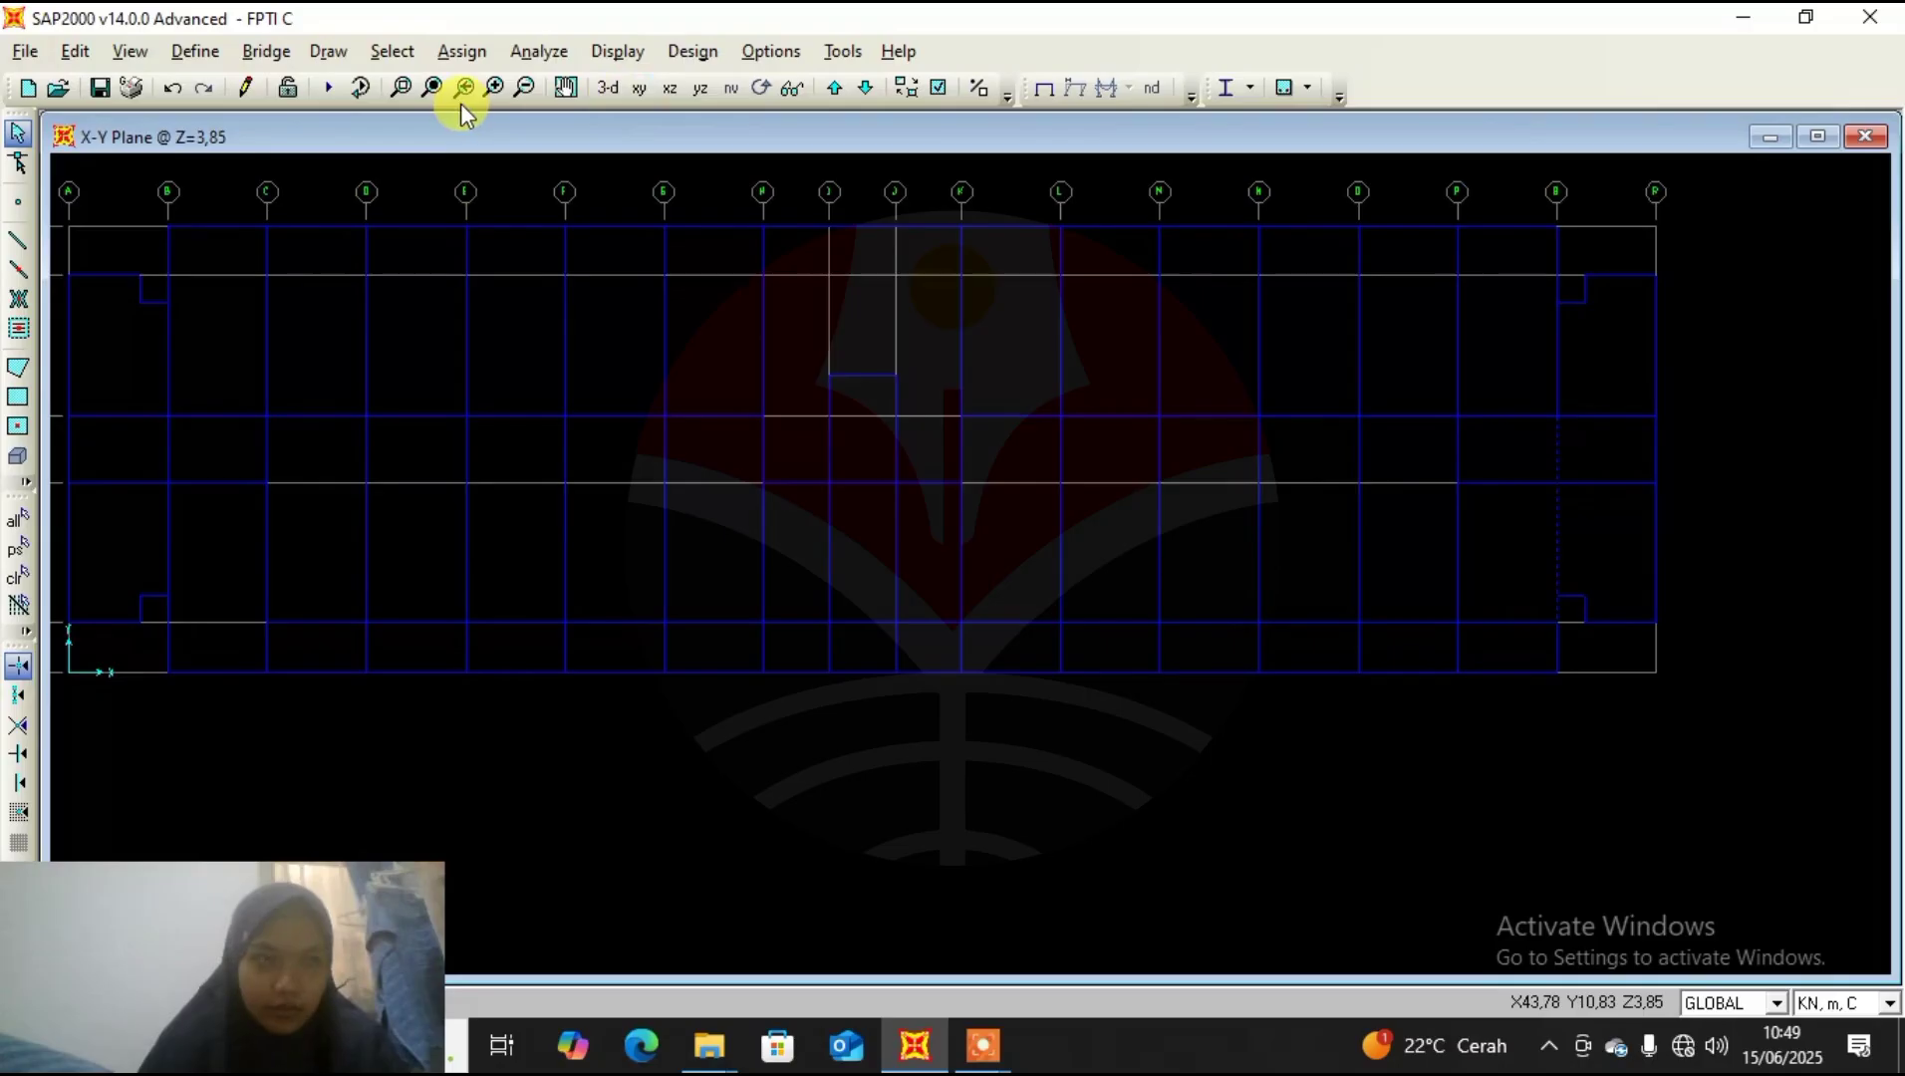
{"action": "left_click", "coordinate": [78, 51]}
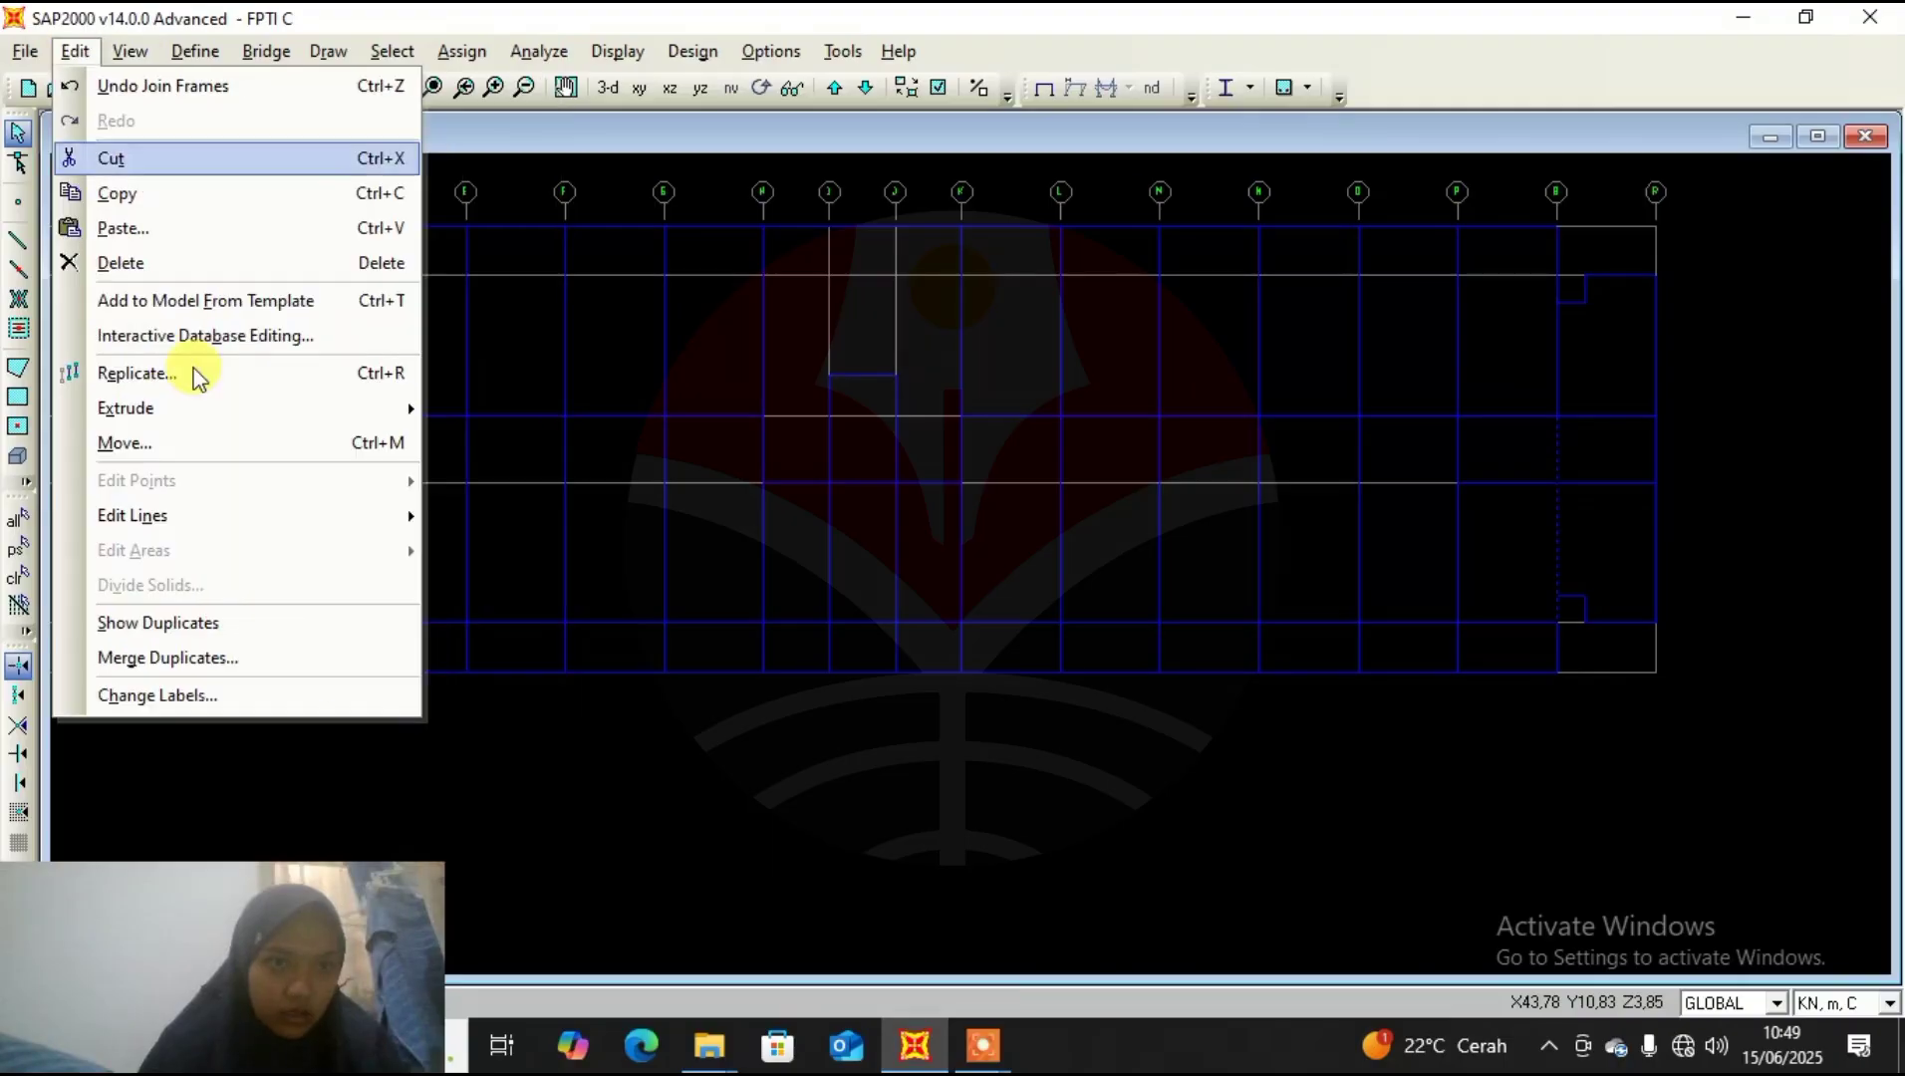
{"action": "mouse_move", "coordinate": [374, 526]}
{"action": "left_click", "coordinate": [502, 550]}
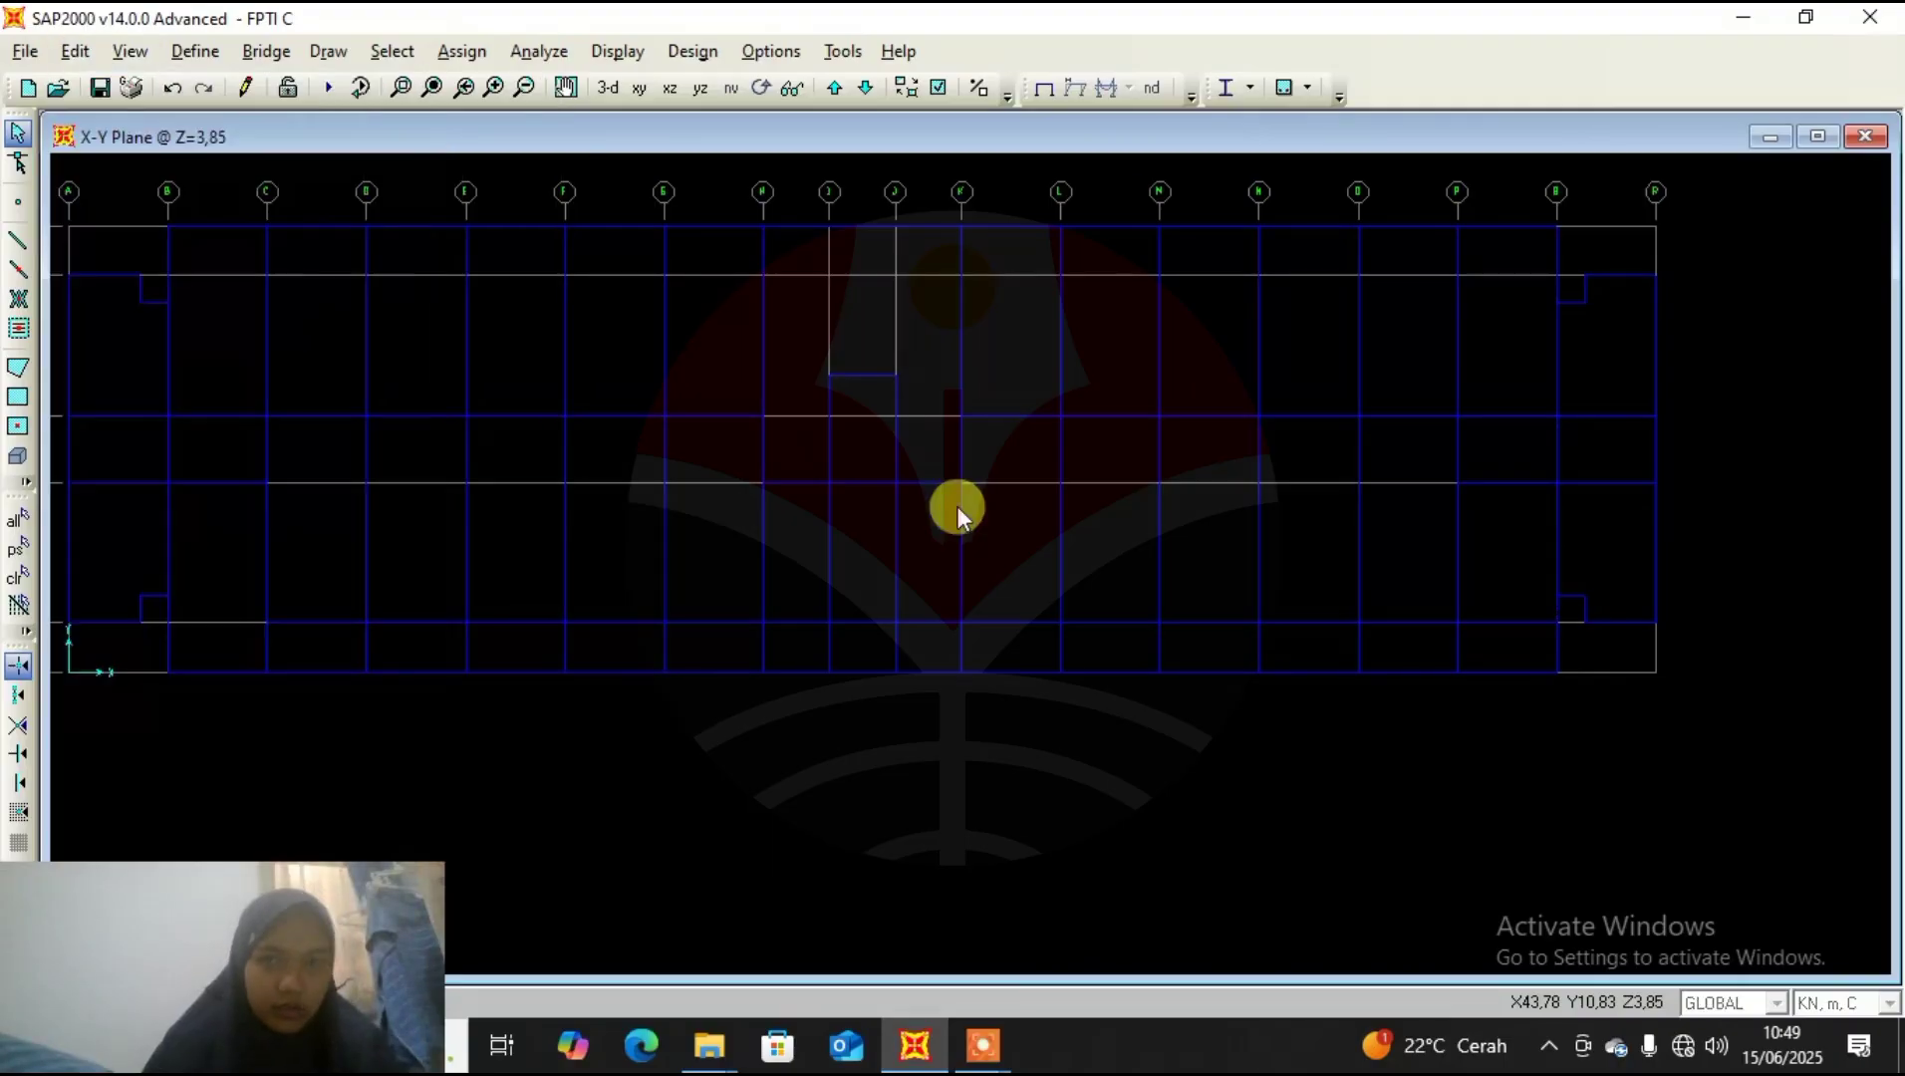
{"action": "middle_click_drag", "start_coordinate": [901, 492], "coordinate": [1113, 467]}
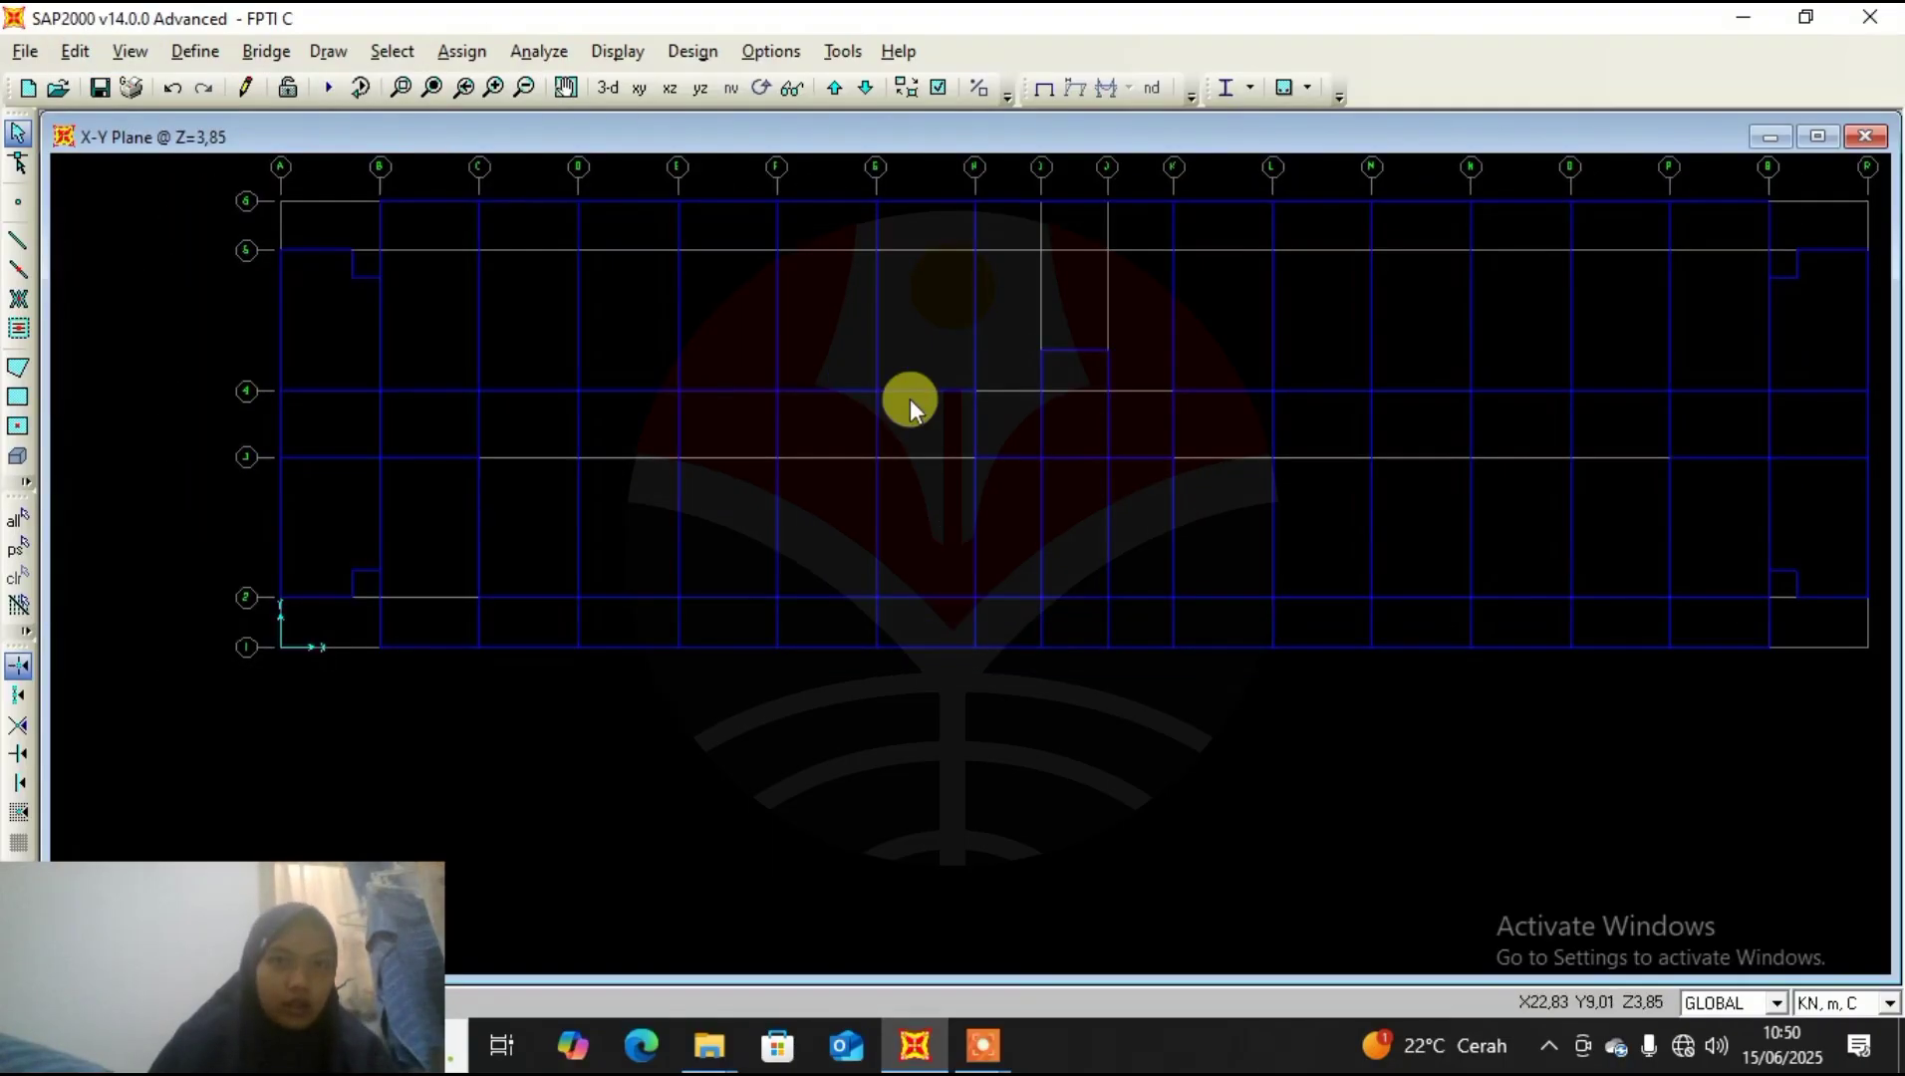
{"action": "middle_click_drag", "start_coordinate": [910, 399], "coordinate": [909, 464]}
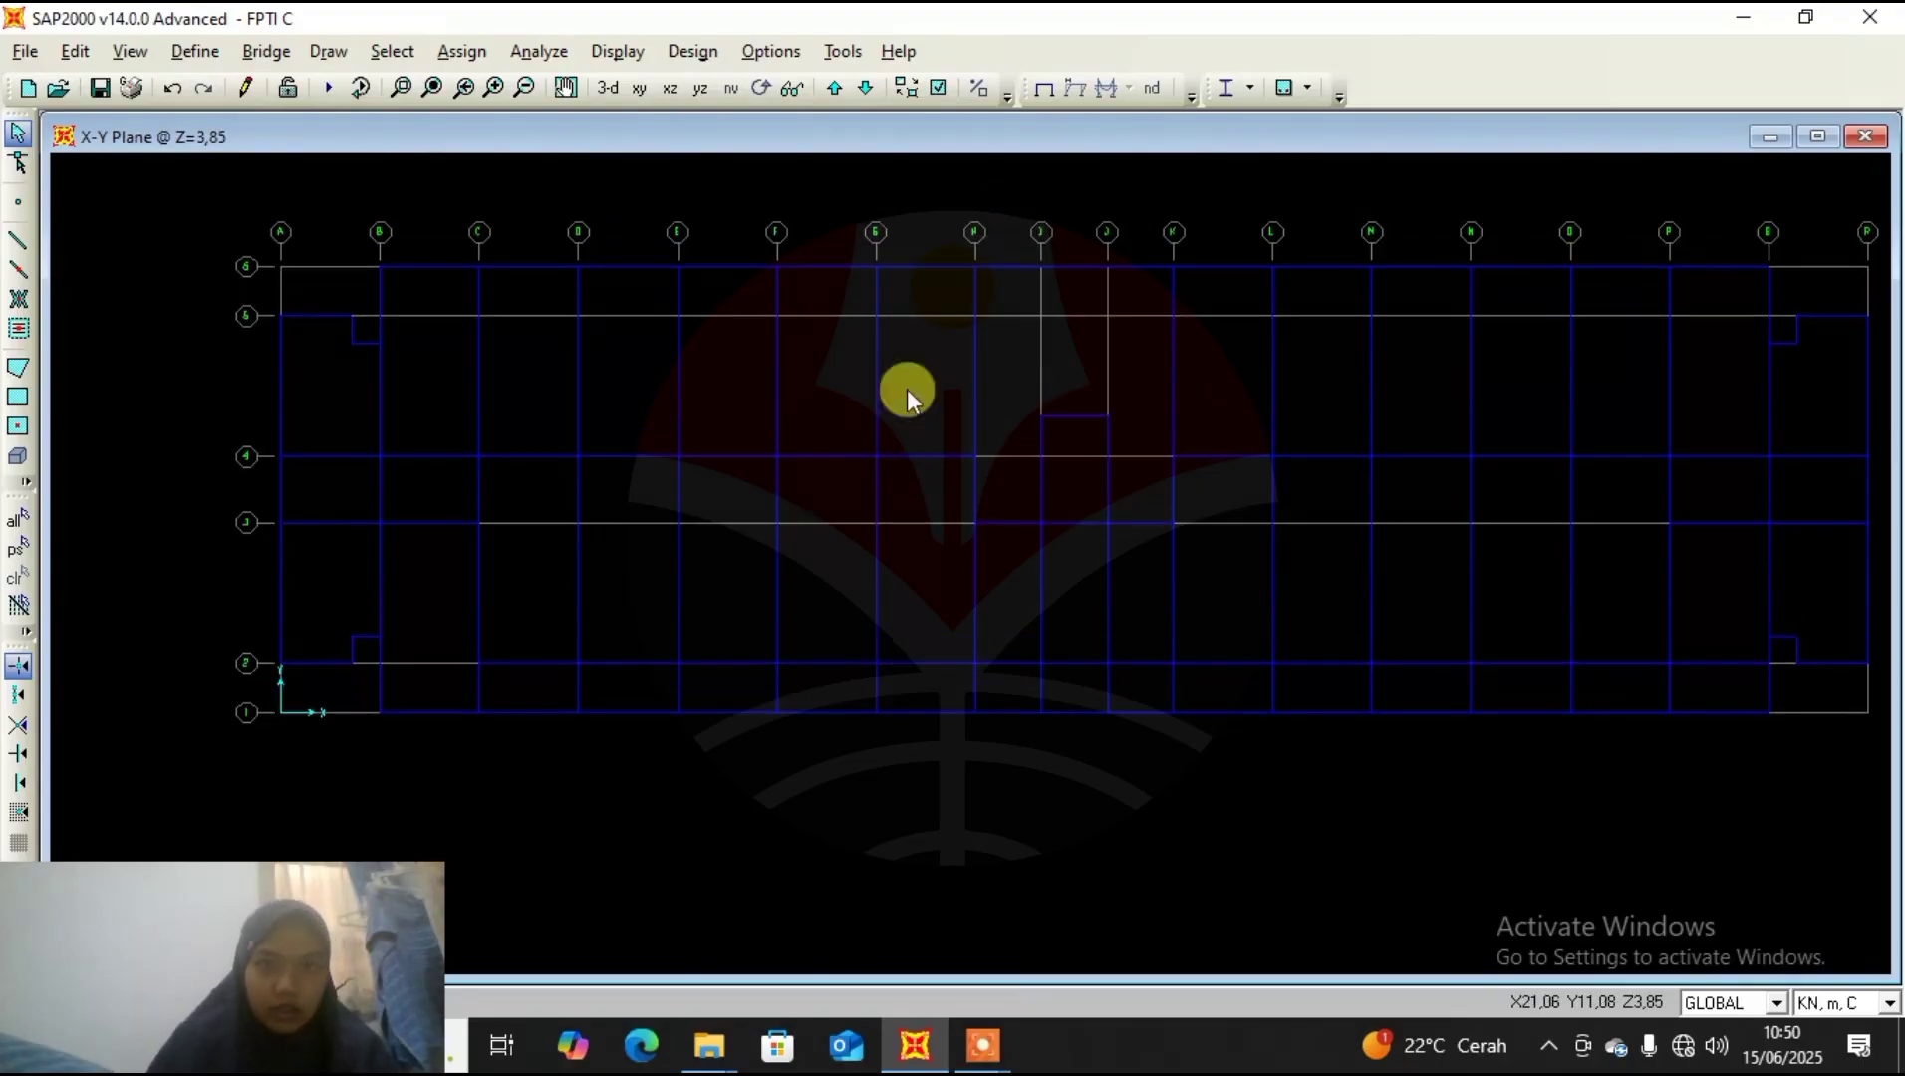
Divide the vertical beams into 2 frames each: gridlines B–H between 4 and 6, and C–H between 2 and 3.
{"action": "left_click_drag", "start_coordinate": [995, 335], "coordinate": [374, 341]}
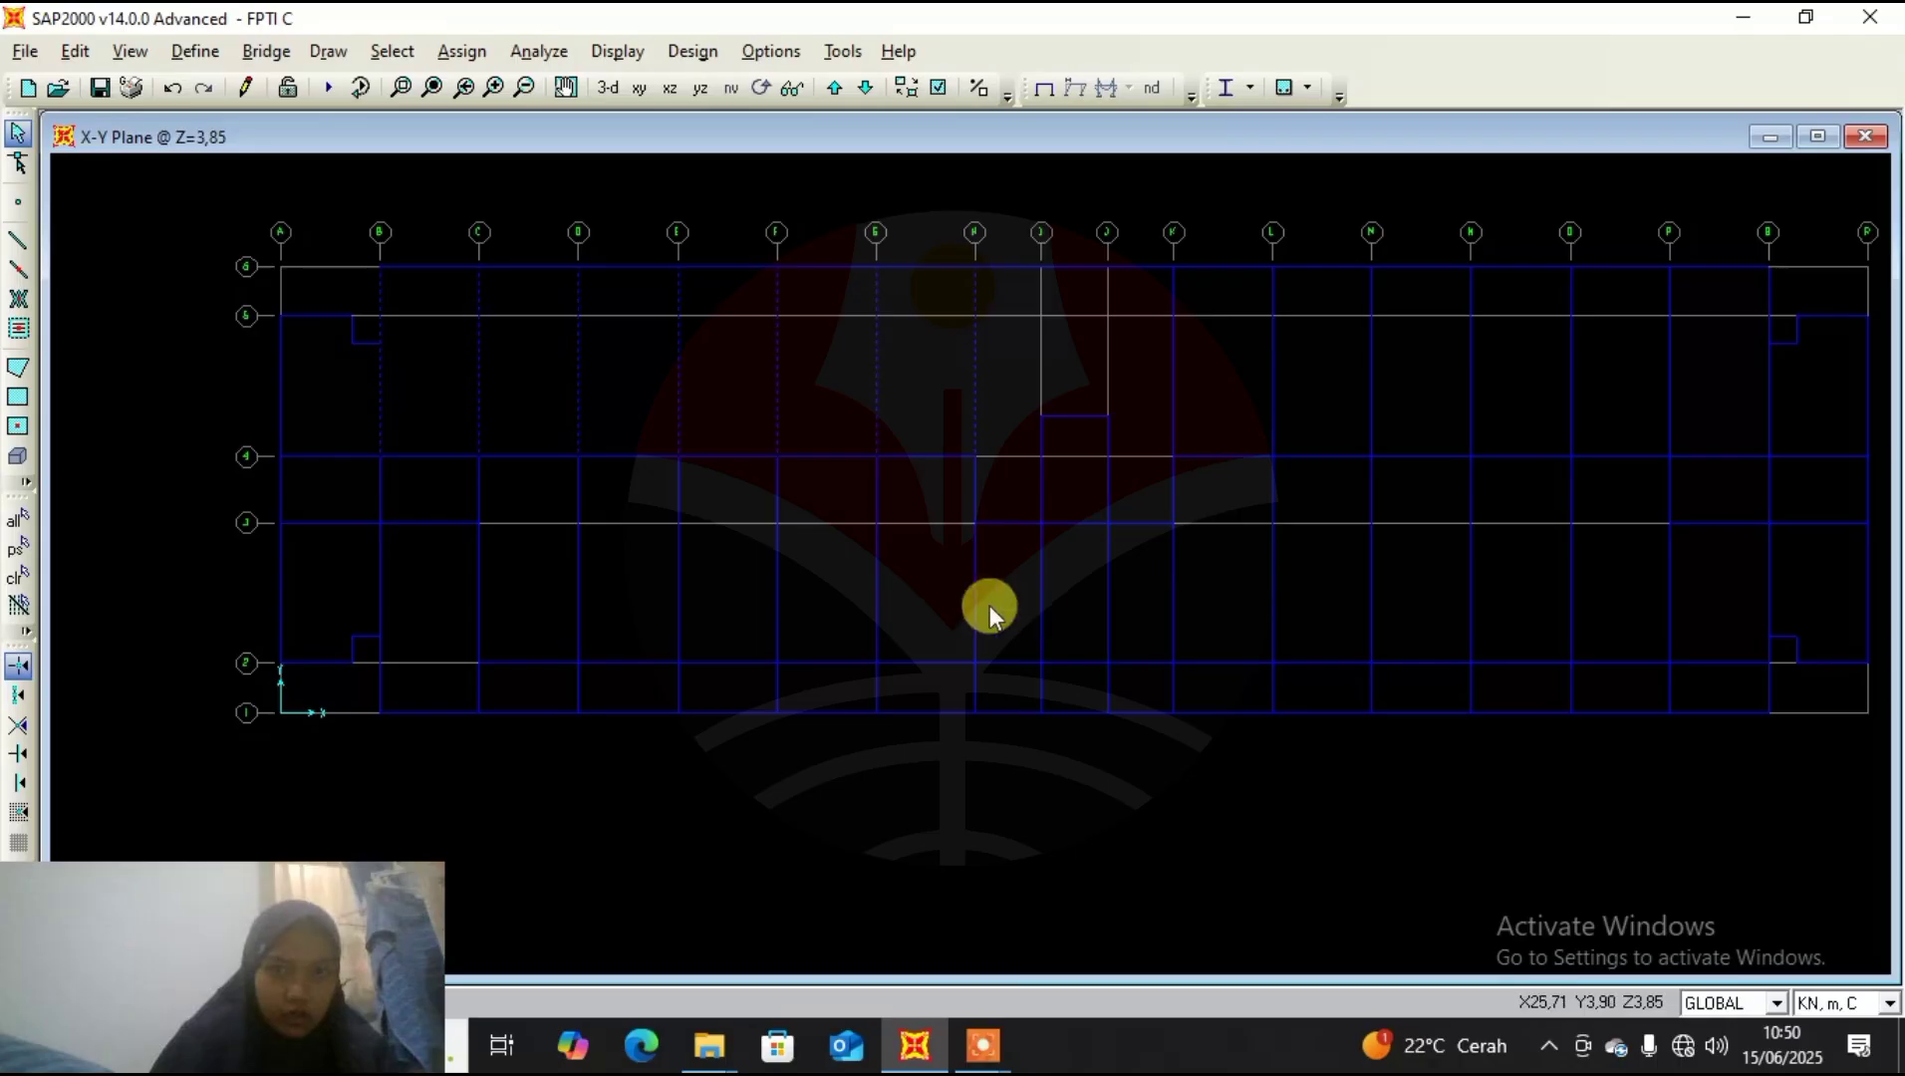
{"action": "left_click_drag", "start_coordinate": [993, 594], "coordinate": [413, 612]}
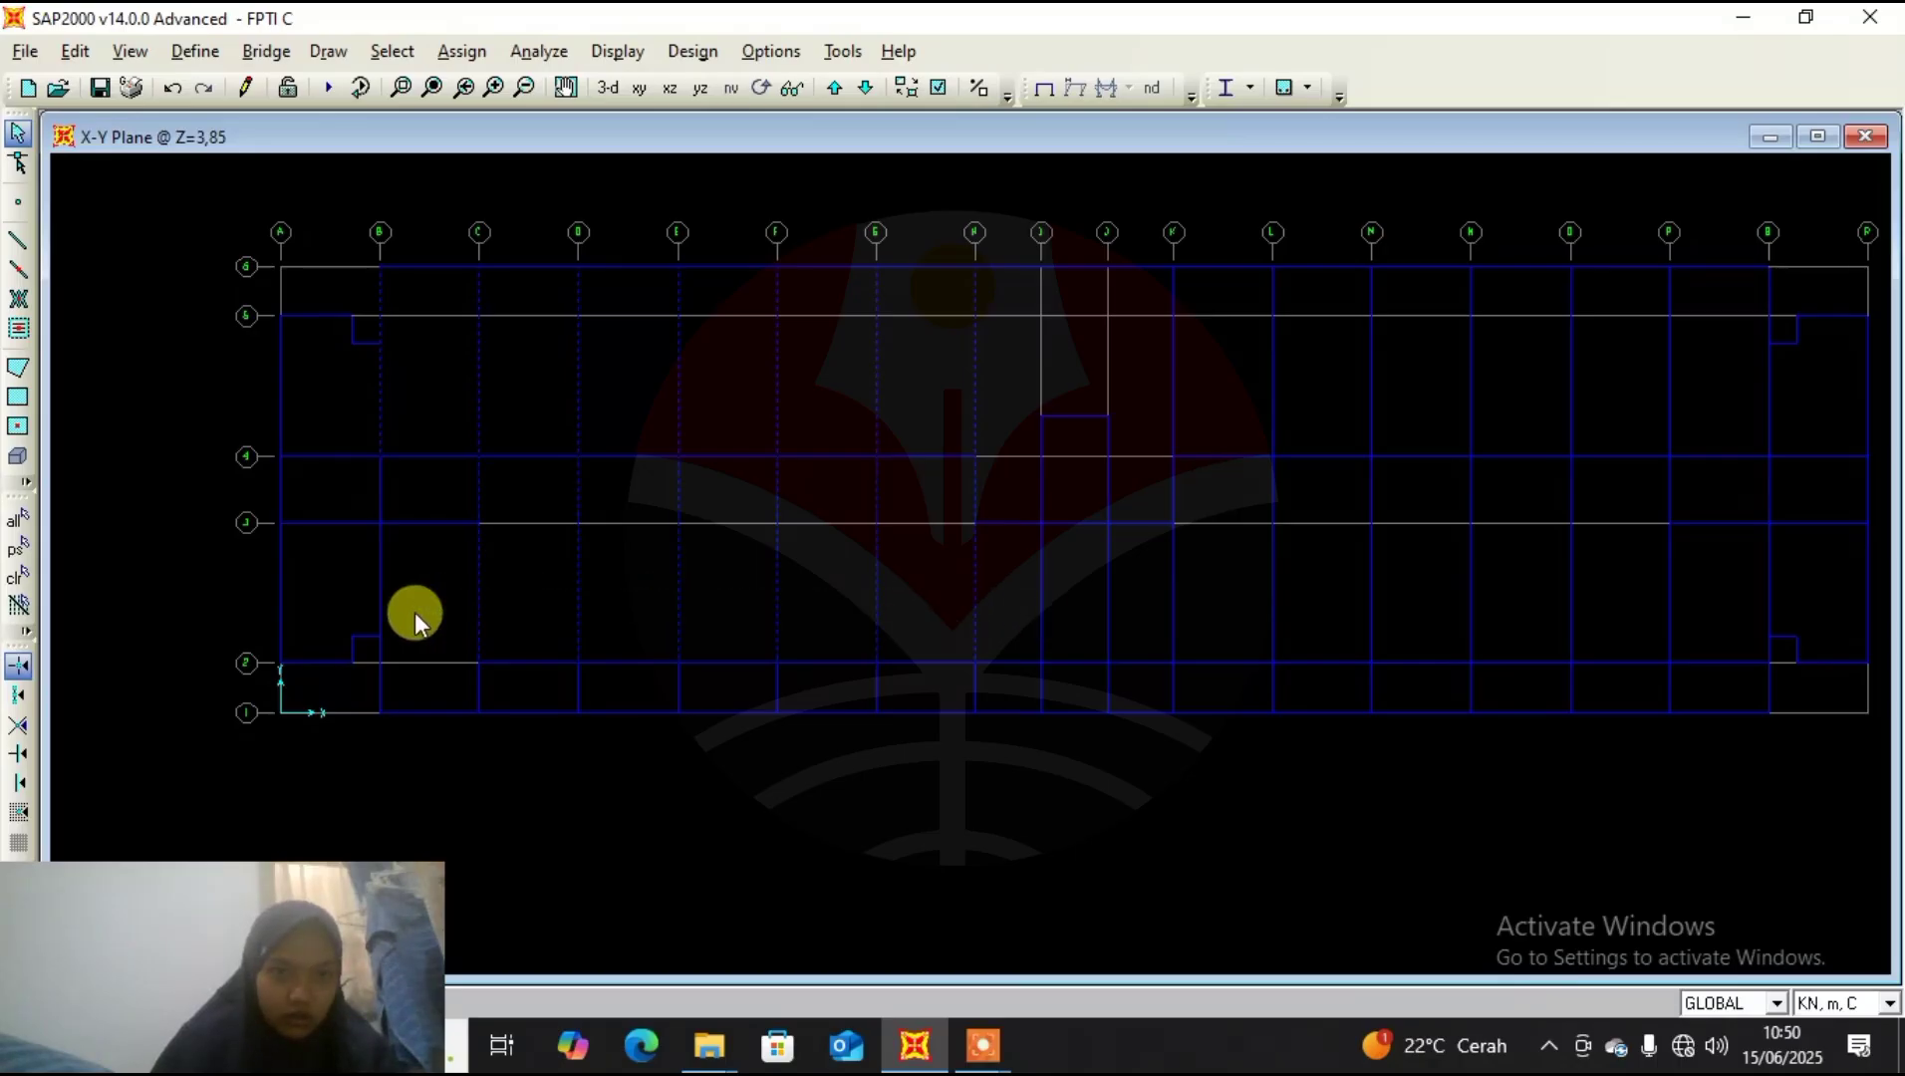
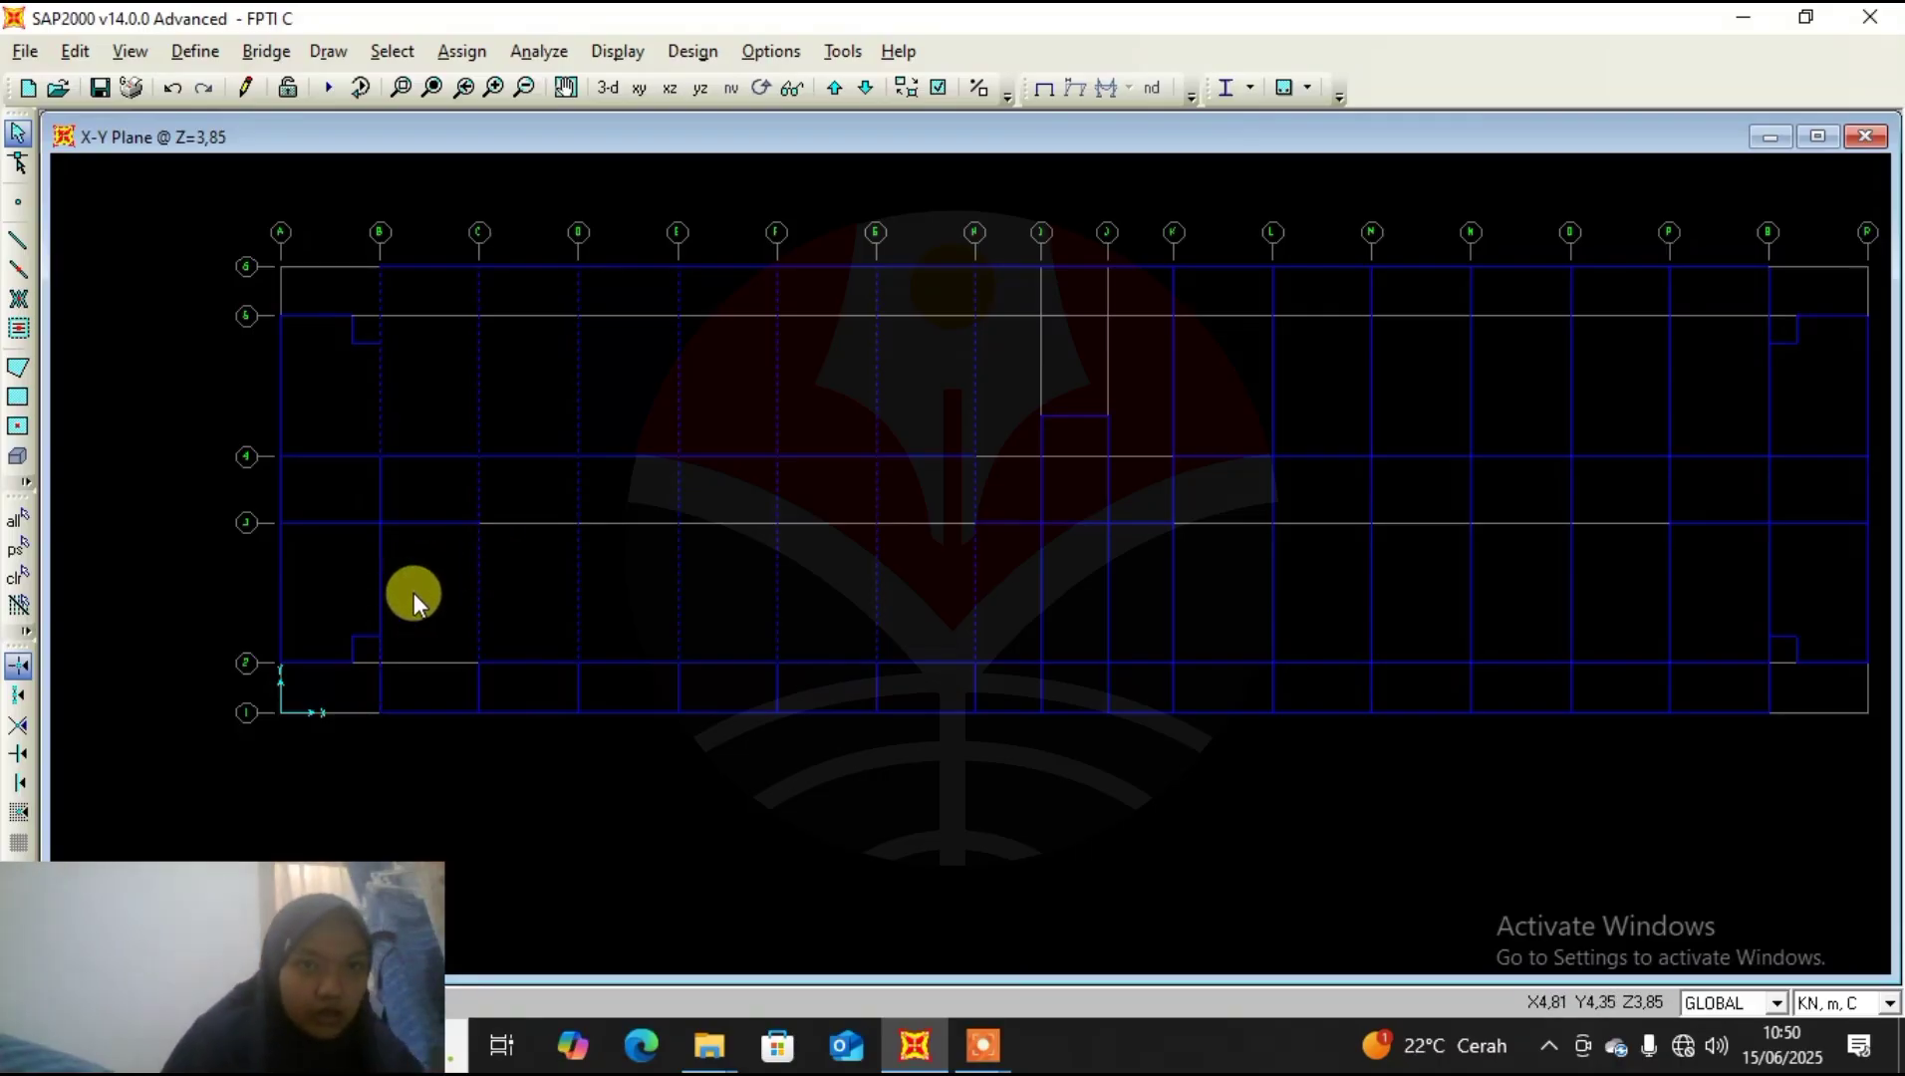
{"action": "left_click", "coordinate": [76, 52]}
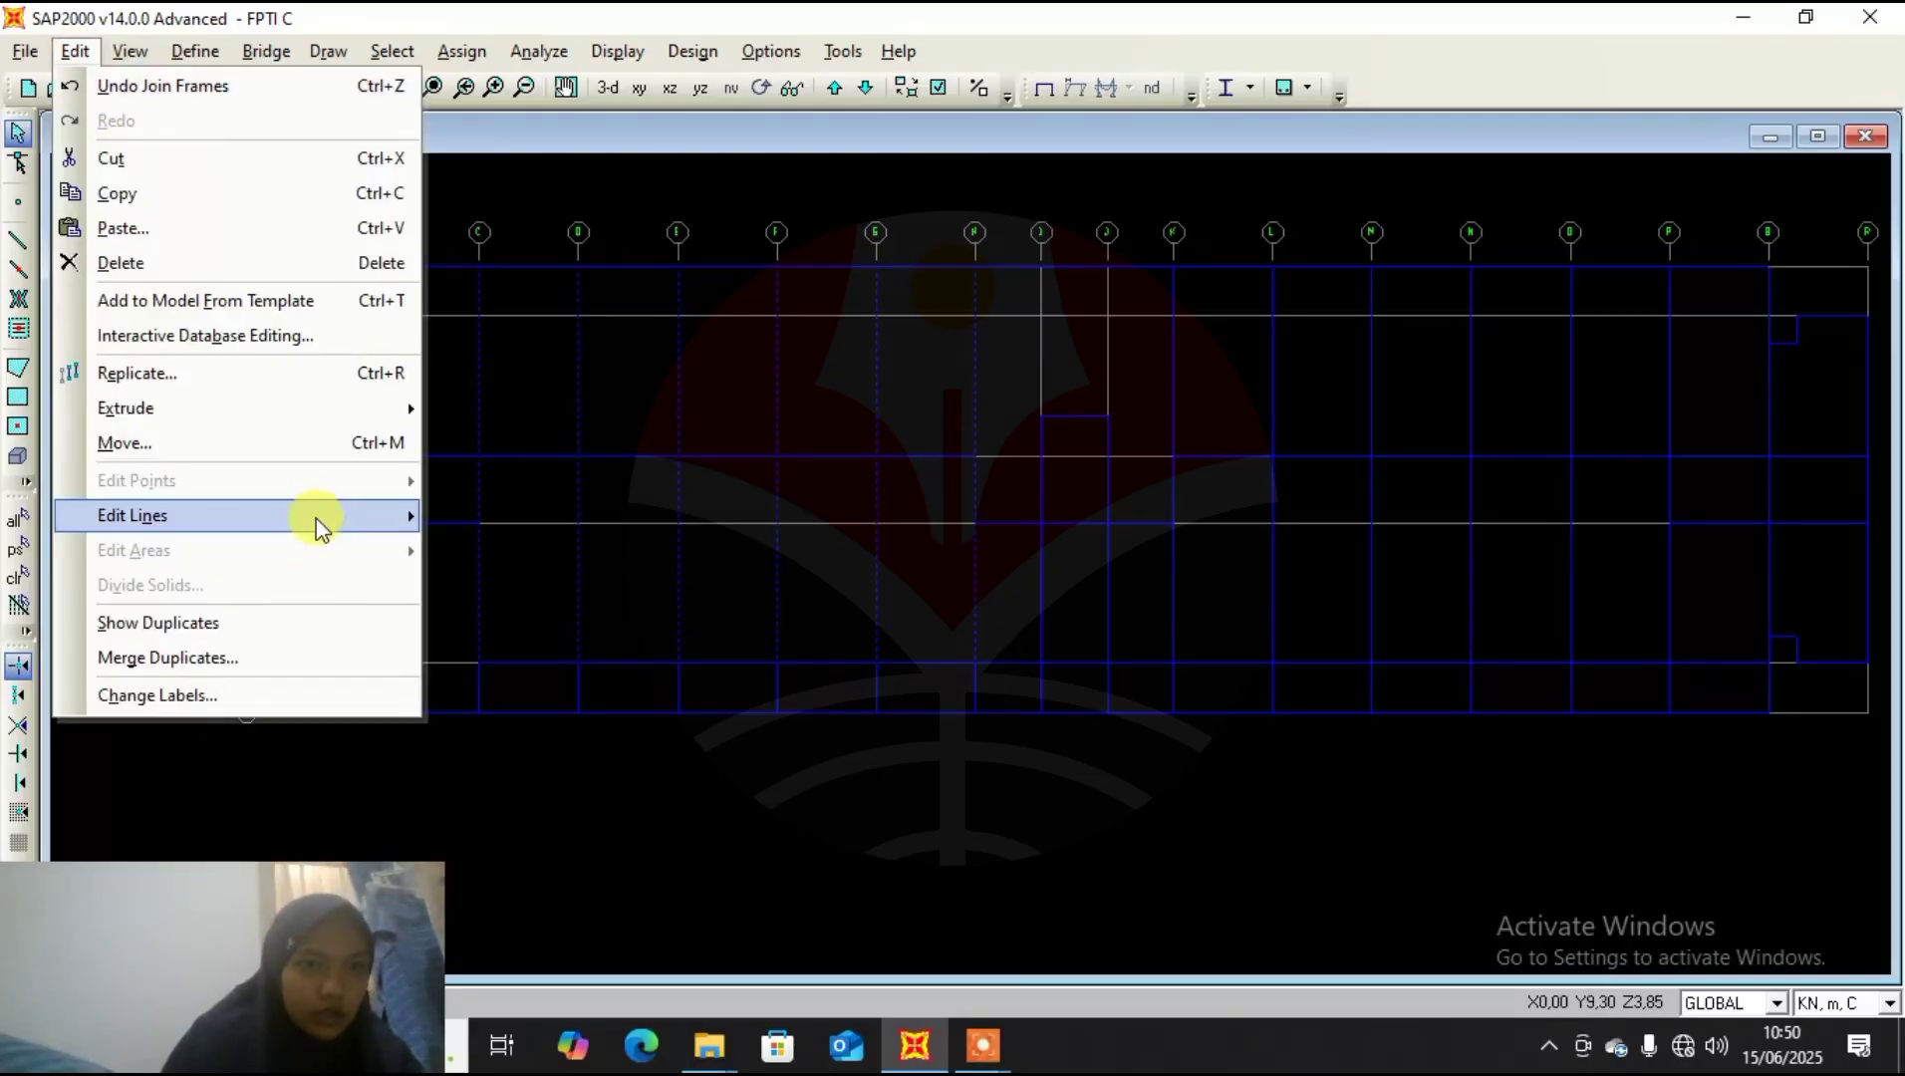
{"action": "mouse_move", "coordinate": [316, 519]}
{"action": "left_click", "coordinate": [621, 519]}
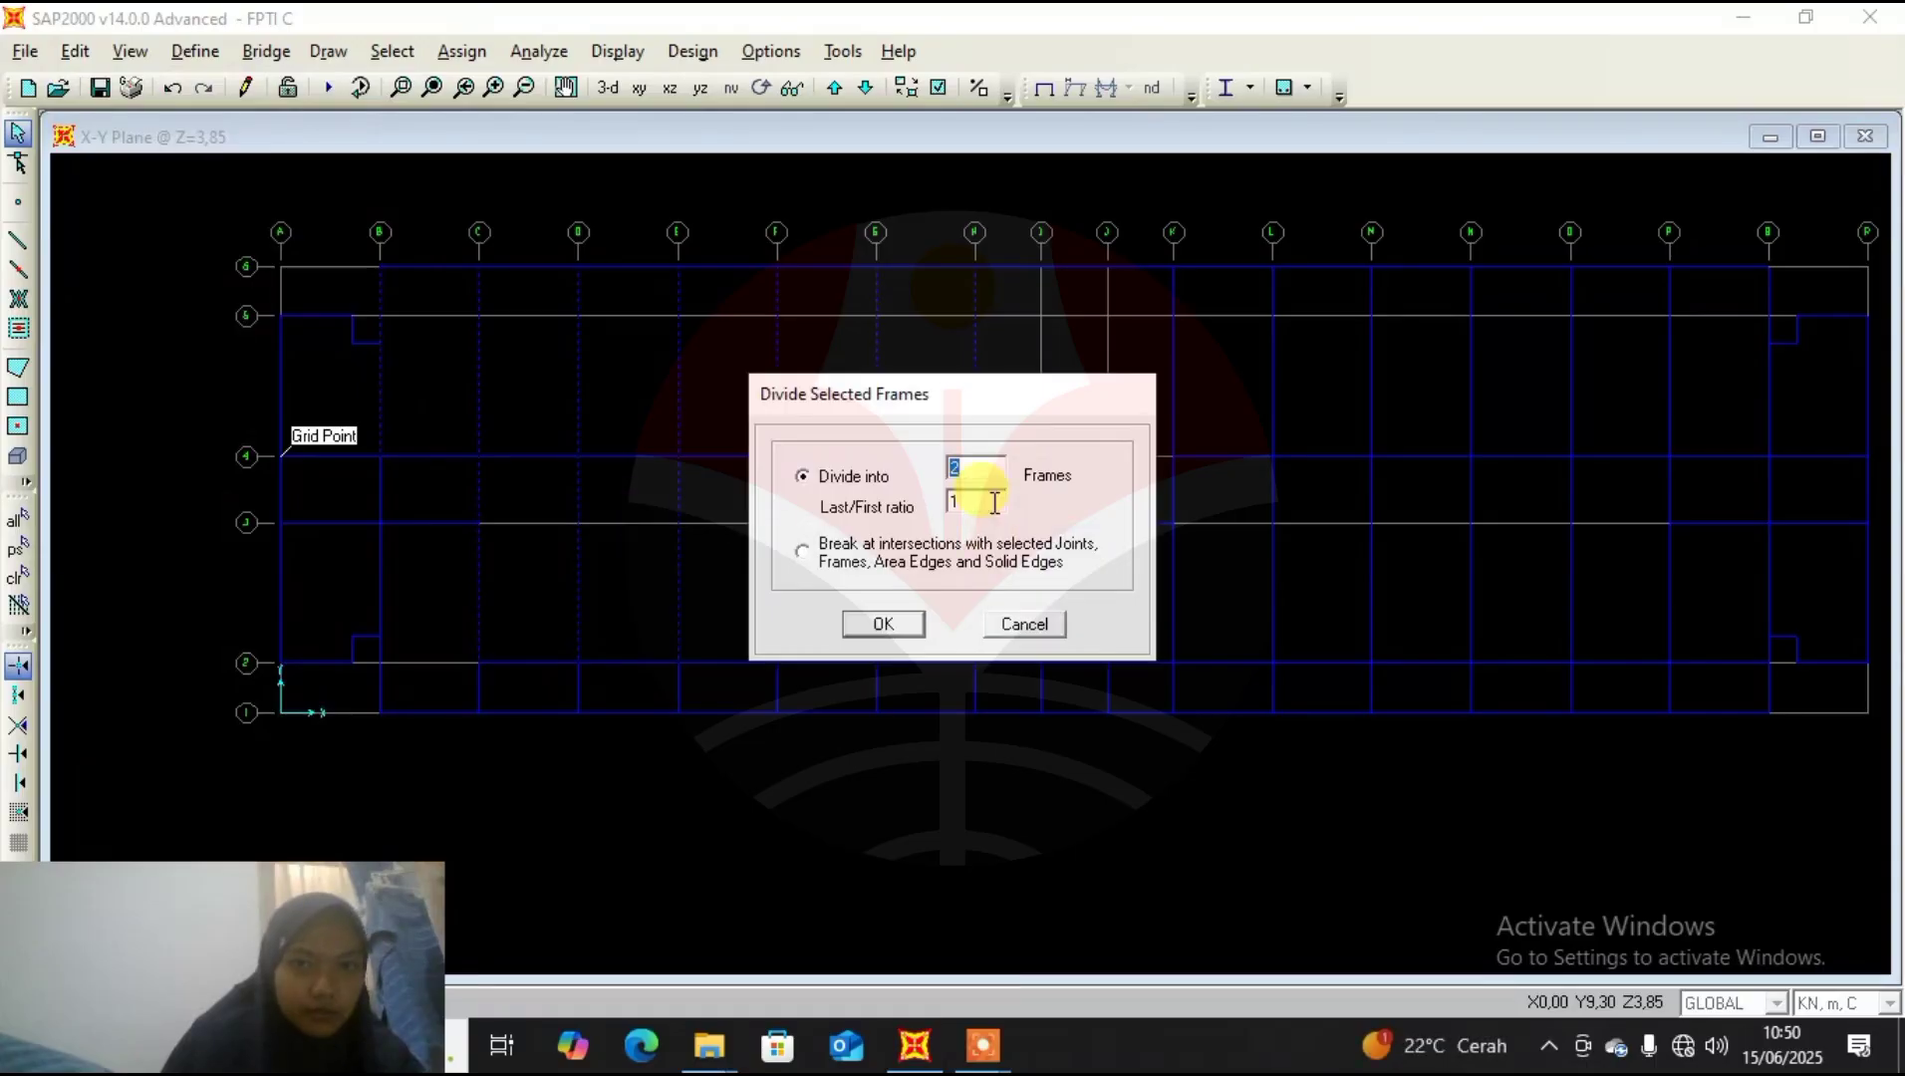
{"action": "left_click", "coordinate": [907, 628]}
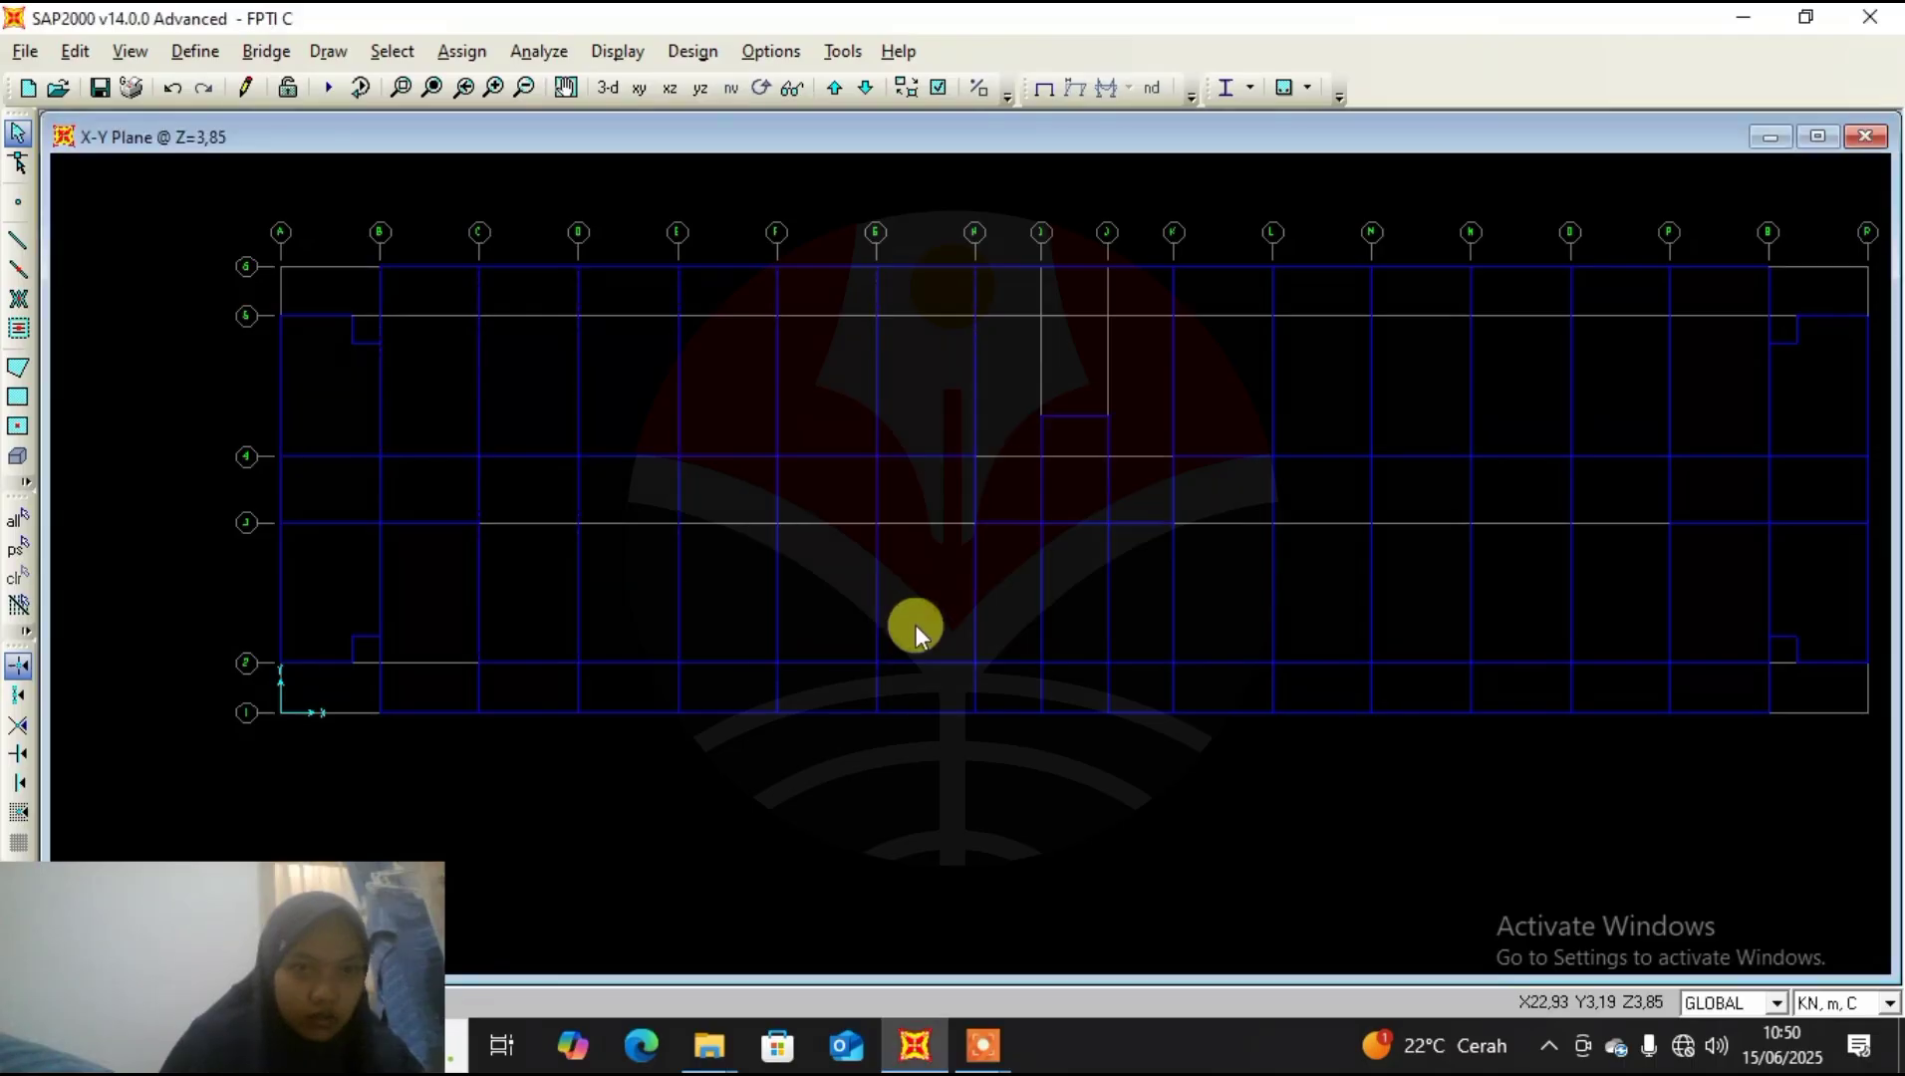
Draw a row of straight B2 20X40 beams from gridline B to H through the midpoints of the beams between gridlines 4 and 6.
{"action": "middle_click_drag", "start_coordinate": [890, 603], "coordinate": [884, 559]}
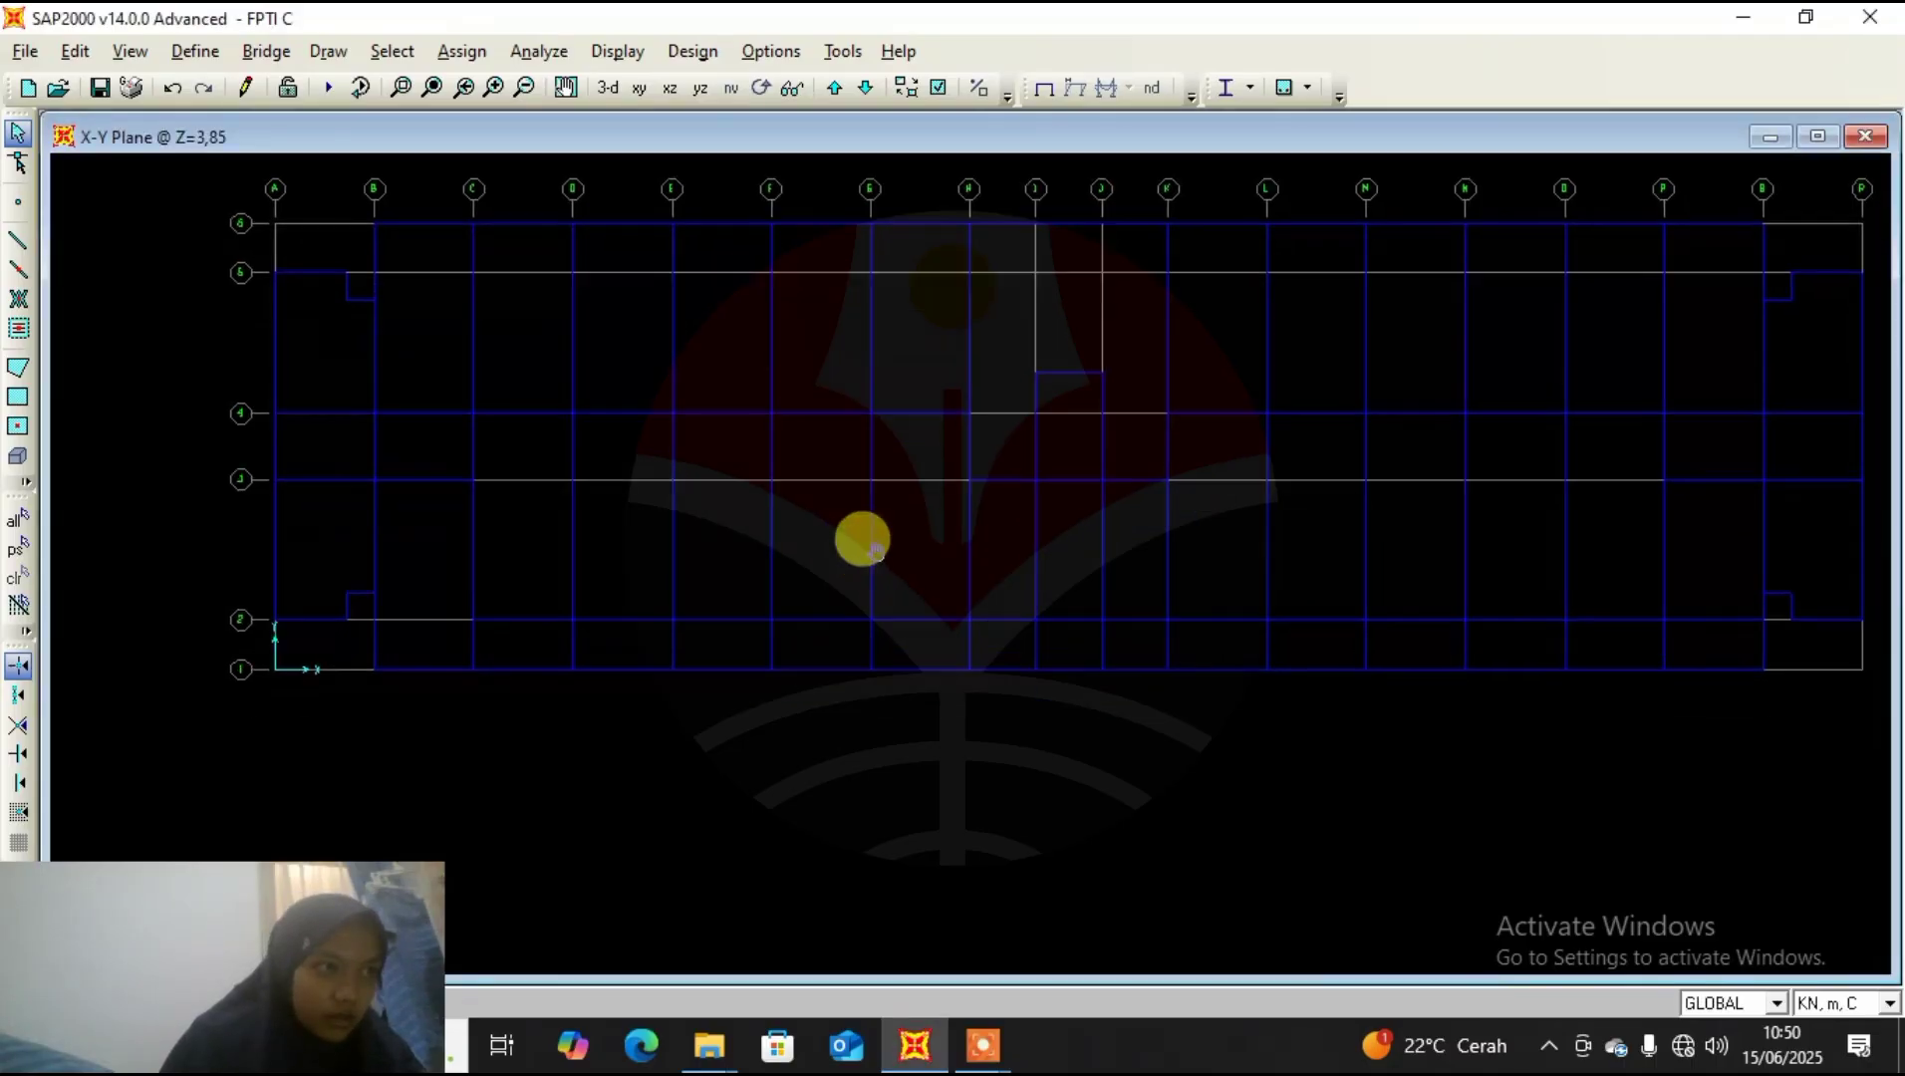
{"action": "left_click", "coordinate": [18, 245]}
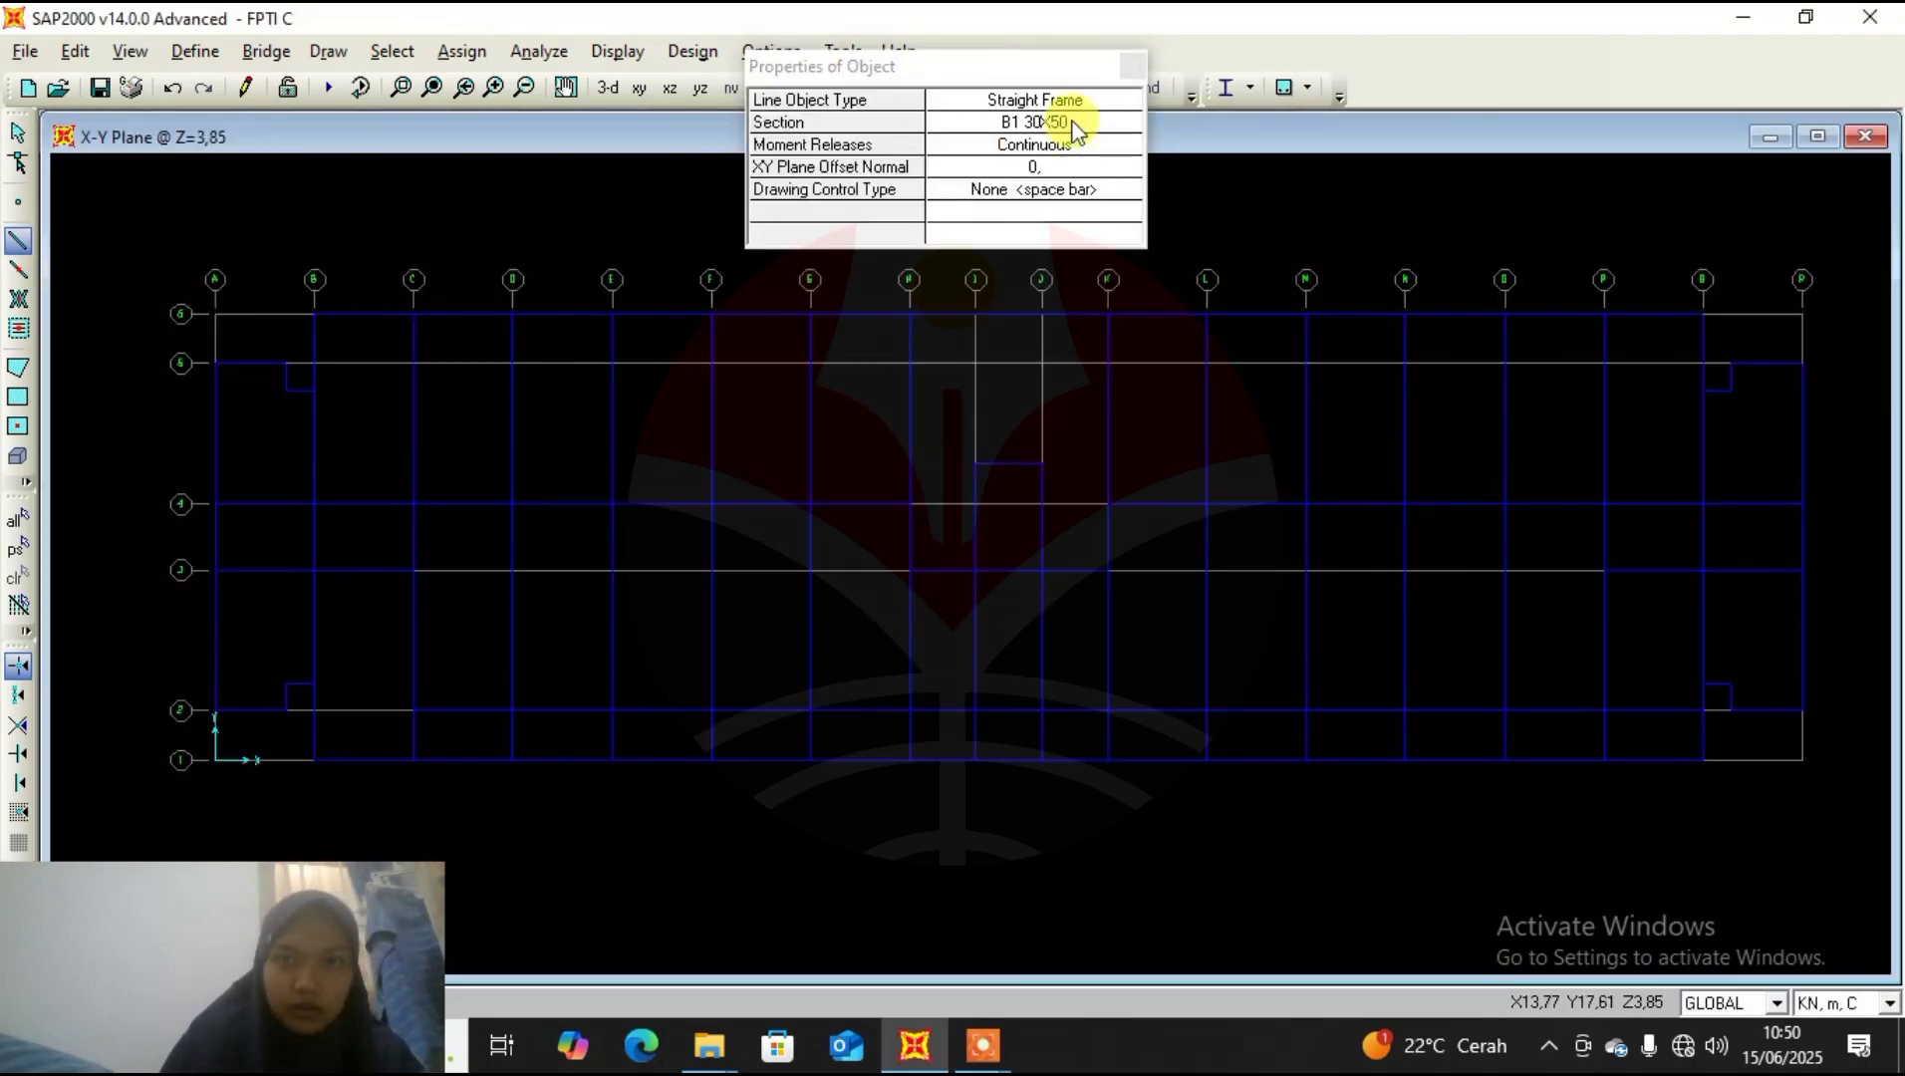
{"action": "left_click", "coordinate": [1126, 125]}
{"action": "left_click", "coordinate": [1126, 126]}
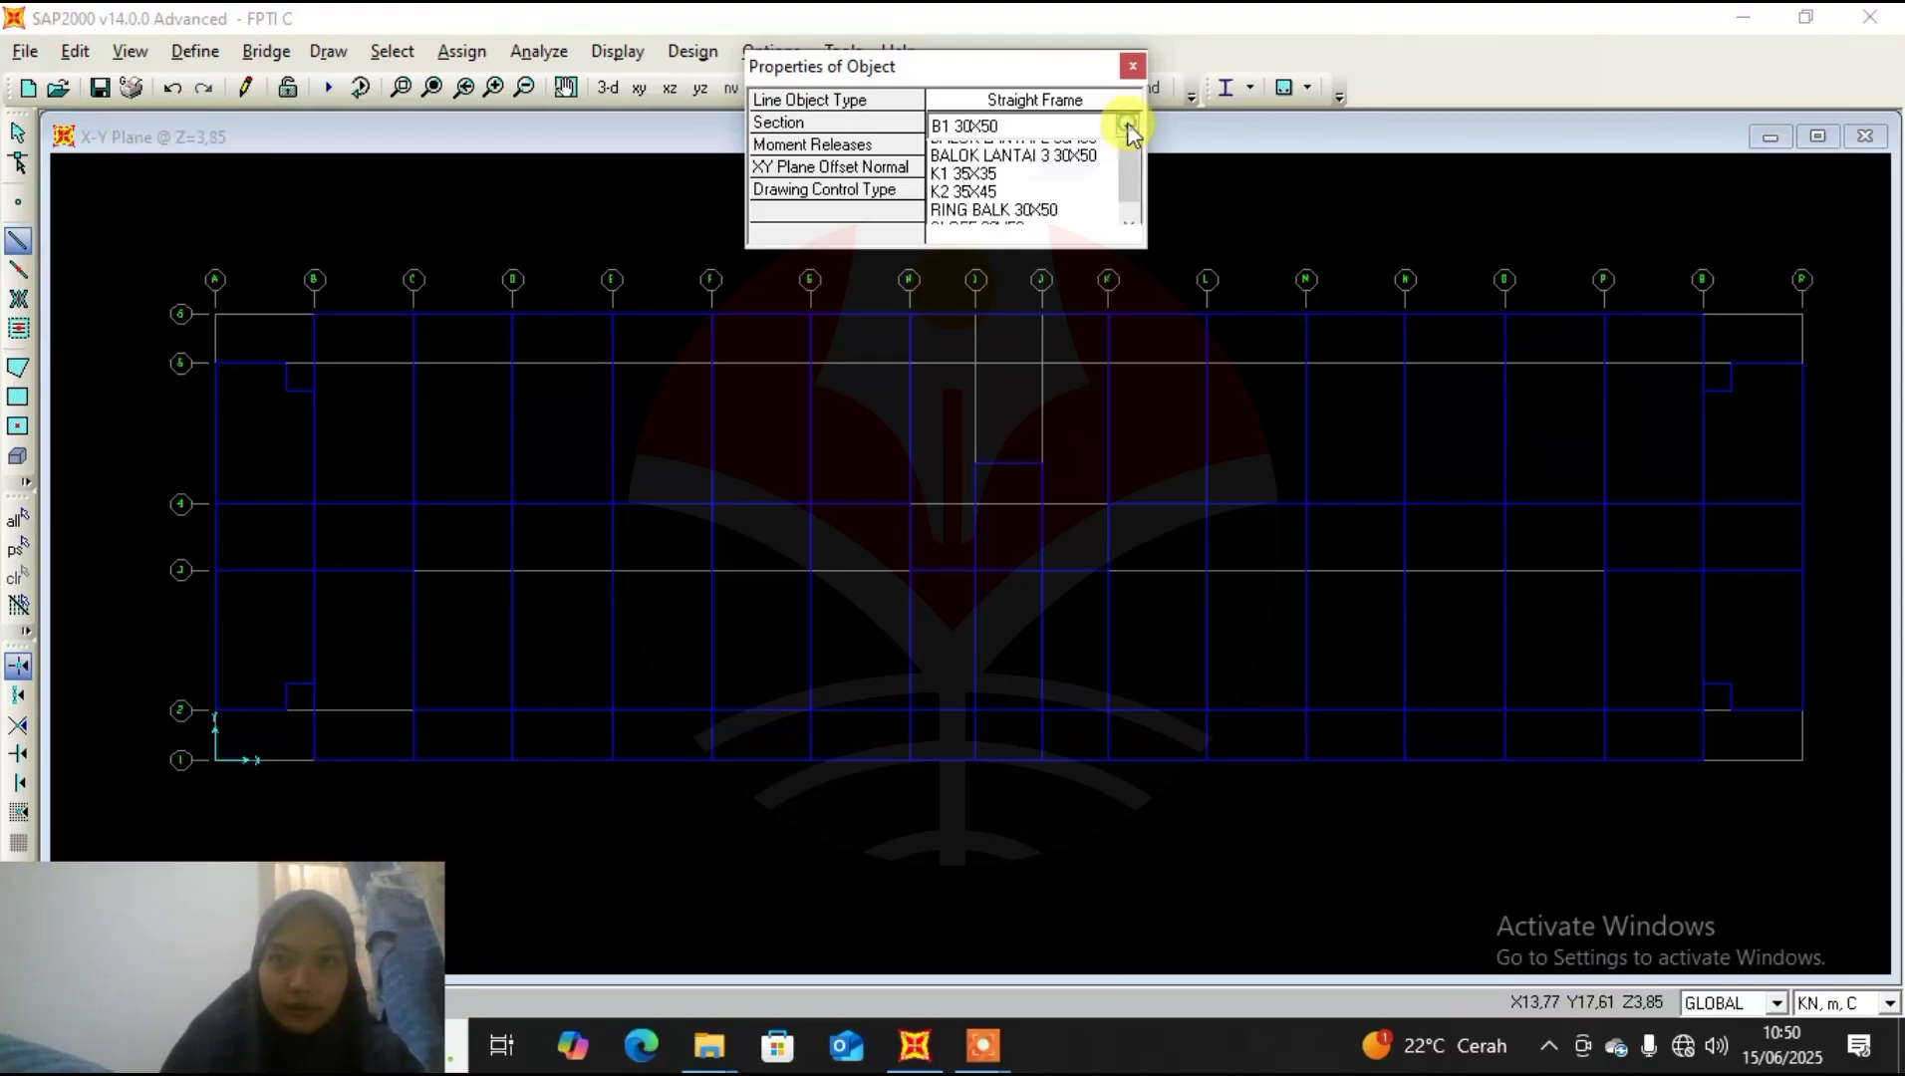
{"action": "left_click", "coordinate": [996, 168]}
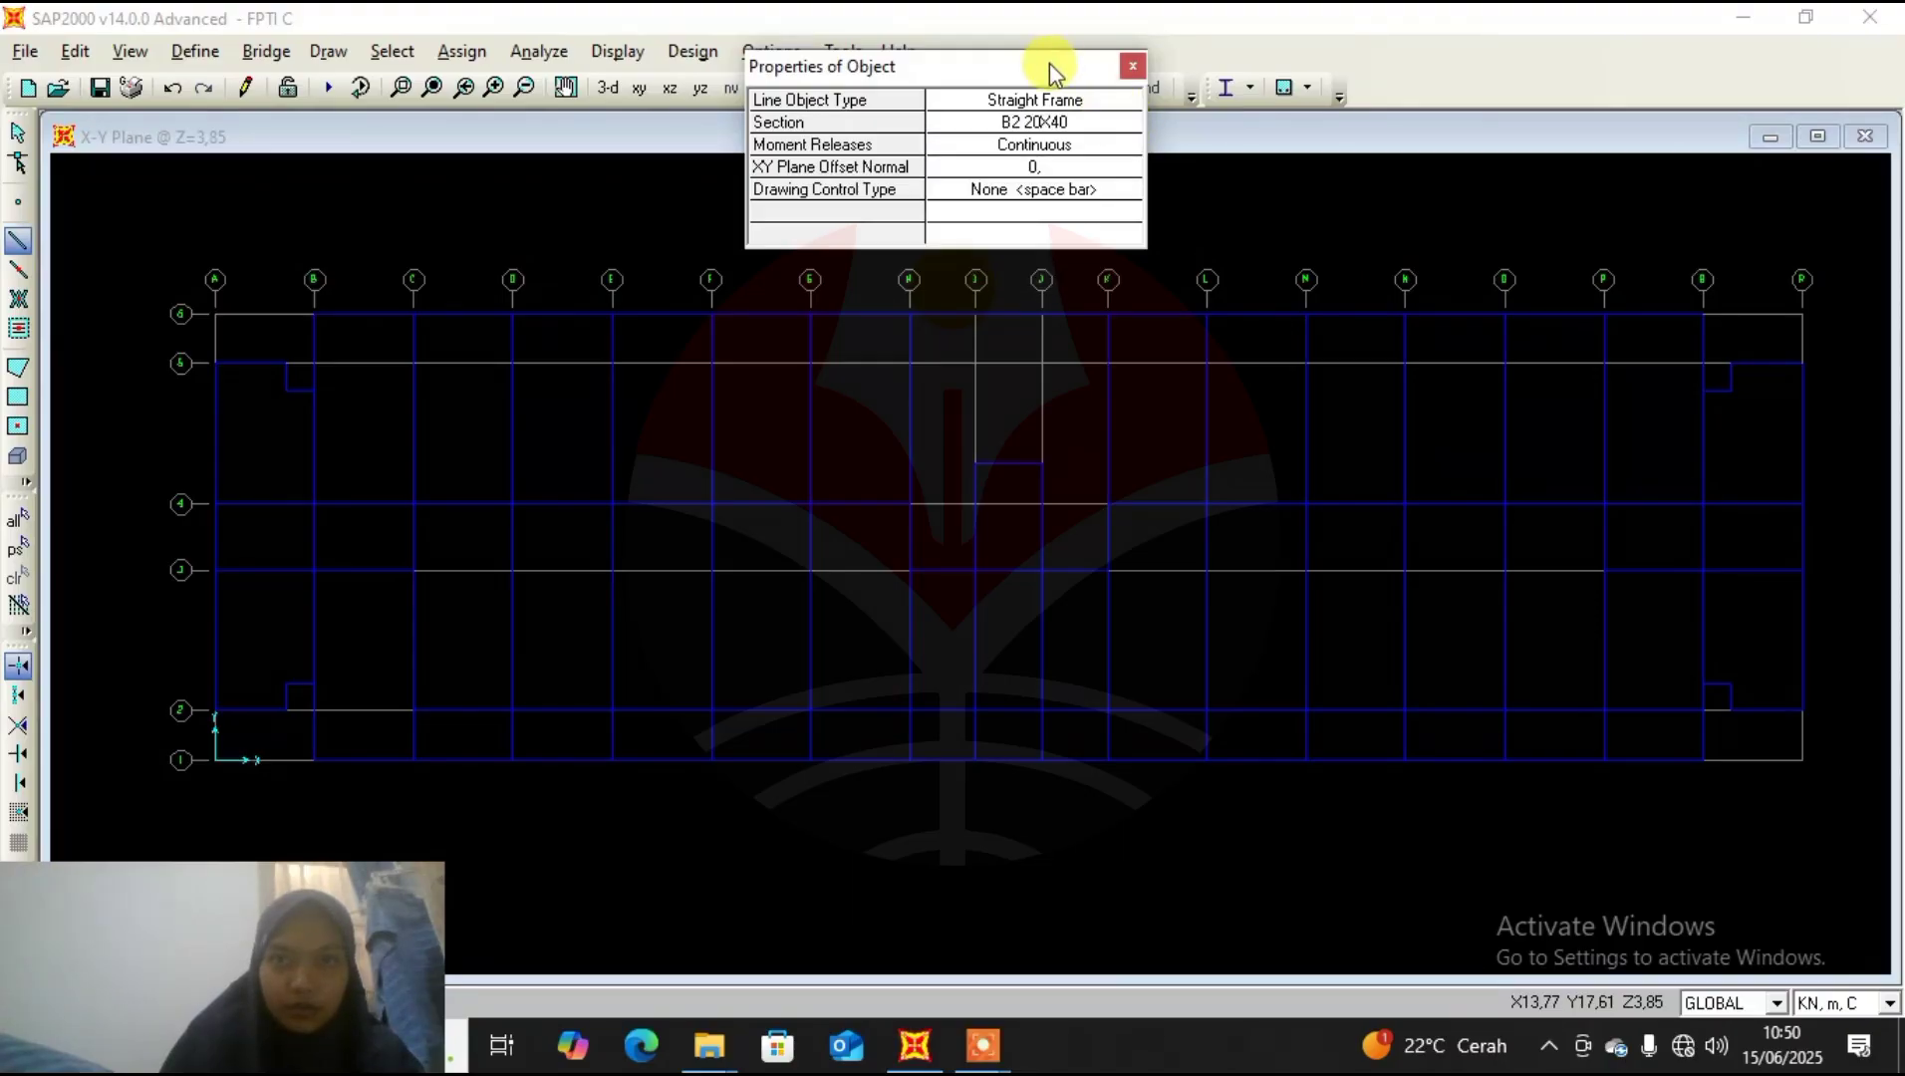
{"action": "left_click", "coordinate": [314, 408]}
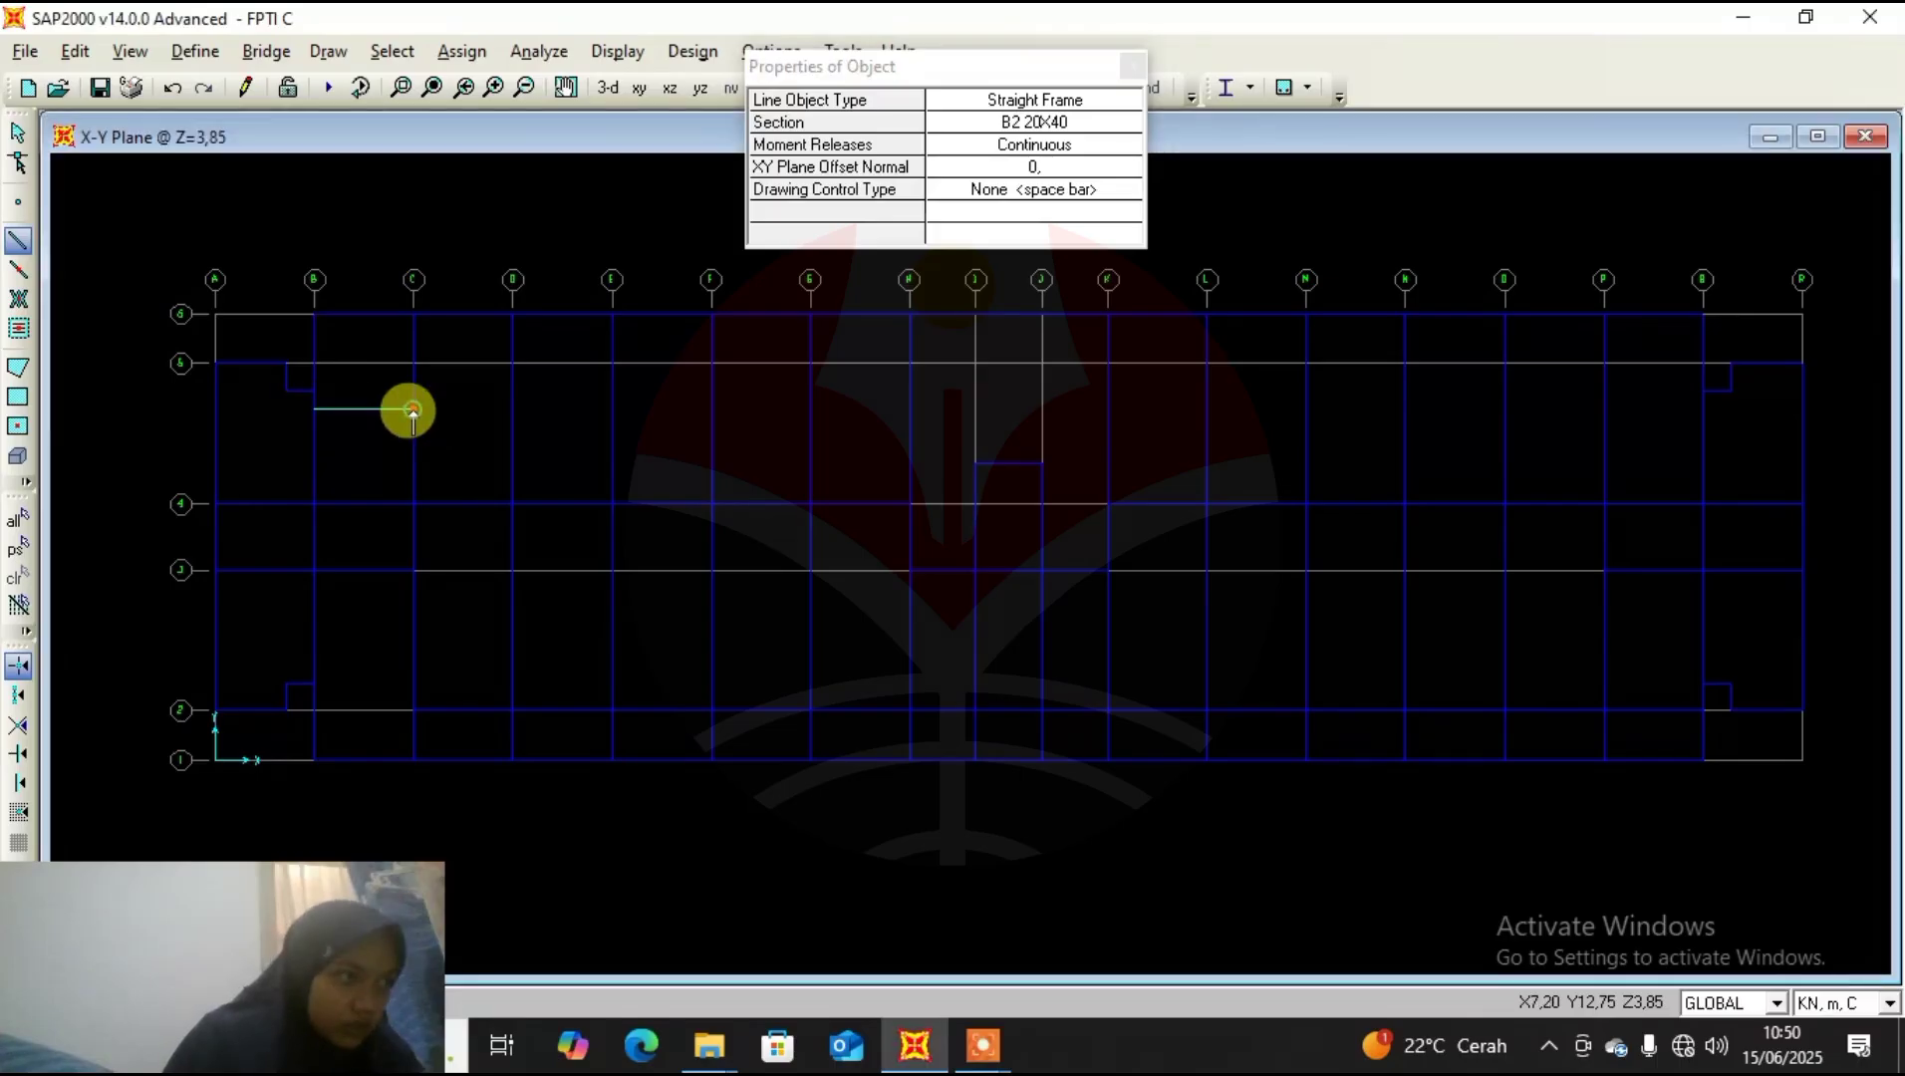
{"action": "left_click", "coordinate": [509, 409]}
{"action": "left_click", "coordinate": [606, 408]}
{"action": "left_click", "coordinate": [714, 408]}
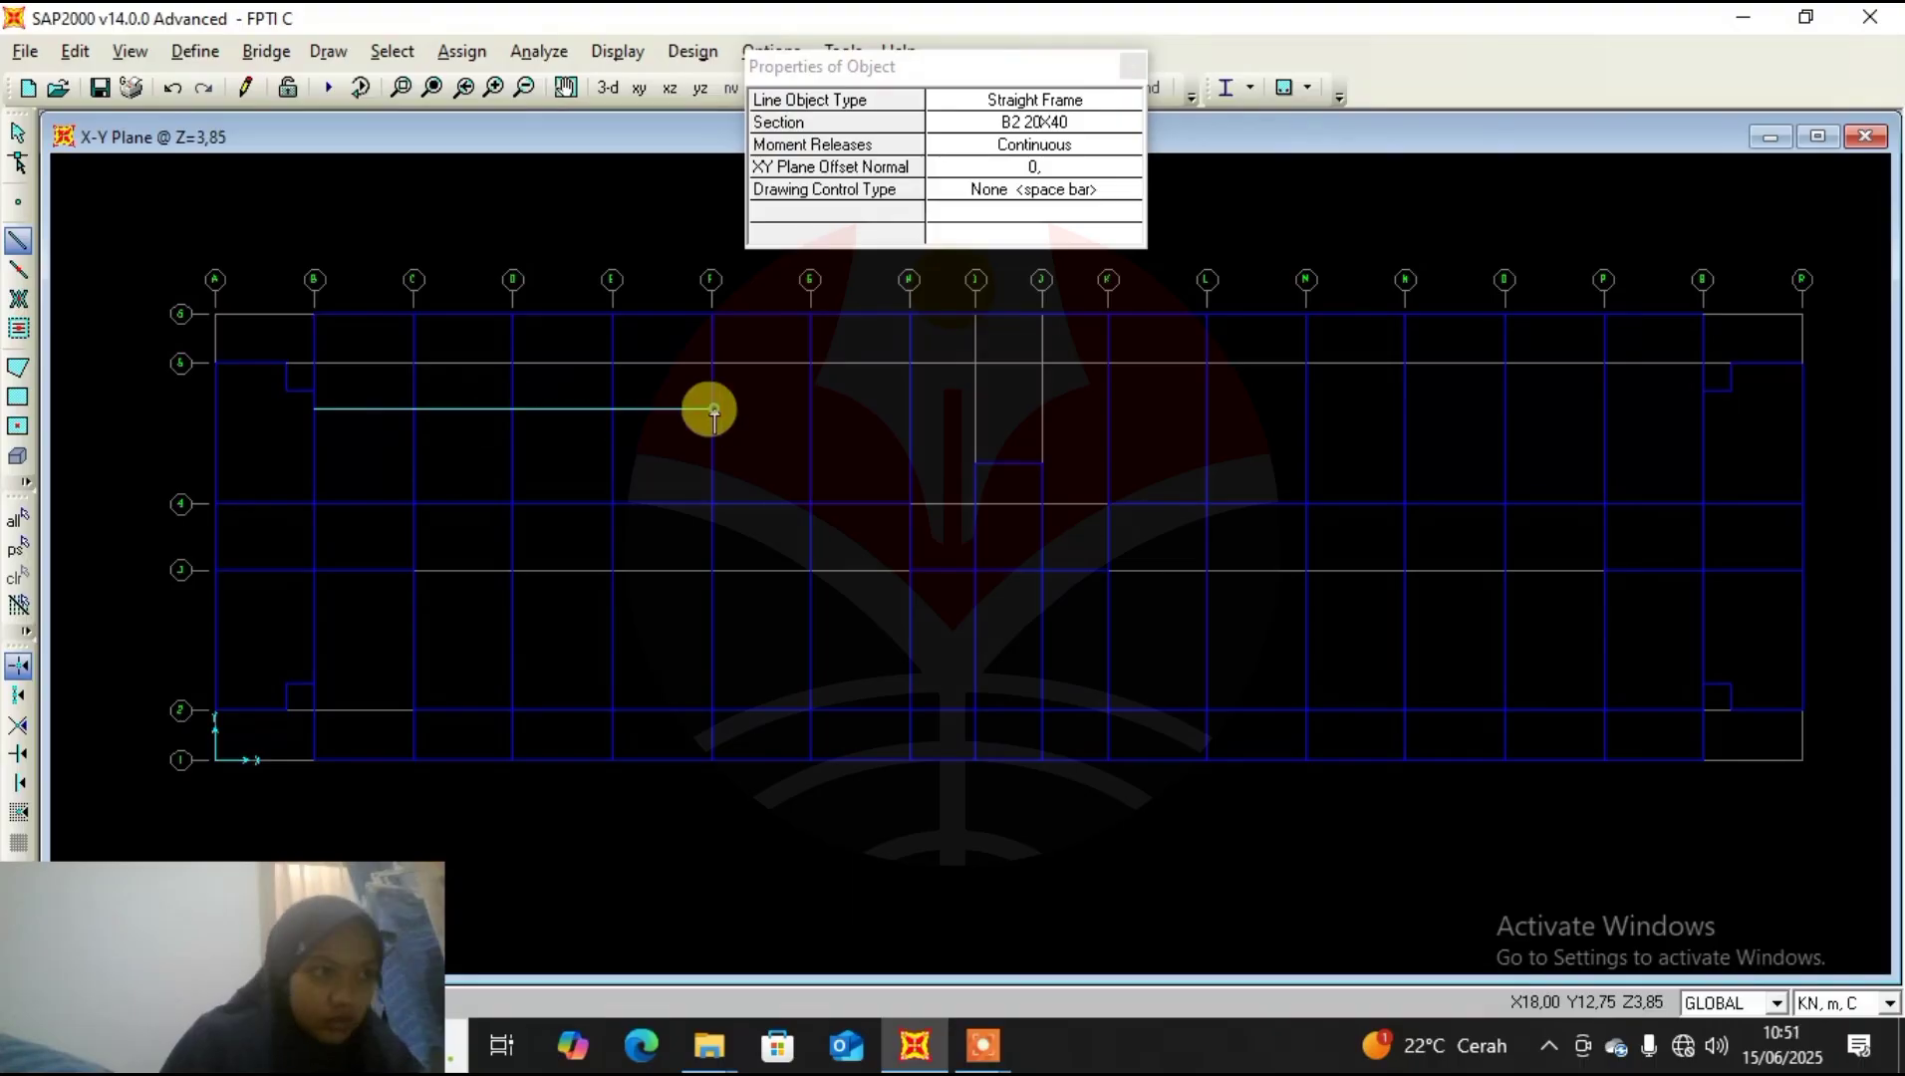
{"action": "left_click", "coordinate": [807, 404]}
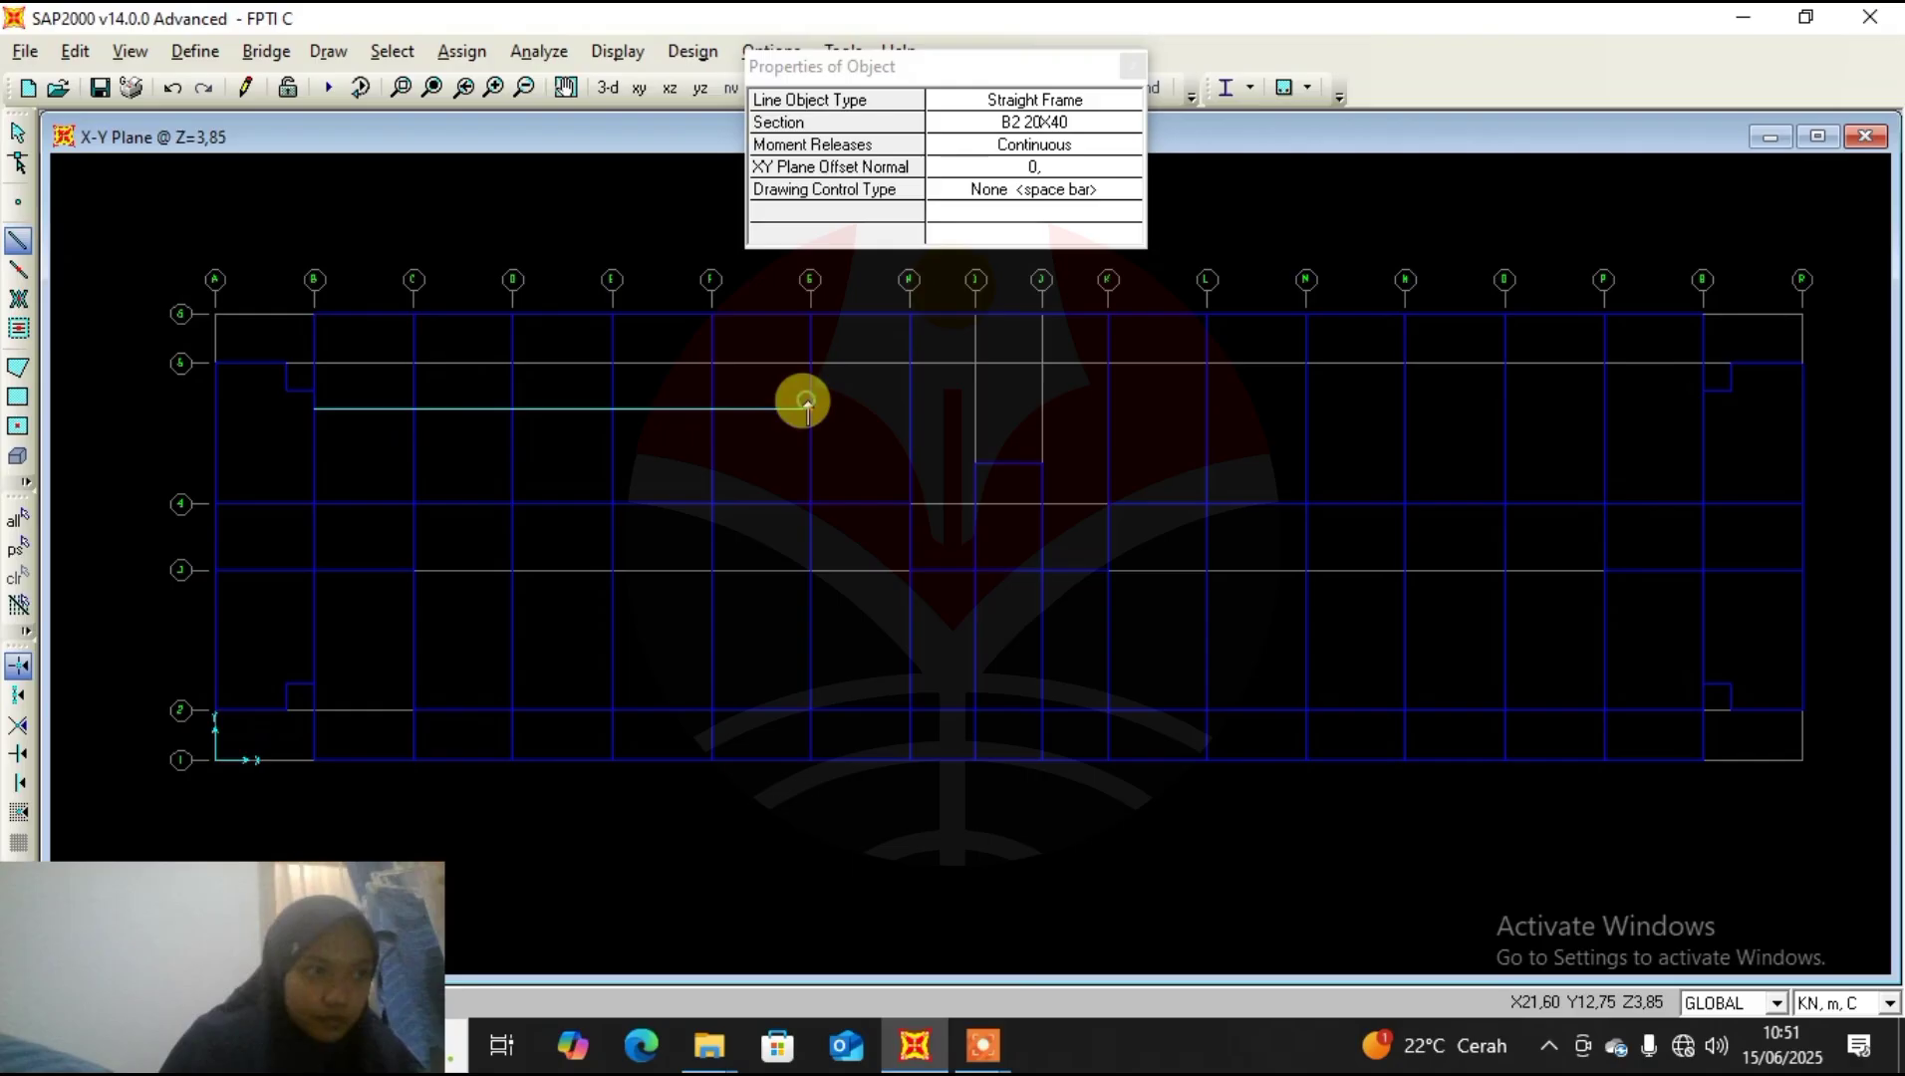
{"action": "left_click", "coordinate": [906, 405]}
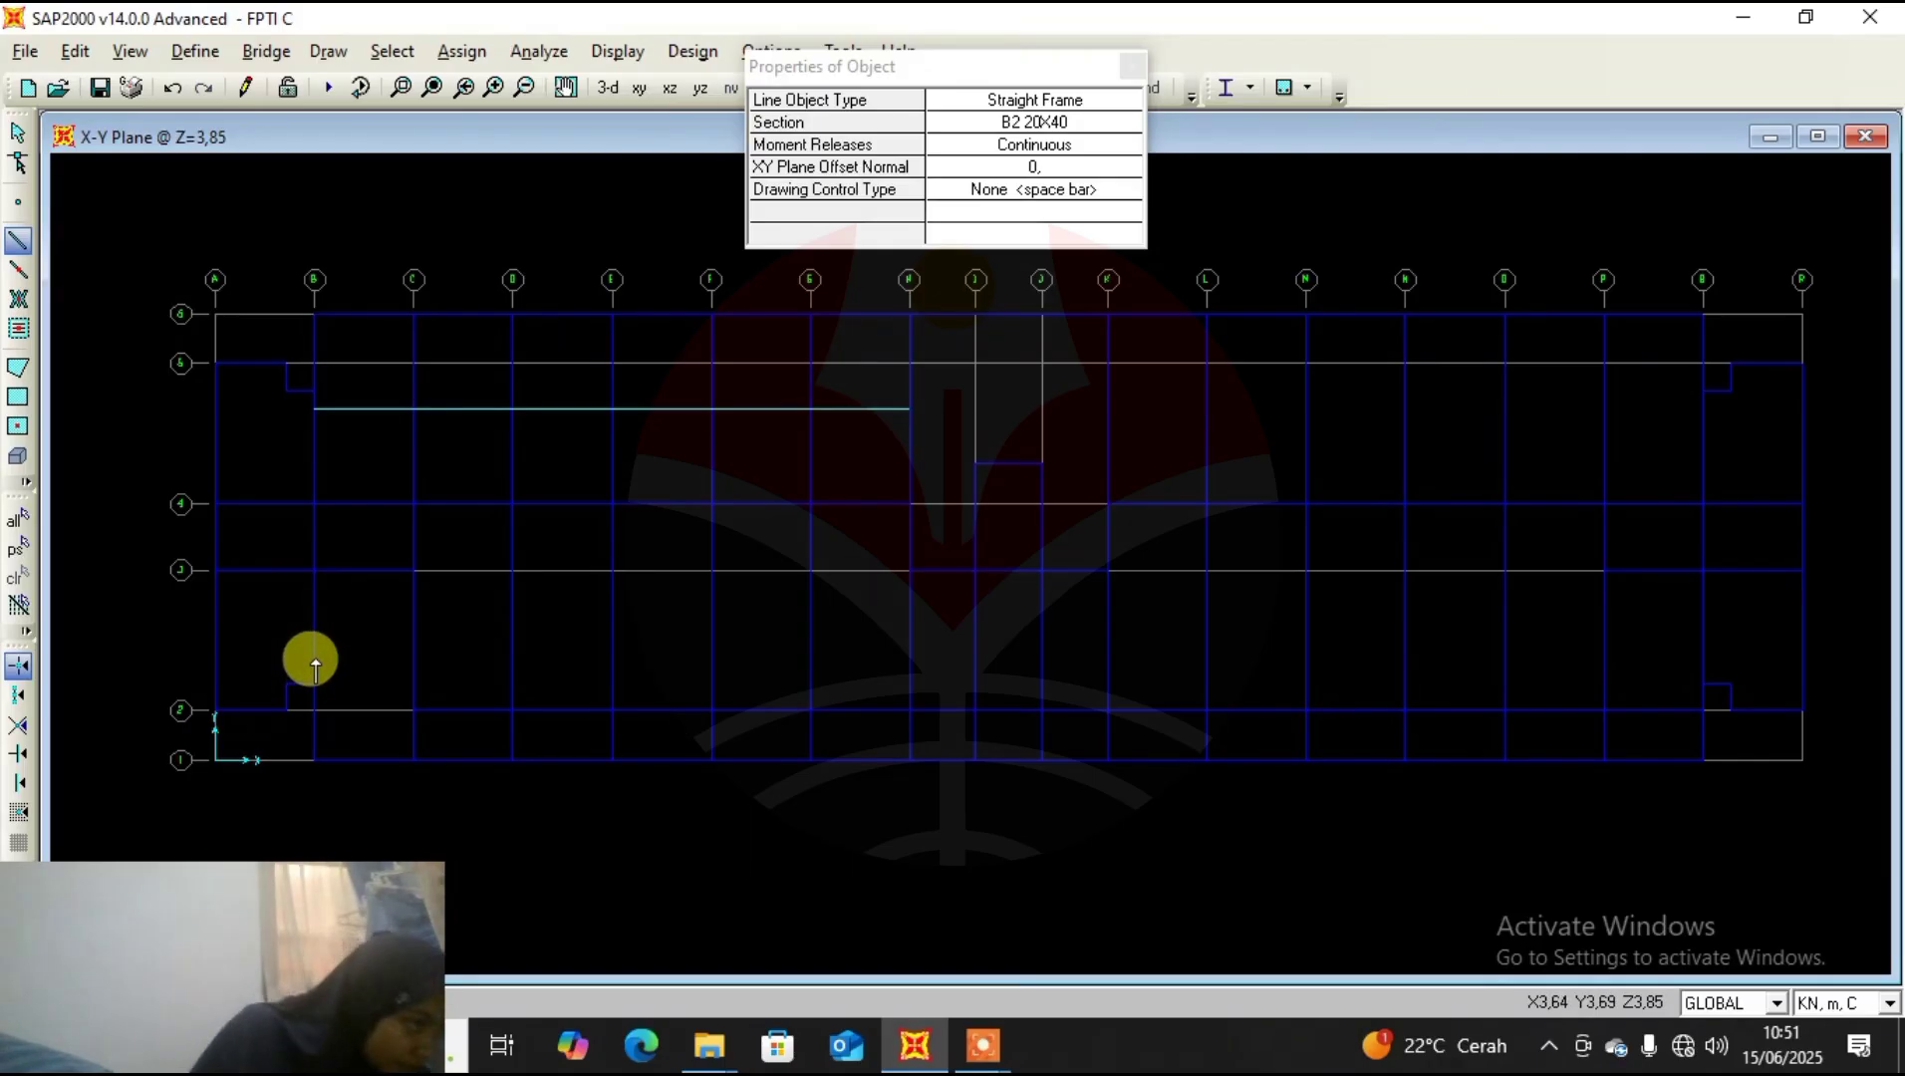
Draw a second row of B2 20X40 beams from gridline C to H at about Y 5,55, between gridlines 2 and 3.
{"action": "left_click", "coordinate": [416, 603]}
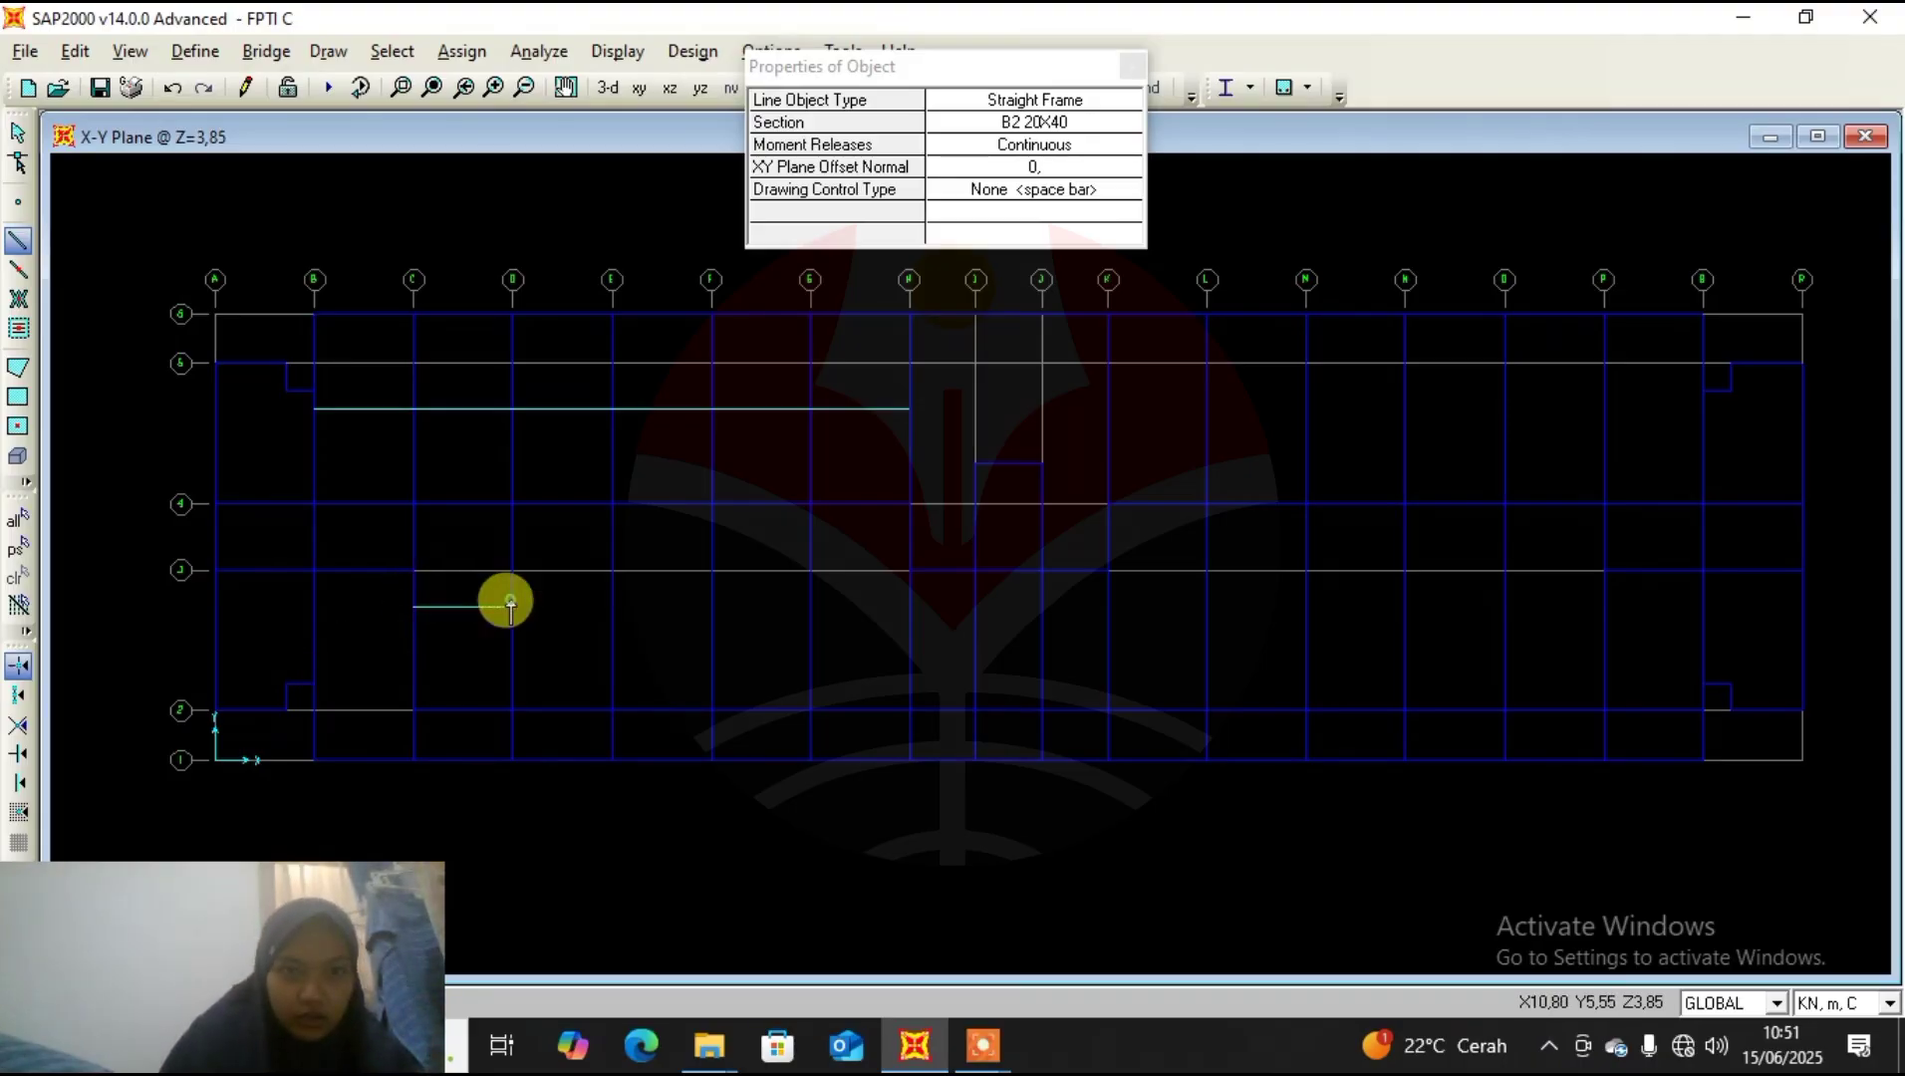
{"action": "left_click", "coordinate": [612, 606]}
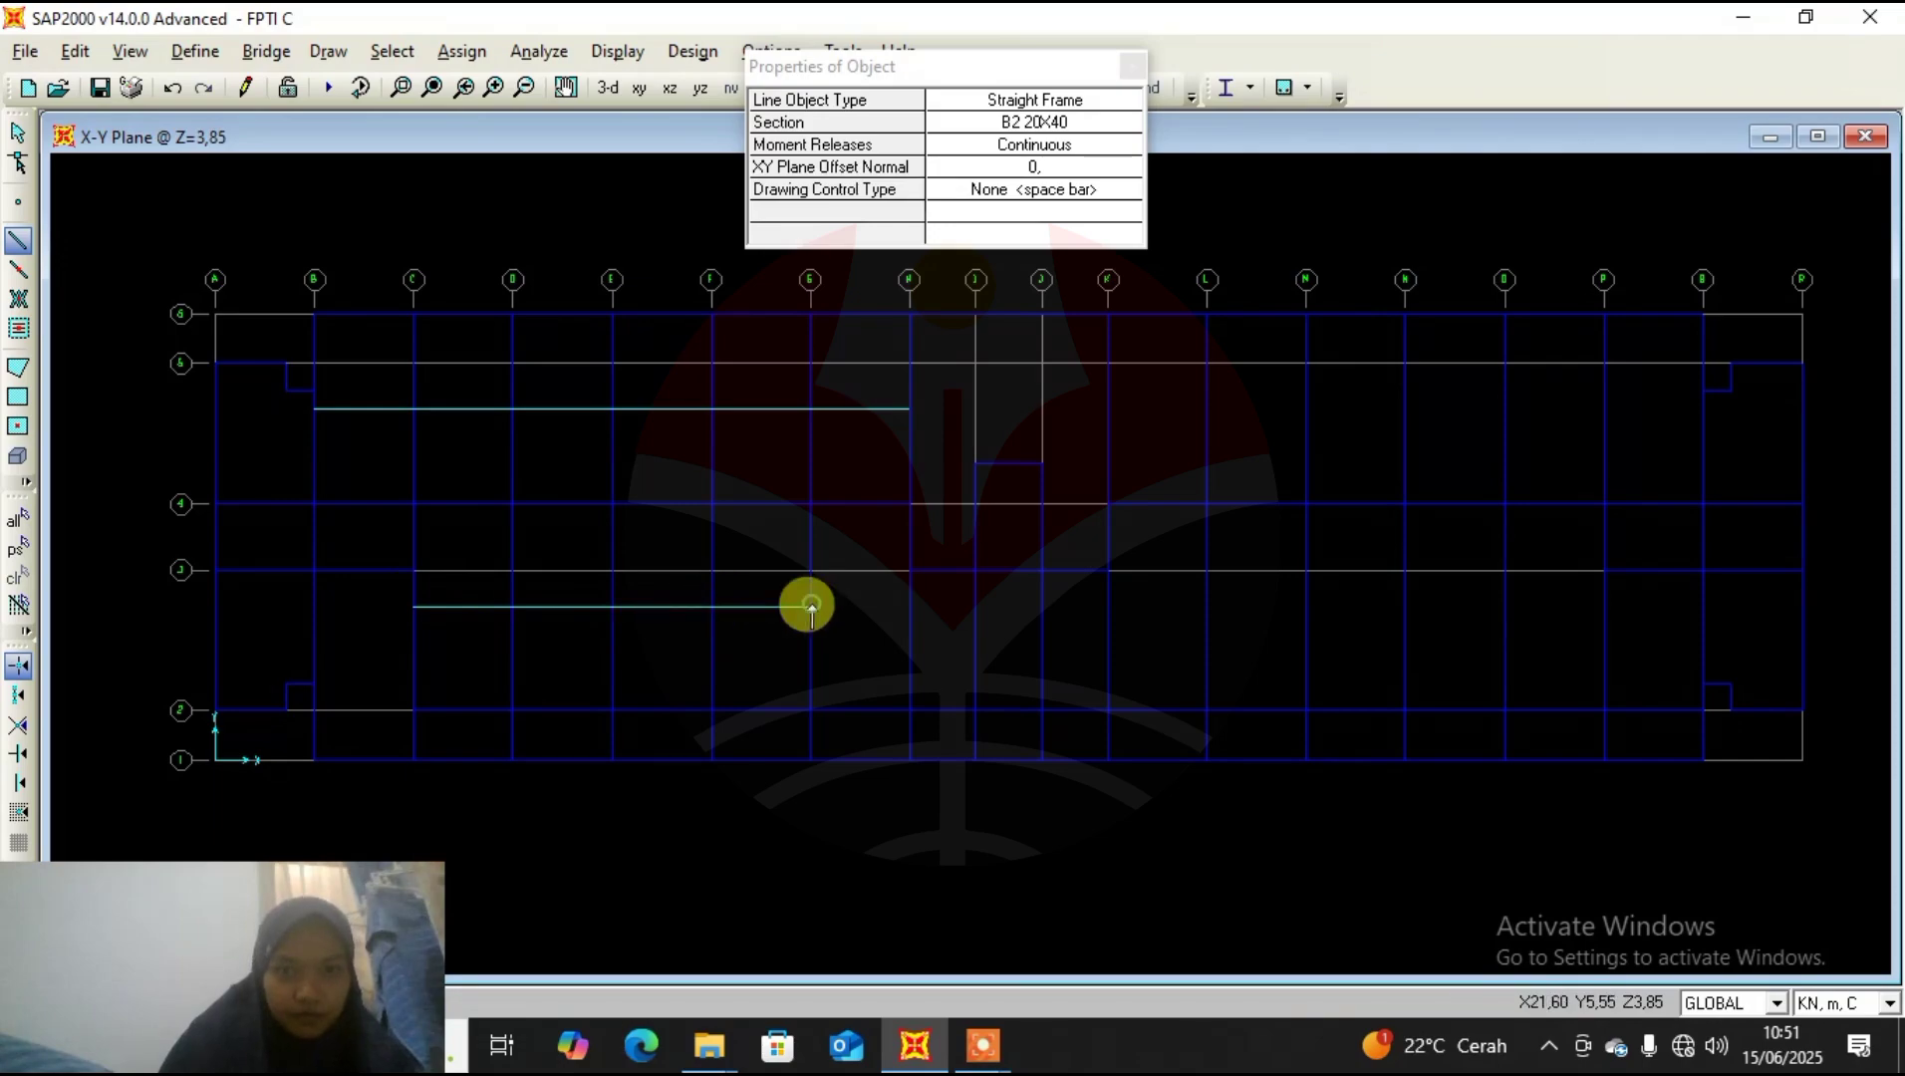
{"action": "double_click", "coordinate": [913, 605]}
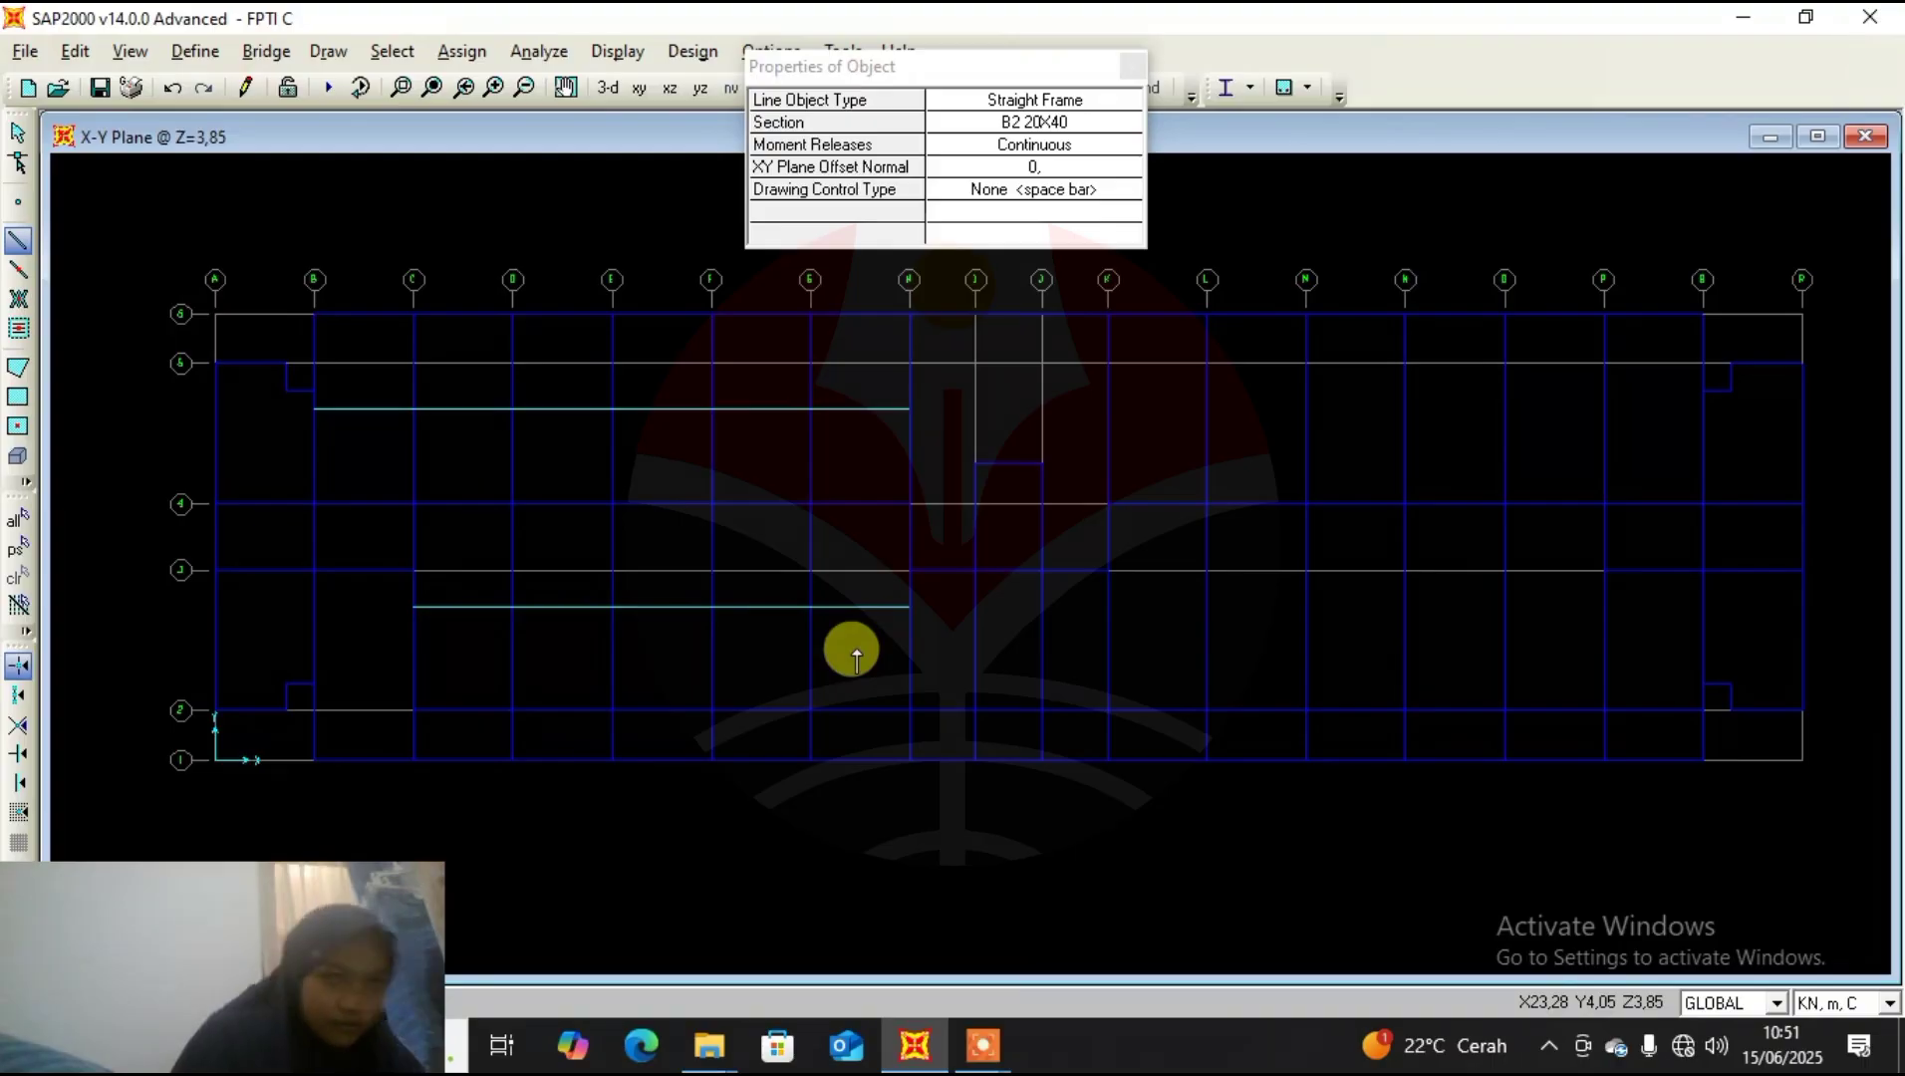
{"action": "key", "text": "Escape"}
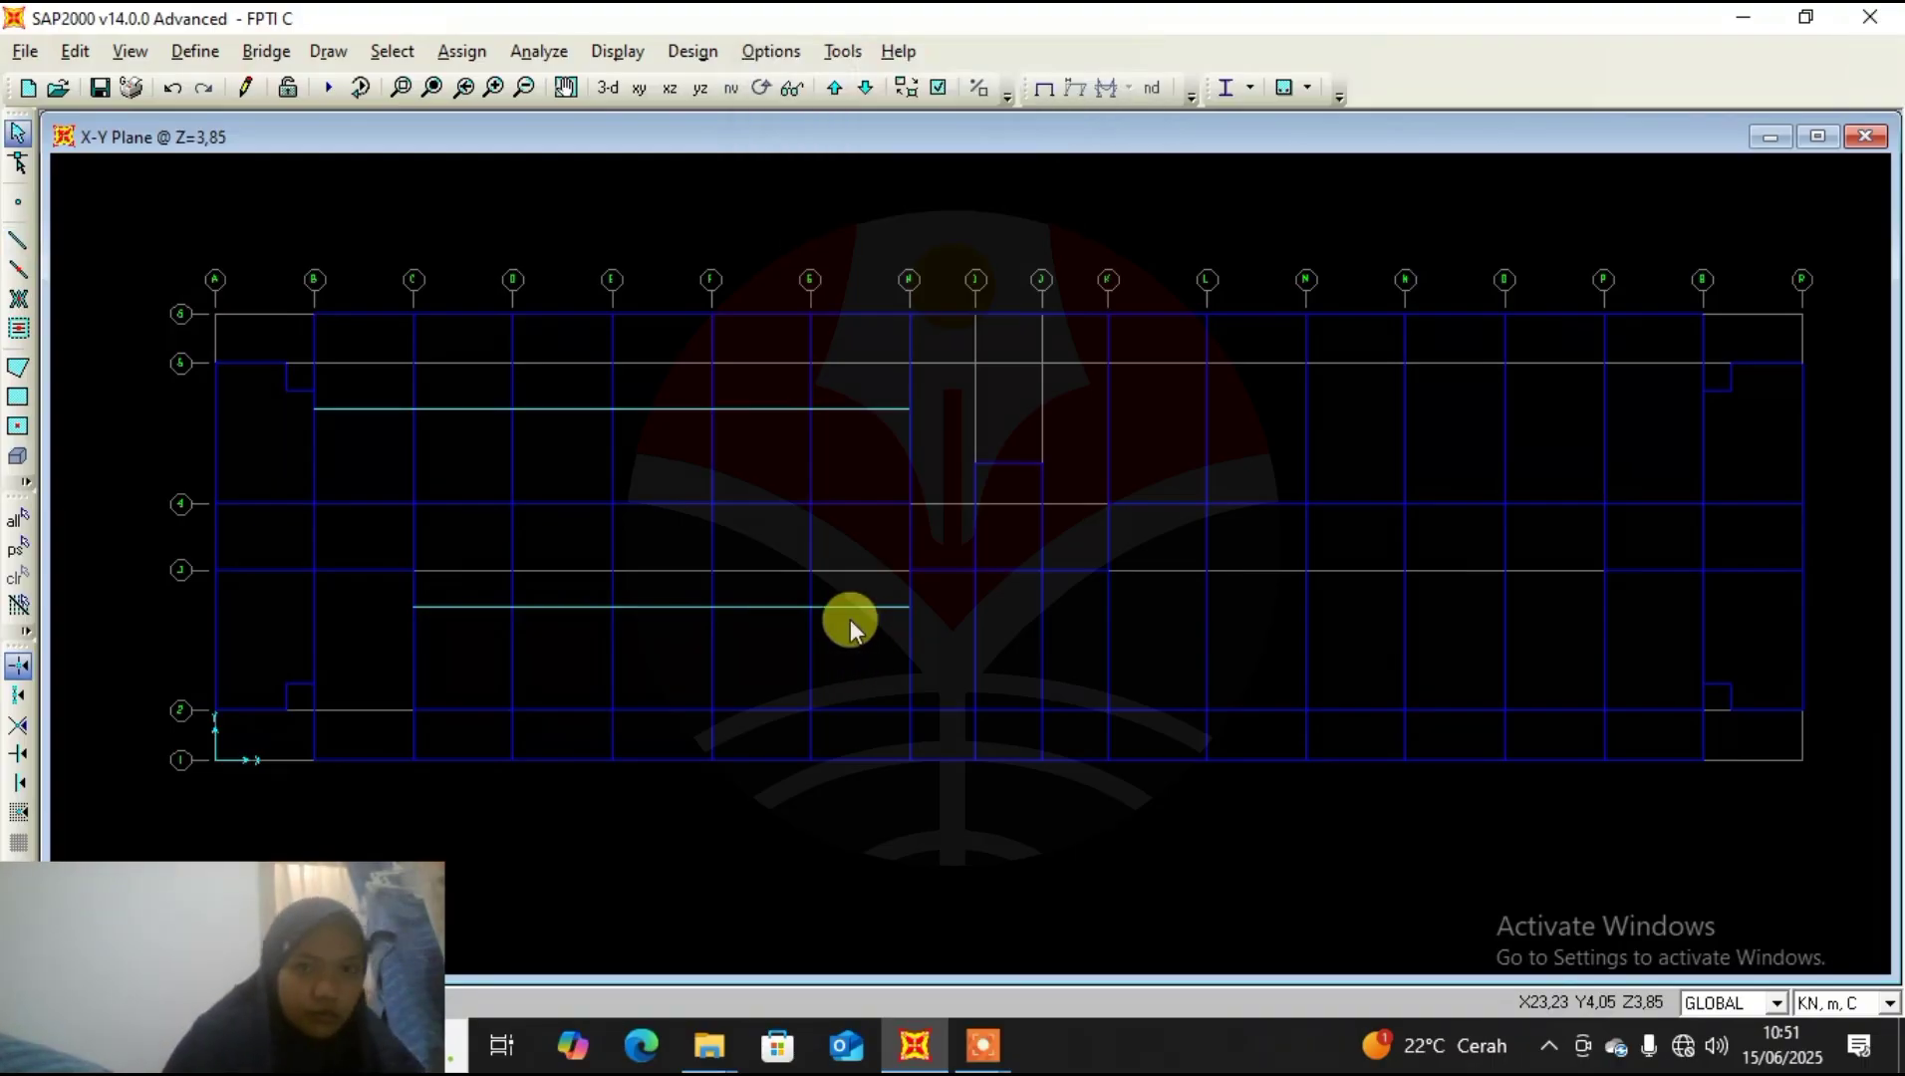
Select only the B2 20X40 beams of the row between gridlines 4 and 6, from B to H.
{"action": "left_click", "coordinate": [868, 408]}
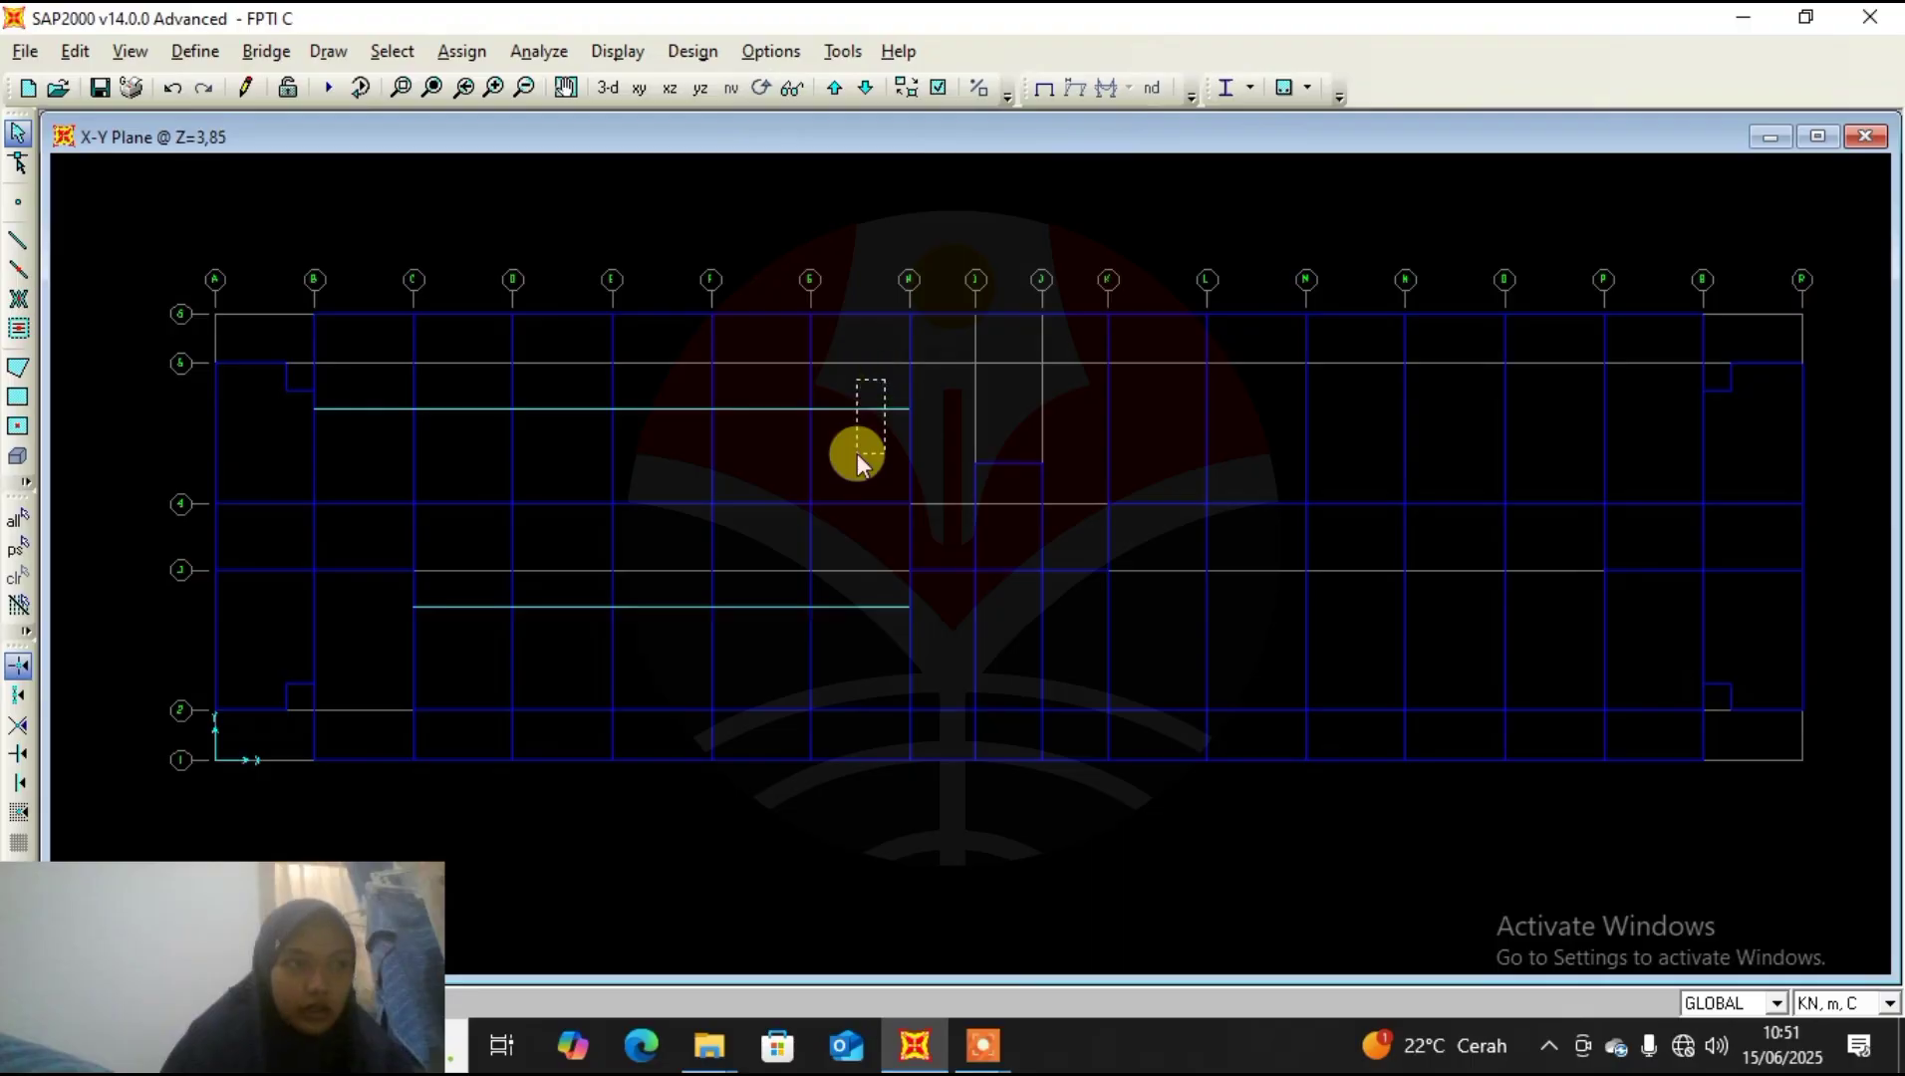
{"action": "left_click_drag", "start_coordinate": [757, 375], "coordinate": [715, 479]}
{"action": "left_click", "coordinate": [748, 407]}
{"action": "left_click", "coordinate": [666, 407]}
{"action": "left_click", "coordinate": [711, 406]}
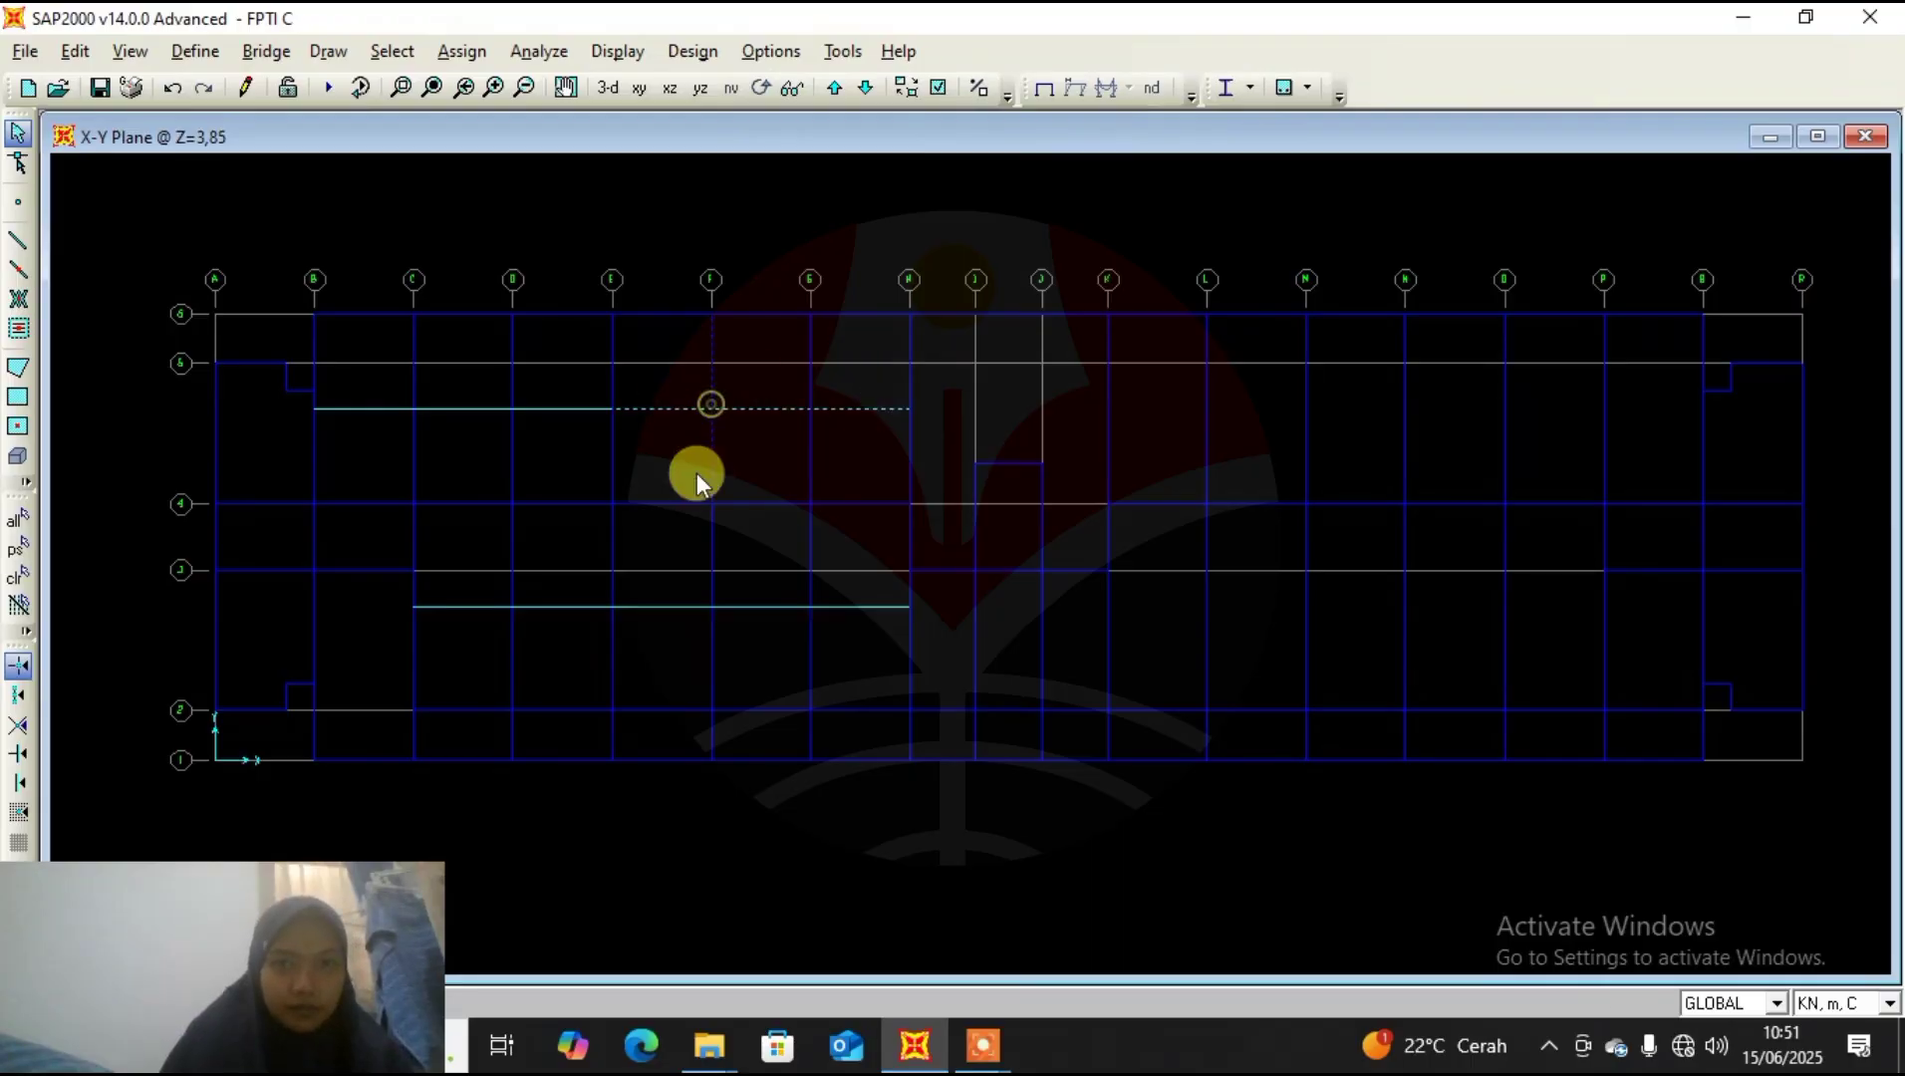
{"action": "left_click", "coordinate": [714, 384]}
{"action": "left_click_drag", "start_coordinate": [575, 392], "coordinate": [434, 465]}
{"action": "left_click_drag", "start_coordinate": [384, 395], "coordinate": [372, 458]}
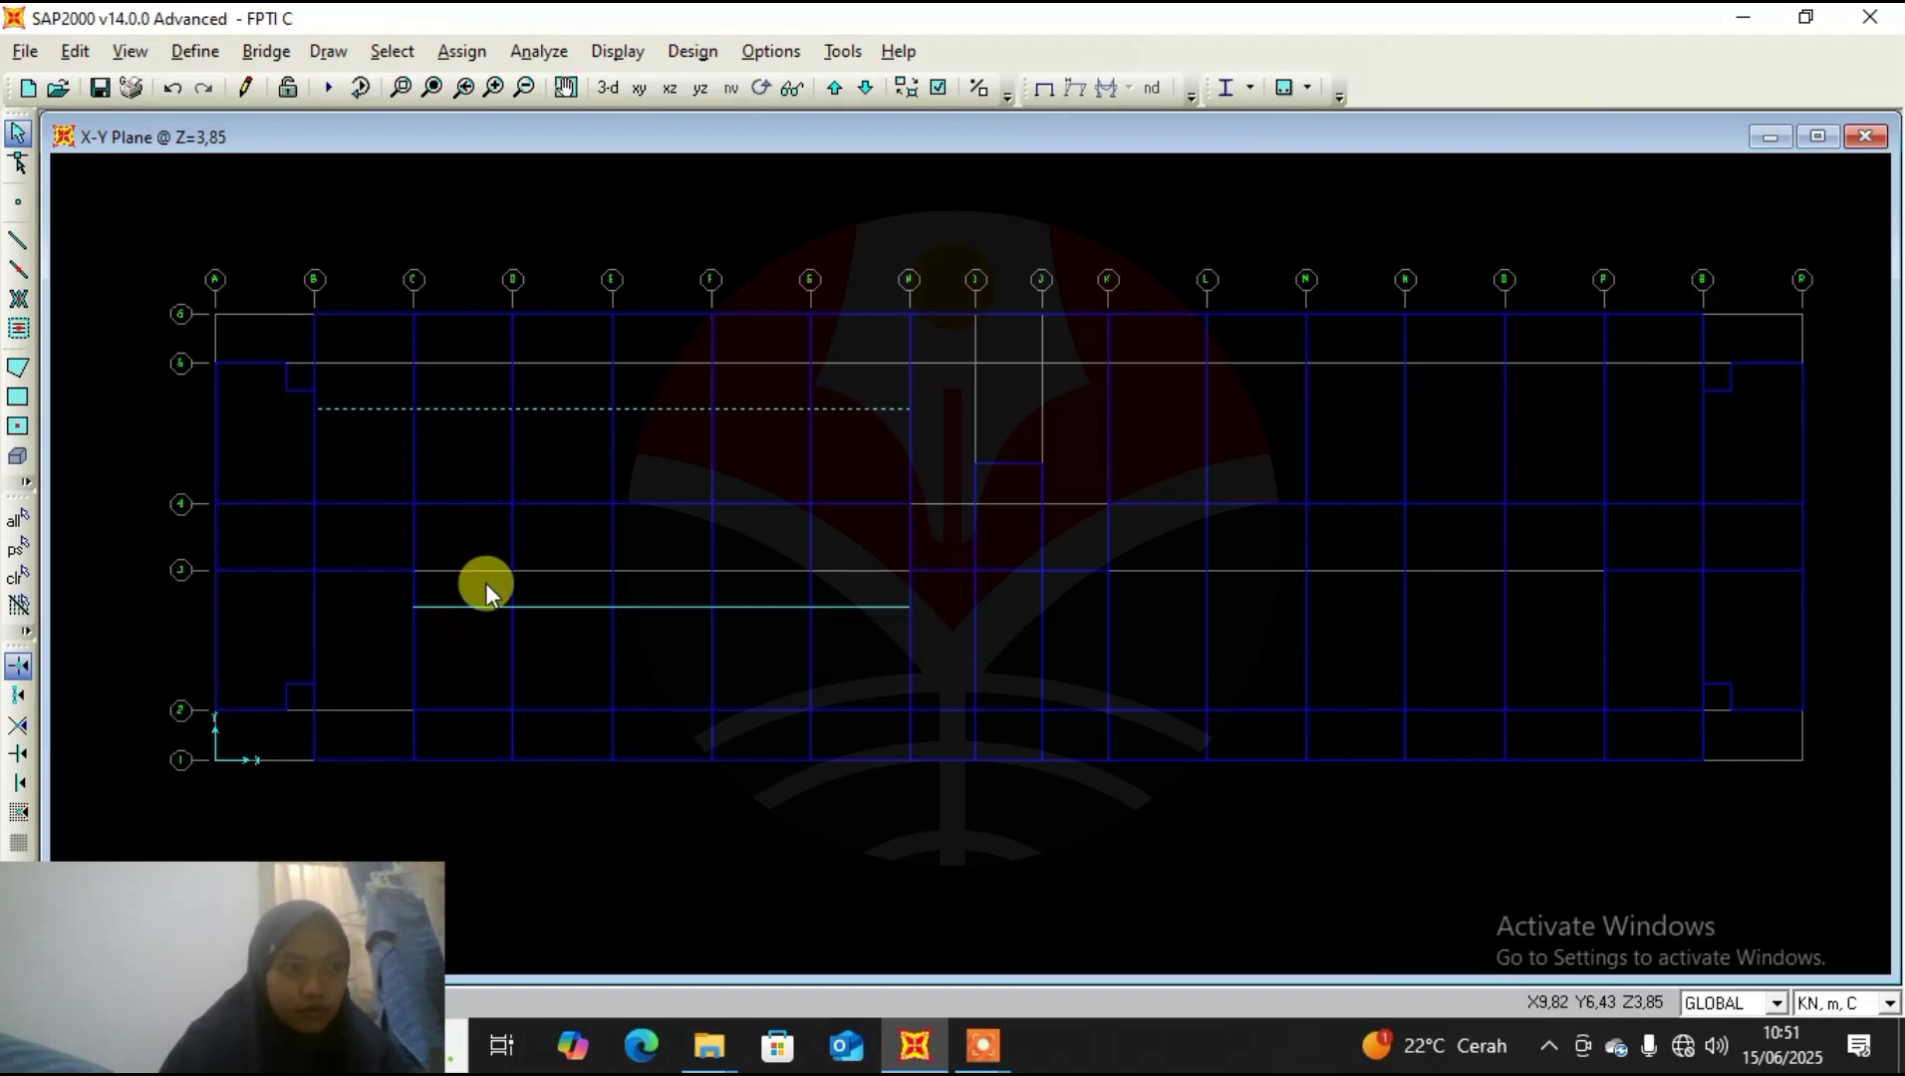
Set up a linear replication of the selected beams with dz 0 and dx calculated as 3,6*6.
{"action": "left_click", "coordinate": [98, 52]}
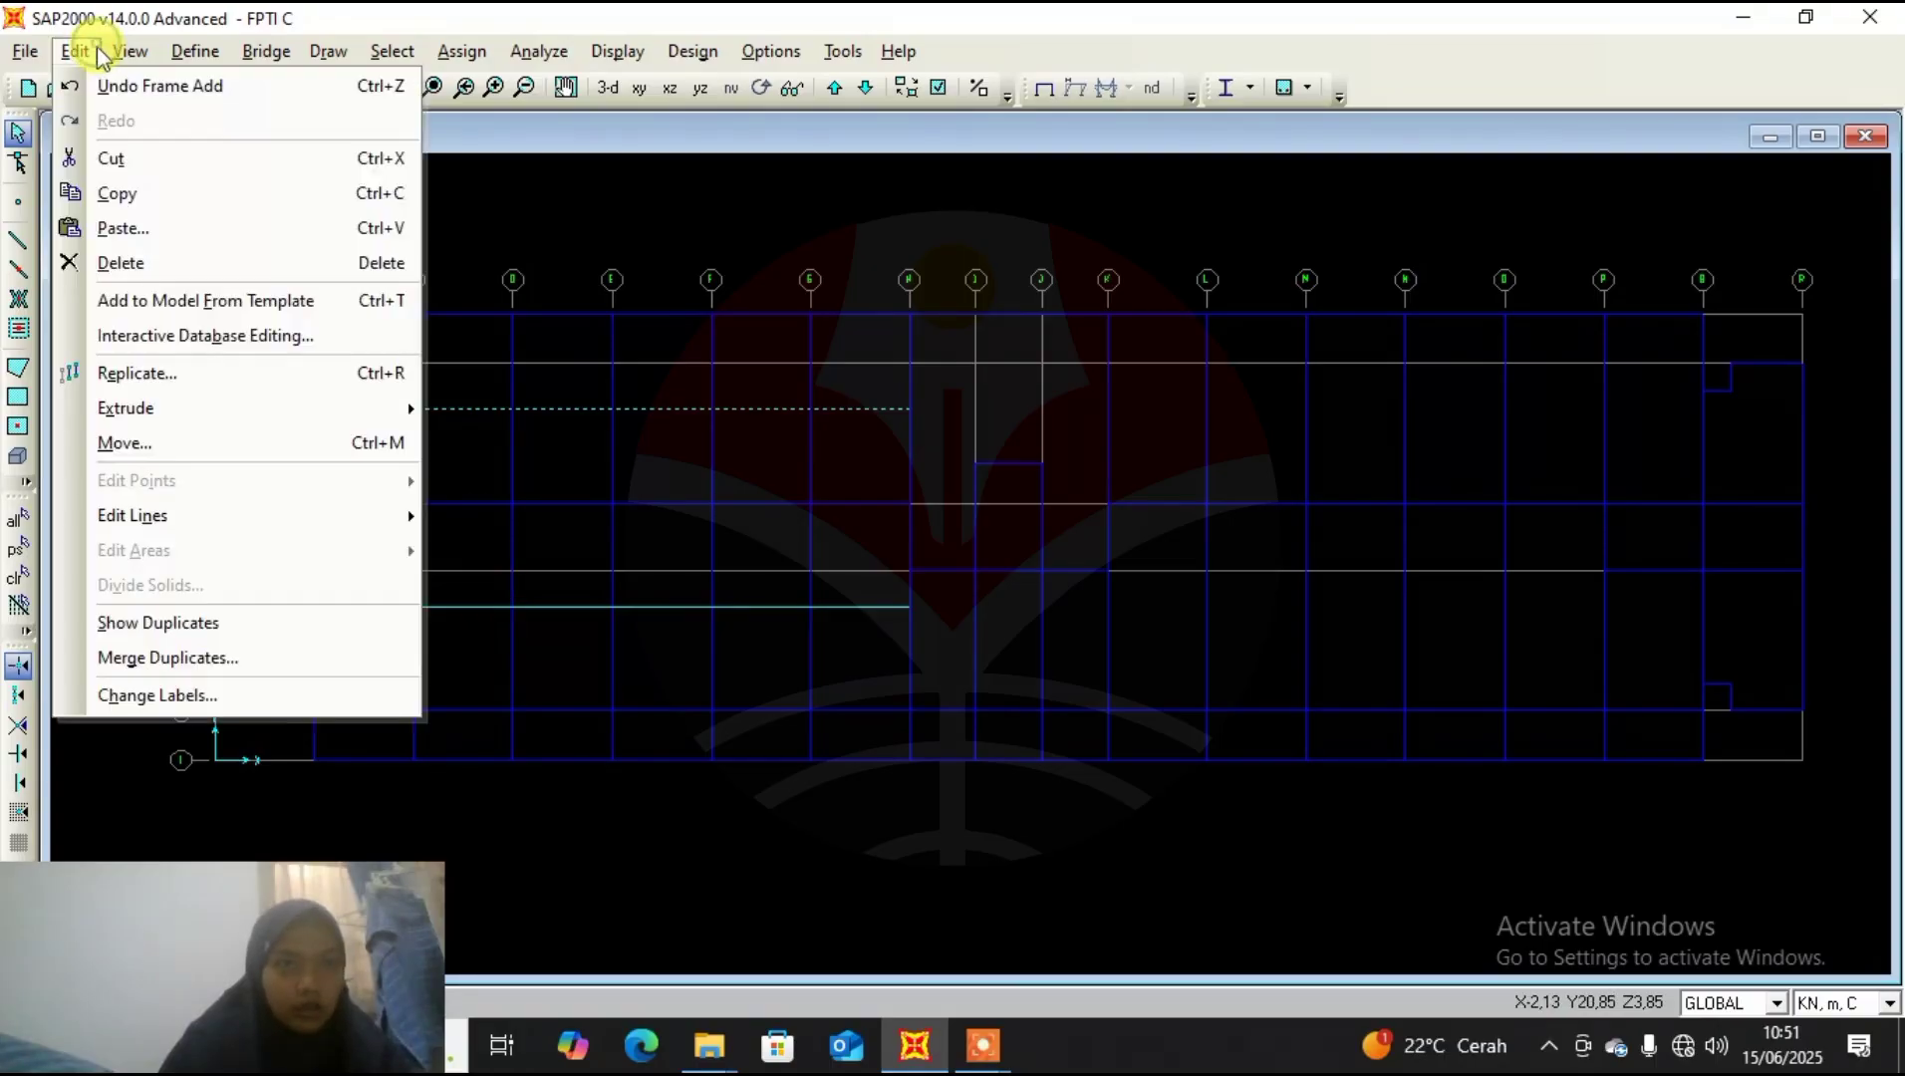
{"action": "left_click", "coordinate": [201, 373]}
{"action": "left_click", "coordinate": [840, 487]}
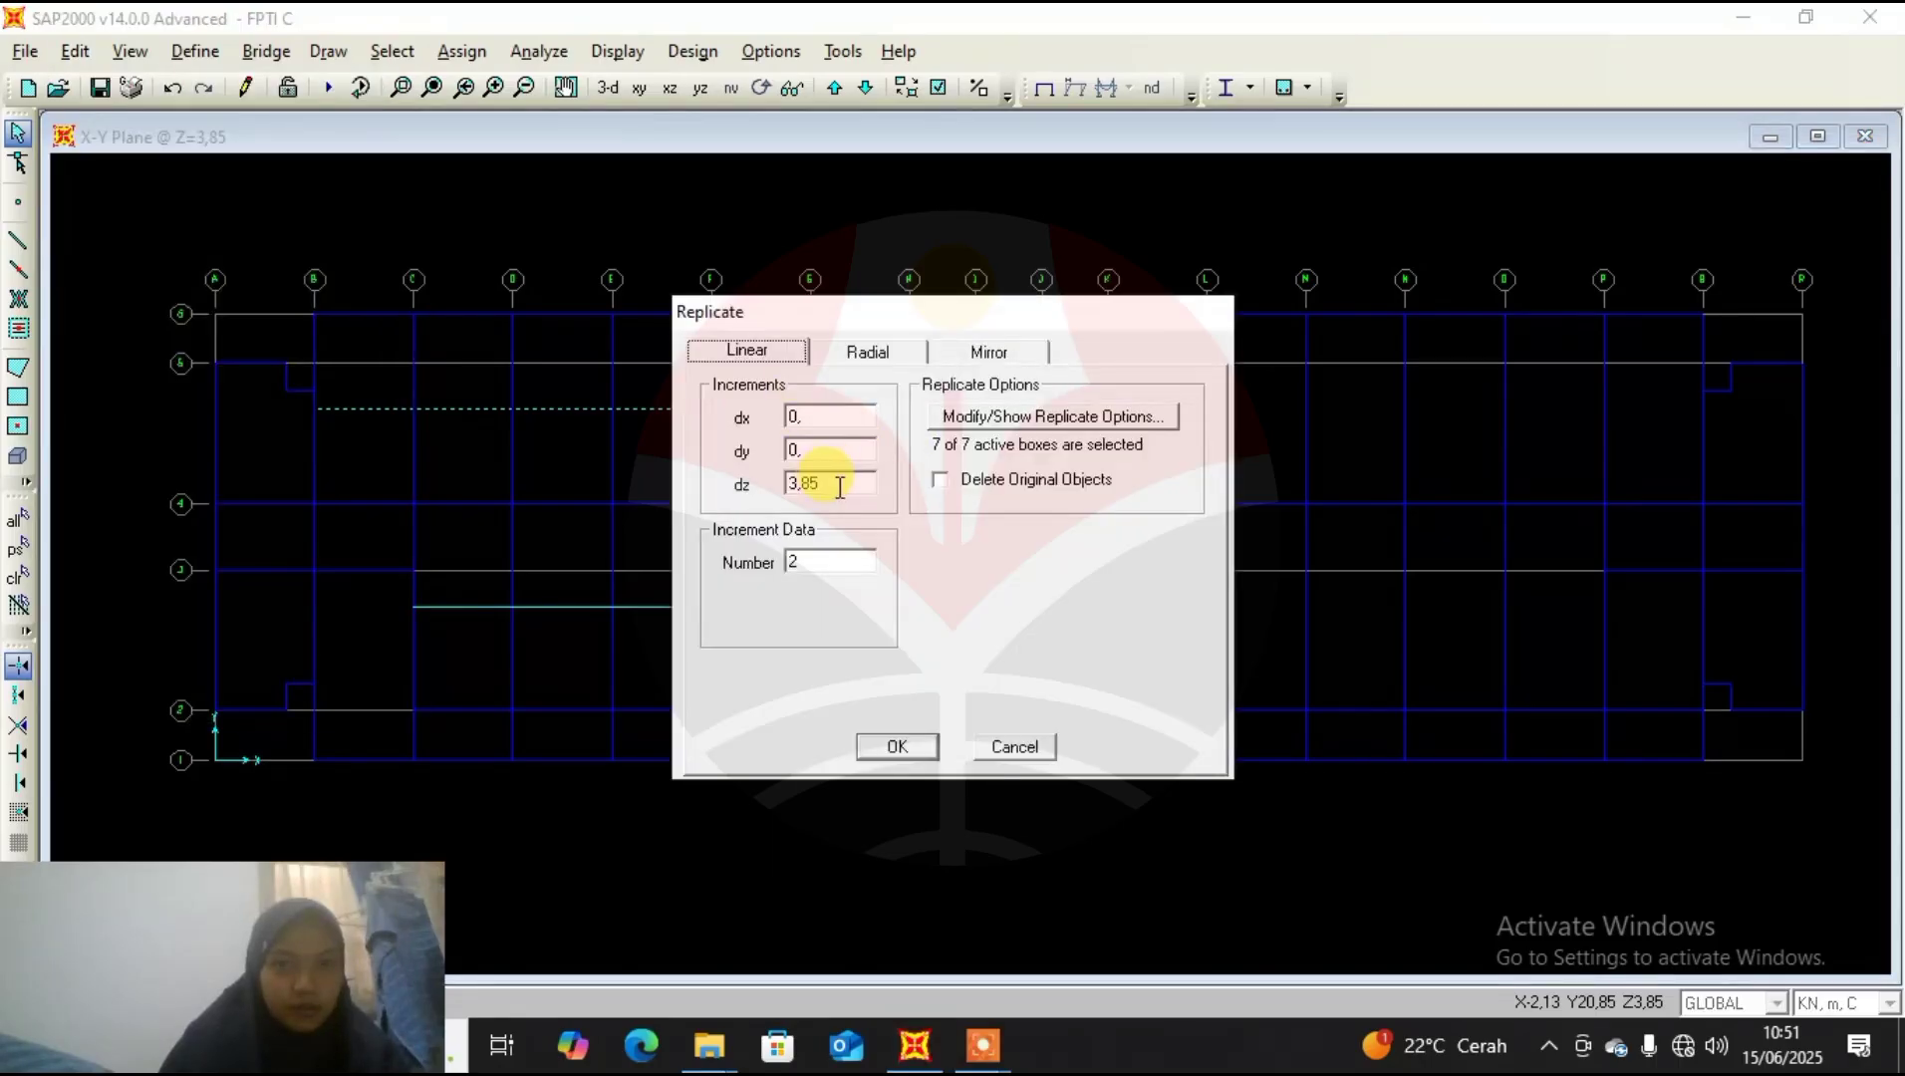
{"action": "double_click", "coordinate": [840, 483]}
{"action": "key", "text": "BackSpace"}
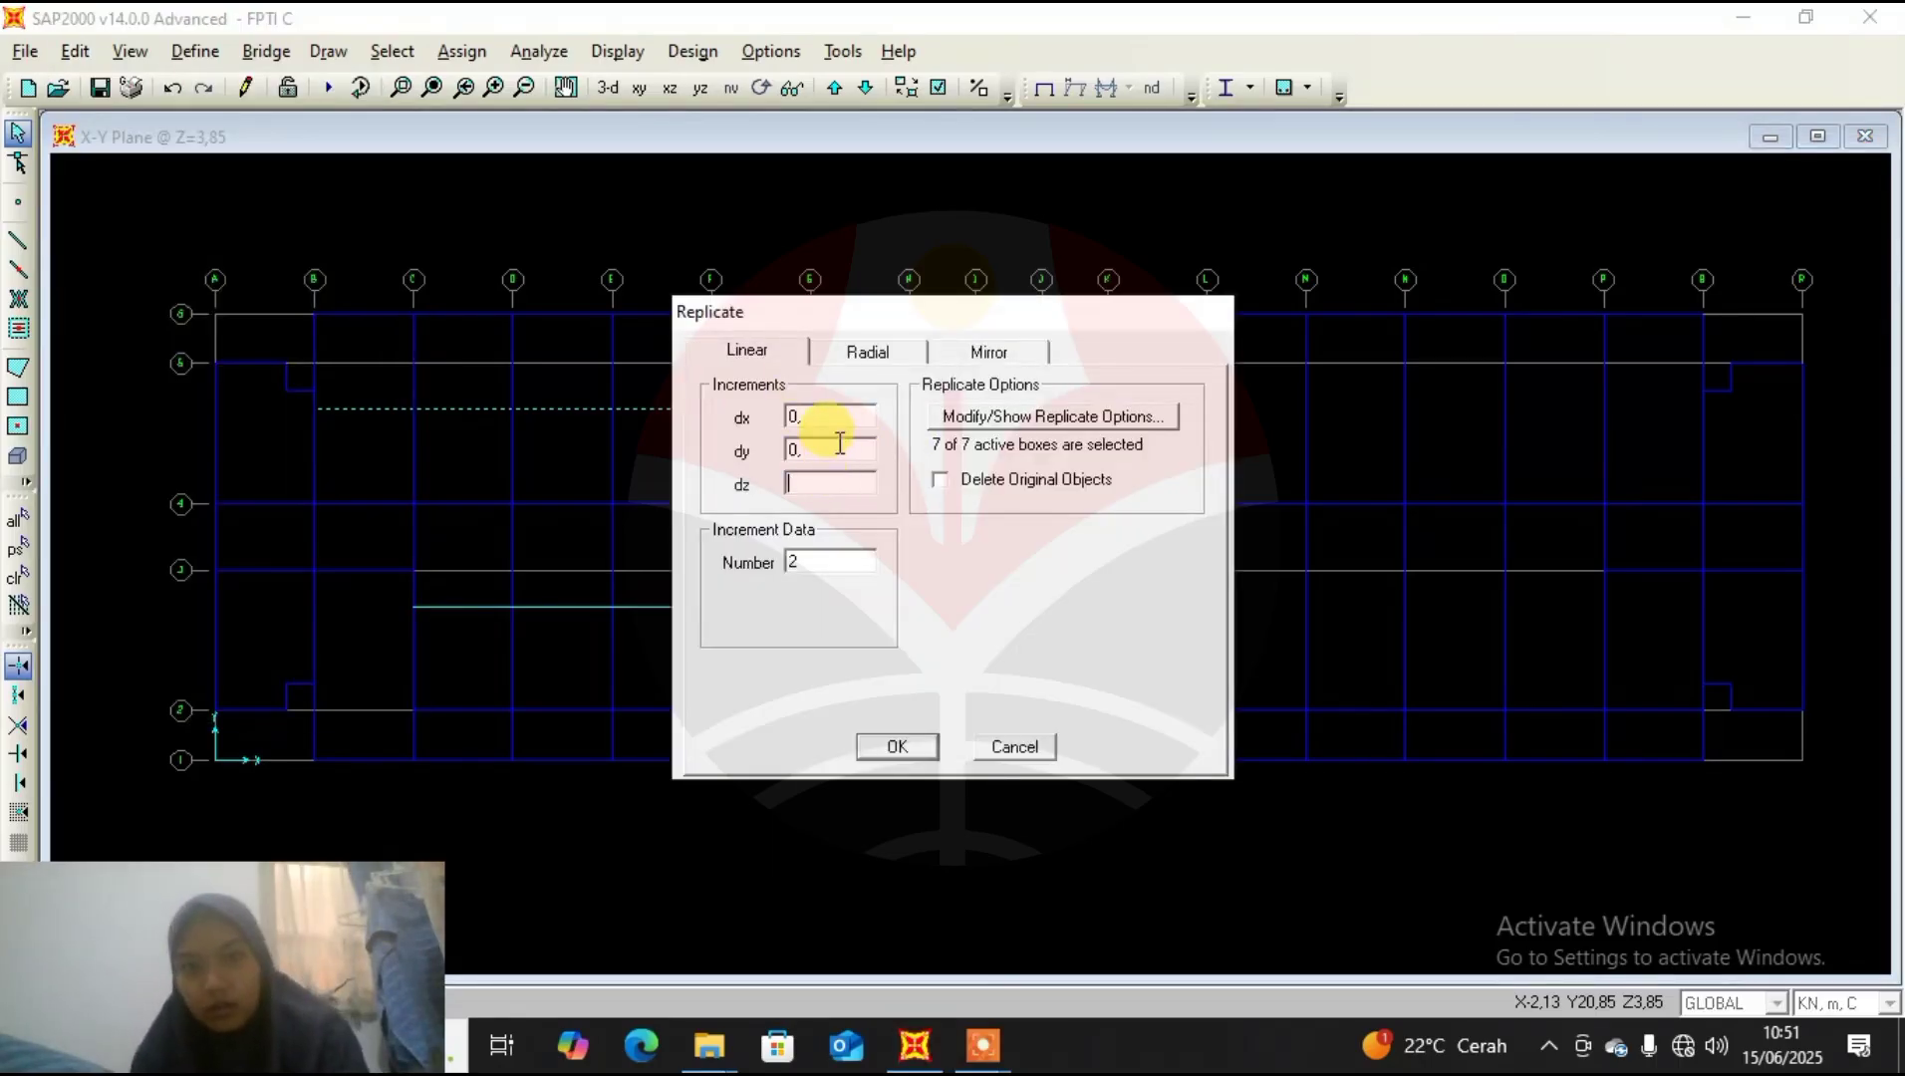
{"action": "type", "text": "0"}
{"action": "double_click", "coordinate": [829, 417]}
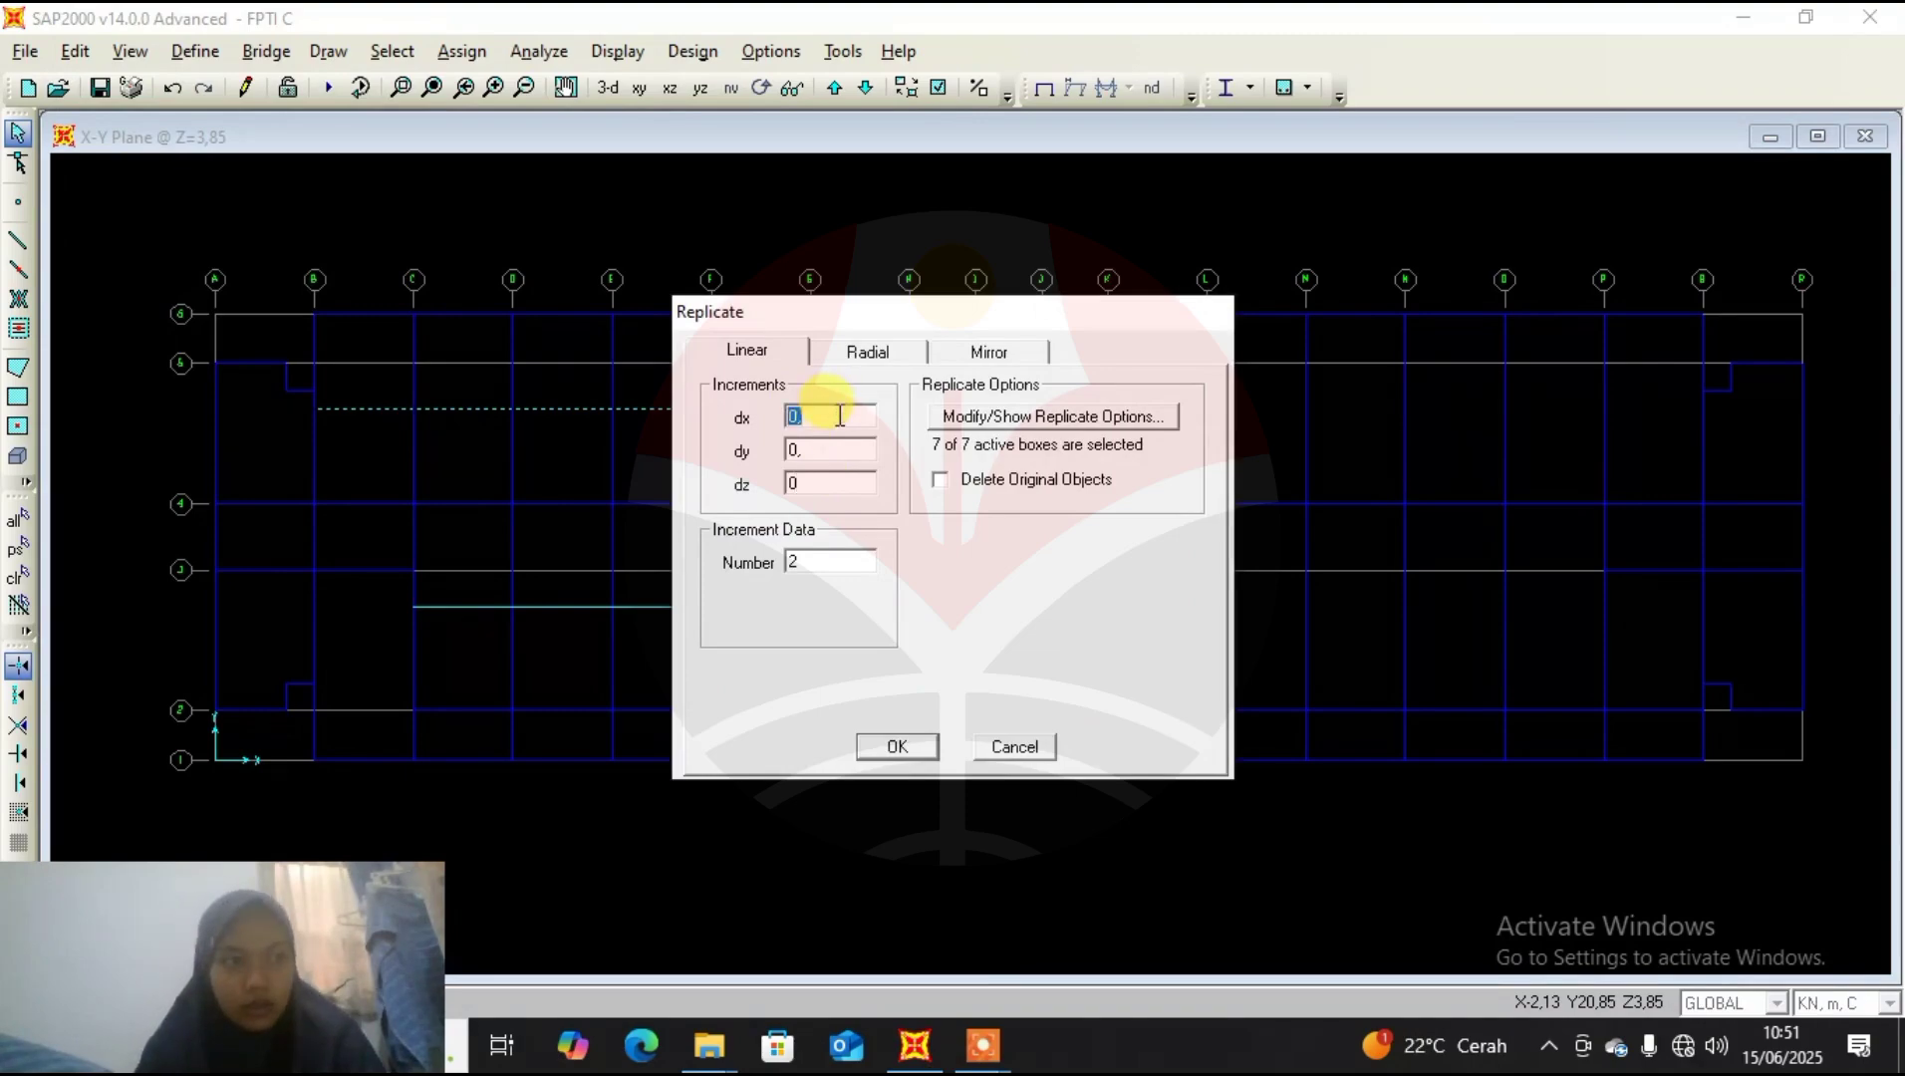
{"action": "type", "text": "3,6"}
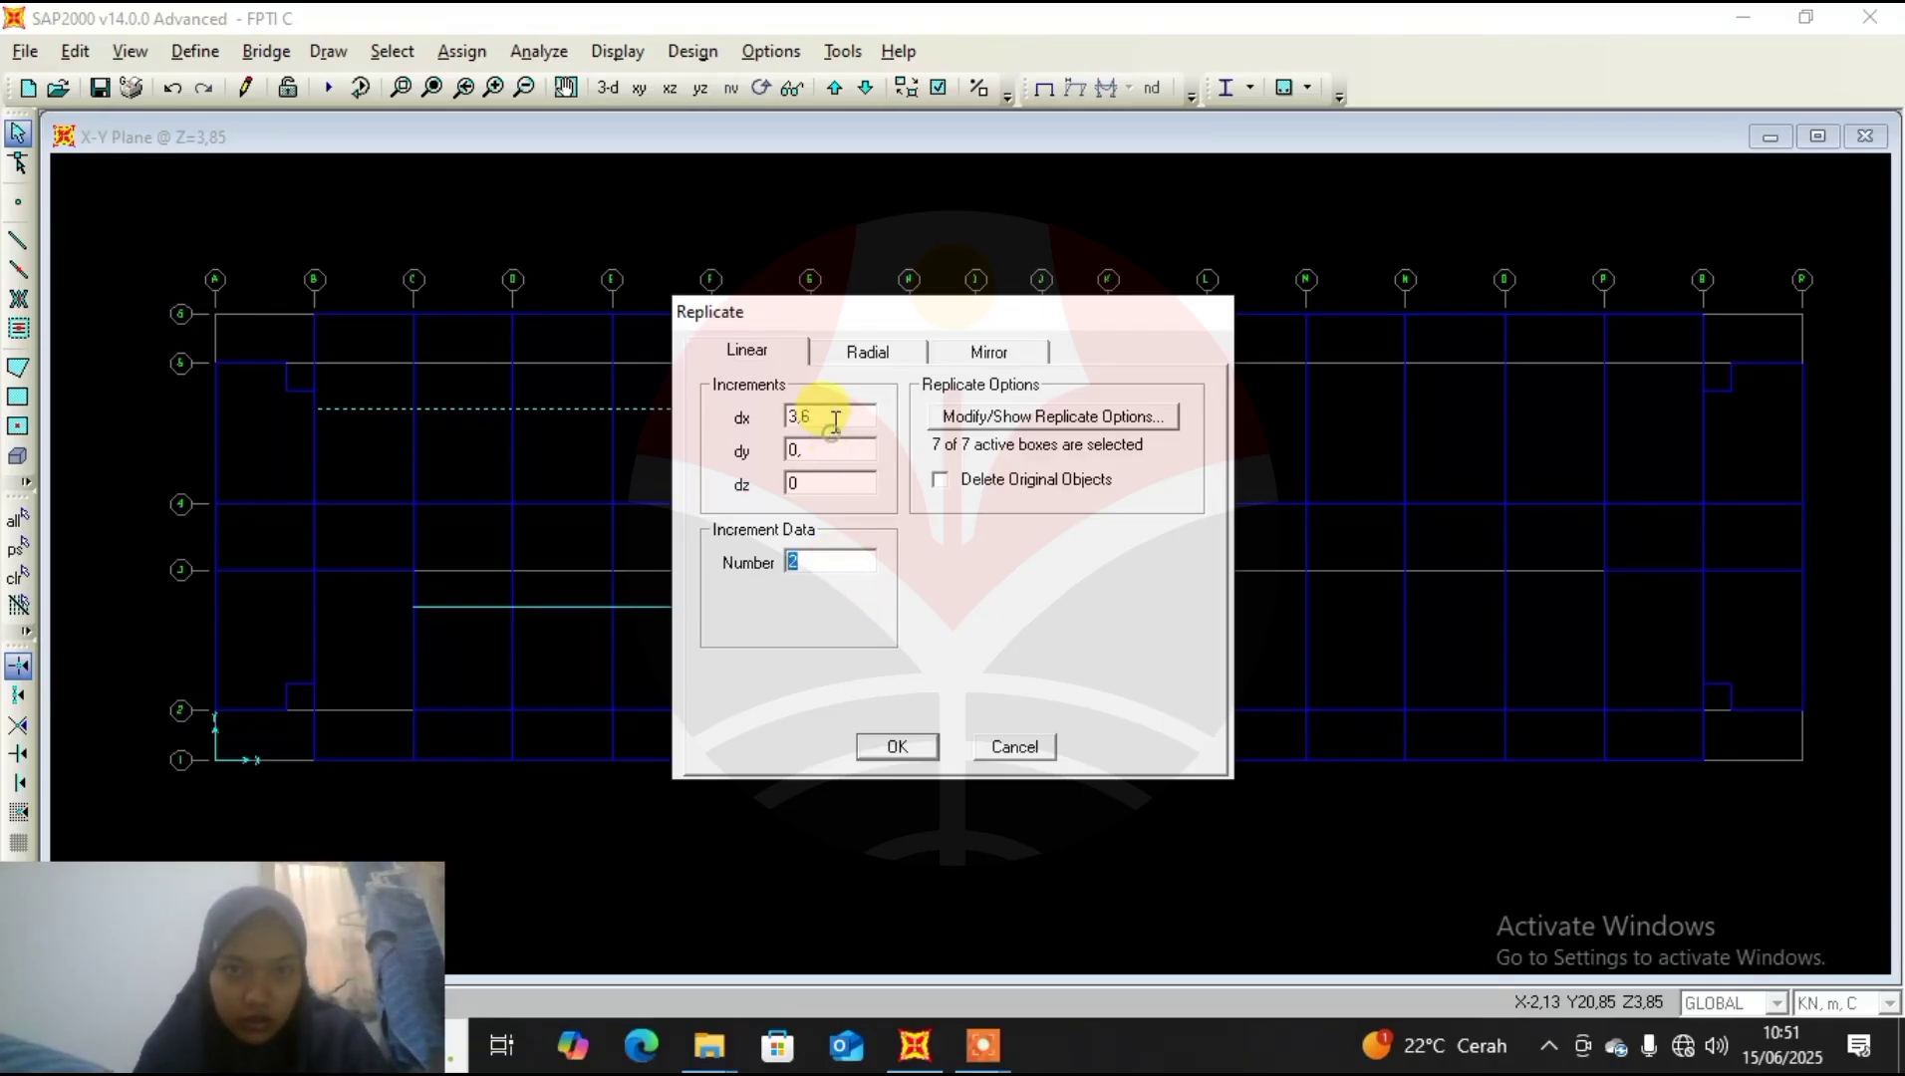
{"action": "left_click", "coordinate": [835, 418]}
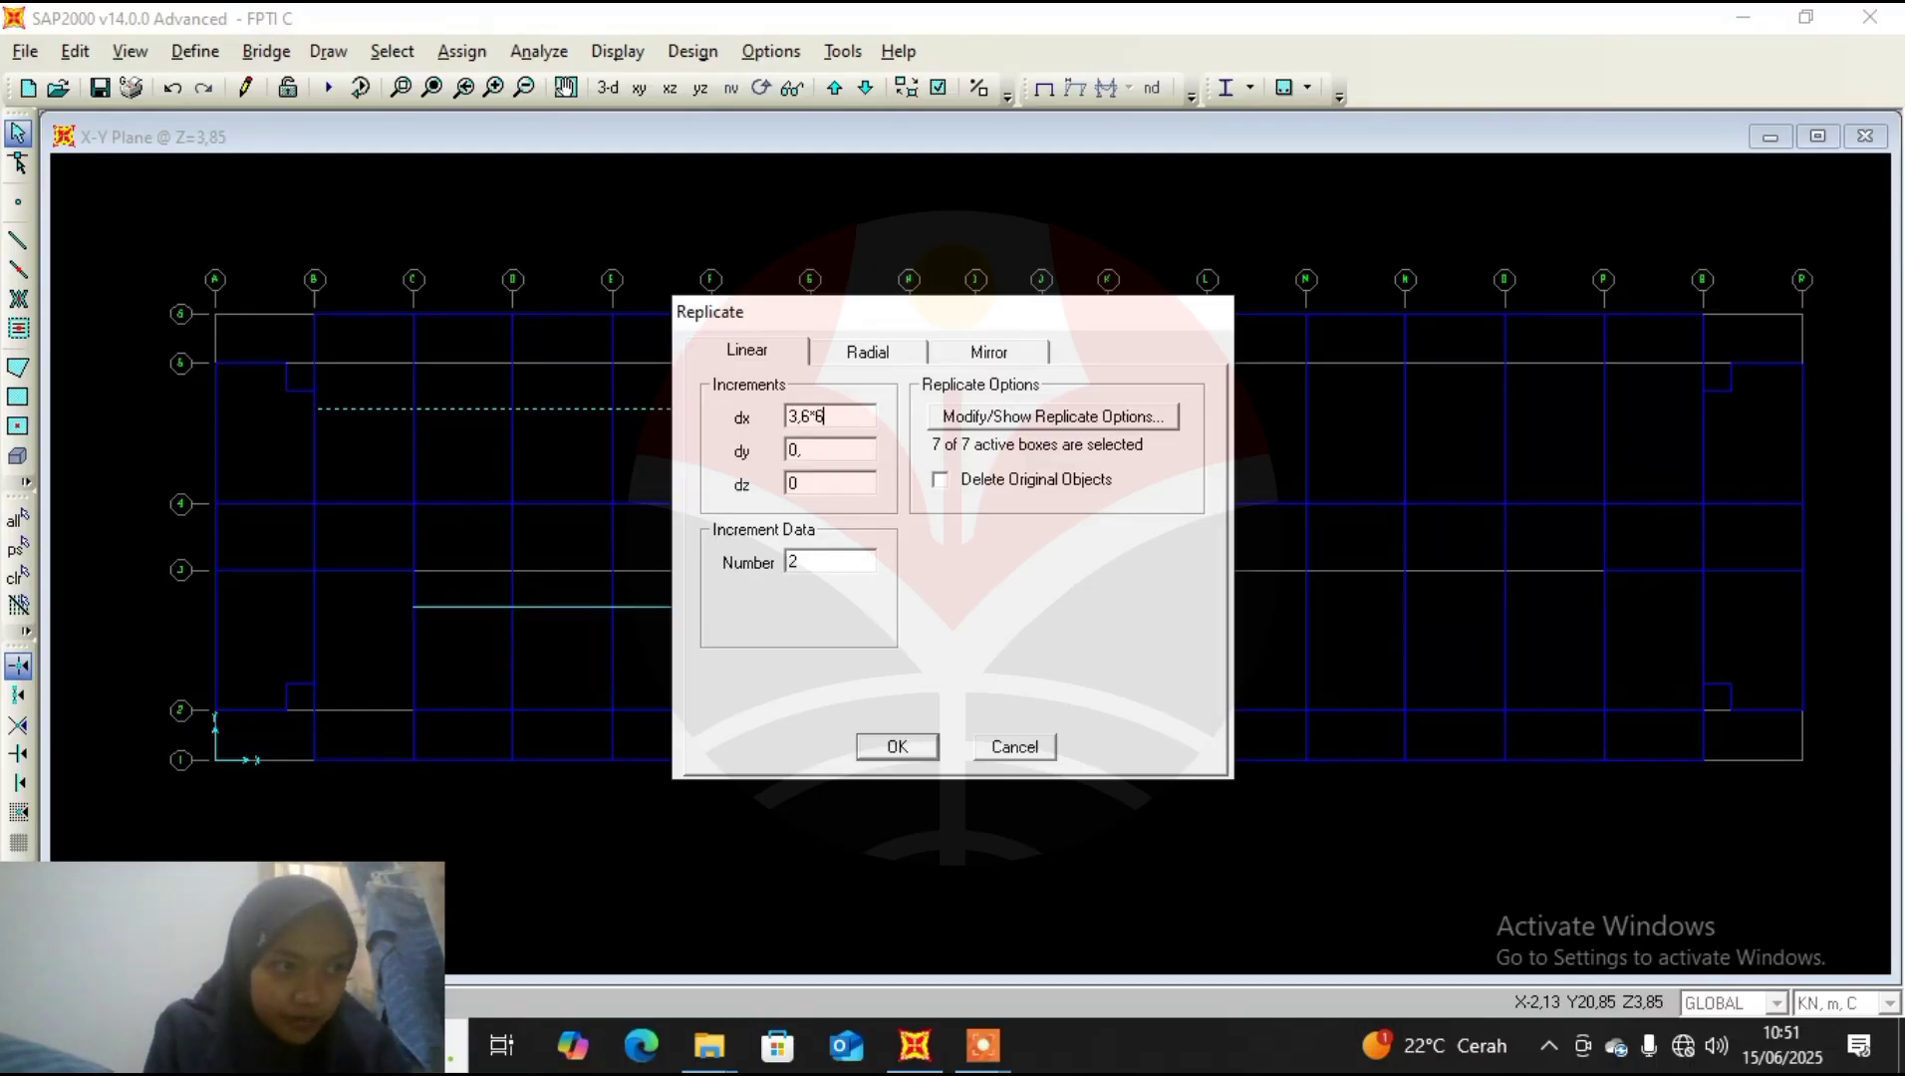
{"action": "left_click", "coordinate": [833, 418]}
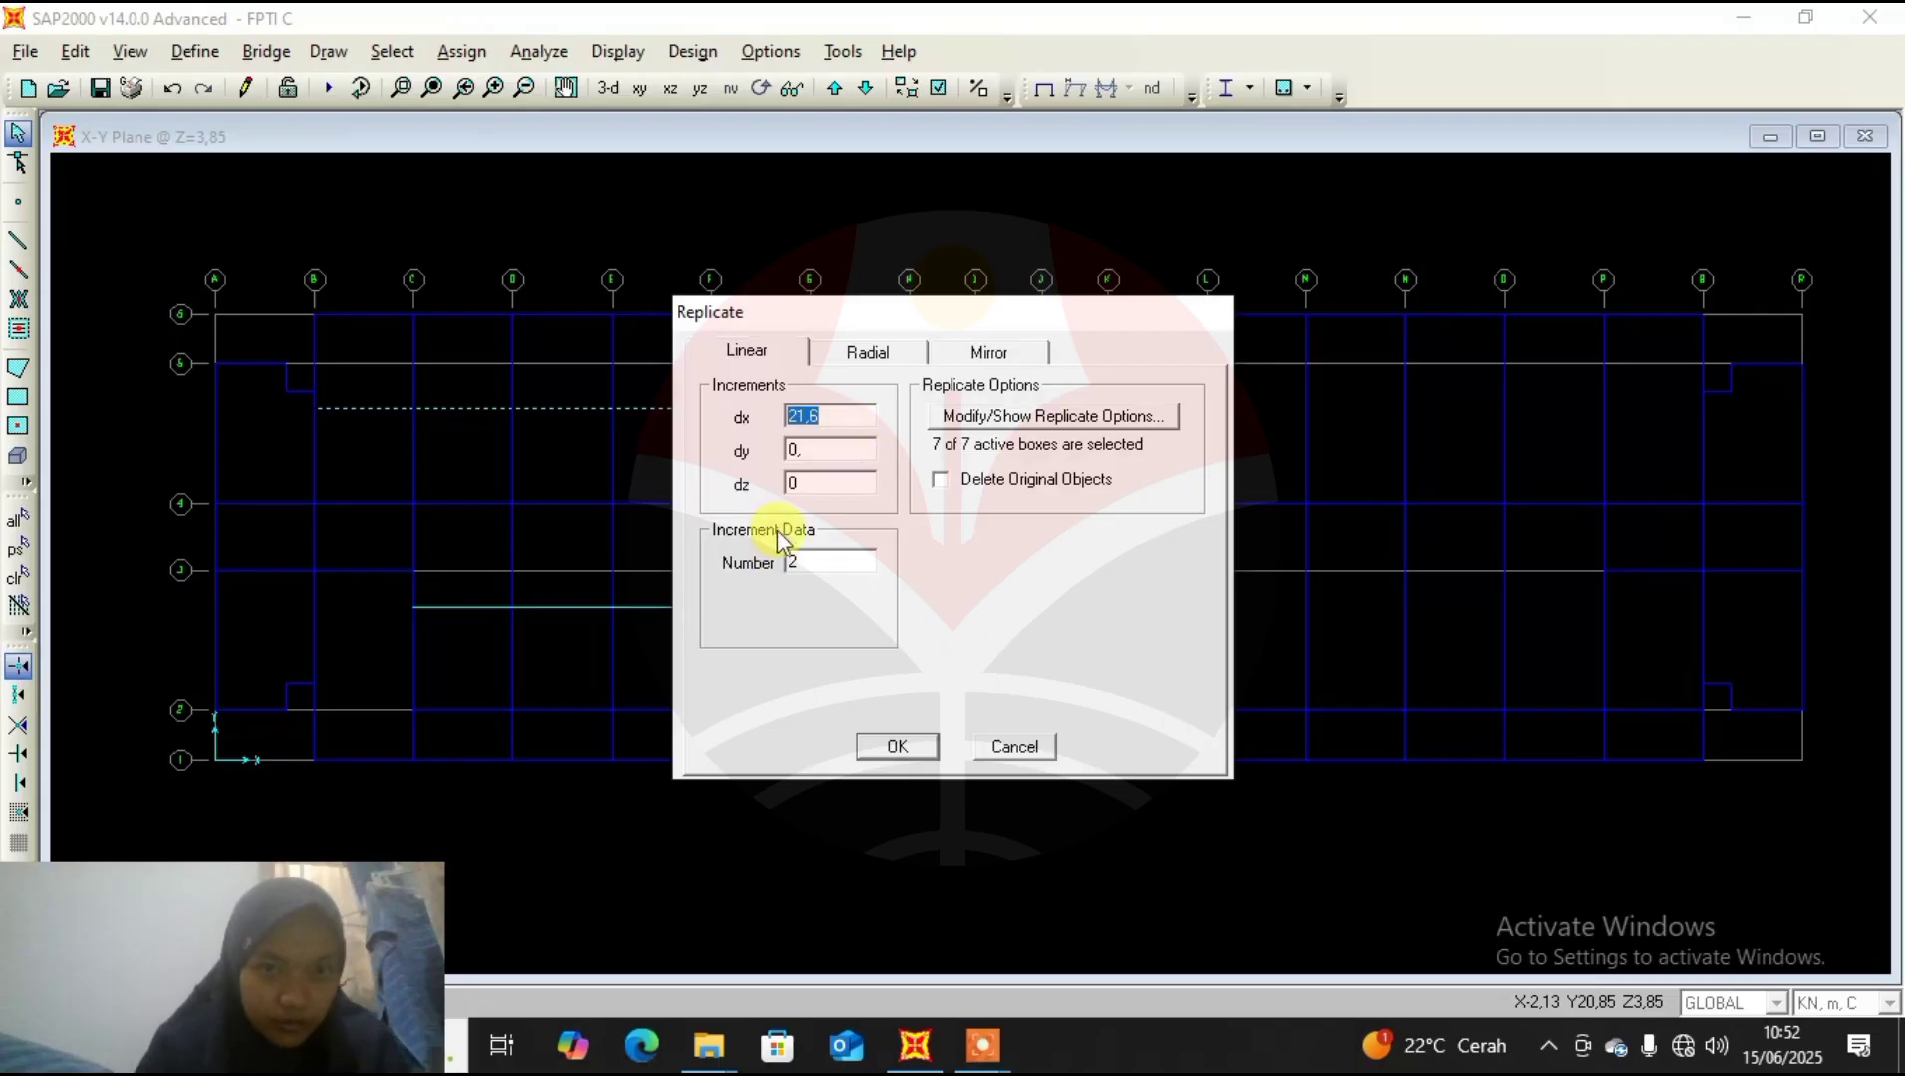
Add 7,2 to the dx increment for 28,8, set the number of copies to 1, and replicate the selected beams.
{"action": "left_click", "coordinate": [830, 562]}
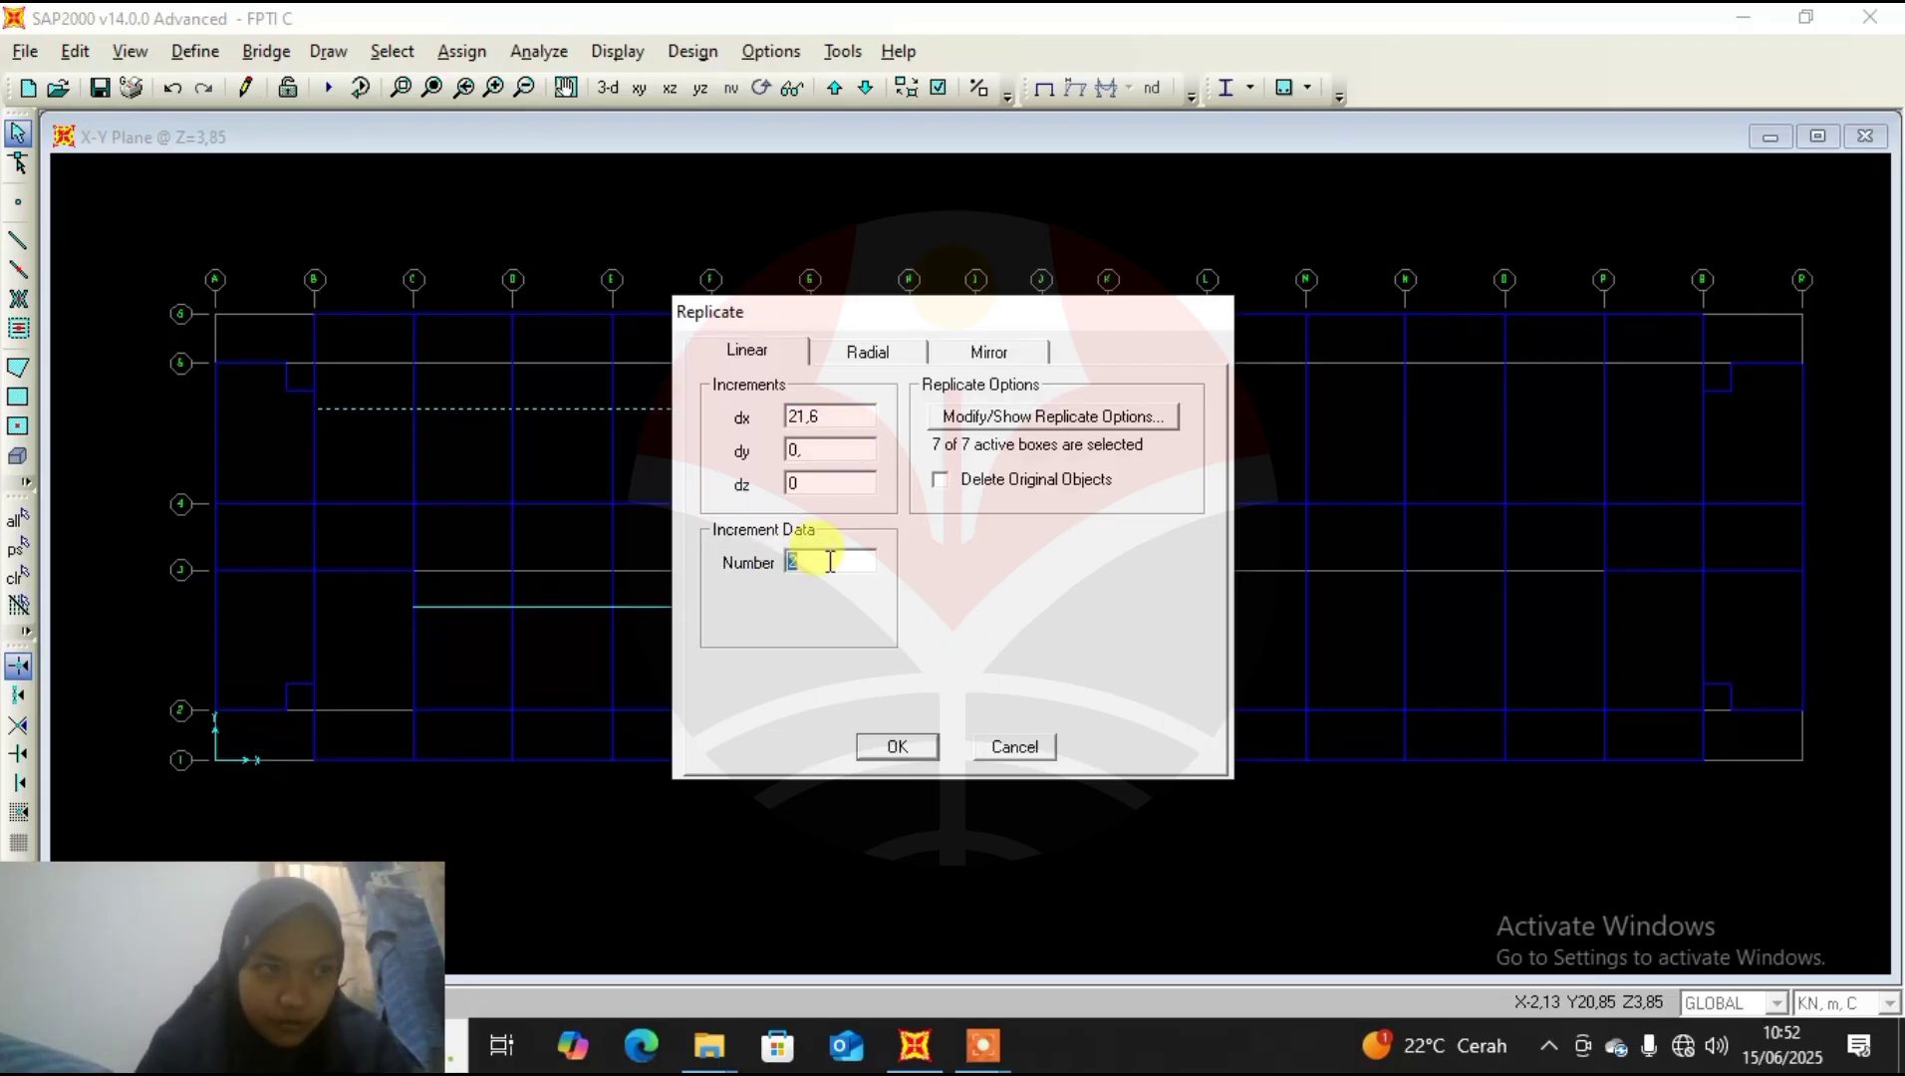
{"action": "left_click", "coordinate": [848, 417]}
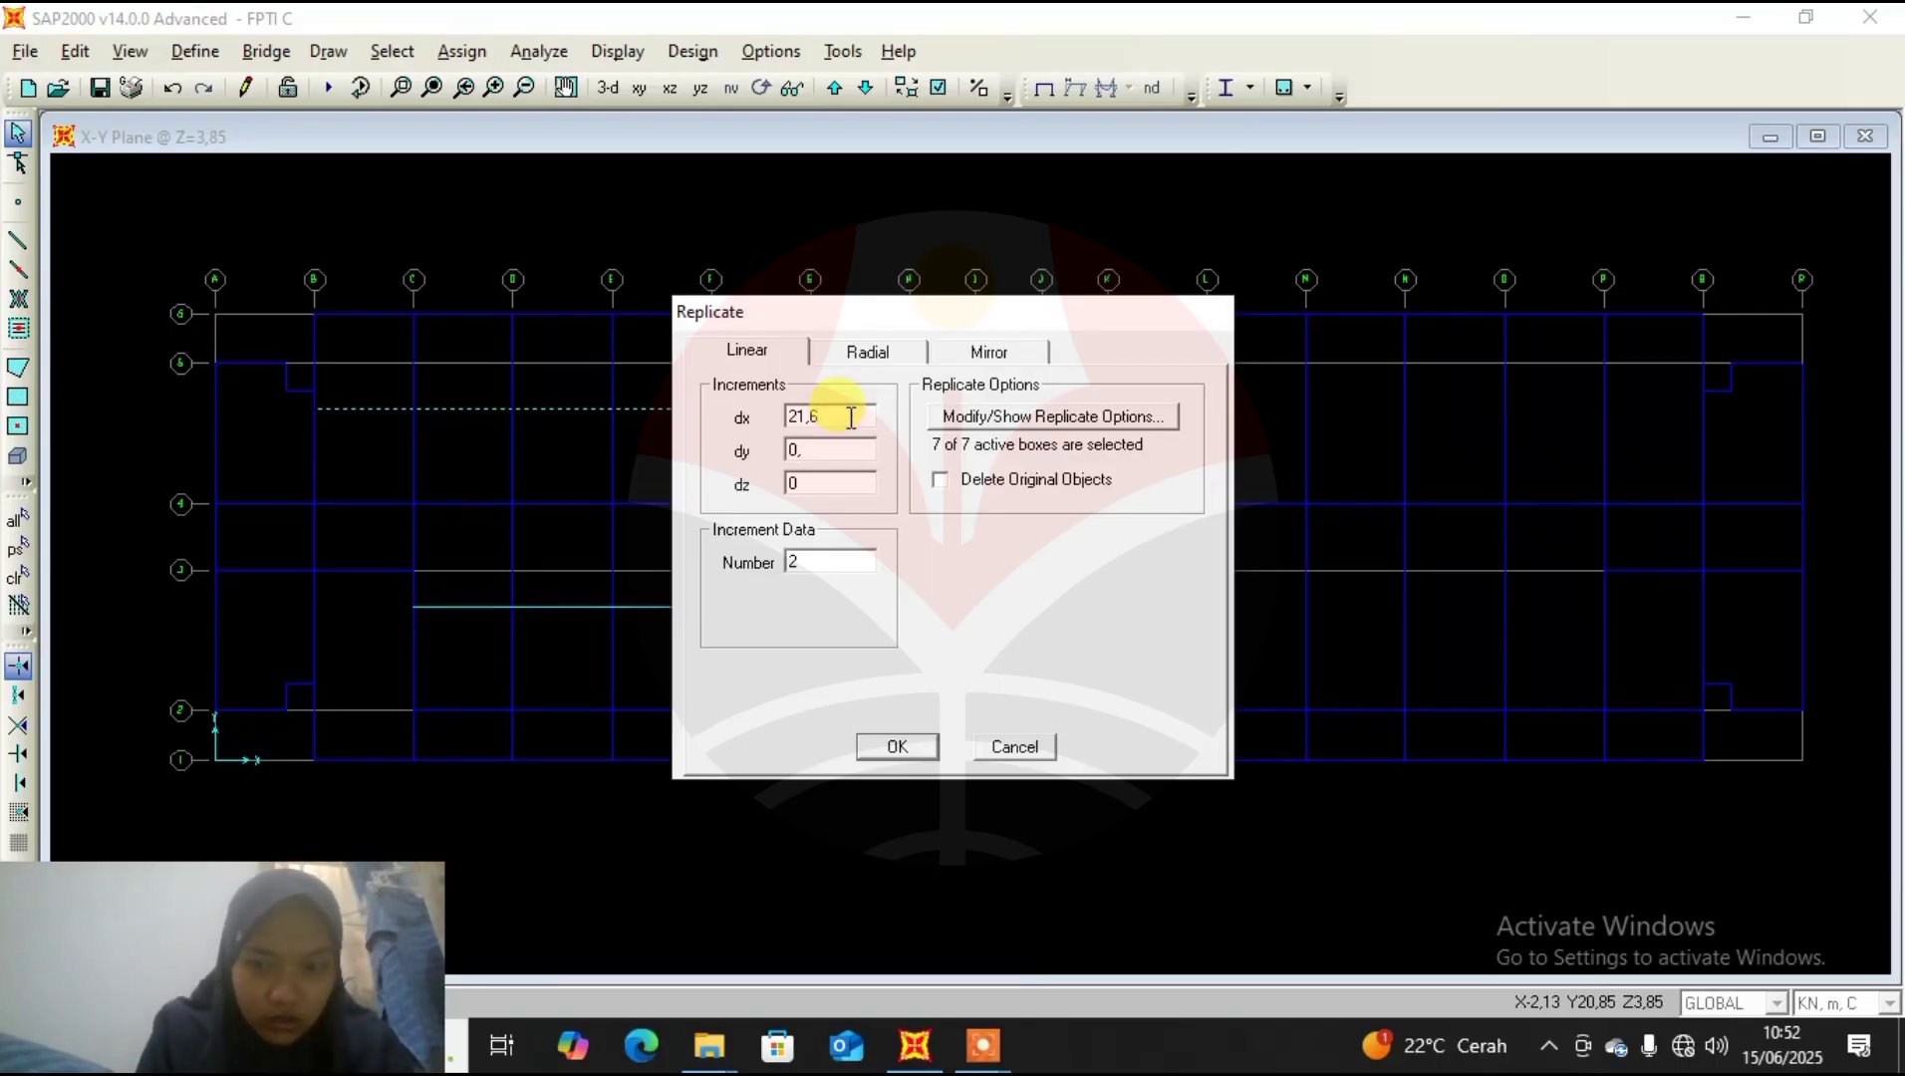
{"action": "type", "text": "+7,2"}
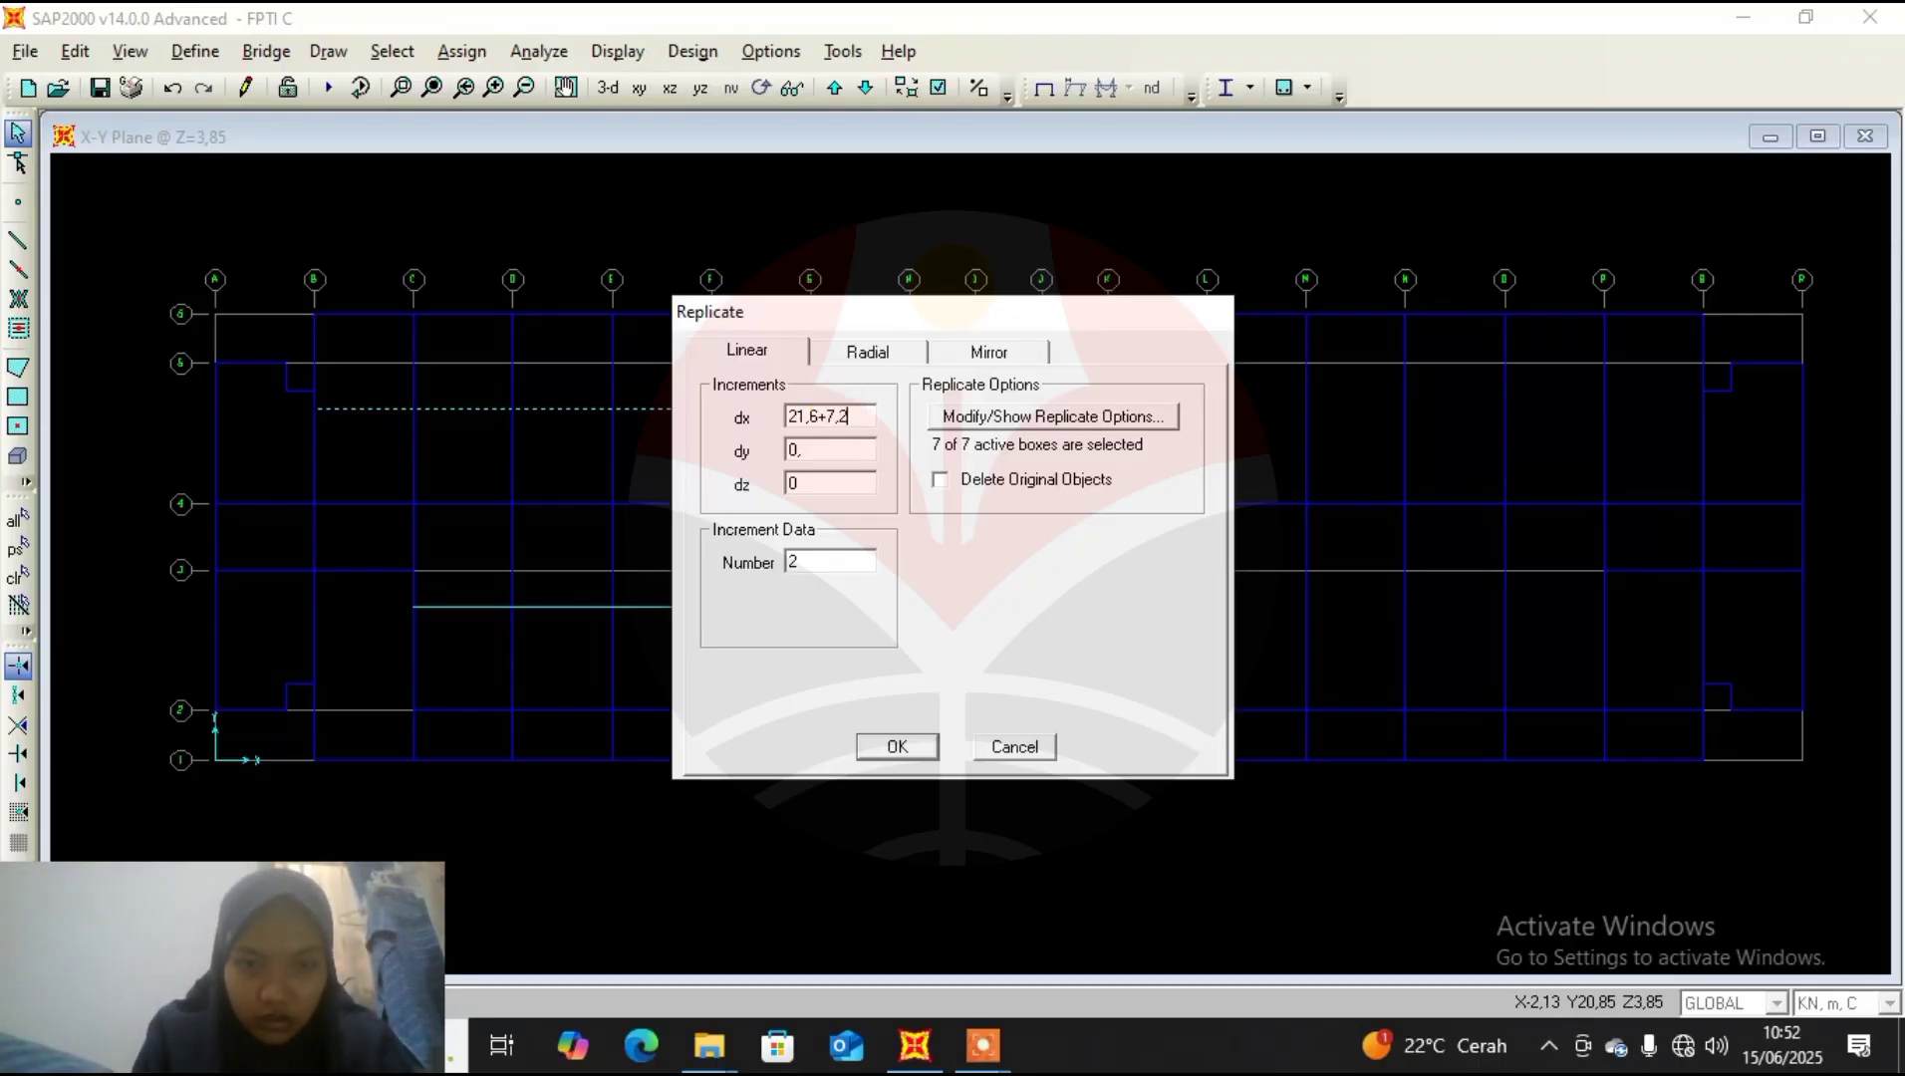
{"action": "left_click", "coordinate": [846, 417]}
{"action": "key", "text": "Return"}
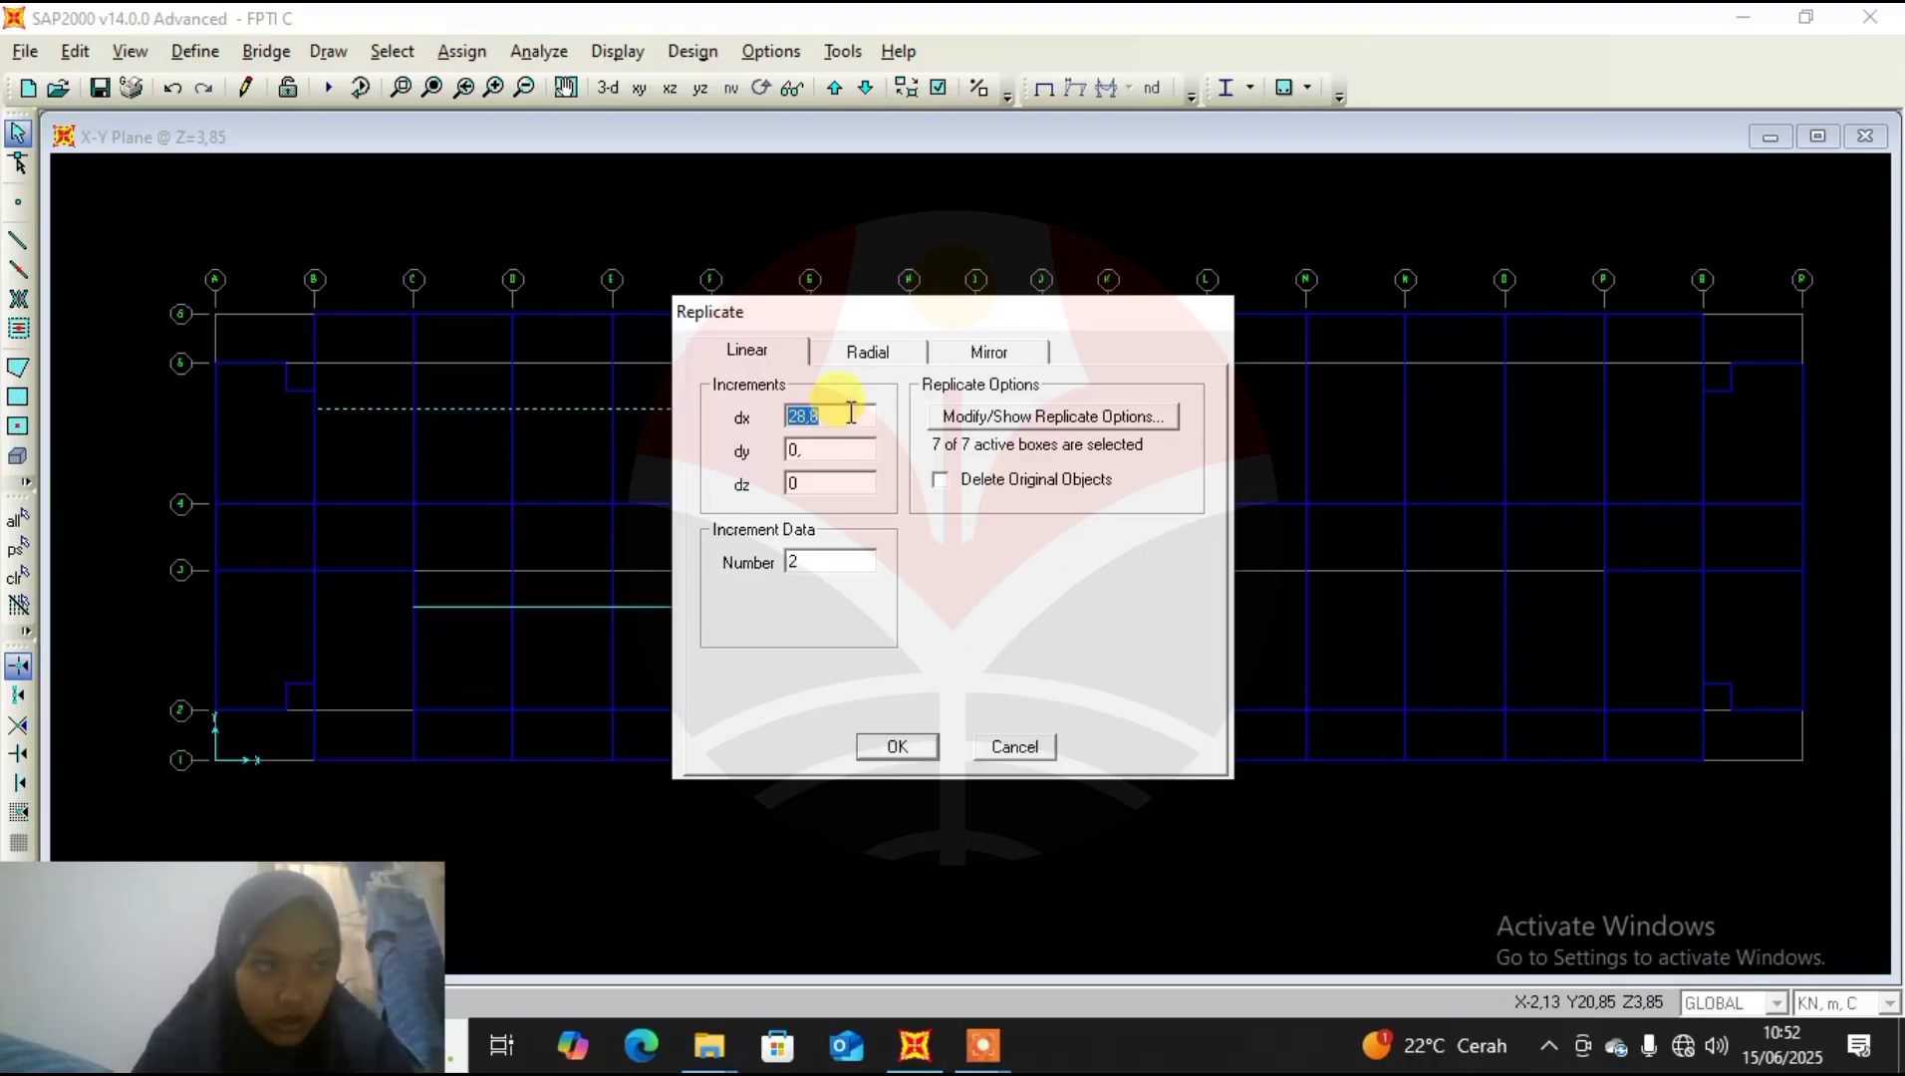
{"action": "double_click", "coordinate": [824, 564]}
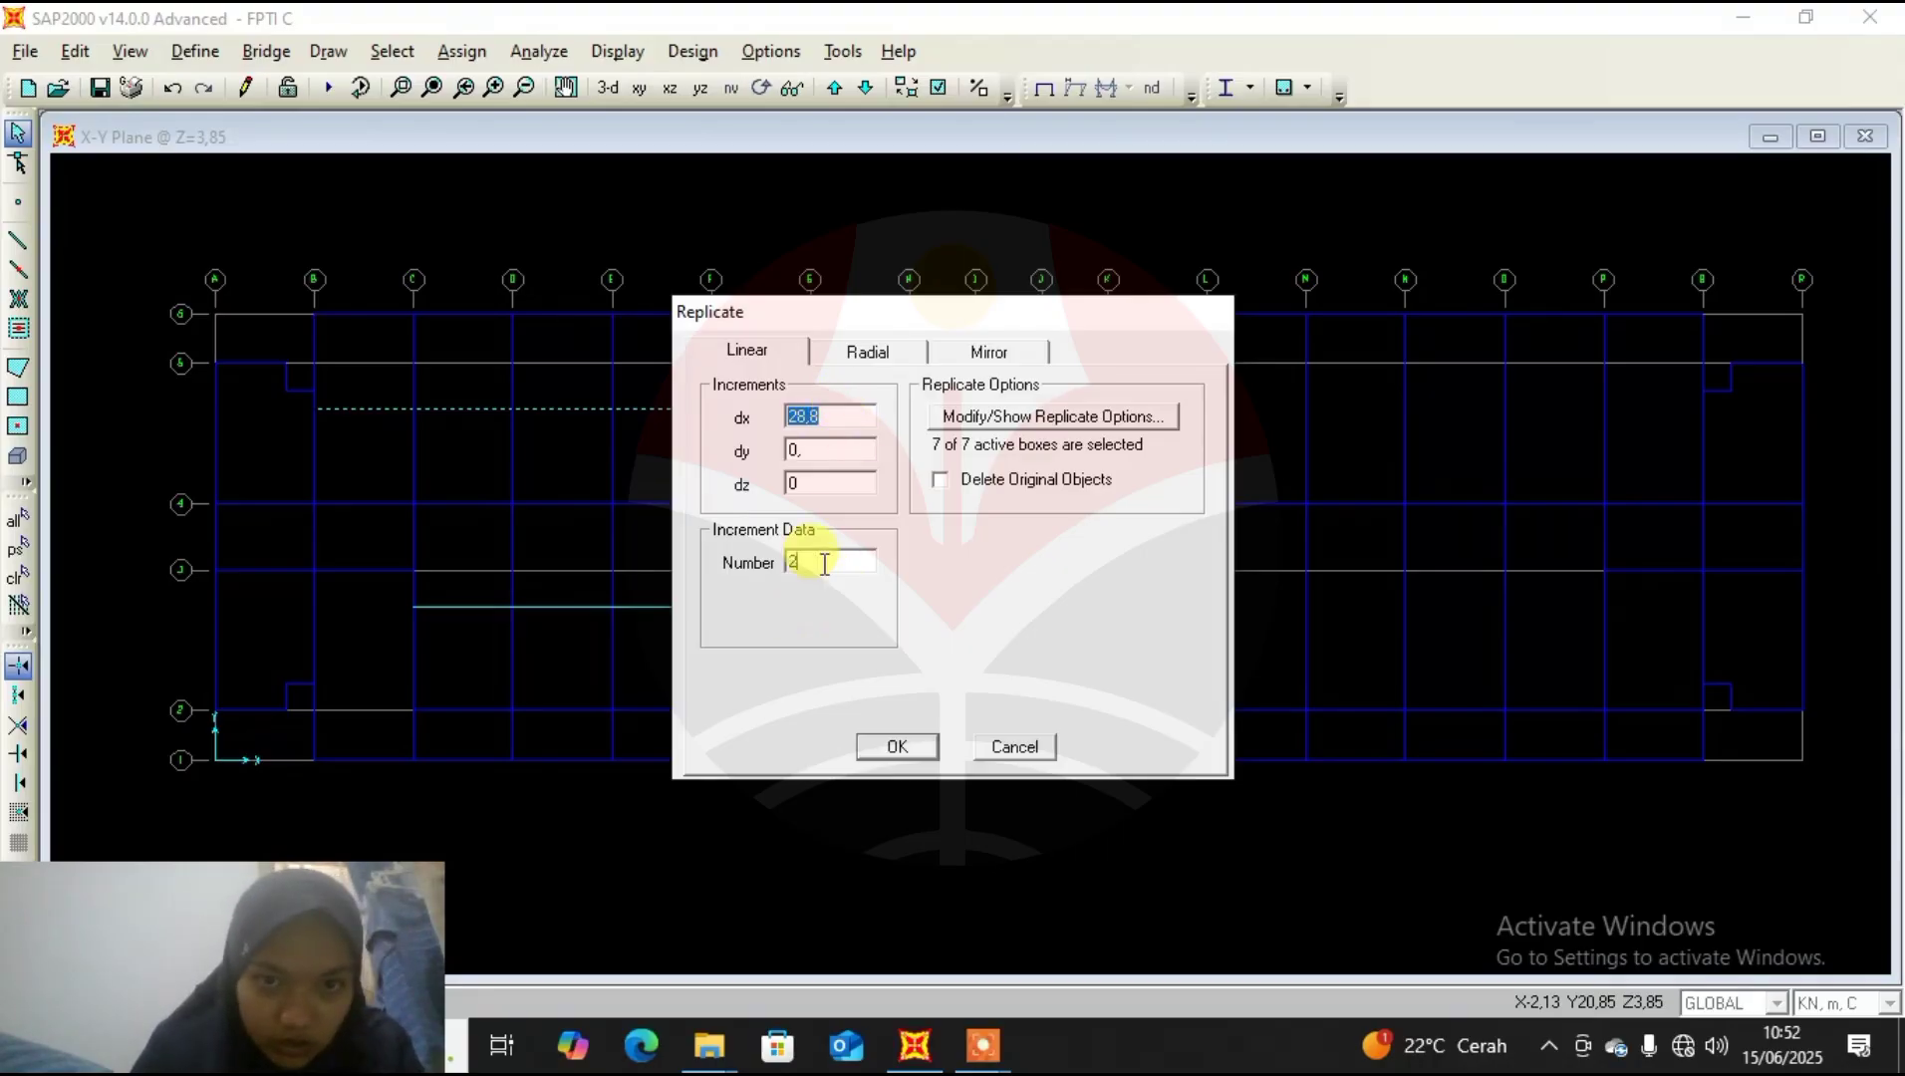
{"action": "type", "text": "1"}
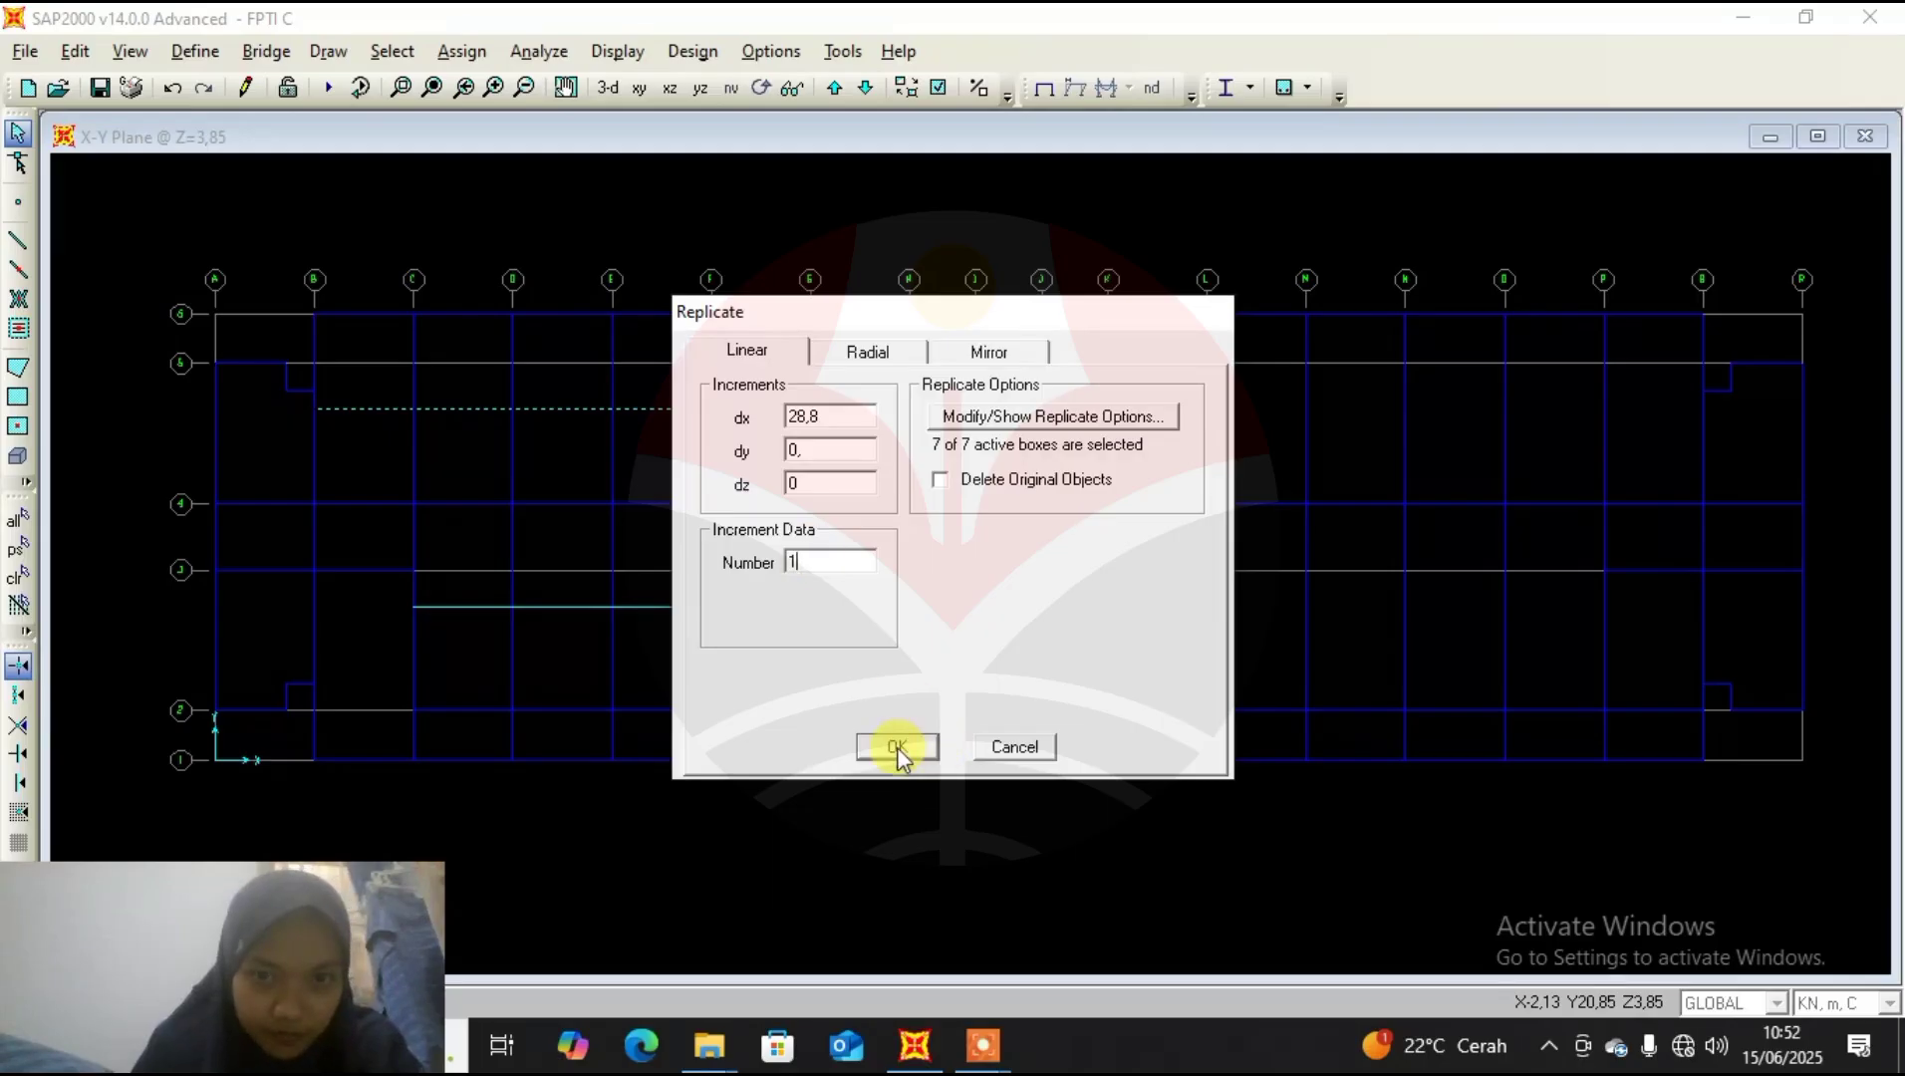
{"action": "left_click", "coordinate": [898, 747]}
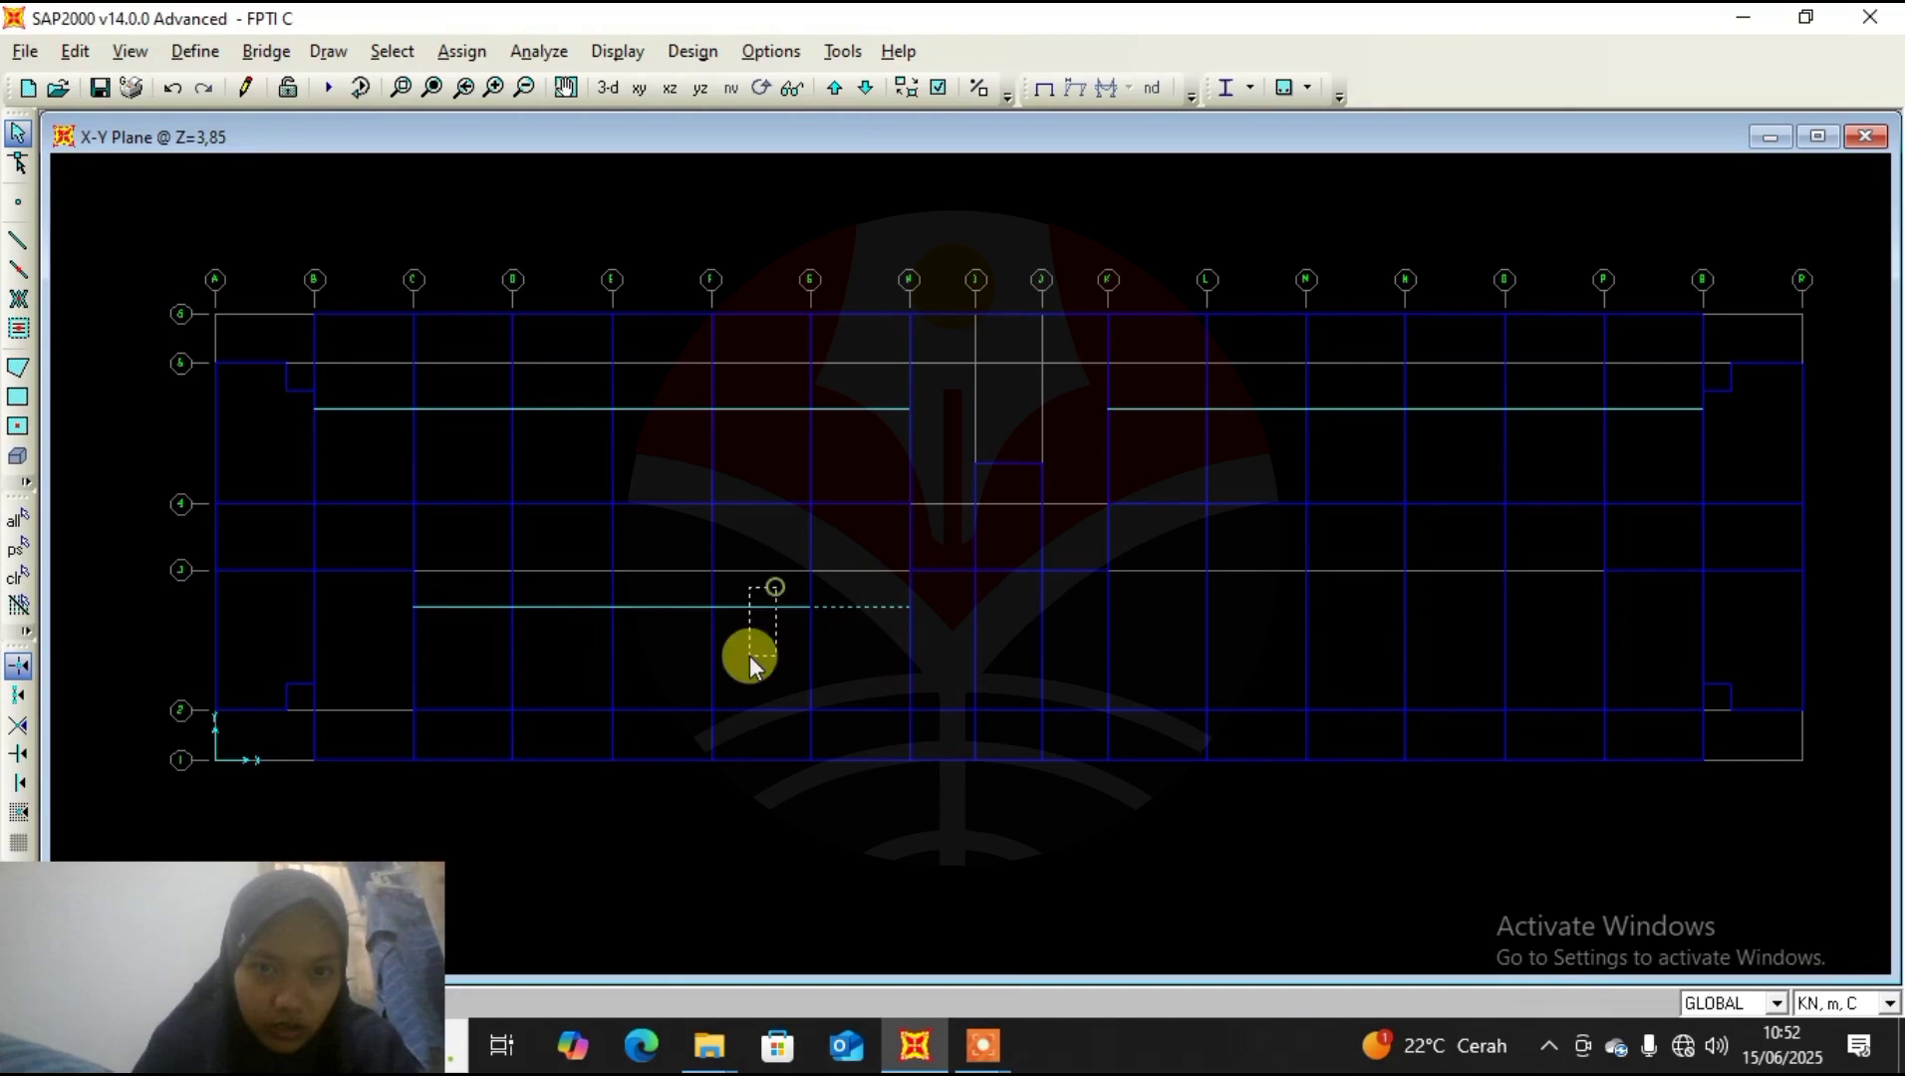
Replicate the C-to-H row of B2 20X40 beams between gridlines 2 and 3 once, with dx calculated as 18+7,2.
{"action": "left_click_drag", "start_coordinate": [749, 656], "coordinate": [748, 658]}
{"action": "left_click_drag", "start_coordinate": [664, 590], "coordinate": [637, 671]}
{"action": "left_click_drag", "start_coordinate": [554, 591], "coordinate": [545, 661]}
{"action": "left_click_drag", "start_coordinate": [481, 588], "coordinate": [468, 663]}
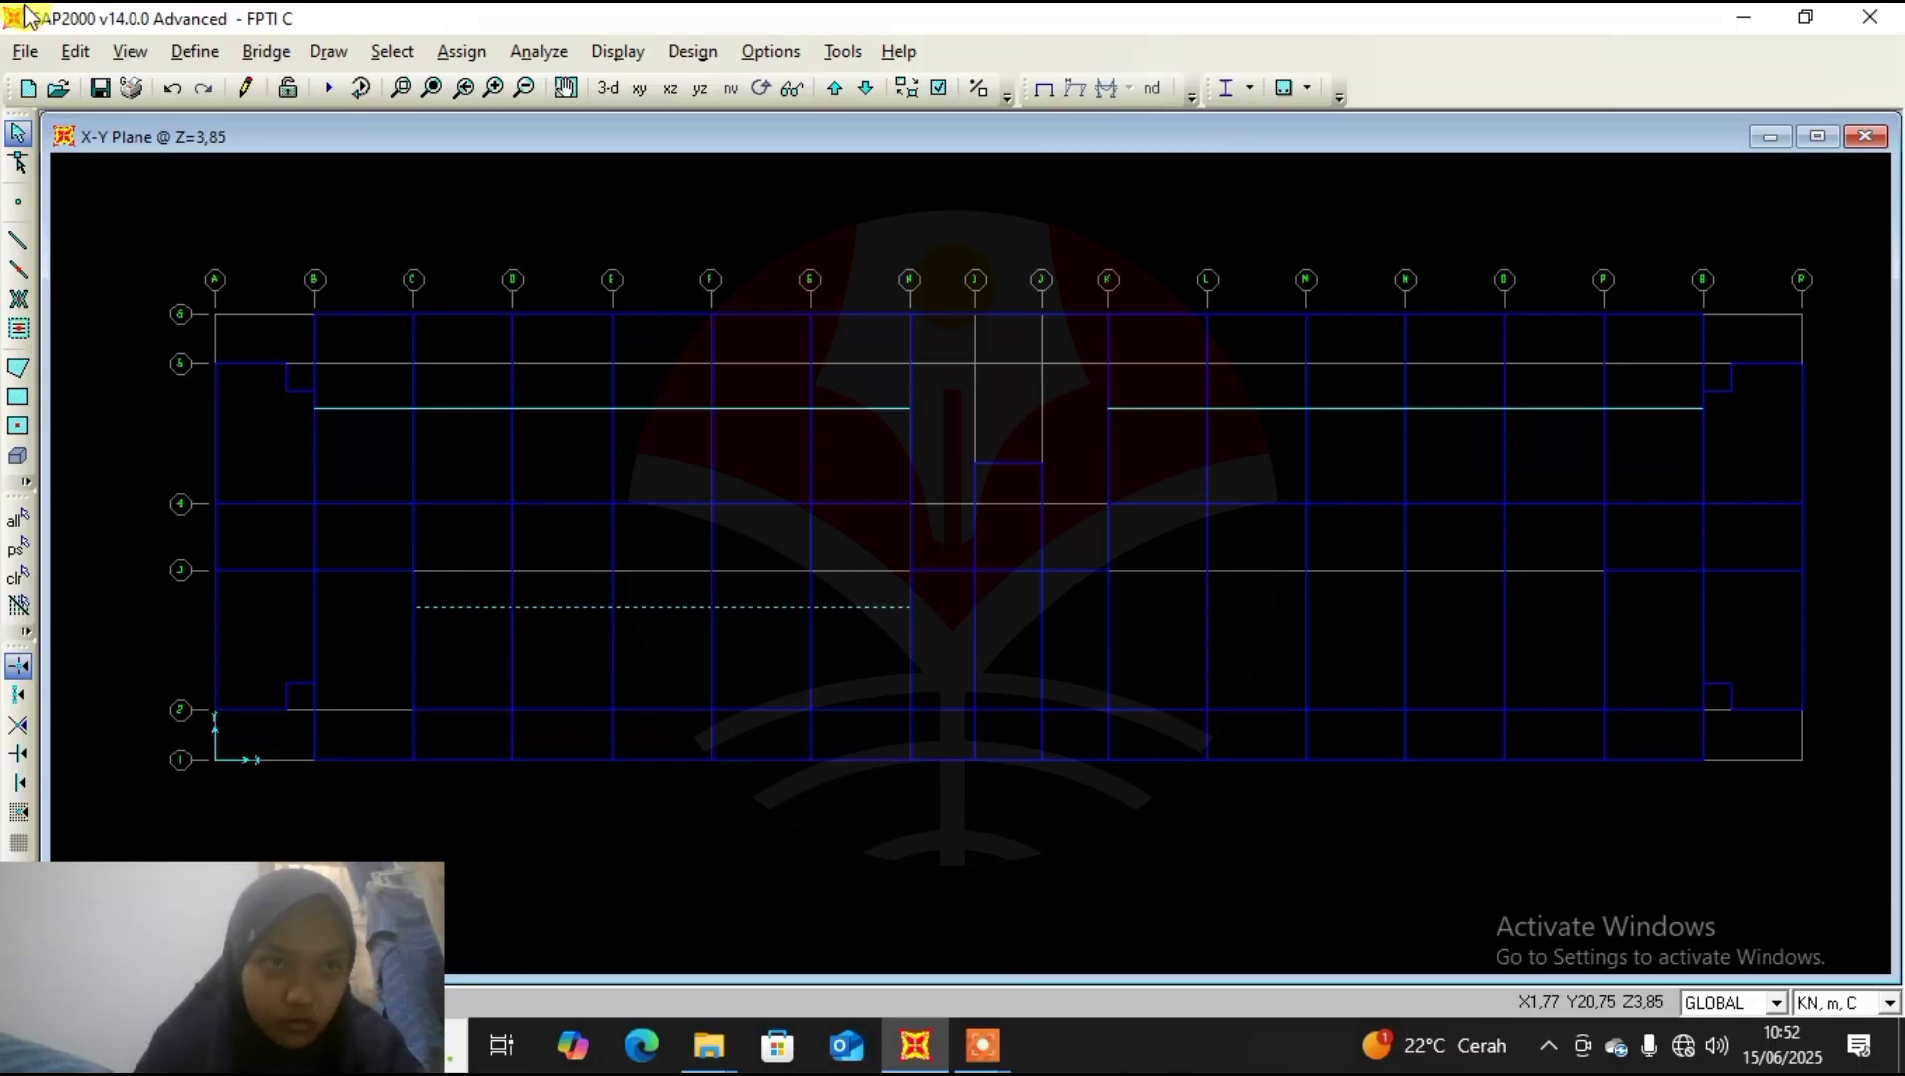
{"action": "left_click", "coordinate": [72, 54]}
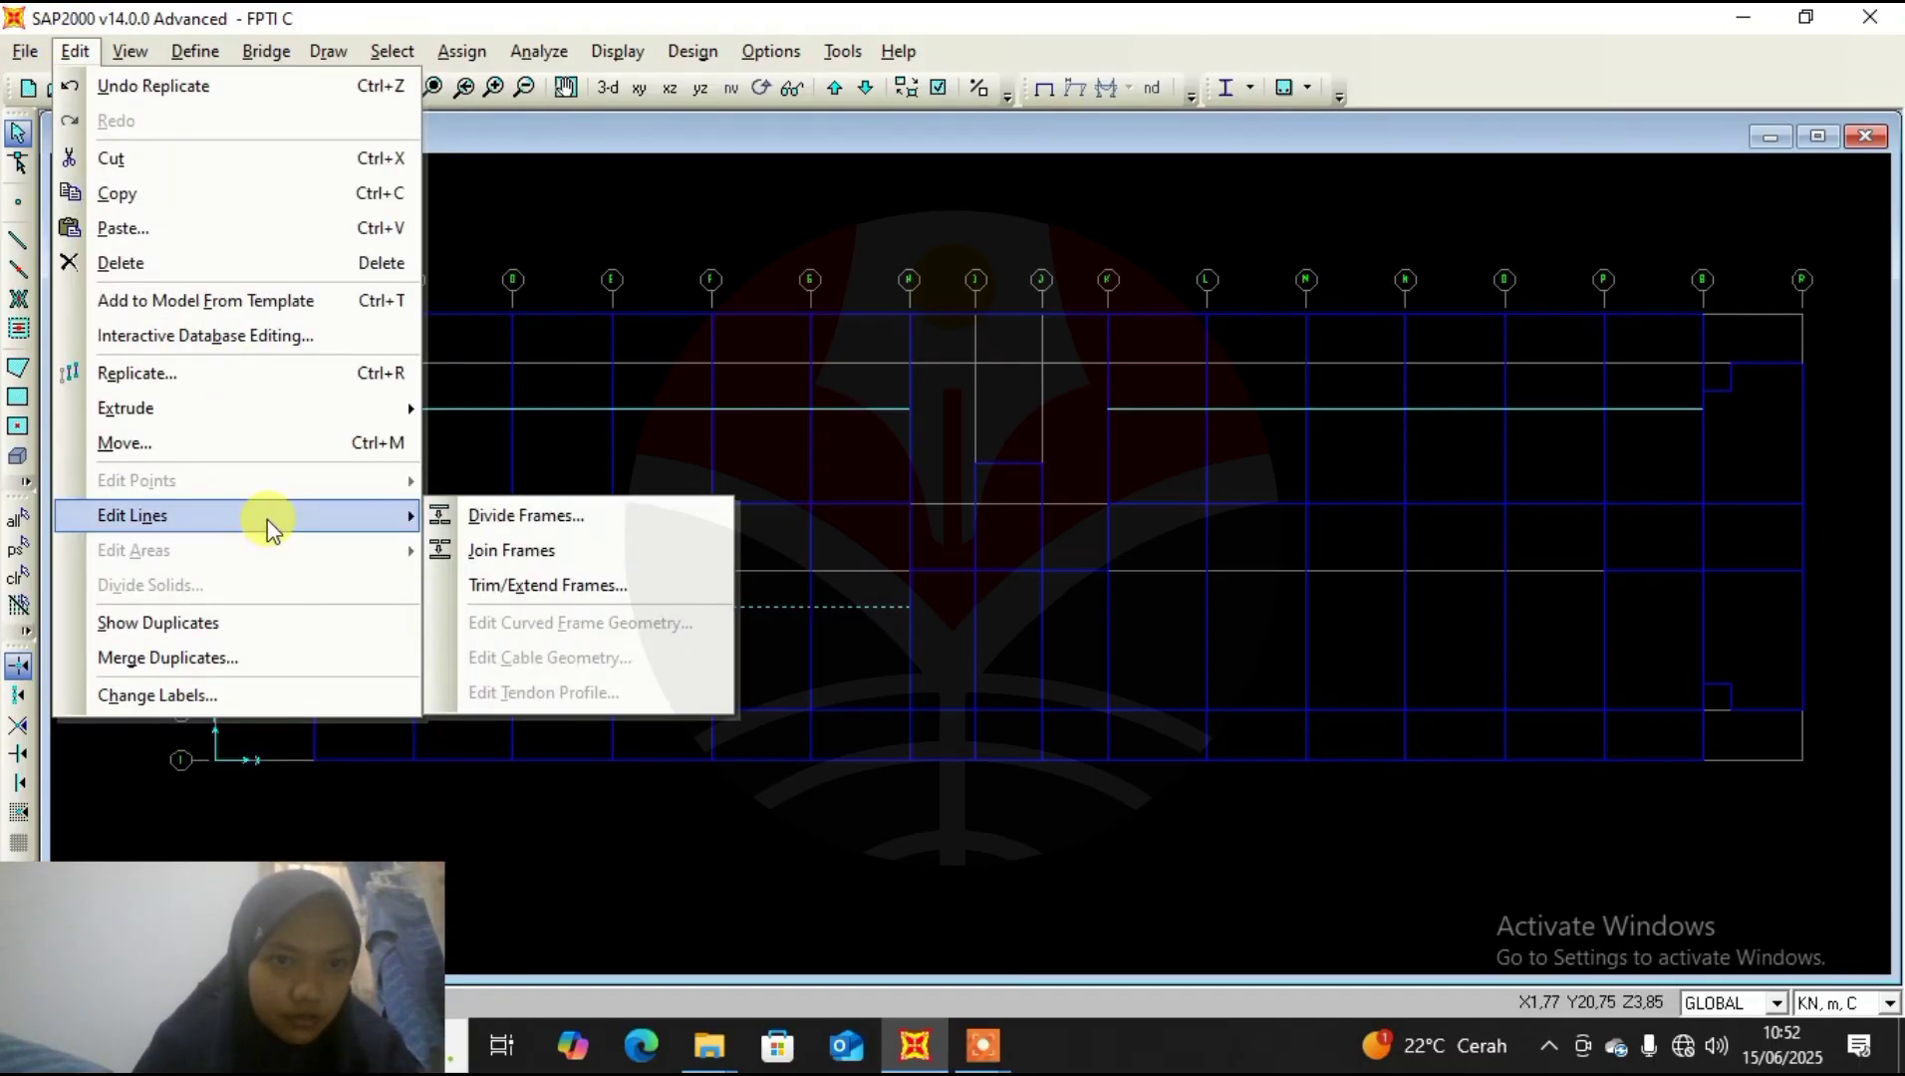
{"action": "left_click", "coordinate": [249, 383]}
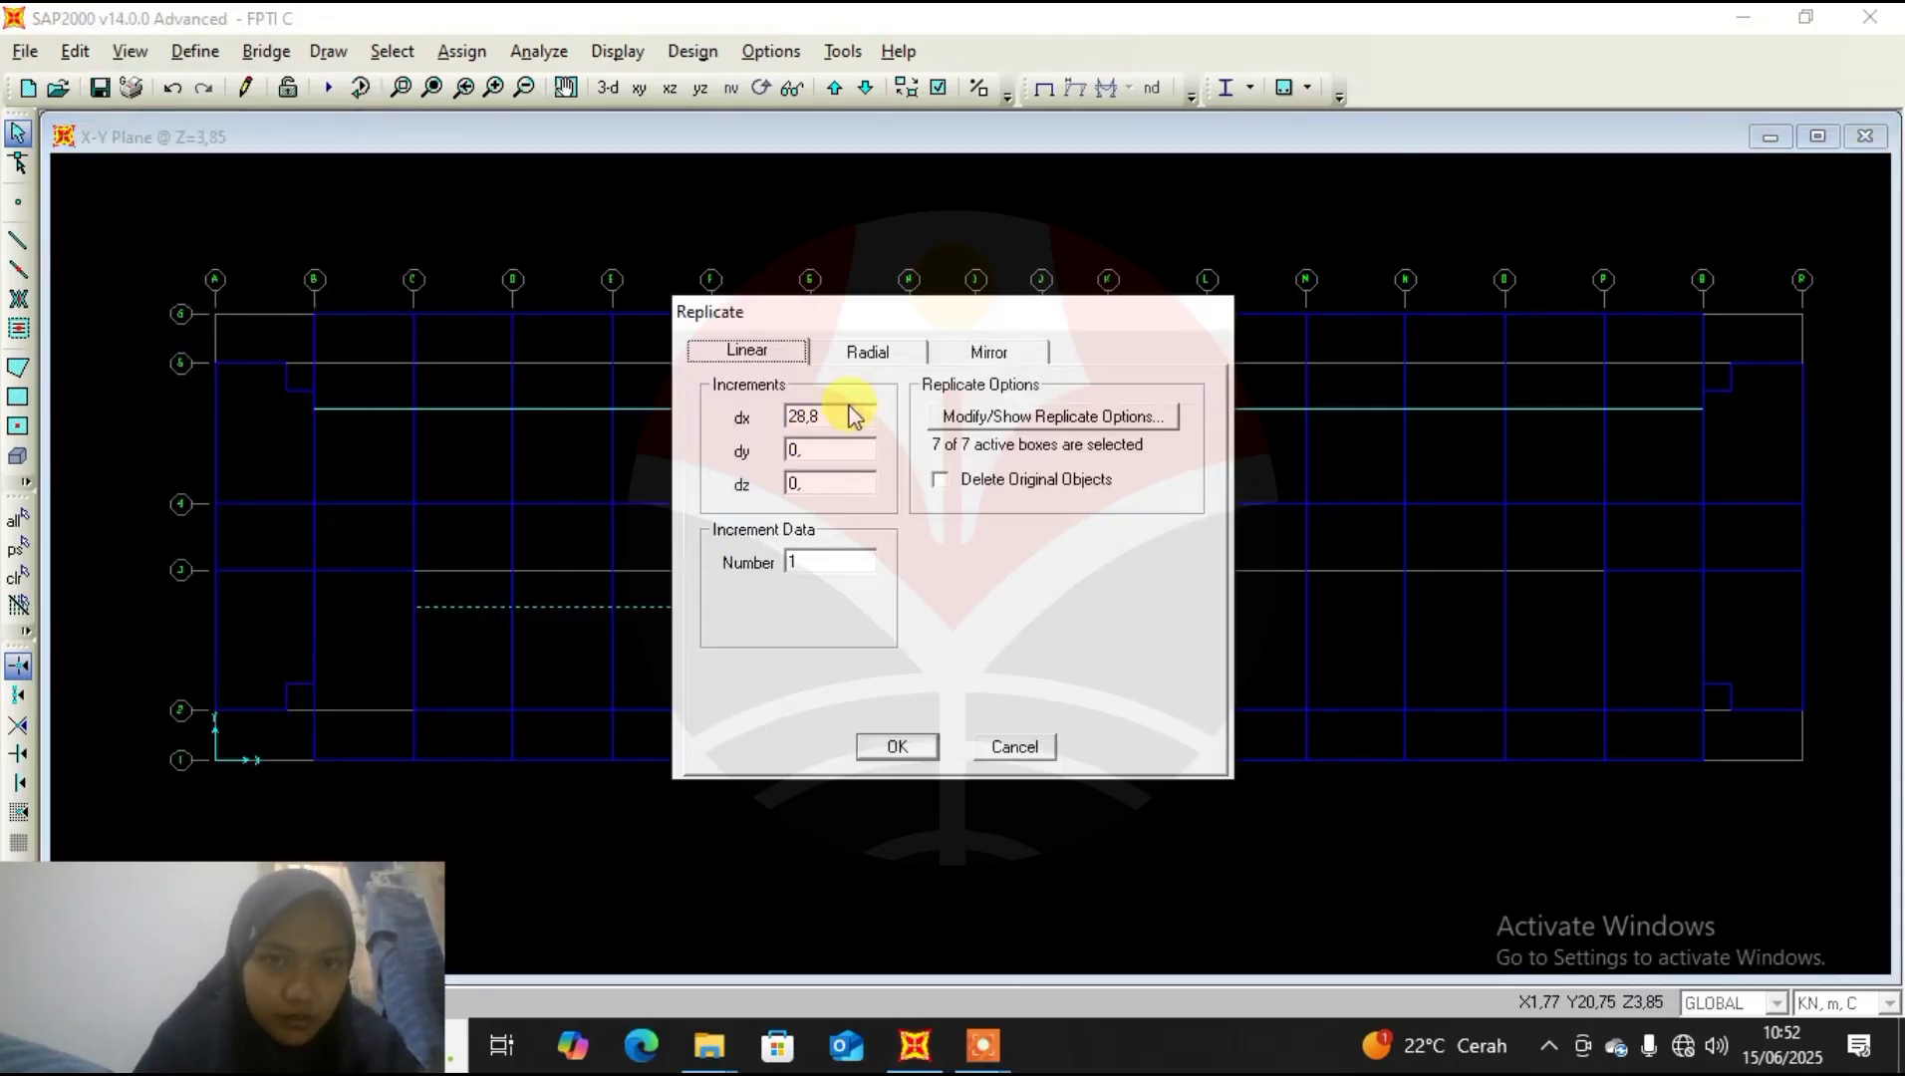
{"action": "double_click", "coordinate": [840, 416]}
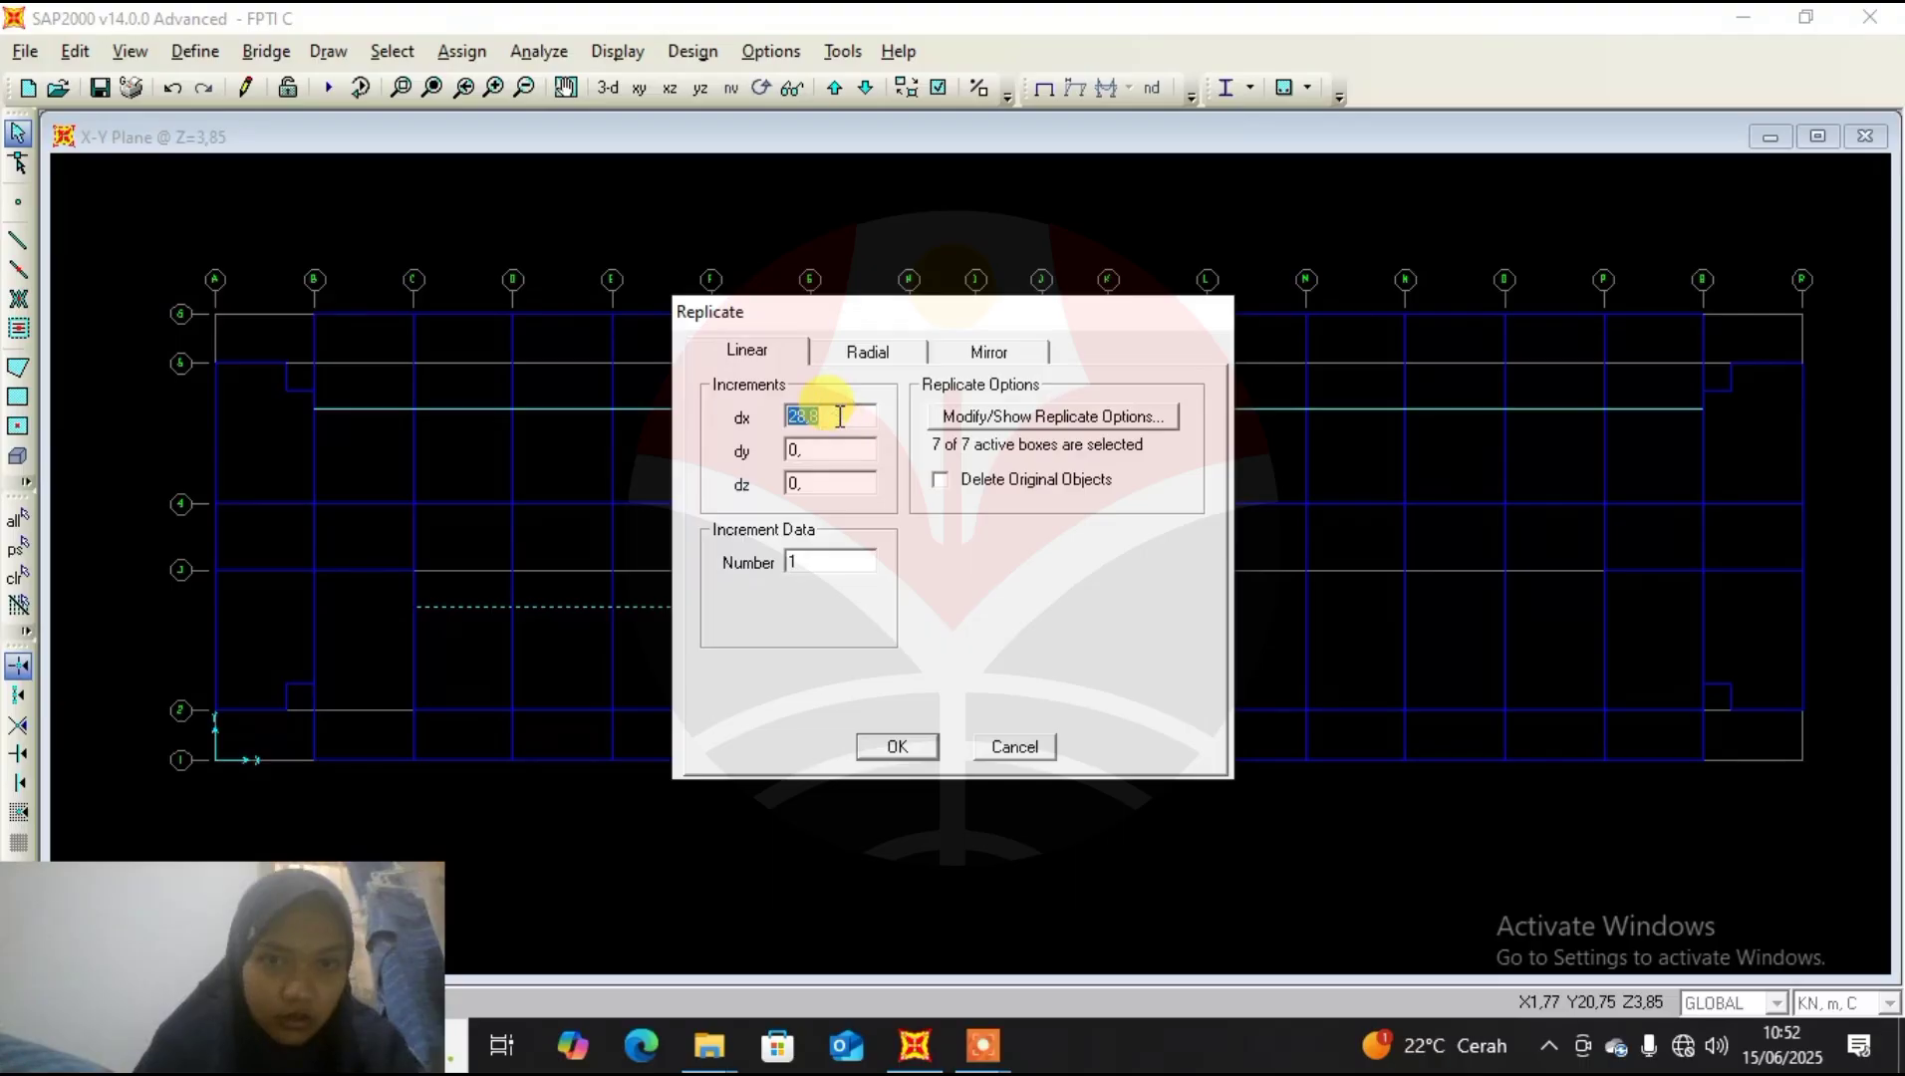
{"action": "key", "text": "BackSpace"}
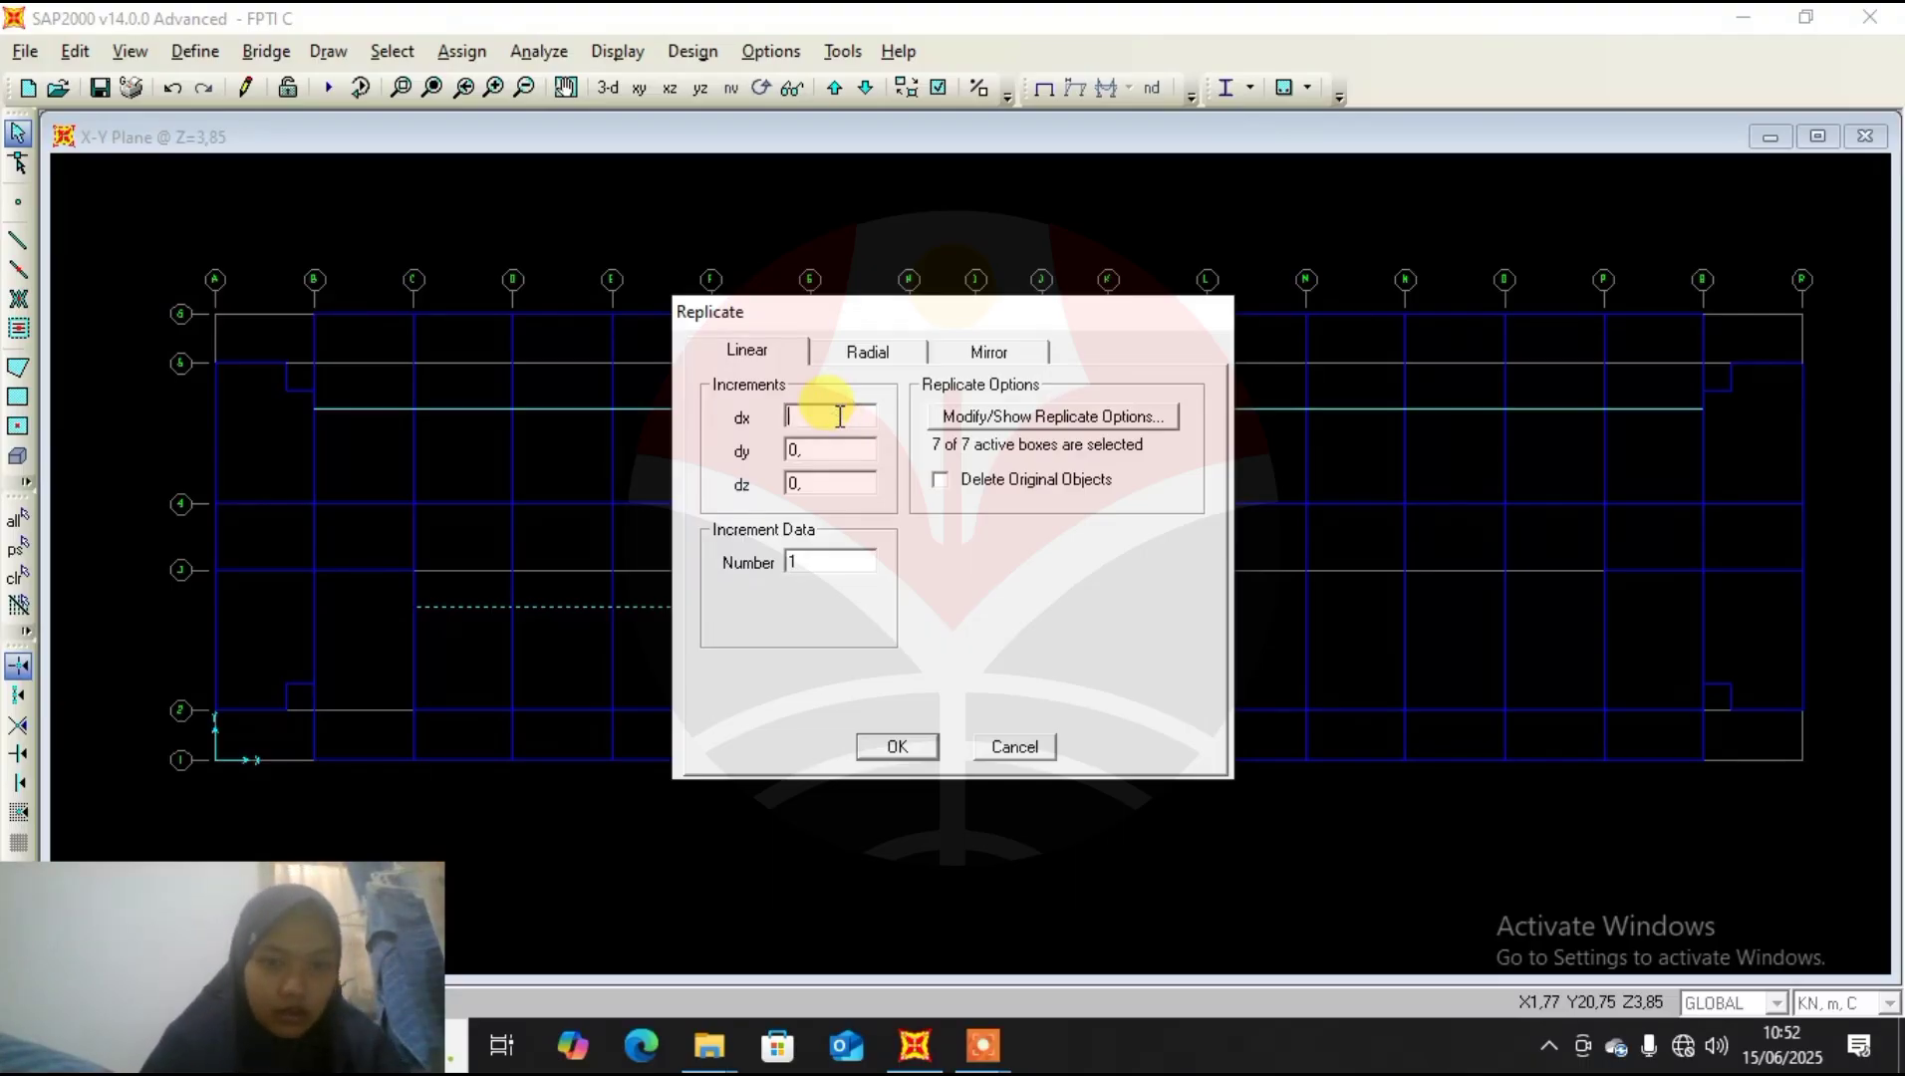
{"action": "type", "text": "3,6"}
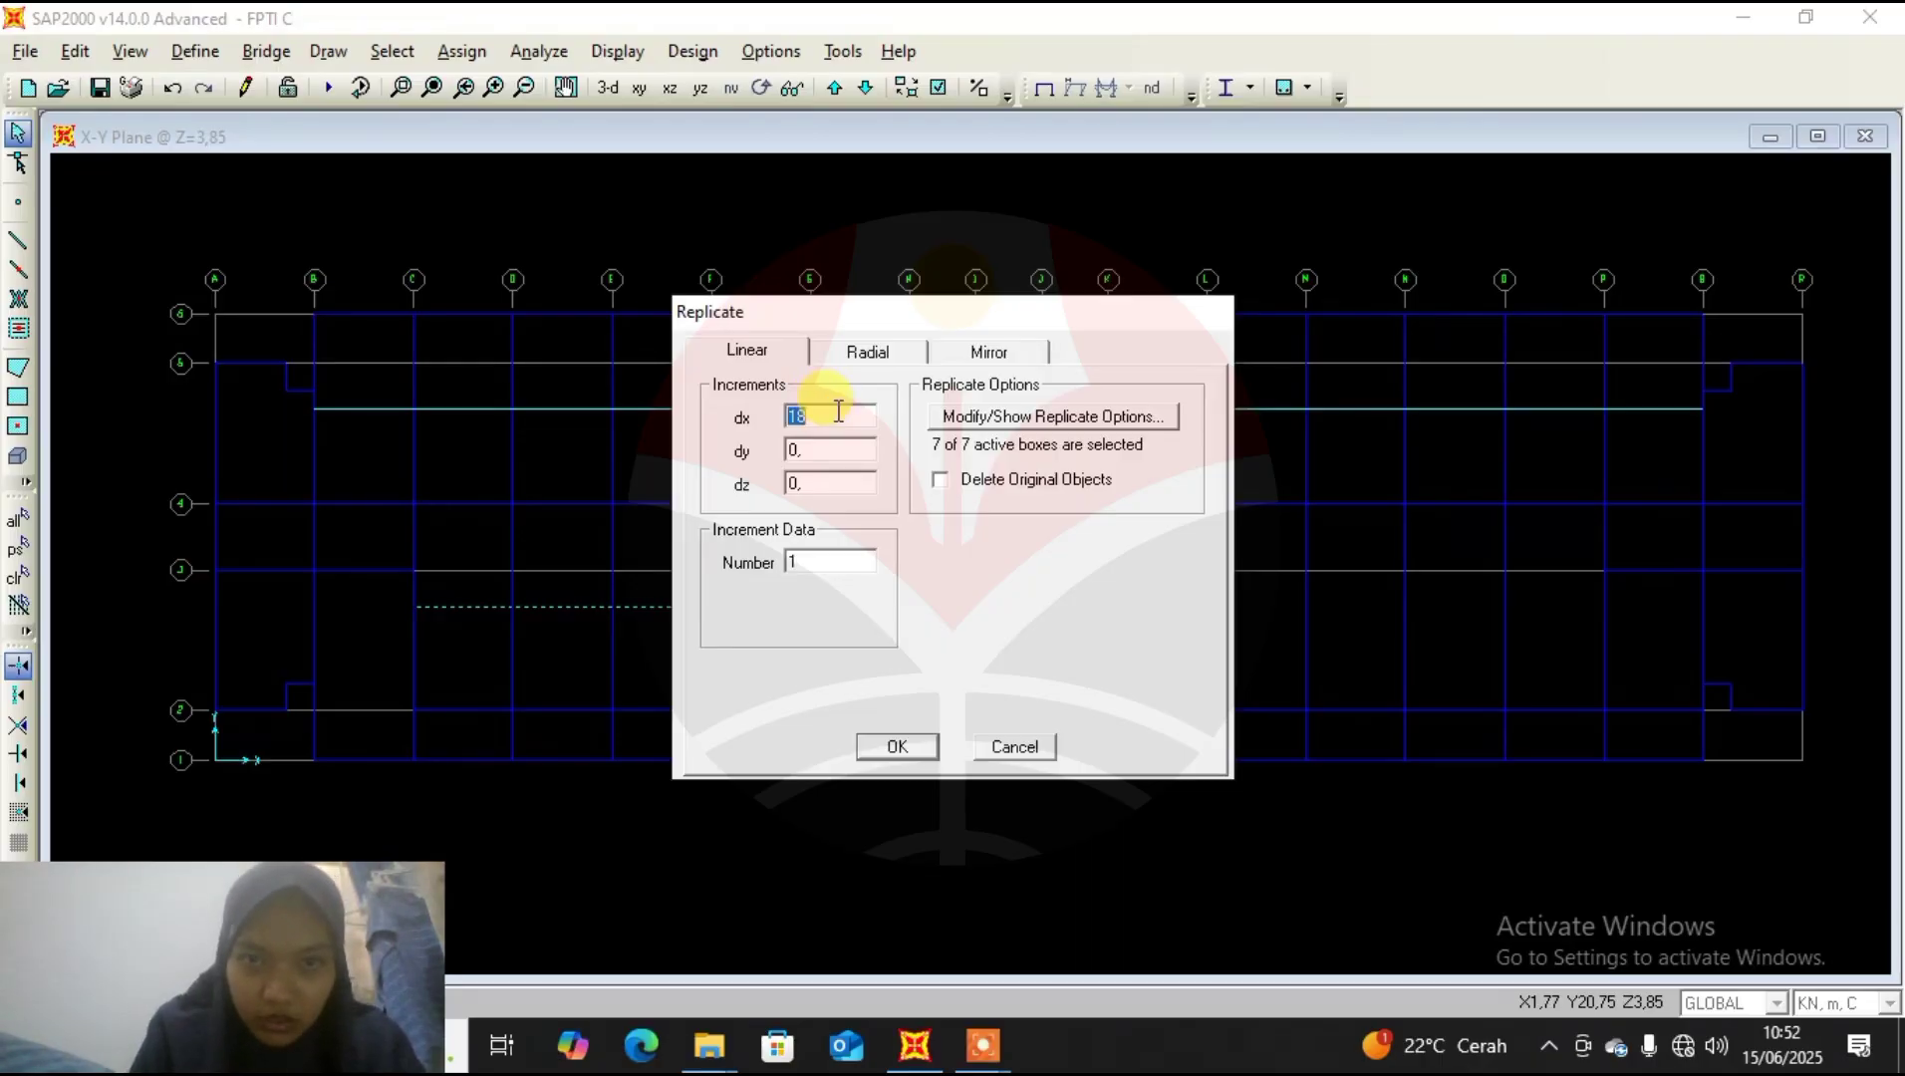
{"action": "type", "text": "+"}
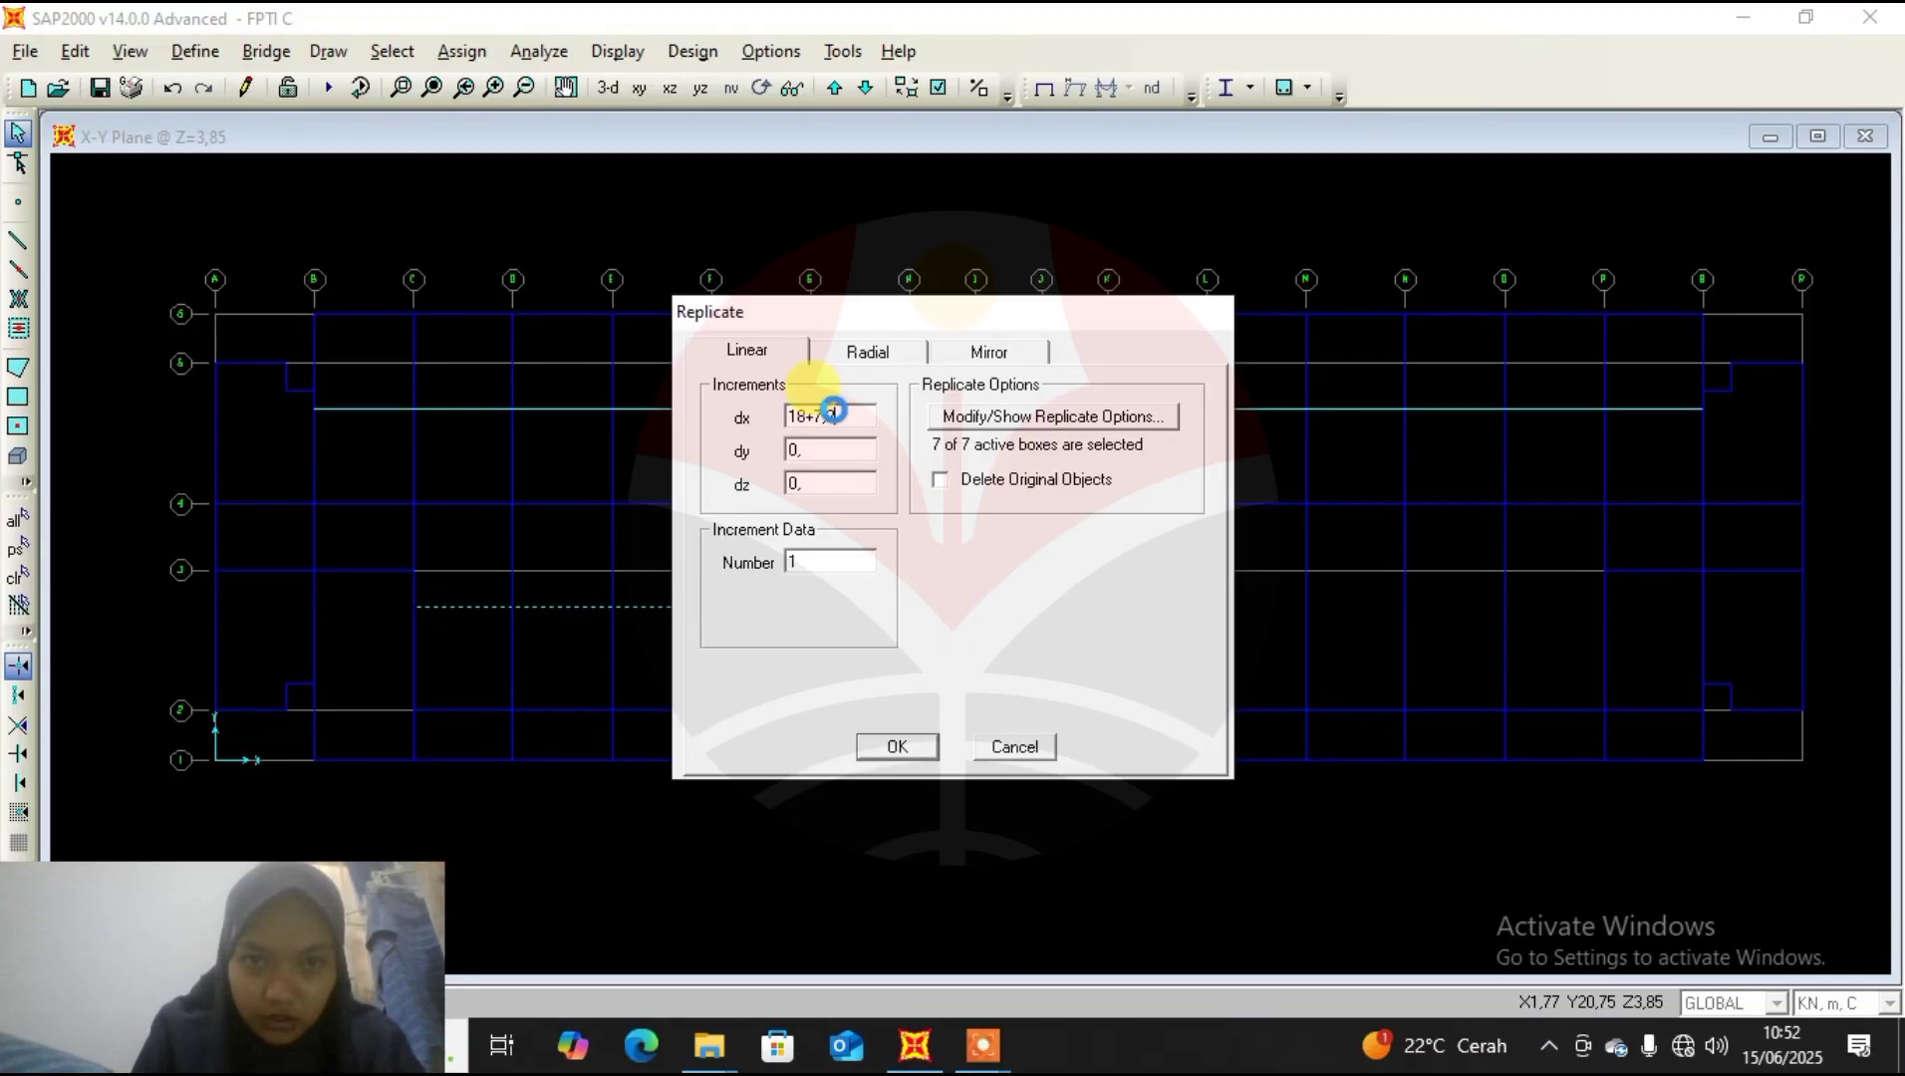
{"action": "left_click", "coordinate": [897, 747]}
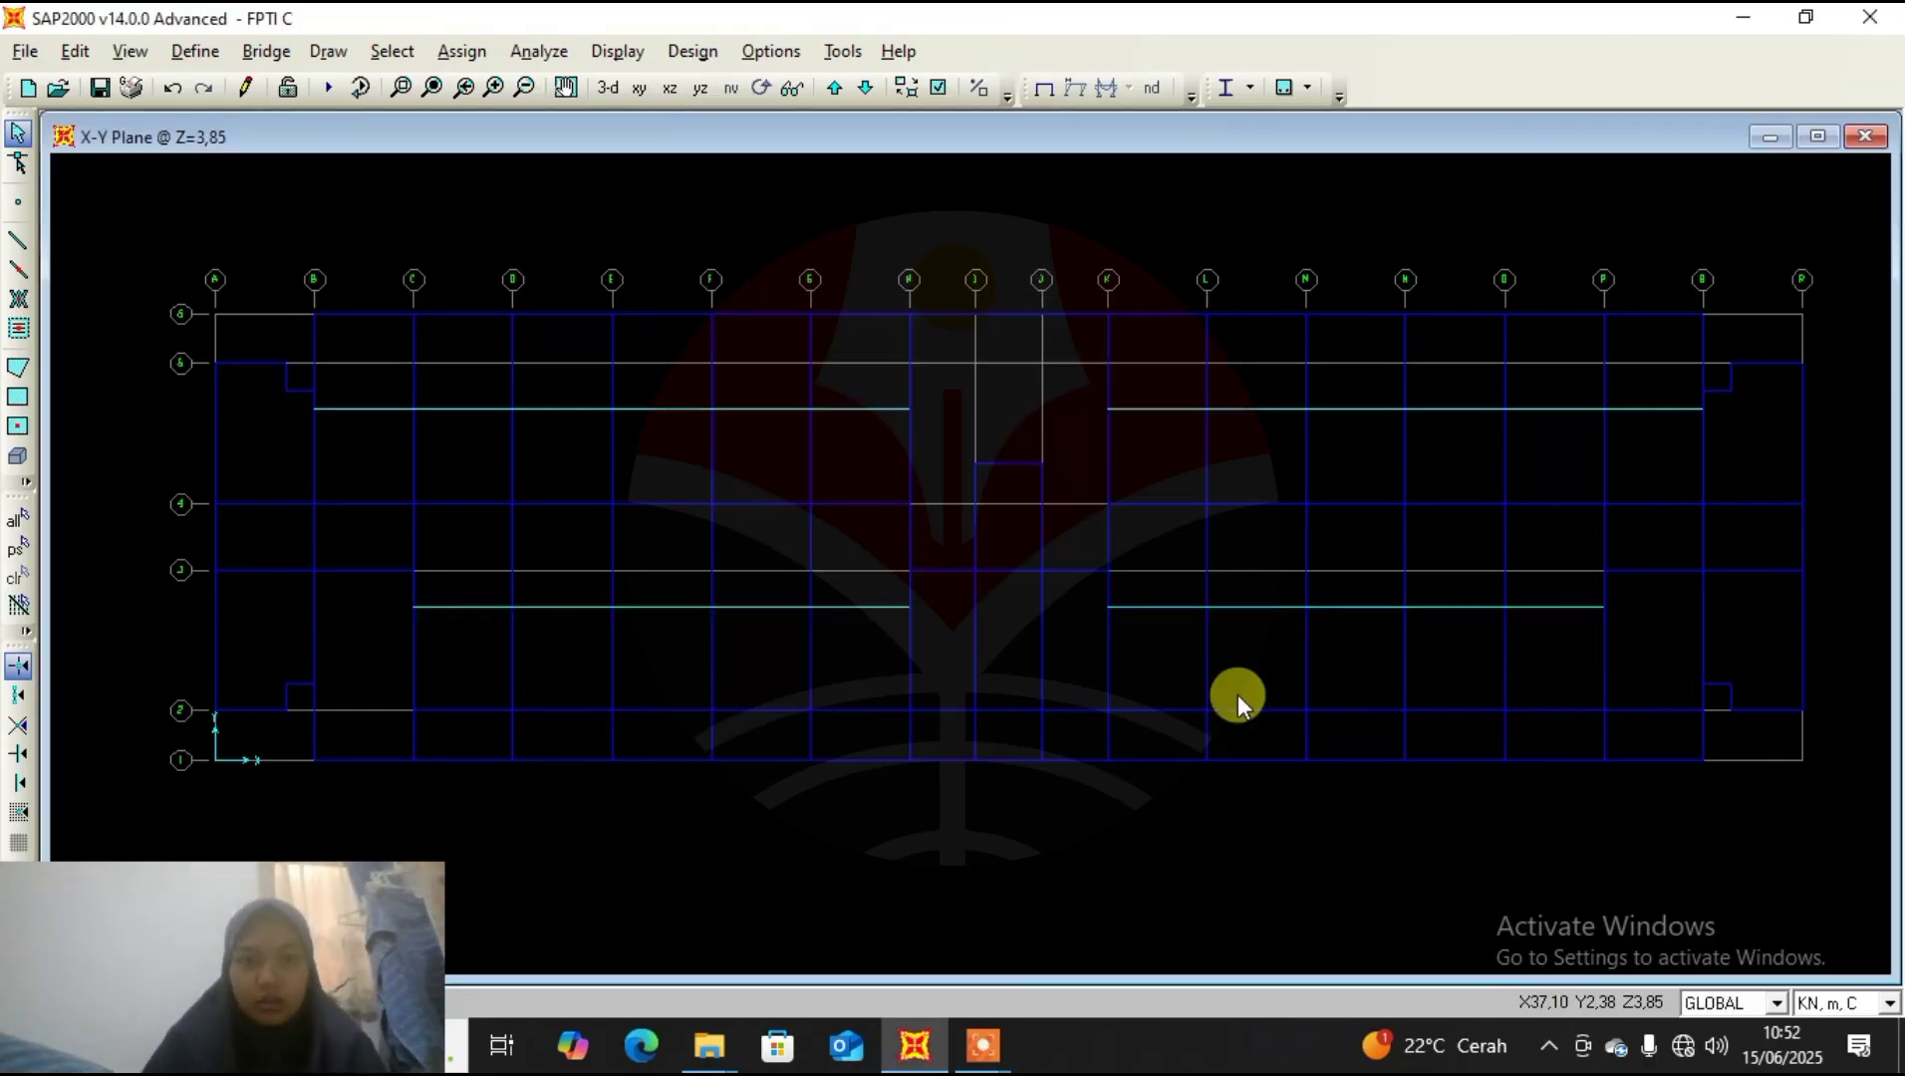
Join the split beam segments on gridlines B to H between gridlines 4 and 6.
{"action": "middle_click_drag", "start_coordinate": [1233, 659], "coordinate": [1166, 650]}
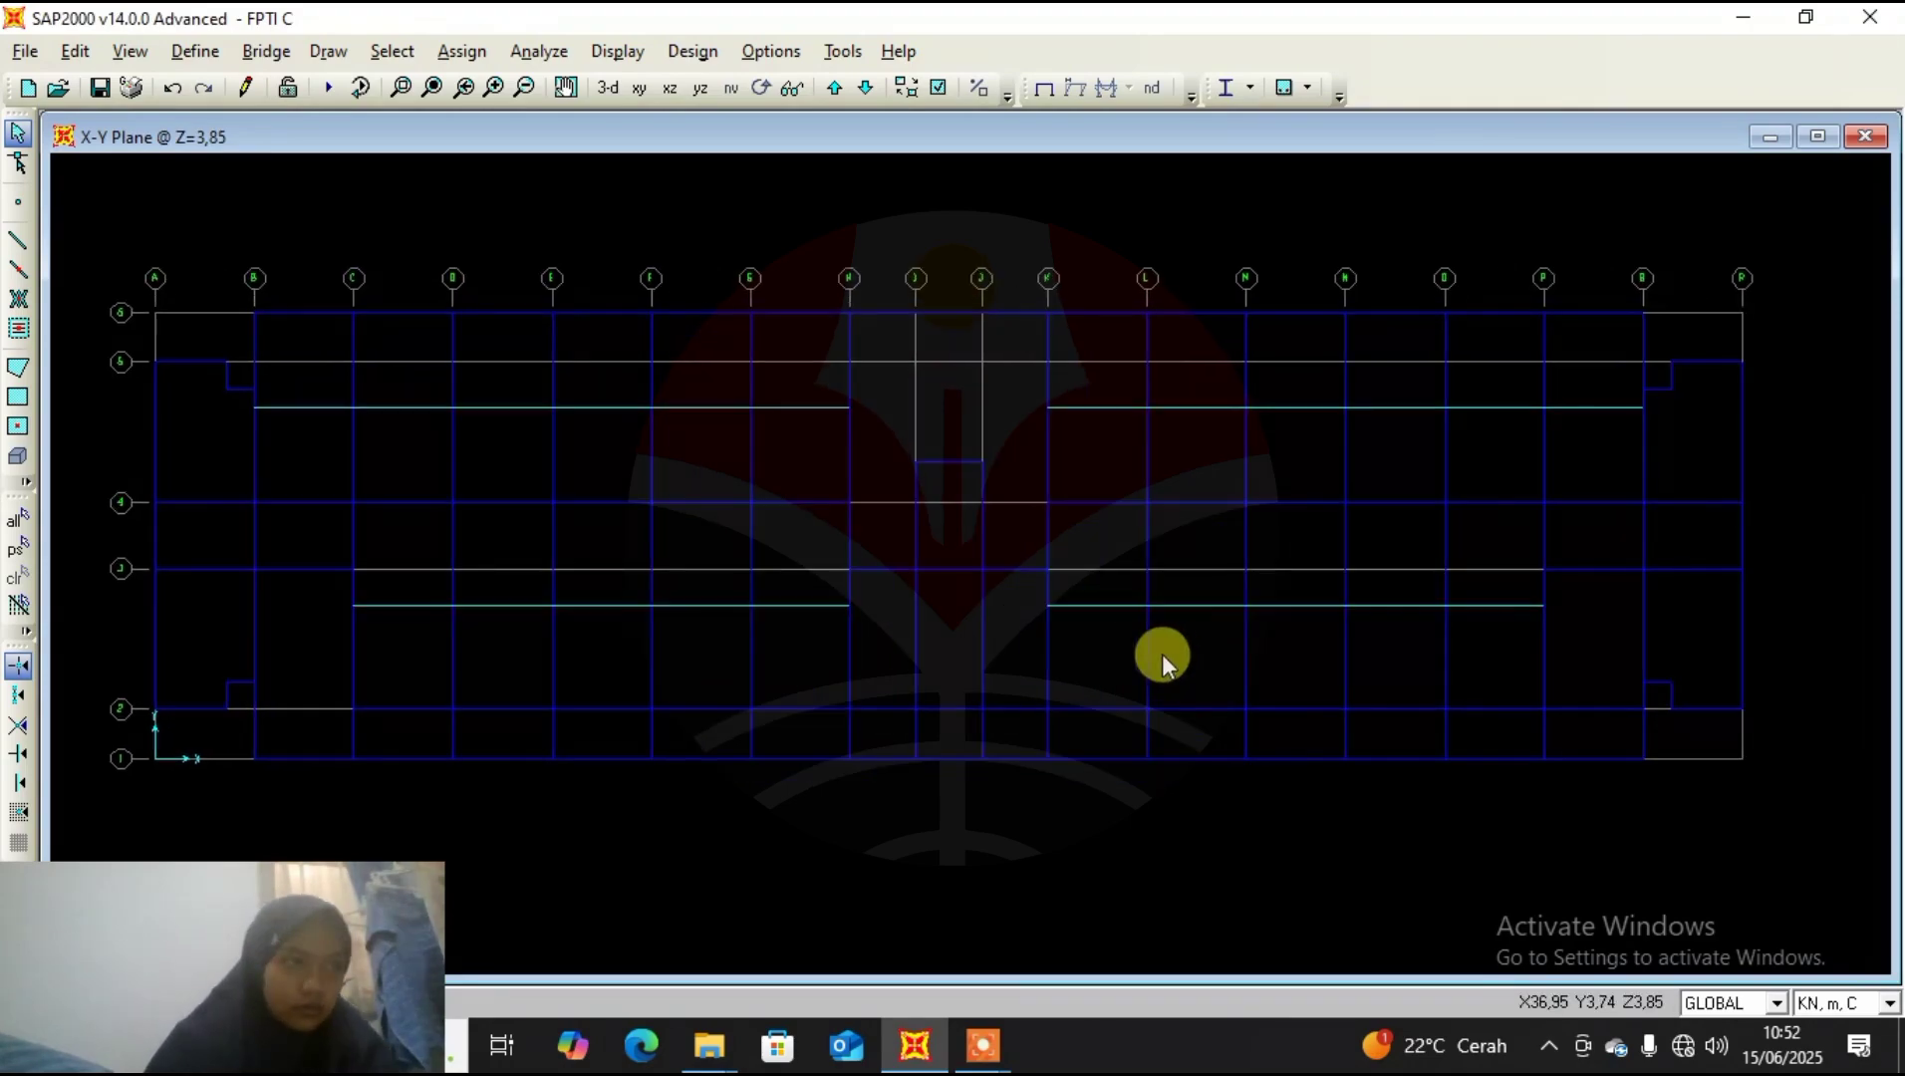
{"action": "left_click_drag", "start_coordinate": [862, 381], "coordinate": [244, 371]}
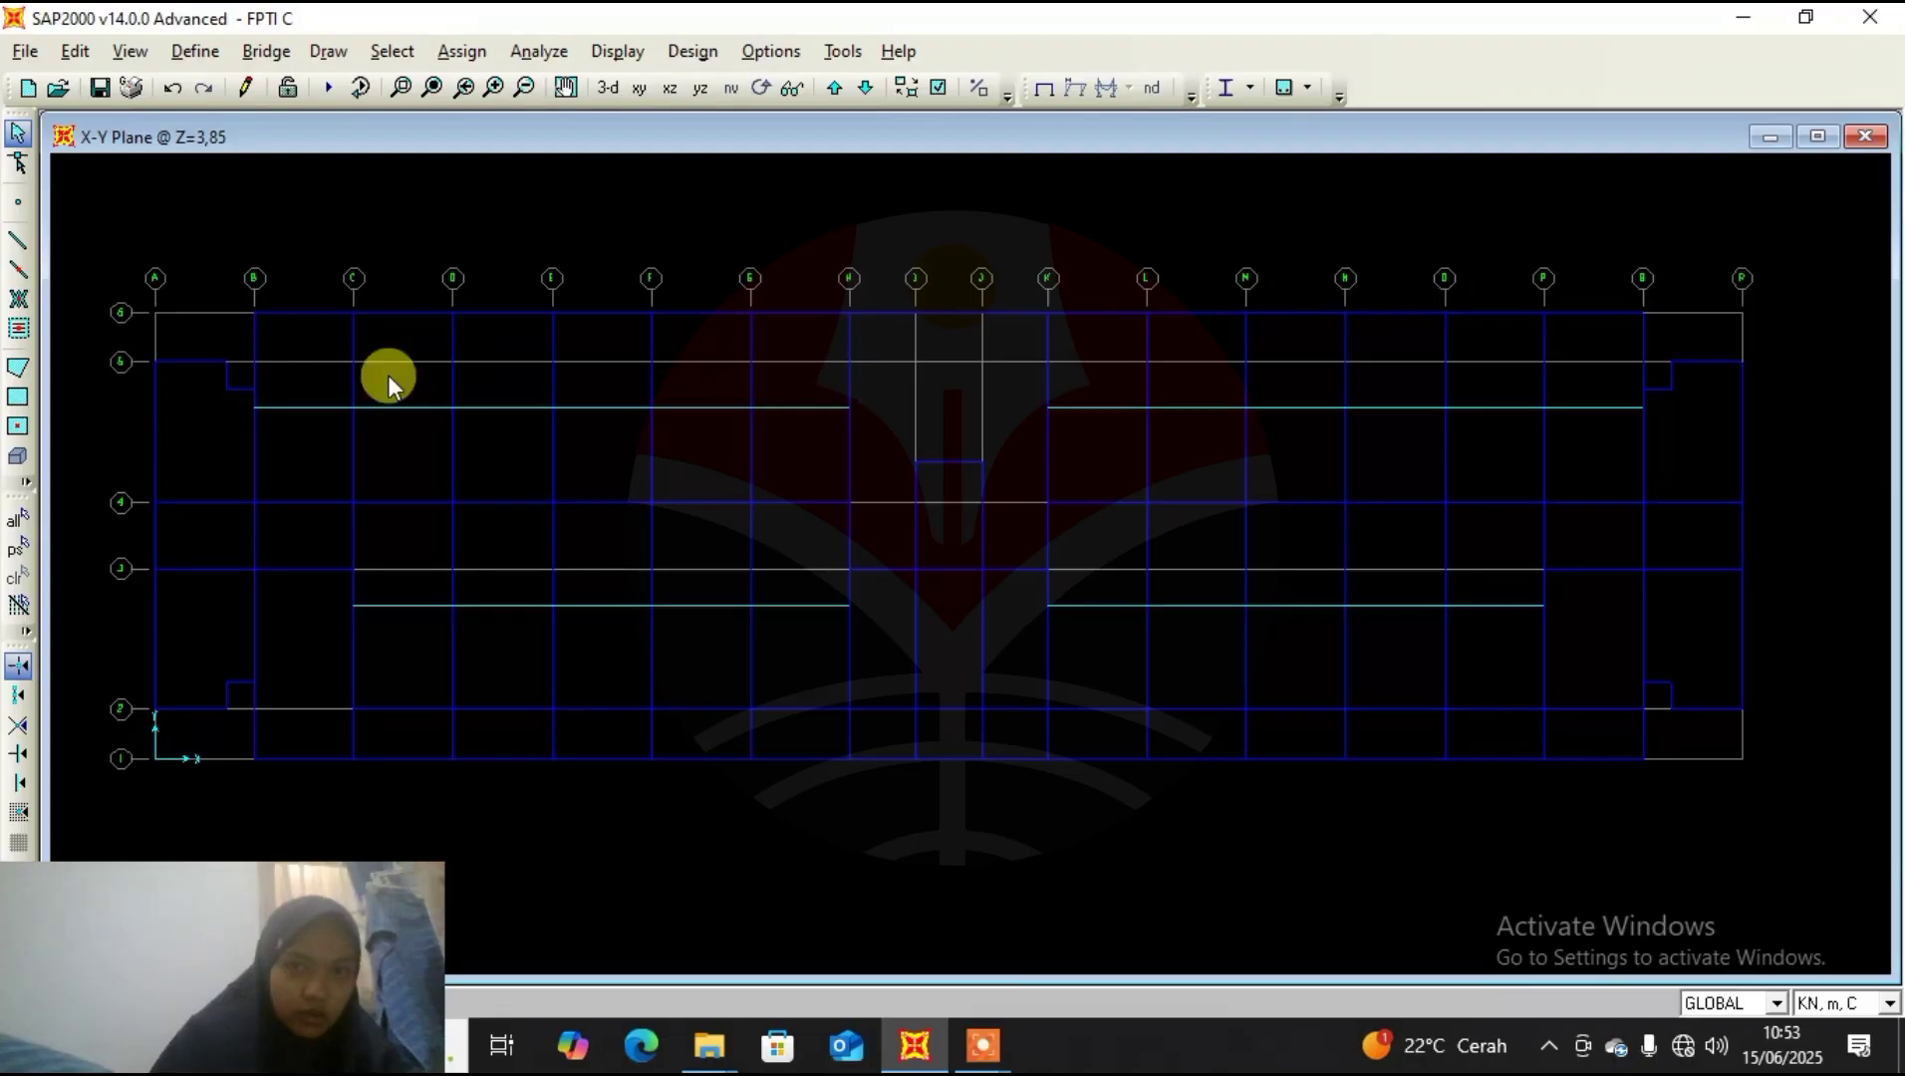
{"action": "left_click_drag", "start_coordinate": [388, 379], "coordinate": [244, 374]}
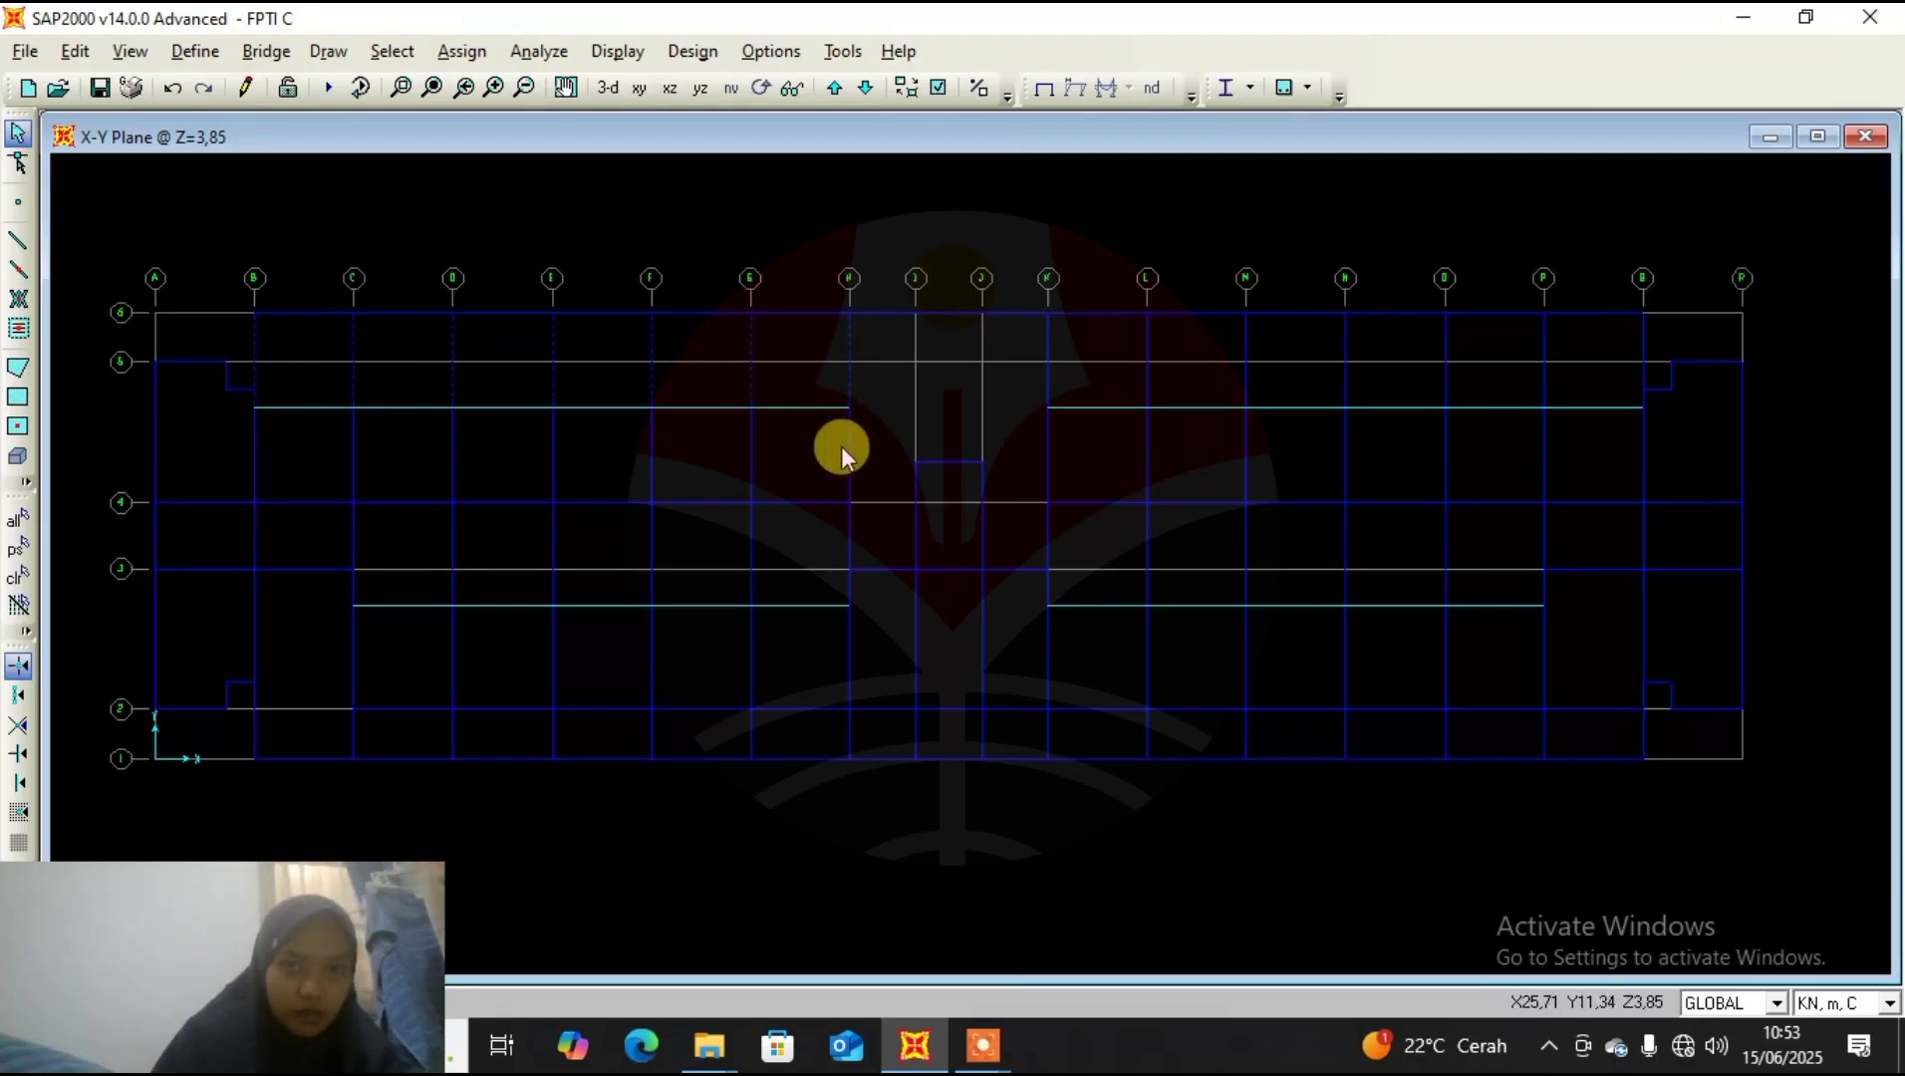
{"action": "left_click_drag", "start_coordinate": [862, 447], "coordinate": [242, 455]}
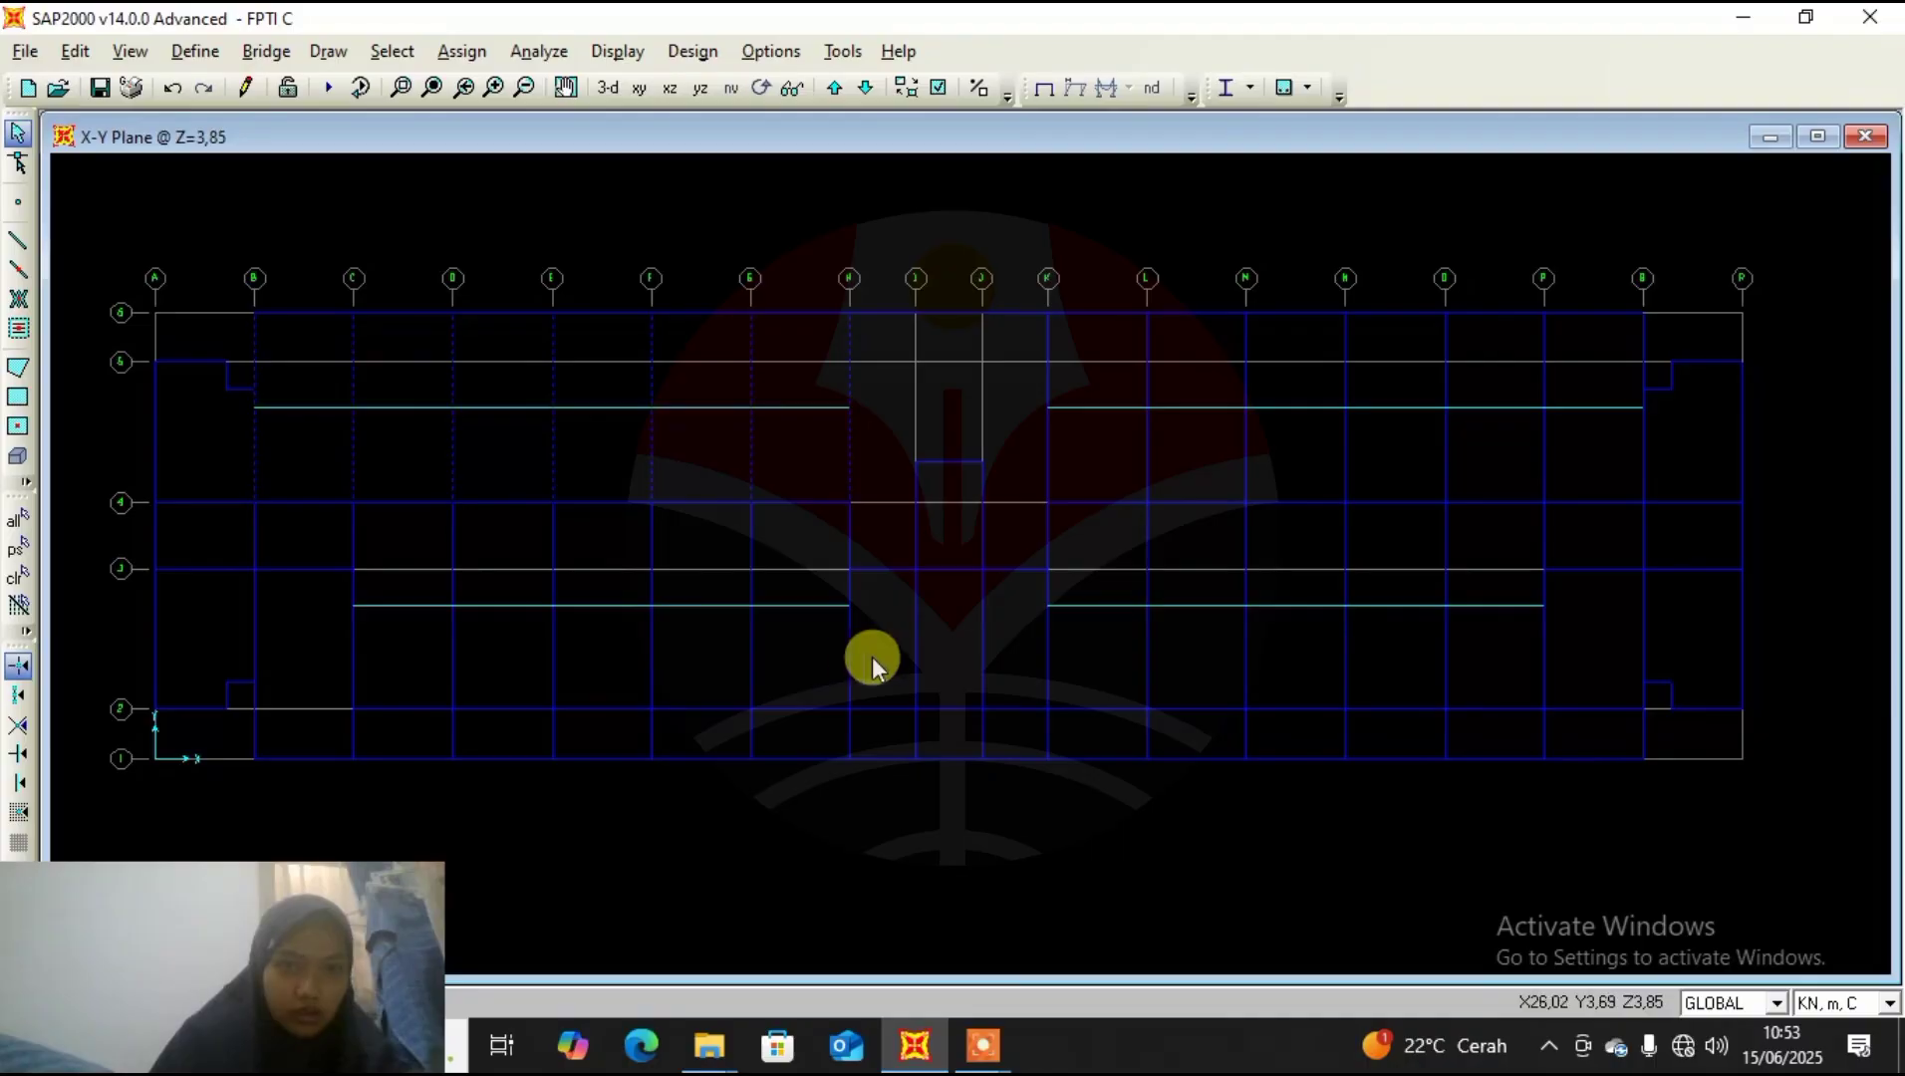
{"action": "left_click_drag", "start_coordinate": [872, 656], "coordinate": [304, 657]}
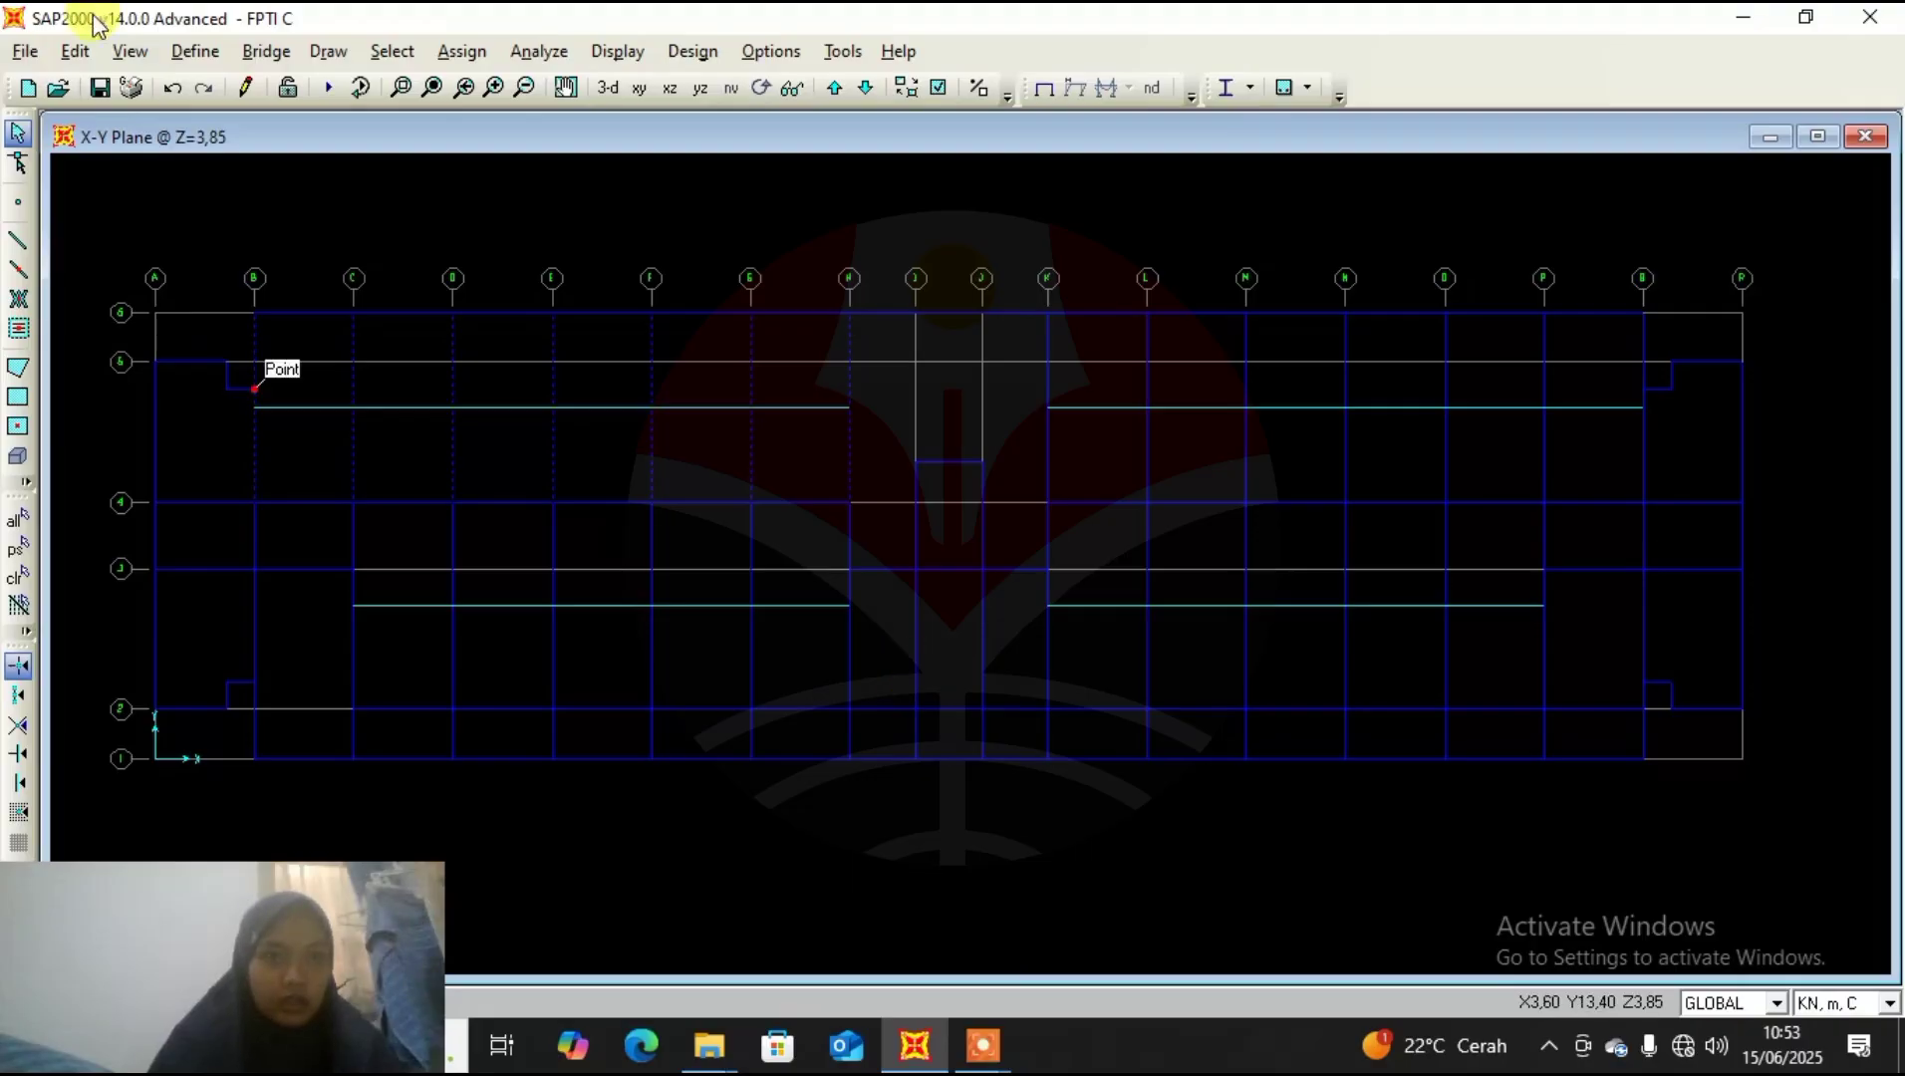
{"action": "left_click", "coordinate": [64, 62]}
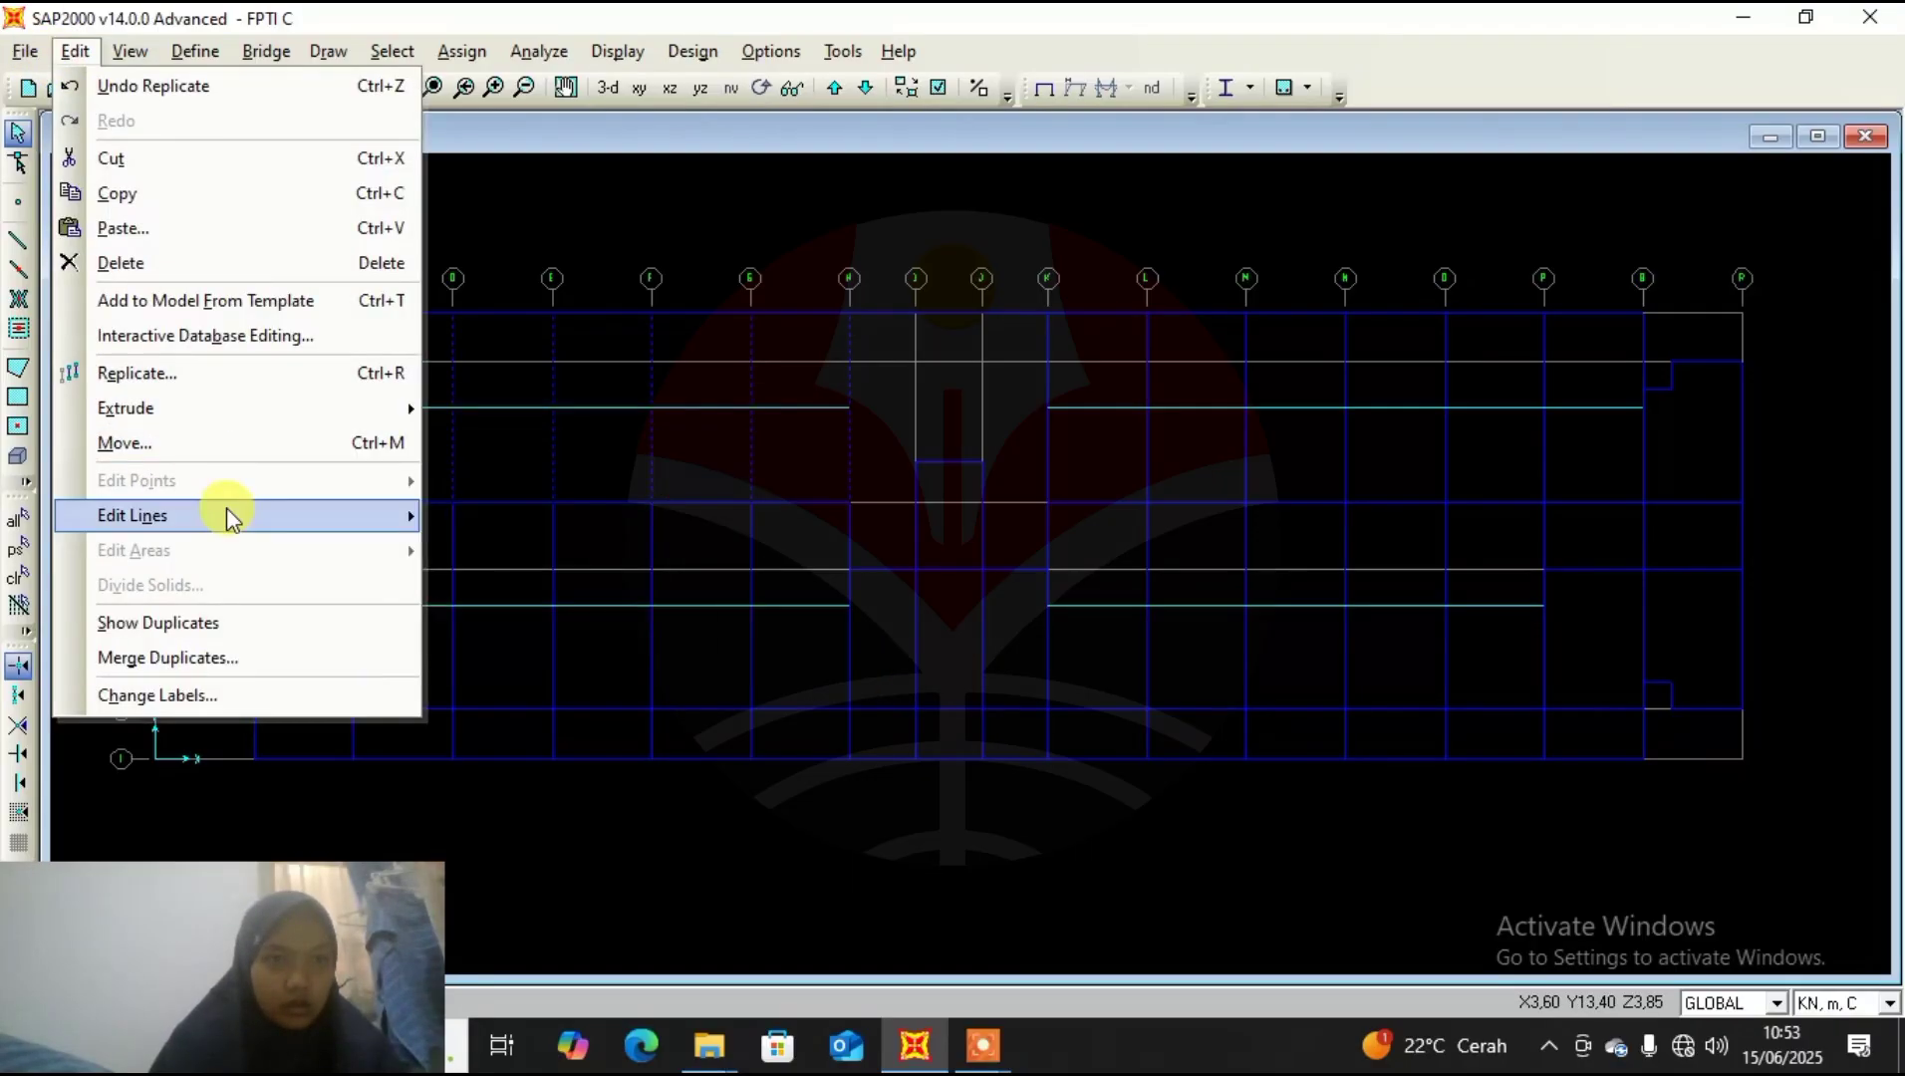
{"action": "mouse_move", "coordinate": [227, 510]}
{"action": "left_click", "coordinate": [559, 556]}
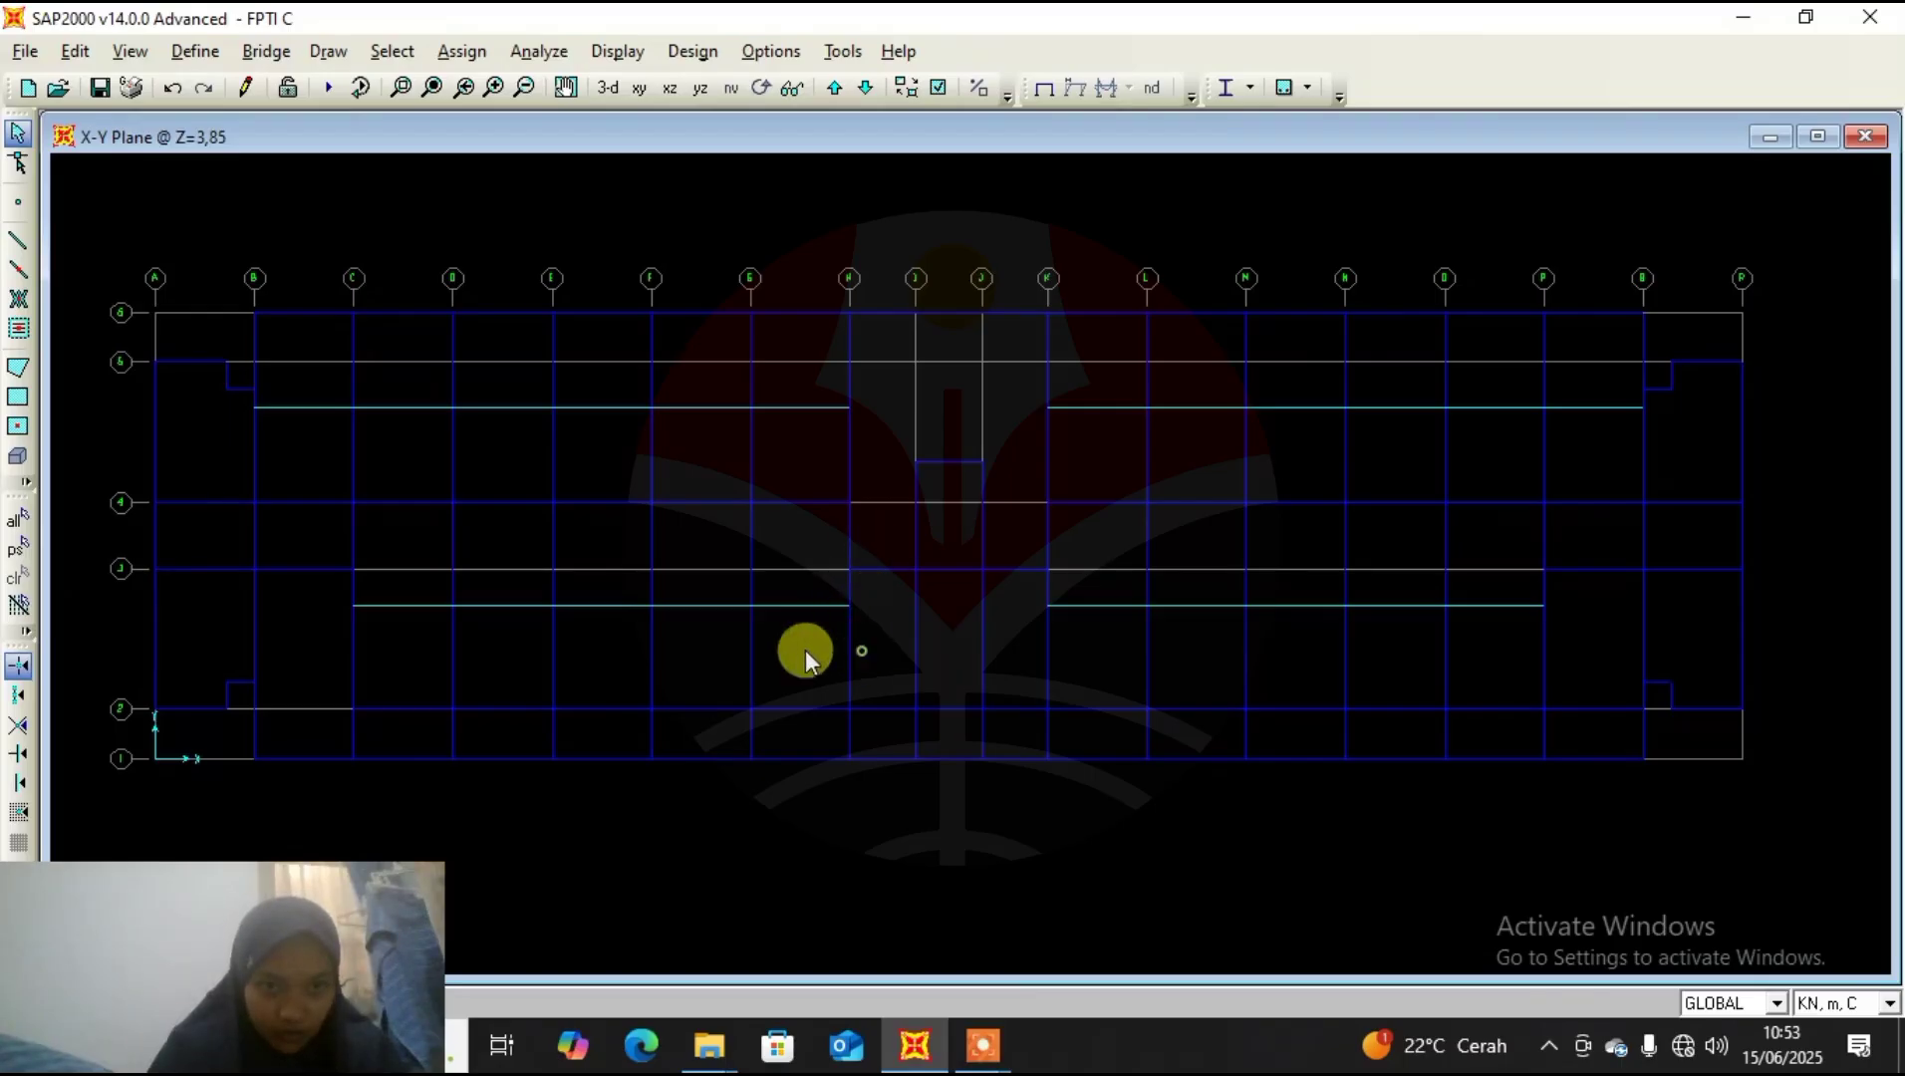
Join the split beam segments on gridlines C to H between gridlines 2 and 4.
{"action": "left_click_drag", "start_coordinate": [863, 652], "coordinate": [307, 667]}
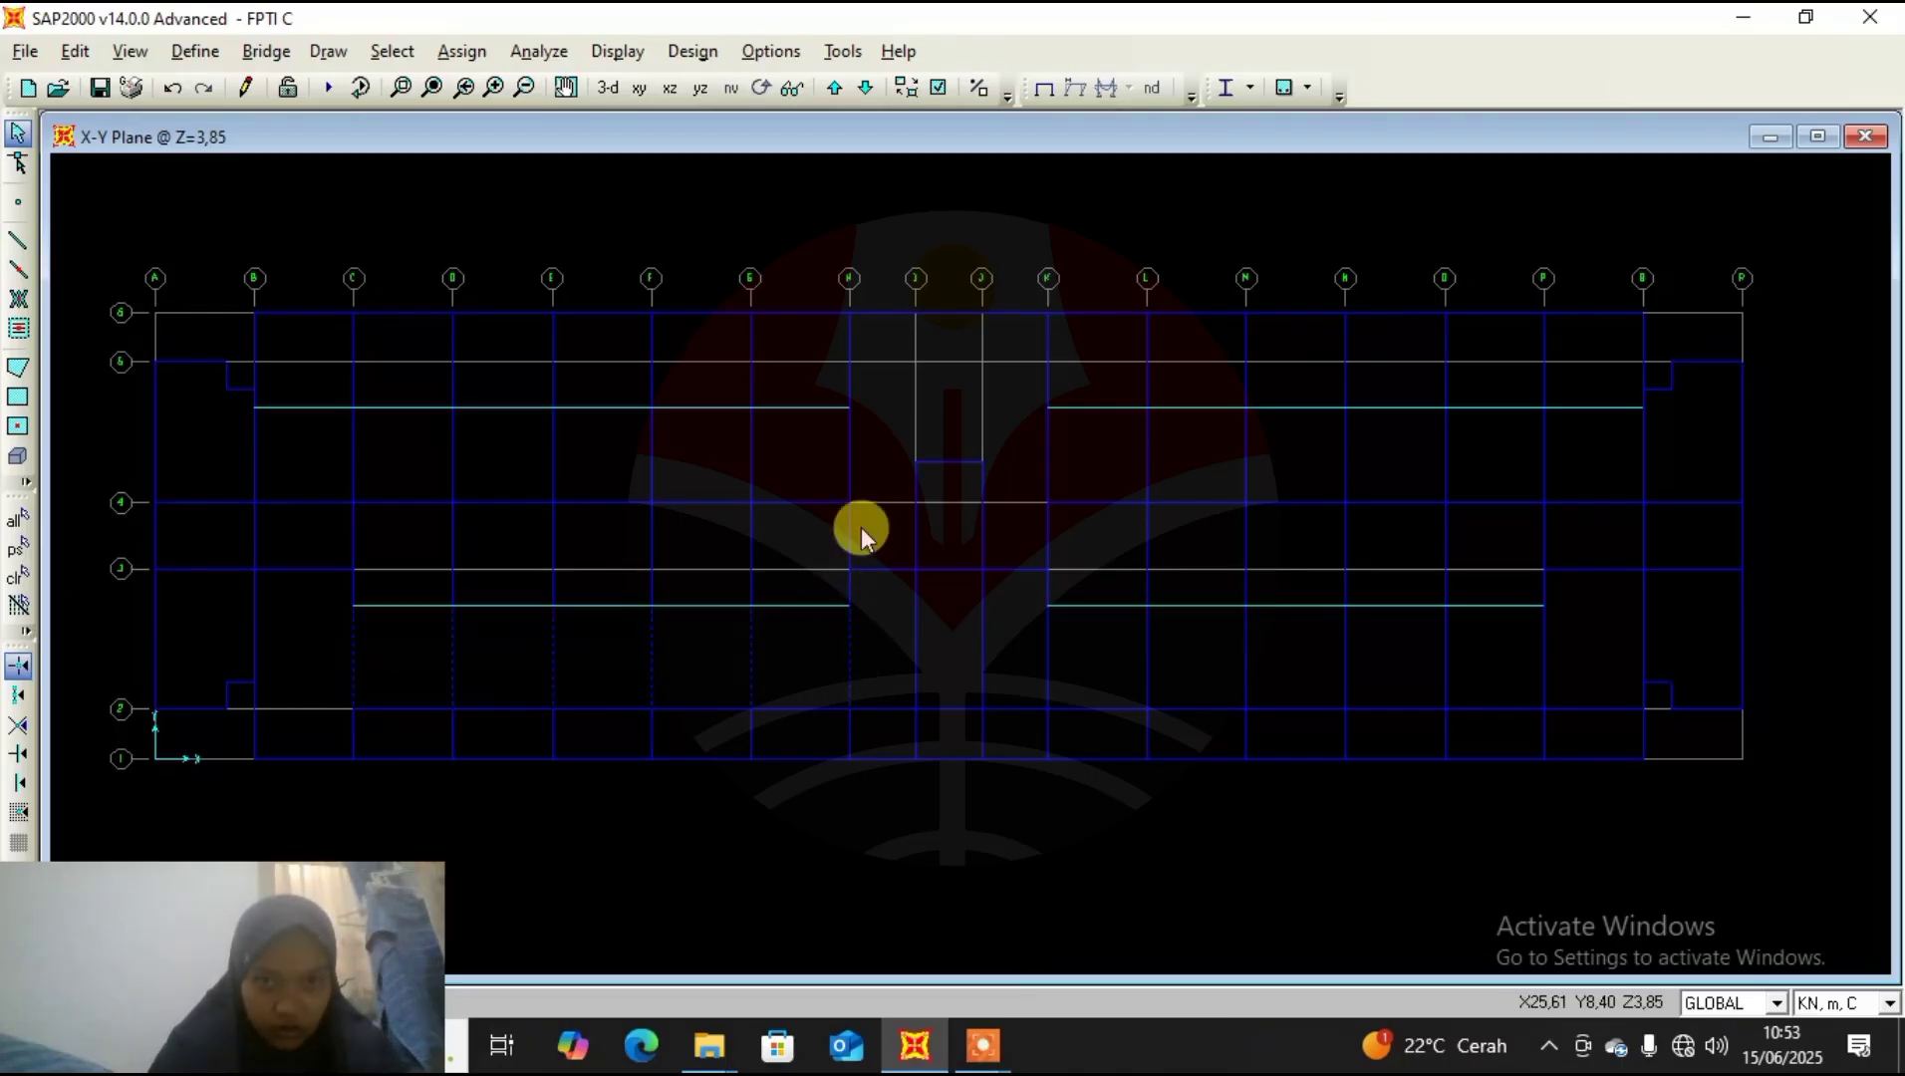
{"action": "left_click_drag", "start_coordinate": [861, 529], "coordinate": [324, 542]}
{"action": "left_click", "coordinate": [75, 51]}
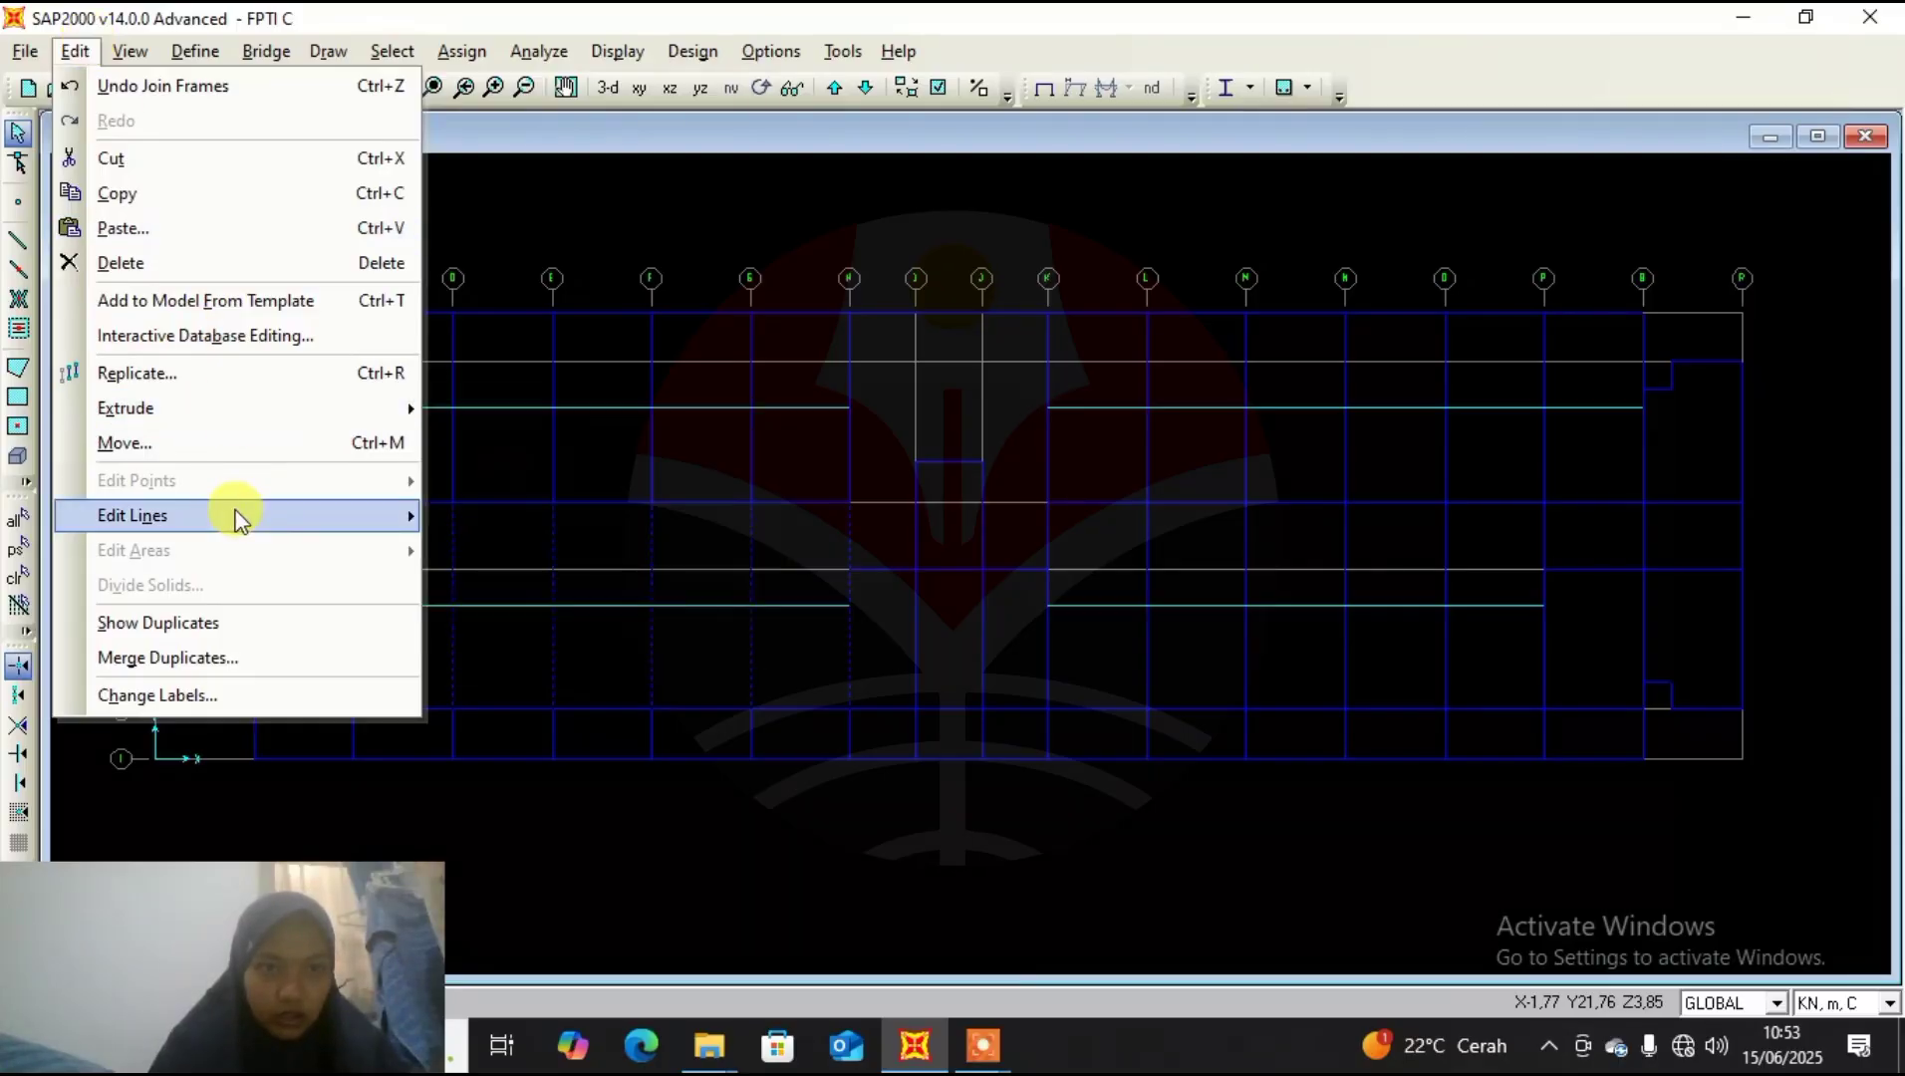
{"action": "mouse_move", "coordinate": [234, 516]}
{"action": "left_click", "coordinate": [570, 551]}
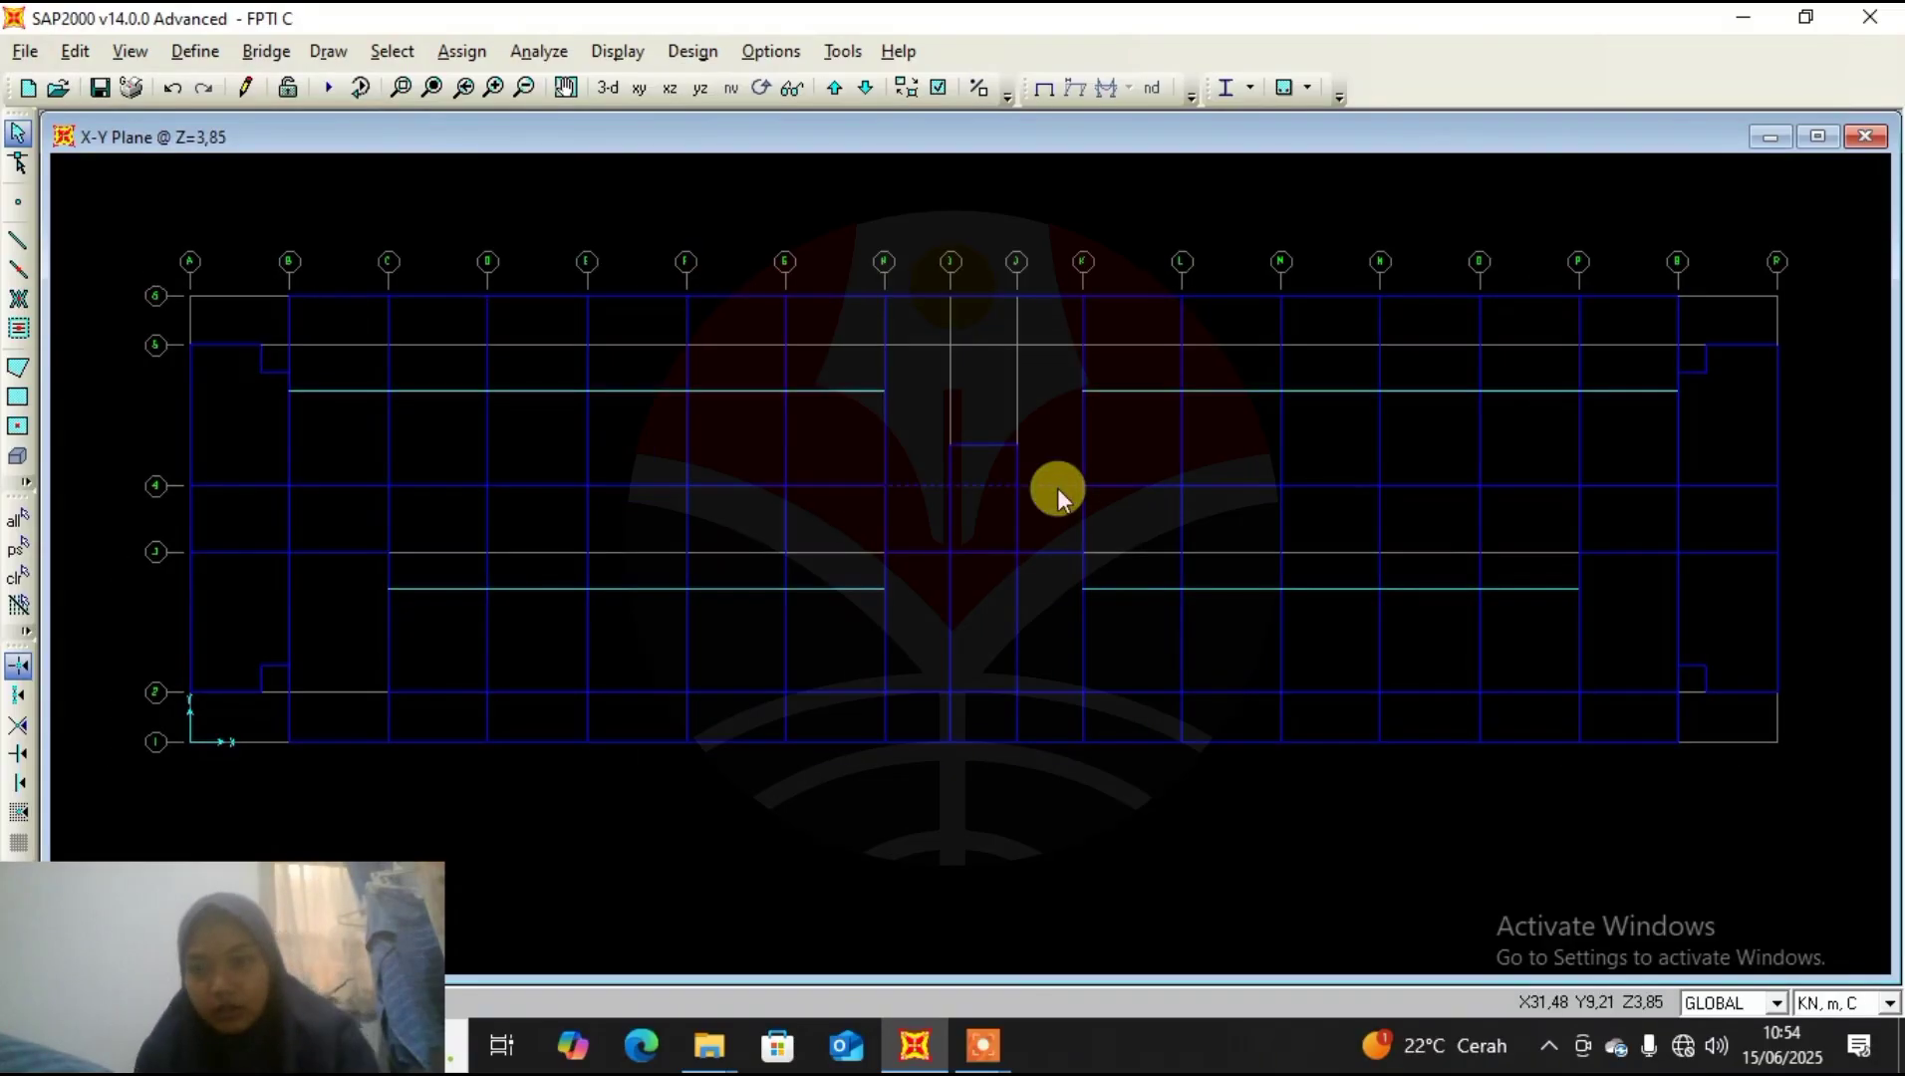
Draw a straight frame with section BALOK LANTAI 2 30X50 along gridline 4 from gridline H to K.
{"action": "right_click", "coordinate": [1056, 487]}
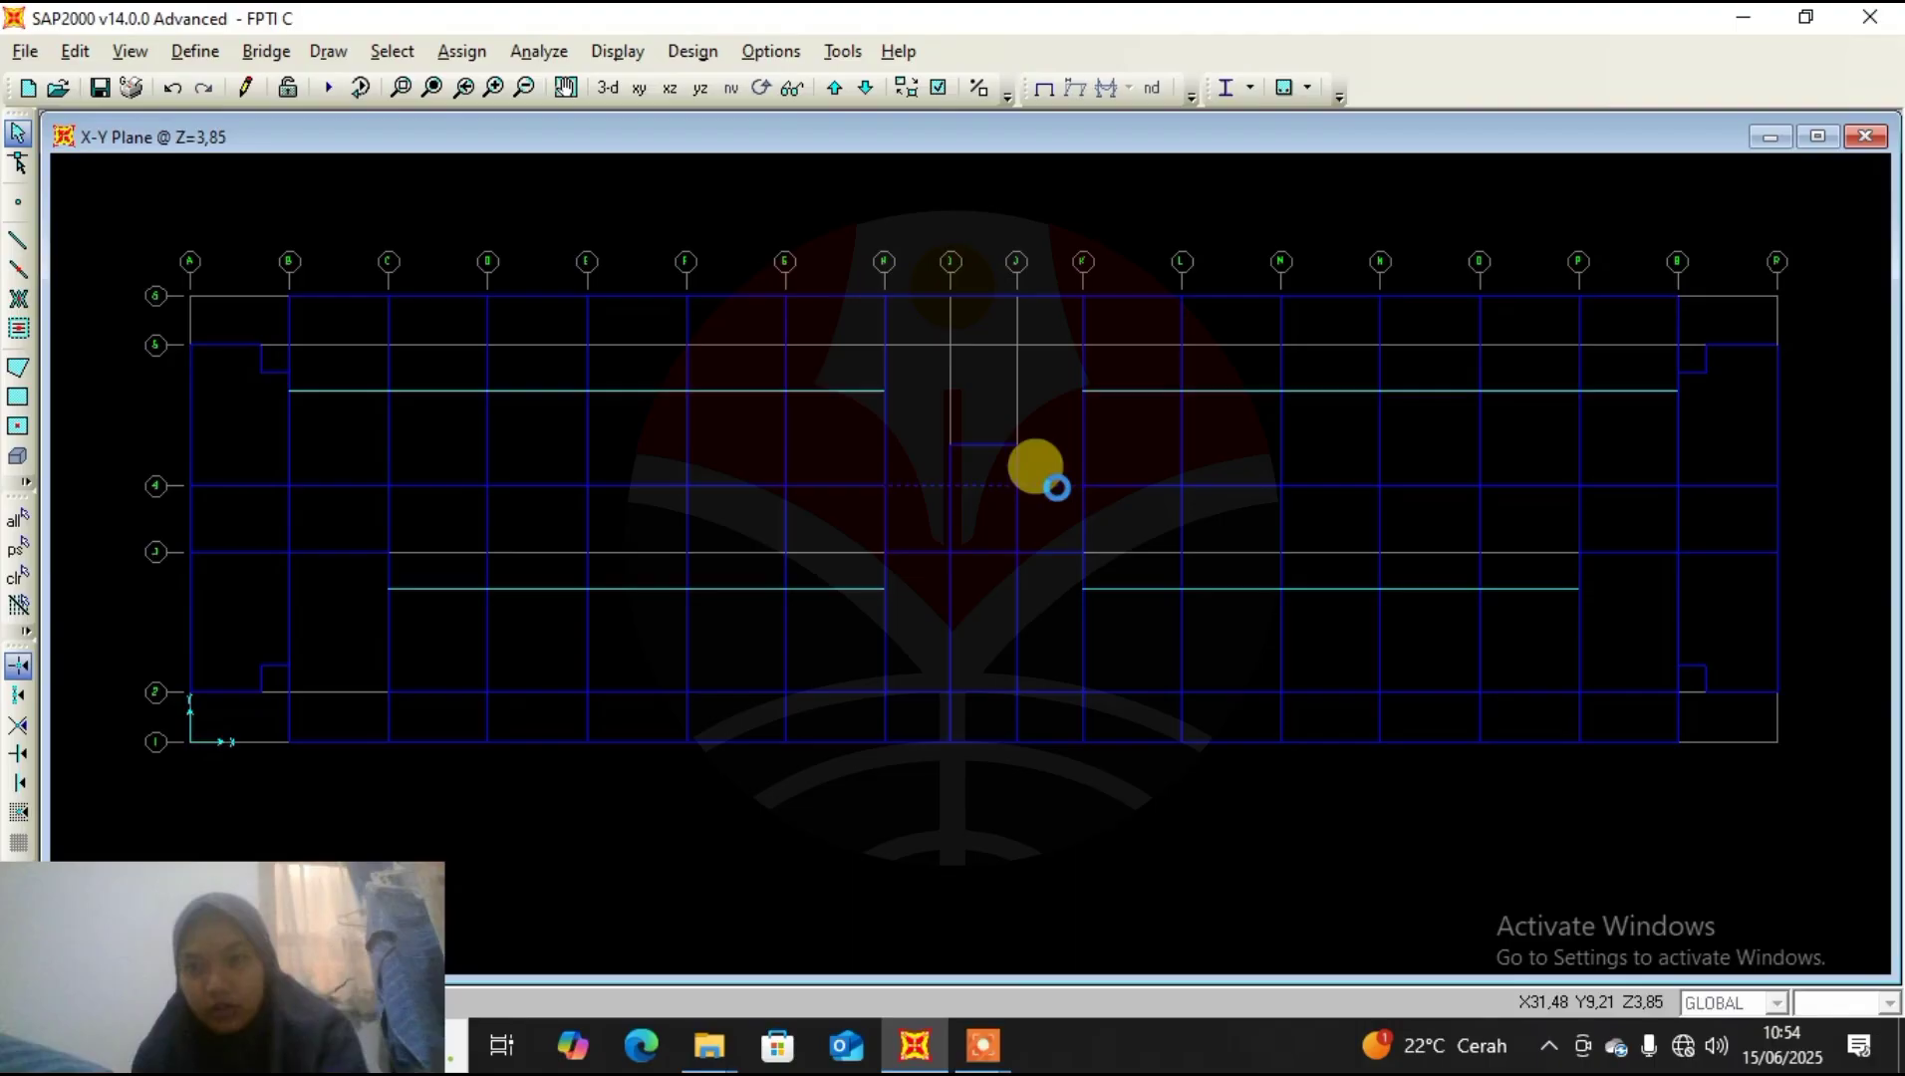
{"action": "left_click", "coordinate": [17, 243]}
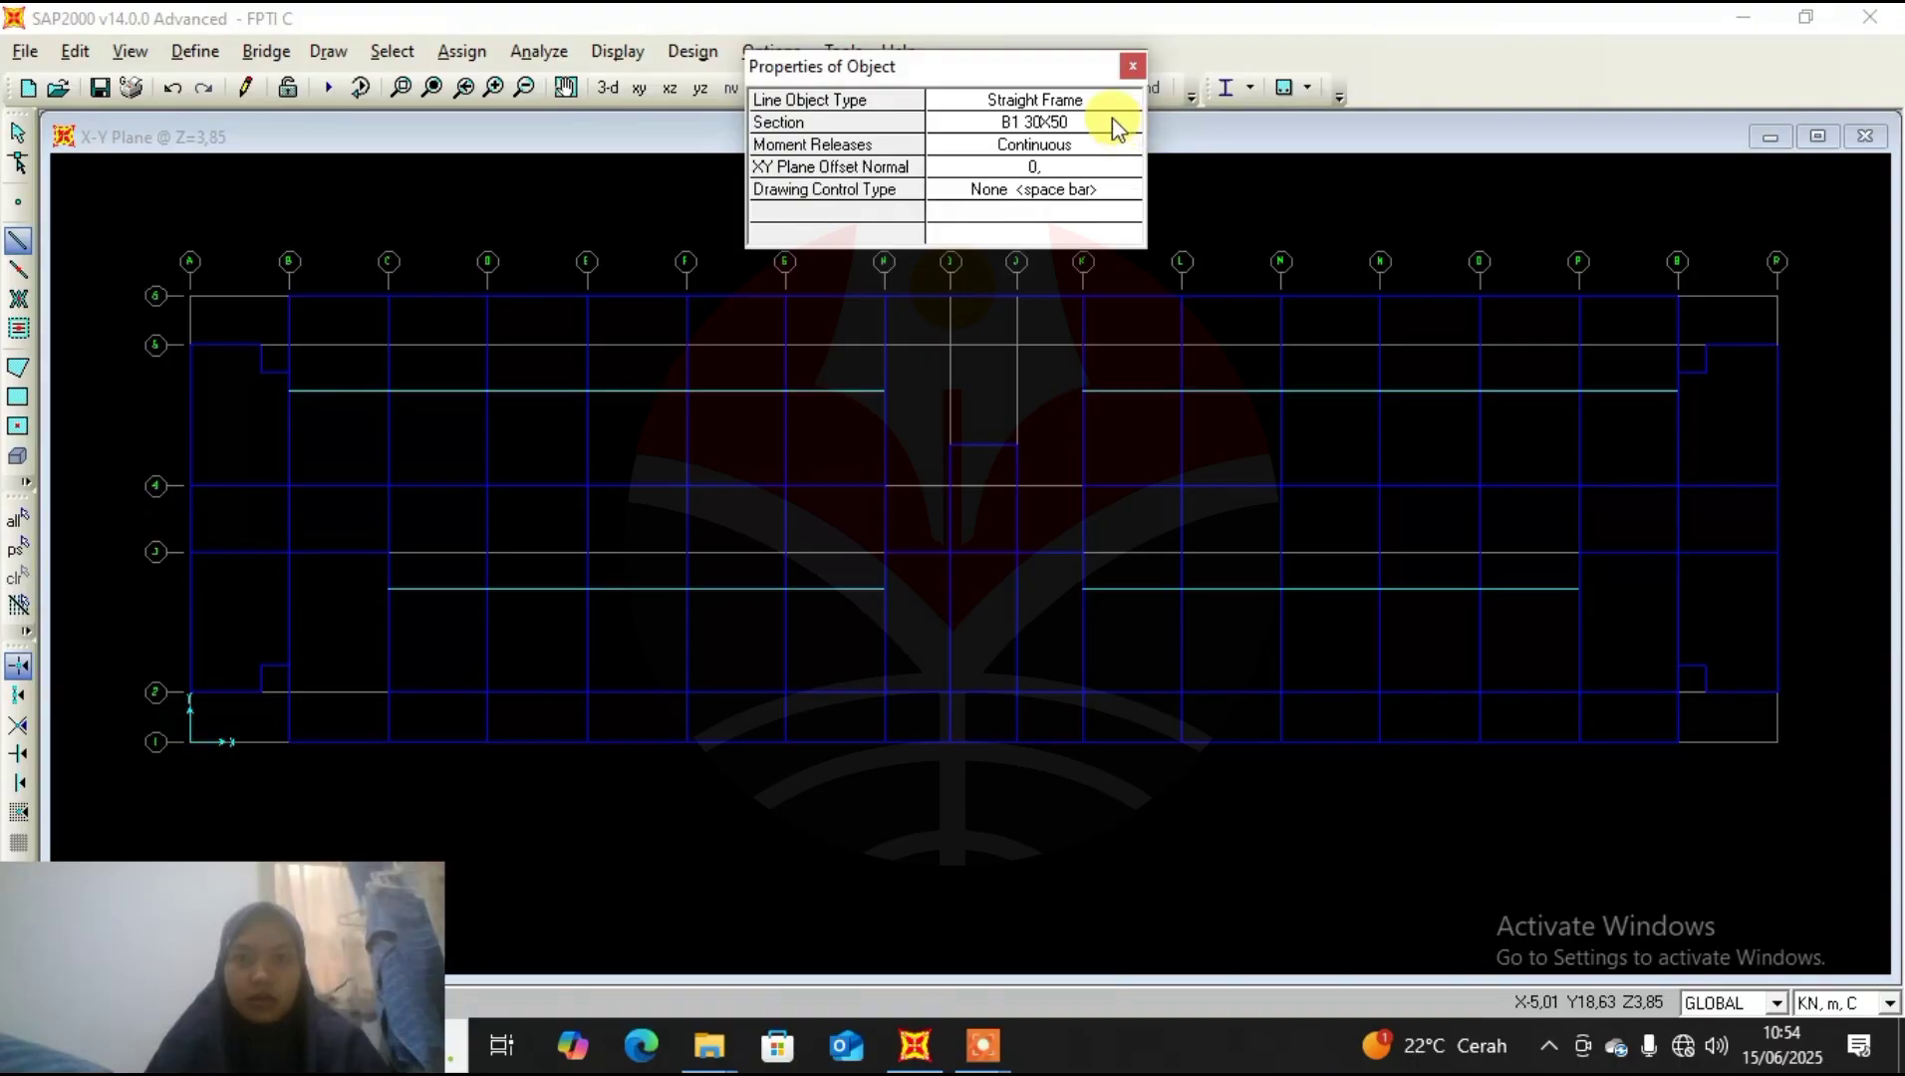
{"action": "left_click", "coordinate": [1116, 124]}
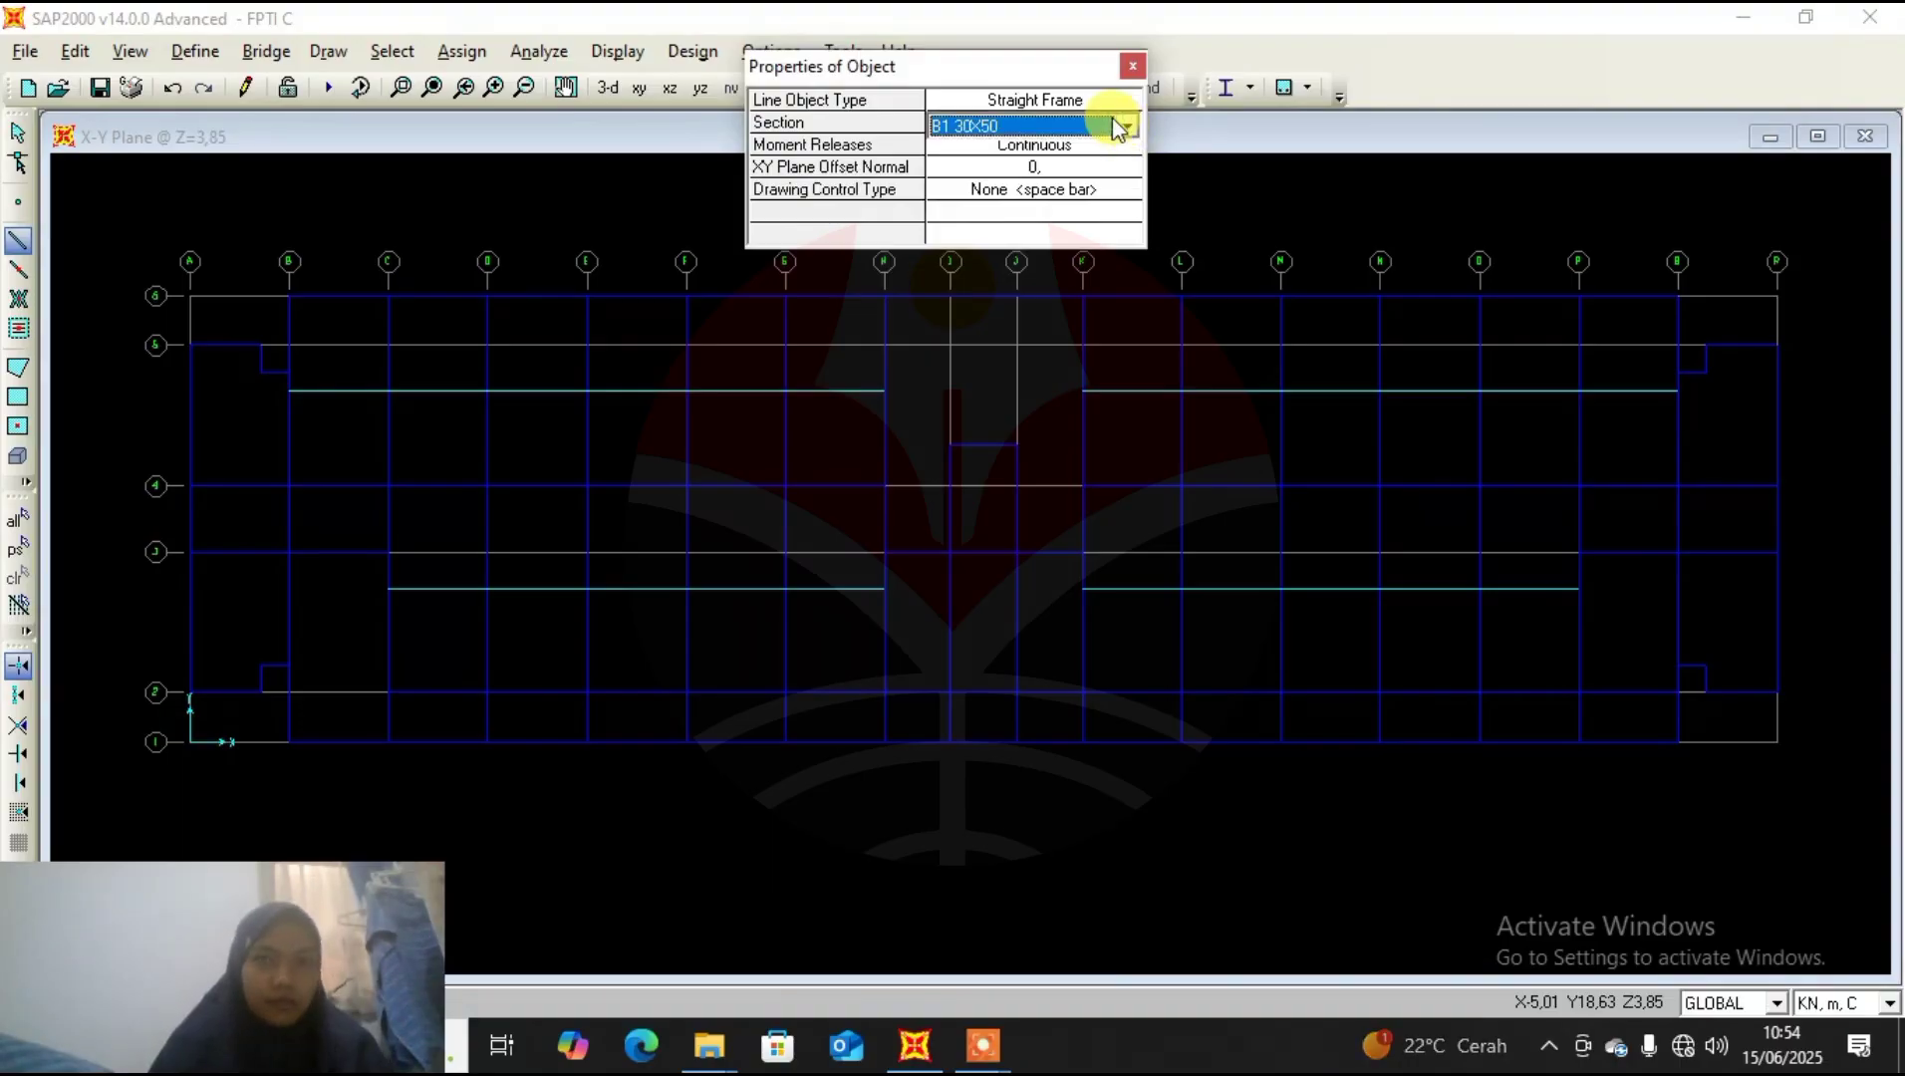
{"action": "left_click", "coordinate": [1129, 127]}
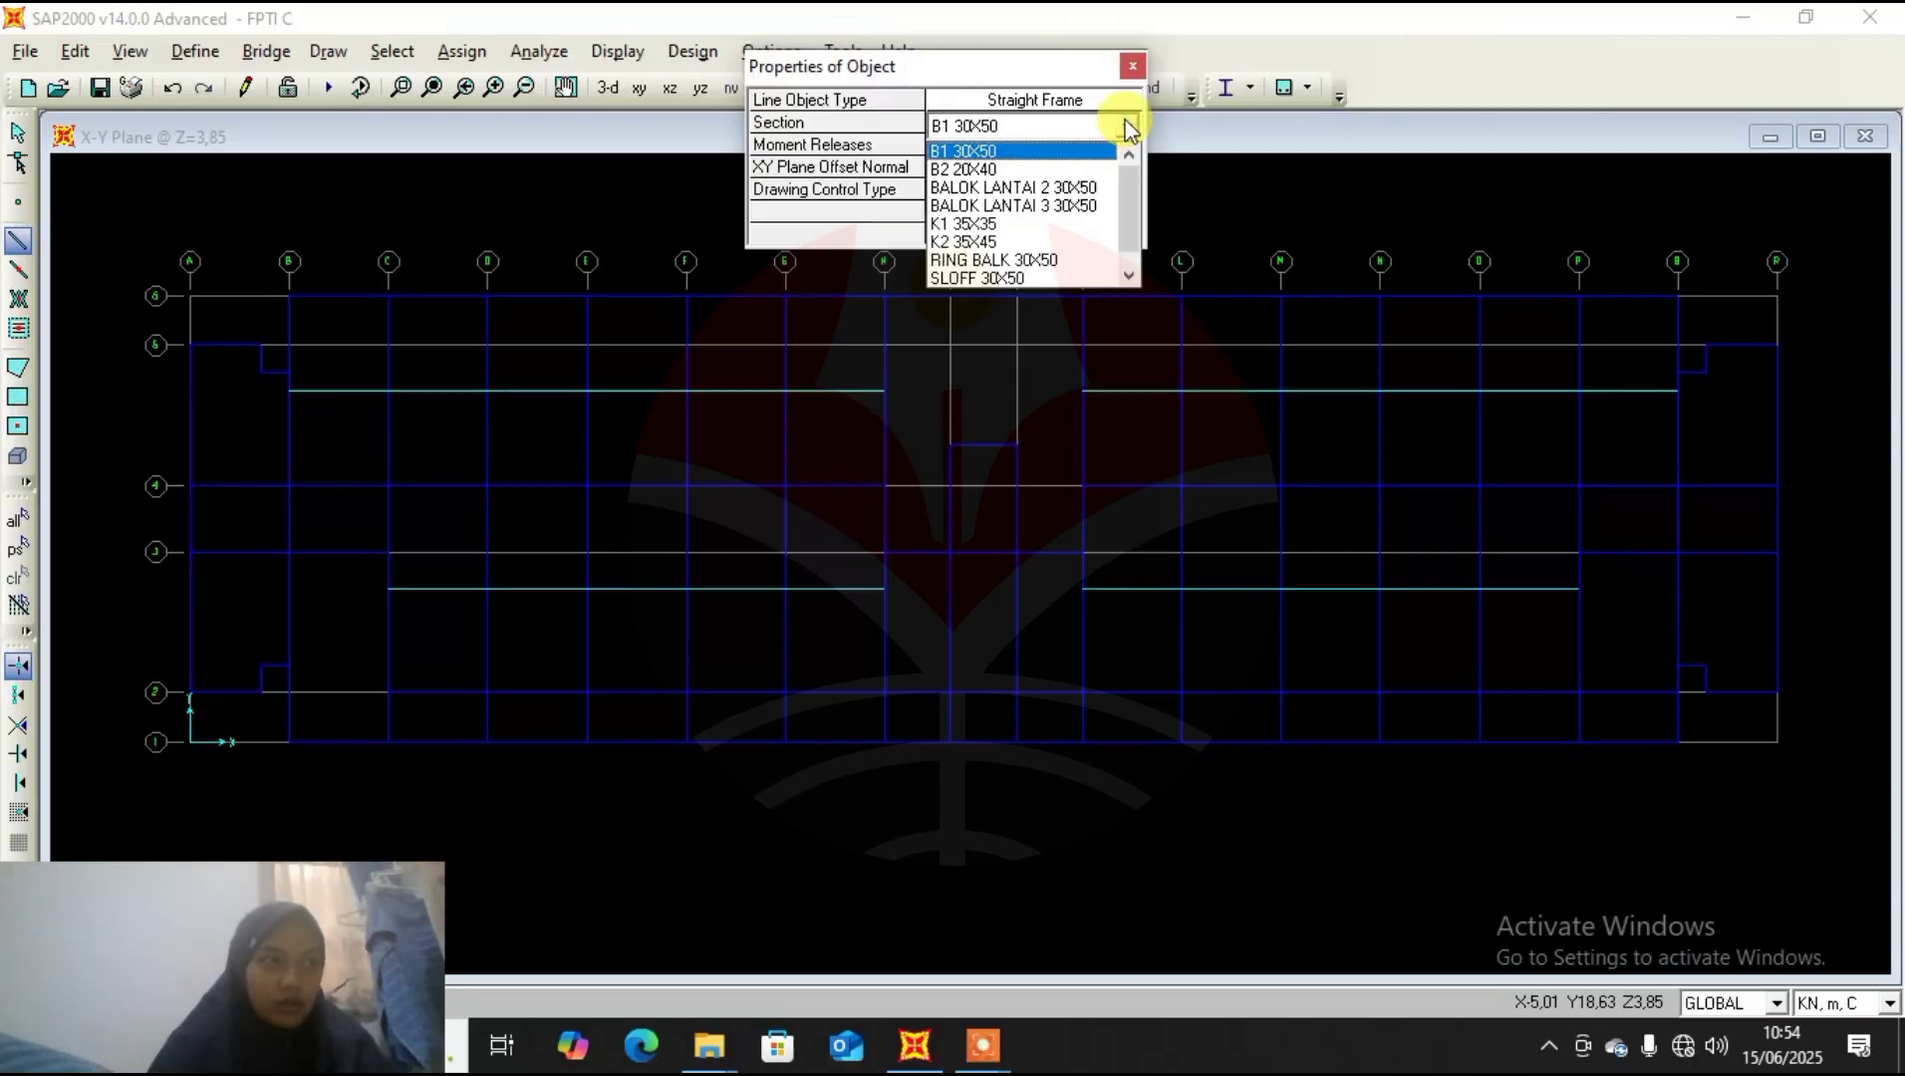
{"action": "left_click", "coordinate": [1081, 151]}
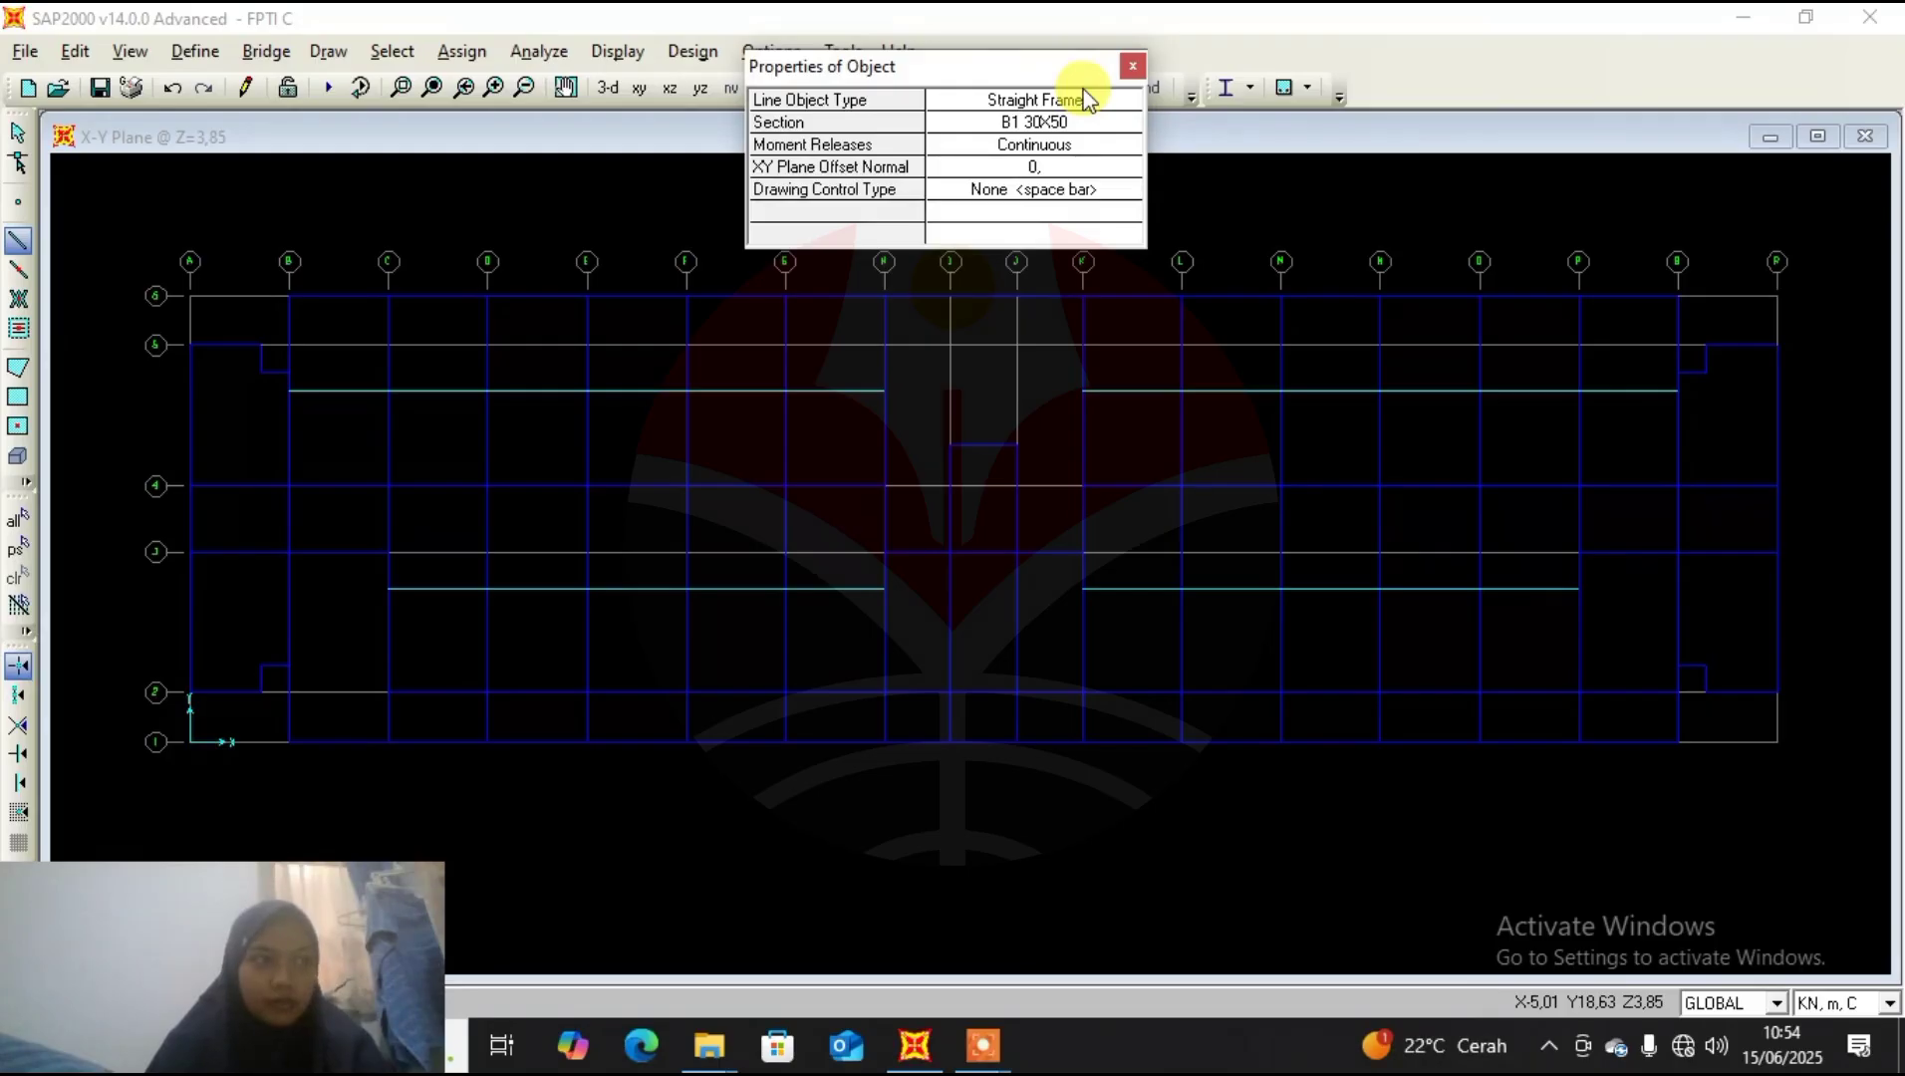
{"action": "left_click", "coordinate": [1124, 122]}
{"action": "left_click", "coordinate": [1131, 125]}
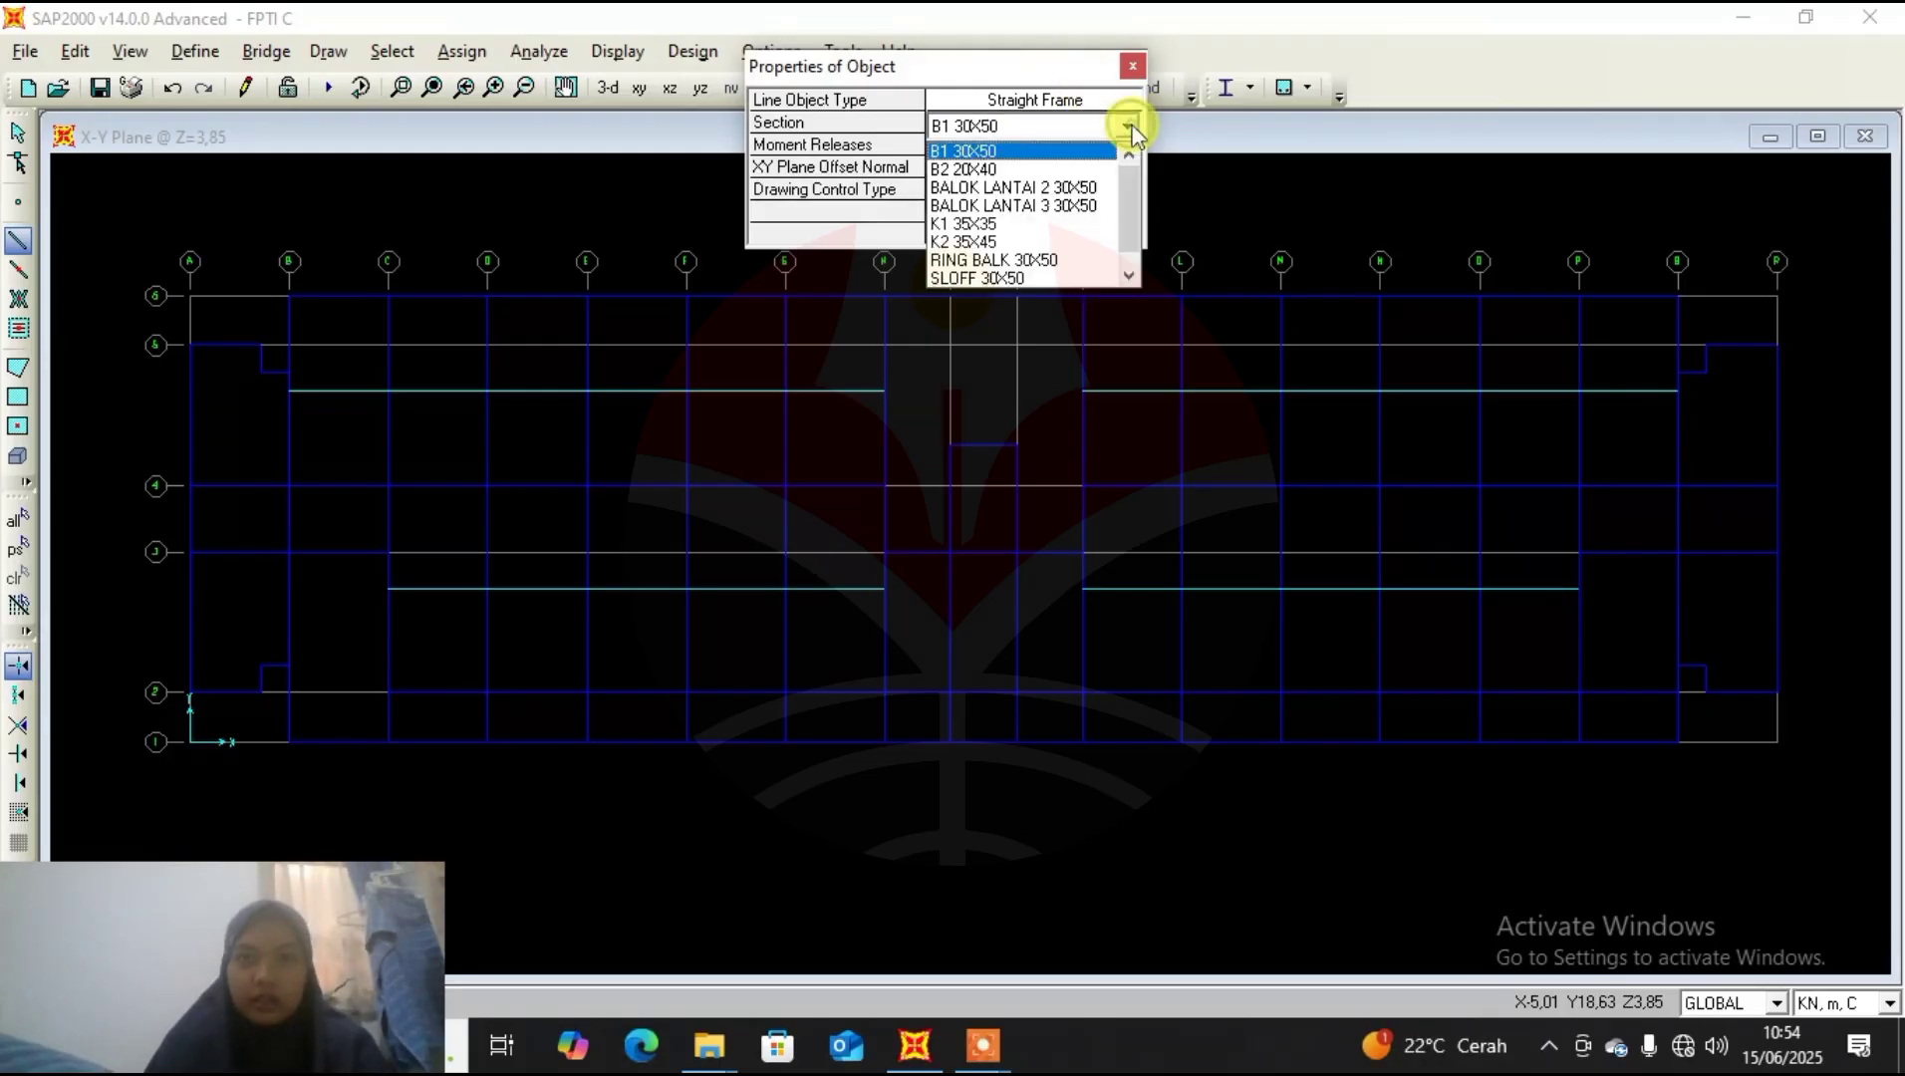
{"action": "left_click", "coordinate": [1068, 187]}
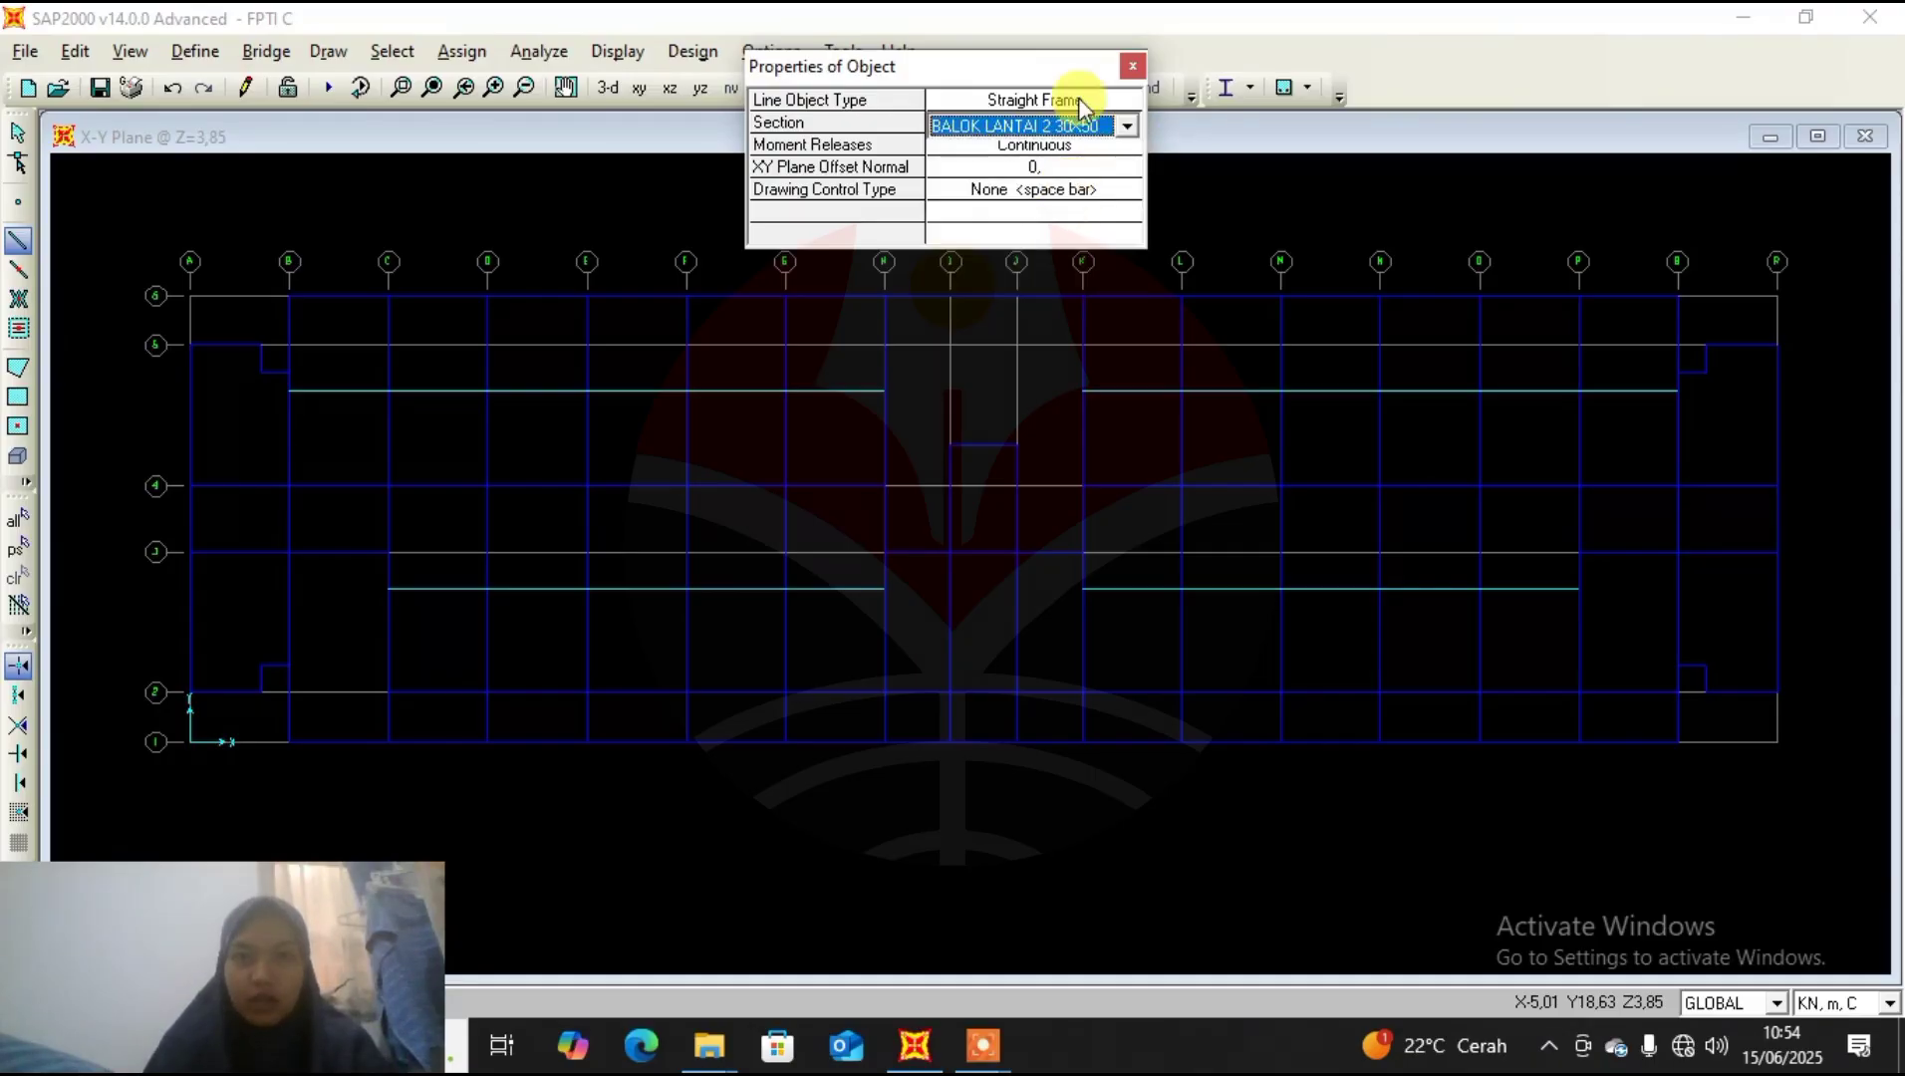
{"action": "left_click", "coordinate": [1127, 65]}
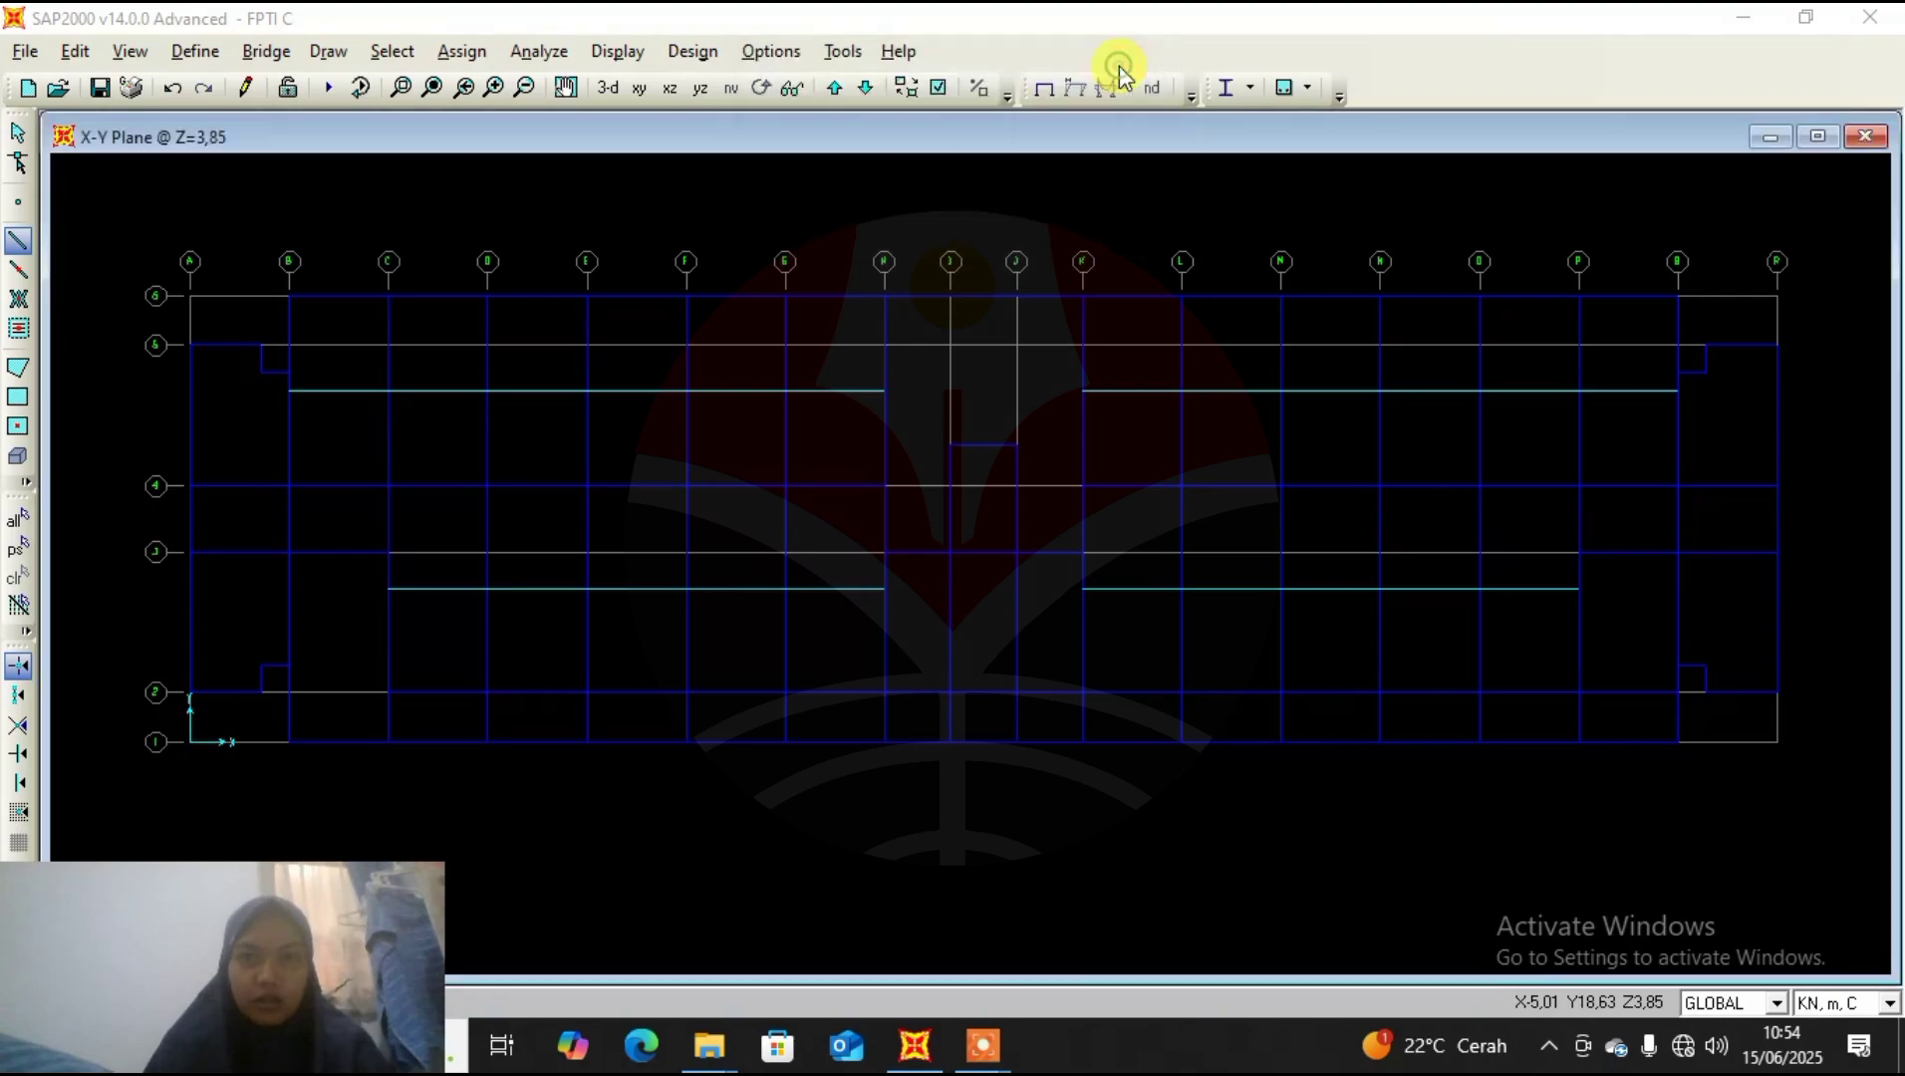
{"action": "left_click", "coordinate": [887, 485]}
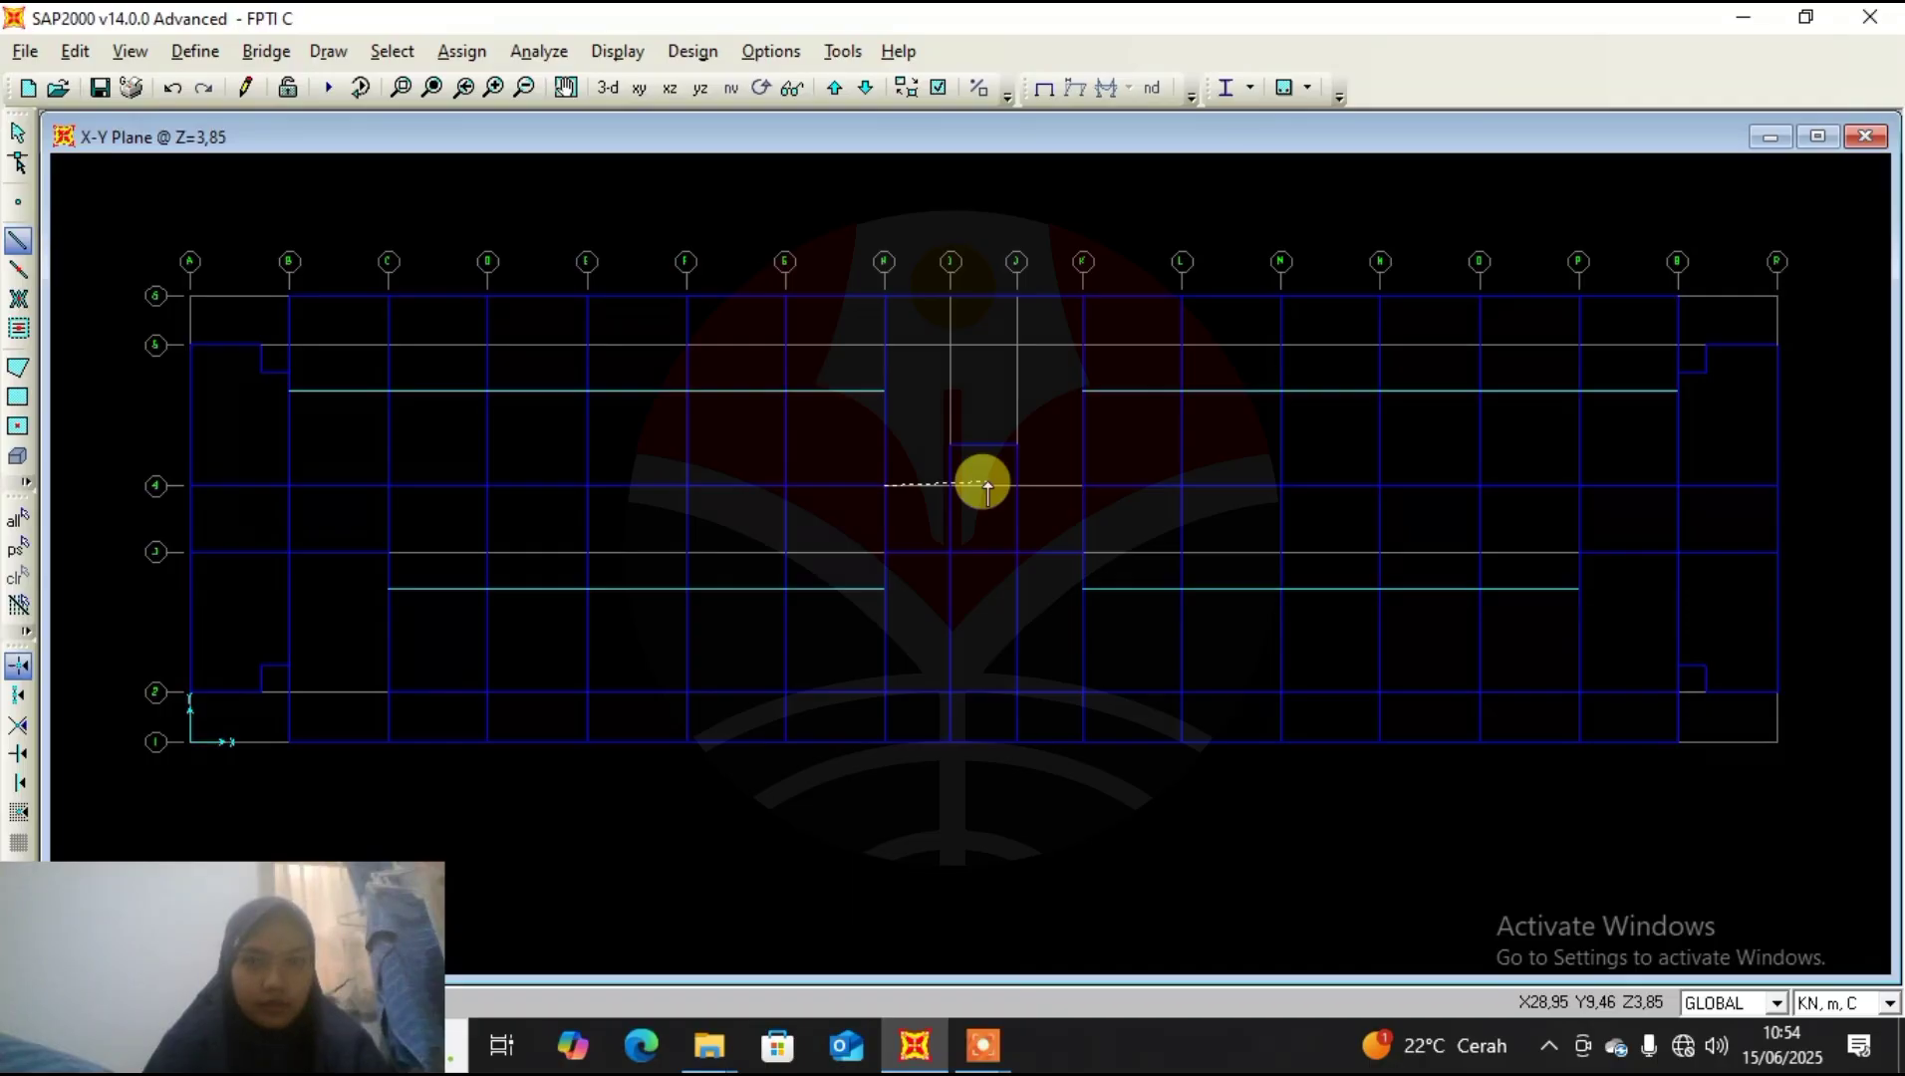
{"action": "left_click", "coordinate": [1081, 485]}
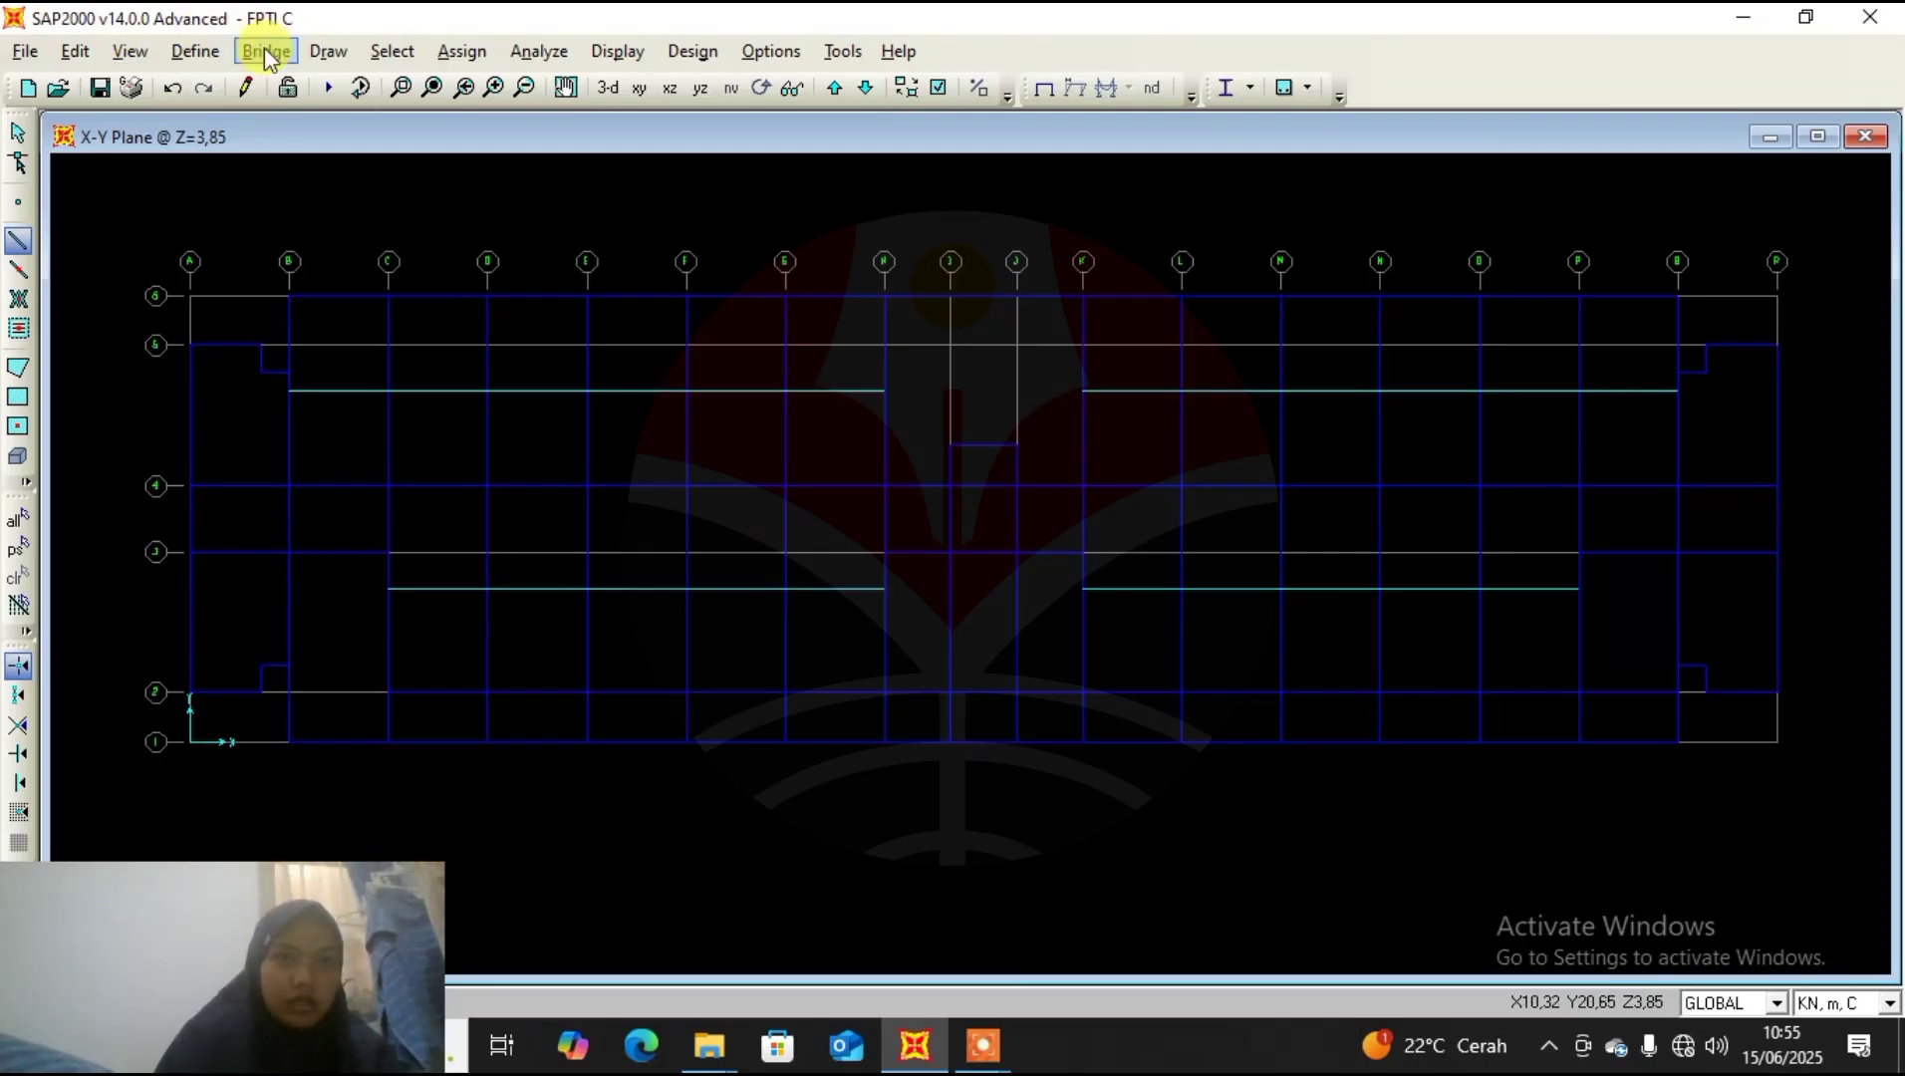
{"action": "left_click", "coordinate": [385, 51]}
{"action": "mouse_move", "coordinate": [485, 80]}
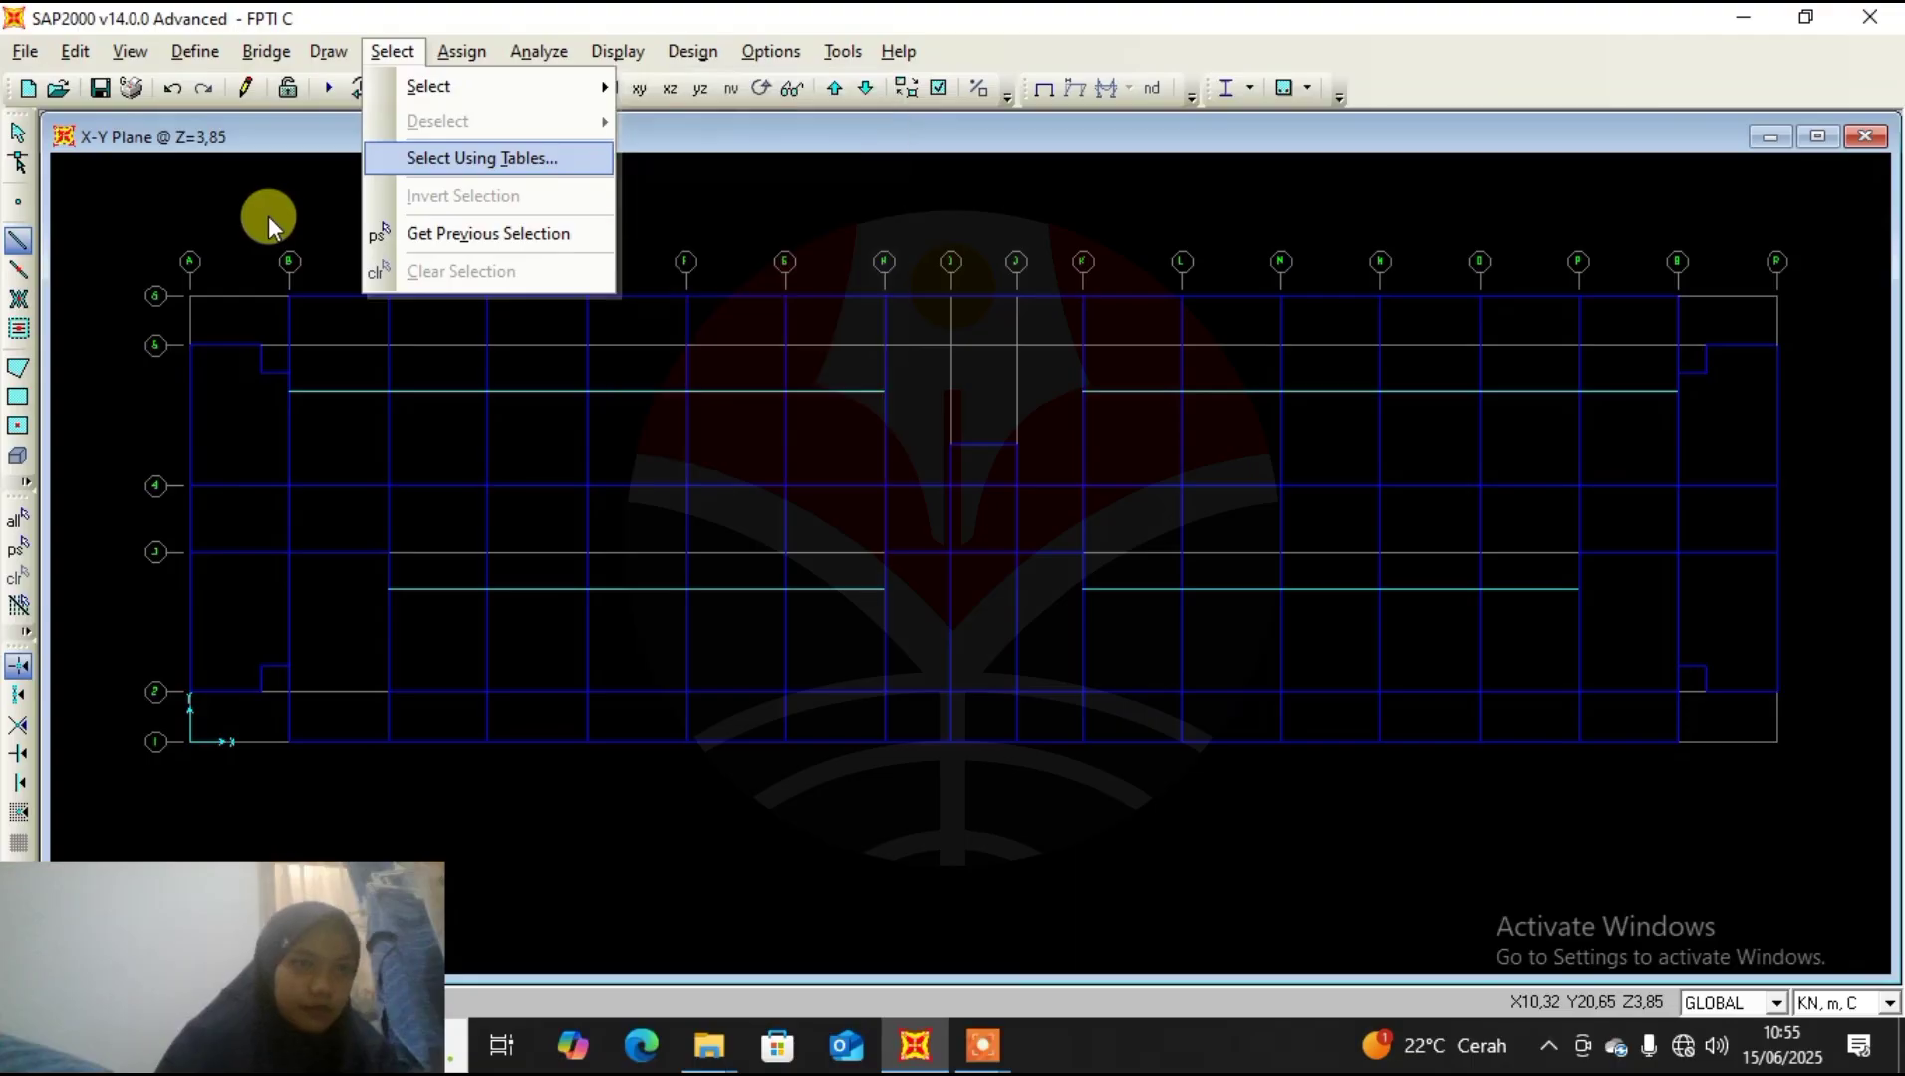
{"action": "key", "text": "Escape"}
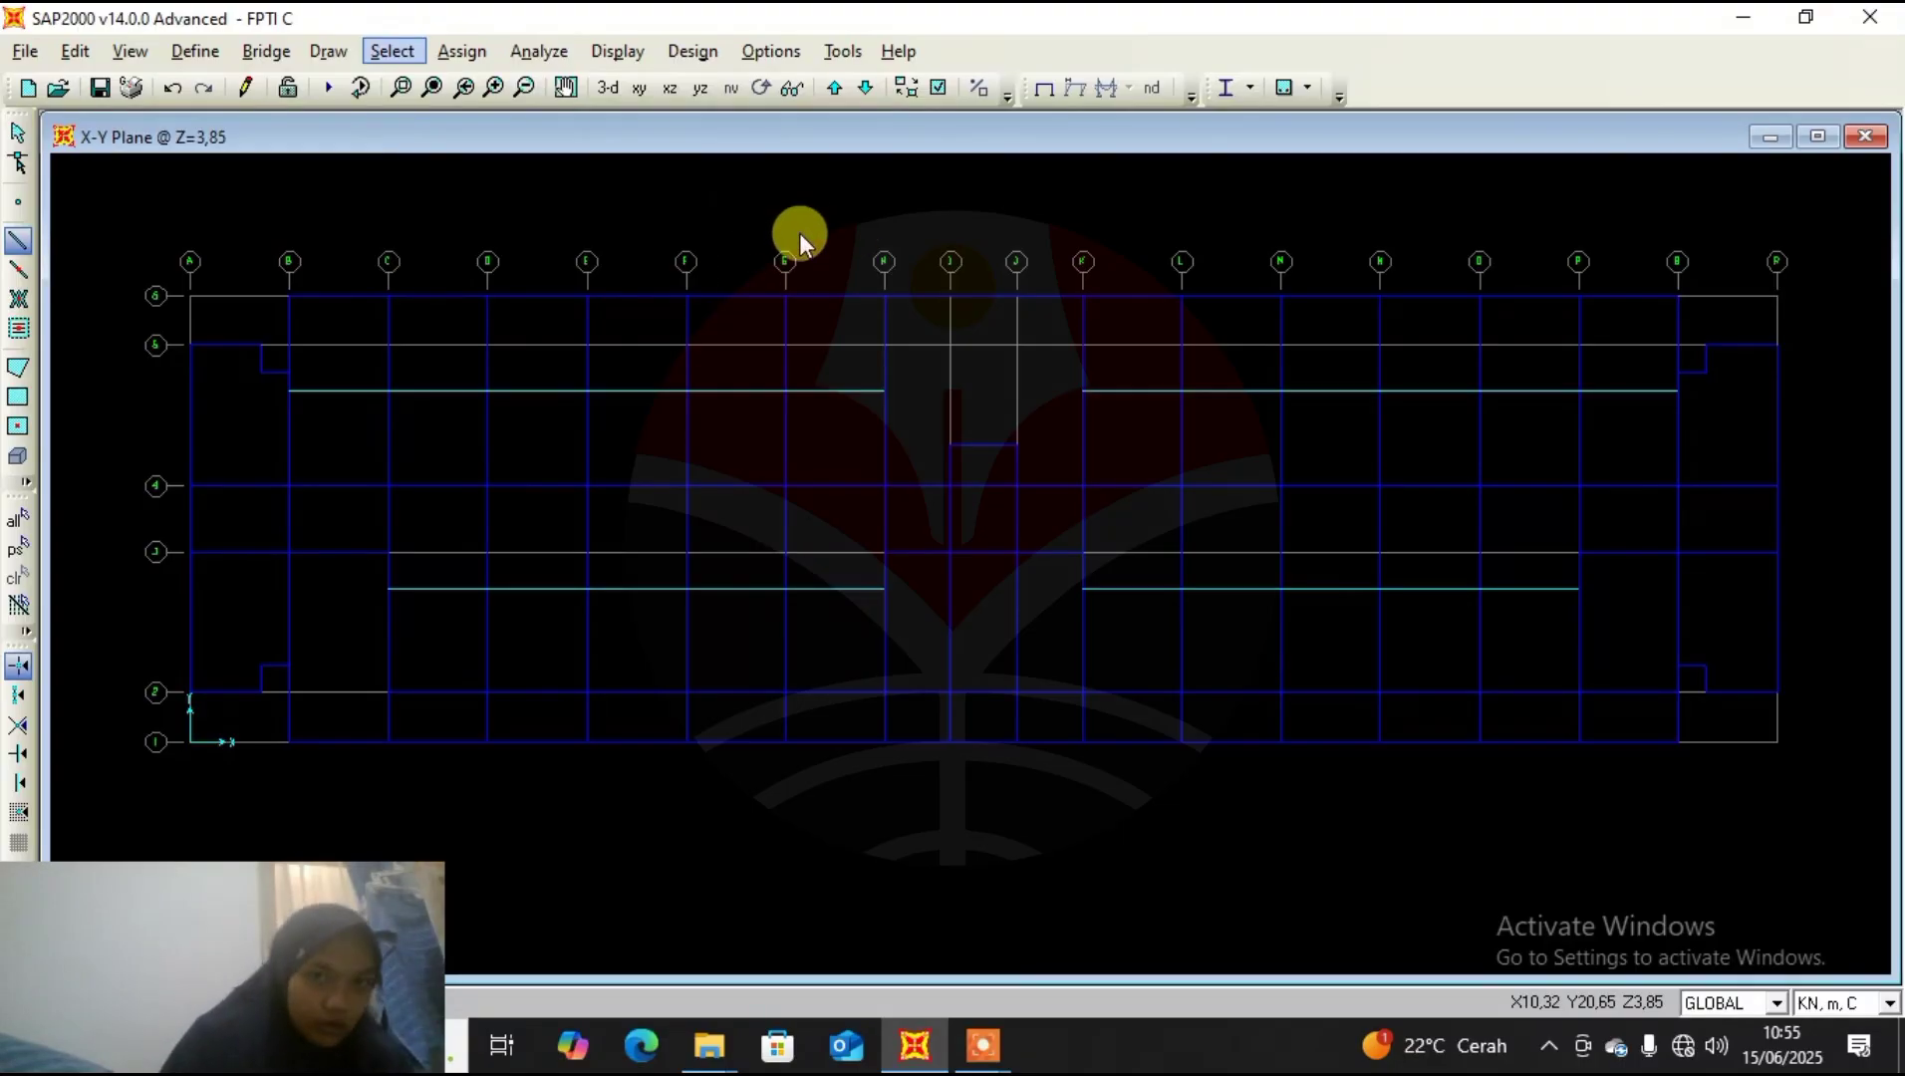
Replicate the gridline 4 beam between H and K and all B2 20X40 beams once with dx 0 and dz 3,85.
{"action": "scroll", "coordinate": [904, 388], "scroll_direction": "down", "scroll_amount": 1}
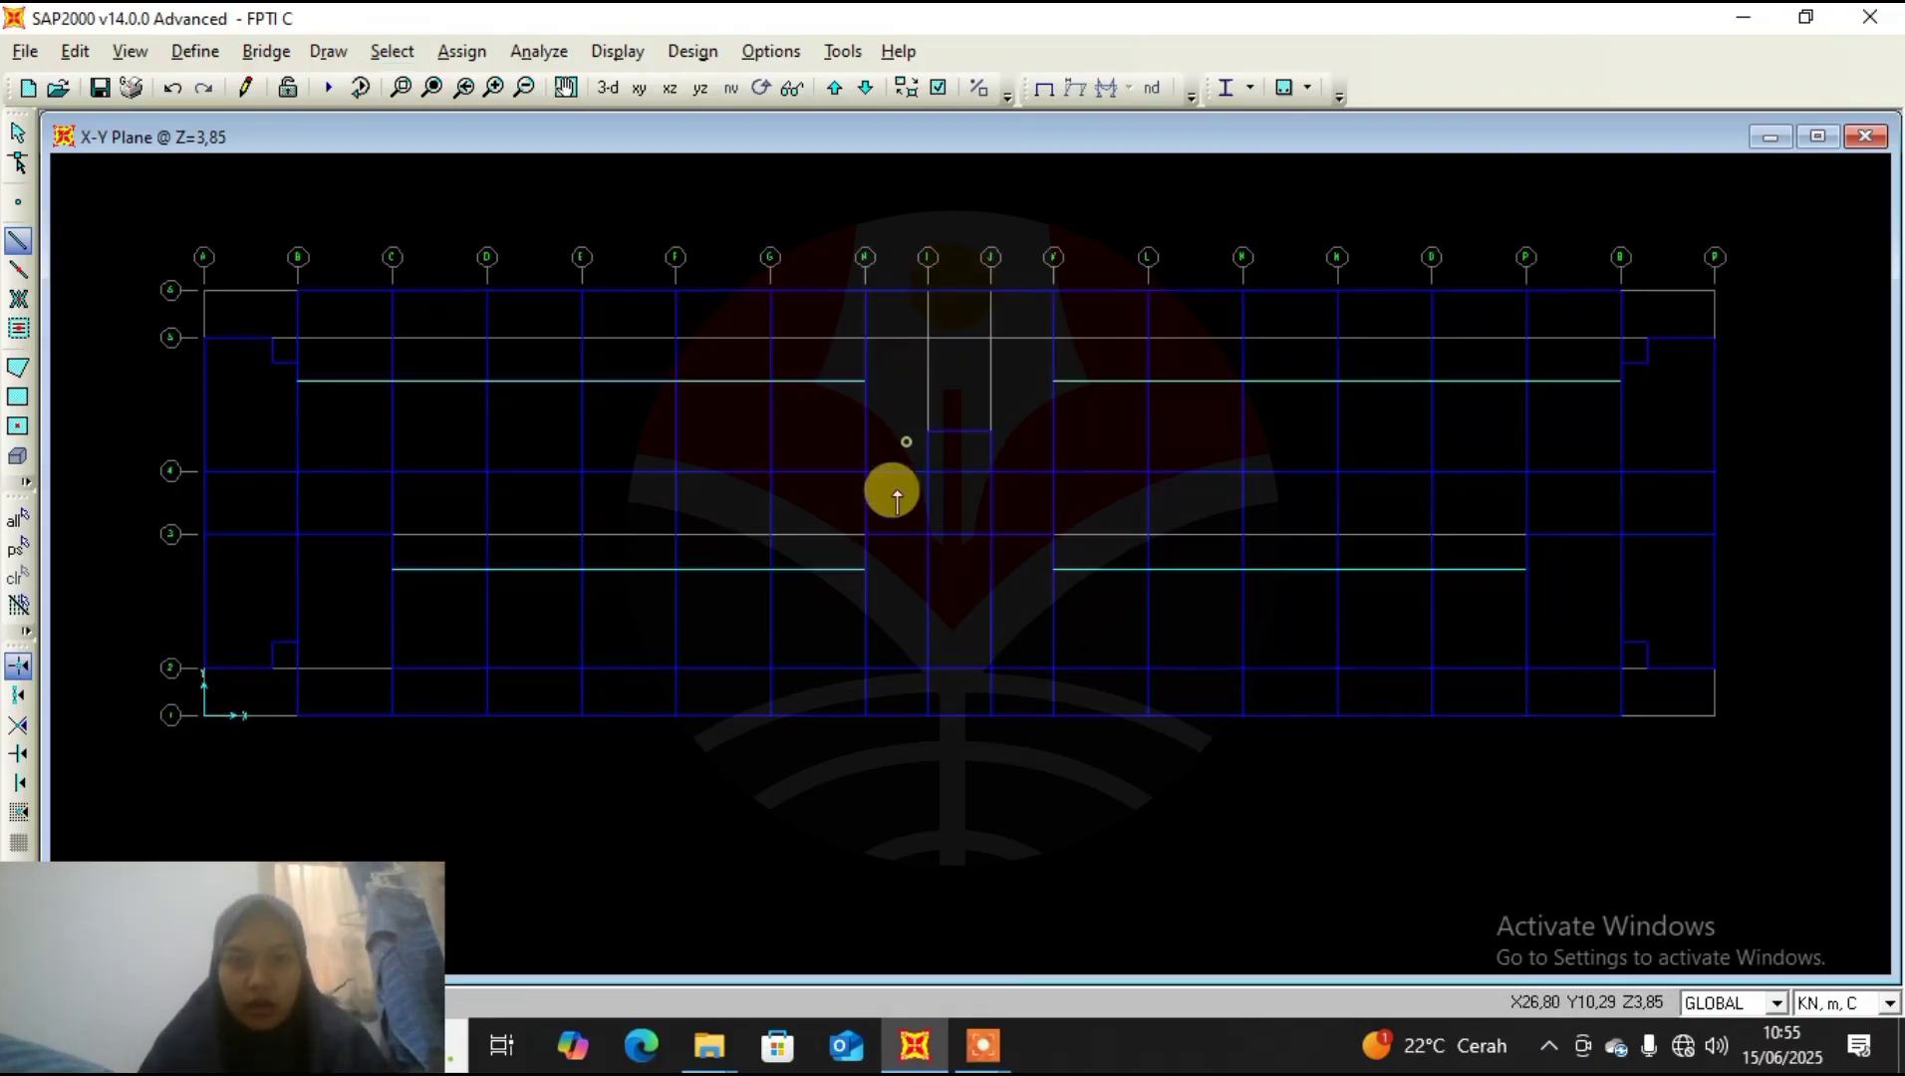
{"action": "key", "text": "Escape"}
{"action": "left_click_drag", "start_coordinate": [910, 439], "coordinate": [901, 509]}
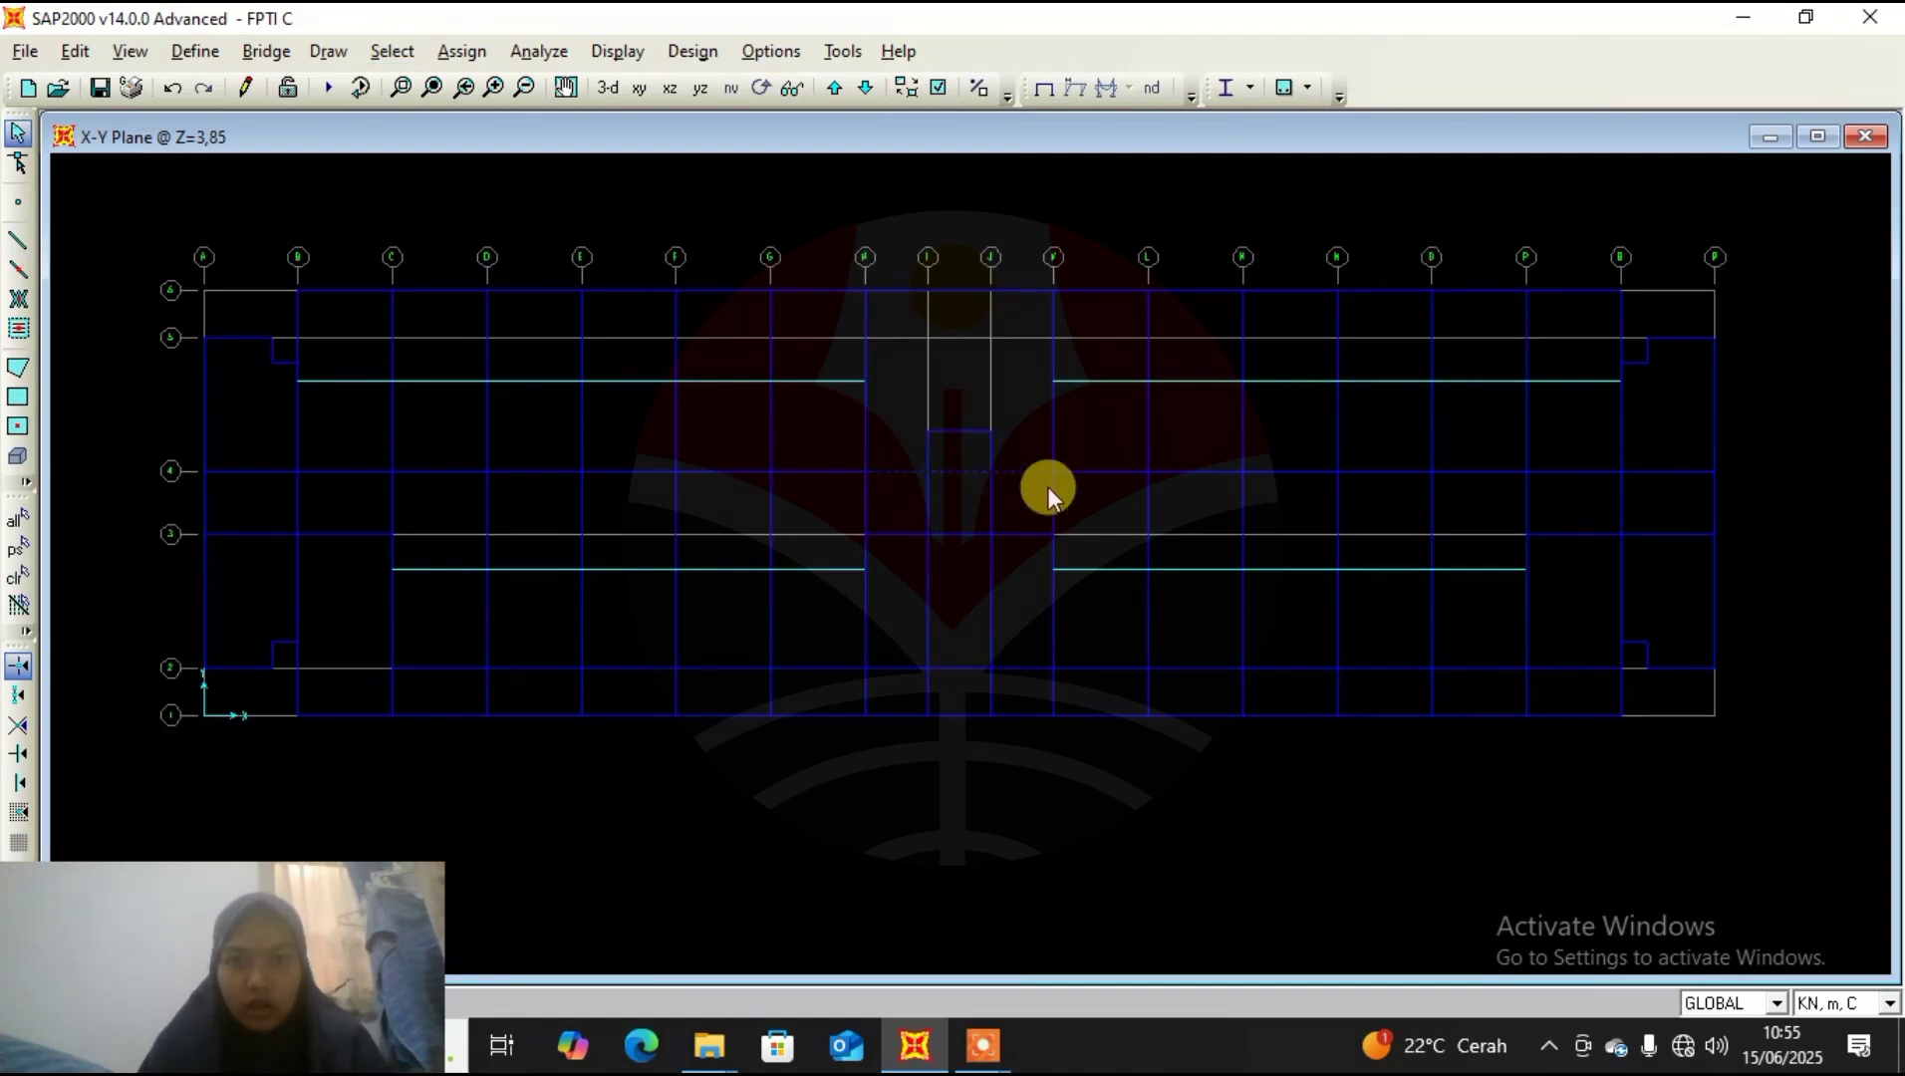
{"action": "left_click", "coordinate": [395, 53]}
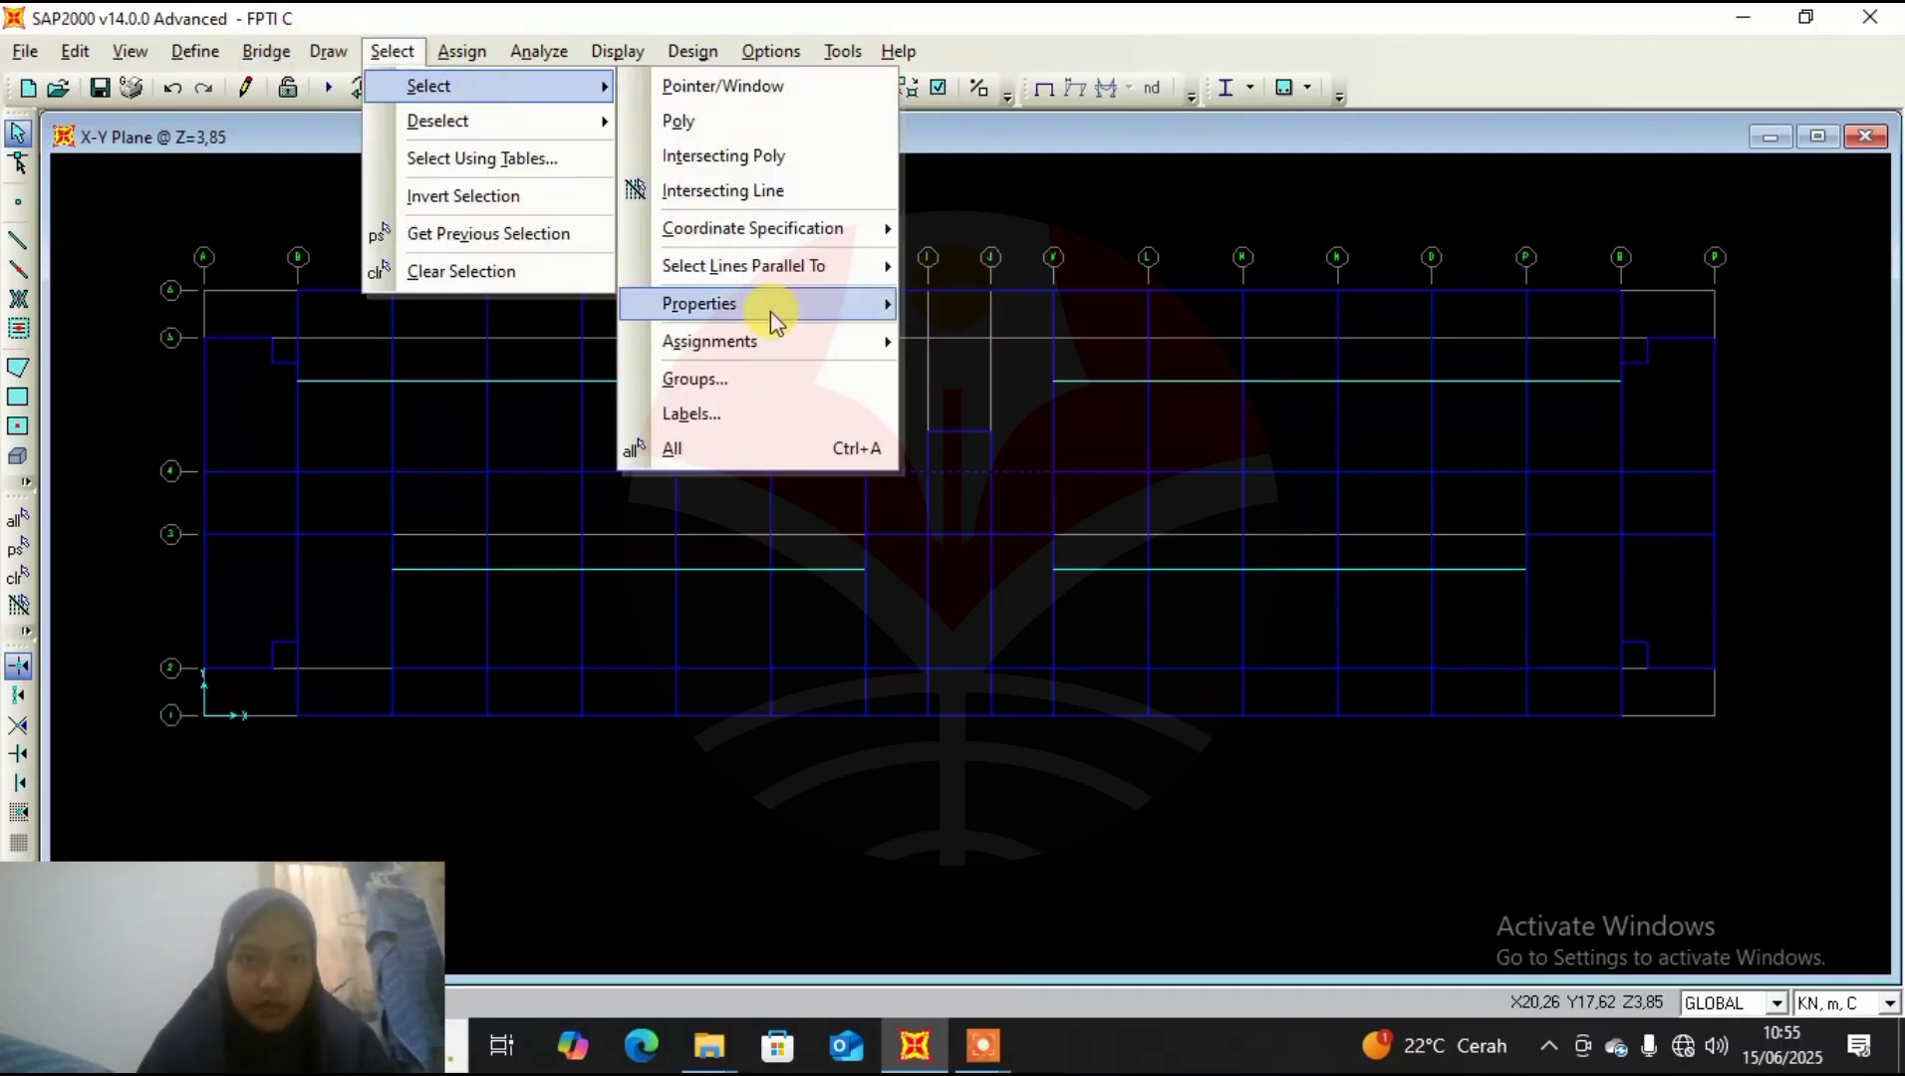
{"action": "mouse_move", "coordinate": [773, 310]}
{"action": "left_click", "coordinate": [1008, 337]}
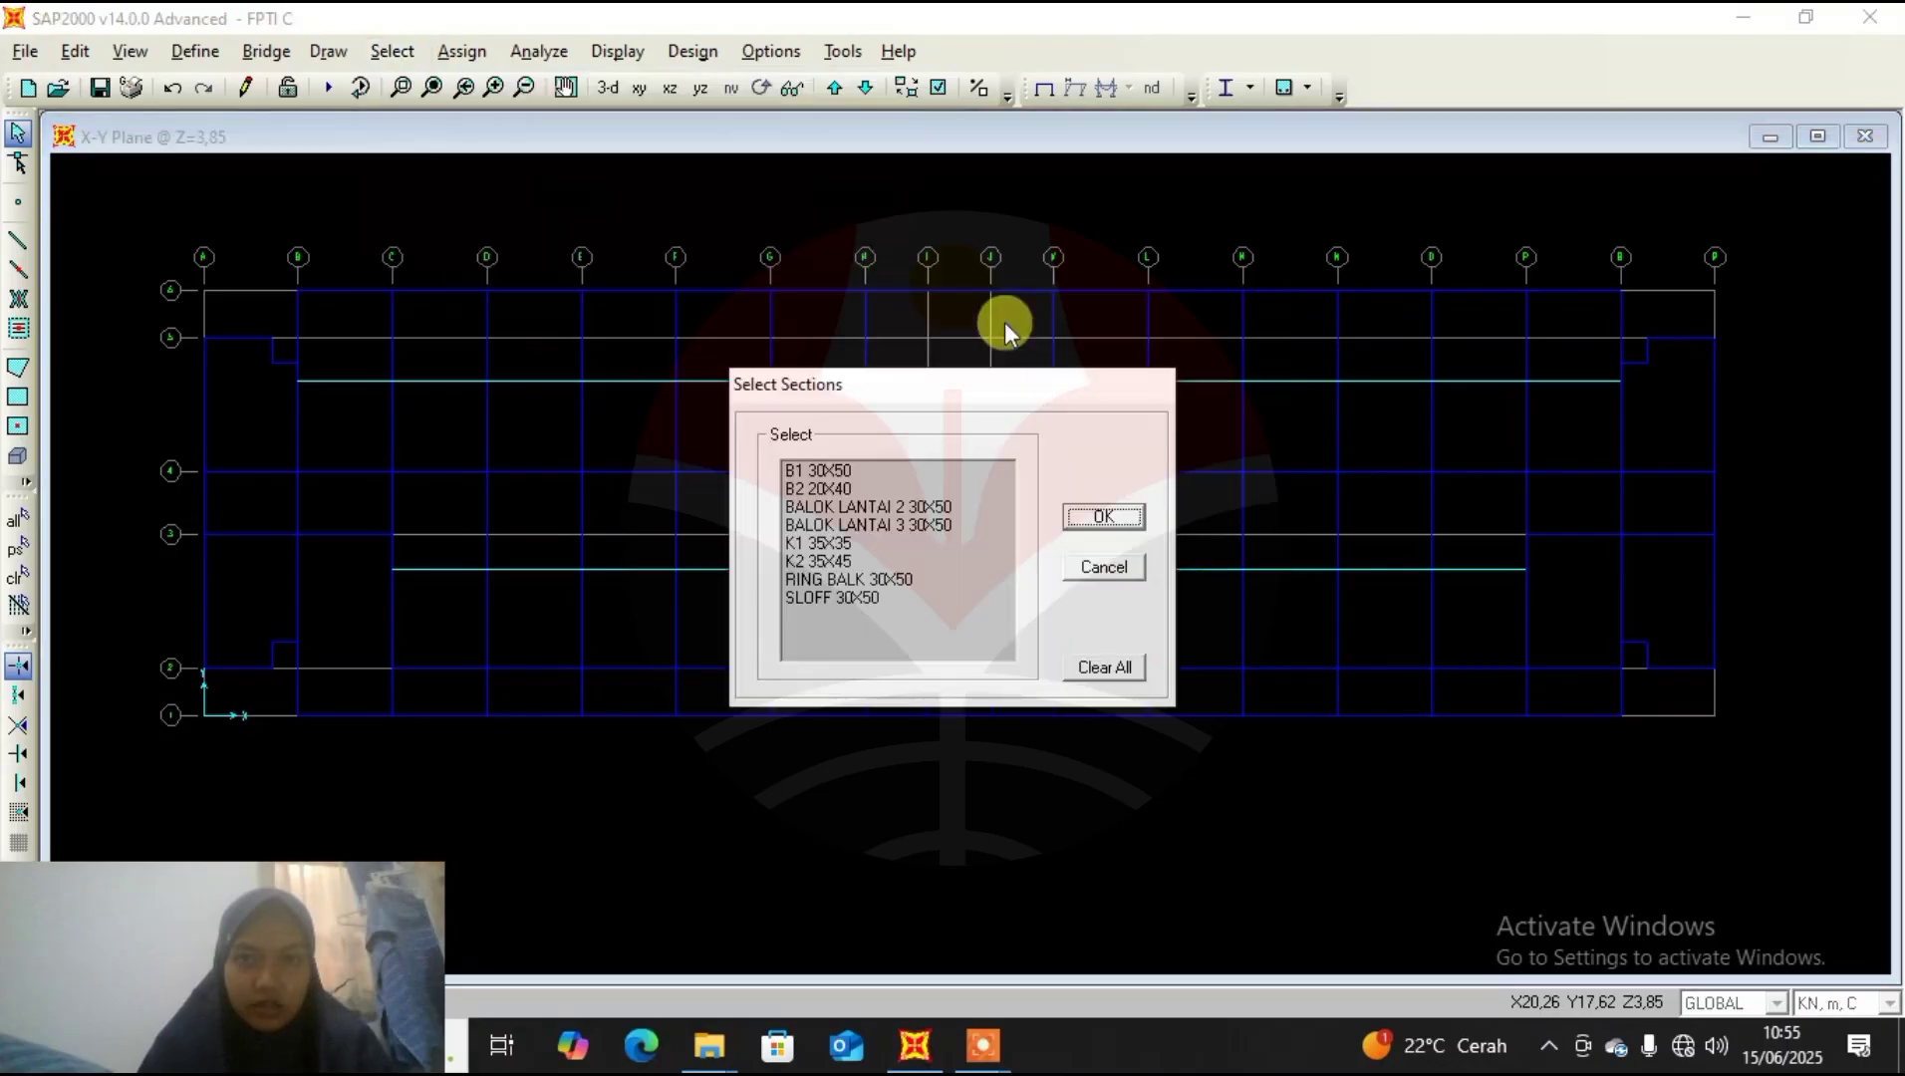
{"action": "left_click", "coordinate": [867, 488]}
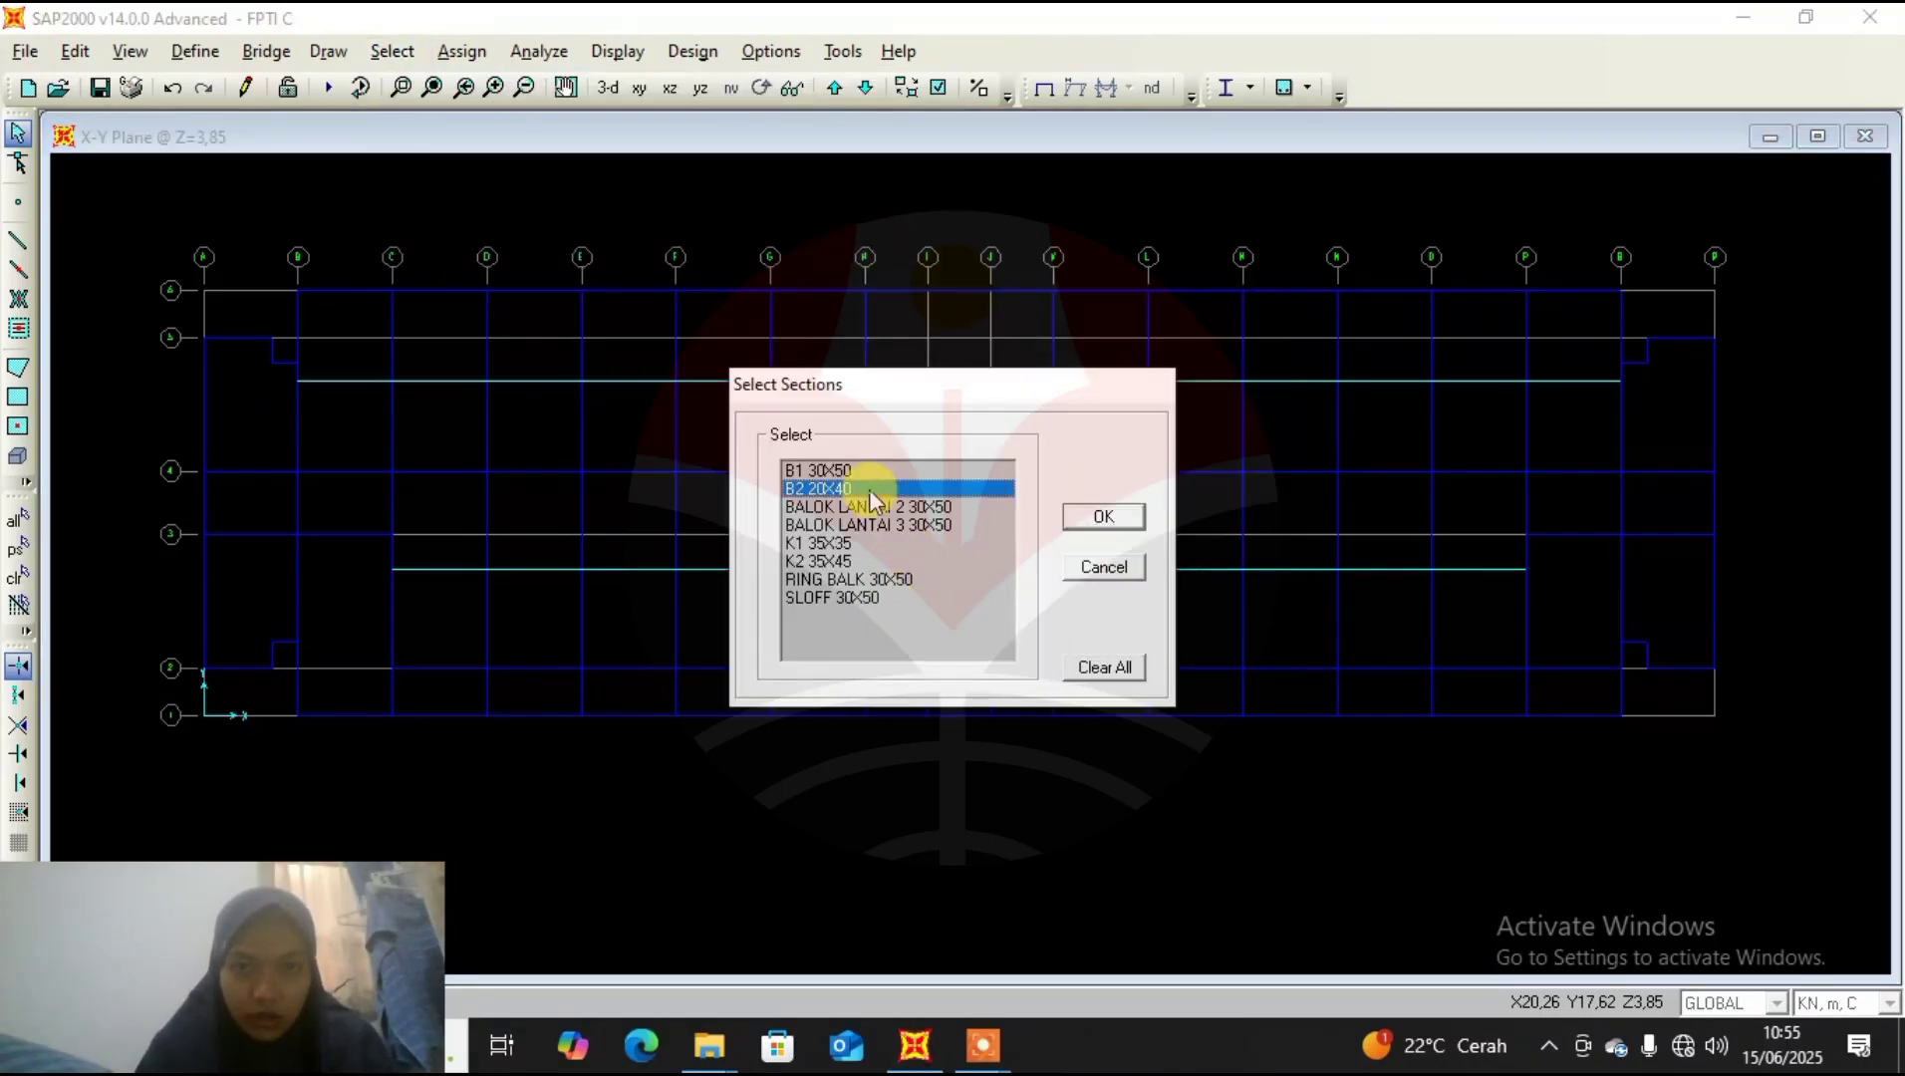
{"action": "left_click", "coordinate": [1106, 516]}
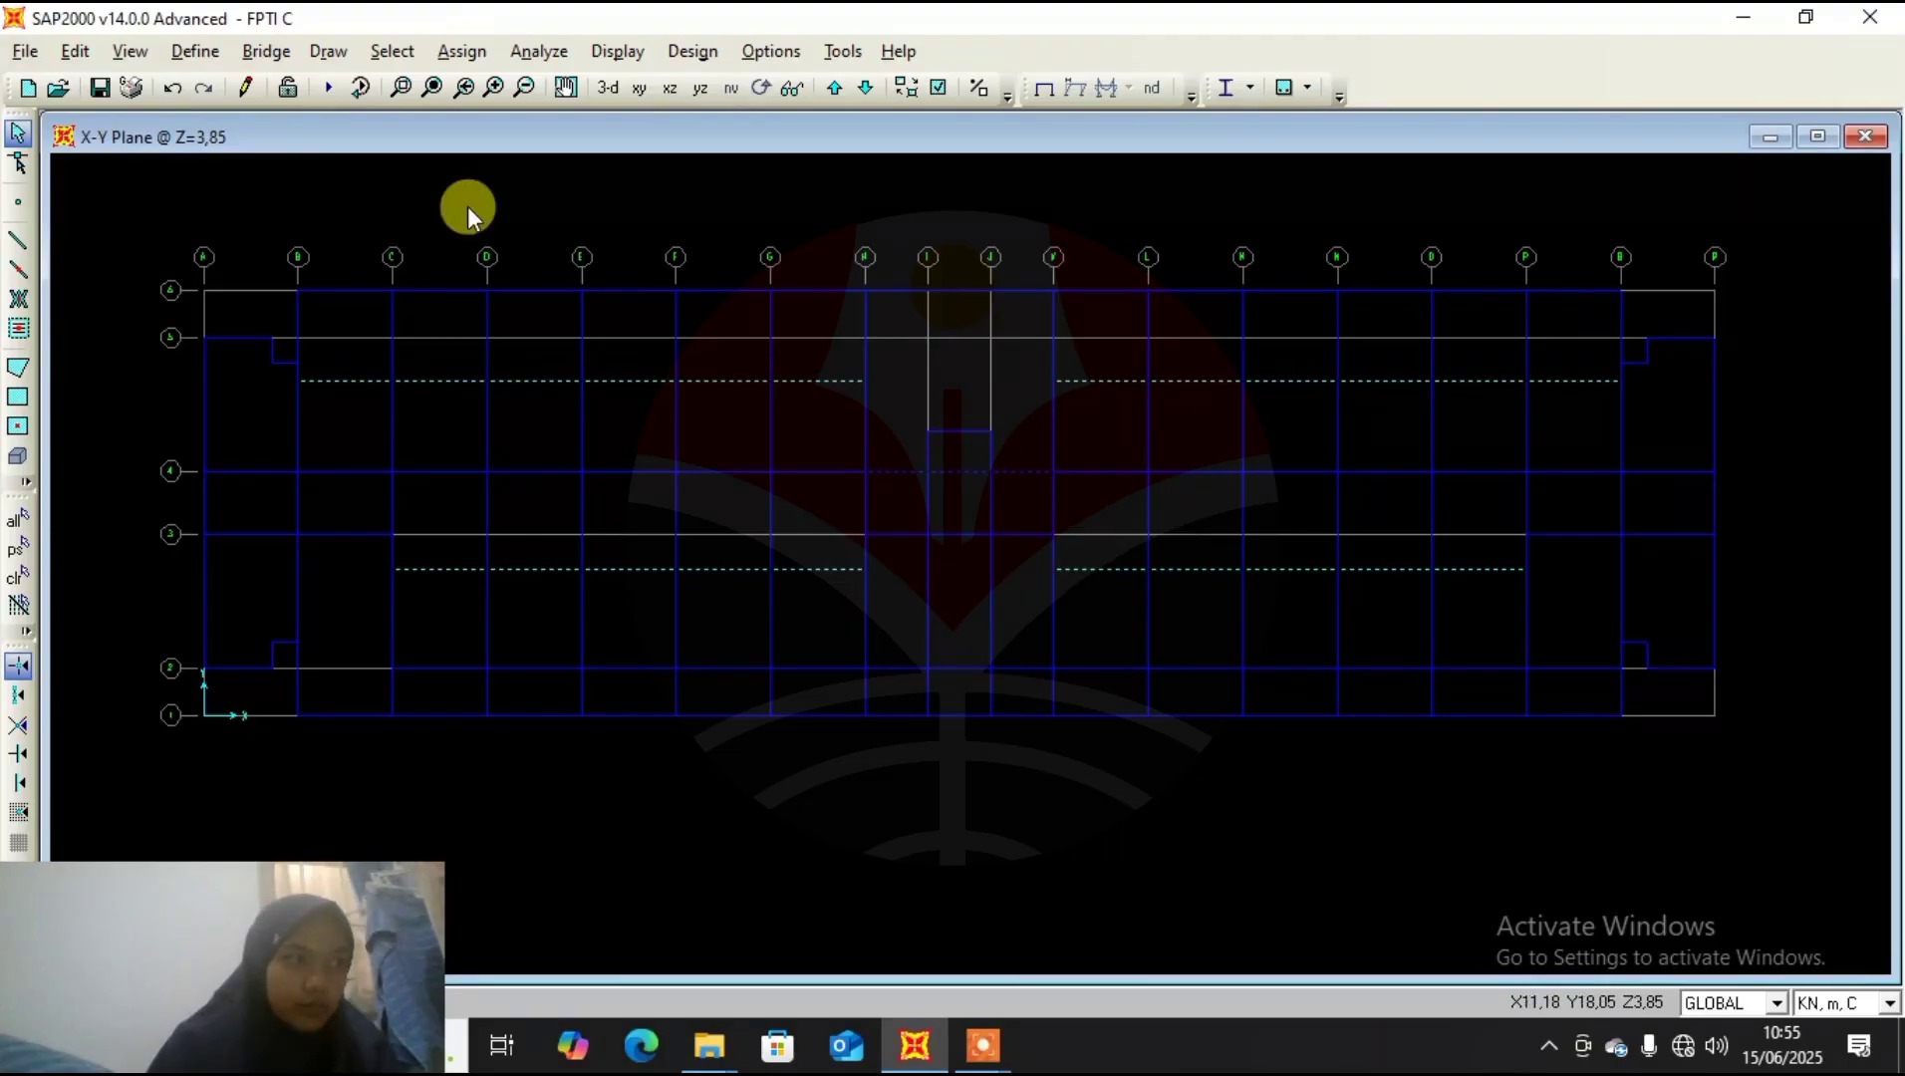
{"action": "left_click", "coordinate": [72, 52]}
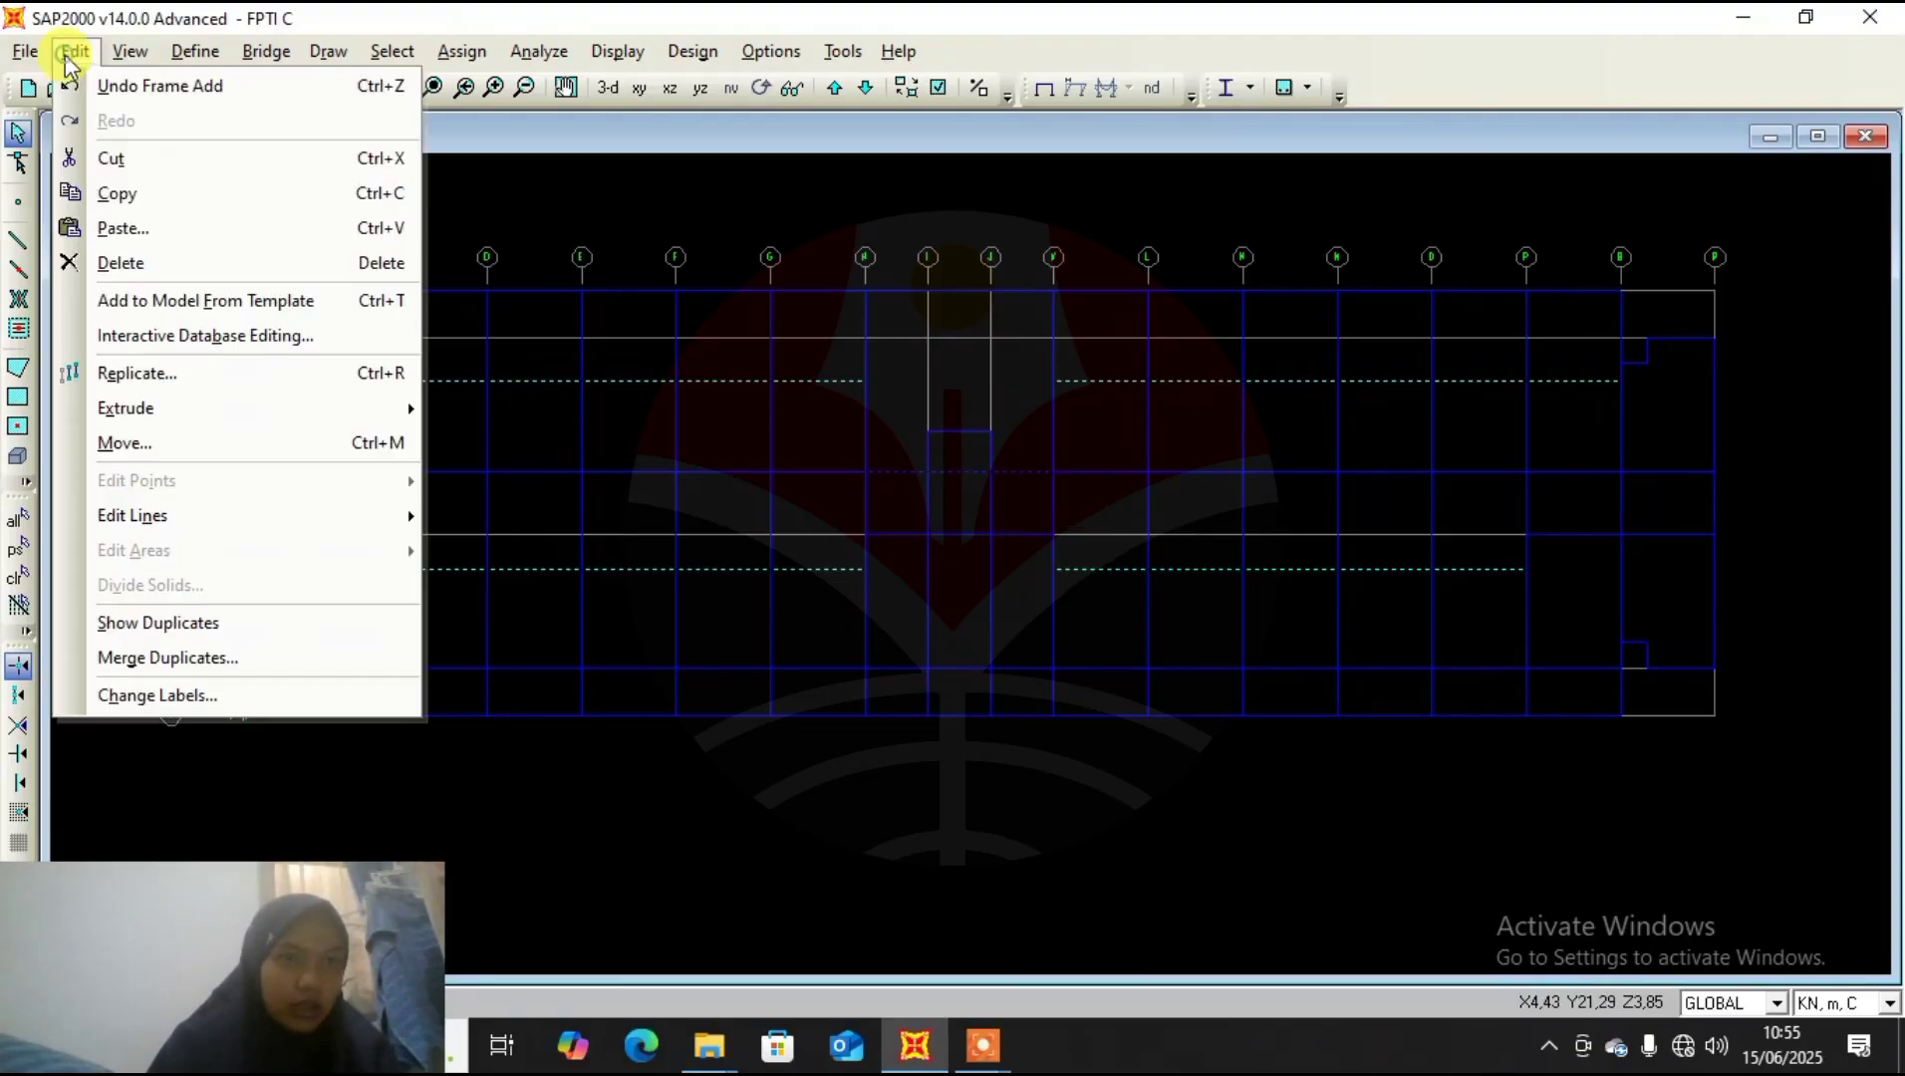
{"action": "left_click", "coordinate": [156, 392]}
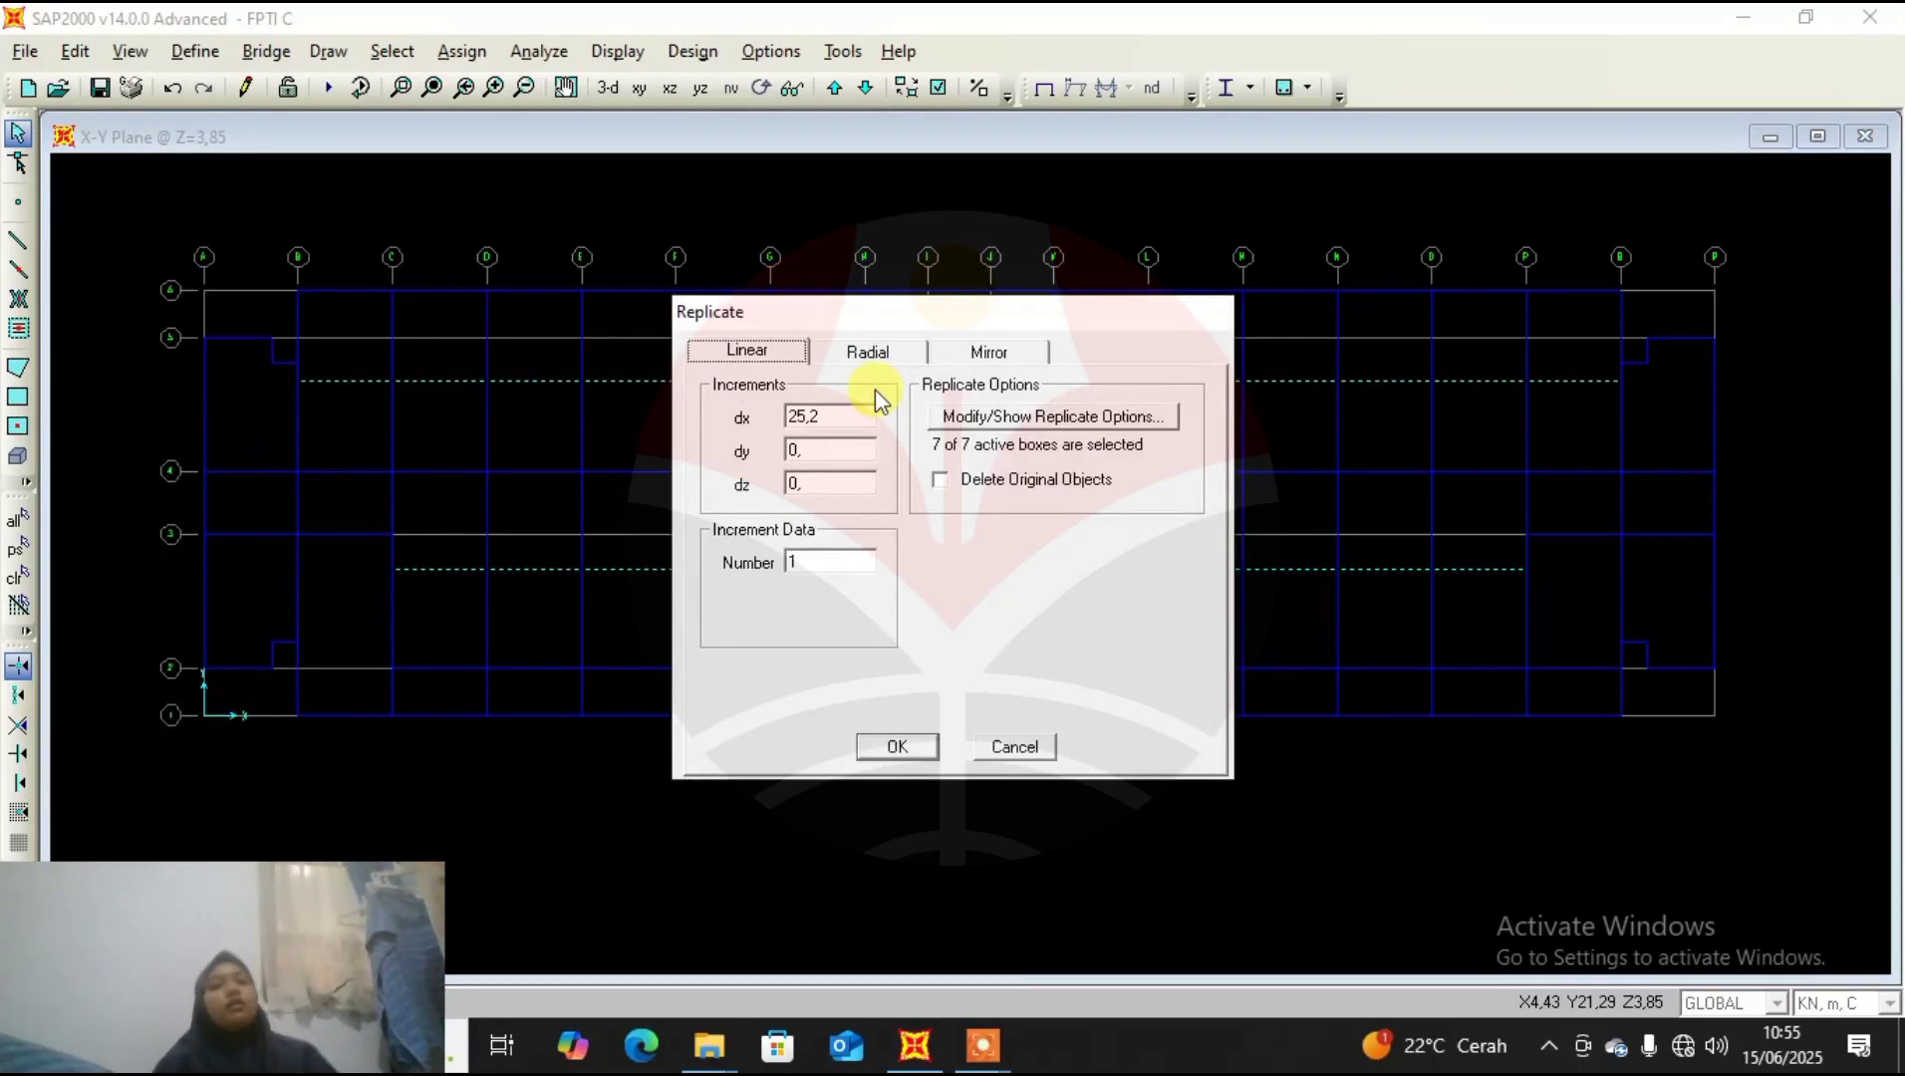
{"action": "double_click", "coordinate": [832, 417]}
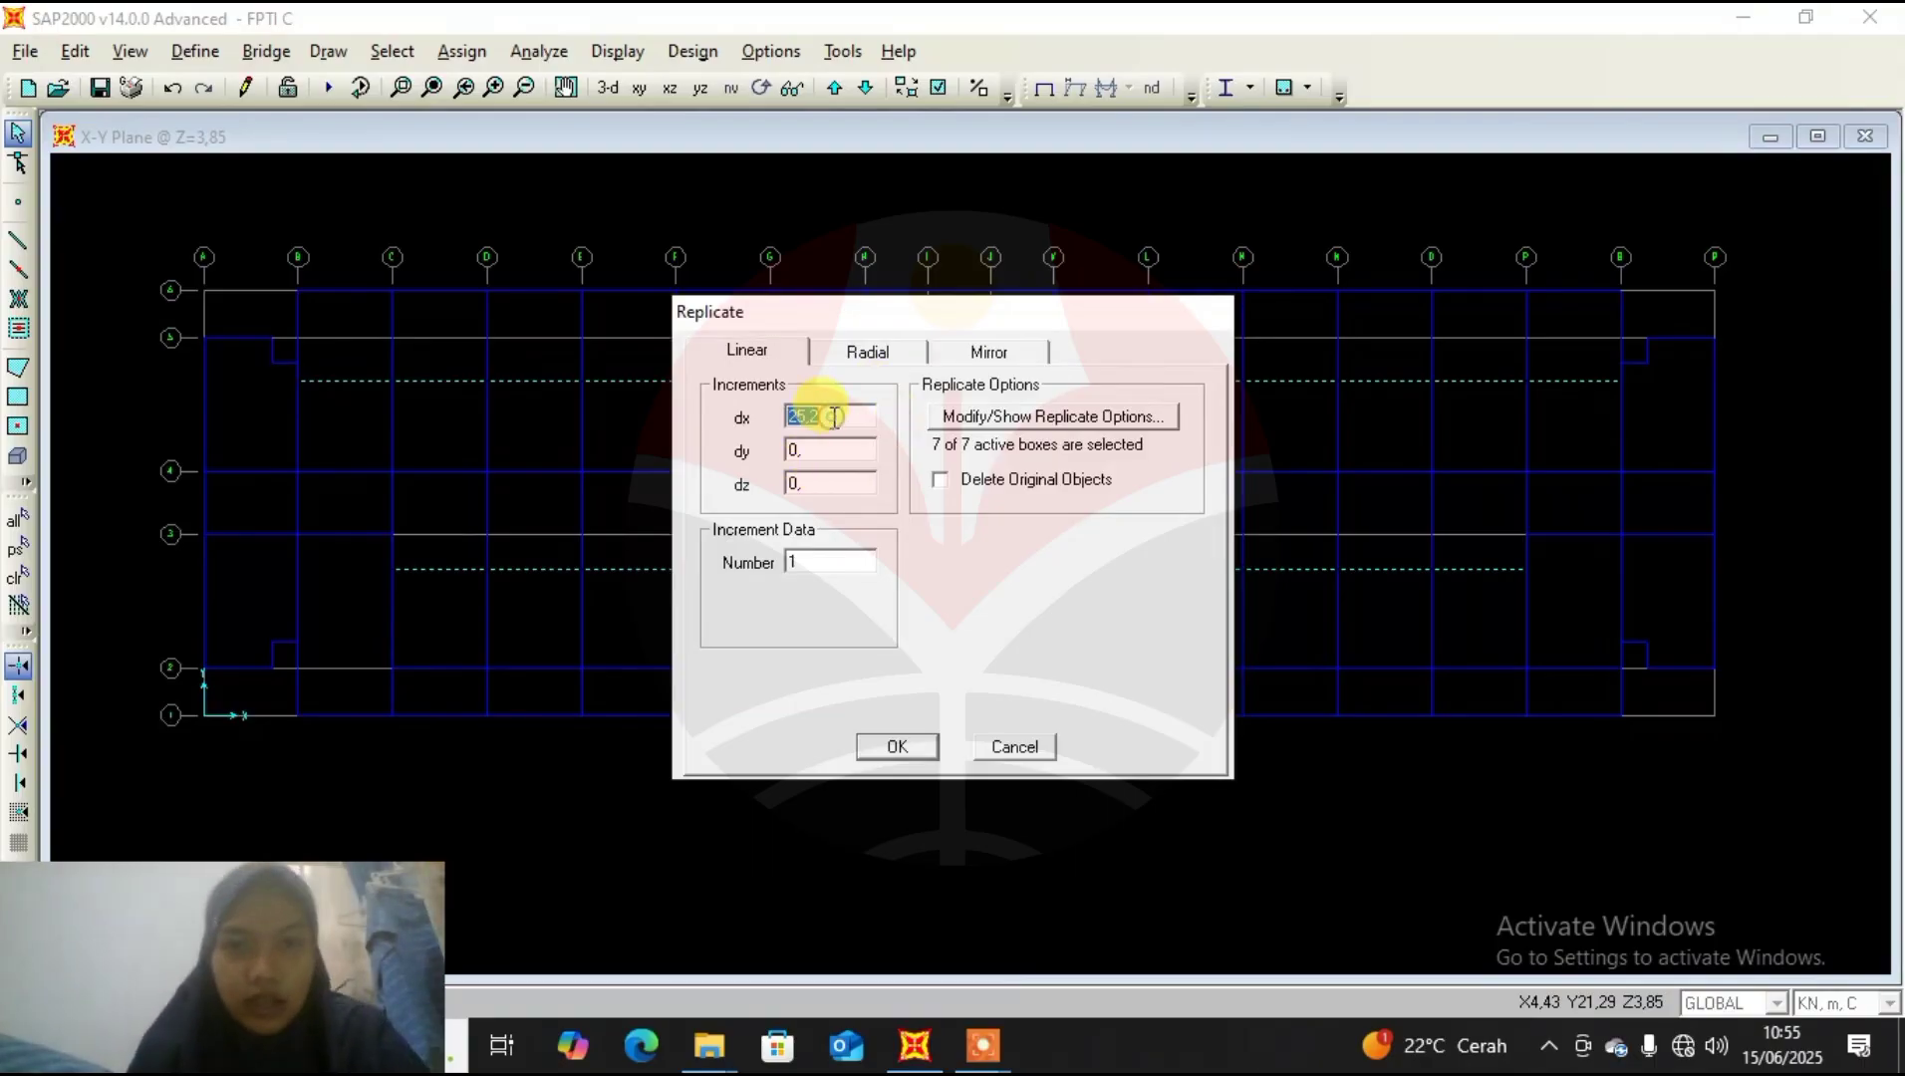
{"action": "type", "text": "0"}
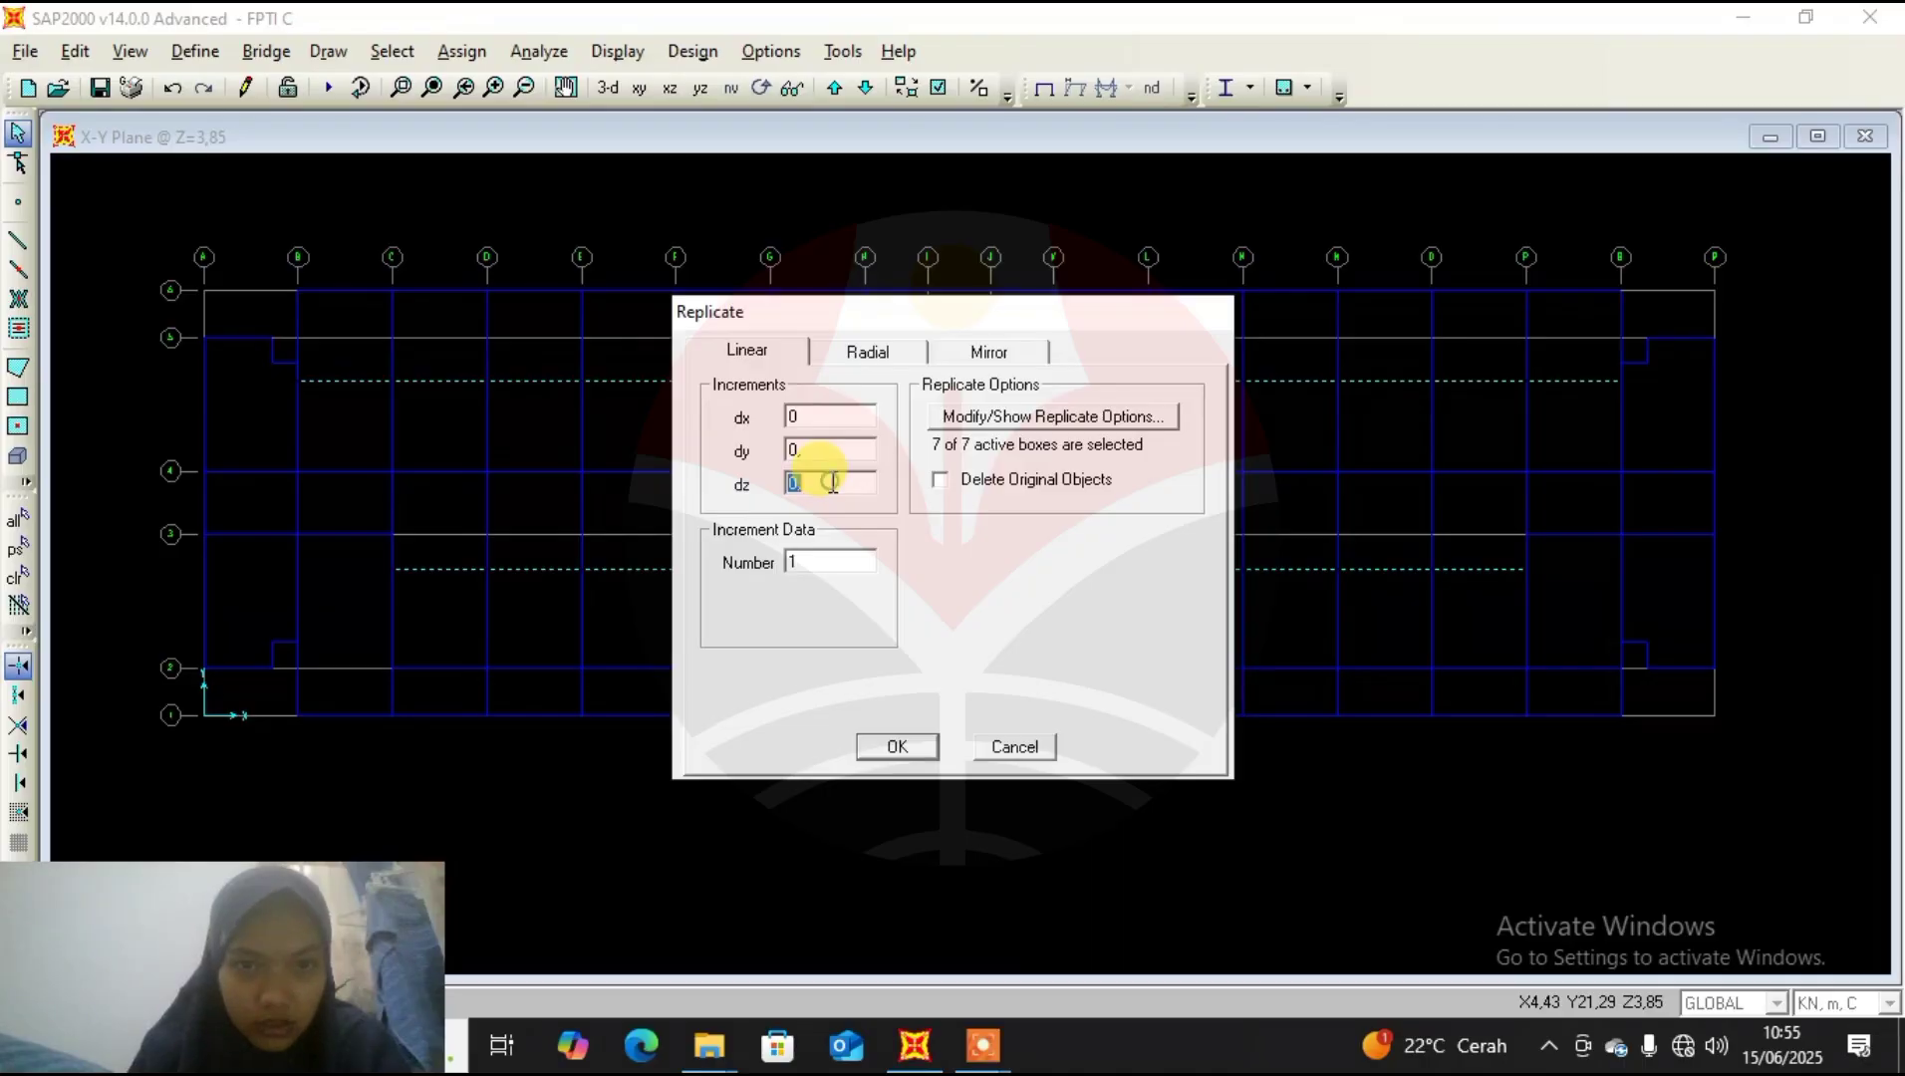
{"action": "type", "text": "3"}
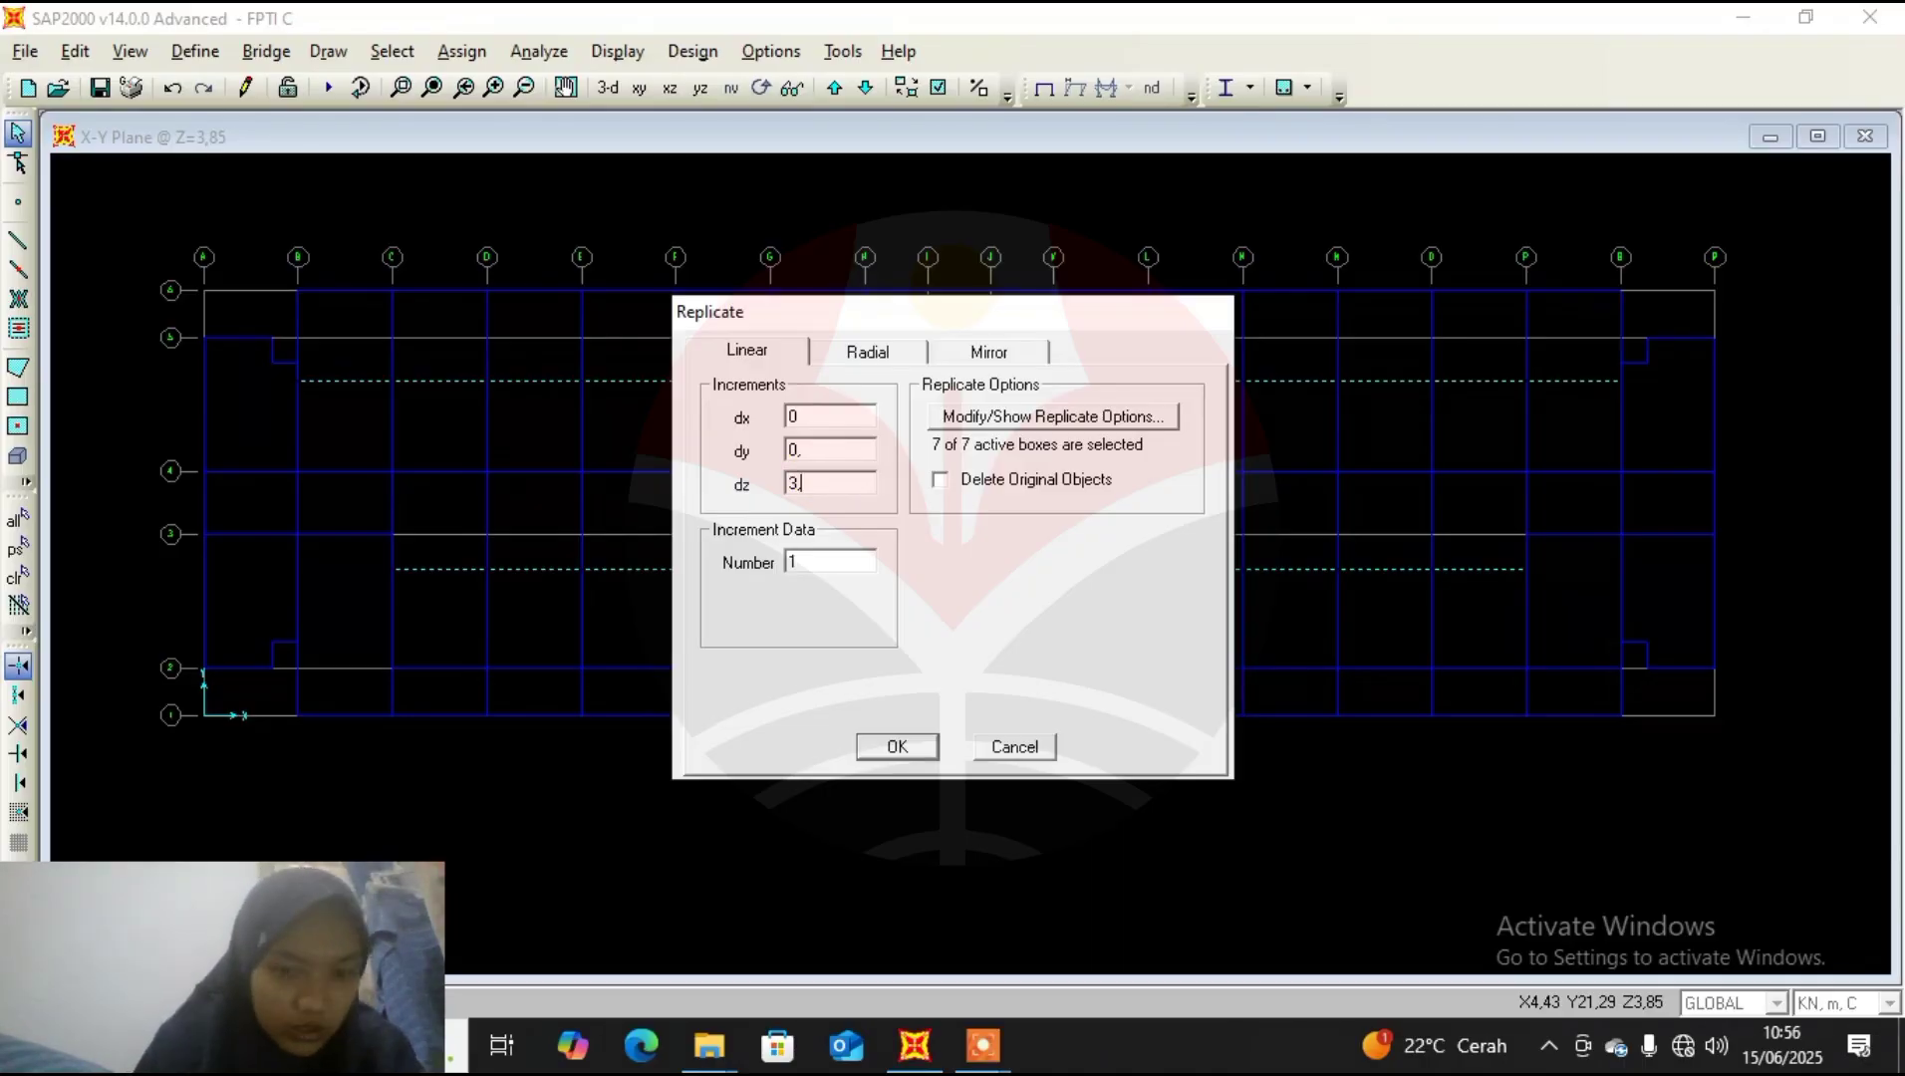
{"action": "type", "text": ",85"}
{"action": "left_click", "coordinate": [840, 559]}
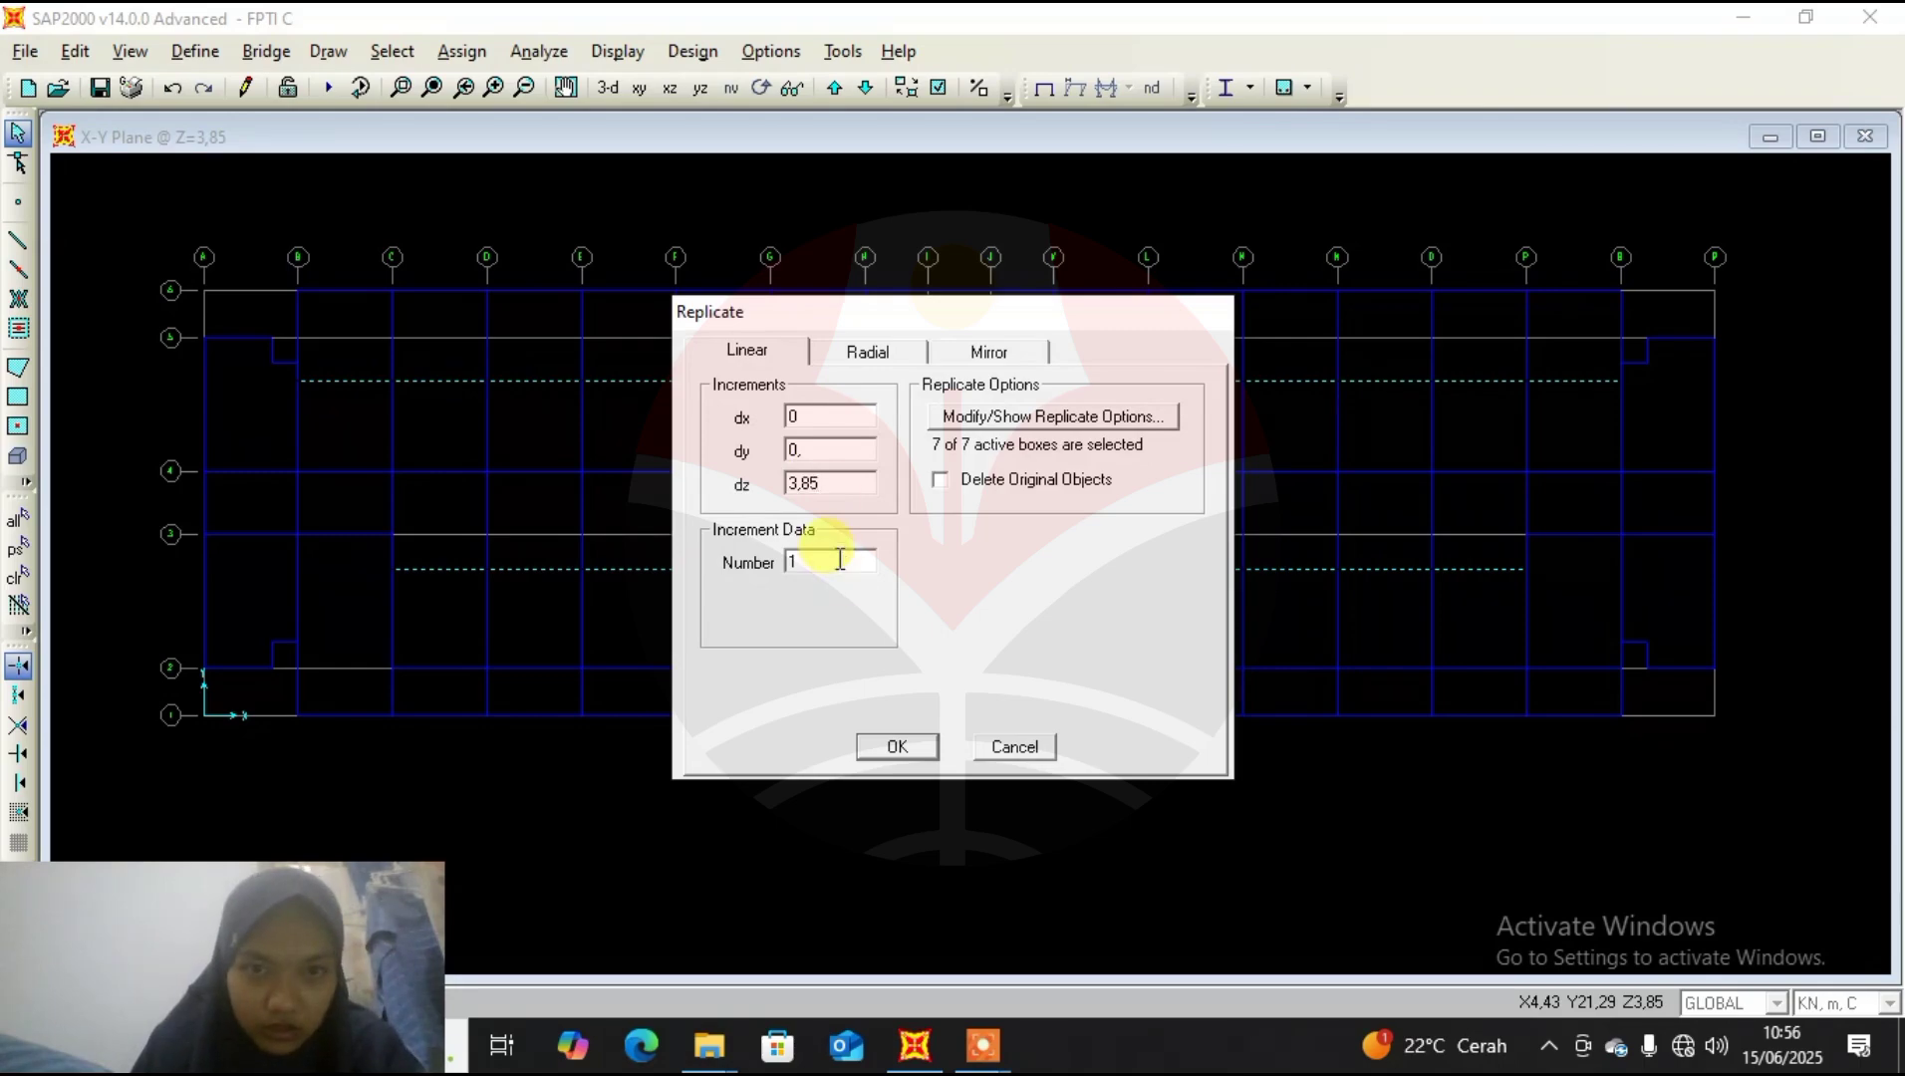
{"action": "left_click", "coordinate": [918, 749]}
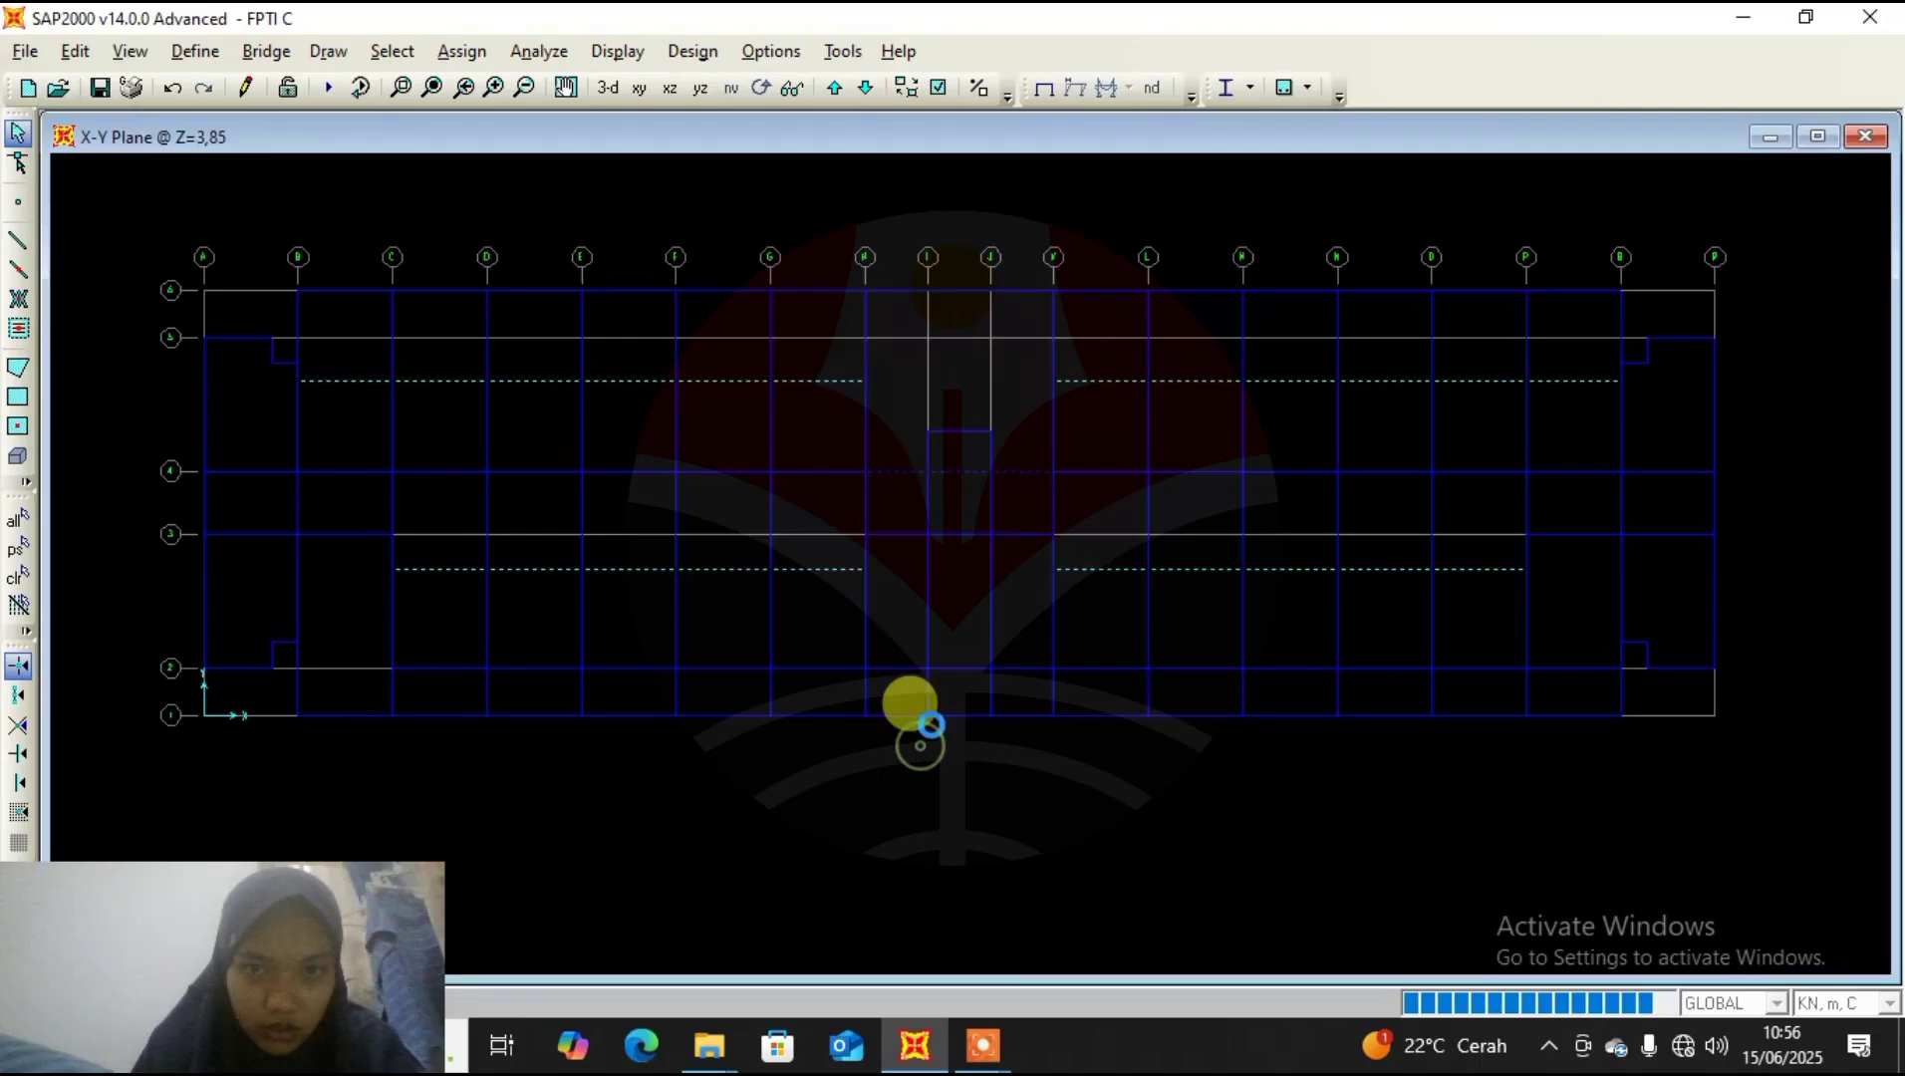
Assign section BALOK LANTAI 3 30X50 to the replicated gridline 4 beam between H and K at Z=7,7, and restore the plain plan display.
{"action": "left_click", "coordinate": [833, 87]}
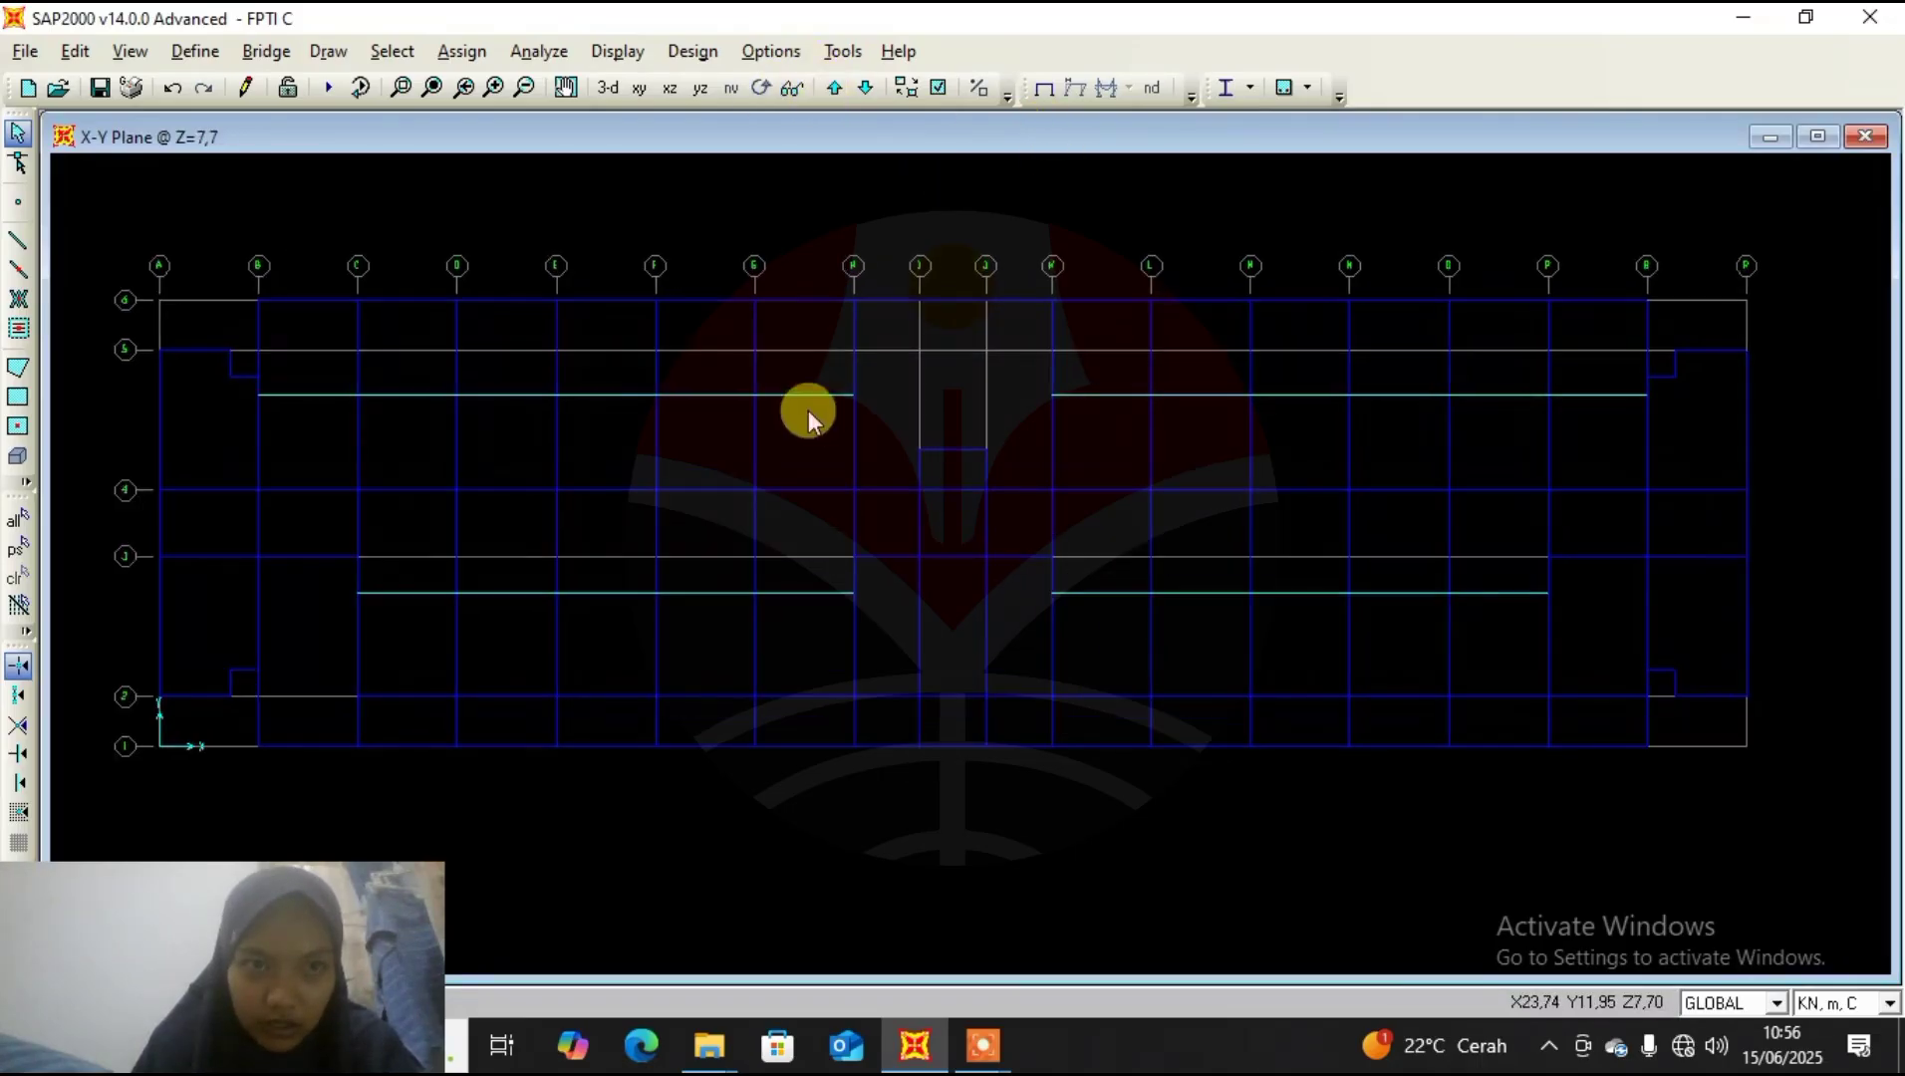
{"action": "mouse_move", "coordinate": [756, 375]}
{"action": "middle_mouse_down"}
{"action": "mouse_move", "coordinate": [796, 365]}
{"action": "mouse_move", "coordinate": [781, 377]}
{"action": "middle_mouse_up"}
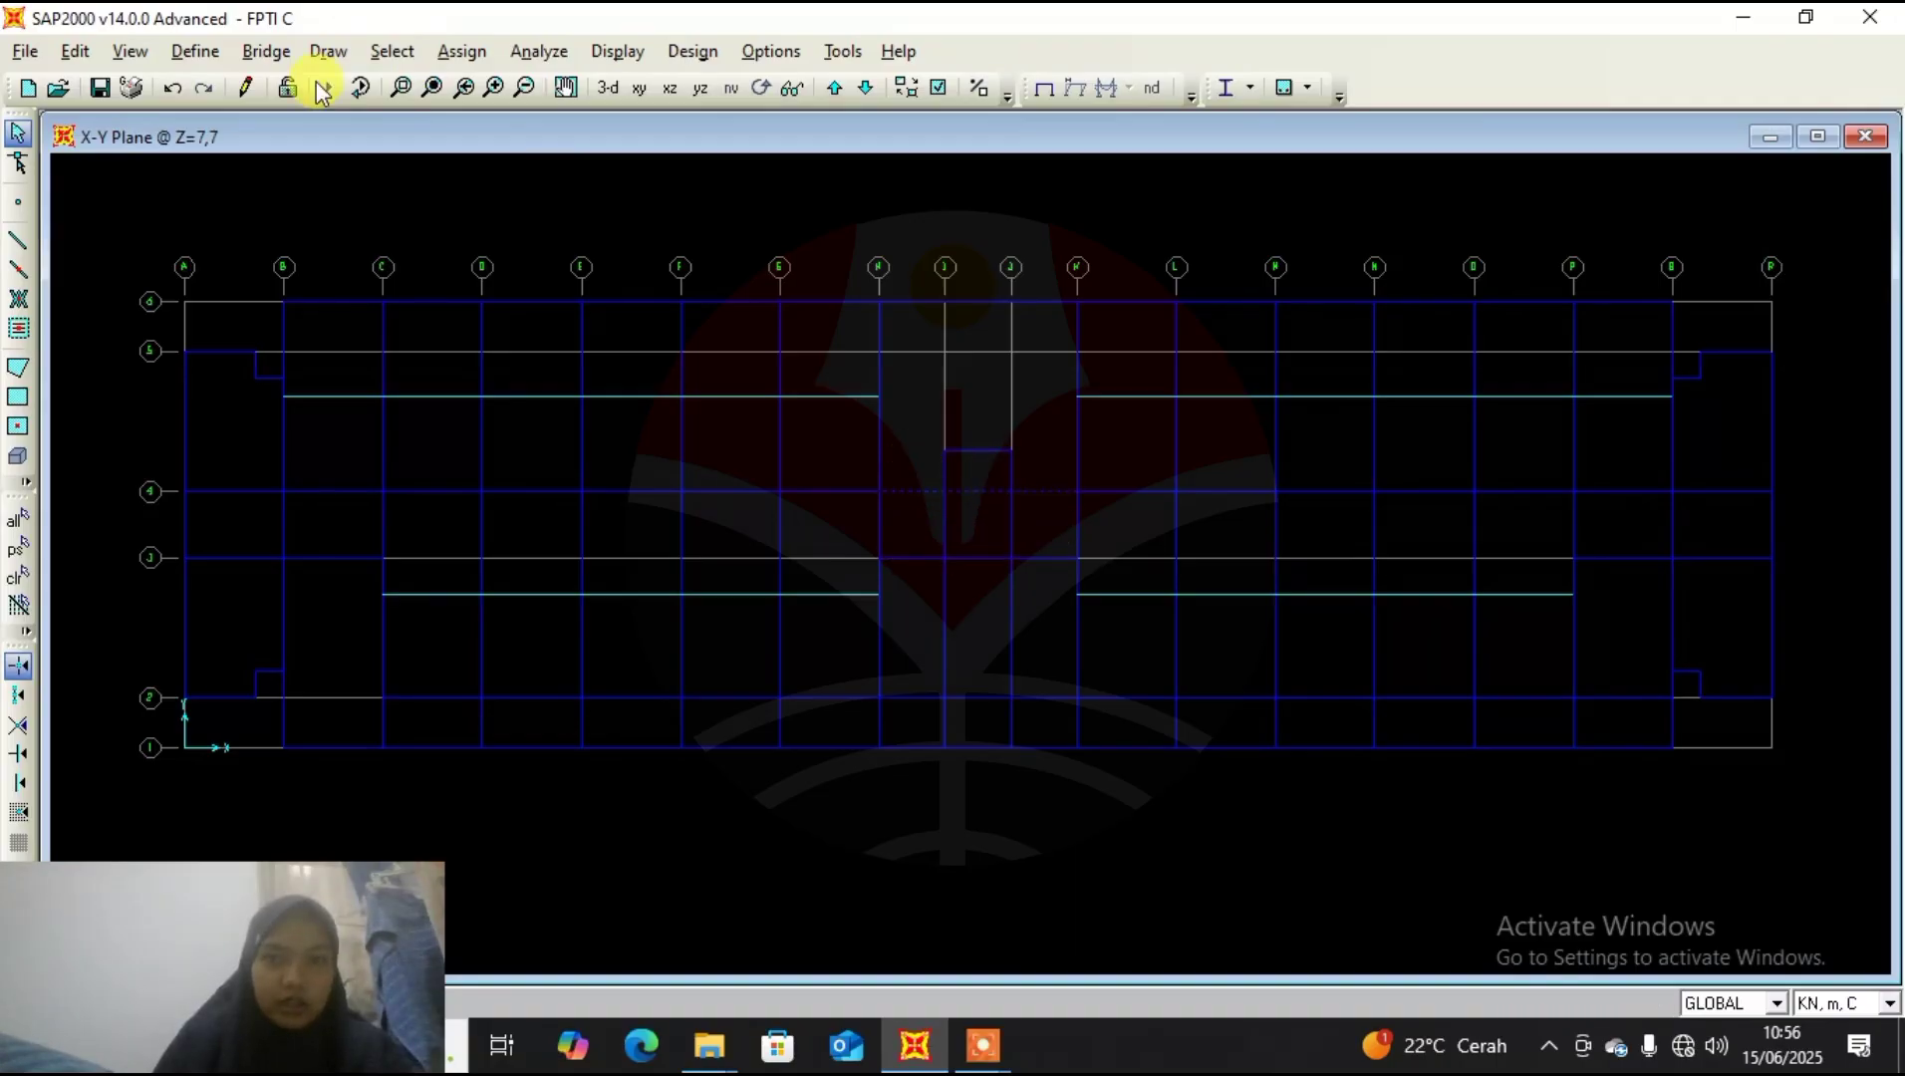
{"action": "left_click", "coordinate": [460, 51]}
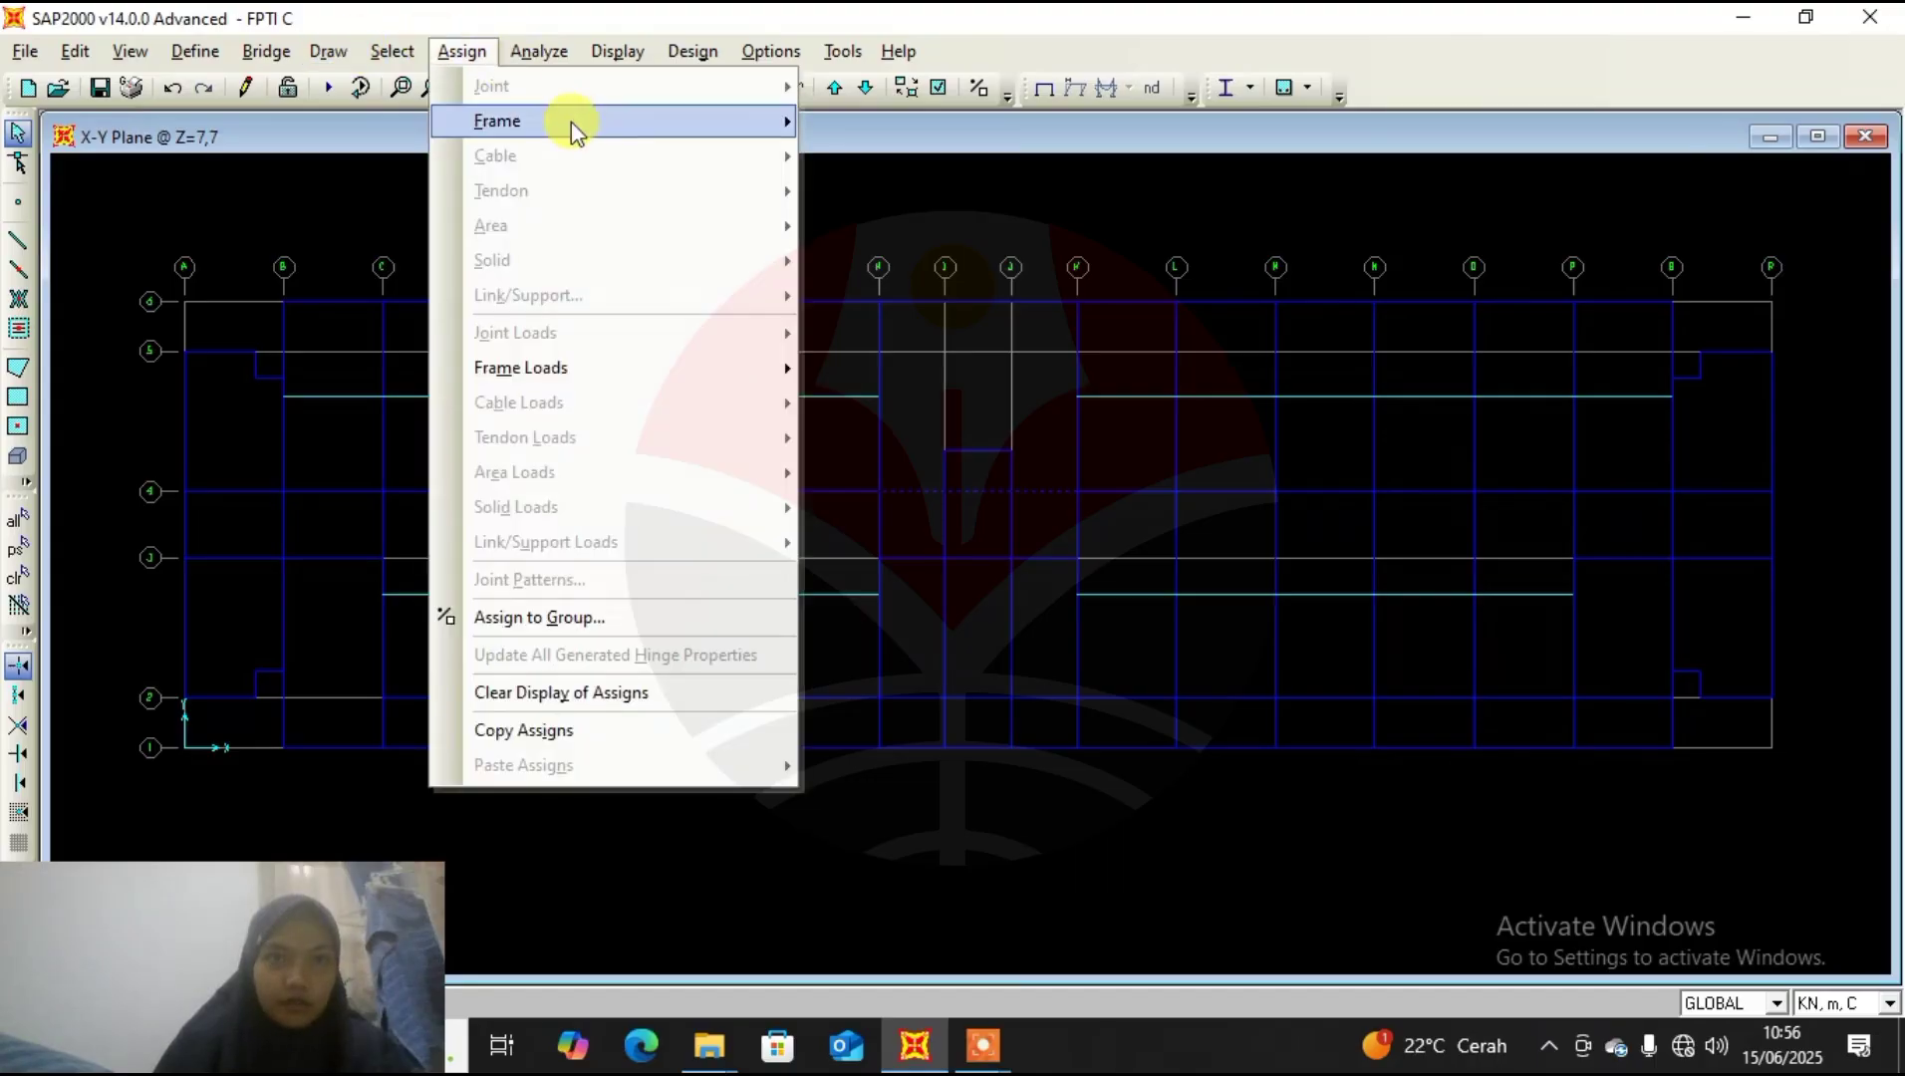
{"action": "mouse_move", "coordinate": [572, 121]}
{"action": "left_click", "coordinate": [897, 122]}
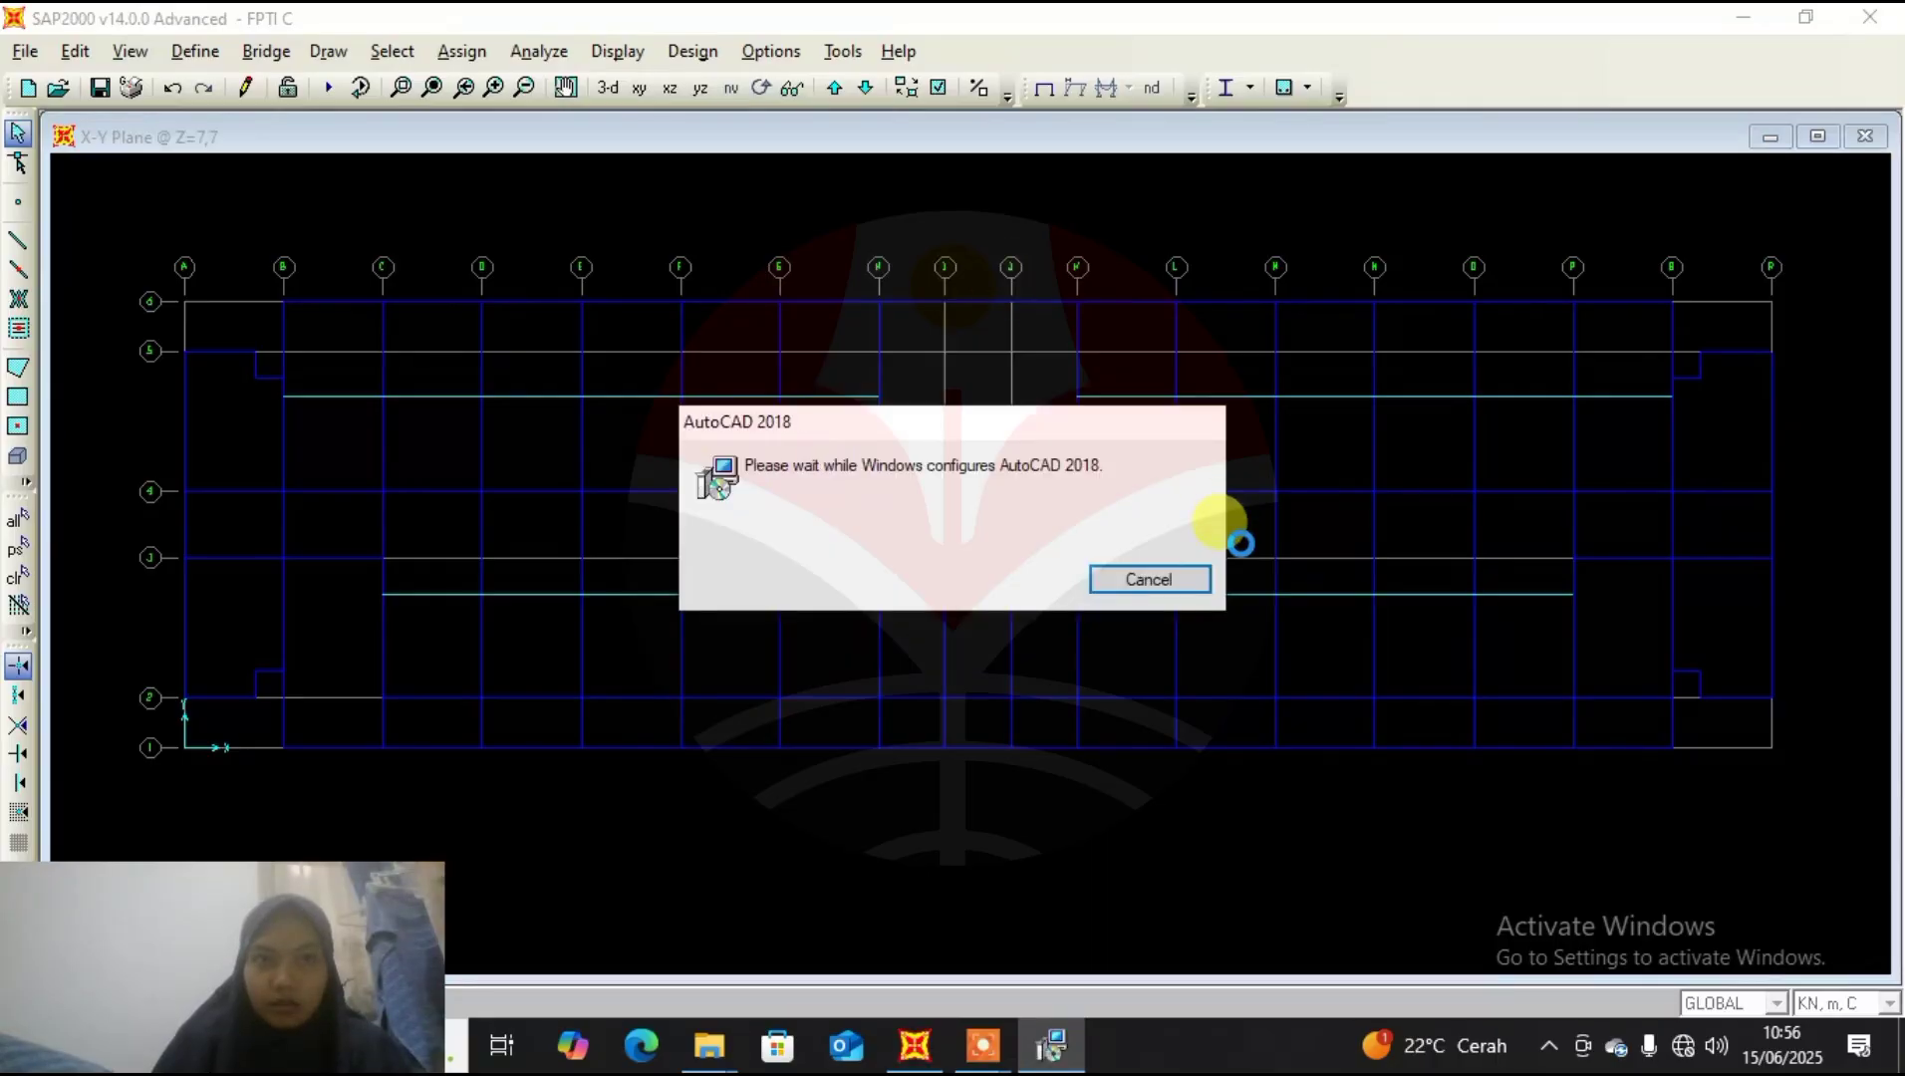
{"action": "left_click", "coordinate": [1175, 582]}
{"action": "left_click", "coordinate": [1172, 427]}
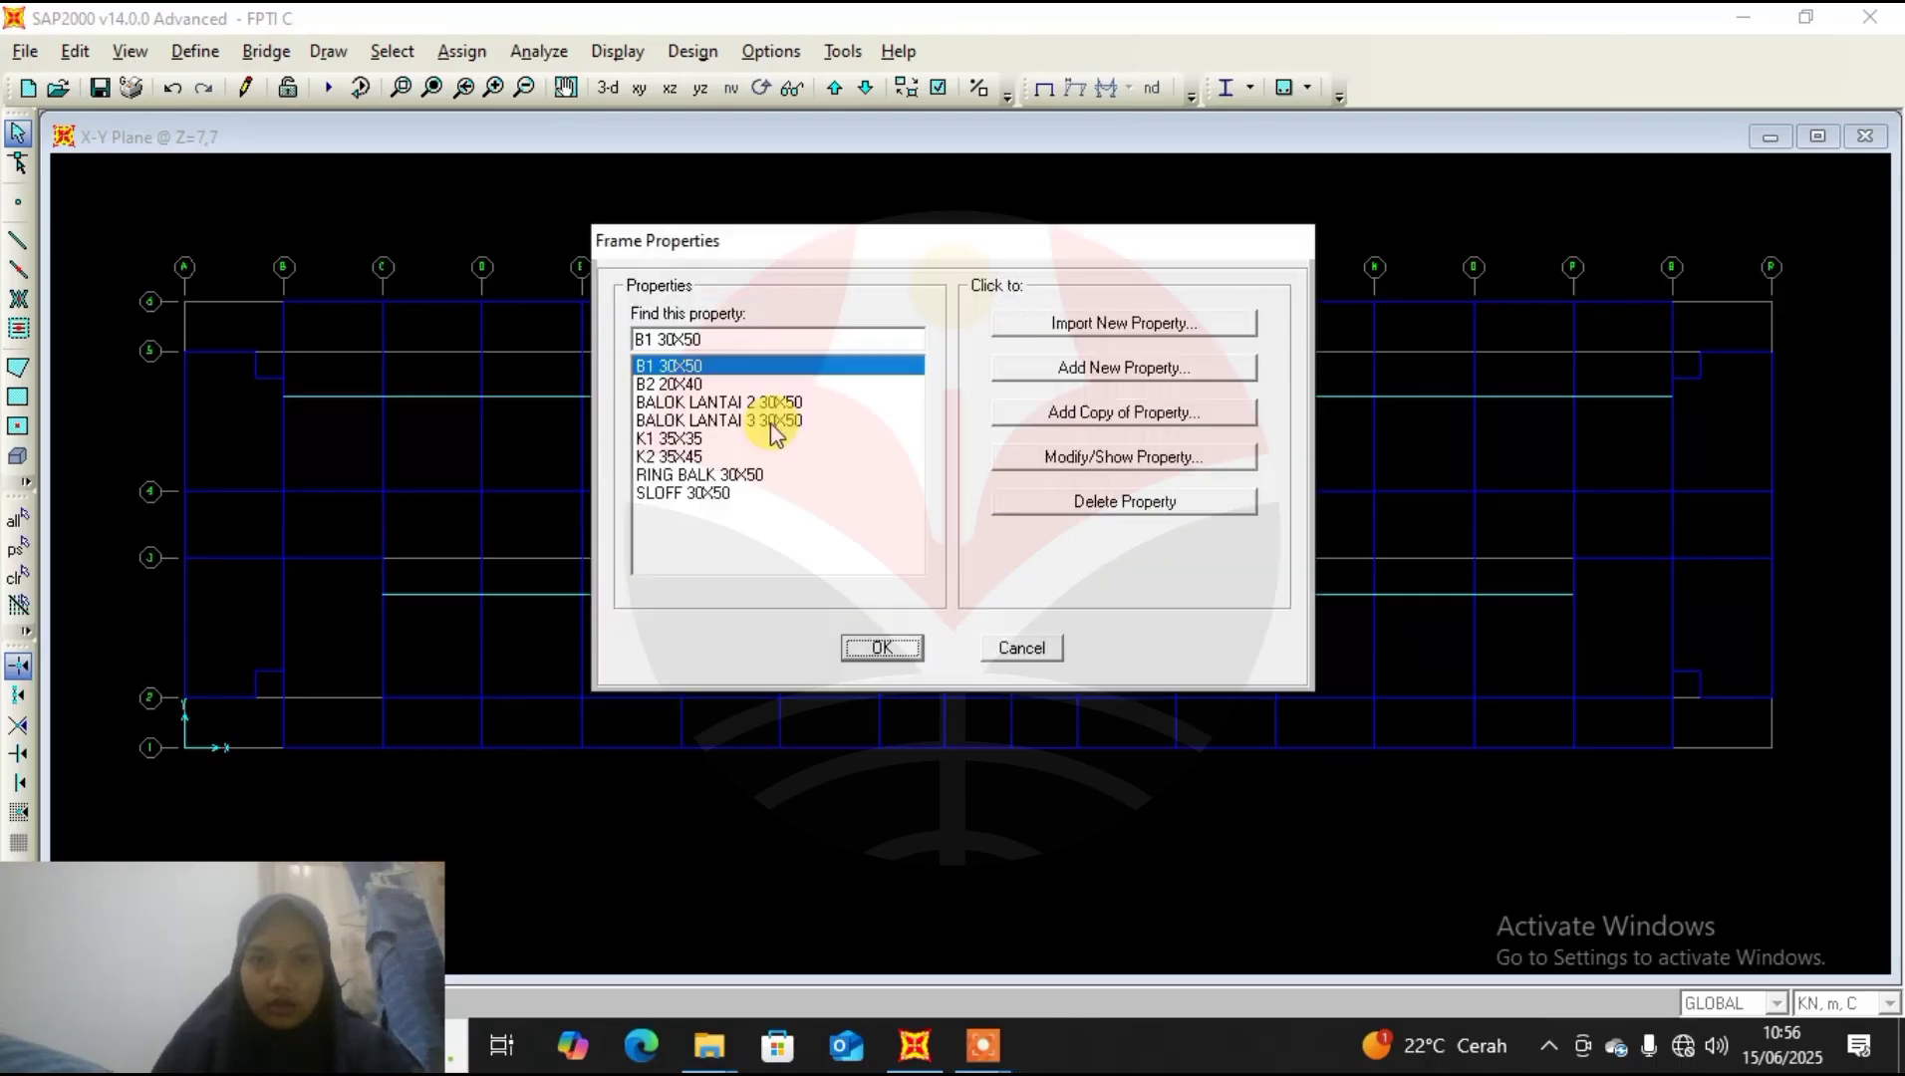
{"action": "left_click", "coordinate": [774, 424]}
{"action": "left_click", "coordinate": [882, 649]}
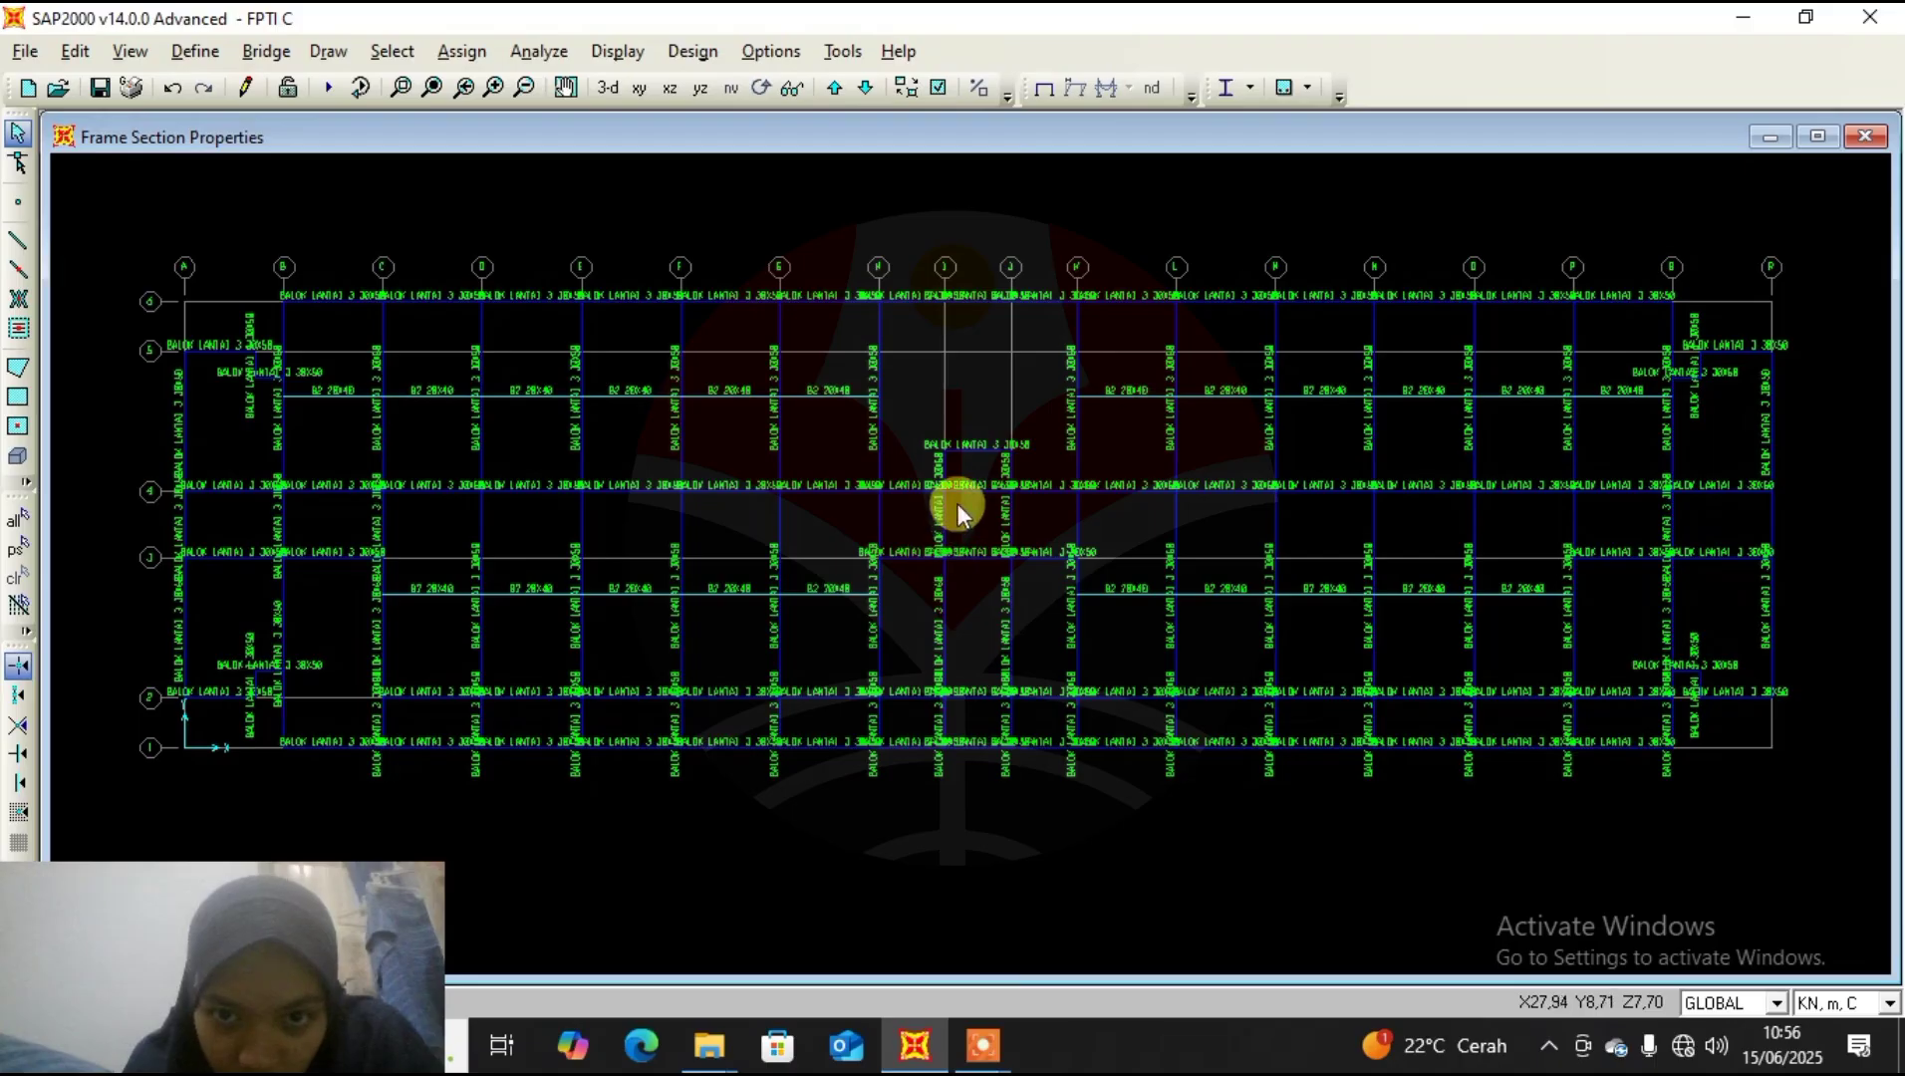
{"action": "scroll", "coordinate": [959, 513], "scroll_direction": "up", "scroll_amount": 1}
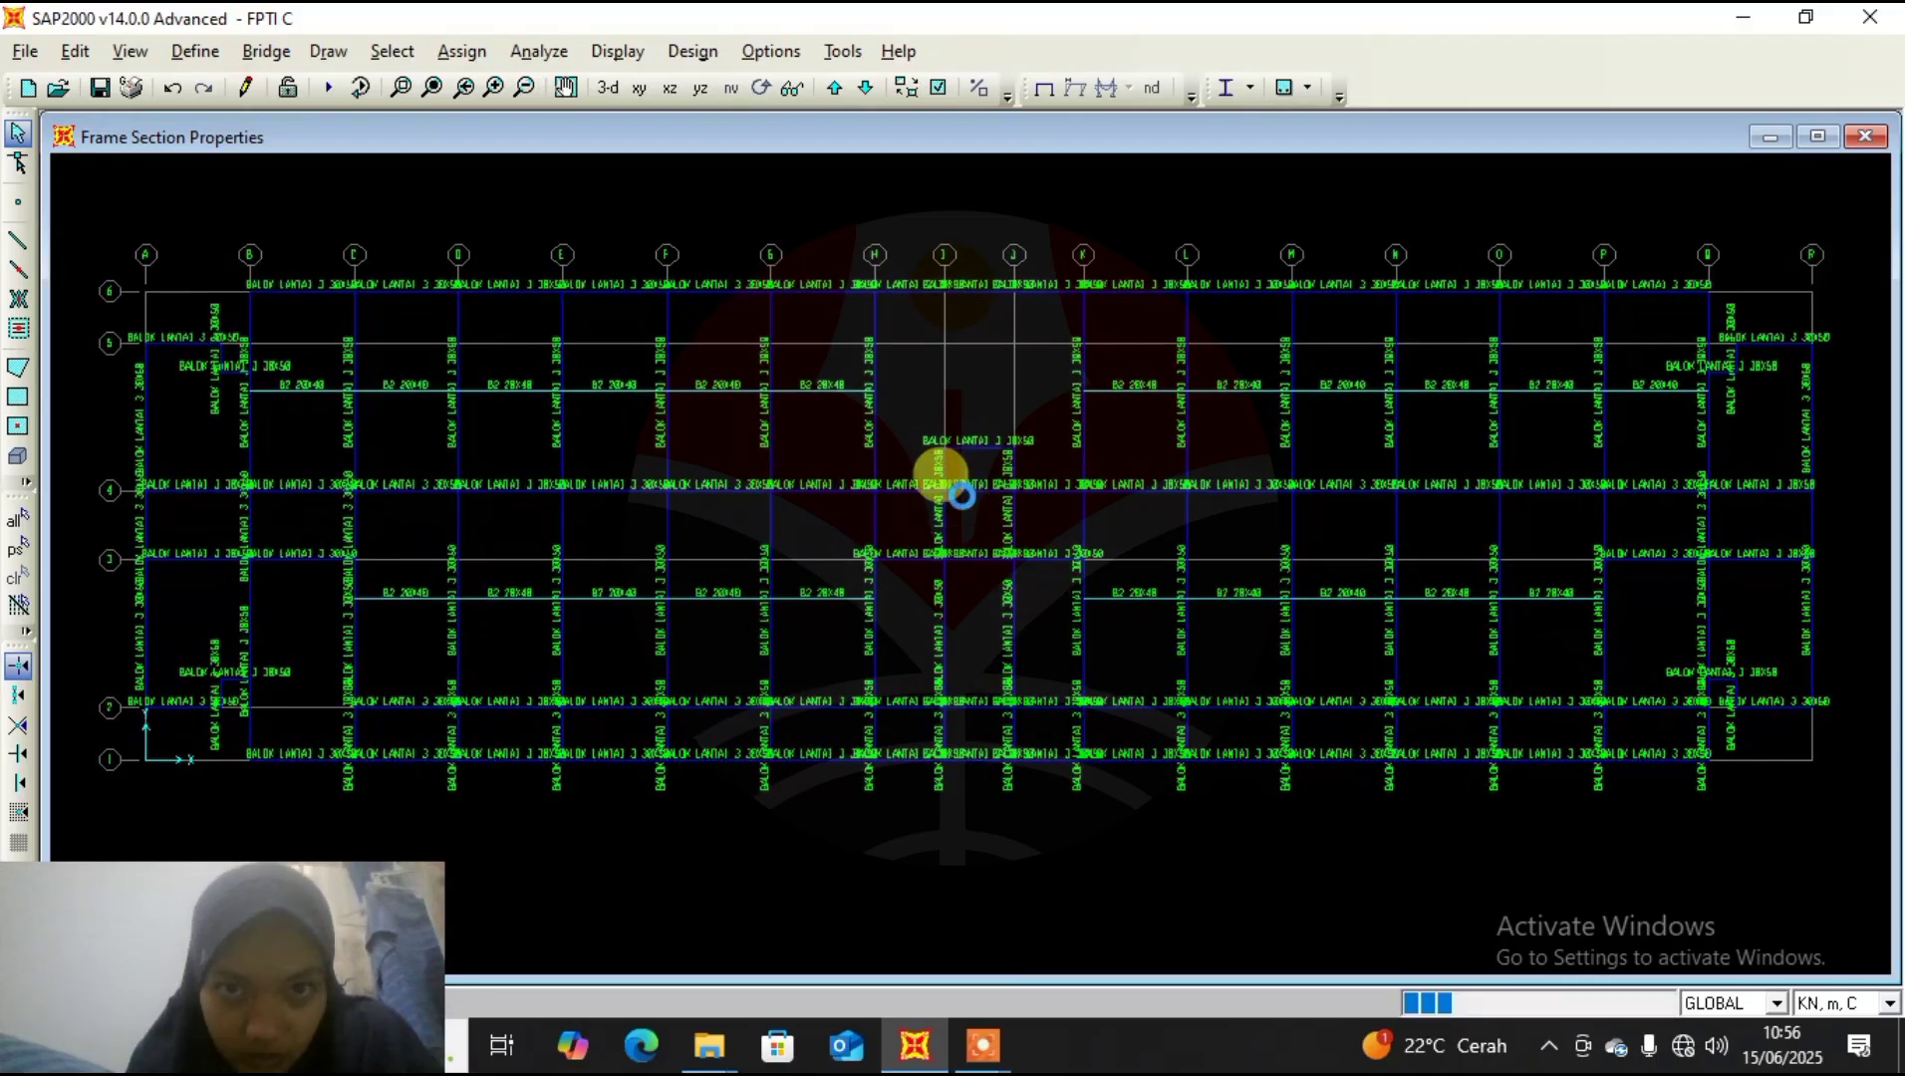
{"action": "left_click", "coordinate": [1041, 88]}
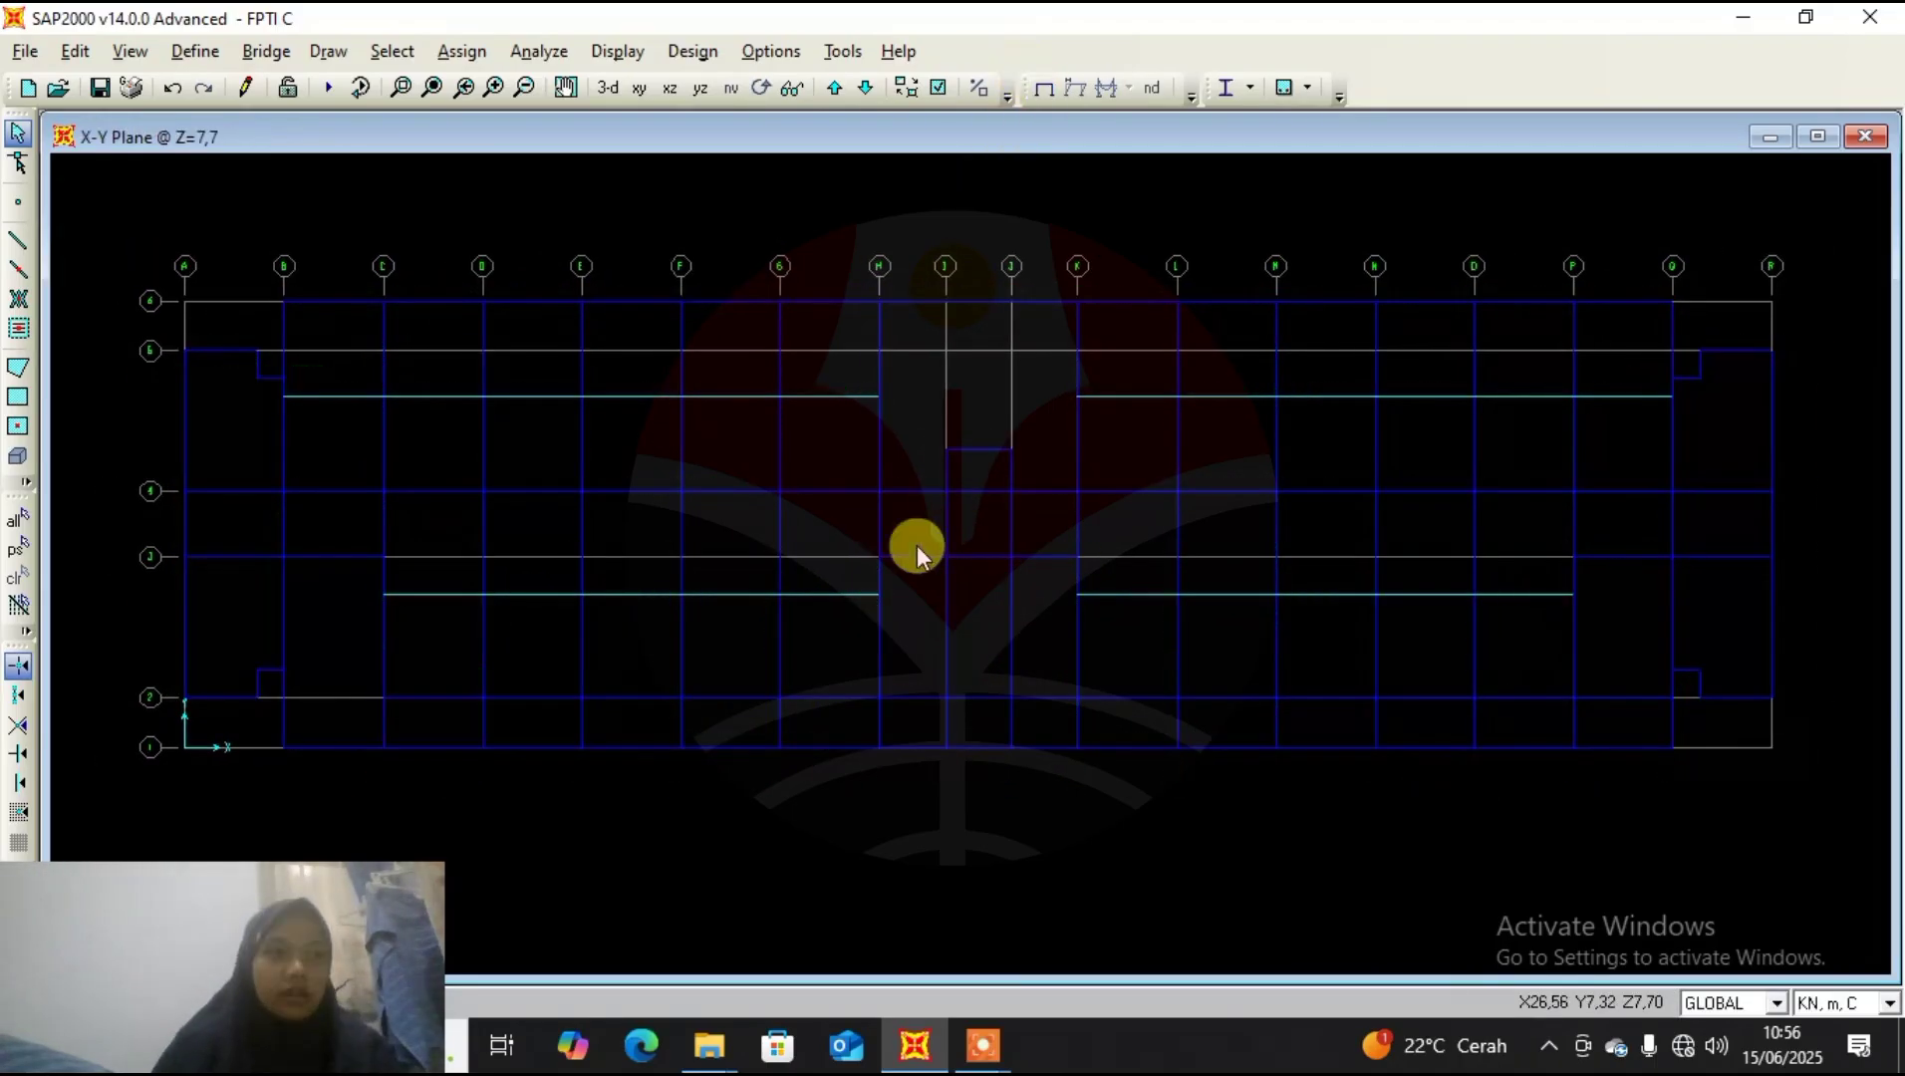
Add a copy of the B2 20X40 frame section and name it BALOK ANAK LT 2 20X40.
{"action": "left_click", "coordinate": [195, 52]}
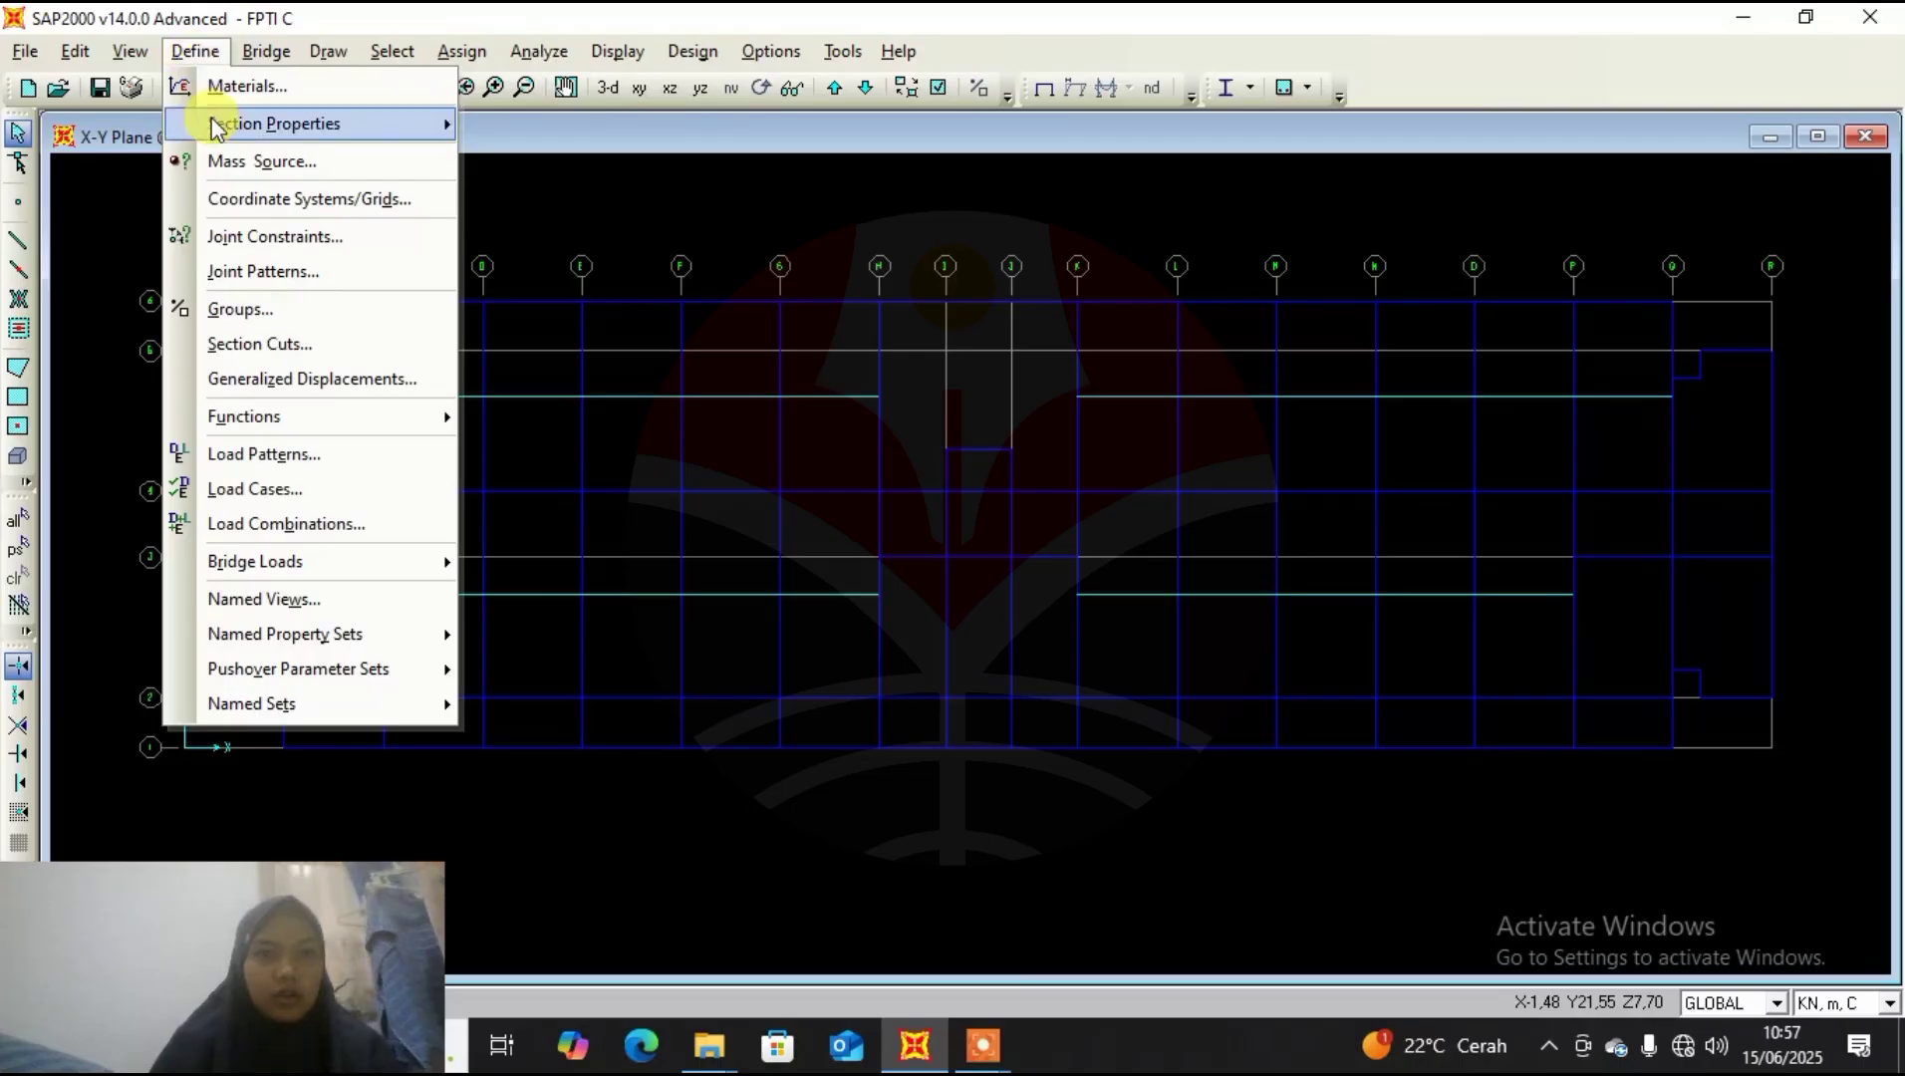
{"action": "mouse_move", "coordinate": [215, 123]}
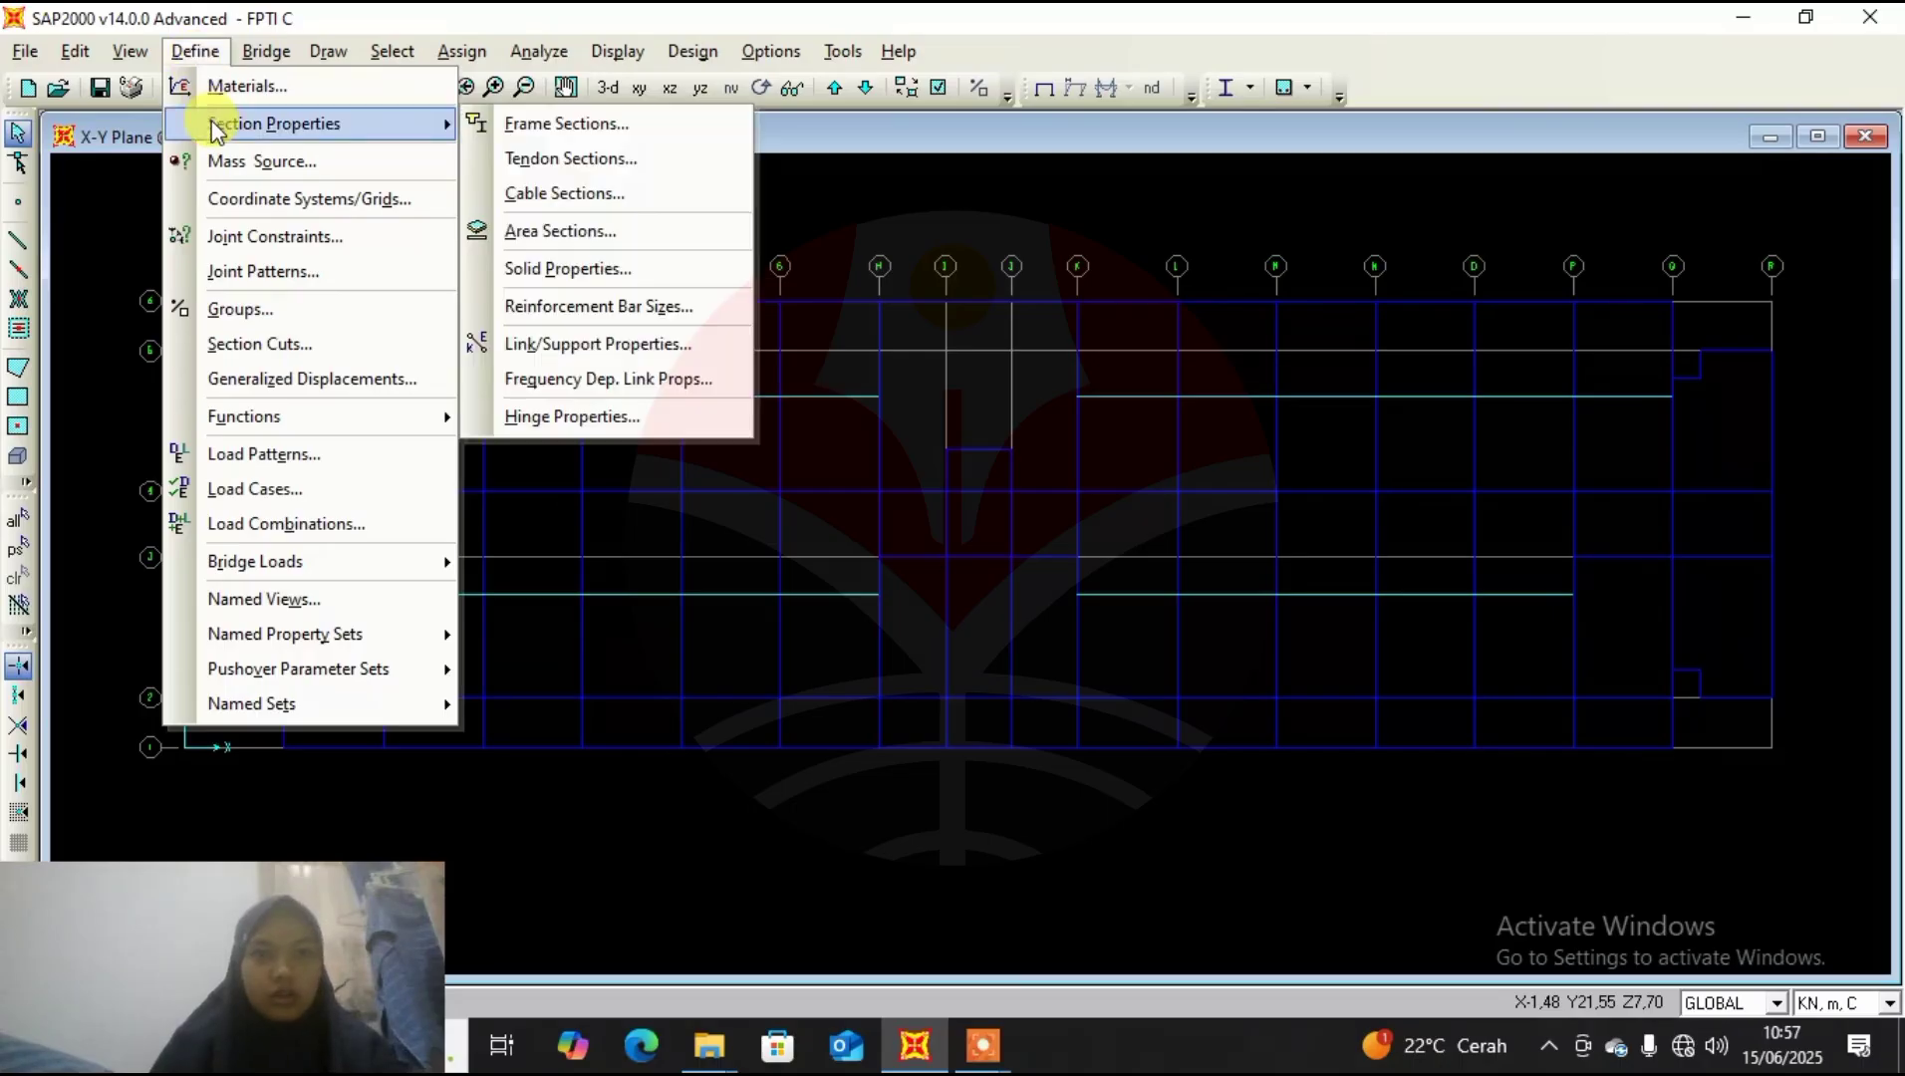
{"action": "left_click", "coordinate": [538, 127]}
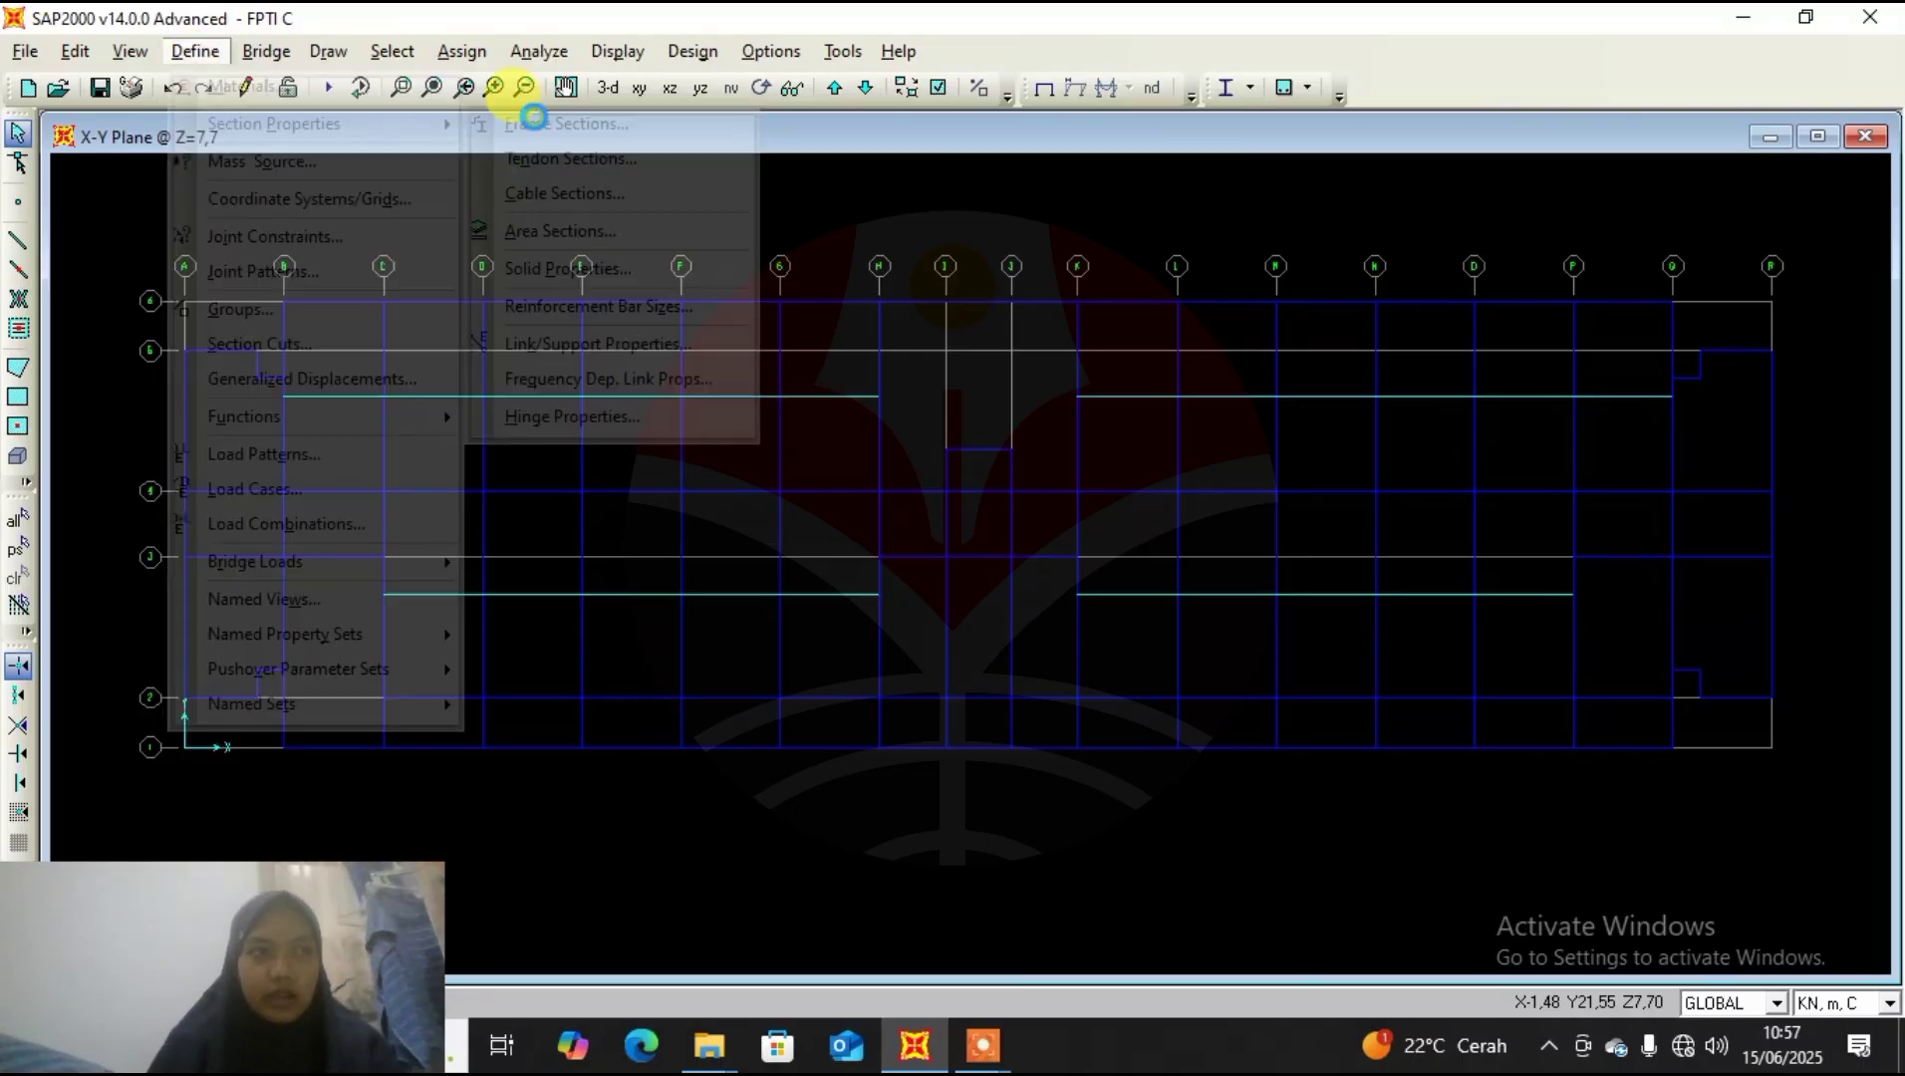
{"action": "left_click", "coordinate": [745, 385]}
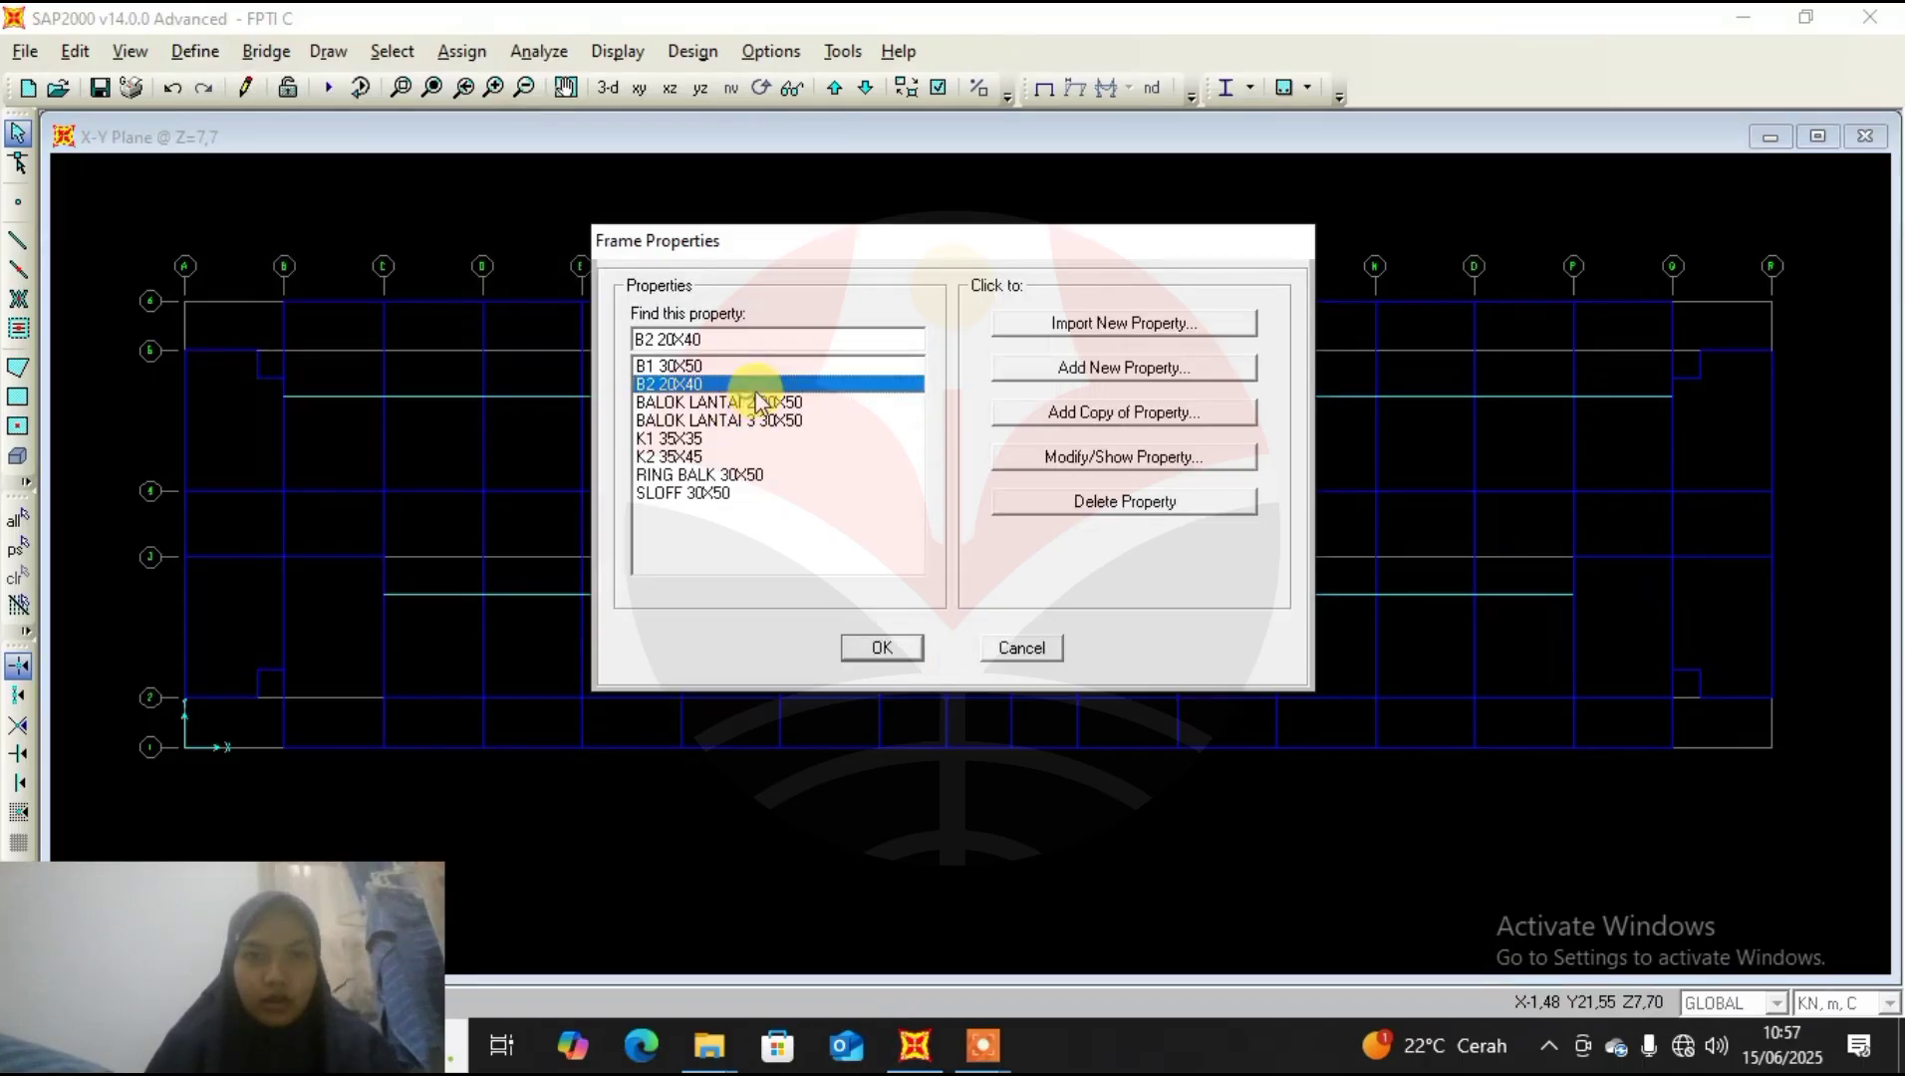
{"action": "left_click", "coordinate": [1115, 411]}
{"action": "double_click", "coordinate": [1071, 296]}
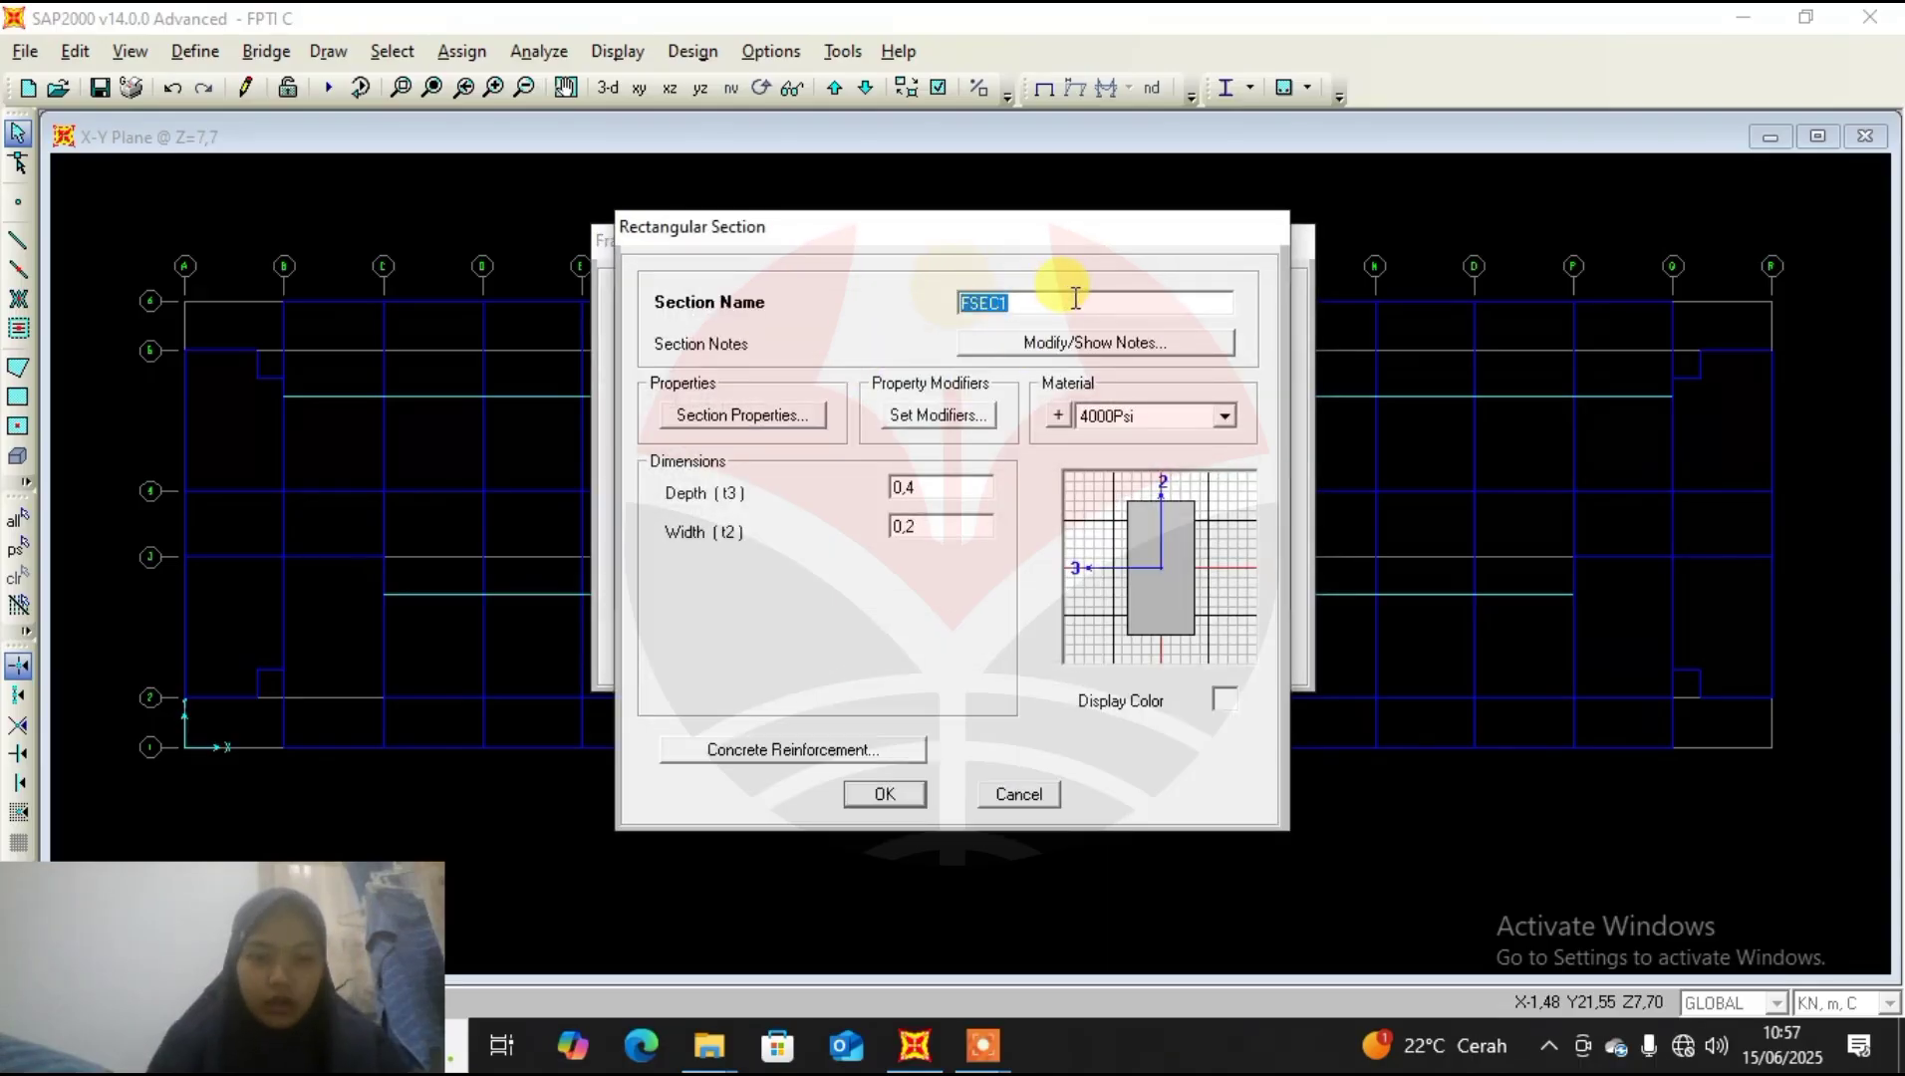
{"action": "type", "text": "BALOK ANAK"}
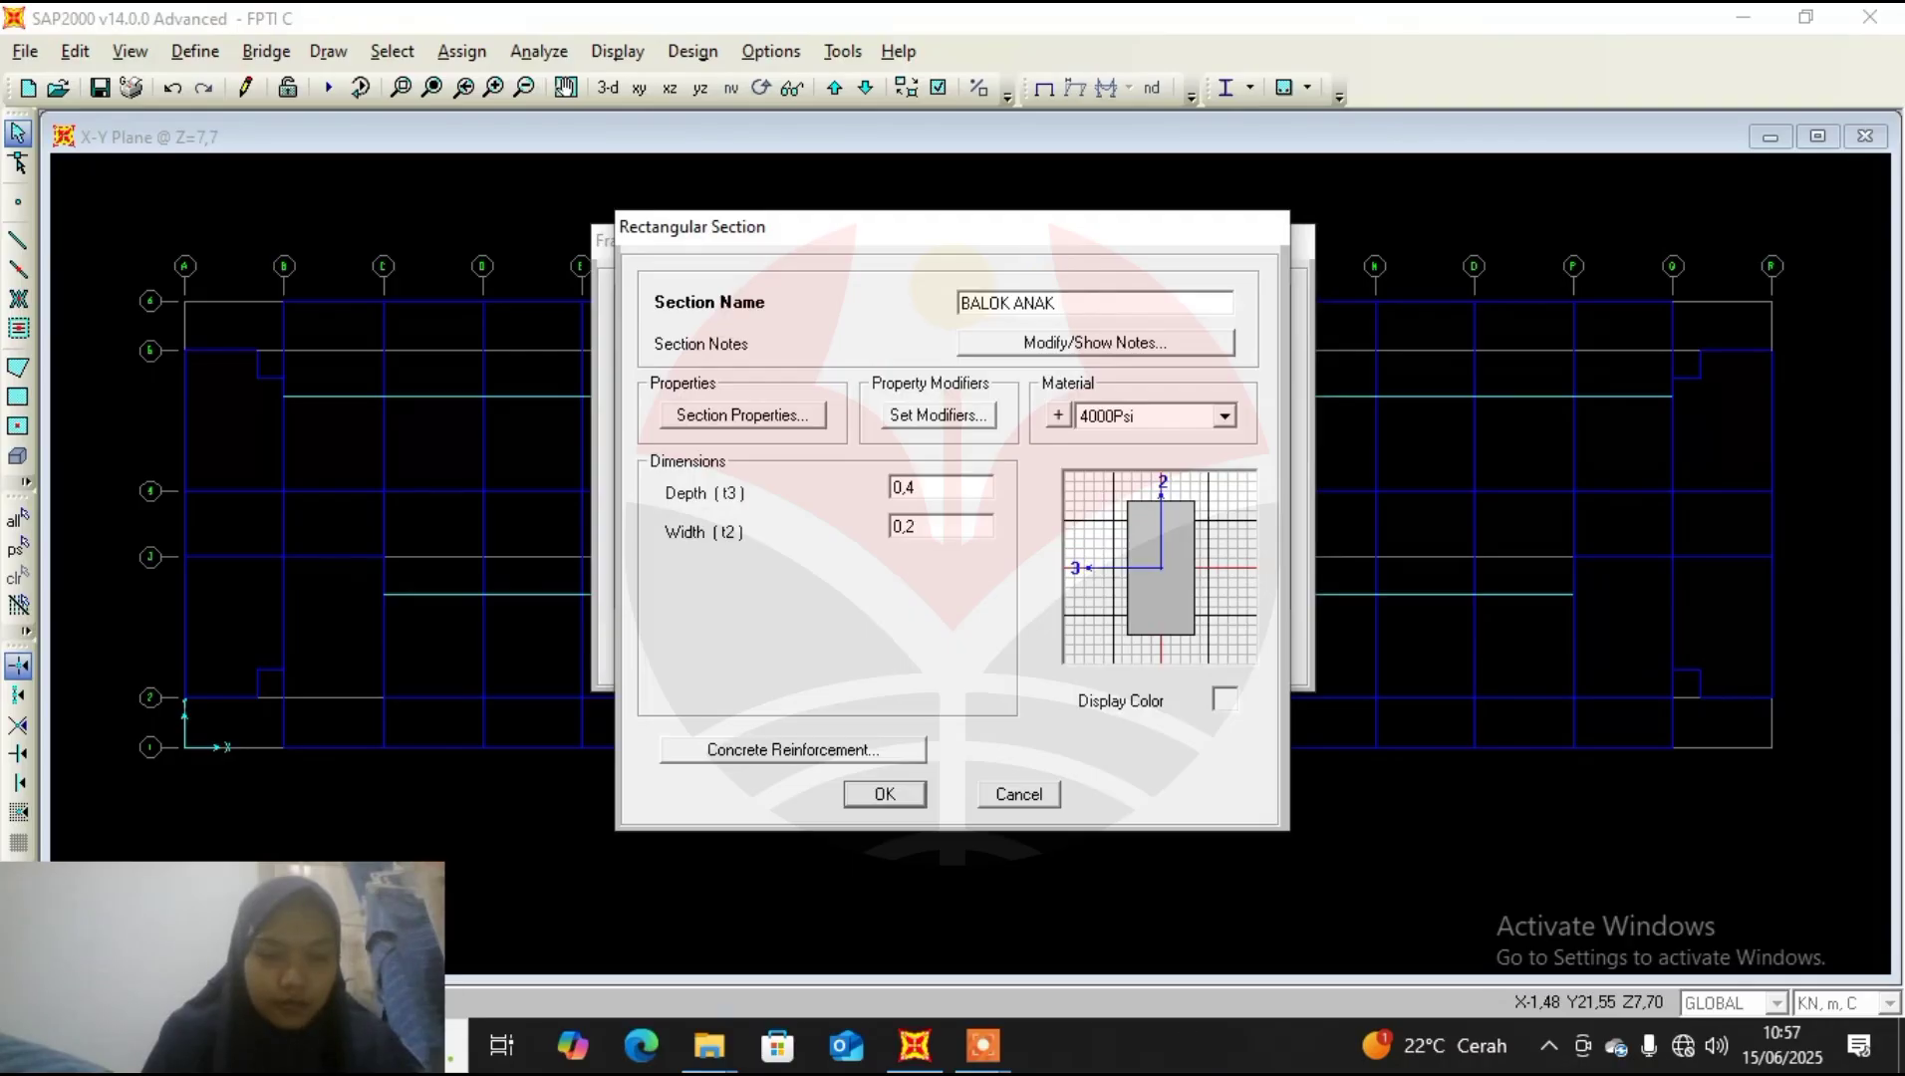
{"action": "type", "text": " 3"}
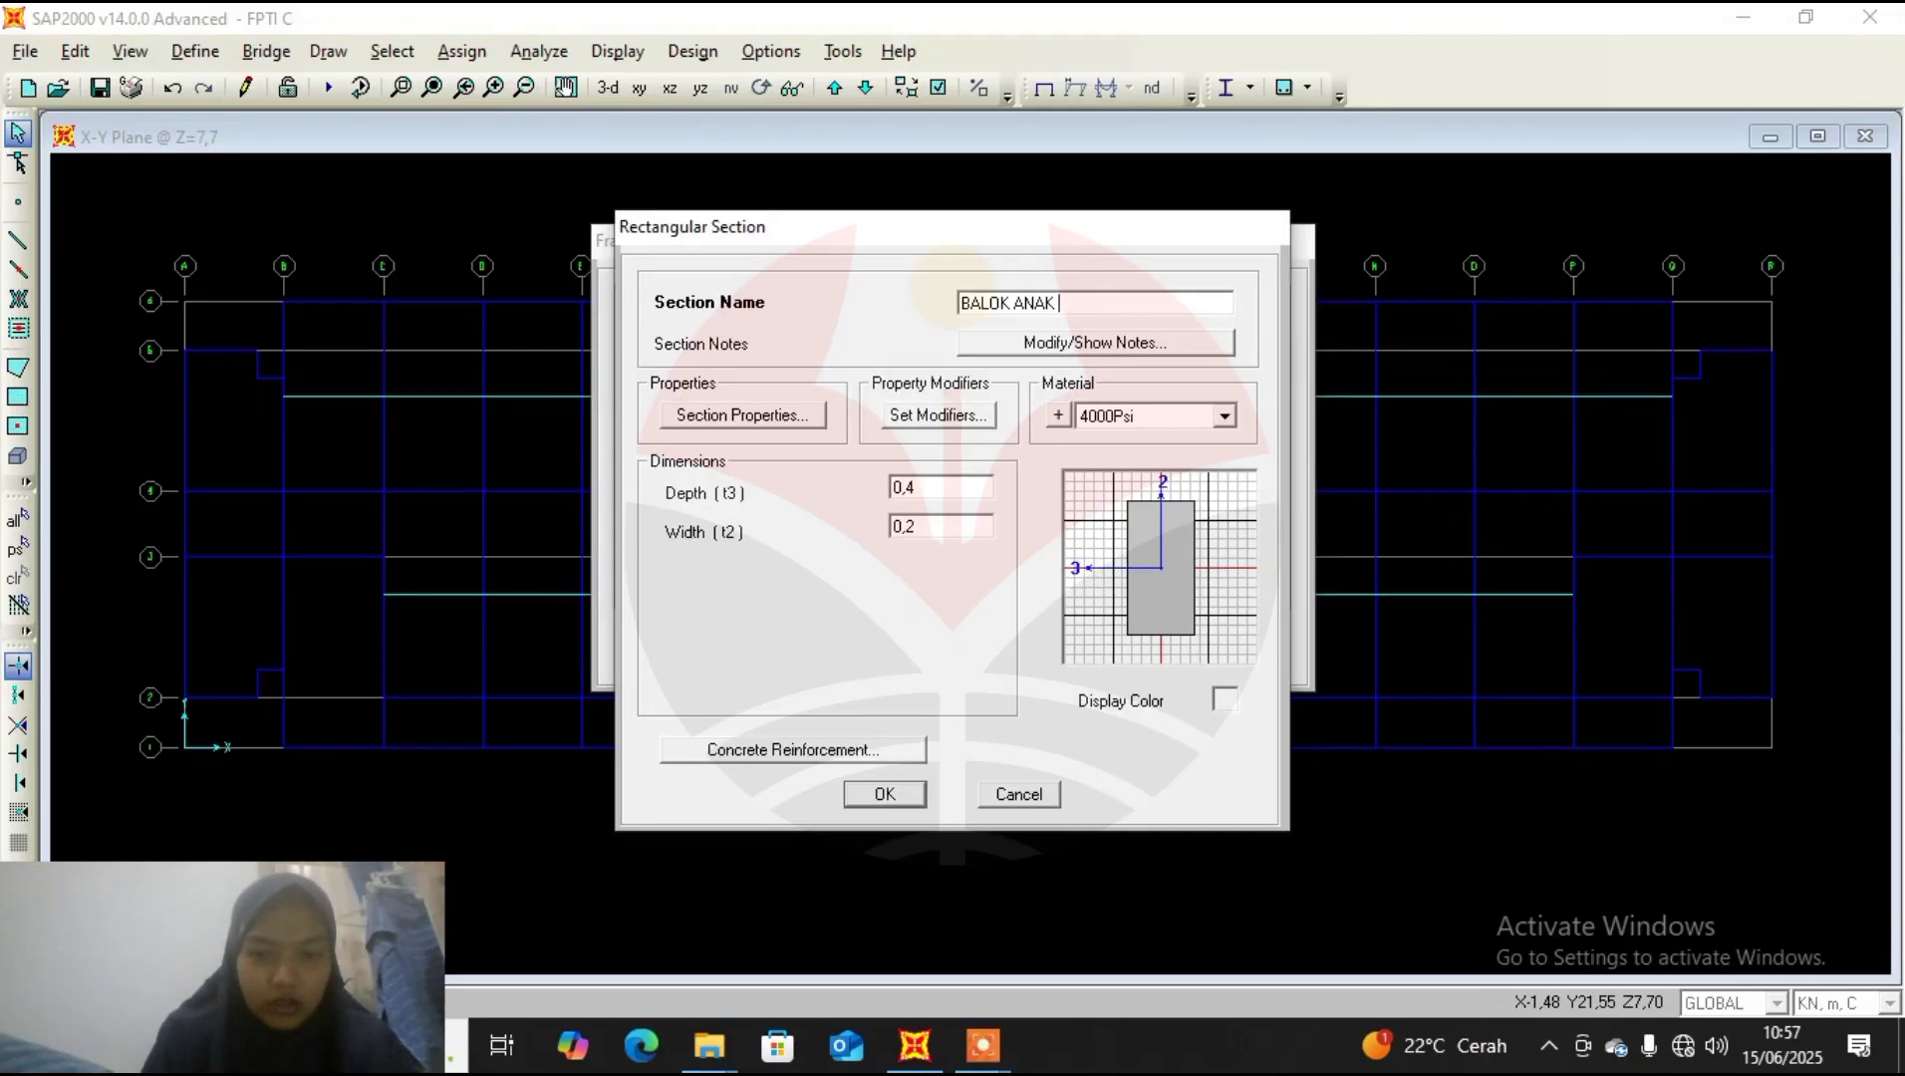
{"action": "type", "text": "LT 2 20"}
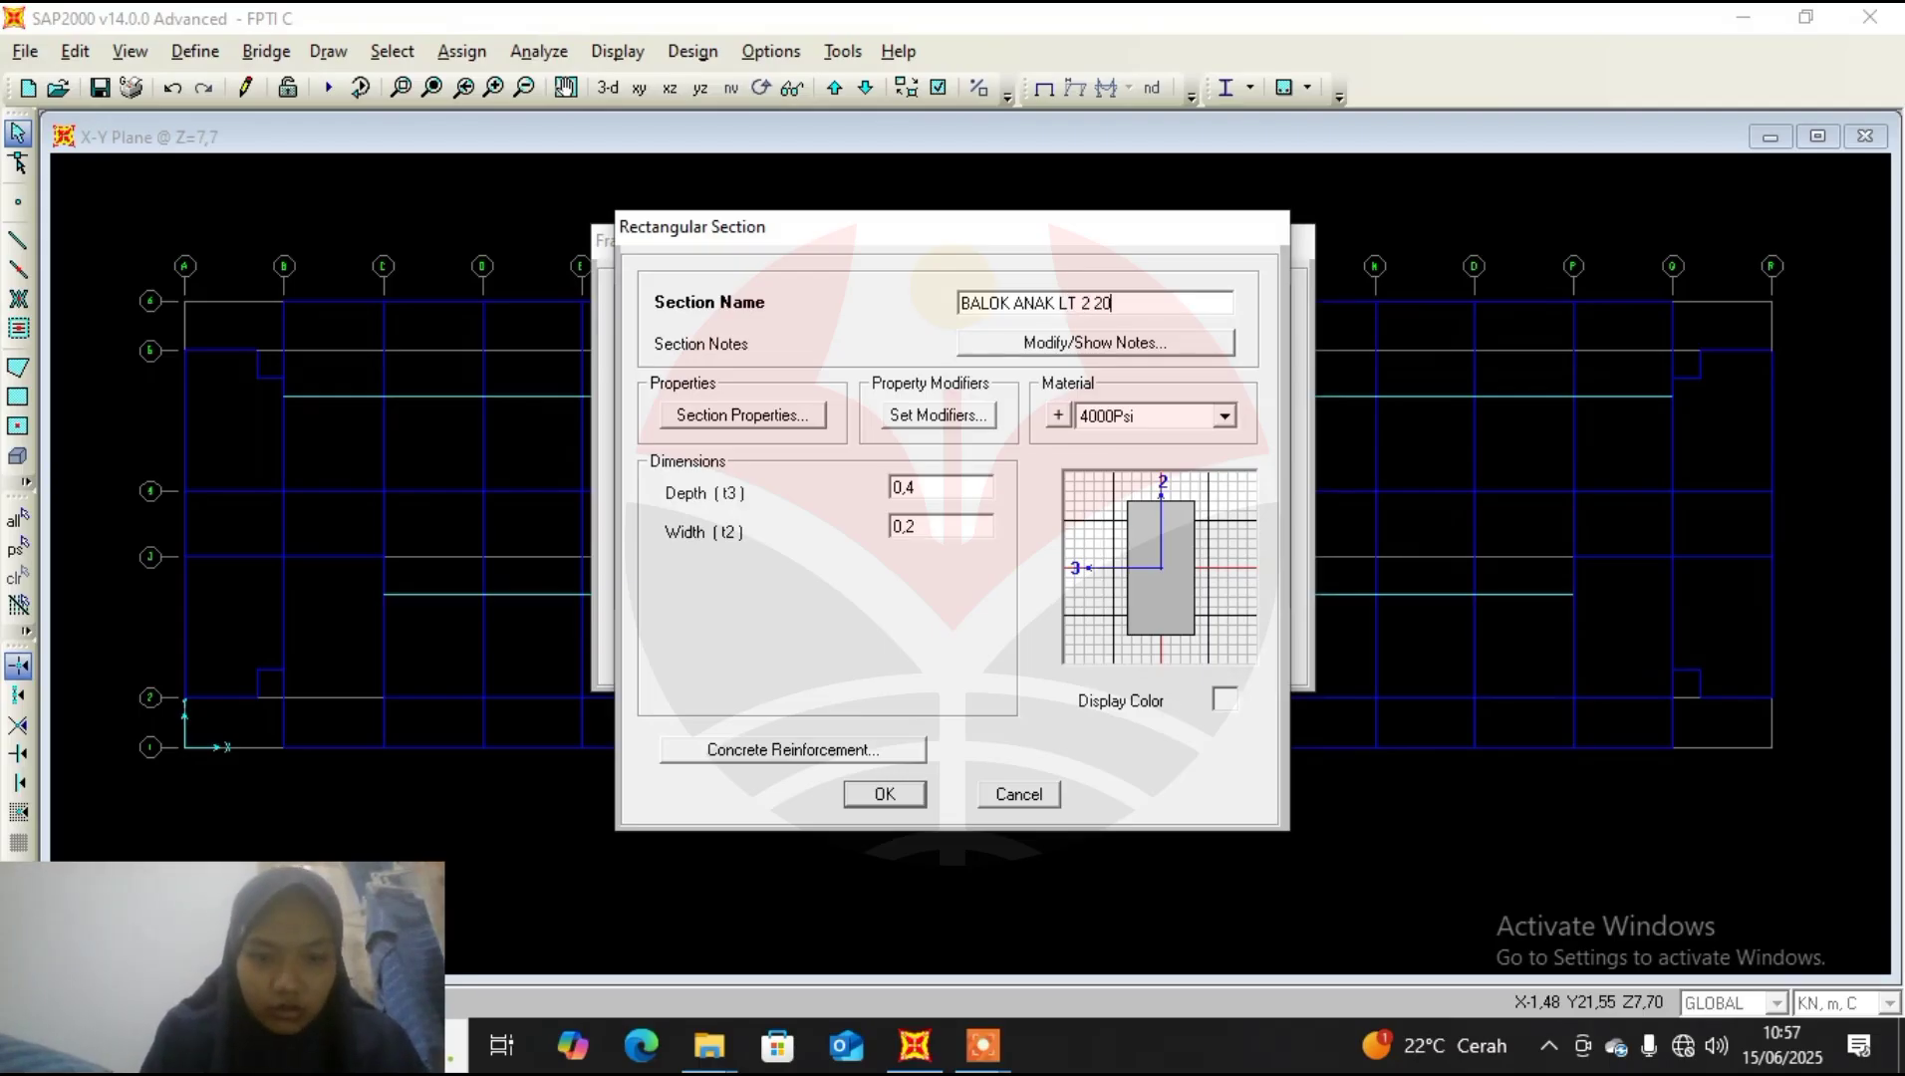
{"action": "type", "text": "X40"}
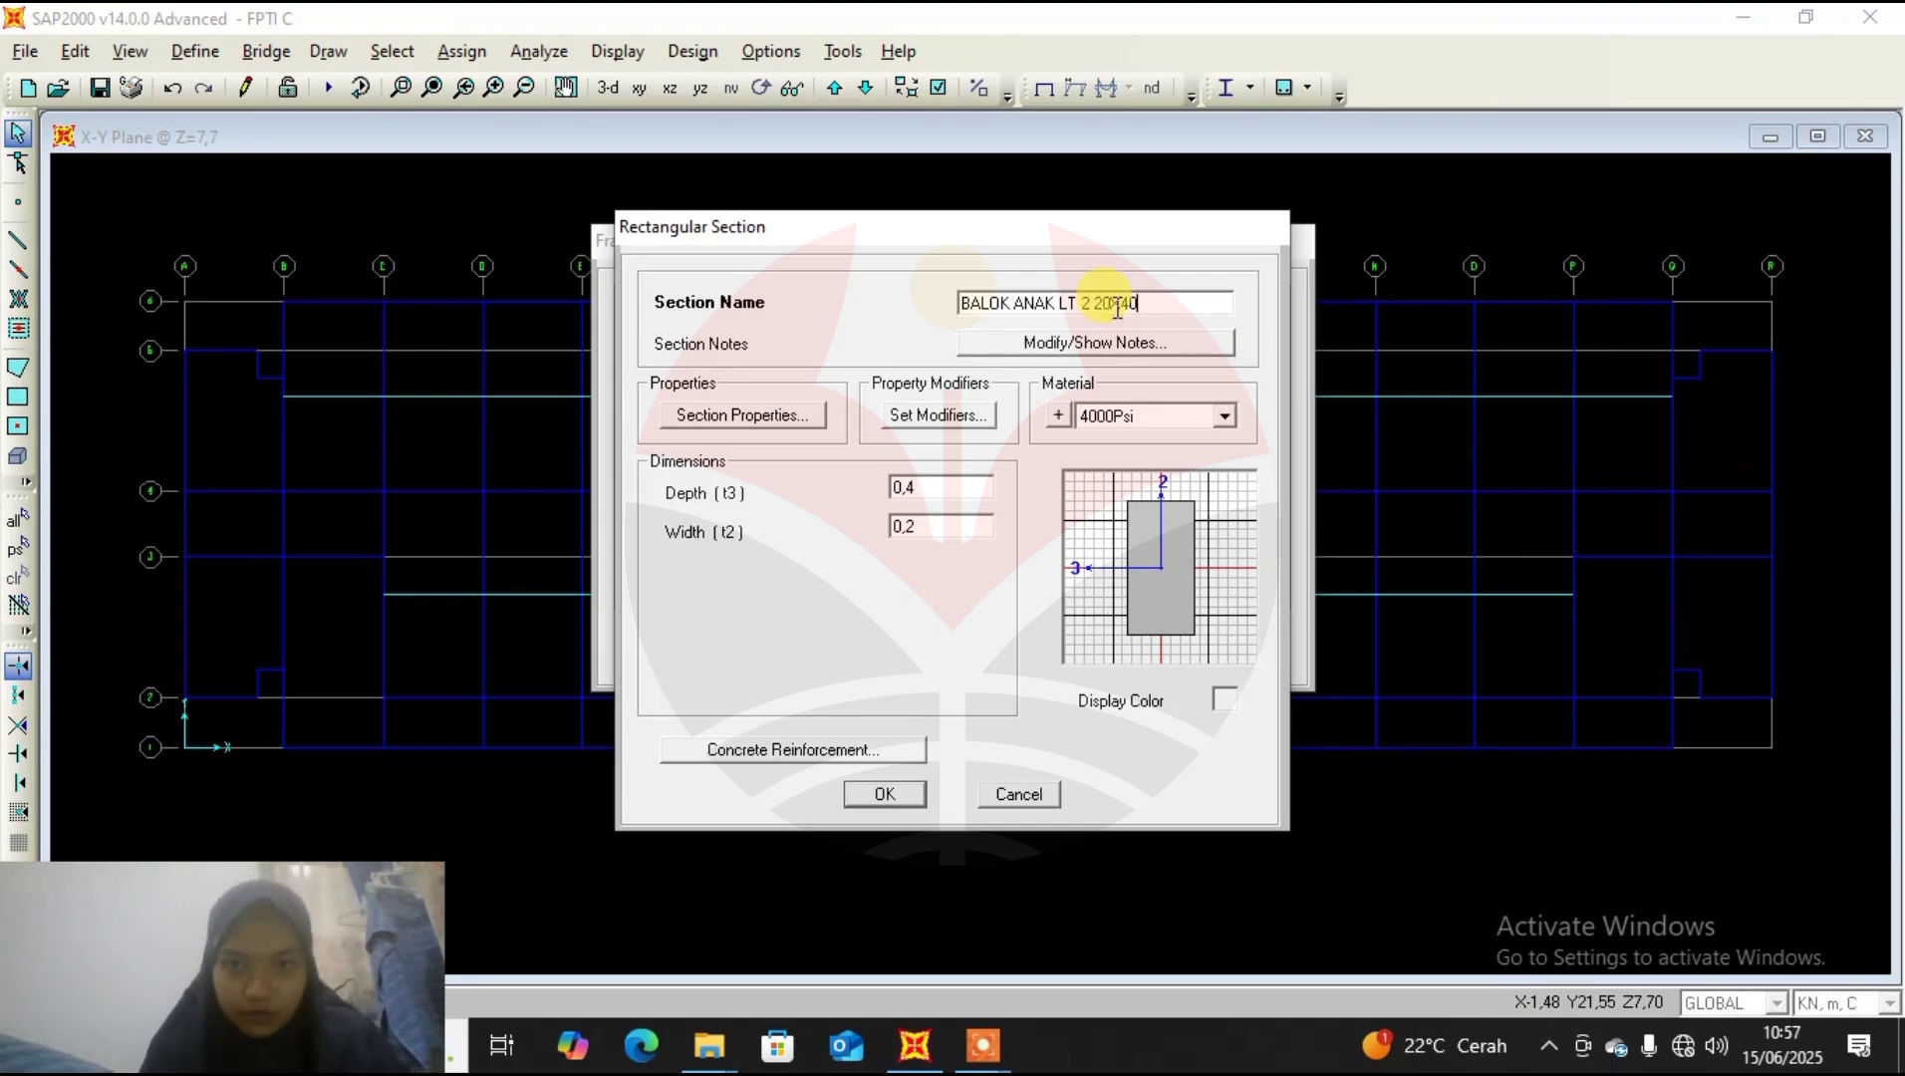
Set the display color of BALOK ANAK LT 2 20X40 to cyan and accept the section.
{"action": "left_click", "coordinate": [1218, 694]}
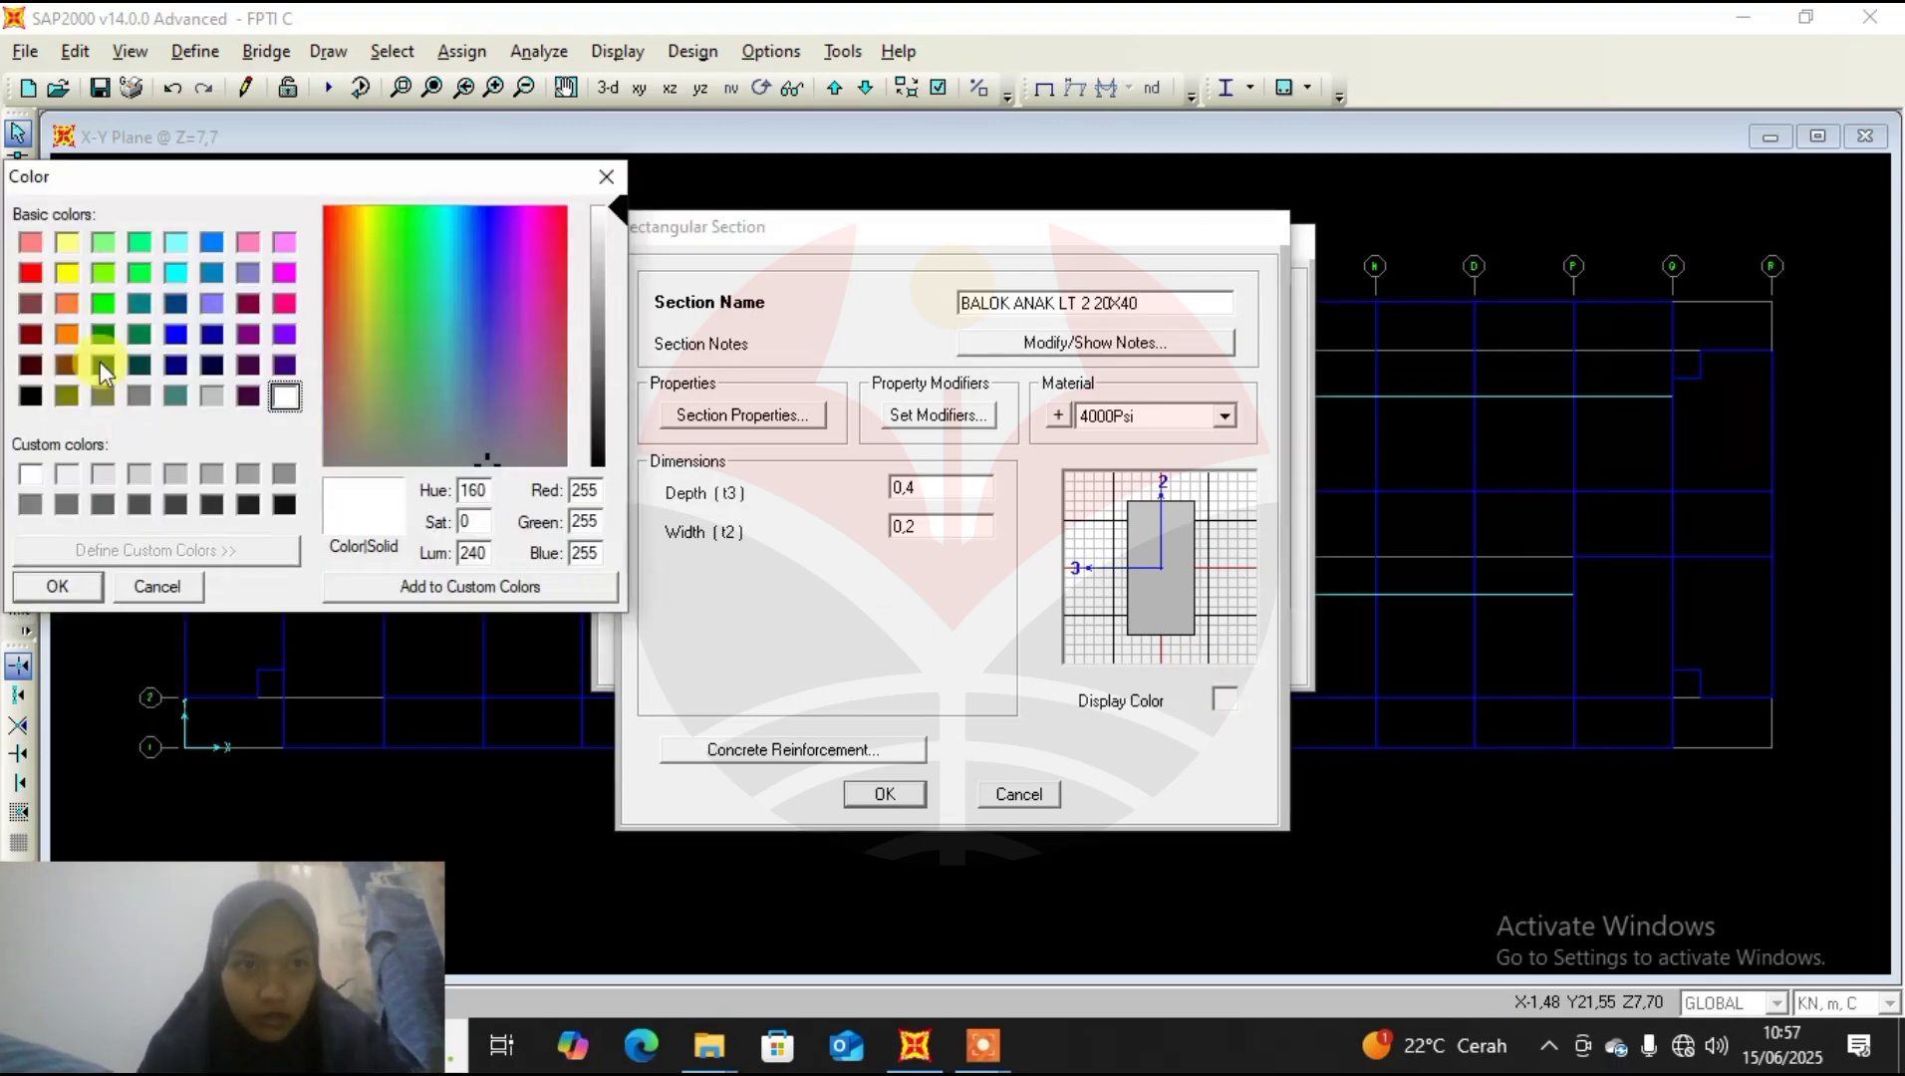
{"action": "left_click", "coordinate": [179, 274]}
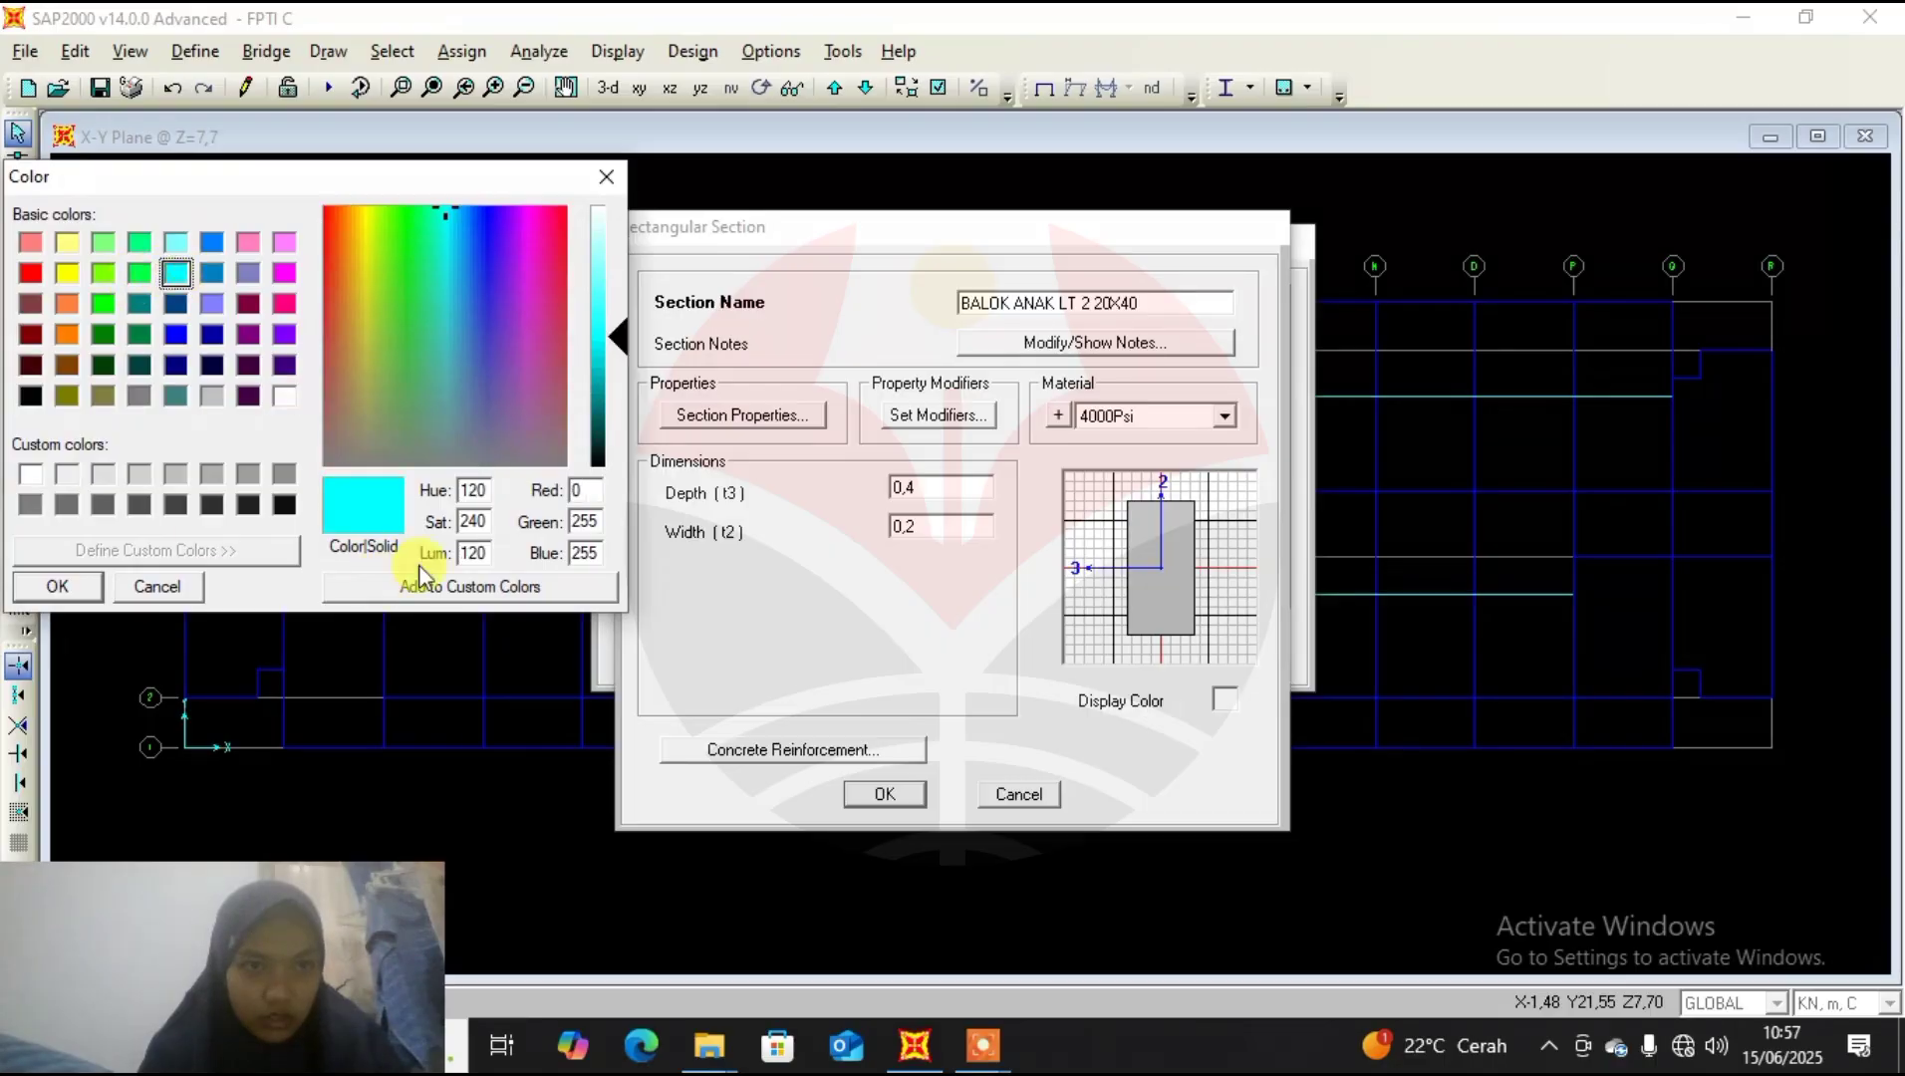
{"action": "left_click", "coordinate": [75, 583]}
{"action": "left_click", "coordinate": [883, 795]}
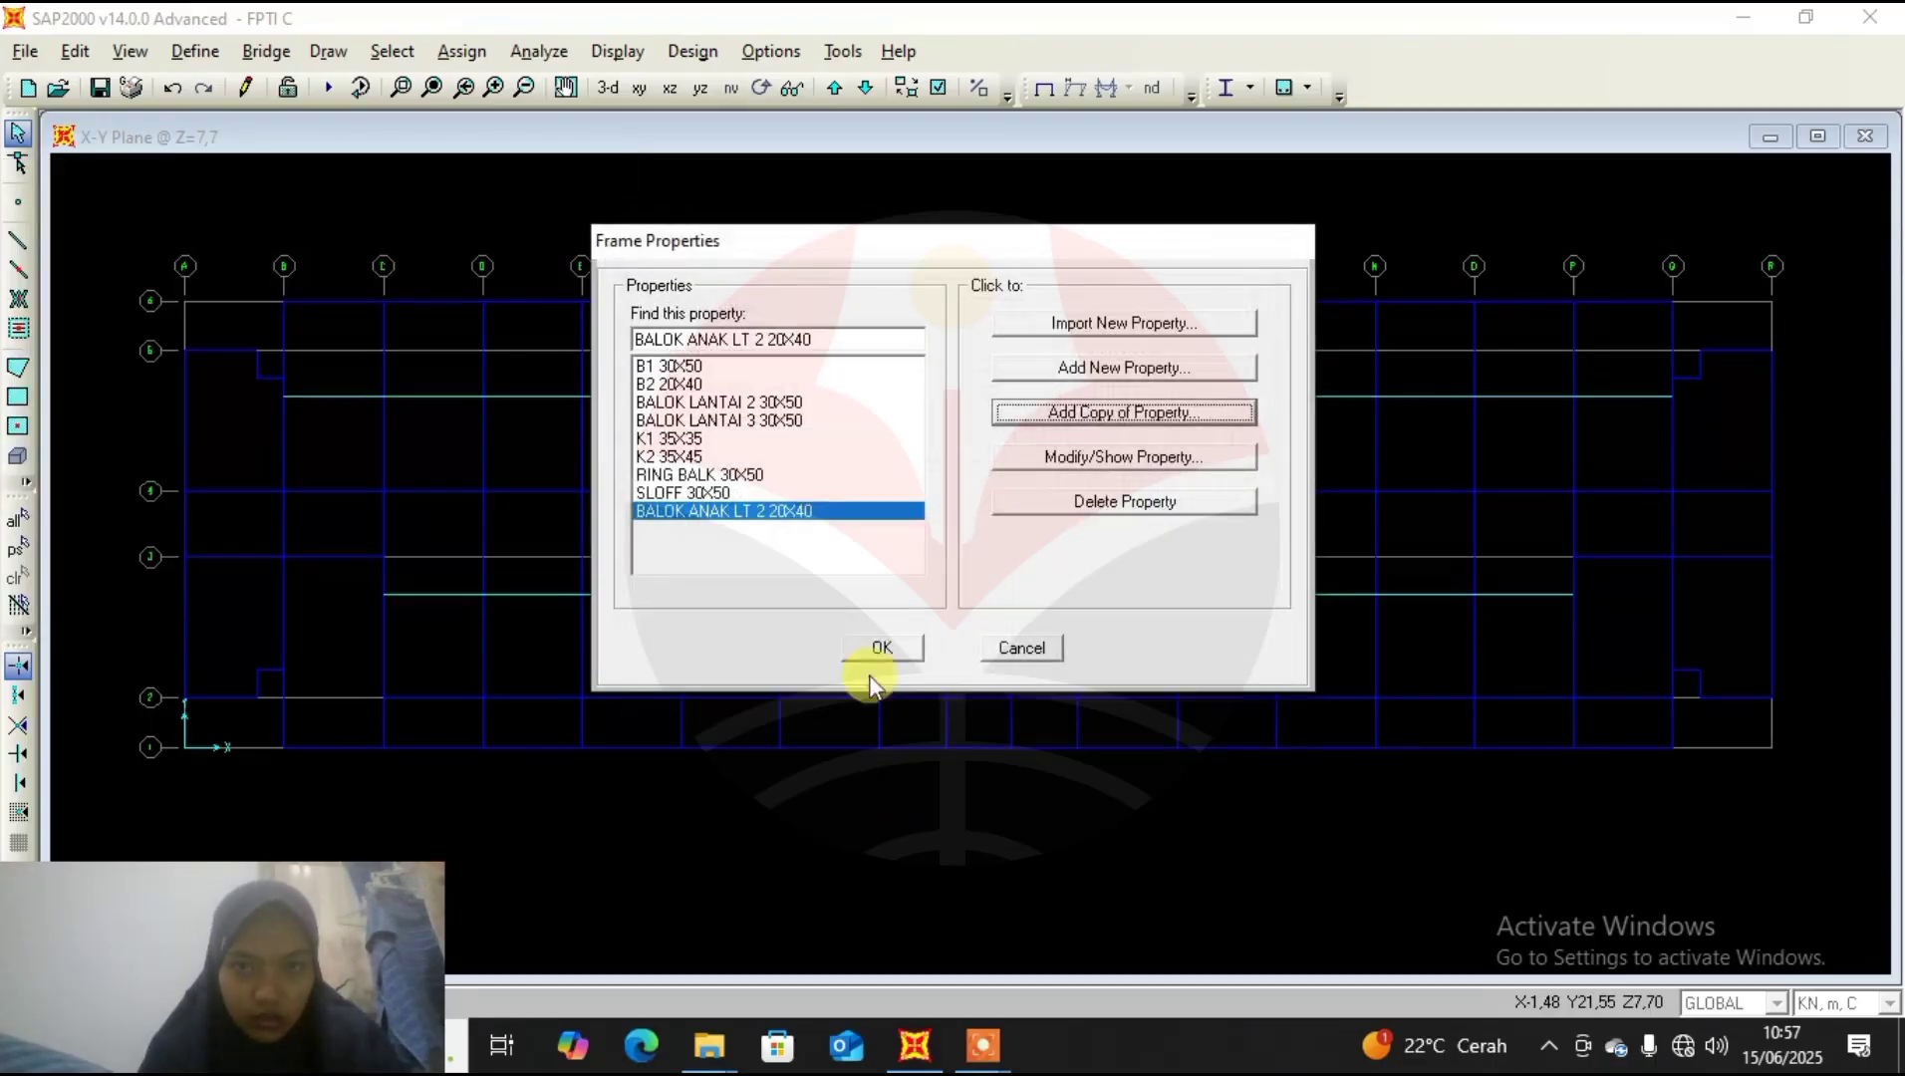
Add a copy of the selected 20X40 frame section and name it BALOK ANAK LT 3 20X40.
{"action": "left_click", "coordinate": [1135, 413]}
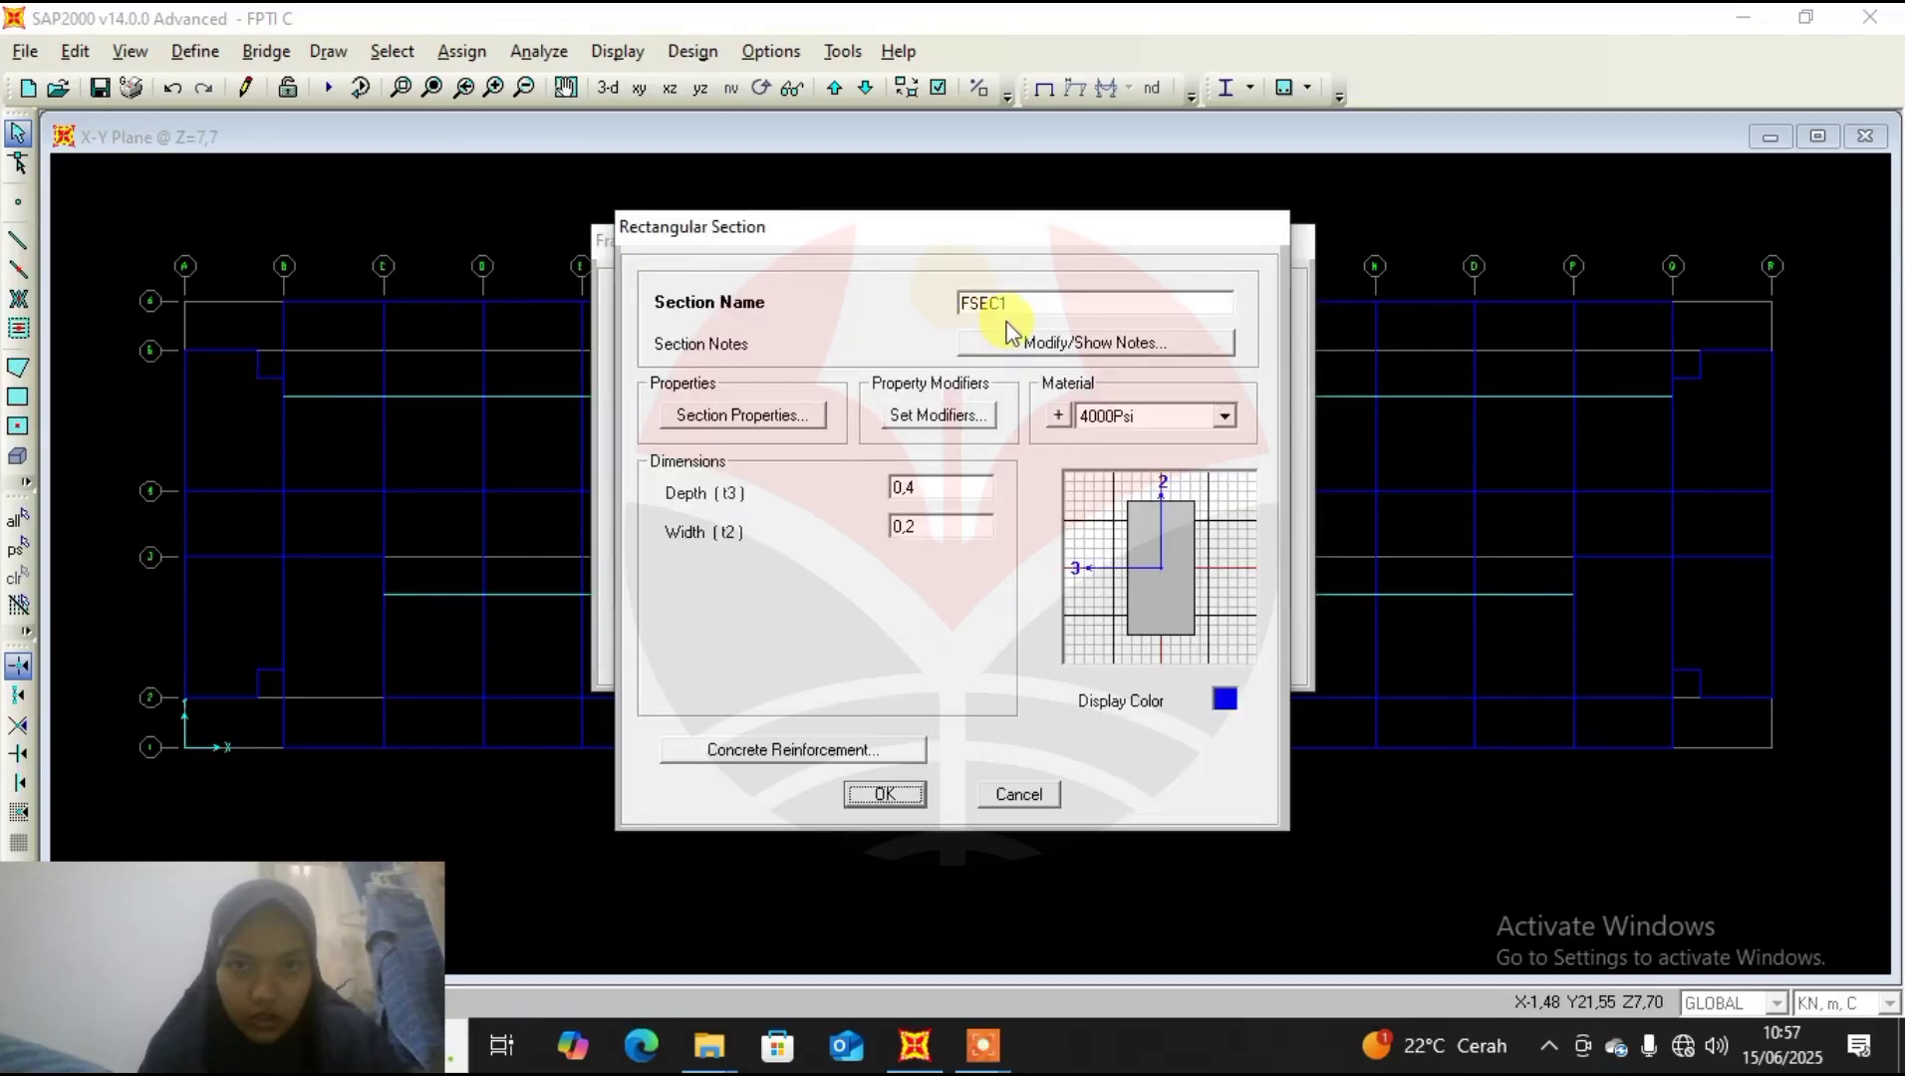
{"action": "double_click", "coordinate": [1041, 310]}
{"action": "type", "text": "BALOK ANAK L"}
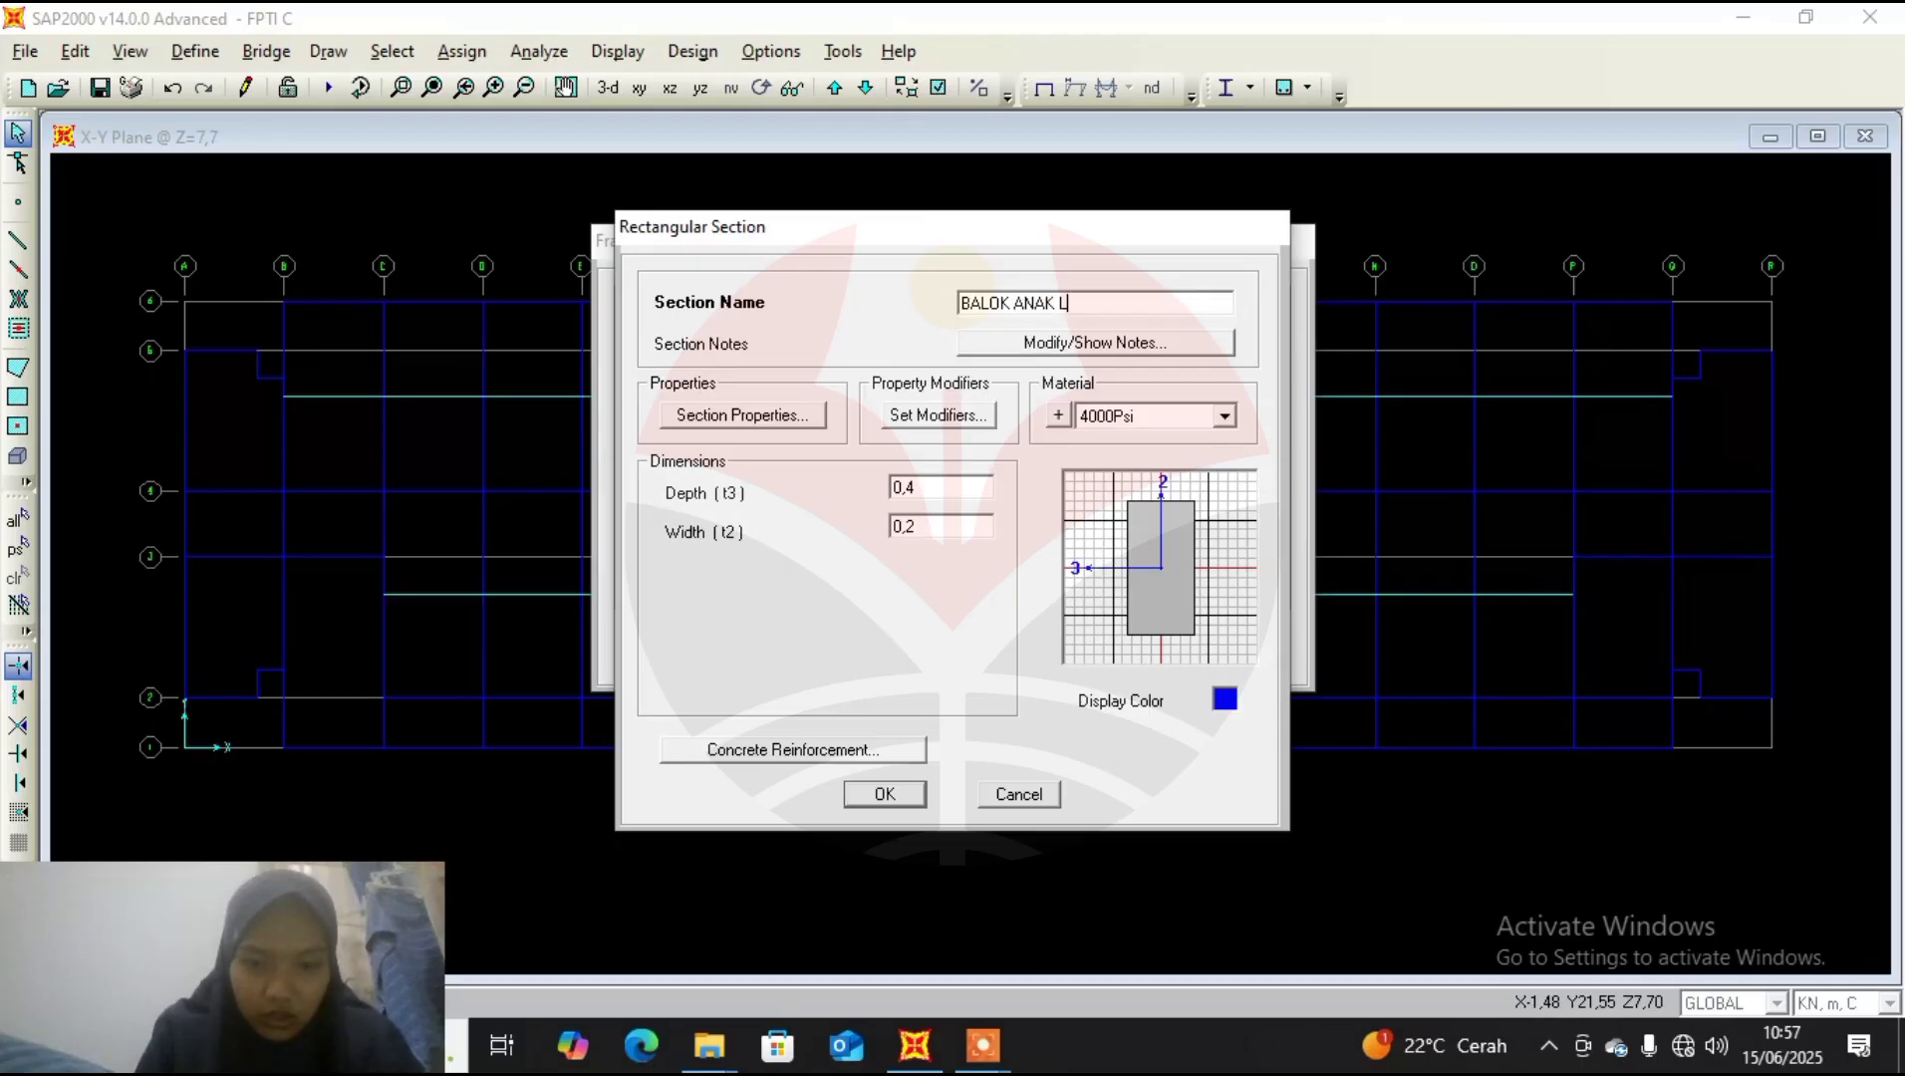
{"action": "type", "text": "T 3"}
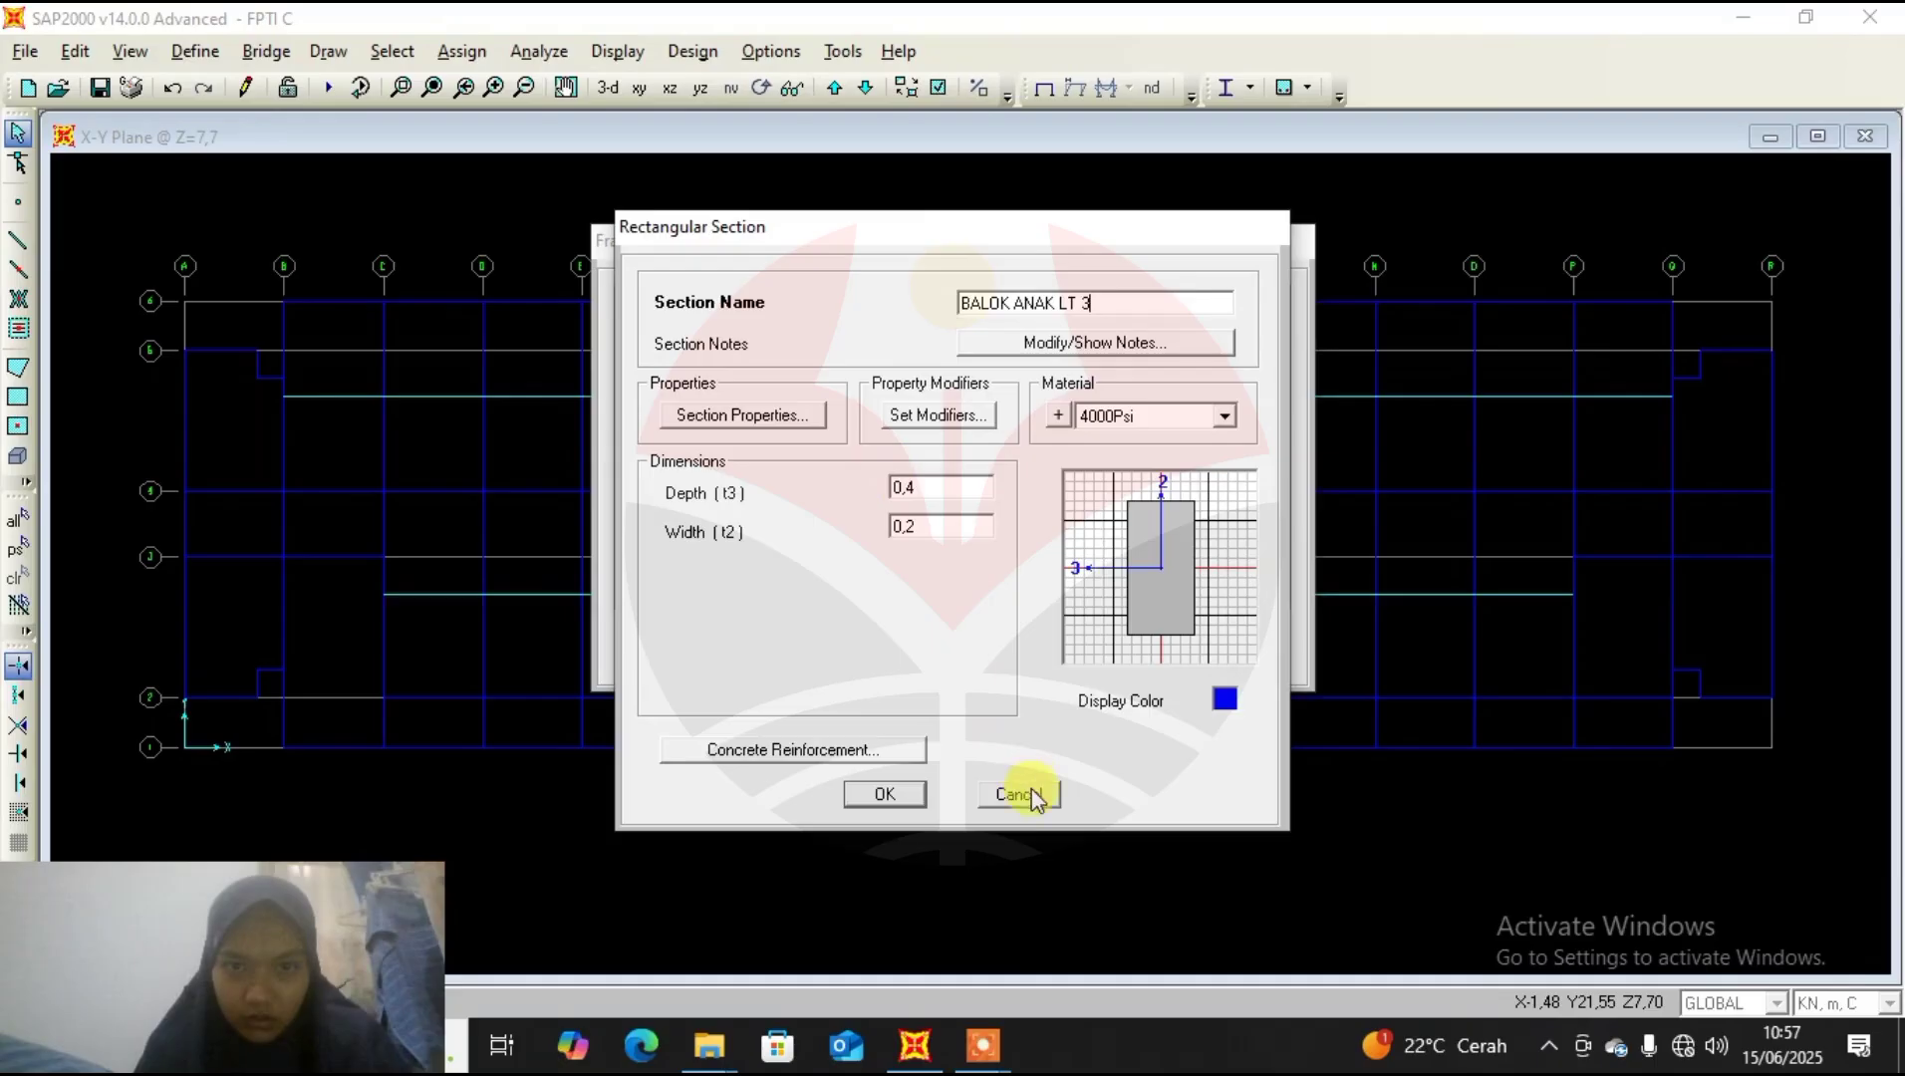
{"action": "type", "text": " 20X40"}
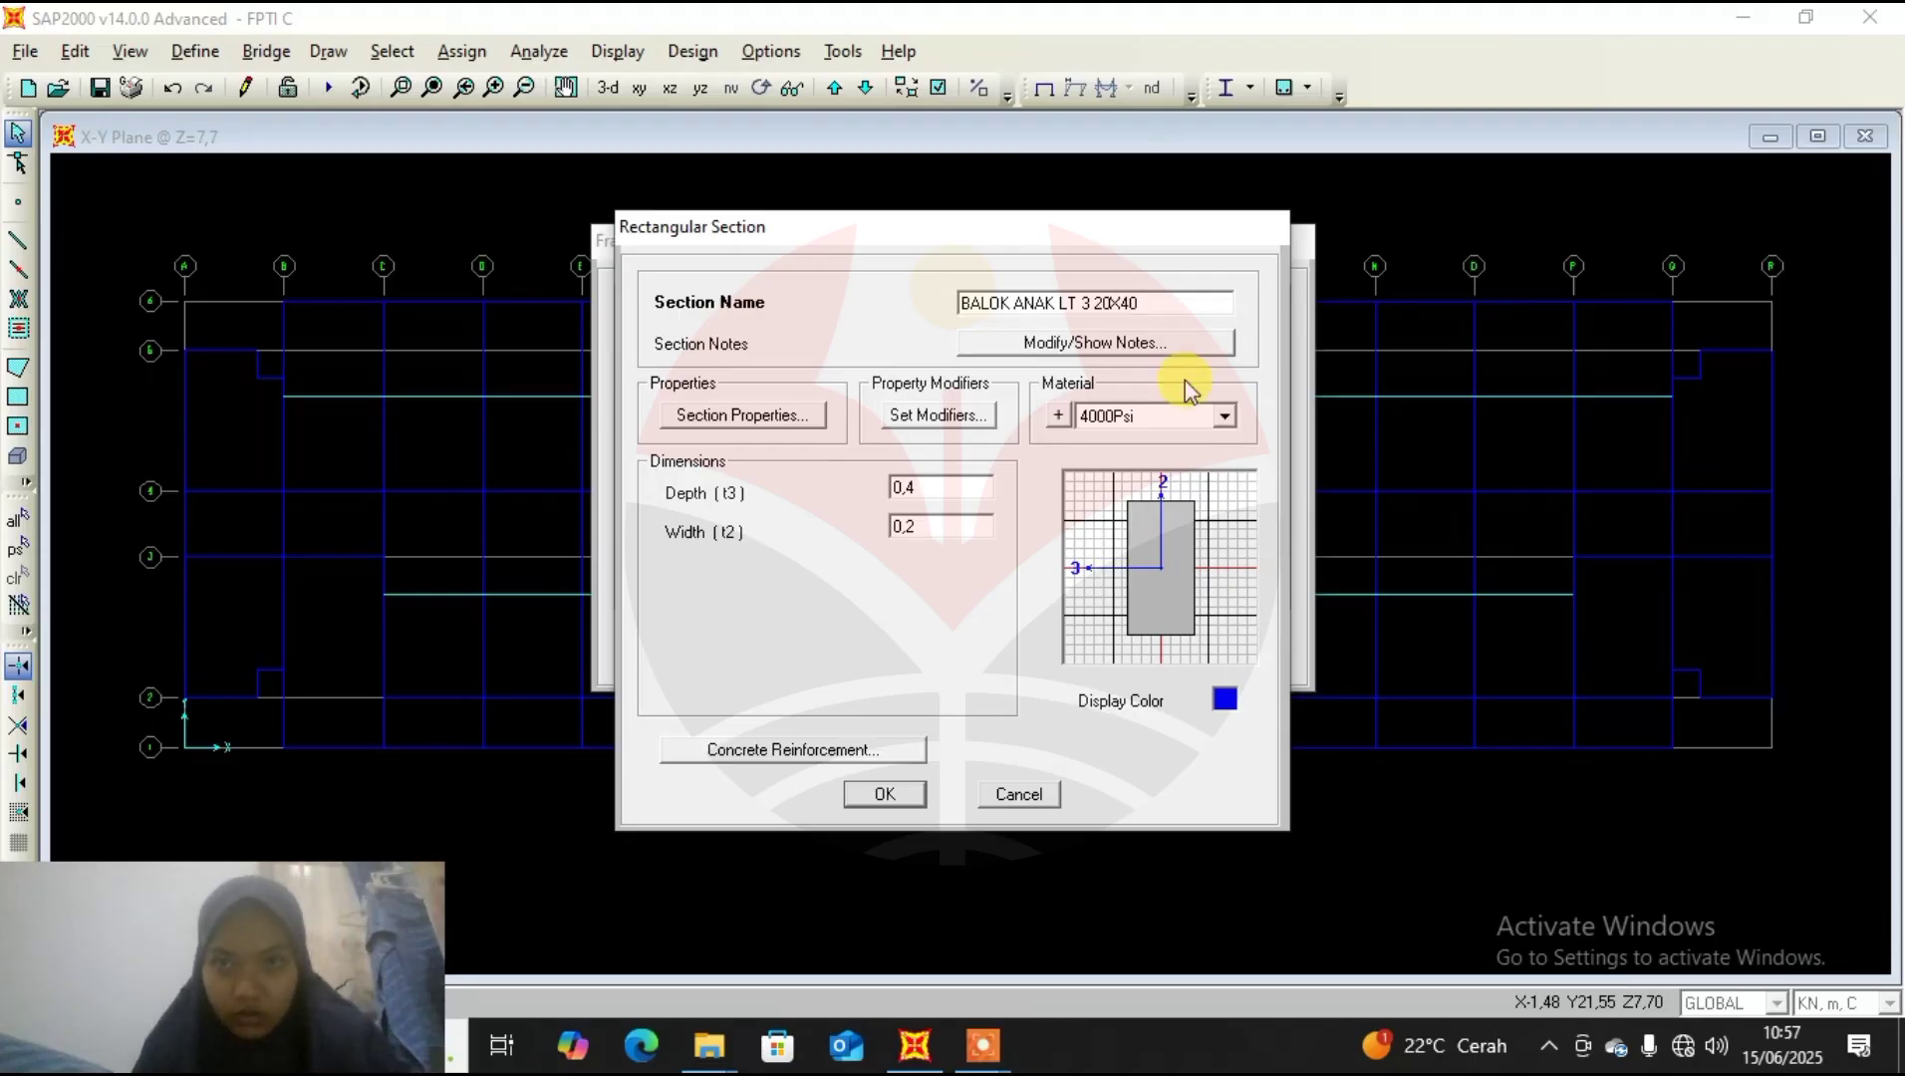
Set the display color of BALOK ANAK LT 3 20X40 to cyan, accept the section and close the frame properties.
{"action": "left_click", "coordinate": [1225, 700]}
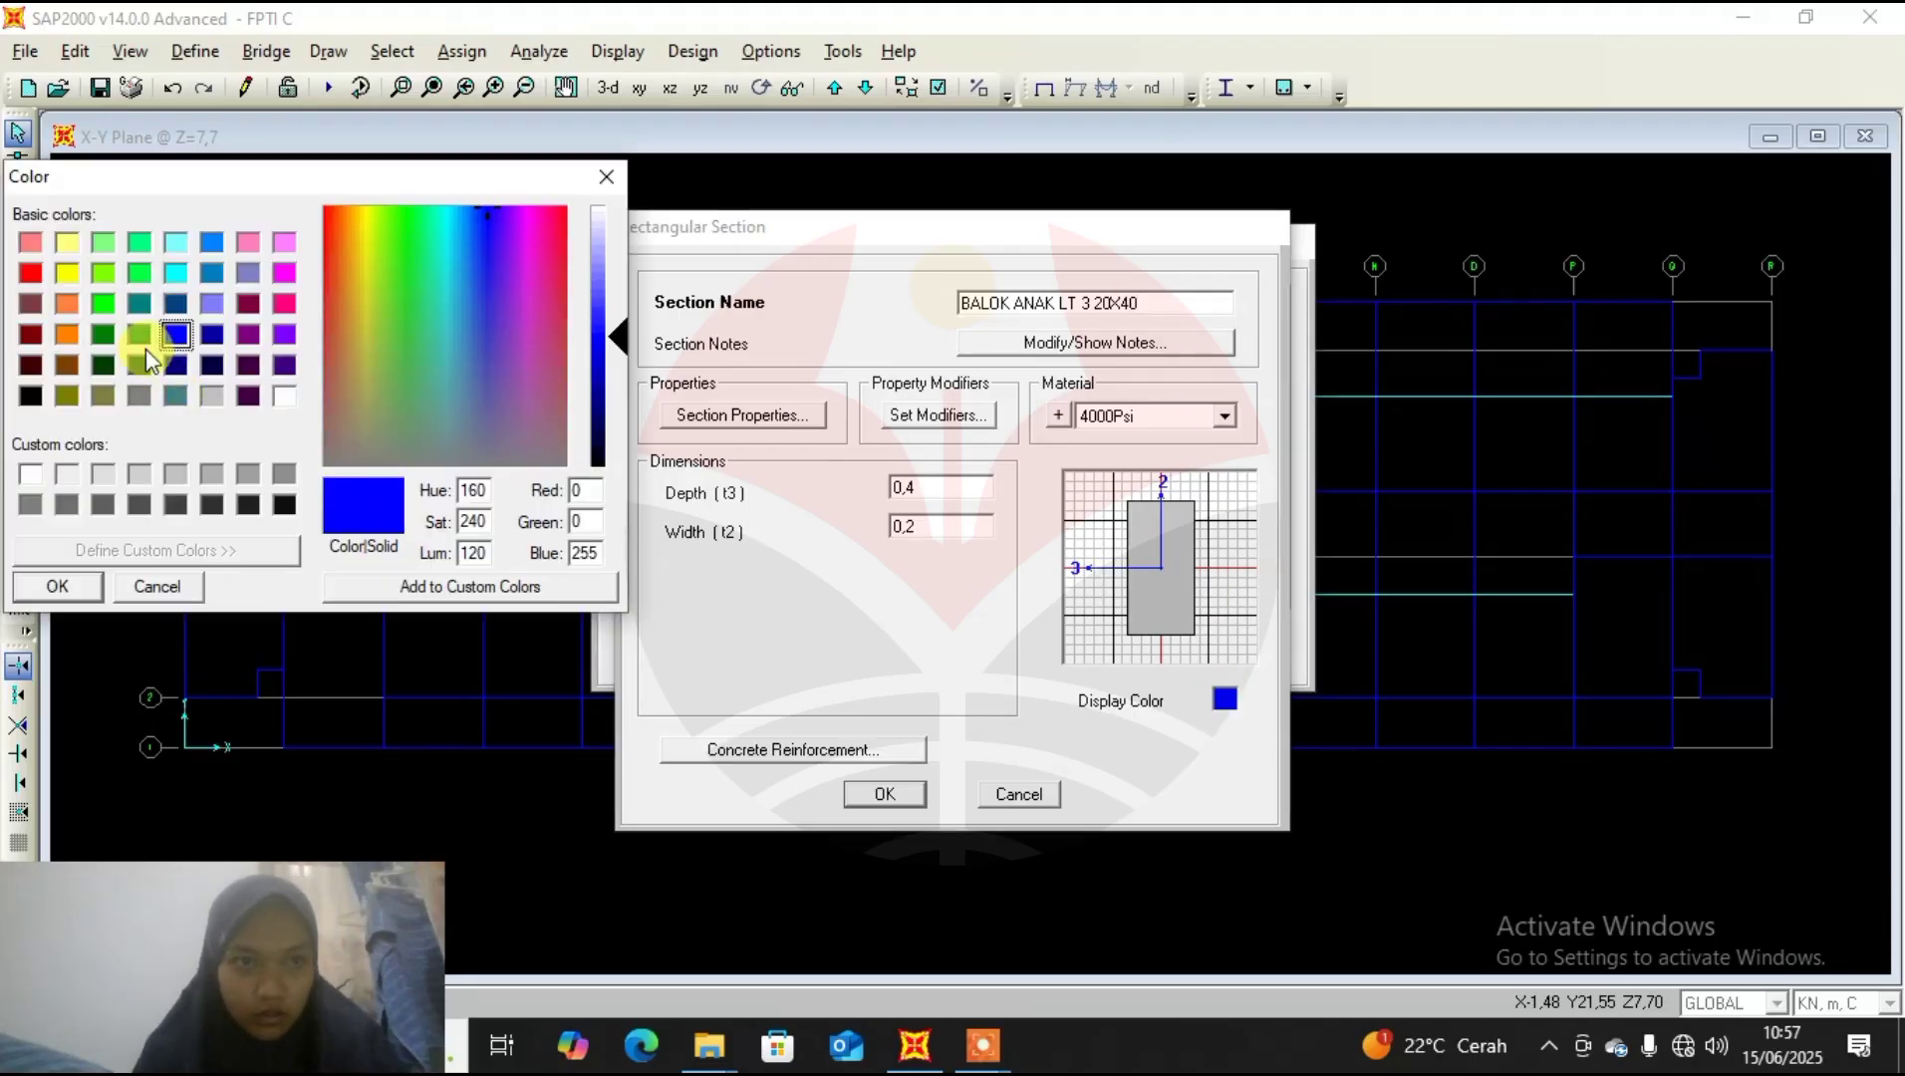
{"action": "left_click", "coordinate": [177, 272]}
{"action": "left_click", "coordinate": [58, 587]}
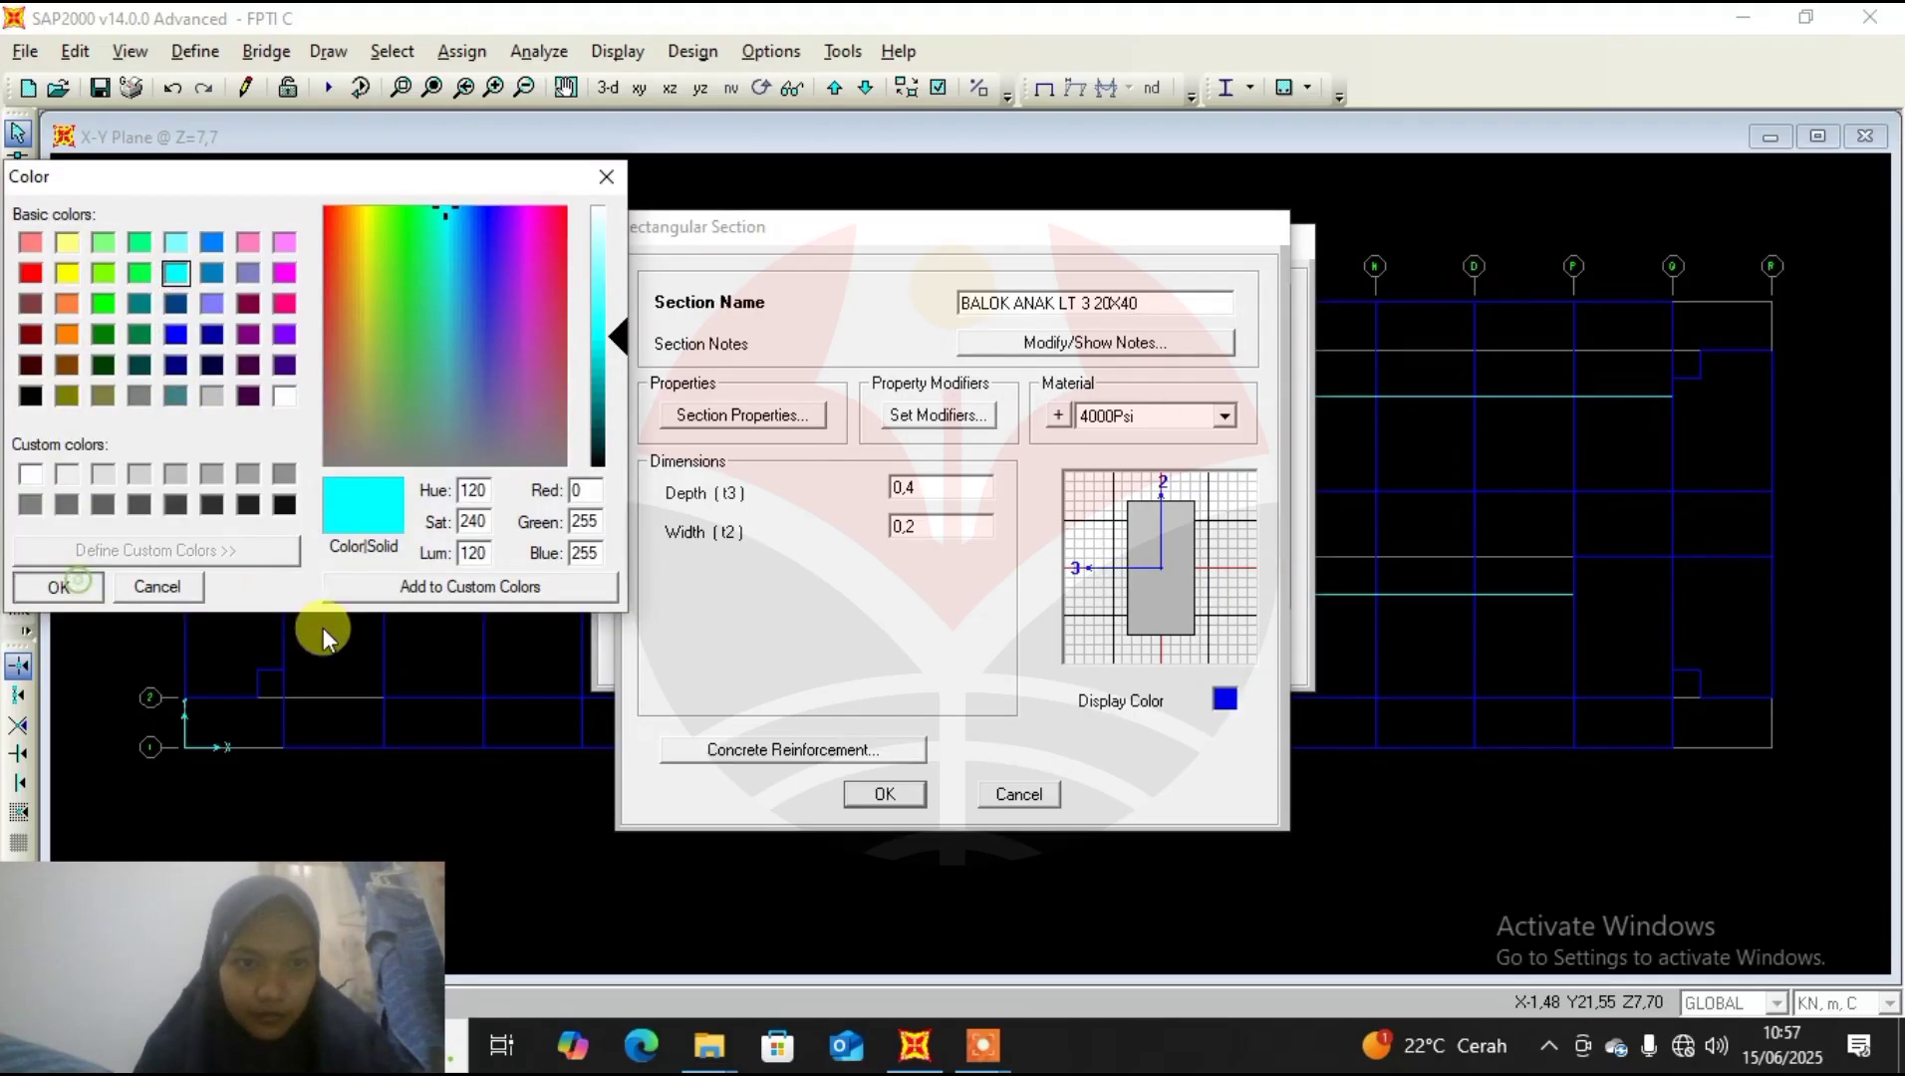
{"action": "left_click", "coordinate": [882, 793]}
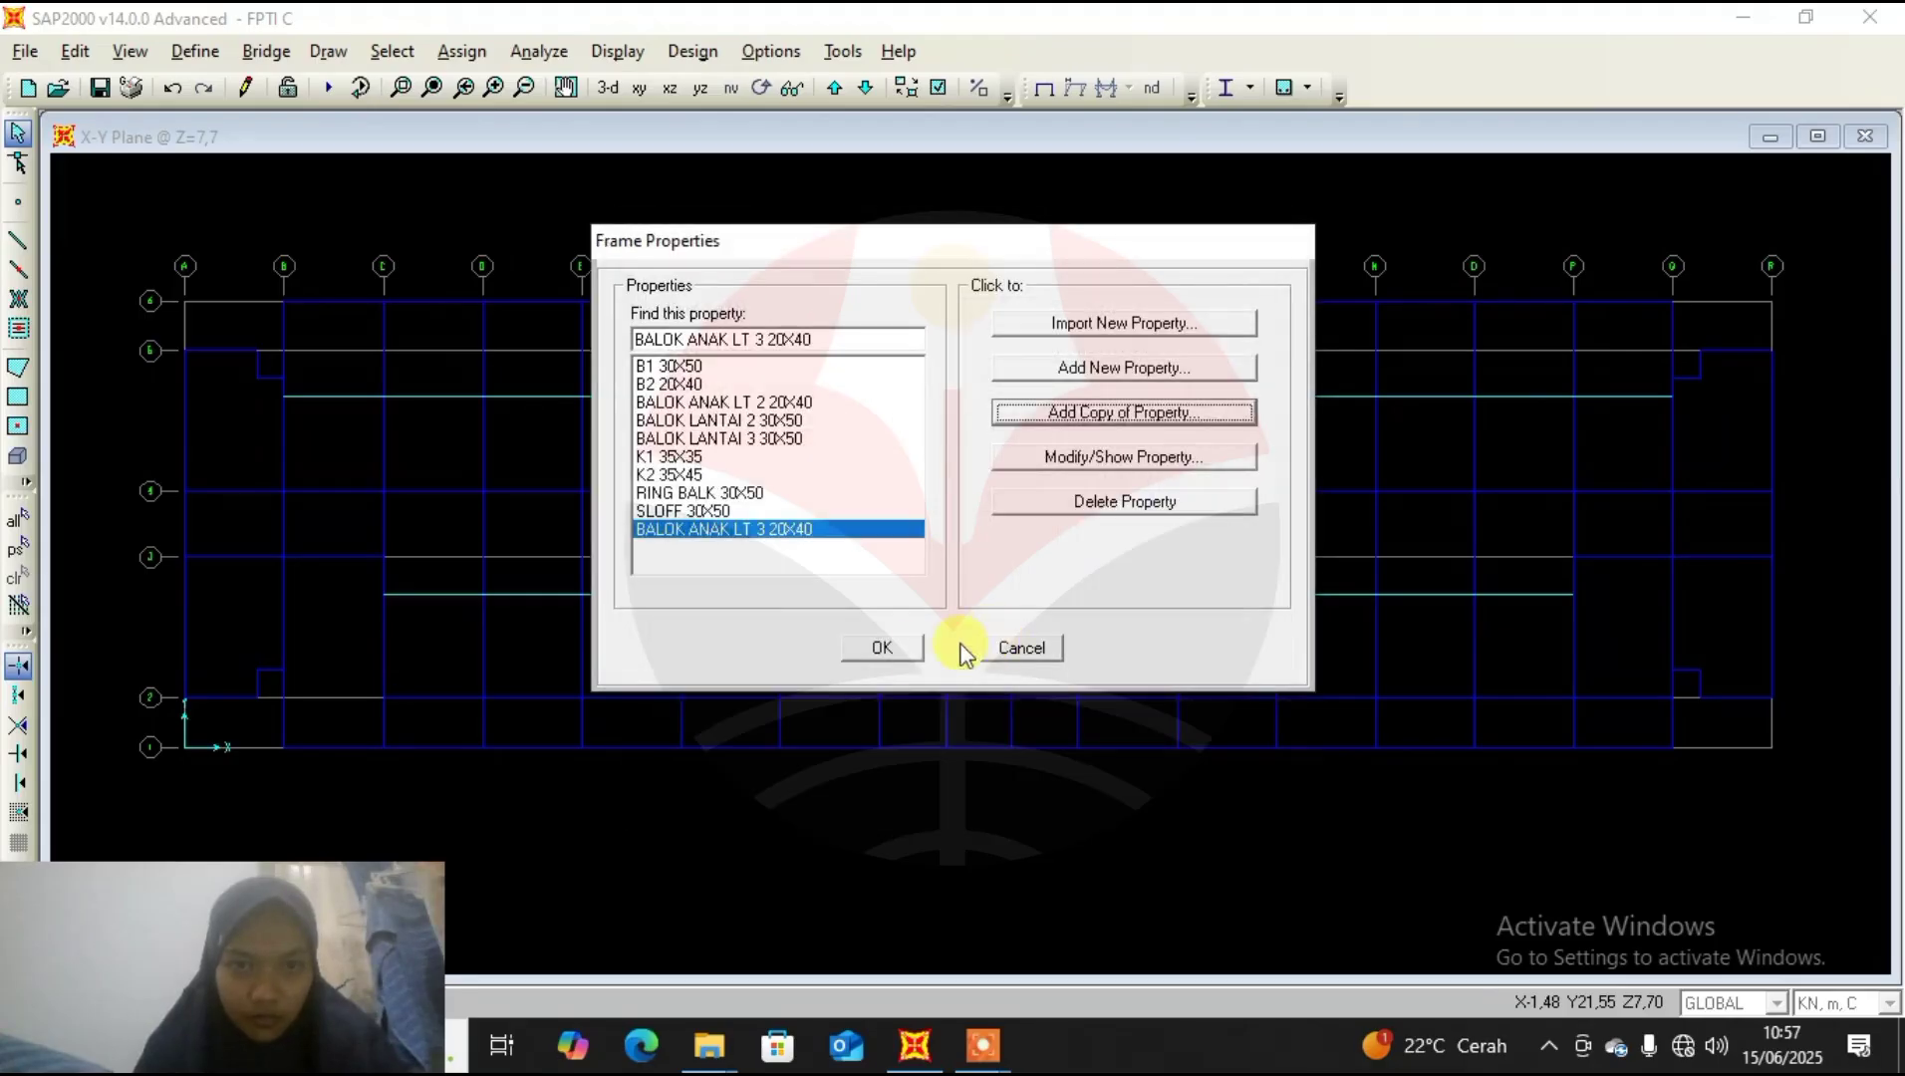
{"action": "left_click", "coordinate": [890, 648]}
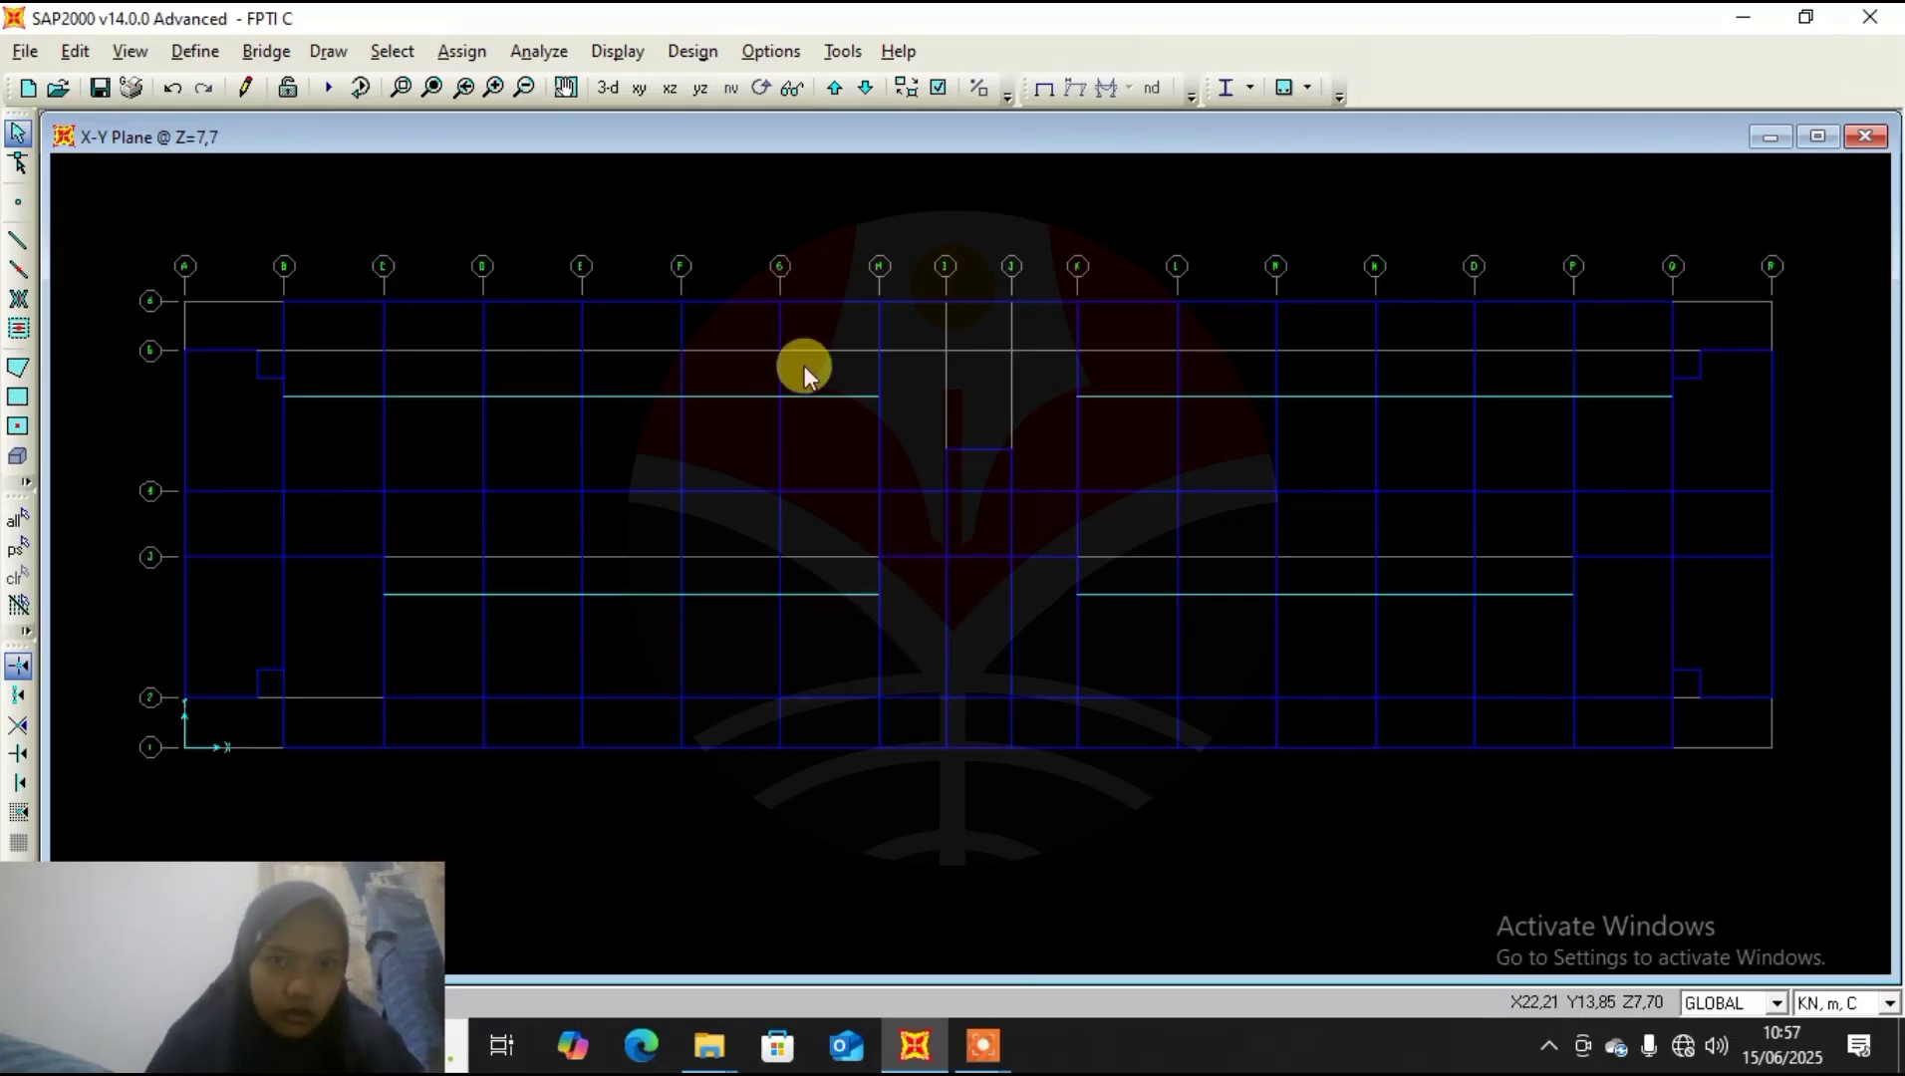
At Z=7,7, select the secondary beams from B to H between gridlines 4 and 5 and from C to H between gridlines 2 and 3.
{"action": "left_click_drag", "start_coordinate": [820, 368], "coordinate": [794, 457]}
{"action": "left_click_drag", "start_coordinate": [746, 377], "coordinate": [709, 469]}
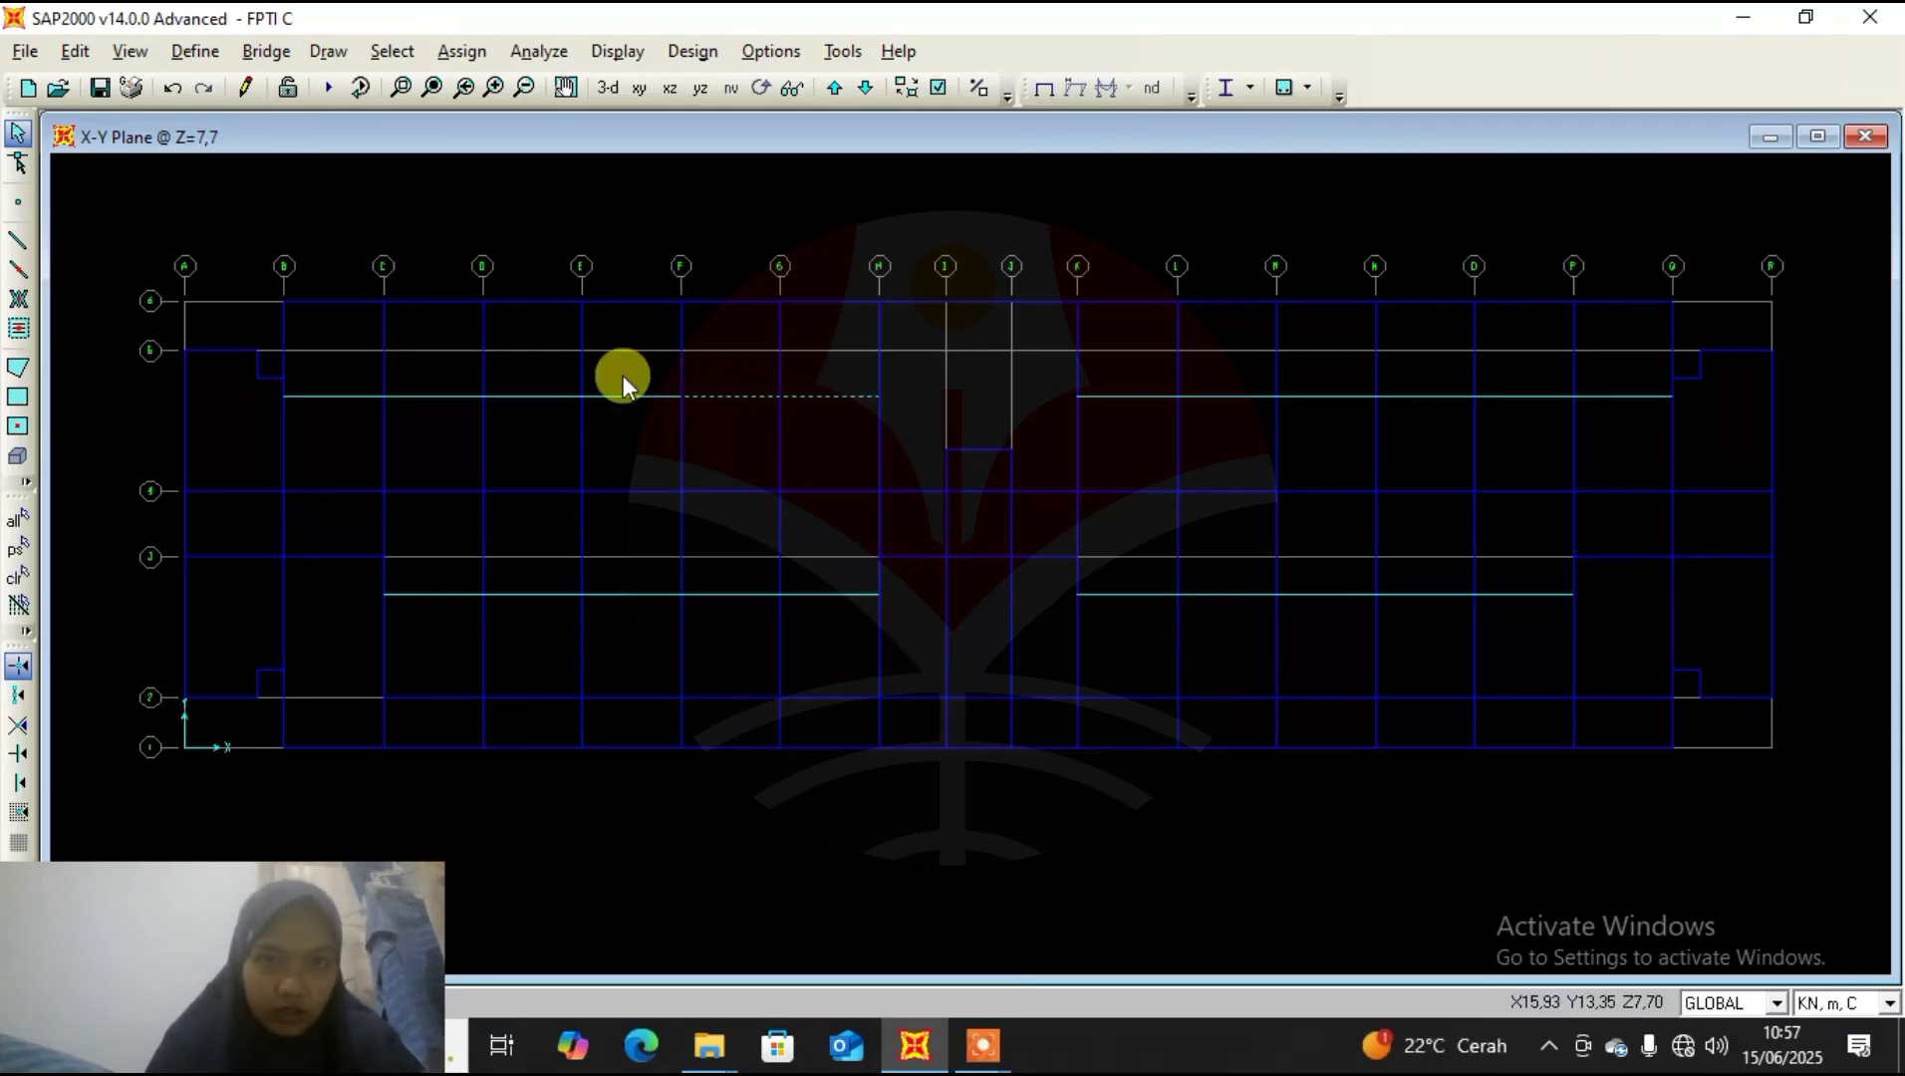
{"action": "left_click_drag", "start_coordinate": [627, 376], "coordinate": [604, 456]}
{"action": "left_click_drag", "start_coordinate": [554, 387], "coordinate": [548, 450]}
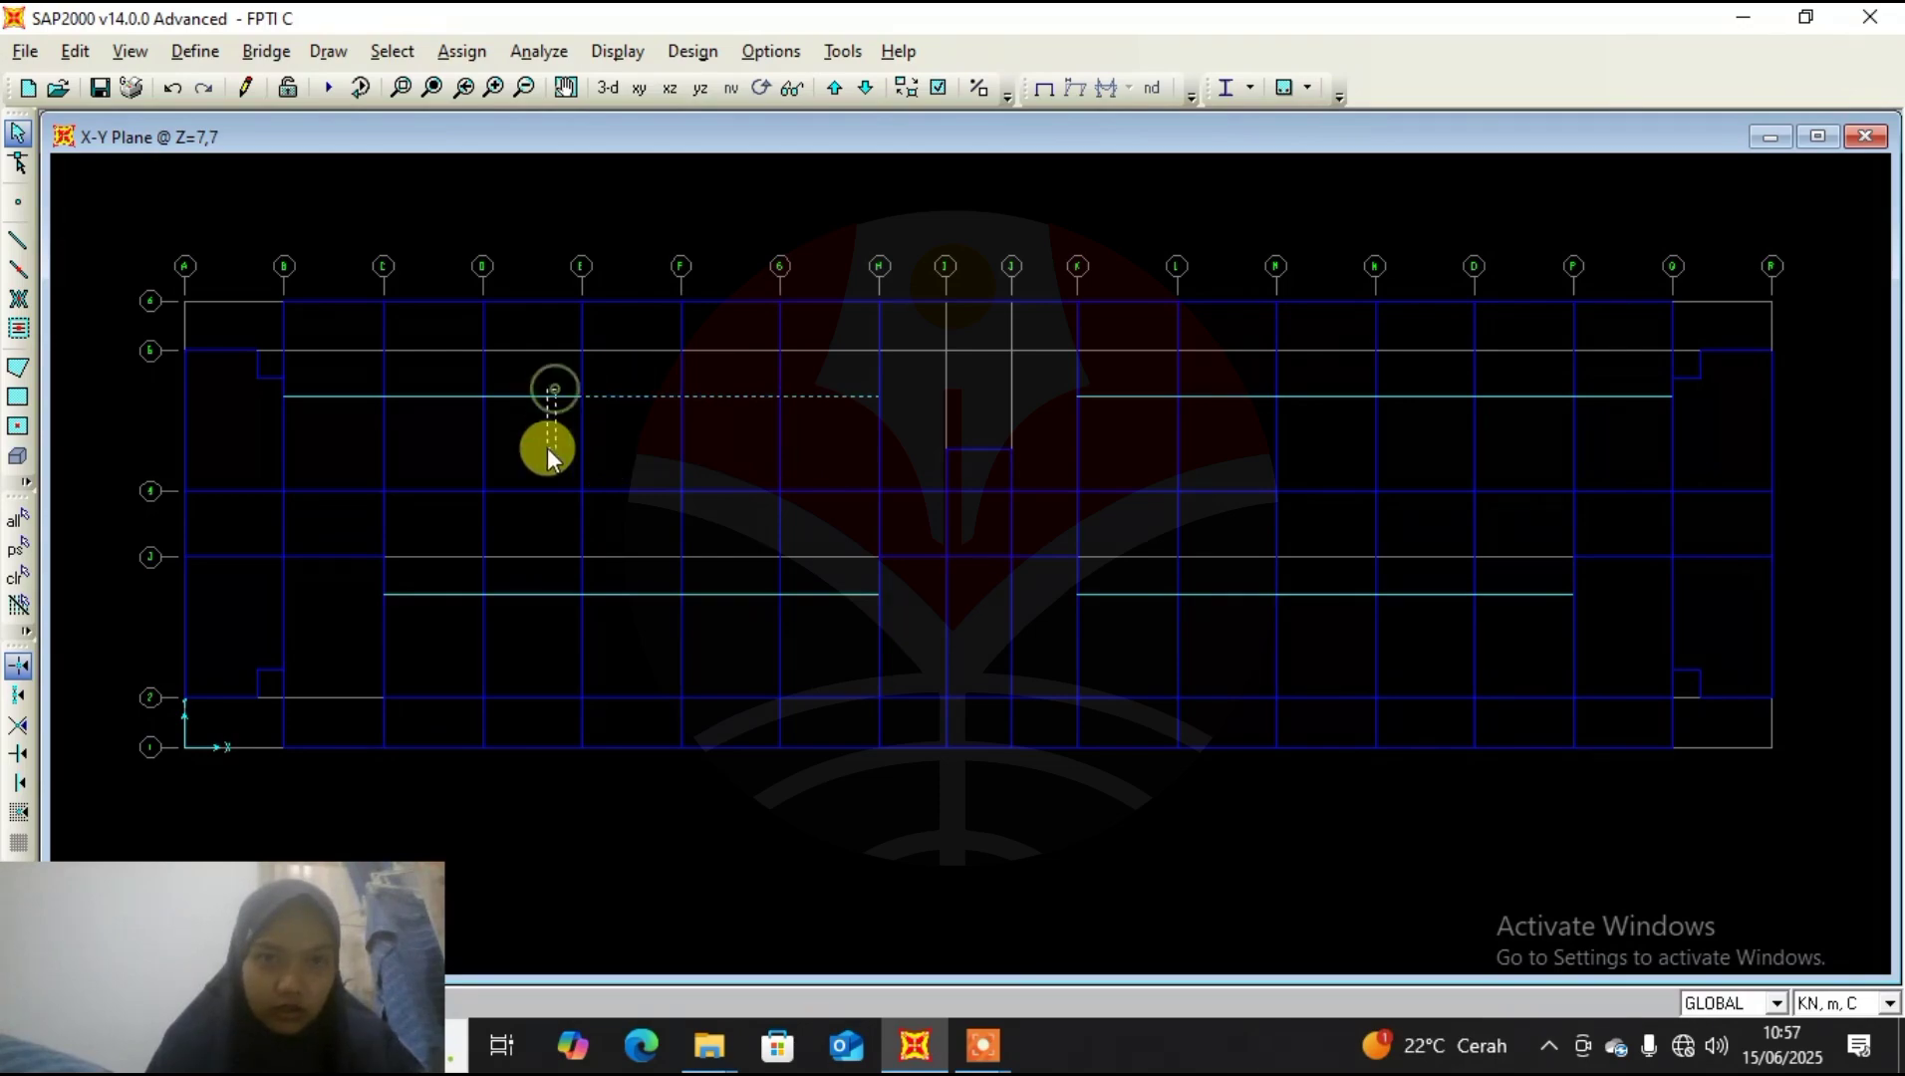
{"action": "left_click_drag", "start_coordinate": [436, 381], "coordinate": [423, 461]}
{"action": "left_click_drag", "start_coordinate": [337, 378], "coordinate": [323, 466]}
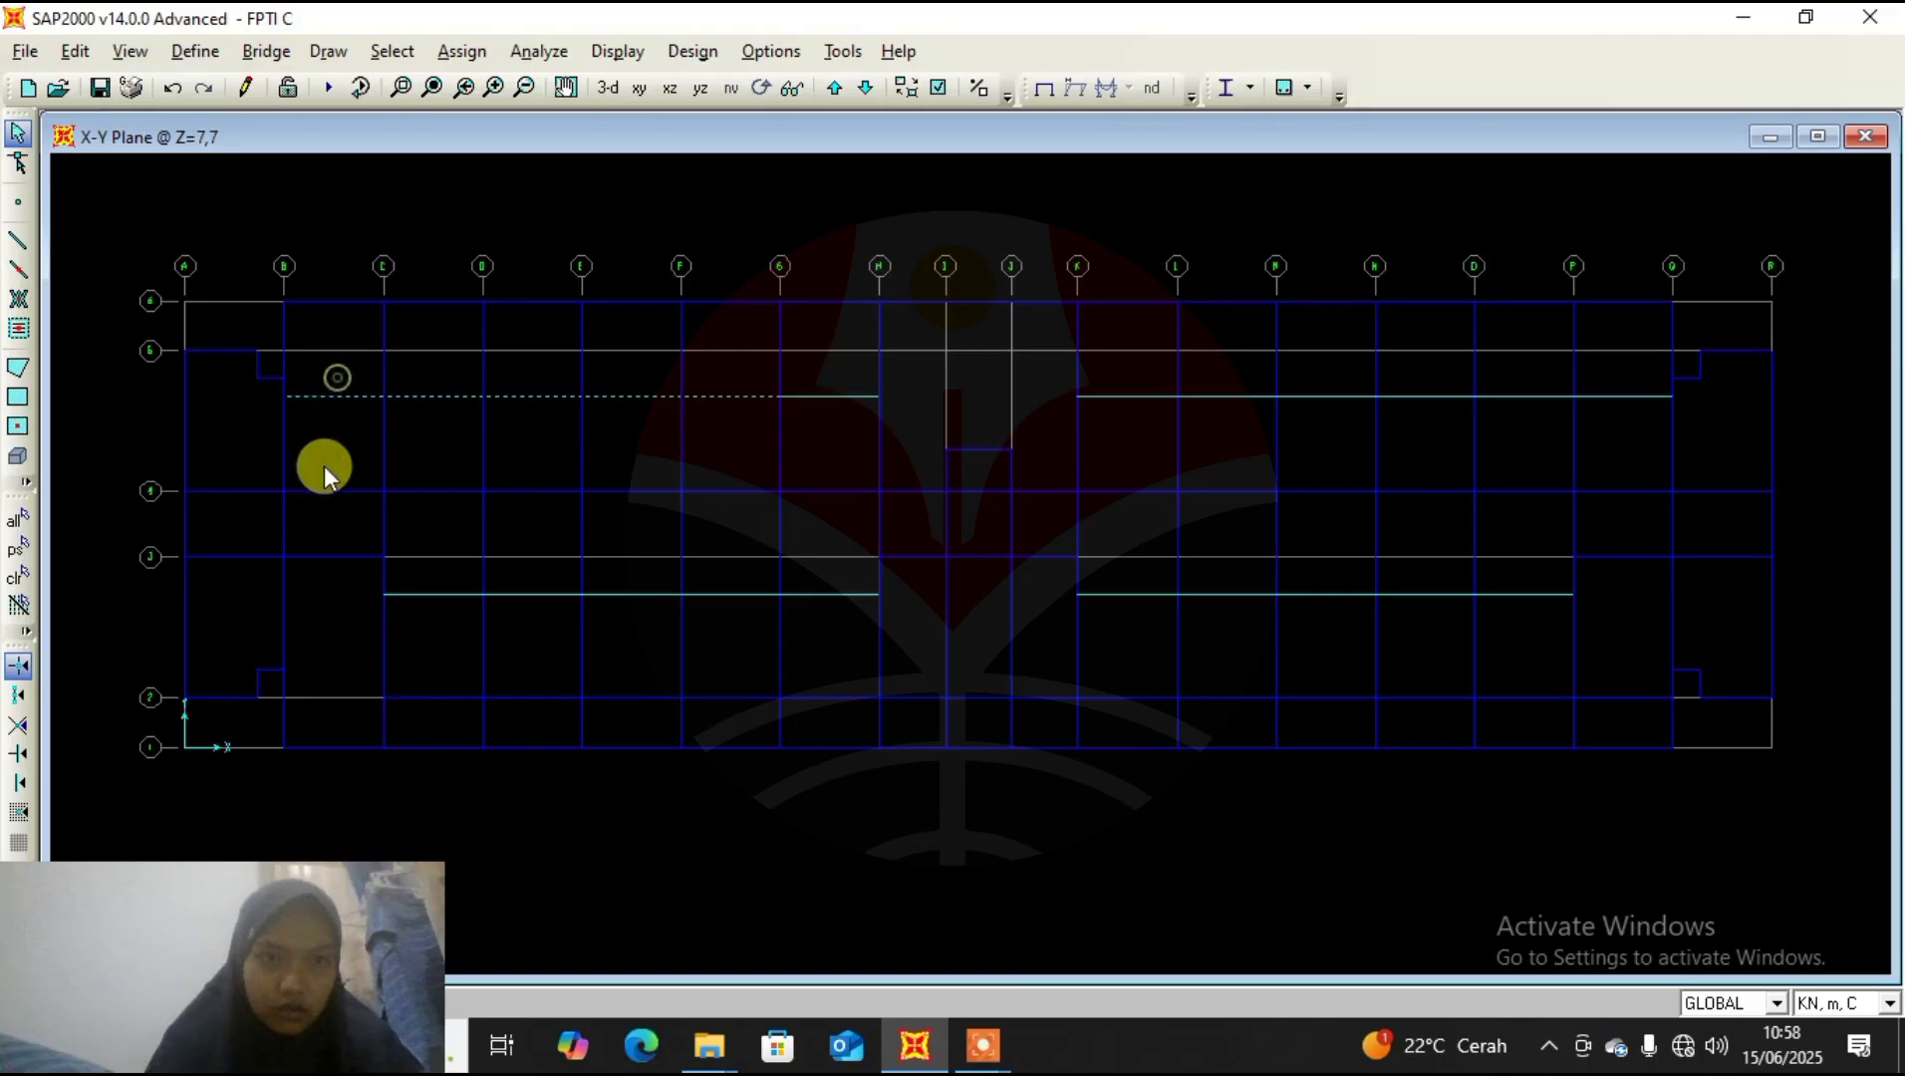
{"action": "left_click_drag", "start_coordinate": [459, 571], "coordinate": [526, 640]}
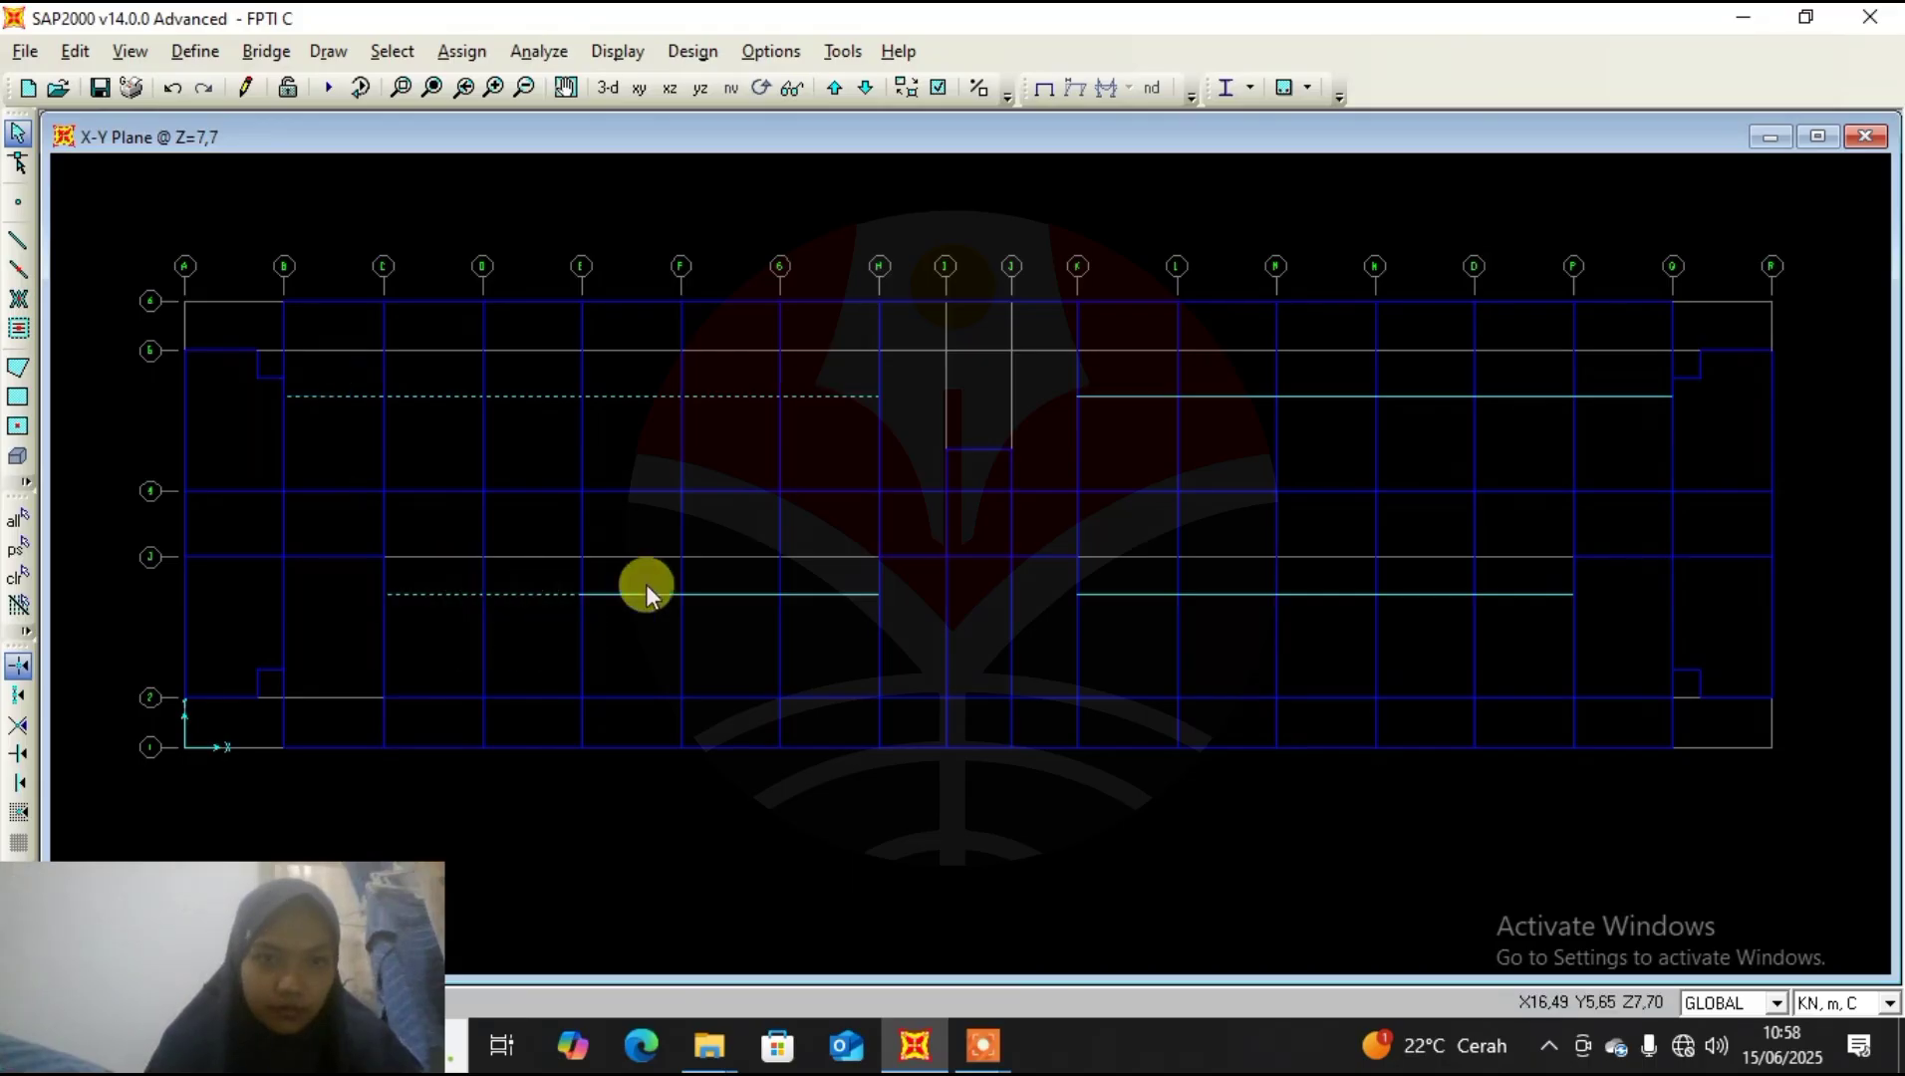
{"action": "left_click_drag", "start_coordinate": [648, 579], "coordinate": [639, 637]}
{"action": "left_click_drag", "start_coordinate": [741, 579], "coordinate": [749, 640]}
{"action": "left_click_drag", "start_coordinate": [825, 573], "coordinate": [822, 642]}
Add the Z=7,7 secondary beams from K to P between gridlines 2 and 3 and from K to Q between gridlines 4 and 5 to the selection.
{"action": "left_click_drag", "start_coordinate": [1156, 564], "coordinate": [1225, 661]}
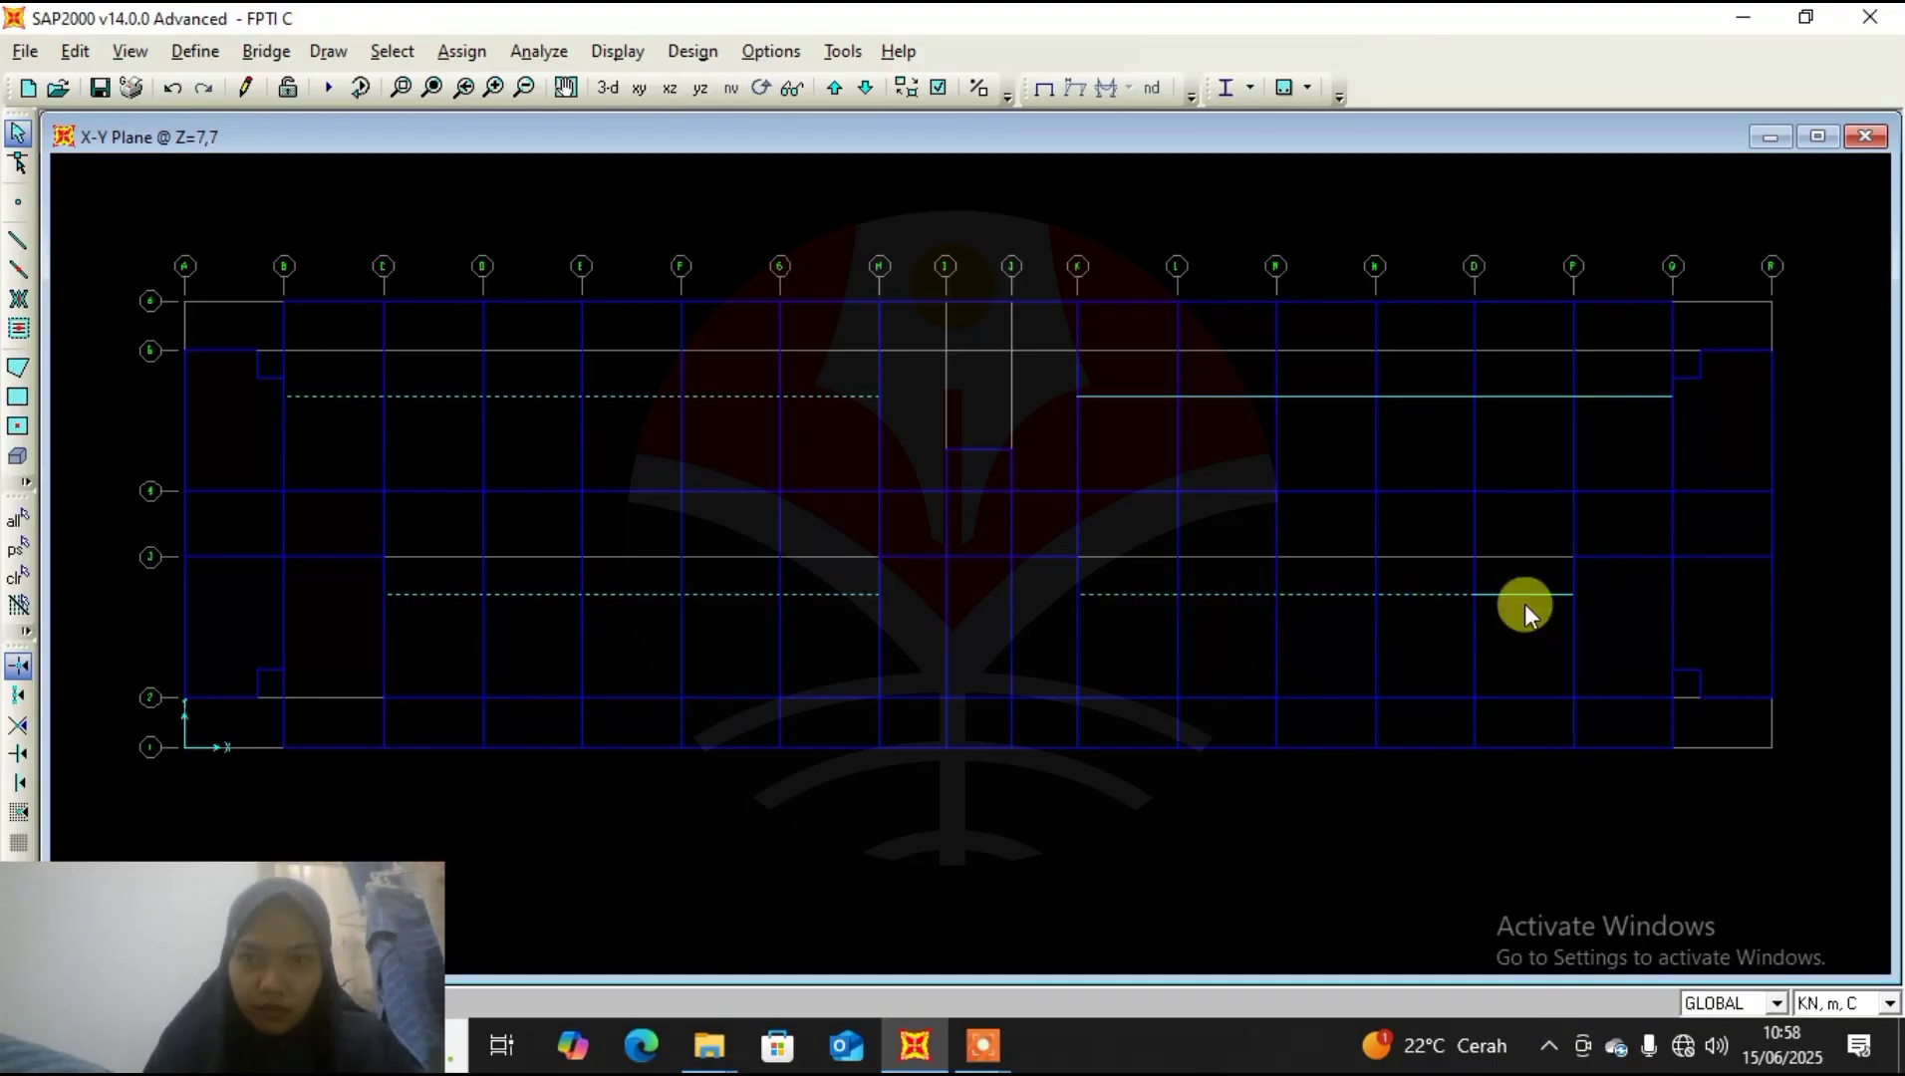
{"action": "left_click_drag", "start_coordinate": [1549, 574], "coordinate": [1530, 638]}
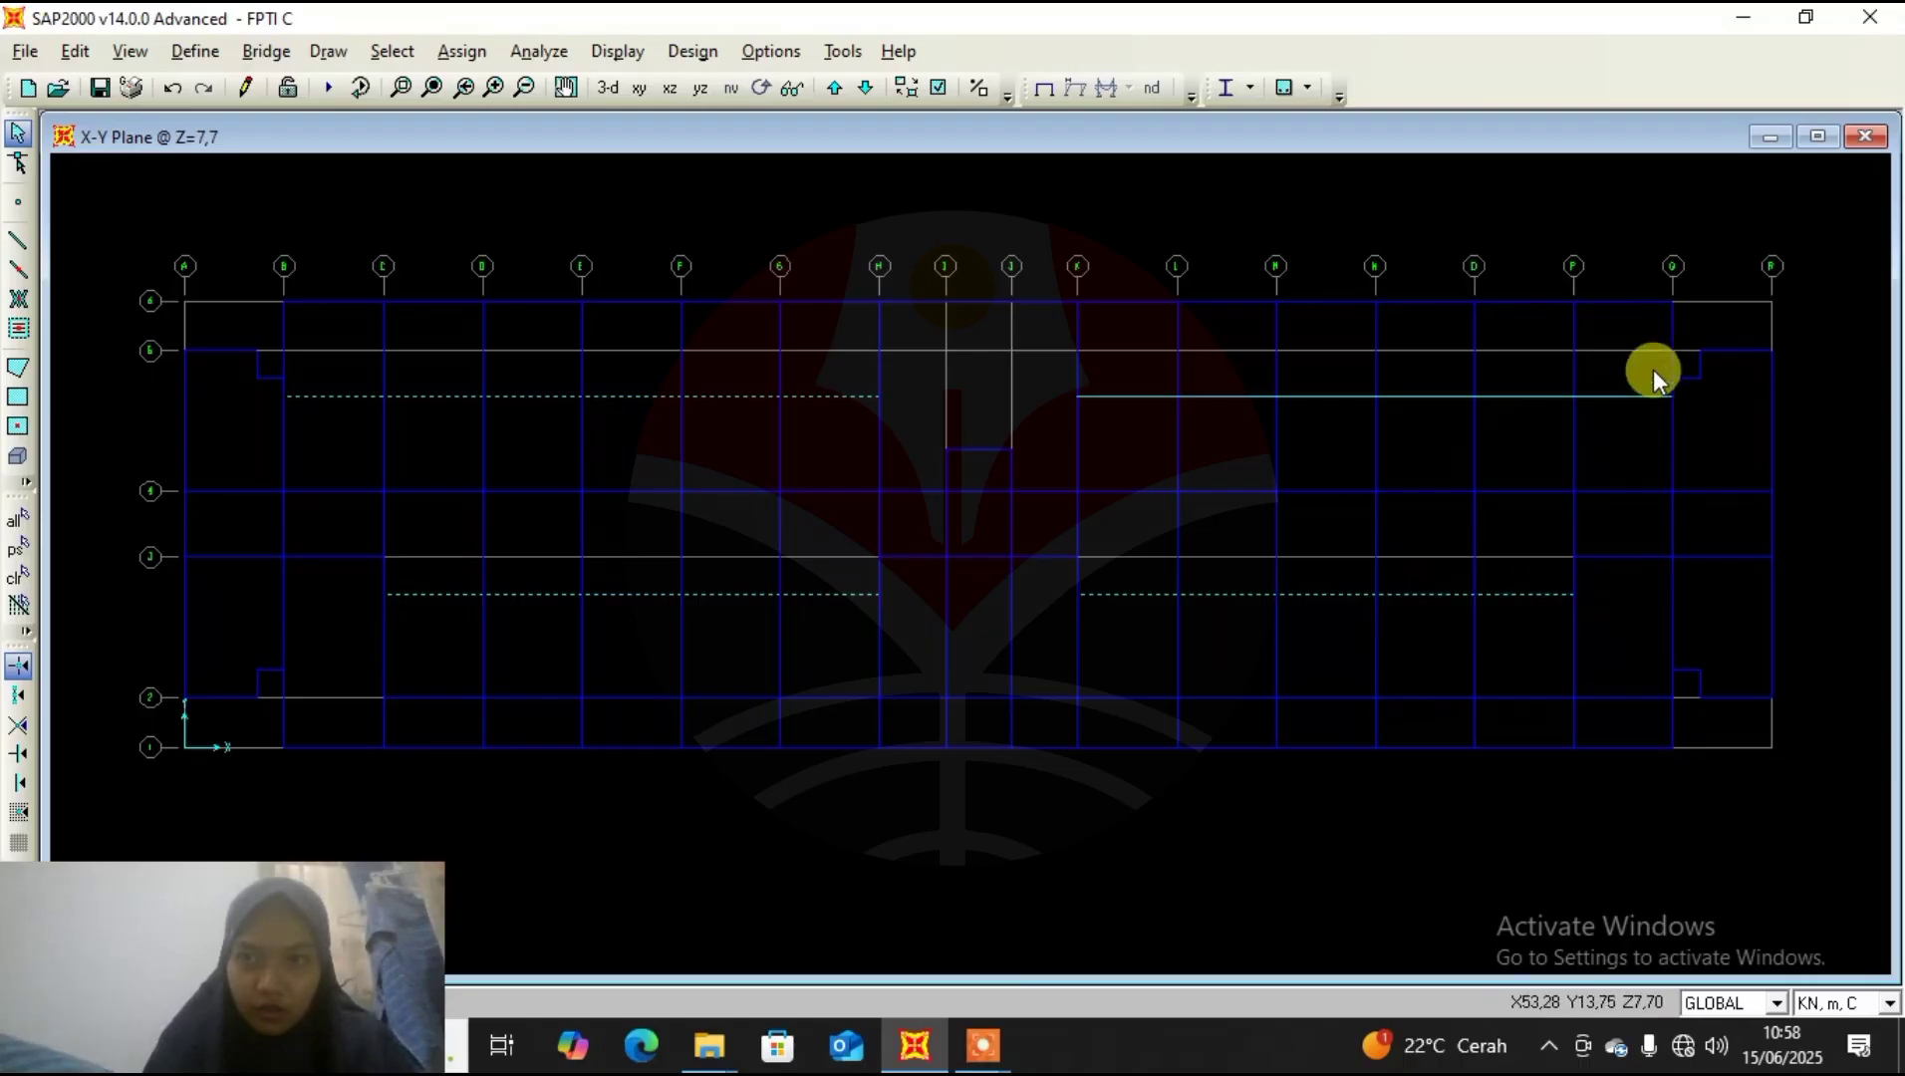
{"action": "left_click_drag", "start_coordinate": [1654, 371], "coordinate": [1445, 411]}
{"action": "left_click_drag", "start_coordinate": [1427, 370], "coordinate": [1371, 426]}
{"action": "left_click_drag", "start_coordinate": [1336, 366], "coordinate": [1257, 417]}
{"action": "left_click_drag", "start_coordinate": [1228, 369], "coordinate": [1205, 443]}
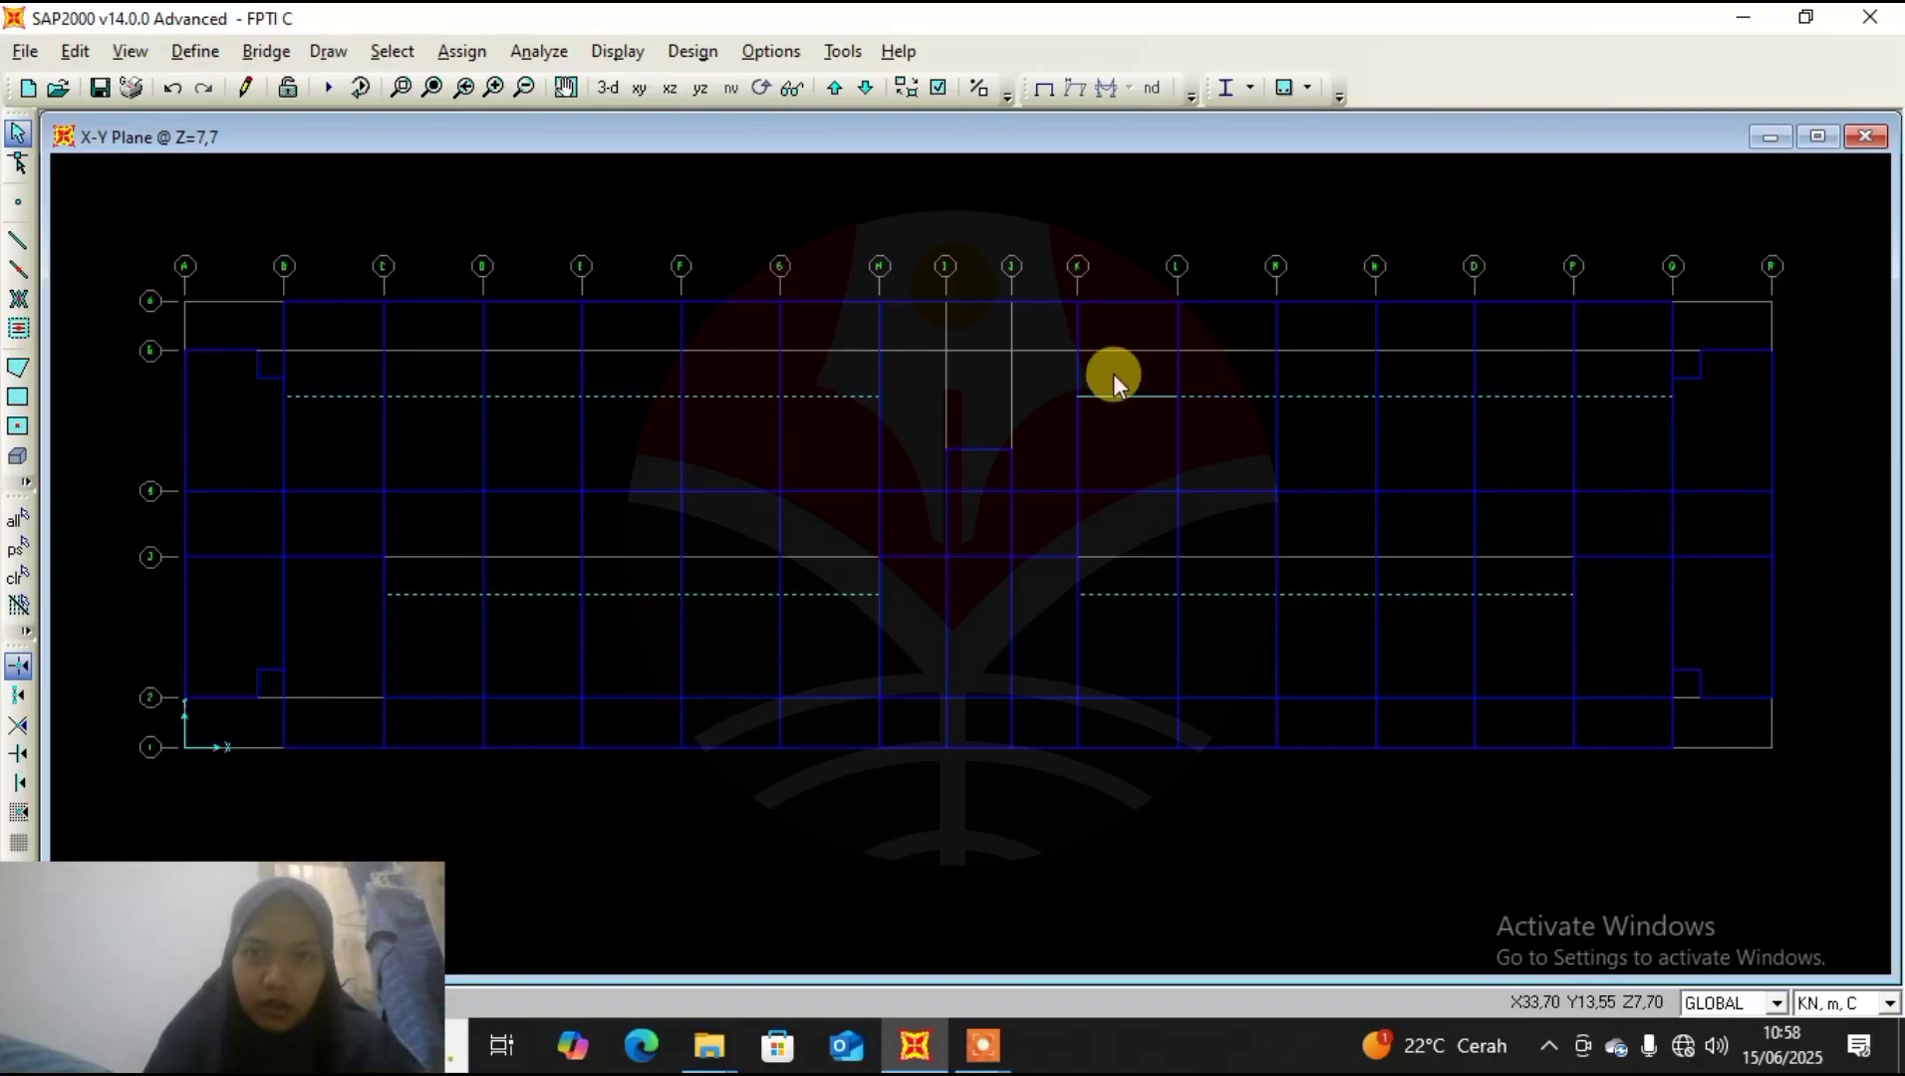
{"action": "left_click_drag", "start_coordinate": [1113, 373], "coordinate": [1102, 454]}
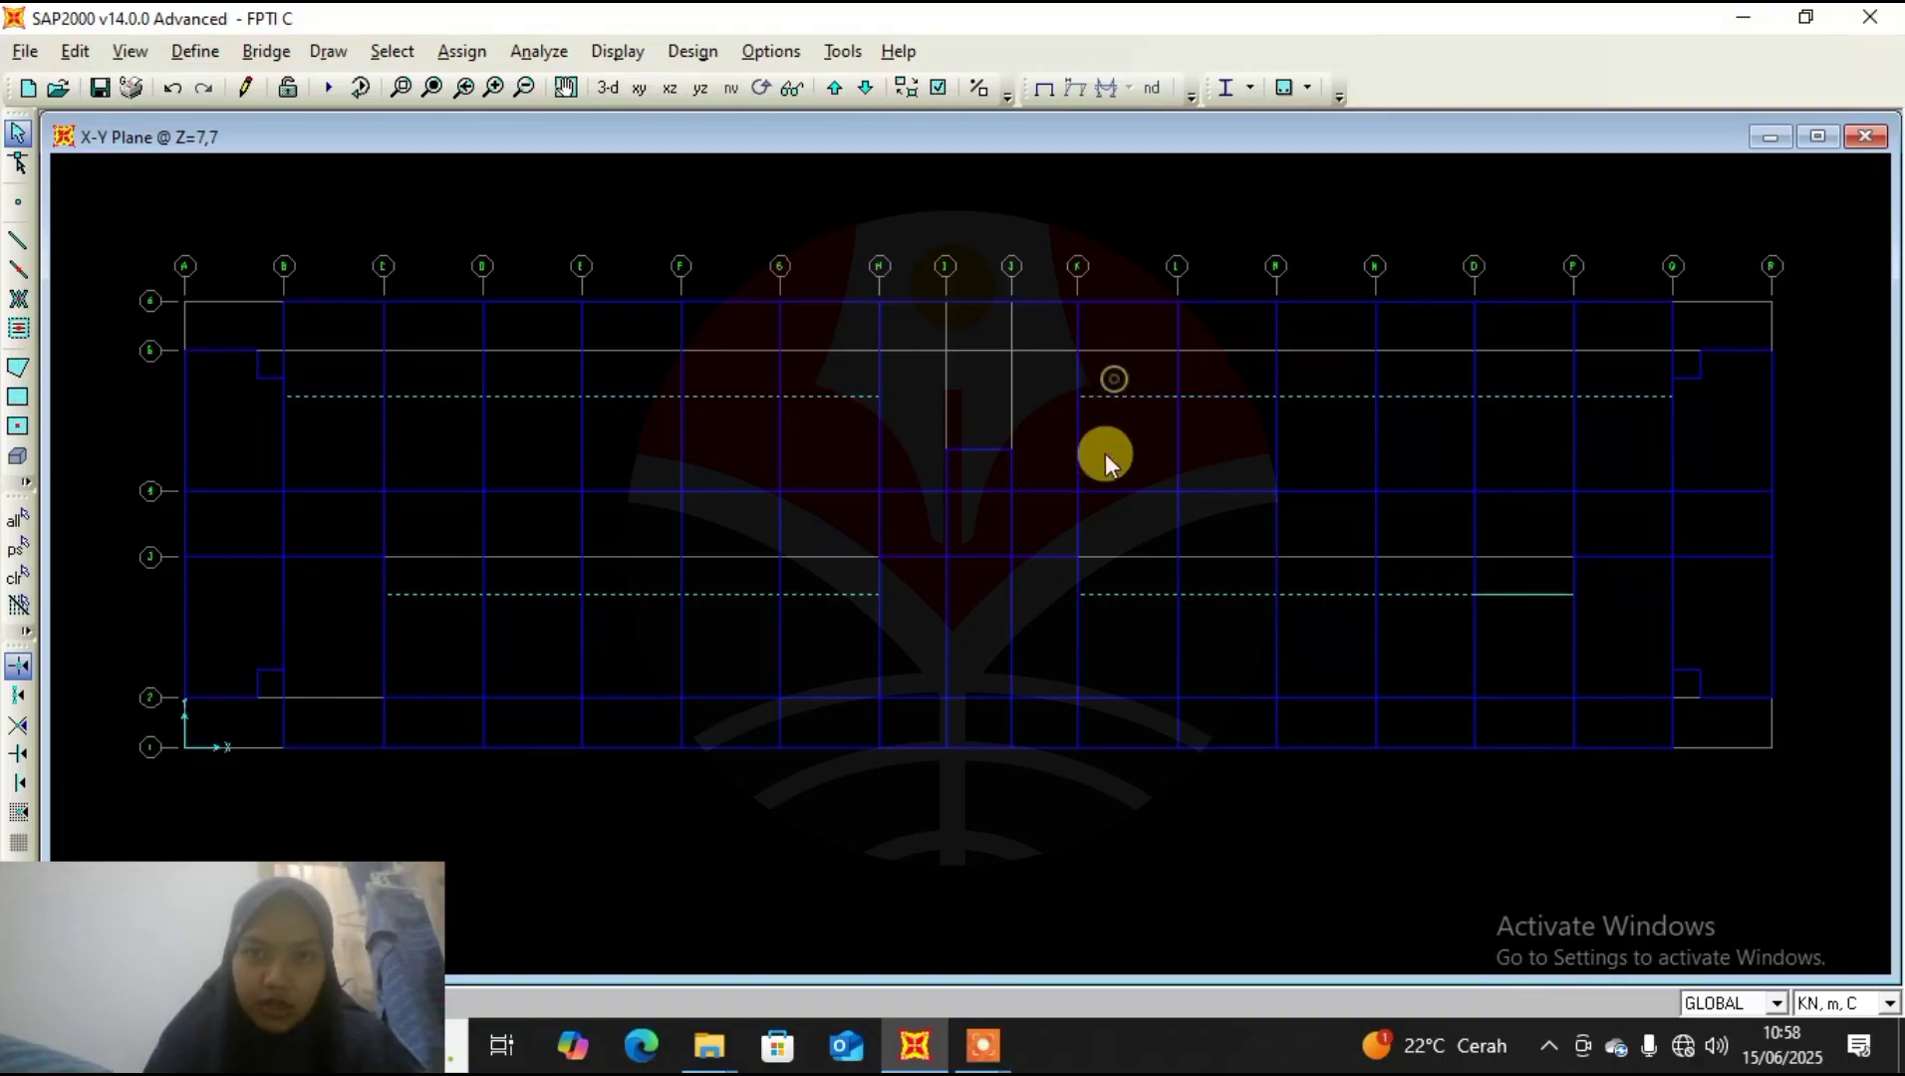
Assign frame section BALOK ANAK LT 3 20X40 to the selected secondary beams at Z=7,7.
{"action": "left_click", "coordinate": [441, 50]}
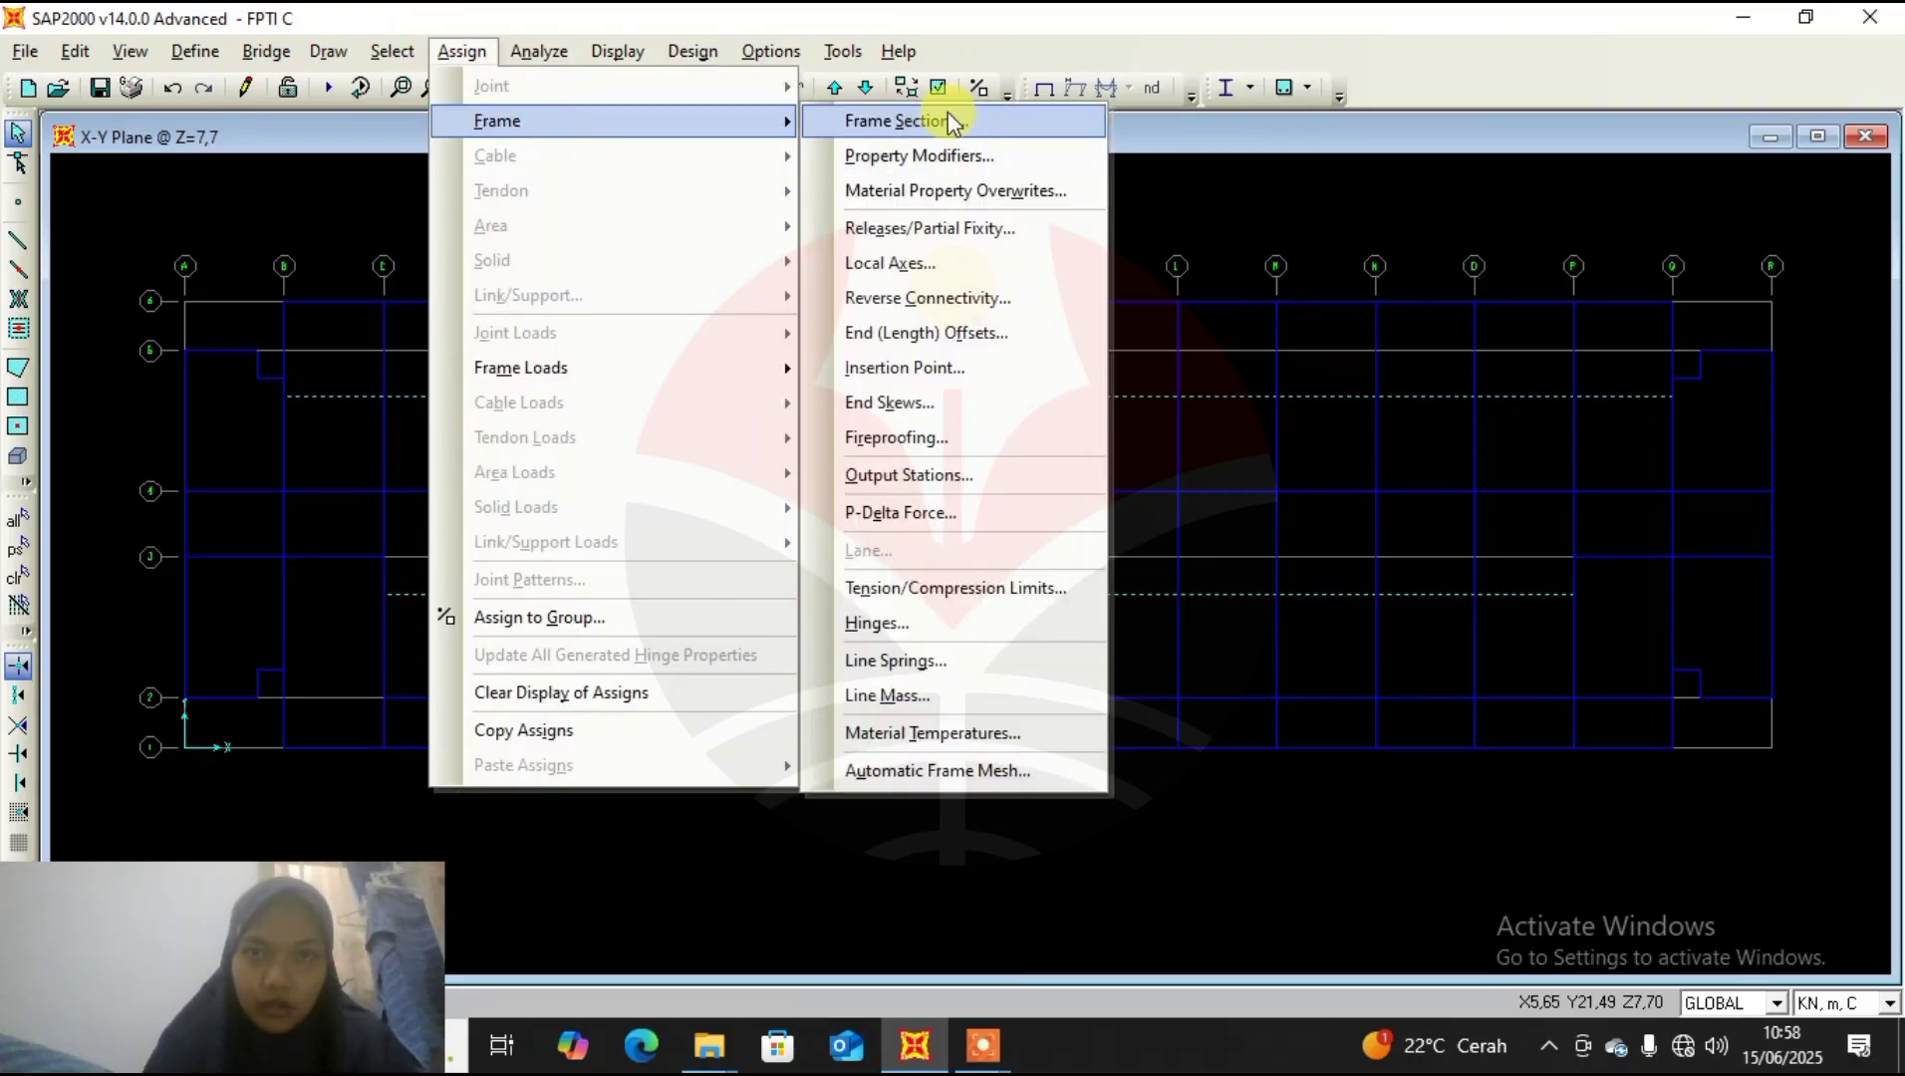
{"action": "left_click", "coordinate": [949, 119]}
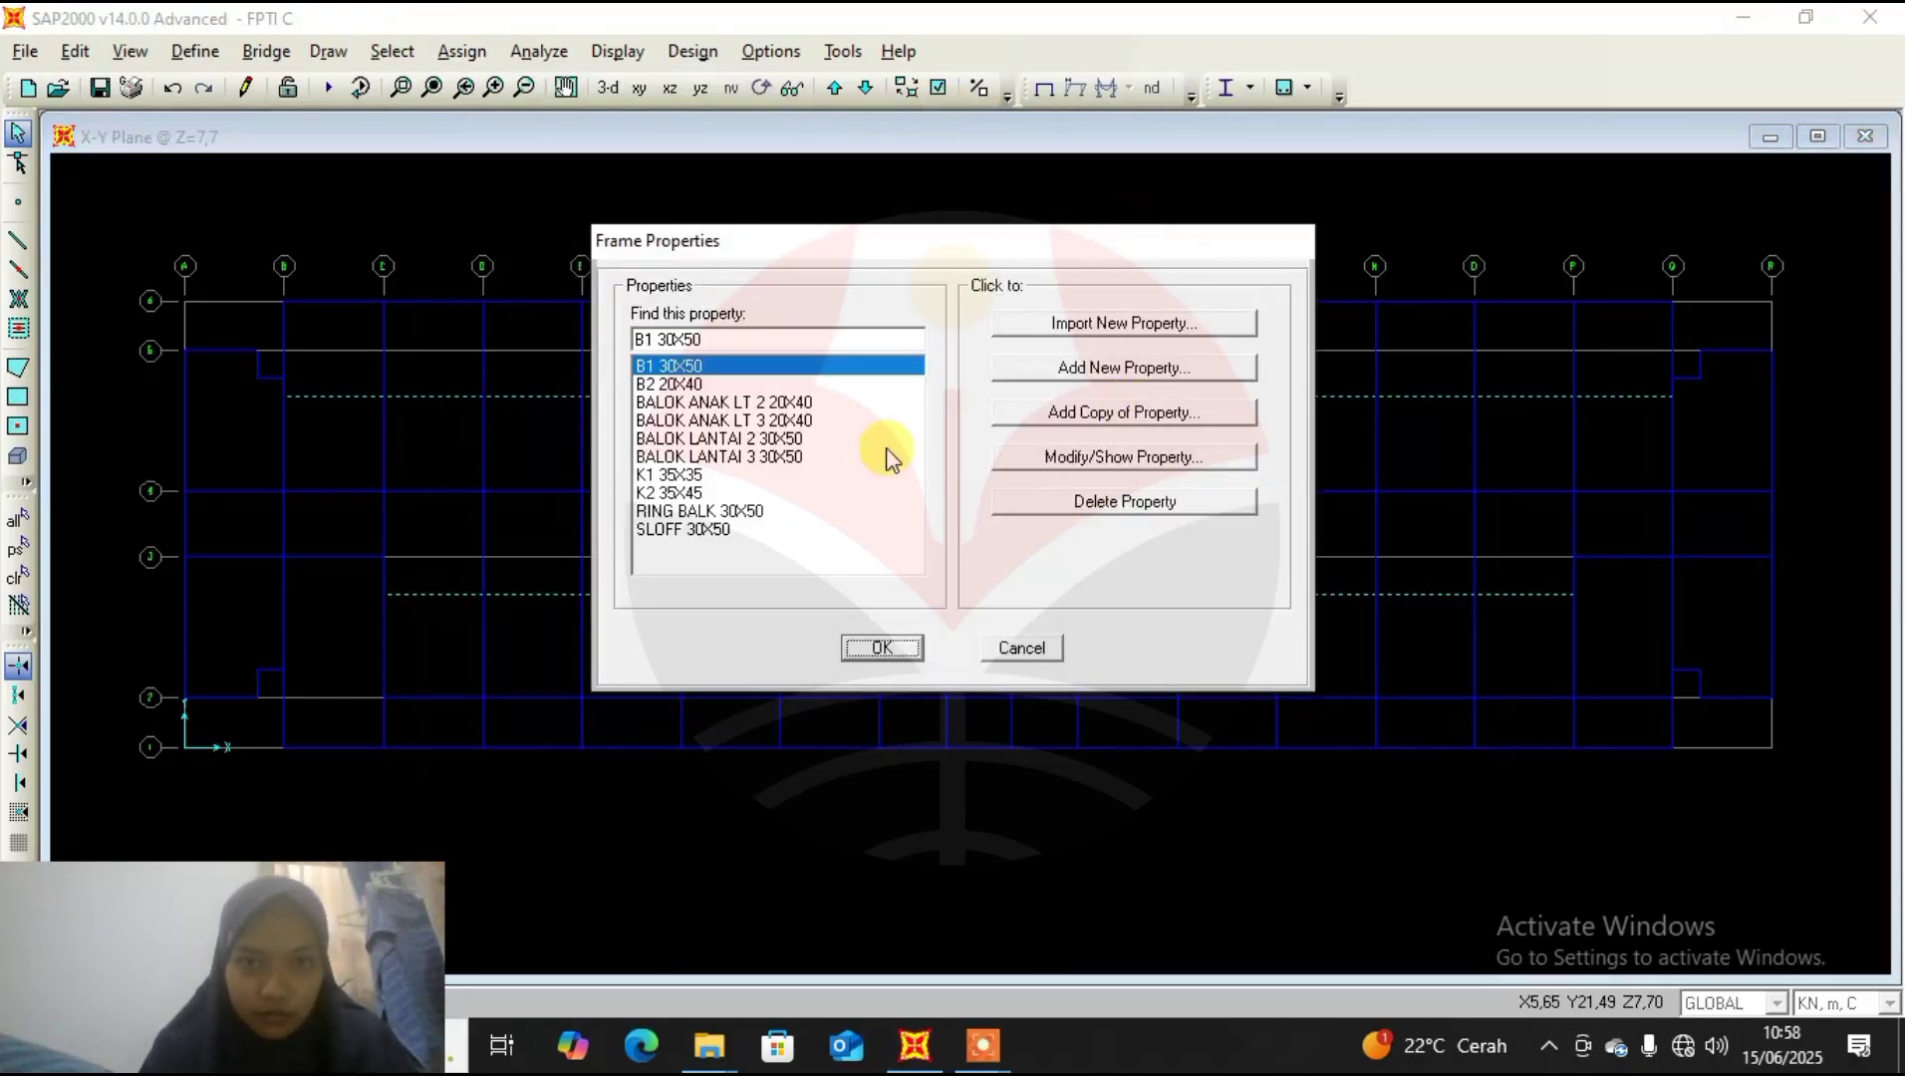
{"action": "left_click", "coordinate": [797, 419]}
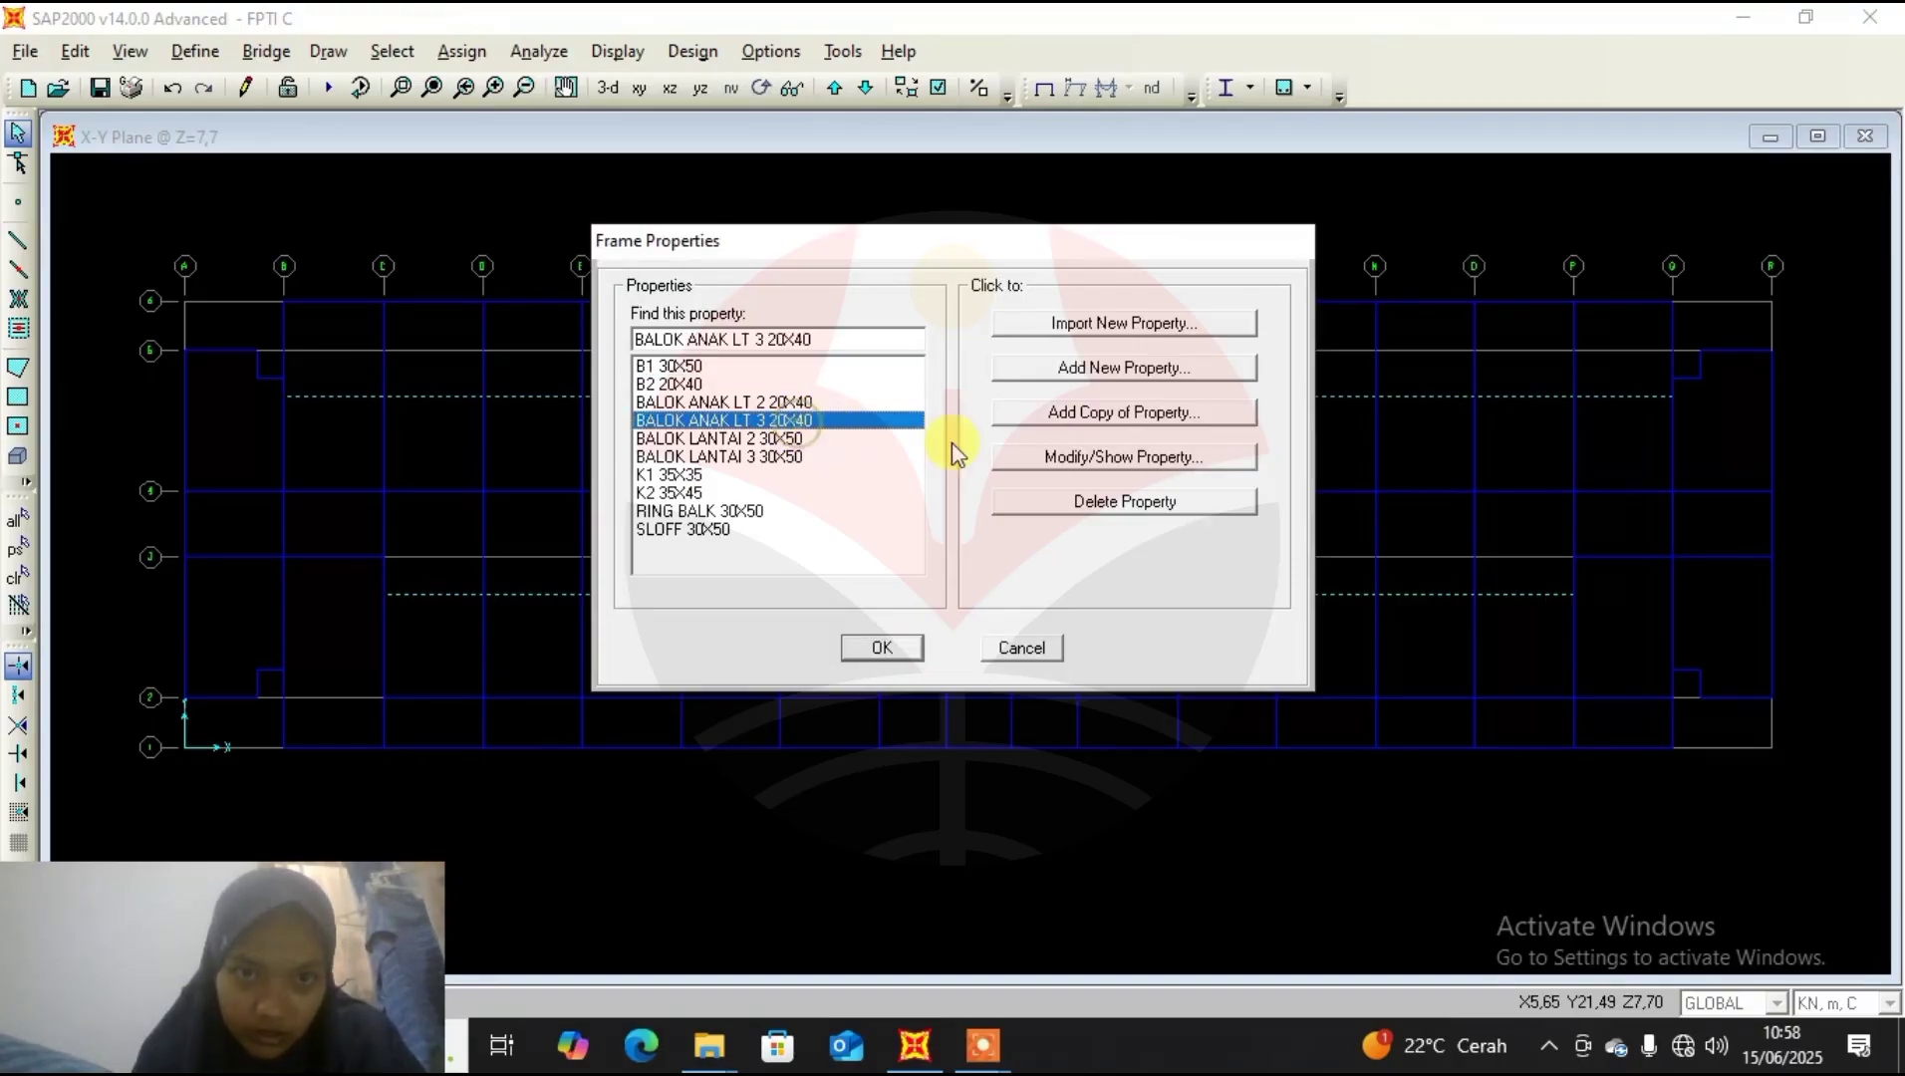
{"action": "left_click", "coordinate": [890, 656]}
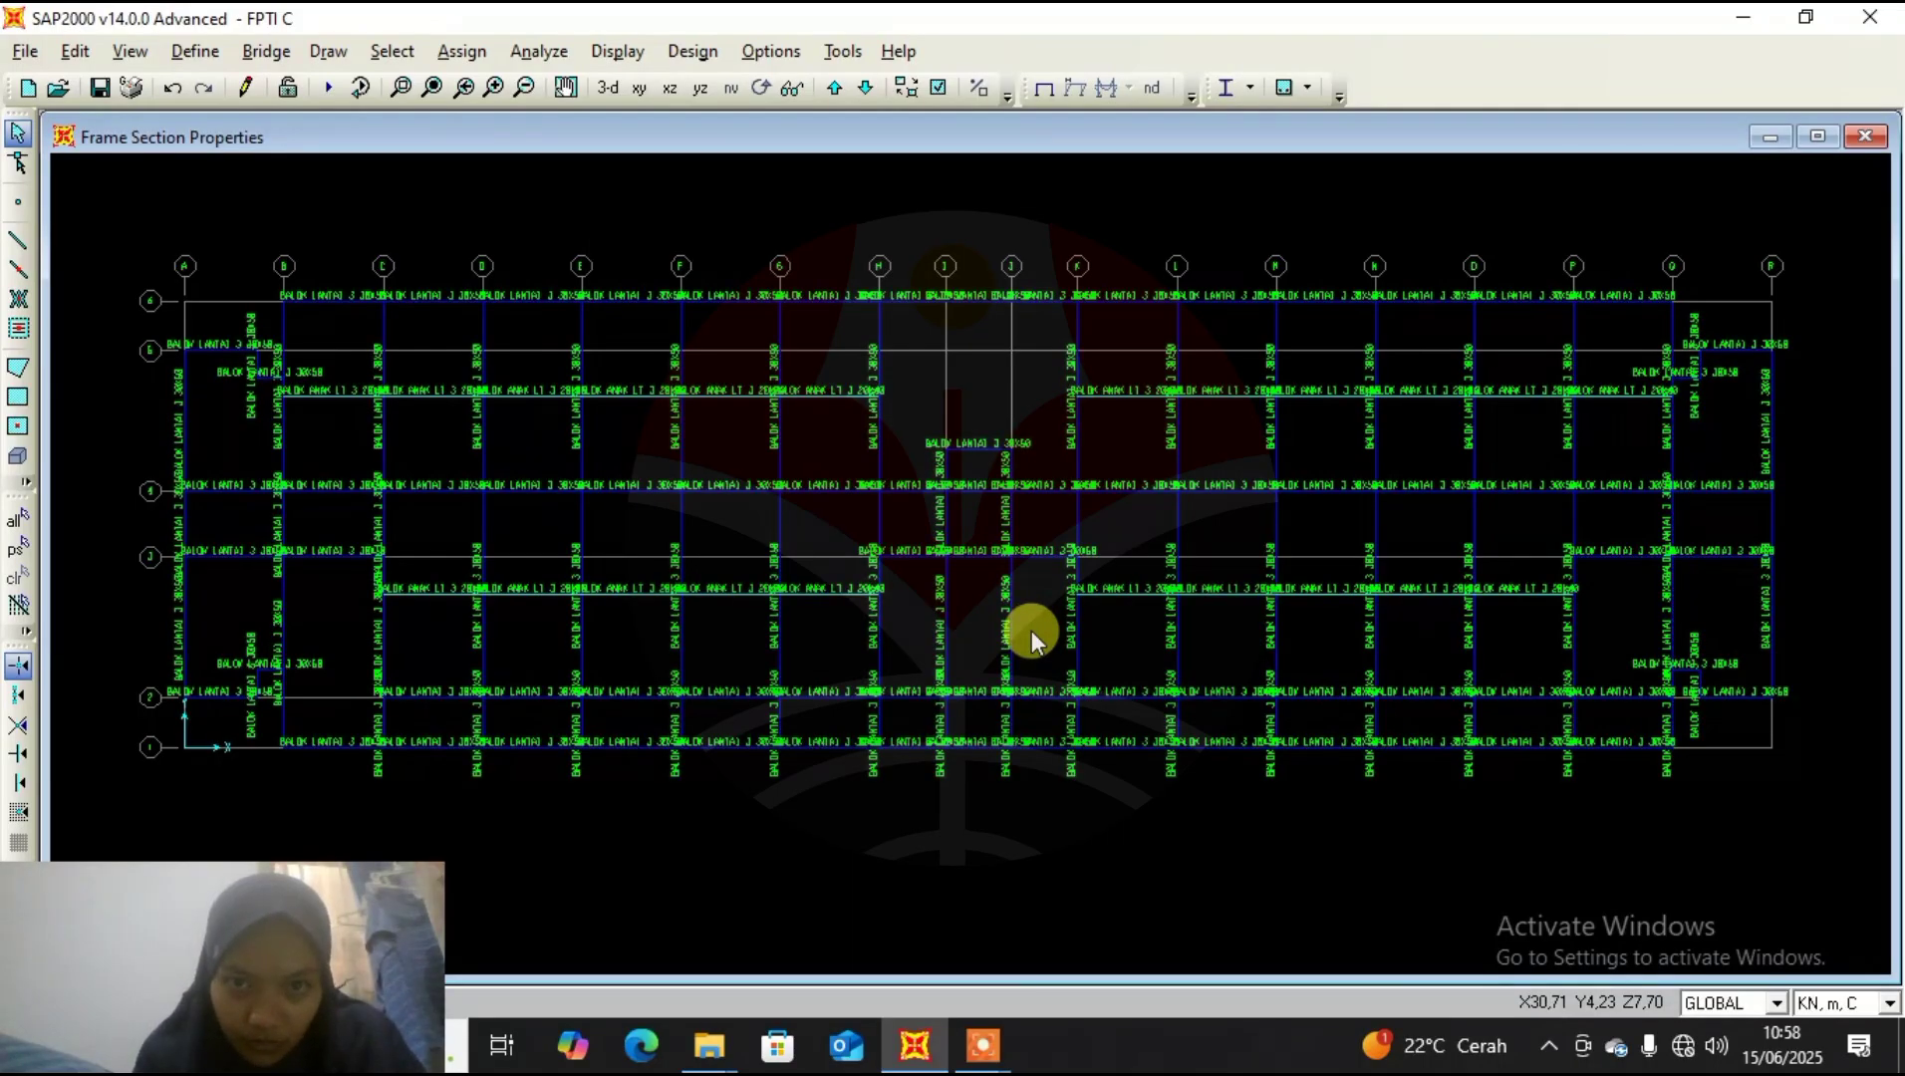
Go down to the plan at Z=3,85 and select all B2 20X40 beams between gridlines B and H in both rows.
{"action": "left_click", "coordinate": [865, 88]}
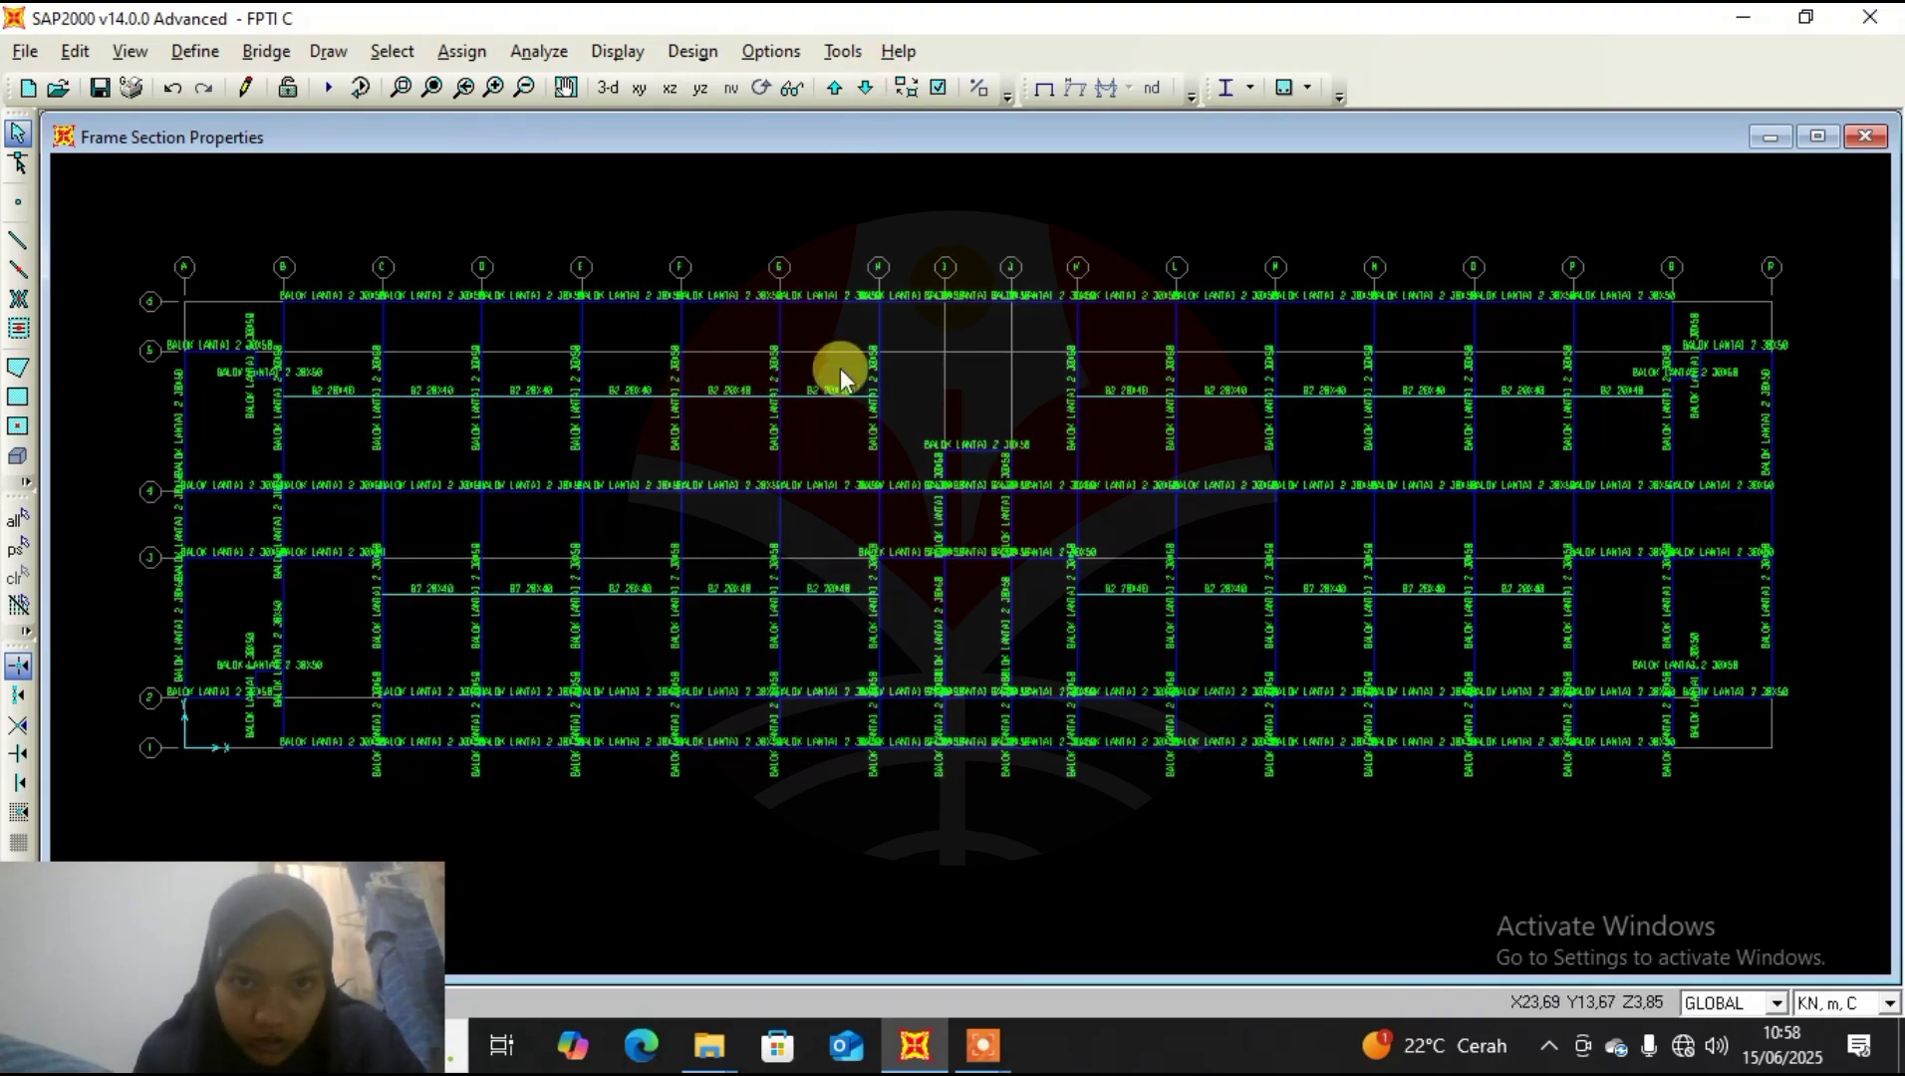
{"action": "left_click", "coordinate": [832, 395]}
{"action": "left_click_drag", "start_coordinate": [724, 432], "coordinate": [721, 433]}
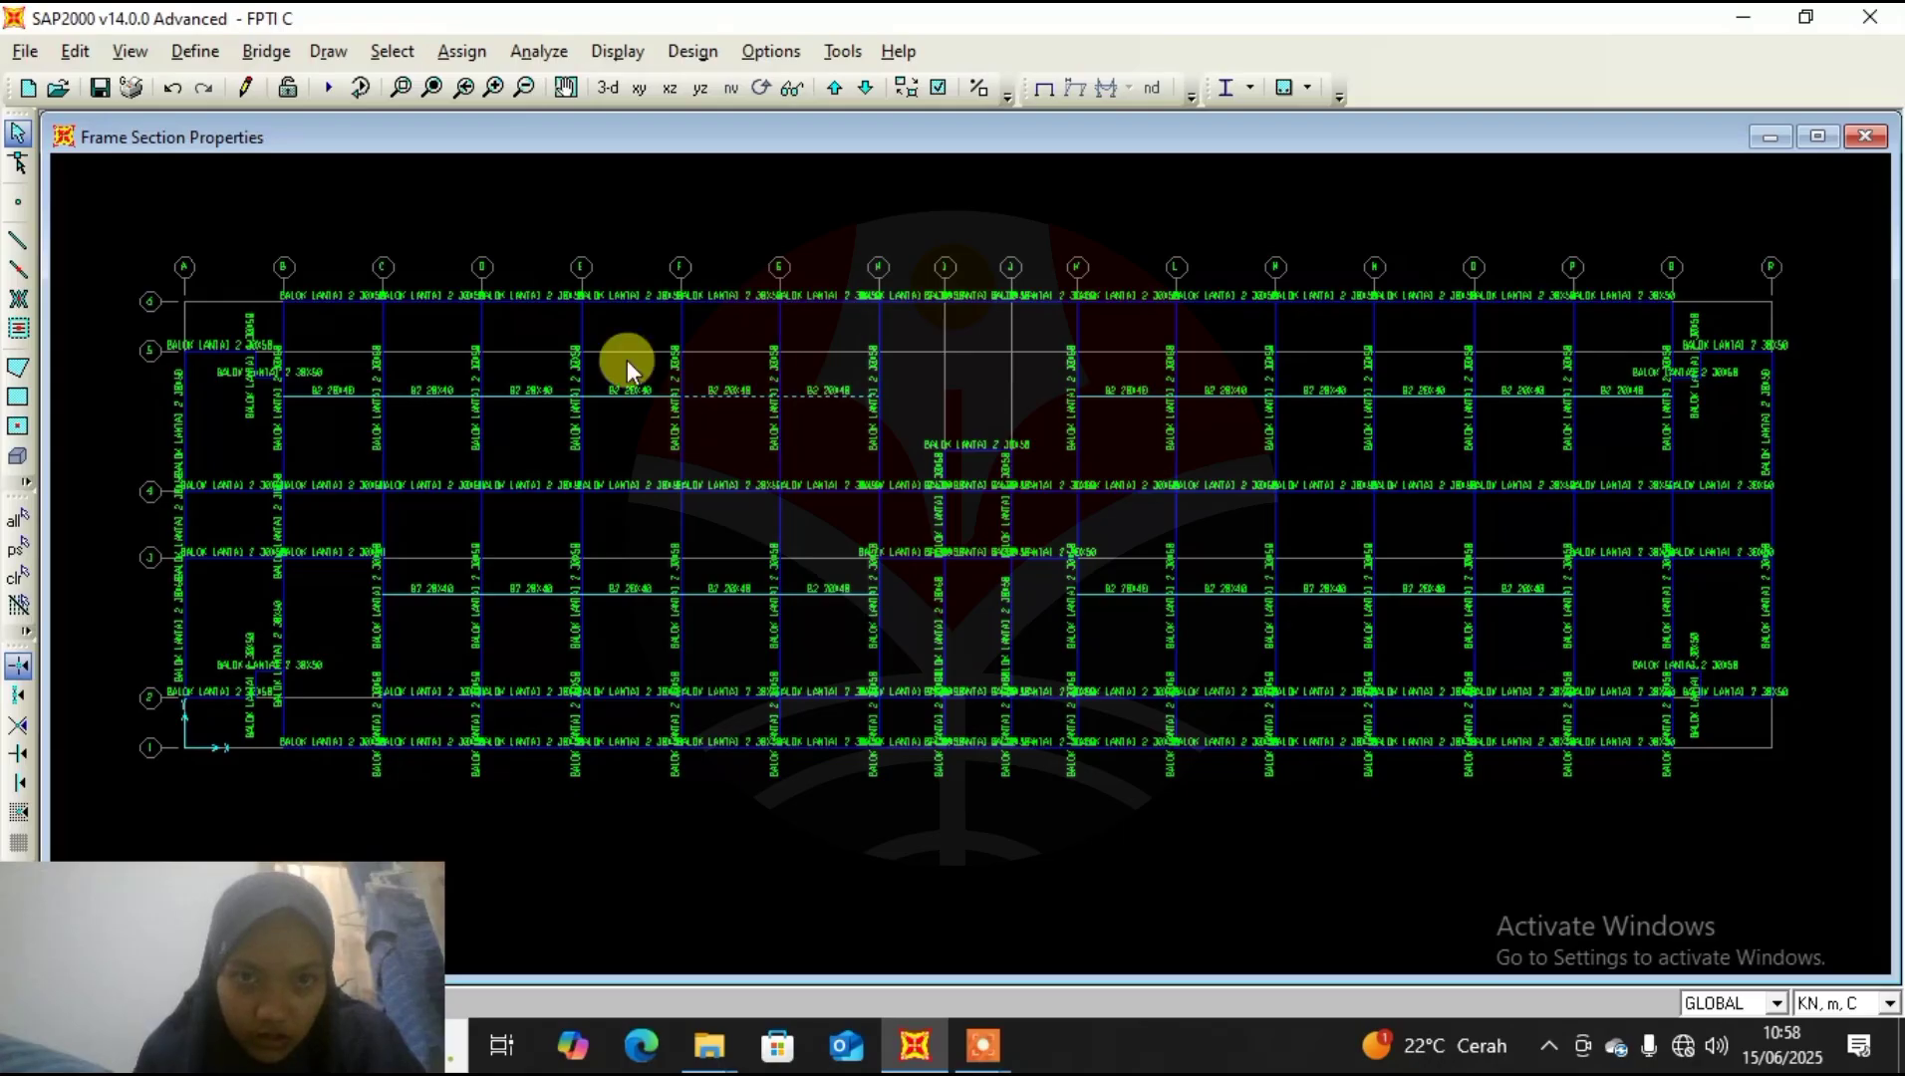
{"action": "left_click_drag", "start_coordinate": [628, 361], "coordinate": [342, 394]}
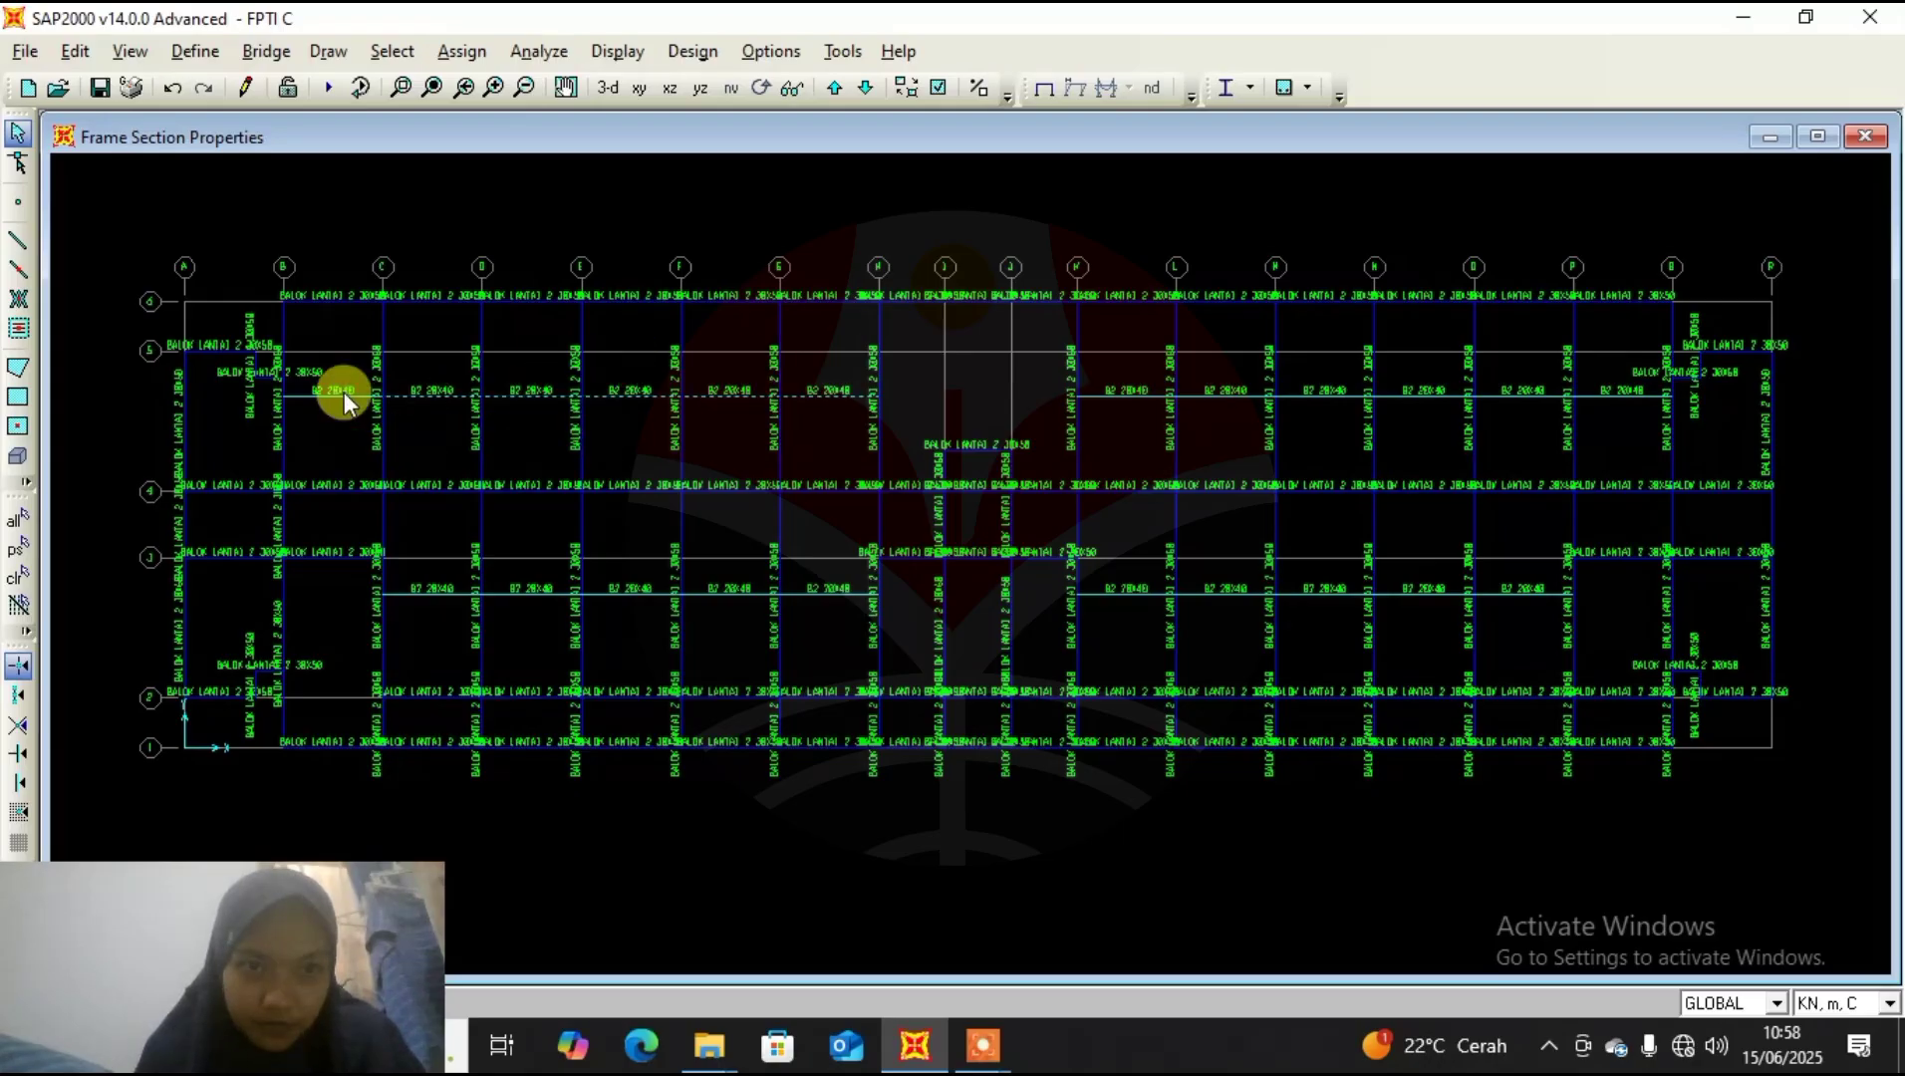
{"action": "left_click", "coordinate": [454, 590]}
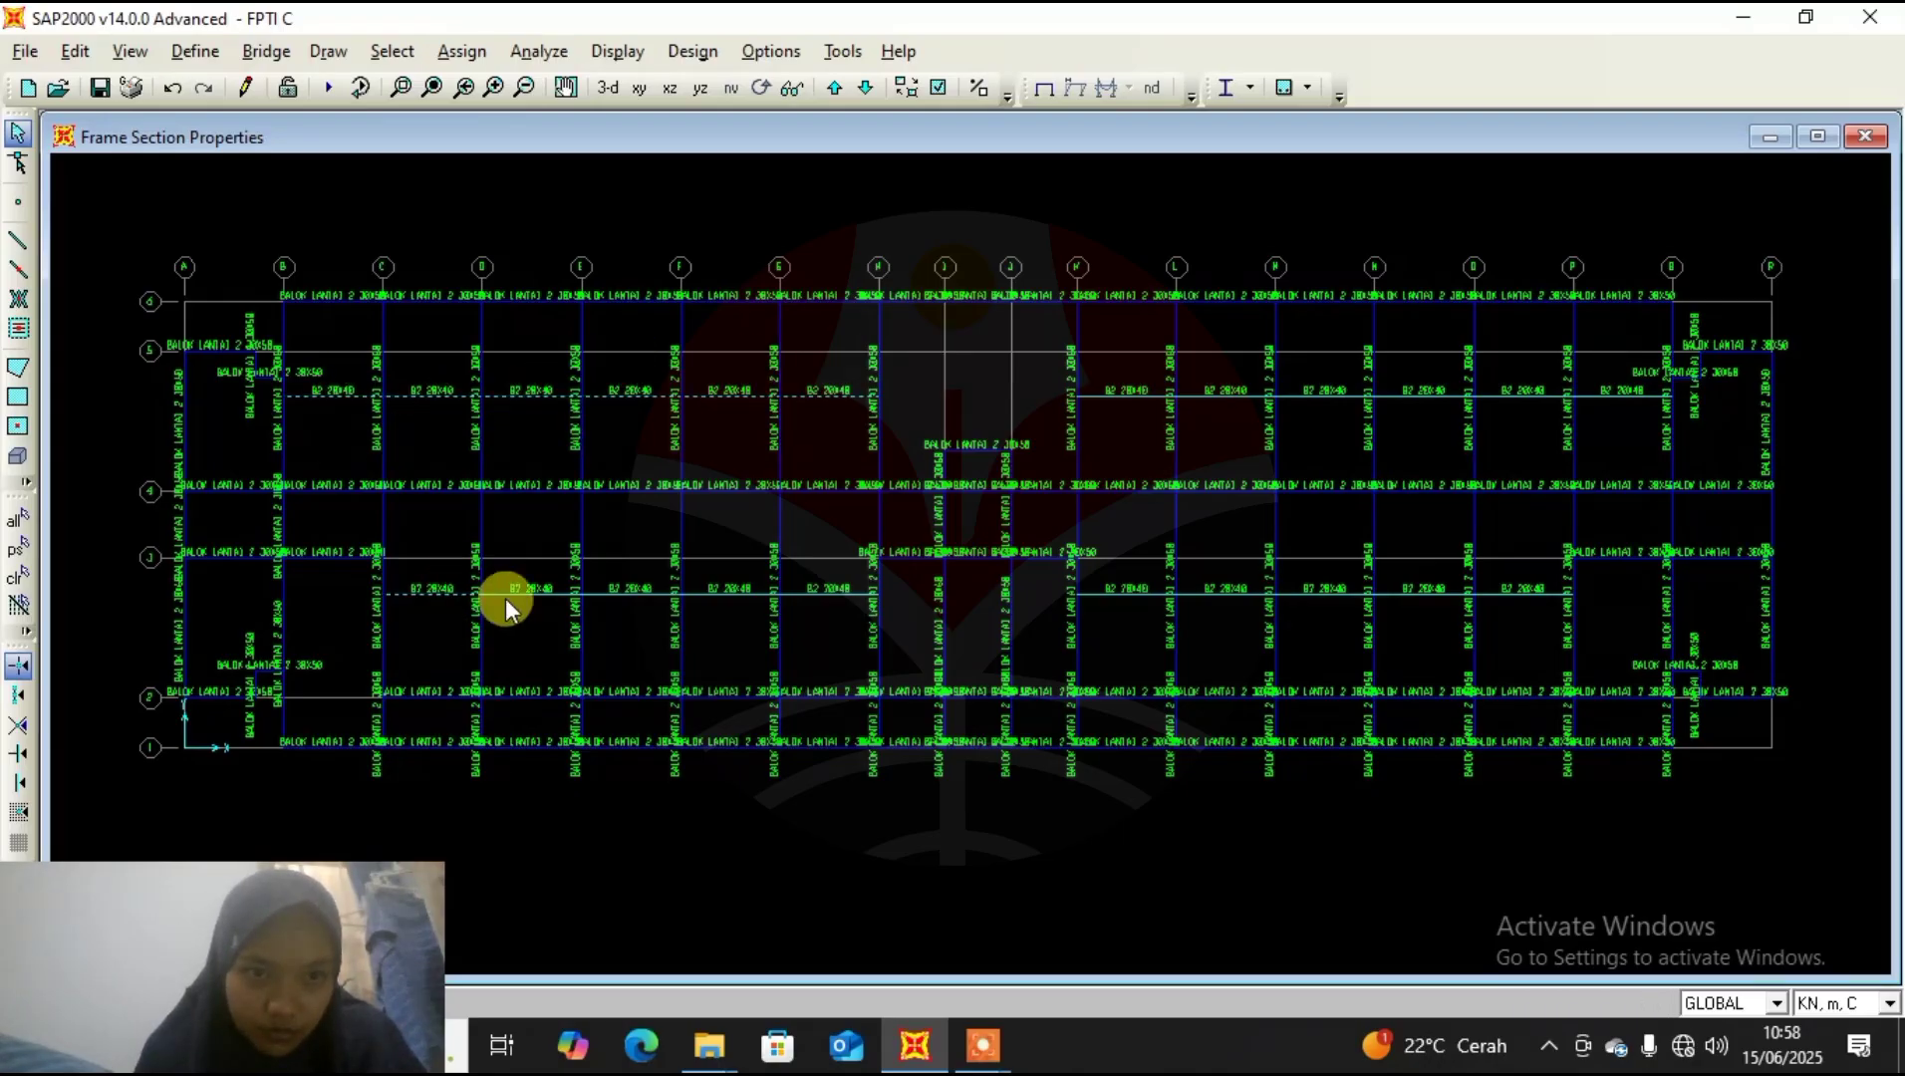
{"action": "left_click", "coordinate": [503, 595]}
{"action": "left_click", "coordinate": [640, 590]}
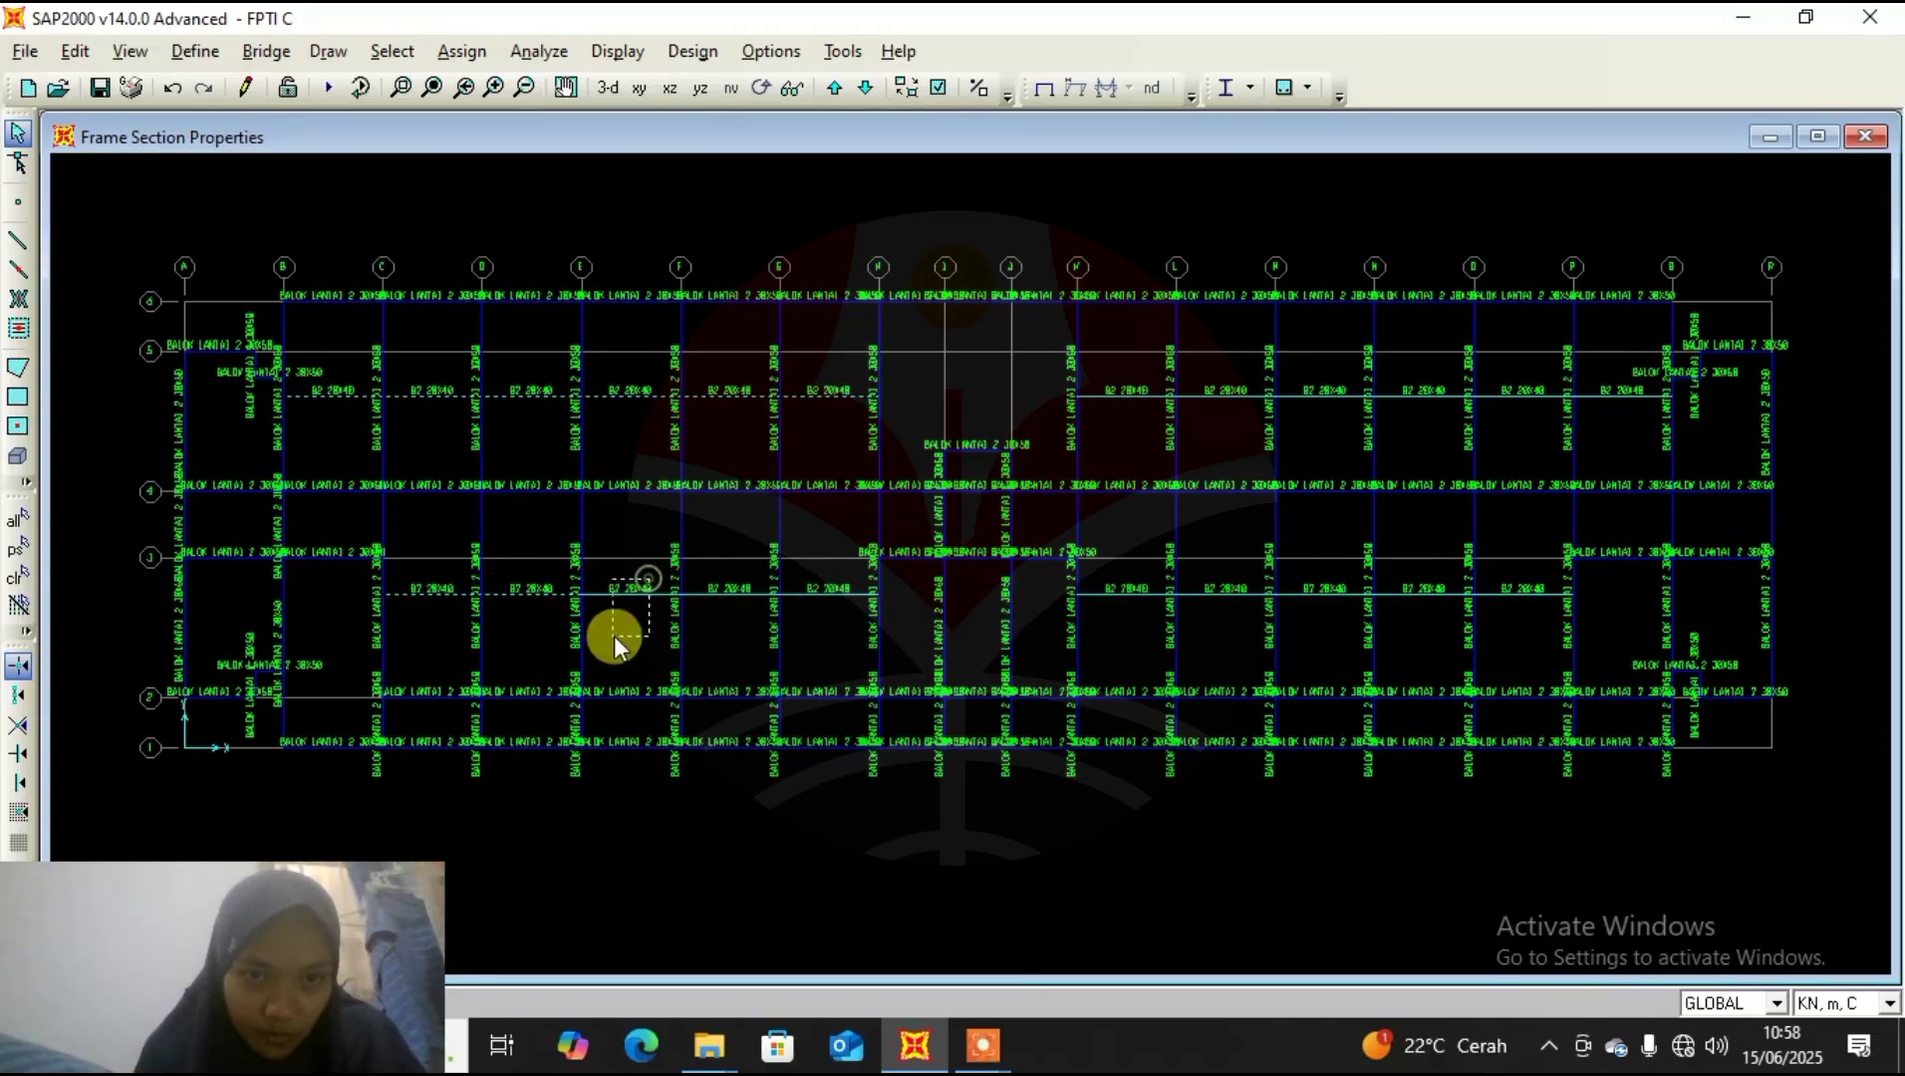
{"action": "left_click", "coordinate": [744, 594]}
{"action": "left_click", "coordinate": [832, 593]}
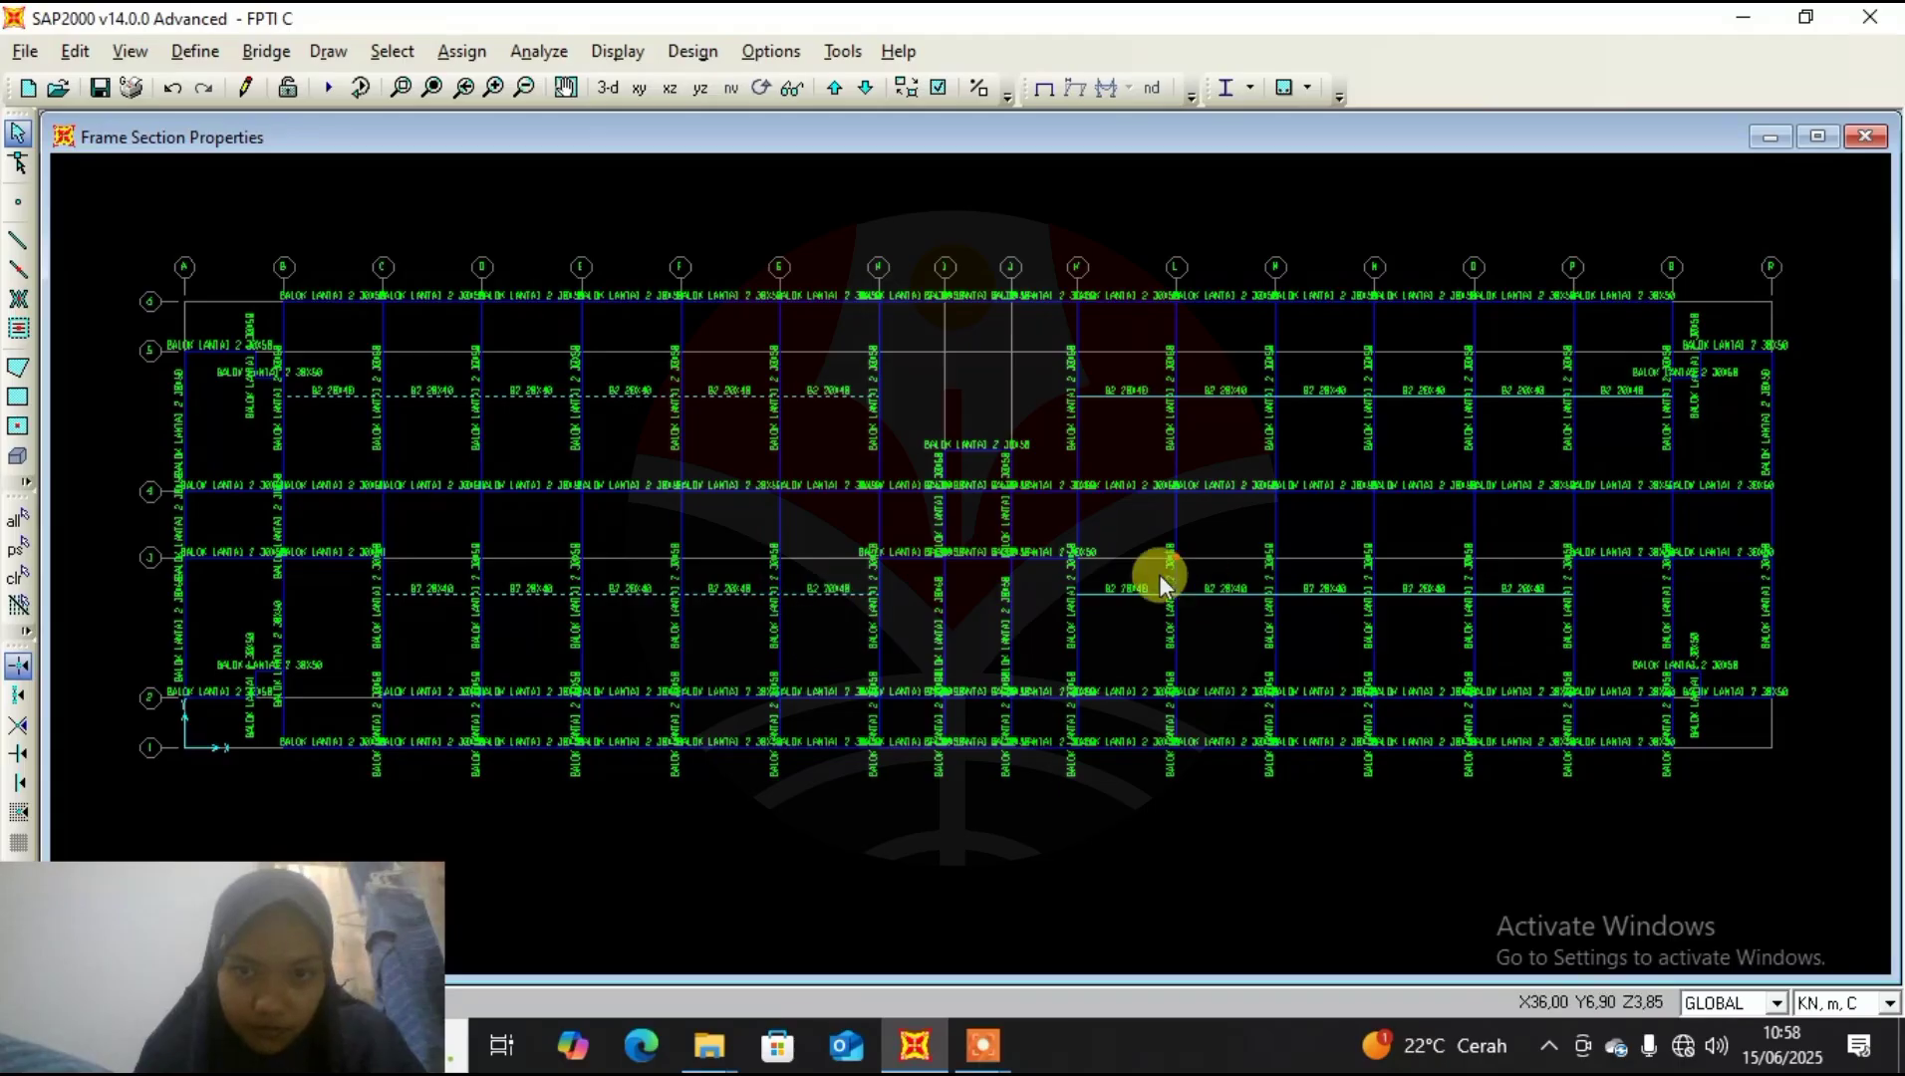
Add the B2 20X40 beams between gridlines K and Q in both rows at Z=3,85 to the selection.
{"action": "left_click", "coordinate": [1140, 592]}
{"action": "left_click", "coordinate": [1241, 583]}
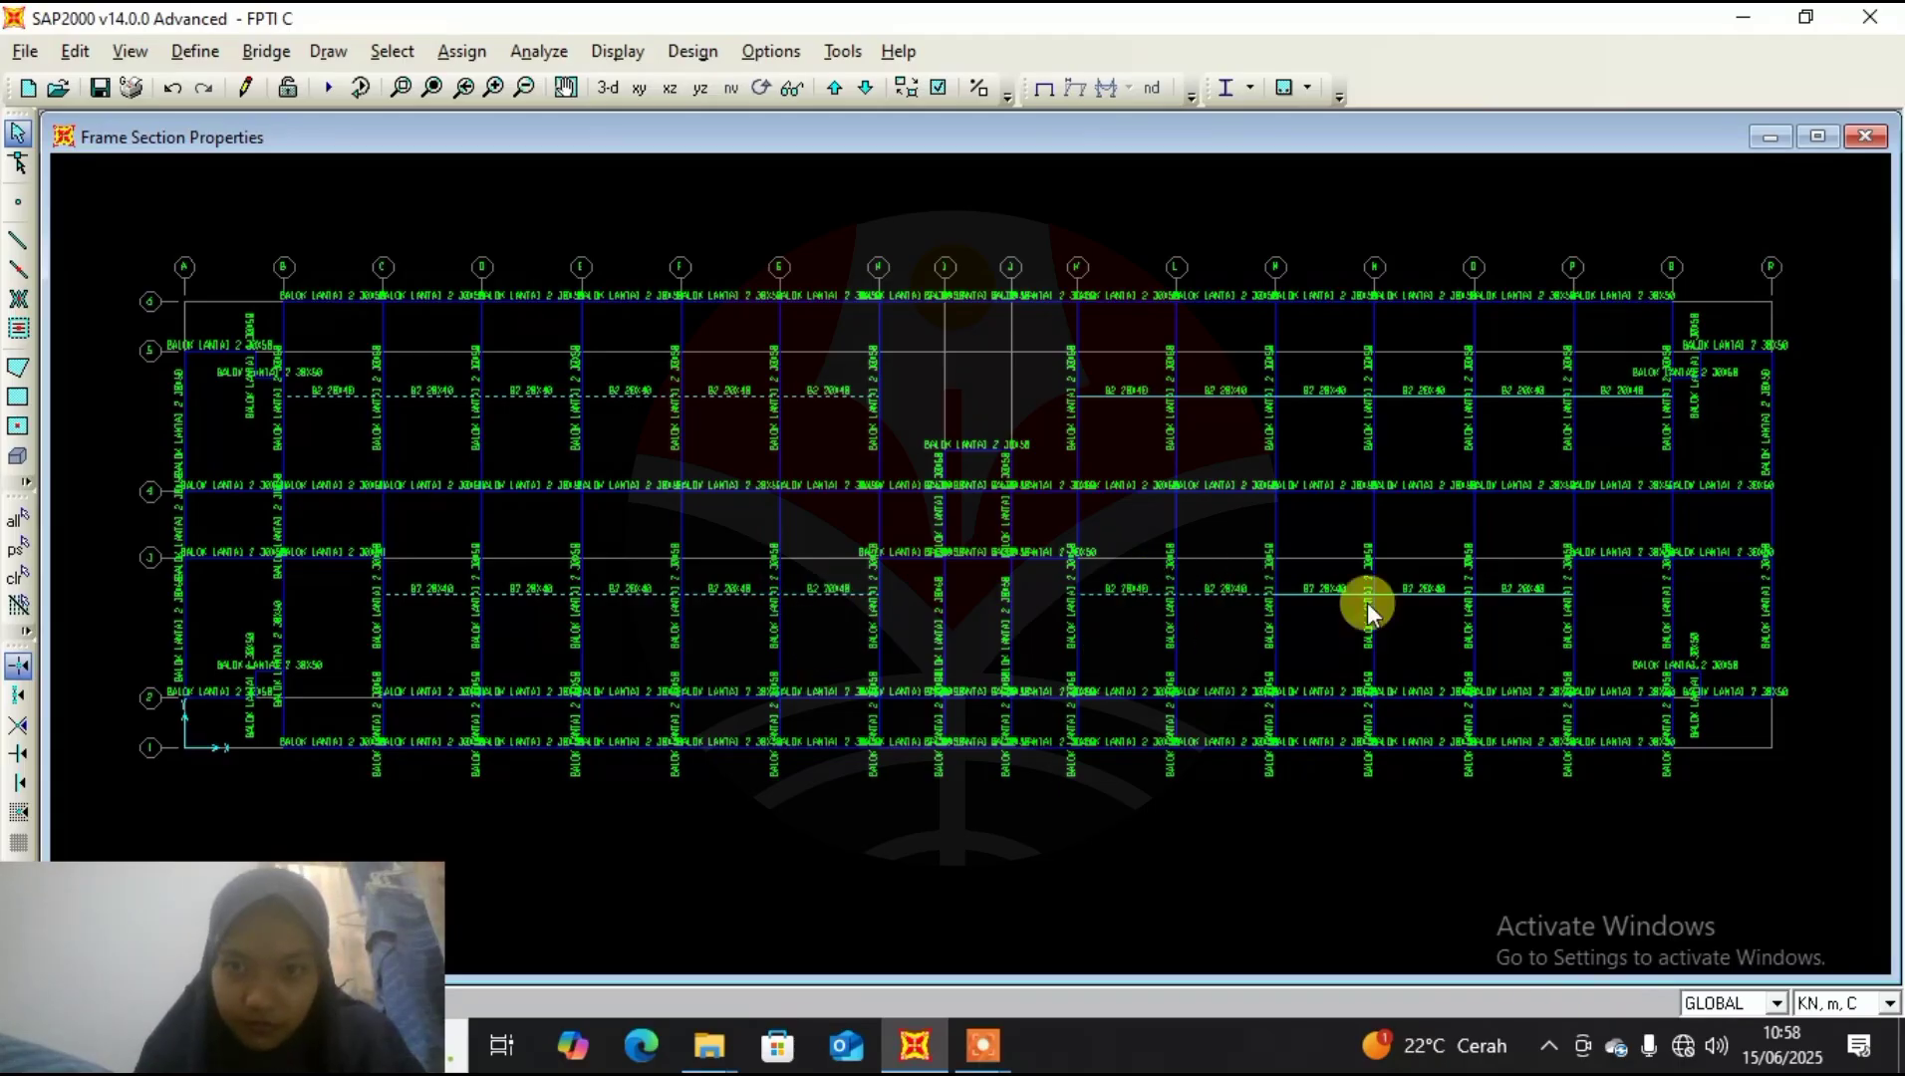
{"action": "left_click", "coordinate": [1344, 578]}
{"action": "left_click", "coordinate": [1453, 578]}
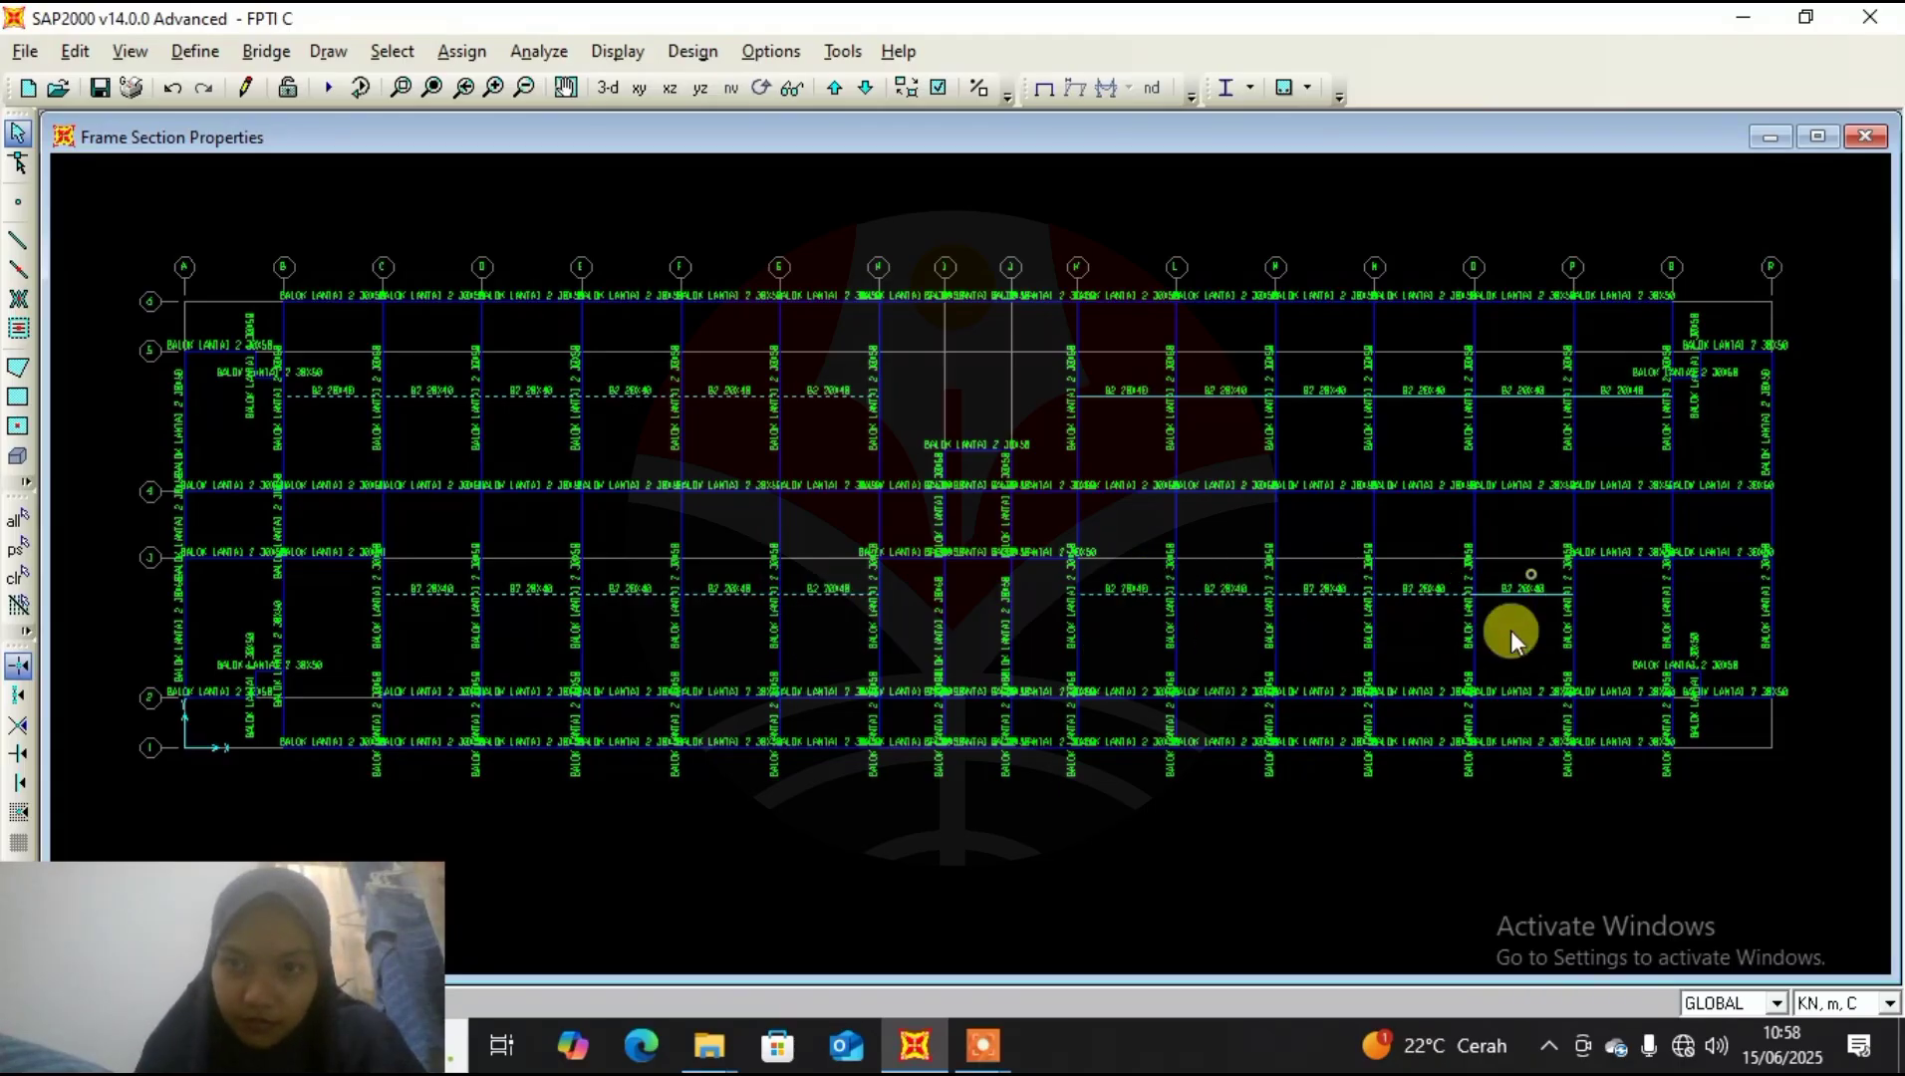
{"action": "left_click", "coordinate": [1507, 601]}
{"action": "left_click", "coordinate": [1634, 378]}
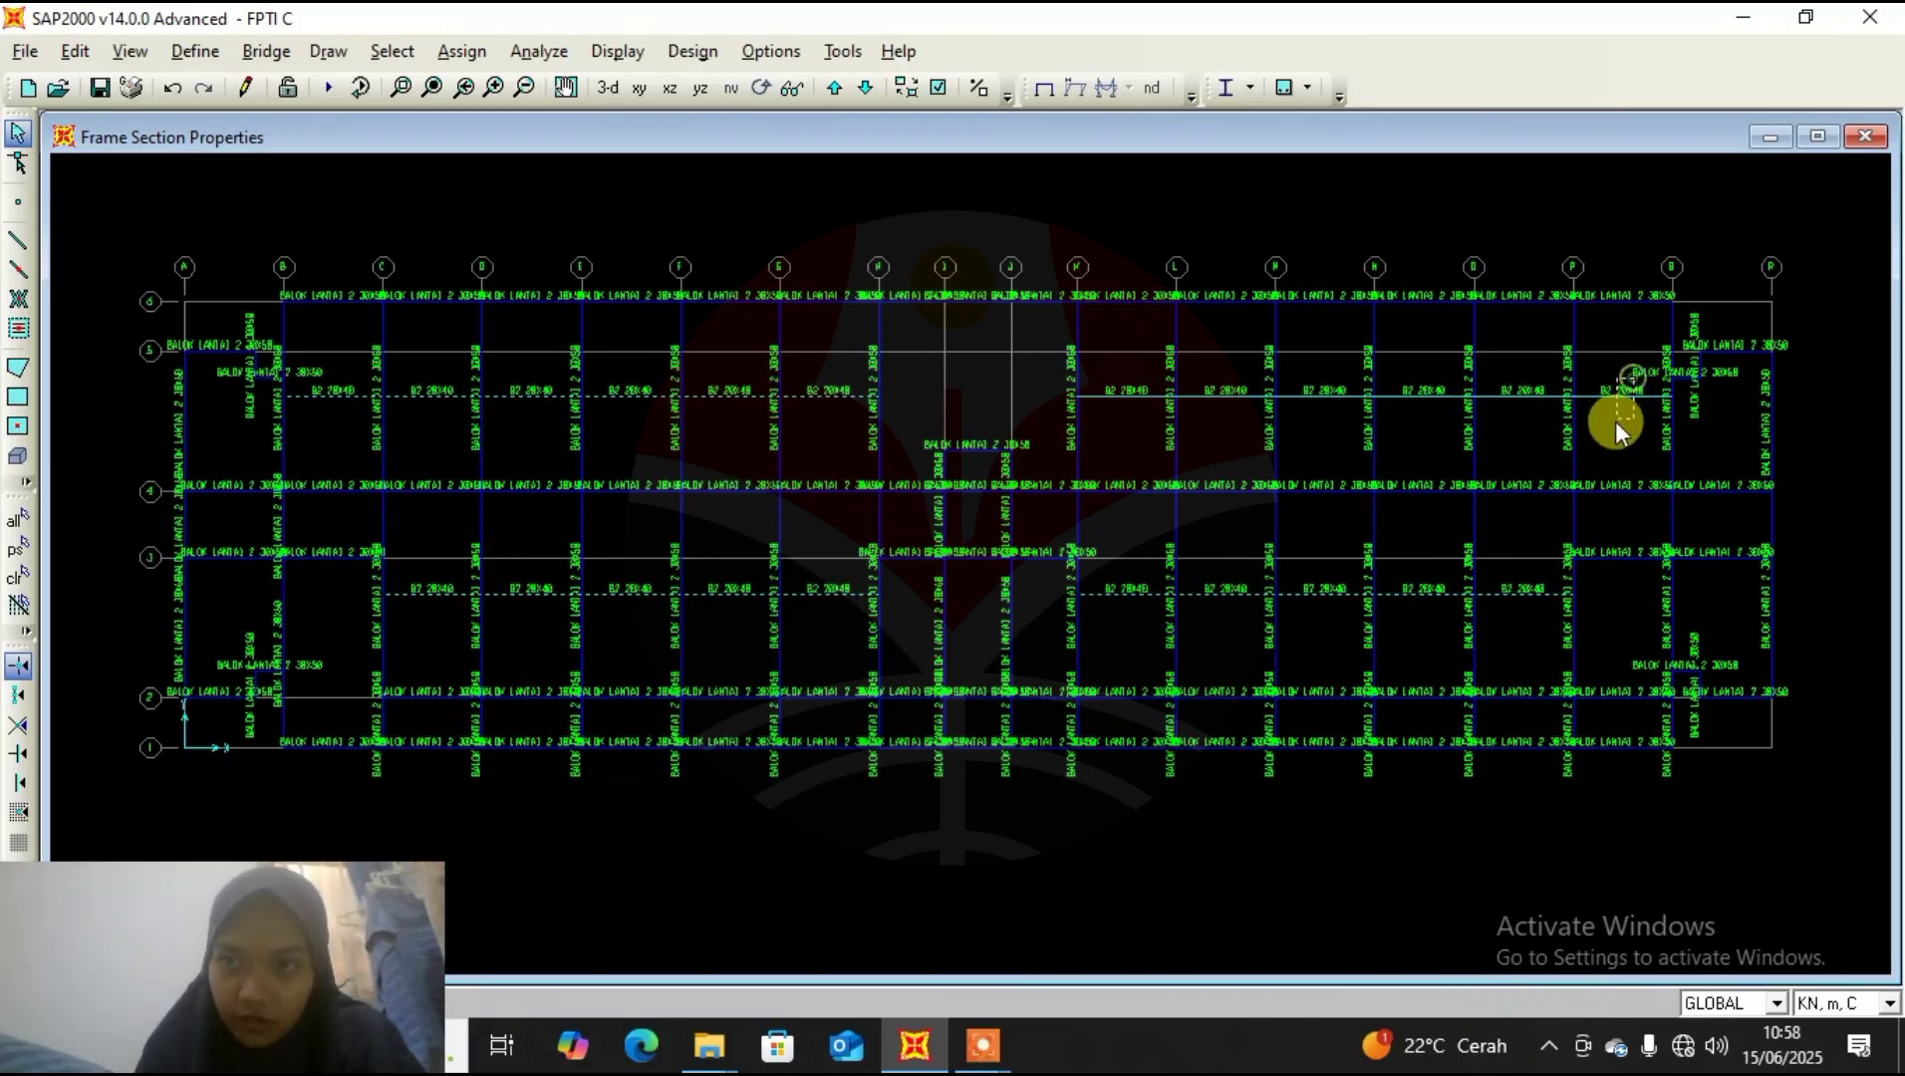
{"action": "left_click", "coordinate": [1518, 390]}
{"action": "left_click", "coordinate": [1425, 387]}
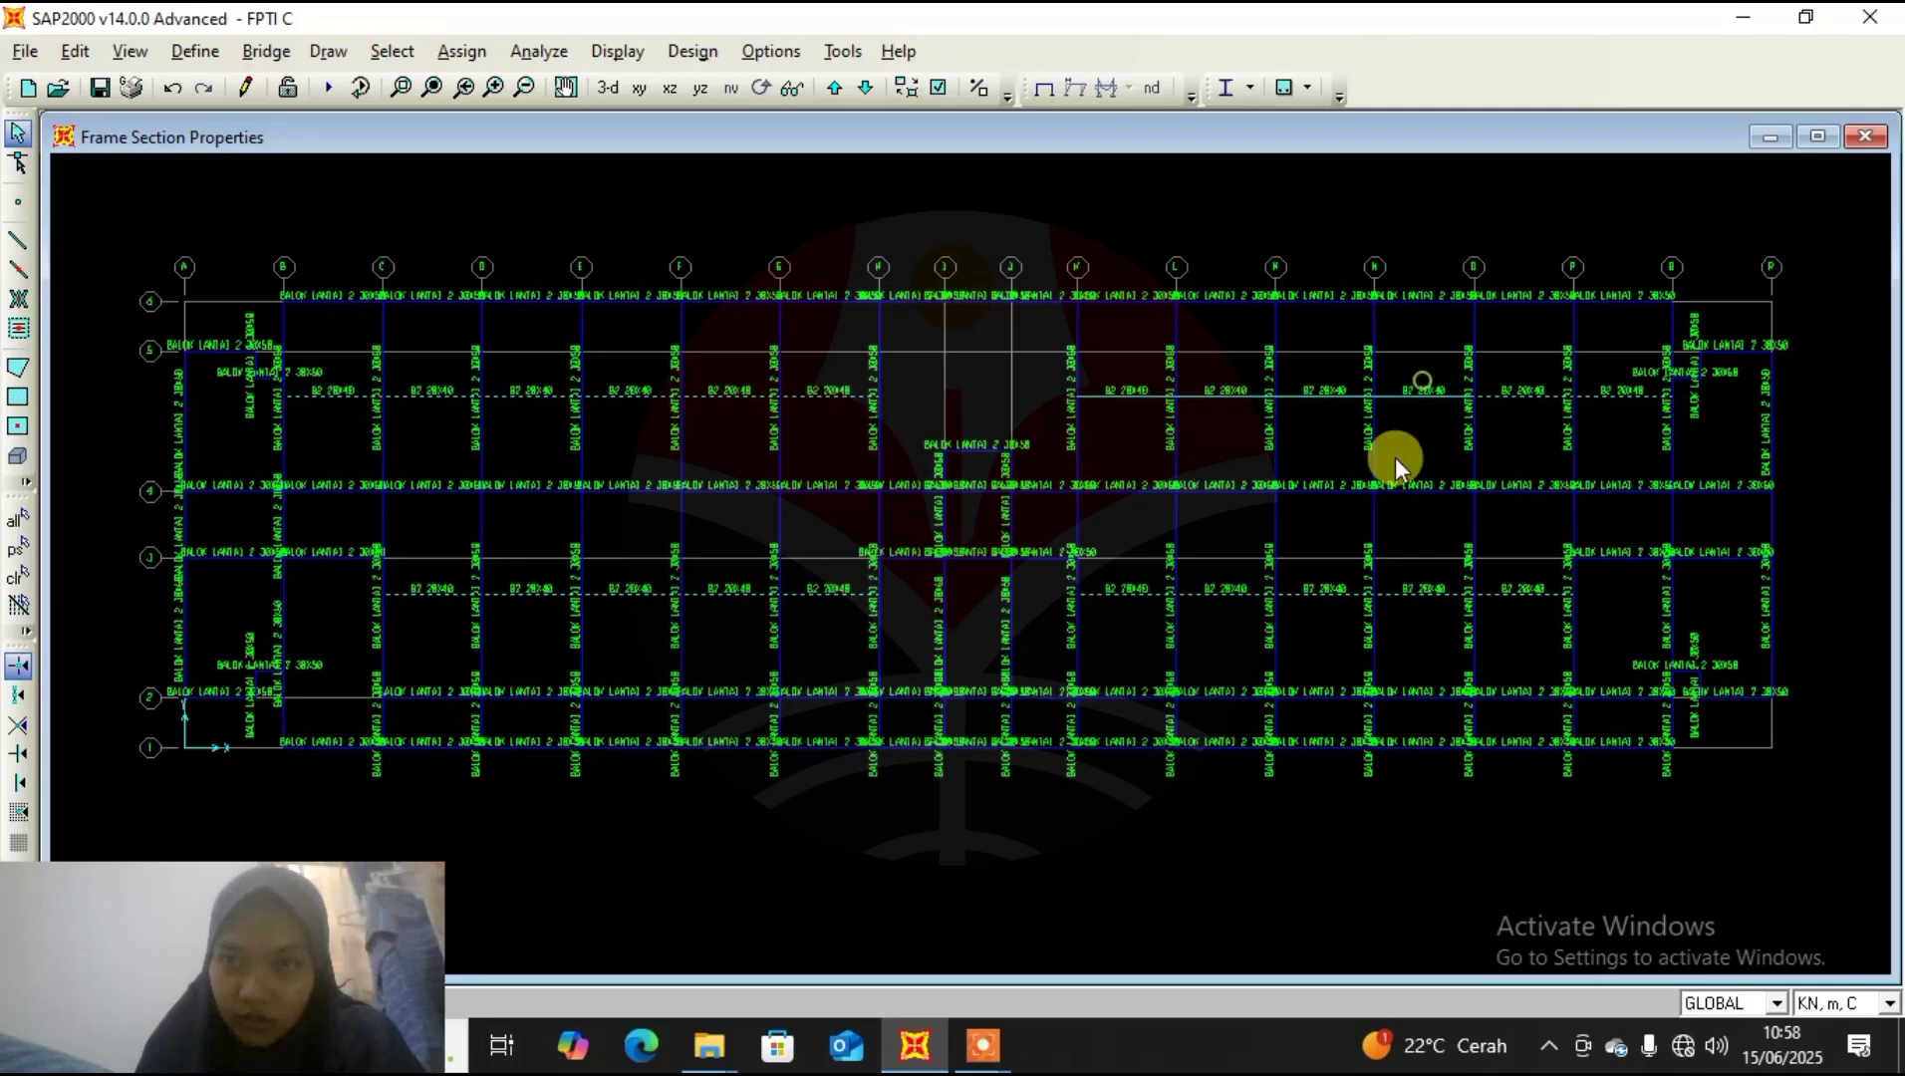
{"action": "left_click", "coordinate": [1322, 390]}
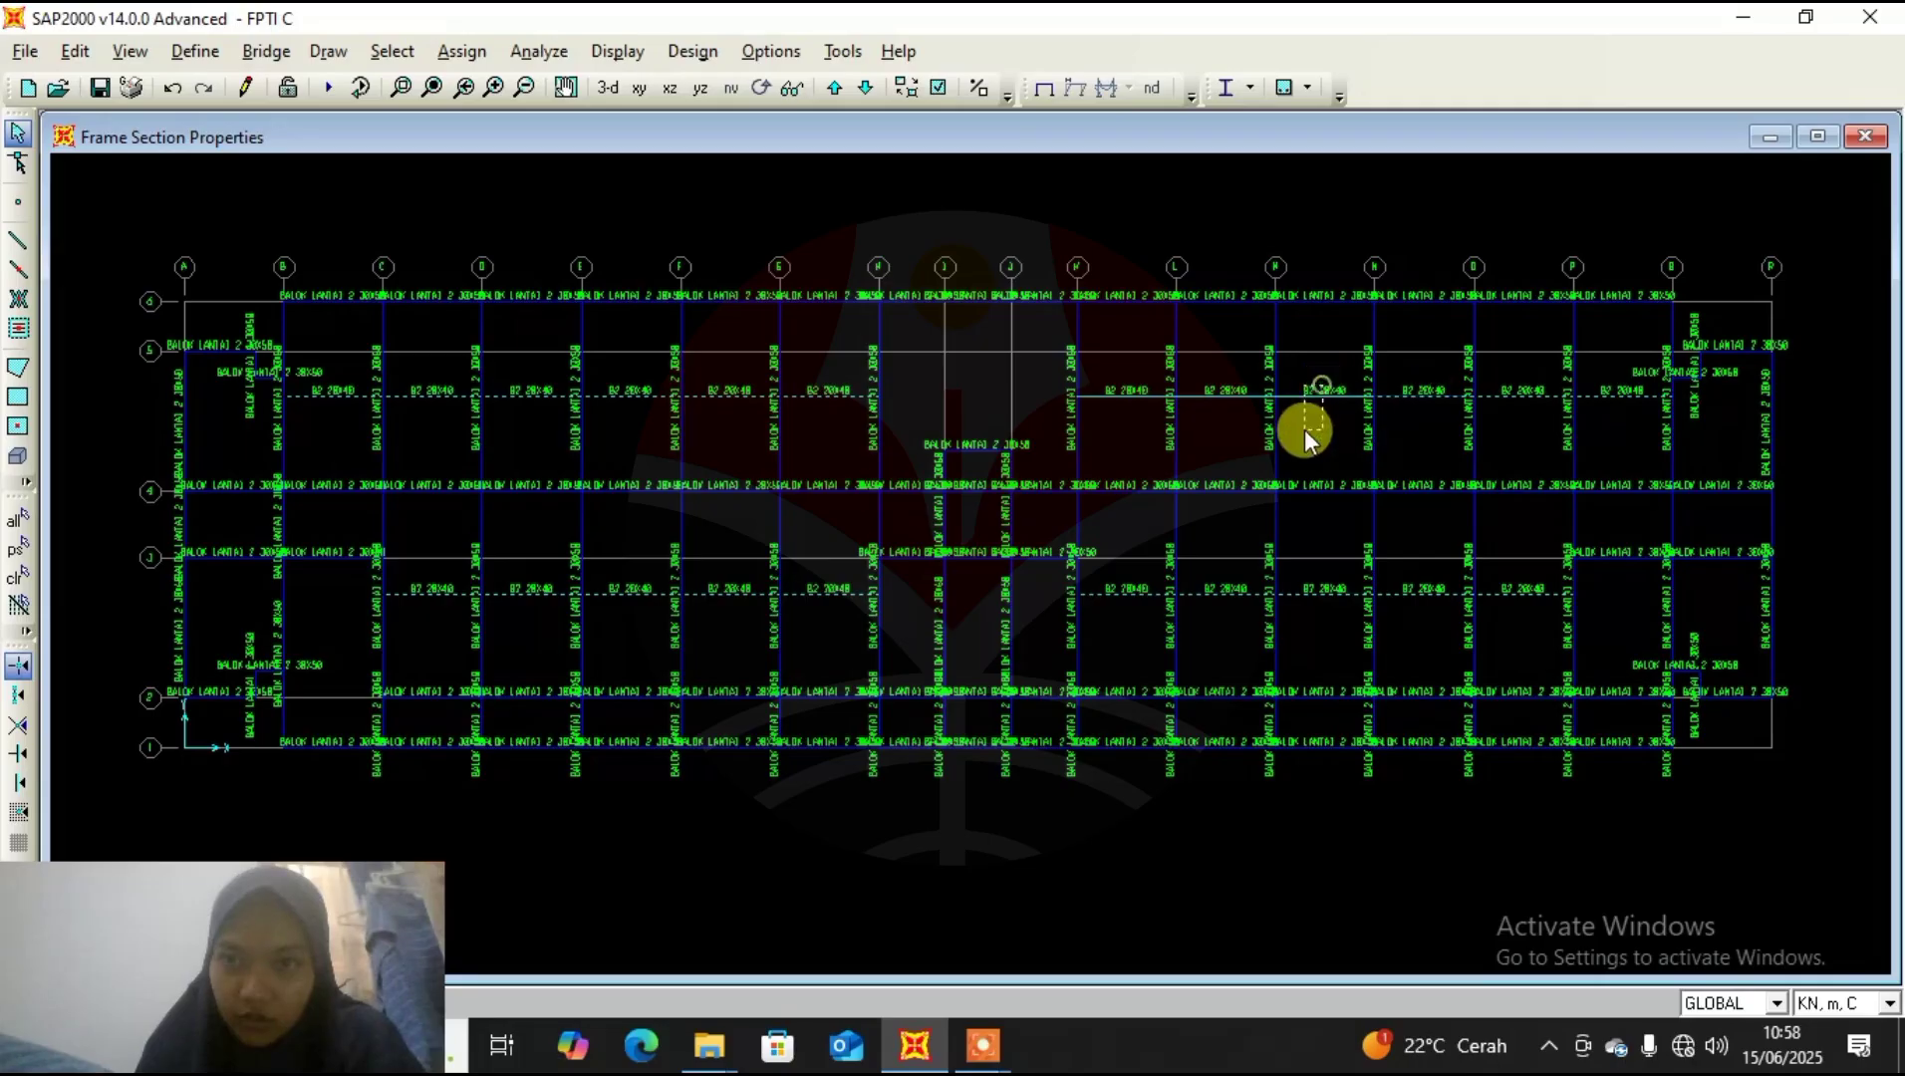
{"action": "left_click", "coordinate": [1133, 386]}
Assign frame section BALOK ANAK LT 2 20X40 to the selected secondary beams at Z=3,85.
{"action": "left_click", "coordinate": [474, 62]}
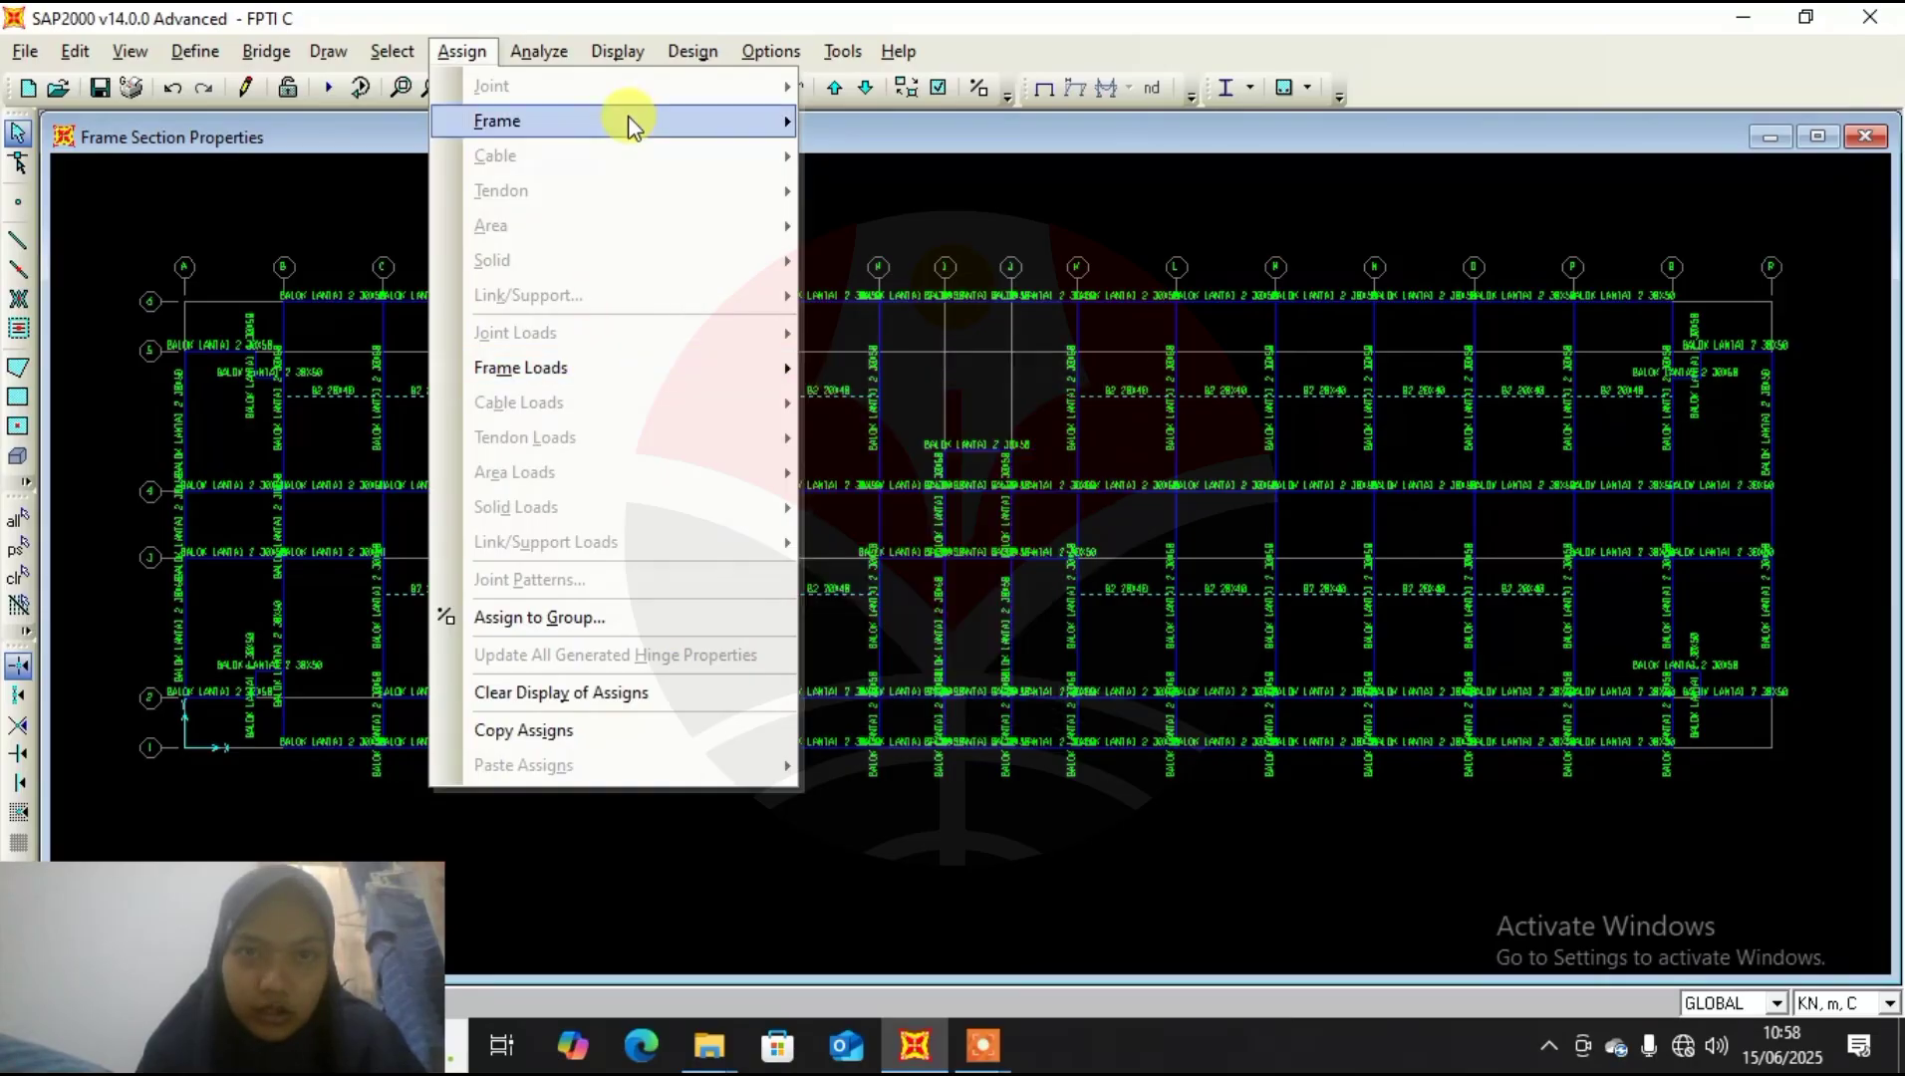
{"action": "mouse_move", "coordinate": [630, 121]}
{"action": "left_click", "coordinate": [919, 120]}
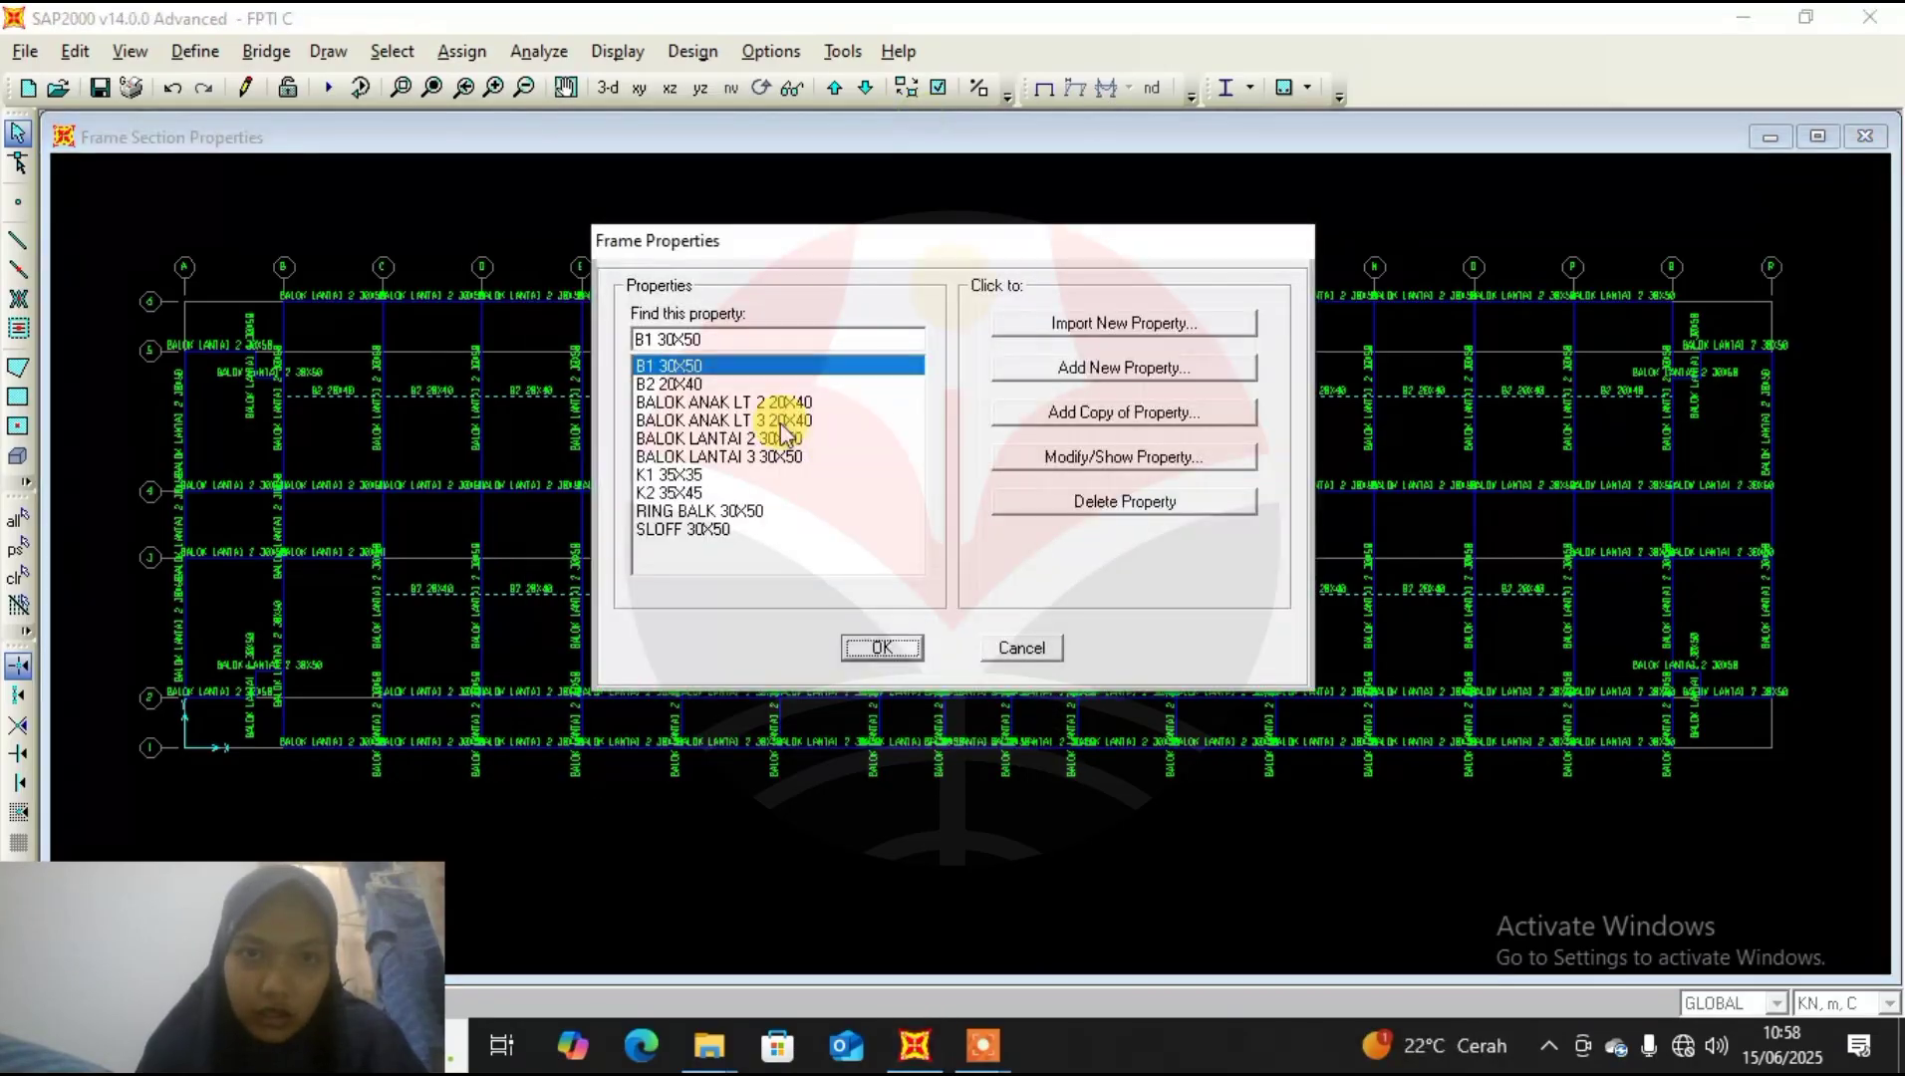
{"action": "left_click", "coordinate": [780, 401]}
{"action": "left_click", "coordinate": [882, 648]}
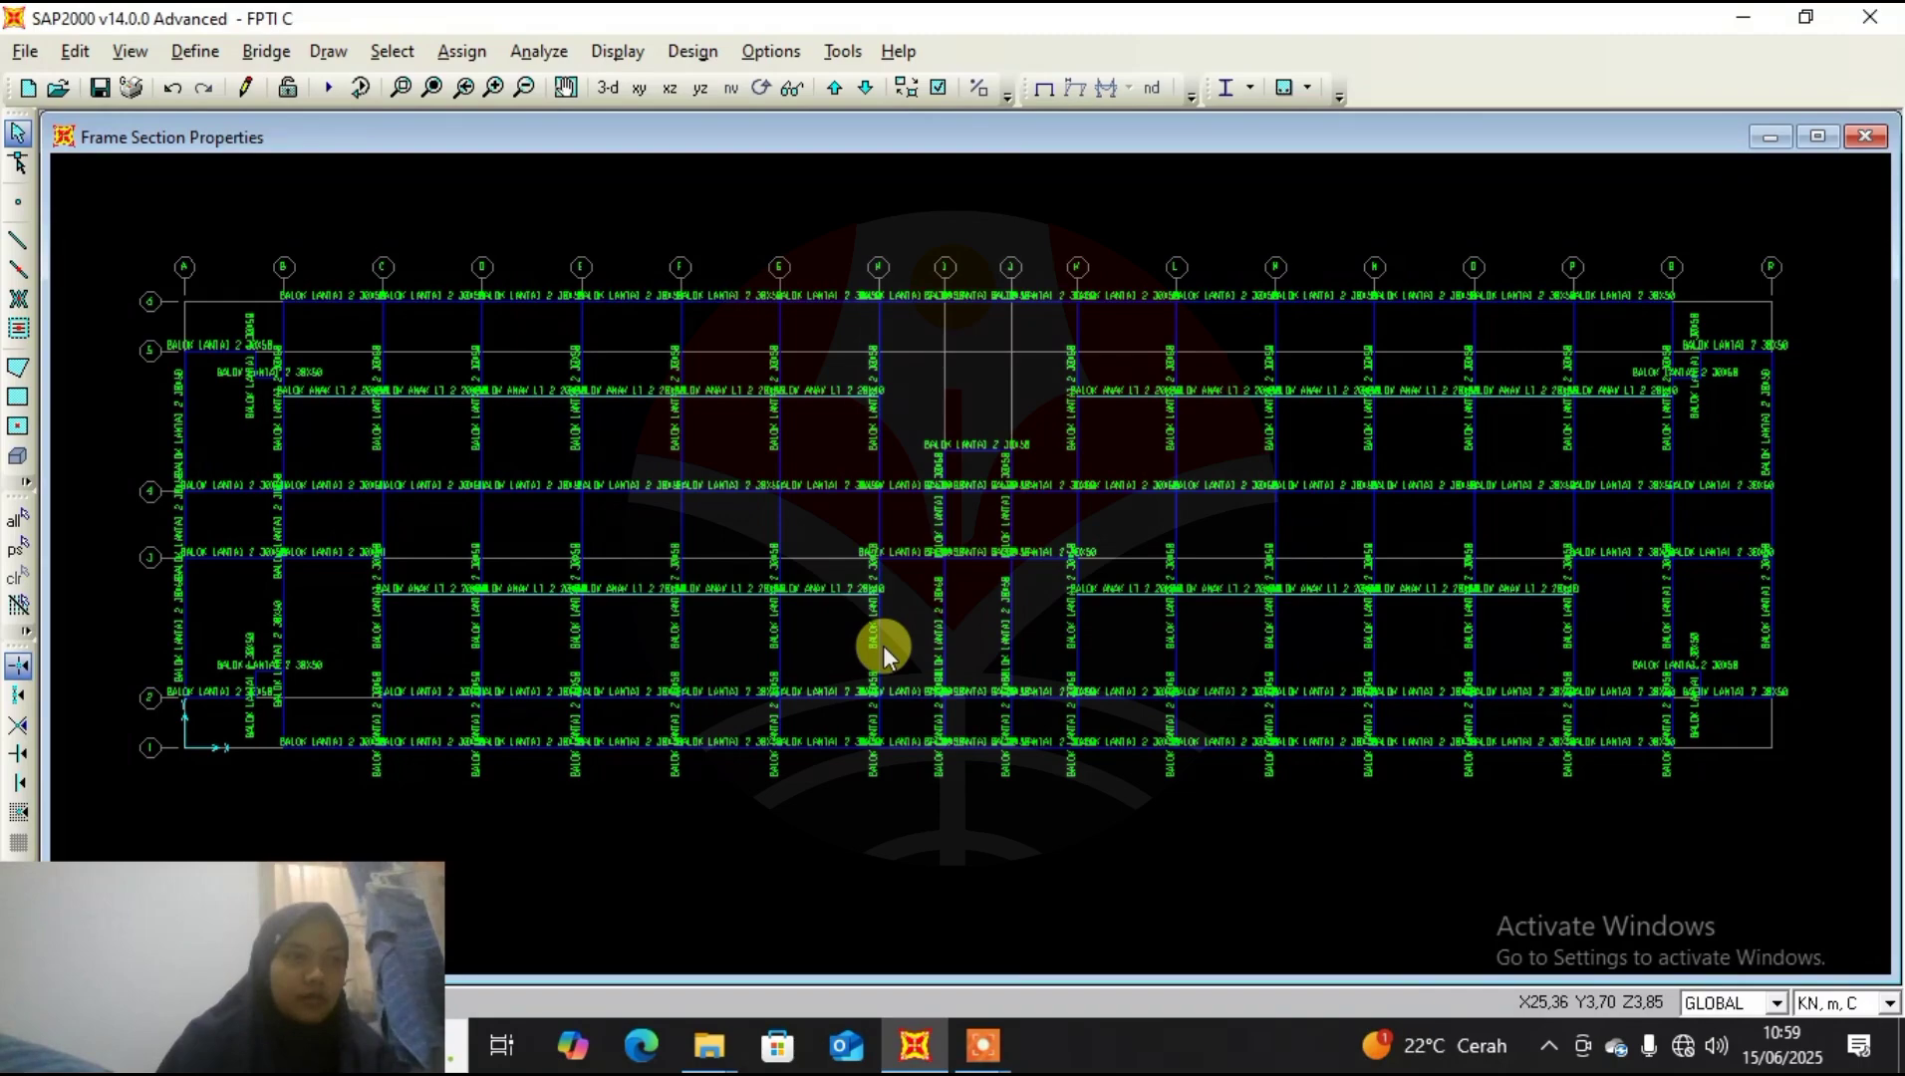
{"action": "left_click", "coordinate": [397, 51]}
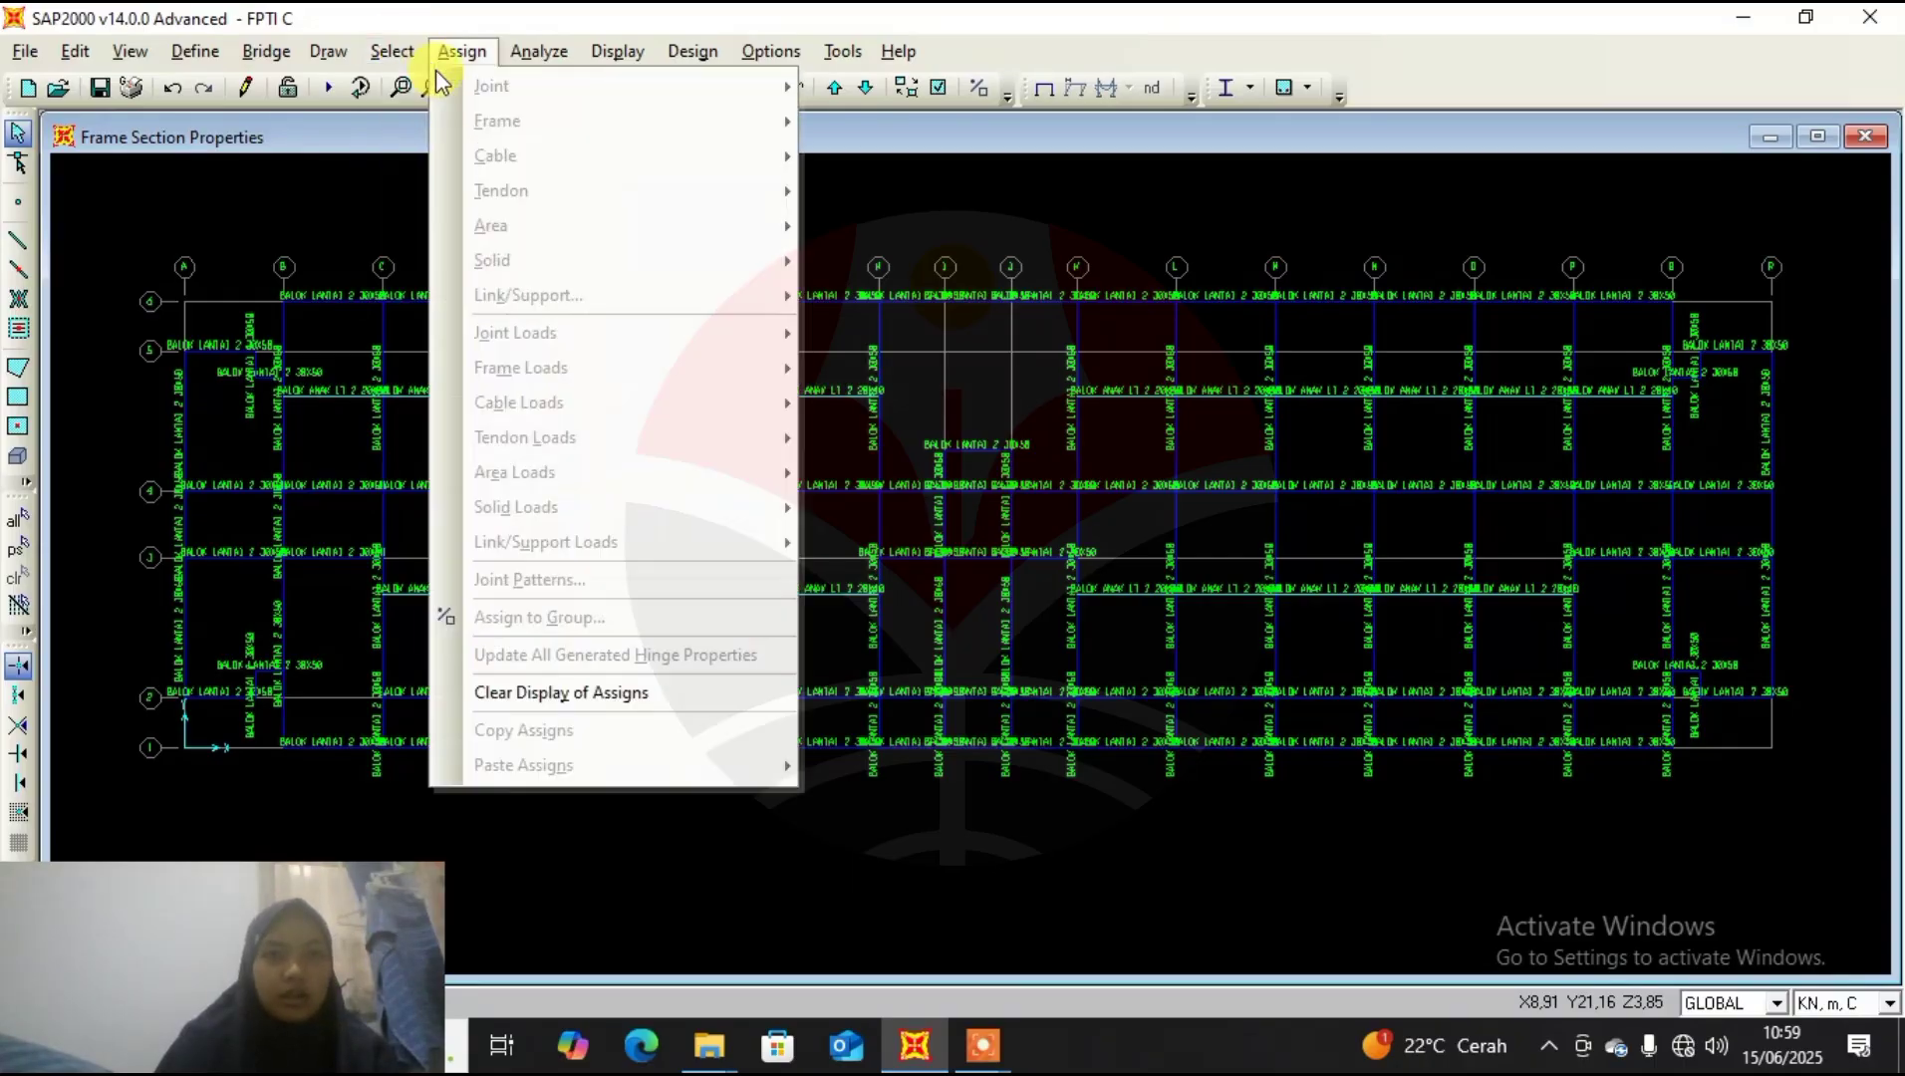
Select all frames that have section SLOFF 30X50 and save the model.
{"action": "mouse_move", "coordinate": [411, 85]}
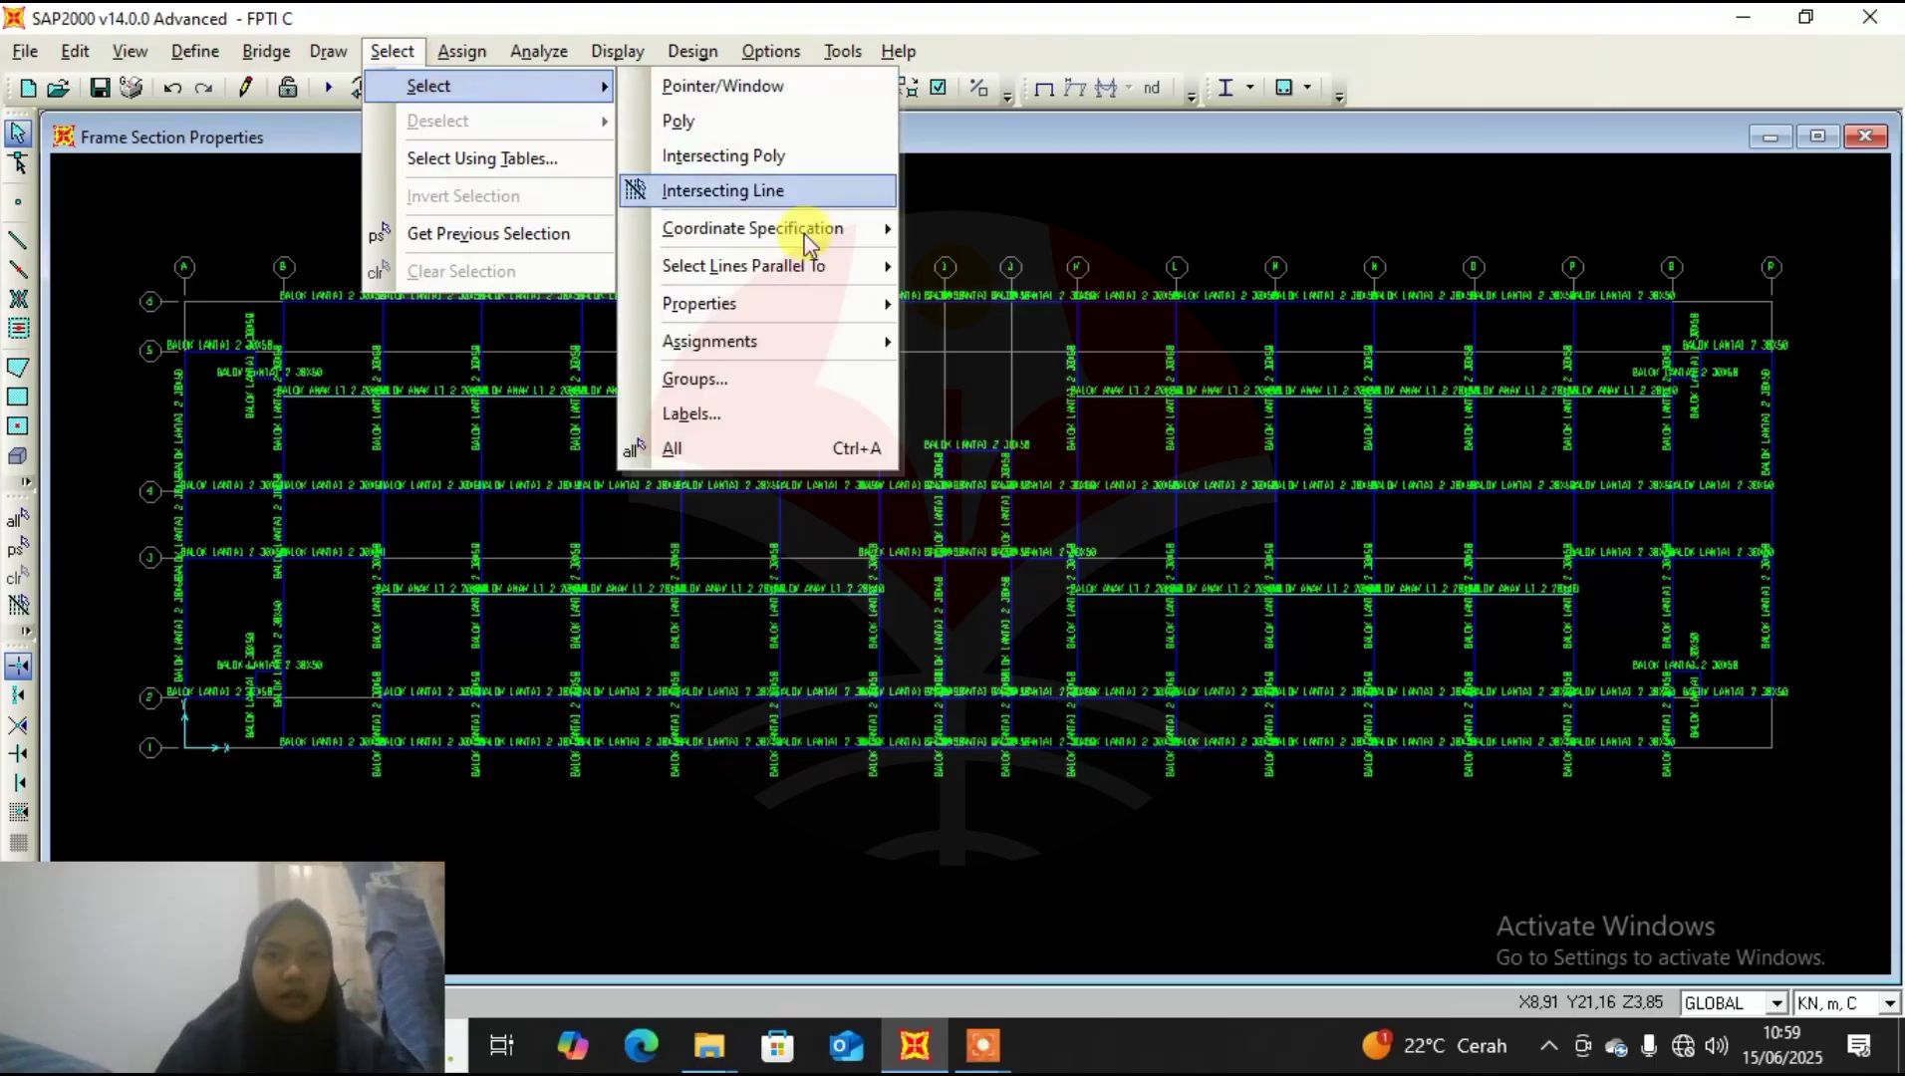
{"action": "mouse_move", "coordinate": [801, 311]}
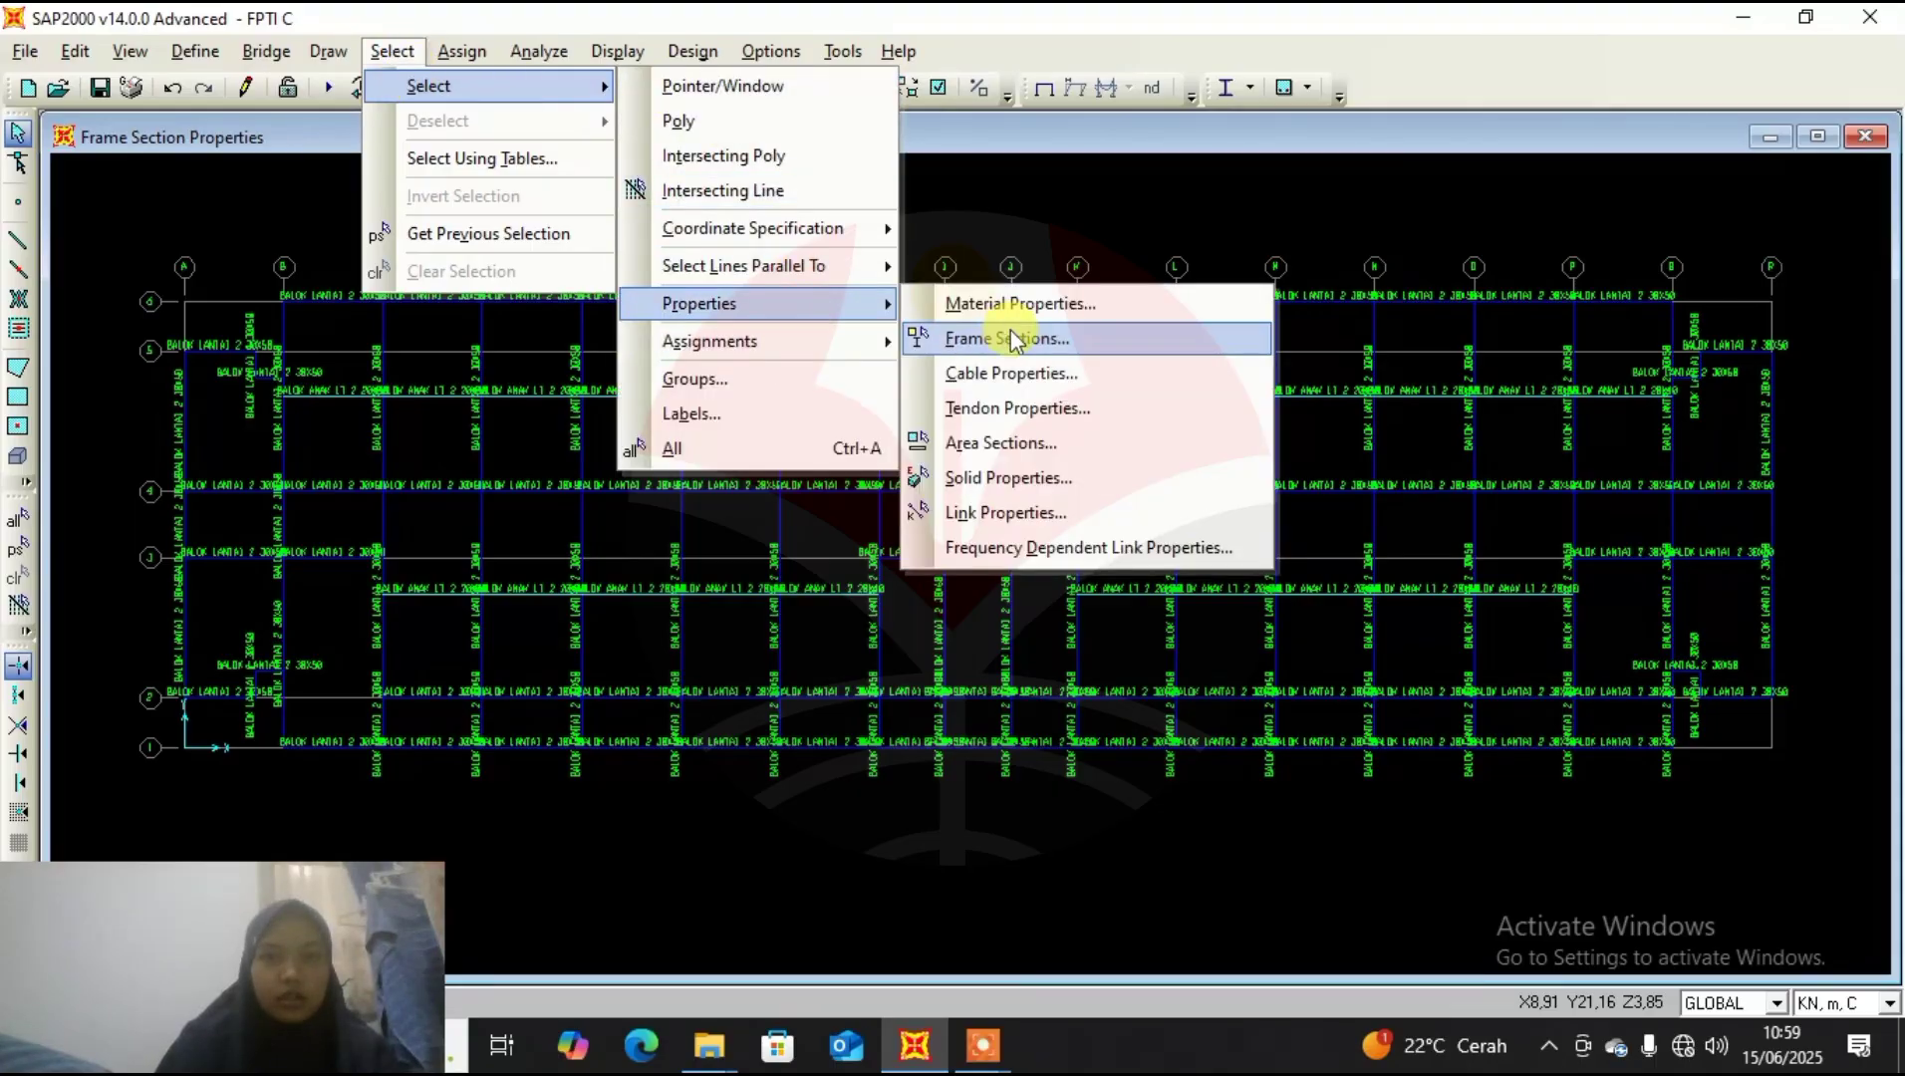
{"action": "left_click", "coordinate": [1013, 340]}
{"action": "left_click", "coordinate": [904, 634]}
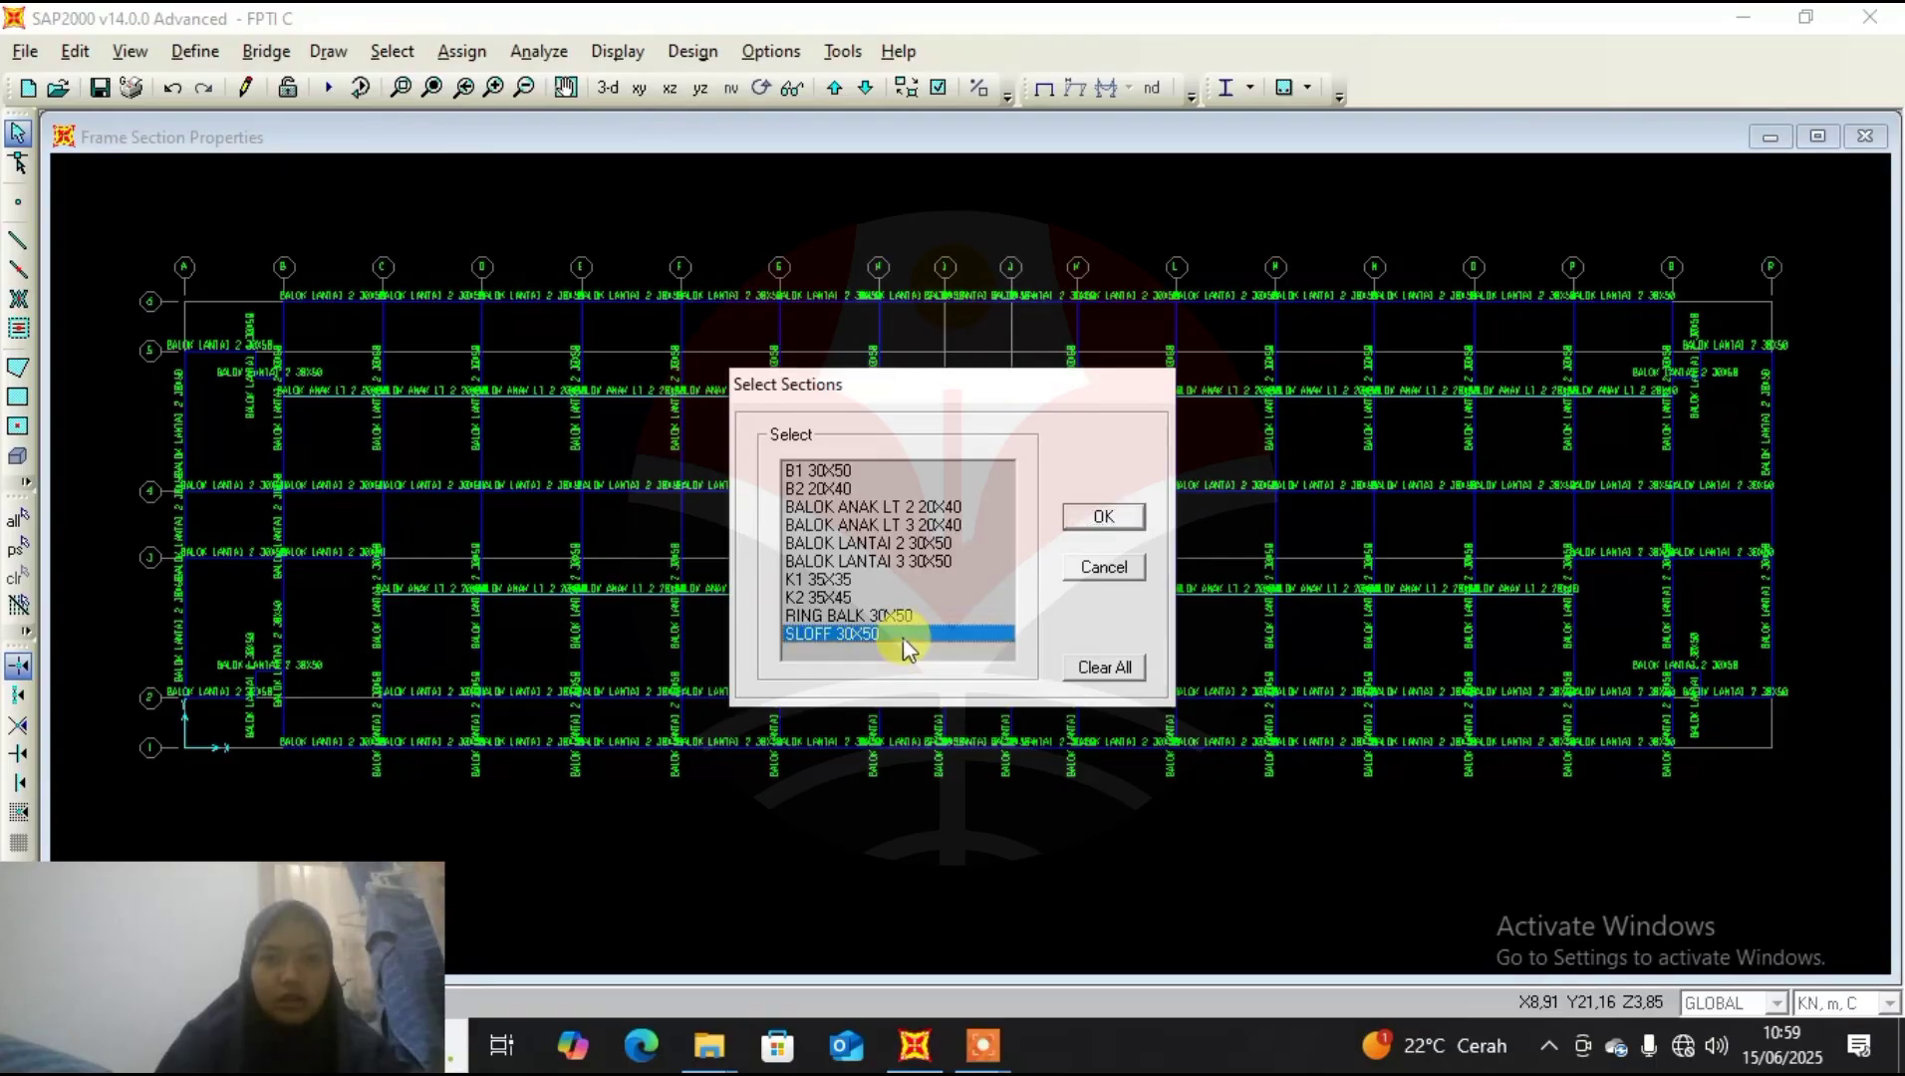
{"action": "left_click", "coordinate": [1104, 517]}
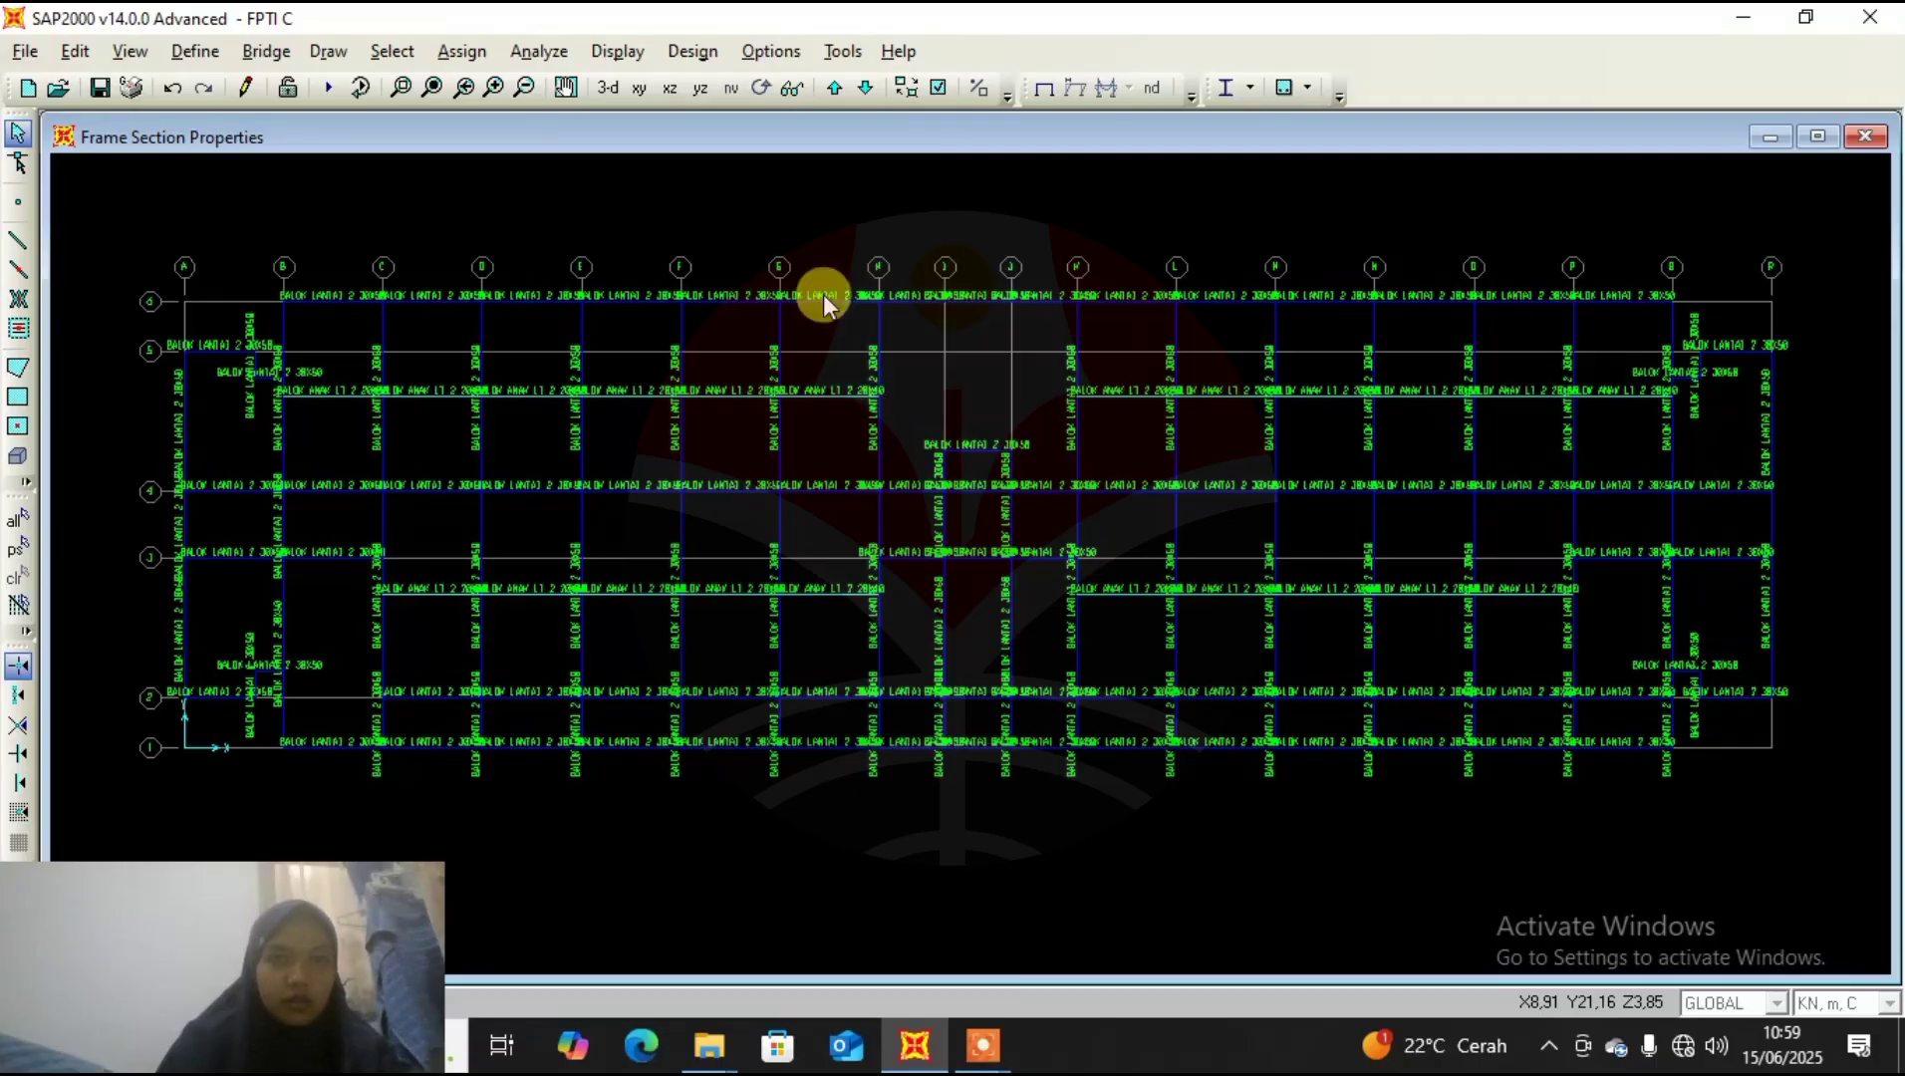
{"action": "left_click", "coordinate": [101, 85]}
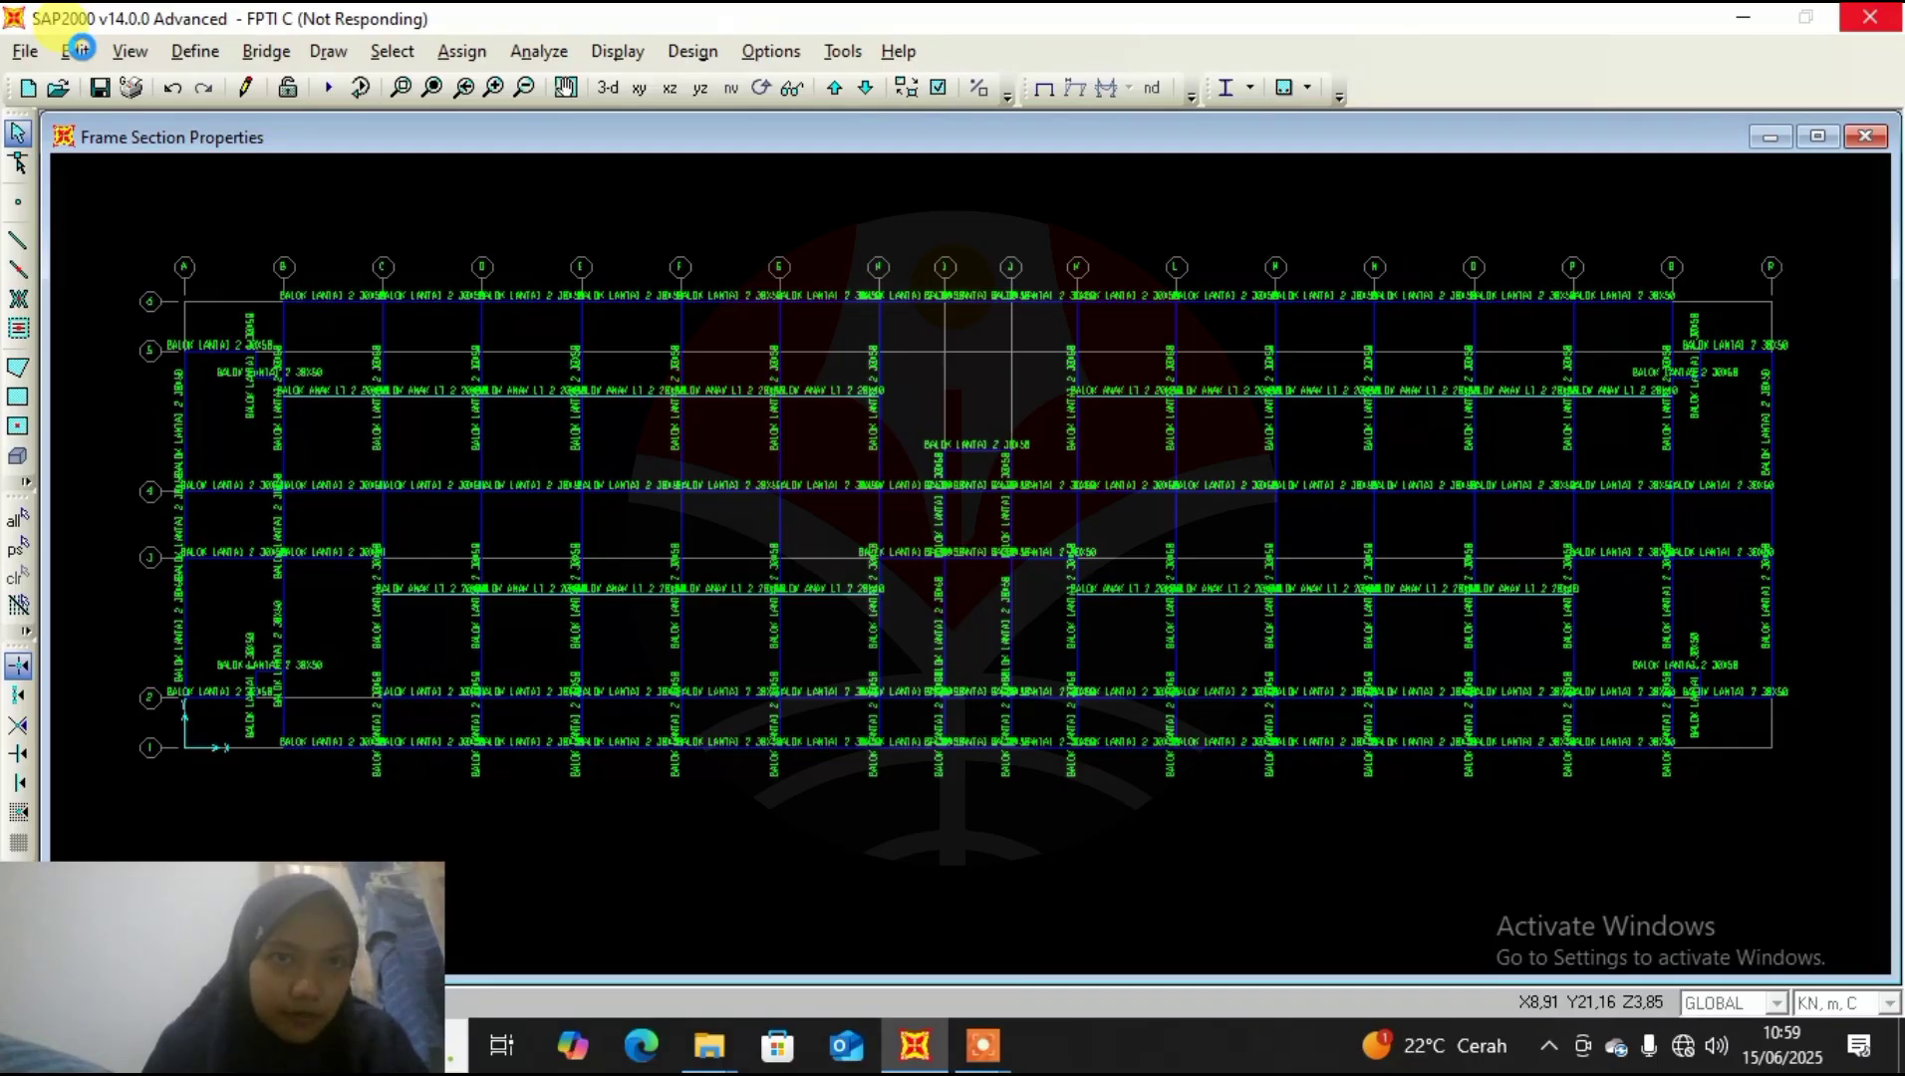
Go down to the plan at Z=0 and replicate the selected SLOFF 30X50 beams linearly once with dz 11,2.
{"action": "left_click", "coordinate": [78, 49]}
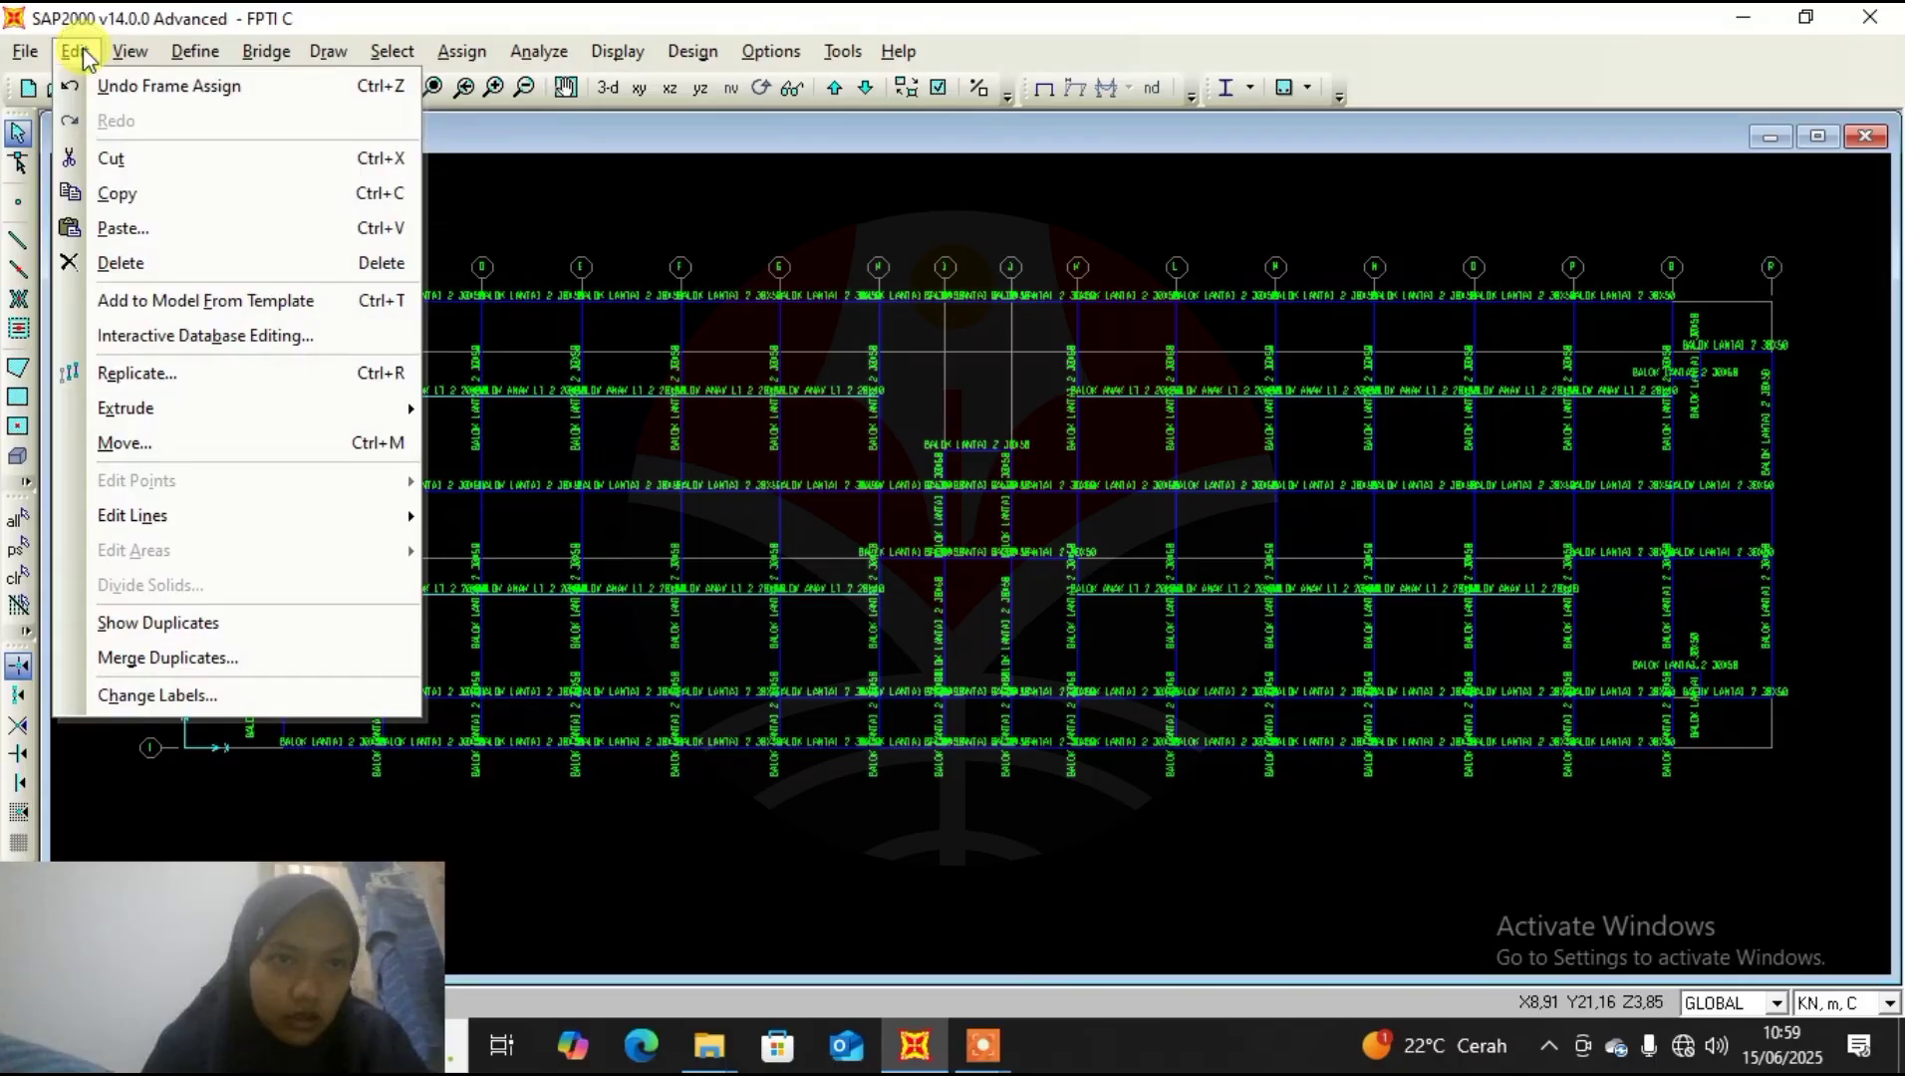
{"action": "left_click", "coordinate": [85, 55]}
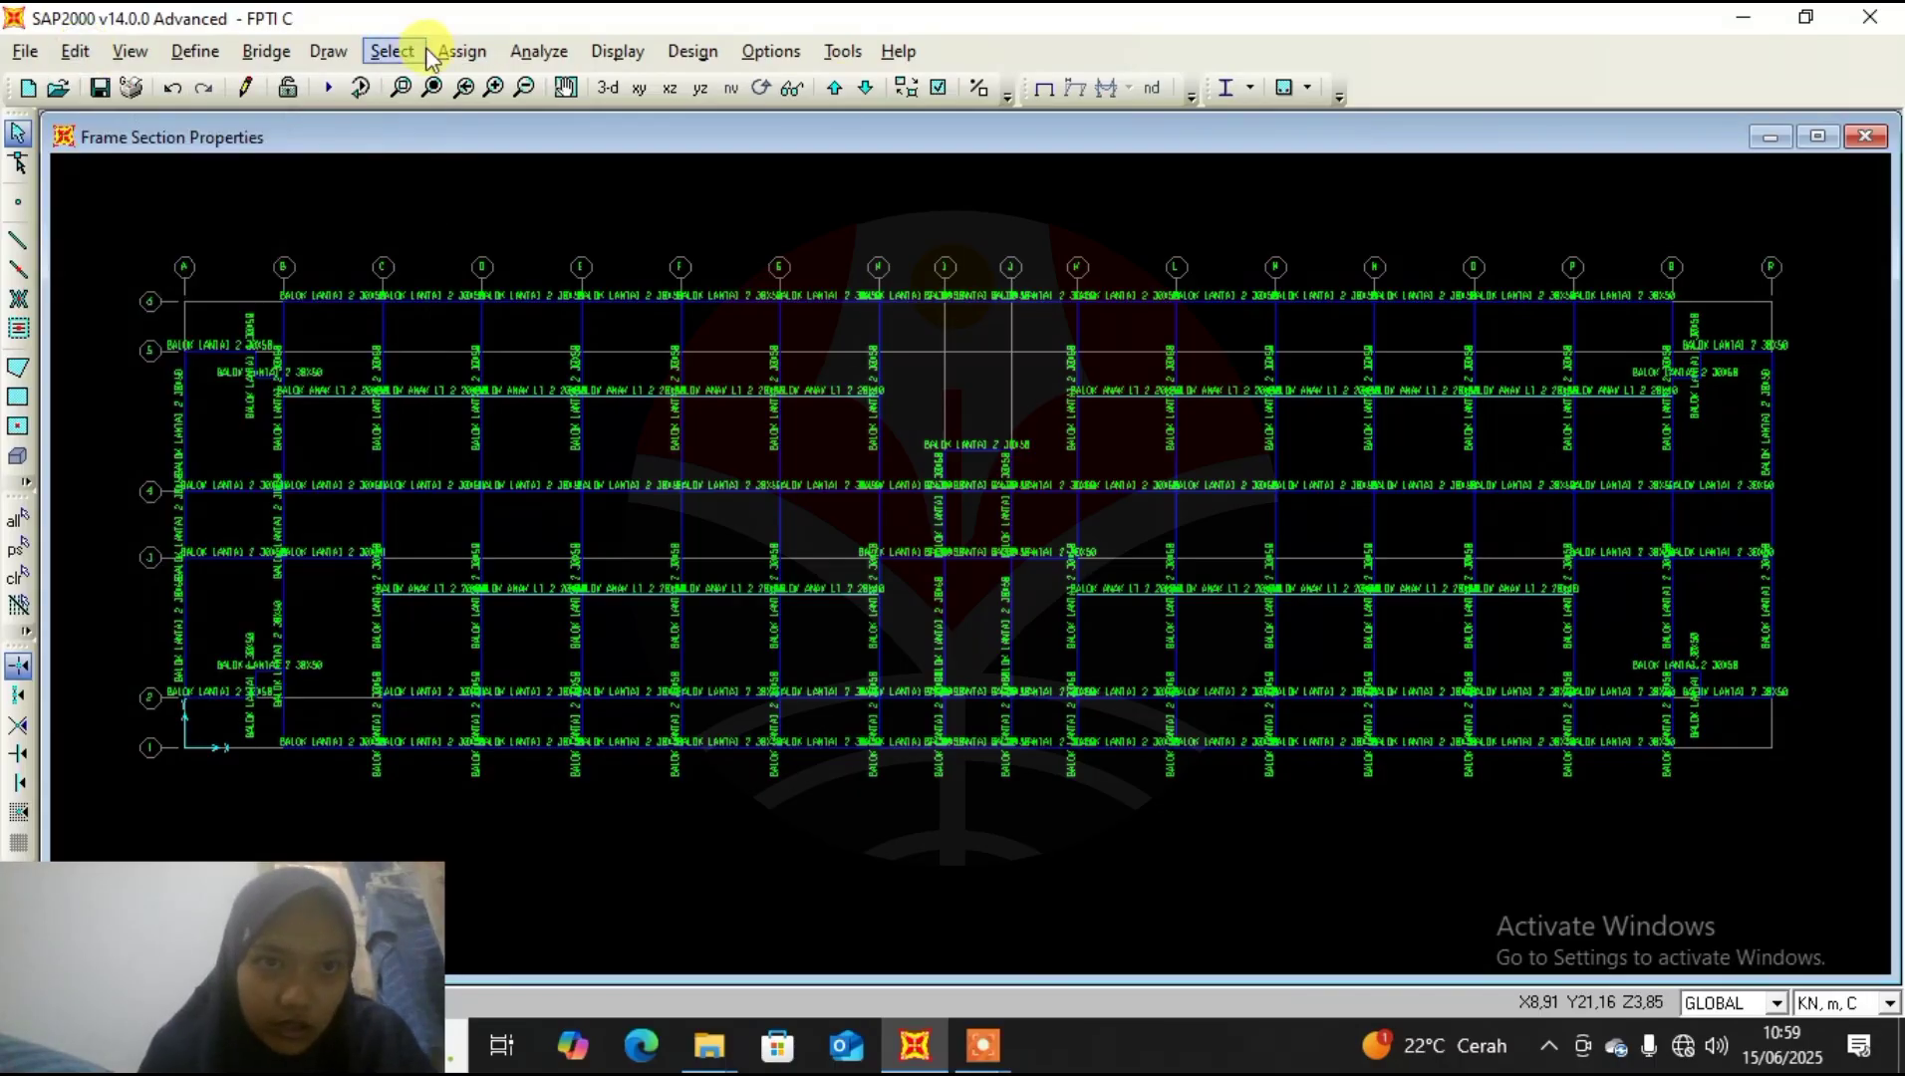
{"action": "left_click", "coordinate": [863, 90]}
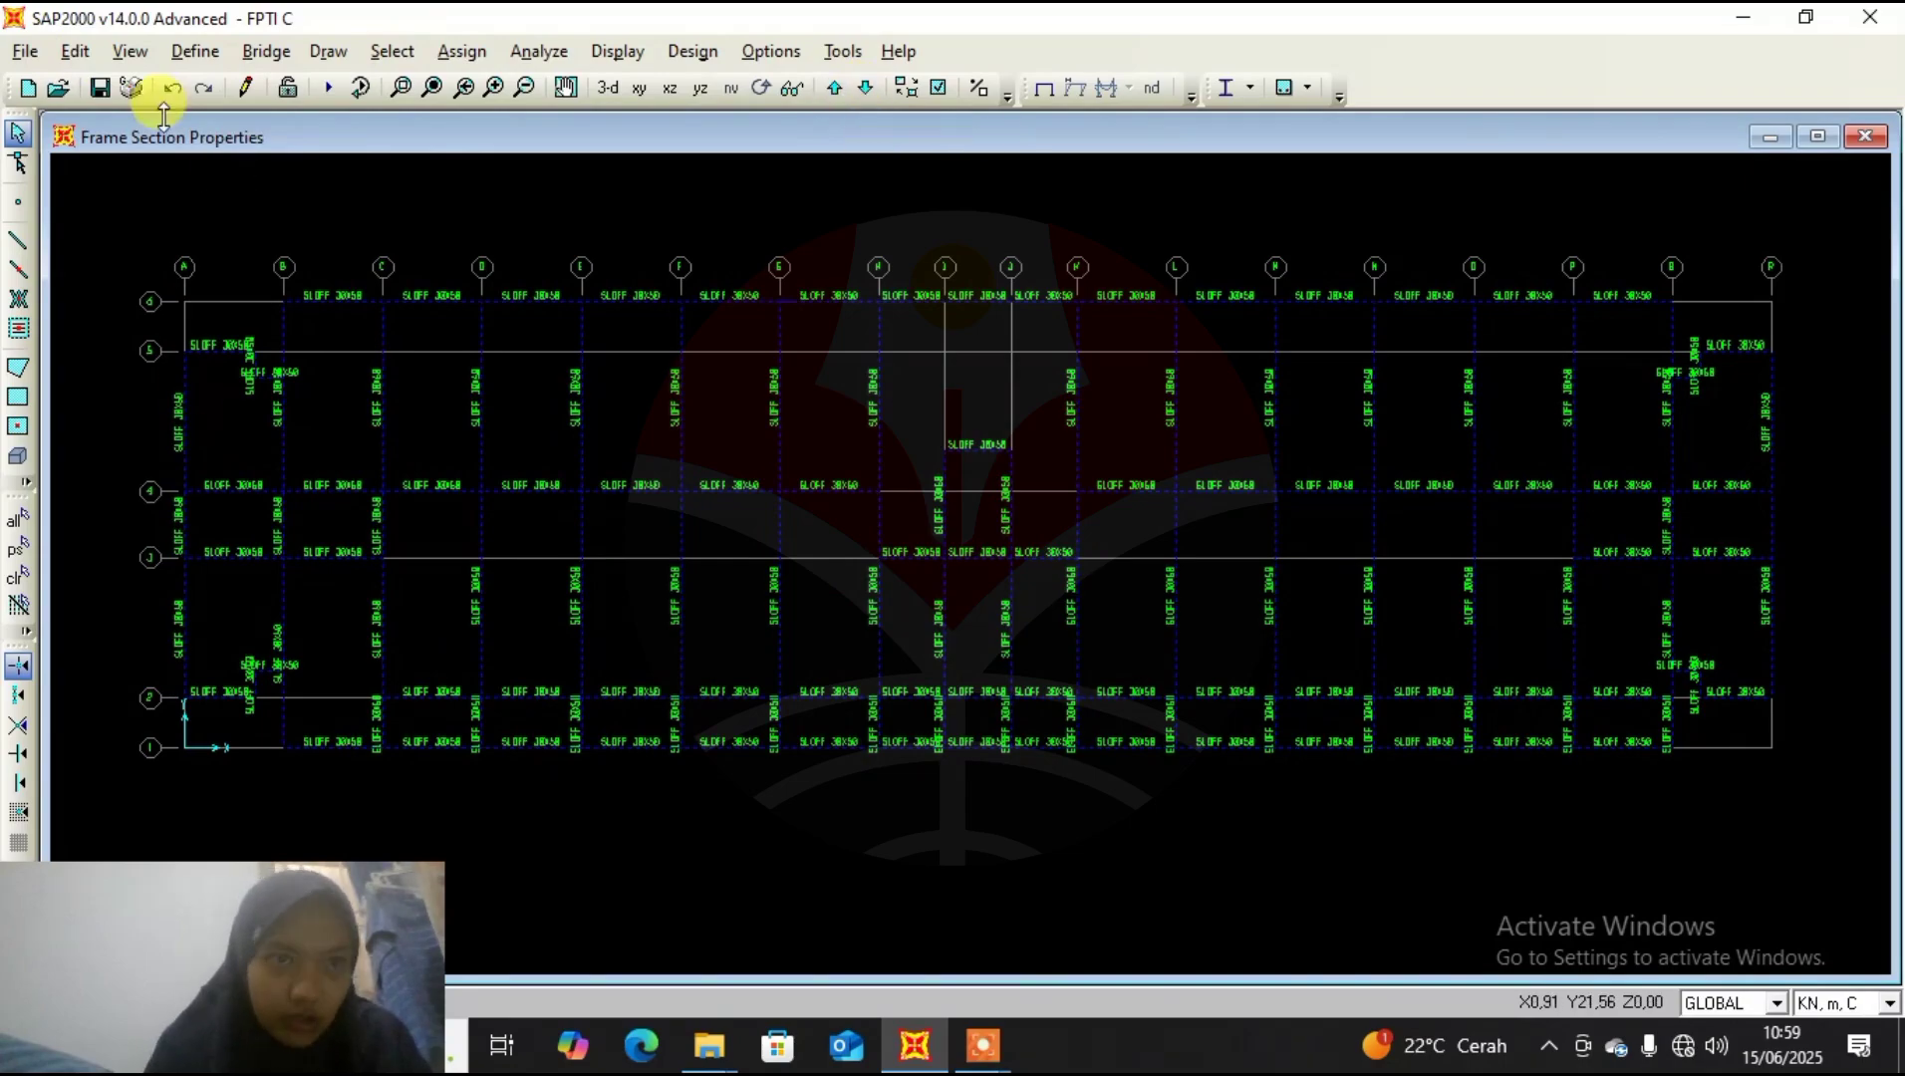
{"action": "left_click", "coordinate": [77, 54]}
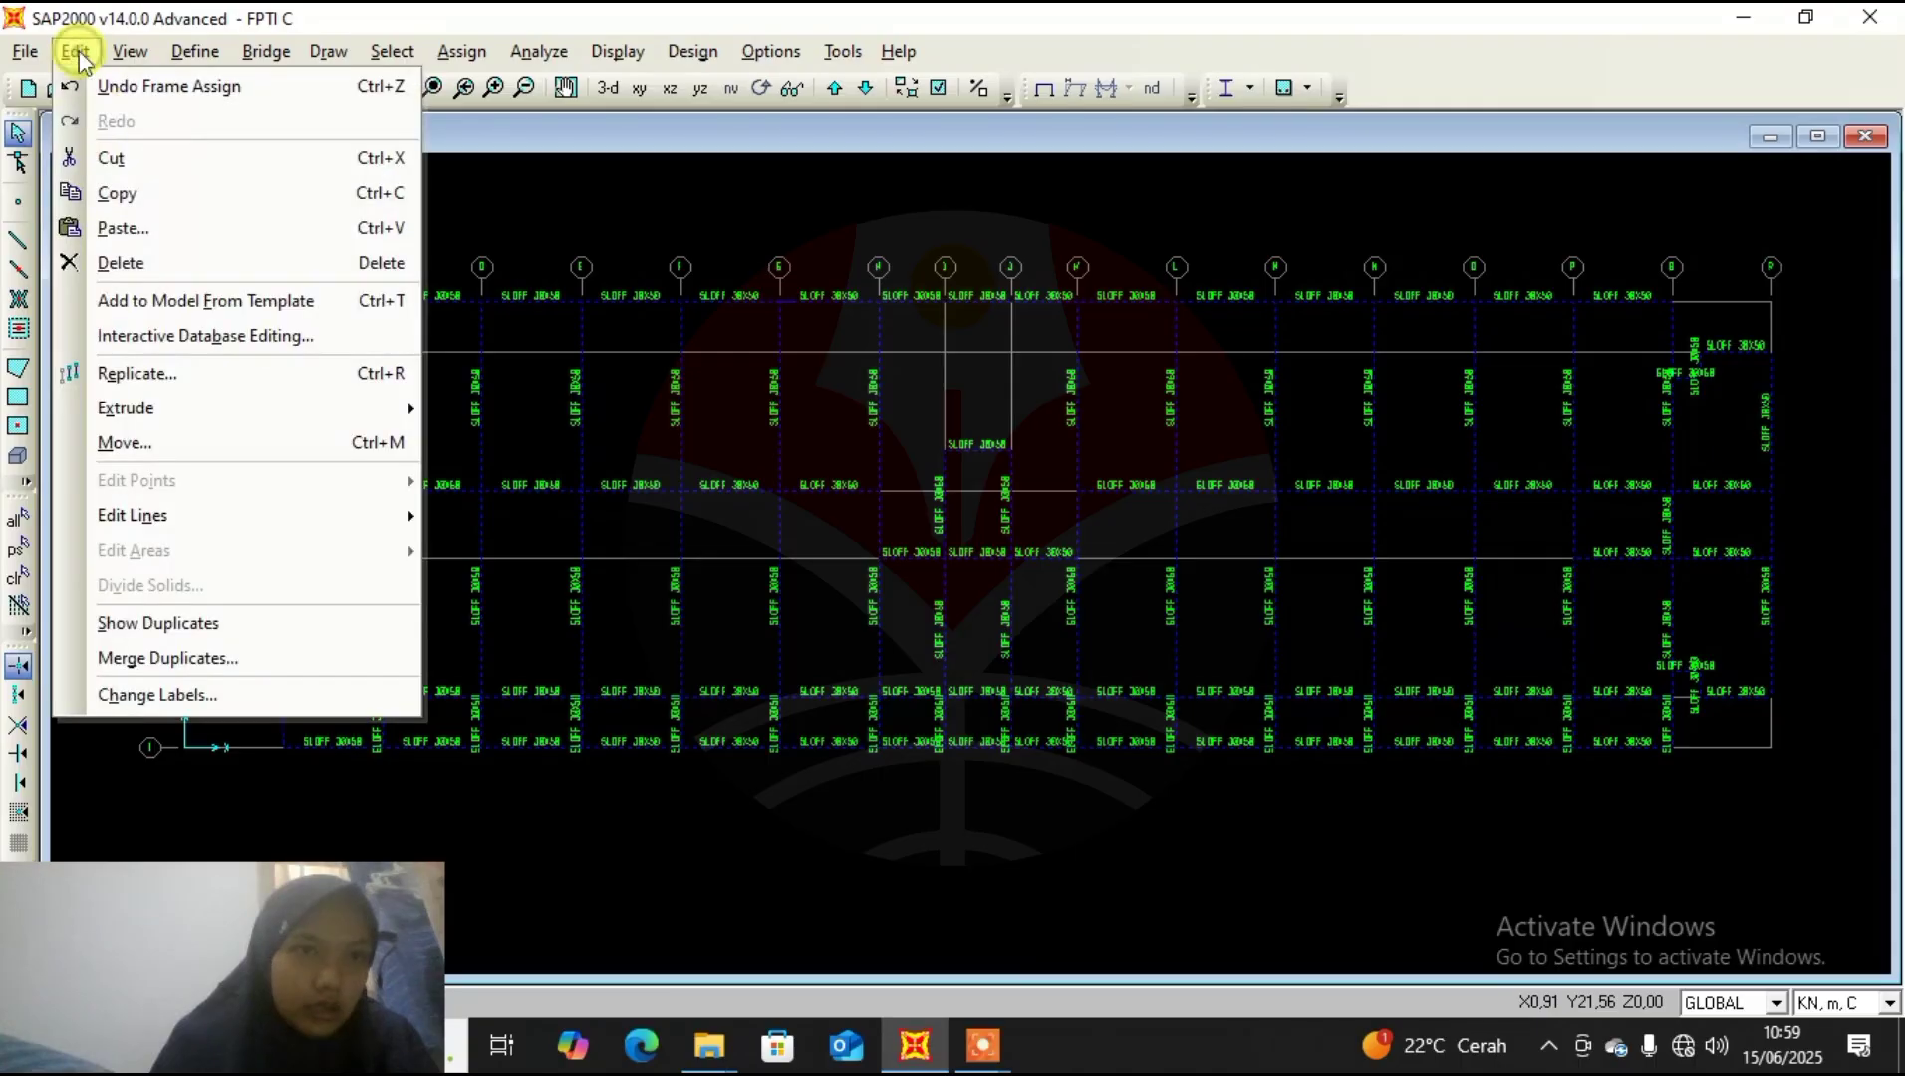
{"action": "left_click", "coordinate": [186, 375]}
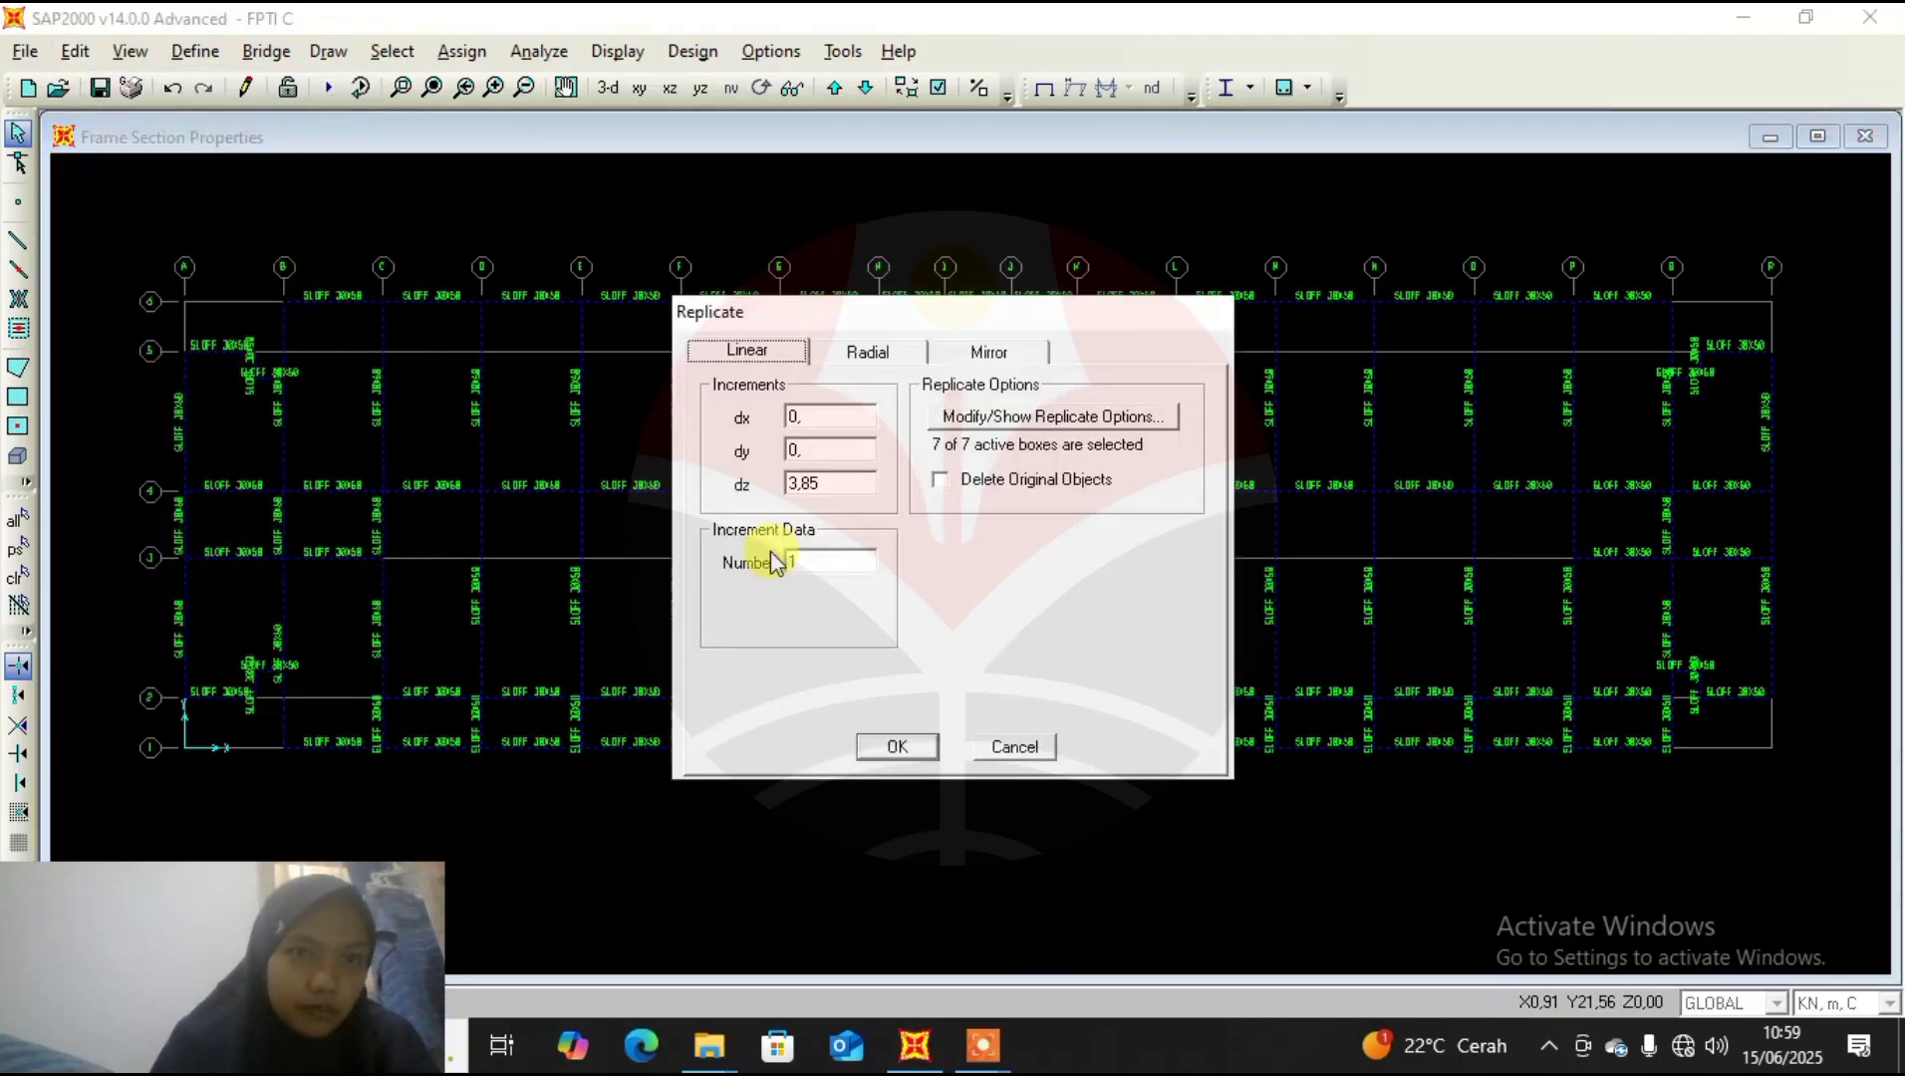
{"action": "double_click", "coordinate": [835, 482]}
{"action": "type", "text": "11,2"}
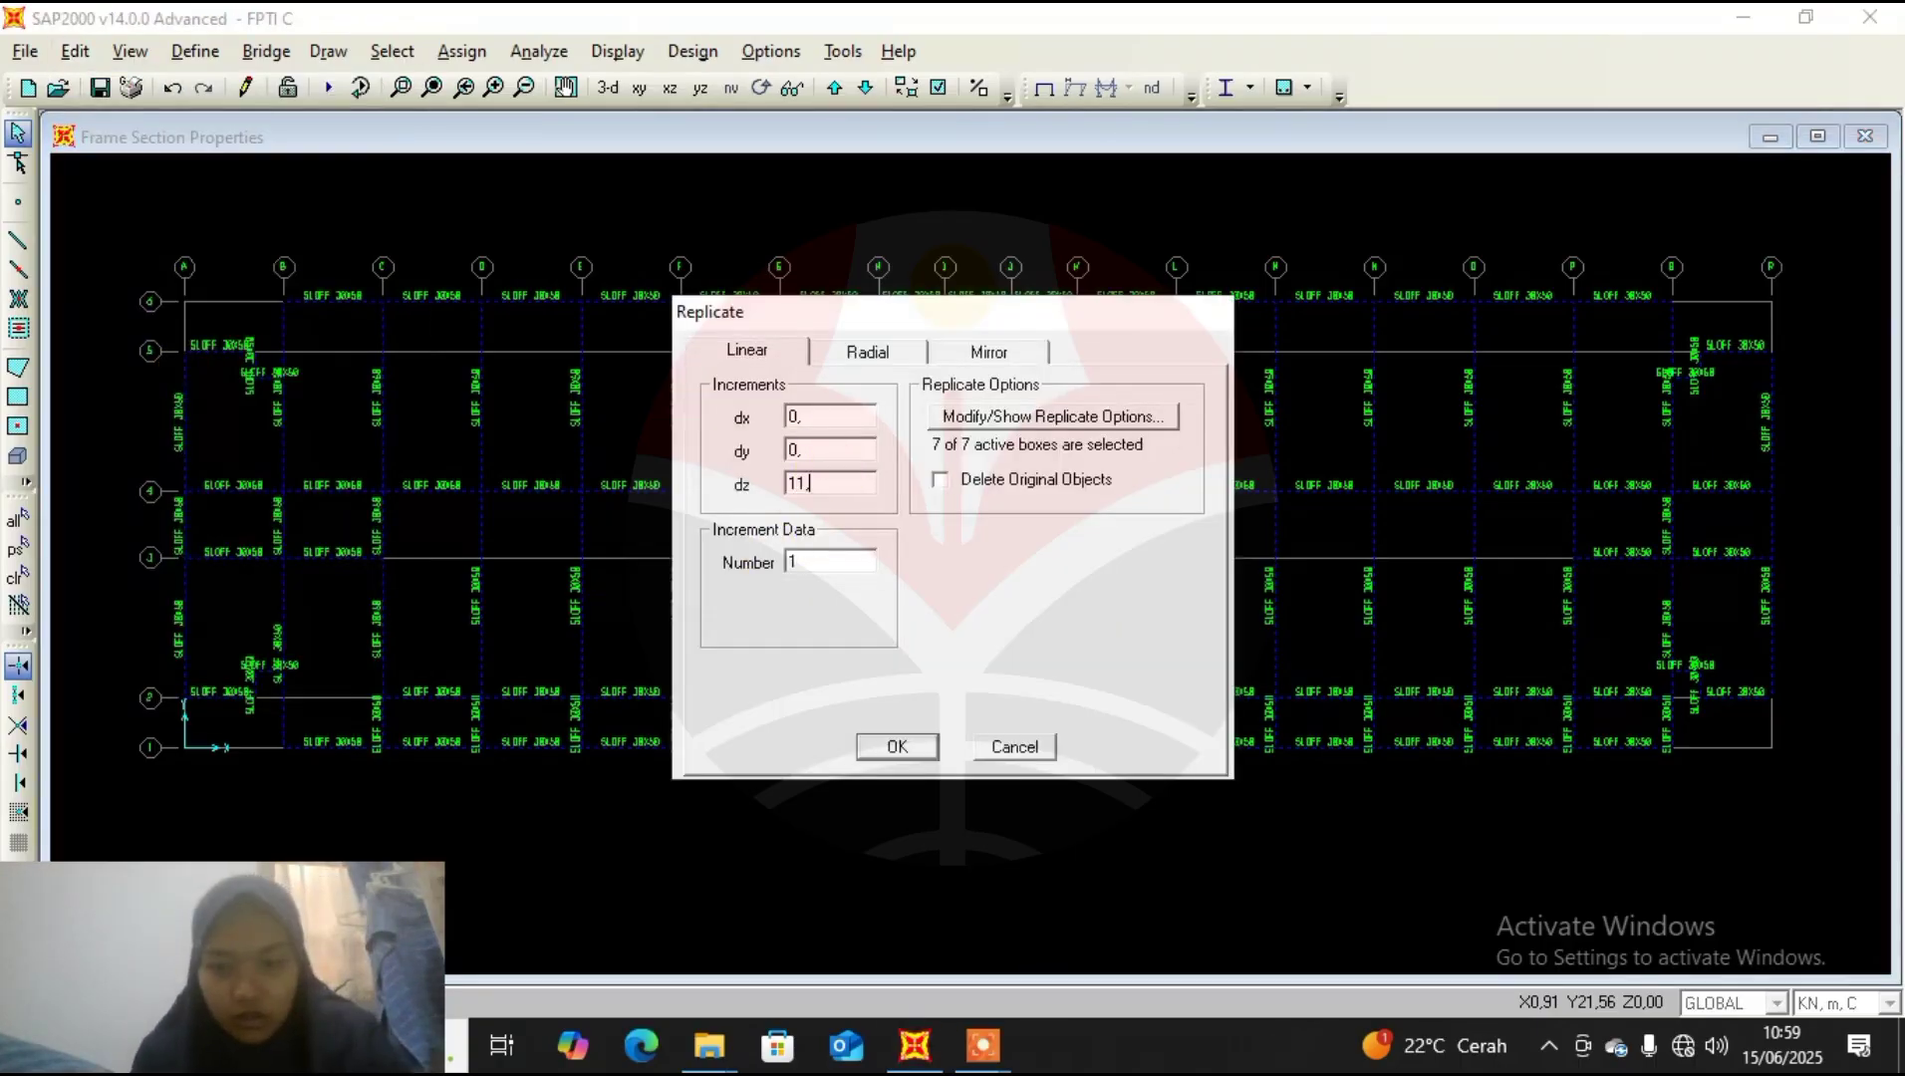
{"action": "left_click", "coordinate": [896, 748]}
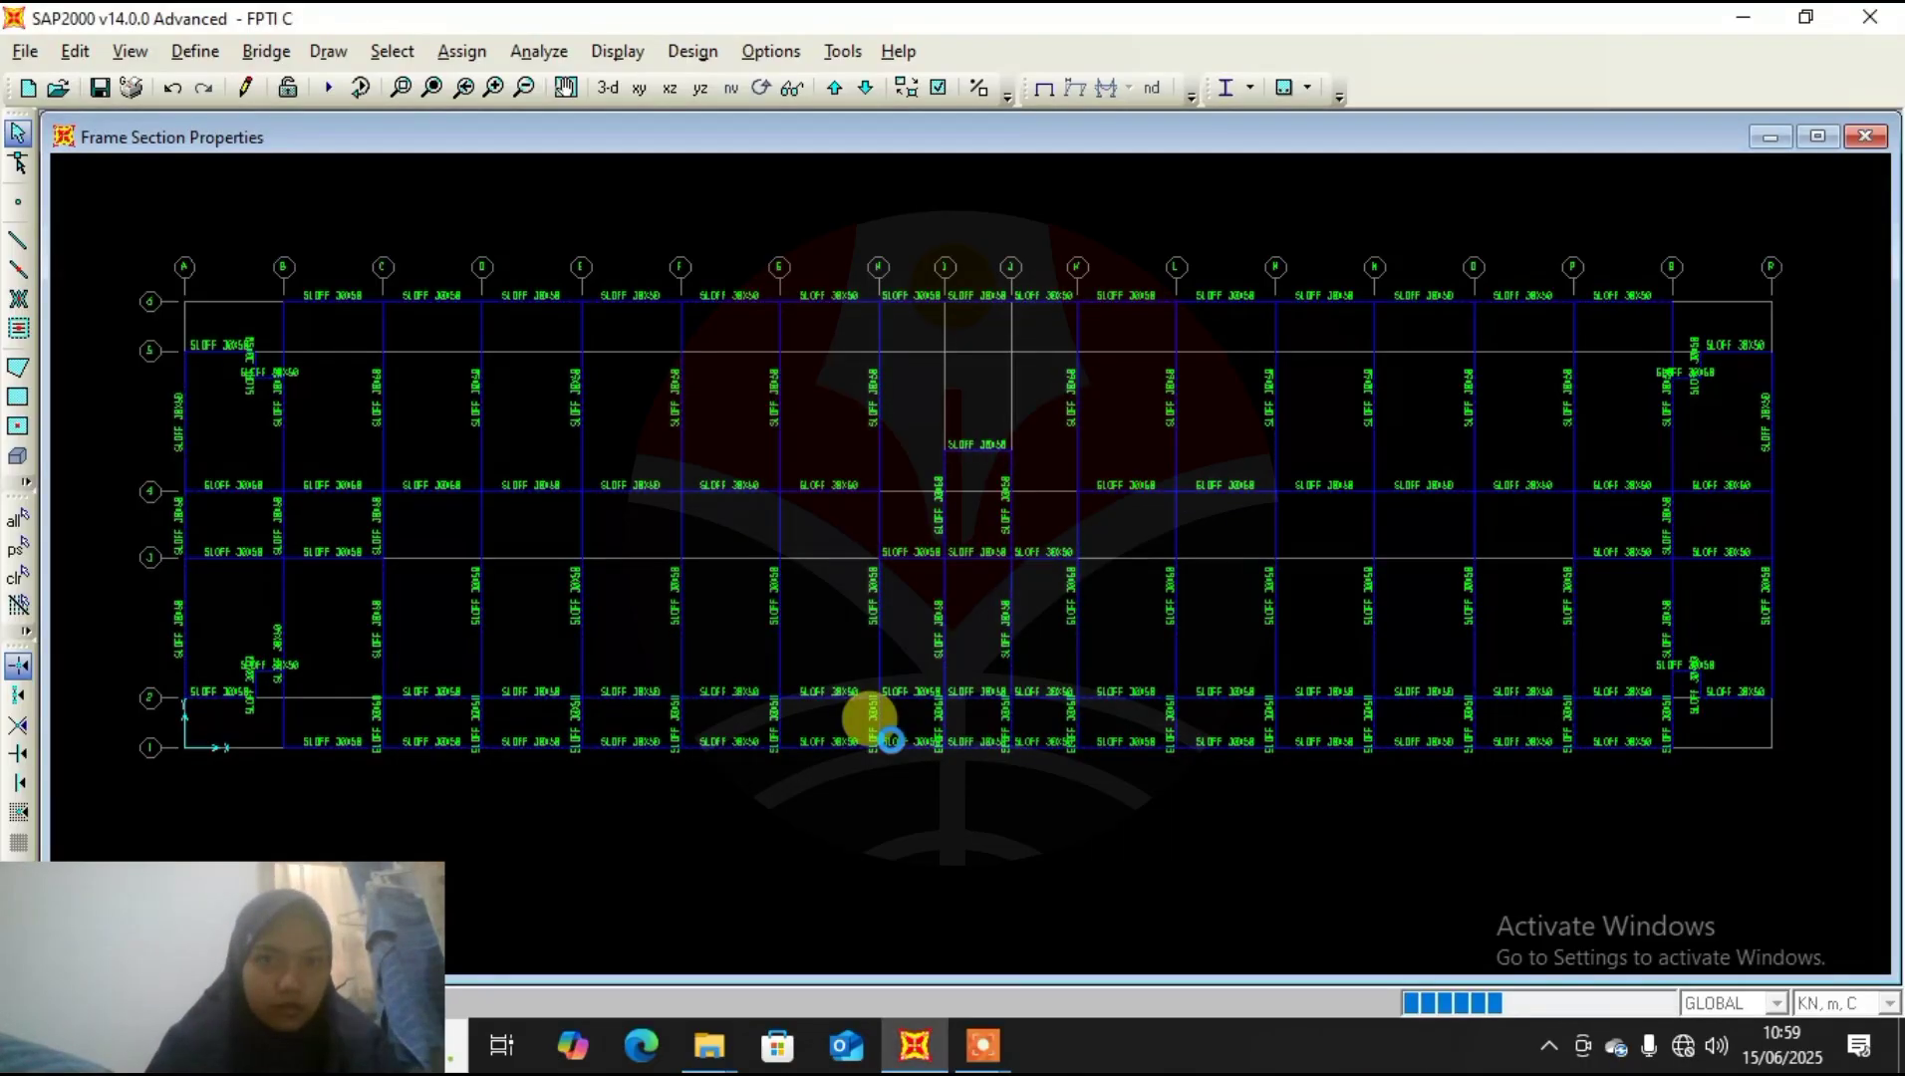
Check the beams of each level in plan, 3-D and elevation views, ending on the plan at Z=11,2 without section labels.
{"action": "left_click", "coordinate": [866, 90]}
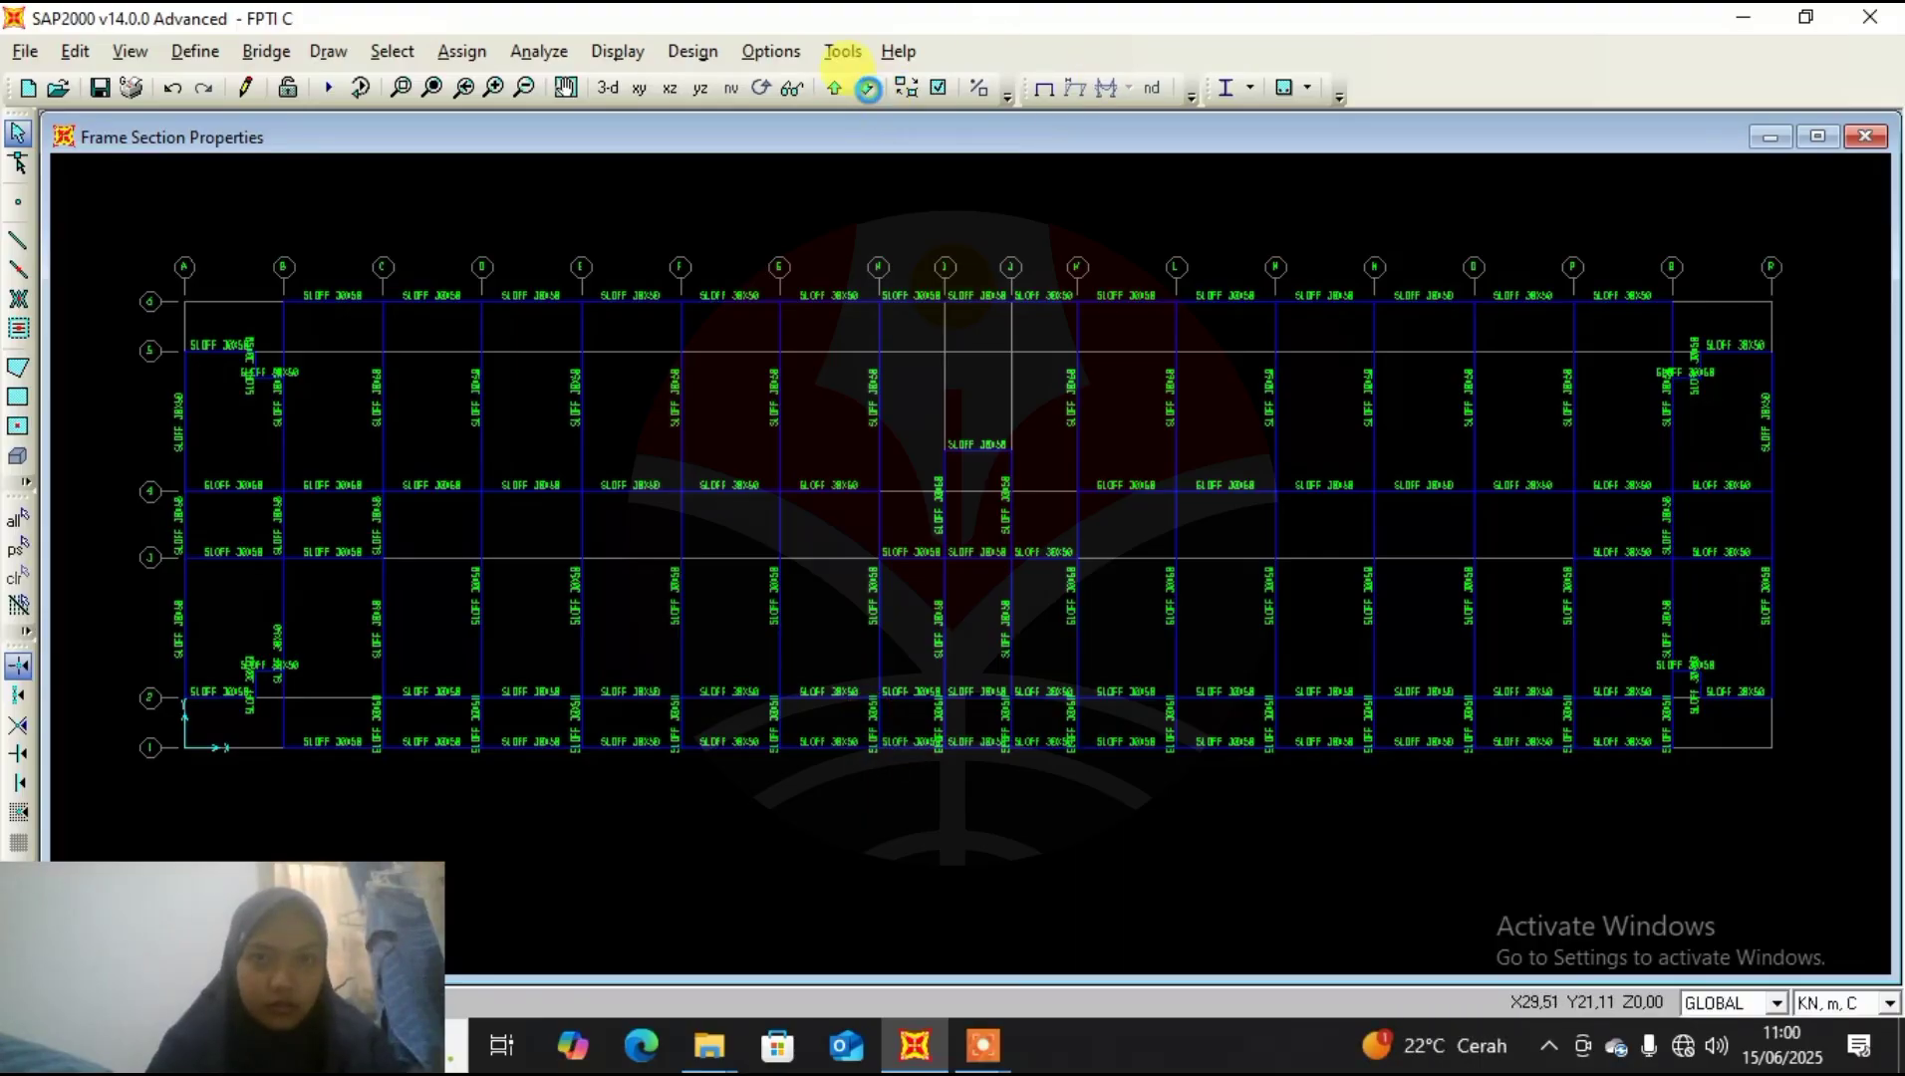
{"action": "left_click", "coordinate": [866, 90]}
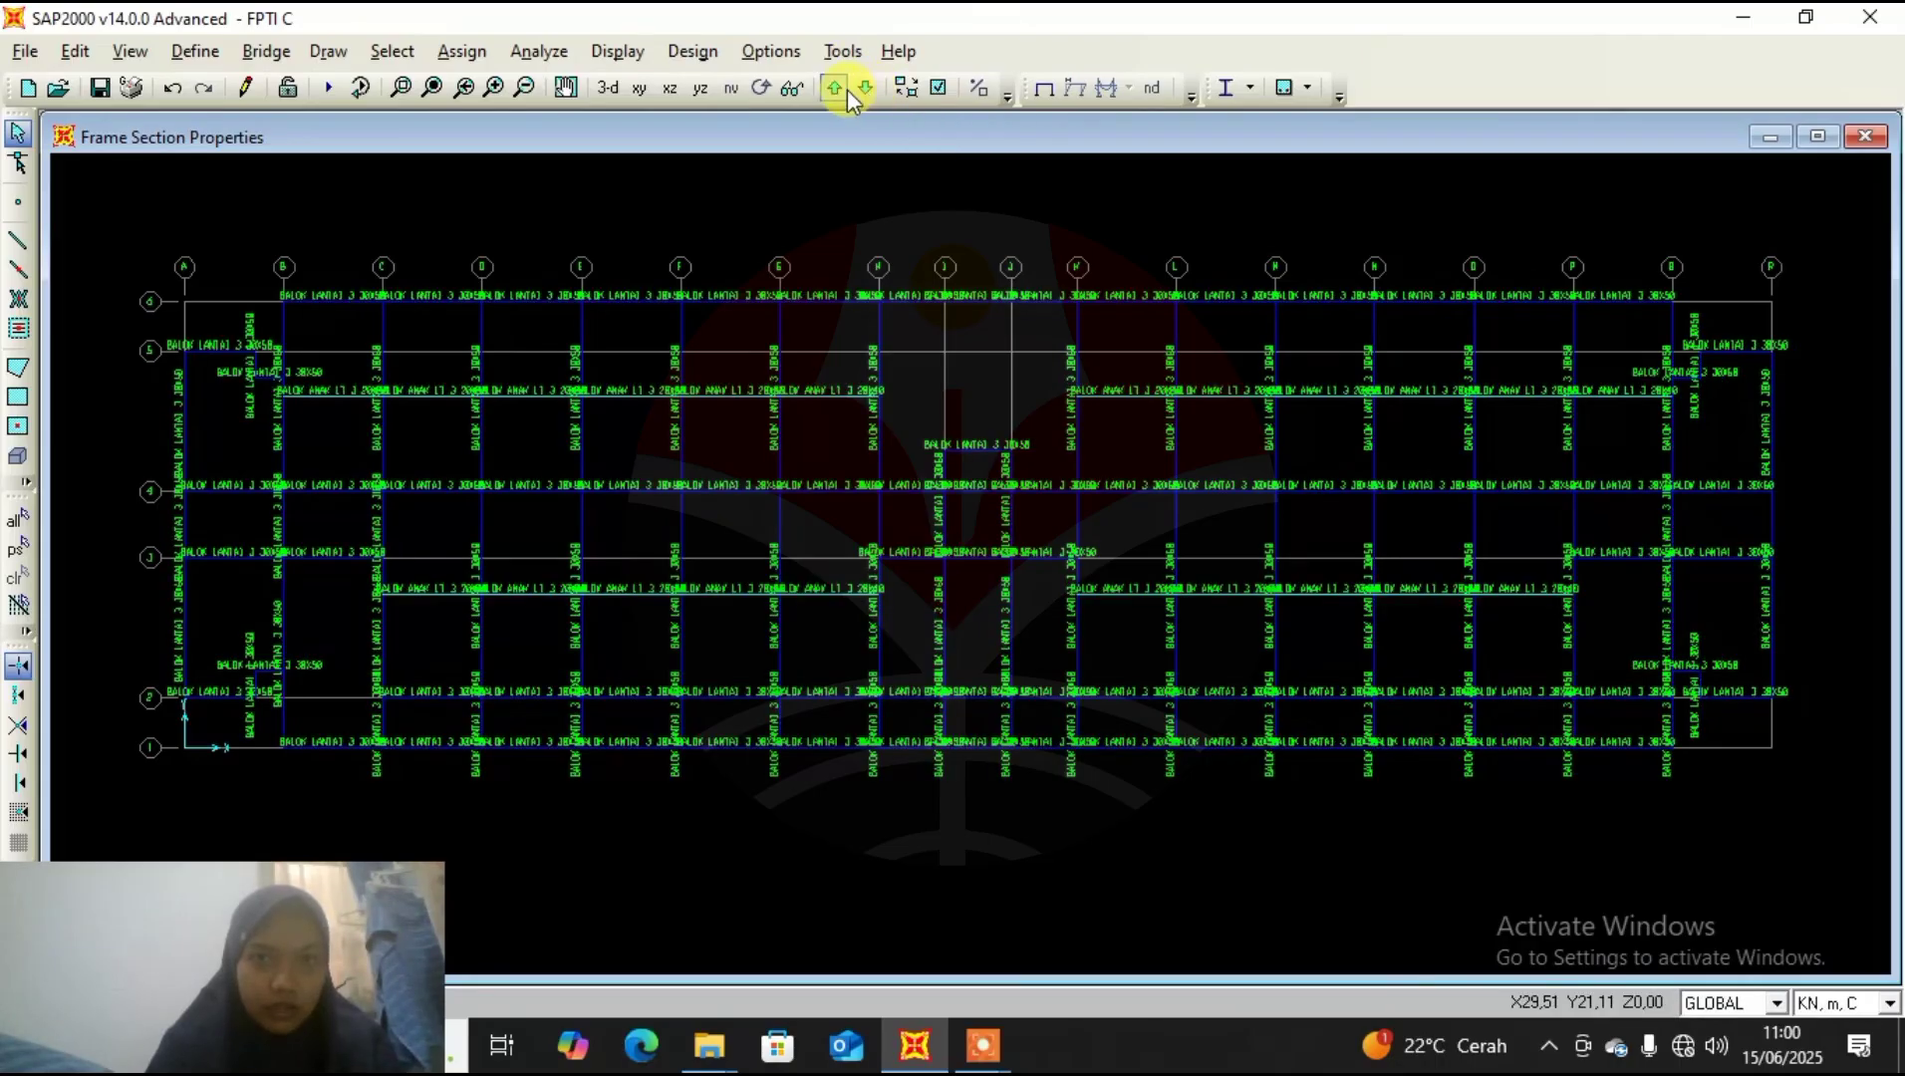
{"action": "left_click", "coordinate": [847, 96]}
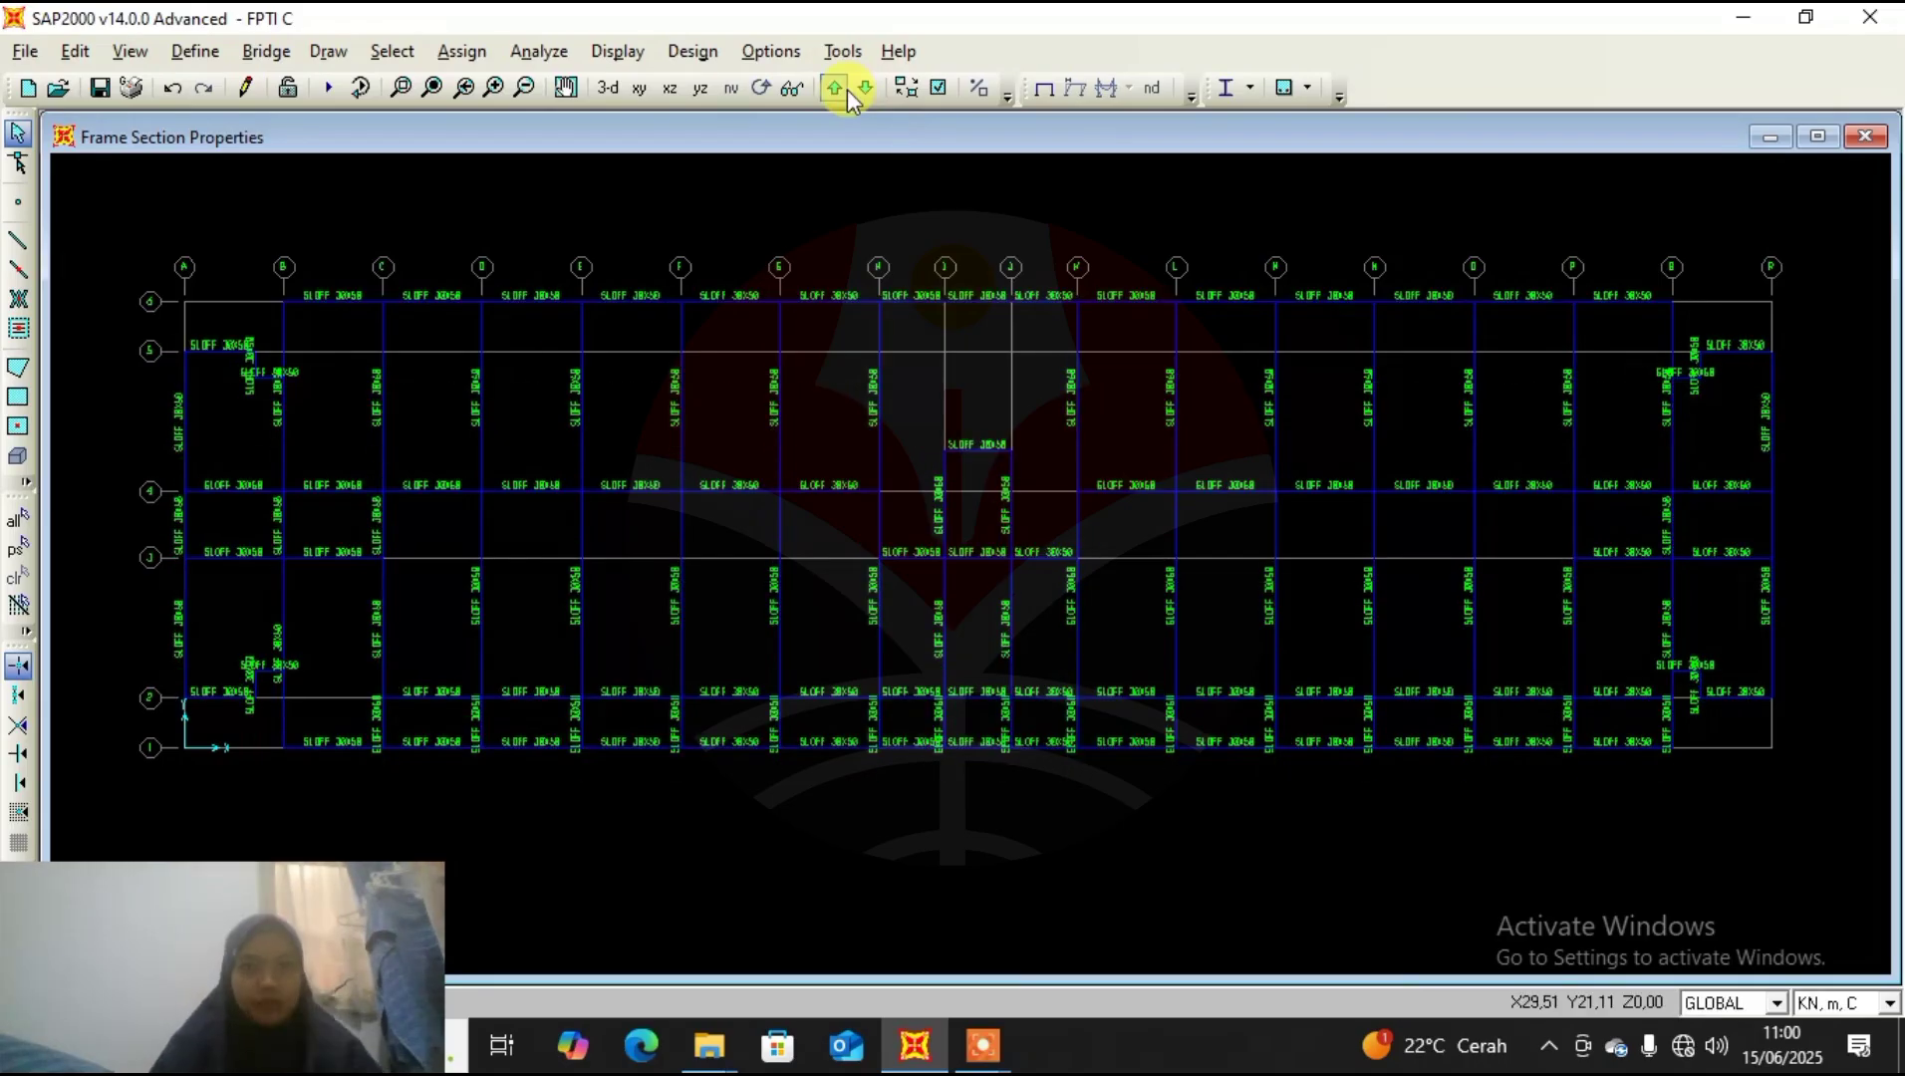
{"action": "left_click", "coordinate": [608, 88]}
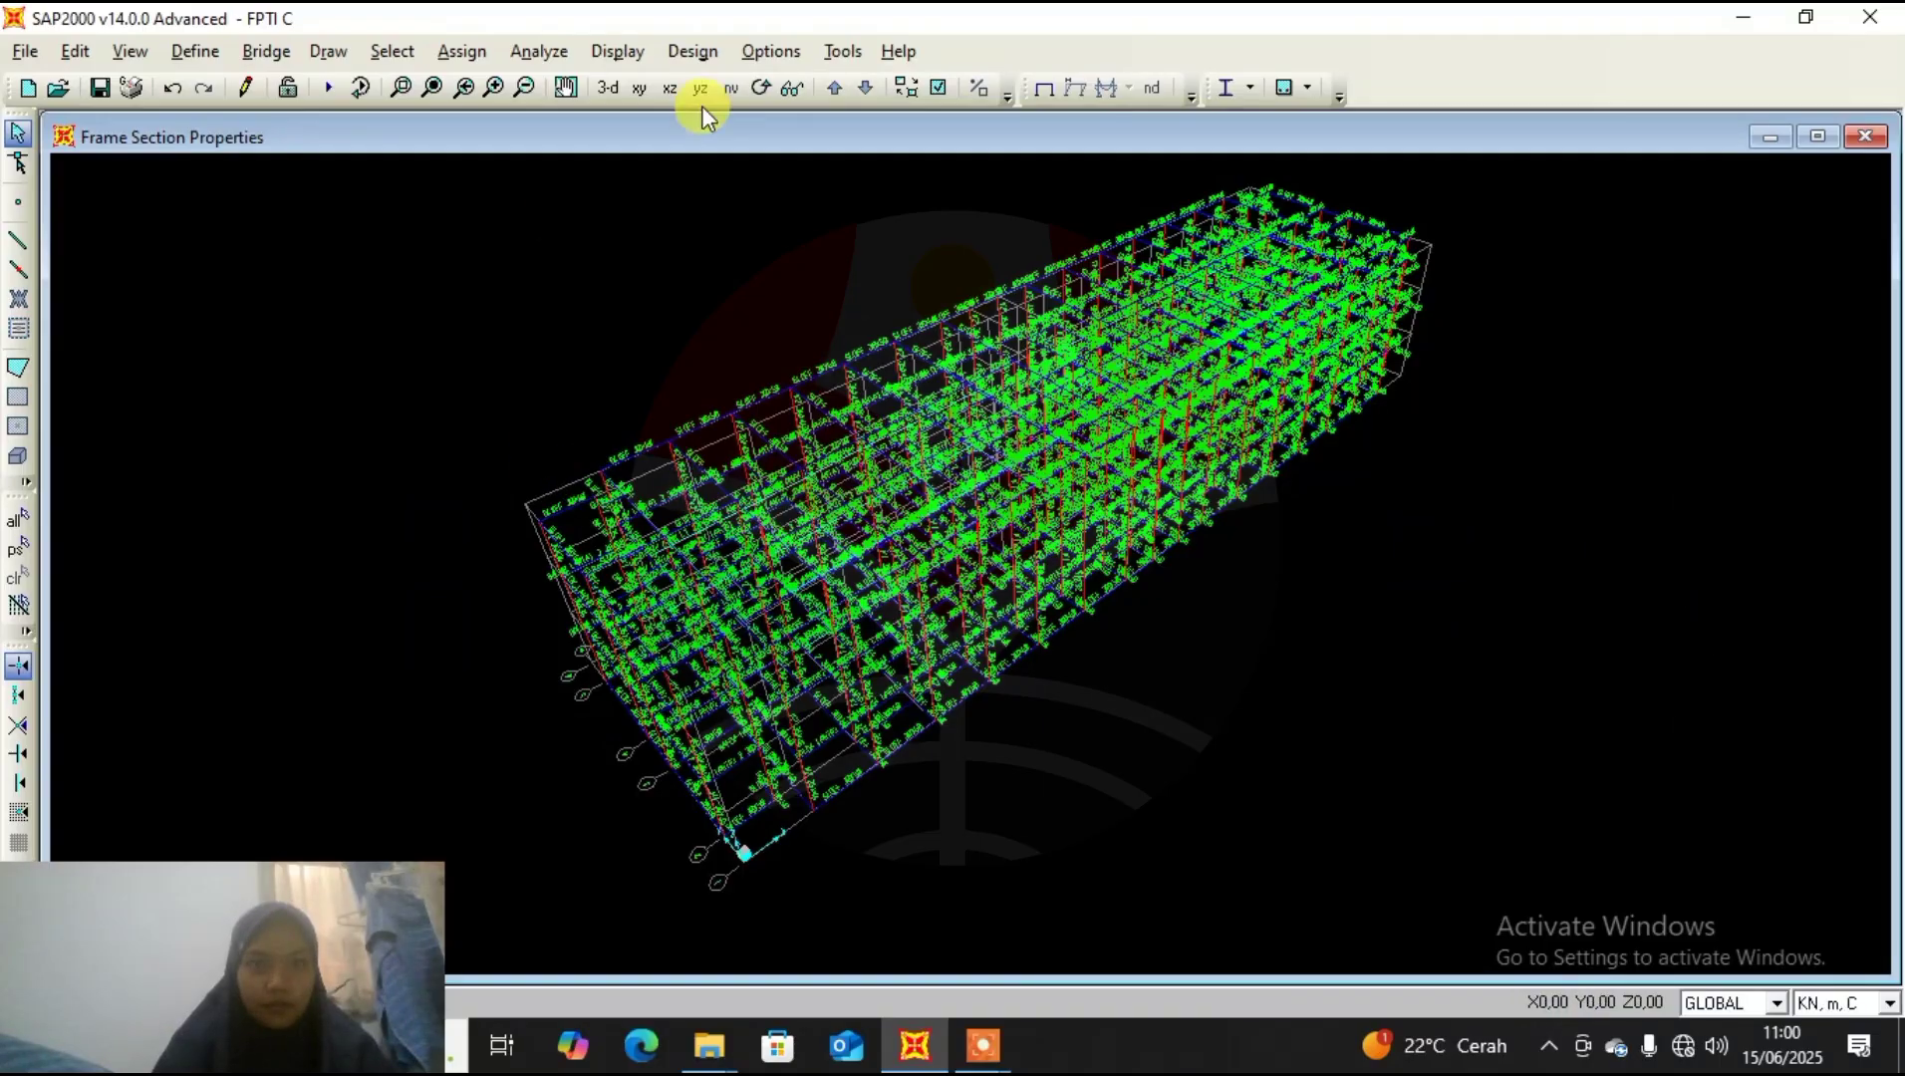
{"action": "left_click", "coordinate": [670, 87]}
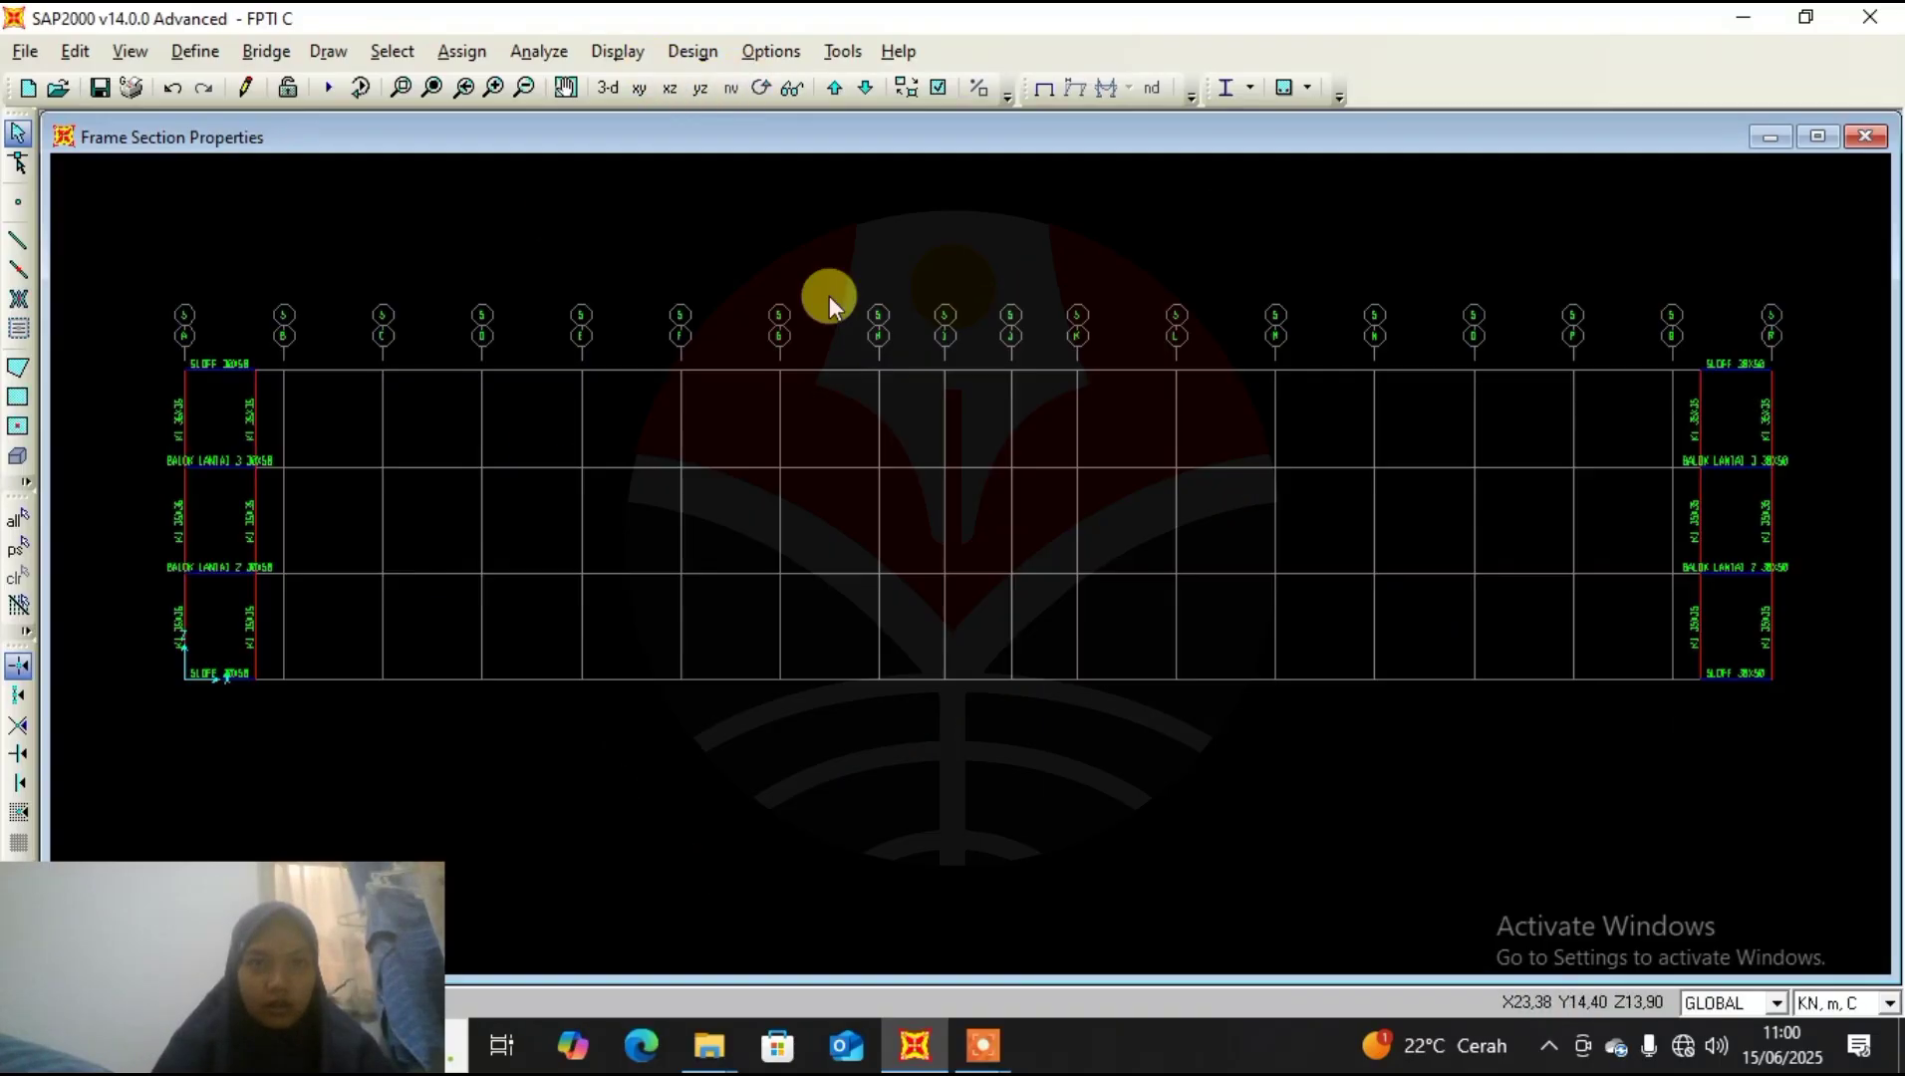
{"action": "left_click", "coordinate": [667, 90]}
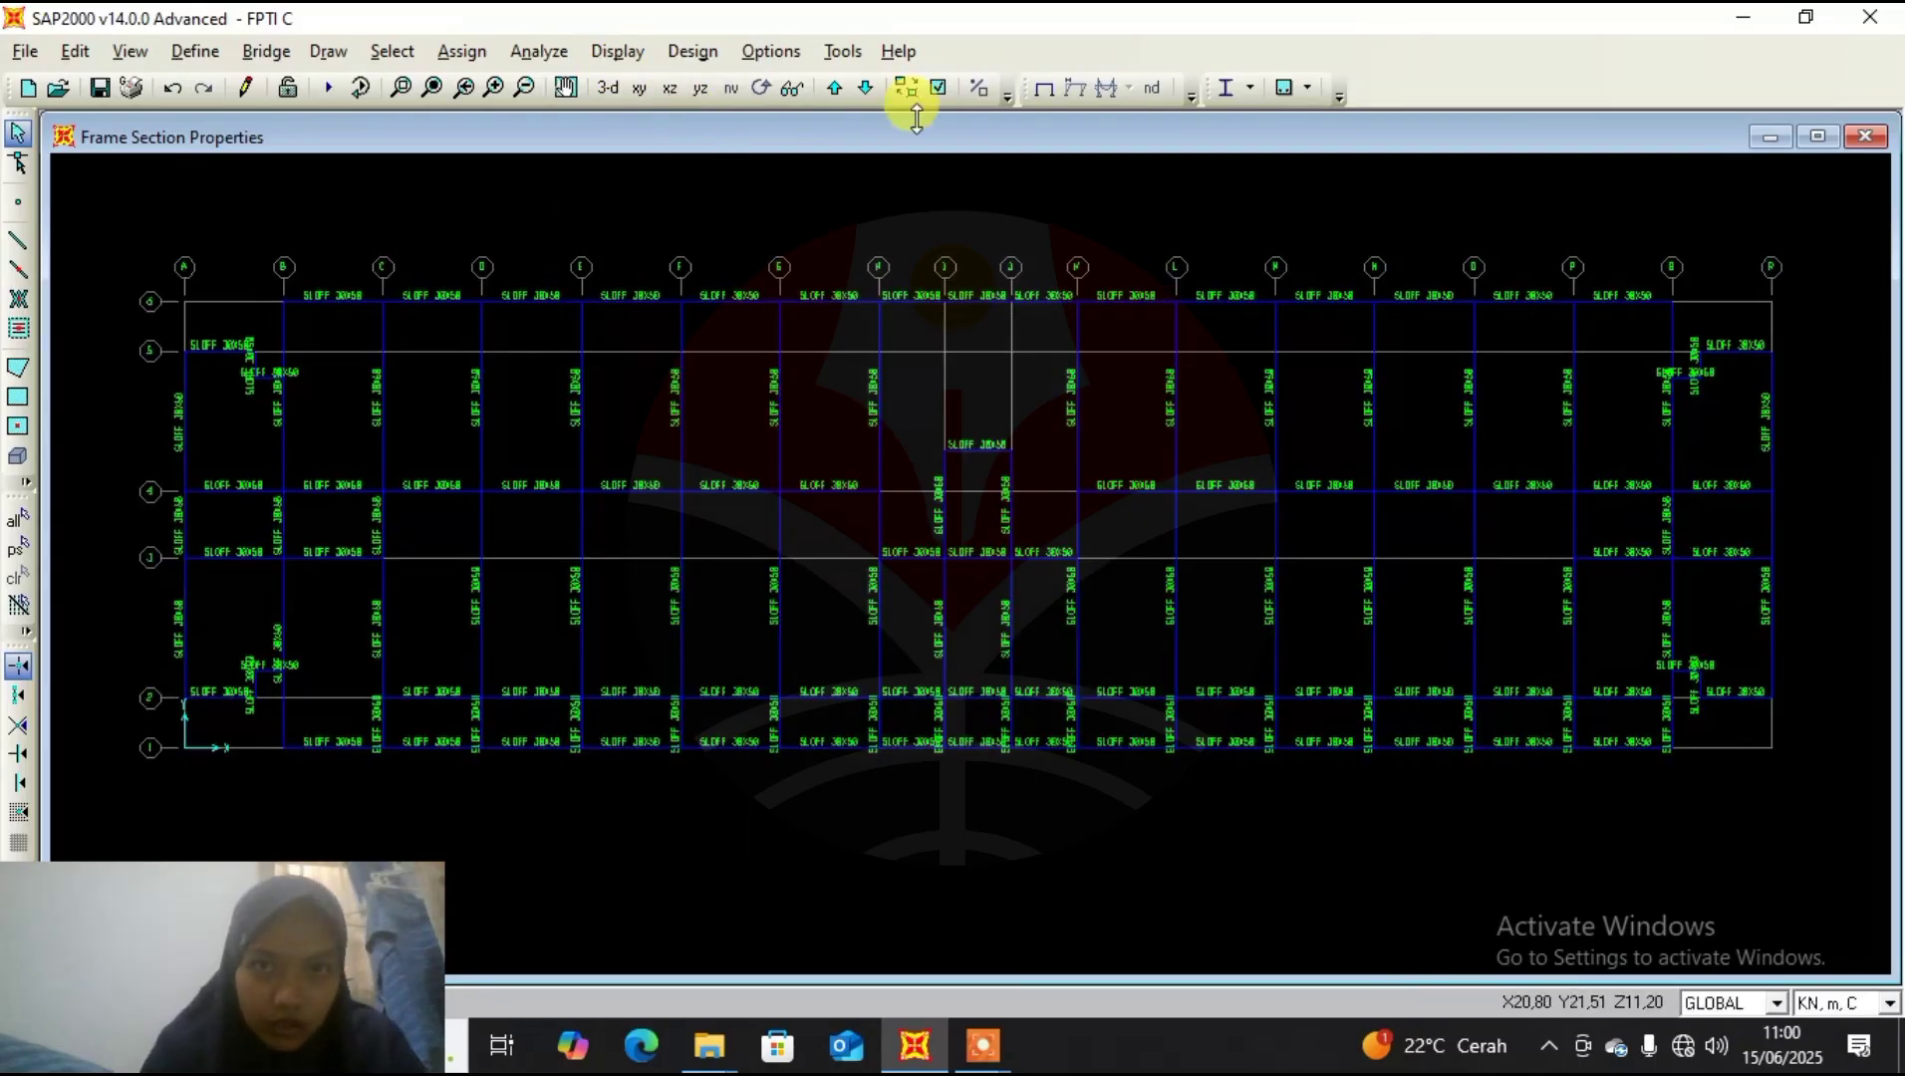
{"action": "left_click", "coordinate": [838, 89]}
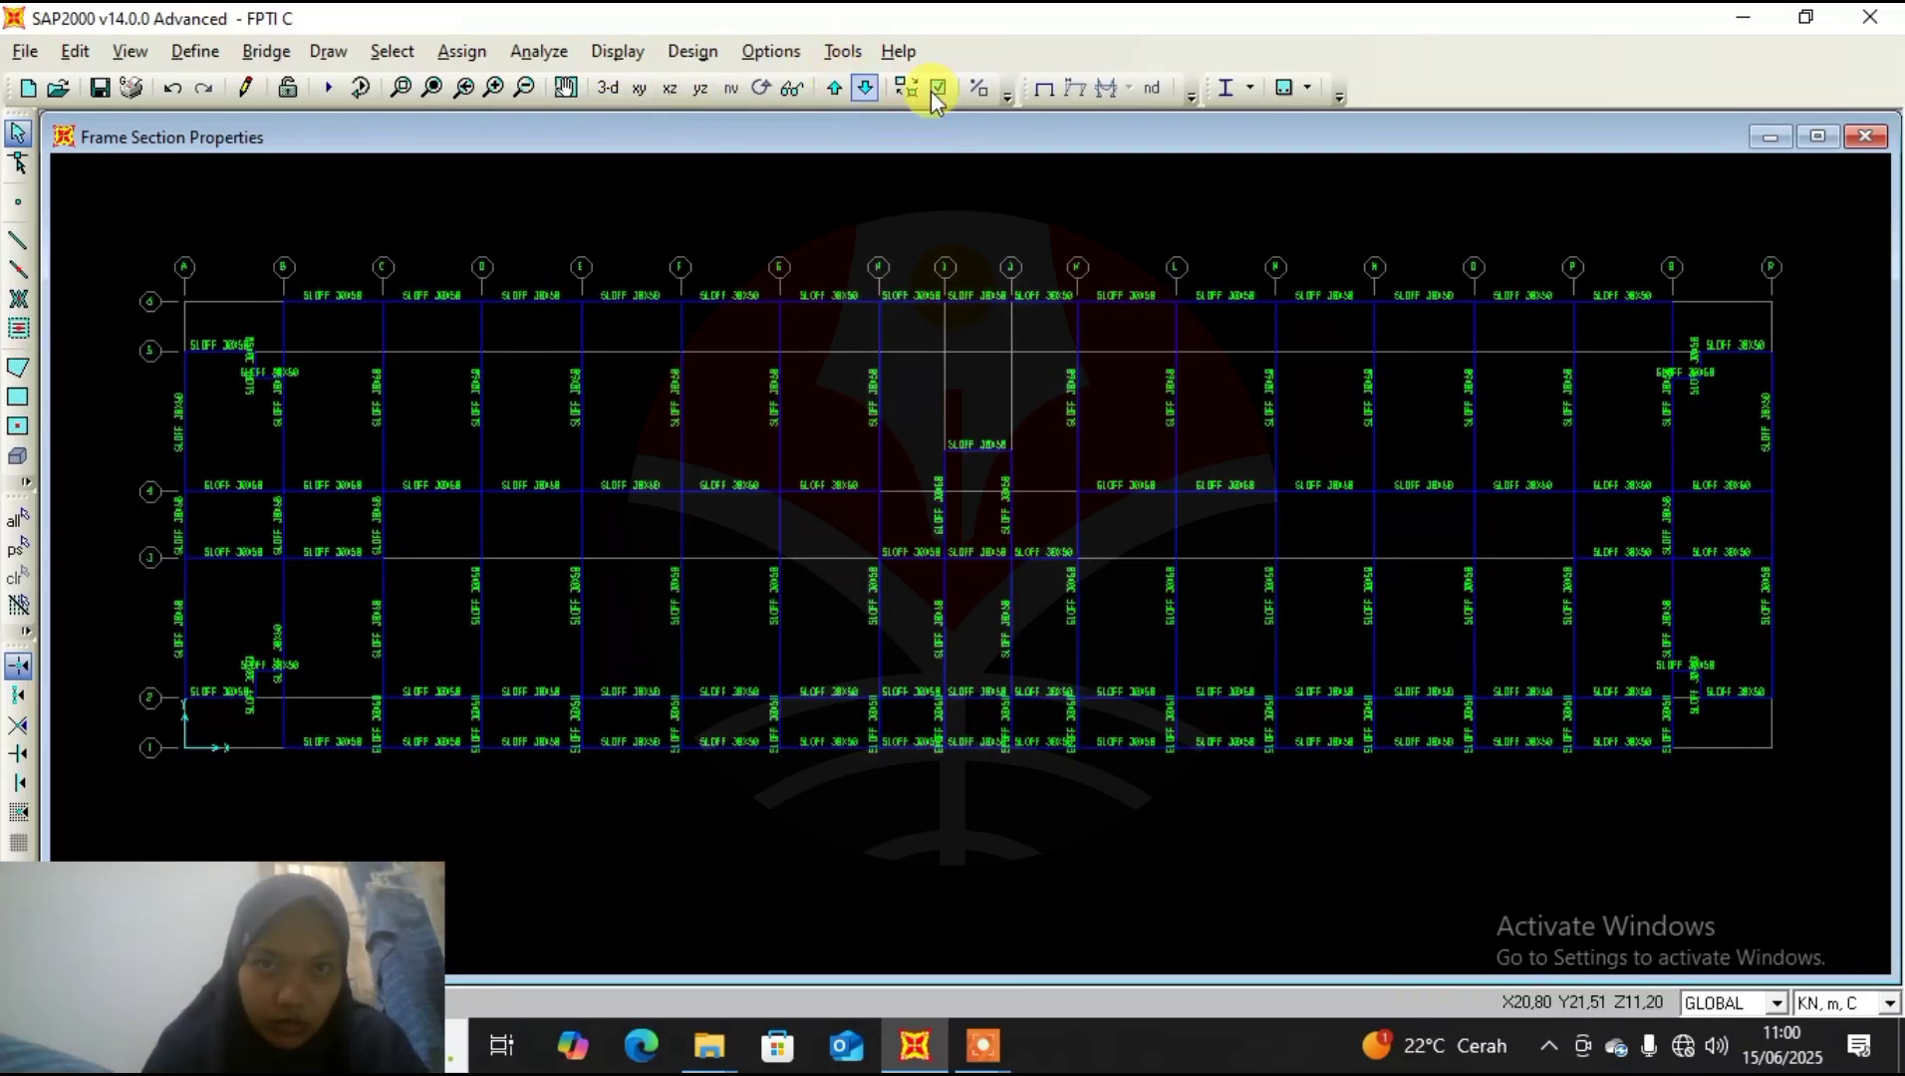
{"action": "left_click", "coordinate": [838, 88]}
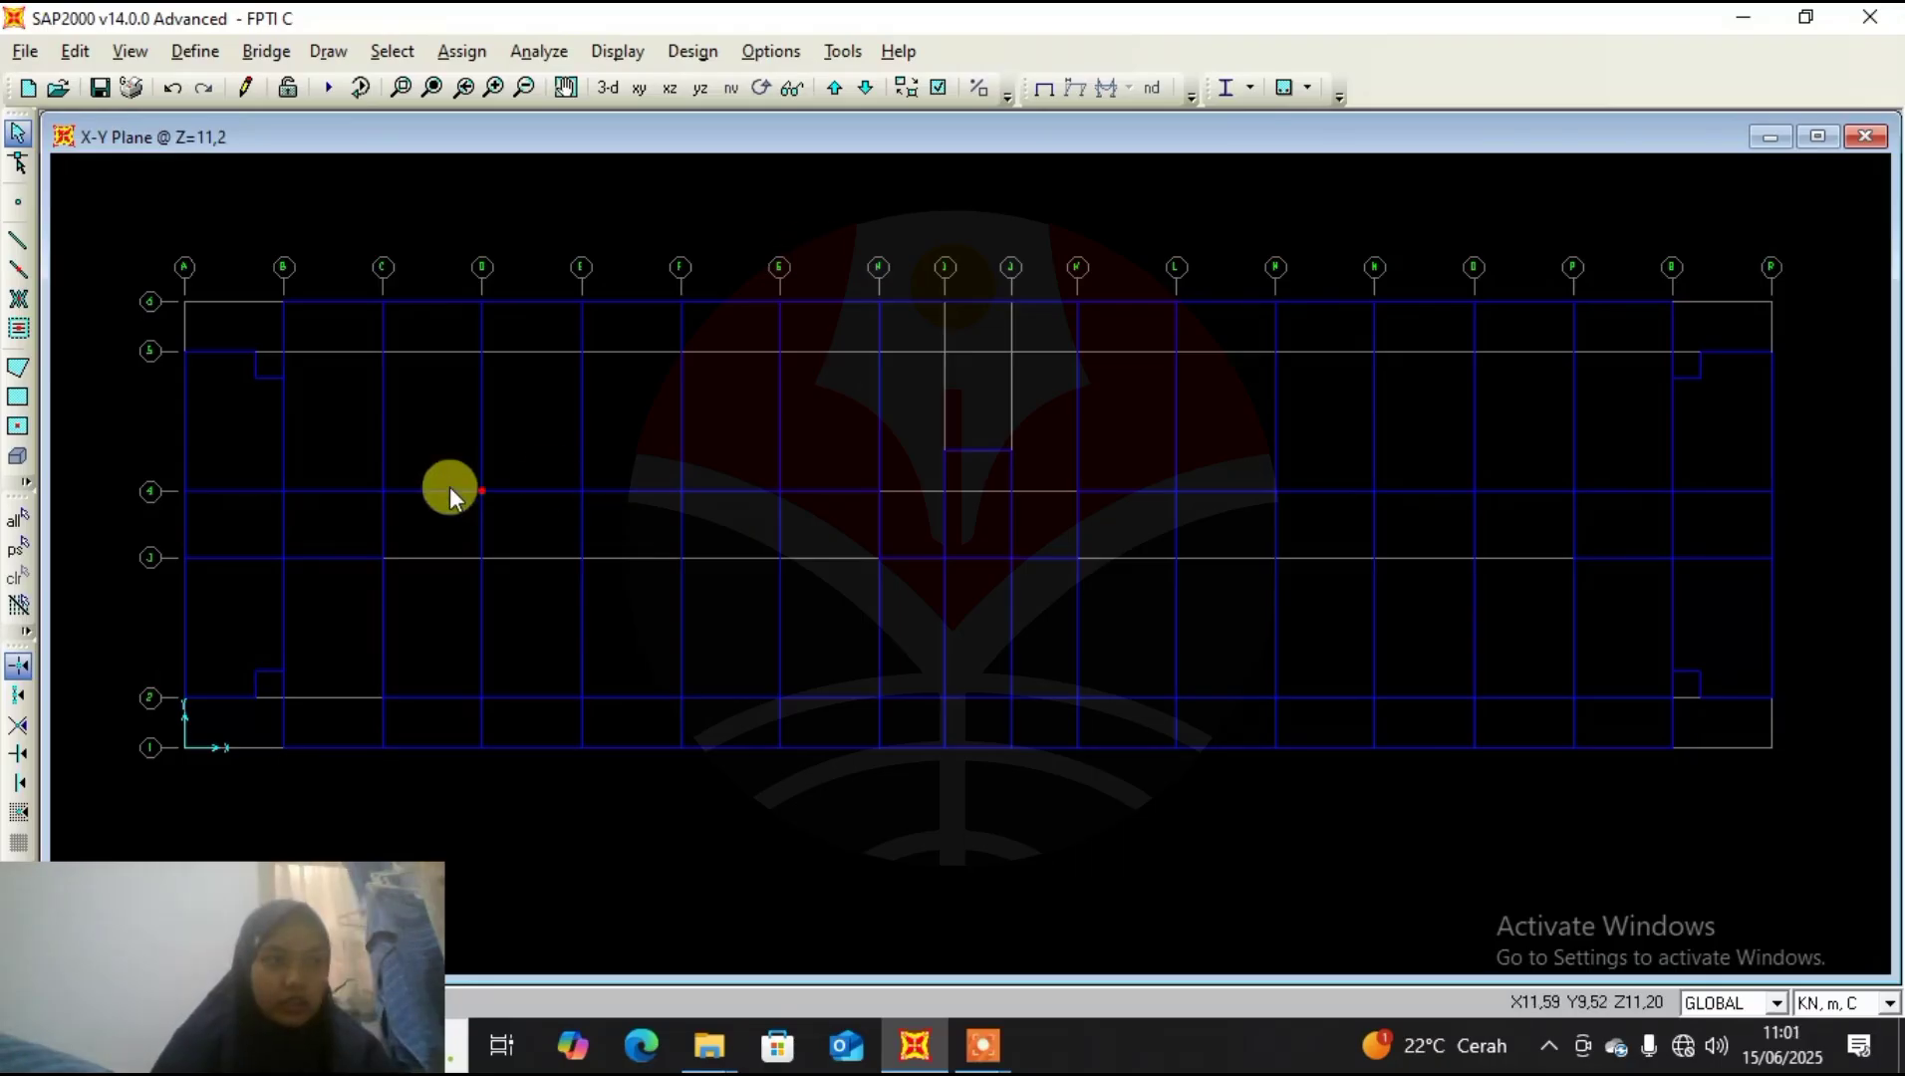
Delete the interior beams between gridlines B and H and between K and Q at Z=11,2, keeping the perimeter and gridlines H and K.
{"action": "left_click_drag", "start_coordinate": [525, 363], "coordinate": [329, 578]}
{"action": "left_click_drag", "start_coordinate": [310, 677], "coordinate": [325, 725]}
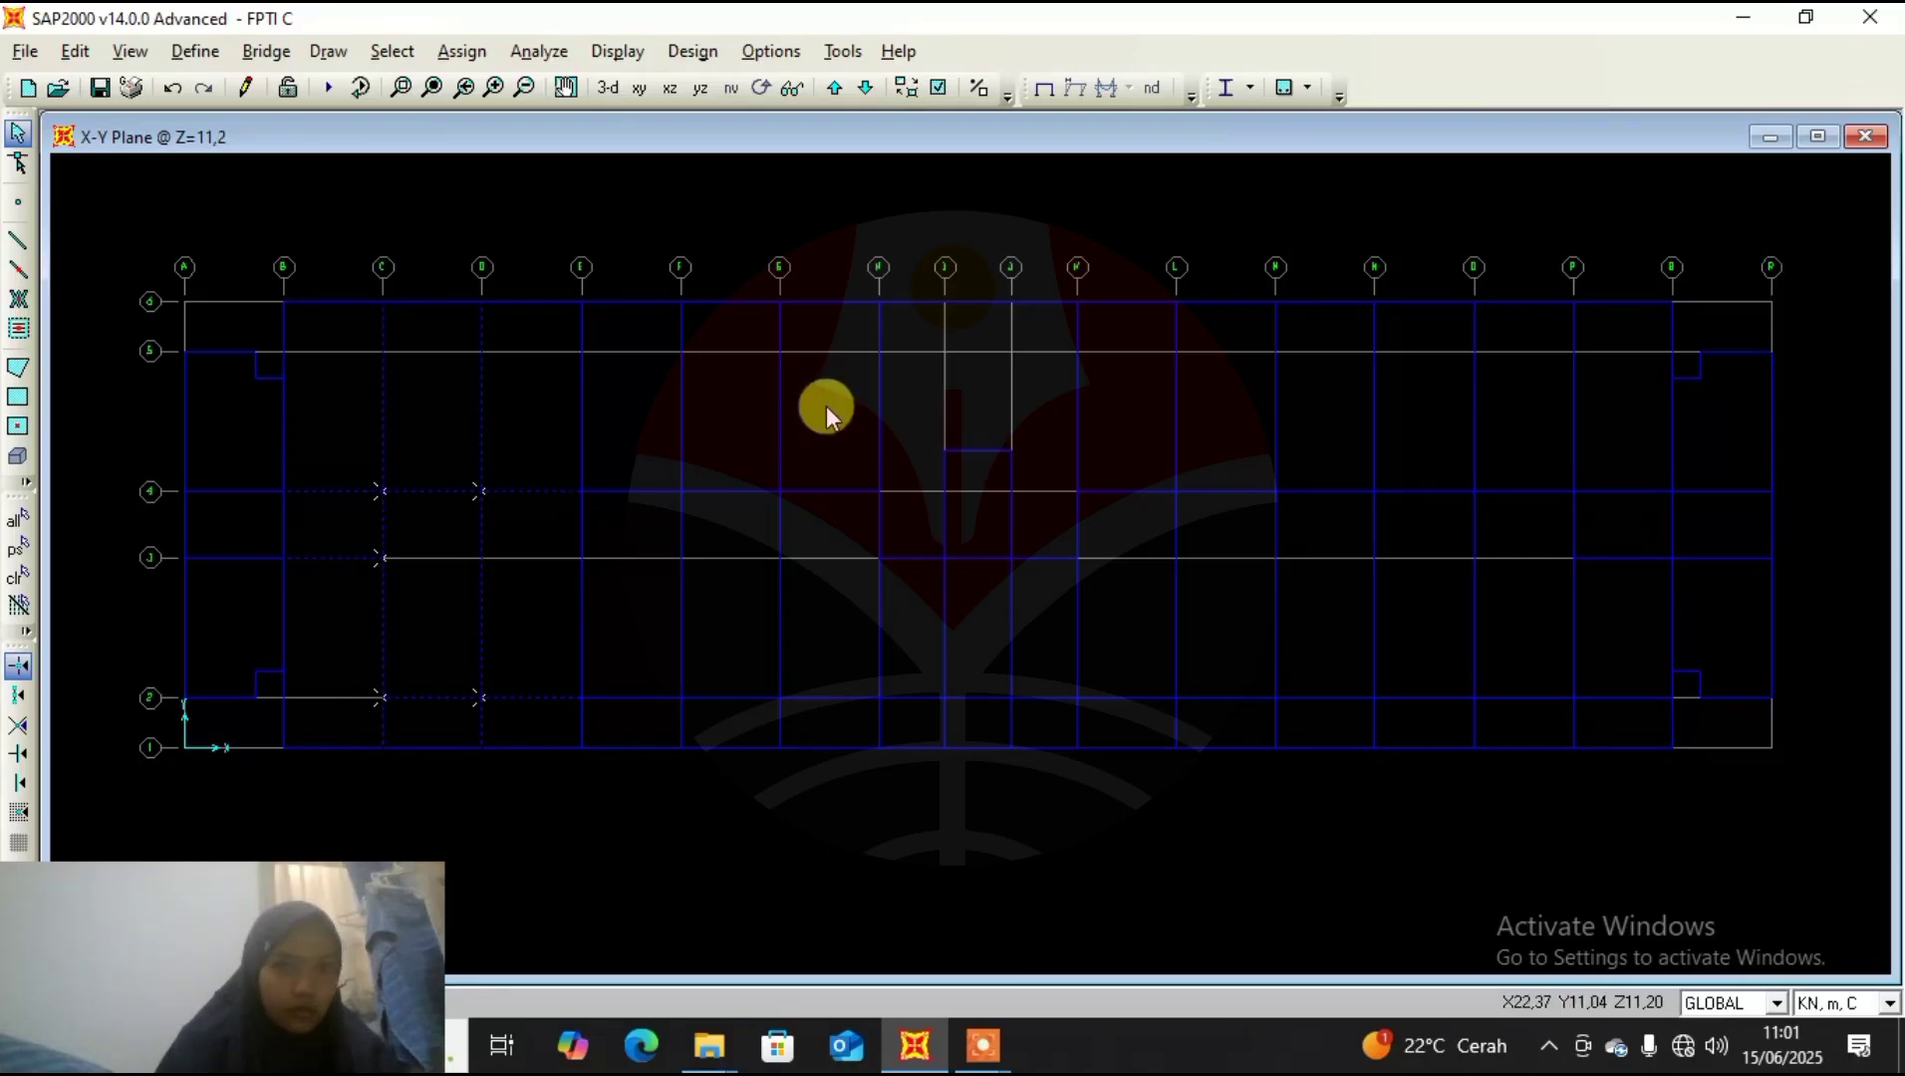
{"action": "left_click_drag", "start_coordinate": [843, 382], "coordinate": [404, 714]}
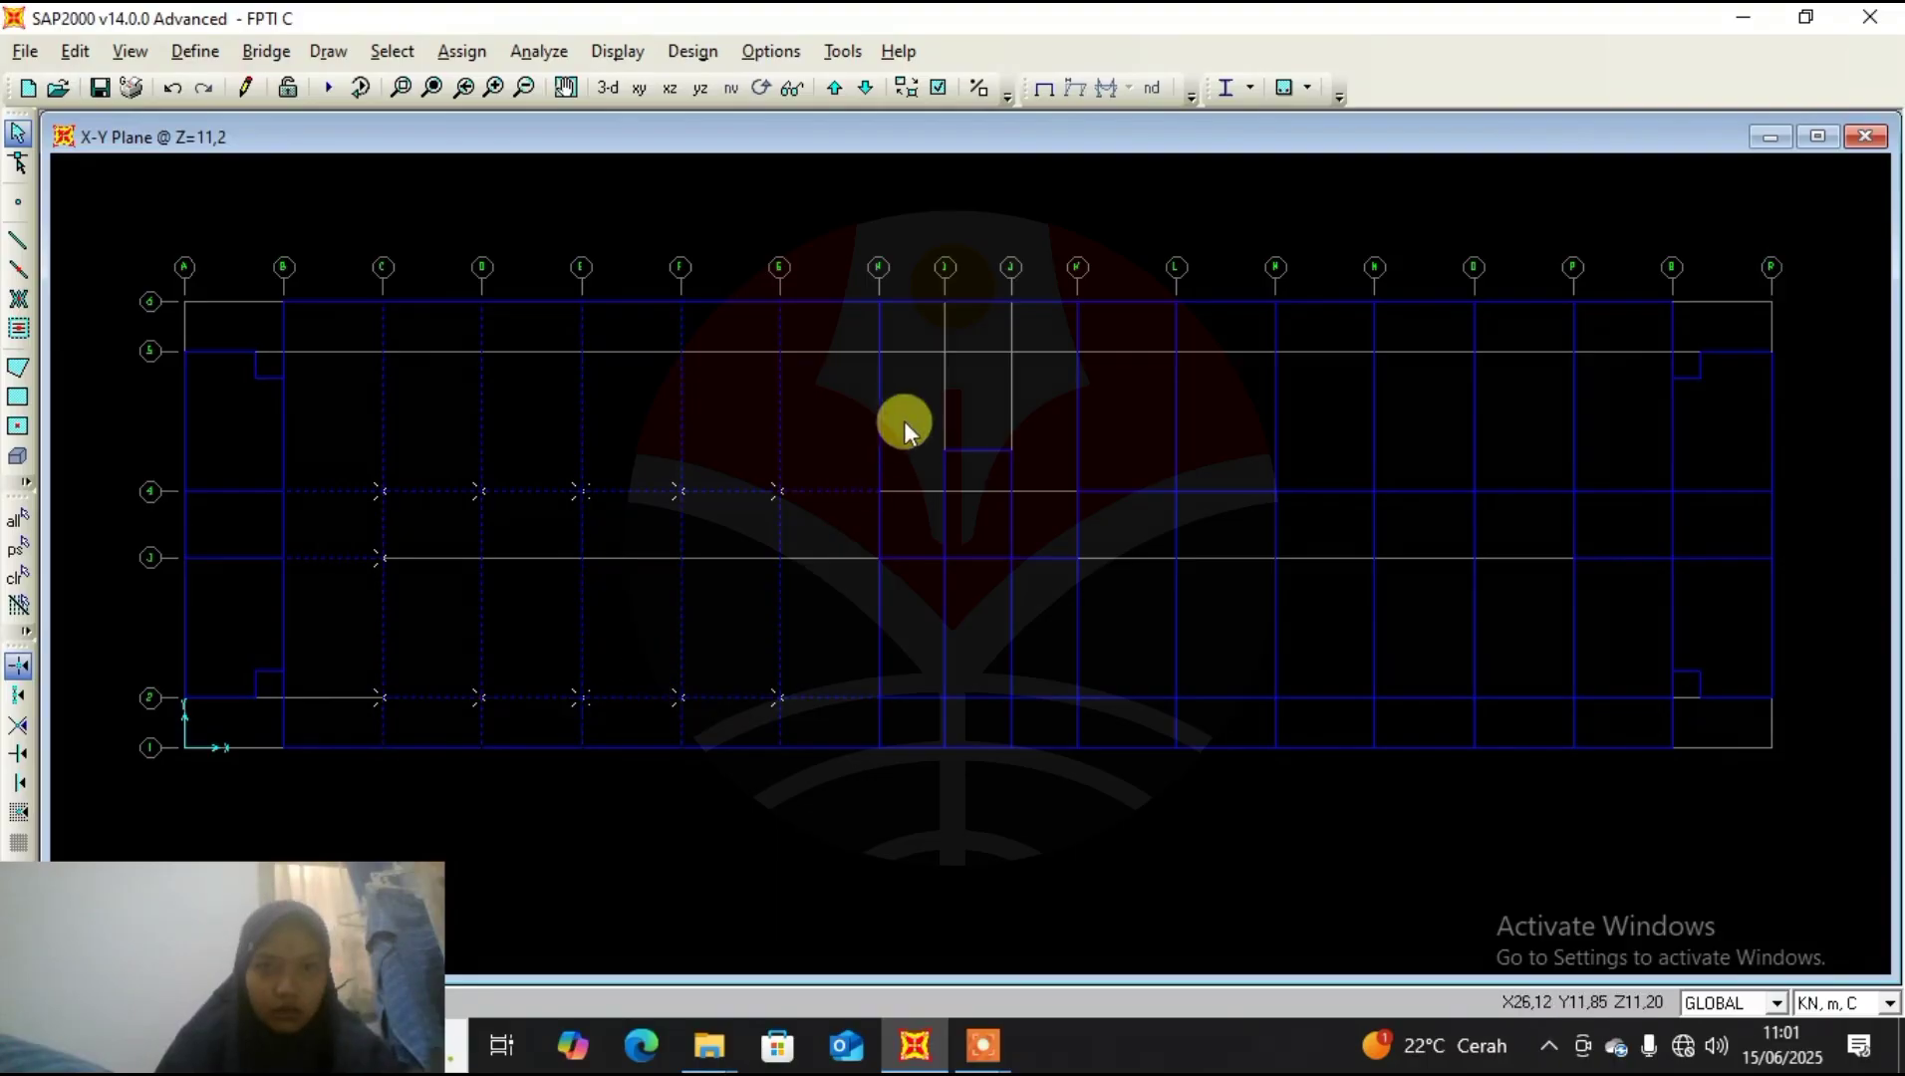
{"action": "left_click_drag", "start_coordinate": [904, 421], "coordinate": [777, 720]}
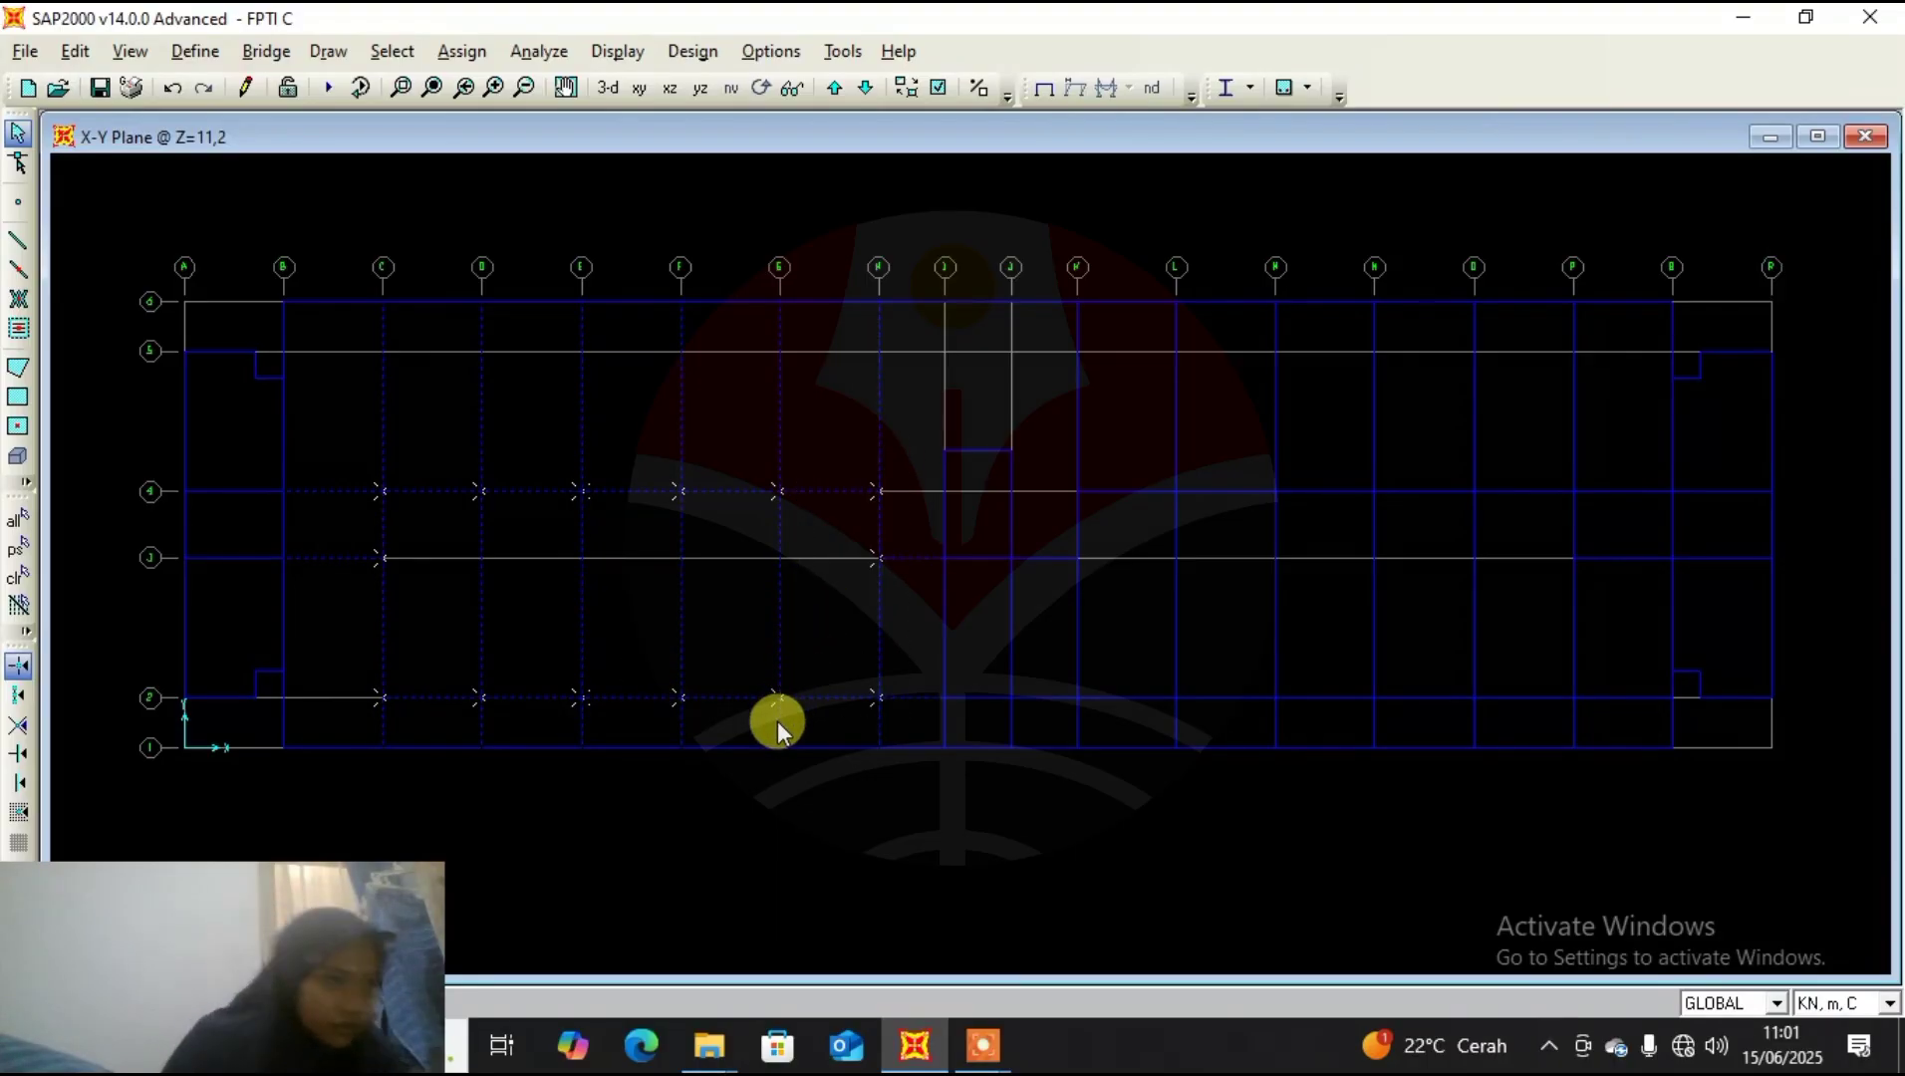
{"action": "left_click", "coordinate": [879, 446]}
{"action": "left_click", "coordinate": [876, 494]}
{"action": "left_click", "coordinate": [877, 558]}
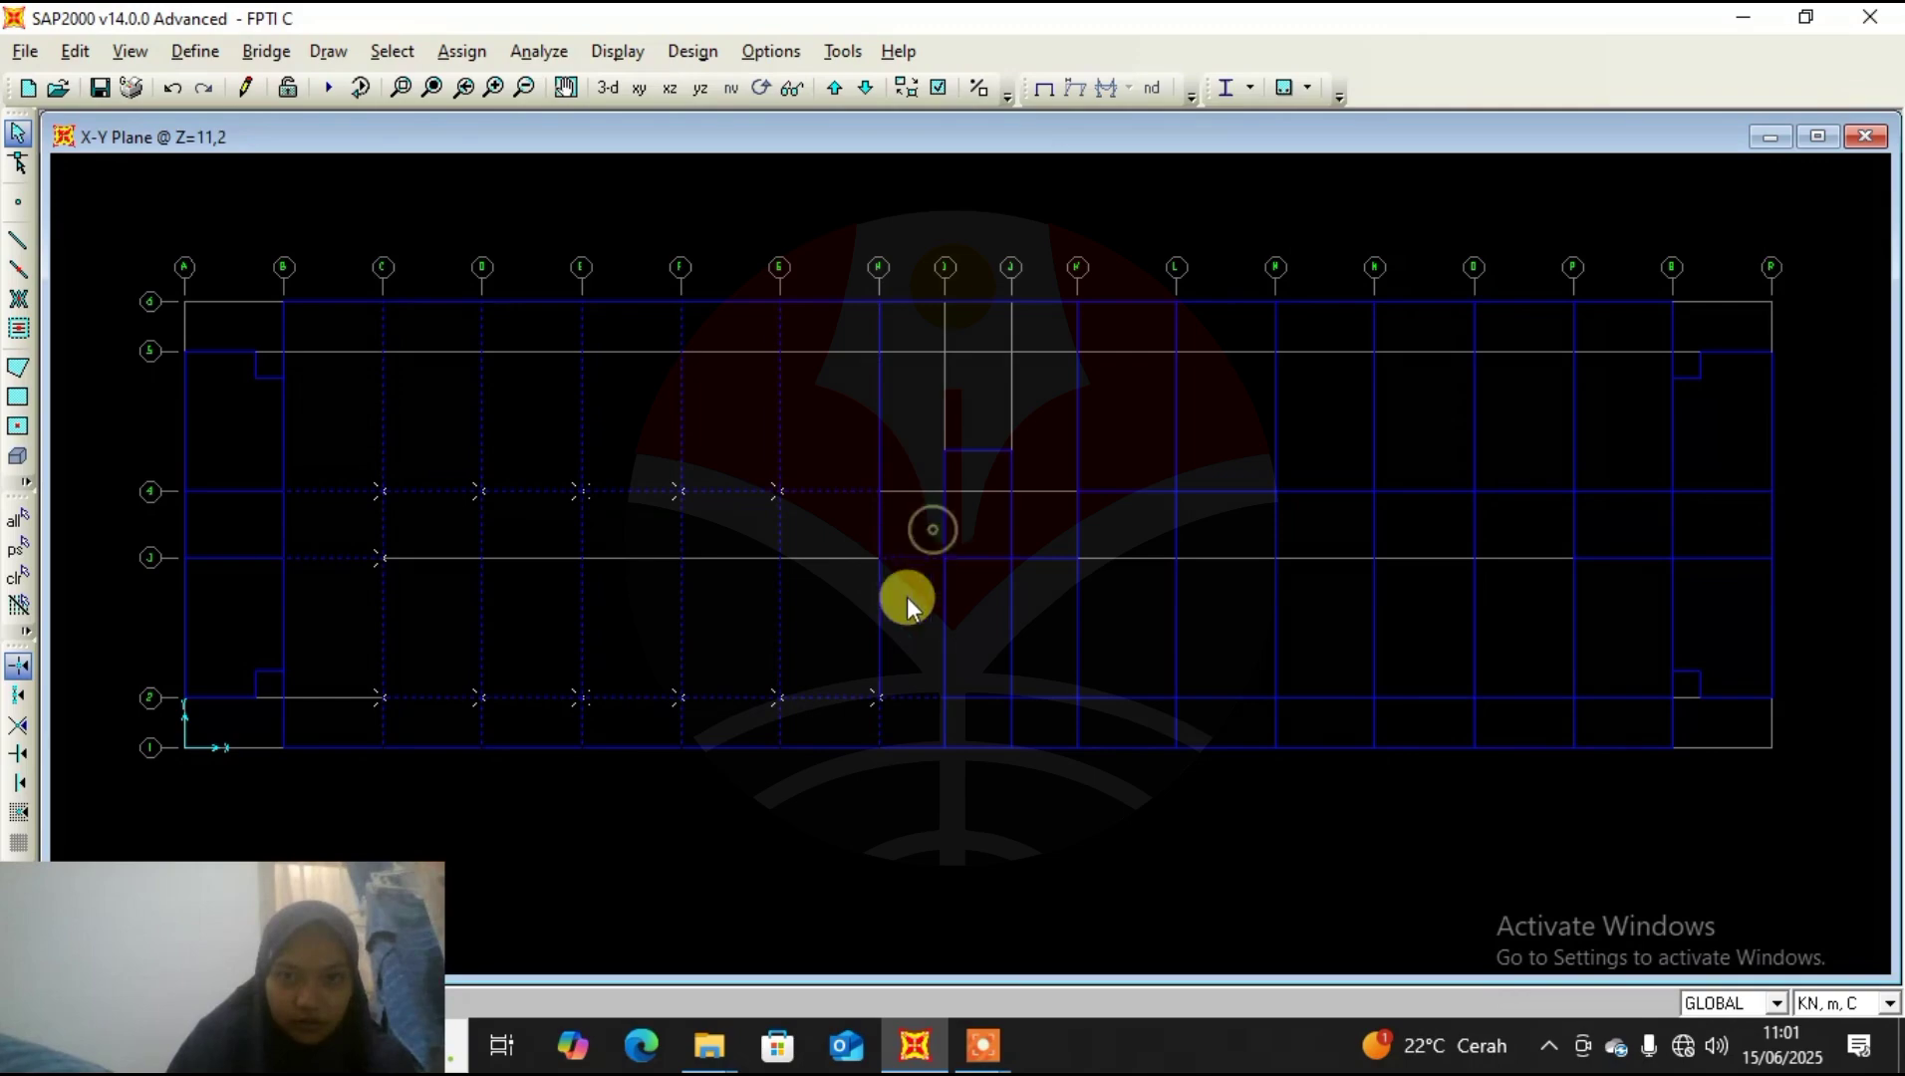
{"action": "left_click", "coordinate": [900, 701]}
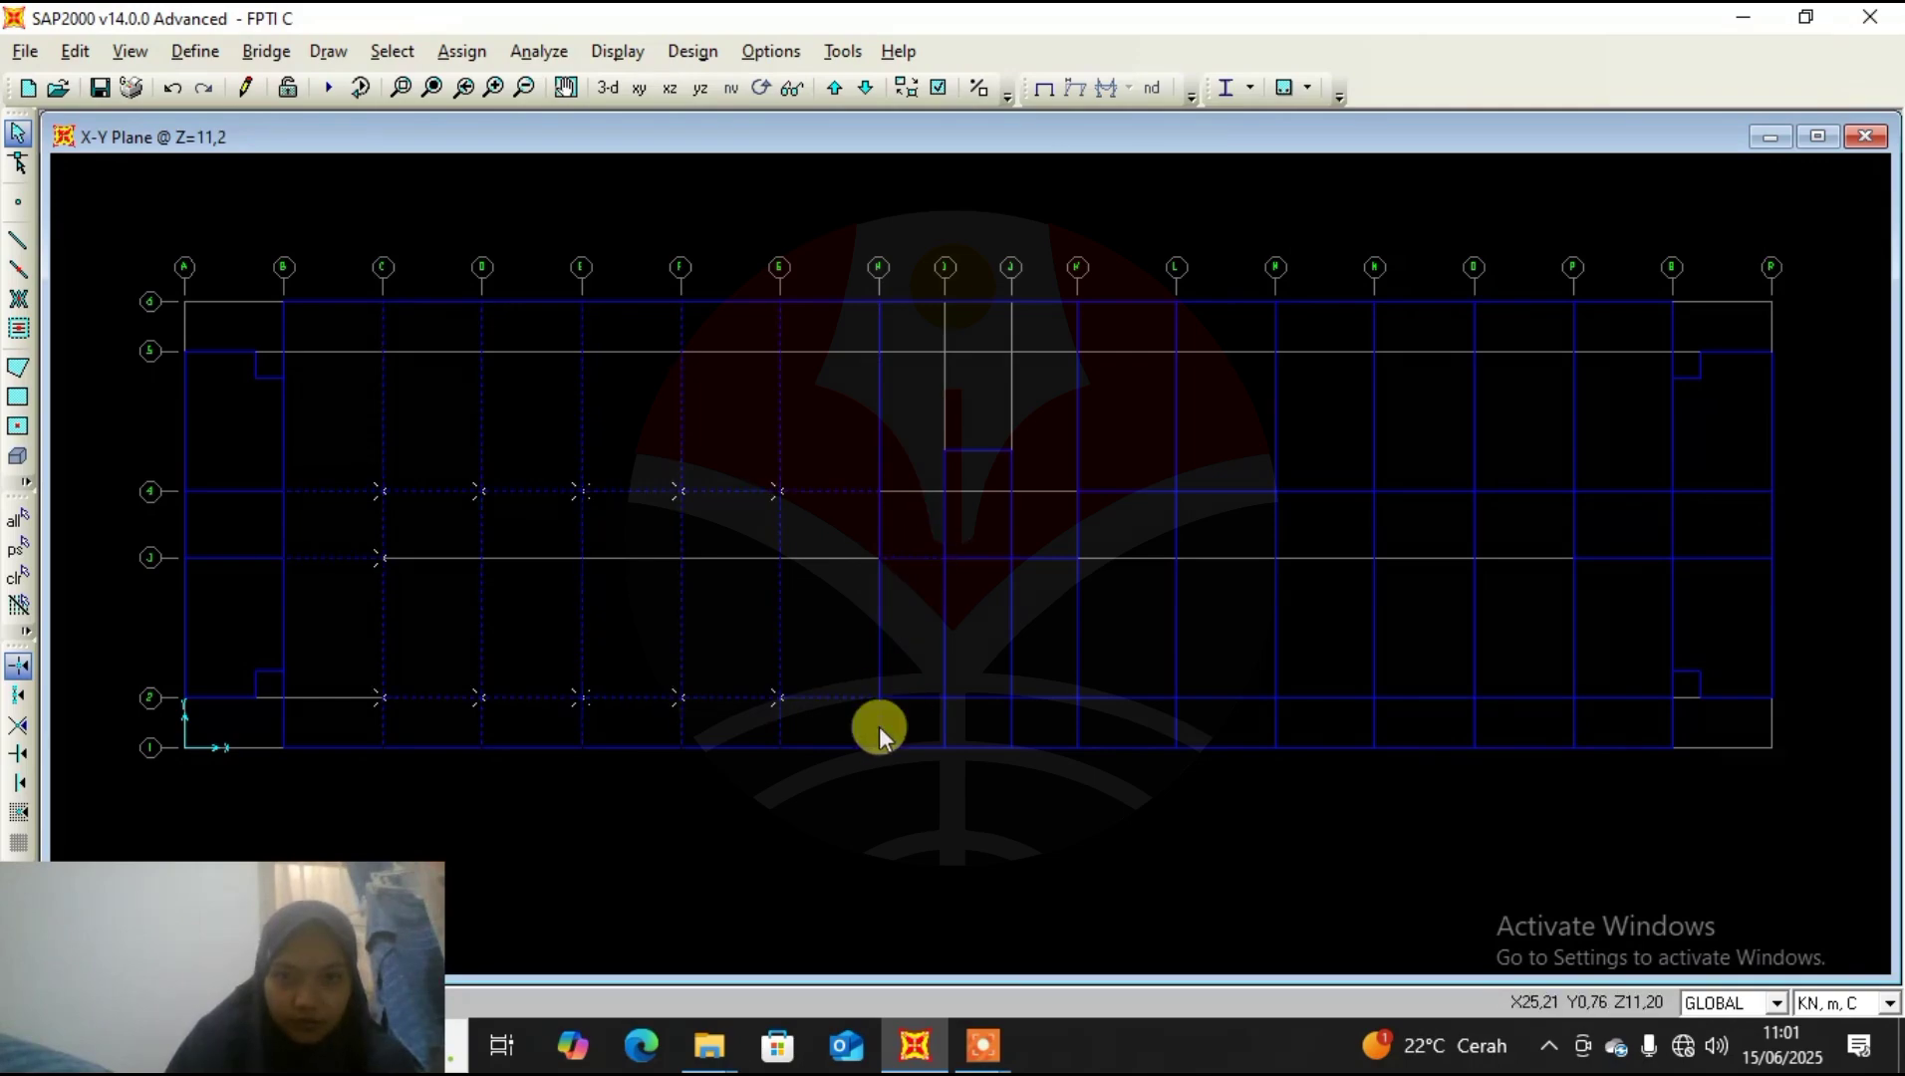
{"action": "left_click", "coordinate": [919, 564]}
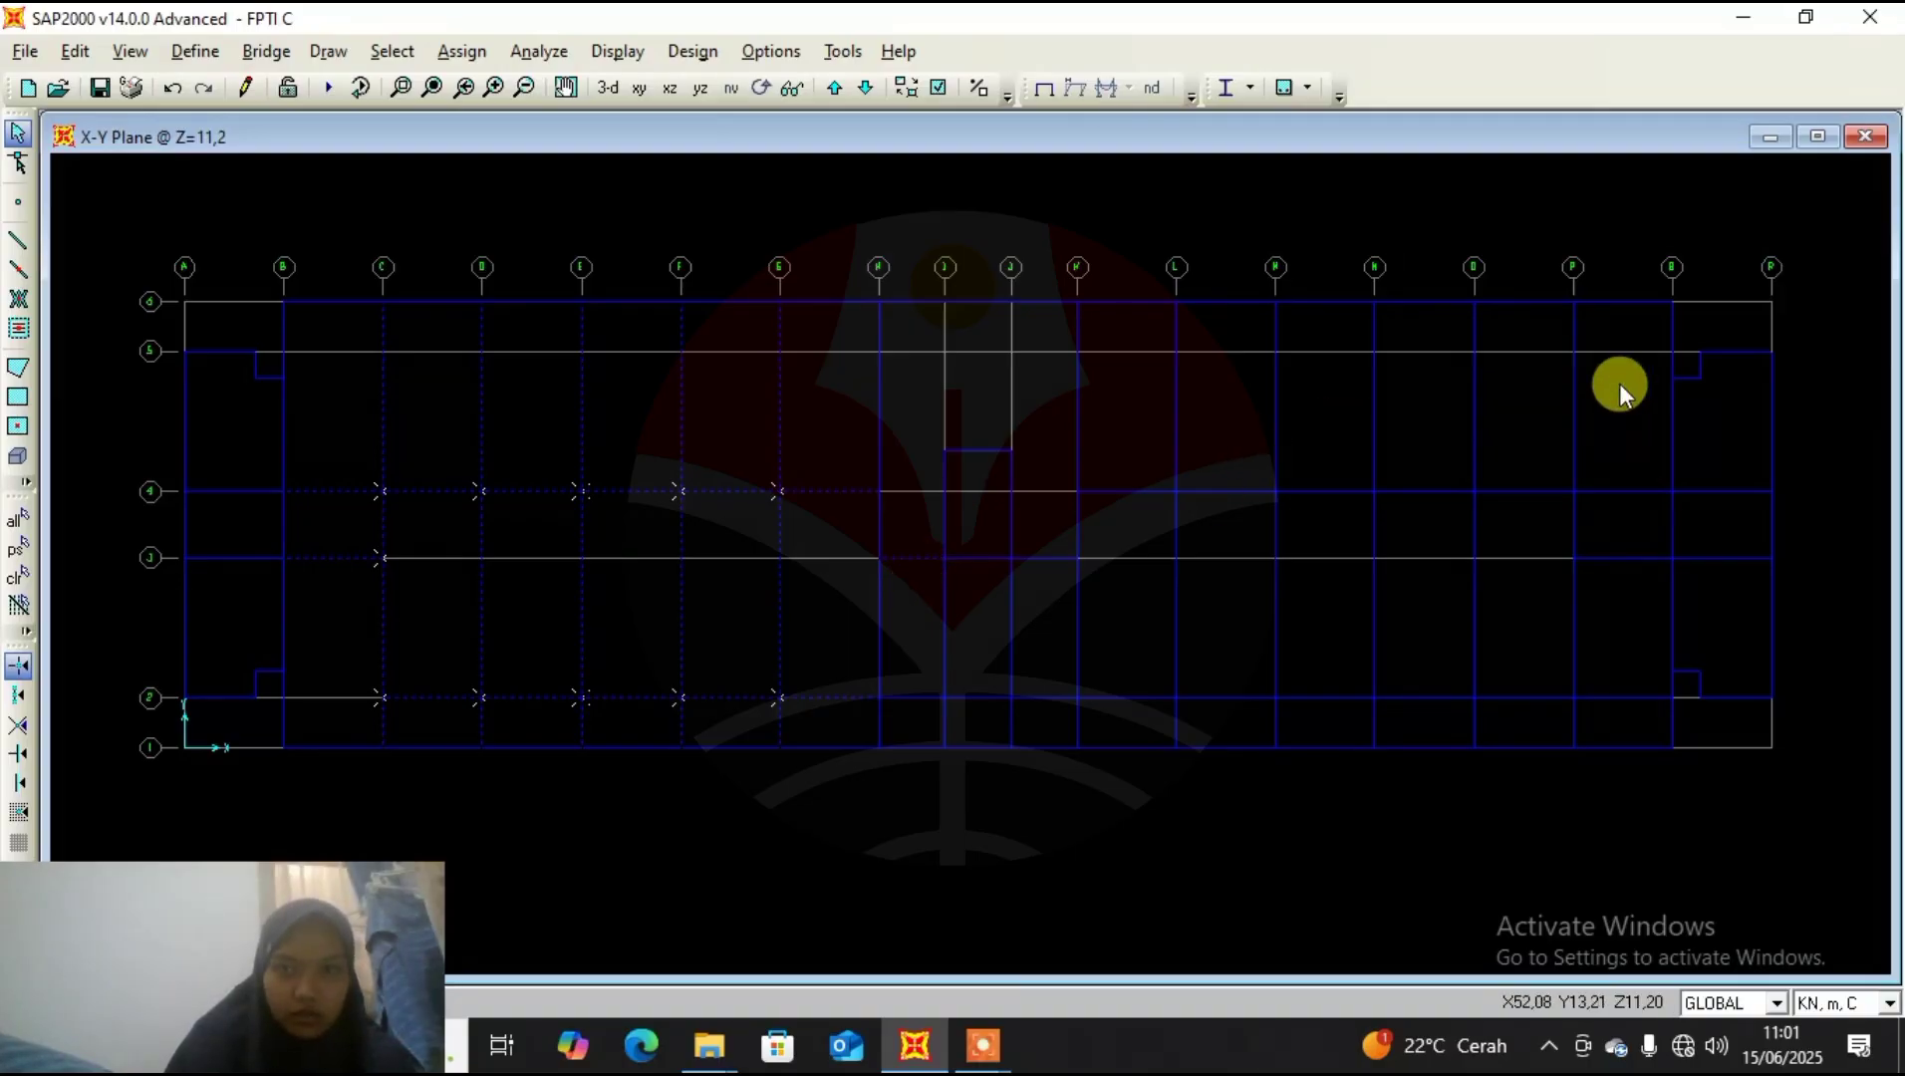
{"action": "left_click_drag", "start_coordinate": [1137, 688], "coordinate": [1127, 717]}
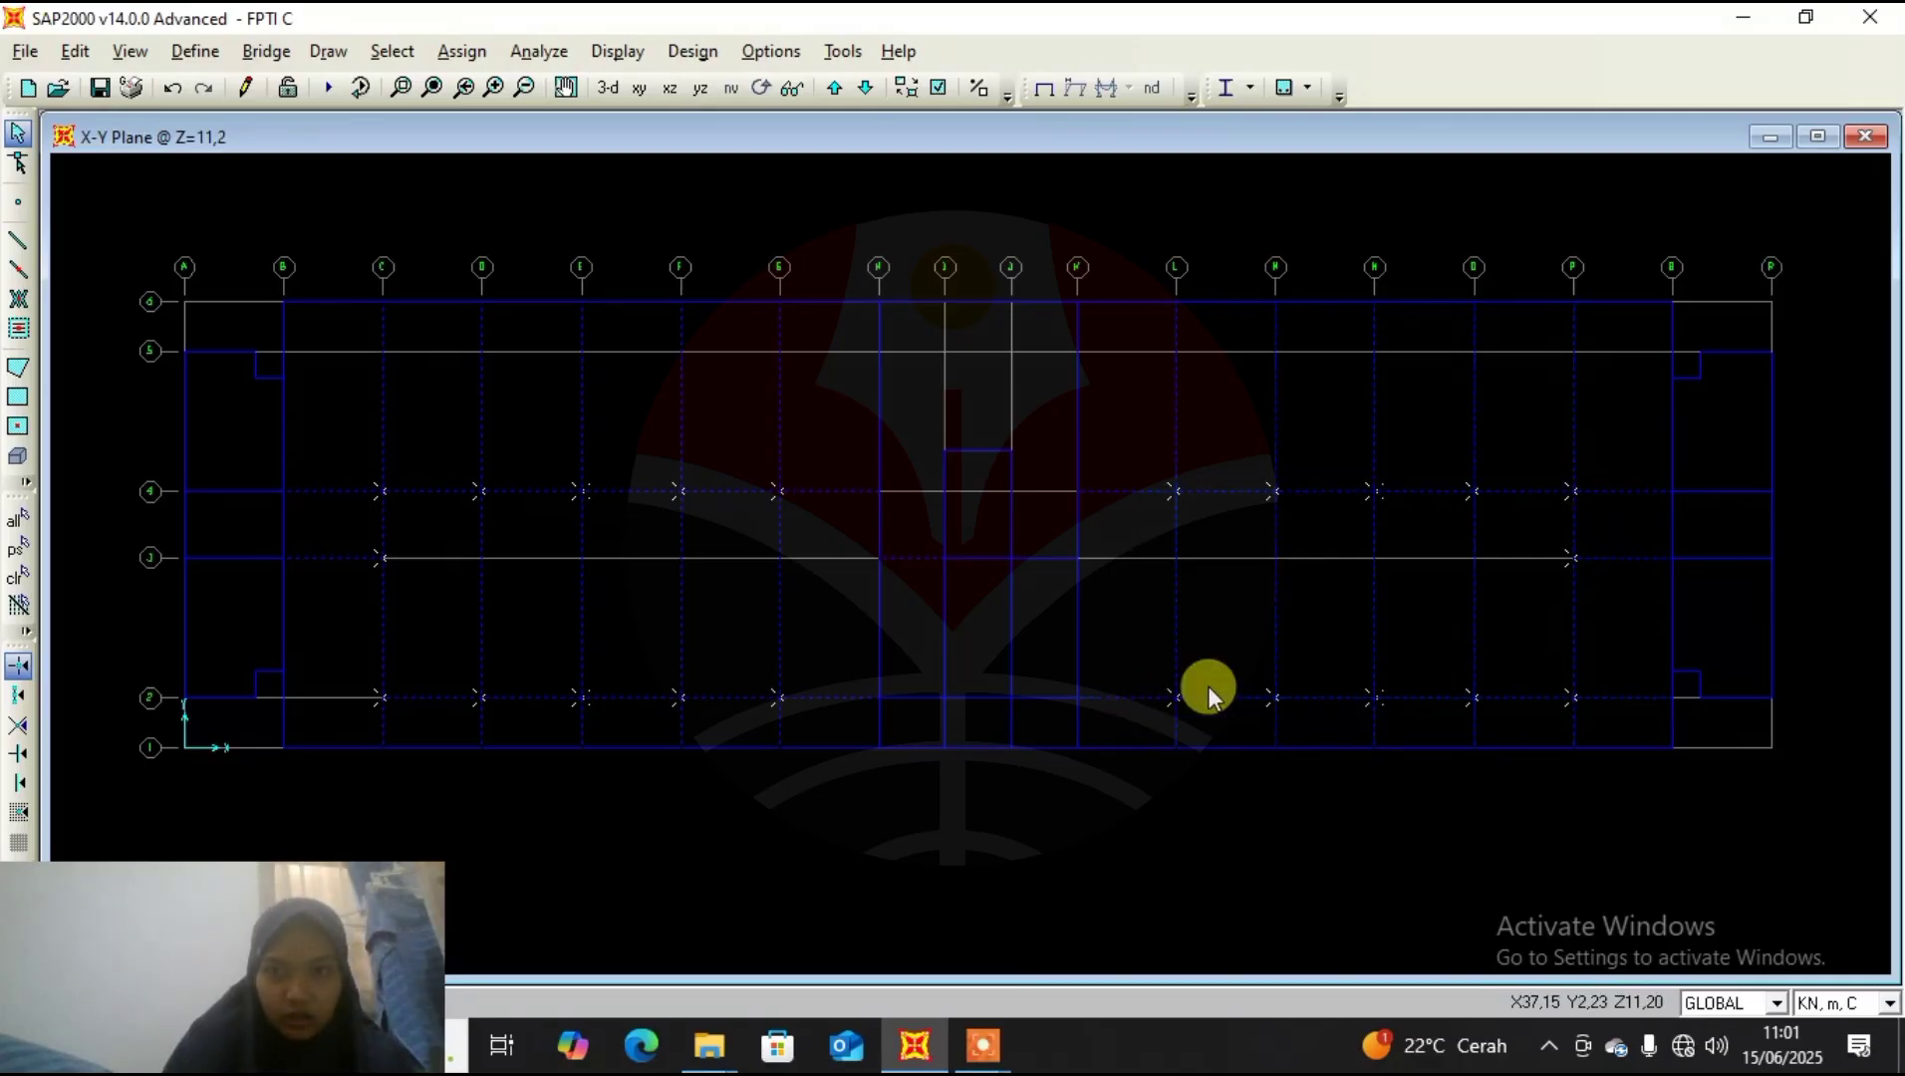
{"action": "key", "text": "Delete"}
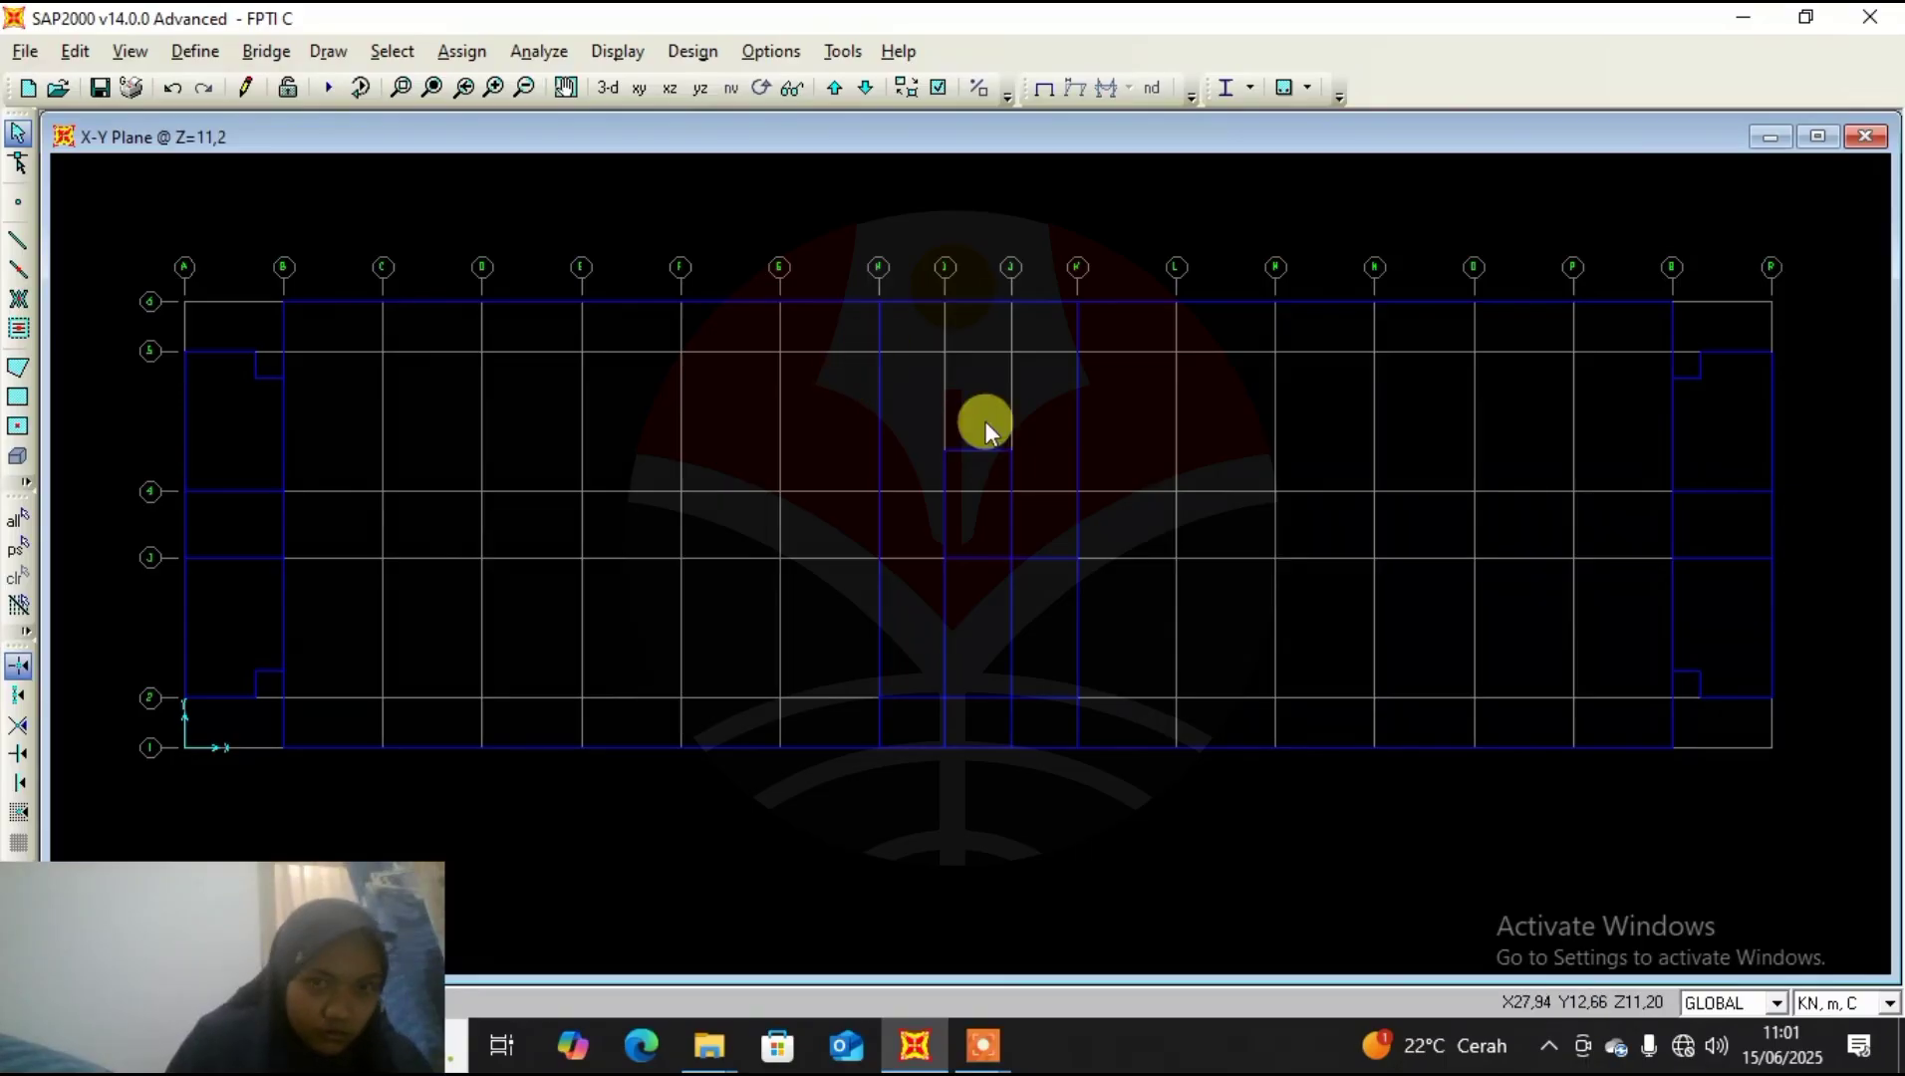
Delete the interior beams between gridlines H and K and the beams on gridlines 3 and 4 in both end bays at Z=11,2.
{"action": "left_click", "coordinate": [1038, 388]}
{"action": "left_click_drag", "start_coordinate": [886, 698], "coordinate": [910, 734]}
{"action": "key", "text": "Delete"}
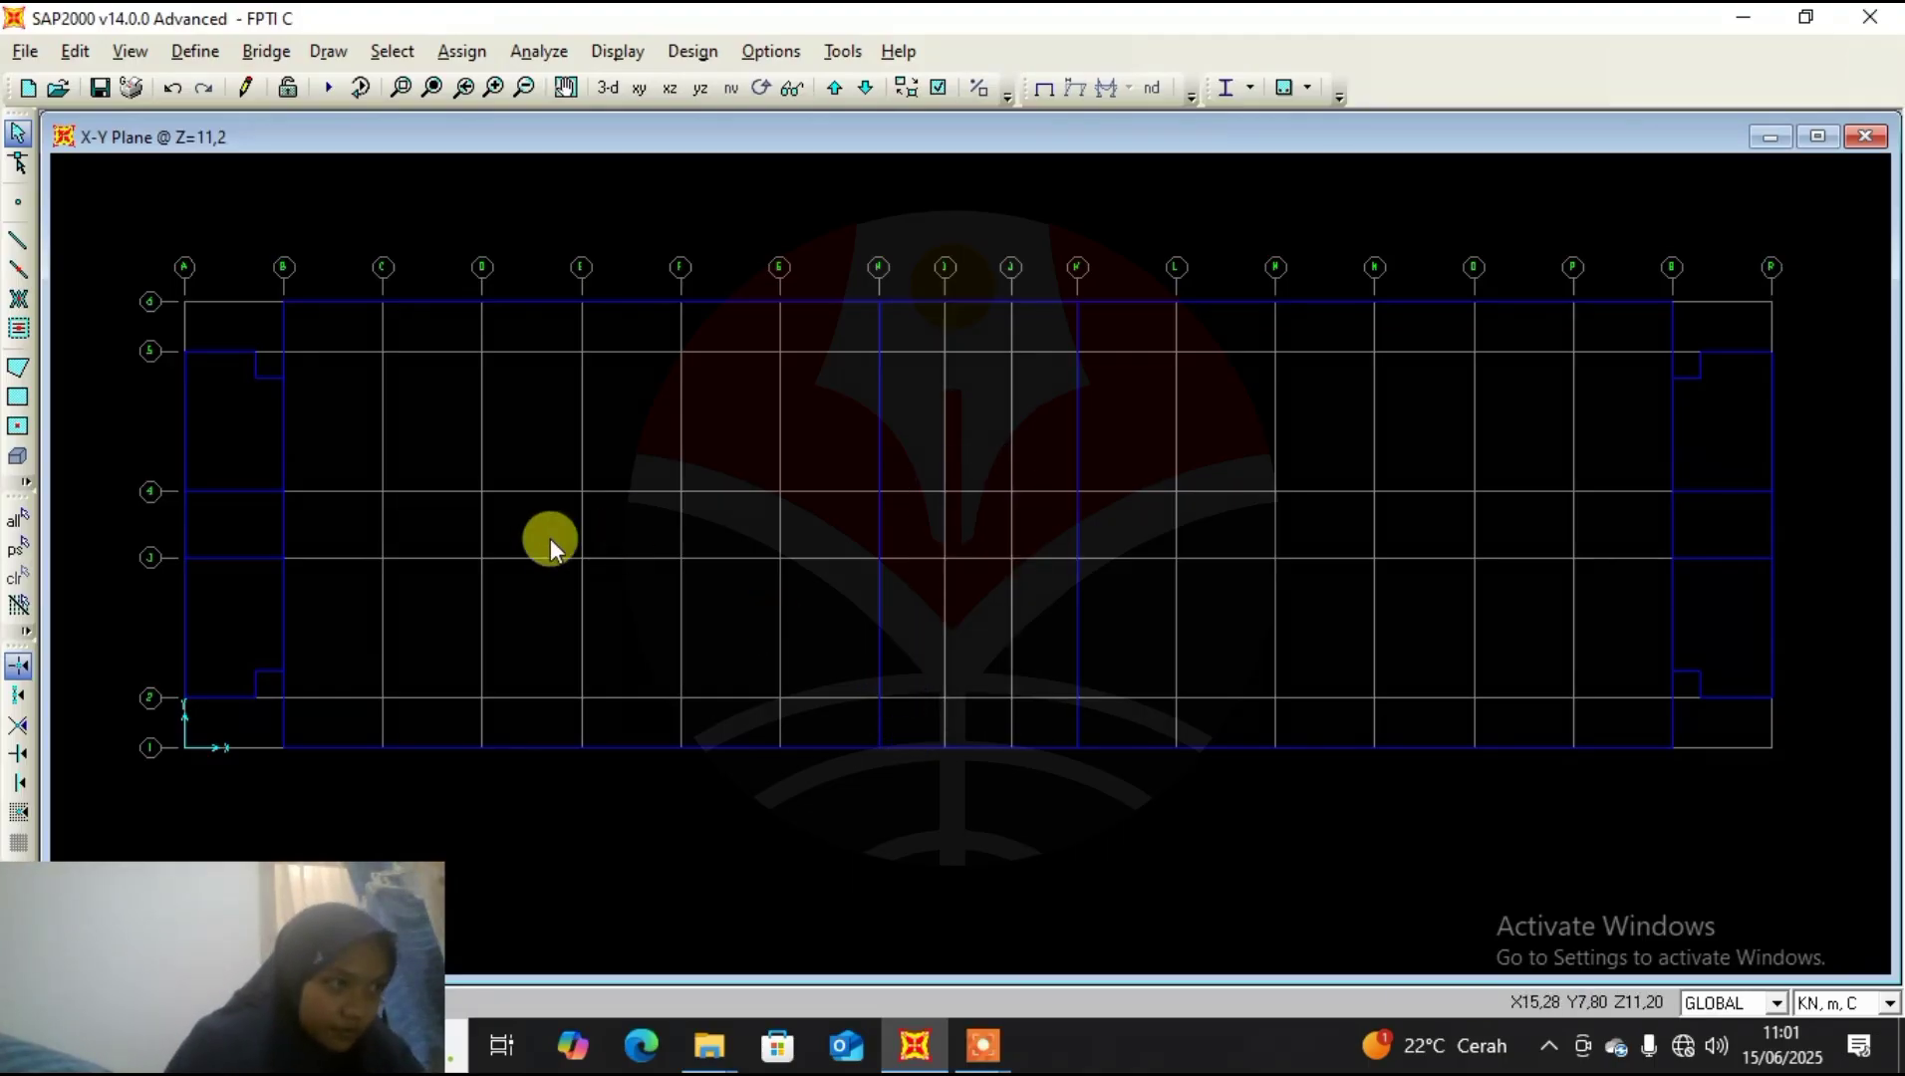
{"action": "left_click_drag", "start_coordinate": [246, 434], "coordinate": [239, 618]}
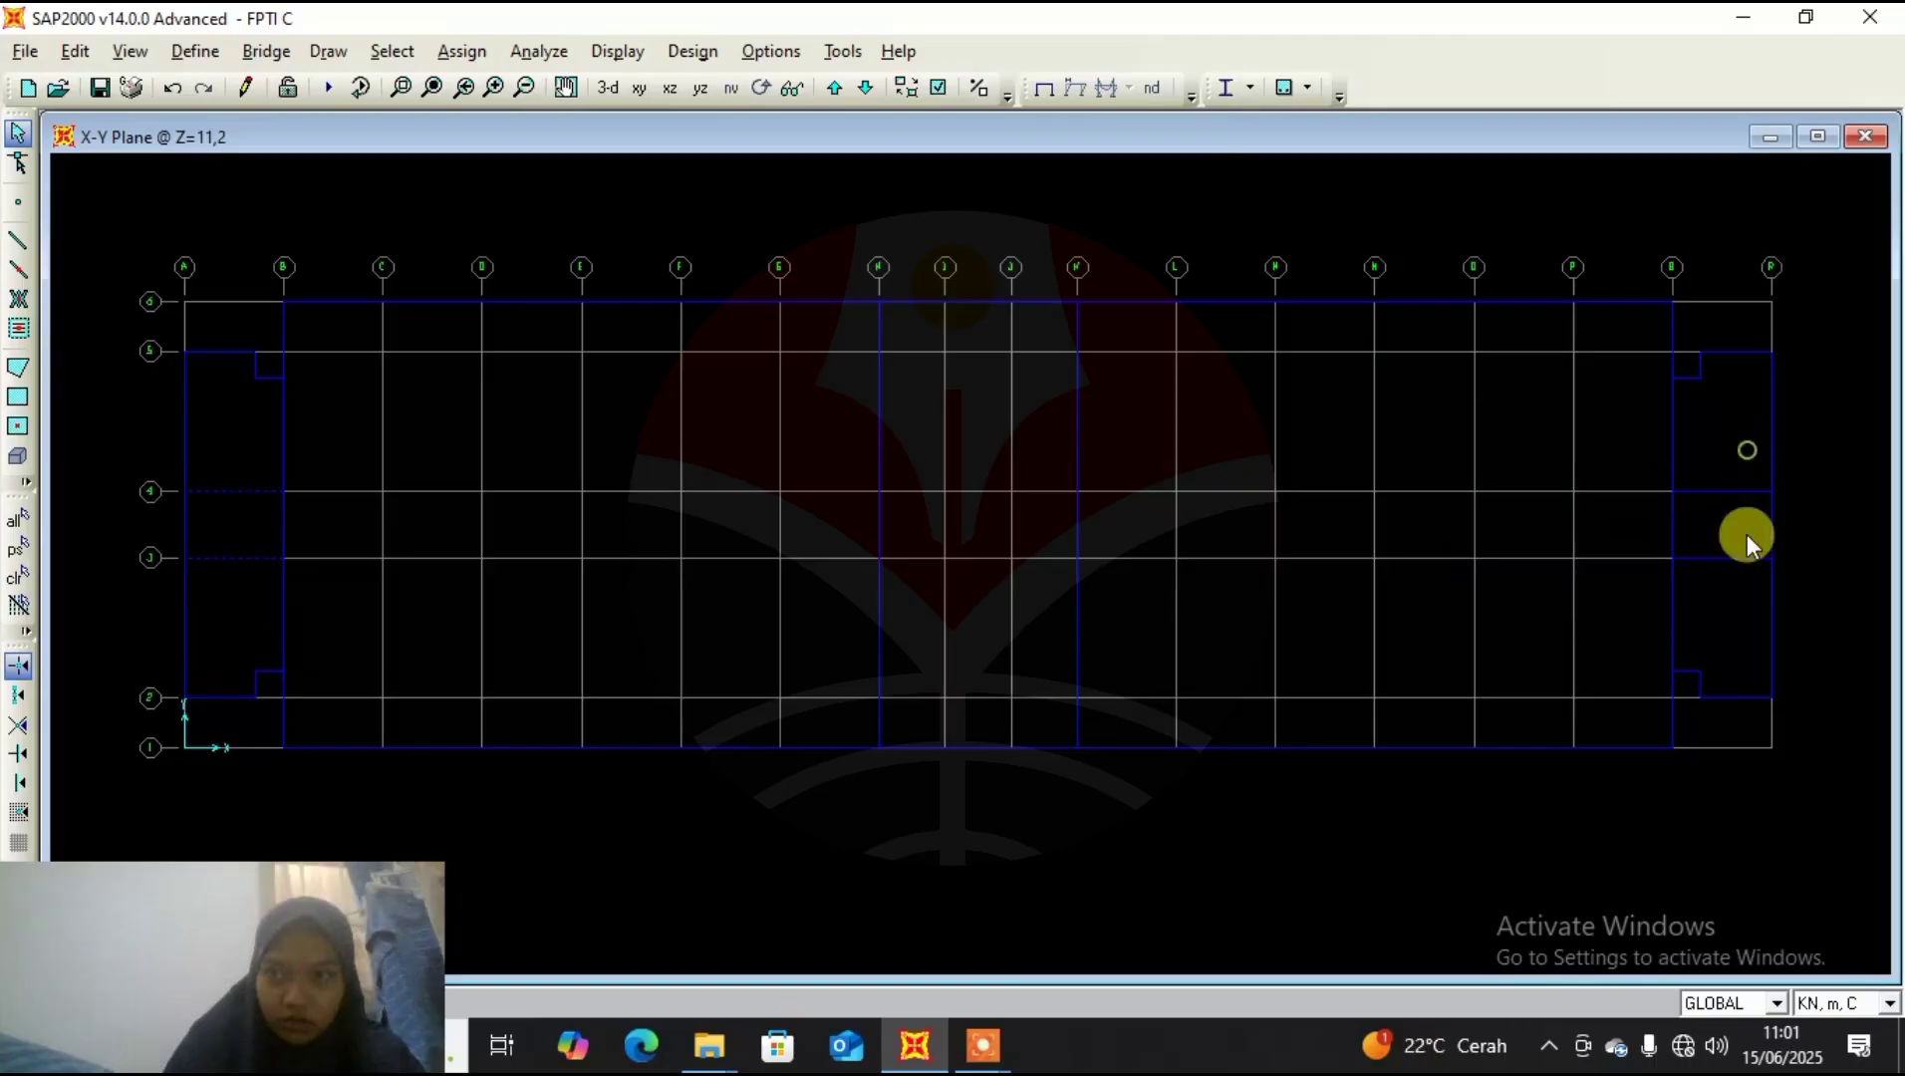
{"action": "key", "text": "Delete"}
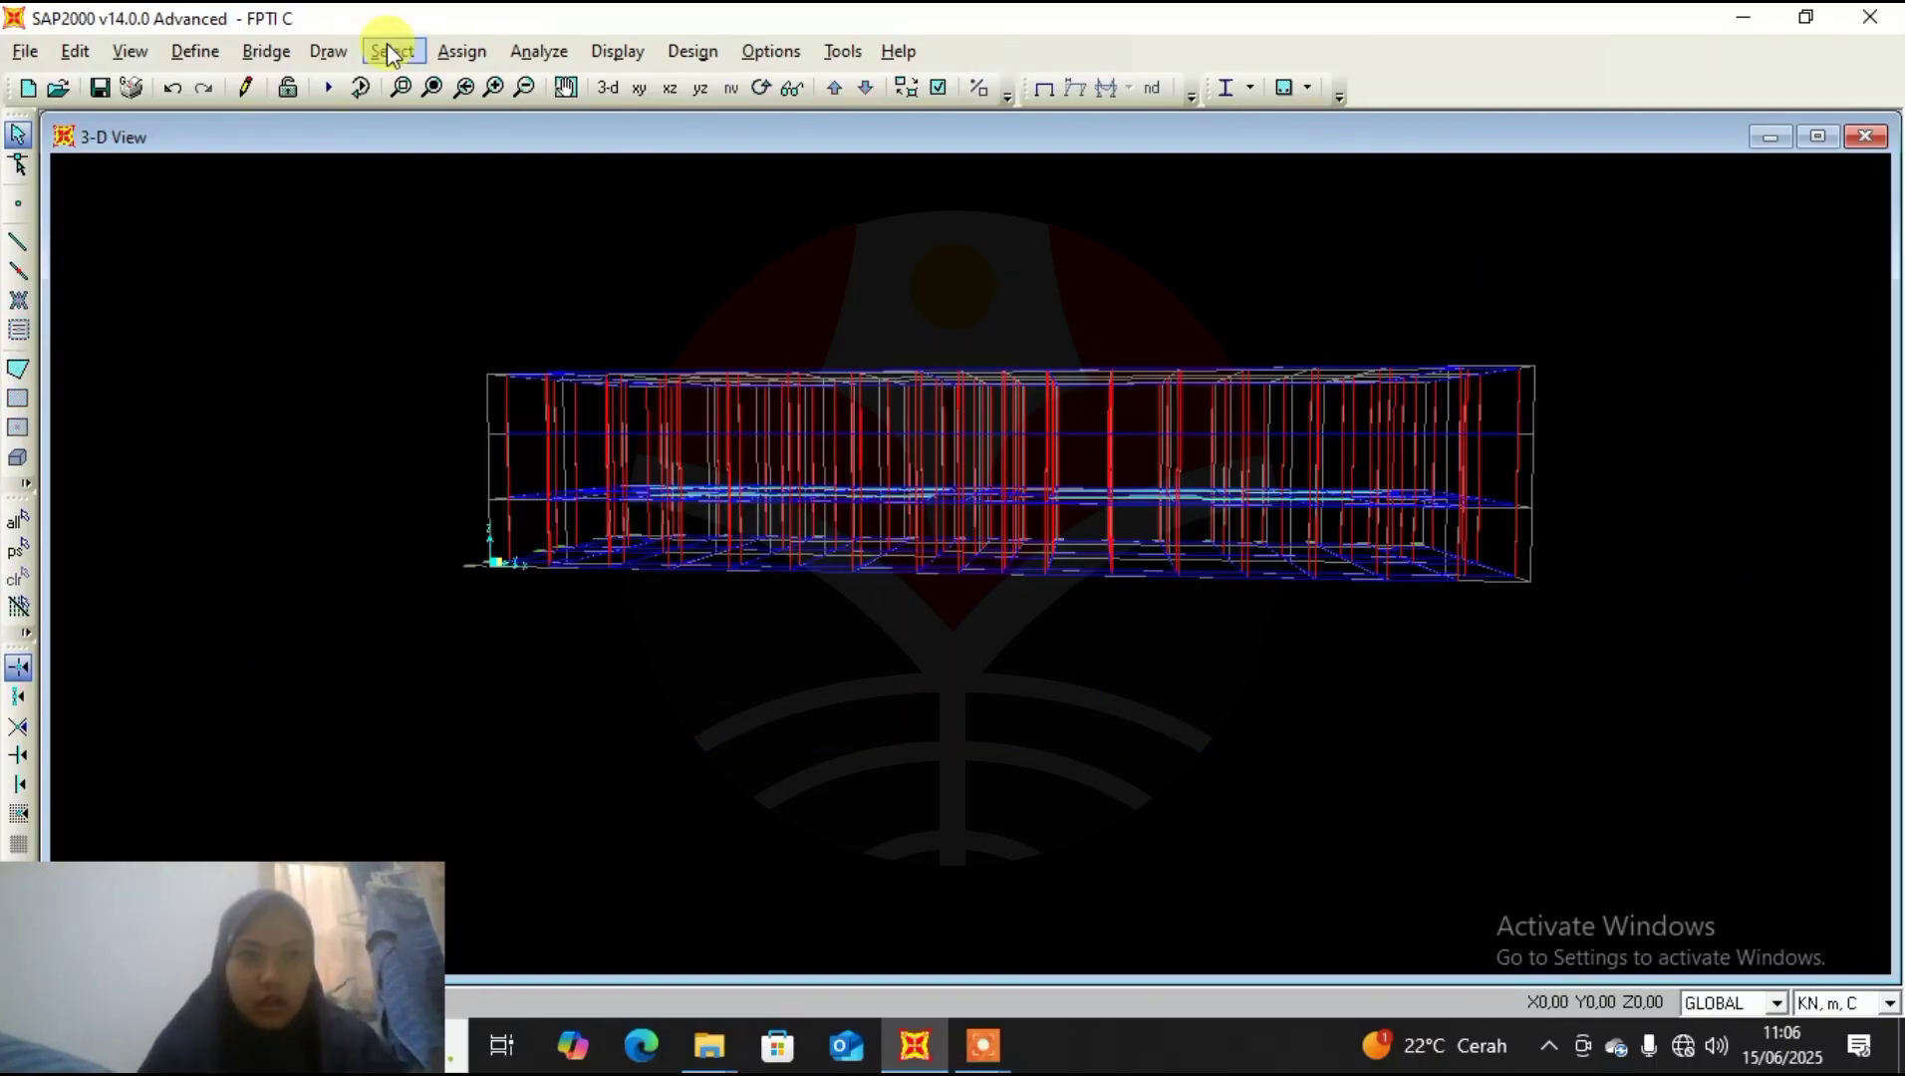
Show only the frames with BALOK ANAK LT 2 and LT 3, BALOK LANTAI 2 and 3, RING BALK and SLOFF sections in 3-D.
{"action": "left_click", "coordinate": [392, 51]}
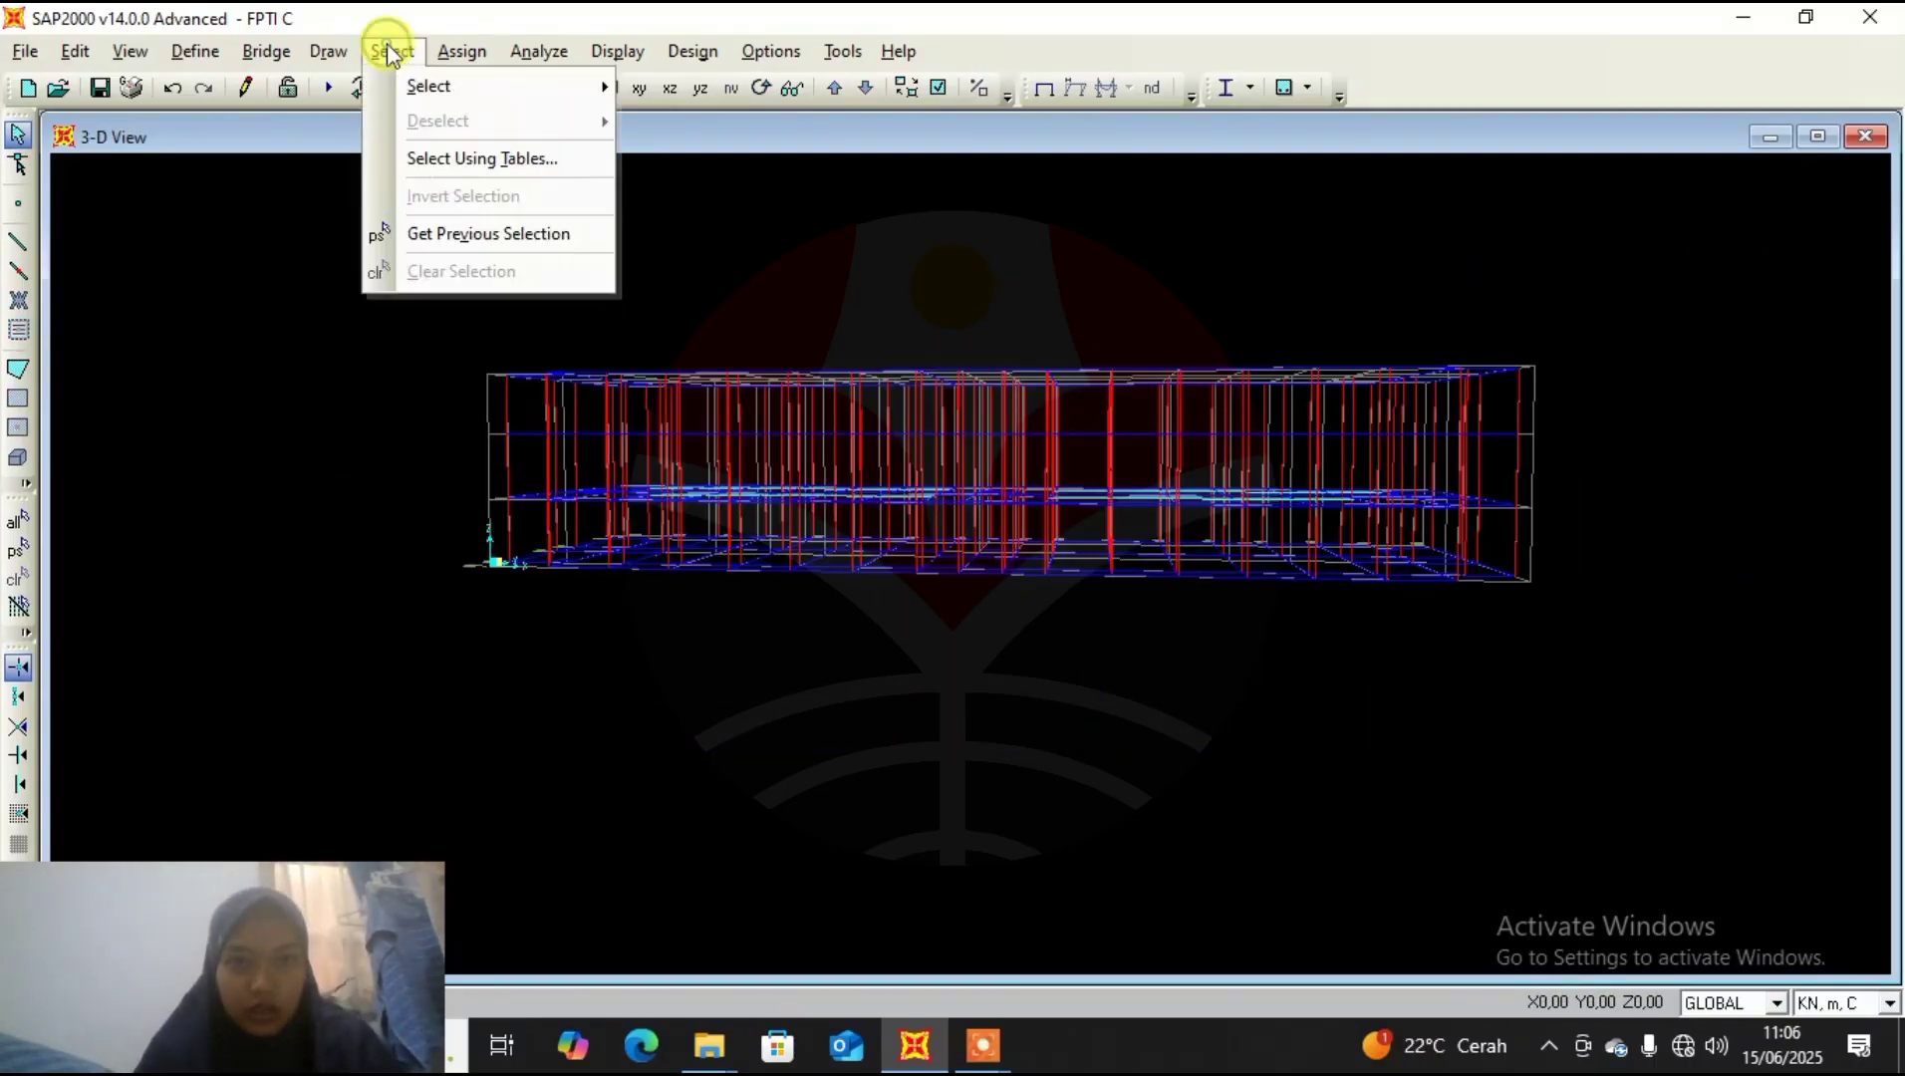
{"action": "mouse_move", "coordinate": [510, 85]}
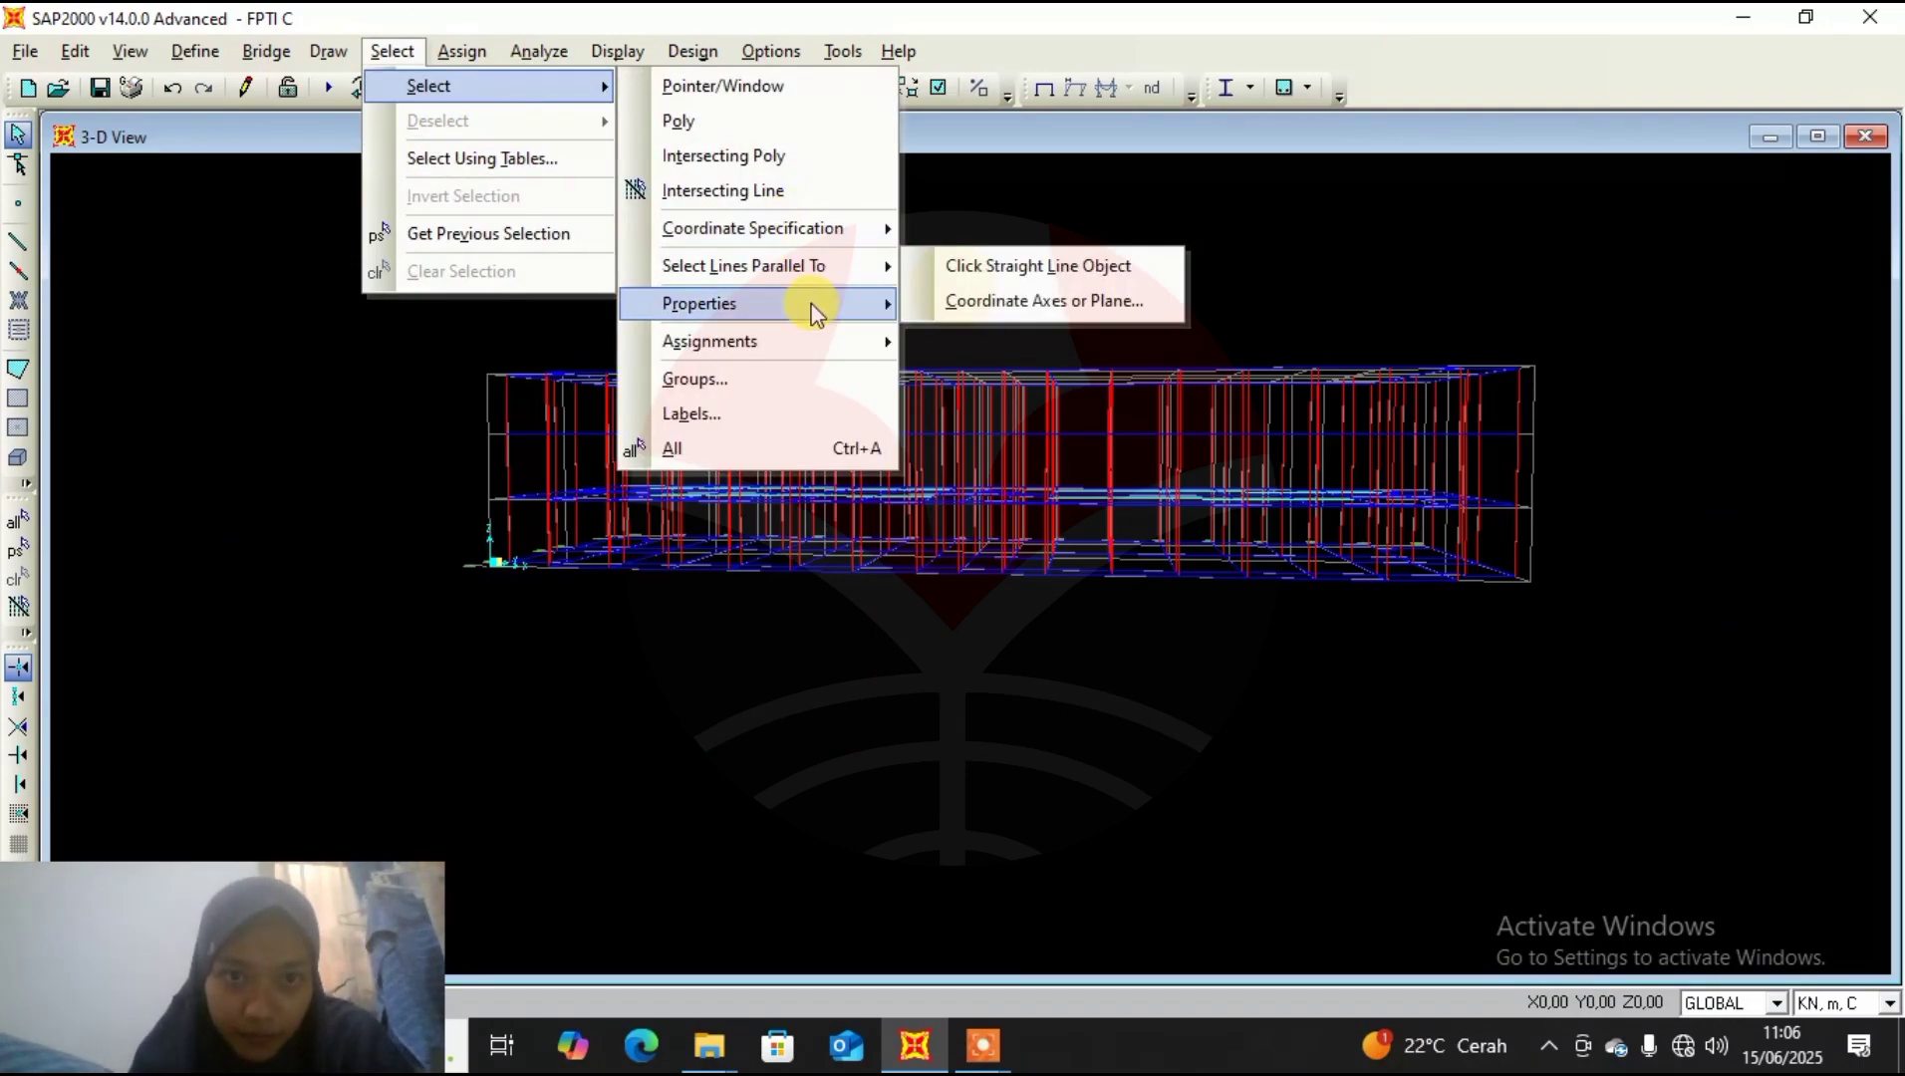
{"action": "mouse_move", "coordinate": [802, 304]}
{"action": "left_click", "coordinate": [989, 338]}
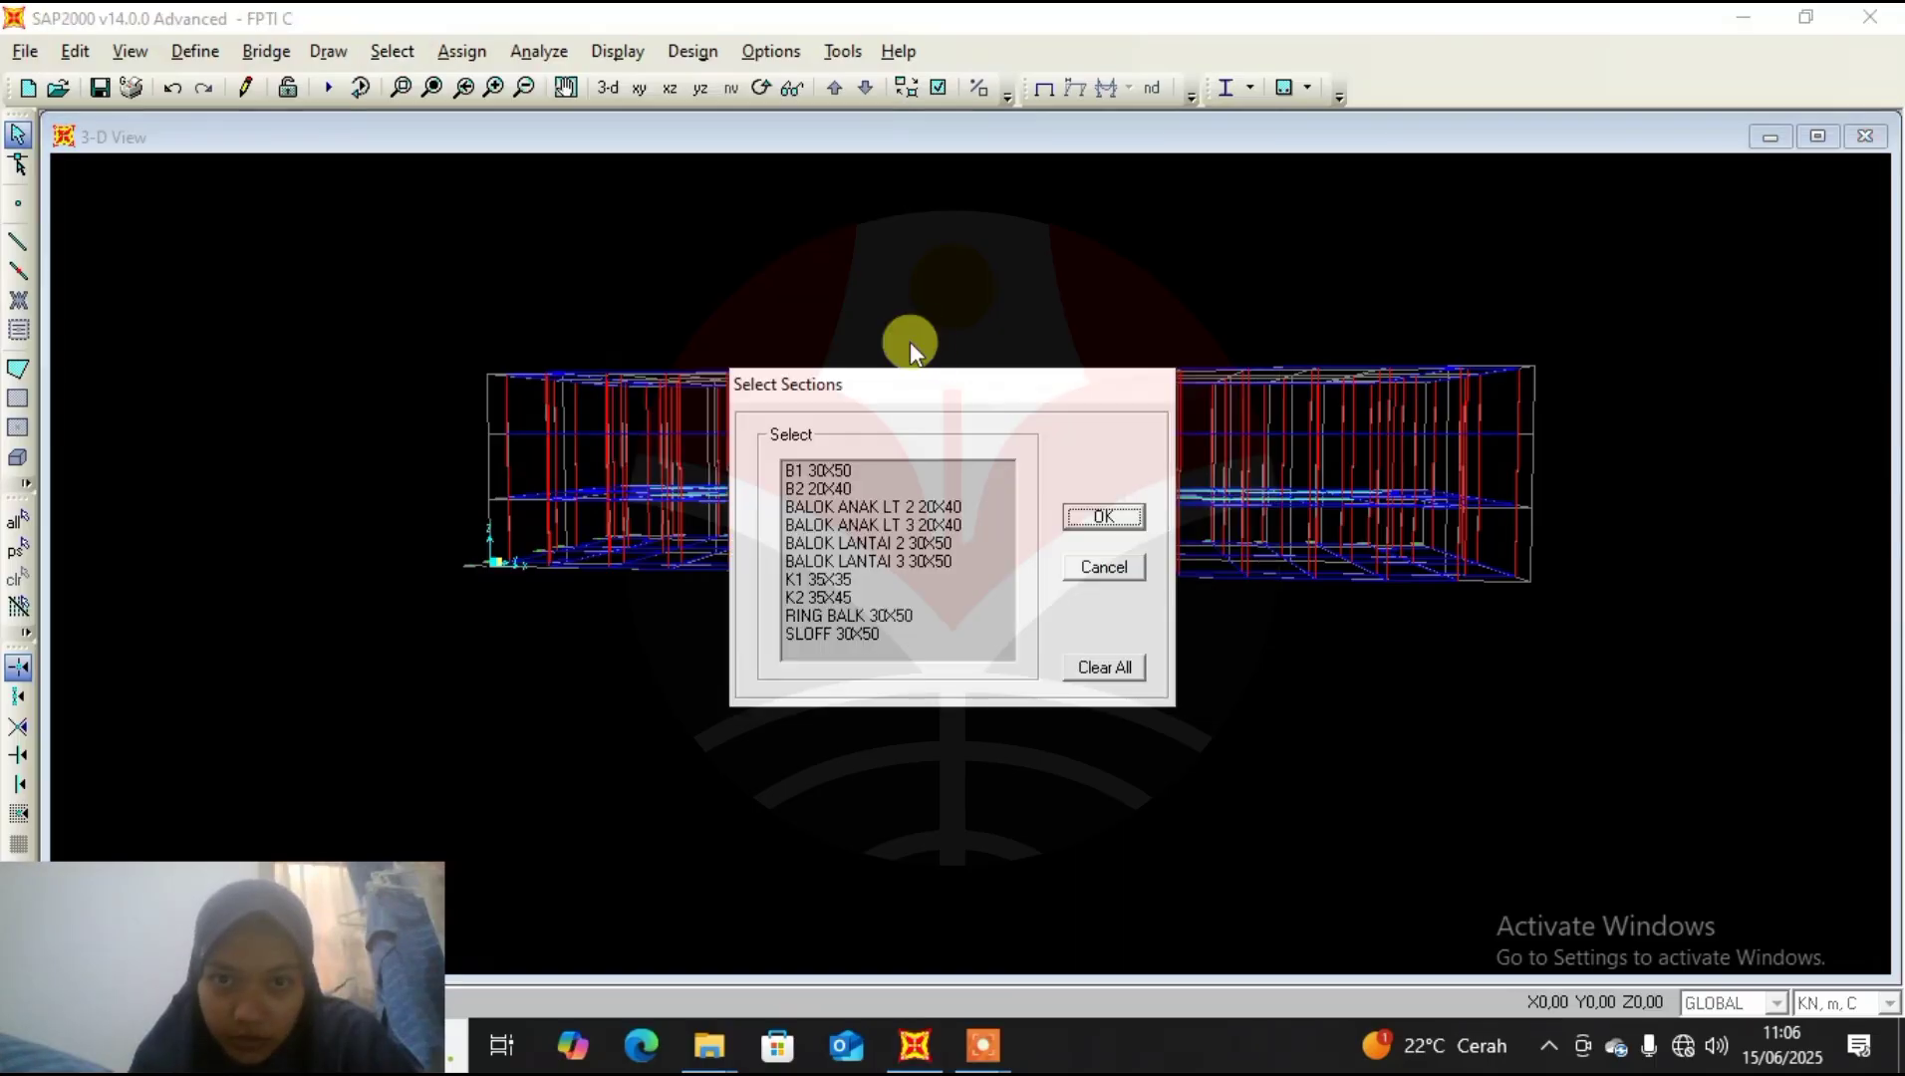
{"action": "left_click", "coordinate": [937, 503]}
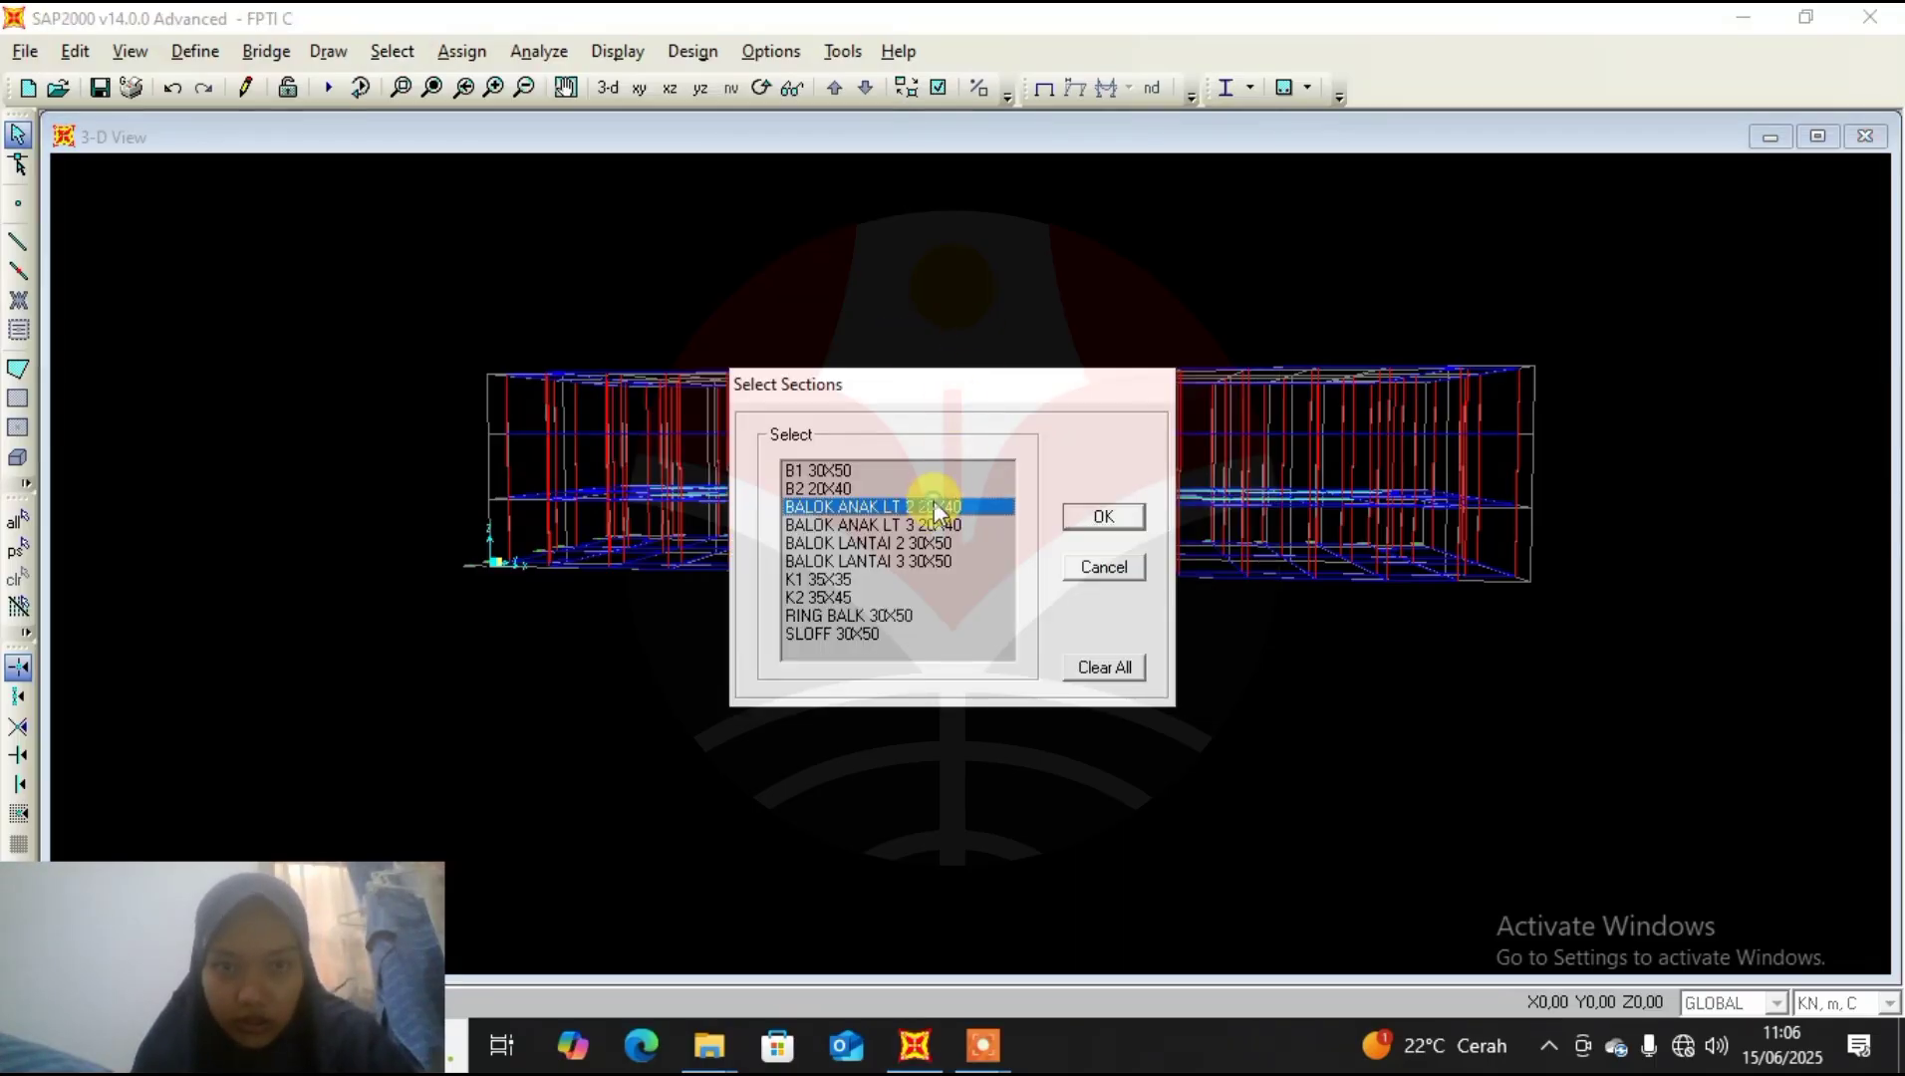
{"action": "left_click", "coordinate": [935, 520], "text": "ctrl"}
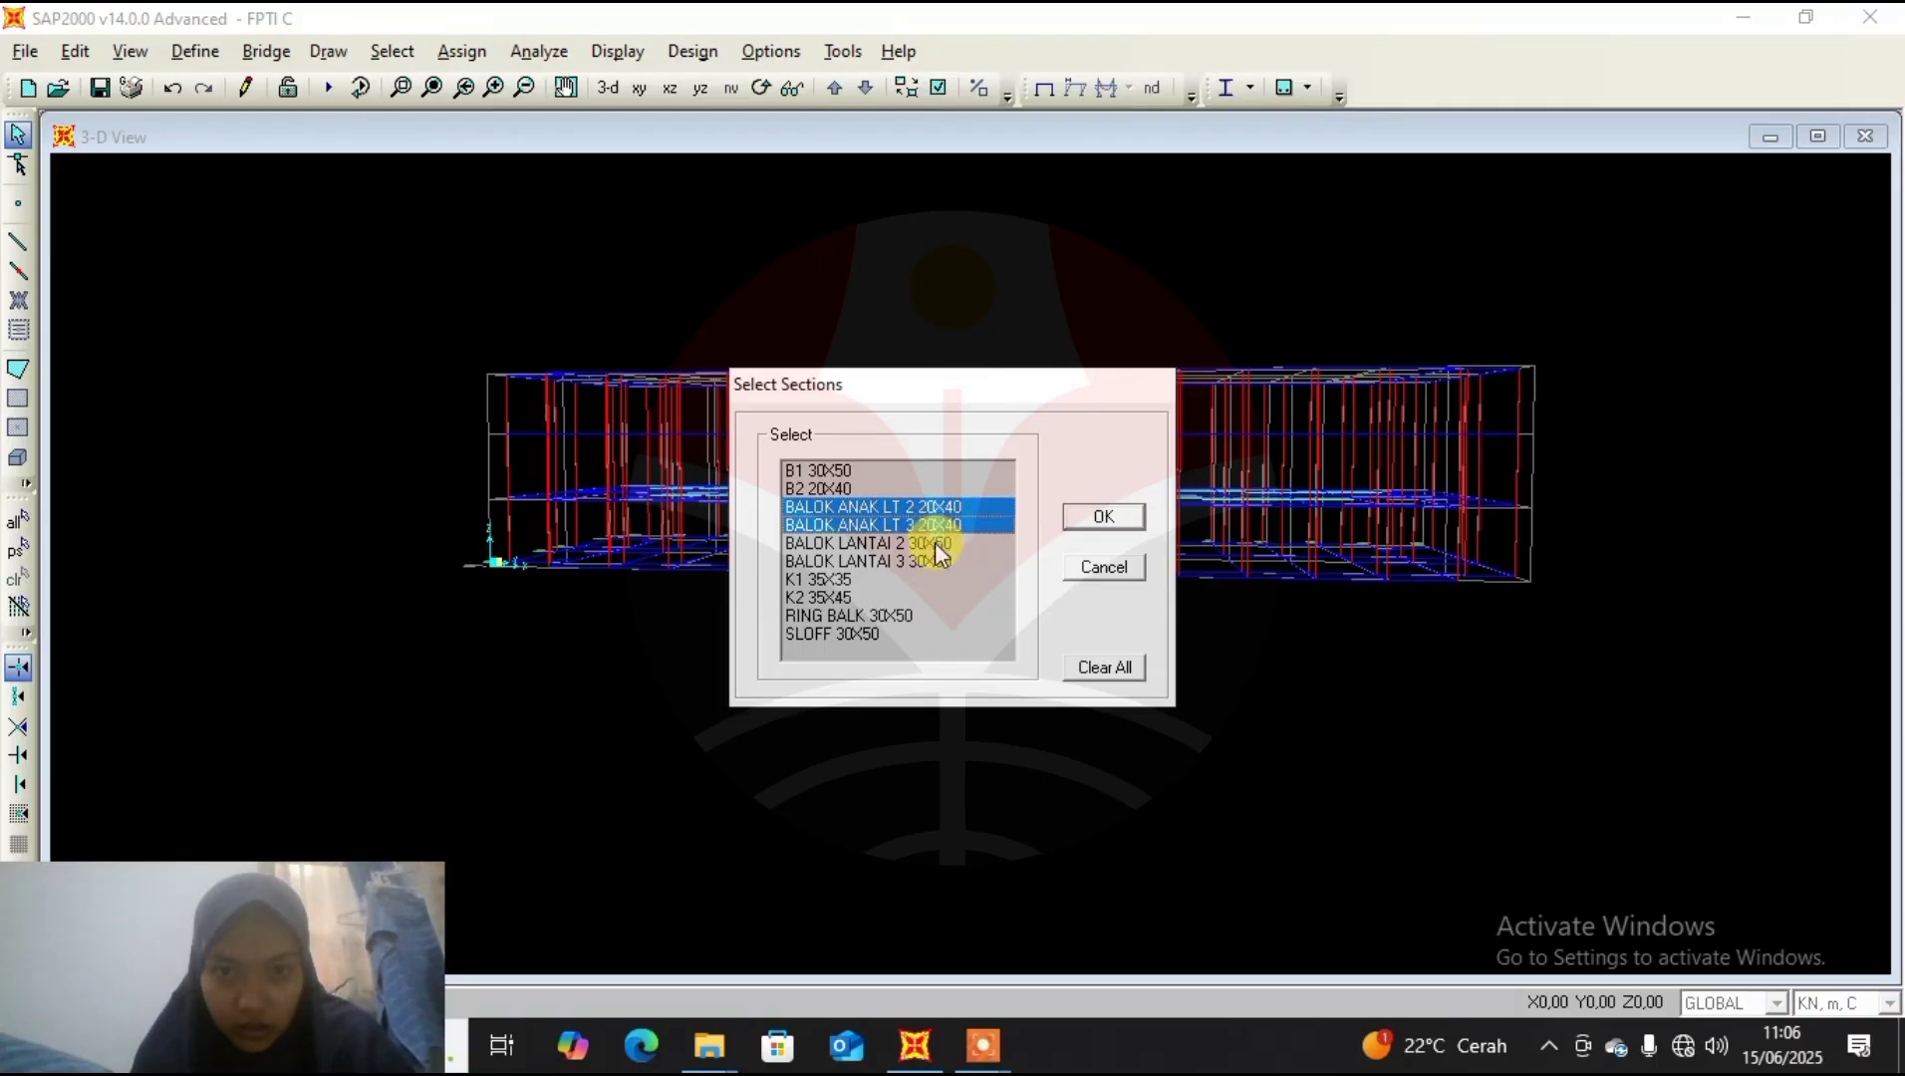
{"action": "left_click", "coordinate": [934, 542], "text": "ctrl"}
{"action": "left_click", "coordinate": [935, 560], "text": "ctrl"}
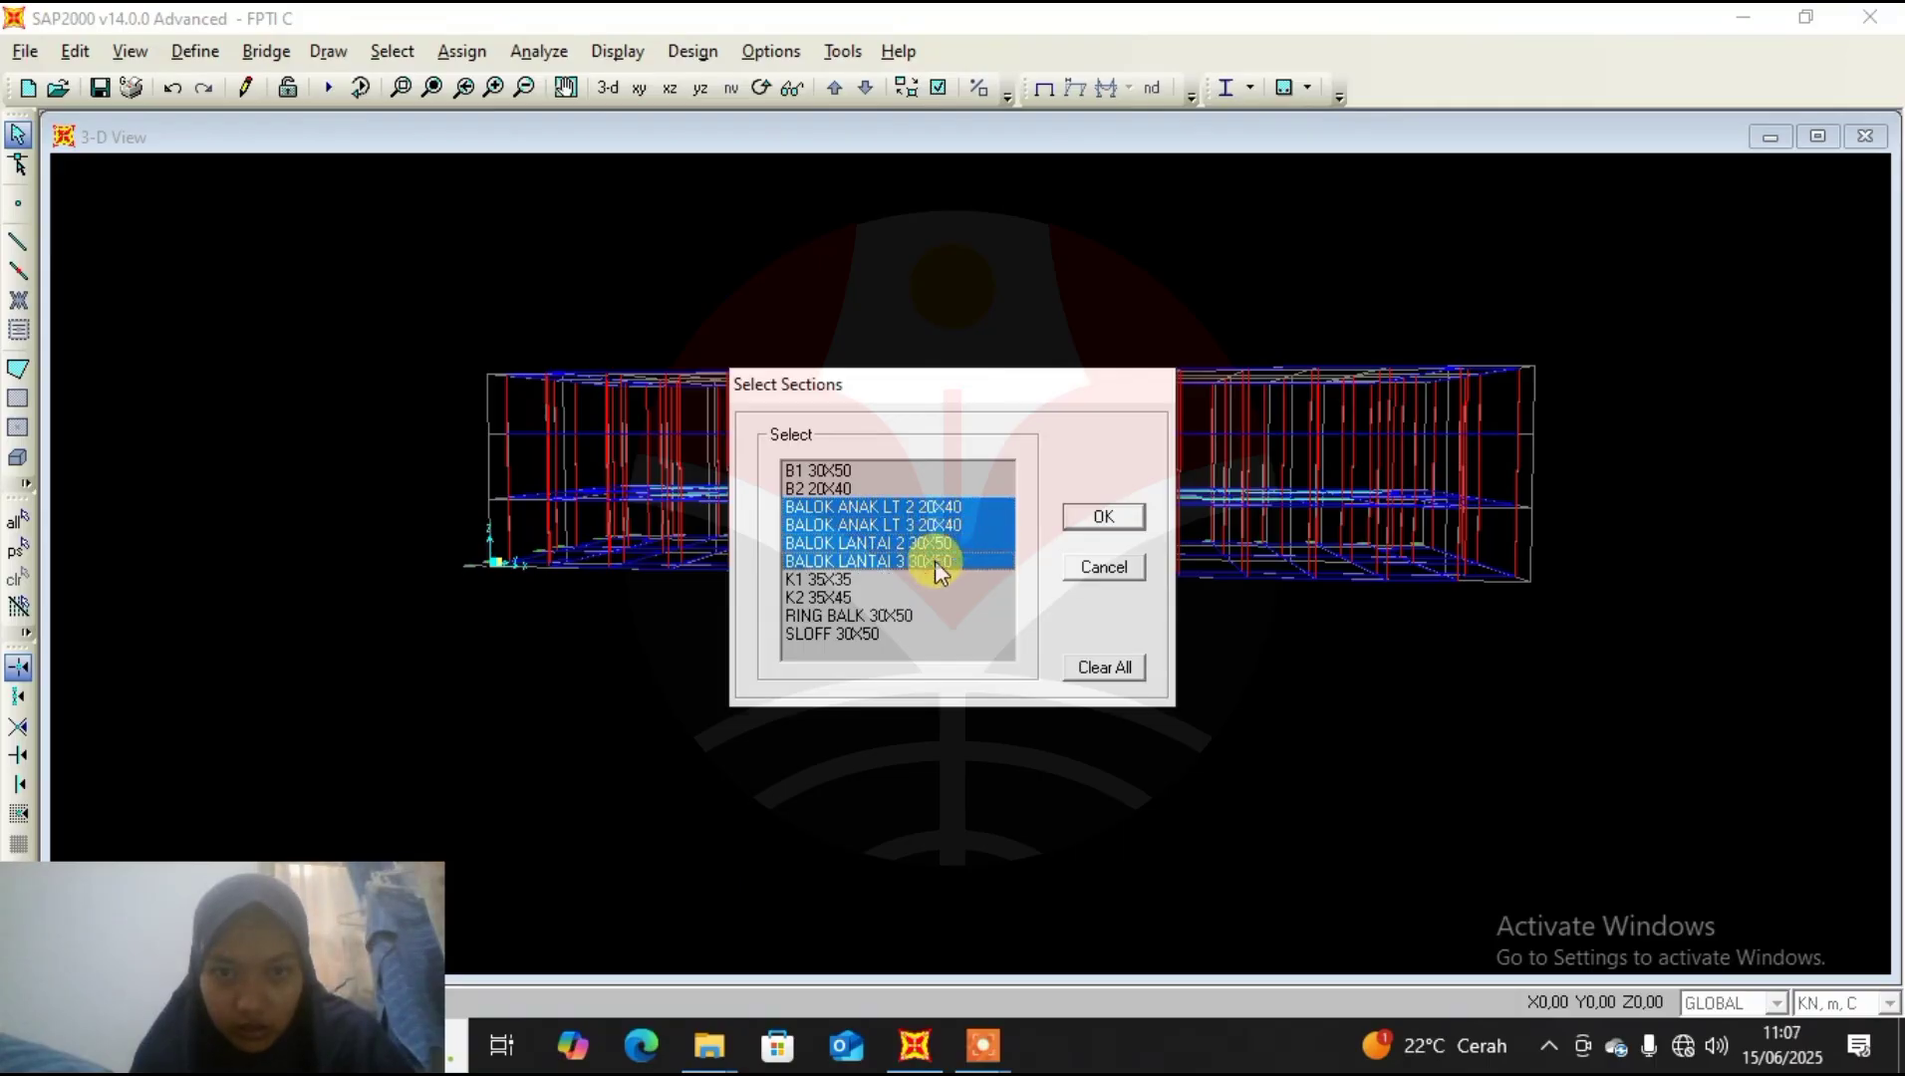
{"action": "left_click", "coordinate": [871, 615], "text": "ctrl"}
{"action": "left_click", "coordinate": [871, 632], "text": "ctrl"}
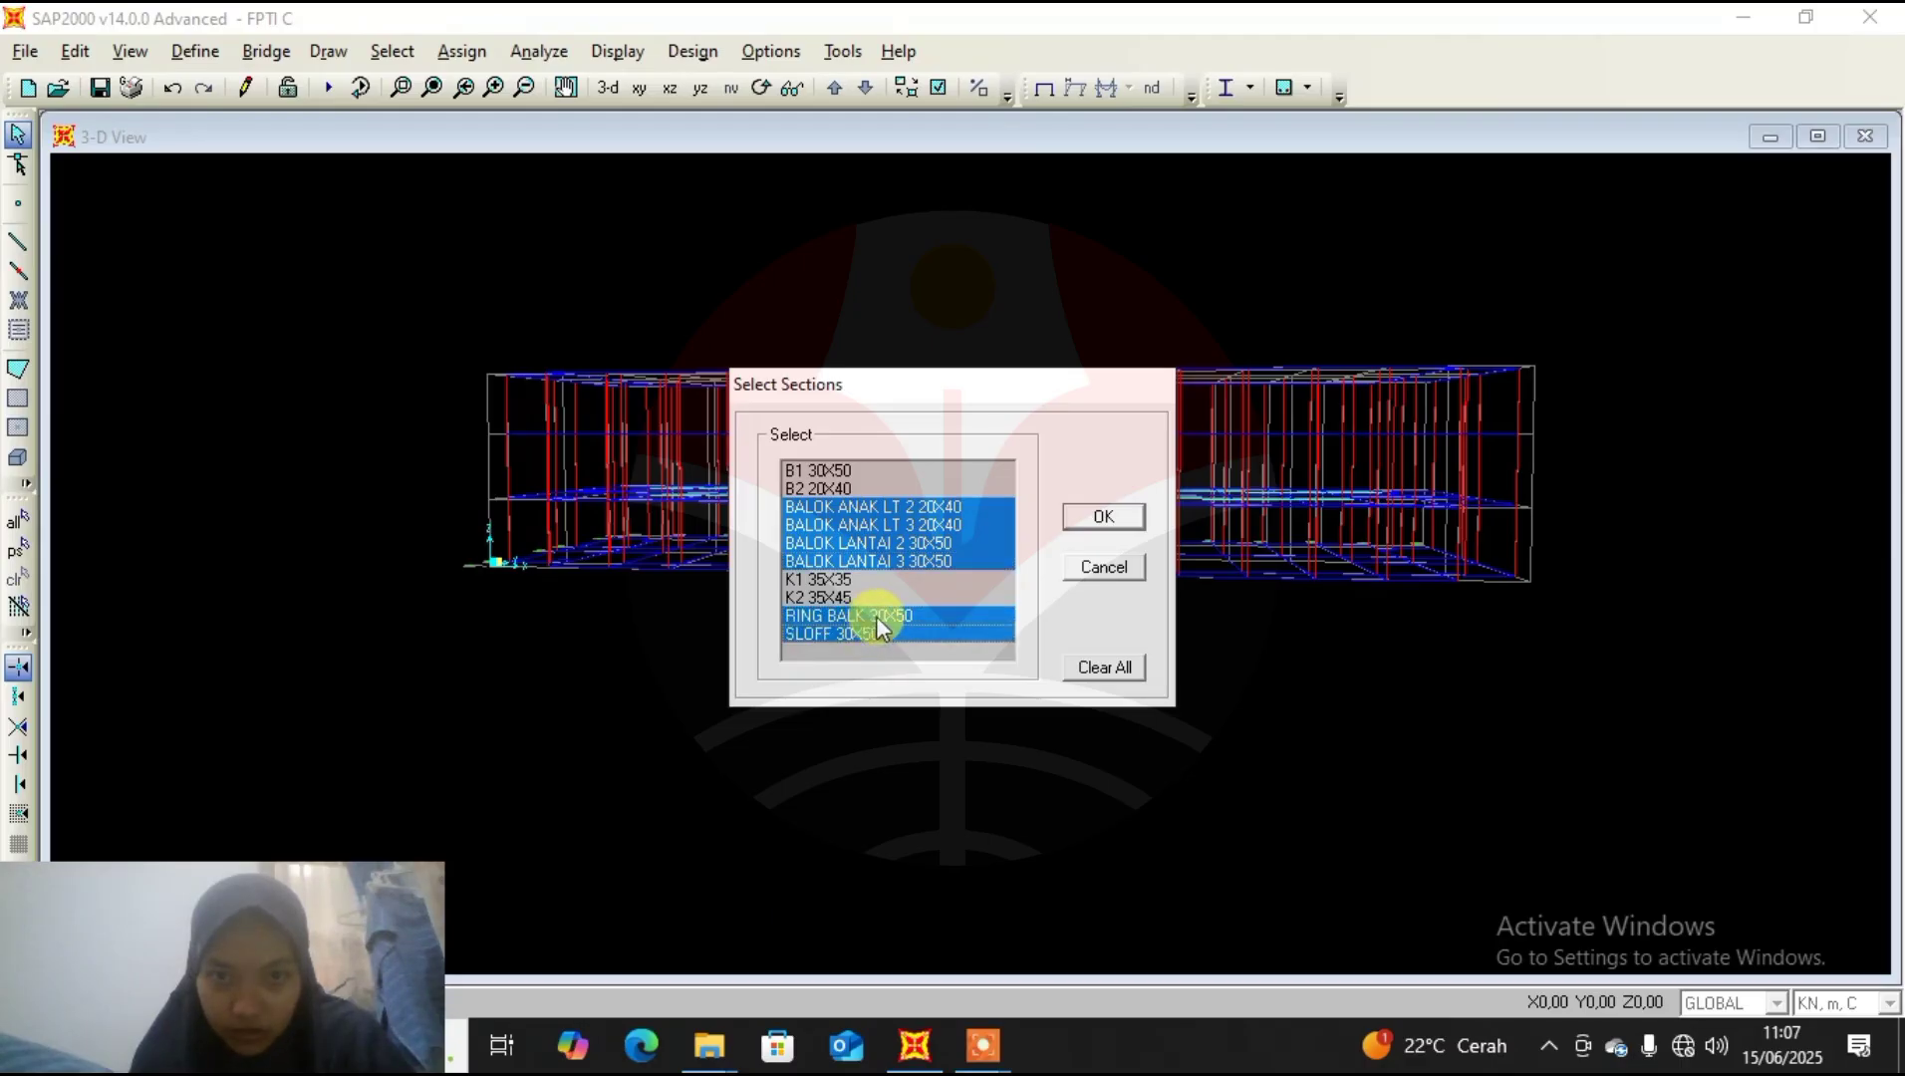
{"action": "left_click", "coordinate": [1102, 522]}
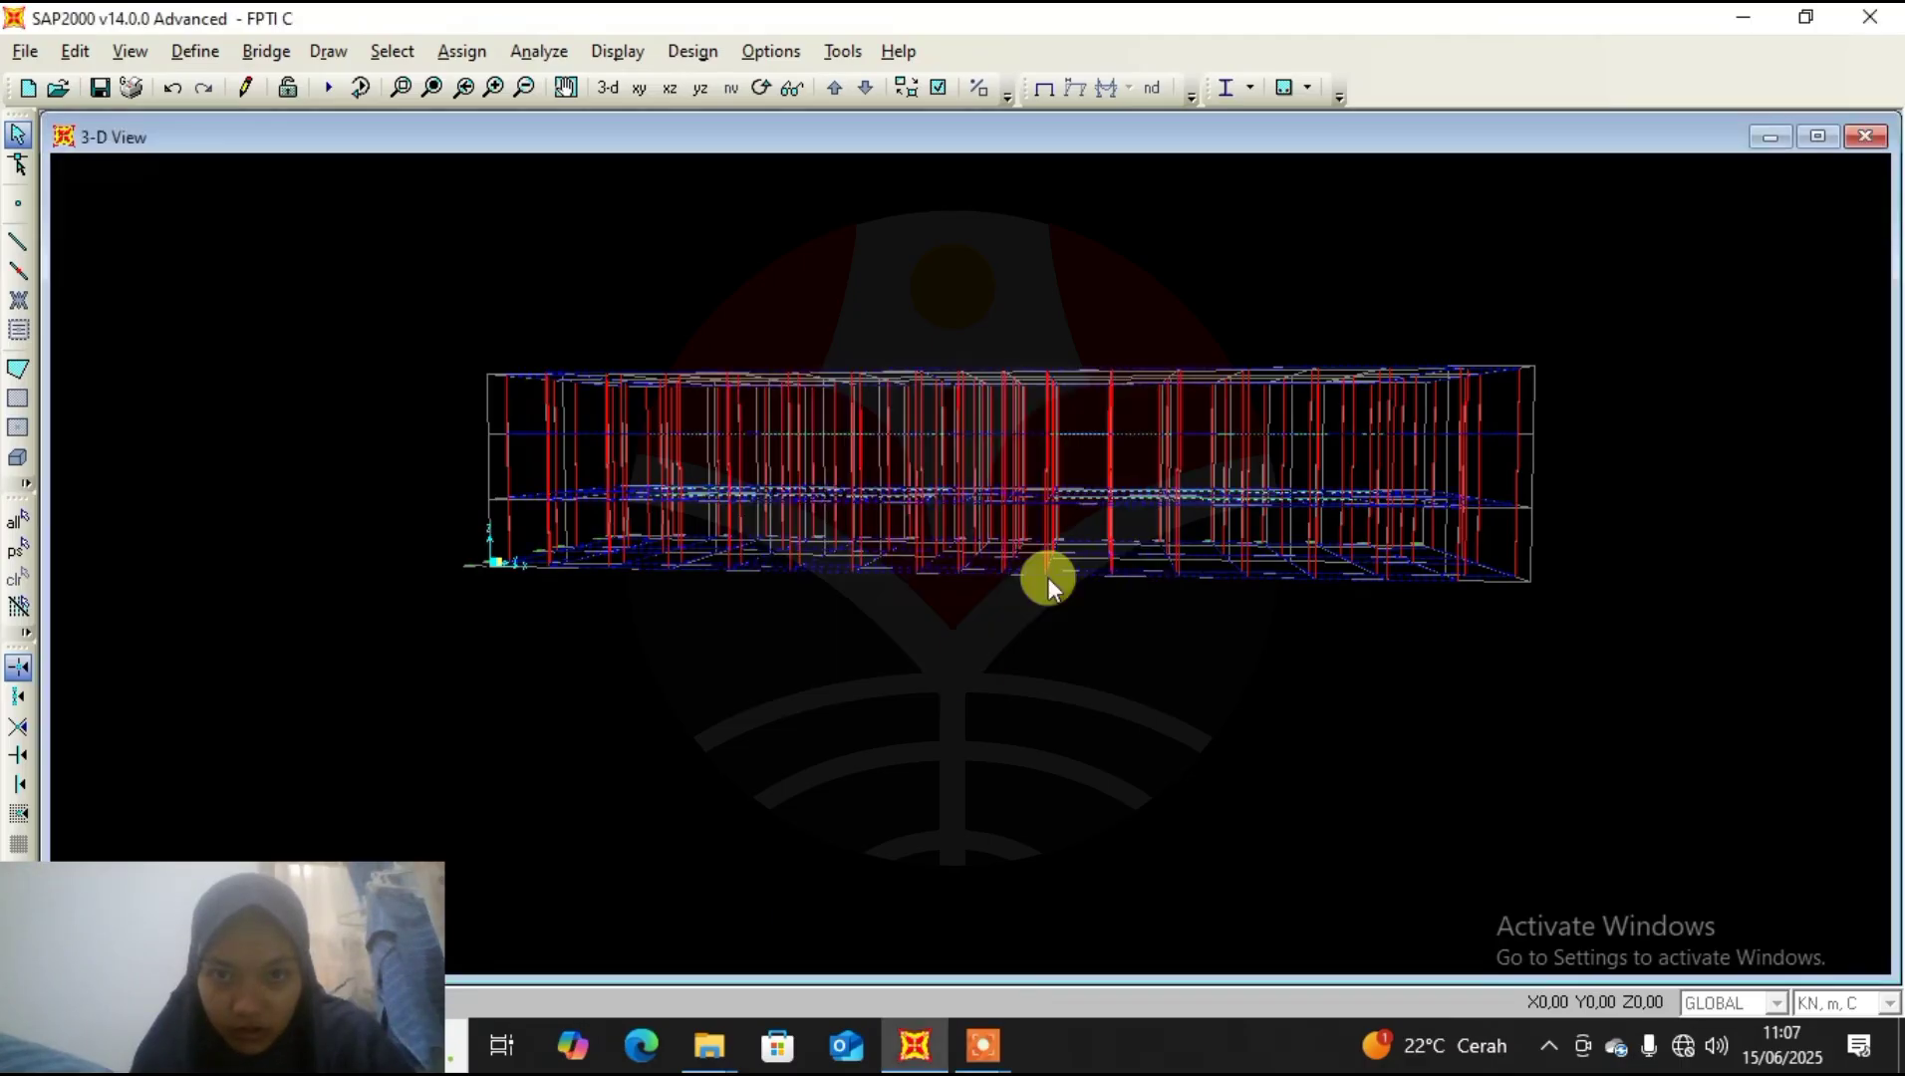
{"action": "right_click", "coordinate": [977, 663]}
{"action": "left_click", "coordinate": [1132, 439]}
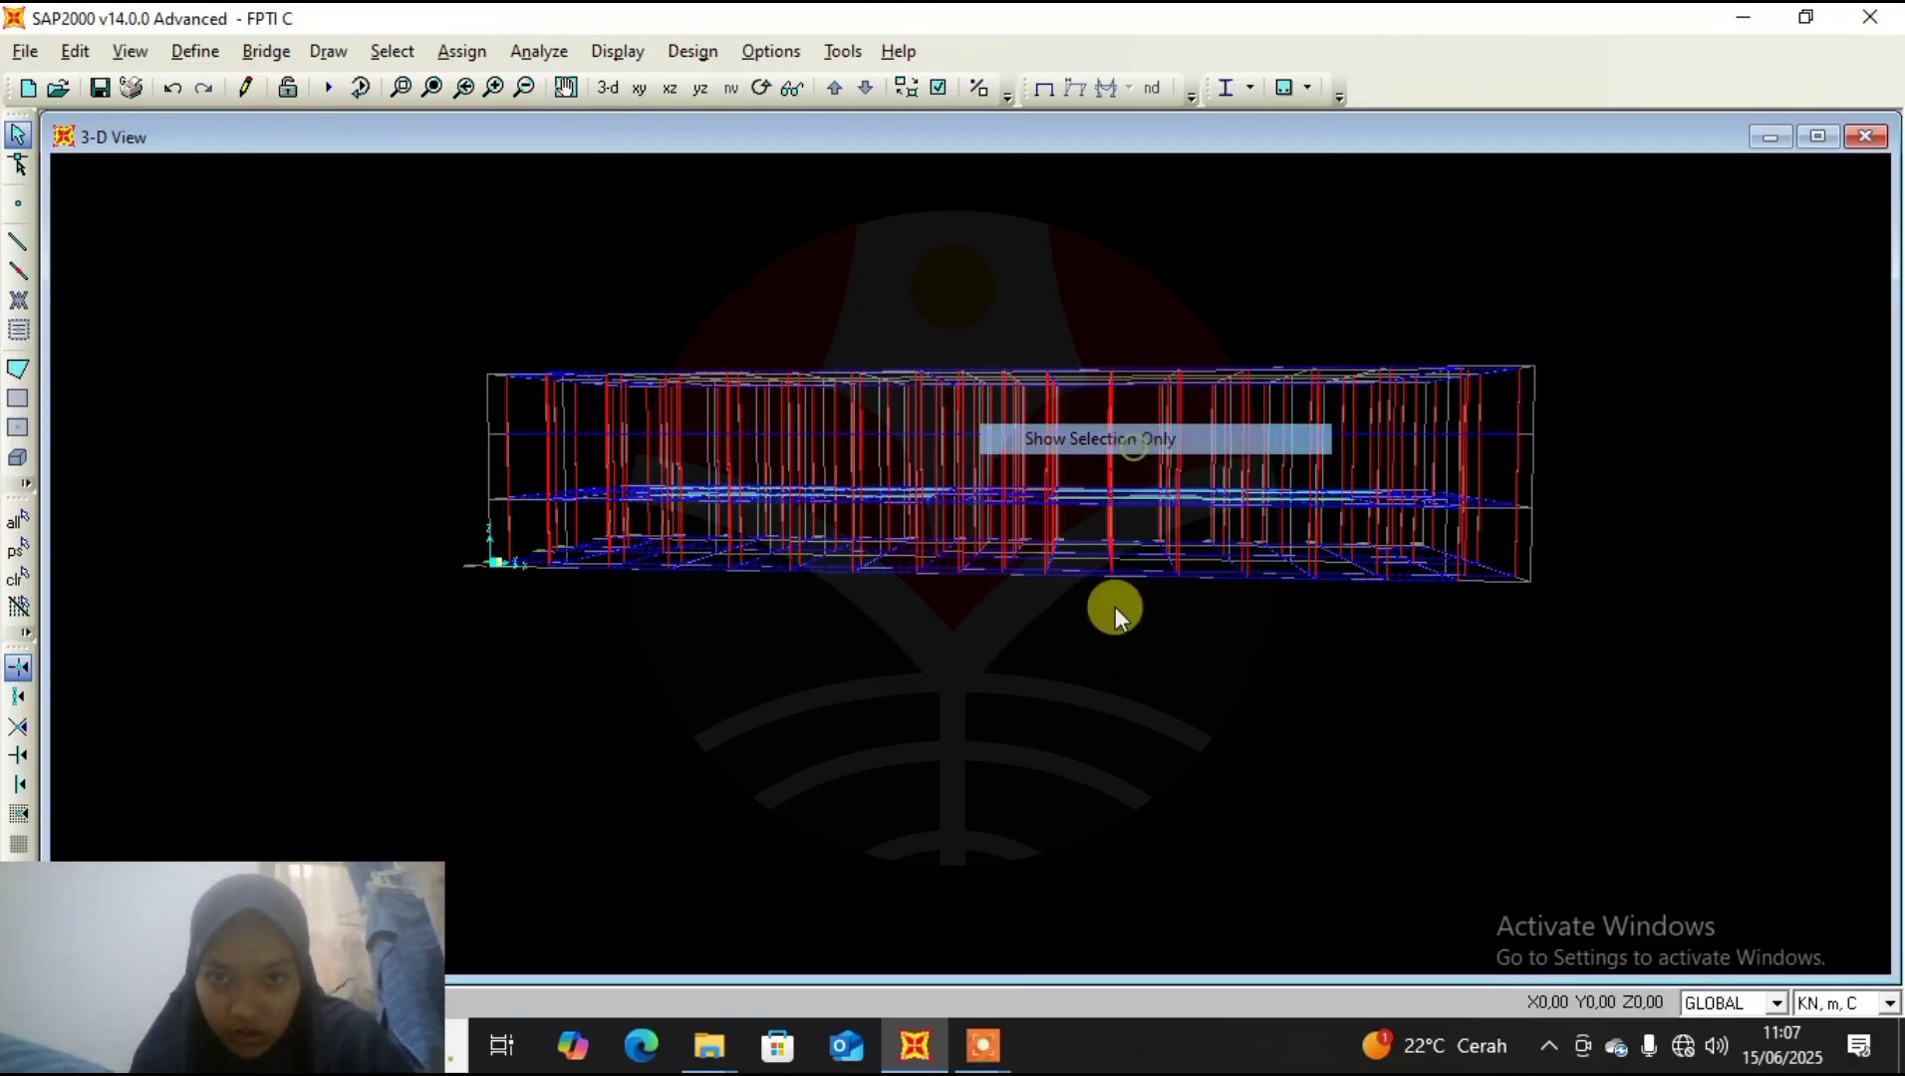
{"action": "middle_click_drag", "start_coordinate": [906, 499], "coordinate": [979, 561]}
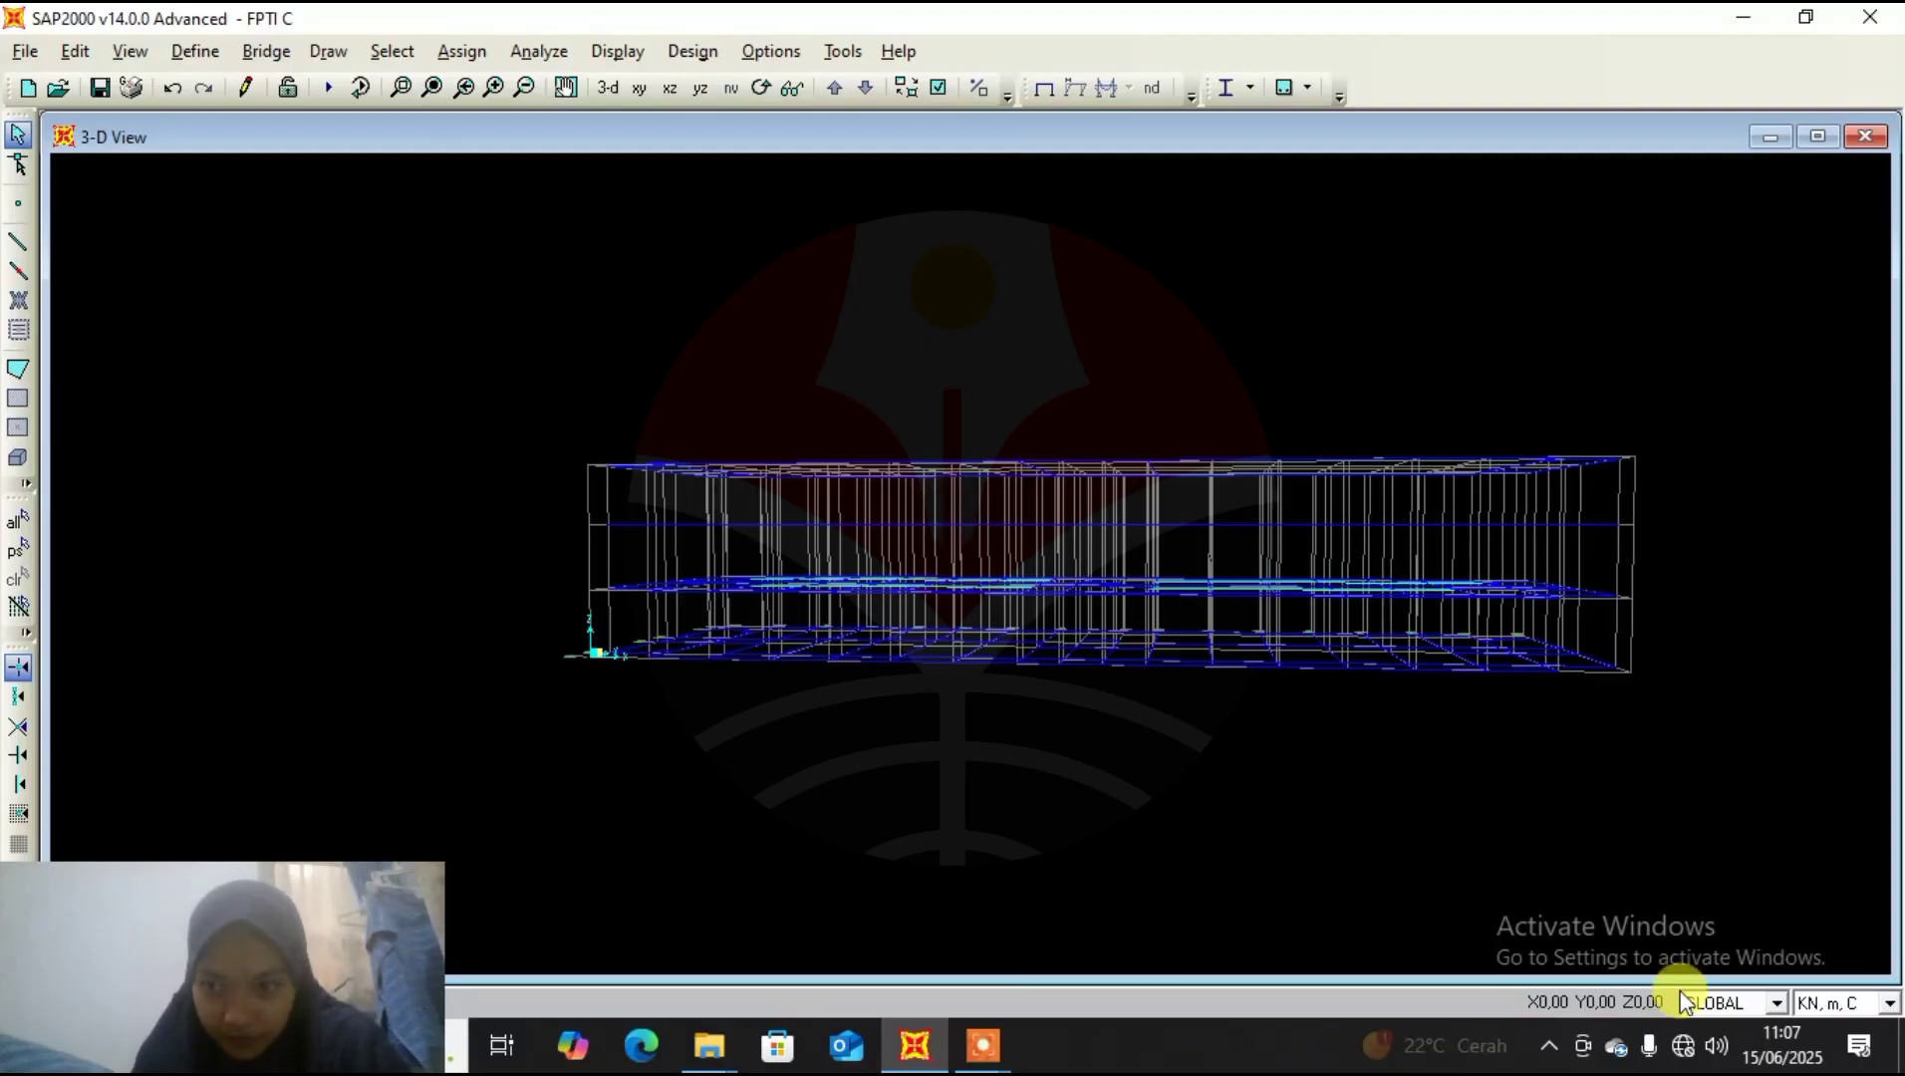
{"action": "right_click", "coordinate": [1101, 217]}
{"action": "left_click", "coordinate": [1117, 112]}
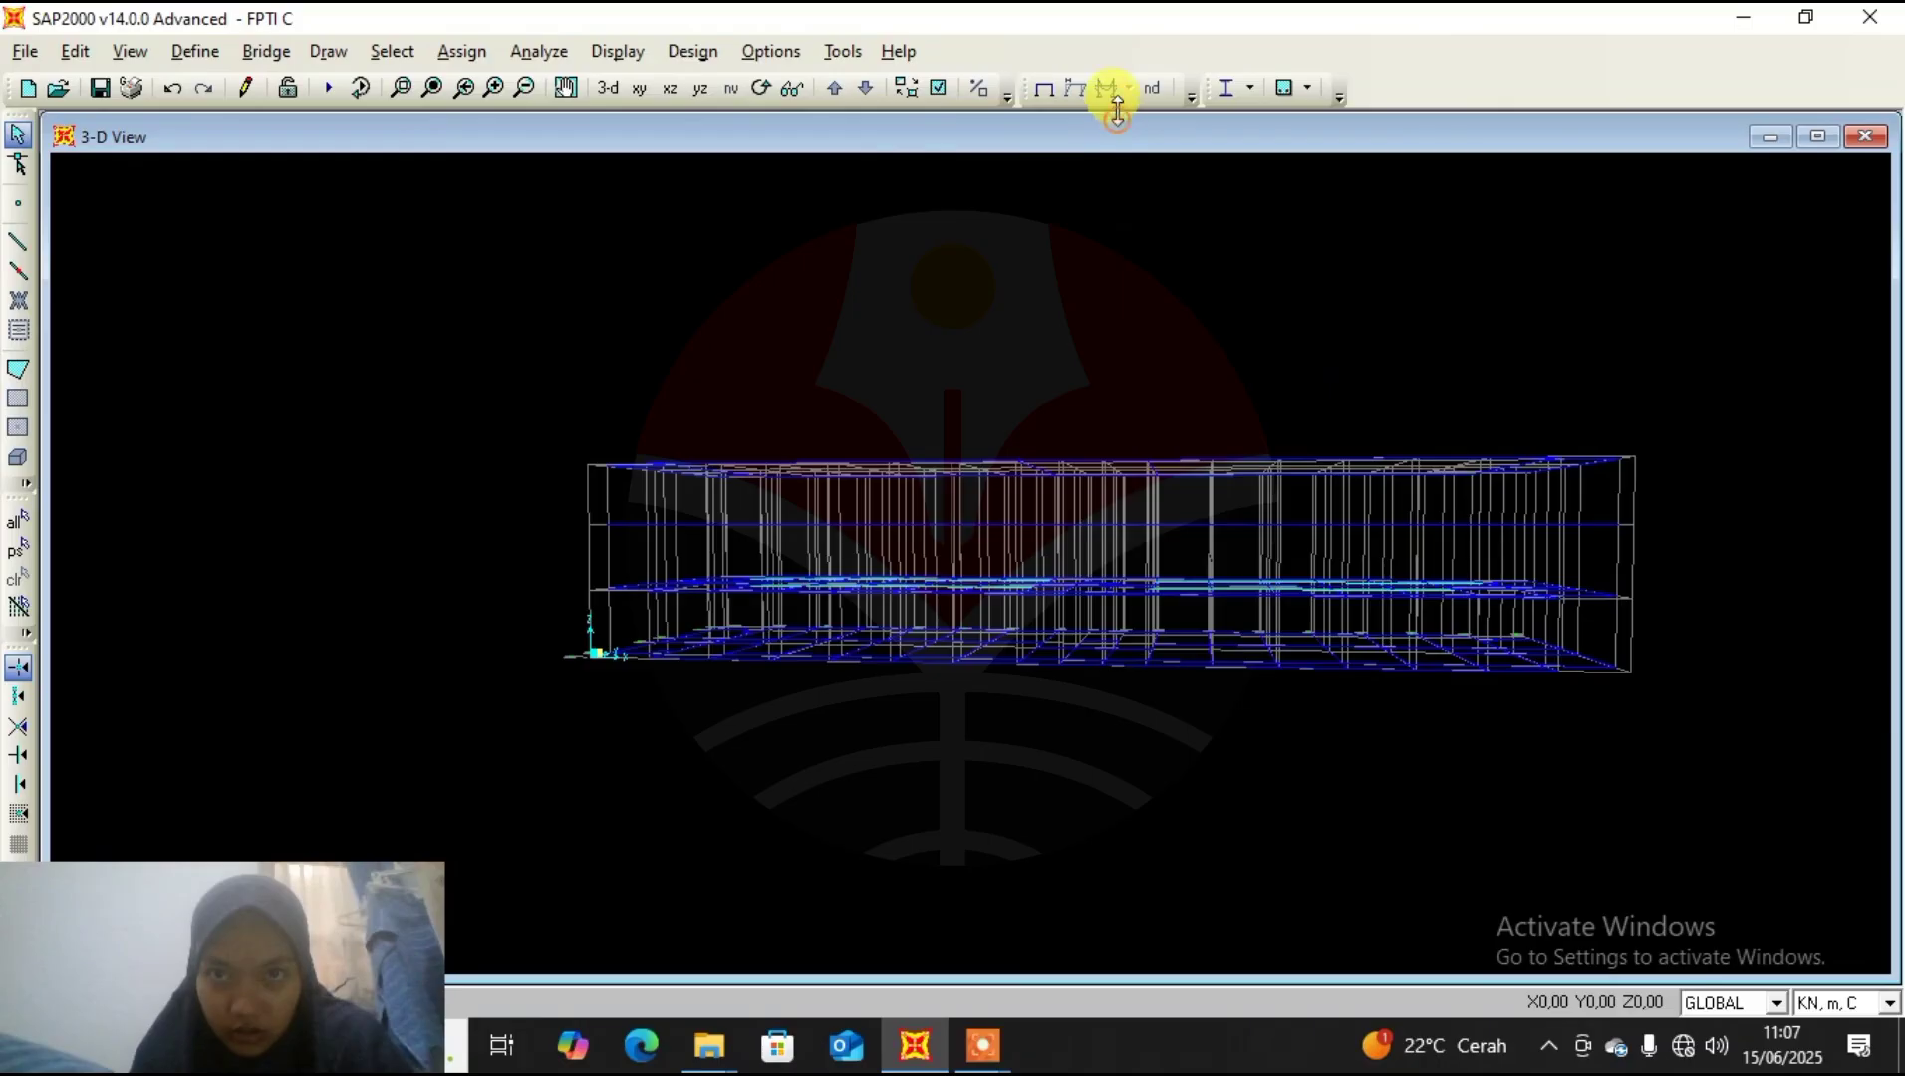
{"action": "right_click", "coordinate": [1026, 272]}
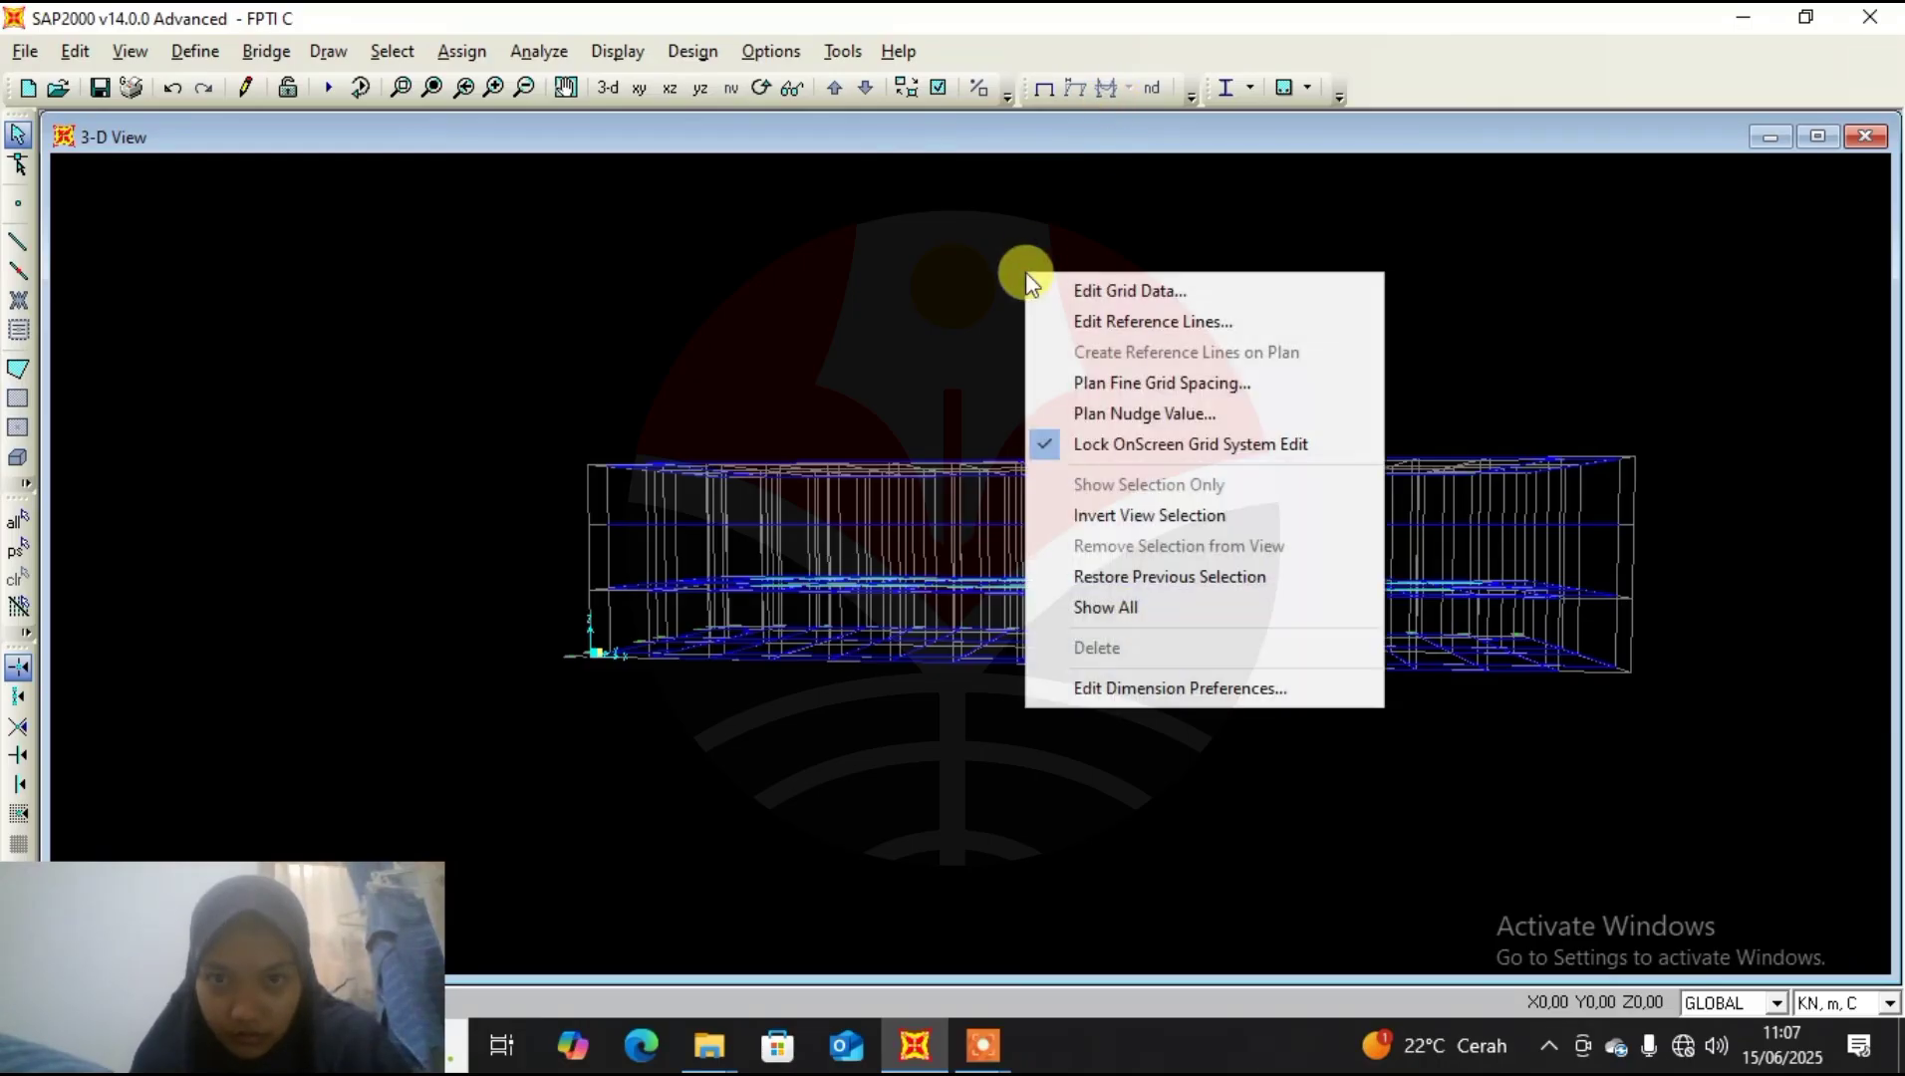
{"action": "left_click", "coordinate": [617, 51]}
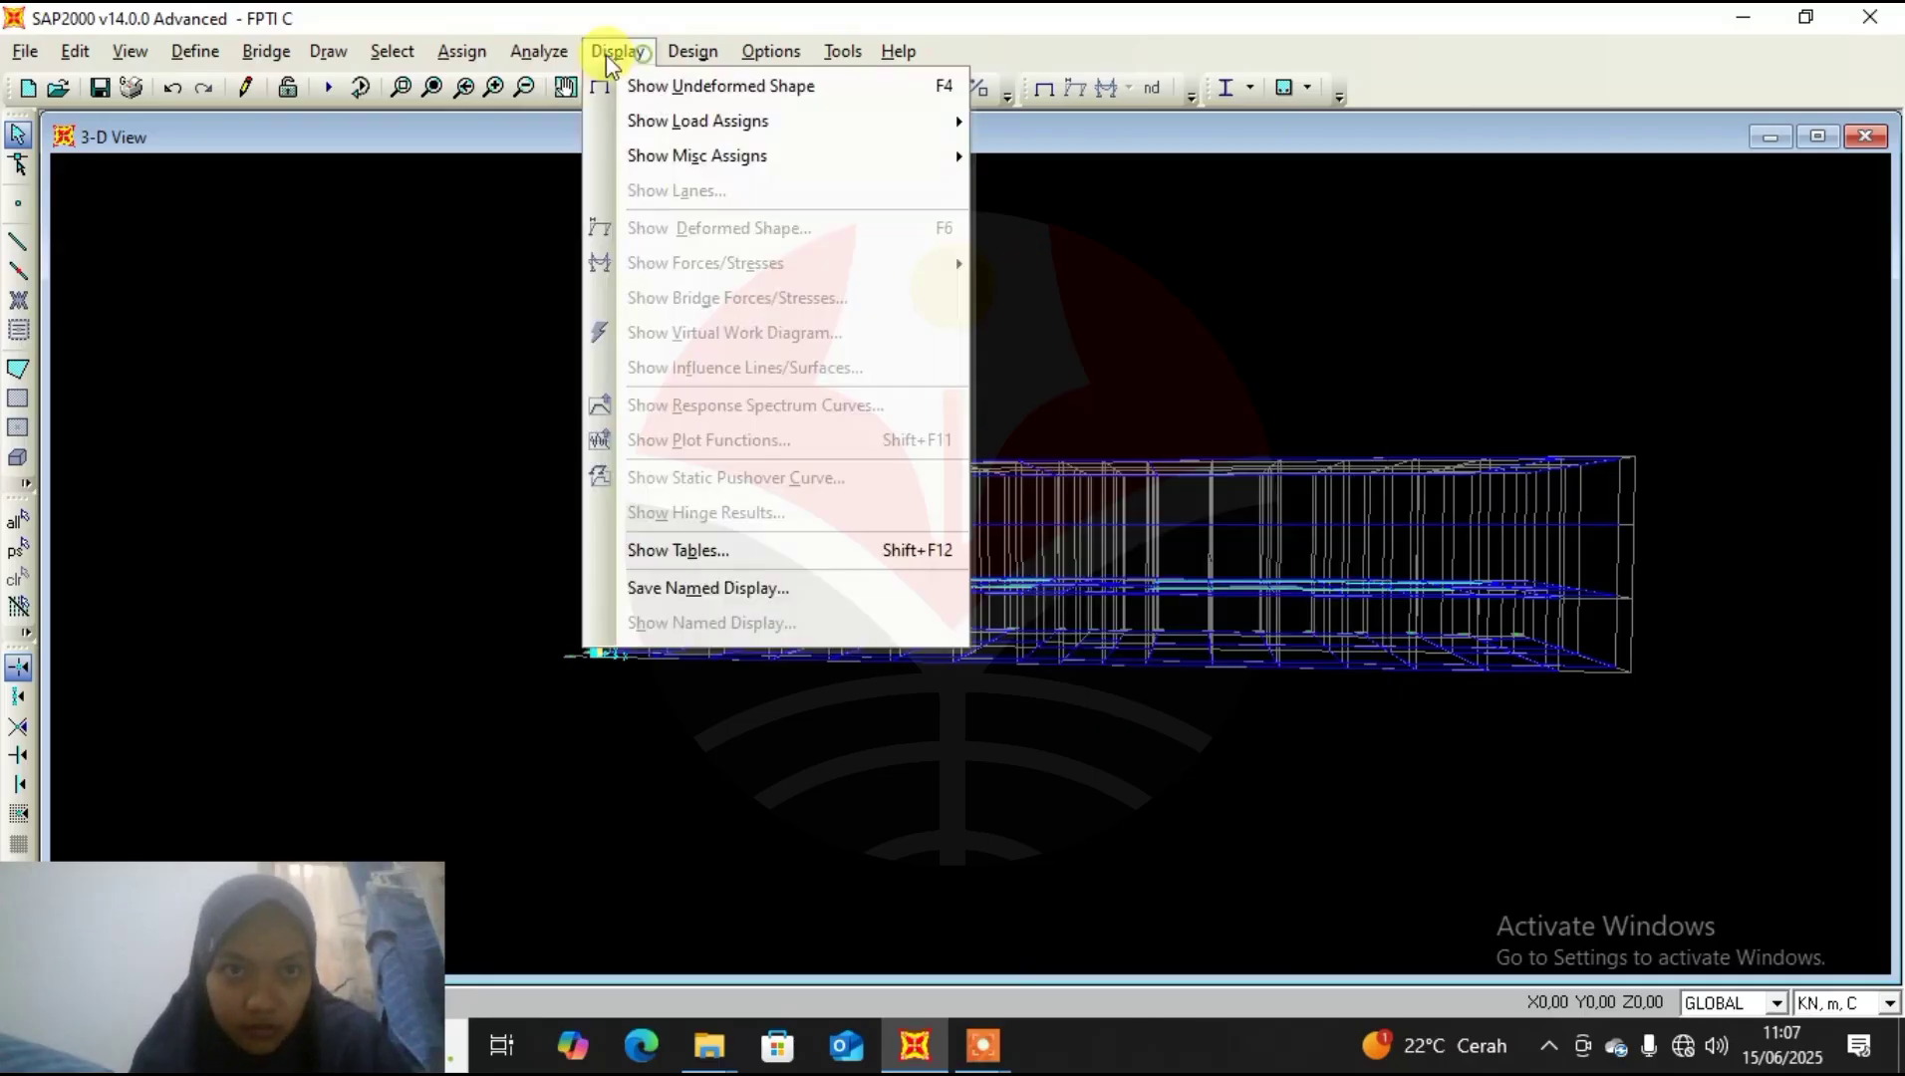
{"action": "left_click", "coordinate": [610, 51]}
{"action": "left_click", "coordinate": [609, 44]}
{"action": "mouse_move", "coordinate": [669, 45]}
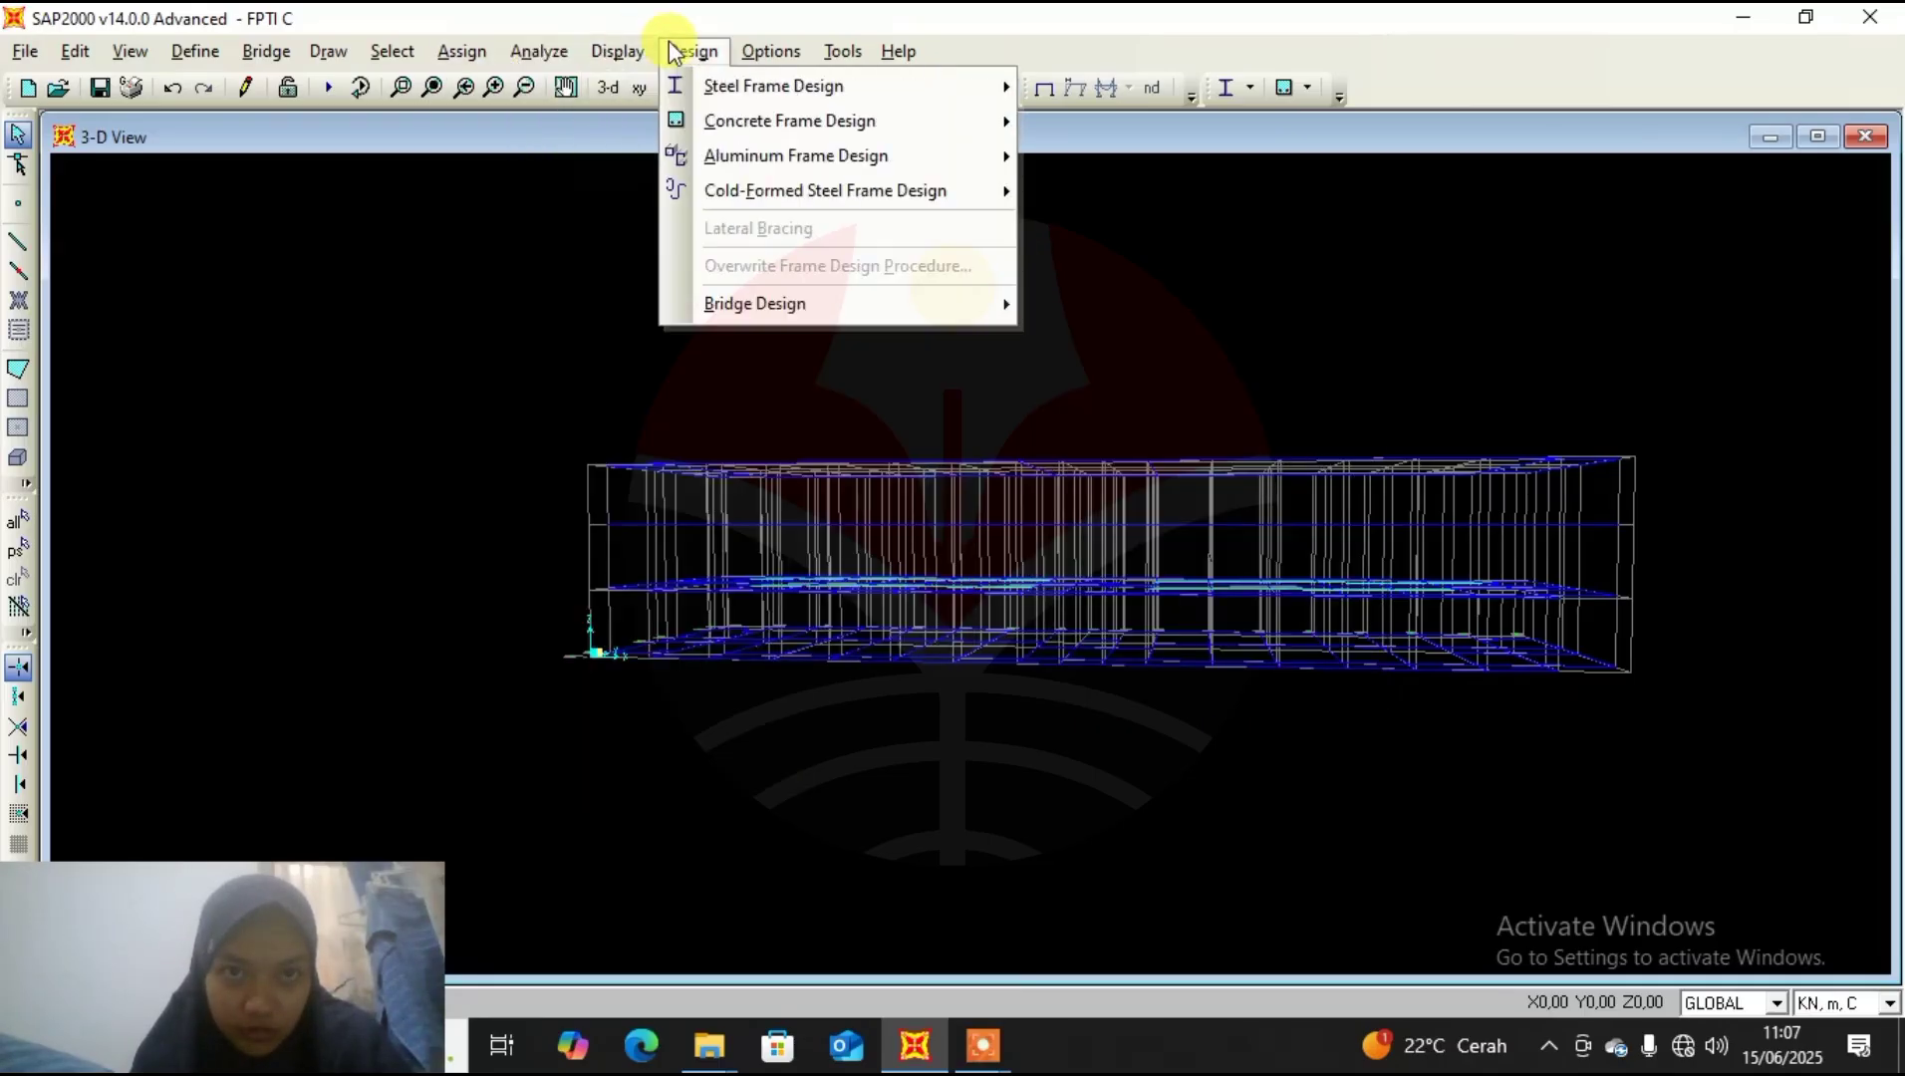
{"action": "left_click", "coordinate": [609, 262]}
{"action": "right_click", "coordinate": [609, 262]}
{"action": "right_click", "coordinate": [554, 291]}
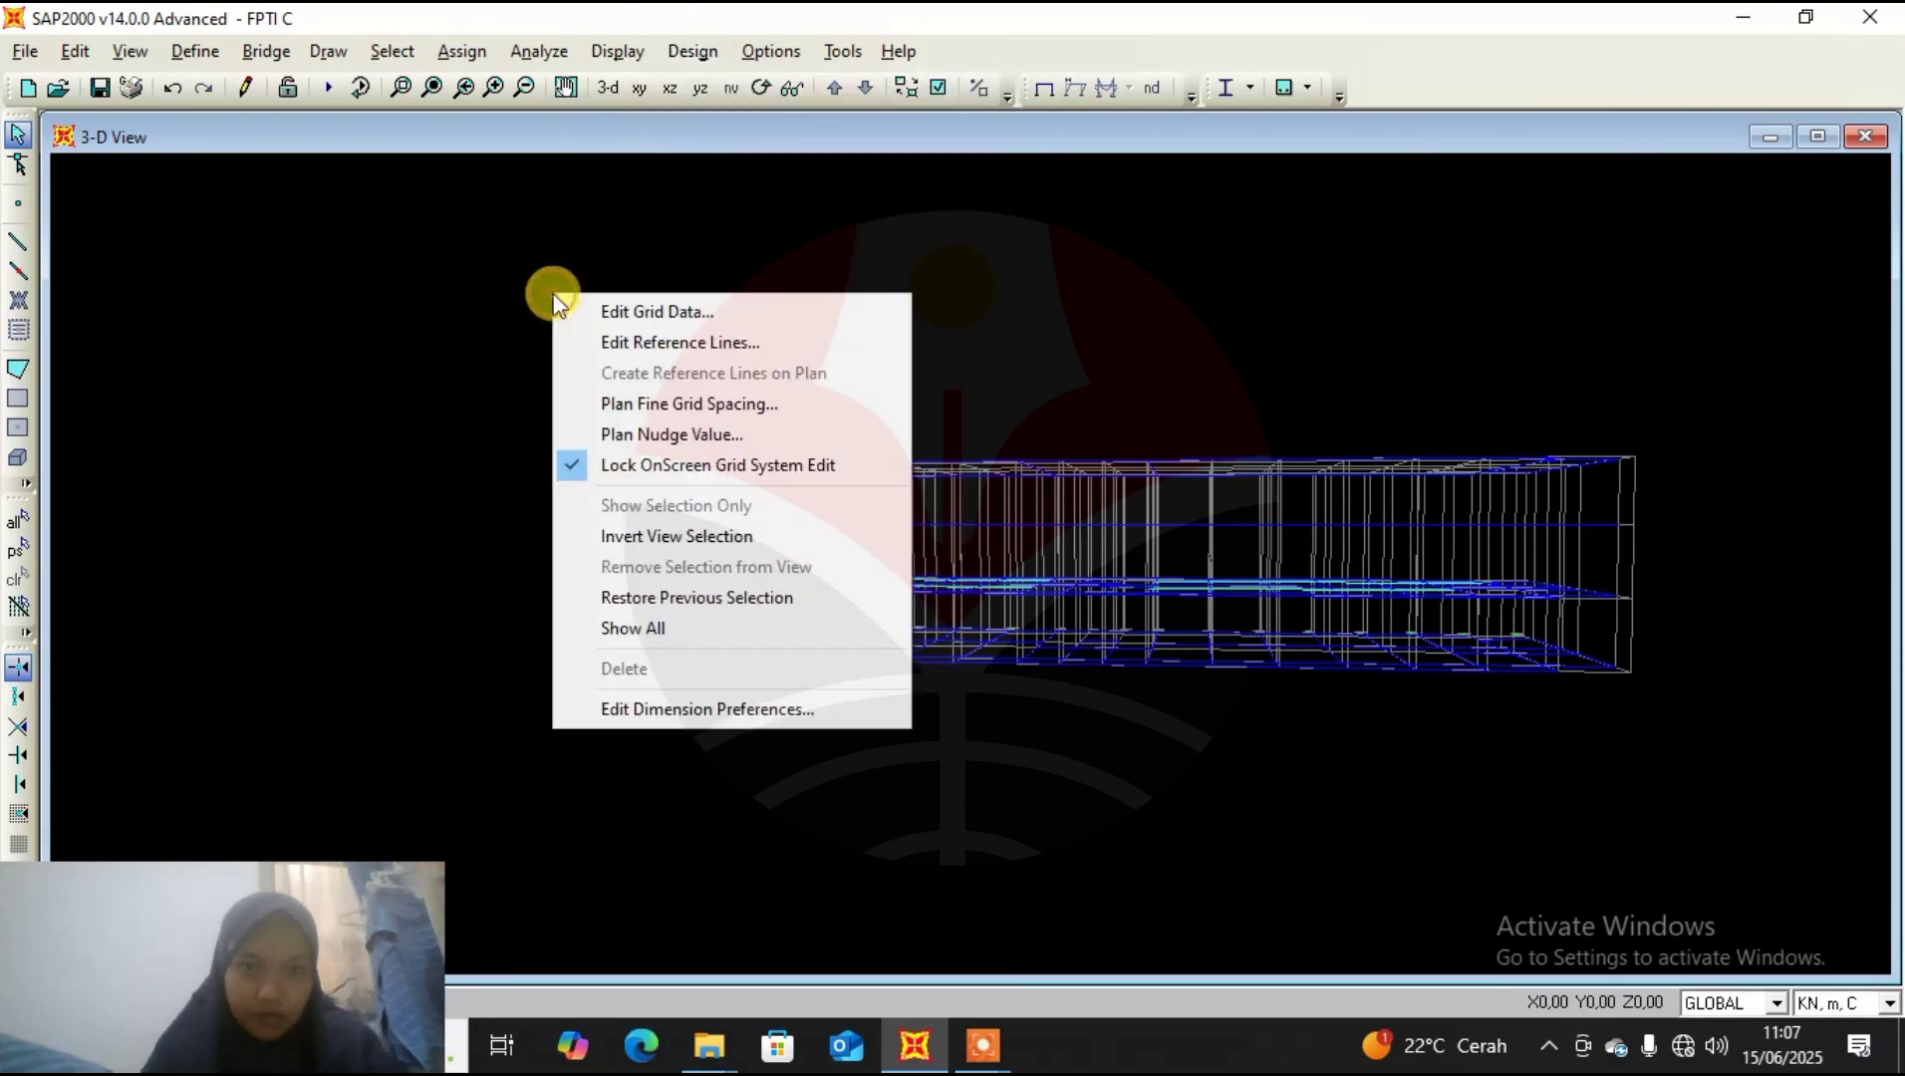
{"action": "left_click", "coordinate": [492, 325]}
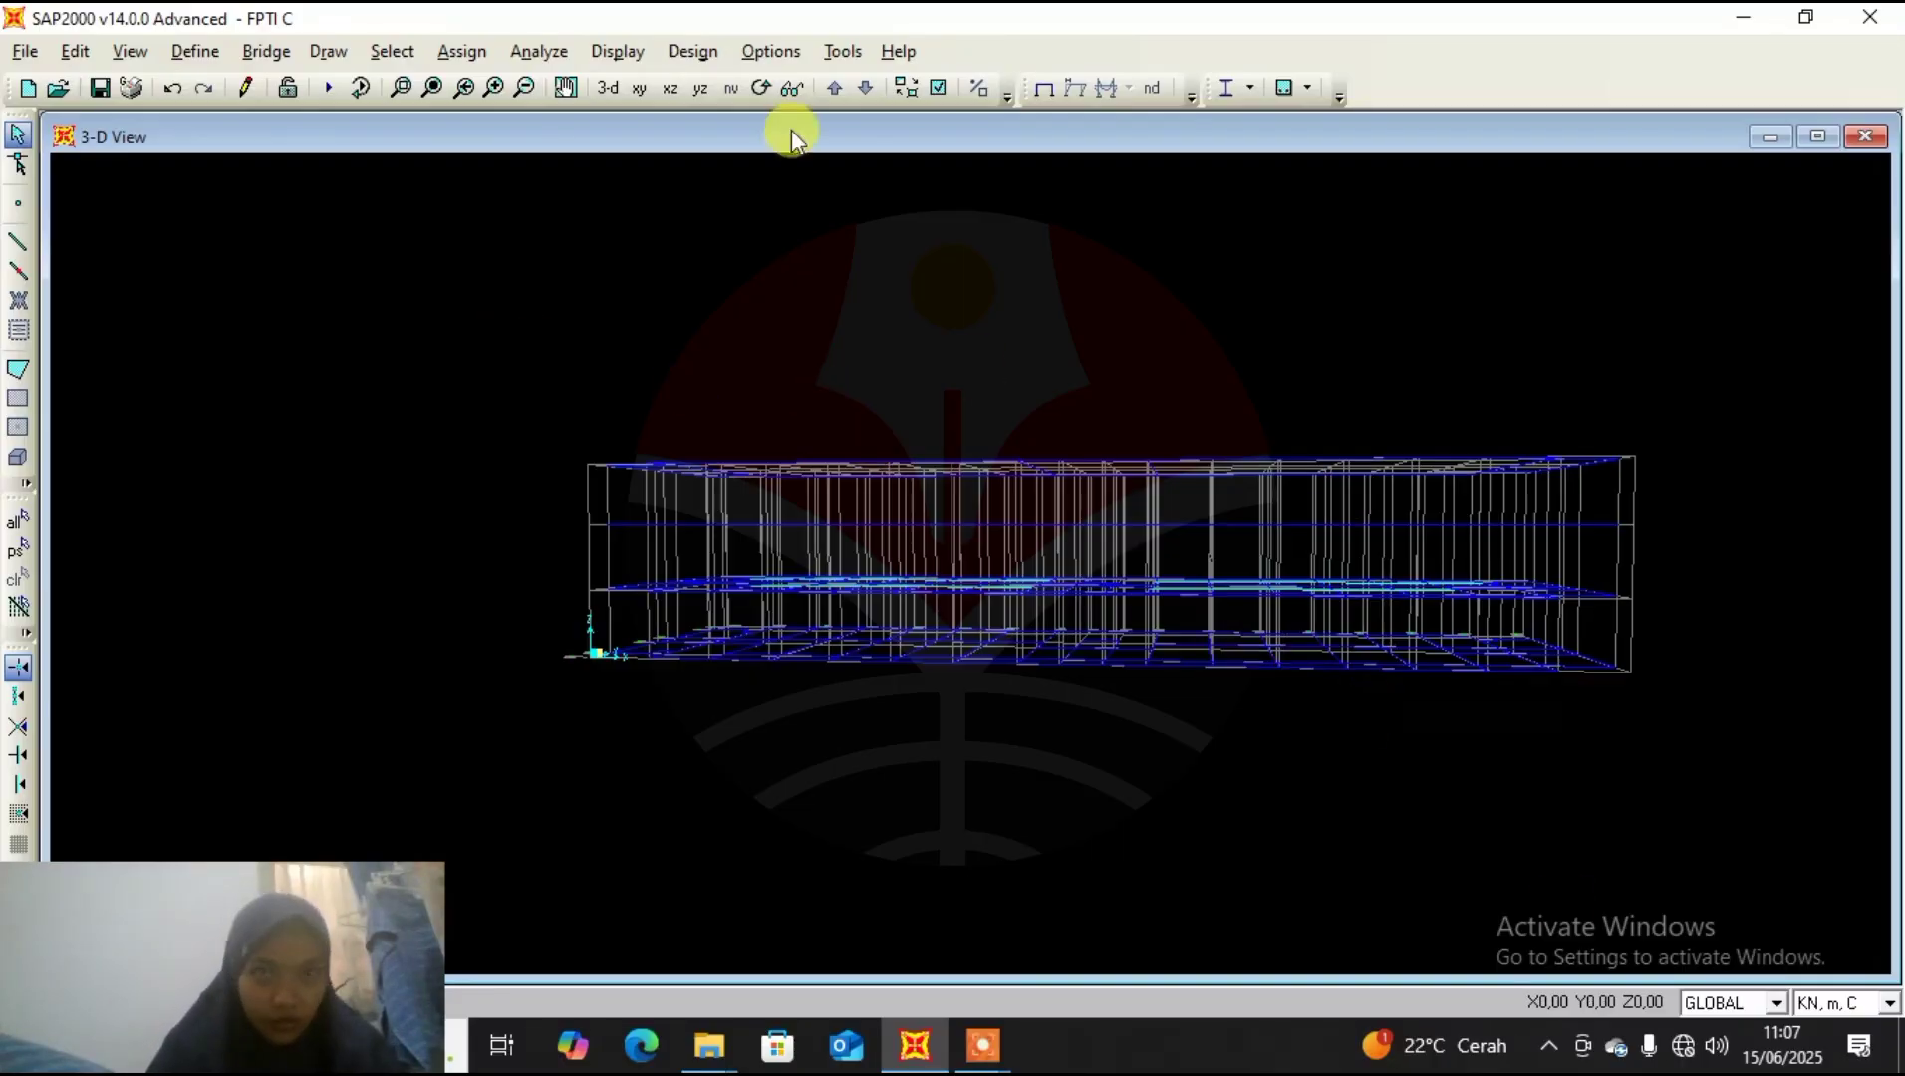
Select all roof-level beams in the 3-D view and assign them the RING BALK 30X50 frame section.
{"action": "left_click", "coordinate": [763, 88]}
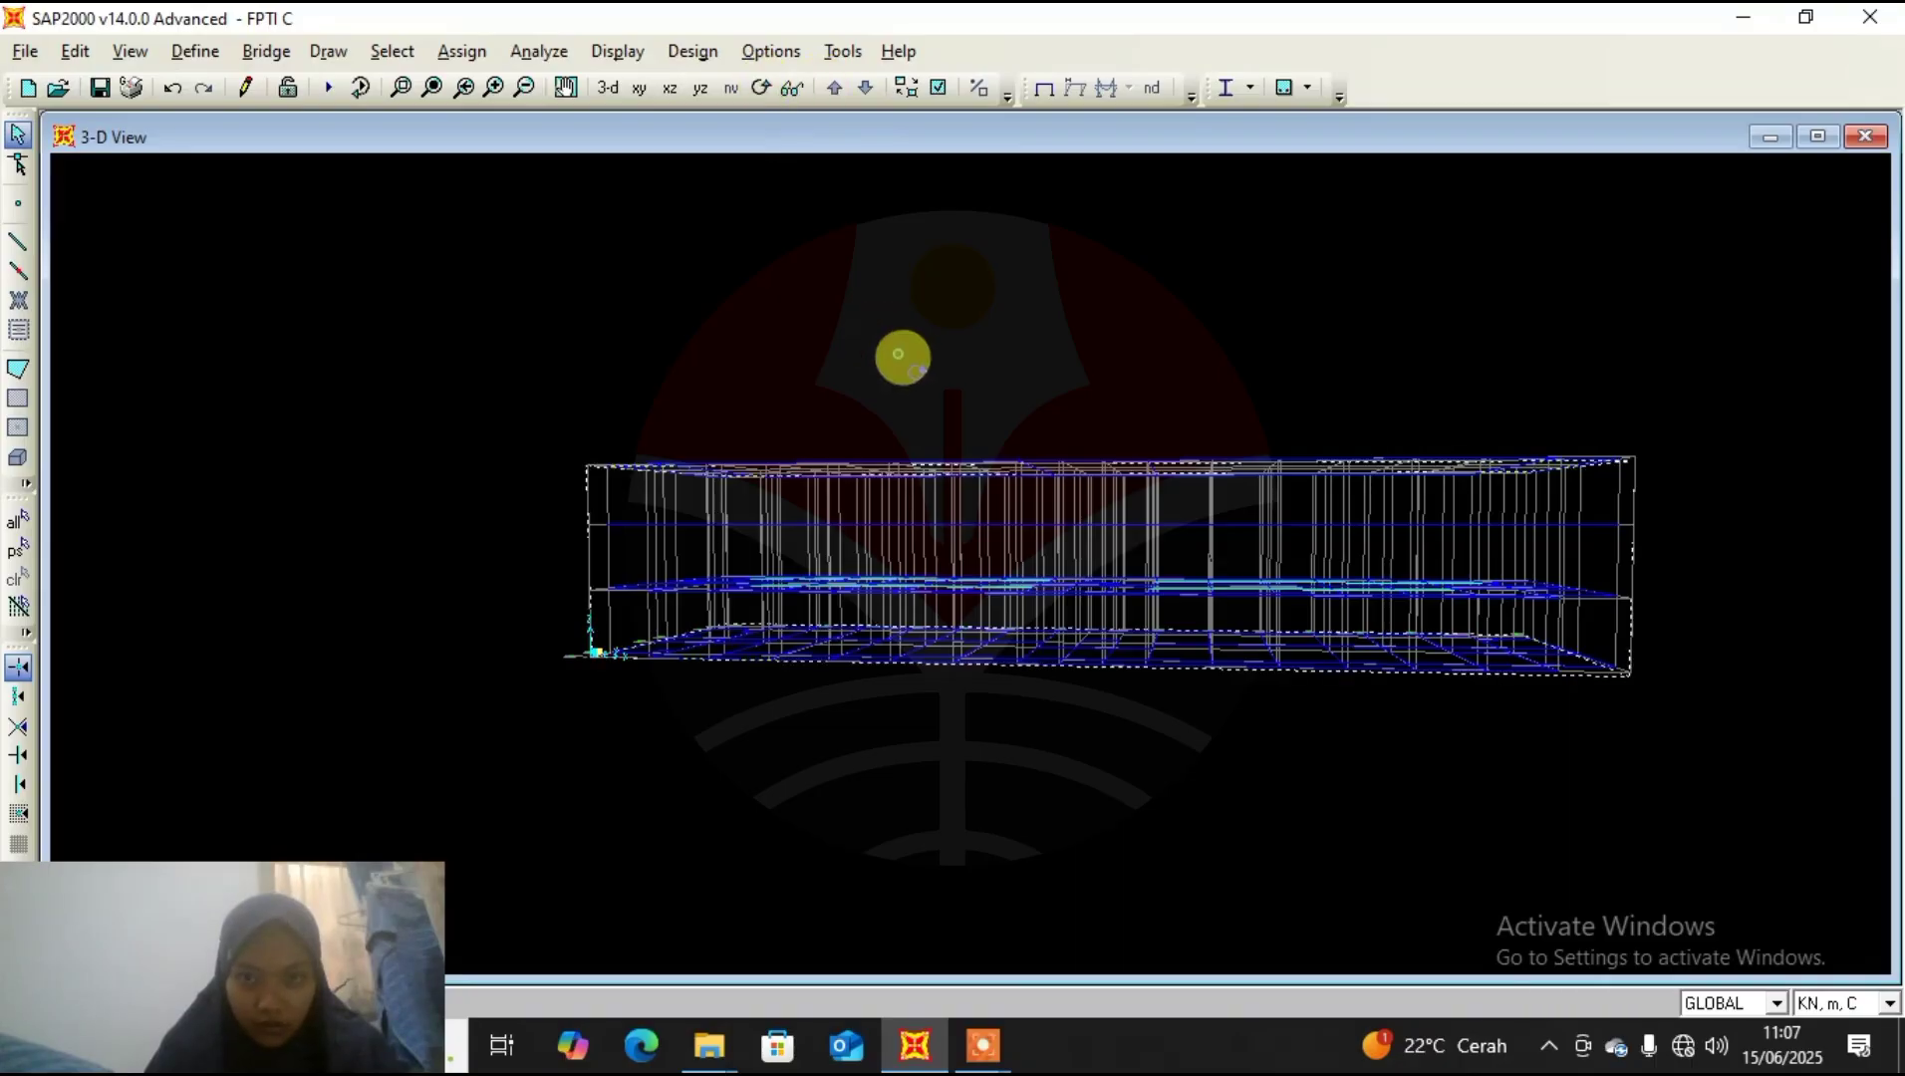
{"action": "left_click_drag", "start_coordinate": [901, 356], "coordinate": [969, 343]}
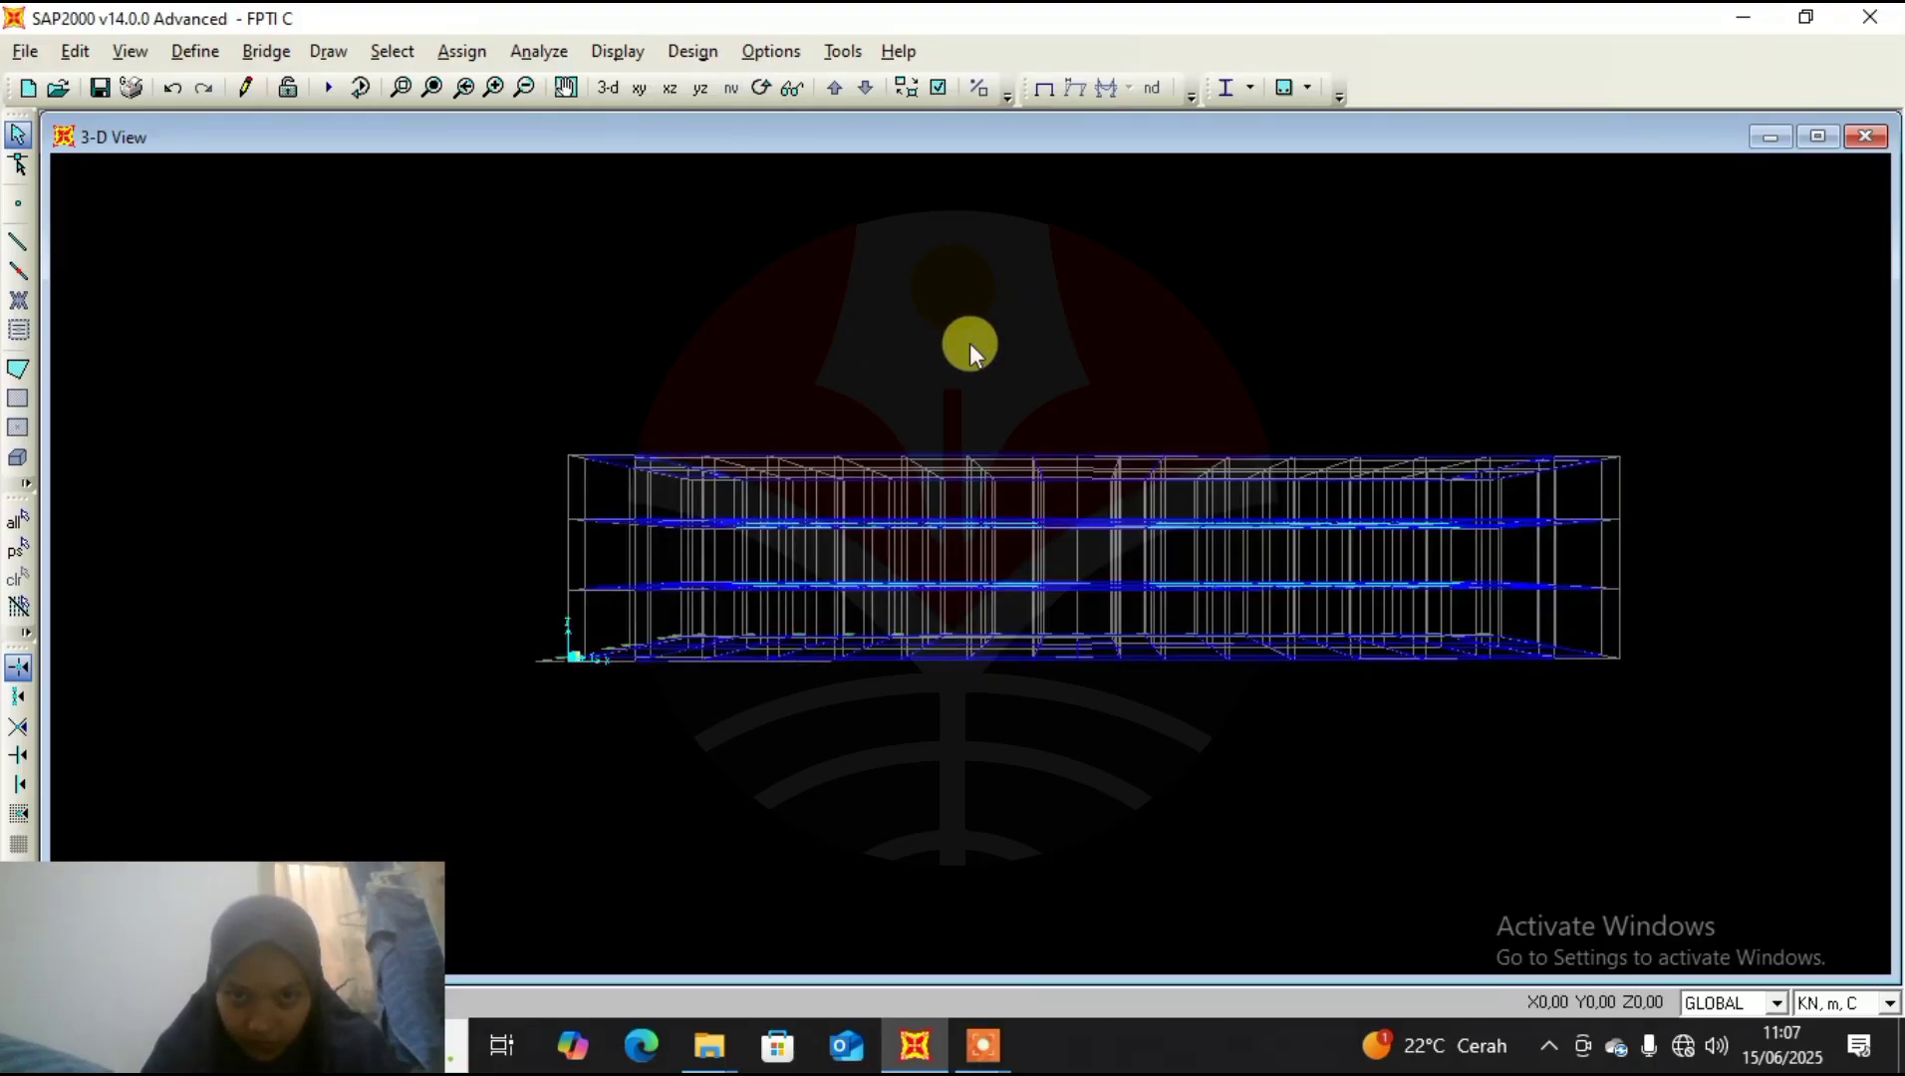
{"action": "left_click_drag", "start_coordinate": [1643, 401], "coordinate": [715, 488]}
{"action": "left_click_drag", "start_coordinate": [575, 469], "coordinate": [527, 480]}
{"action": "left_click", "coordinate": [461, 50]}
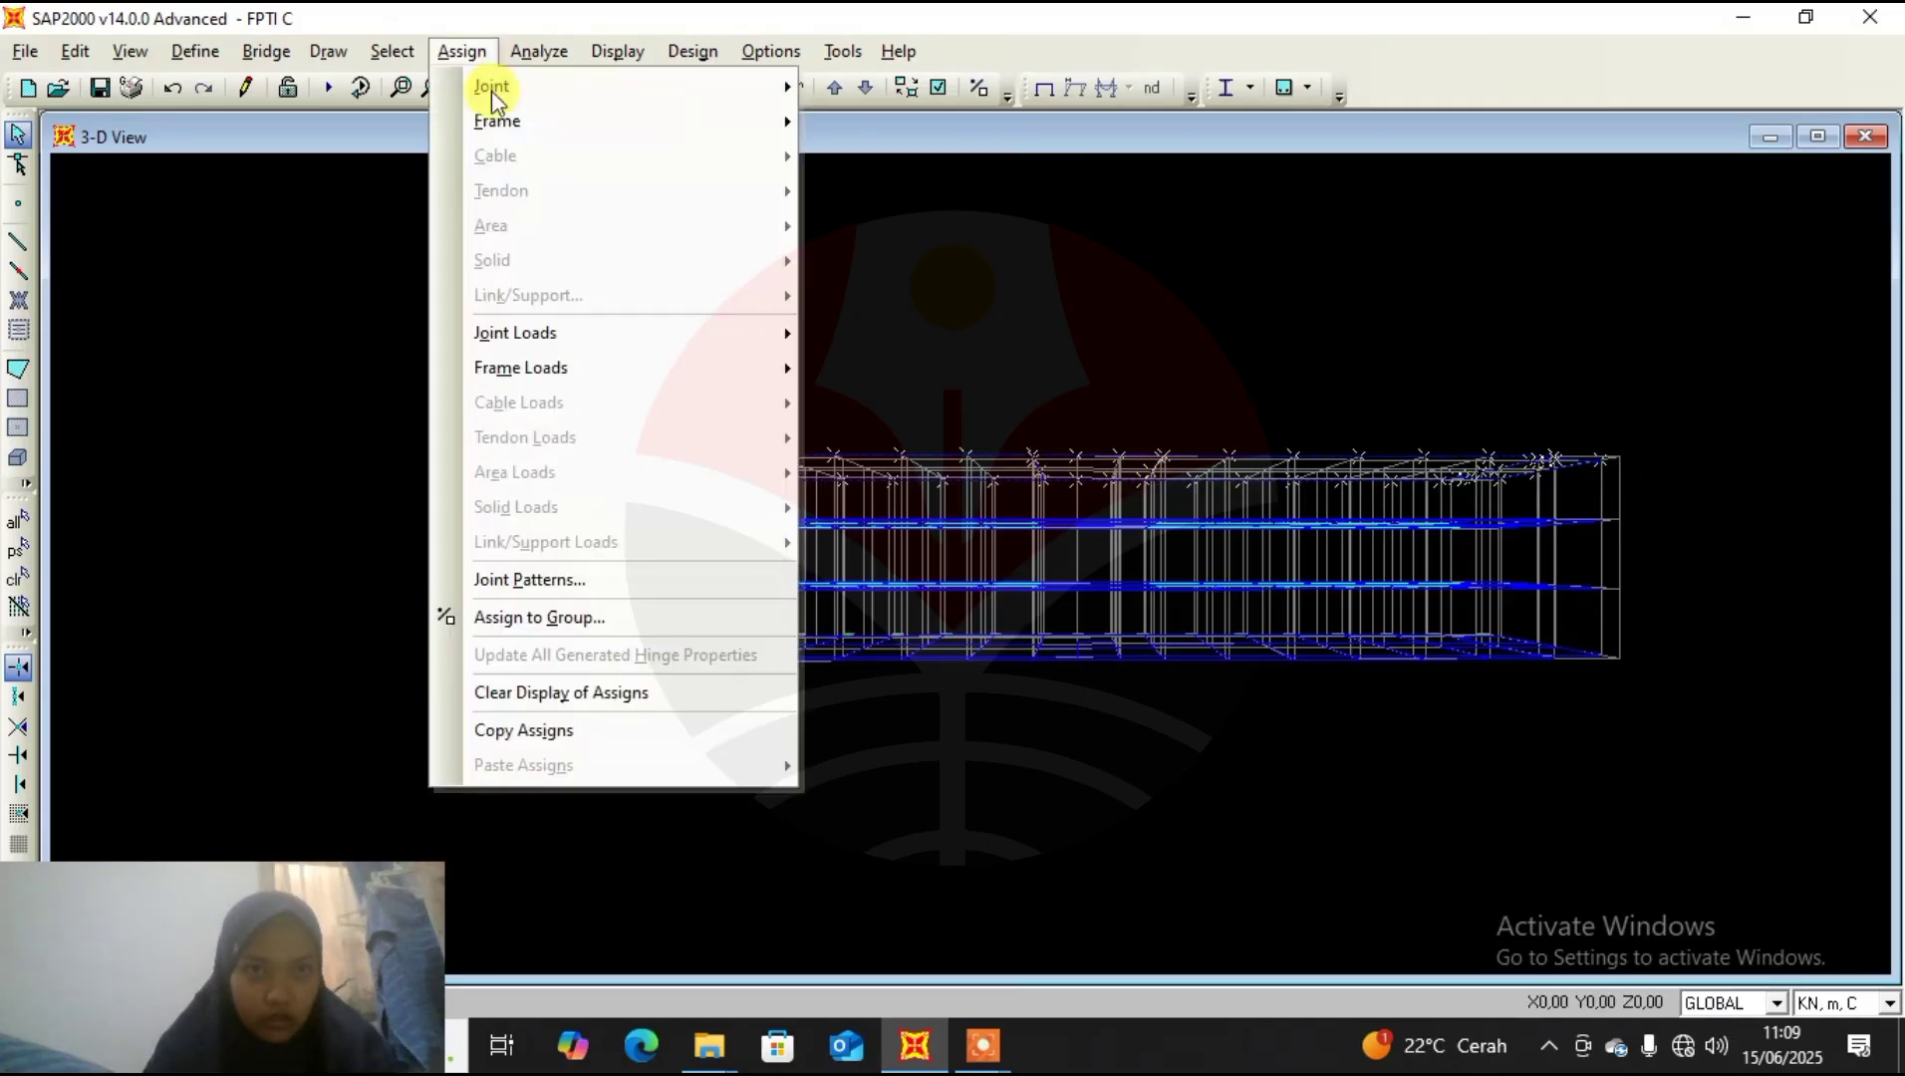
{"action": "mouse_move", "coordinate": [528, 133]}
{"action": "left_click", "coordinate": [893, 122]}
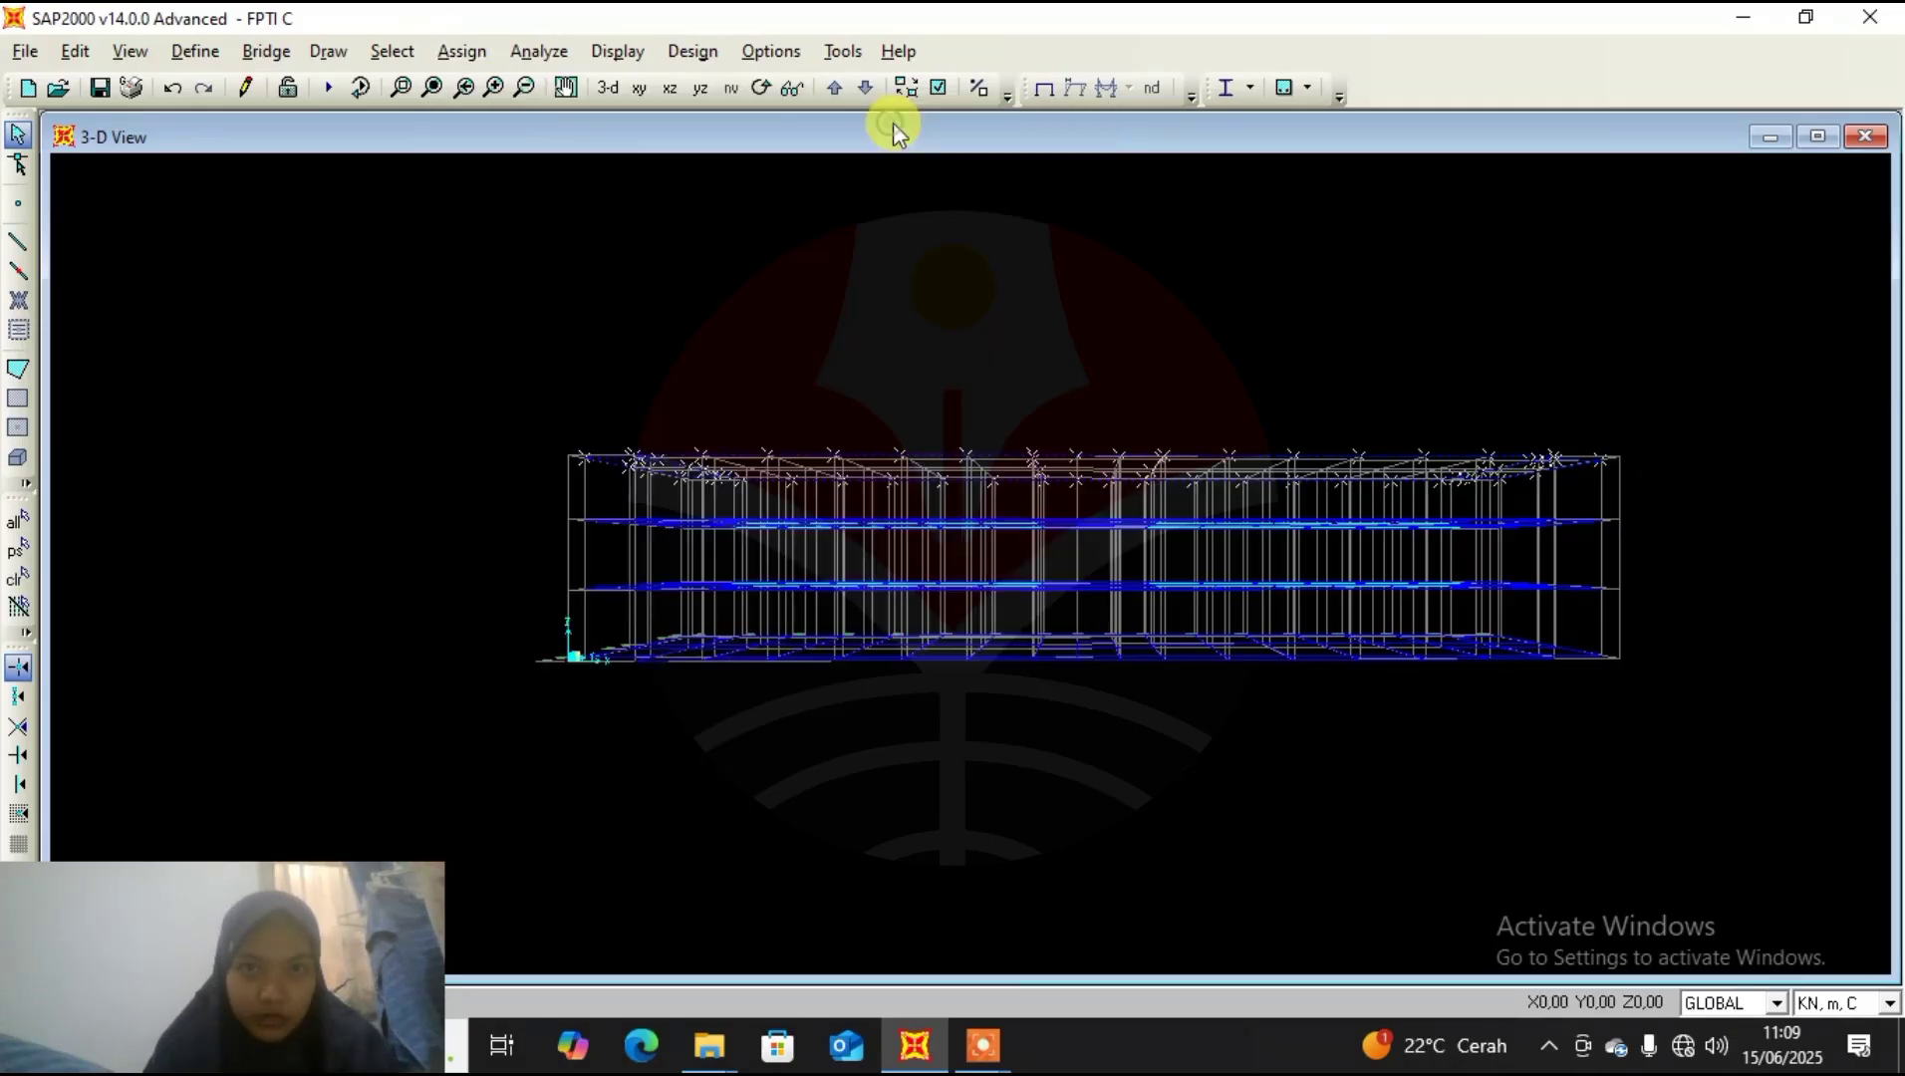
{"action": "left_click", "coordinate": [758, 512]}
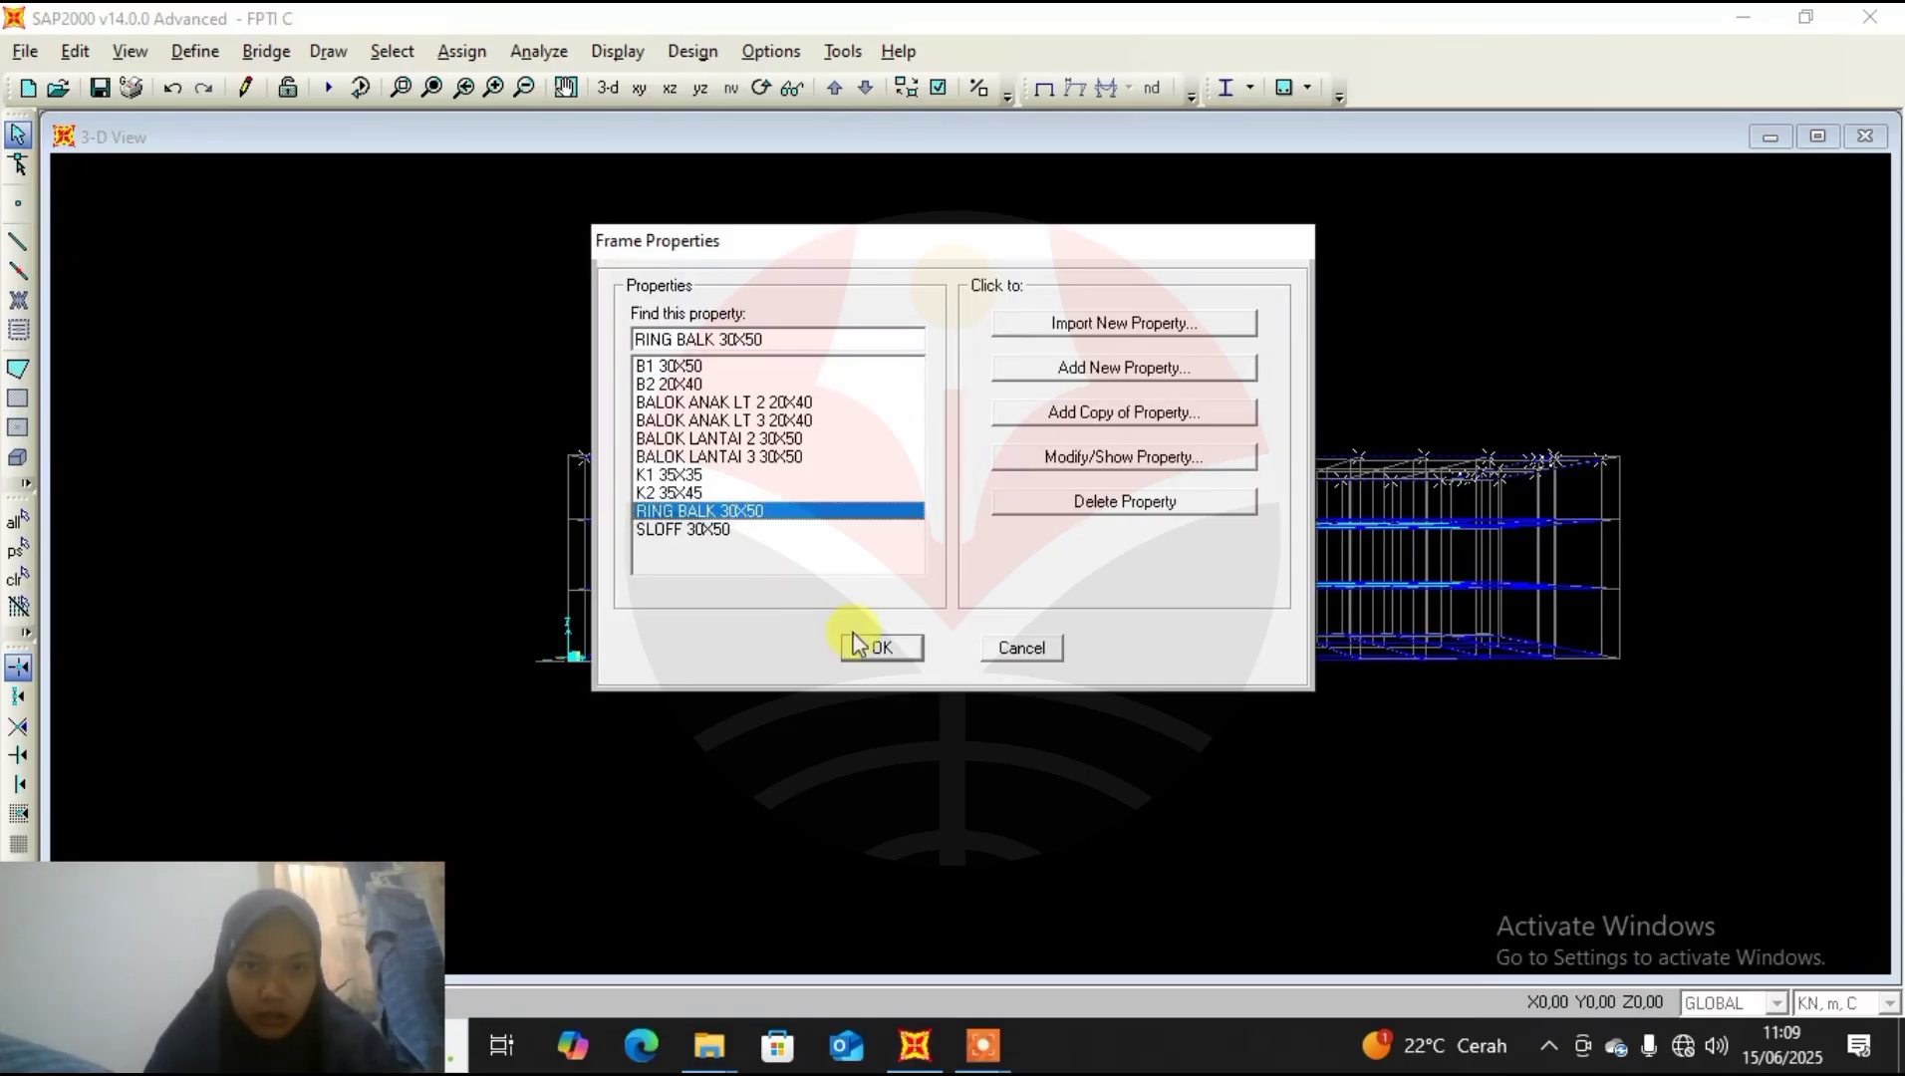
{"action": "left_click", "coordinate": [882, 648]}
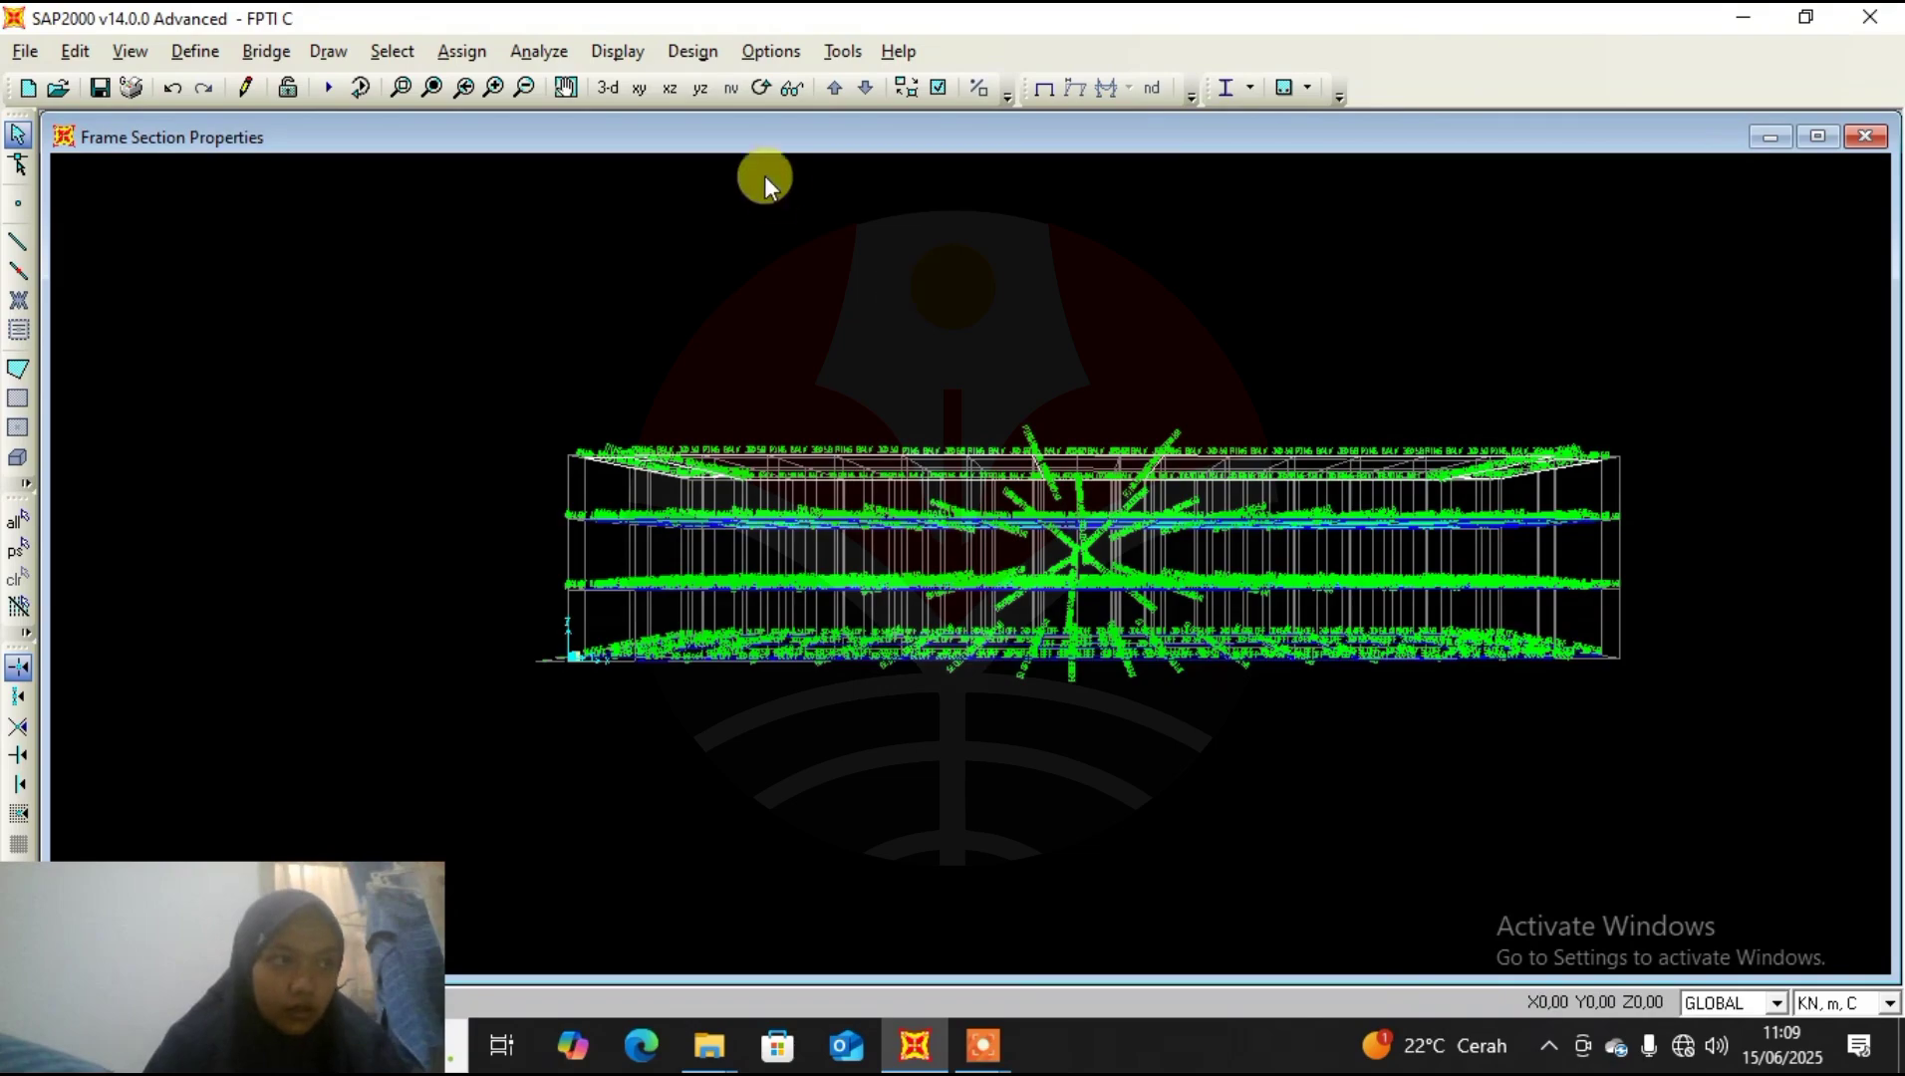
Set the display color of the RING BALK 30X50 section to cyan and refresh the plan at Z=11,2.
{"action": "left_click", "coordinate": [670, 90]}
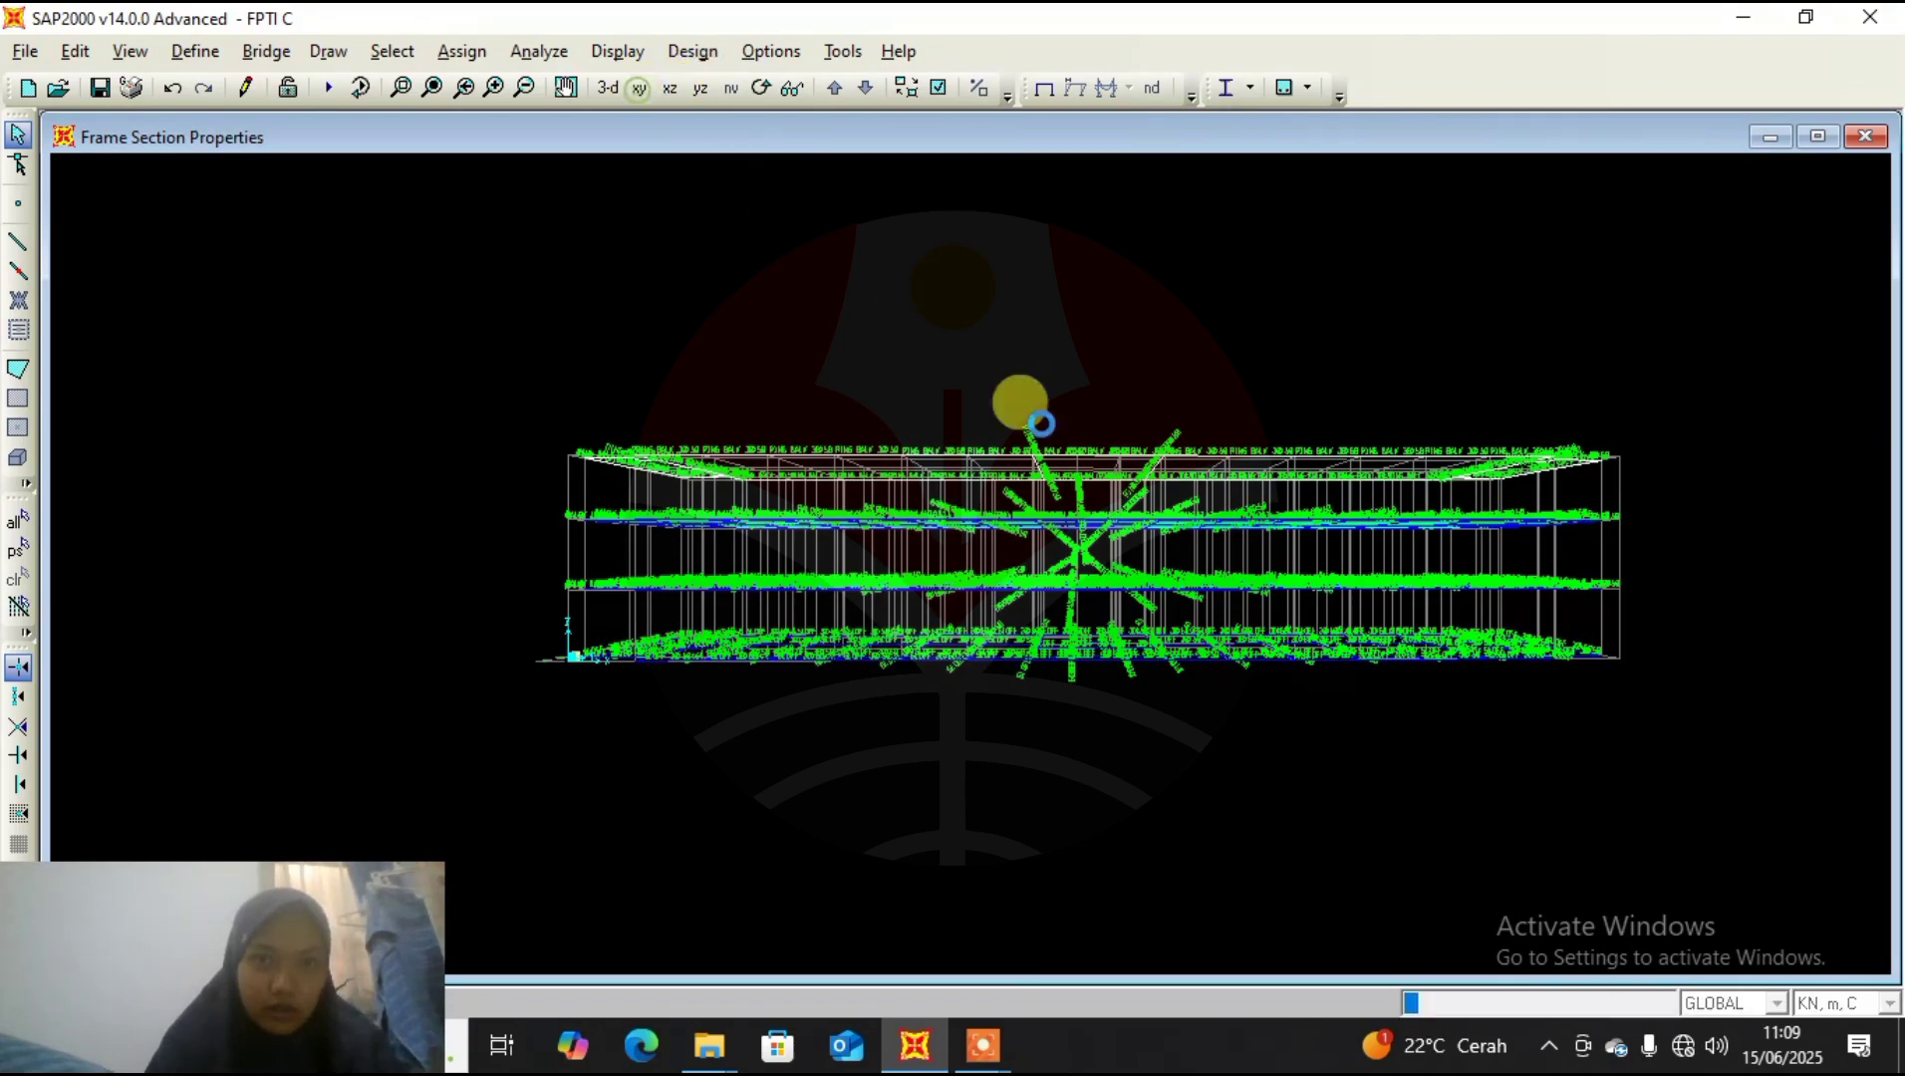
{"action": "middle_click_drag", "start_coordinate": [993, 587], "coordinate": [959, 425]}
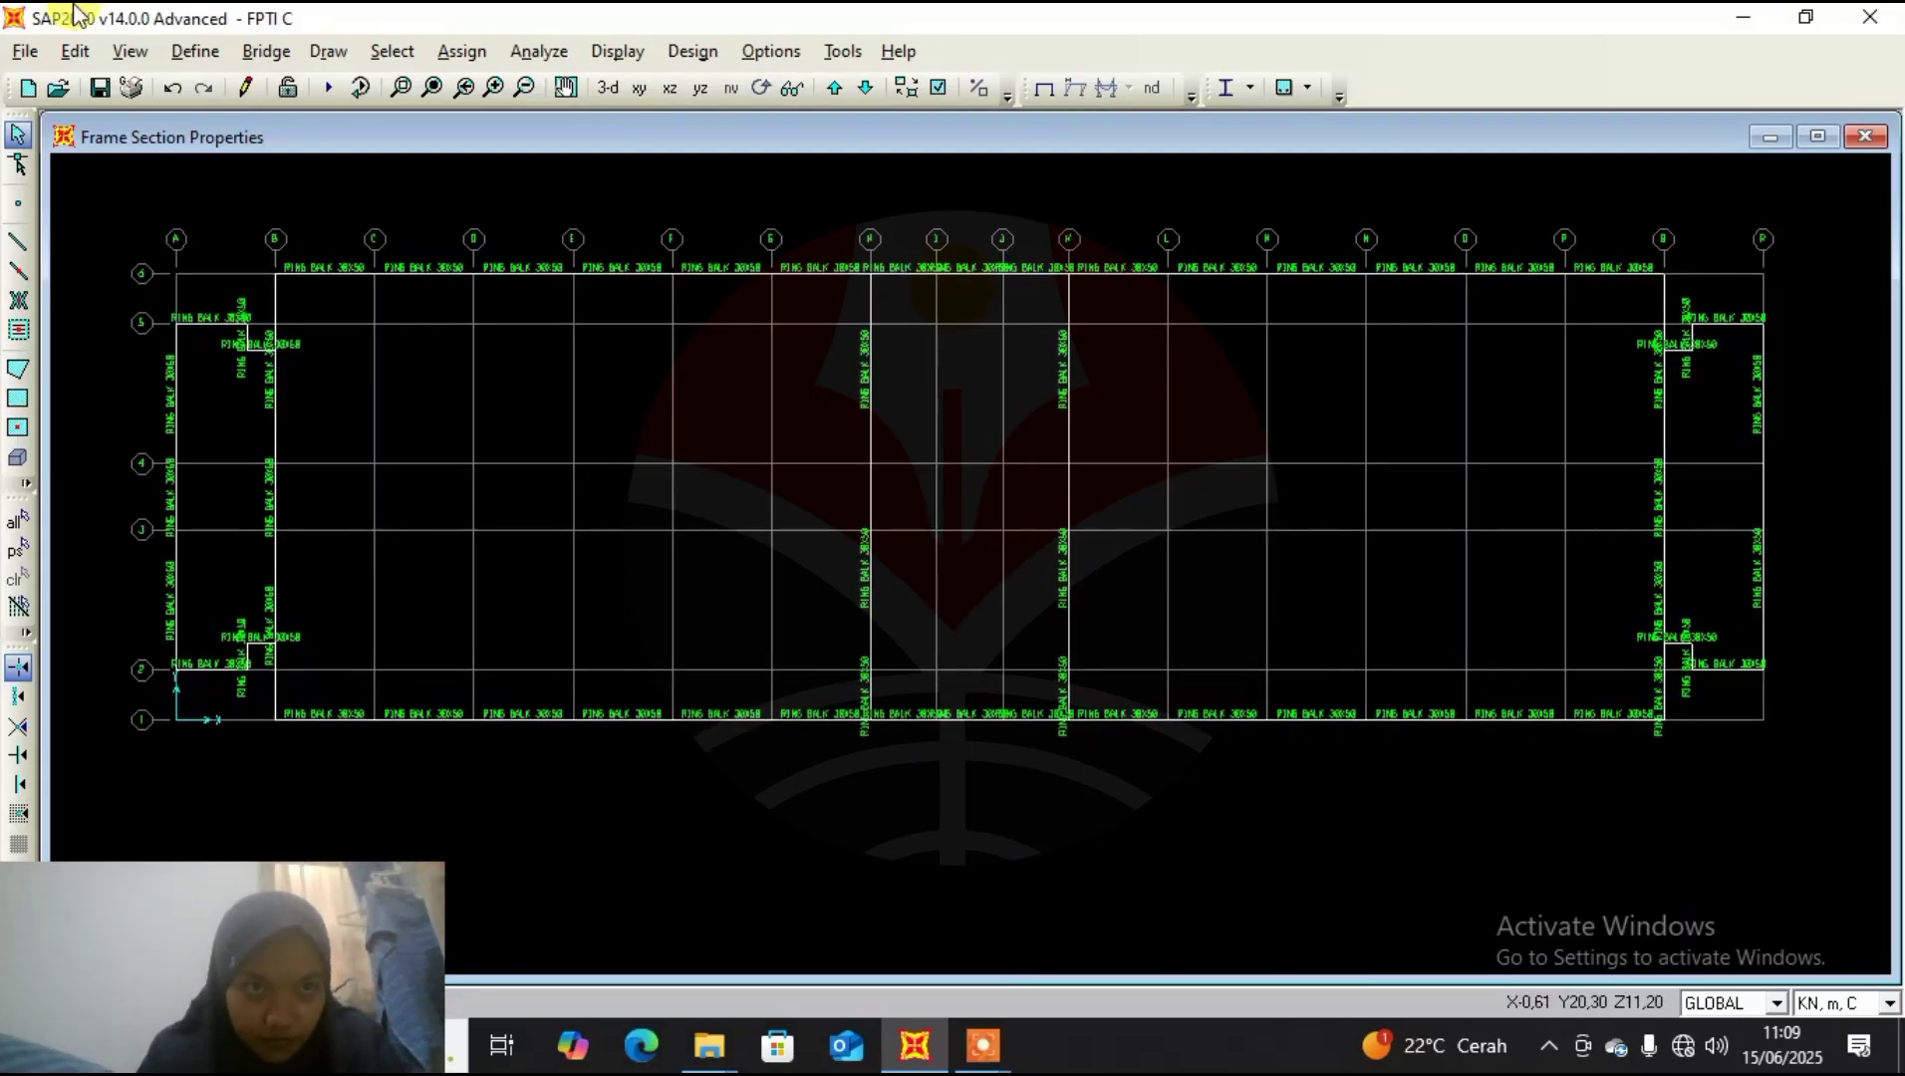
{"action": "left_click", "coordinate": [207, 54]}
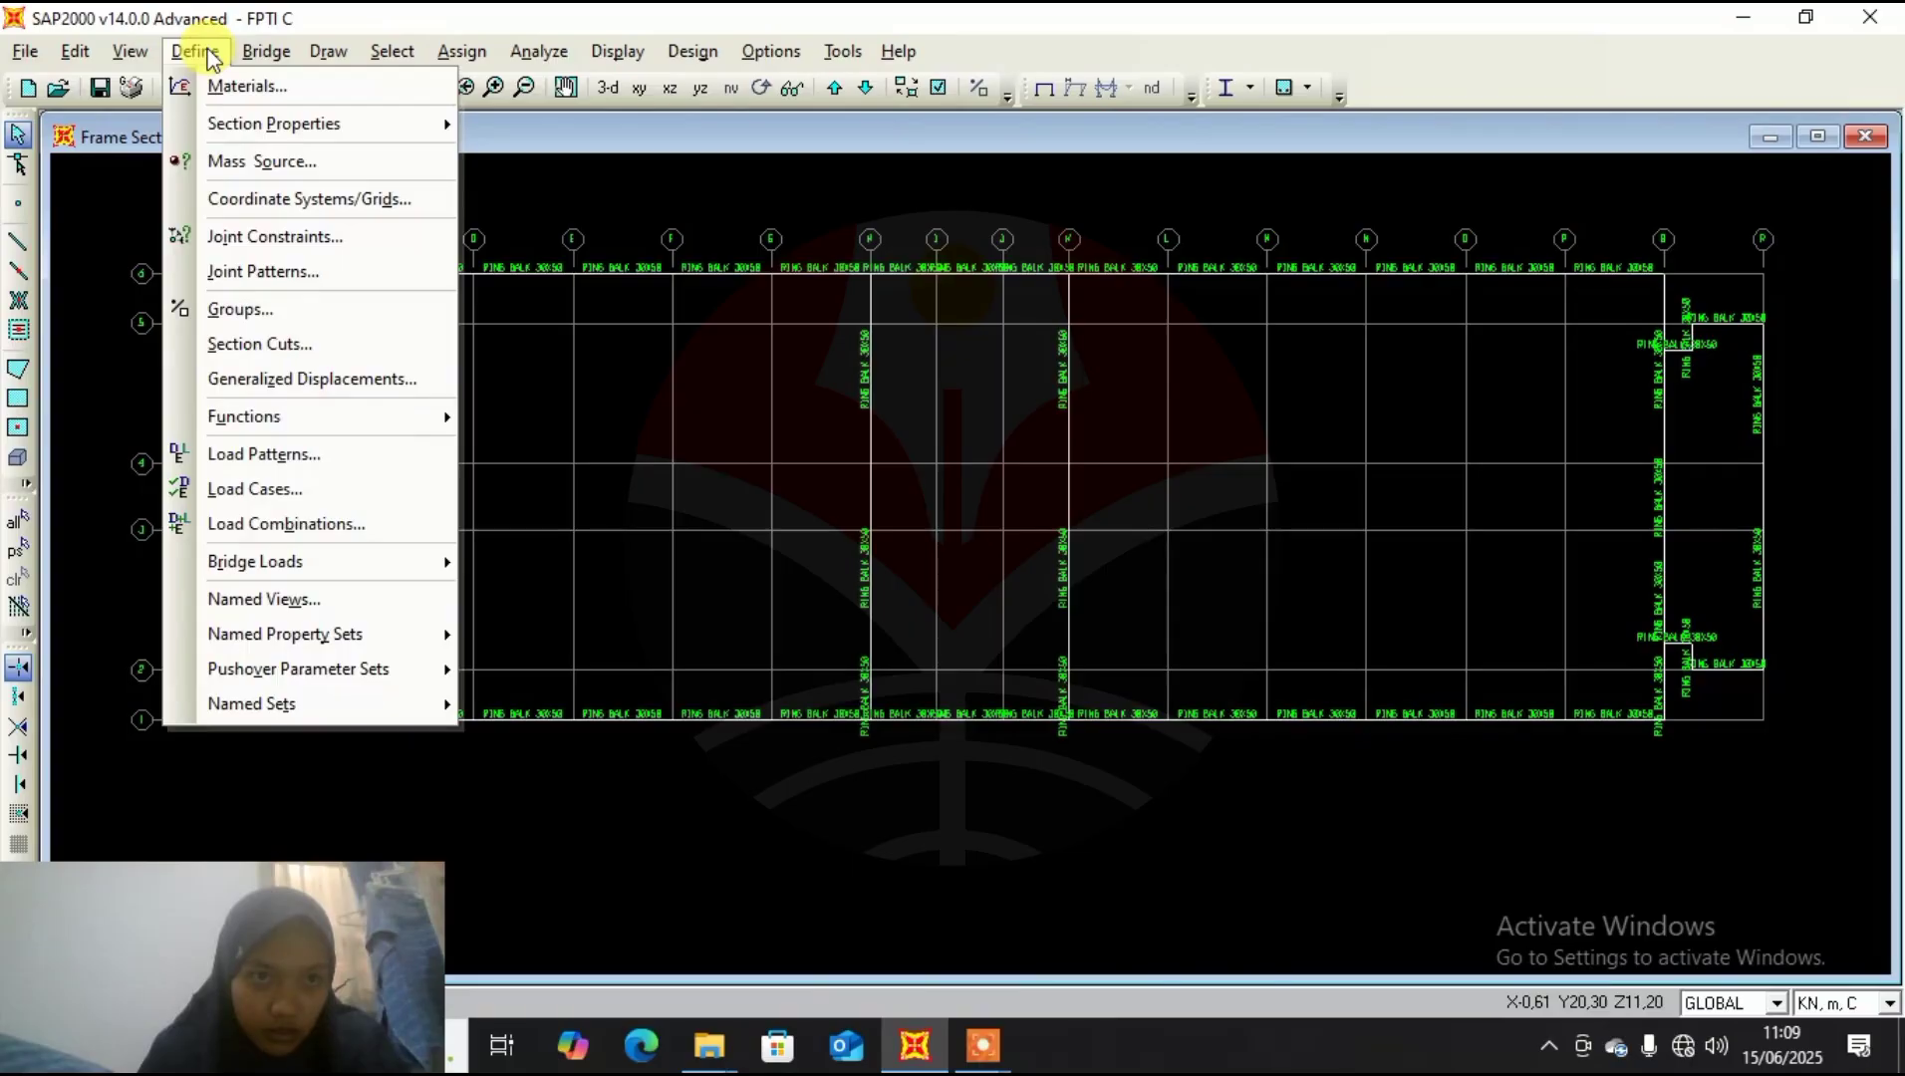
{"action": "left_click", "coordinate": [187, 50]}
{"action": "left_click", "coordinate": [196, 50]}
{"action": "mouse_move", "coordinate": [269, 130]}
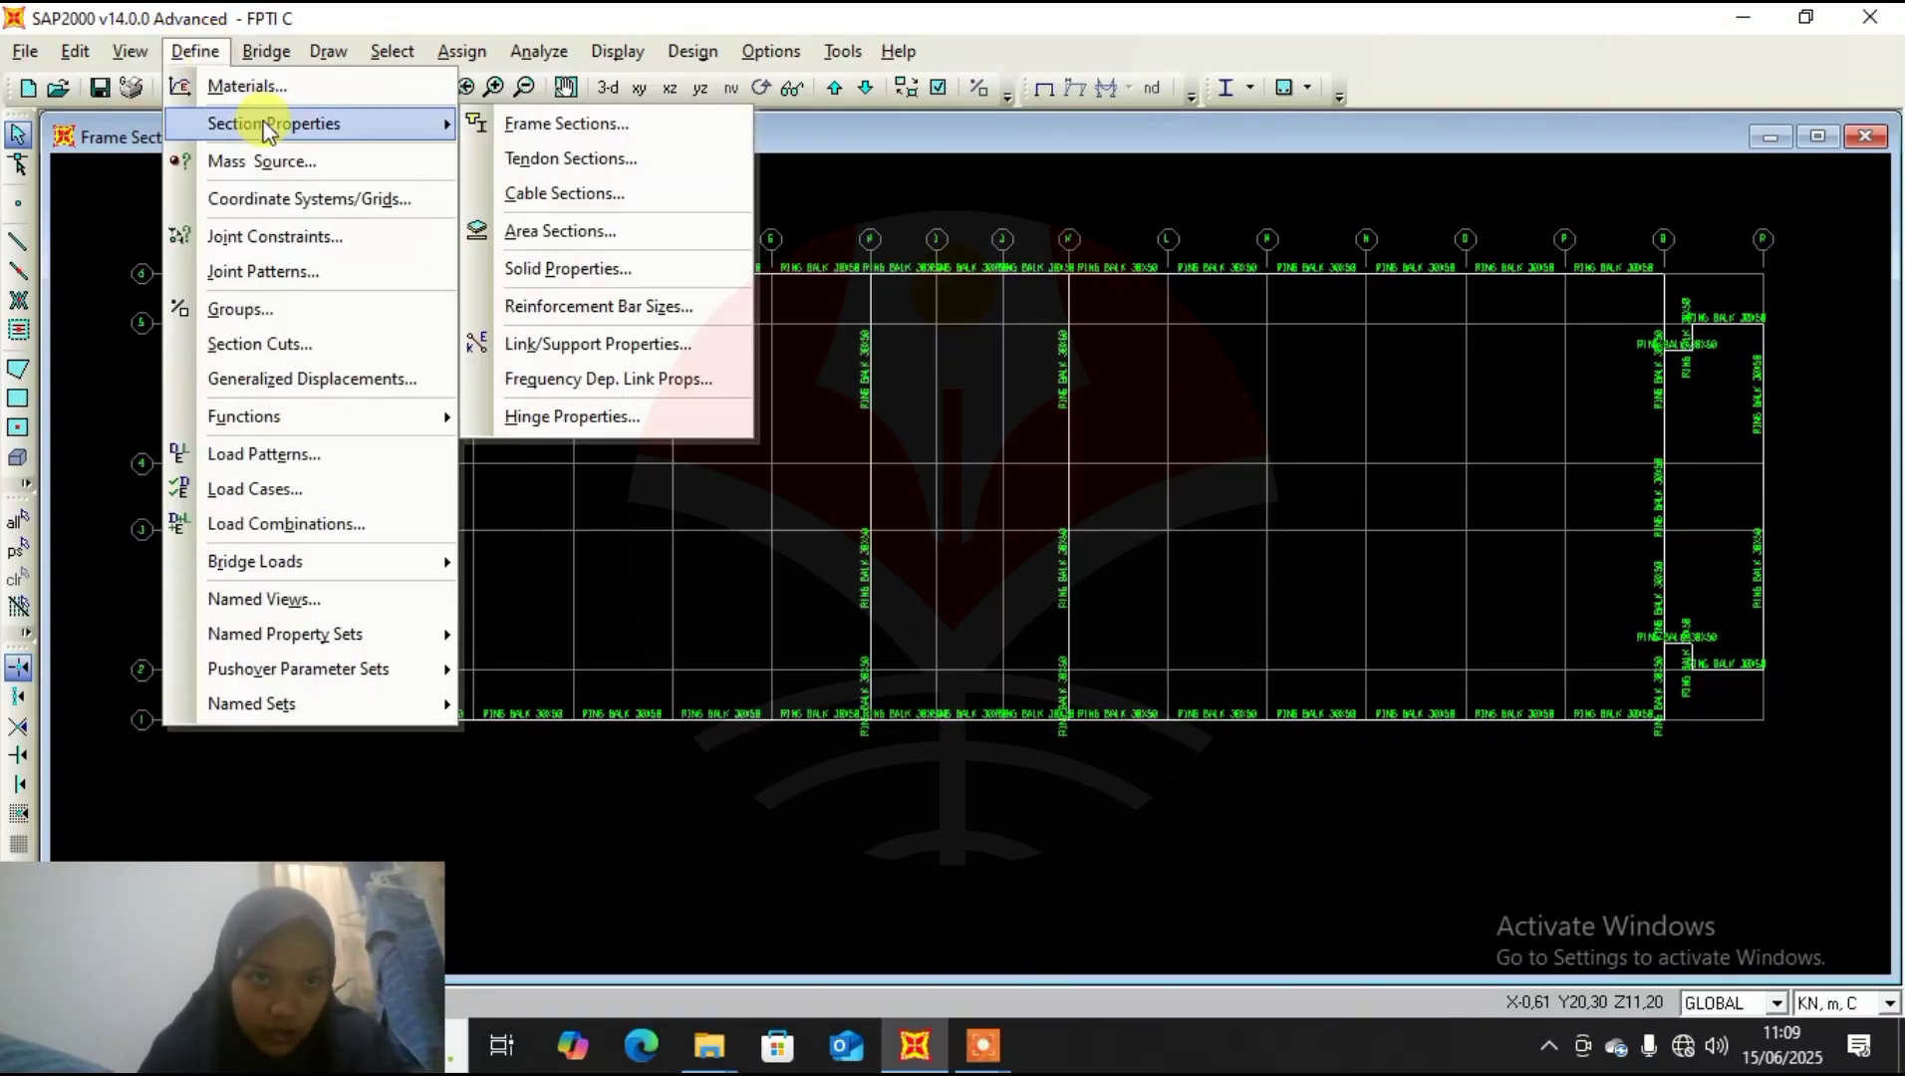
{"action": "left_click", "coordinate": [565, 124]}
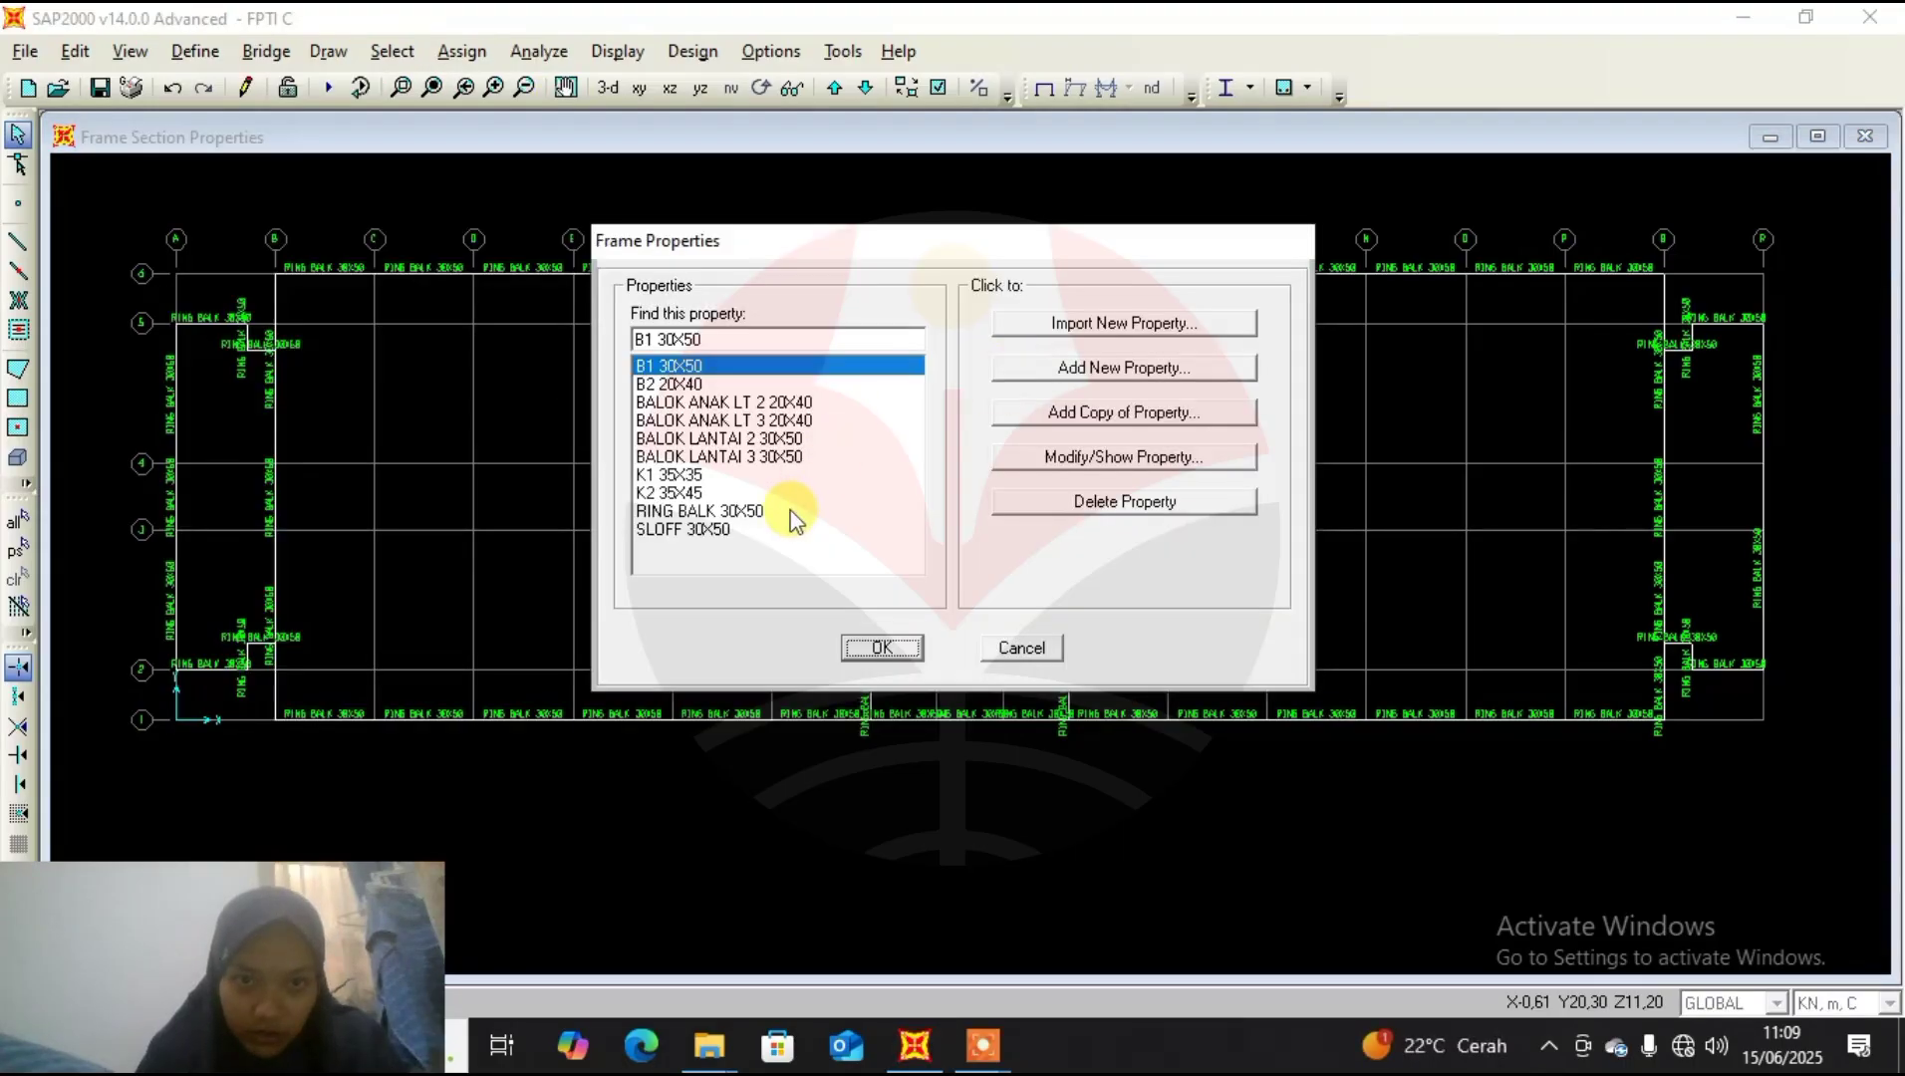
{"action": "left_click", "coordinate": [795, 514]}
{"action": "left_click", "coordinate": [1116, 459]}
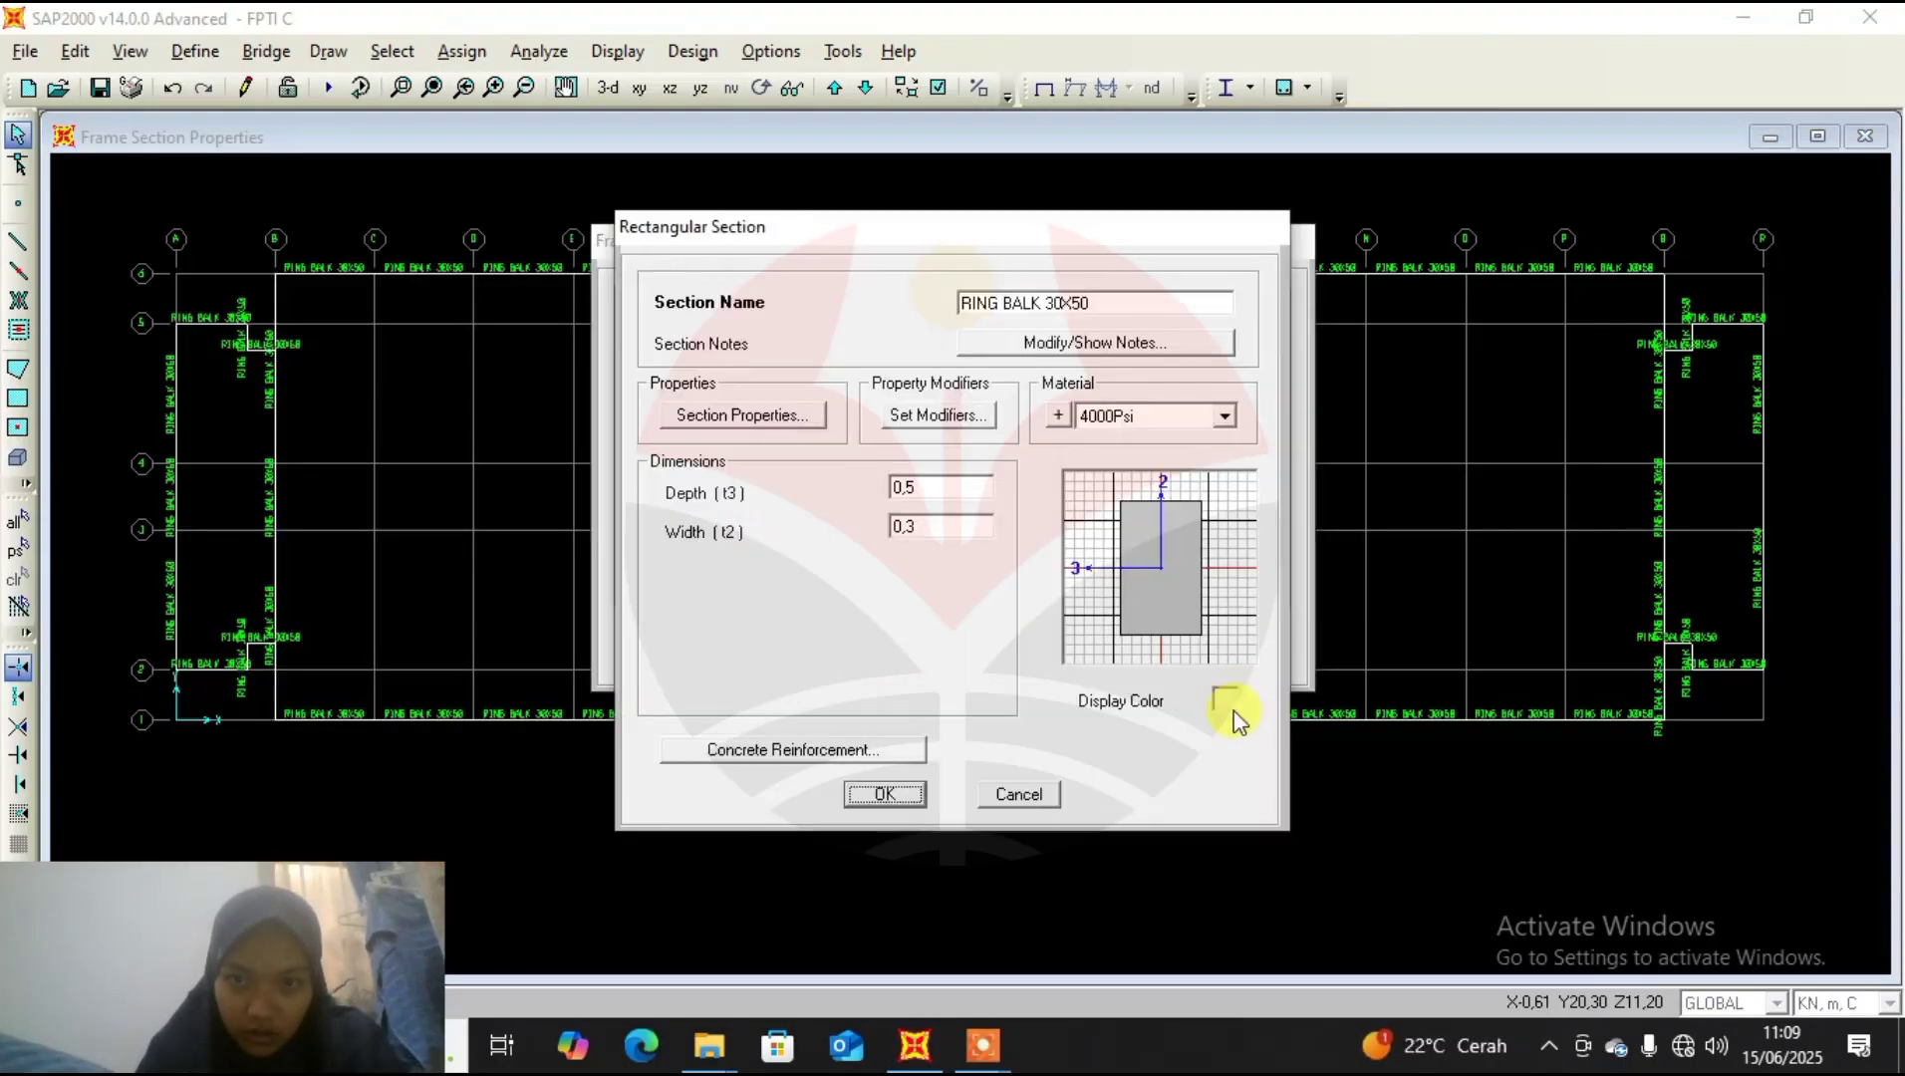
{"action": "left_click", "coordinate": [1228, 703]}
{"action": "left_click", "coordinate": [179, 275]}
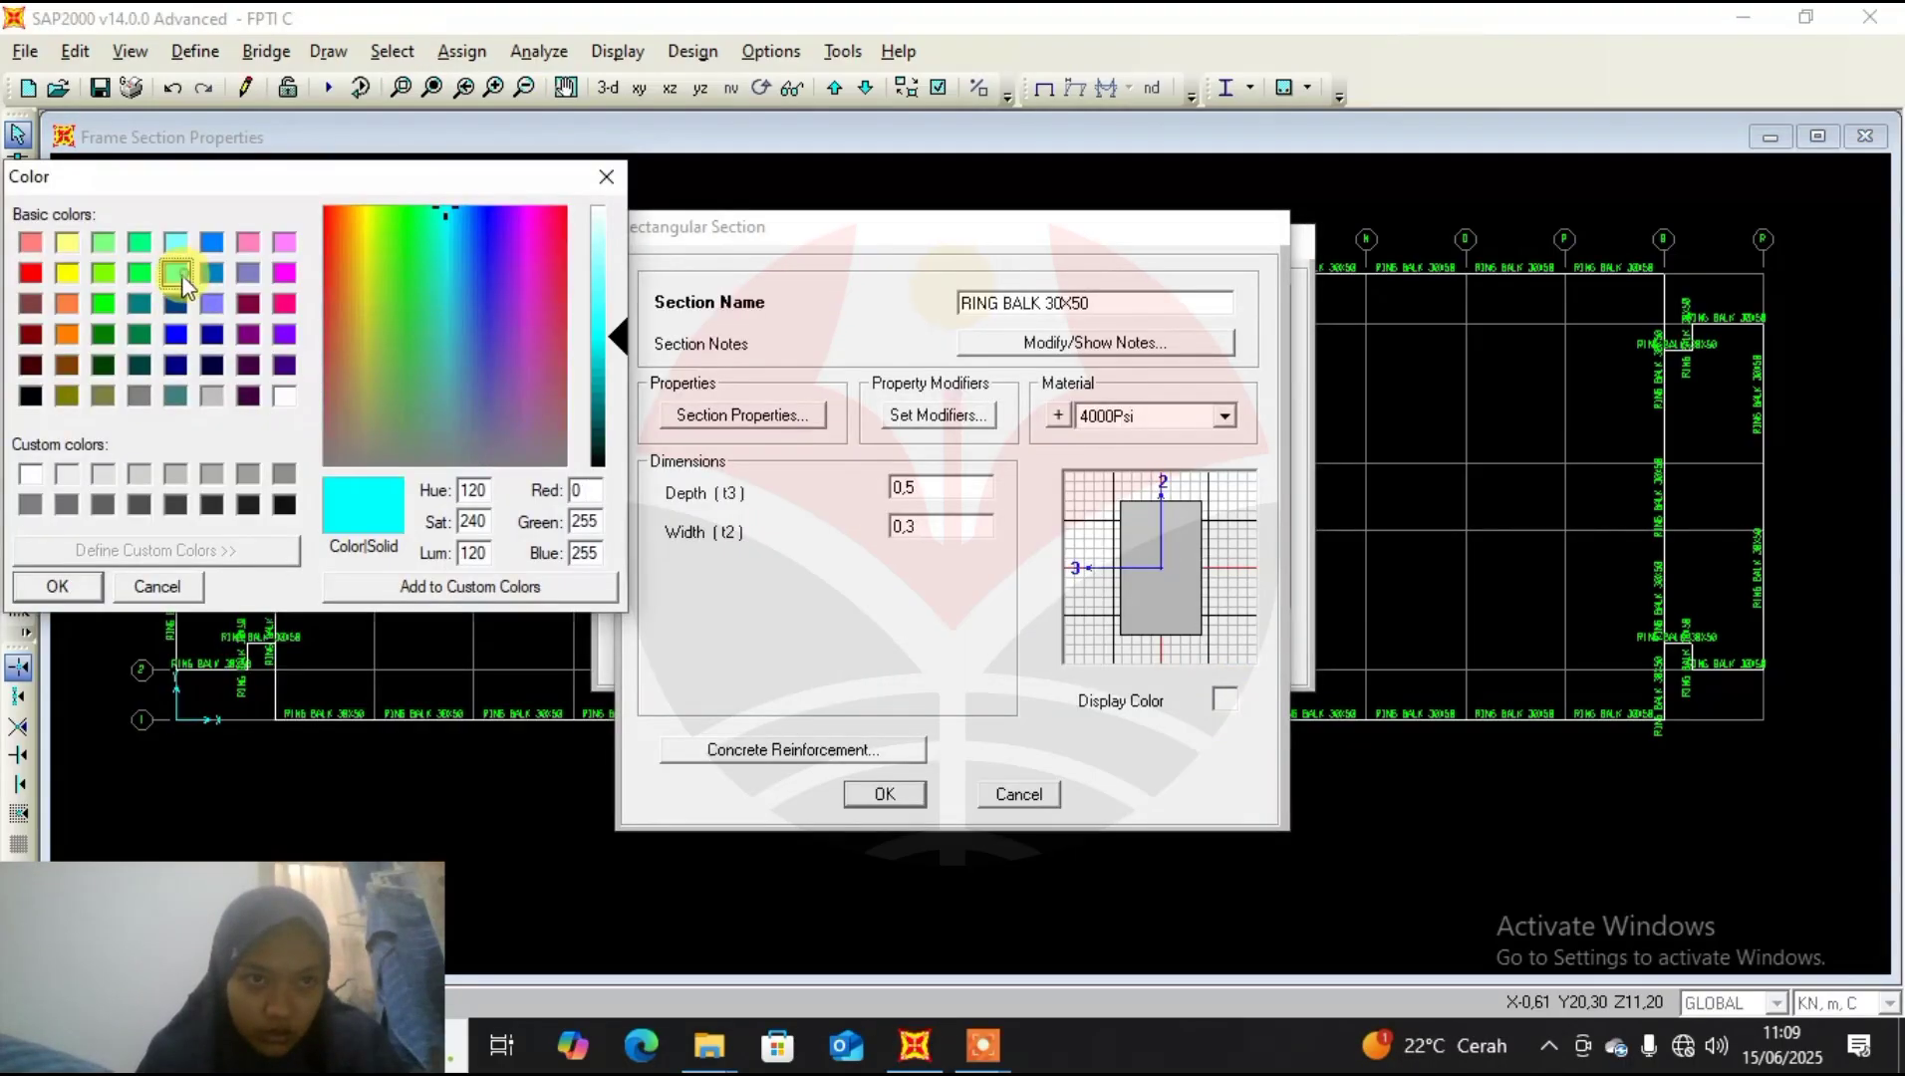
{"action": "left_click", "coordinate": [39, 584]}
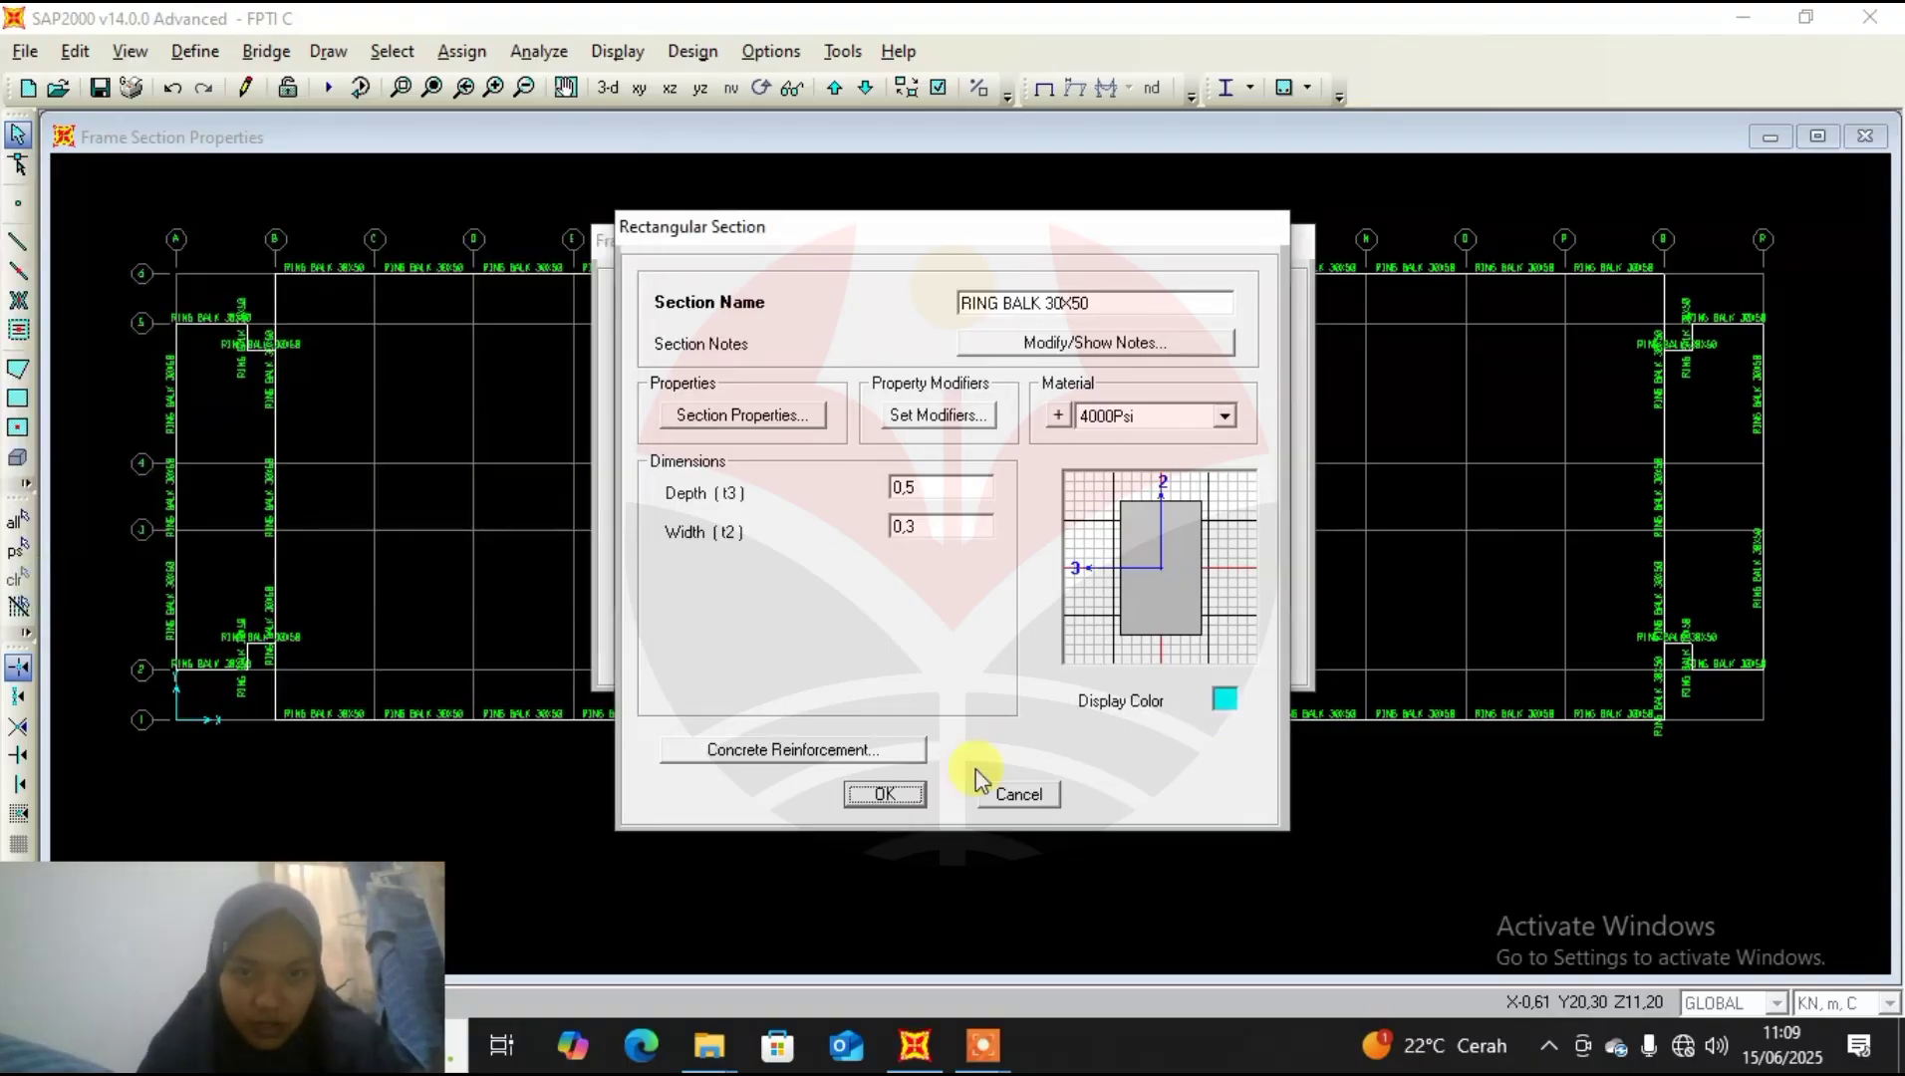
{"action": "left_click", "coordinate": [875, 794]}
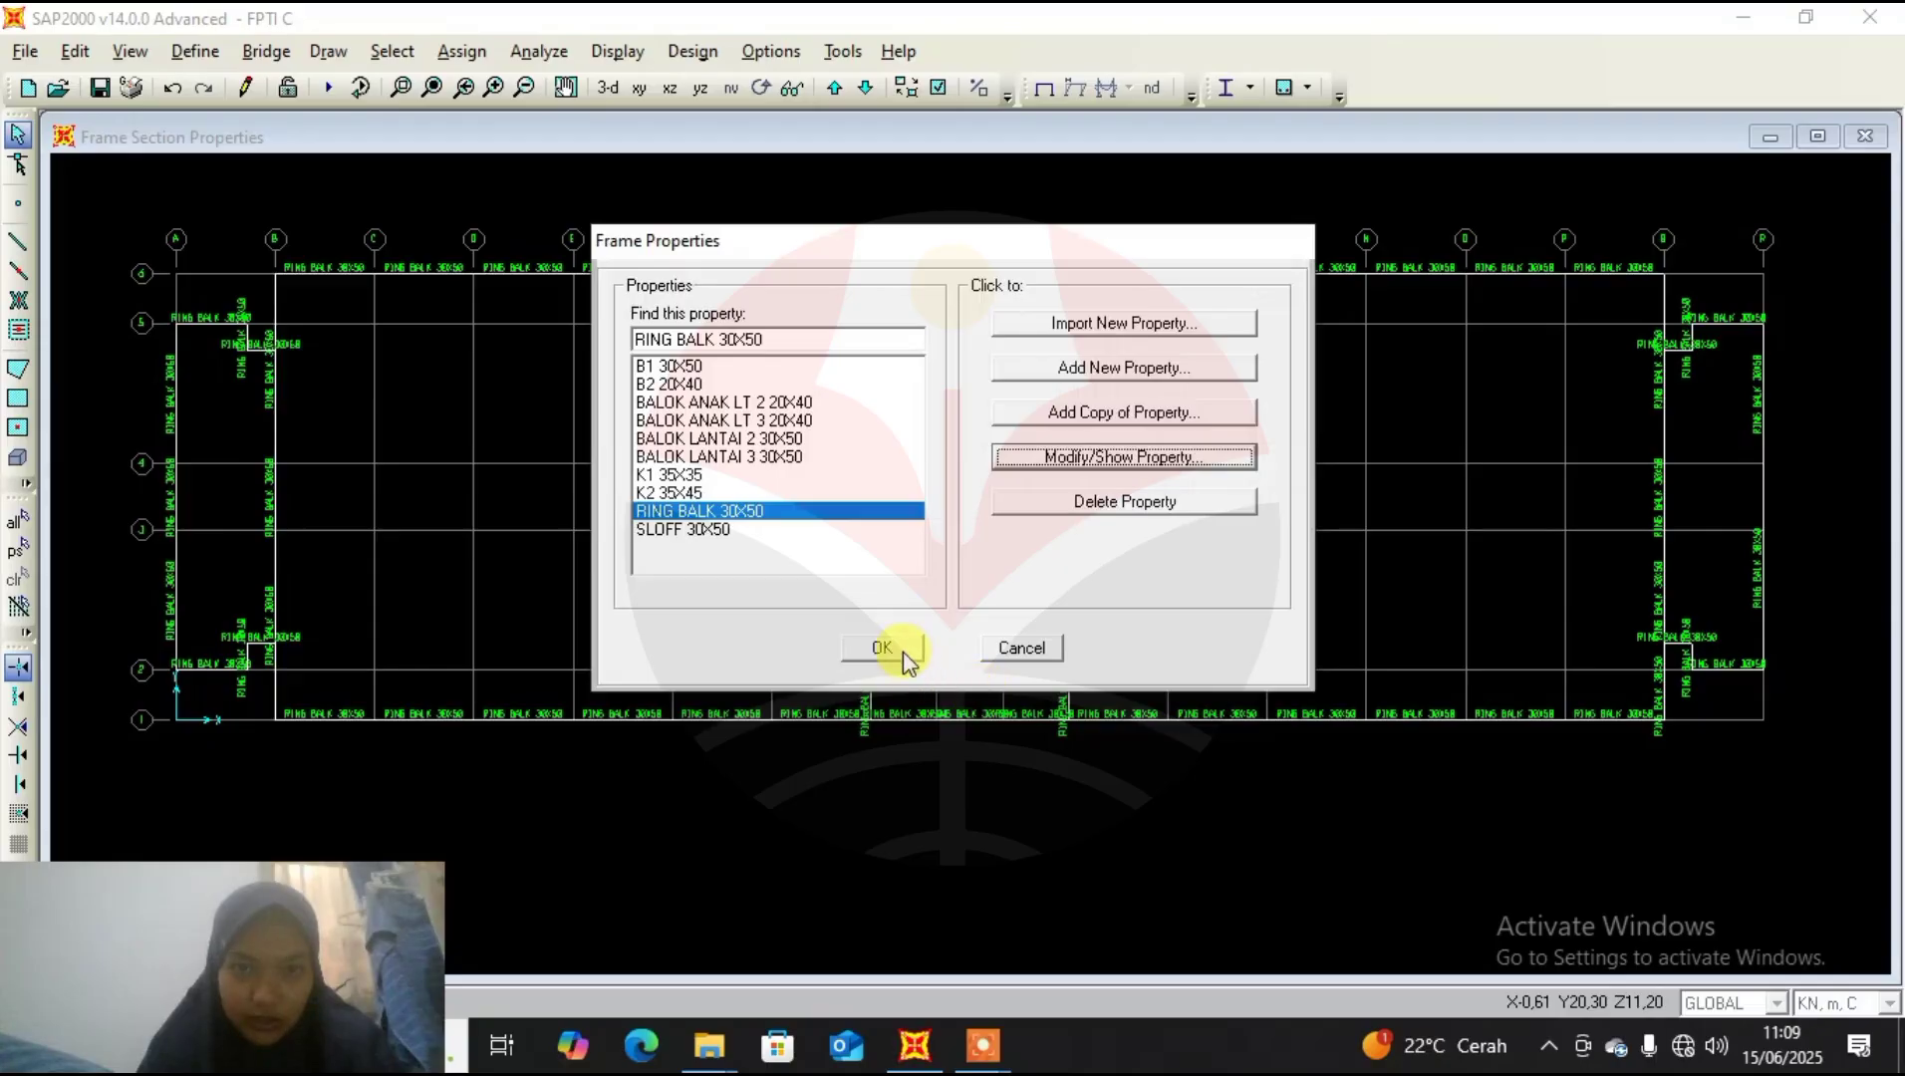
{"action": "left_click", "coordinate": [882, 649]}
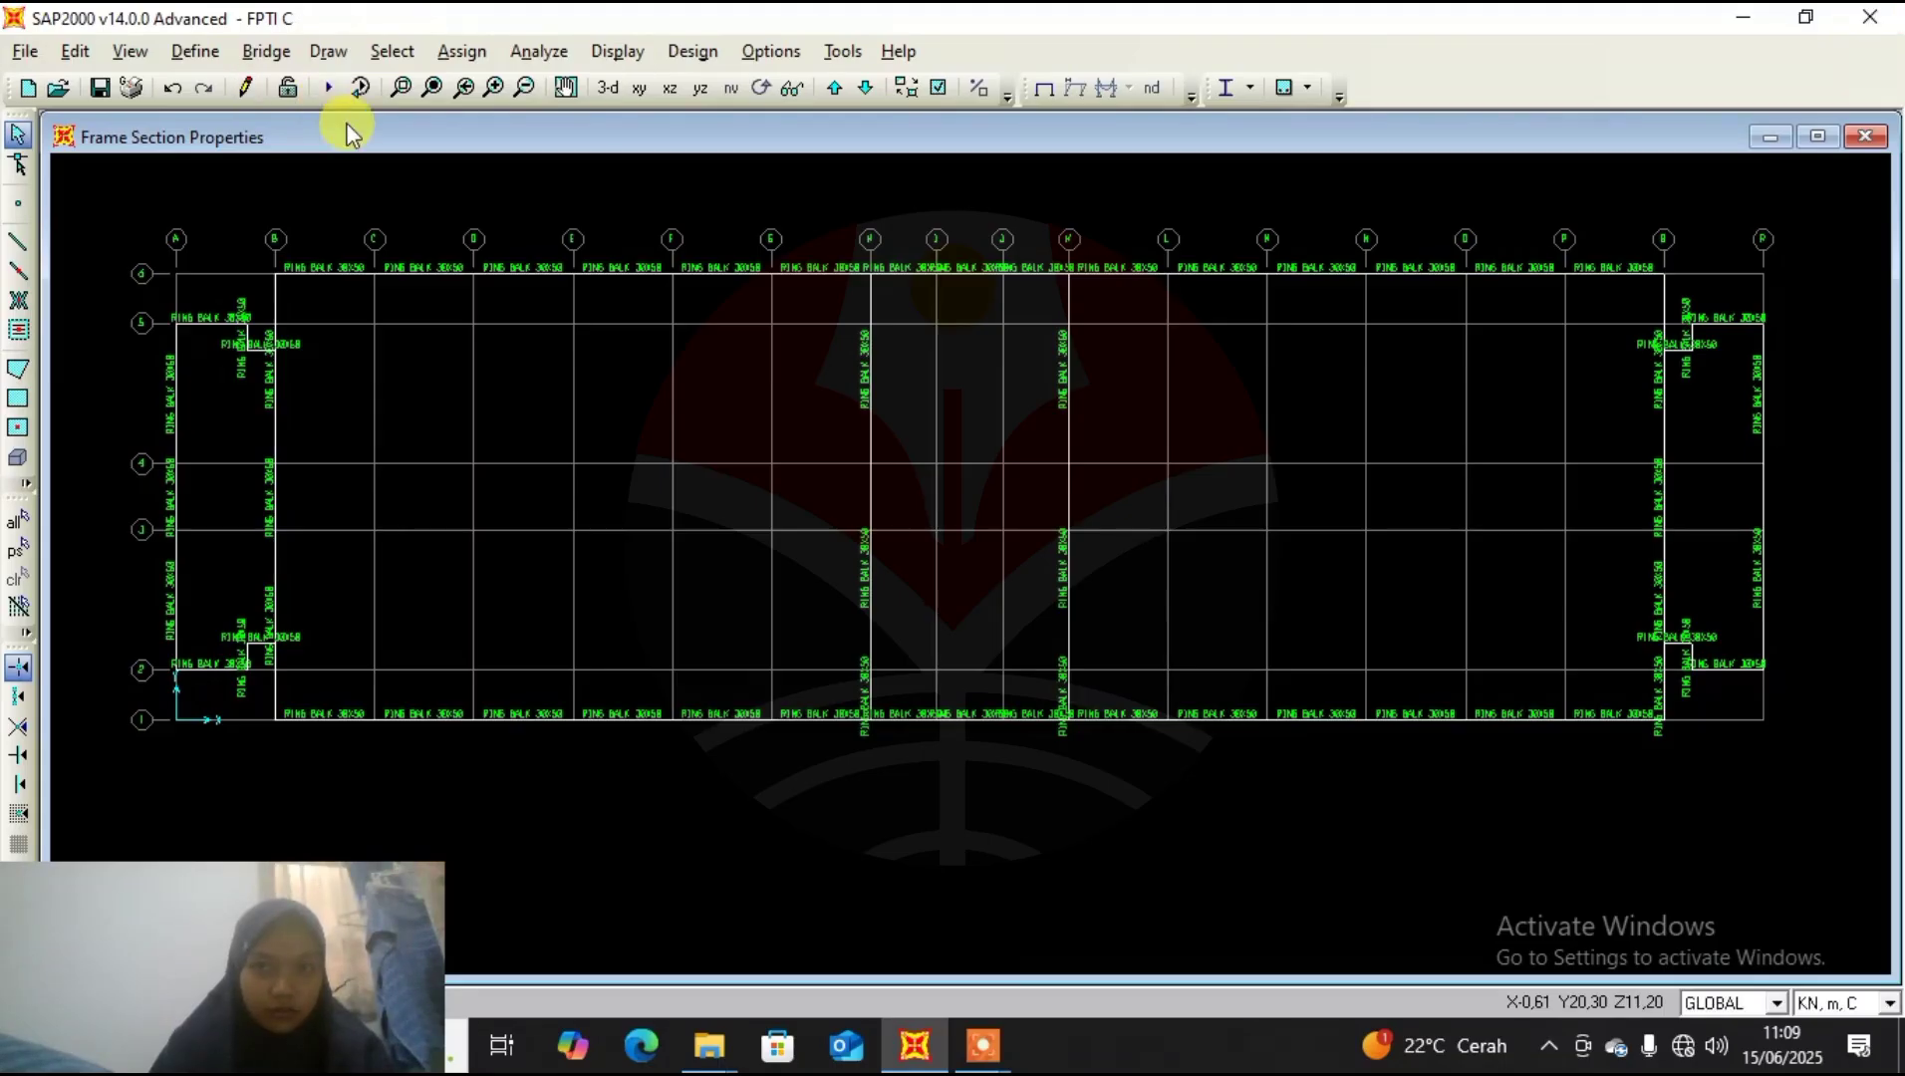
{"action": "left_click", "coordinate": [235, 86]}
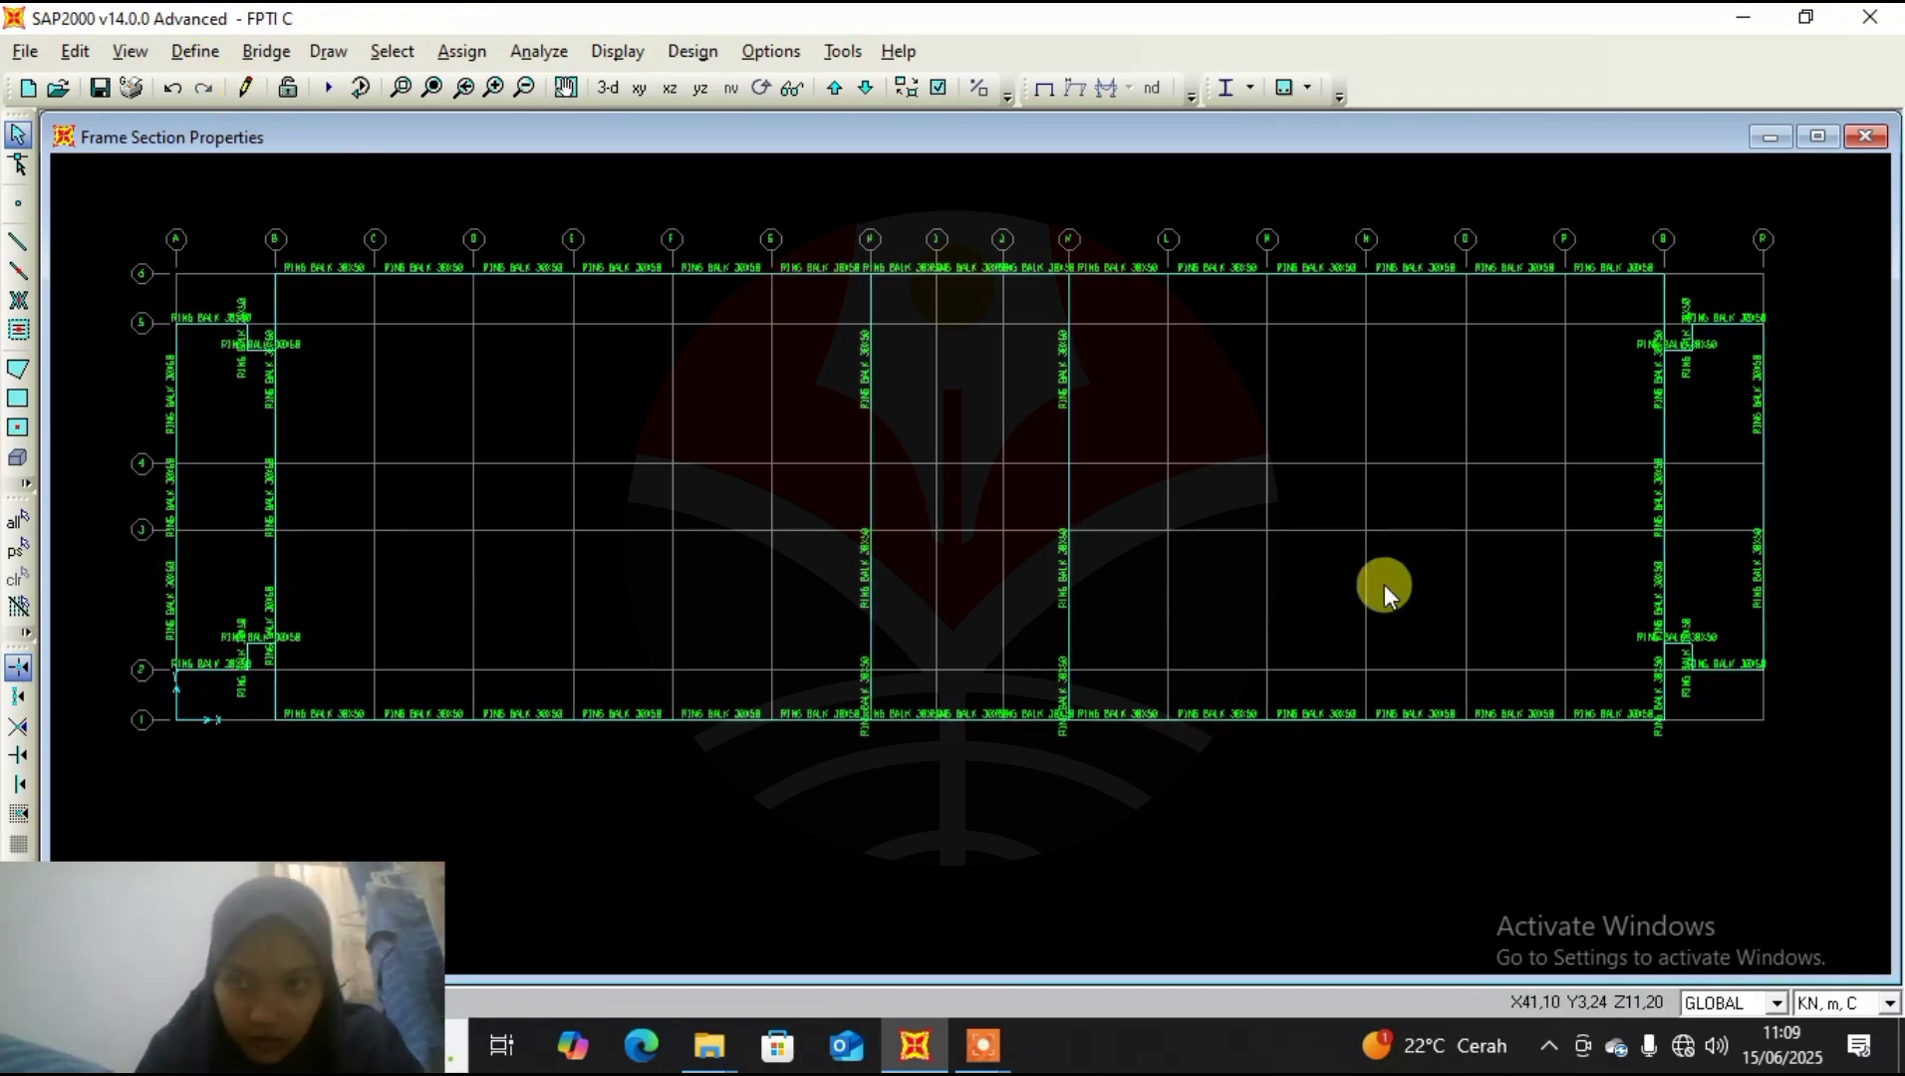
Join the RING BALK beam segments along gridline Q, between gridlines 1 and 6, into one continuous frame.
{"action": "scroll", "coordinate": [1682, 430], "scroll_direction": "up", "scroll_amount": 1}
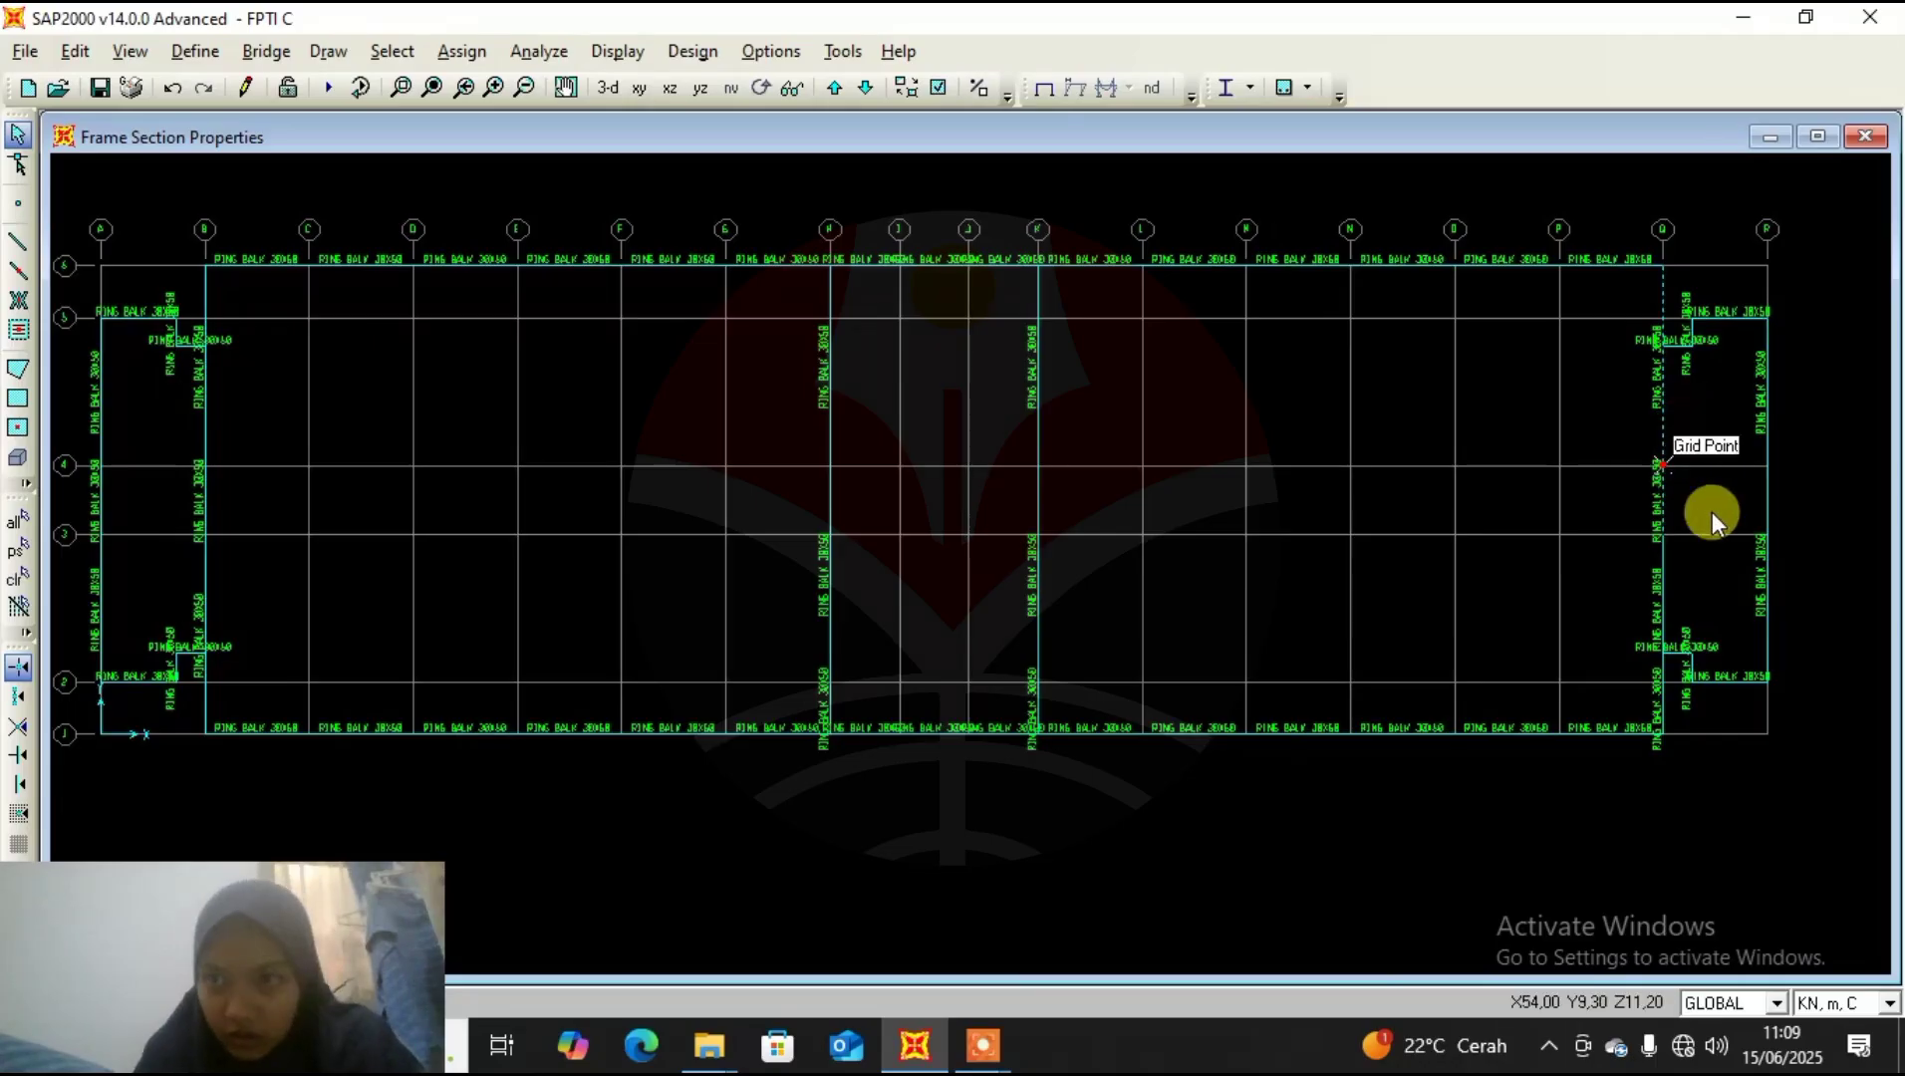
{"action": "left_click", "coordinate": [1662, 470]}
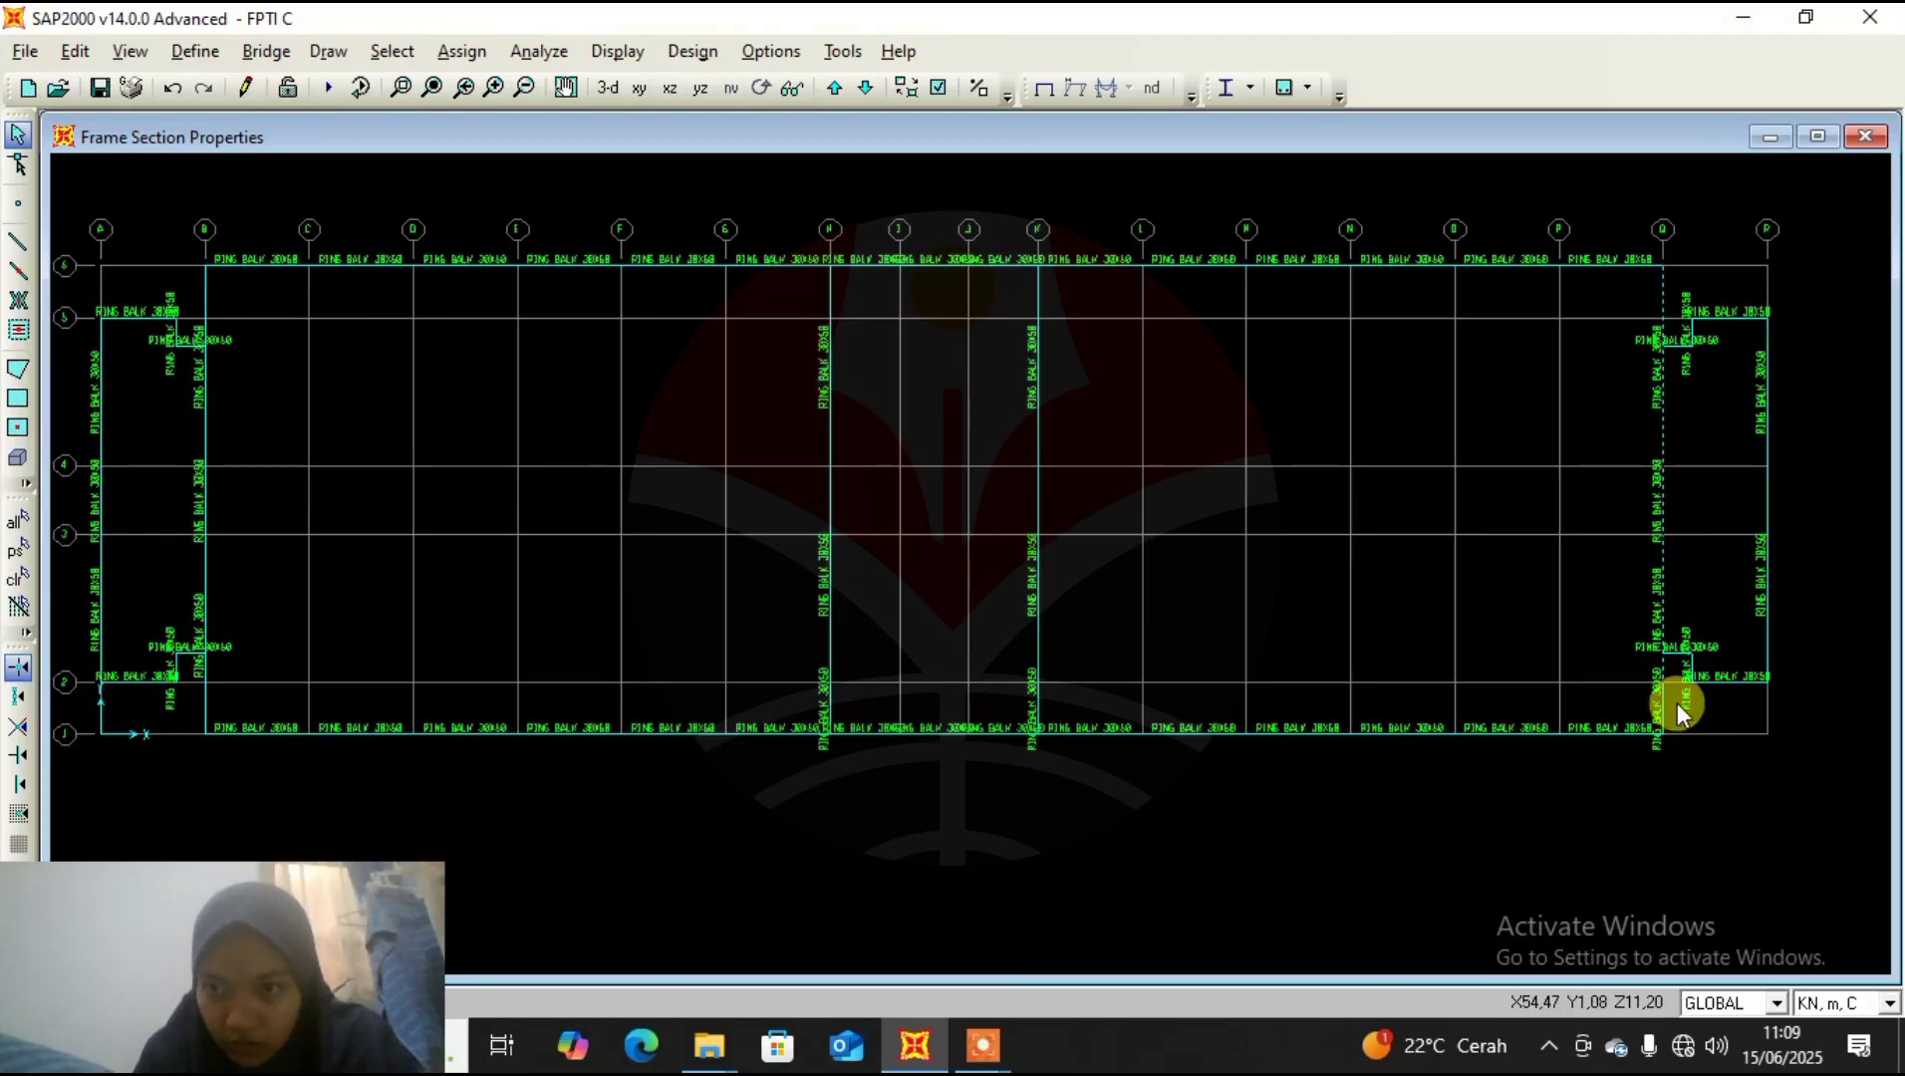
{"action": "left_click_drag", "start_coordinate": [1677, 703], "coordinate": [1633, 708]}
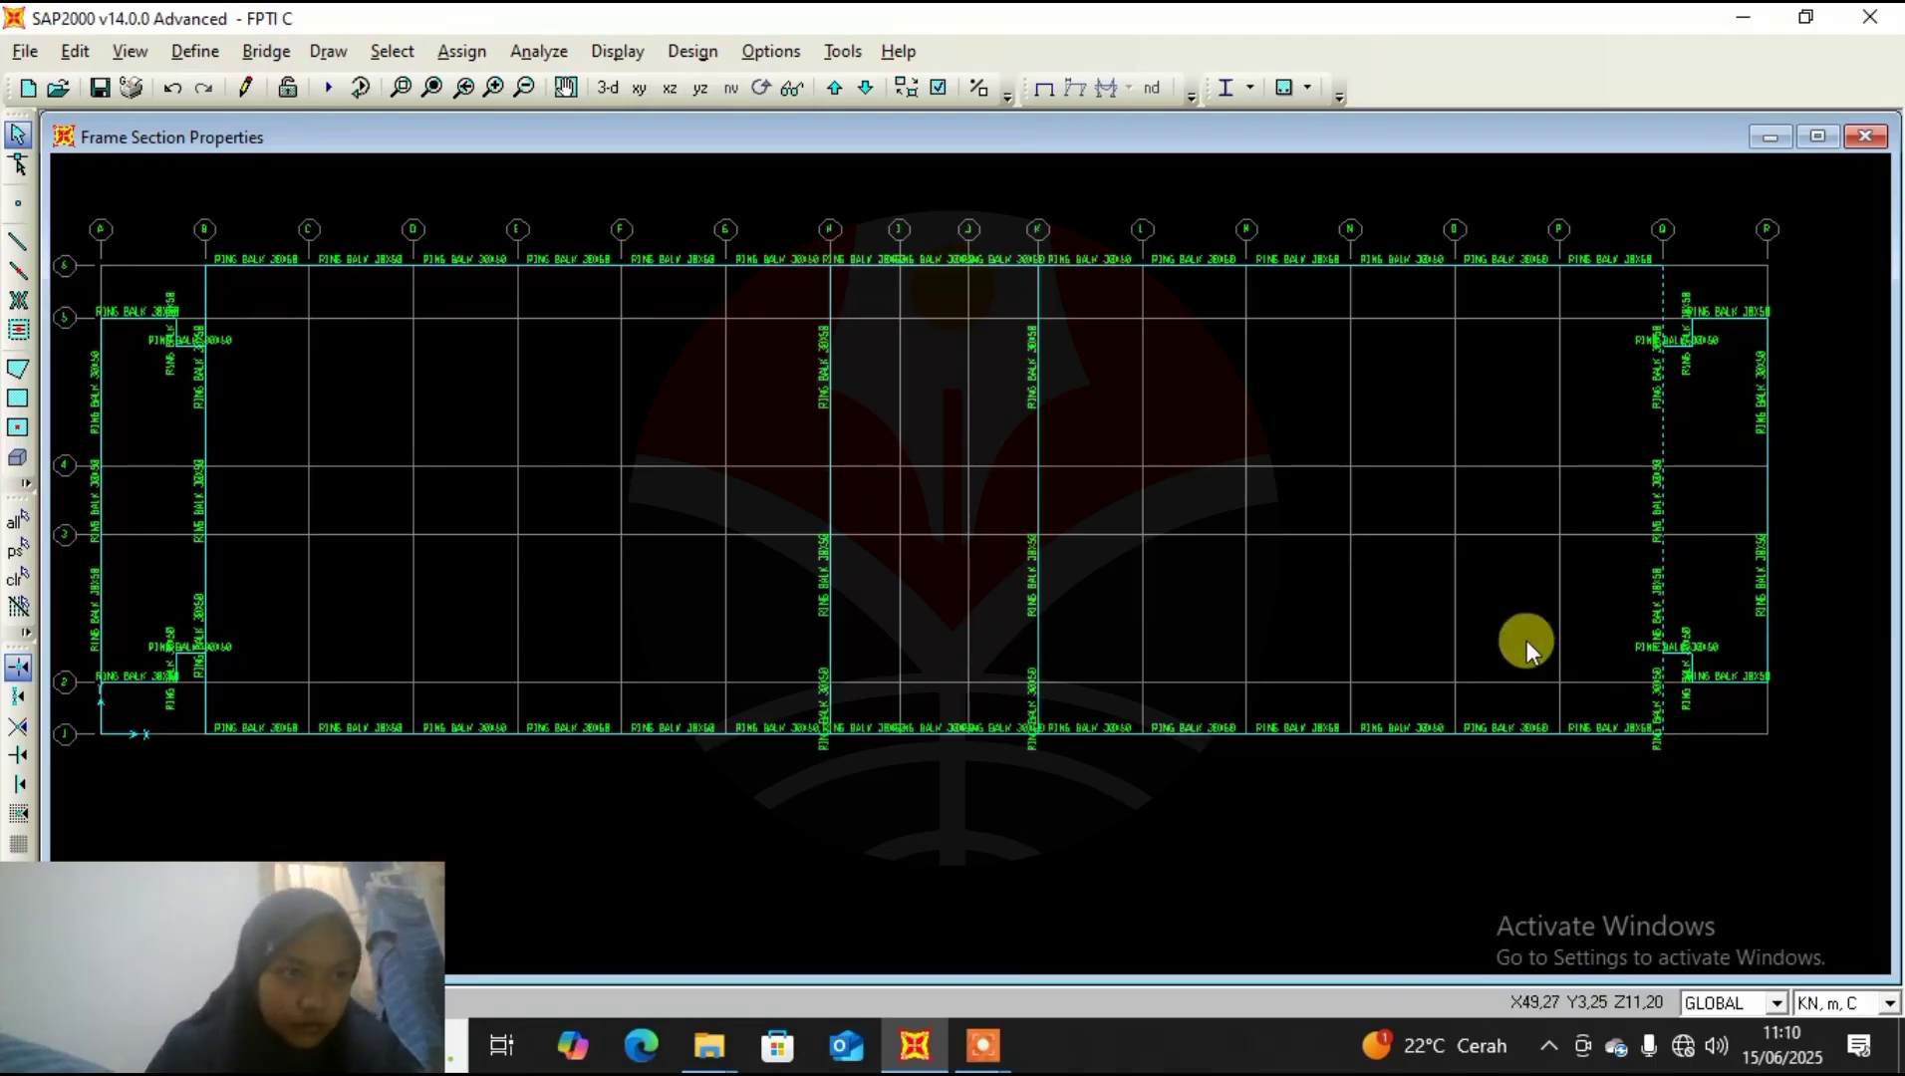
{"action": "left_click", "coordinate": [76, 52]}
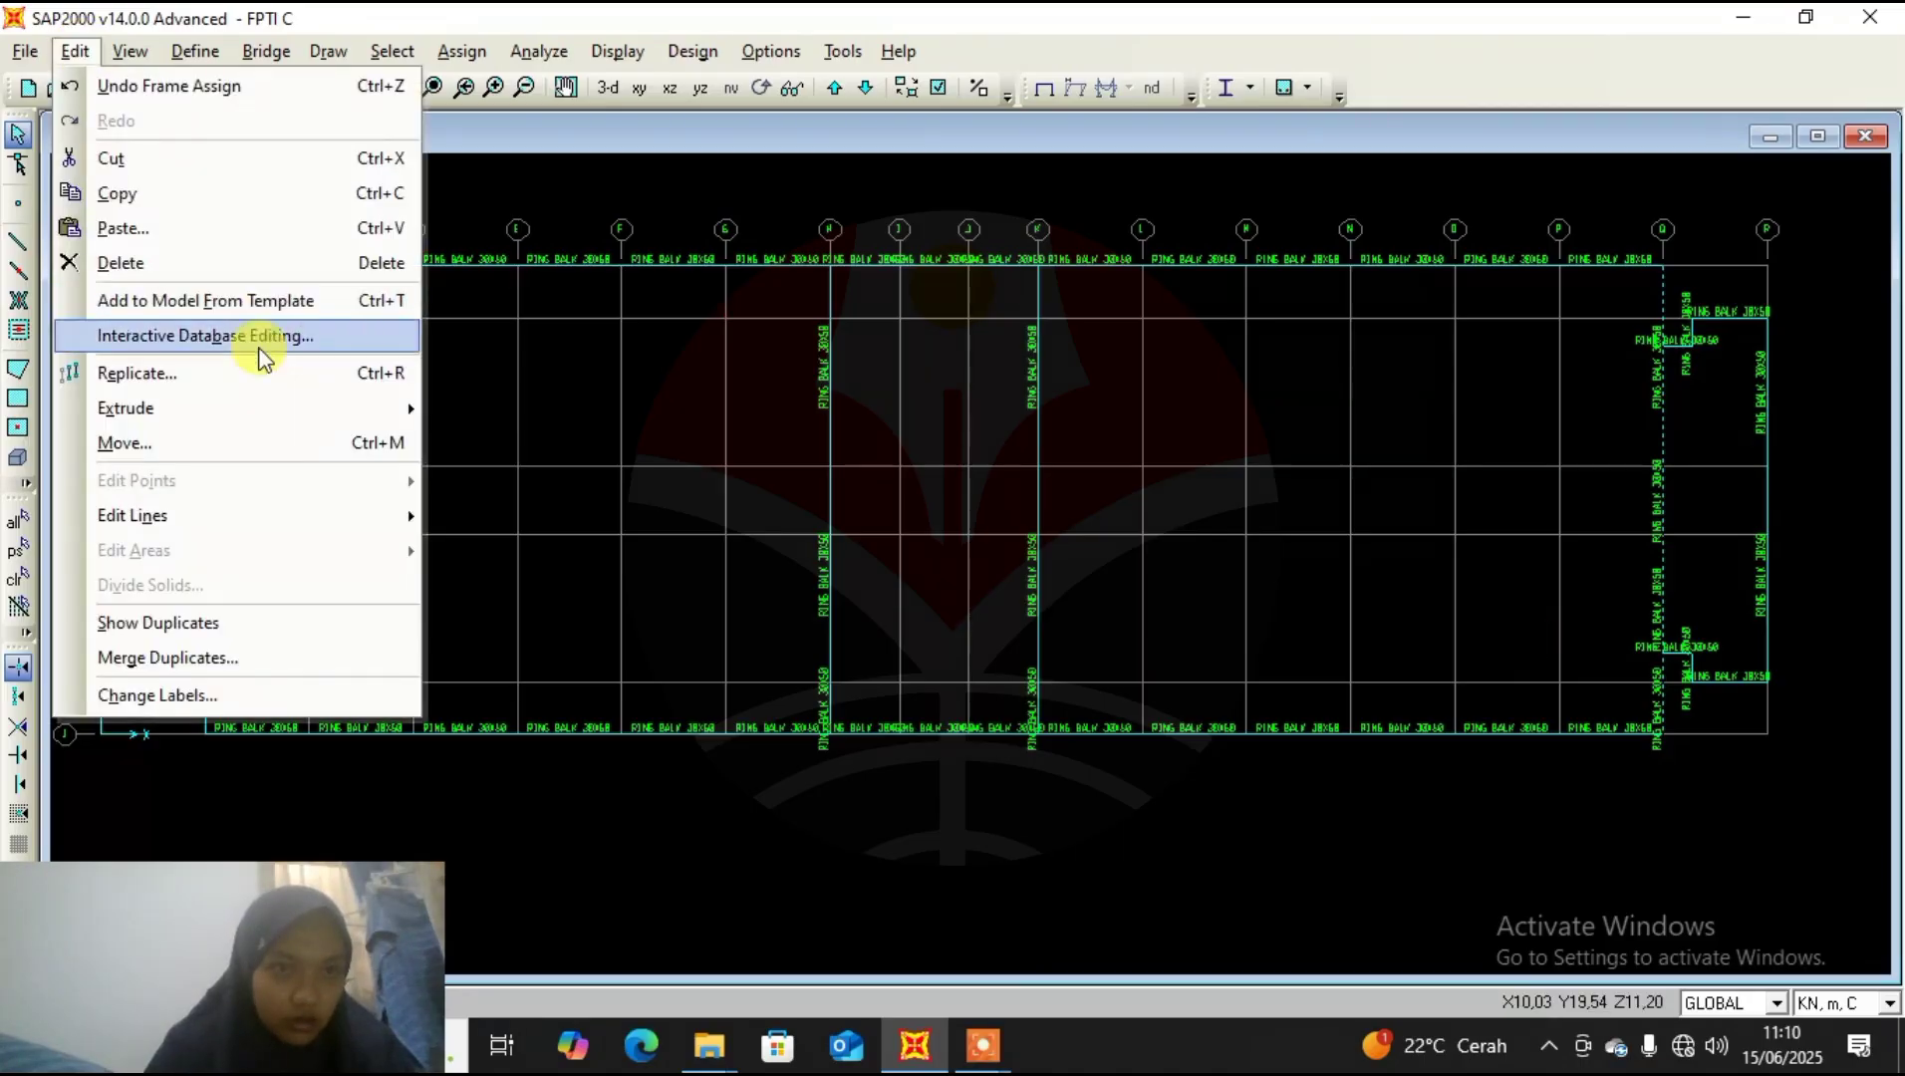
{"action": "mouse_move", "coordinate": [260, 521]}
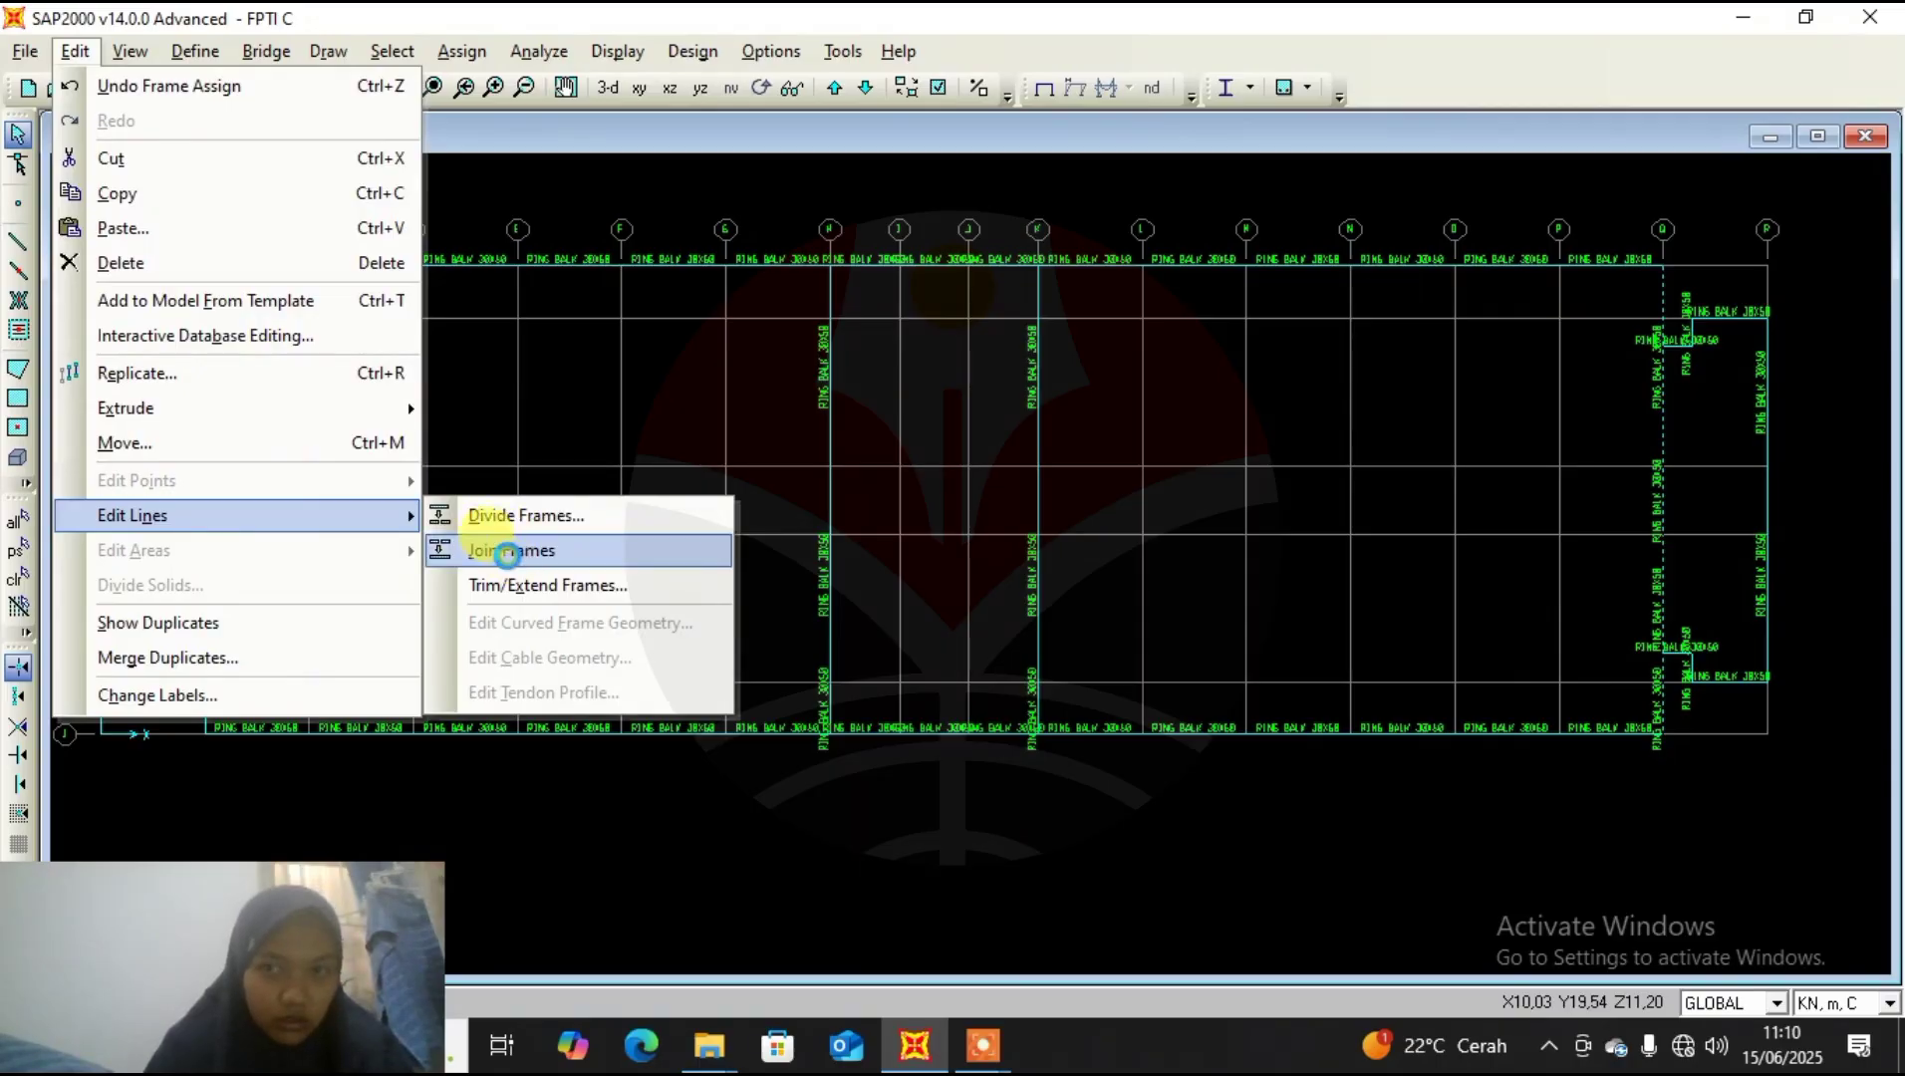
{"action": "left_click", "coordinate": [509, 555]}
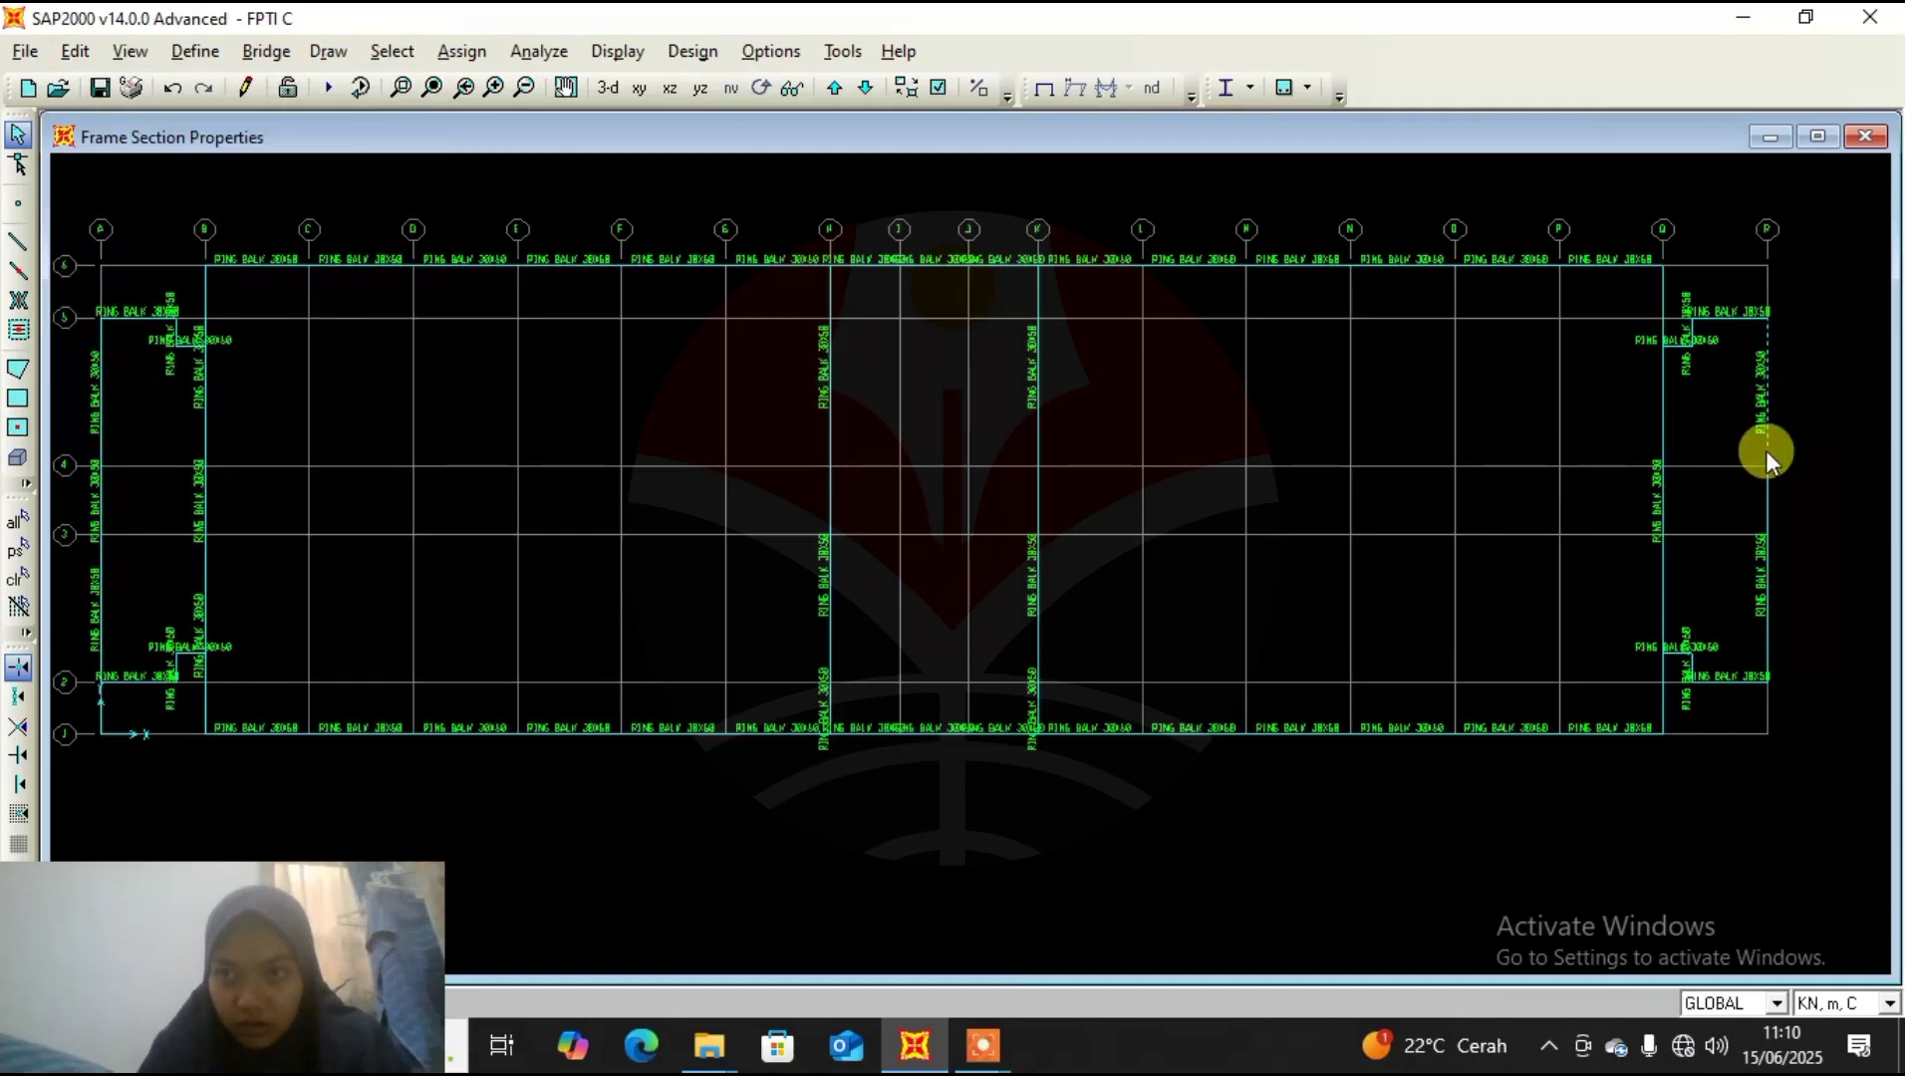
{"action": "left_click", "coordinate": [1790, 480]}
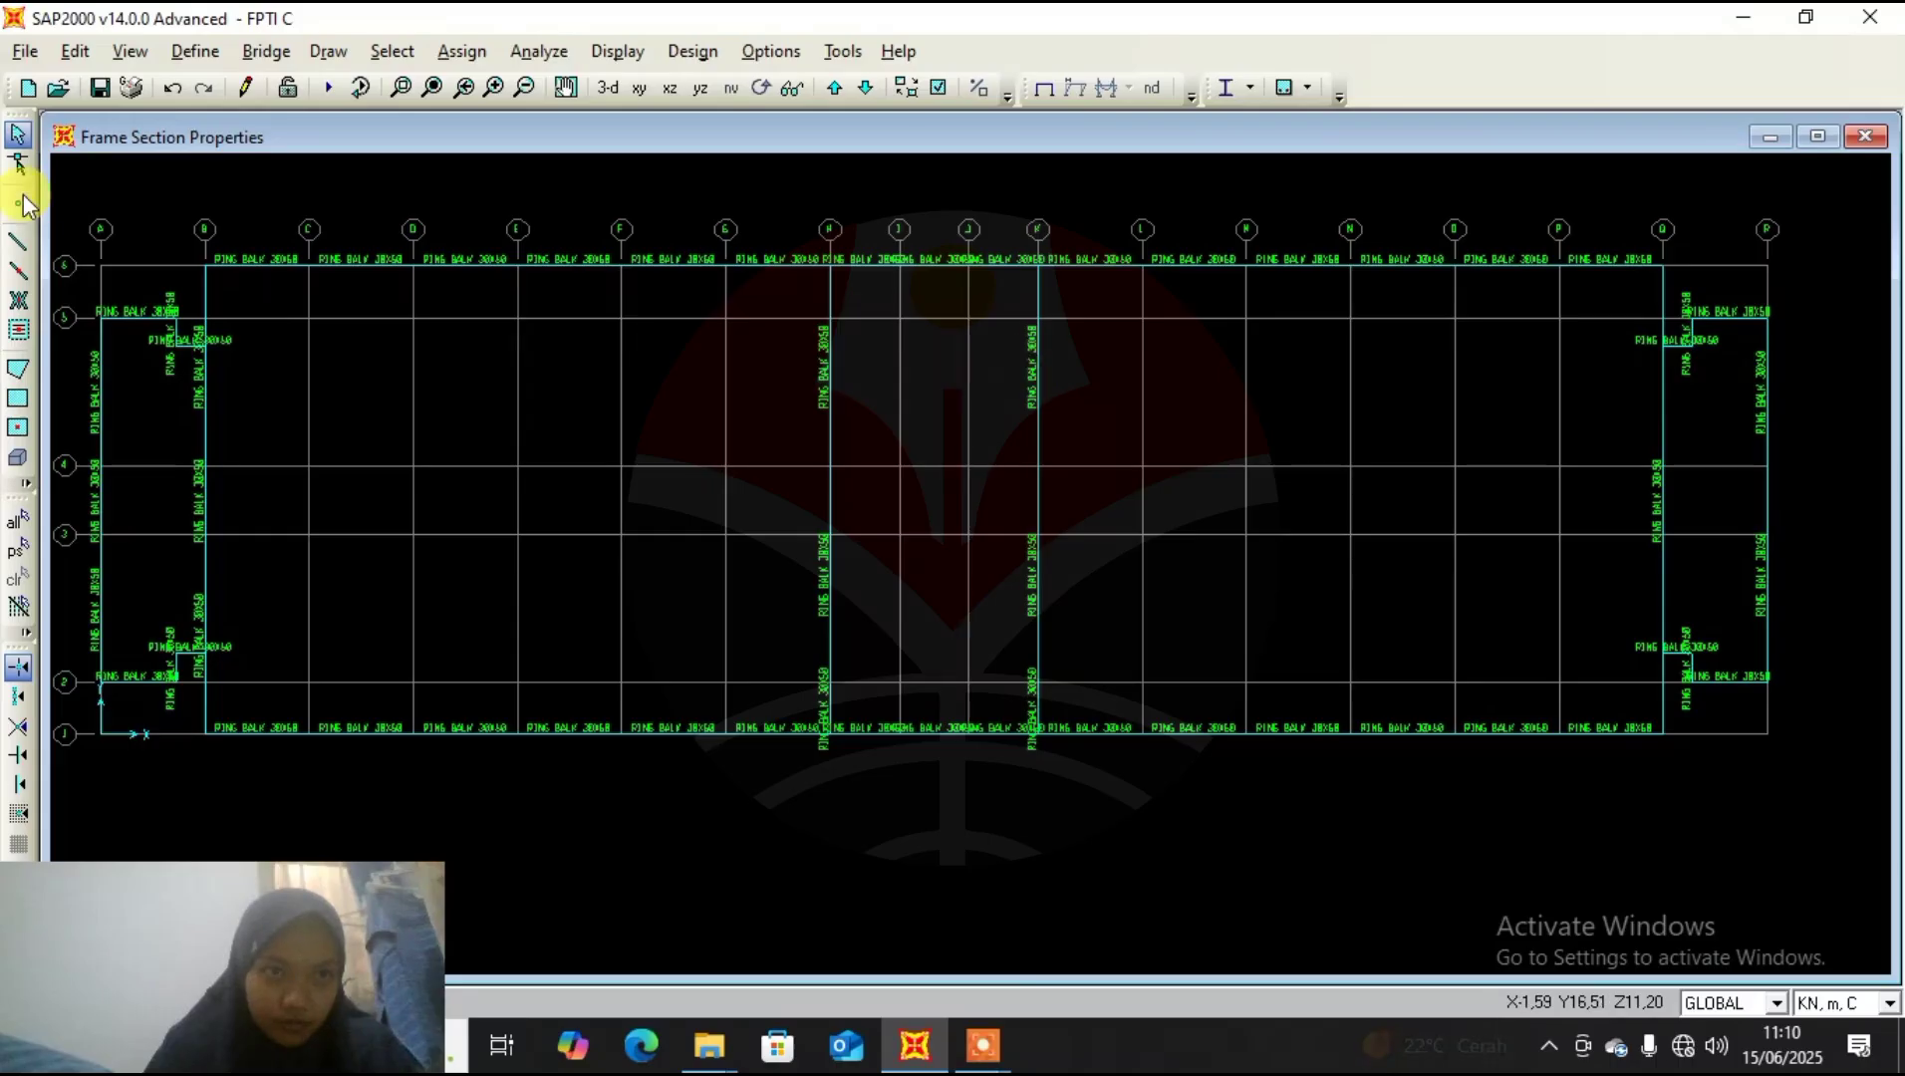
Draw straight RING BALK 30X50 frames along gridlines E and N from gridline 1 to gridline 6 at Z=11,2.
{"action": "left_click", "coordinate": [18, 241]}
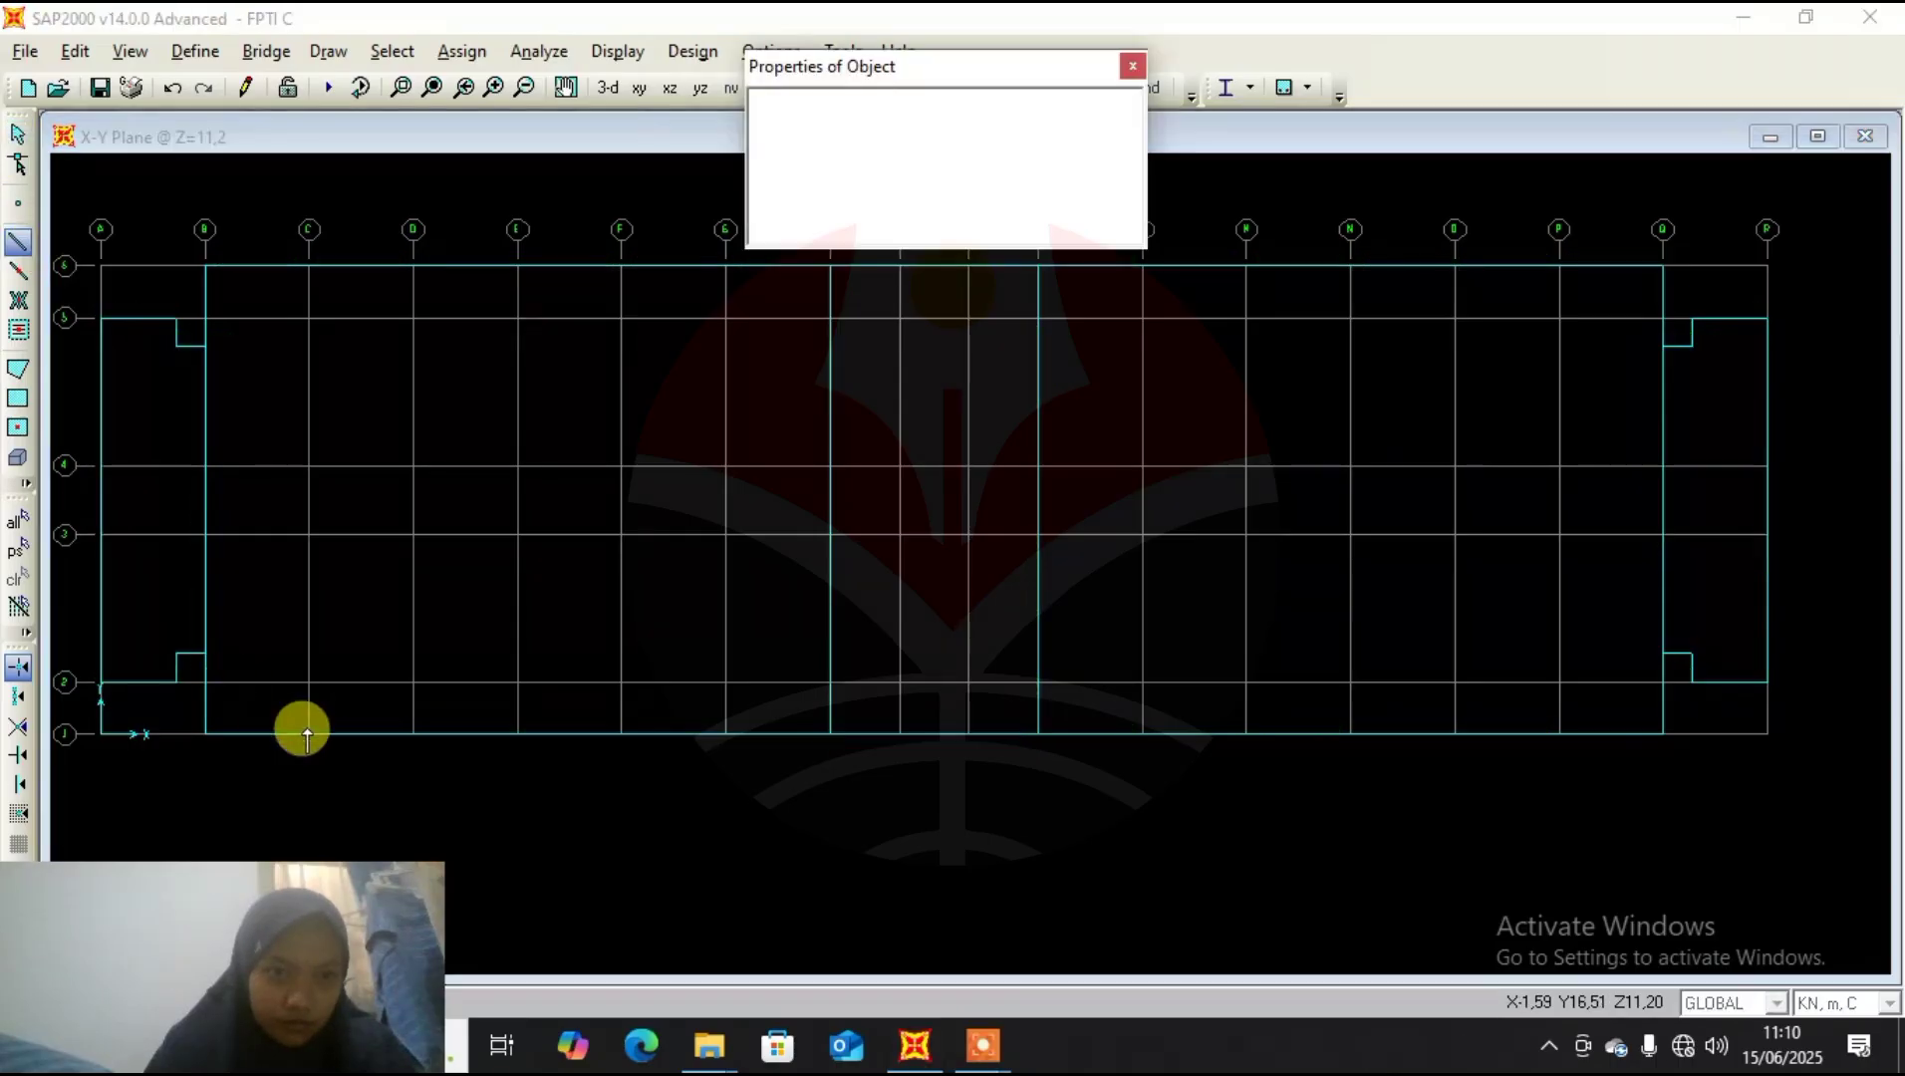
{"action": "left_click", "coordinate": [1091, 132]}
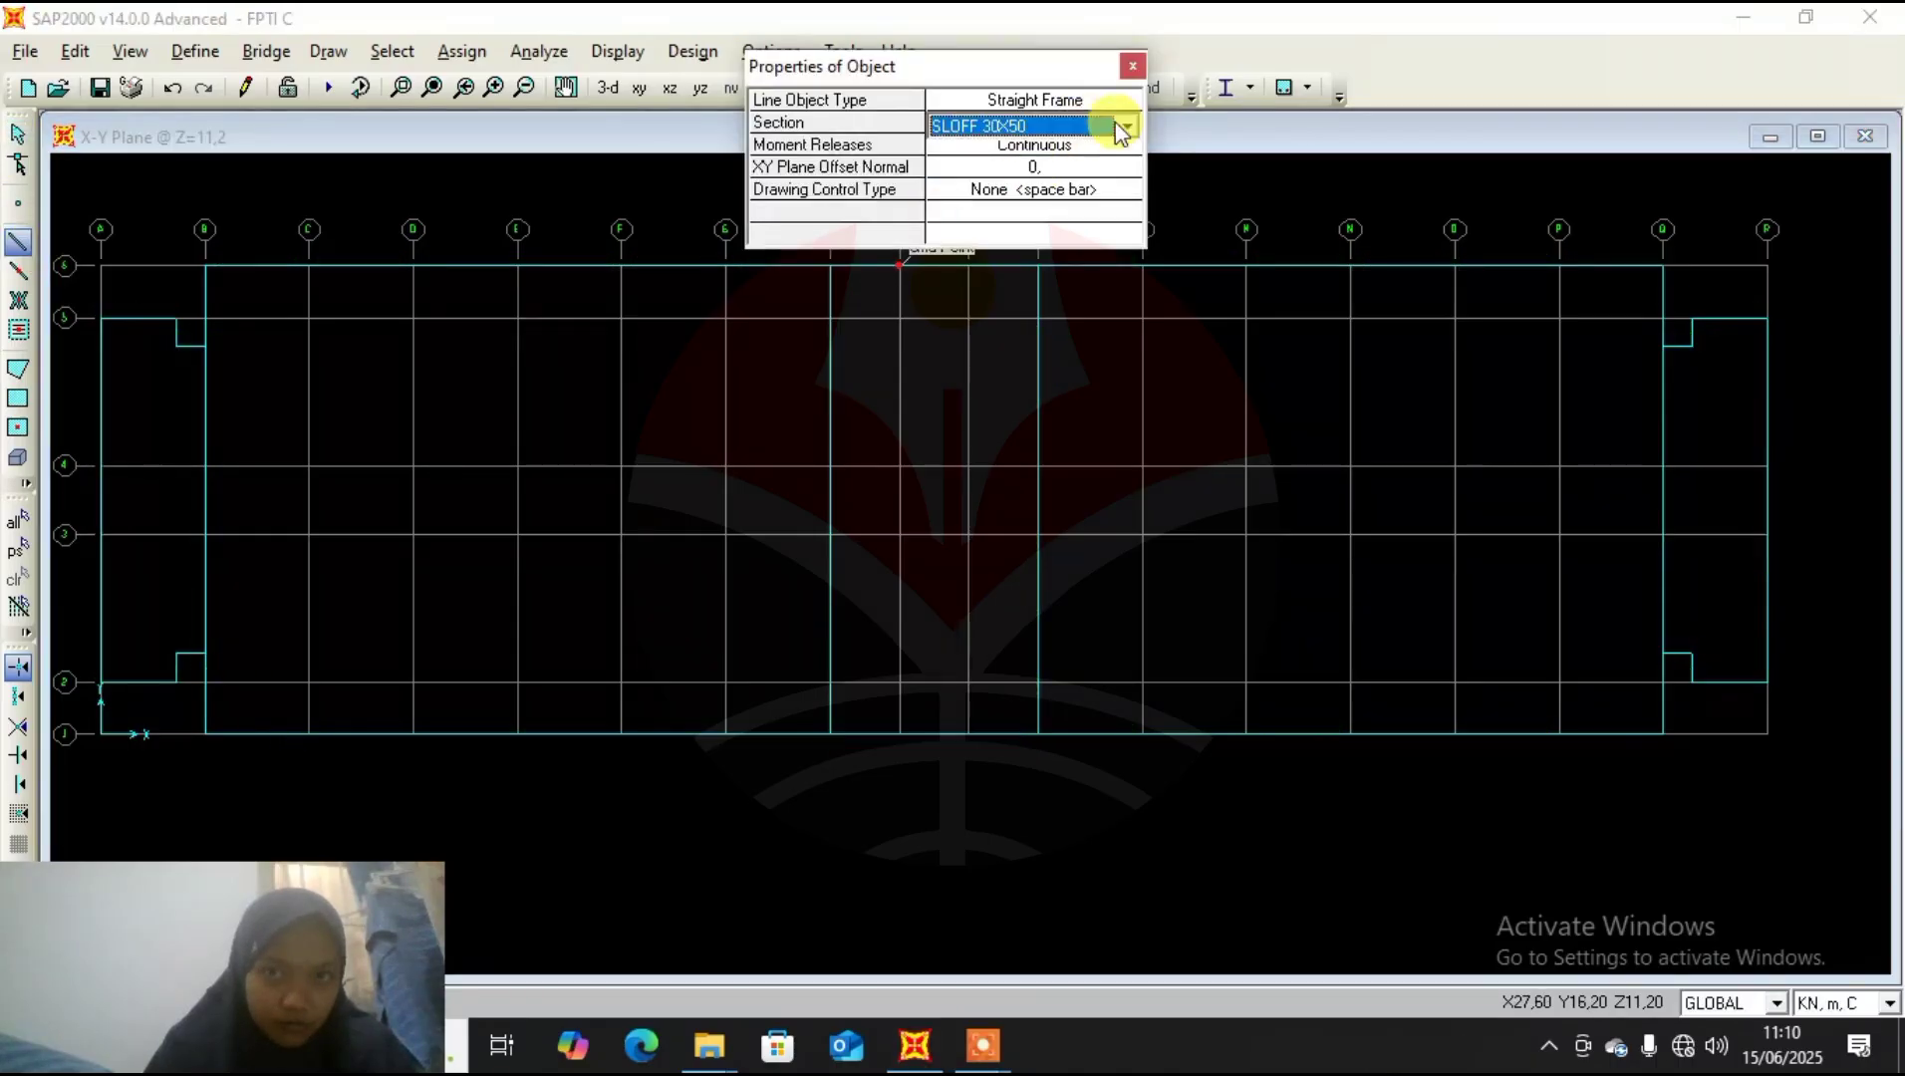
{"action": "left_click", "coordinate": [1127, 126]}
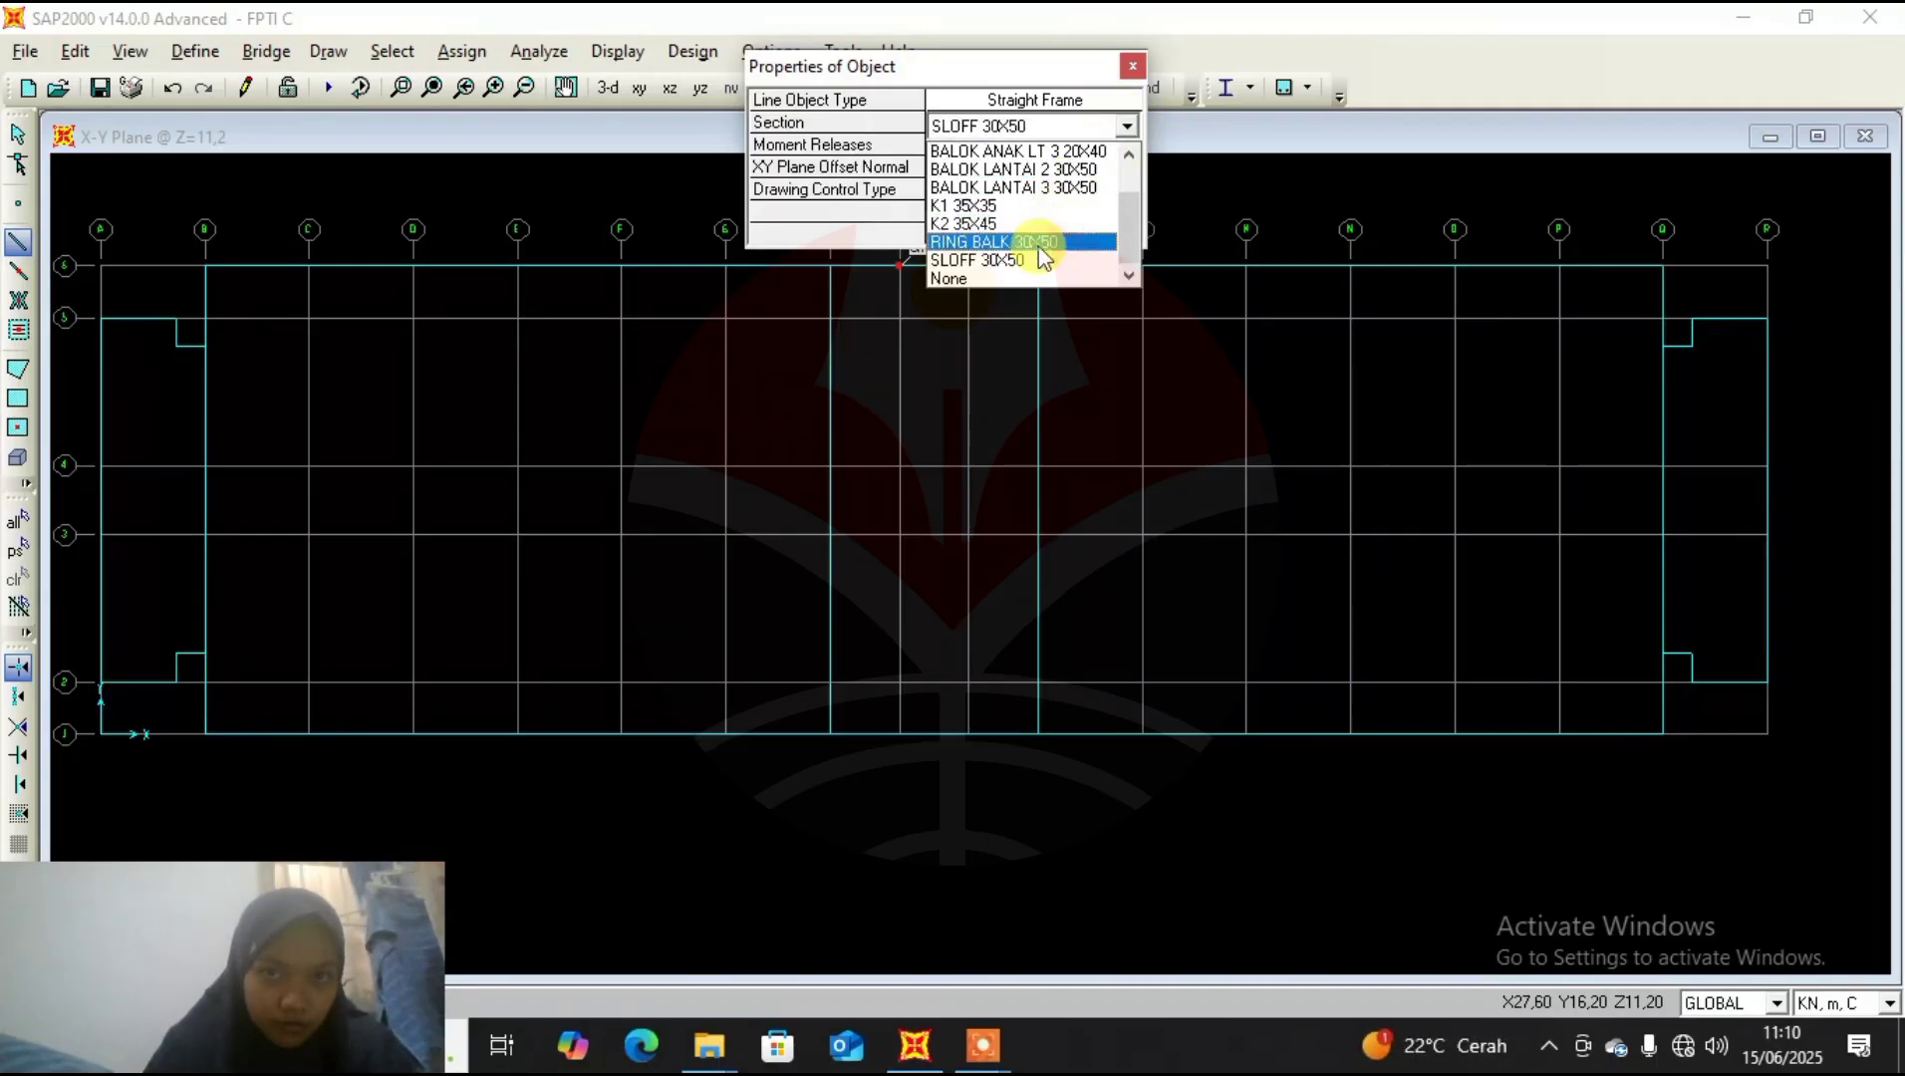
{"action": "left_click", "coordinate": [1043, 242]}
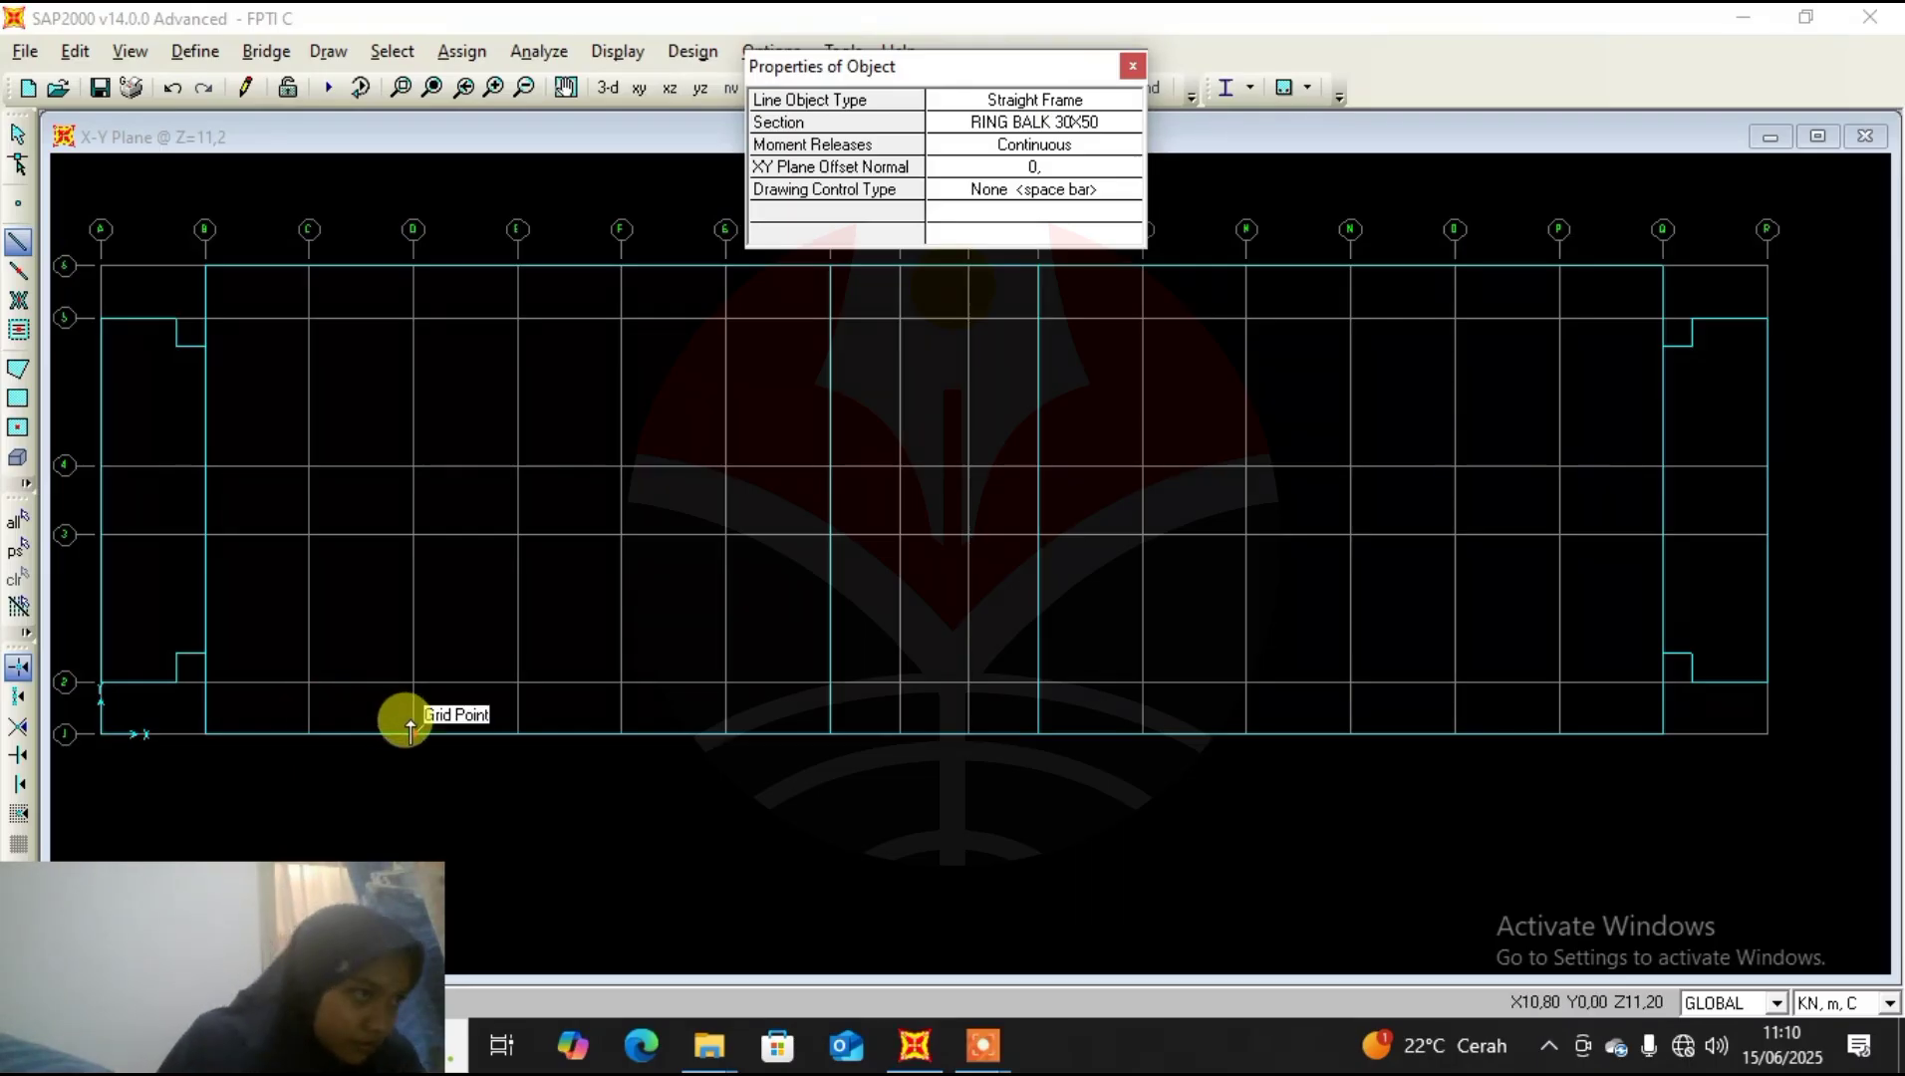
{"action": "left_click", "coordinate": [521, 730]}
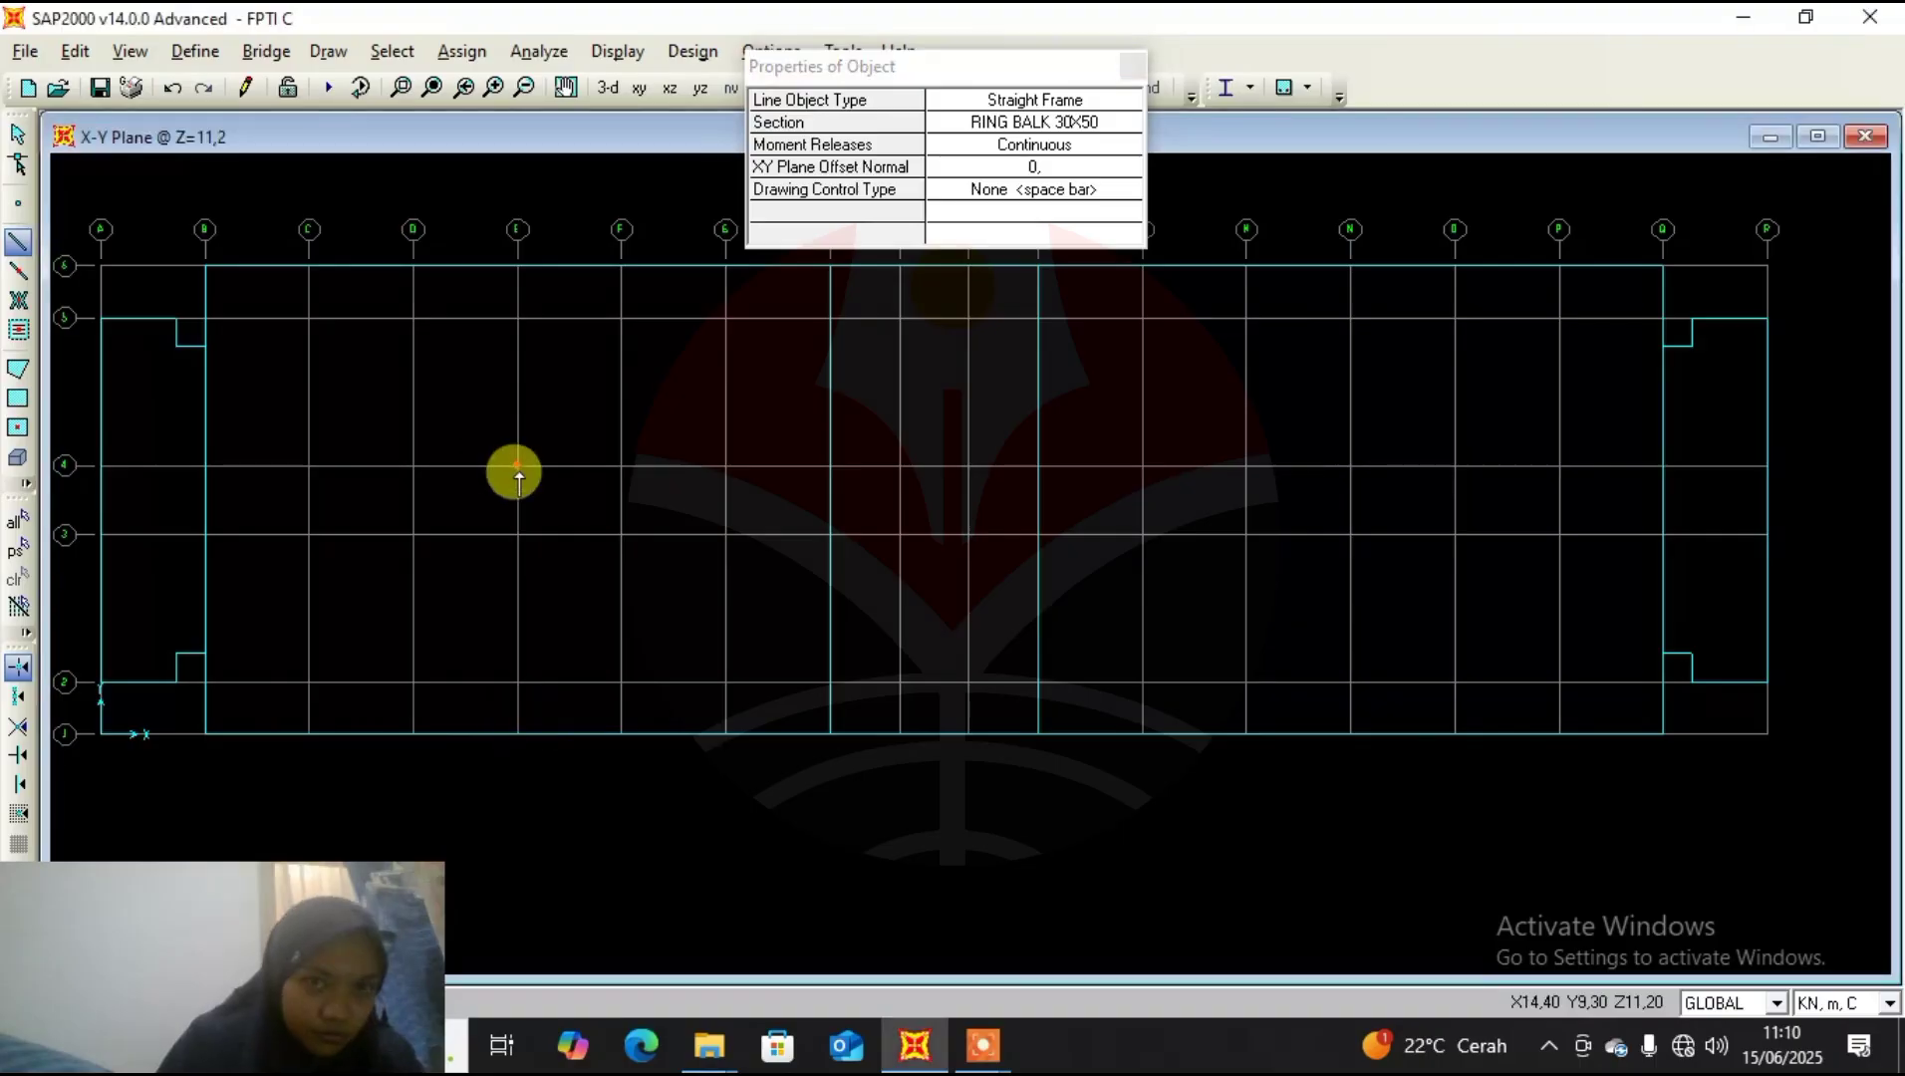
{"action": "double_click", "coordinate": [518, 265]}
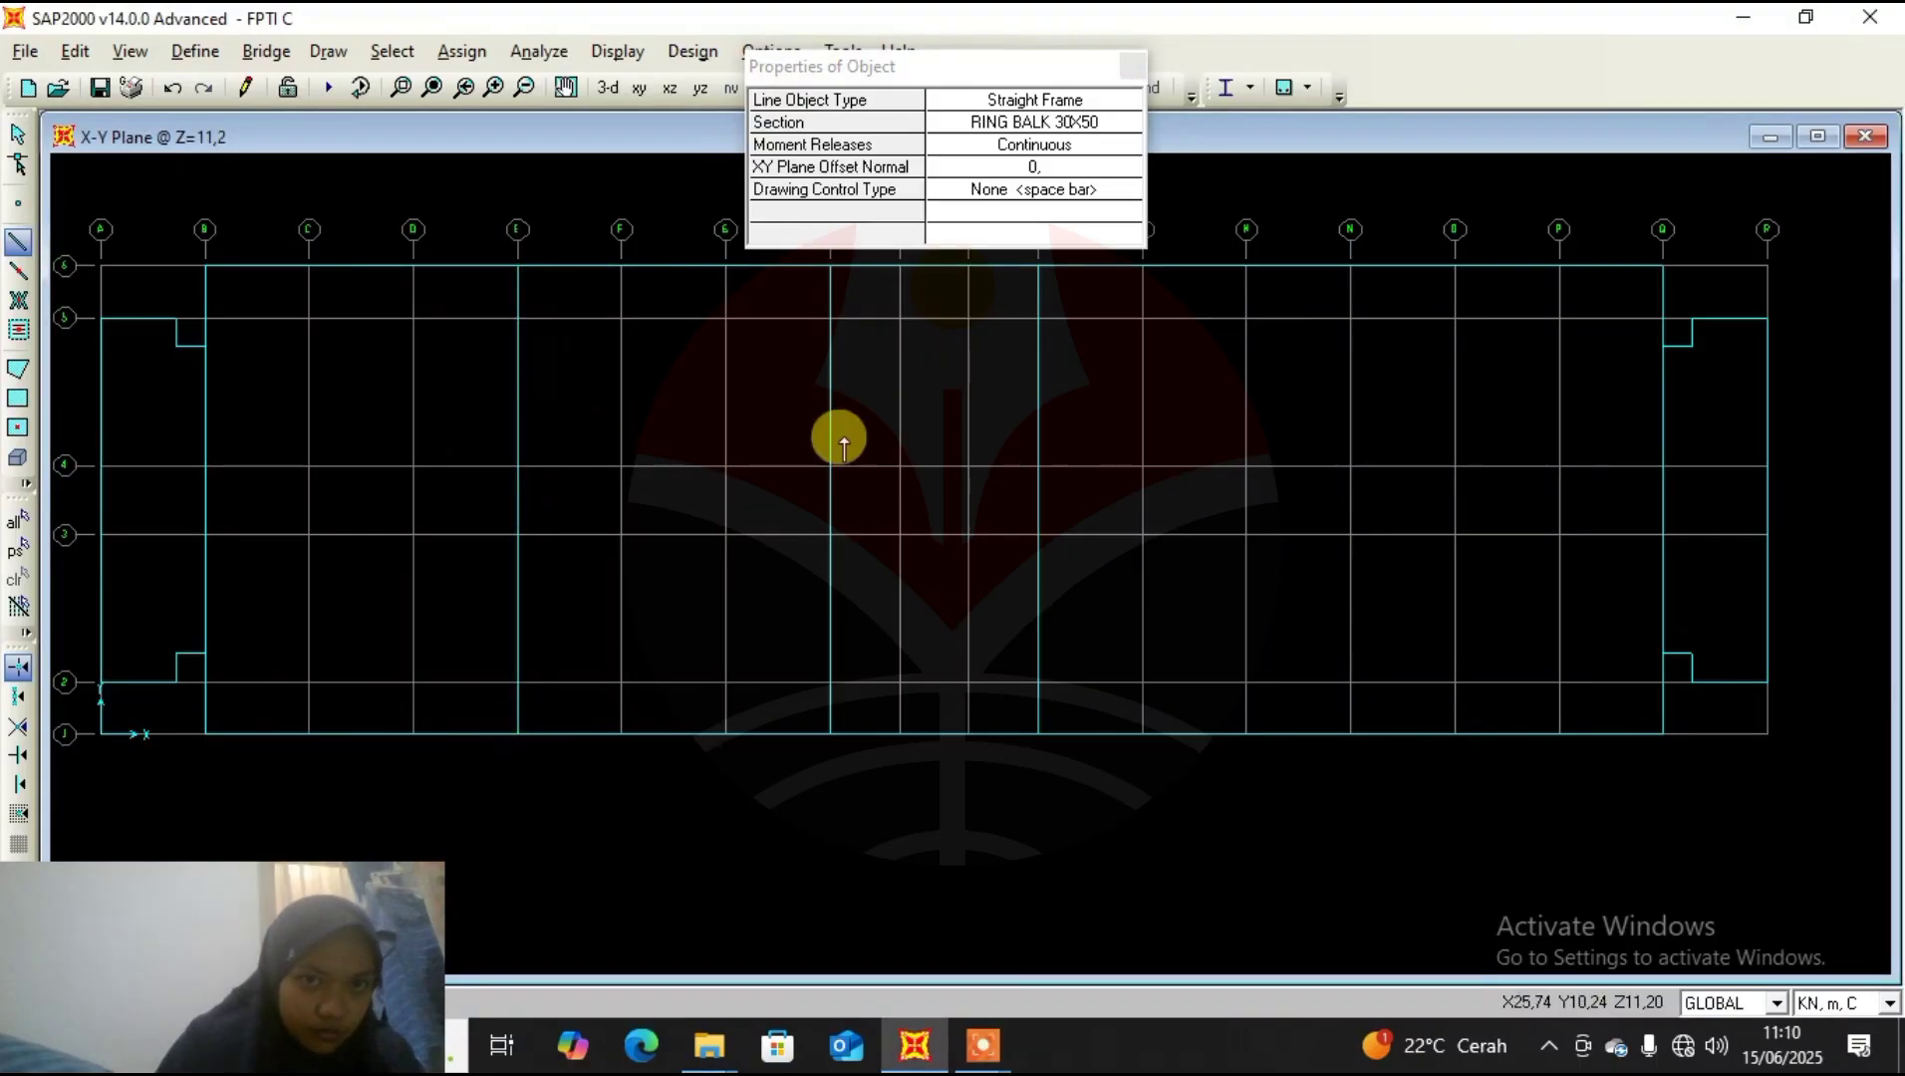
{"action": "left_click", "coordinate": [1346, 732]}
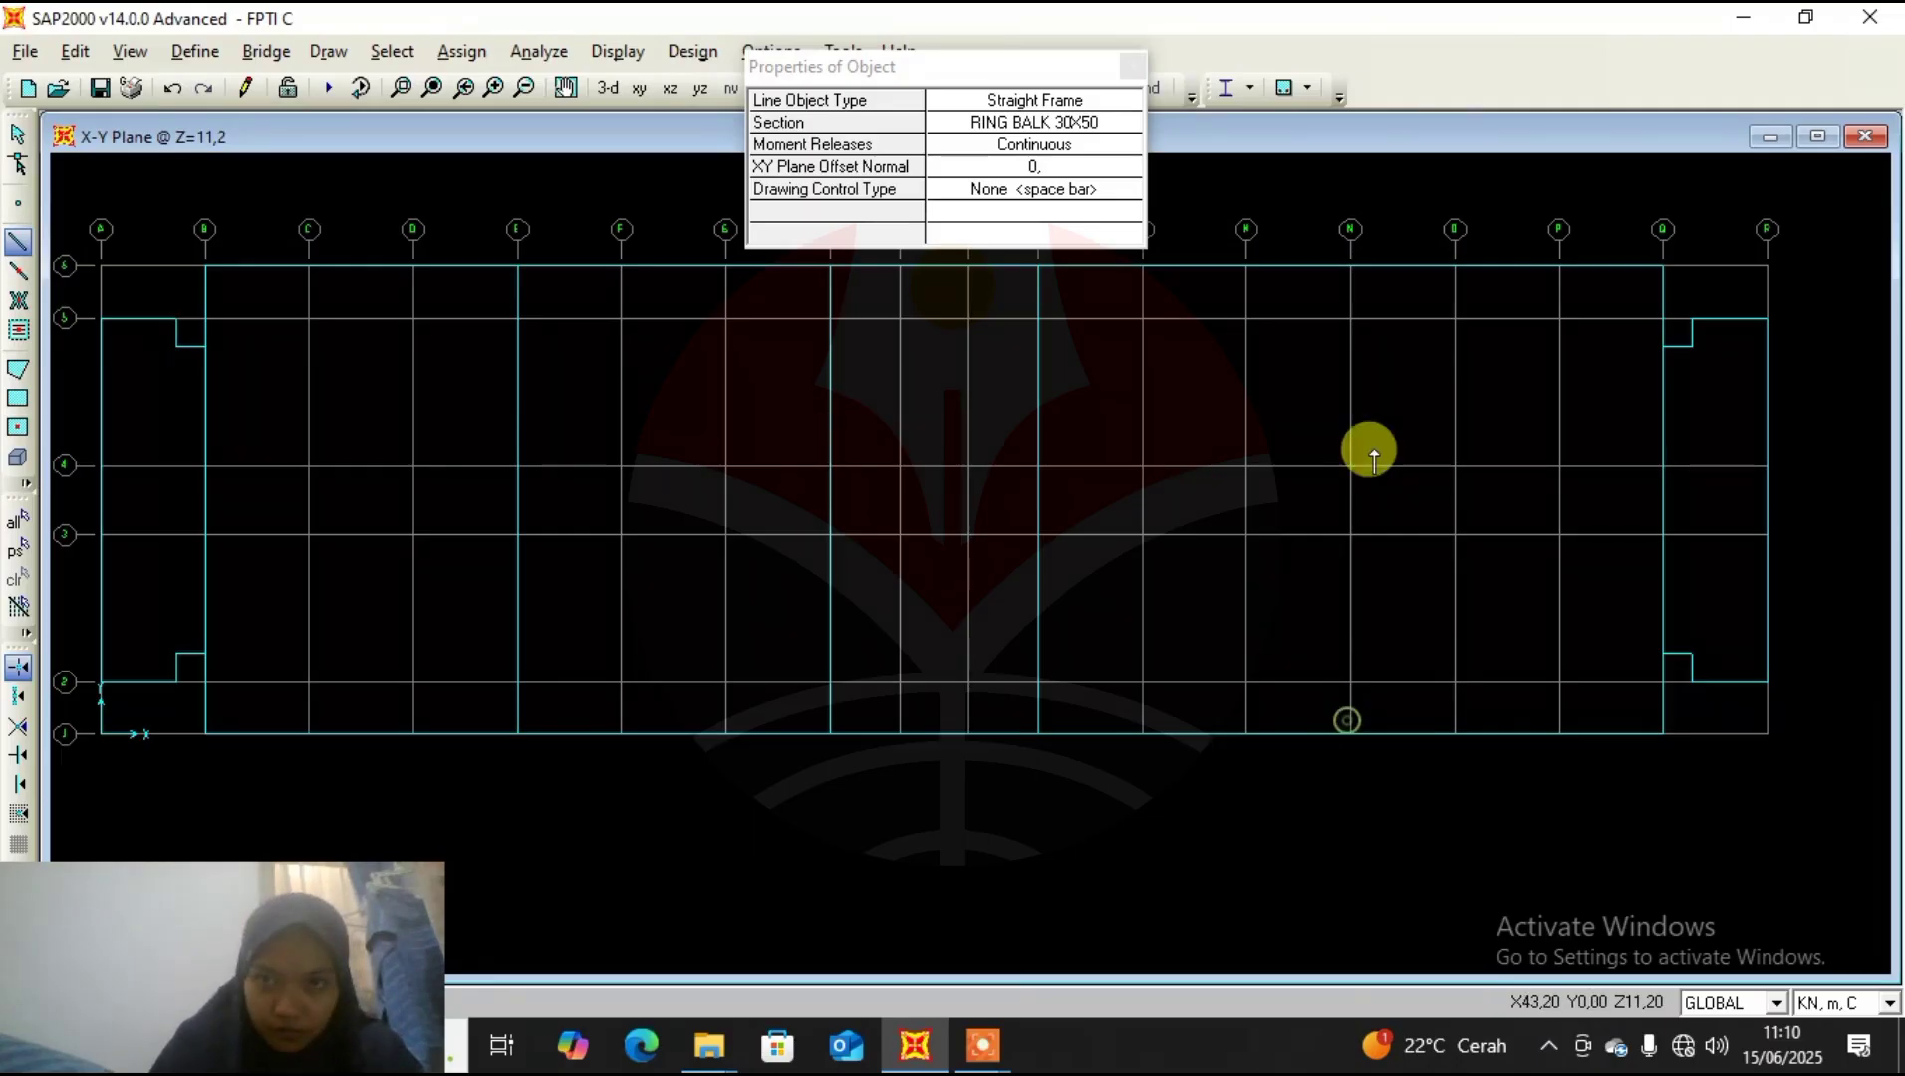
{"action": "double_click", "coordinate": [1350, 265]}
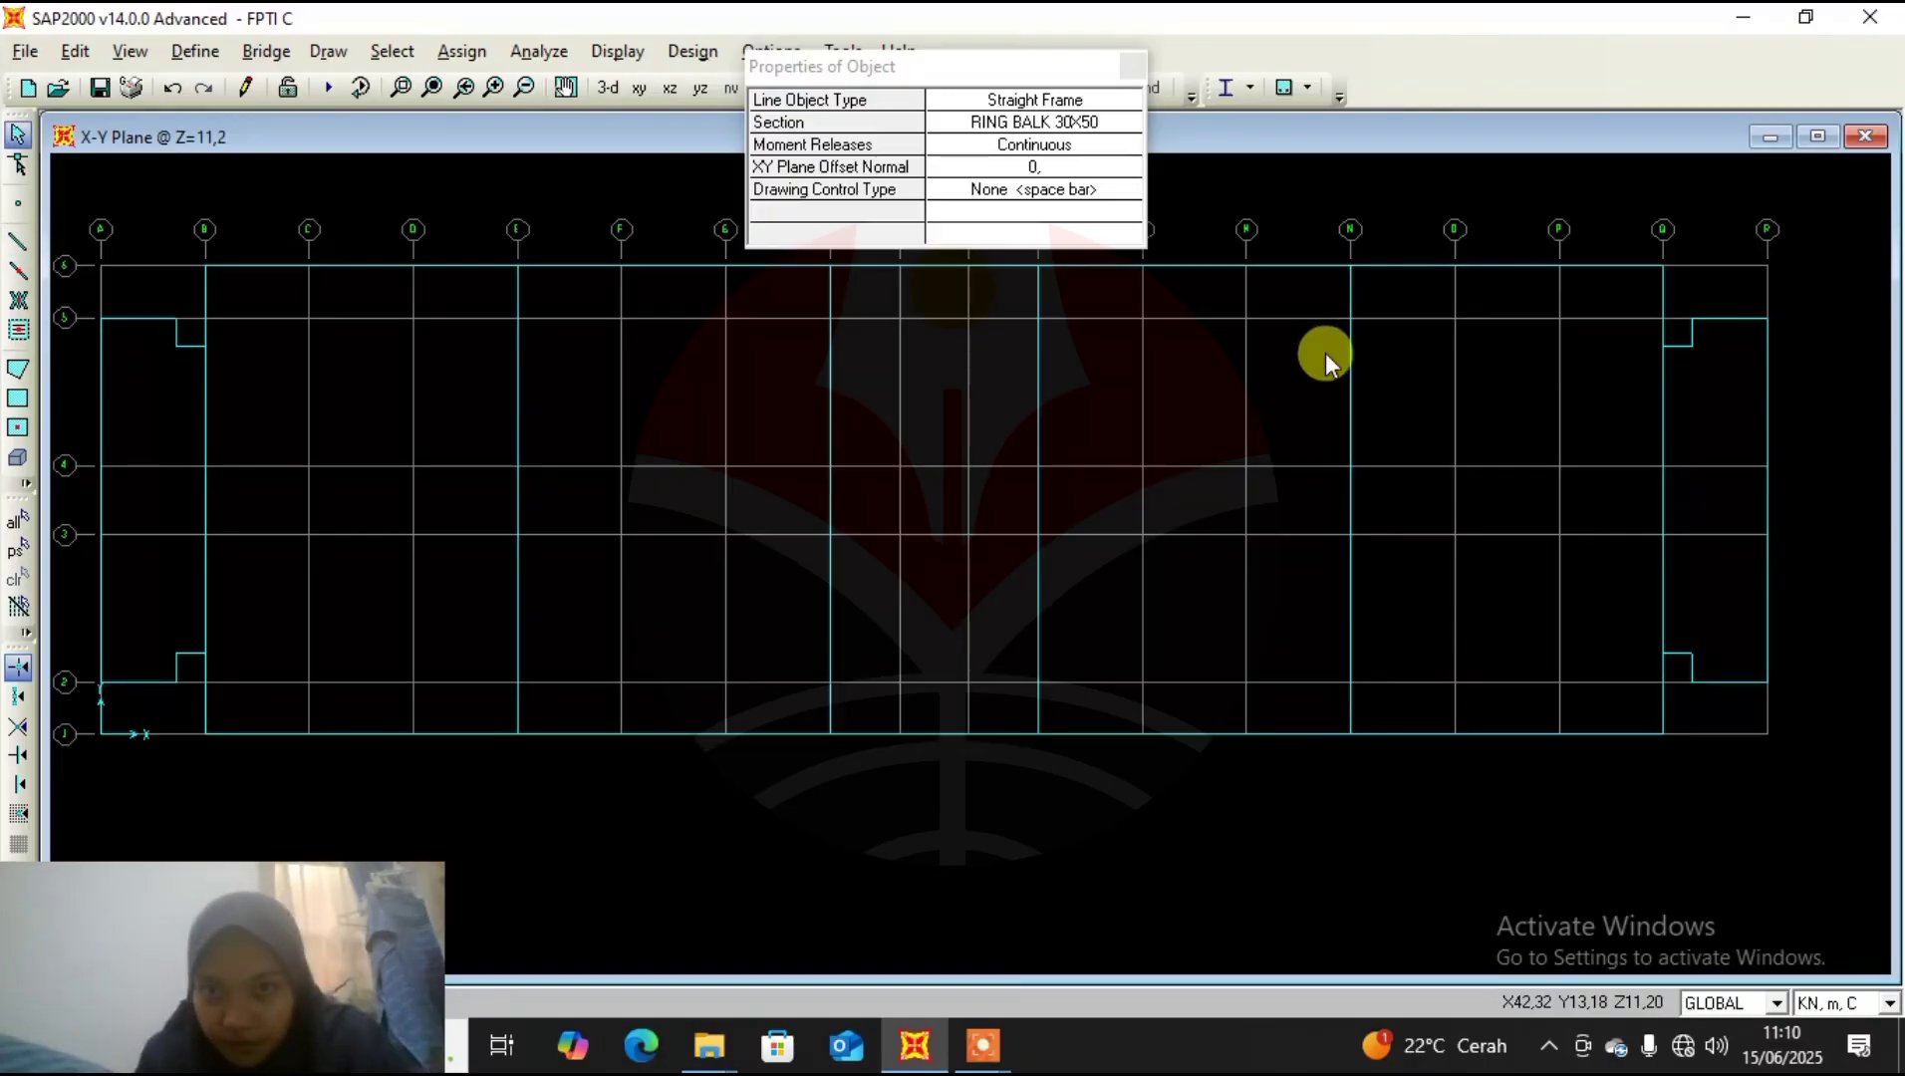
{"action": "key", "text": "Escape"}
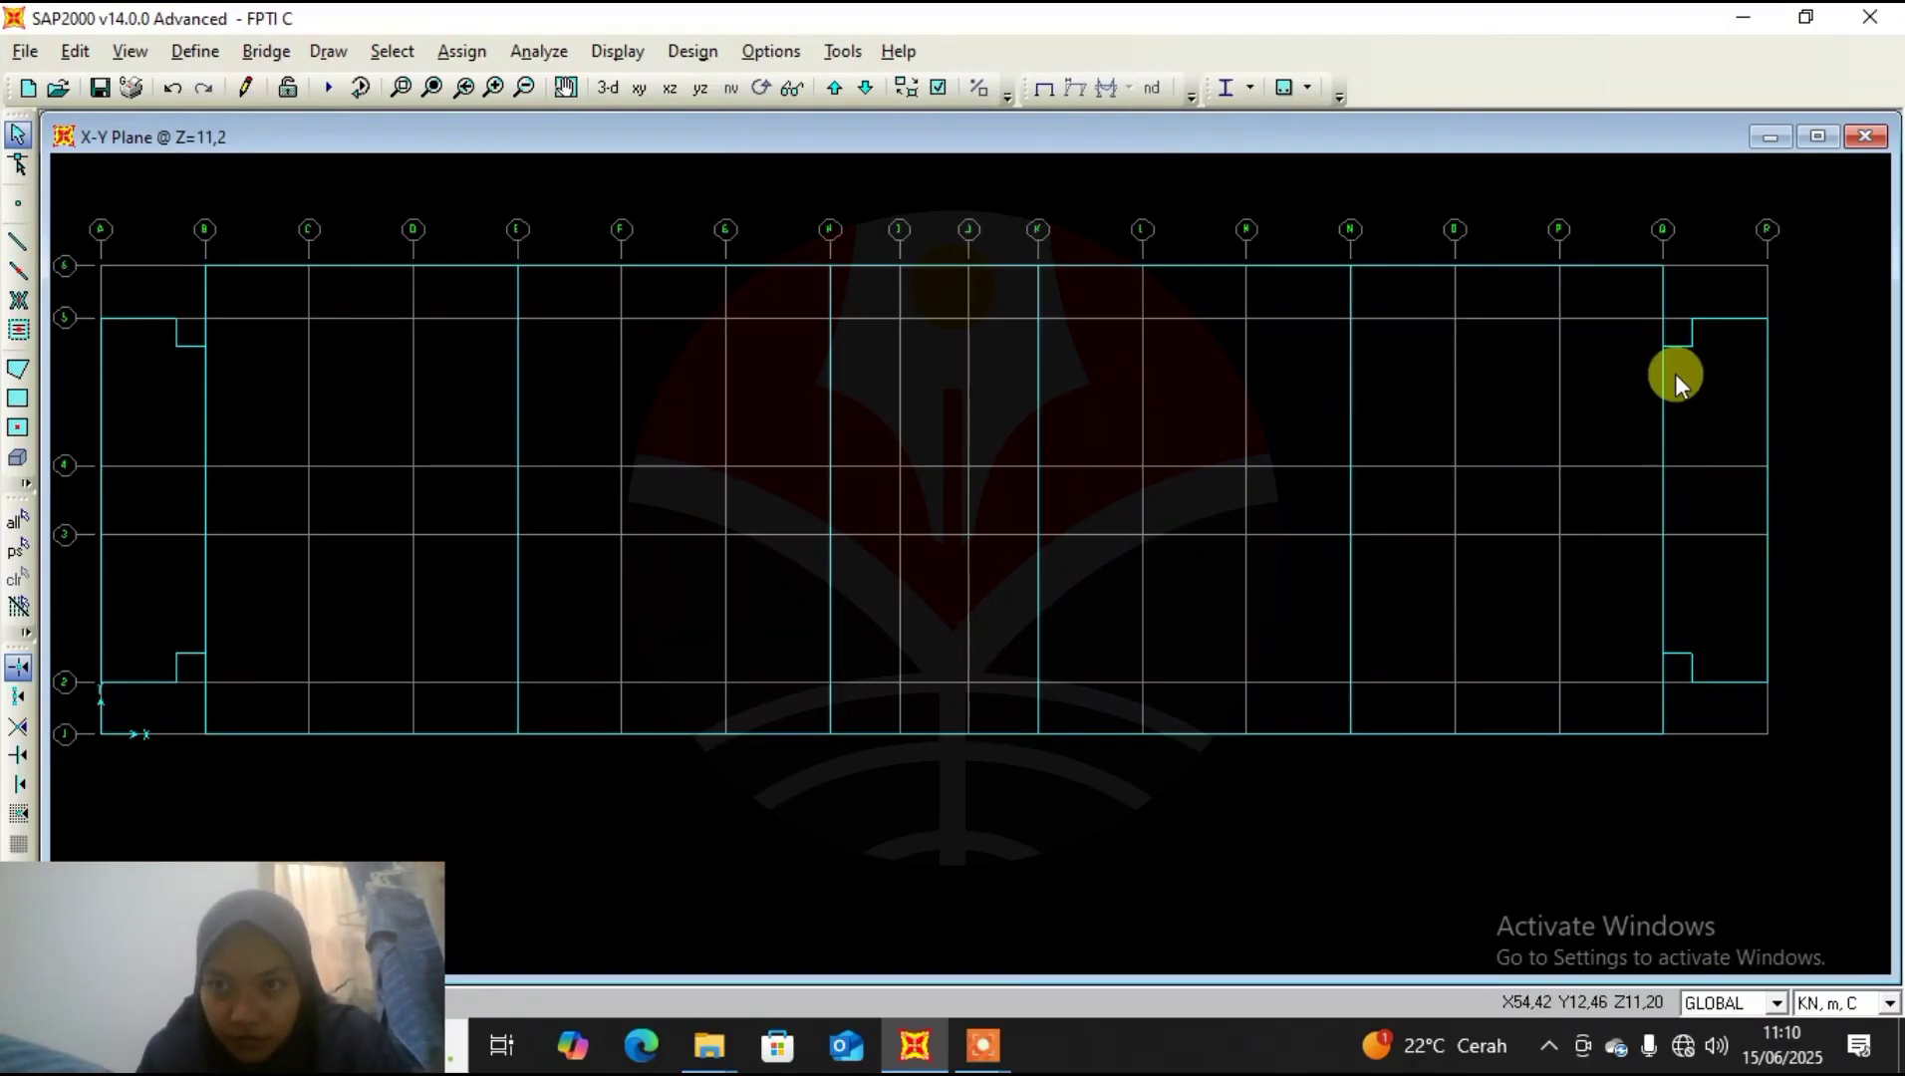
Select the roof-level beams on gridlines A, B, E, H, K, N and R and join the collinear frame segments.
{"action": "left_click", "coordinate": [1769, 395]}
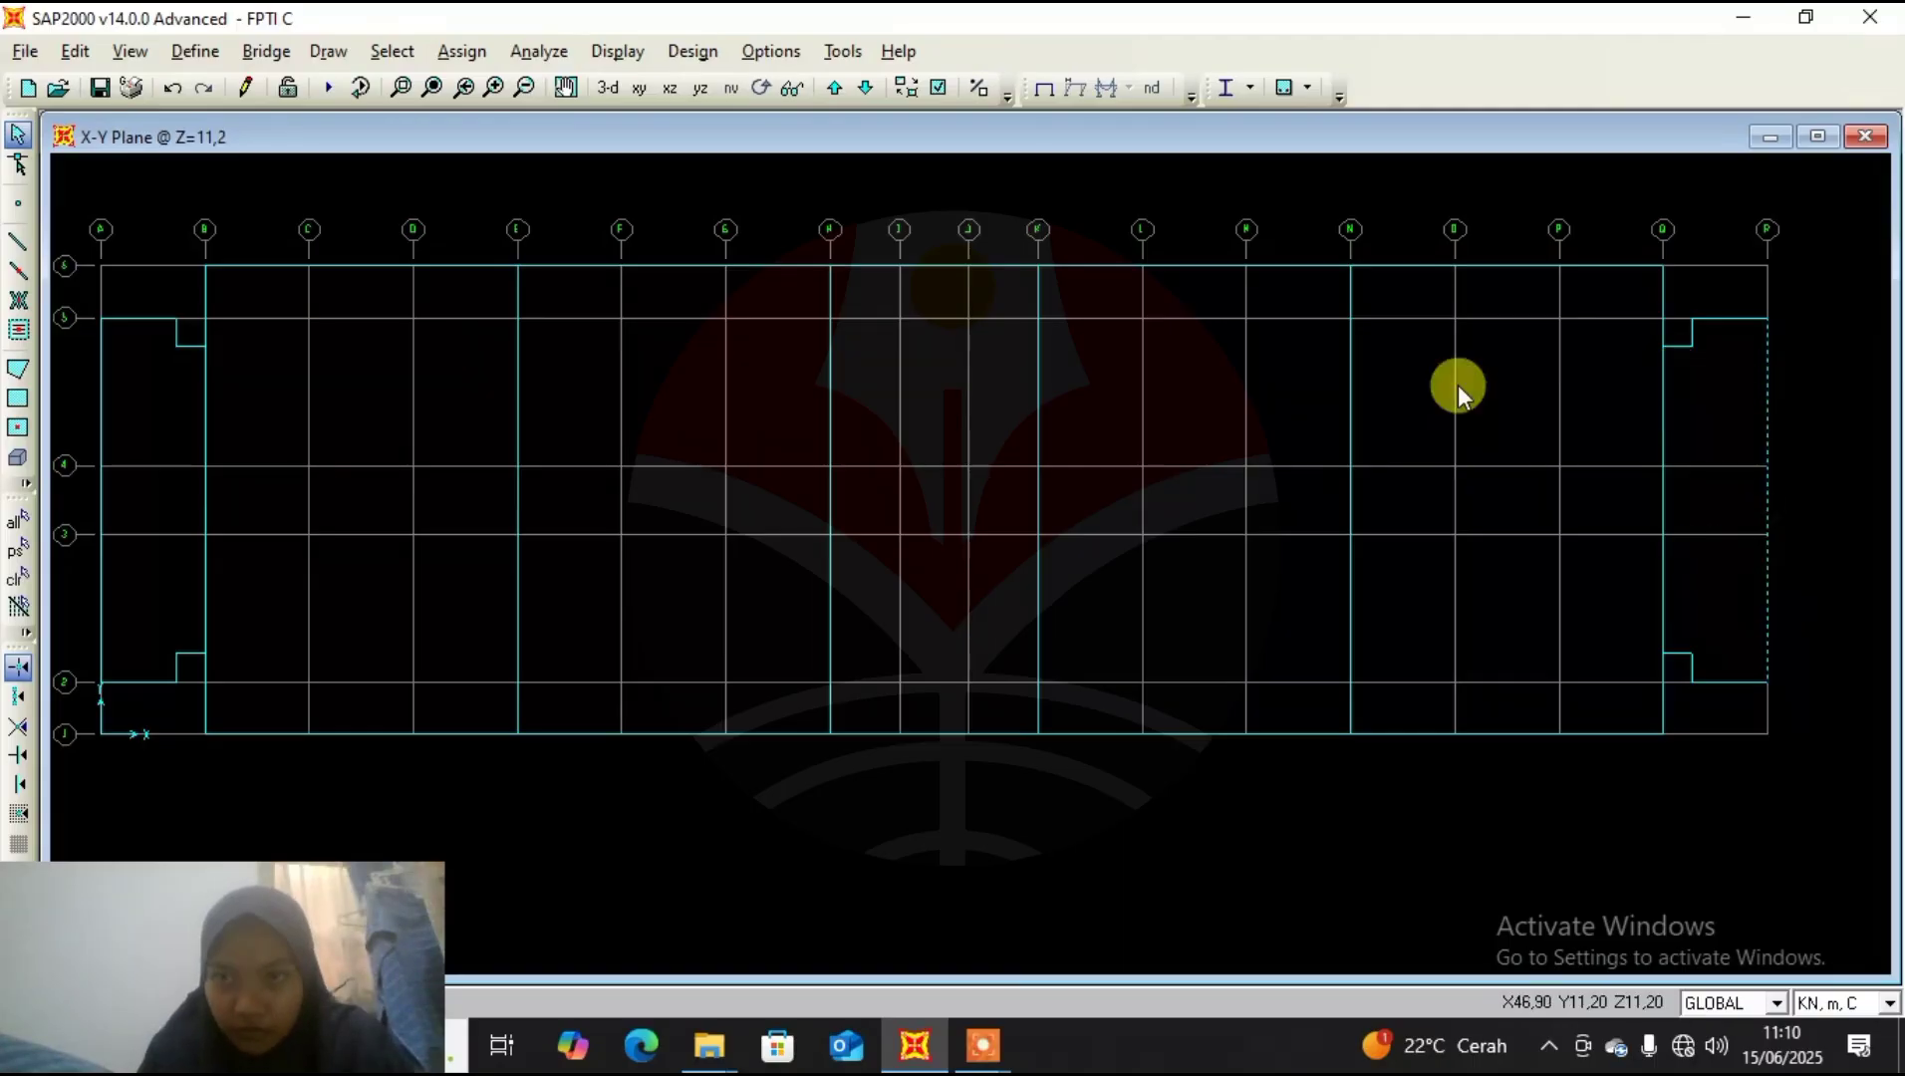
{"action": "left_click", "coordinate": [1037, 402]}
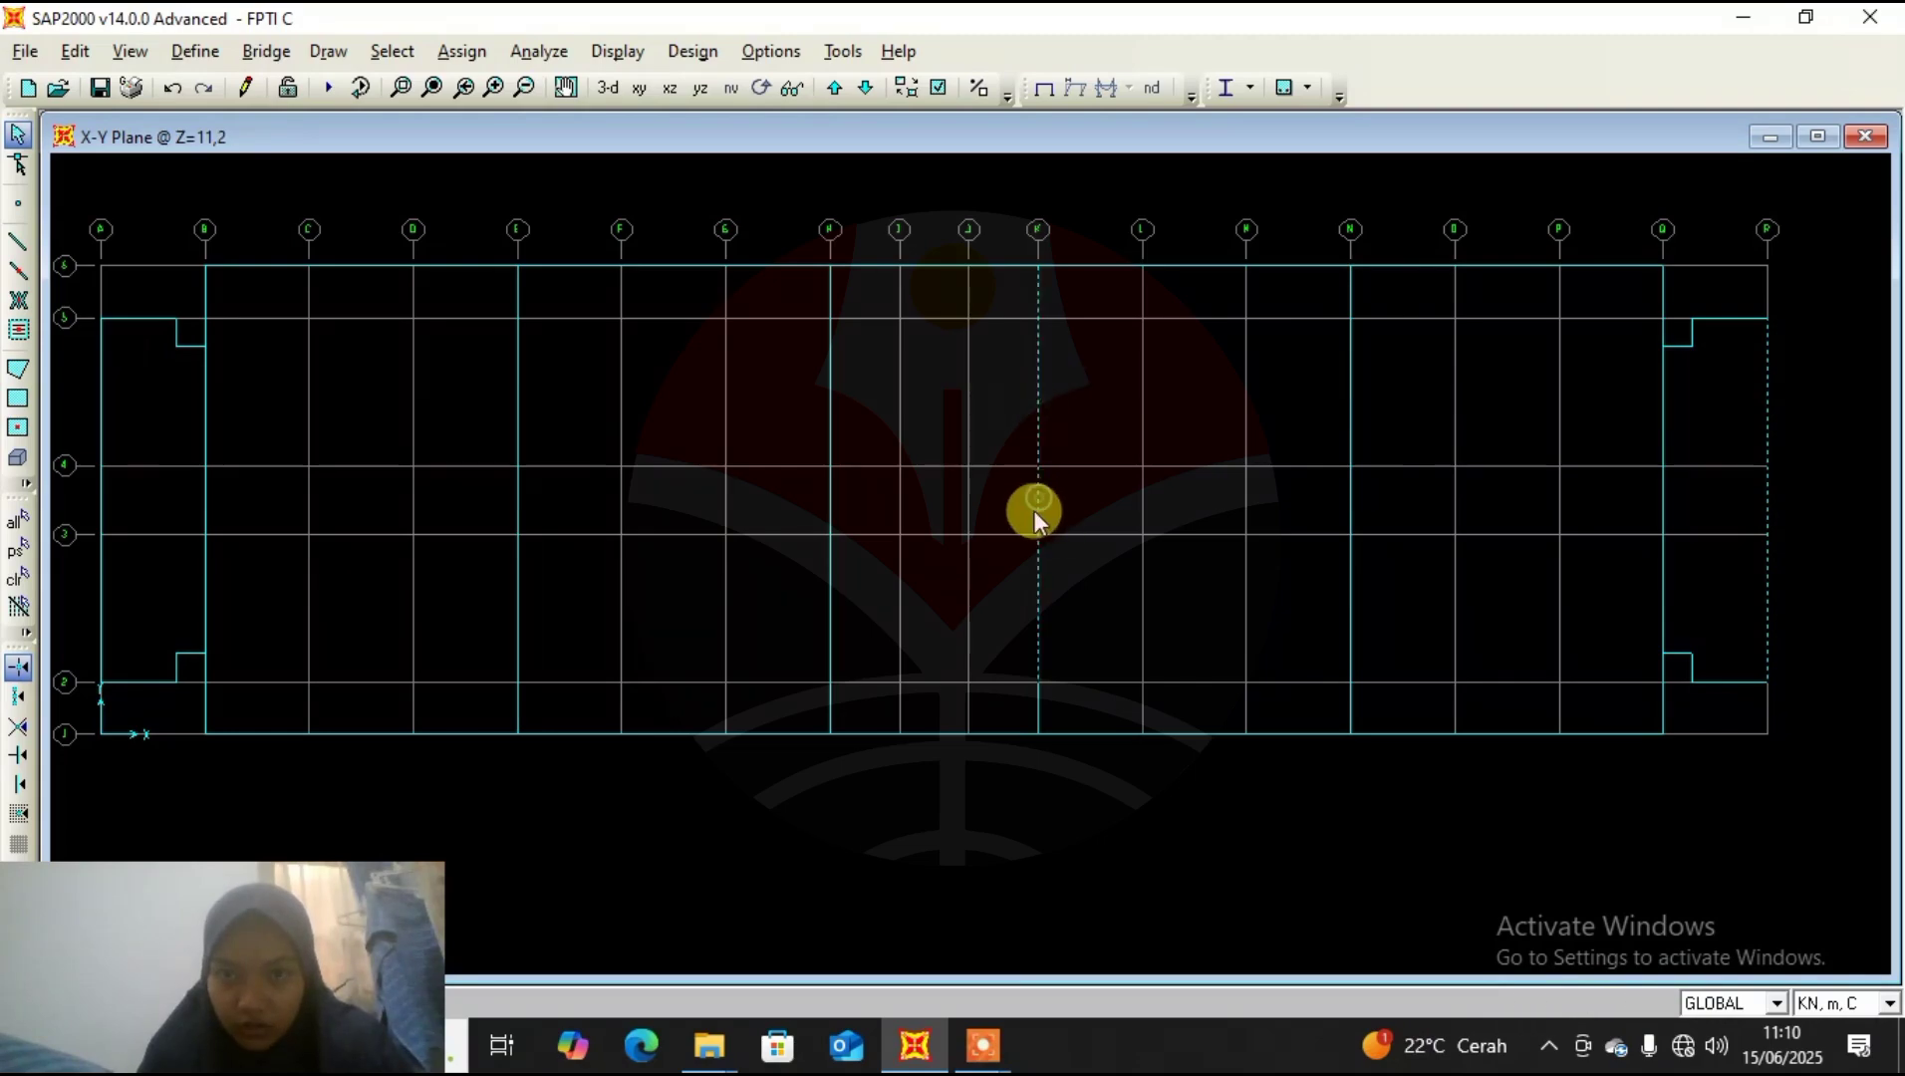
{"action": "left_click", "coordinate": [1038, 710]}
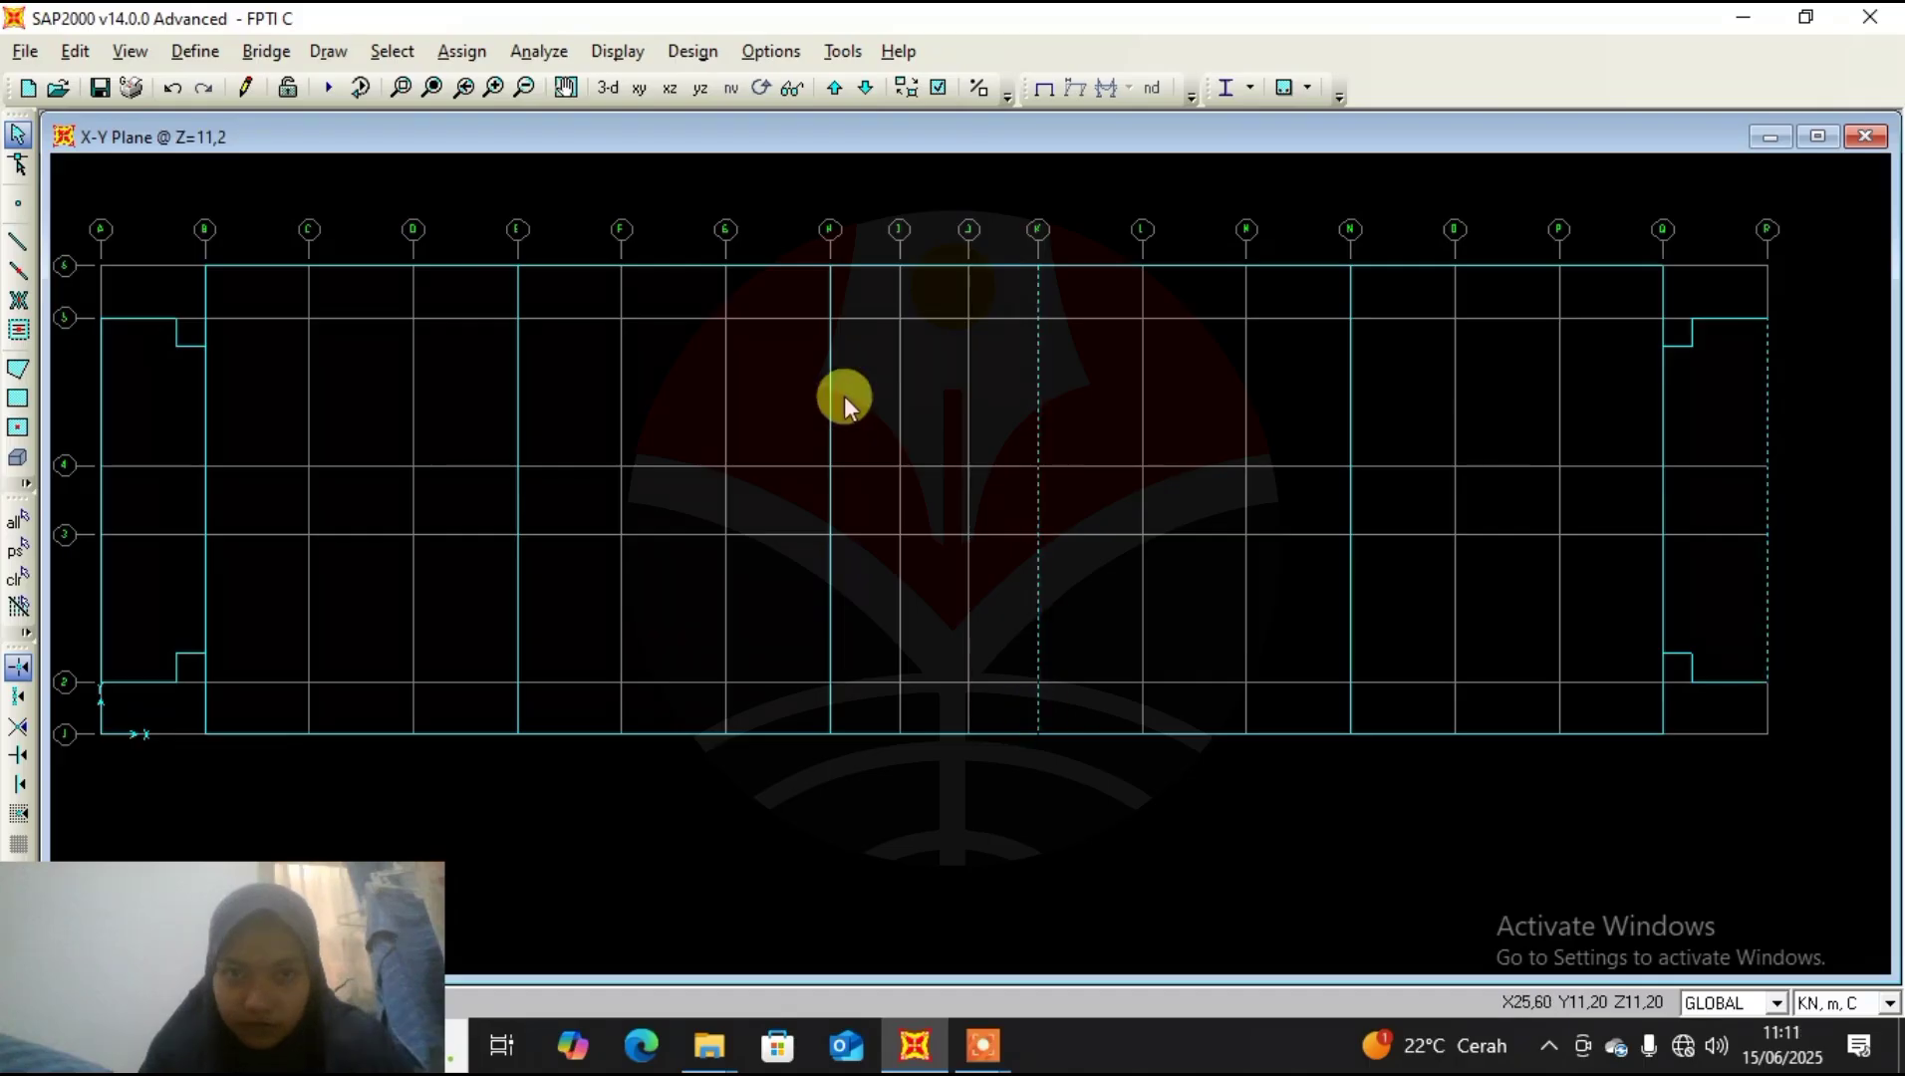
{"action": "left_click", "coordinate": [835, 493]}
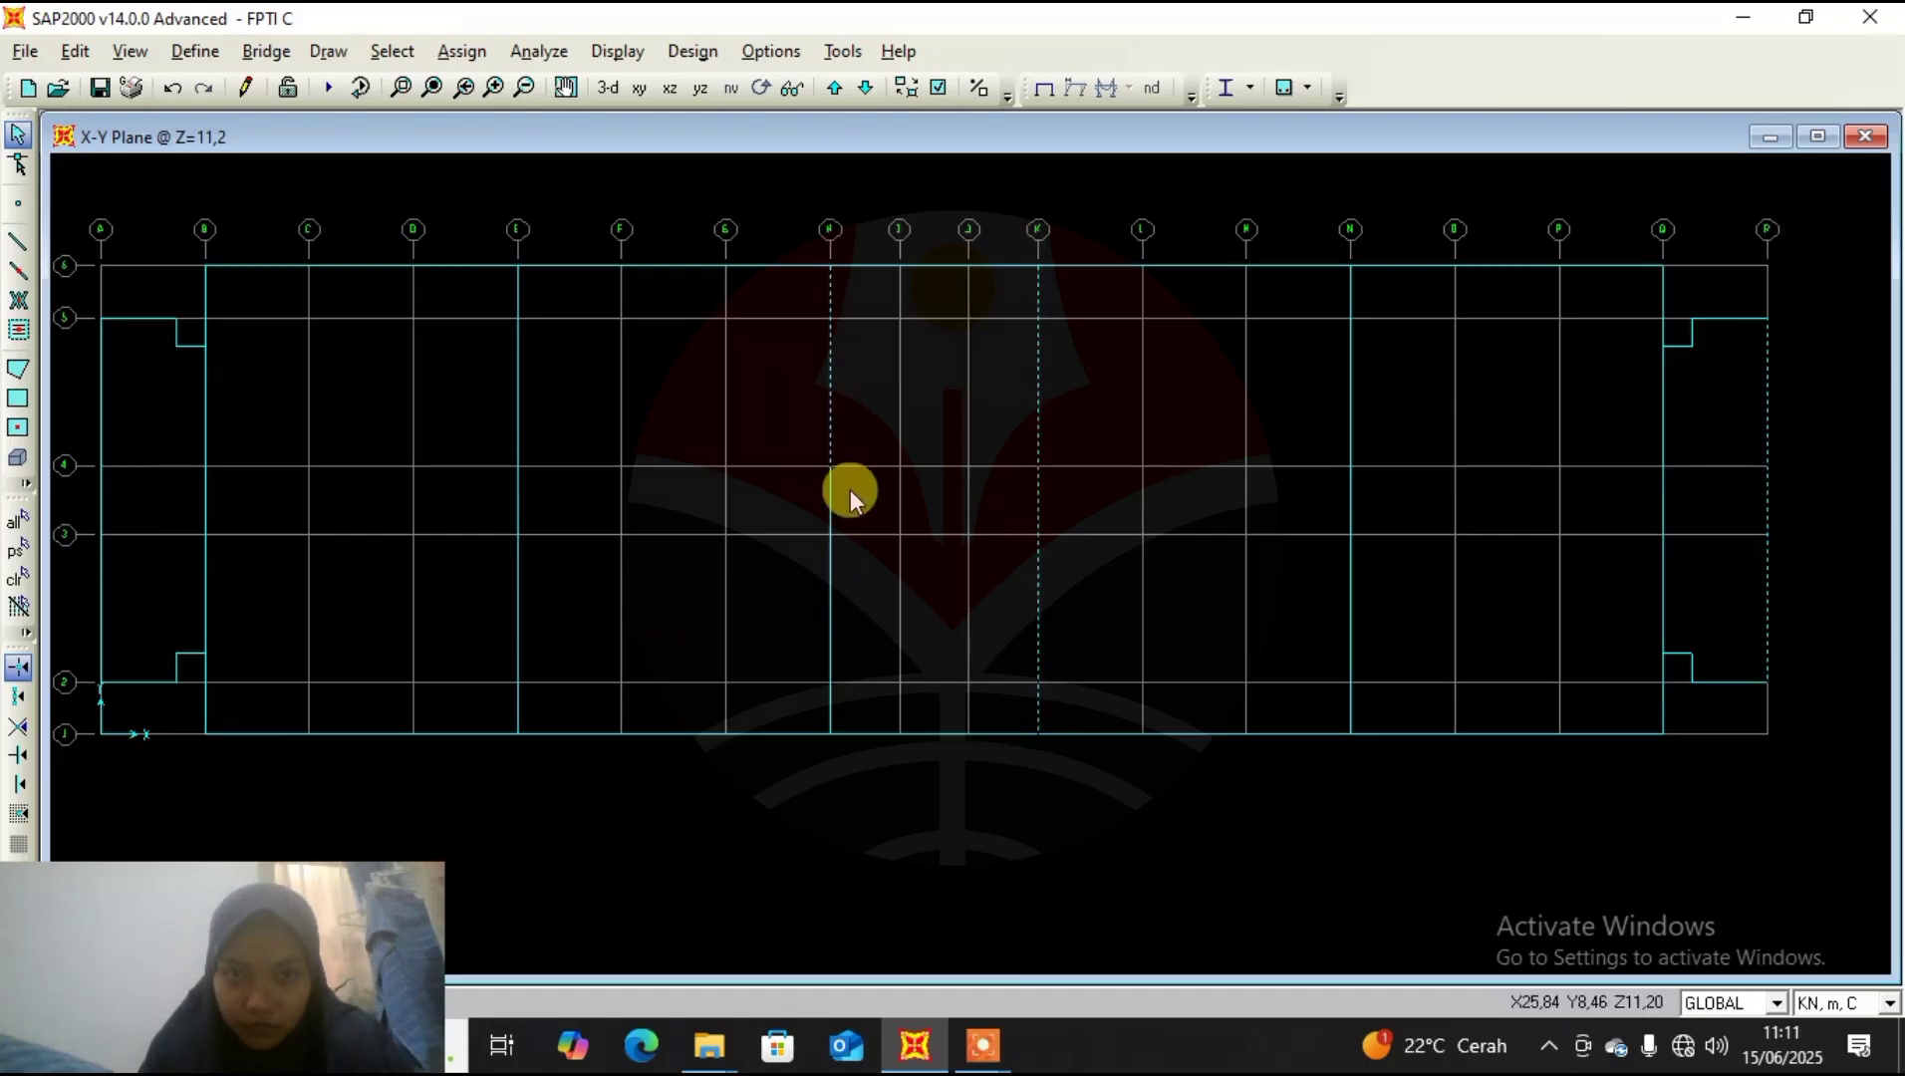
{"action": "left_click", "coordinate": [852, 610]}
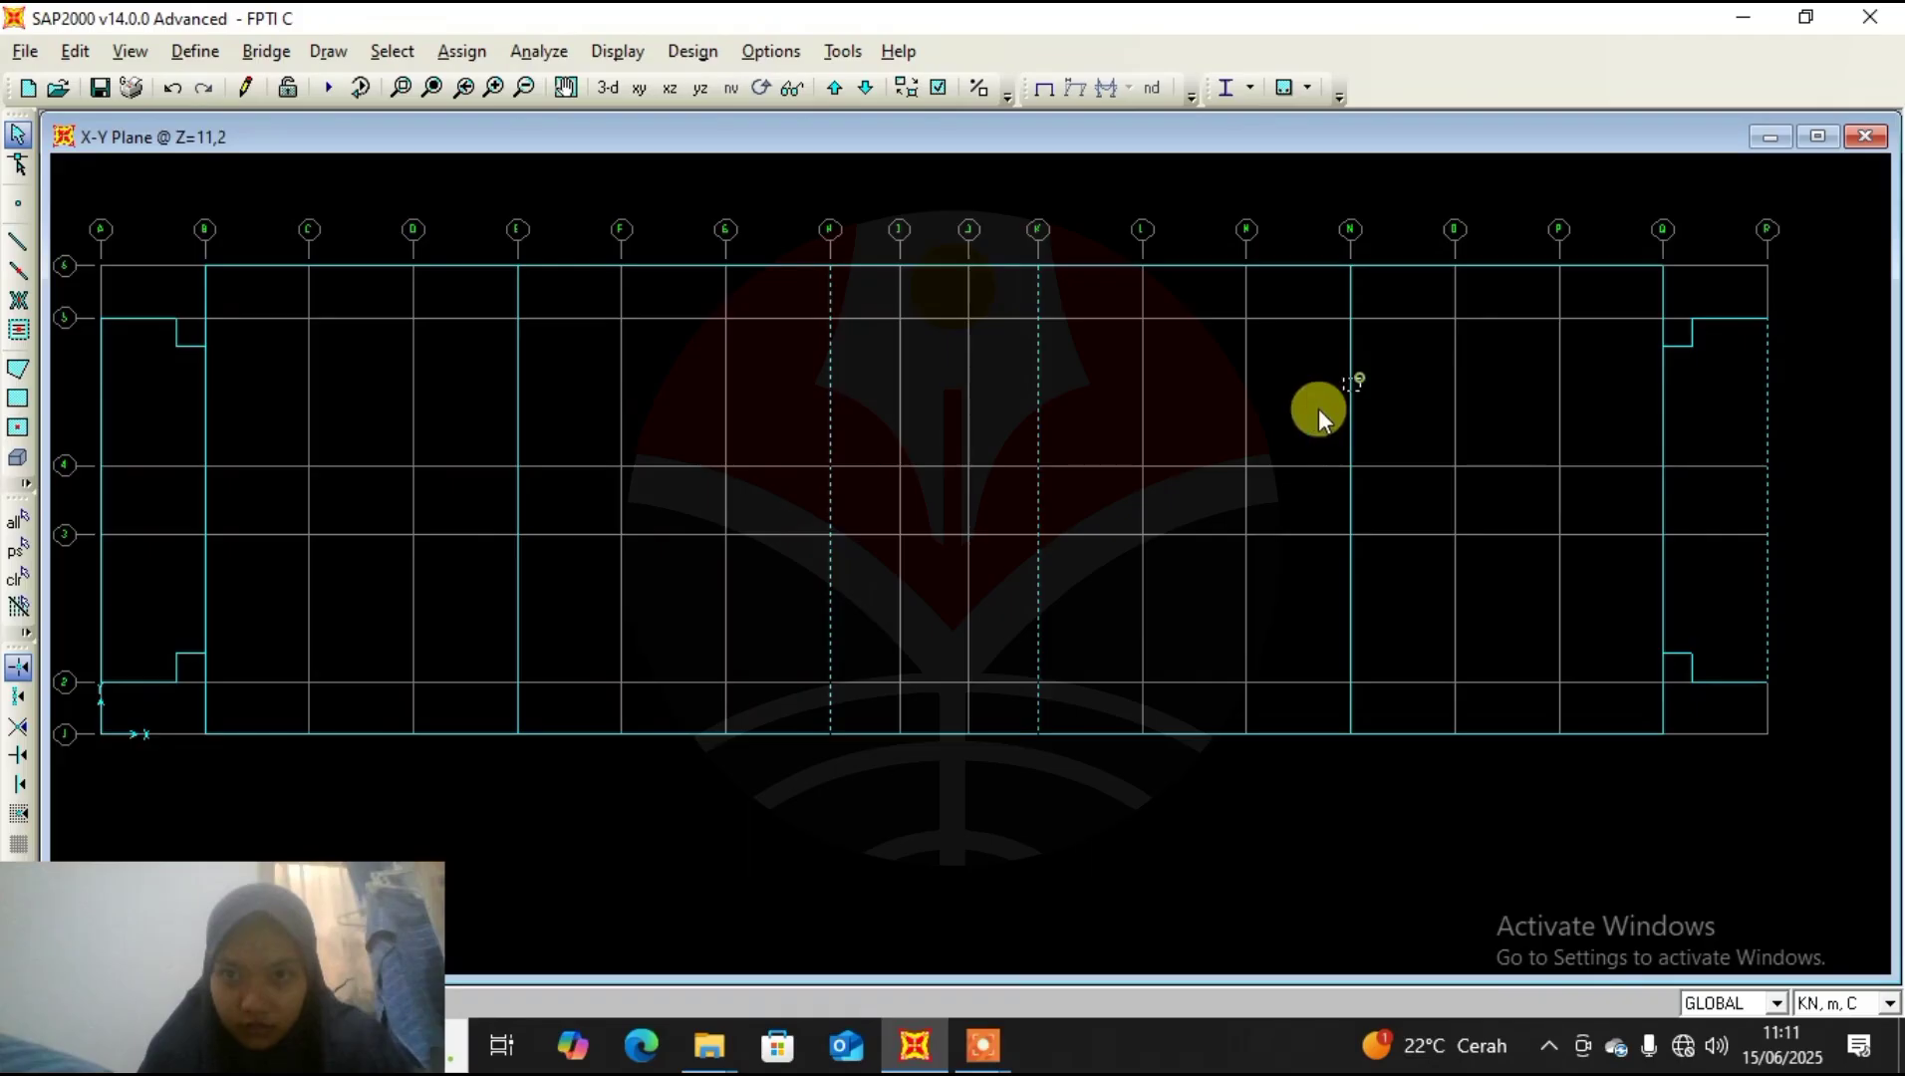
{"action": "left_click", "coordinate": [1350, 503]}
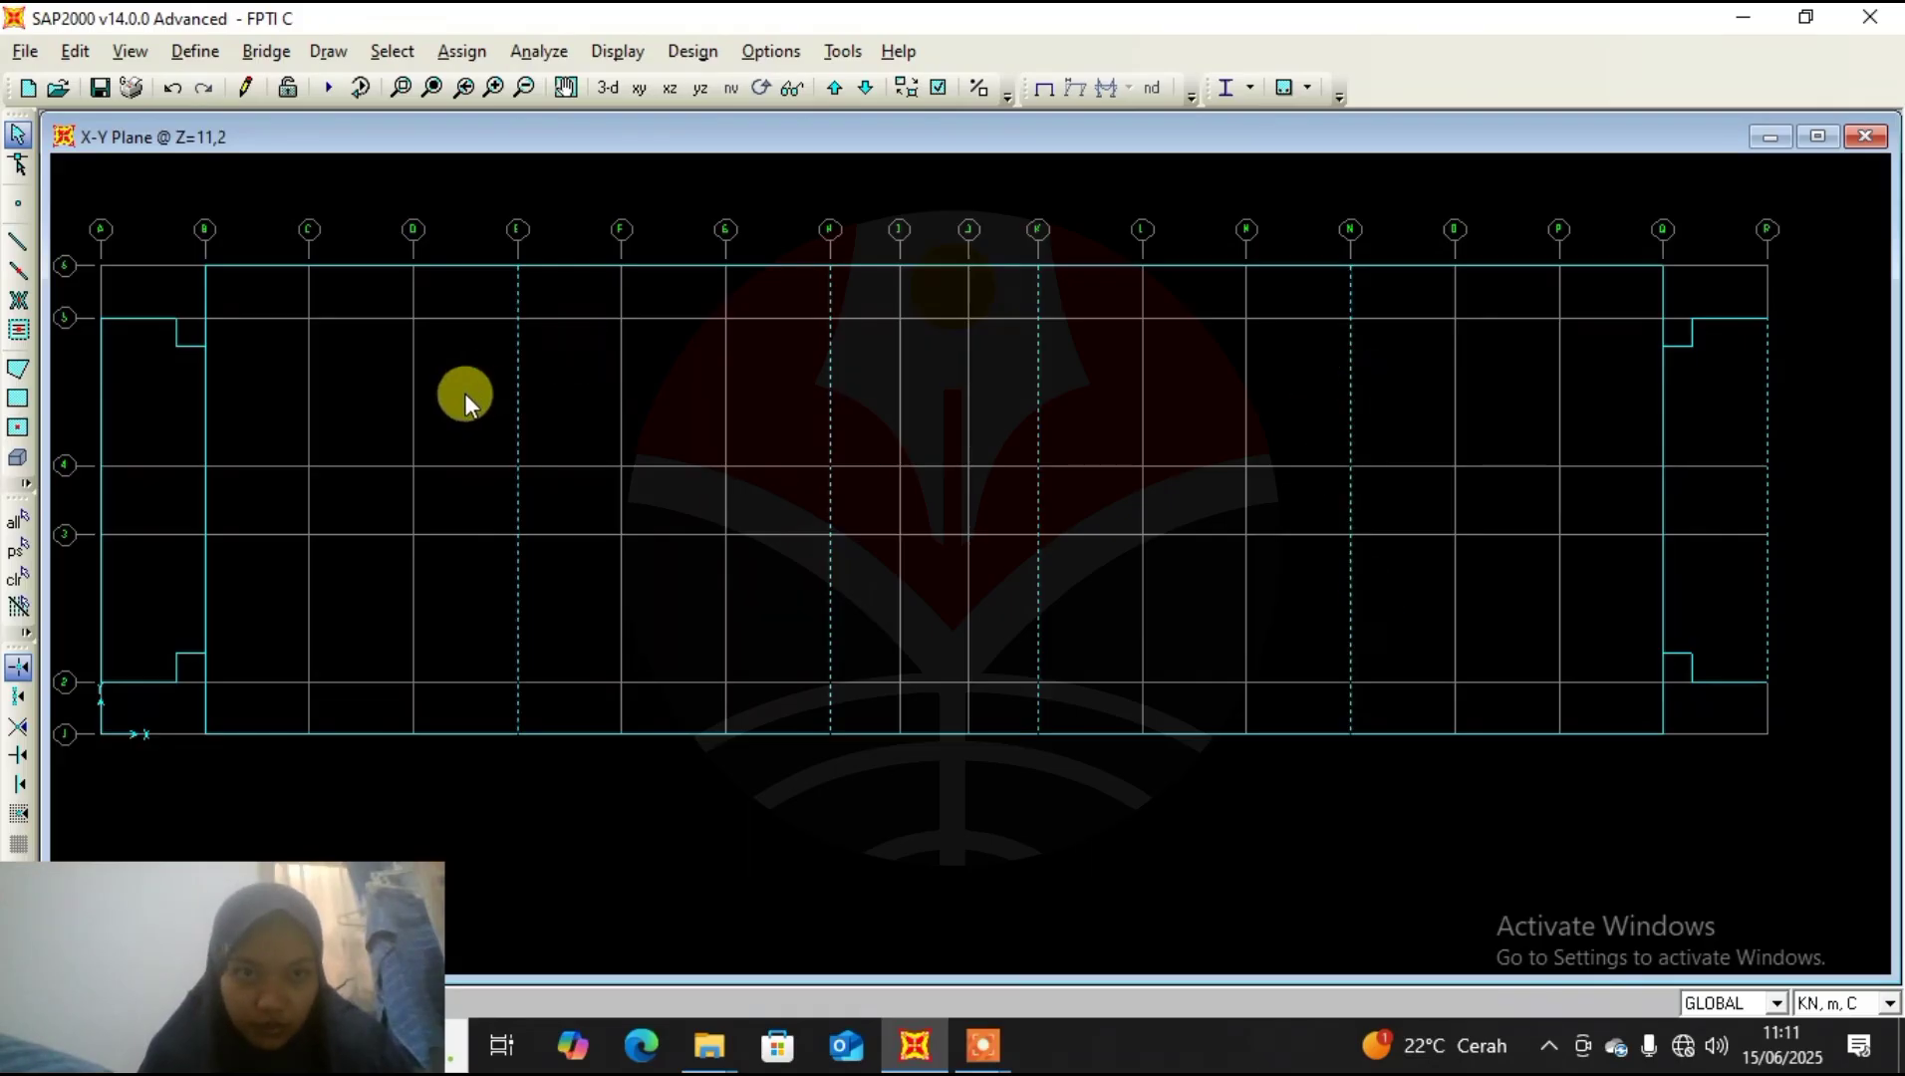
{"action": "middle_click_drag", "start_coordinate": [464, 393], "coordinate": [698, 378]}
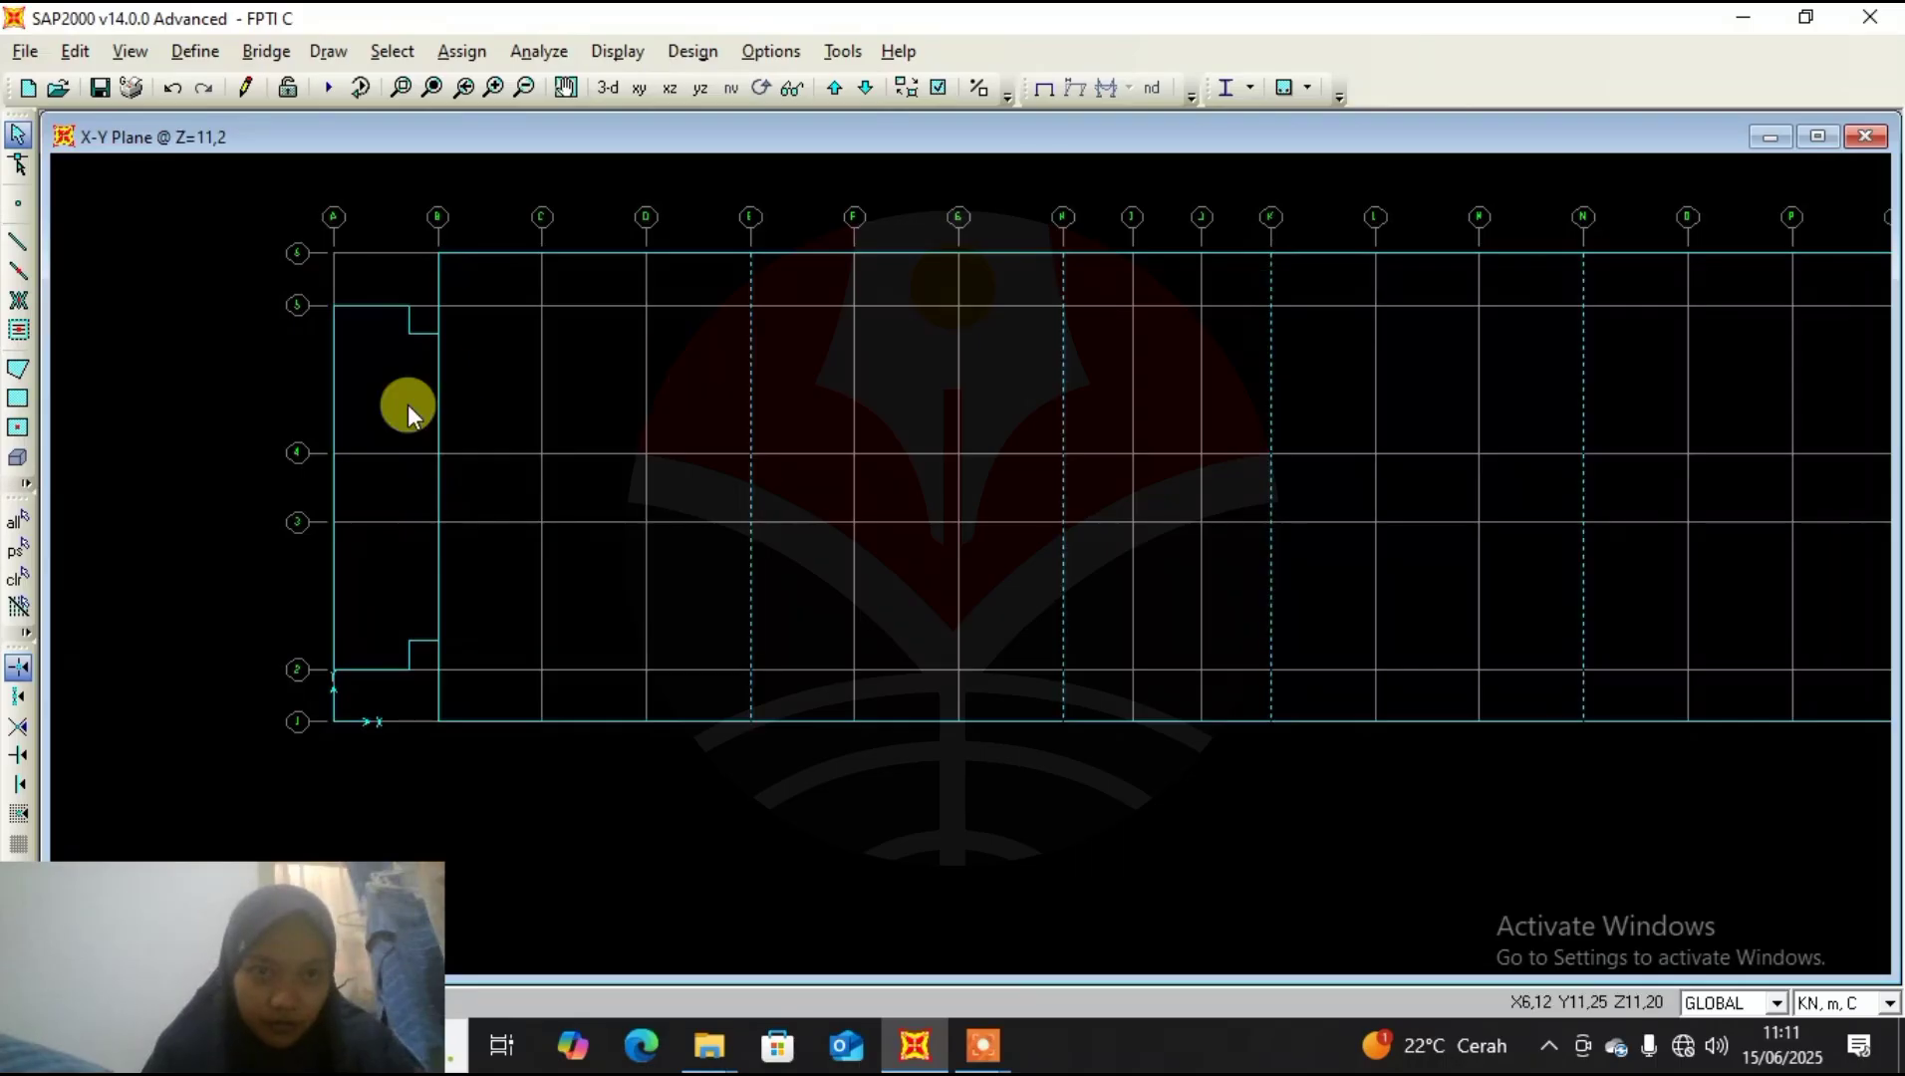
{"action": "left_click", "coordinate": [426, 387]}
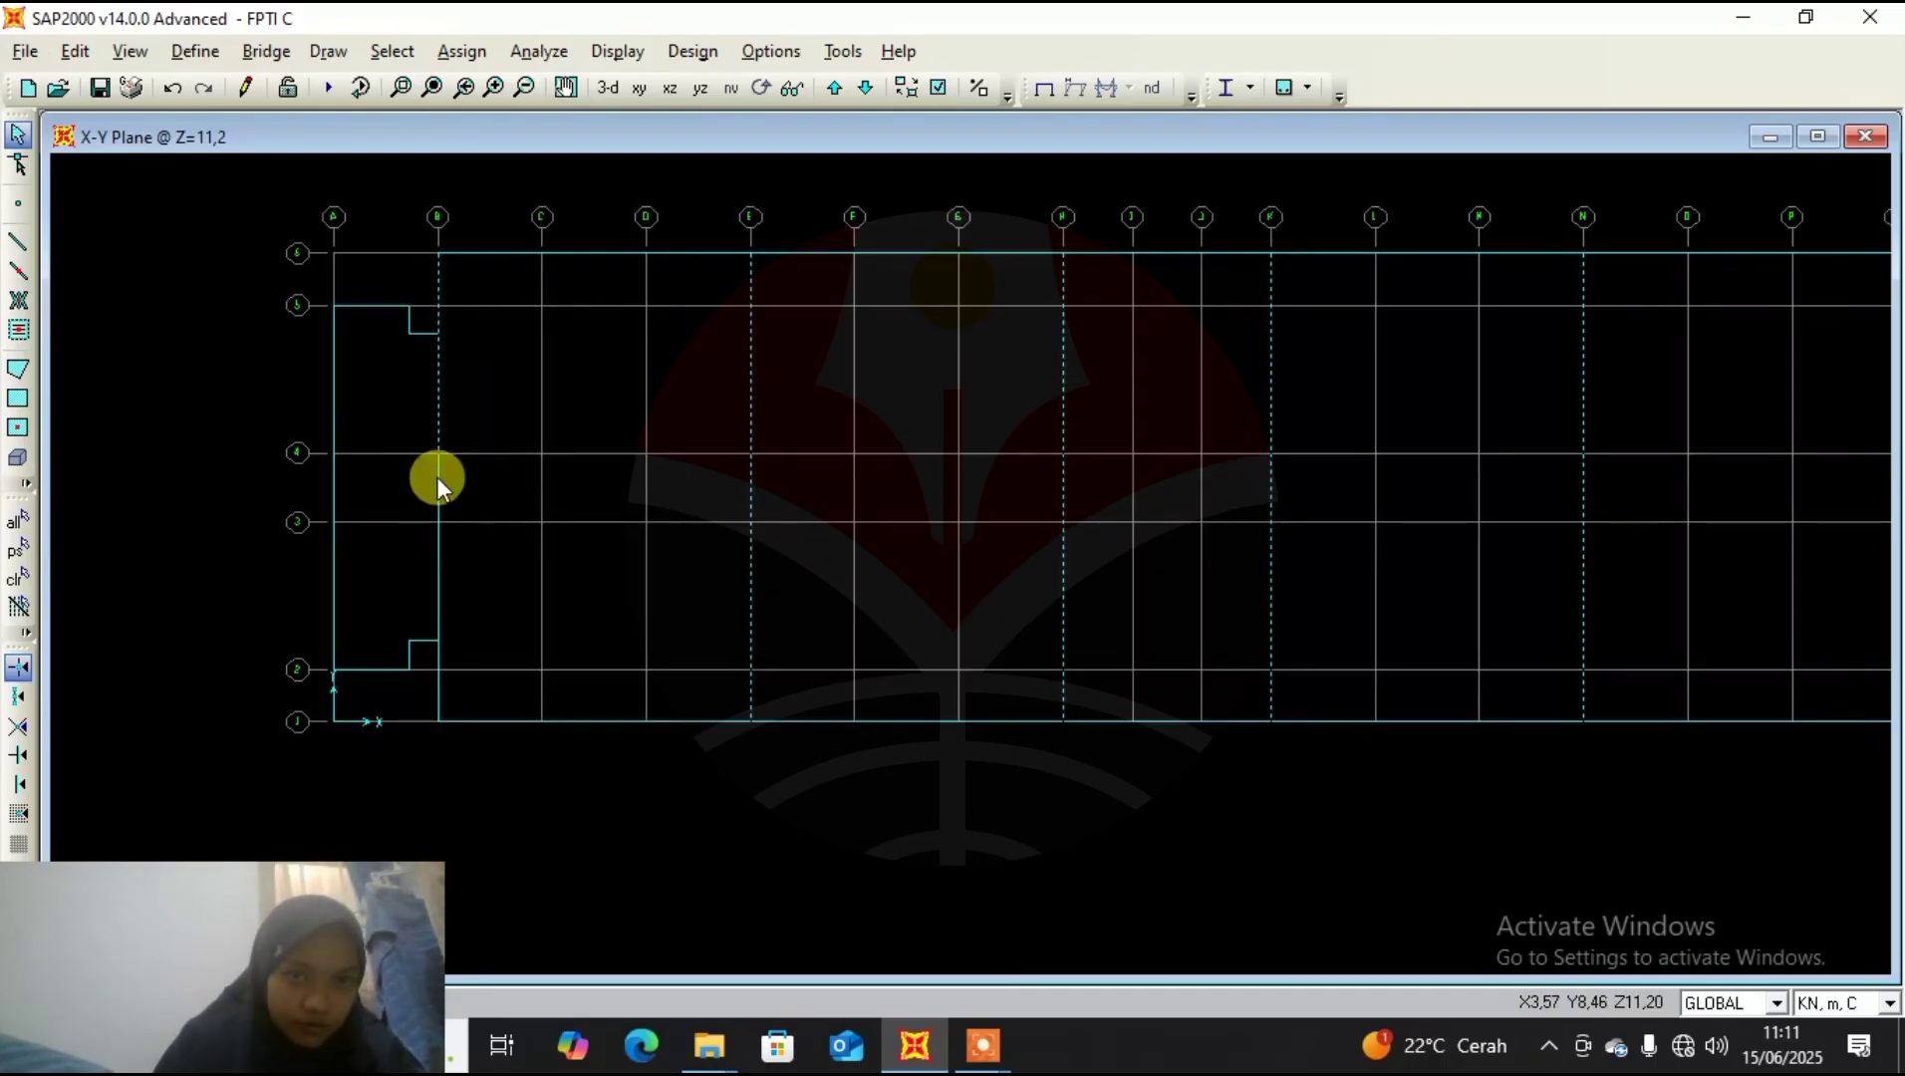
{"action": "left_click", "coordinate": [468, 583]}
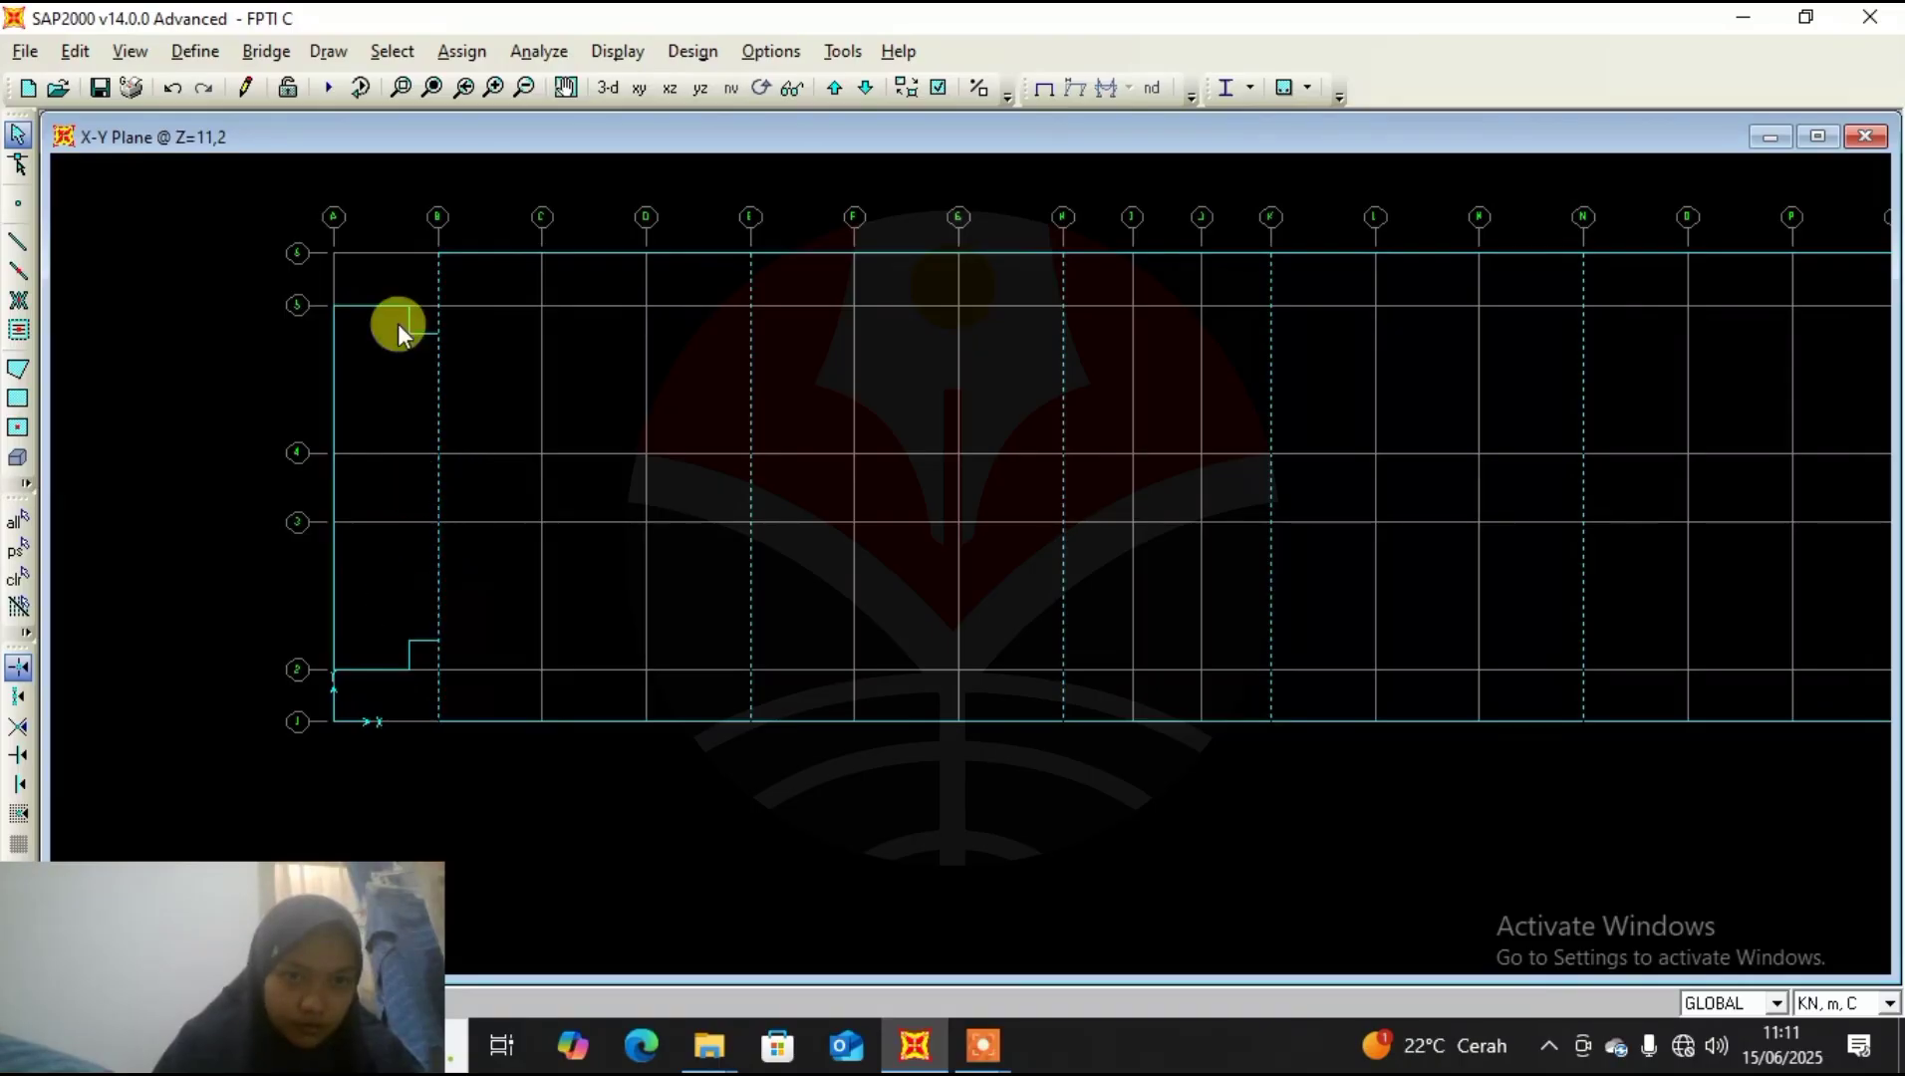
{"action": "left_click", "coordinate": [207, 56]}
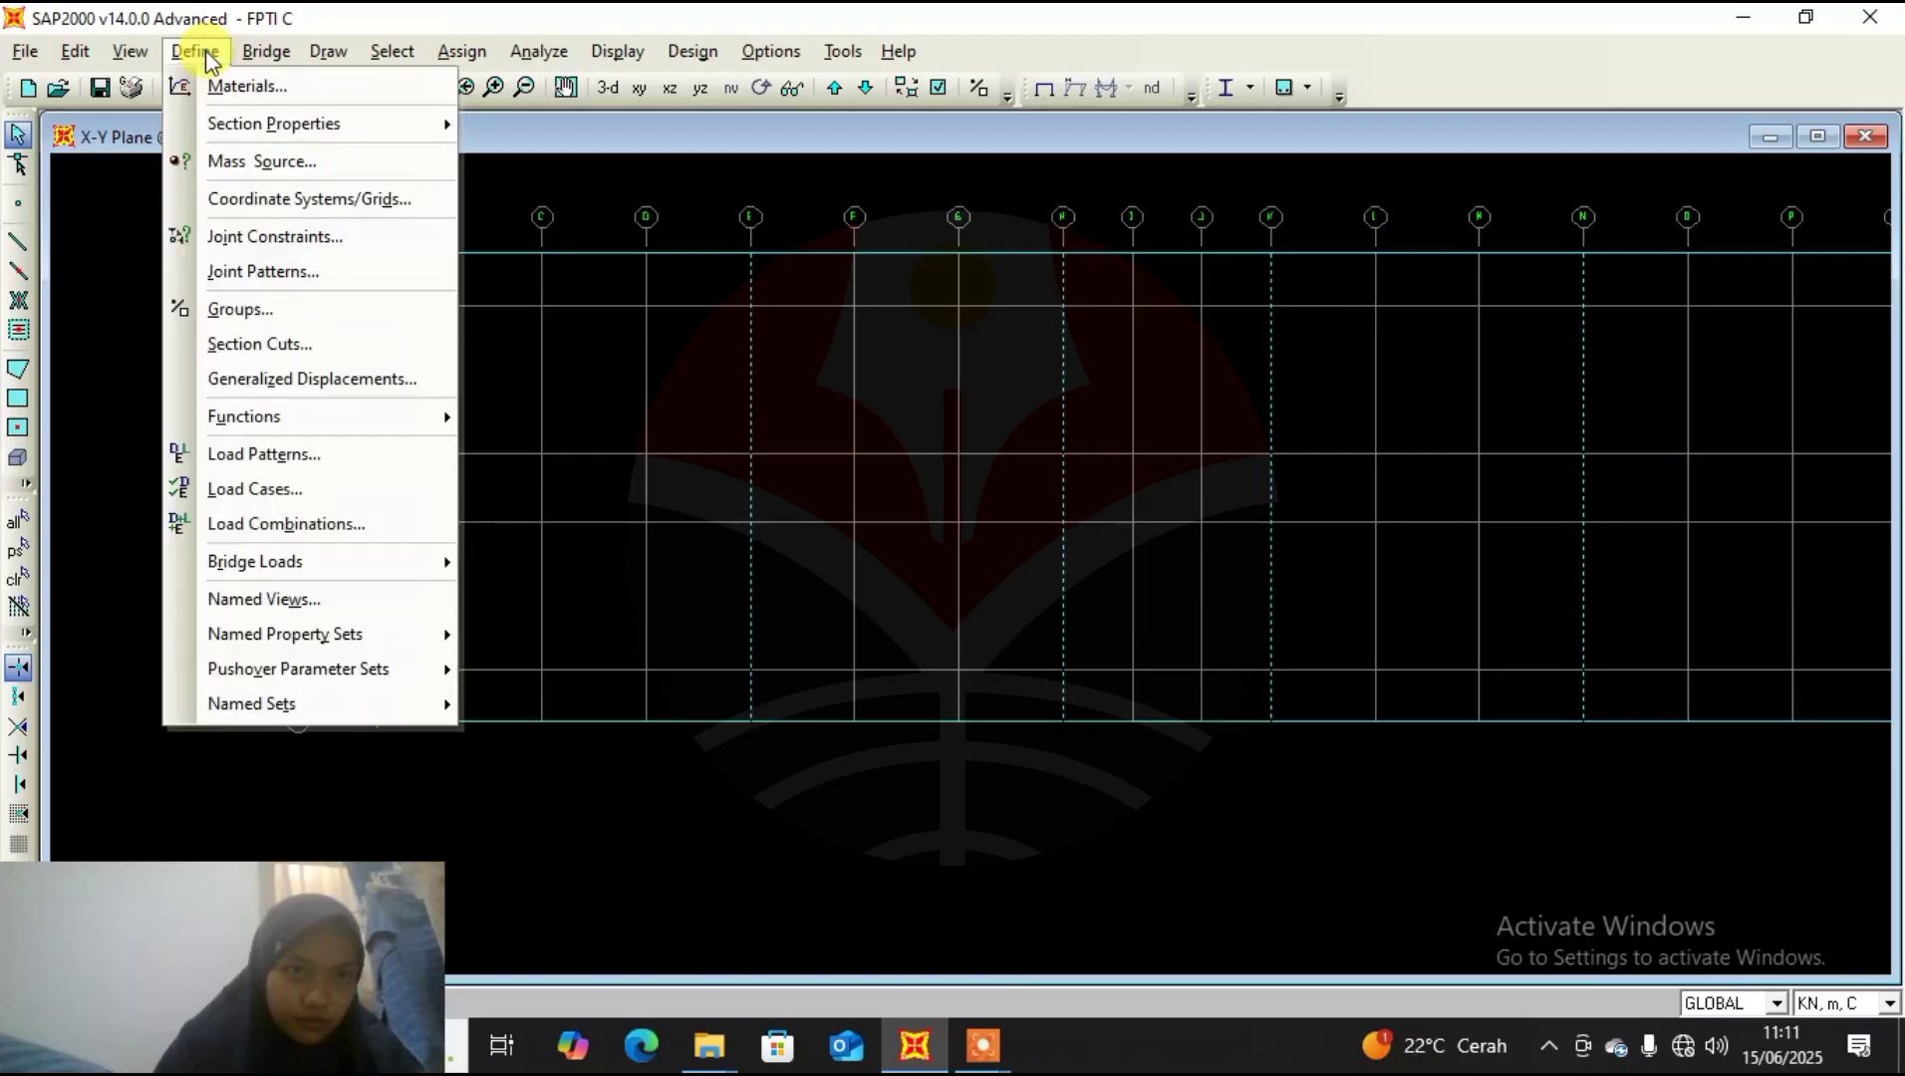
{"action": "mouse_move", "coordinate": [230, 127]}
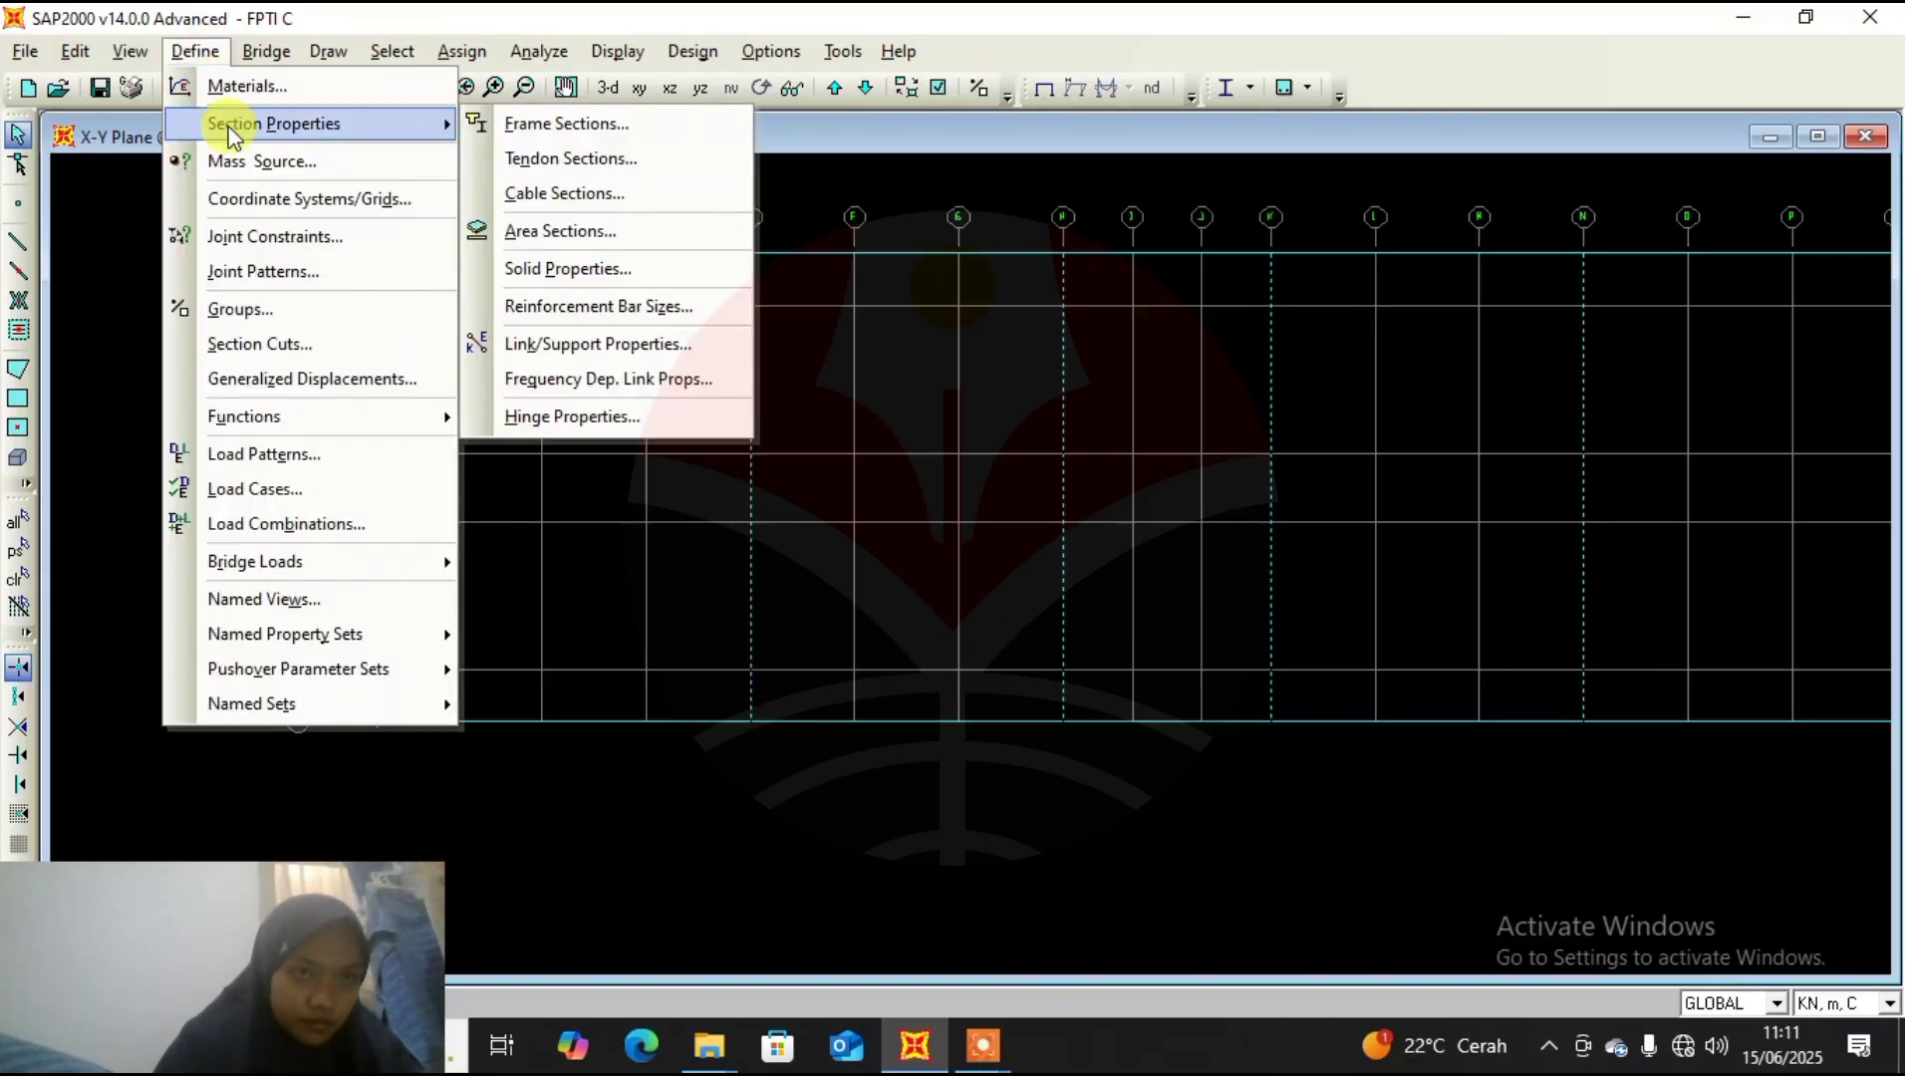
{"action": "left_click", "coordinate": [190, 52]}
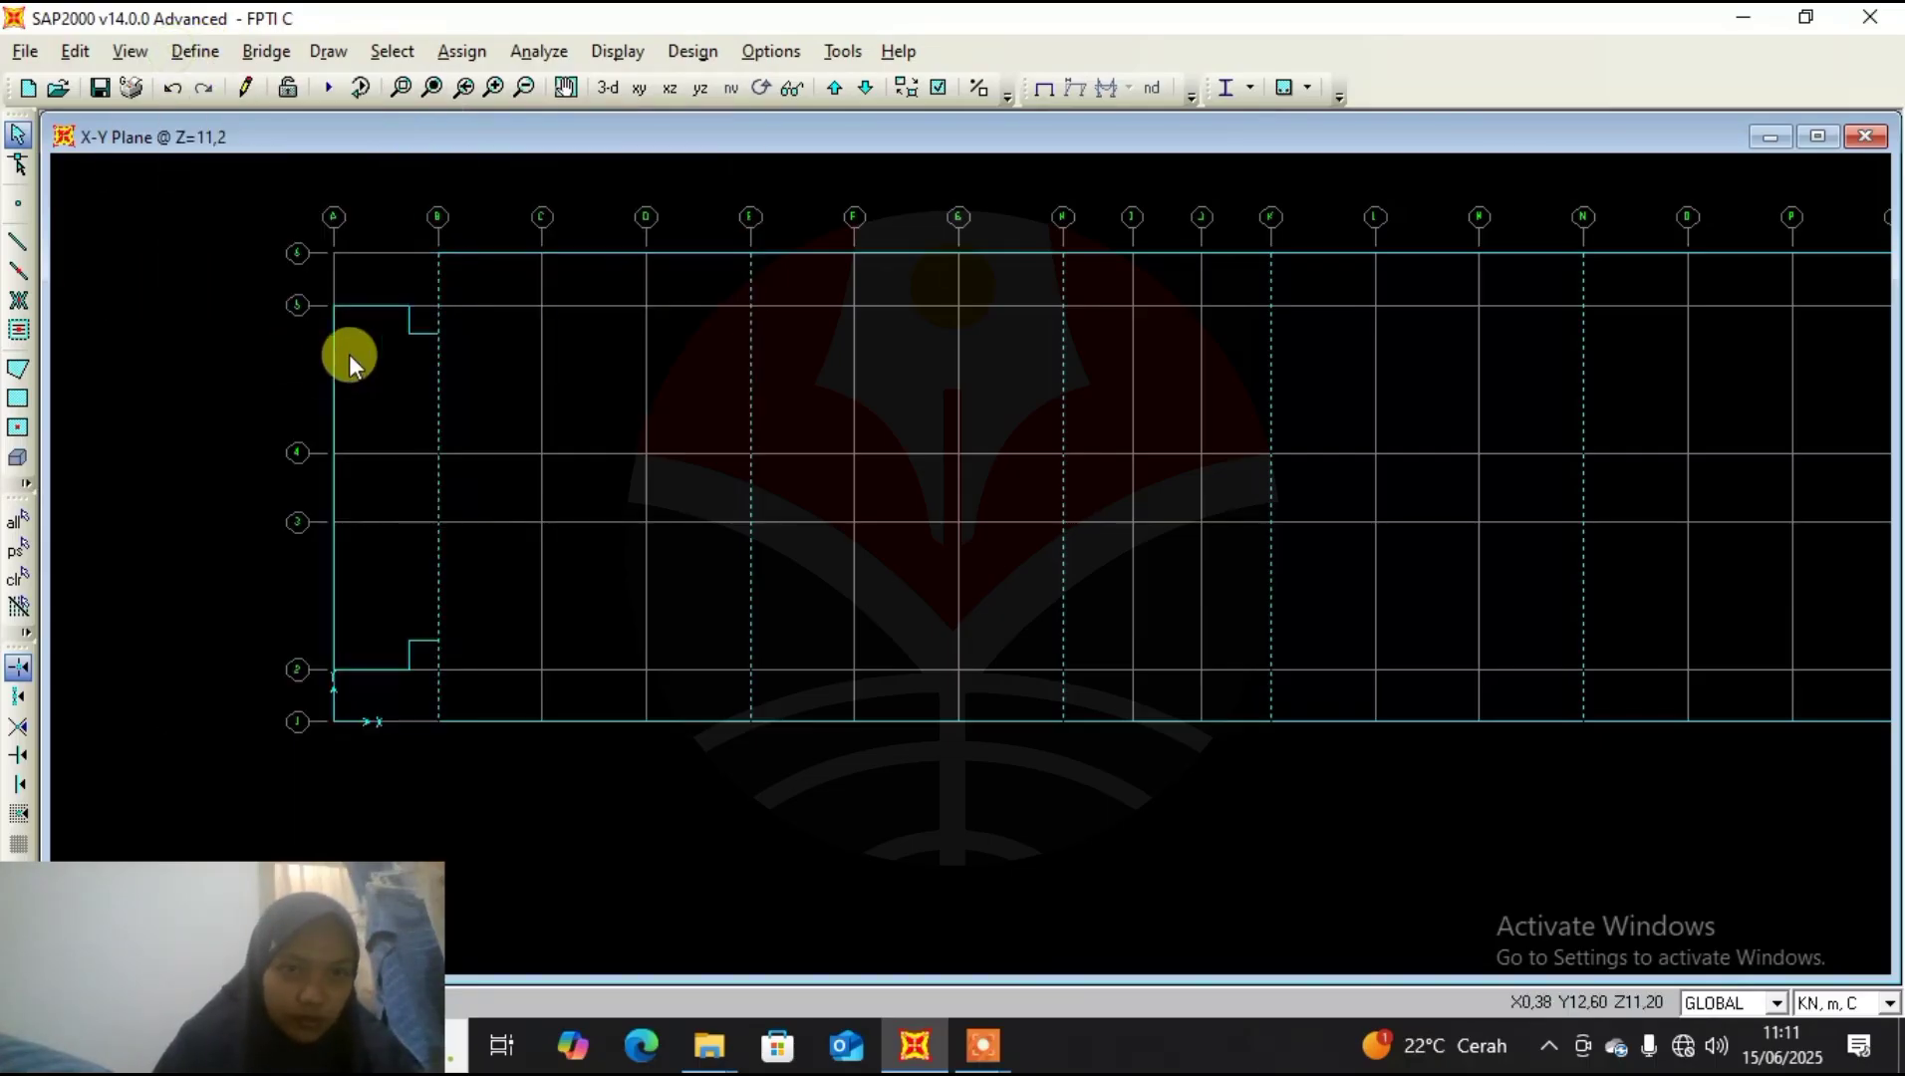
{"action": "left_click_drag", "start_coordinate": [349, 354], "coordinate": [283, 399]}
{"action": "left_click_drag", "start_coordinate": [357, 481], "coordinate": [301, 593]}
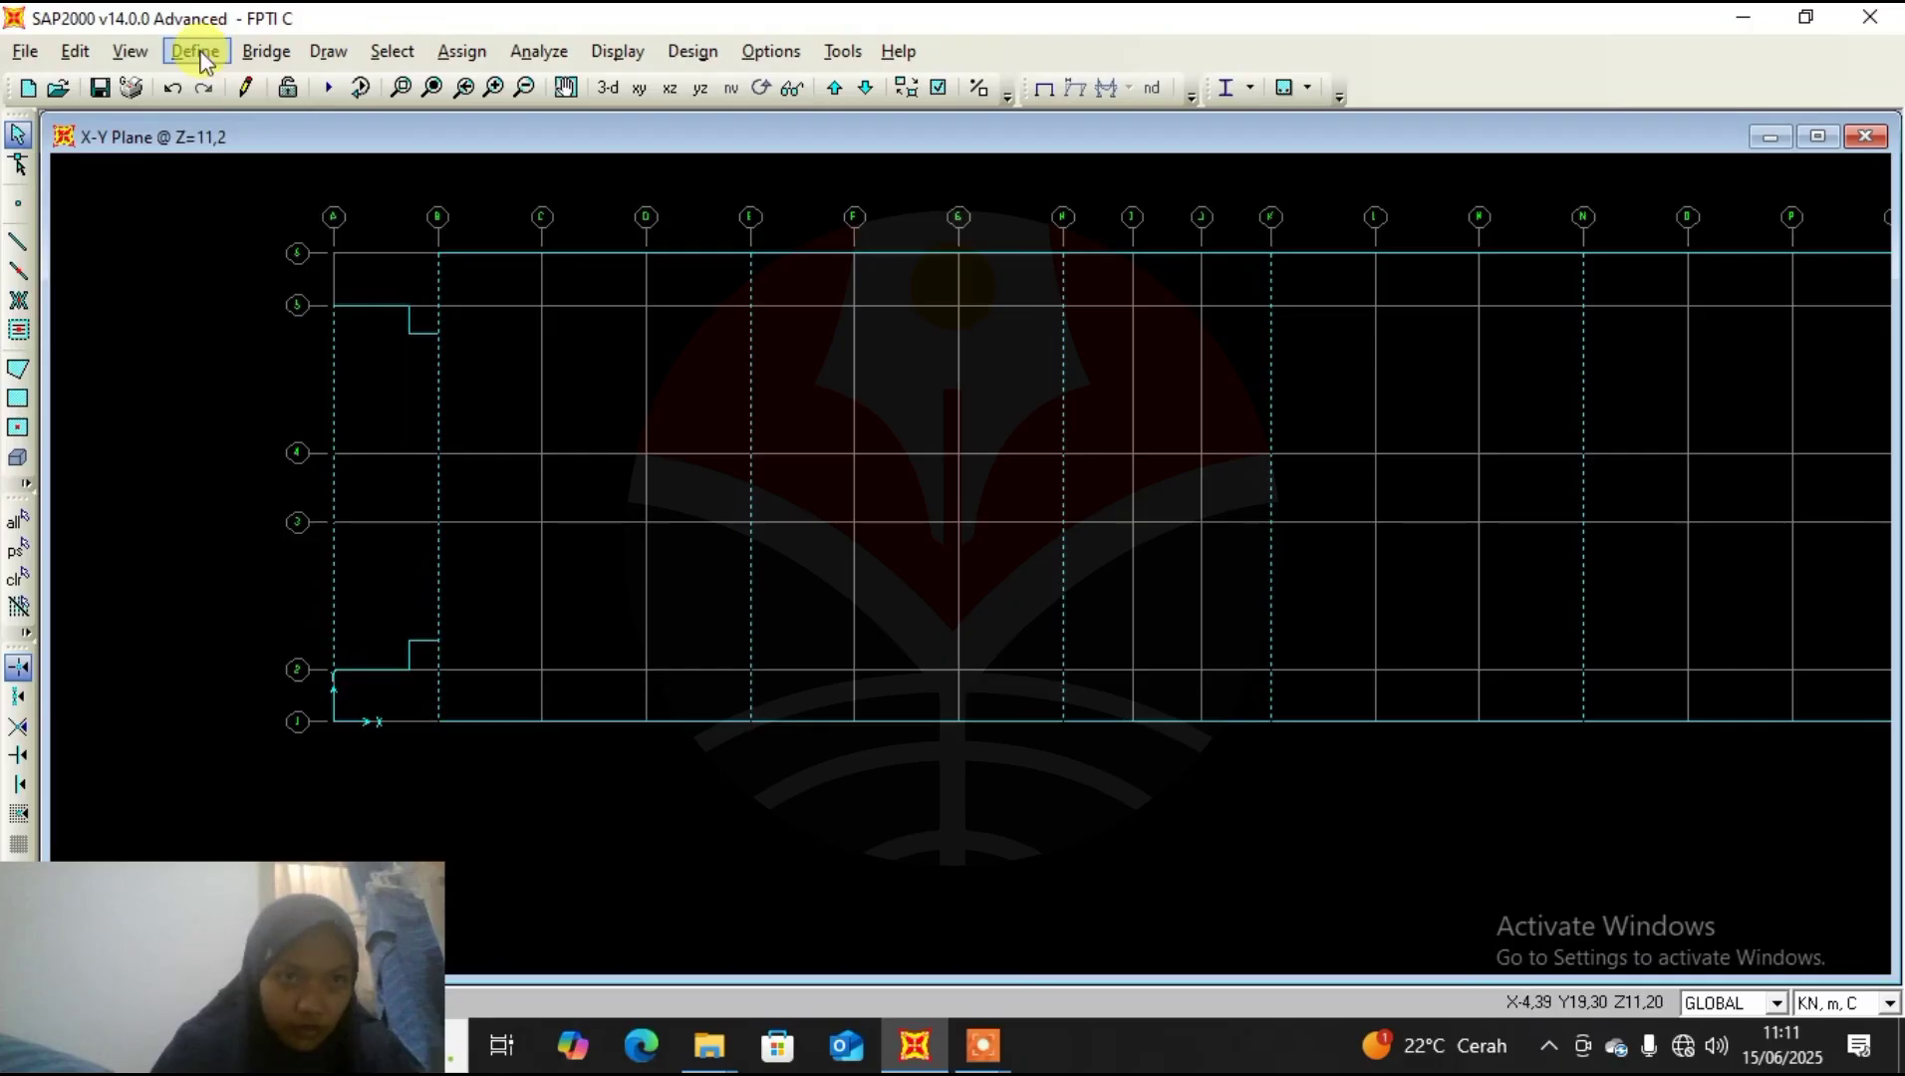
{"action": "left_click", "coordinate": [76, 51]}
{"action": "mouse_move", "coordinate": [248, 519]}
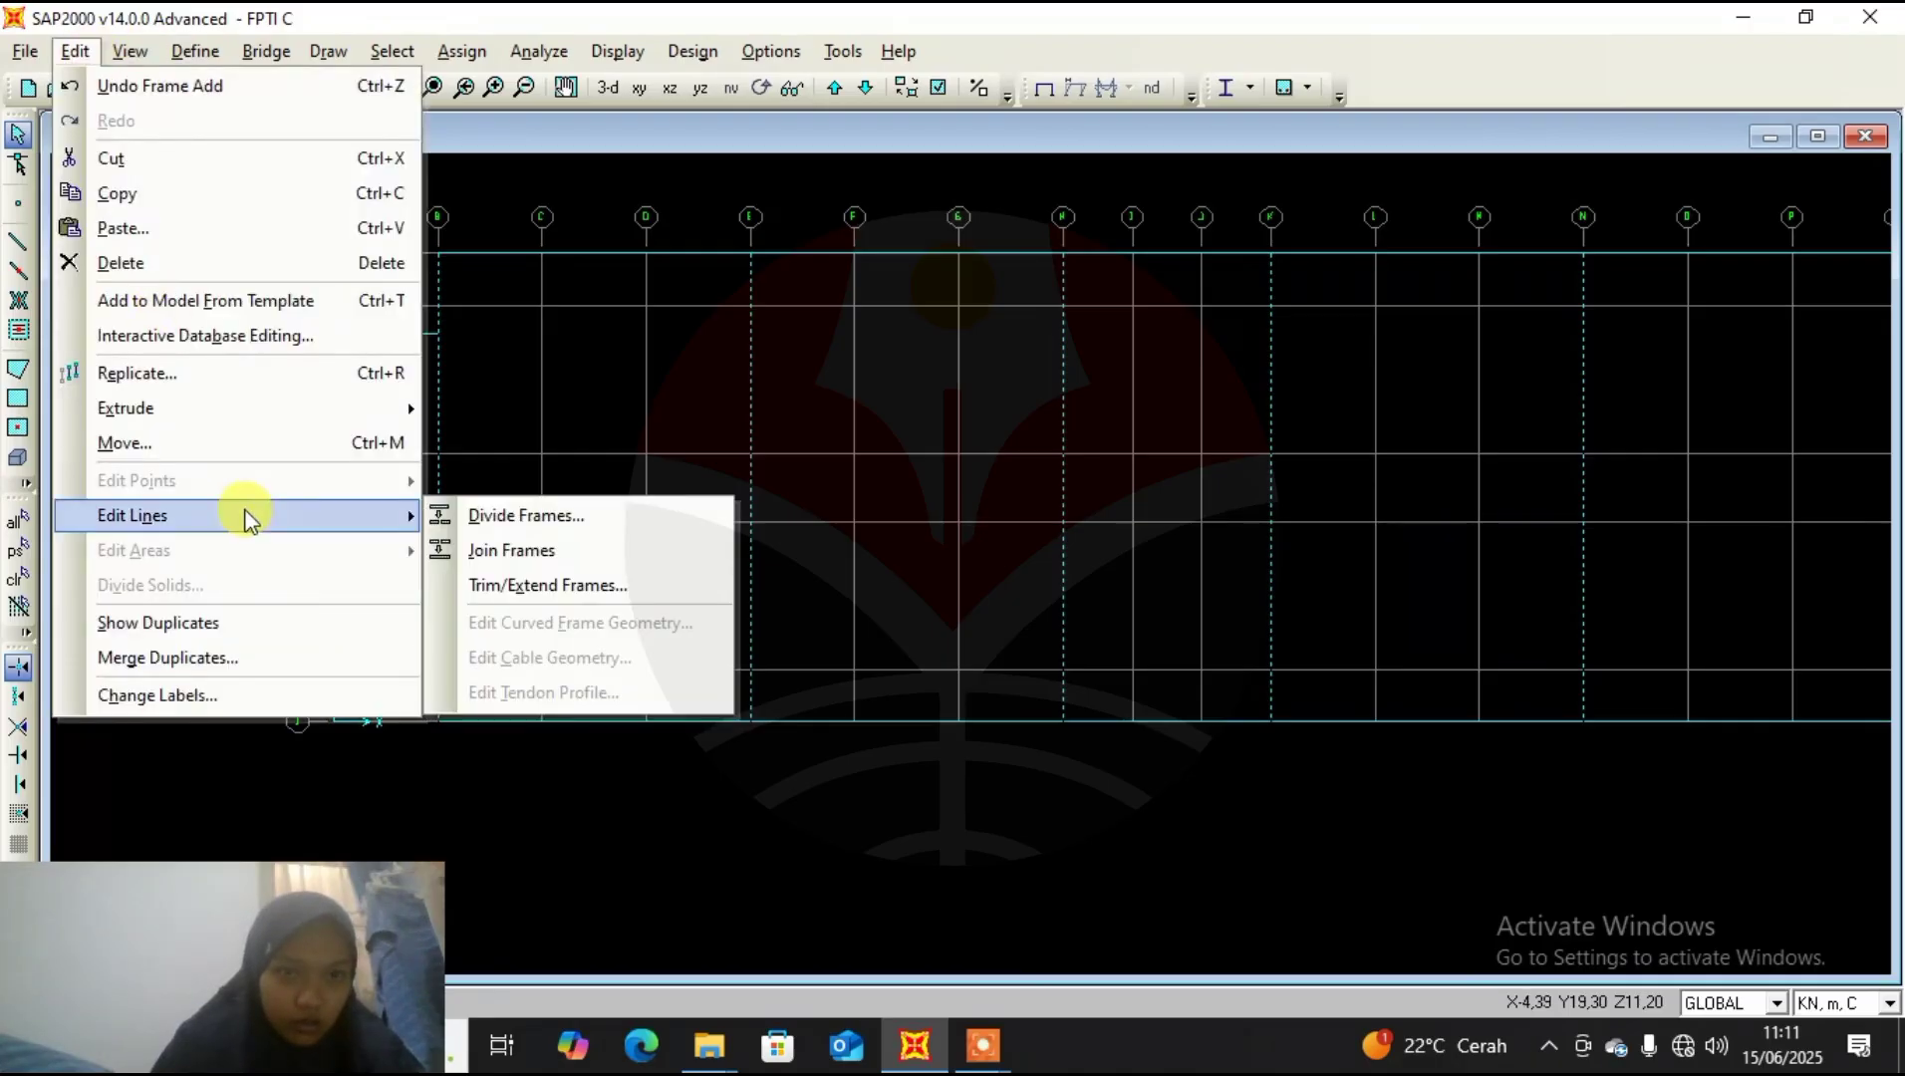
{"action": "left_click", "coordinate": [510, 554]}
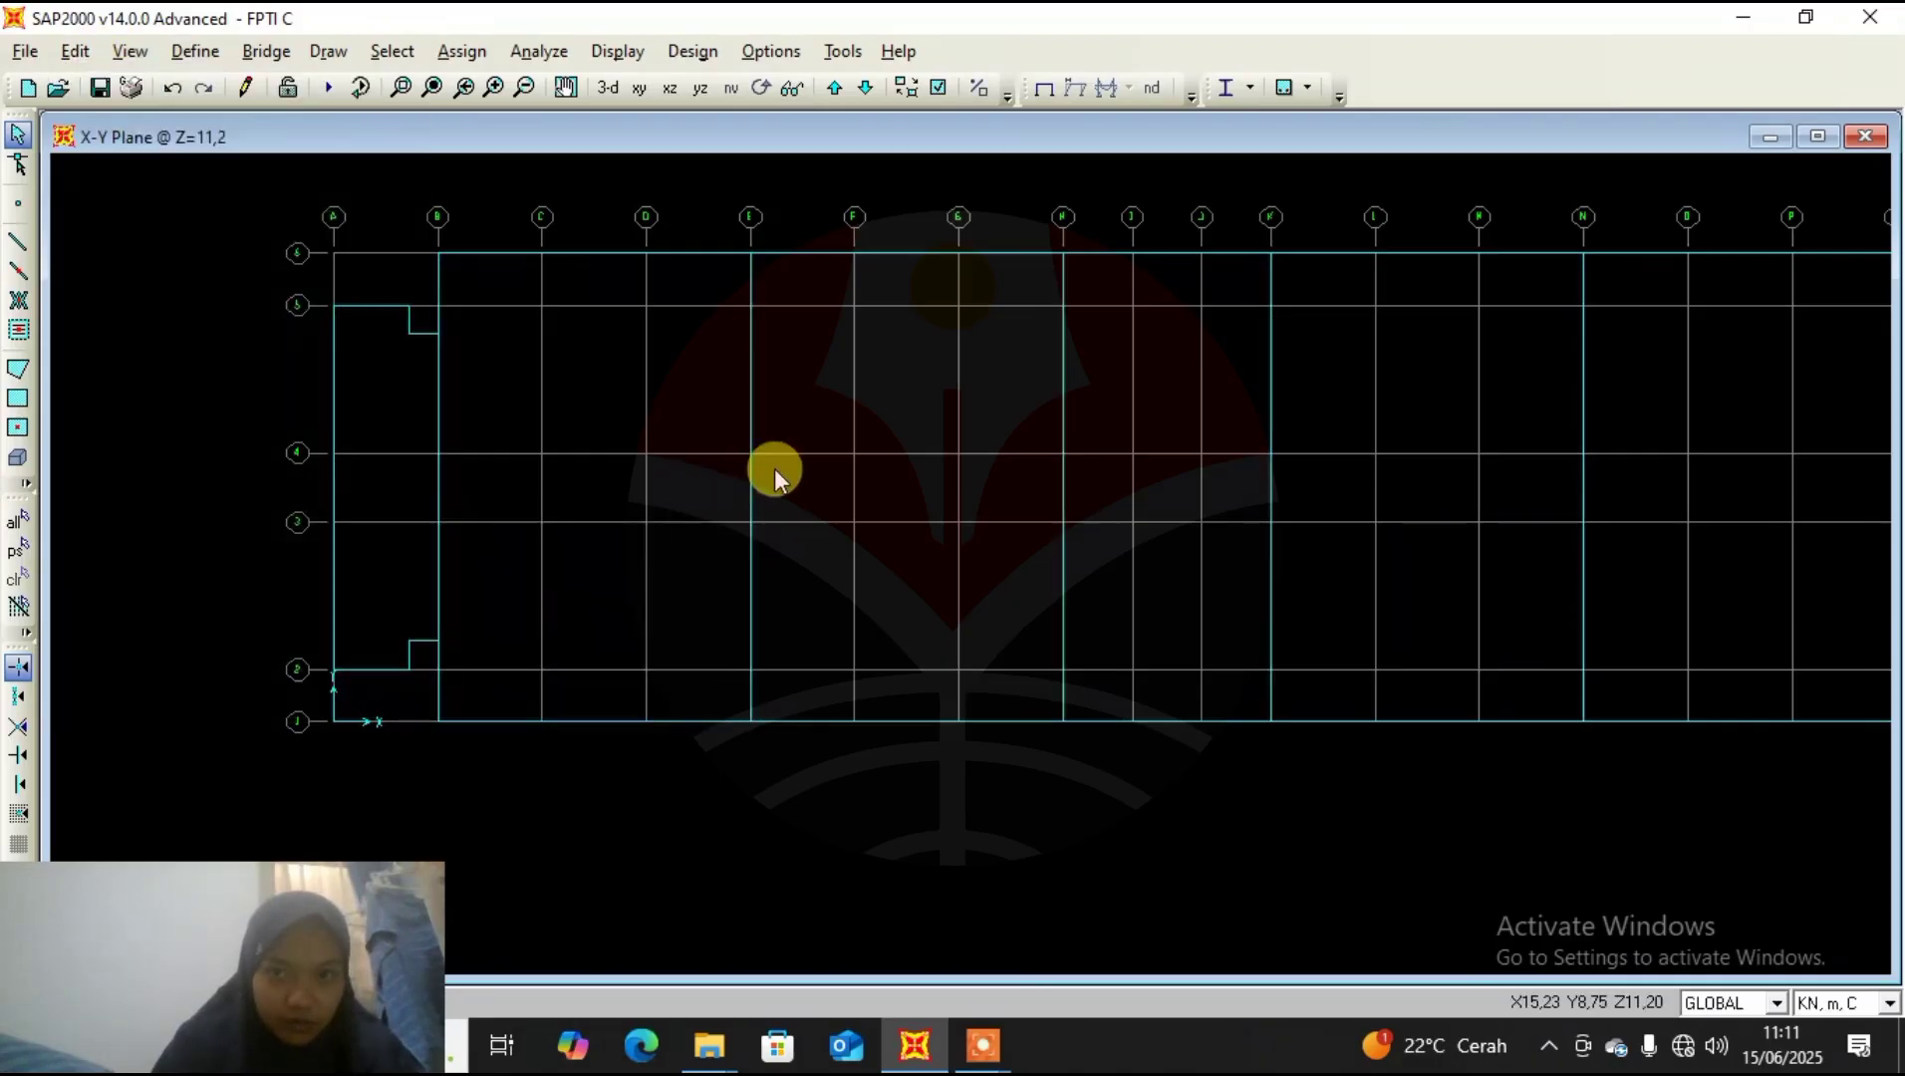
{"action": "middle_click_drag", "start_coordinate": [774, 469], "coordinate": [395, 362]}
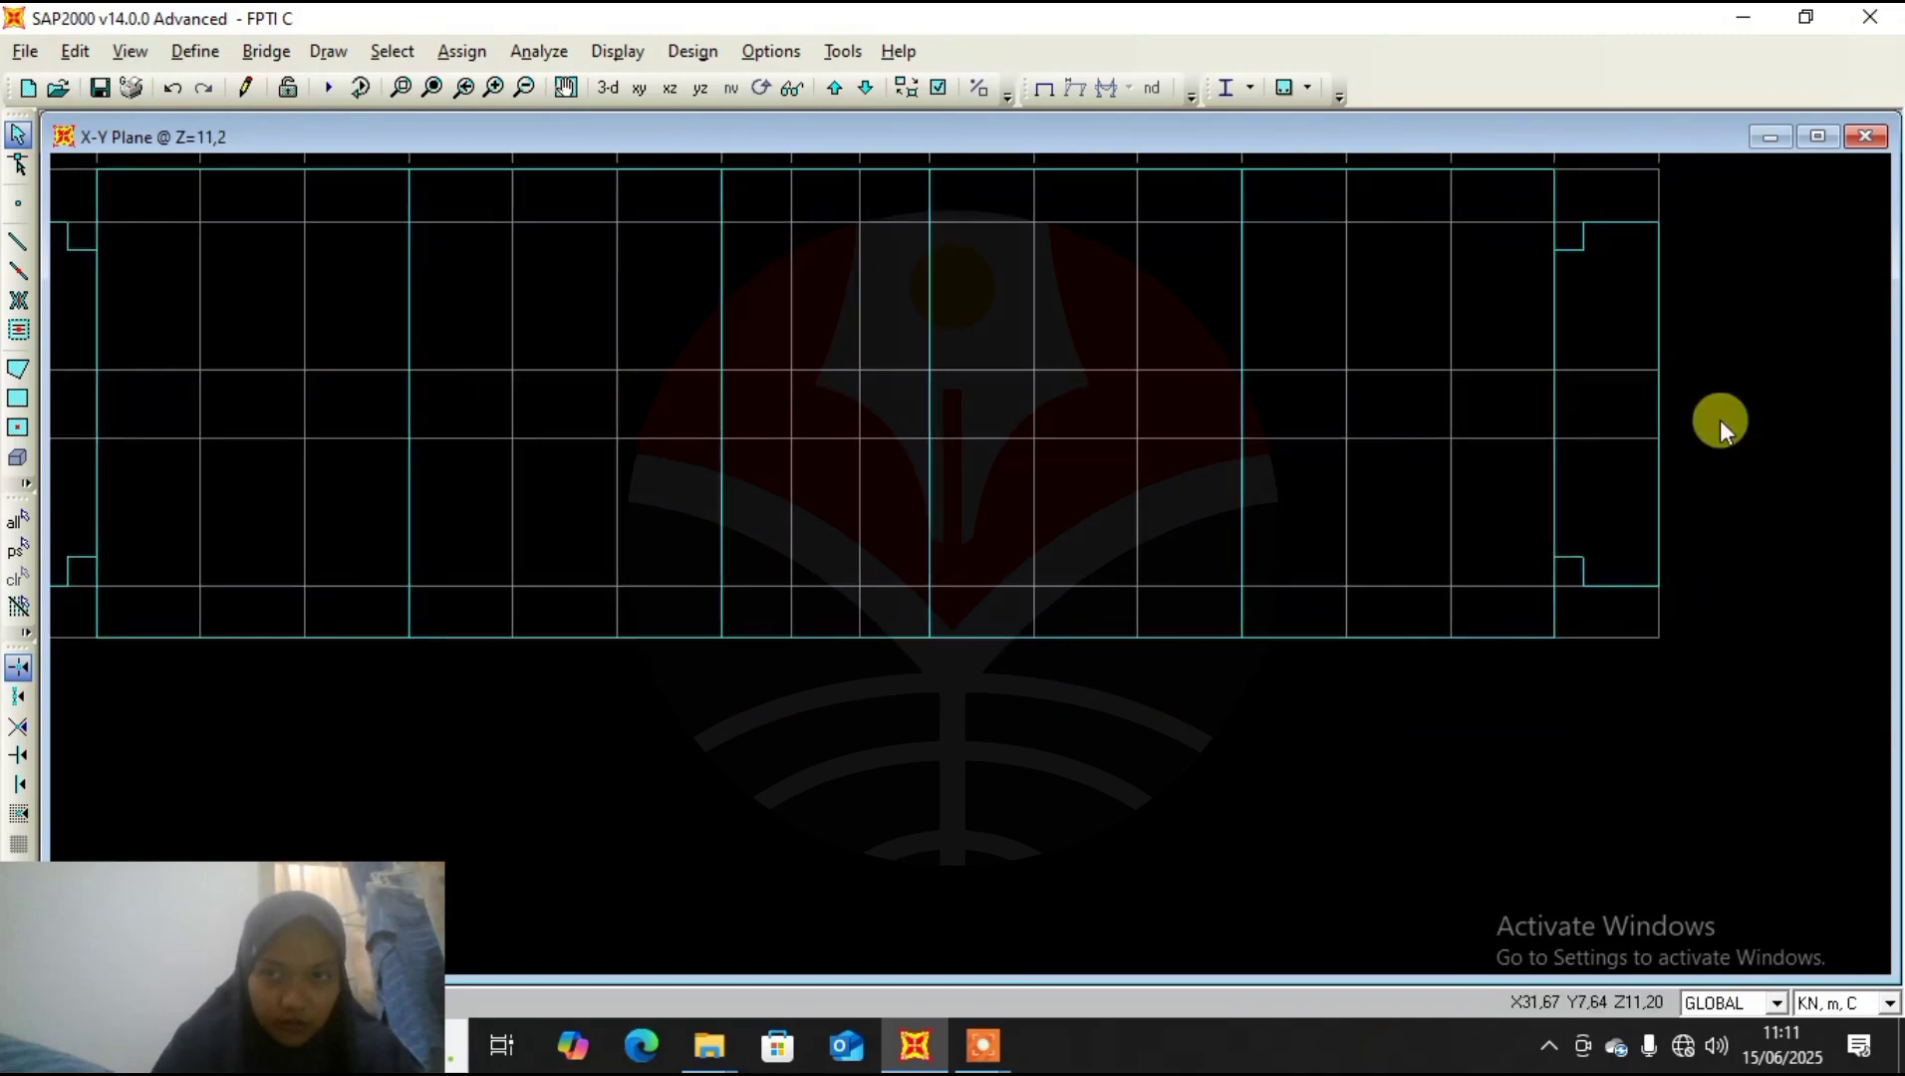
{"action": "left_click", "coordinate": [1660, 328]}
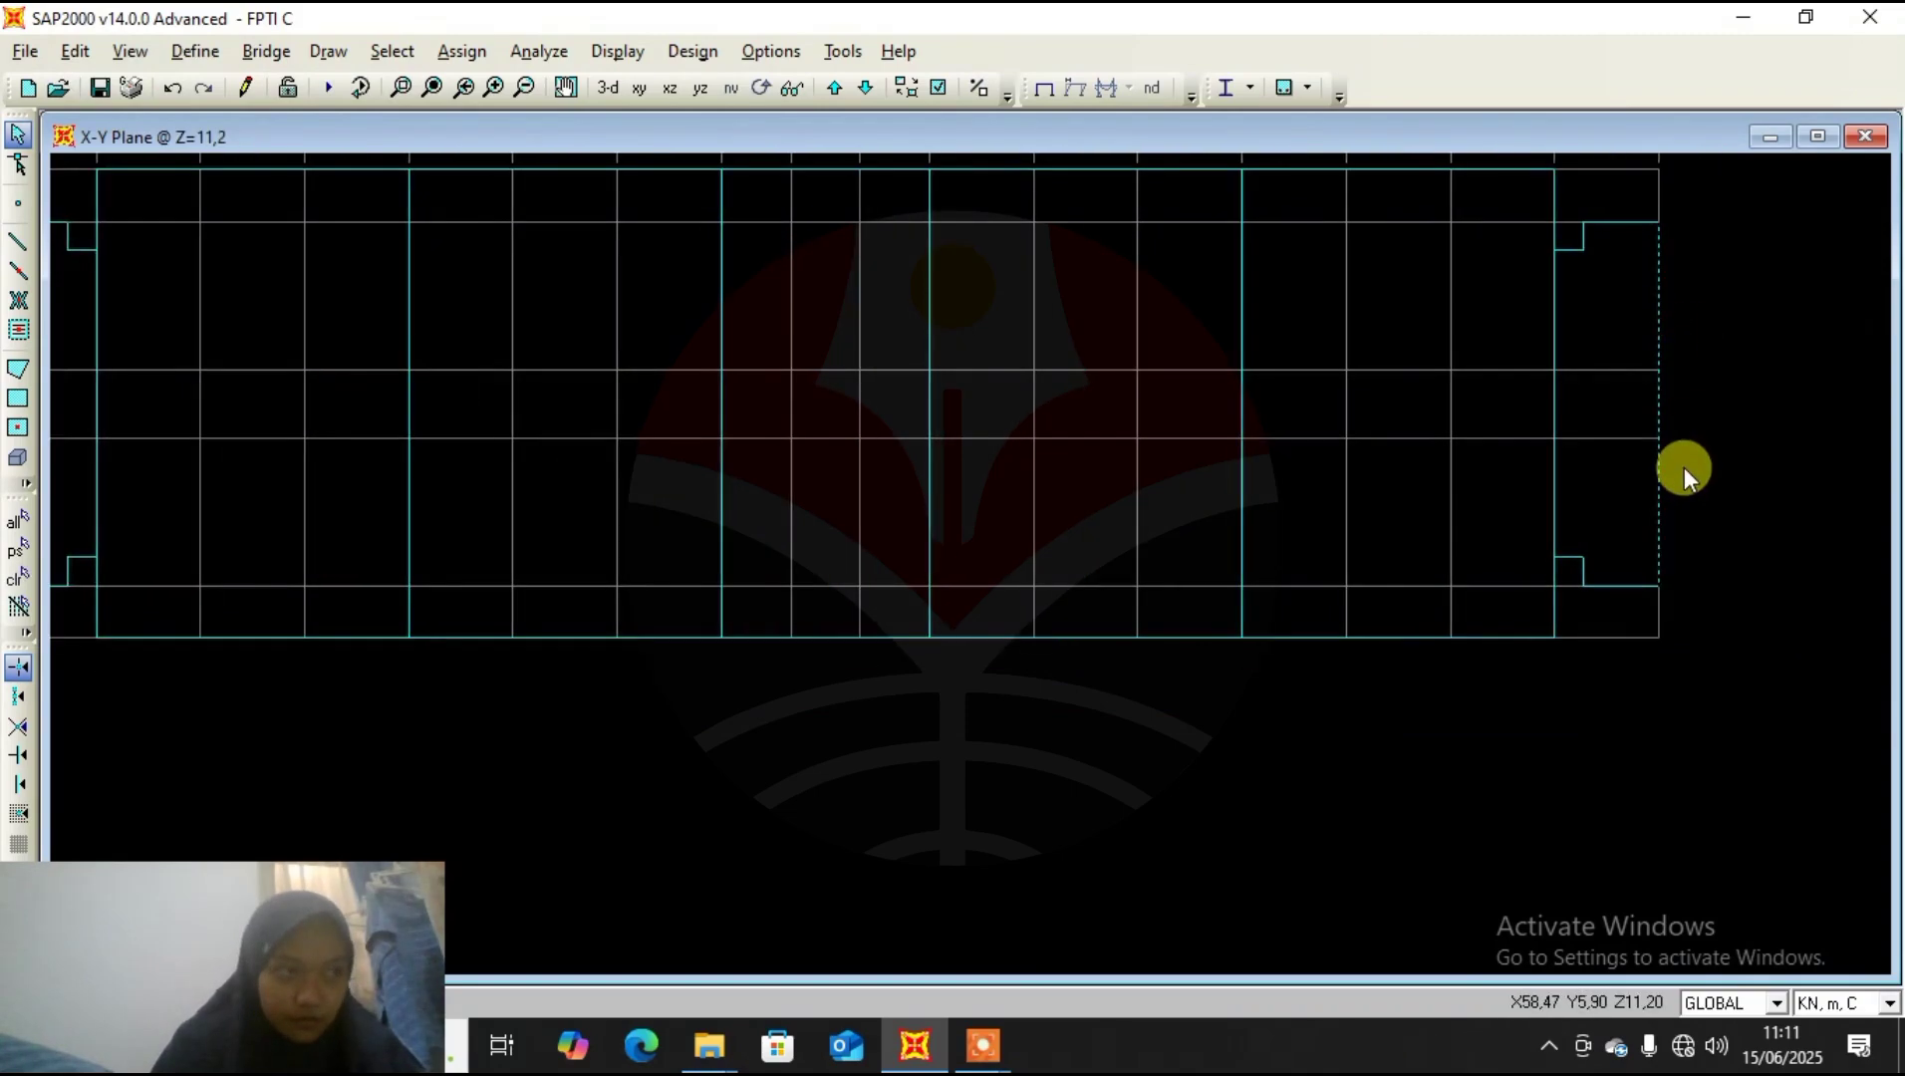
Delete the RING BALK beam segments along gridlines 6 and 1, between gridlines B and Q, at Z=11,2.
{"action": "middle_click_drag", "start_coordinate": [749, 306], "coordinate": [1007, 404]}
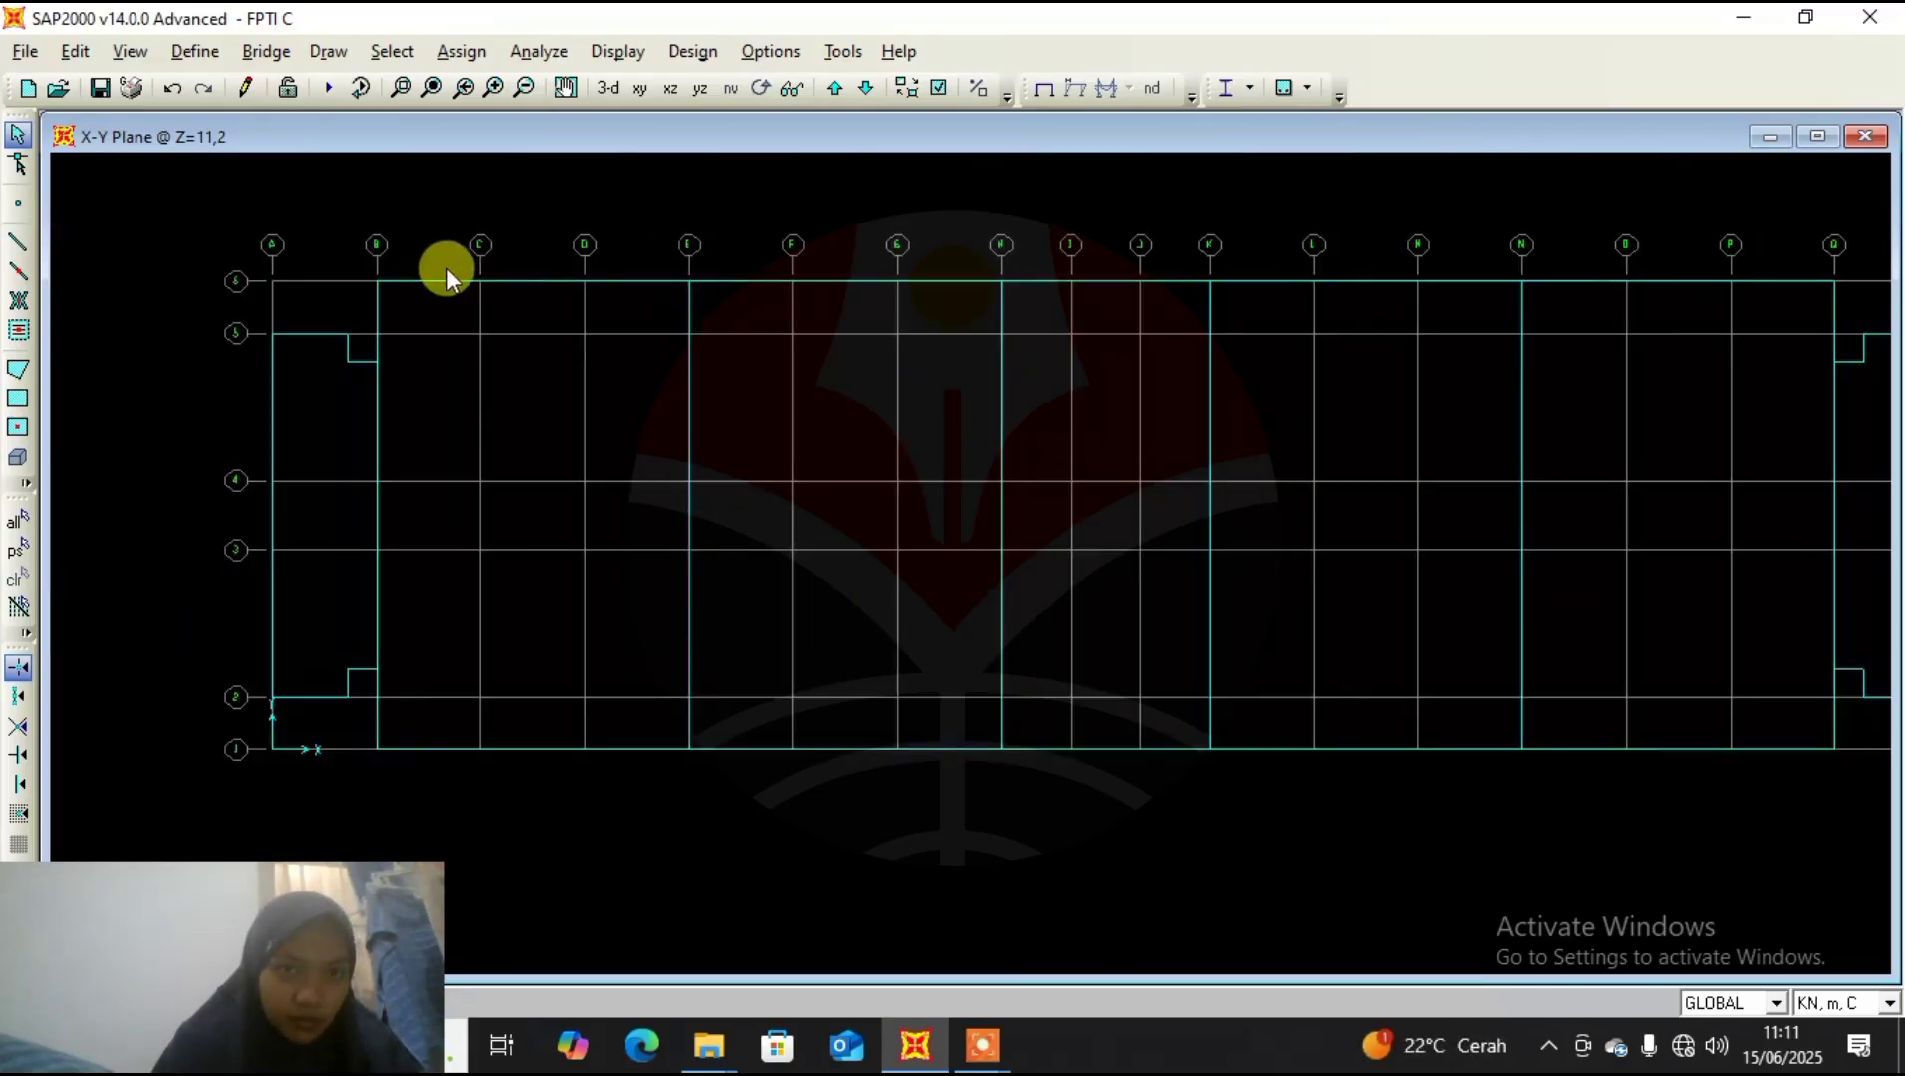
{"action": "left_click_drag", "start_coordinate": [448, 250], "coordinate": [442, 324]}
{"action": "left_click_drag", "start_coordinate": [539, 256], "coordinate": [532, 329]}
{"action": "left_click_drag", "start_coordinate": [630, 265], "coordinate": [622, 348]}
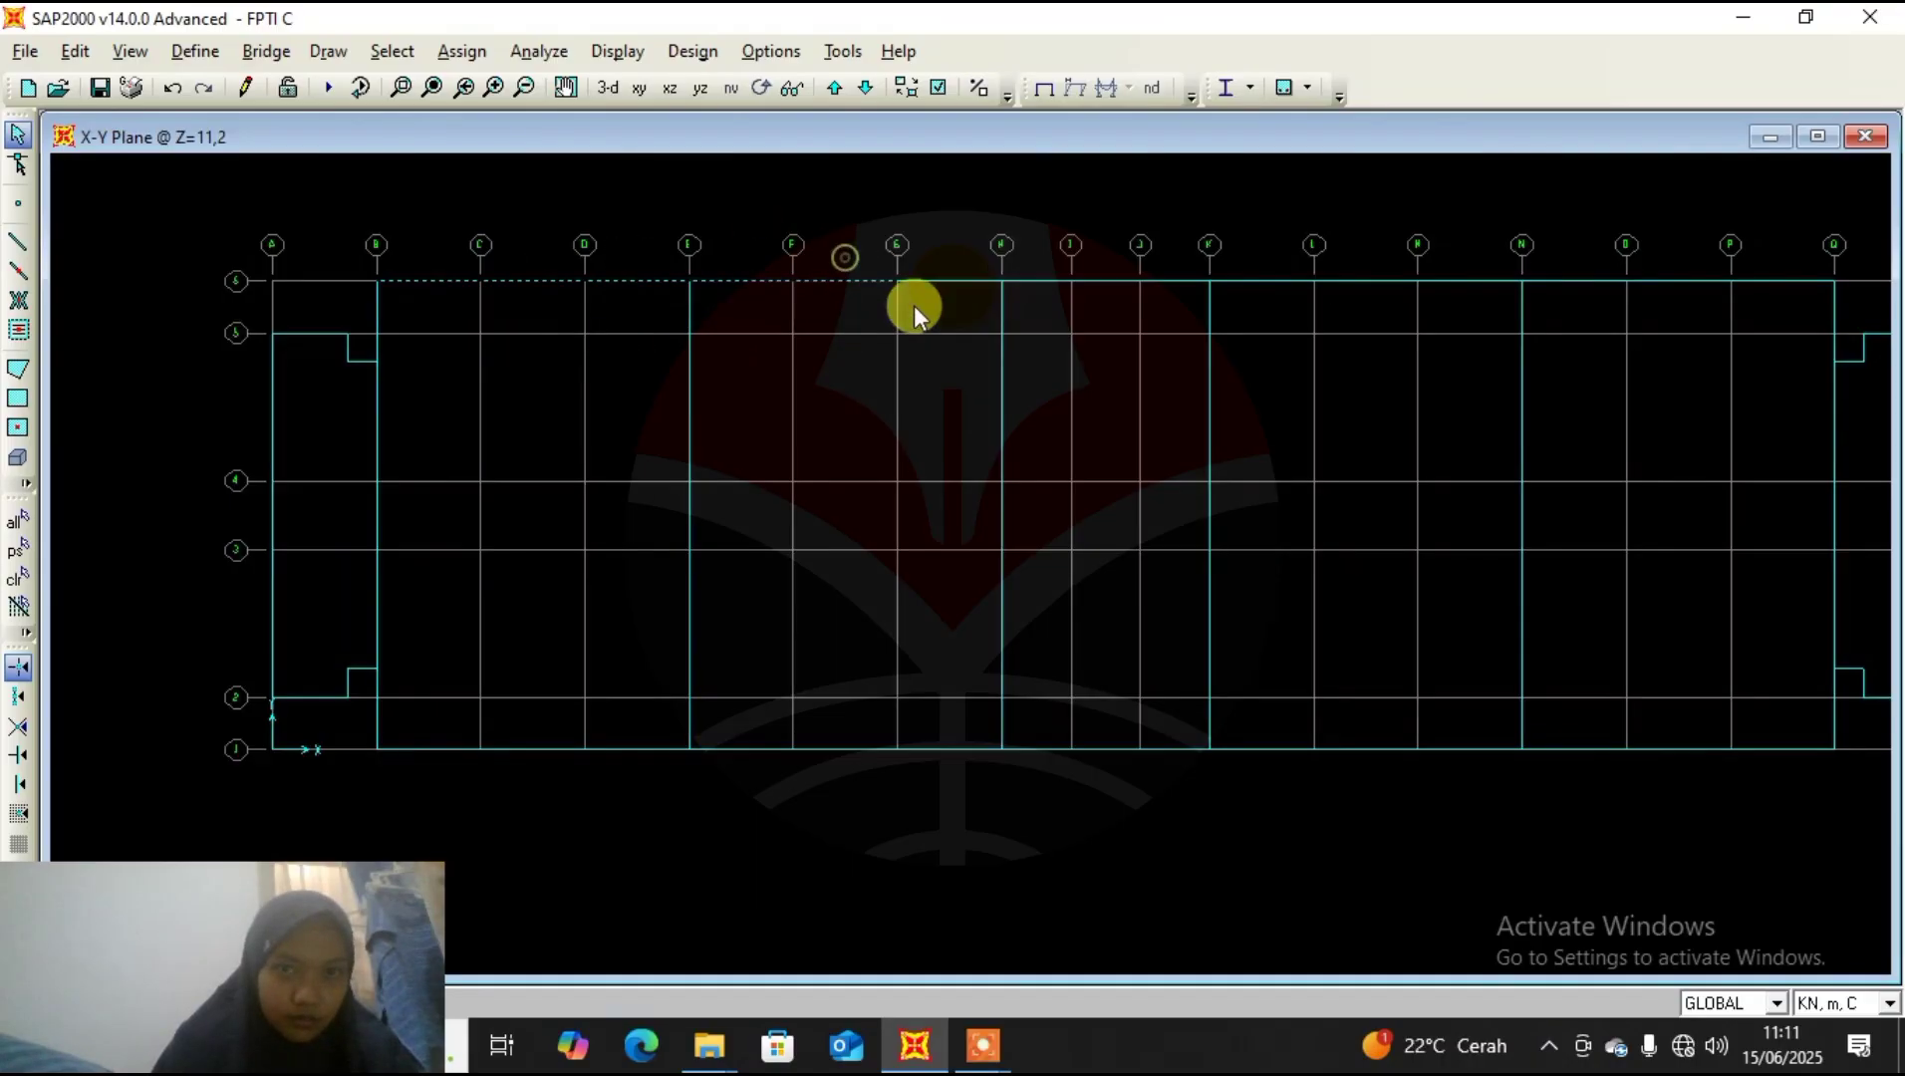
{"action": "left_click_drag", "start_coordinate": [949, 259], "coordinate": [946, 341]}
{"action": "middle_click_drag", "start_coordinate": [1077, 345], "coordinate": [768, 341]}
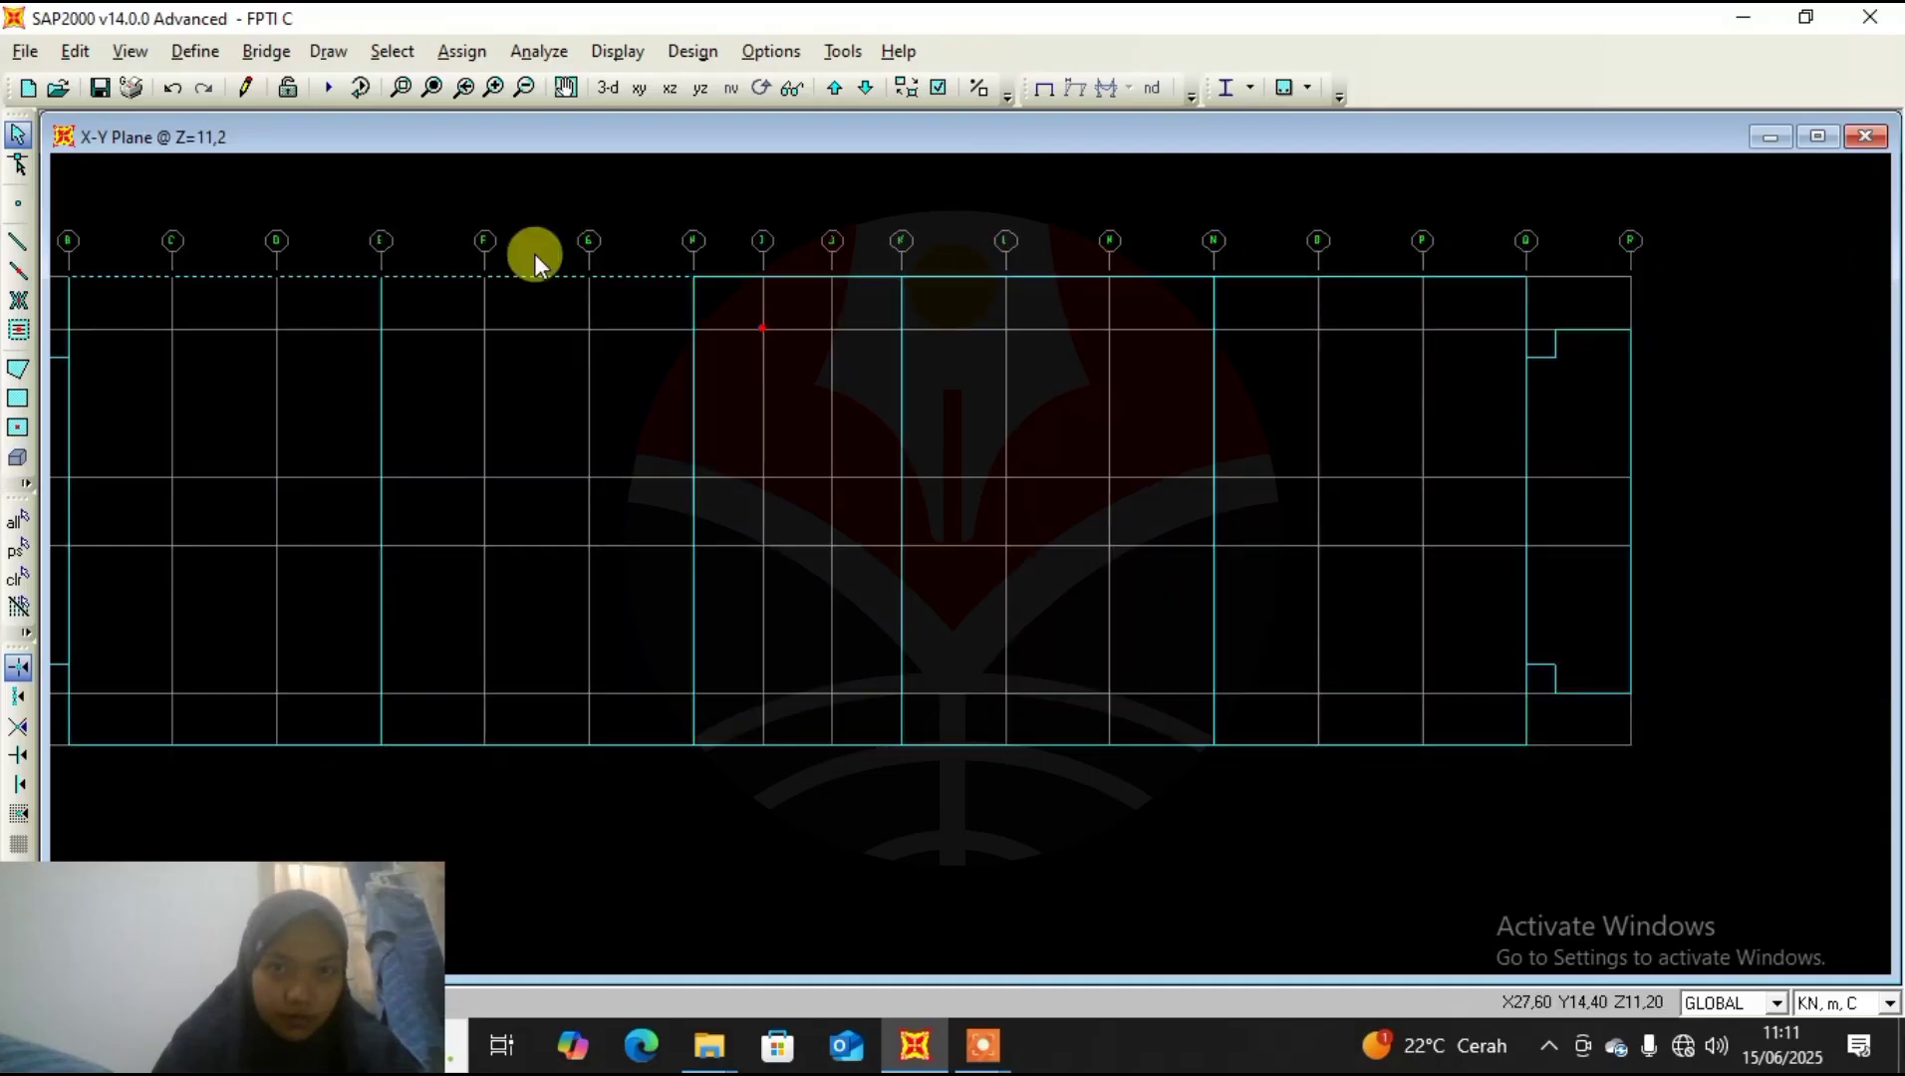
{"action": "left_click_drag", "start_coordinate": [725, 254], "coordinate": [723, 332]}
{"action": "left_click_drag", "start_coordinate": [813, 255], "coordinate": [806, 319]}
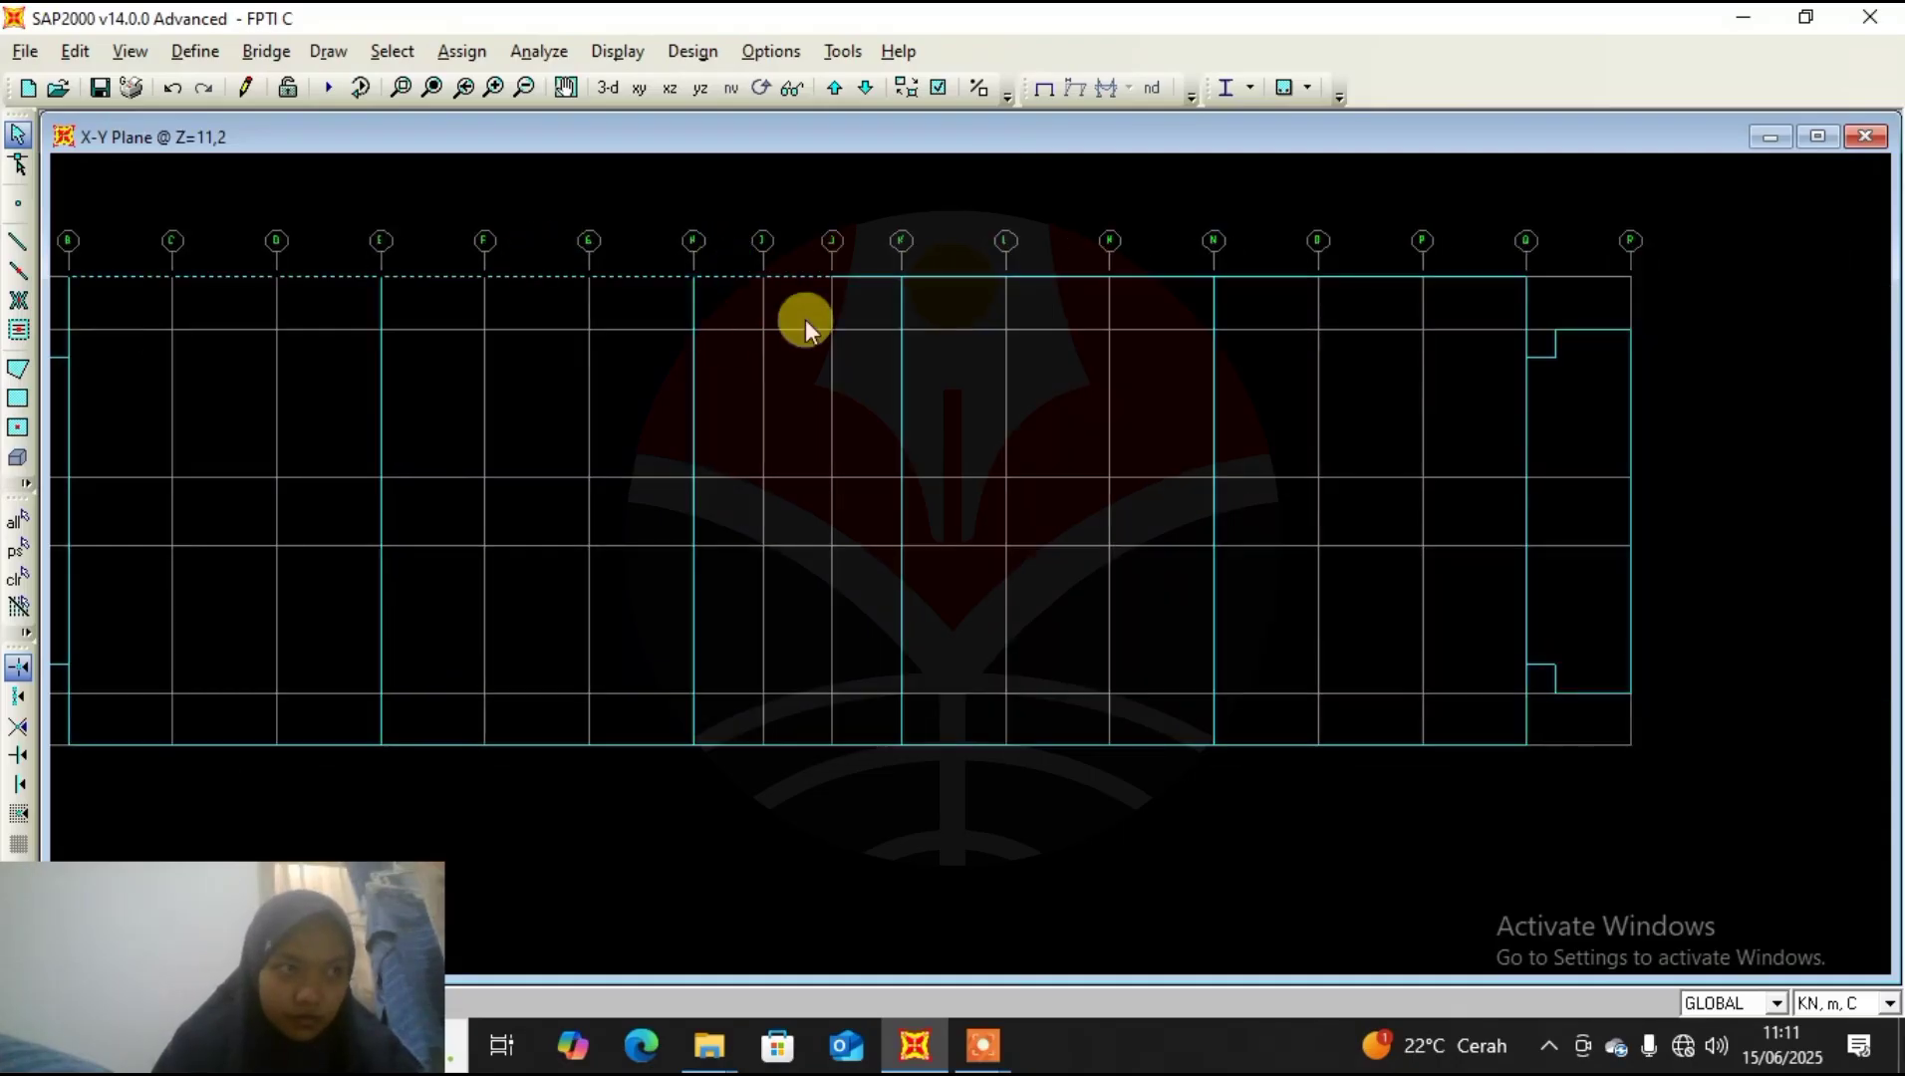
{"action": "left_click_drag", "start_coordinate": [869, 263], "coordinate": [863, 295]}
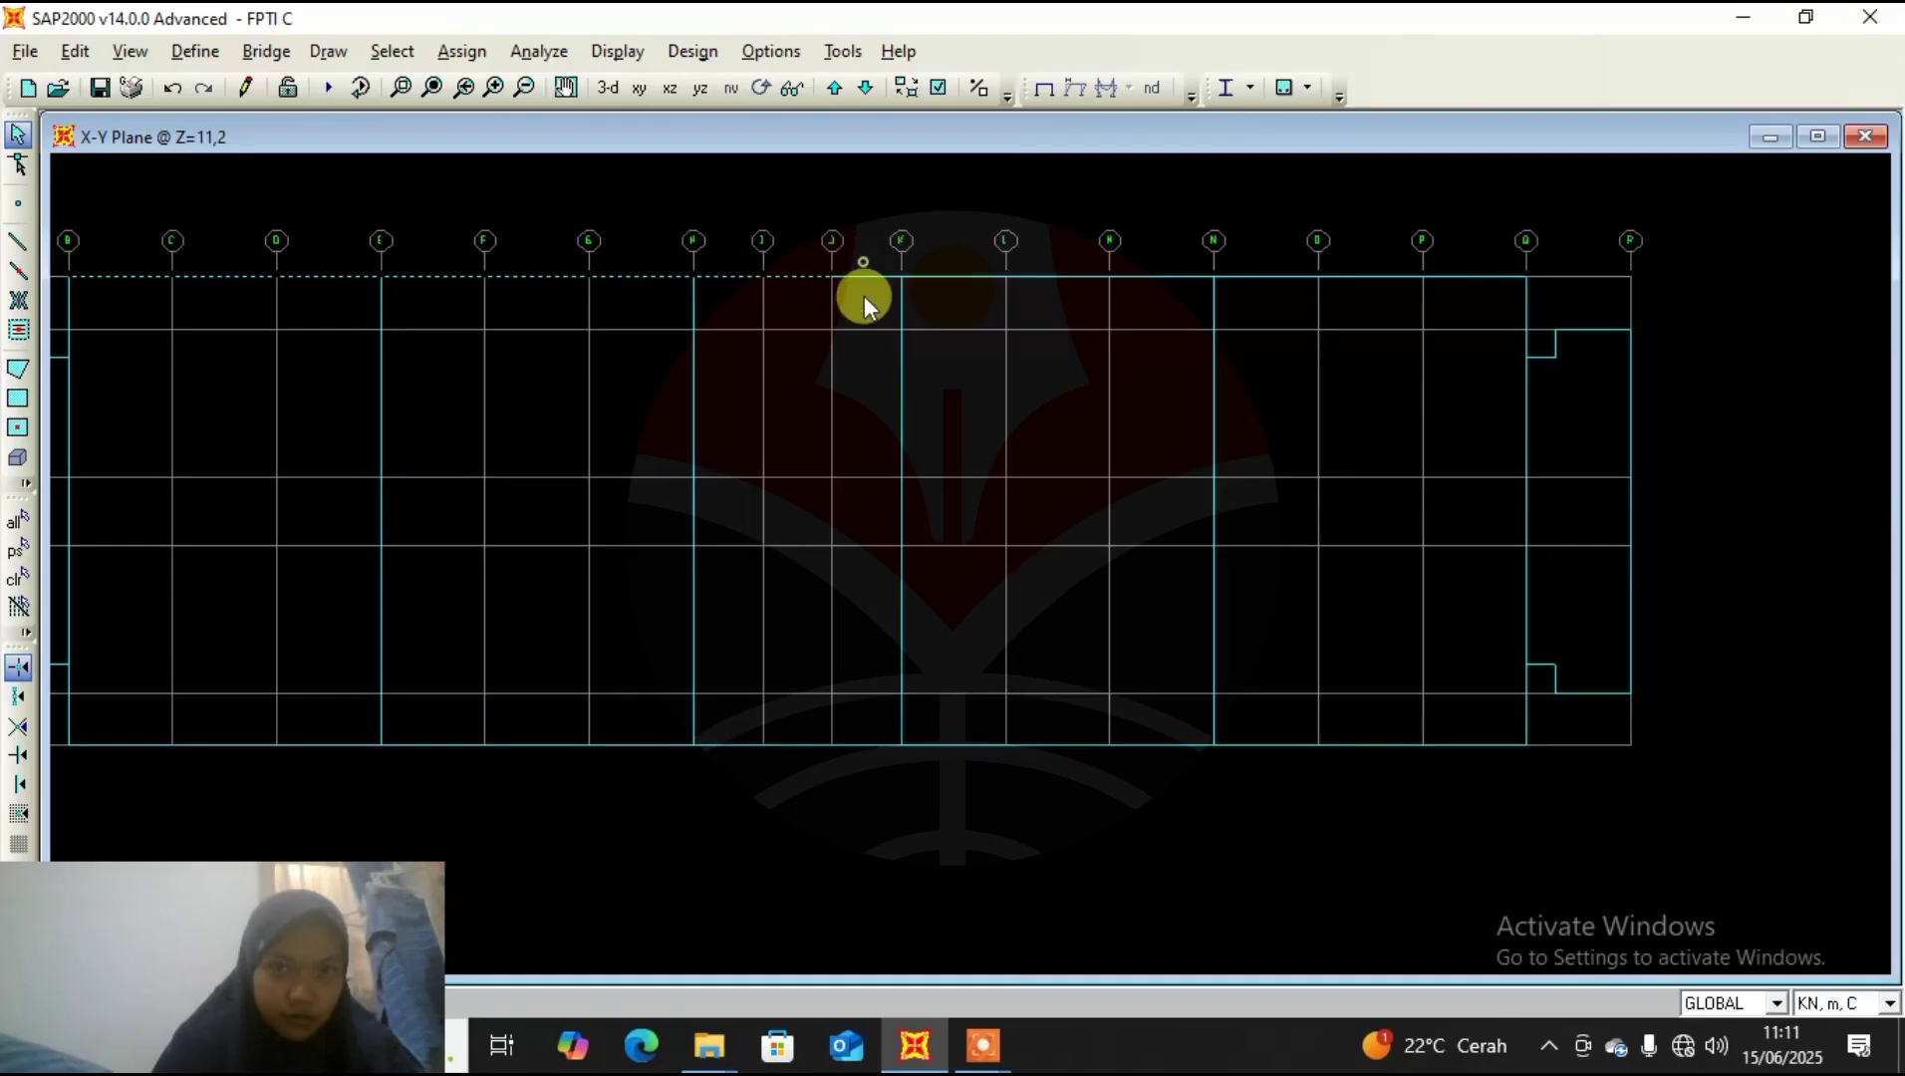
{"action": "left_click_drag", "start_coordinate": [966, 257], "coordinate": [943, 314]}
{"action": "left_click_drag", "start_coordinate": [872, 249], "coordinate": [850, 329]}
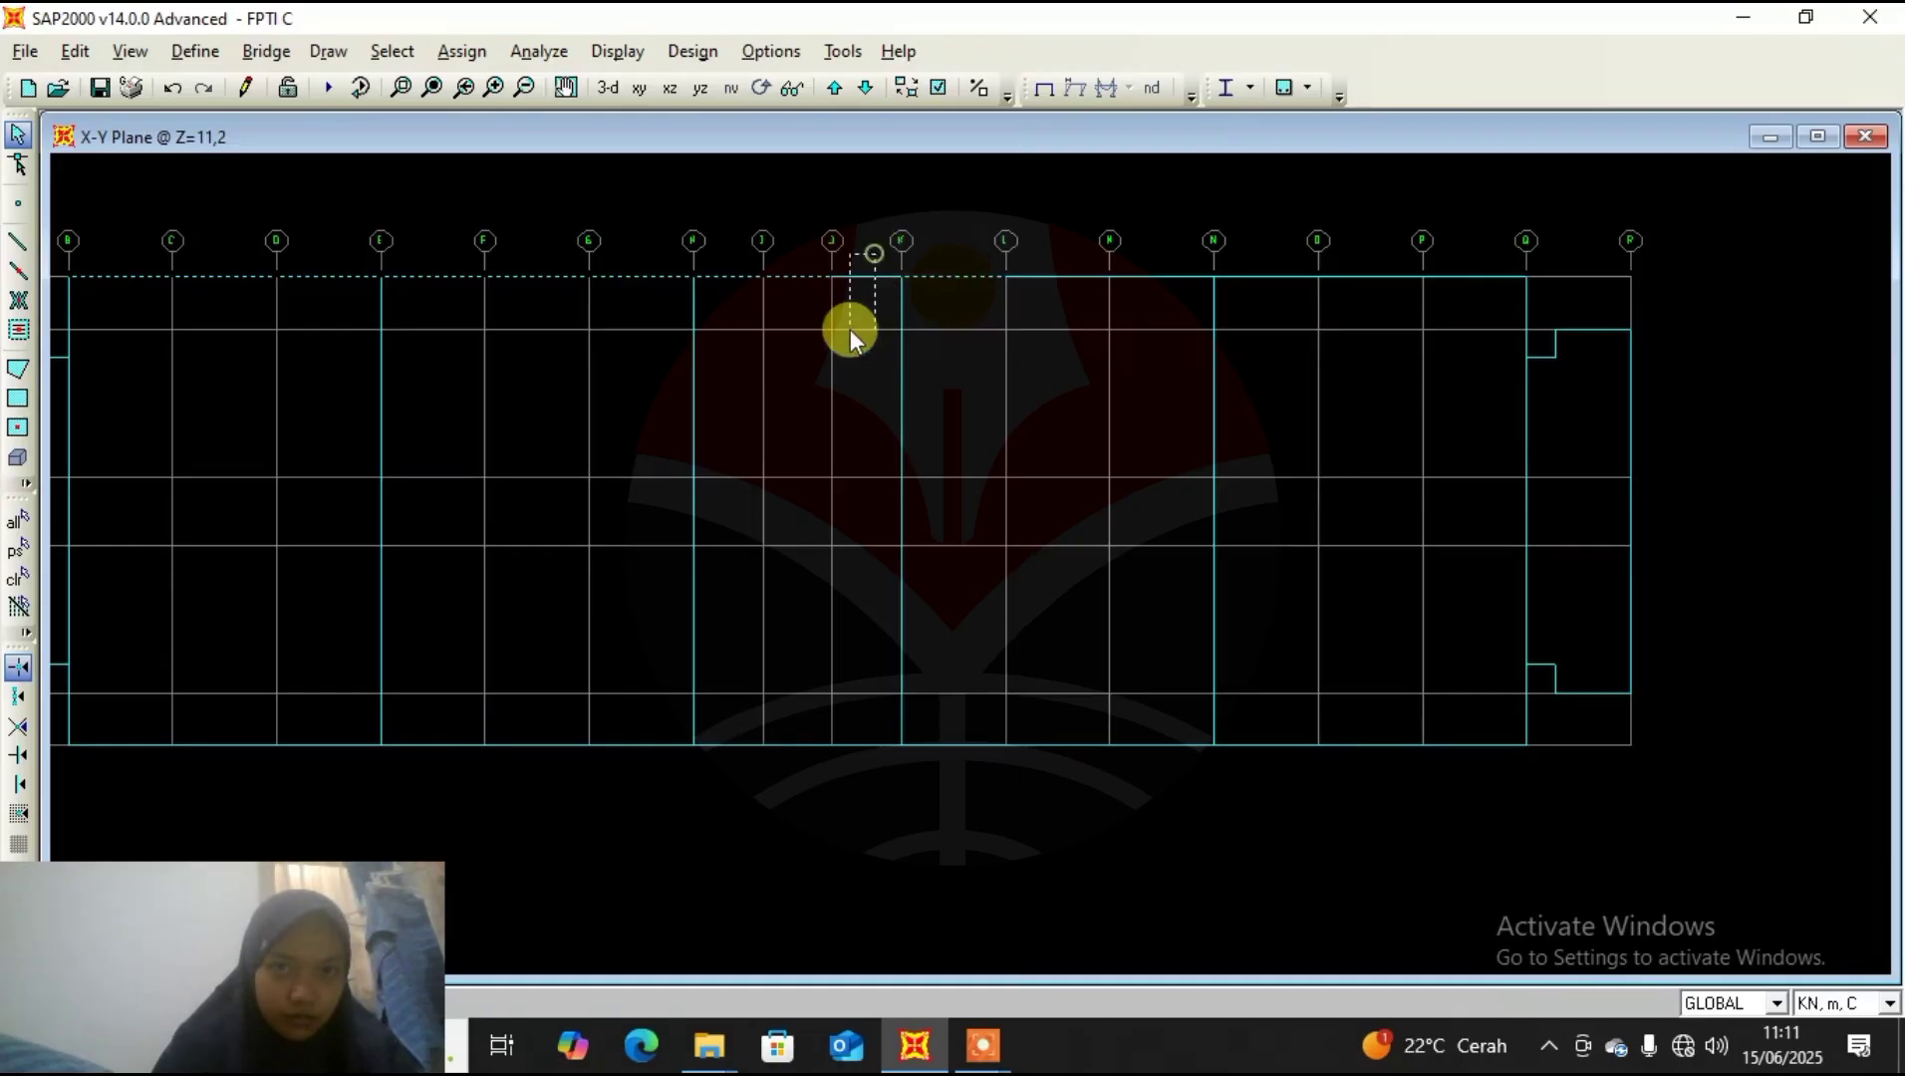
{"action": "left_click_drag", "start_coordinate": [1073, 249], "coordinate": [1046, 311]}
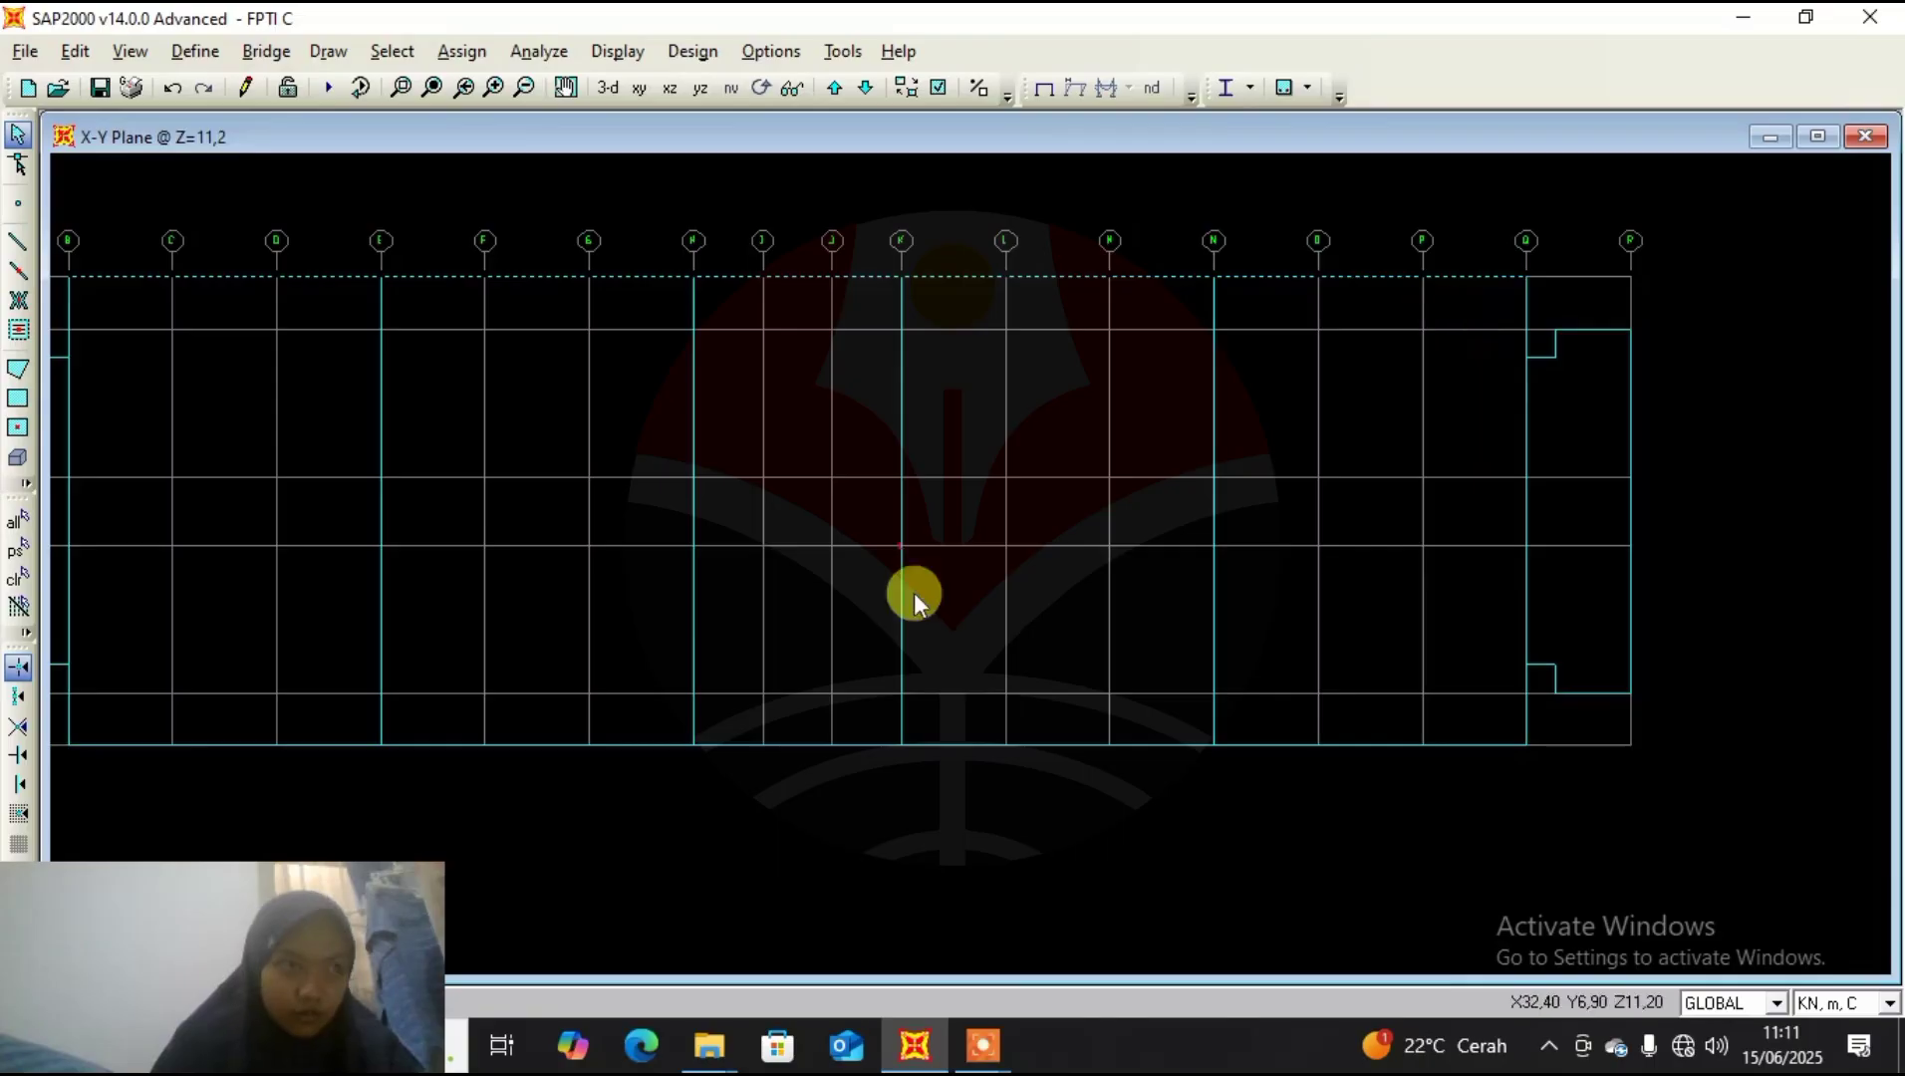
{"action": "middle_click_drag", "start_coordinate": [915, 596], "coordinate": [923, 540]}
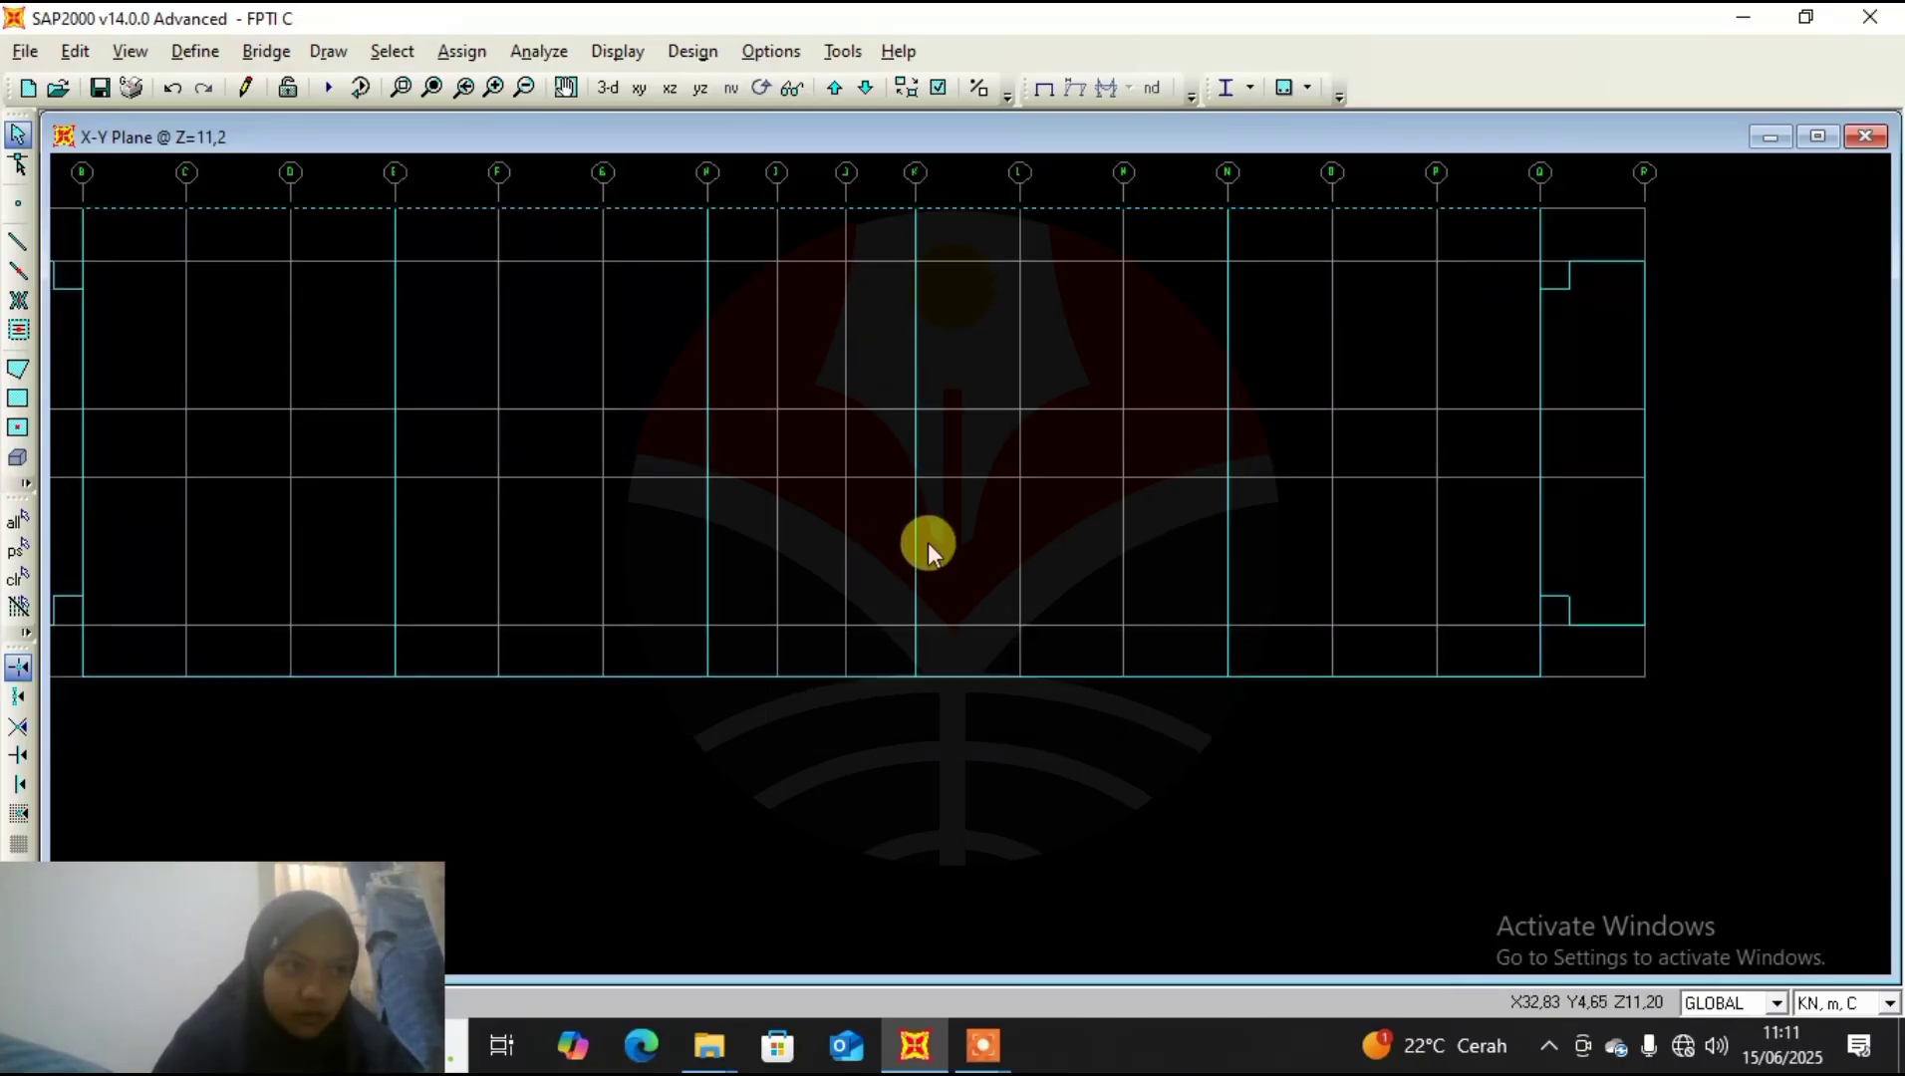
{"action": "left_click_drag", "start_coordinate": [1508, 647], "coordinate": [1318, 720]}
{"action": "left_click_drag", "start_coordinate": [1307, 654], "coordinate": [1271, 738]}
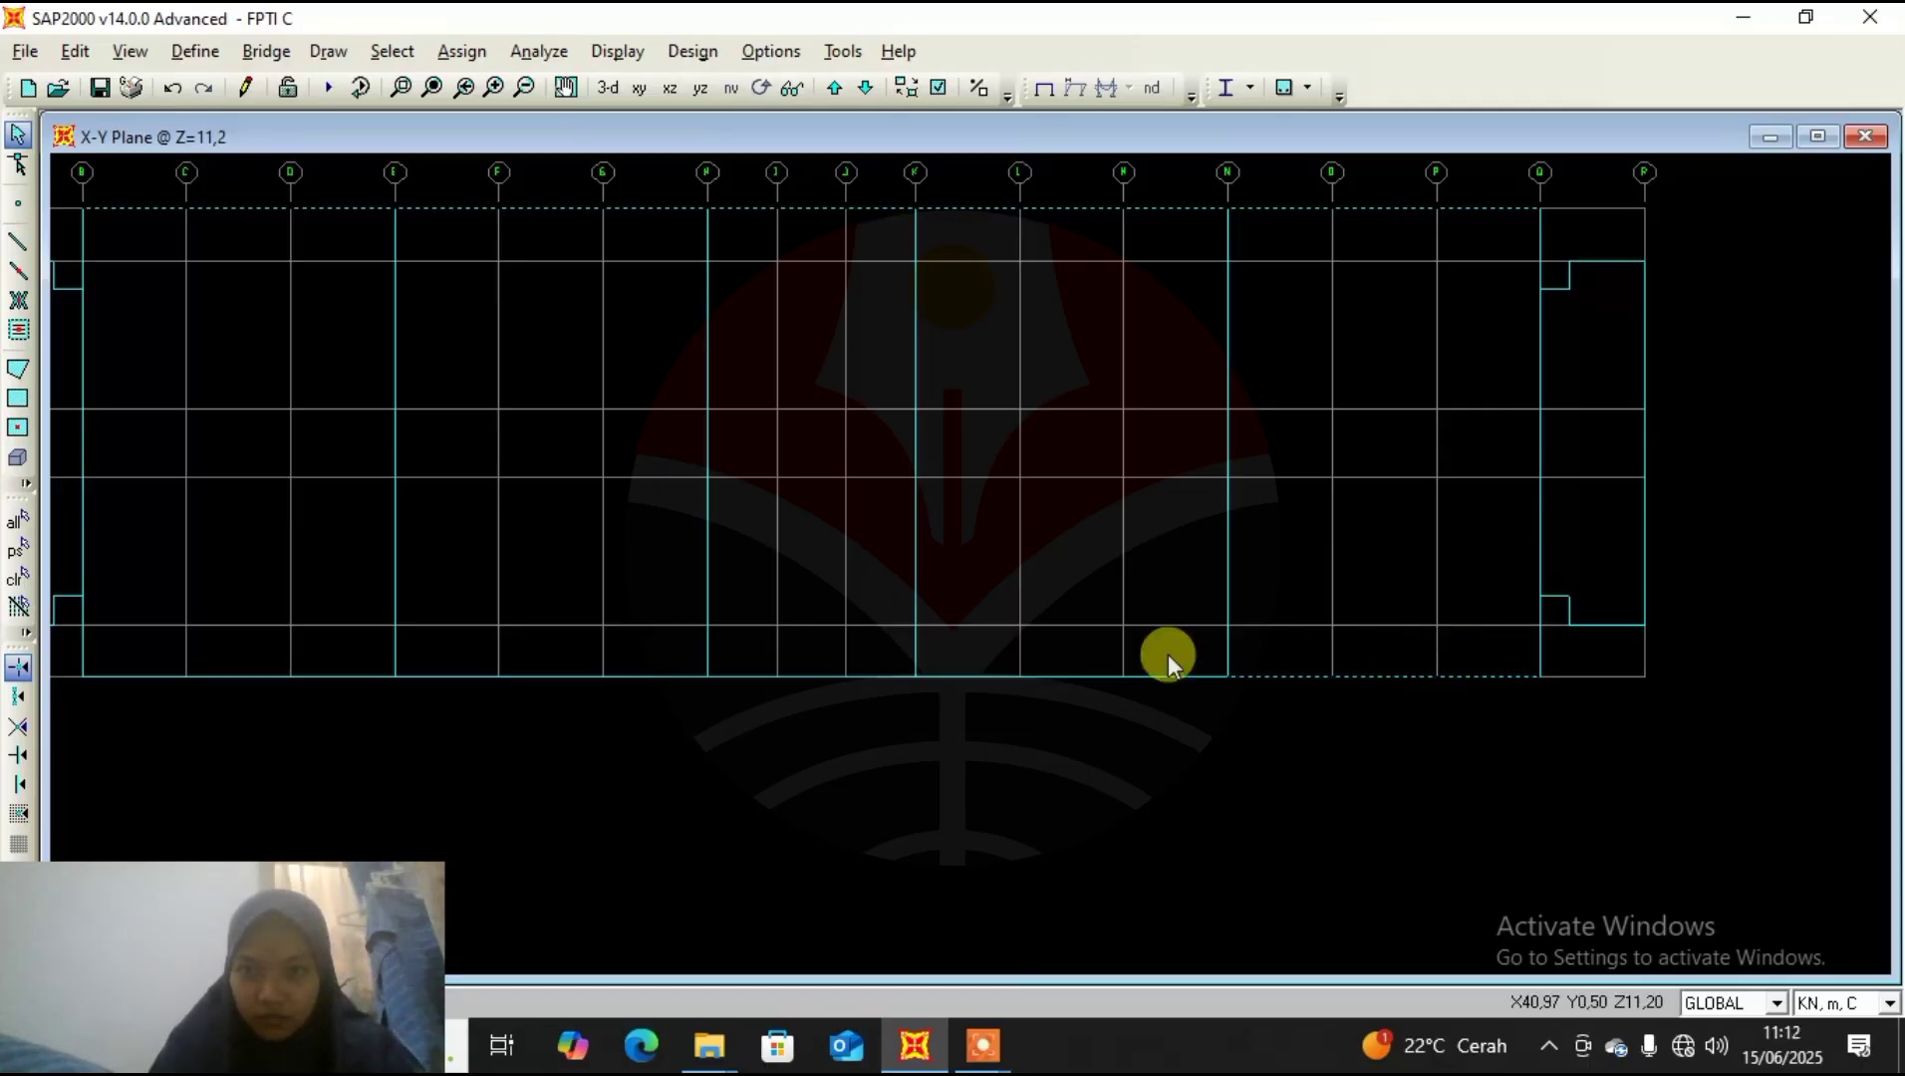
{"action": "left_click_drag", "start_coordinate": [1170, 647], "coordinate": [1034, 707]}
{"action": "left_click_drag", "start_coordinate": [966, 646], "coordinate": [923, 736]}
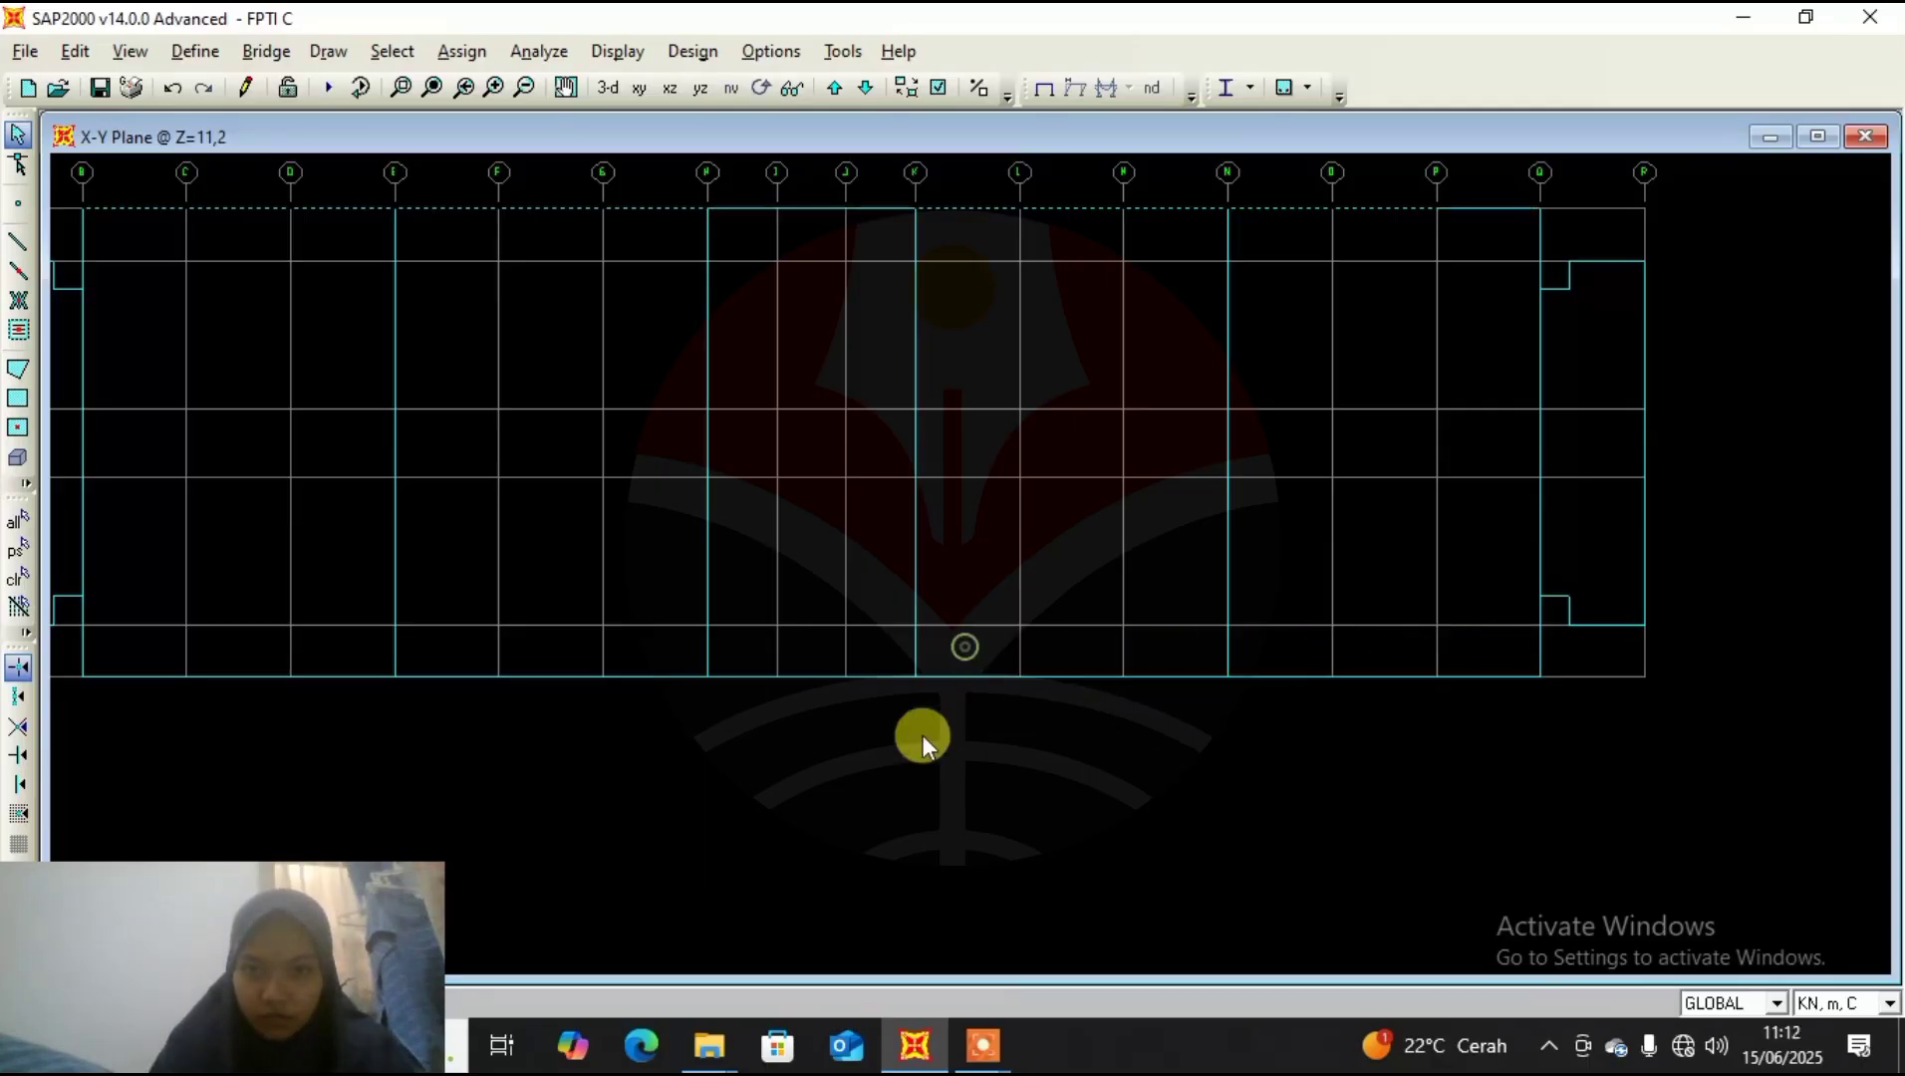
{"action": "left_click_drag", "start_coordinate": [893, 659], "coordinate": [872, 714]}
{"action": "left_click_drag", "start_coordinate": [739, 658], "coordinate": [660, 723]}
{"action": "middle_click_drag", "start_coordinate": [665, 751], "coordinate": [959, 790]}
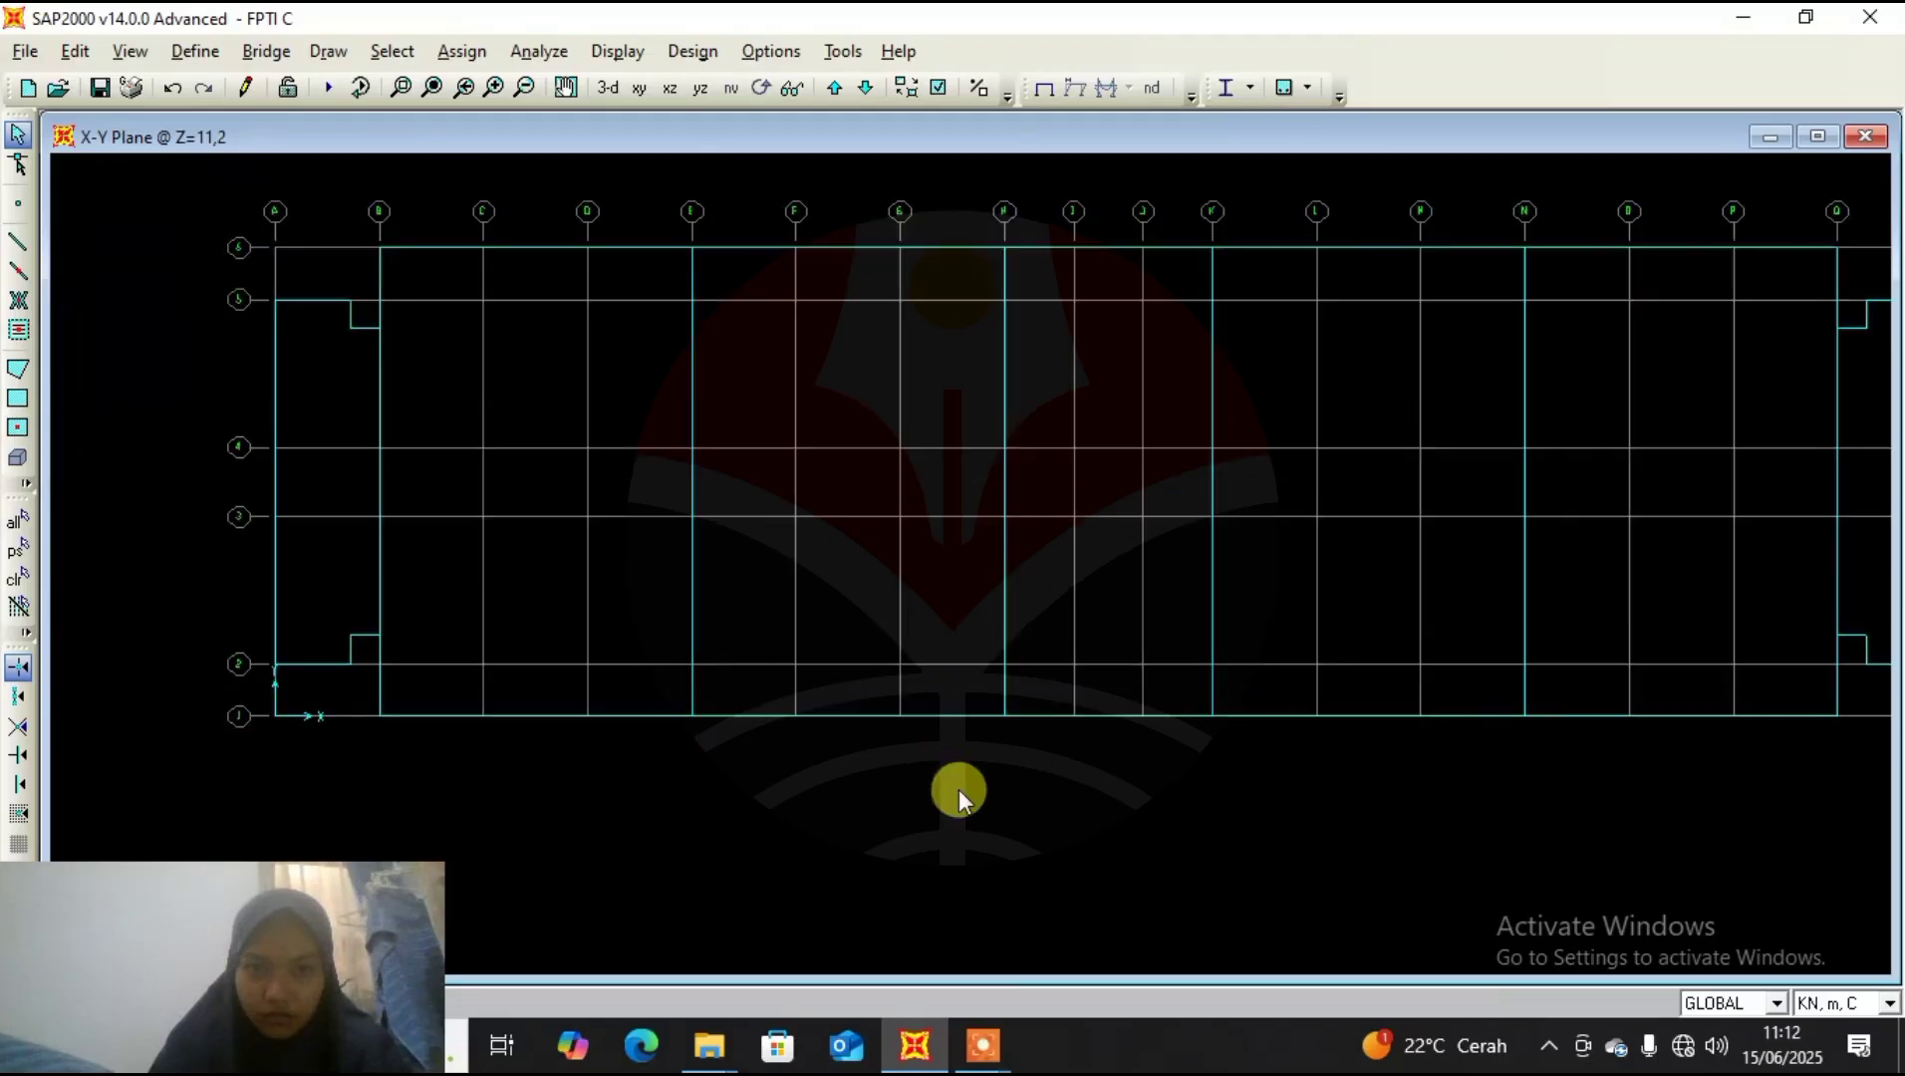
{"action": "left_click_drag", "start_coordinate": [864, 686], "coordinate": [722, 751]}
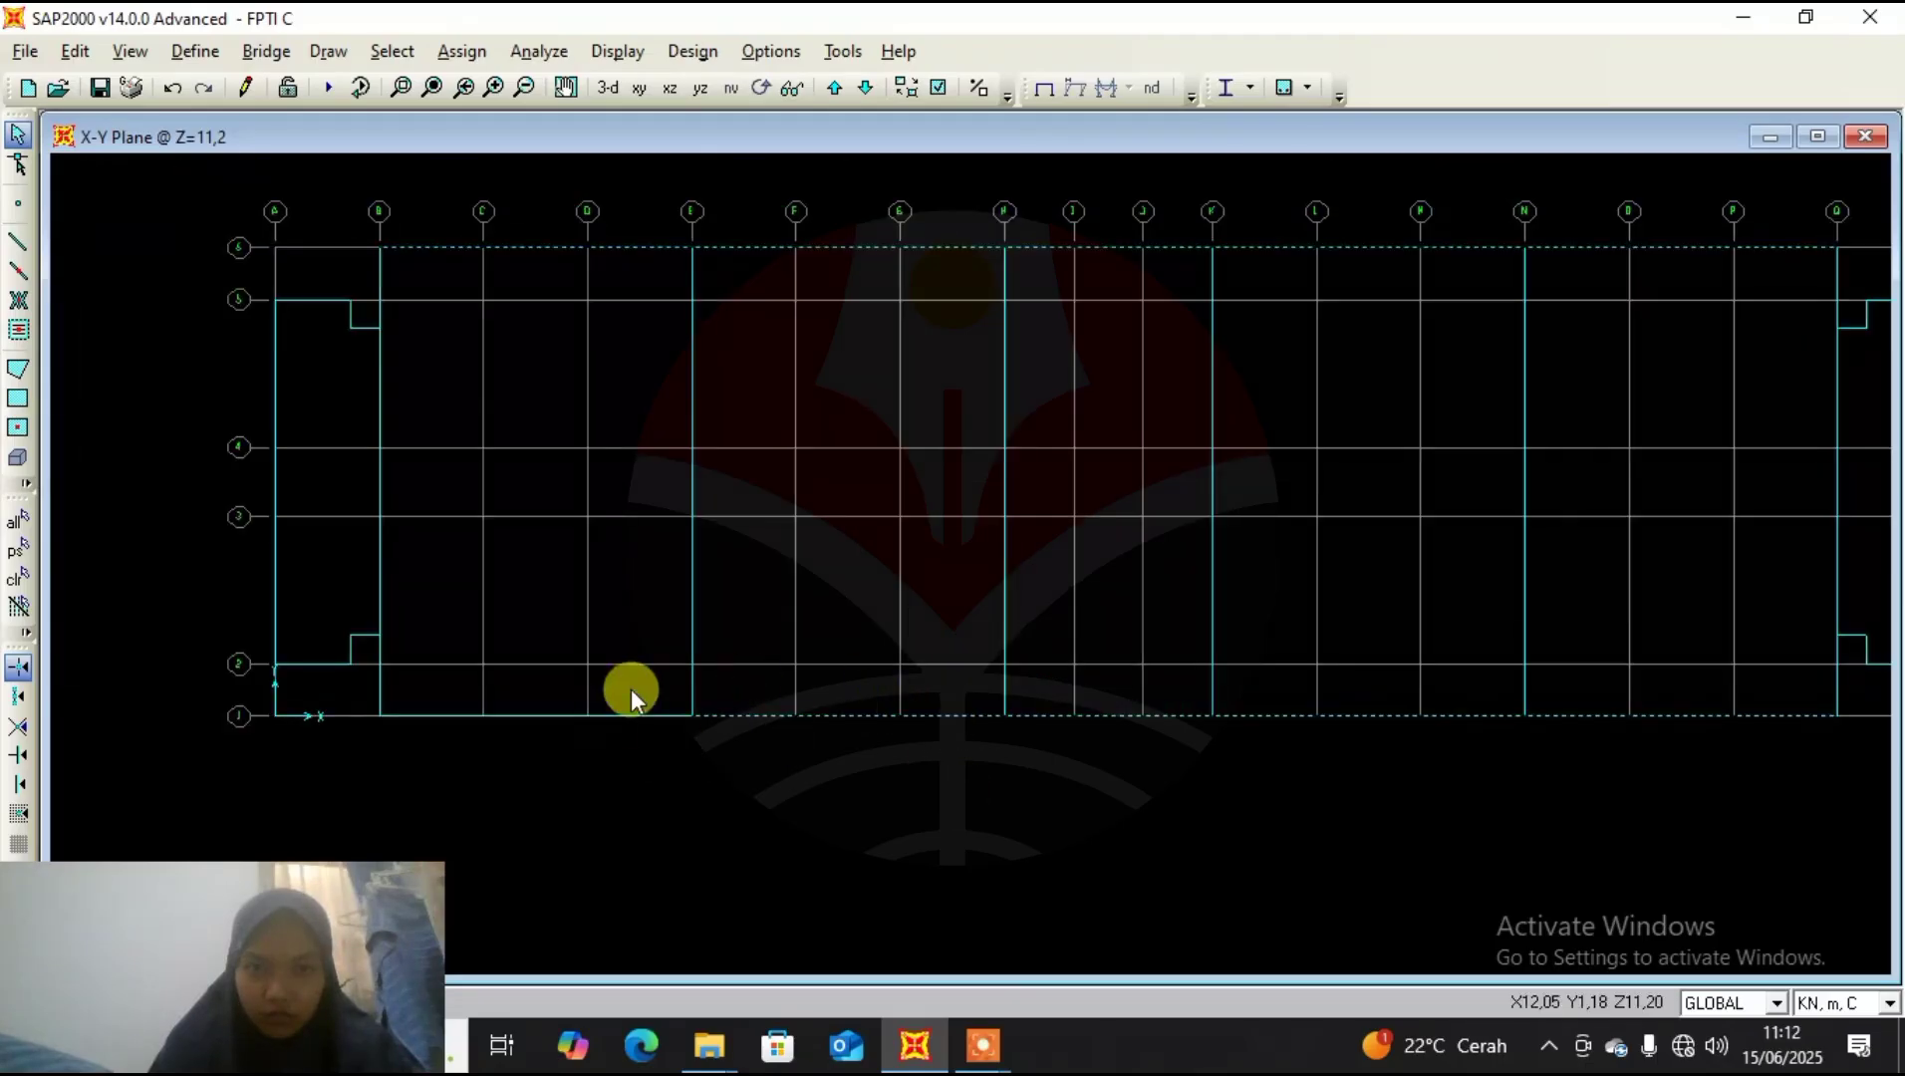
{"action": "left_click_drag", "start_coordinate": [631, 689], "coordinate": [425, 736]}
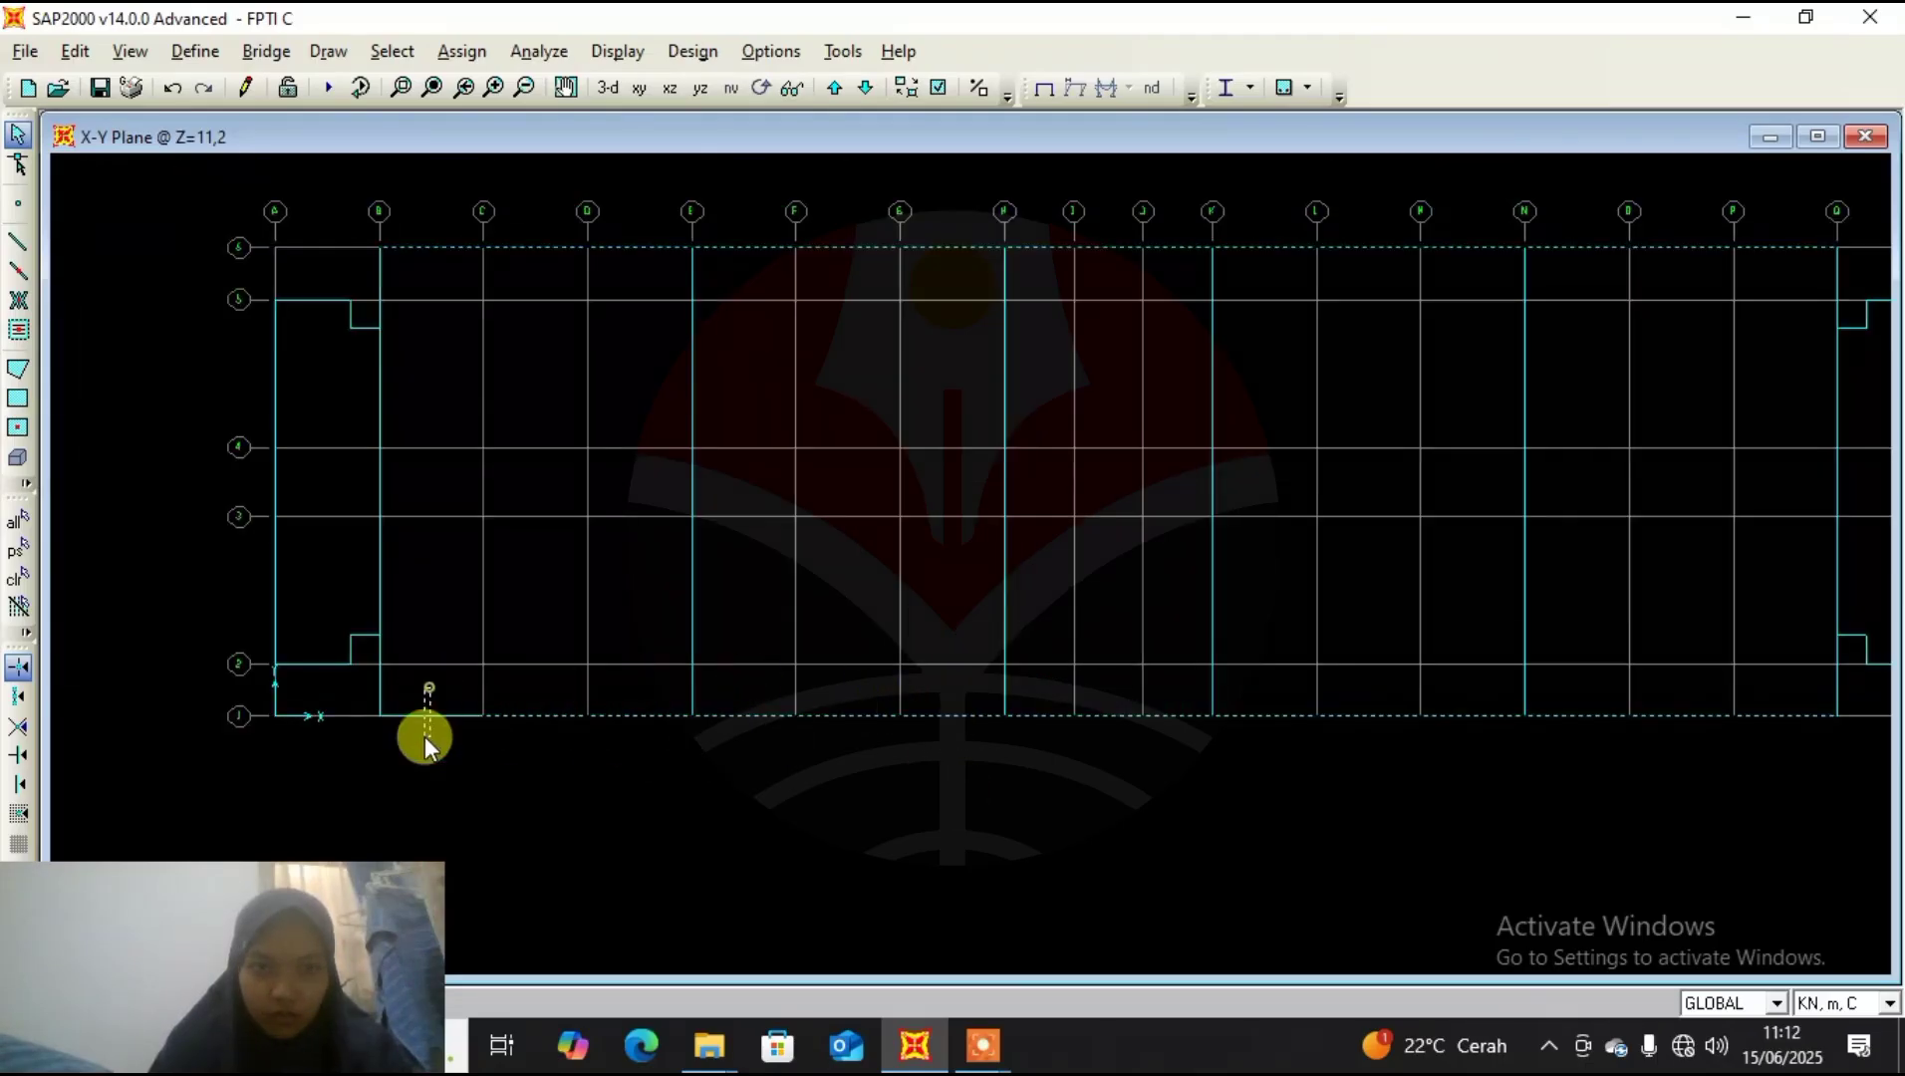
{"action": "left_click", "coordinate": [73, 49]}
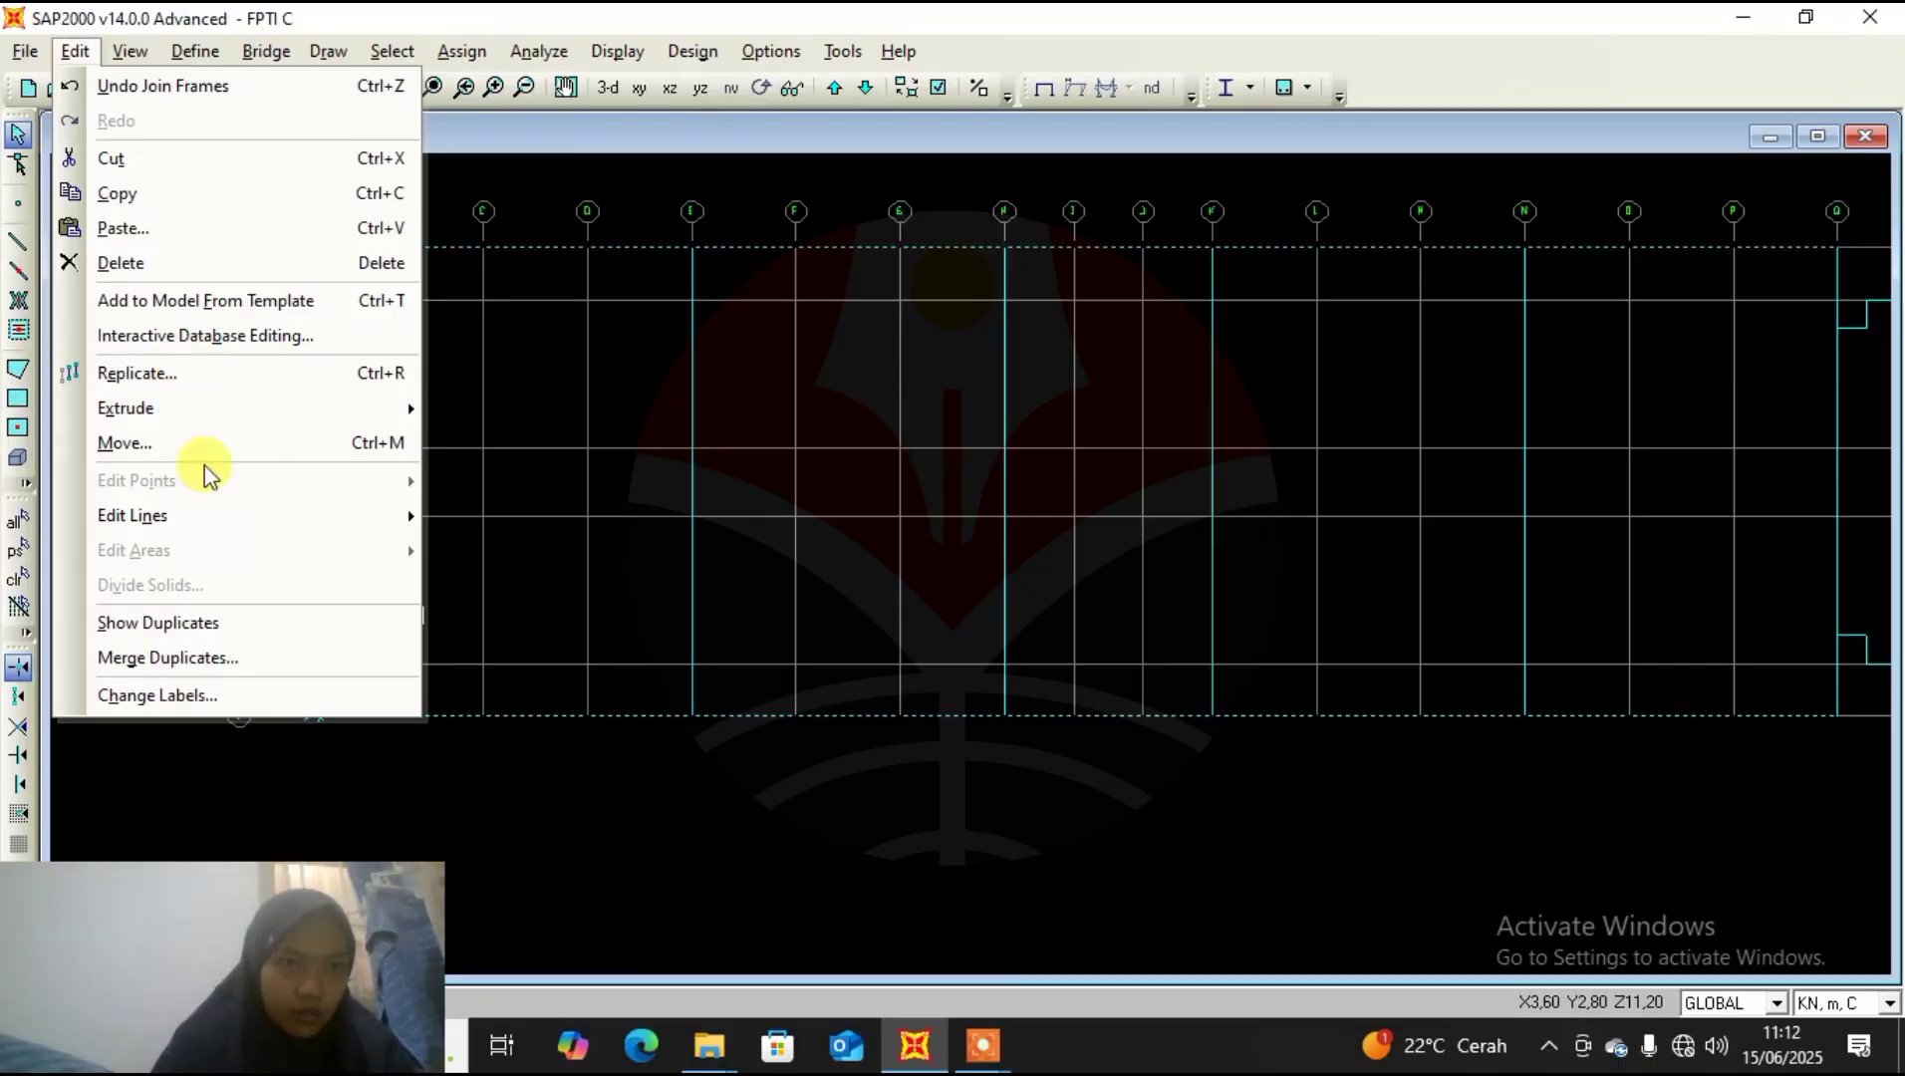
{"action": "mouse_move", "coordinate": [213, 515]}
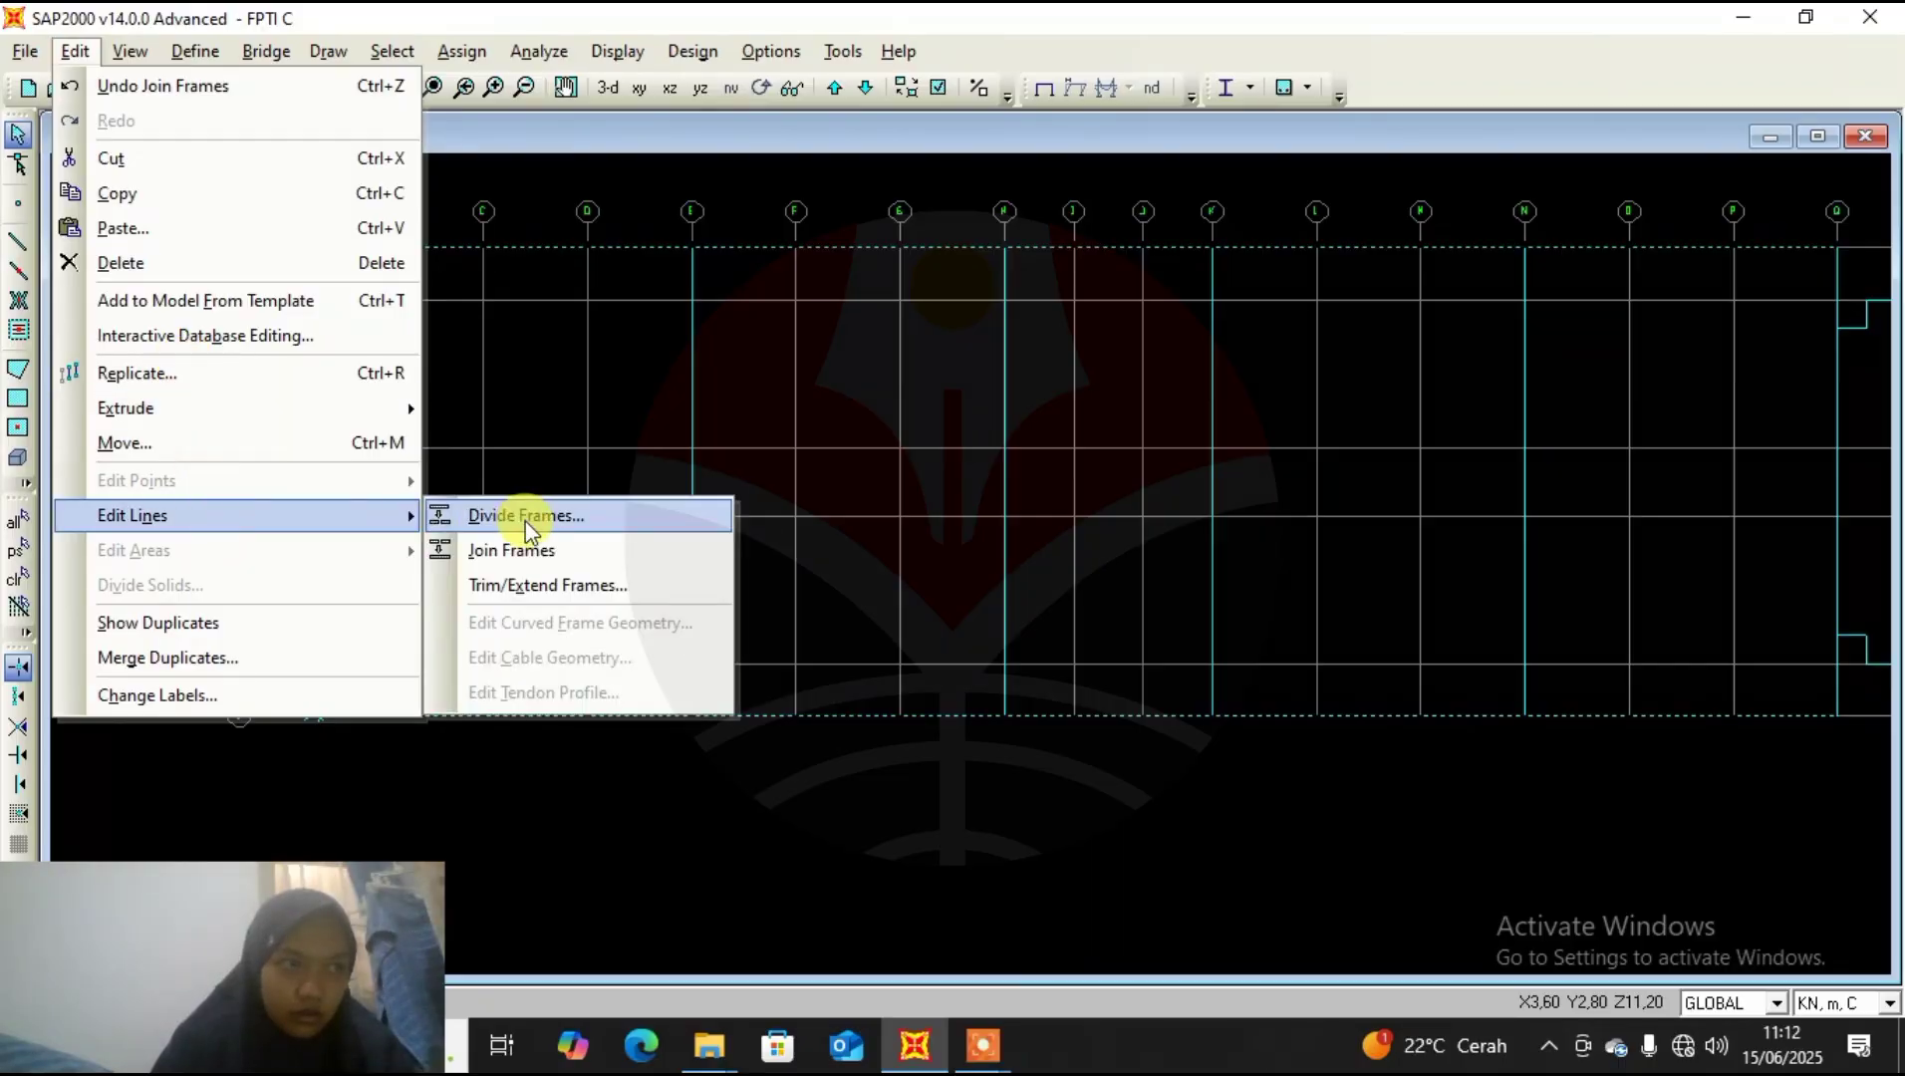
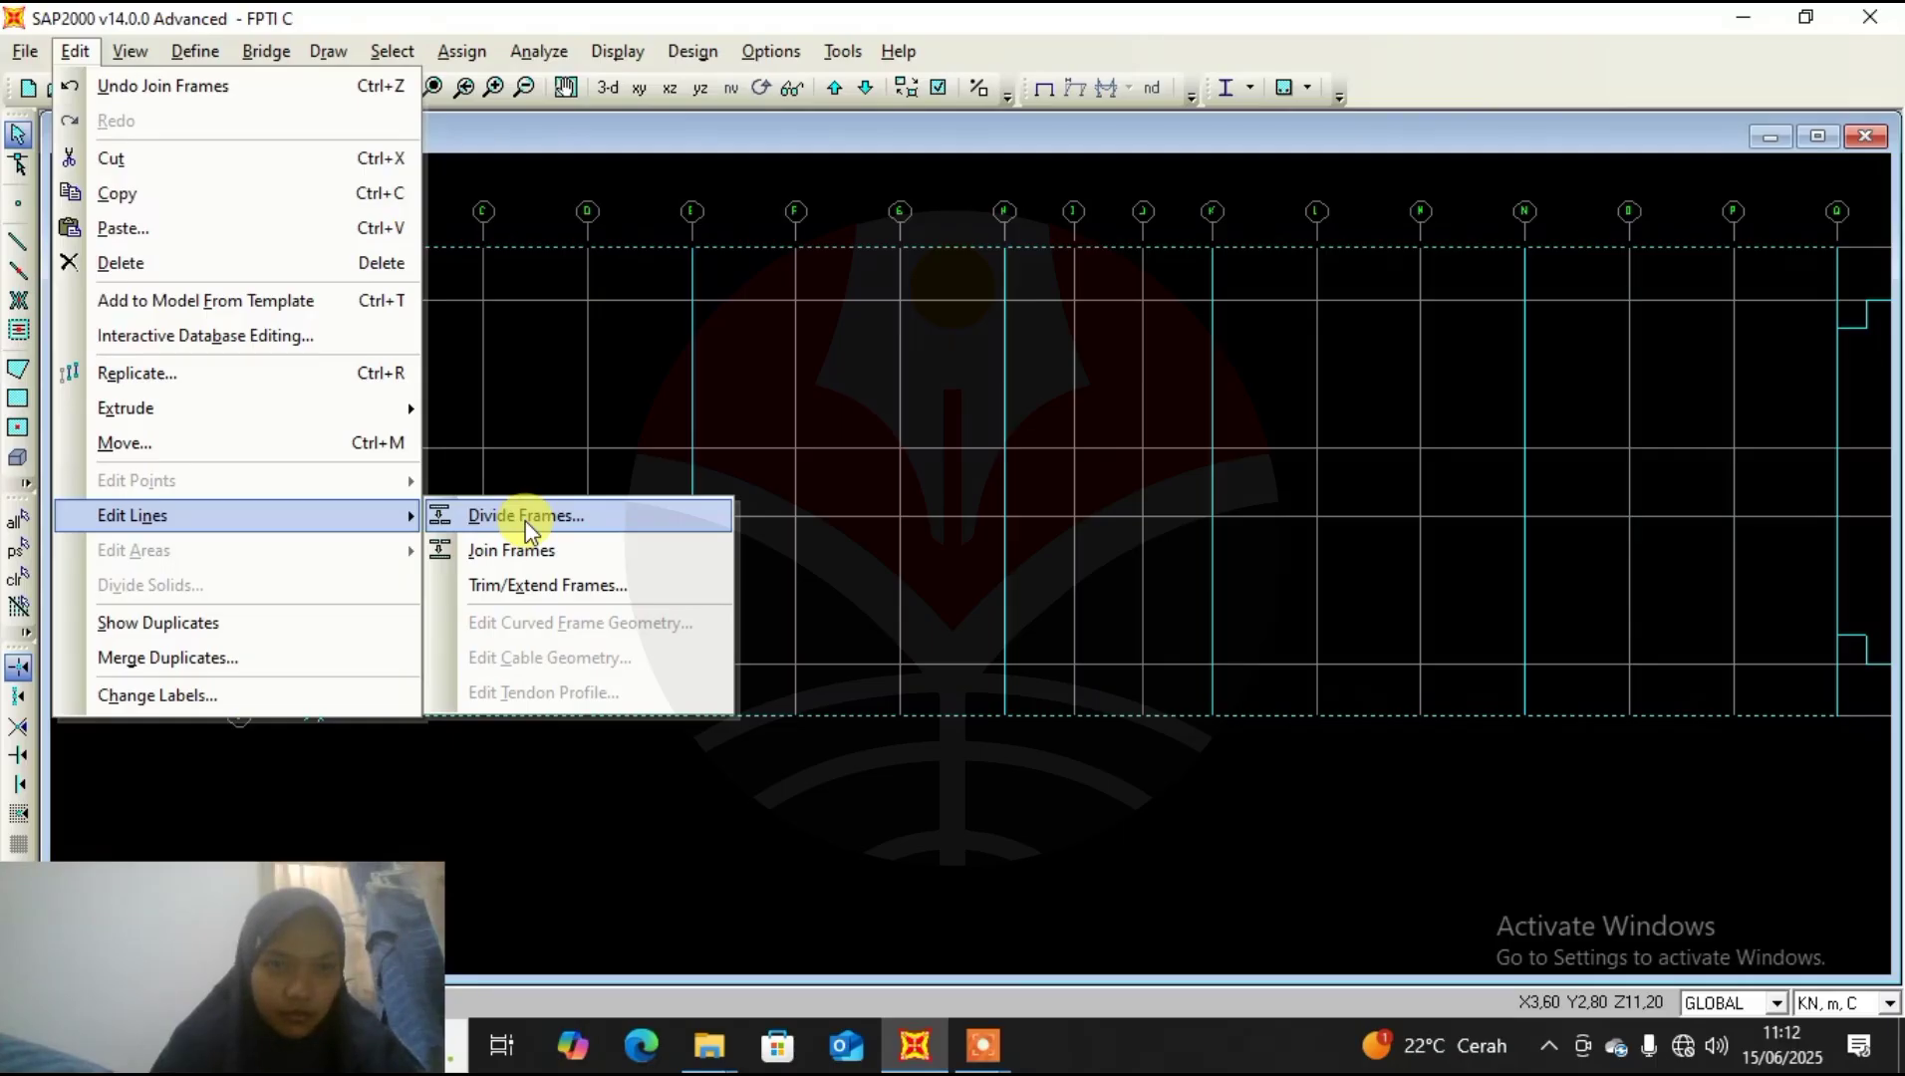
{"action": "left_click", "coordinate": [604, 449]}
{"action": "key", "text": "Delete"}
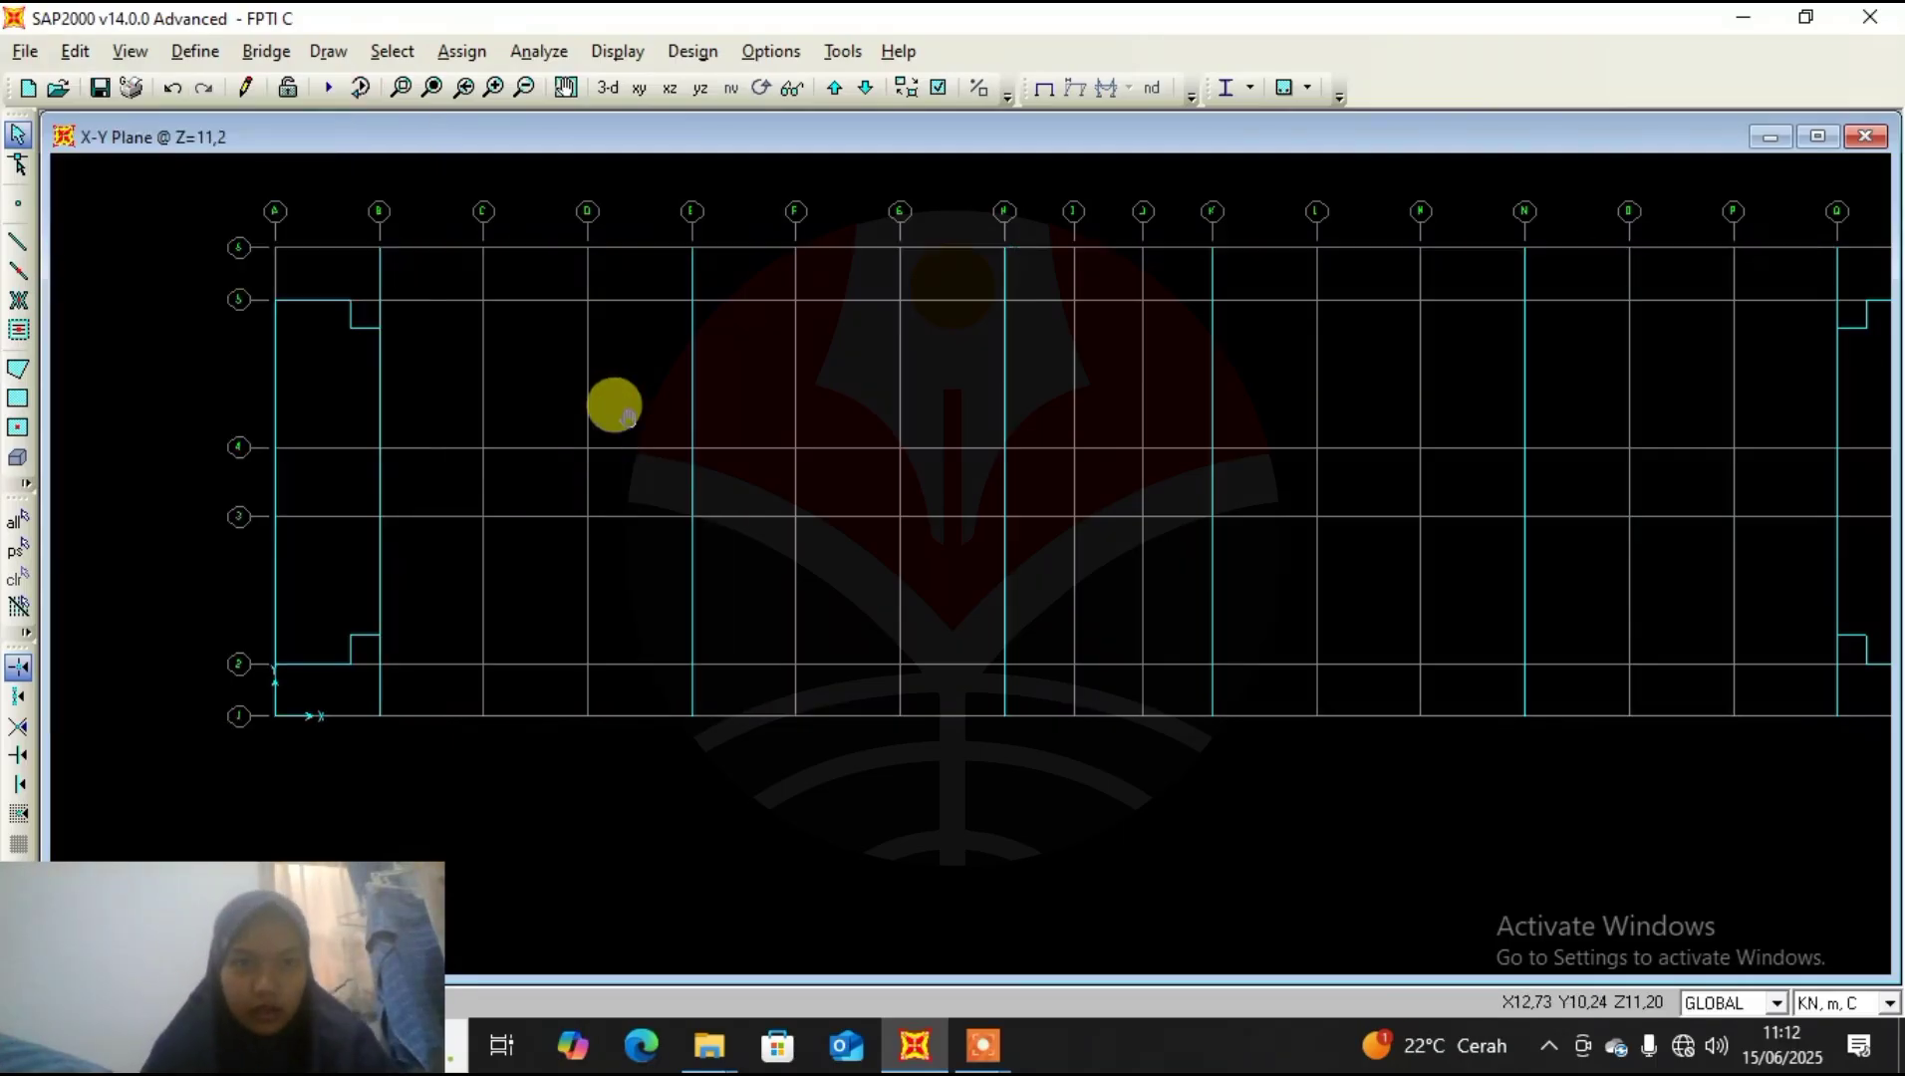
Draw one straight RING BALK 30X50 frame along gridline 6 from gridline B to gridline Q.
{"action": "left_click_drag", "start_coordinate": [614, 406], "coordinate": [543, 462]}
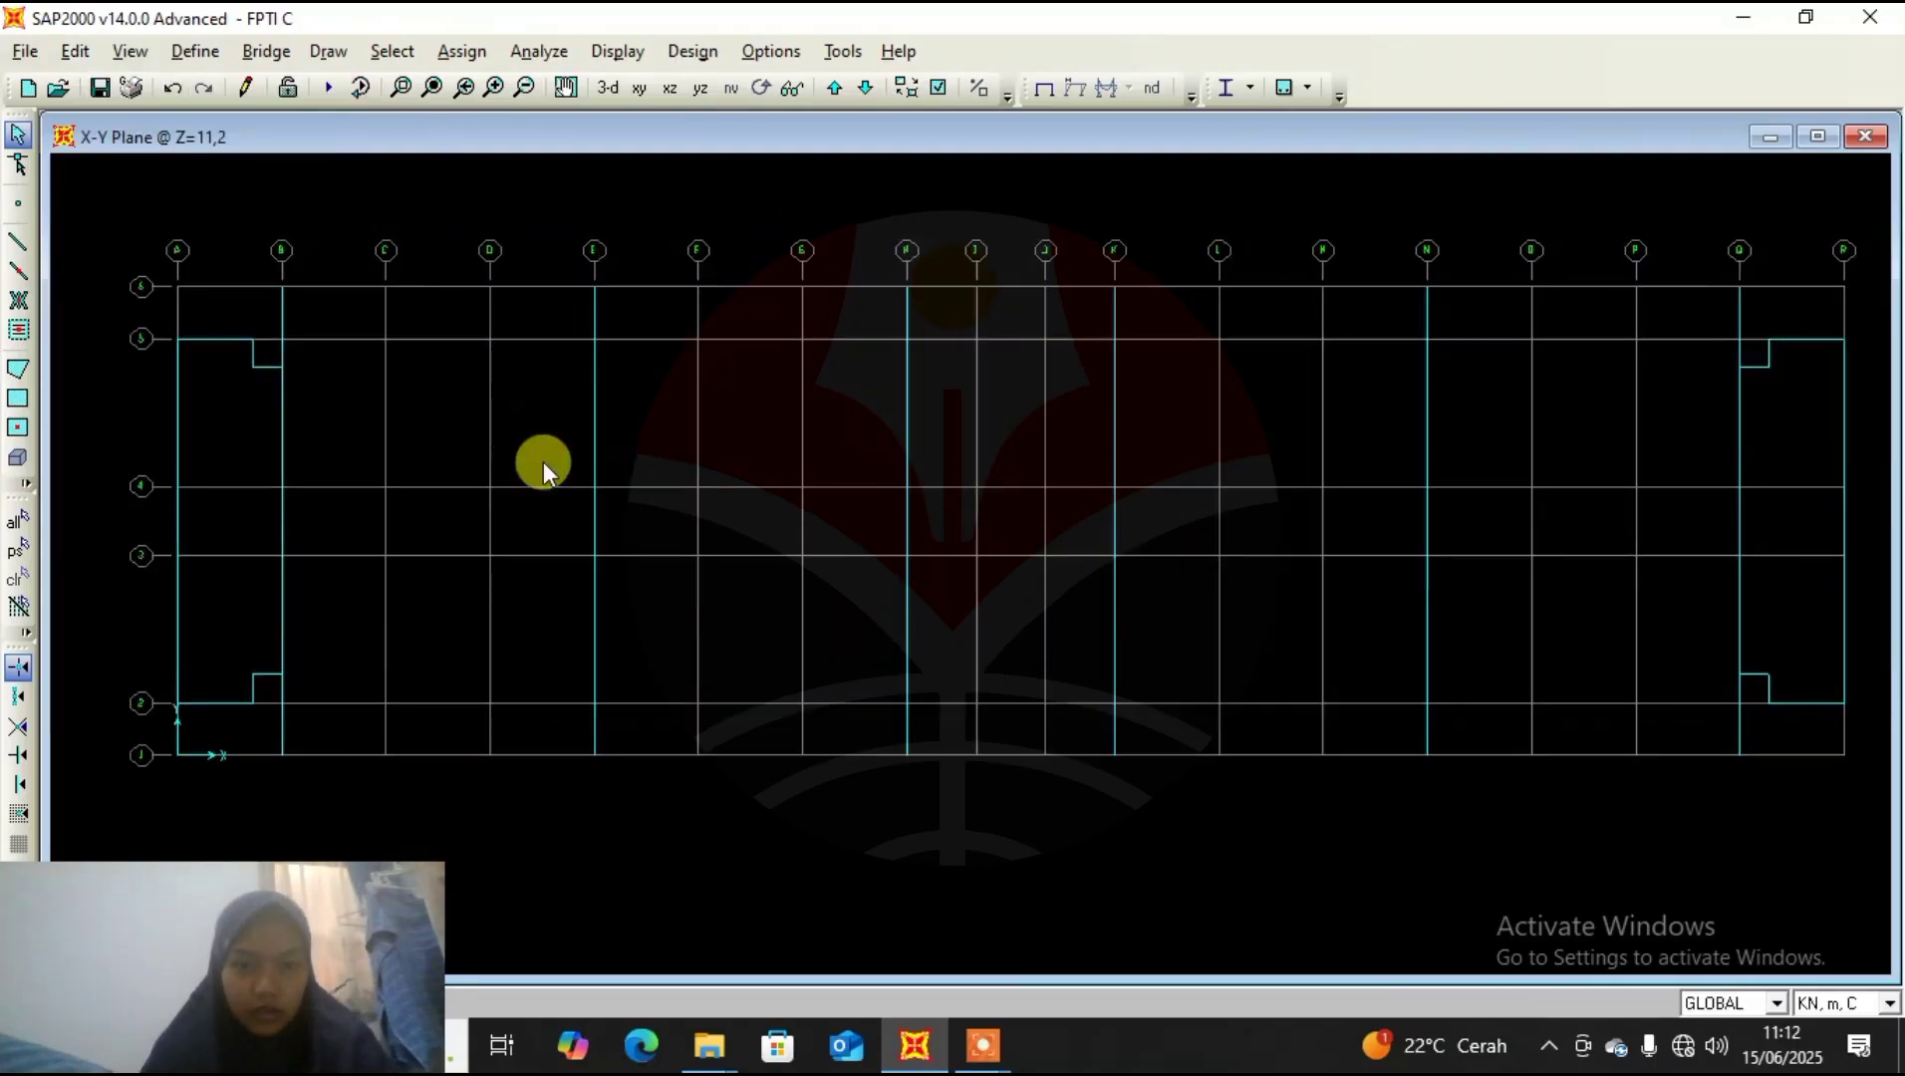
{"action": "left_click", "coordinate": [18, 245]}
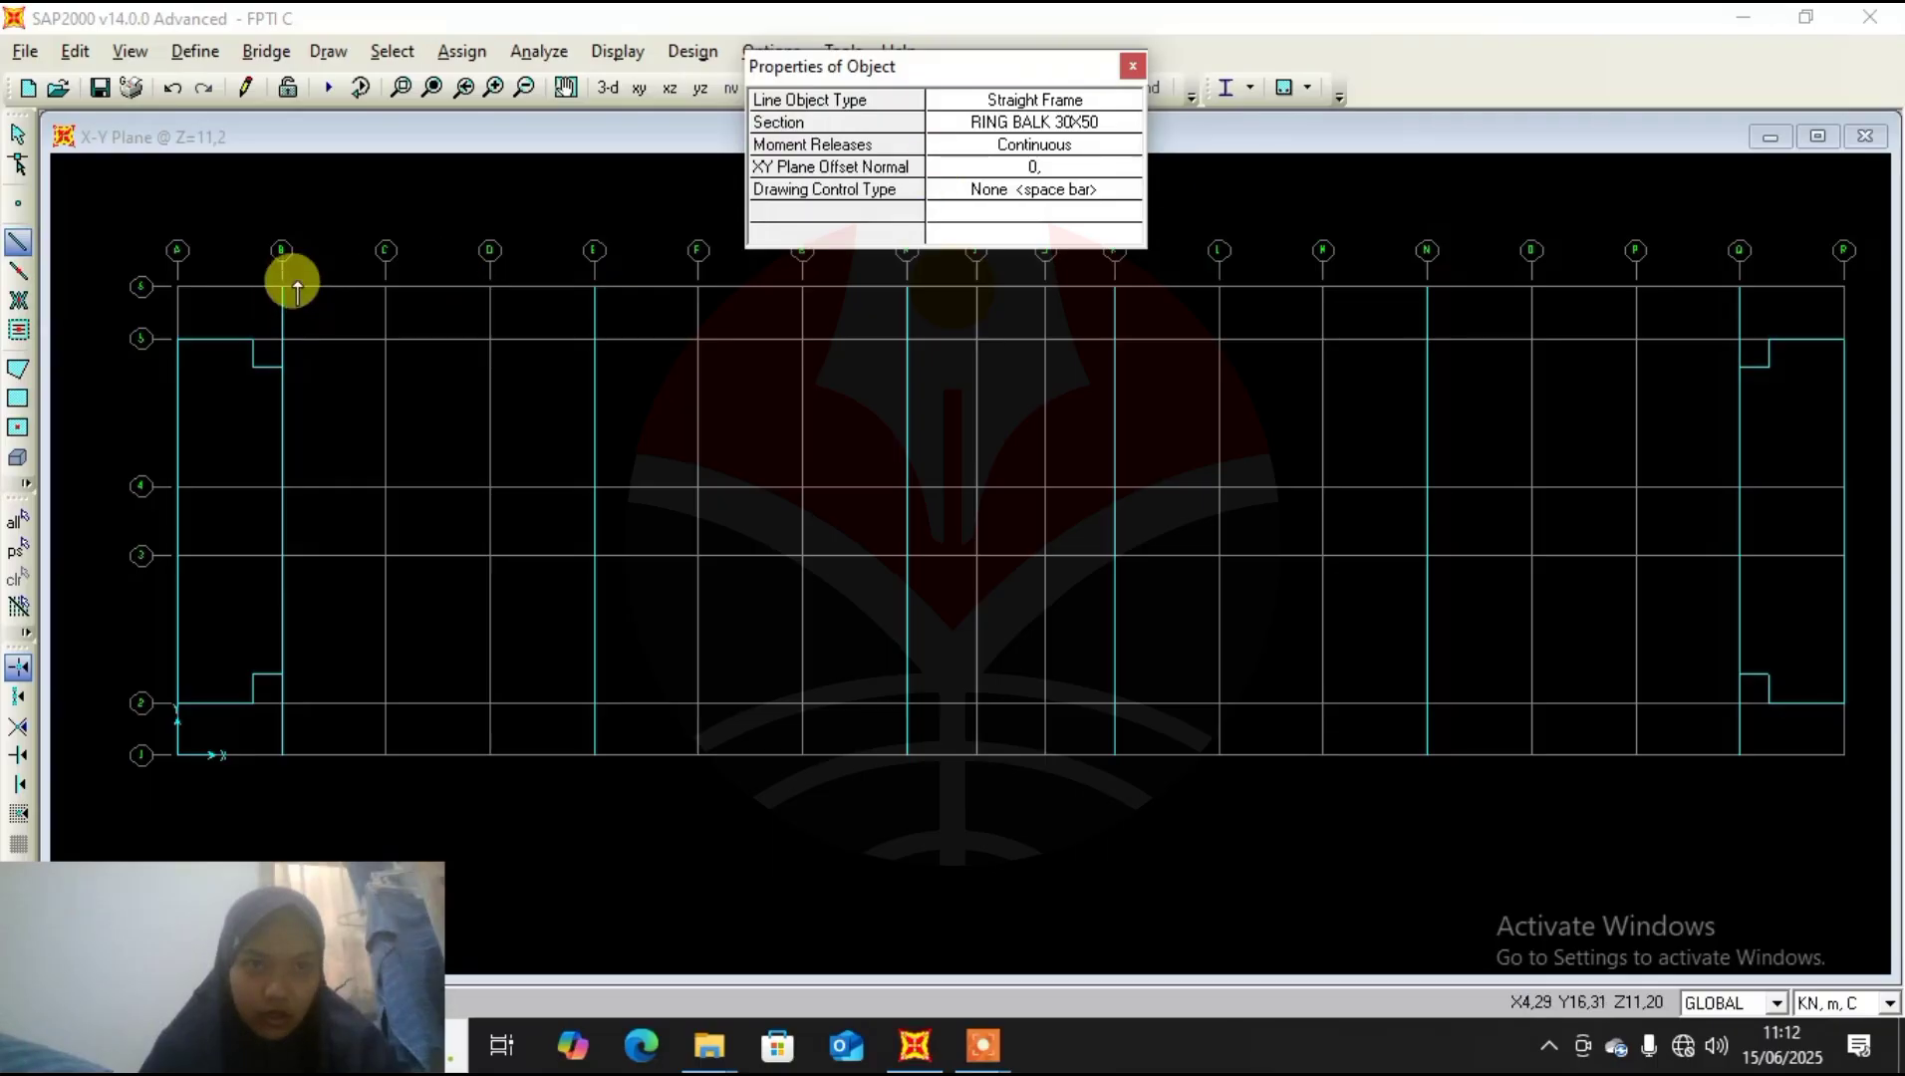
{"action": "left_click", "coordinate": [282, 284]}
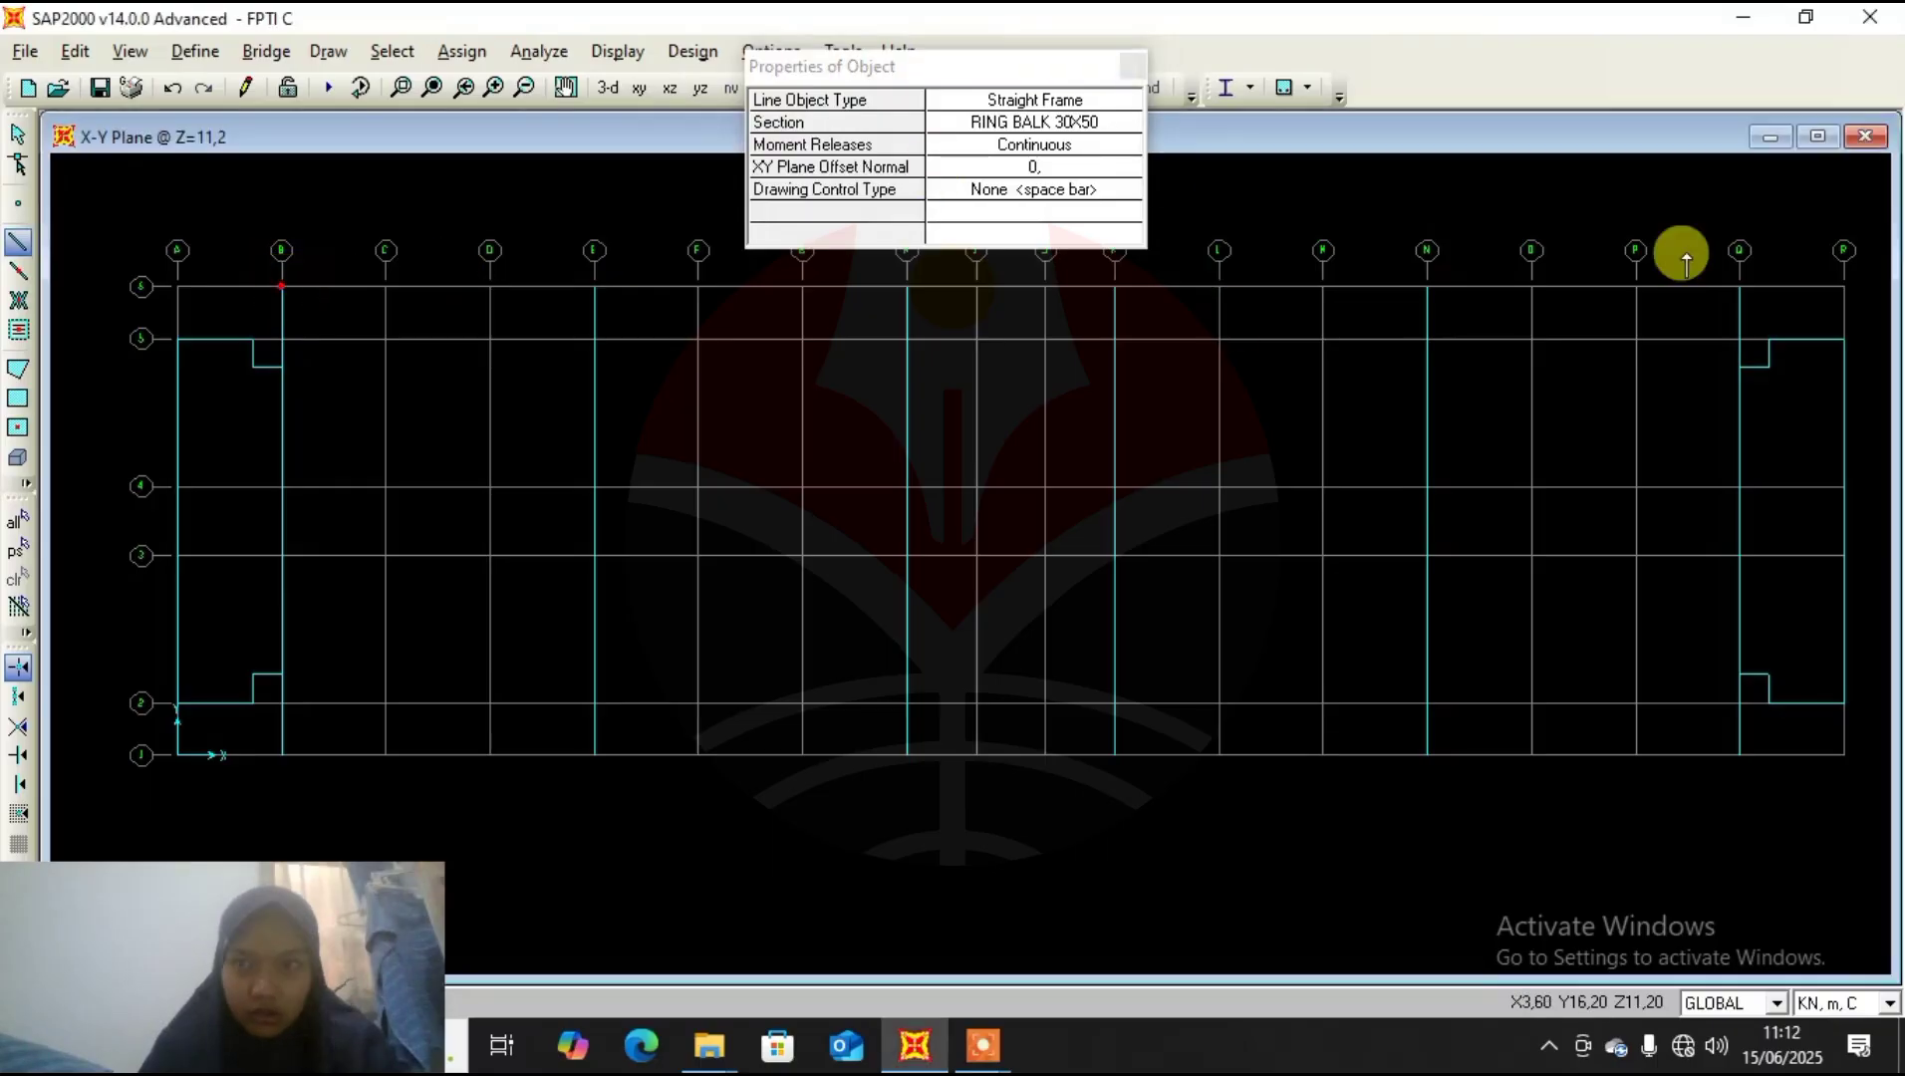
{"action": "left_click", "coordinate": [1741, 286]}
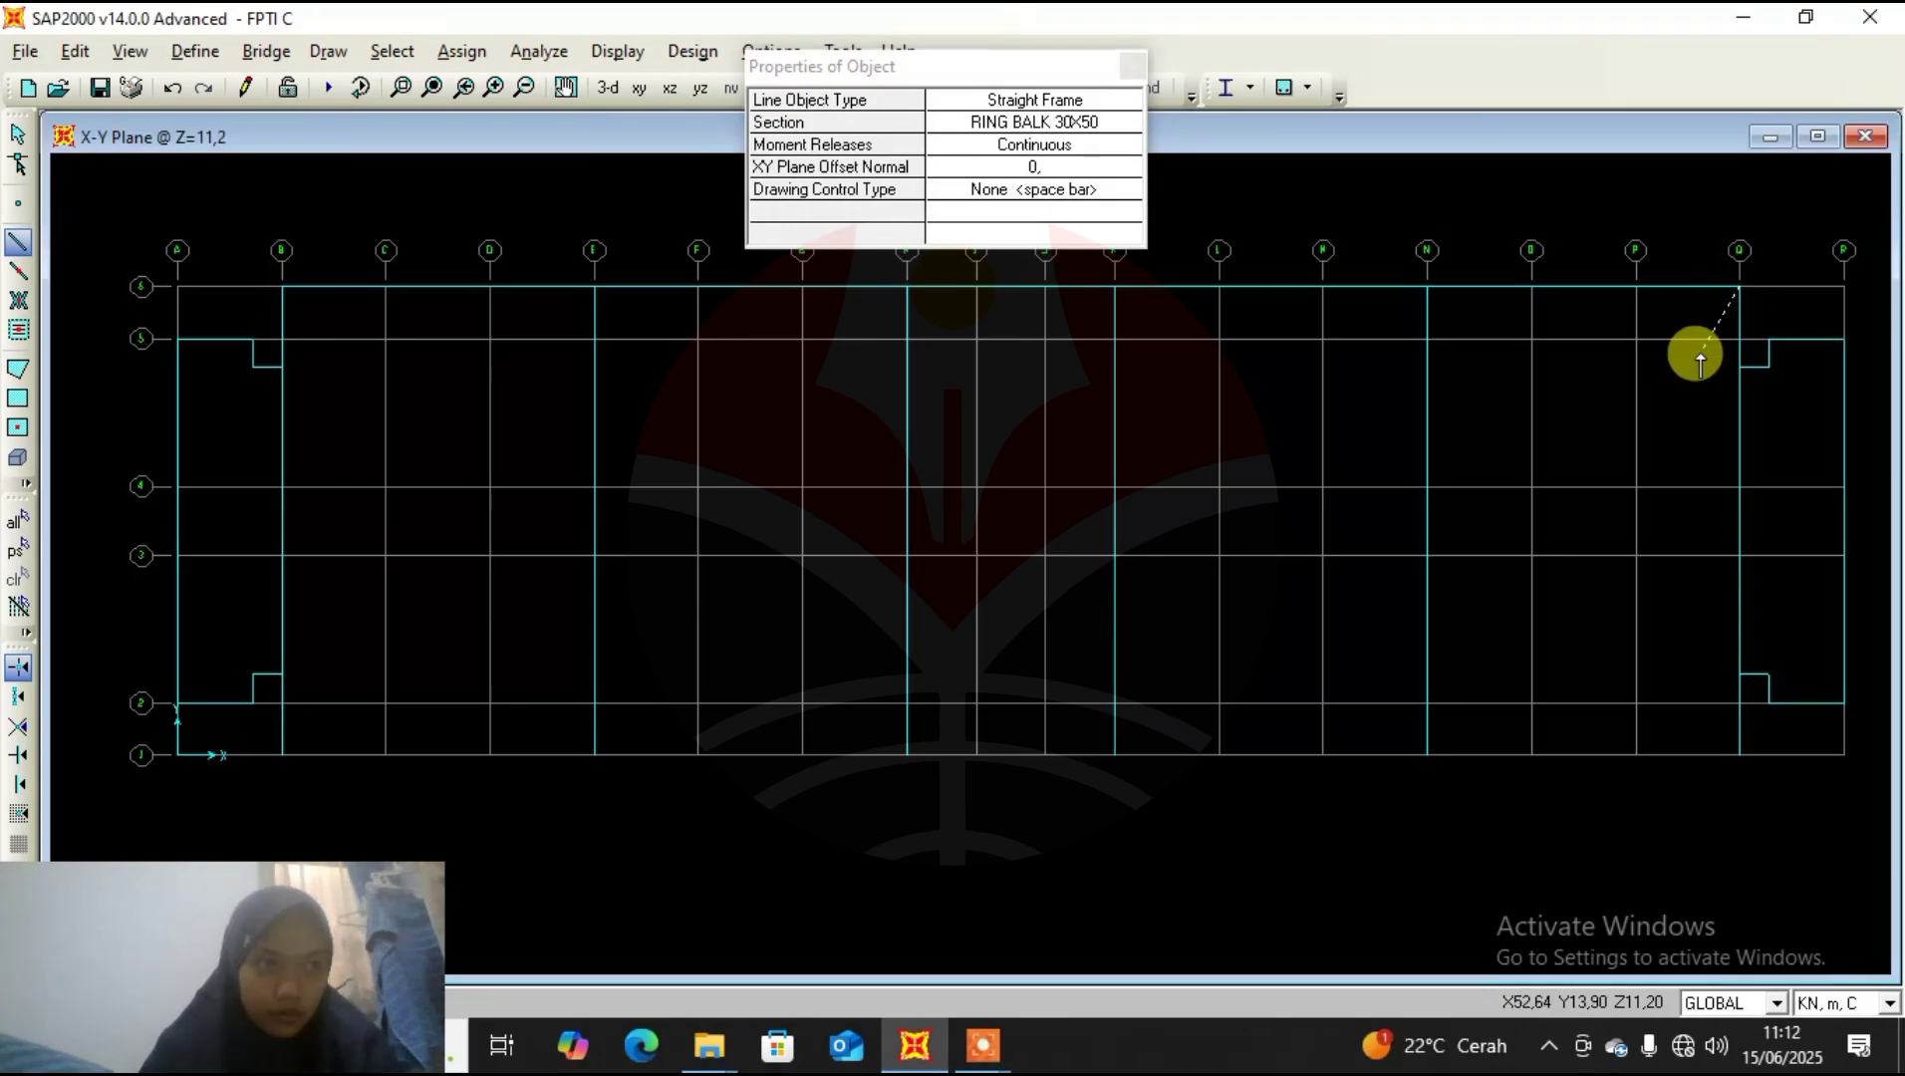
Draw straight RING BALK 30X50 frames along gridline 1 from gridline Q to gridline B.
{"action": "left_click", "coordinate": [1740, 755]}
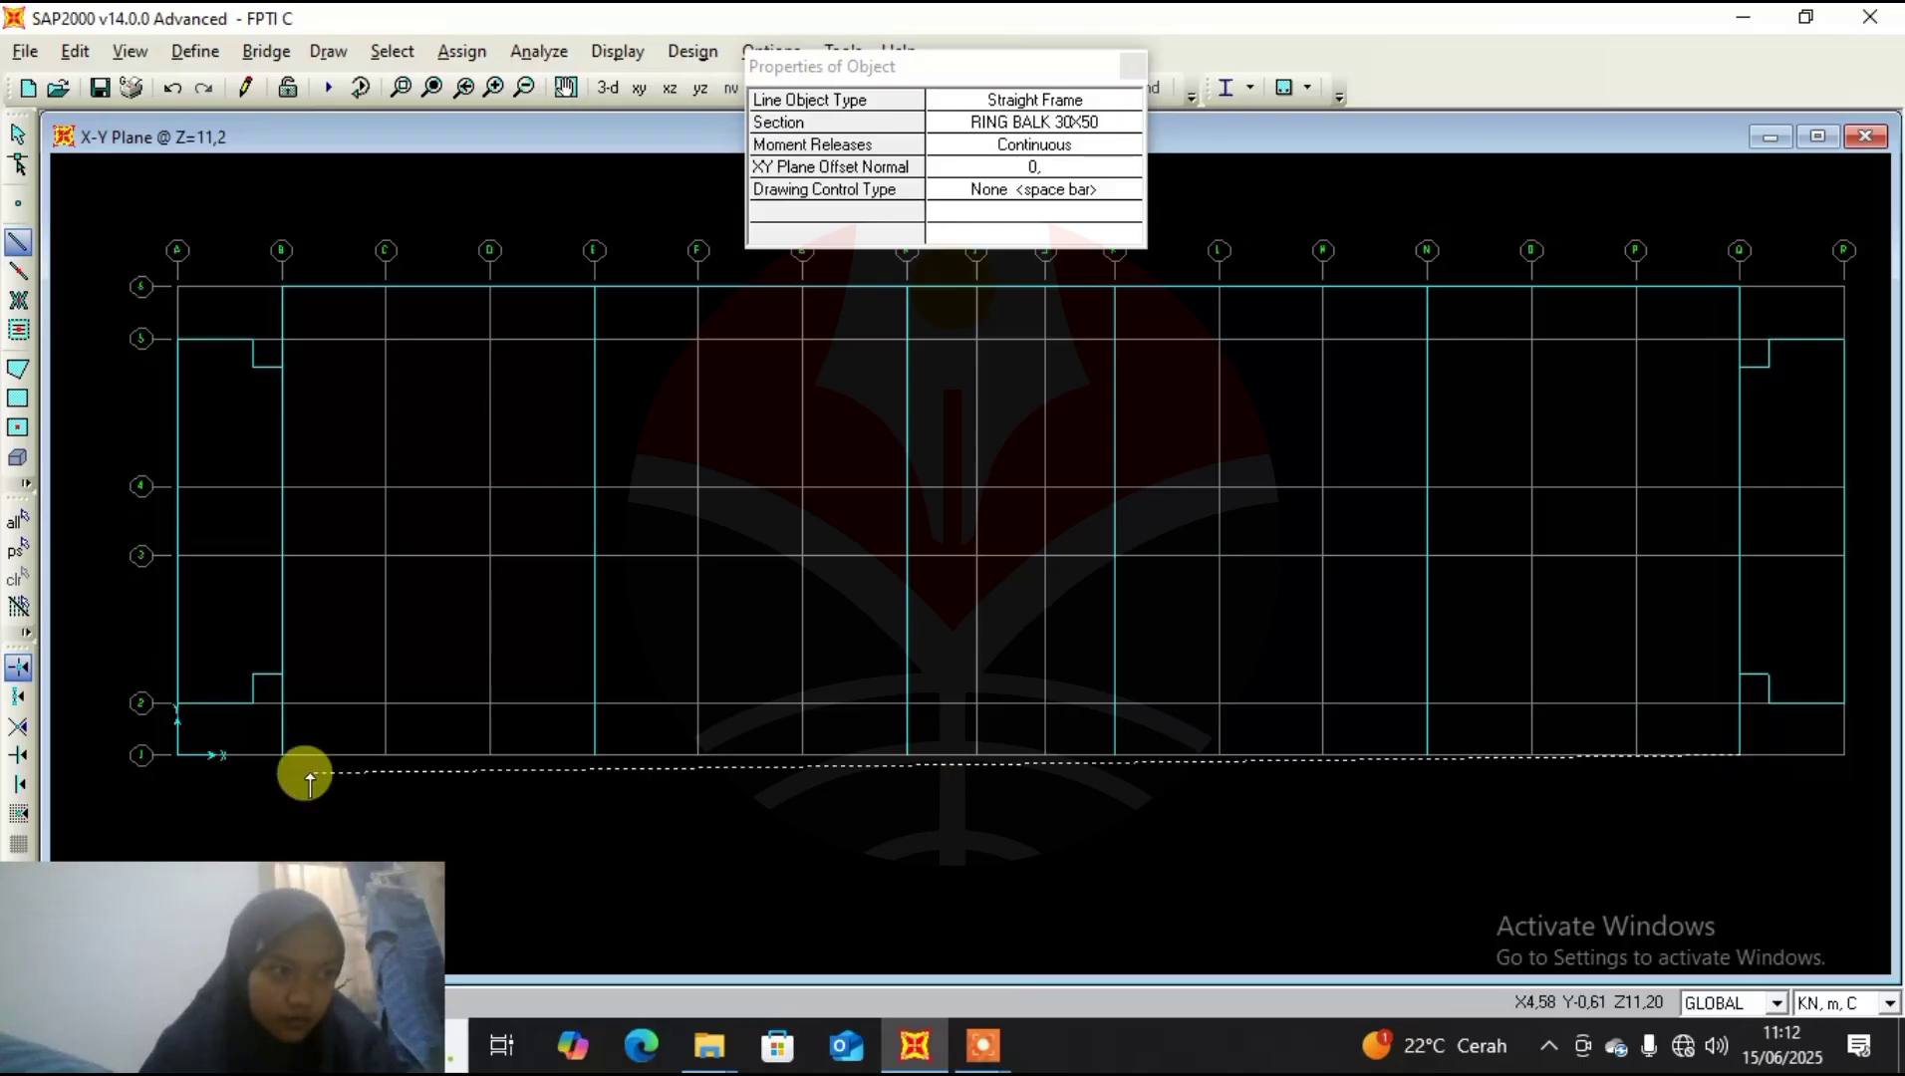
{"action": "left_click", "coordinate": [1408, 763]}
{"action": "left_click", "coordinate": [1115, 755]}
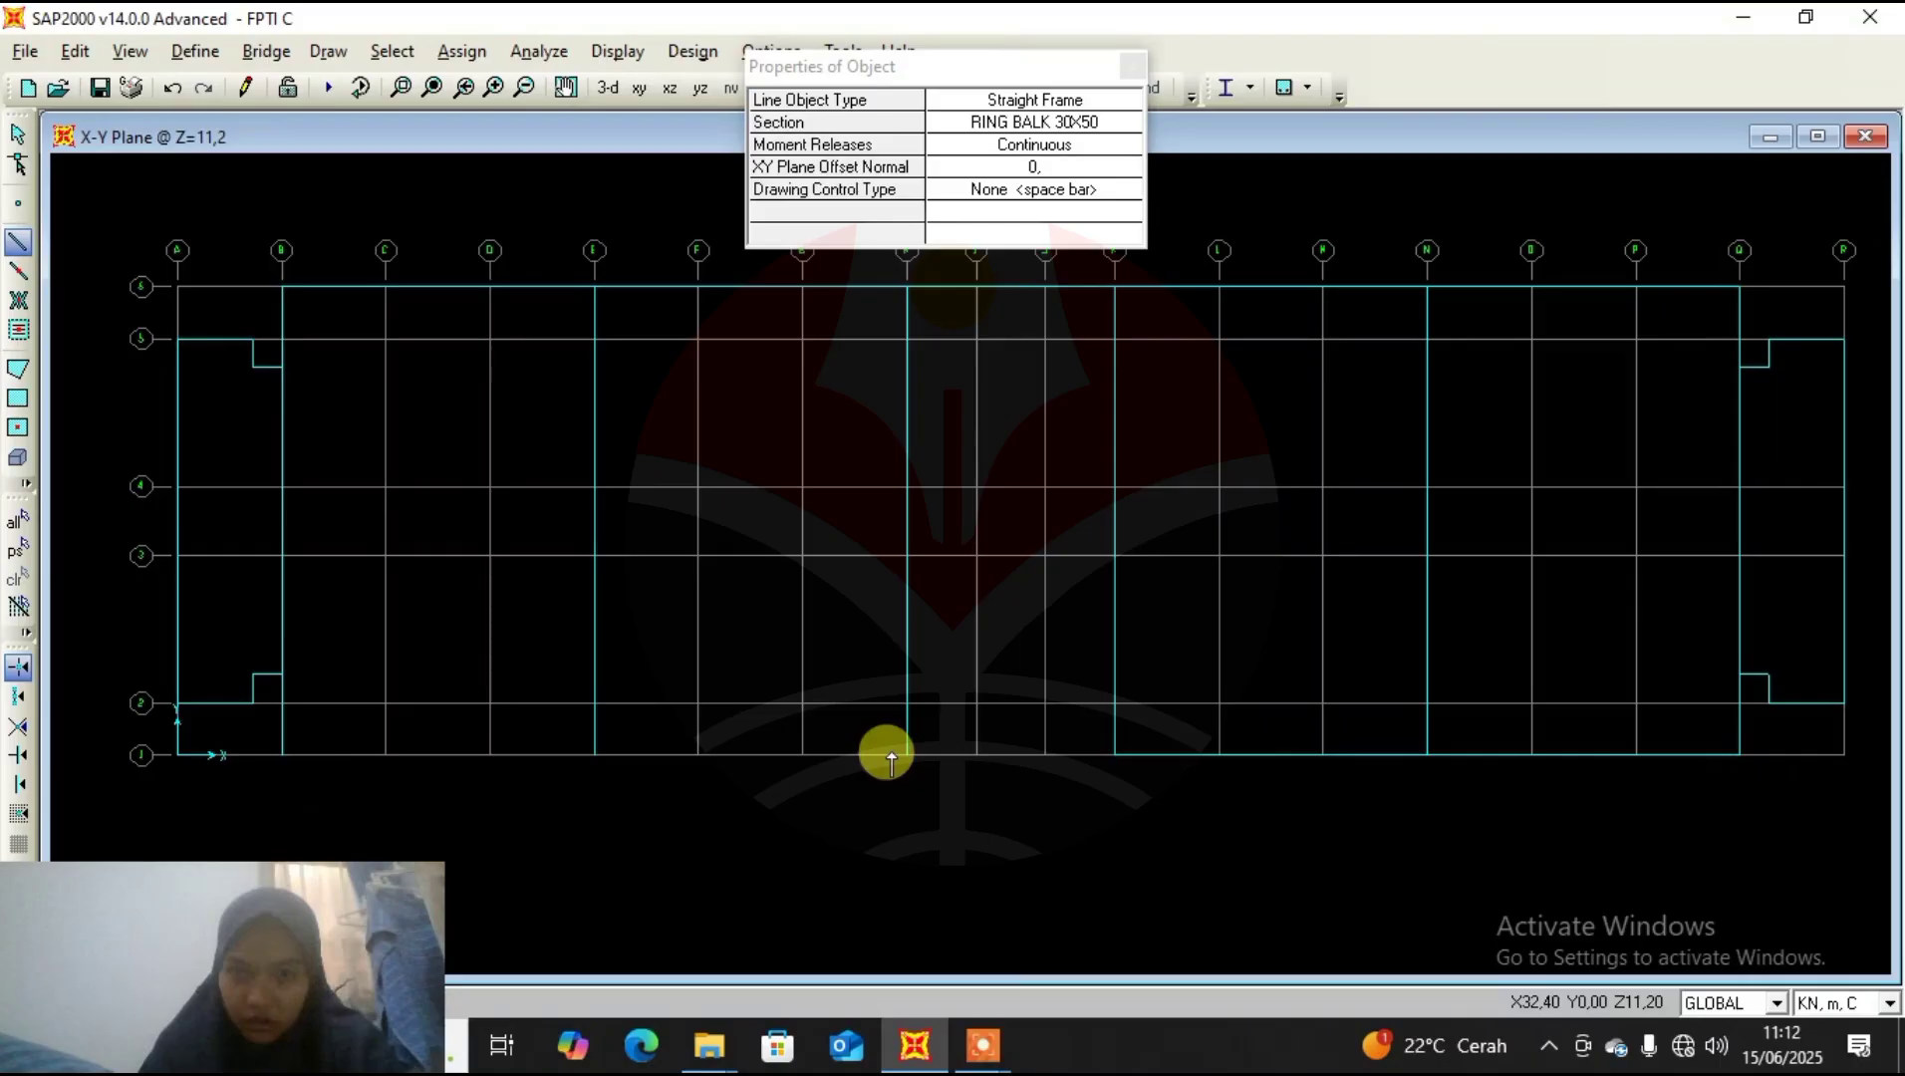
{"action": "left_click", "coordinate": [282, 754]}
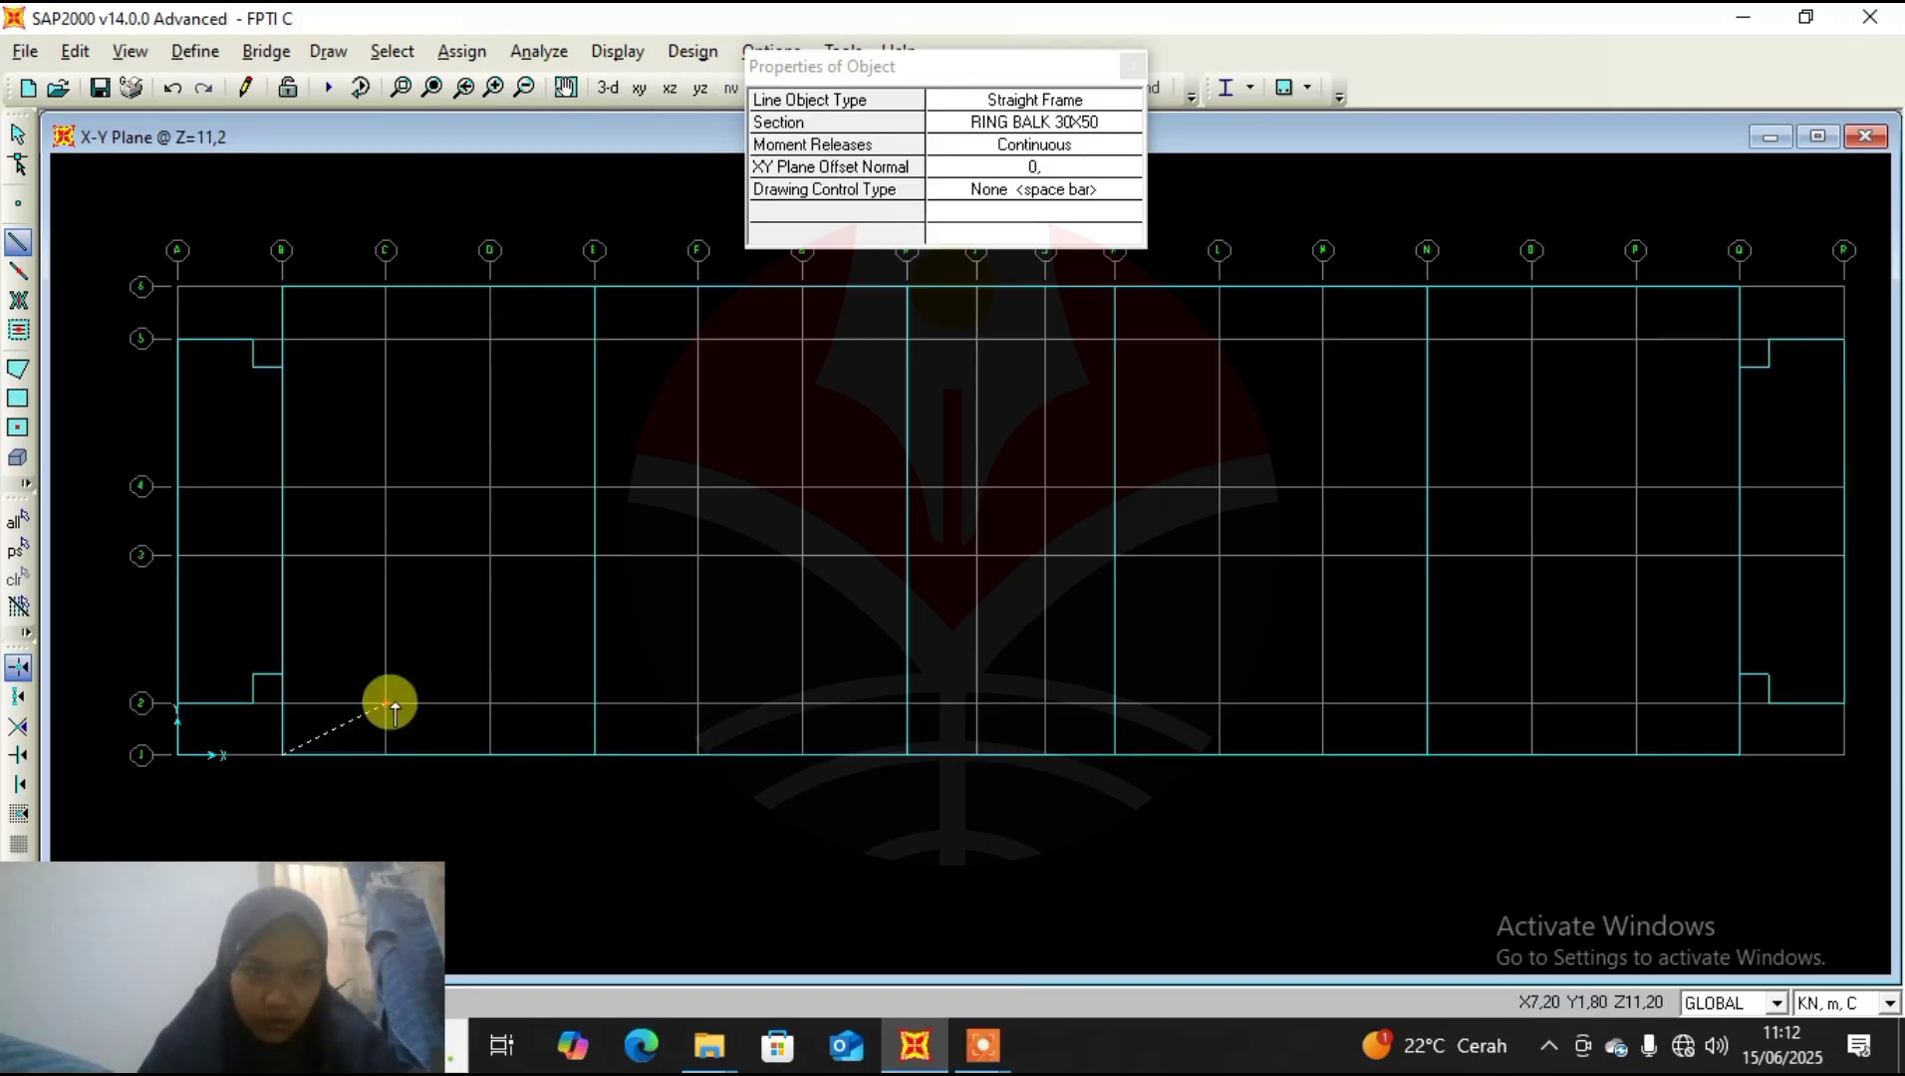
{"action": "key", "text": "Escape"}
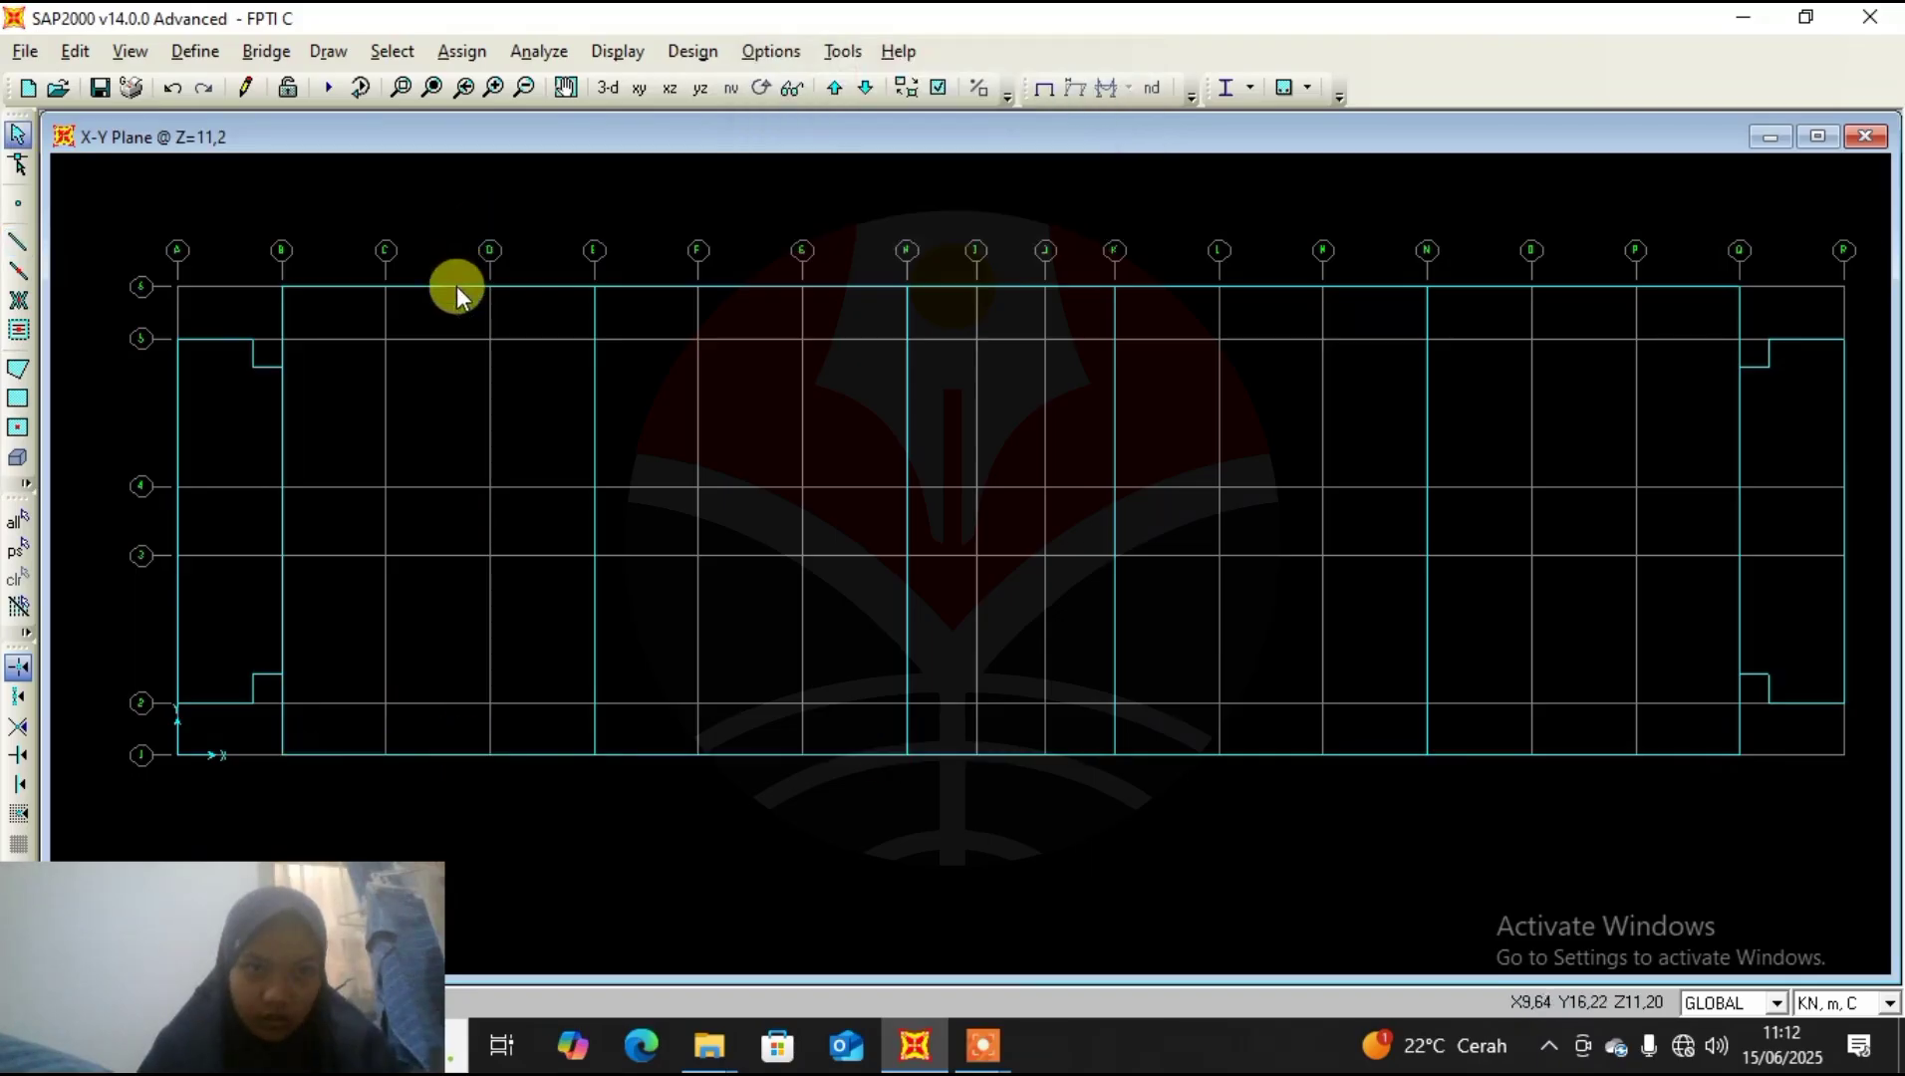
Replace the single gridline 6 beam with RING BALK 30X50 frames from gridline B through E and N to Q.
{"action": "left_click", "coordinate": [458, 286]}
{"action": "key", "text": "Delete"}
{"action": "left_click", "coordinate": [18, 242]}
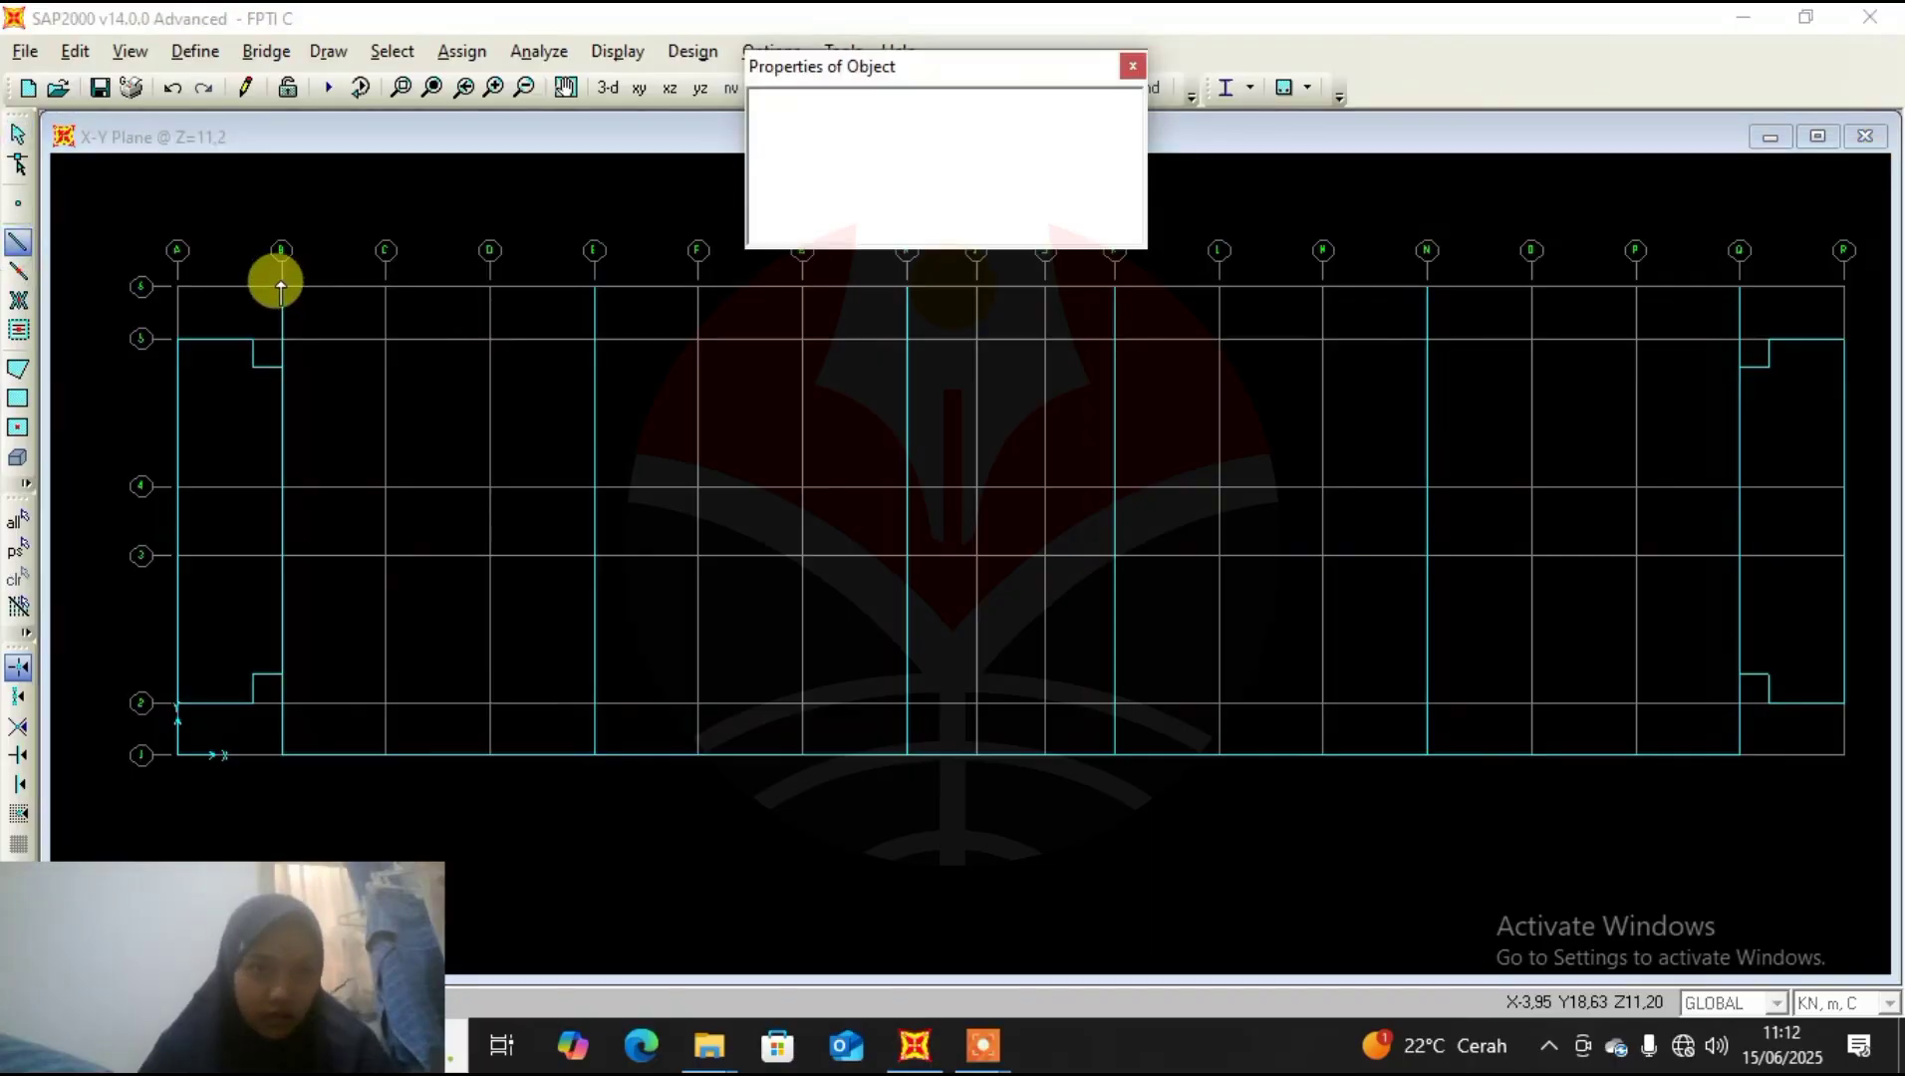
{"action": "left_click", "coordinate": [281, 286]}
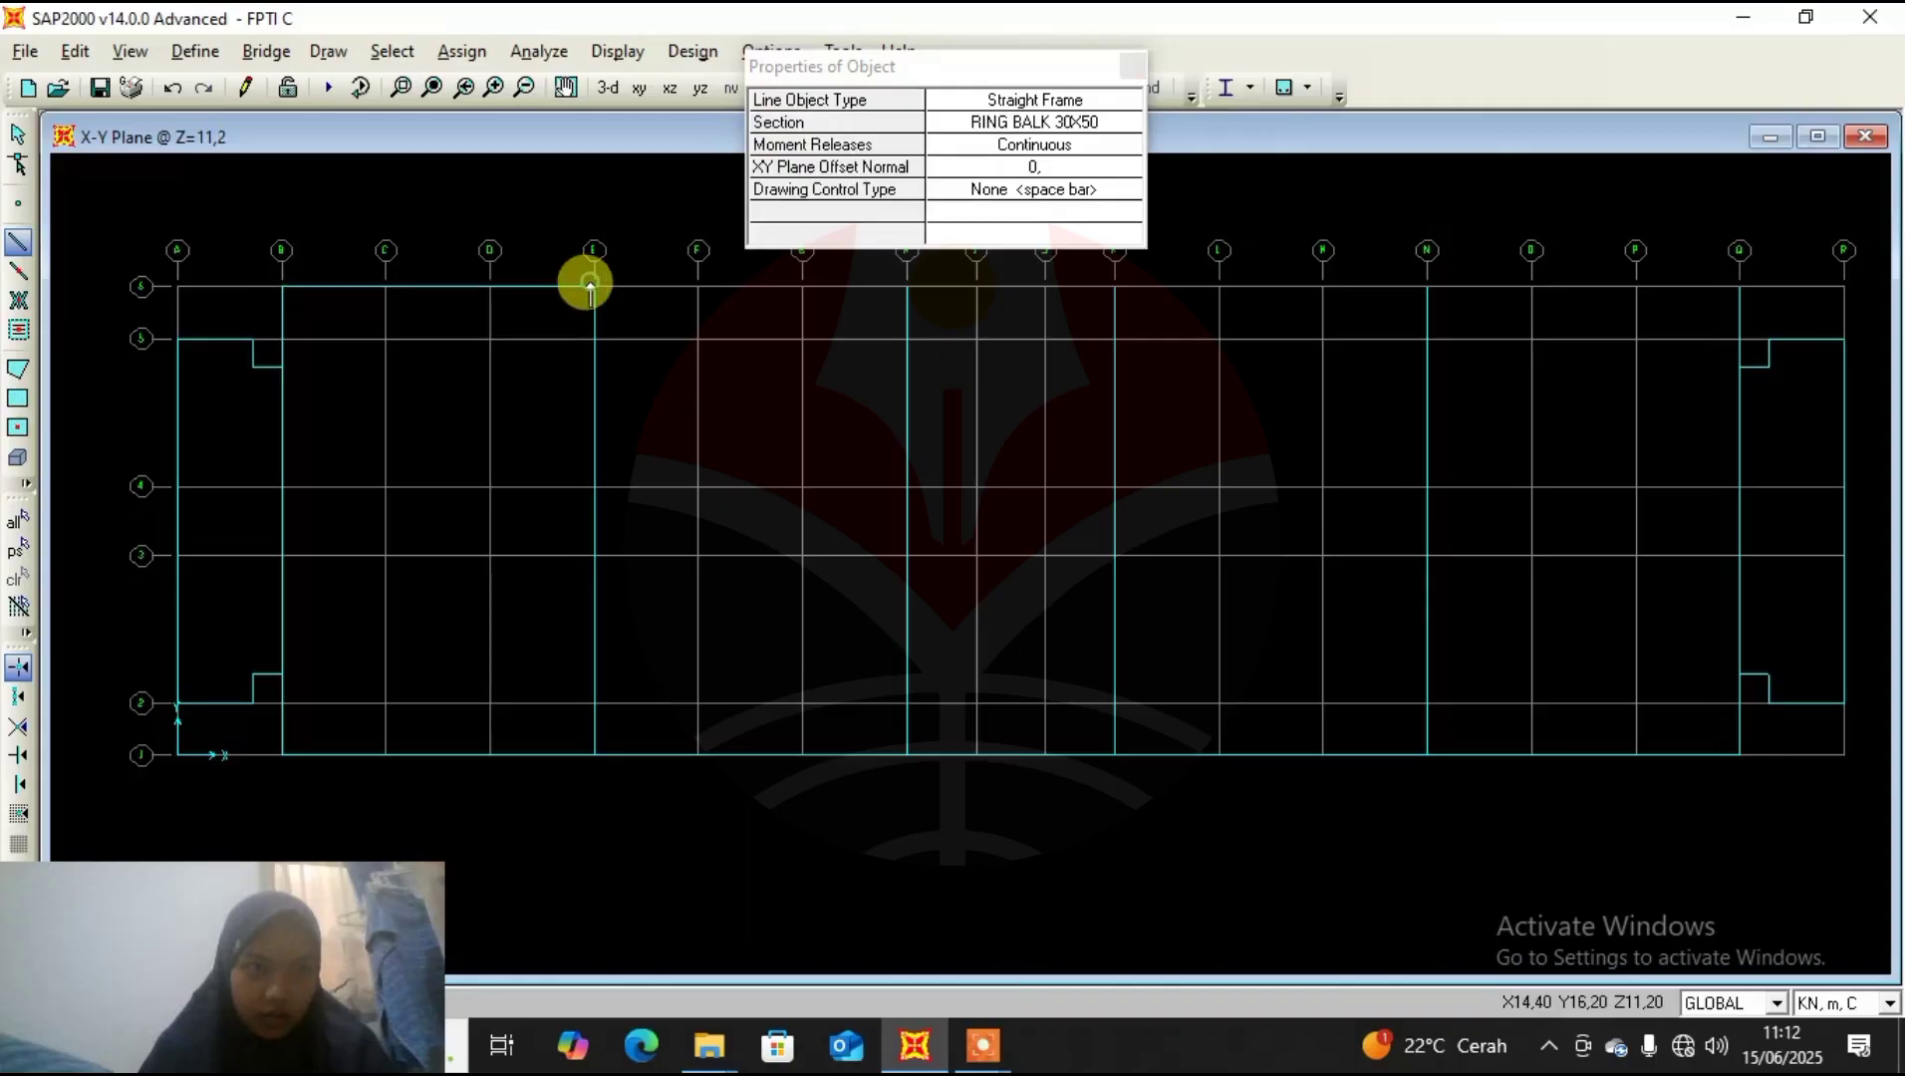
{"action": "left_click", "coordinate": [594, 287]}
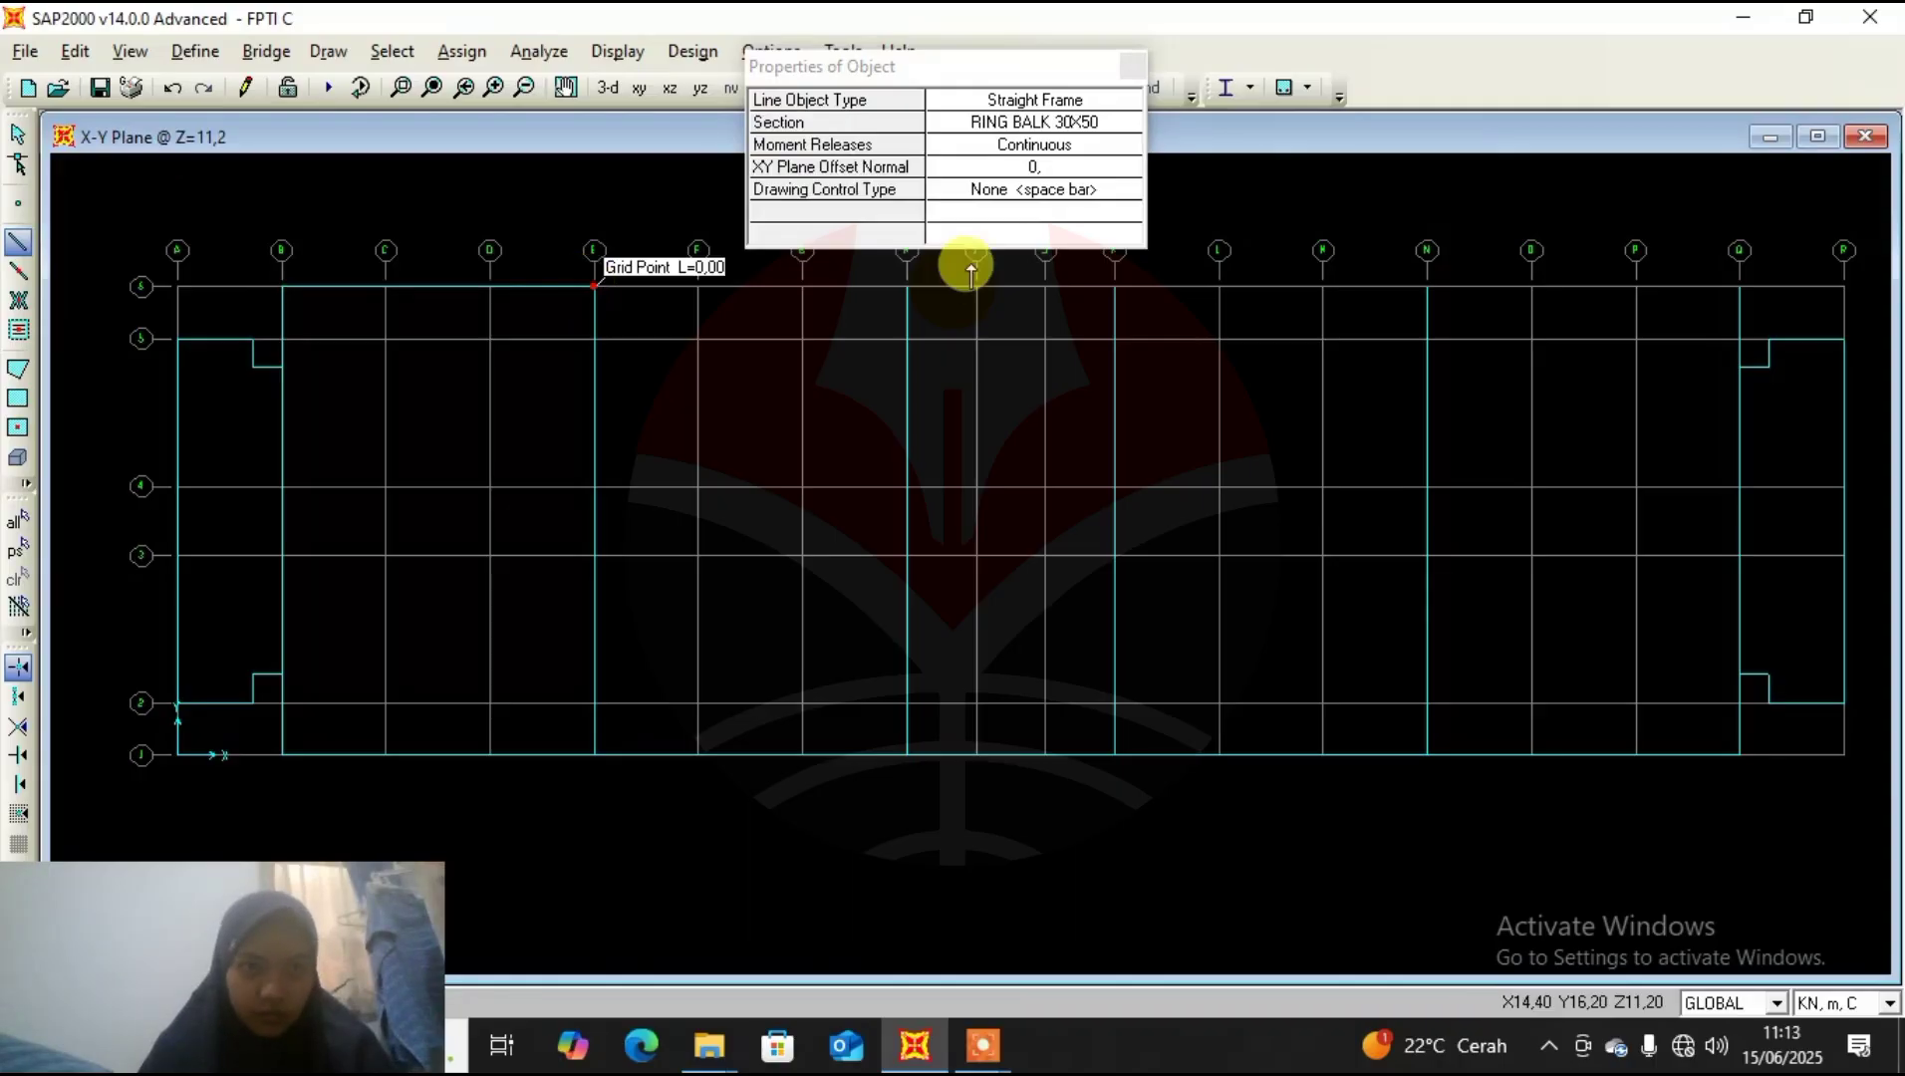
{"action": "left_click", "coordinate": [1428, 286]}
{"action": "left_click", "coordinate": [1739, 286]}
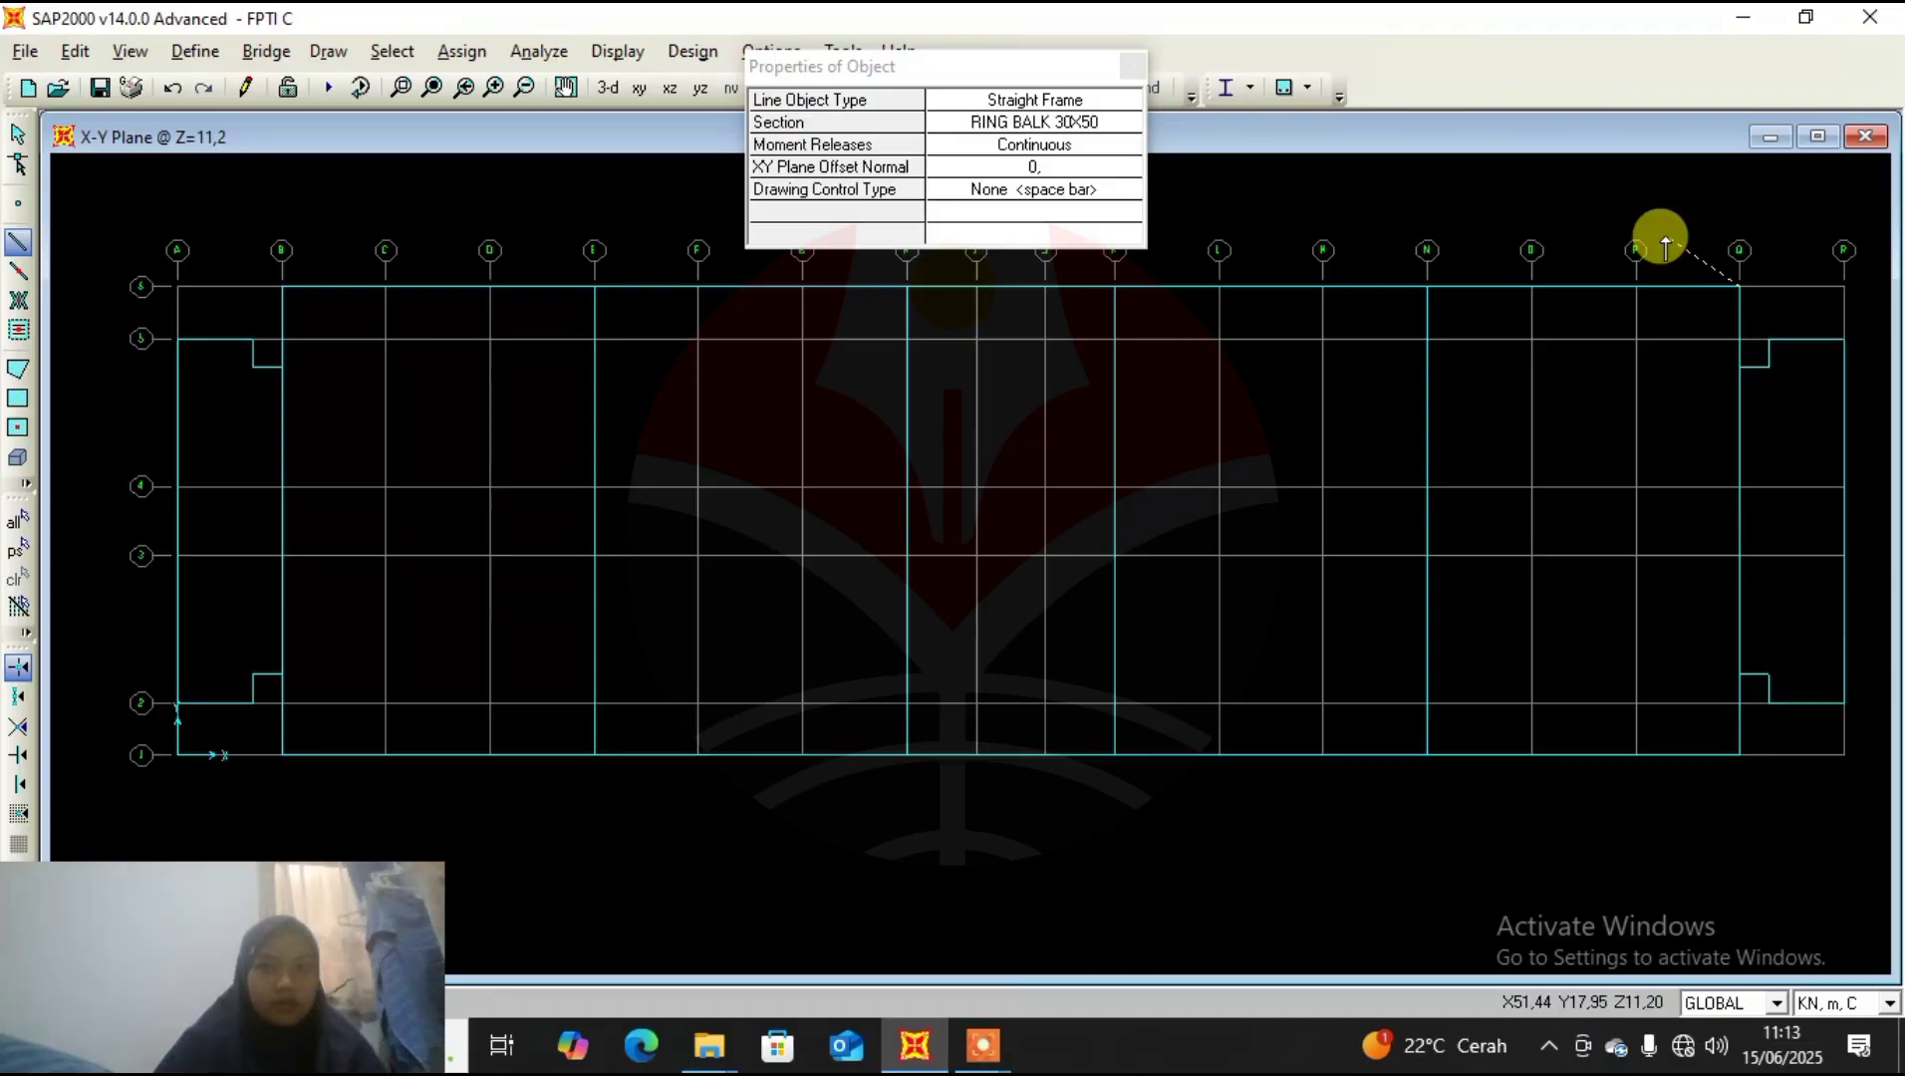
{"action": "key", "text": "Escape"}
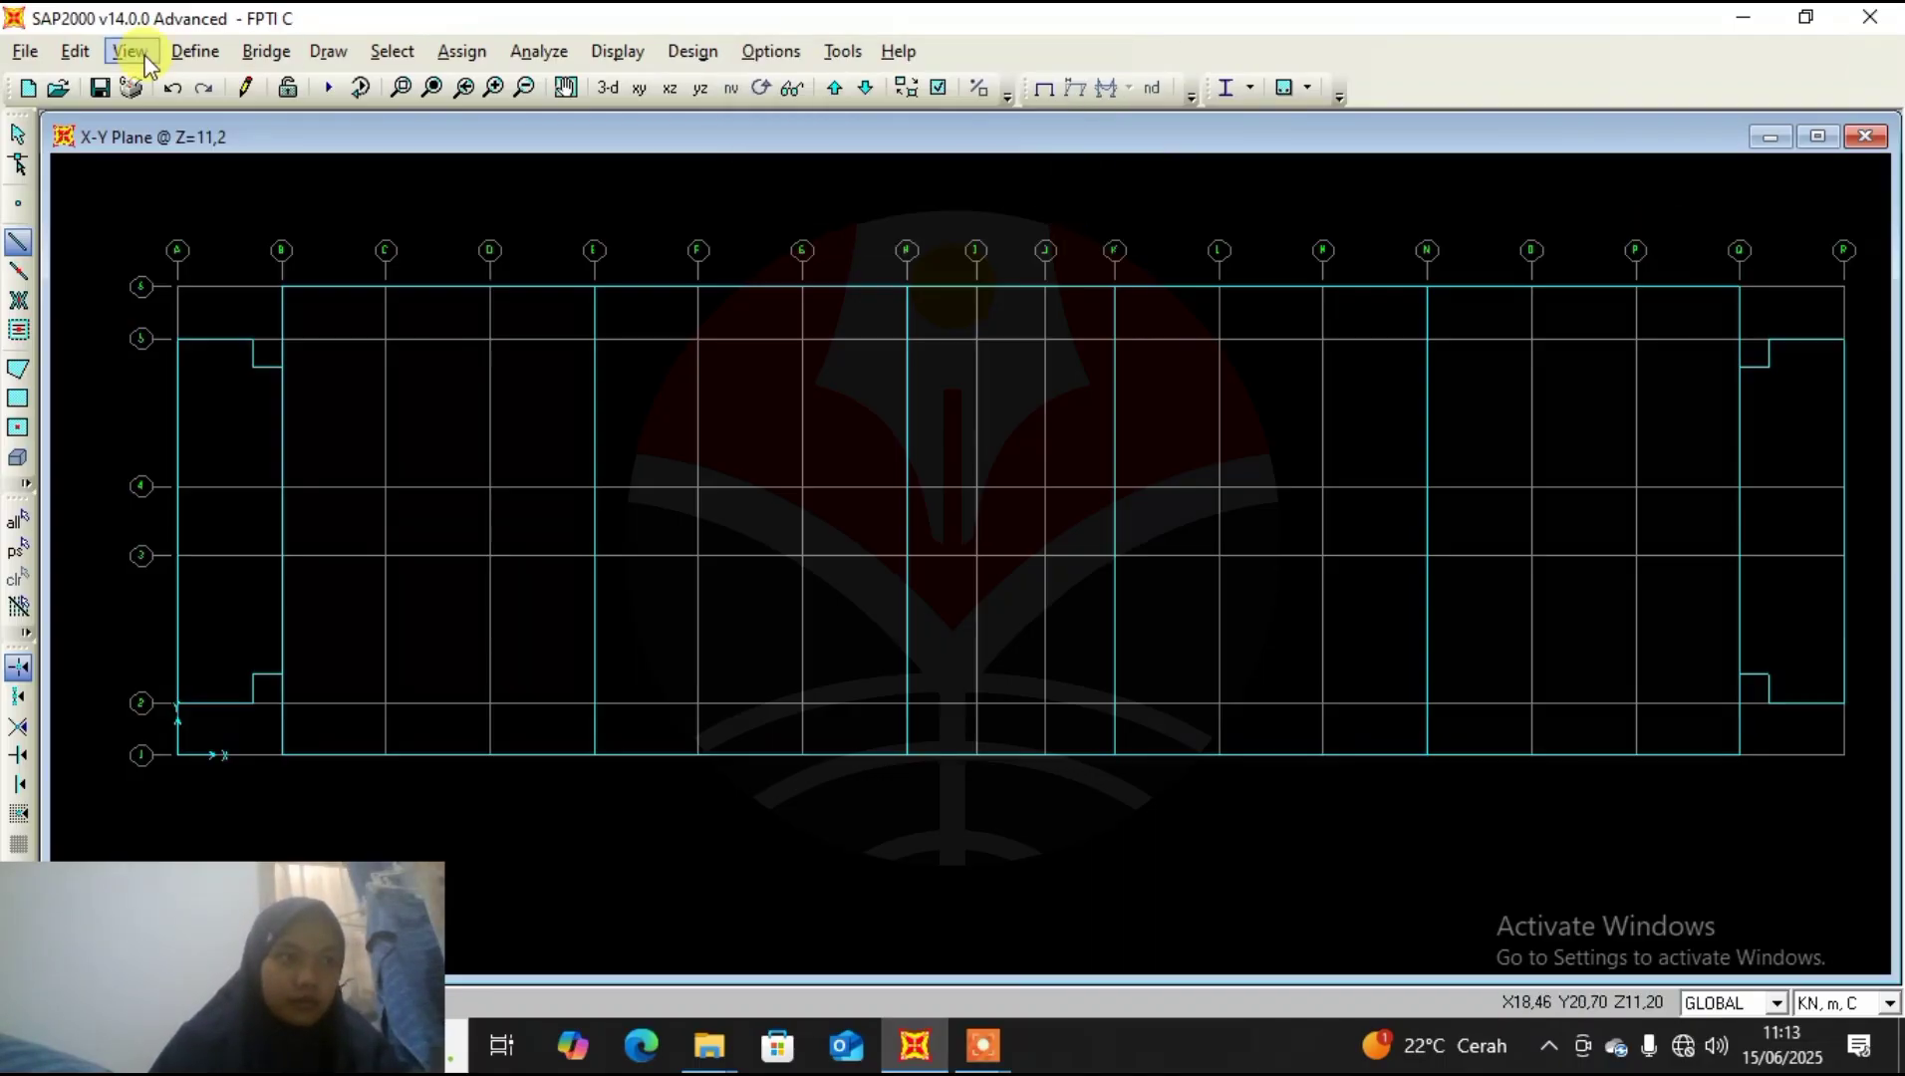
Delete the B2 20X40 frame section property.
{"action": "left_click", "coordinate": [195, 51]}
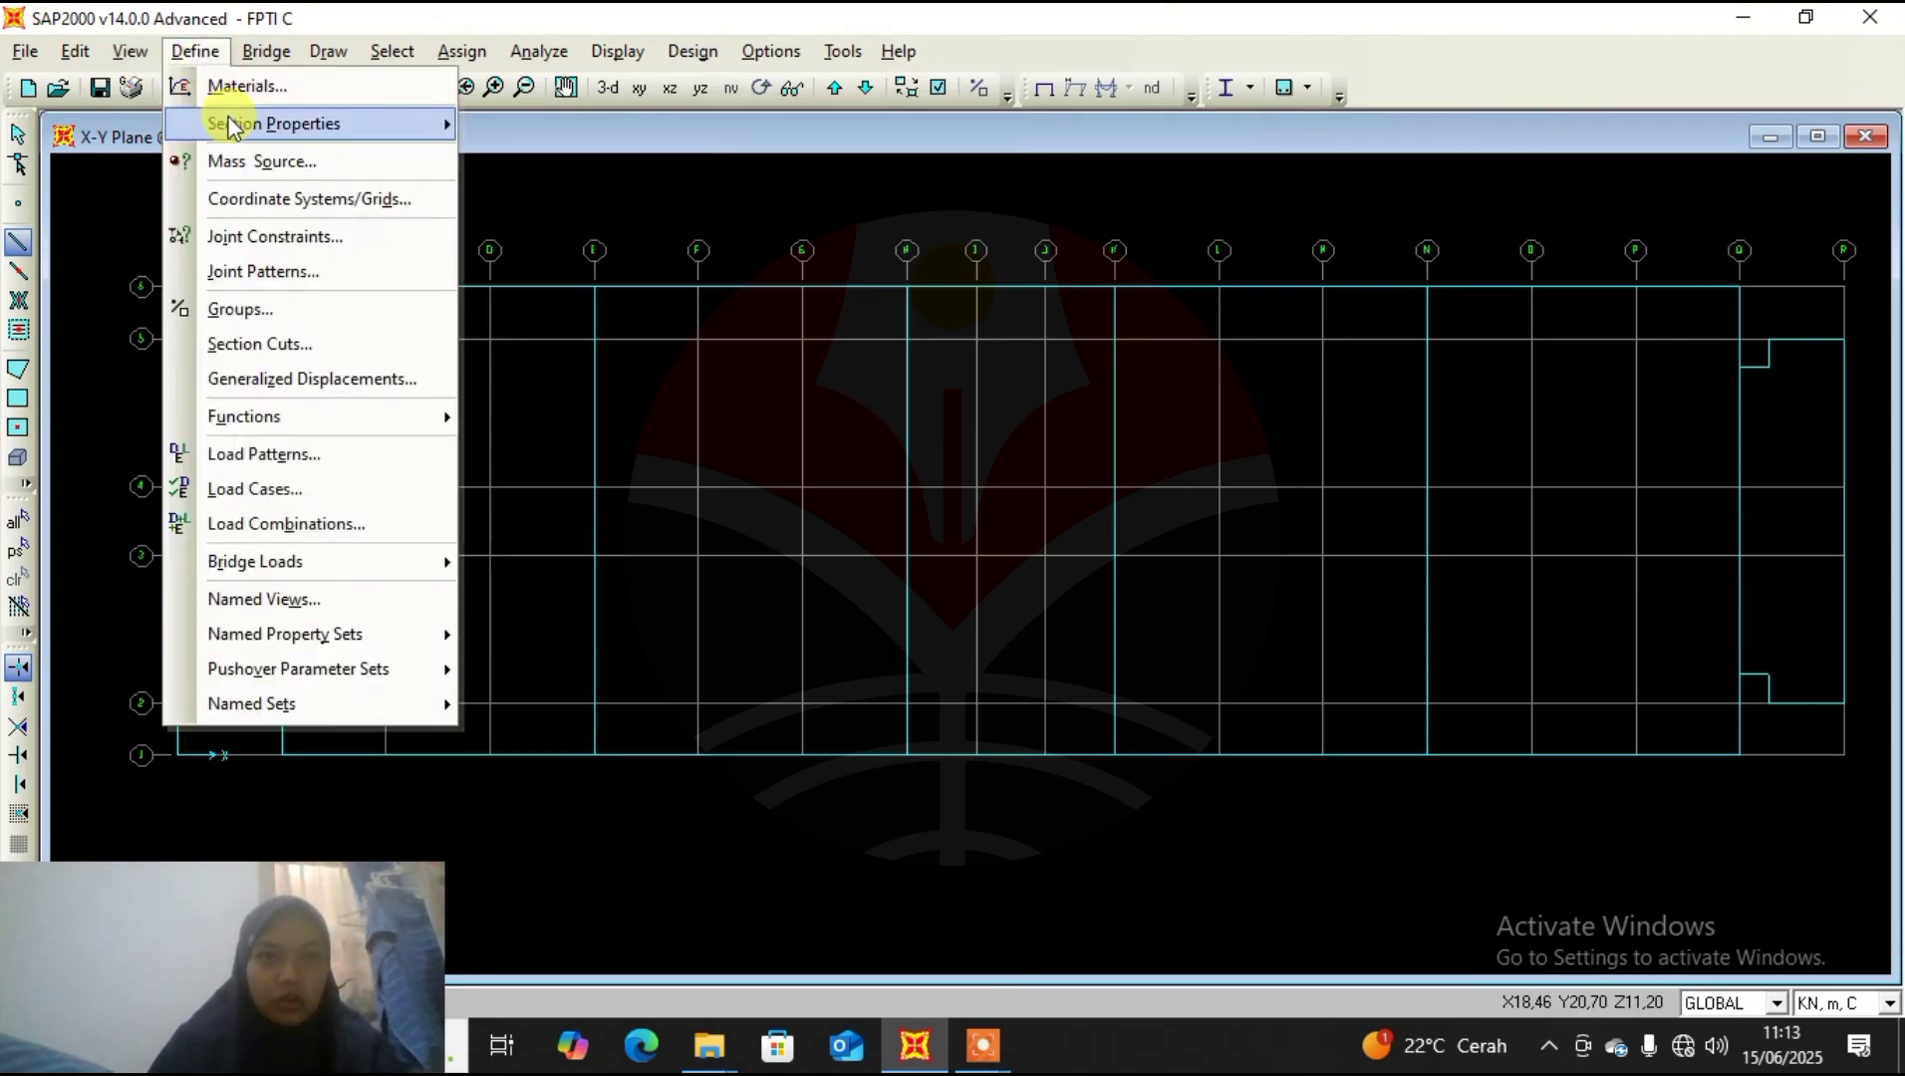
{"action": "mouse_move", "coordinate": [267, 132]}
{"action": "left_click", "coordinate": [543, 123]}
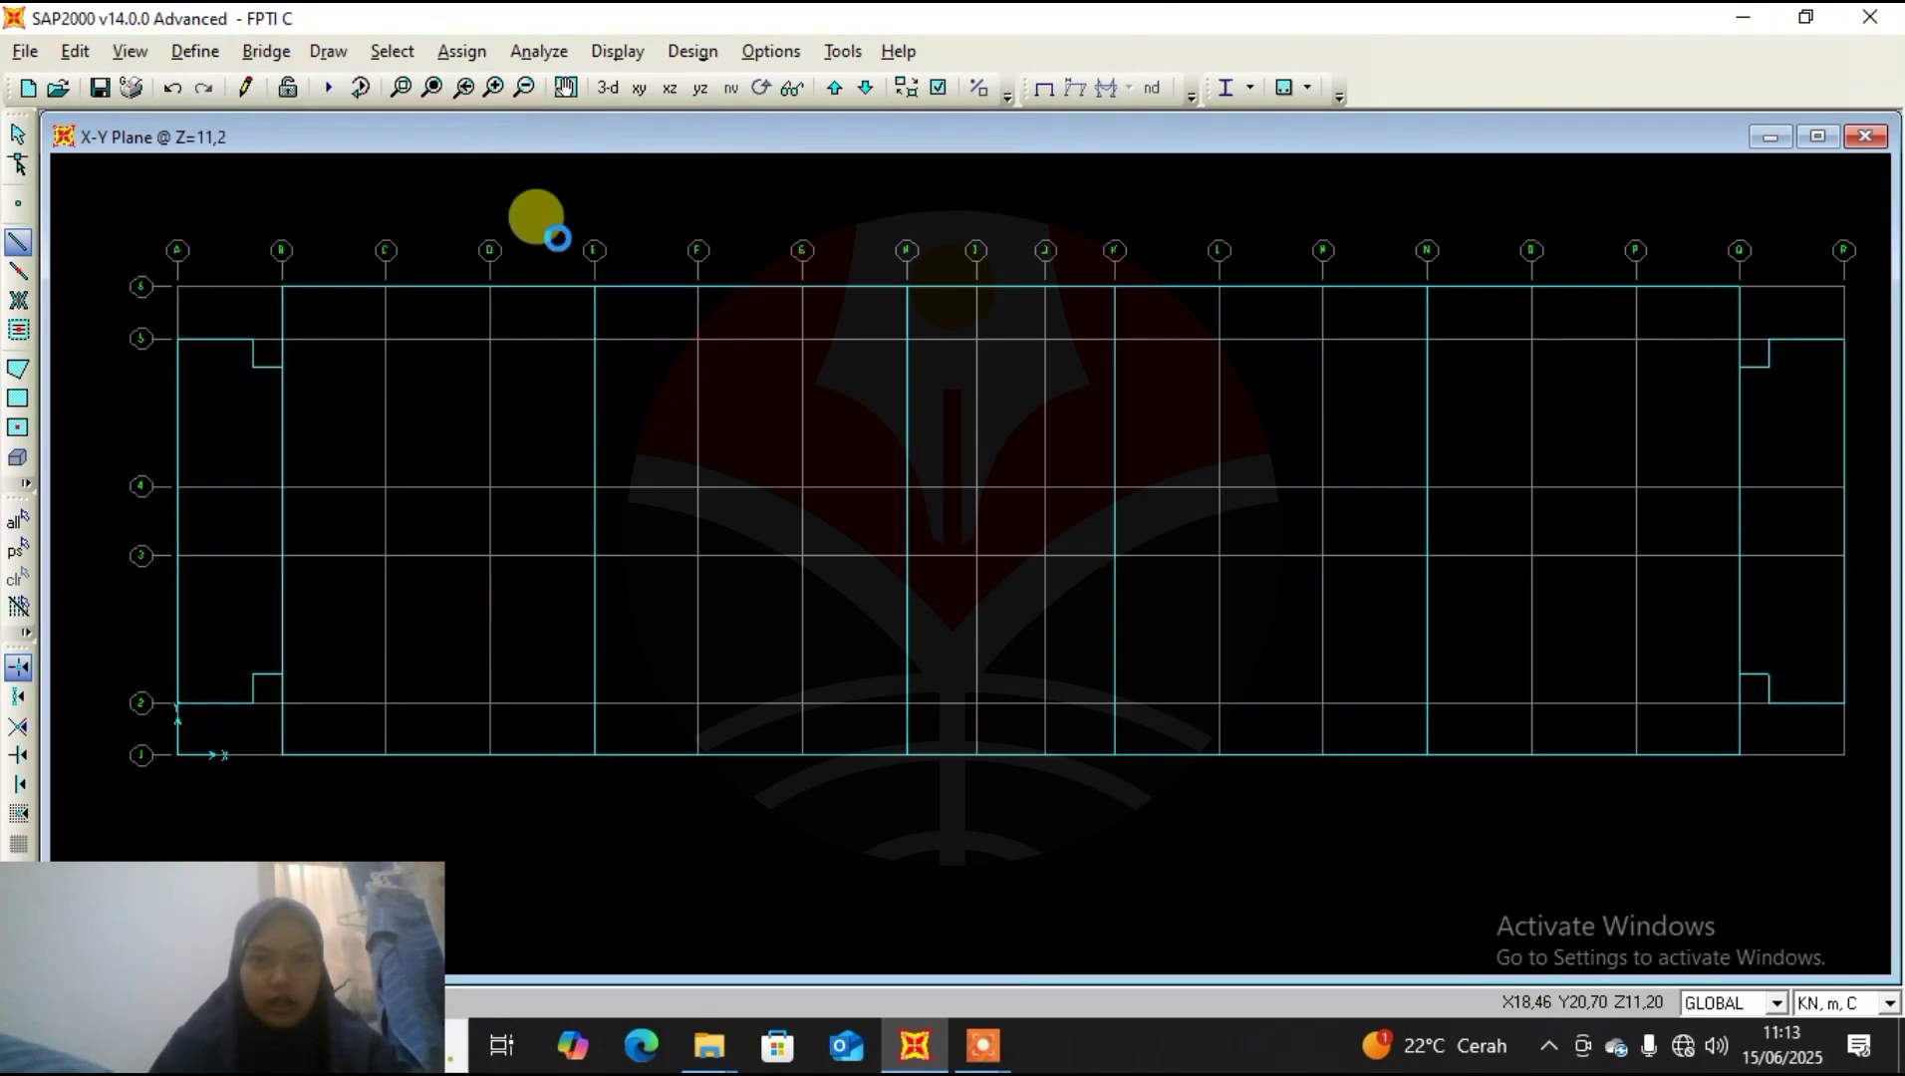
{"action": "left_click", "coordinate": [1151, 582]}
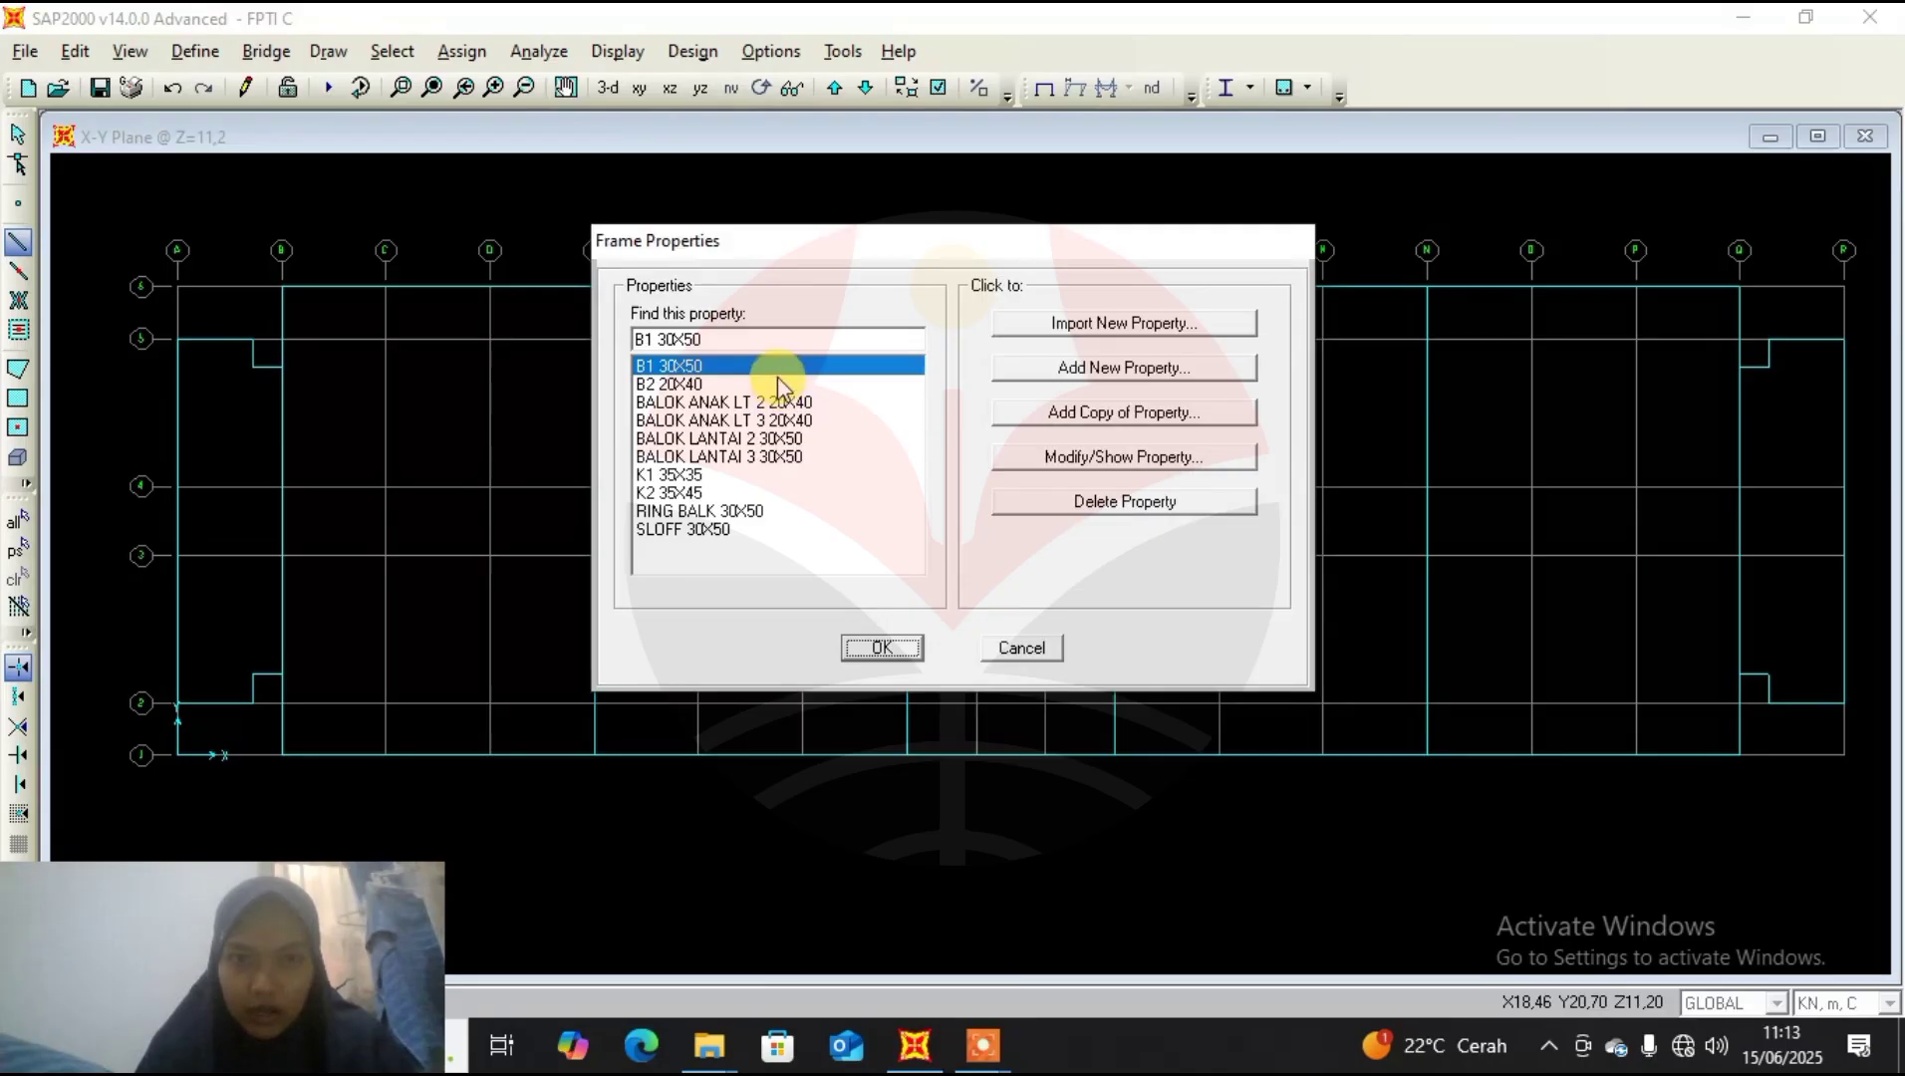
{"action": "left_click", "coordinate": [777, 378]}
{"action": "left_click", "coordinate": [781, 364]}
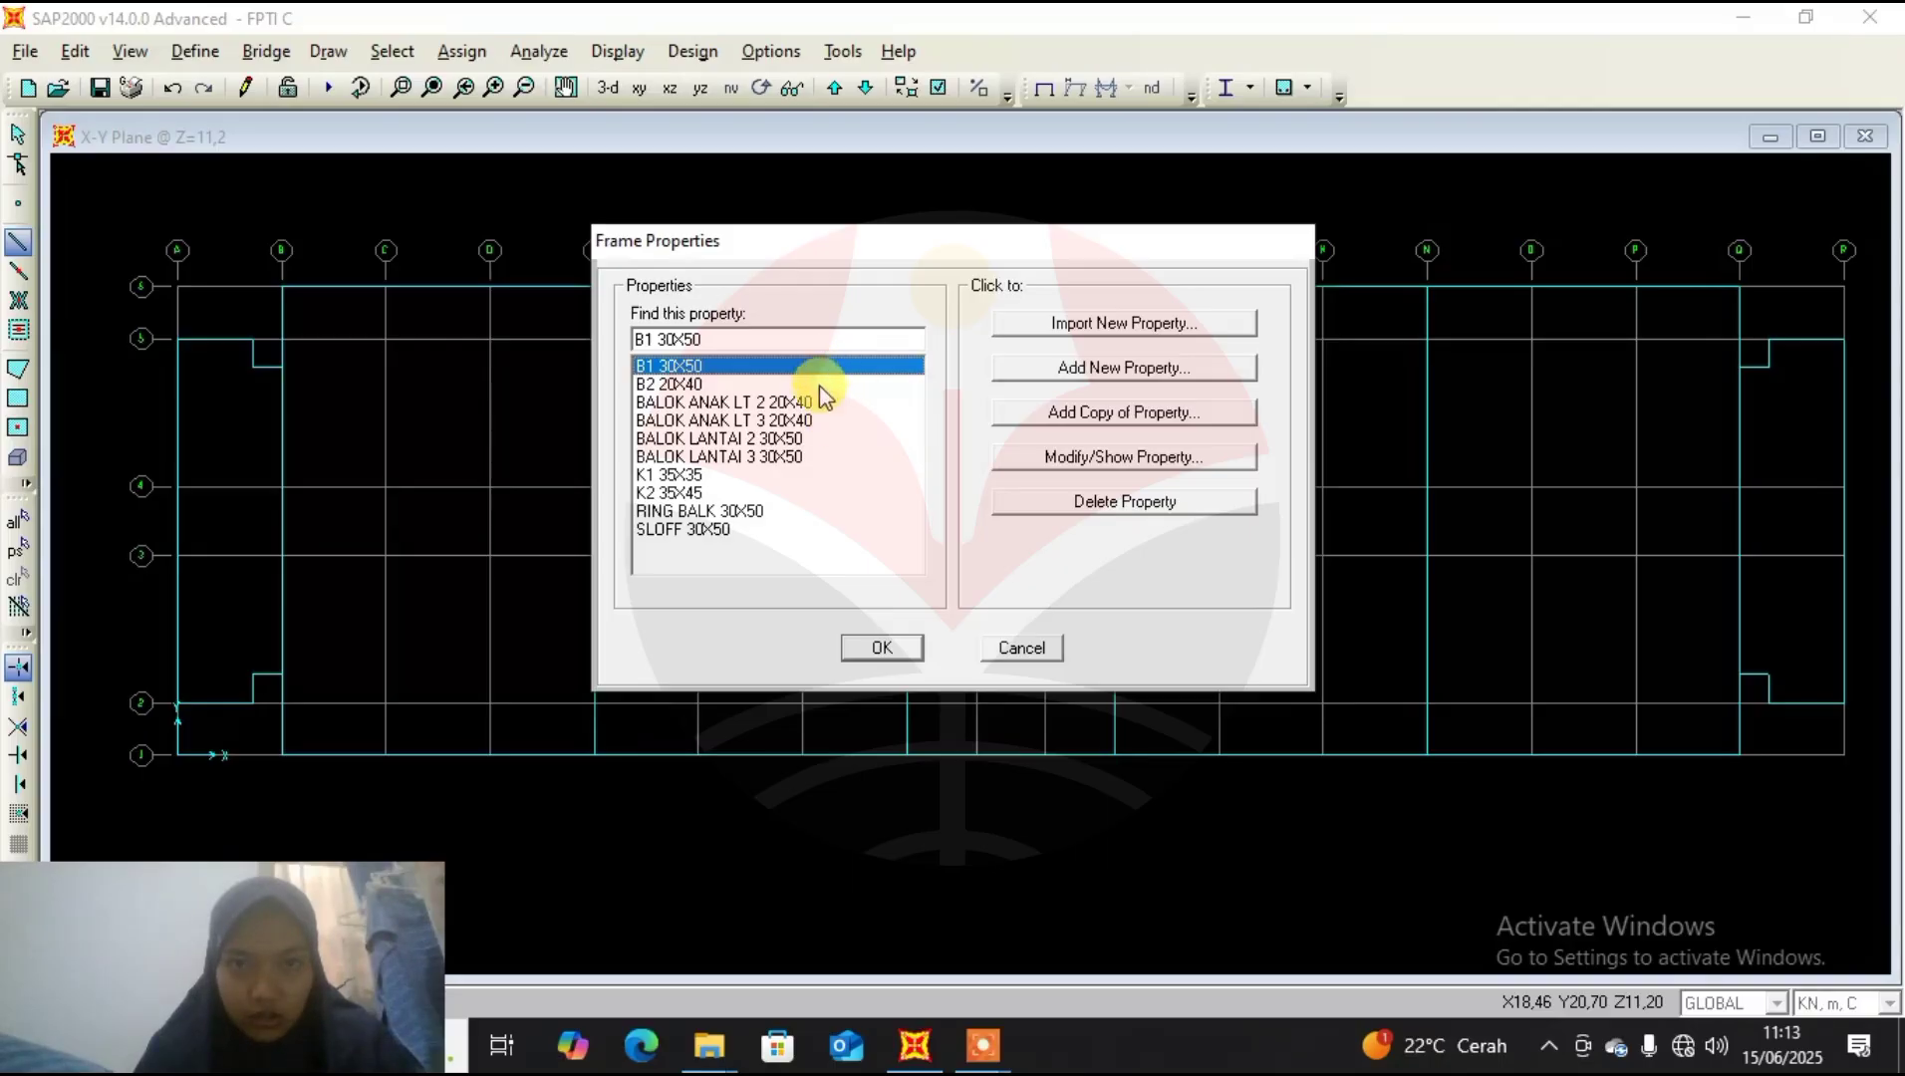
{"action": "left_click", "coordinate": [822, 385]}
{"action": "left_click", "coordinate": [1144, 517]}
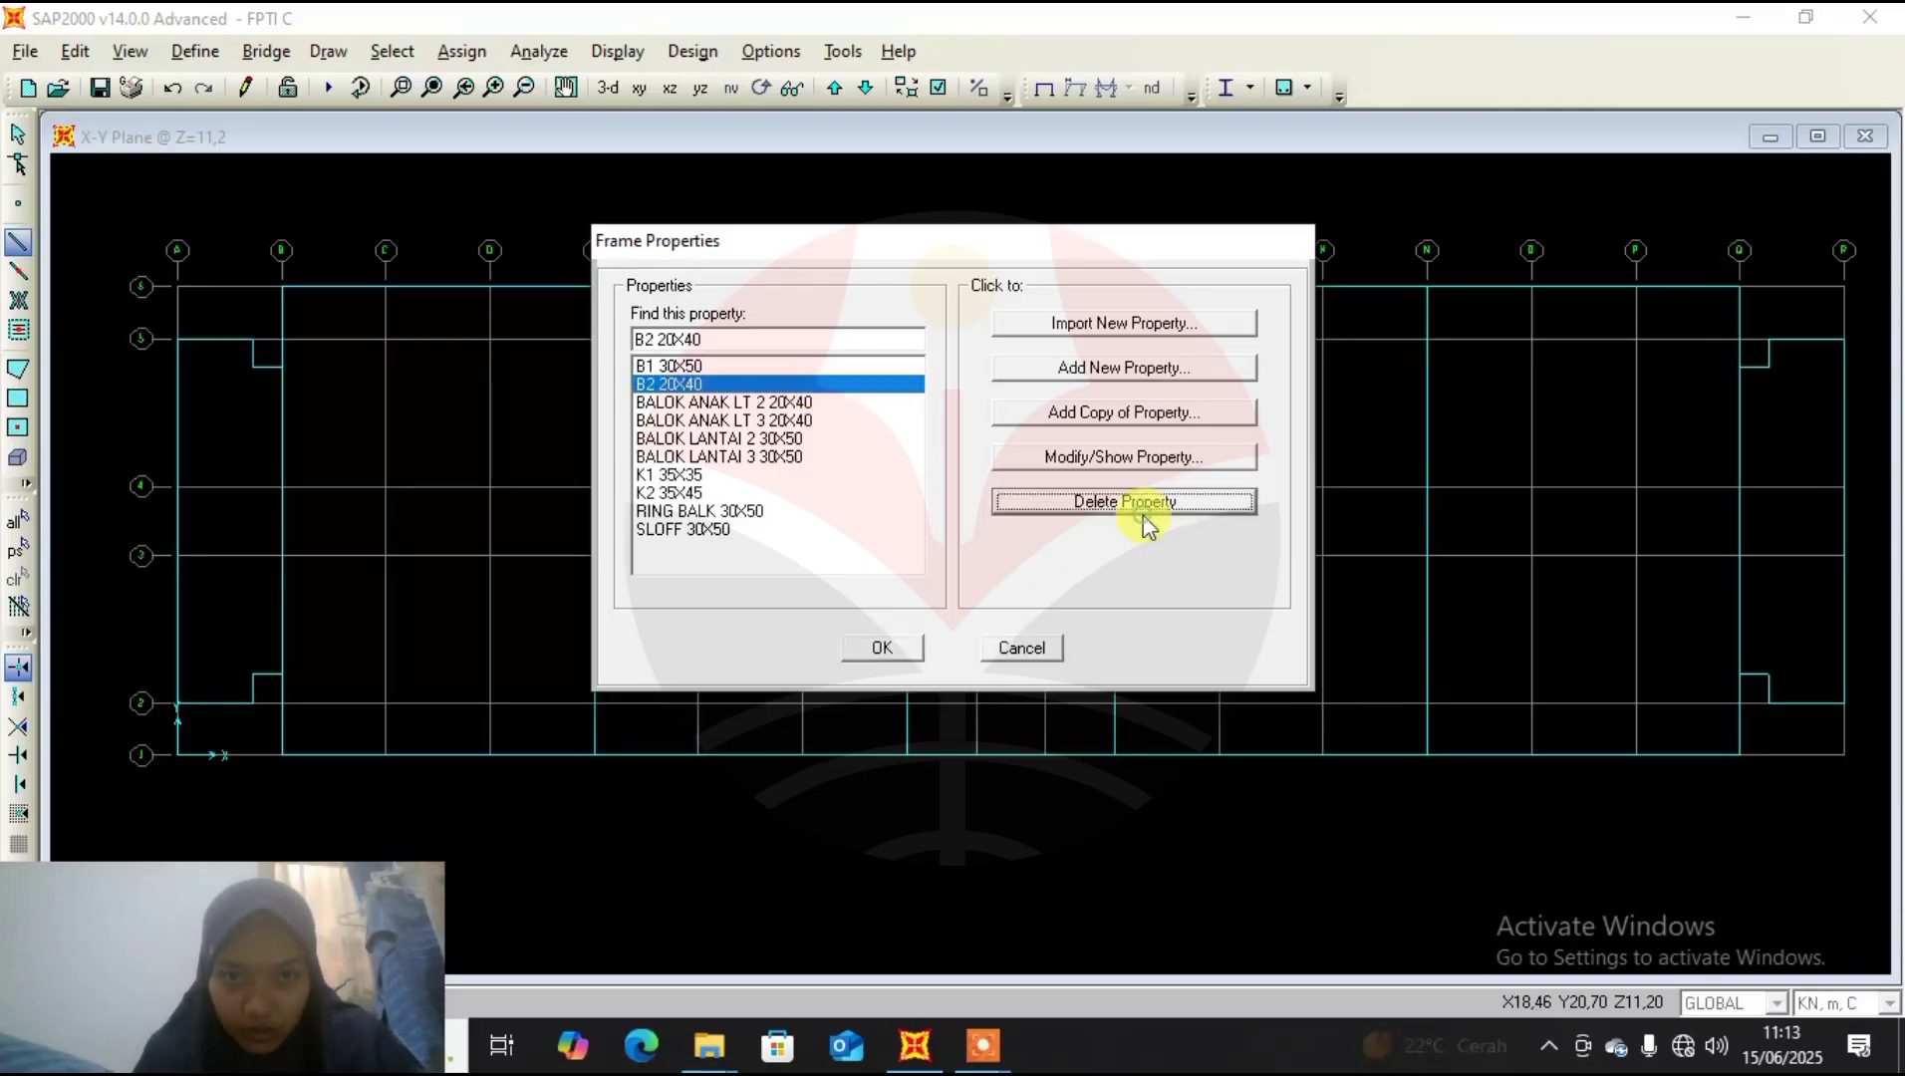
{"action": "left_click", "coordinate": [1036, 618]}
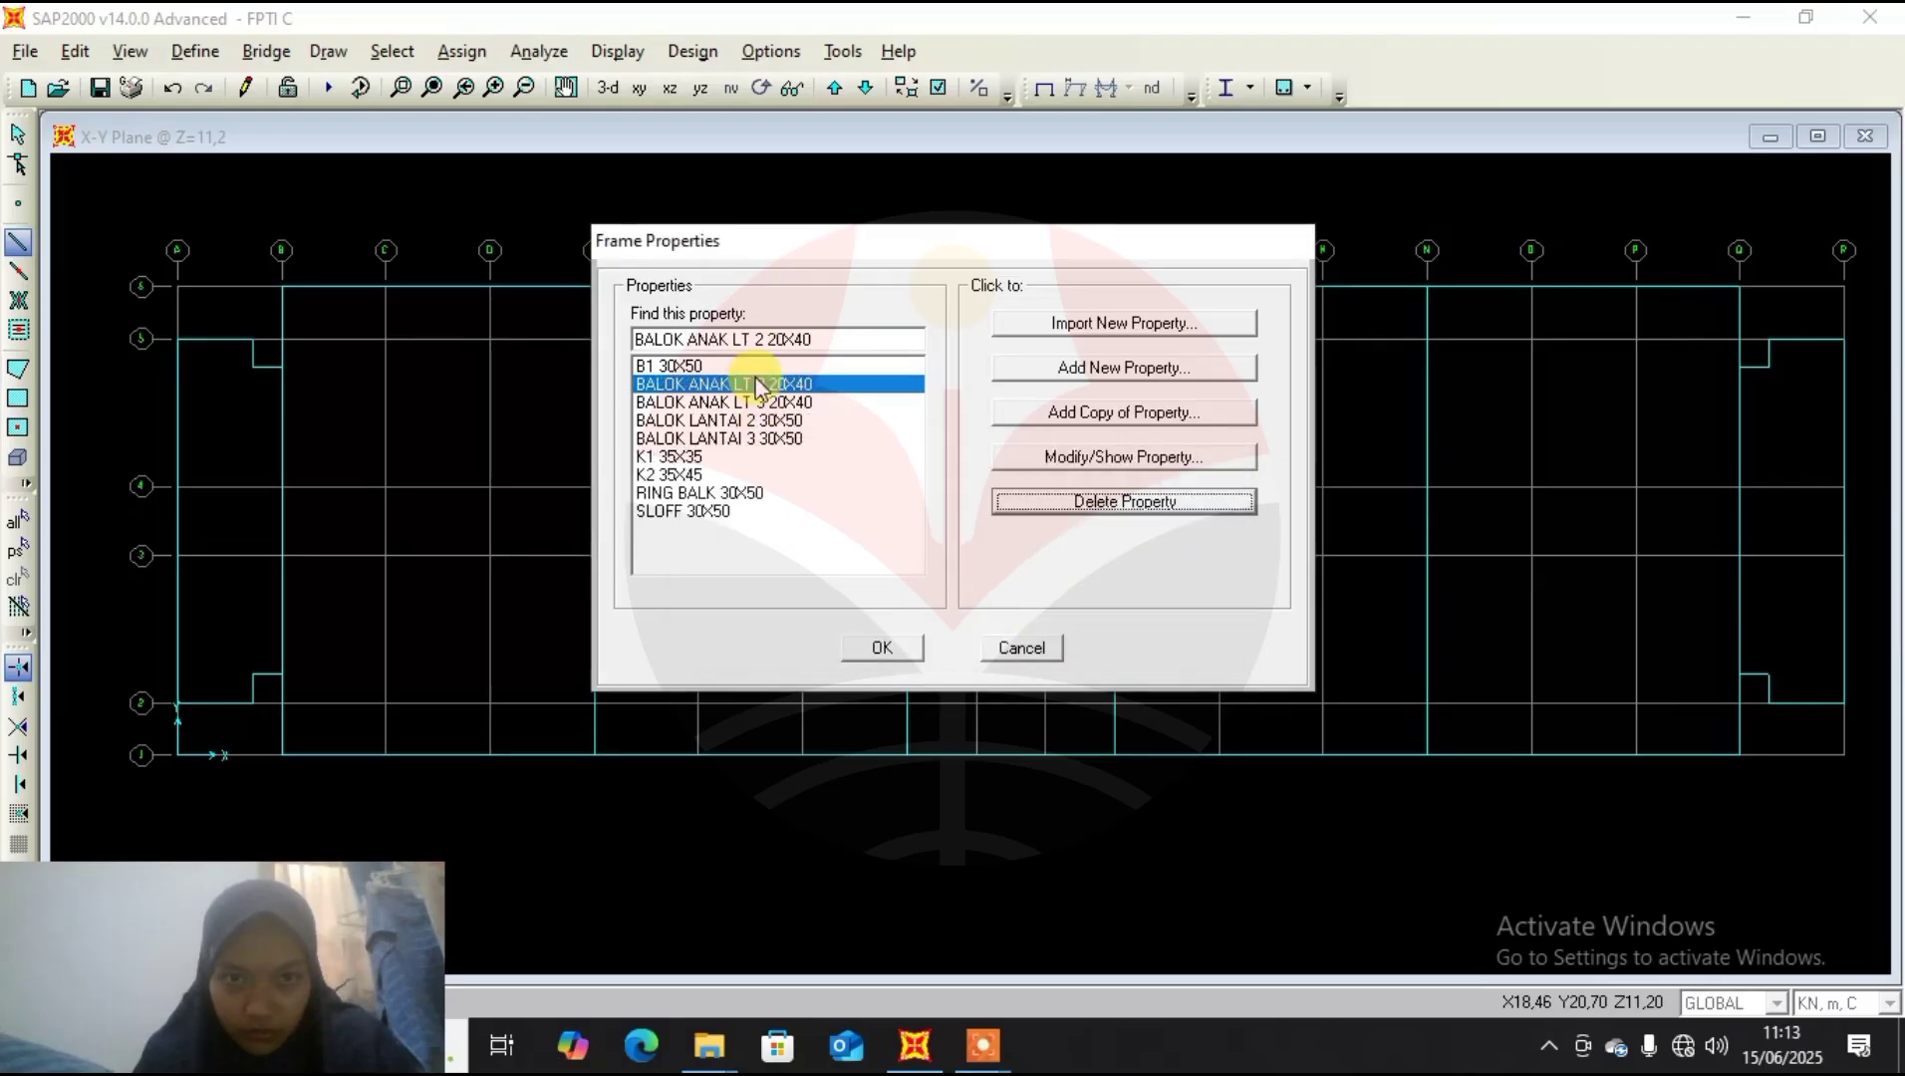
Delete the B1 30X50 frame section property and accept the frame property changes.
{"action": "left_click", "coordinate": [763, 367]}
{"action": "left_click", "coordinate": [1096, 501]}
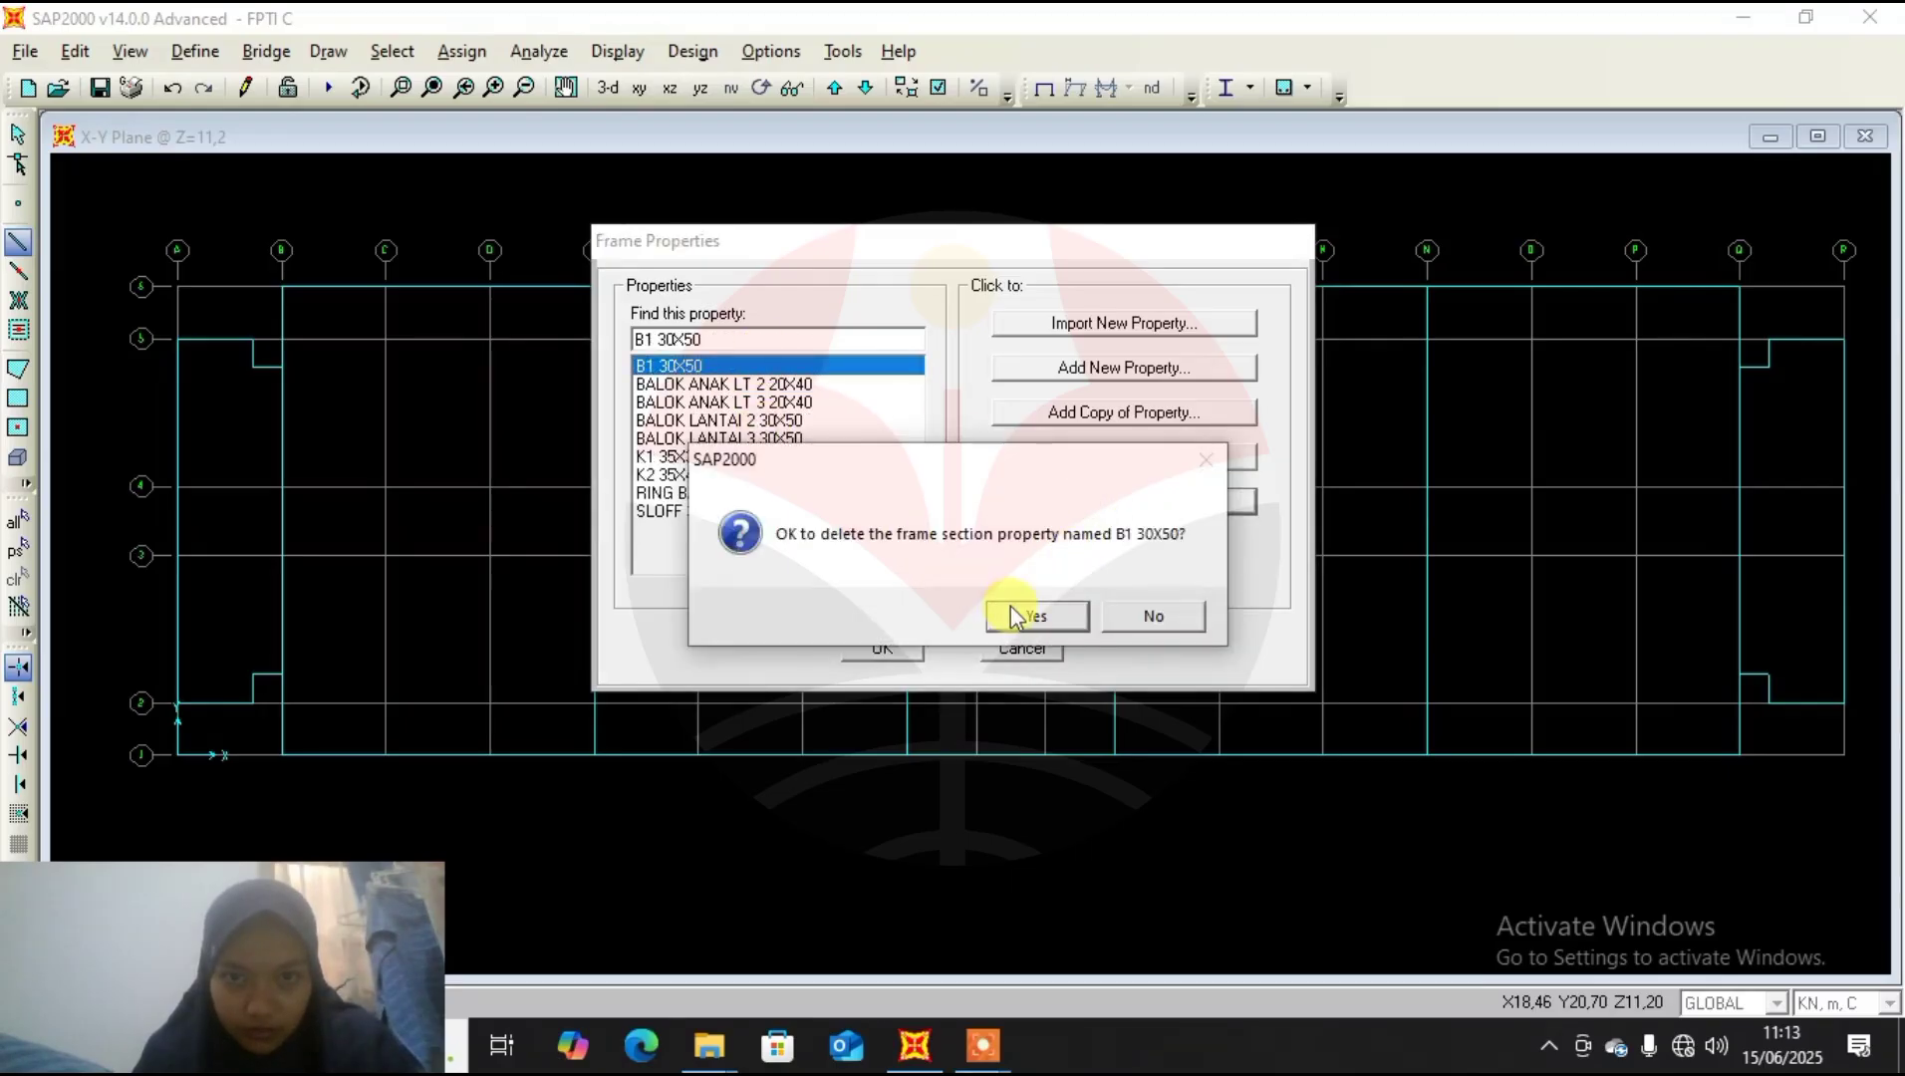
{"action": "left_click", "coordinate": [1026, 614]}
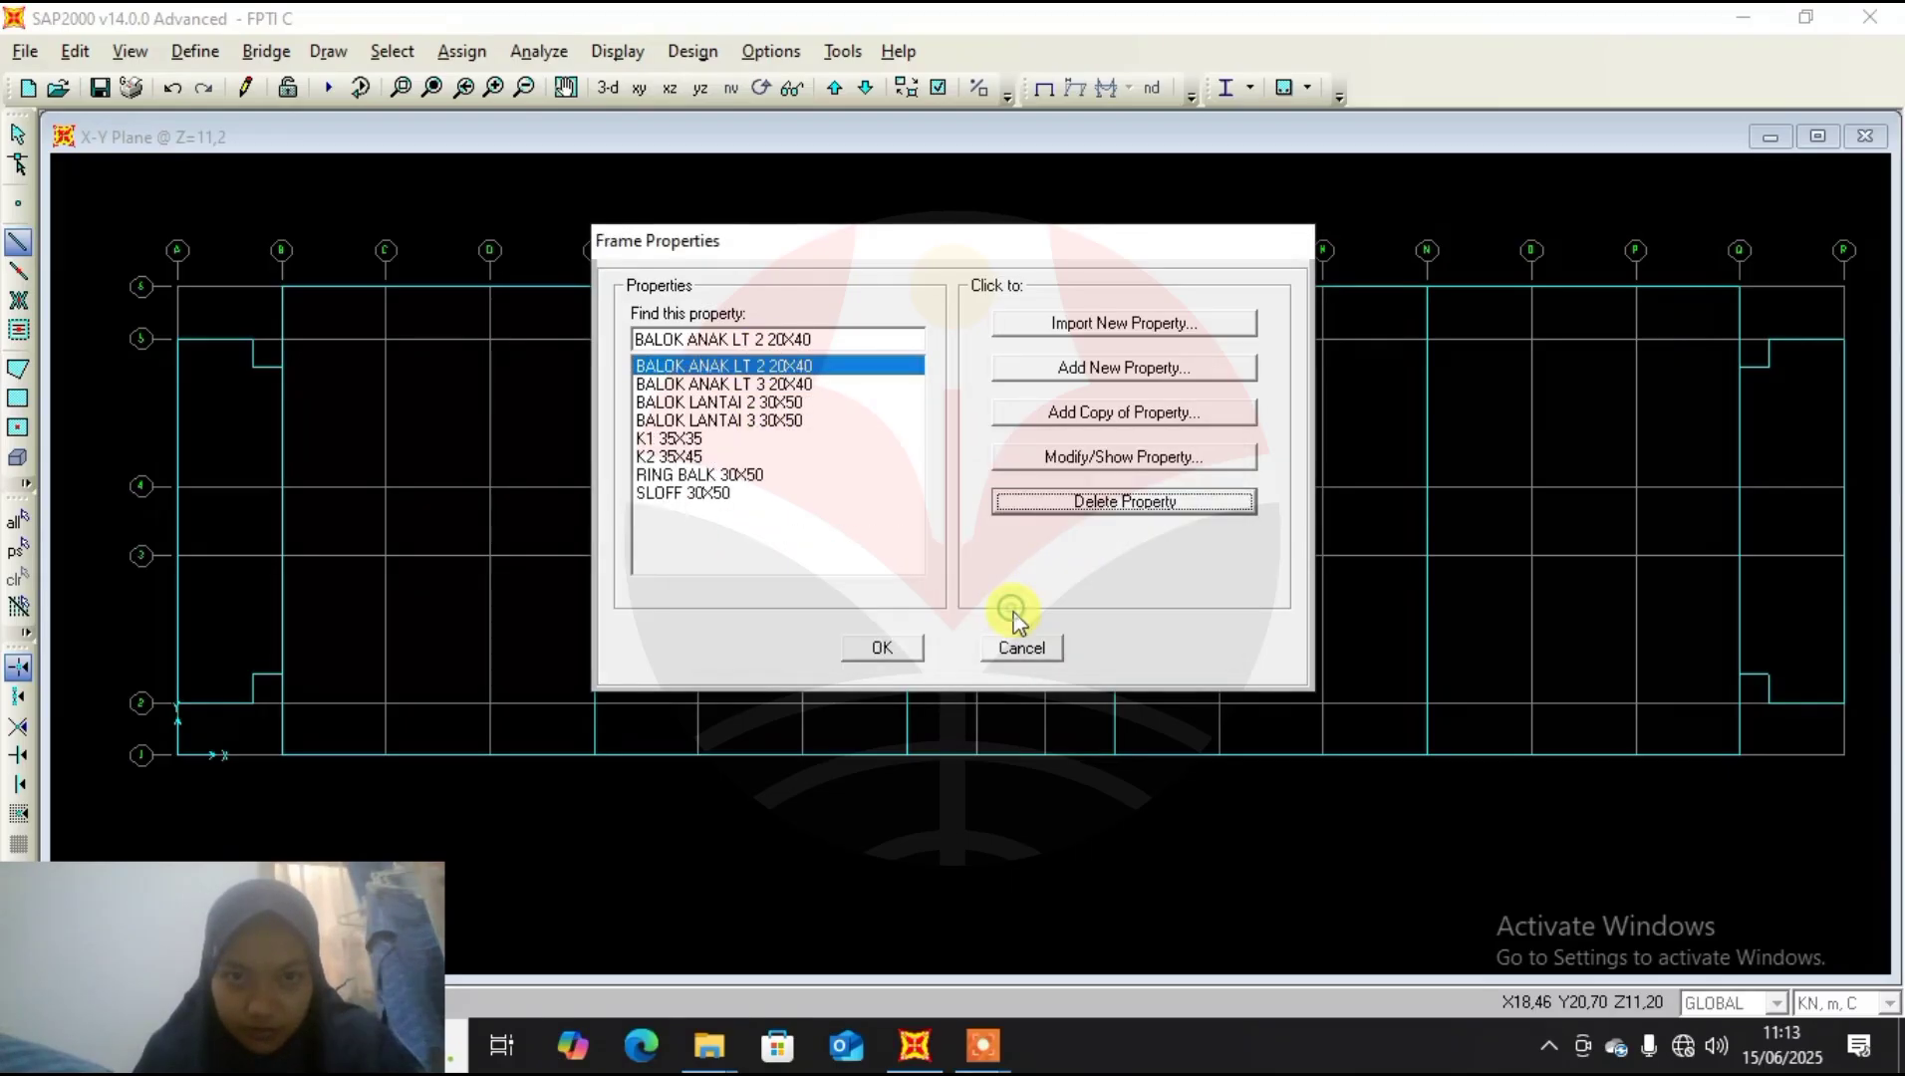
{"action": "left_click", "coordinate": [871, 650]}
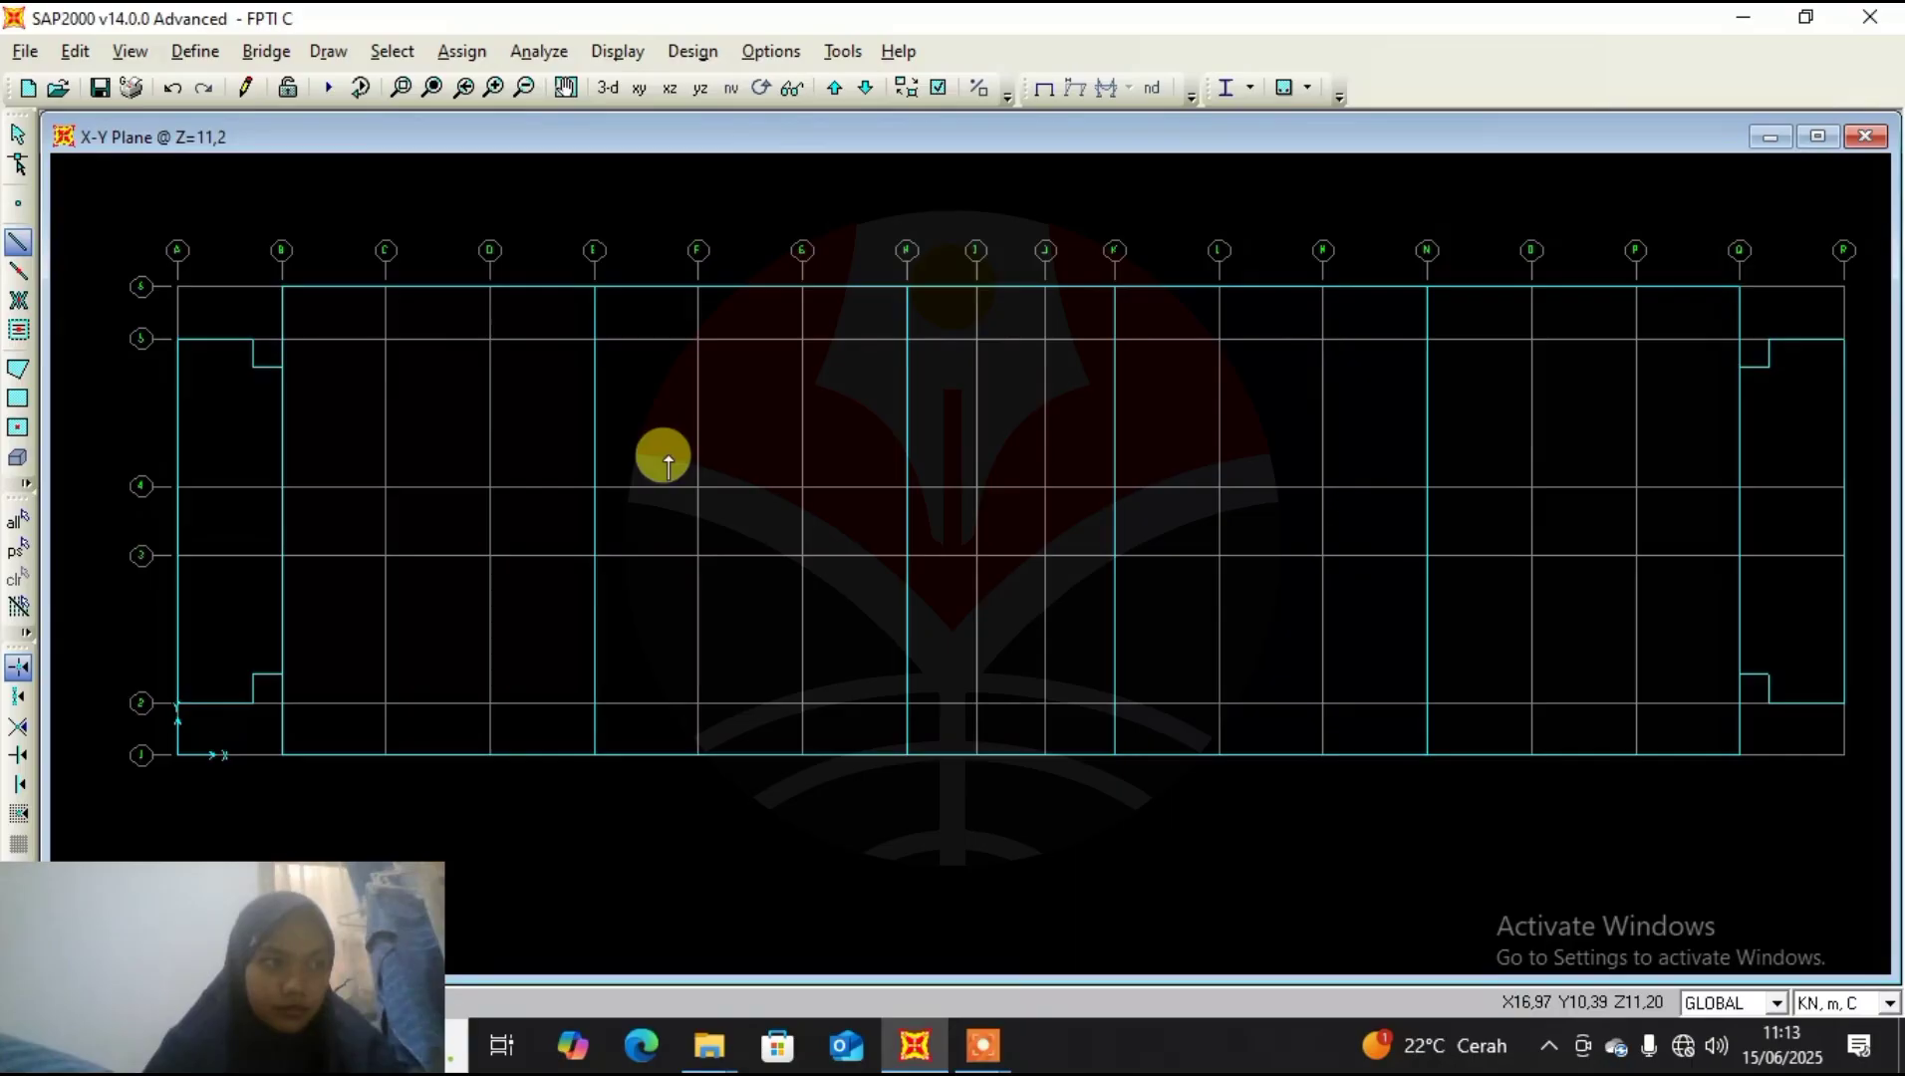
Display the whole model in 3-D with all hidden members shown, rotated to a nearly side-on view.
{"action": "left_click", "coordinate": [608, 87]}
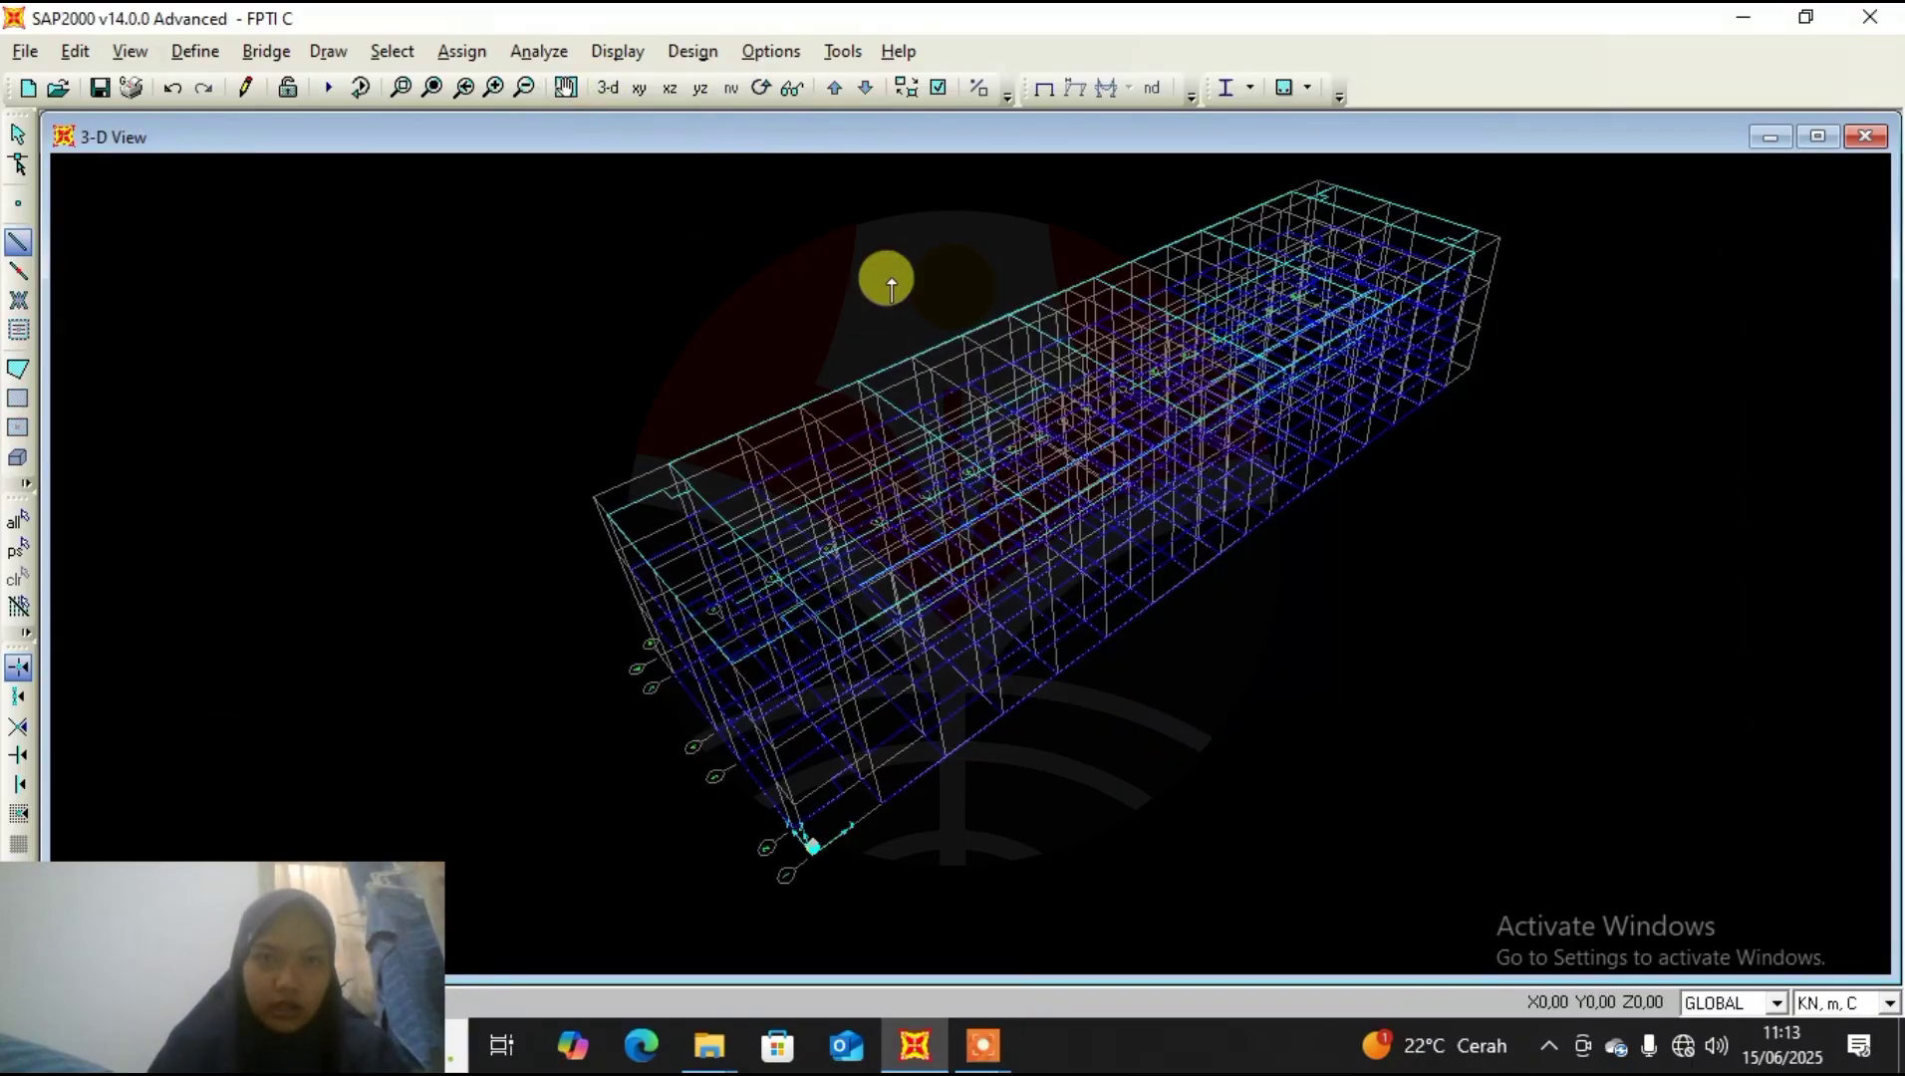
{"action": "right_click", "coordinate": [829, 163]}
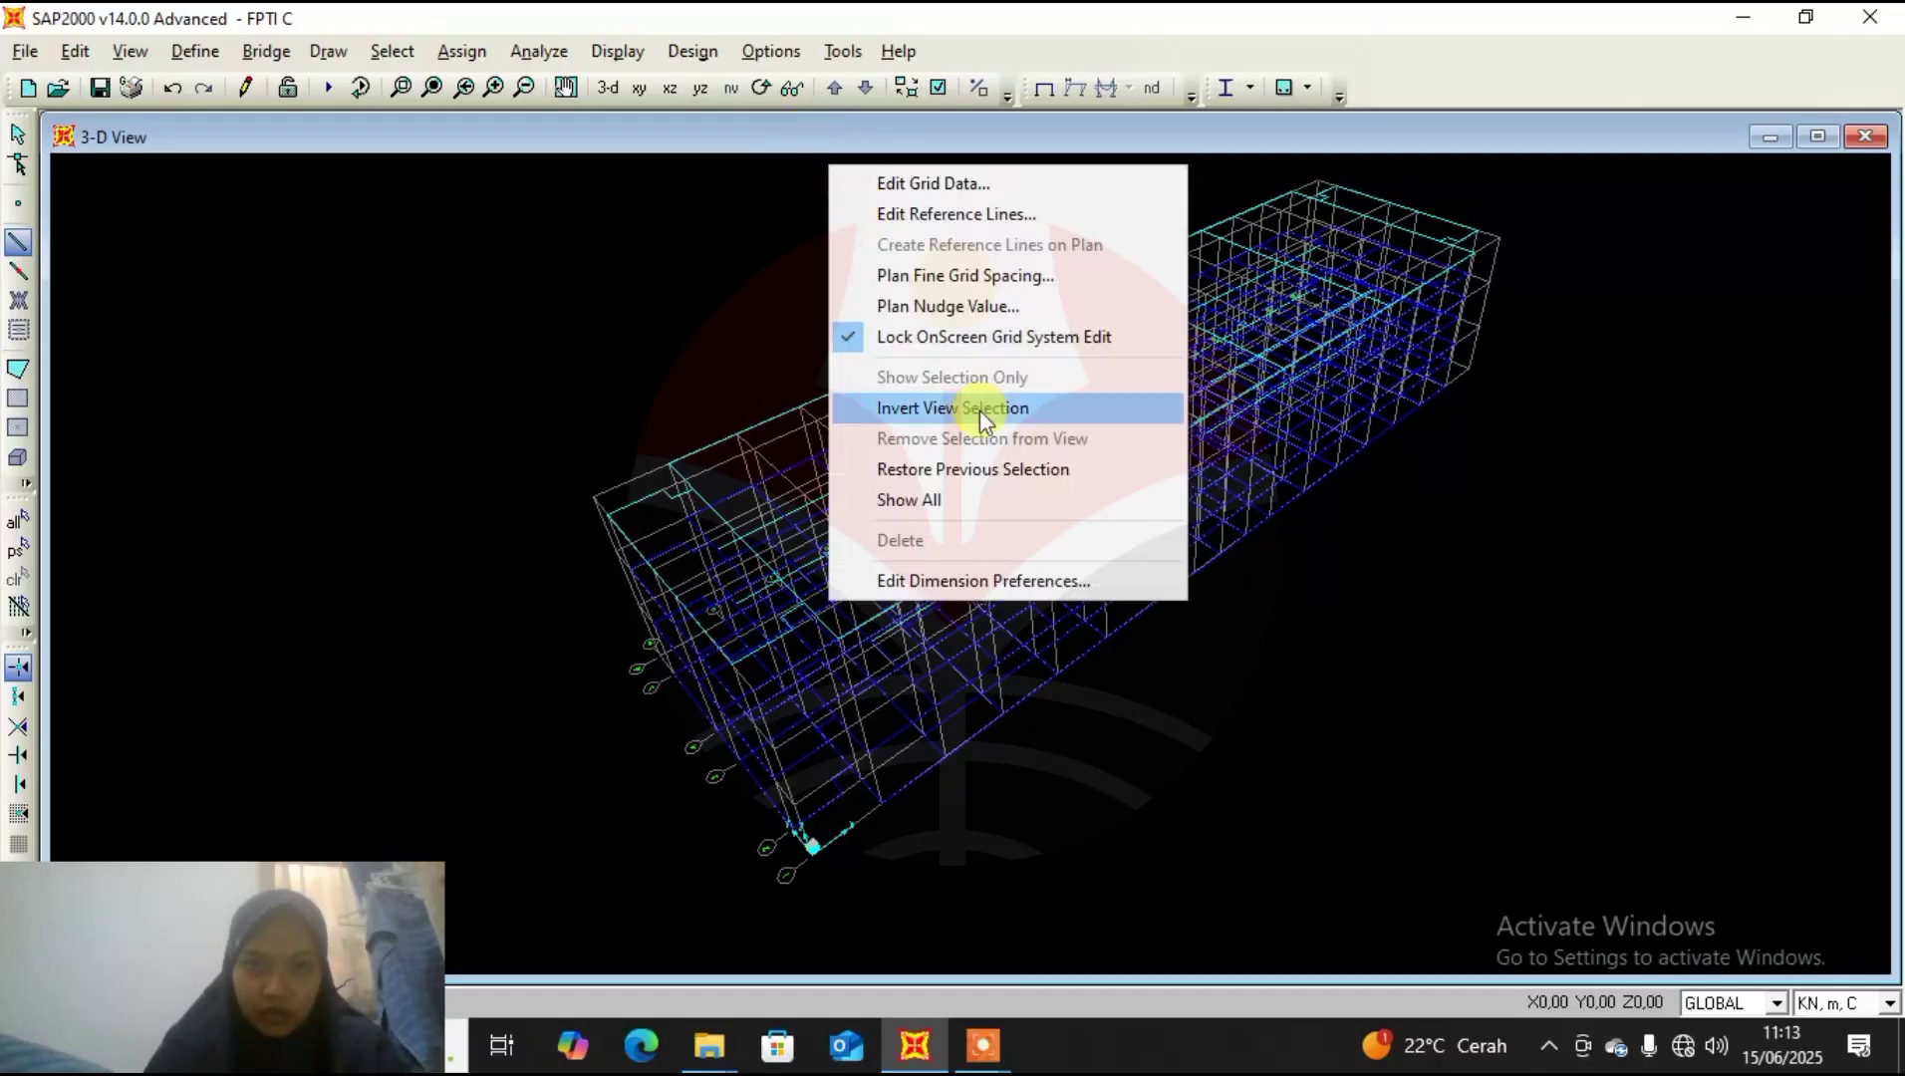
{"action": "left_click", "coordinate": [976, 513]}
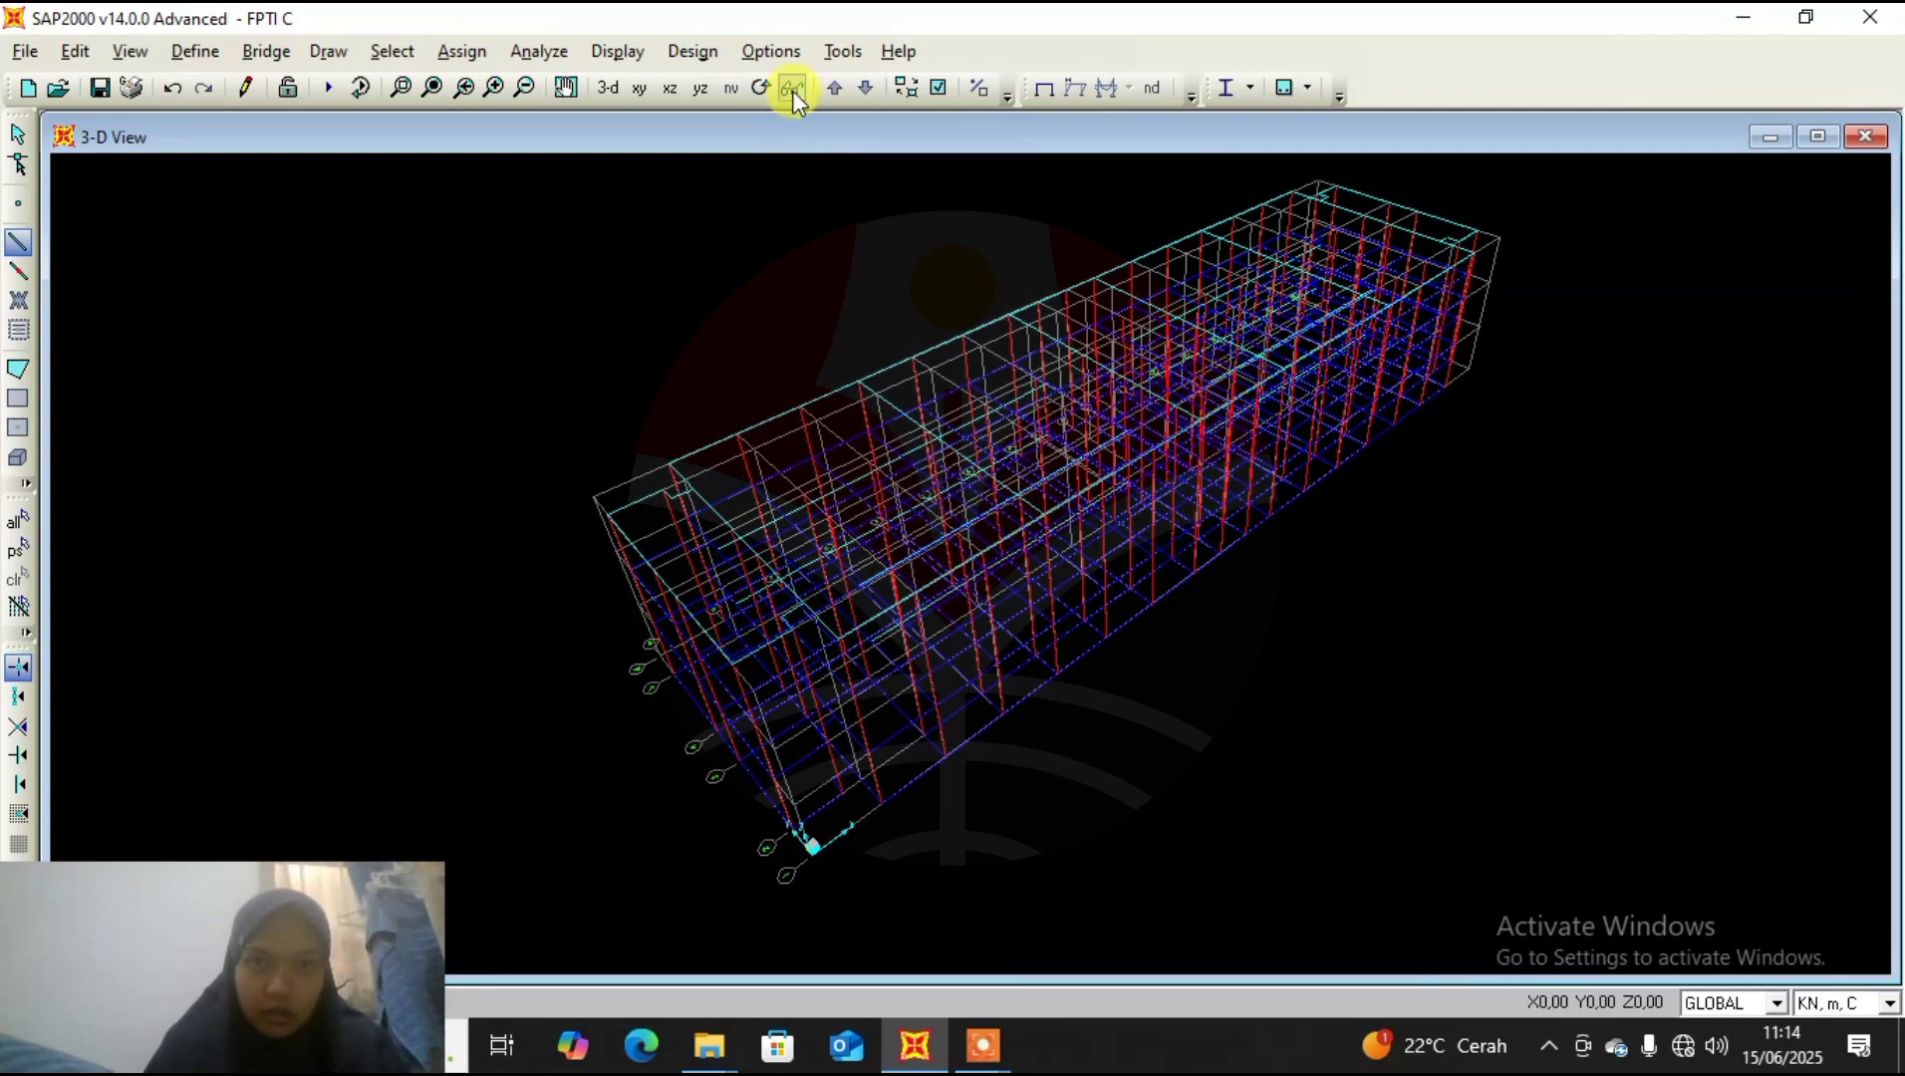
{"action": "left_click_drag", "start_coordinate": [895, 292], "coordinate": [471, 179]}
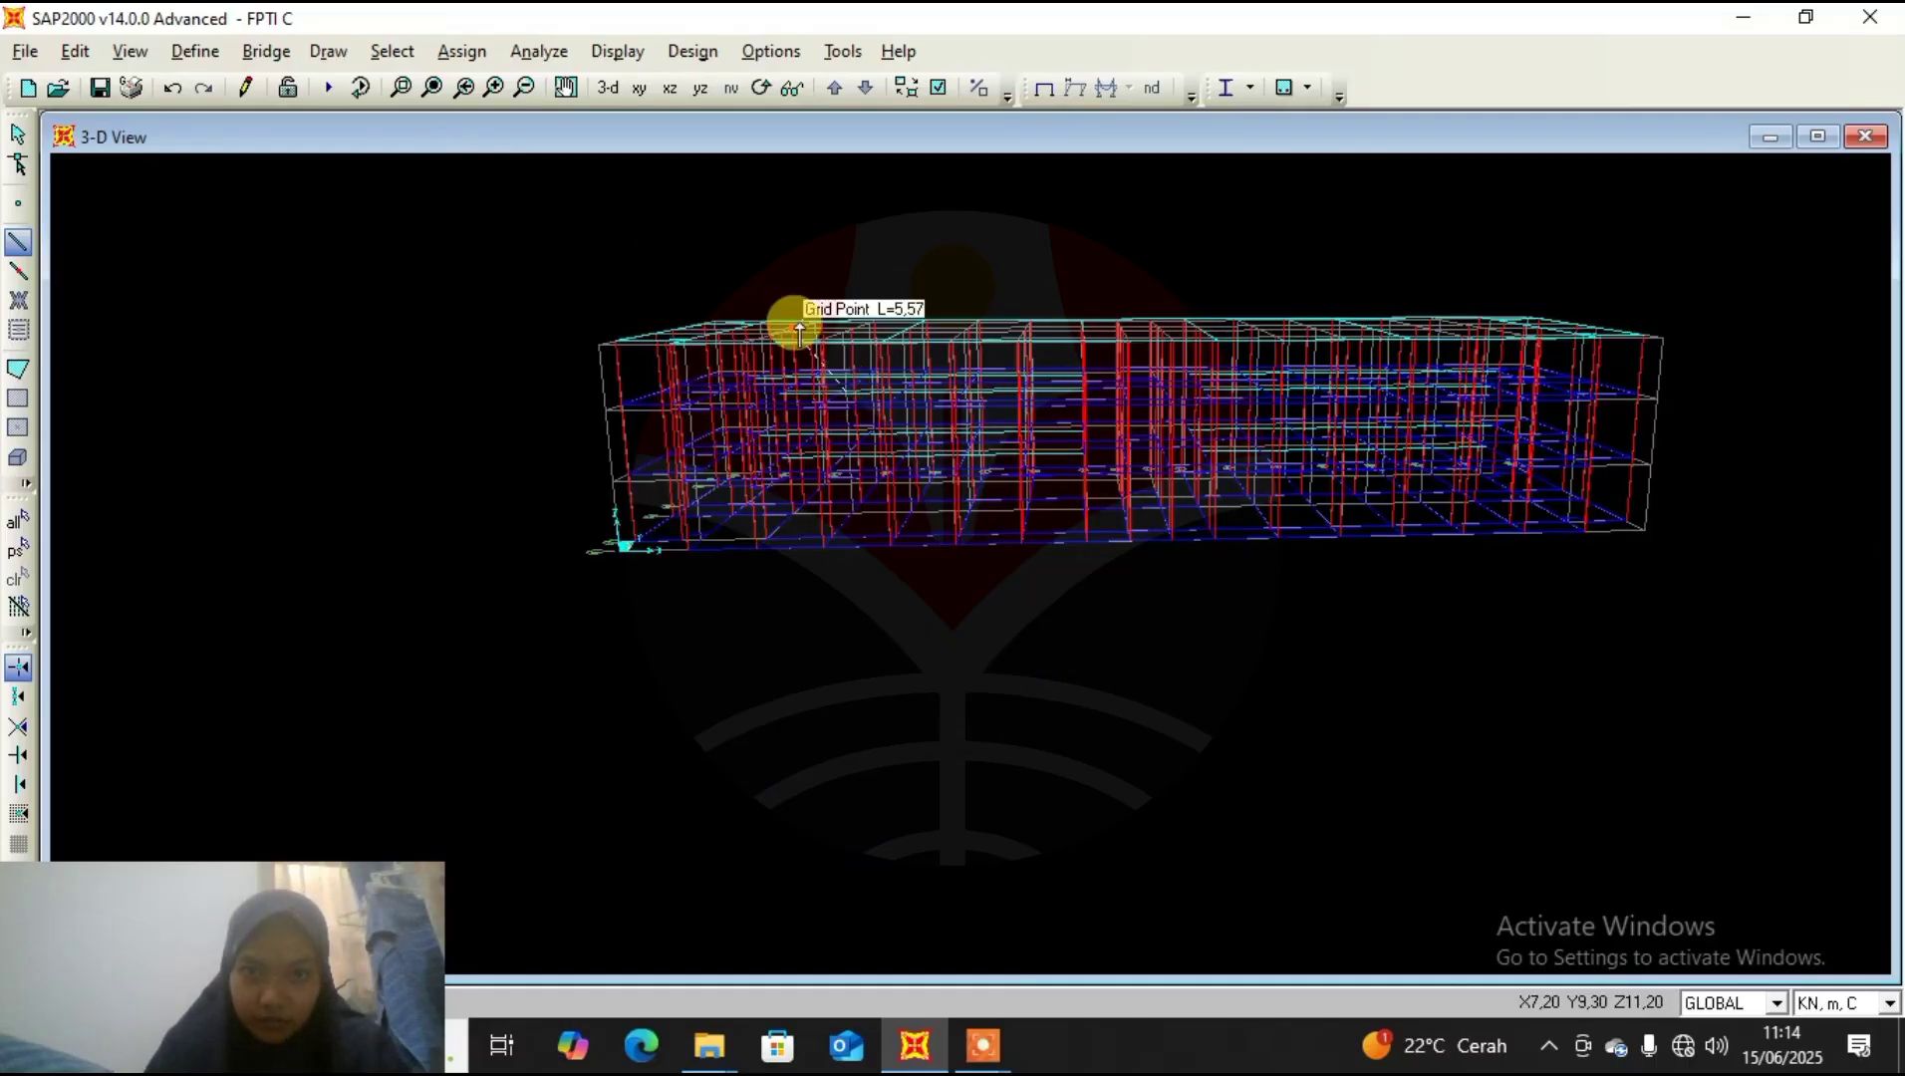
{"action": "key", "text": "Escape"}
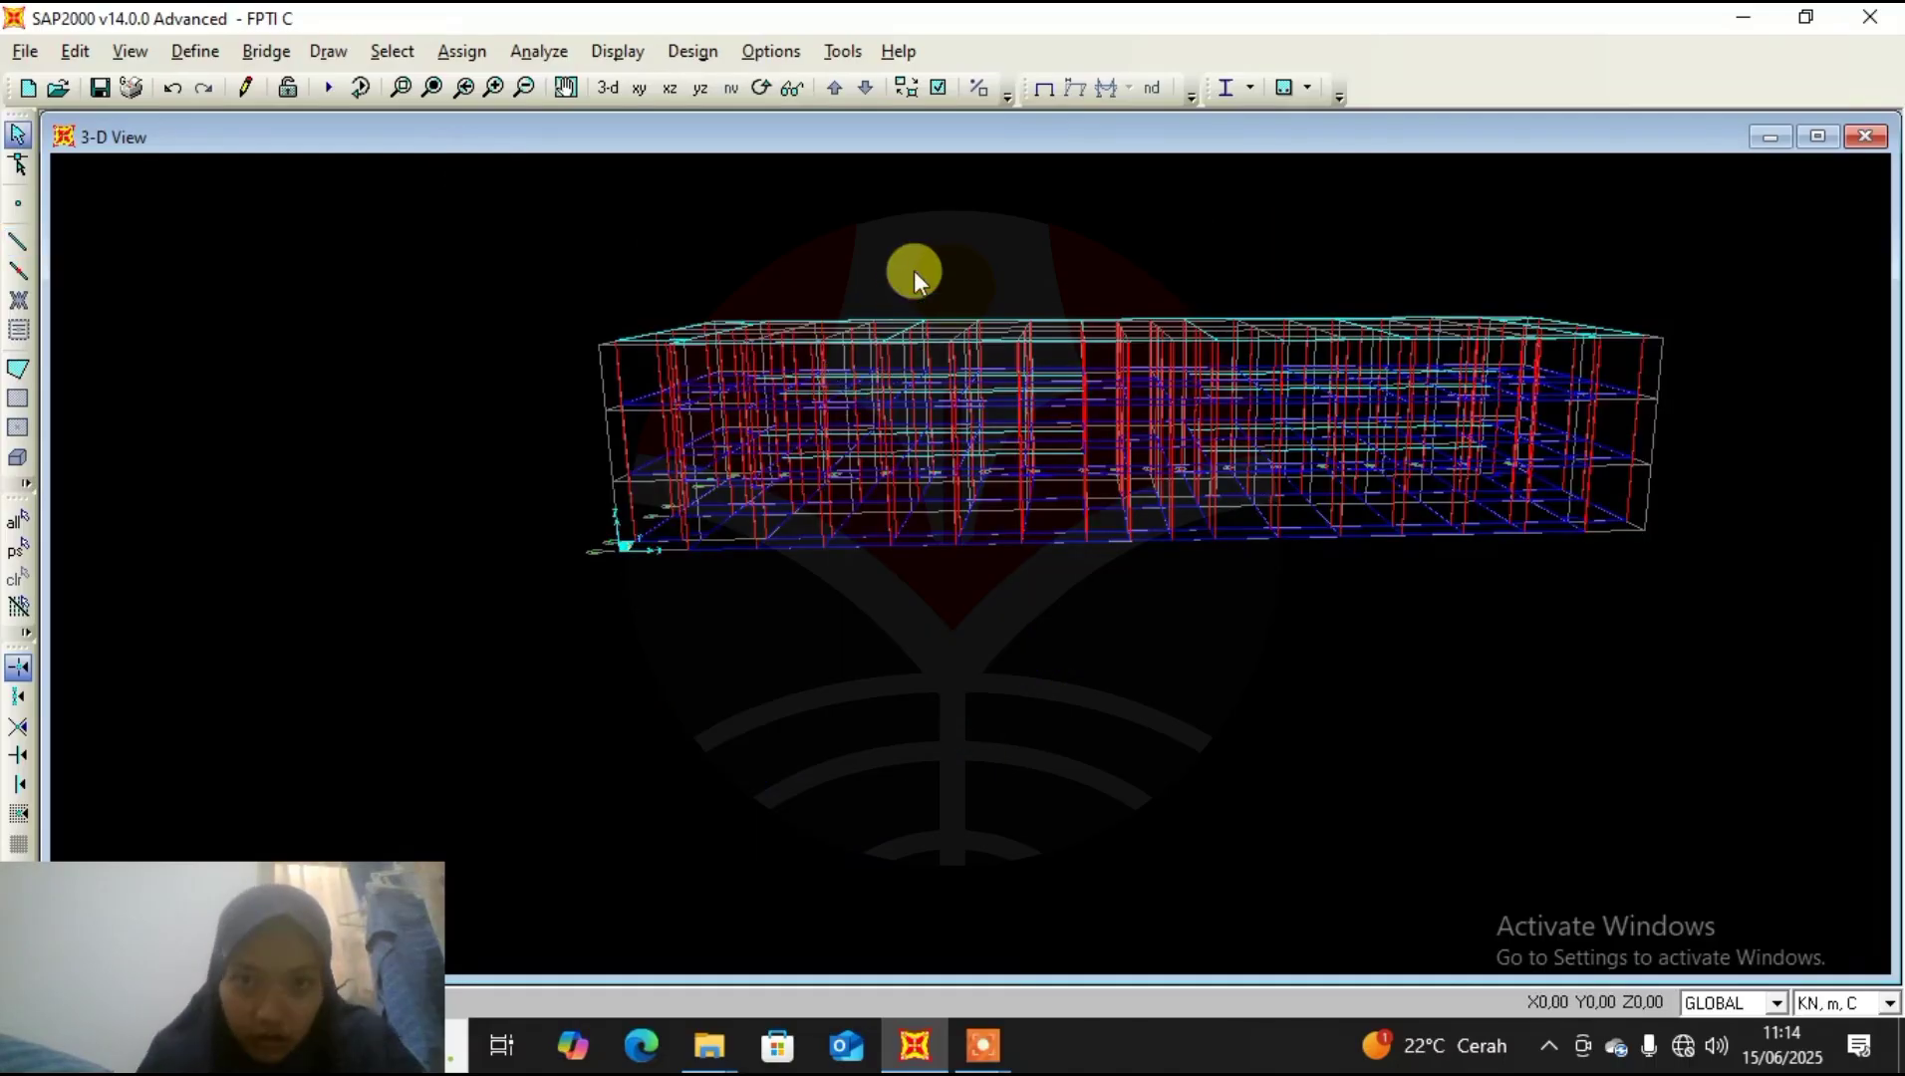
{"action": "left_click", "coordinate": [754, 91]}
{"action": "left_click_drag", "start_coordinate": [890, 252], "coordinate": [825, 221]}
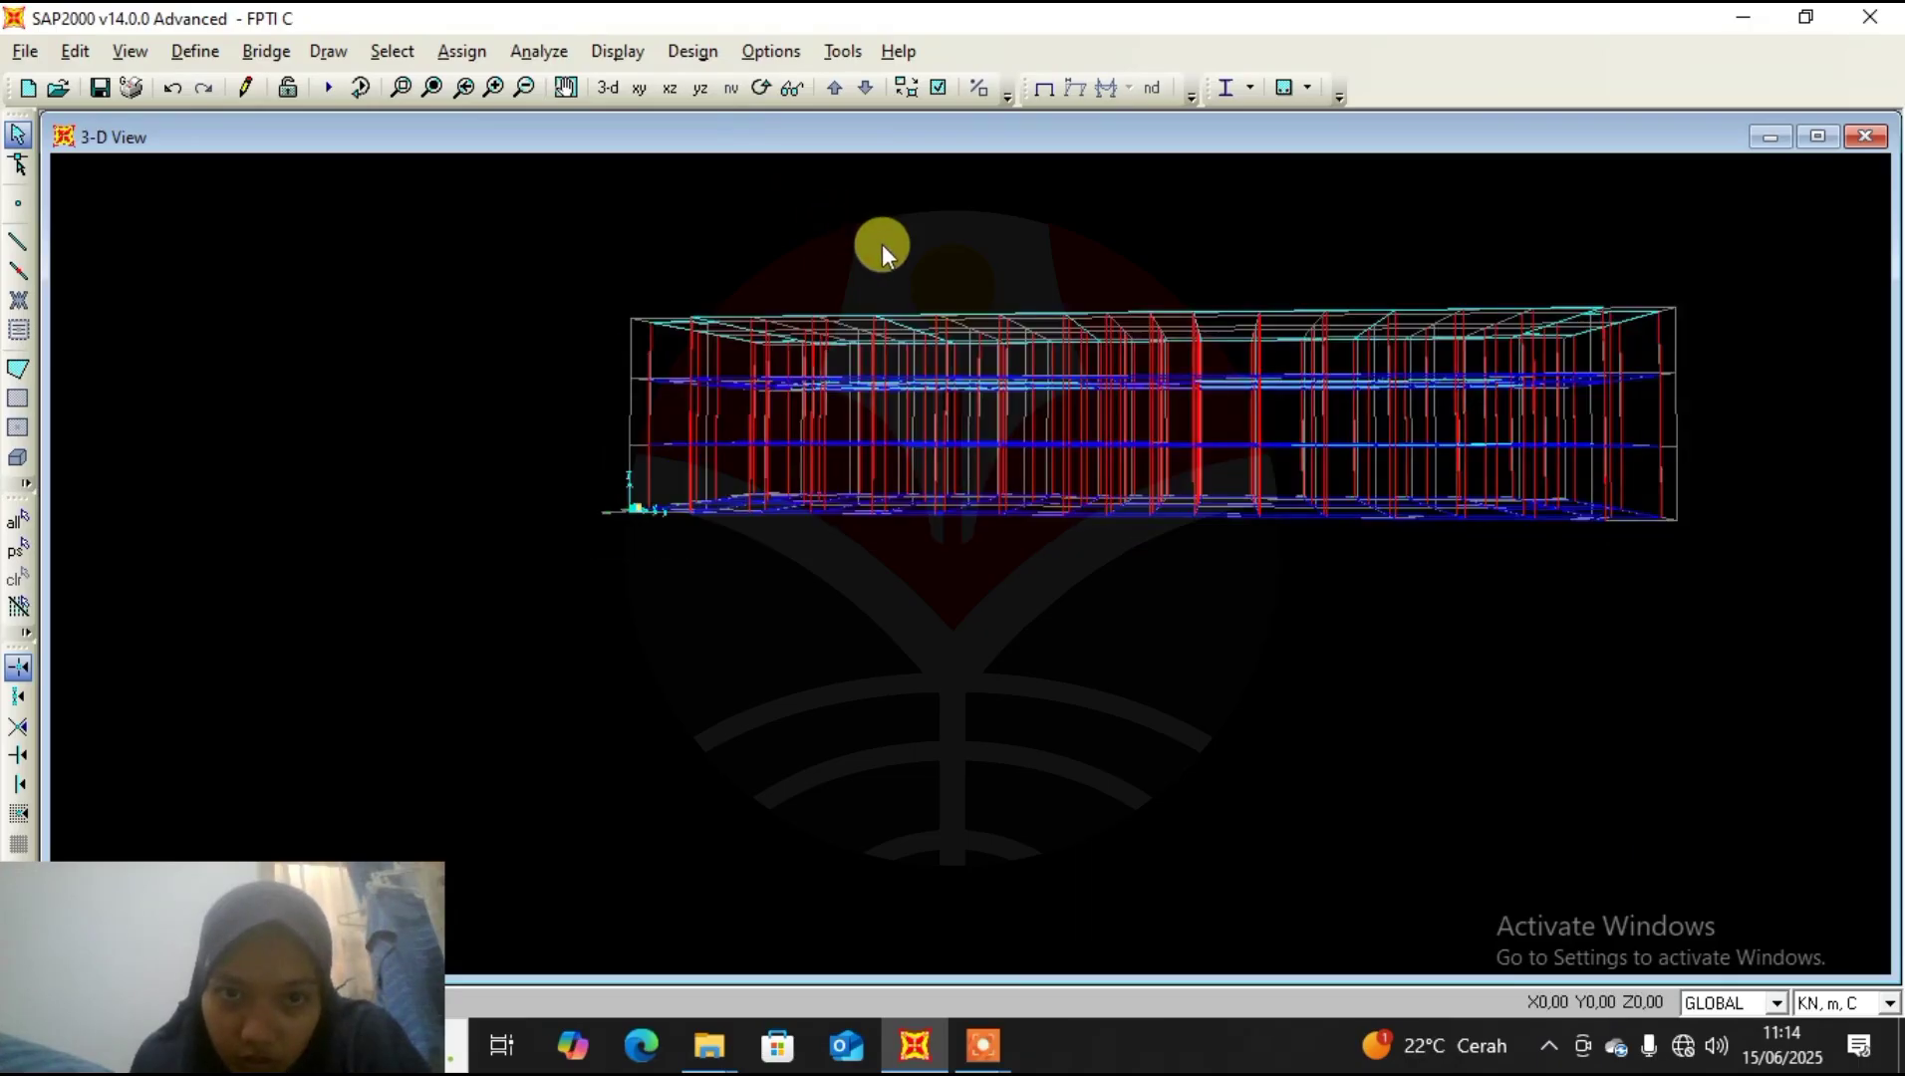
Change the display color of the RING BALK 30X50 frame section to blue (RGB 0, 0, 255).
{"action": "left_click", "coordinate": [198, 51]}
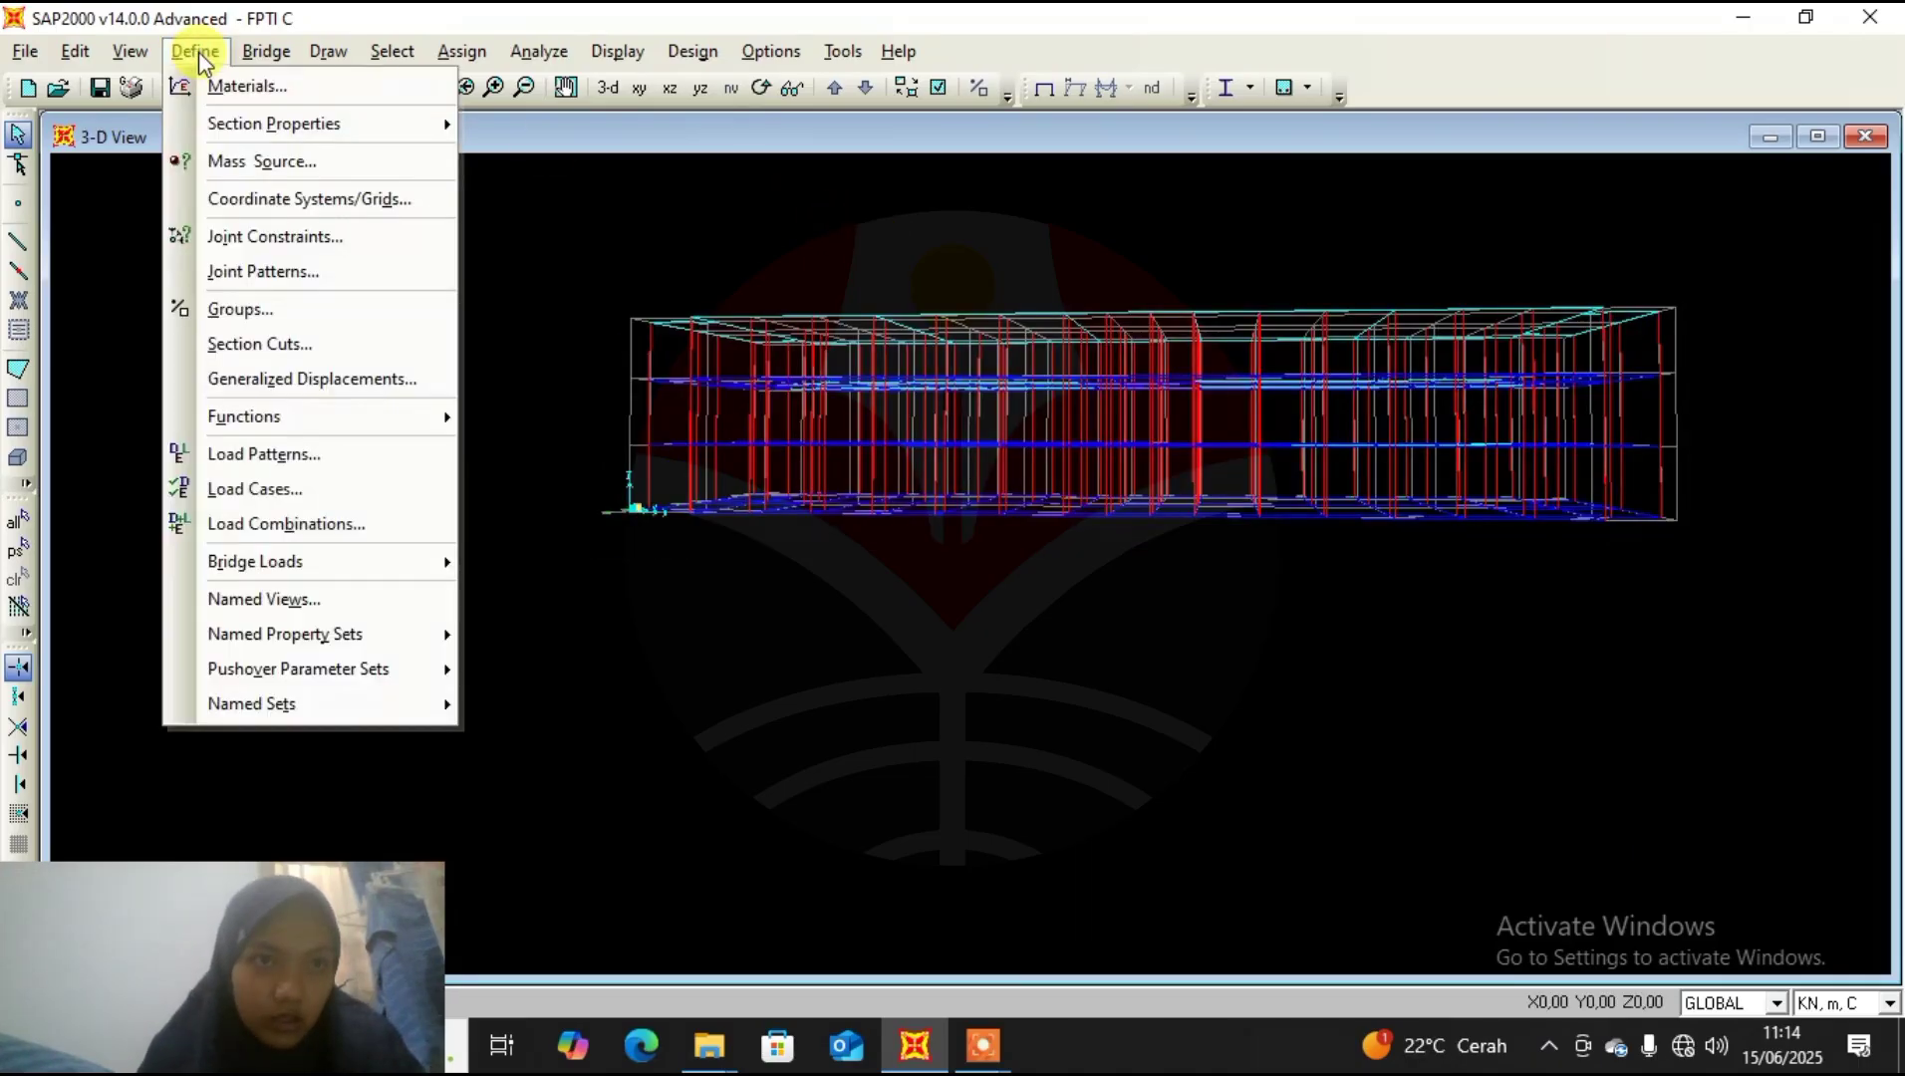
{"action": "mouse_move", "coordinate": [310, 125]}
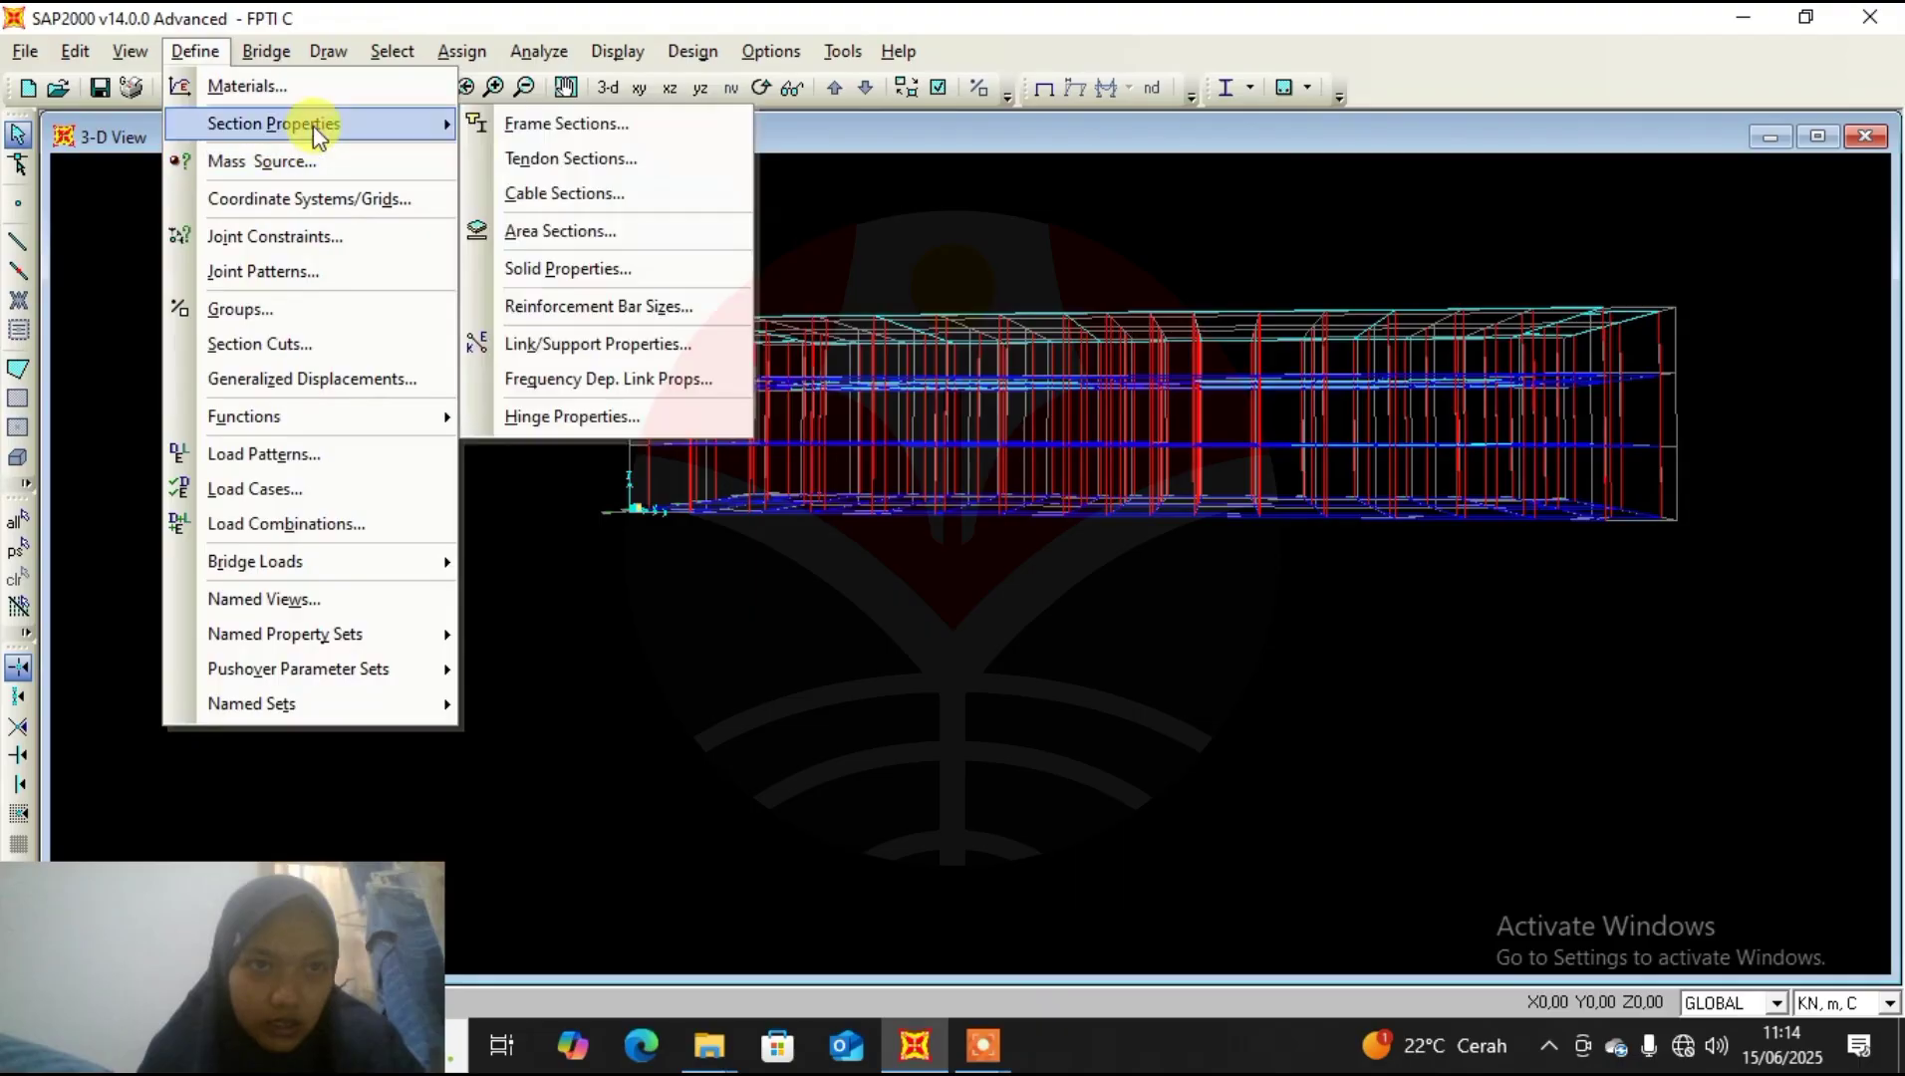
{"action": "left_click", "coordinate": [555, 129]}
{"action": "left_click", "coordinate": [742, 475]}
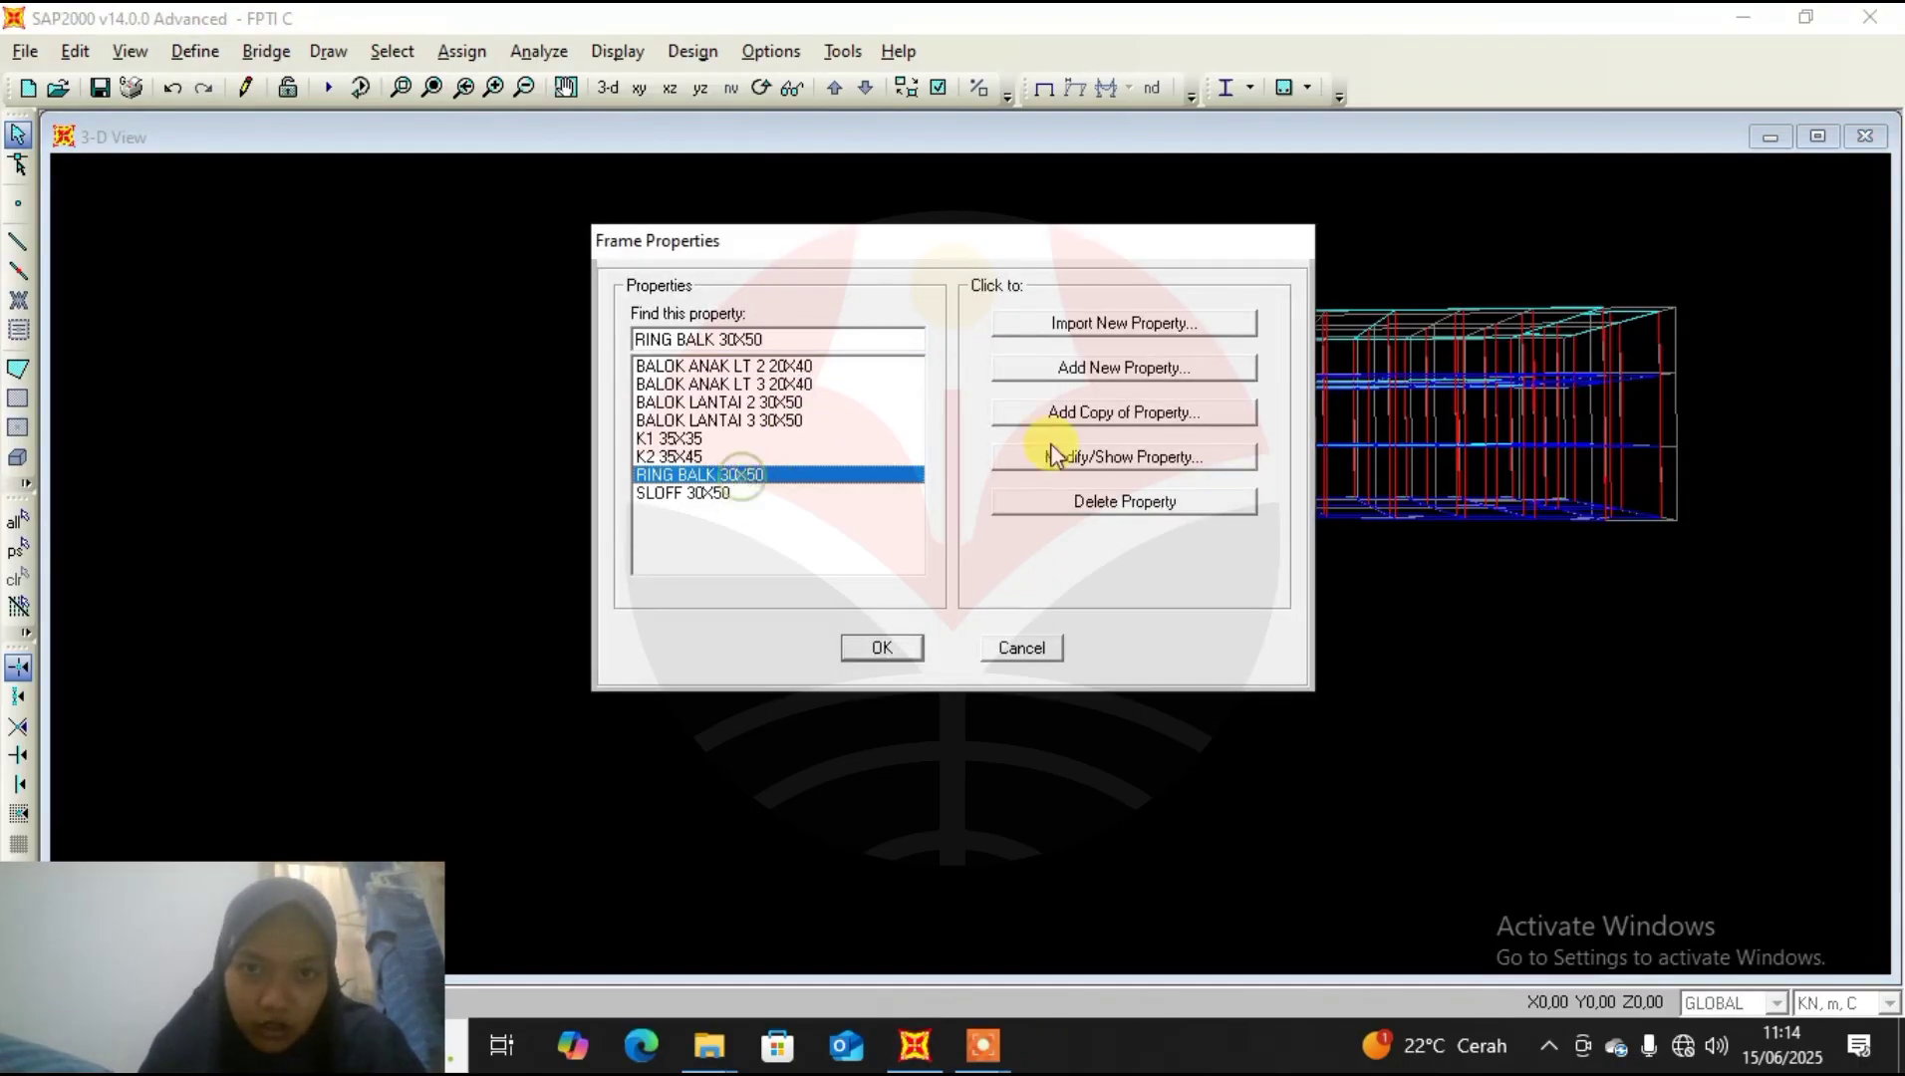
{"action": "left_click", "coordinate": [1054, 456]}
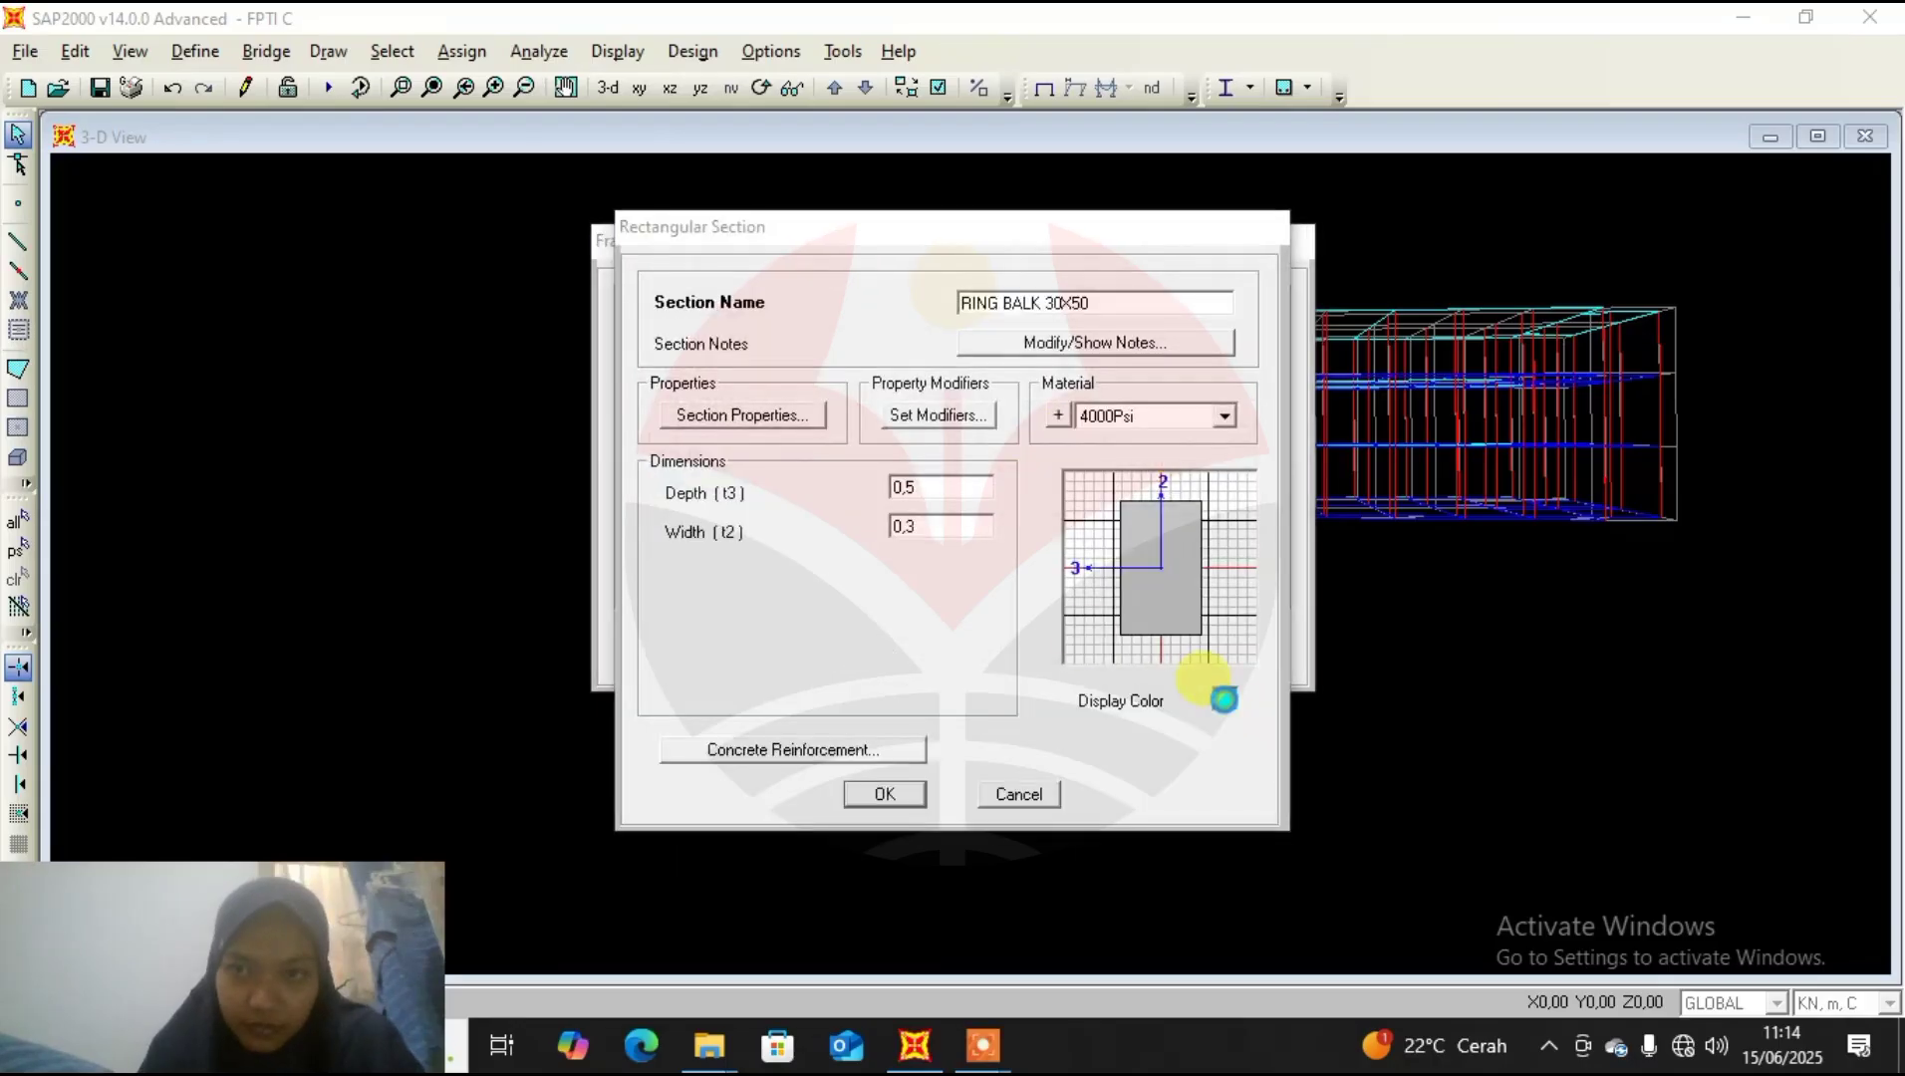
{"action": "left_click", "coordinate": [1224, 699]}
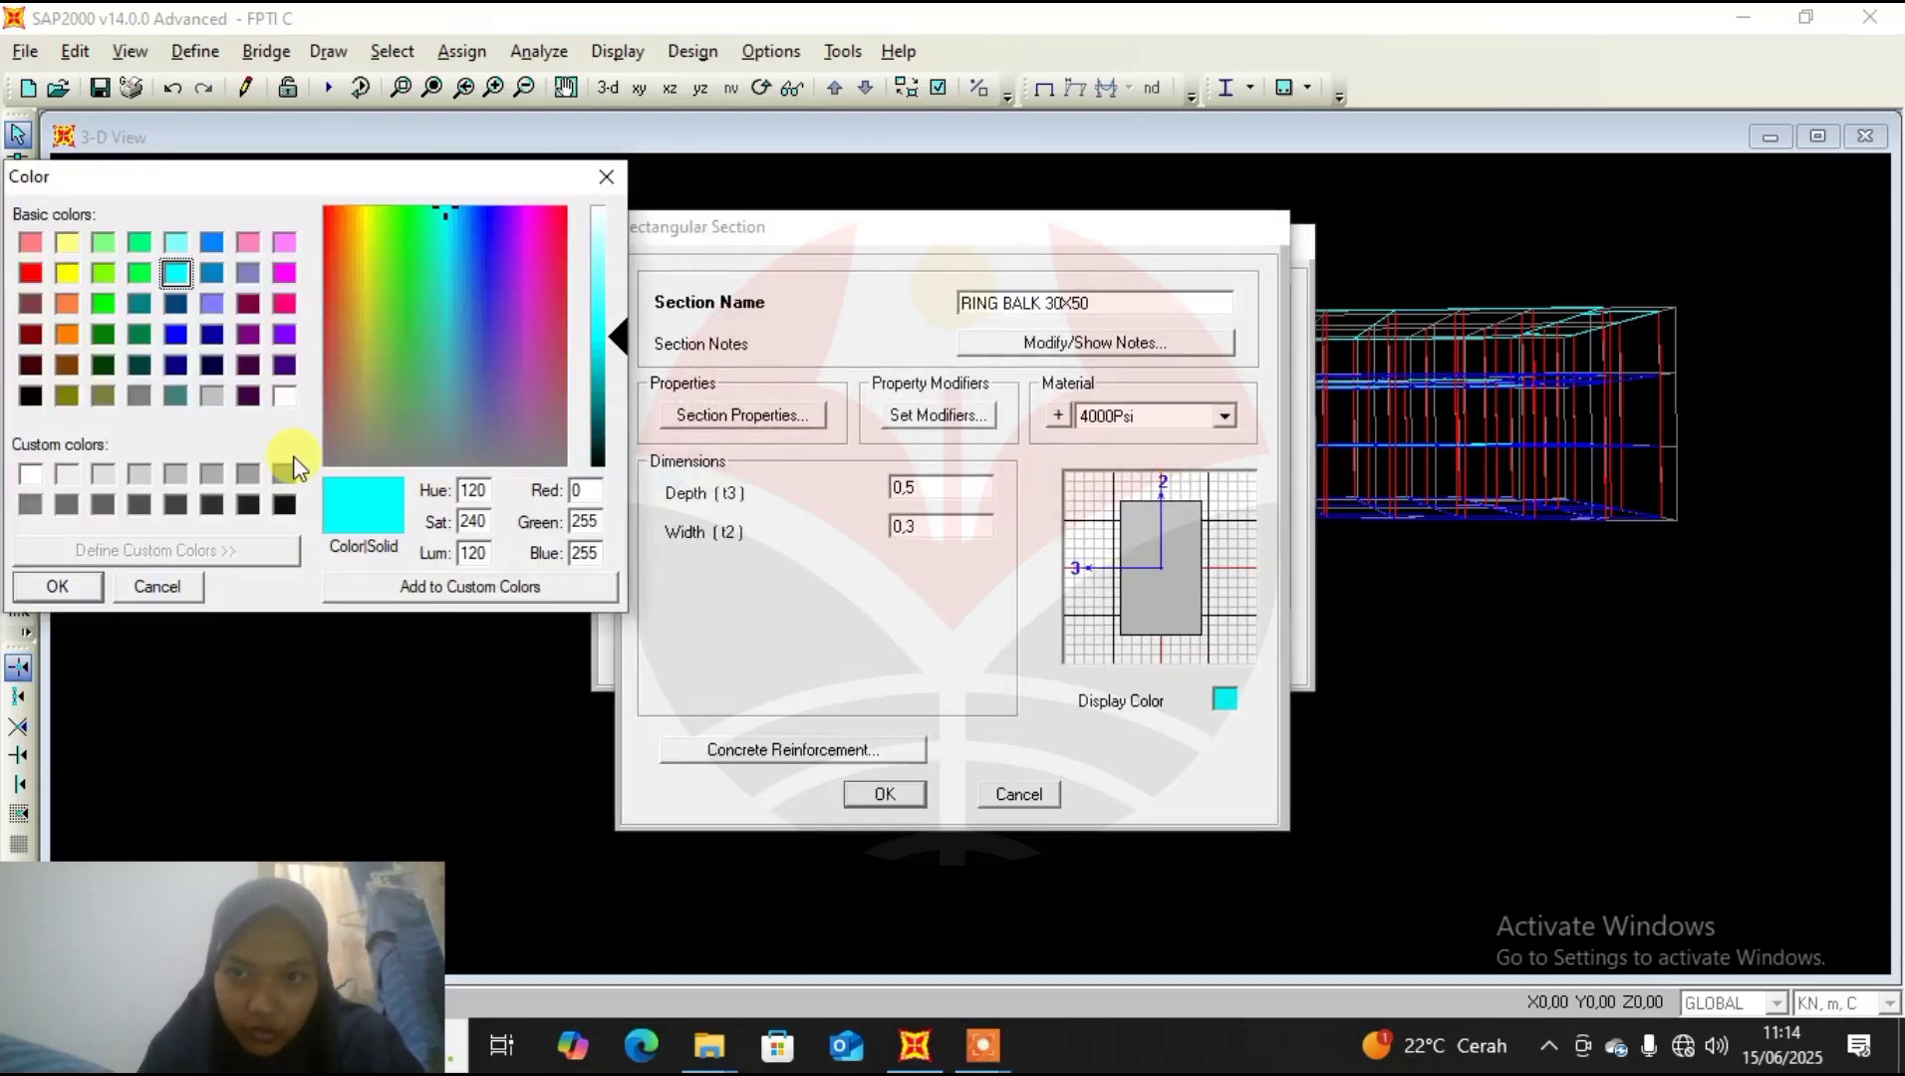
{"action": "left_click", "coordinate": [178, 338]}
{"action": "left_click", "coordinate": [30, 588]}
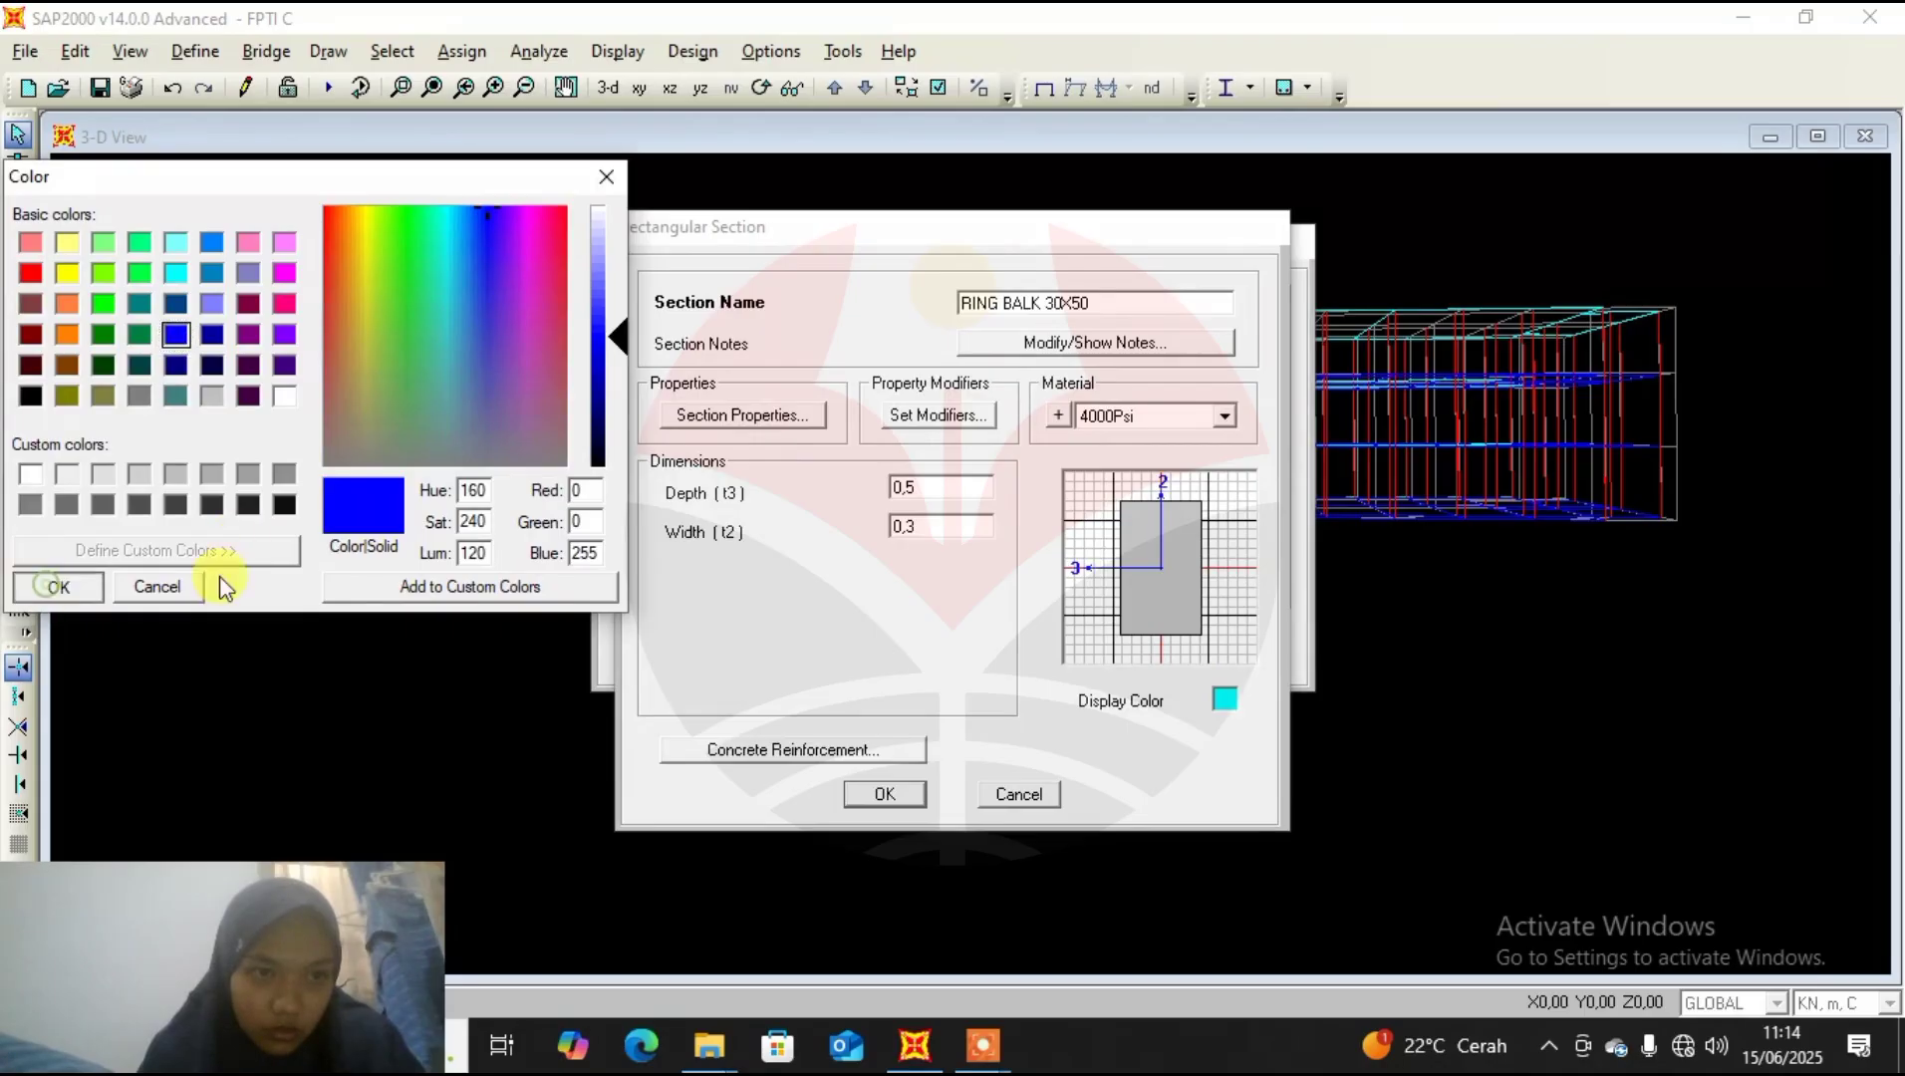
{"action": "left_click", "coordinate": [885, 794]}
{"action": "left_click", "coordinate": [890, 652]}
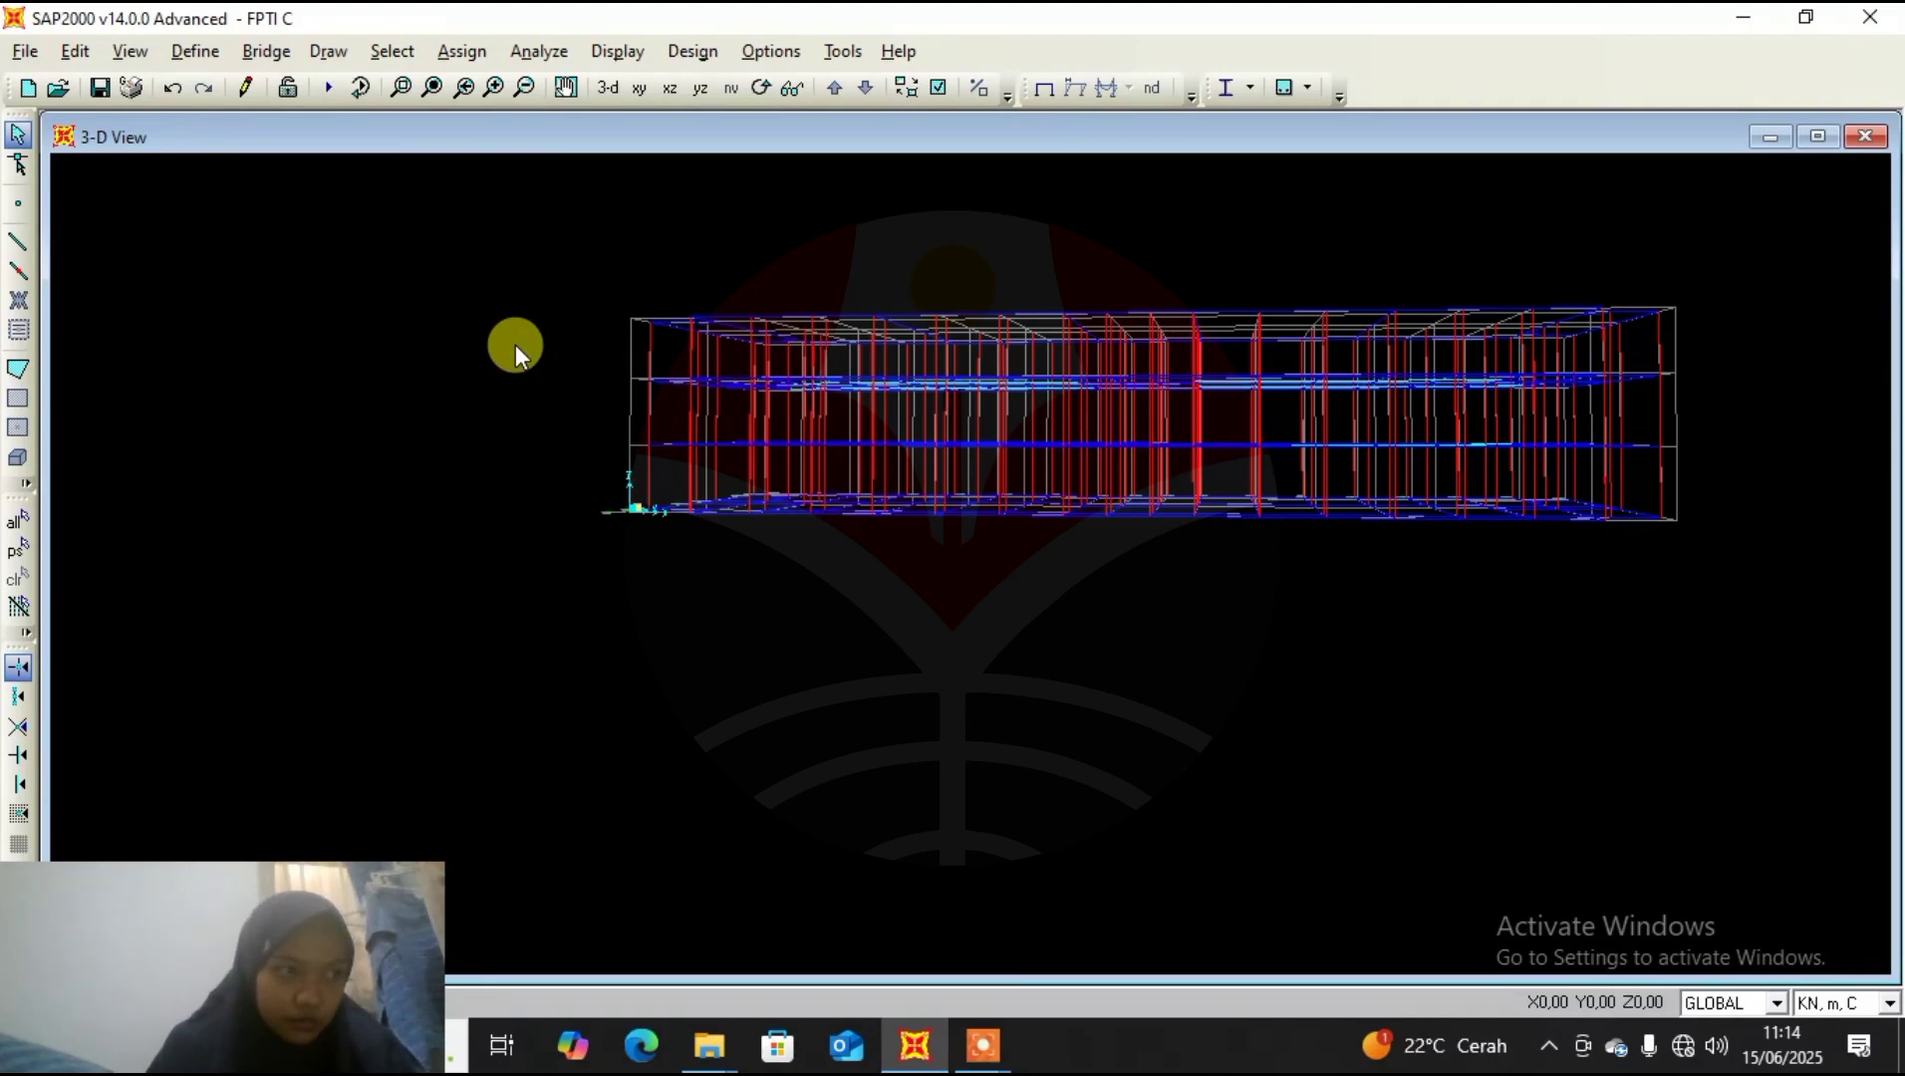
Change the display color of the K2 35X45 frame section to orange (RGB 255, 128, 64) and refresh the model view.
{"action": "left_click", "coordinate": [194, 54]}
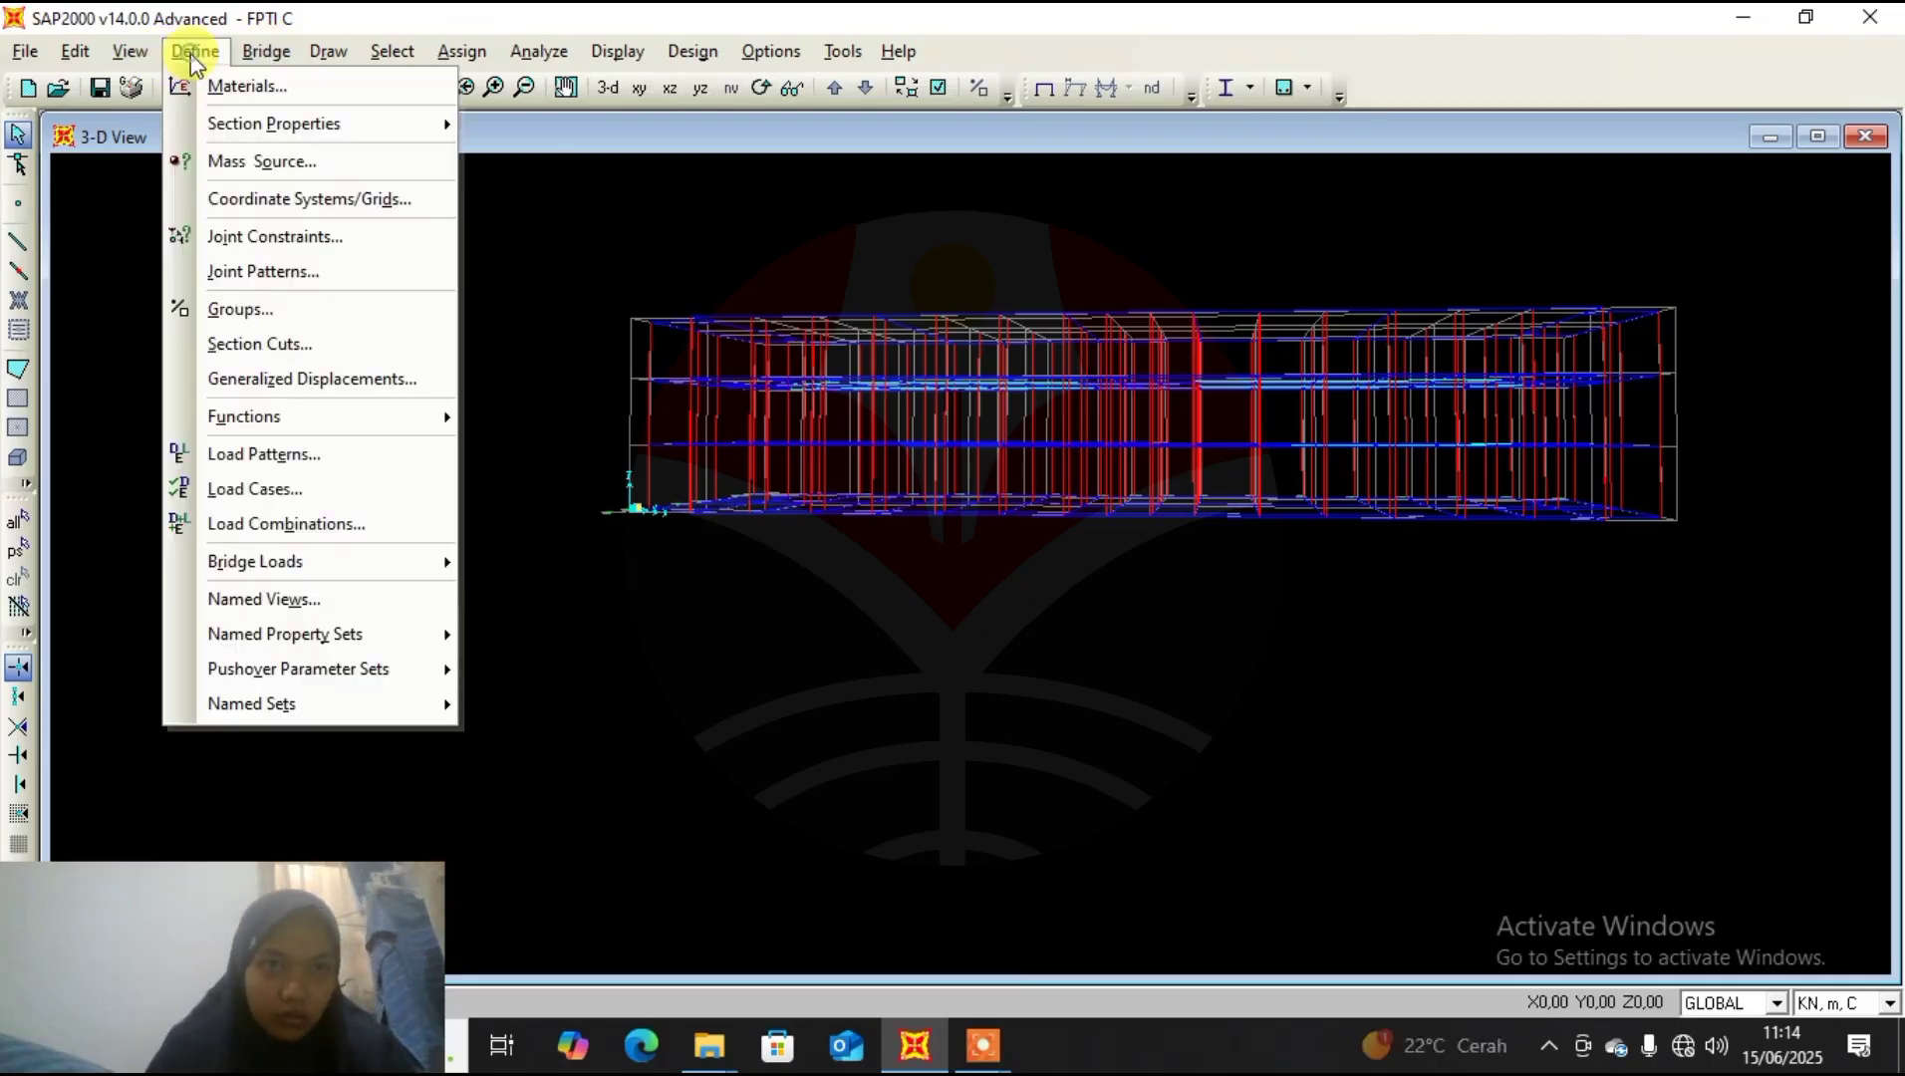
{"action": "mouse_move", "coordinate": [148, 62]}
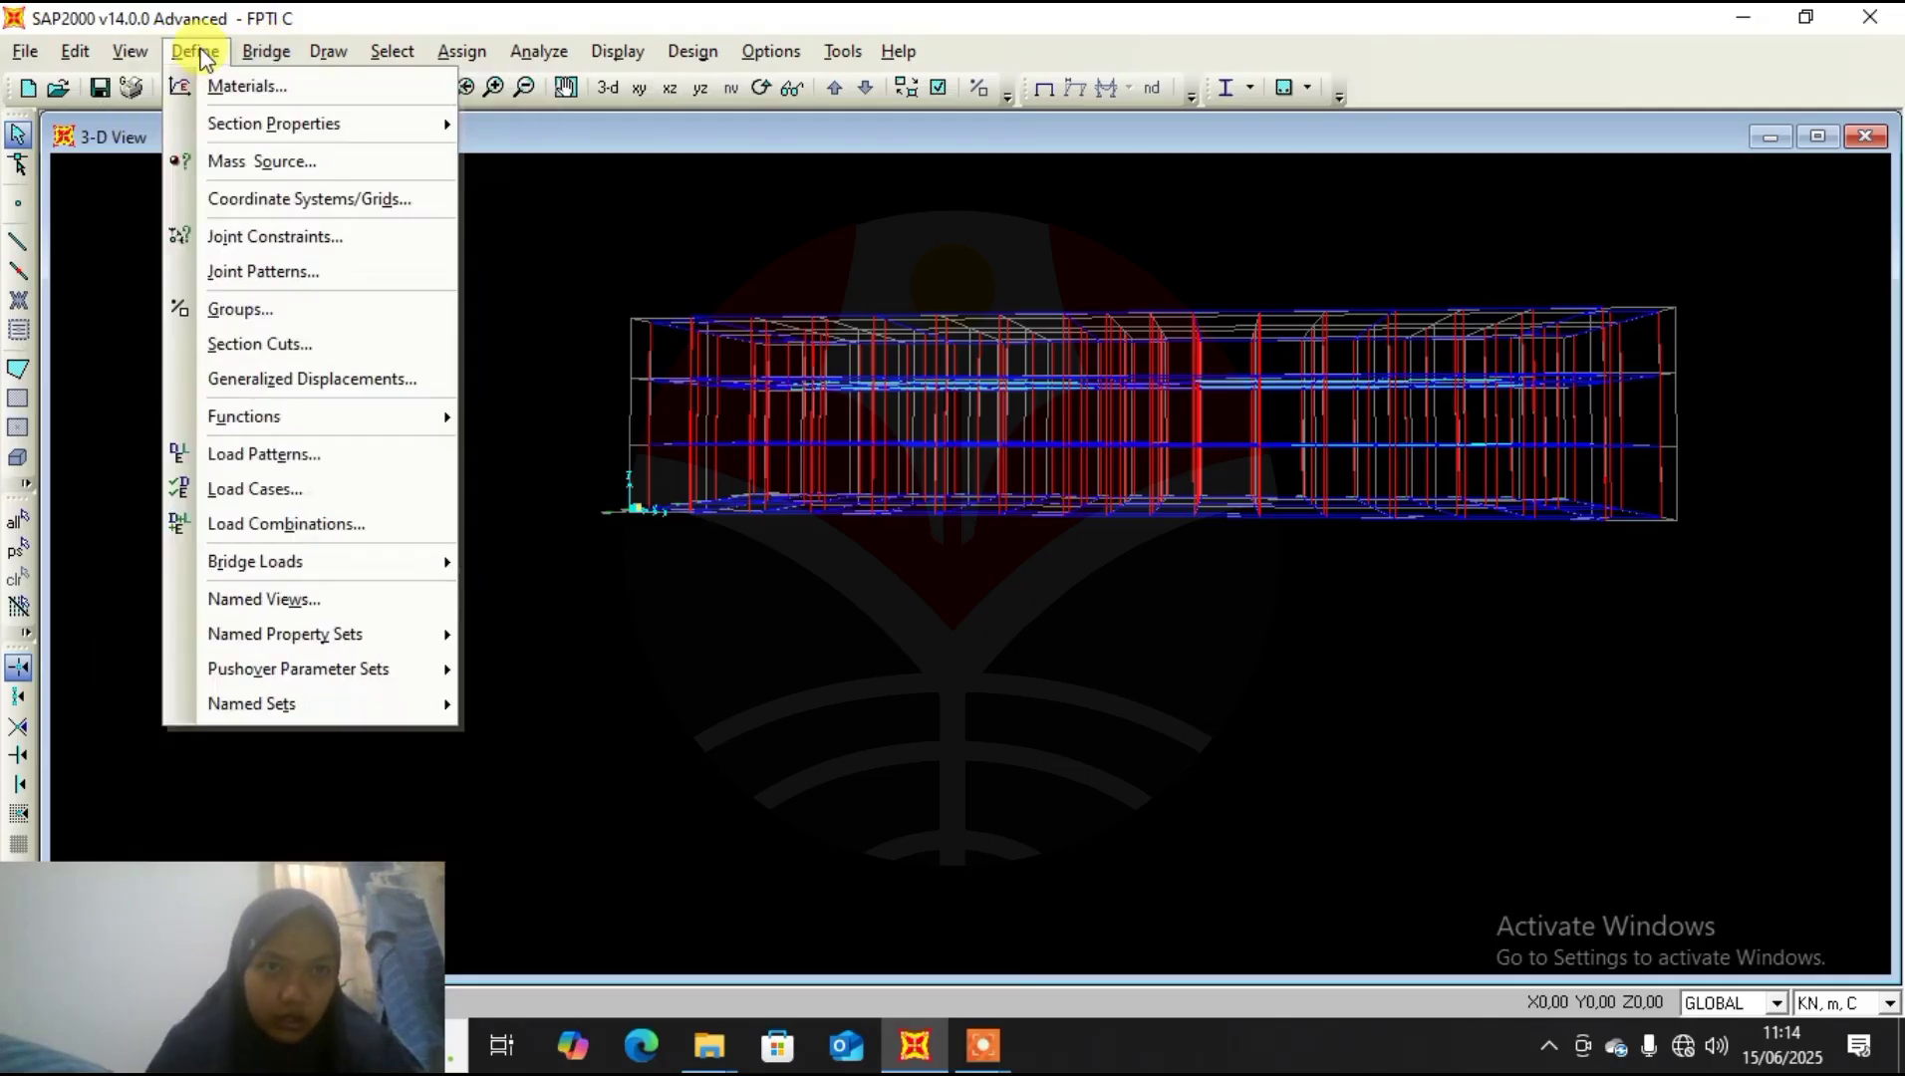
{"action": "mouse_move", "coordinate": [259, 124]}
{"action": "left_click", "coordinate": [602, 125]}
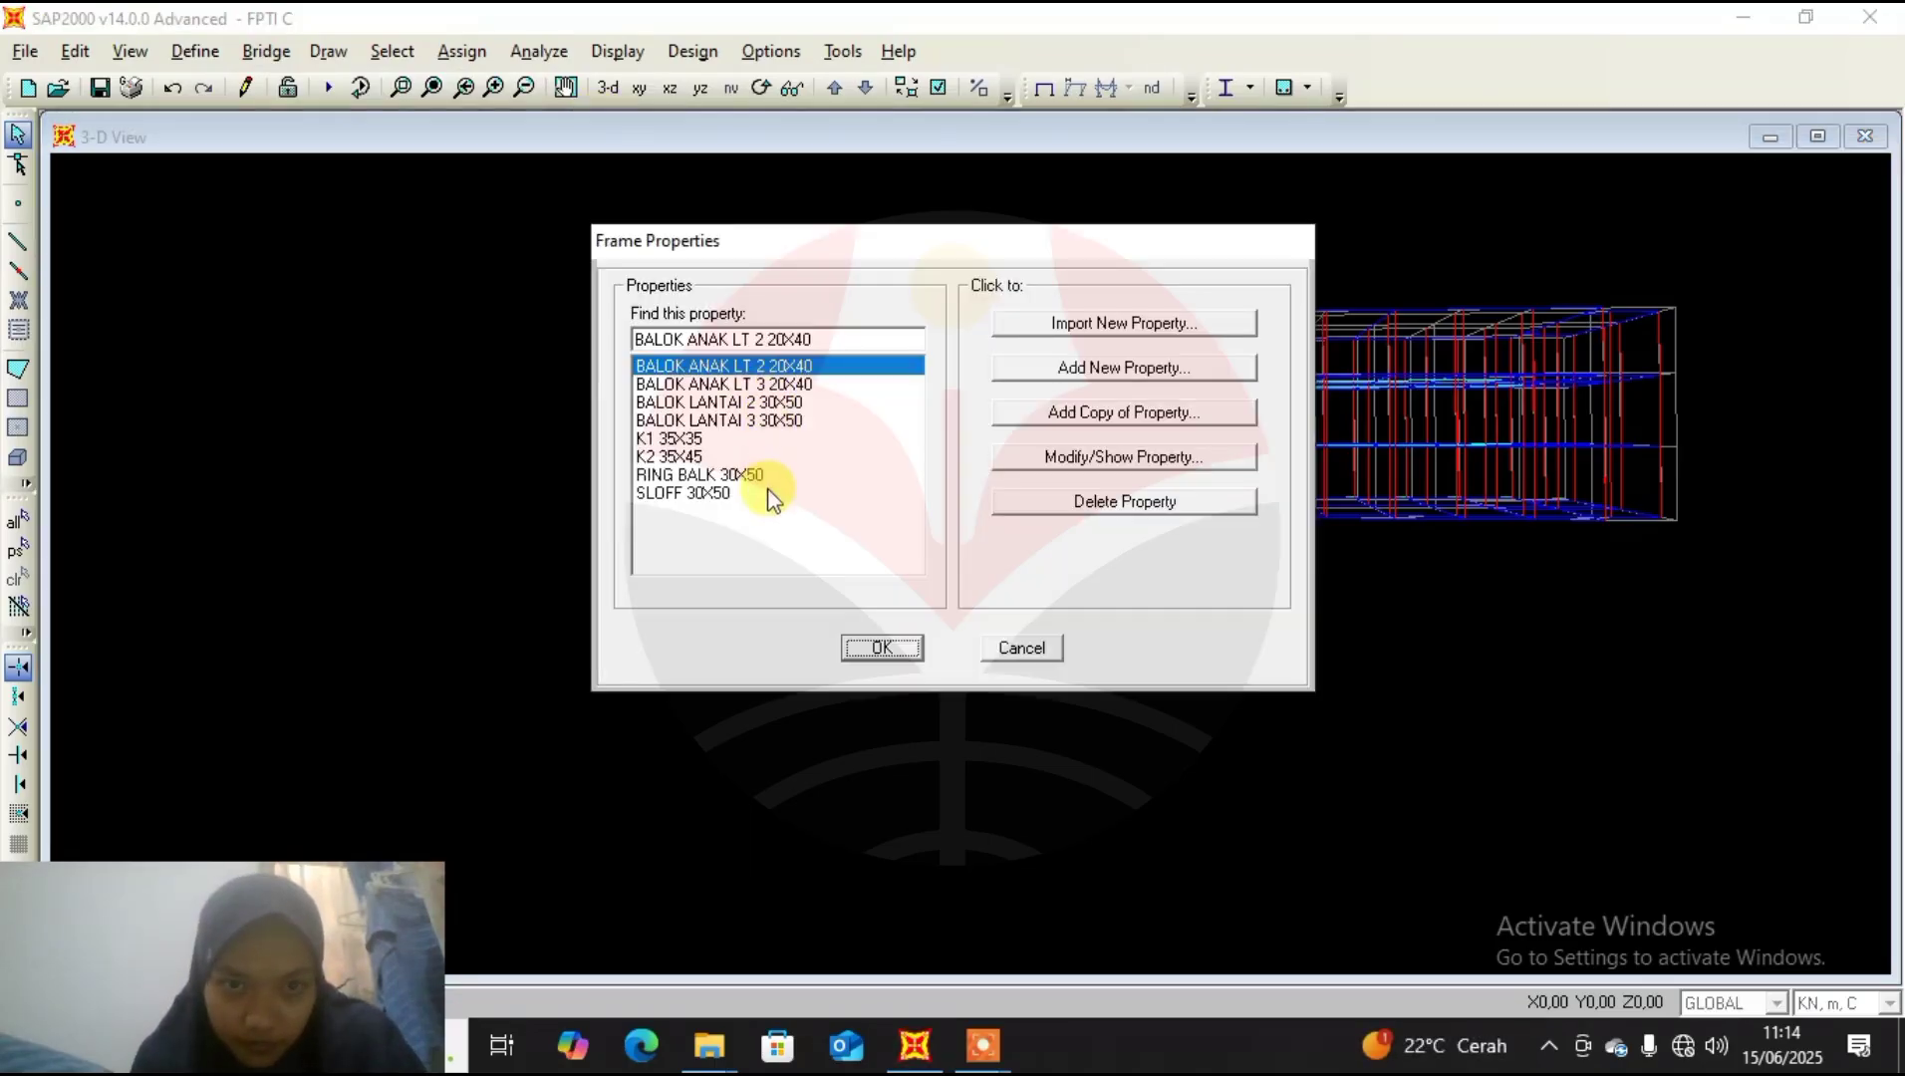
{"action": "left_click", "coordinate": [773, 457]}
{"action": "left_click", "coordinate": [1104, 461]}
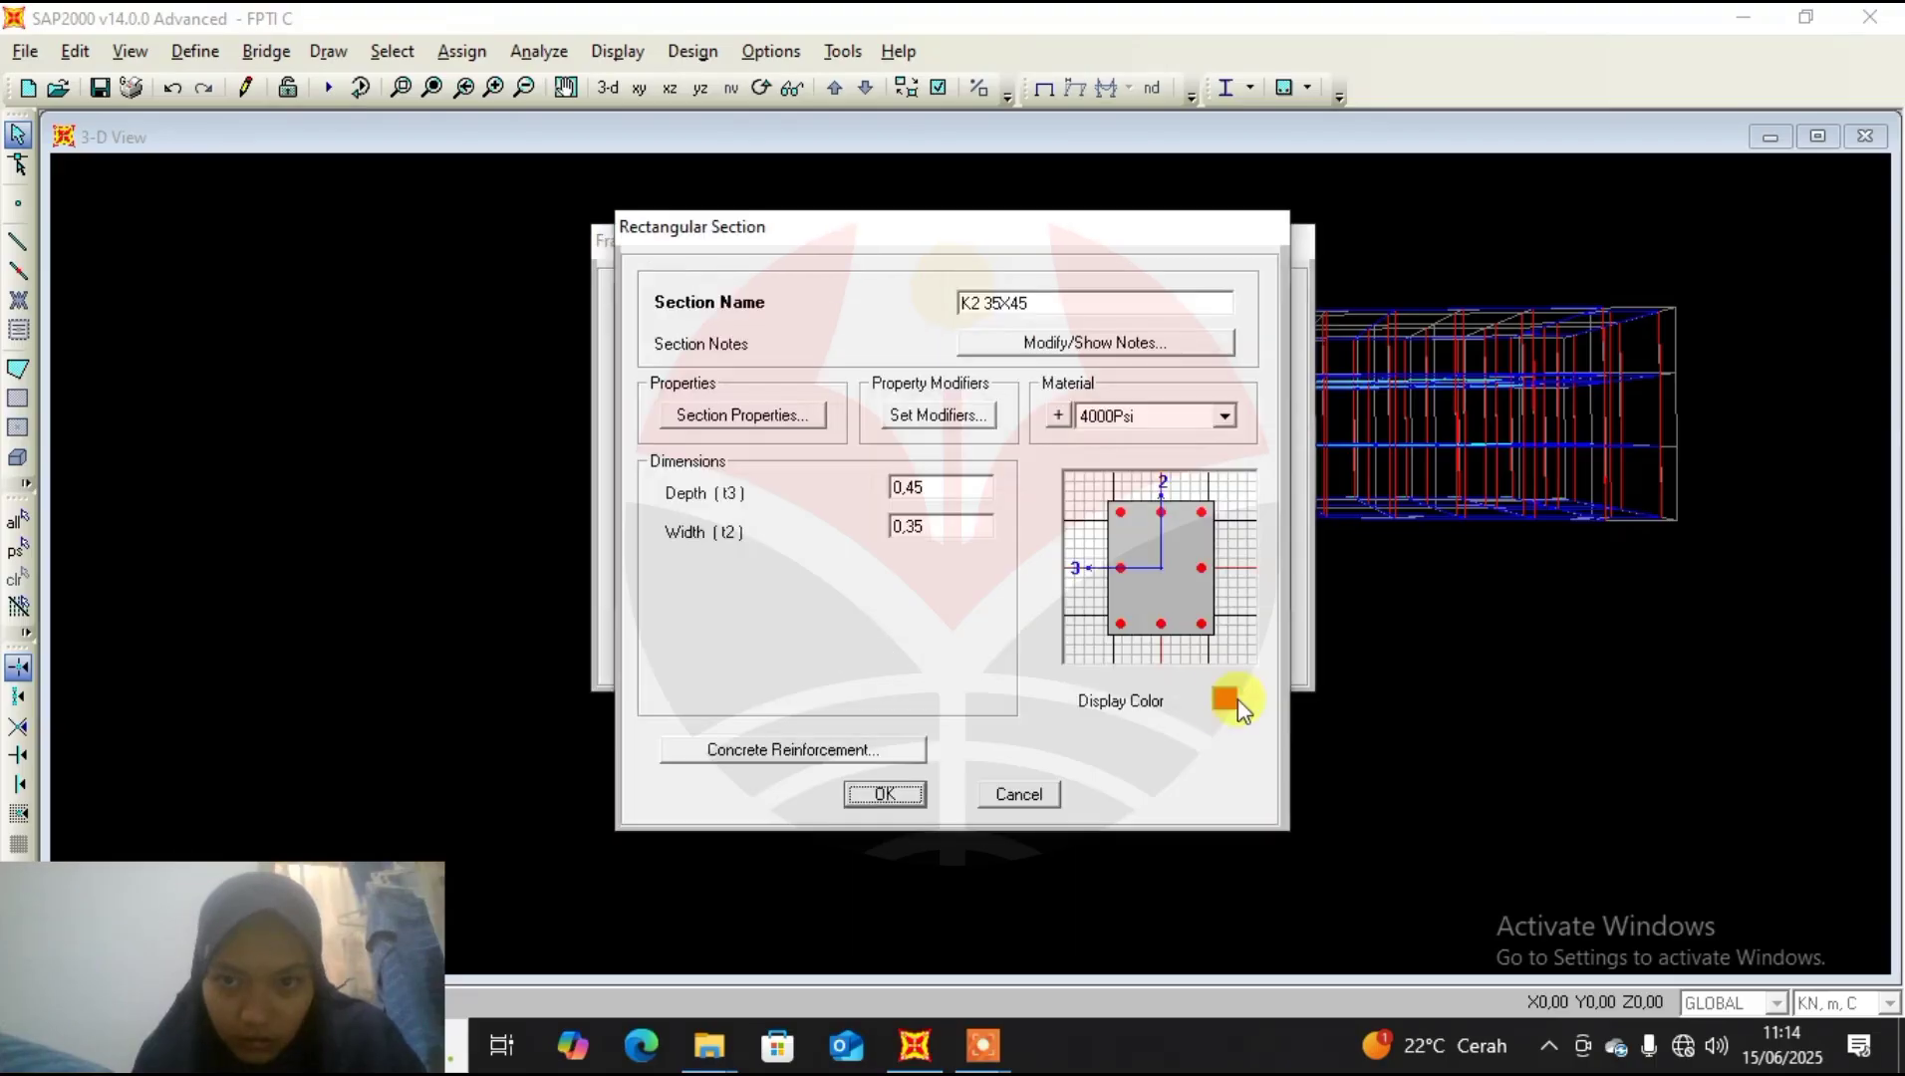
{"action": "left_click", "coordinate": [1224, 699]}
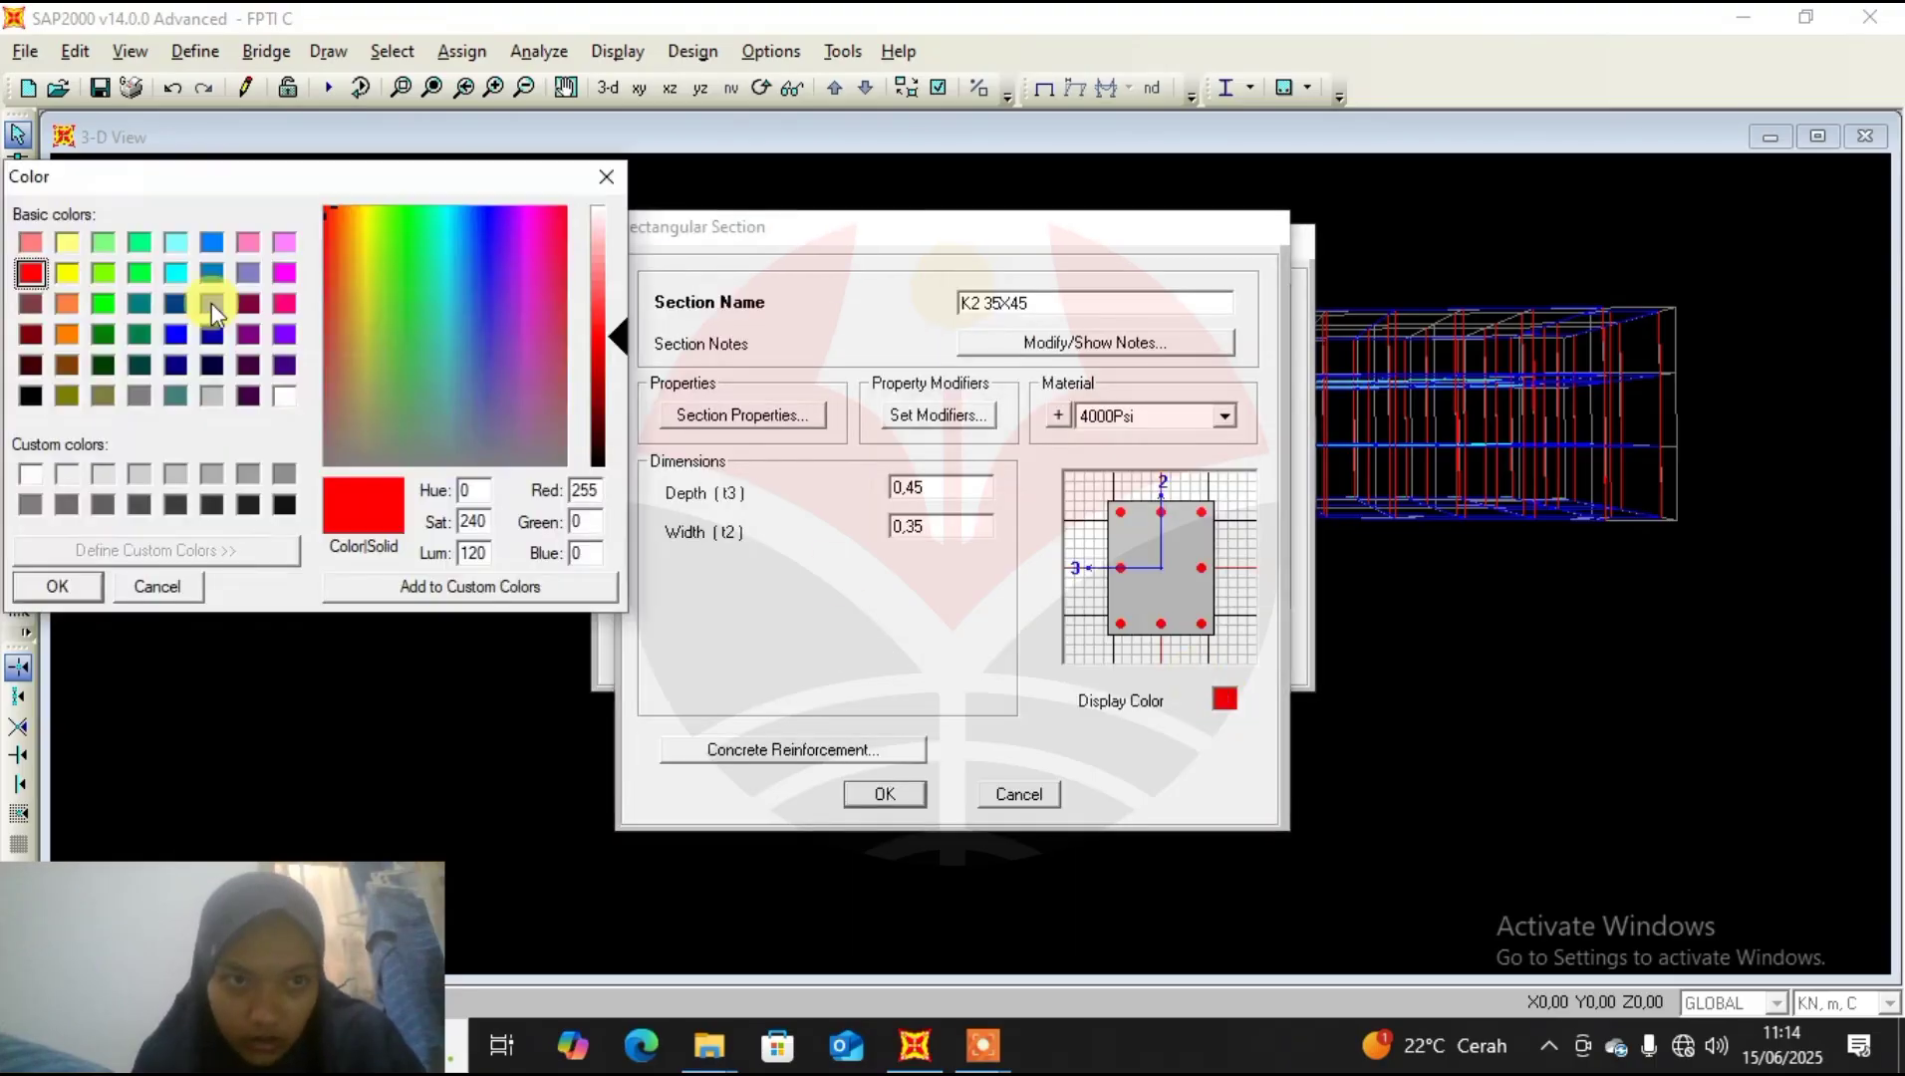
{"action": "left_click", "coordinate": [66, 302]}
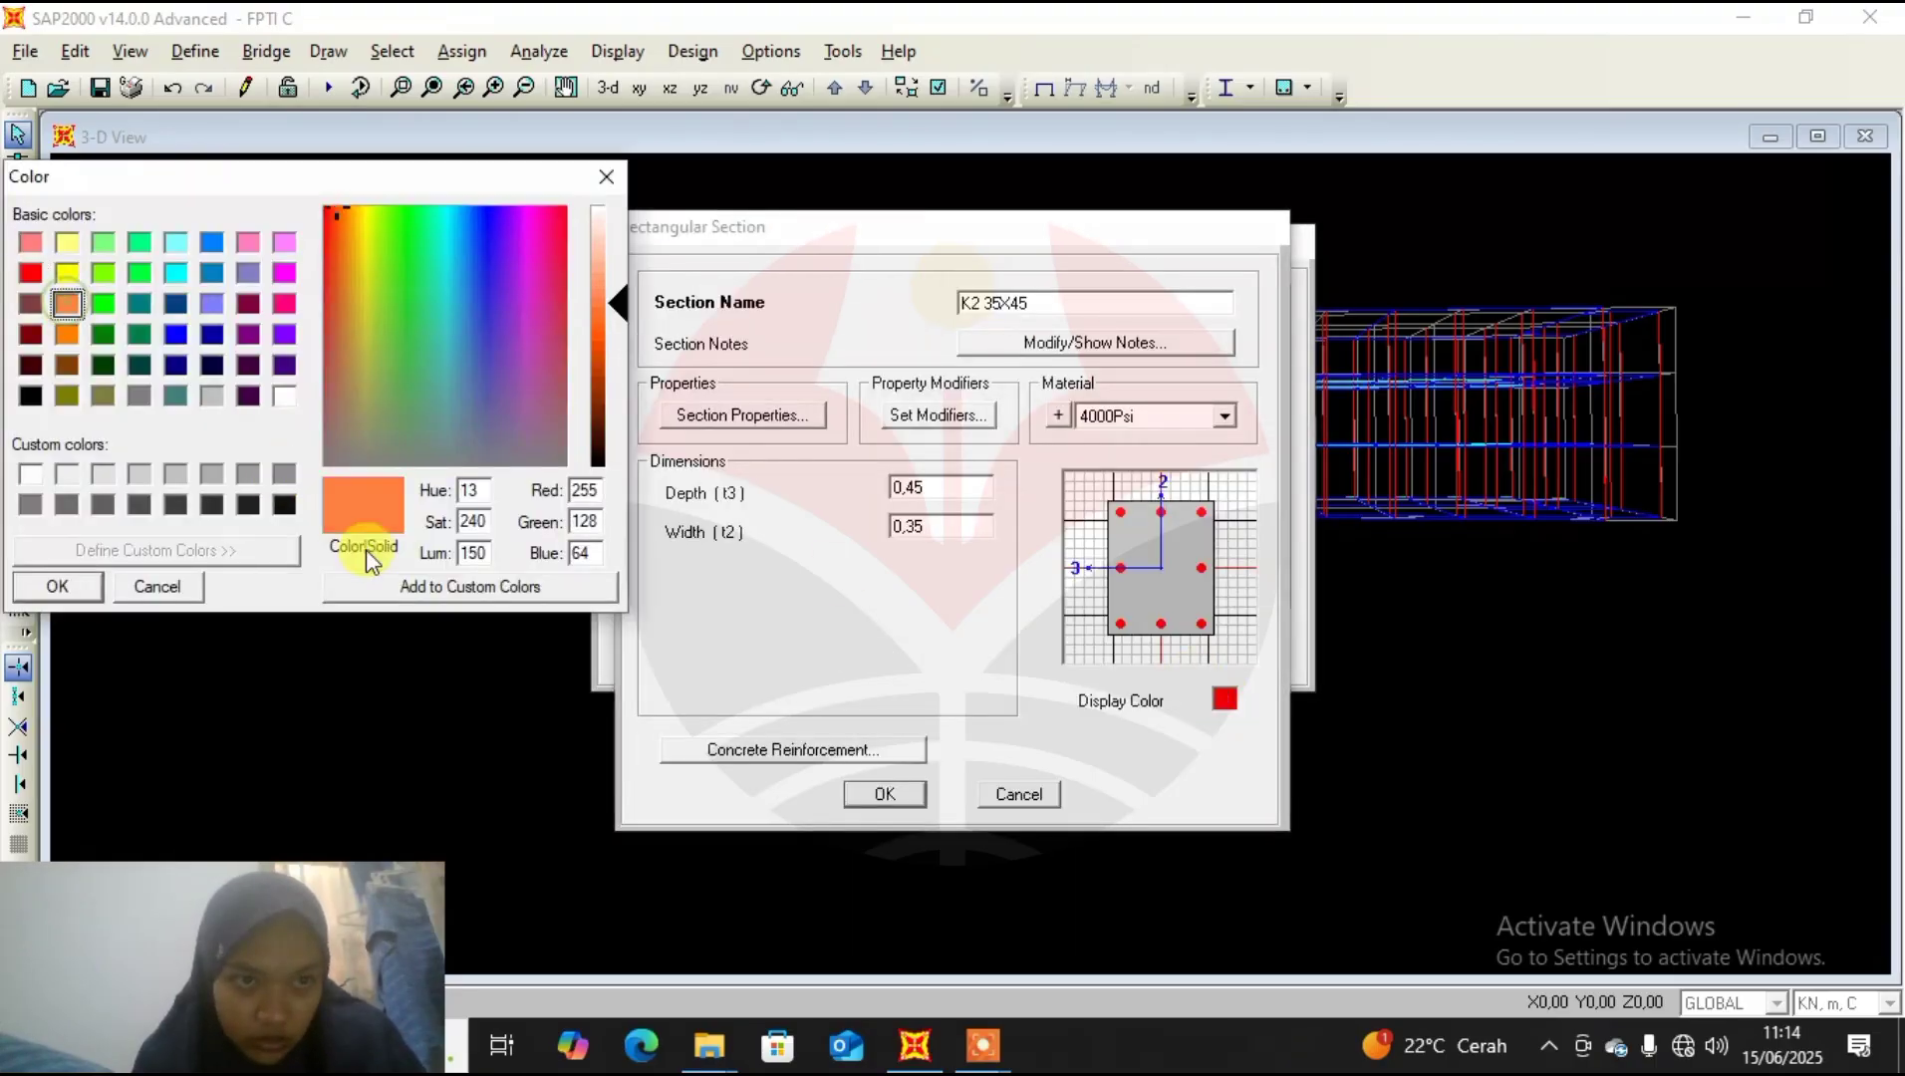
{"action": "left_click", "coordinate": [90, 583]}
{"action": "left_click", "coordinate": [884, 795]}
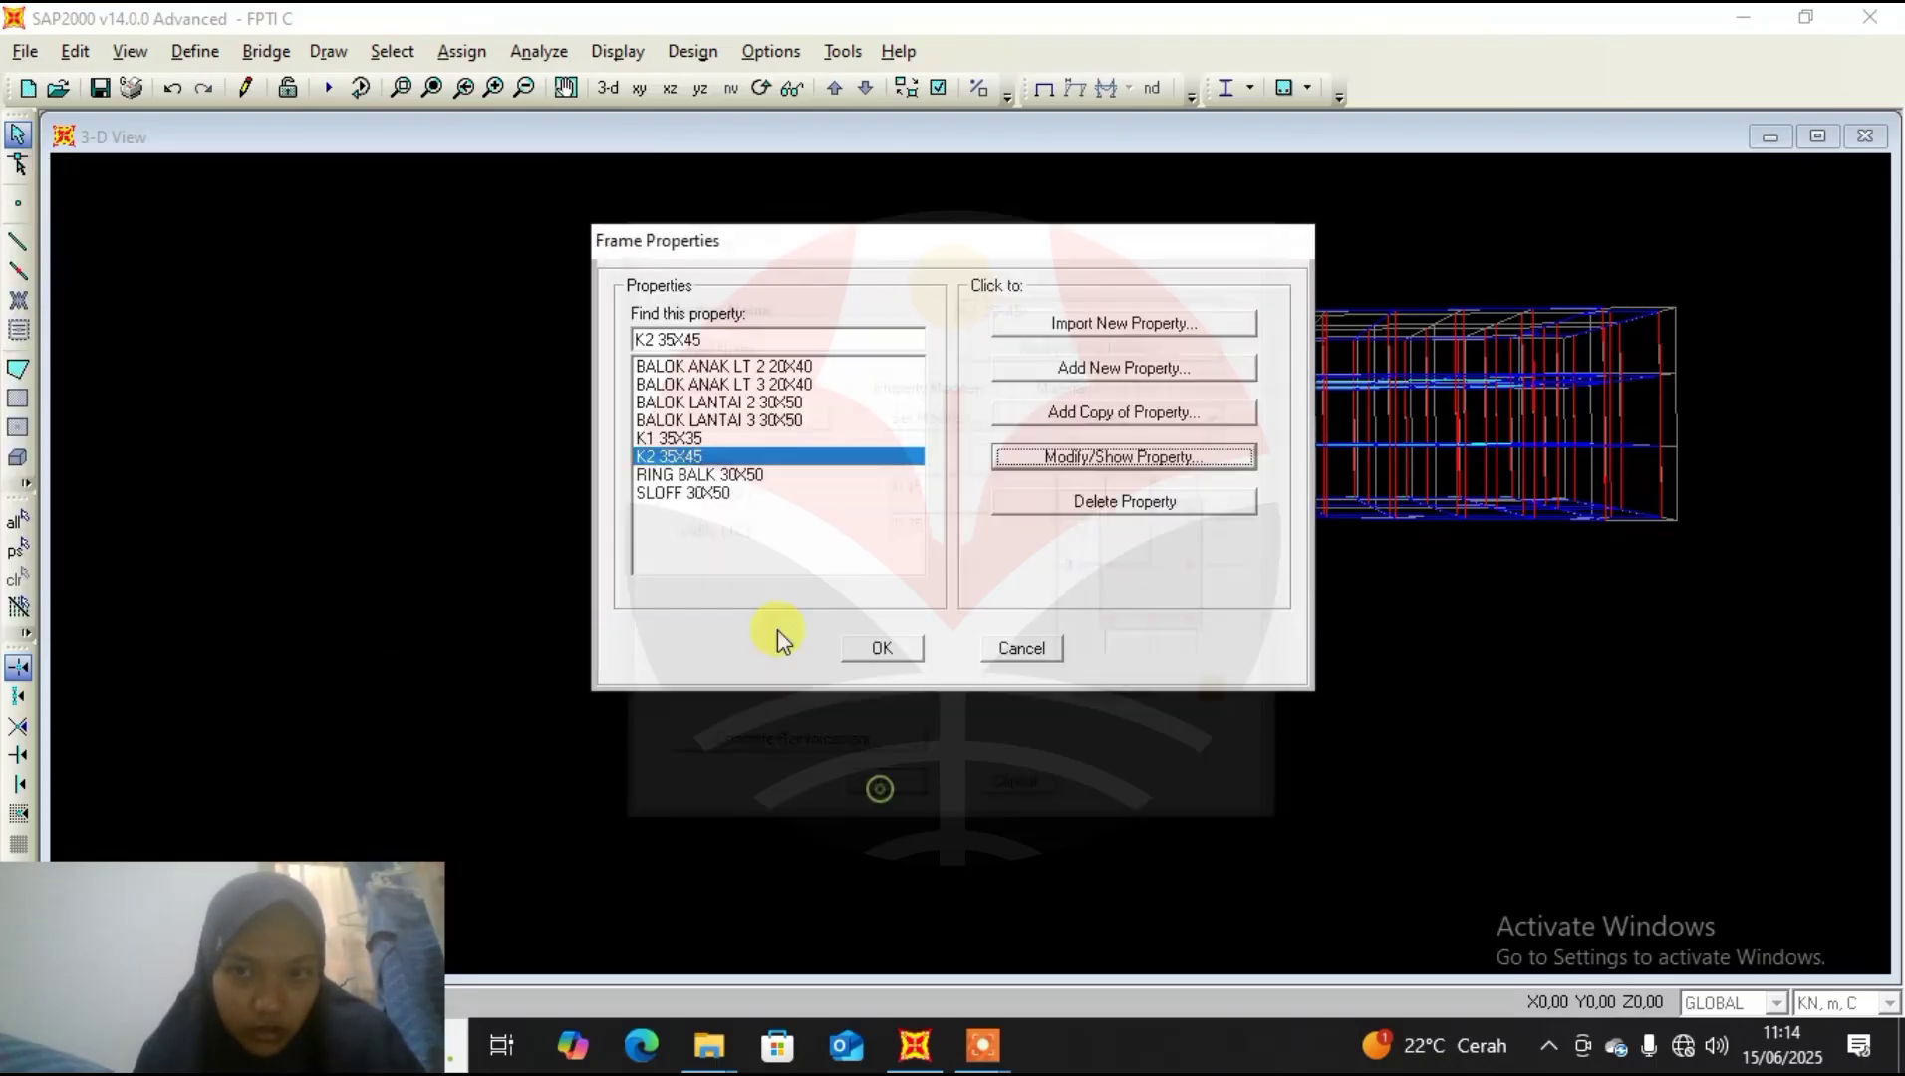
{"action": "left_click", "coordinate": [902, 643]}
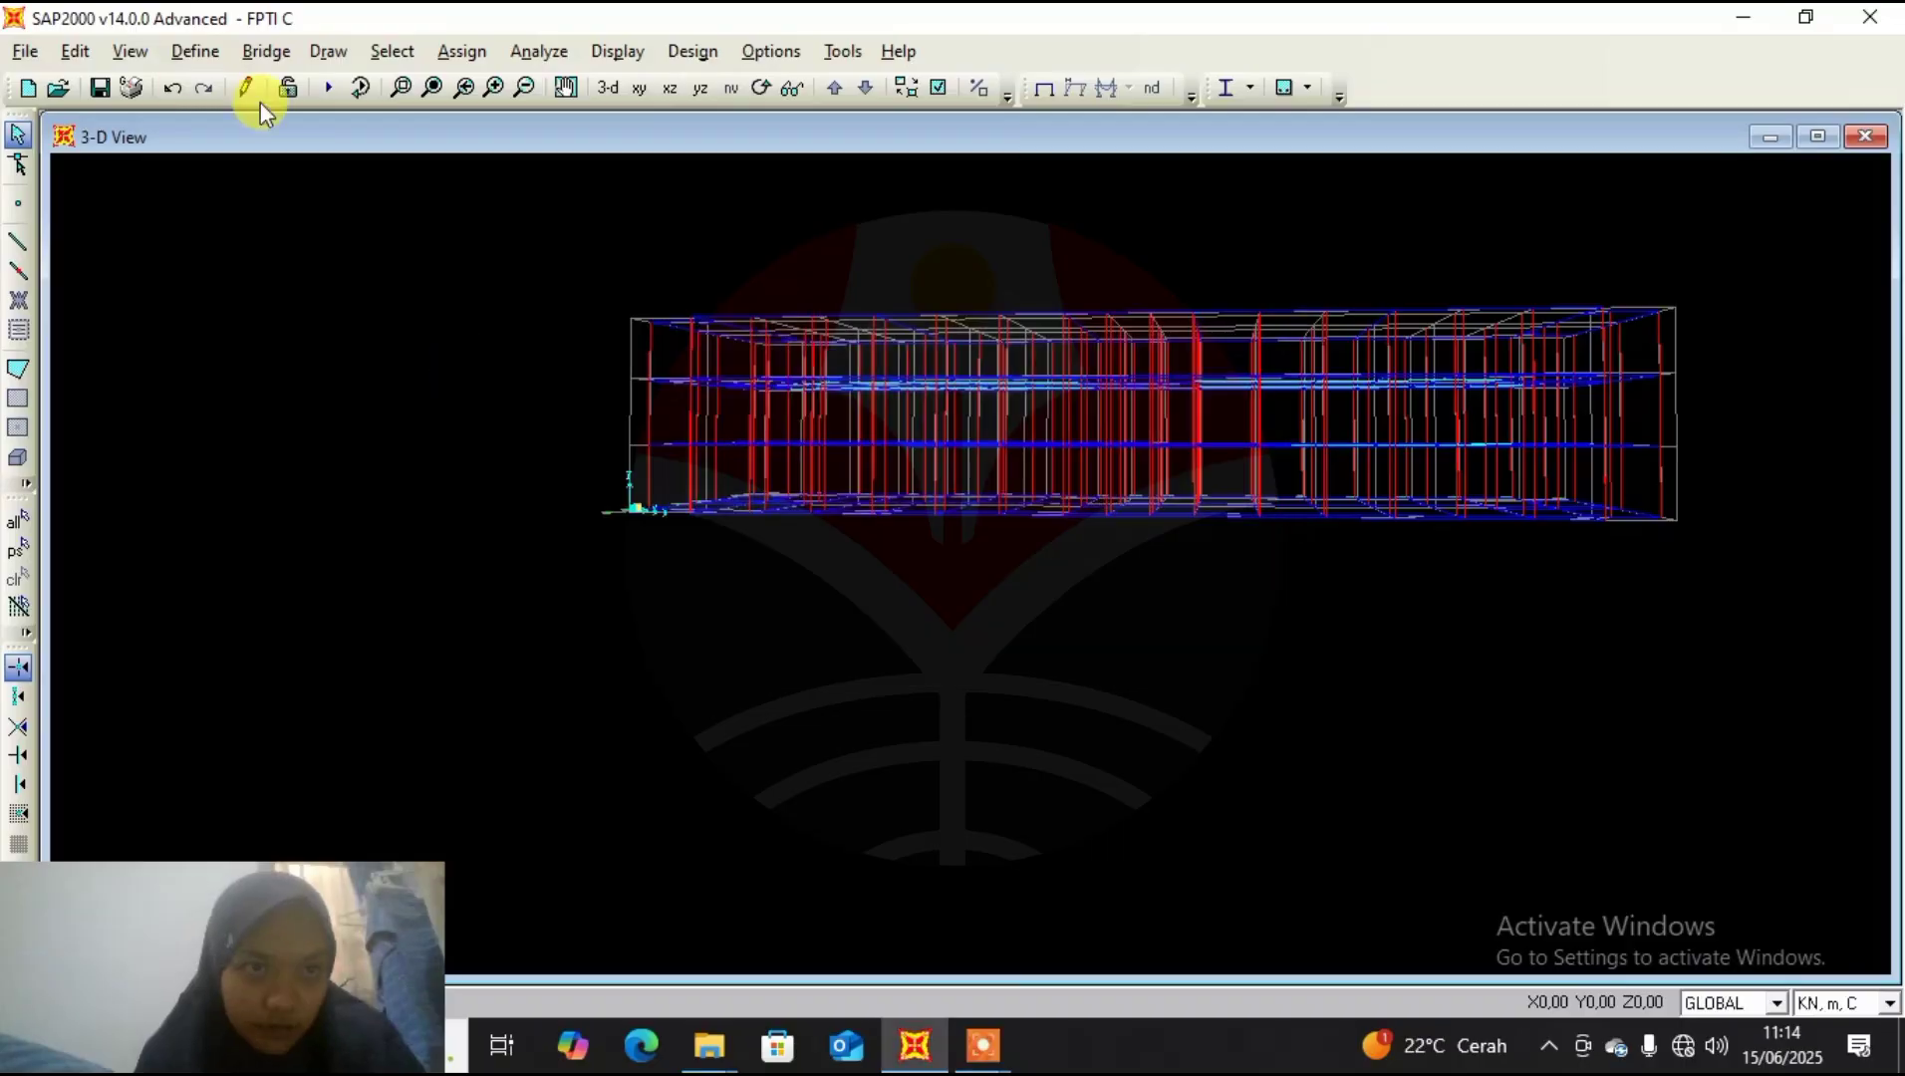
{"action": "left_click", "coordinate": [247, 88]}
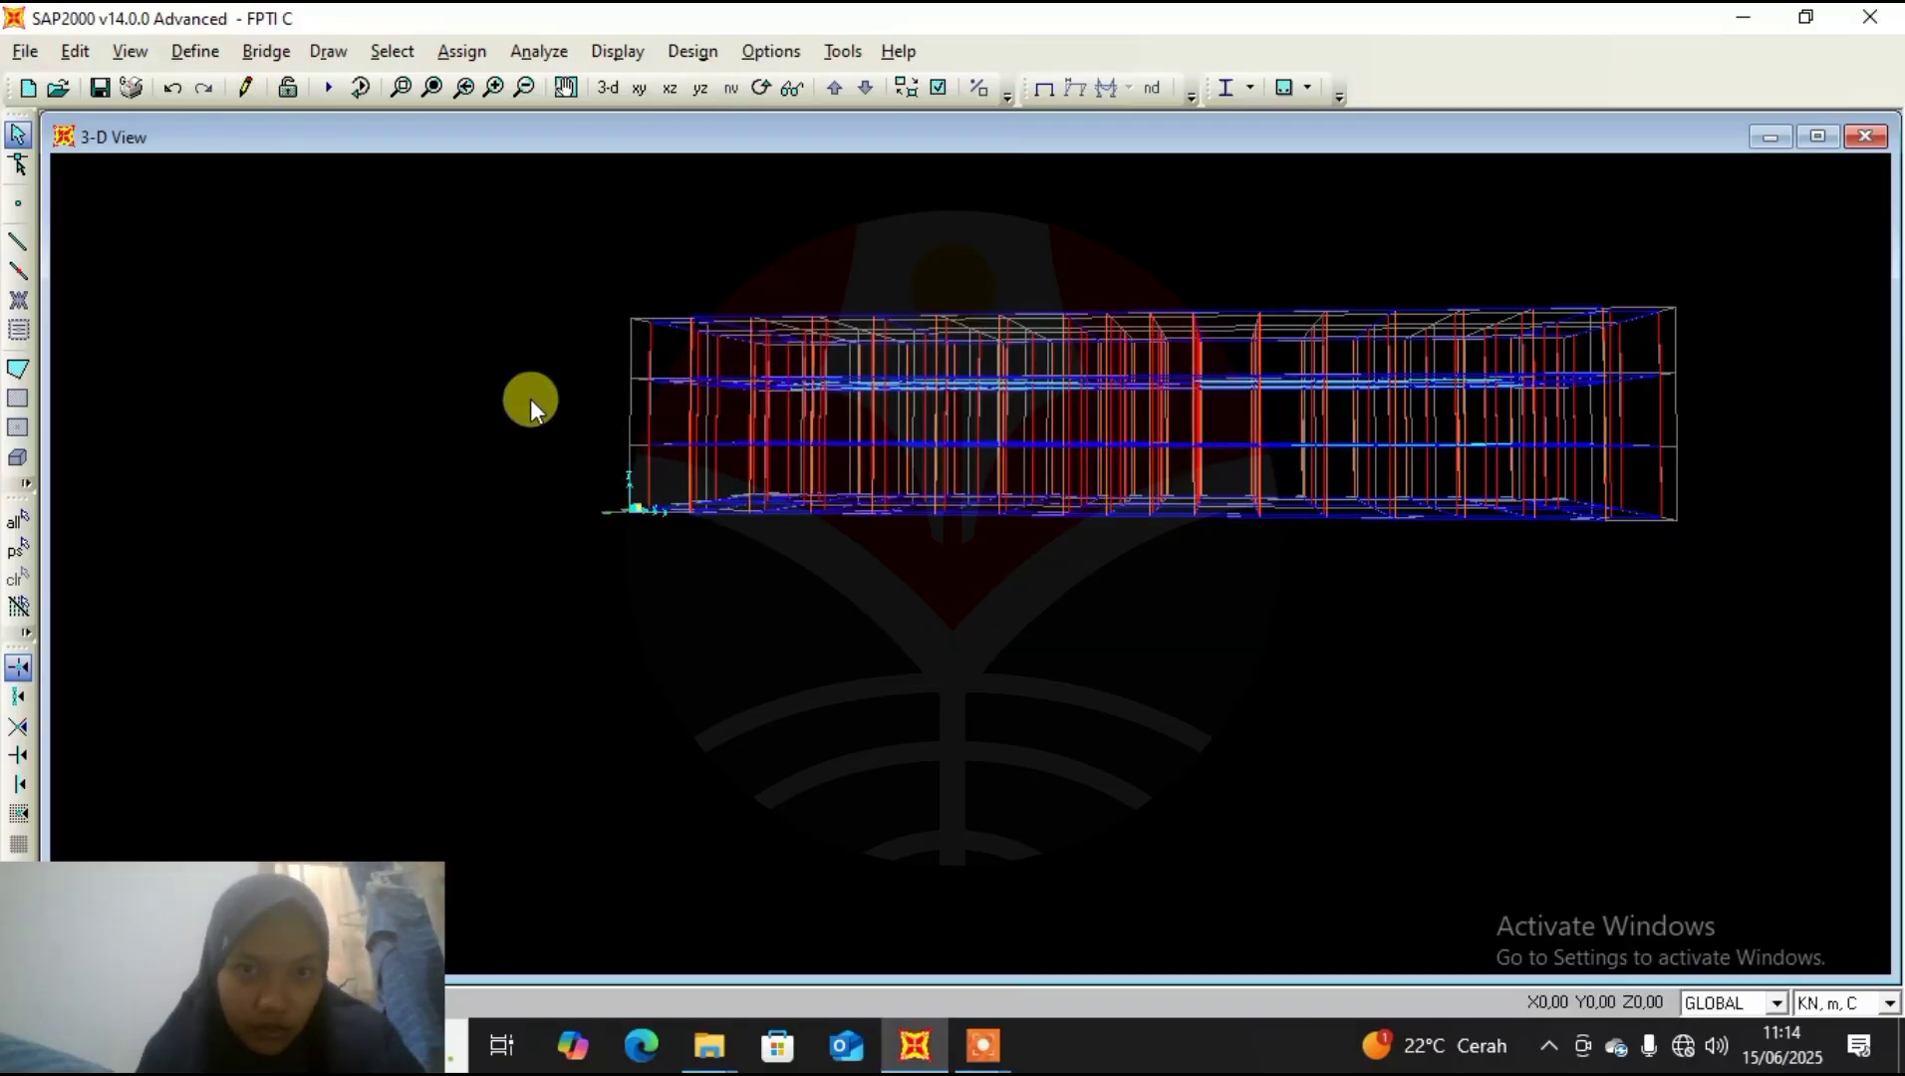
Select all frames with the K1 35X35 and K2 35X45 sections and display only that selection in the 3-D view.
{"action": "left_click", "coordinate": [392, 51]}
{"action": "mouse_move", "coordinate": [431, 83]}
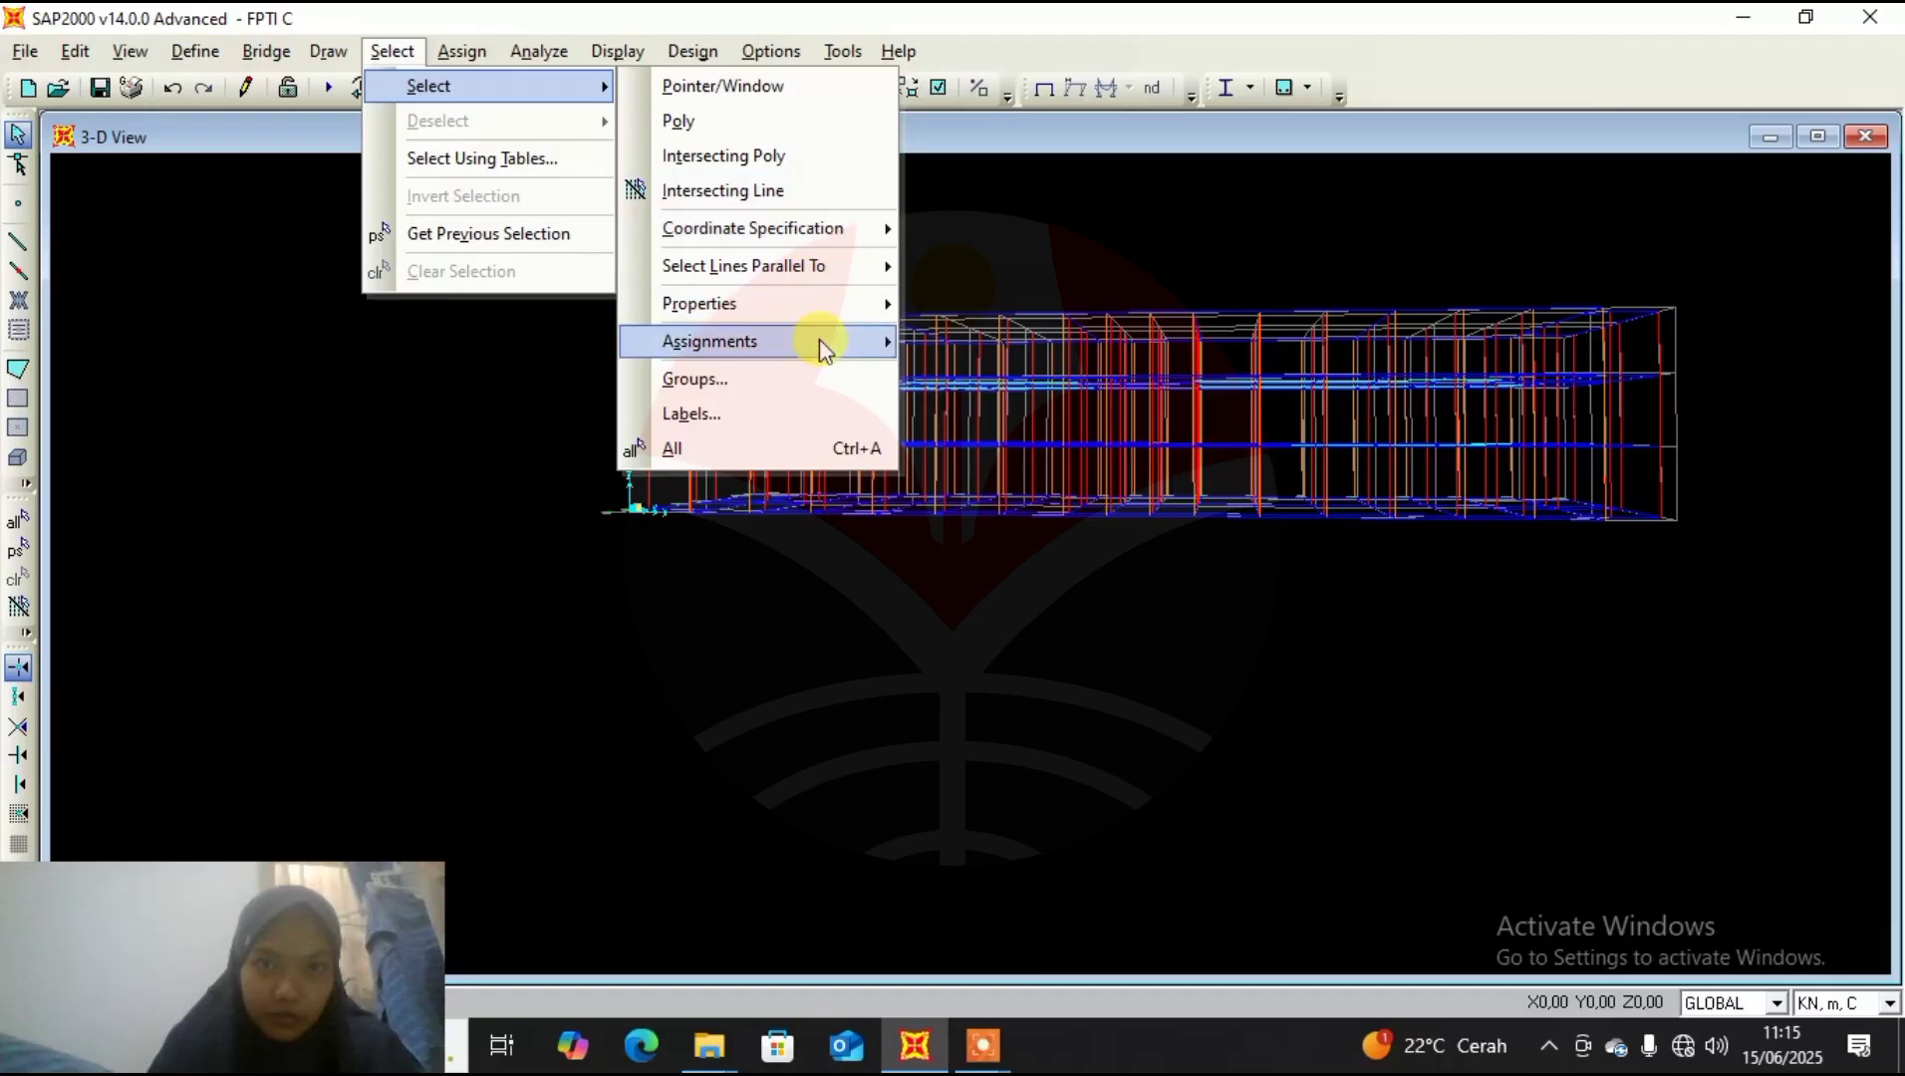
{"action": "mouse_move", "coordinate": [829, 313]}
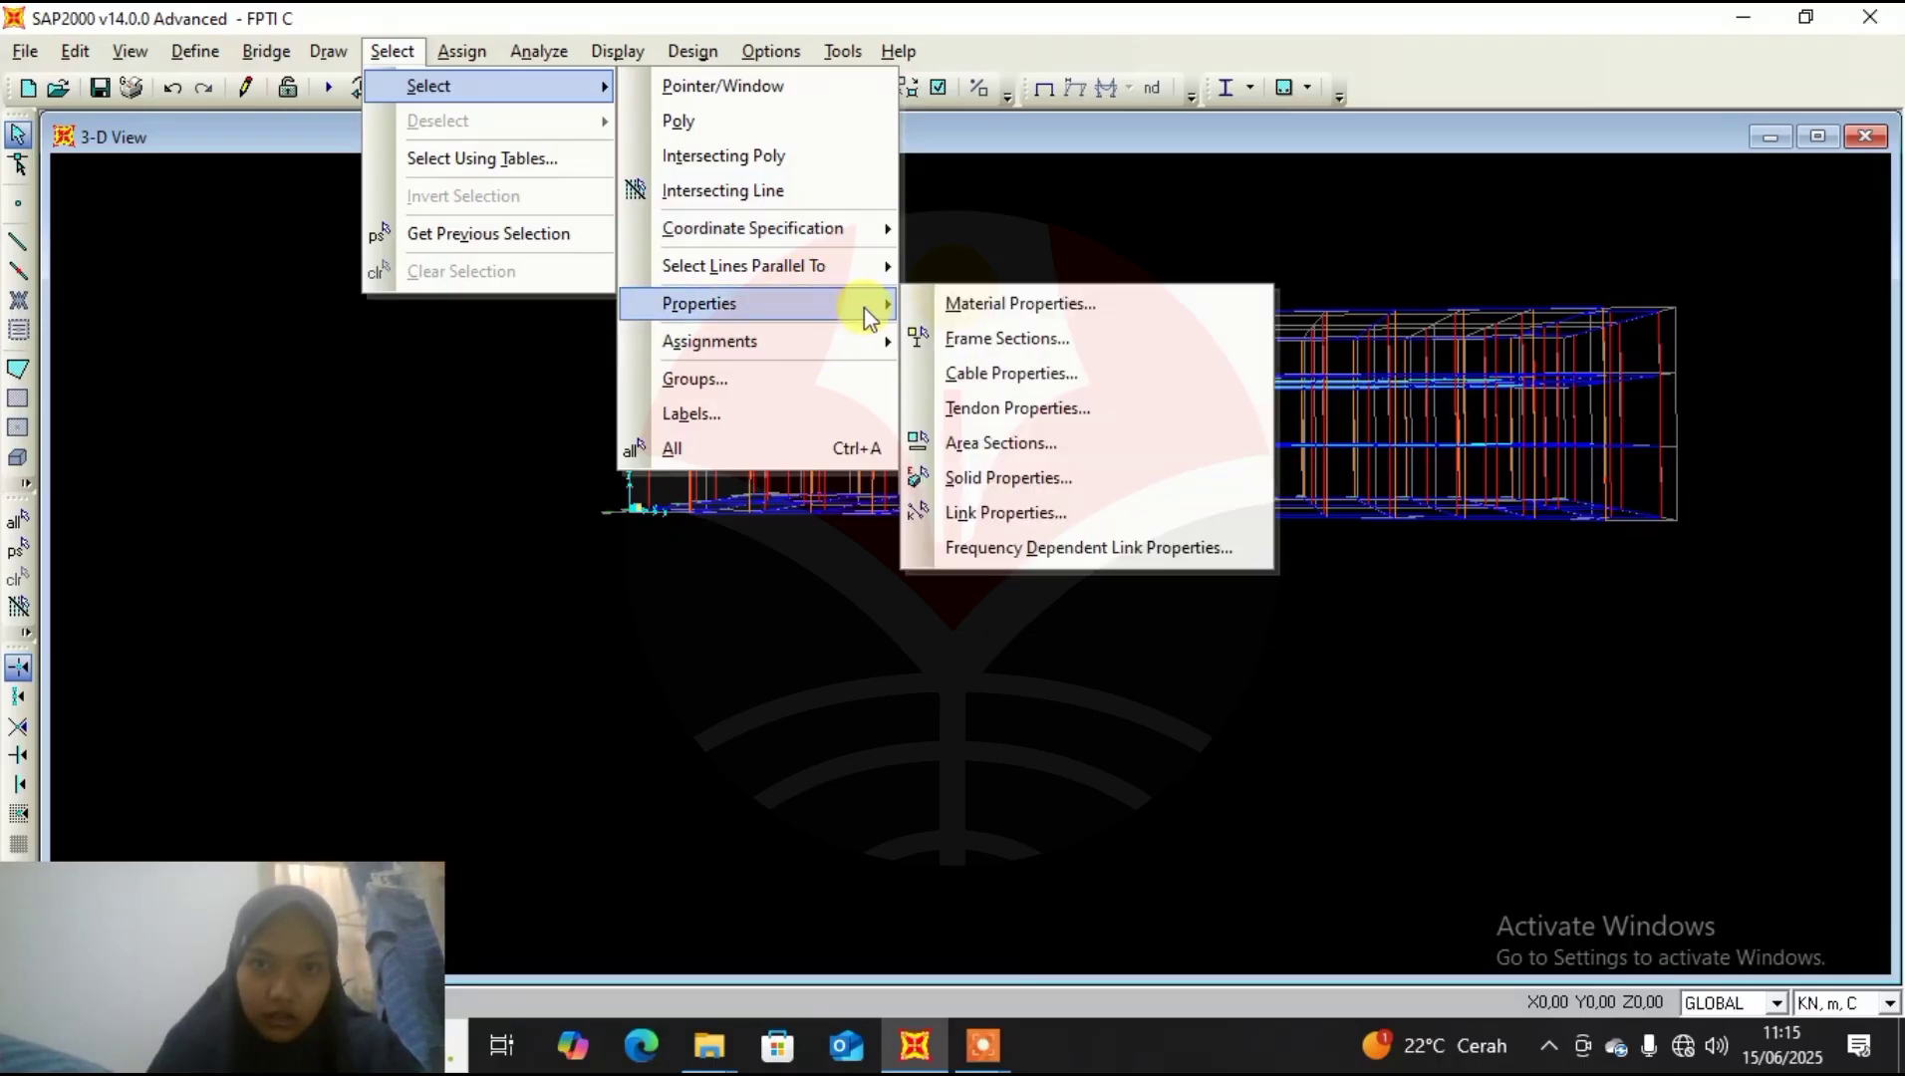
{"action": "left_click", "coordinate": [1046, 341]}
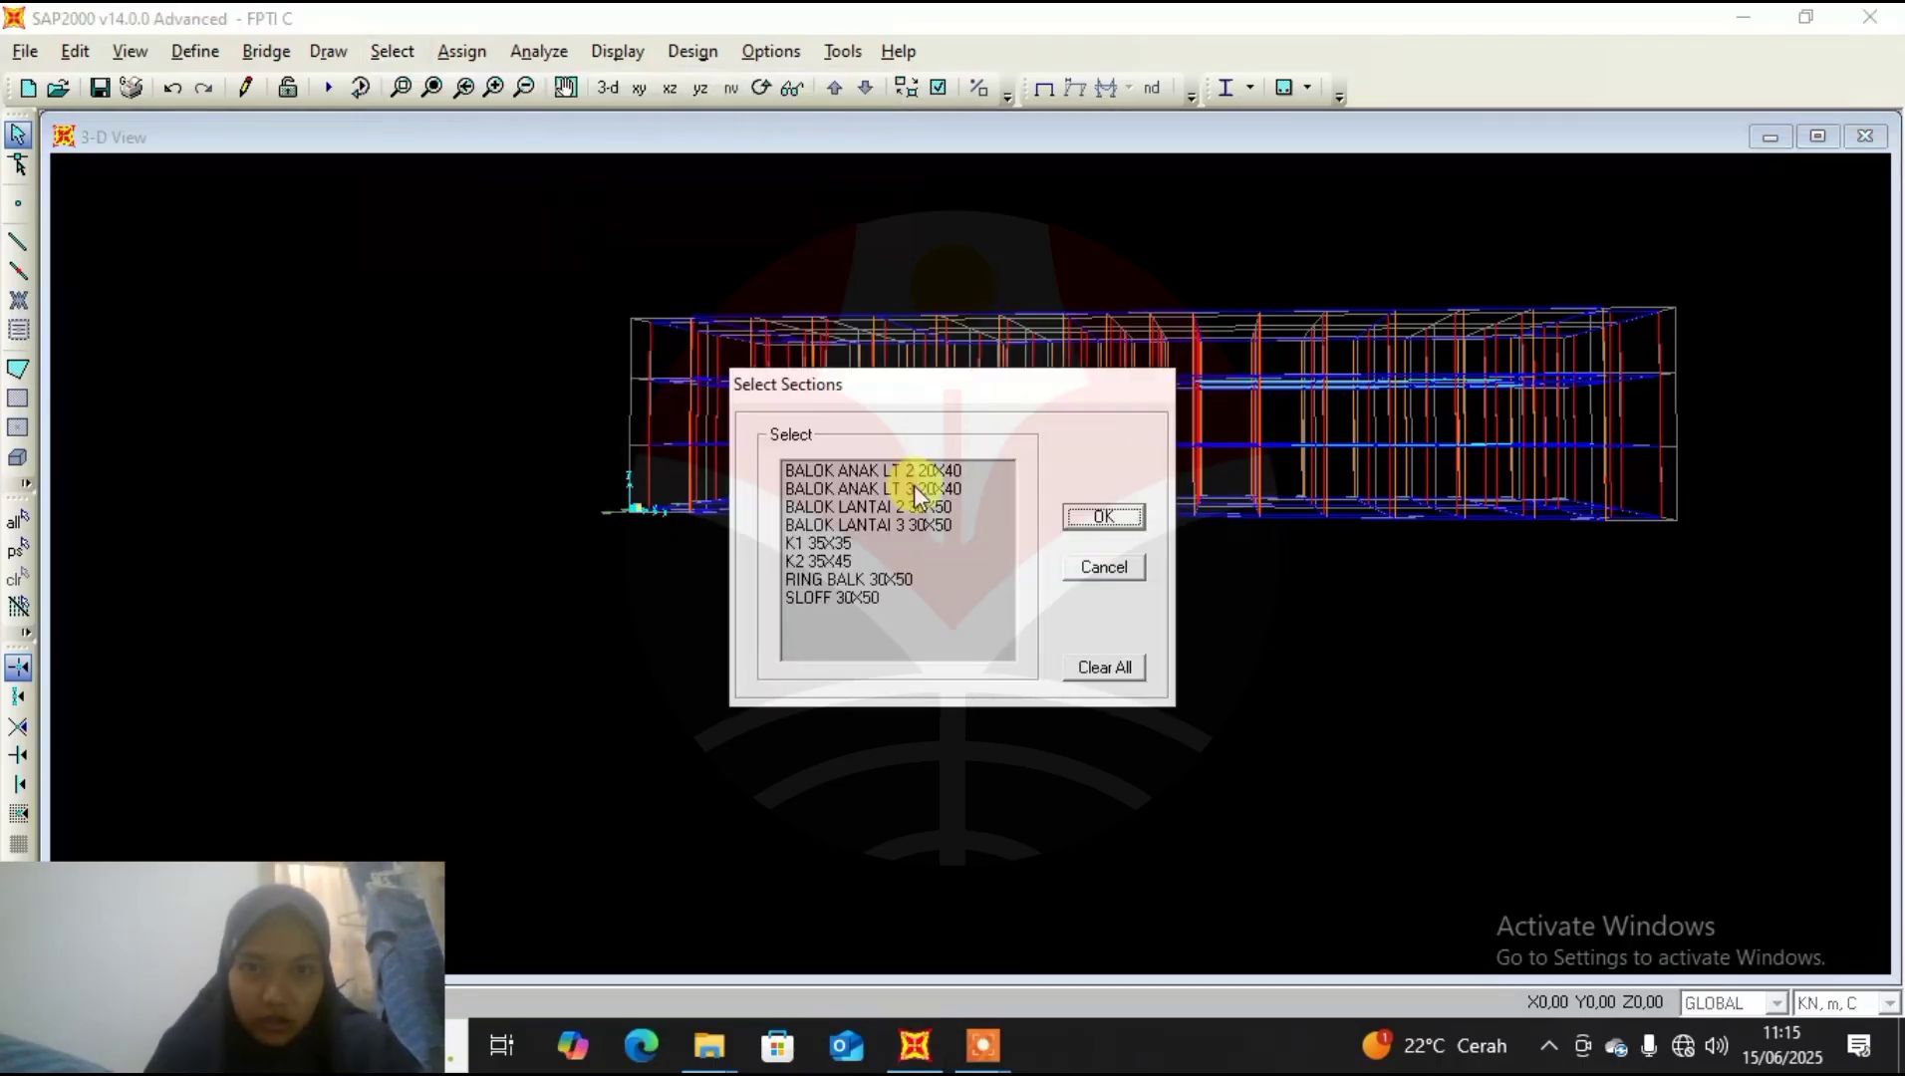
{"action": "left_click", "coordinate": [890, 542]}
{"action": "left_click", "coordinate": [886, 560]}
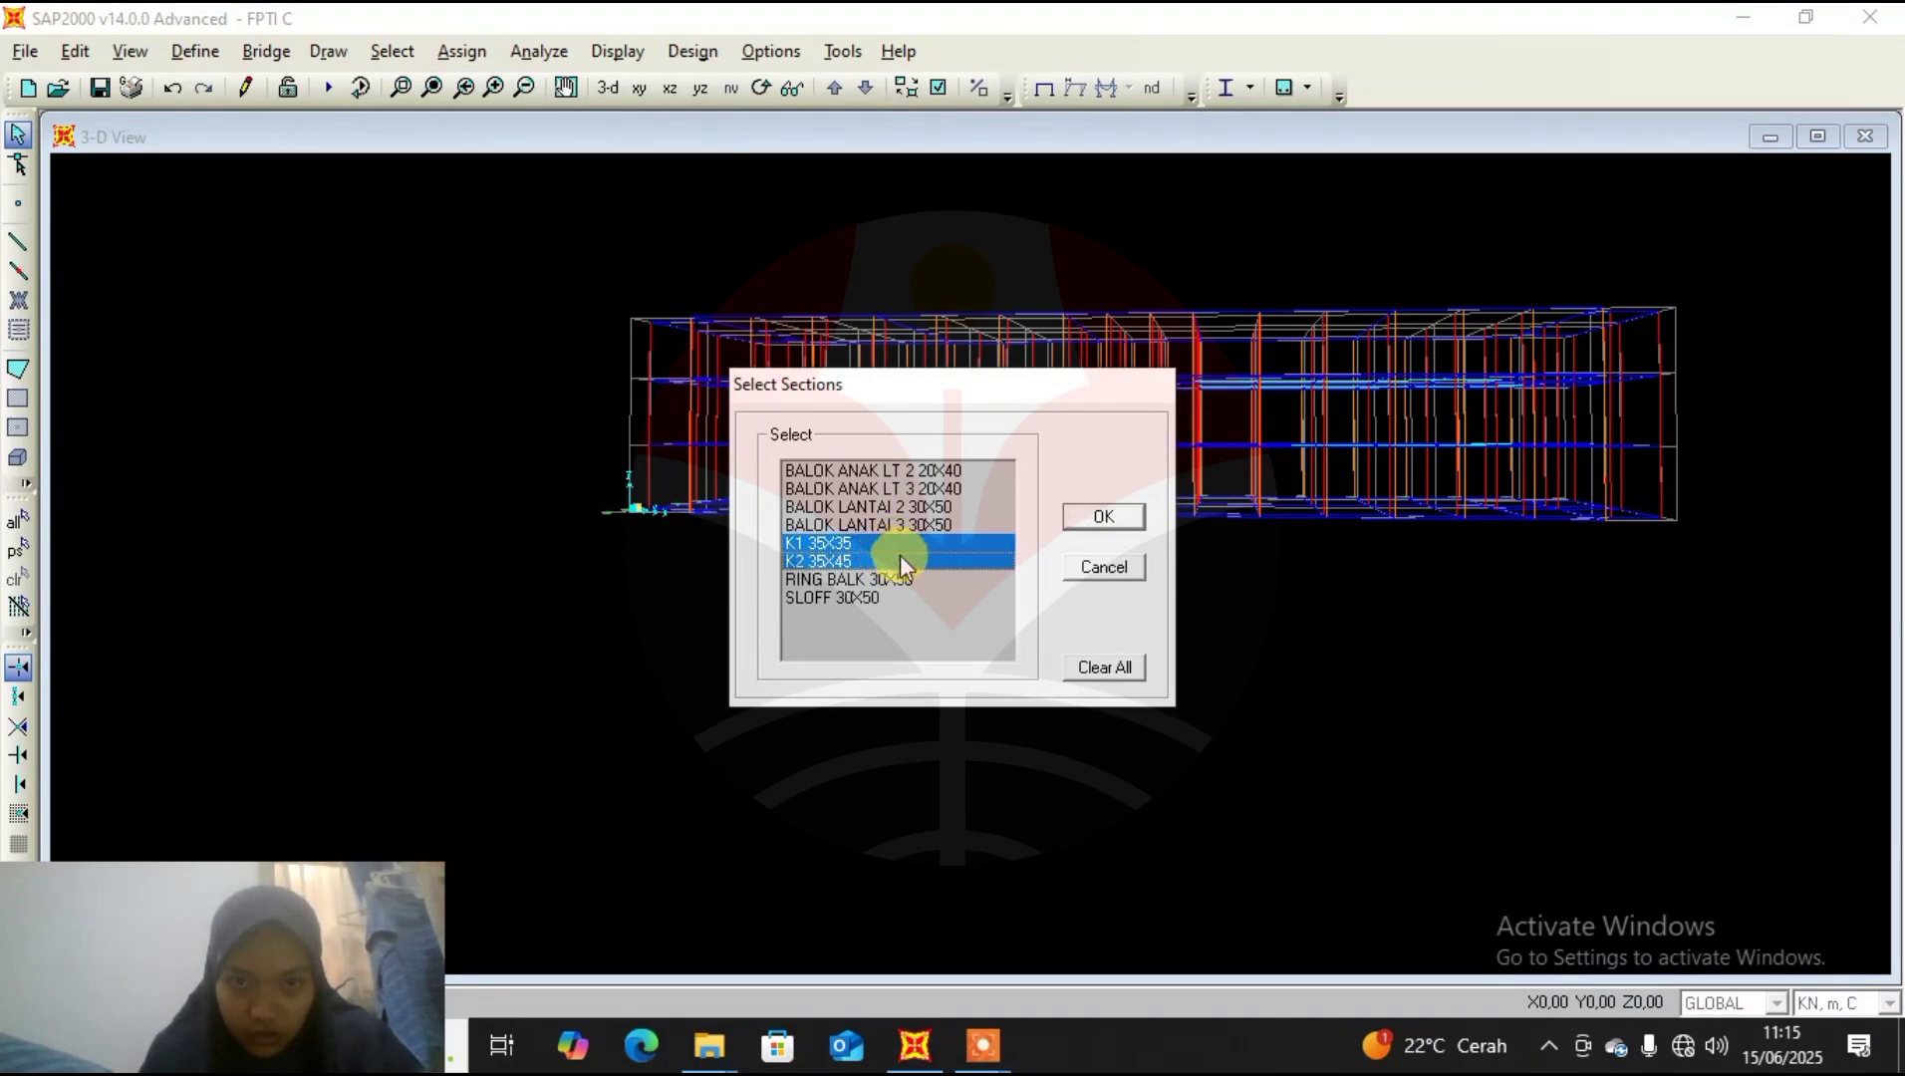
{"action": "left_click", "coordinate": [1122, 513]}
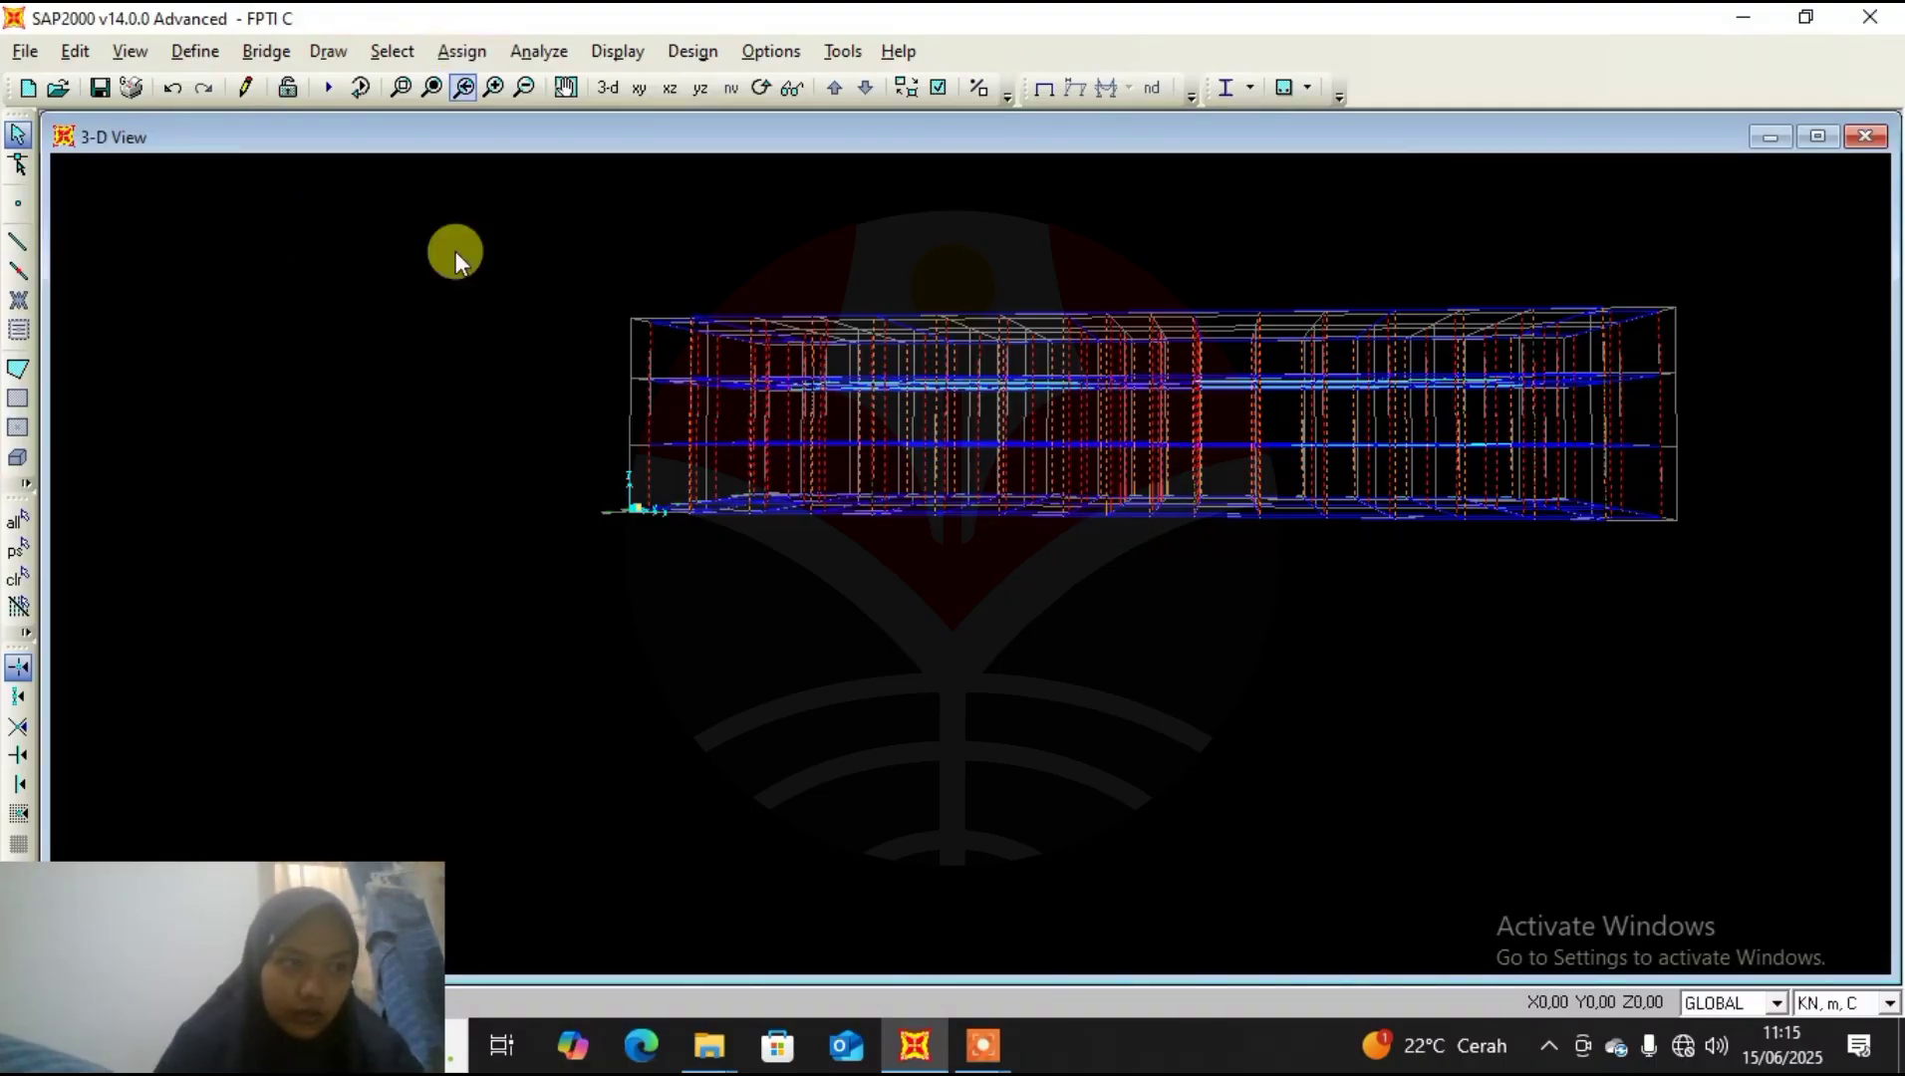
{"action": "right_click", "coordinate": [455, 353]}
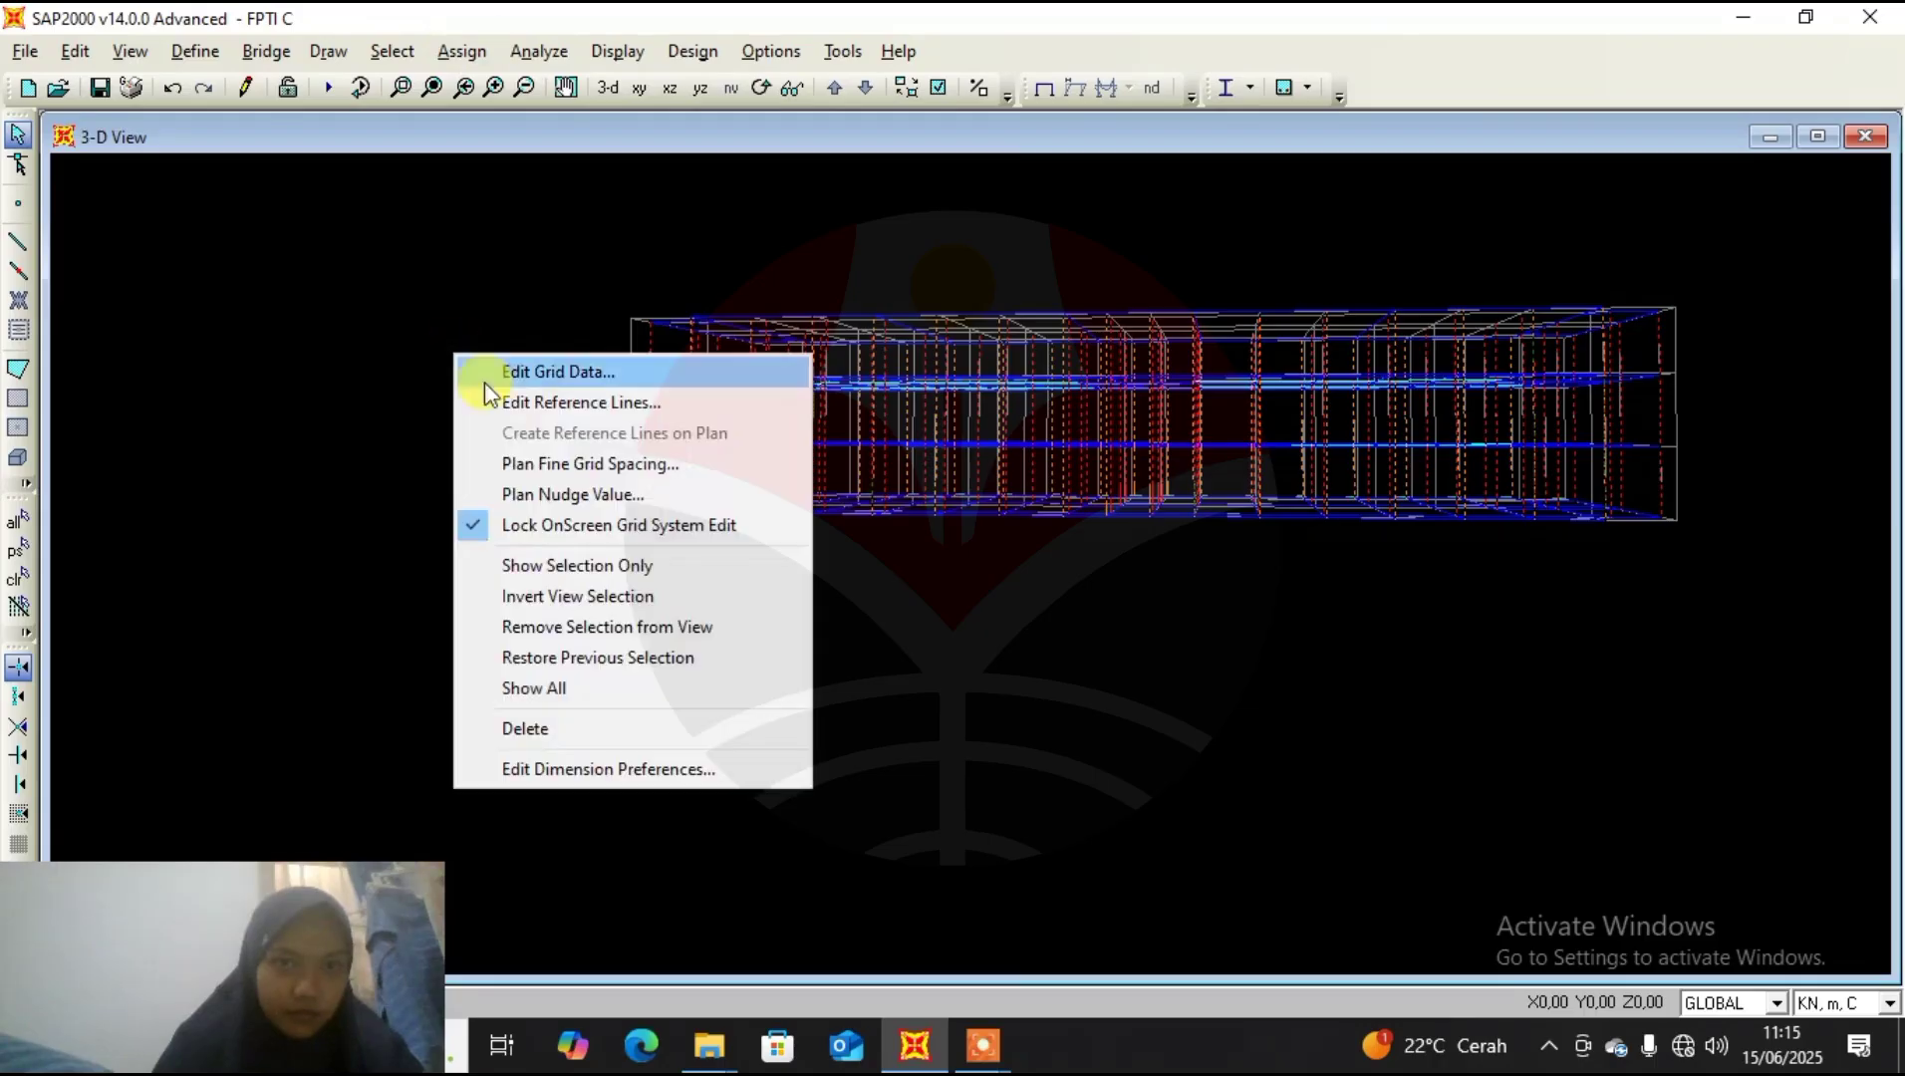
{"action": "left_click", "coordinate": [582, 568]}
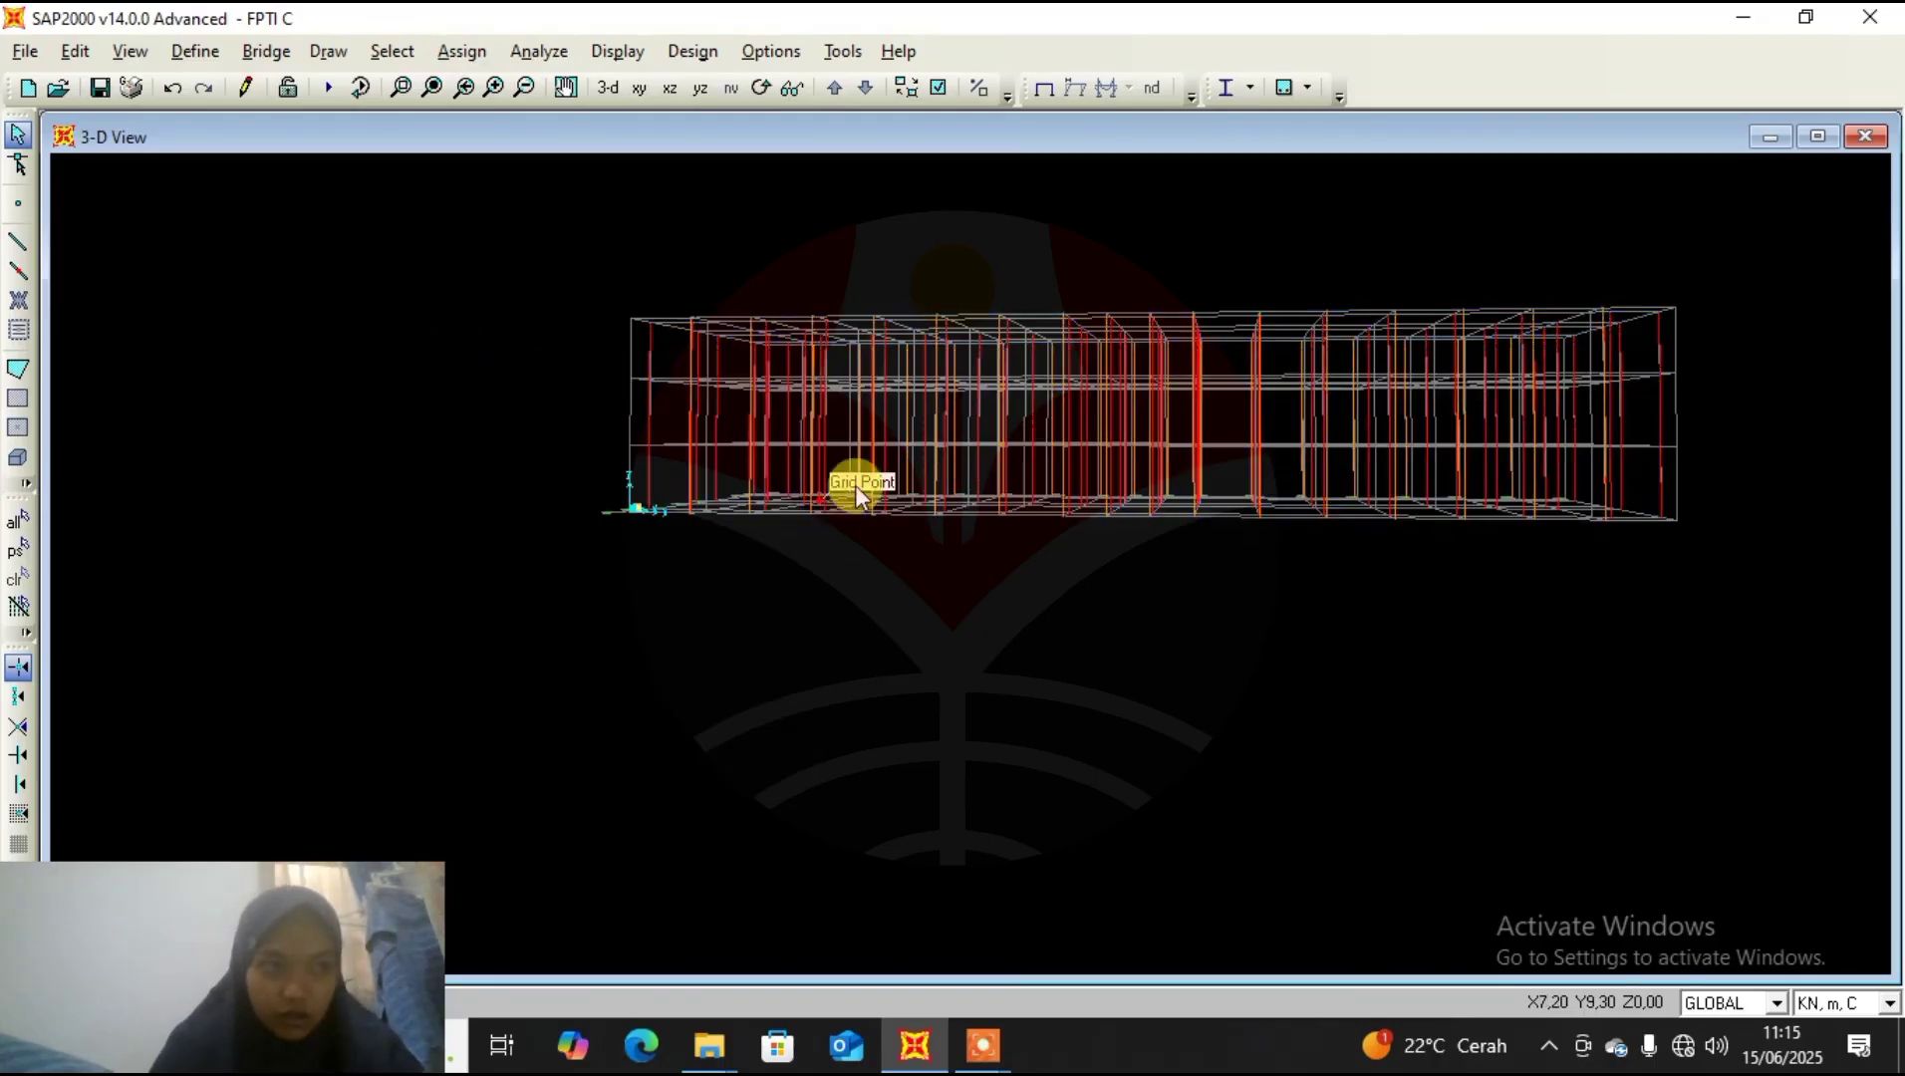
Select all the column base joints at the ground level of the isolated columns.
{"action": "left_click", "coordinate": [759, 88]}
{"action": "left_click_drag", "start_coordinate": [908, 384], "coordinate": [1006, 394]}
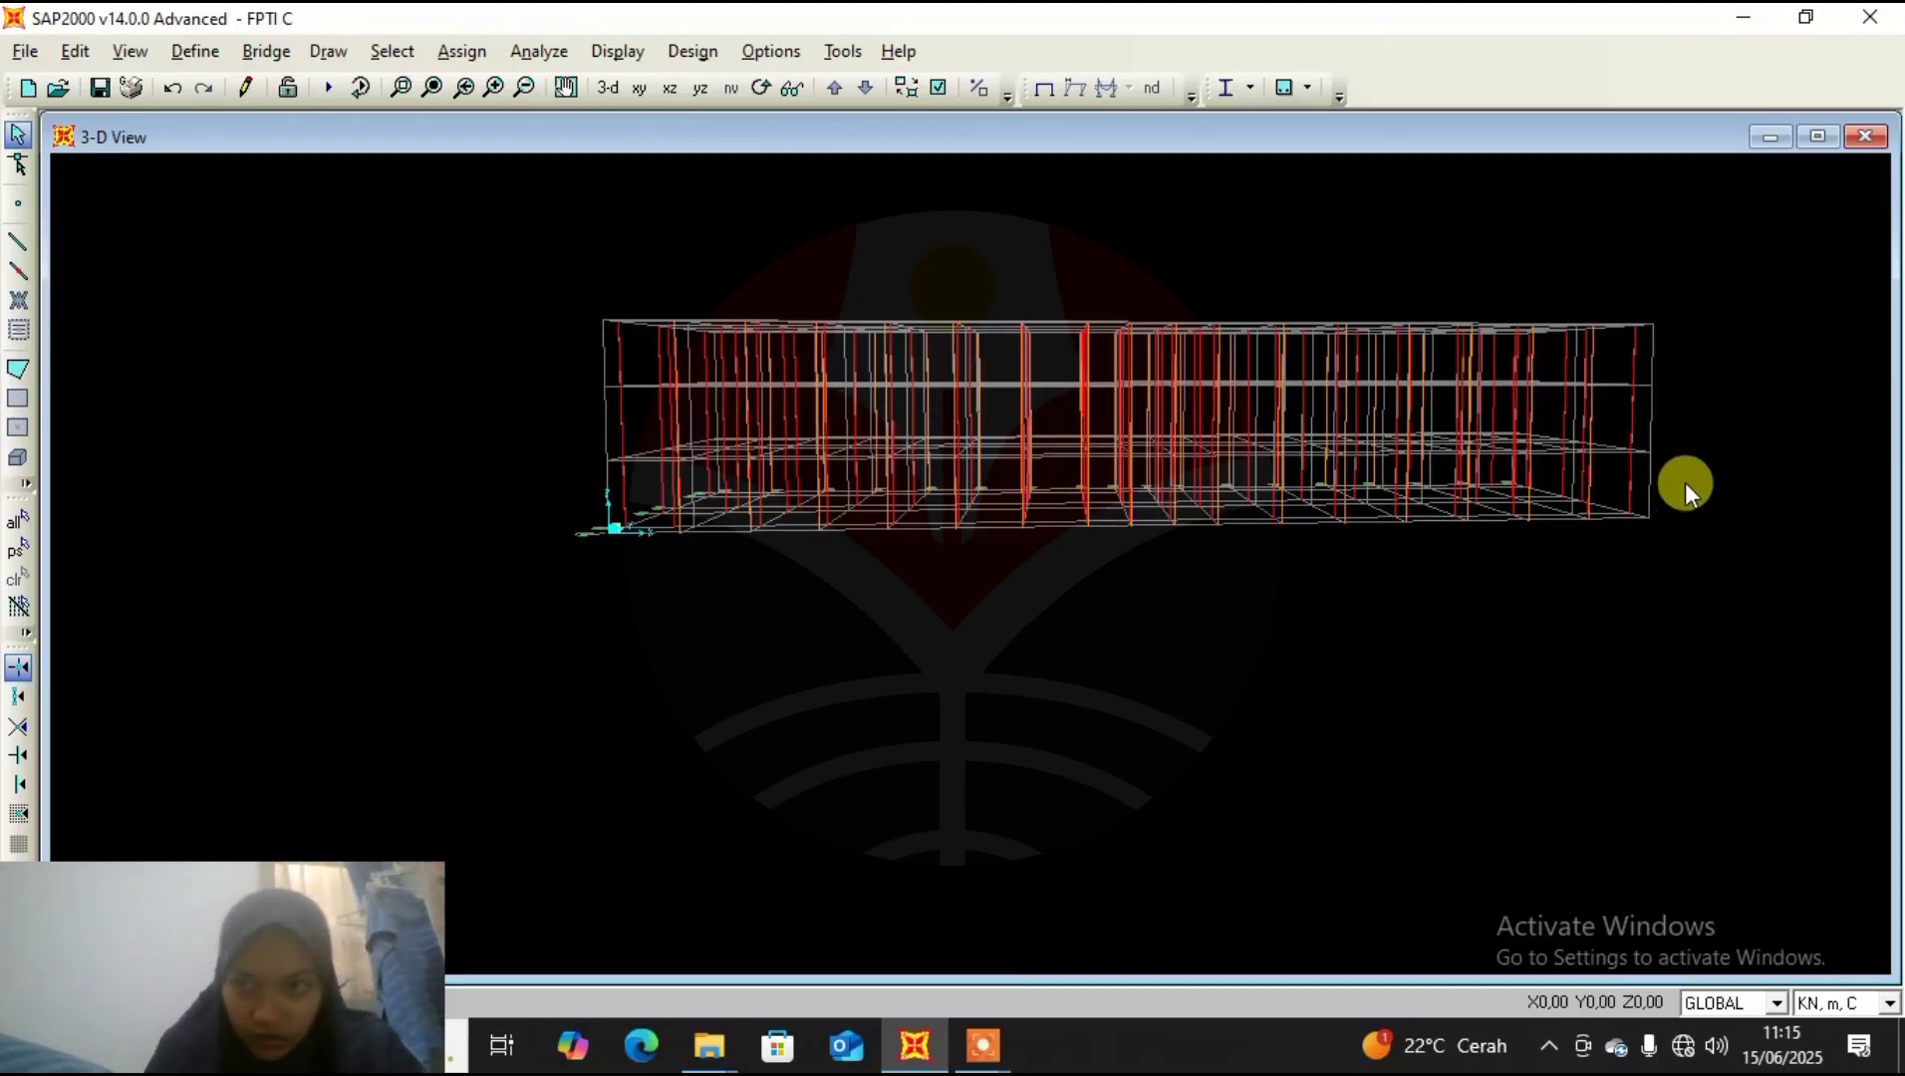
{"action": "left_click", "coordinate": [497, 516]}
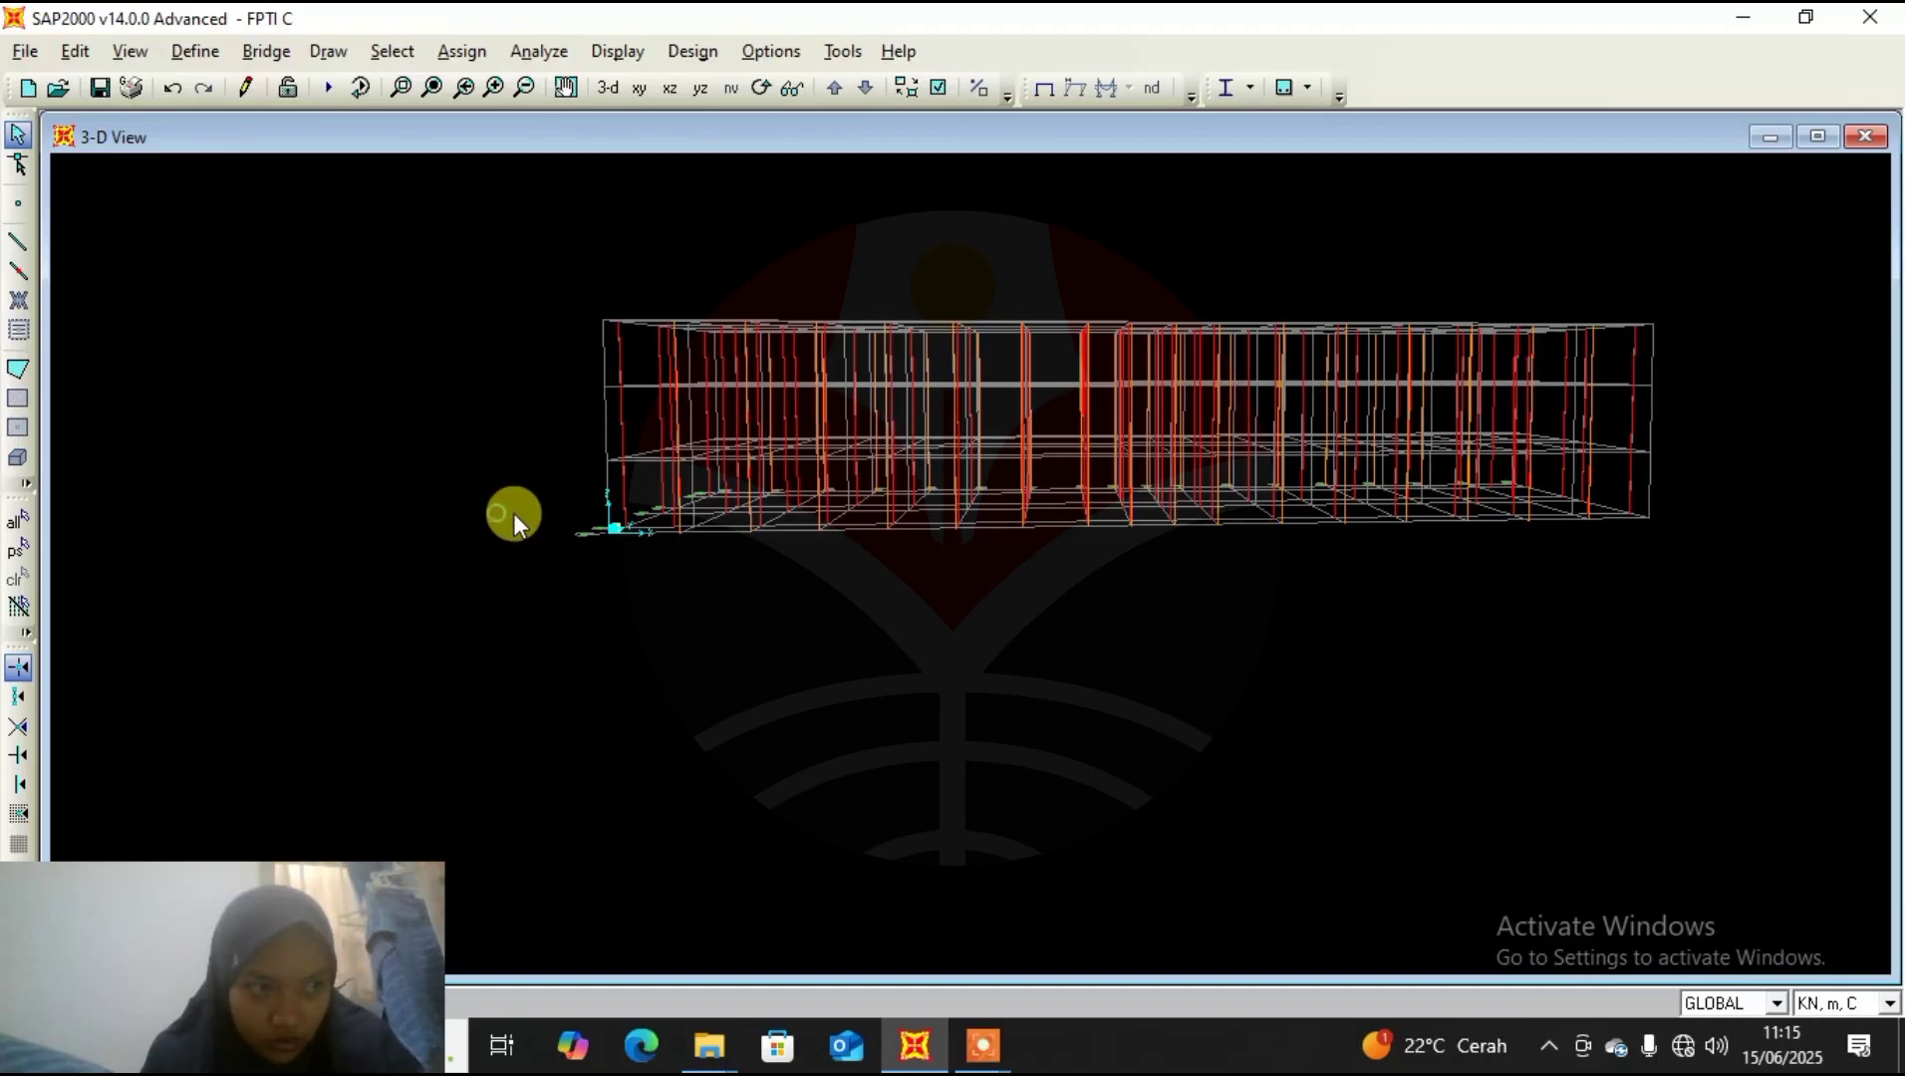
{"action": "left_click_drag", "start_coordinate": [477, 646], "coordinate": [548, 480]}
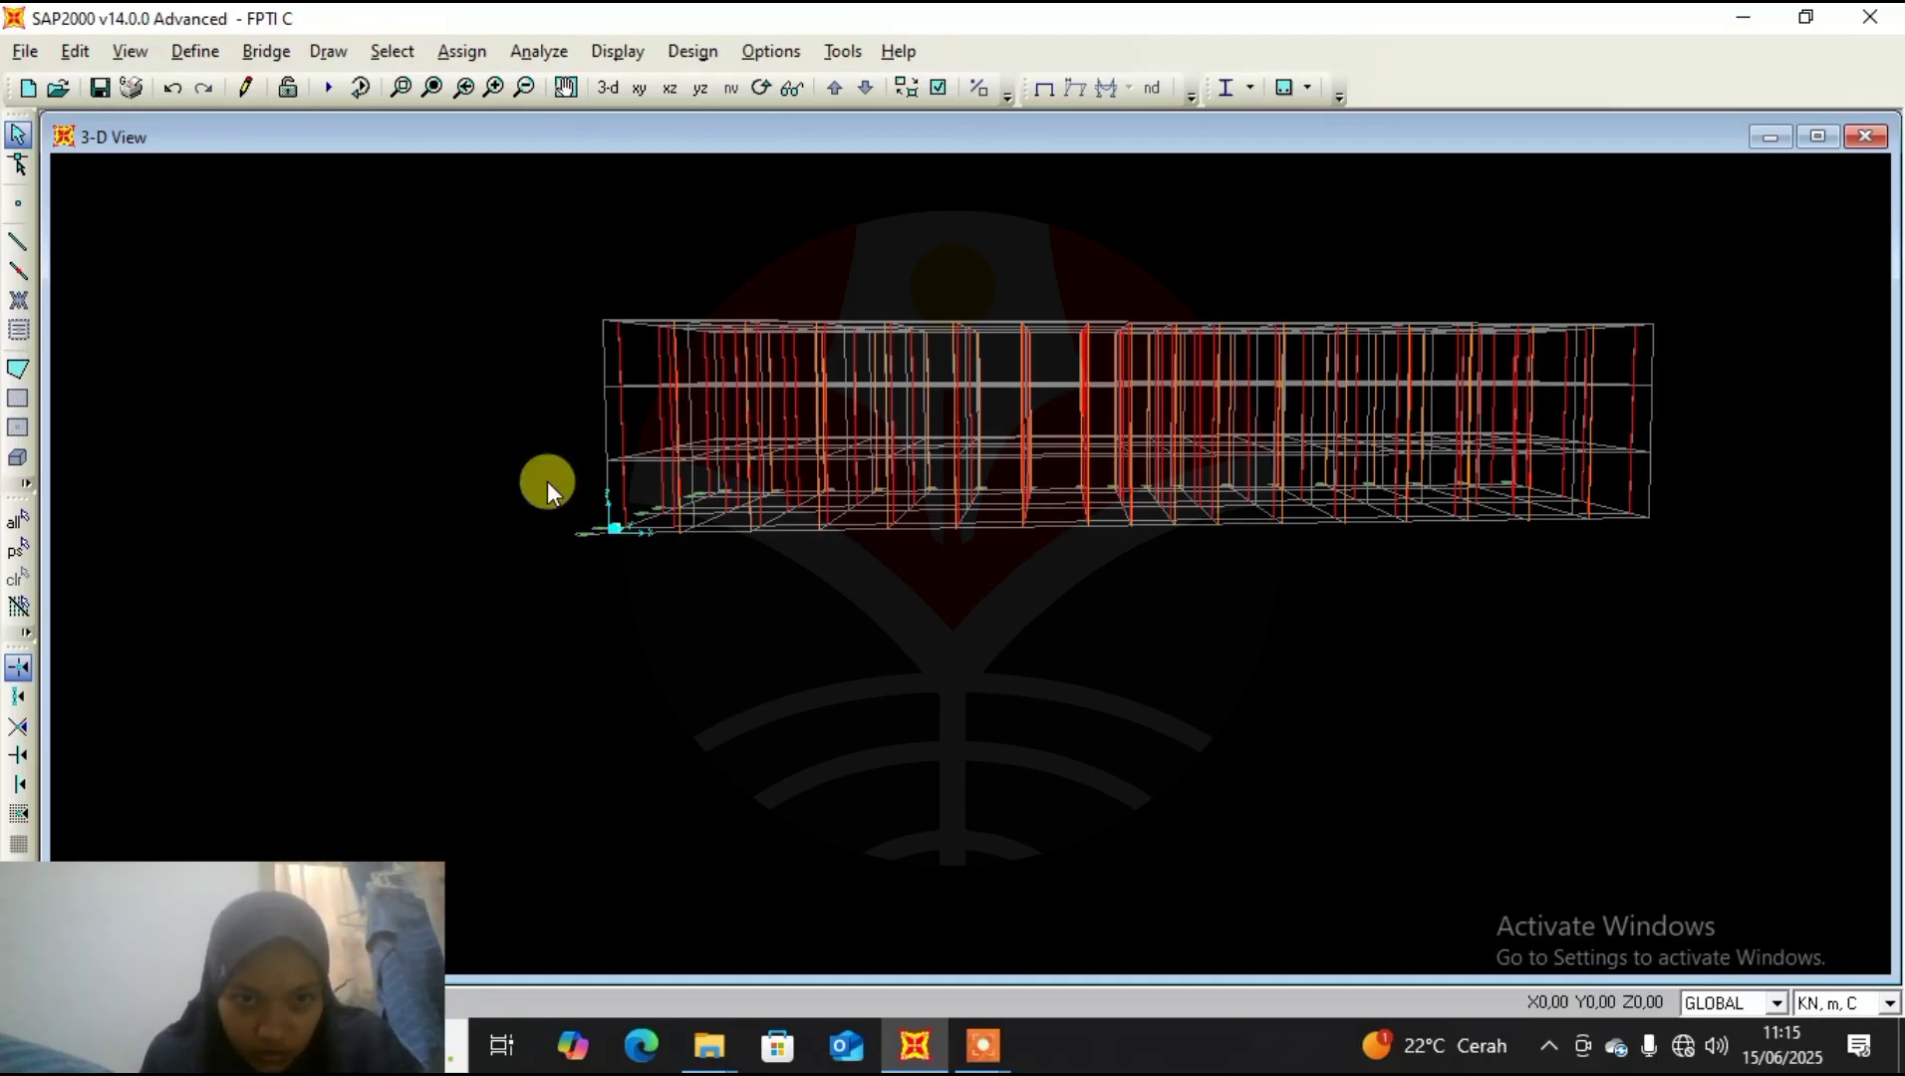
{"action": "left_click_drag", "start_coordinate": [1686, 542], "coordinate": [1809, 572]}
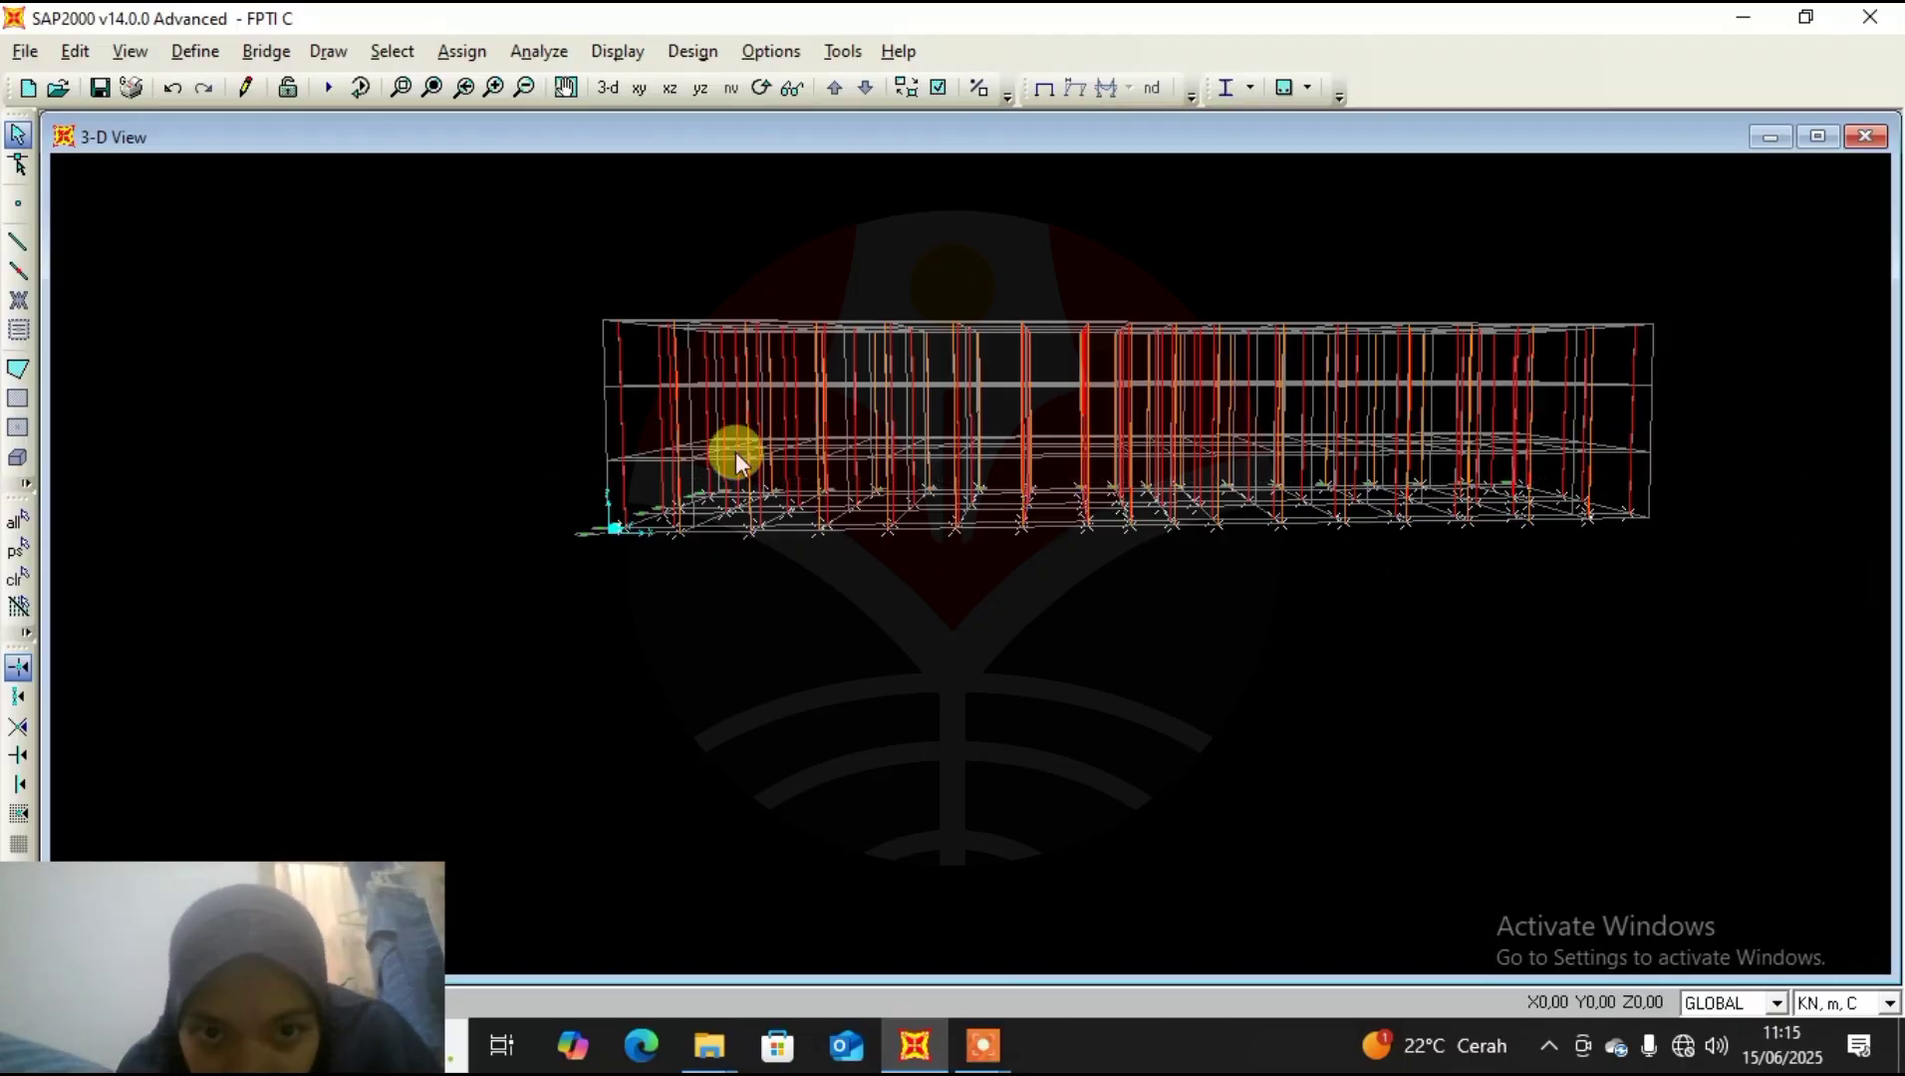
{"action": "scroll", "coordinate": [904, 405], "scroll_direction": "up", "scroll_amount": 1}
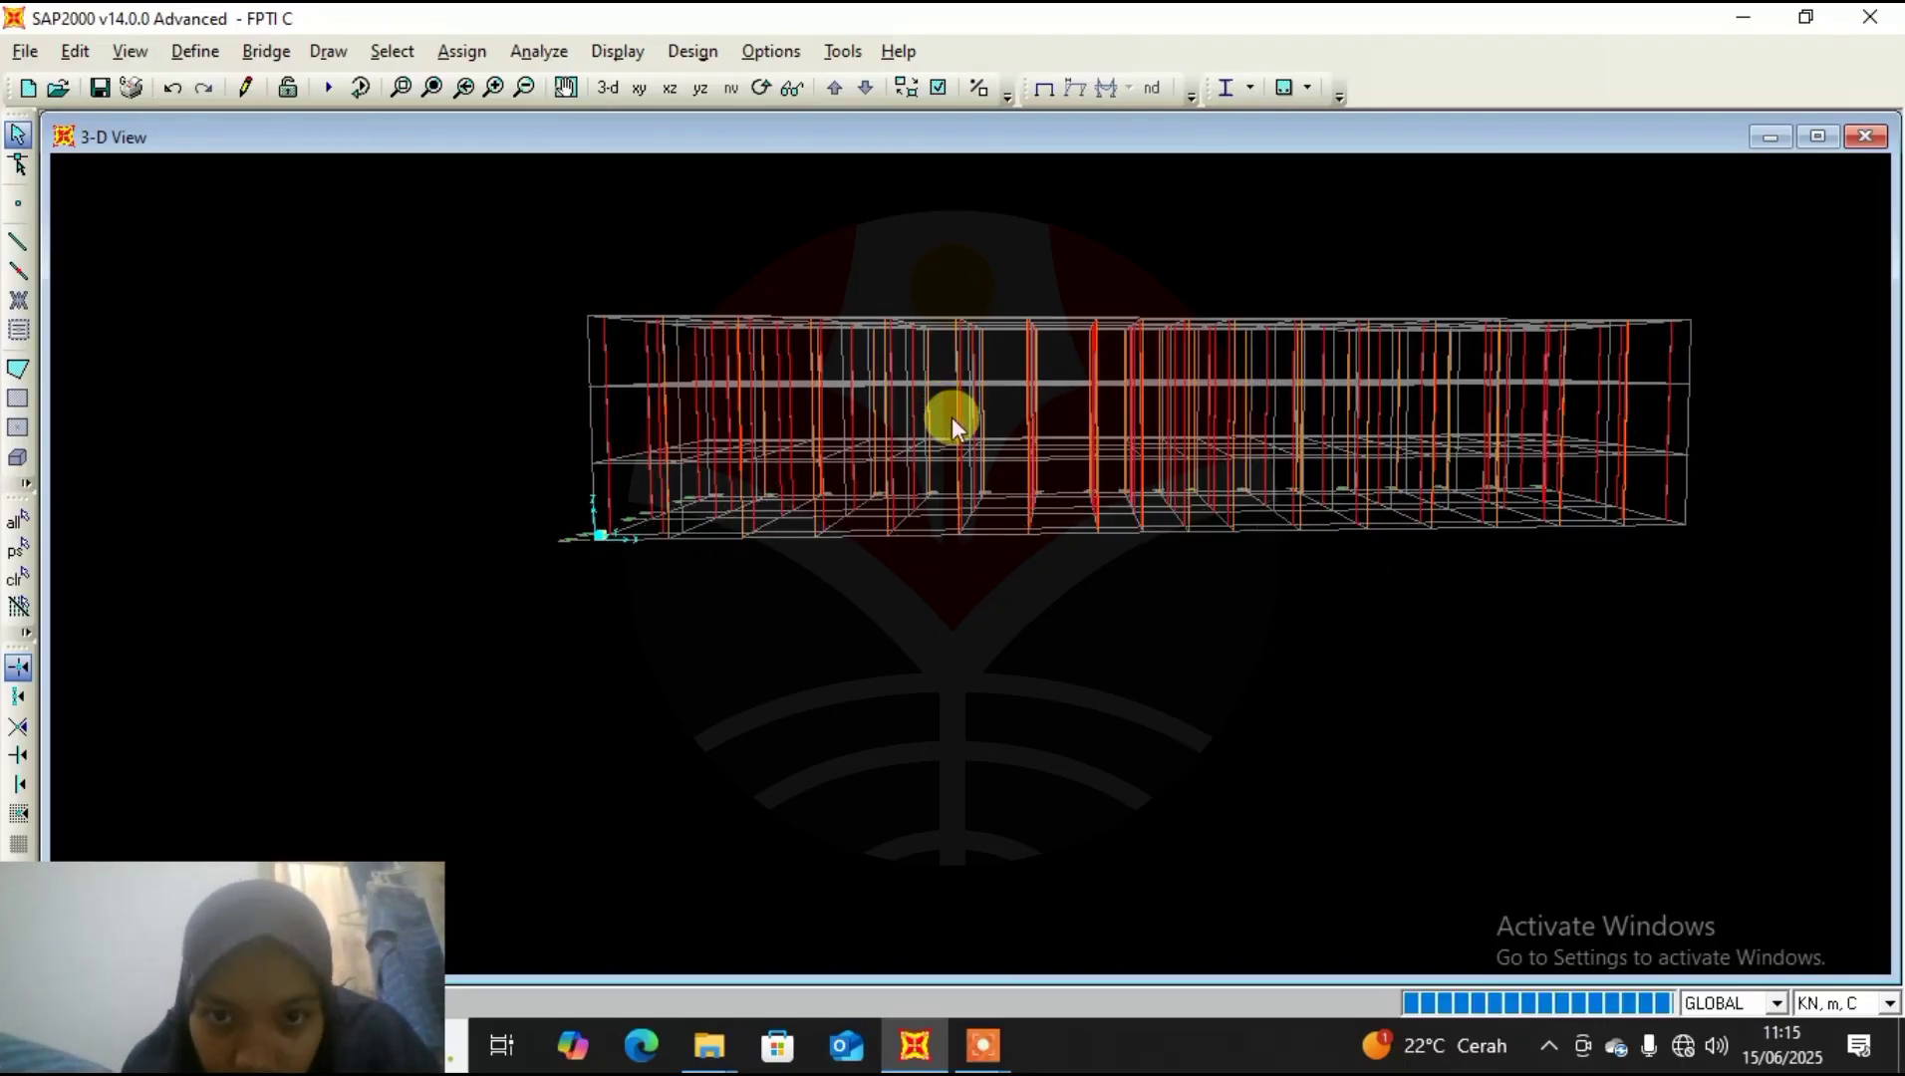
{"action": "scroll", "coordinate": [952, 421], "scroll_direction": "up", "scroll_amount": 1}
{"action": "scroll", "coordinate": [952, 422], "scroll_direction": "up", "scroll_amount": 1}
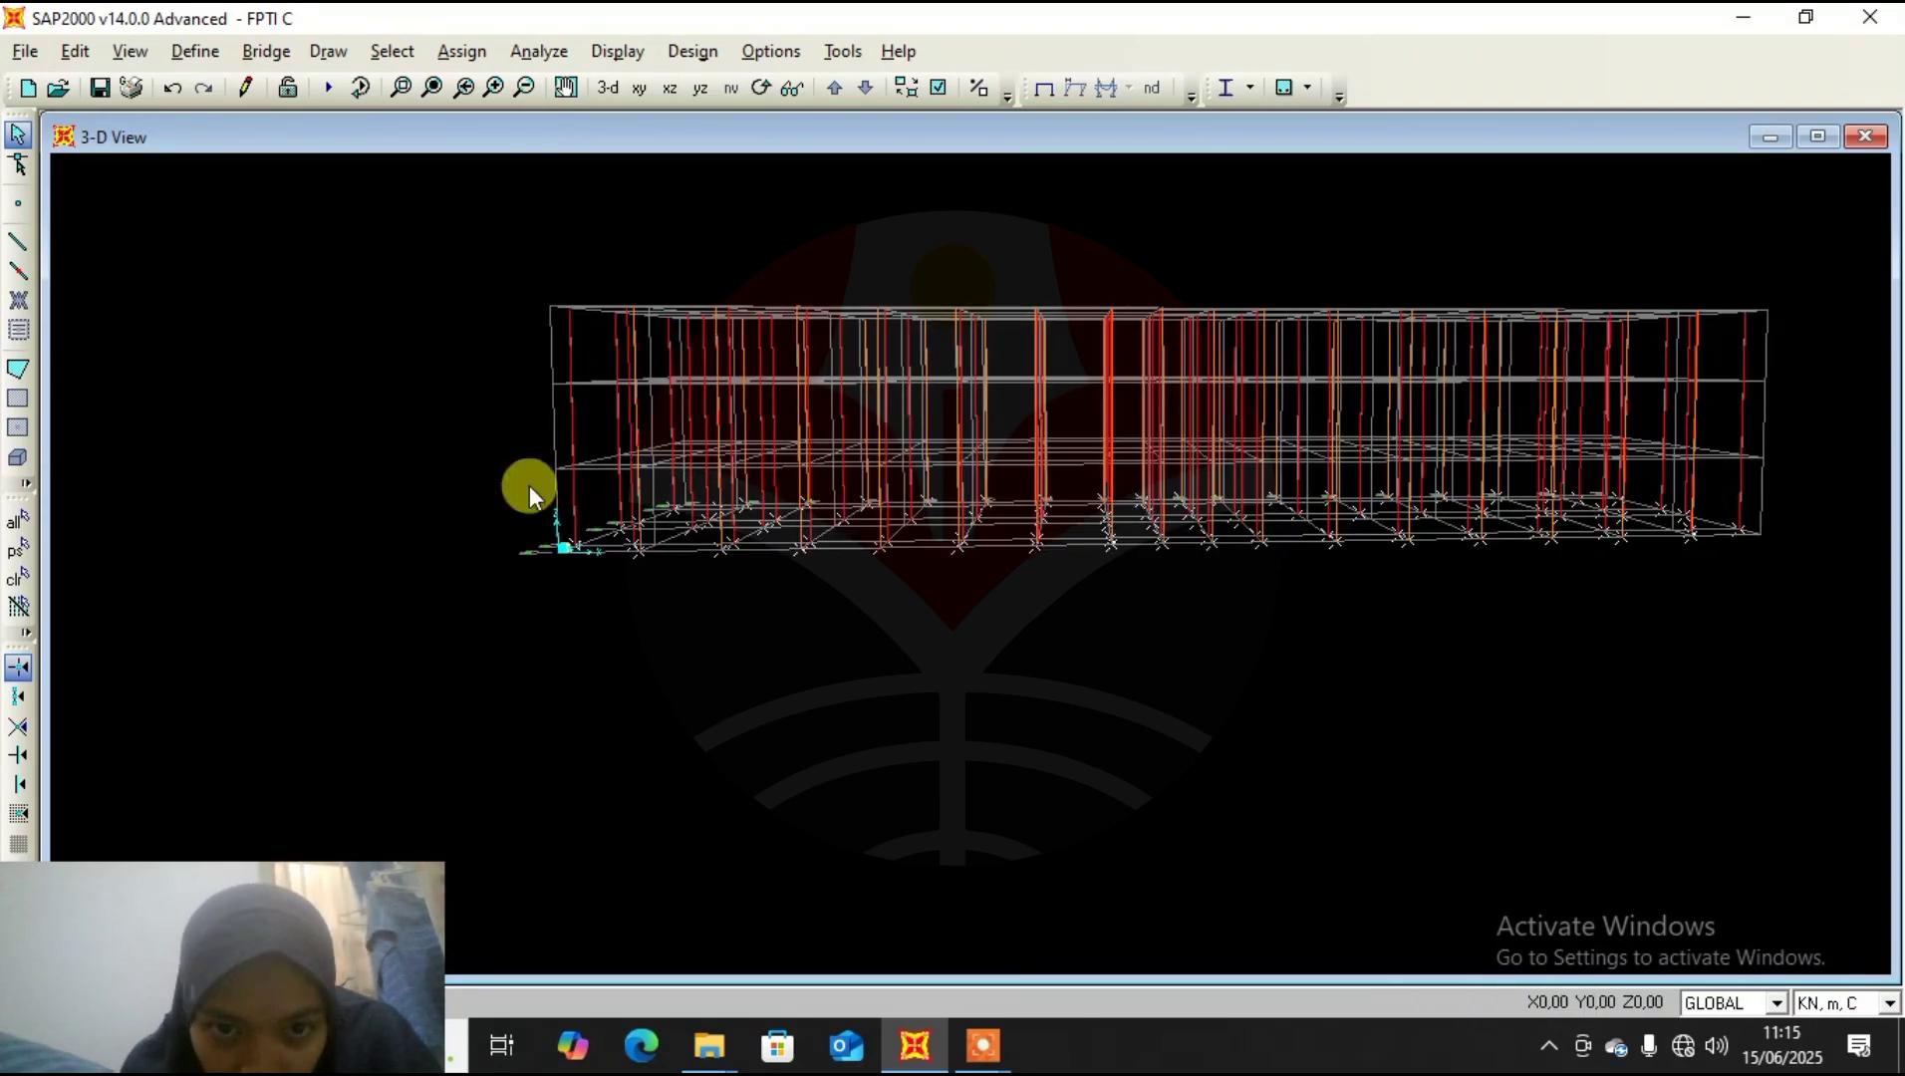
{"action": "left_click_drag", "start_coordinate": [519, 488], "coordinate": [1504, 524]}
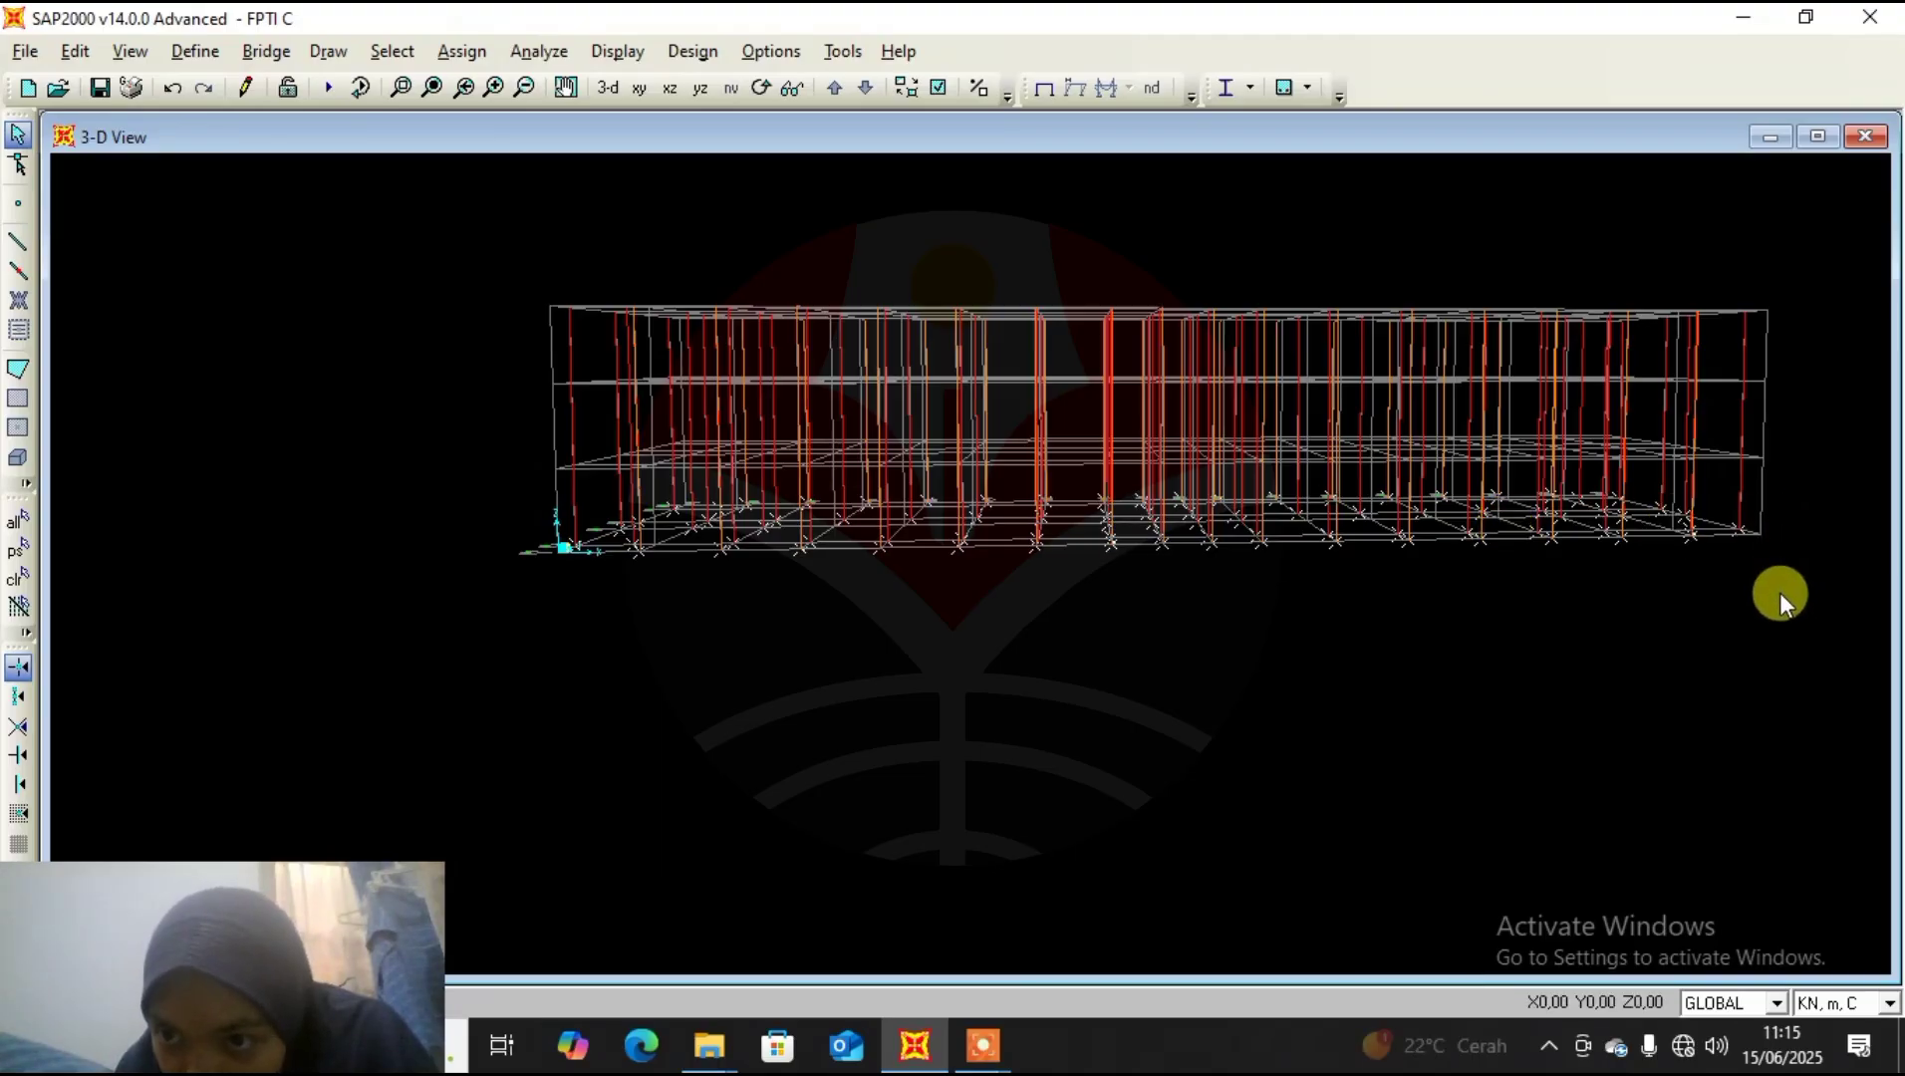
Assign fixed joint restraints to the selected column base joints.
{"action": "left_click", "coordinate": [439, 51]}
{"action": "mouse_move", "coordinate": [495, 87]}
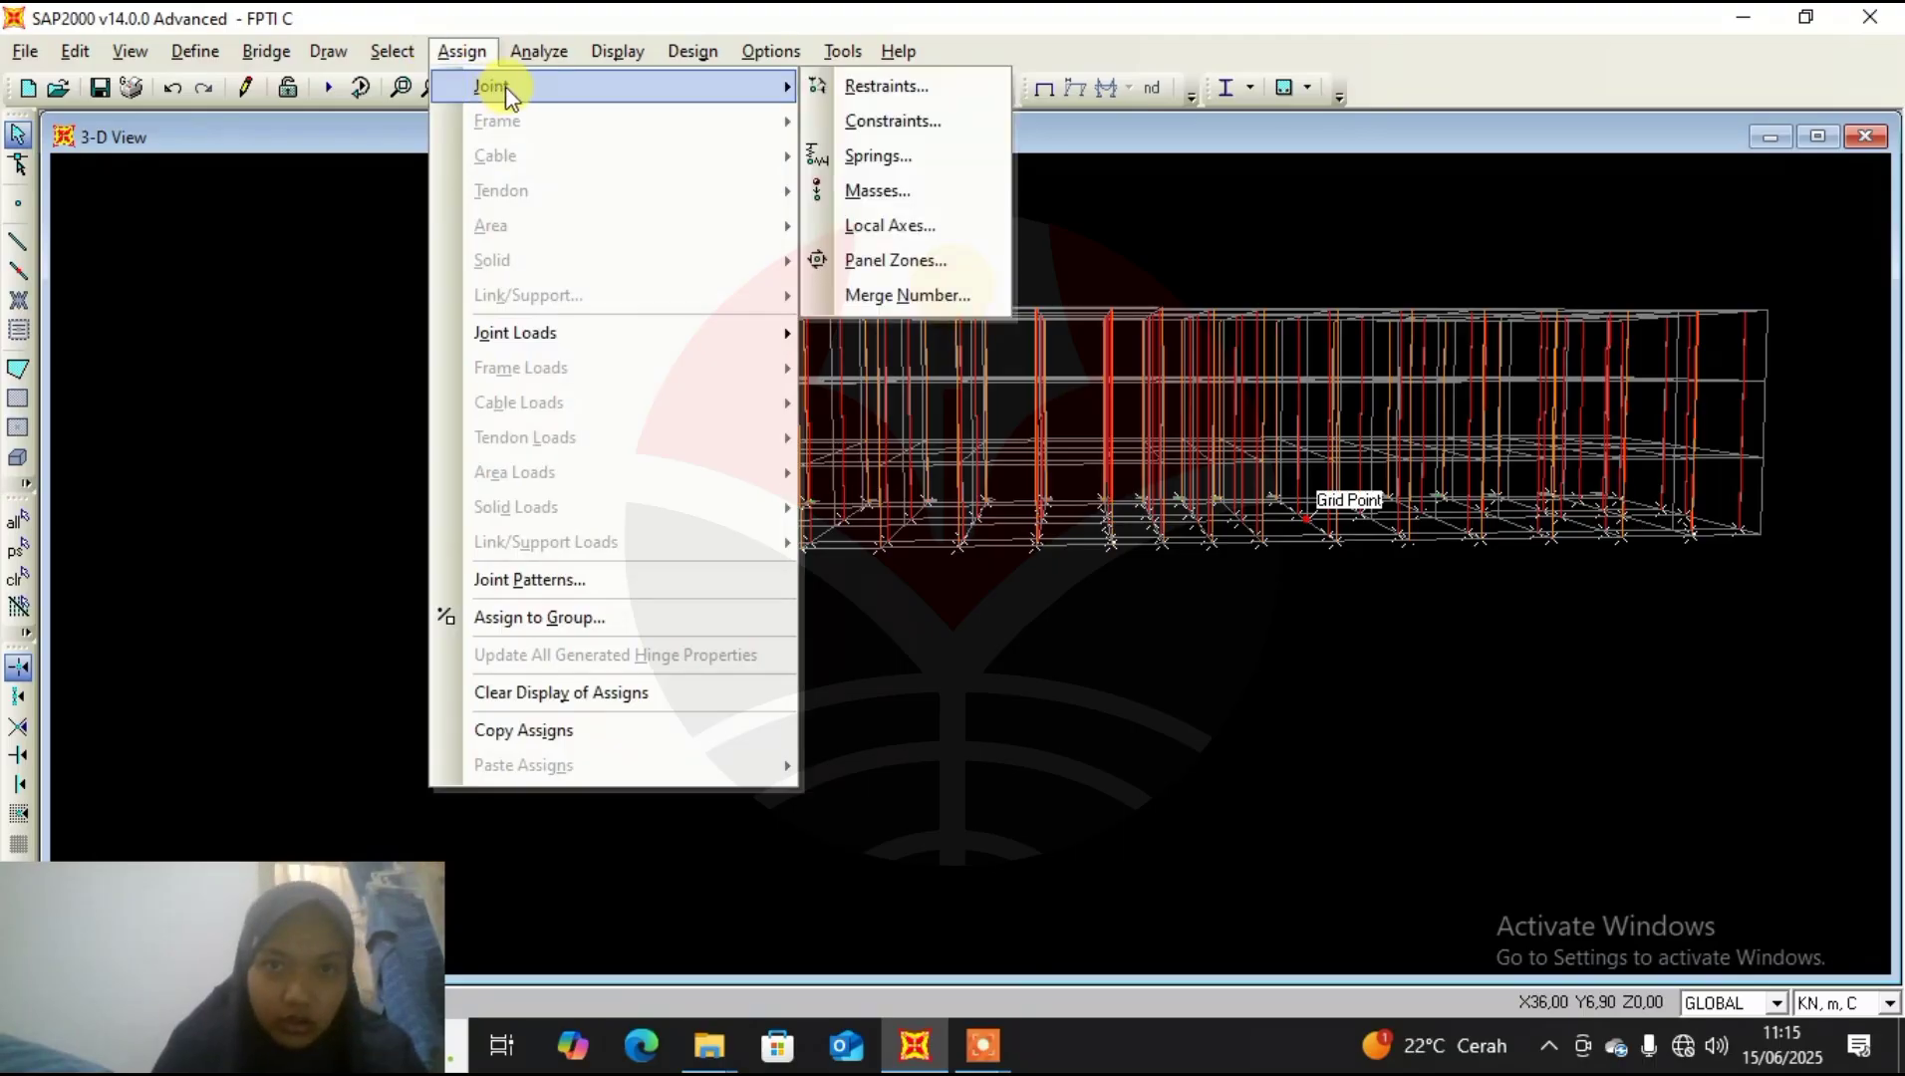
{"action": "left_click", "coordinate": [875, 88]}
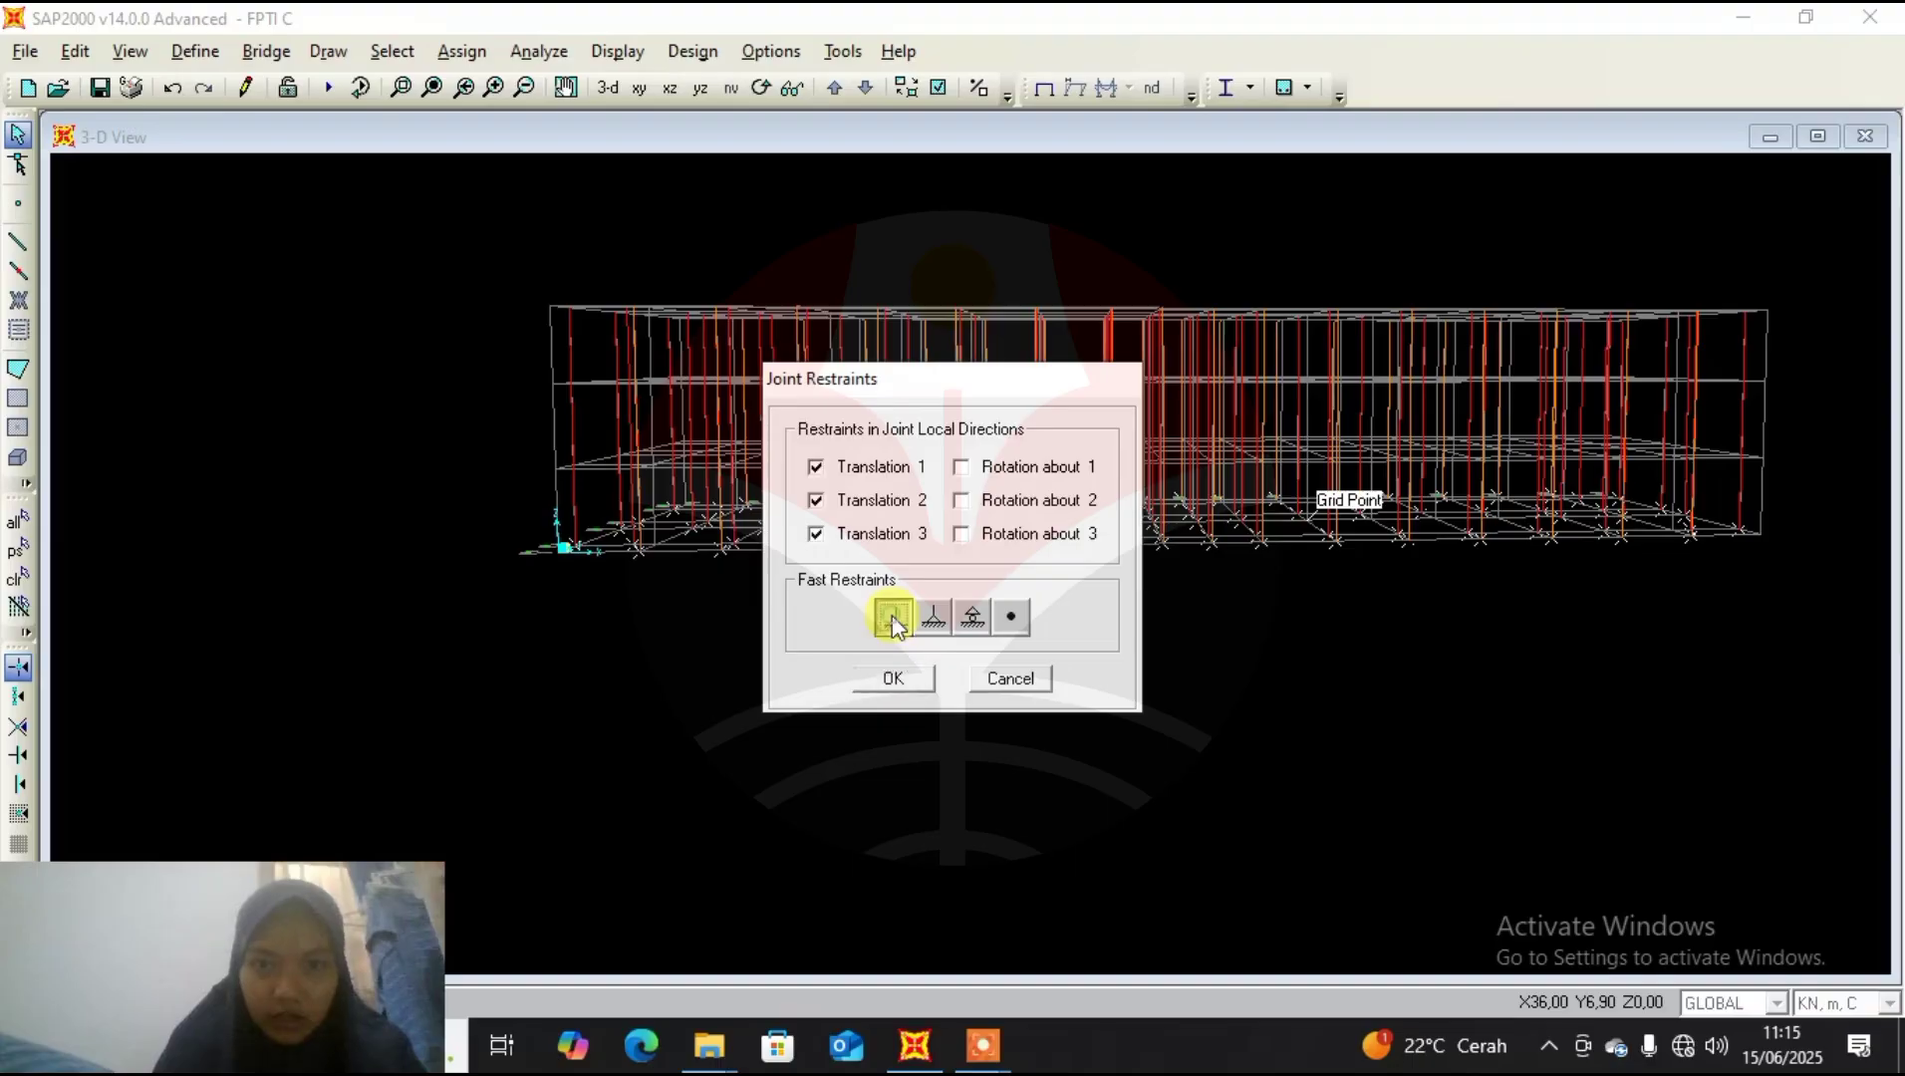
{"action": "left_click", "coordinate": [892, 618]}
{"action": "left_click", "coordinate": [896, 675]}
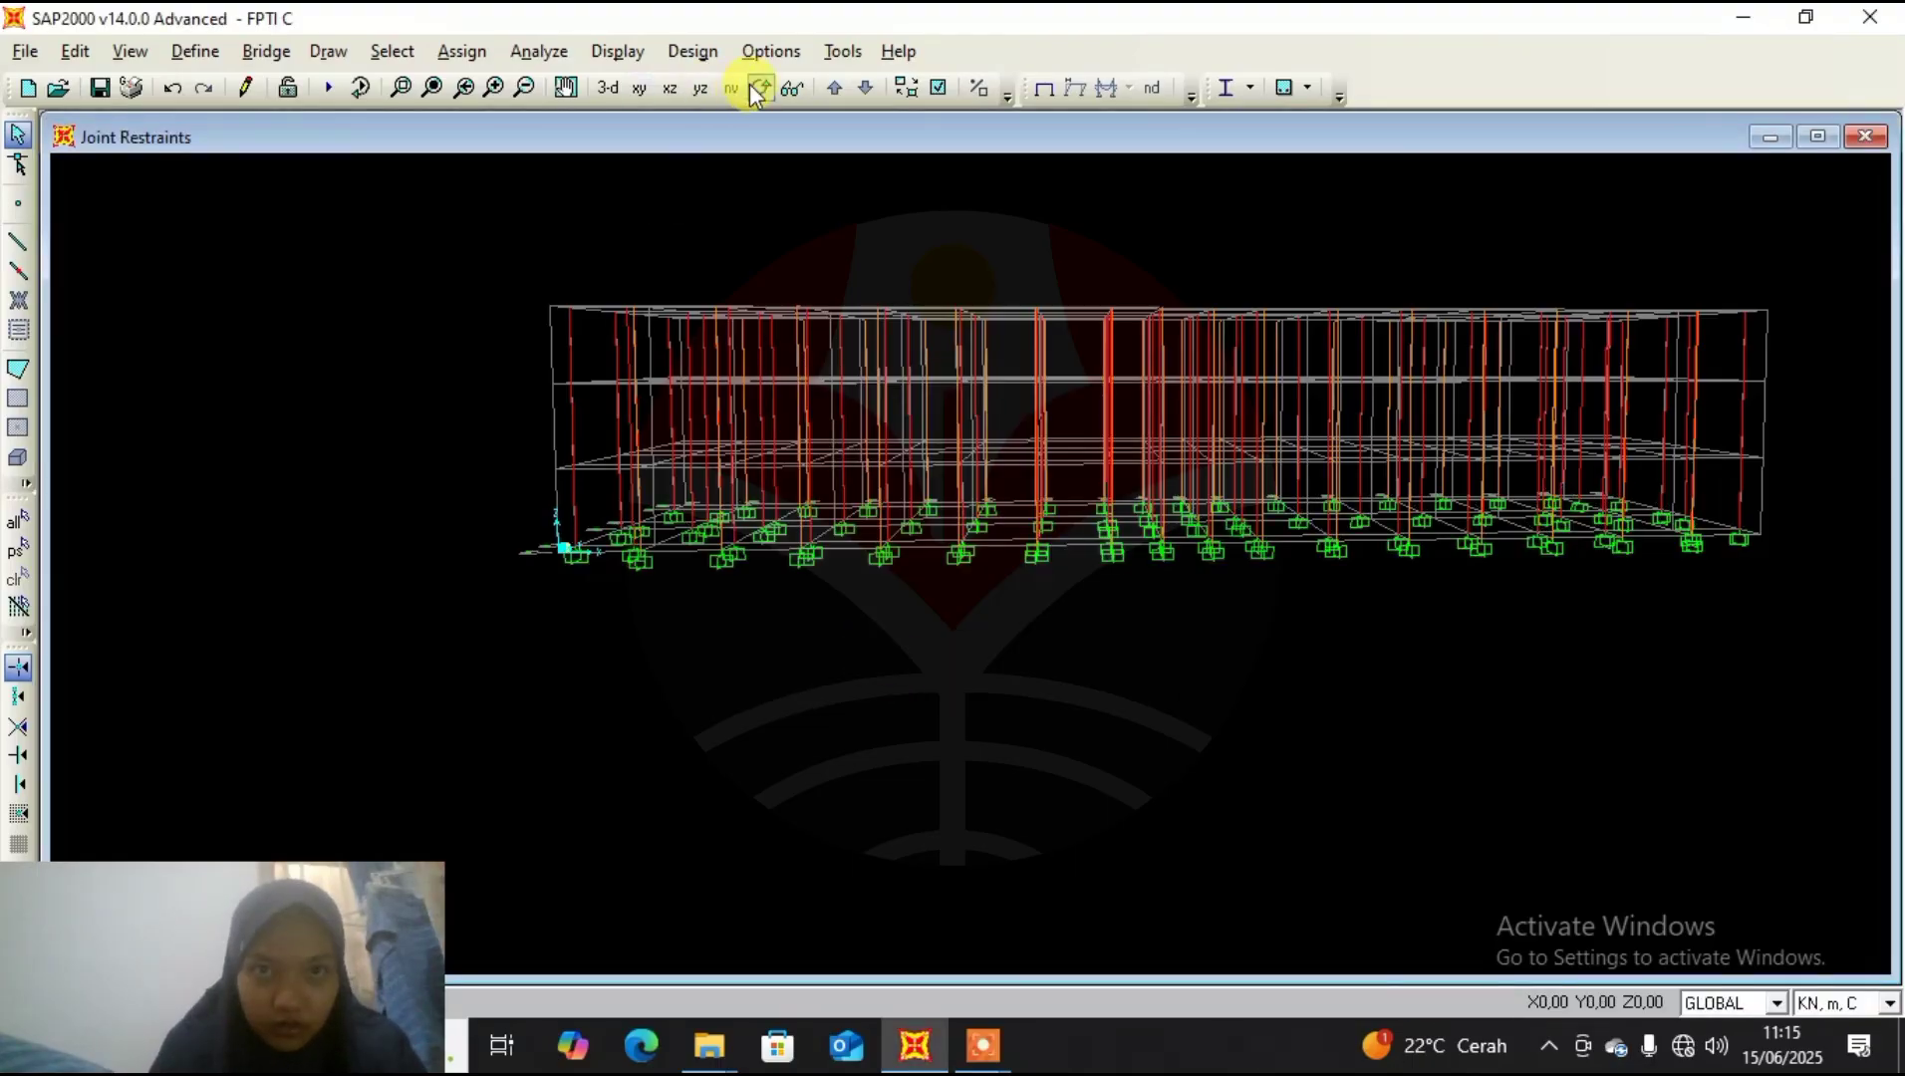
Show all members of the model again and orbit the 3-D view to an oblique angle showing the base restraints.
{"action": "left_click_drag", "start_coordinate": [413, 348], "coordinate": [1201, 301]}
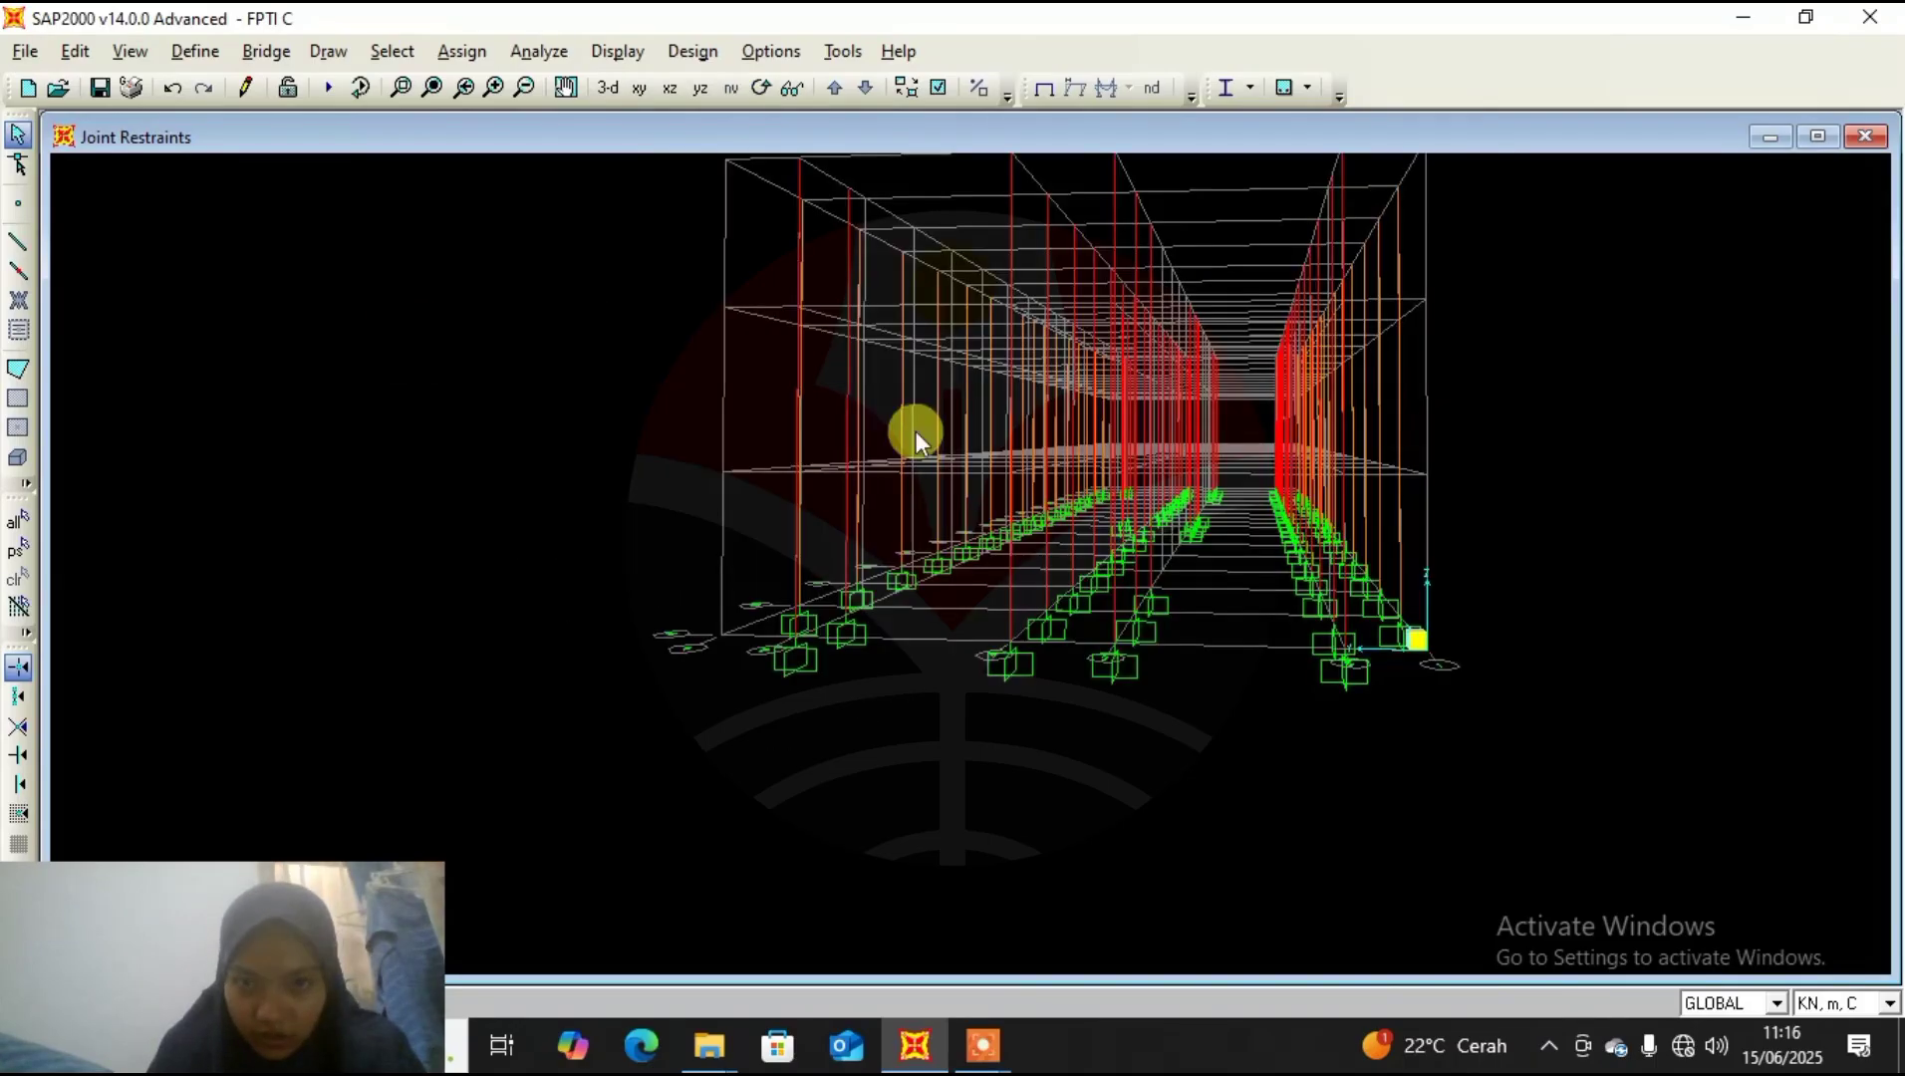
{"action": "left_click_drag", "start_coordinate": [728, 427], "coordinate": [470, 402]}
{"action": "right_click", "coordinate": [609, 214]}
{"action": "left_click", "coordinate": [773, 549]}
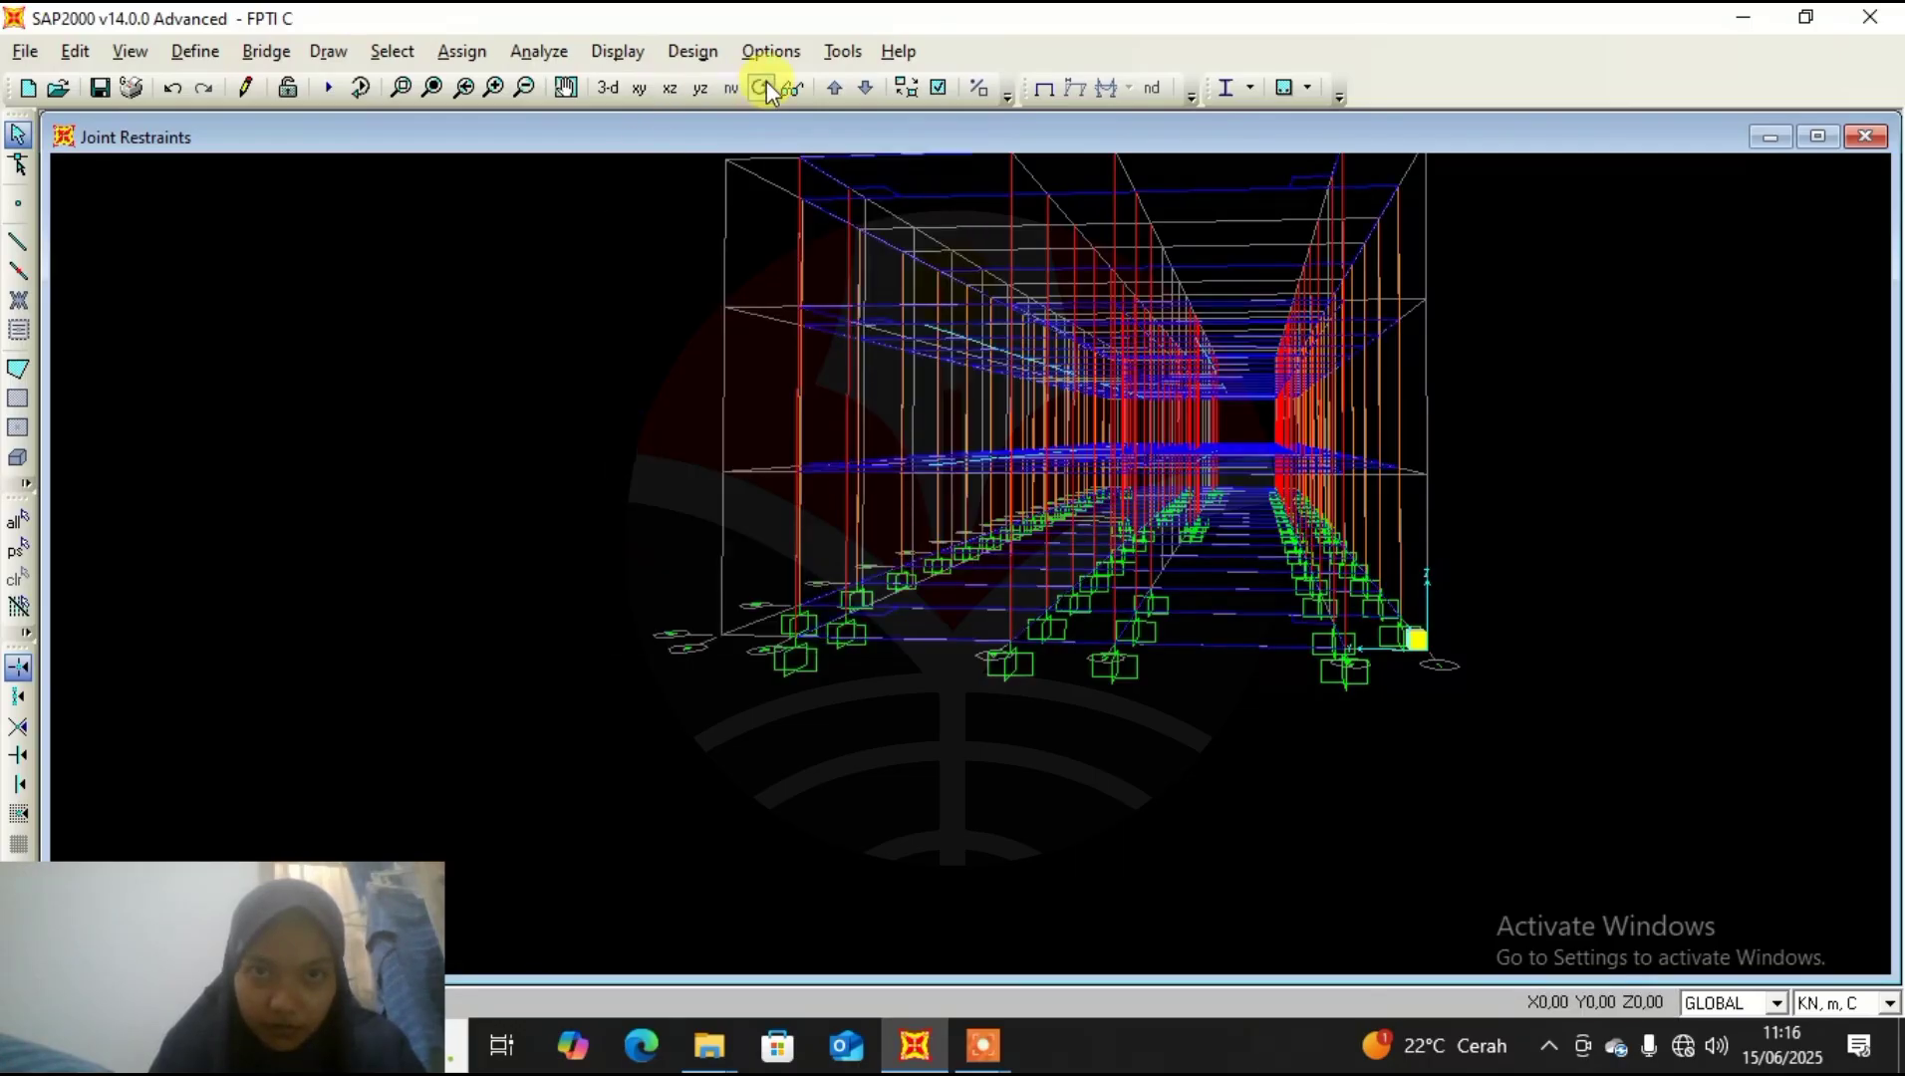
{"action": "left_click_drag", "start_coordinate": [897, 255], "coordinate": [924, 273]}
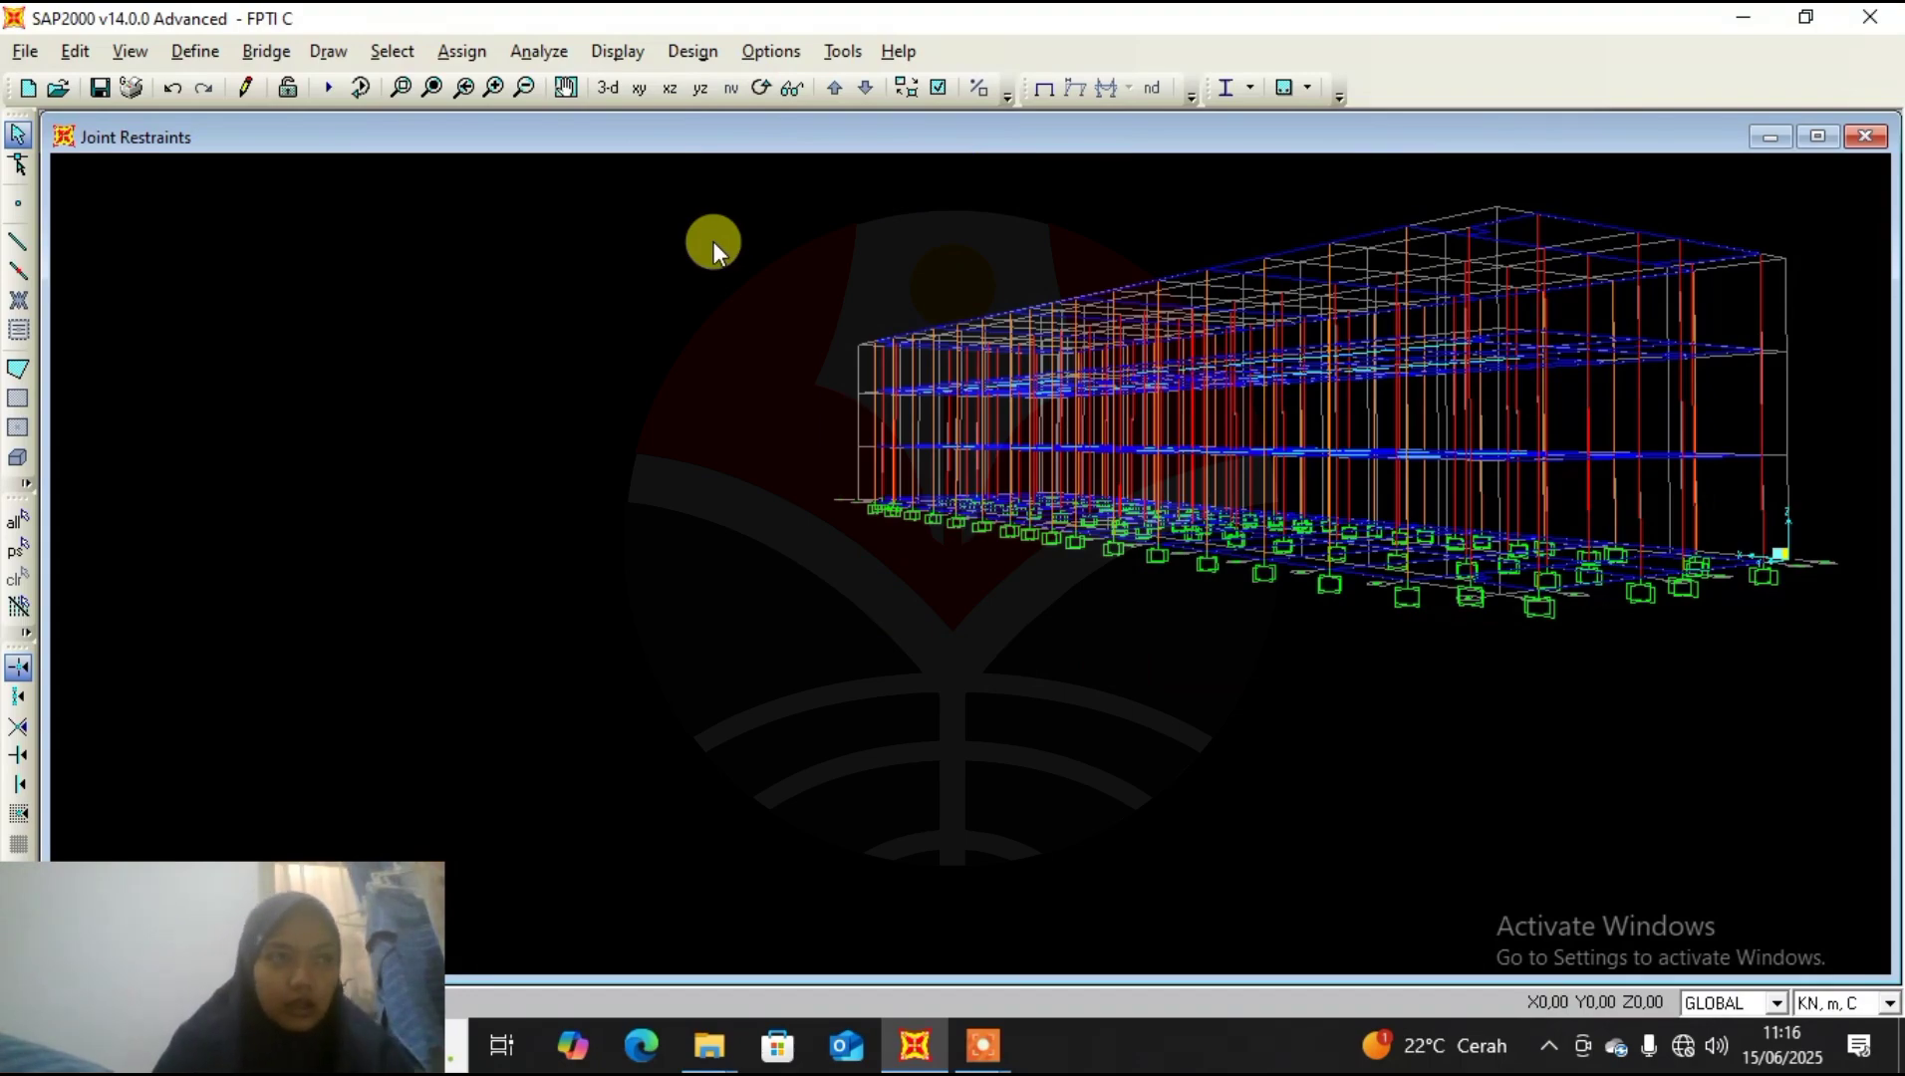
Switch to the X-Y plan view at Z=3,85 with the joint restraint display cleared.
{"action": "left_click", "coordinate": [672, 89]}
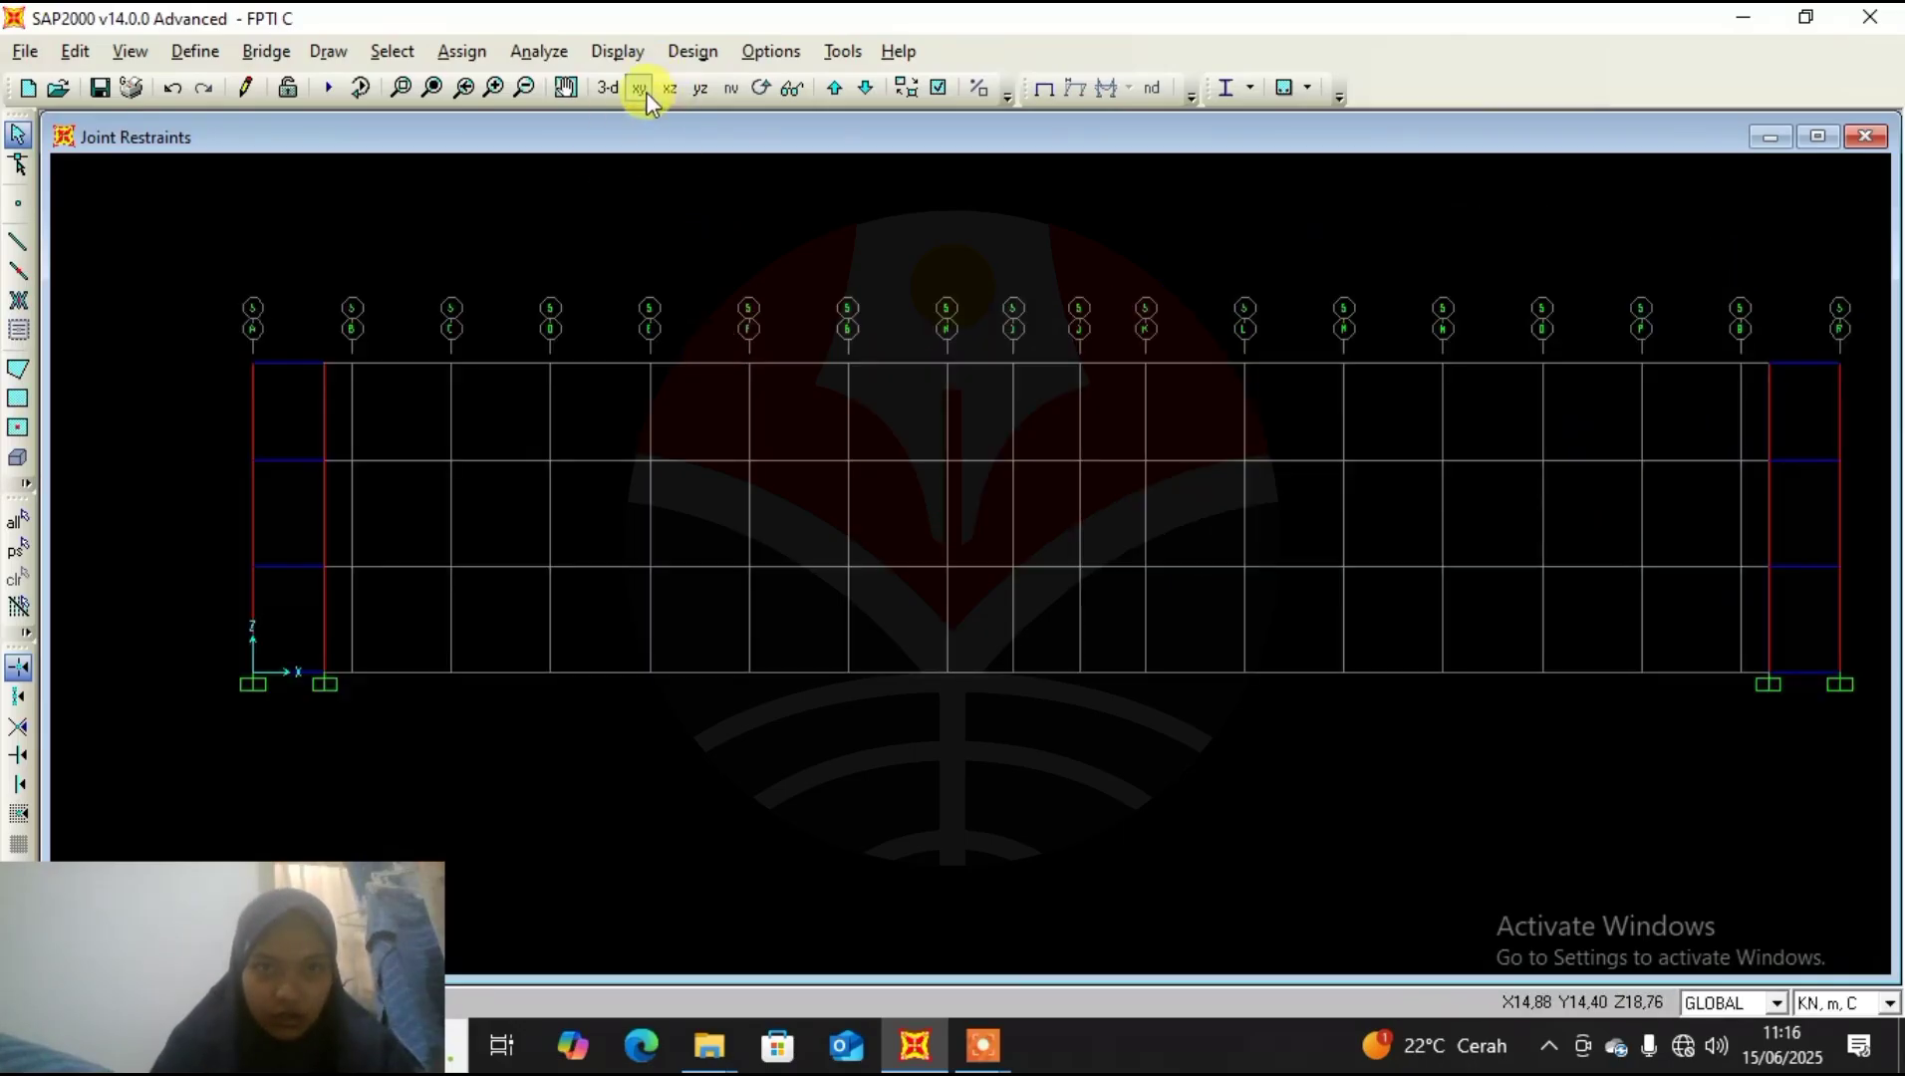
{"action": "left_click", "coordinate": [641, 89]}
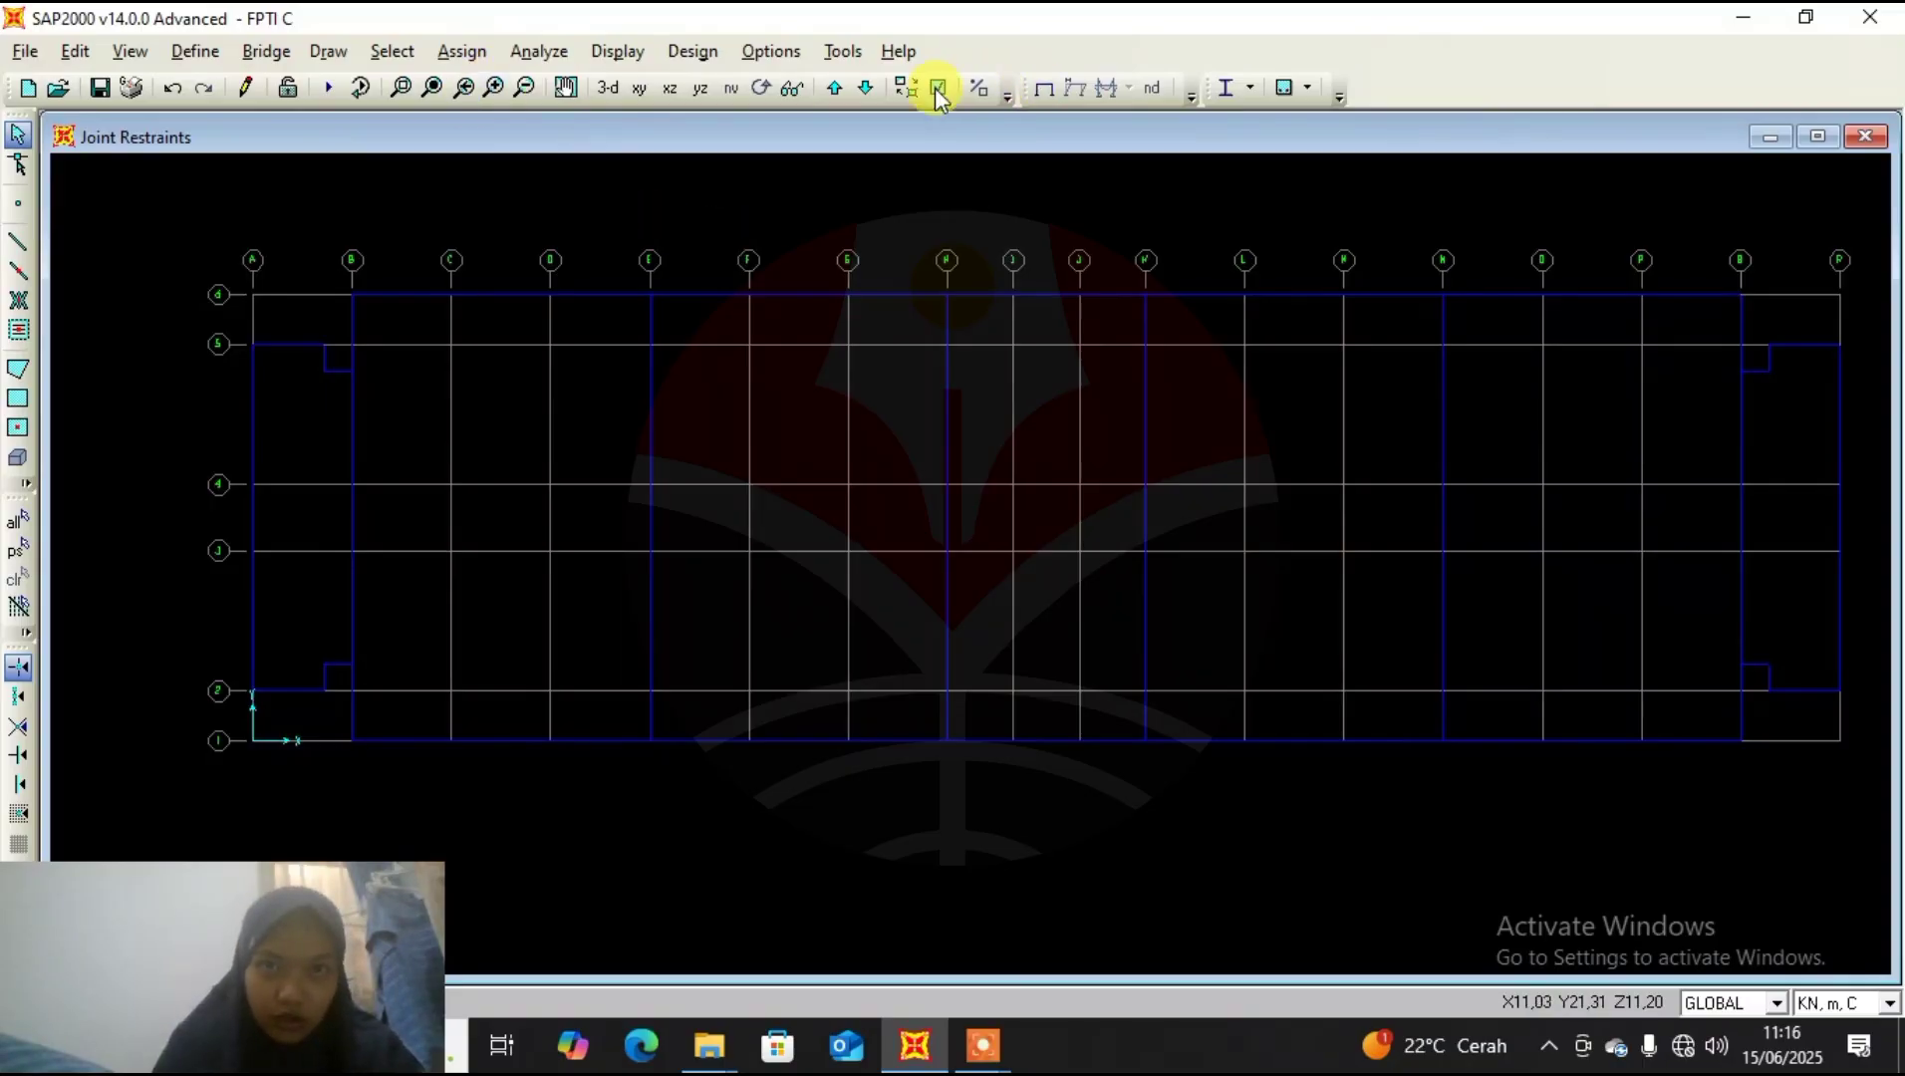
{"action": "left_click", "coordinate": [835, 88]}
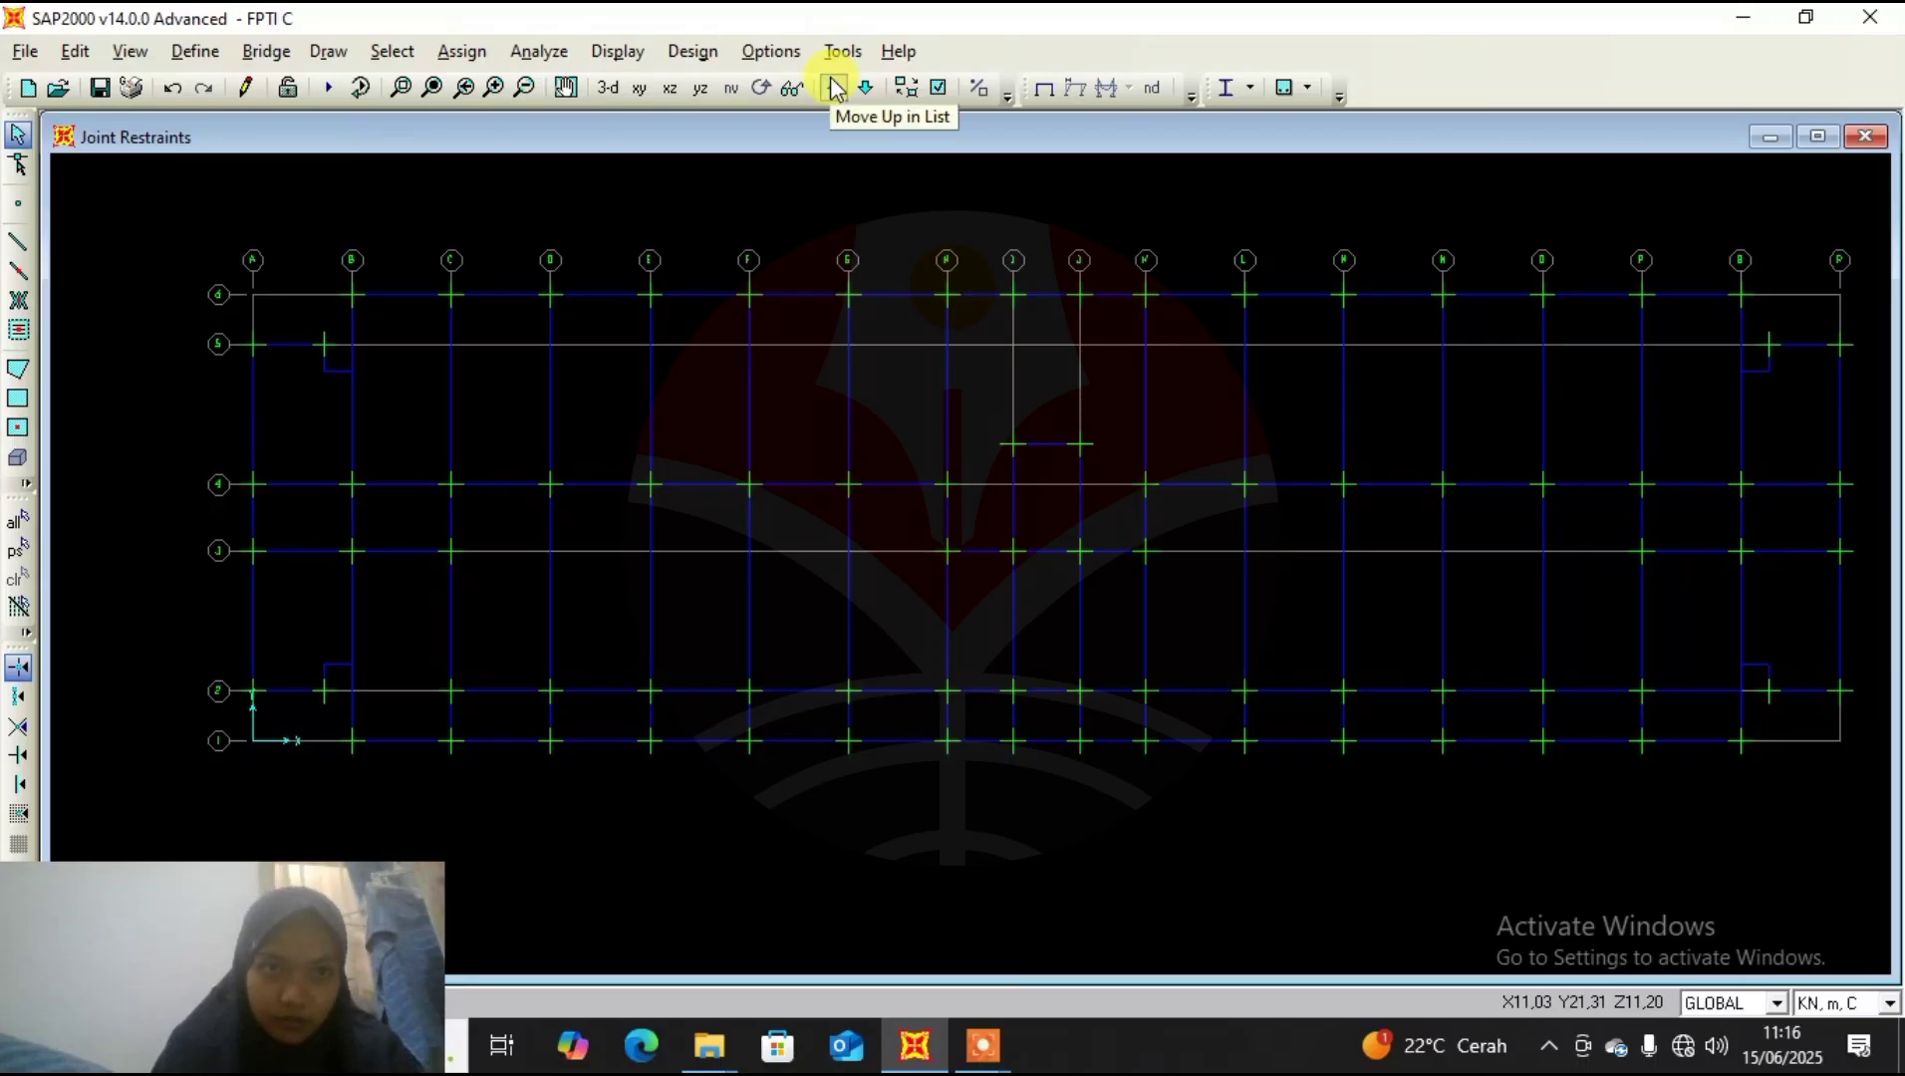
{"action": "left_click", "coordinate": [835, 87]}
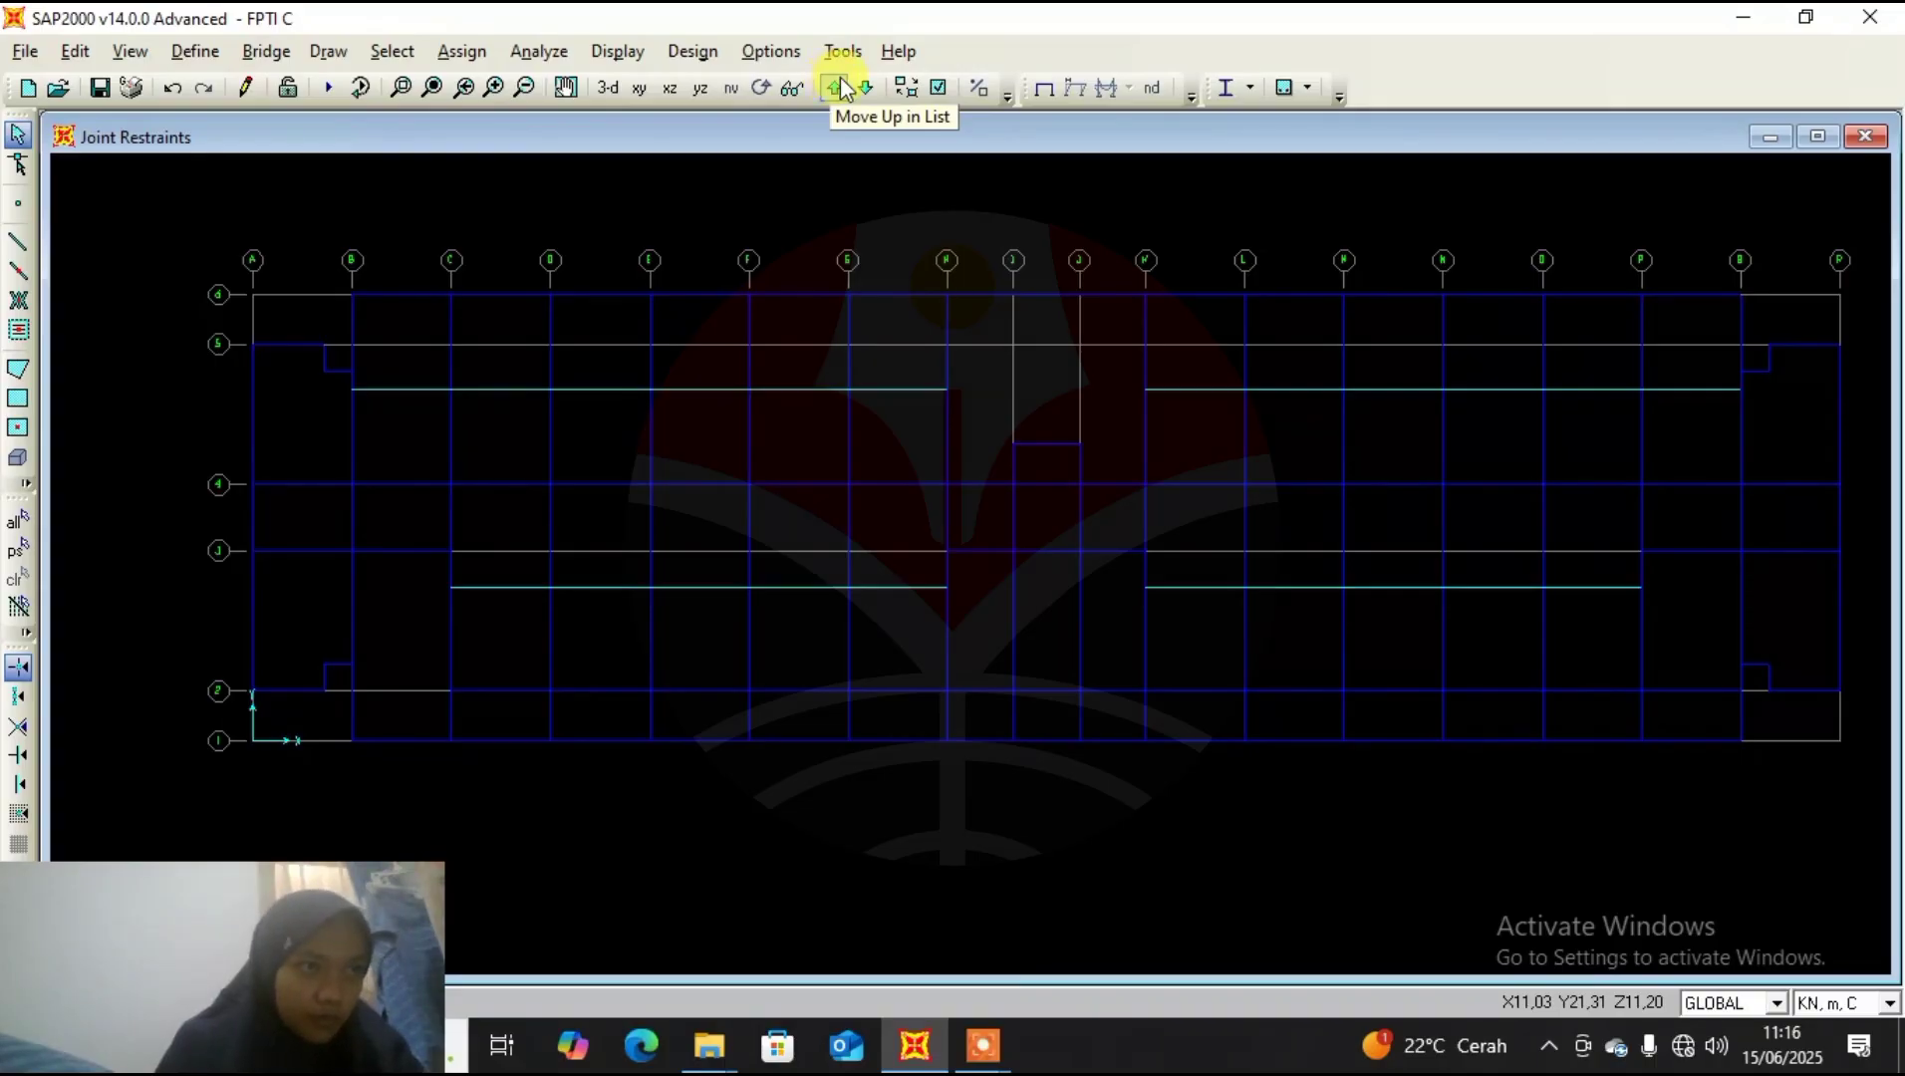
{"action": "left_click", "coordinate": [1053, 88]}
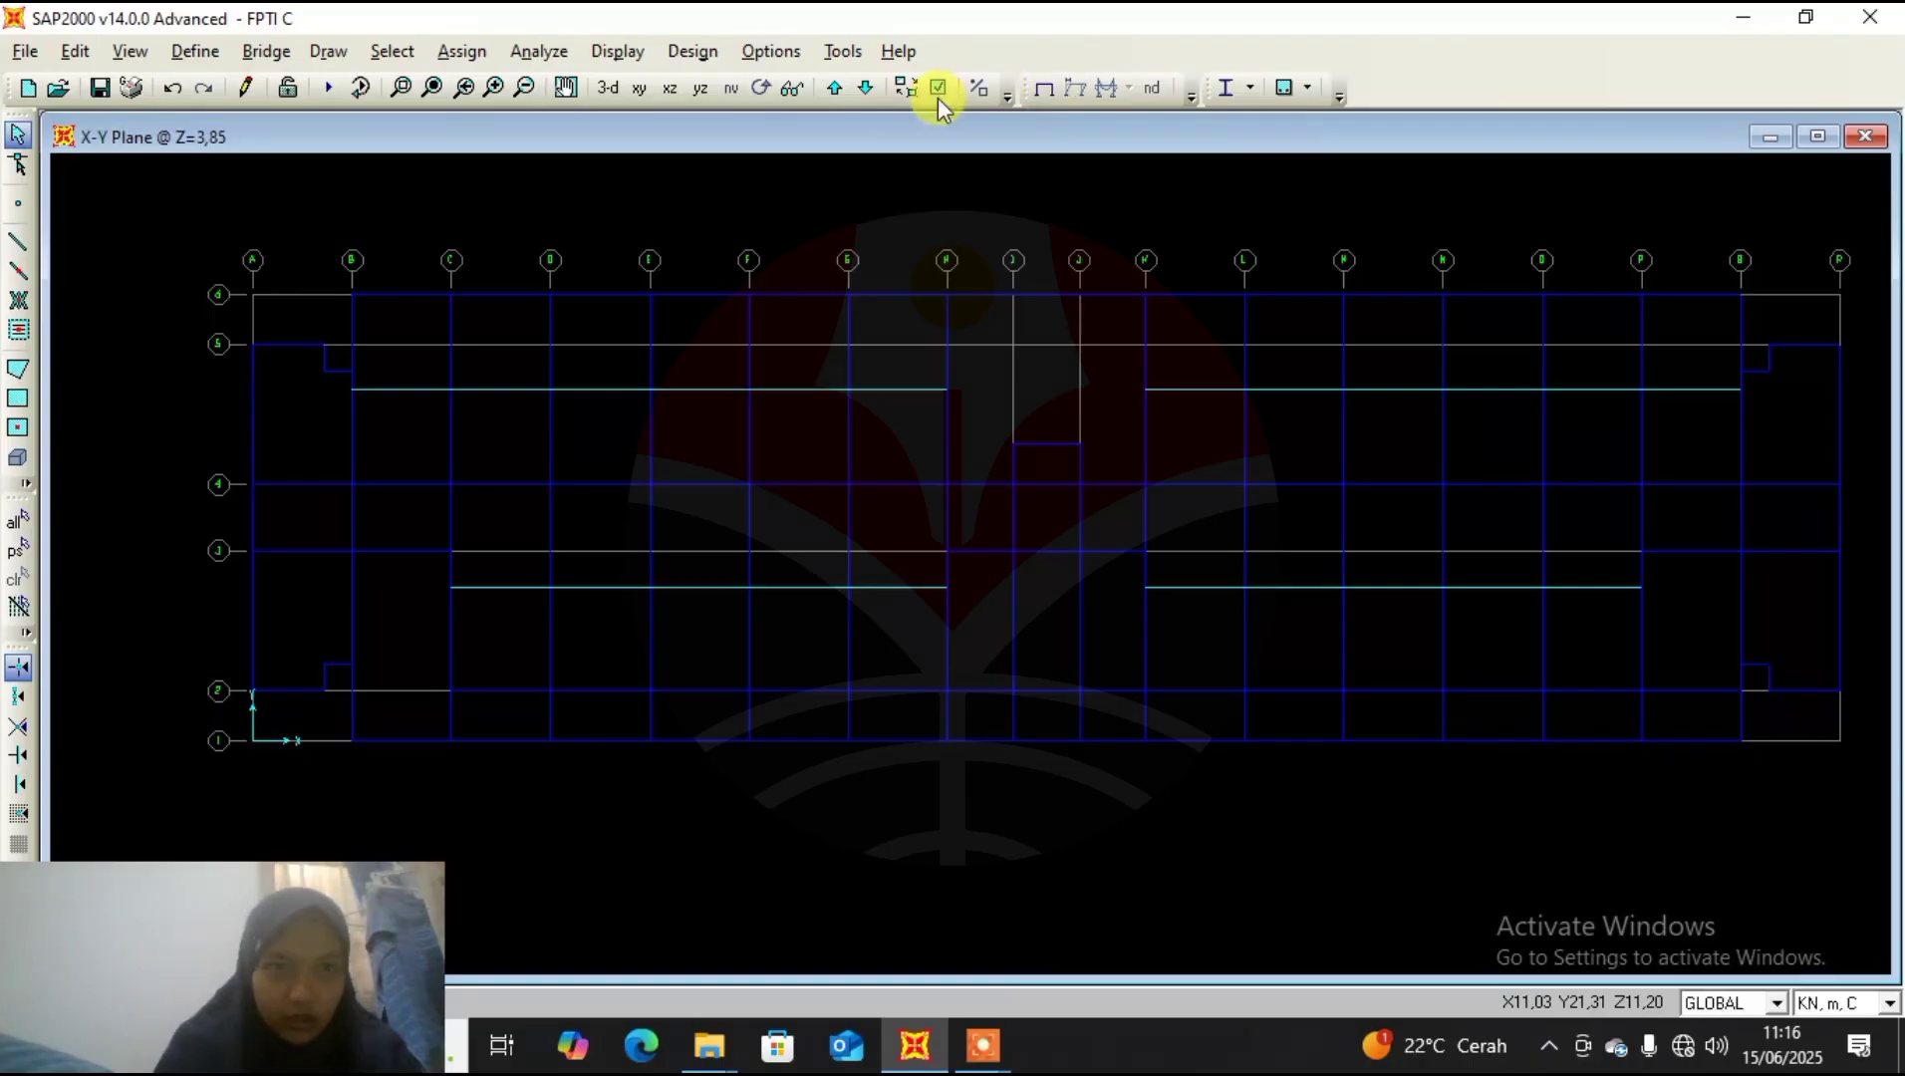
{"action": "left_click", "coordinate": [866, 87]}
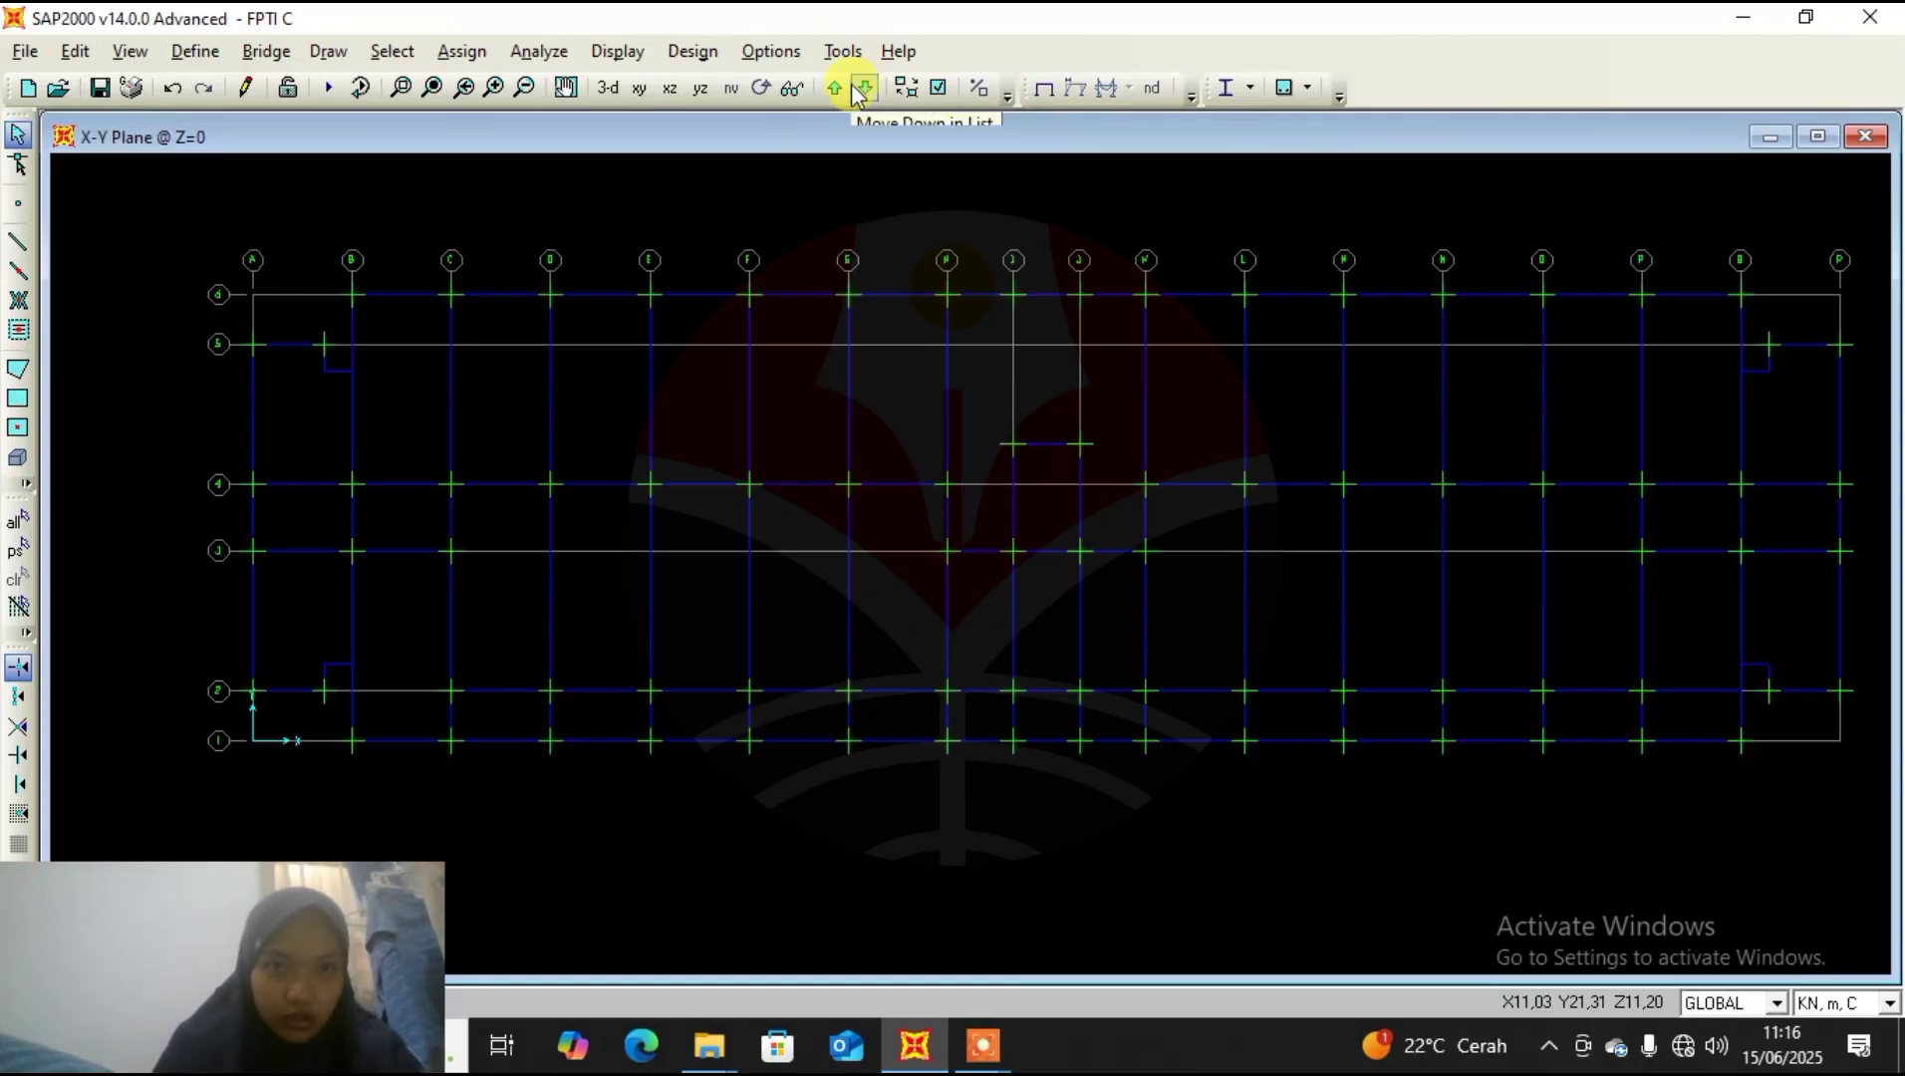
{"action": "left_click", "coordinate": [843, 90]}
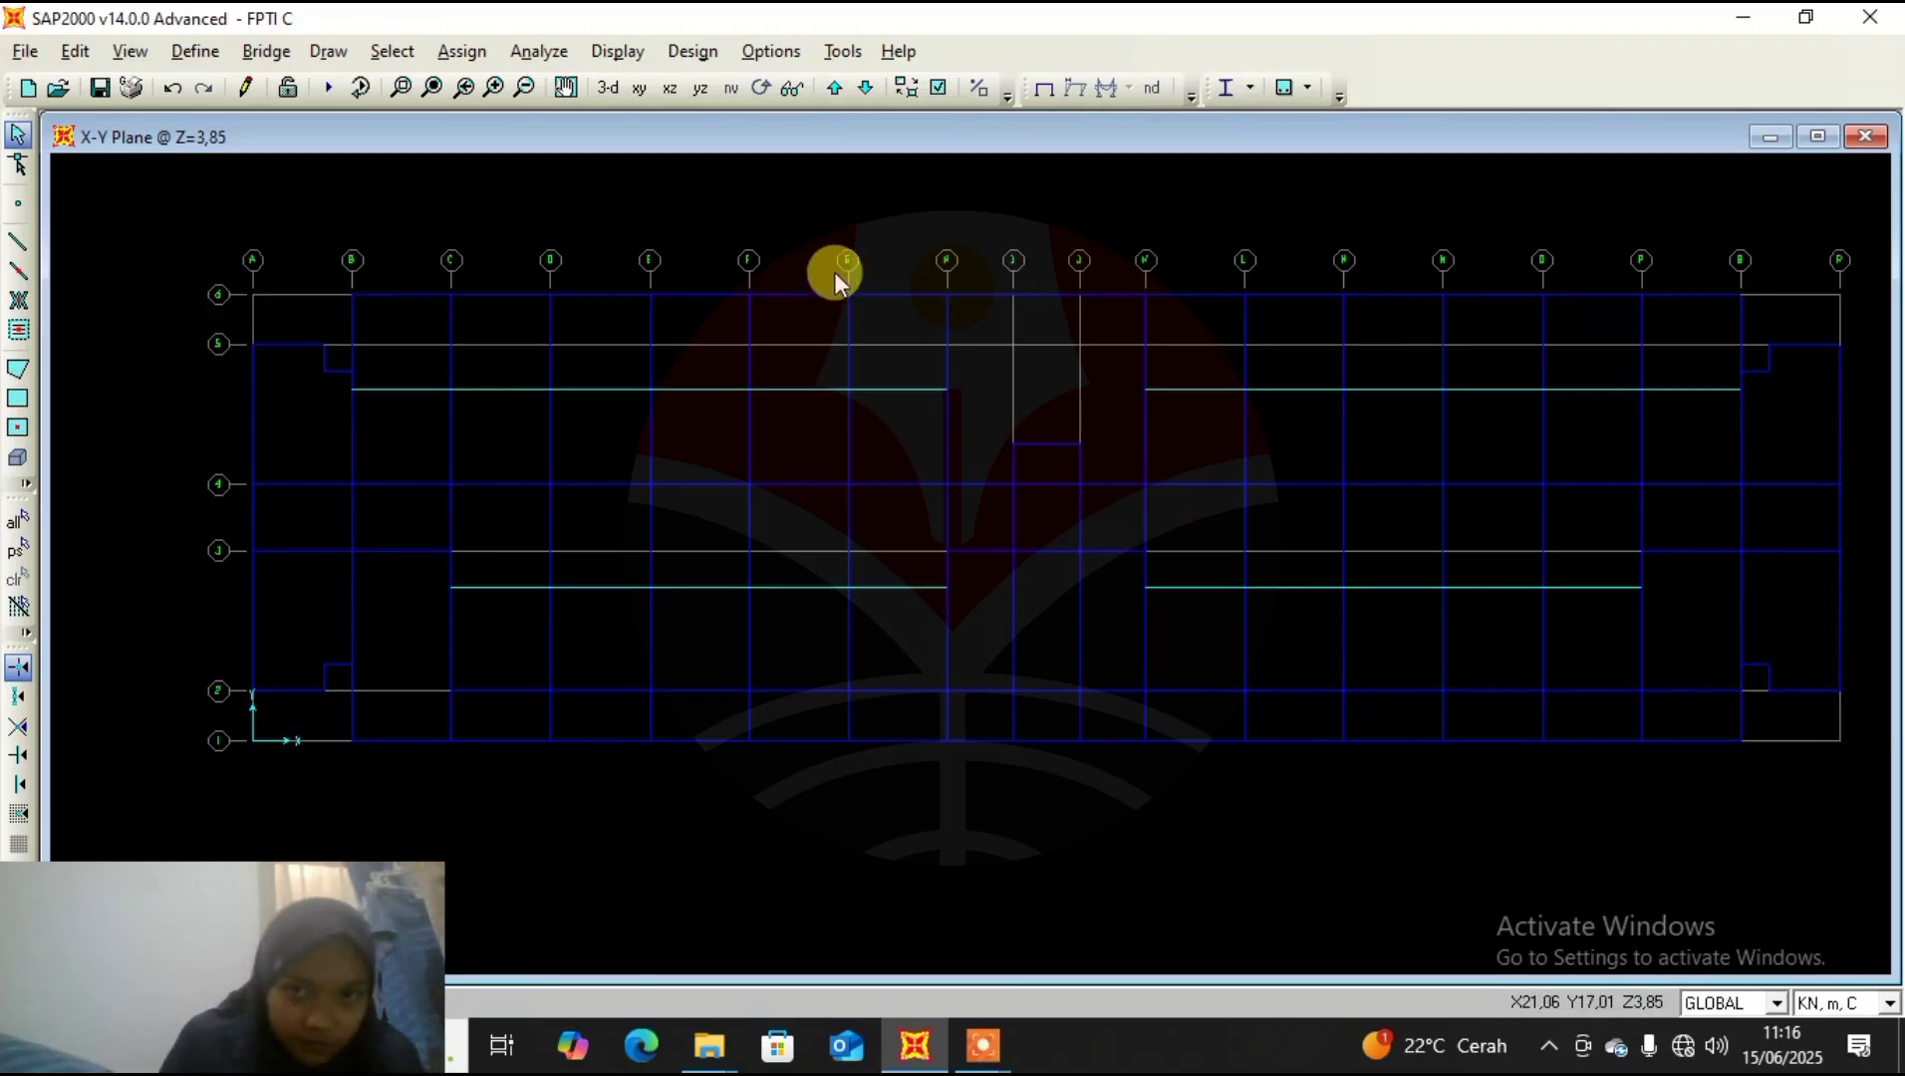
{"action": "middle_click_drag", "start_coordinate": [865, 251], "coordinate": [748, 208]}
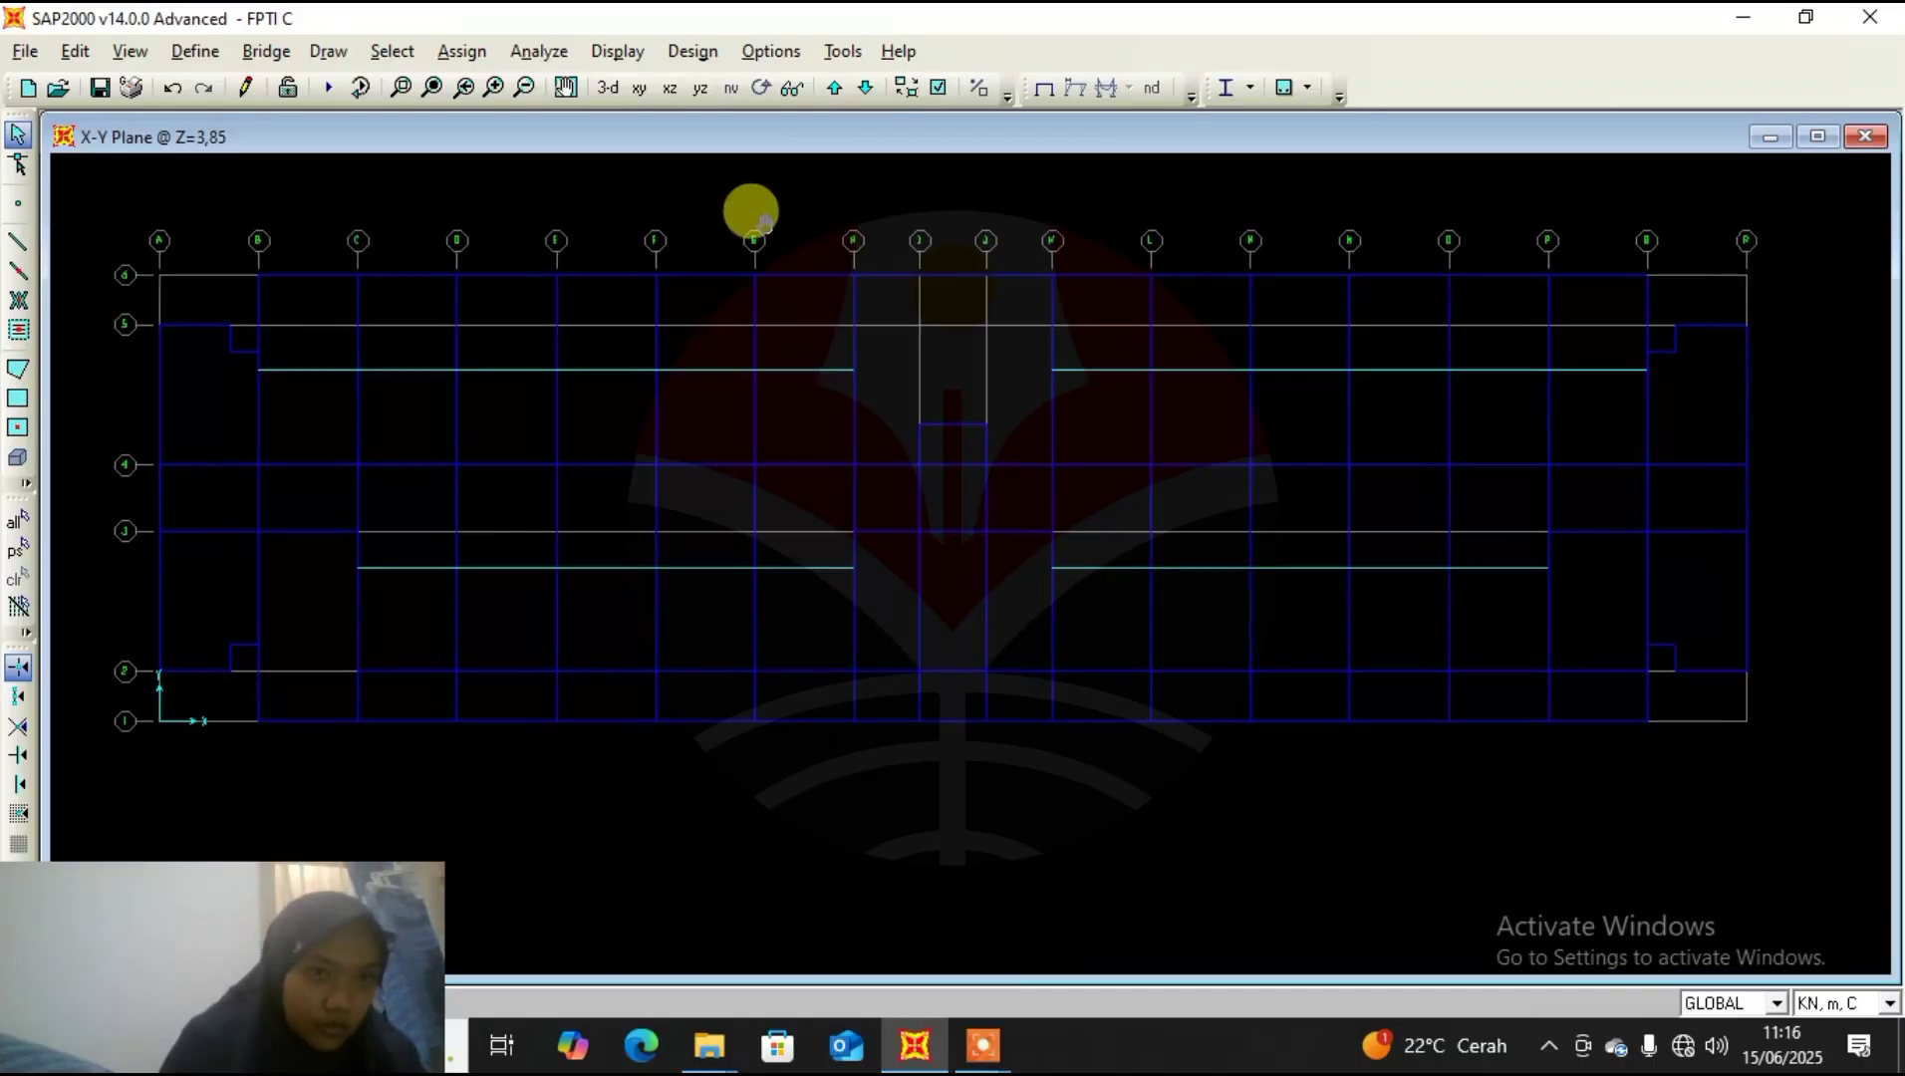
Start the polygonal area drawing tool with PLAT 12 as the section for the floor slab.
{"action": "left_click", "coordinate": [18, 368]}
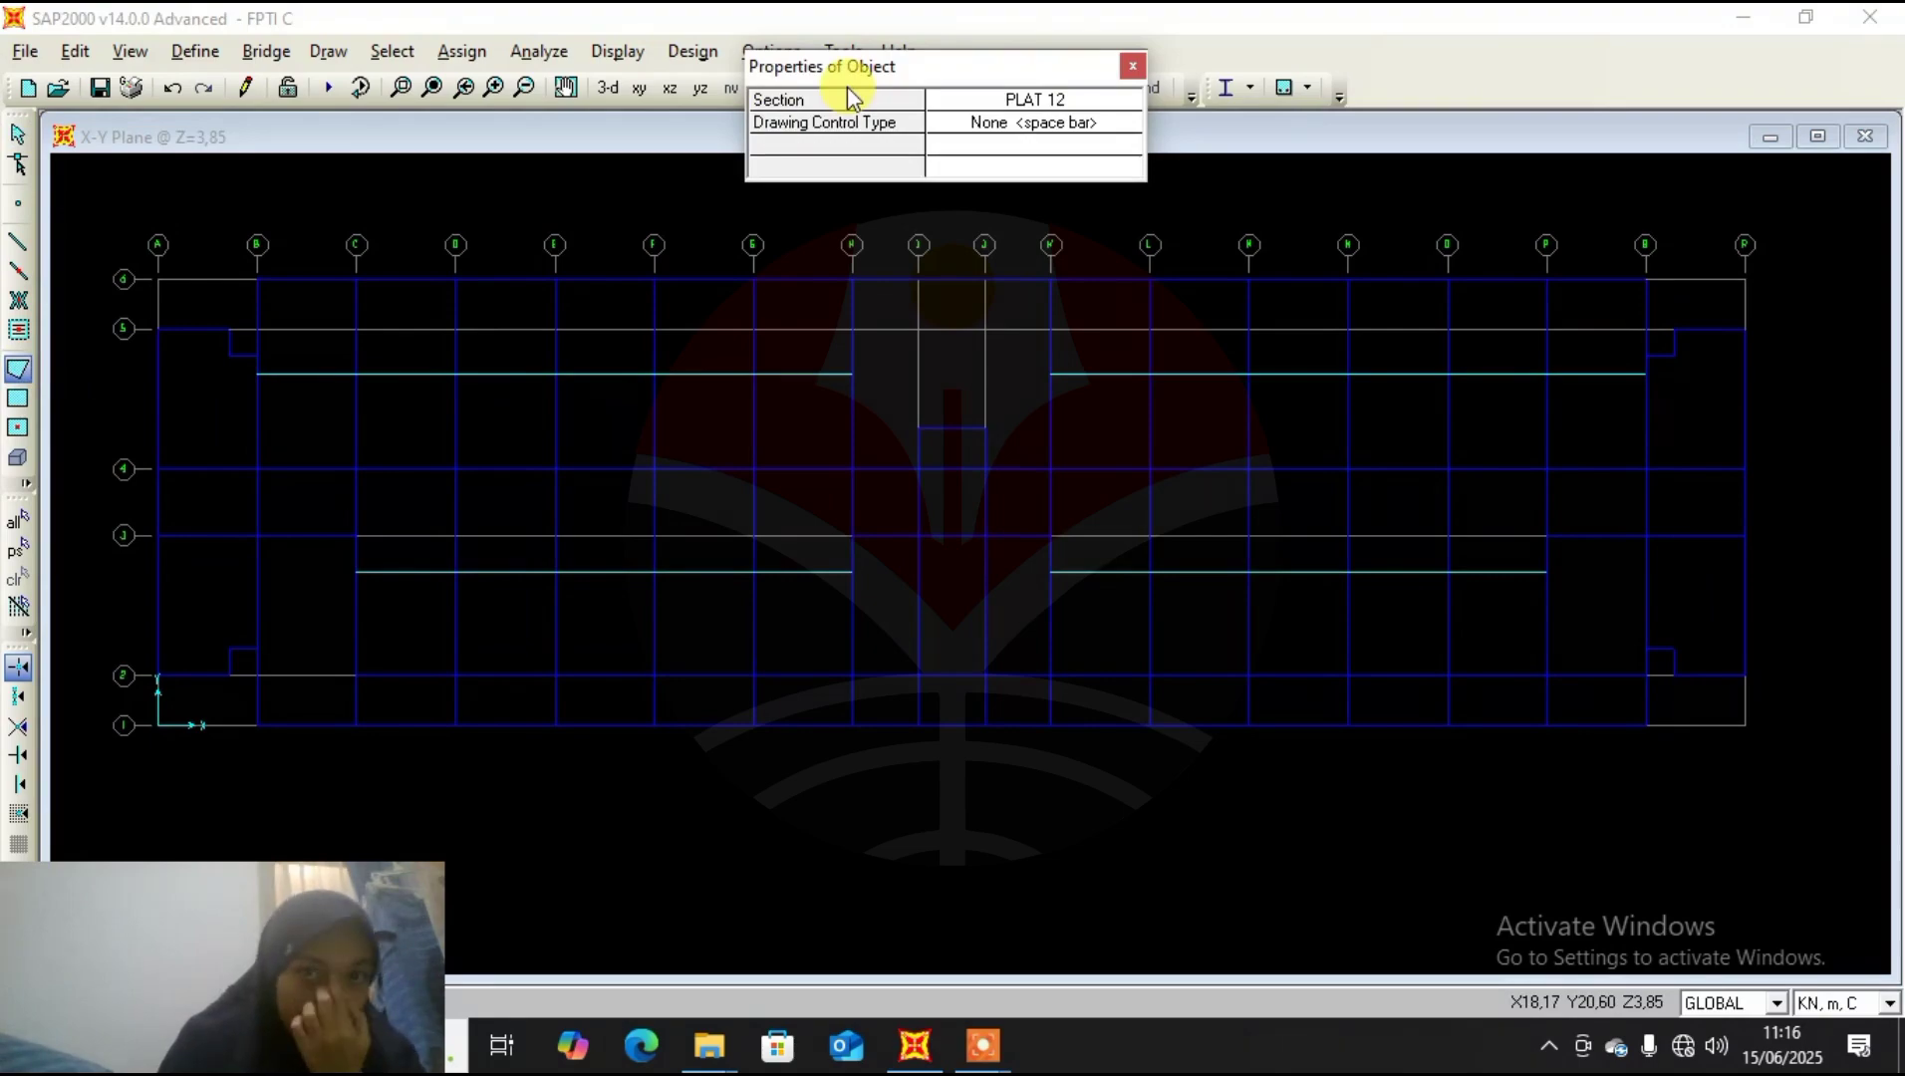
{"action": "left_click", "coordinate": [15, 376]}
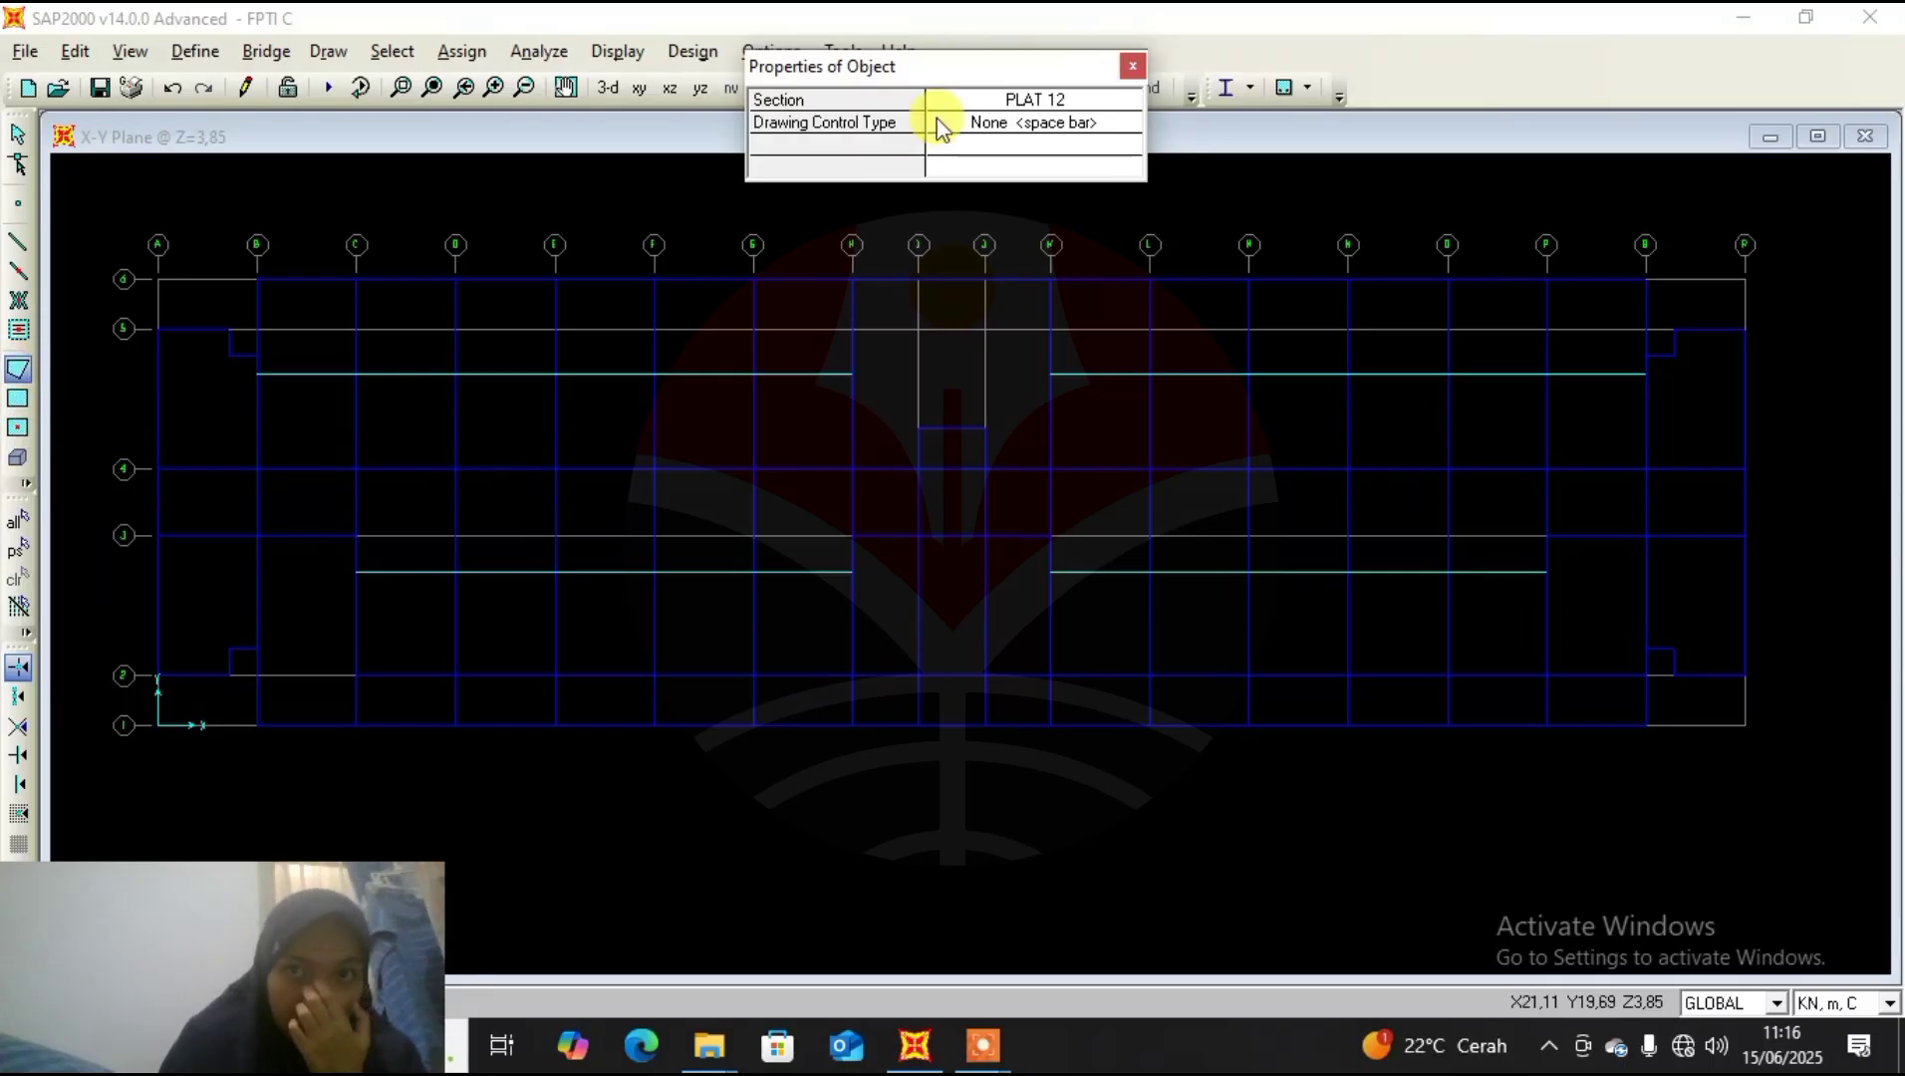
{"action": "left_click", "coordinate": [1008, 103]}
{"action": "left_click", "coordinate": [1129, 104]}
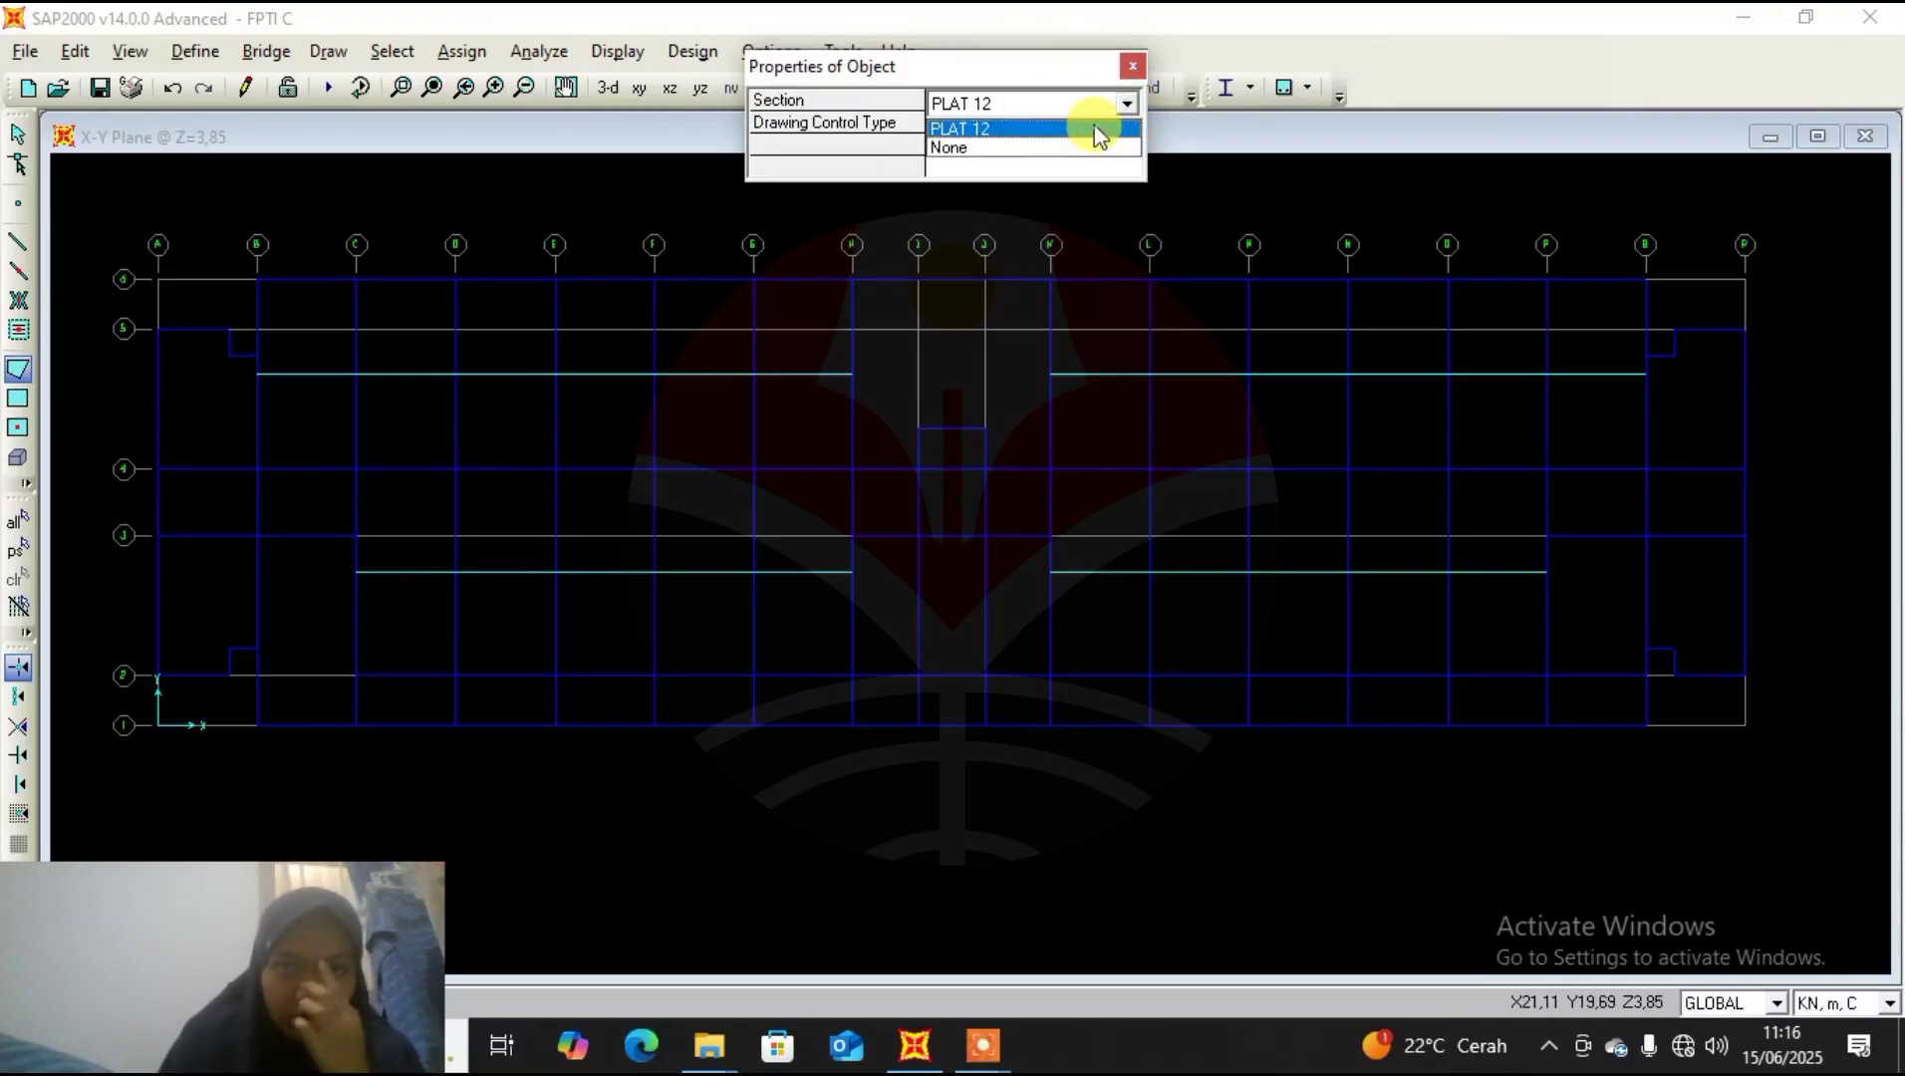
{"action": "left_click", "coordinate": [1094, 127]}
{"action": "left_click", "coordinate": [1134, 66]}
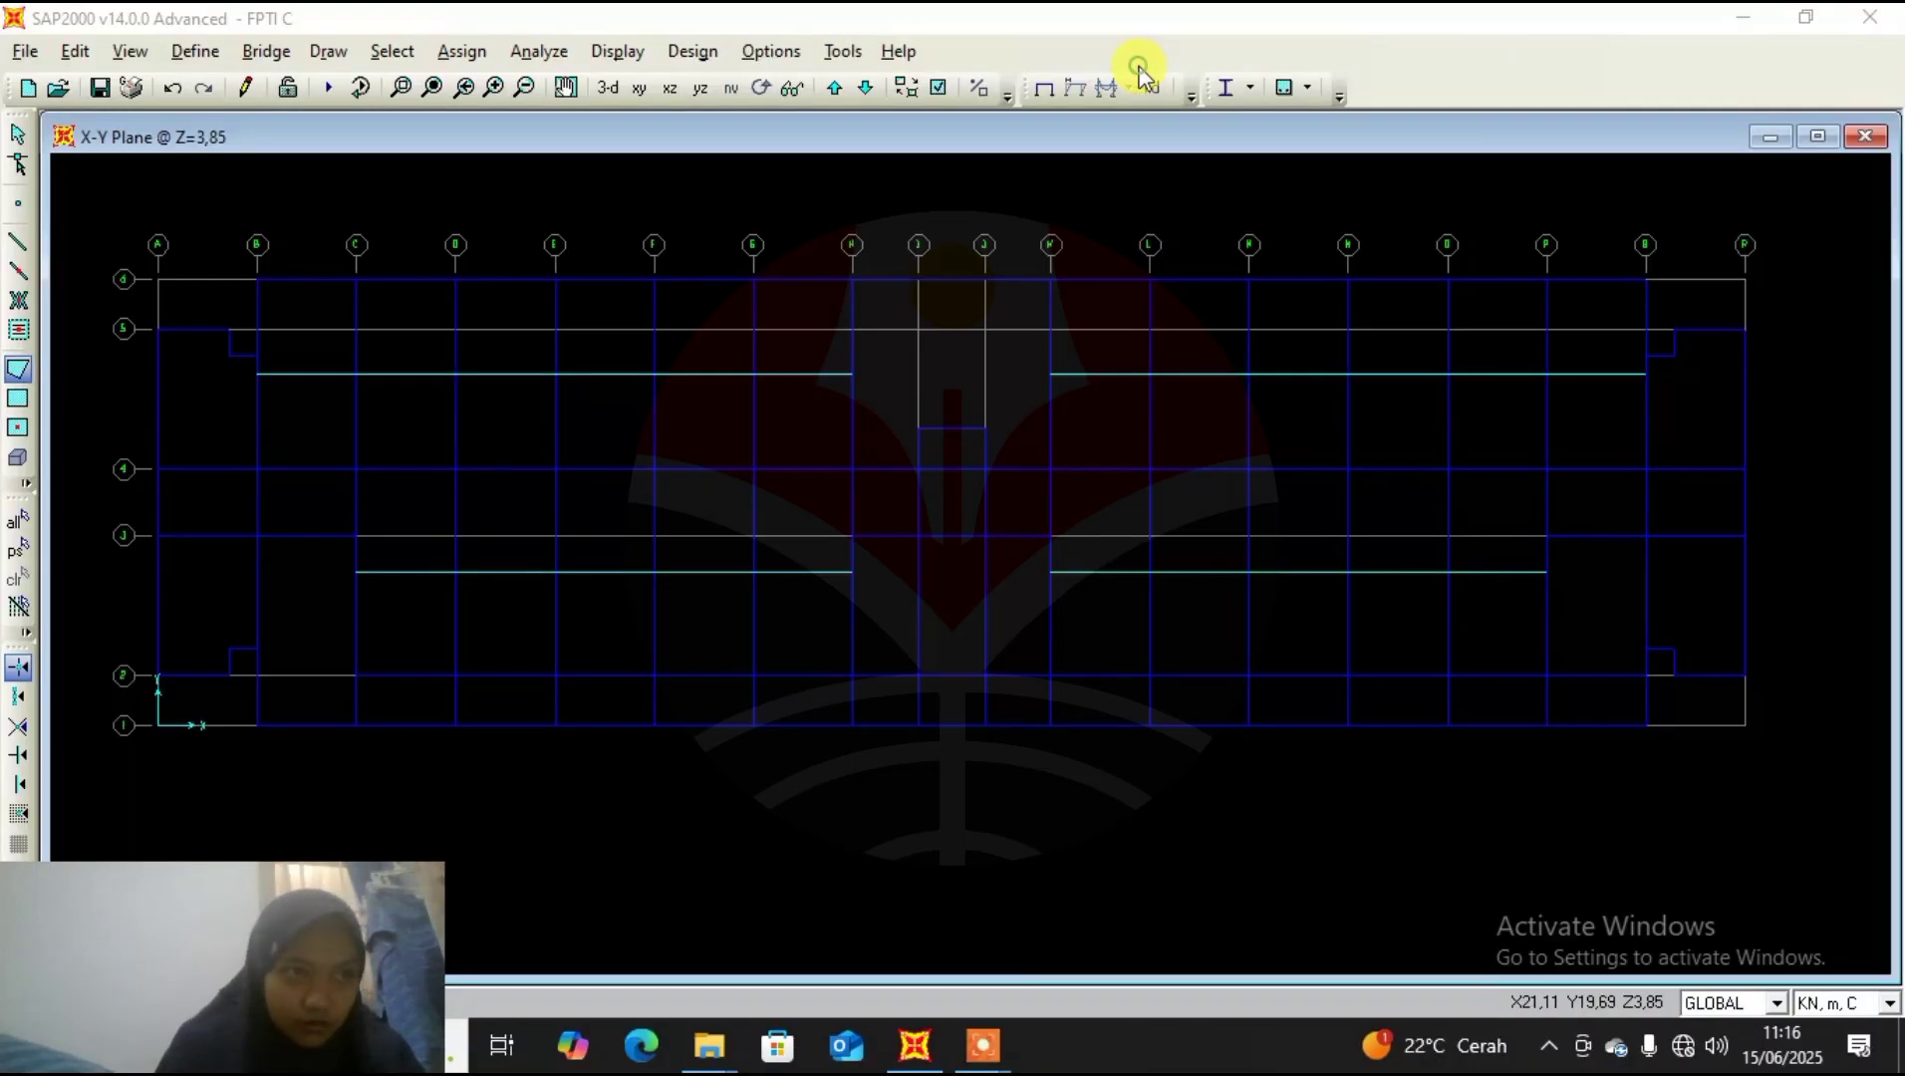
Trace the slab outline from grid R-5 along grid line 6 to grid A-5, following the notches at grids Q and B.
{"action": "left_click", "coordinate": [1745, 329]}
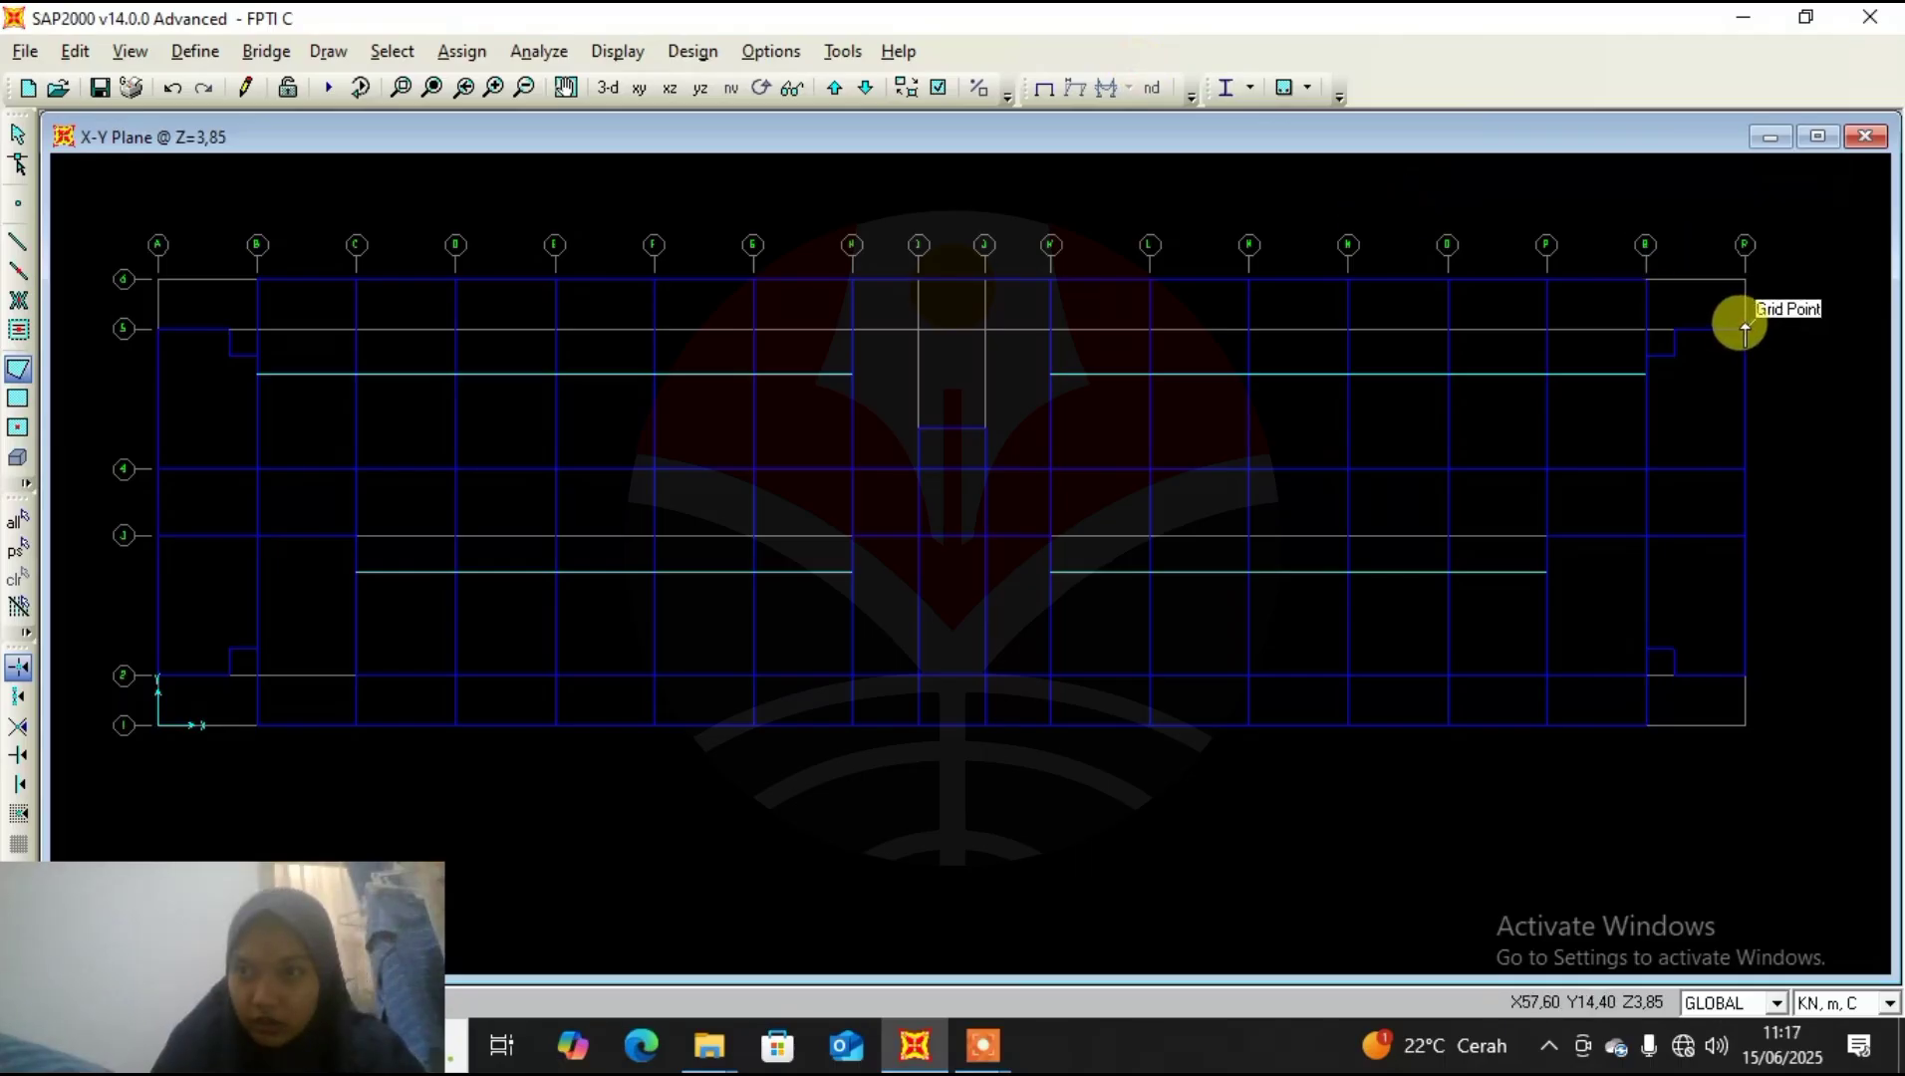
{"action": "left_click", "coordinate": [1662, 329]}
{"action": "left_click", "coordinate": [1647, 356]}
{"action": "left_click", "coordinate": [1646, 281]}
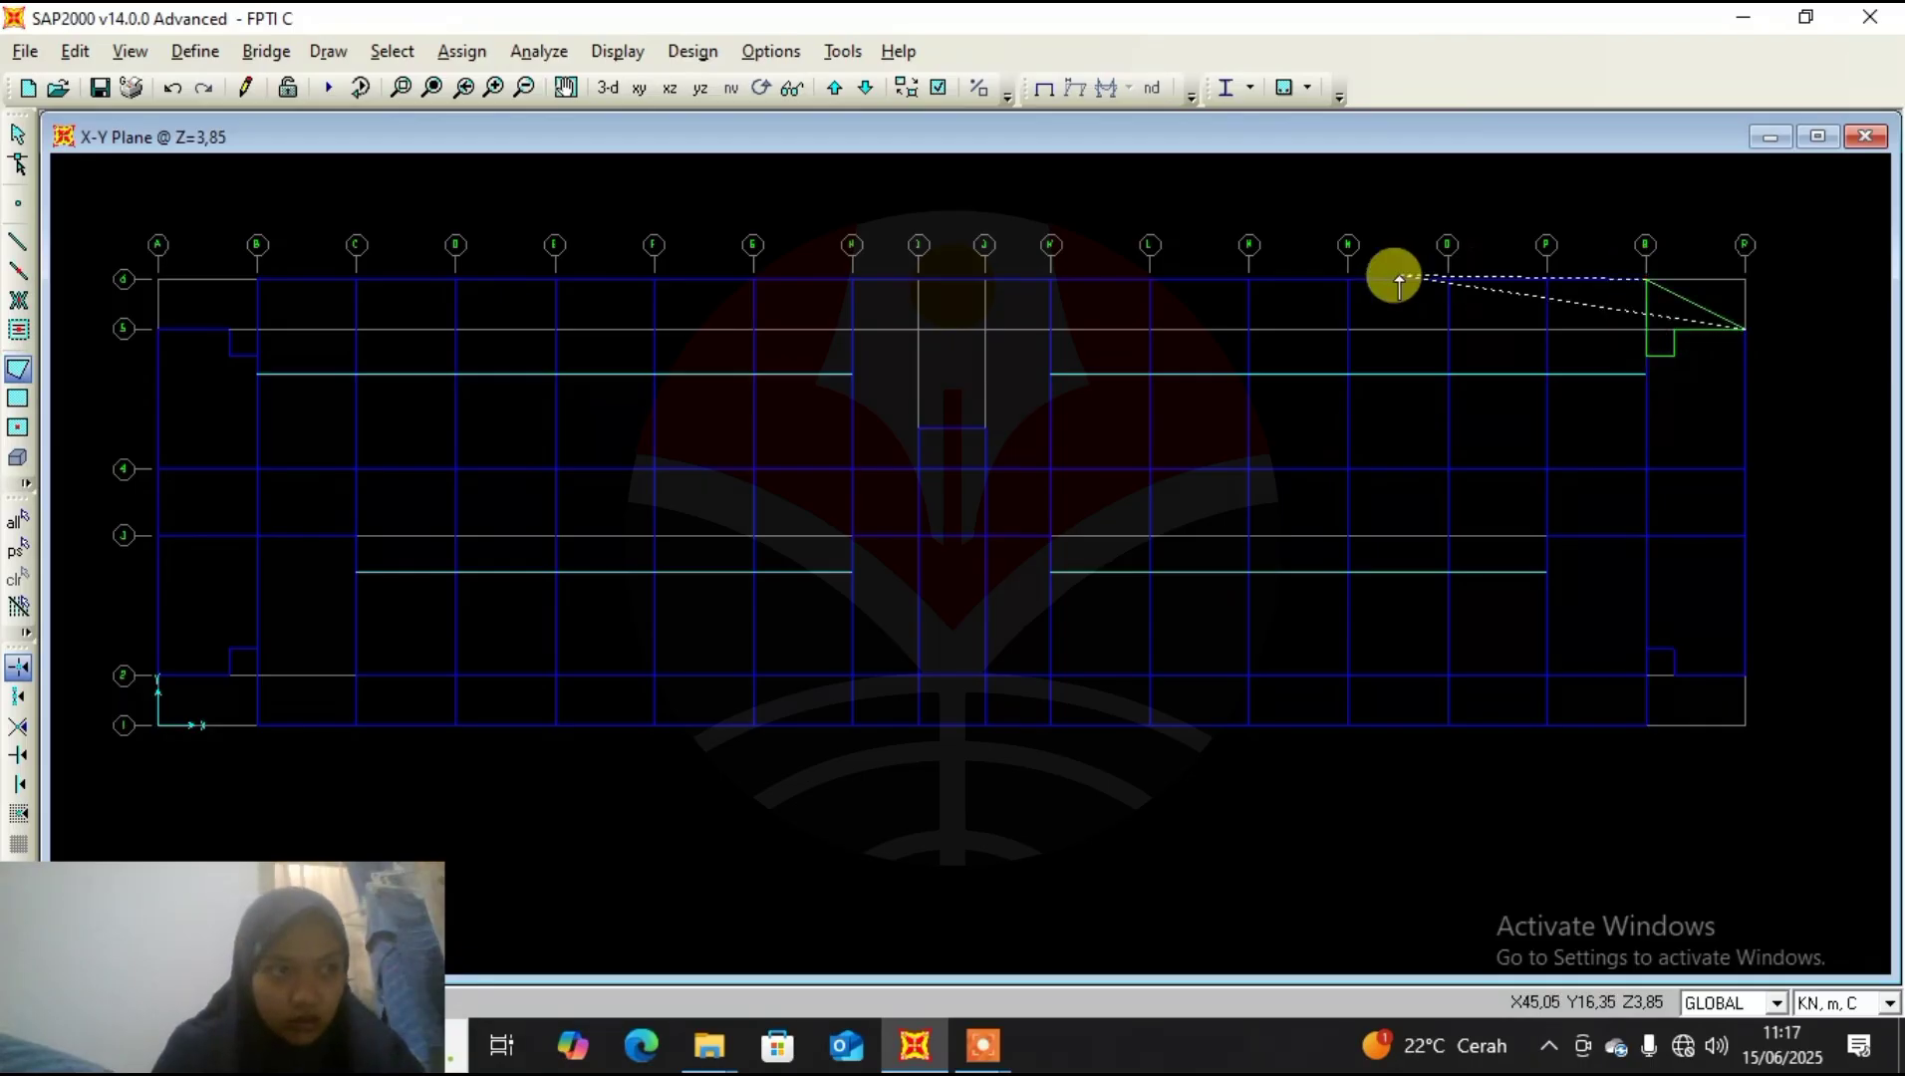
{"action": "left_click", "coordinate": [259, 280]}
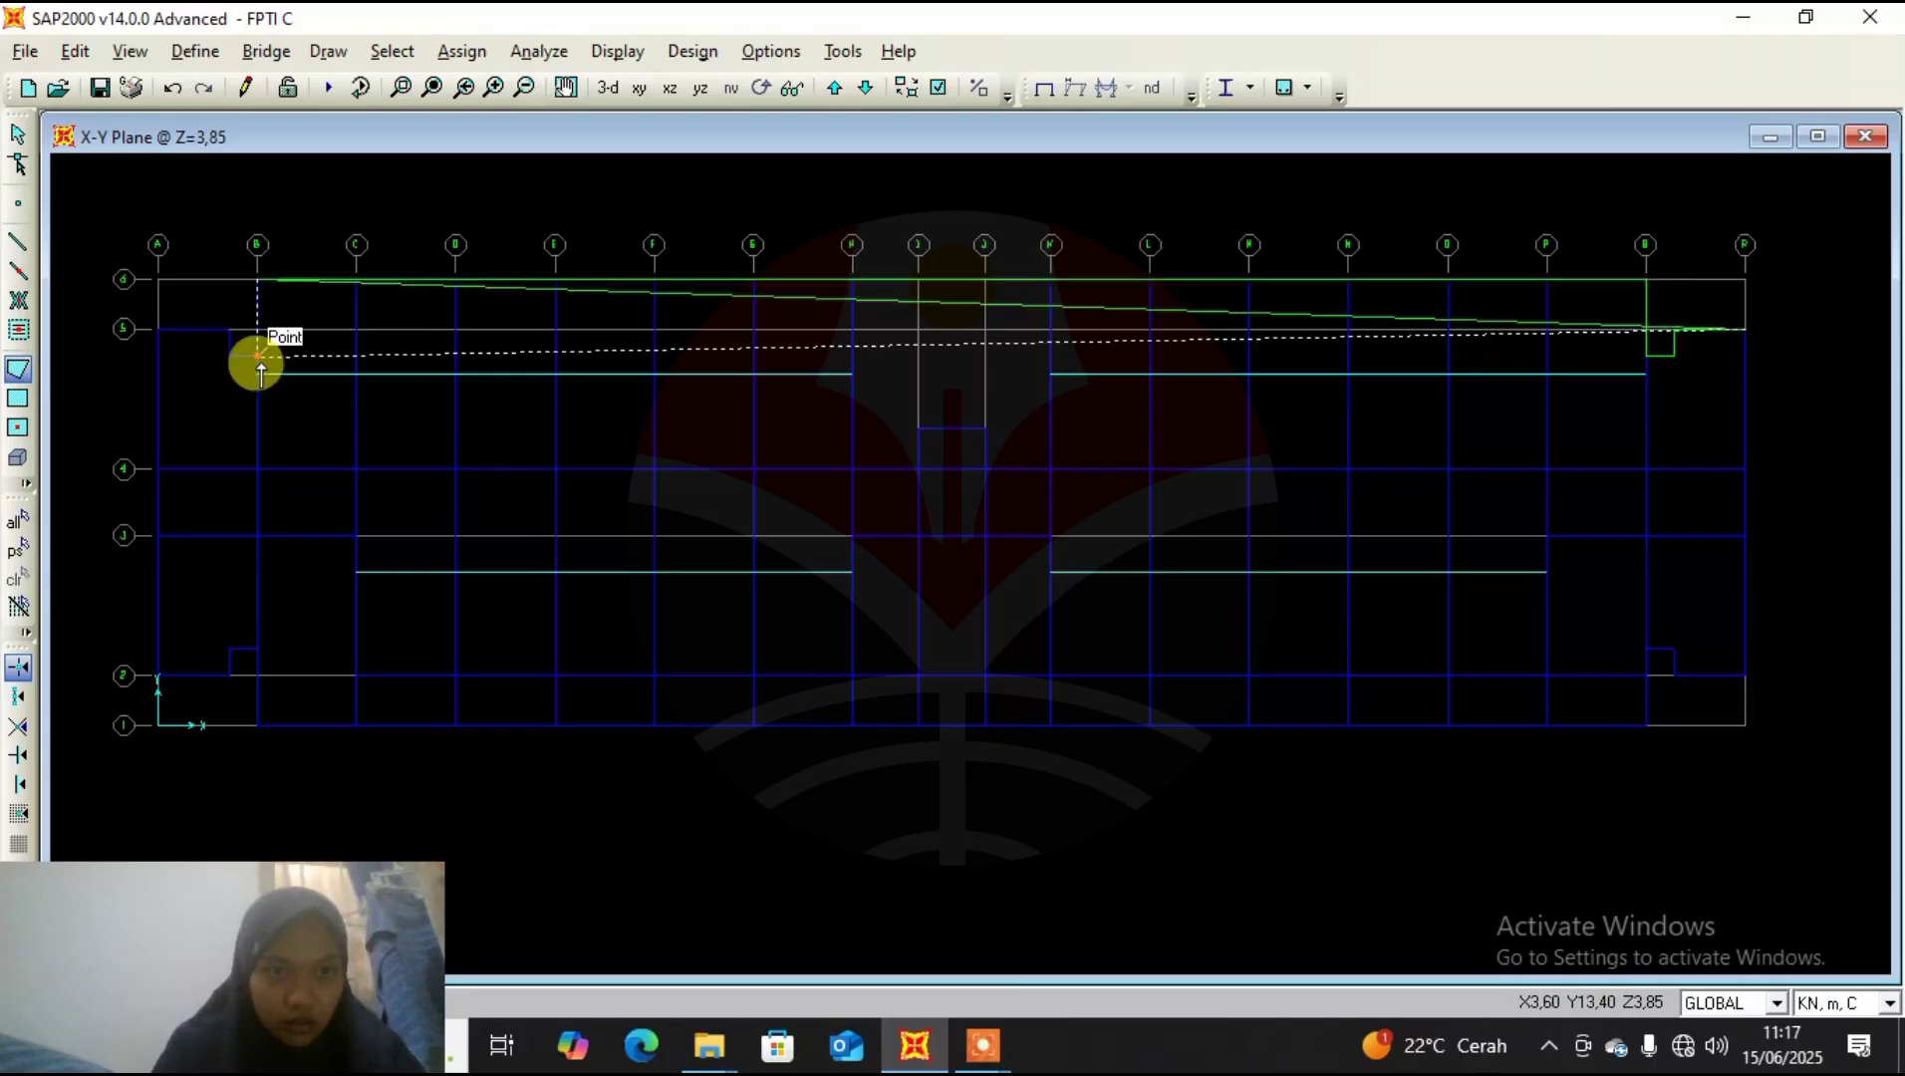
{"action": "left_click", "coordinate": [258, 360]}
{"action": "left_click", "coordinate": [230, 356]}
{"action": "left_click", "coordinate": [231, 329]}
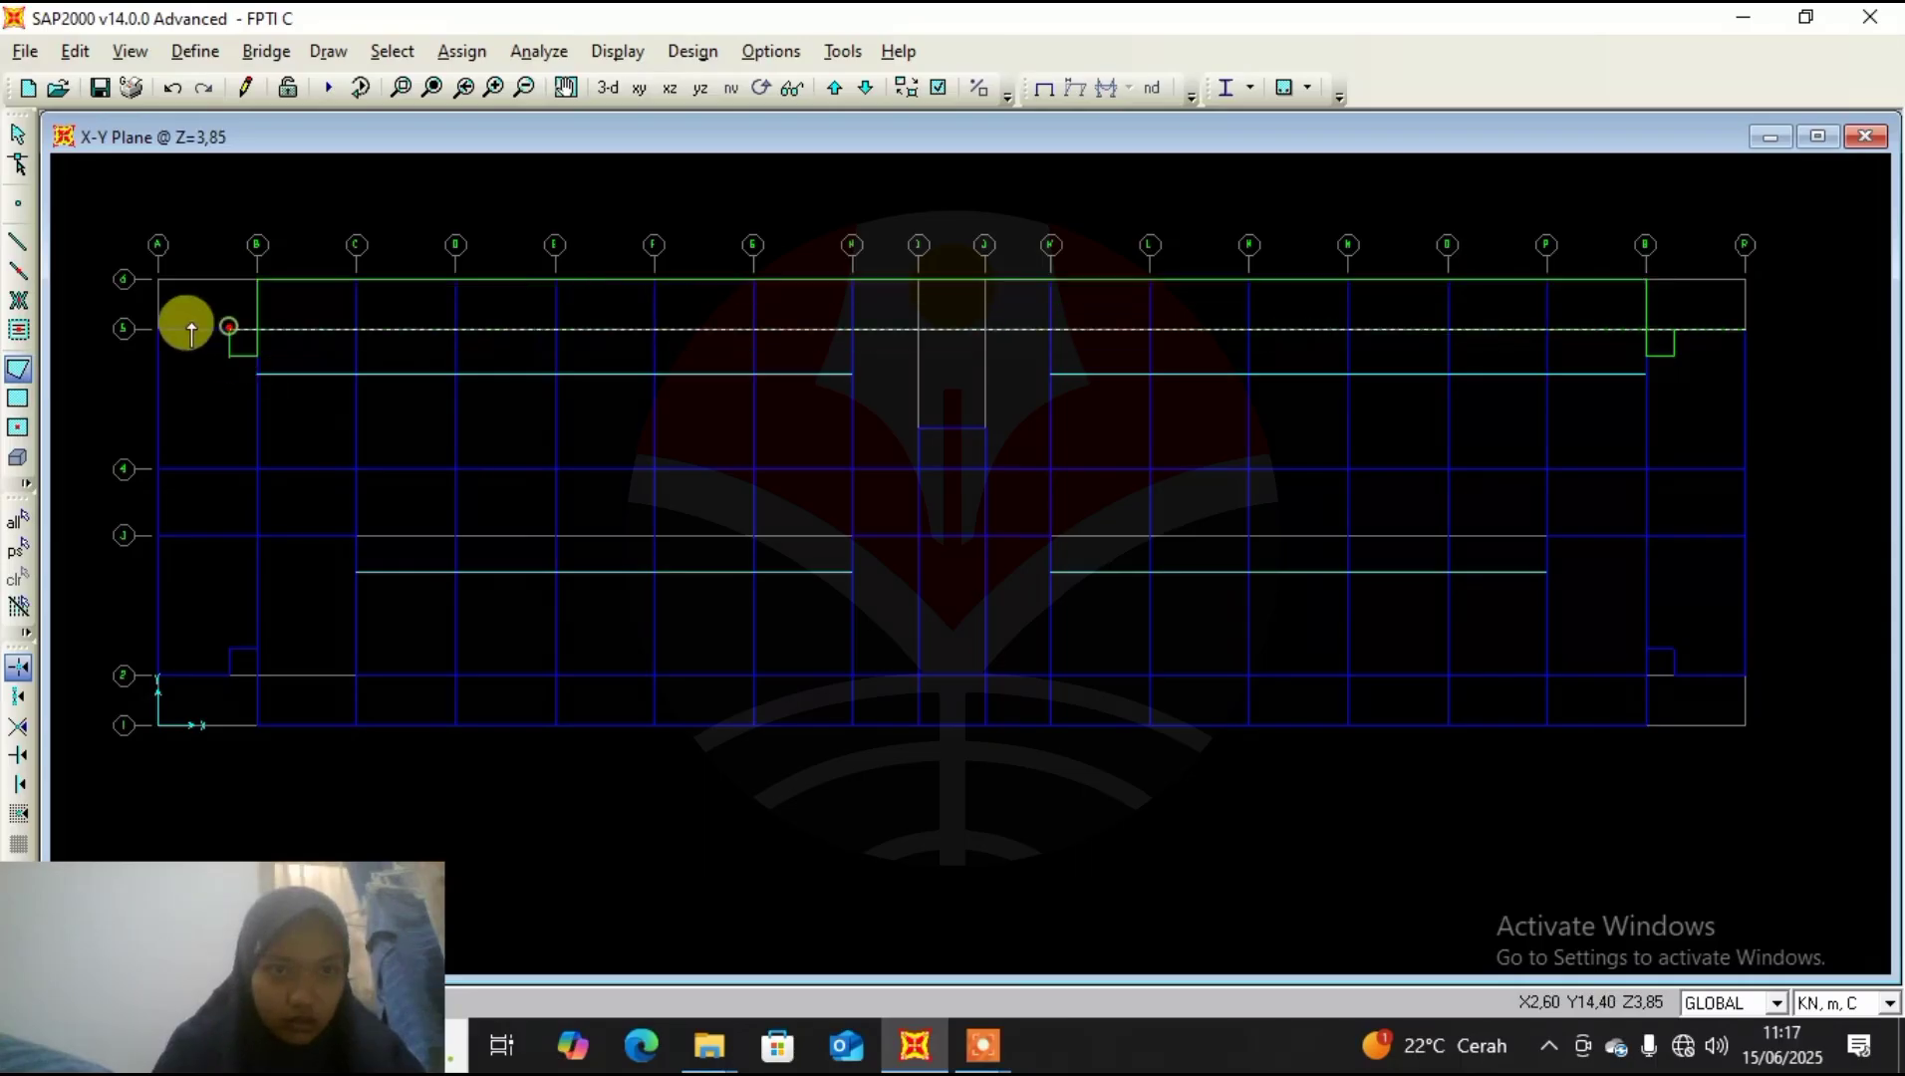
{"action": "left_click", "coordinate": [158, 329]}
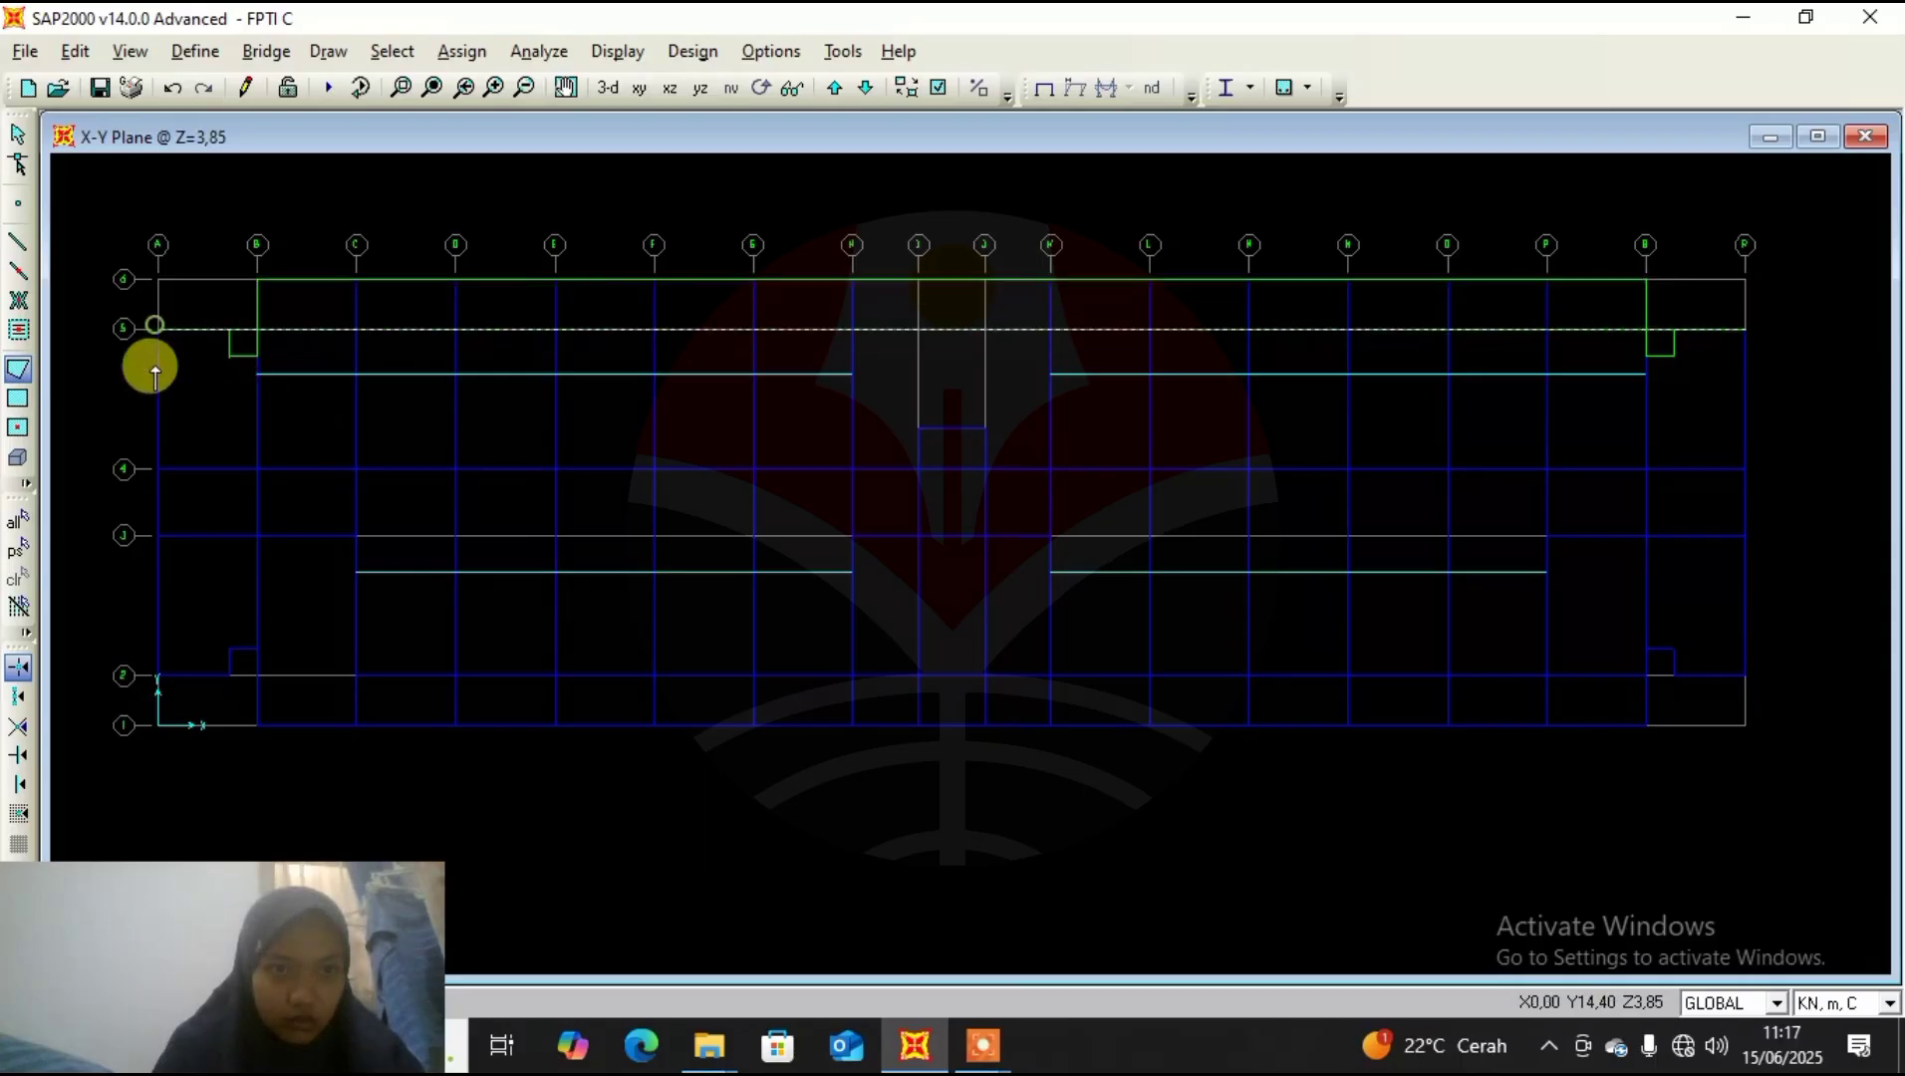
Continue the slab outline from grid A-2 along grid line 1 to R-2, following the lower notches, and finish the area.
{"action": "left_click", "coordinate": [159, 675]}
{"action": "left_click", "coordinate": [231, 676]}
{"action": "left_click", "coordinate": [230, 649]}
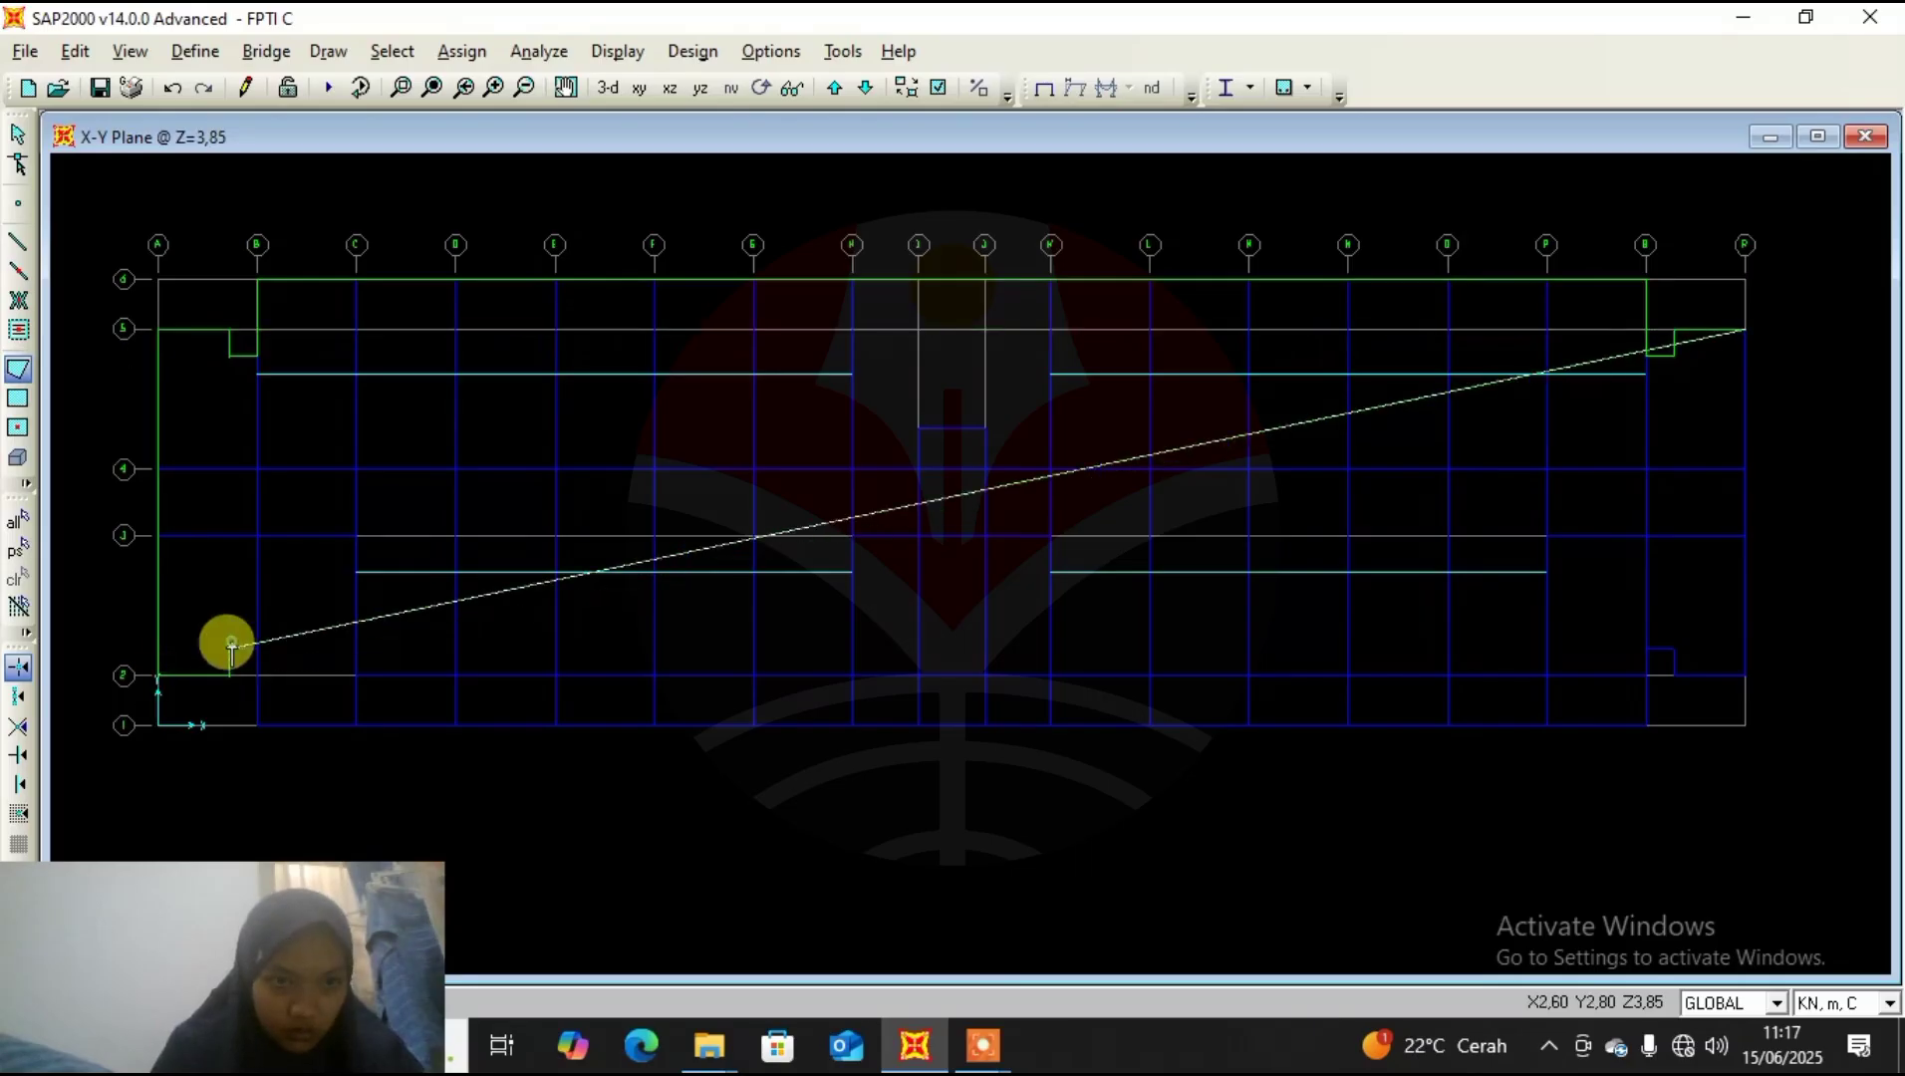
{"action": "left_click", "coordinate": [257, 648]}
{"action": "left_click", "coordinate": [257, 725]}
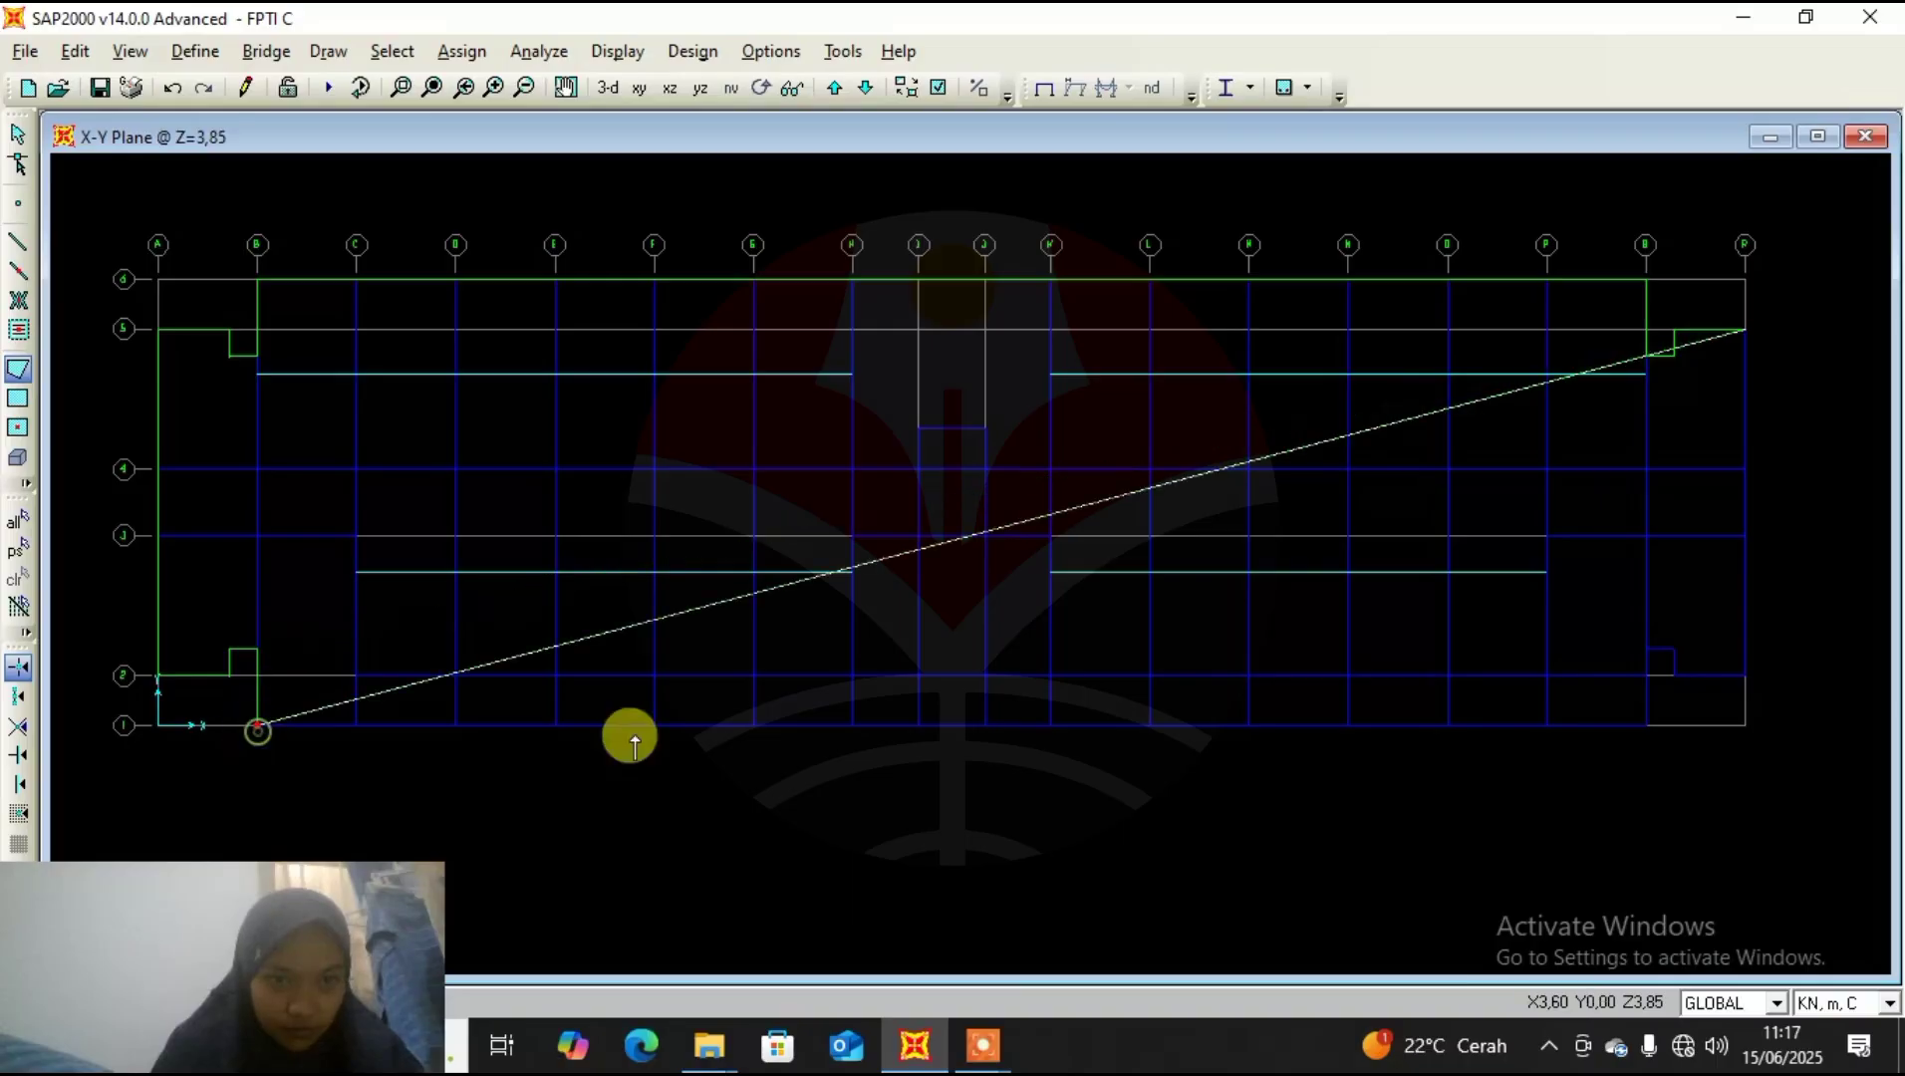
{"action": "left_click", "coordinate": [1646, 725]}
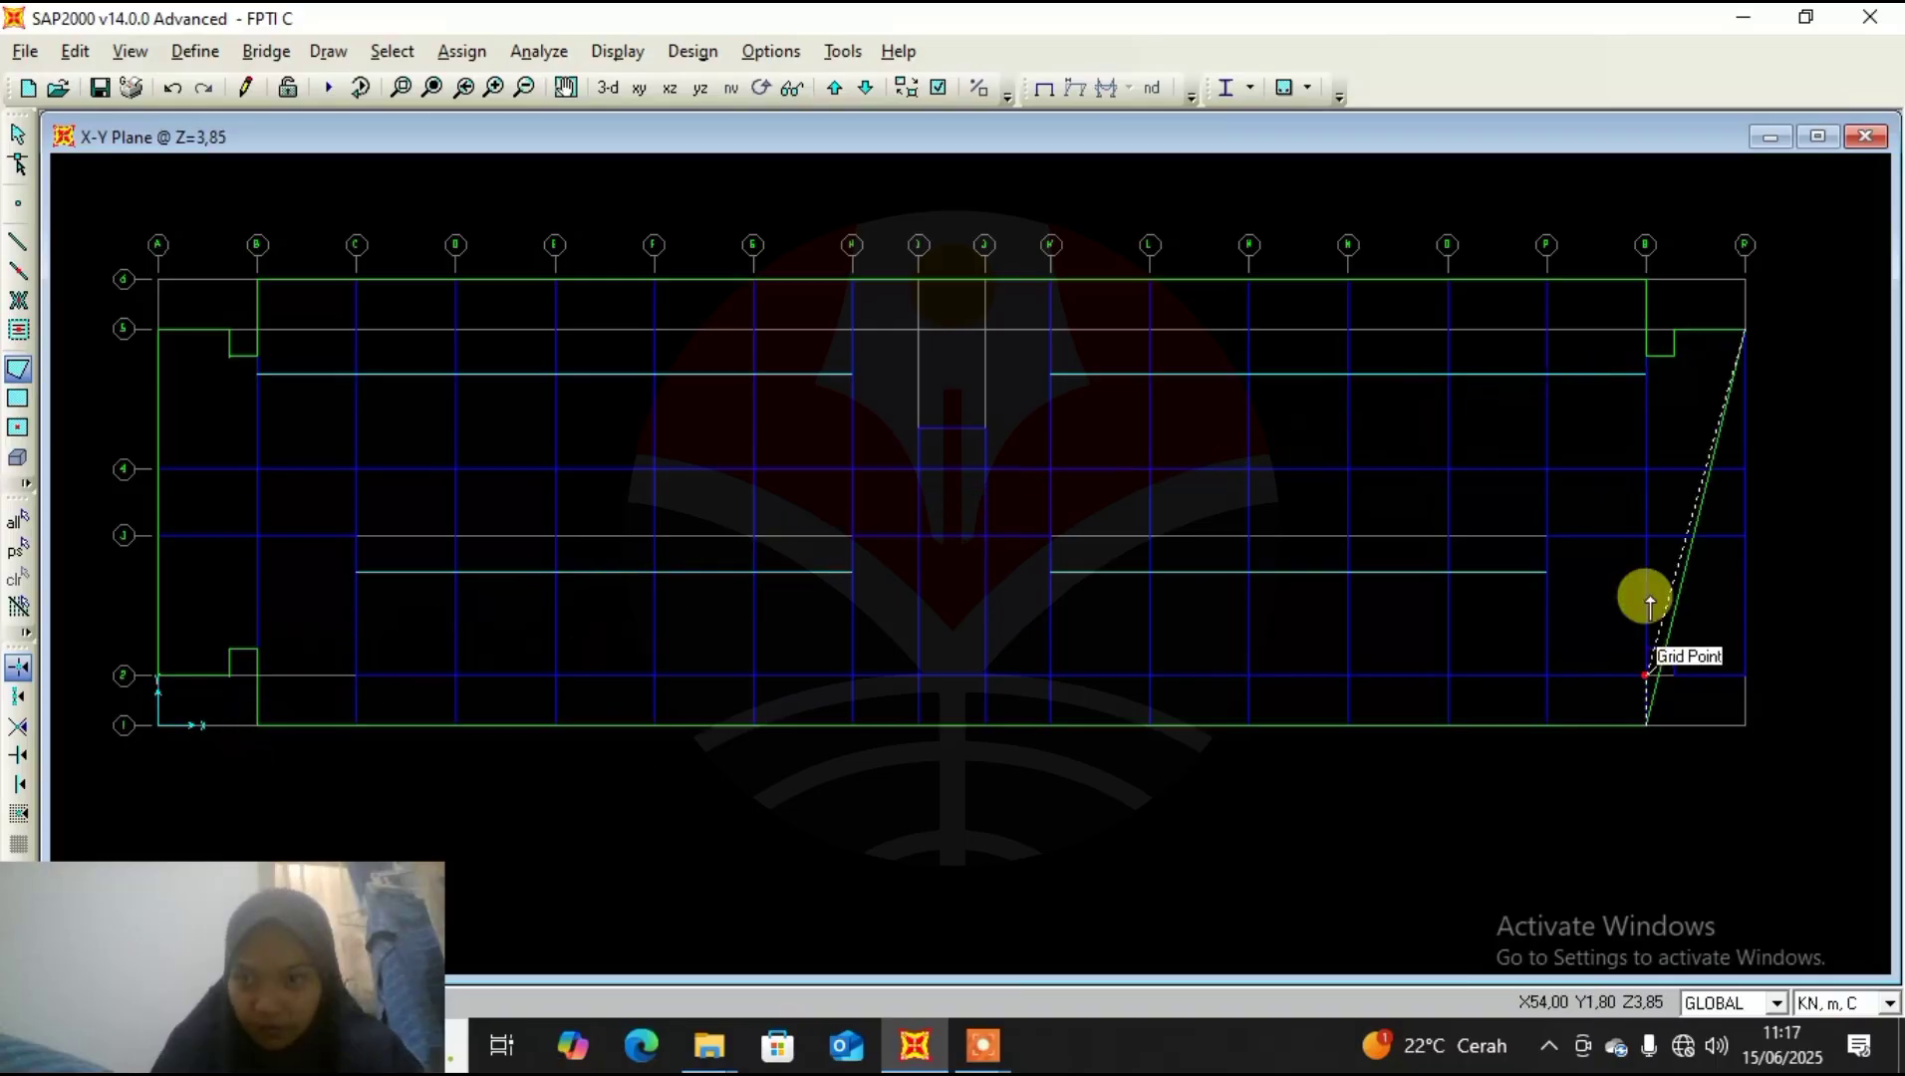
{"action": "left_click", "coordinate": [1648, 651]}
{"action": "left_click", "coordinate": [1675, 651]}
{"action": "left_click", "coordinate": [1676, 675]}
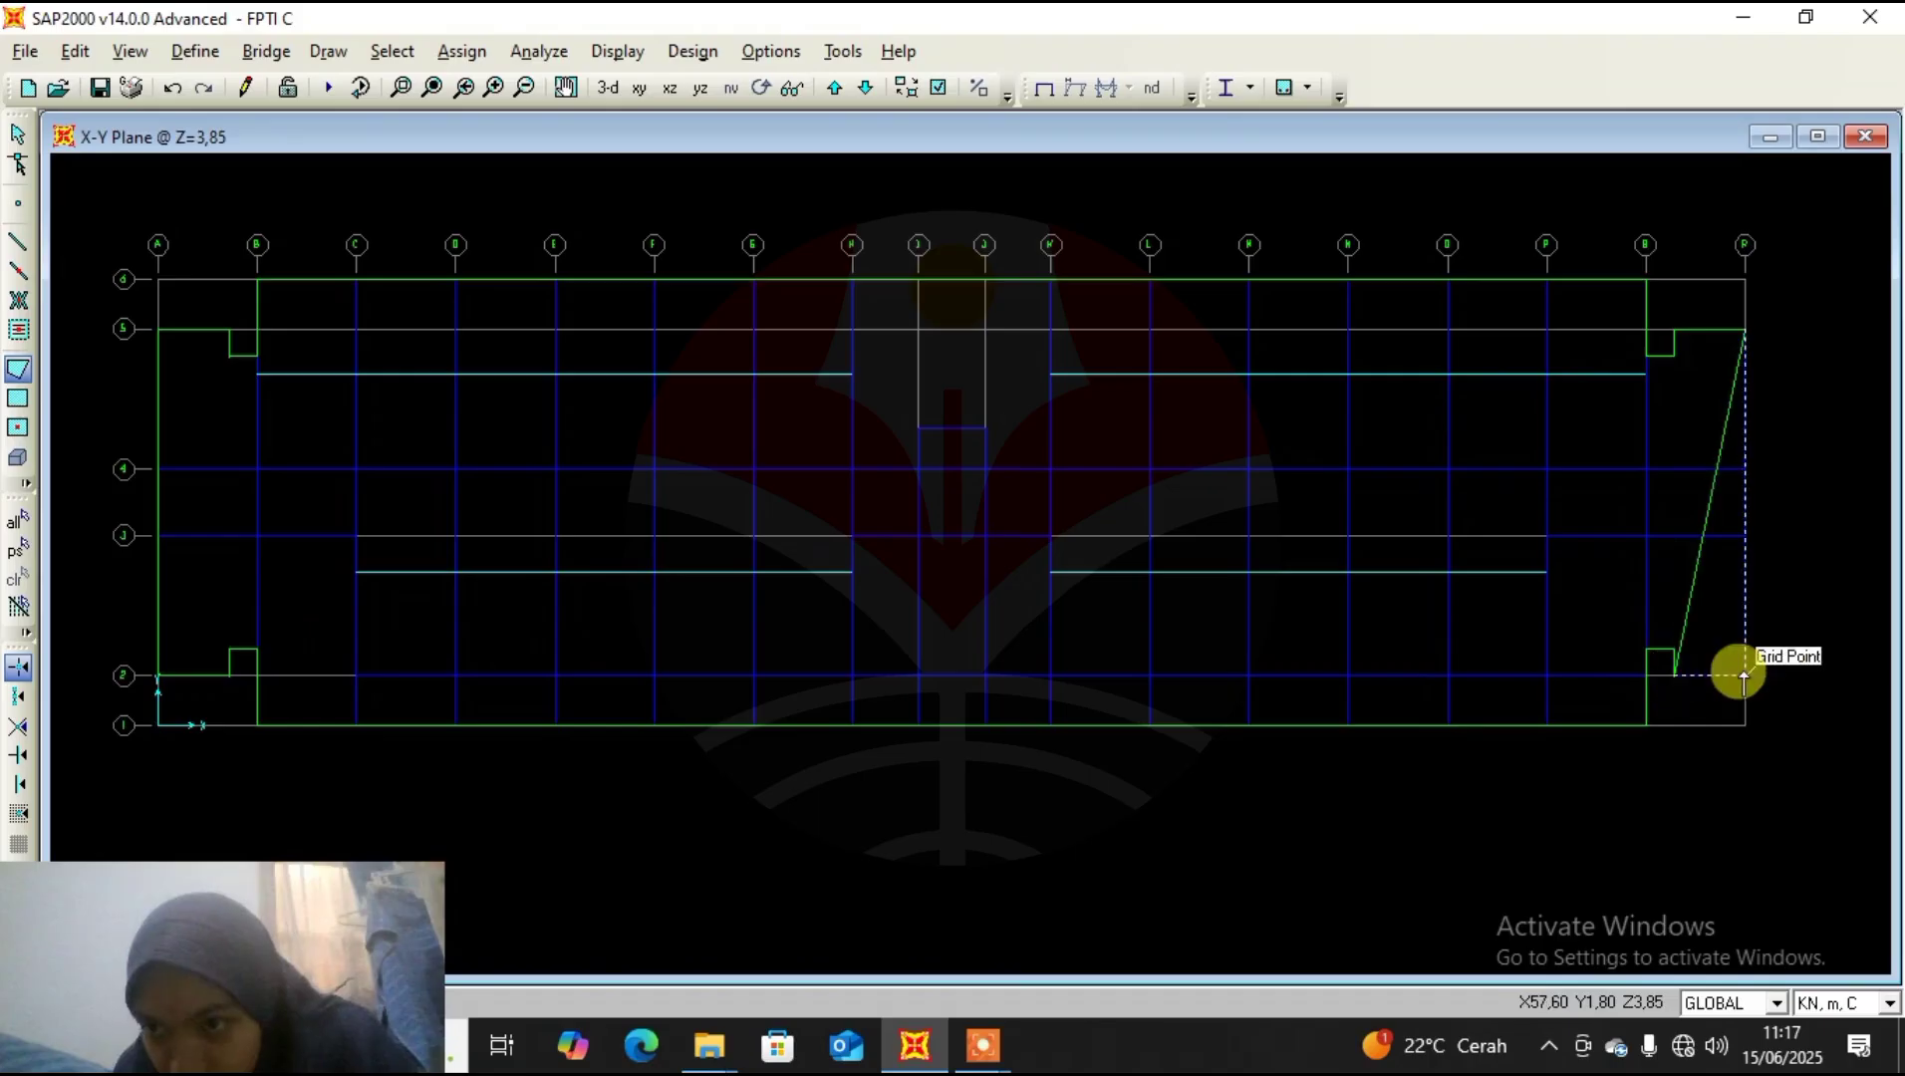
{"action": "left_click", "coordinate": [1743, 675]}
{"action": "key", "text": "Return"}
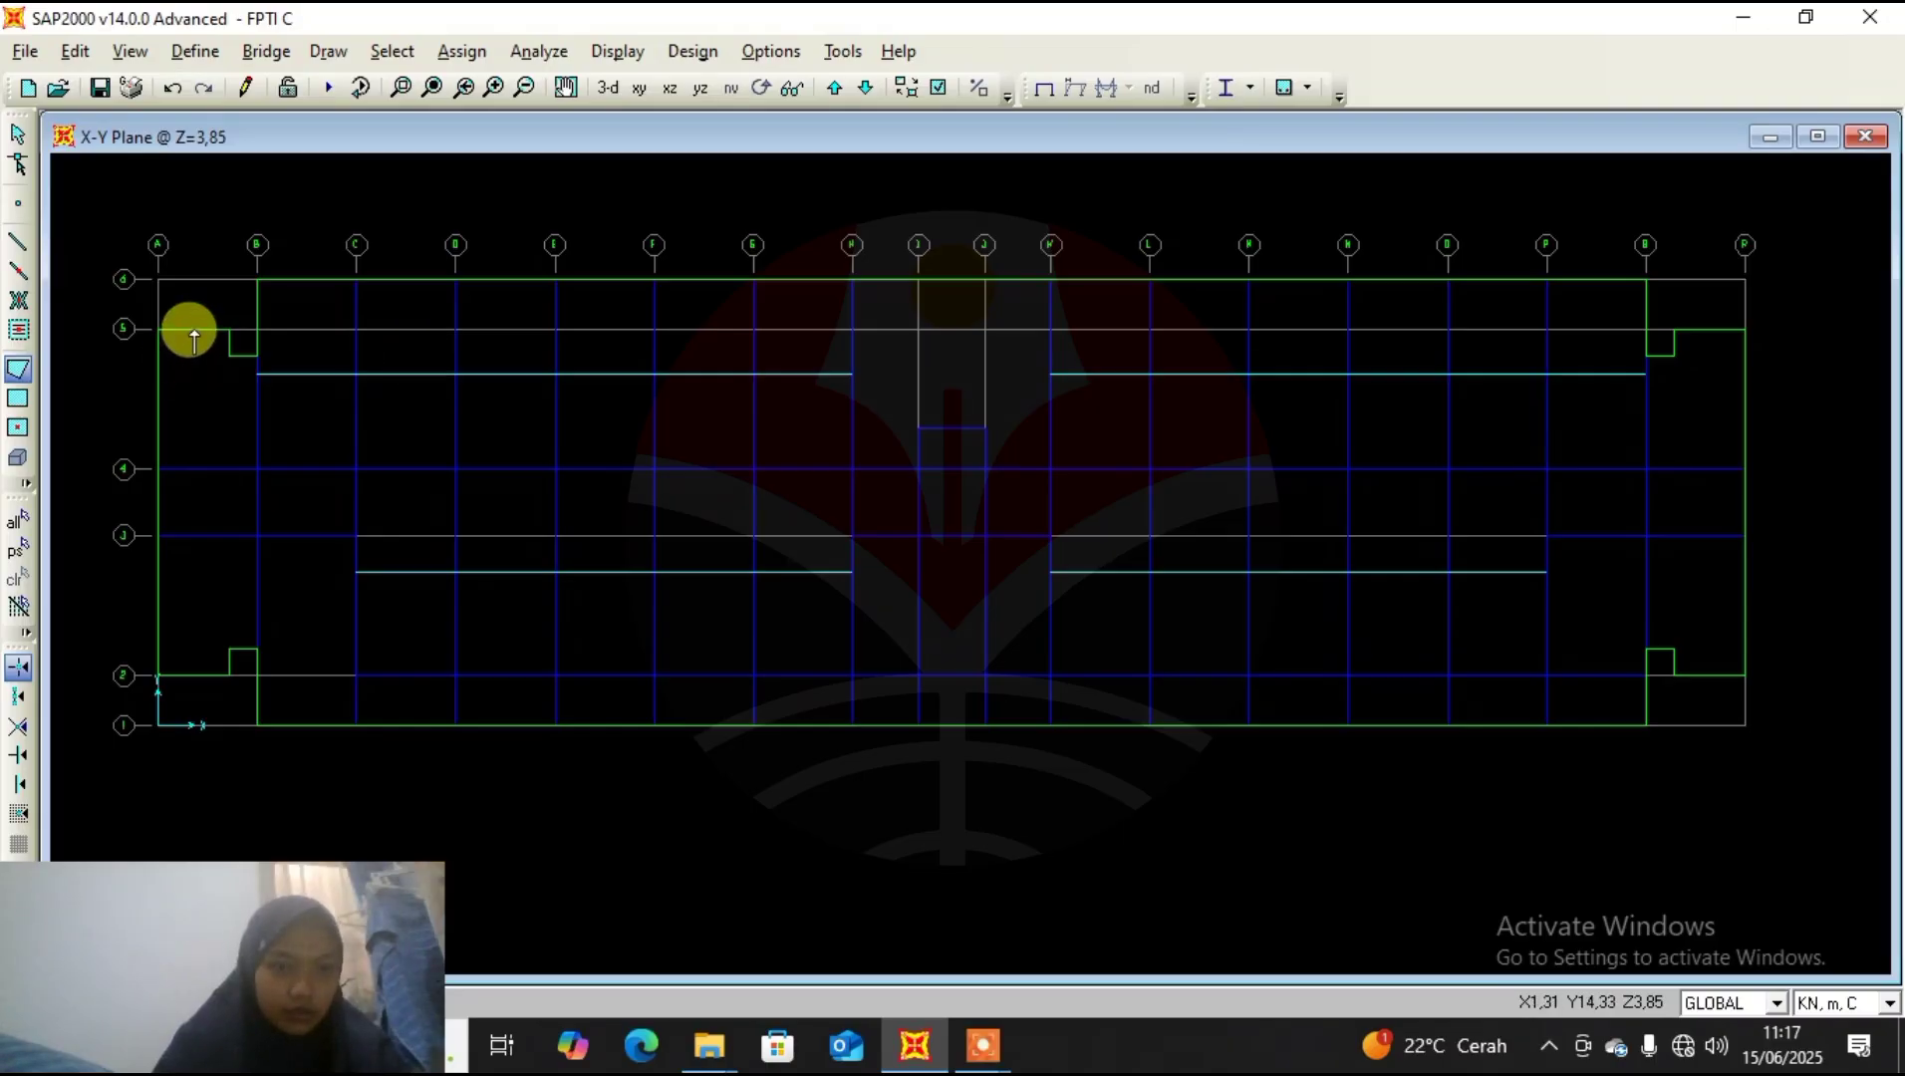
{"action": "left_click", "coordinate": [18, 134]}
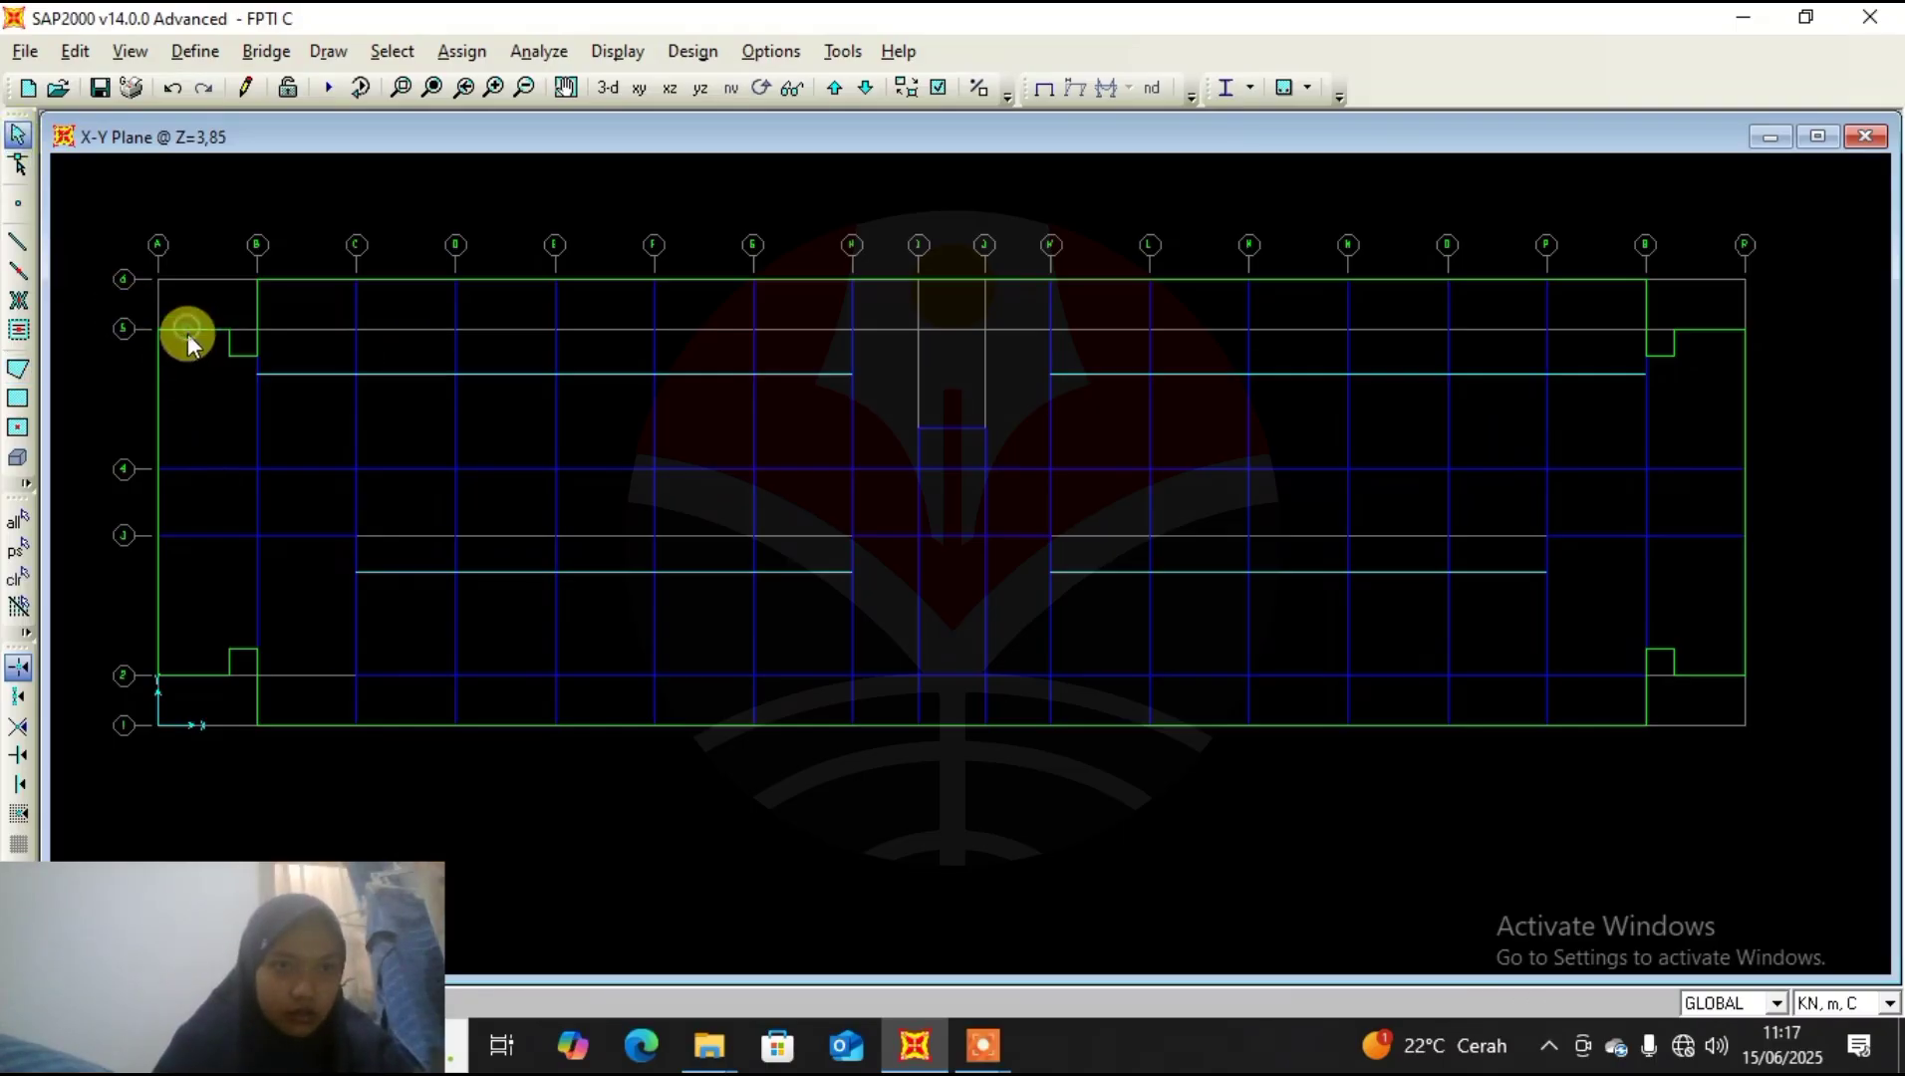
Select the slab with all beams of the level and divide it using Cookie Cut Based On Selected Straight Line Objects.
{"action": "left_click", "coordinate": [196, 394]}
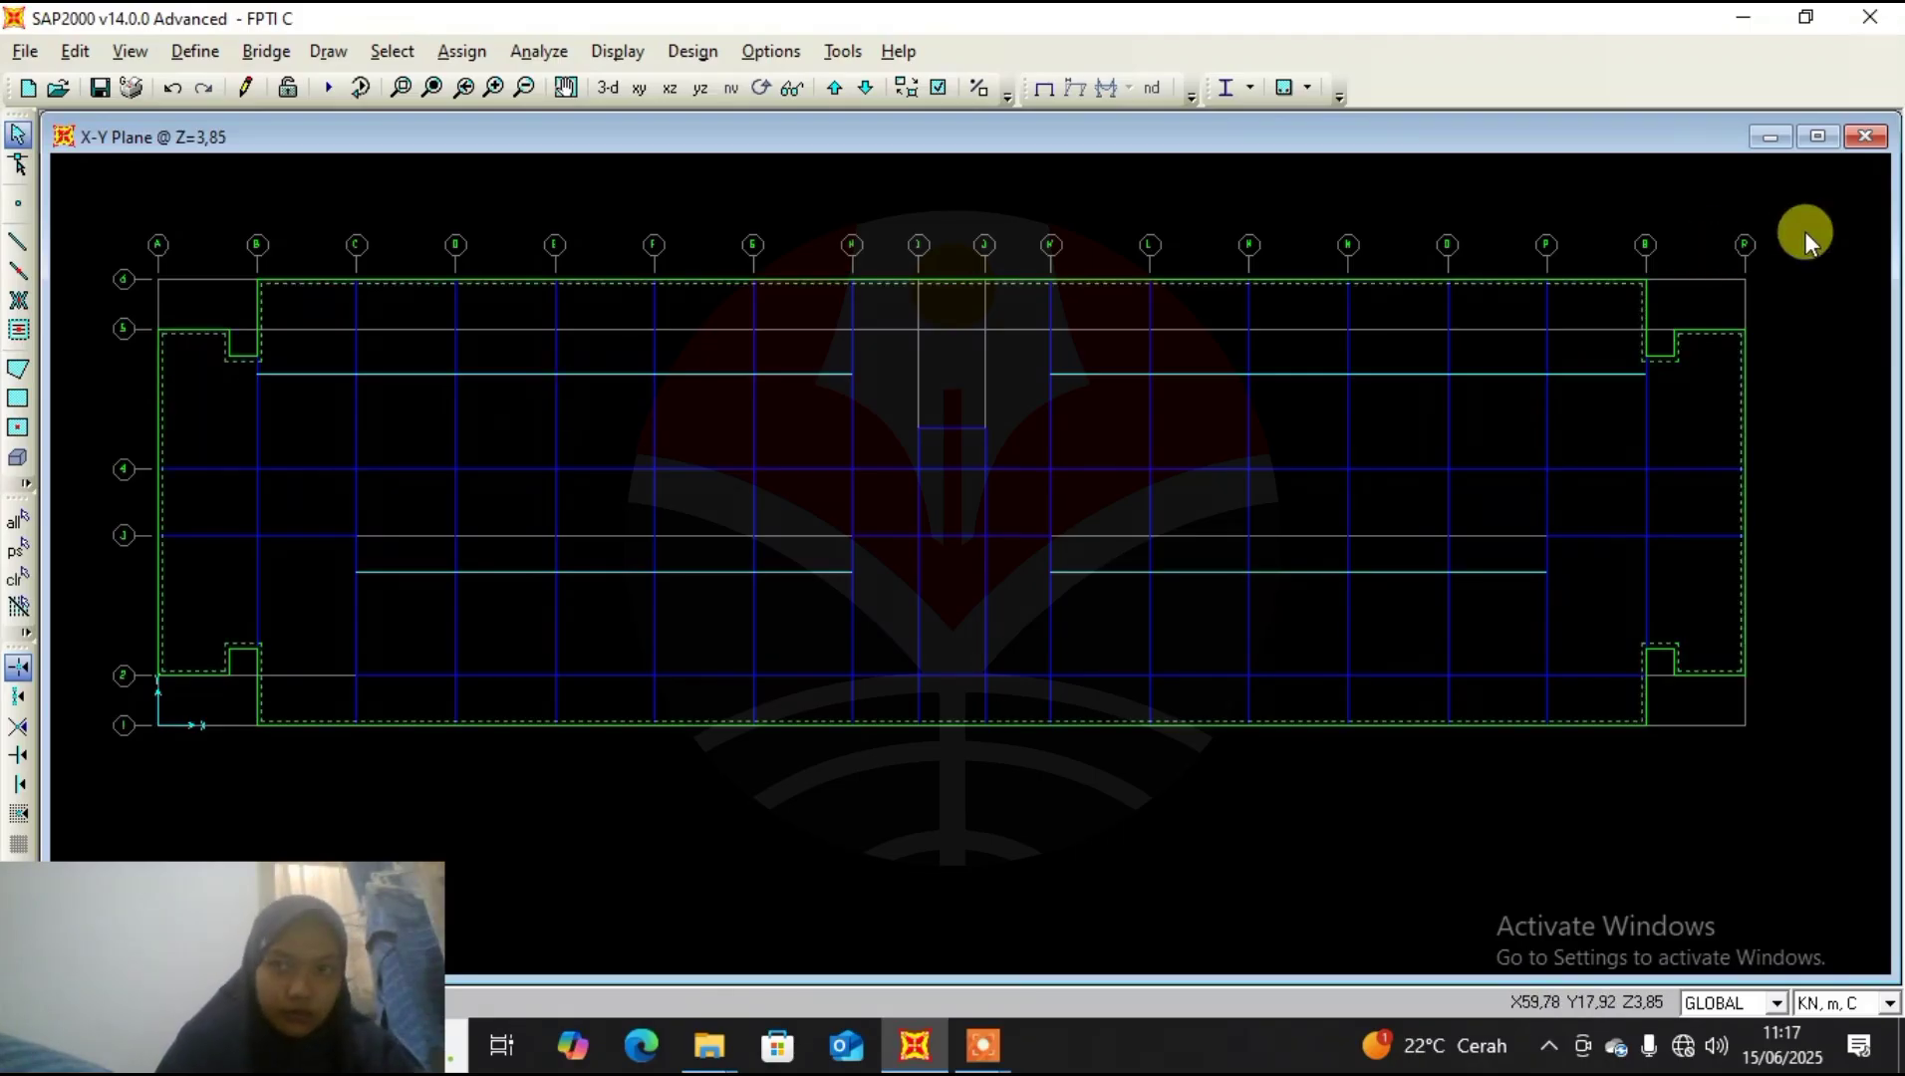
{"action": "left_click_drag", "start_coordinate": [1754, 220], "coordinate": [90, 790]}
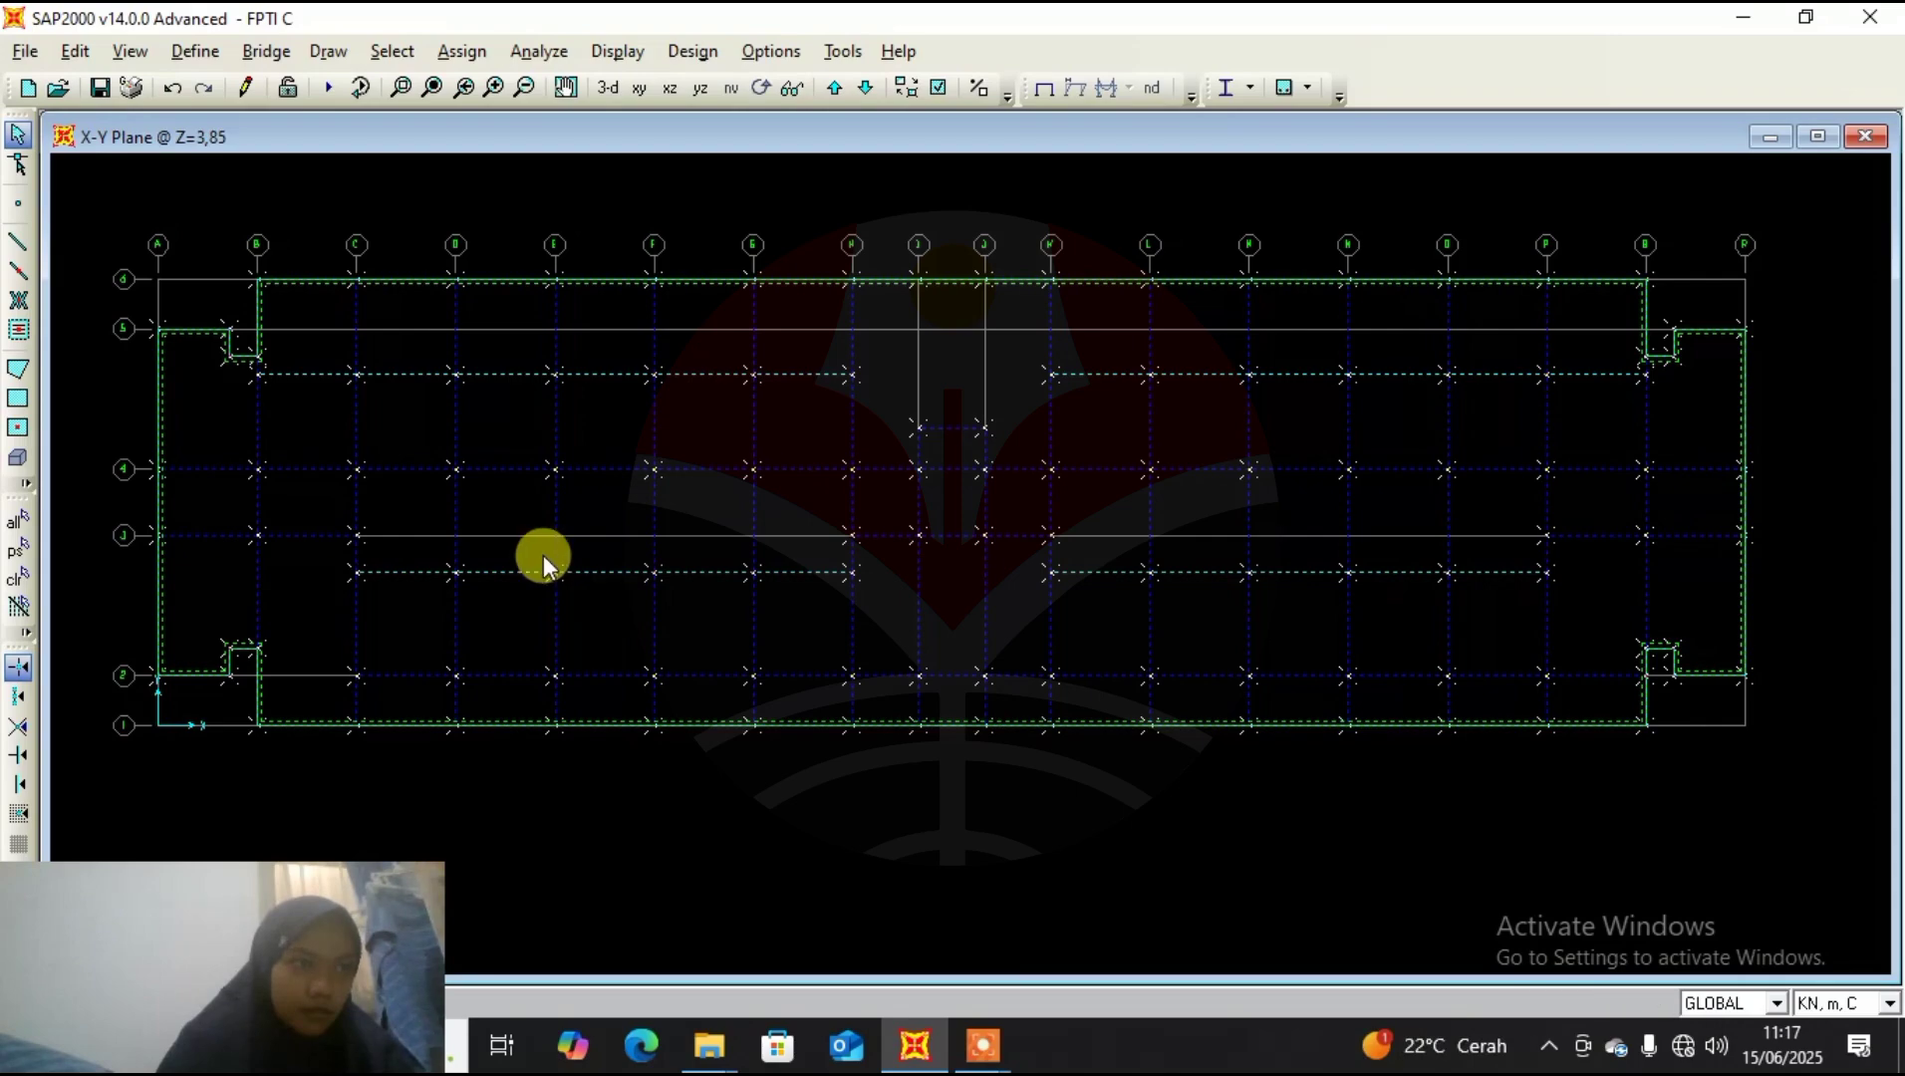
{"action": "left_click", "coordinate": [75, 52]}
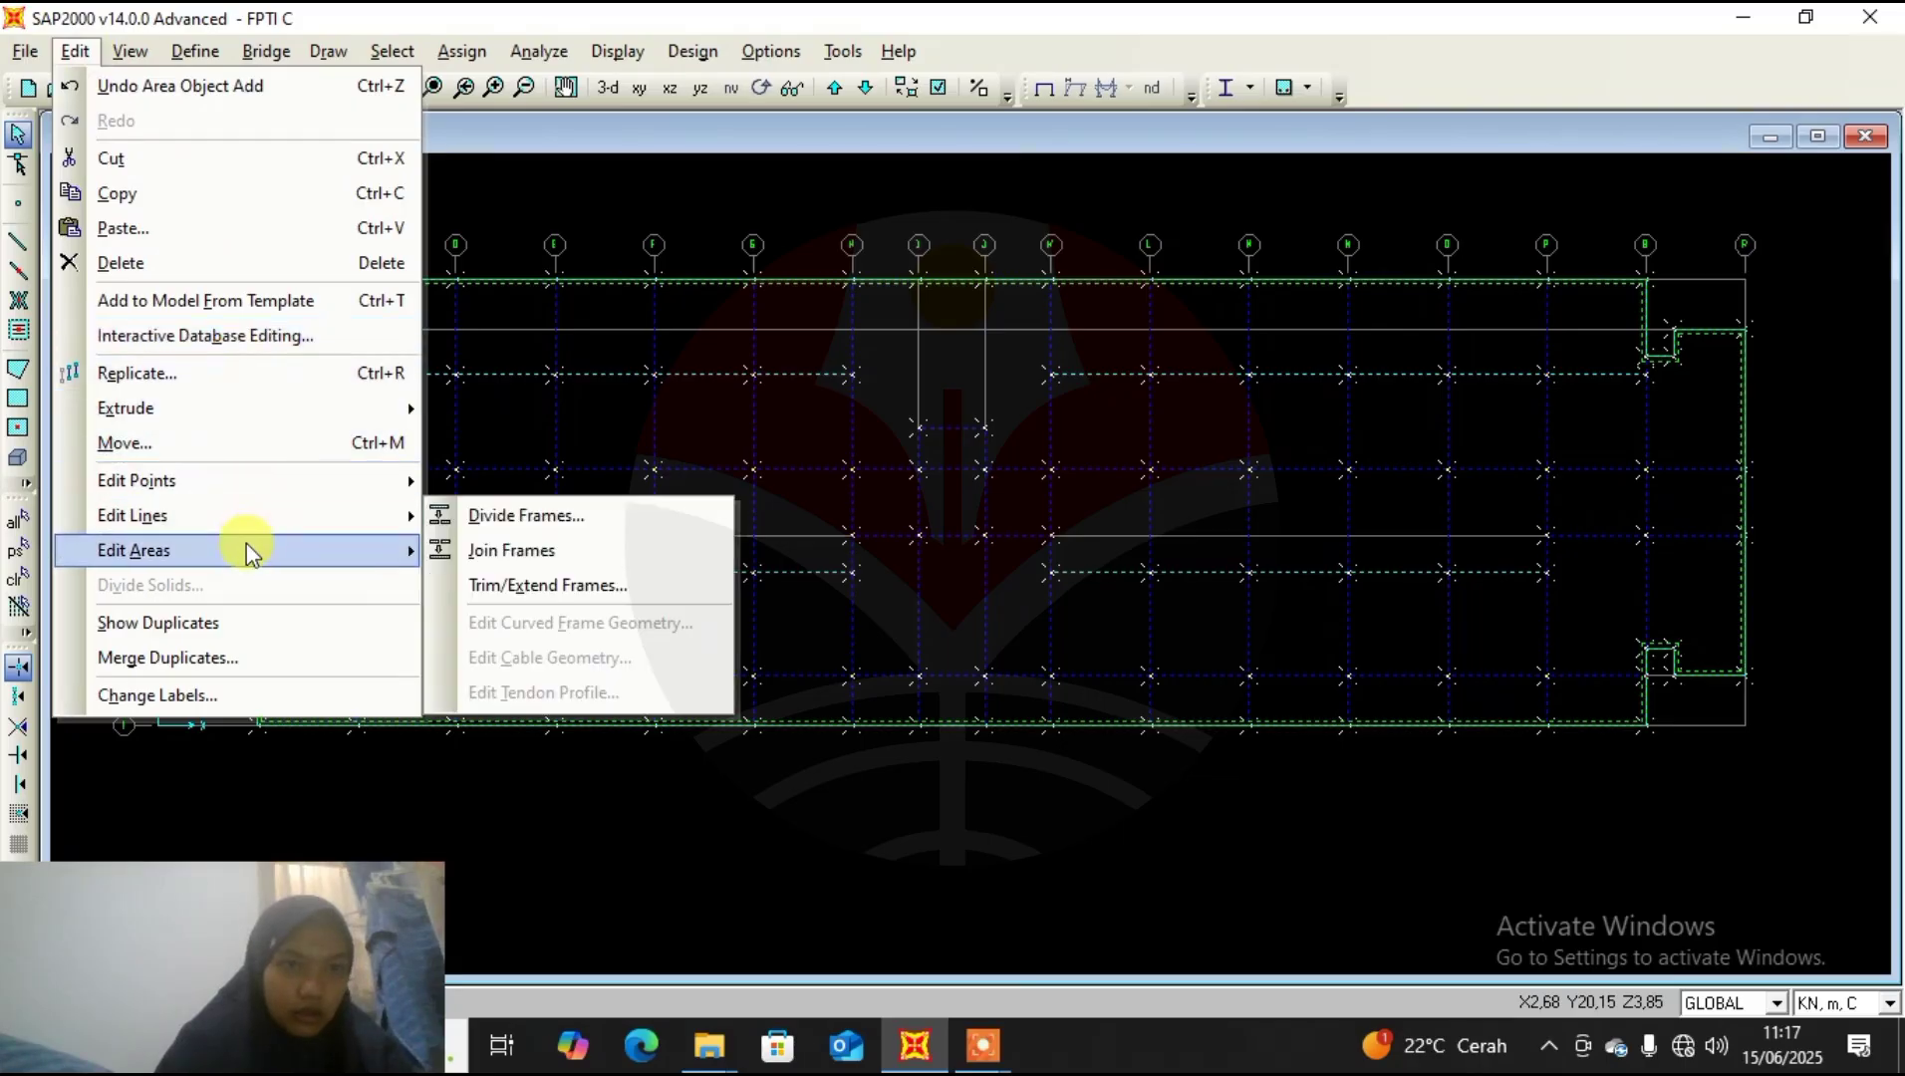
{"action": "mouse_move", "coordinate": [370, 553]}
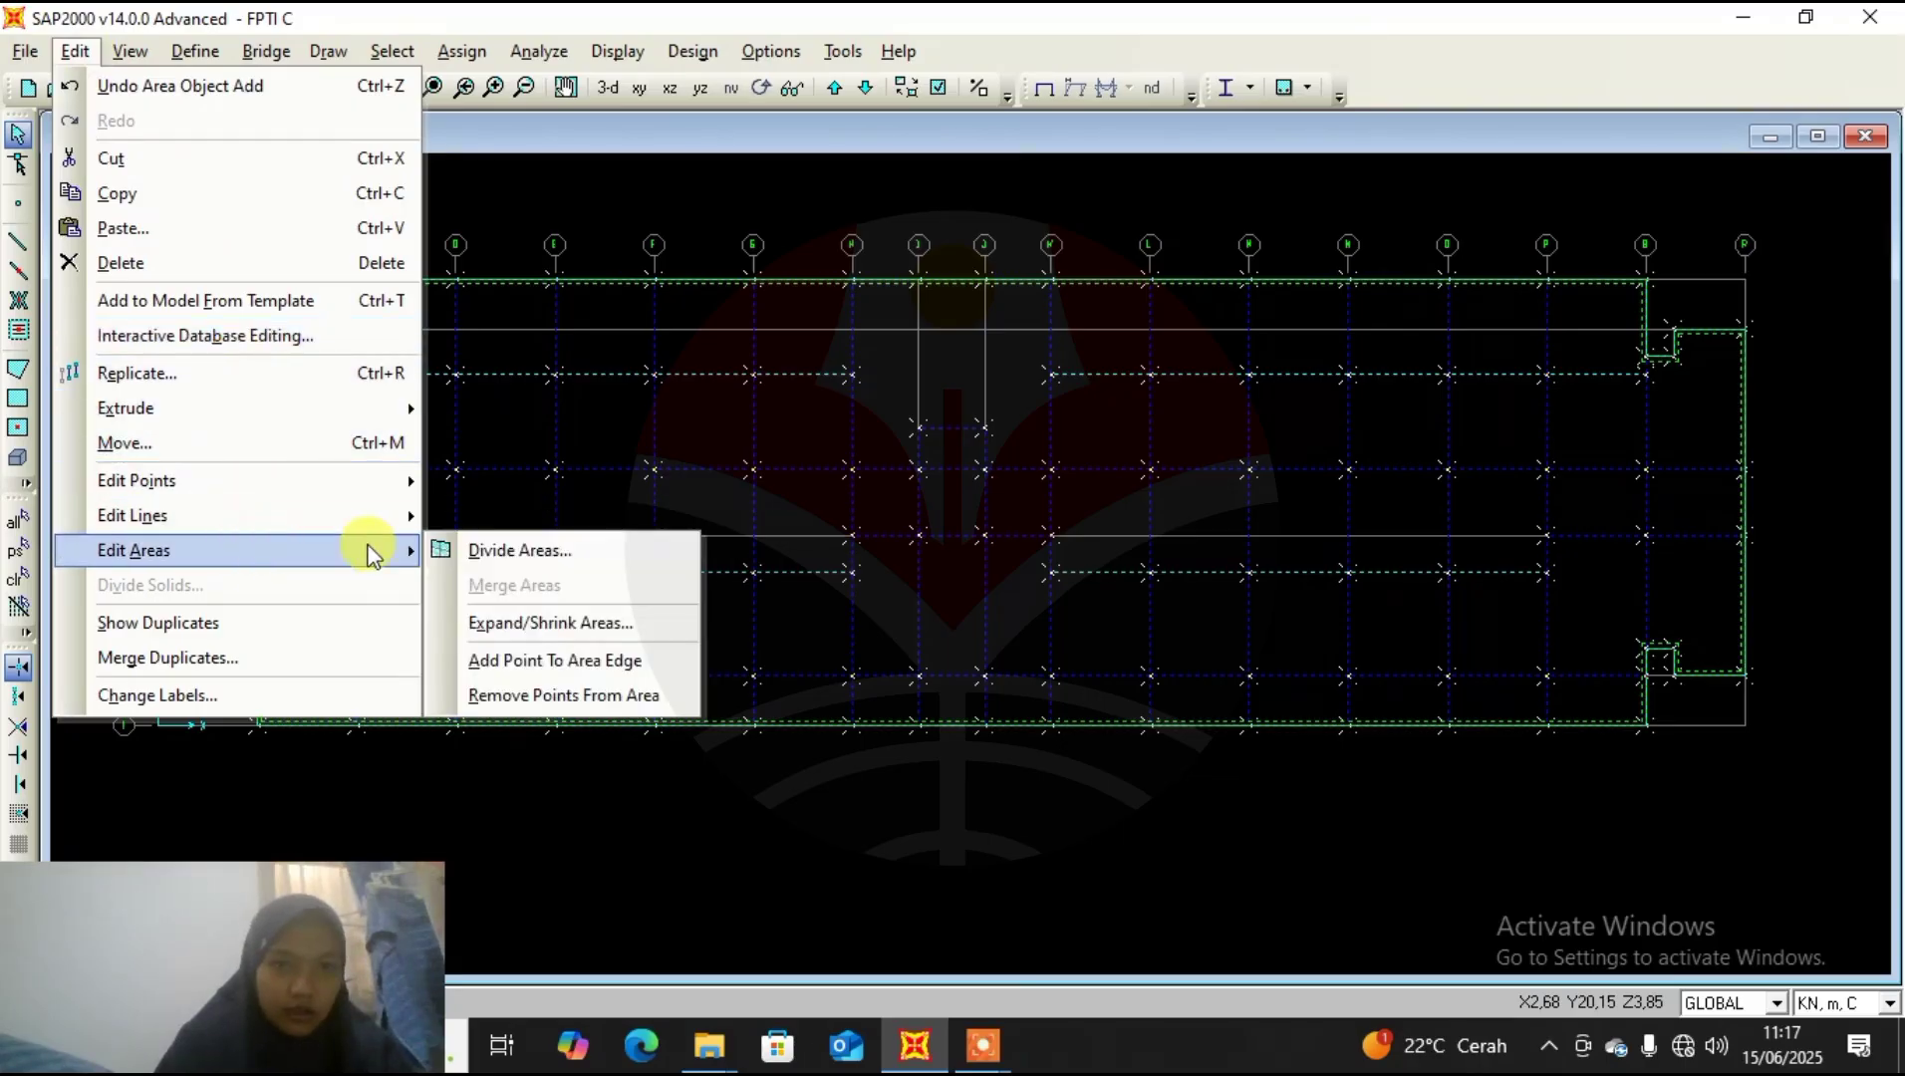
{"action": "left_click", "coordinate": [530, 560]}
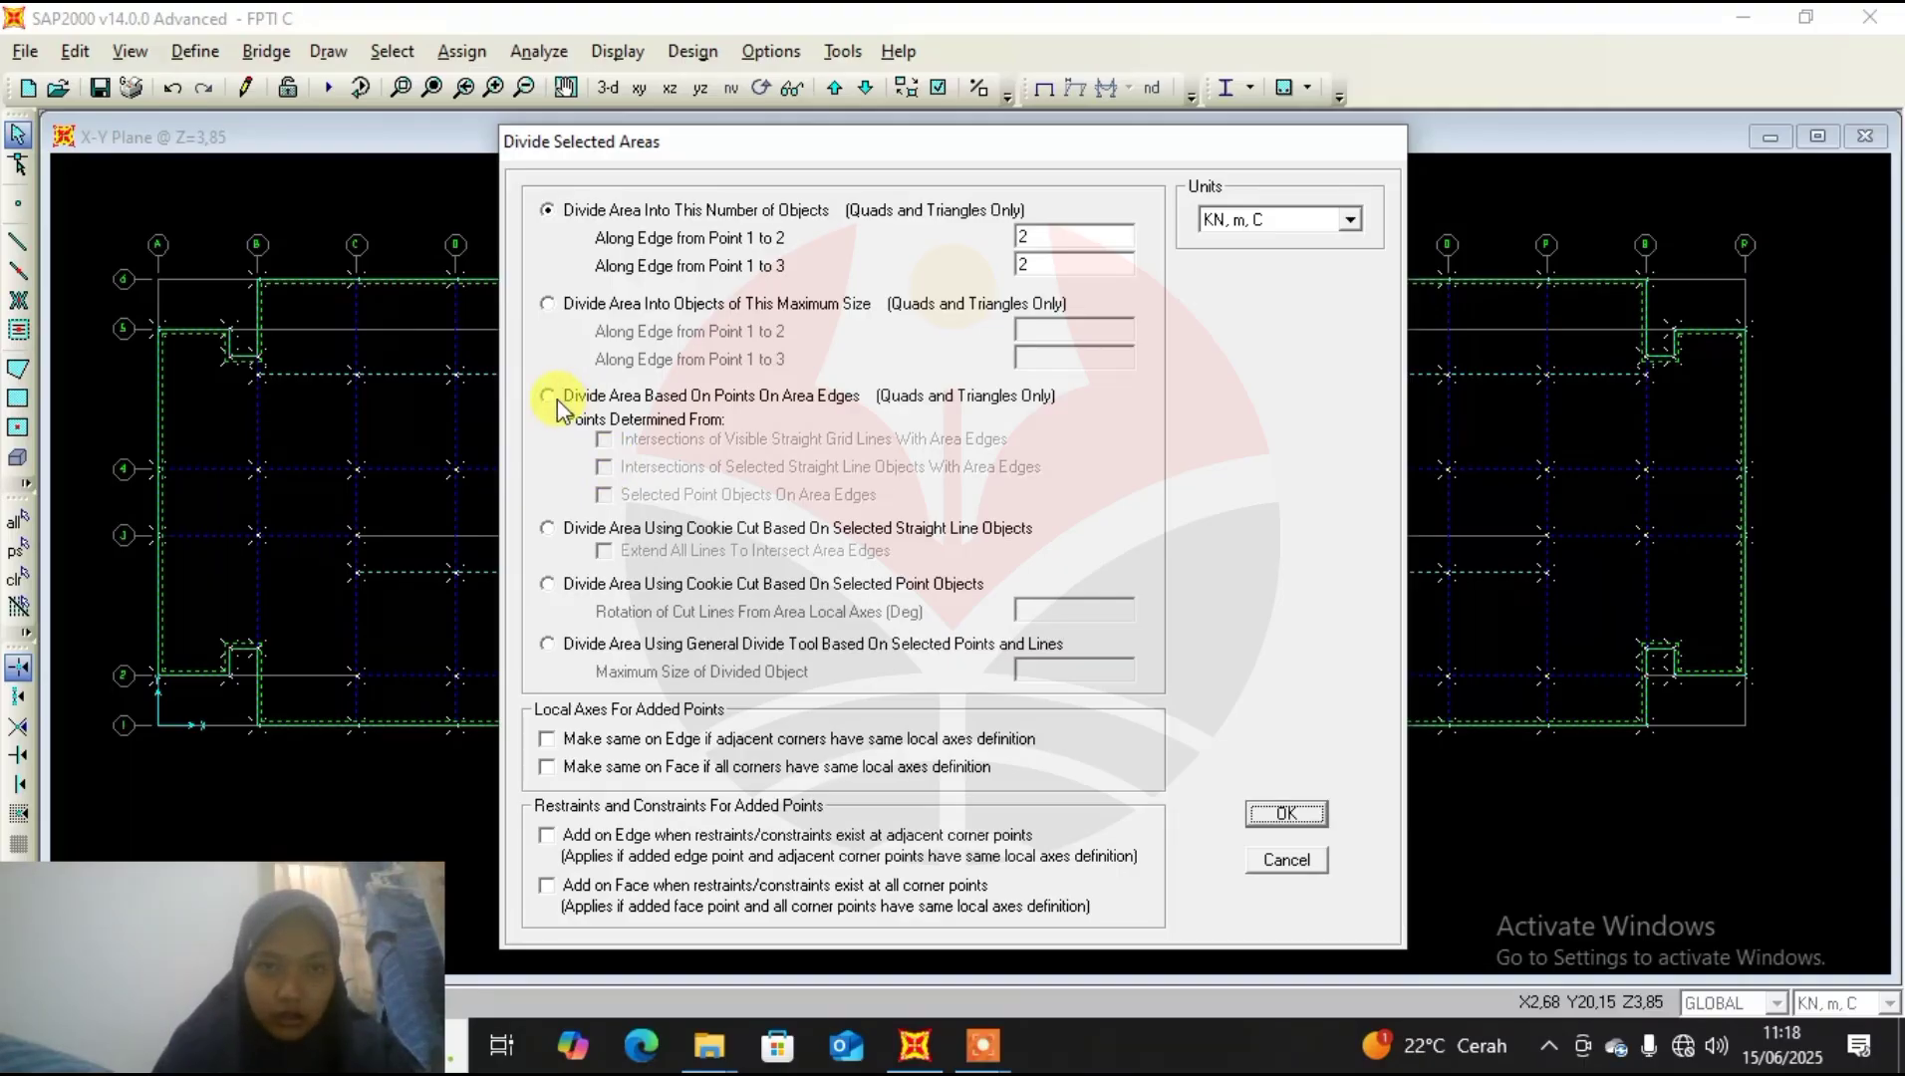
{"action": "left_click", "coordinate": [546, 529]}
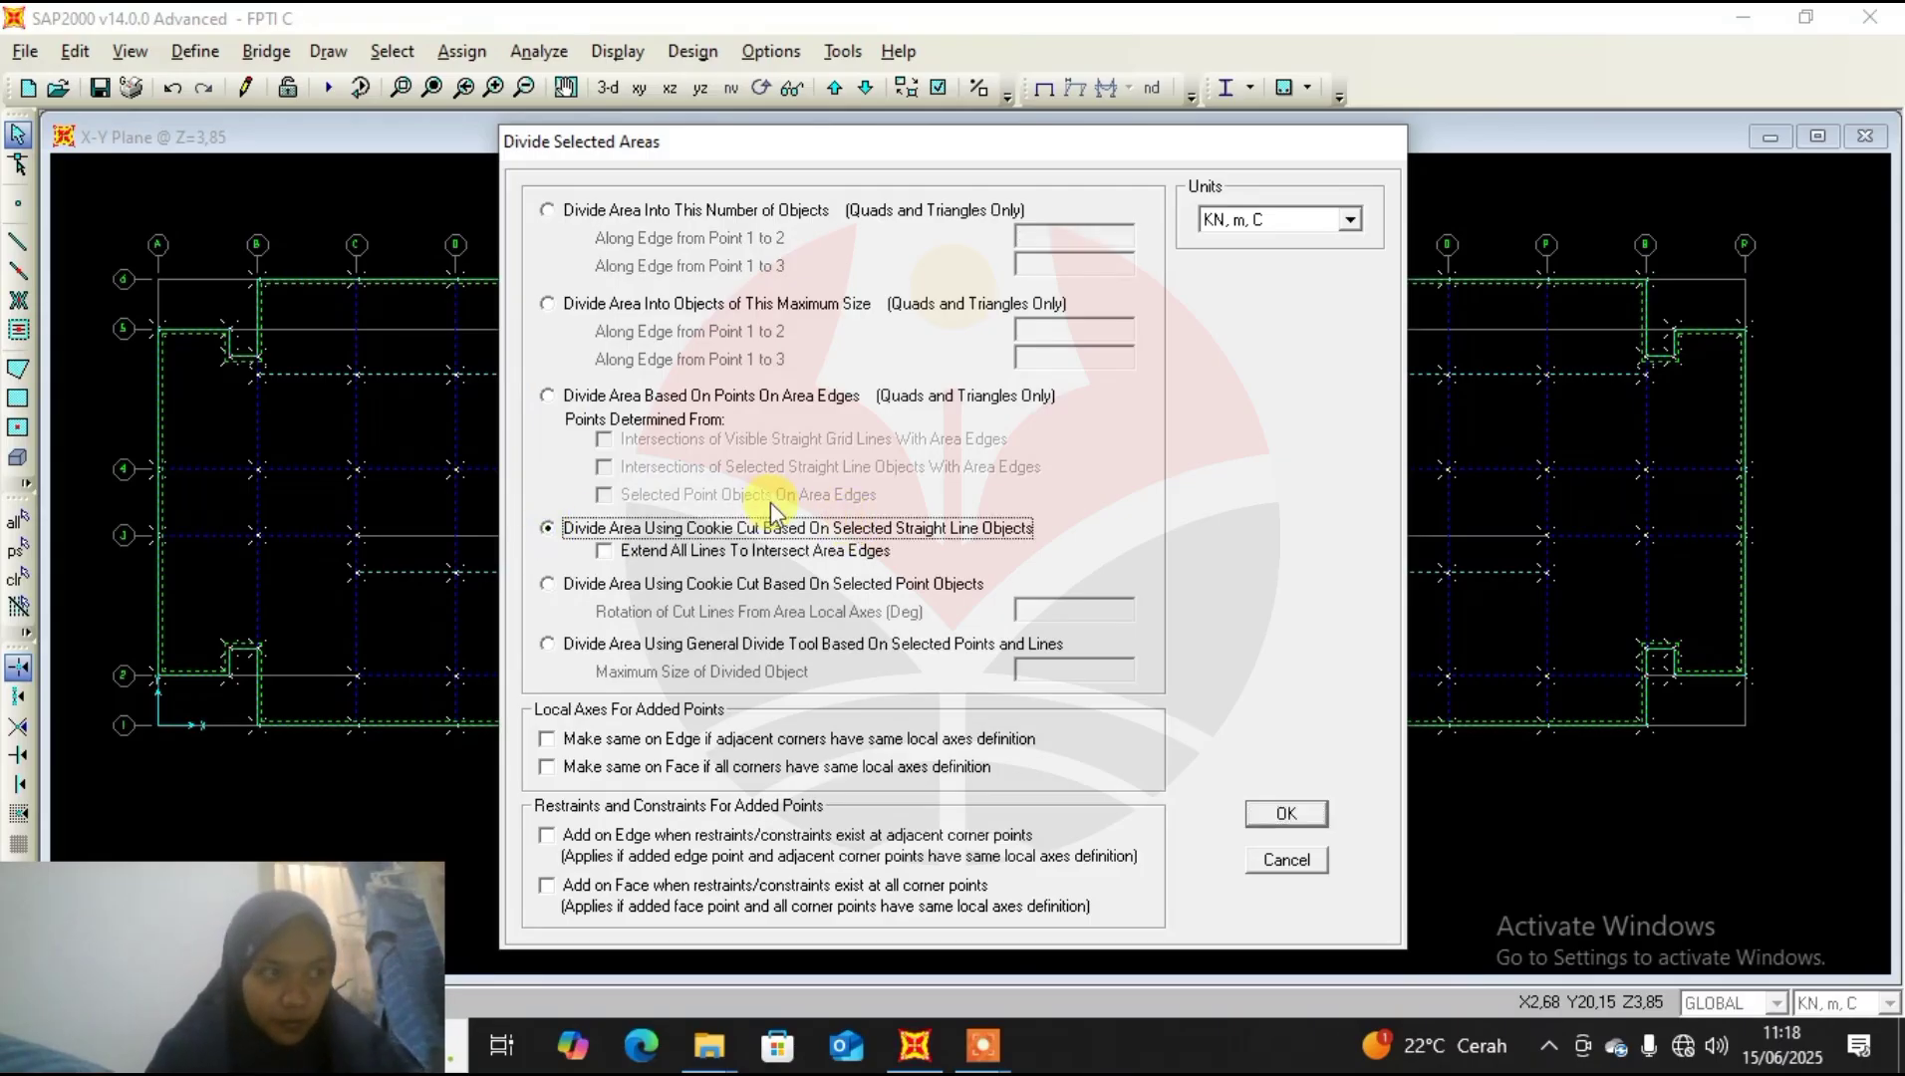
{"action": "left_click", "coordinate": [1287, 815]}
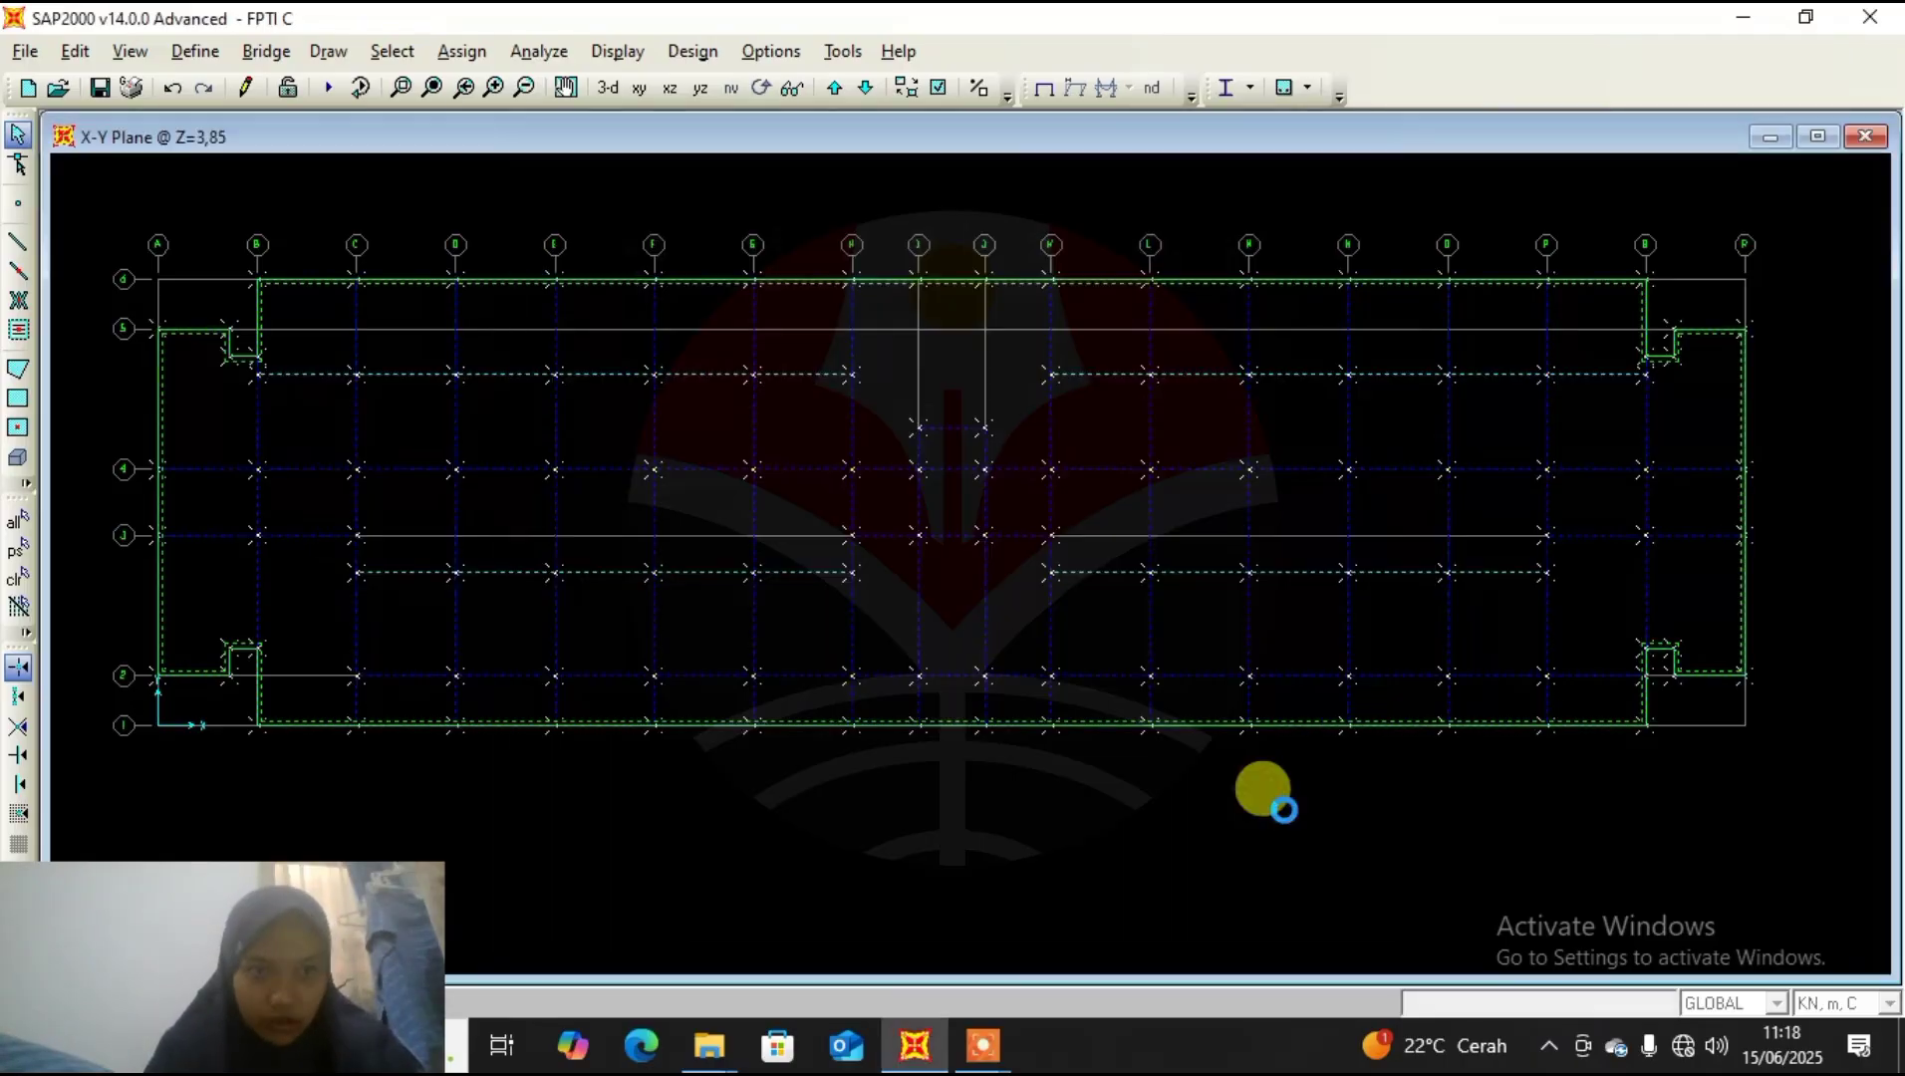
Check the slab division by selecting three individual panels between grids A and D, and clear the selection.
{"action": "left_click", "coordinate": [228, 406]}
{"action": "left_click", "coordinate": [290, 344]}
{"action": "left_click", "coordinate": [439, 302]}
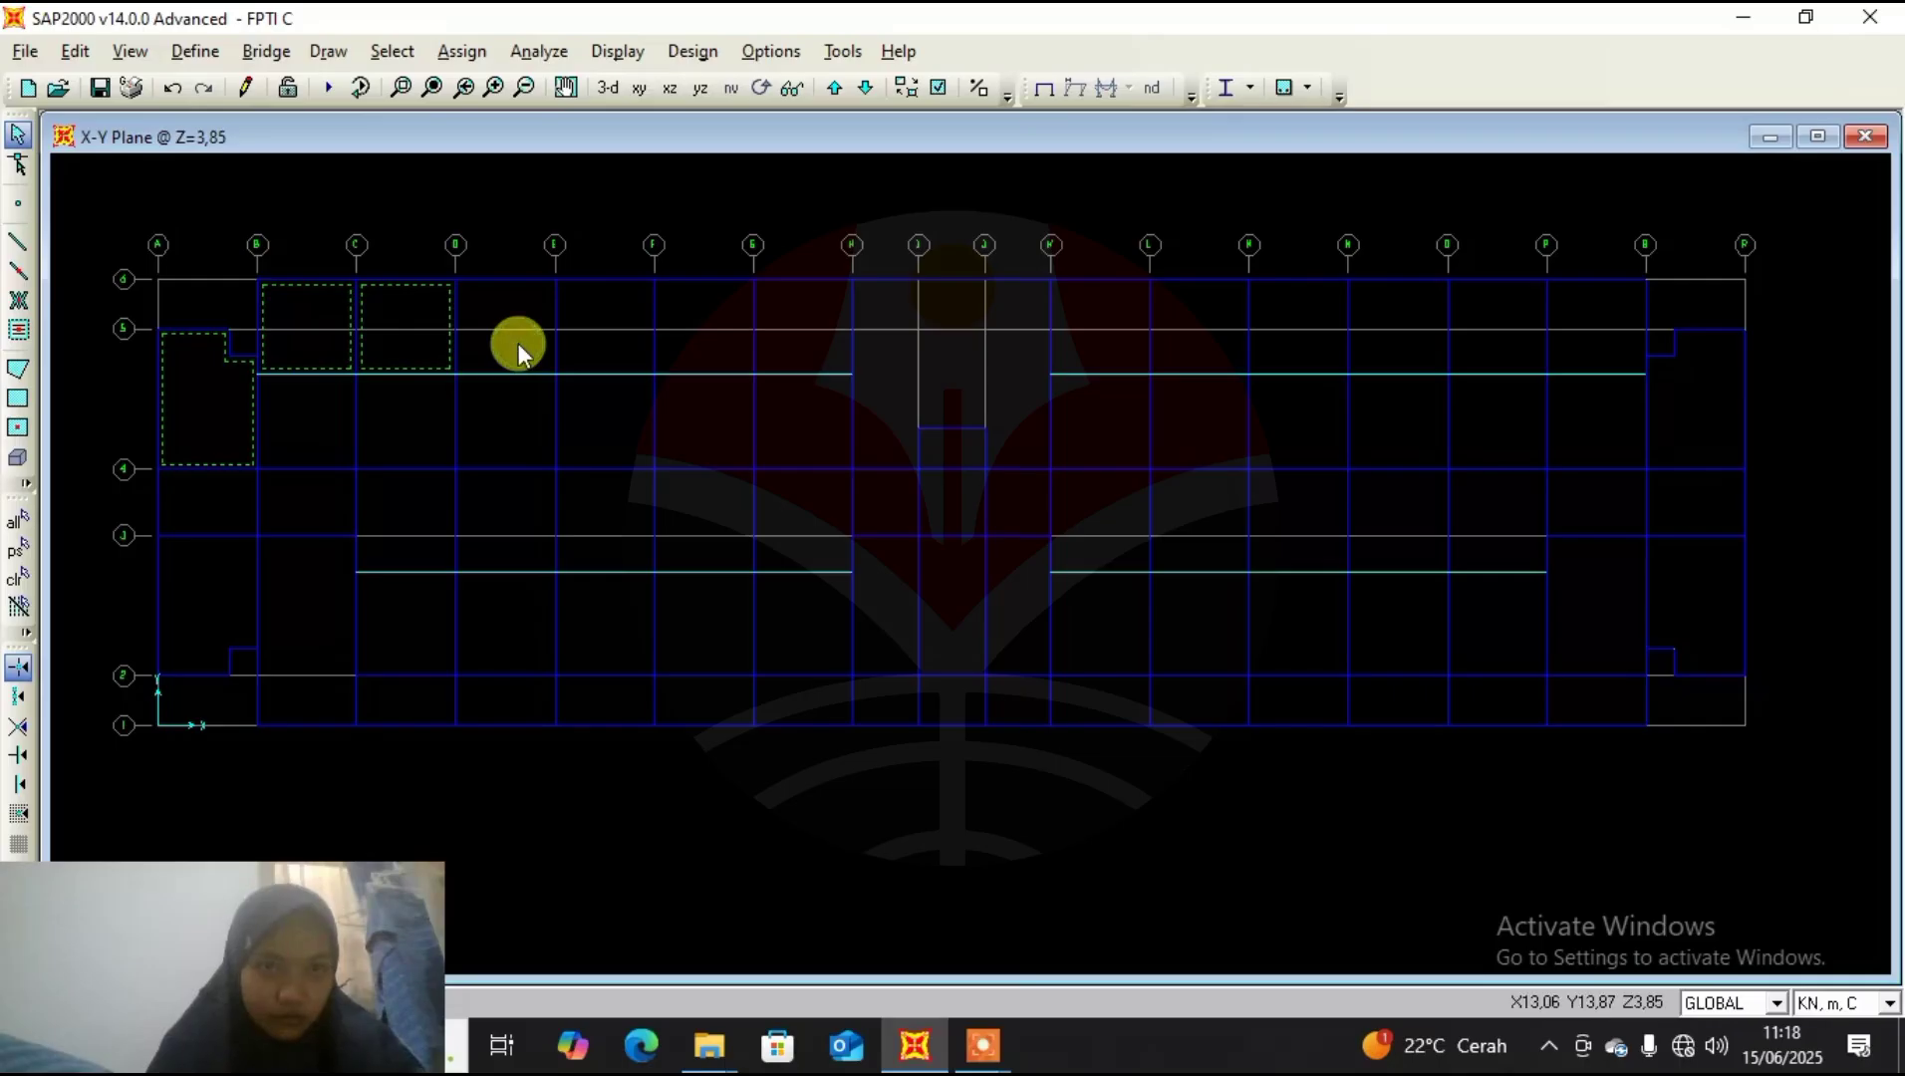
{"action": "key", "text": "Delete"}
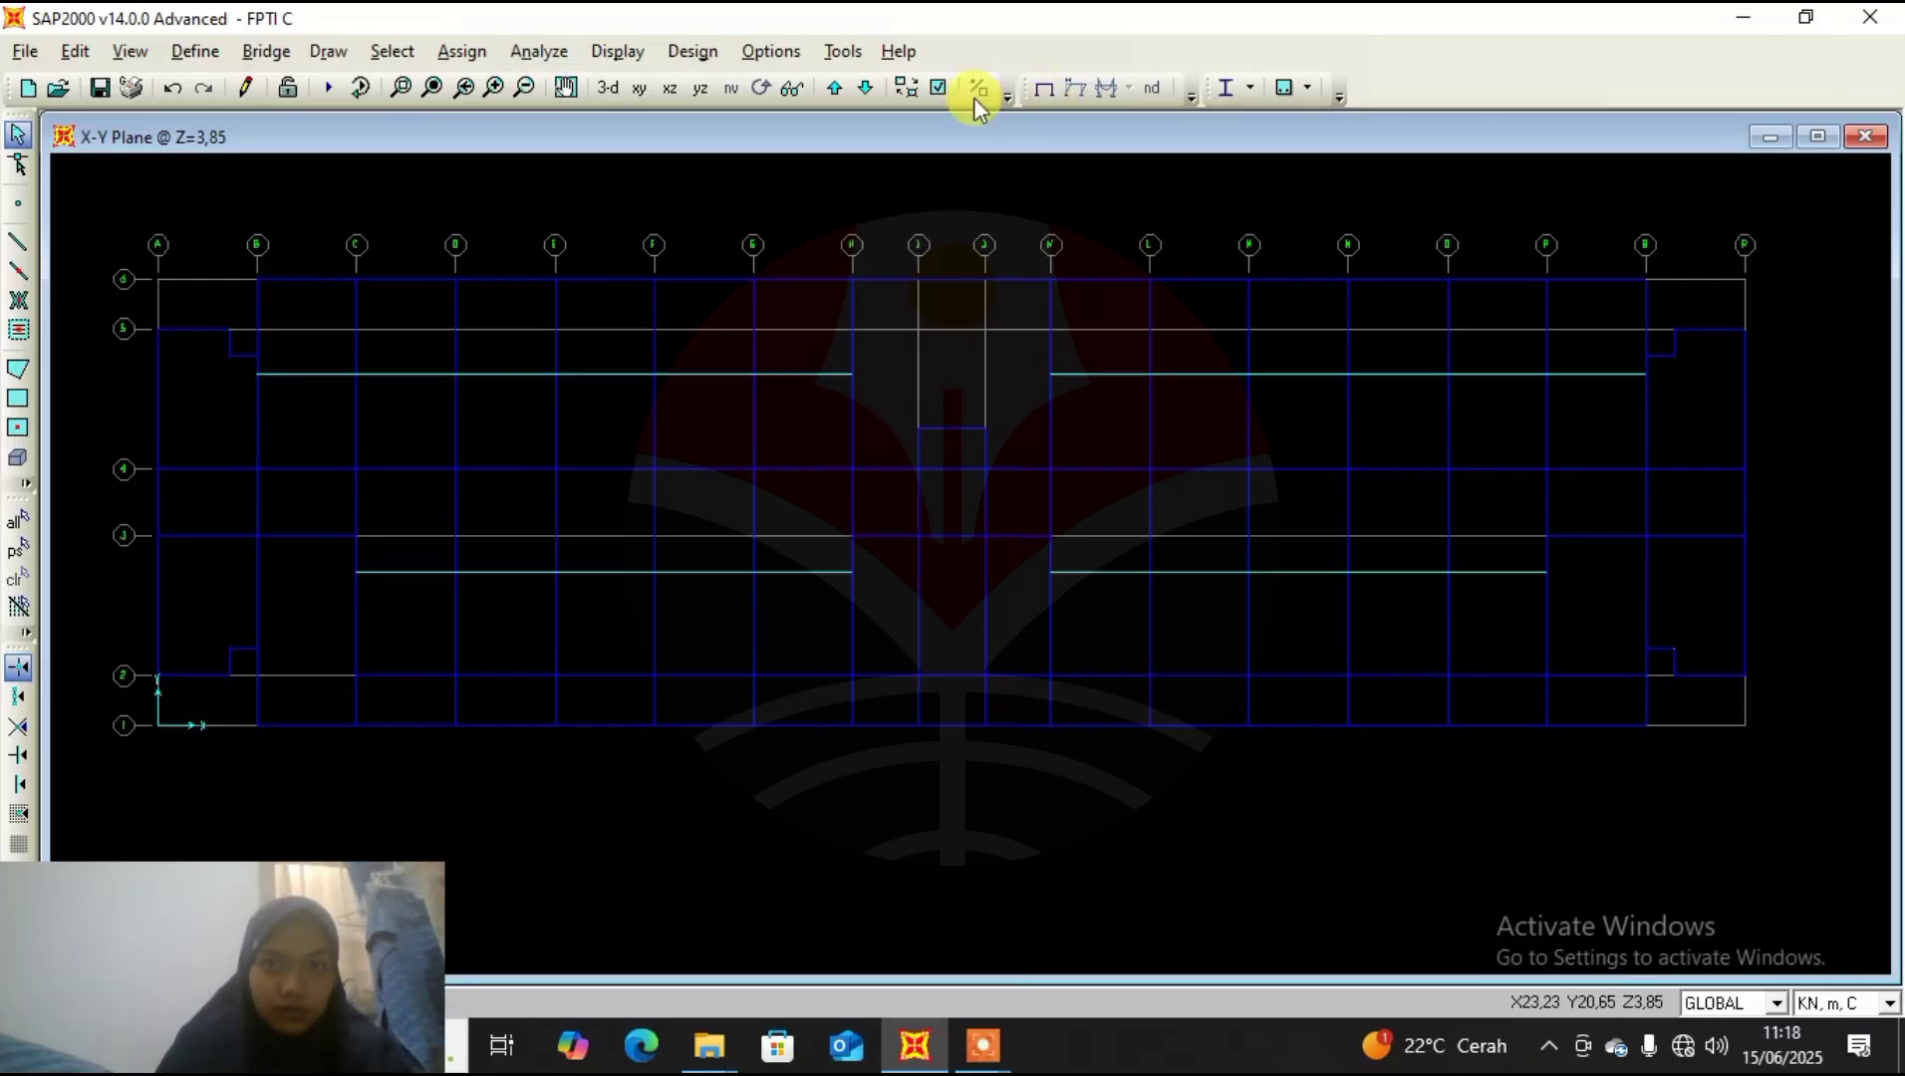
Turn on Fill Objects in the display options of the plan view.
{"action": "left_click", "coordinate": [939, 89]}
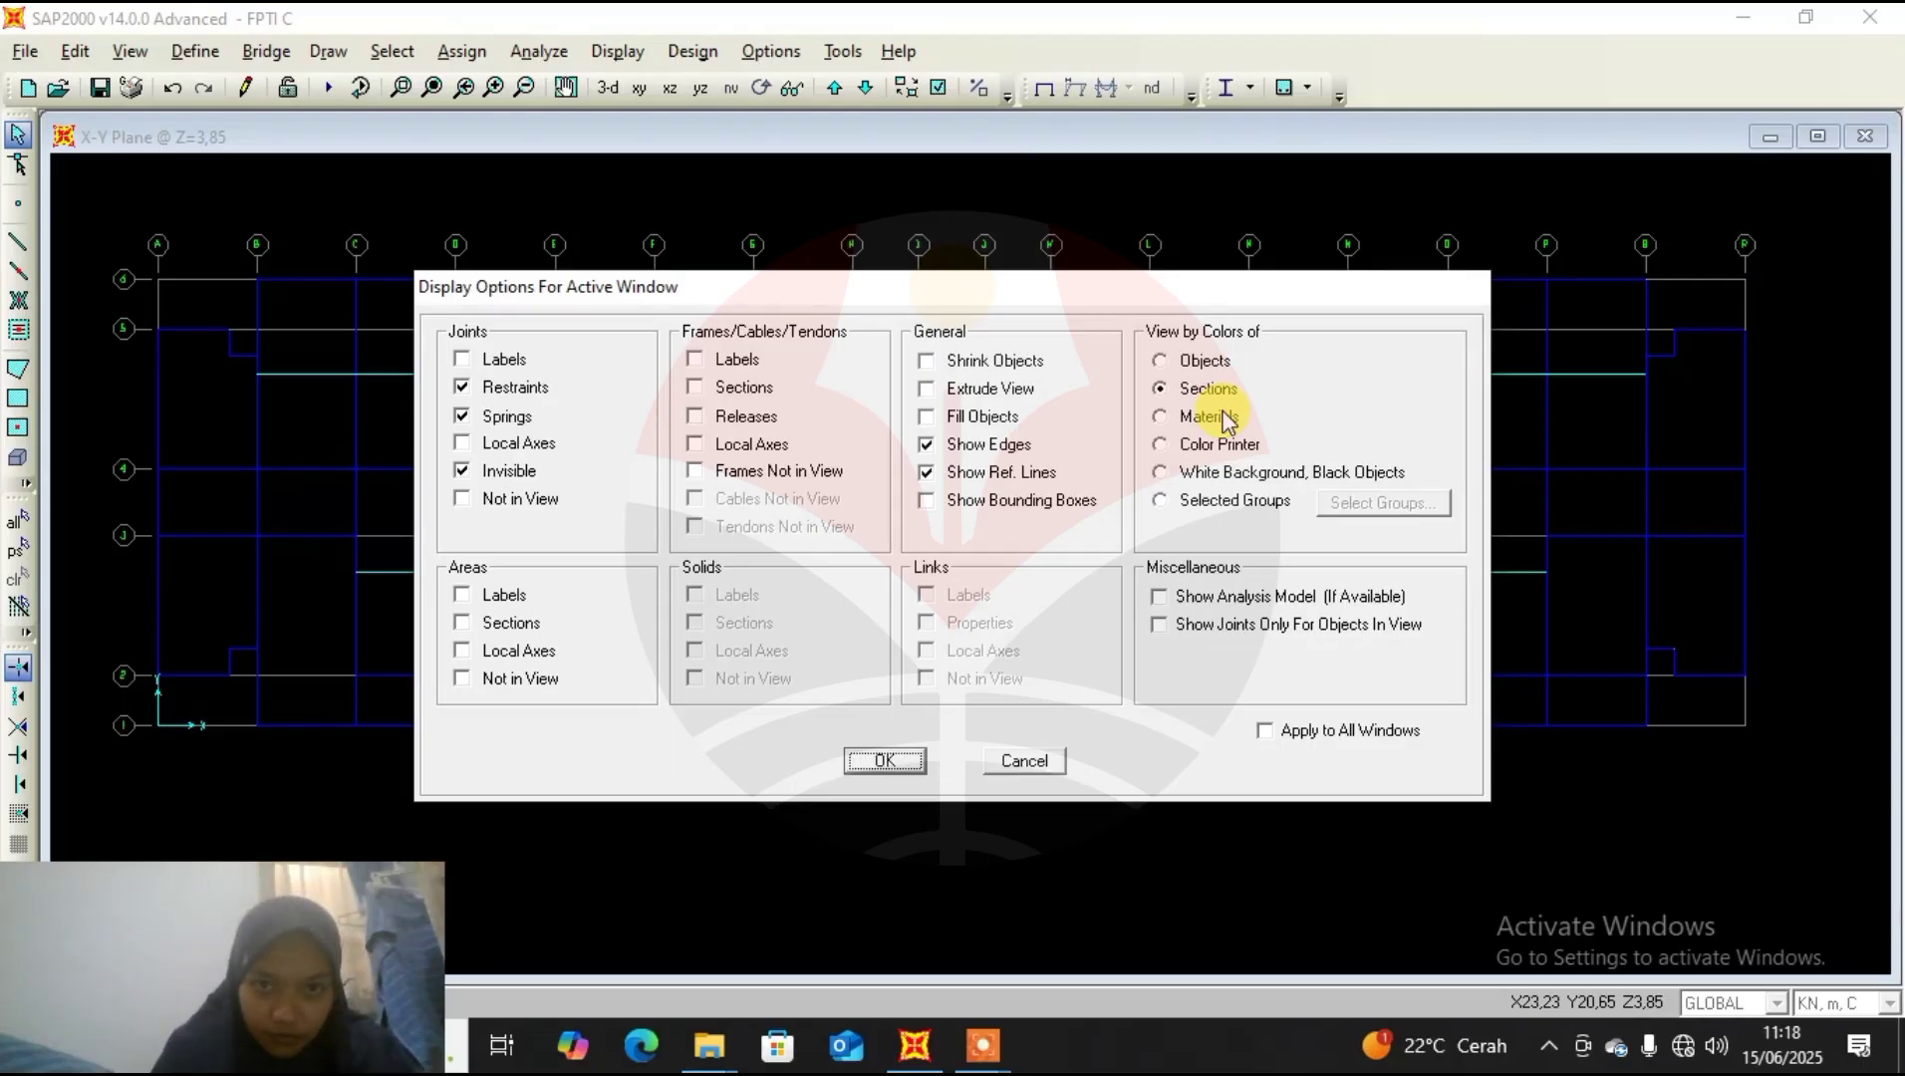
{"action": "left_click", "coordinate": [982, 416]}
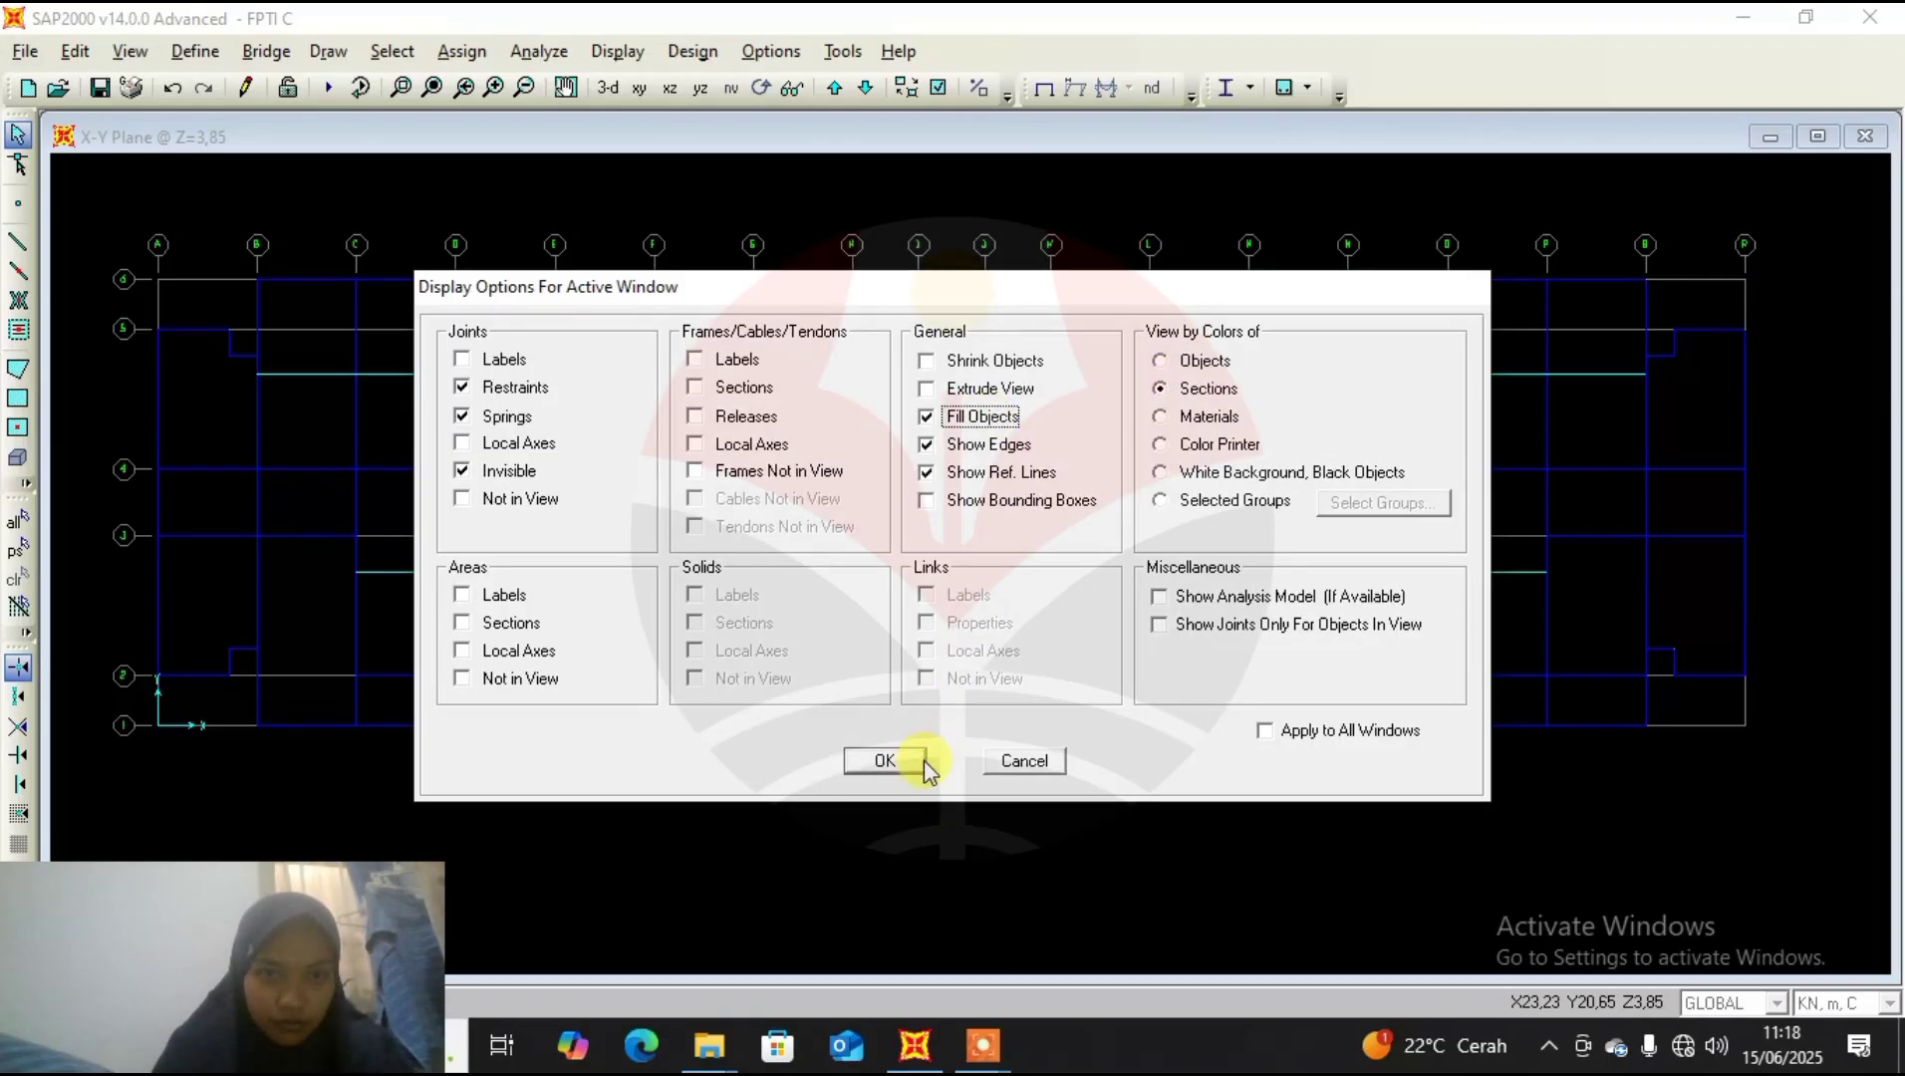
{"action": "left_click", "coordinate": [882, 763]}
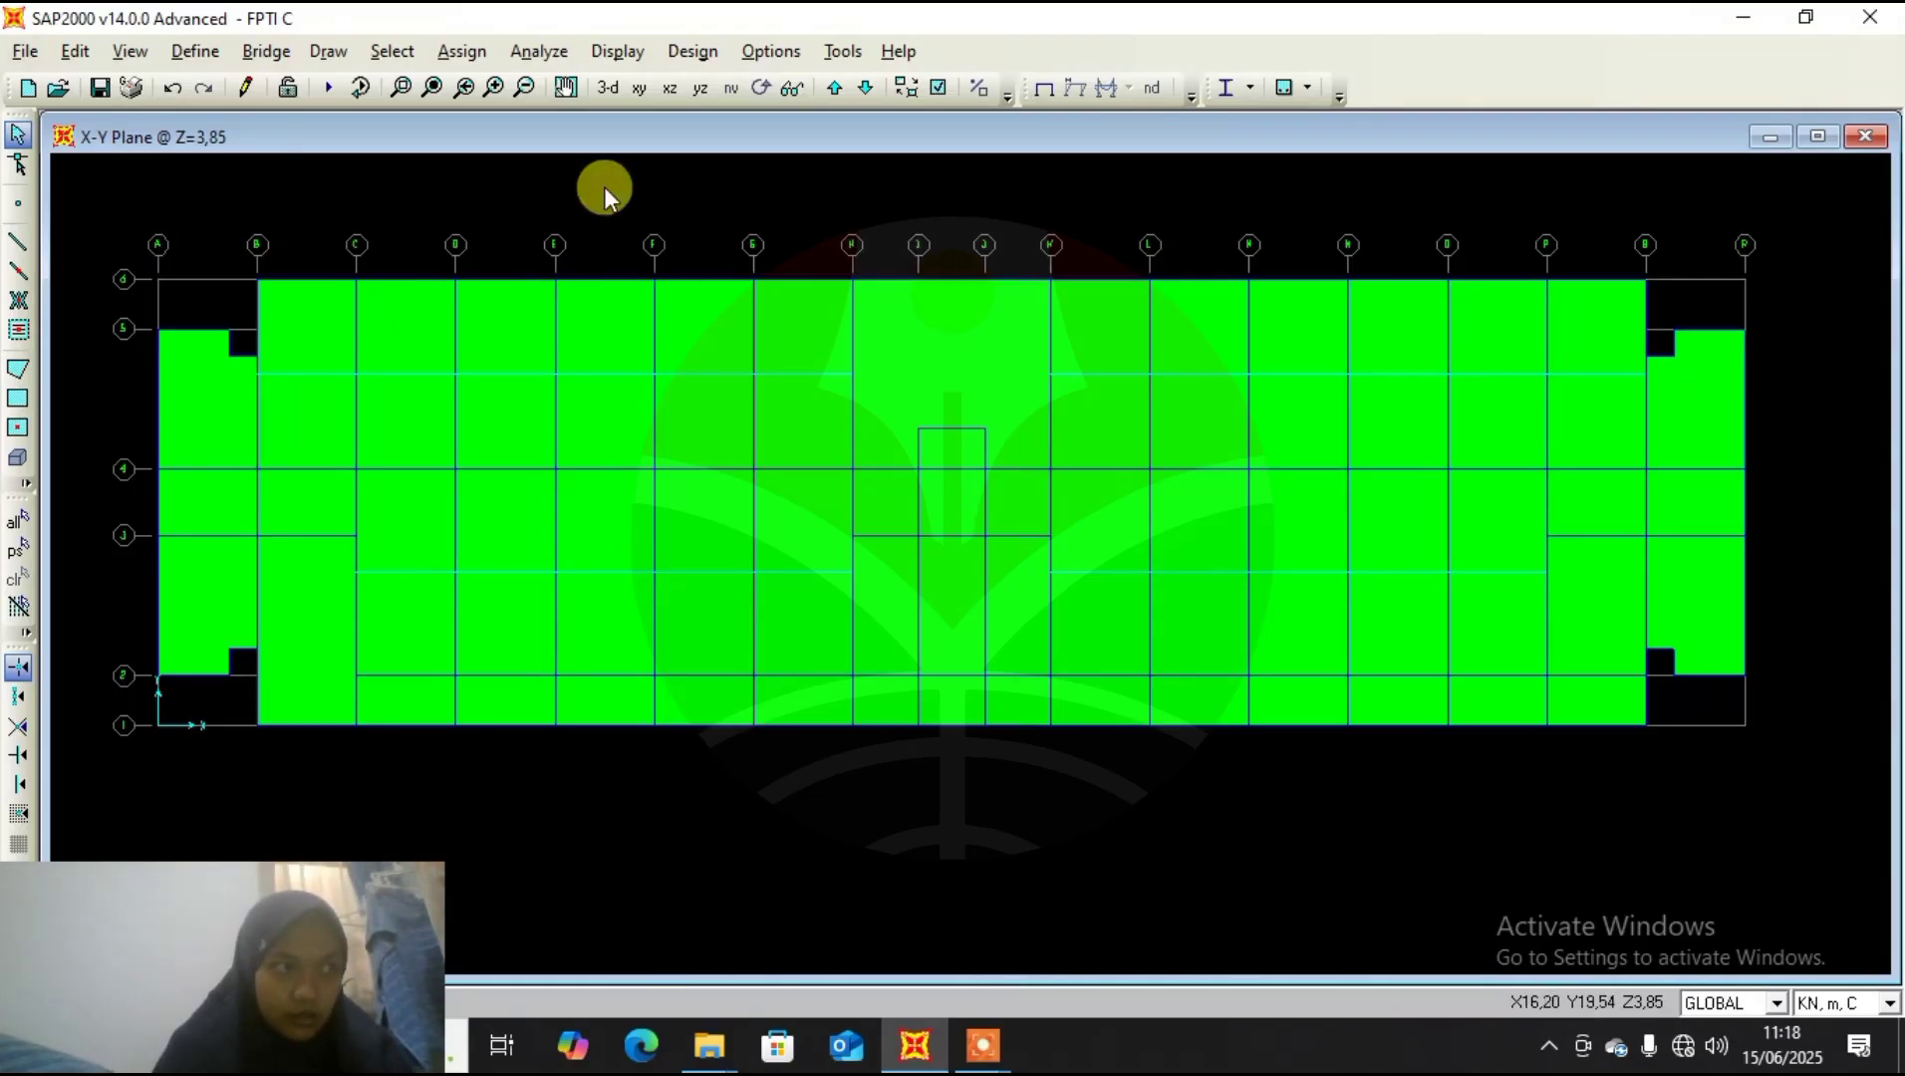
Delete the slab panel between grids B-C and 1-3 and the one between grids H-K and 4-6.
{"action": "left_click", "coordinate": [297, 609]}
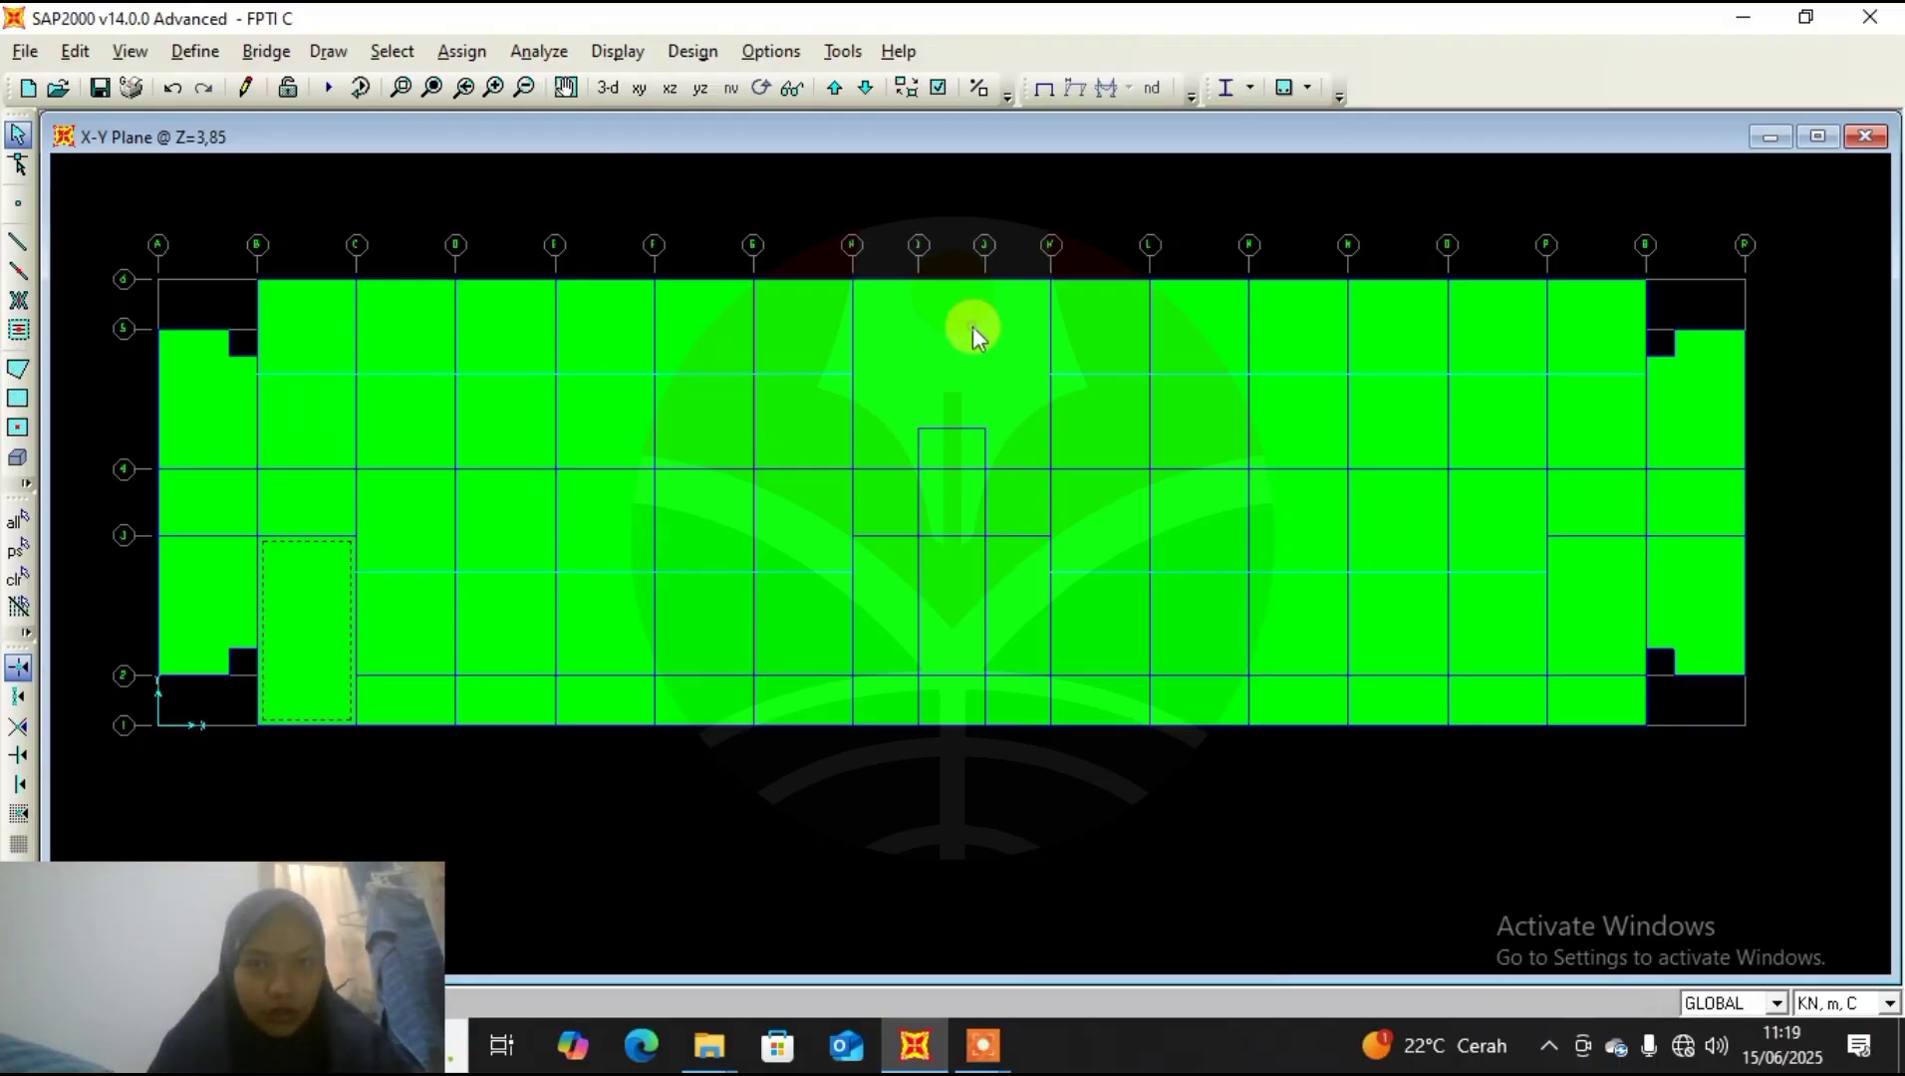
{"action": "left_click", "coordinate": [947, 419]}
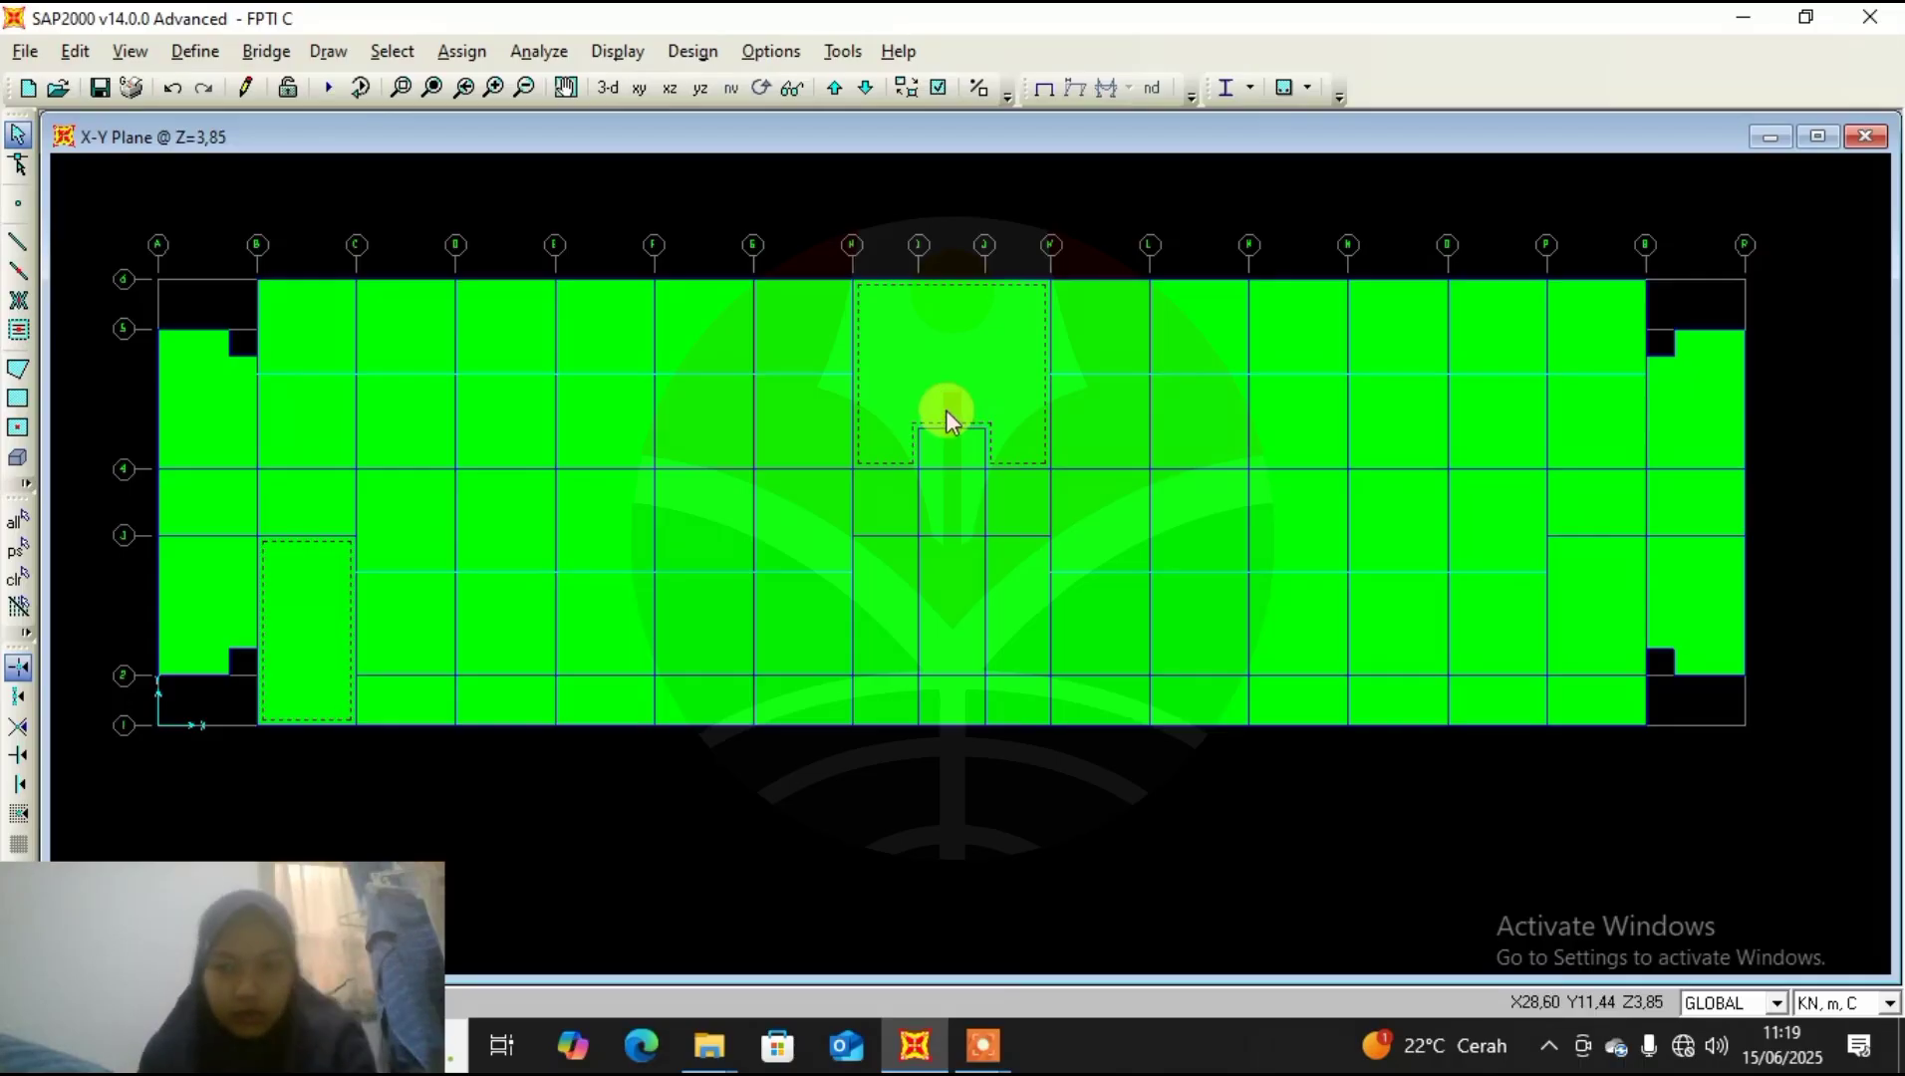
{"action": "key", "text": "Delete"}
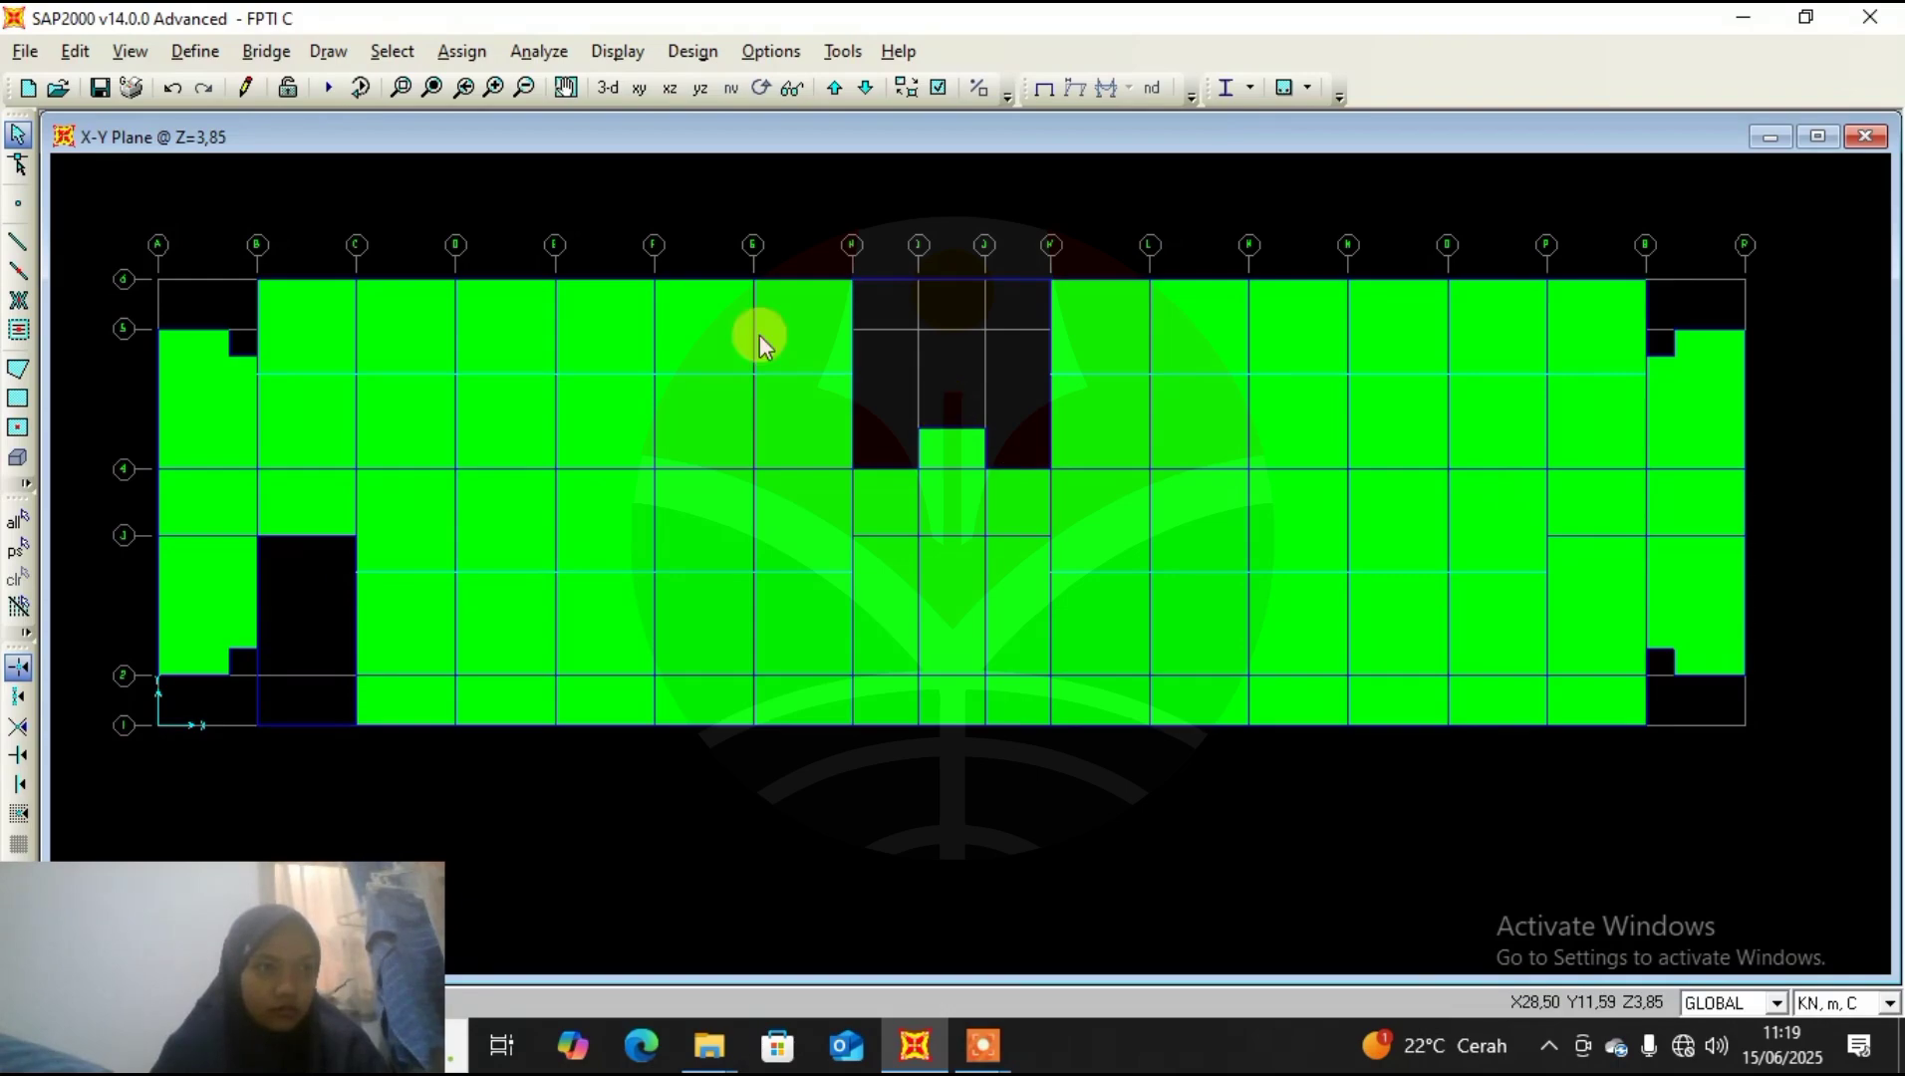
Select all slab panels that use the PLAT 12 area section.
{"action": "left_click", "coordinate": [392, 51]}
{"action": "mouse_move", "coordinate": [469, 96]}
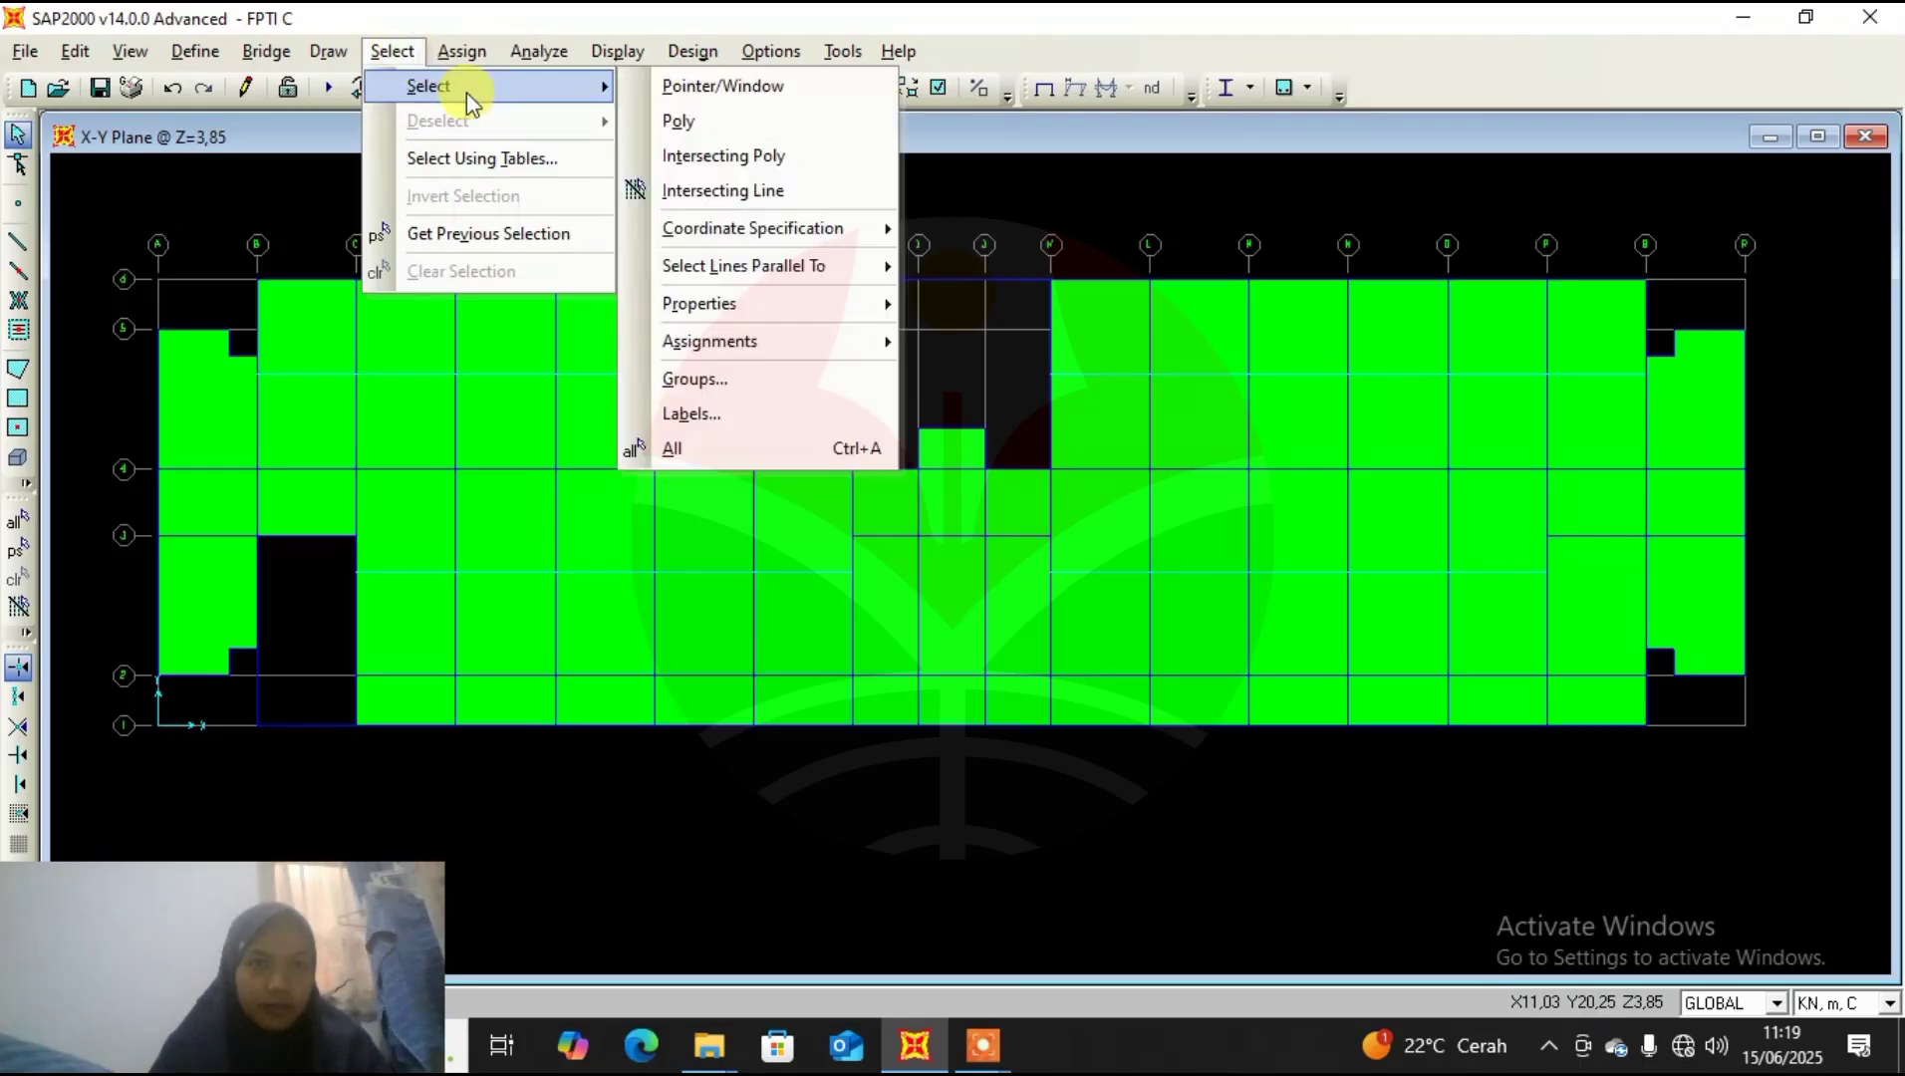
{"action": "mouse_move", "coordinate": [805, 311]}
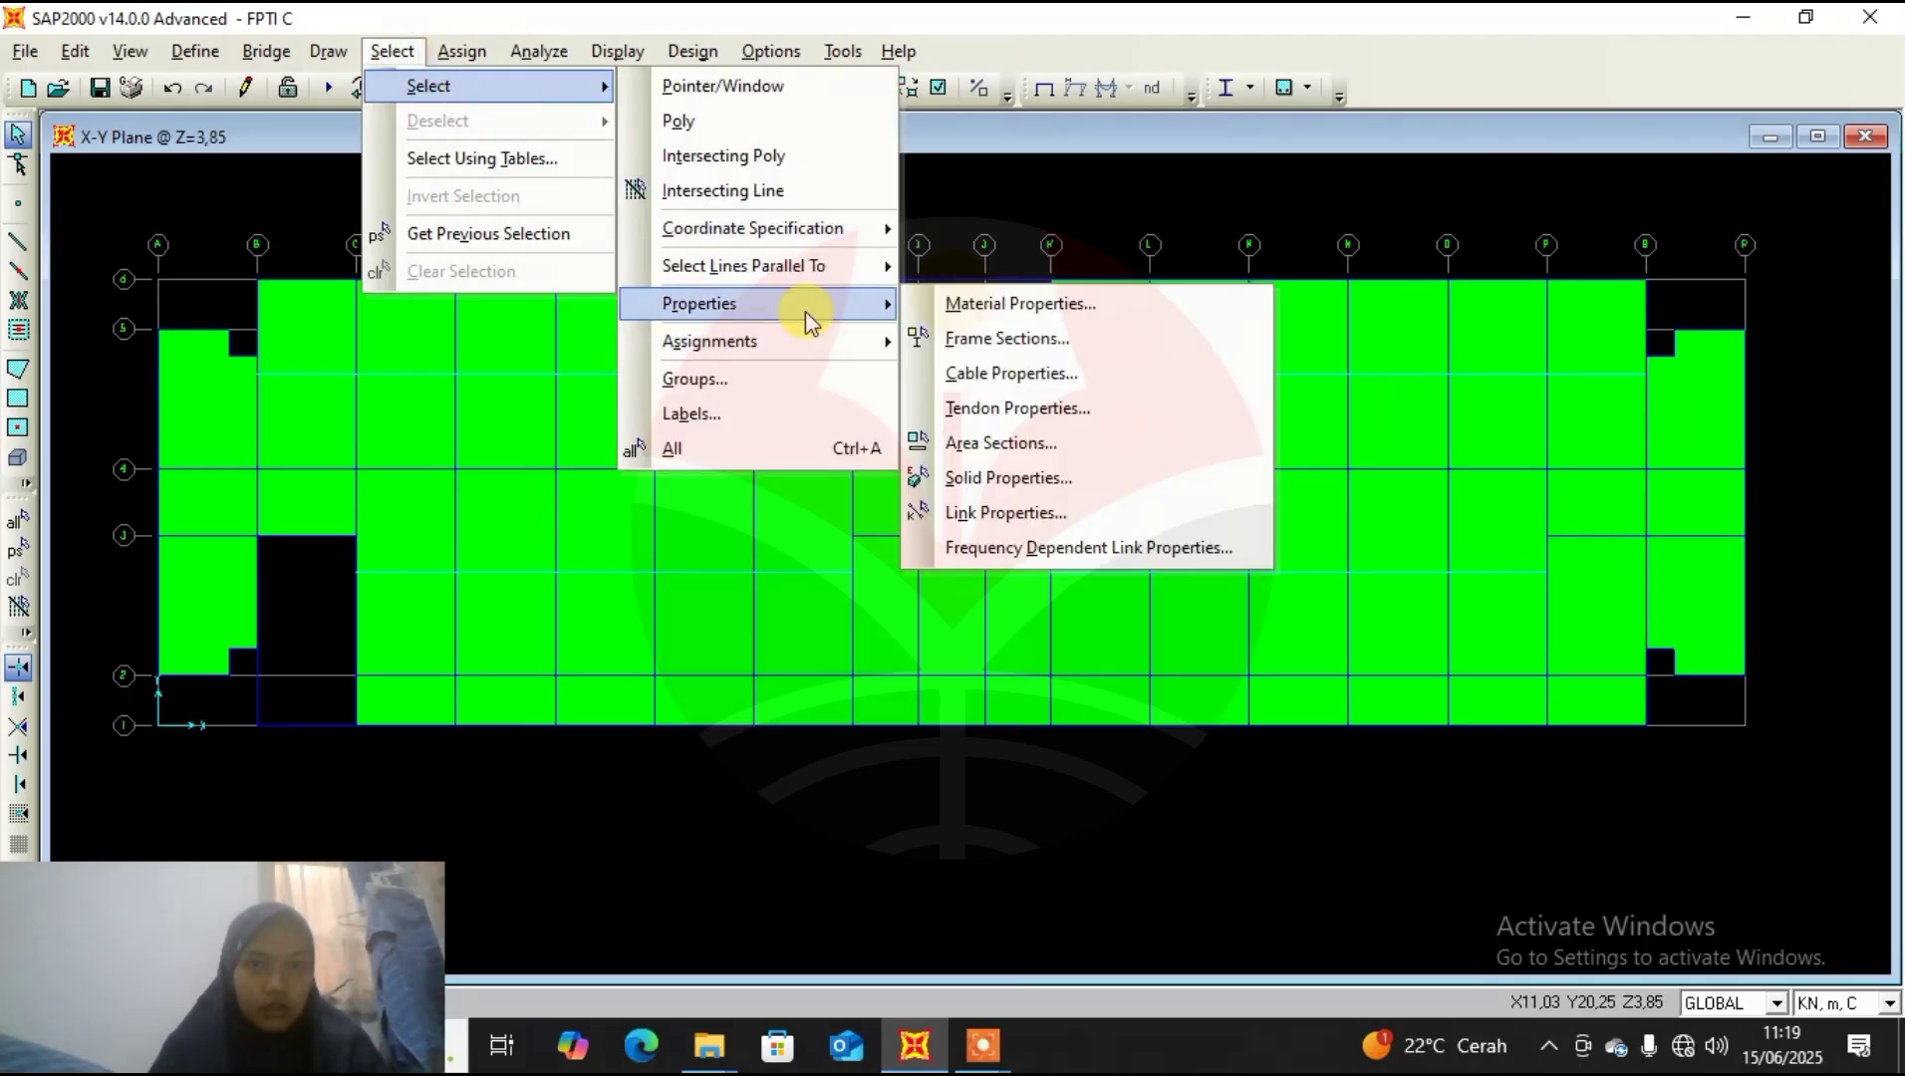
{"action": "left_click", "coordinate": [1056, 442]}
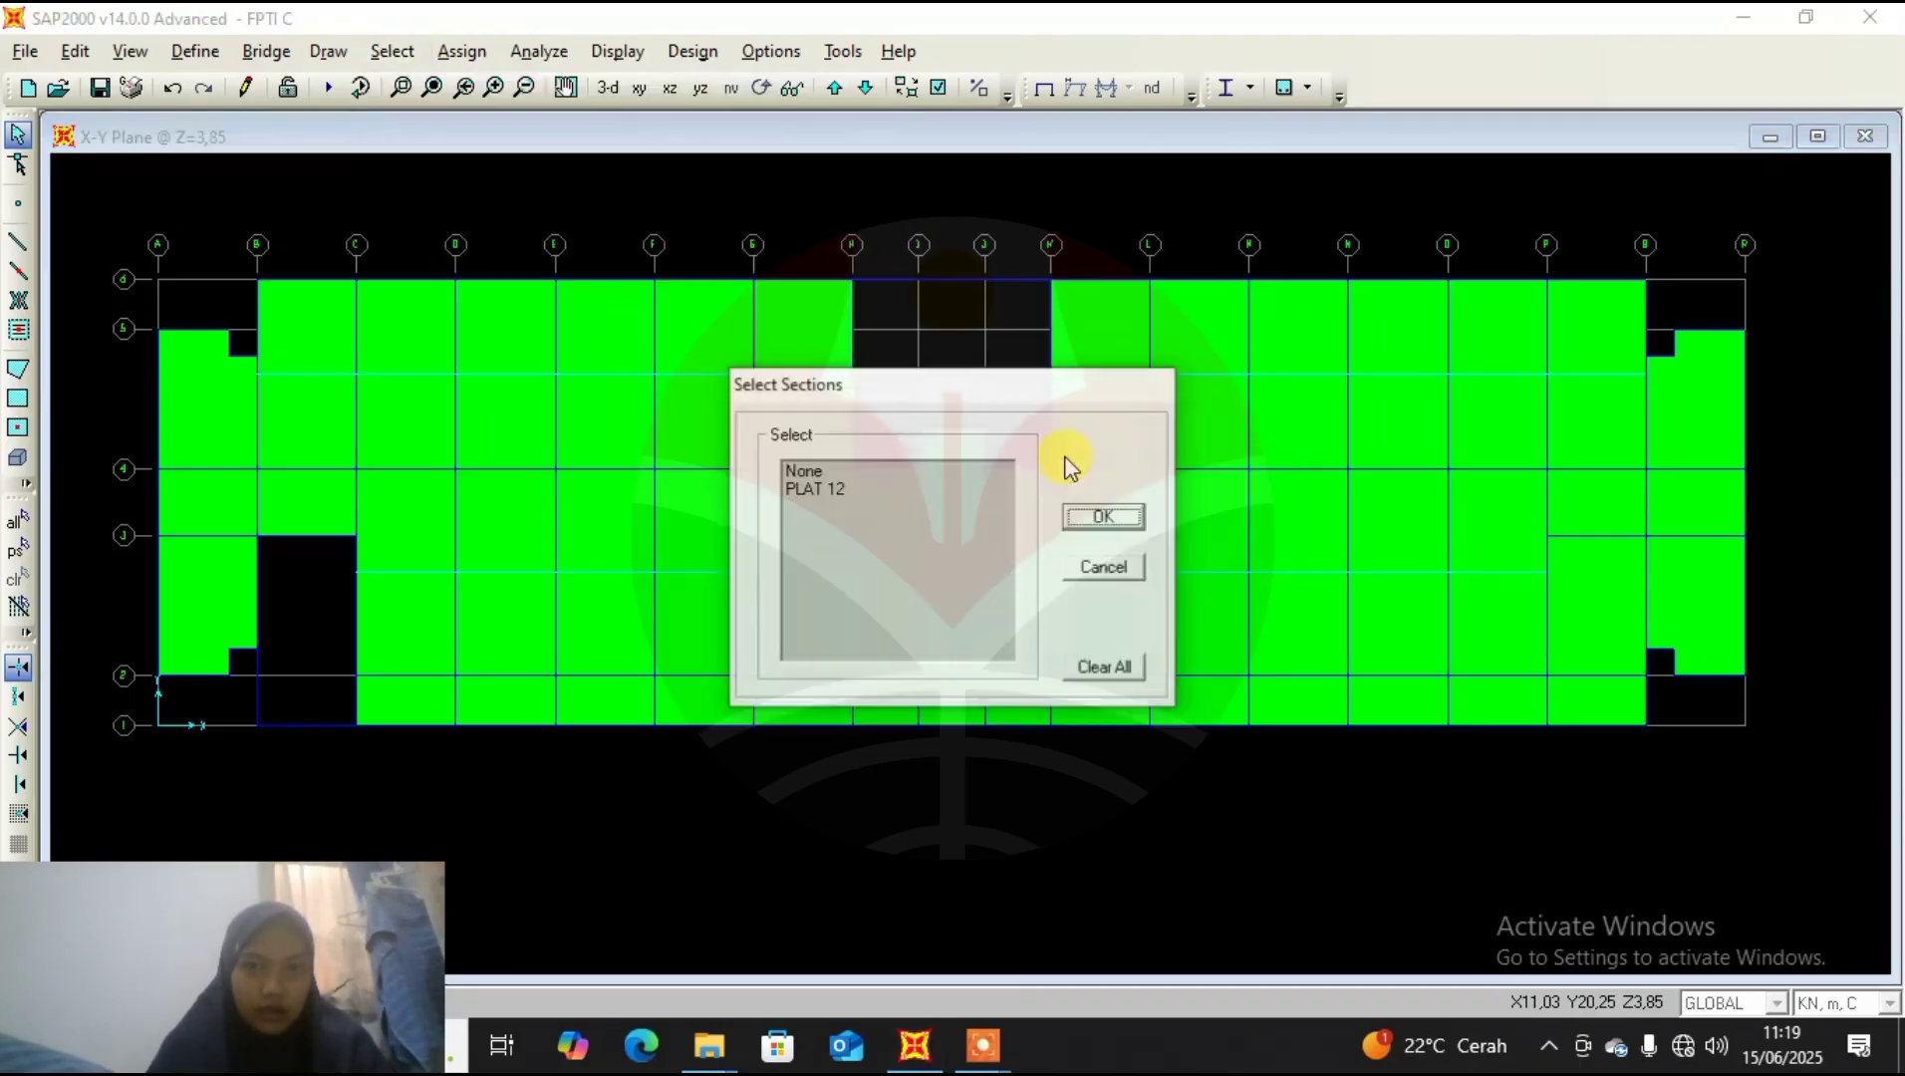
{"action": "left_click", "coordinate": [905, 490]}
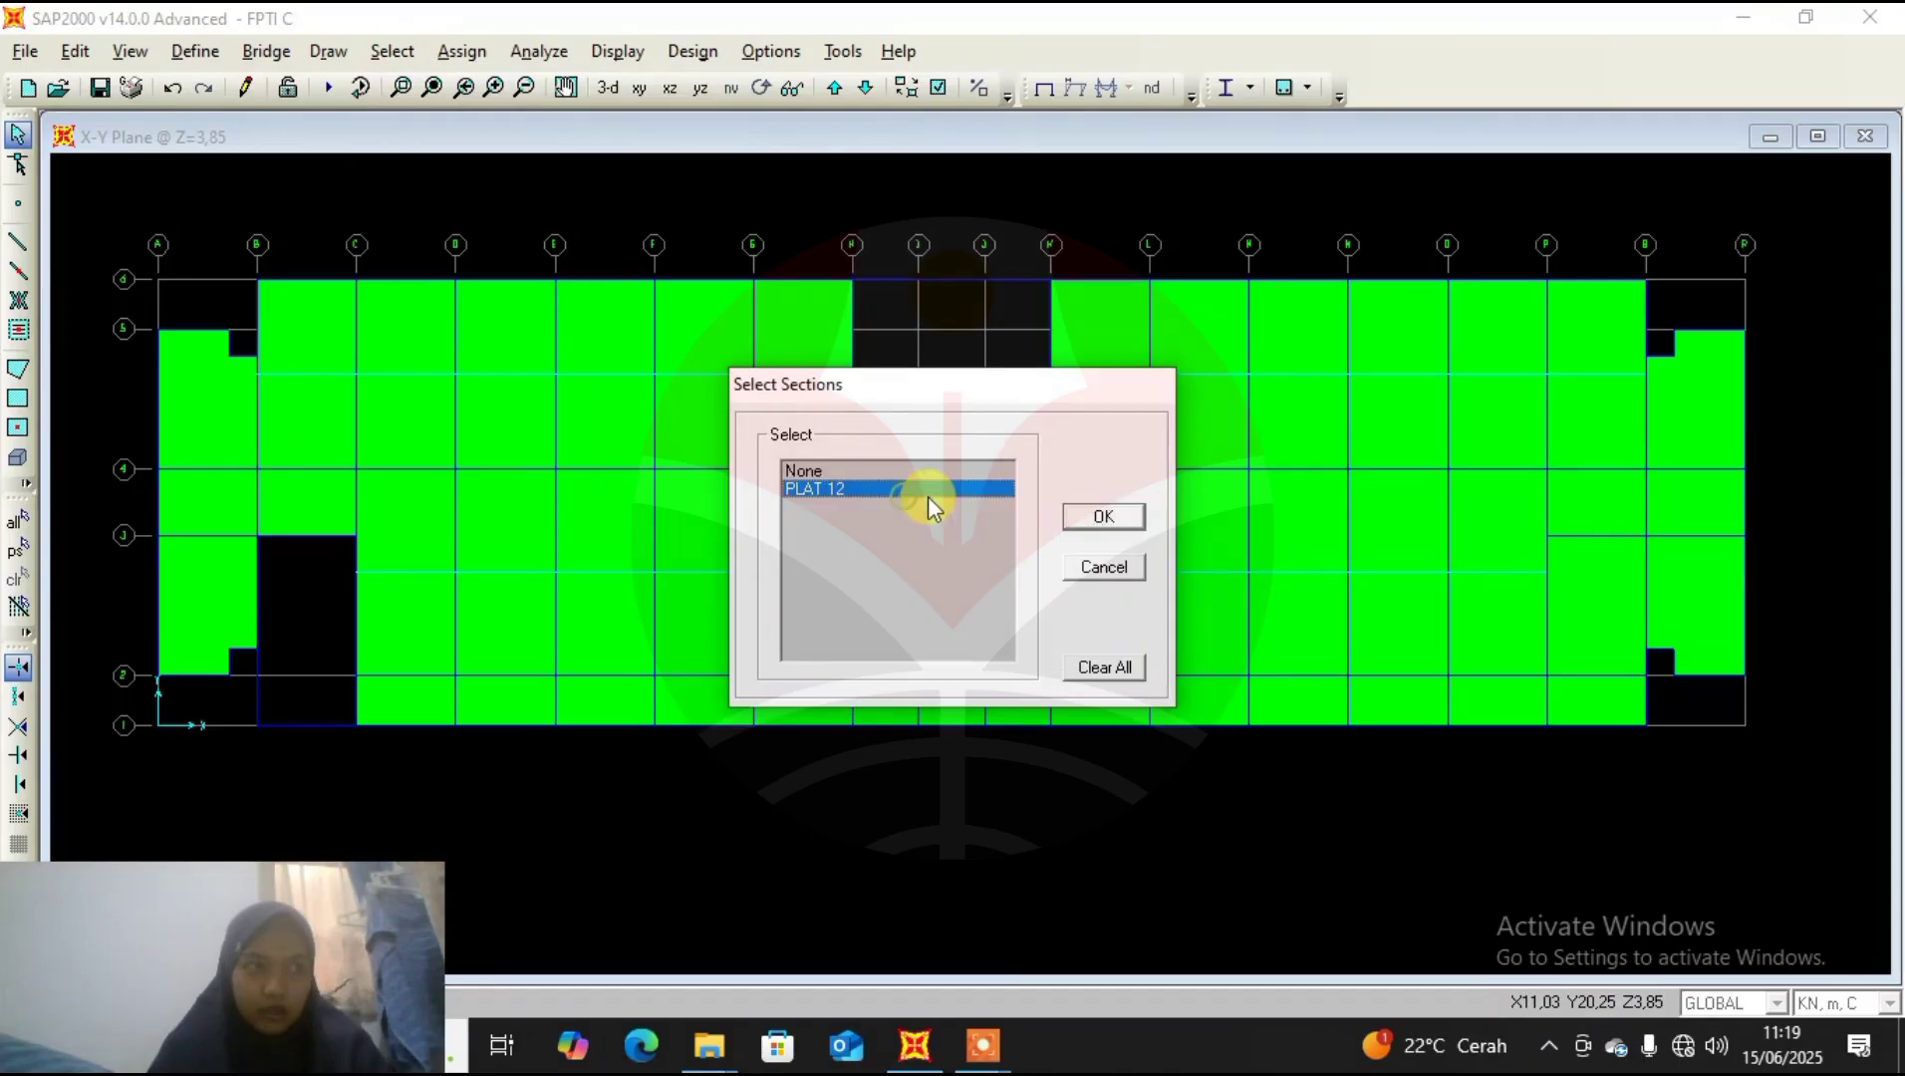
{"action": "left_click", "coordinate": [1102, 521]}
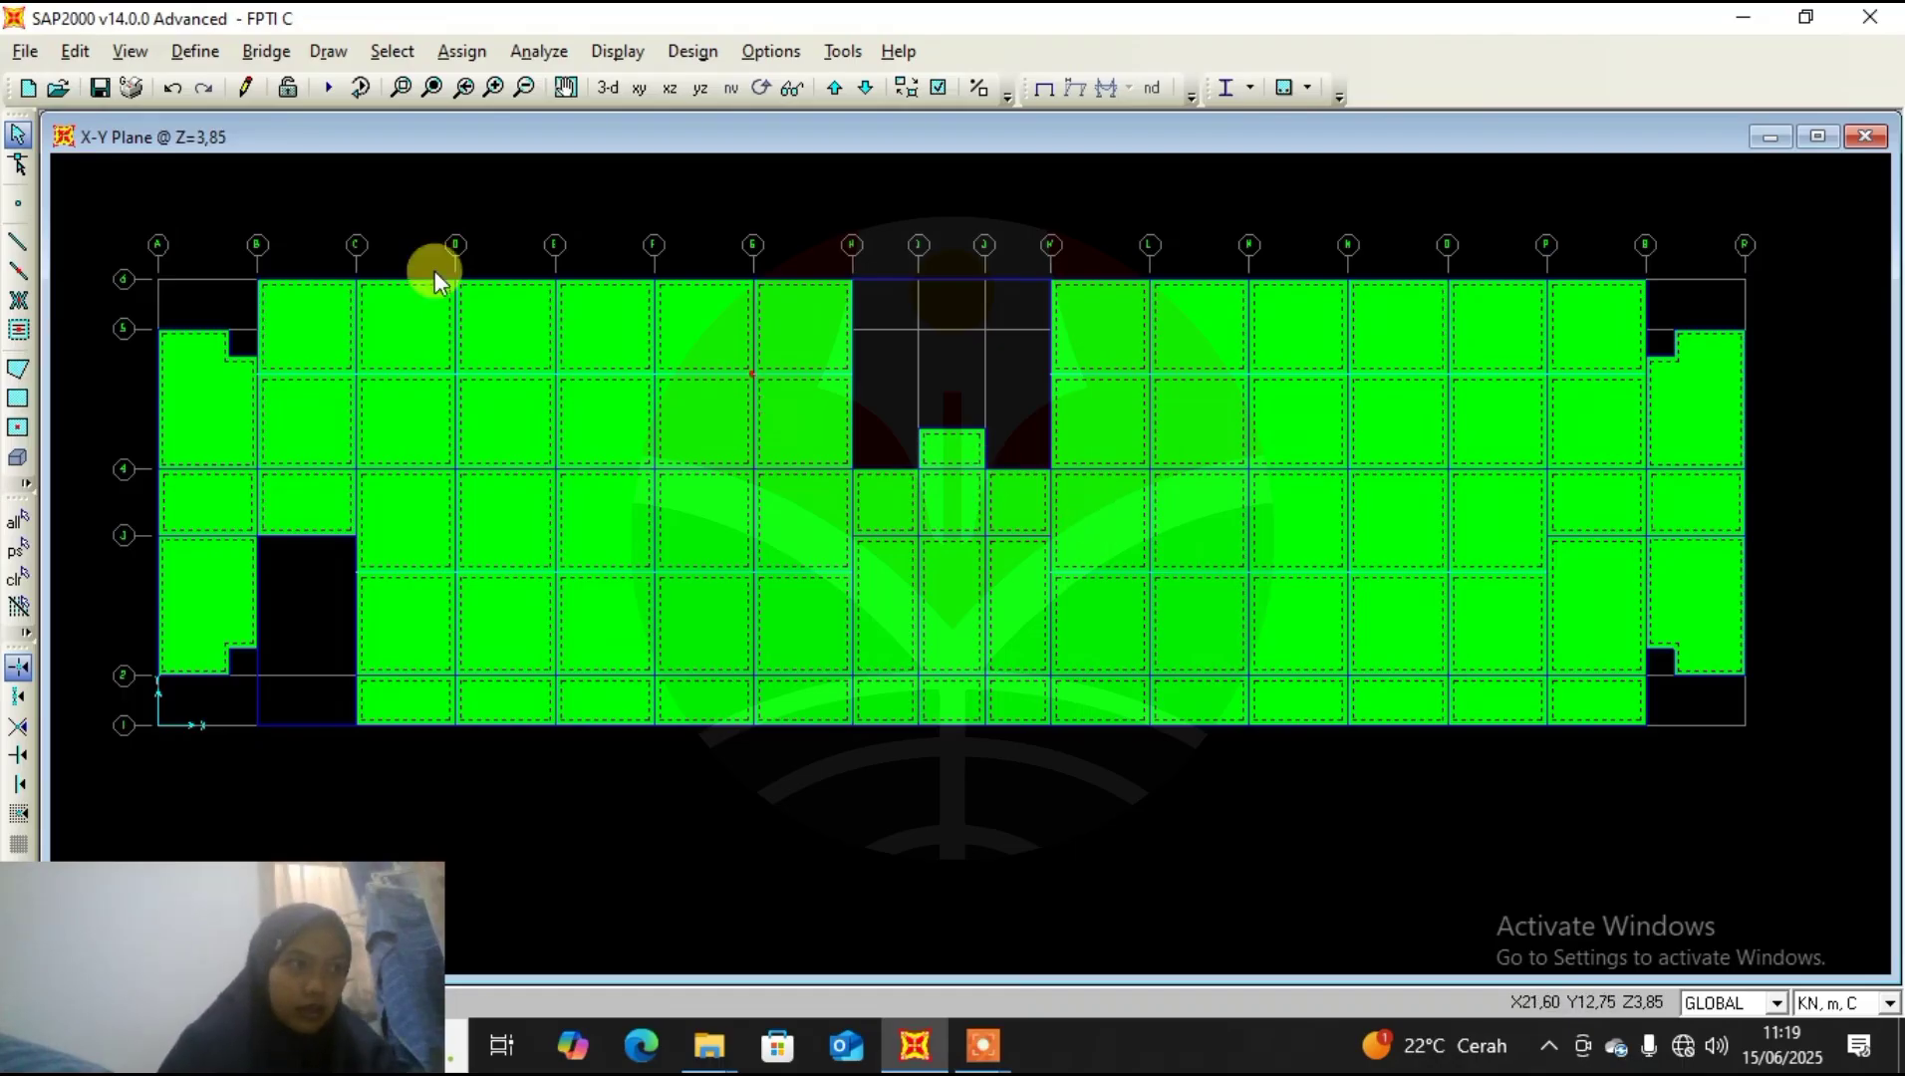
Replicate the selected slab panels linearly once, with a dz increment of 3,85 m.
{"action": "left_click", "coordinate": [75, 51]}
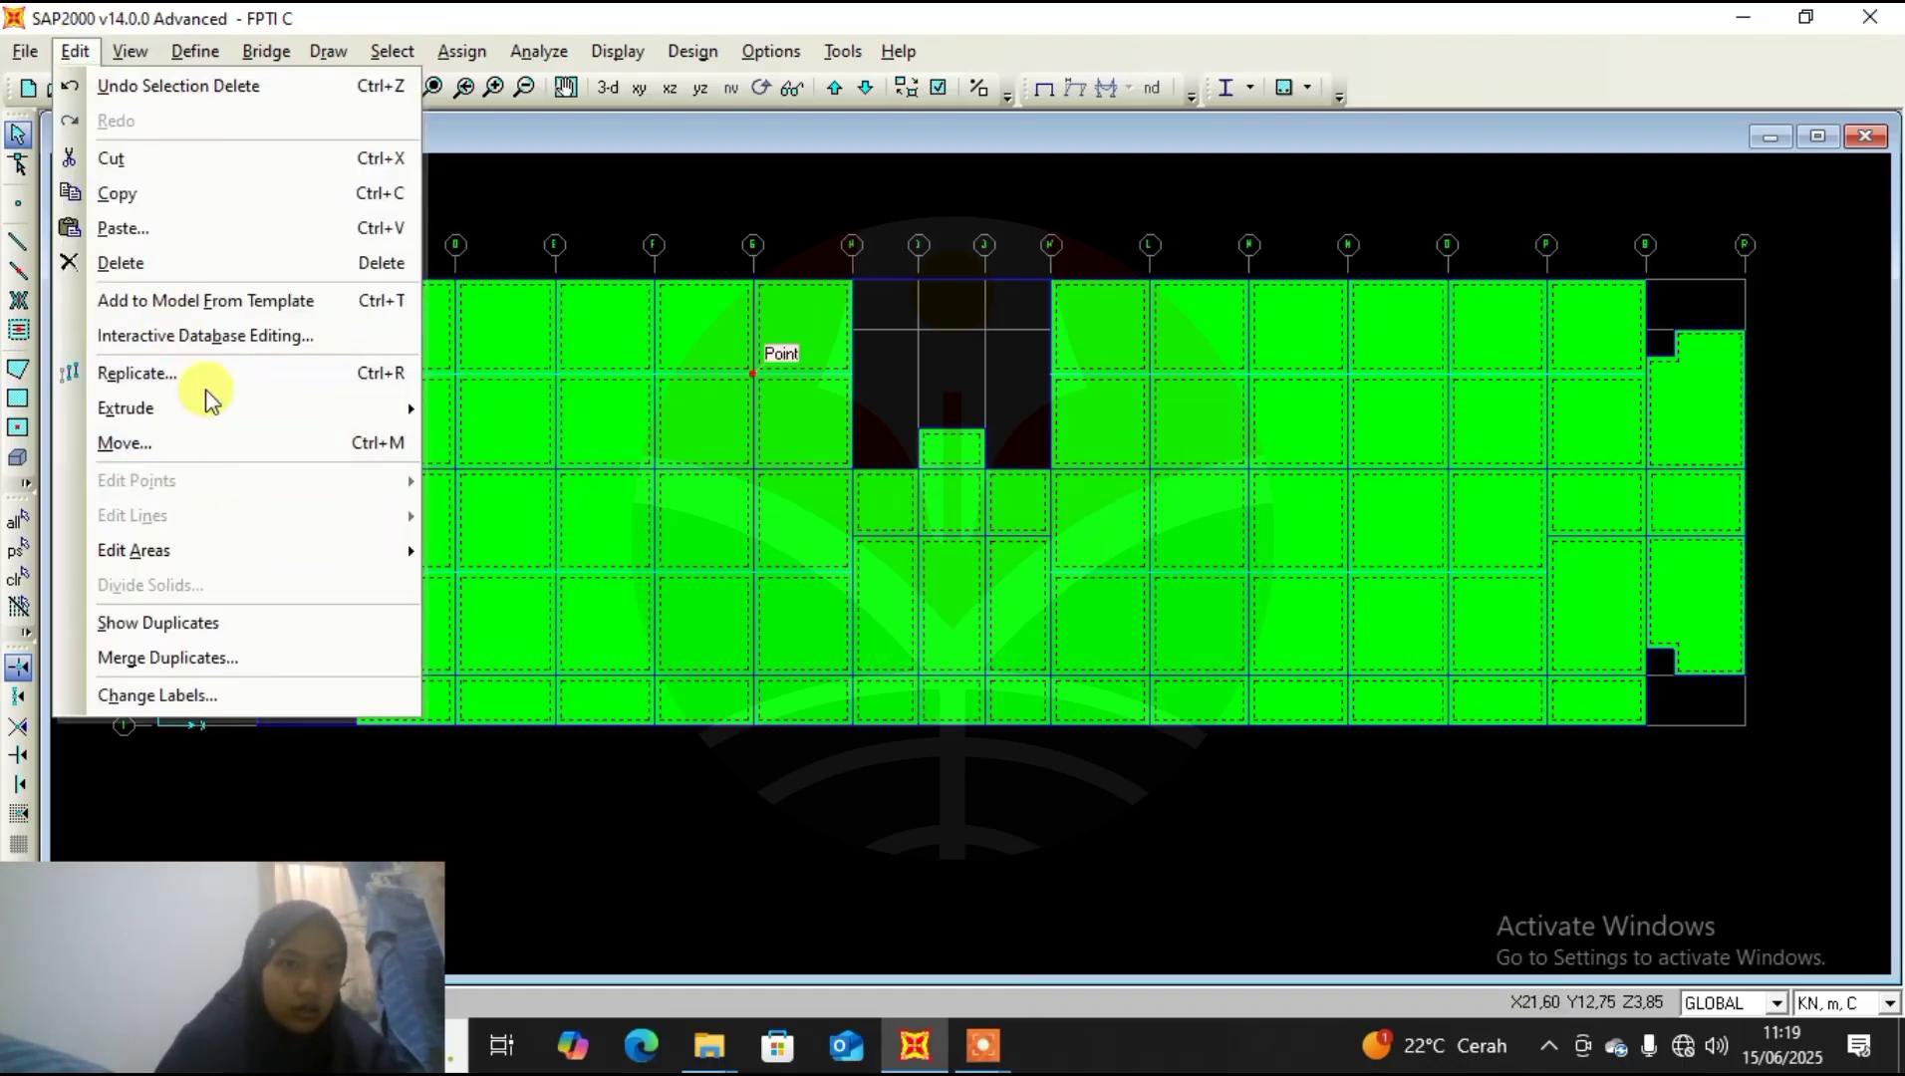
{"action": "left_click", "coordinate": [204, 375]}
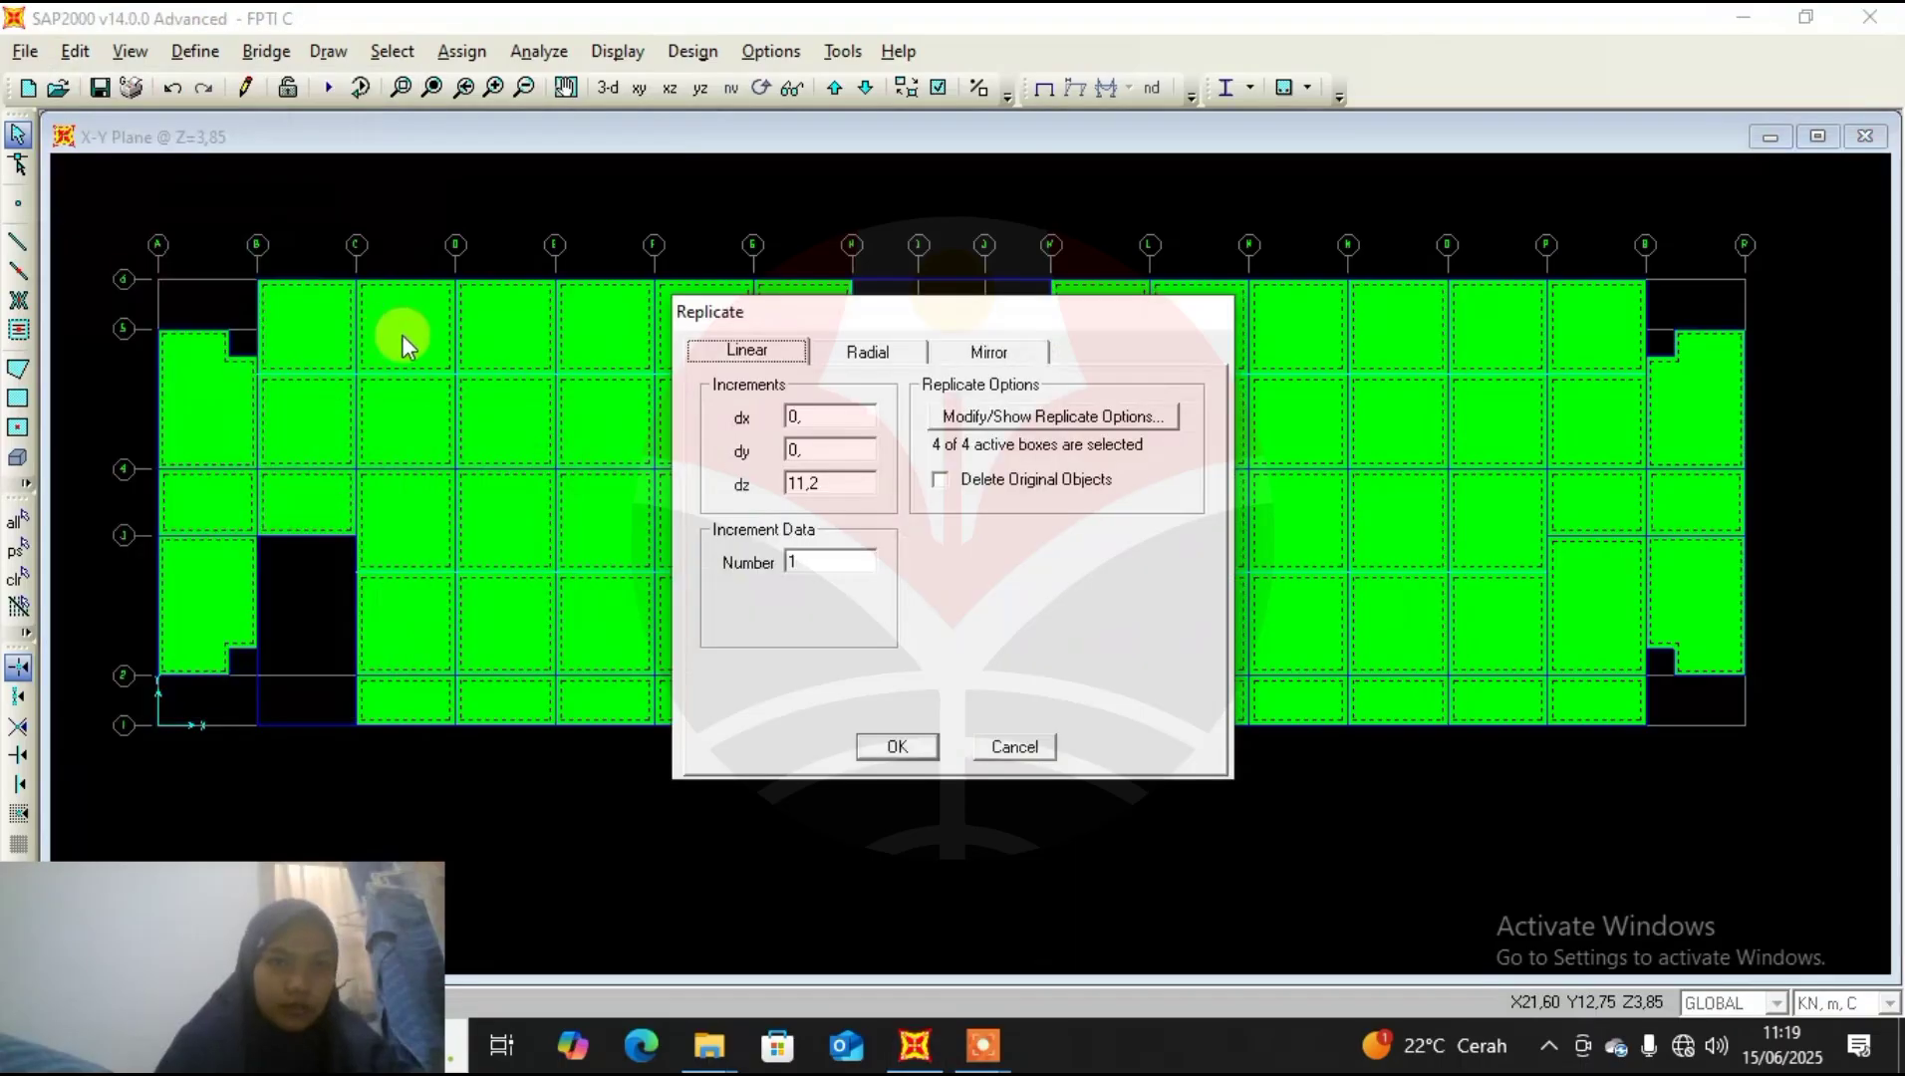
{"action": "double_click", "coordinate": [840, 482]}
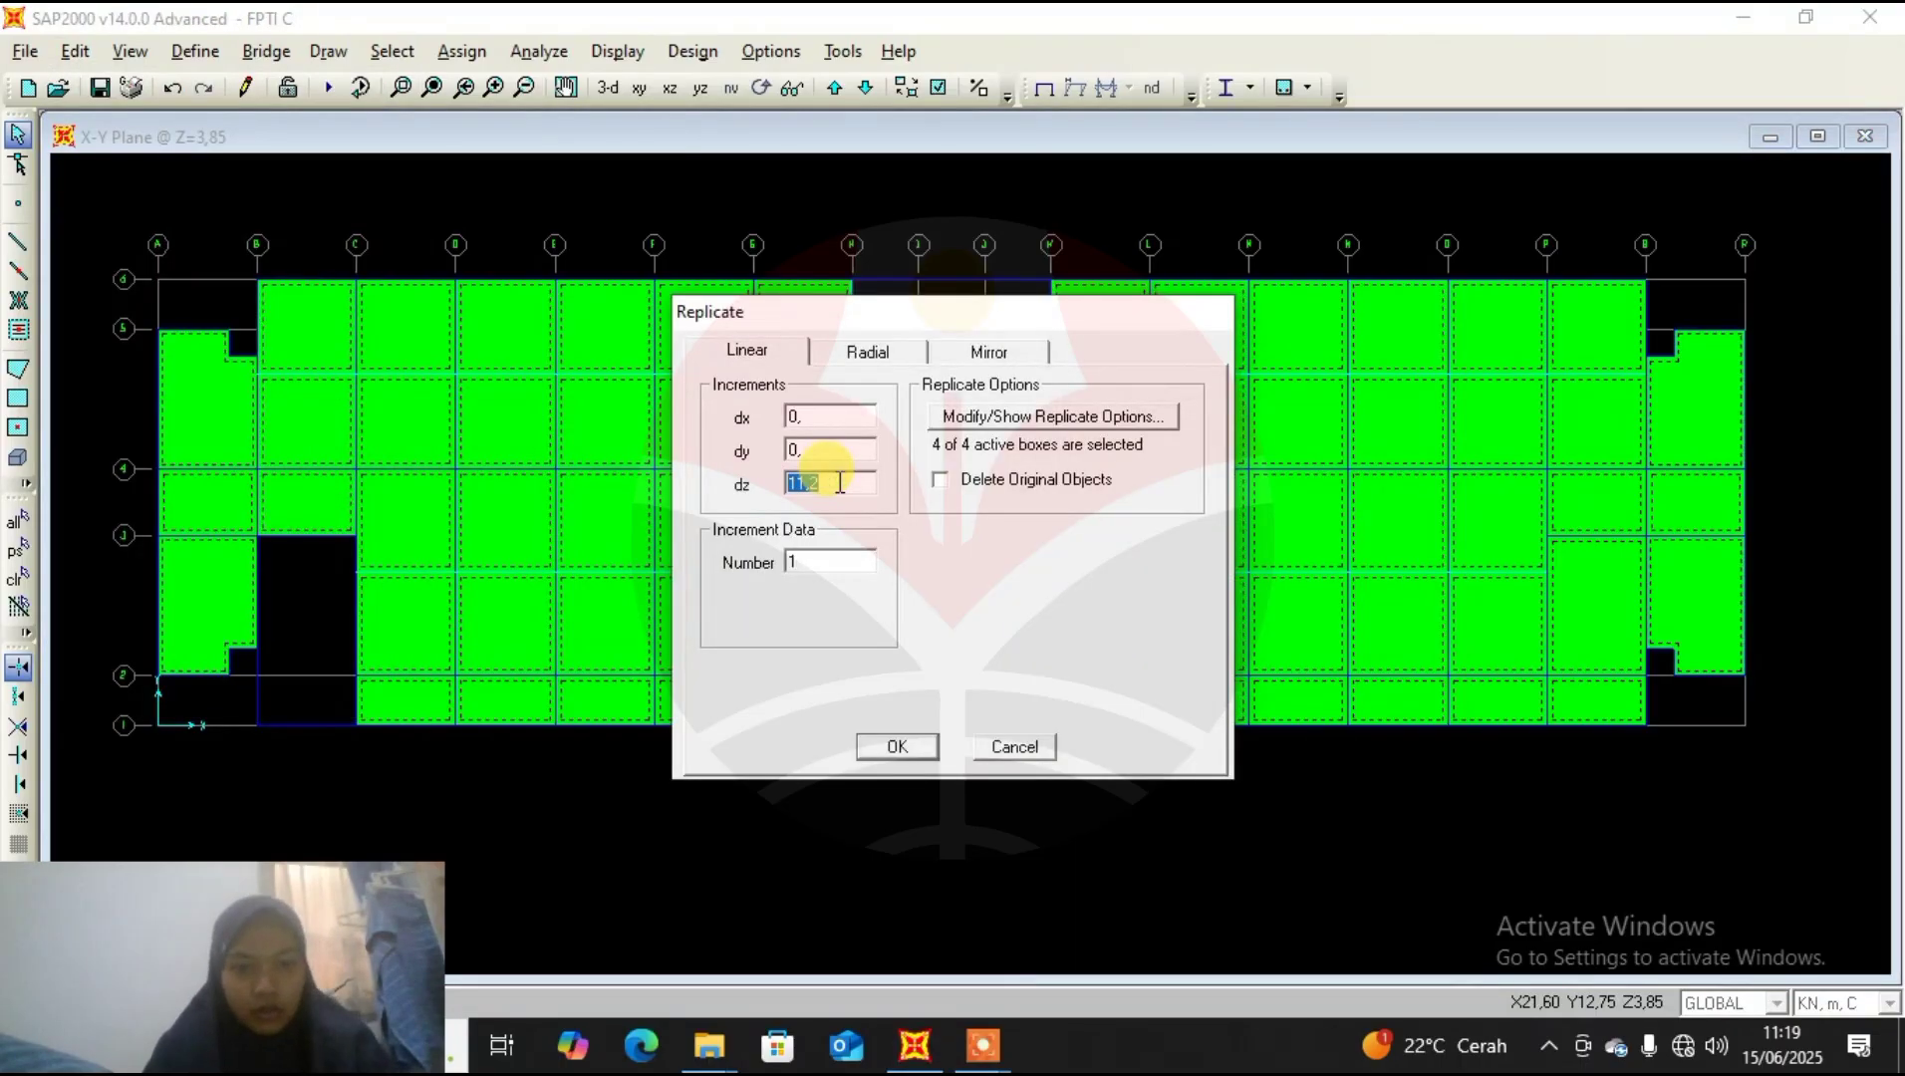
{"action": "type", "text": "3,85"}
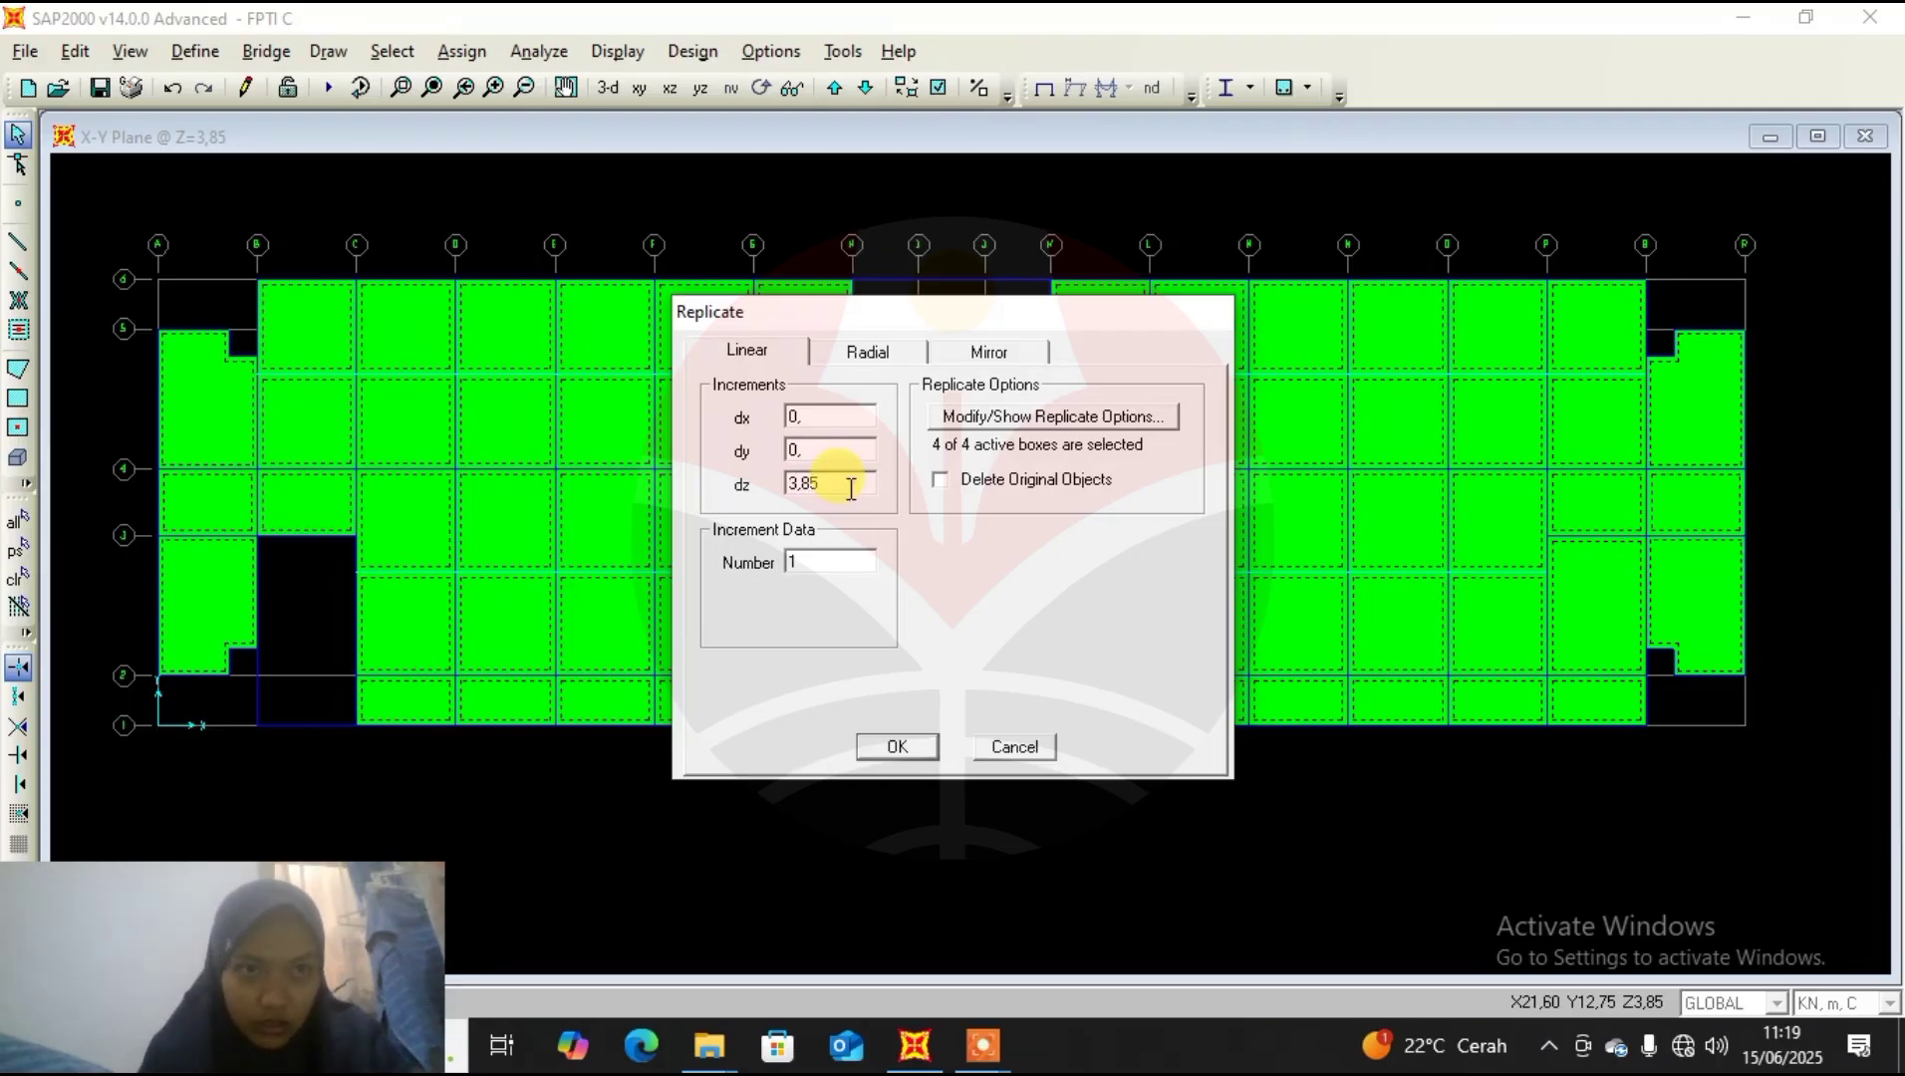
{"action": "left_click", "coordinate": [849, 666]}
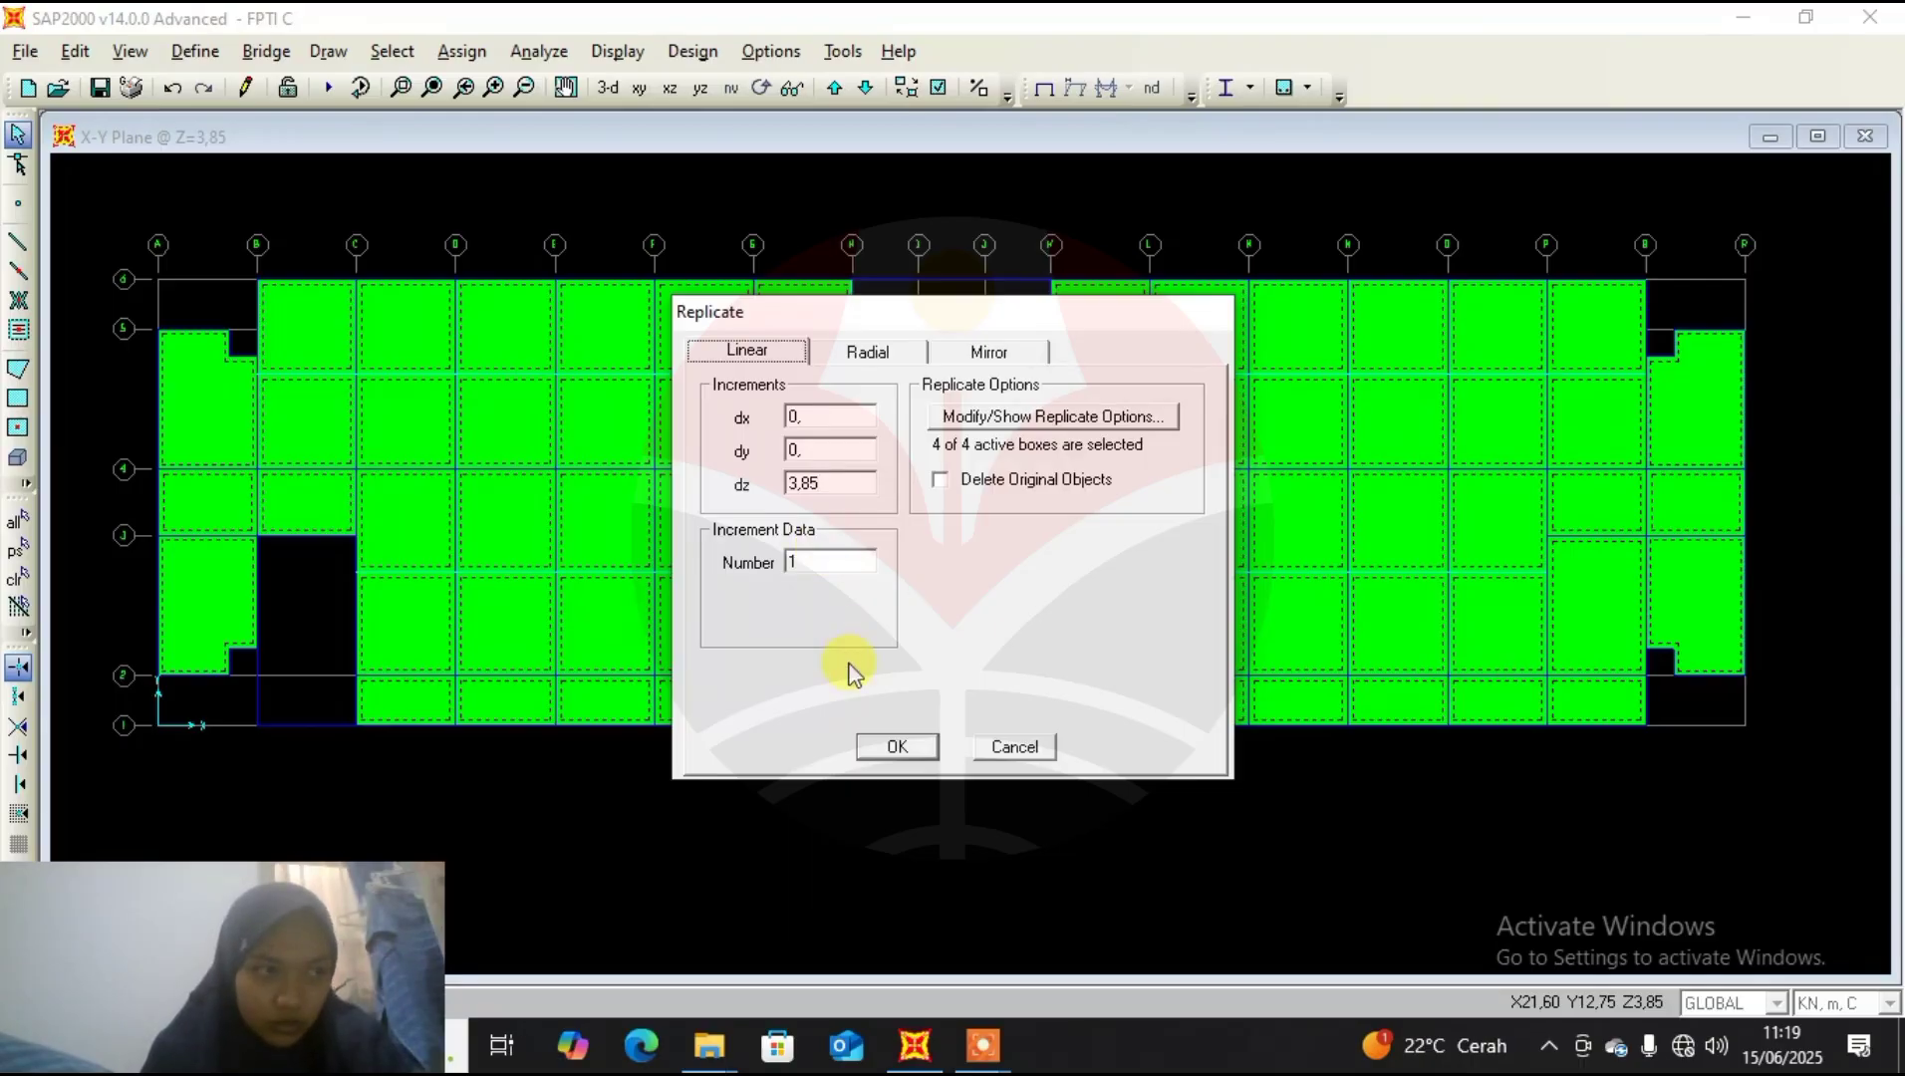
{"action": "left_click", "coordinate": [897, 748]}
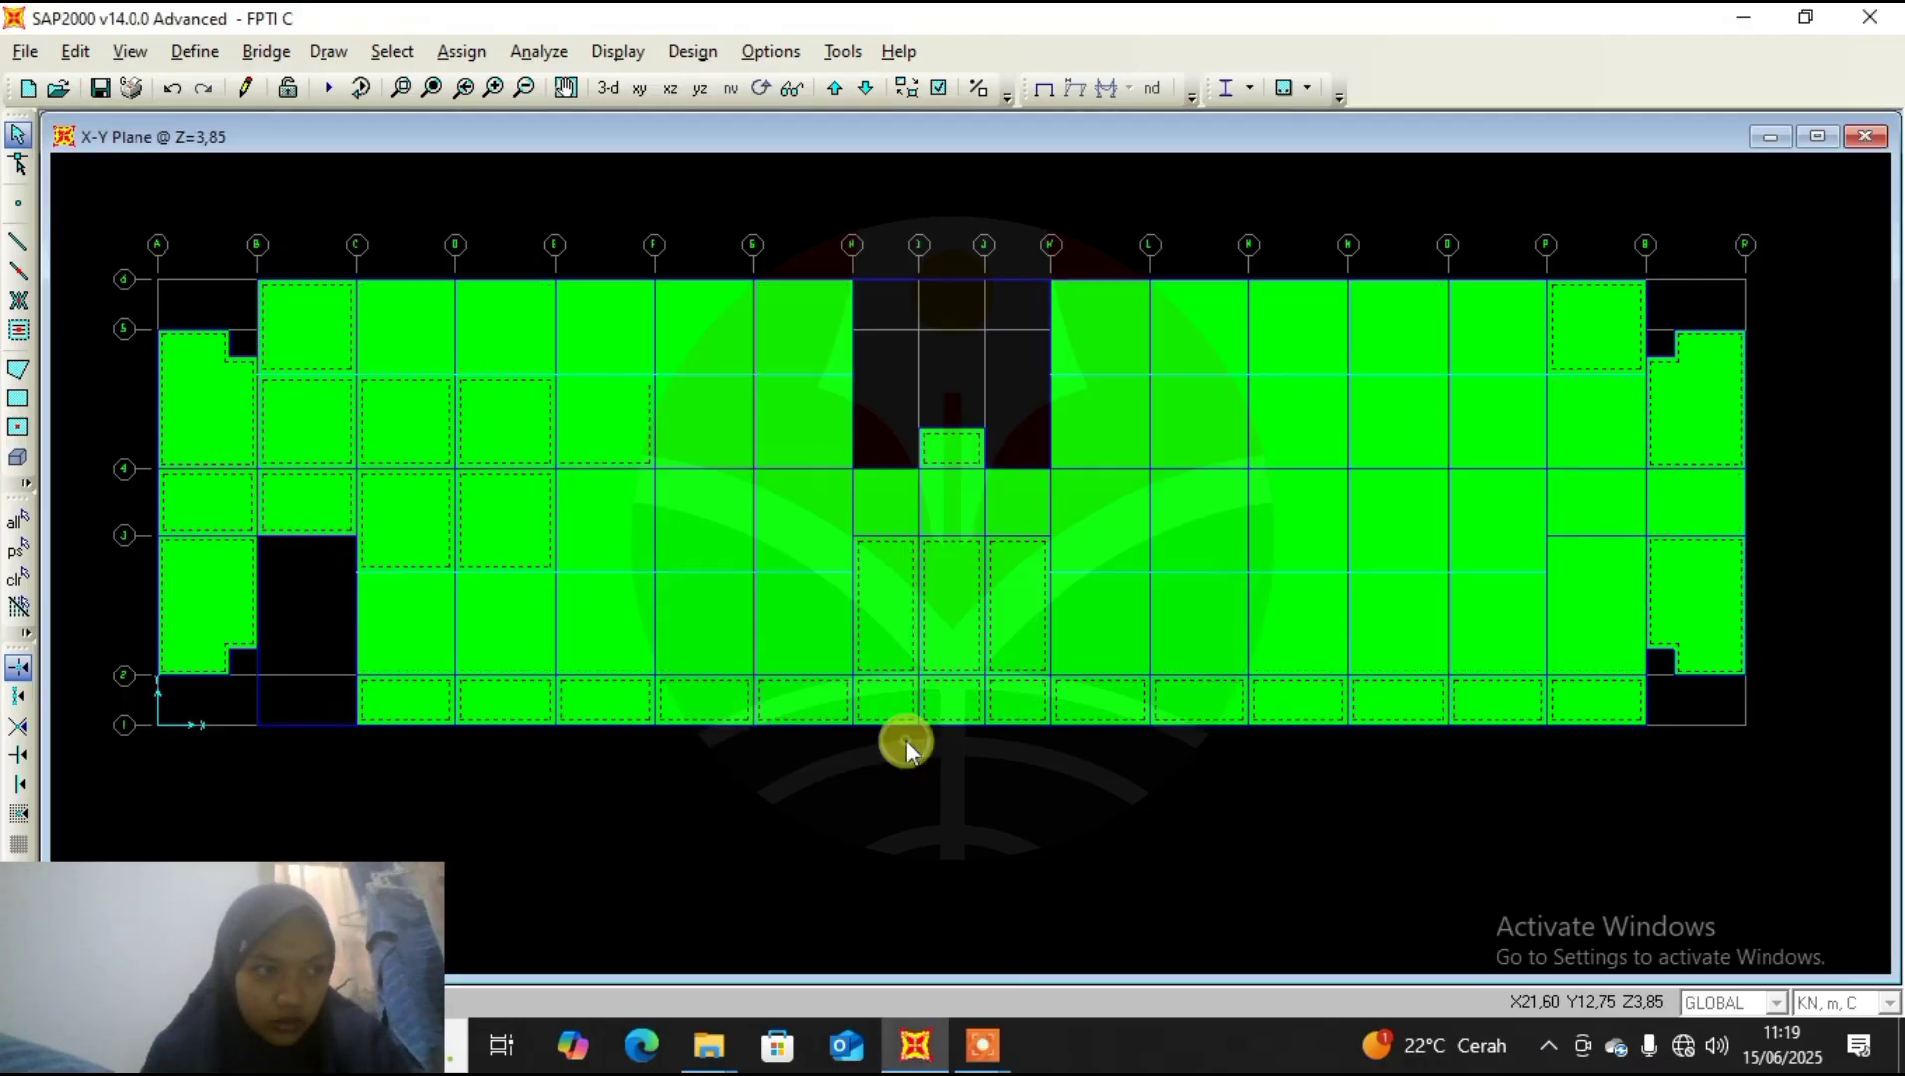
Inspect the floor slabs in the plan views at Z=3,85, Z=7,7 and Z=11,2 and in a rotated 3-D view.
{"action": "left_click", "coordinate": [834, 89]}
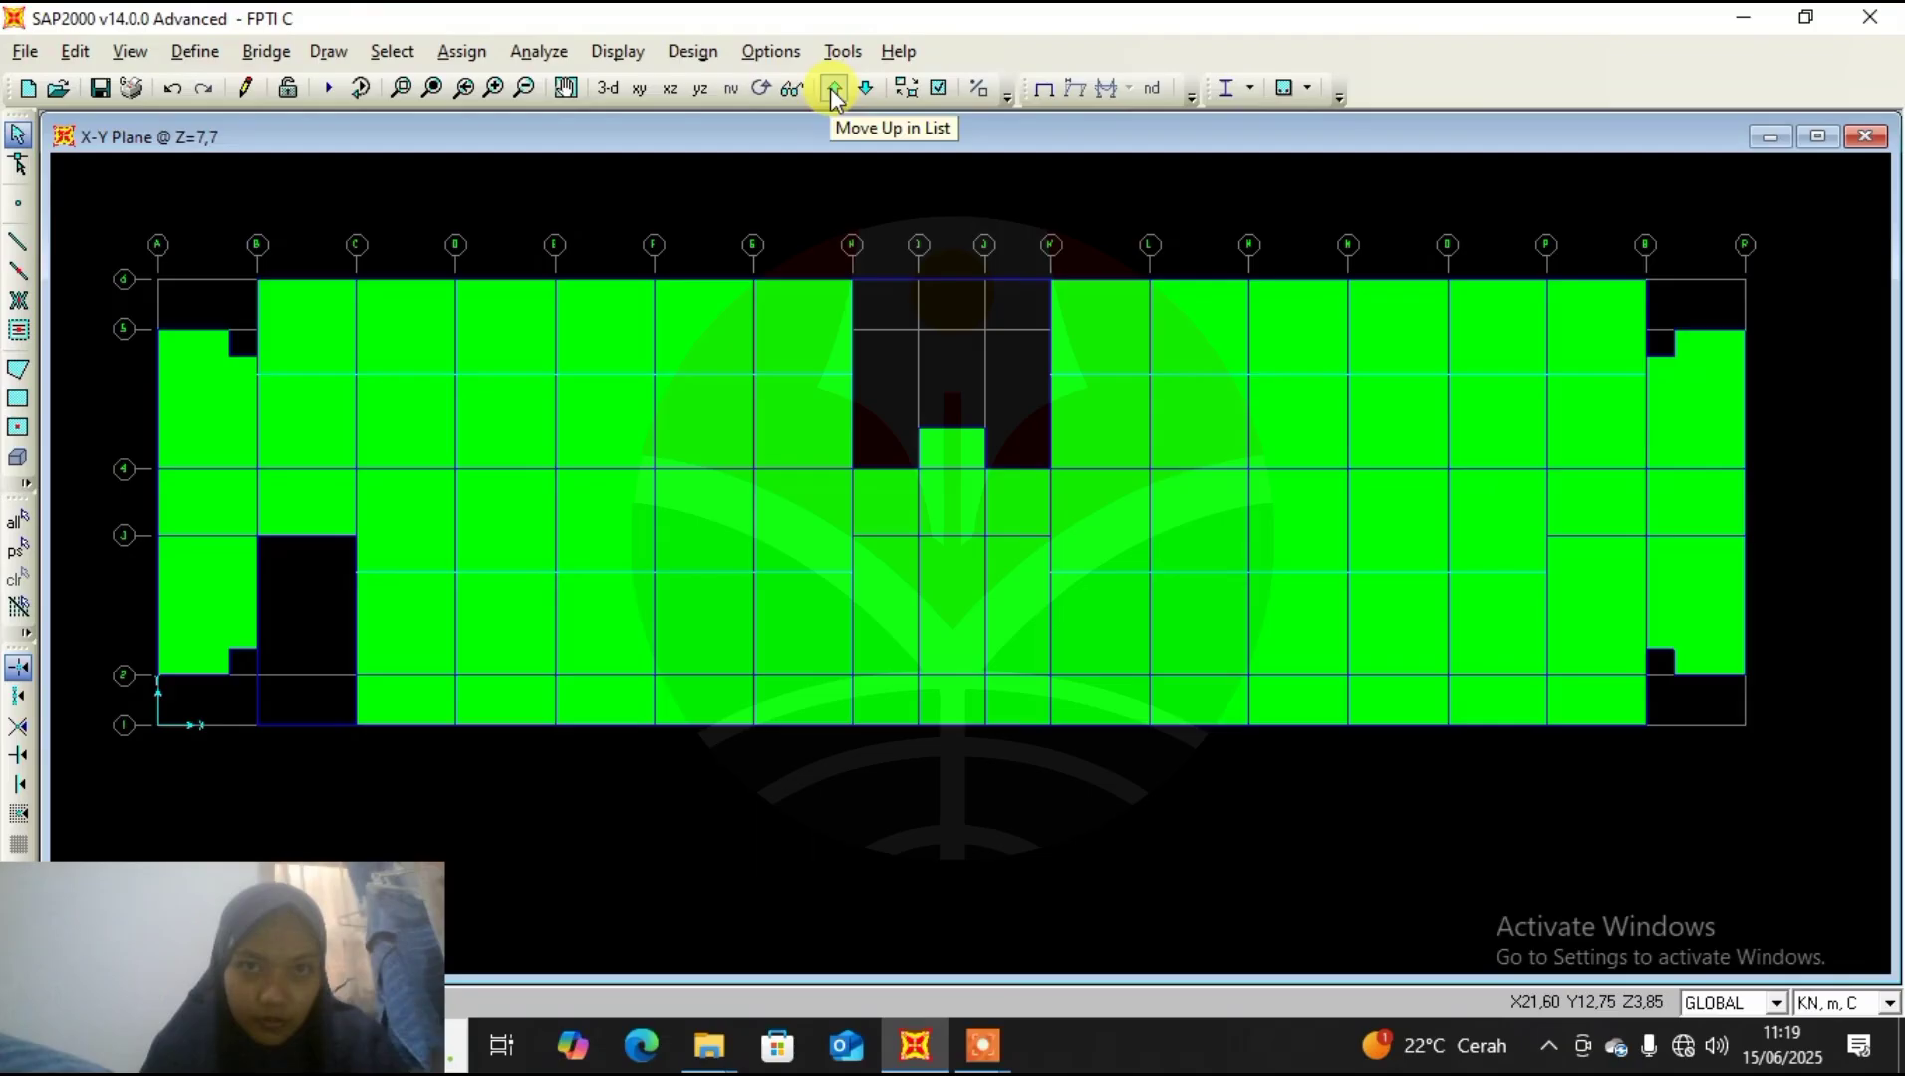
{"action": "left_click", "coordinate": [834, 92]}
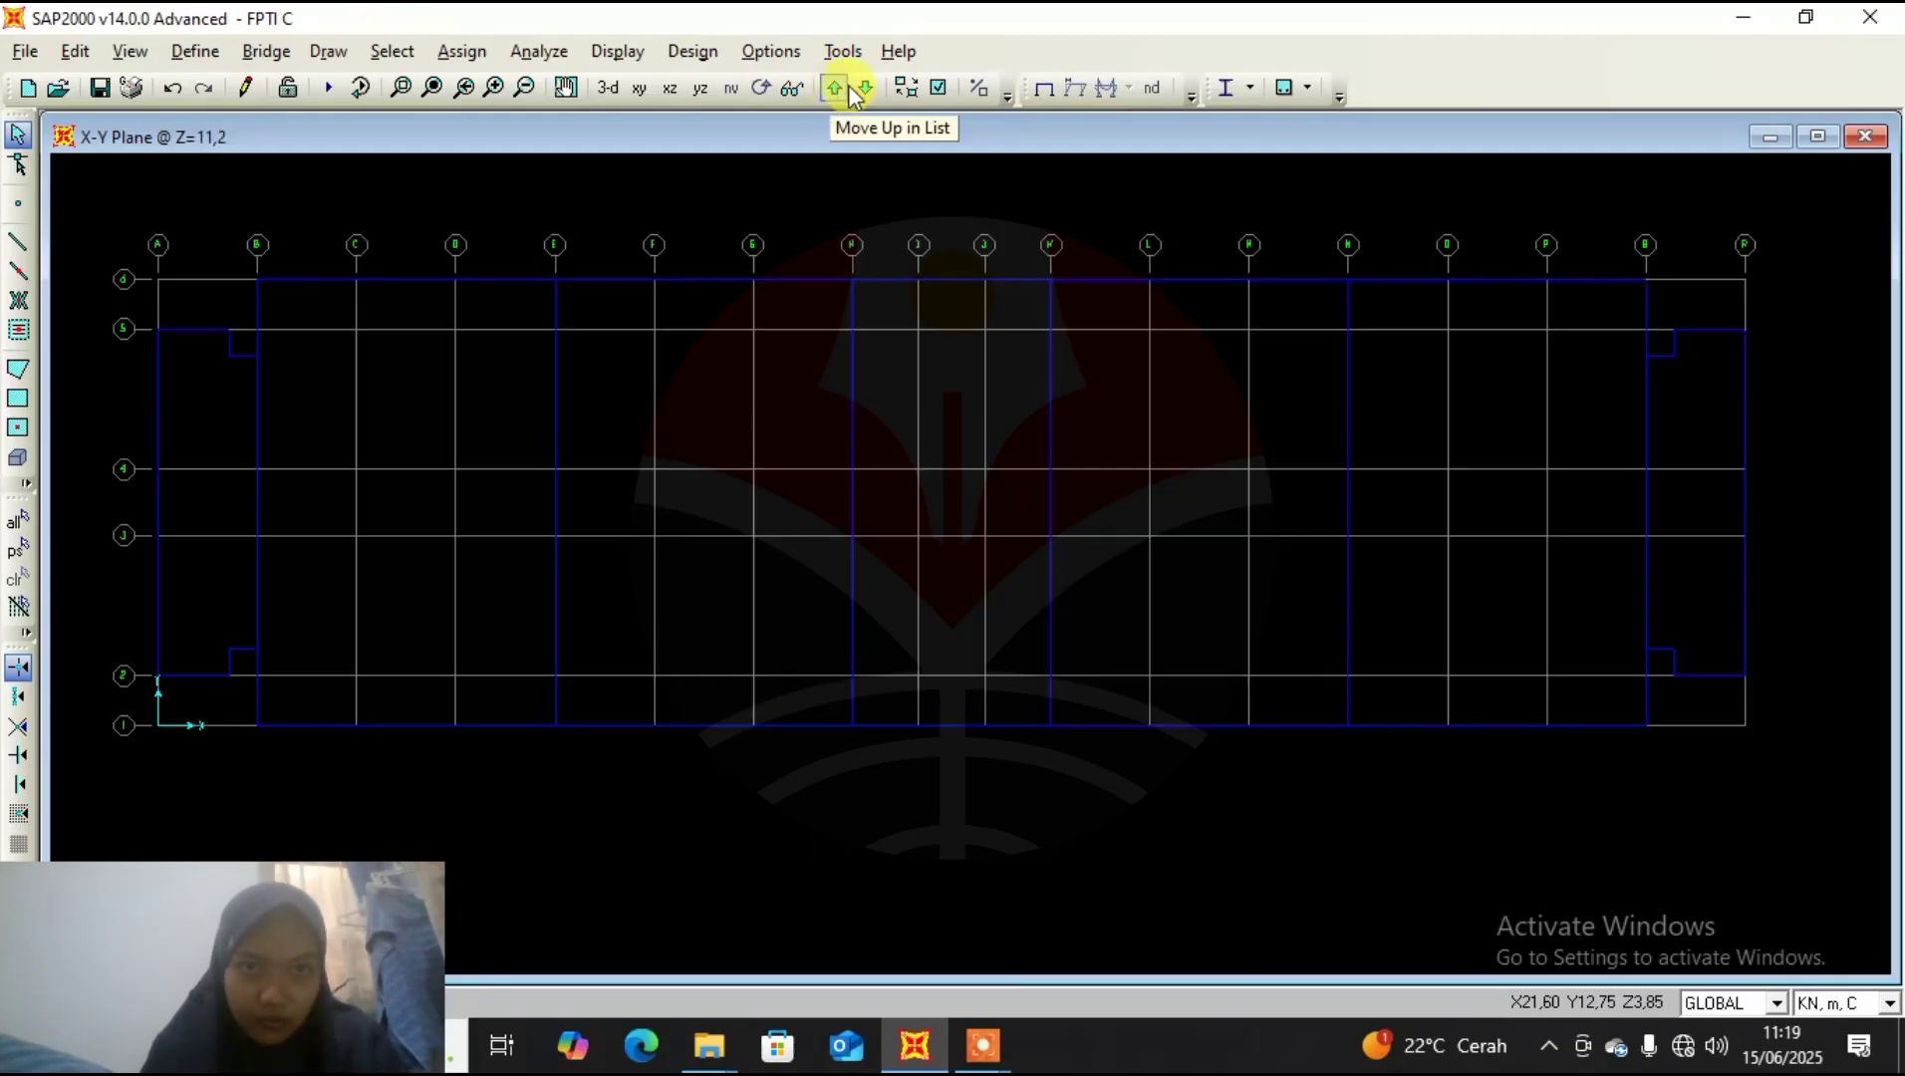
{"action": "left_click", "coordinate": [863, 91]}
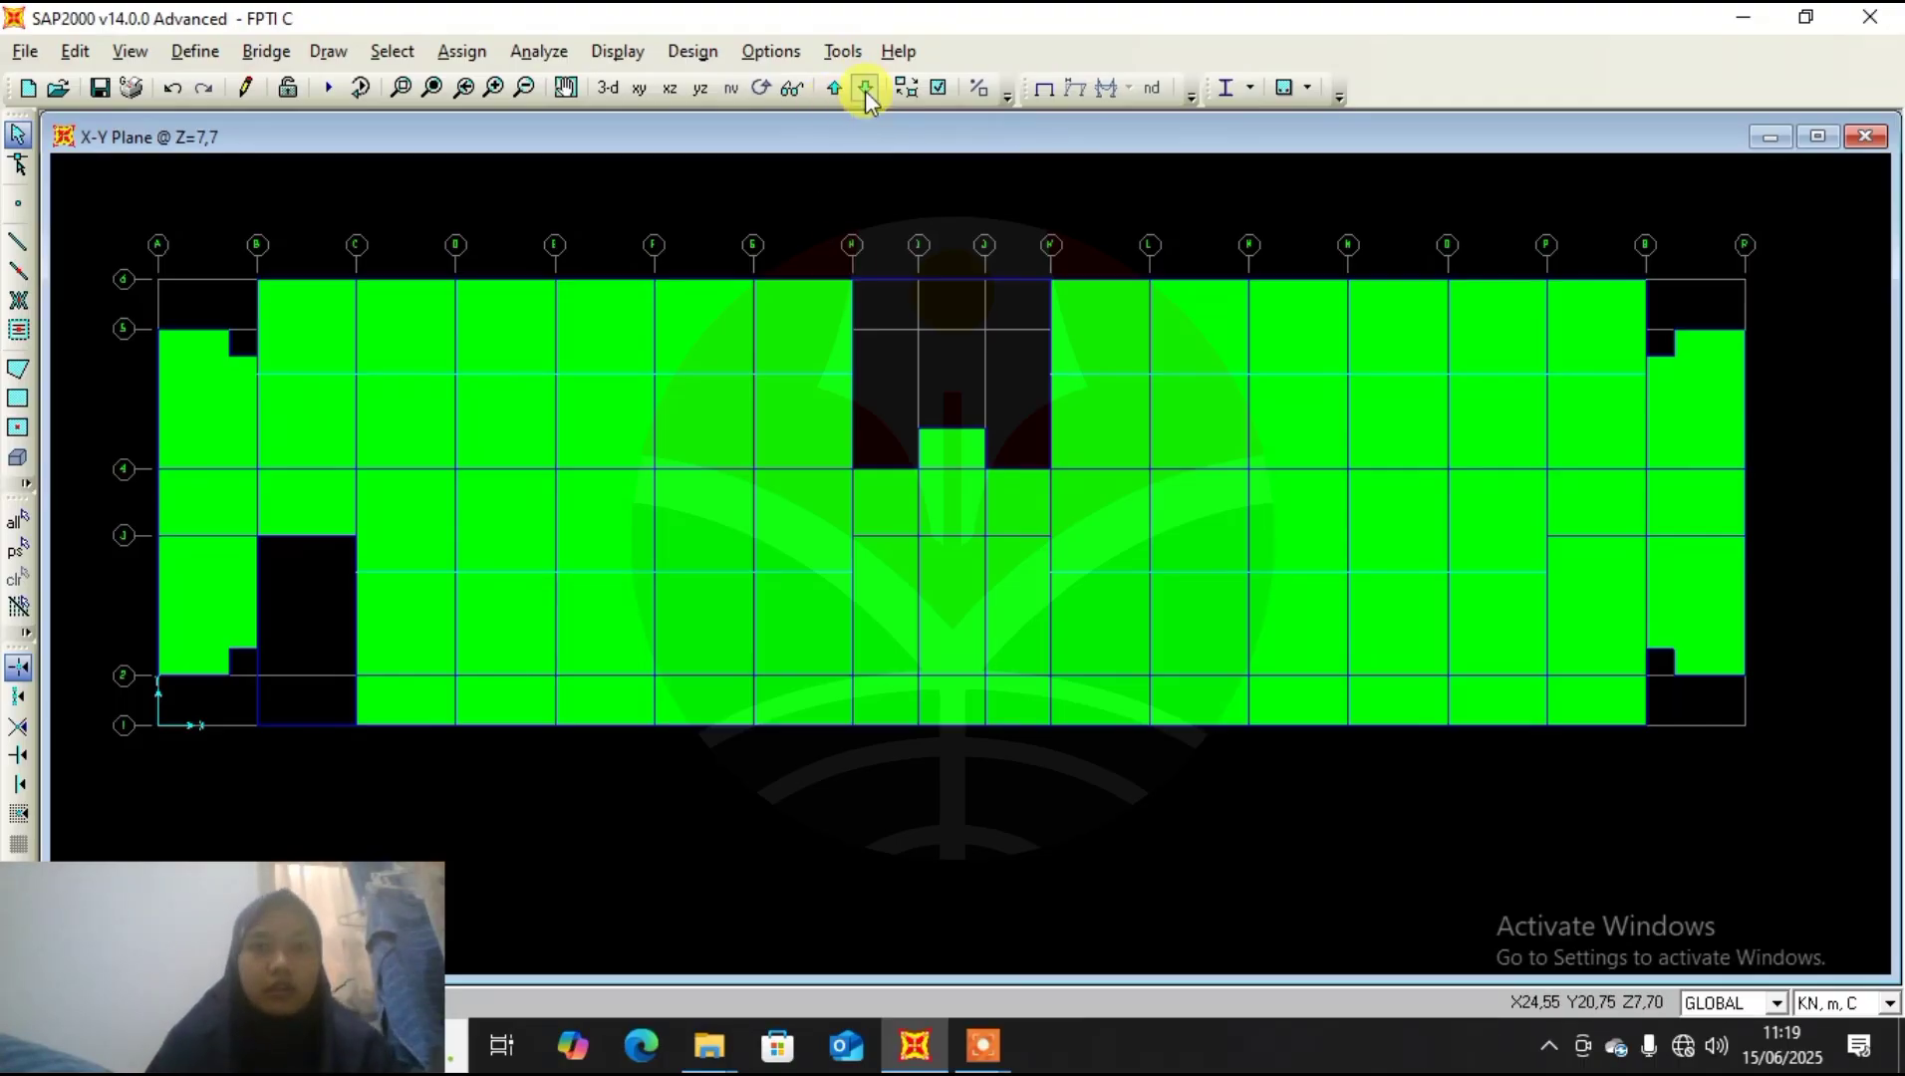
{"action": "left_click", "coordinate": [865, 92]}
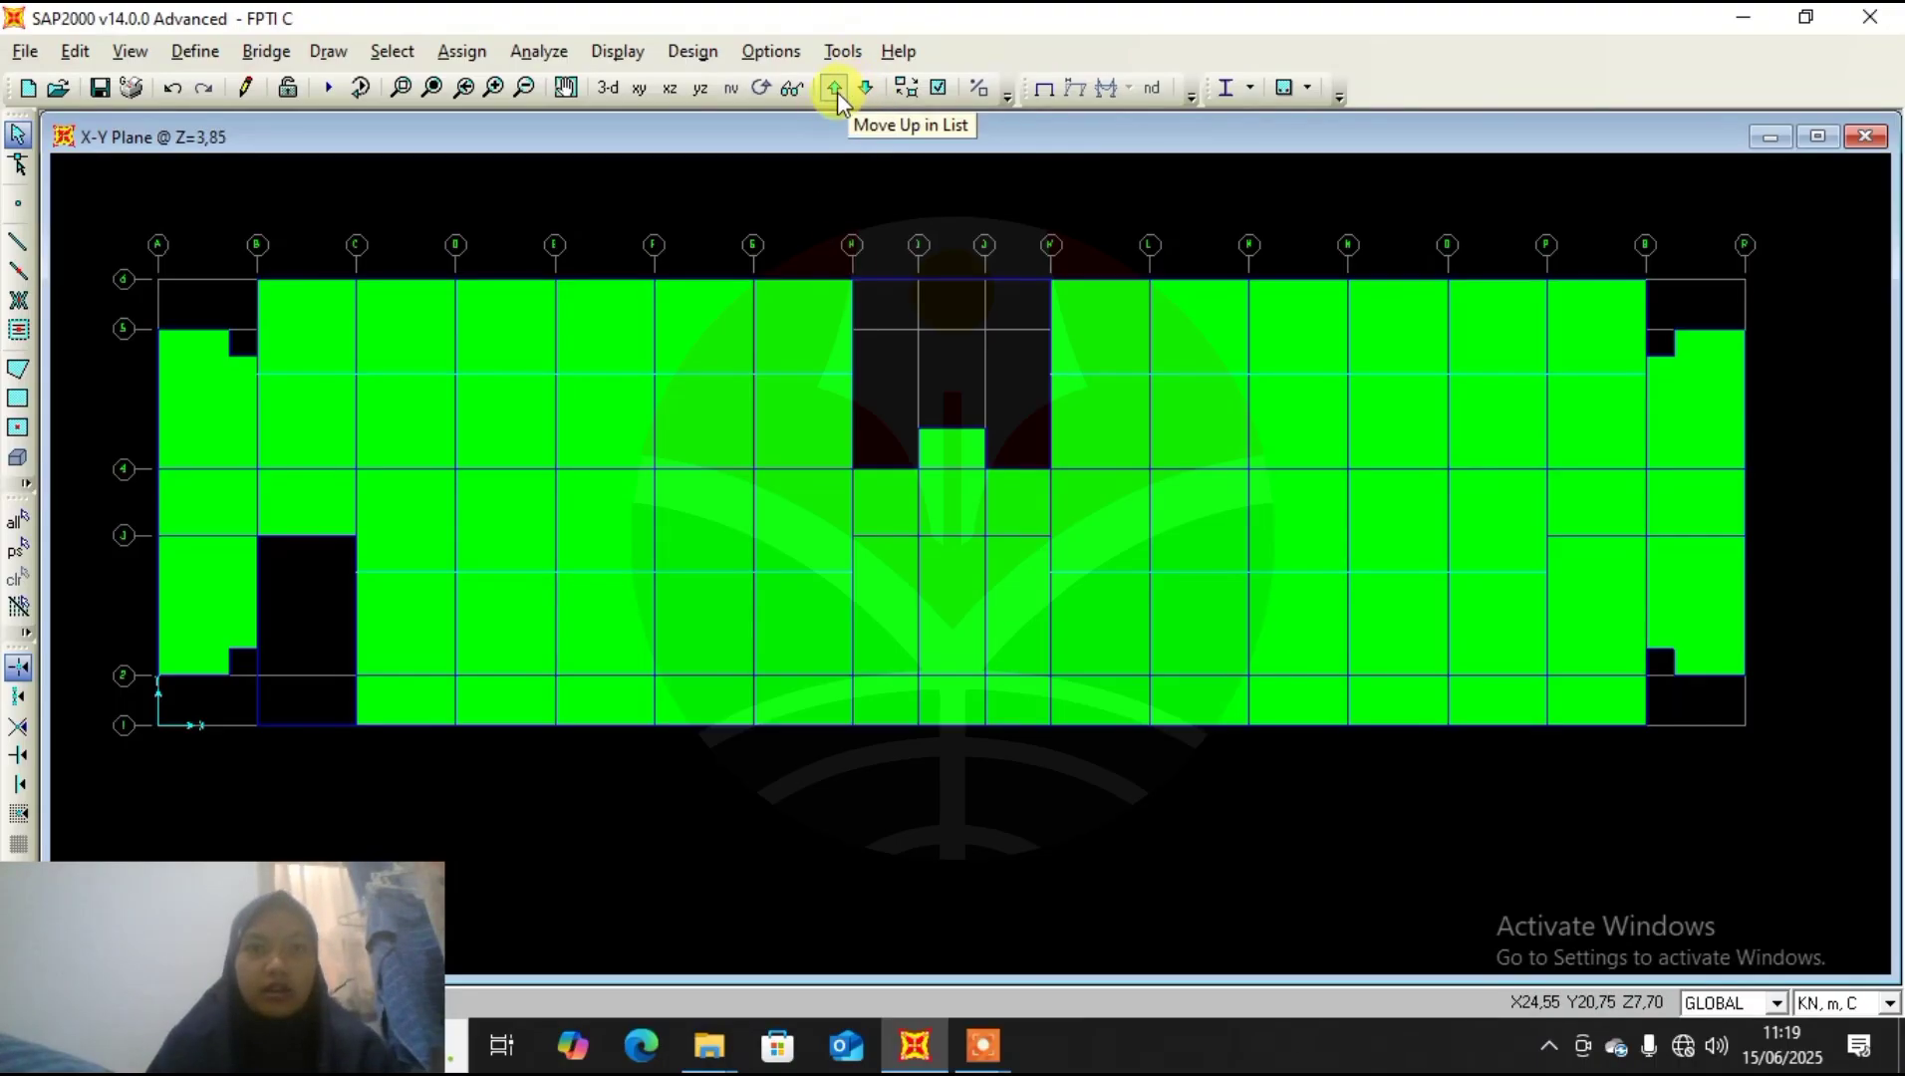
{"action": "double_click", "coordinate": [836, 90]}
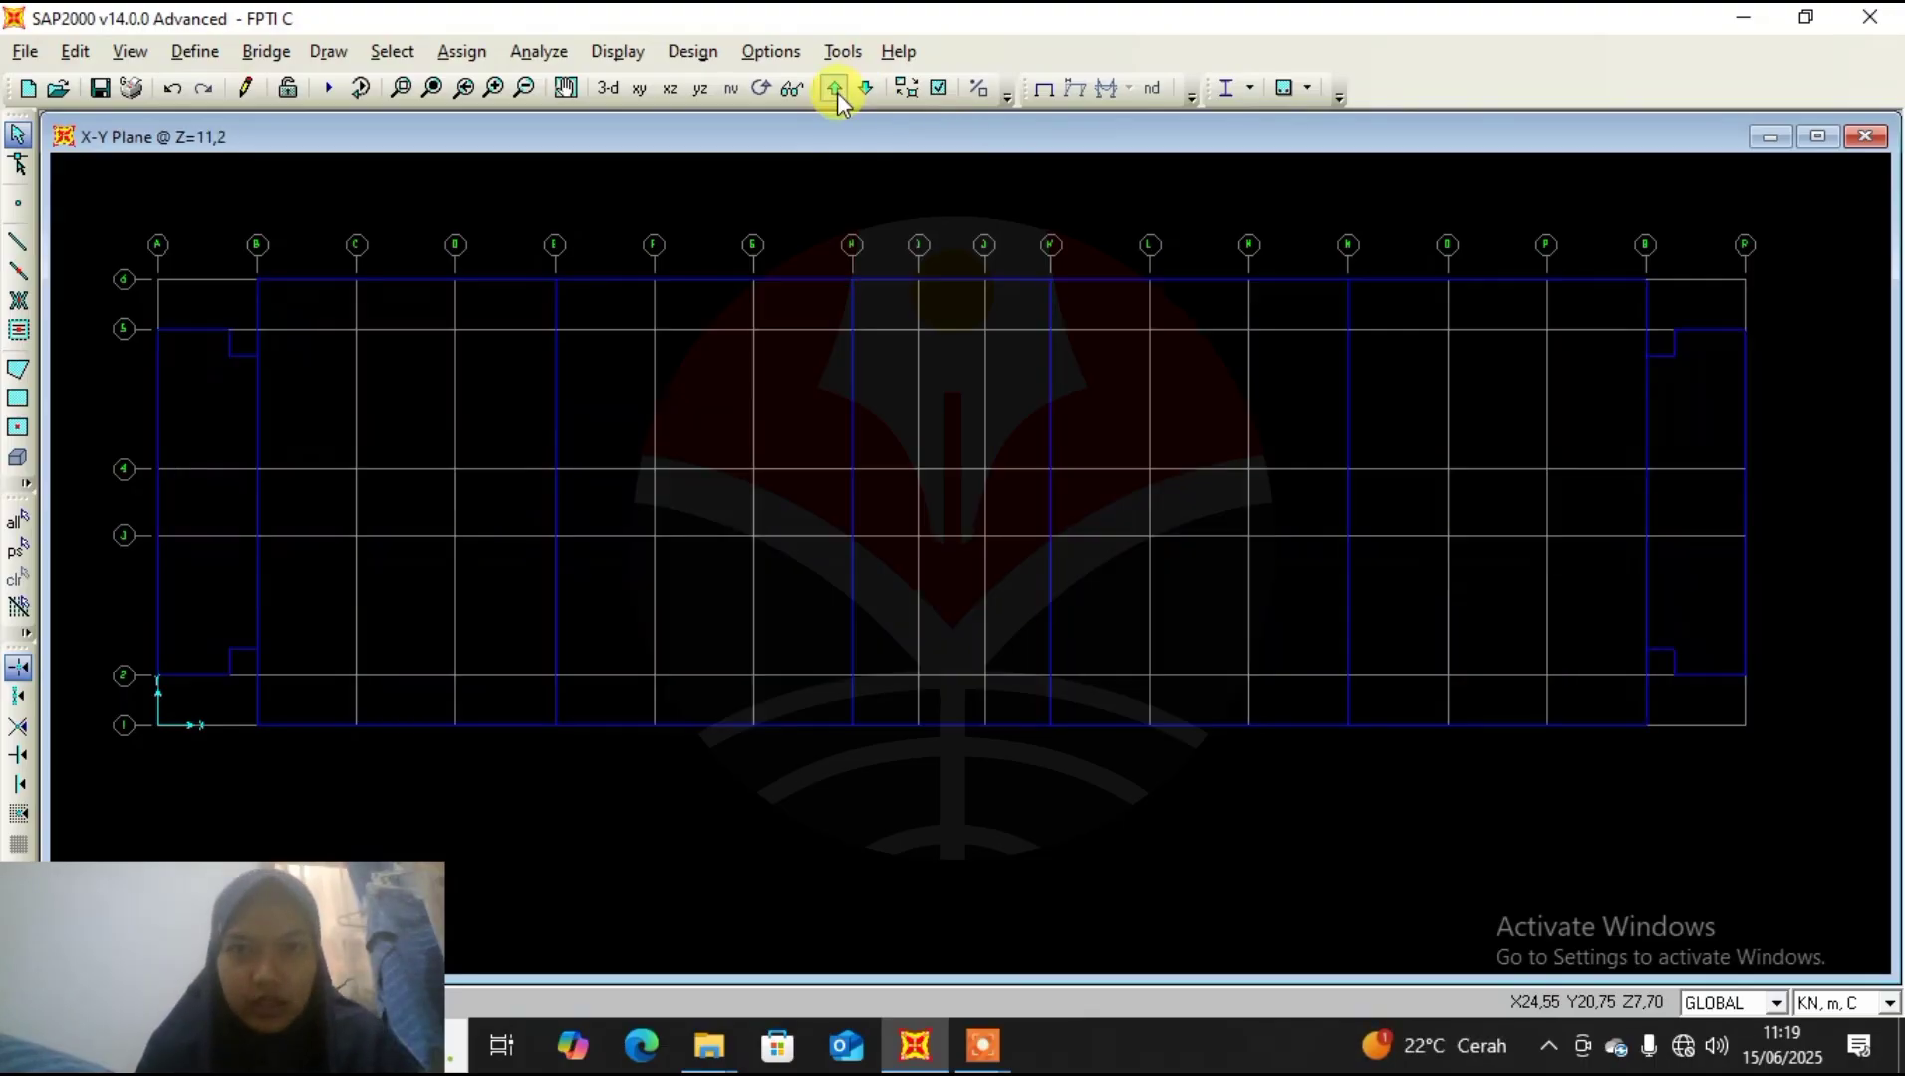
{"action": "left_click", "coordinate": [608, 88]}
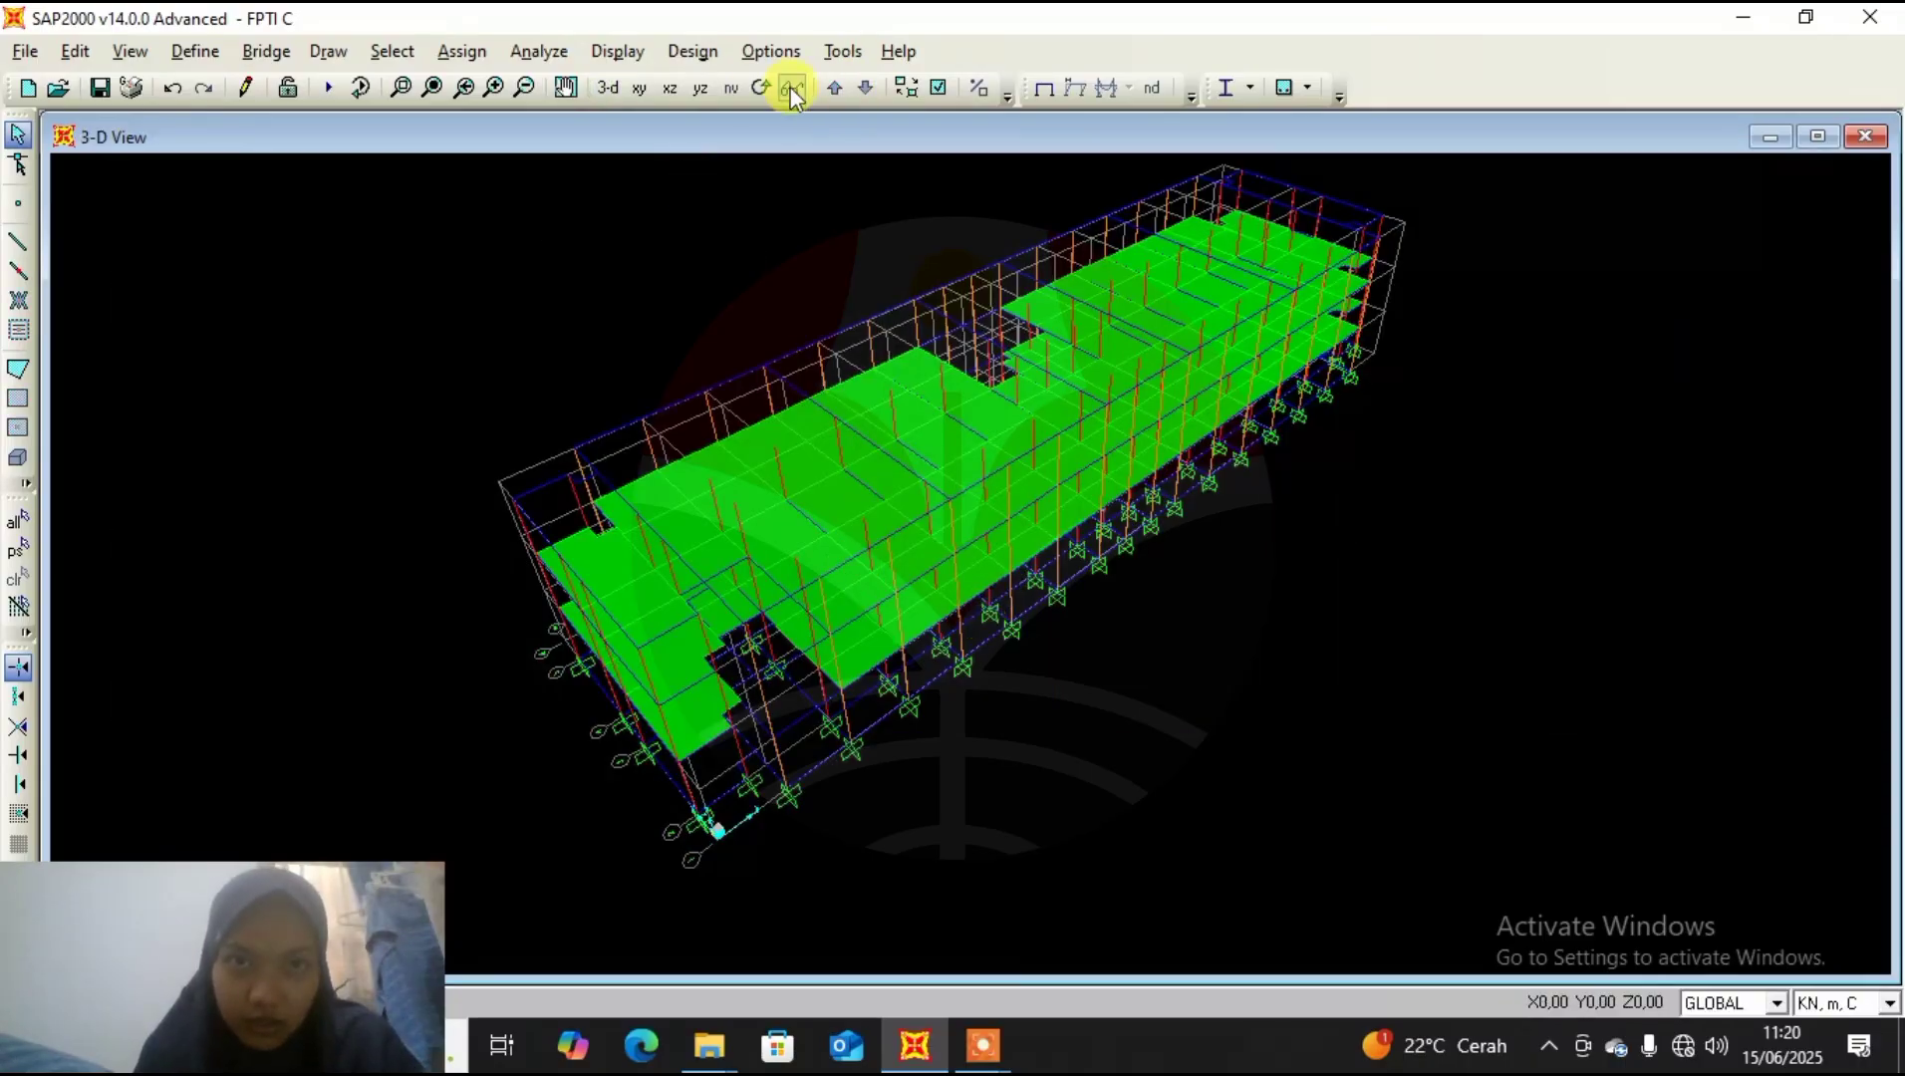
{"action": "left_click", "coordinate": [756, 91]}
{"action": "left_click_drag", "start_coordinate": [728, 316], "coordinate": [767, 200]}
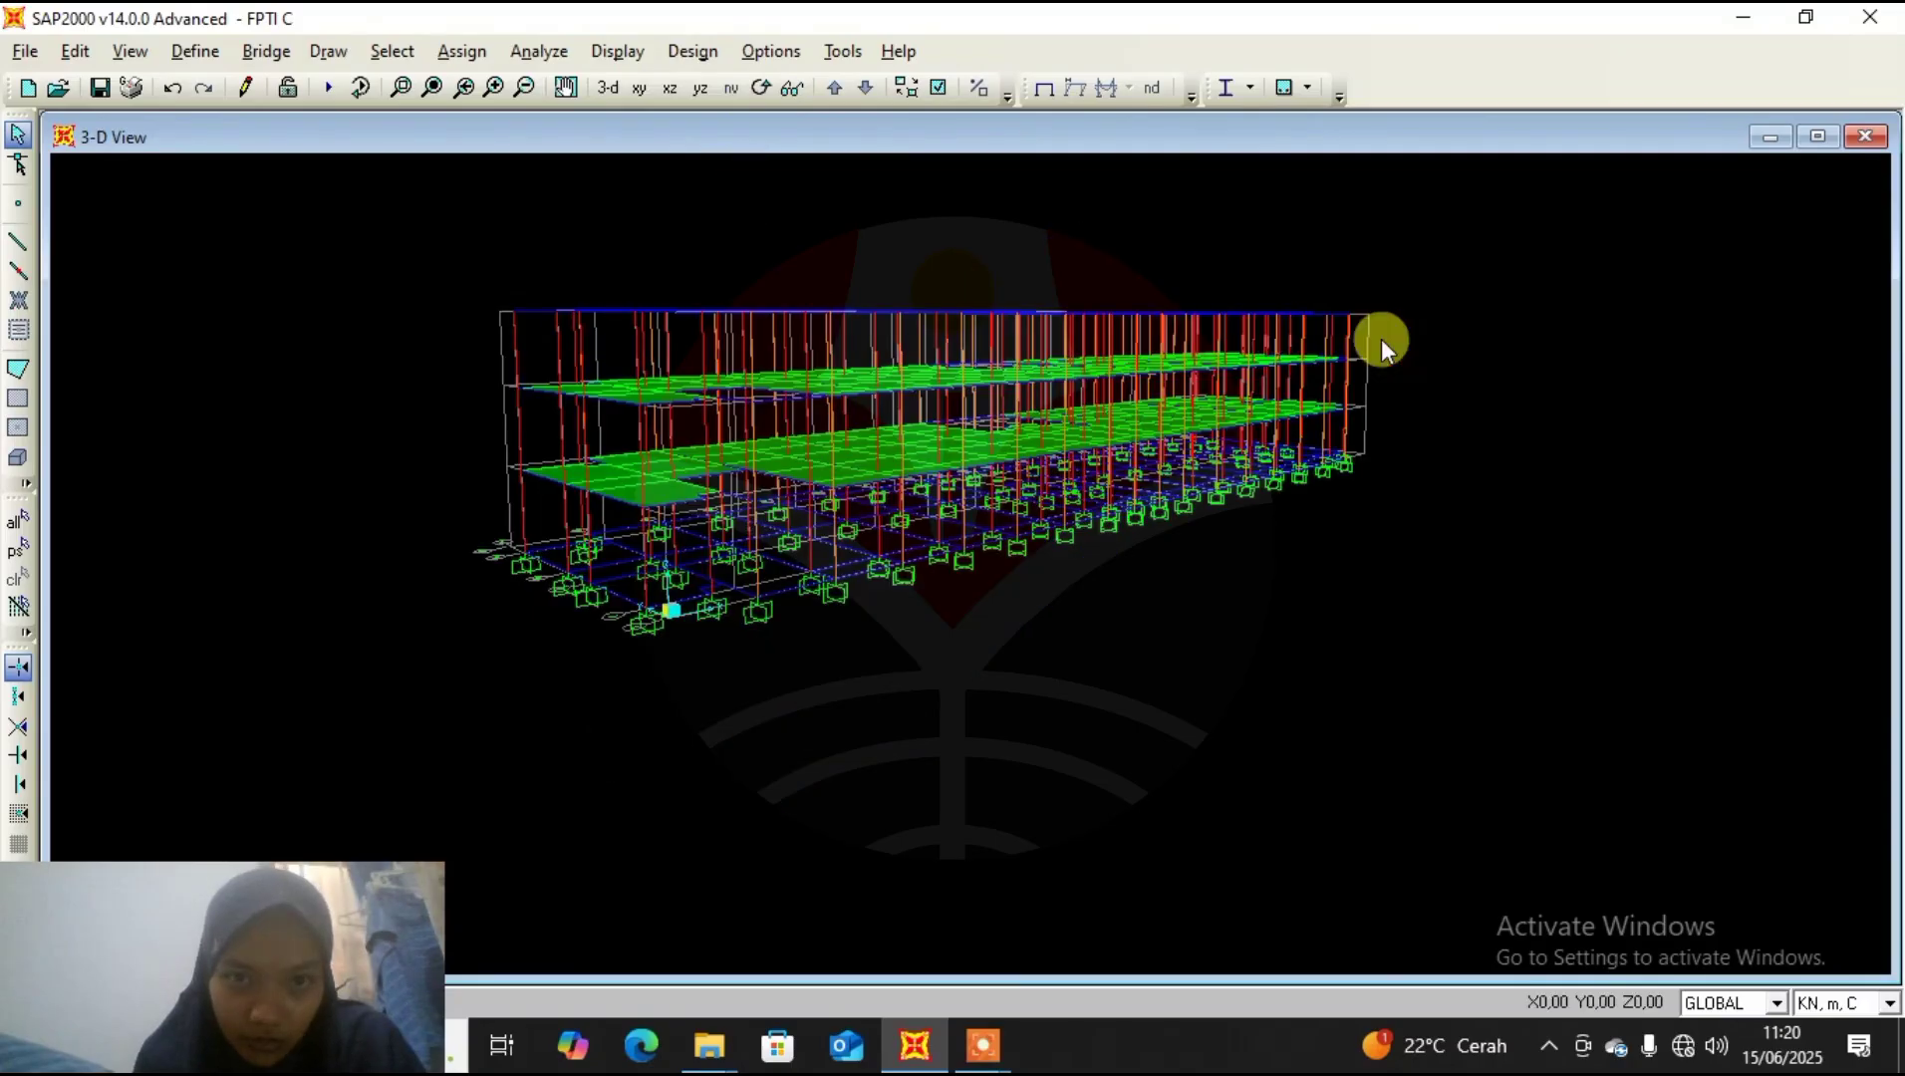